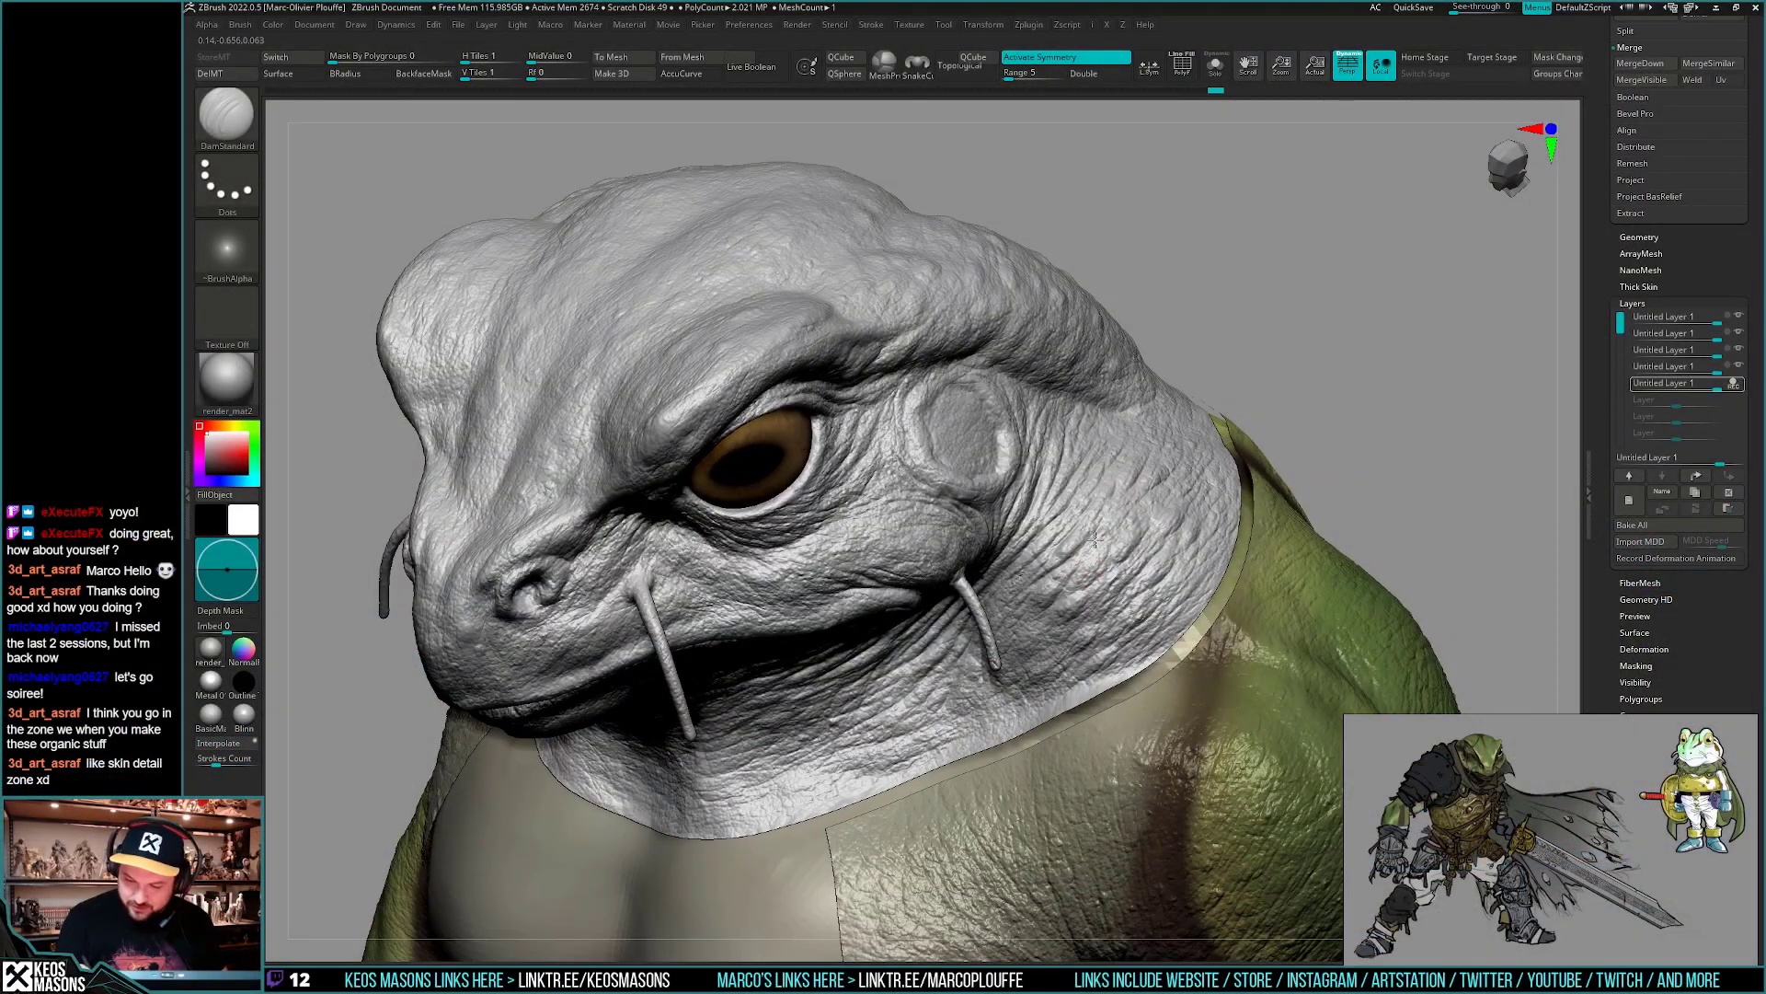
# - Carve fine skin creases with the DamStandard brush across the frog's throat and the neck below the jaw corner
pyautogui.moveTo(1031, 631); pyautogui.dragTo(1069, 578, button='right')
pyautogui.moveTo(1013, 639); pyautogui.dragTo(1066, 593, button='right')
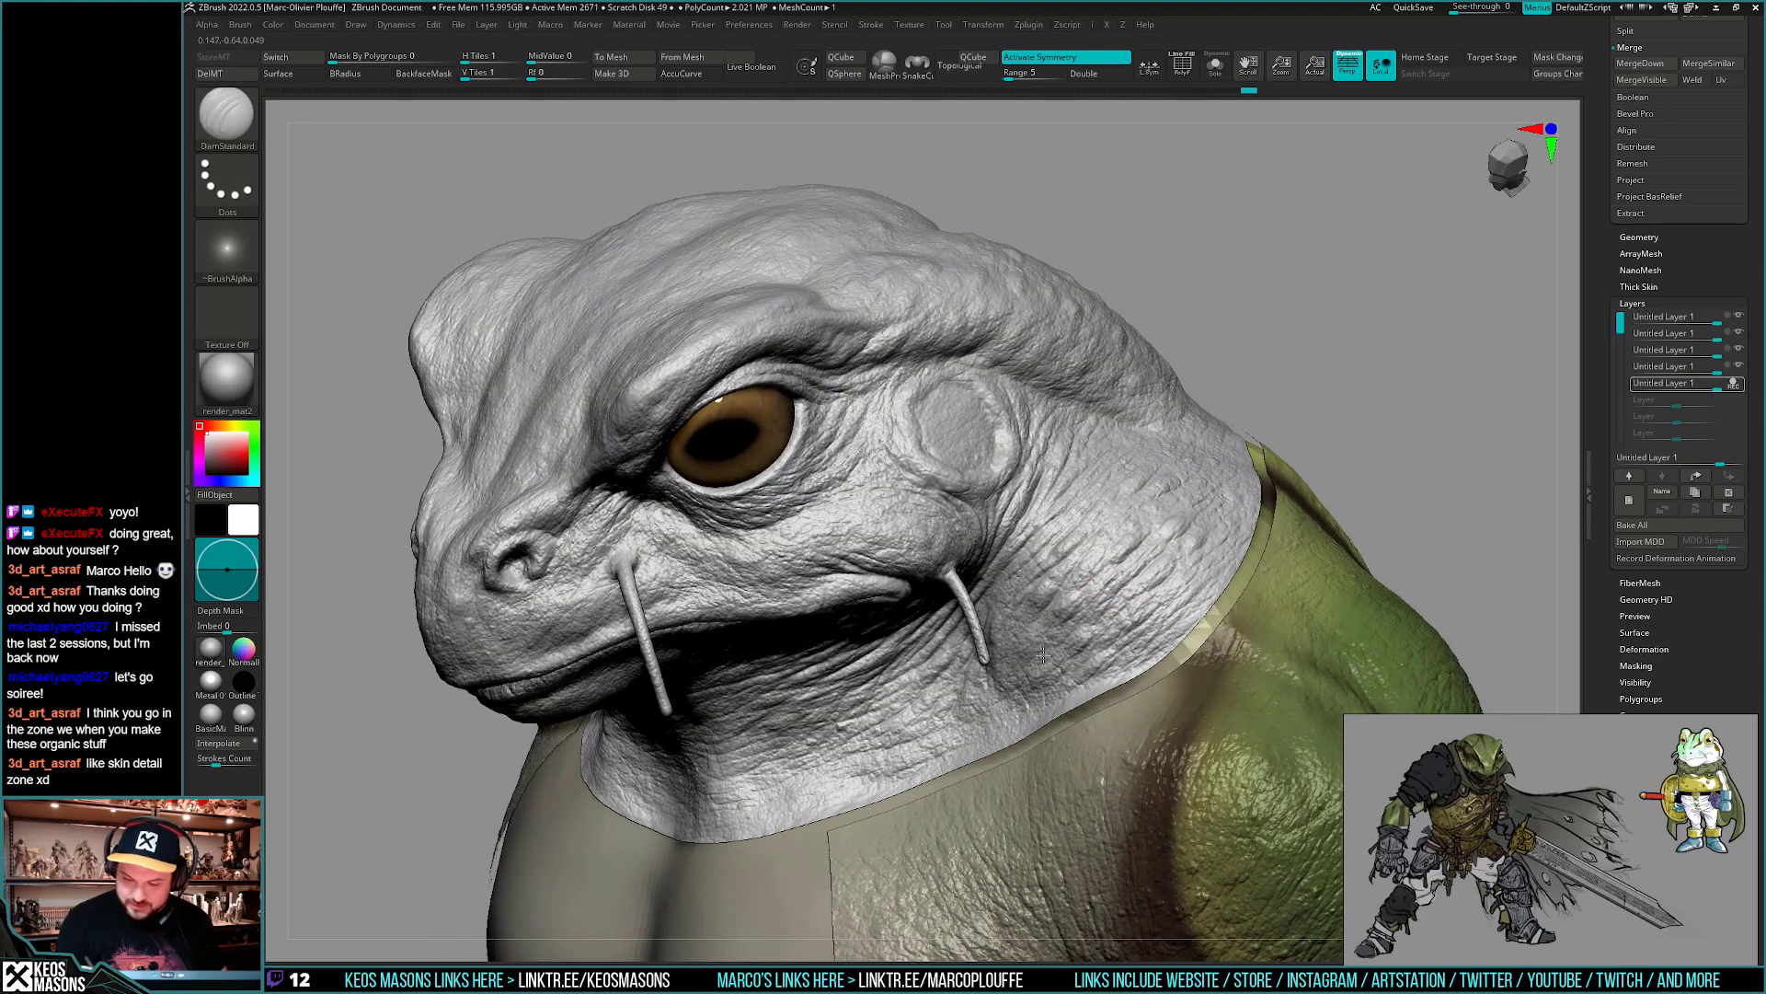
pyautogui.moveTo(1016, 650)
pyautogui.mouseDown(button='right')
pyautogui.moveTo(1018, 621)
pyautogui.moveTo(1068, 584)
pyautogui.moveTo(1049, 575)
pyautogui.mouseUp(button='right')
pyautogui.moveTo(1002, 670)
pyautogui.mouseDown(button='right')
pyautogui.moveTo(1048, 566)
pyautogui.moveTo(1196, 543)
pyautogui.mouseUp(button='right')
pyautogui.moveTo(1328, 563)
pyautogui.mouseDown(button='right')
pyautogui.moveTo(1329, 511)
pyautogui.moveTo(1371, 542)
pyautogui.moveTo(1233, 612)
pyautogui.moveTo(1051, 625)
pyautogui.mouseUp(button='right')
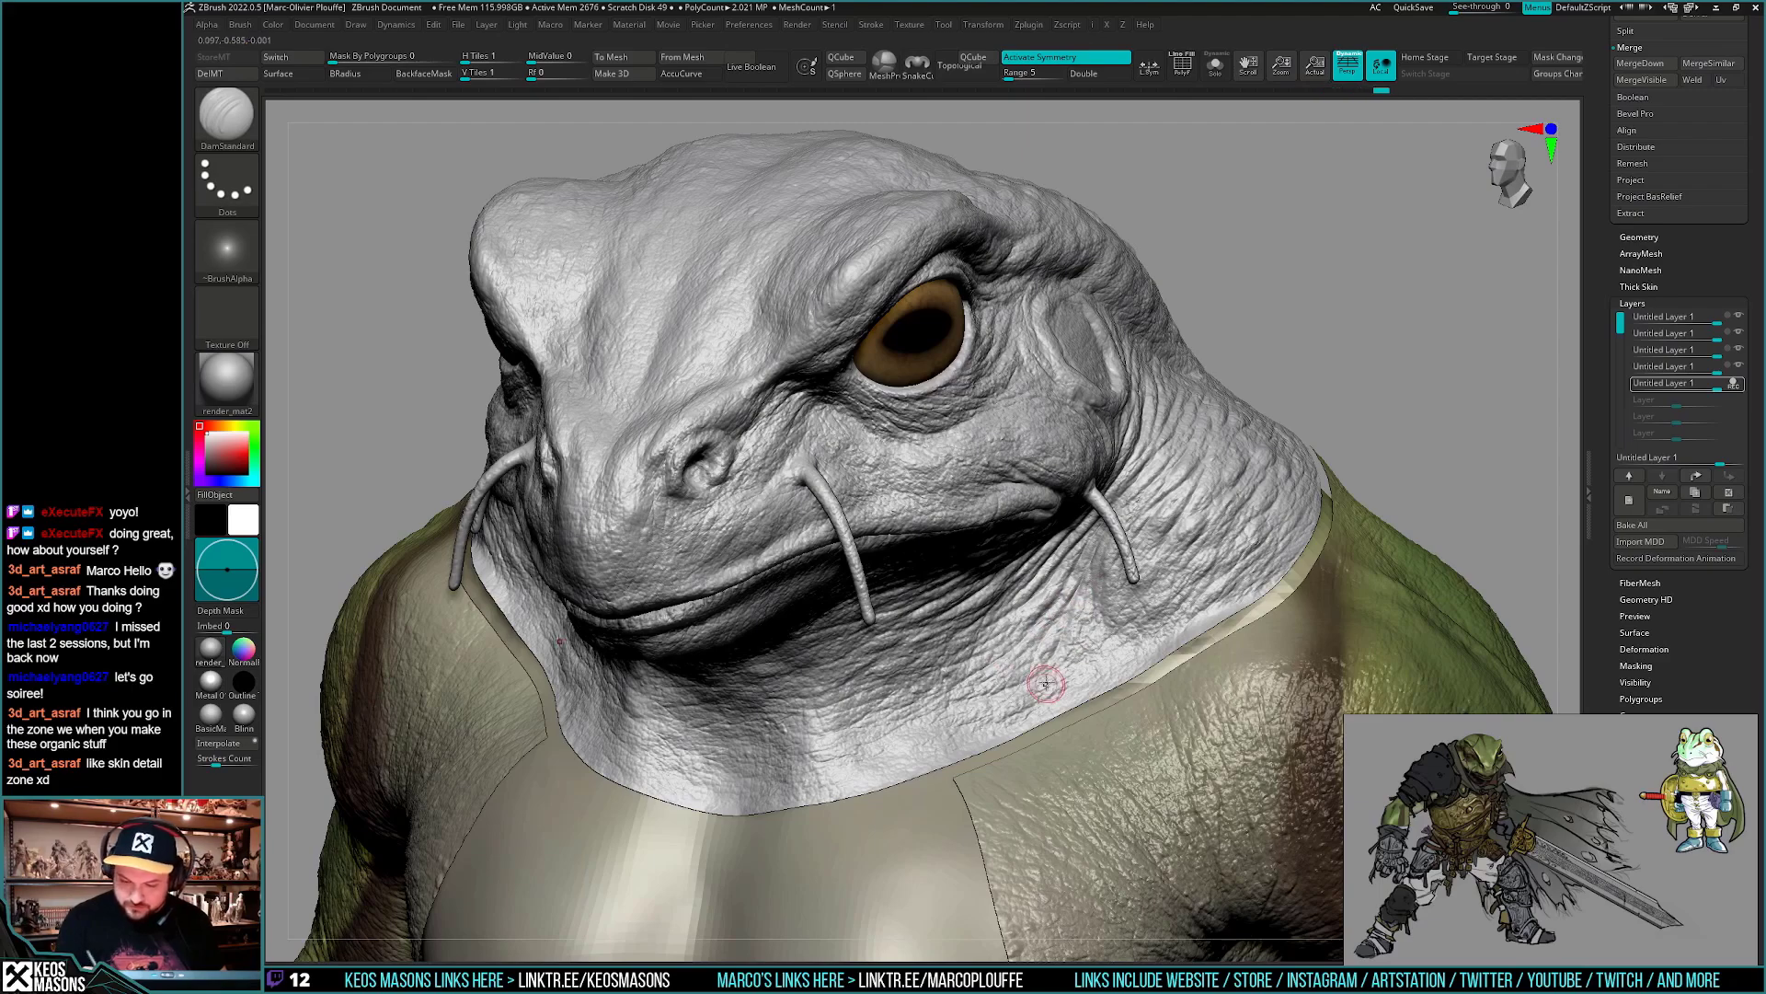
pyautogui.moveTo(1046, 684)
pyautogui.mouseDown(button='right')
pyautogui.moveTo(1043, 652)
pyautogui.moveTo(1173, 609)
pyautogui.mouseUp(button='right')
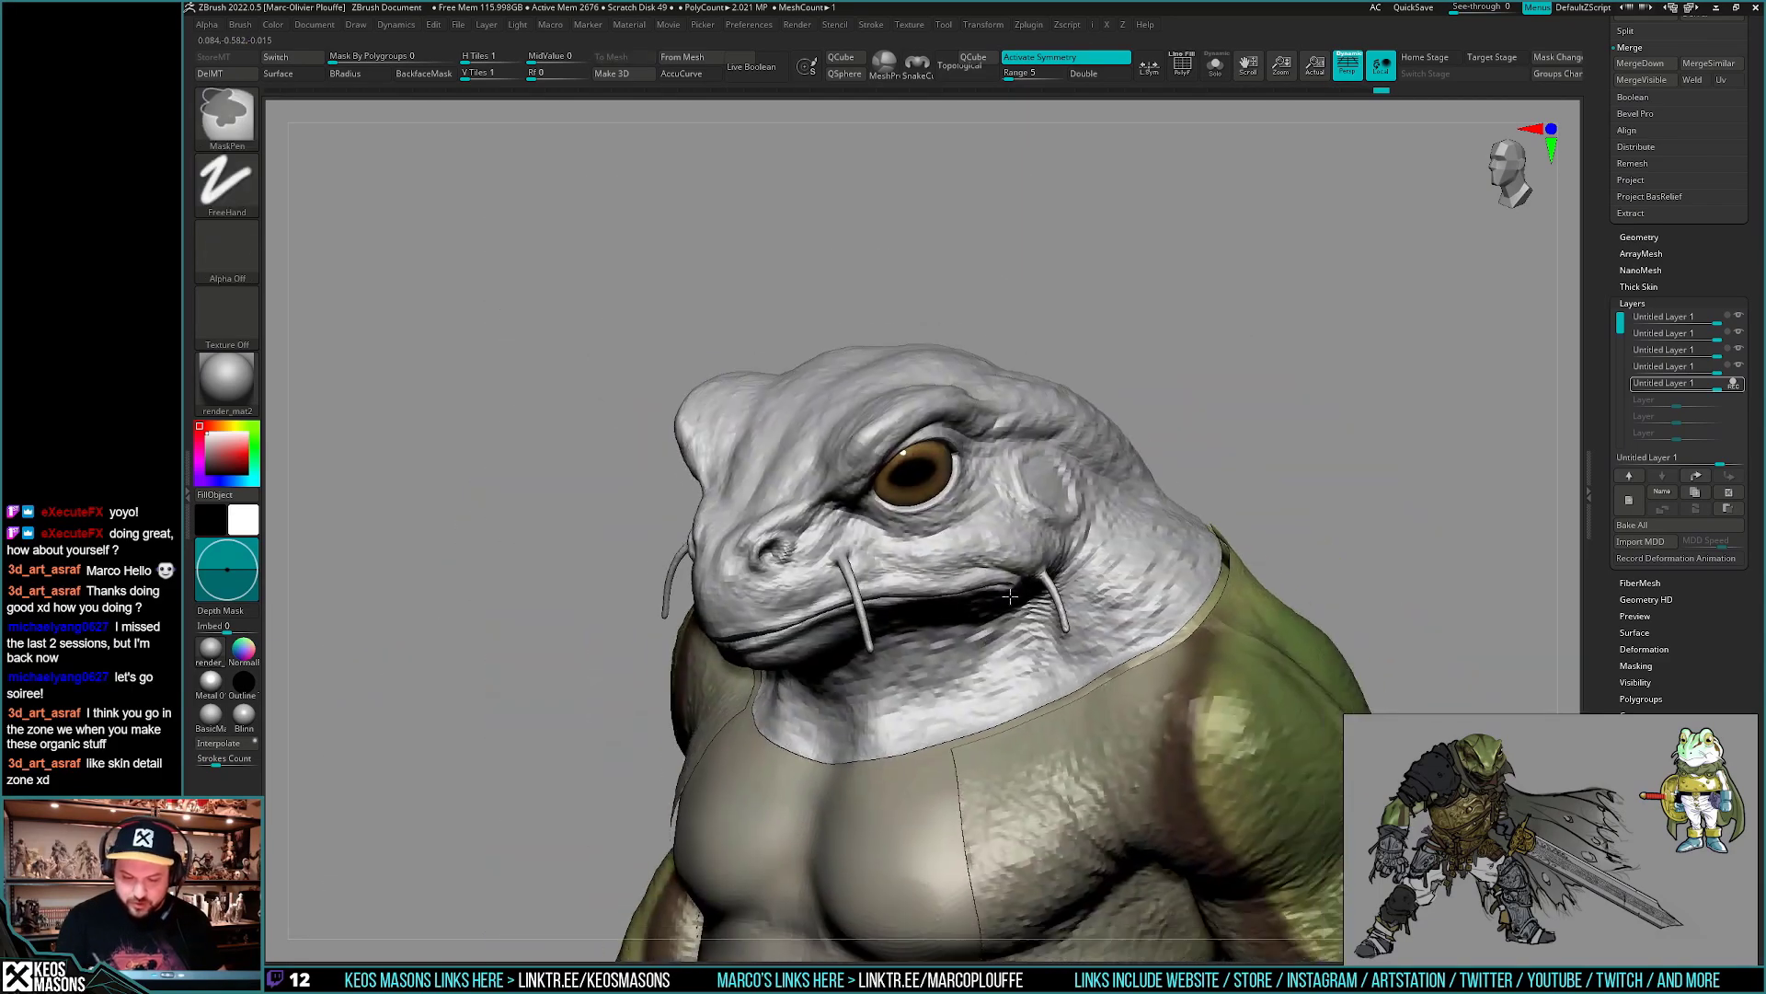
pyautogui.moveTo(763, 644)
pyautogui.mouseDown(button='right')
pyautogui.moveTo(842, 644)
pyautogui.moveTo(921, 563)
pyautogui.moveTo(971, 644)
pyautogui.moveTo(991, 620)
pyautogui.mouseUp(button='right')
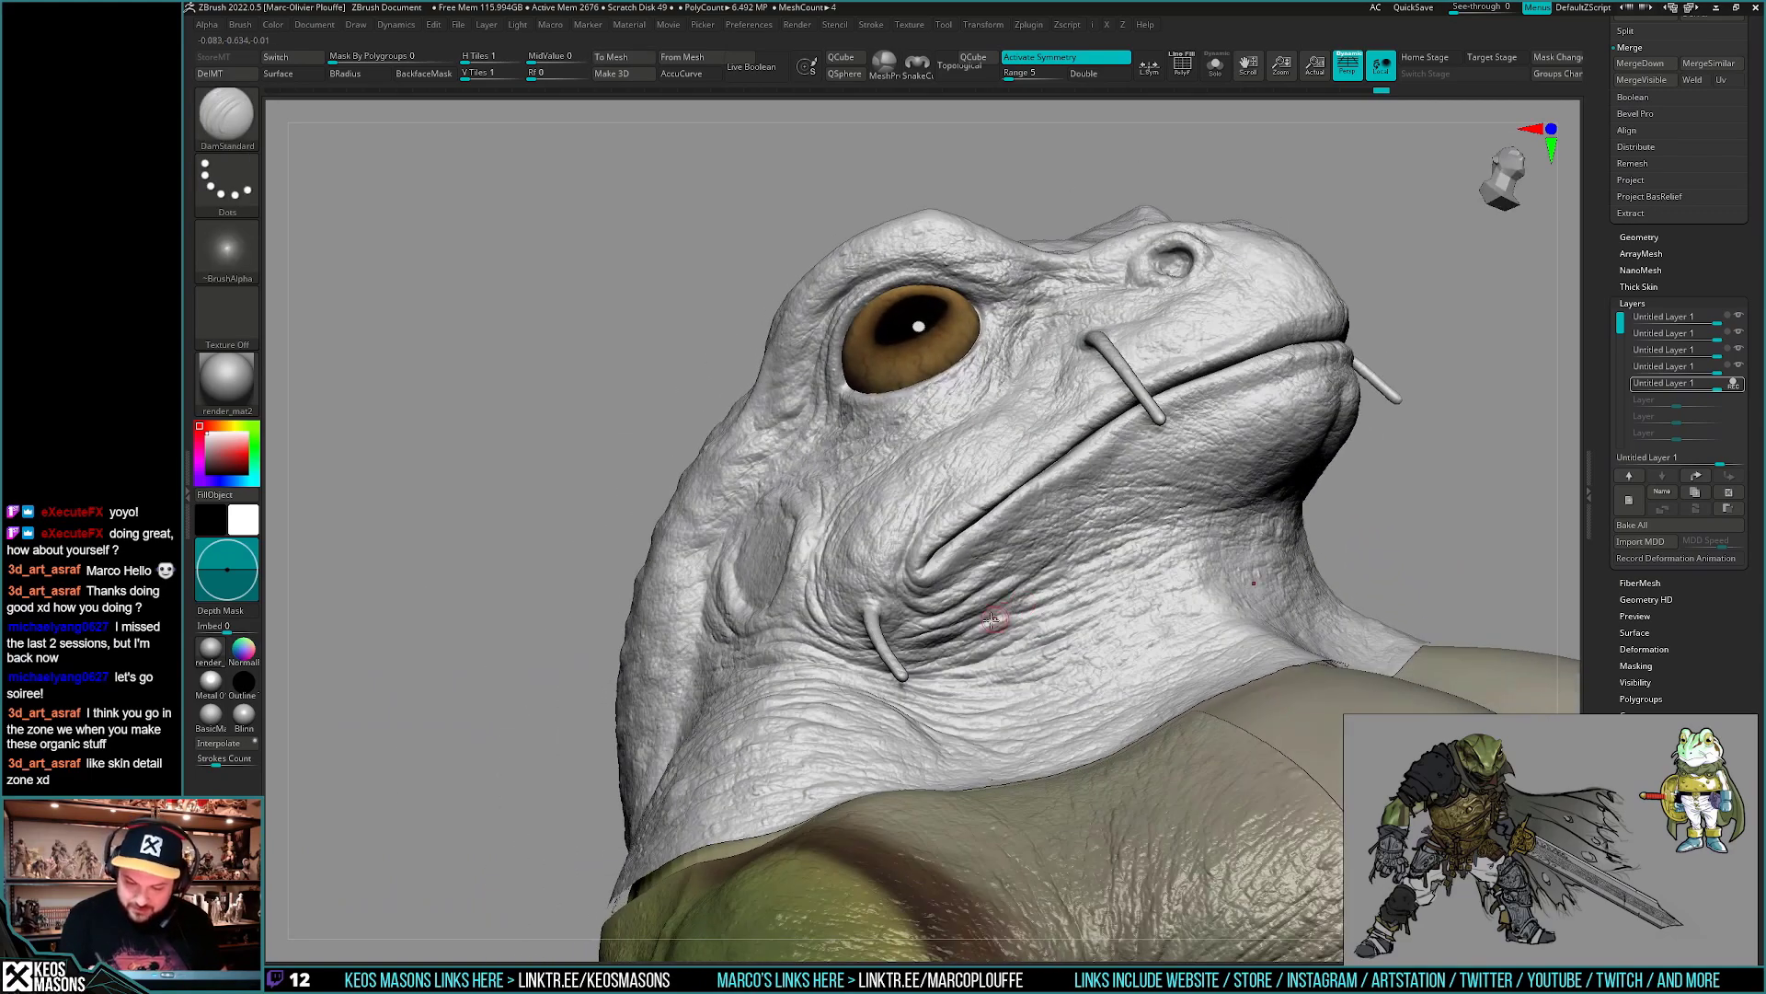
pyautogui.moveTo(992, 620); pyautogui.dragTo(1005, 609)
pyautogui.moveTo(1131, 552)
pyautogui.mouseDown(button='right')
pyautogui.moveTo(1150, 517)
pyautogui.moveTo(1058, 547)
pyautogui.moveTo(1026, 538)
pyautogui.moveTo(1069, 529)
pyautogui.mouseUp(button='right')
# - Toggle the head's sculpt layers off and on to compare the skin with and without the detail
pyautogui.click(1738, 382)
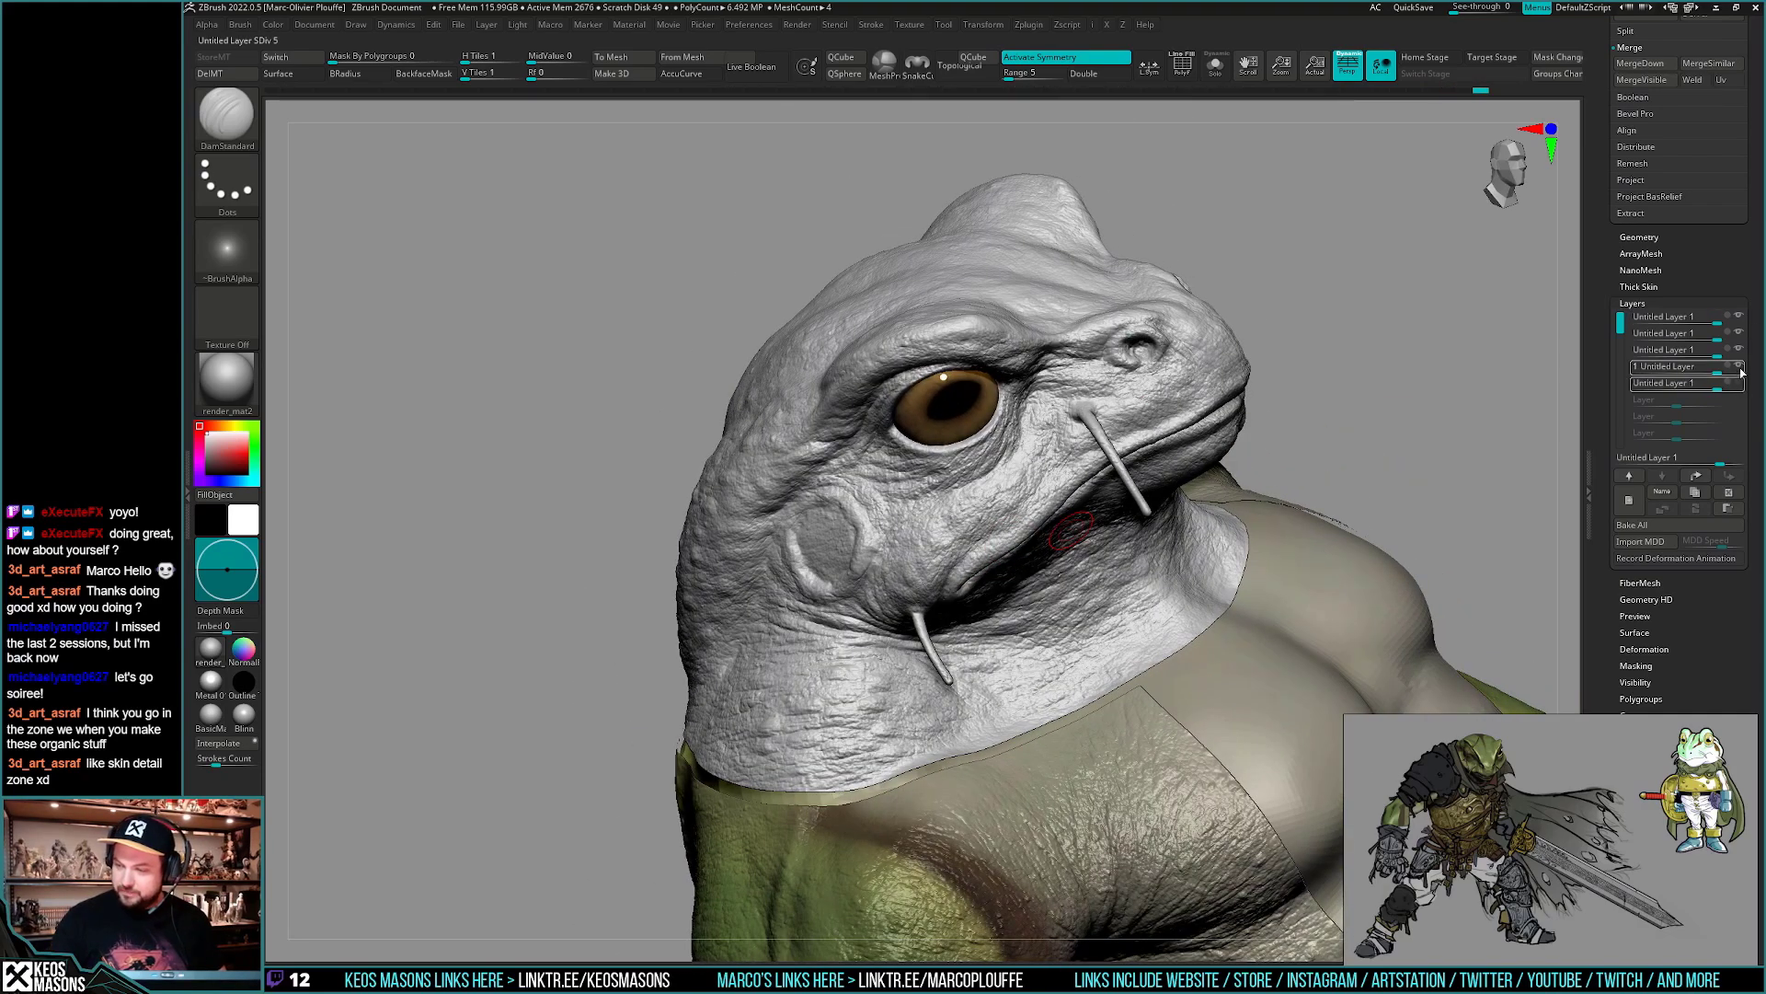
pyautogui.click(1737, 366)
pyautogui.click(1738, 348)
pyautogui.click(1738, 332)
pyautogui.click(1737, 315)
pyautogui.moveTo(1463, 451)
pyautogui.mouseDown(button='right')
pyautogui.moveTo(1527, 368)
pyautogui.moveTo(1382, 475)
pyautogui.moveTo(1401, 488)
pyautogui.mouseUp(button='right')
pyautogui.moveTo(1741, 339)
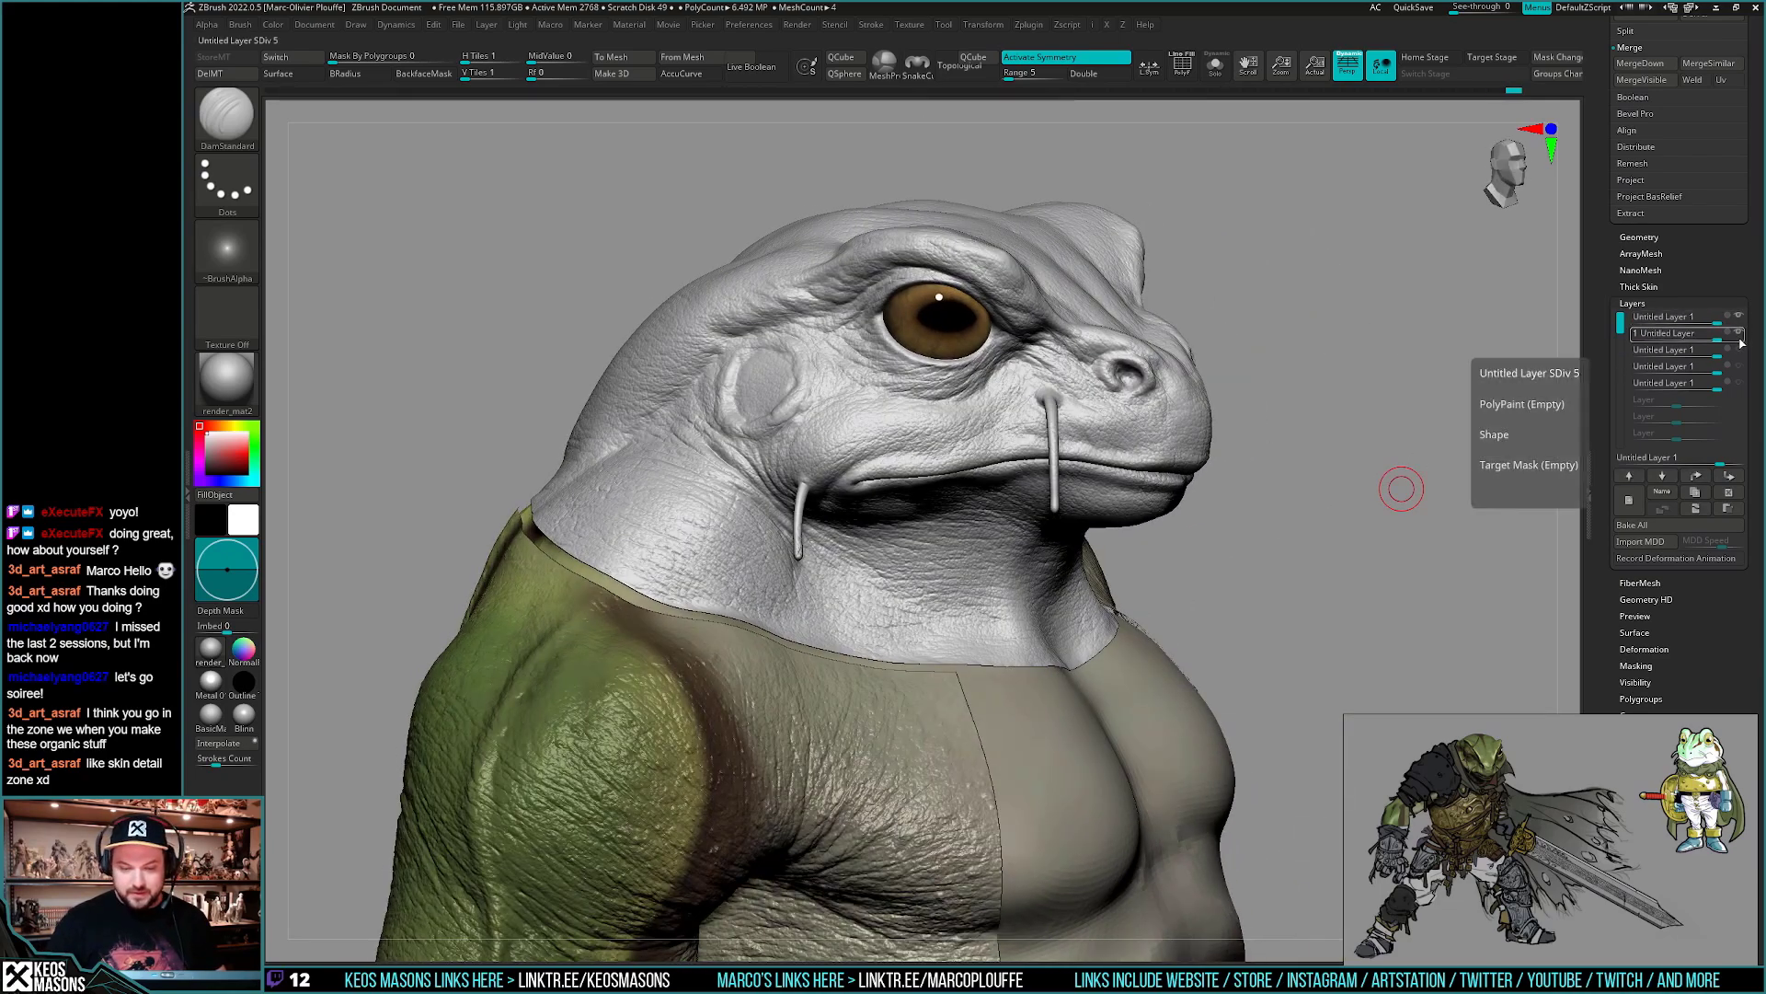
pyautogui.moveTo(1401, 485); pyautogui.dragTo(1433, 484, button='right')
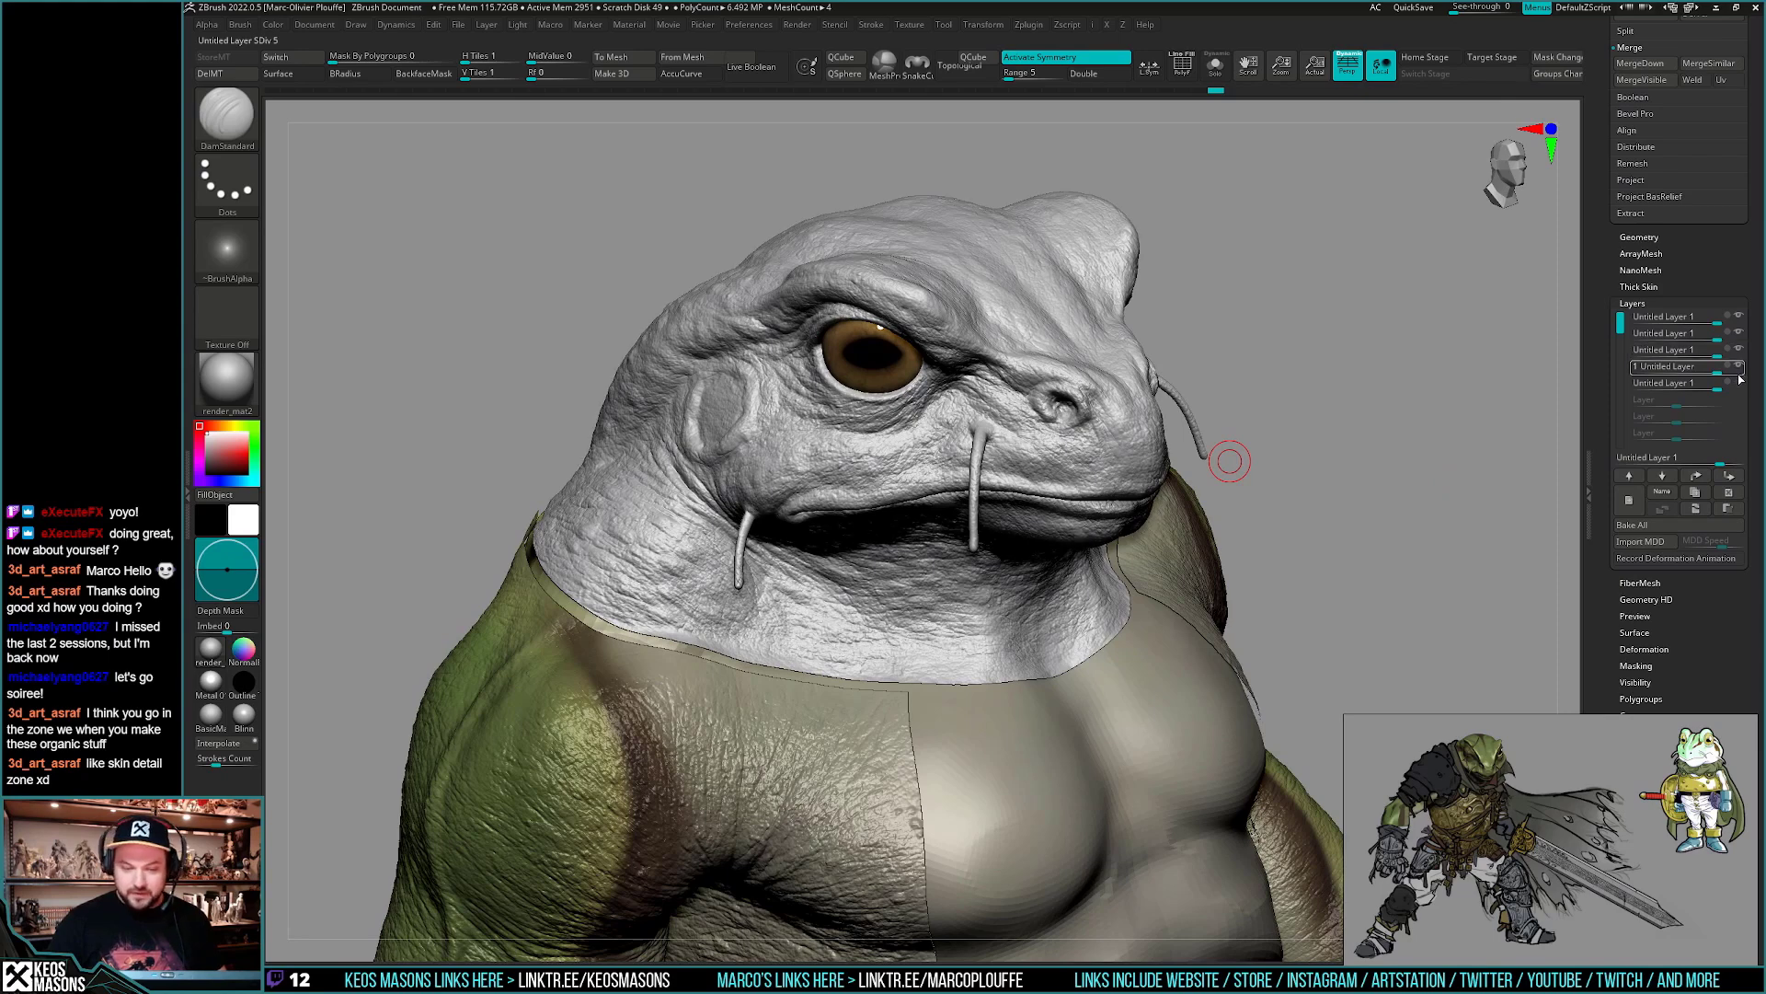
# - Turn the lowest sculpt layer of the head back on and set it to record mode
pyautogui.moveTo(1740, 369); pyautogui.dragTo(1740, 385)
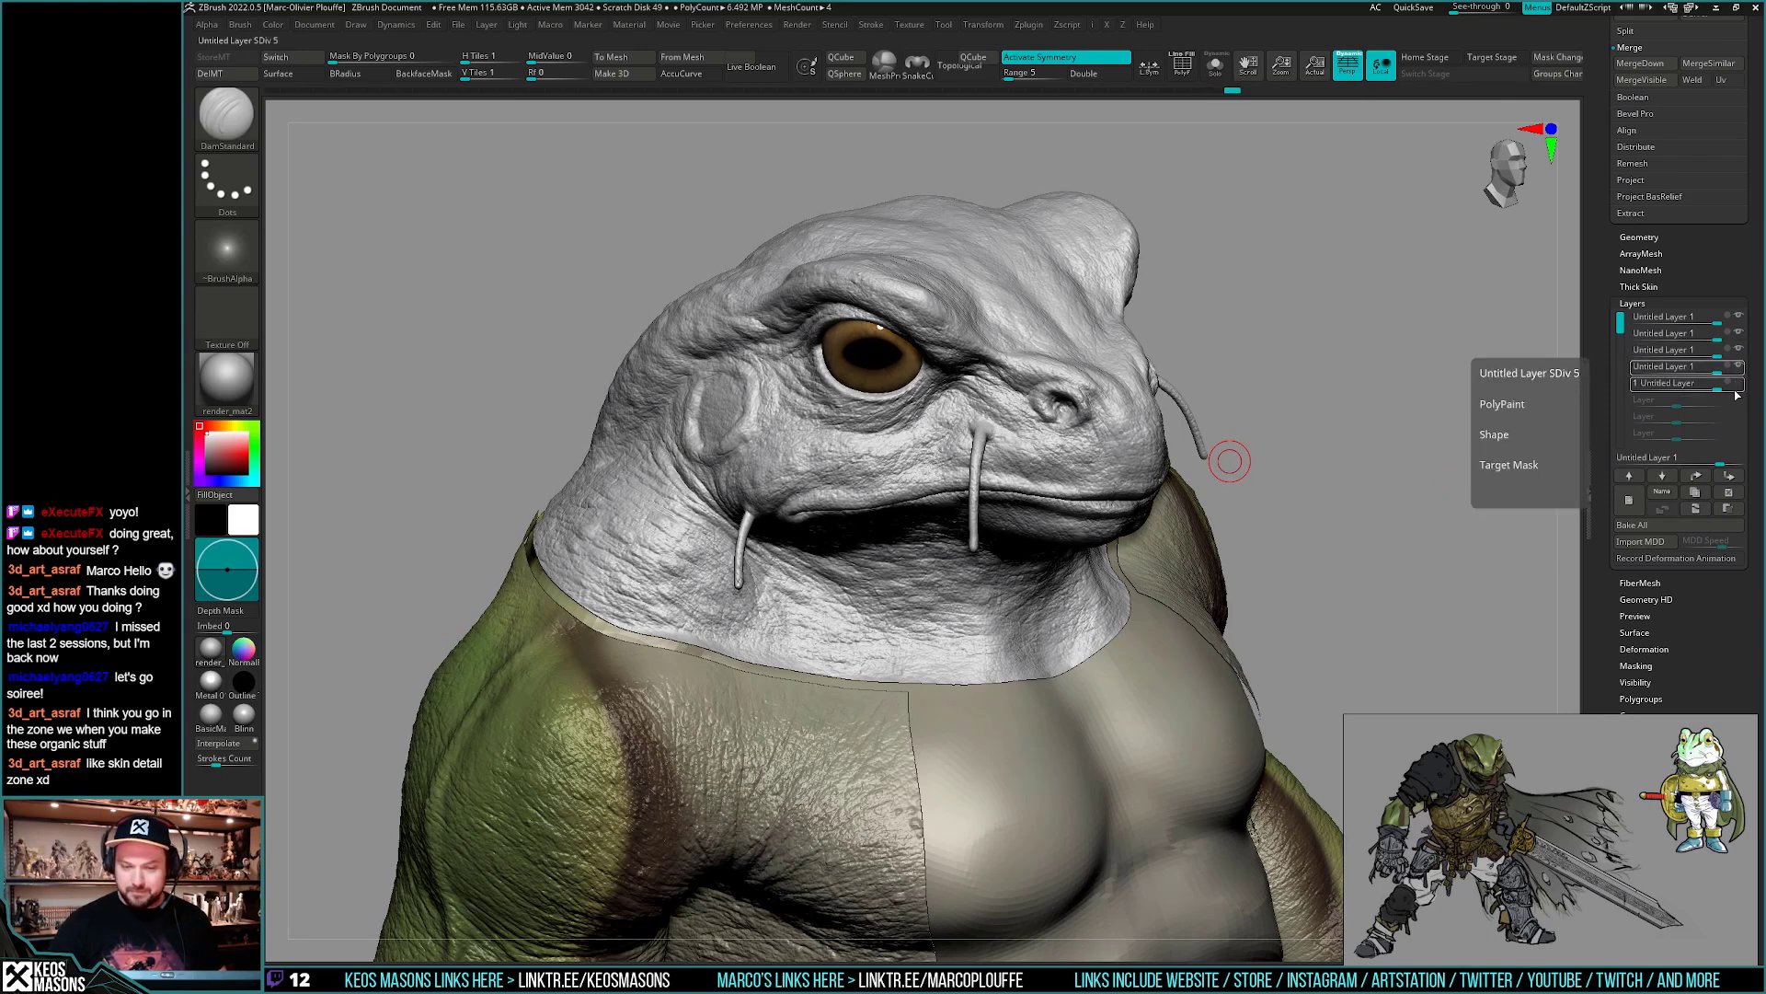
pyautogui.click(1742, 386)
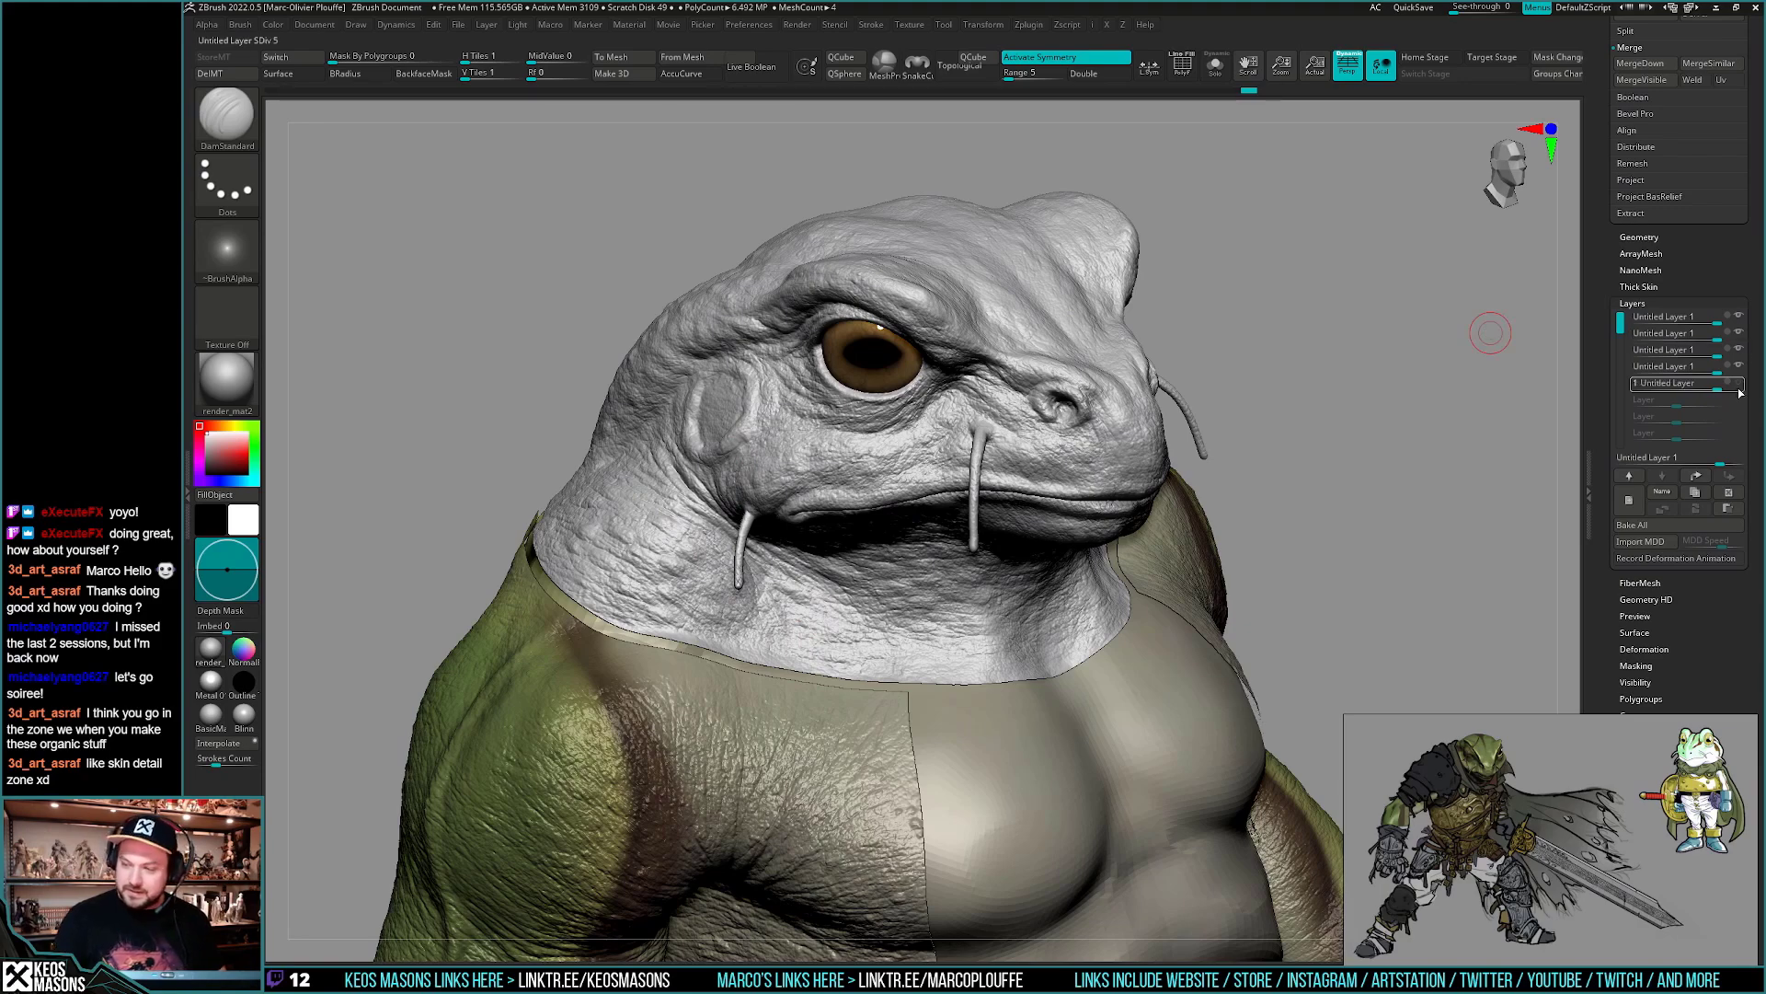
pyautogui.click(1738, 388)
pyautogui.click(1729, 383)
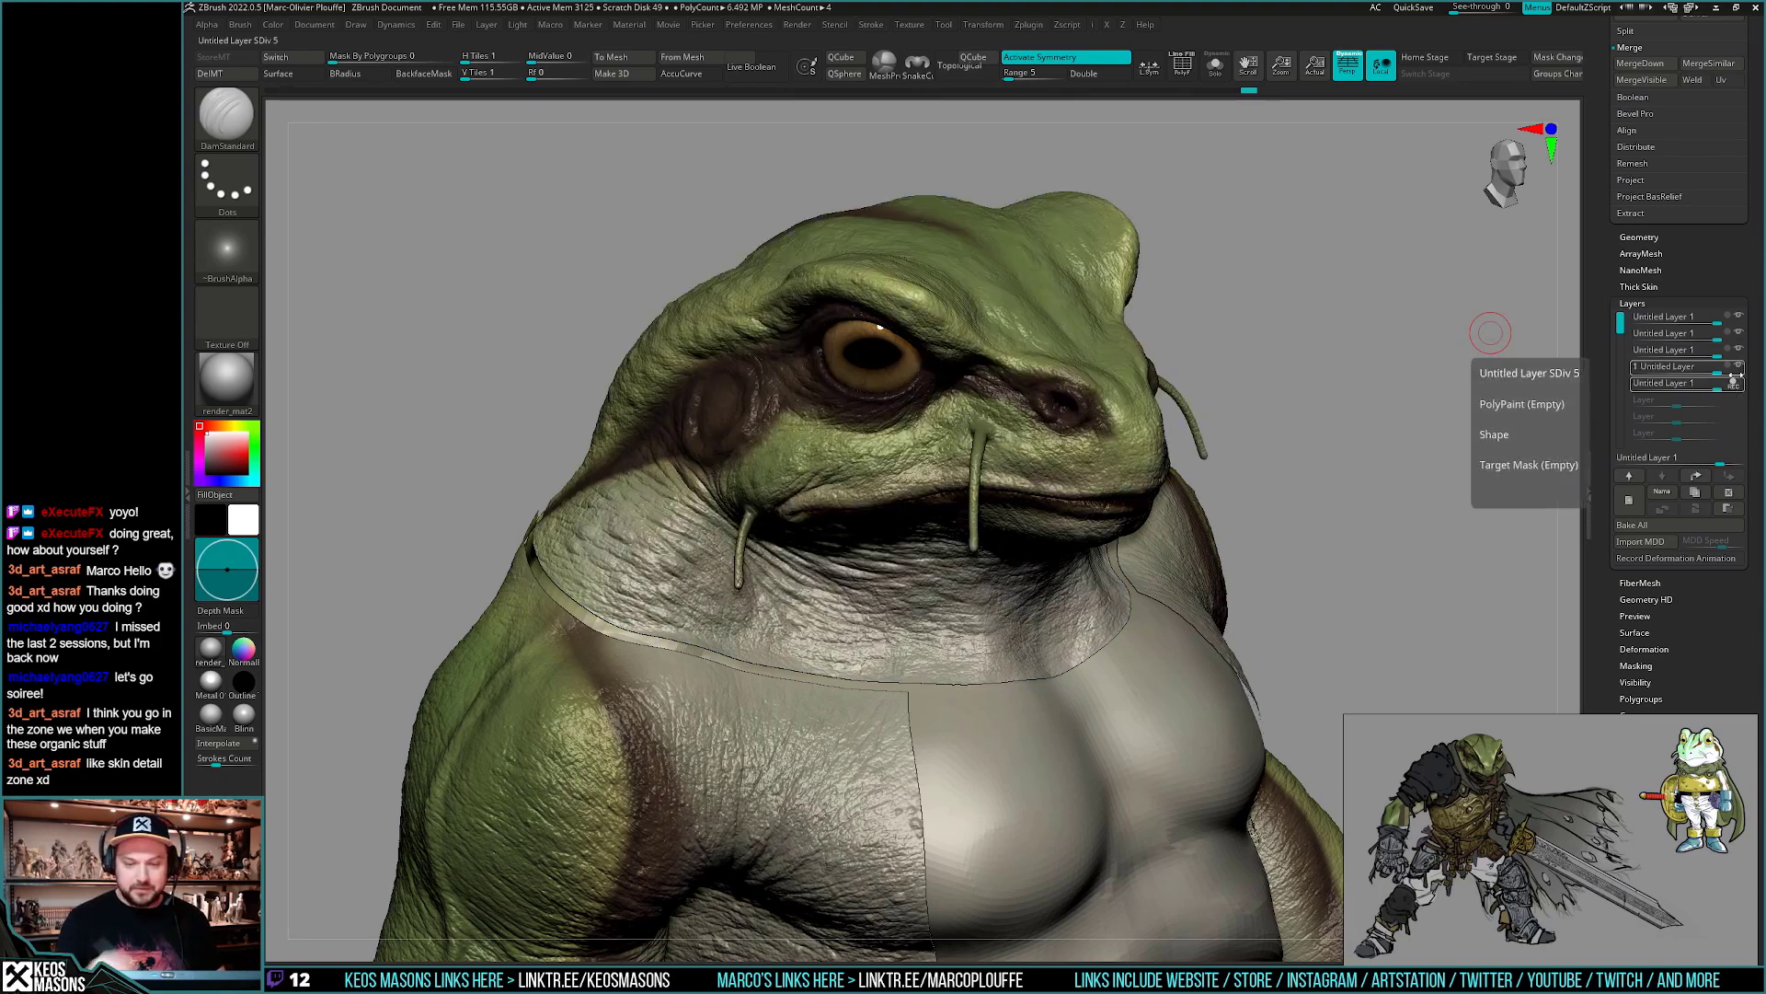
# - Carve fine creases with DamStandard on the cheek between the round eardrum and the eye
pyautogui.moveTo(1306, 396)
pyautogui.mouseDown(button='right')
pyautogui.moveTo(1046, 515)
pyautogui.moveTo(958, 618)
pyautogui.moveTo(1008, 606)
pyautogui.moveTo(928, 598)
pyautogui.mouseUp(button='right')
pyautogui.press('space')
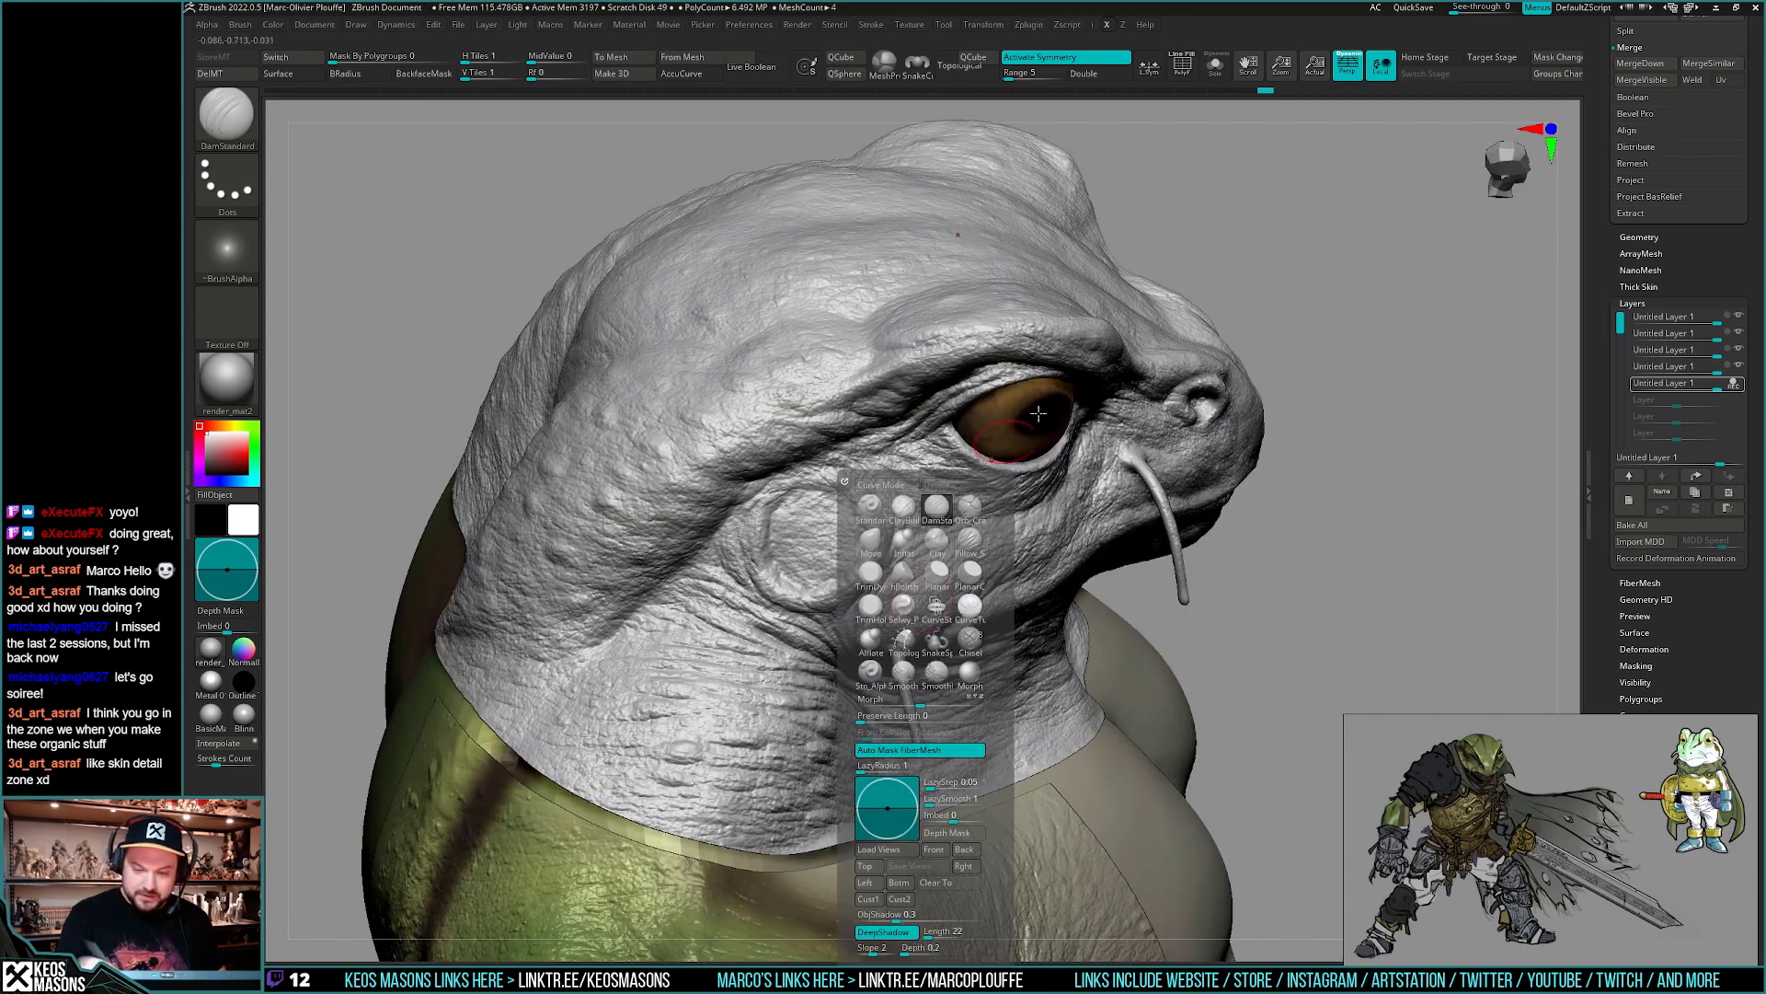
pyautogui.moveTo(1038, 413); pyautogui.dragTo(889, 512, button='right')
pyautogui.rightClick(869, 529)
pyautogui.moveTo(889, 543); pyautogui.dragTo(879, 505)
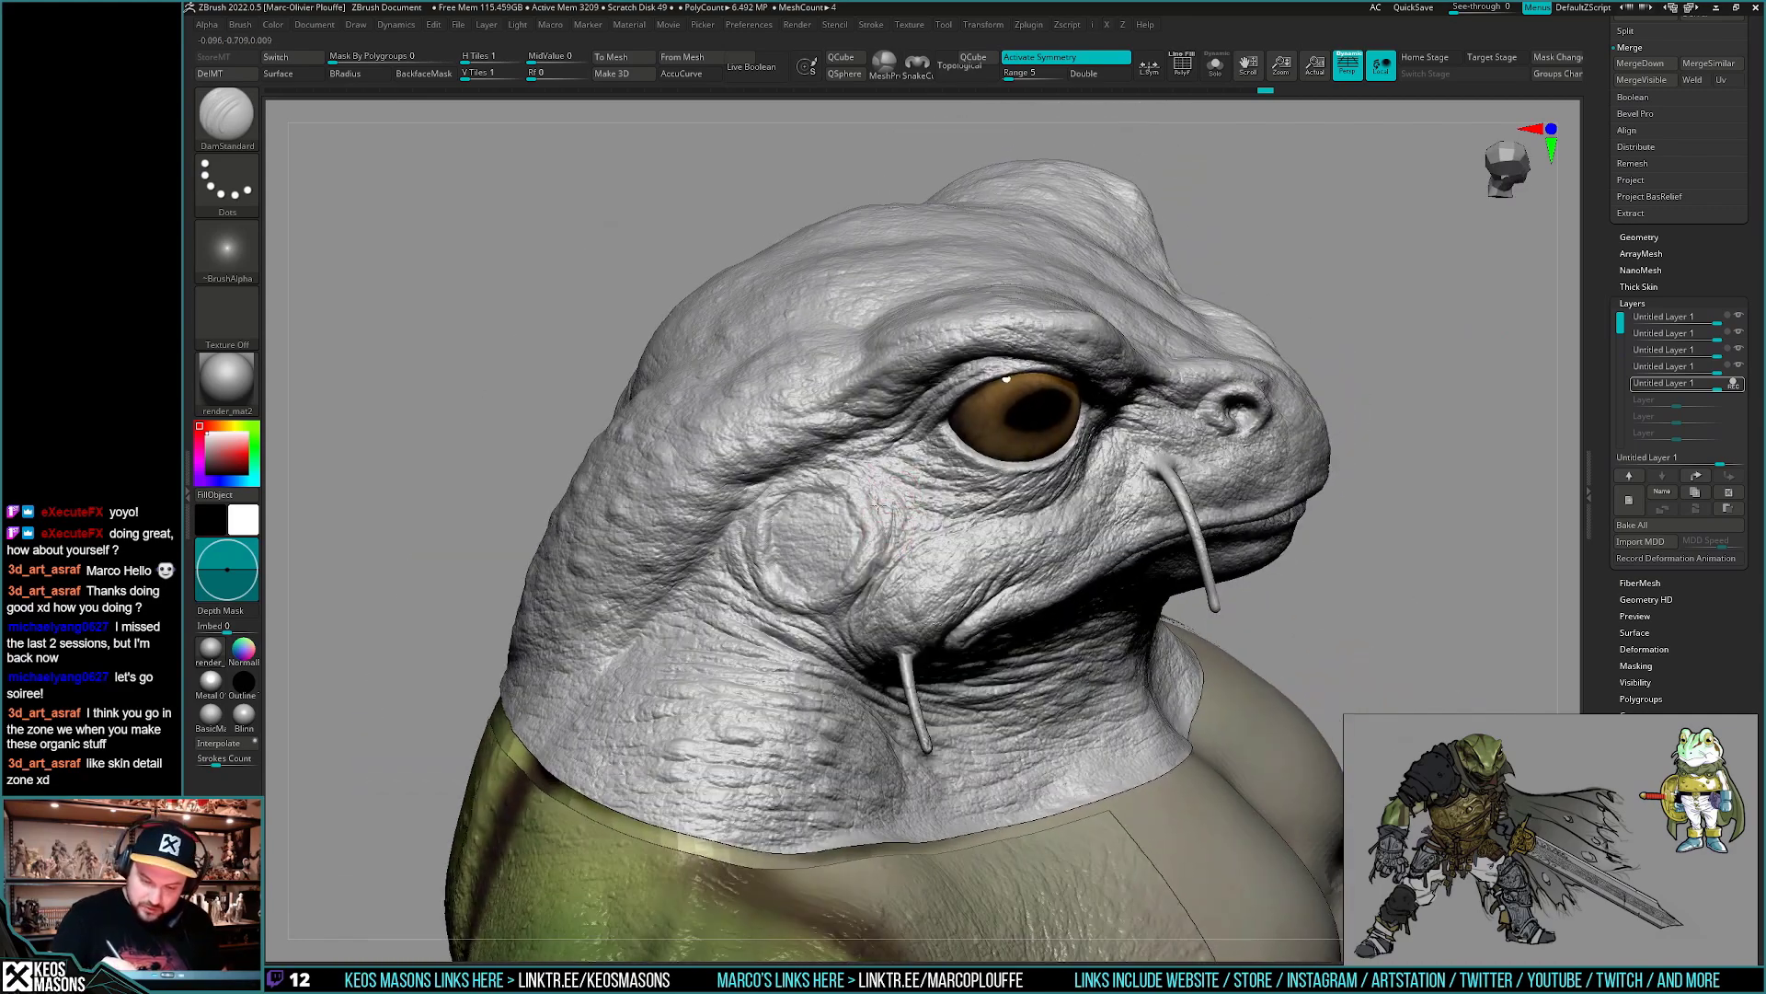
pyautogui.moveTo(897, 570); pyautogui.dragTo(955, 570, button='right')
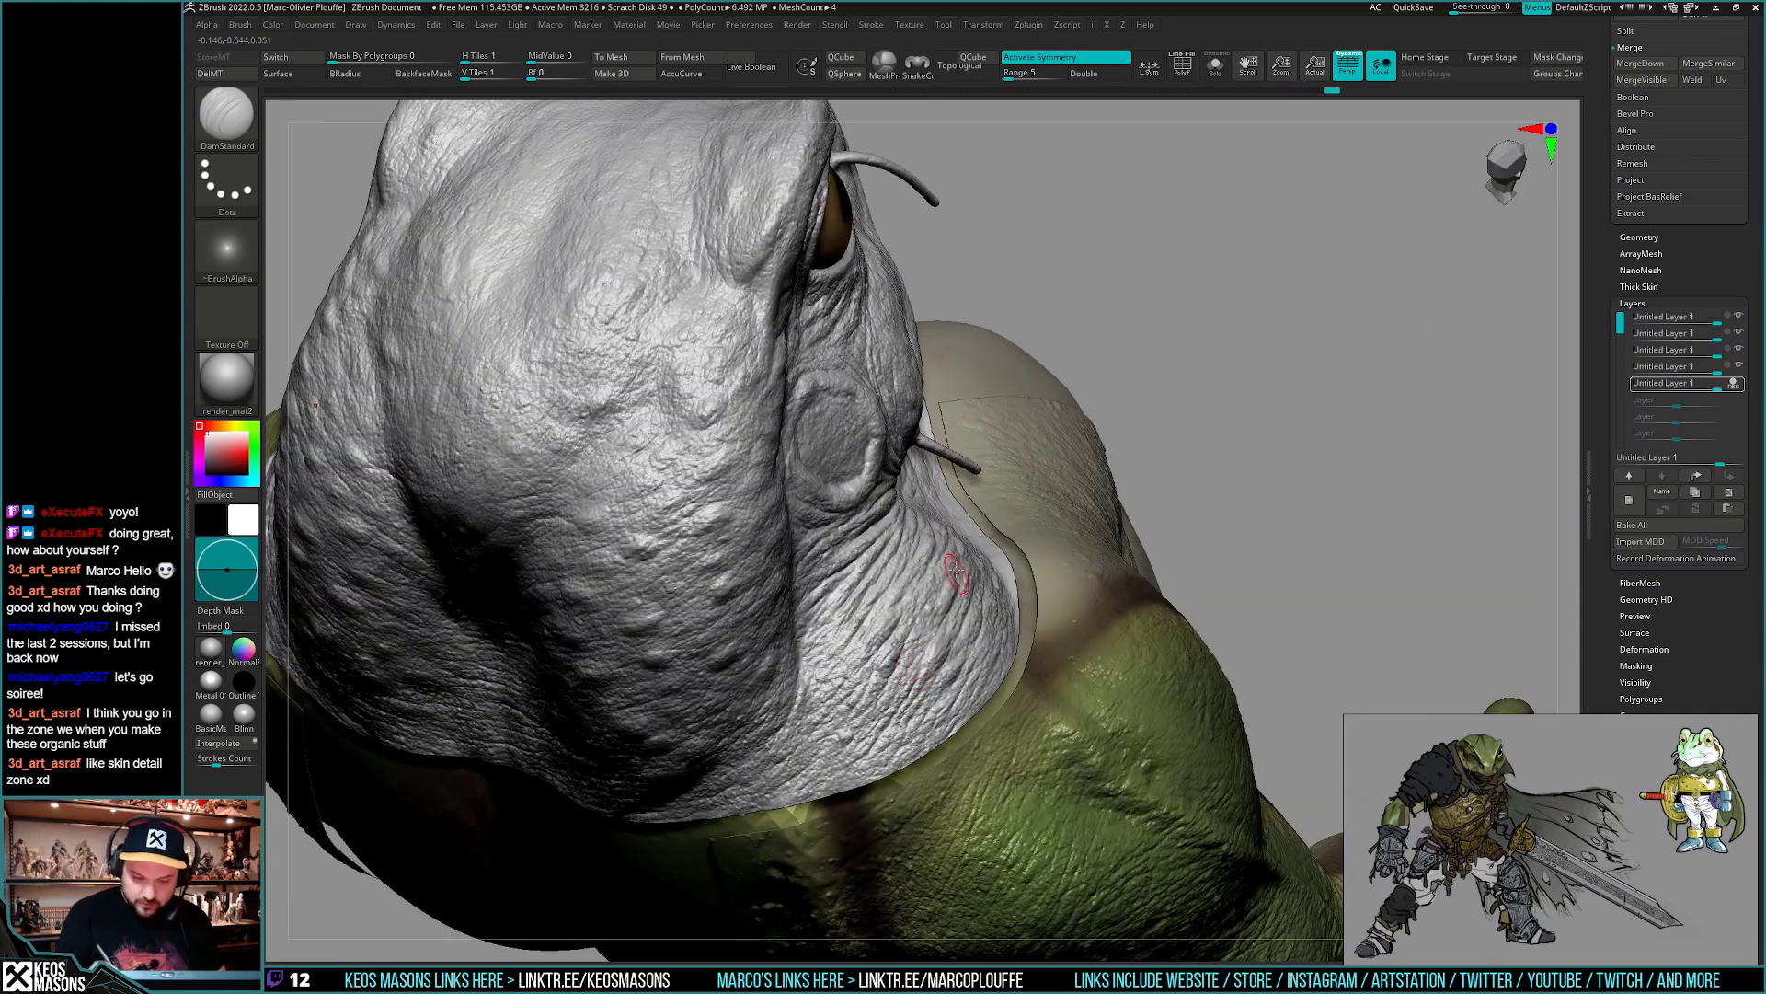
# - Carve diagonal wrinkles with DamStandard on the side of the neck between the eardrum and the collar edge
pyautogui.moveTo(877, 607); pyautogui.dragTo(521, 359)
pyautogui.moveTo(842, 664); pyautogui.dragTo(851, 659, button='right')
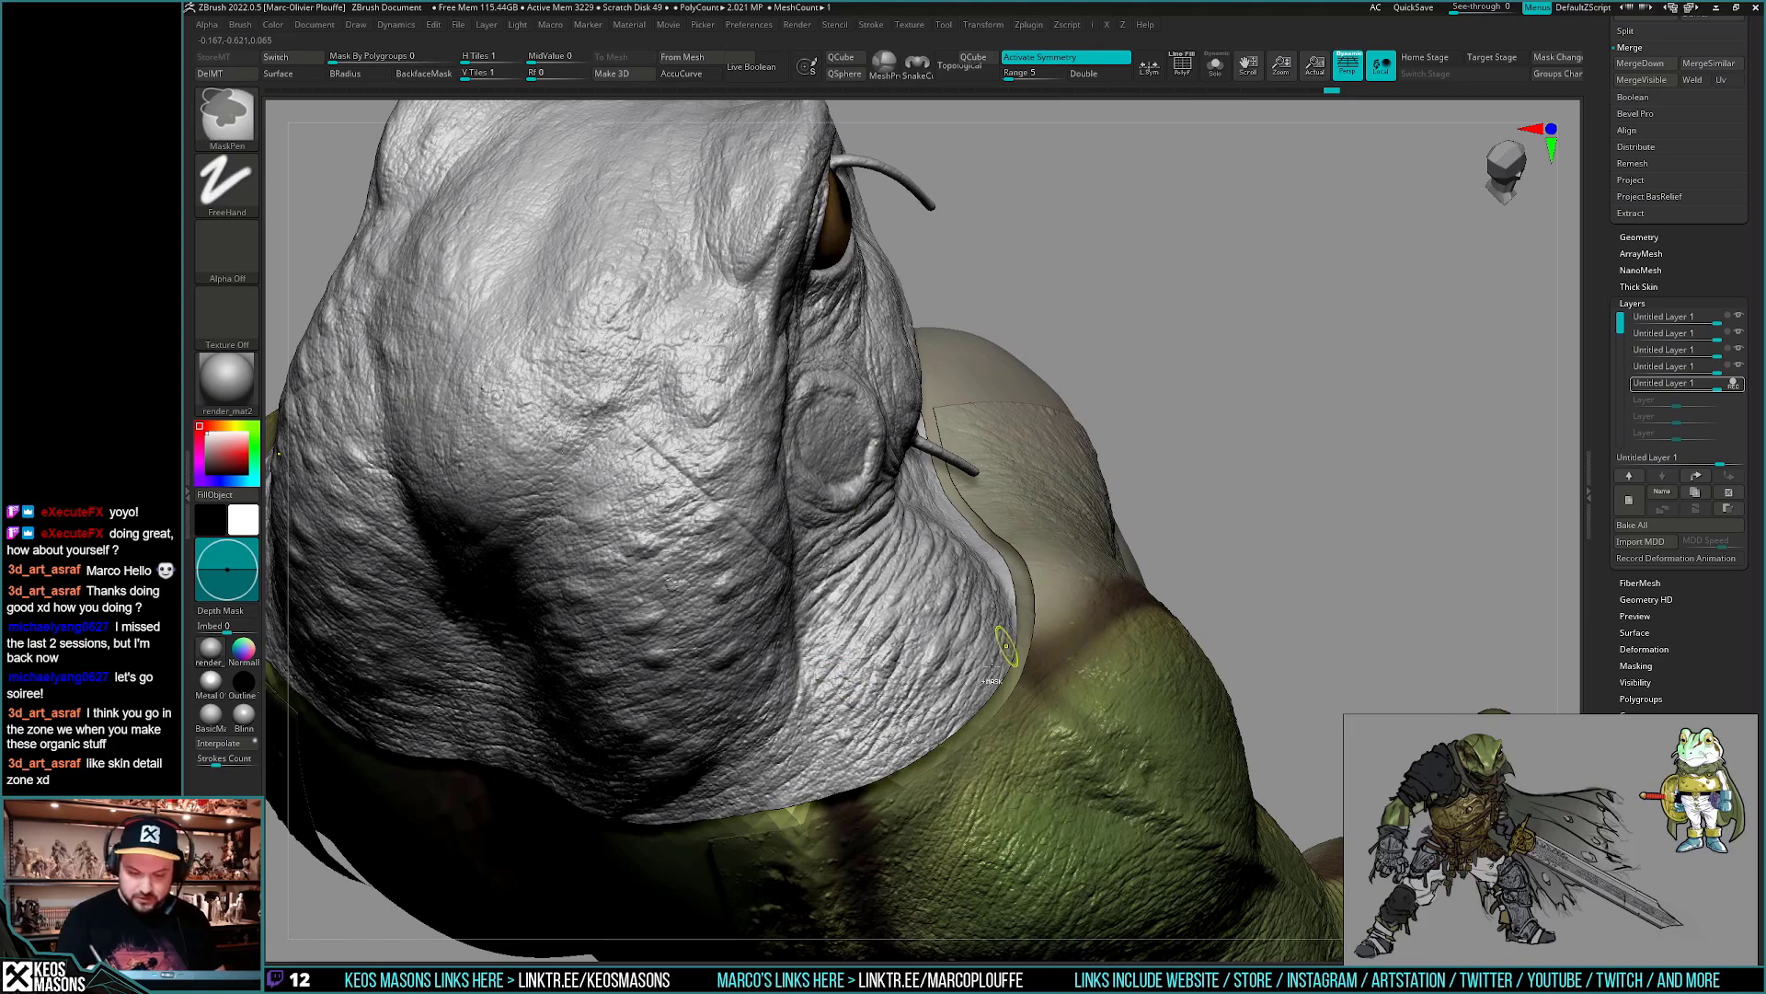
pyautogui.moveTo(960, 669)
pyautogui.mouseDown(button='right')
pyautogui.moveTo(966, 611)
pyautogui.moveTo(913, 596)
pyautogui.moveTo(1113, 451)
pyautogui.mouseUp(button='right')
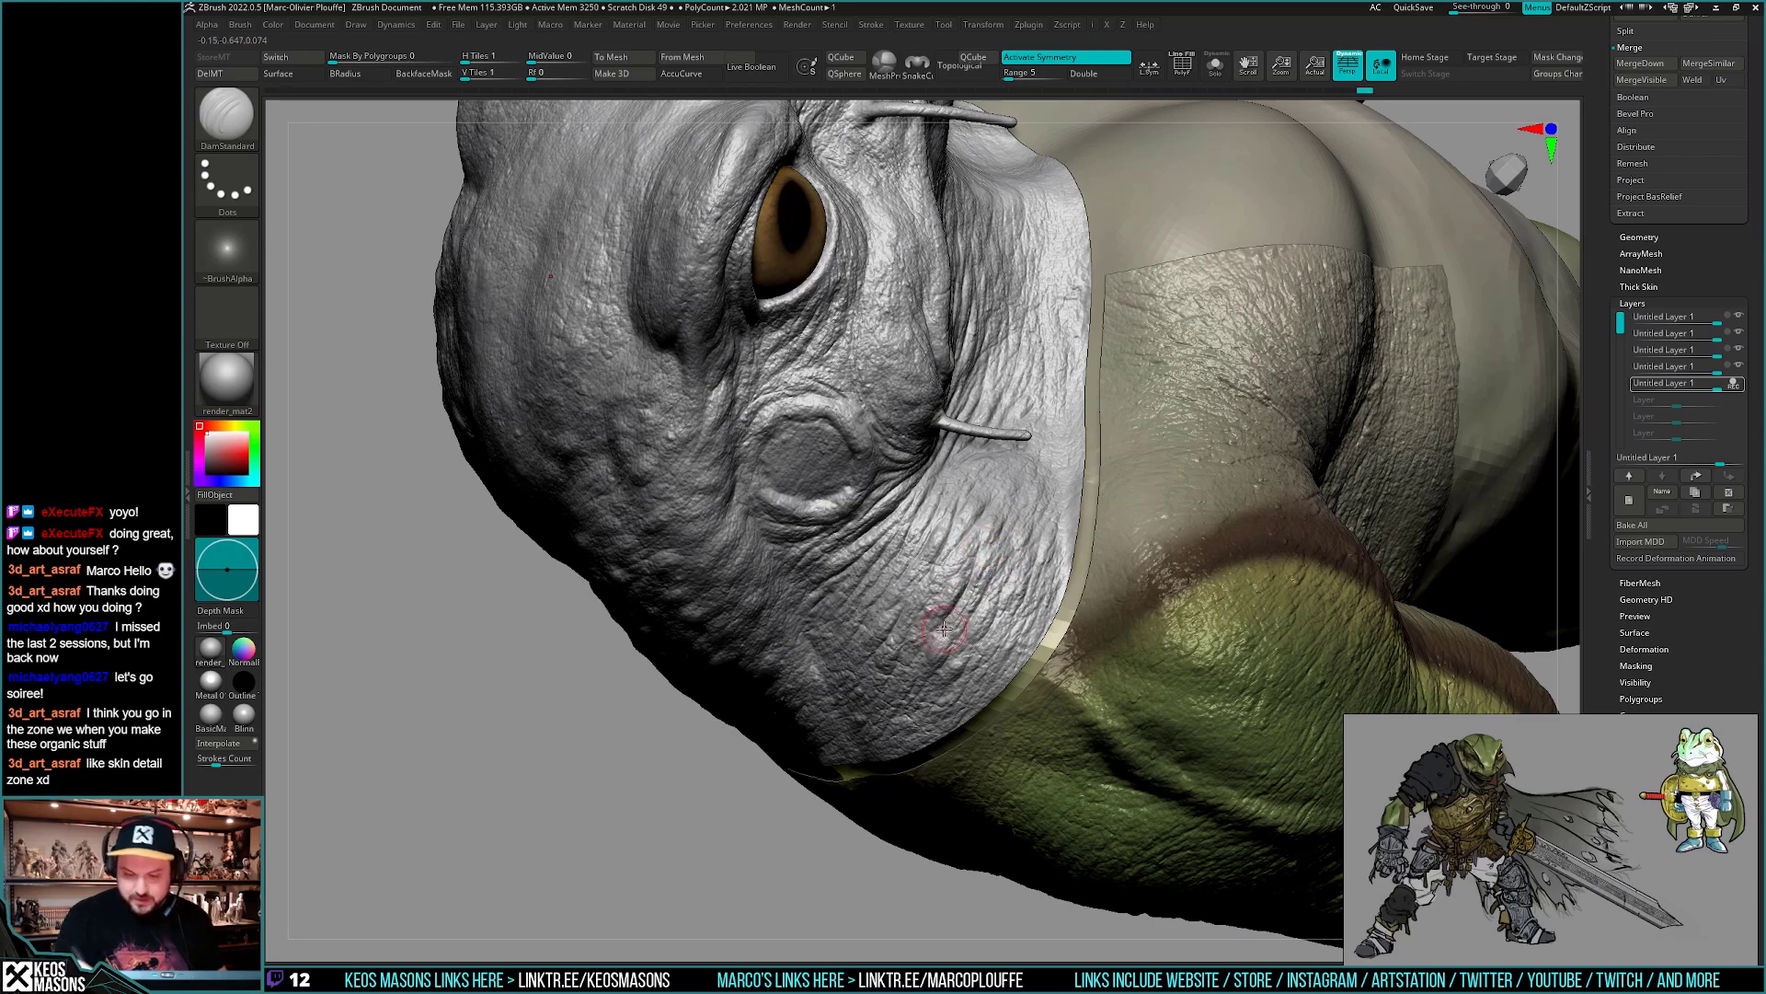
pyautogui.moveTo(944, 628); pyautogui.dragTo(1003, 552, button='right')
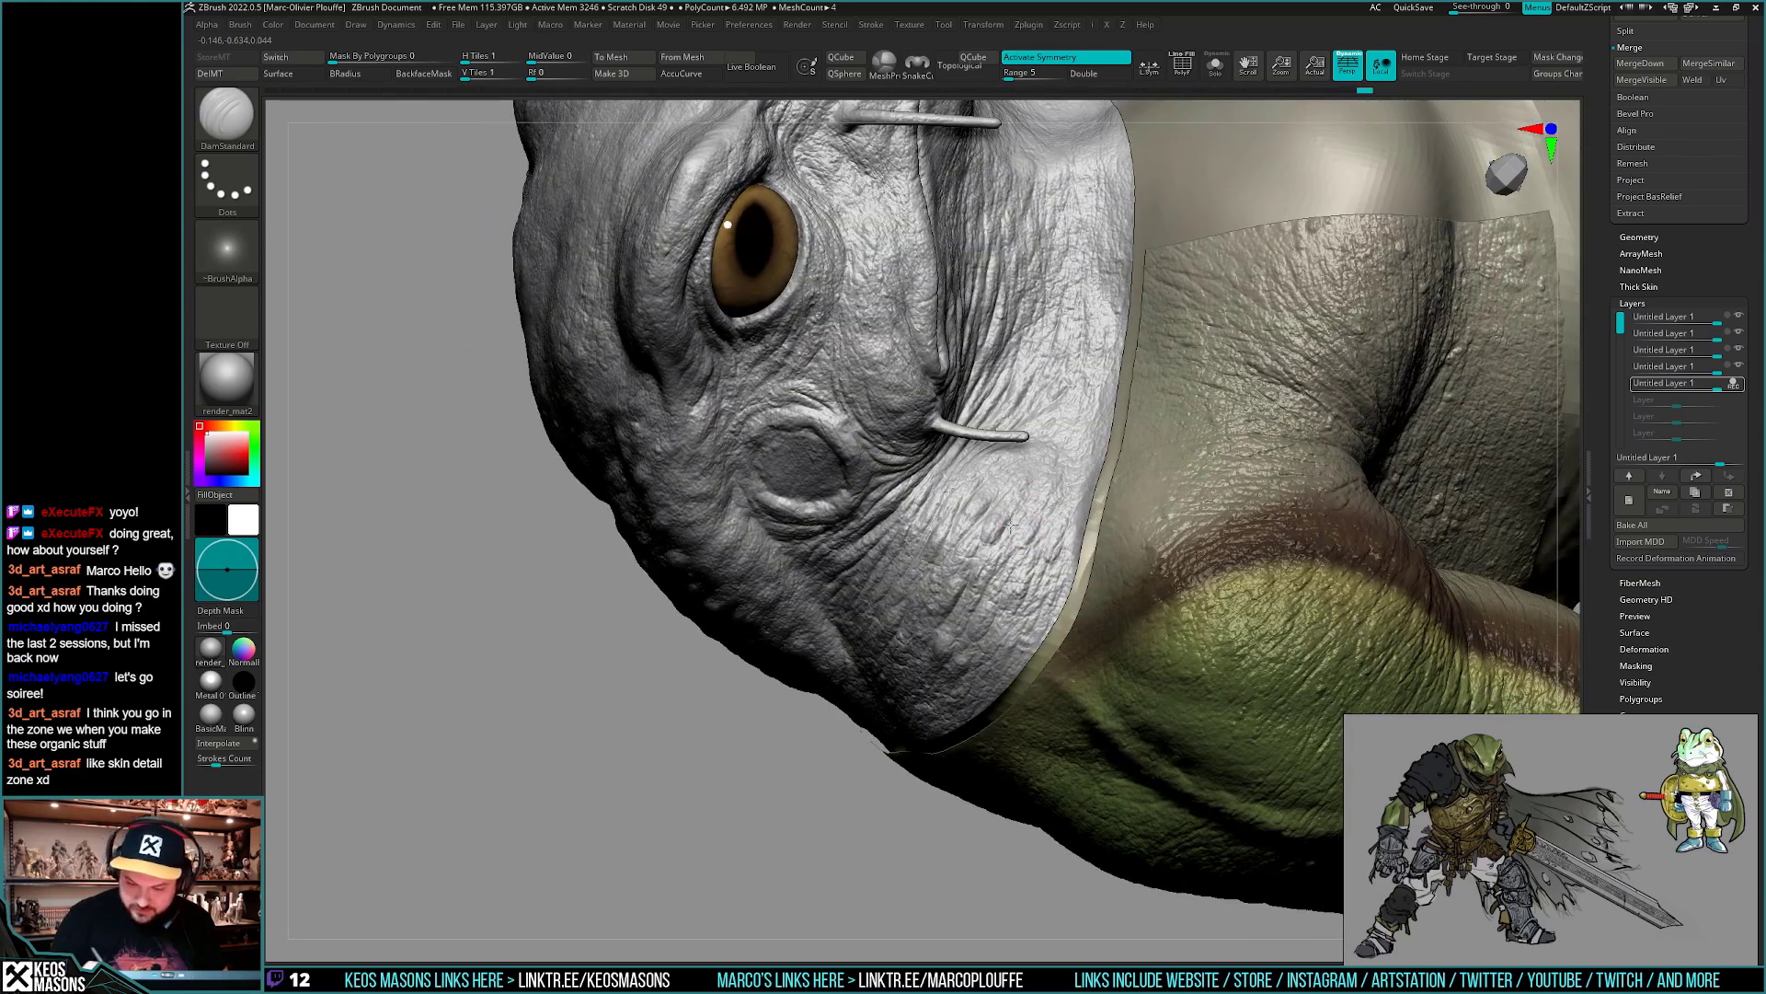
pyautogui.moveTo(1037, 470); pyautogui.dragTo(1056, 473, button='right')
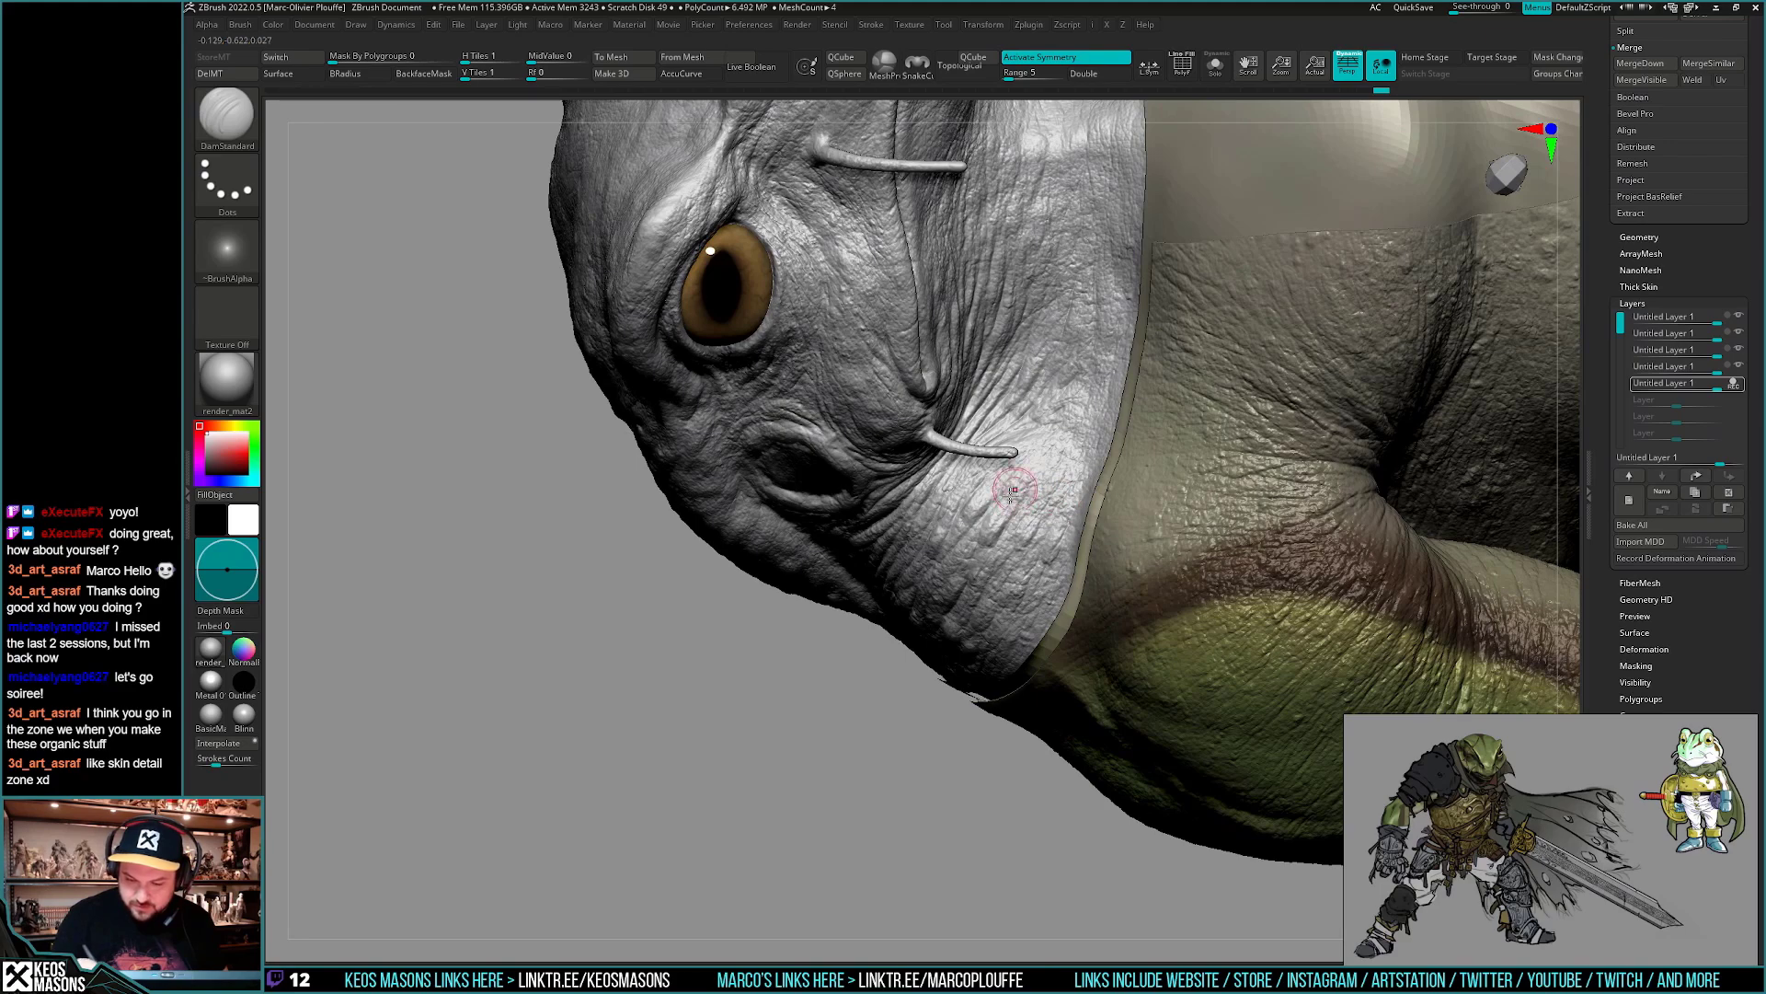
pyautogui.moveTo(1012, 529); pyautogui.dragTo(1058, 483)
pyautogui.moveTo(1016, 549)
pyautogui.mouseDown(button='right')
pyautogui.moveTo(1033, 556)
pyautogui.moveTo(1000, 564)
pyautogui.mouseUp(button='right')
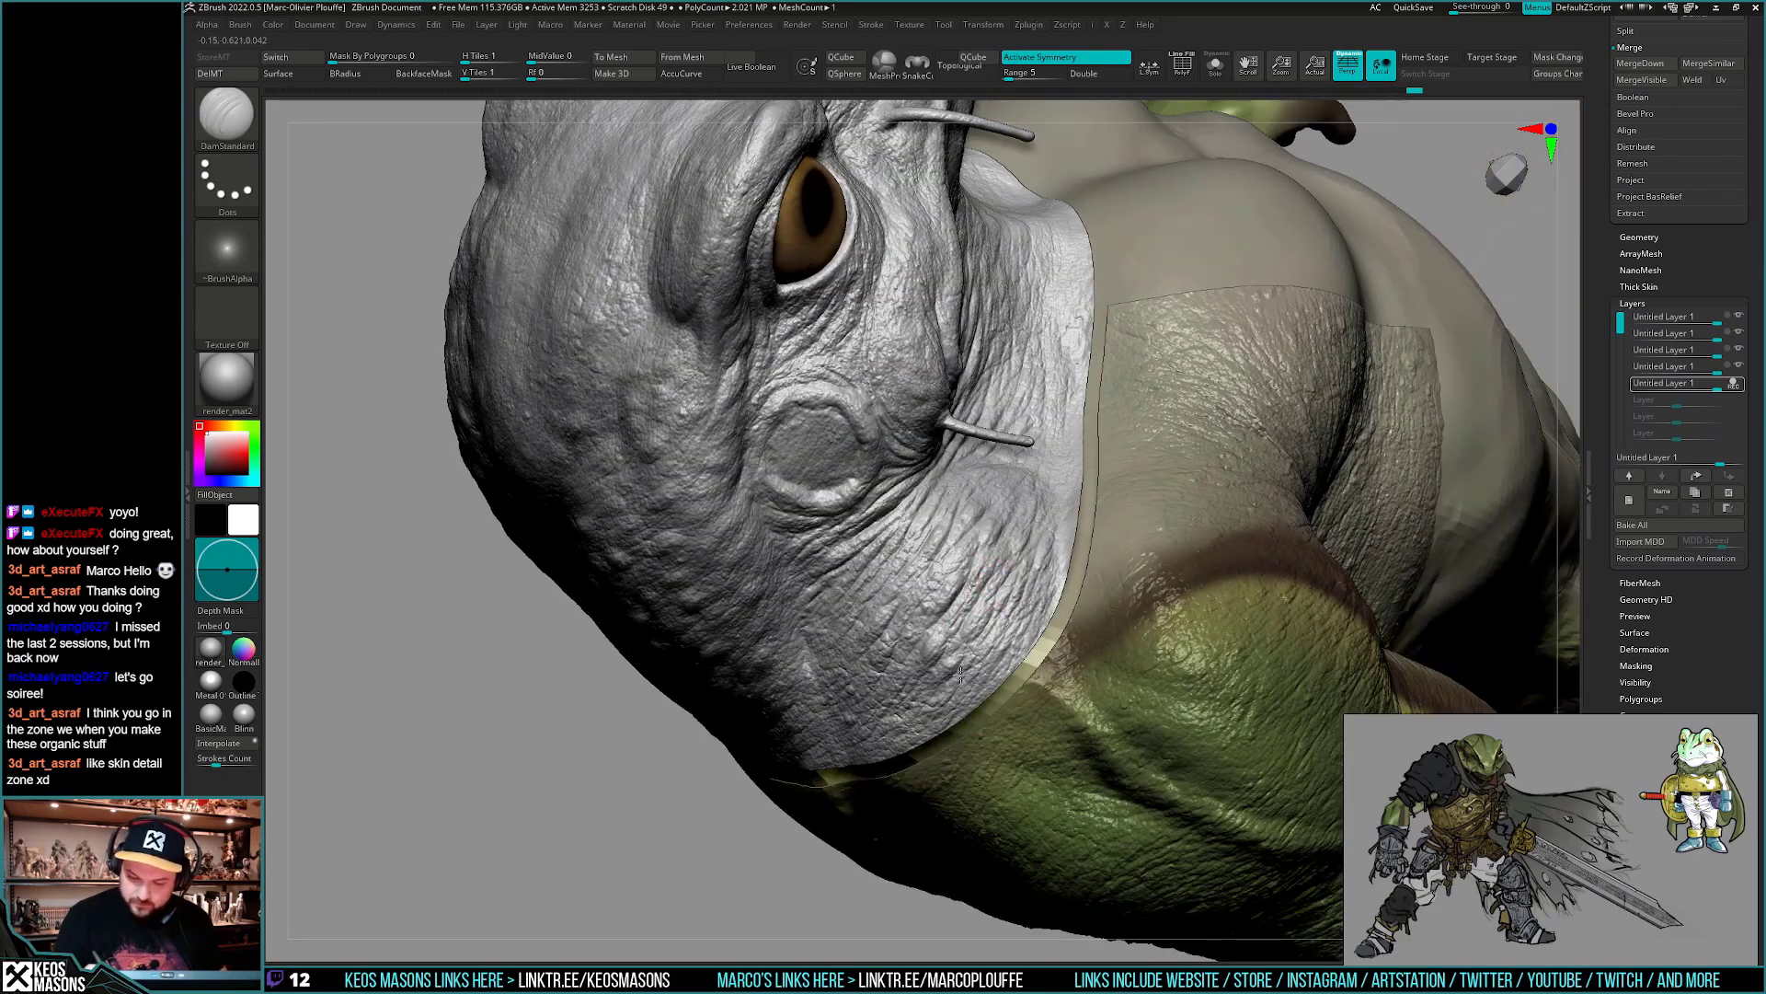
# - Extend the fine neck wrinkles behind the eardrum up toward the nape of the head
pyautogui.moveTo(980, 662); pyautogui.dragTo(966, 671, button='right')
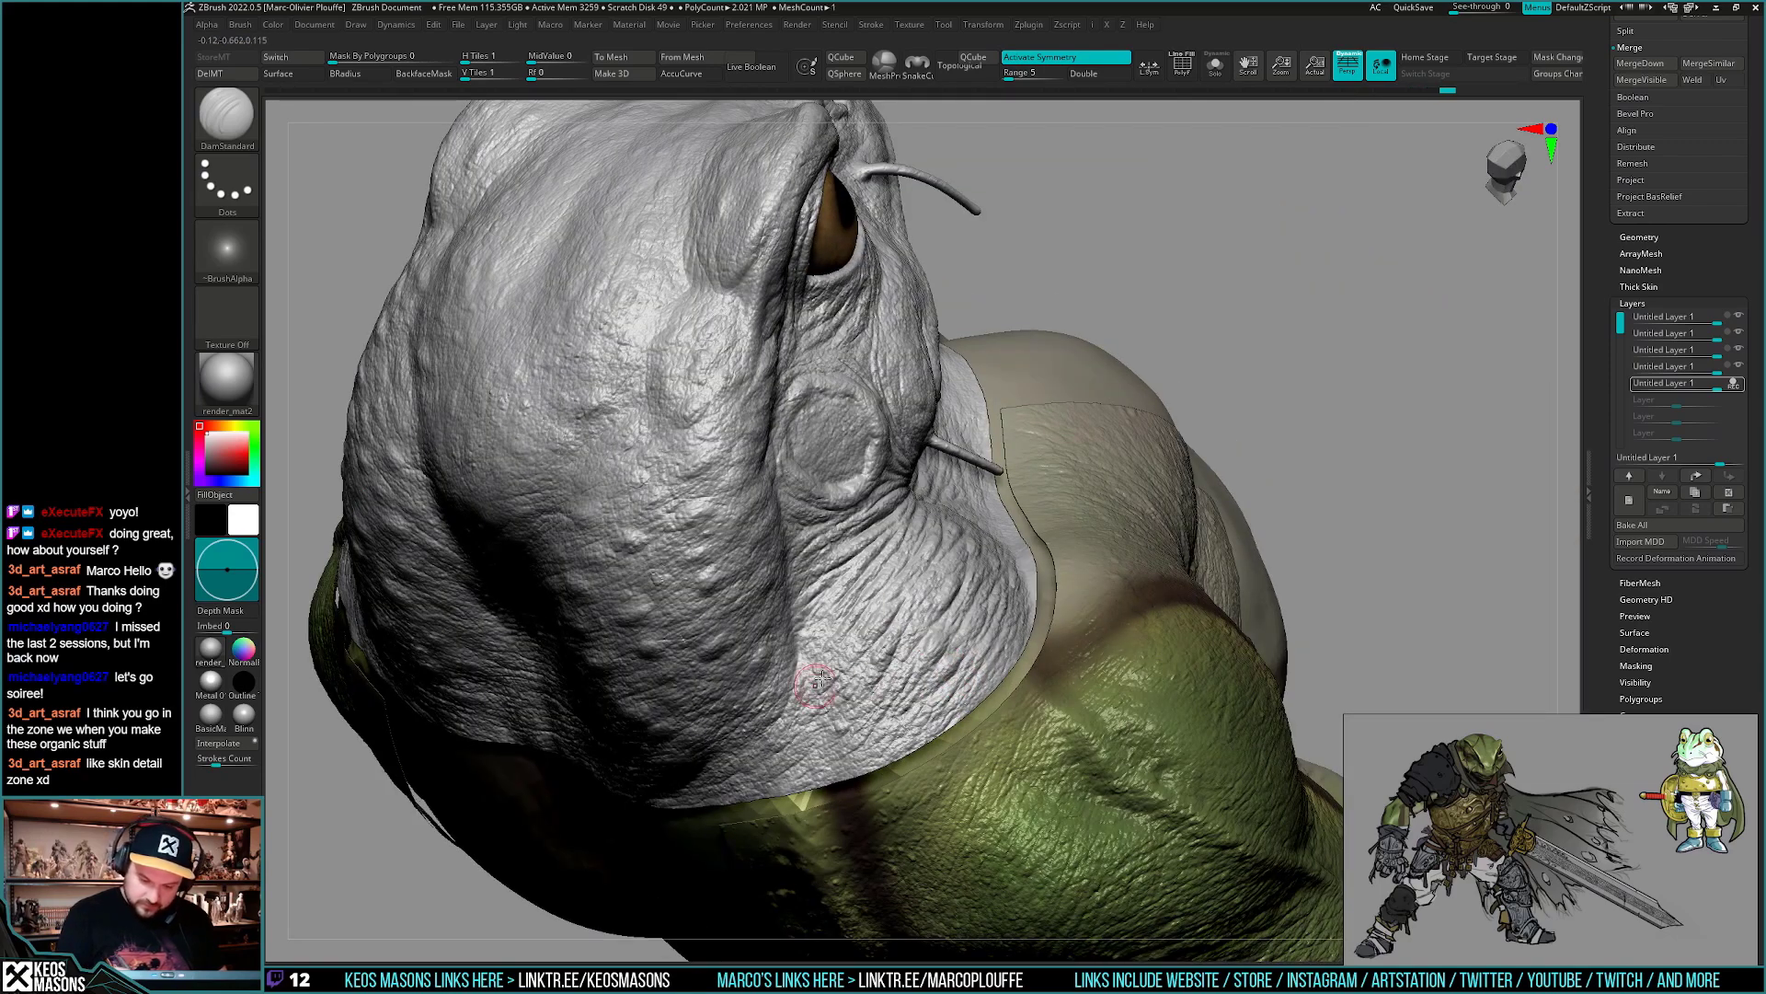
pyautogui.moveTo(848, 619); pyautogui.dragTo(1064, 638, button='right')
pyautogui.moveTo(1030, 543)
pyautogui.keyDown('alt'); pyautogui.mouseDown(button='right')
pyautogui.moveTo(1012, 553)
pyautogui.moveTo(1034, 596)
pyautogui.moveTo(1007, 568)
pyautogui.mouseUp(button='right'); pyautogui.keyUp('alt')
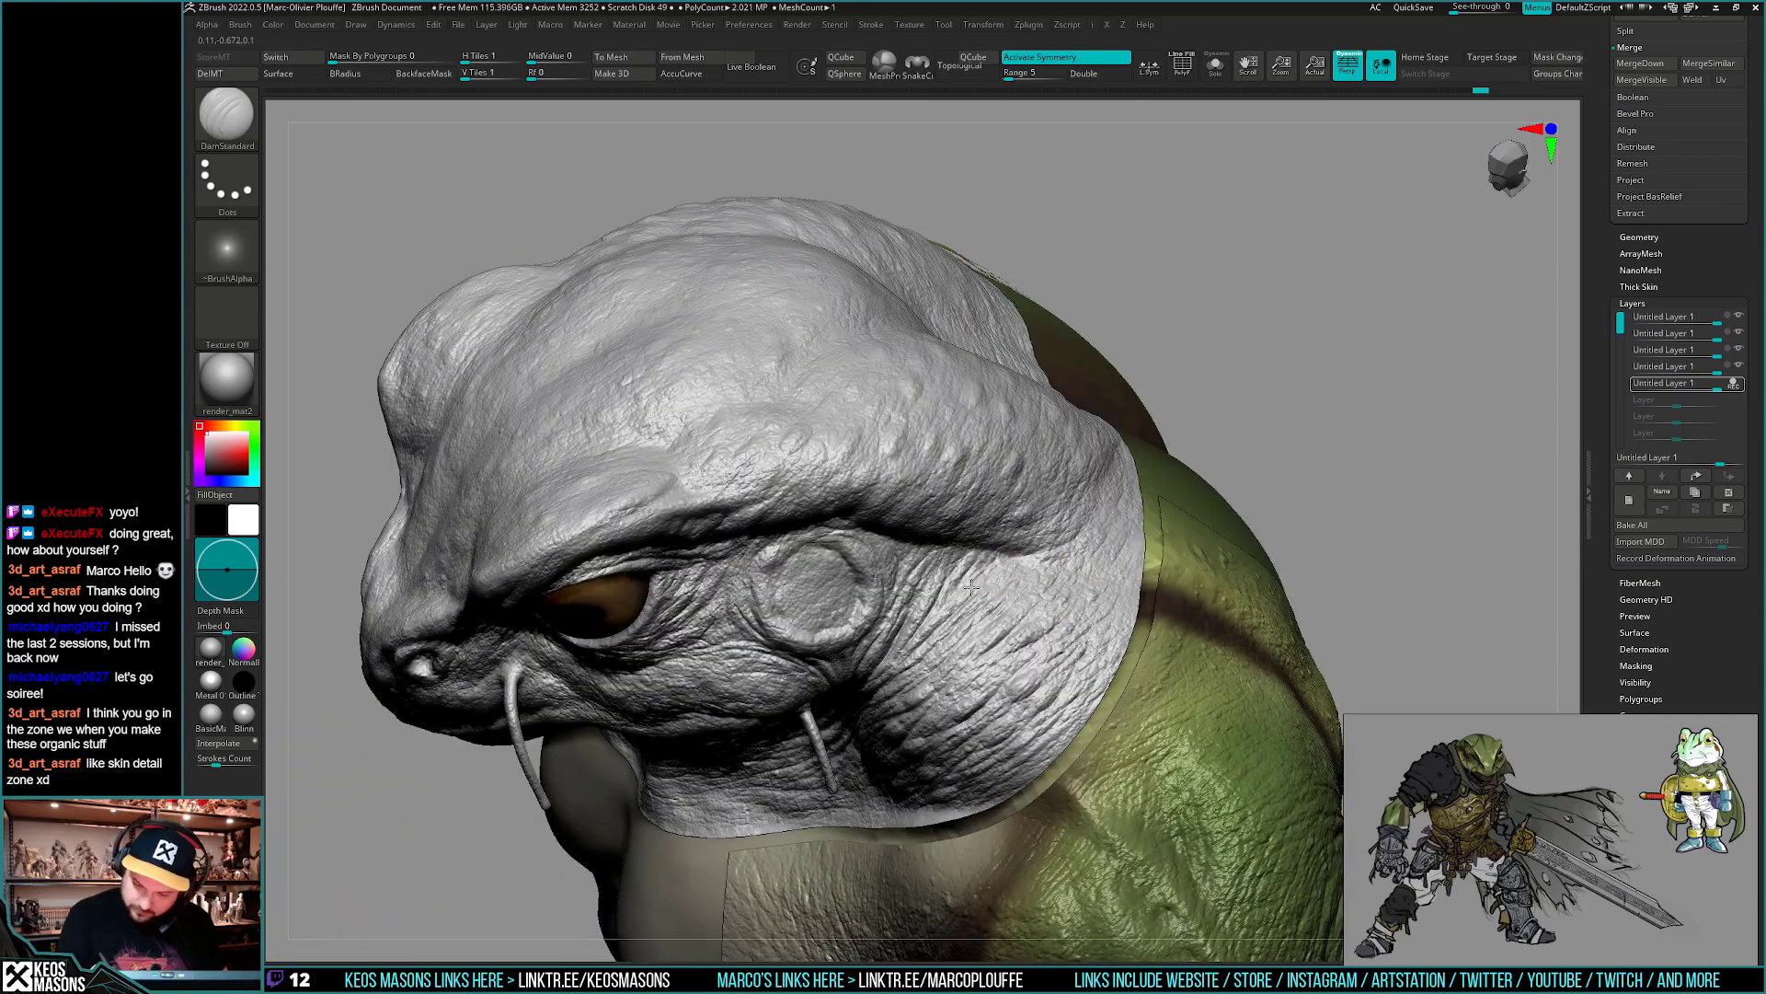
pyautogui.moveTo(939, 625)
pyautogui.mouseDown(button='right')
pyautogui.moveTo(1091, 515)
pyautogui.moveTo(1067, 506)
pyautogui.moveTo(1063, 598)
pyautogui.moveTo(1164, 491)
pyautogui.moveTo(1141, 469)
pyautogui.mouseUp(button='right')
pyautogui.press('space')
pyautogui.keyDown('ctrl'); pyautogui.moveTo(1141, 469); pyautogui.dragTo(1137, 381, button='right'); pyautogui.keyUp('ctrl')
pyautogui.moveTo(1178, 736); pyautogui.dragTo(681, 675, button='right')
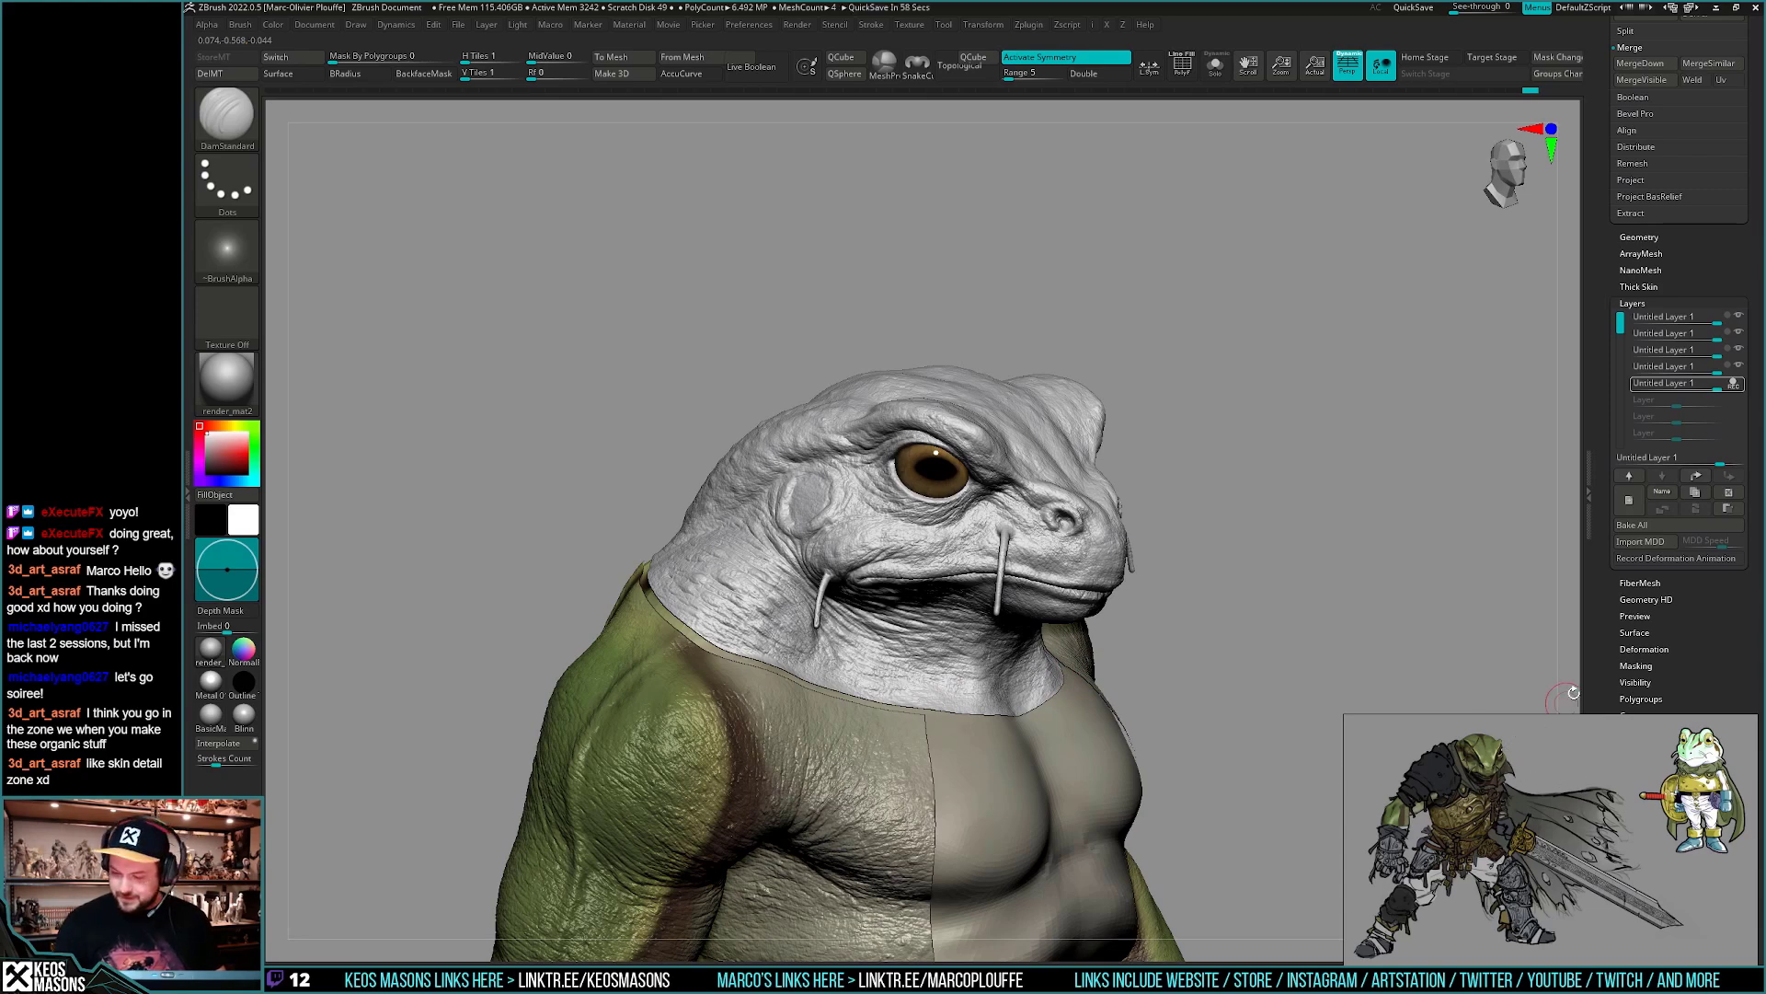
# - Carve curved wrinkles with DamStandard under the lower eyelid and onto the upper cheek
pyautogui.moveTo(1068, 702); pyautogui.dragTo(939, 550, button='right')
pyautogui.press('space')
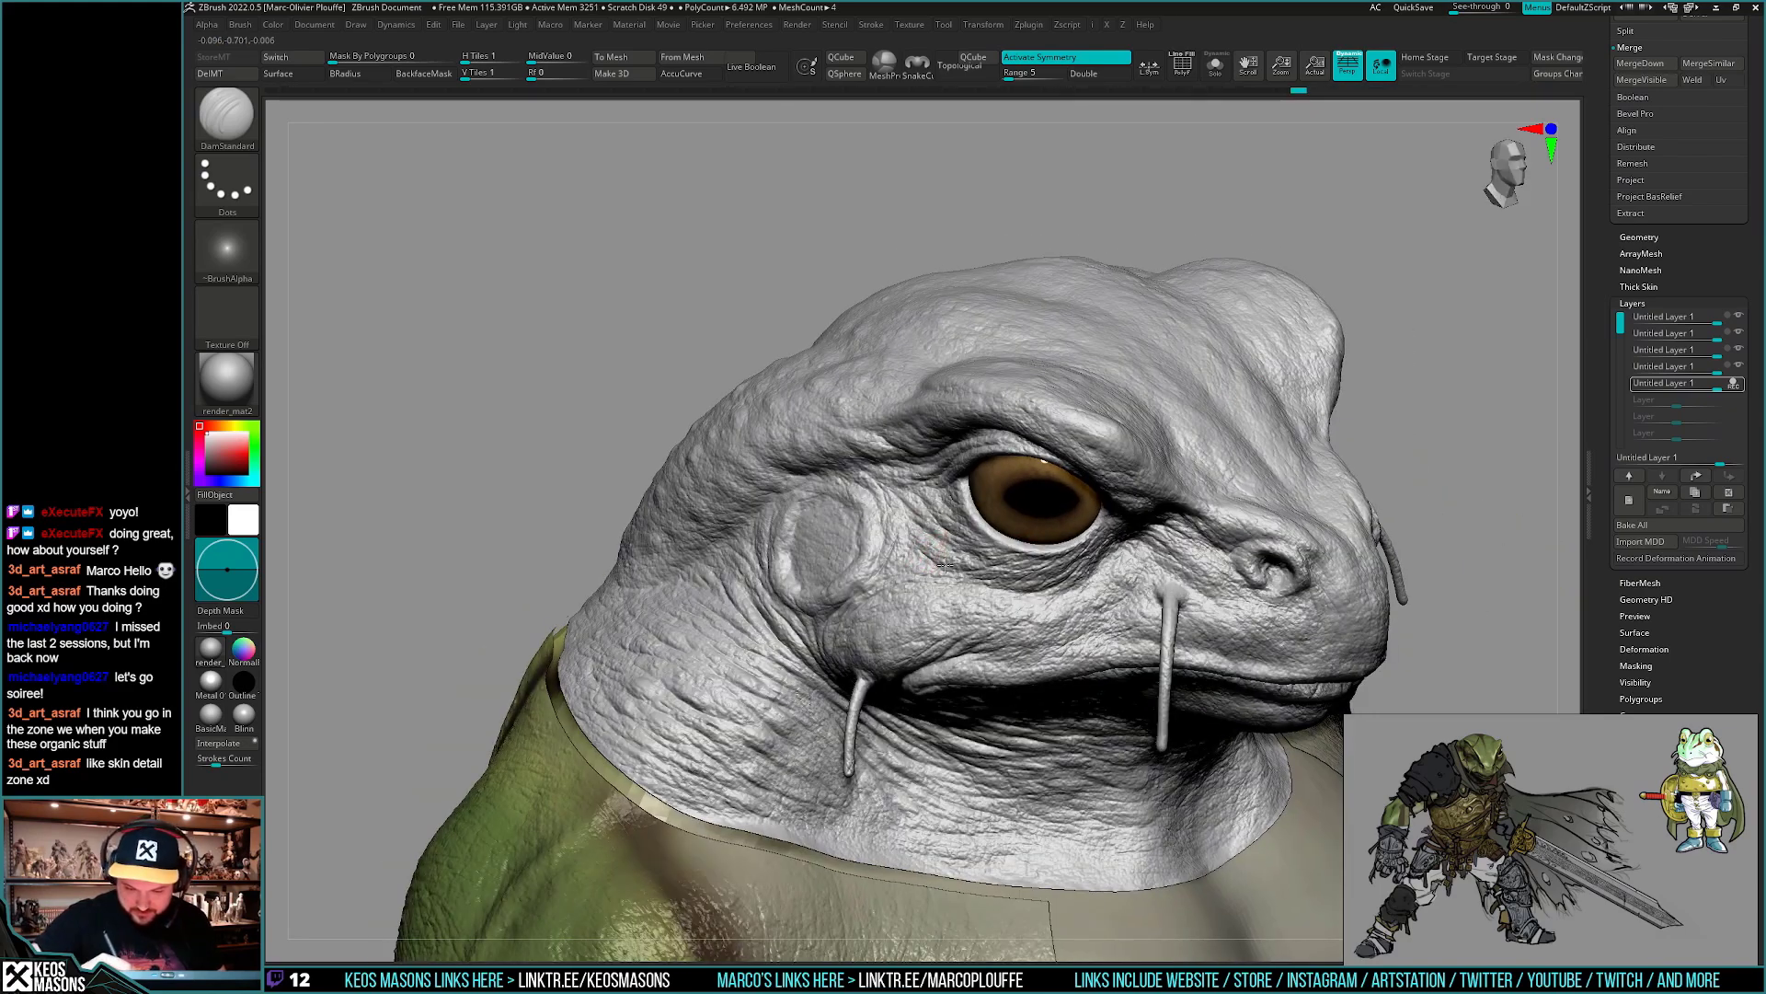
pyautogui.moveTo(1009, 599)
pyautogui.mouseDown(button='right')
pyautogui.moveTo(1004, 569)
pyautogui.moveTo(996, 587)
pyautogui.mouseUp(button='right')
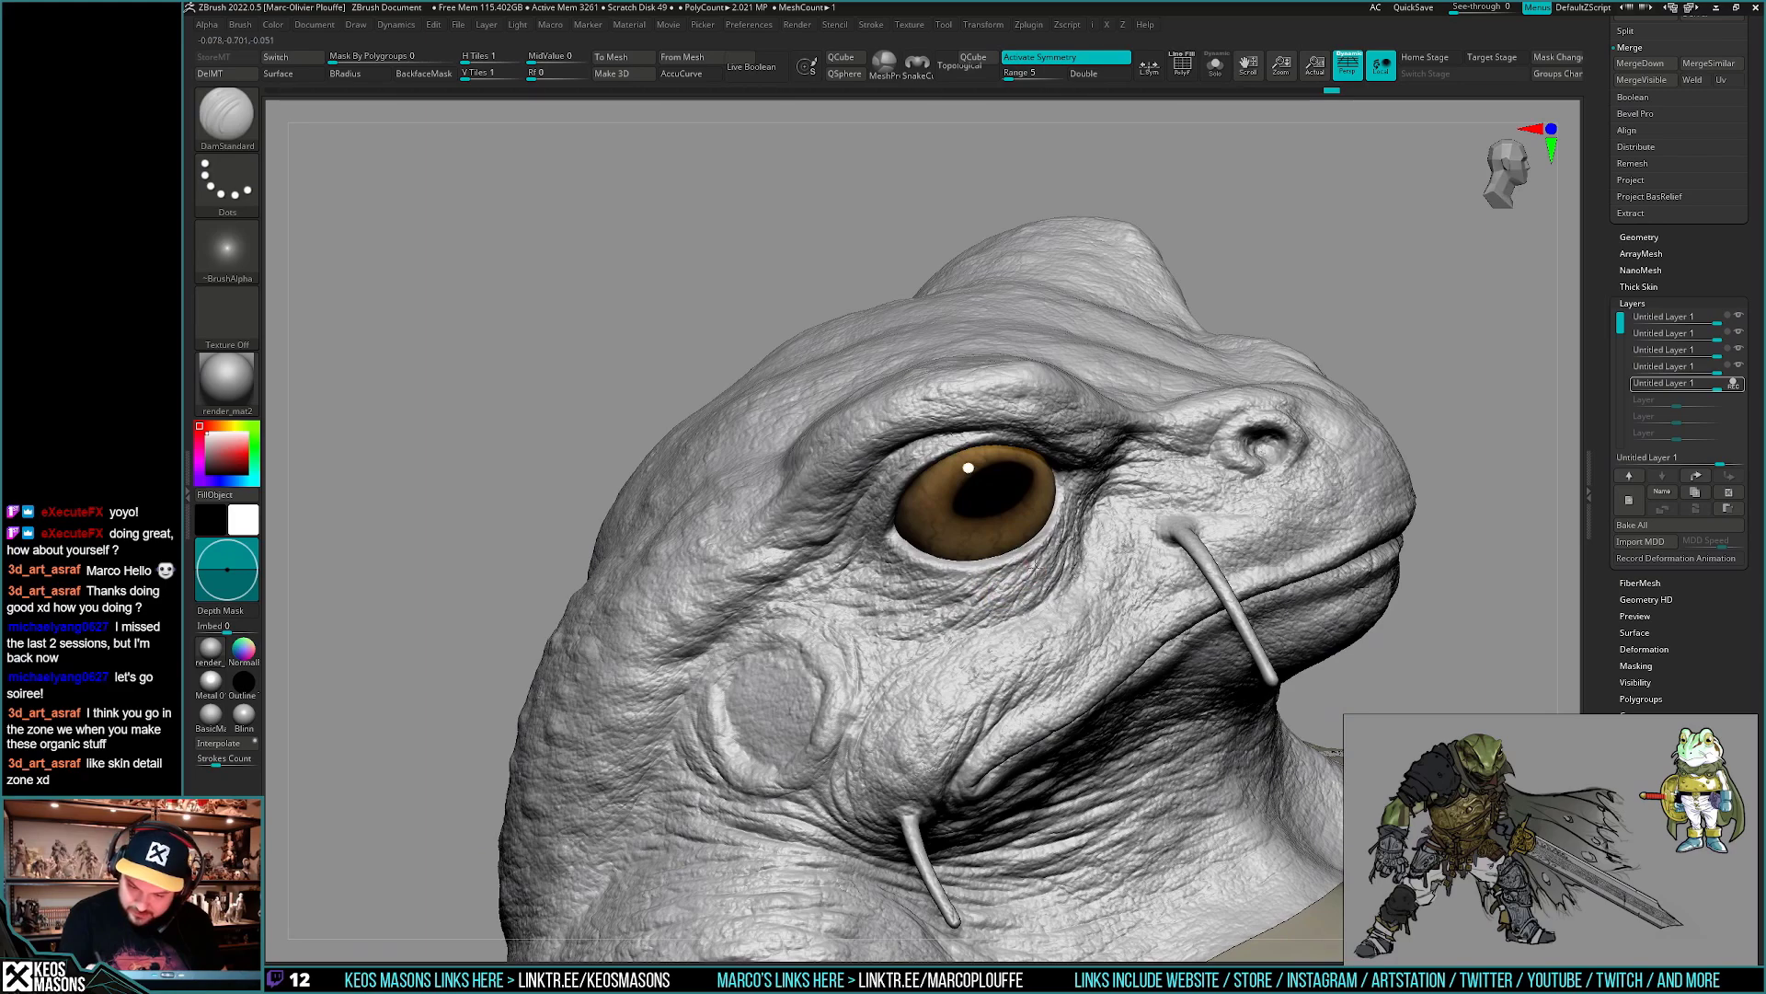
pyautogui.moveTo(1040, 569); pyautogui.dragTo(1049, 552, button='right')
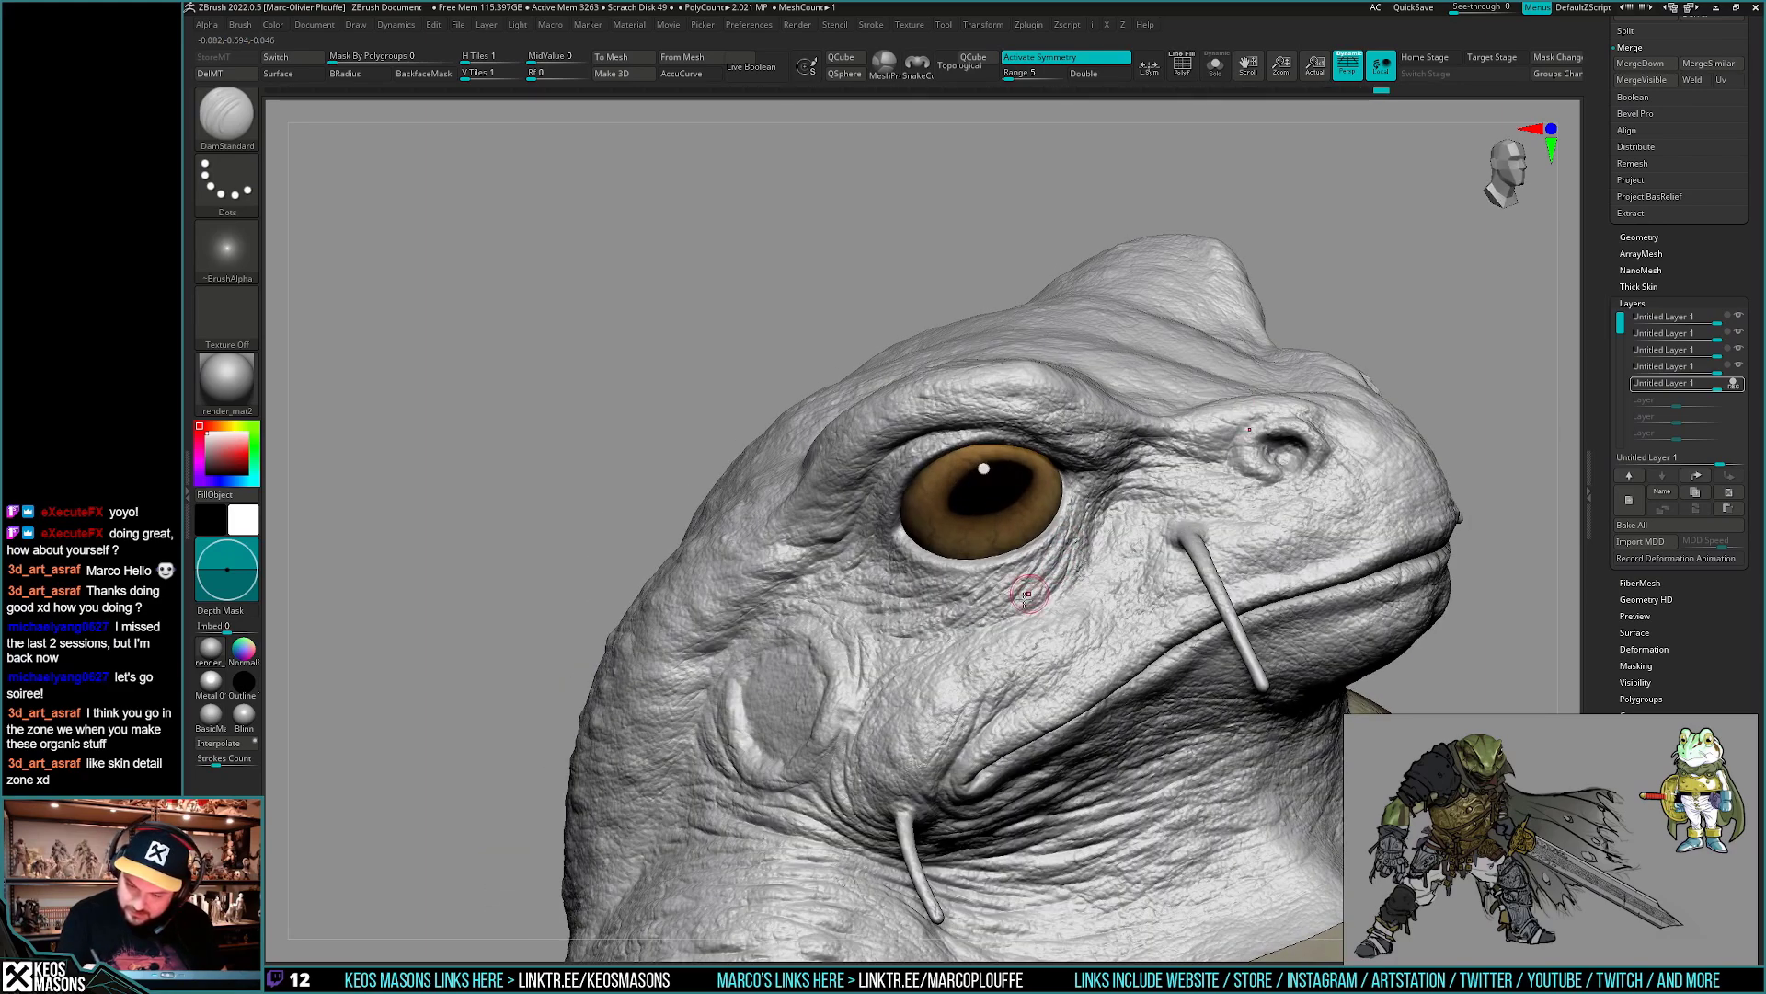
pyautogui.moveTo(1016, 609)
pyautogui.mouseDown(button='right')
pyautogui.moveTo(973, 633)
pyautogui.moveTo(1037, 623)
pyautogui.mouseUp(button='right')
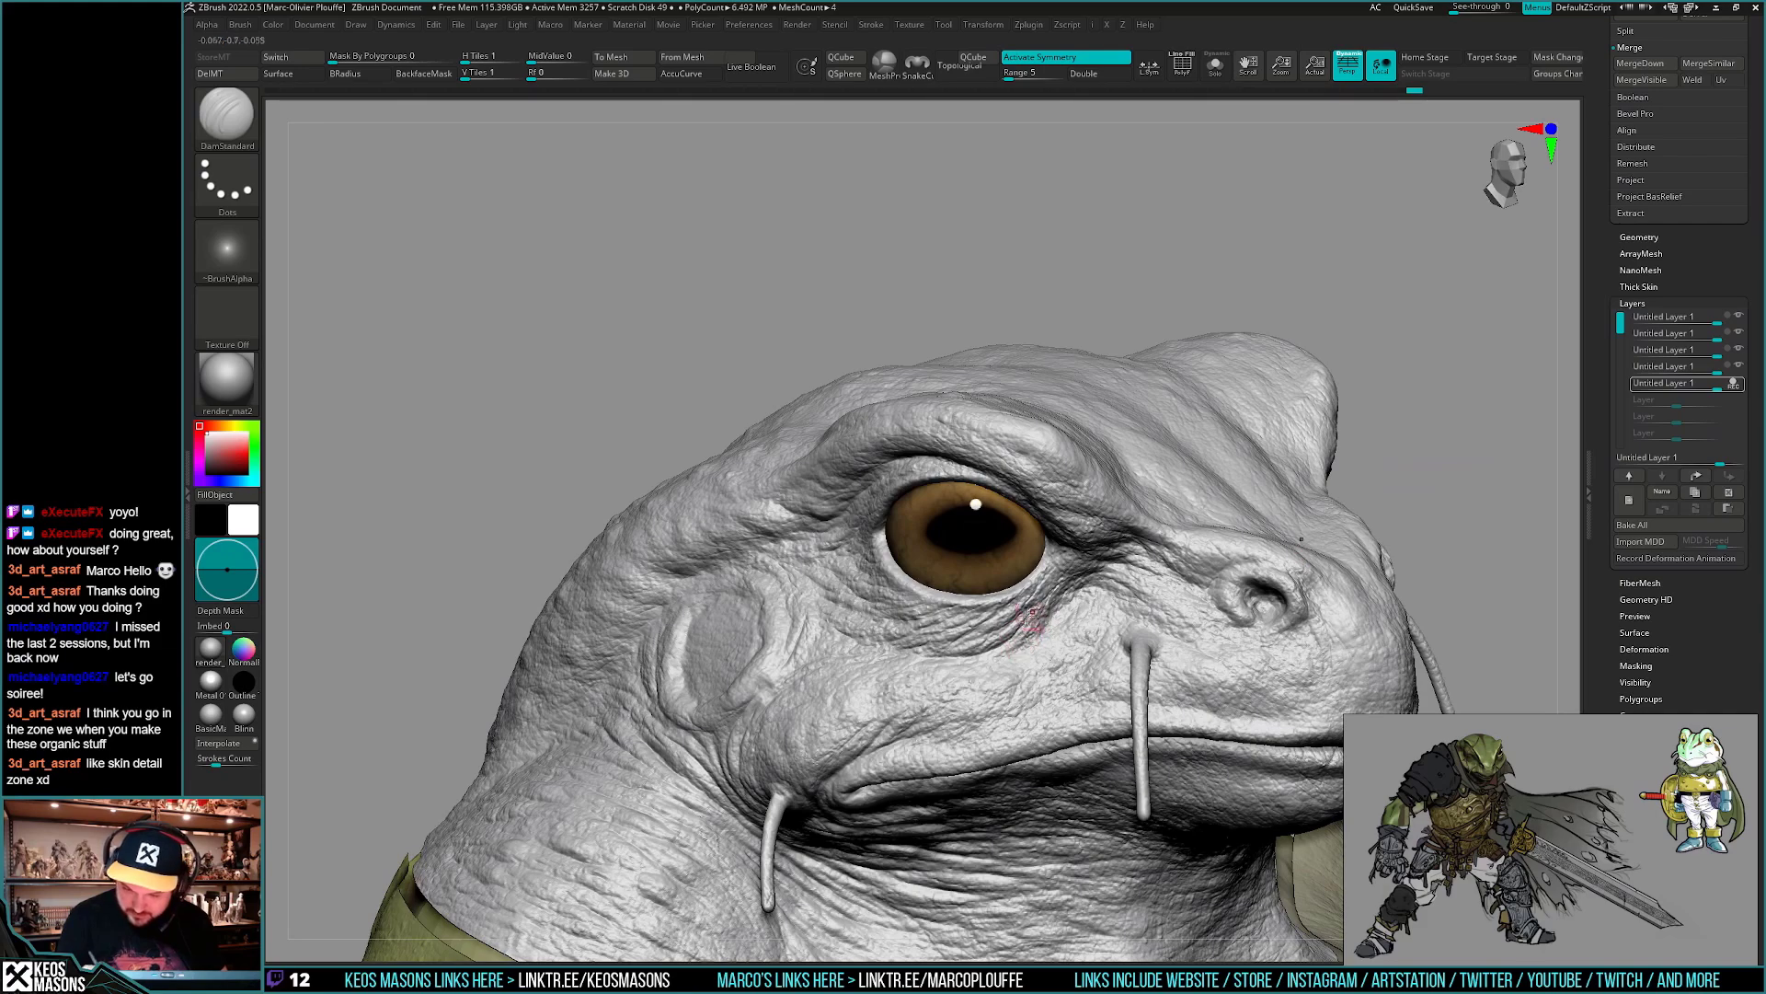
pyautogui.moveTo(1024, 623)
pyautogui.mouseDown()
pyautogui.moveTo(1048, 573)
pyautogui.moveTo(1025, 645)
pyautogui.mouseUp()
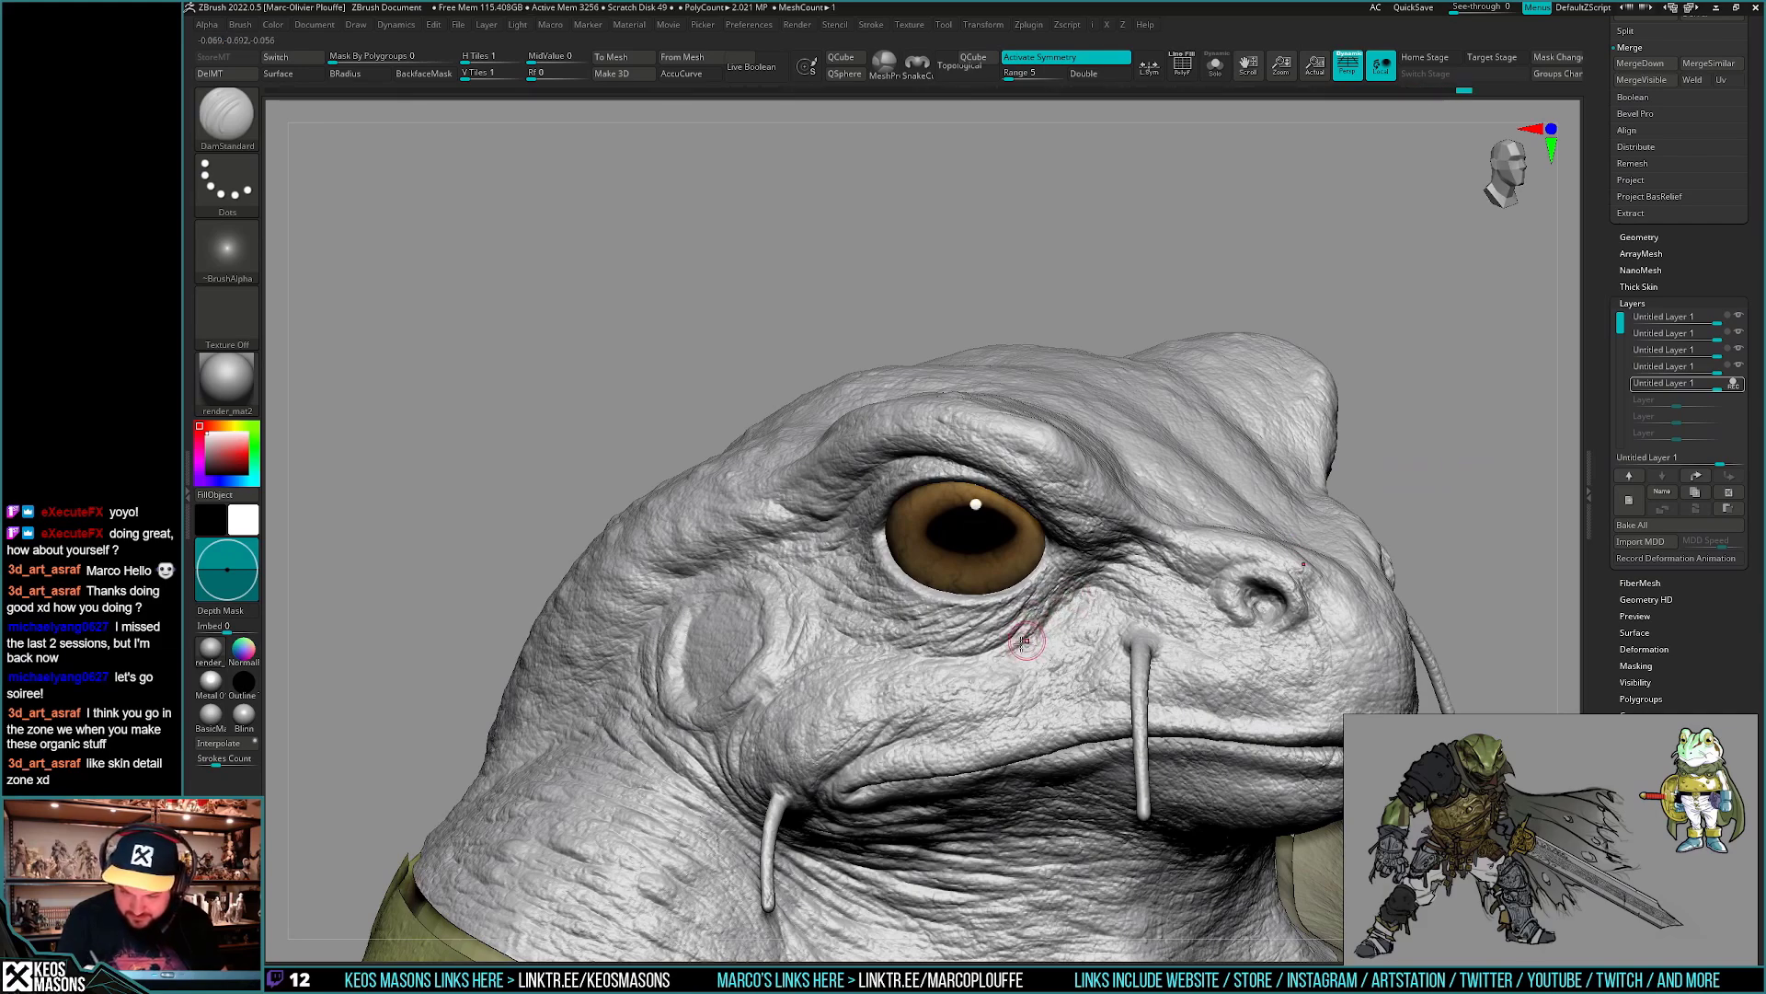
pyautogui.moveTo(1021, 622); pyautogui.dragTo(924, 564, button='right')
pyautogui.press('space')
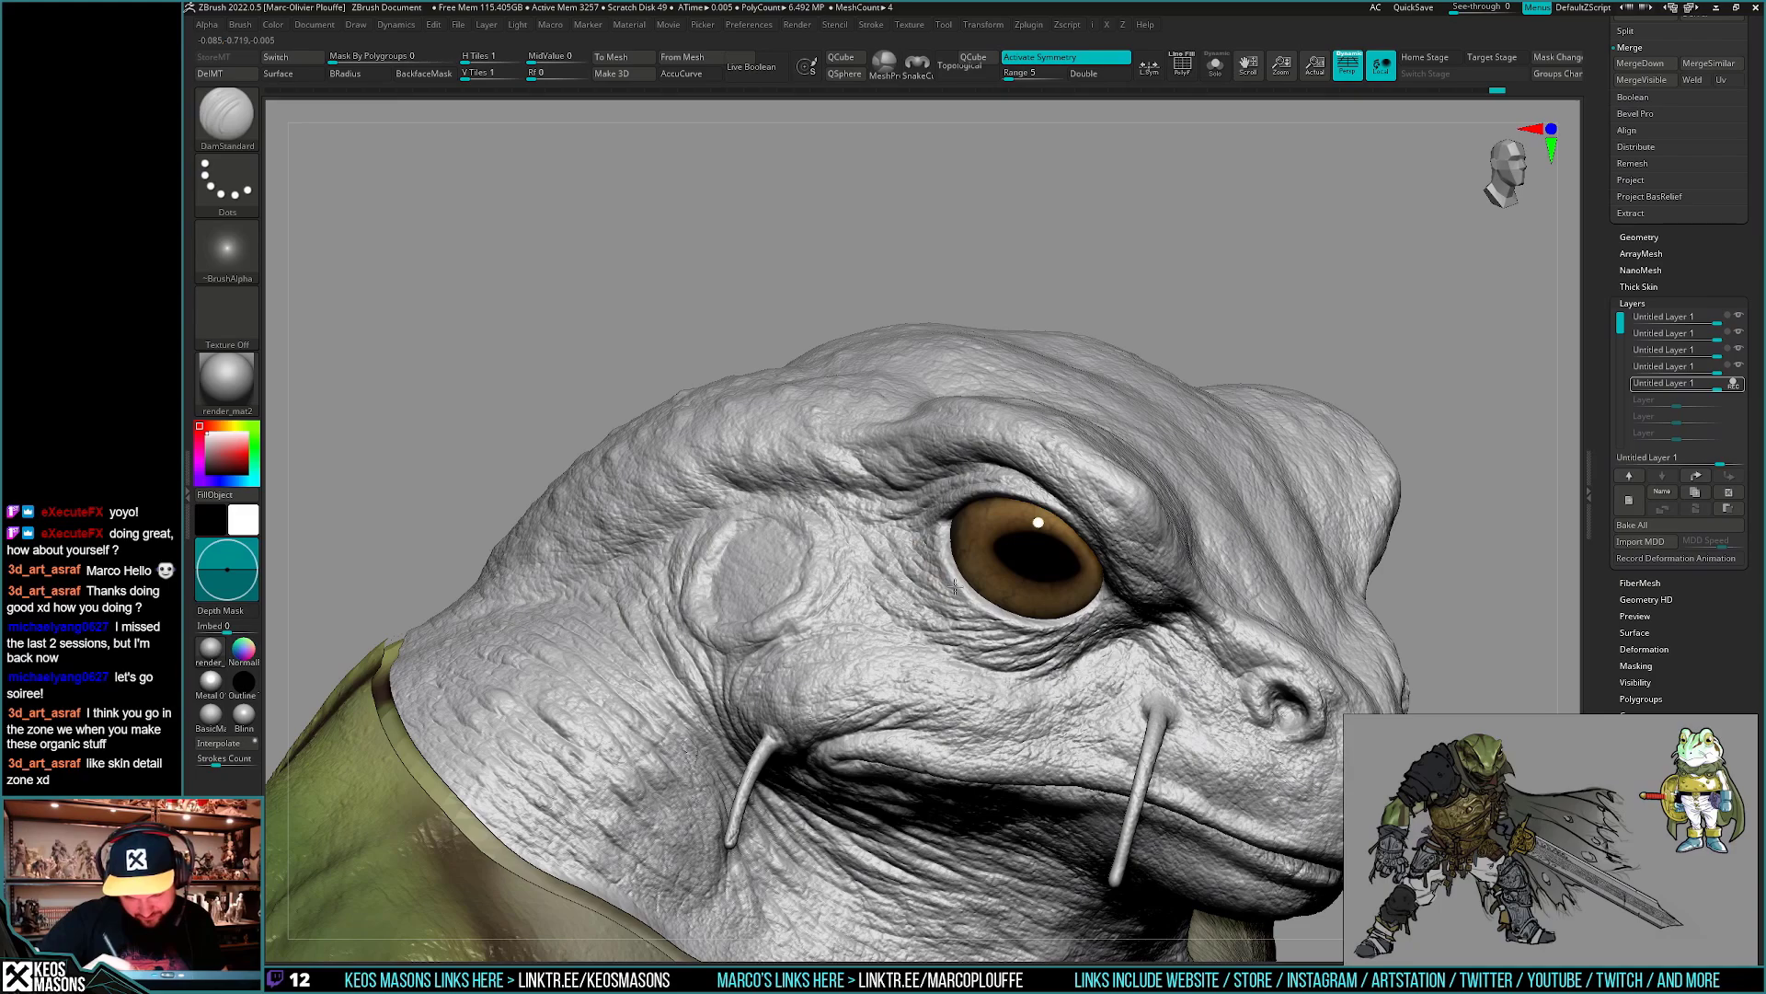
# - Refine the small creases behind the eye, between its outer corner and the eardrum
pyautogui.moveTo(951, 588); pyautogui.dragTo(848, 577, button='right')
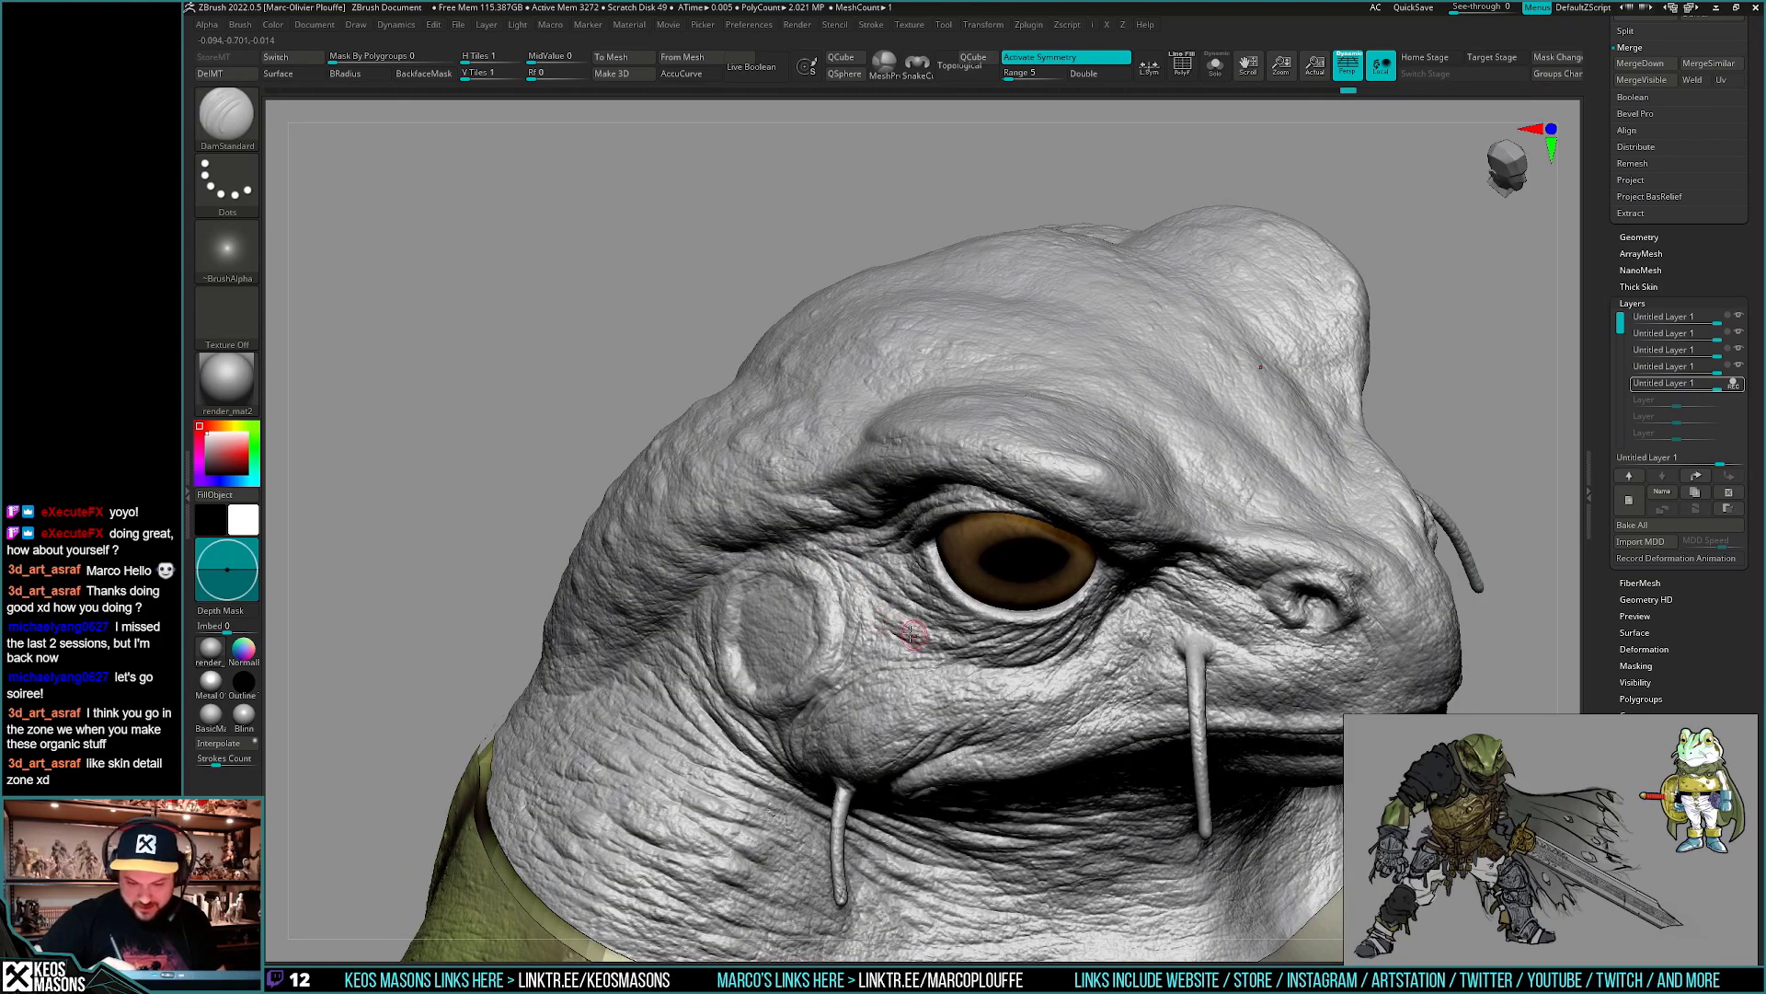
pyautogui.moveTo(937, 642); pyautogui.dragTo(1036, 575, button='right')
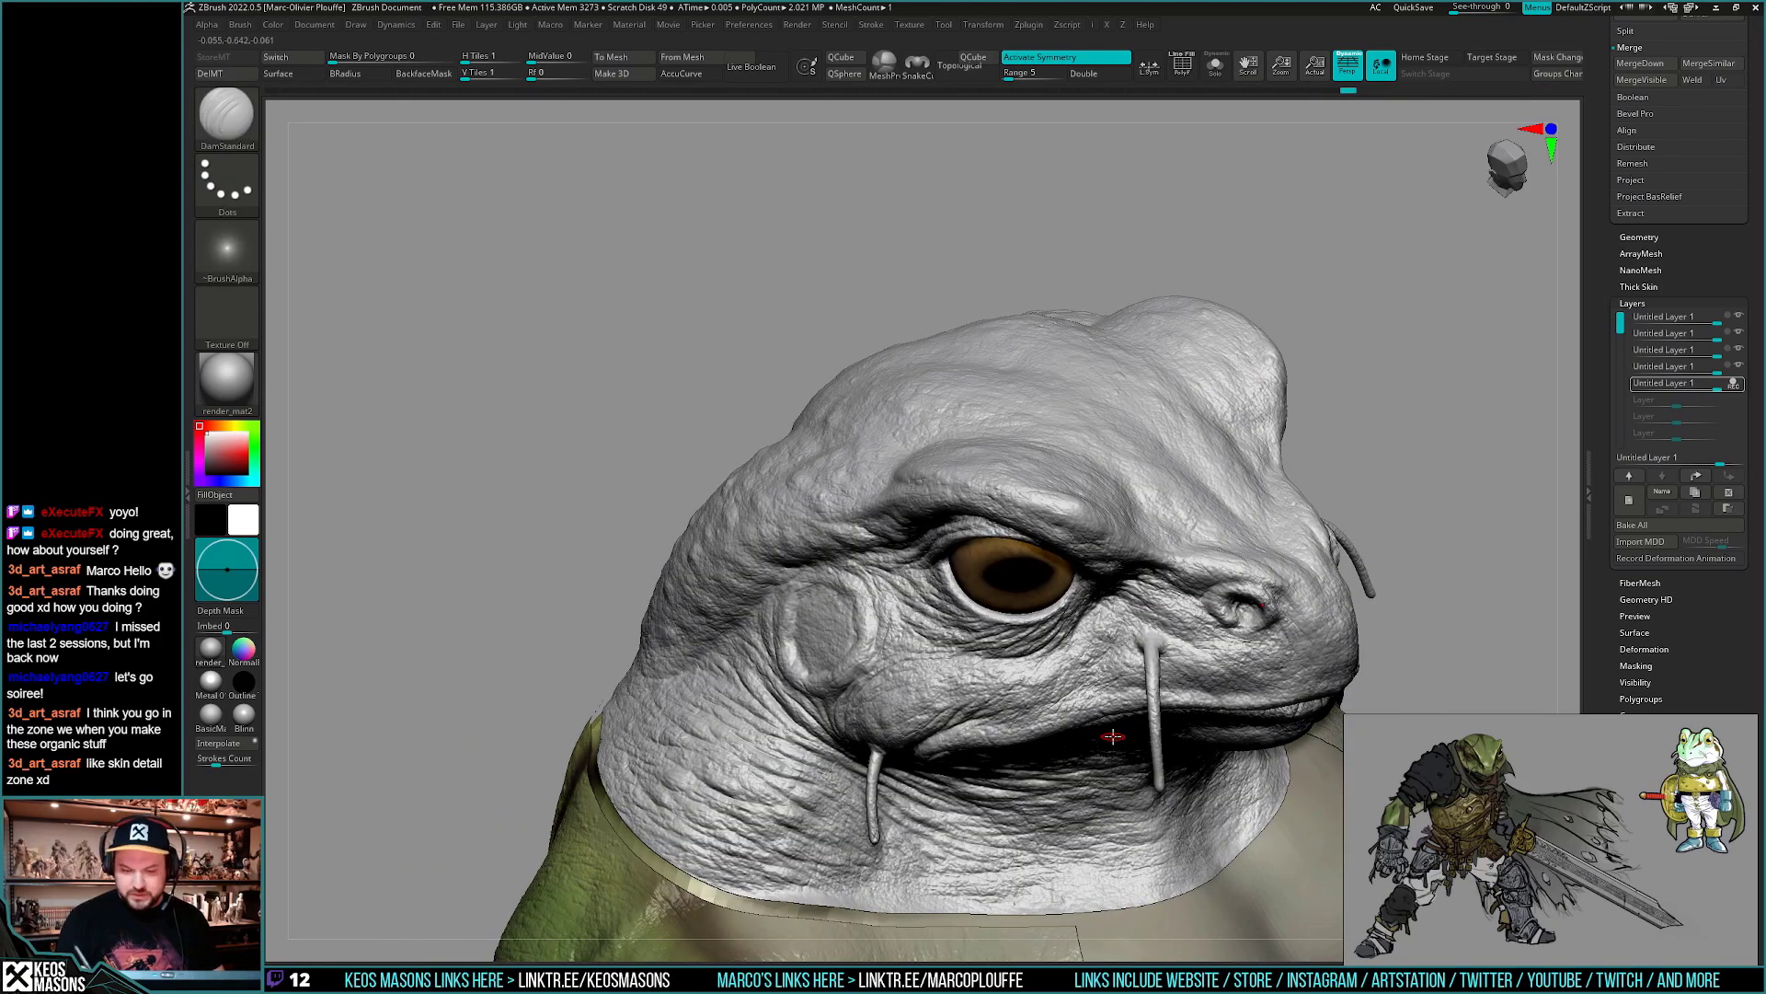
pyautogui.moveTo(1113, 736); pyautogui.dragTo(1175, 567, button='right')
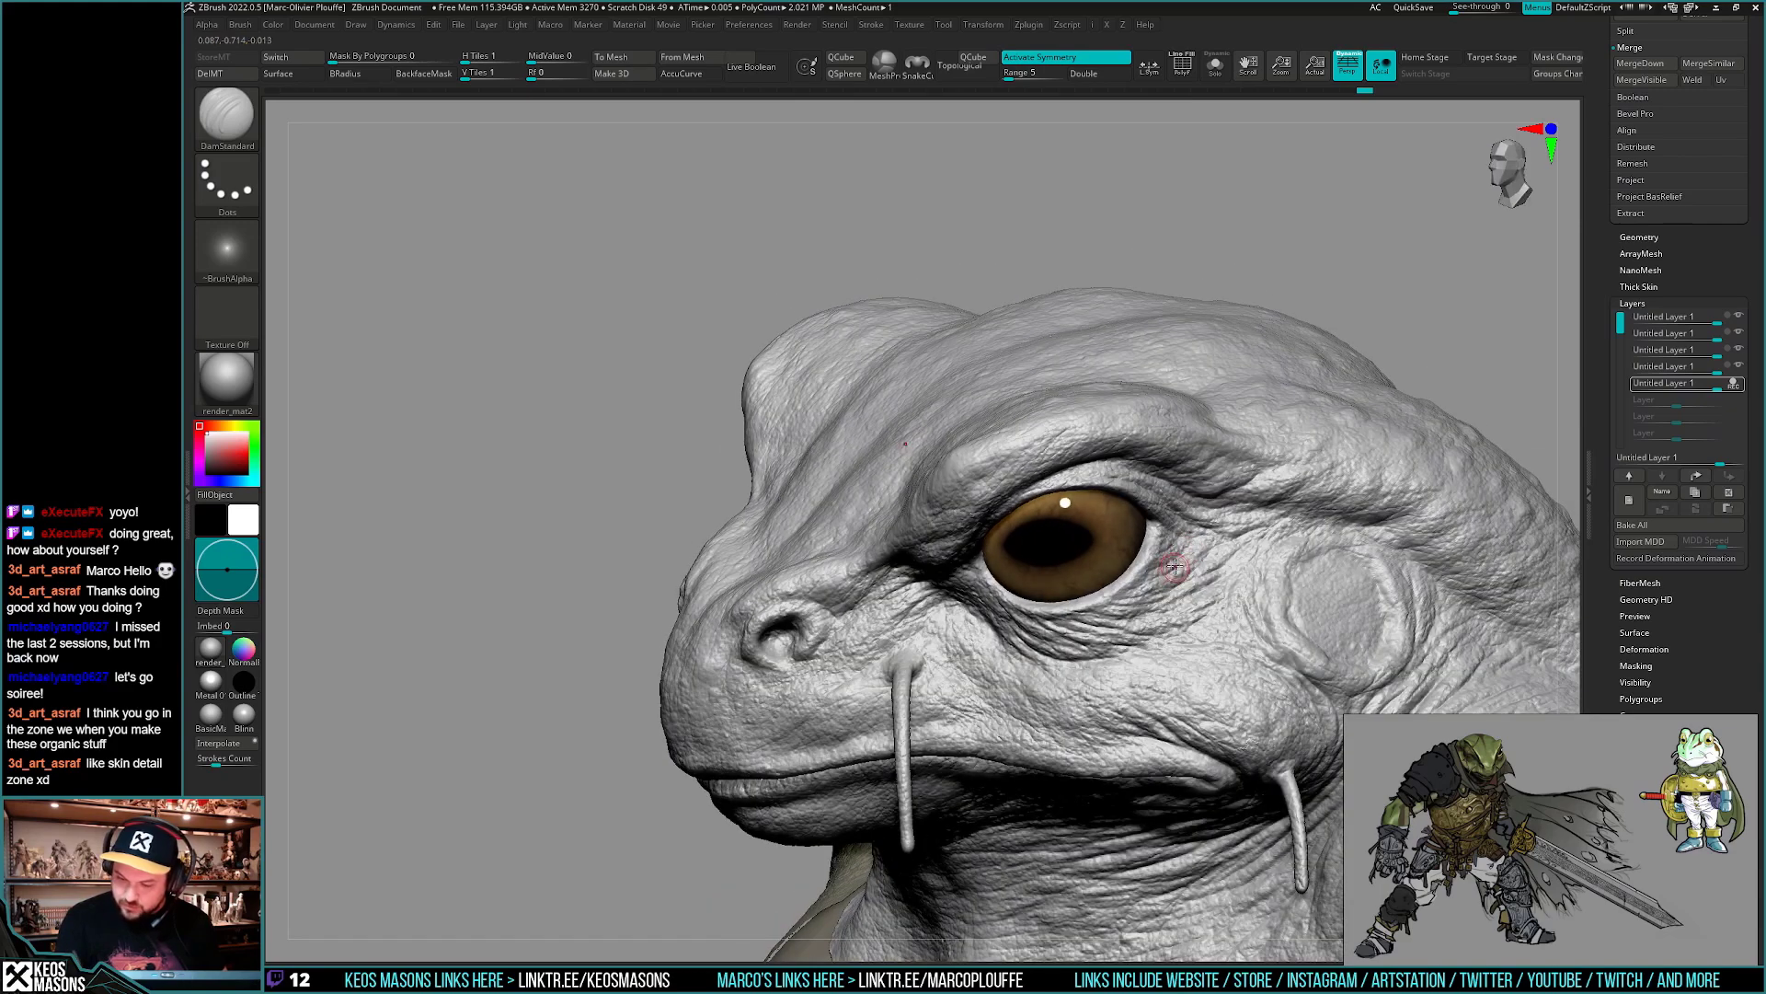
# - Carve wrinkles on the opposite side of the face, from the outer eye corner toward the eardrum
pyautogui.moveTo(1170, 579)
pyautogui.mouseDown(button='right')
pyautogui.moveTo(1223, 513)
pyautogui.moveTo(1175, 544)
pyautogui.moveTo(1203, 534)
pyautogui.moveTo(1170, 510)
pyautogui.moveTo(1158, 533)
pyautogui.moveTo(1162, 650)
pyautogui.moveTo(1186, 647)
pyautogui.moveTo(1166, 705)
pyautogui.moveTo(1209, 597)
pyautogui.moveTo(1161, 626)
pyautogui.moveTo(1171, 675)
pyautogui.moveTo(1035, 614)
pyautogui.mouseUp(button='right')
pyautogui.rightClick(1167, 705)
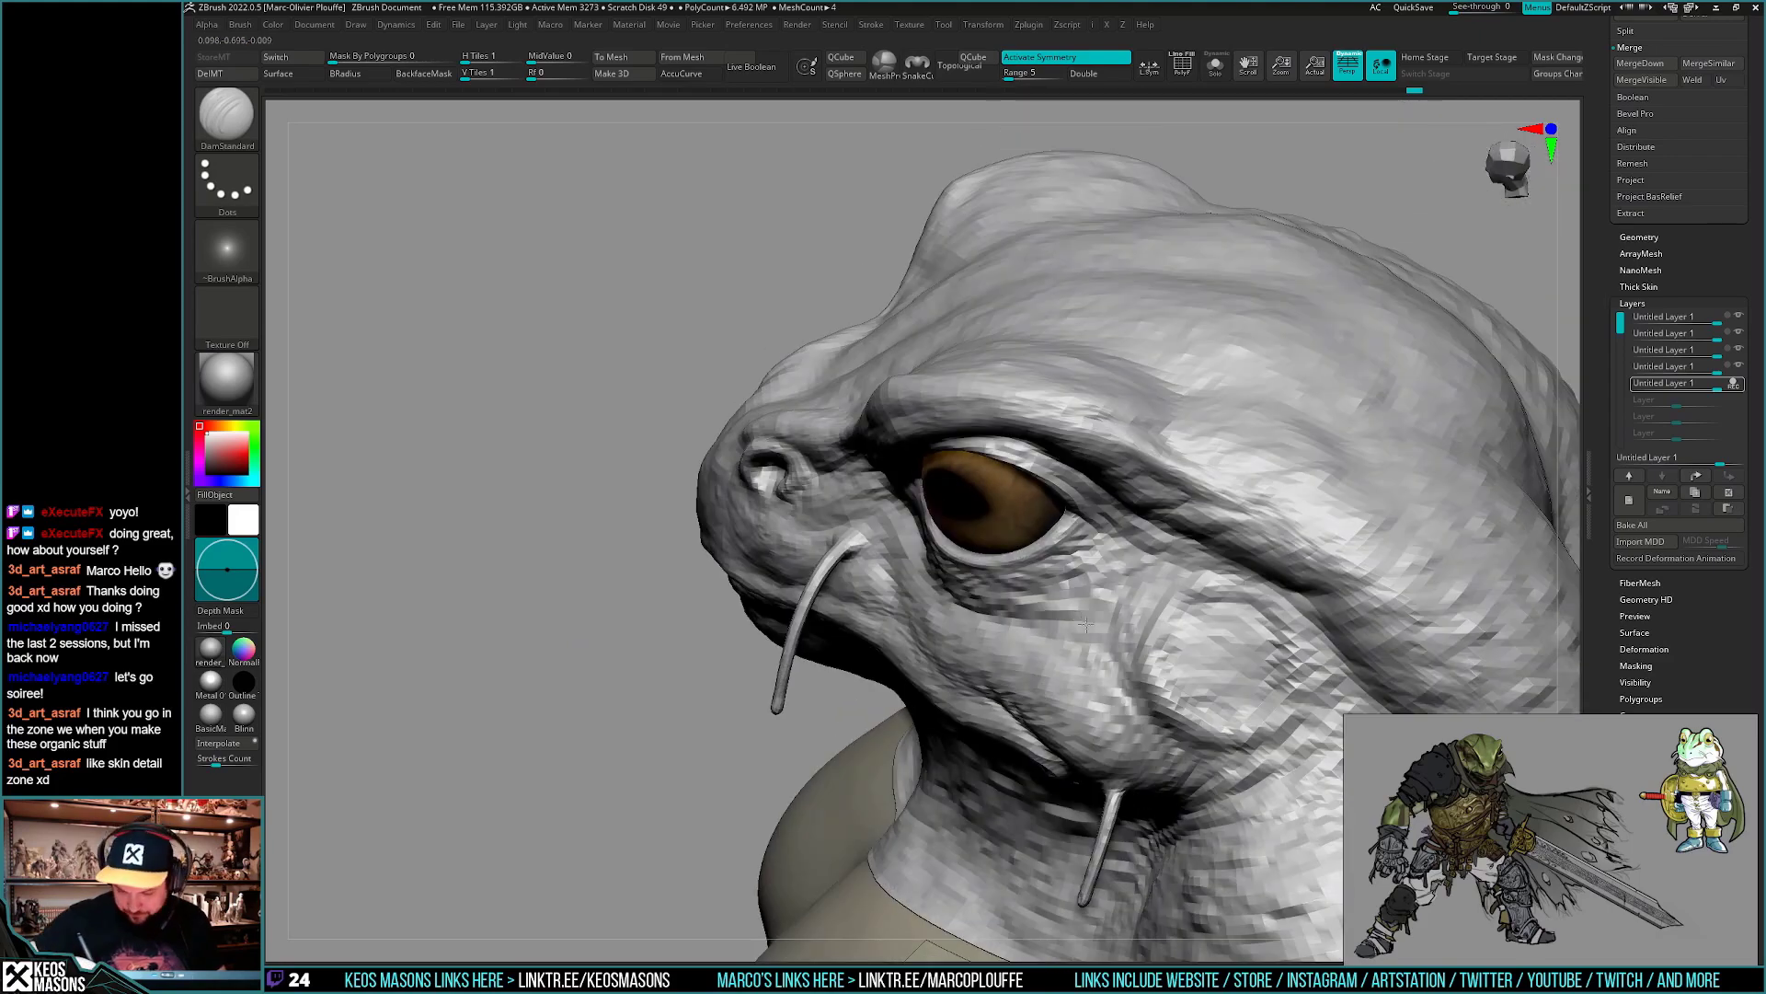
pyautogui.press('ctrl')
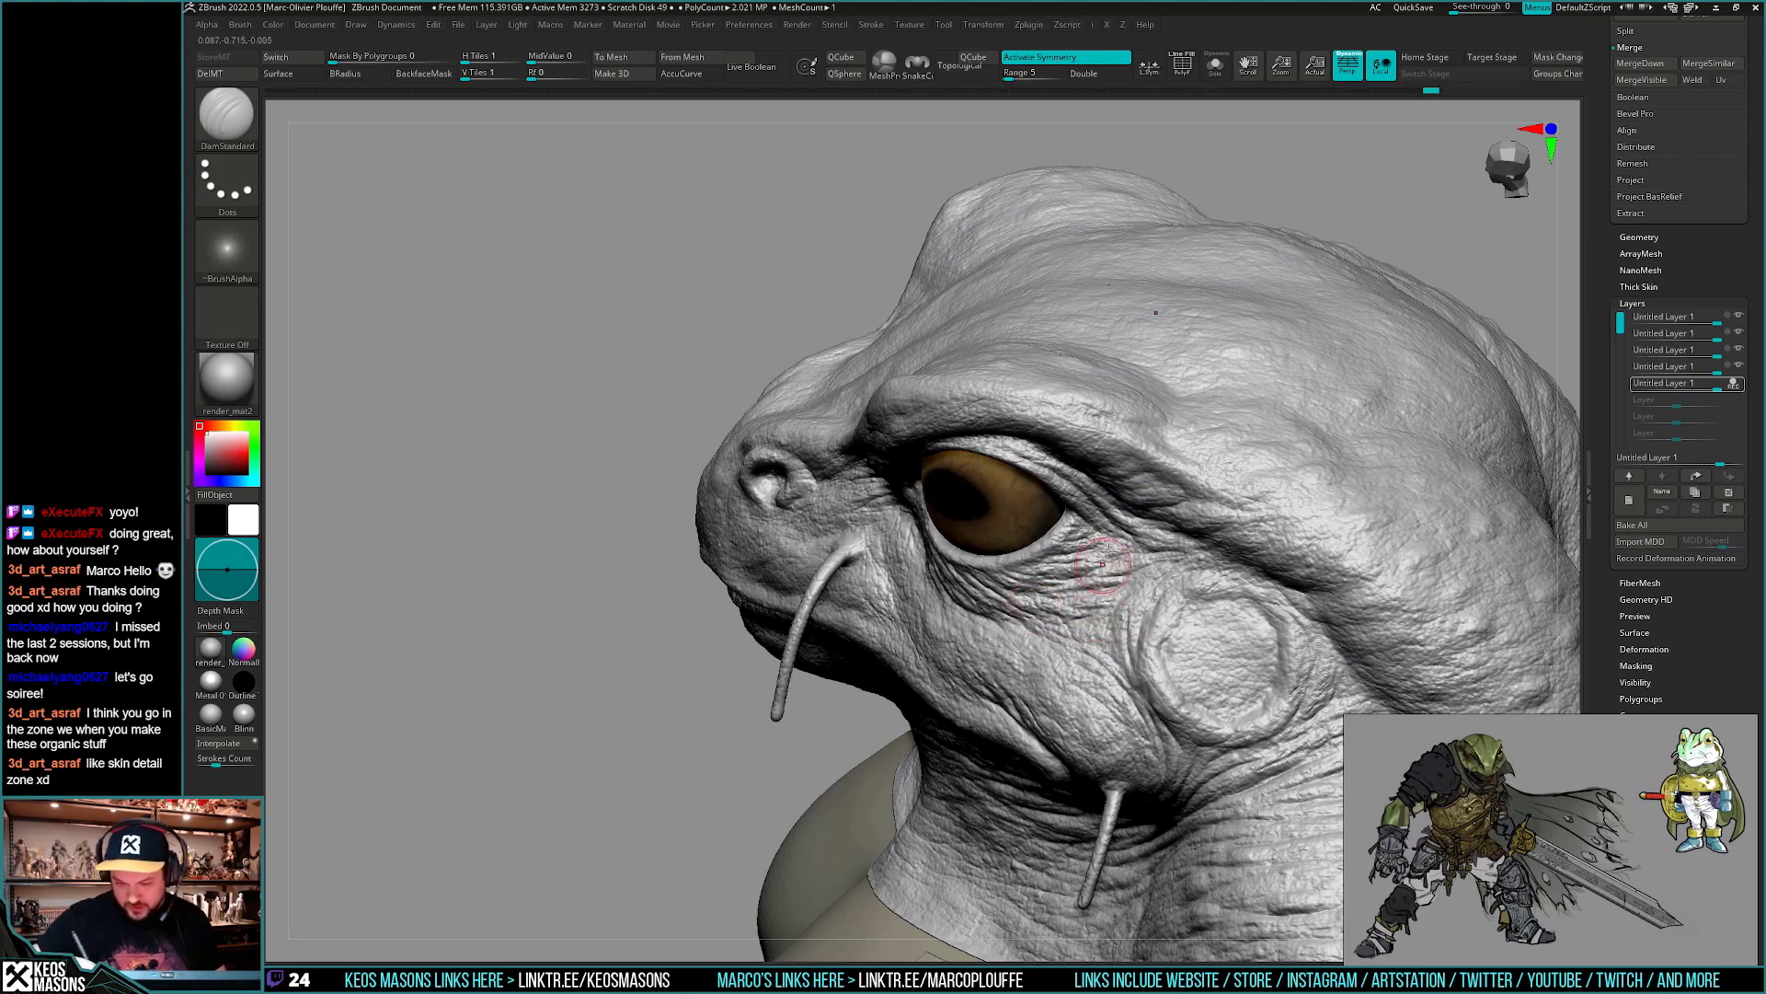
pyautogui.moveTo(1104, 563)
pyautogui.mouseDown(button='right')
pyautogui.moveTo(1114, 607)
pyautogui.moveTo(1086, 623)
pyautogui.moveTo(1149, 574)
pyautogui.mouseUp(button='right')
pyautogui.moveTo(1173, 675)
pyautogui.keyDown('ctrl'); pyautogui.mouseDown(button='right')
pyautogui.moveTo(1176, 635)
pyautogui.moveTo(1147, 631)
pyautogui.moveTo(1090, 697)
pyautogui.moveTo(1091, 736)
pyautogui.moveTo(1067, 663)
pyautogui.moveTo(1058, 699)
pyautogui.mouseUp(button='right'); pyautogui.keyUp('ctrl')
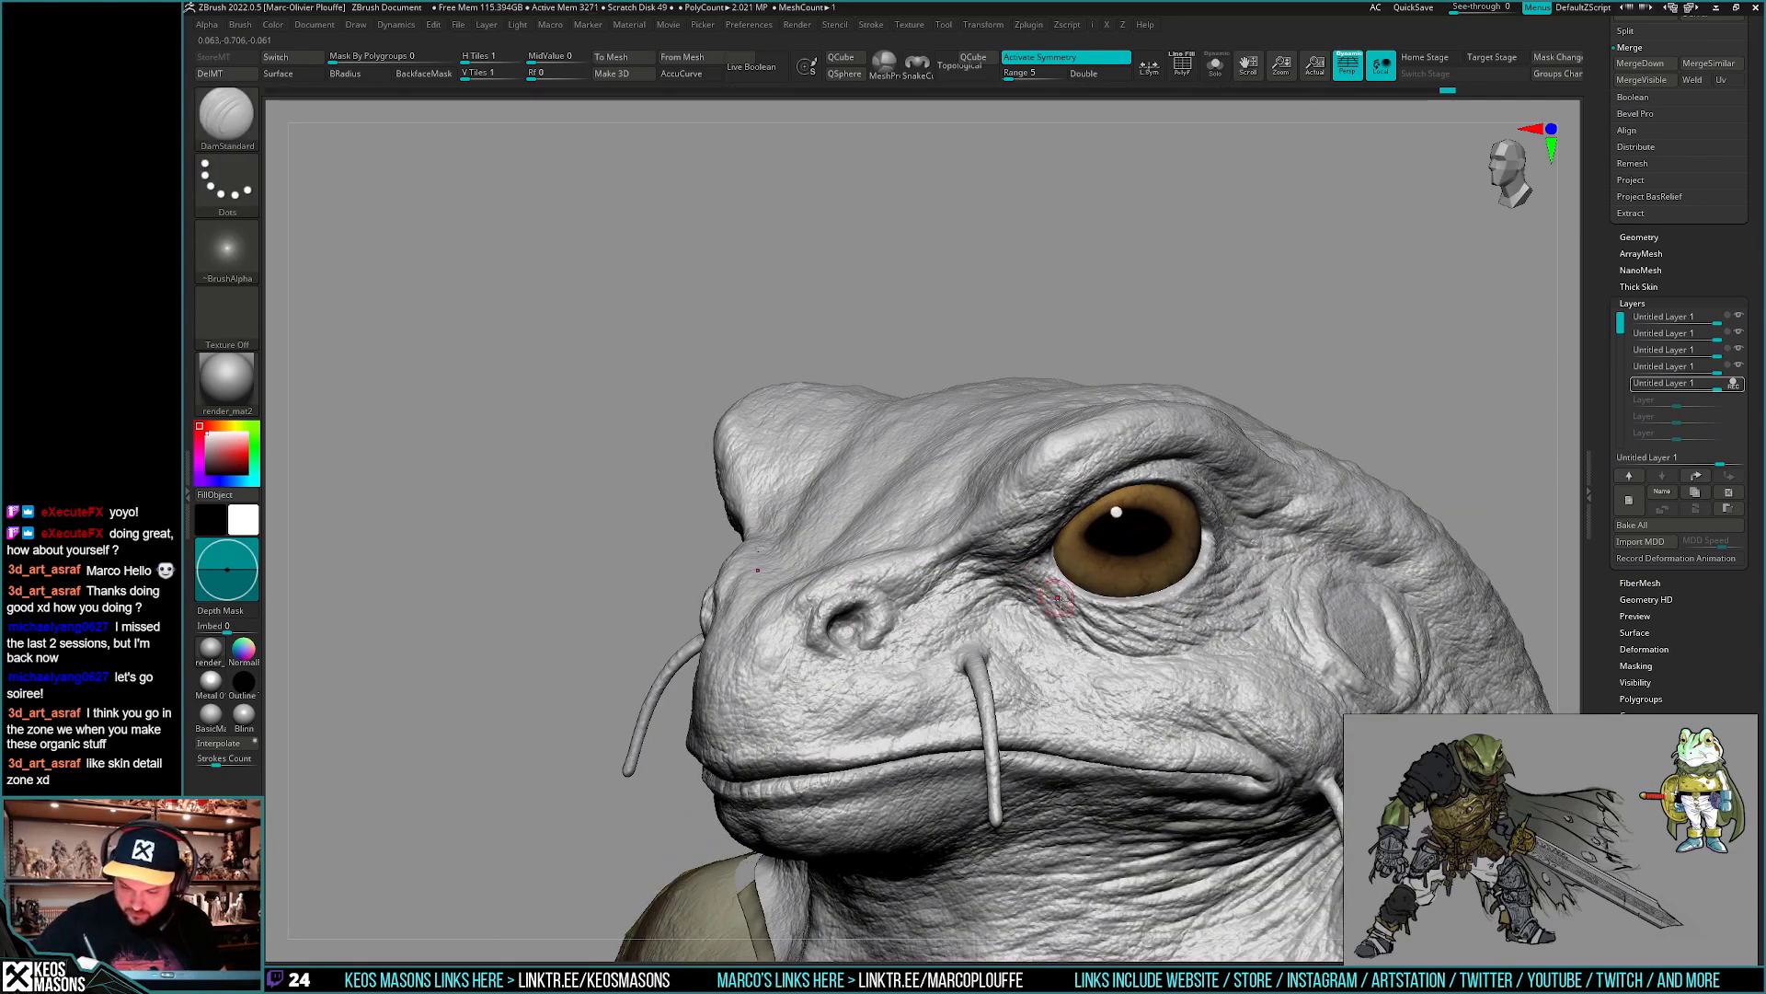
# - Carve fine creases with DamStandard from the inner eye corner down toward the nostril and the whisker base
pyautogui.moveTo(1058, 598)
pyautogui.mouseDown(button='right')
pyautogui.moveTo(1012, 598)
pyautogui.moveTo(1033, 584)
pyautogui.moveTo(1067, 630)
pyautogui.moveTo(985, 589)
pyautogui.moveTo(973, 610)
pyautogui.moveTo(1005, 526)
pyautogui.moveTo(1007, 593)
pyautogui.moveTo(1030, 612)
pyautogui.moveTo(959, 601)
pyautogui.moveTo(1021, 607)
pyautogui.moveTo(981, 646)
pyautogui.moveTo(1015, 596)
pyautogui.moveTo(980, 610)
pyautogui.moveTo(1031, 552)
pyautogui.moveTo(1029, 571)
pyautogui.moveTo(1006, 565)
pyautogui.mouseUp(button='right')
pyautogui.rightClick(1019, 579)
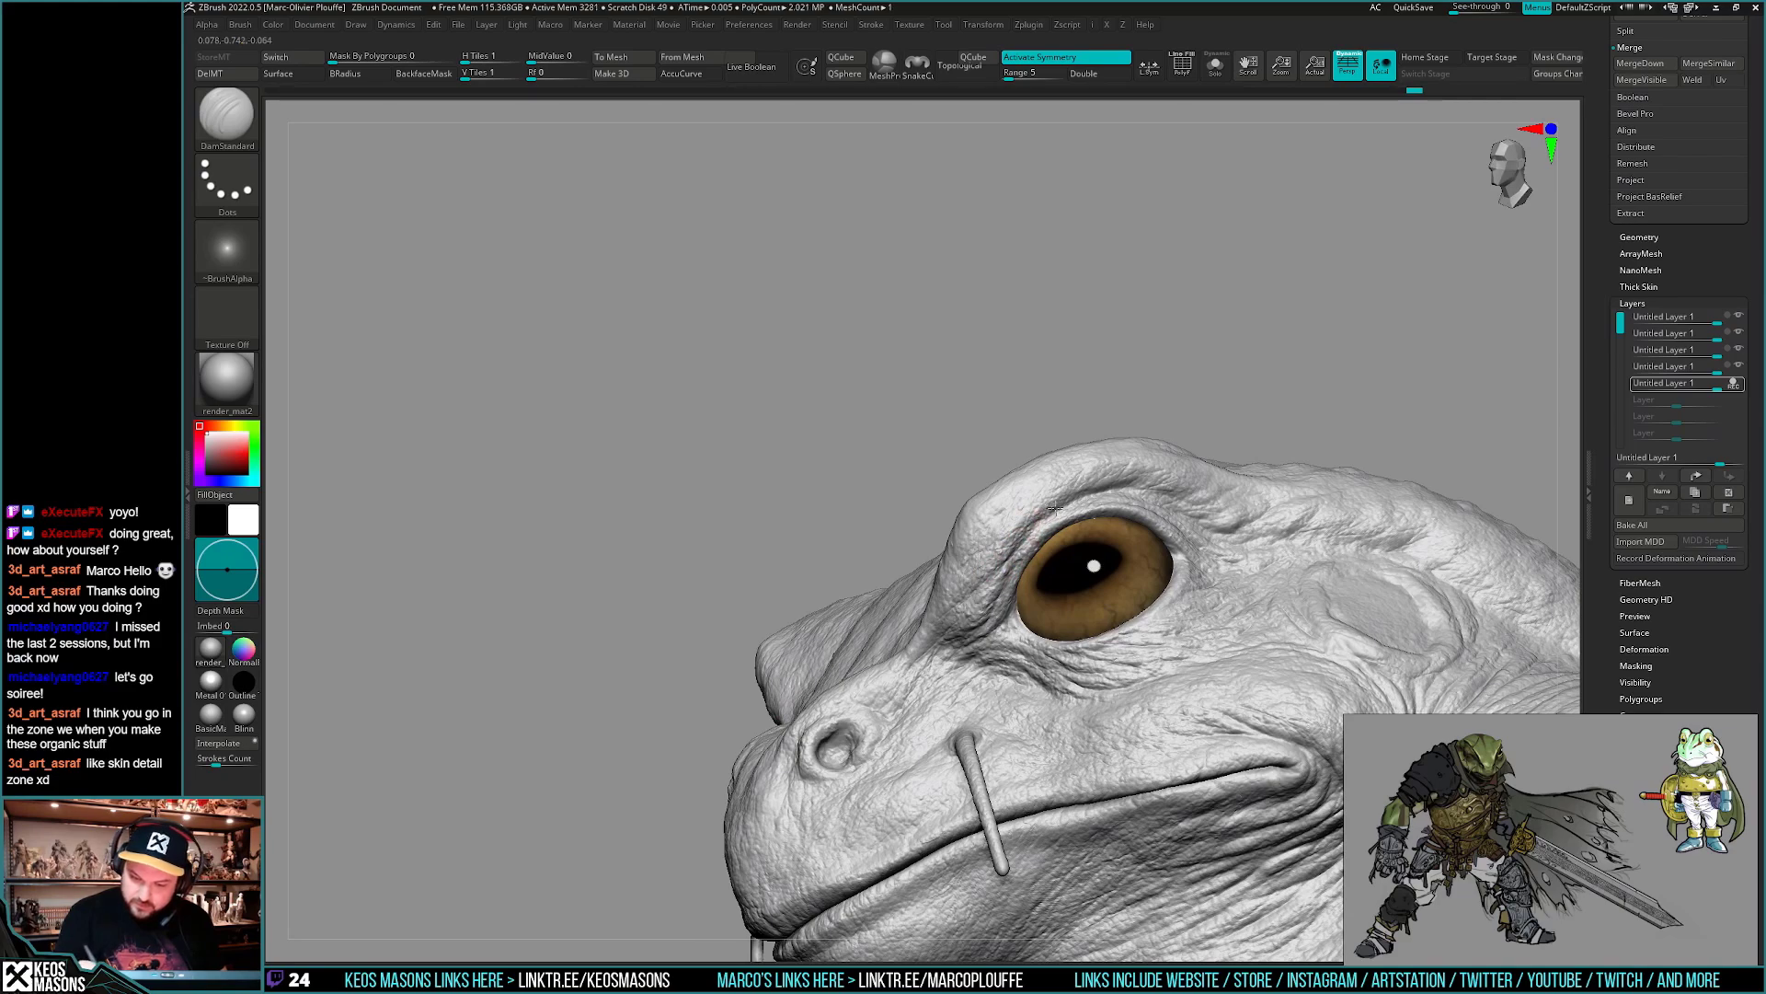
pyautogui.moveTo(1058, 540)
pyautogui.mouseDown(button='right')
pyautogui.moveTo(977, 585)
pyautogui.moveTo(851, 592)
pyautogui.moveTo(866, 540)
pyautogui.moveTo(840, 489)
pyautogui.moveTo(967, 654)
pyautogui.moveTo(880, 647)
pyautogui.moveTo(869, 708)
pyautogui.moveTo(911, 671)
pyautogui.moveTo(1040, 642)
pyautogui.moveTo(993, 637)
pyautogui.moveTo(1030, 635)
pyautogui.moveTo(1141, 561)
pyautogui.mouseUp(button='right')
pyautogui.moveTo(1141, 561)
pyautogui.keyDown('ctrl'); pyautogui.mouseDown(button='right')
pyautogui.moveTo(1239, 500)
pyautogui.moveTo(1209, 621)
pyautogui.moveTo(1030, 589)
pyautogui.moveTo(1017, 566)
pyautogui.moveTo(1036, 599)
pyautogui.moveTo(998, 655)
pyautogui.moveTo(1058, 649)
pyautogui.moveTo(1076, 695)
pyautogui.moveTo(1040, 610)
pyautogui.moveTo(1030, 672)
pyautogui.moveTo(1052, 632)
pyautogui.mouseUp(button='right'); pyautogui.keyUp('ctrl')
pyautogui.press('space')
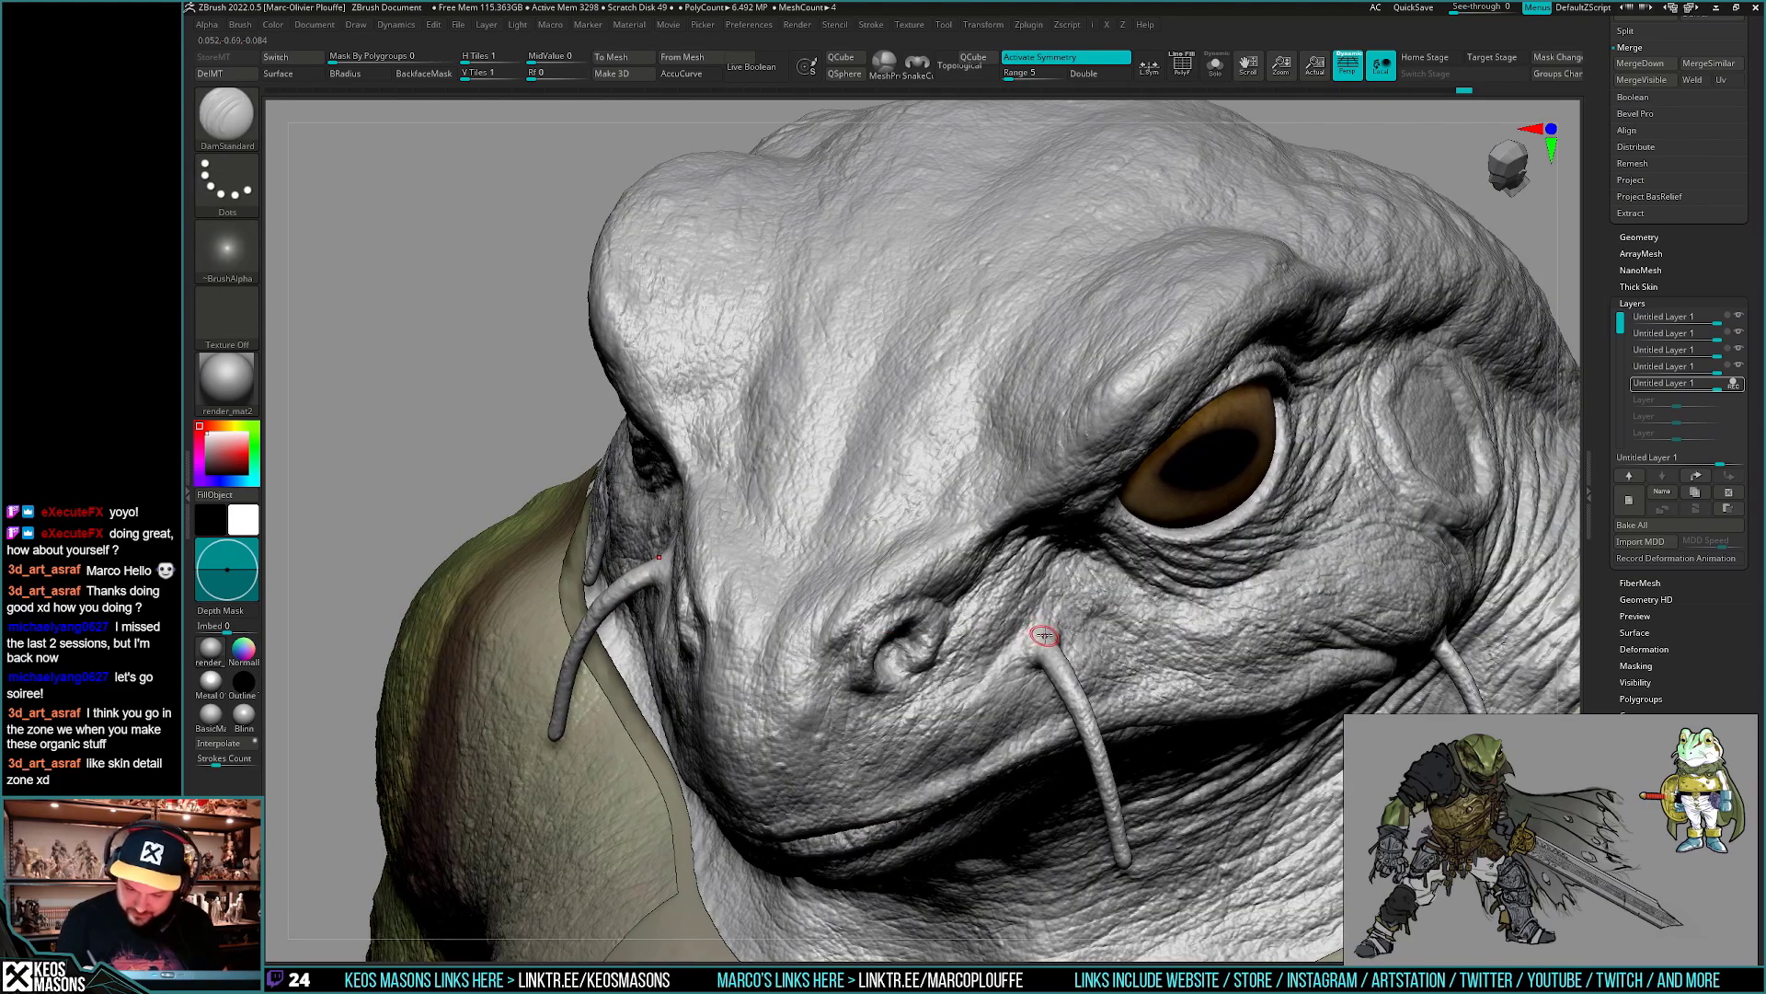
# - Carve short creases with DamStandard around the base of the front whisker and toward the nostril
pyautogui.rightClick(1044, 635)
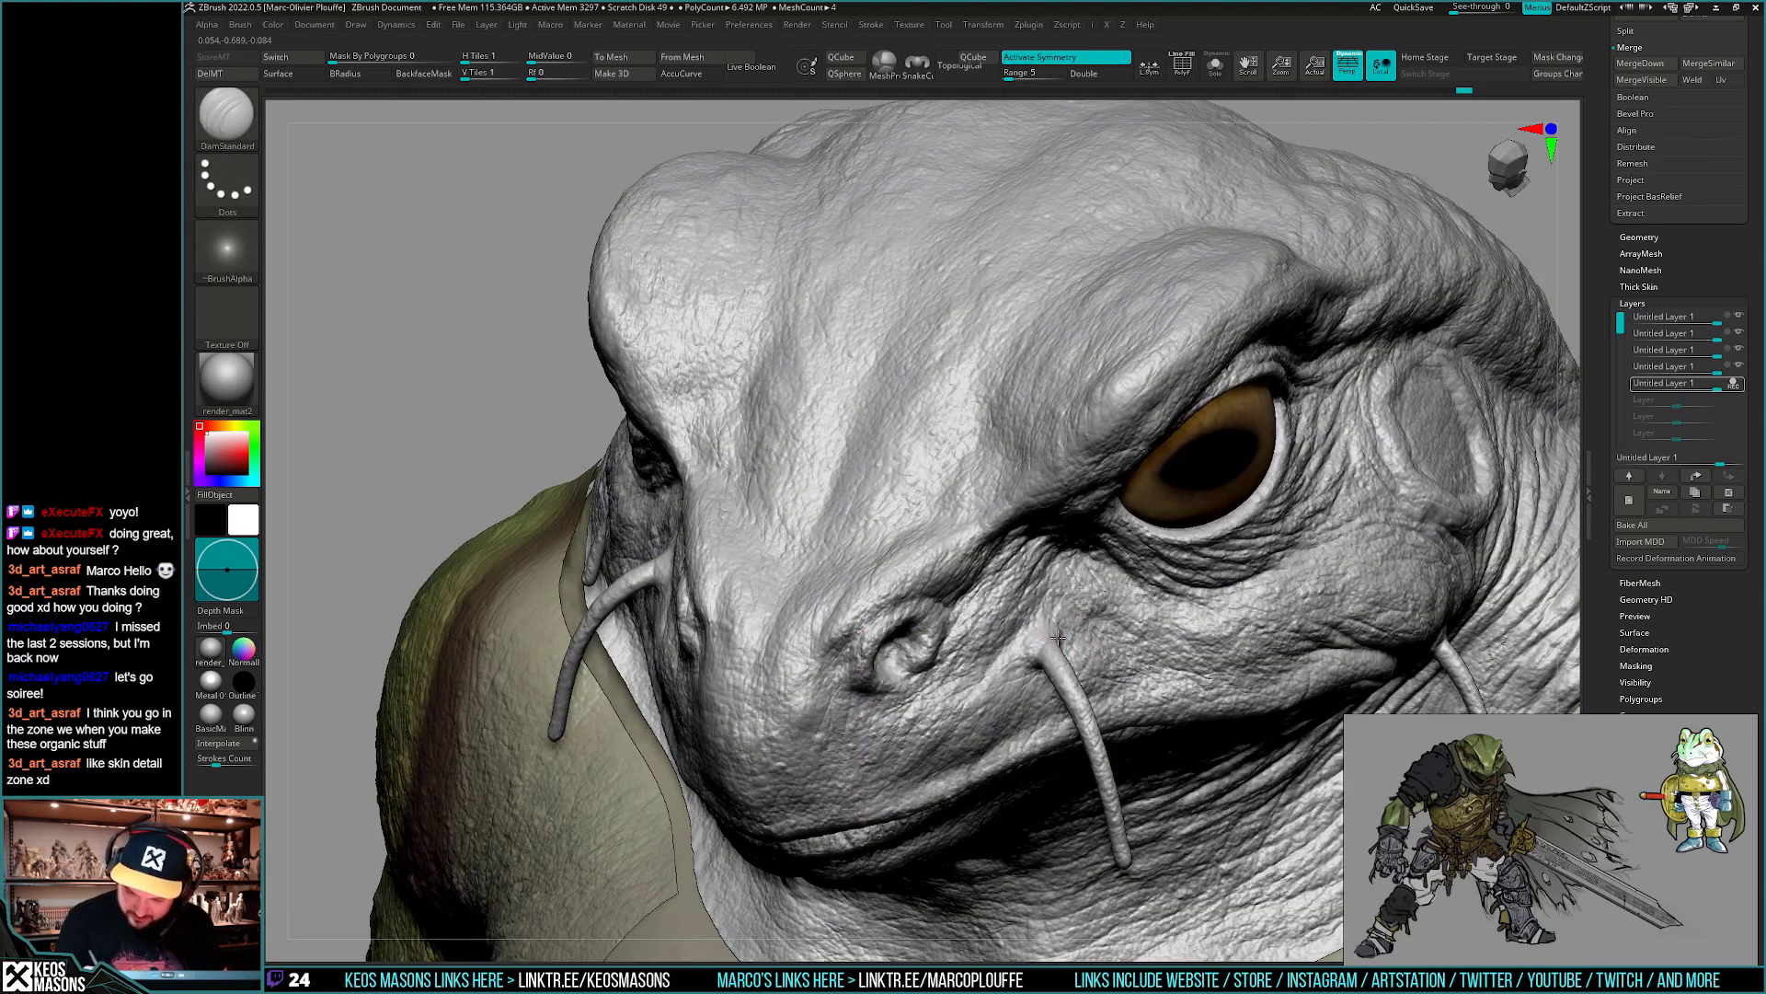
pyautogui.moveTo(1054, 635); pyautogui.dragTo(1034, 646)
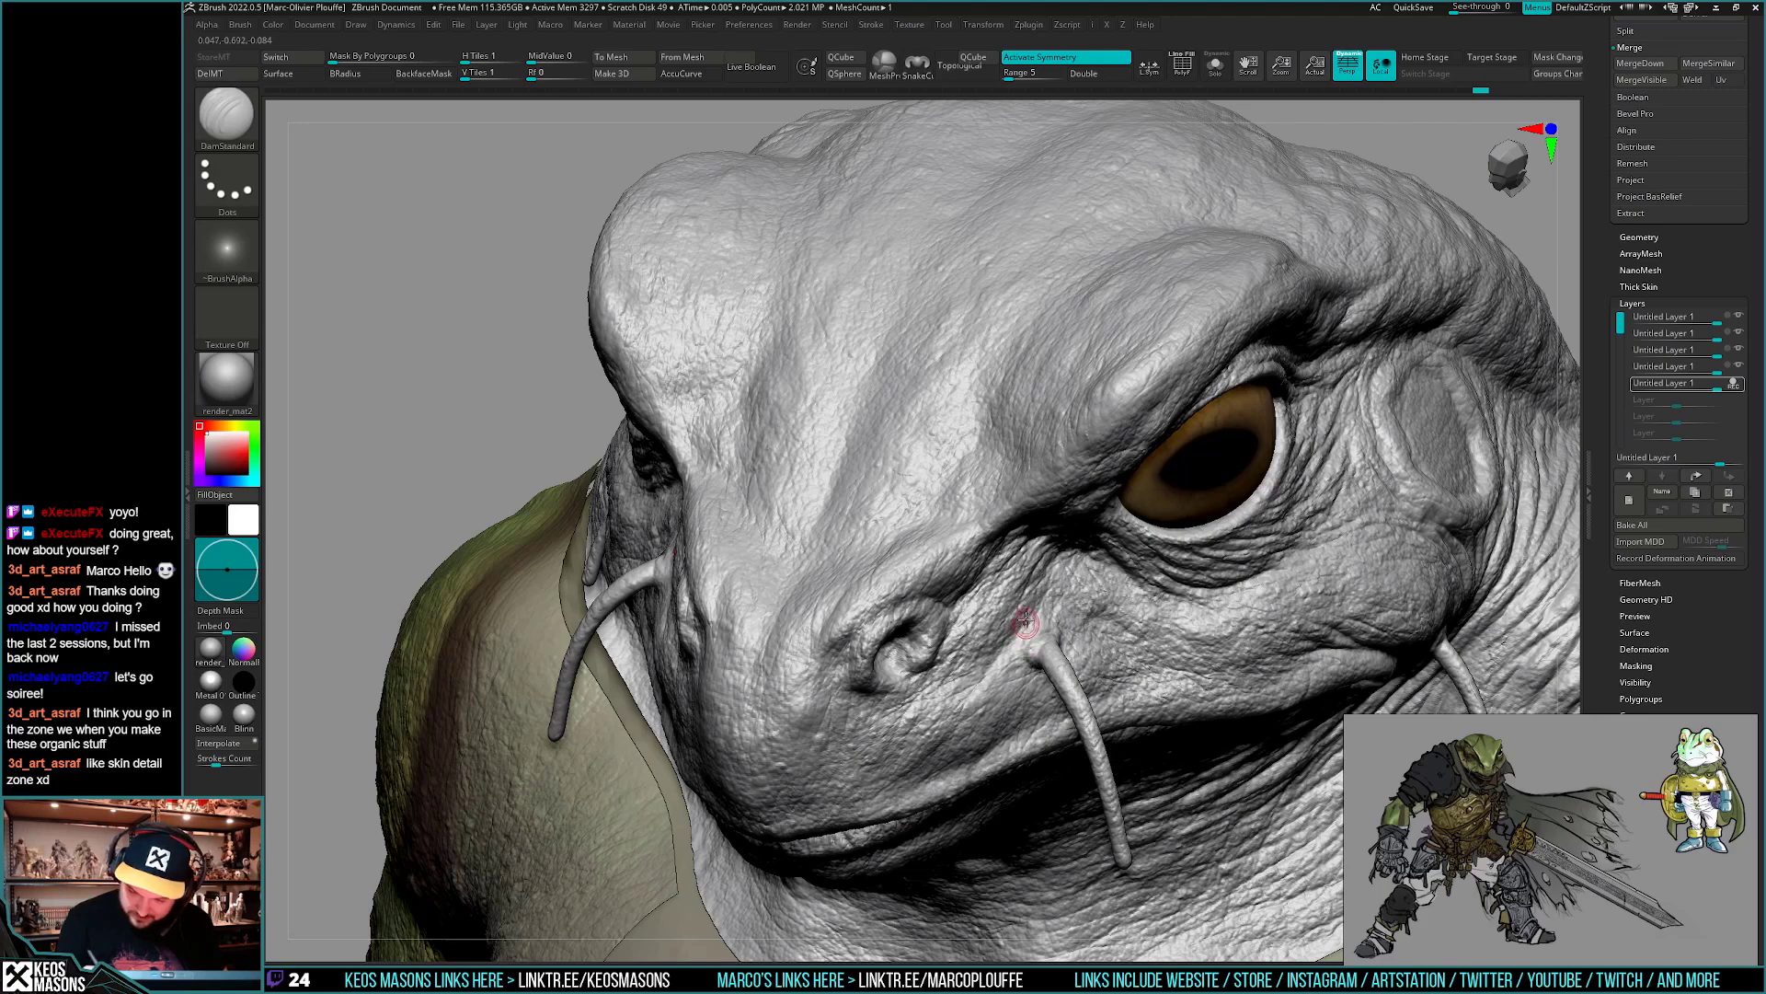
pyautogui.moveTo(1026, 623)
pyautogui.mouseDown(button='right')
pyautogui.moveTo(1029, 664)
pyautogui.moveTo(1008, 618)
pyautogui.mouseUp(button='right')
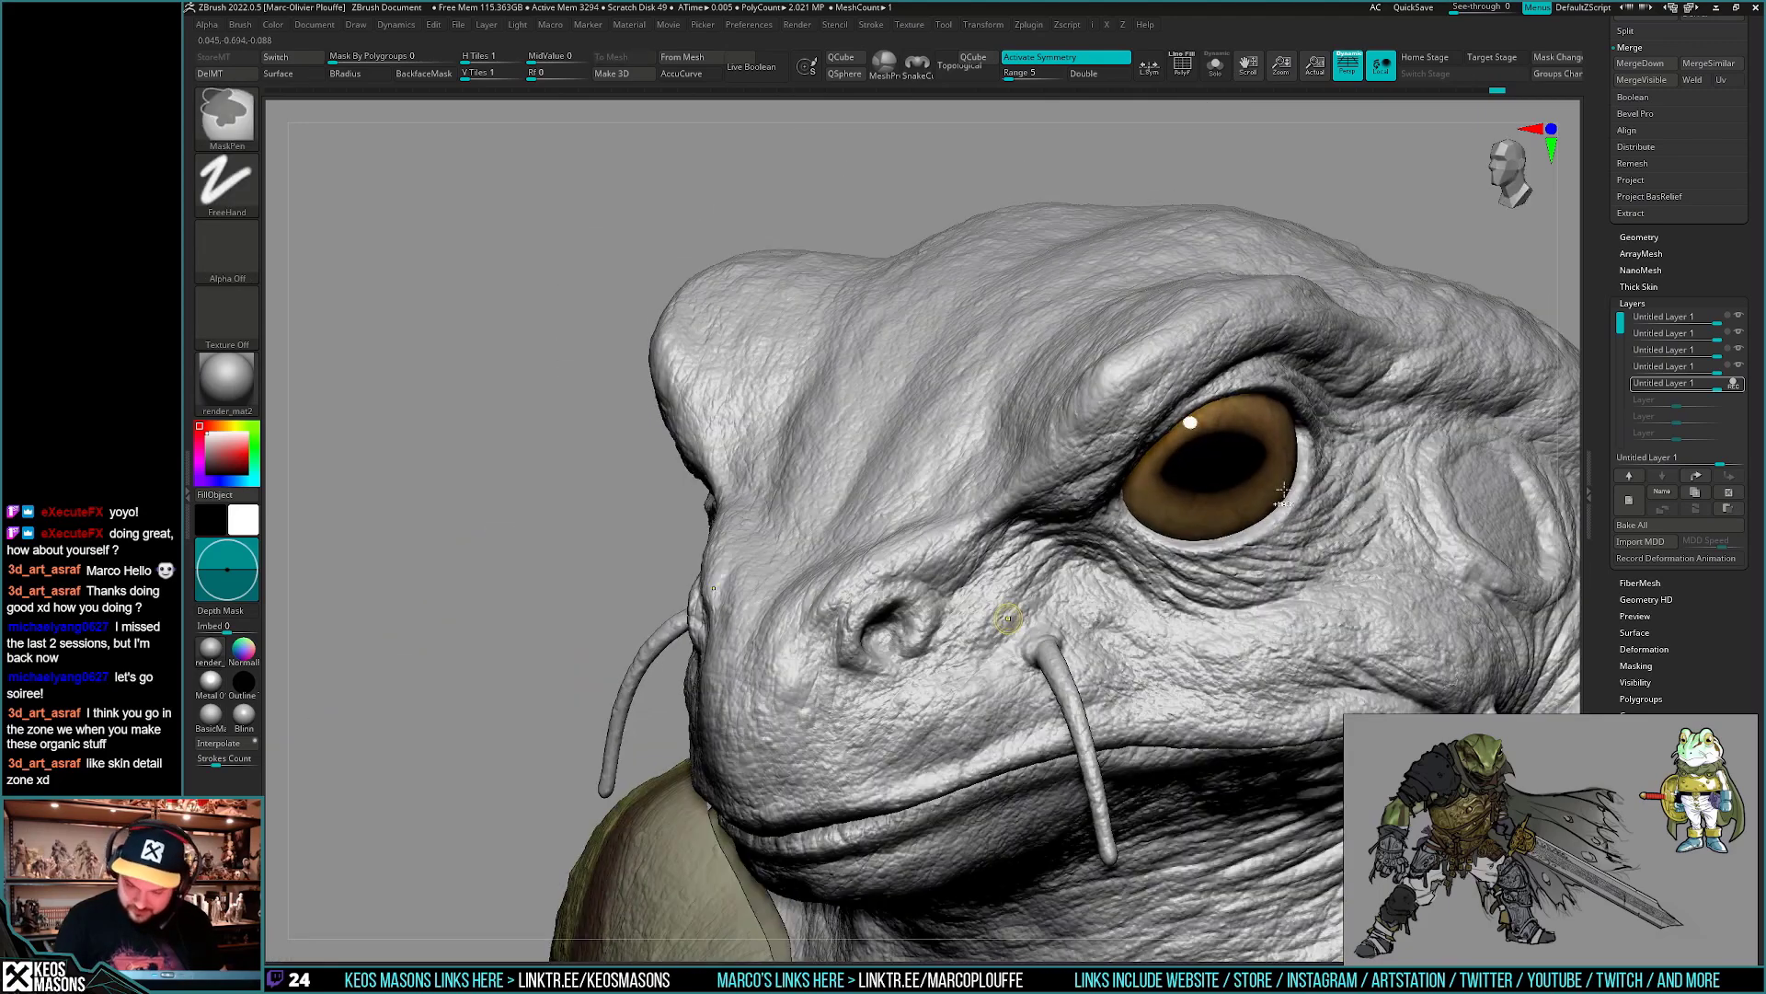
pyautogui.moveTo(1155, 585)
pyautogui.mouseDown(button='right')
pyautogui.moveTo(1015, 653)
pyautogui.moveTo(1048, 589)
pyautogui.moveTo(1157, 576)
pyautogui.moveTo(1034, 664)
pyautogui.moveTo(1017, 619)
pyautogui.moveTo(1018, 702)
pyautogui.moveTo(1110, 570)
pyautogui.mouseUp(button='right')
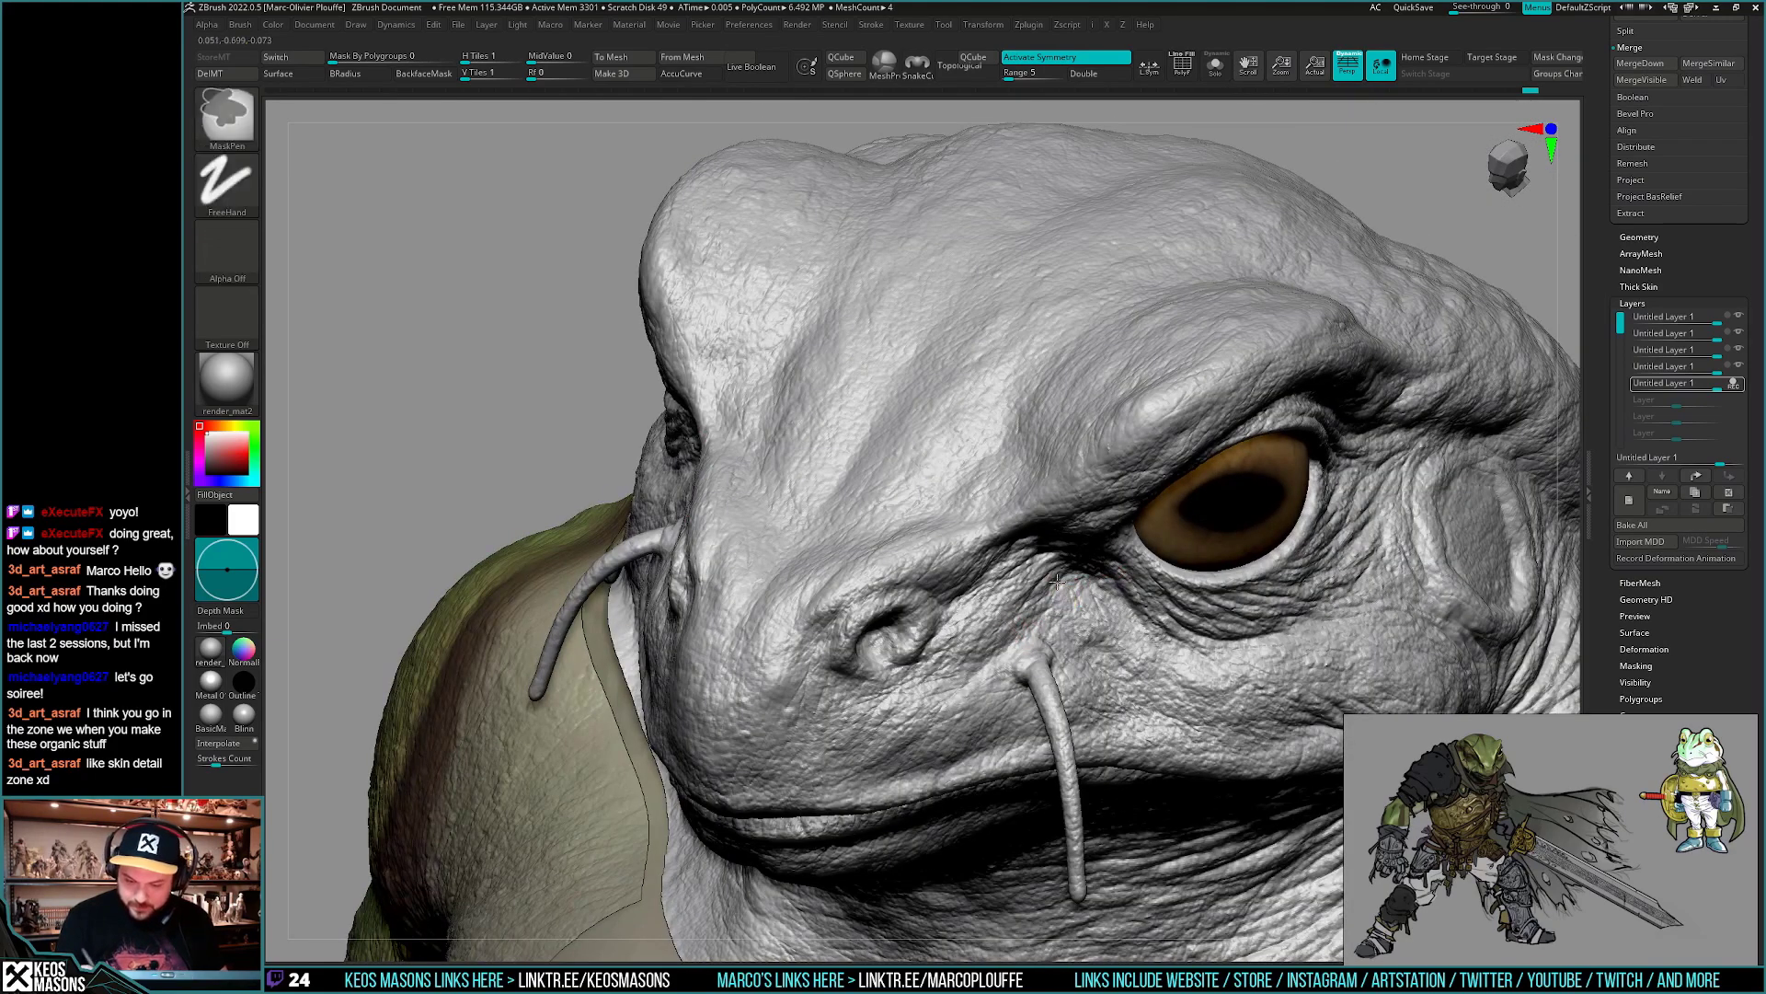
pyautogui.keyDown('ctrl'); pyautogui.moveTo(1026, 631); pyautogui.dragTo(1090, 454, button='right'); pyautogui.keyUp('ctrl')
# - Refine the wrinkles below the lower eyelid on the opposite cheek and undo the stray stroke
pyautogui.moveTo(699, 686)
pyautogui.mouseDown(button='right')
pyautogui.moveTo(997, 629)
pyautogui.moveTo(1053, 669)
pyautogui.moveTo(1021, 722)
pyautogui.moveTo(944, 635)
pyautogui.mouseUp(button='right')
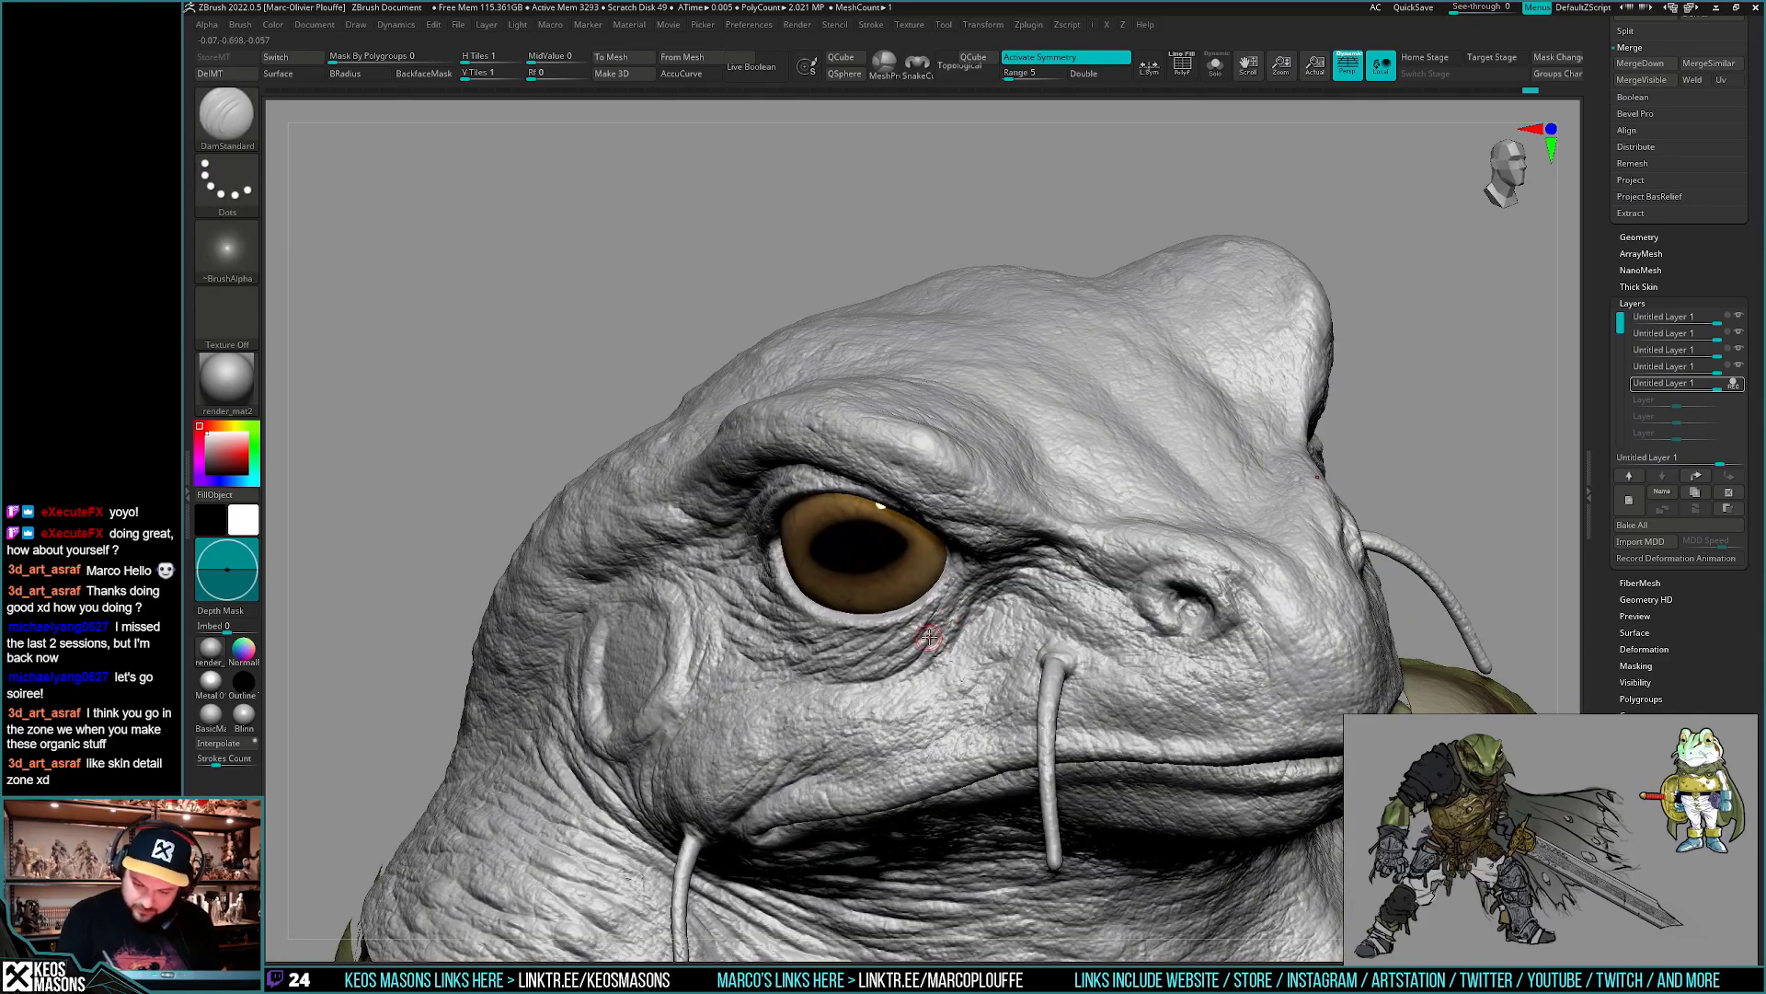
pyautogui.moveTo(944, 598)
pyautogui.mouseDown(button='right')
pyautogui.moveTo(966, 642)
pyautogui.moveTo(942, 662)
pyautogui.moveTo(982, 611)
pyautogui.mouseUp(button='right')
pyautogui.hotkey('ctrl', 'z')
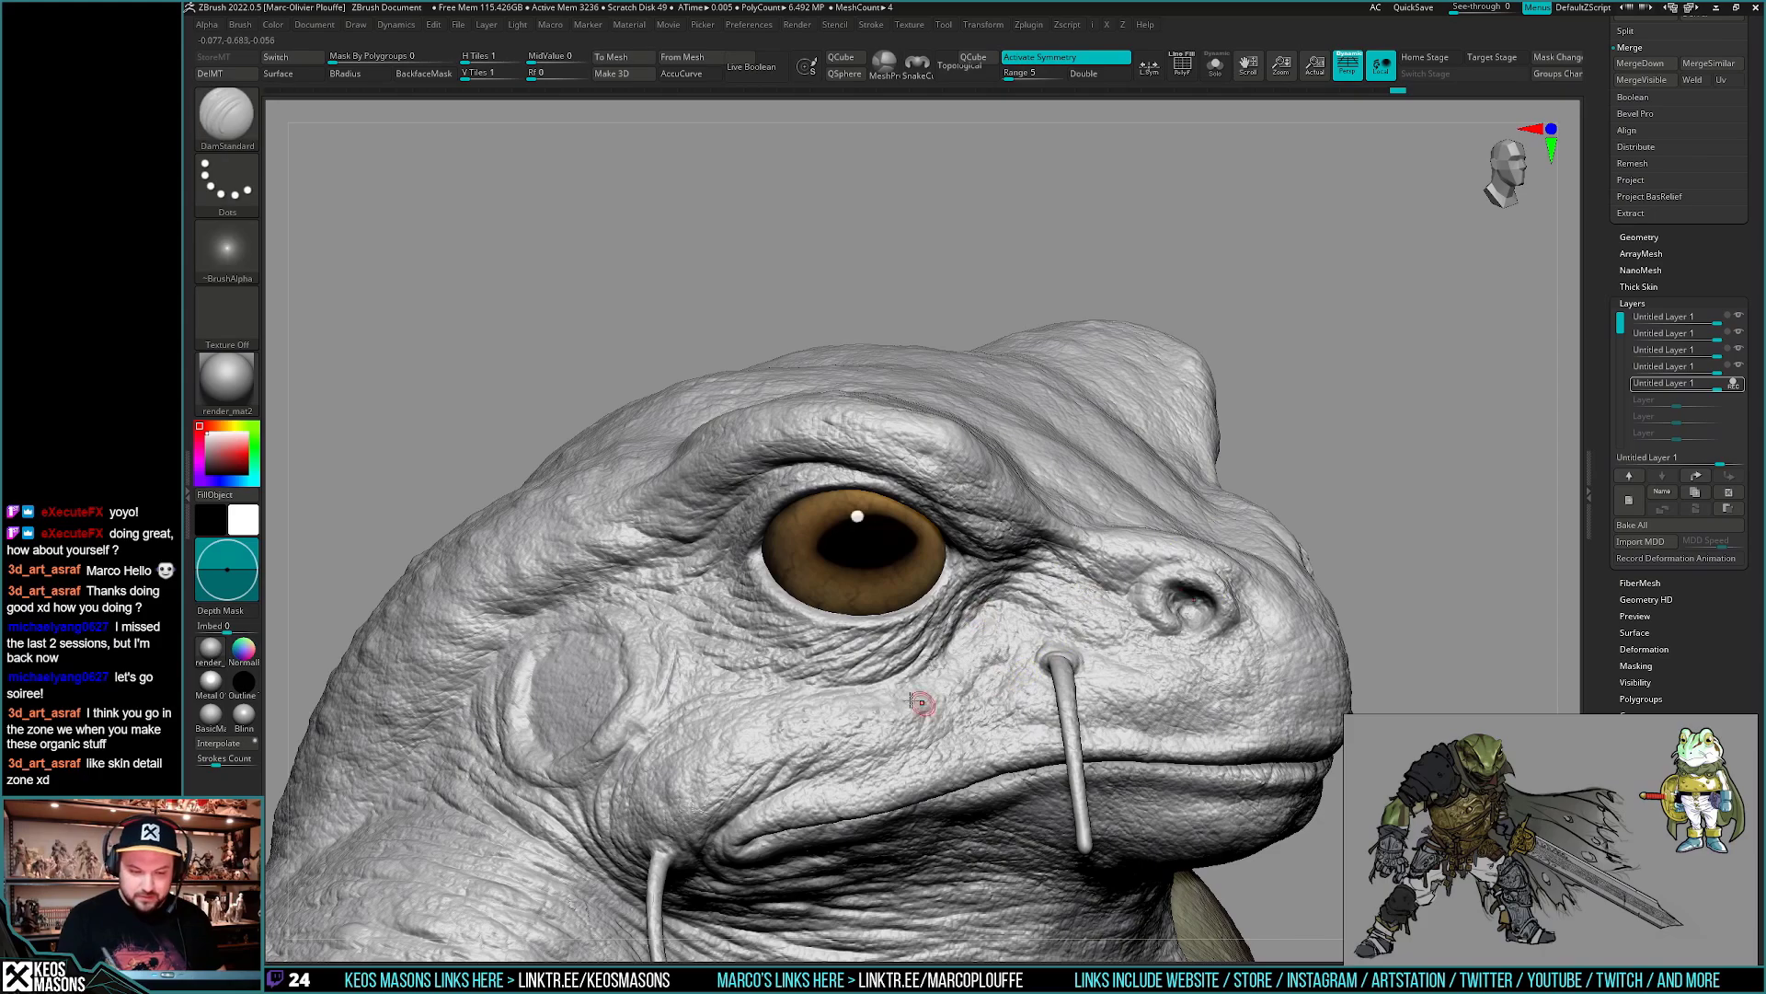
pyautogui.moveTo(920, 702); pyautogui.dragTo(834, 520, button='right')
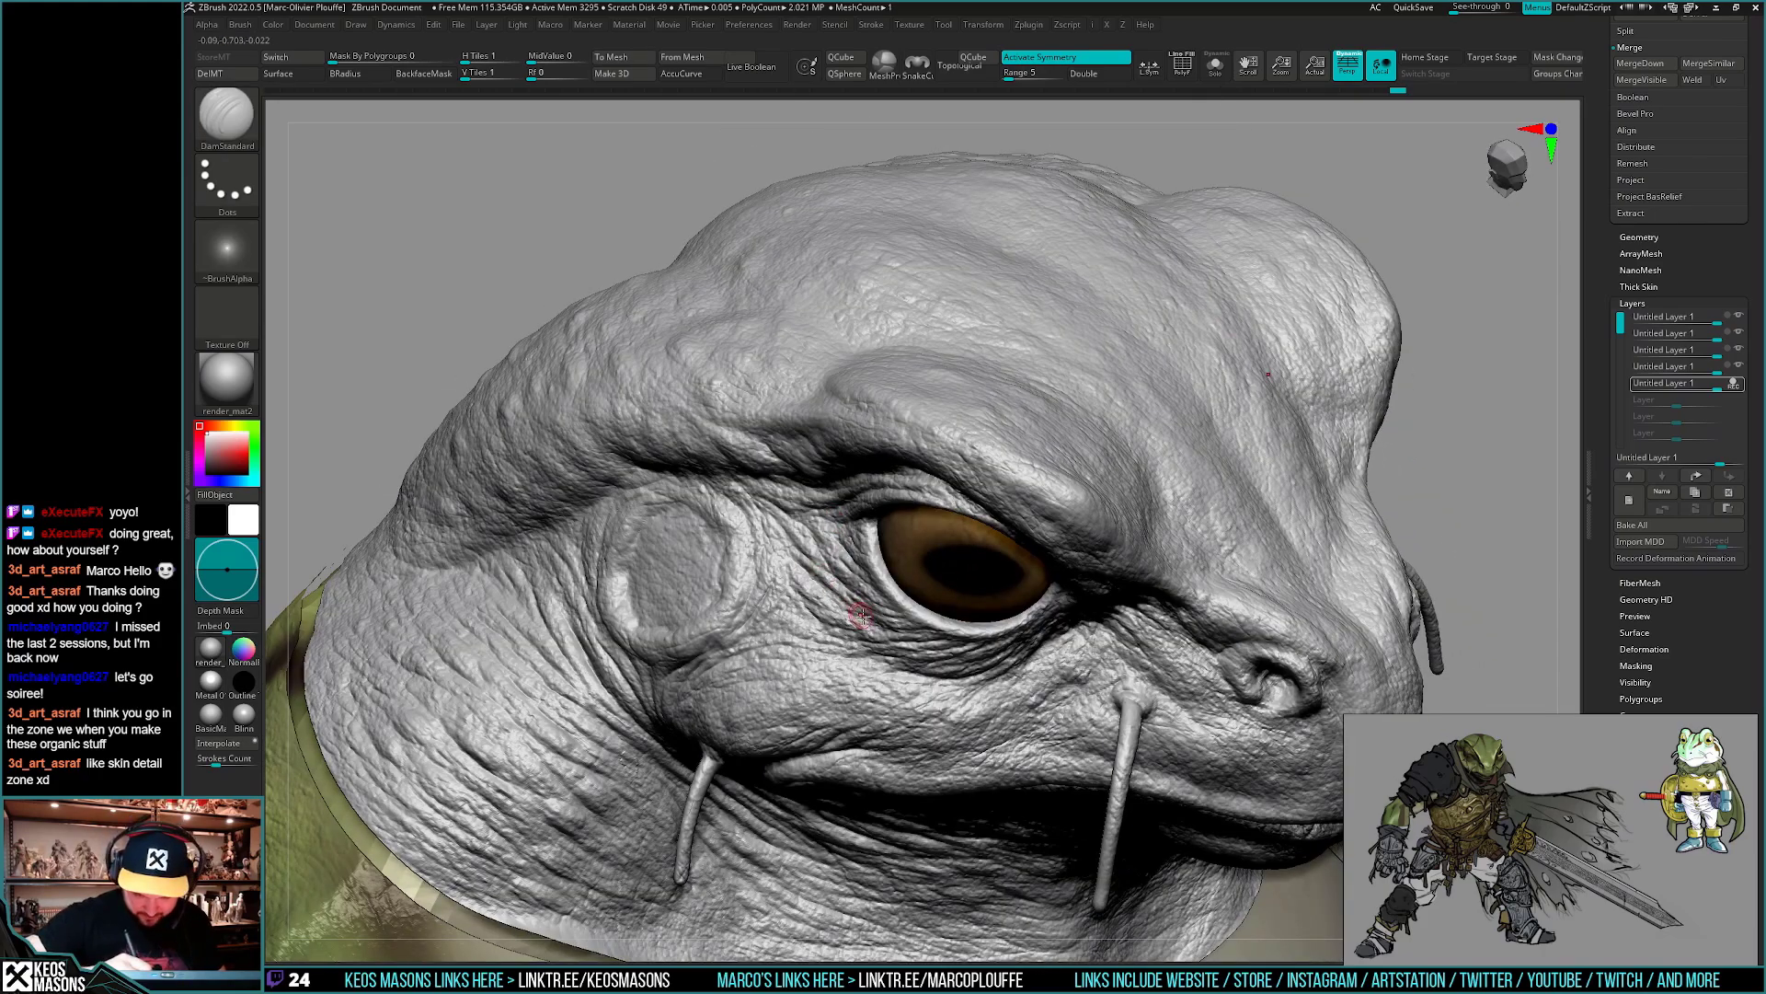
# - Carve fine creases along the skin fold behind the outer corner of the eye
pyautogui.moveTo(811, 586); pyautogui.dragTo(808, 580)
pyautogui.moveTo(808, 579)
pyautogui.keyDown('ctrl'); pyautogui.mouseDown(button='right')
pyautogui.moveTo(906, 699)
pyautogui.moveTo(942, 635)
pyautogui.moveTo(984, 650)
pyautogui.moveTo(1038, 617)
pyautogui.moveTo(851, 586)
pyautogui.mouseUp(button='right'); pyautogui.keyUp('ctrl')
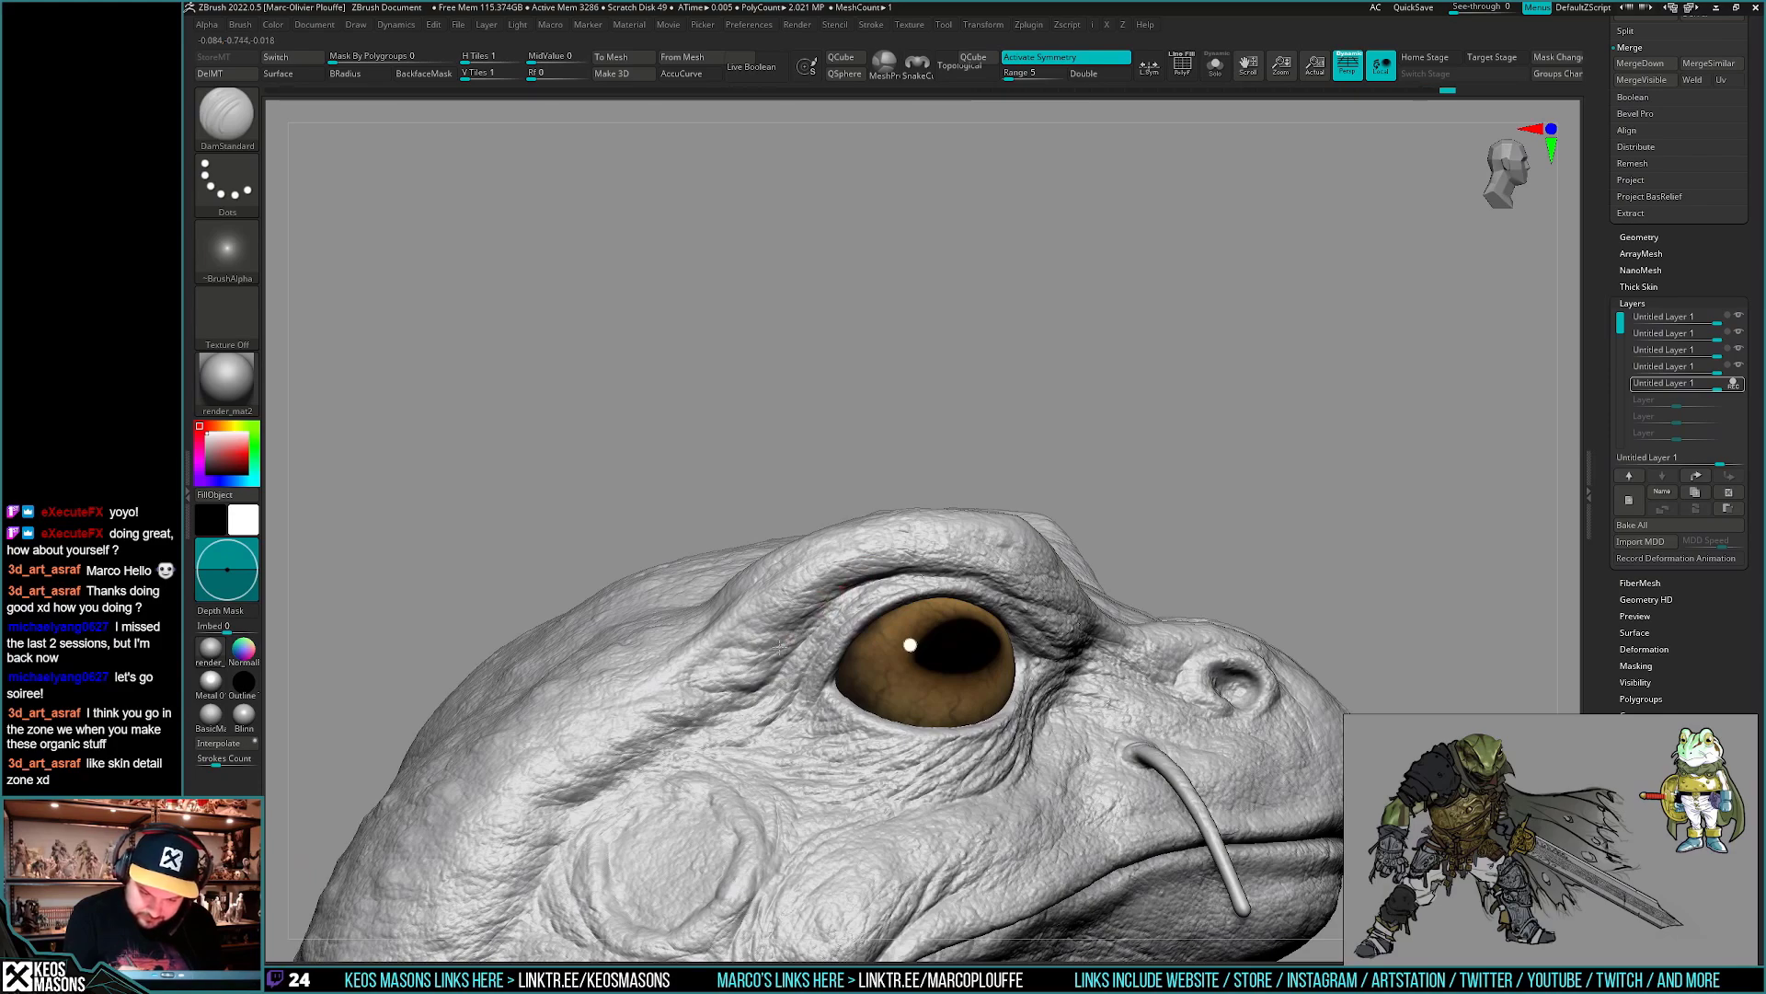
pyautogui.moveTo(849, 611)
pyautogui.mouseDown(button='right')
pyautogui.moveTo(954, 642)
pyautogui.moveTo(844, 642)
pyautogui.mouseUp(button='right')
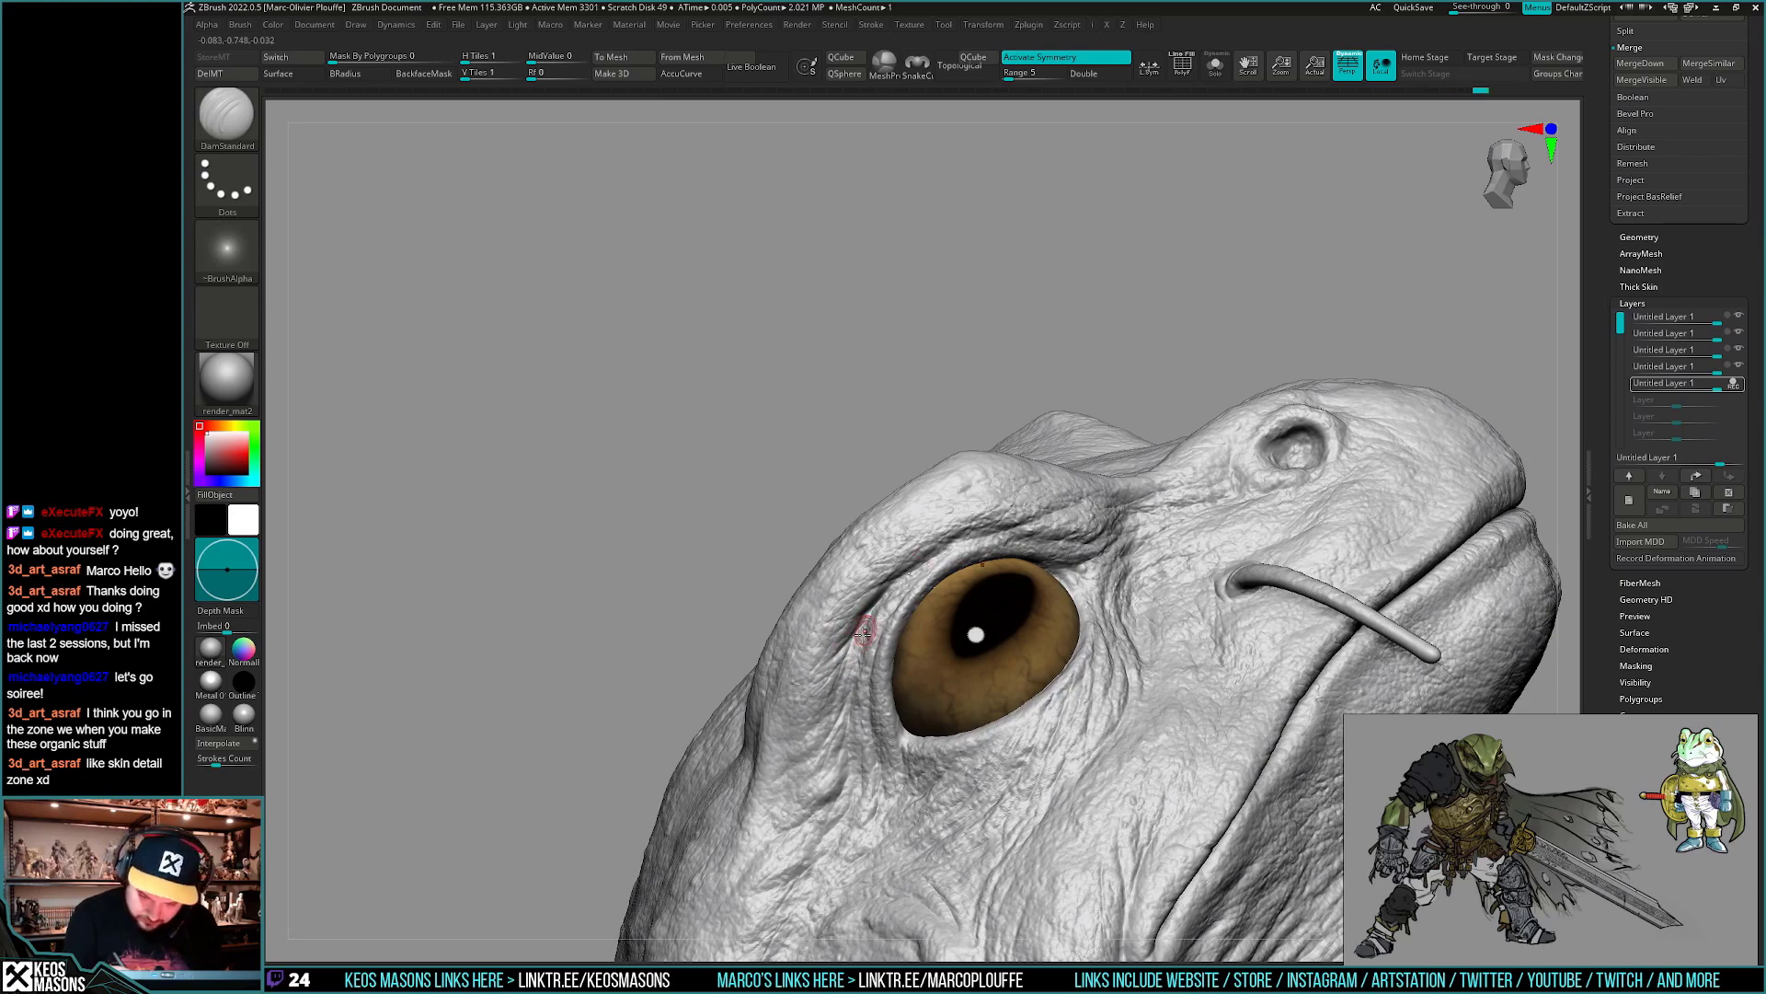
pyautogui.moveTo(864, 628); pyautogui.dragTo(835, 687)
pyautogui.moveTo(832, 681); pyautogui.dragTo(868, 722, button='right')
pyautogui.rightClick(868, 721)
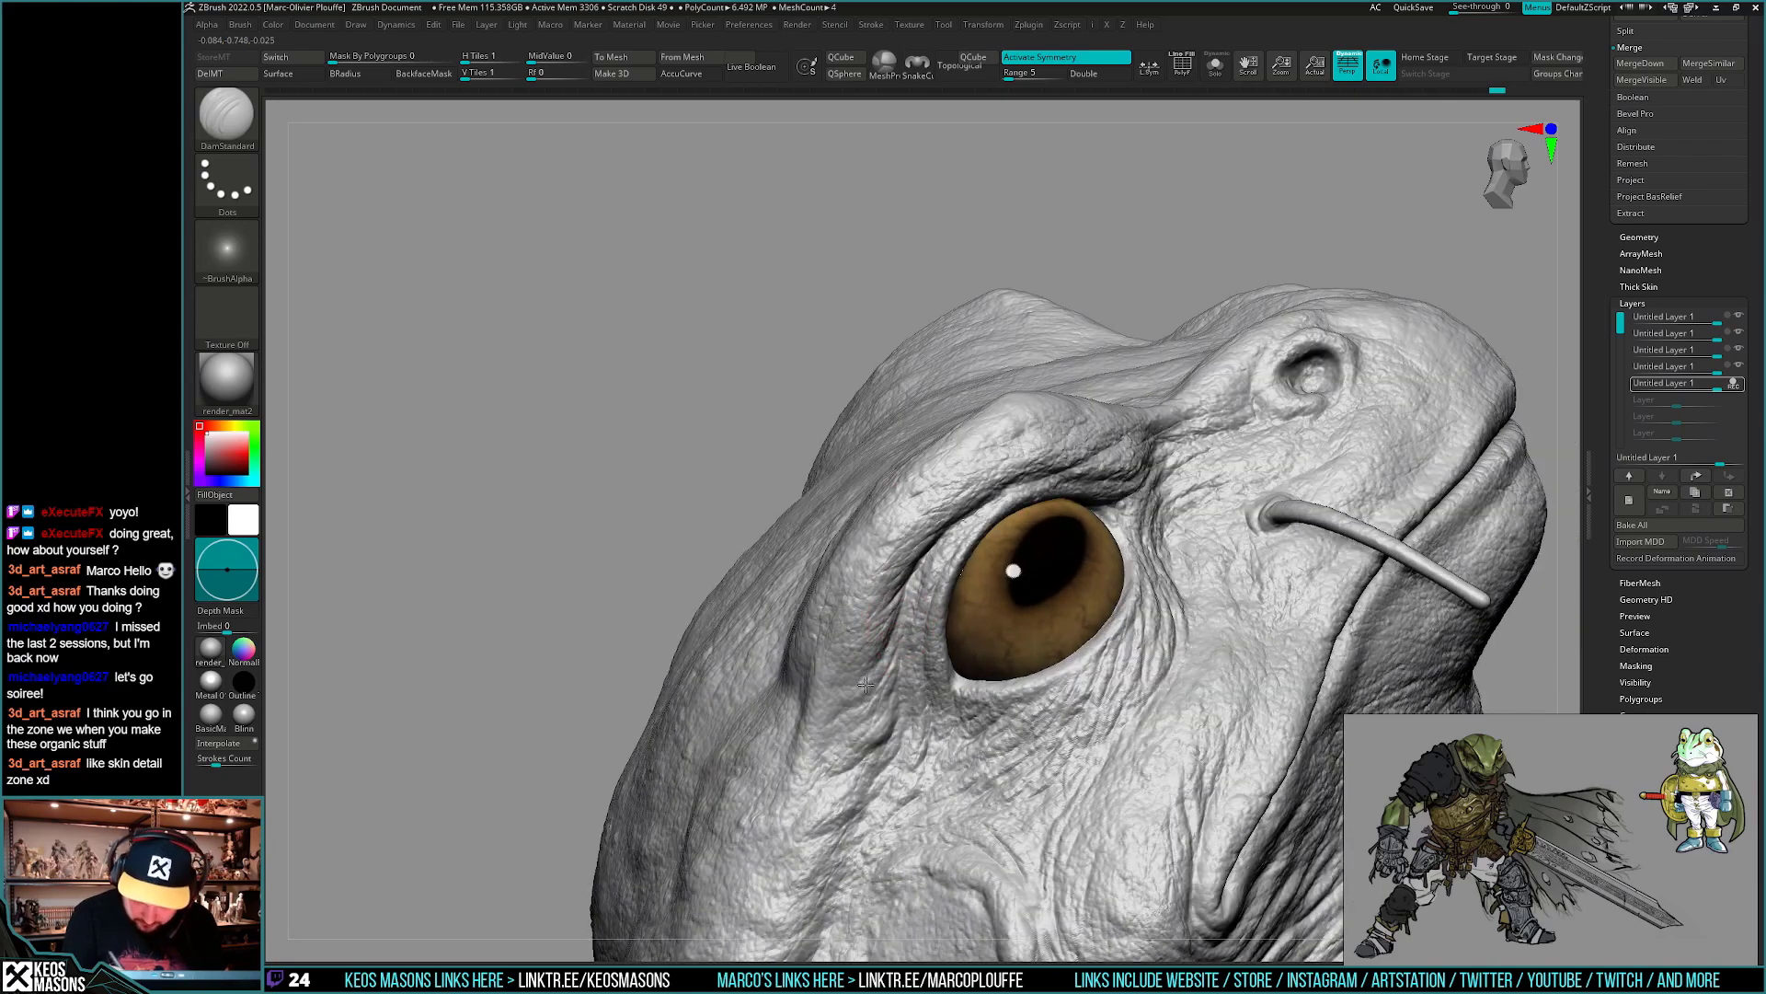
pyautogui.moveTo(896, 622); pyautogui.dragTo(885, 659)
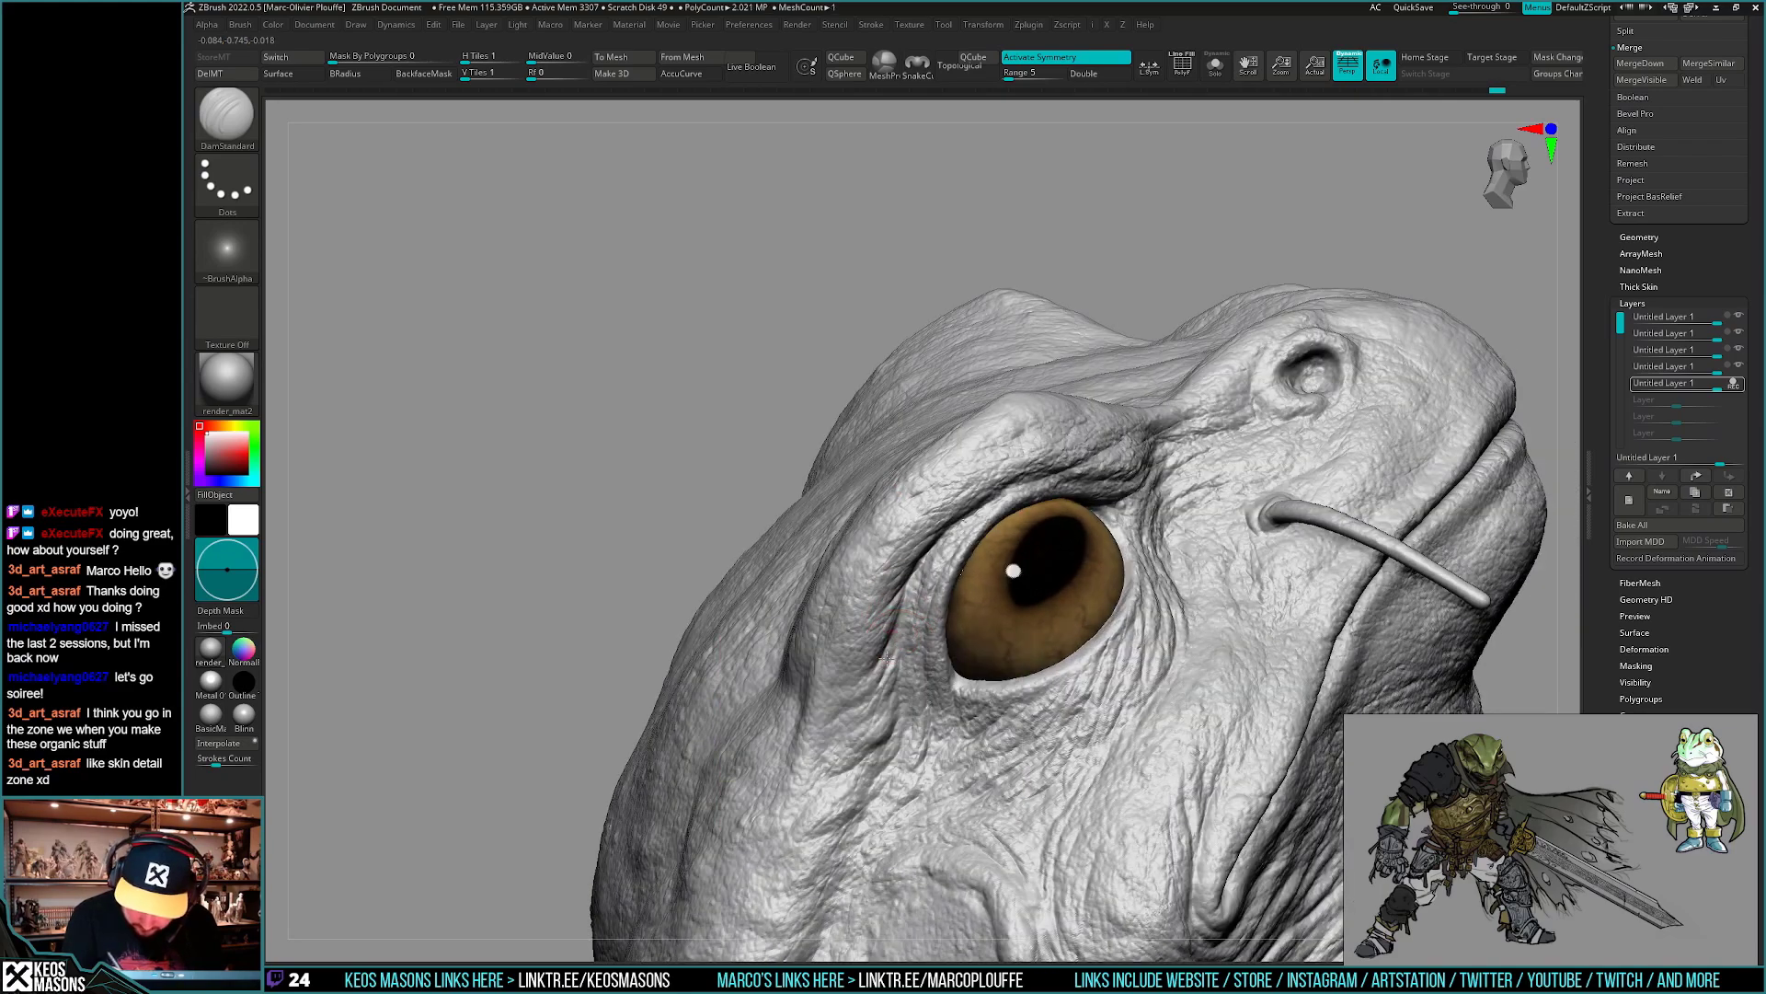
pyautogui.moveTo(885, 711); pyautogui.dragTo(941, 657, button='right')
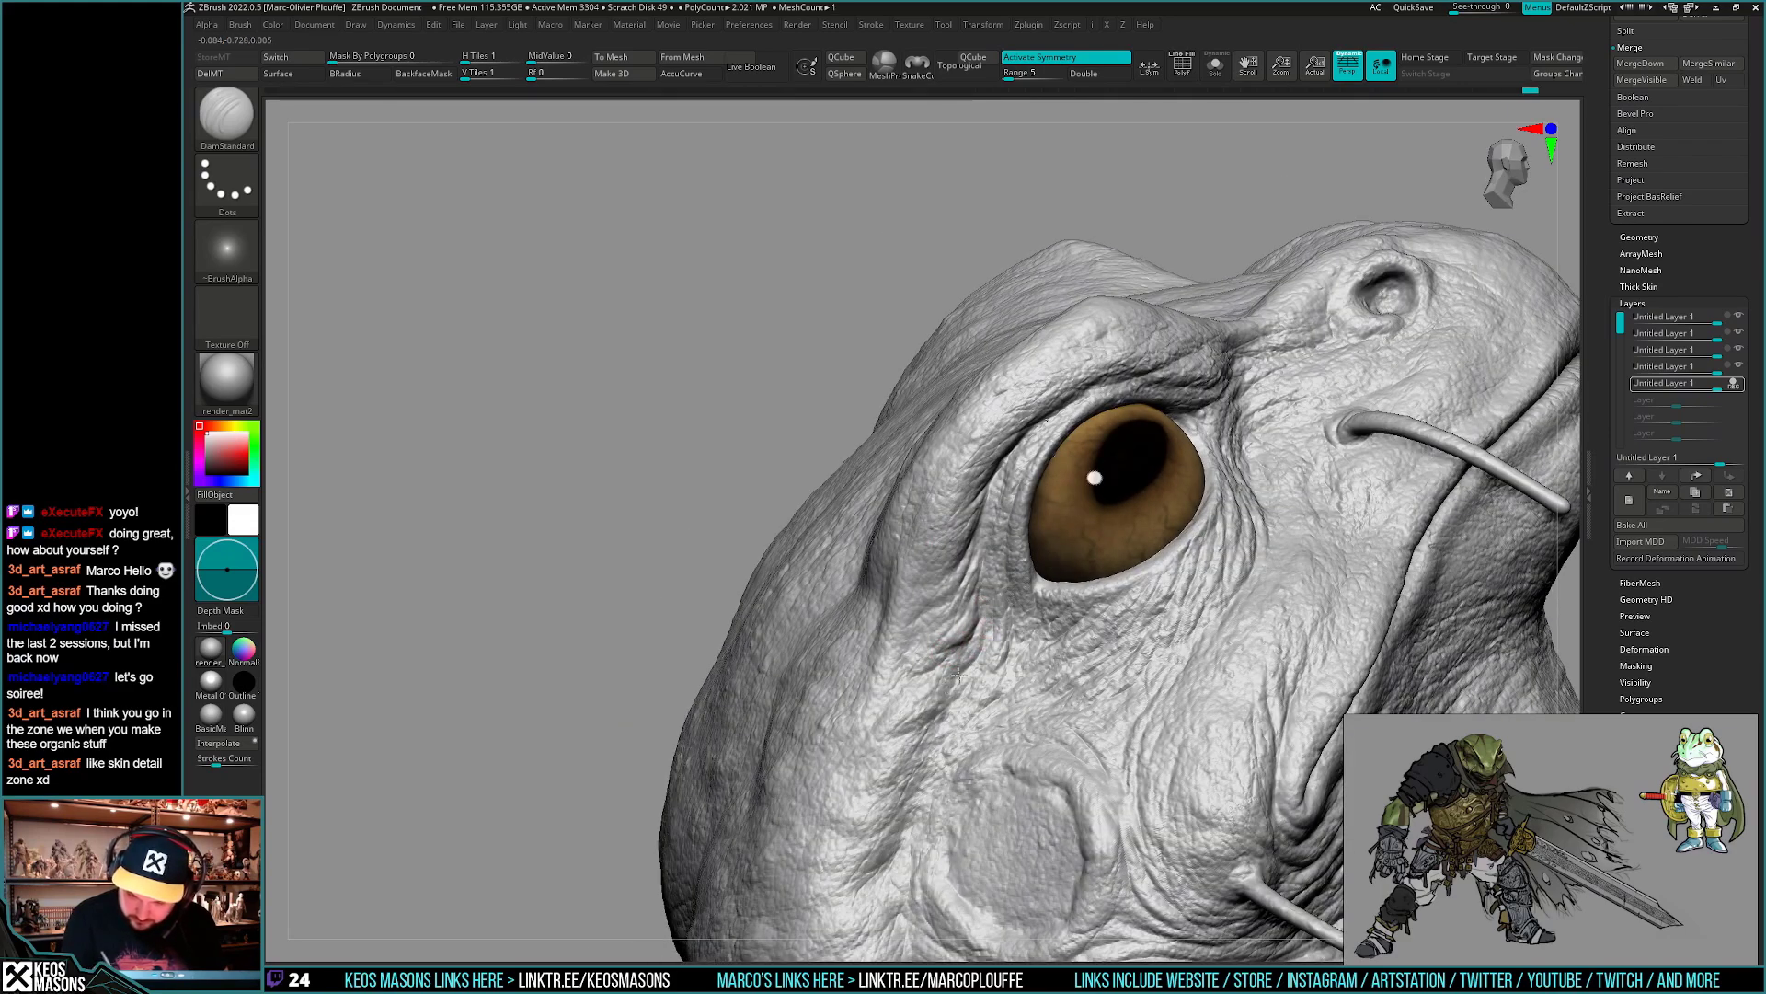
# - Deepen the small wrinkles between the outer eye corner and the top of the eardrum, undoing the unwanted stroke
pyautogui.moveTo(957, 675)
pyautogui.mouseDown(button='right')
pyautogui.moveTo(971, 650)
pyautogui.moveTo(985, 669)
pyautogui.mouseUp(button='right')
pyautogui.moveTo(996, 564); pyautogui.dragTo(988, 645, button='right')
pyautogui.hotkey('ctrl', 'z')
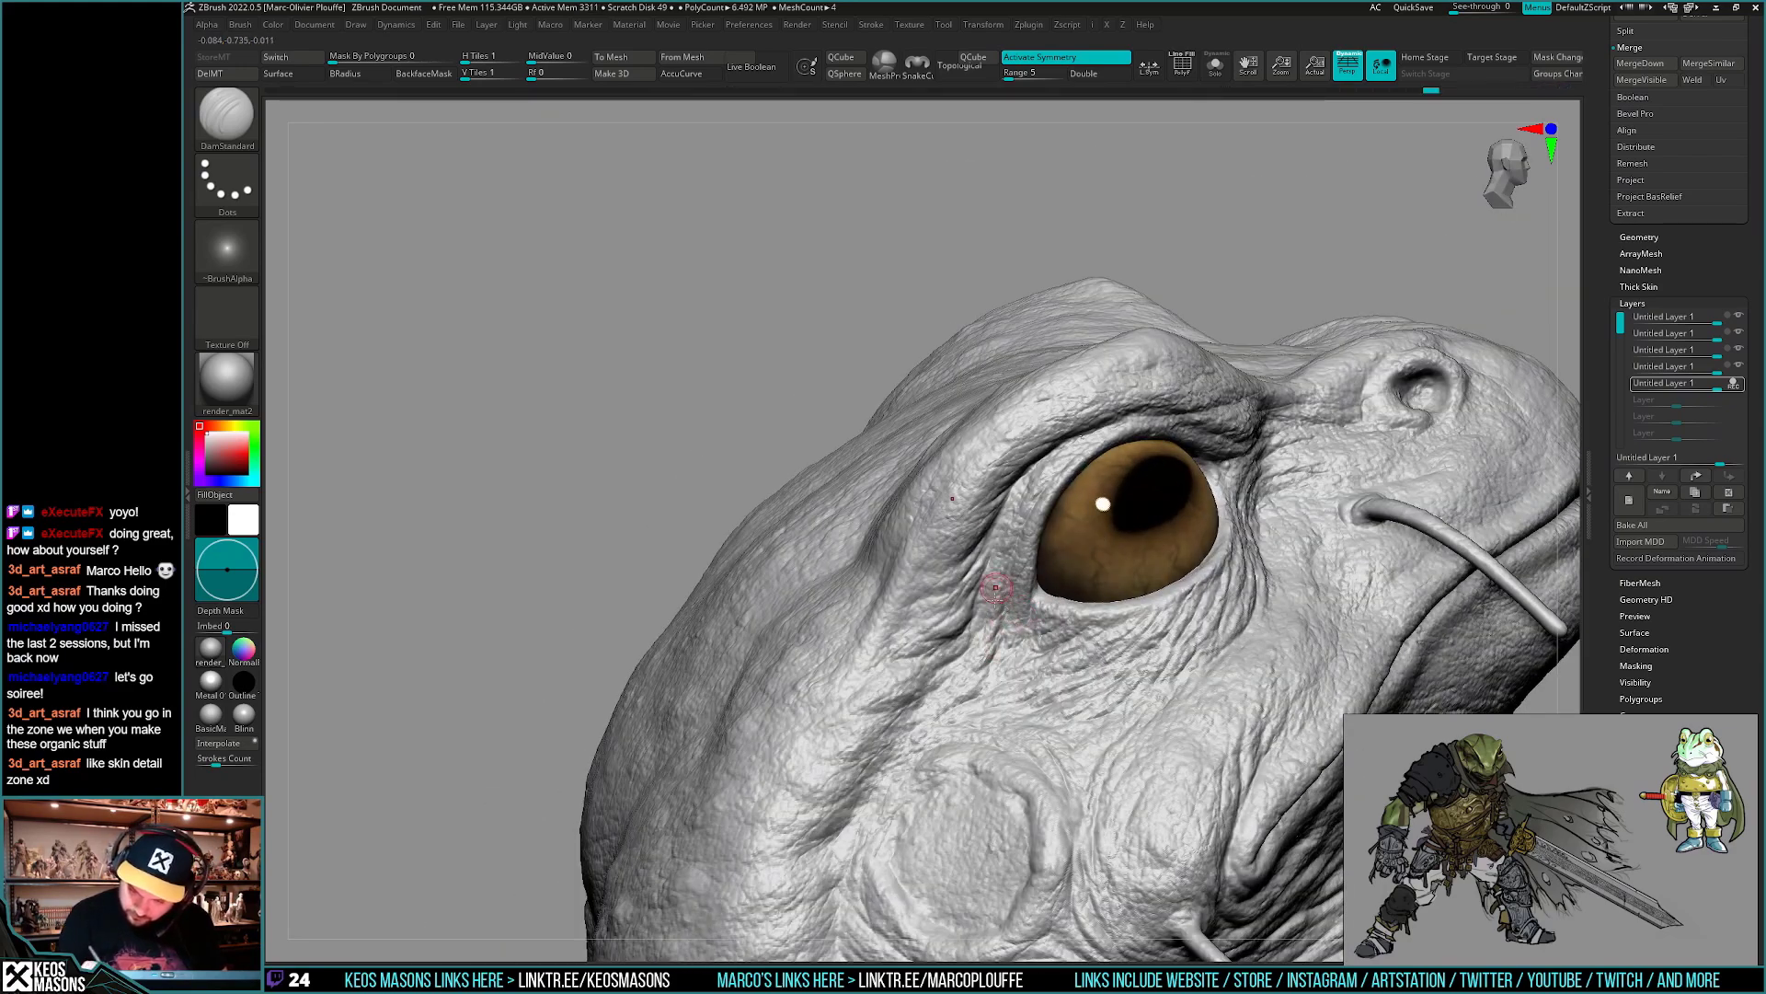
pyautogui.keyDown('ctrl'); pyautogui.moveTo(958, 666); pyautogui.dragTo(1090, 693, button='right'); pyautogui.keyUp('ctrl')
pyautogui.moveTo(1052, 765); pyautogui.dragTo(997, 627, button='right')
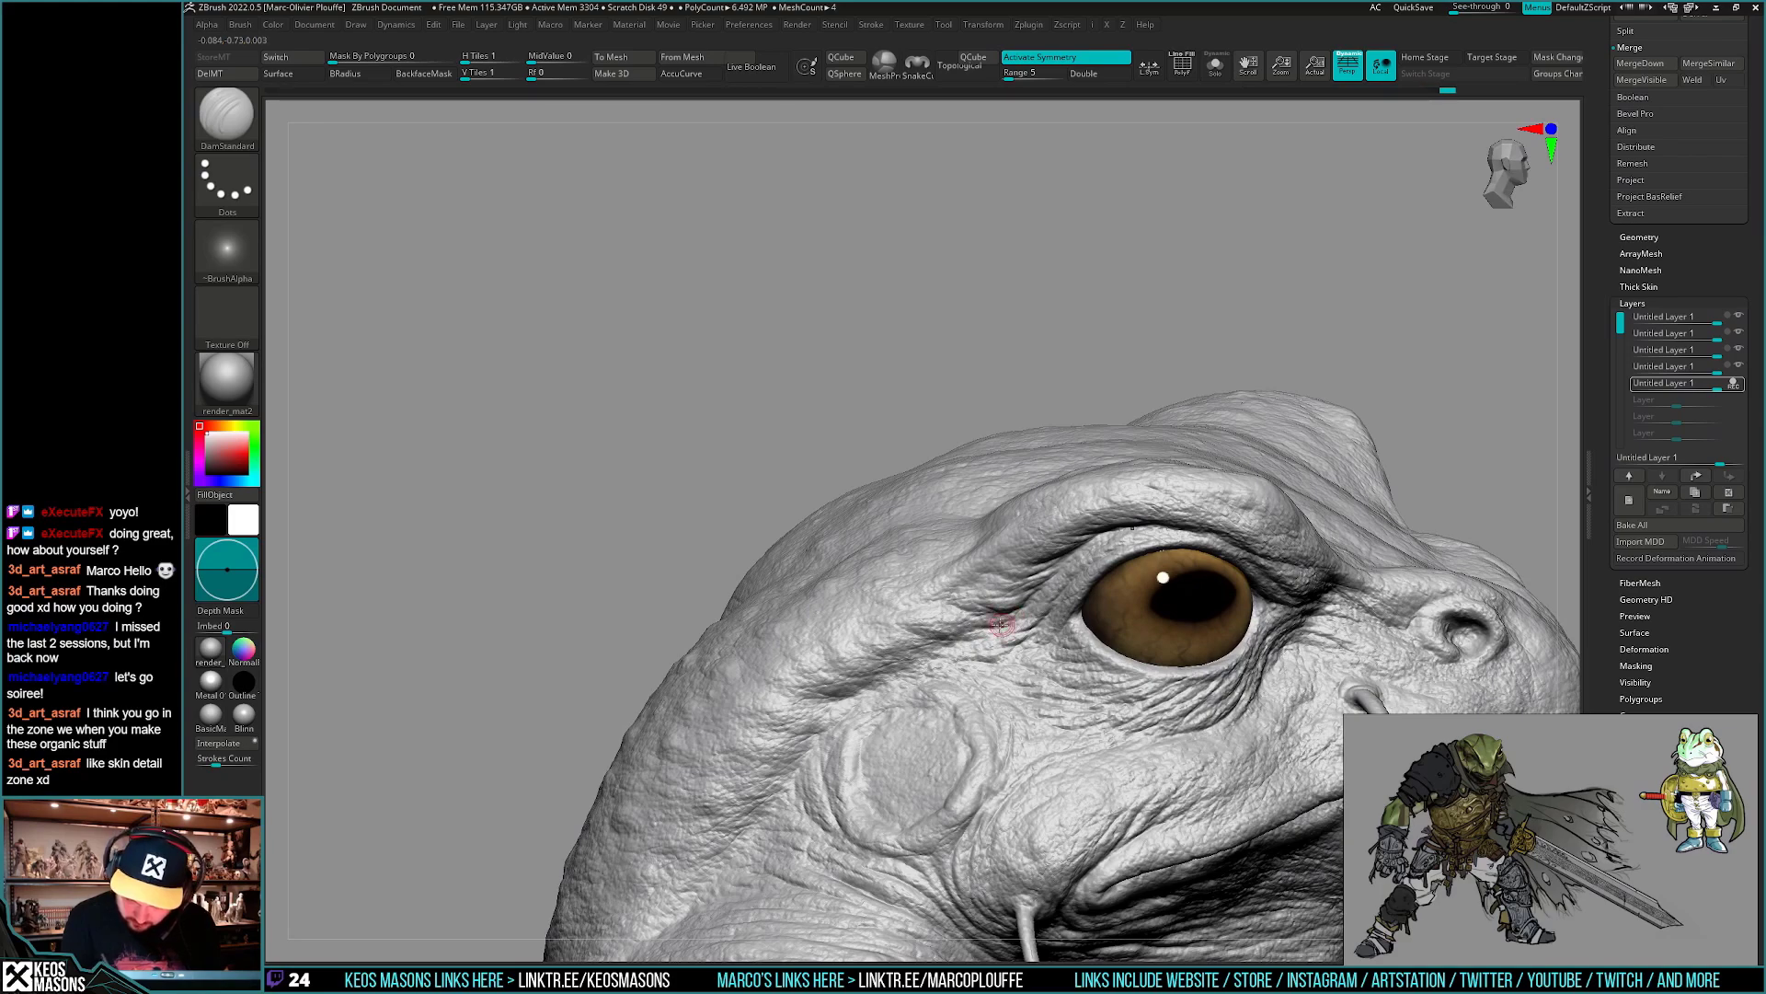
pyautogui.moveTo(973, 634); pyautogui.dragTo(1264, 490, button='right')
pyautogui.moveTo(1074, 644); pyautogui.dragTo(963, 587, button='right')
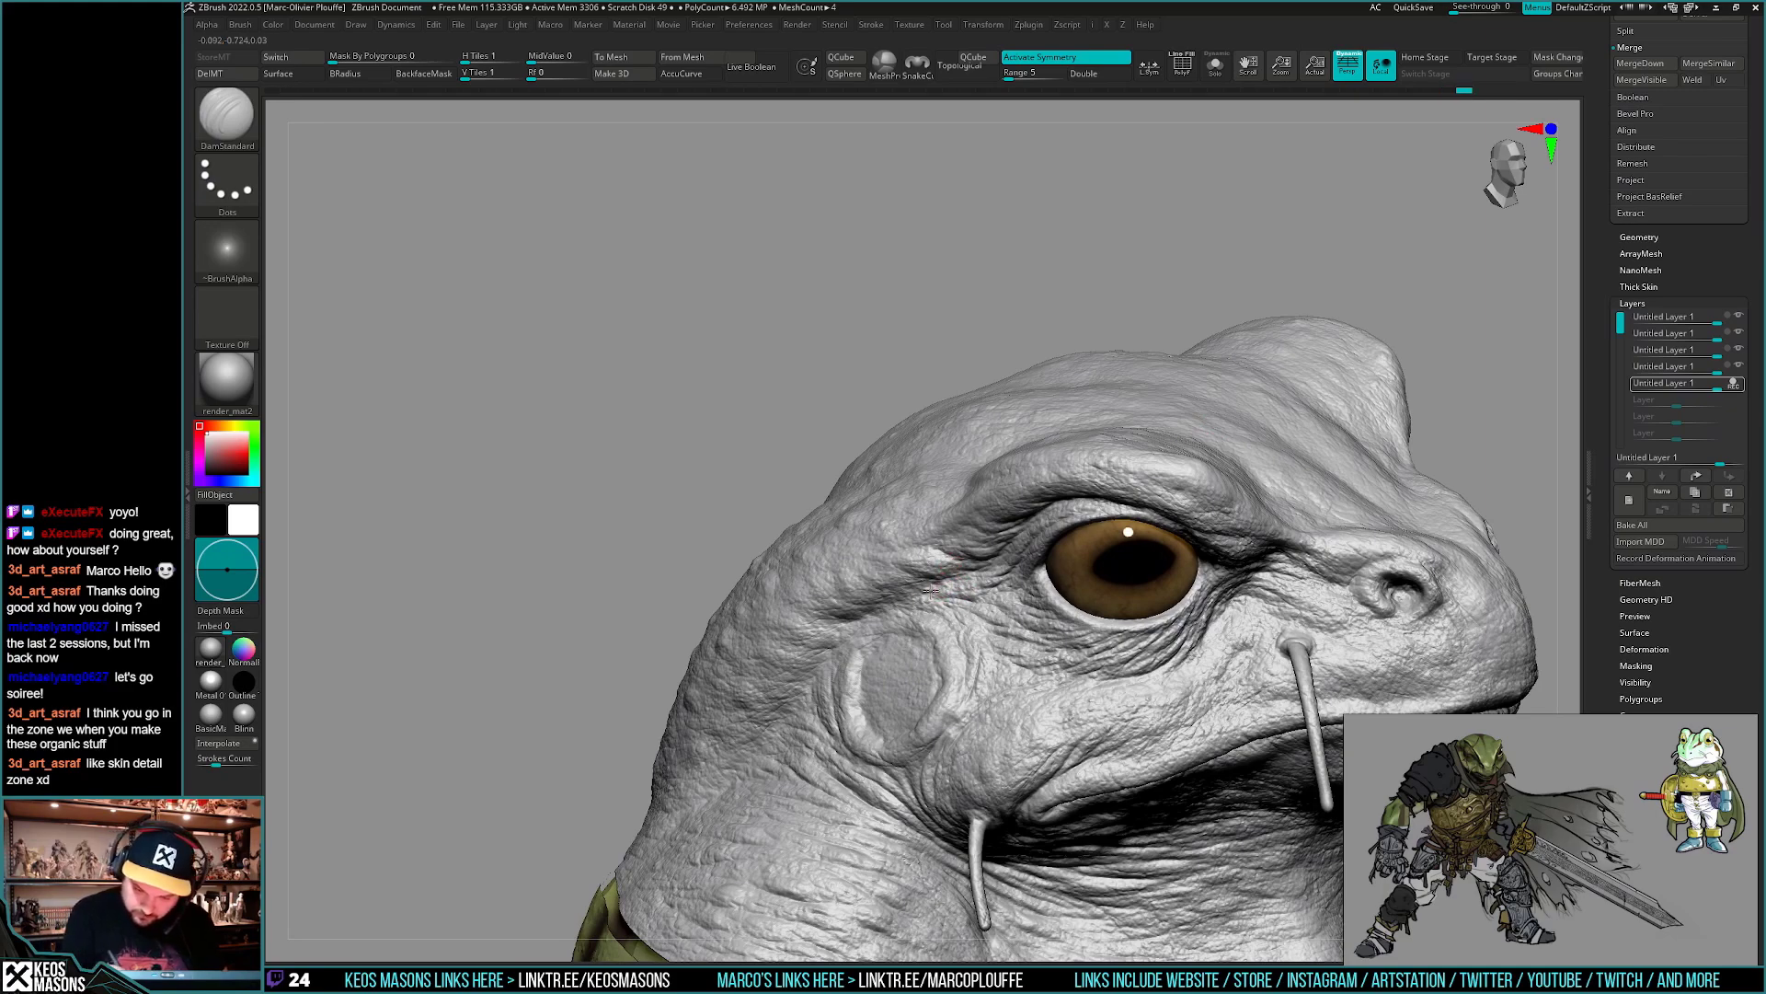
# - Refine the wrinkles on the cheek in front of the eardrum, toward the mouth corner
pyautogui.moveTo(1074, 522)
pyautogui.mouseDown(button='right')
pyautogui.moveTo(966, 685)
pyautogui.moveTo(1001, 614)
pyautogui.moveTo(1122, 565)
pyautogui.mouseUp(button='right')
pyautogui.rightClick(957, 704)
pyautogui.press('ctrl')
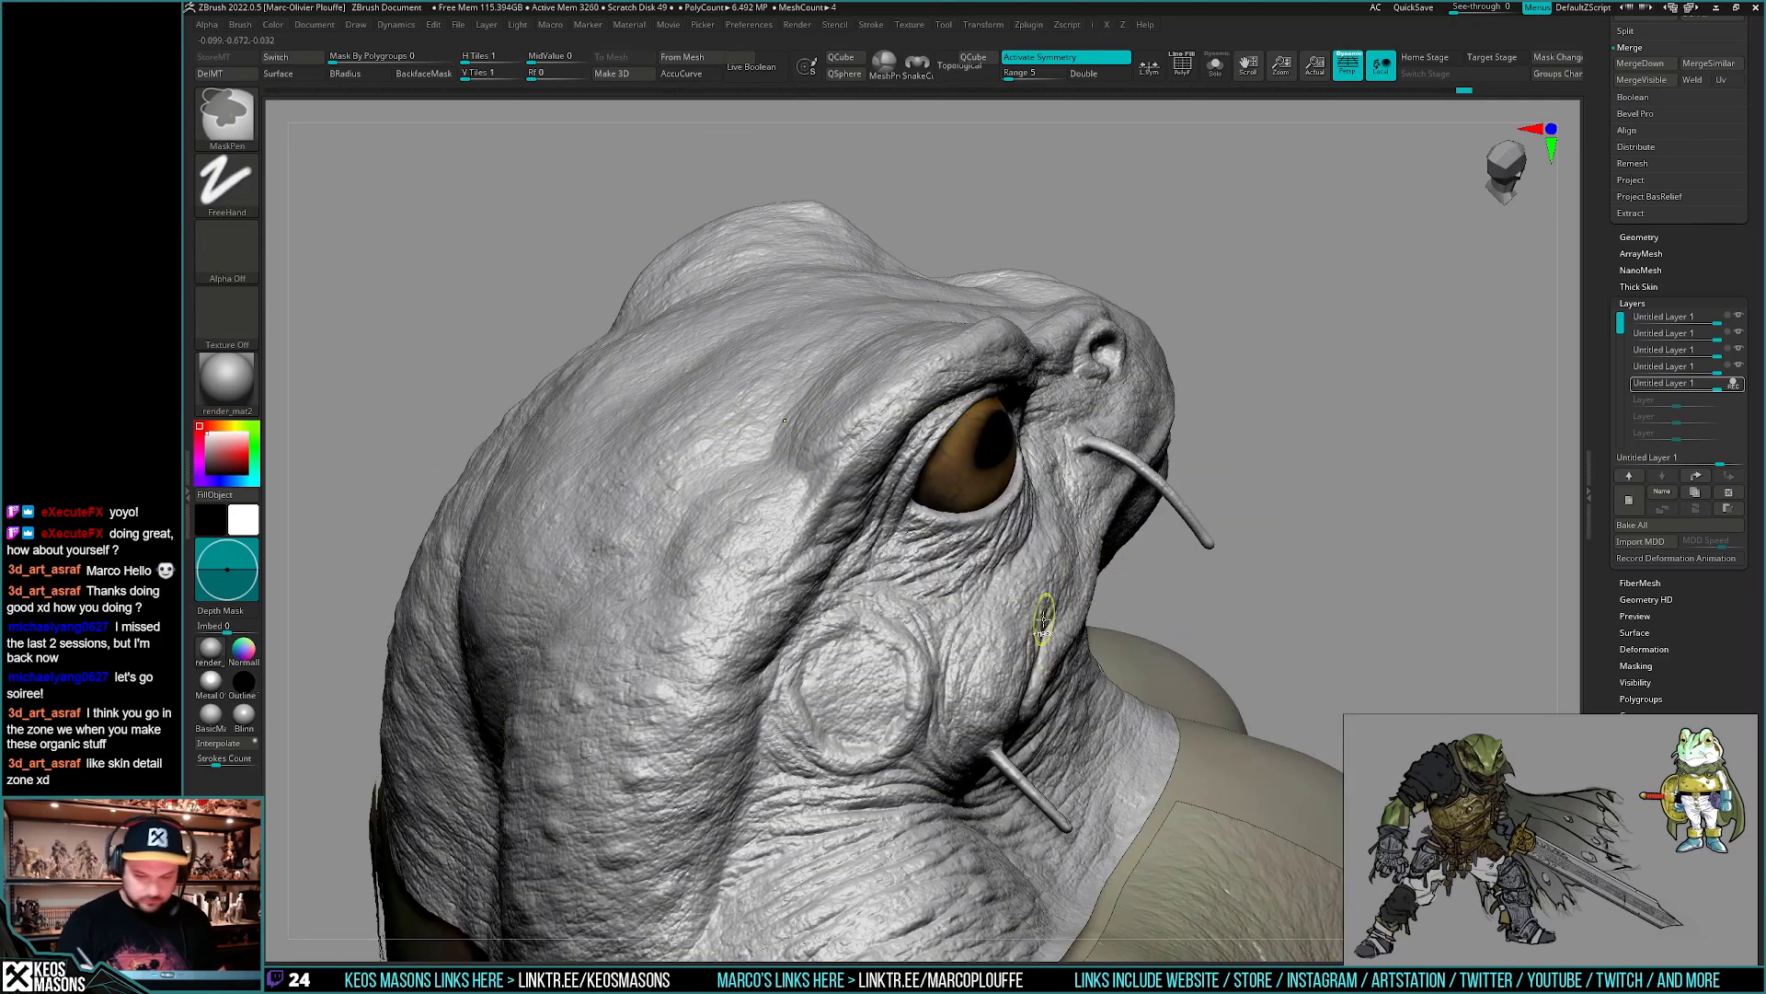
pyautogui.moveTo(1043, 625)
pyautogui.mouseDown(button='right')
pyautogui.moveTo(1033, 579)
pyautogui.moveTo(993, 603)
pyautogui.mouseUp(button='right')
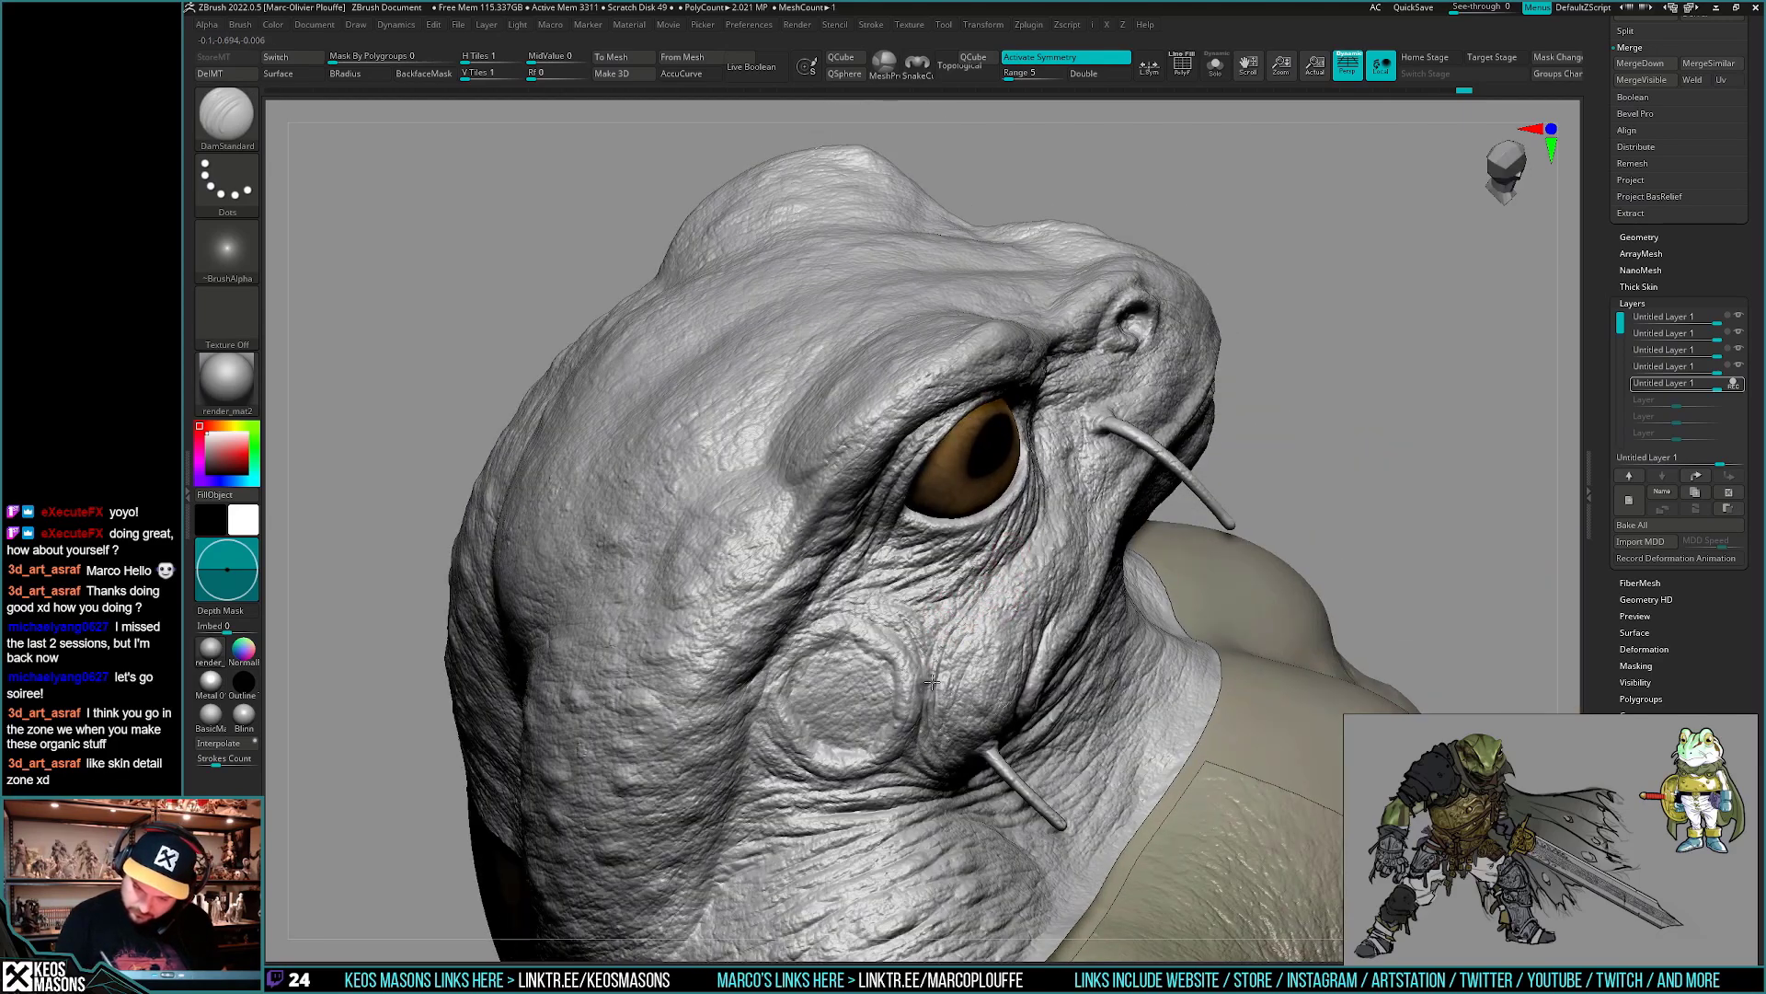
pyautogui.moveTo(968, 600); pyautogui.dragTo(1112, 652, button='right')
# - Compare the head with the active detail layer shown and hidden, and resume recording on that layer
pyautogui.moveTo(1741, 391)
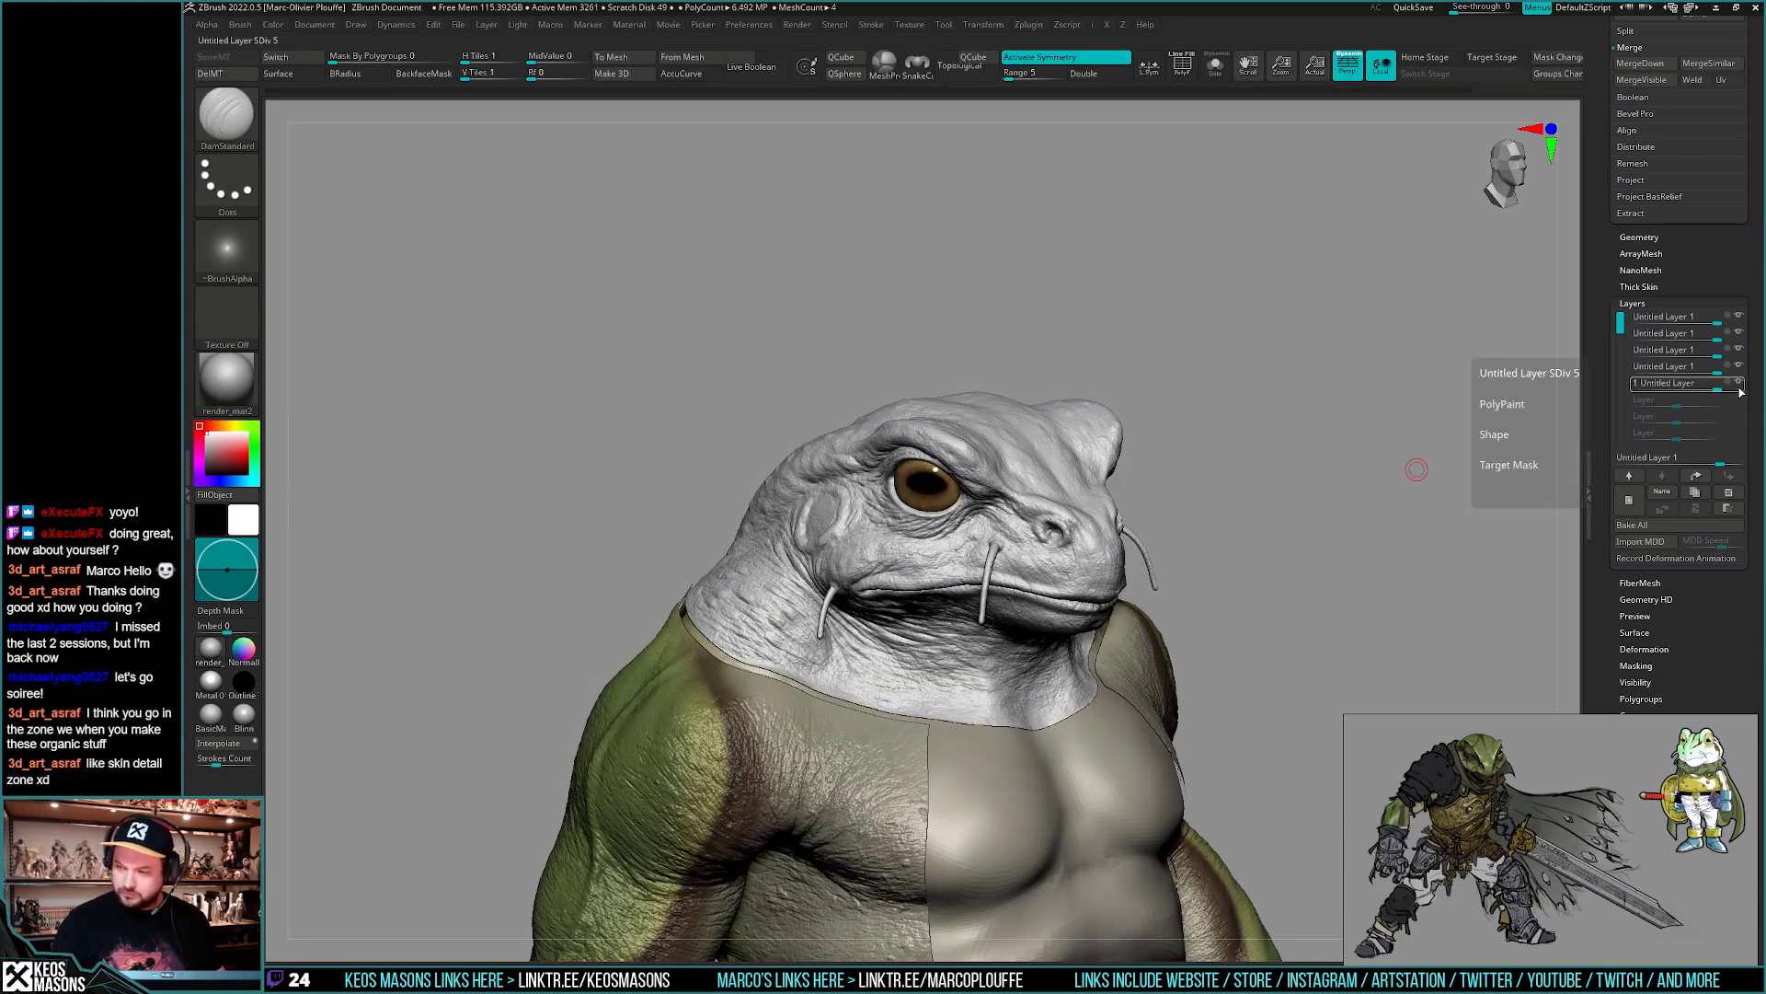
pyautogui.click(1738, 383)
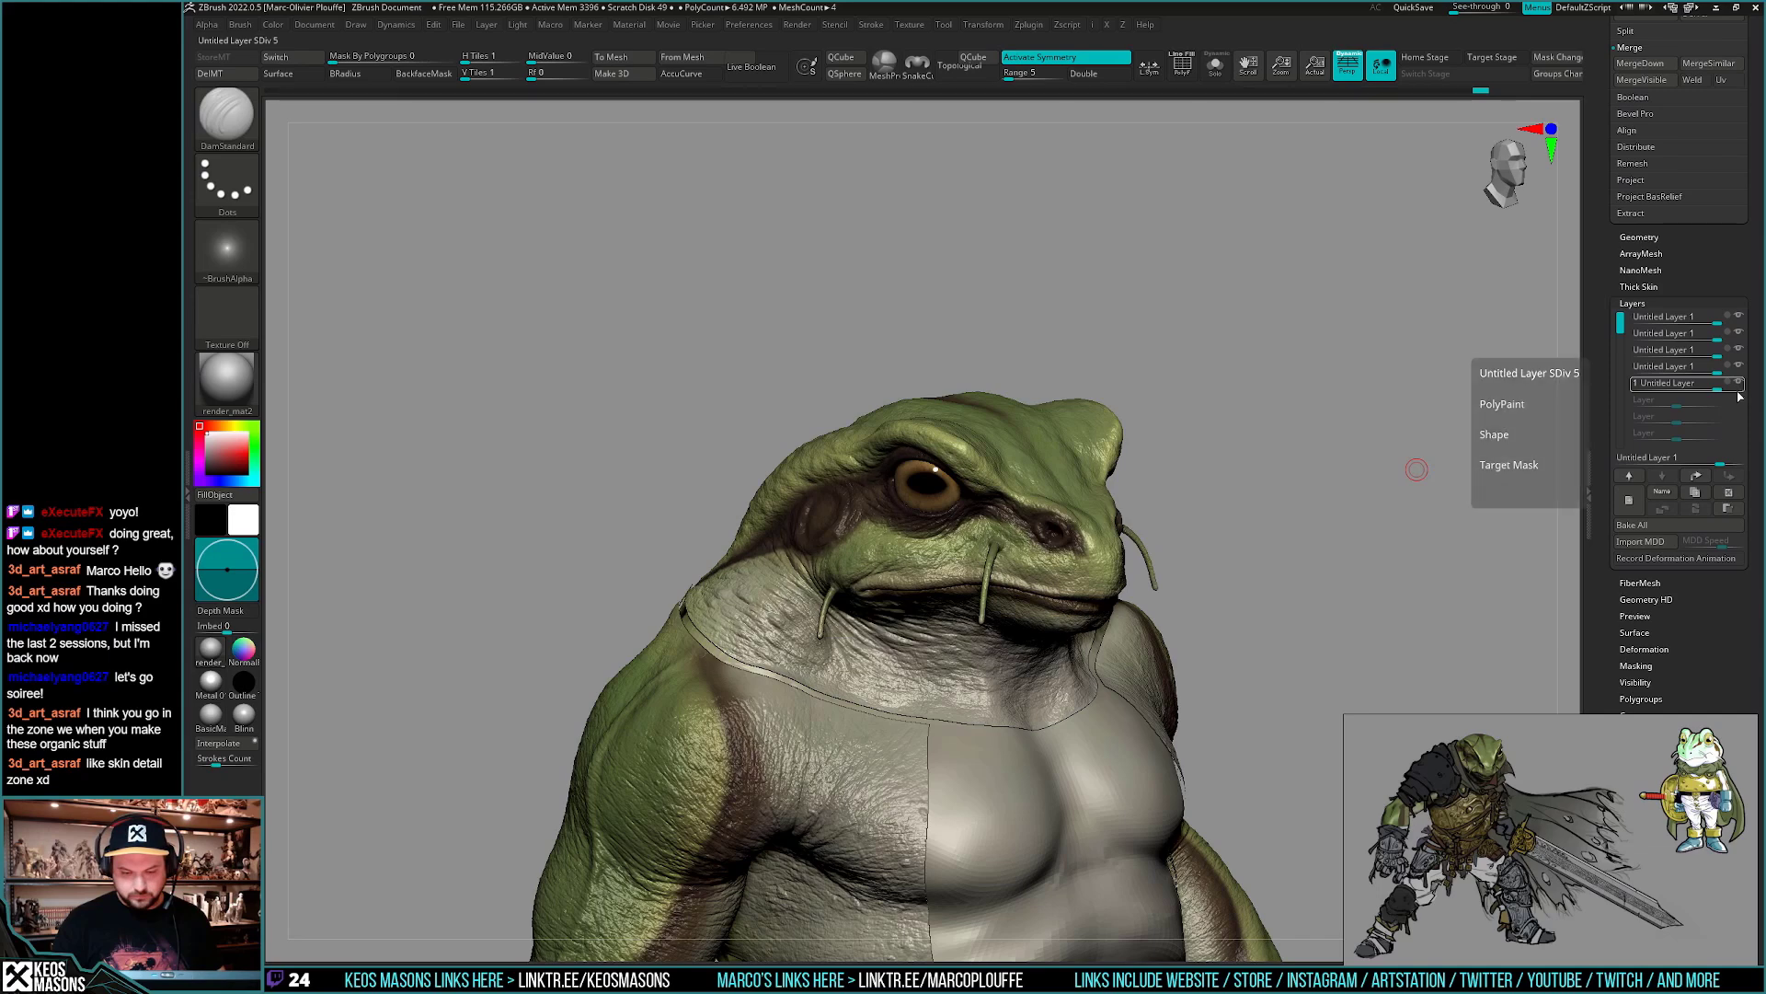
pyautogui.click(1736, 385)
pyautogui.click(1738, 386)
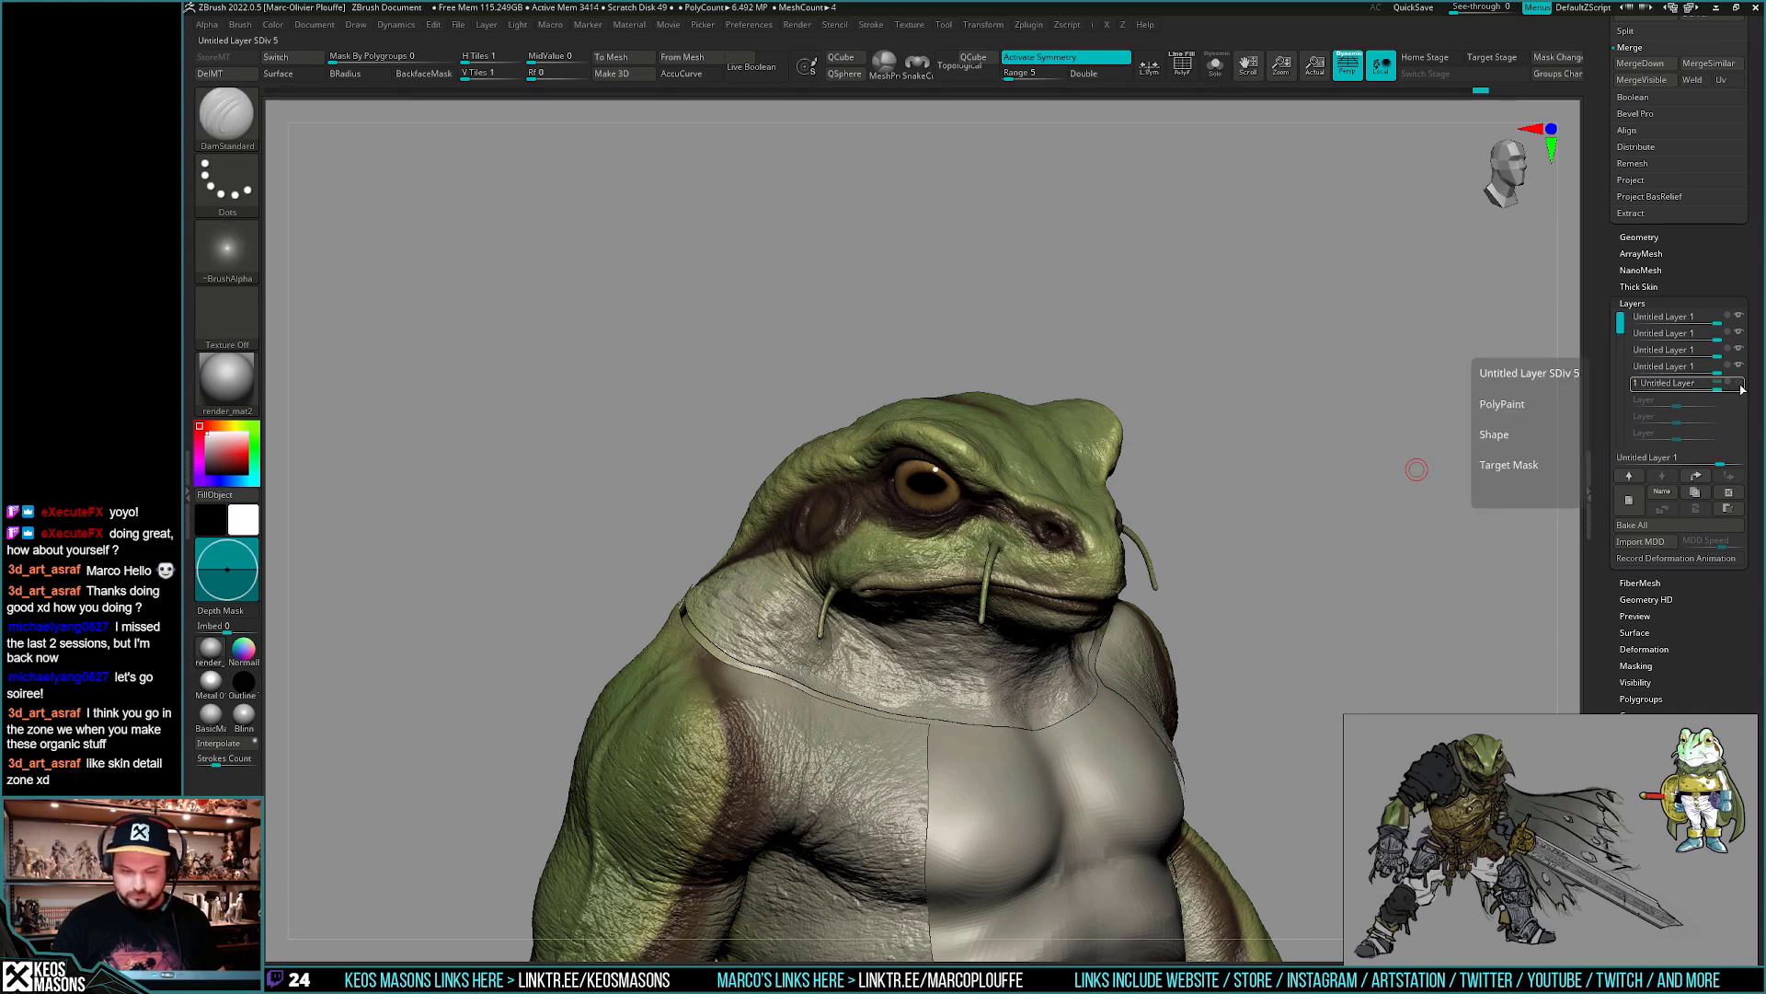
pyautogui.click(1733, 386)
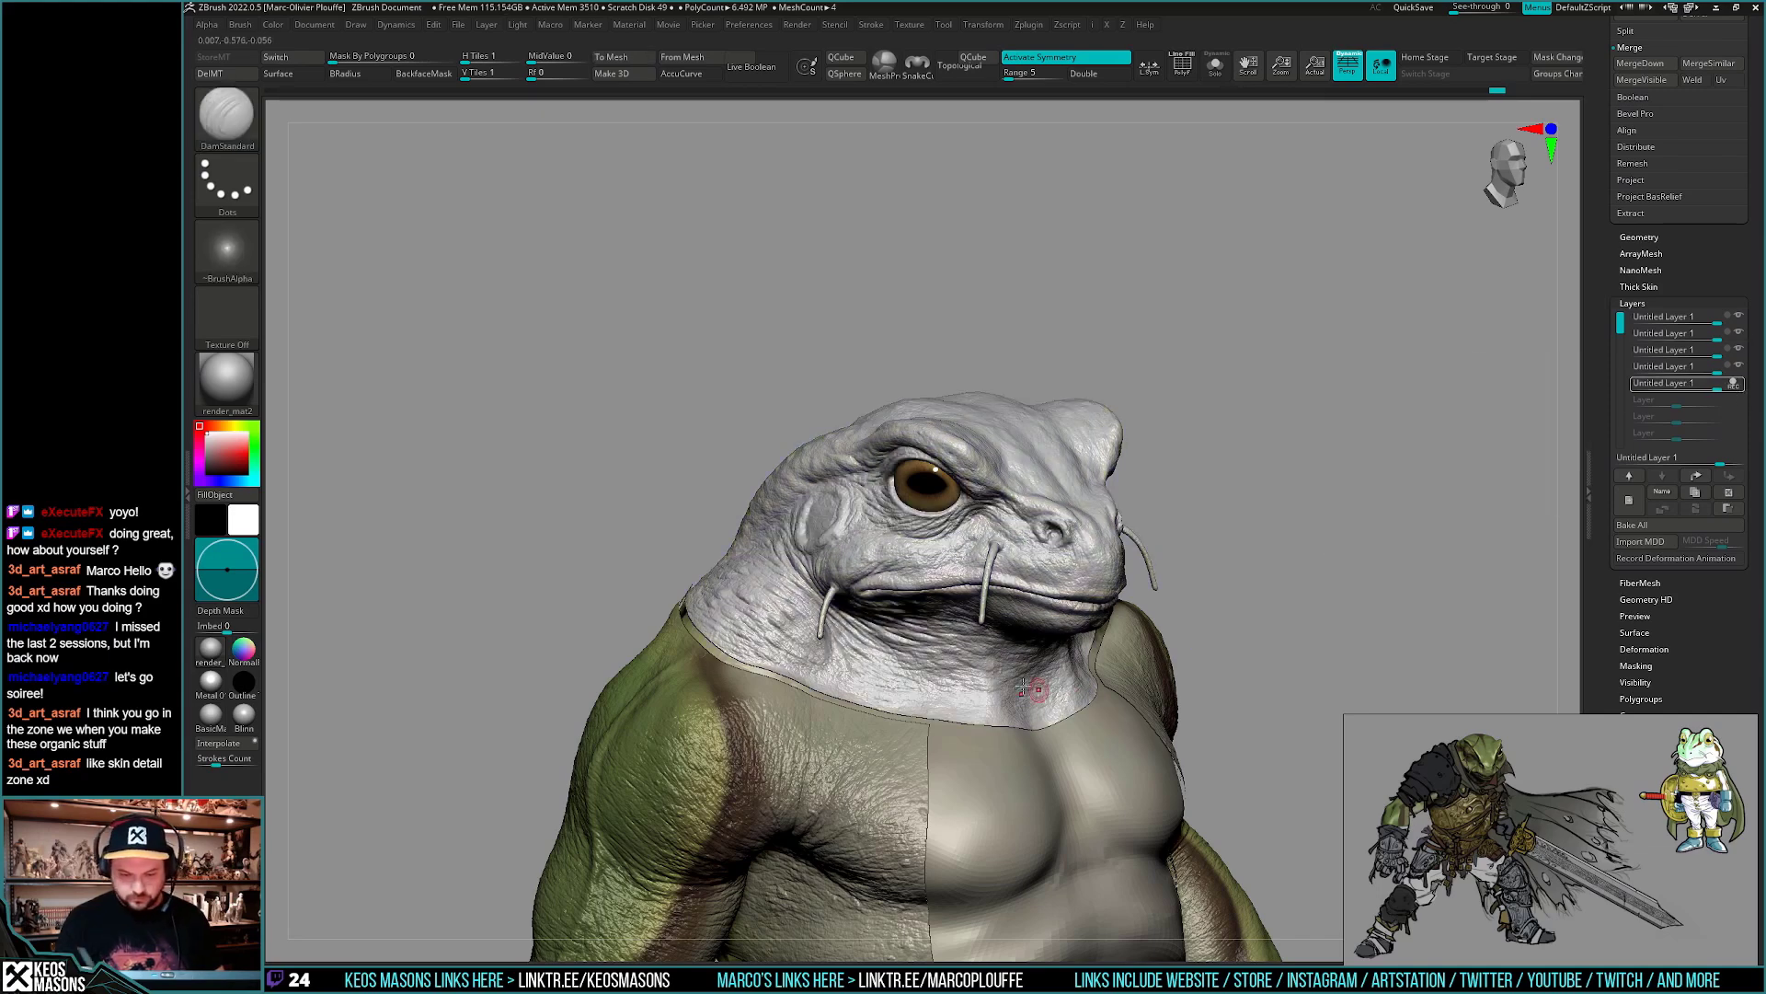
# - Enlarge the DamStandard brush and work broader creases into the cheek below the eye, undoing the unwanted stroke
pyautogui.moveTo(1277, 594)
pyautogui.keyDown('alt'); pyautogui.mouseDown()
pyautogui.moveTo(1330, 668)
pyautogui.moveTo(1324, 736)
pyautogui.mouseUp(); pyautogui.keyUp('alt')
pyautogui.press('space')
pyautogui.moveTo(1011, 599)
pyautogui.mouseDown(button='right')
pyautogui.moveTo(1058, 589)
pyautogui.moveTo(1018, 592)
pyautogui.moveTo(1033, 572)
pyautogui.moveTo(1012, 591)
pyautogui.moveTo(1057, 579)
pyautogui.mouseUp(button='right')
pyautogui.keyDown('shift'); pyautogui.moveTo(1163, 520); pyautogui.dragTo(1158, 533); pyautogui.keyUp('shift')
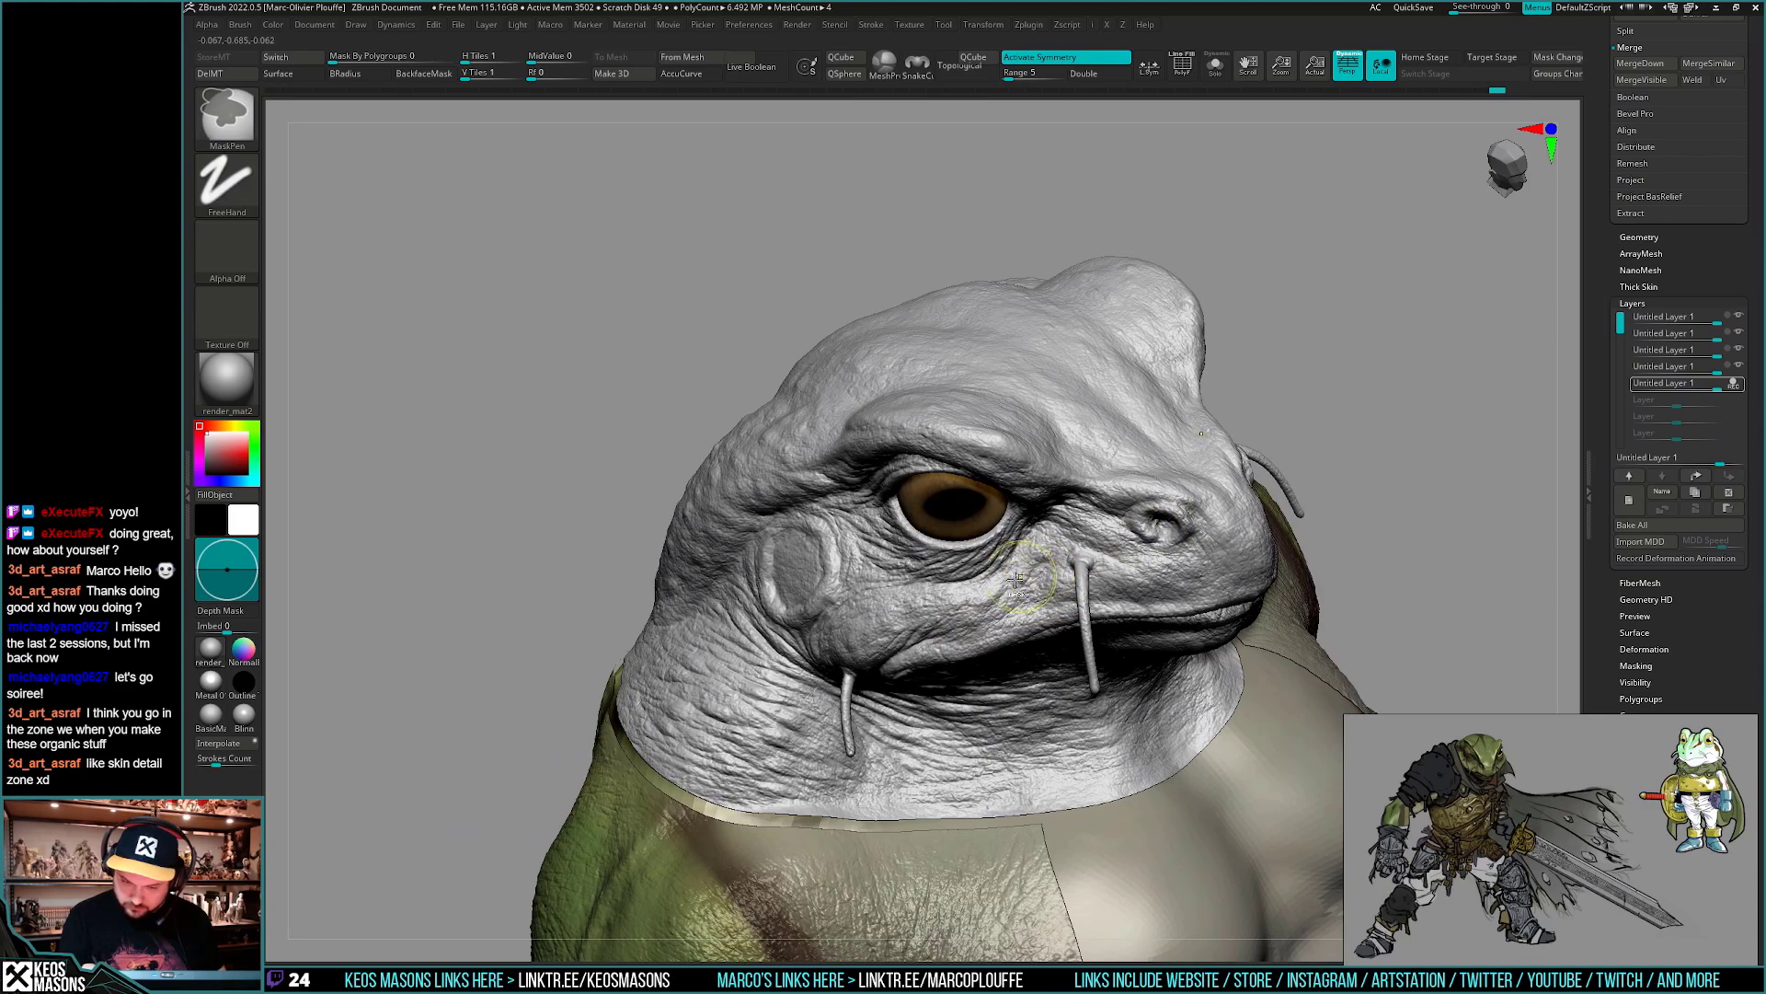
pyautogui.hotkey('ctrl', 'z')
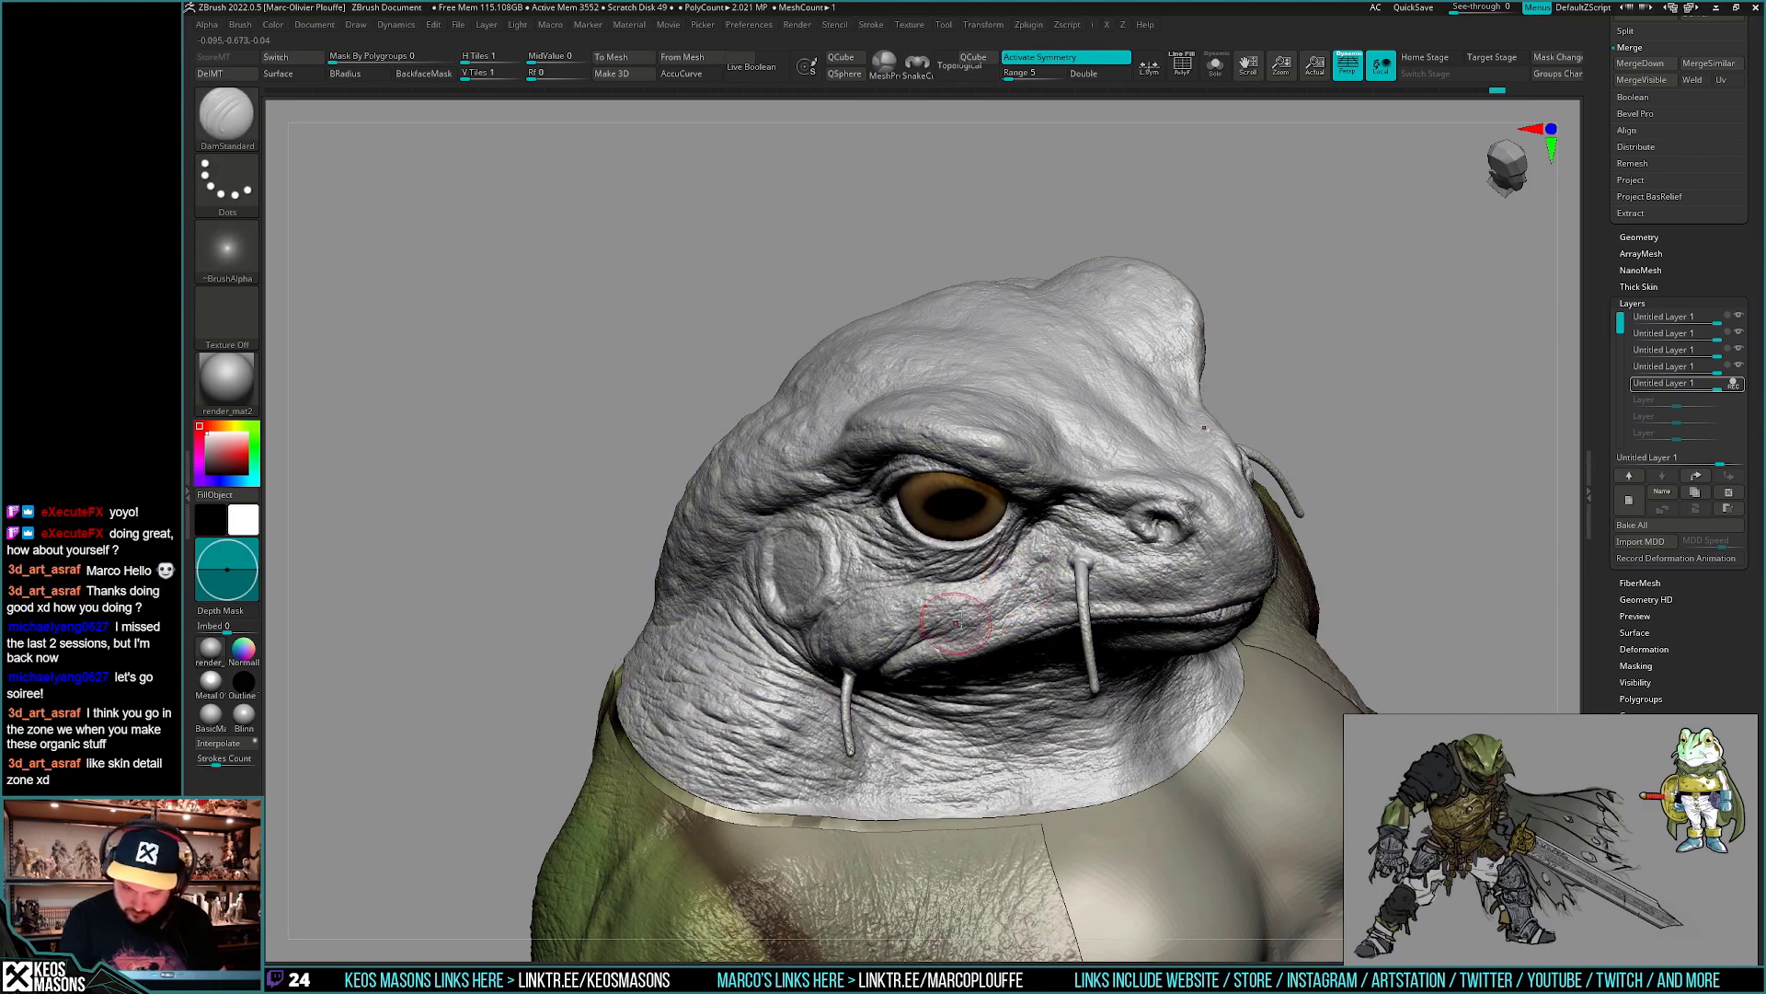
pyautogui.moveTo(931, 628); pyautogui.dragTo(985, 586, button='right')
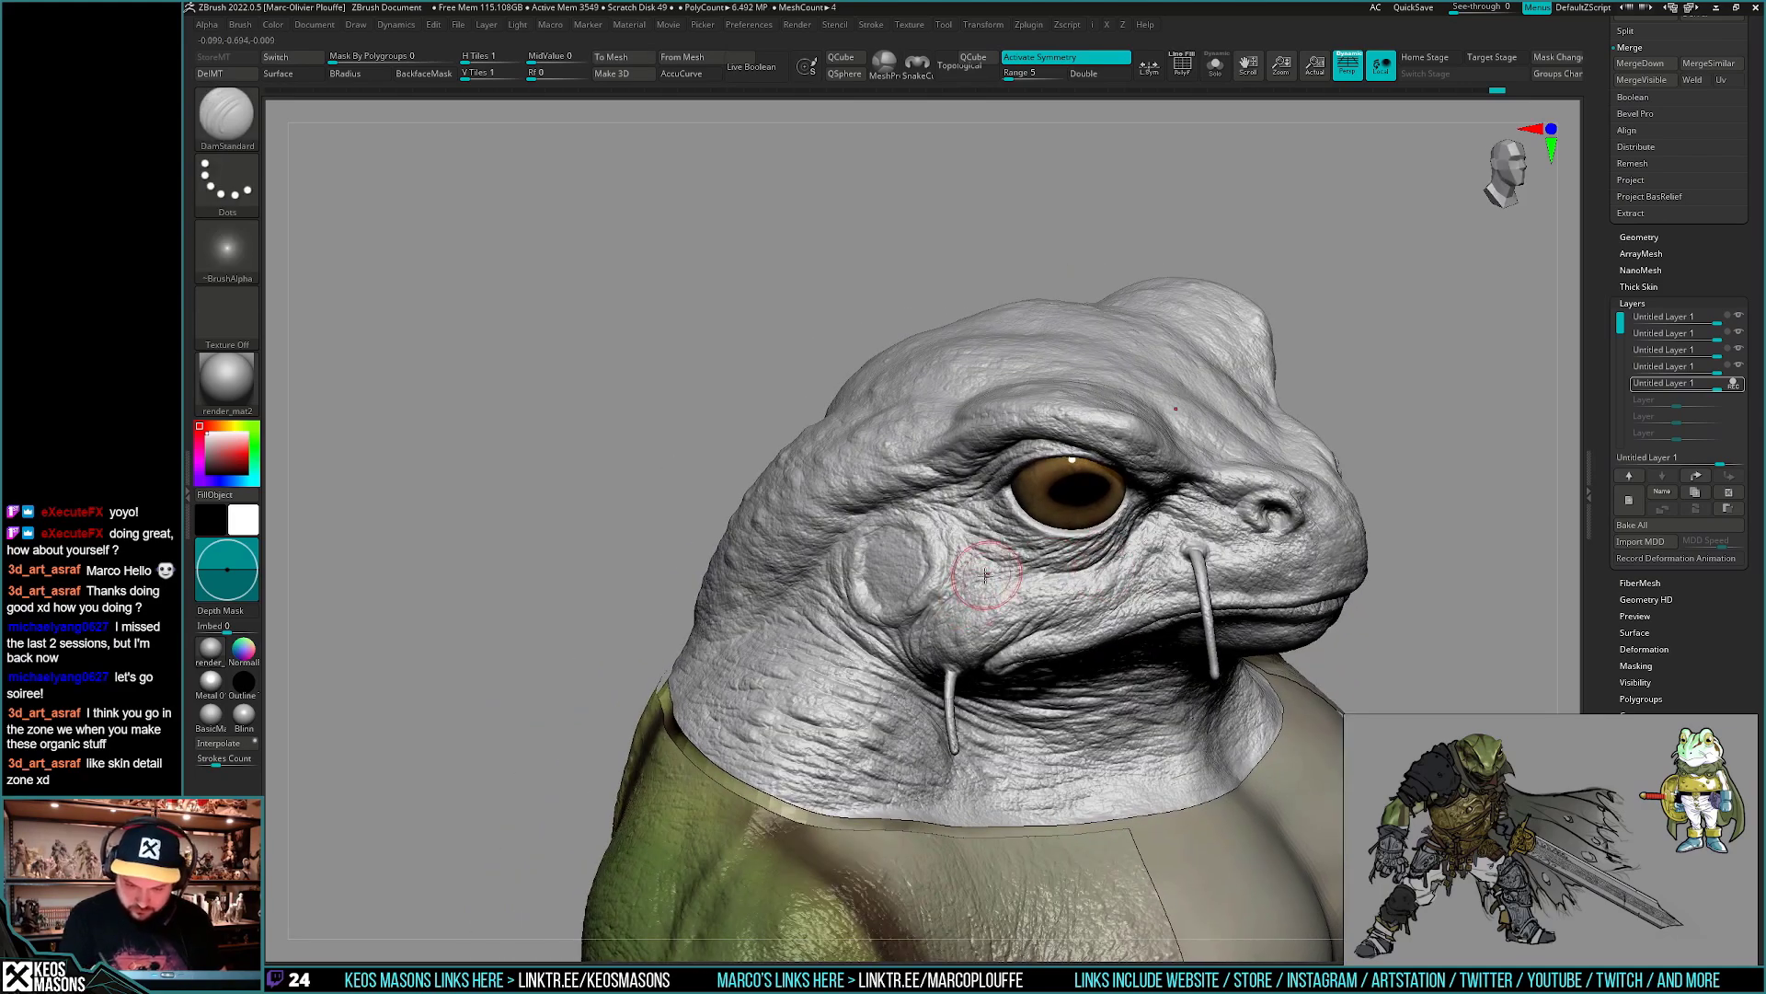
pyautogui.moveTo(938, 641)
pyautogui.mouseDown(button='right')
pyautogui.moveTo(800, 622)
pyautogui.moveTo(832, 805)
pyautogui.moveTo(816, 611)
pyautogui.moveTo(1086, 534)
pyautogui.moveTo(1050, 517)
pyautogui.moveTo(888, 543)
pyautogui.moveTo(961, 575)
pyautogui.moveTo(896, 615)
pyautogui.moveTo(869, 577)
pyautogui.mouseUp(button='right')
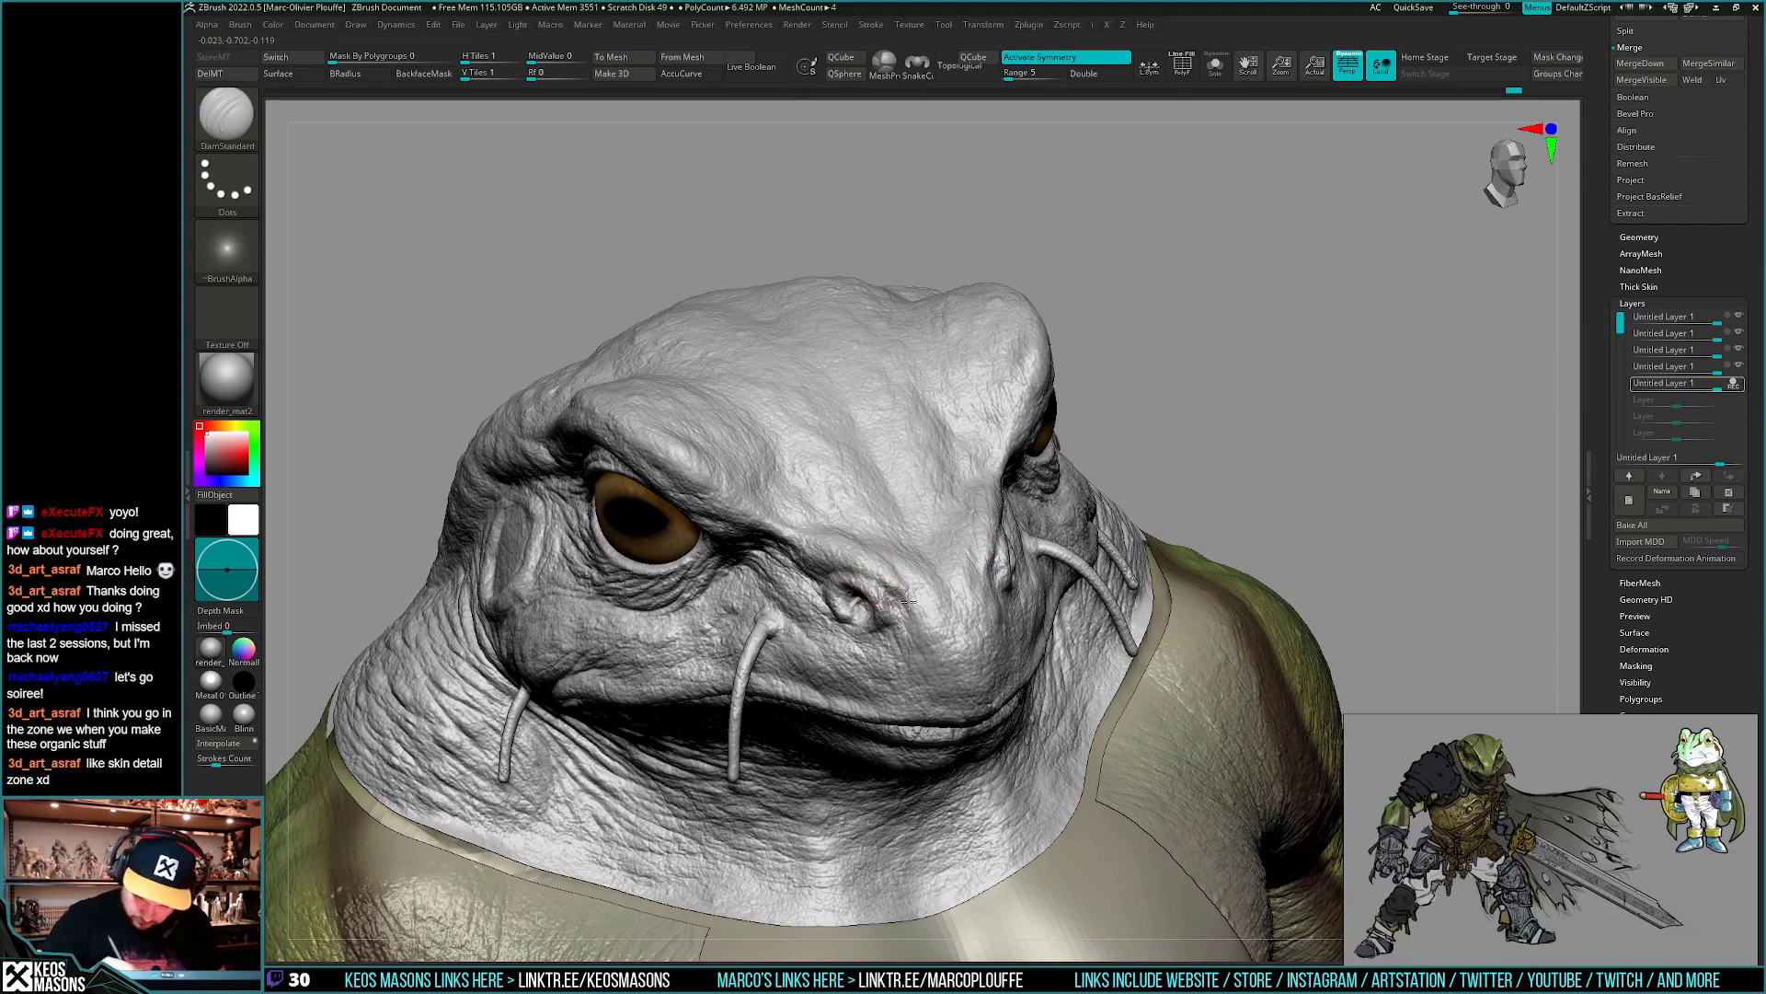
# - Carve creases around the nostrils and across the front of the snout toward the upper lip
pyautogui.moveTo(914, 663); pyautogui.dragTo(905, 606, button='right')
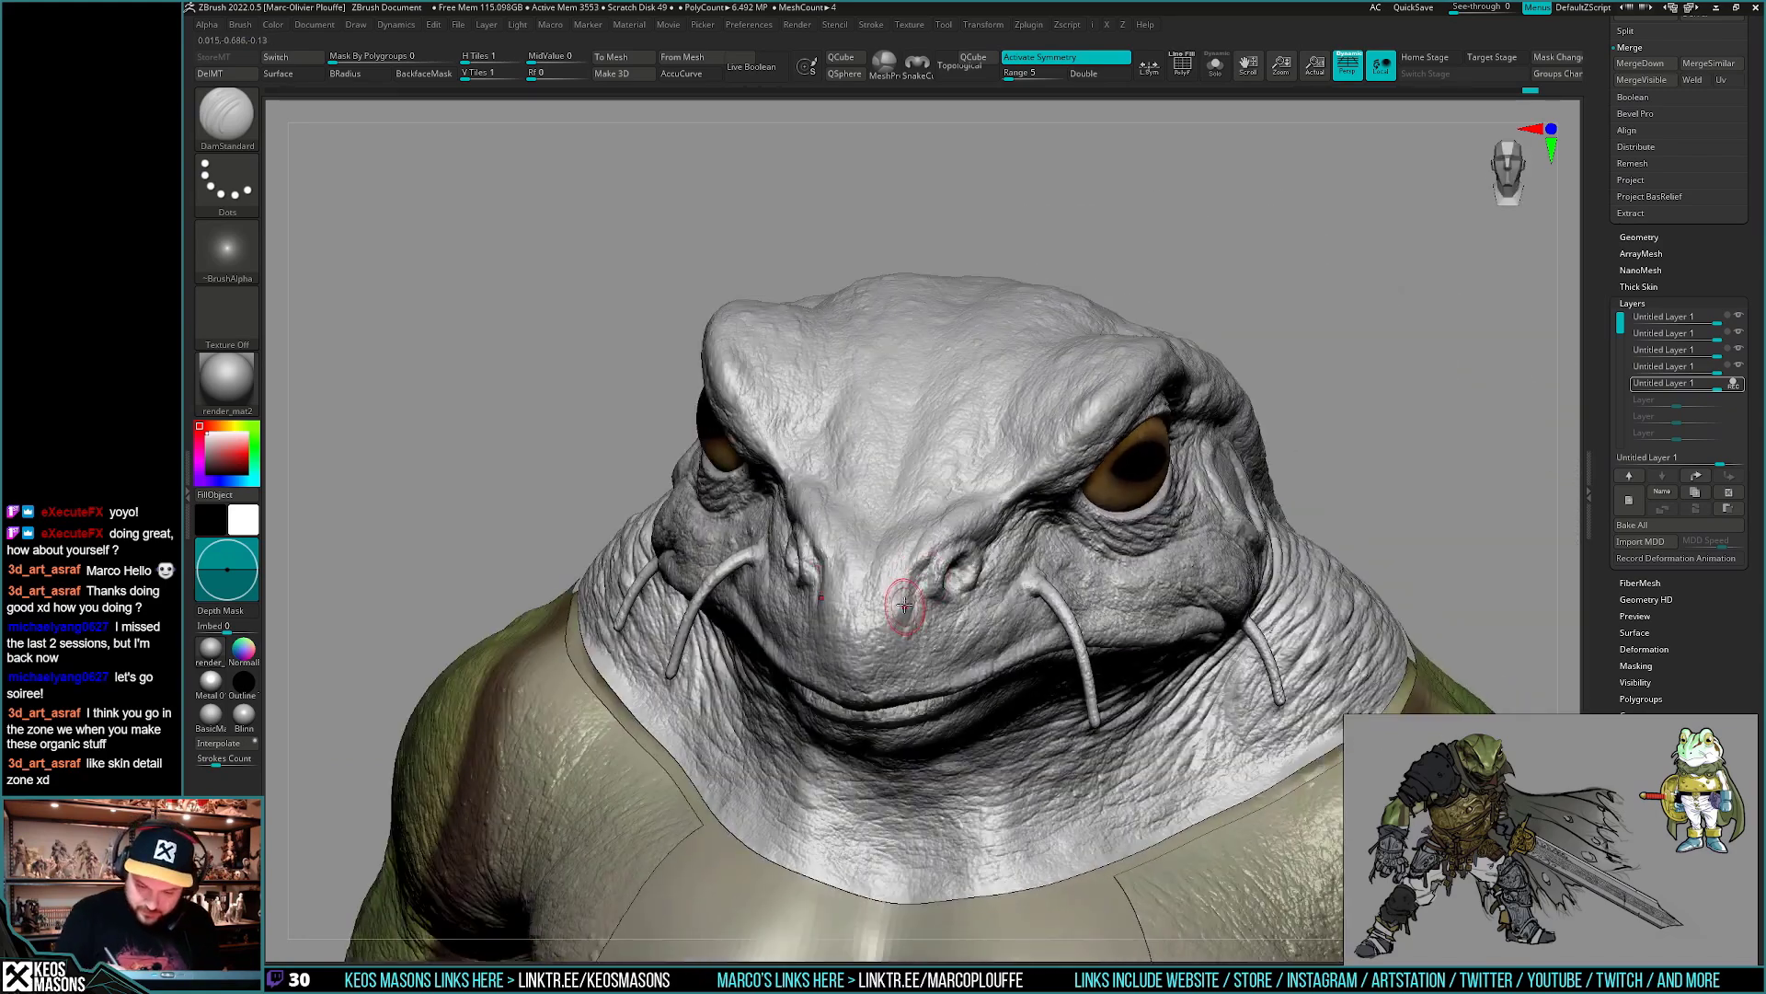
pyautogui.moveTo(916, 571); pyautogui.dragTo(901, 602)
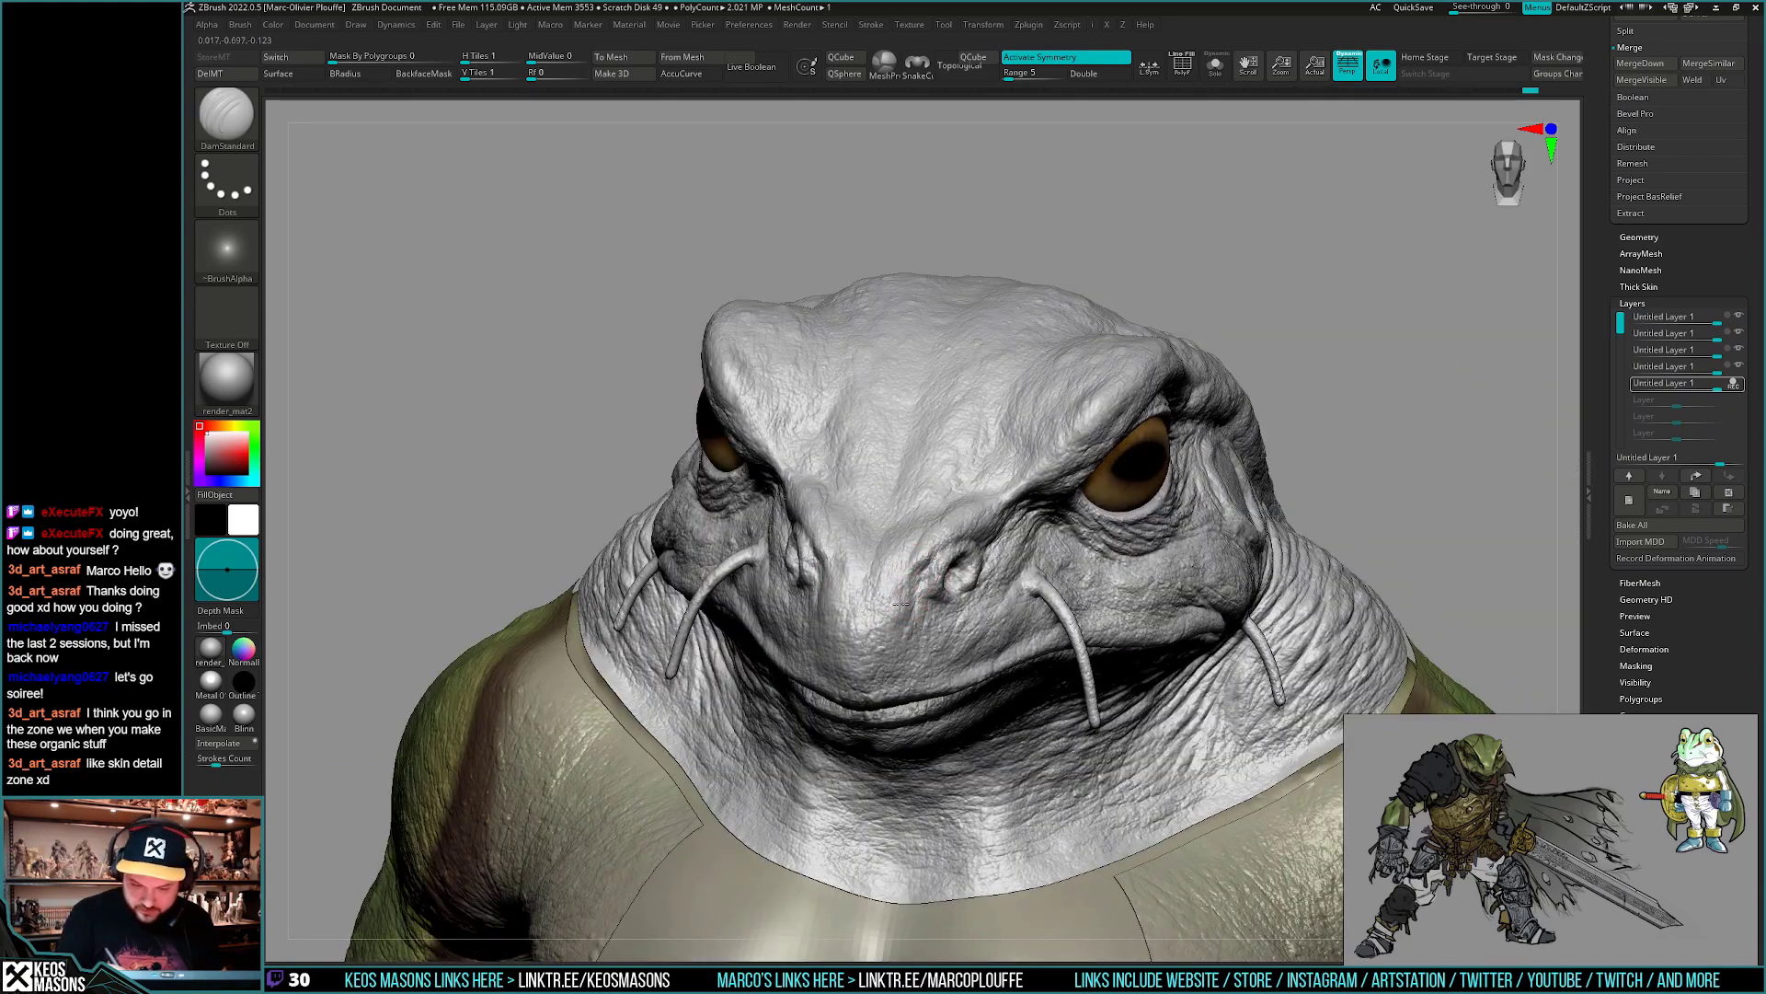
pyautogui.moveTo(904, 628)
pyautogui.mouseDown(button='right')
pyautogui.moveTo(874, 618)
pyautogui.moveTo(957, 610)
pyautogui.moveTo(946, 650)
pyautogui.mouseUp(button='right')
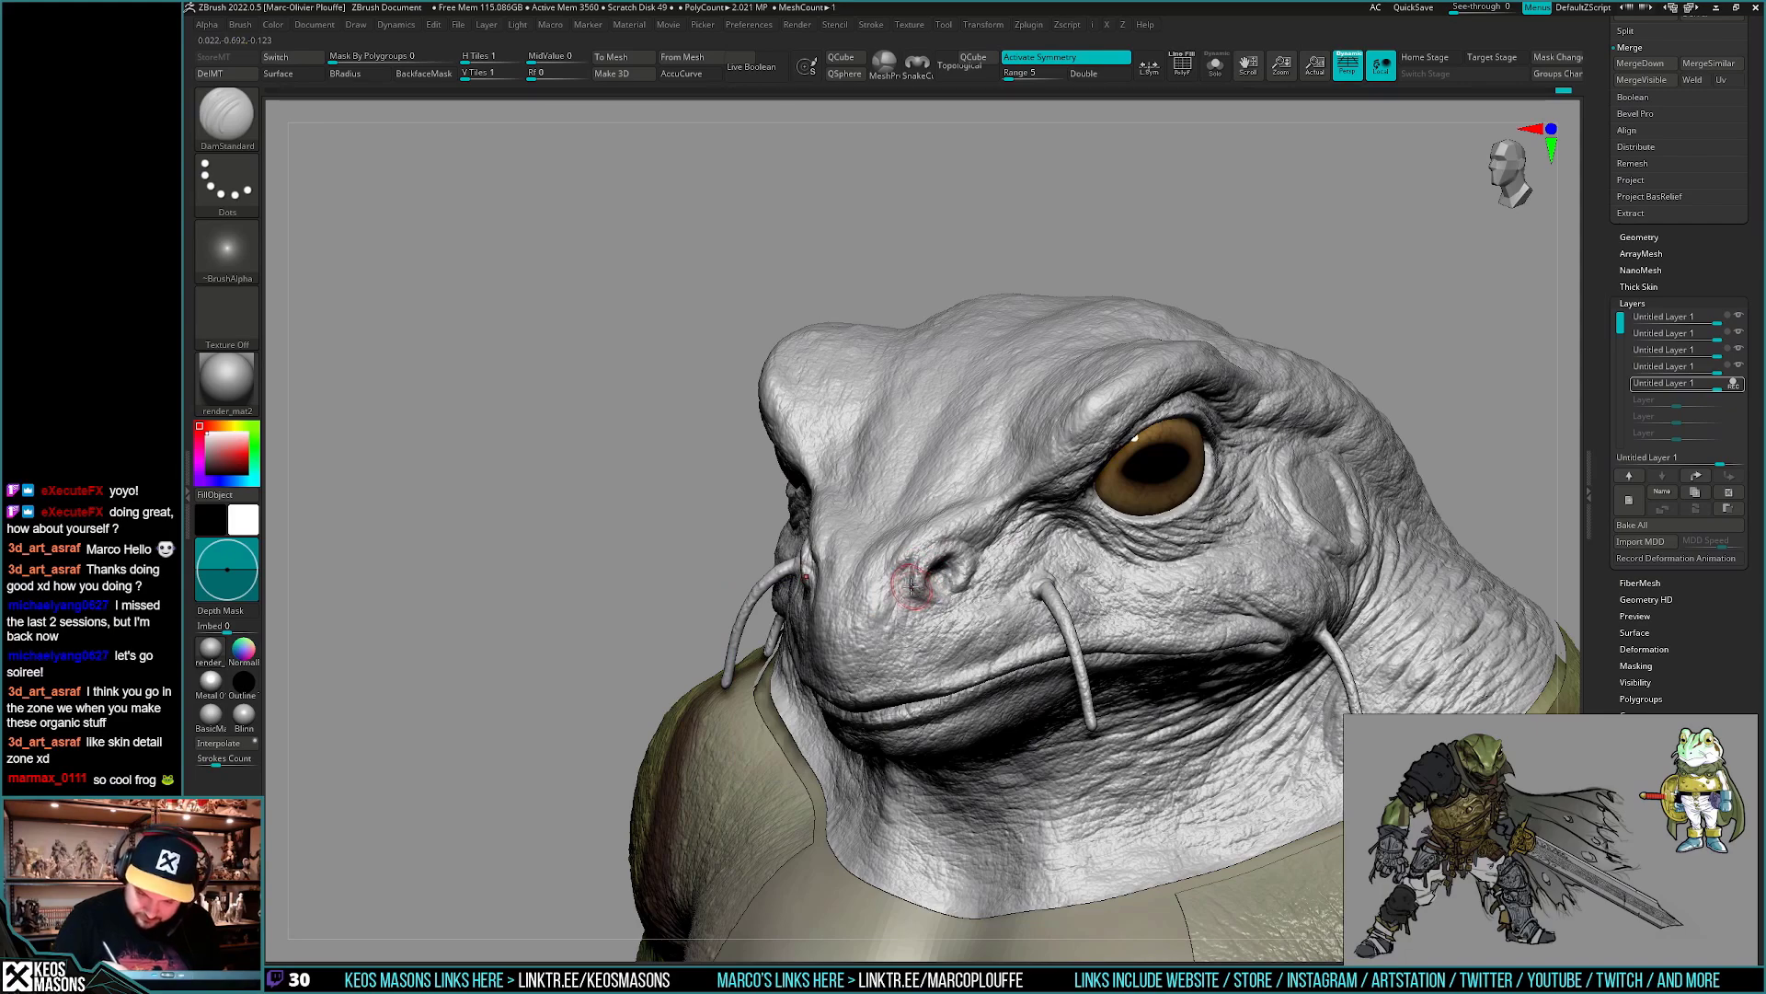
pyautogui.moveTo(914, 588); pyautogui.dragTo(982, 581, button='right')
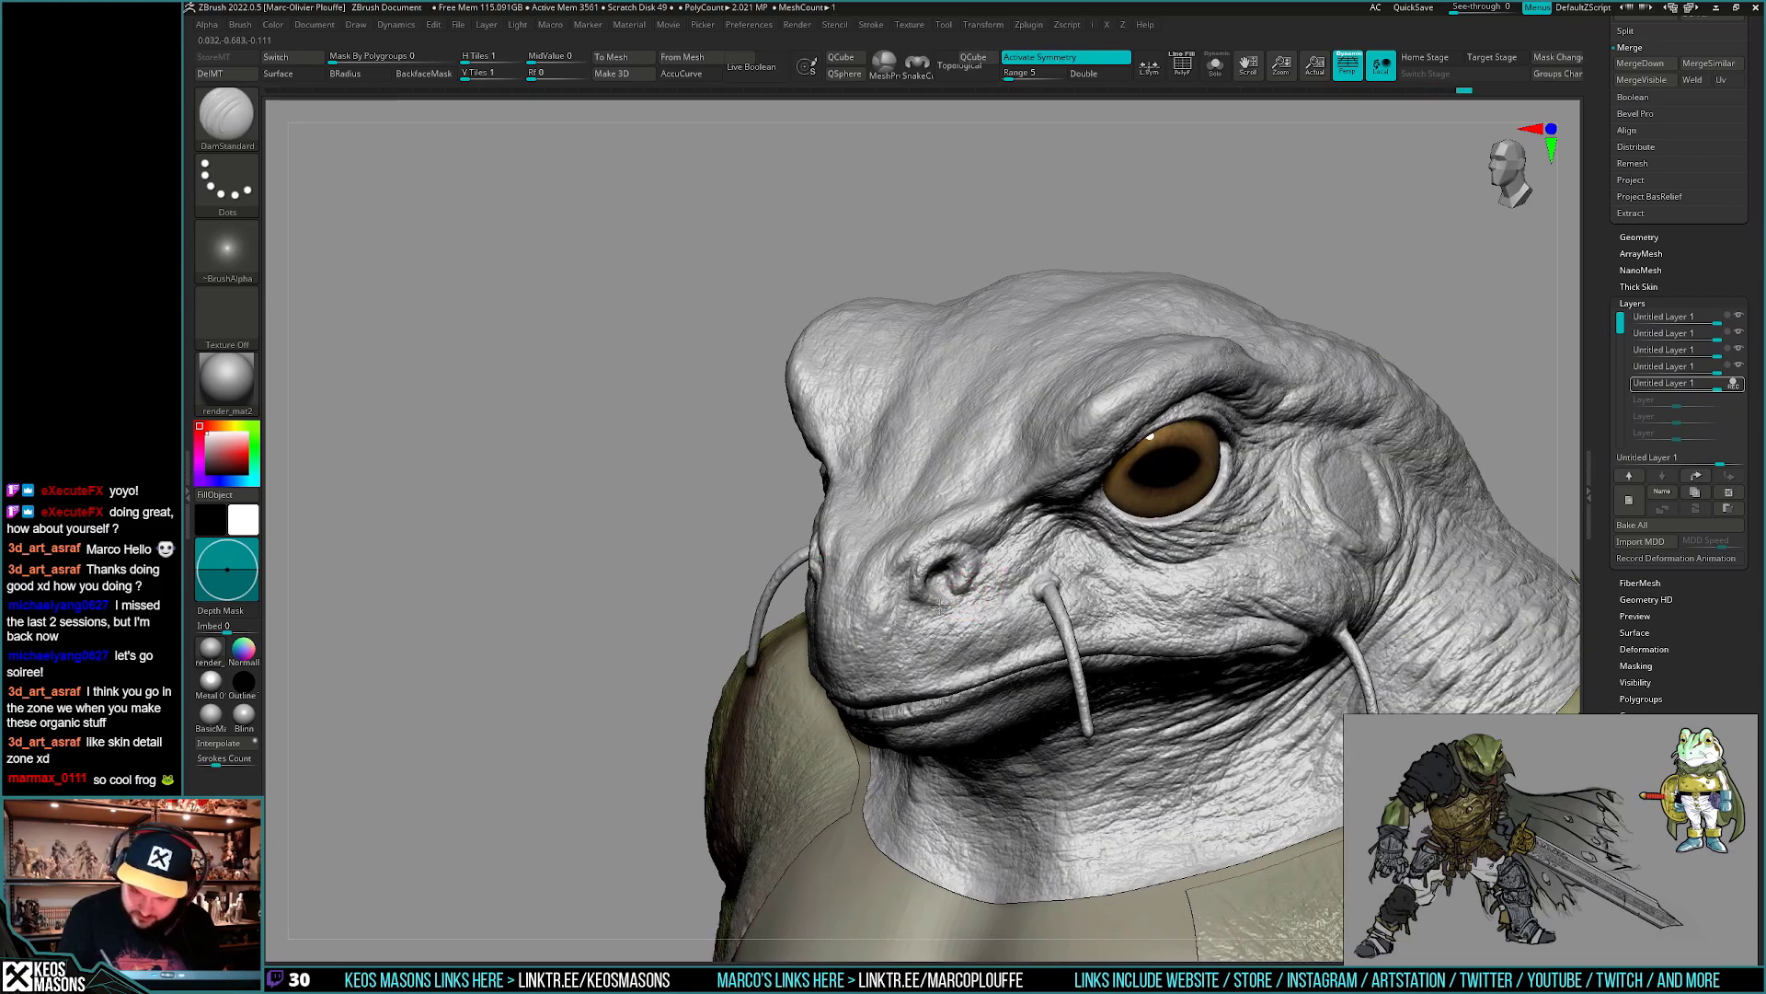
pyautogui.moveTo(964, 600); pyautogui.dragTo(964, 617, button='right')
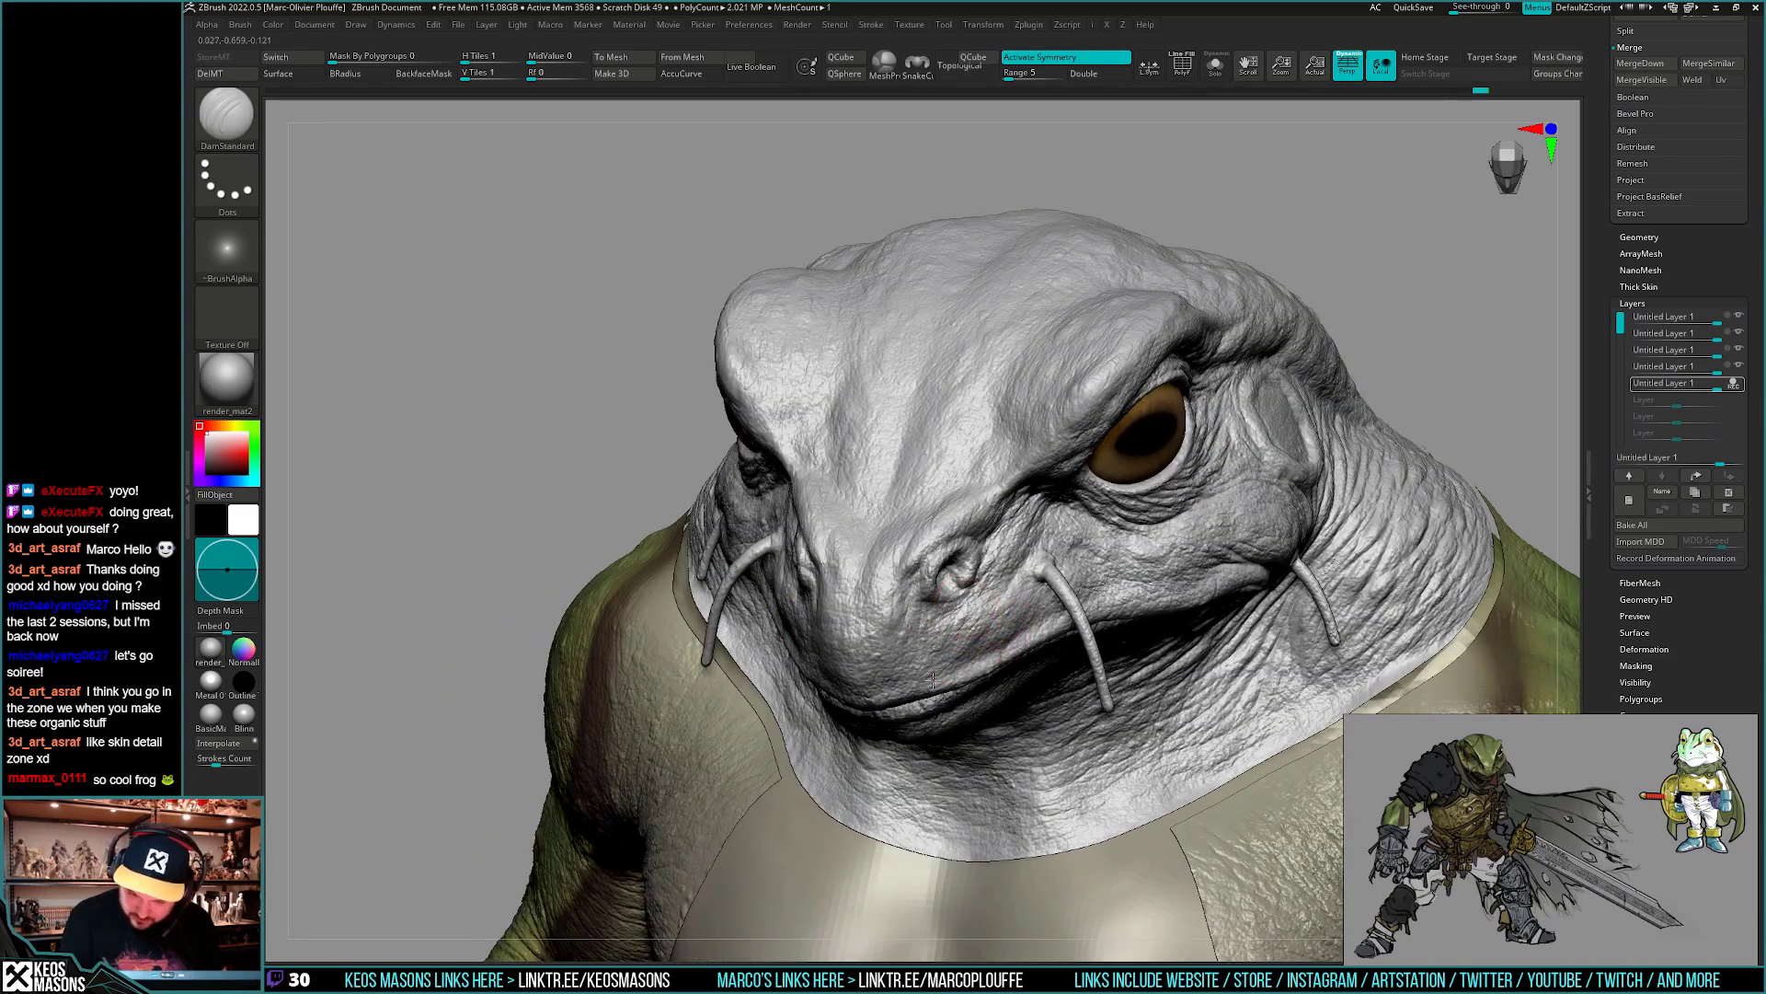
pyautogui.moveTo(897, 697); pyautogui.dragTo(907, 690, button='right')
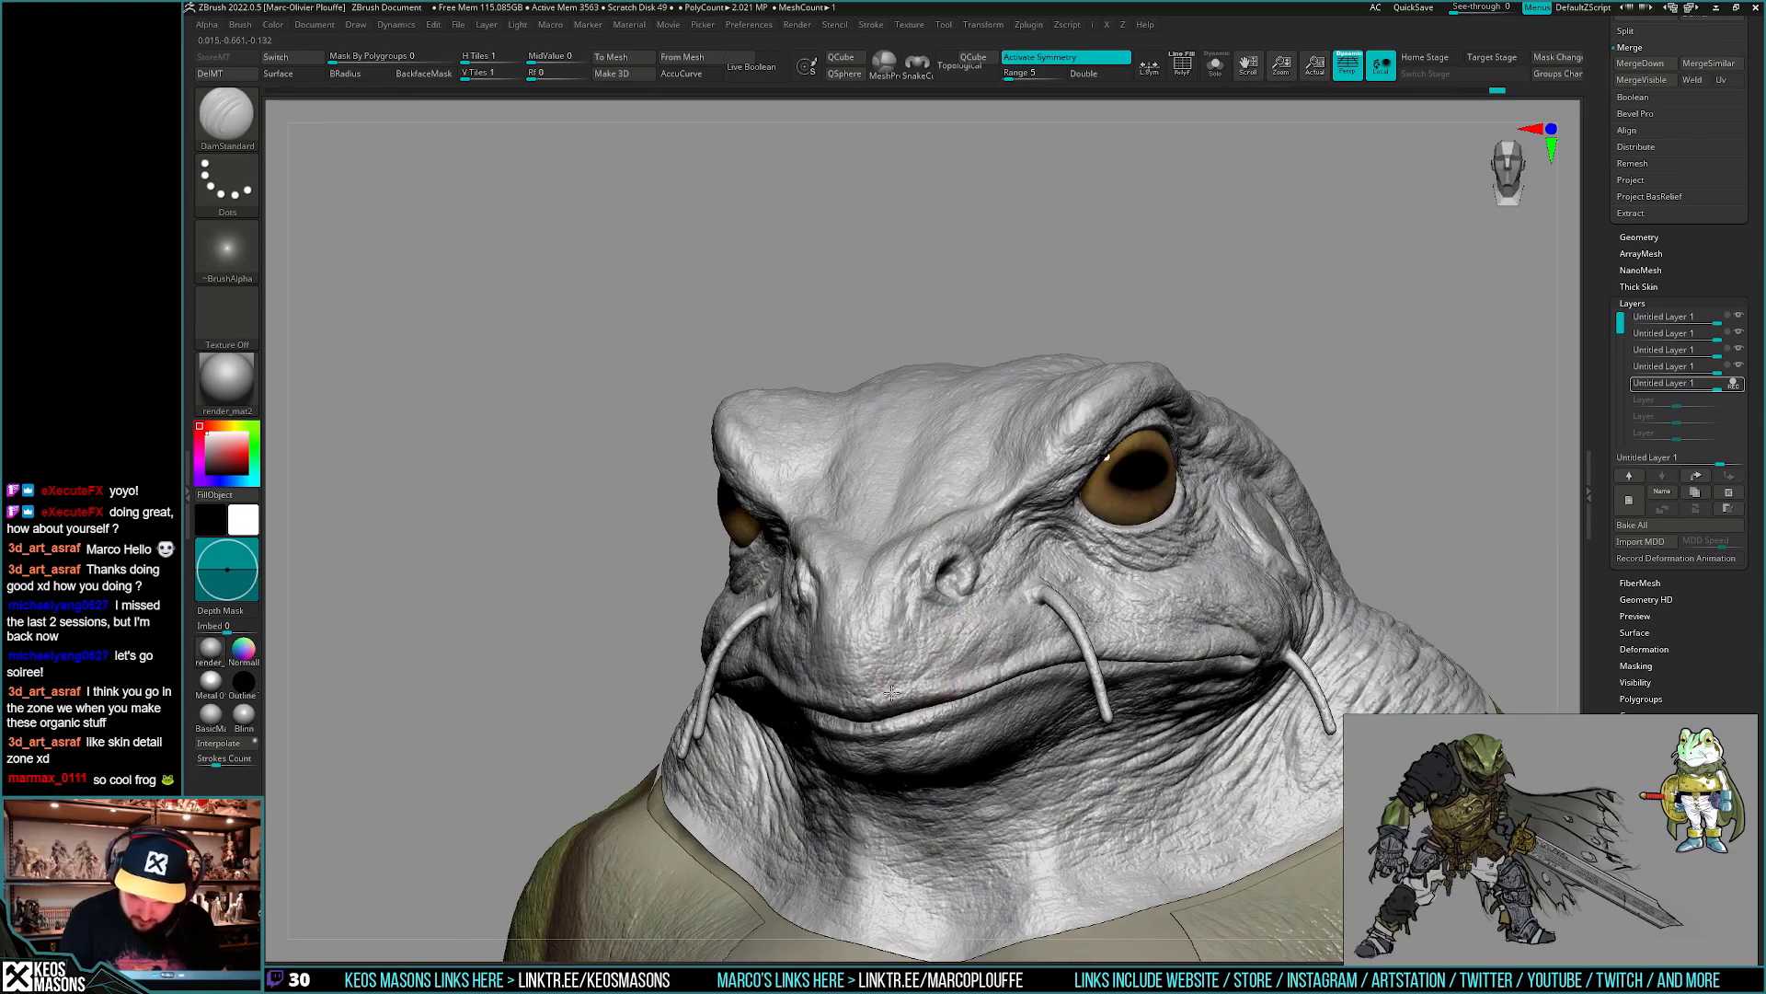
# - Refine the creases on the cheek below the eye and beside the nostril, and end recording on the active layer
pyautogui.moveTo(892, 692)
pyautogui.mouseDown(button='right')
pyautogui.moveTo(1112, 594)
pyautogui.moveTo(1132, 611)
pyautogui.mouseUp(button='right')
pyautogui.hotkey('ctrl', 'z')
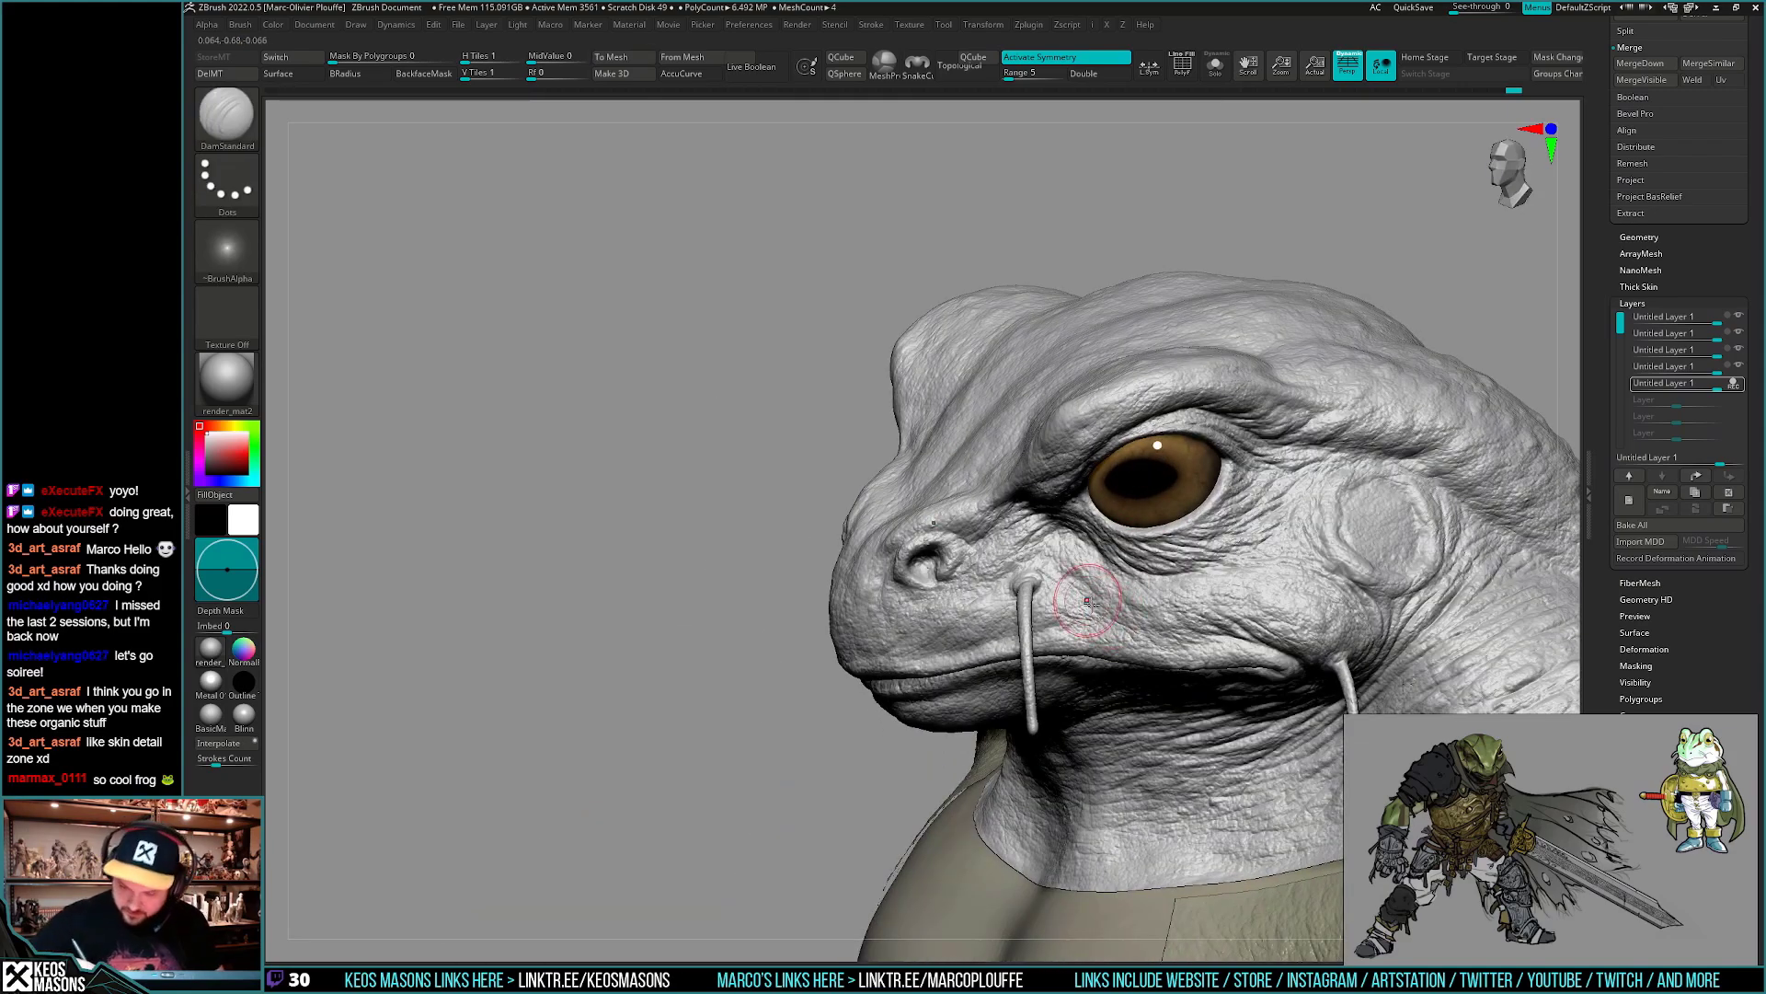
pyautogui.moveTo(1162, 626); pyautogui.dragTo(1166, 498, button='right')
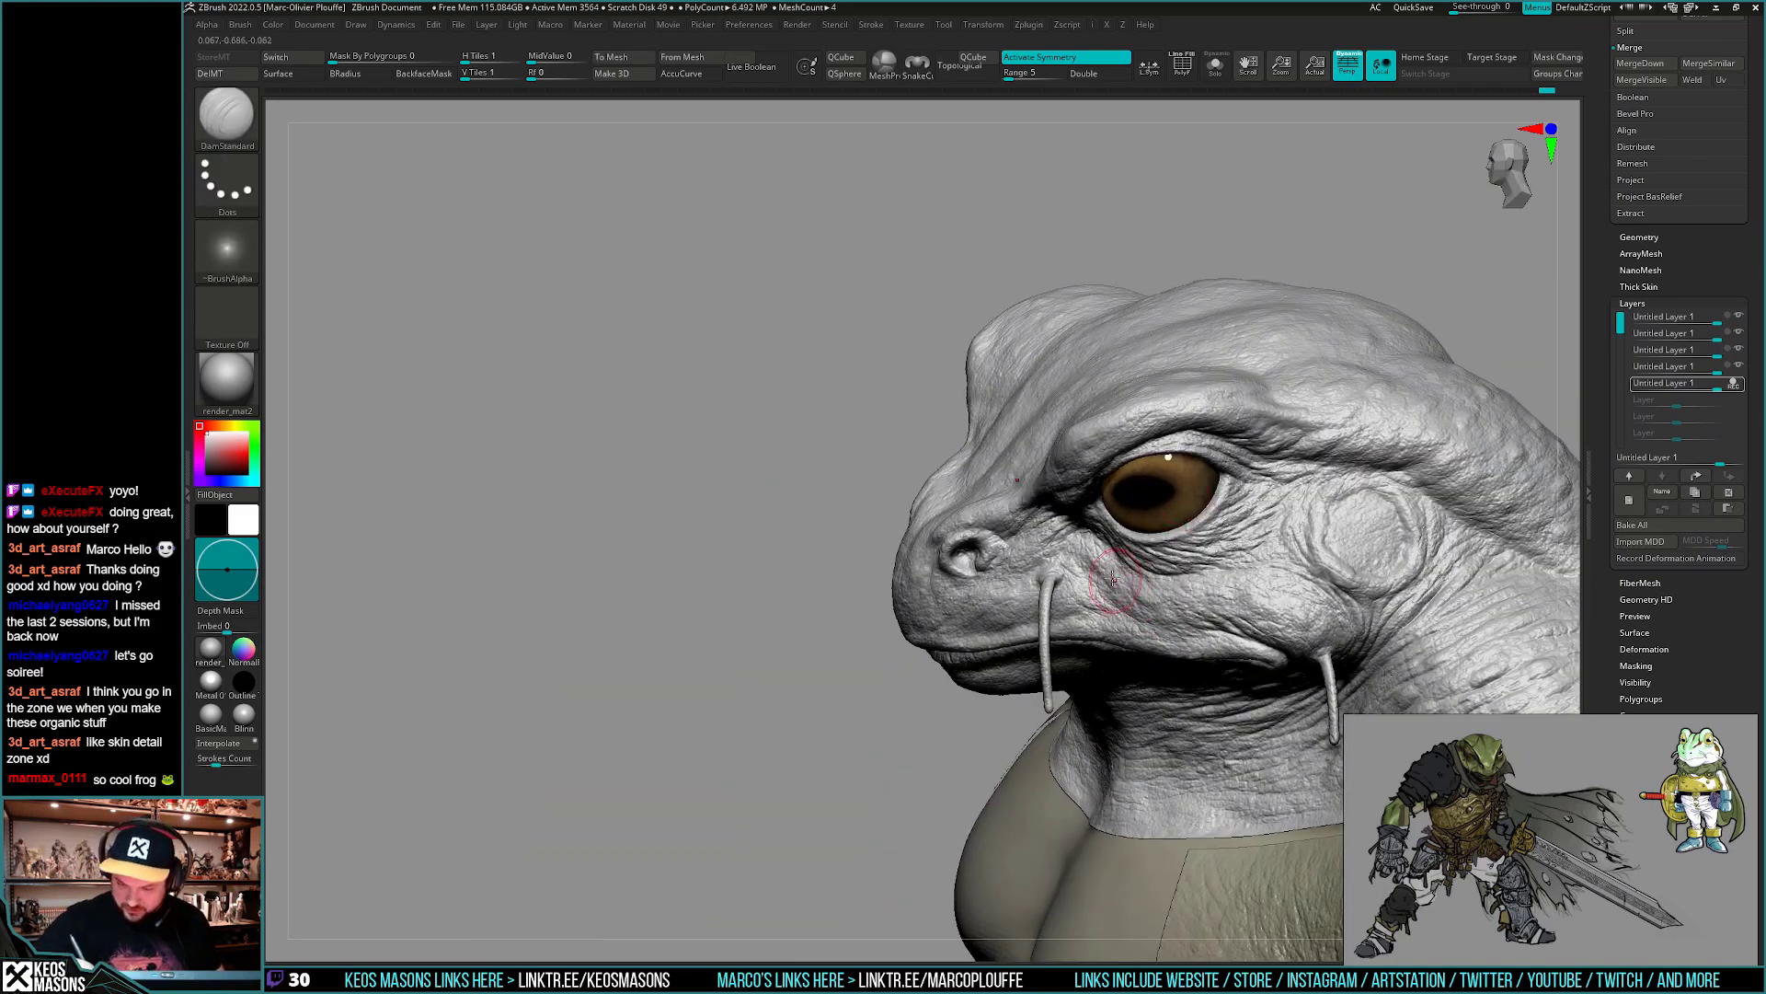
pyautogui.moveTo(1104, 582); pyautogui.dragTo(923, 636, button='right')
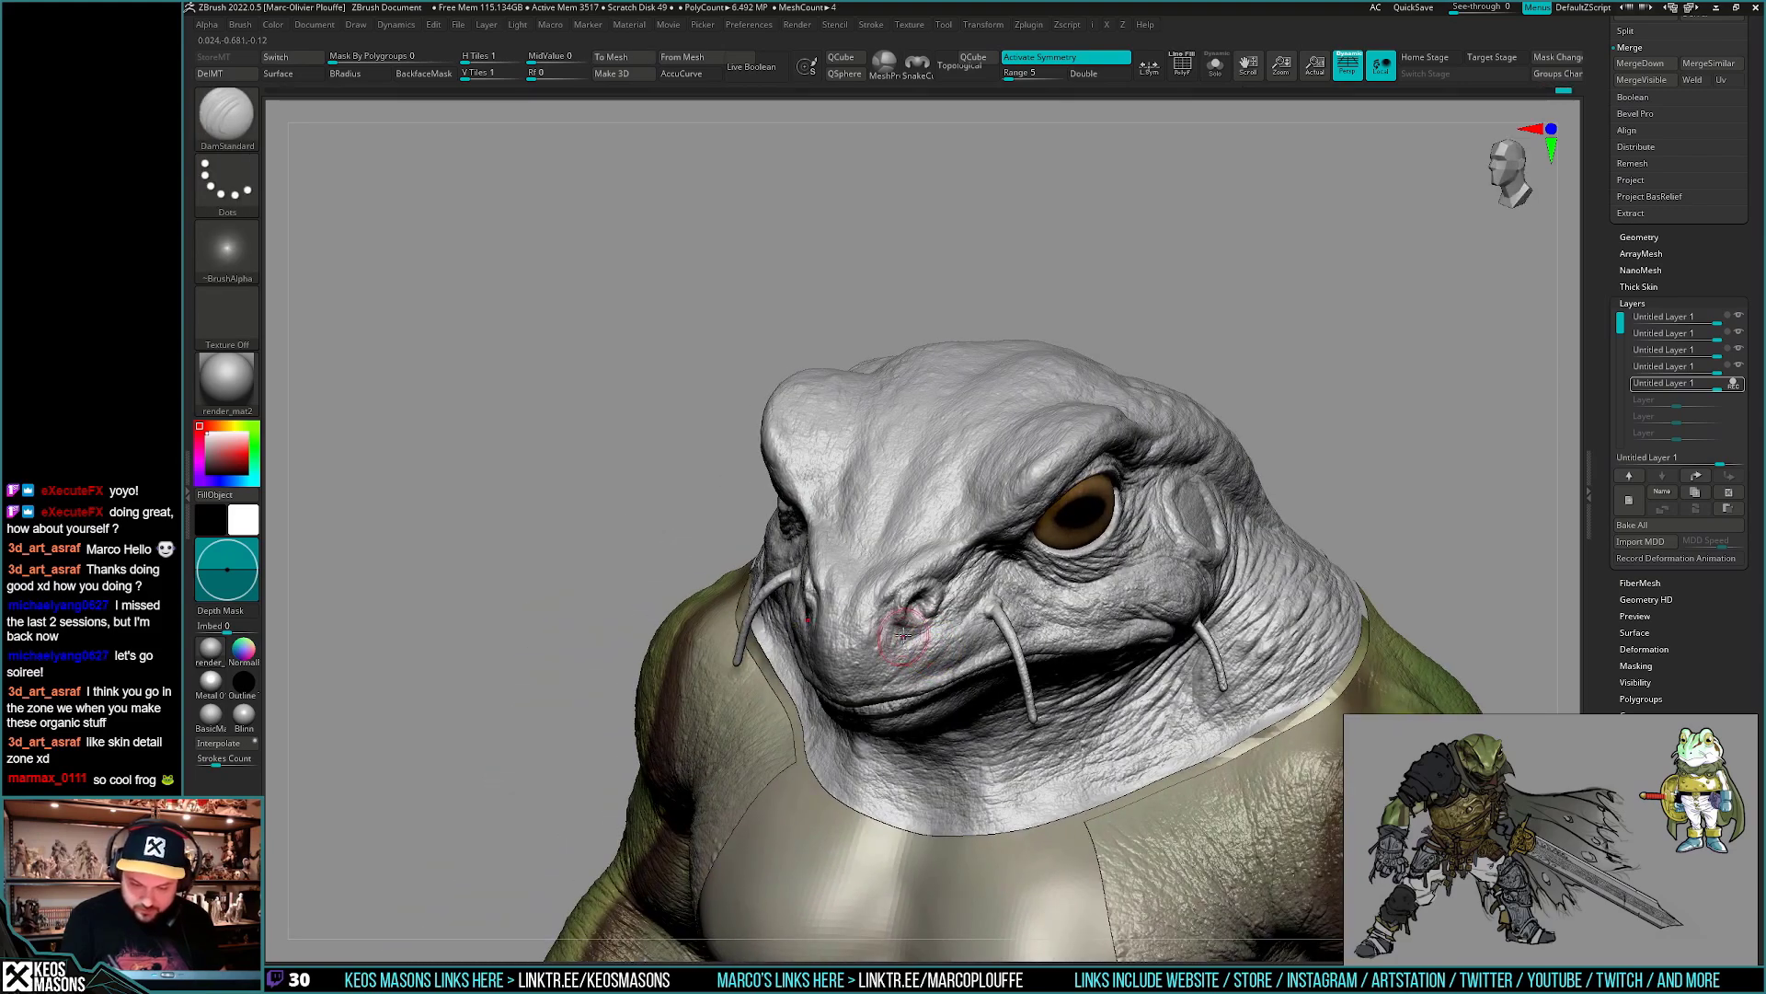
pyautogui.moveTo(898, 651); pyautogui.dragTo(1013, 634, button='right')
pyautogui.click(1733, 384)
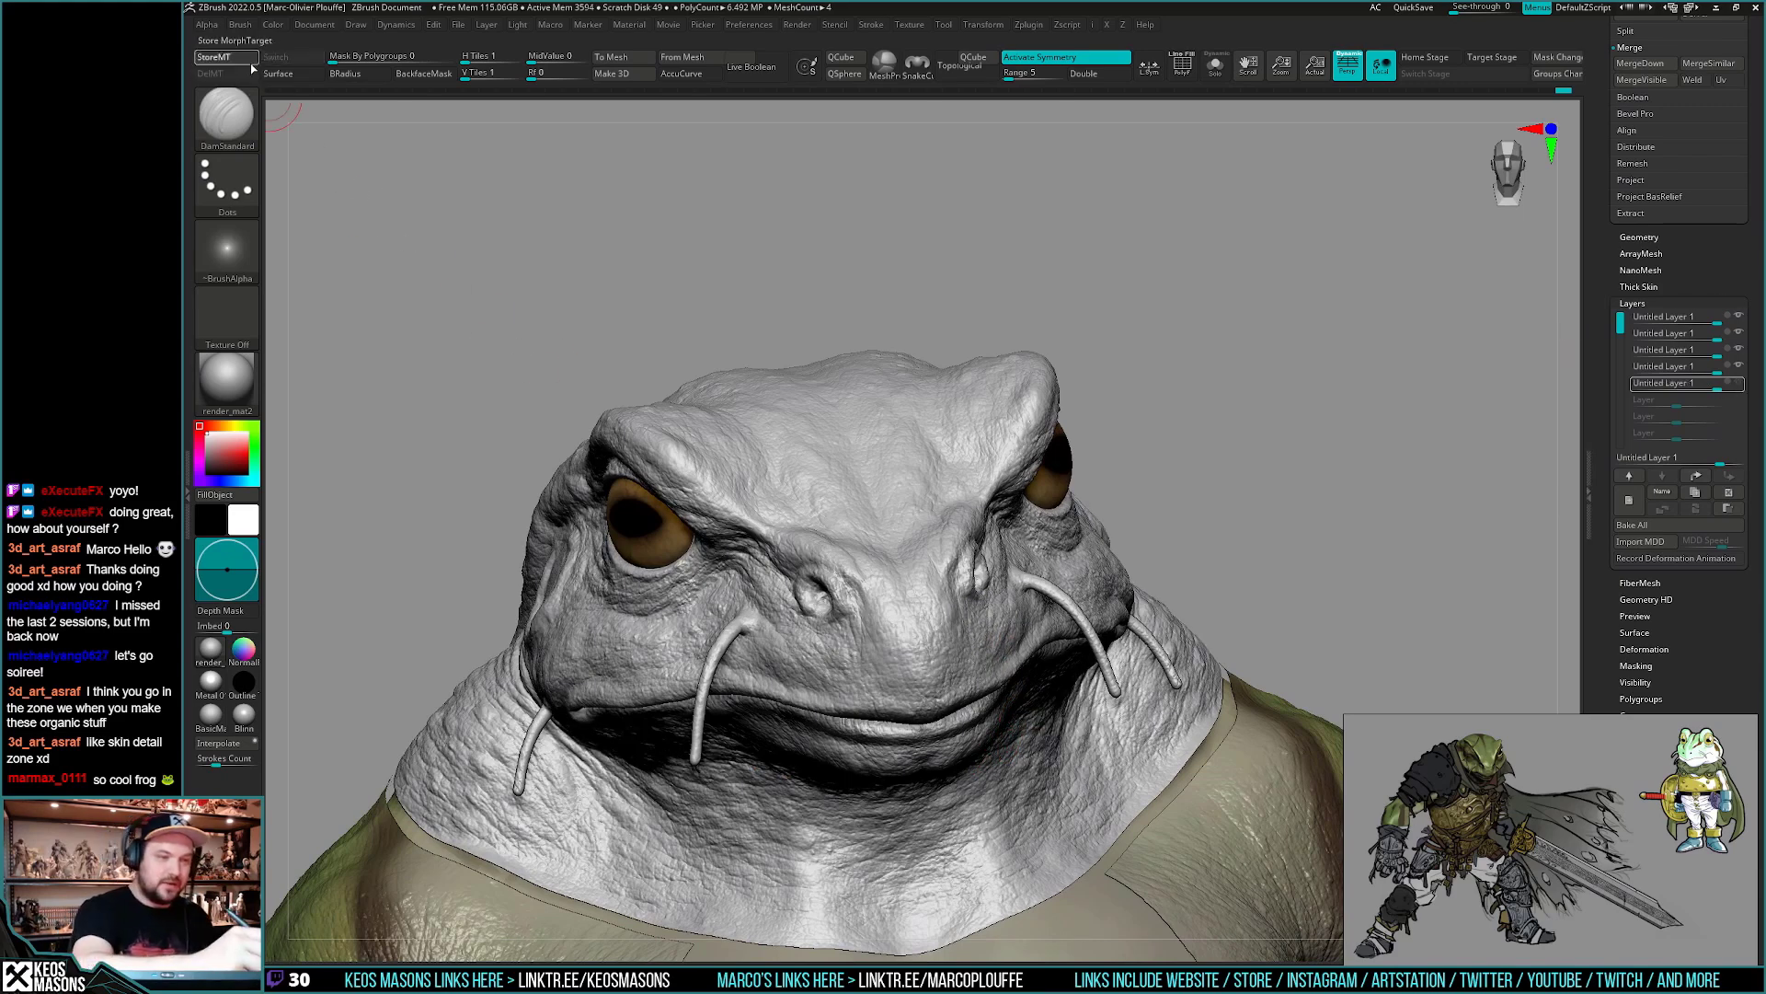
# - Resume recording on the active layer and use the Morph brush to soften the new detail around the lips and snout
pyautogui.click(1733, 385)
pyautogui.press('space')
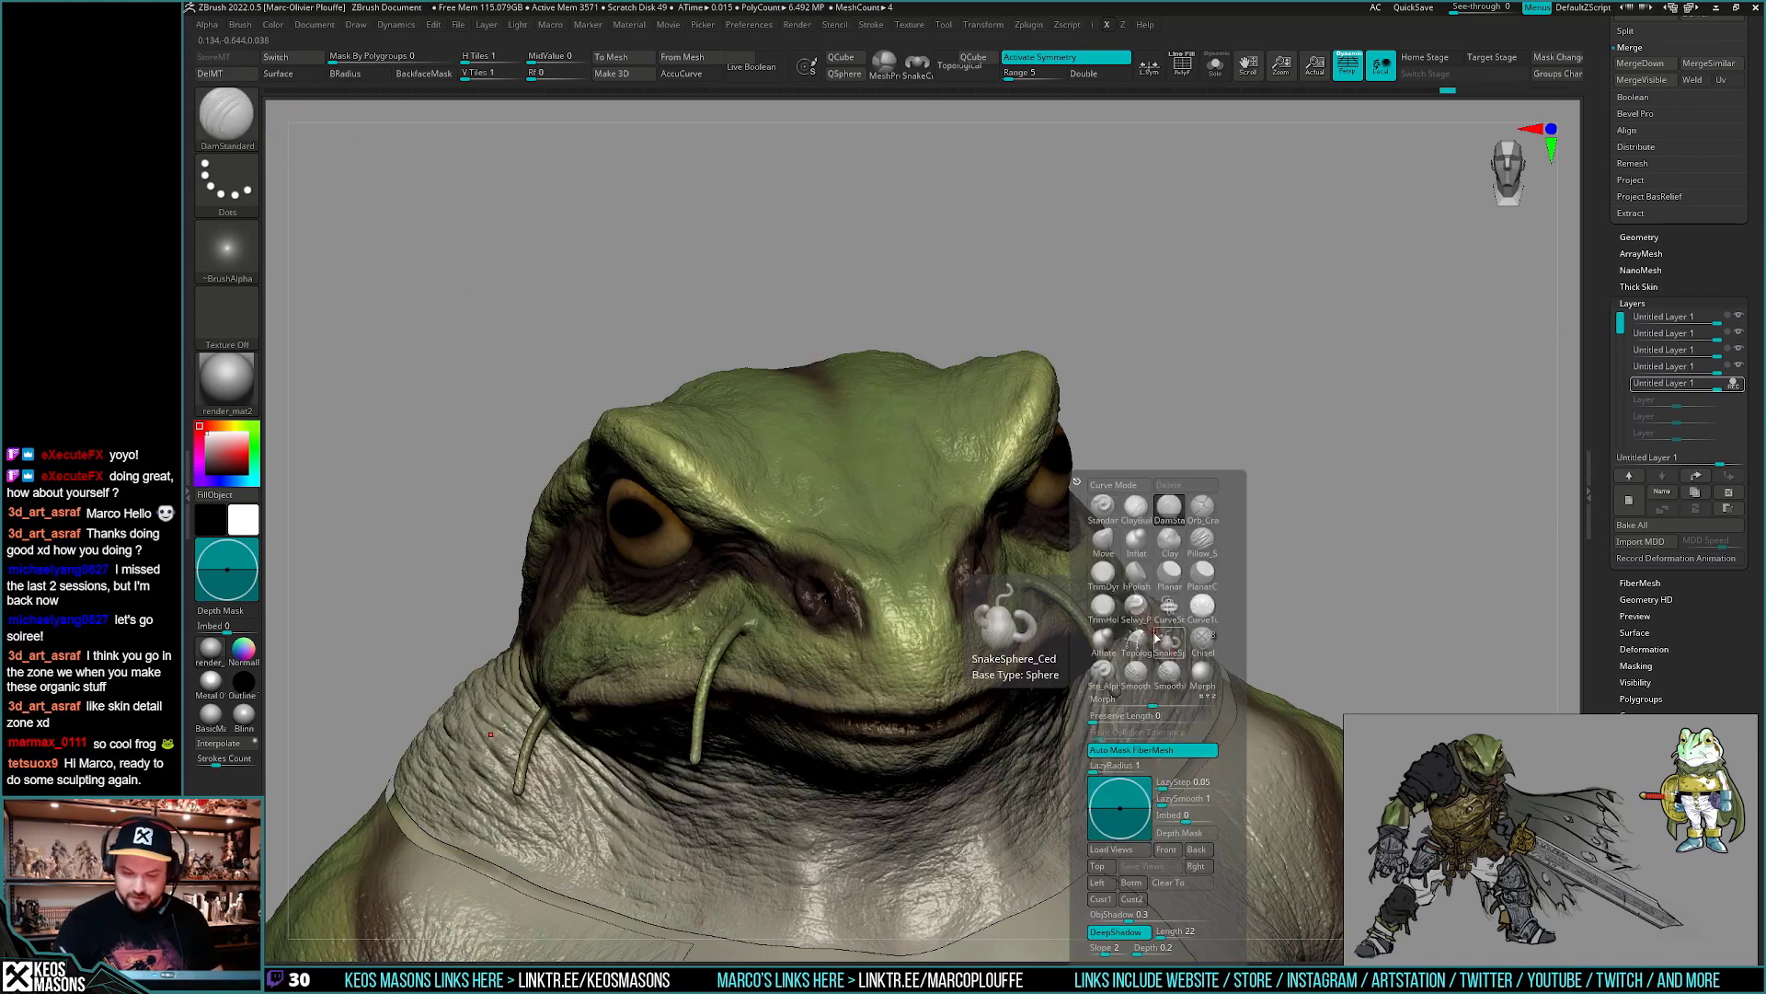
pyautogui.press('space')
pyautogui.click(1277, 650)
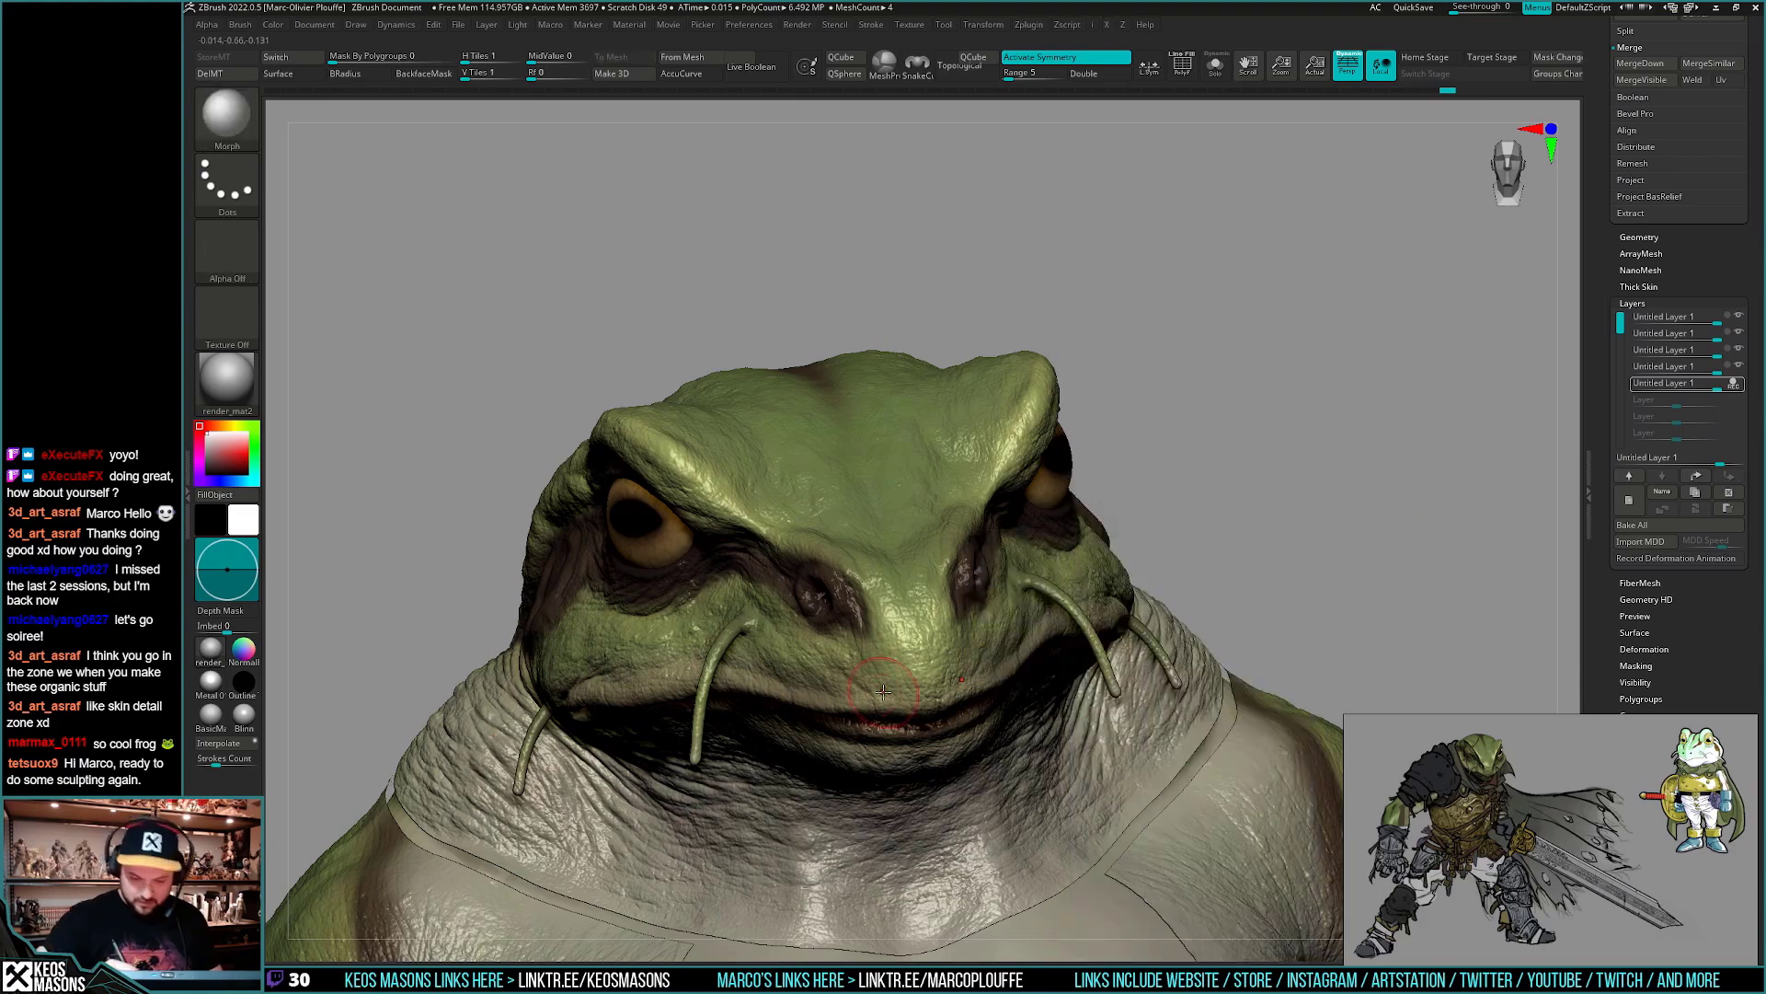
pyautogui.moveTo(919, 631); pyautogui.dragTo(855, 662, button='right')
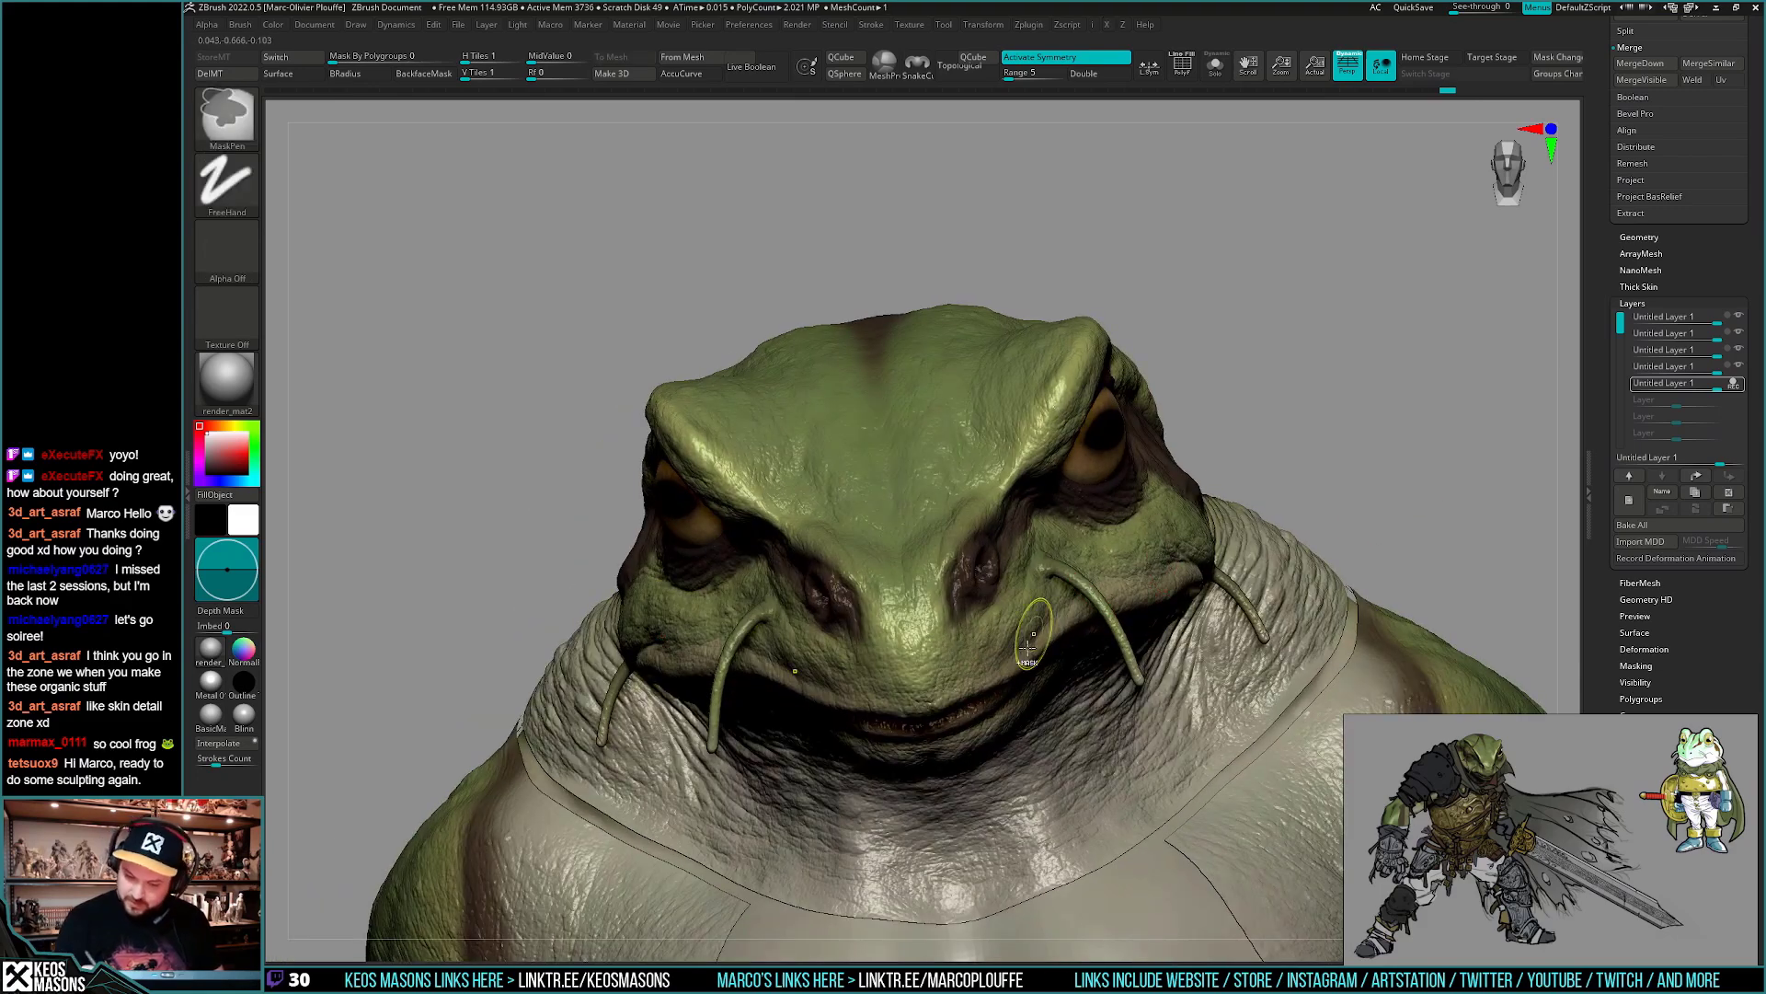
pyautogui.moveTo(1100, 603); pyautogui.dragTo(1003, 645, button='right')
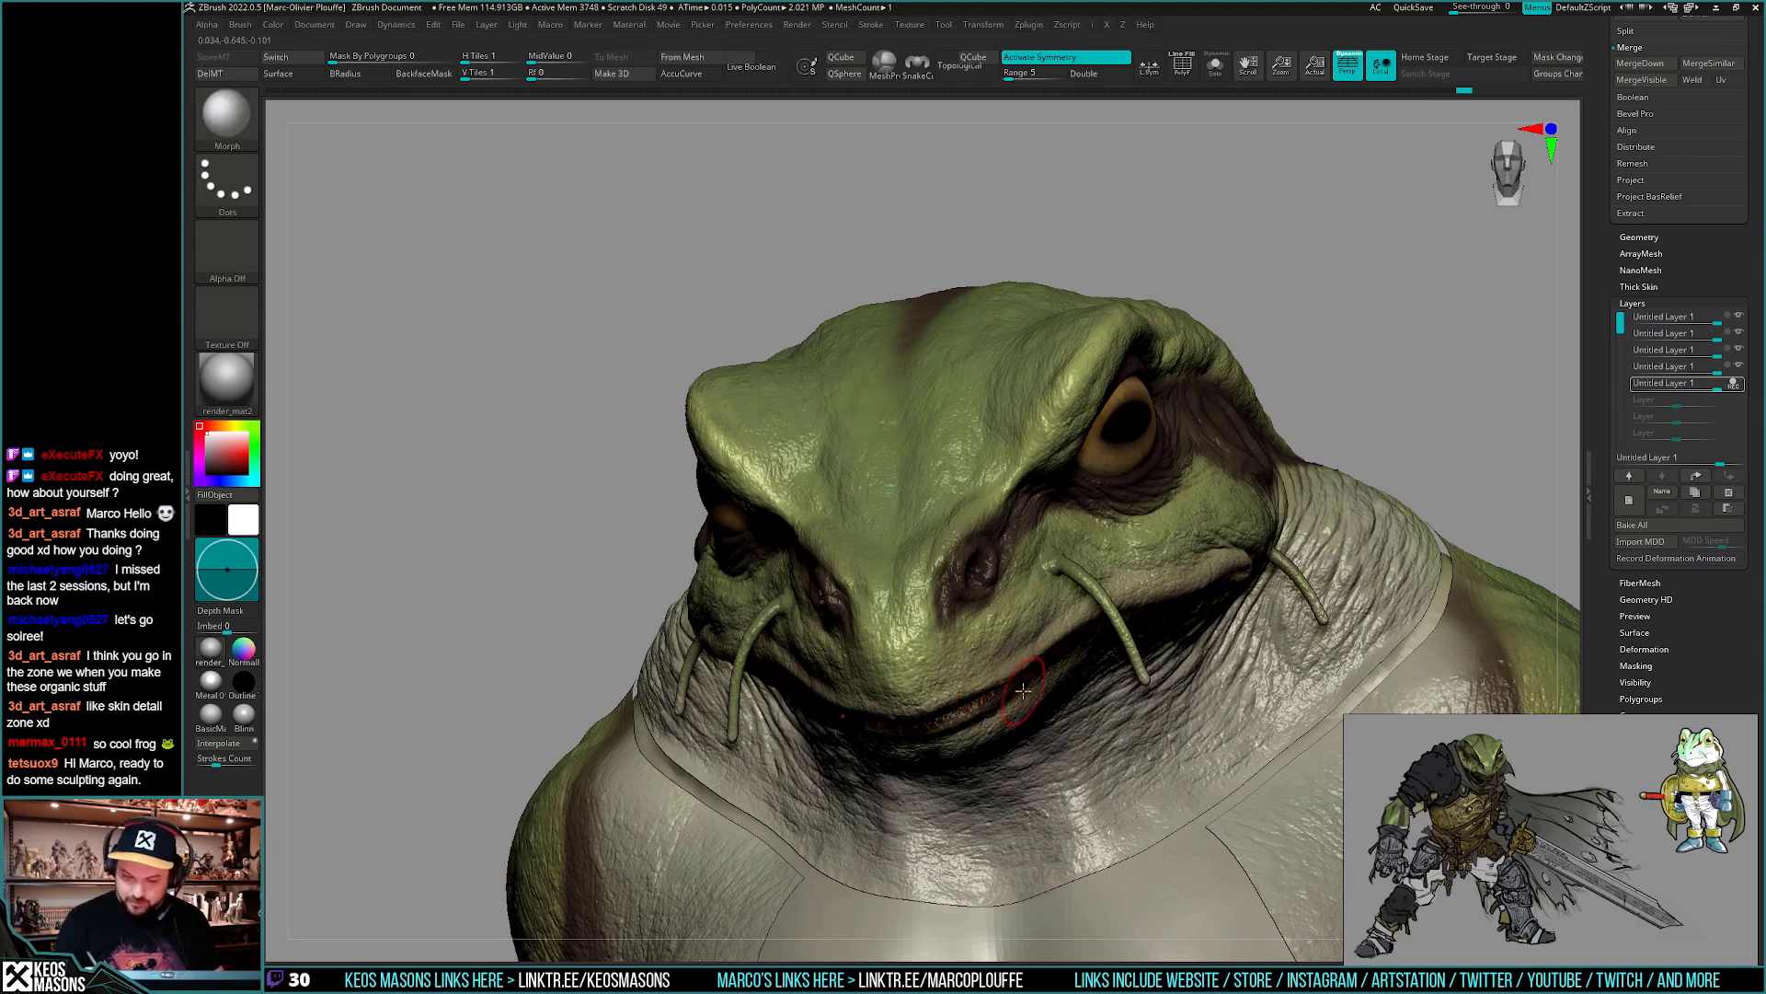
pyautogui.moveTo(1027, 679); pyautogui.dragTo(931, 635, button='right')
pyautogui.press('shift')
pyautogui.moveTo(1060, 622)
pyautogui.mouseDown(button='right')
pyautogui.moveTo(1008, 637)
pyautogui.moveTo(1254, 560)
pyautogui.moveTo(1093, 631)
pyautogui.mouseUp(button='right')
# - Switch to the Standard brush and build up the skin folds on the upper lip beside the snout
pyautogui.press('b')
pyautogui.click(1115, 543)
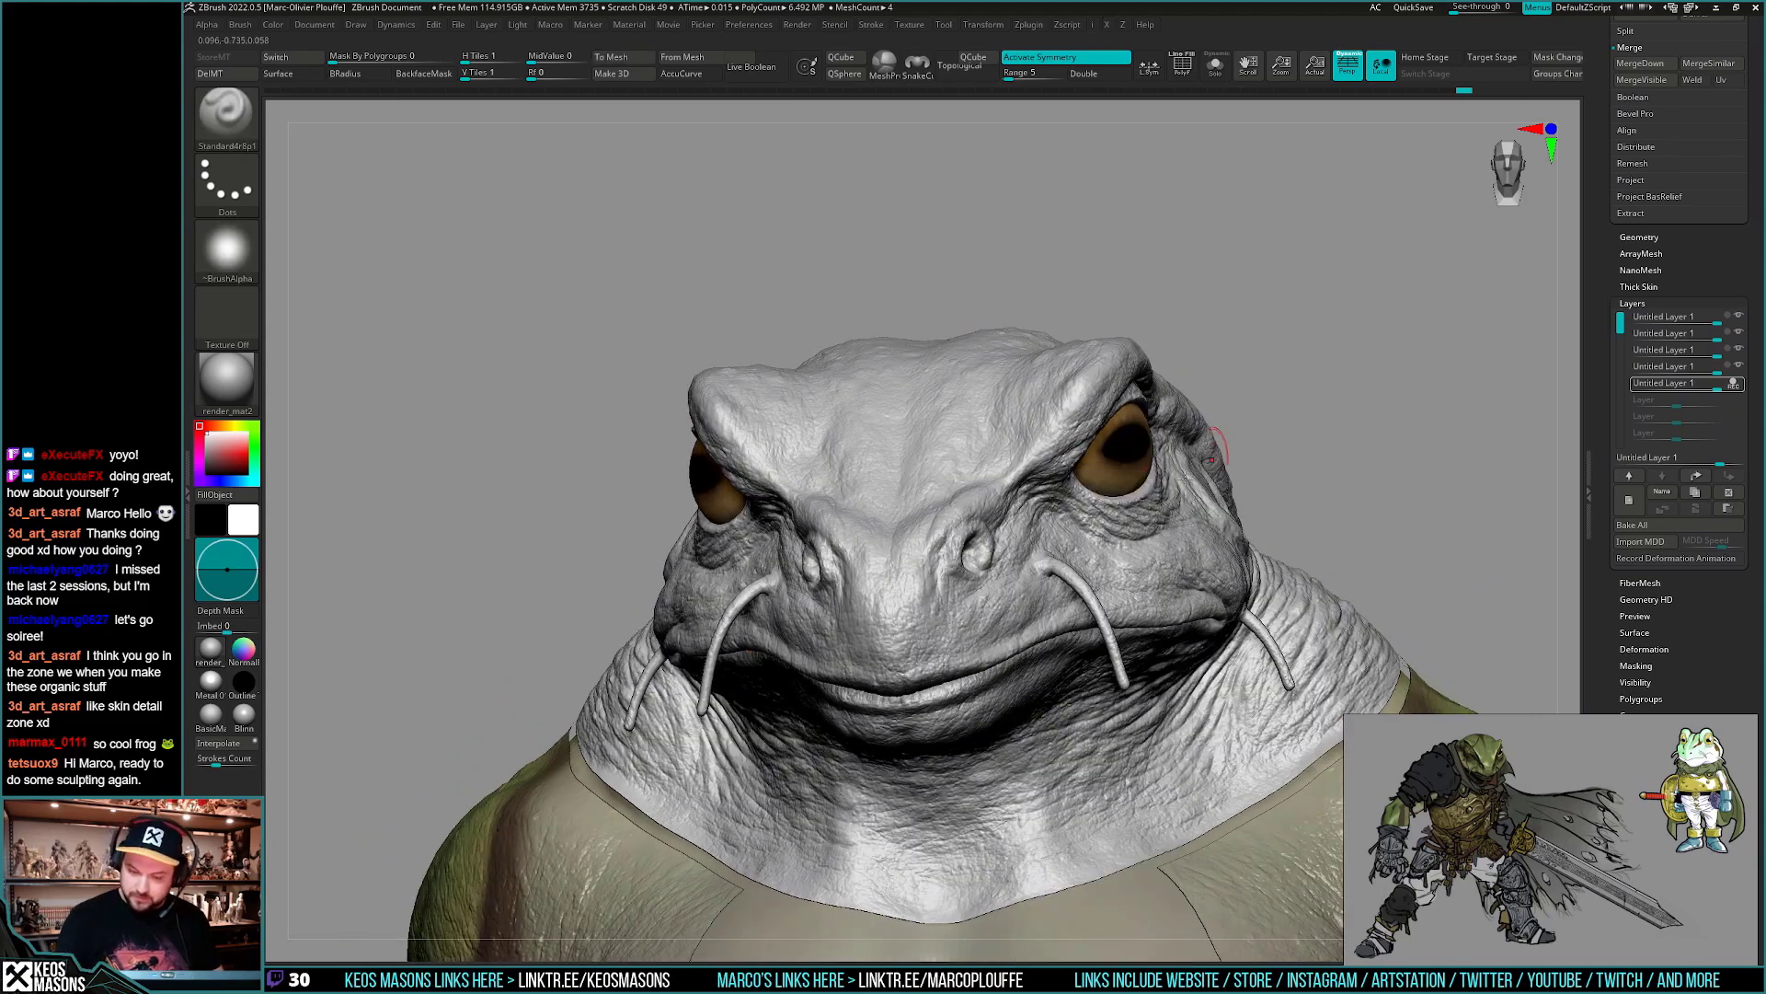
pyautogui.press('space')
pyautogui.press('space')
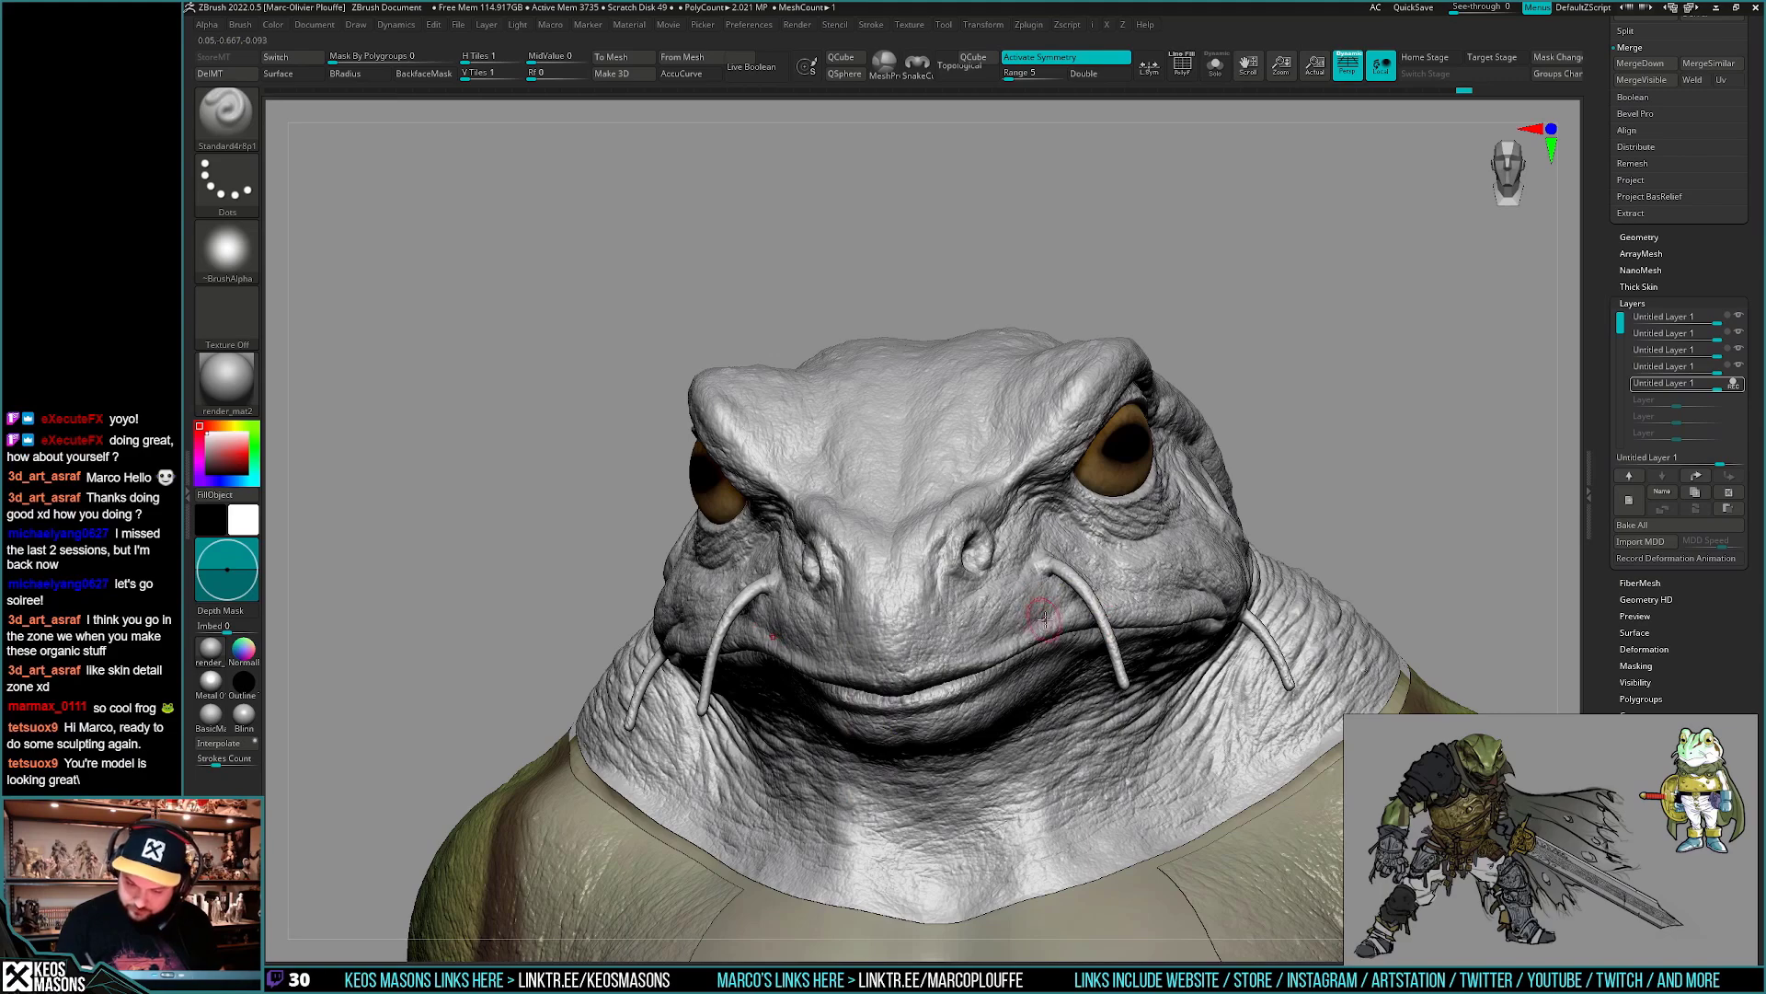
pyautogui.moveTo(1051, 615); pyautogui.dragTo(990, 652)
pyautogui.moveTo(1070, 585)
pyautogui.mouseDown(button='right')
pyautogui.moveTo(1091, 598)
pyautogui.moveTo(1128, 521)
pyautogui.moveTo(1232, 522)
pyautogui.moveTo(1168, 589)
pyautogui.moveTo(1161, 650)
pyautogui.mouseUp(button='right')
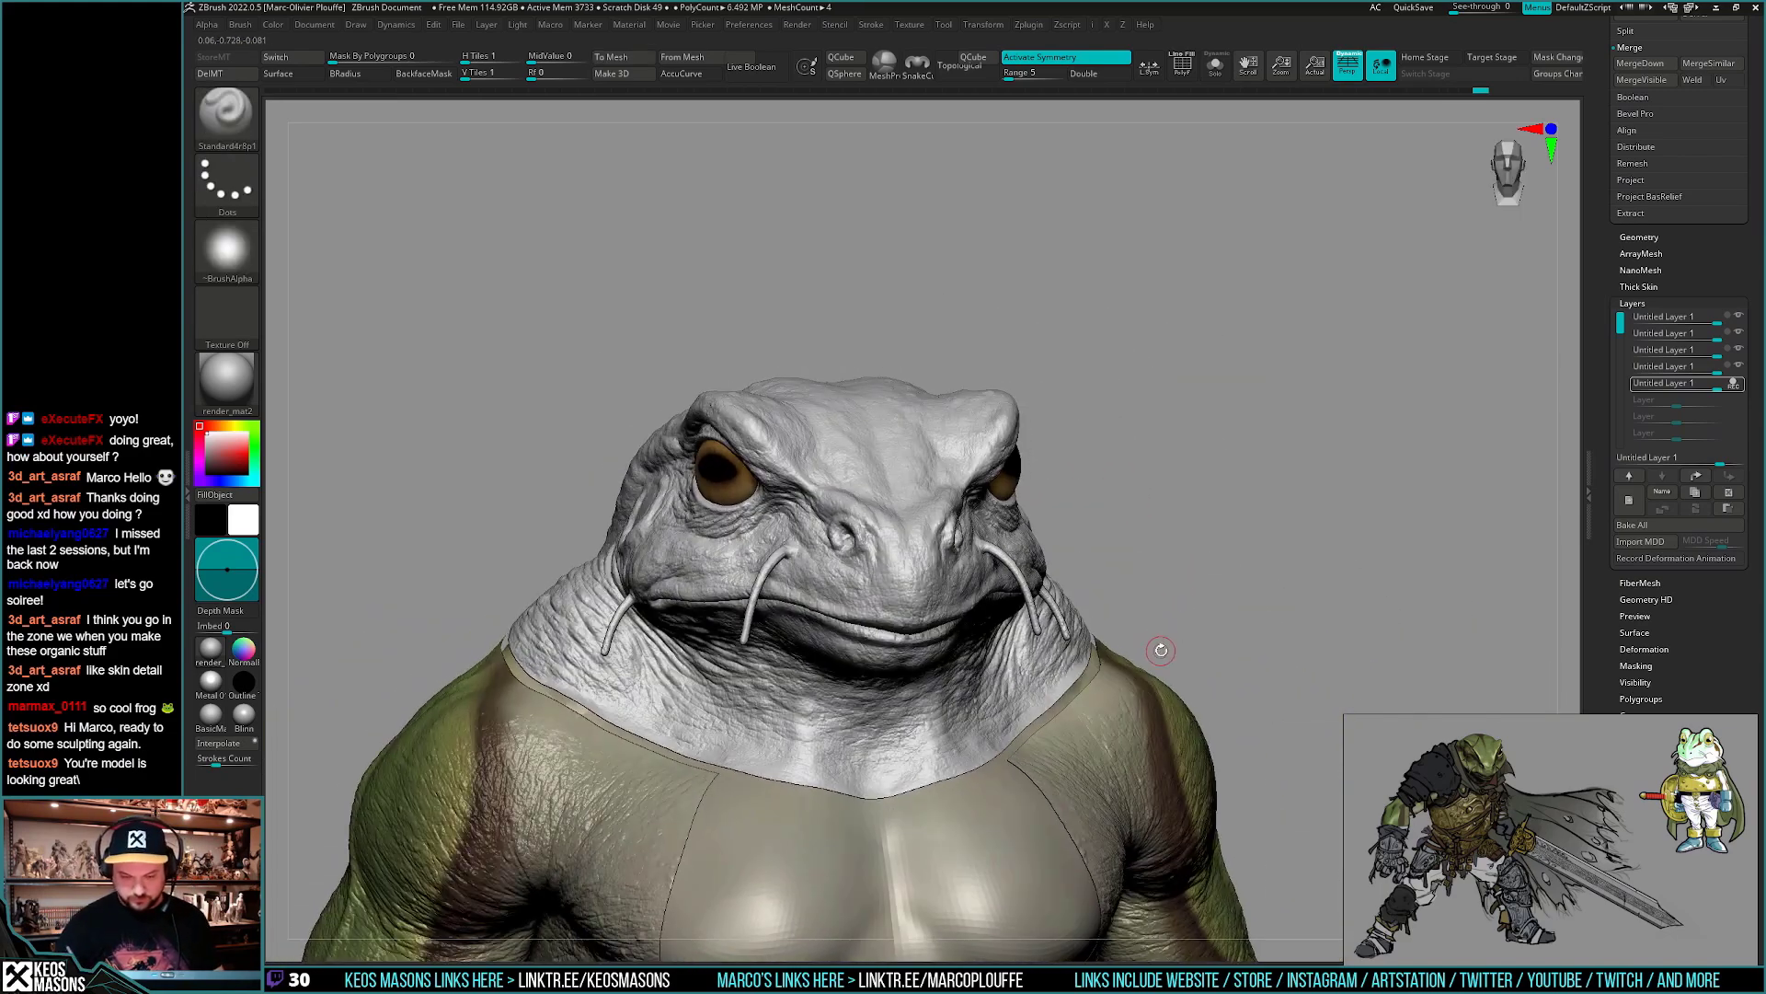
# - Return to the DamStandard brush and carve creases on the side of the head behind the eye and brow
pyautogui.press('b')
pyautogui.click(1181, 511)
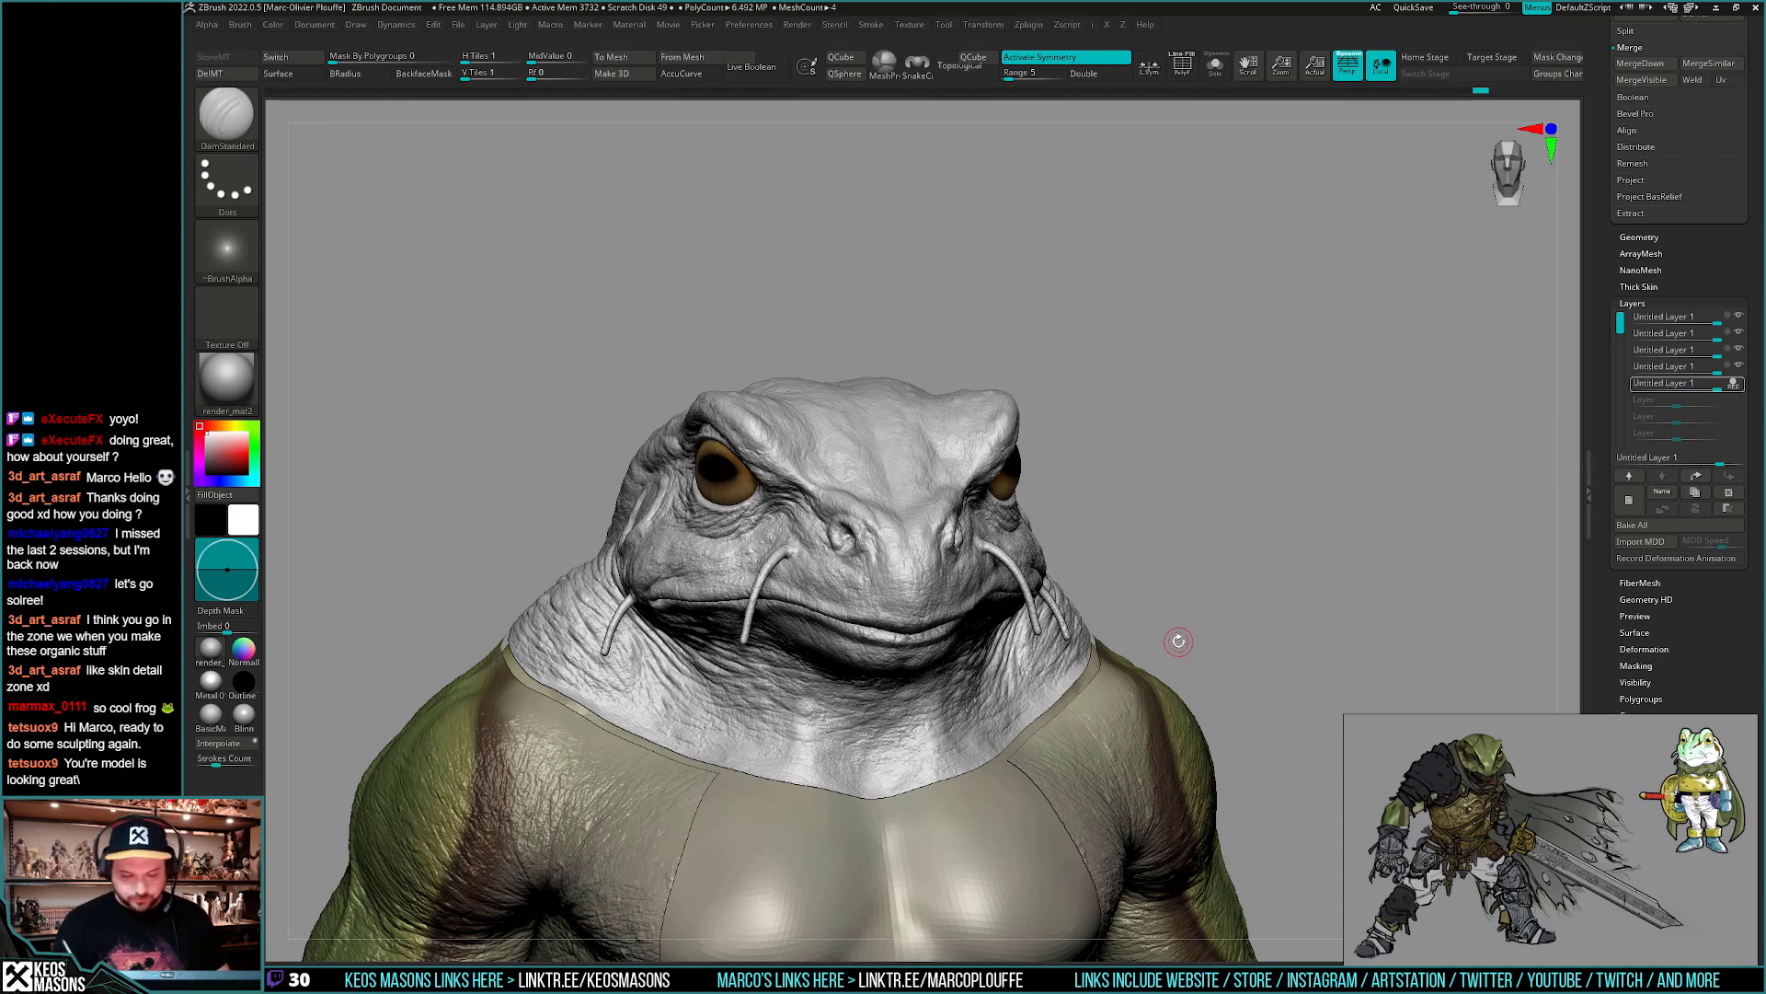
pyautogui.moveTo(1159, 654); pyautogui.dragTo(921, 576)
pyautogui.moveTo(922, 577); pyautogui.dragTo(919, 620, button='right')
pyautogui.rightClick(919, 619)
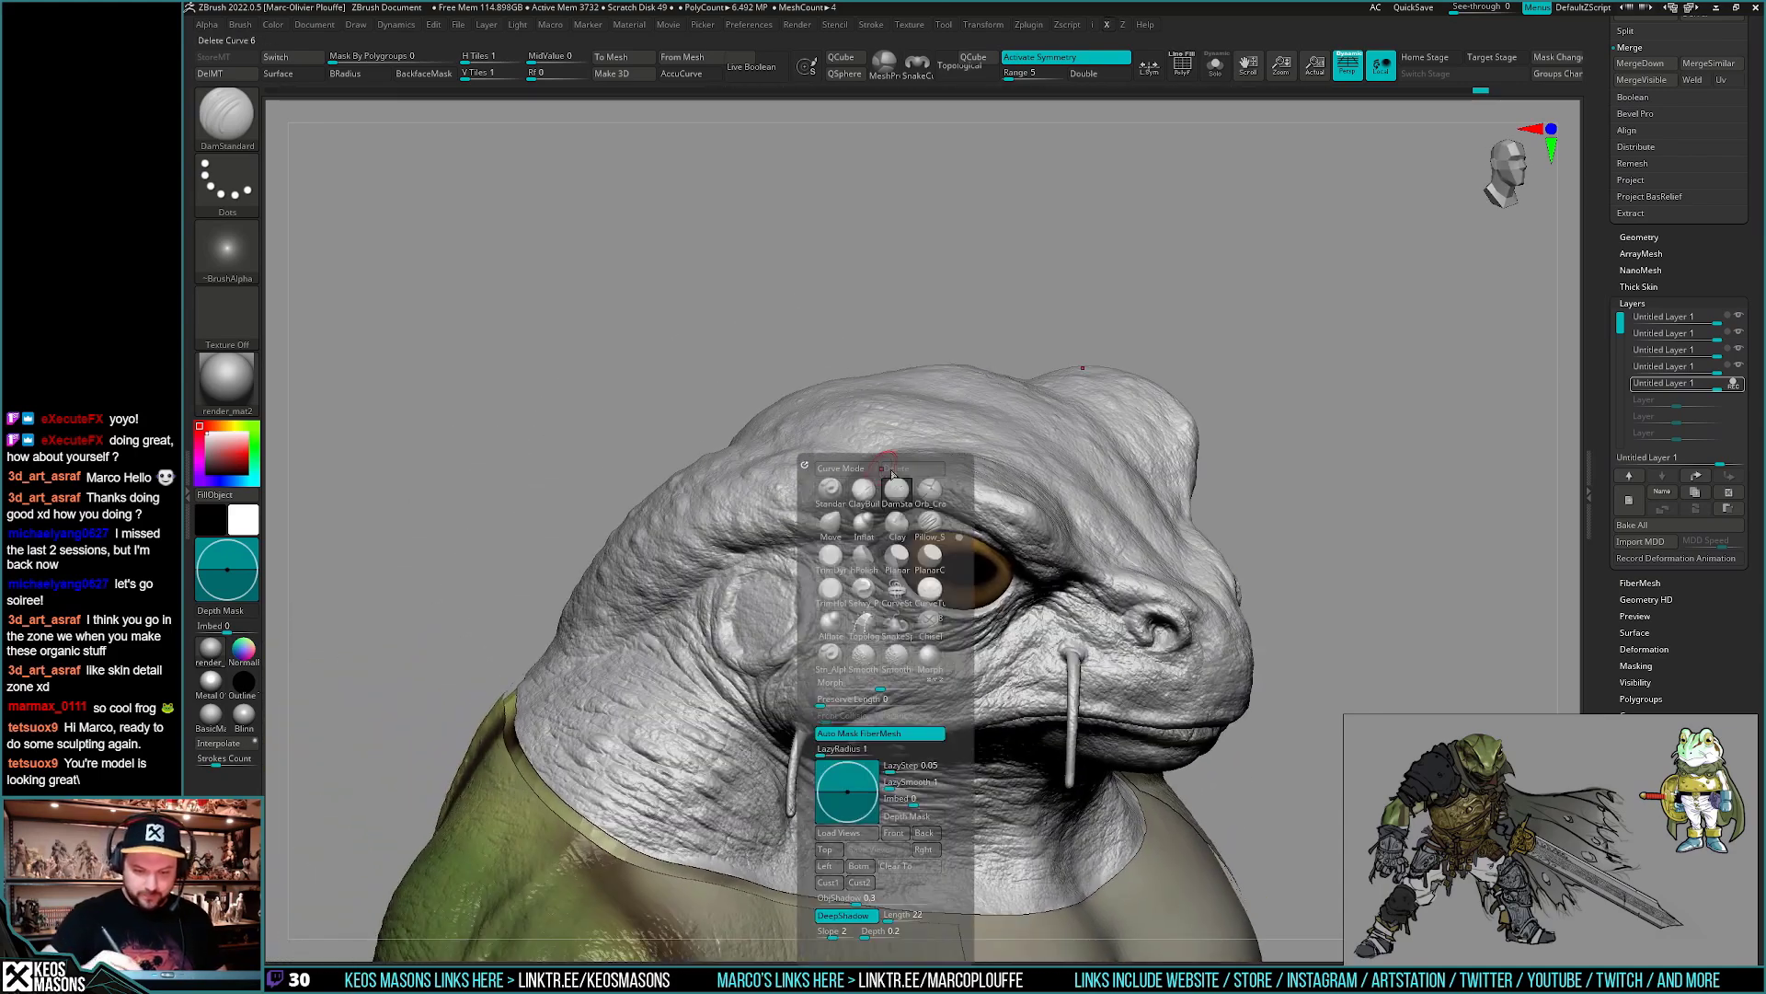
pyautogui.keyDown('ctrl'); pyautogui.moveTo(857, 464); pyautogui.dragTo(814, 516, button='right'); pyautogui.keyUp('ctrl')
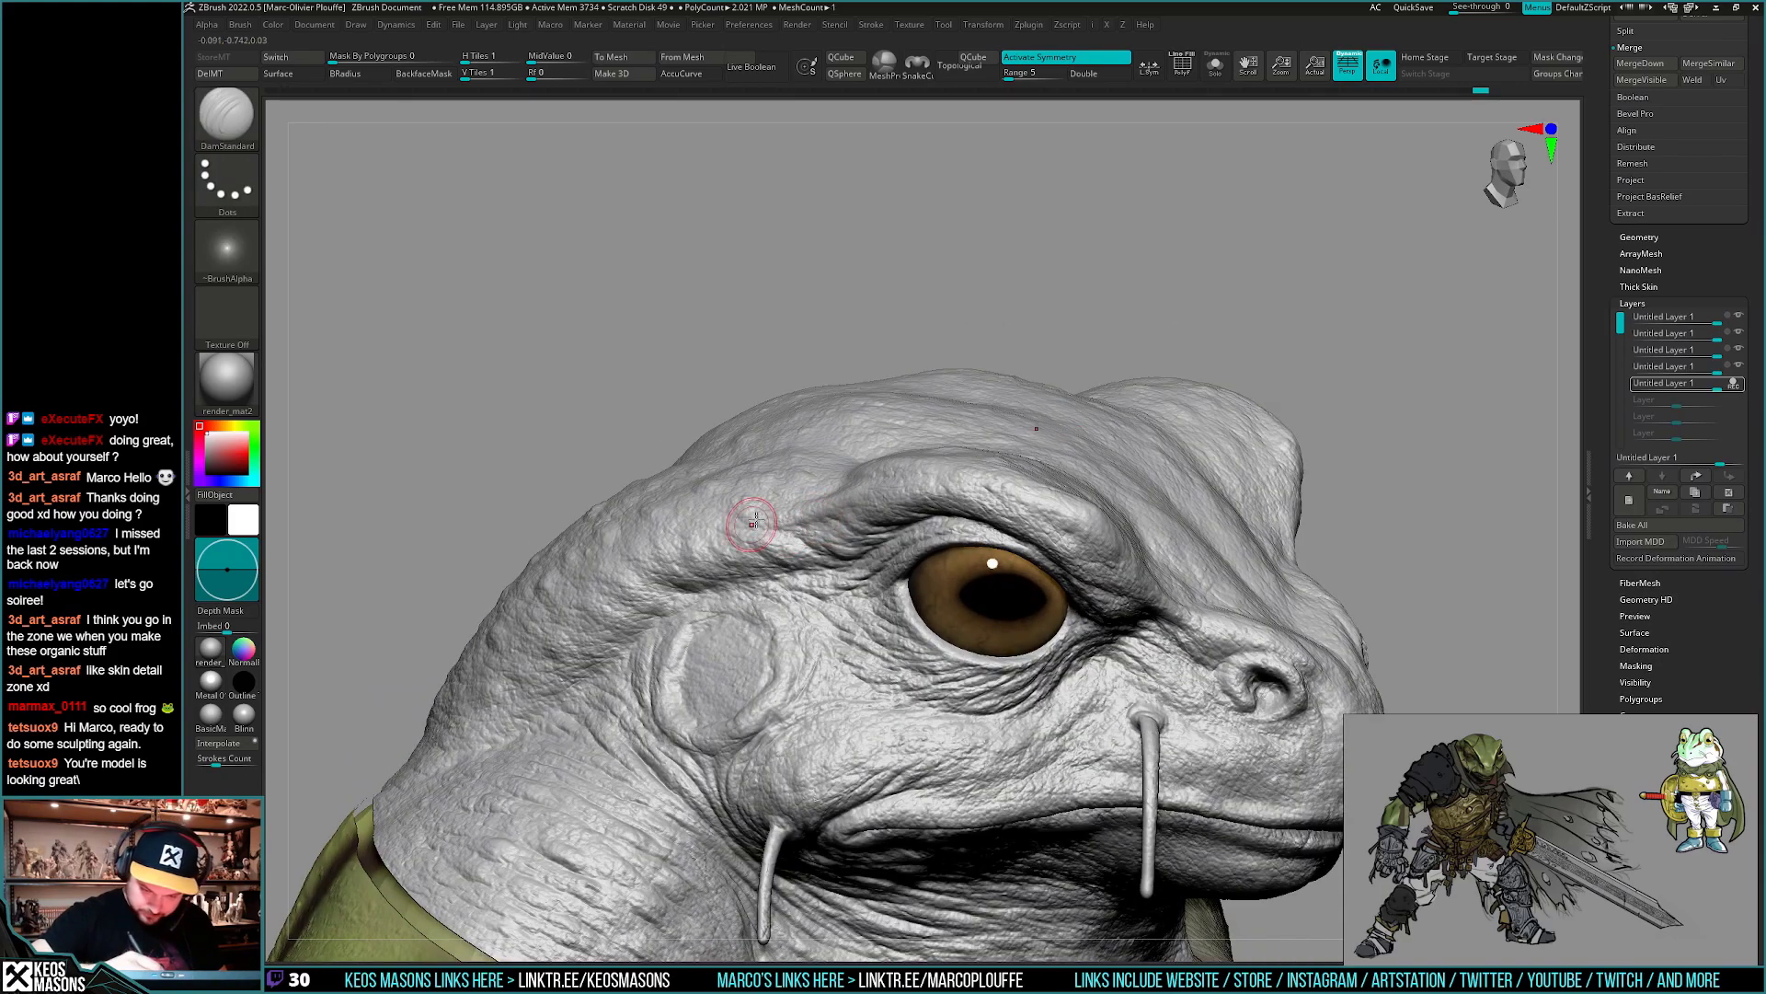
pyautogui.keyDown('ctrl'); pyautogui.moveTo(894, 496); pyautogui.dragTo(963, 550, button='right'); pyautogui.keyUp('ctrl')
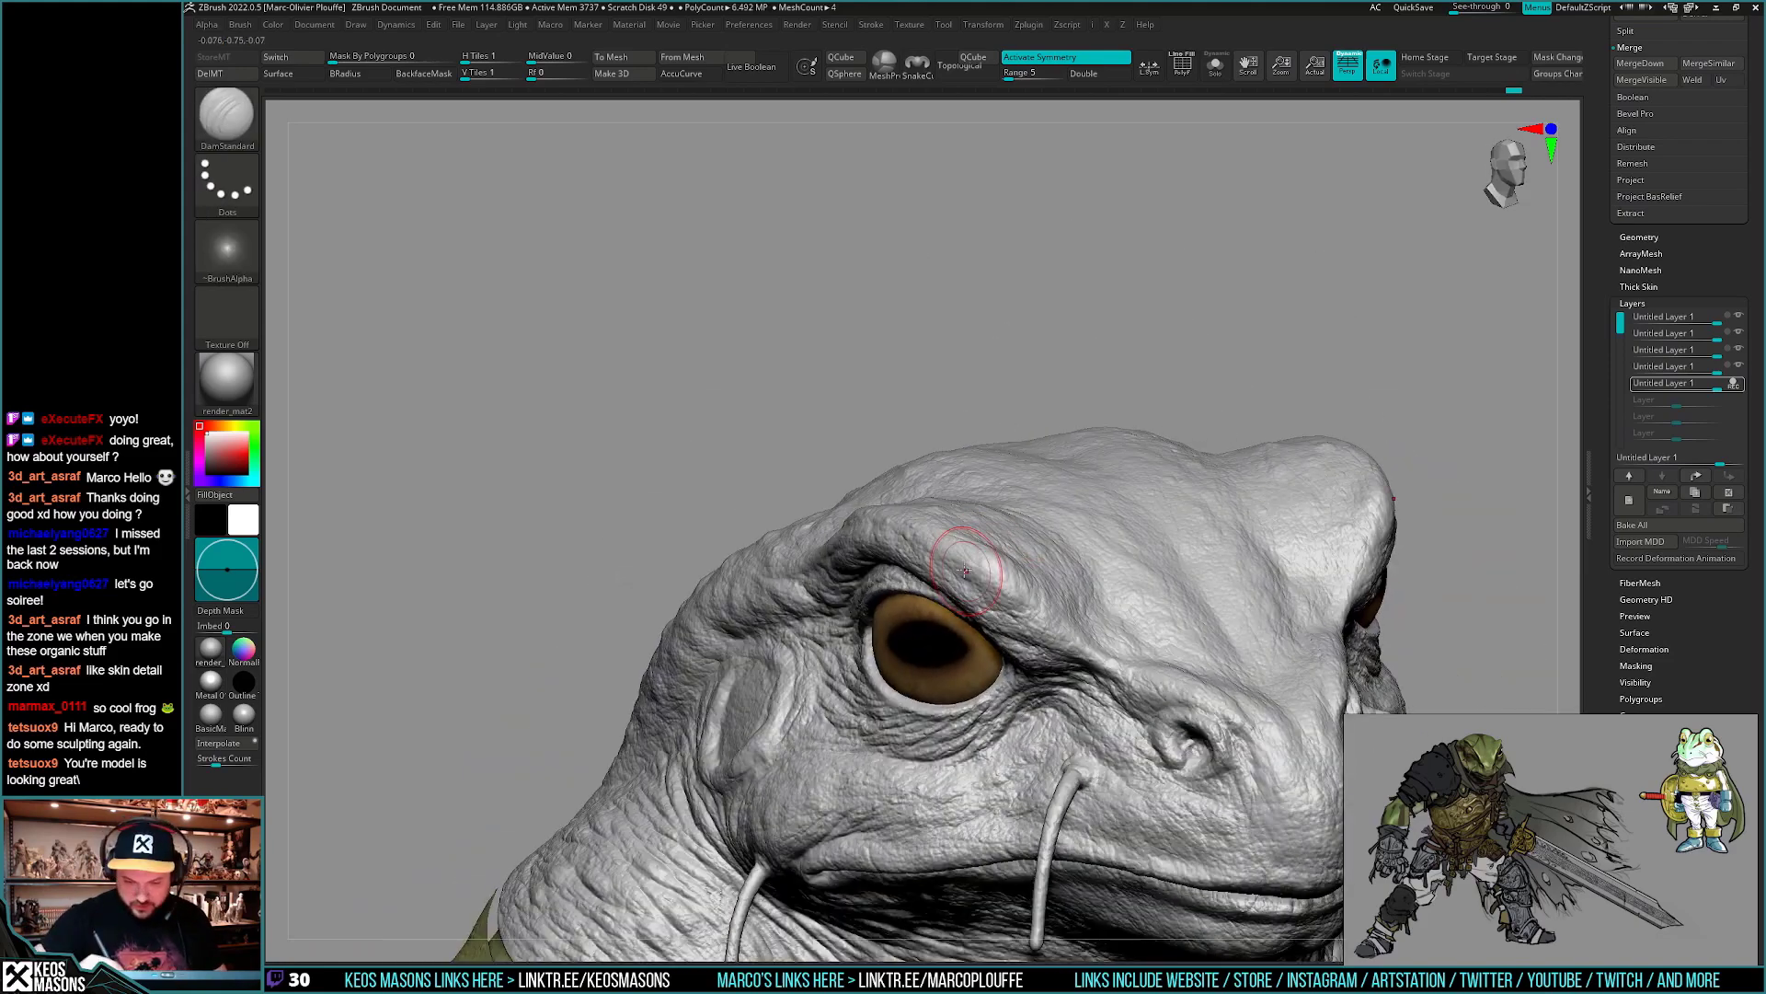
# - Carve fine wrinkles along the brow ridge above the eye and down to its inner corner
pyautogui.press('space')
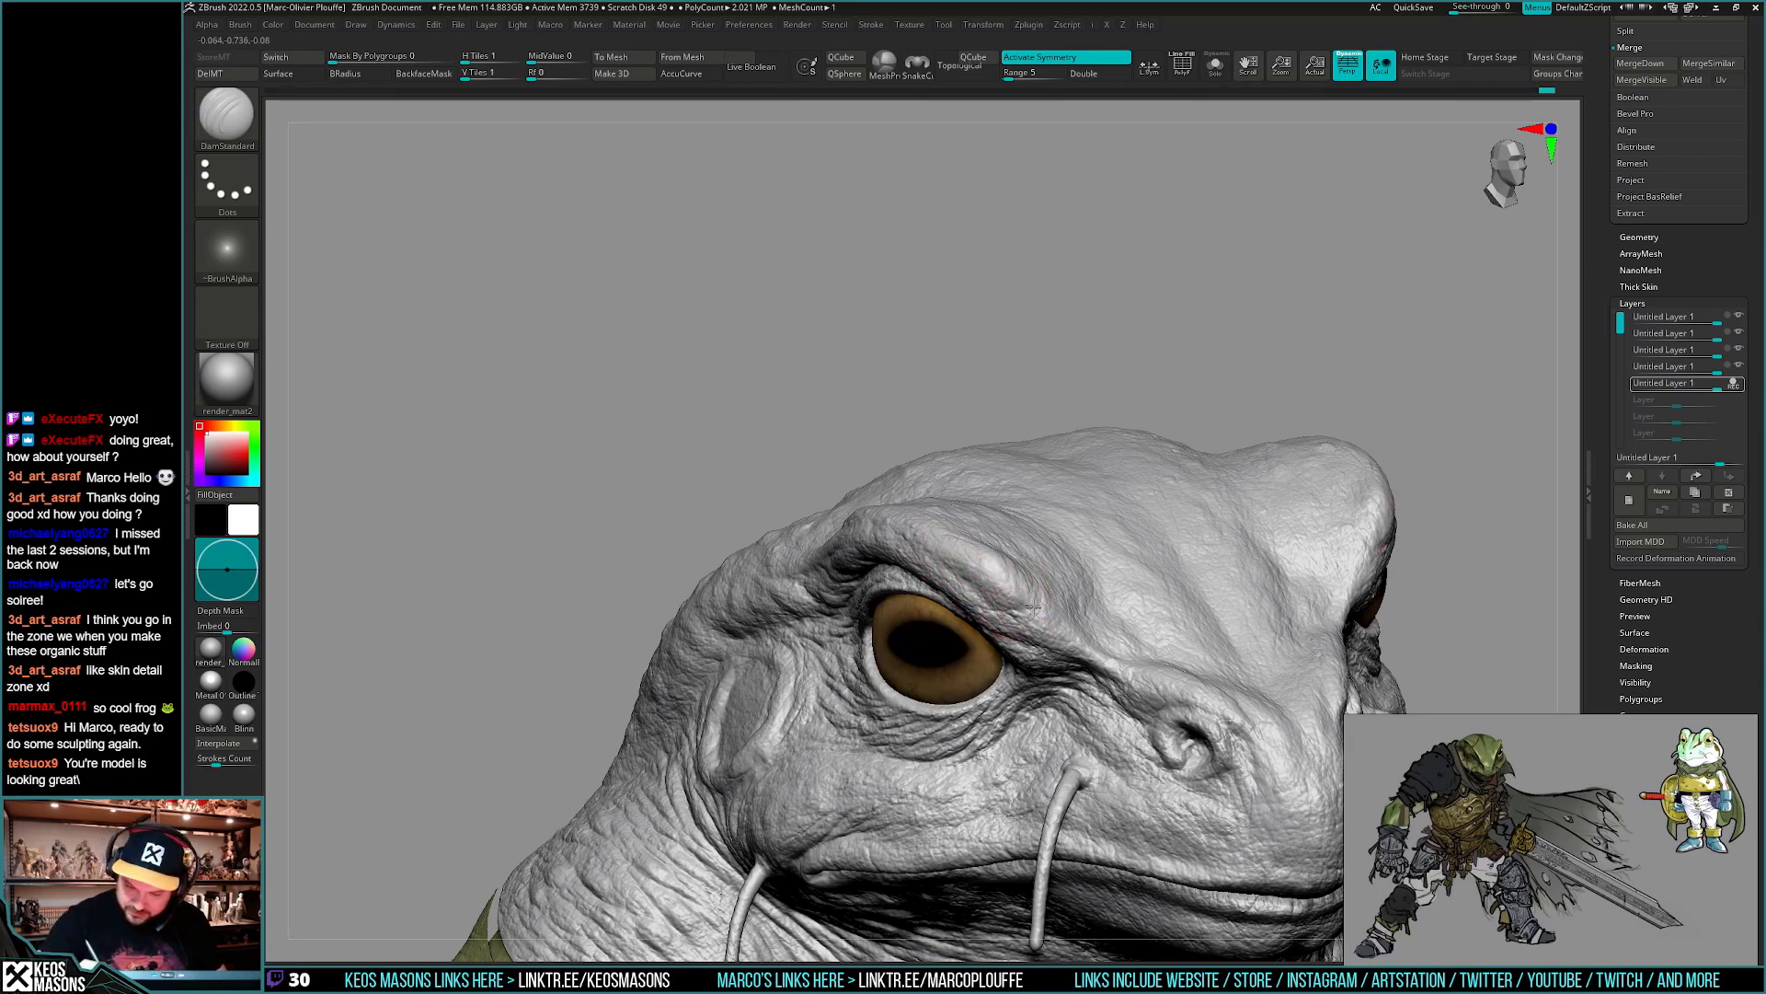
pyautogui.keyDown('ctrl'); pyautogui.moveTo(1040, 584); pyautogui.dragTo(1098, 623, button='right'); pyautogui.keyUp('ctrl')
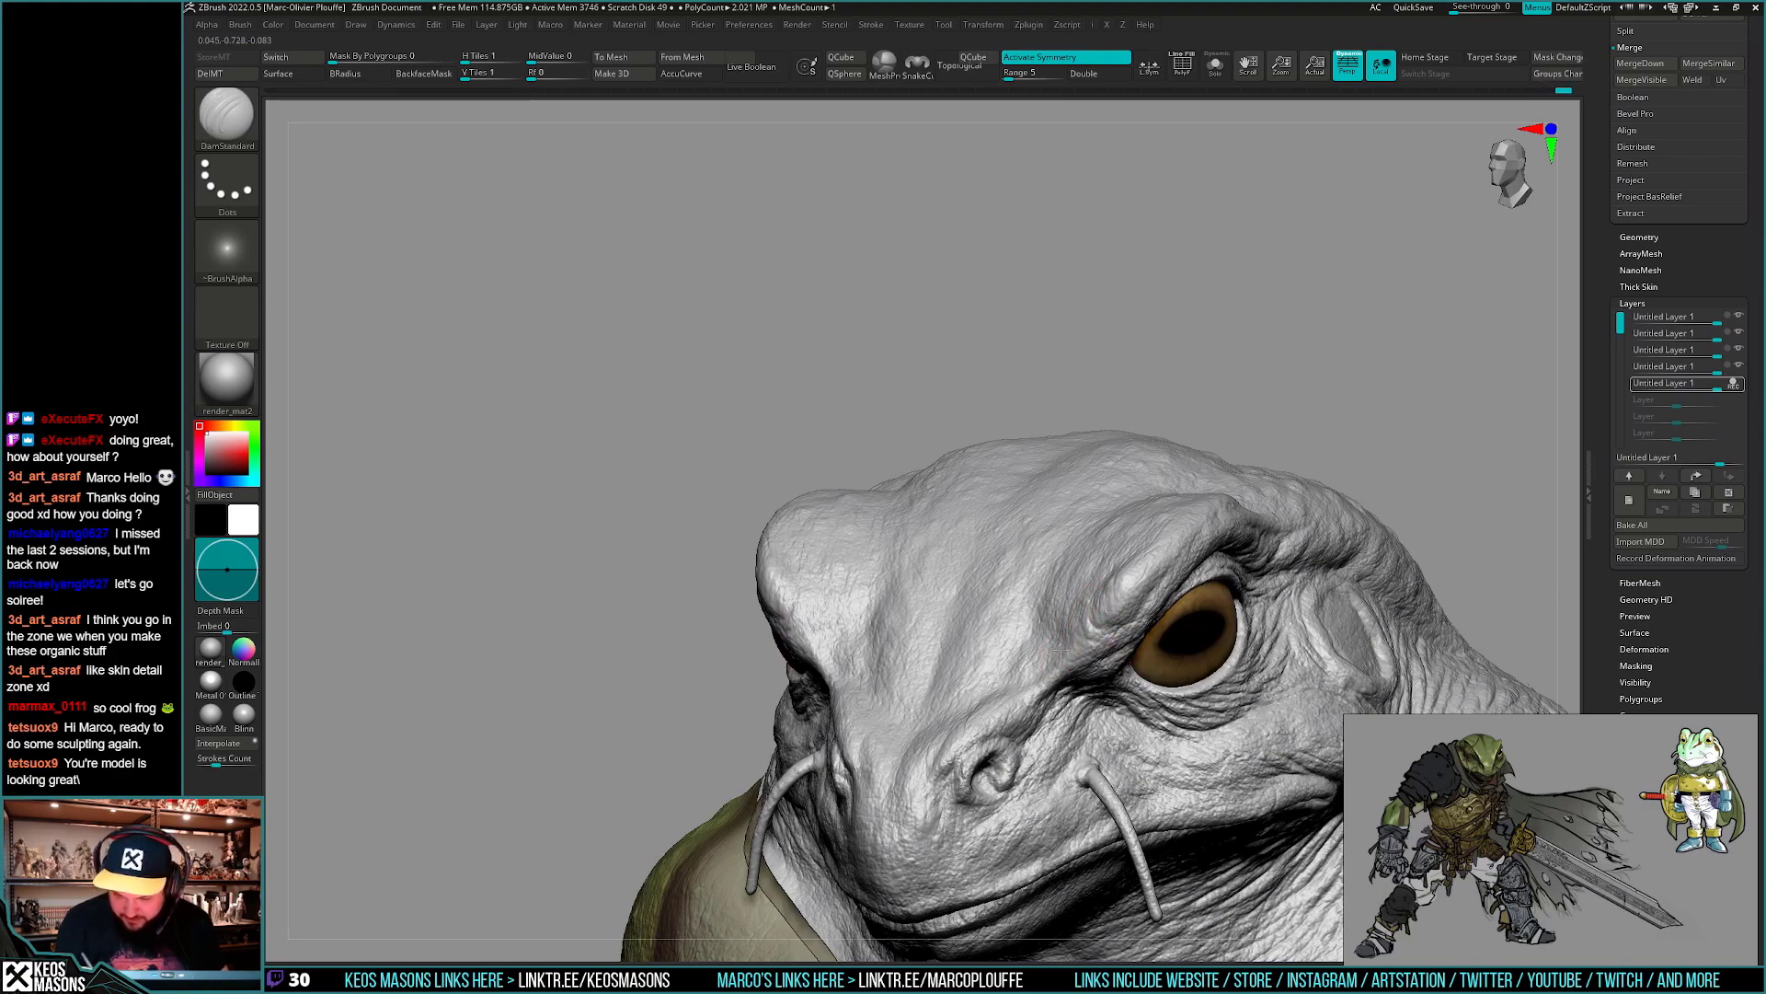
pyautogui.moveTo(1058, 655)
pyautogui.mouseDown(button='right')
pyautogui.moveTo(1111, 647)
pyautogui.moveTo(1086, 650)
pyautogui.mouseUp(button='right')
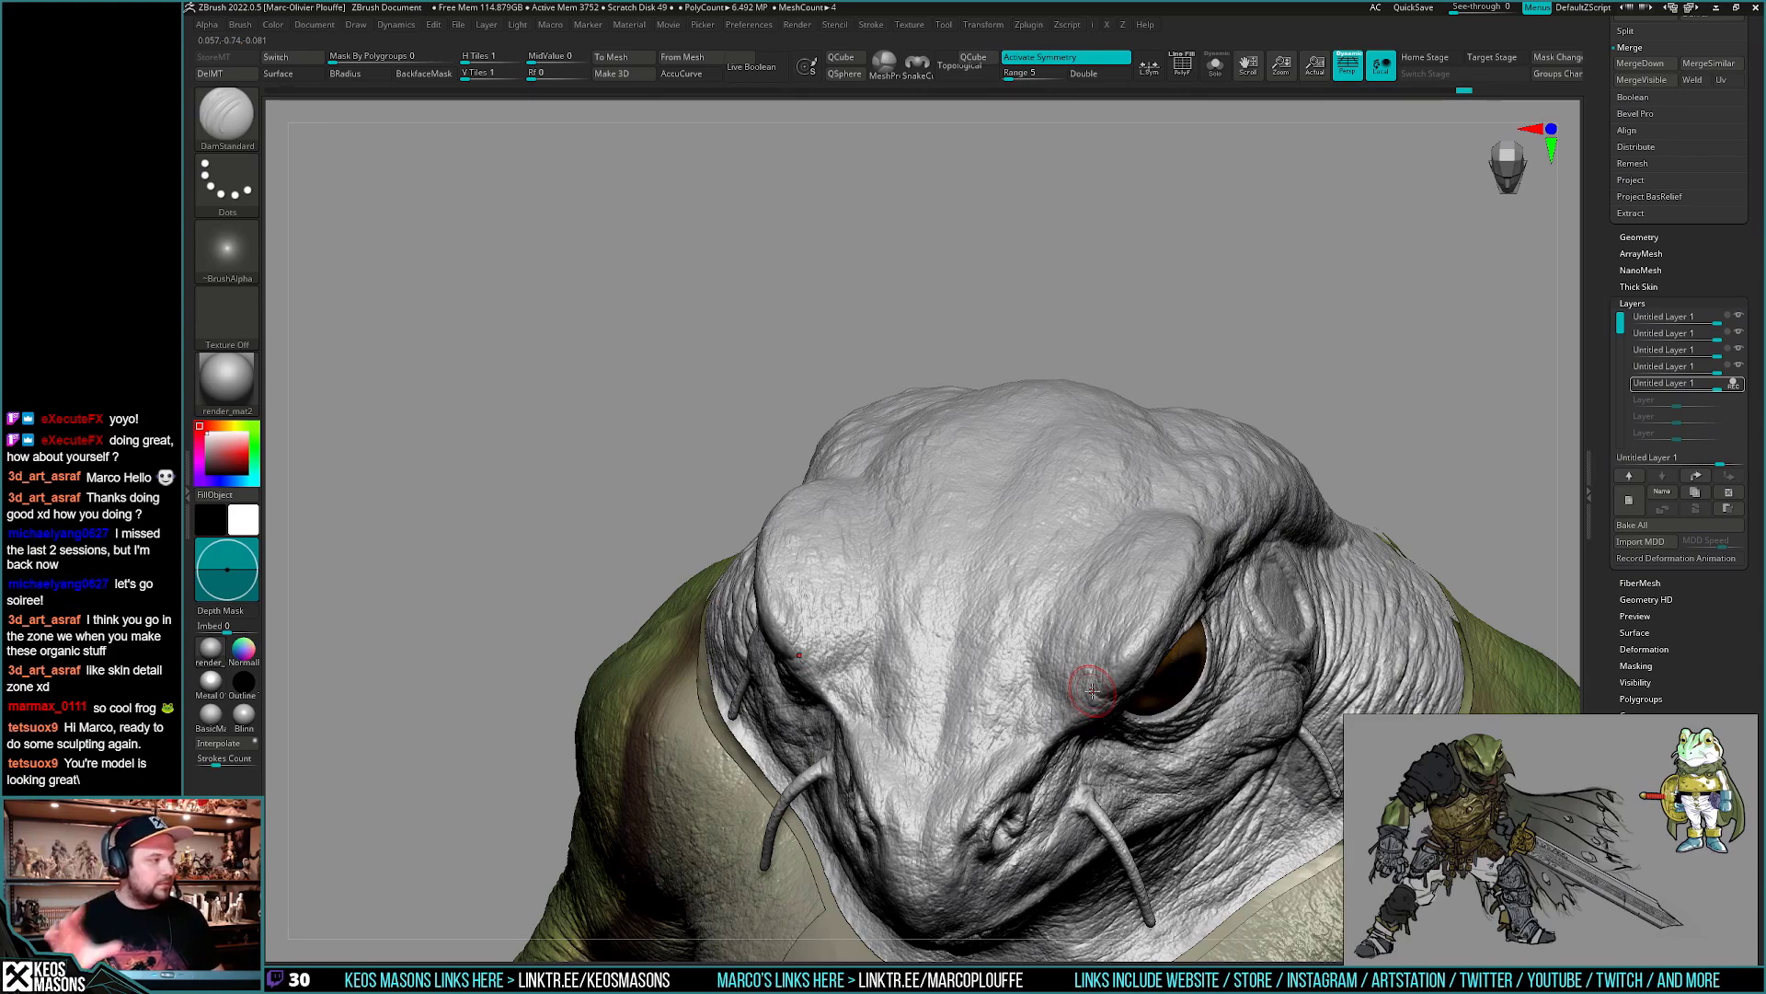
pyautogui.moveTo(1092, 690)
pyautogui.mouseDown(button='right')
pyautogui.moveTo(1150, 701)
pyautogui.moveTo(1128, 645)
pyautogui.moveTo(1161, 664)
pyautogui.moveTo(1115, 629)
pyautogui.mouseUp(button='right')
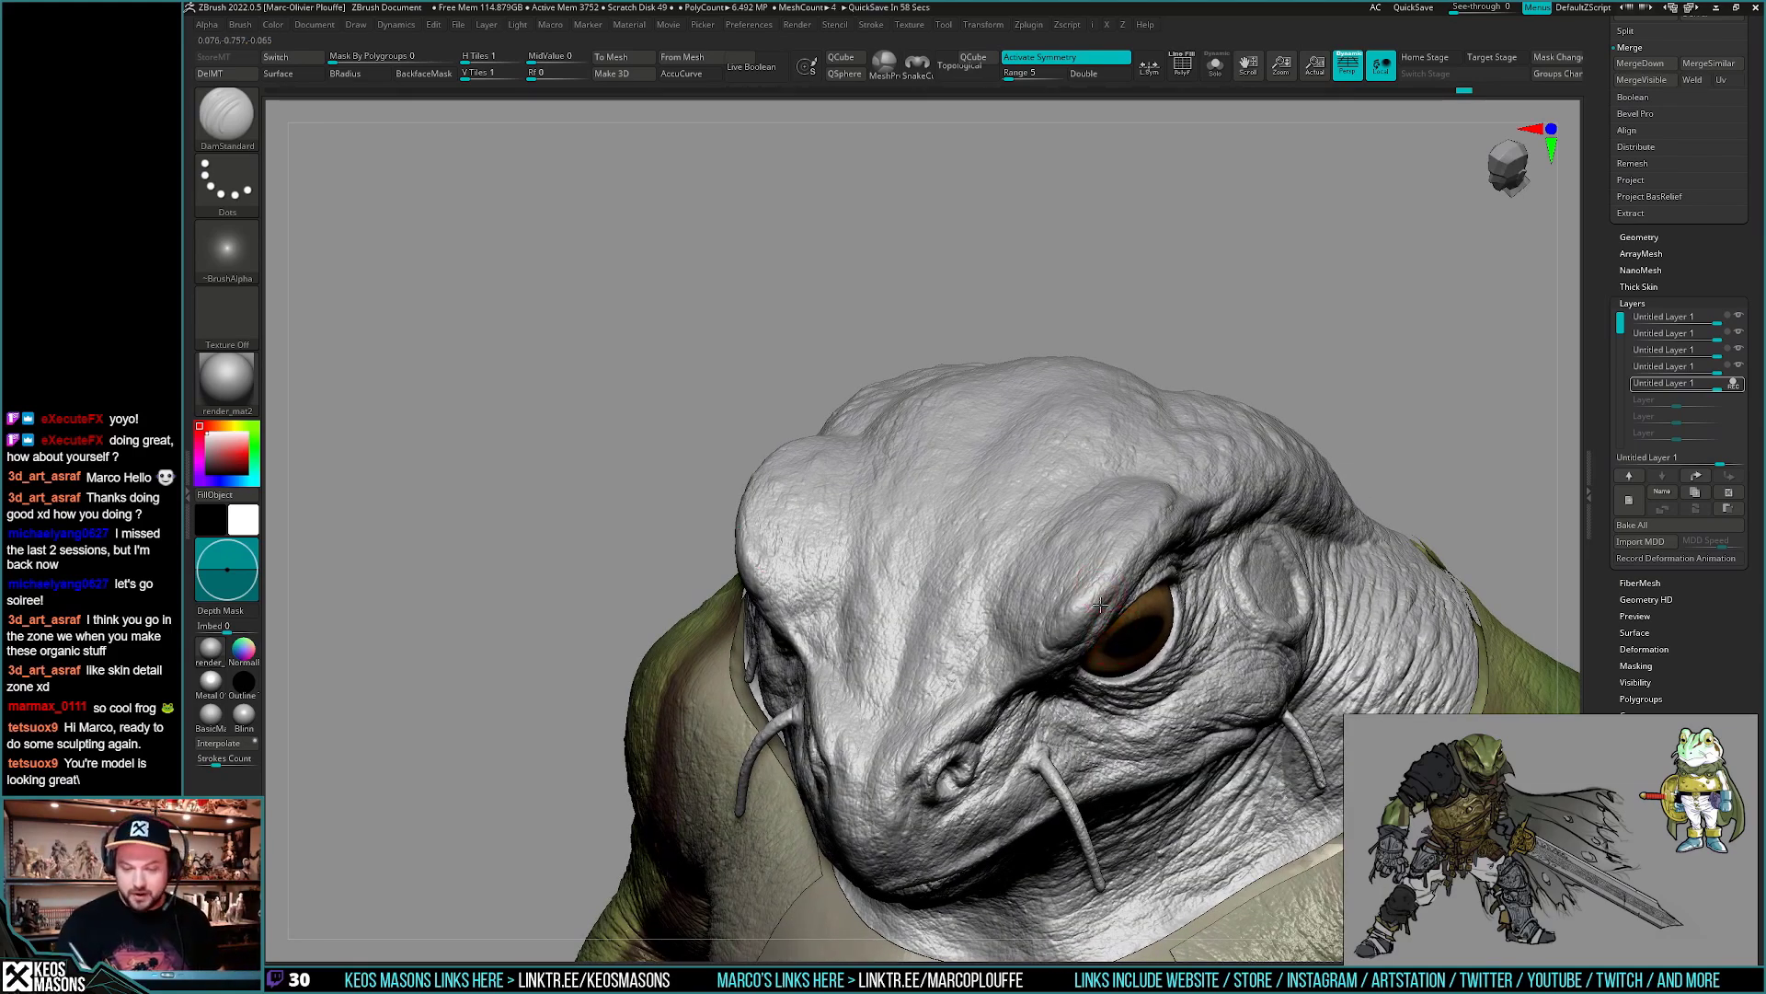
pyautogui.moveTo(1101, 605)
pyautogui.mouseDown(button='right')
pyautogui.moveTo(1101, 559)
pyautogui.moveTo(1058, 609)
pyautogui.moveTo(1012, 625)
pyautogui.mouseUp(button='right')
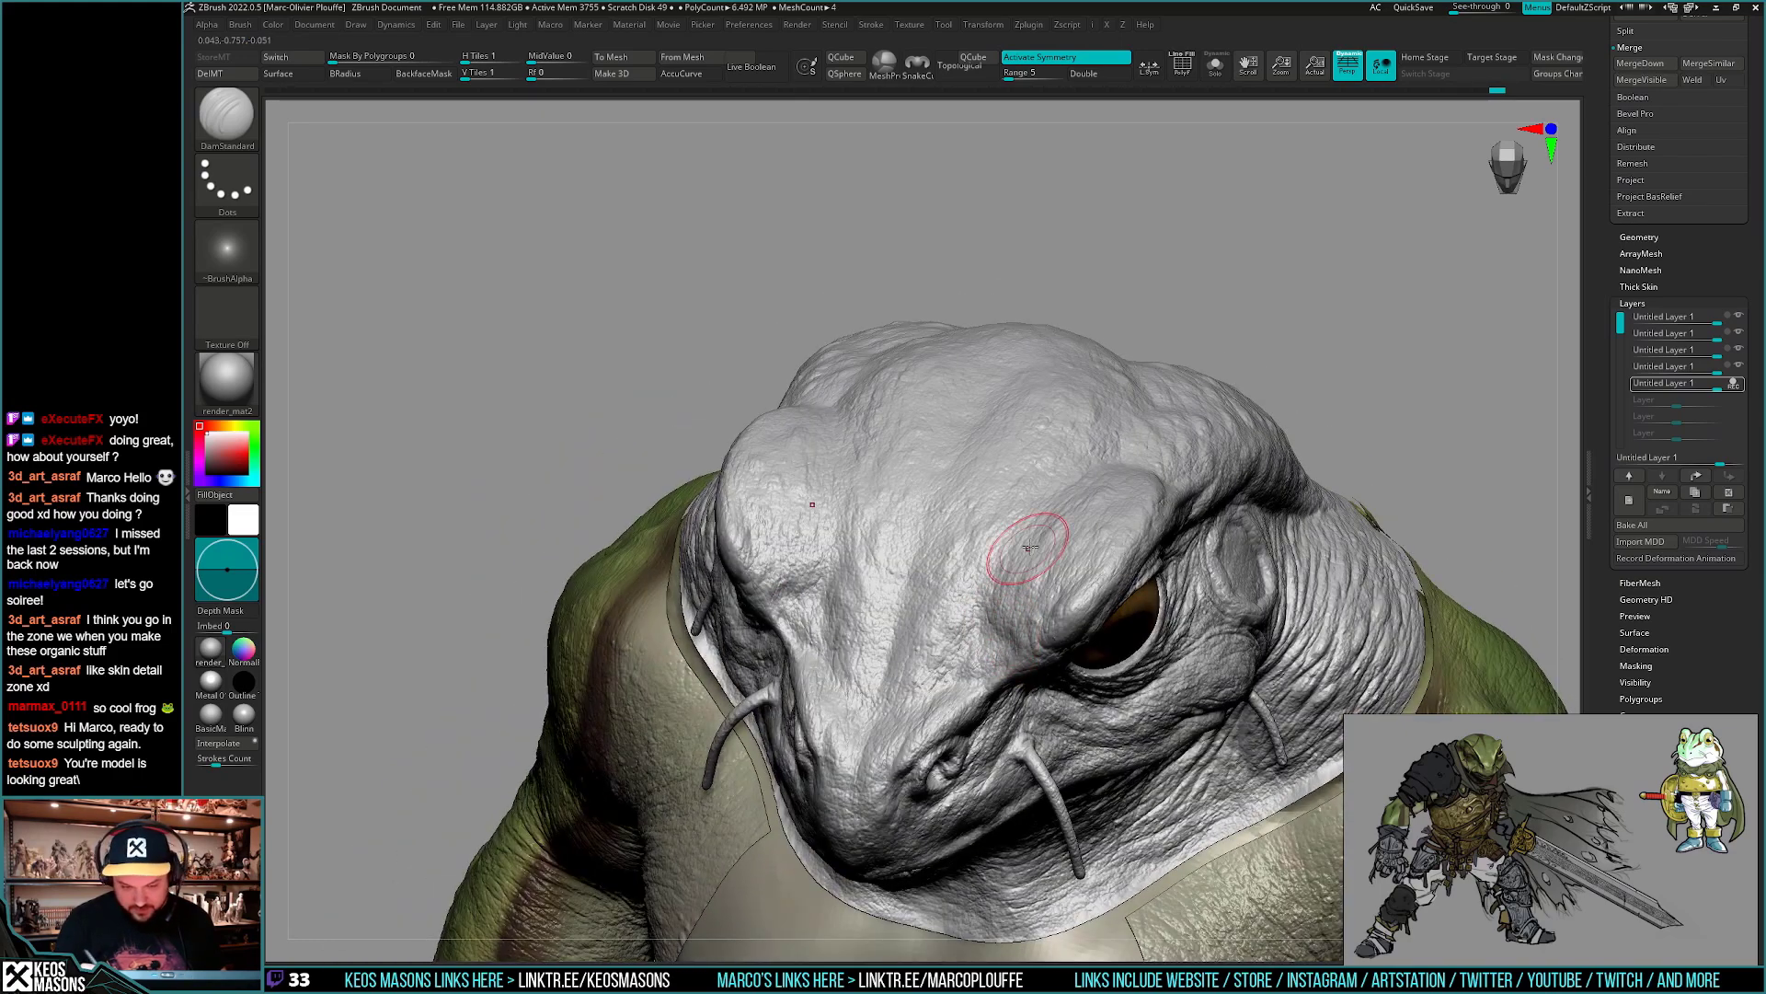
# - Extend the DamStandard wrinkles over the forehead between the brow ridges and onto the top of the head
pyautogui.moveTo(1030, 548); pyautogui.dragTo(1042, 532, button='right')
pyautogui.moveTo(1008, 603)
pyautogui.mouseDown(button='right')
pyautogui.moveTo(989, 612)
pyautogui.moveTo(990, 576)
pyautogui.moveTo(989, 644)
pyautogui.moveTo(1071, 465)
pyautogui.moveTo(1045, 487)
pyautogui.mouseUp(button='right')
pyautogui.rightClick(986, 635)
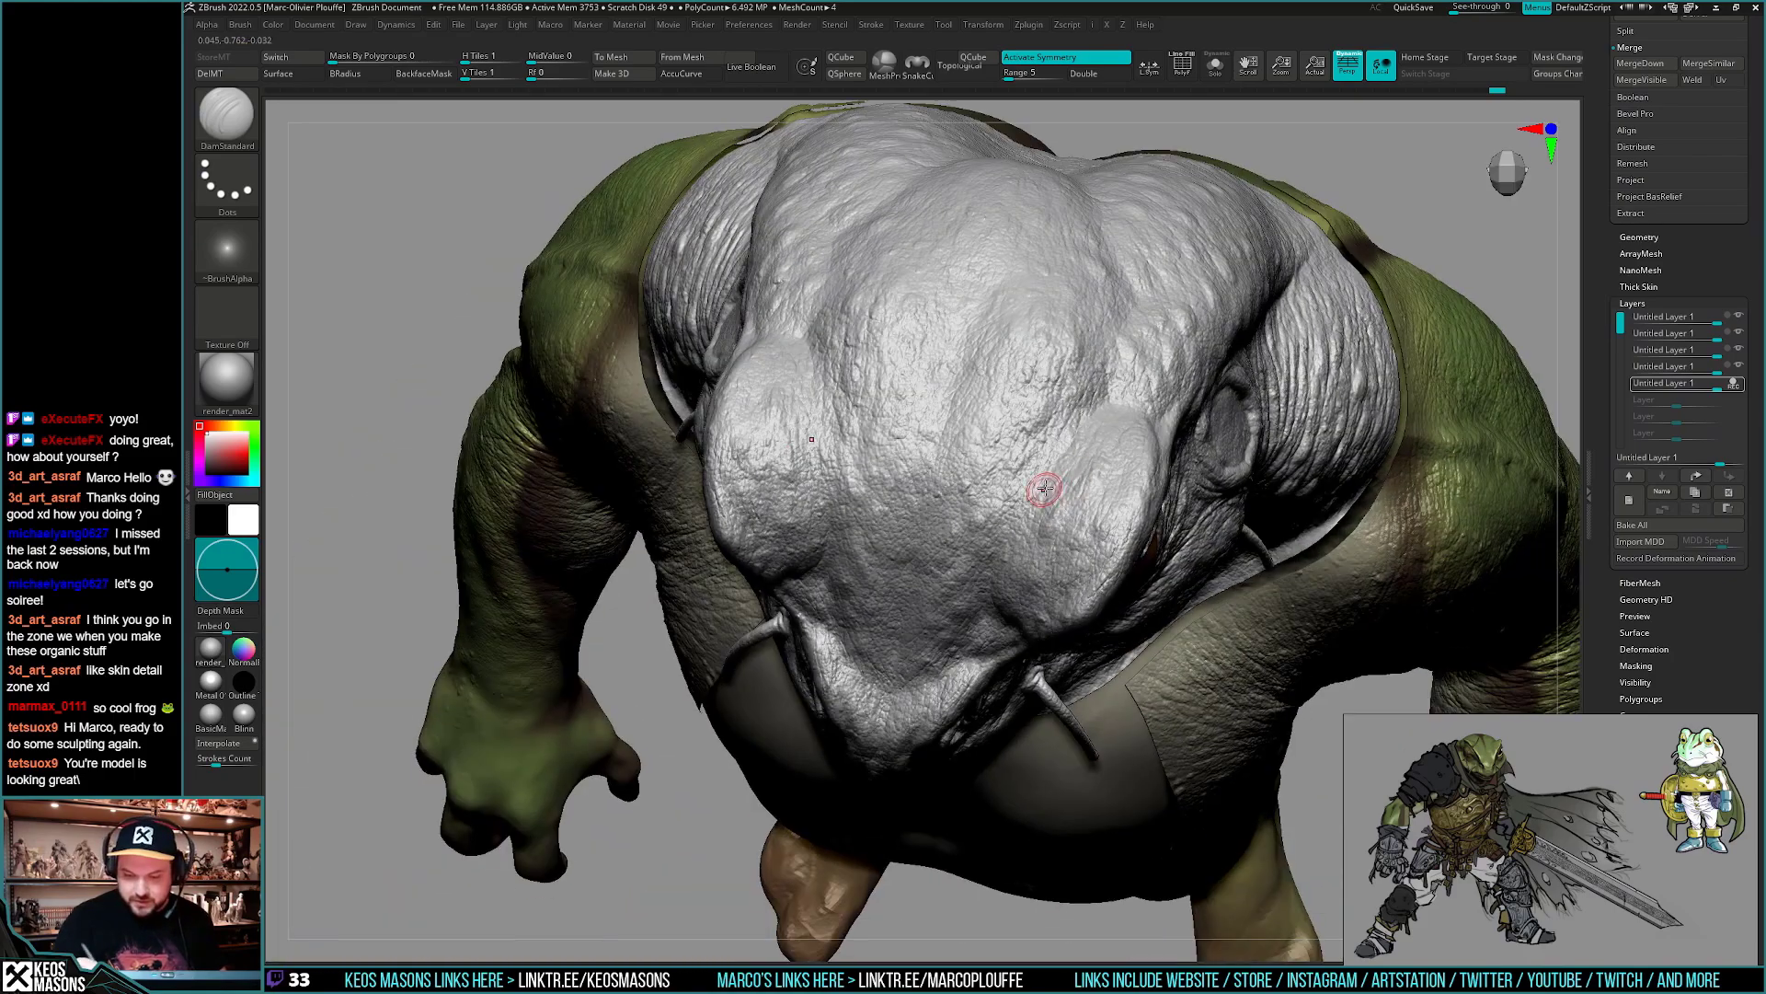
pyautogui.moveTo(1010, 549); pyautogui.dragTo(1057, 475, button='right')
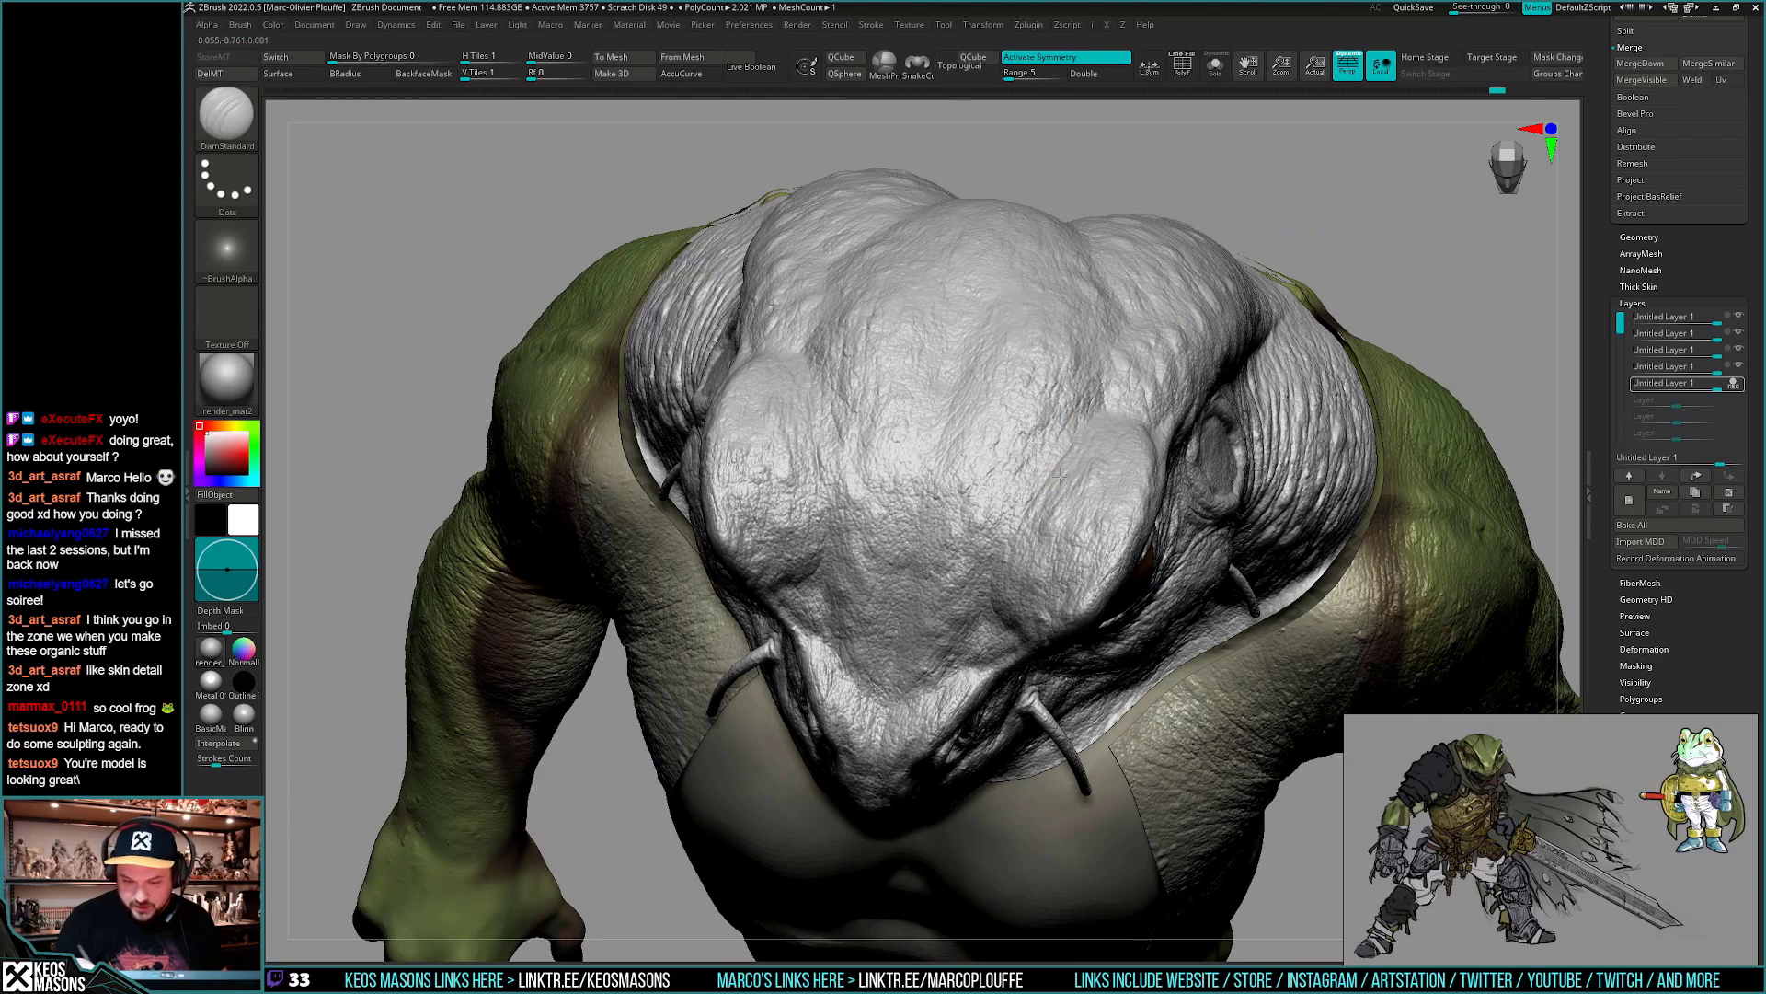
pyautogui.moveTo(995, 555)
pyautogui.mouseDown(button='right')
pyautogui.moveTo(1019, 494)
pyautogui.moveTo(994, 604)
pyautogui.moveTo(957, 611)
pyautogui.moveTo(986, 614)
pyautogui.moveTo(828, 576)
pyautogui.moveTo(840, 532)
pyautogui.moveTo(972, 552)
pyautogui.moveTo(1081, 602)
pyautogui.mouseUp(button='right')
pyautogui.rightClick(978, 577)
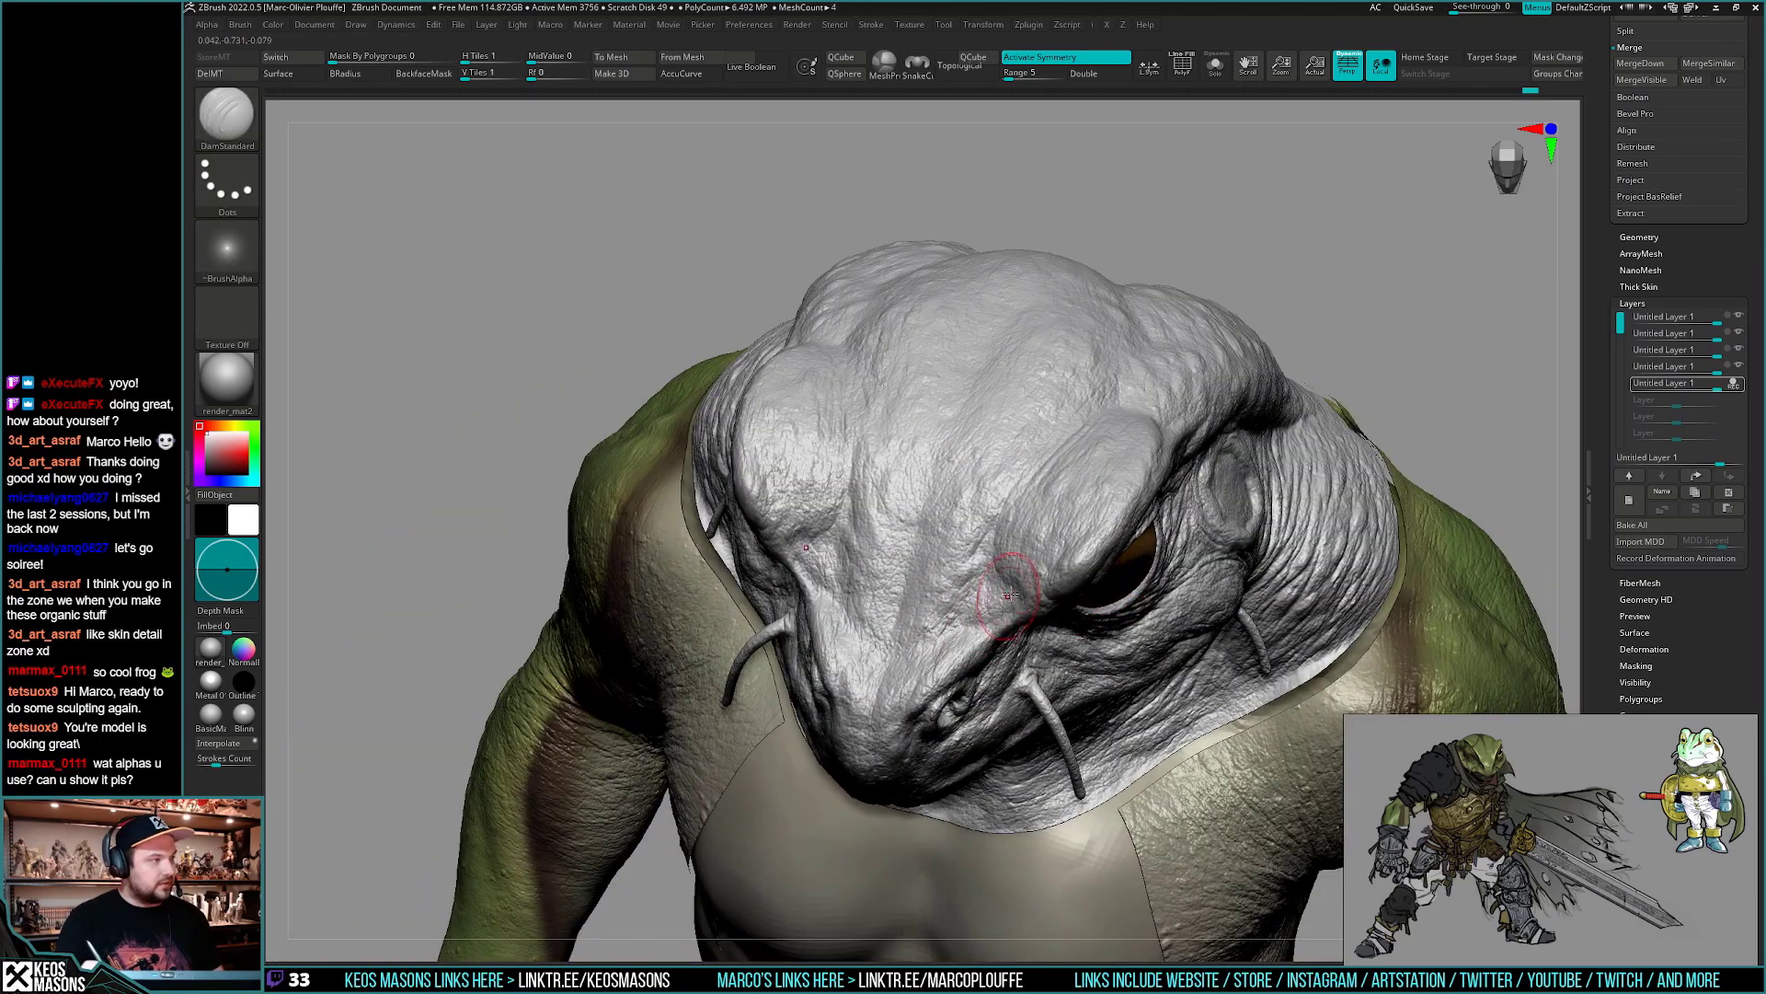
# - End recording, compare the head with the active detail layer hidden and shown, and resume recording on it
pyautogui.click(1738, 393)
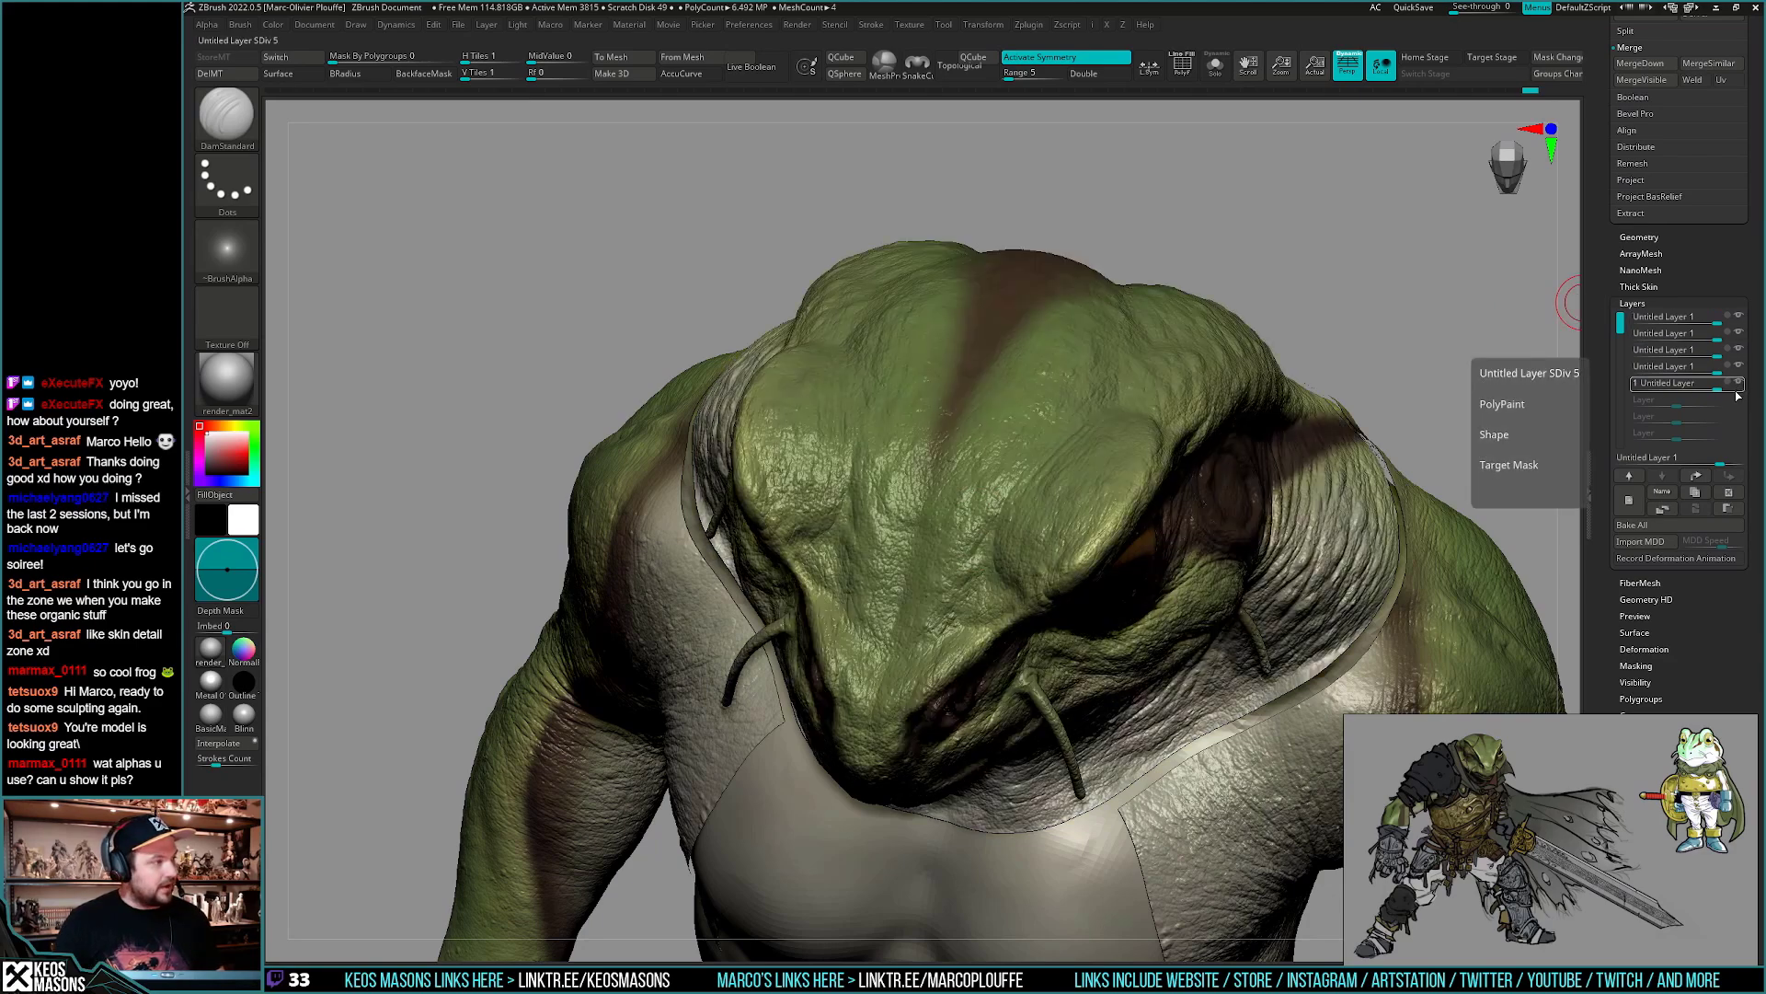
pyautogui.click(1740, 385)
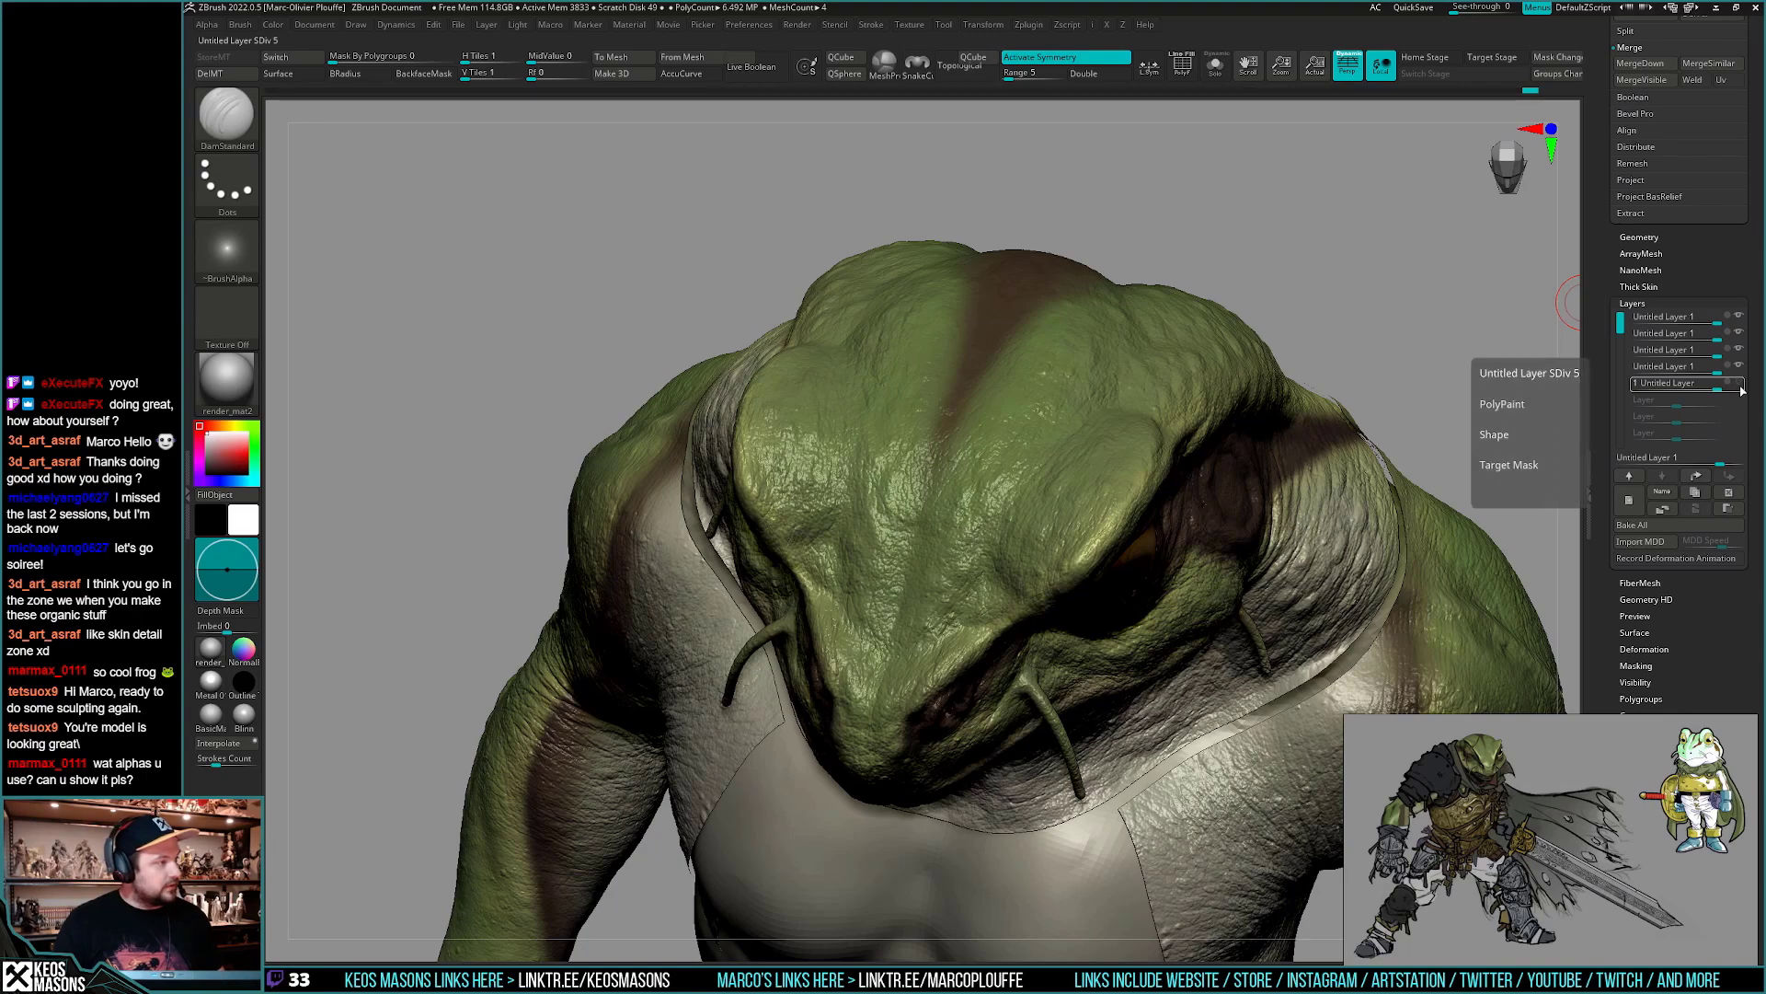
pyautogui.click(1740, 387)
pyautogui.click(1740, 387)
pyautogui.click(1740, 393)
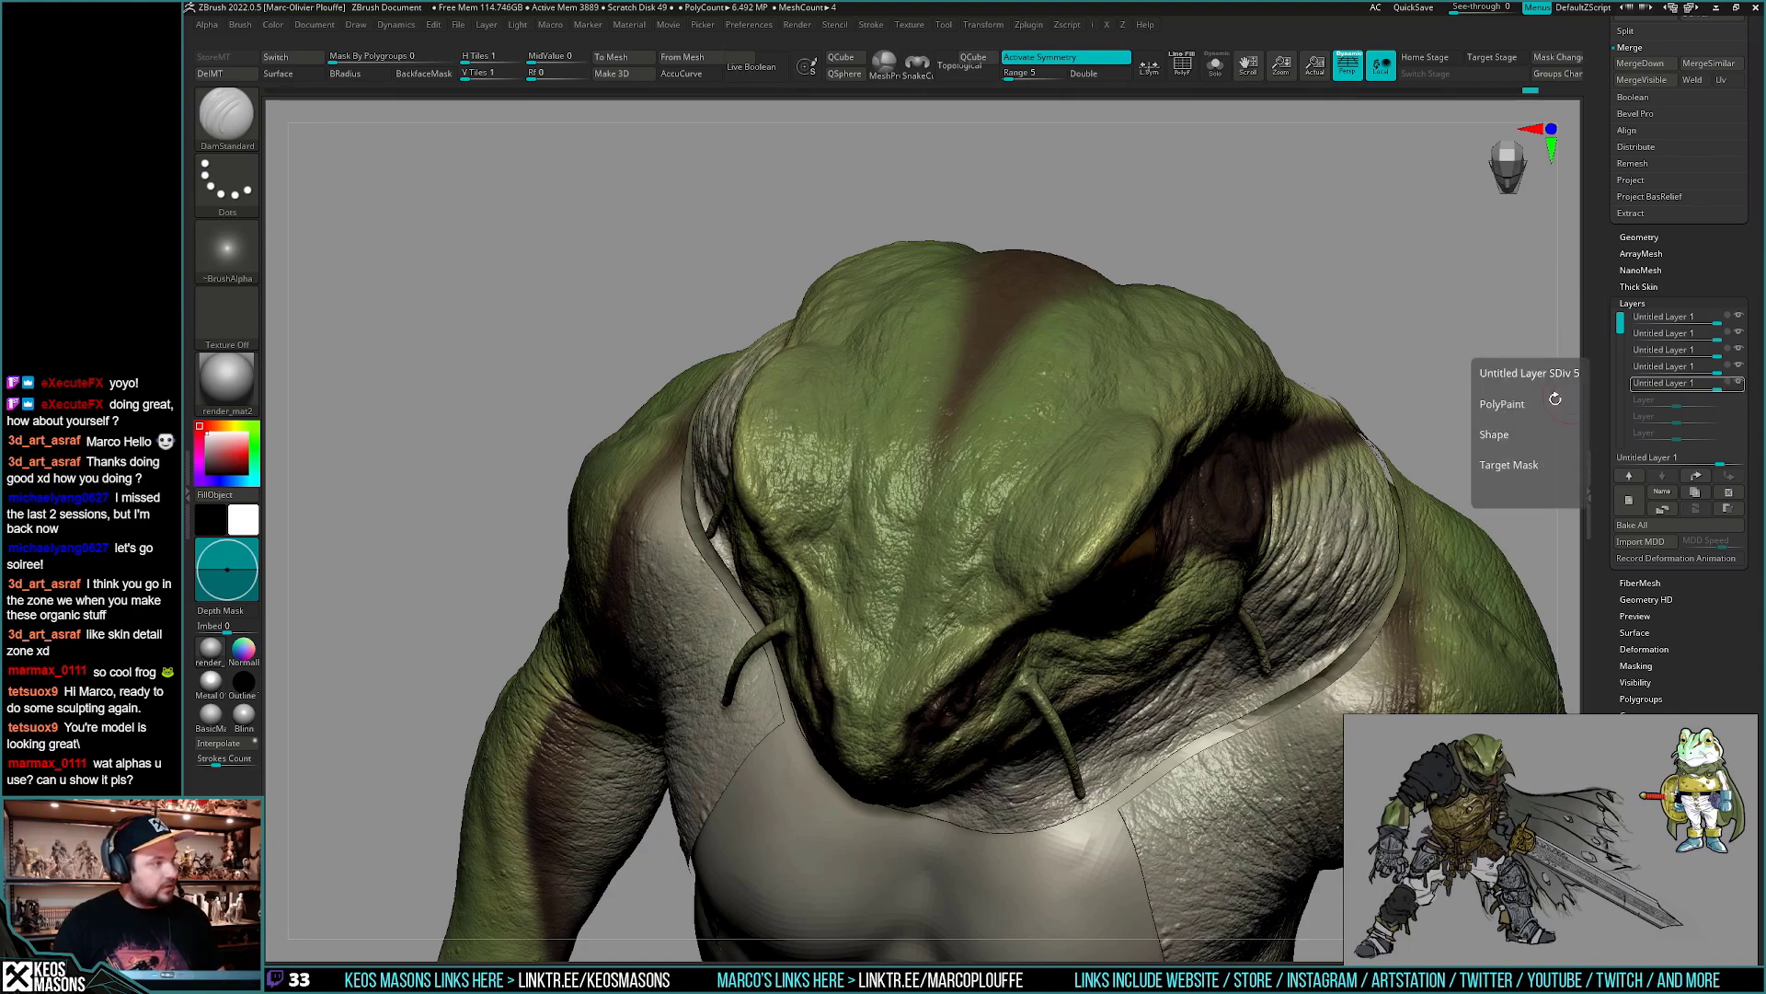
pyautogui.click(1731, 387)
# - Carve creases along the top of the snout, from between the brows down to the nostrils
pyautogui.hotkey('shift', 'd')
pyautogui.moveTo(1094, 644); pyautogui.dragTo(1015, 690, button='right')
pyautogui.rightClick(1015, 690)
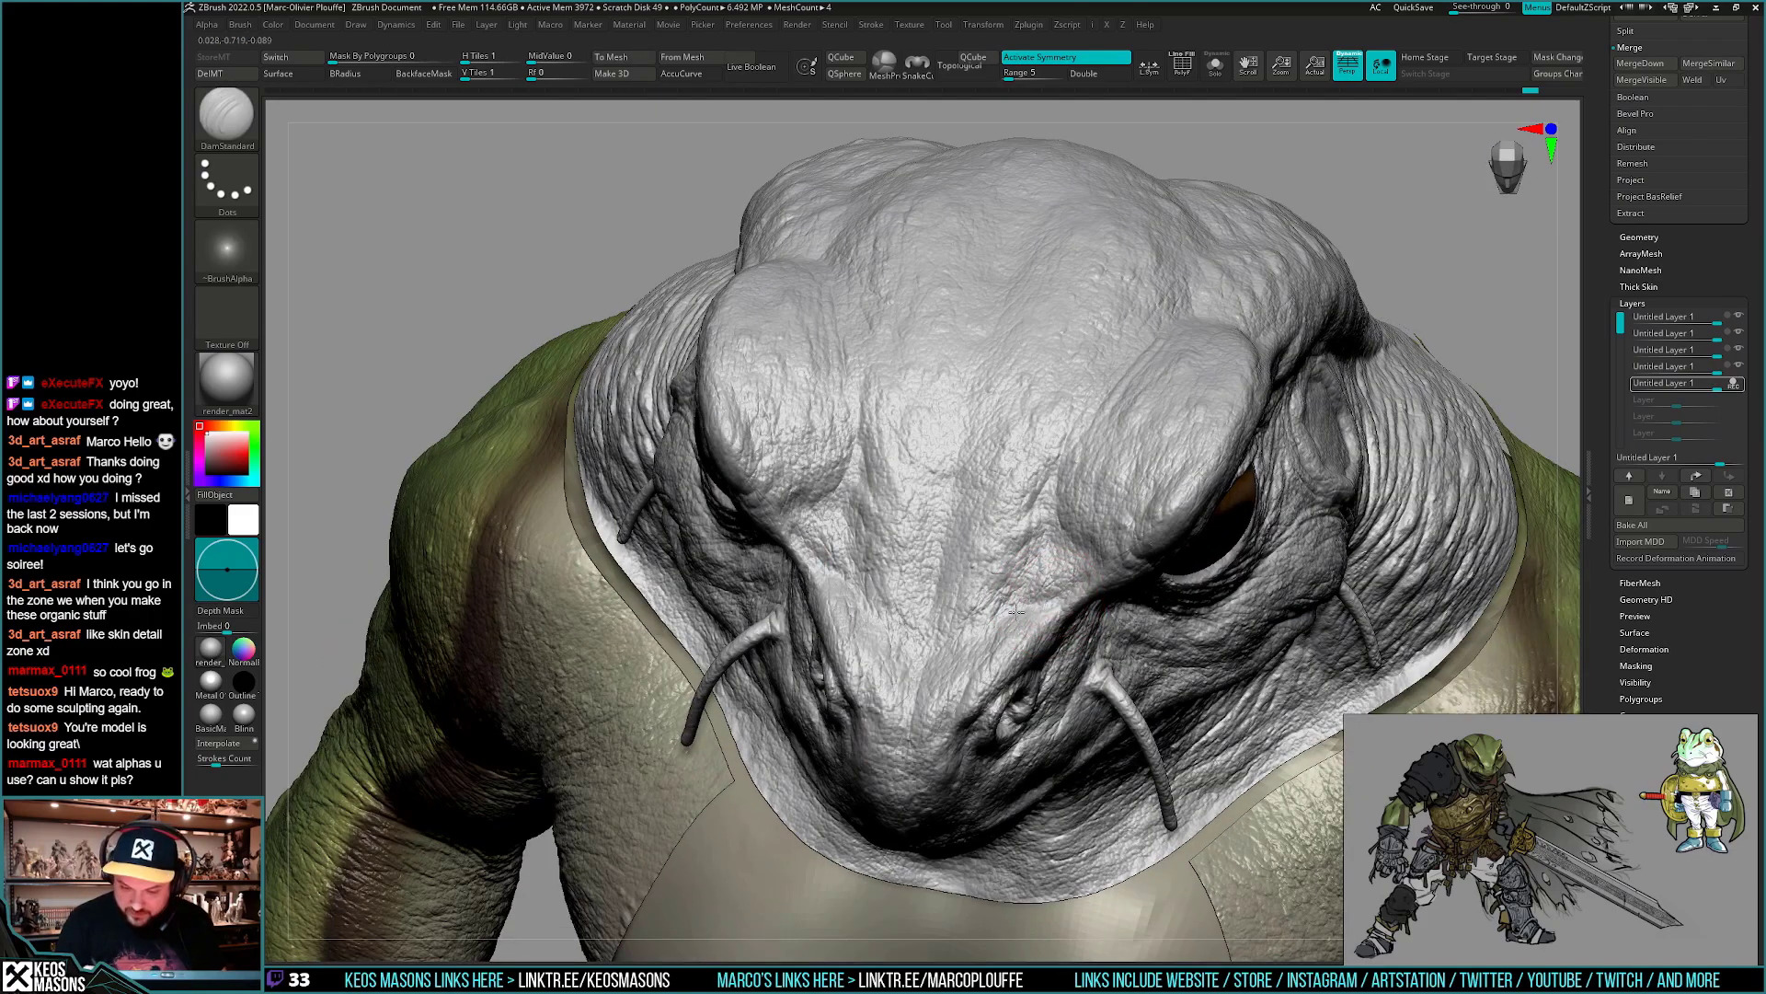
pyautogui.moveTo(998, 624); pyautogui.dragTo(977, 704, button='right')
pyautogui.rightClick(977, 704)
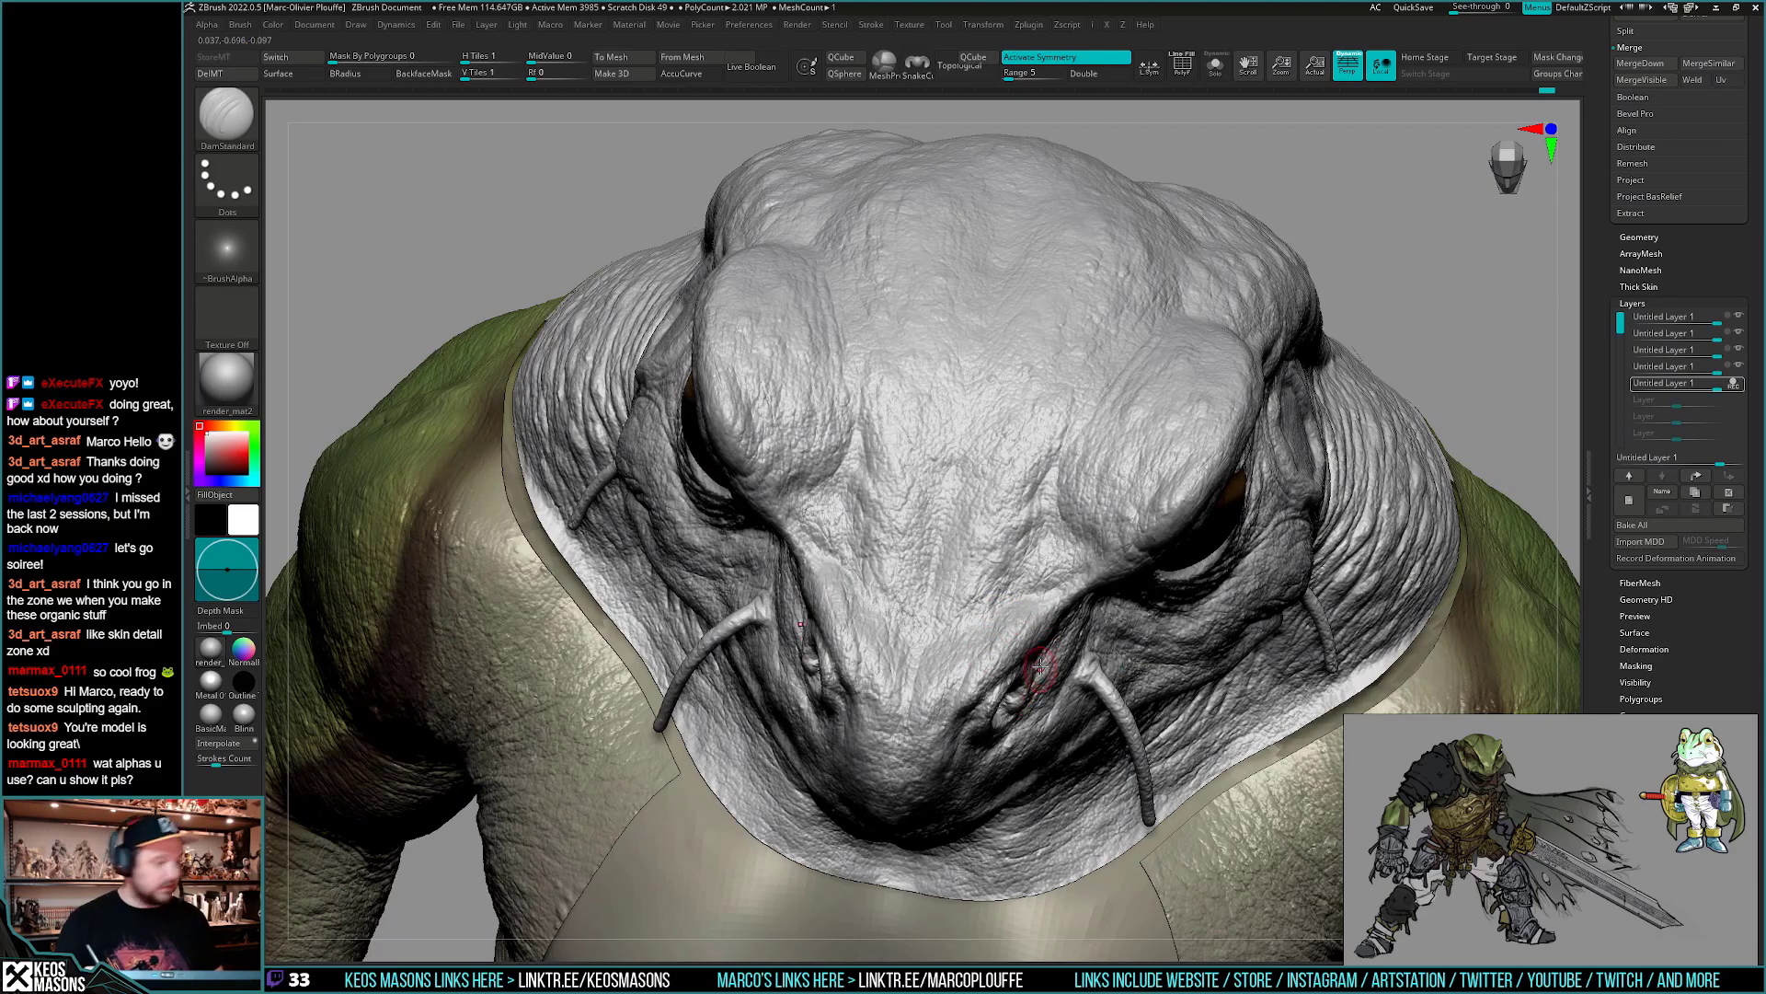
pyautogui.moveTo(1039, 665); pyautogui.dragTo(1040, 619, button='right')
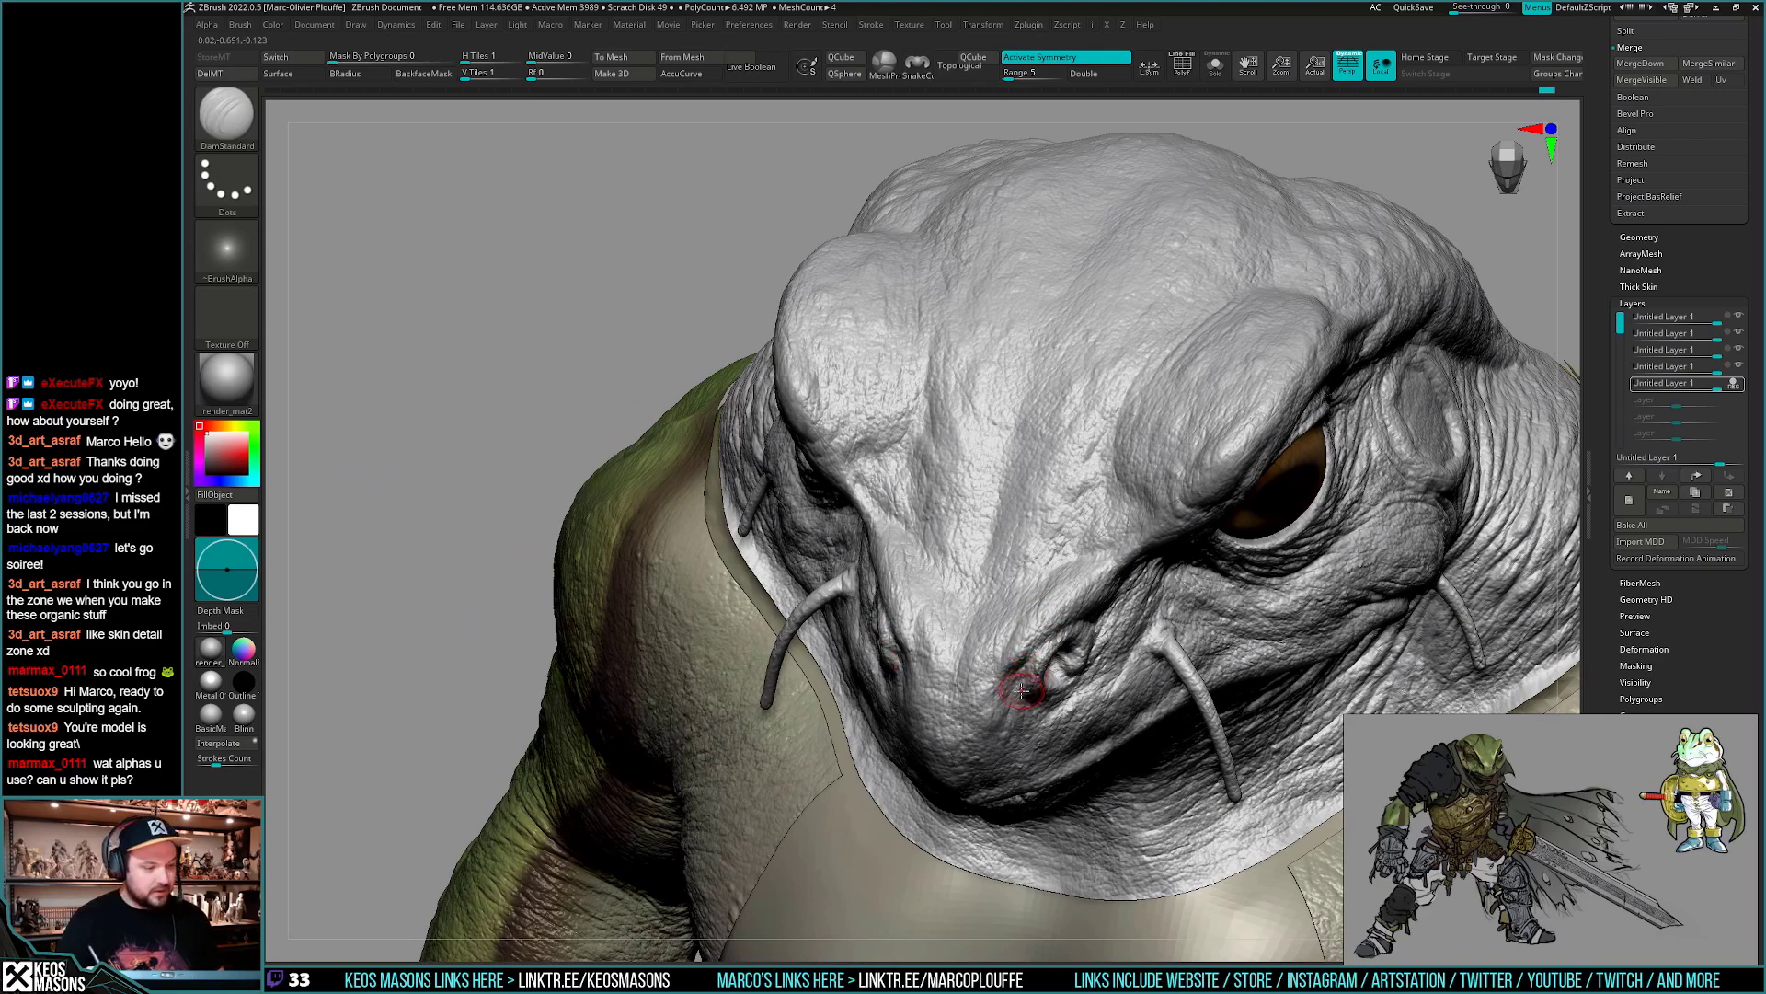
pyautogui.moveTo(1021, 690); pyautogui.dragTo(1038, 572, button='right')
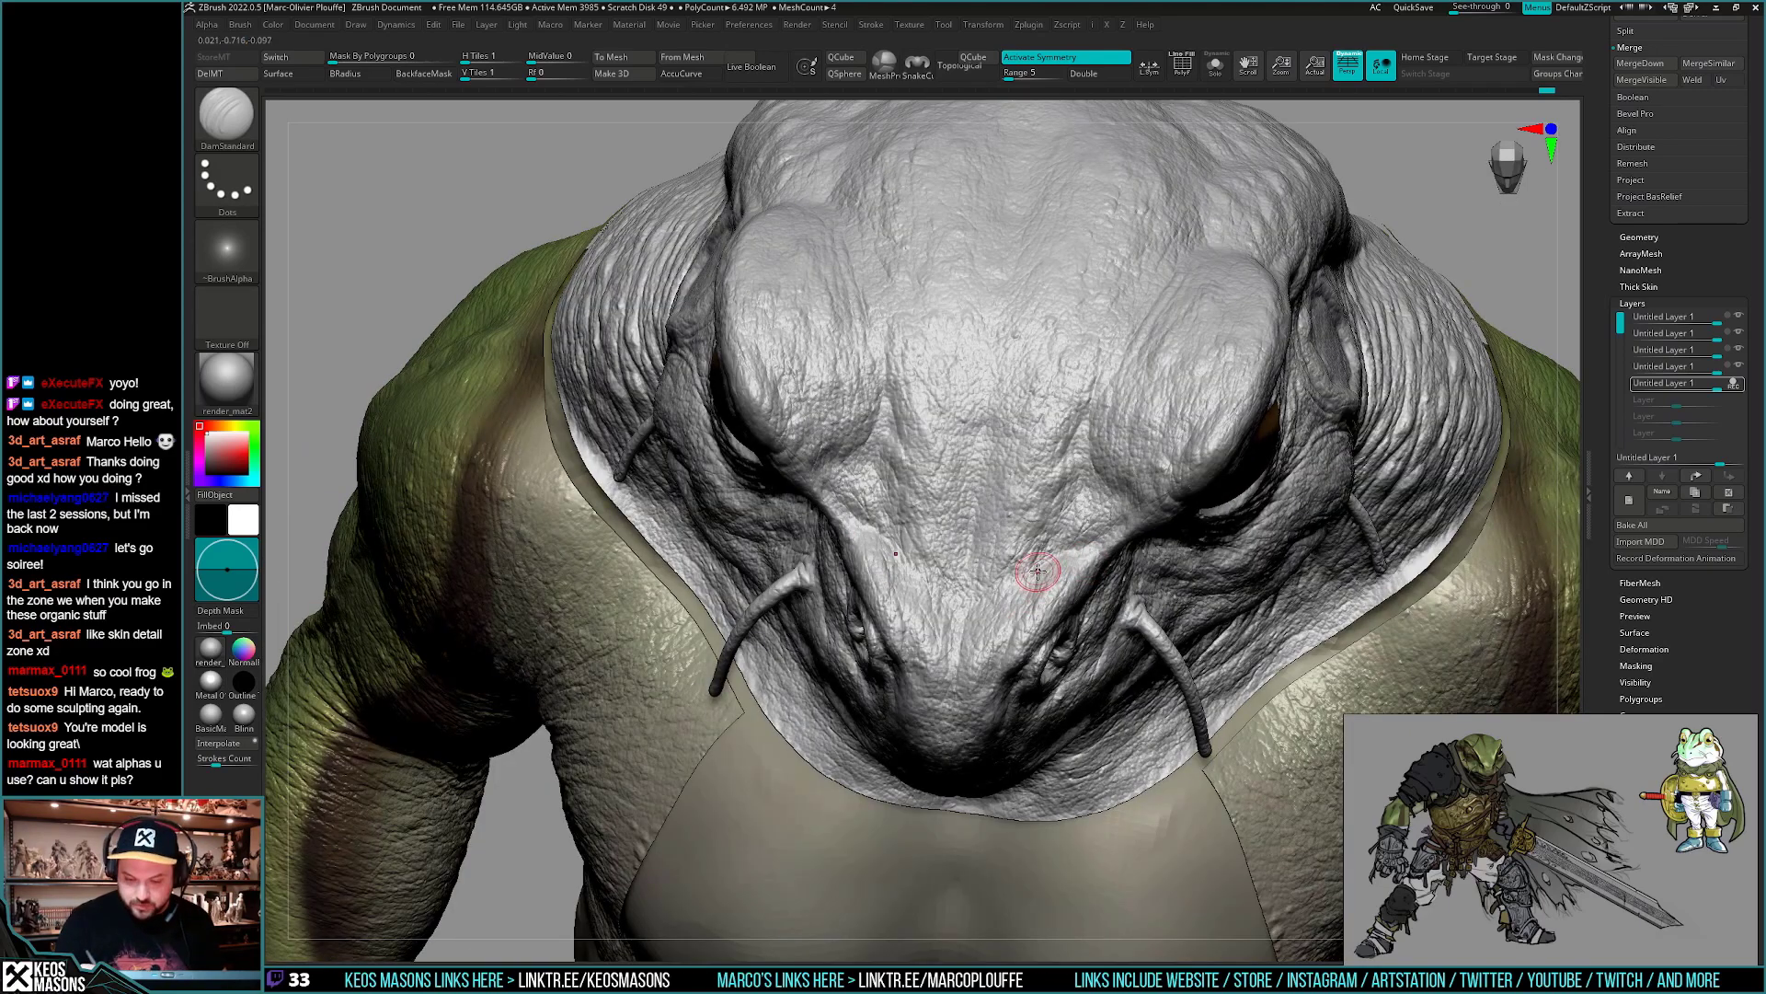
# - Deepen the creases between the nostril and the inner corner of the eye
pyautogui.moveTo(1010, 631); pyautogui.dragTo(1137, 602, button='right')
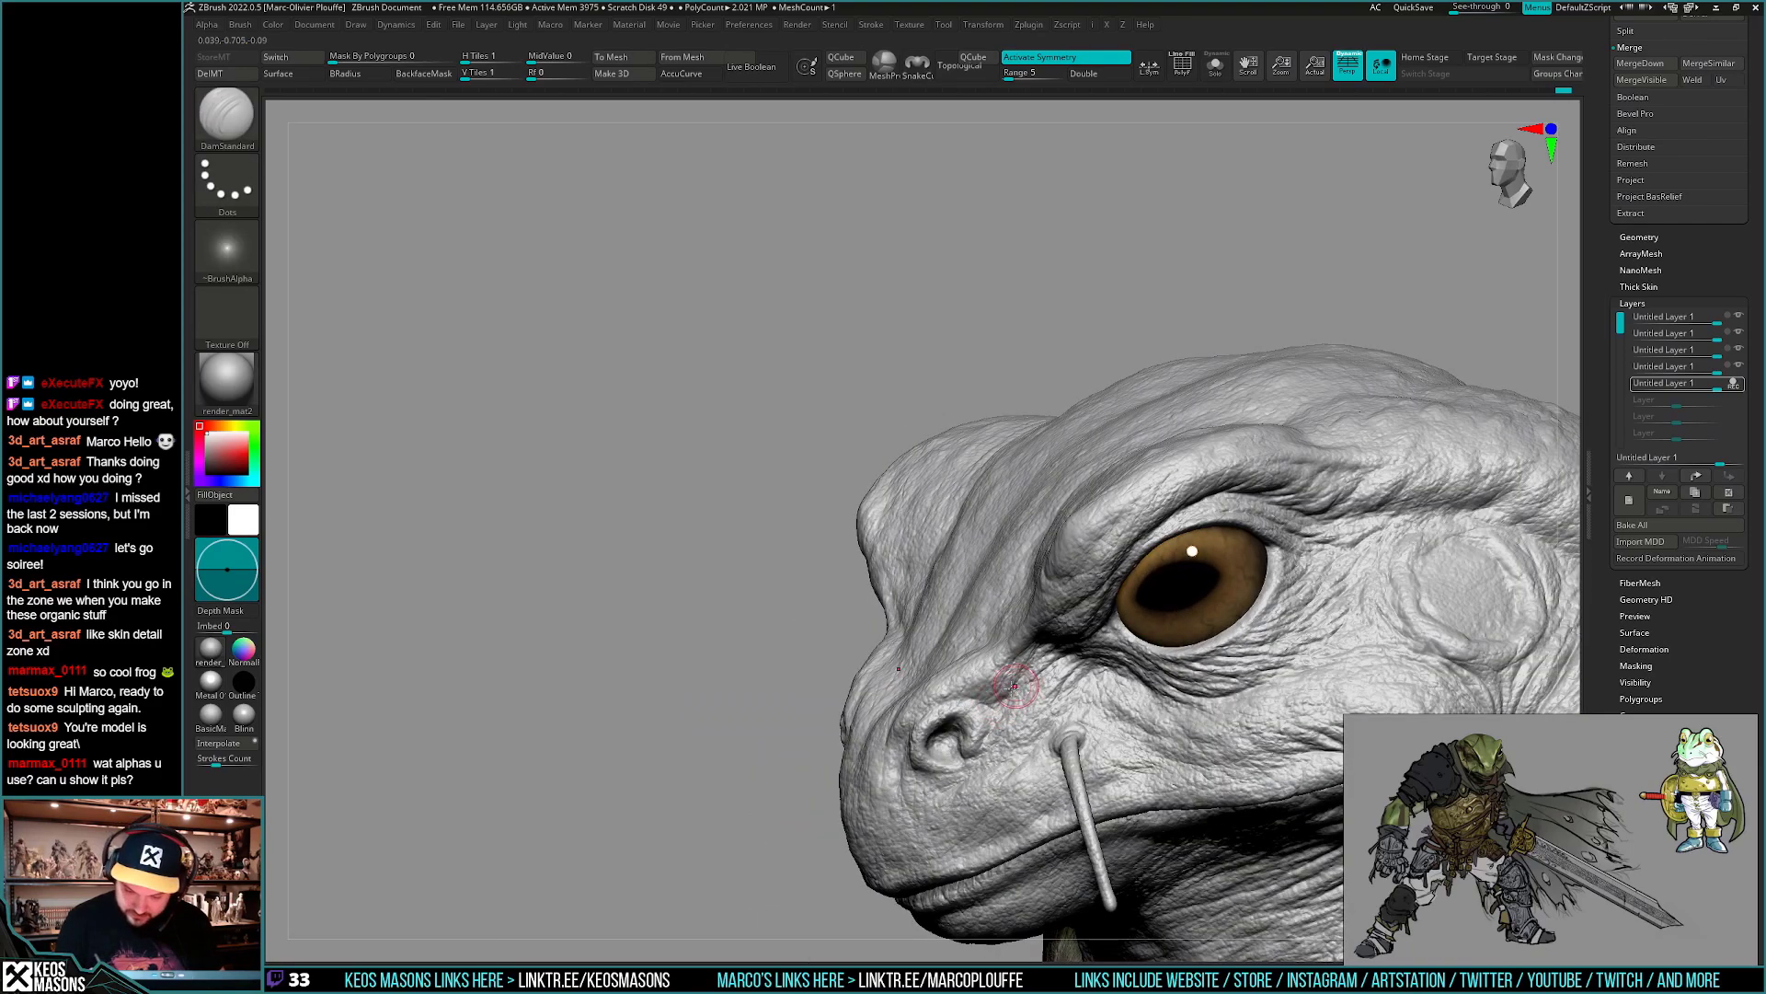
pyautogui.moveTo(966, 694); pyautogui.dragTo(1040, 646, button='right')
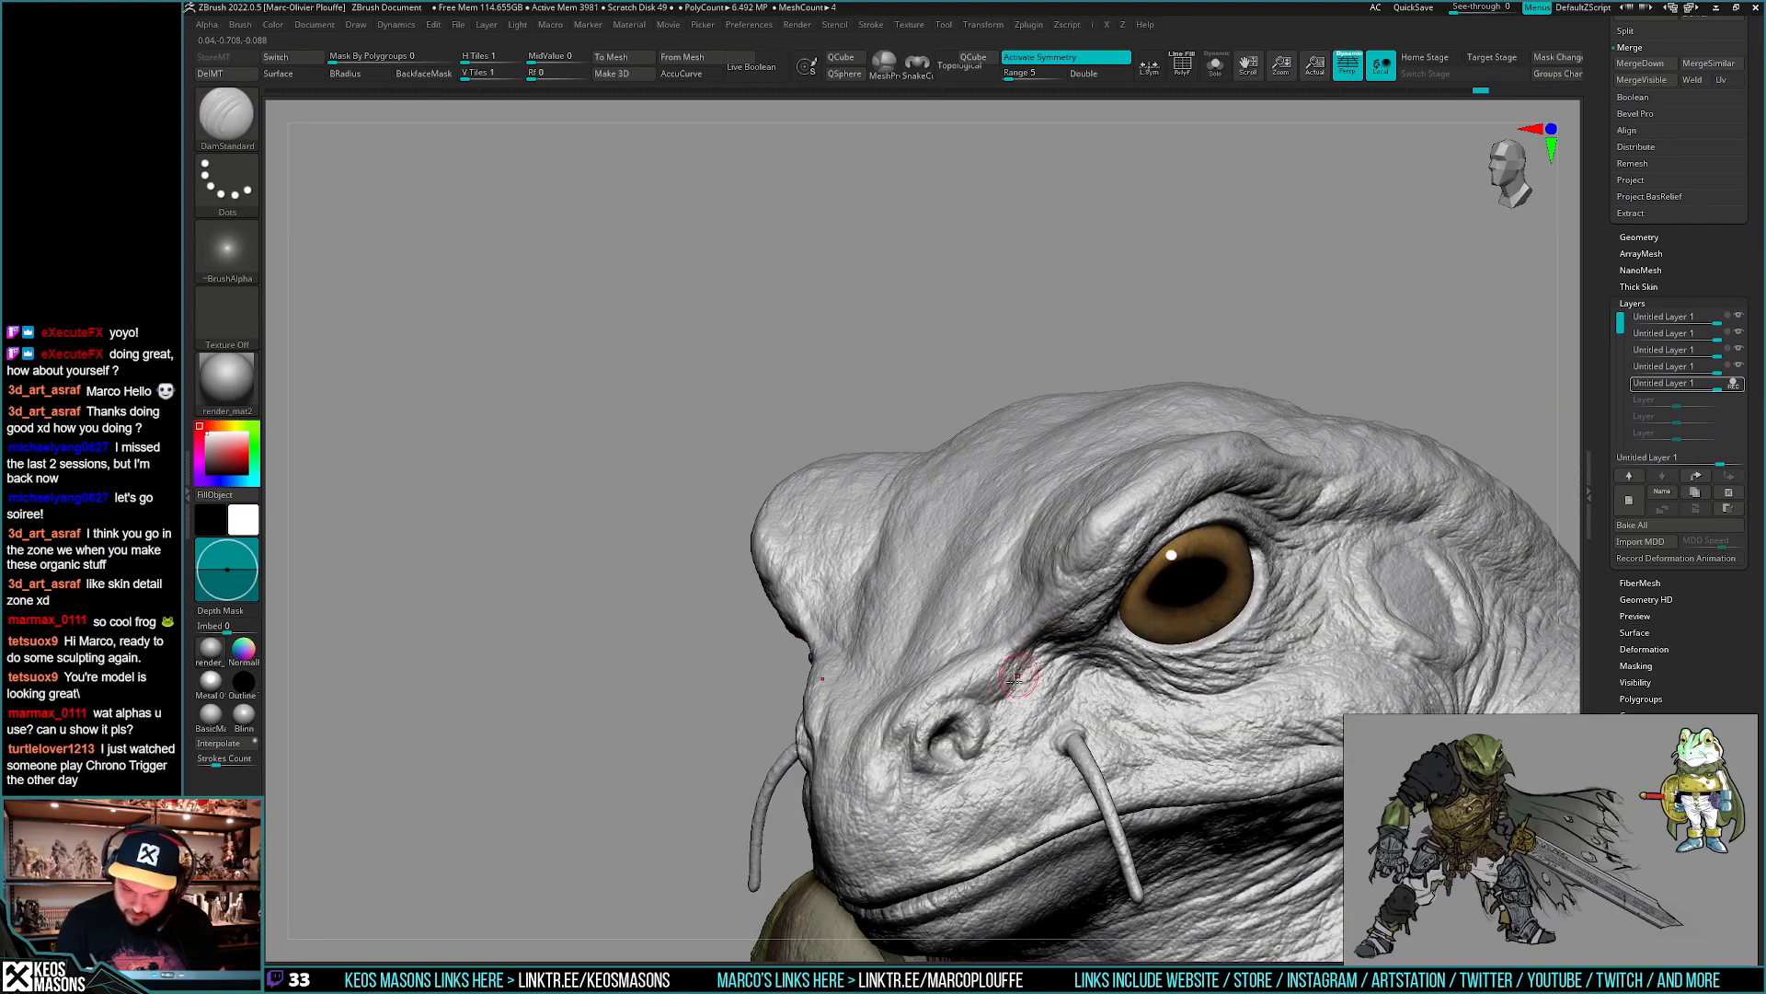
pyautogui.moveTo(993, 703)
pyautogui.mouseDown(button='right')
pyautogui.moveTo(1016, 711)
pyautogui.moveTo(1019, 647)
pyautogui.moveTo(986, 674)
pyautogui.moveTo(1019, 668)
pyautogui.moveTo(1026, 697)
pyautogui.mouseUp(button='right')
# - Build up the skin beside the nostril with the Standard brush, and switch back to DamStandard to crease the snout
pyautogui.press('space')
pyautogui.click(980, 511)
pyautogui.press('space')
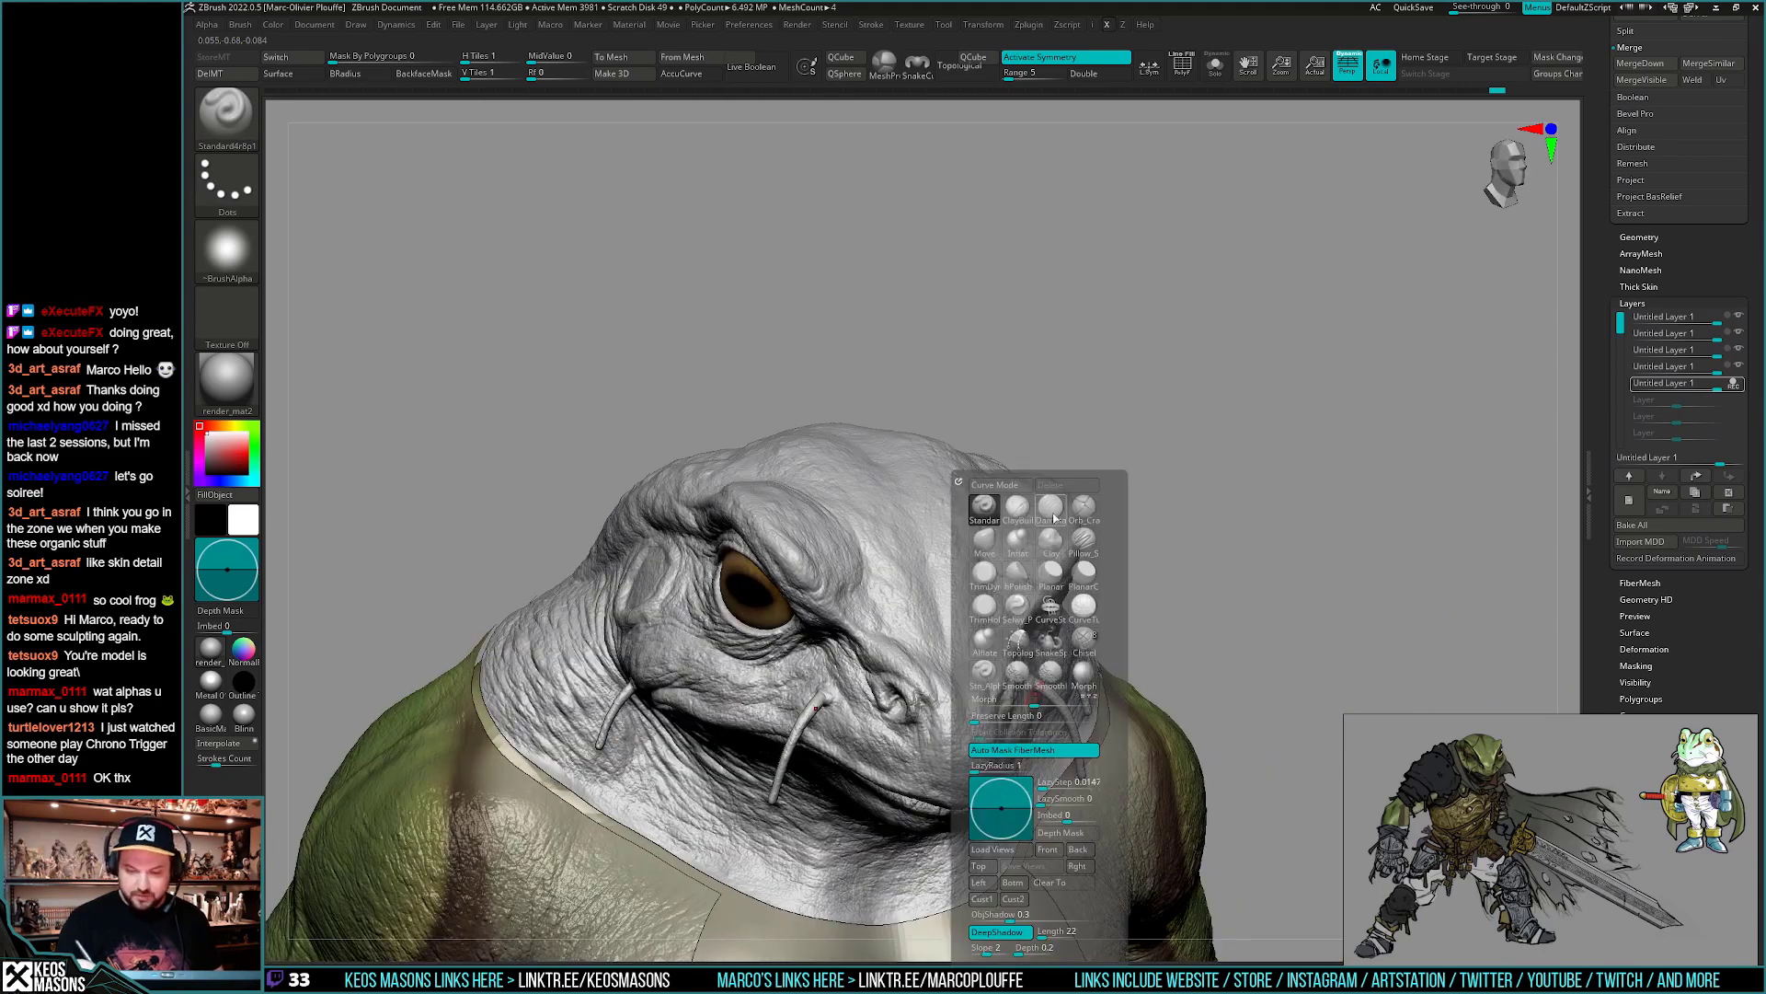
pyautogui.click(1058, 510)
pyautogui.moveTo(976, 561)
pyautogui.mouseDown(button='right')
pyautogui.moveTo(875, 611)
pyautogui.moveTo(877, 633)
pyautogui.moveTo(859, 555)
pyautogui.moveTo(921, 571)
pyautogui.moveTo(1062, 486)
pyautogui.moveTo(1002, 516)
pyautogui.moveTo(1037, 578)
pyautogui.moveTo(1011, 623)
pyautogui.mouseUp(button='right')
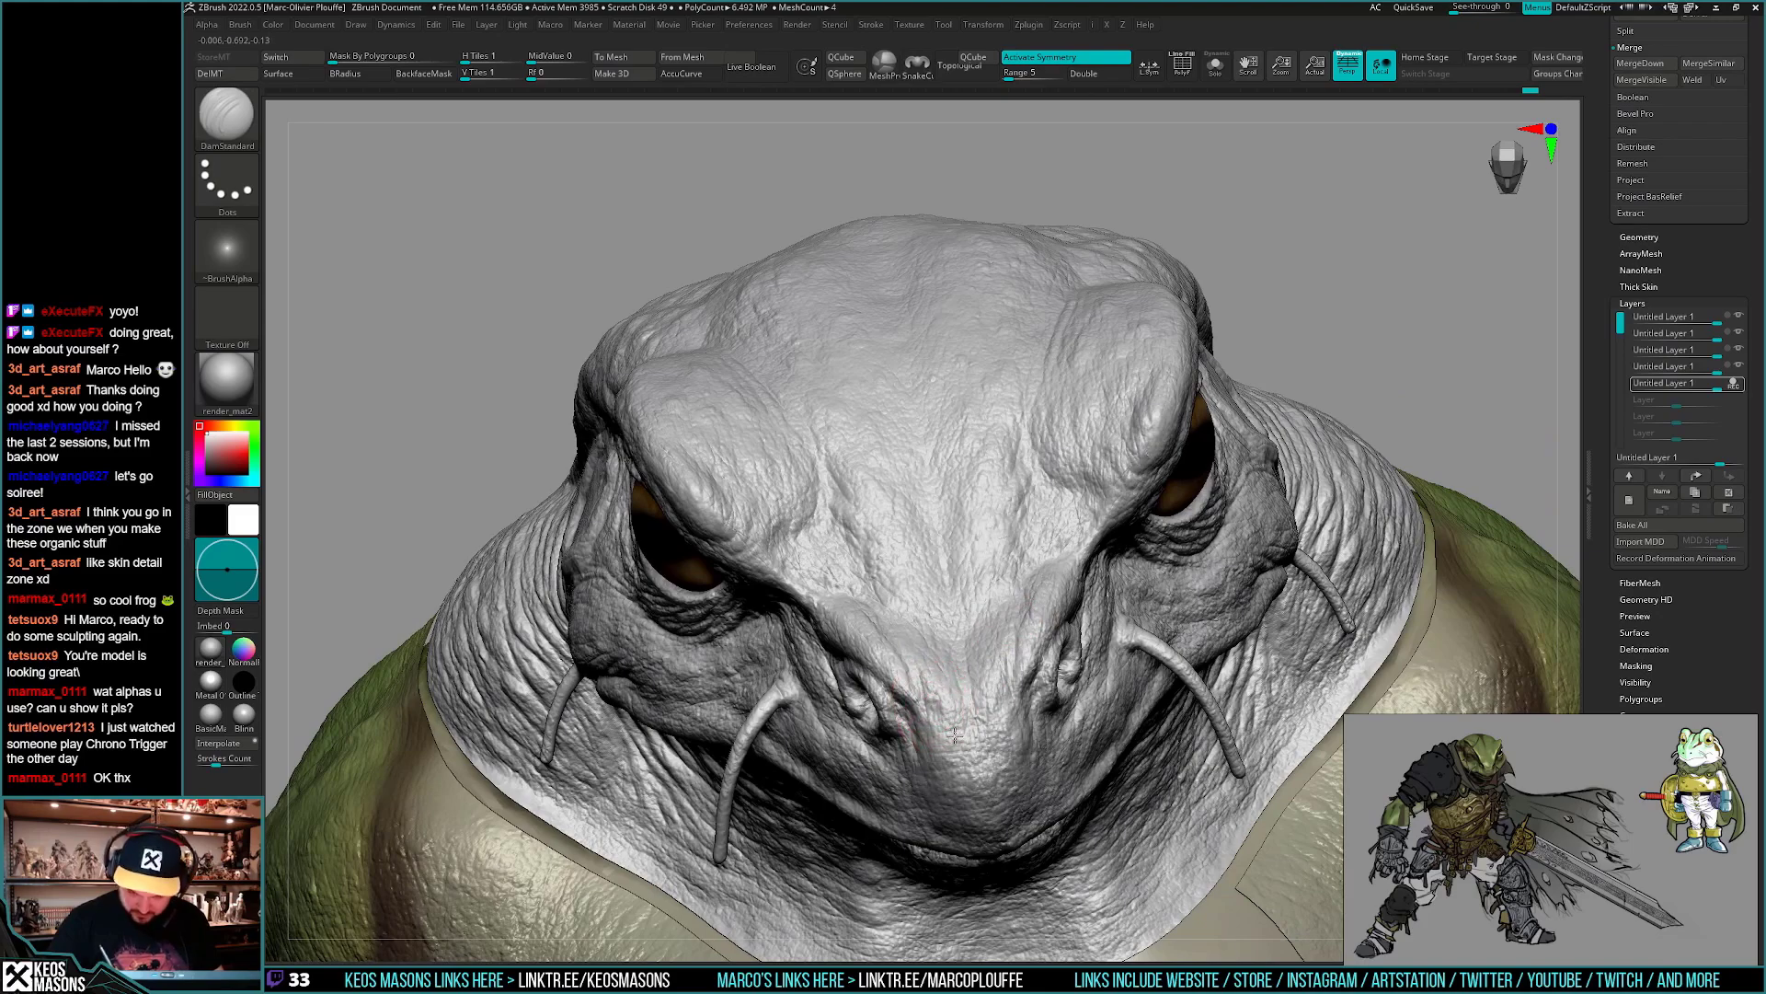
# - Turn off symmetry and carve irregular wrinkles across the middle of the snout and forehead
pyautogui.moveTo(955, 735)
pyautogui.mouseDown(button='right')
pyautogui.moveTo(967, 661)
pyautogui.moveTo(978, 710)
pyautogui.moveTo(1009, 690)
pyautogui.moveTo(995, 644)
pyautogui.moveTo(953, 690)
pyautogui.mouseUp(button='right')
pyautogui.press('x')
pyautogui.moveTo(847, 612)
pyautogui.mouseDown(button='right')
pyautogui.moveTo(870, 639)
pyautogui.moveTo(850, 589)
pyautogui.moveTo(843, 612)
pyautogui.mouseUp(button='right')
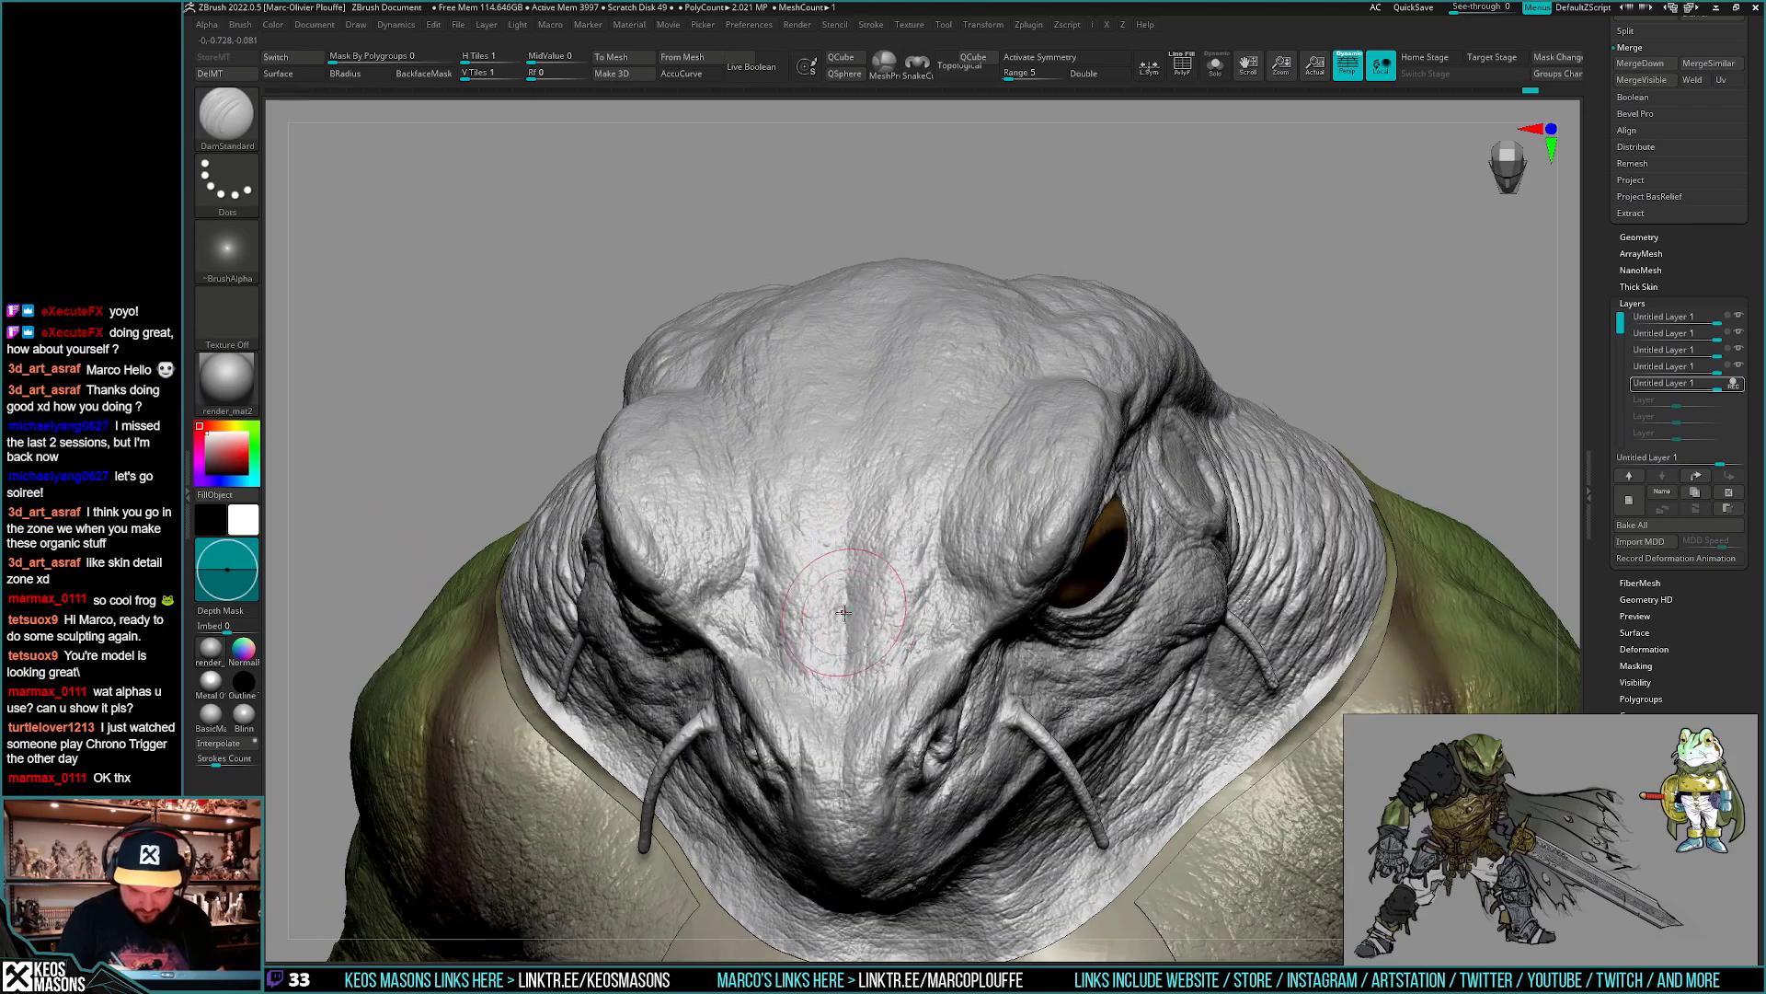
pyautogui.moveTo(847, 678)
pyautogui.mouseDown(button='right')
pyautogui.moveTo(860, 699)
pyautogui.moveTo(898, 617)
pyautogui.moveTo(896, 655)
pyautogui.moveTo(895, 635)
pyautogui.mouseUp(button='right')
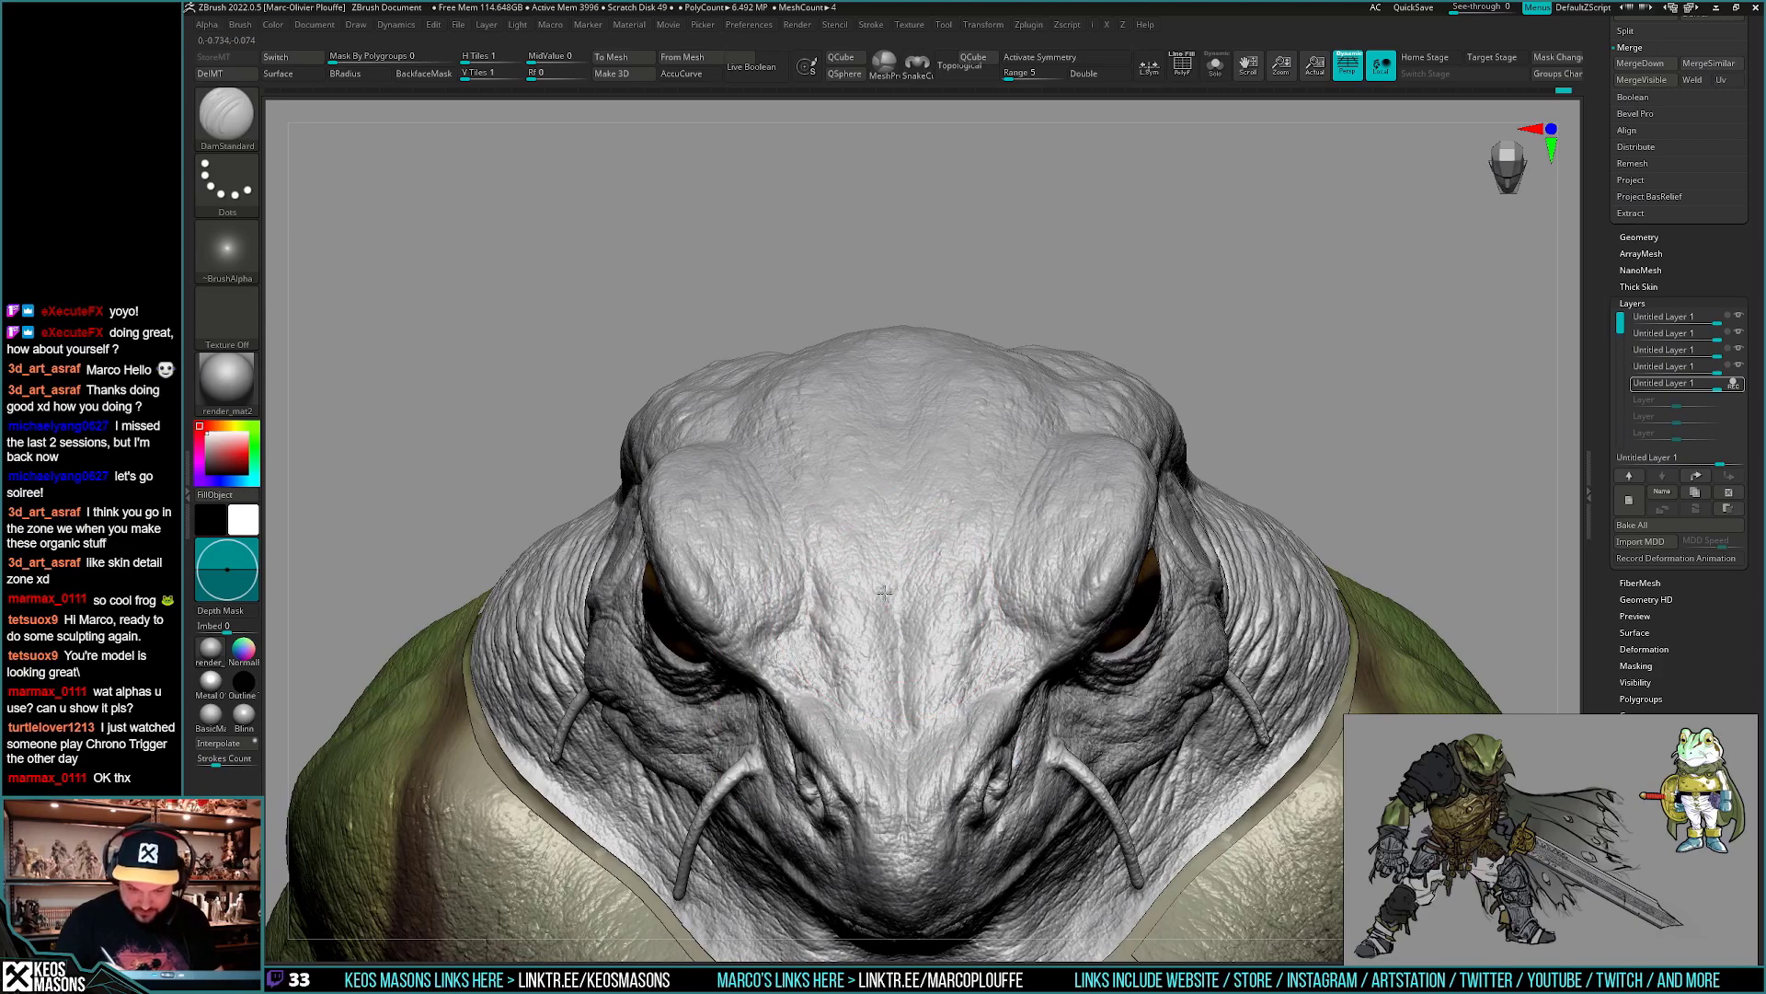
pyautogui.moveTo(911, 558)
pyautogui.mouseDown(button='right')
pyautogui.moveTo(895, 593)
pyautogui.moveTo(930, 386)
pyautogui.moveTo(1057, 316)
pyautogui.moveTo(899, 550)
pyautogui.moveTo(954, 415)
pyautogui.moveTo(898, 501)
pyautogui.moveTo(892, 580)
pyautogui.moveTo(865, 511)
pyautogui.moveTo(983, 507)
pyautogui.moveTo(981, 558)
pyautogui.moveTo(1017, 400)
pyautogui.moveTo(986, 509)
pyautogui.moveTo(875, 604)
pyautogui.moveTo(966, 445)
pyautogui.moveTo(931, 616)
pyautogui.moveTo(926, 545)
pyautogui.mouseUp(button='right')
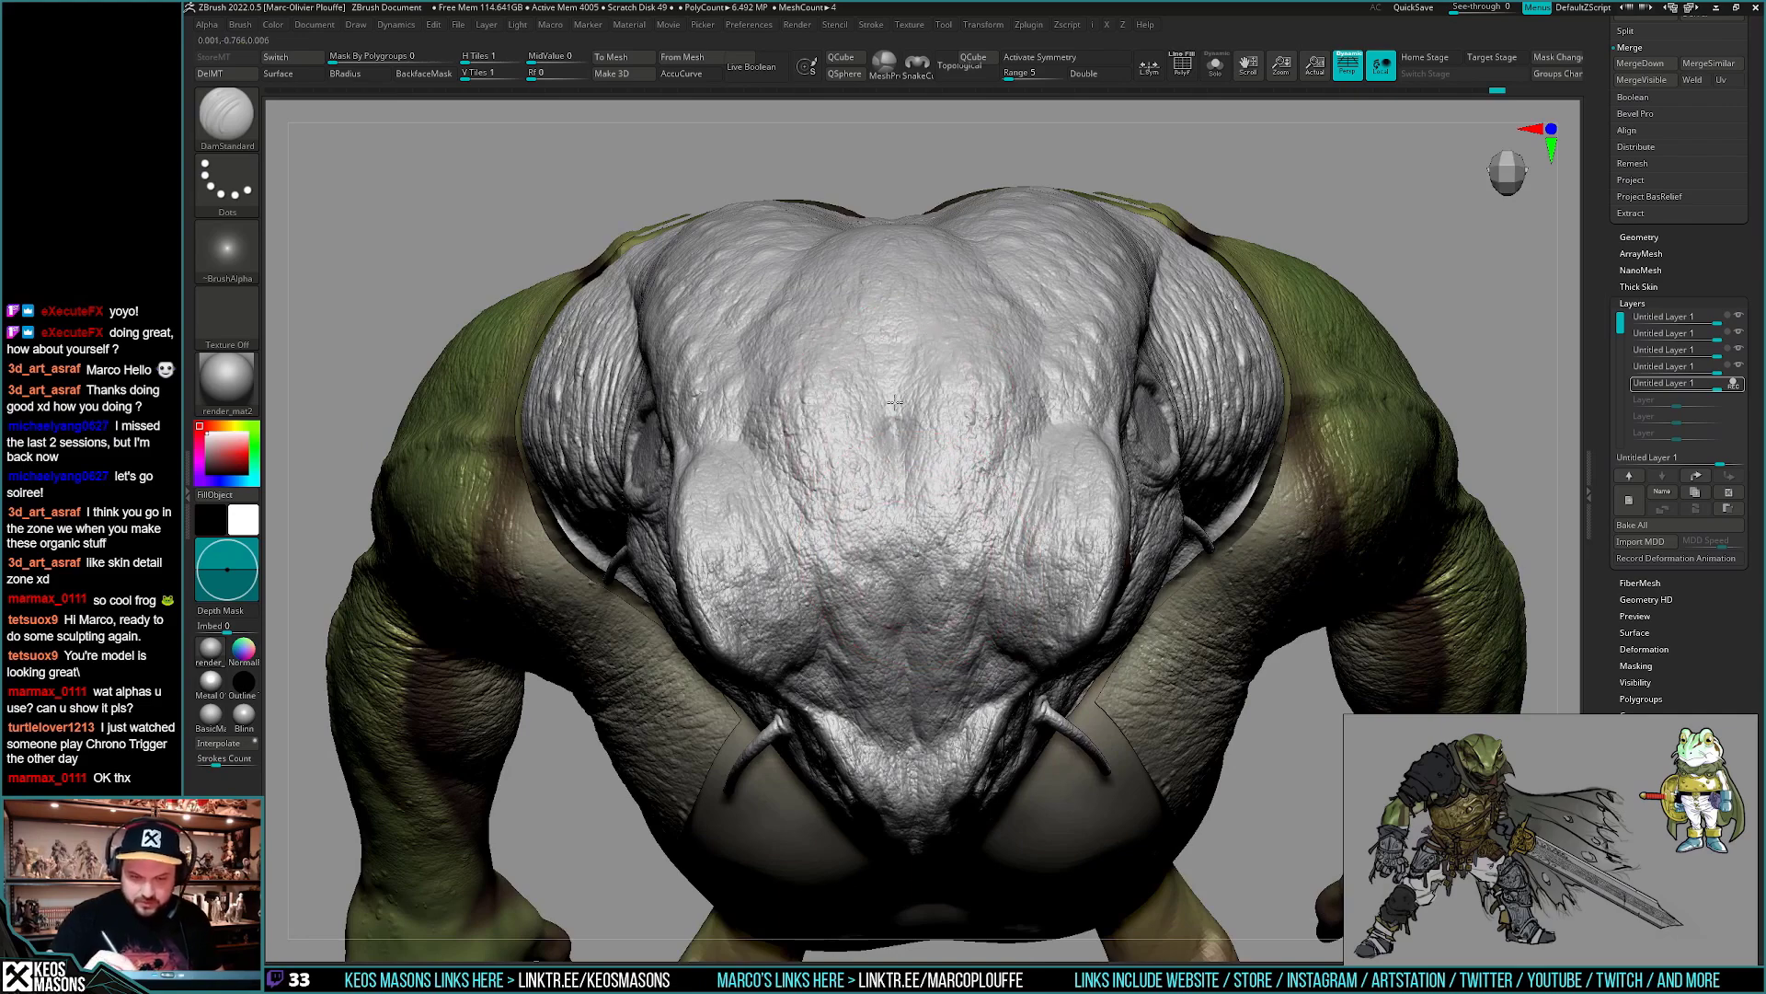
# - Adjust the DamStandard brush and carve asymmetrical wrinkles over the crown of the head, leaving symmetry off
pyautogui.moveTo(895, 402); pyautogui.dragTo(892, 359, button='right')
pyautogui.press('space')
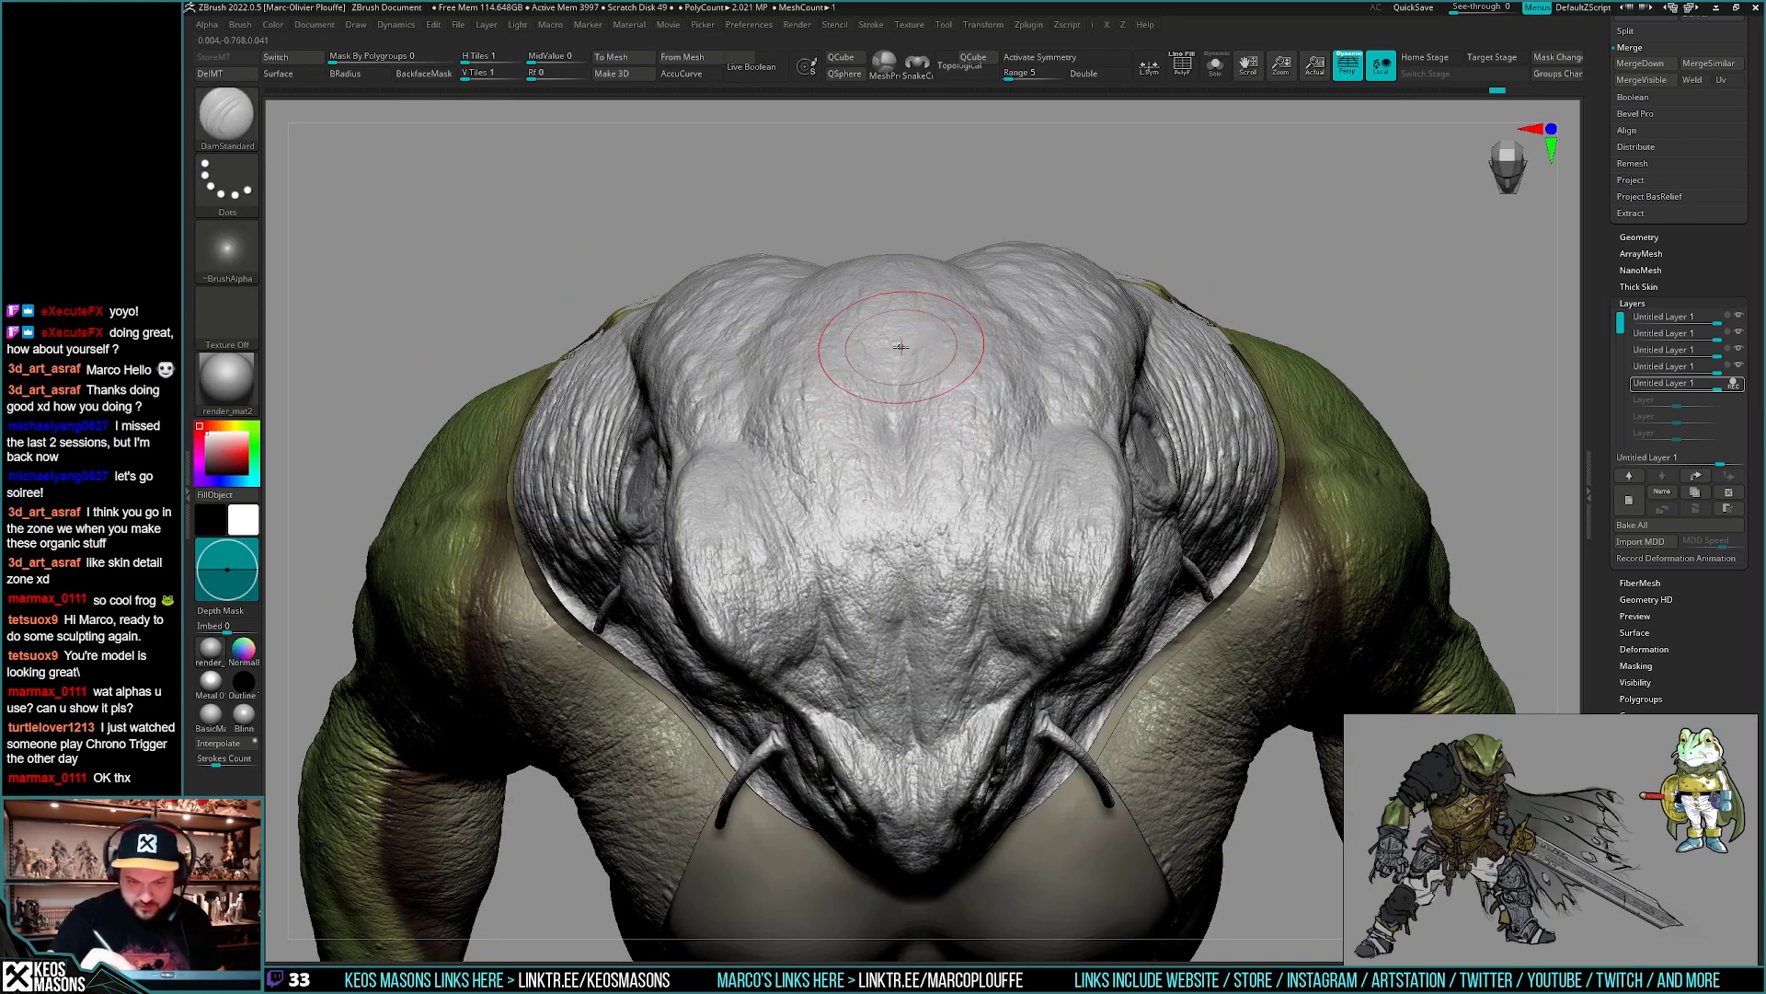
pyautogui.press('space')
pyautogui.moveTo(1030, 522); pyautogui.dragTo(1034, 435, button='right')
pyautogui.press('x')
pyautogui.moveTo(1090, 385); pyautogui.dragTo(920, 405, button='right')
pyautogui.press('x')
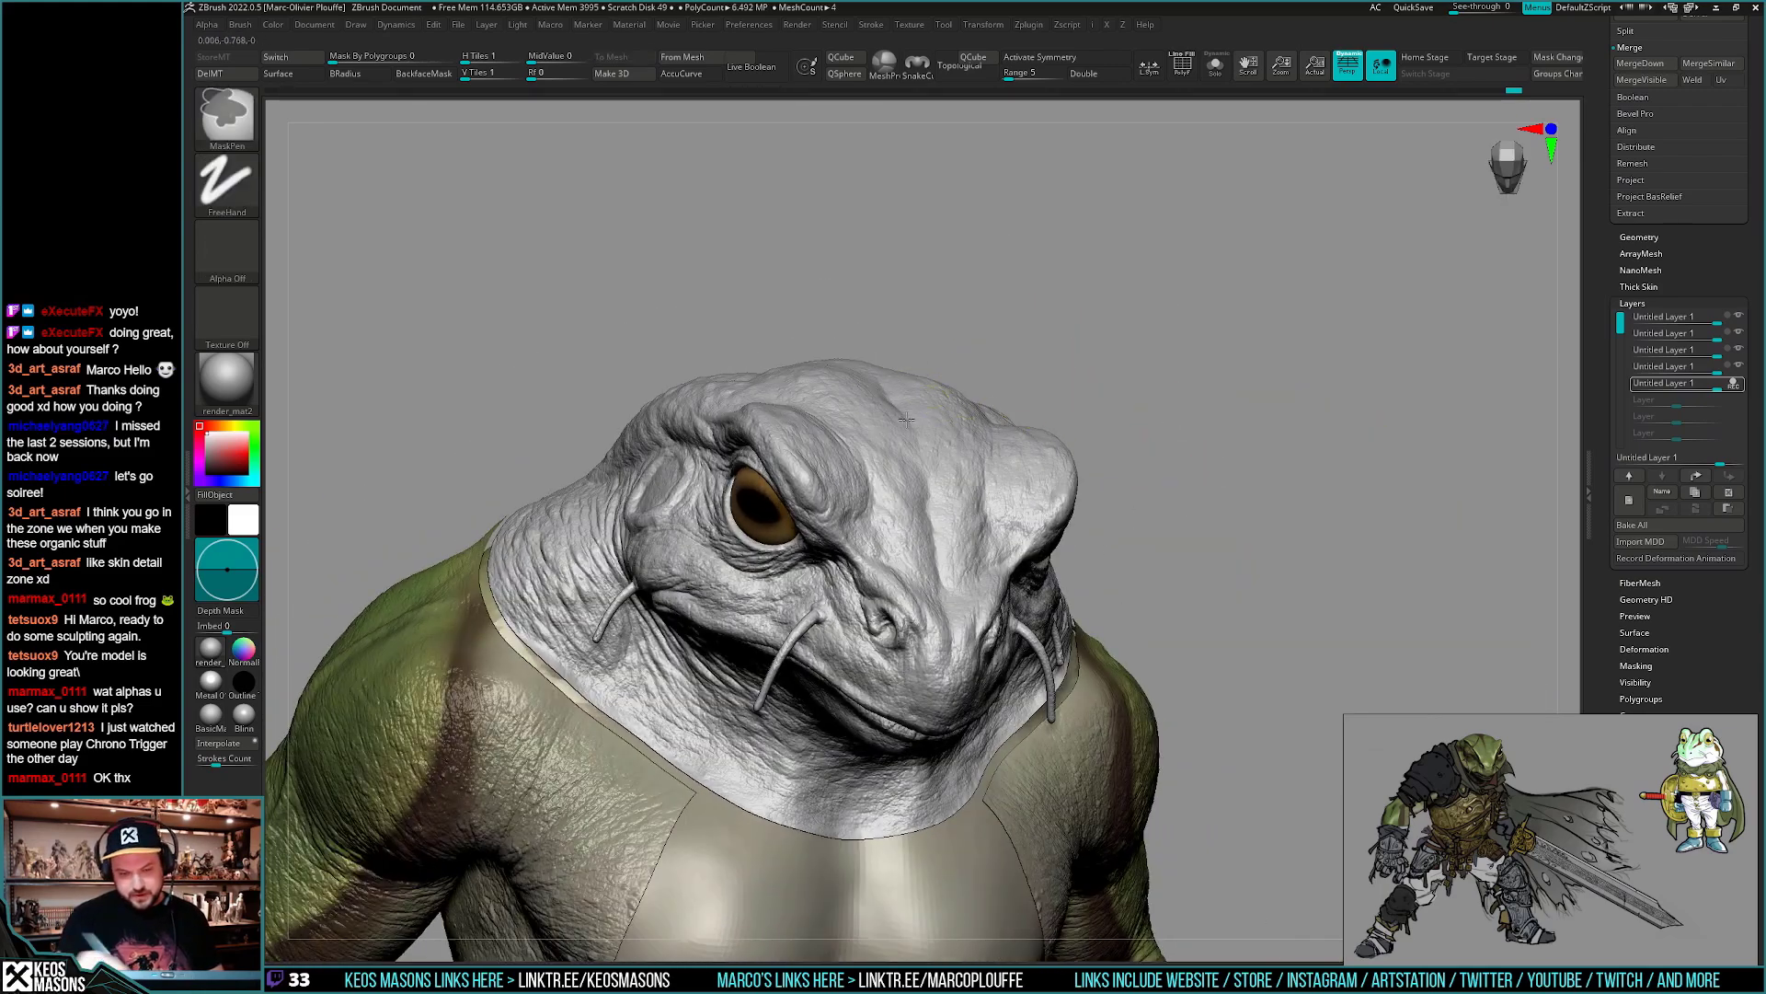
# - Soften the wrinkles on the crown and above the brow with the Morph brush, and switch back to DamStandard
pyautogui.rightClick(911, 401)
pyautogui.moveTo(1173, 276)
pyautogui.mouseDown(button='right')
pyautogui.moveTo(1092, 331)
pyautogui.moveTo(1077, 299)
pyautogui.moveTo(1088, 375)
pyautogui.mouseUp(button='right')
pyautogui.rightClick(1087, 373)
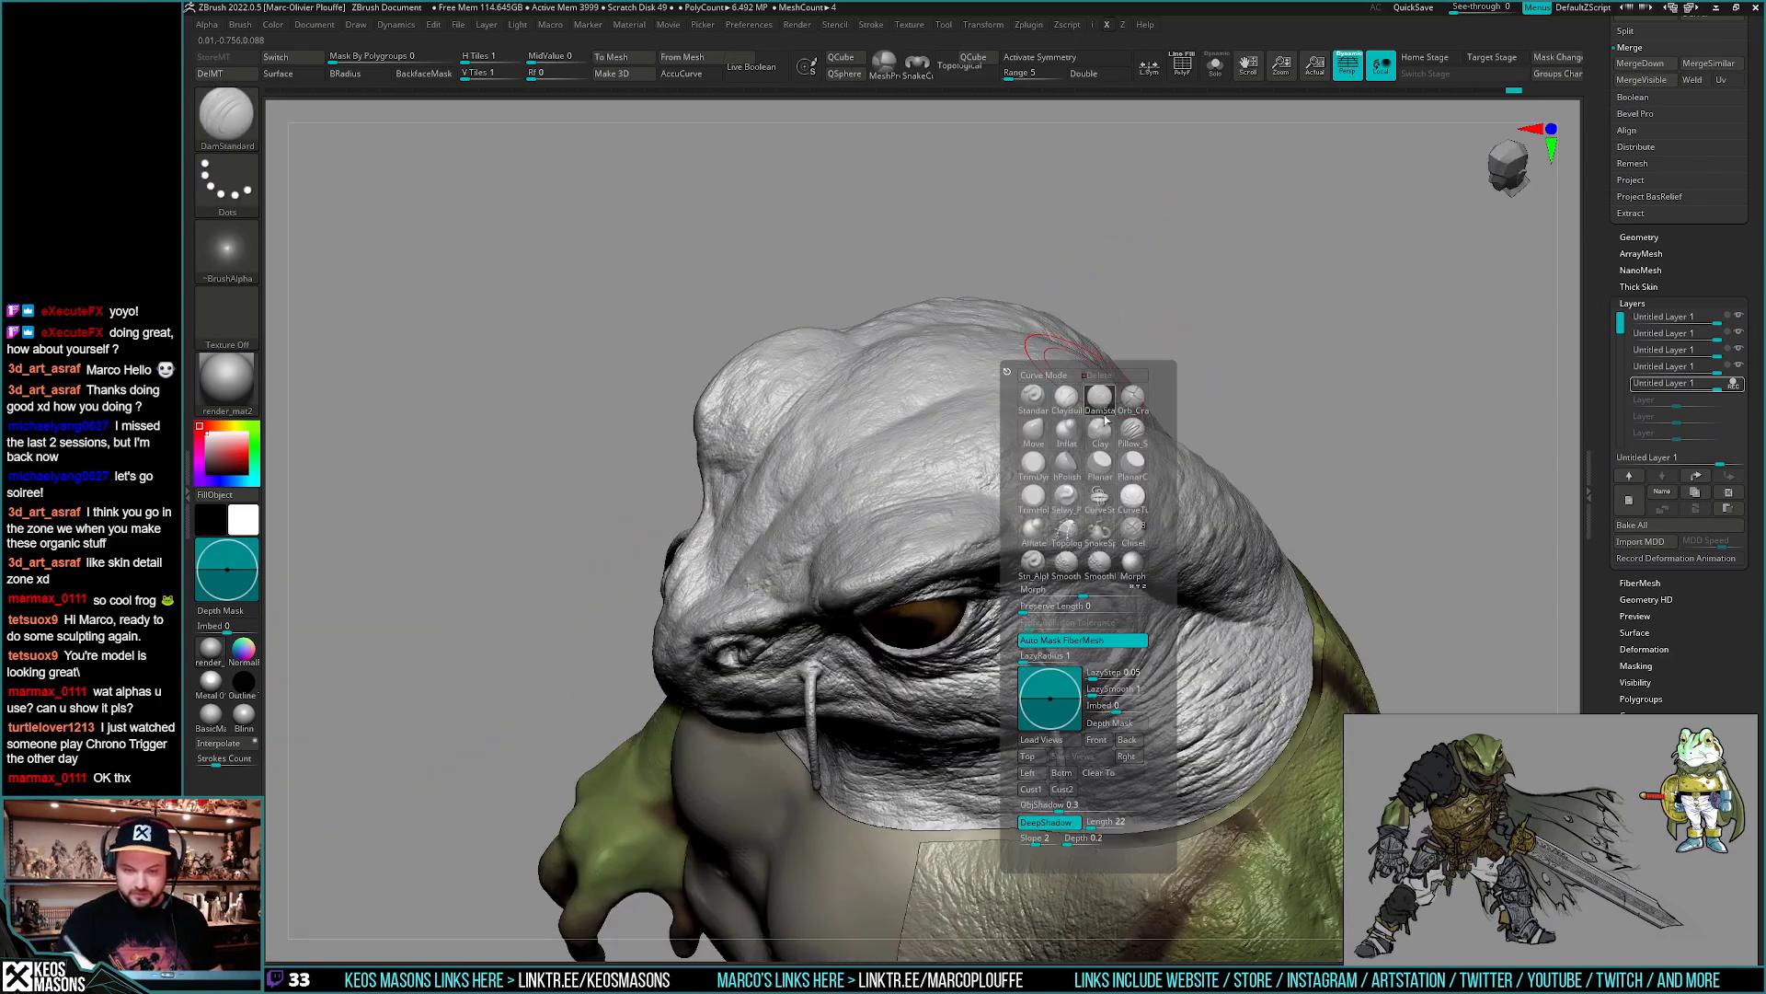
pyautogui.click(1133, 564)
pyautogui.moveTo(940, 390)
pyautogui.mouseDown(button='right')
pyautogui.moveTo(930, 362)
pyautogui.moveTo(940, 452)
pyautogui.moveTo(947, 347)
pyautogui.moveTo(1026, 520)
pyautogui.mouseUp(button='right')
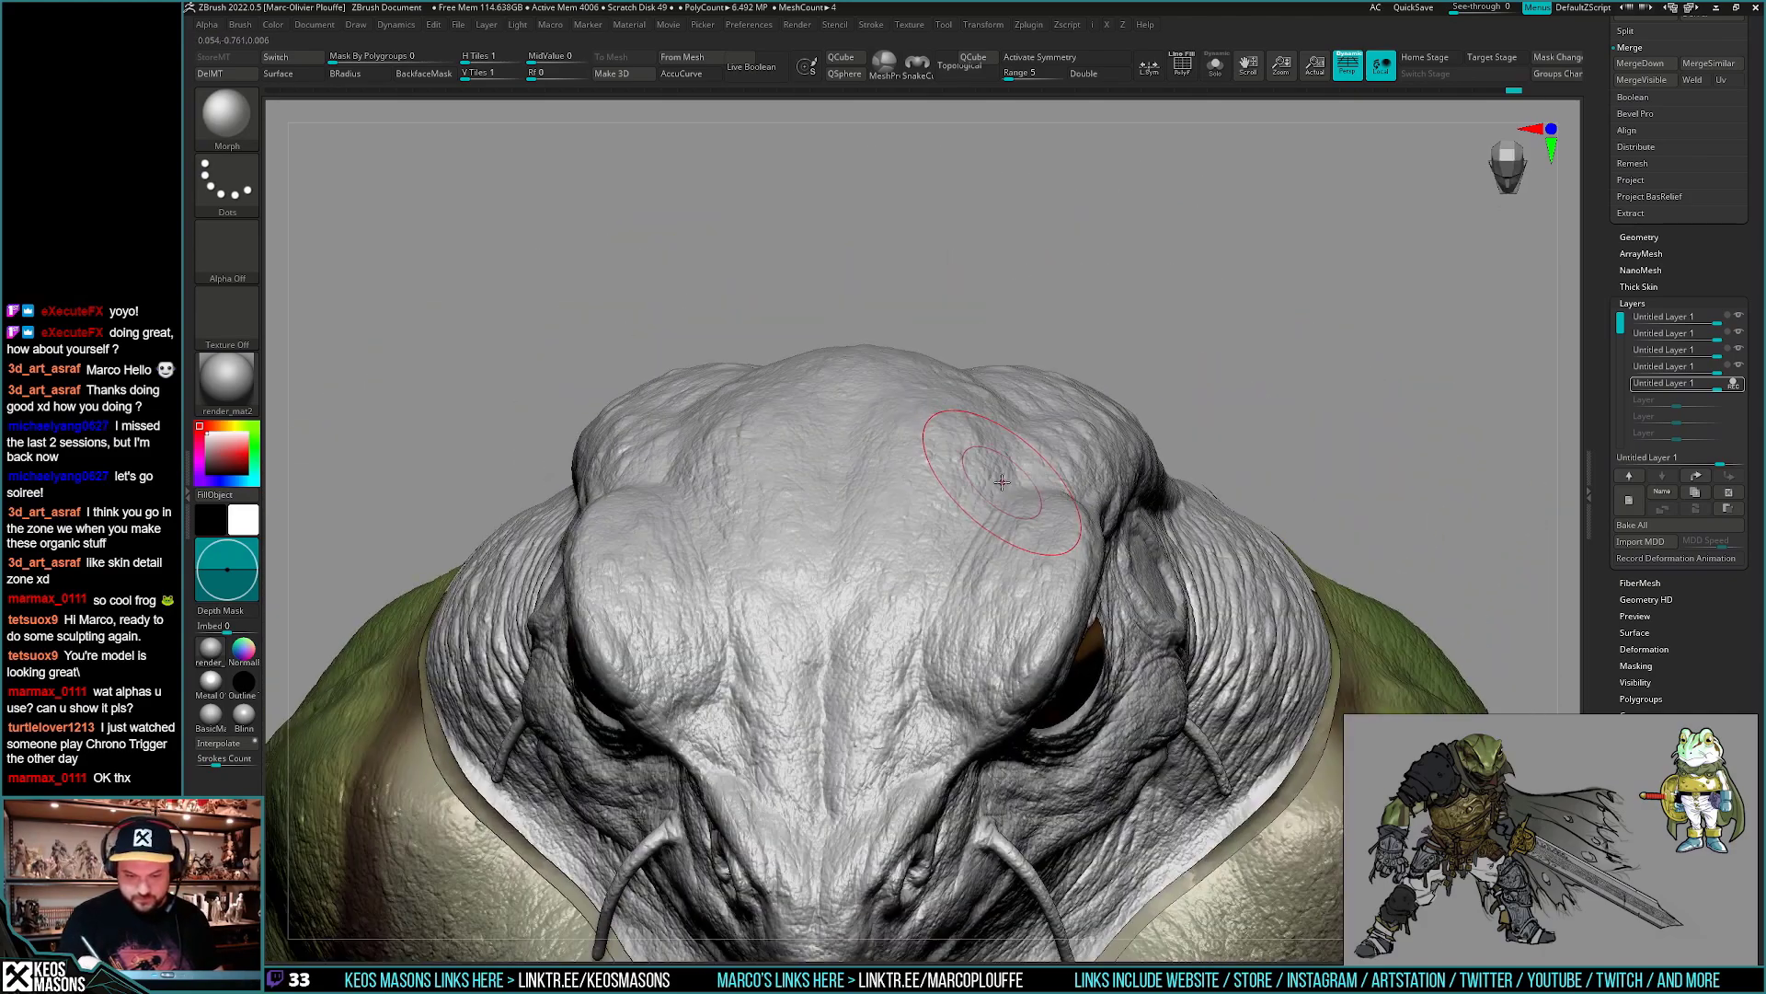
pyautogui.press('space')
pyautogui.click(966, 505)
pyautogui.press('space')
pyautogui.click(847, 474)
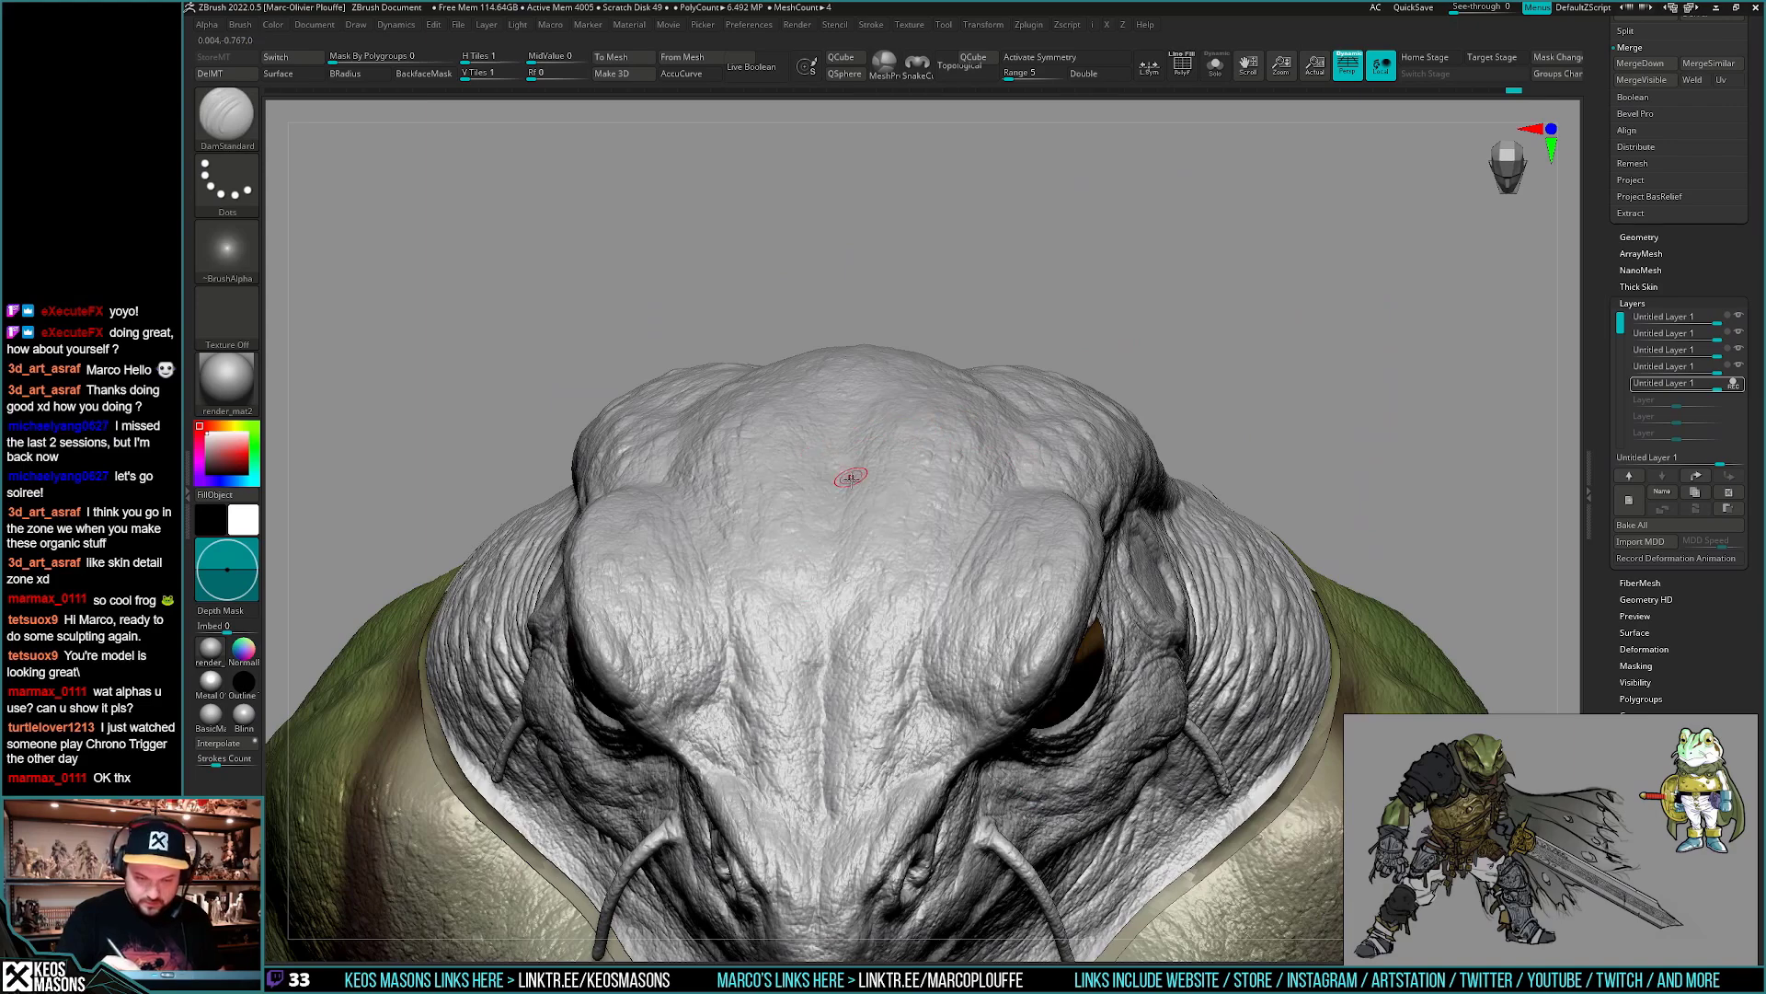
# - Carve more asymmetrical wrinkles across the top of the head with DamStandard, leaving symmetry off
pyautogui.moveTo(847, 474); pyautogui.dragTo(853, 496, button='right')
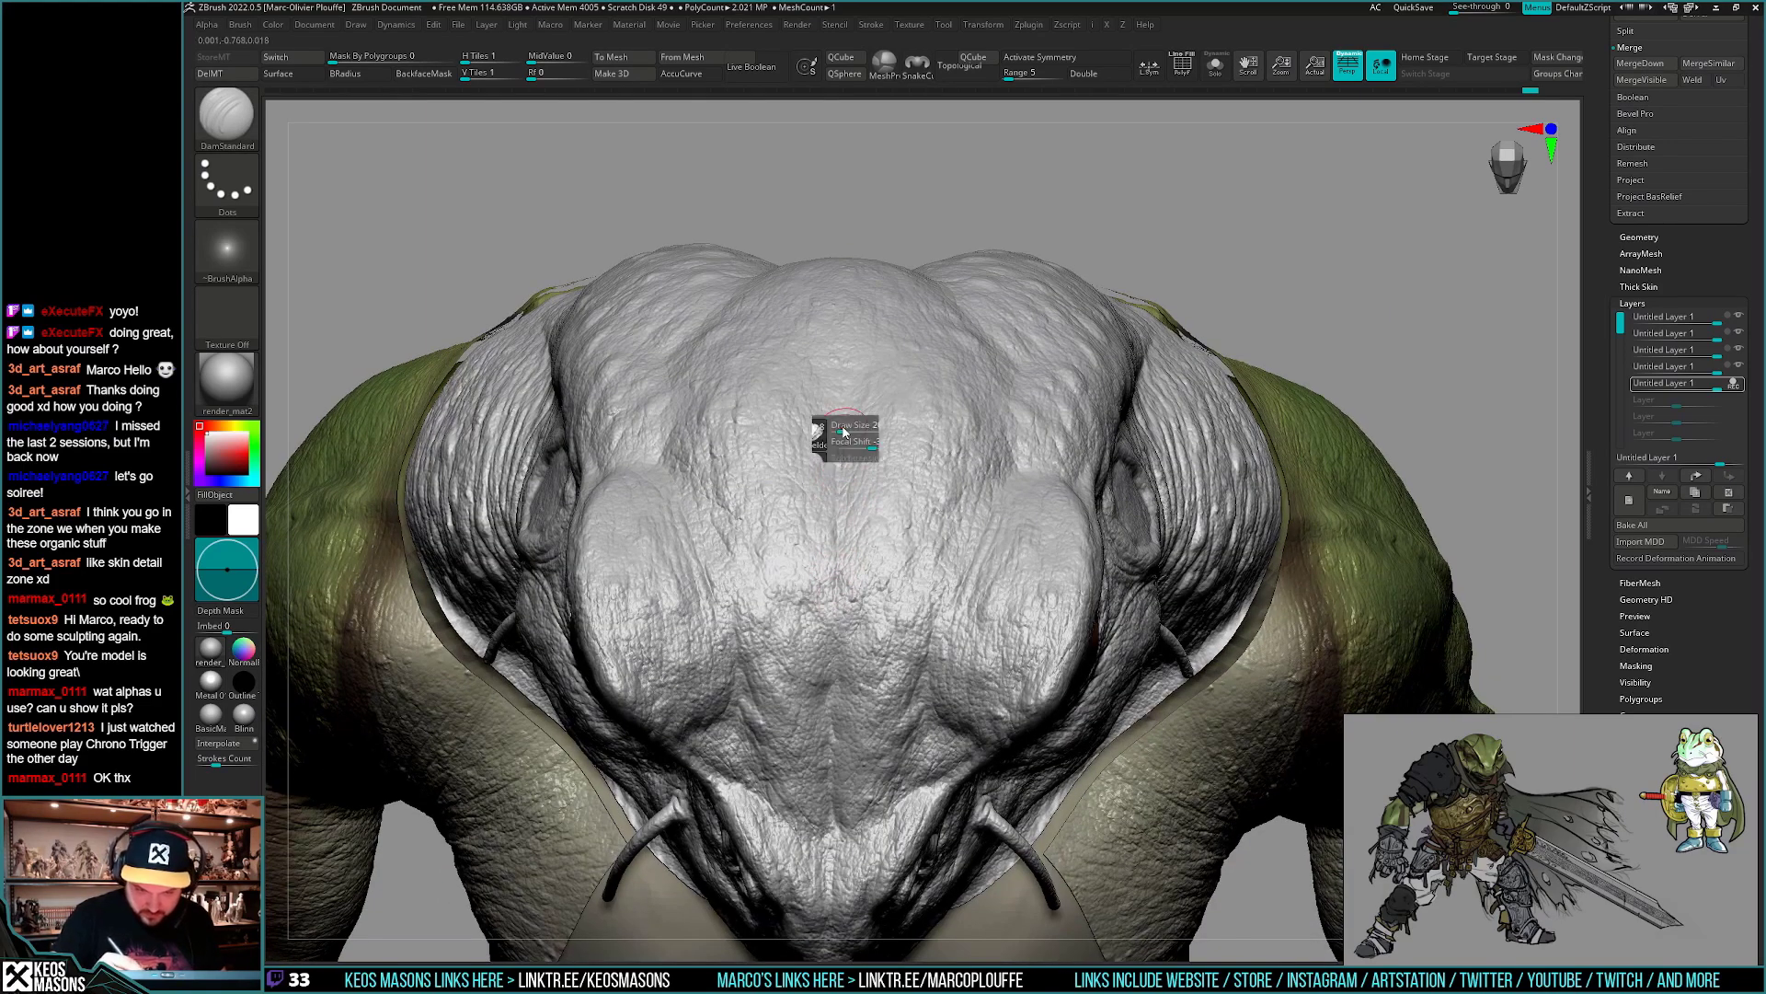
pyautogui.press('space')
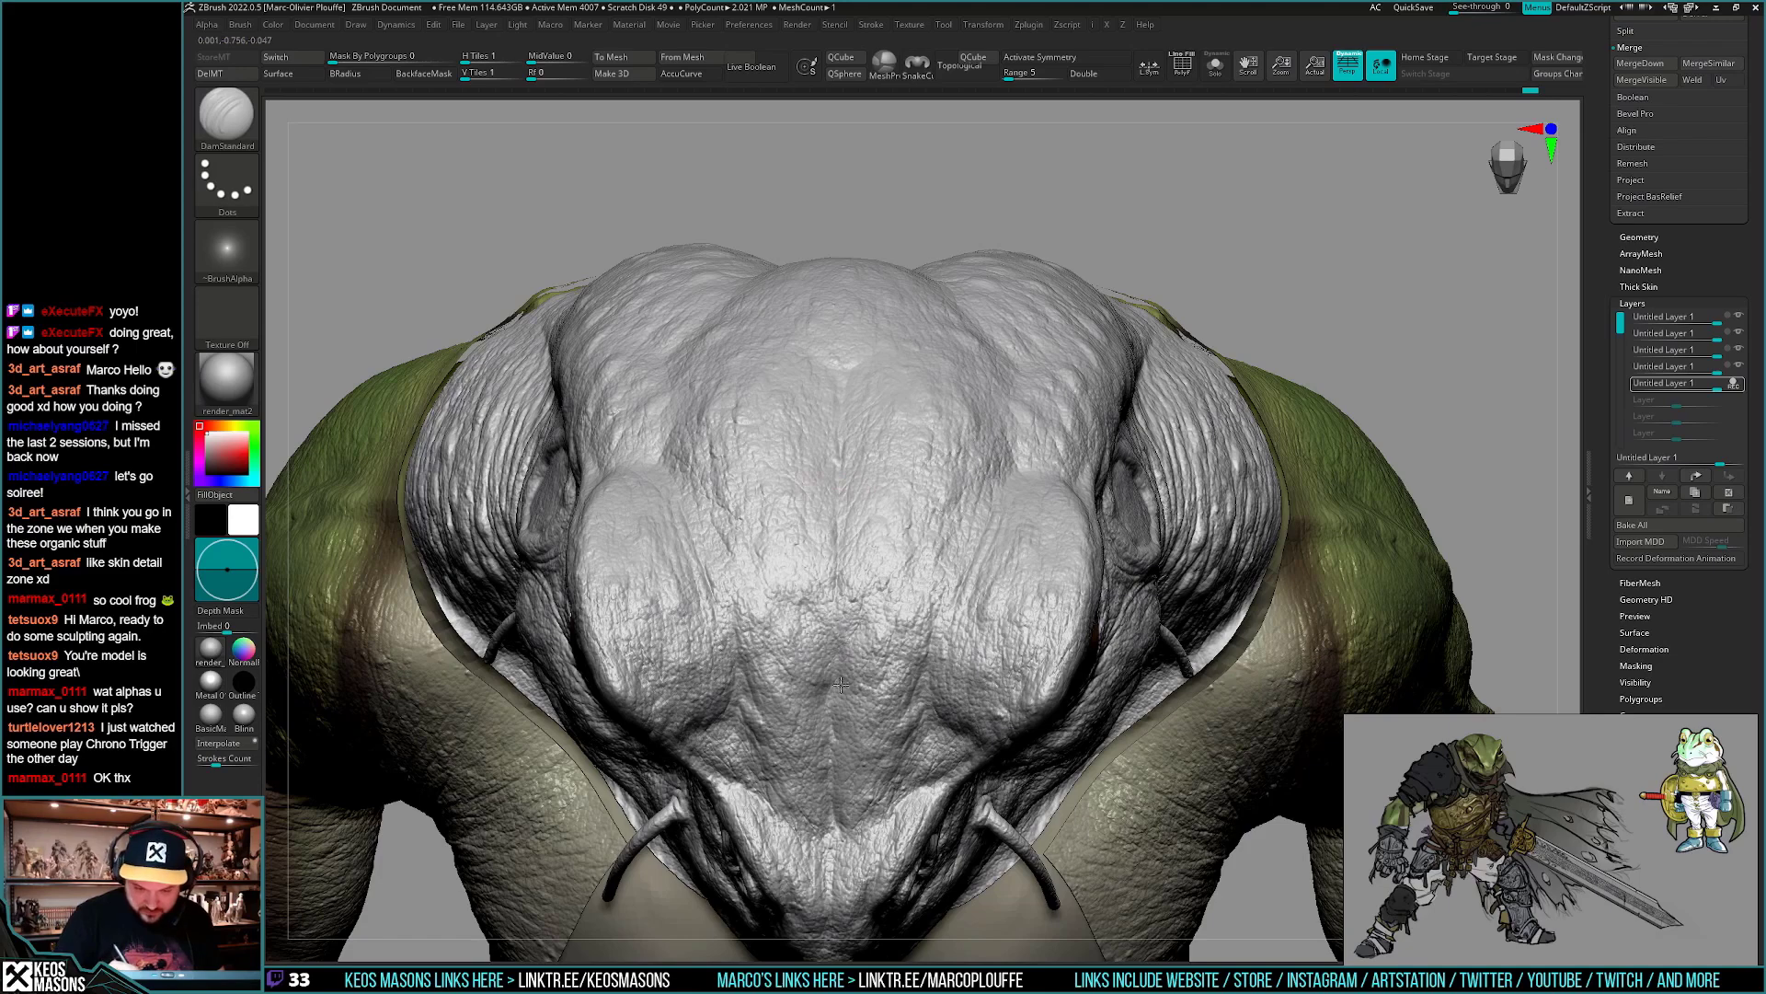
pyautogui.hotkey('ctrl', 'shift', 'z')
pyautogui.moveTo(830, 760)
pyautogui.mouseDown(button='right')
pyautogui.moveTo(832, 635)
pyautogui.moveTo(803, 531)
pyautogui.moveTo(1021, 651)
pyautogui.mouseUp(button='right')
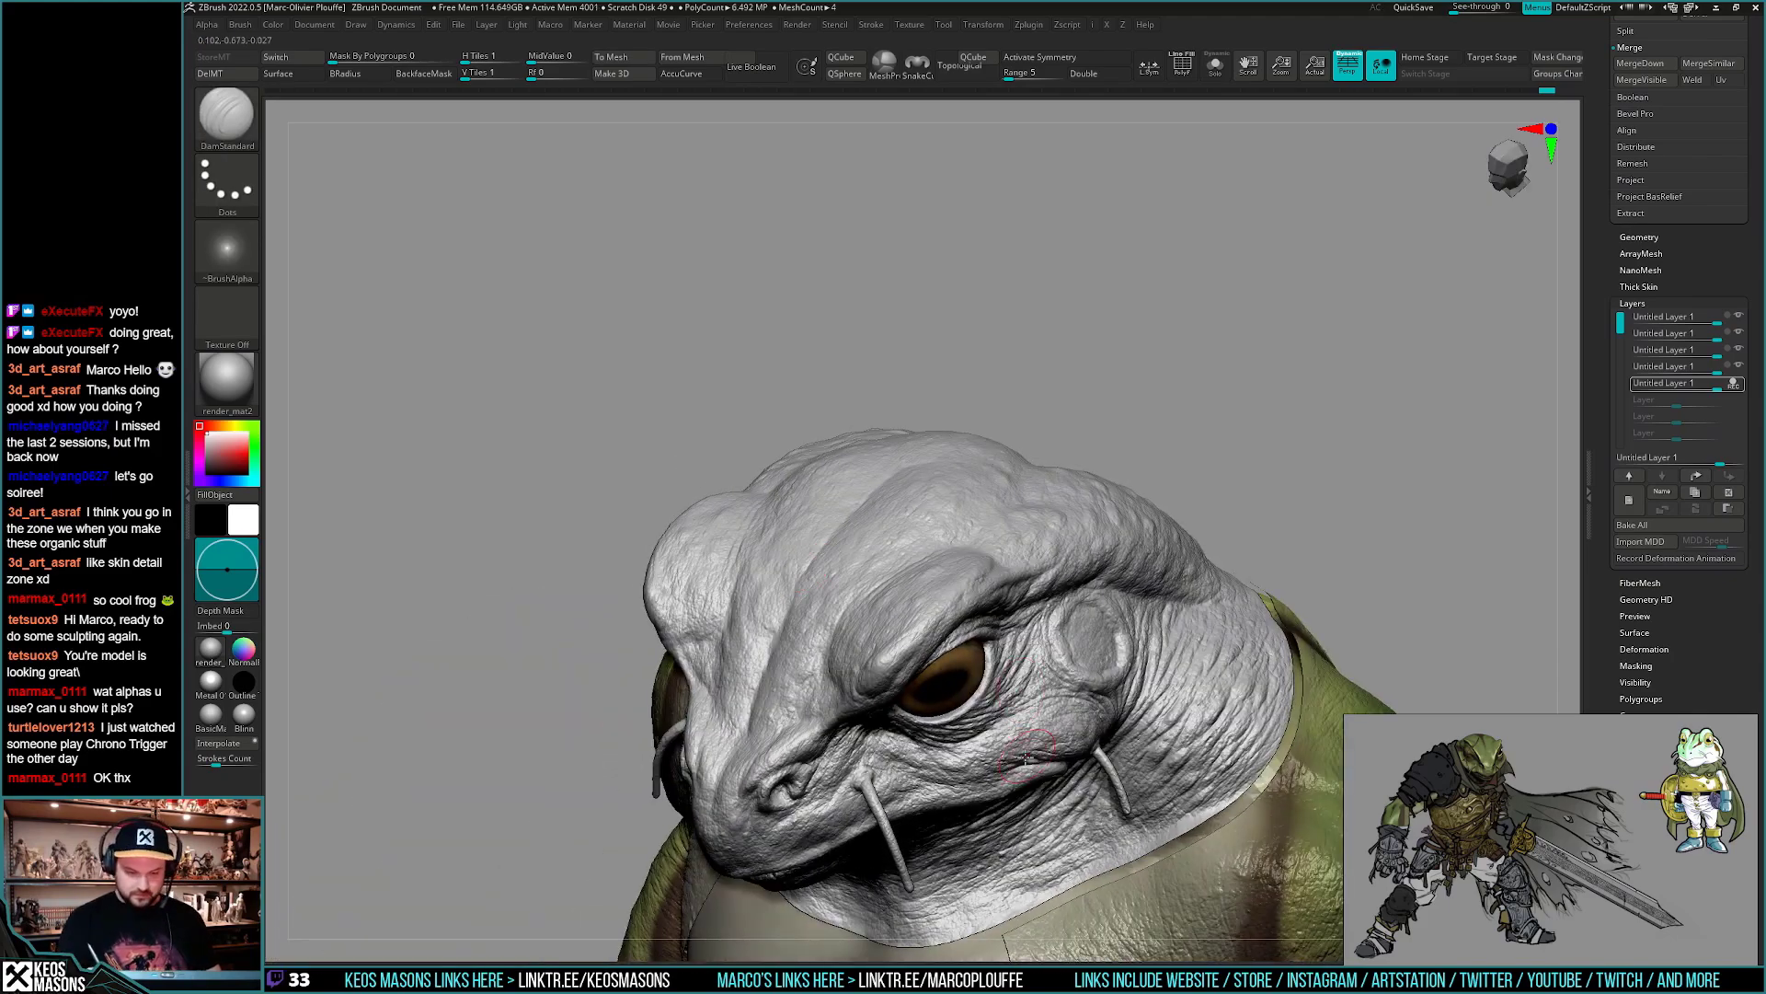
pyautogui.moveTo(1026, 757); pyautogui.dragTo(841, 598, button='right')
pyautogui.moveTo(846, 696); pyautogui.dragTo(986, 570, button='right')
# - Turn symmetry back on and carve creases along the jaw and the side of the neck below the mouth corner
pyautogui.press('x')
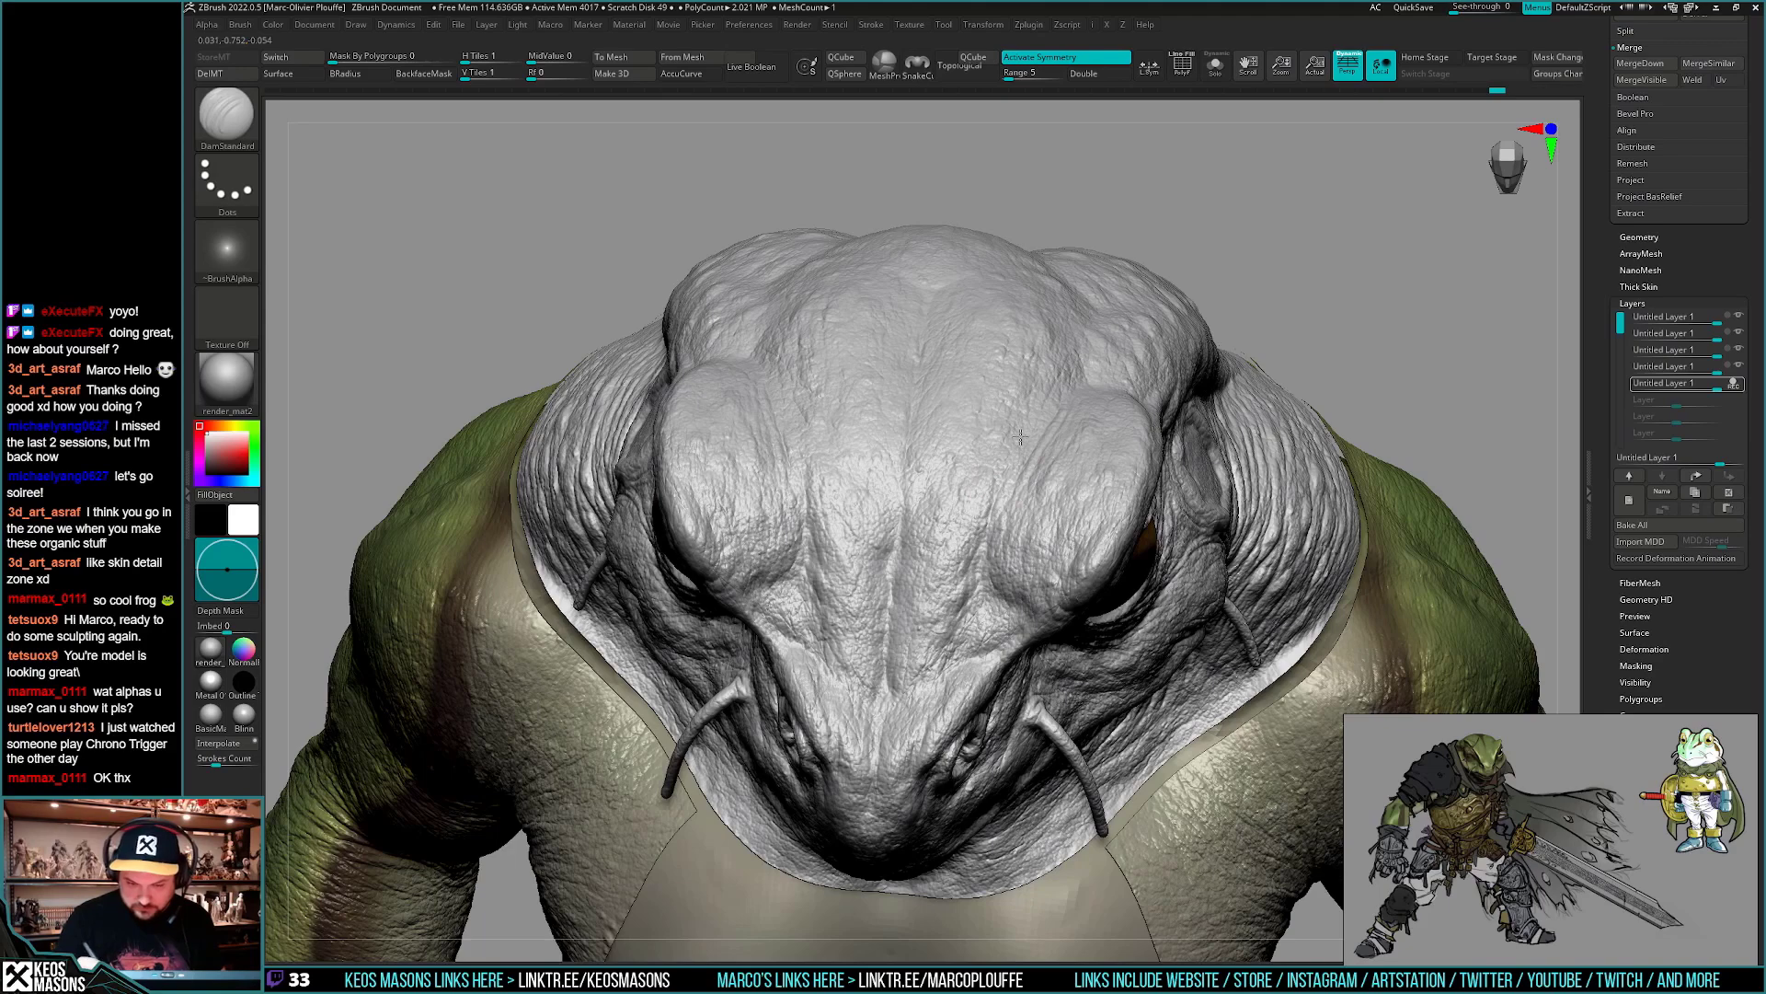
pyautogui.moveTo(1019, 436)
pyautogui.mouseDown(button='right')
pyautogui.moveTo(1026, 405)
pyautogui.moveTo(1233, 446)
pyautogui.moveTo(1159, 515)
pyautogui.moveTo(889, 640)
pyautogui.moveTo(882, 671)
pyautogui.moveTo(934, 715)
pyautogui.moveTo(927, 703)
pyautogui.moveTo(1002, 707)
pyautogui.mouseUp(button='right')
pyautogui.moveTo(989, 741)
pyautogui.mouseDown(button='right')
pyautogui.moveTo(1072, 697)
pyautogui.moveTo(1003, 731)
pyautogui.mouseUp(button='right')
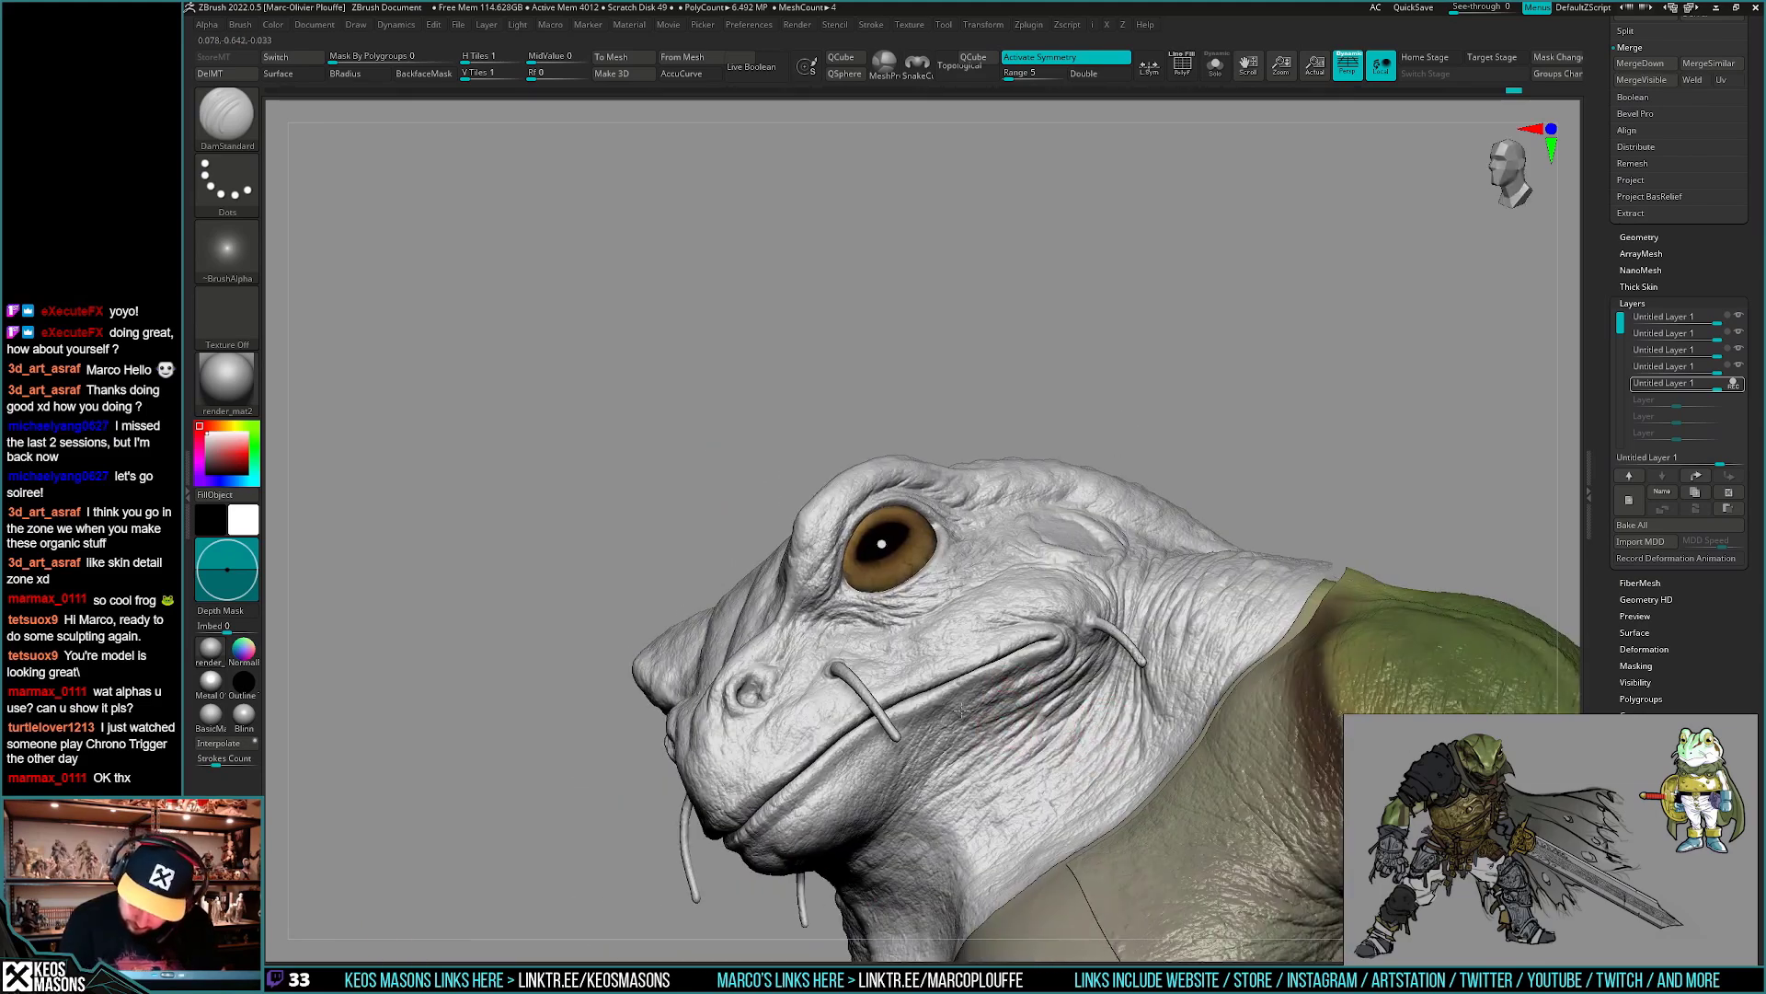
pyautogui.moveTo(918, 730); pyautogui.dragTo(1012, 707, button='right')
pyautogui.press('space')
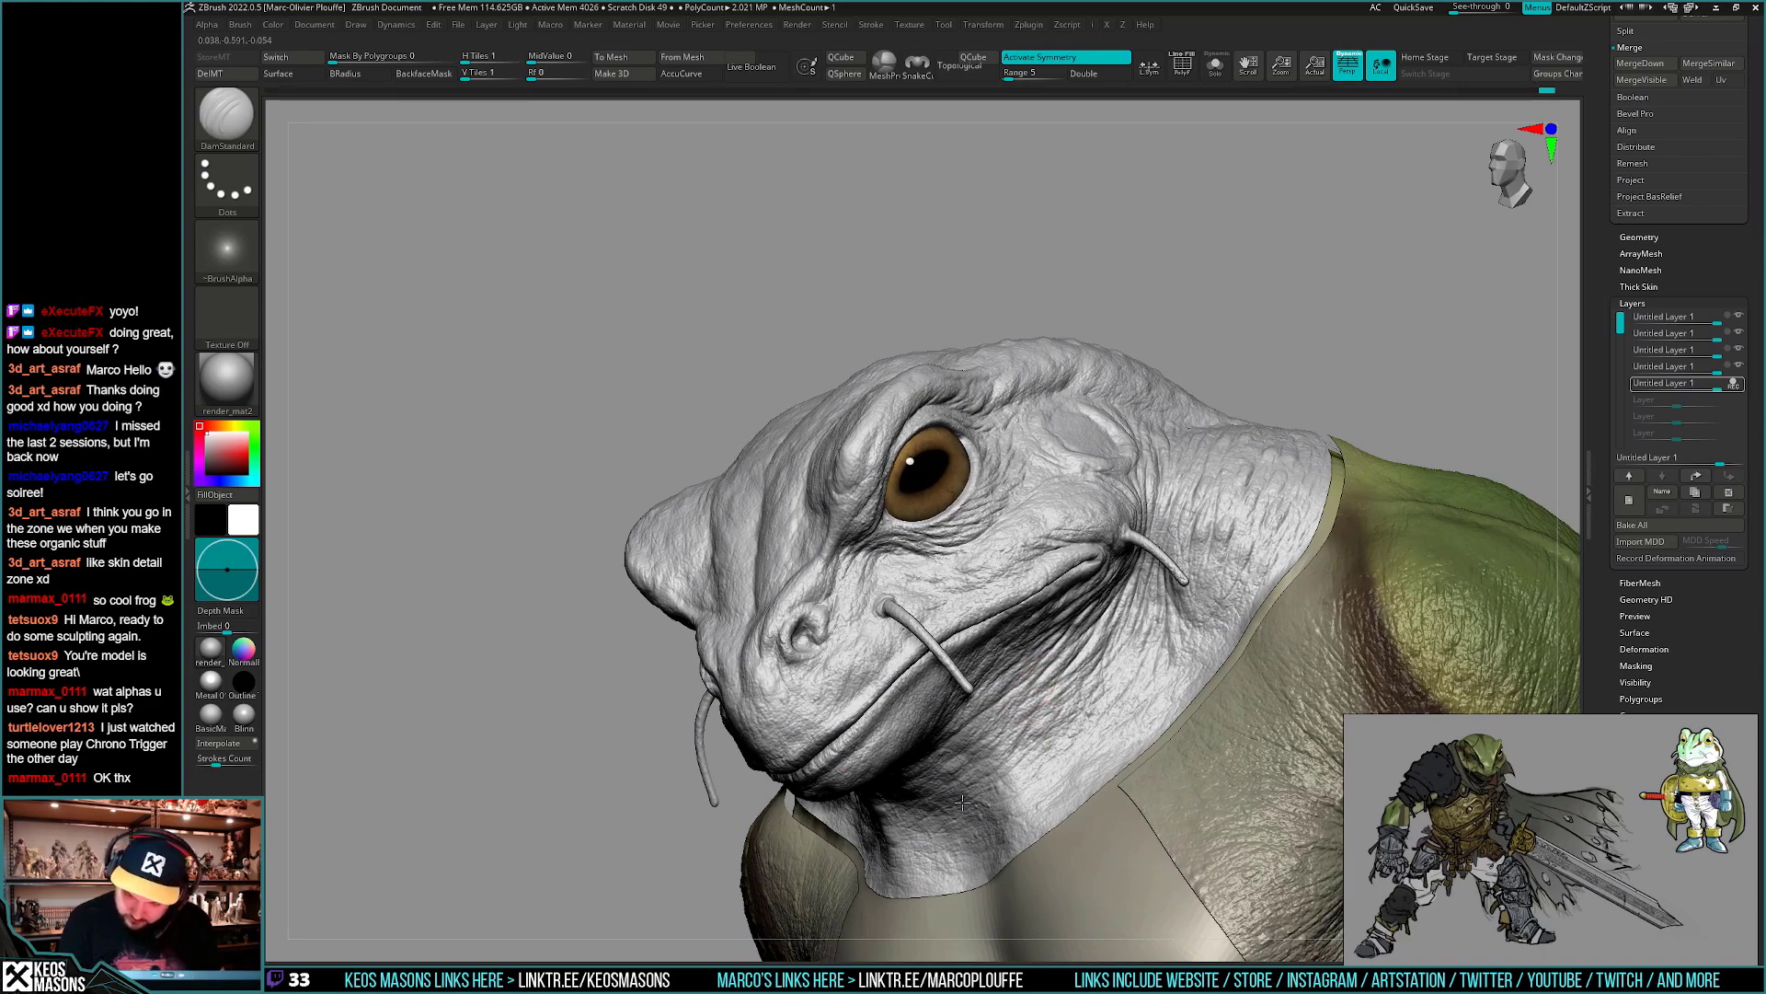
pyautogui.moveTo(996, 803)
pyautogui.mouseDown(button='right')
pyautogui.moveTo(1035, 561)
pyautogui.moveTo(1068, 541)
pyautogui.moveTo(958, 726)
pyautogui.mouseUp(button='right')
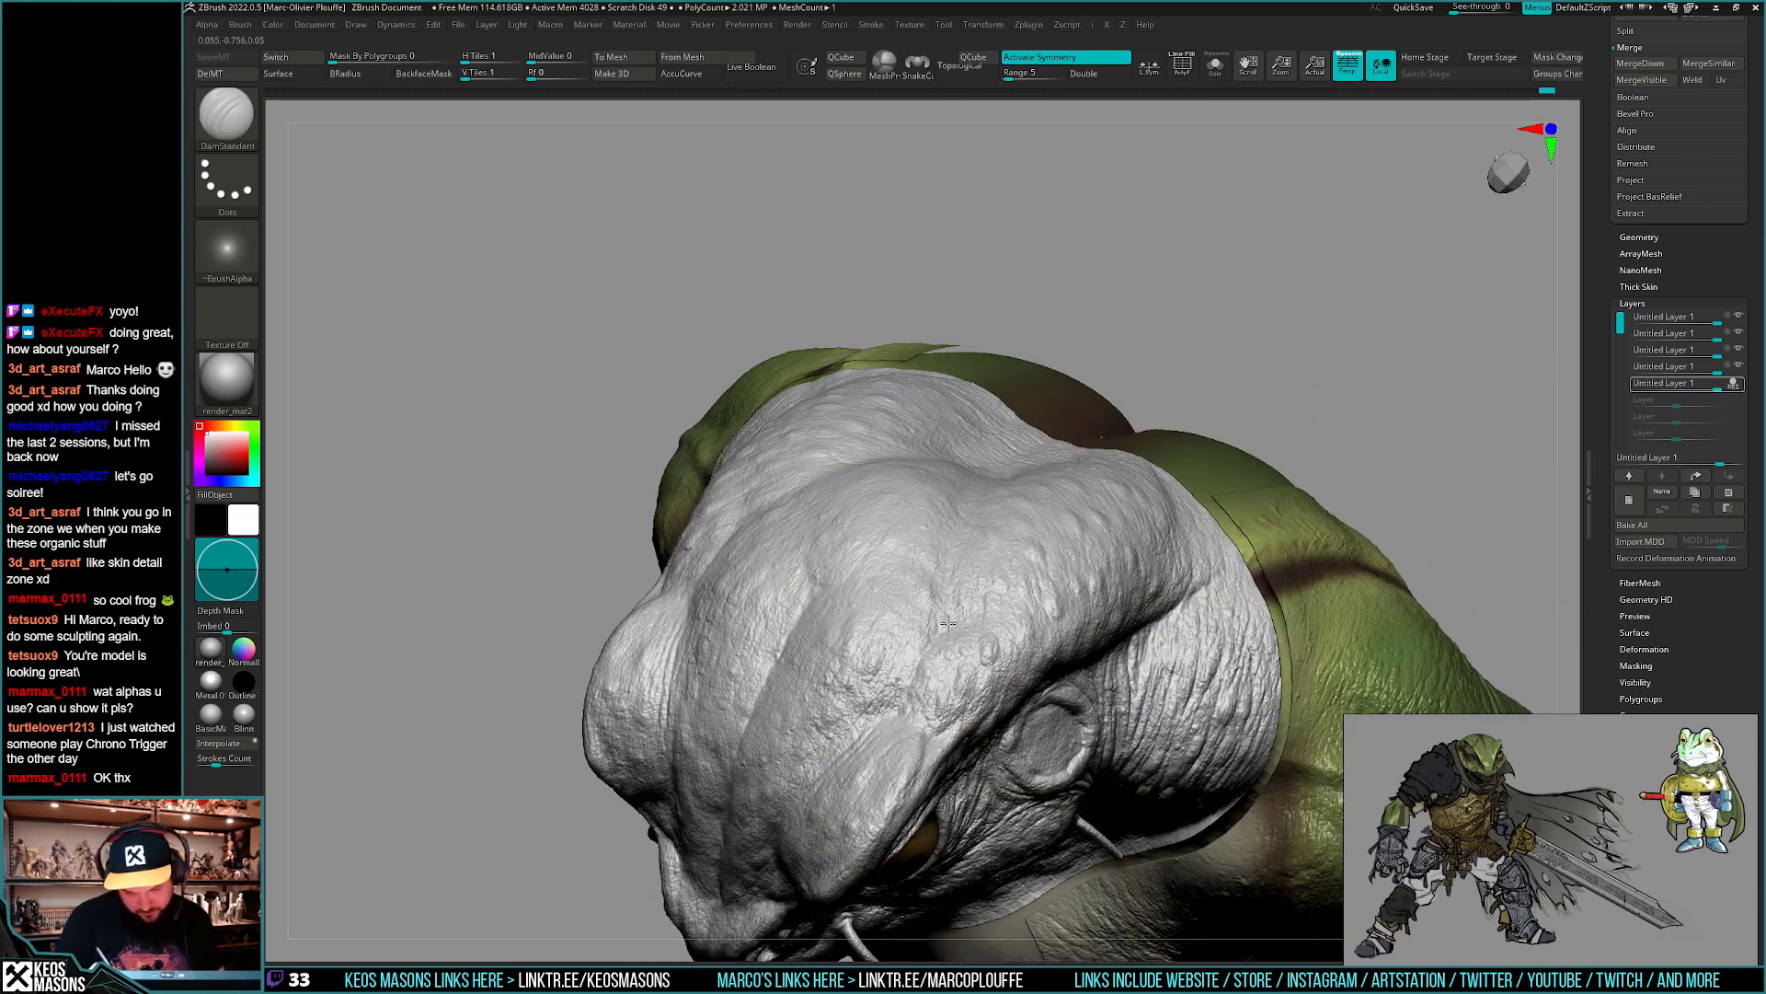
# - Carve fine wrinkles over the brow ridge and the skin behind the eye with DamStandard
pyautogui.moveTo(951, 595)
pyautogui.mouseDown(button='right')
pyautogui.moveTo(981, 567)
pyautogui.moveTo(962, 681)
pyautogui.moveTo(1005, 598)
pyautogui.moveTo(1018, 489)
pyautogui.moveTo(1019, 561)
pyautogui.mouseUp(button='right')
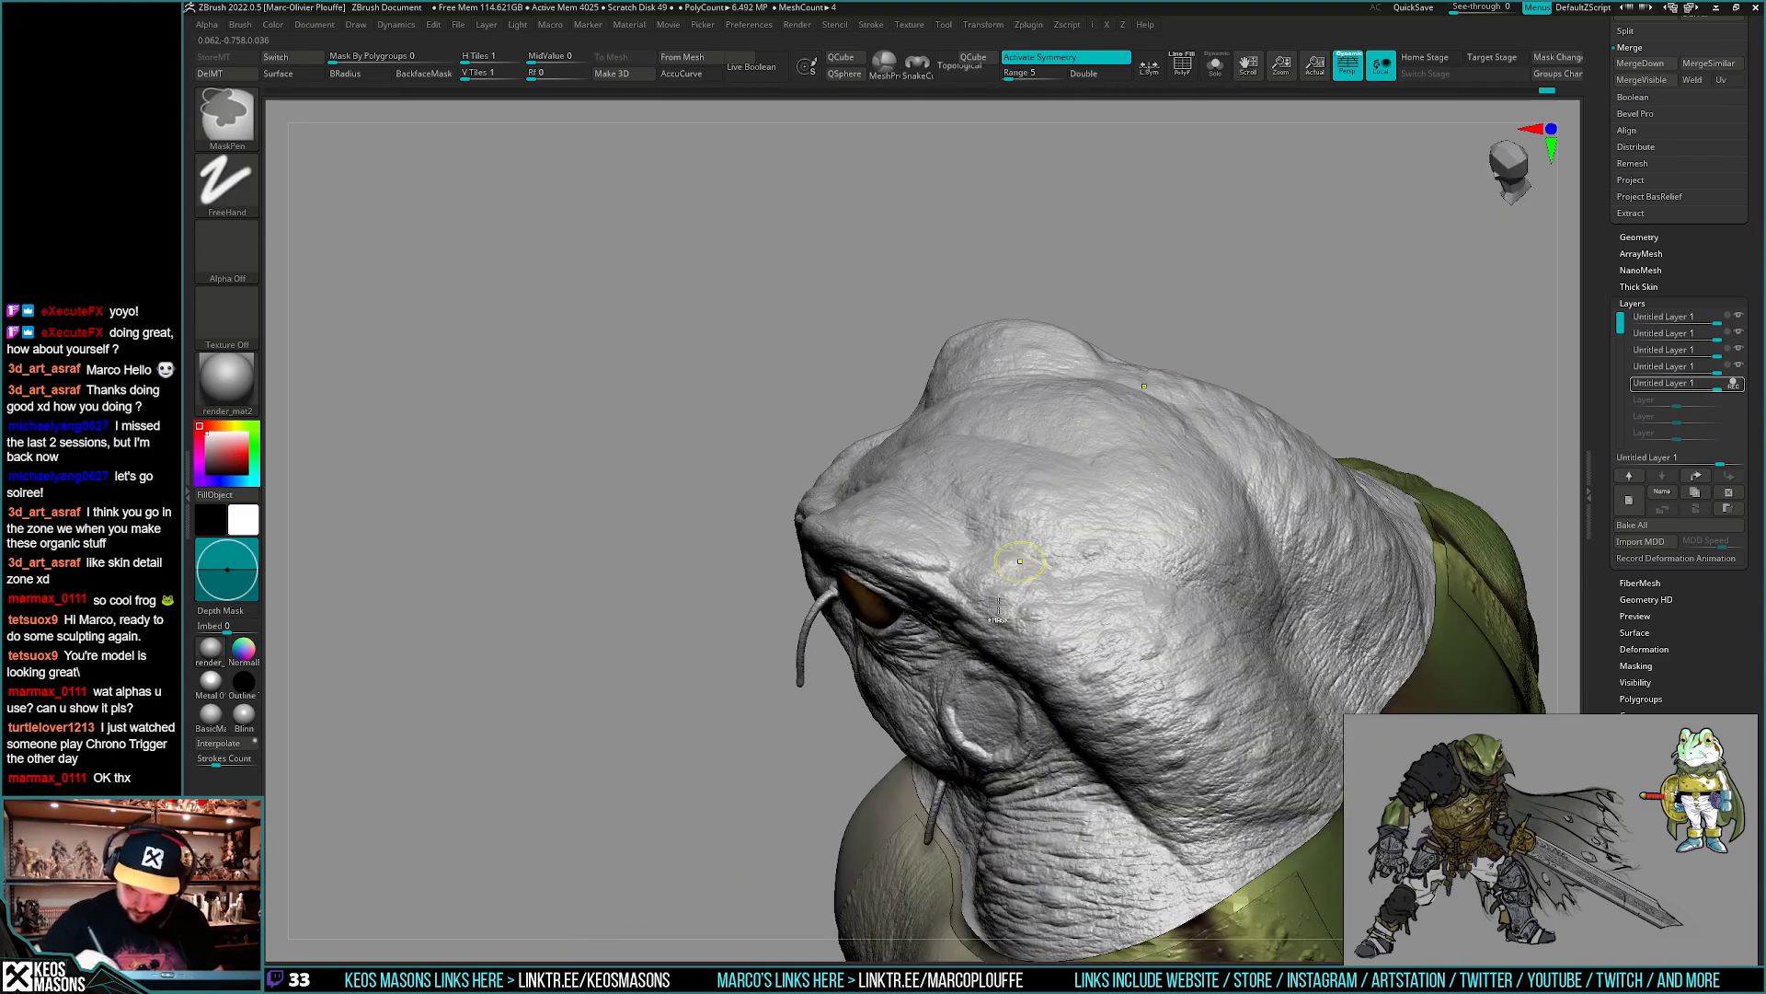
pyautogui.press('ctrl')
pyautogui.moveTo(1020, 635); pyautogui.dragTo(978, 601, button='right')
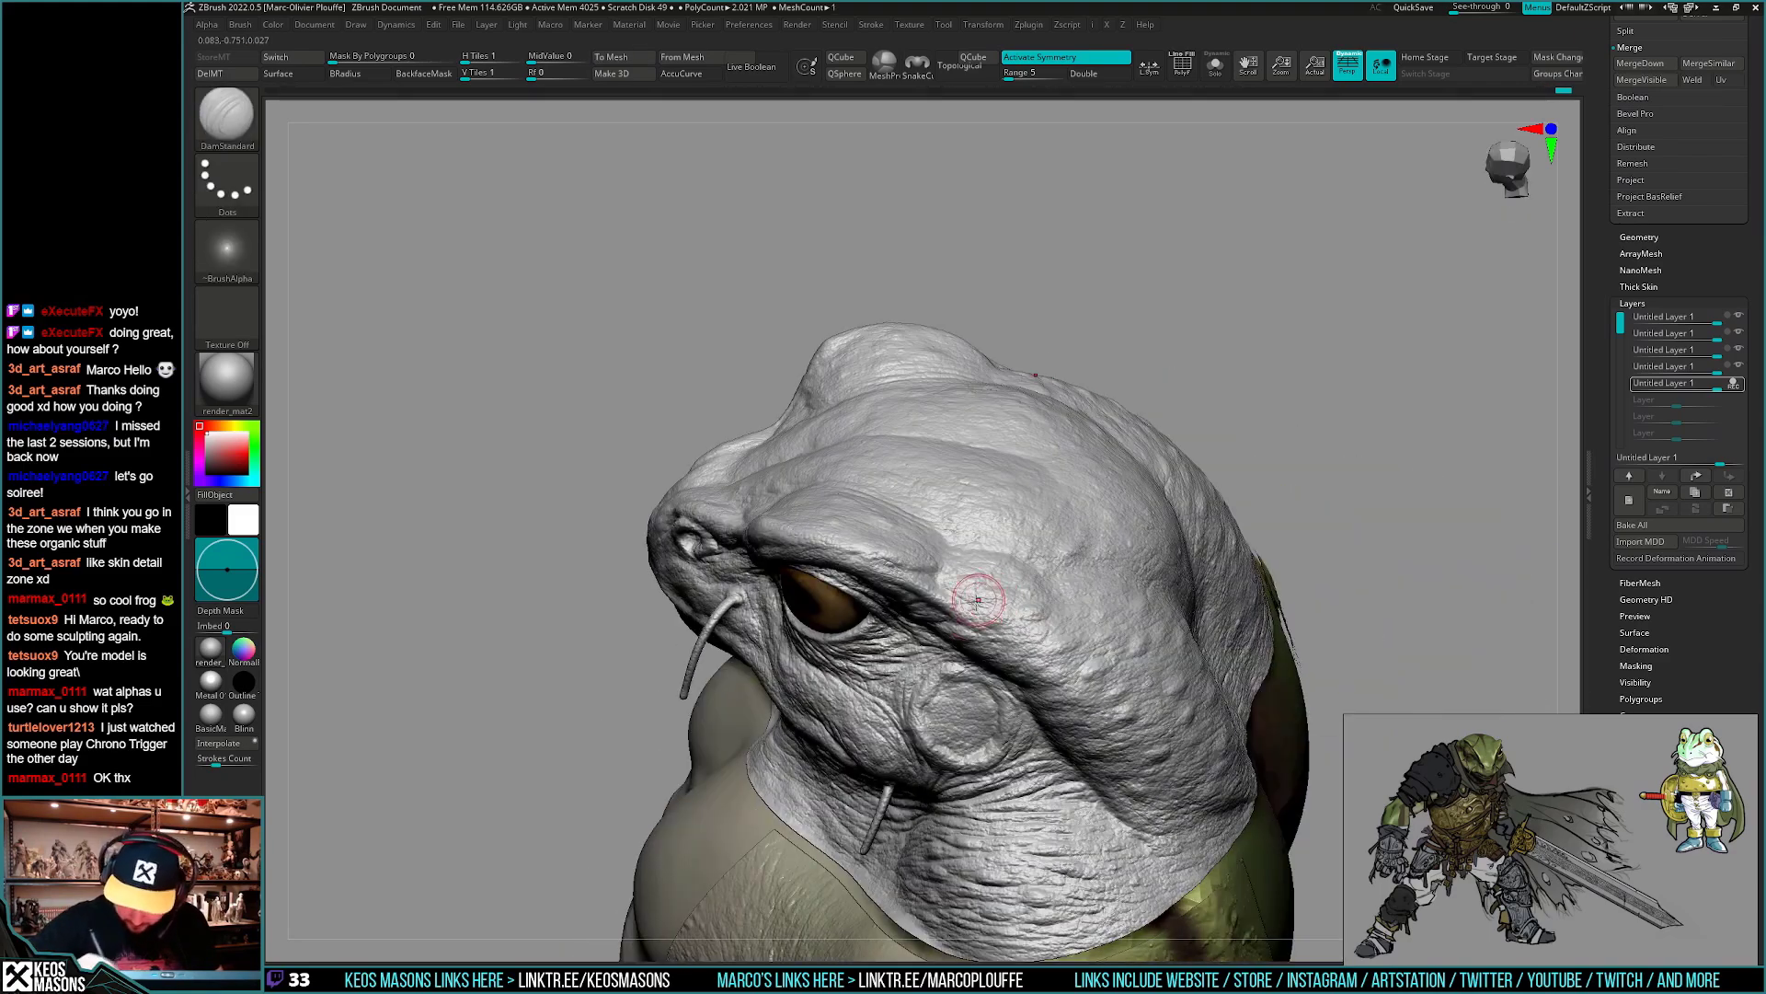
pyautogui.moveTo(978, 601); pyautogui.dragTo(979, 612)
pyautogui.moveTo(1028, 648); pyautogui.dragTo(1033, 571, button='right')
pyautogui.moveTo(940, 634); pyautogui.dragTo(965, 605, button='right')
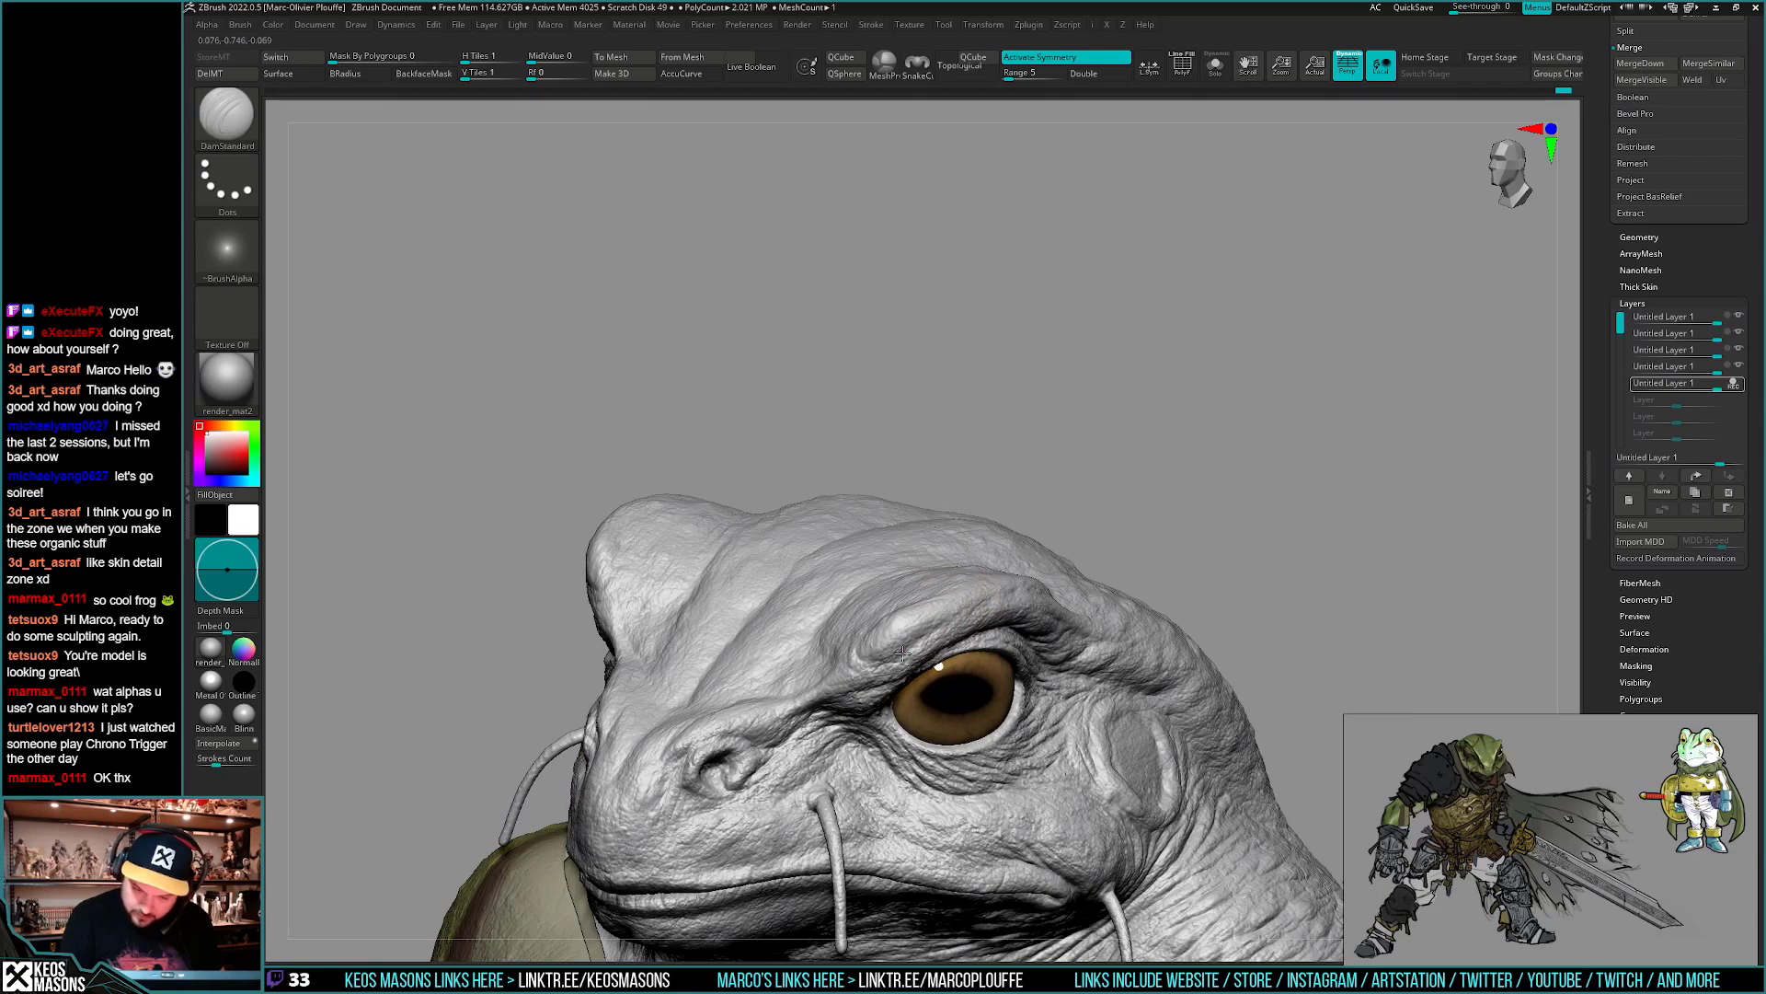
# - Carve wrinkles on the snout between the eye and nostril with DamStandard, undoing an unwanted stroke
pyautogui.moveTo(898, 652)
pyautogui.keyDown('ctrl'); pyautogui.mouseDown(button='right')
pyautogui.moveTo(958, 414)
pyautogui.moveTo(1009, 442)
pyautogui.moveTo(1006, 410)
pyautogui.moveTo(819, 597)
pyautogui.moveTo(823, 558)
pyautogui.mouseUp(button='right'); pyautogui.keyUp('ctrl')
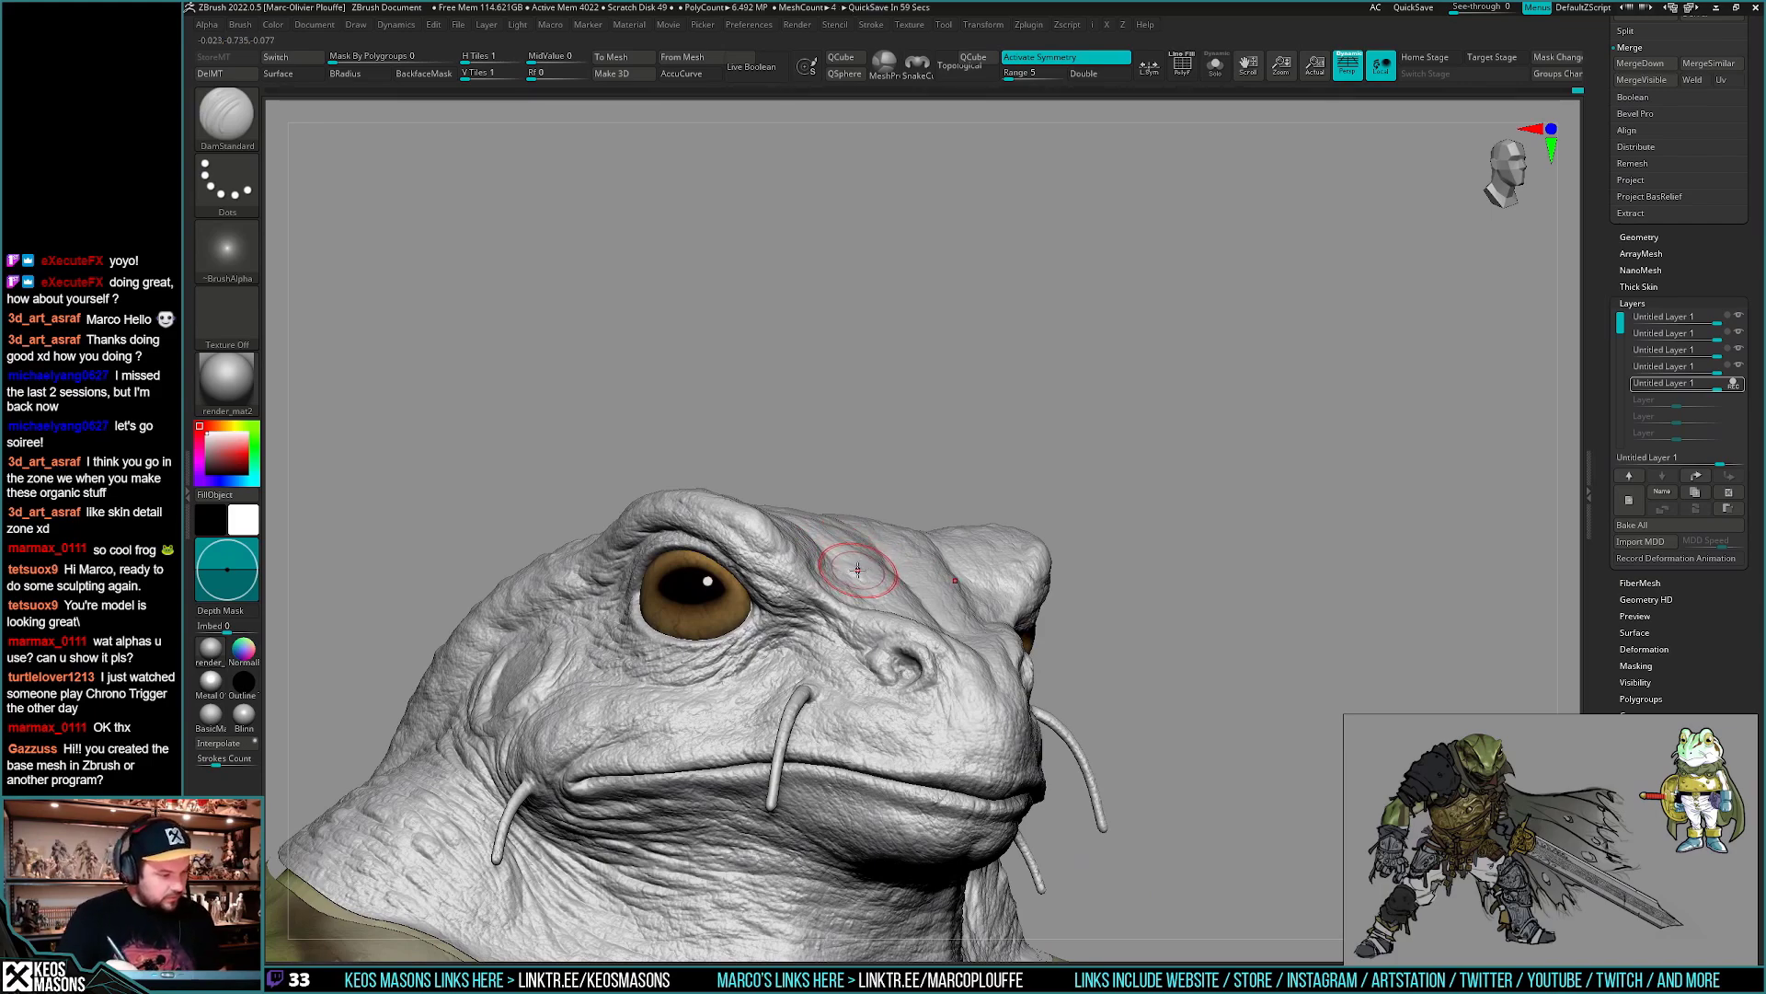
pyautogui.moveTo(926, 590)
pyautogui.mouseDown(button='right')
pyautogui.moveTo(899, 611)
pyautogui.moveTo(797, 565)
pyautogui.moveTo(832, 488)
pyautogui.mouseUp(button='right')
pyautogui.hotkey('ctrl', 'z')
pyautogui.moveTo(1064, 506)
pyautogui.mouseDown(button='right')
pyautogui.moveTo(984, 629)
pyautogui.moveTo(989, 539)
pyautogui.moveTo(1025, 481)
pyautogui.moveTo(1133, 524)
pyautogui.moveTo(1109, 502)
pyautogui.moveTo(952, 782)
pyautogui.moveTo(883, 546)
pyautogui.moveTo(1138, 529)
pyautogui.moveTo(1042, 741)
pyautogui.moveTo(1061, 633)
pyautogui.moveTo(975, 531)
pyautogui.moveTo(1122, 573)
pyautogui.mouseUp(button='right')
pyautogui.moveTo(1086, 659)
pyautogui.keyDown('ctrl'); pyautogui.mouseDown(button='right')
pyautogui.moveTo(1079, 727)
pyautogui.moveTo(1183, 681)
pyautogui.moveTo(1044, 663)
pyautogui.moveTo(1082, 625)
pyautogui.moveTo(1182, 642)
pyautogui.moveTo(1037, 699)
pyautogui.moveTo(1035, 676)
pyautogui.moveTo(992, 770)
pyautogui.moveTo(990, 741)
pyautogui.moveTo(1015, 733)
pyautogui.mouseUp(button='right'); pyautogui.keyUp('ctrl')
pyautogui.hotkey('ctrl', 'p')
# - Carve fine creases into the skin between the eye, the eardrum and the side of the neck
pyautogui.moveTo(974, 817); pyautogui.dragTo(896, 546, button='right')
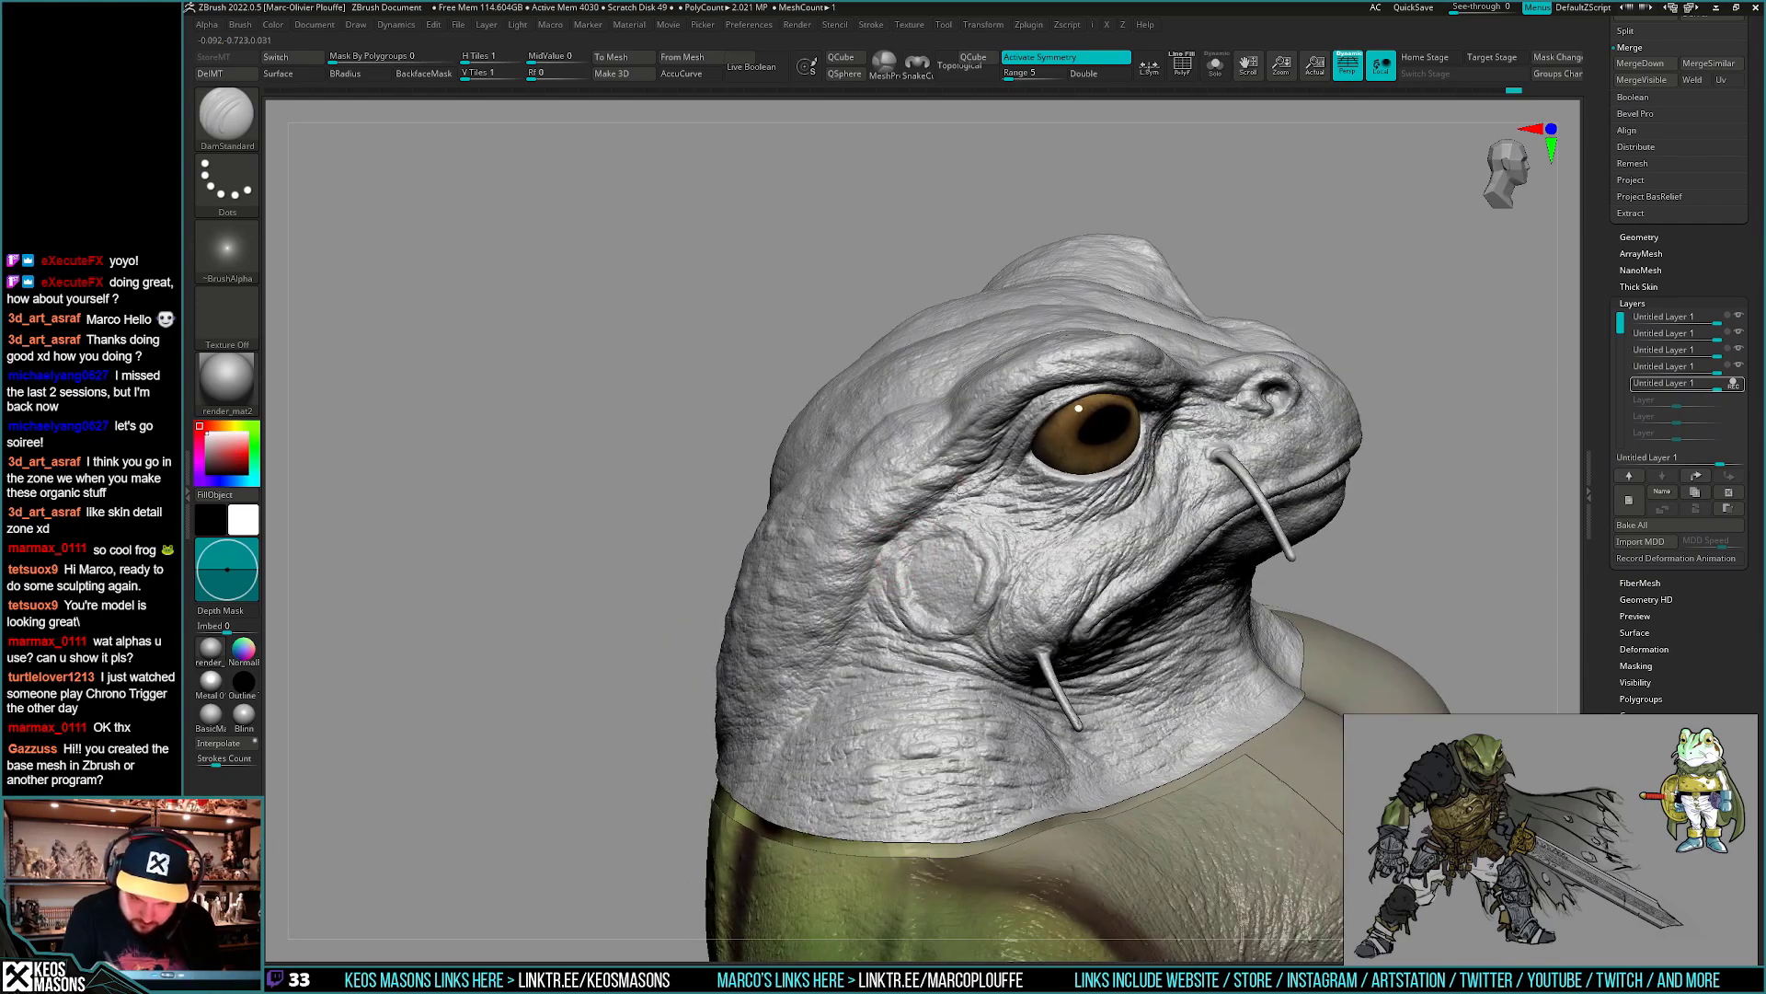
pyautogui.moveTo(958, 490); pyautogui.dragTo(916, 528, button='right')
pyautogui.press('x')
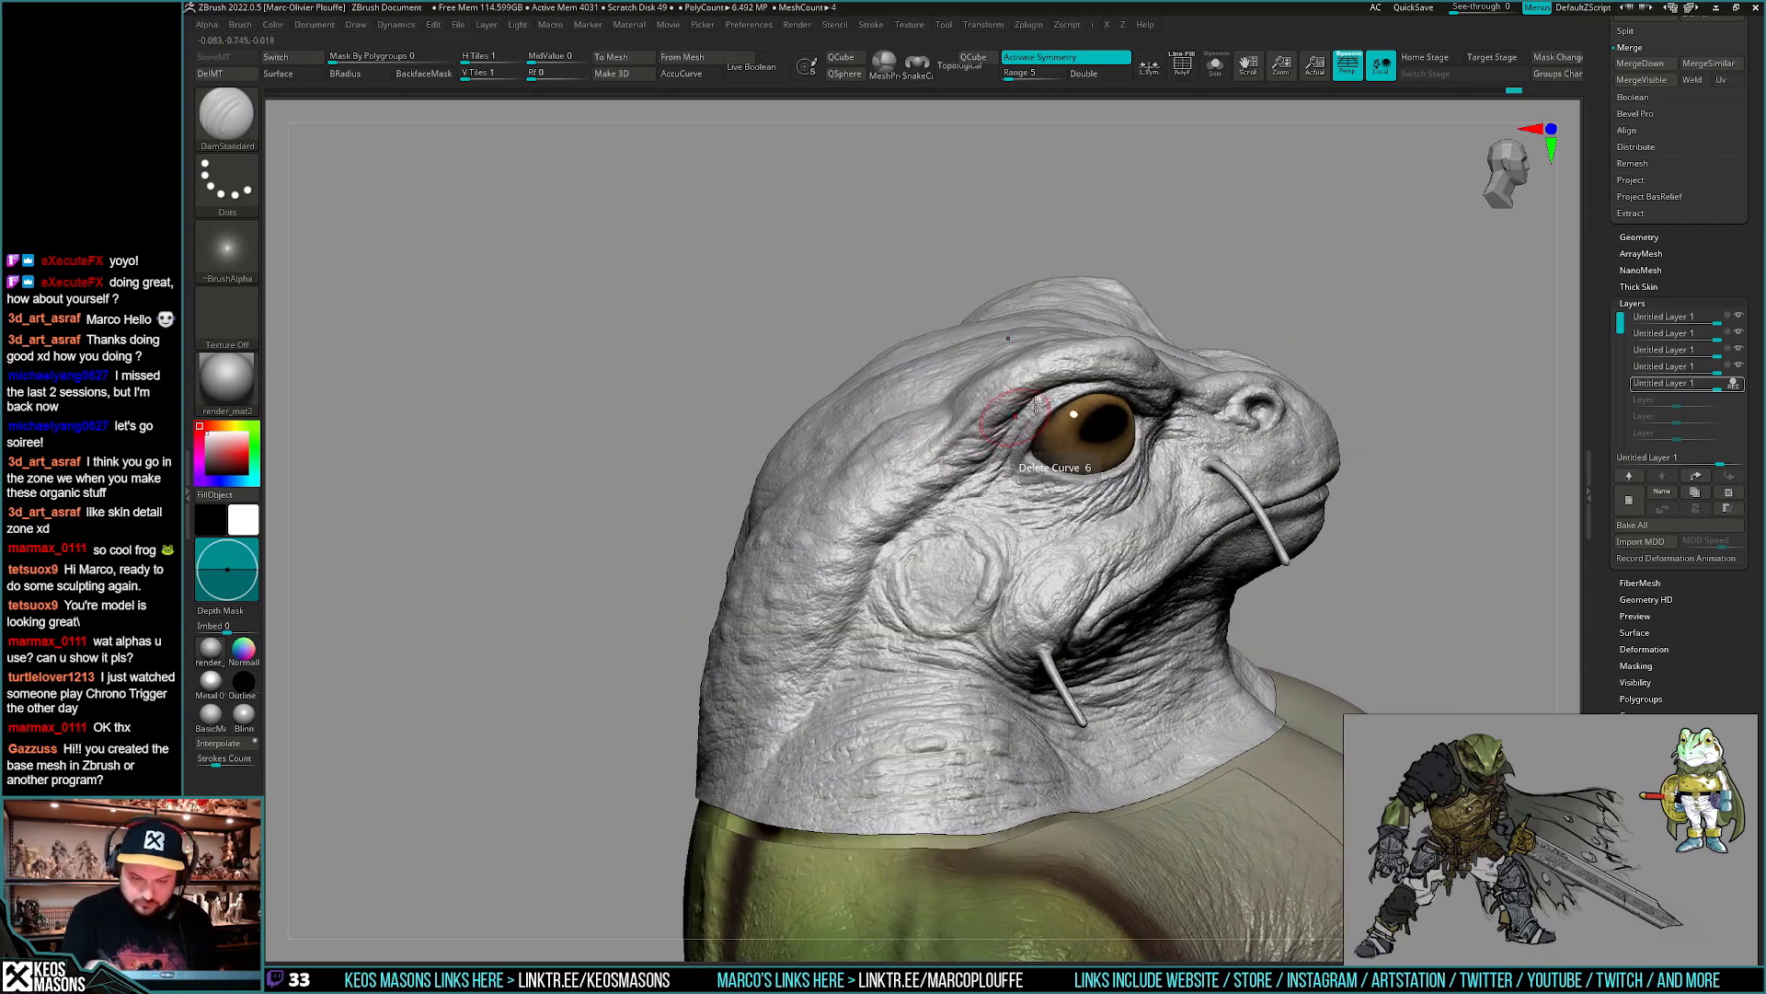
# - Build up the skin fold above the eardrum with ClayBuildup at a lower subdivision level, and return to the detailed level
pyautogui.press('space')
pyautogui.press('space')
pyautogui.click(1010, 453)
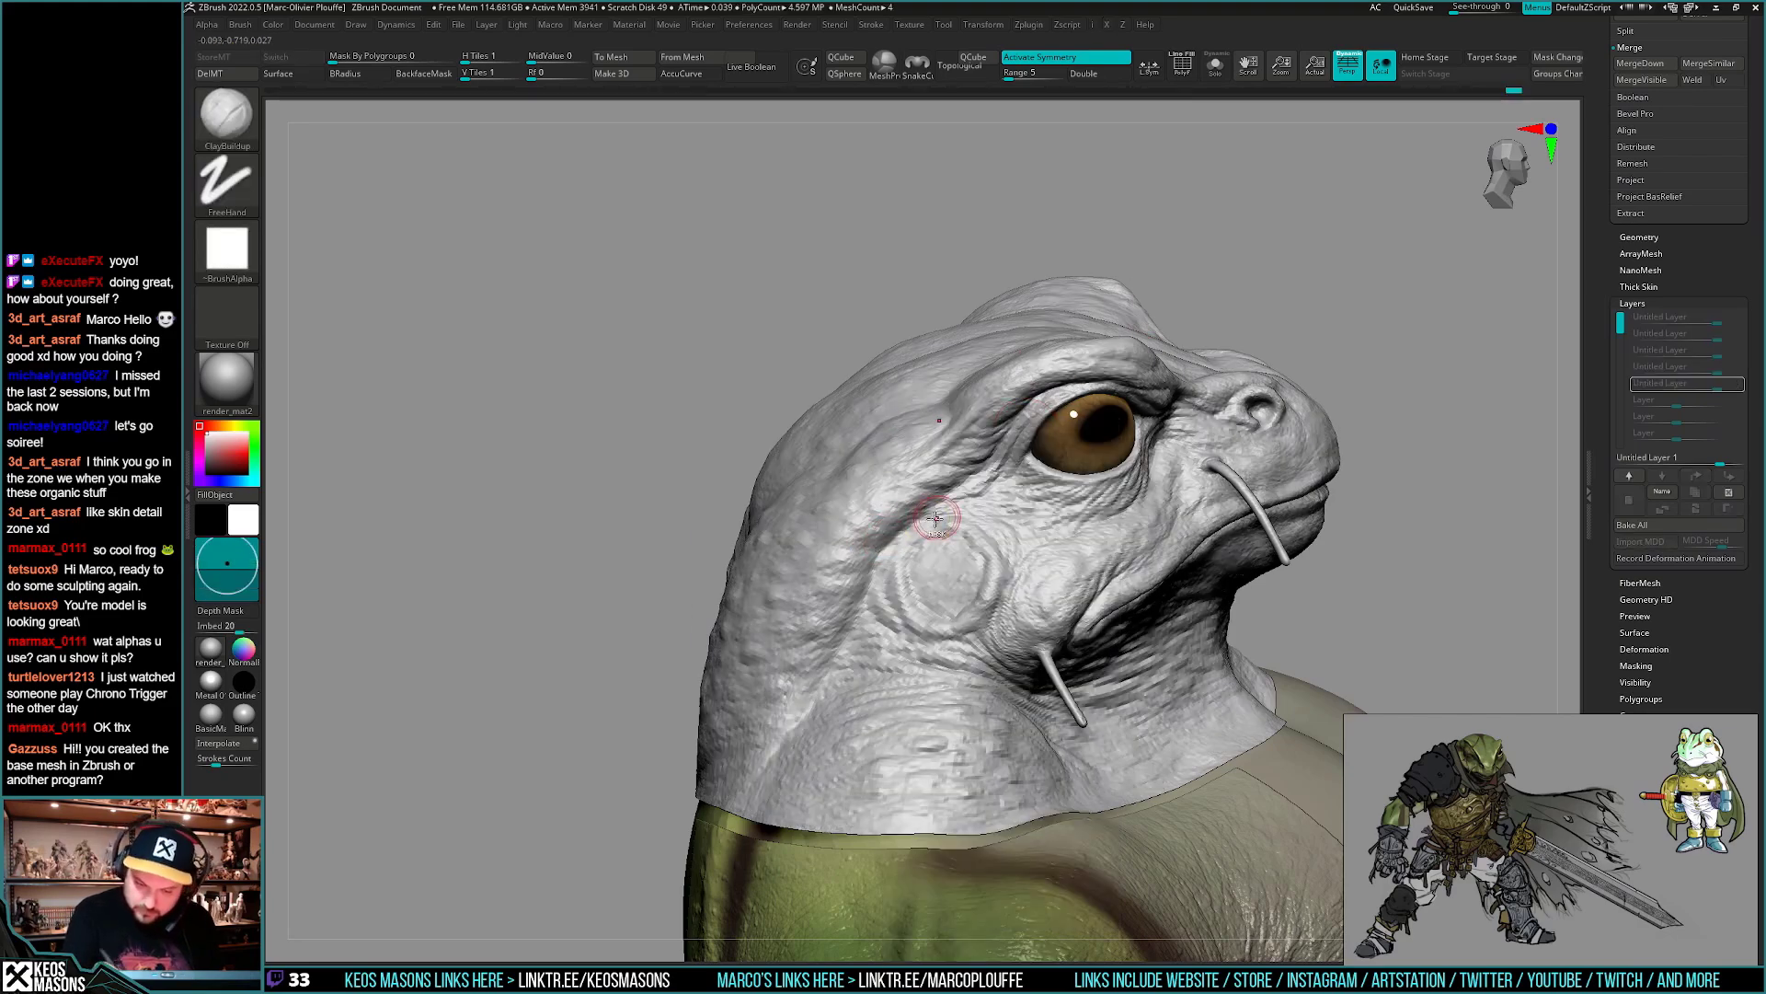
pyautogui.moveTo(936, 518); pyautogui.dragTo(1080, 498, button='right')
pyautogui.press('space')
pyautogui.moveTo(1049, 421); pyautogui.dragTo(1101, 420)
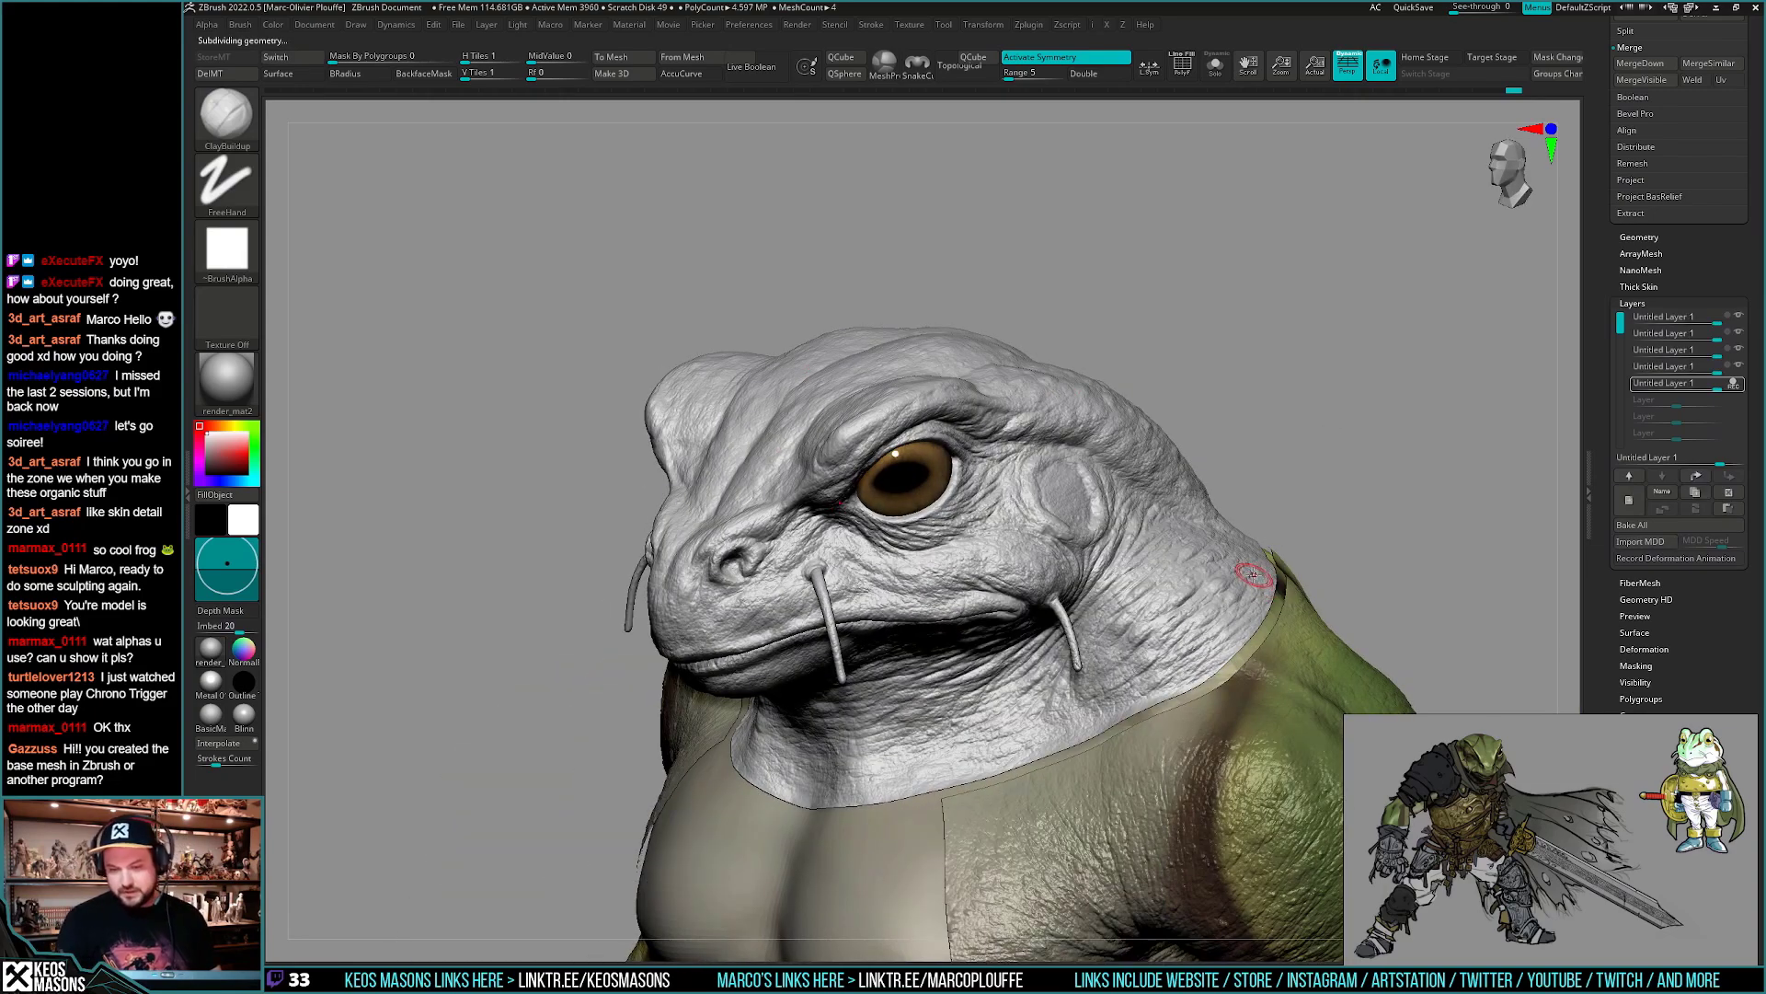
pyautogui.moveTo(1253, 574); pyautogui.dragTo(1086, 584, button='right')
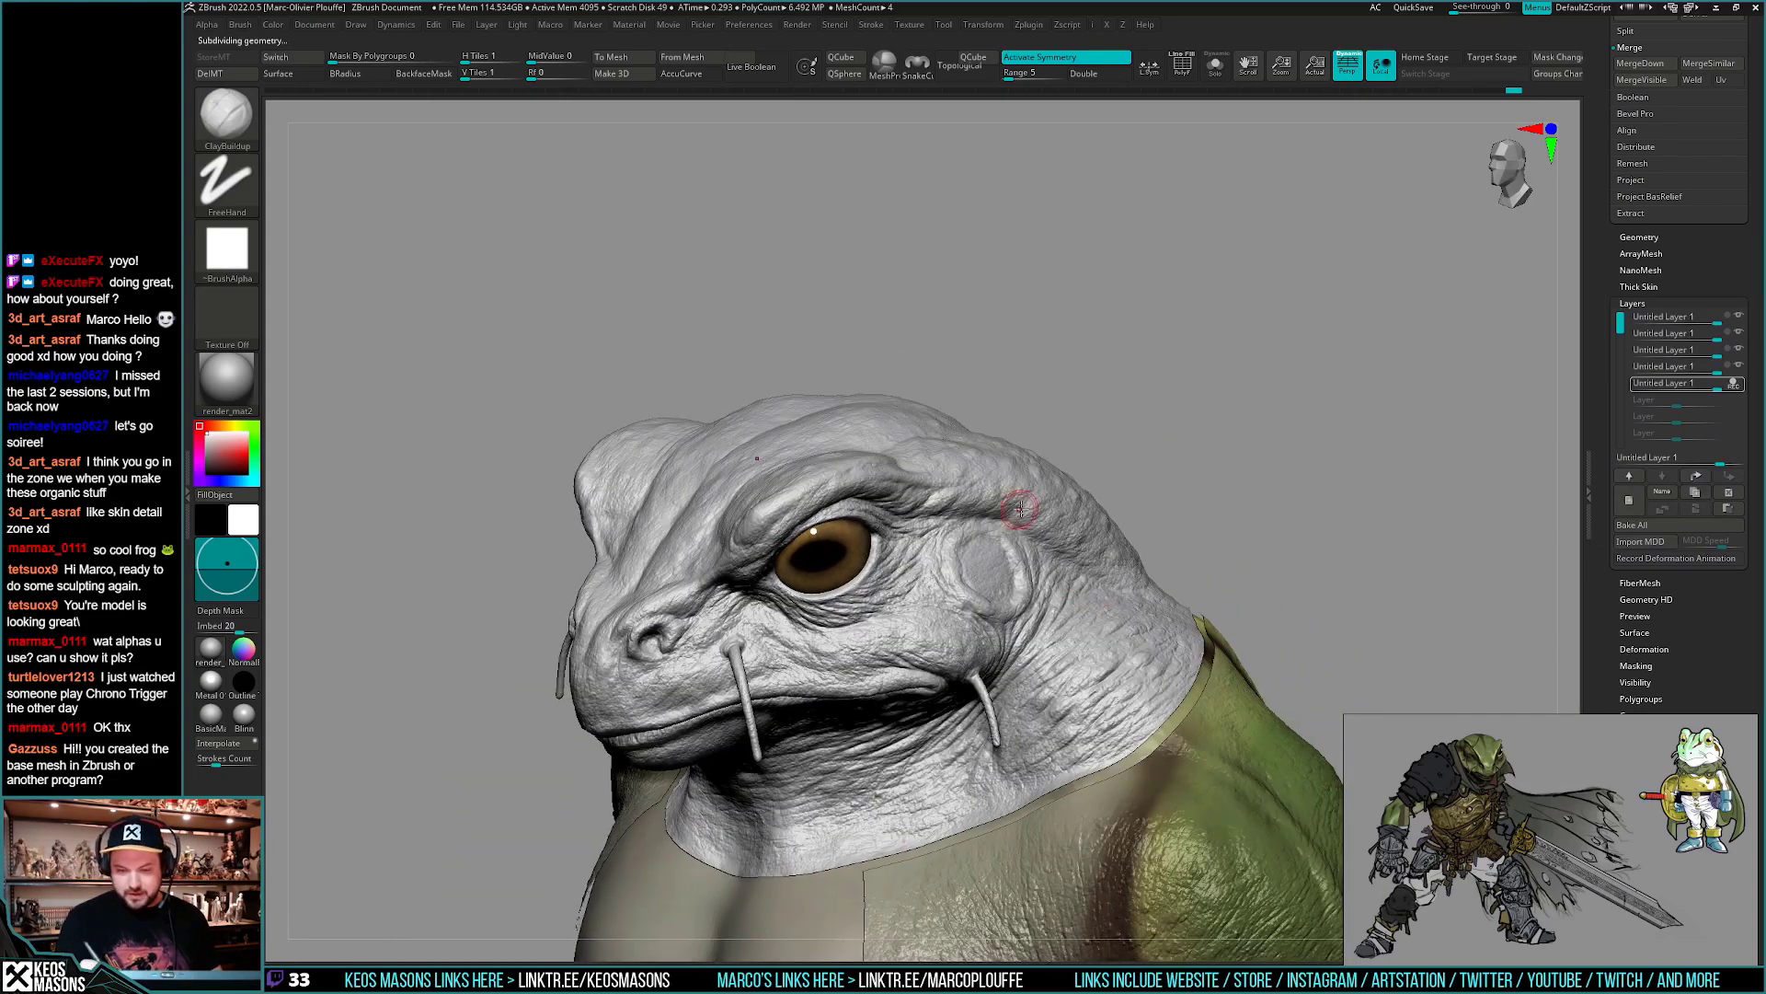
# - Lower the head to subdivision level 3 and build up the skin around the eardrum with ClayBuildup
pyautogui.press('space')
pyautogui.moveTo(1040, 419); pyautogui.dragTo(1028, 418)
pyautogui.press('space')
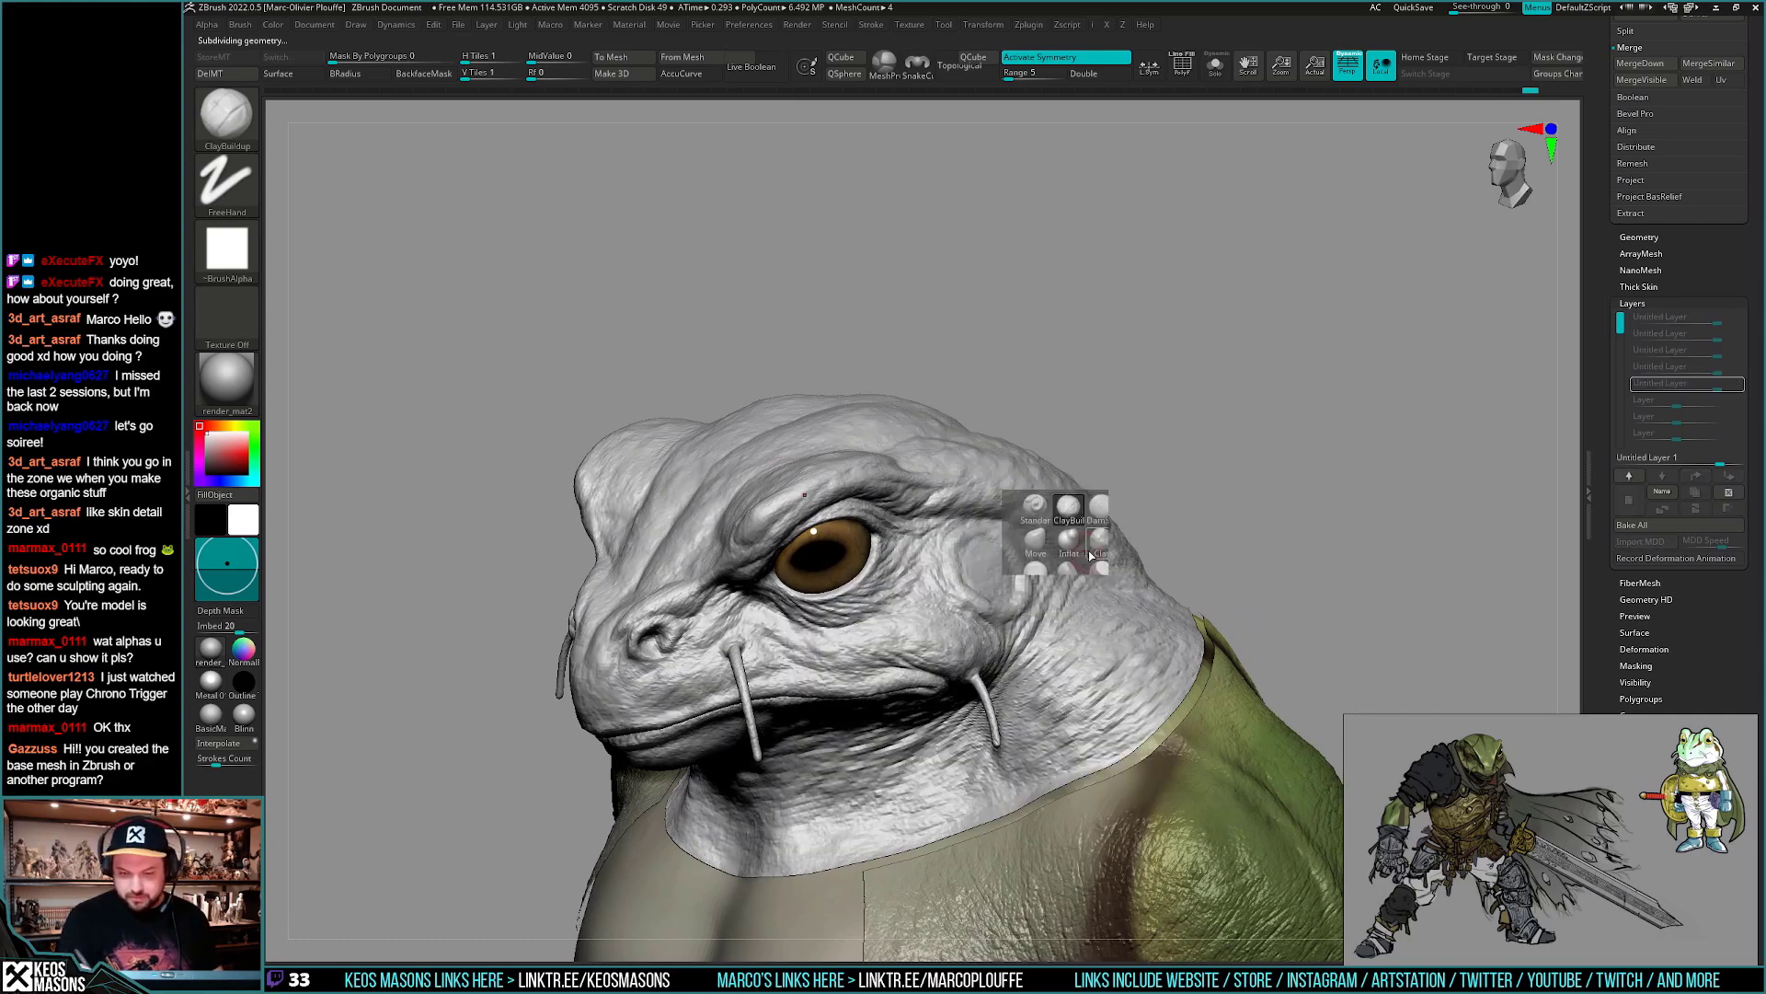
pyautogui.press('space')
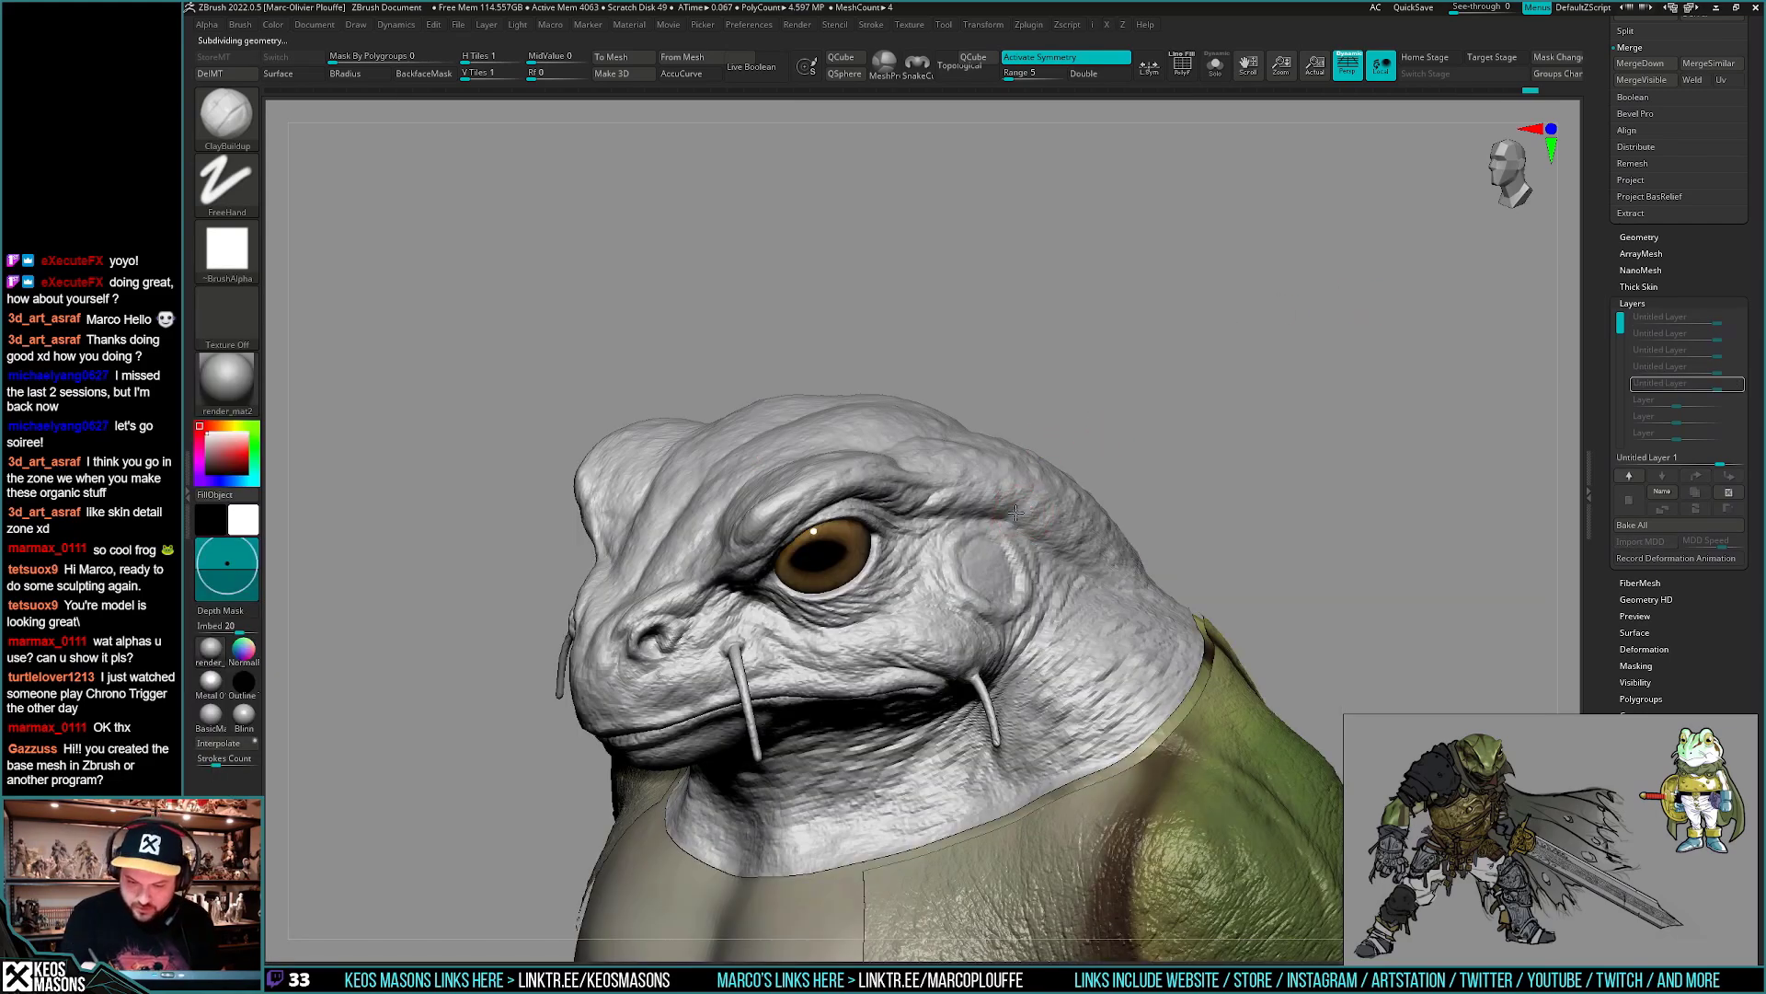
pyautogui.moveTo(1028, 501)
pyautogui.mouseDown(button='right')
pyautogui.moveTo(948, 505)
pyautogui.moveTo(979, 508)
pyautogui.mouseUp(button='right')
pyautogui.press('space')
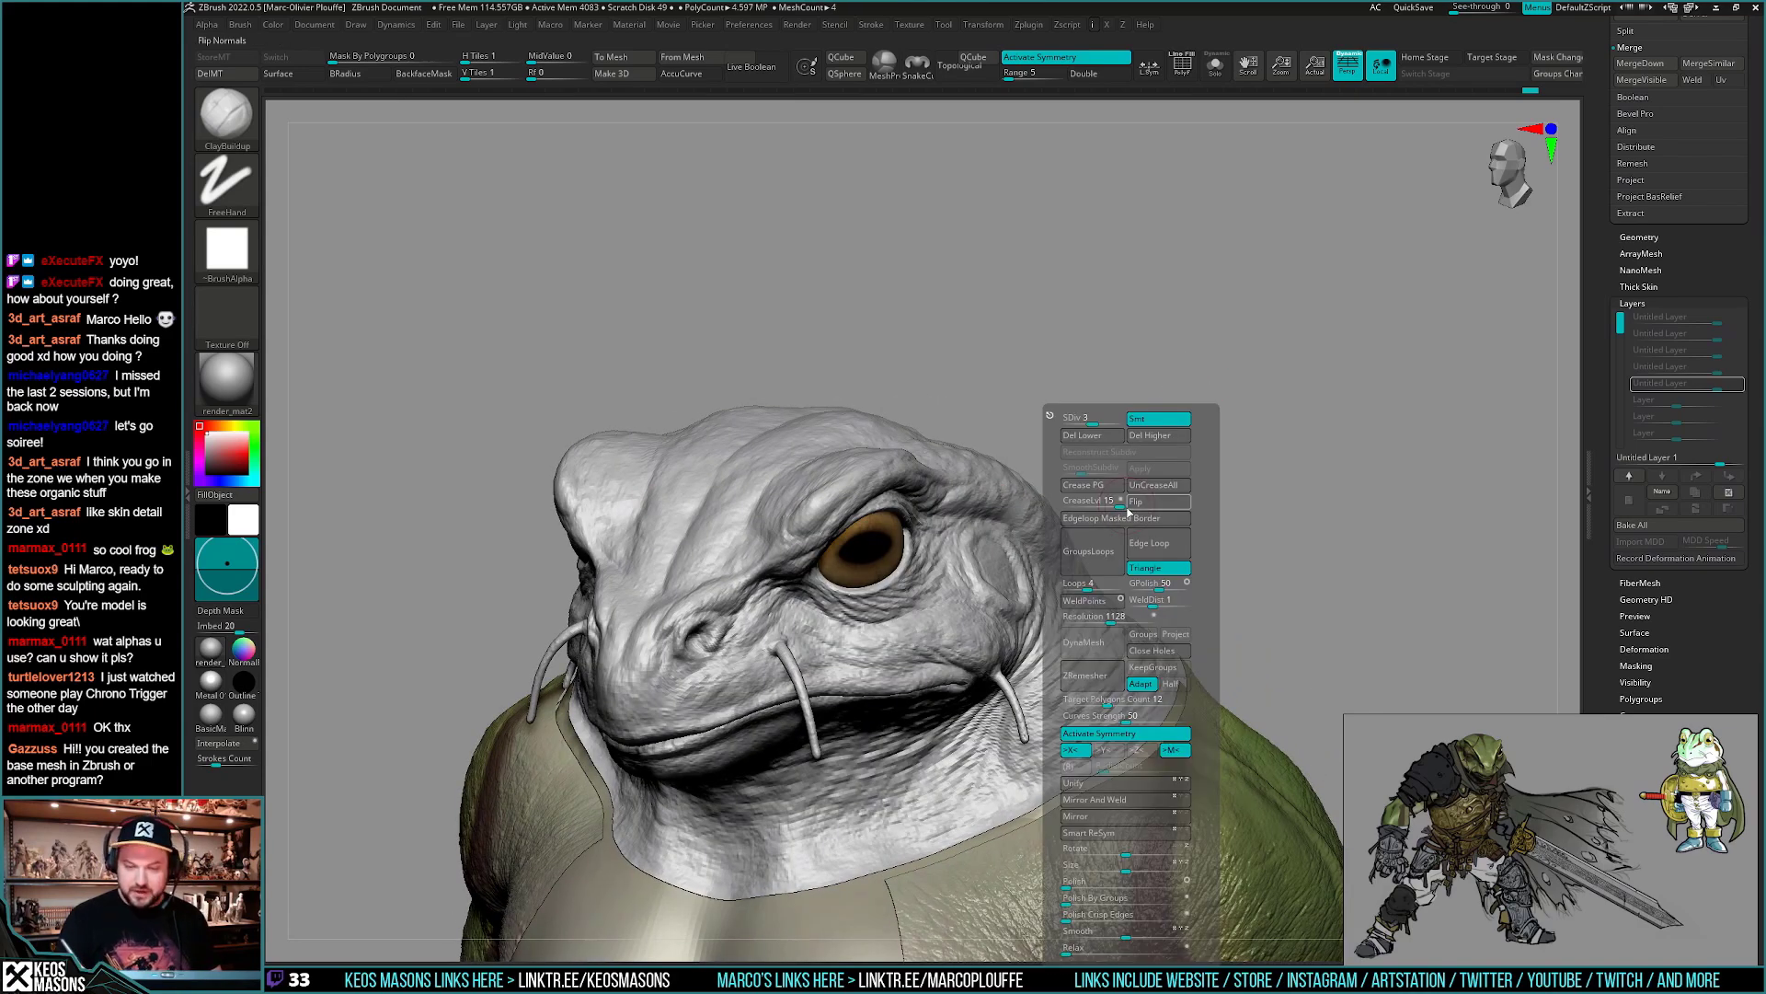
# - Return the head to its detailed subdivision level and switch back to DamStandard
pyautogui.press('d')
pyautogui.moveTo(1261, 546); pyautogui.dragTo(1223, 563, button='right')
pyautogui.press('space')
pyautogui.click(1178, 509)
pyautogui.moveTo(1333, 378)
pyautogui.keyDown('ctrl'); pyautogui.mouseDown(button='right')
pyautogui.moveTo(1333, 419)
pyautogui.moveTo(1306, 422)
pyautogui.mouseUp(button='right'); pyautogui.keyUp('ctrl')
pyautogui.press('space')
pyautogui.click(1046, 542)
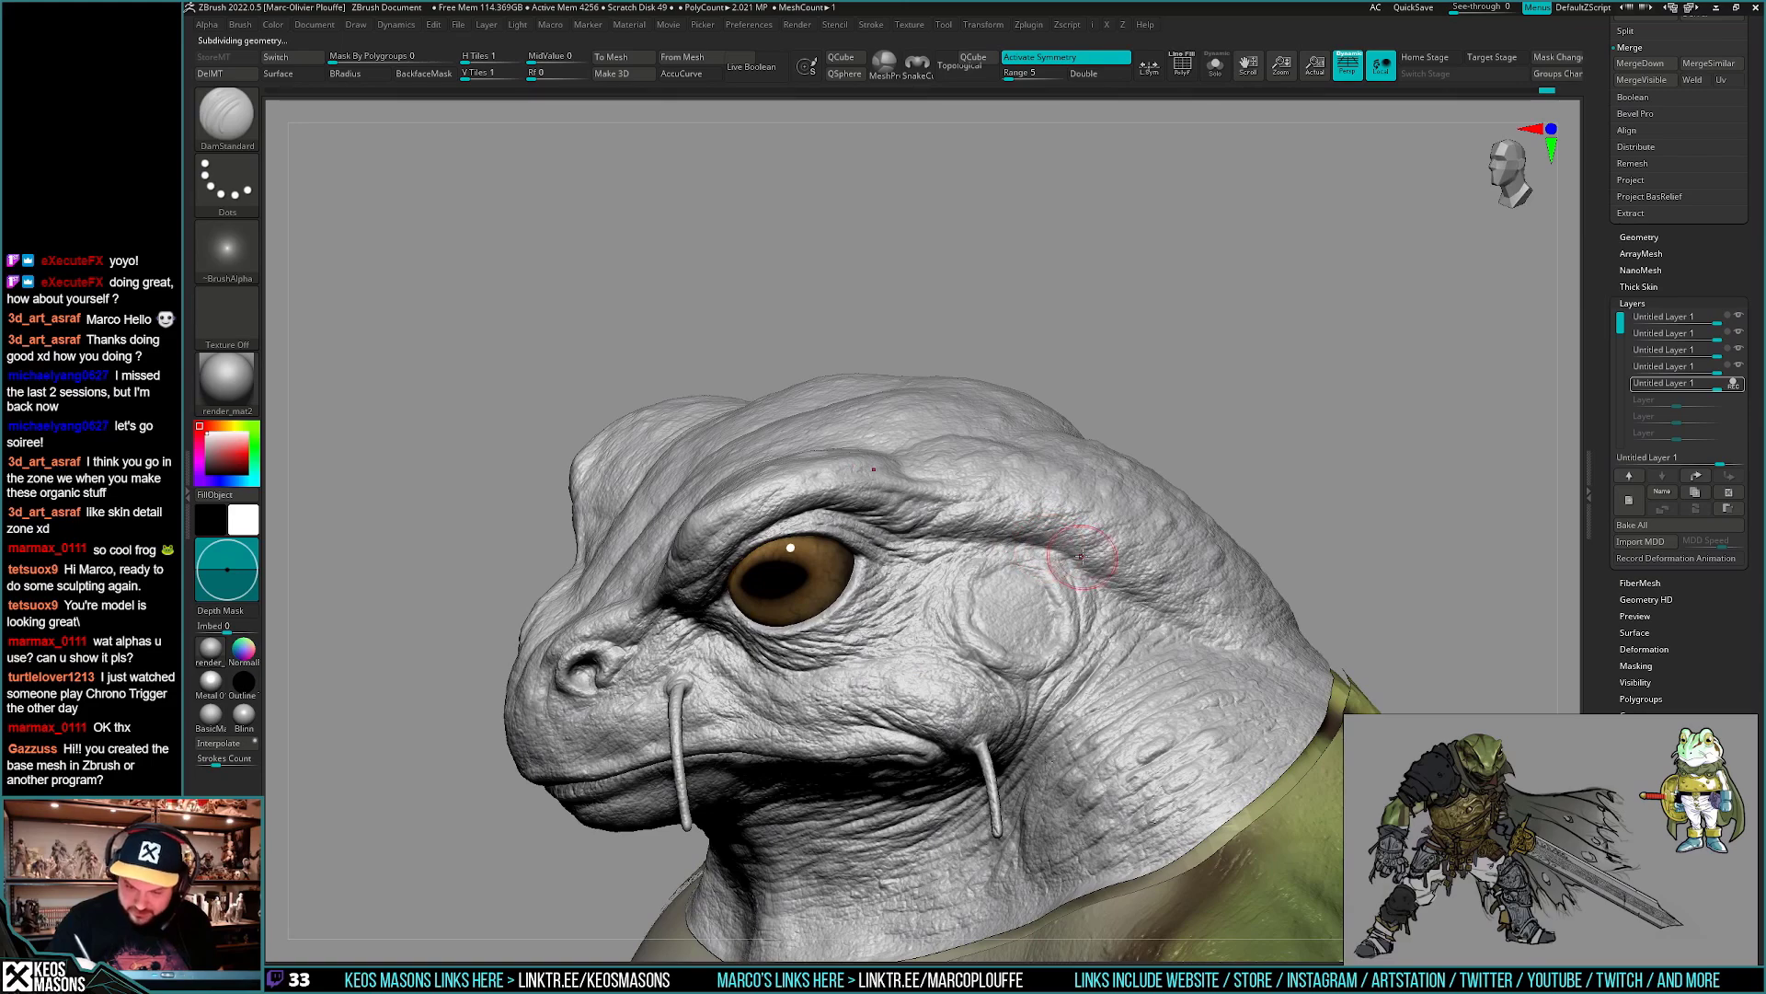
# - Carve creases into the fold above and behind the eardrum with DamStandard
pyautogui.moveTo(1067, 561); pyautogui.dragTo(1165, 574, button='right')
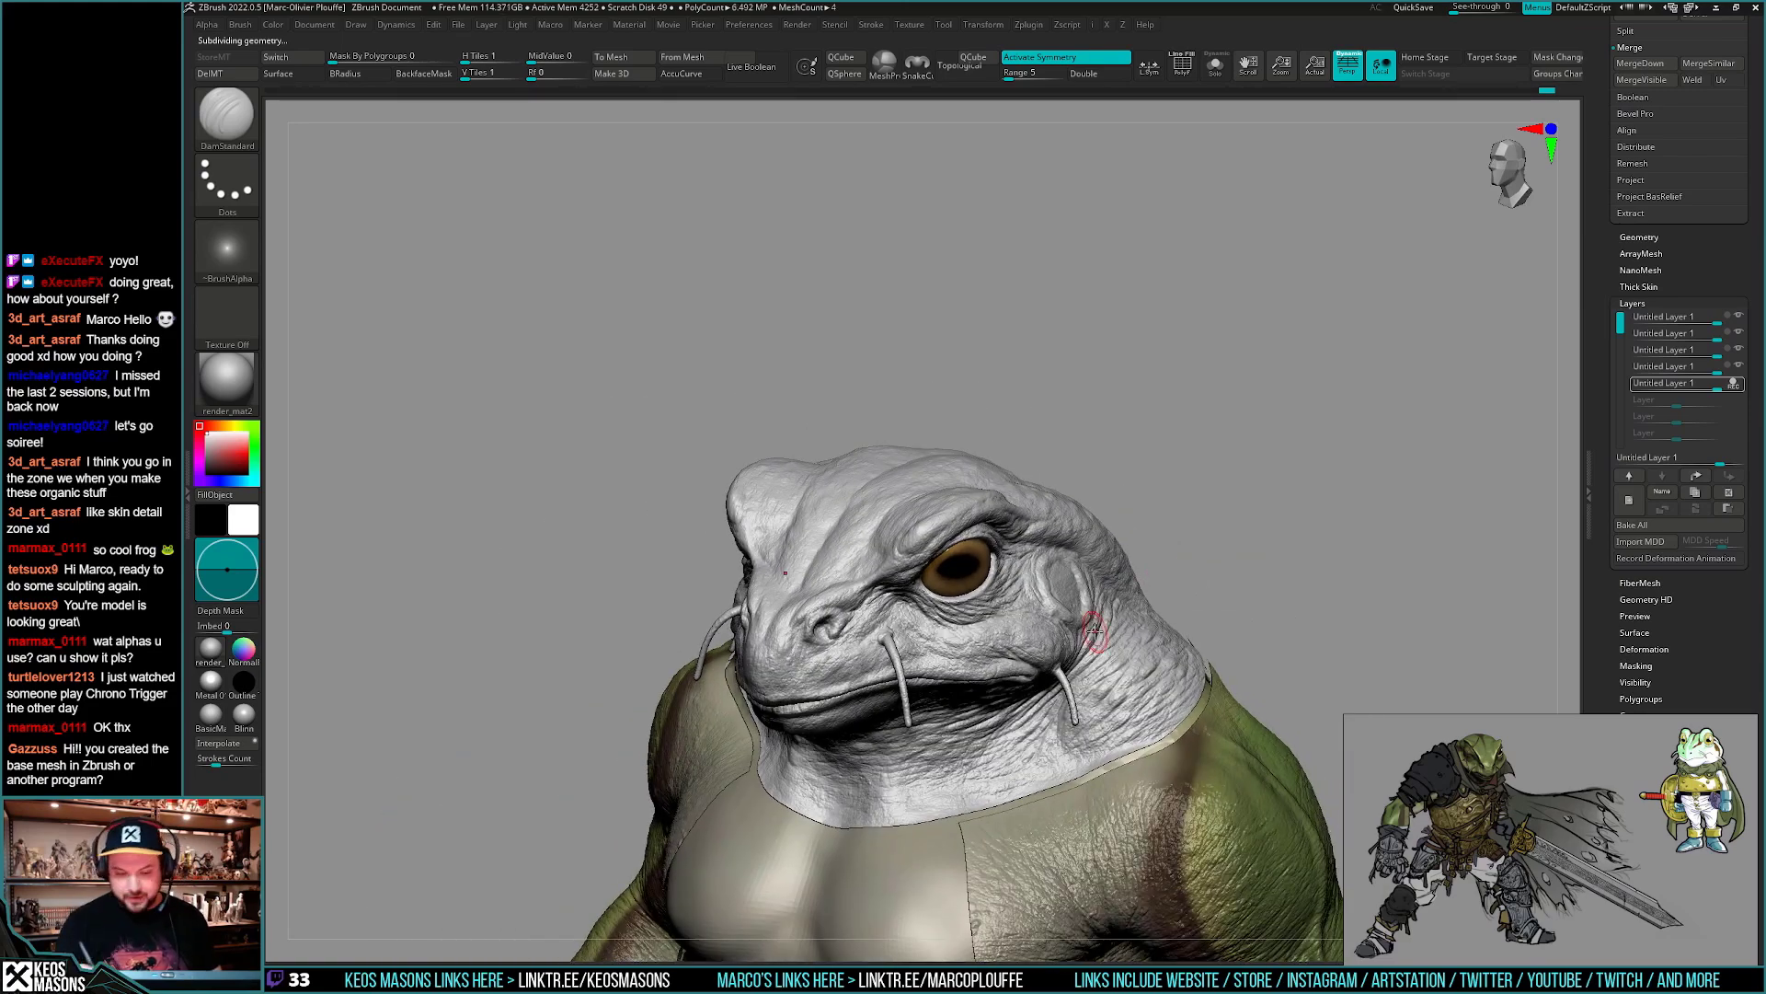
pyautogui.moveTo(1054, 710); pyautogui.dragTo(1046, 671, button='right')
pyautogui.keyDown('ctrl'); pyautogui.moveTo(890, 576); pyautogui.dragTo(1159, 669, button='right'); pyautogui.keyUp('ctrl')
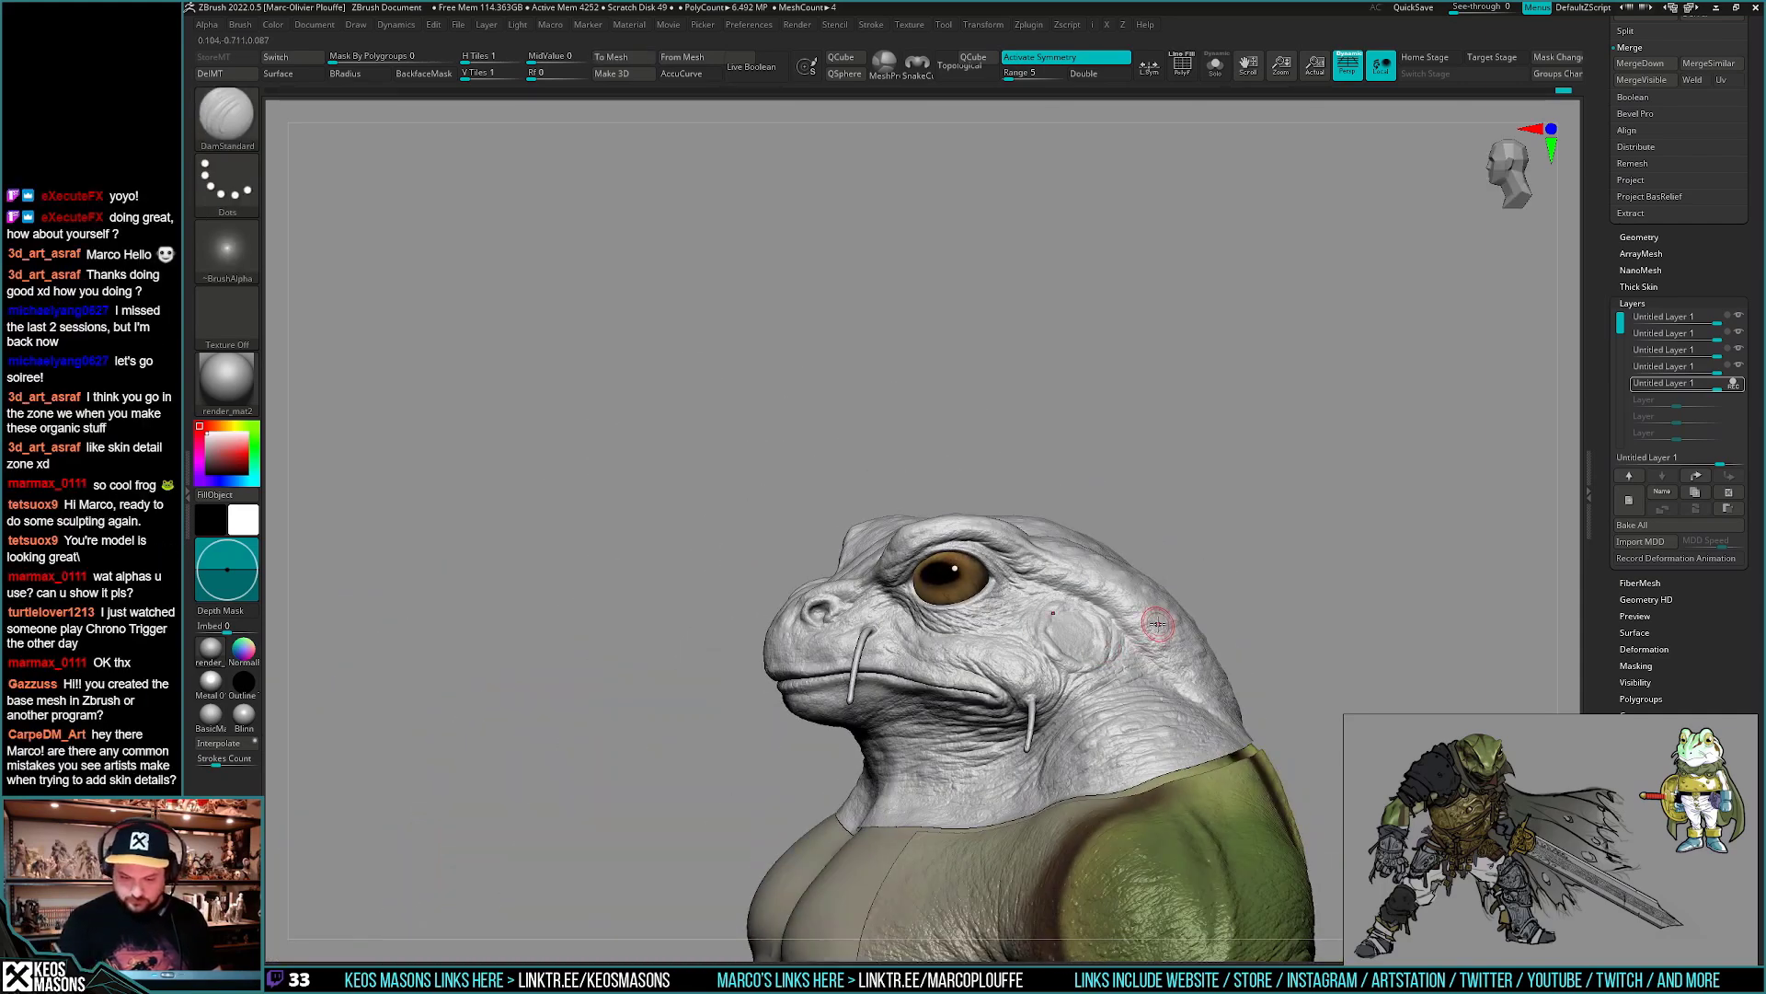
pyautogui.moveTo(1242, 599)
pyautogui.mouseDown(button='right')
pyautogui.moveTo(1134, 672)
pyautogui.moveTo(1089, 676)
pyautogui.mouseUp(button='right')
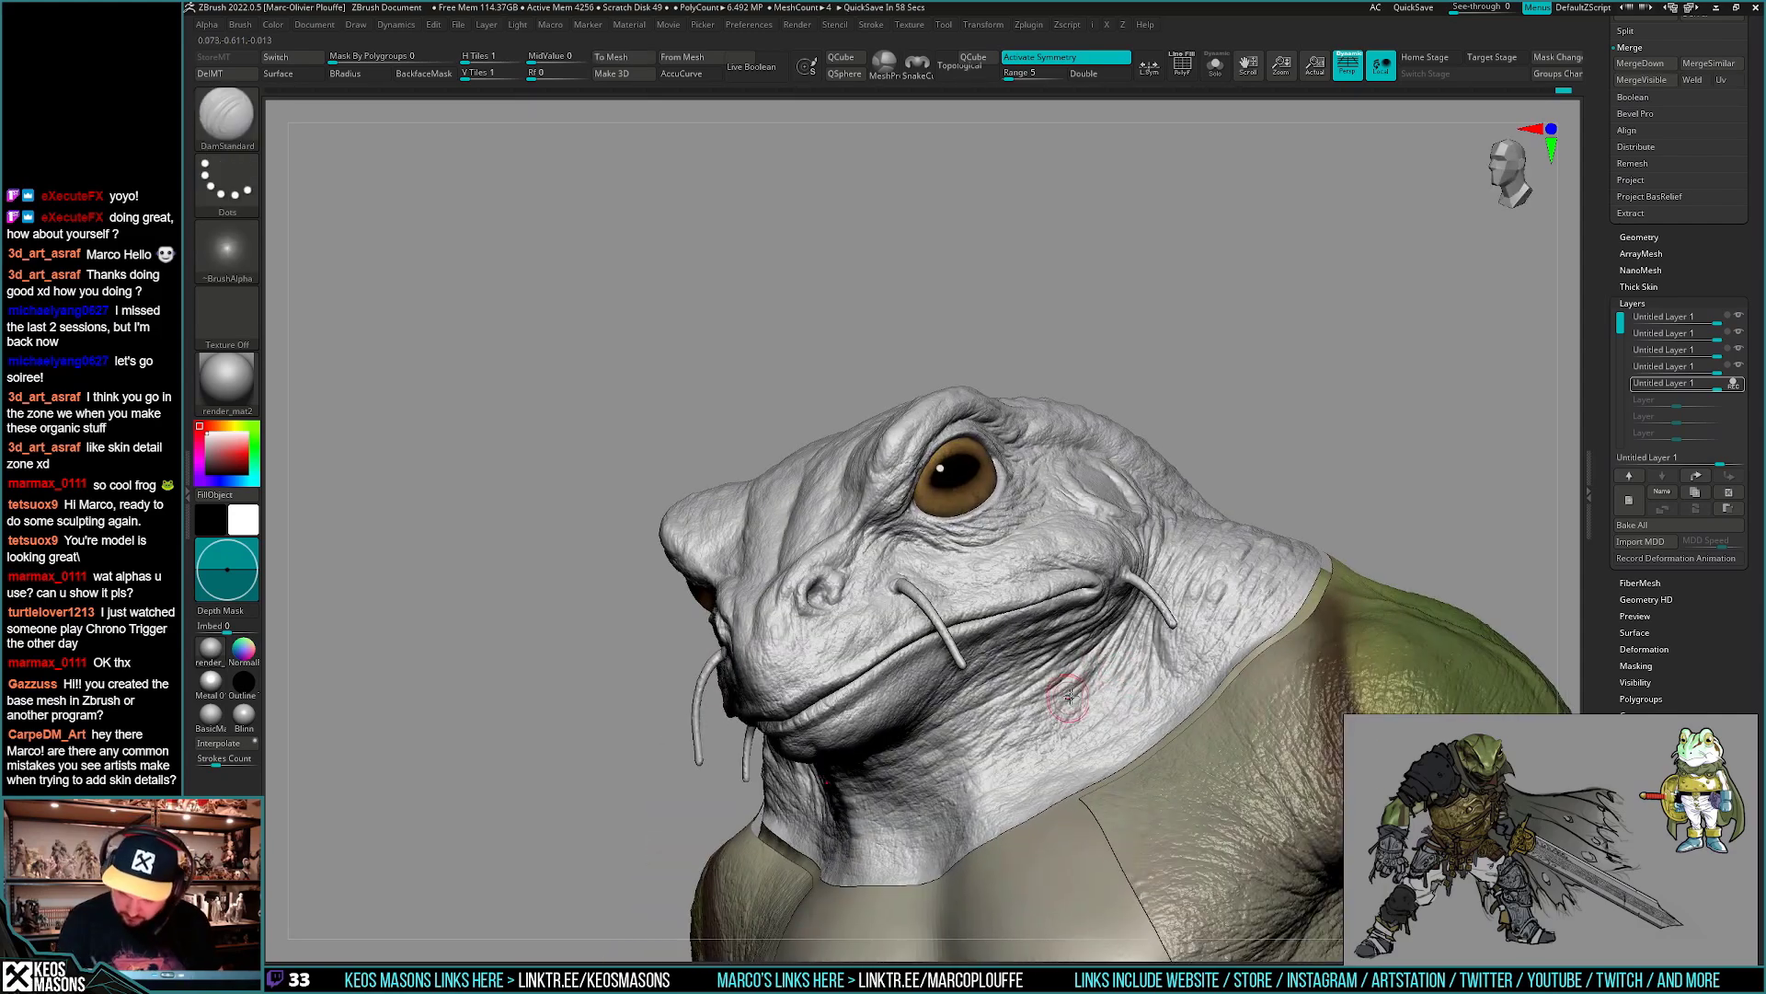
# - Carve symmetrical creases into the throat skin under the jaw and mouth corners
pyautogui.moveTo(1044, 730); pyautogui.dragTo(1061, 676, button='right')
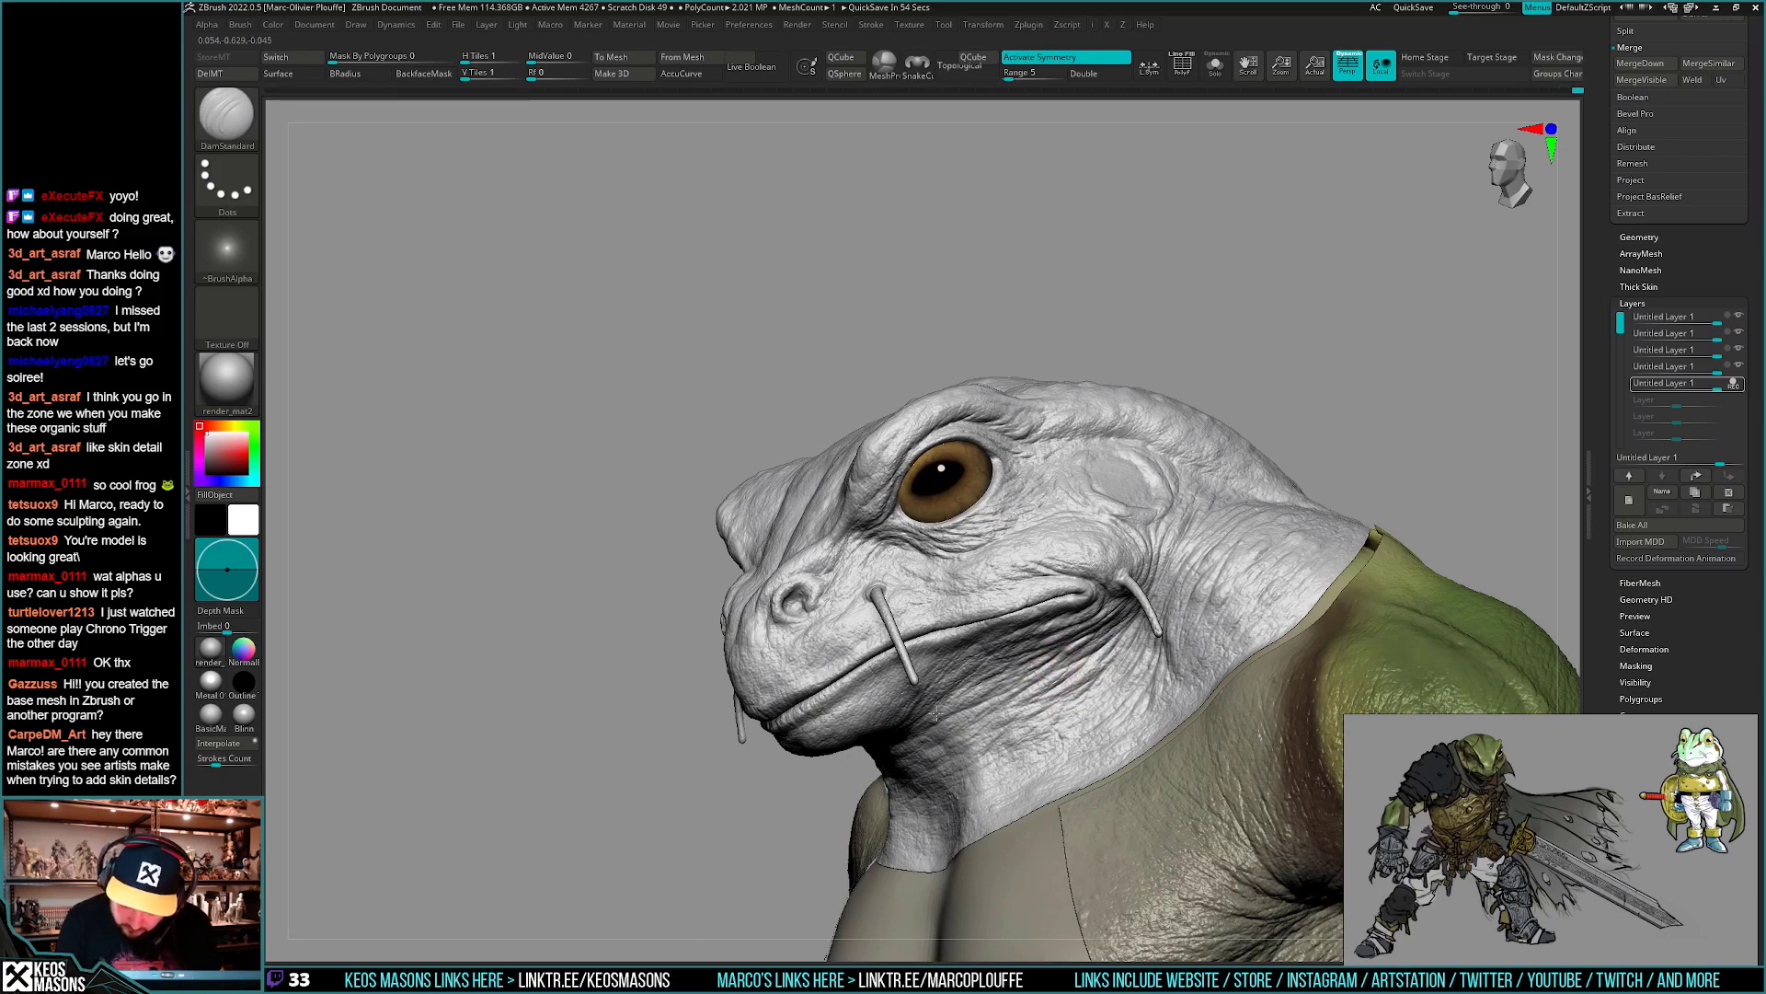
pyautogui.moveTo(957, 713); pyautogui.dragTo(911, 662, button='right')
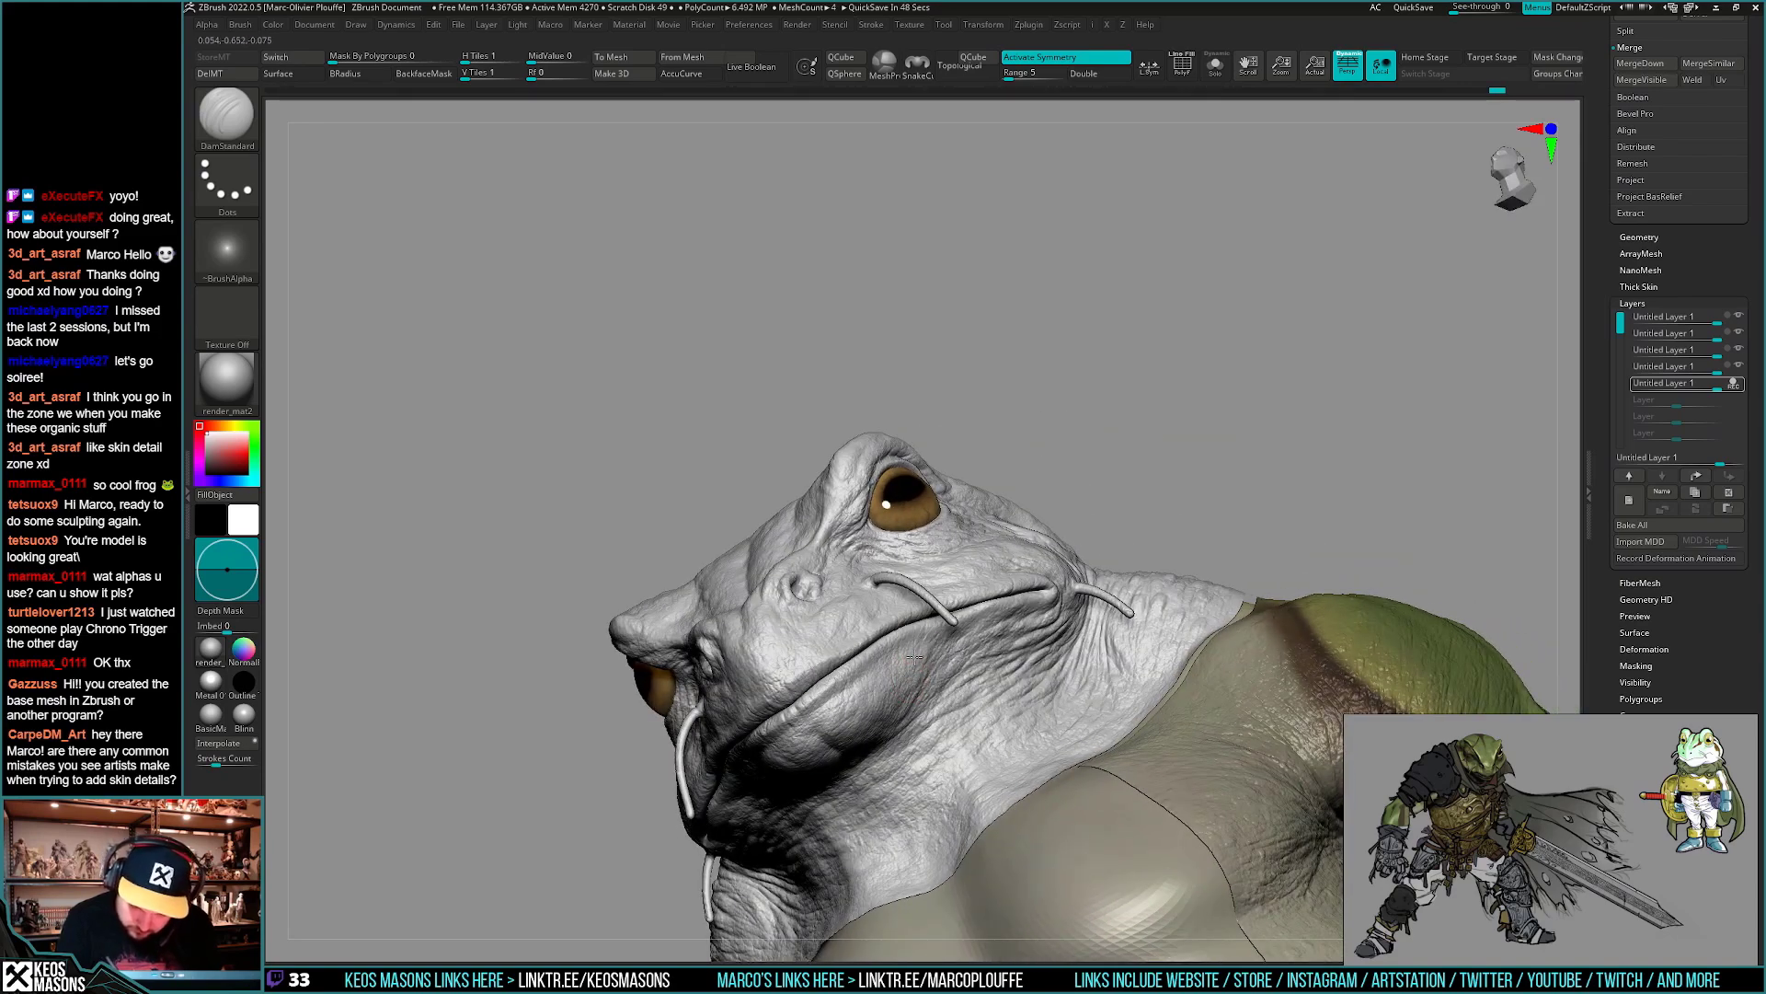
pyautogui.moveTo(914, 658); pyautogui.dragTo(905, 701)
pyautogui.moveTo(905, 701)
pyautogui.mouseDown(button='right')
pyautogui.moveTo(887, 696)
pyautogui.moveTo(934, 655)
pyautogui.moveTo(912, 656)
pyautogui.mouseUp(button='right')
# - Turn off symmetry and carve irregular wrinkles under the chin and across the throat
pyautogui.press('x')
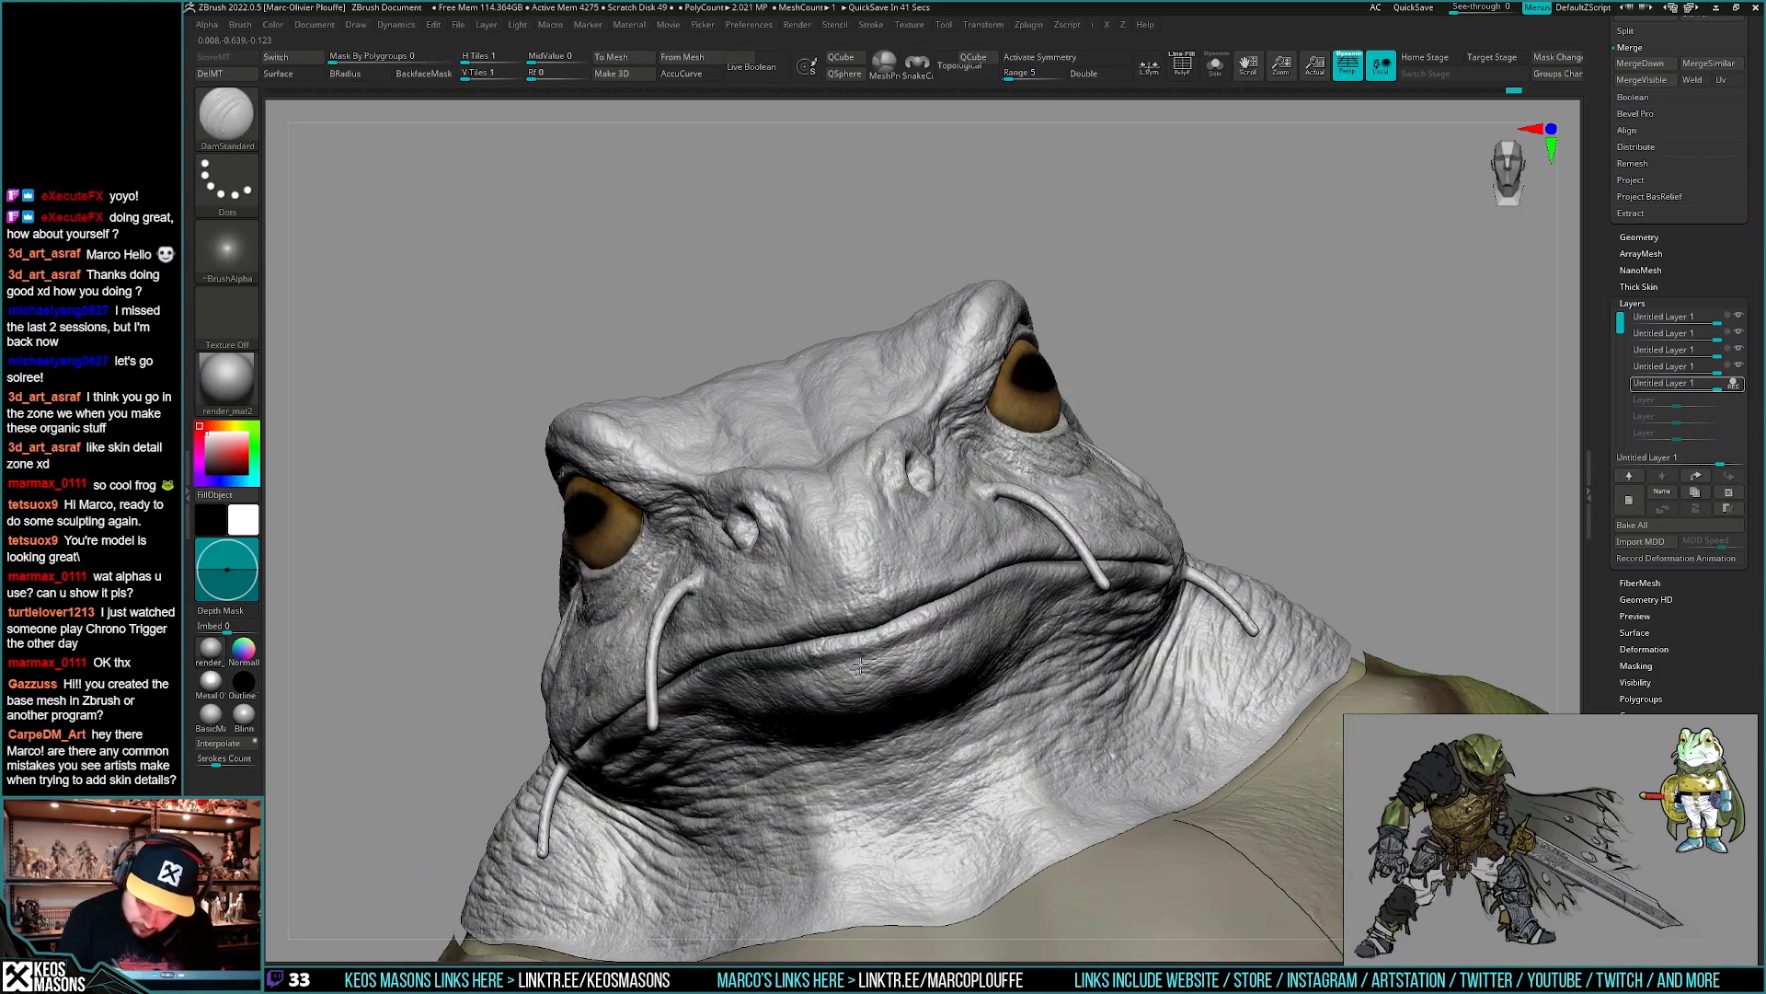
pyautogui.moveTo(859, 664); pyautogui.dragTo(975, 780, button='right')
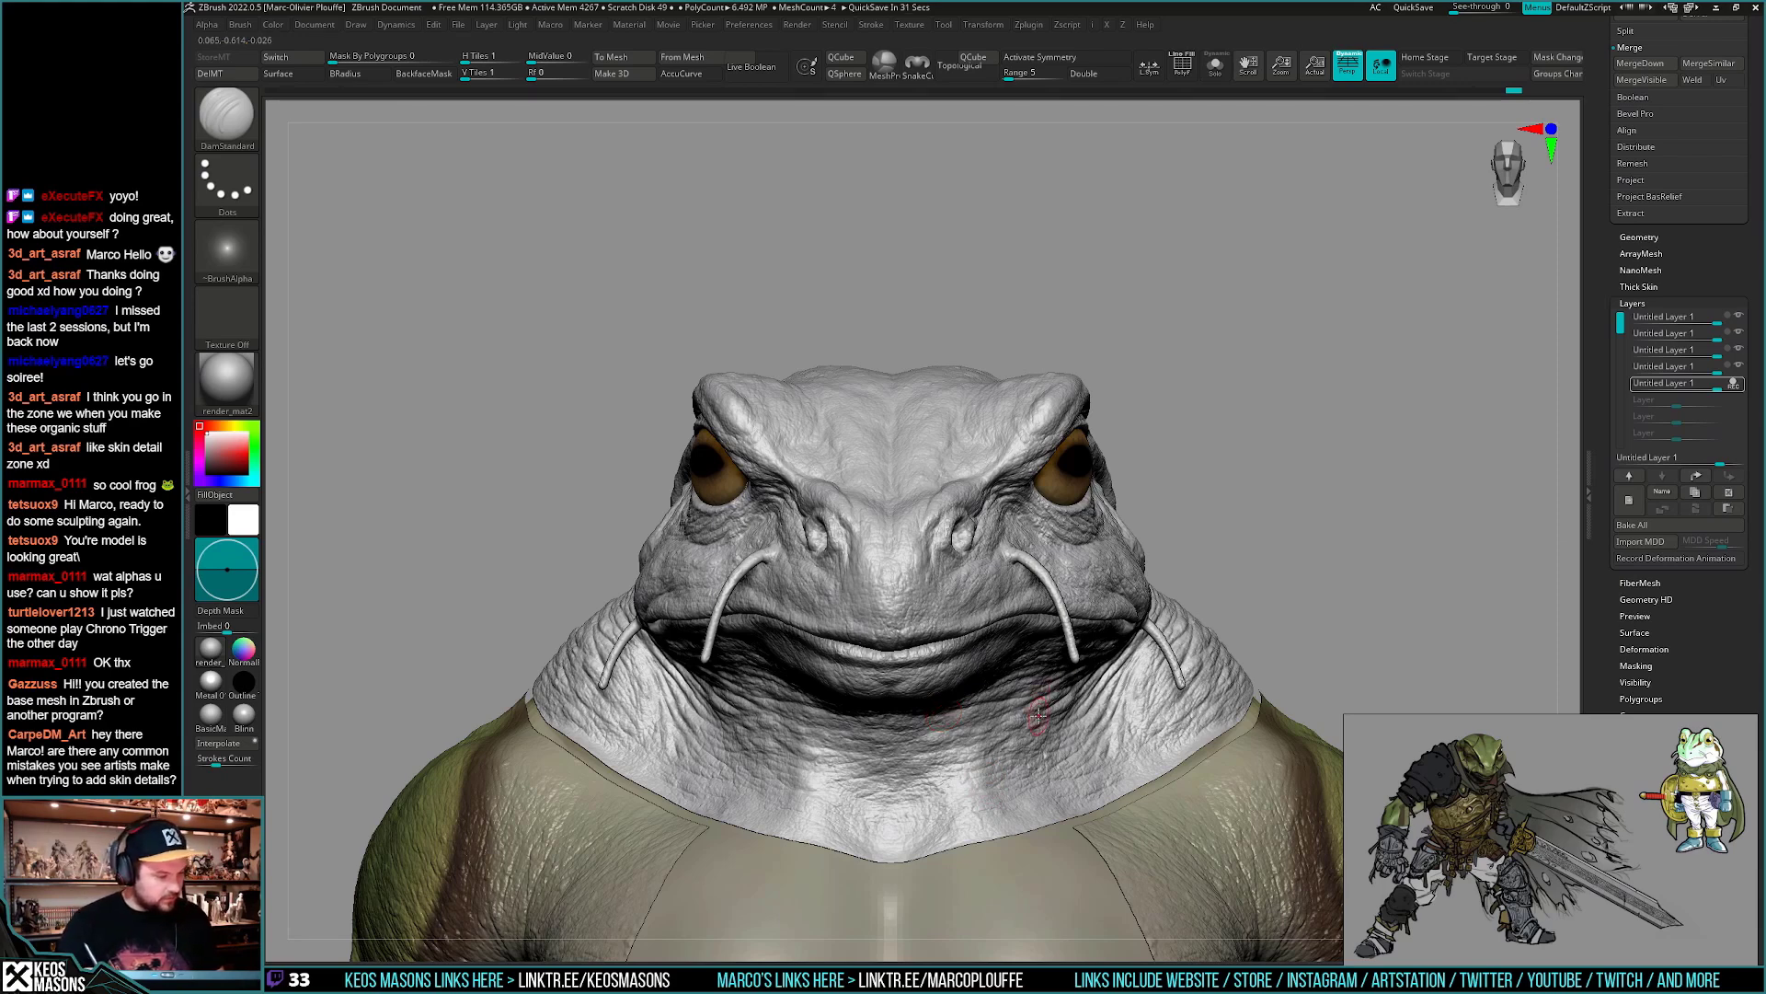
pyautogui.moveTo(1038, 715)
pyautogui.mouseDown(button='right')
pyautogui.moveTo(937, 600)
pyautogui.moveTo(941, 616)
pyautogui.moveTo(869, 608)
pyautogui.moveTo(983, 620)
pyautogui.moveTo(1029, 595)
pyautogui.moveTo(972, 681)
pyautogui.moveTo(998, 670)
pyautogui.mouseUp(button='right')
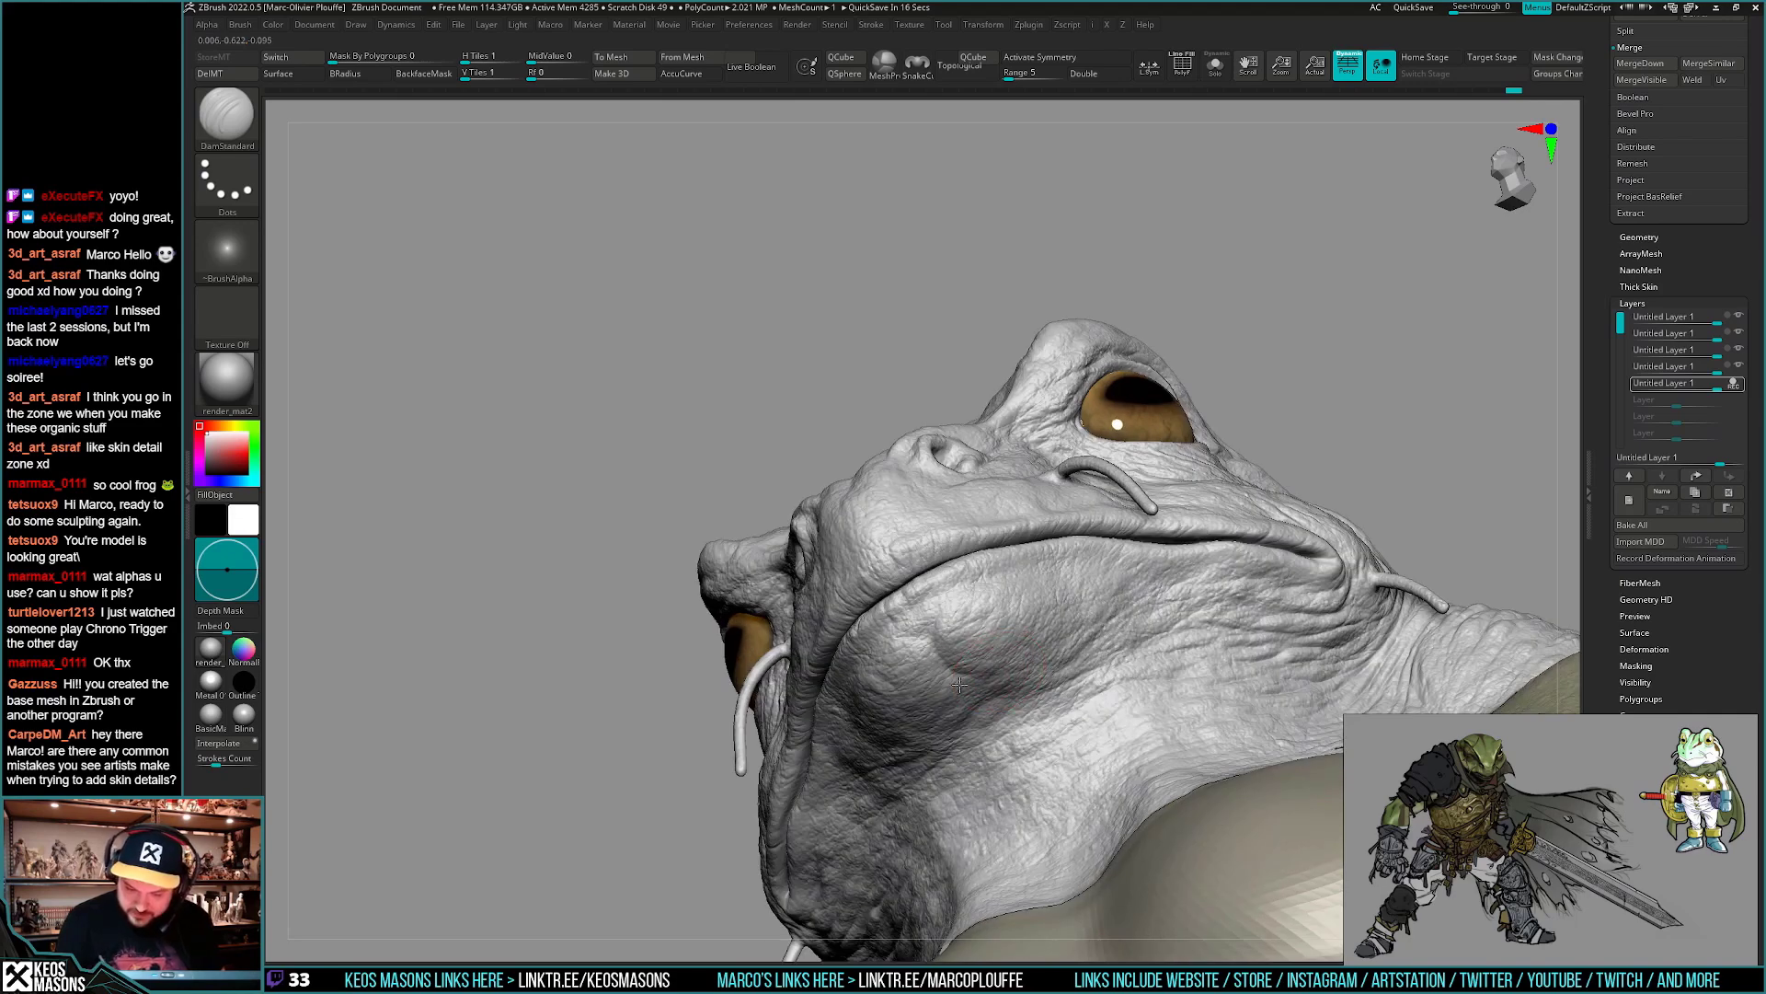
pyautogui.moveTo(974, 700); pyautogui.dragTo(984, 700, button='right')
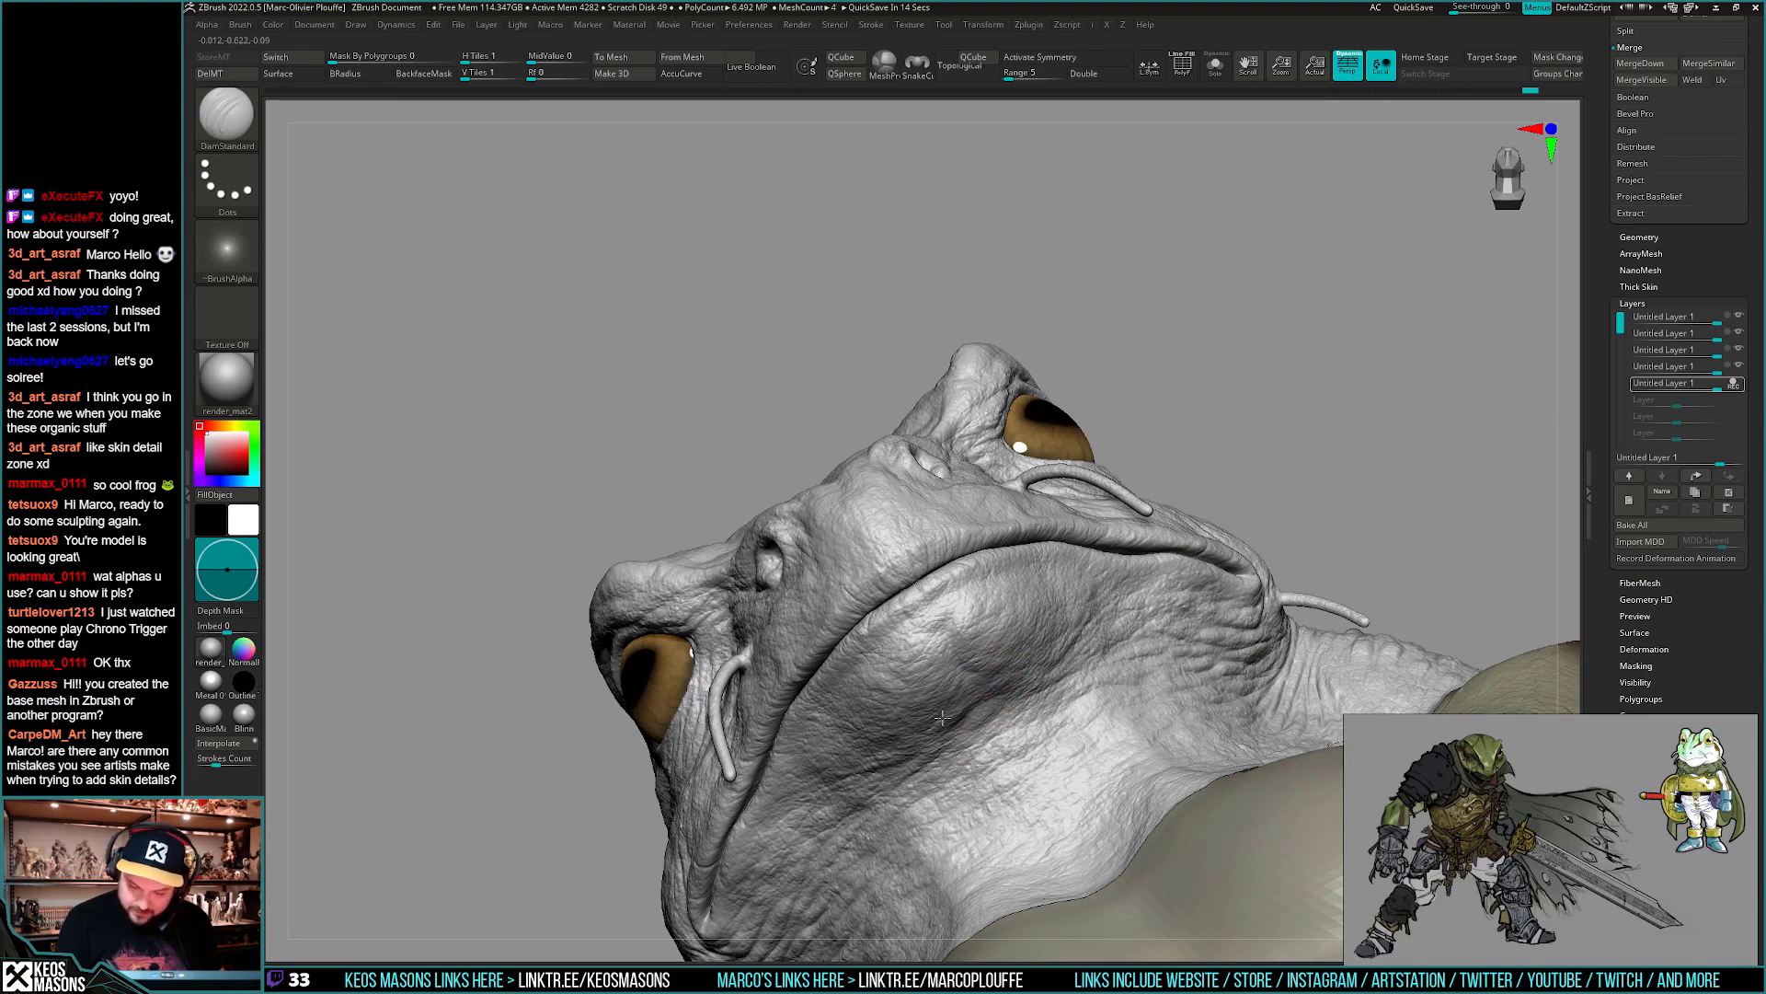
pyautogui.moveTo(901, 732)
pyautogui.mouseDown(button='right')
pyautogui.moveTo(1021, 782)
pyautogui.moveTo(994, 760)
pyautogui.moveTo(1011, 683)
pyautogui.moveTo(1035, 647)
pyautogui.moveTo(1067, 644)
pyautogui.moveTo(1040, 677)
pyautogui.moveTo(999, 684)
pyautogui.mouseUp(button='right')
pyautogui.rightClick(994, 760)
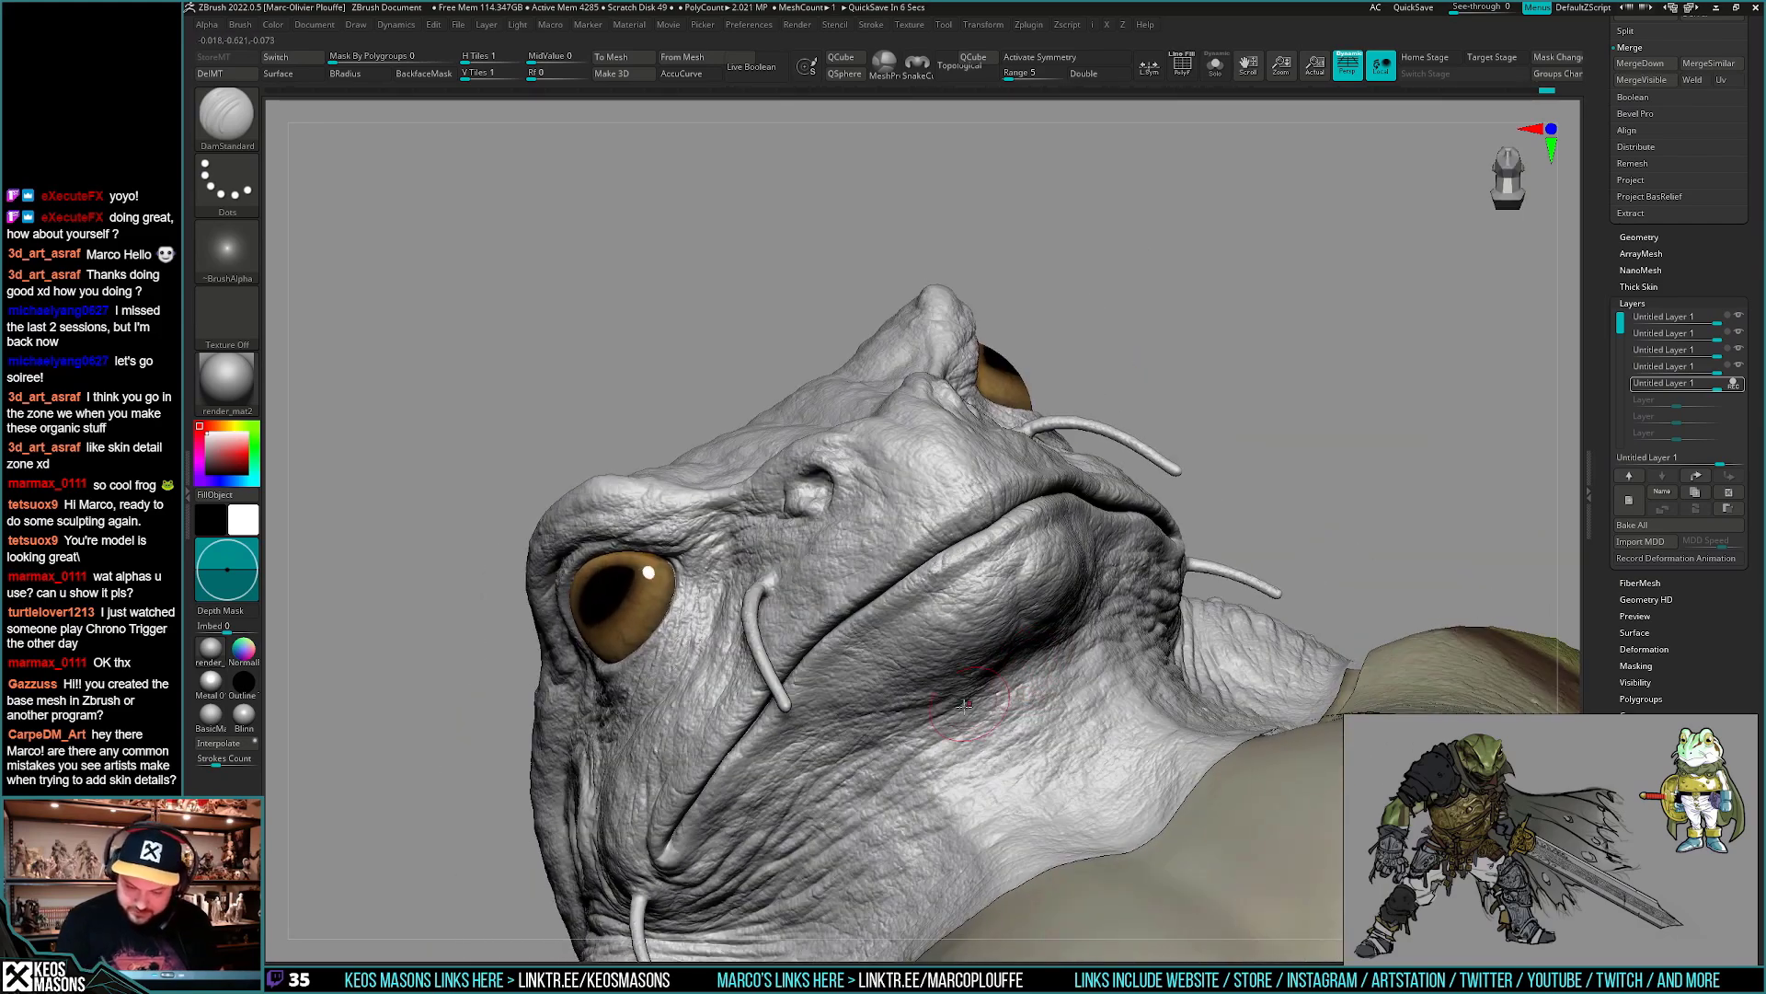
# - Stop recording on the active wrinkle layer
pyautogui.moveTo(920, 728)
pyautogui.mouseDown(button='right')
pyautogui.moveTo(1022, 633)
pyautogui.moveTo(1095, 621)
pyautogui.moveTo(1072, 640)
pyautogui.moveTo(1191, 551)
pyautogui.moveTo(1120, 592)
pyautogui.moveTo(1358, 515)
pyautogui.mouseUp(button='right')
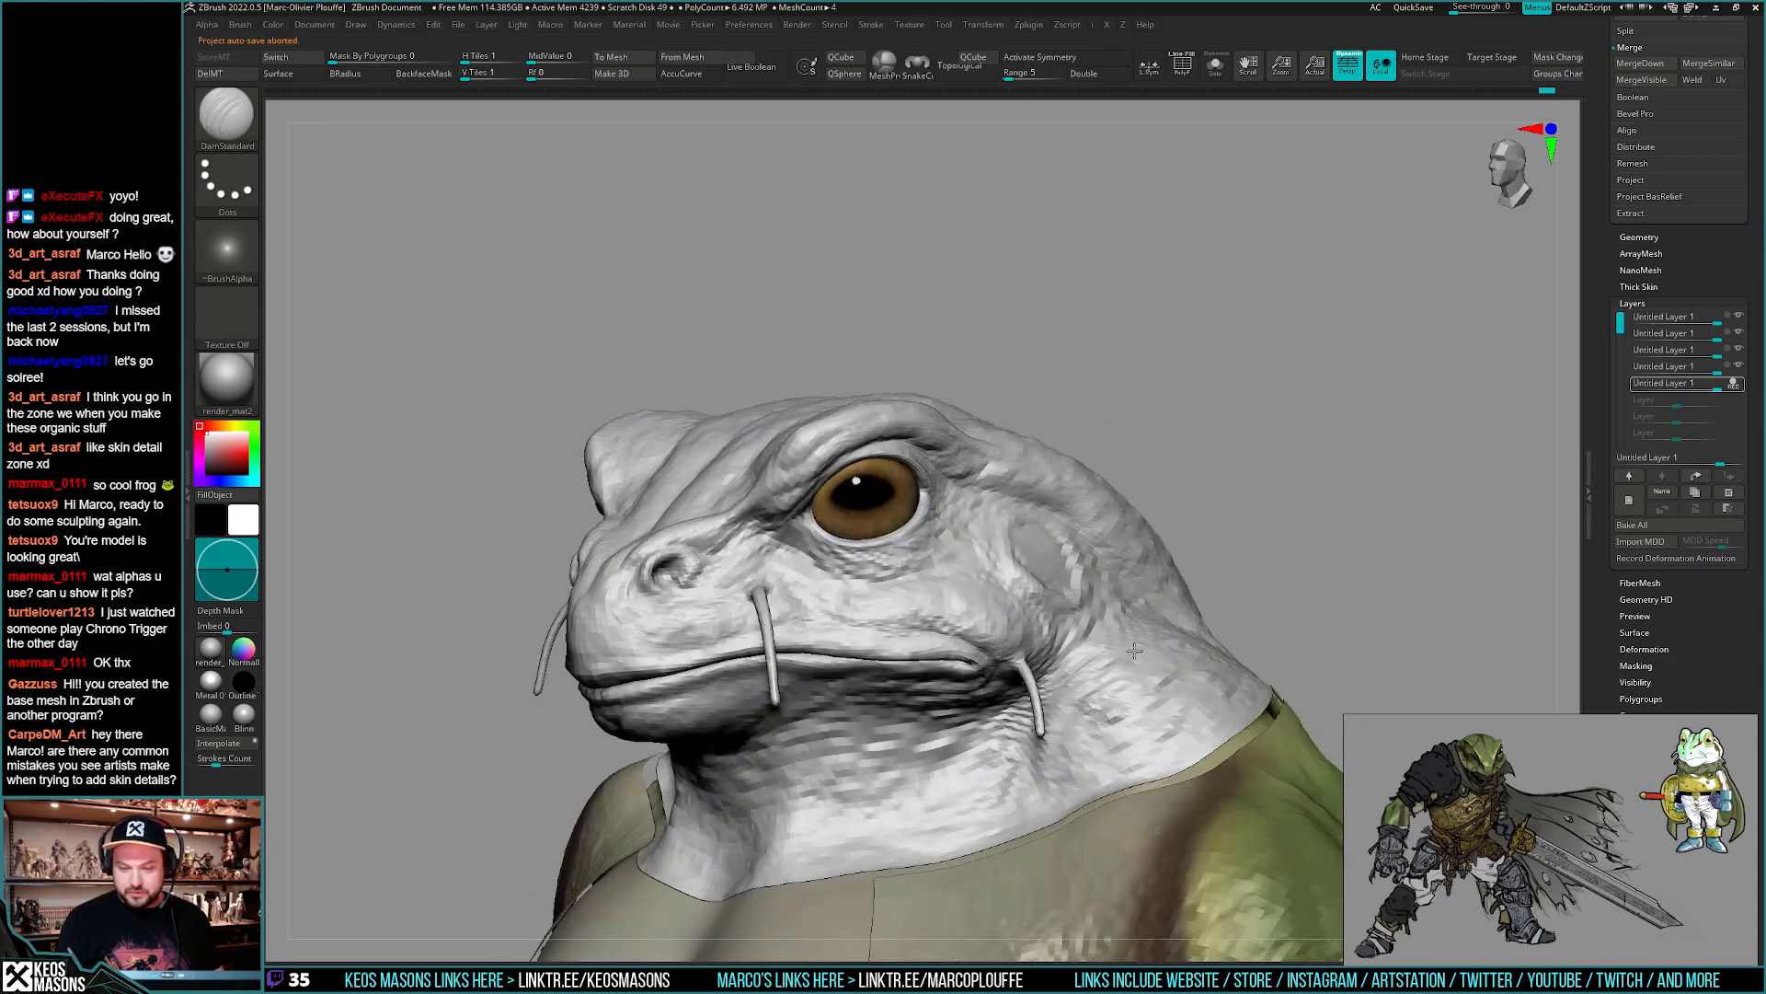
pyautogui.press('space')
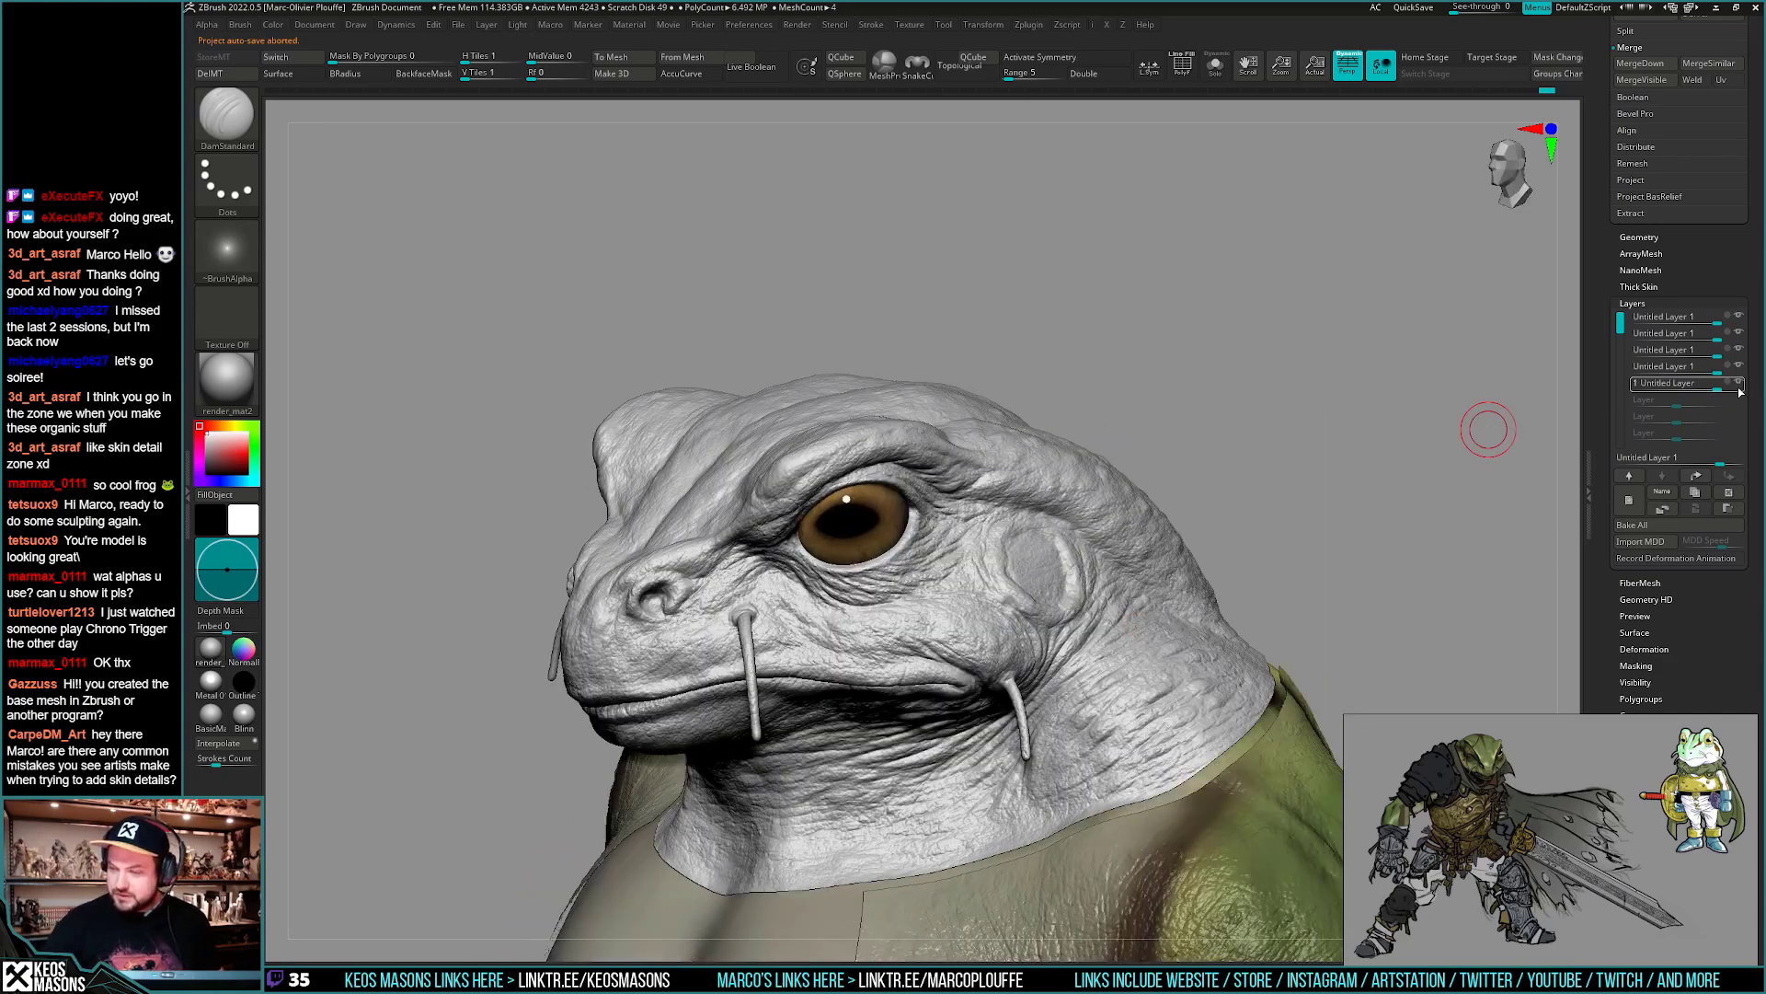
# - Hide all five sculpt layers on the head and inspect the base forms of the face and neck
pyautogui.click(1738, 382)
pyautogui.click(1738, 366)
pyautogui.click(1737, 349)
pyautogui.click(1737, 333)
pyautogui.click(1735, 319)
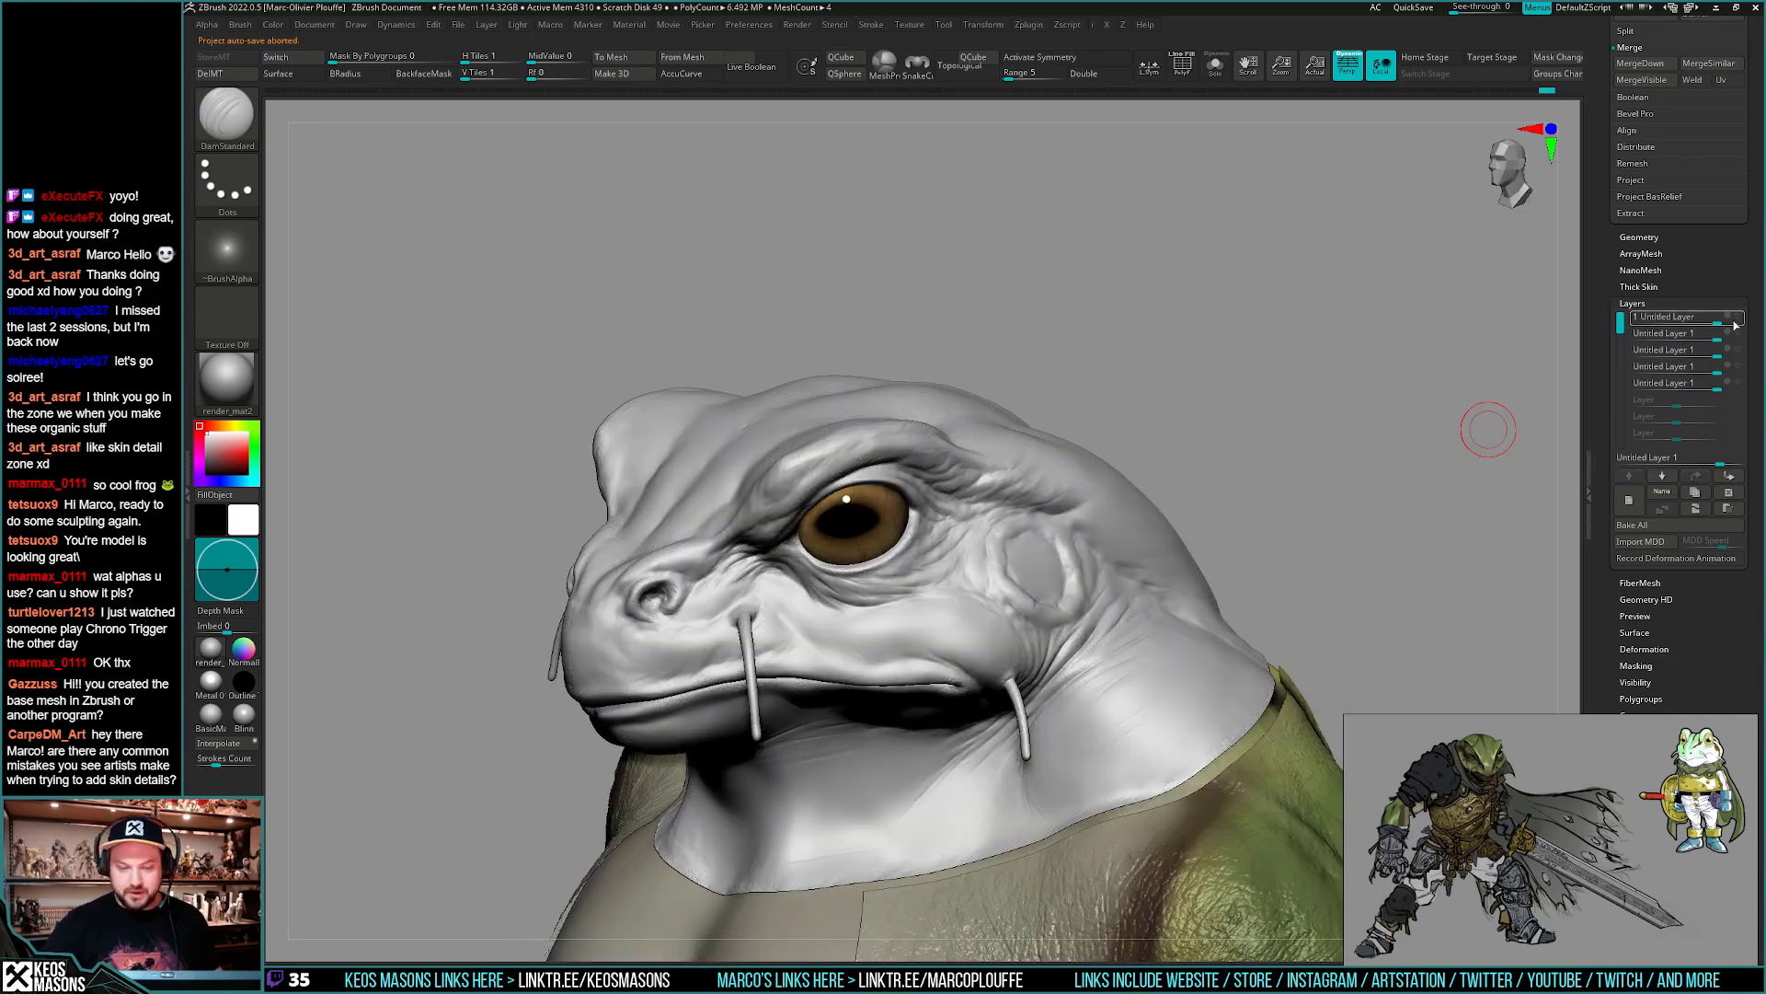
pyautogui.keyDown('ctrl'); pyautogui.moveTo(1342, 492); pyautogui.dragTo(1344, 414, button='right'); pyautogui.keyUp('ctrl')
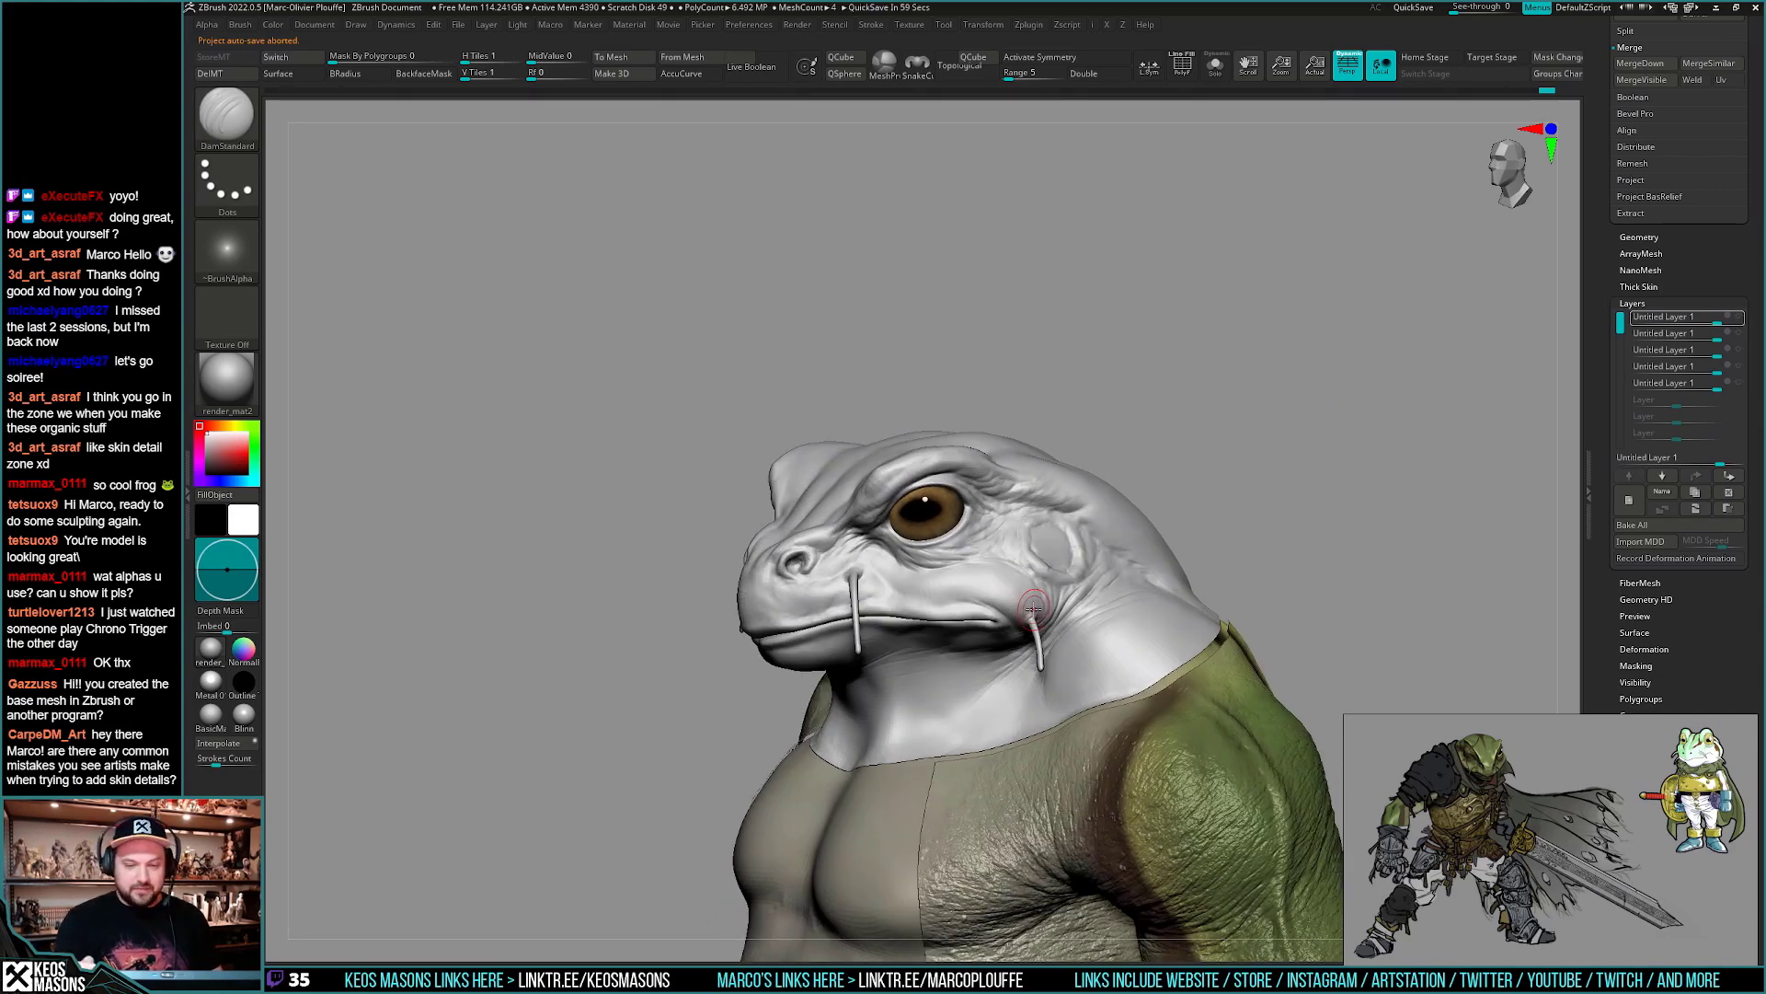
pyautogui.moveTo(1192, 409); pyautogui.dragTo(1227, 353)
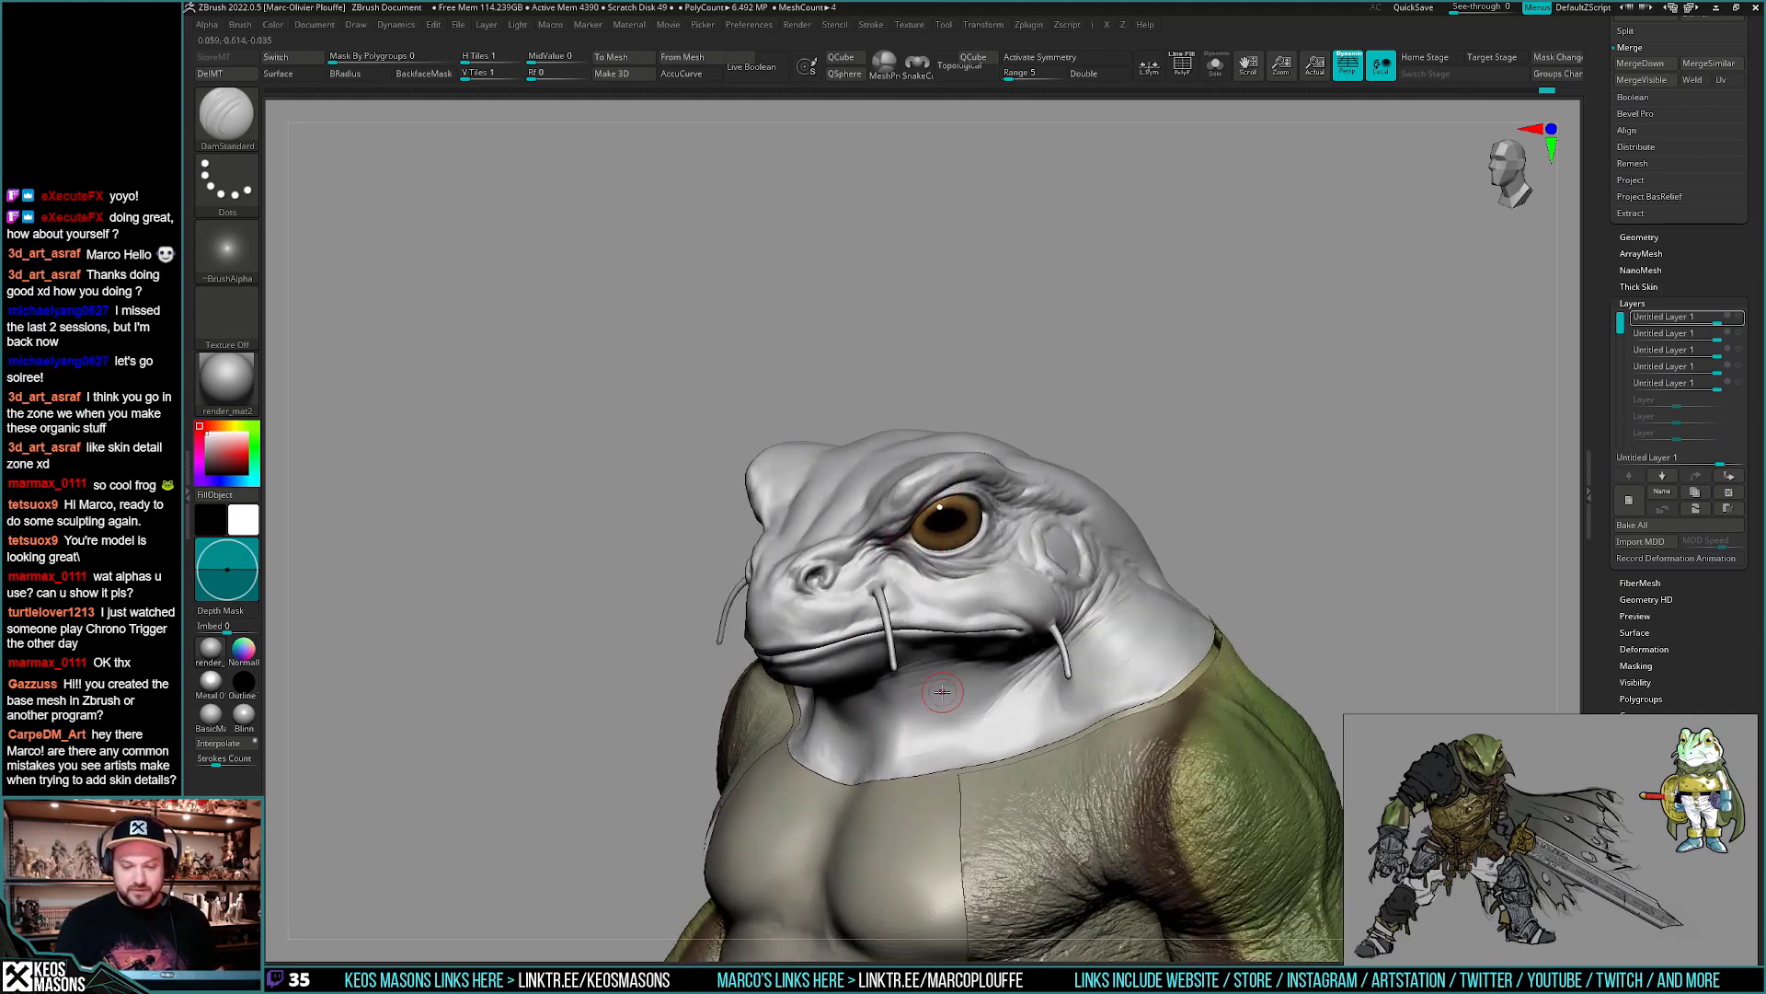
# - Turn on symmetry and examine the base creases around the jaw, mouth corner and neck
pyautogui.moveTo(966, 655)
pyautogui.mouseDown(button='right')
pyautogui.moveTo(1017, 662)
pyautogui.moveTo(948, 653)
pyautogui.mouseUp(button='right')
pyautogui.press('x')
pyautogui.moveTo(1070, 699)
pyautogui.mouseDown(button='right')
pyautogui.moveTo(1019, 705)
pyautogui.moveTo(1073, 681)
pyautogui.moveTo(1069, 770)
pyautogui.mouseUp(button='right')
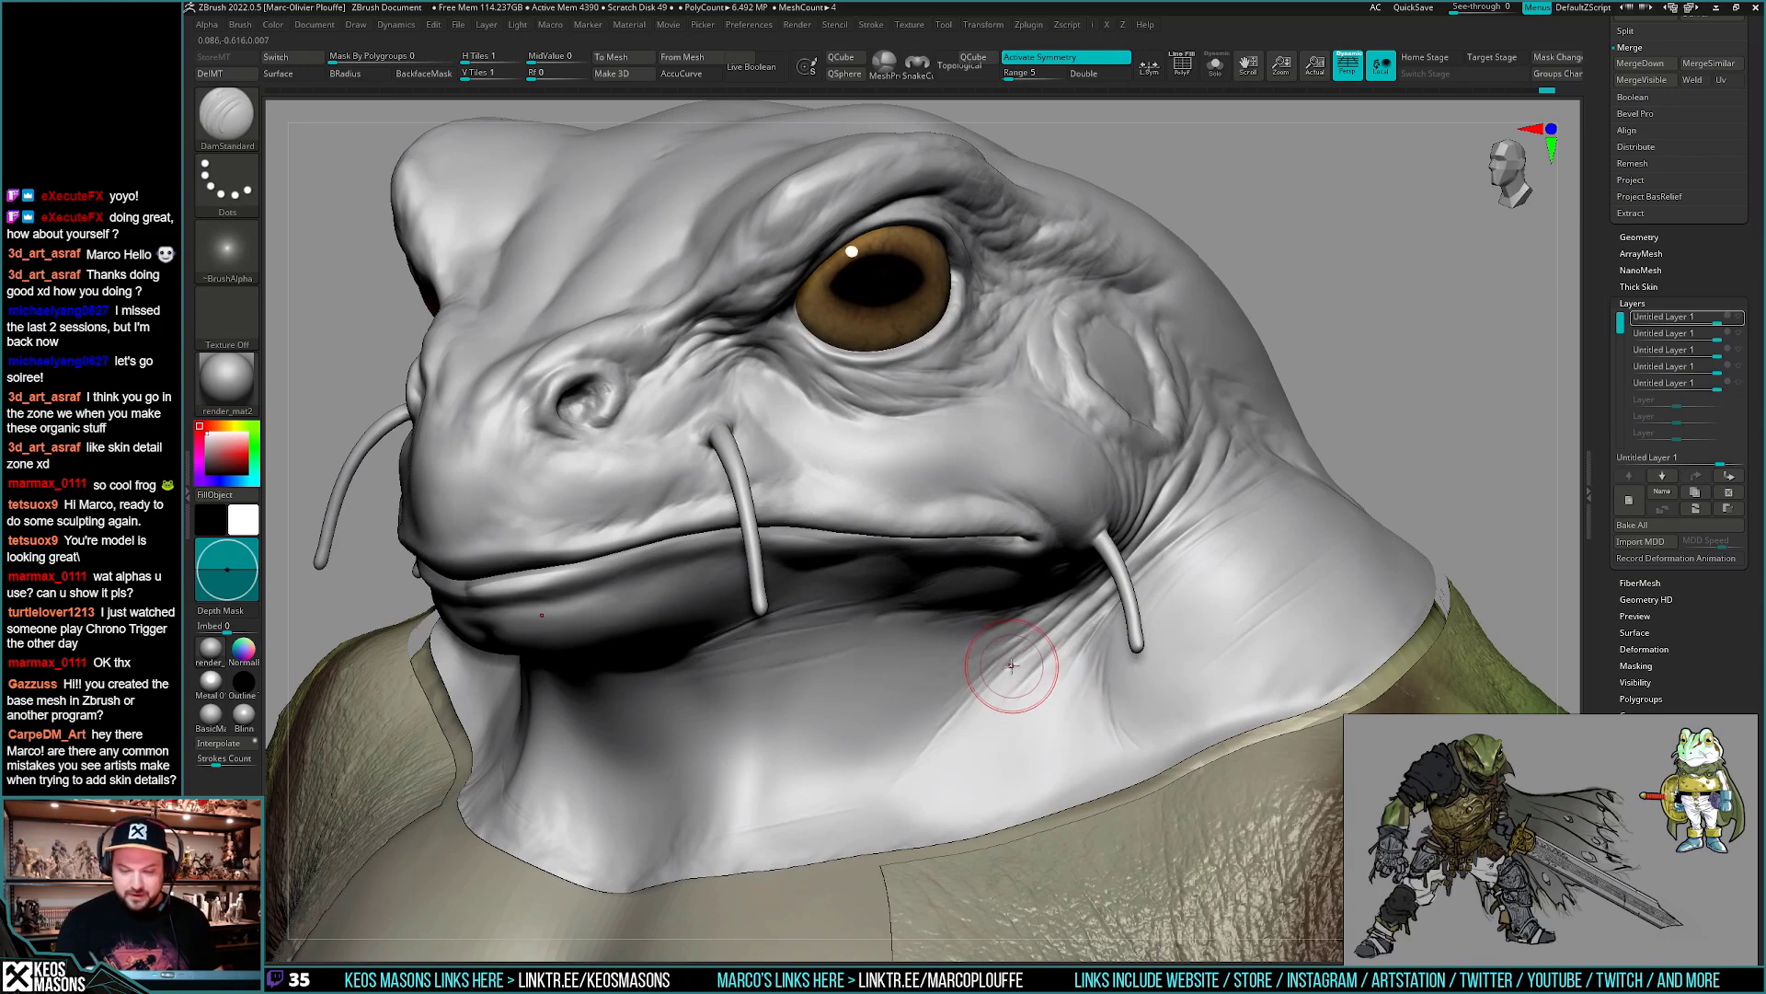
pyautogui.moveTo(929, 747); pyautogui.dragTo(1032, 633)
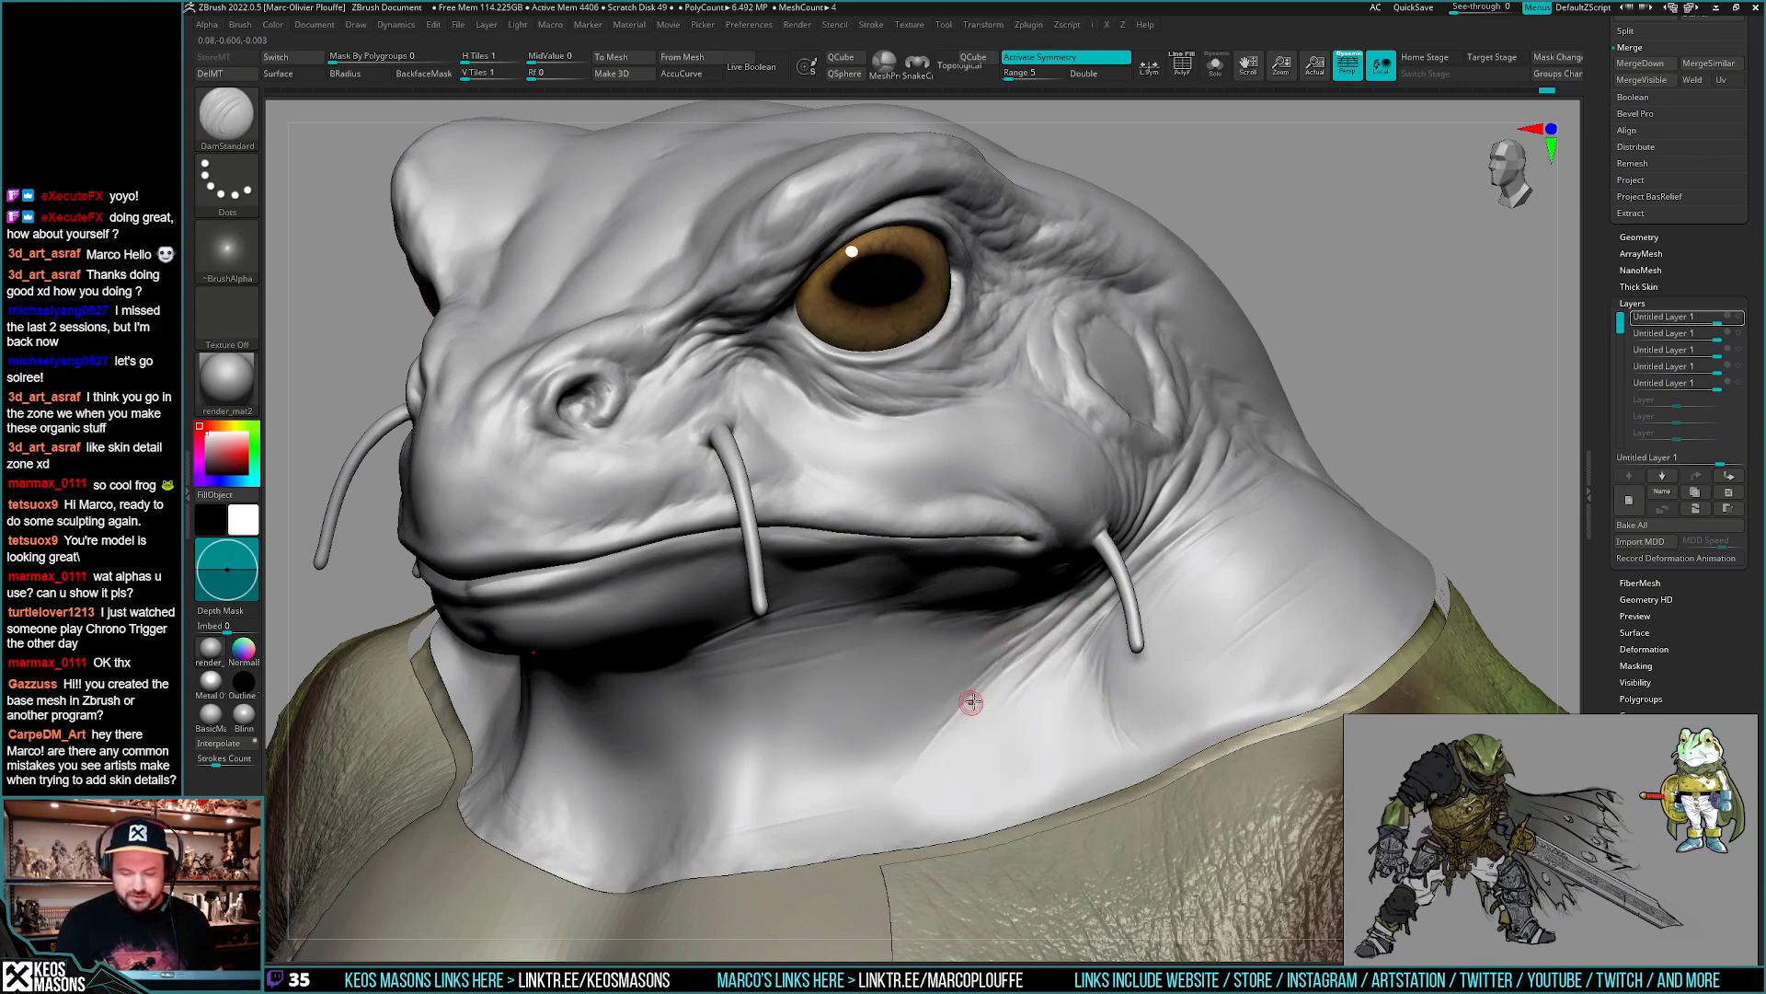
pyautogui.moveTo(1040, 679)
pyautogui.mouseDown(button='right')
pyautogui.moveTo(1012, 727)
pyautogui.moveTo(1036, 679)
pyautogui.mouseUp(button='right')
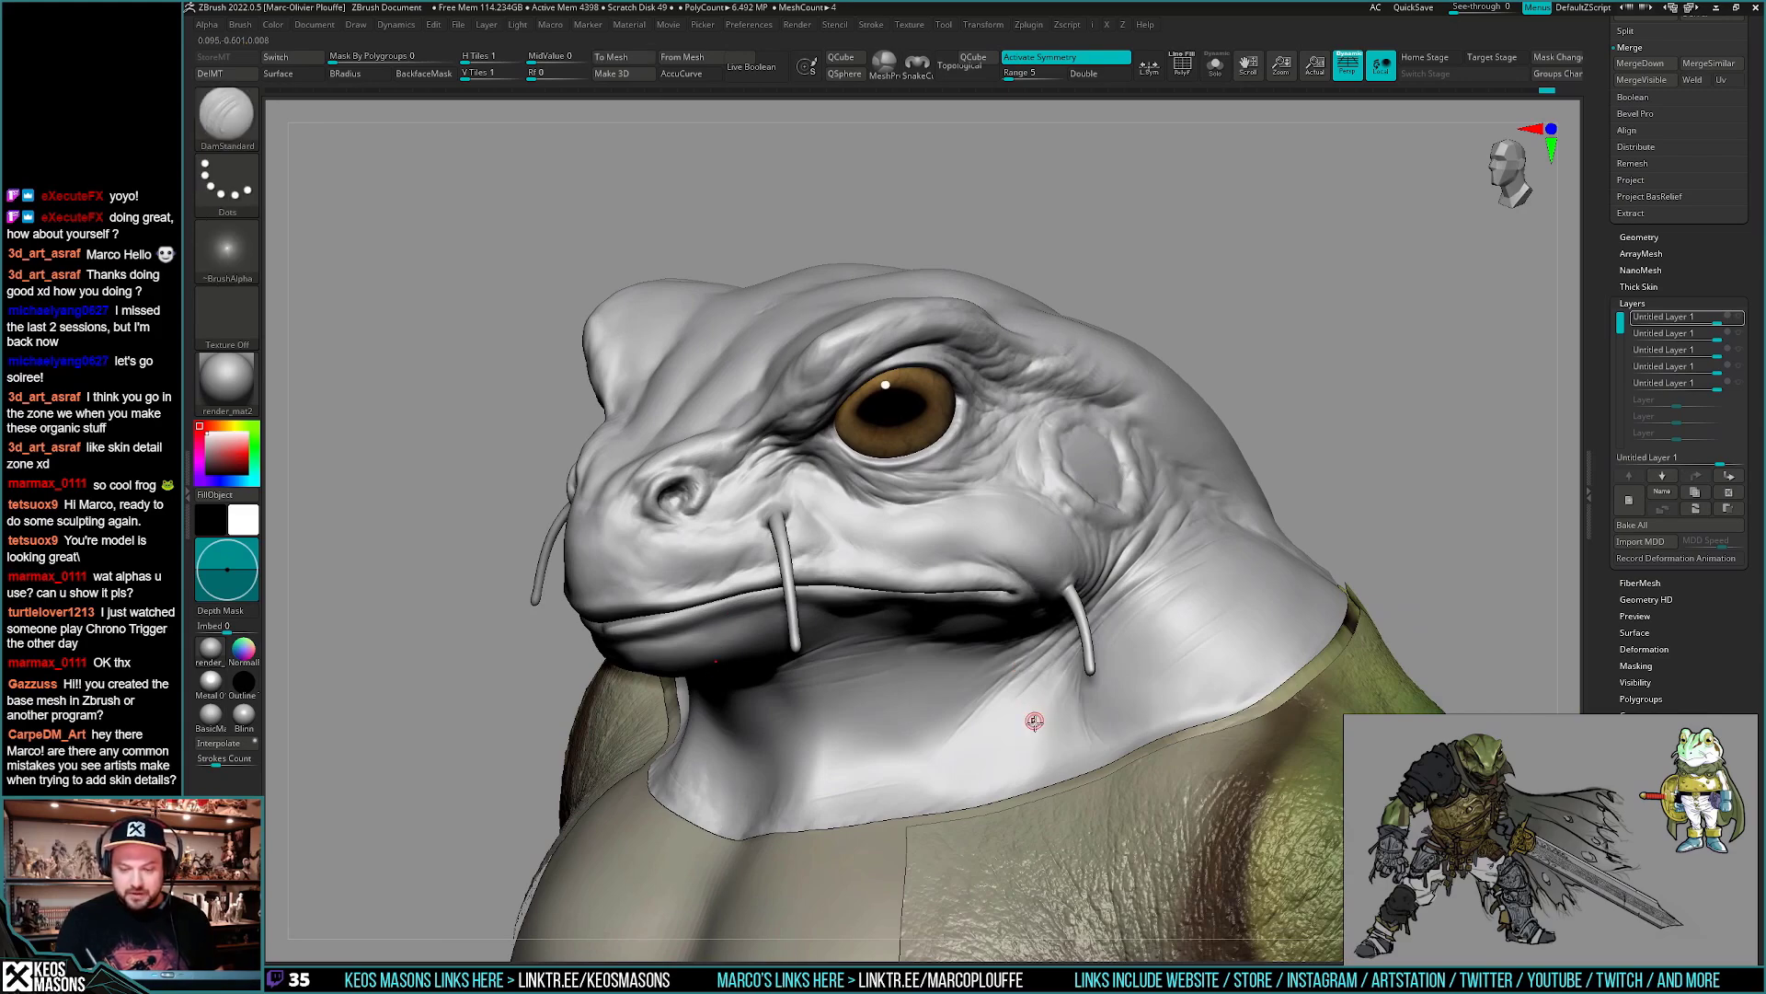
pyautogui.moveTo(1038, 733)
pyautogui.mouseDown(button='right')
pyautogui.moveTo(1000, 728)
pyautogui.moveTo(1034, 690)
pyautogui.mouseUp(button='right')
pyautogui.keyDown('ctrl'); pyautogui.moveTo(1034, 690); pyautogui.dragTo(1033, 710, button='right'); pyautogui.keyUp('ctrl')
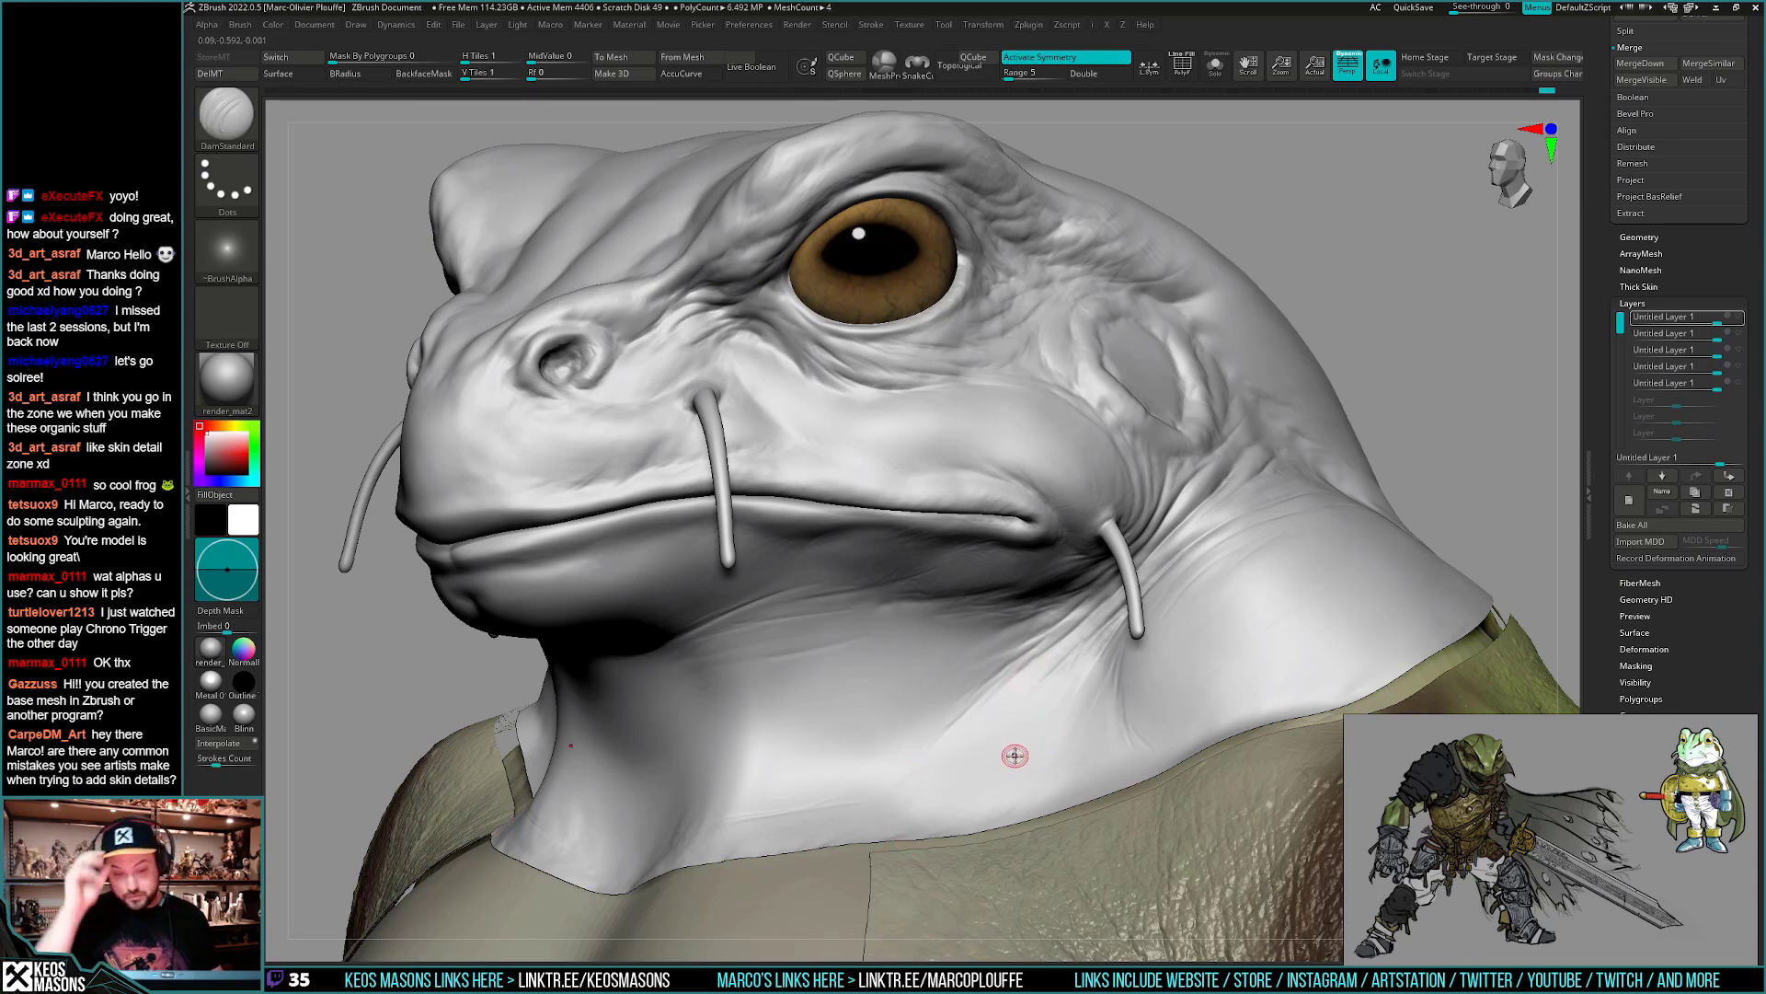
# - Show the first layer and inspect its fine skin texture across the face and neck
pyautogui.keyDown('ctrl'); pyautogui.moveTo(1038, 693); pyautogui.dragTo(1030, 707, button='right'); pyautogui.keyUp('ctrl')
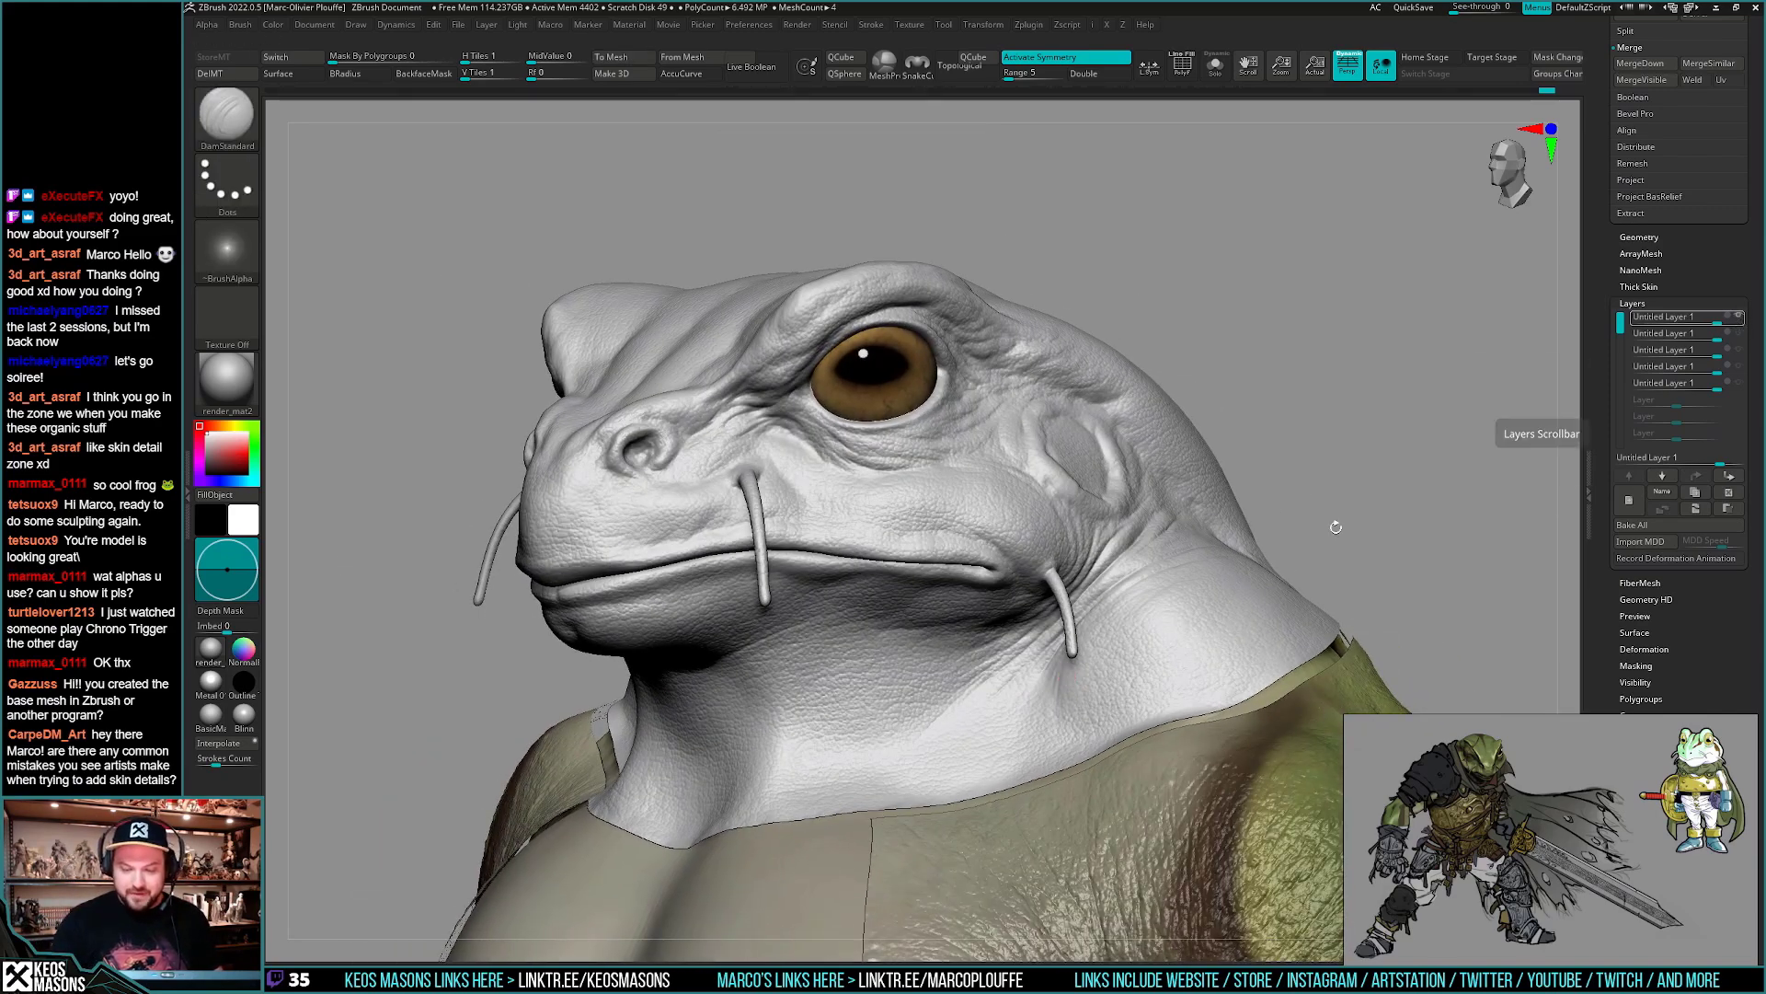
pyautogui.keyDown('ctrl'); pyautogui.scroll(3, 1008, 689); pyautogui.keyUp('ctrl')
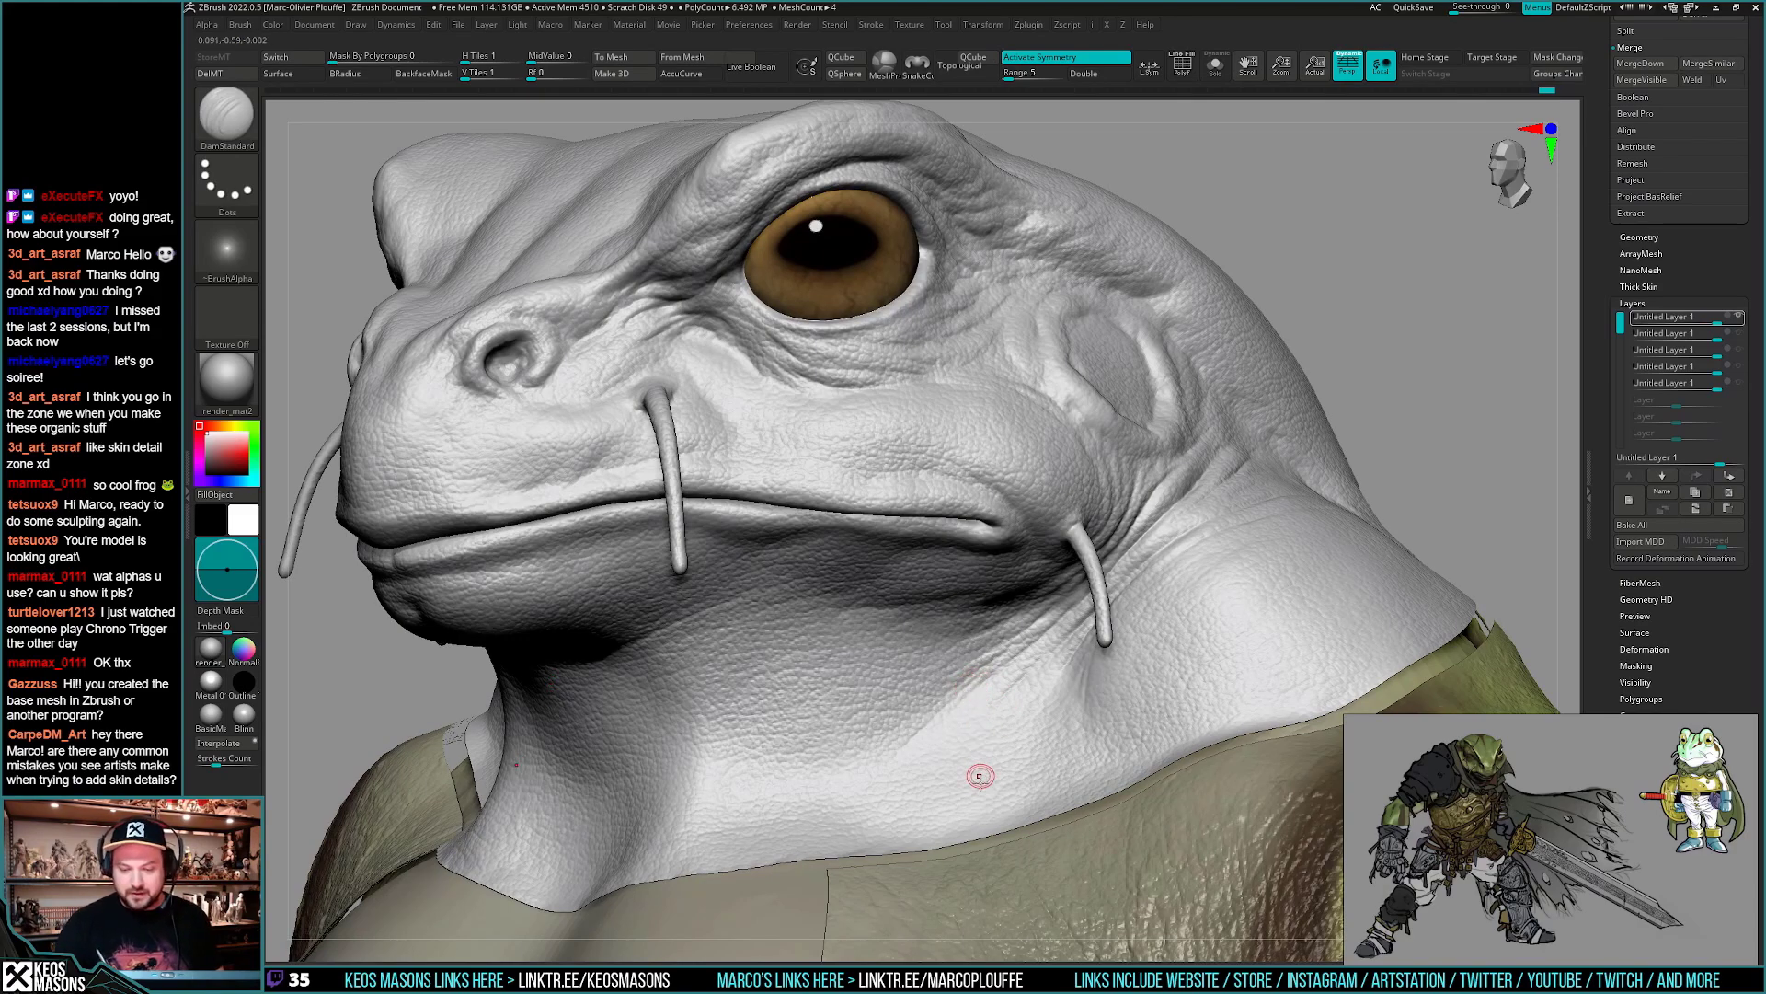
pyautogui.scroll(-3, 970, 761)
pyautogui.moveTo(963, 767); pyautogui.dragTo(976, 707, button='right')
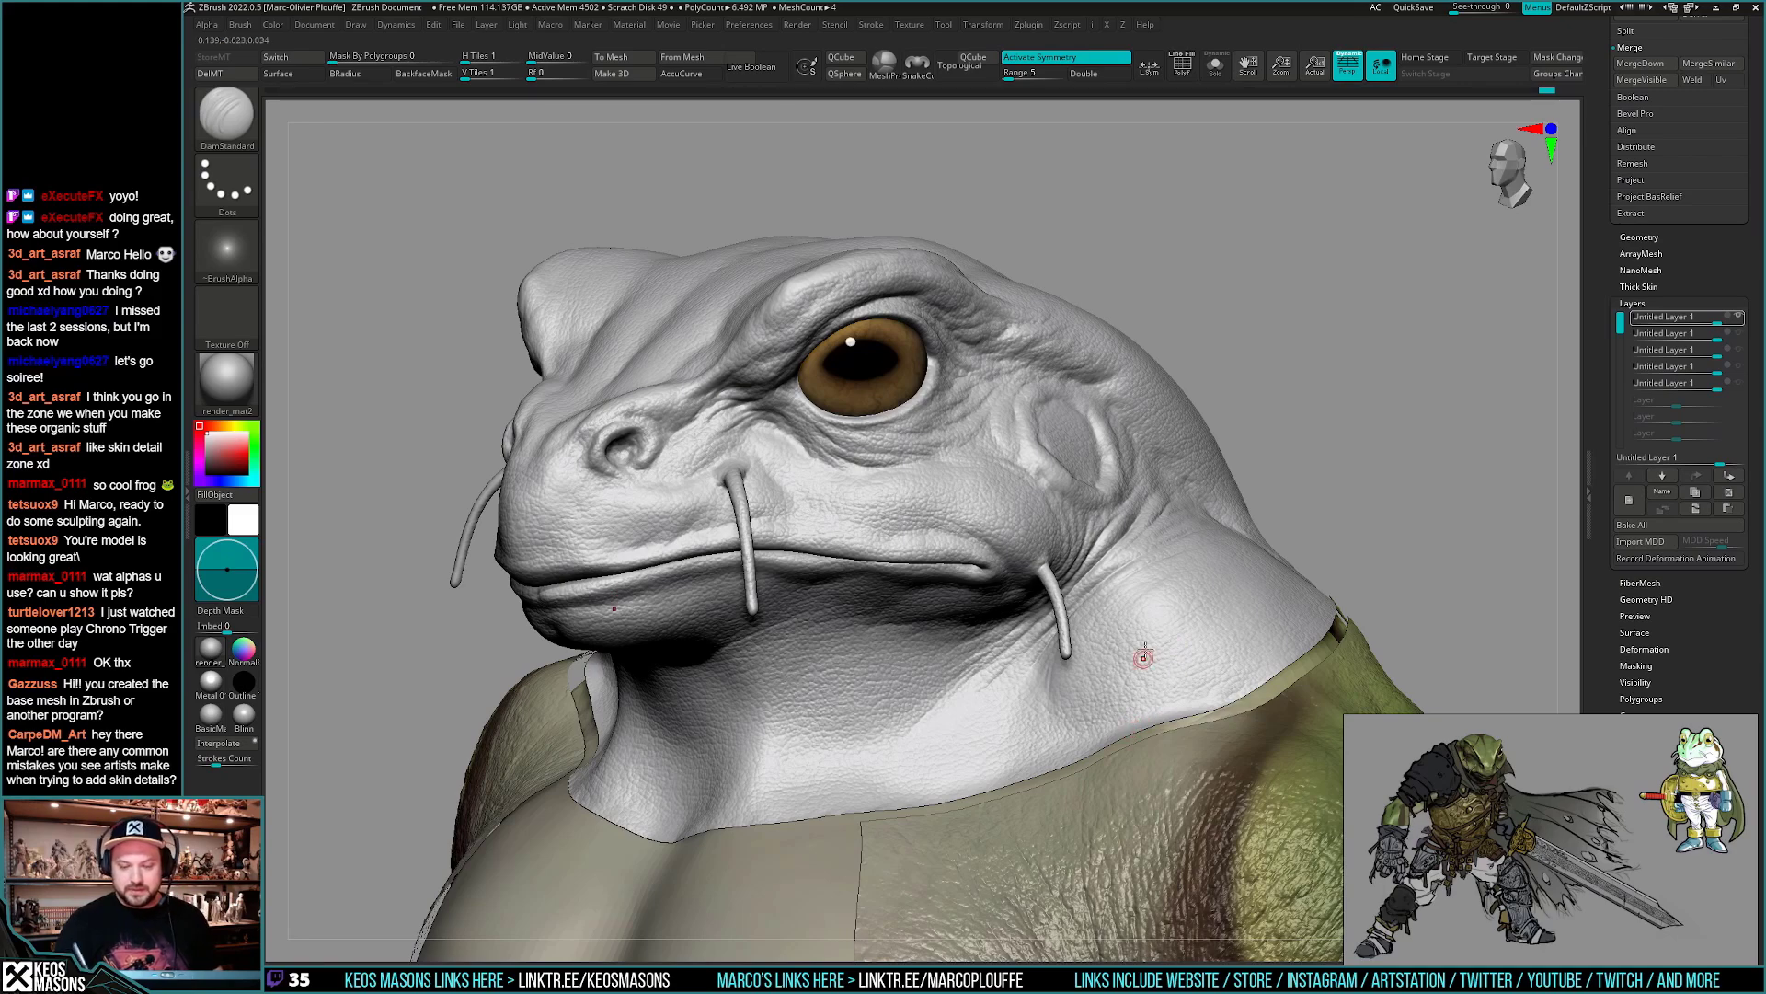
pyautogui.scroll(3, 925, 699)
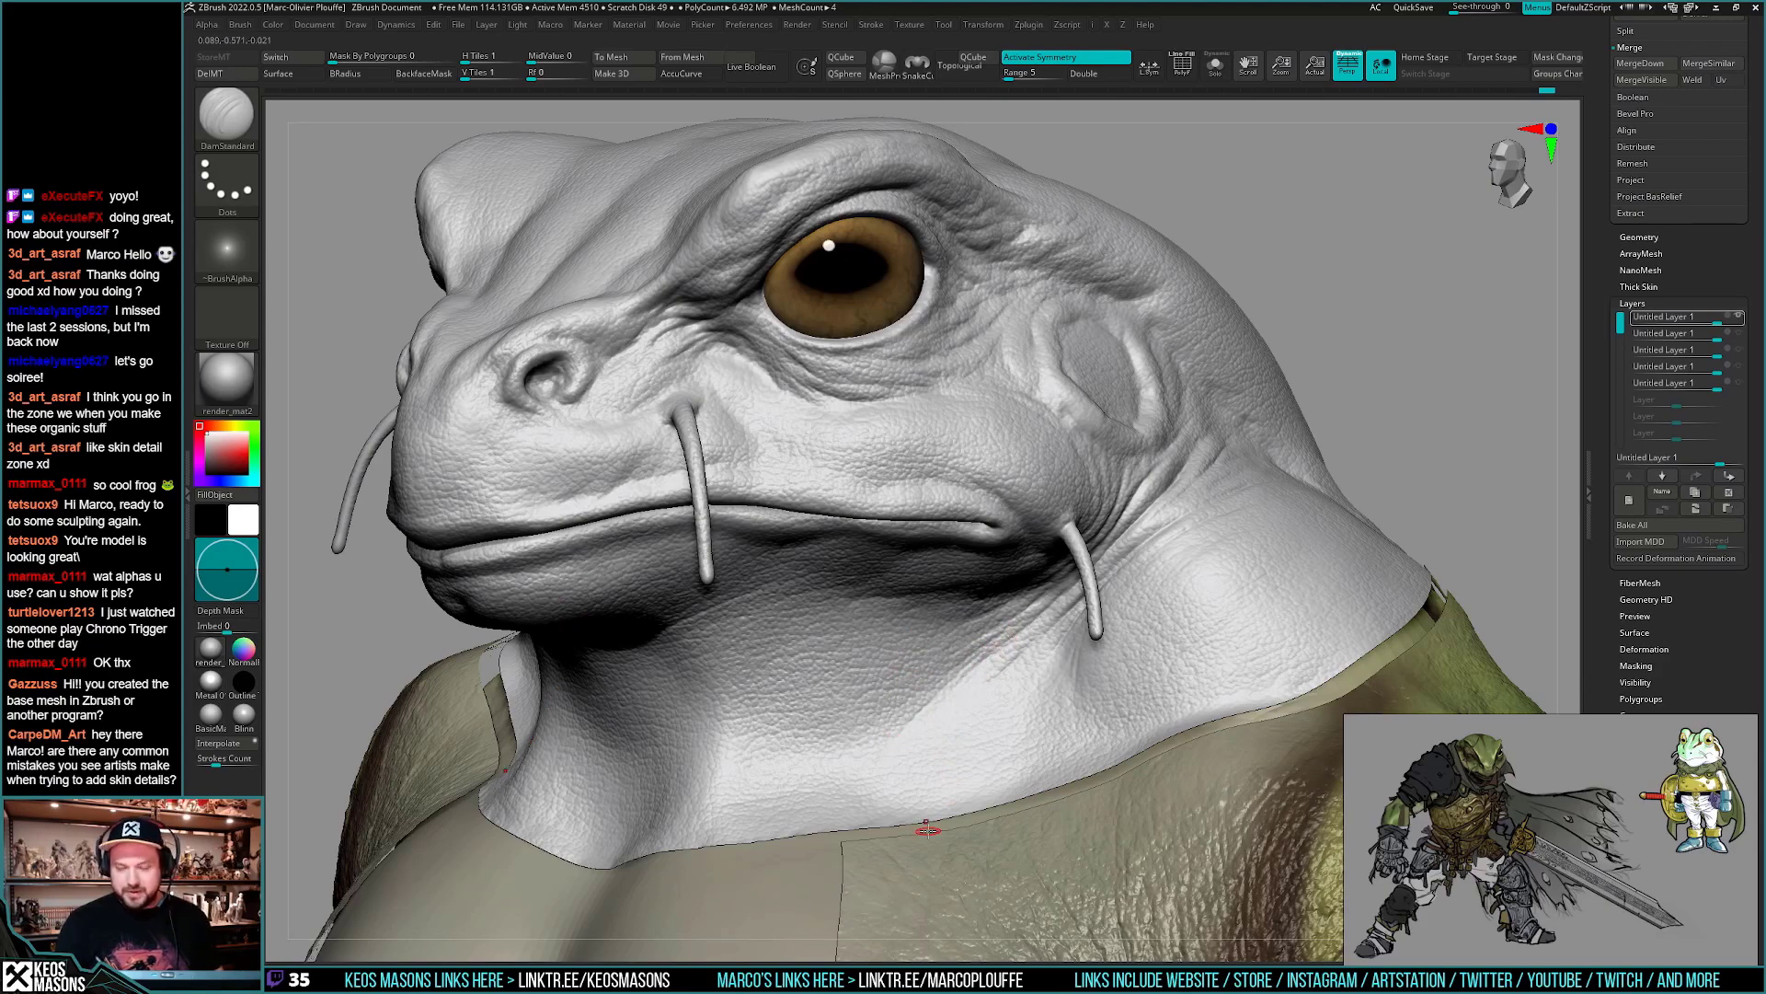
pyautogui.keyDown('ctrl'); pyautogui.moveTo(928, 831); pyautogui.dragTo(963, 769, button='right'); pyautogui.keyUp('ctrl')
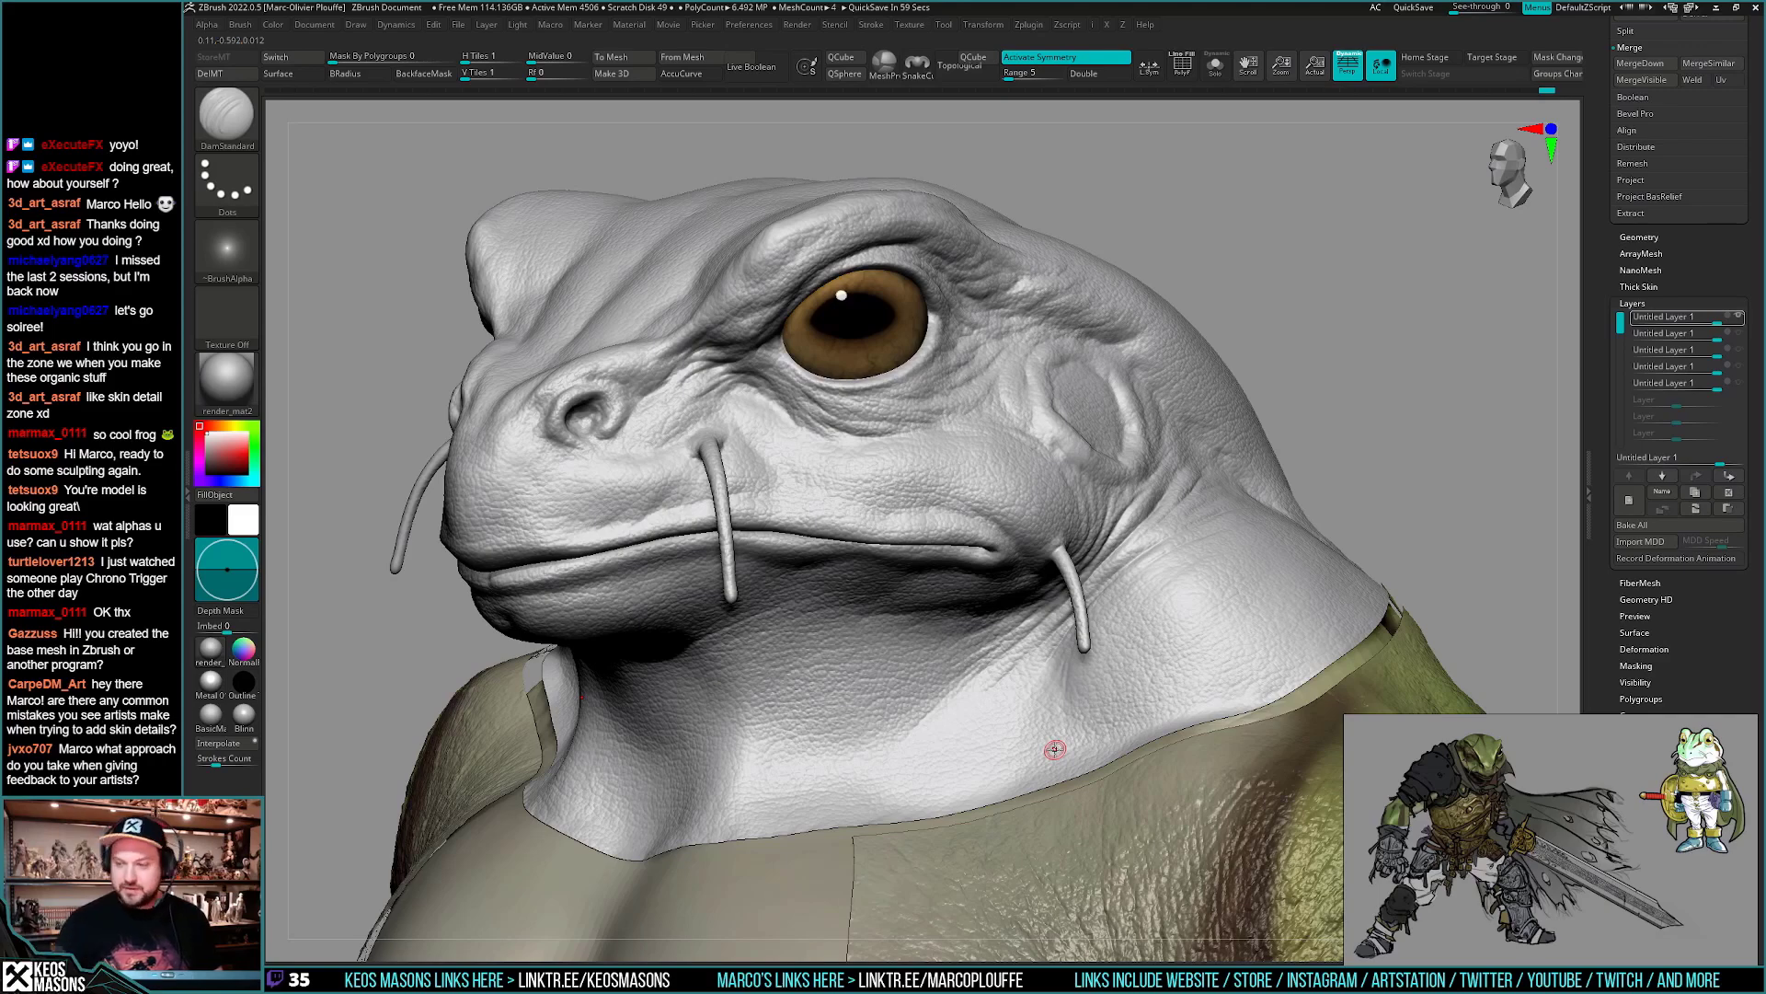
# - Show the second layer and toggle the fourth layer repeatedly to compare the skin detail with and without it
pyautogui.click(1737, 337)
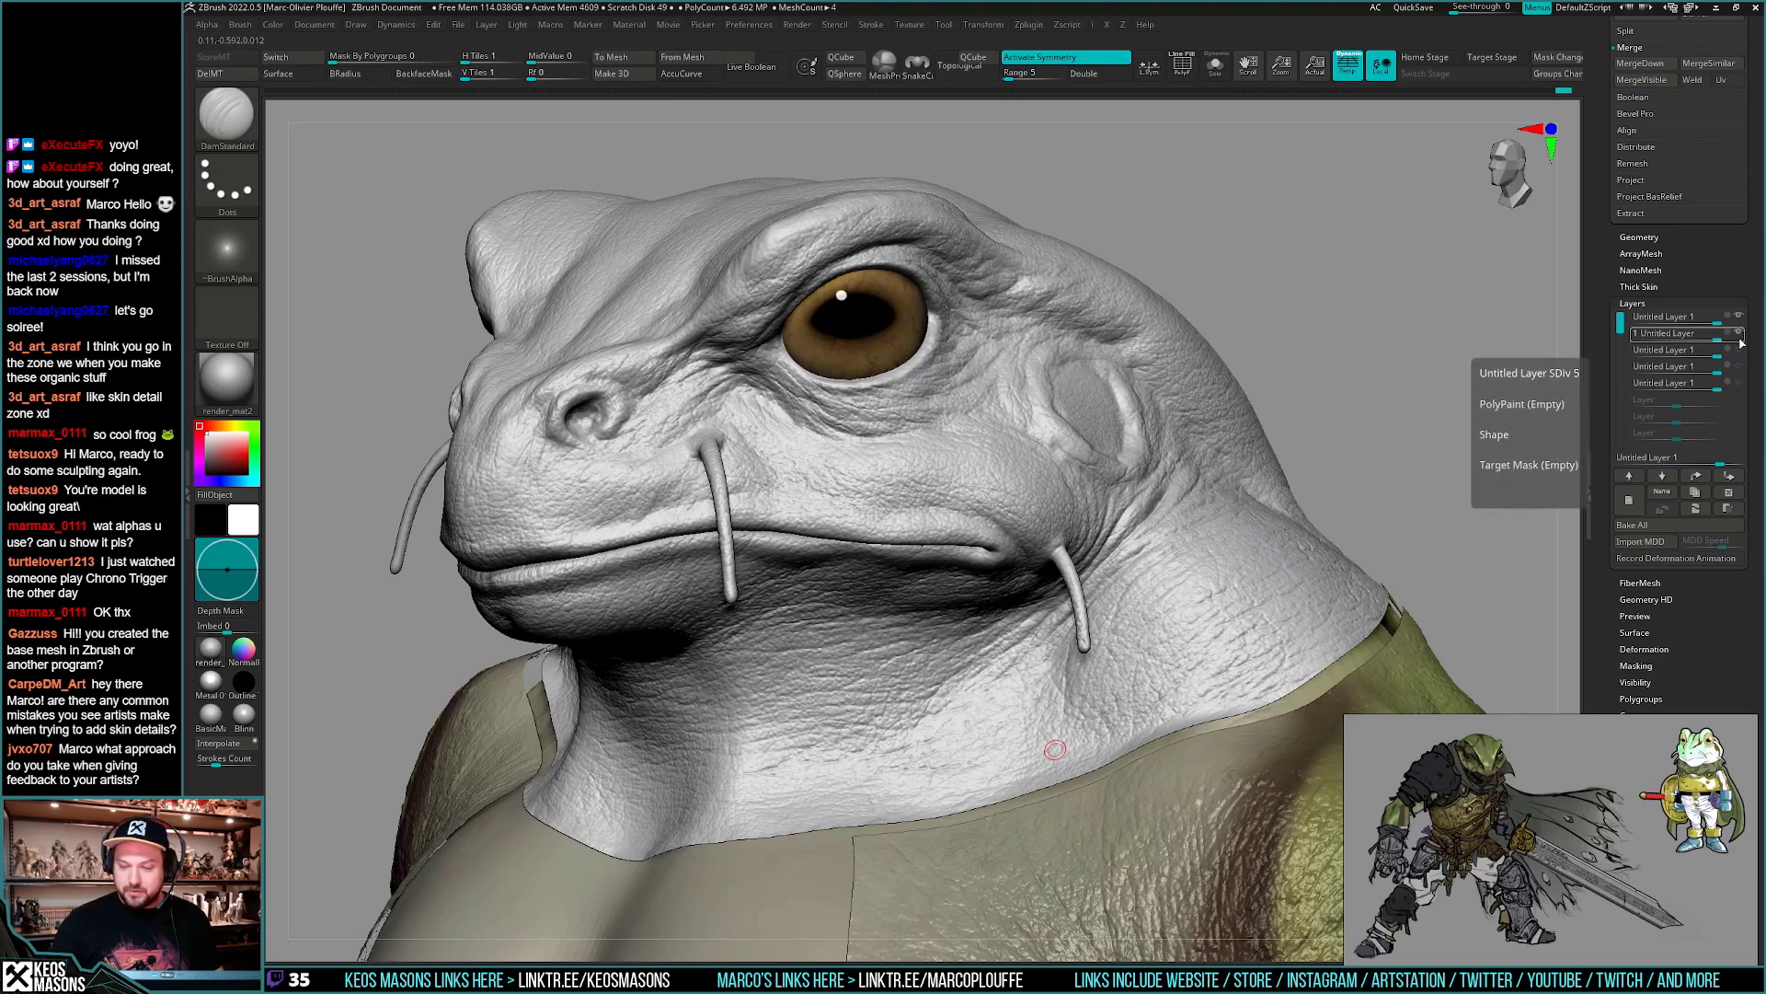
pyautogui.click(1739, 368)
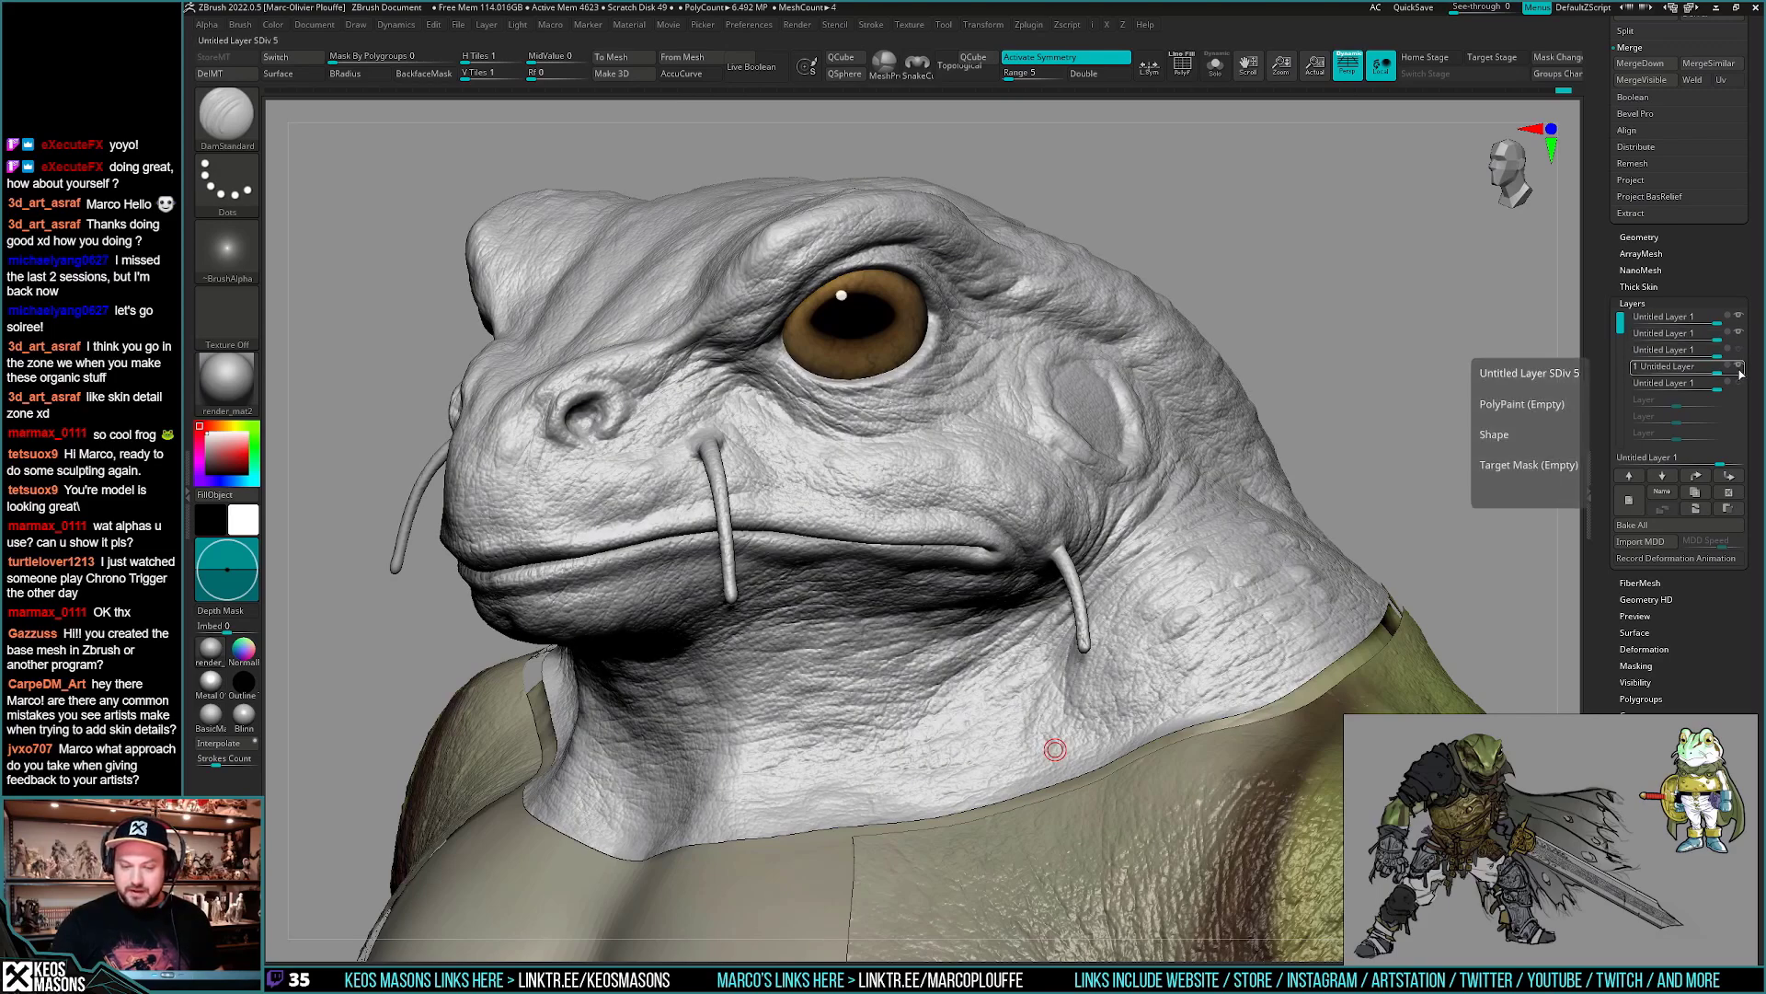
pyautogui.click(1739, 368)
pyautogui.click(1739, 368)
pyautogui.click(1738, 368)
pyautogui.click(1738, 368)
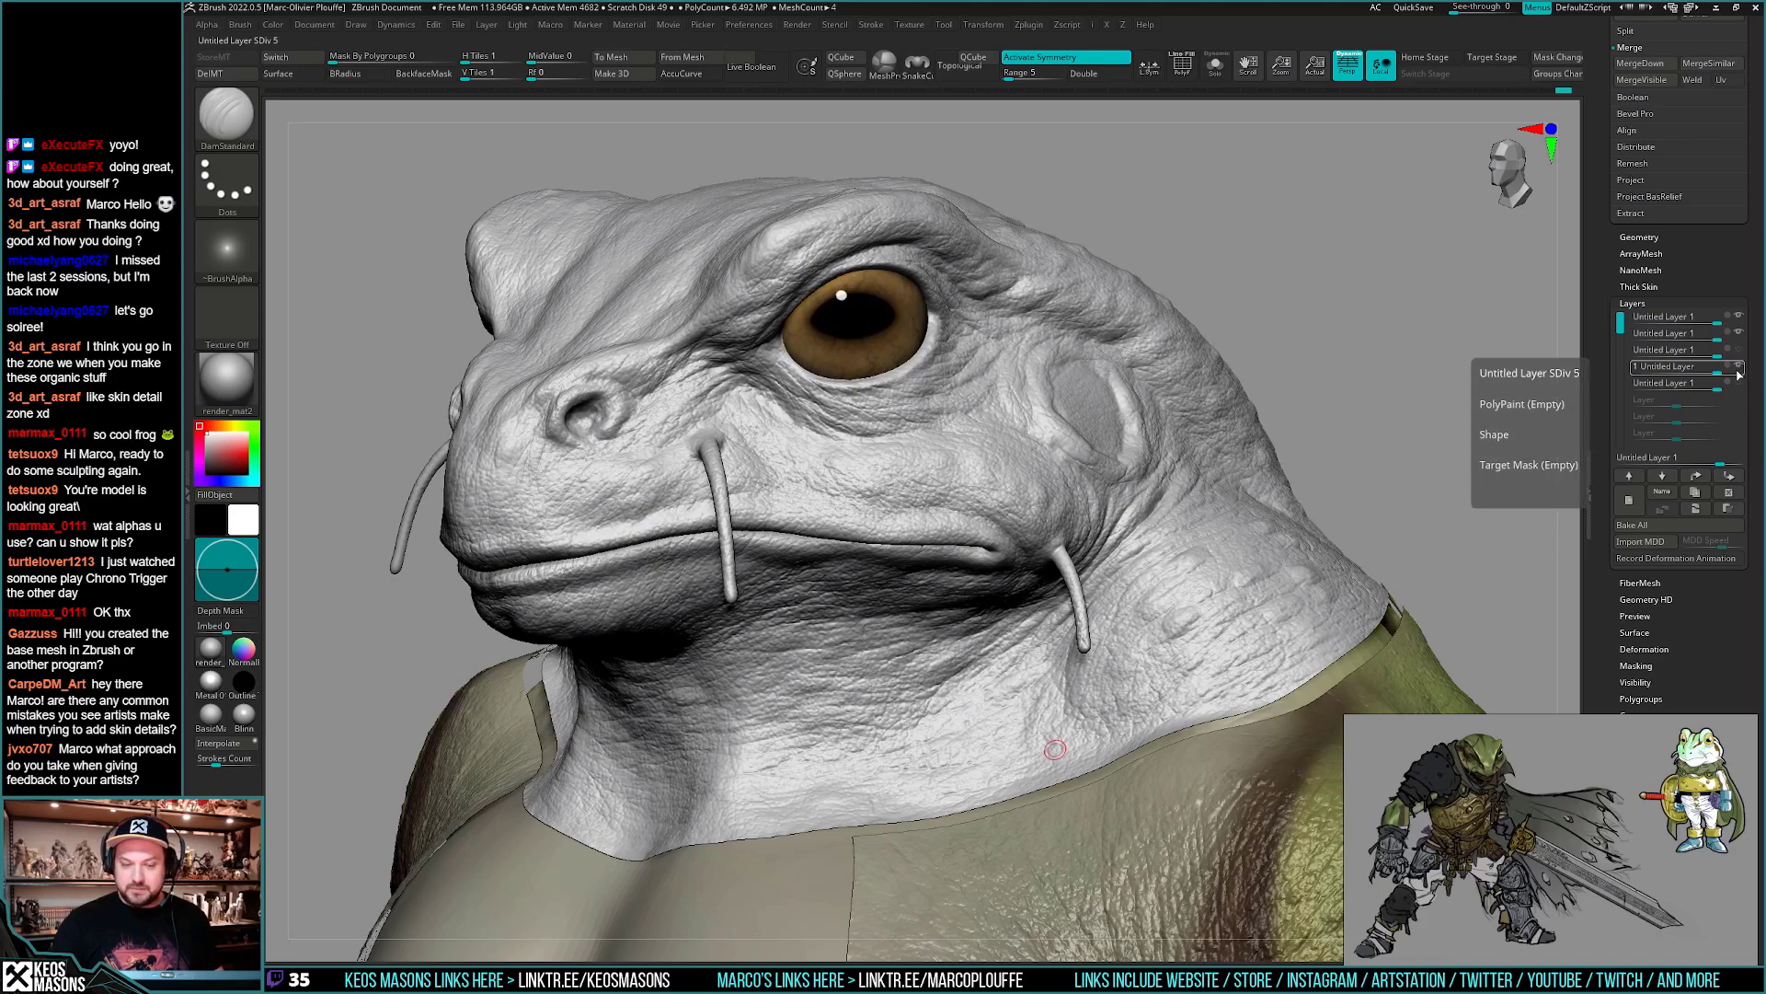
pyautogui.click(1739, 368)
pyautogui.click(1738, 368)
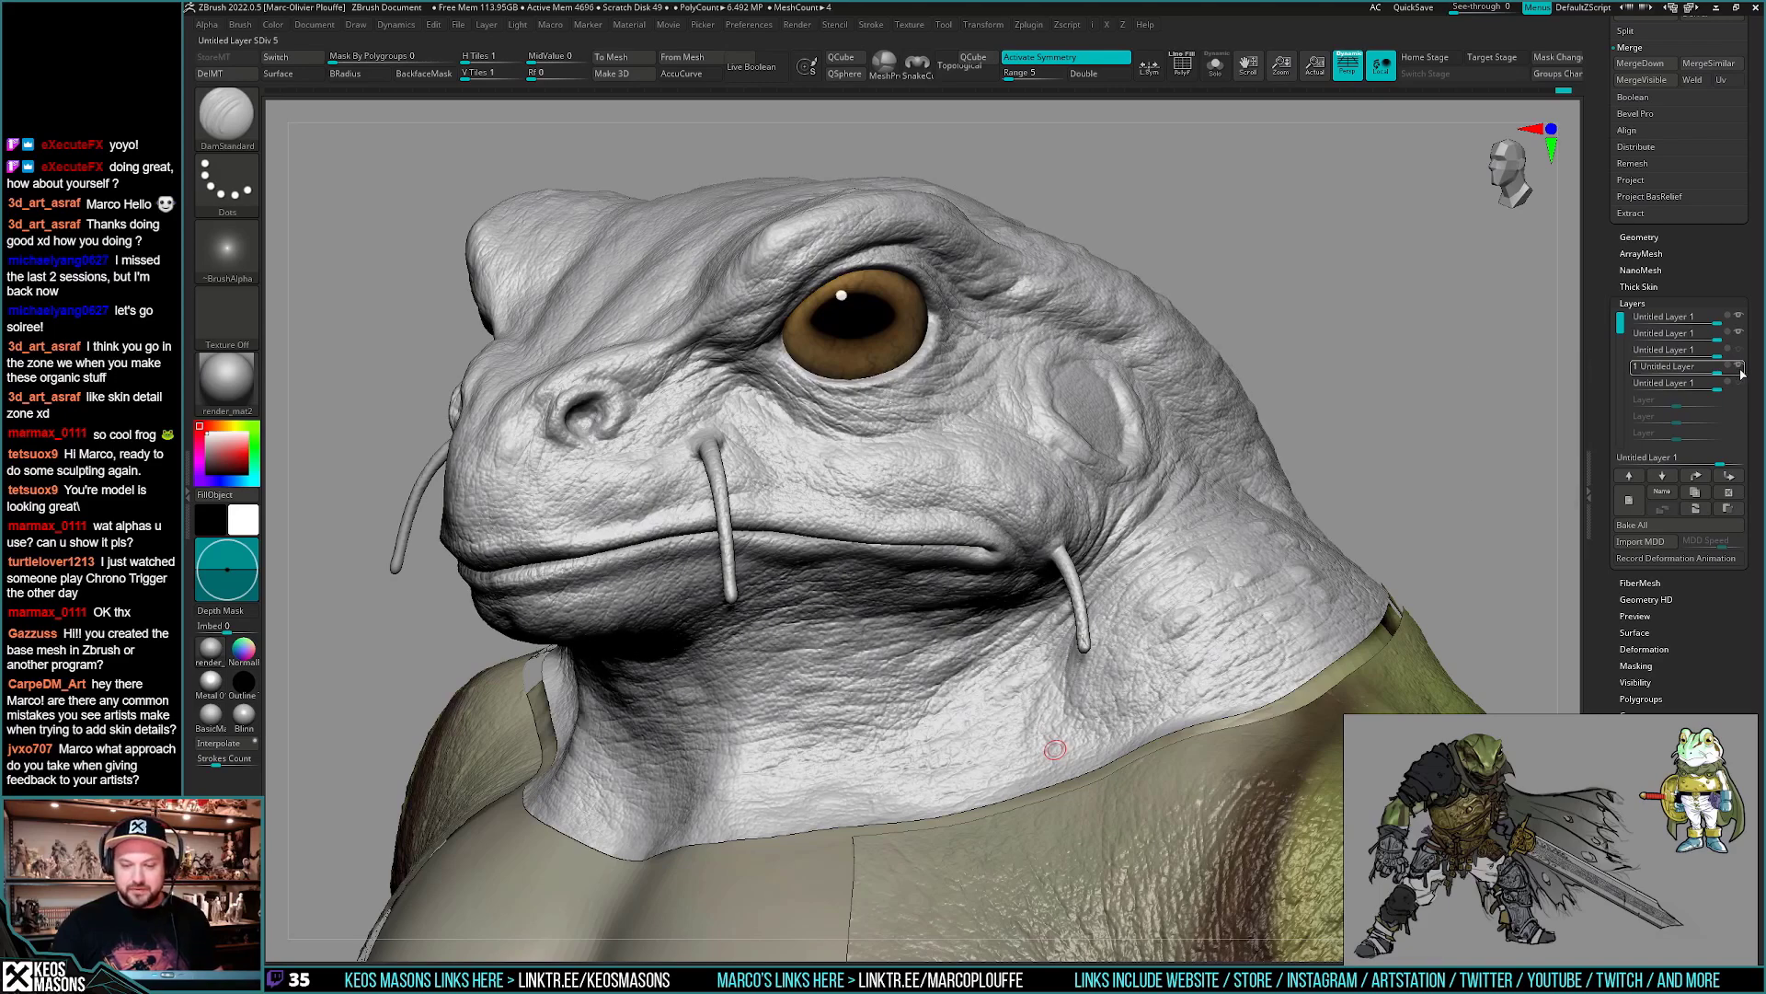
pyautogui.click(1739, 368)
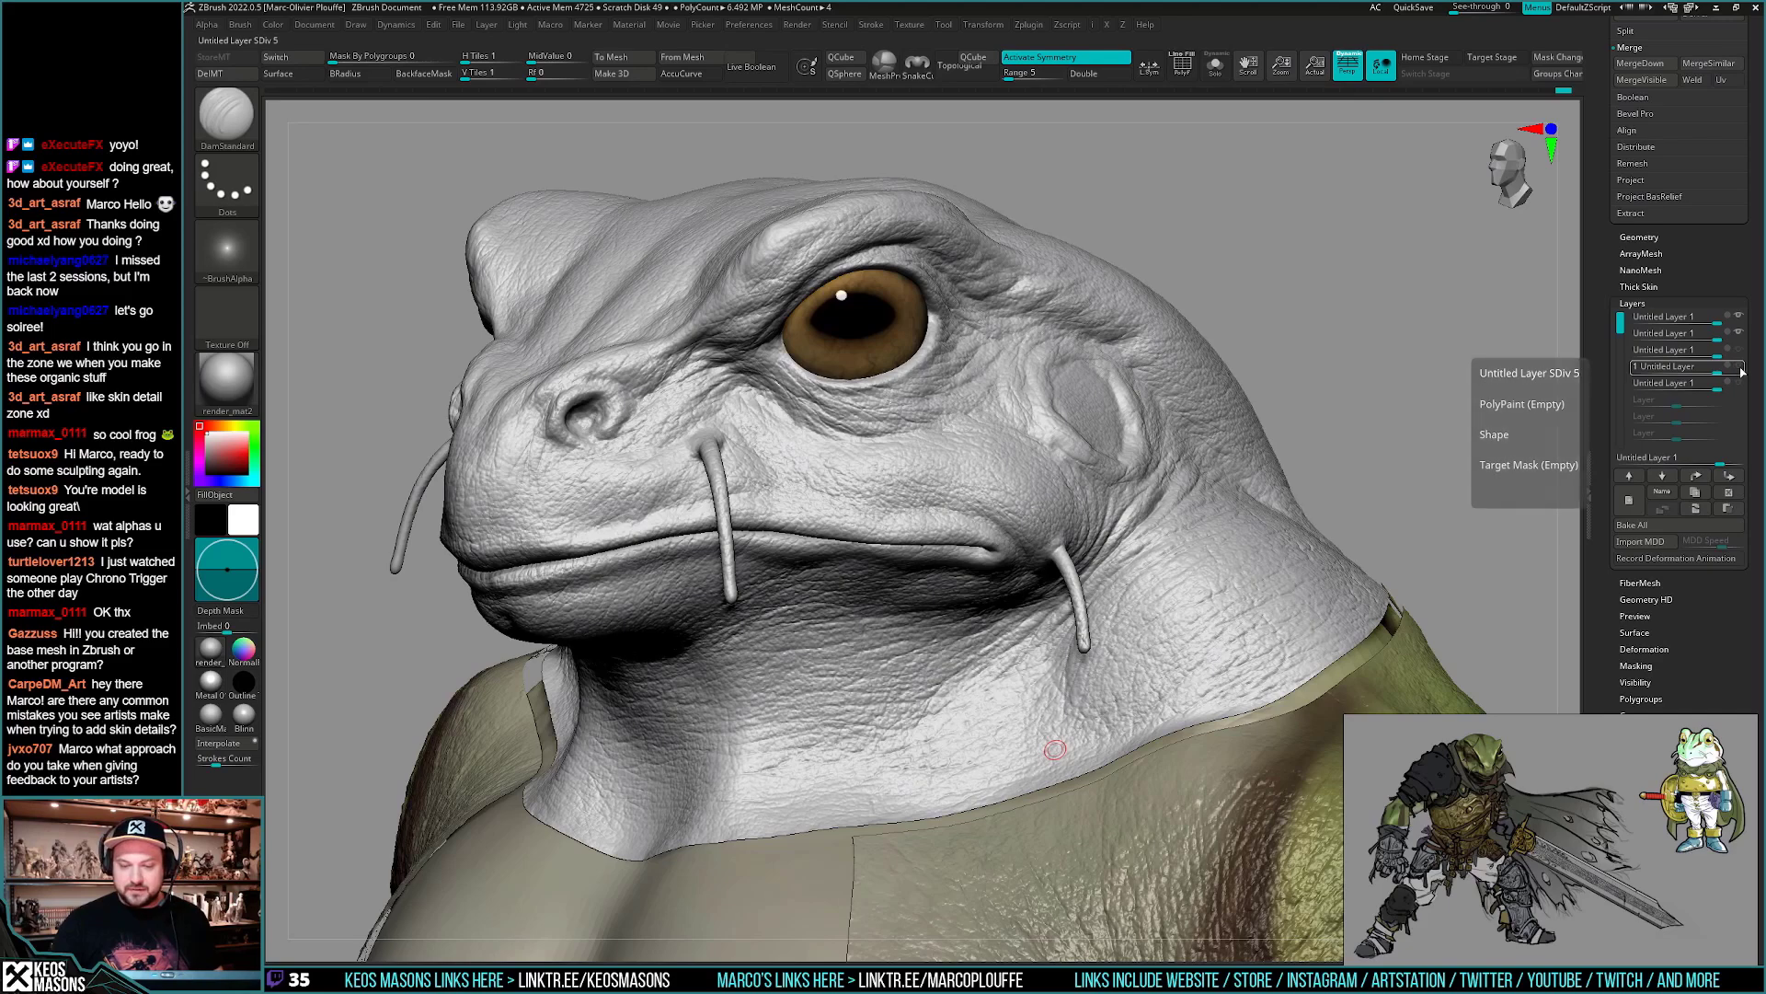
pyautogui.click(1738, 368)
# - Show the remaining hidden layers so that all five contribute to the head sculpt
pyautogui.click(1740, 353)
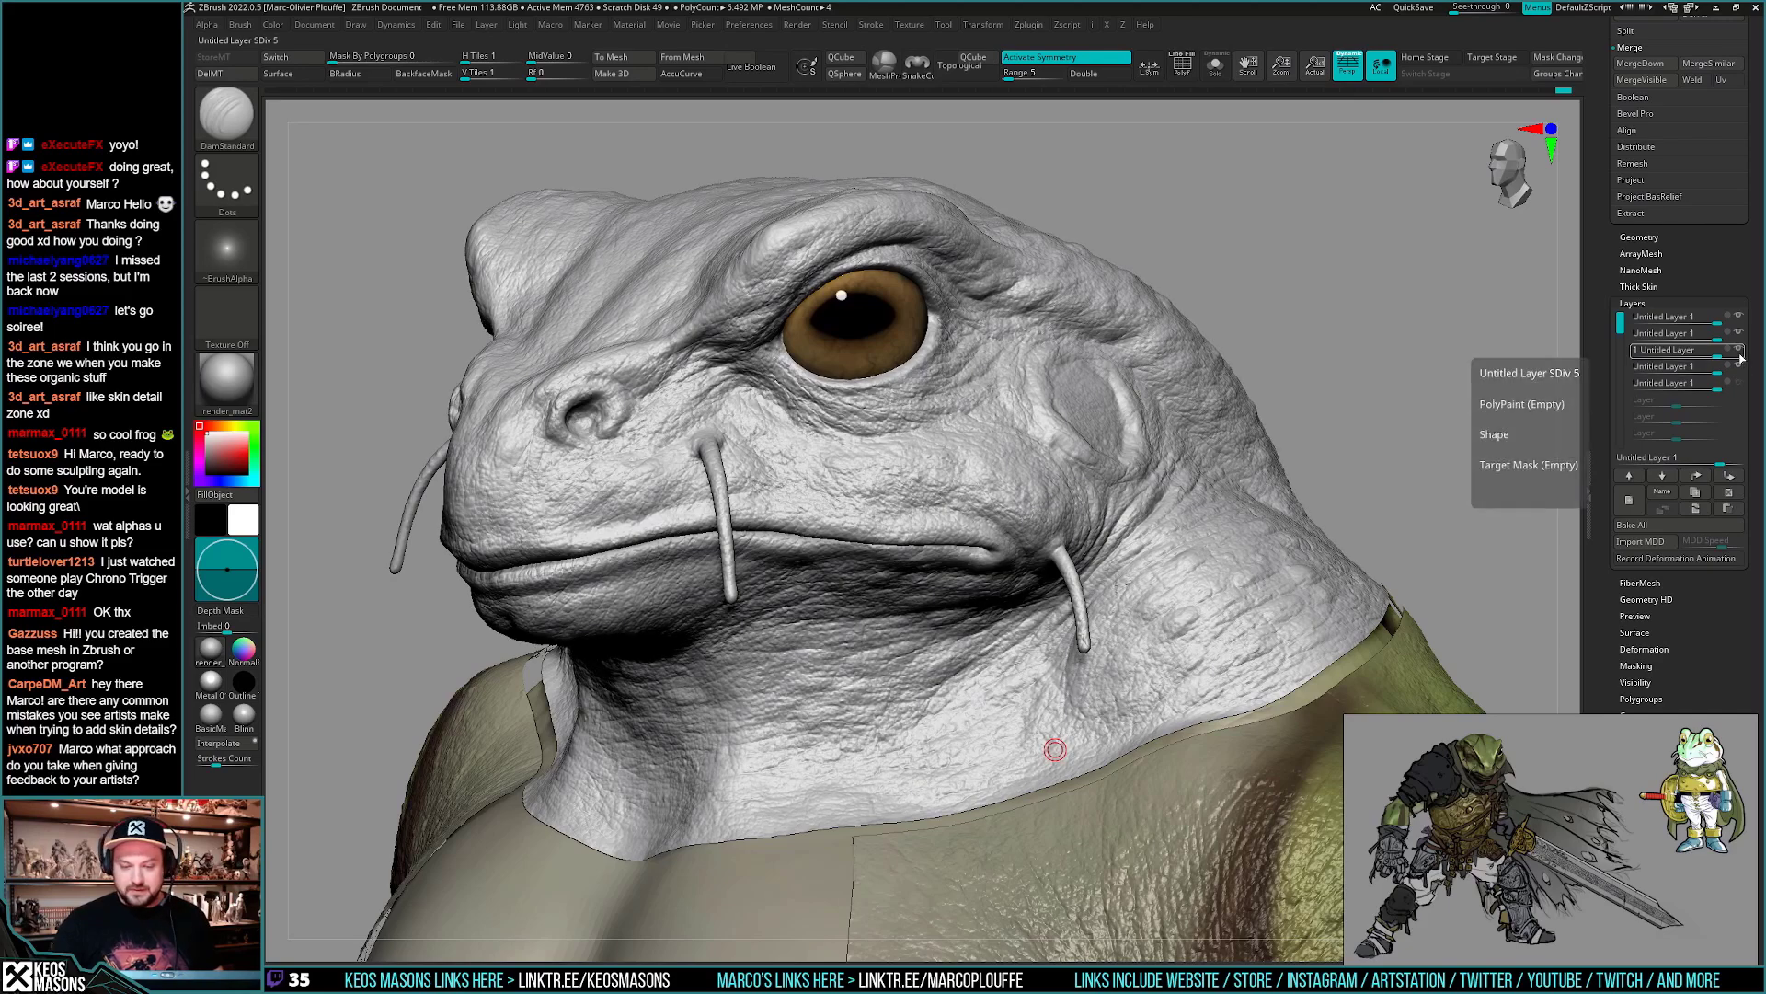
pyautogui.moveTo(1739, 359); pyautogui.dragTo(1739, 382)
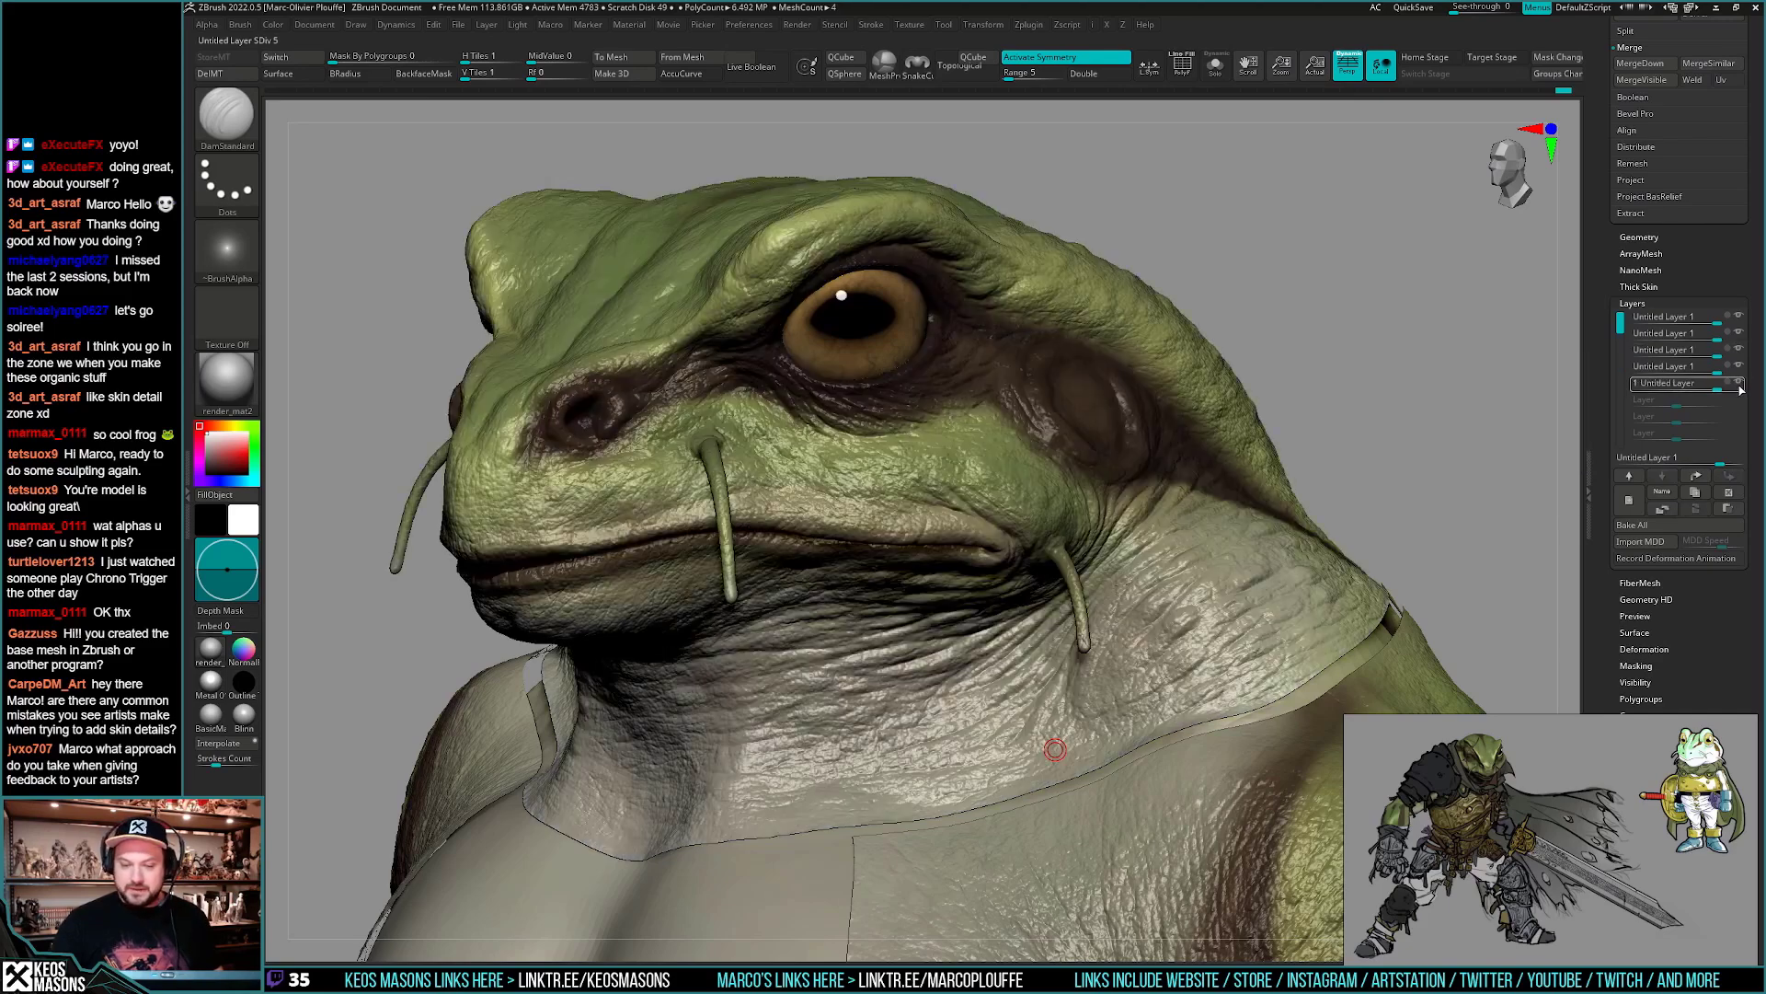
pyautogui.keyDown('ctrl'); pyautogui.moveTo(1552, 426); pyautogui.dragTo(1077, 732, button='right'); pyautogui.keyUp('ctrl')
pyautogui.hotkey('ctrl', 'z')
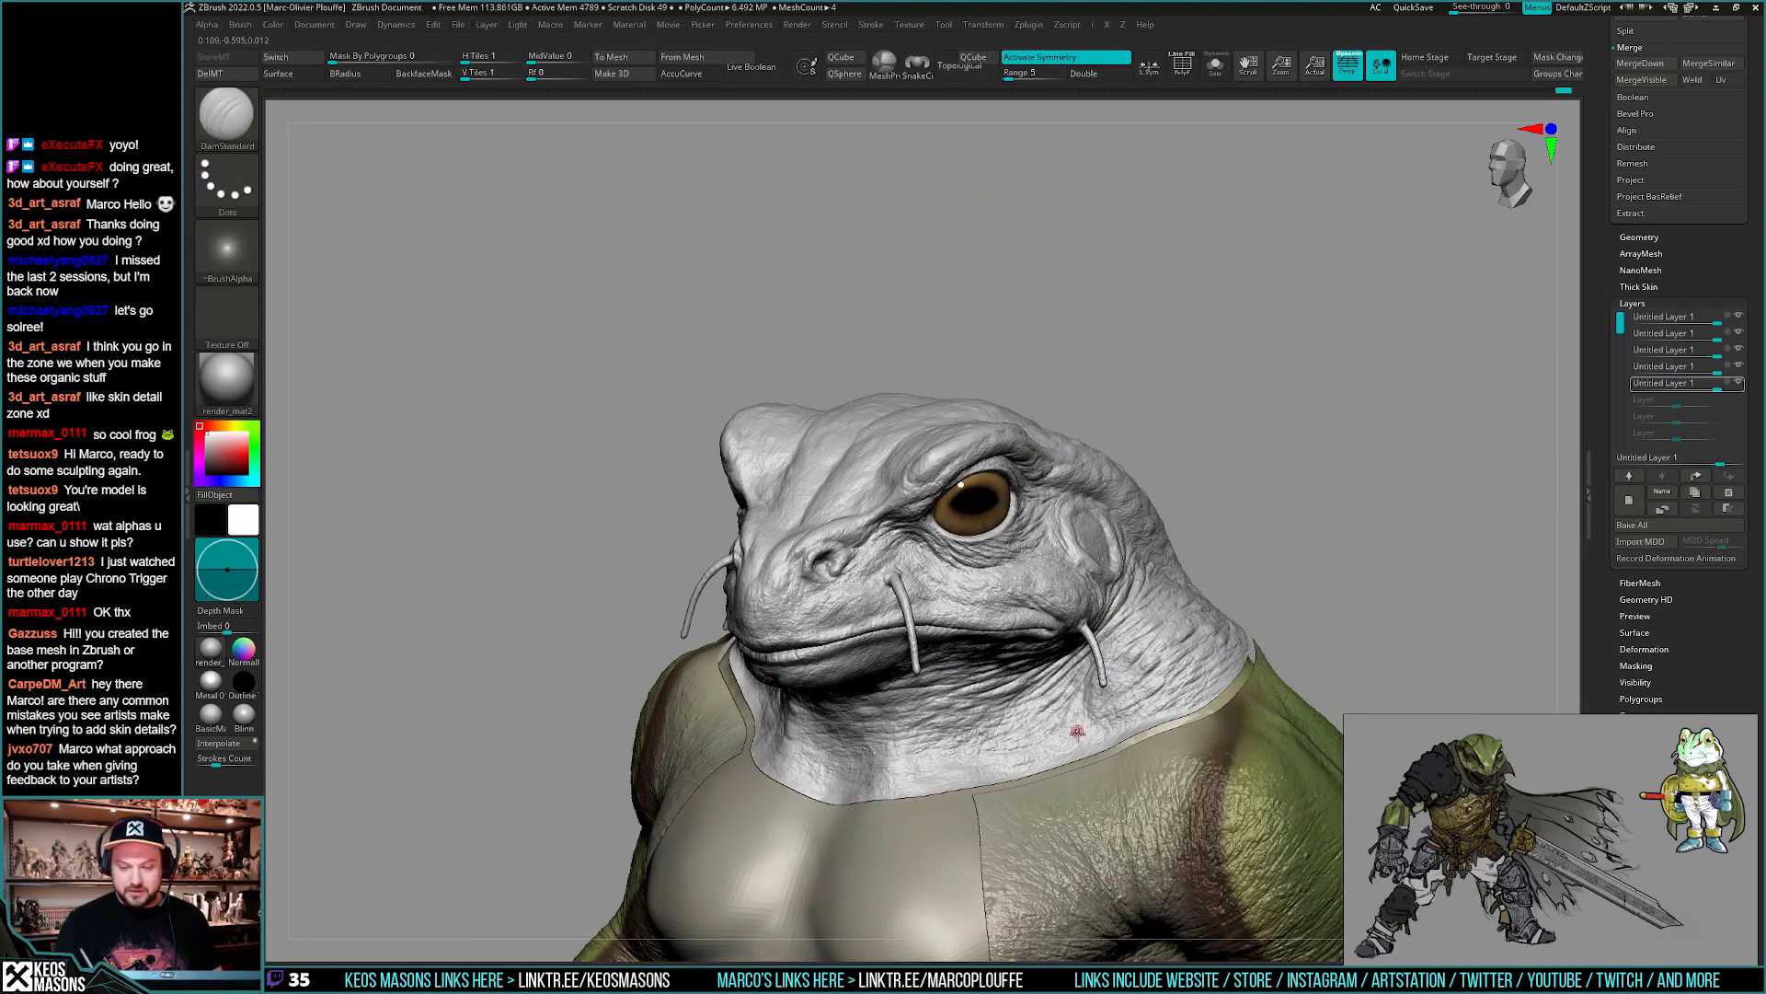
# - Start recording on the fifth layer and turn off symmetry
pyautogui.click(1737, 383)
pyautogui.moveTo(1080, 700)
pyautogui.keyDown('shift'); pyautogui.mouseDown(button='right')
pyautogui.moveTo(1053, 719)
pyautogui.moveTo(1029, 578)
pyautogui.moveTo(1009, 614)
pyautogui.mouseUp(button='right'); pyautogui.keyUp('shift')
pyautogui.press('x')
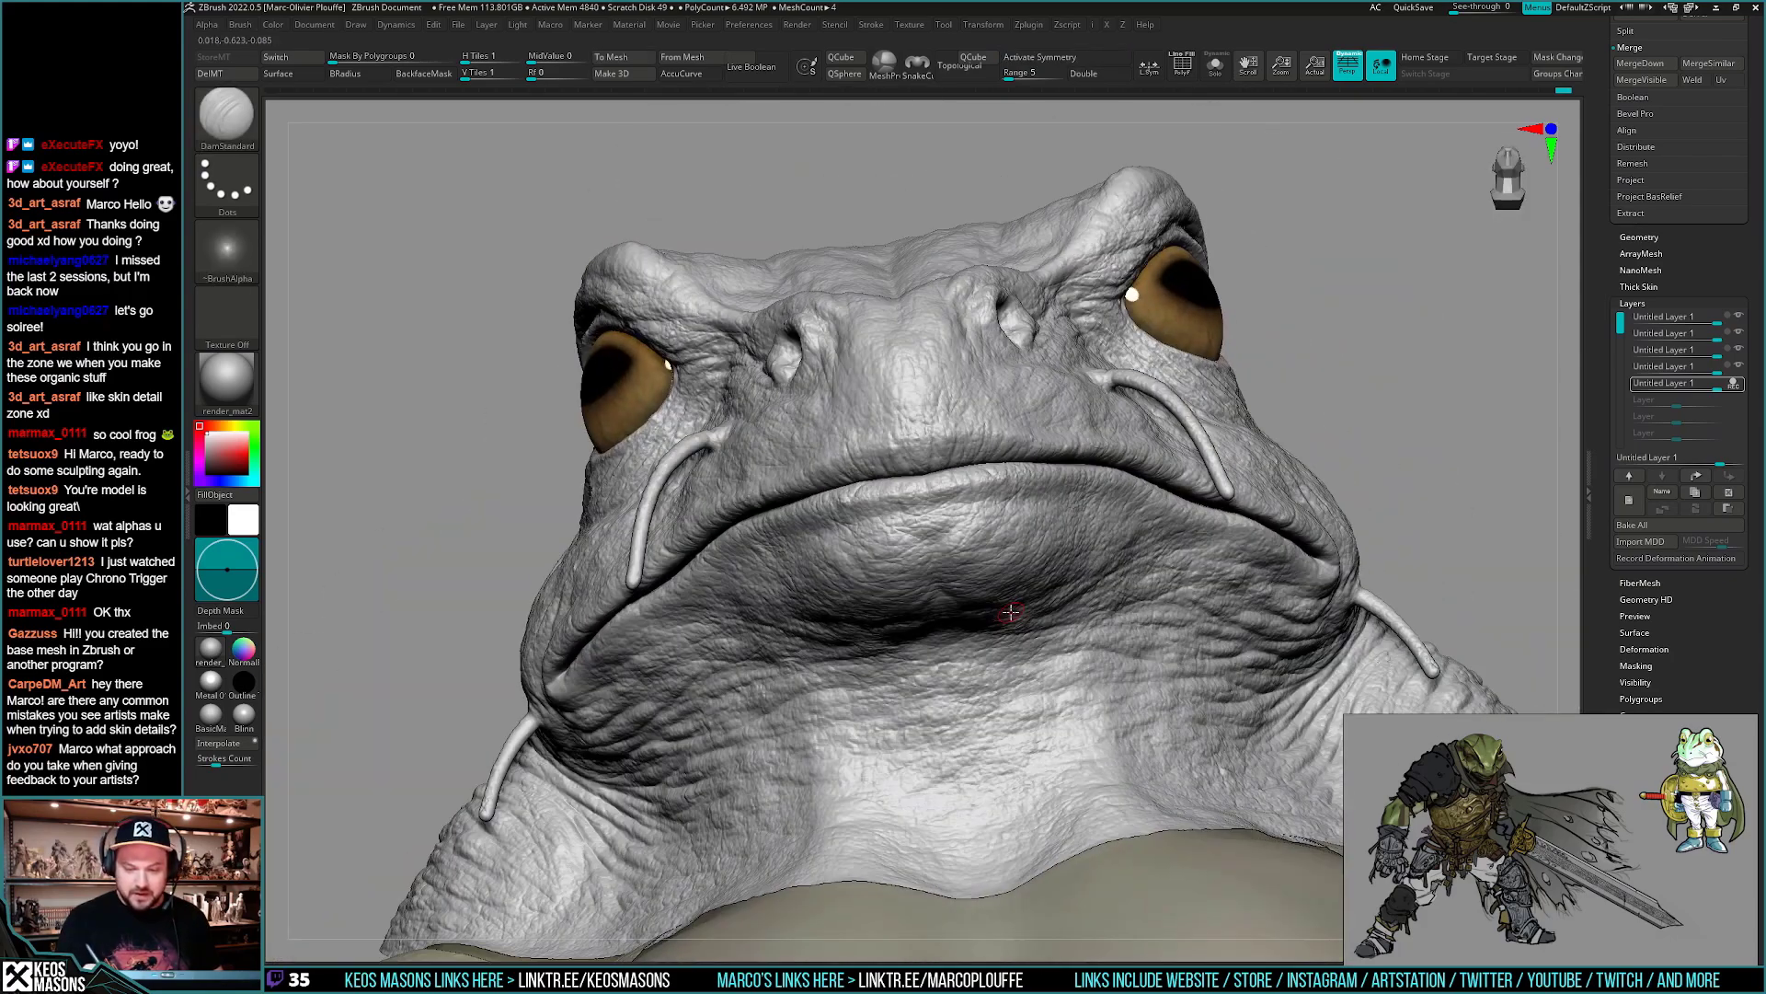
# - Examine the wrinkles on the lips, chin and throat from the front and from below
pyautogui.rightClick(1018, 612)
pyautogui.moveTo(1238, 333)
pyautogui.mouseDown(button='right')
pyautogui.moveTo(966, 525)
pyautogui.moveTo(955, 486)
pyautogui.moveTo(909, 504)
pyautogui.mouseUp(button='right')
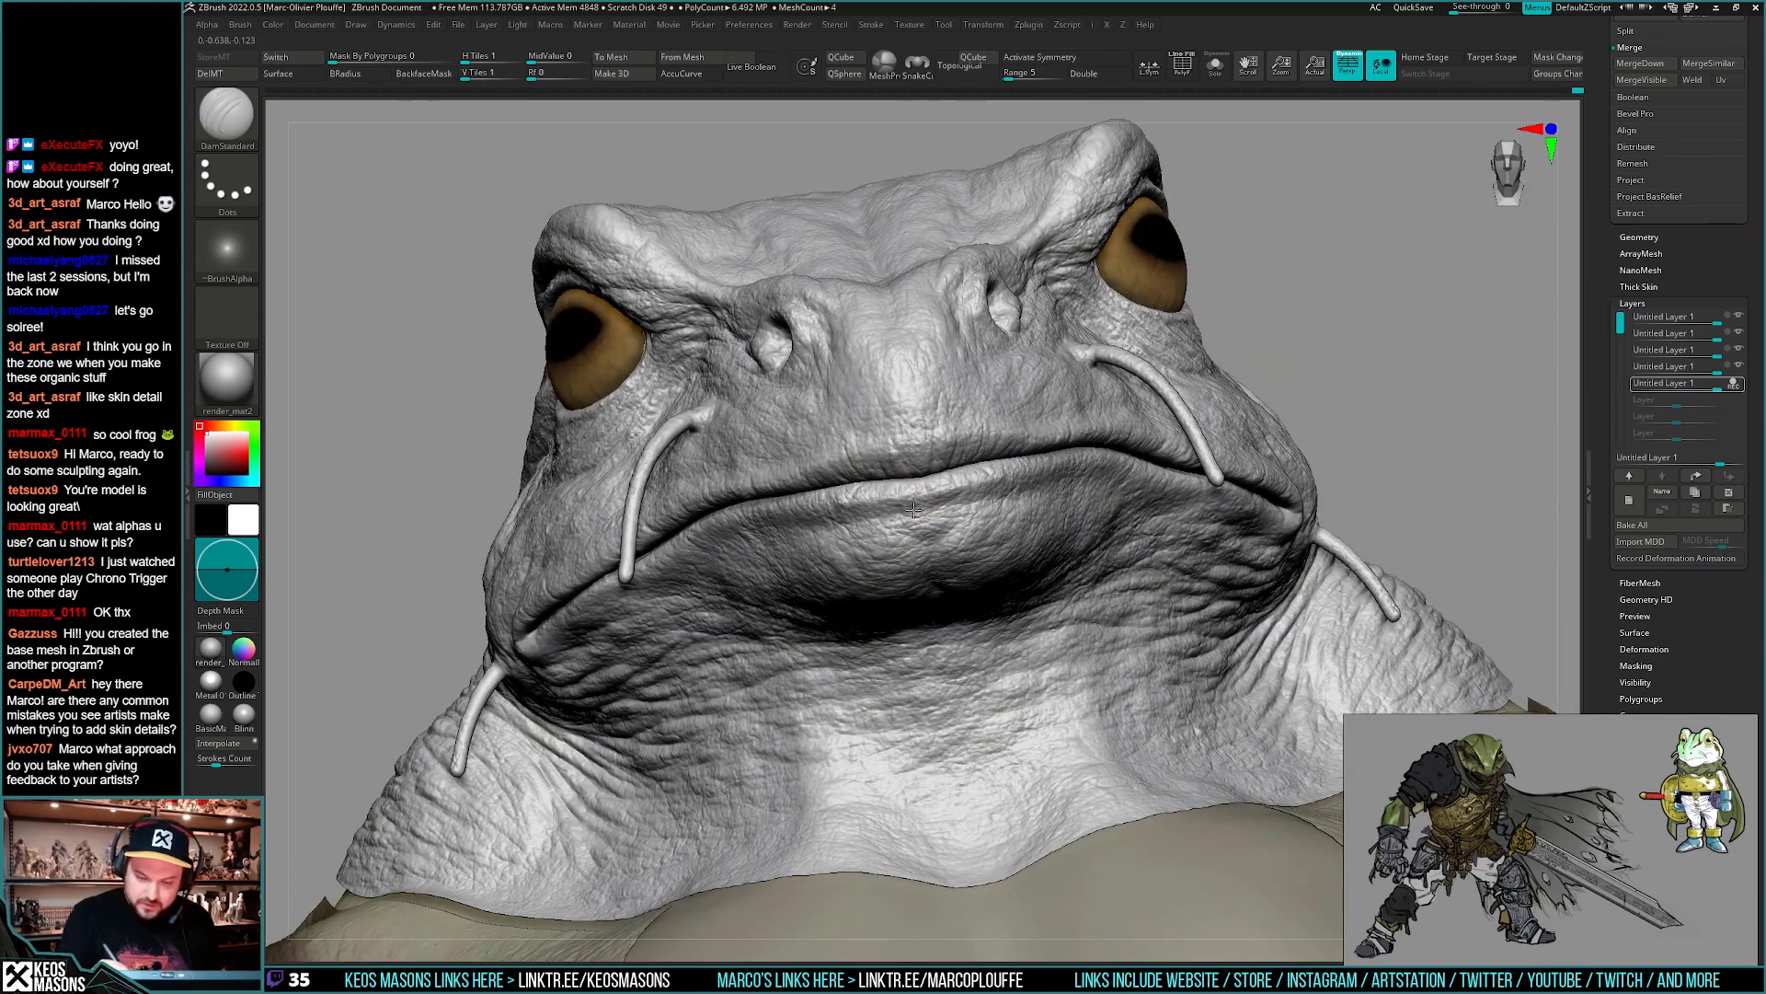
pyautogui.moveTo(900, 581)
pyautogui.mouseDown(button='right')
pyautogui.moveTo(993, 502)
pyautogui.moveTo(893, 508)
pyautogui.mouseUp(button='right')
pyautogui.press('space')
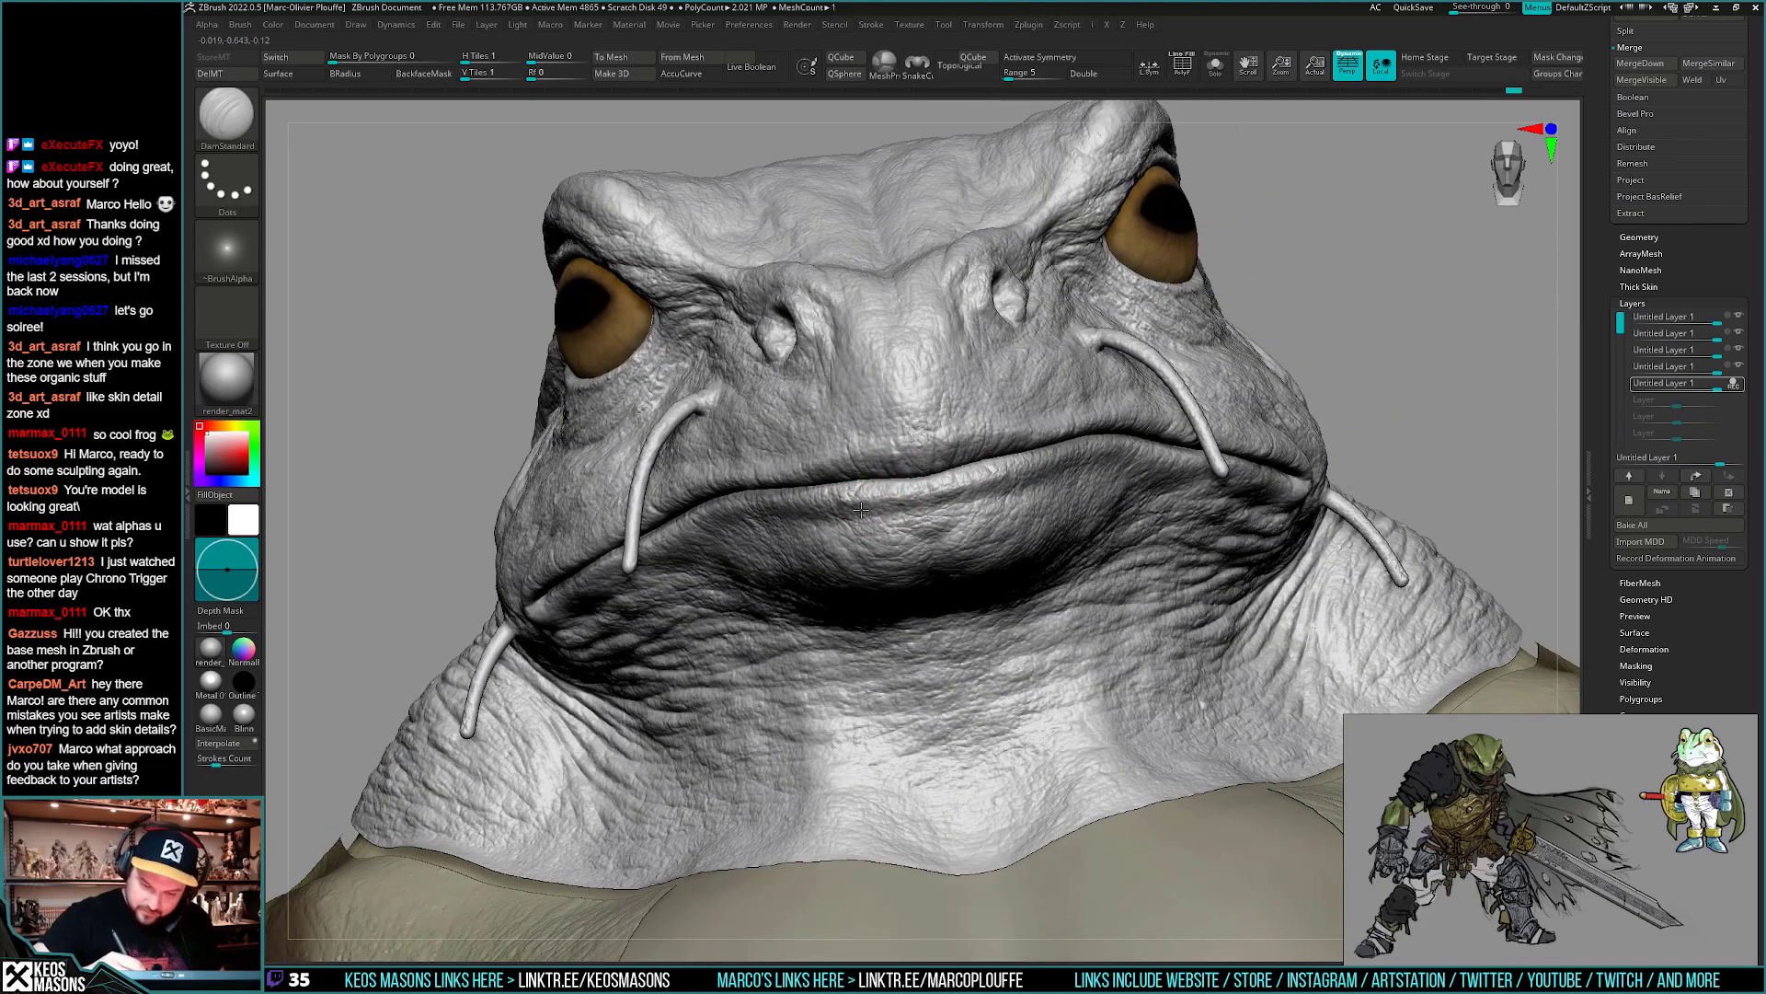
pyautogui.moveTo(1014, 493); pyautogui.dragTo(945, 445, button='right')
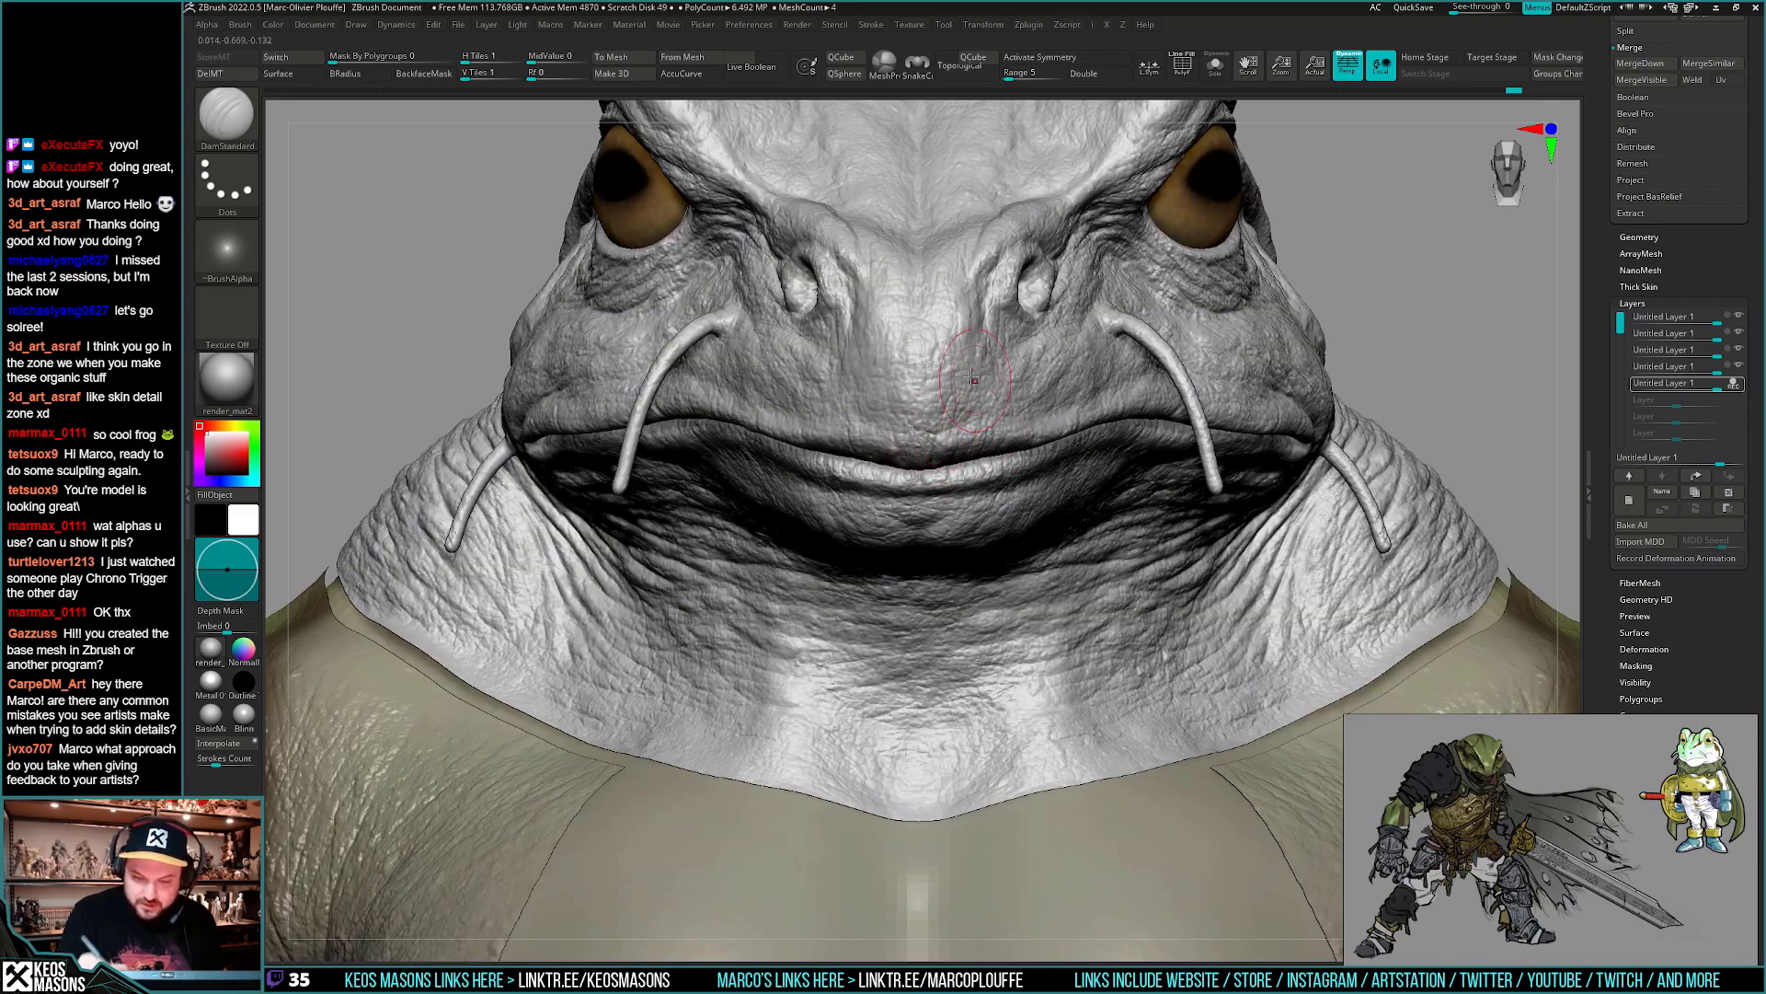
pyautogui.moveTo(973, 377)
pyautogui.mouseDown(button='right')
pyautogui.moveTo(863, 426)
pyautogui.moveTo(924, 470)
pyautogui.moveTo(986, 628)
pyautogui.moveTo(921, 427)
pyautogui.moveTo(892, 445)
pyautogui.mouseUp(button='right')
pyautogui.press('space')
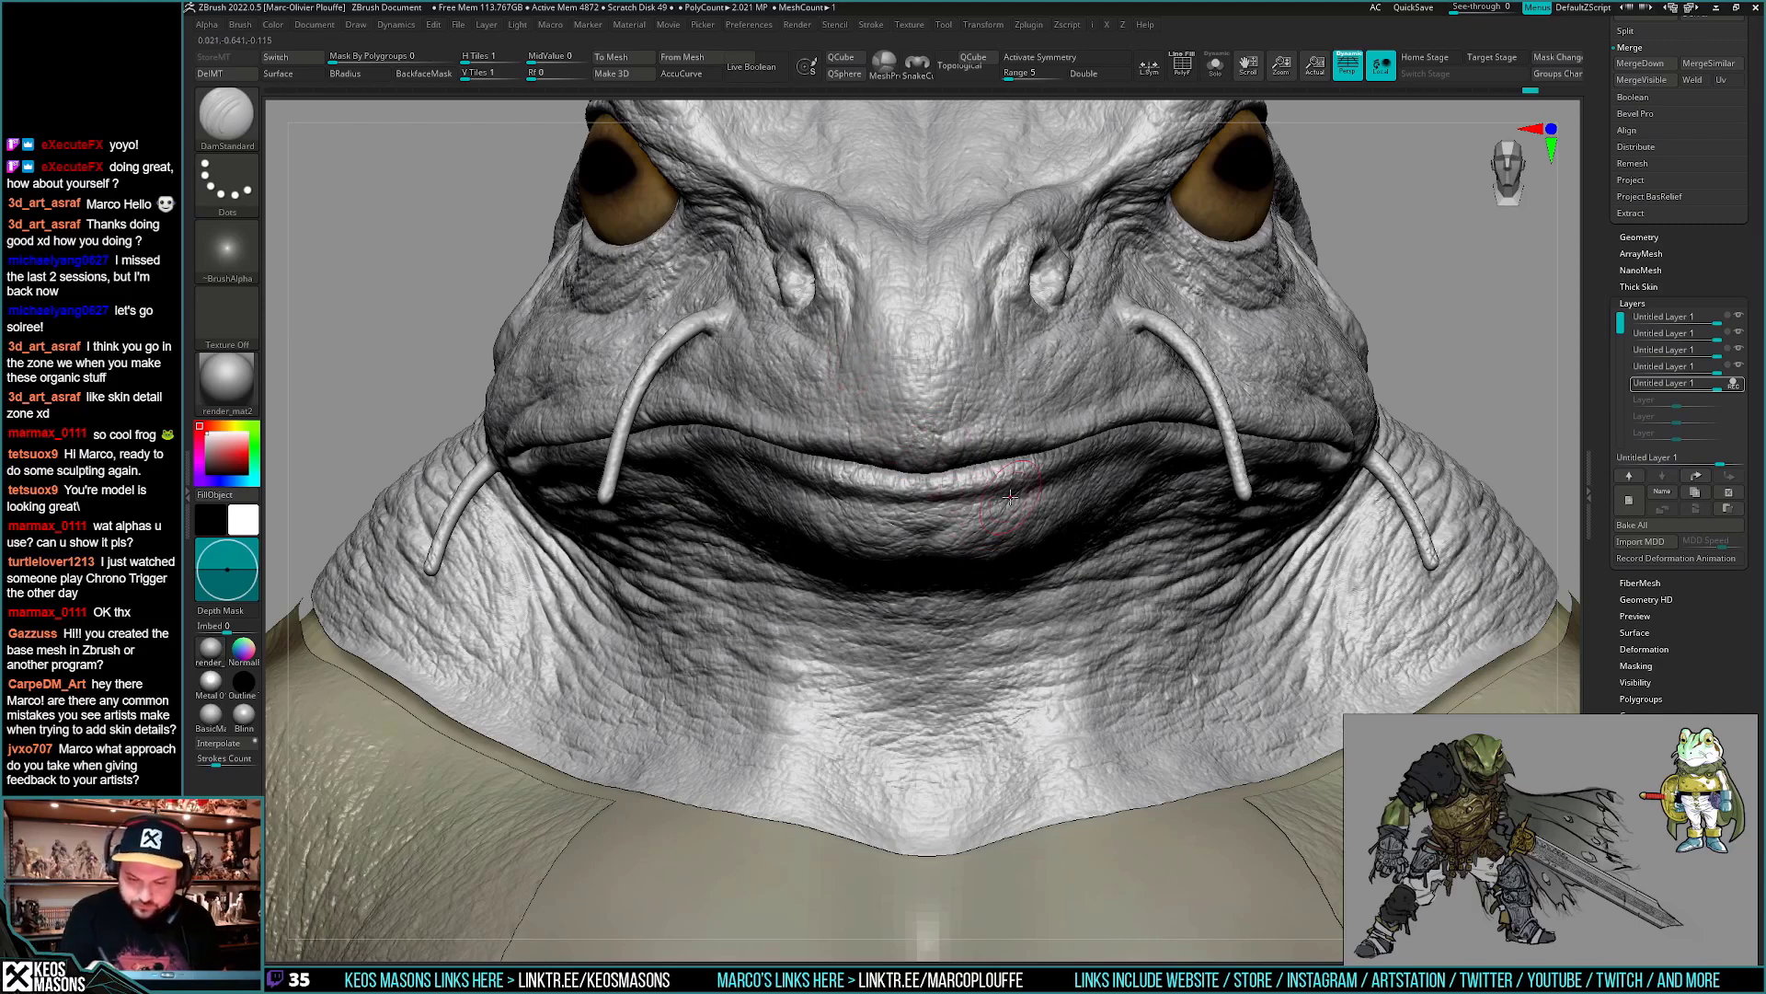
pyautogui.moveTo(981, 504); pyautogui.dragTo(978, 478, button='right')
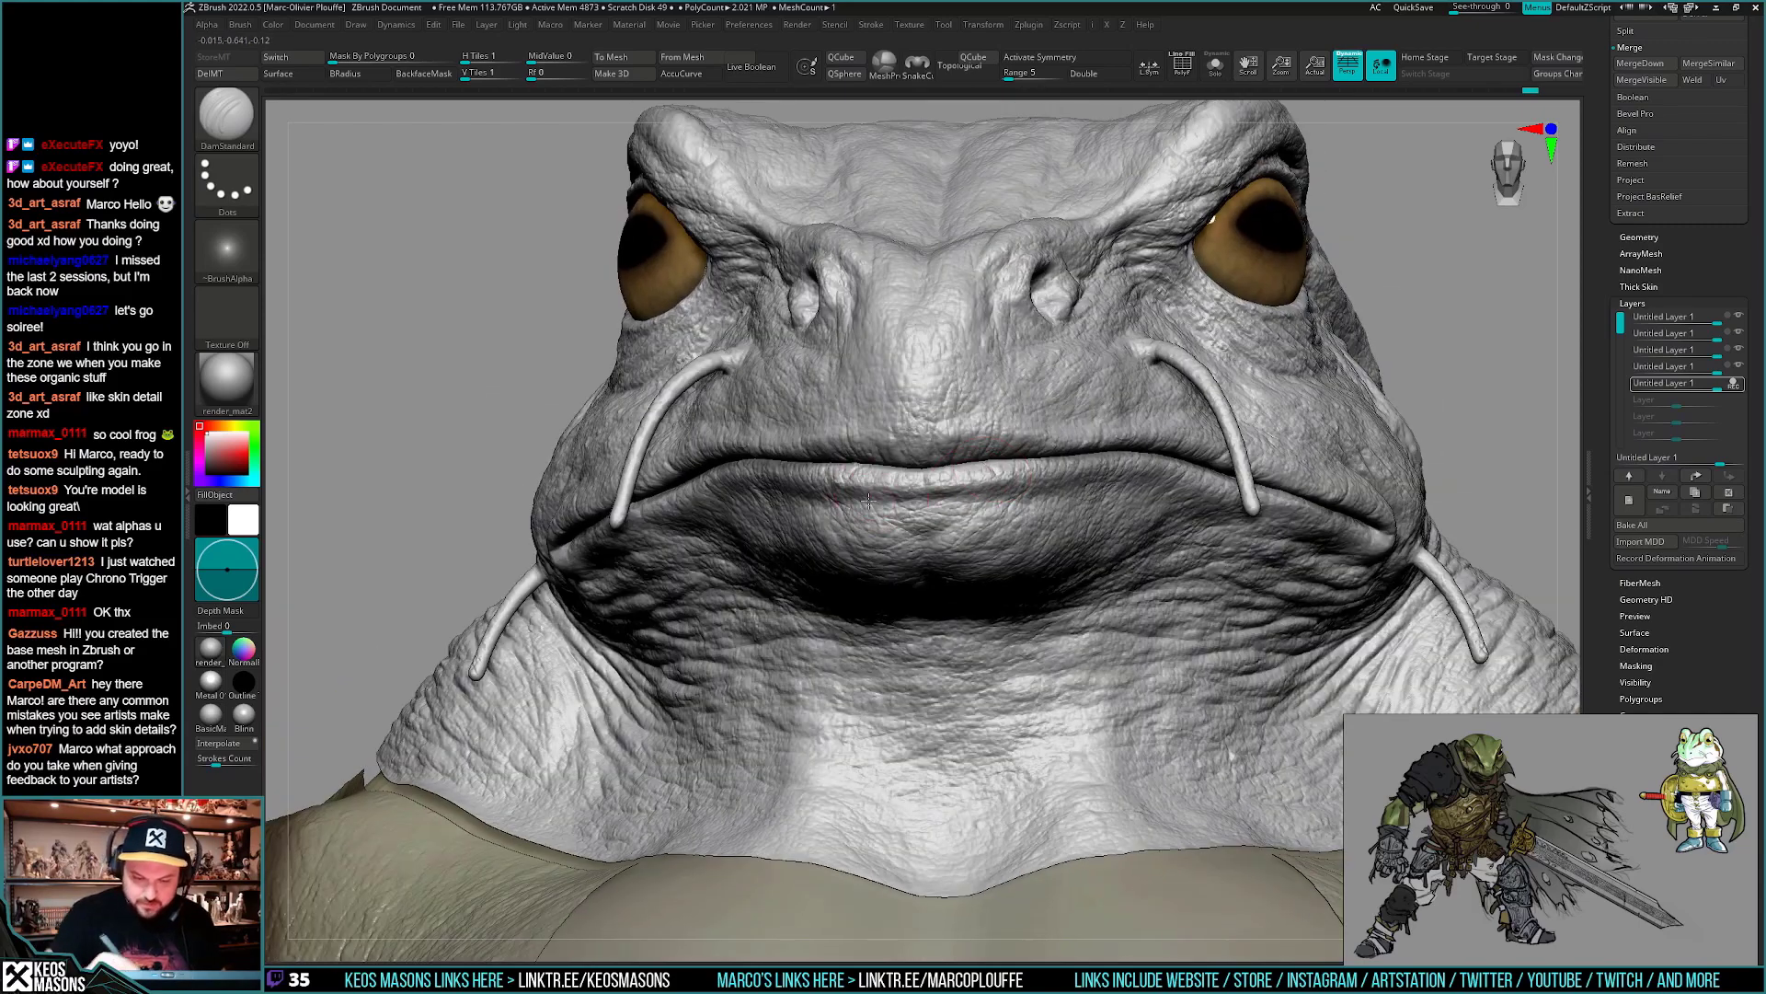
pyautogui.moveTo(740, 496); pyautogui.dragTo(1007, 542, button='right')
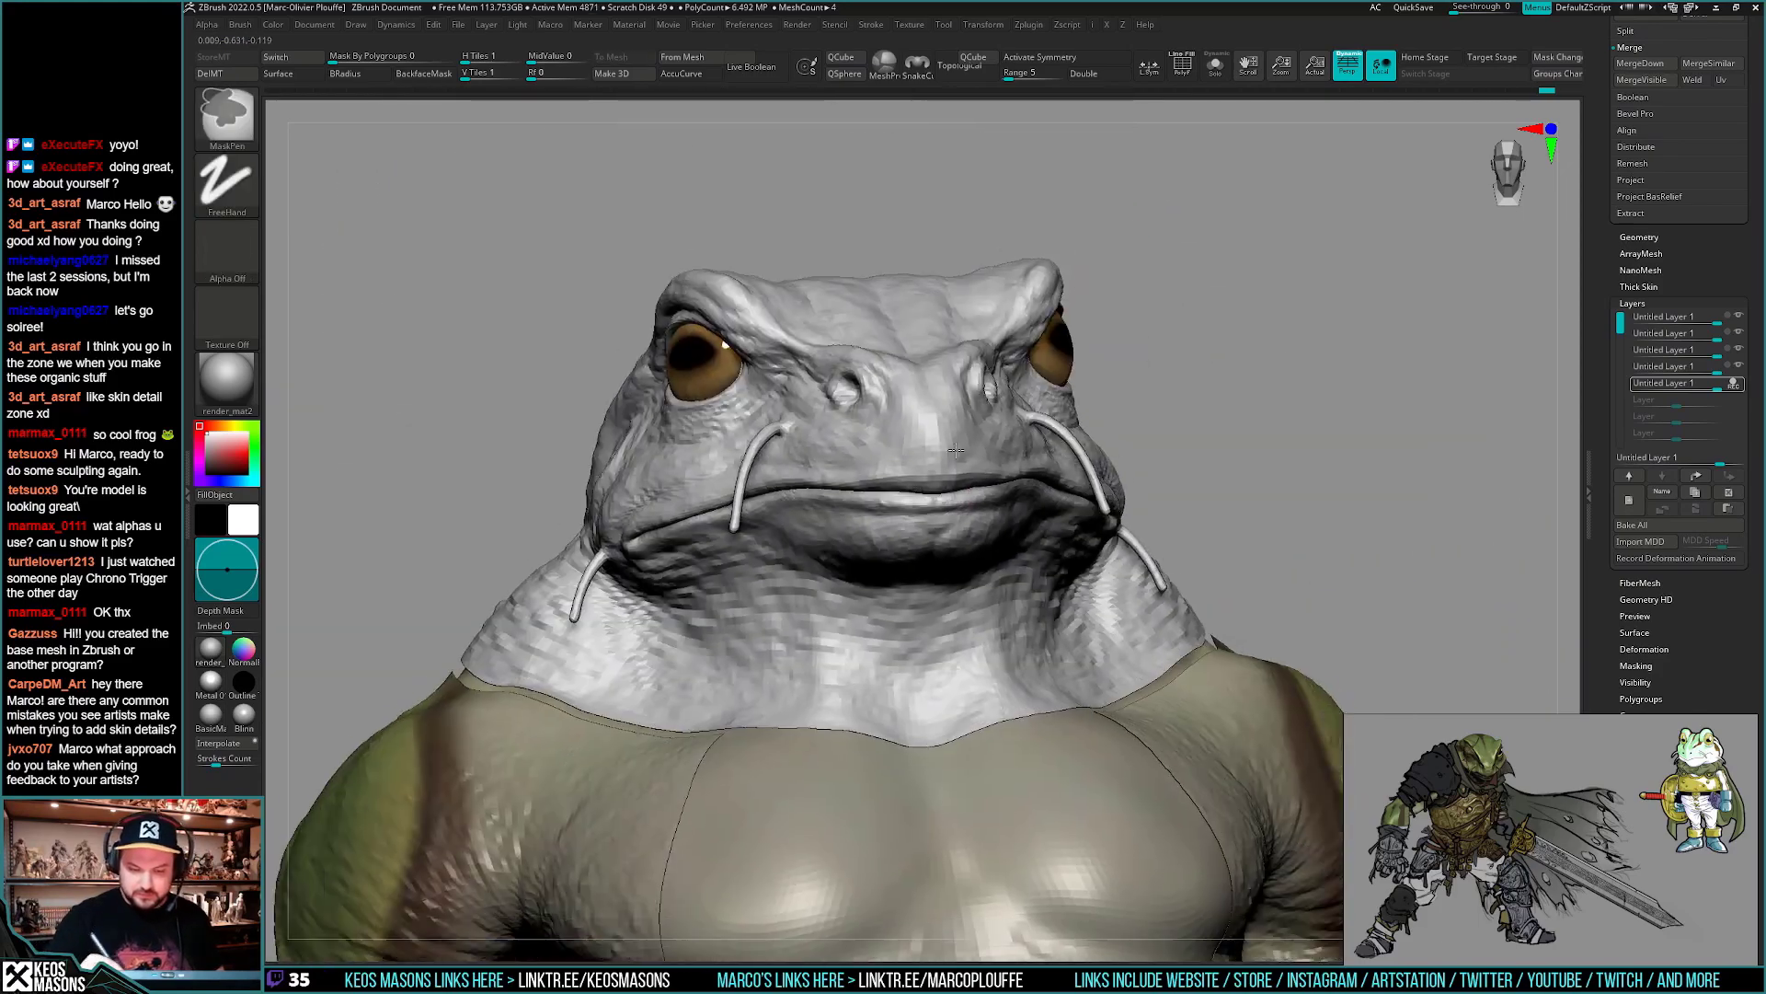
pyautogui.moveTo(1165, 497); pyautogui.dragTo(995, 563, button='right')
# - Switch to the ClayBuildup brush and lower the head's subdivision level to check the coarse forms
pyautogui.press('space')
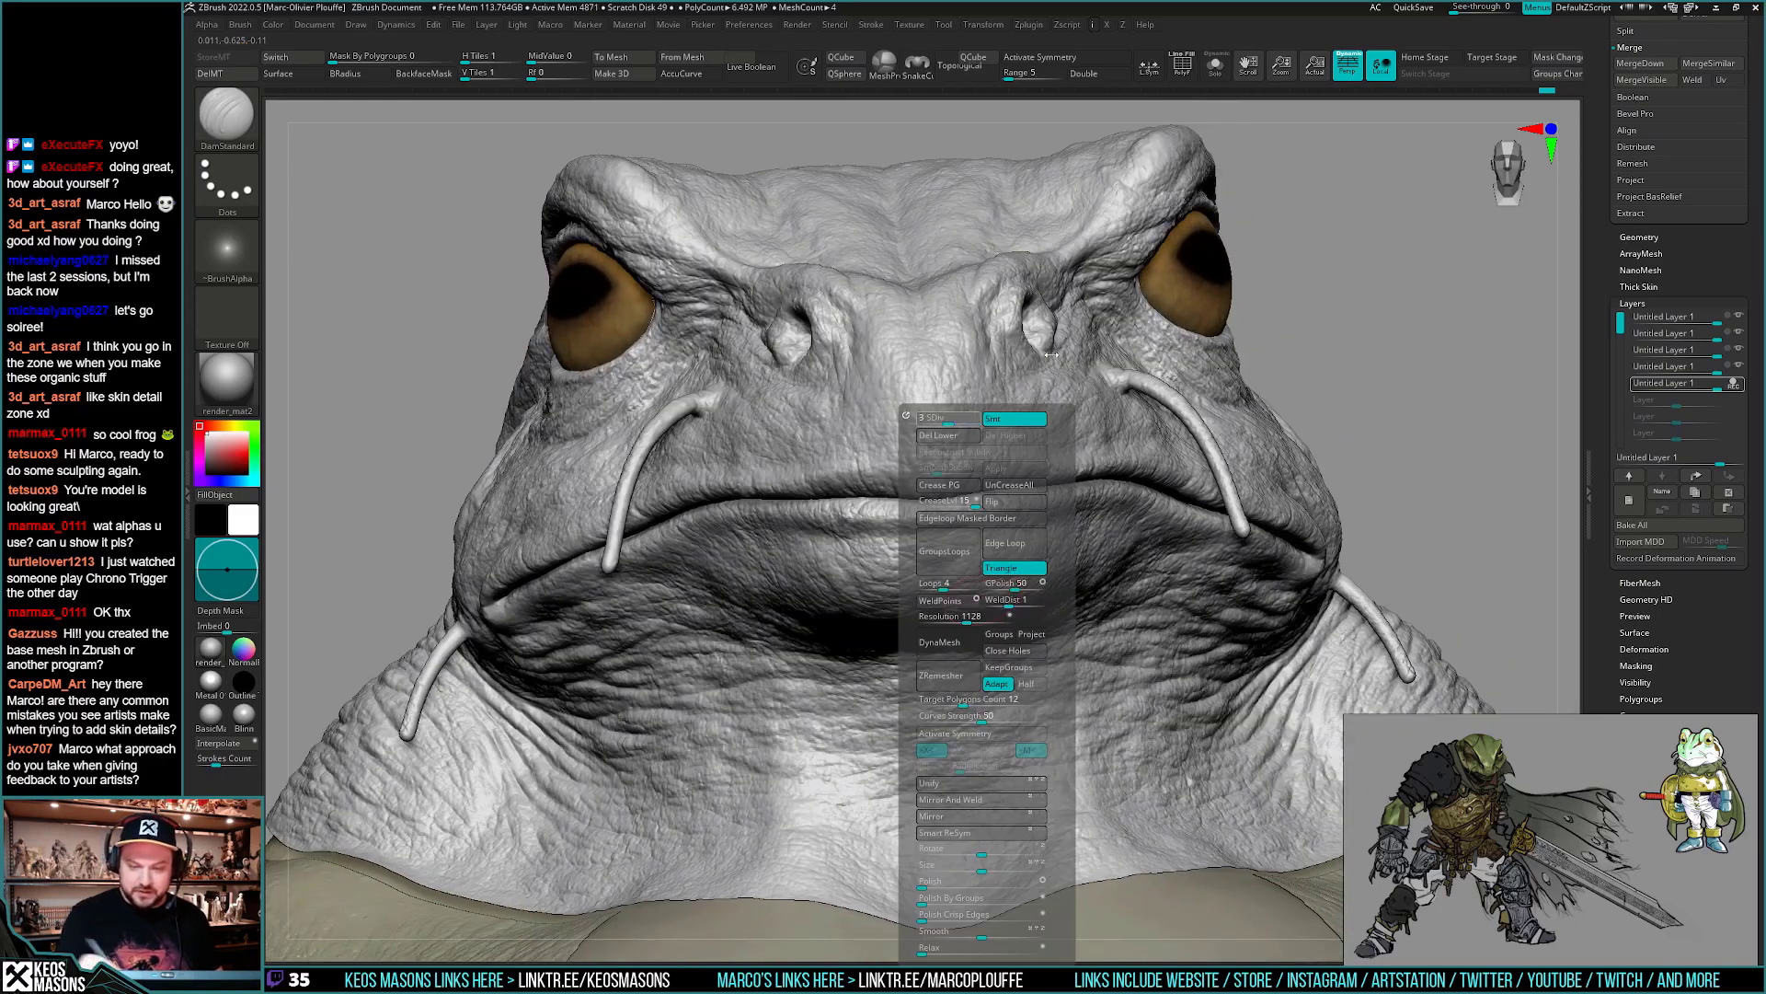
pyautogui.press('b')
pyautogui.click(1045, 511)
pyautogui.hotkey('shift', 'd')
pyautogui.press('space')
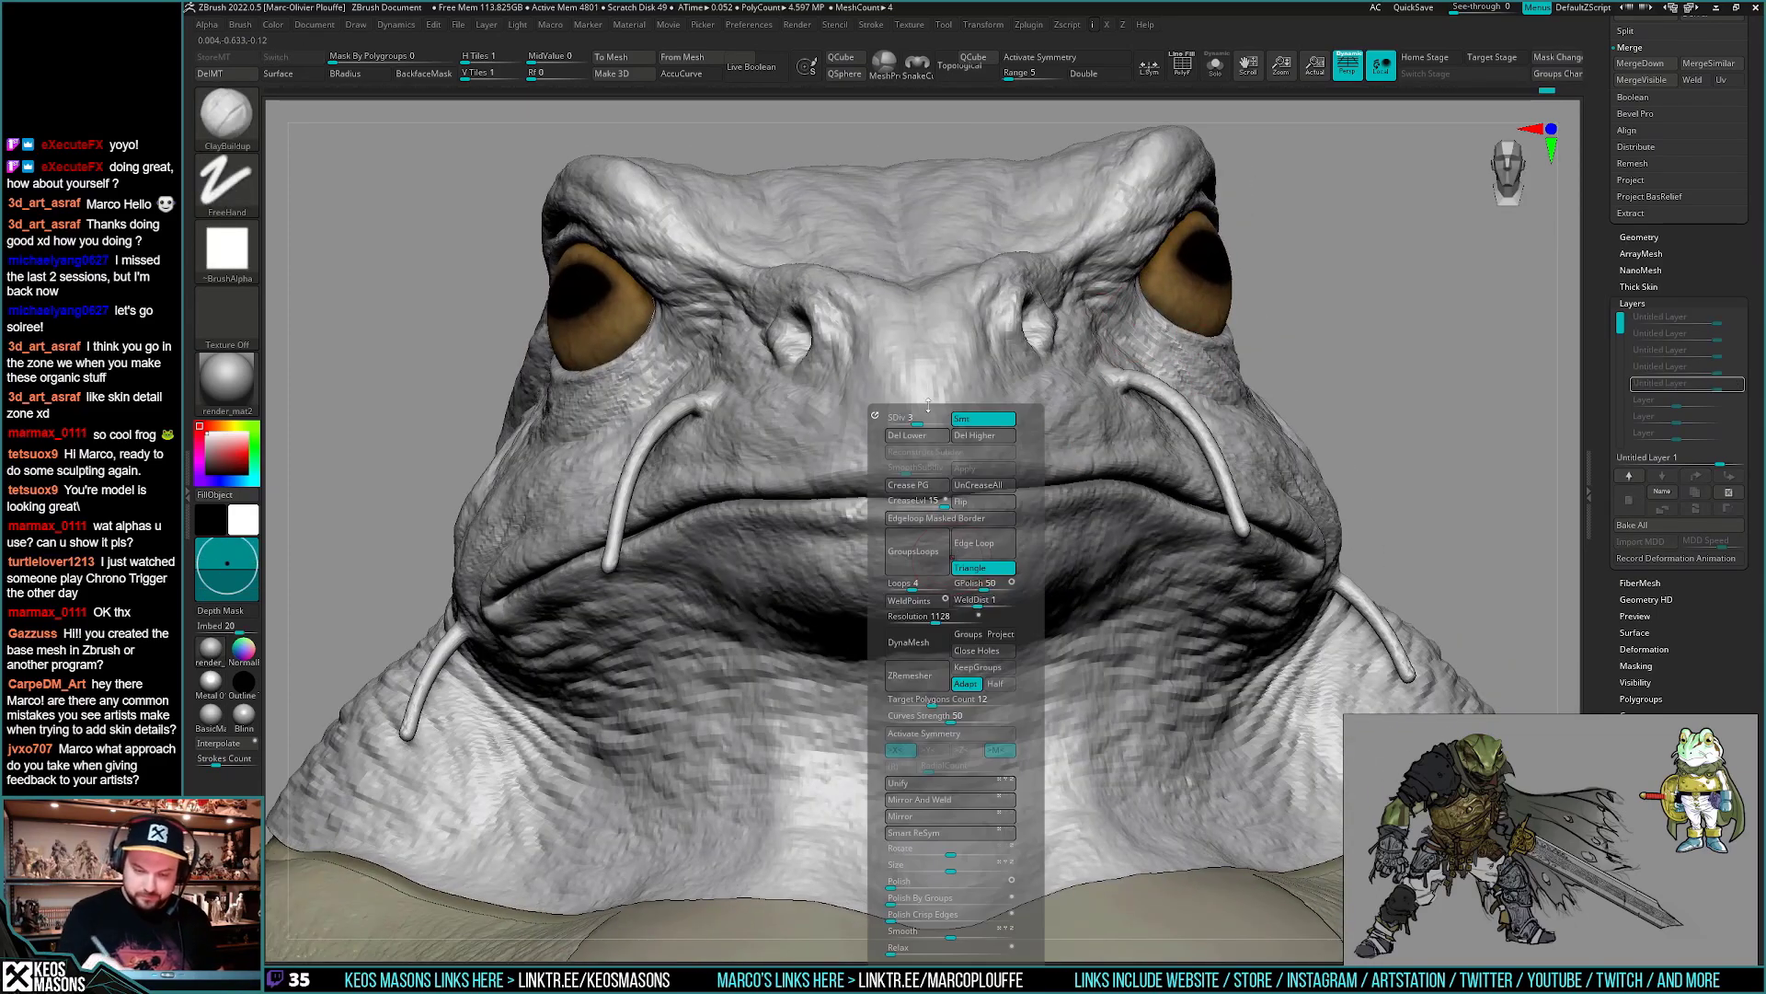
pyautogui.moveTo(918, 404); pyautogui.dragTo(909, 405)
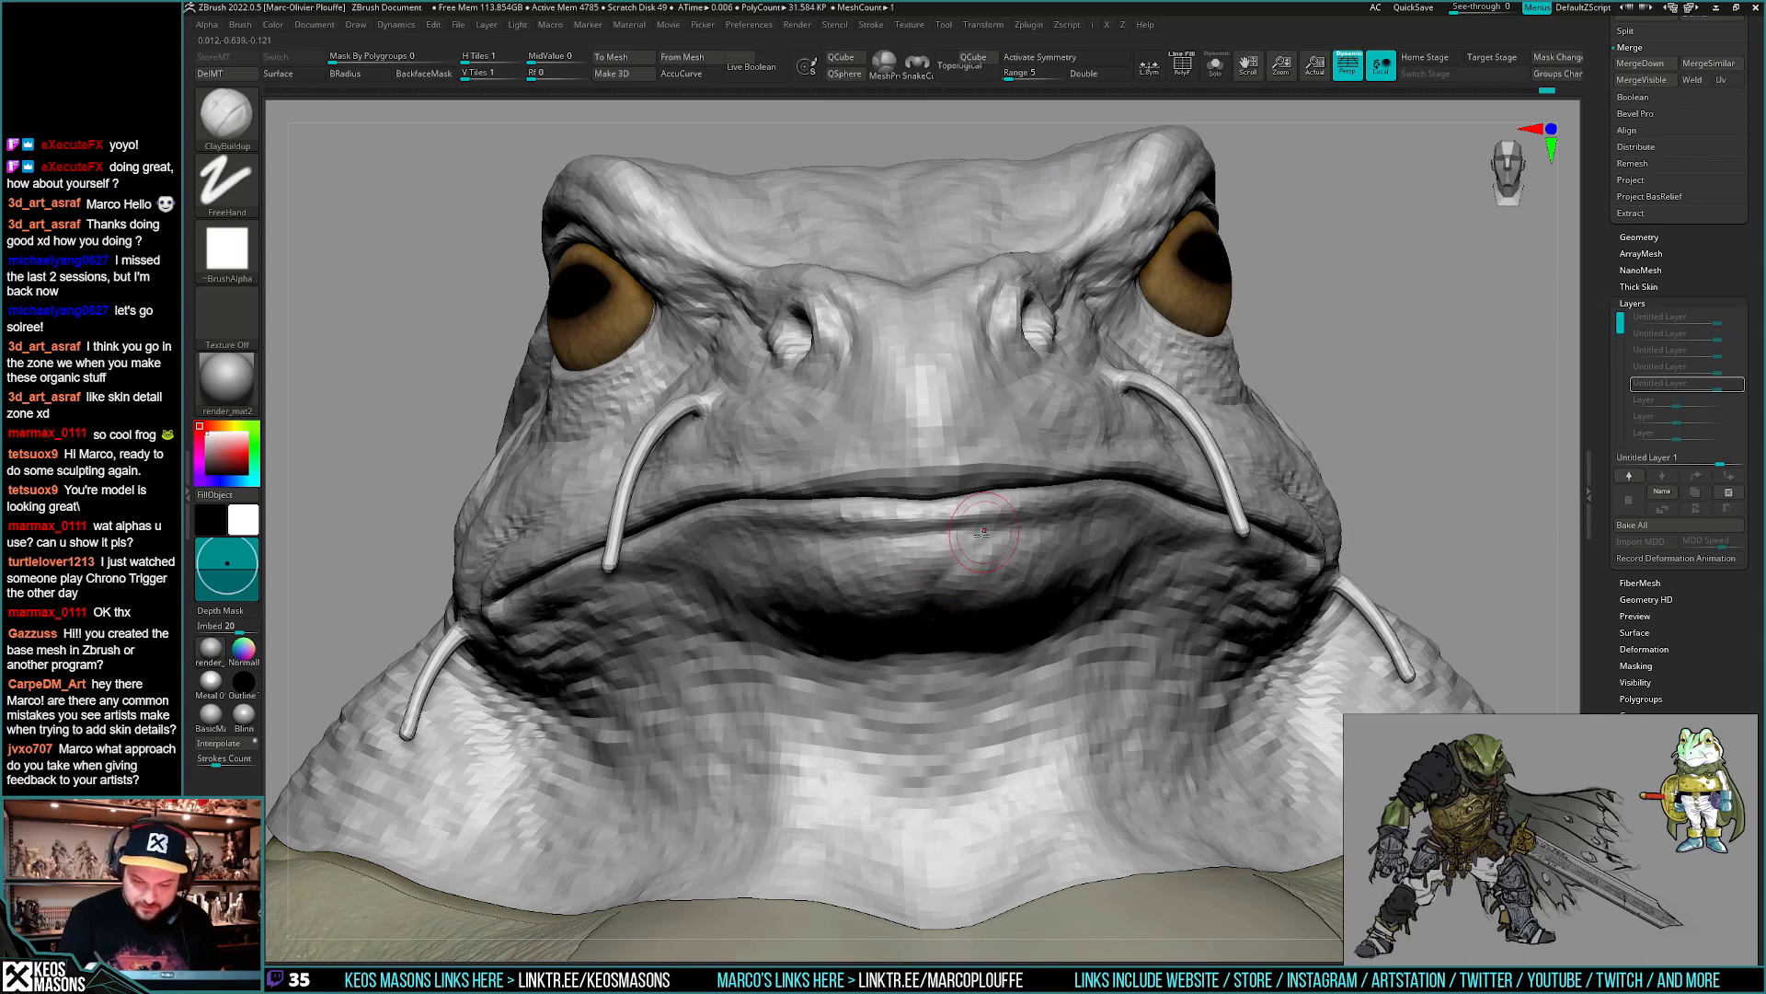
pyautogui.moveTo(983, 534)
pyautogui.keyDown('ctrl'); pyautogui.mouseDown(button='right')
pyautogui.moveTo(932, 553)
pyautogui.moveTo(929, 487)
pyautogui.moveTo(1001, 550)
pyautogui.moveTo(989, 598)
pyautogui.moveTo(945, 631)
pyautogui.mouseUp(button='right'); pyautogui.keyUp('ctrl')
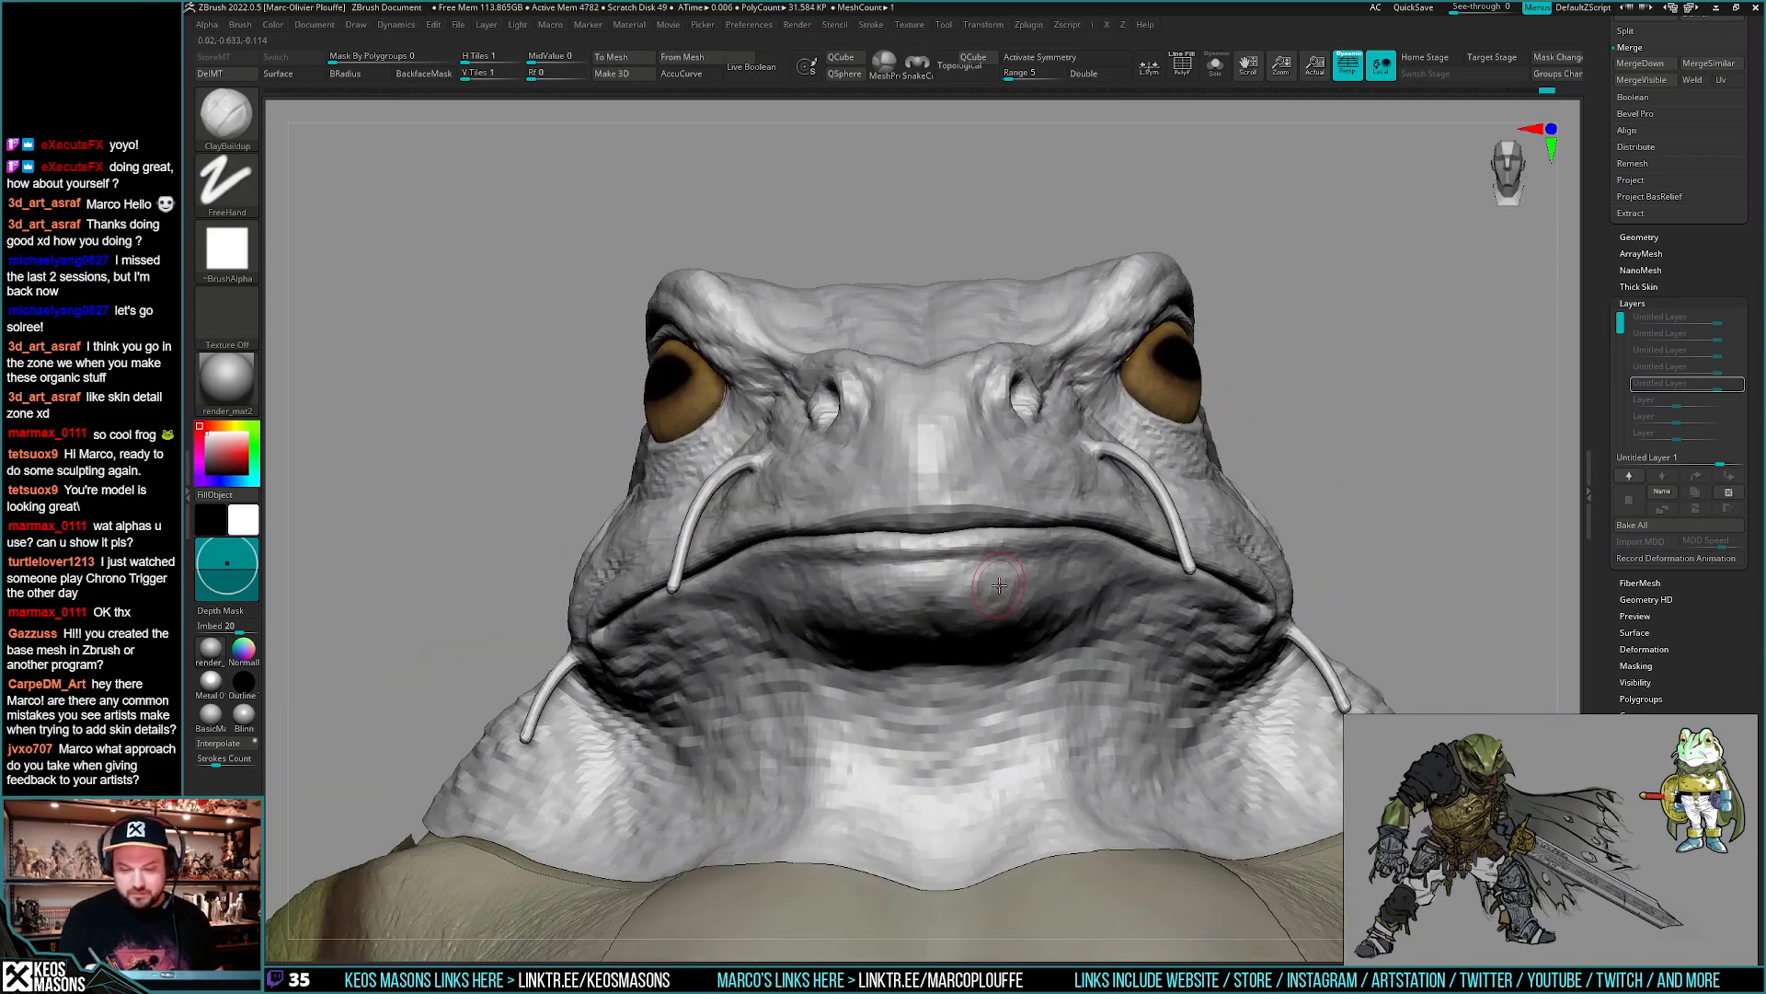
# - Raise the head's subdivision level back up and switch to the DamStandard brush
pyautogui.press('g')
pyautogui.click(982, 419)
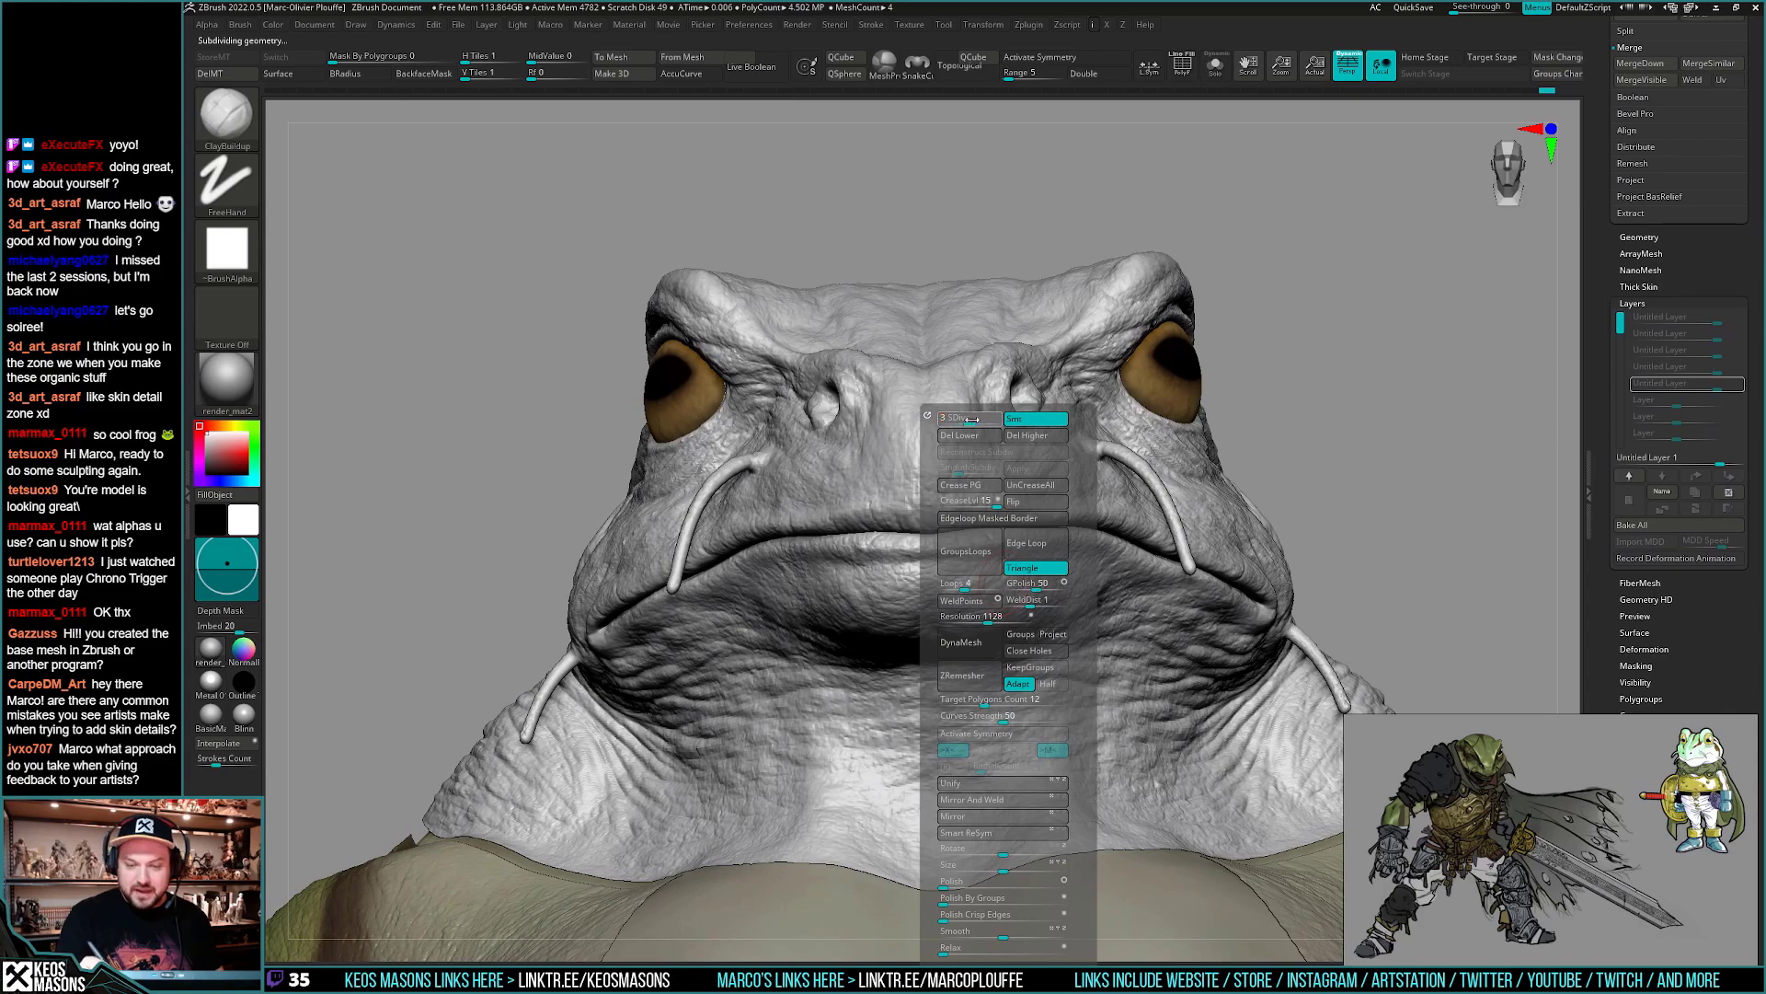
pyautogui.press('b')
pyautogui.click(1034, 609)
# - Set the head to subdivision level 5 and toggle the third and fourth layers' visibility to compare their detail
pyautogui.moveTo(1000, 558)
pyautogui.mouseDown(button='right')
pyautogui.moveTo(958, 617)
pyautogui.moveTo(970, 568)
pyautogui.moveTo(922, 591)
pyautogui.moveTo(925, 543)
pyautogui.moveTo(947, 629)
pyautogui.moveTo(1006, 678)
pyautogui.mouseUp(button='right')
pyautogui.moveTo(919, 881); pyautogui.dragTo(933, 822, button='right')
pyautogui.rightClick(1147, 383)
pyautogui.moveTo(1108, 421); pyautogui.dragTo(1148, 414, button='right')
pyautogui.rightClick(1148, 414)
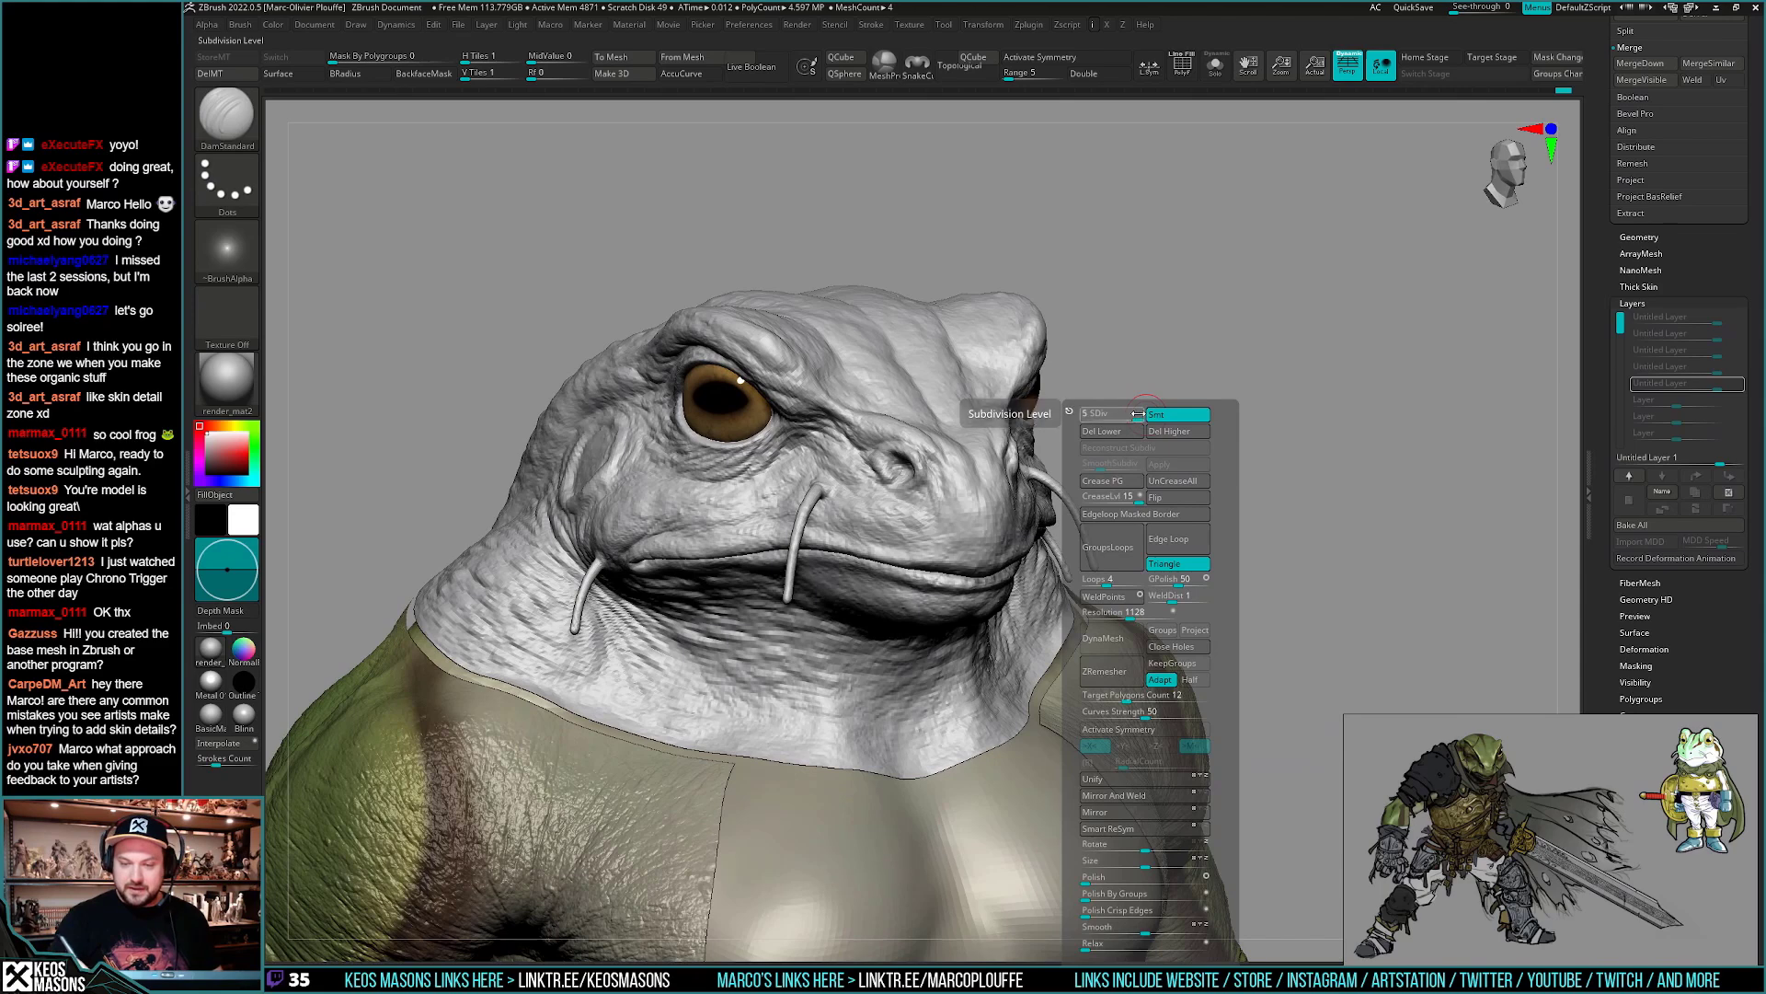
pyautogui.press('d')
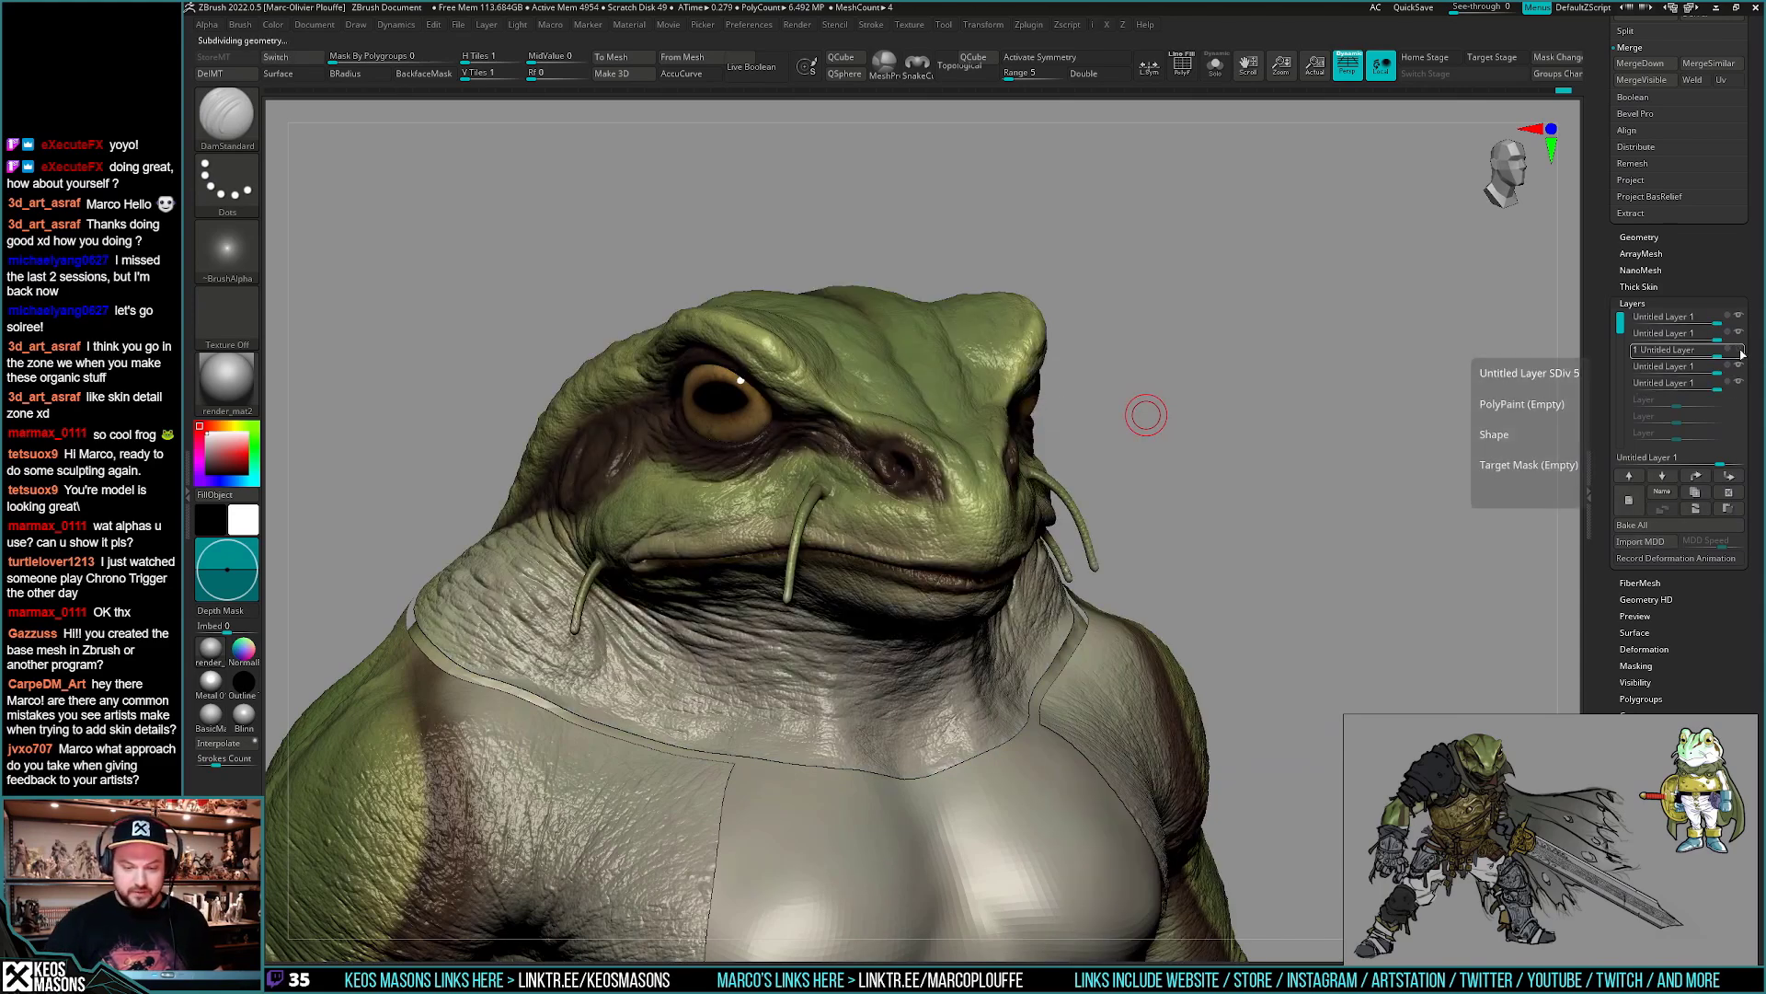
pyautogui.click(1740, 367)
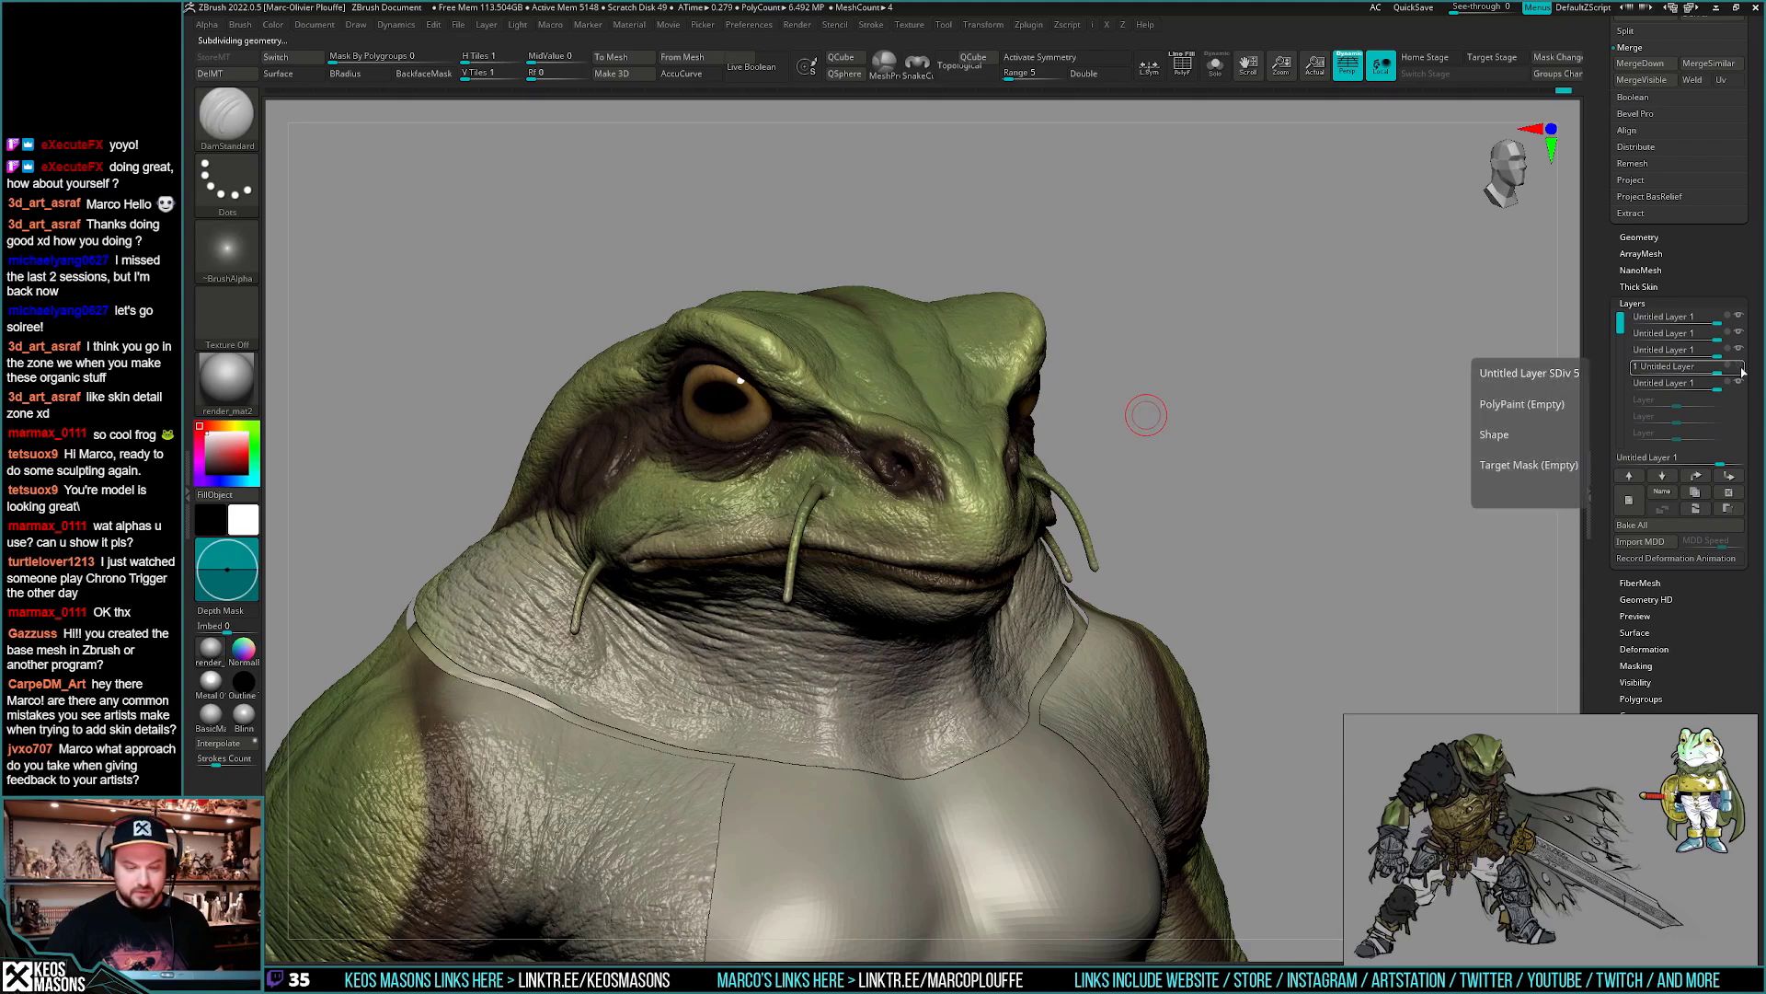
# - Toggle the second, third and fourth layers' visibility one after another to compare their detail around the head
pyautogui.click(1741, 358)
pyautogui.click(1740, 337)
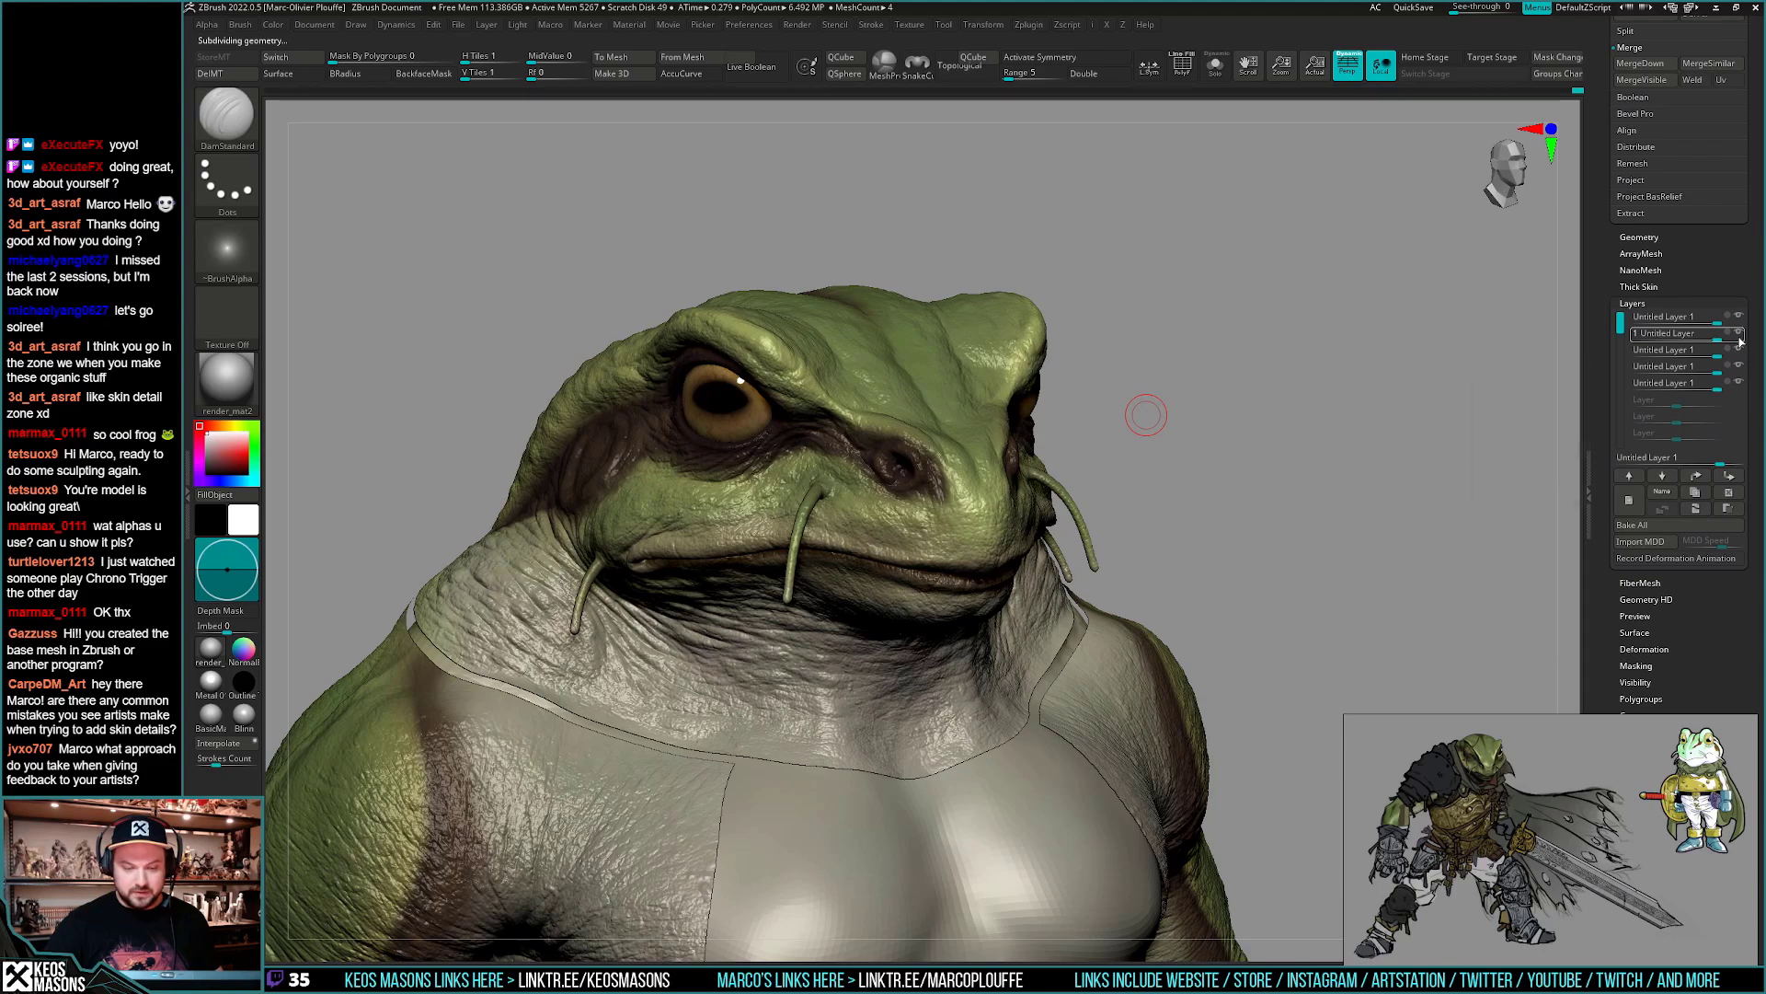
pyautogui.click(1740, 355)
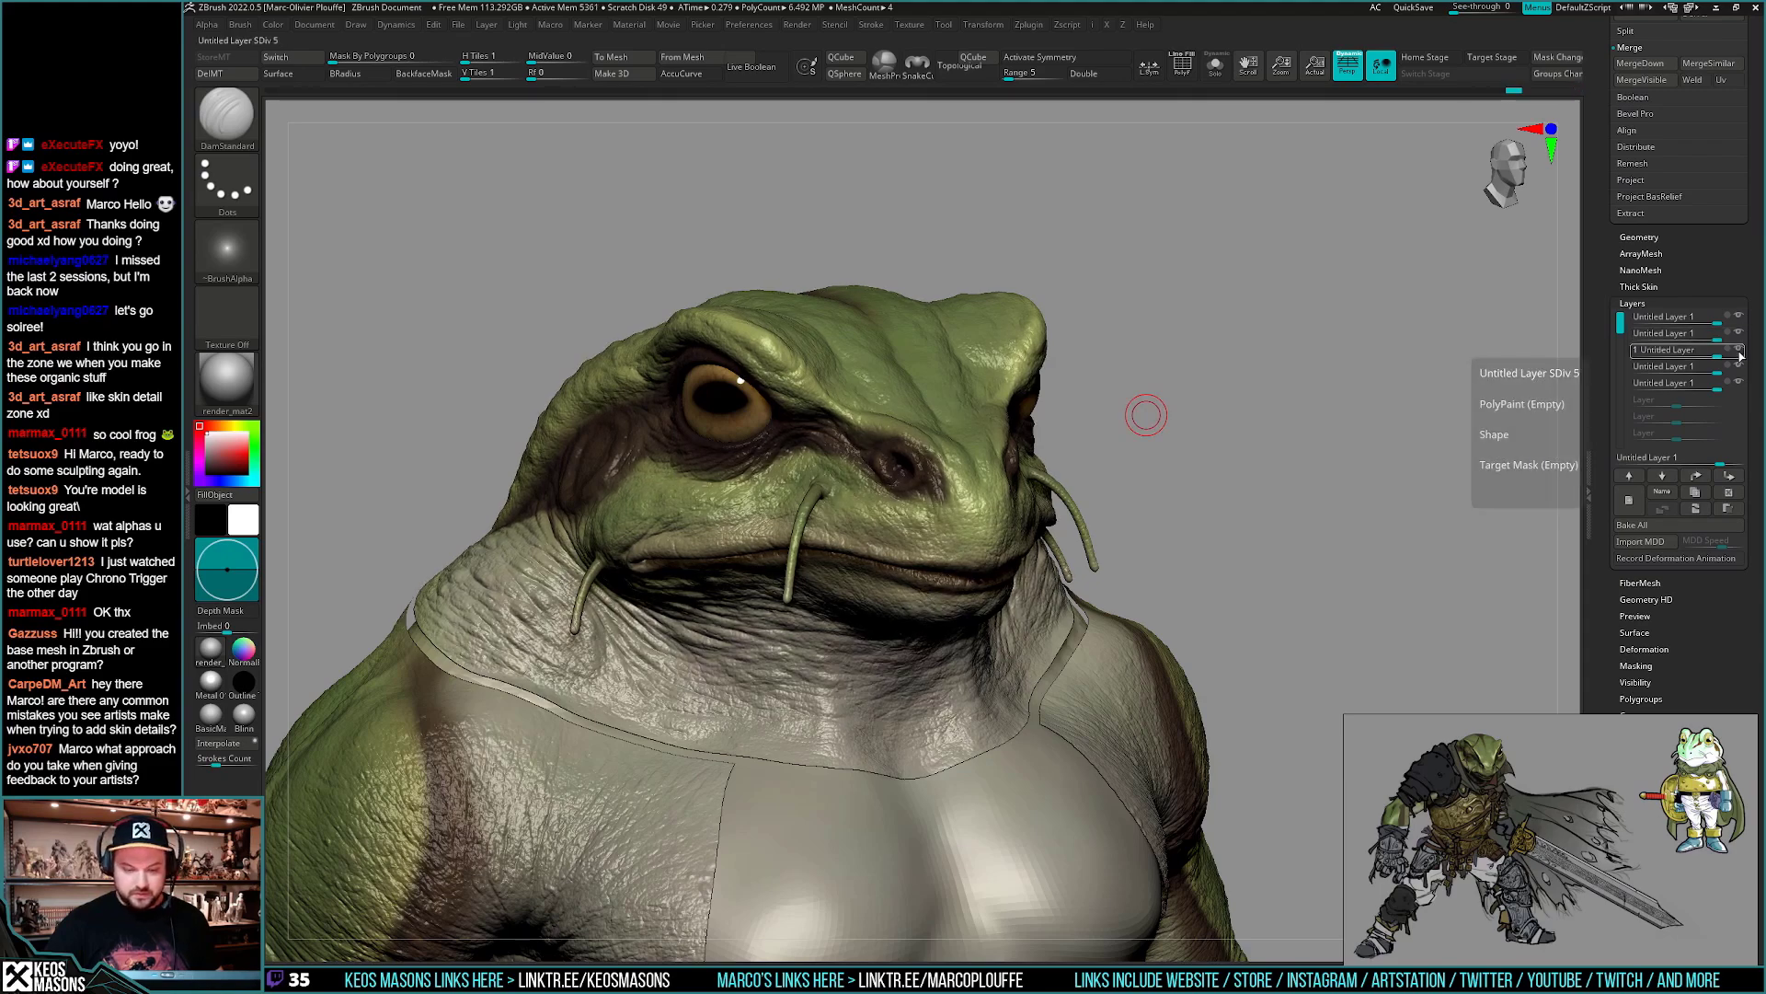
pyautogui.click(1741, 368)
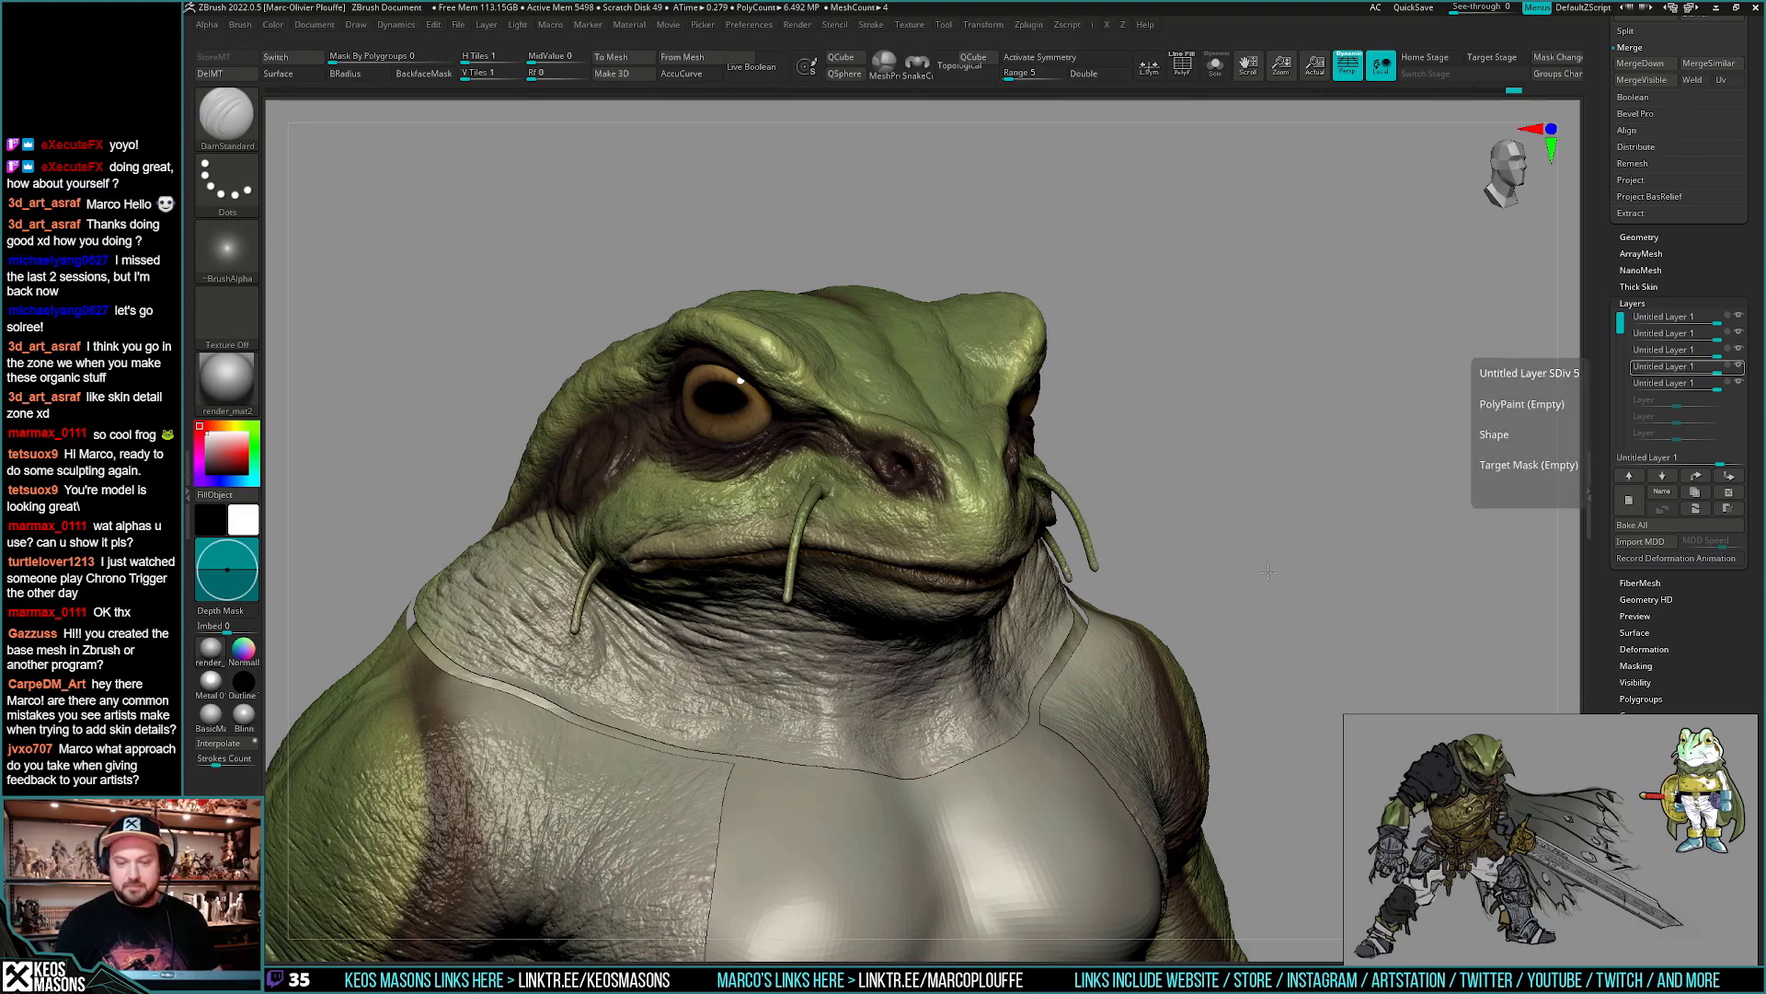
pyautogui.moveTo(1463, 534); pyautogui.dragTo(1132, 543)
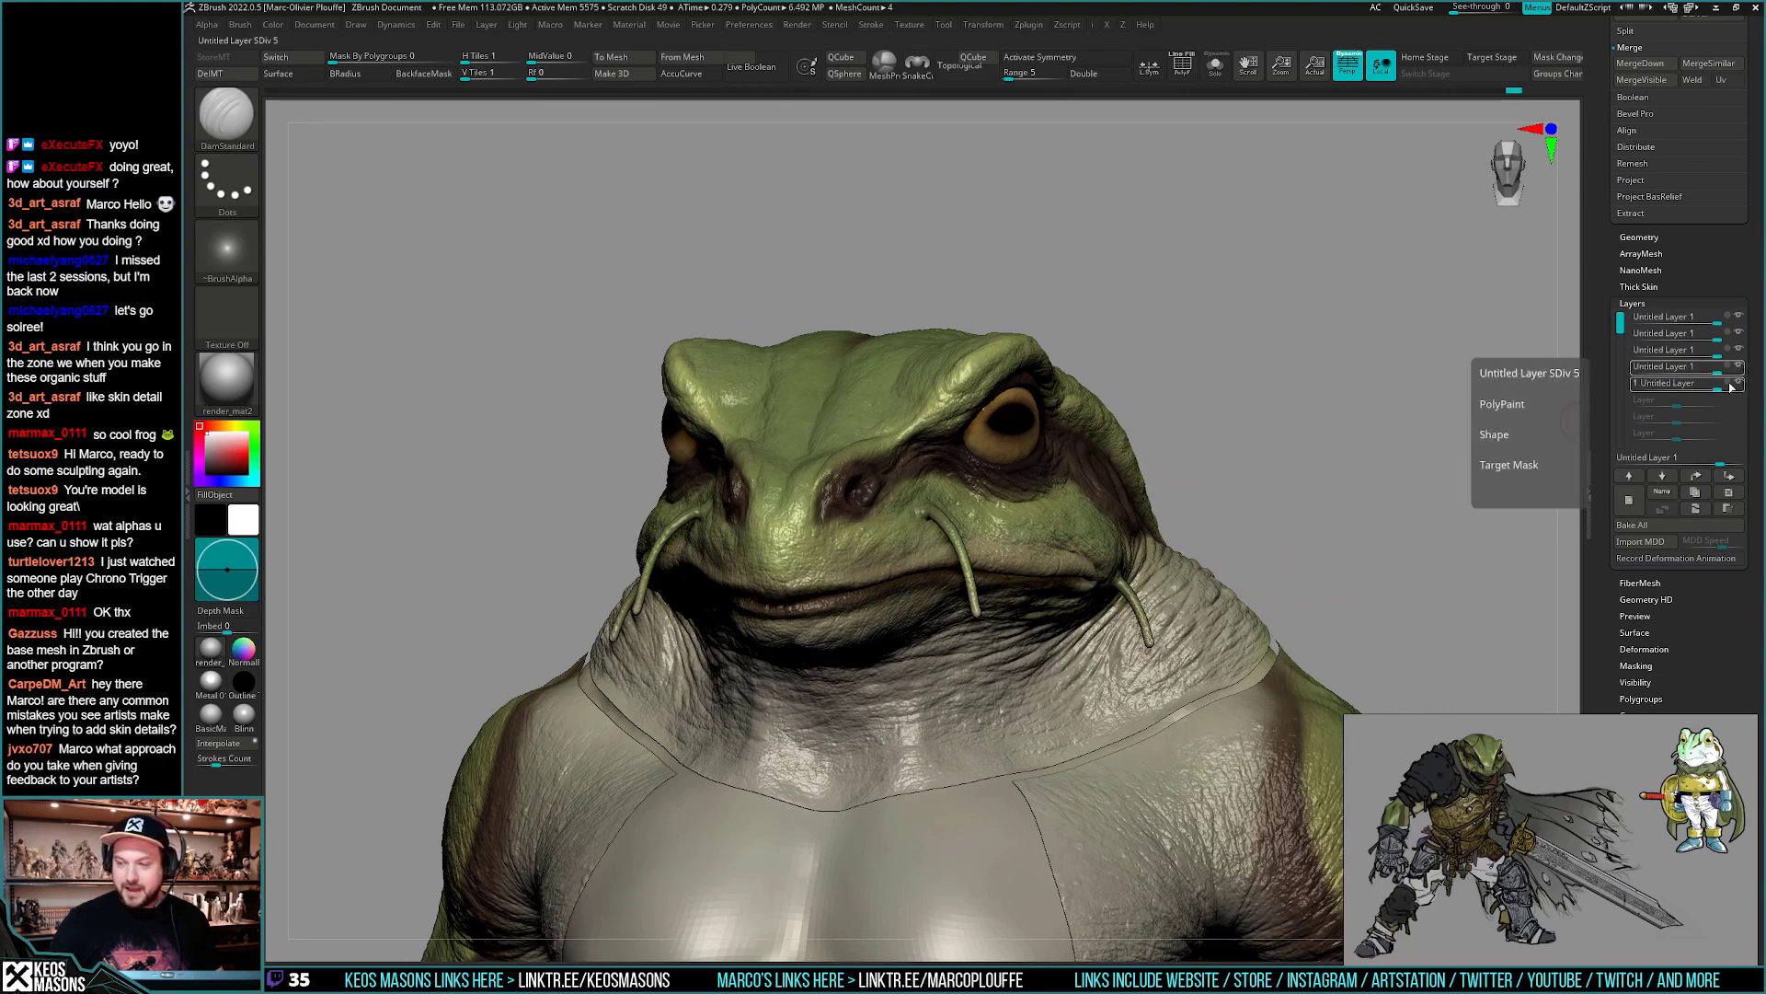
# - Put the fifth layer in record mode and fill the head with white
pyautogui.click(1730, 383)
pyautogui.moveTo(989, 671)
pyautogui.mouseDown(button='right')
pyautogui.moveTo(1050, 680)
pyautogui.moveTo(1023, 721)
pyautogui.moveTo(1012, 644)
pyautogui.moveTo(1254, 571)
pyautogui.moveTo(1251, 591)
pyautogui.mouseUp(button='right')
pyautogui.hotkey('ctrl', 'f')
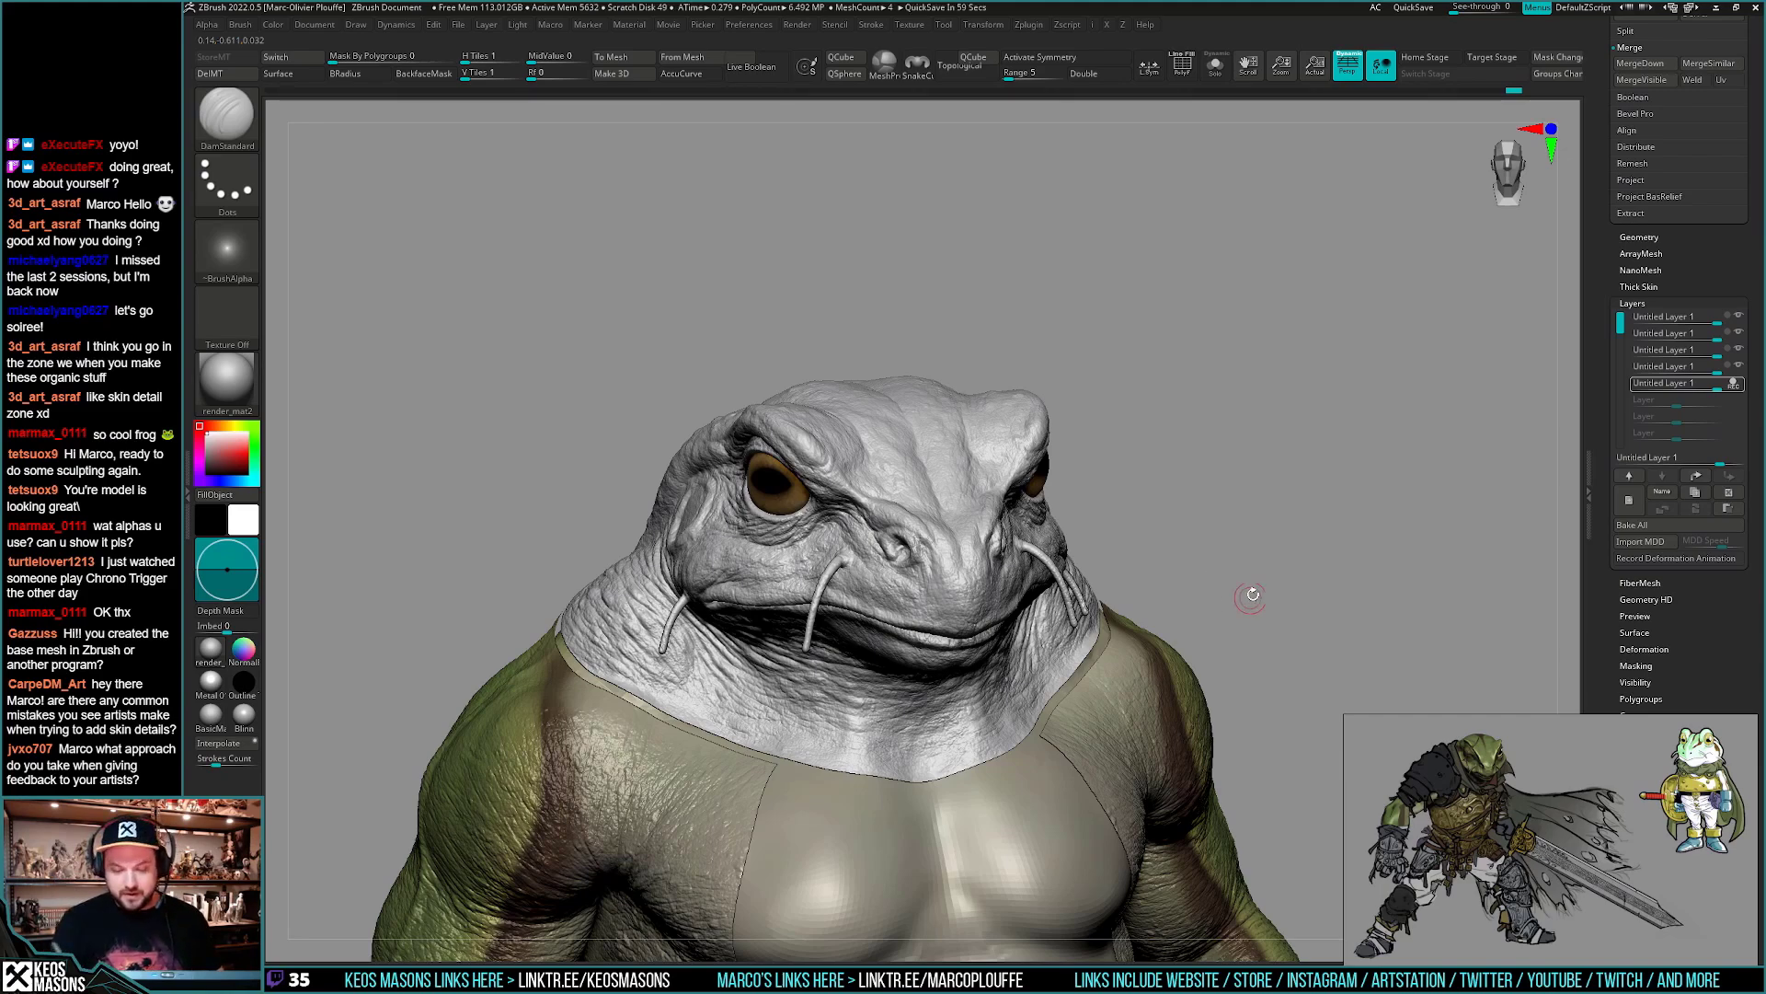
# - Set the DamStandard brush's Z Intensity to 13 for detailing the chin and throat without symmetry
pyautogui.moveTo(1253, 594); pyautogui.dragTo(1019, 674, button='right')
pyautogui.press('x')
pyautogui.press('x')
pyautogui.click(1055, 510)
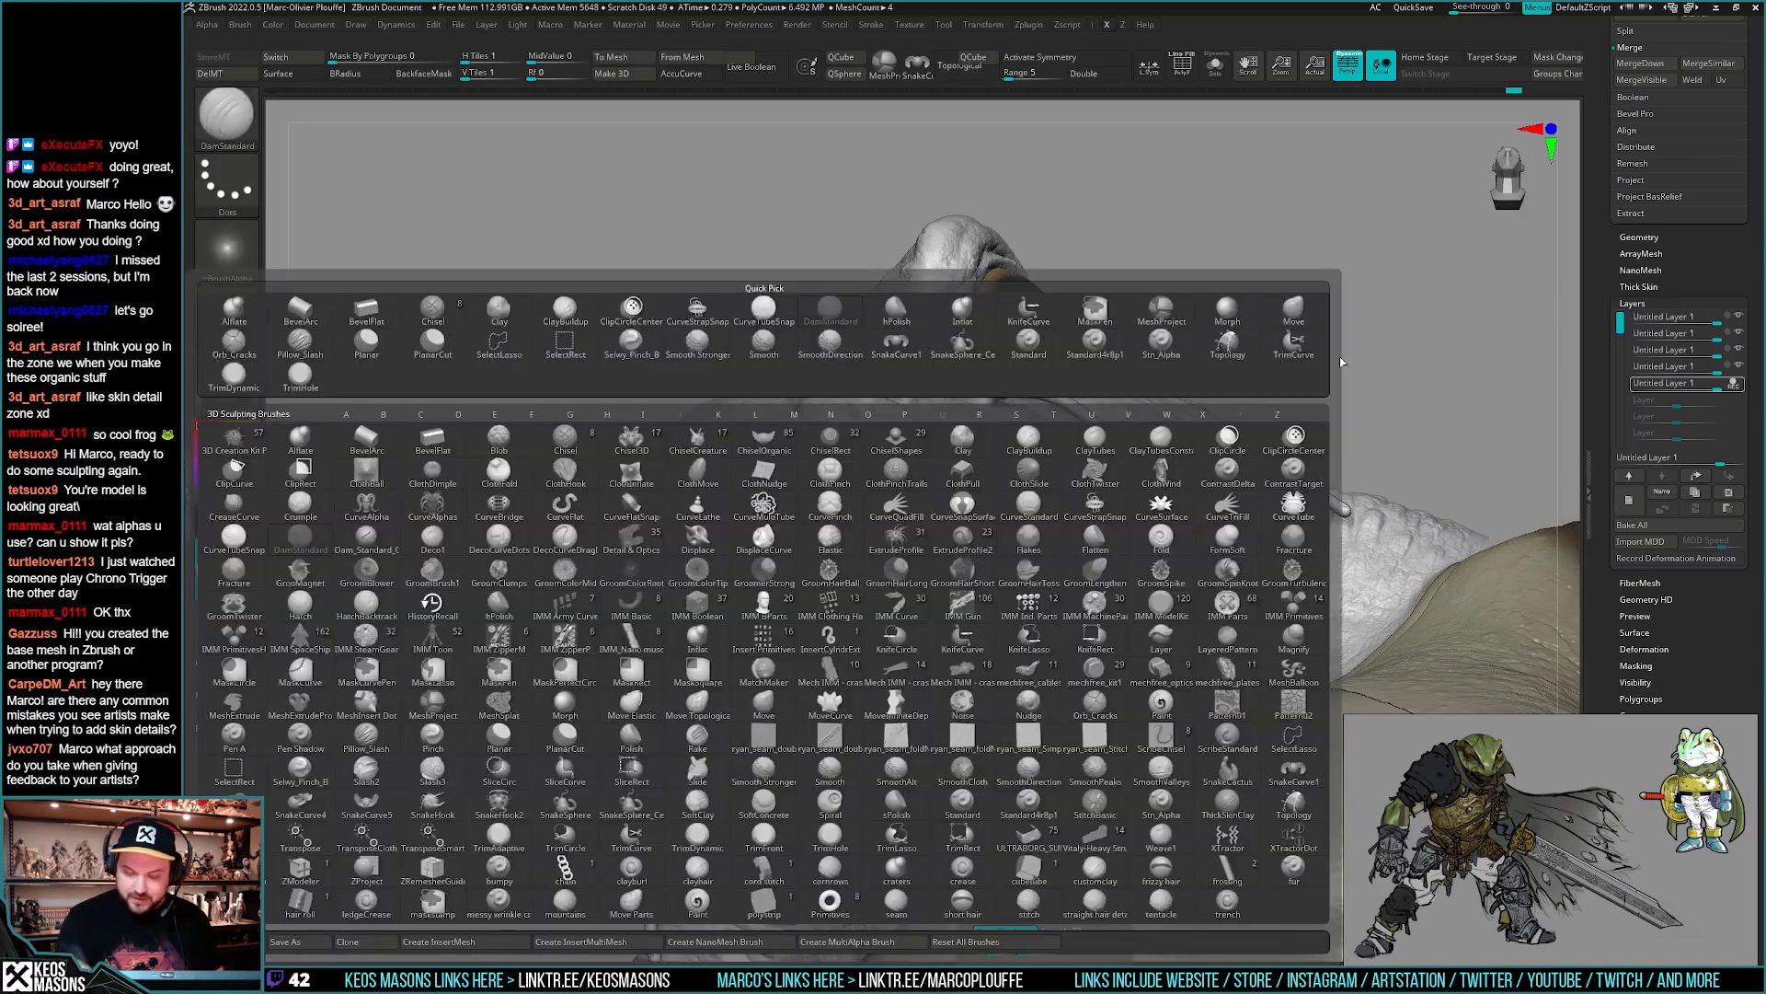
pyautogui.moveTo(1427, 414); pyautogui.dragTo(1463, 361)
pyautogui.press('space')
pyautogui.click(1070, 602)
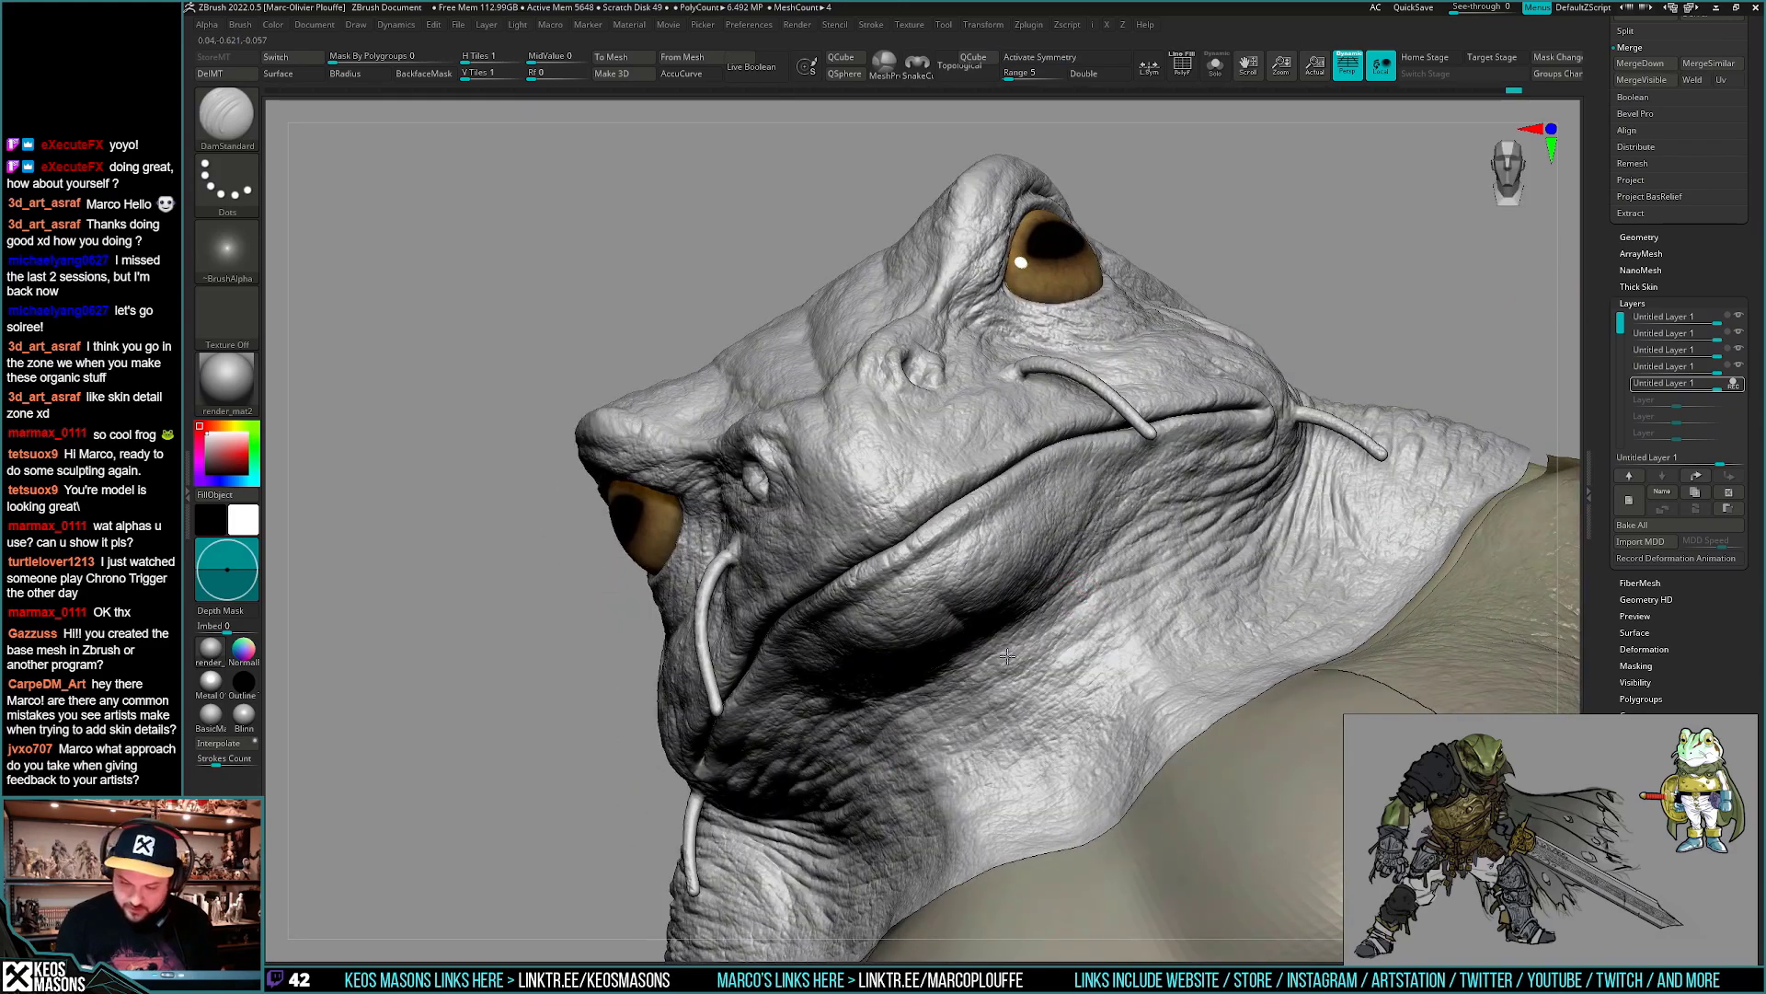
pyautogui.press('space')
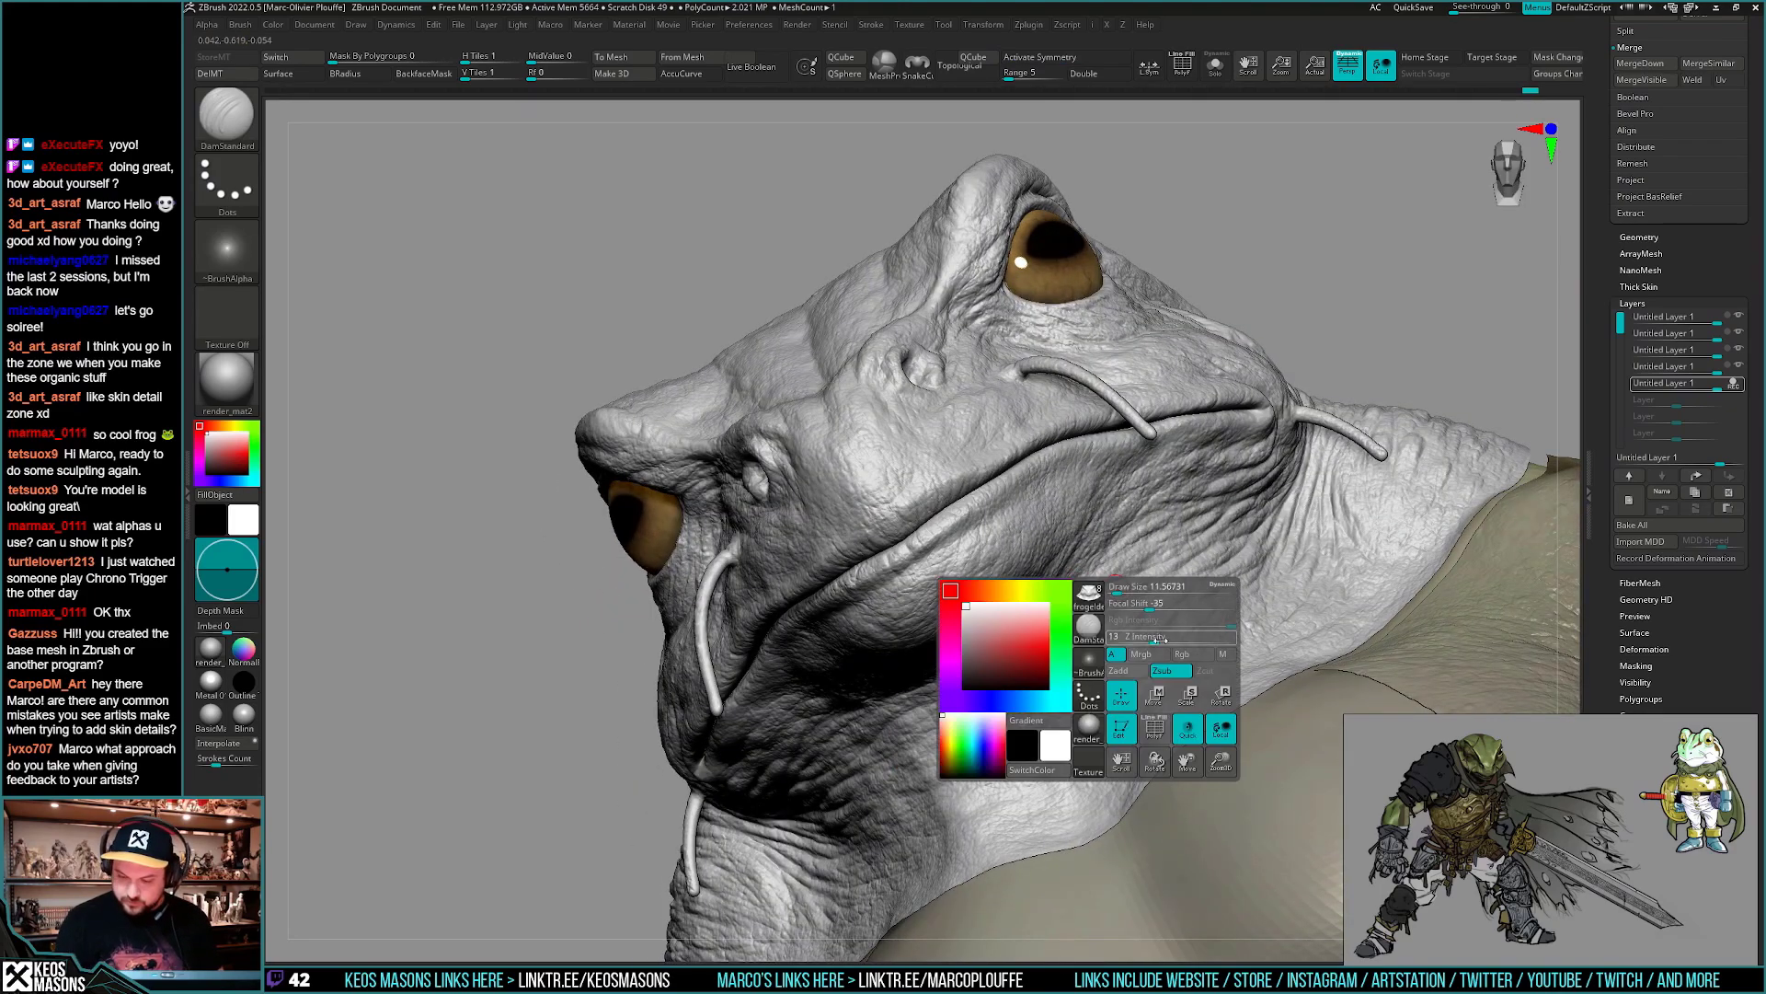
# - Carve fine wrinkles along the jaw and throat folds below the mouth with DamStandard
pyautogui.moveTo(1184, 606); pyautogui.dragTo(1073, 617, button='right')
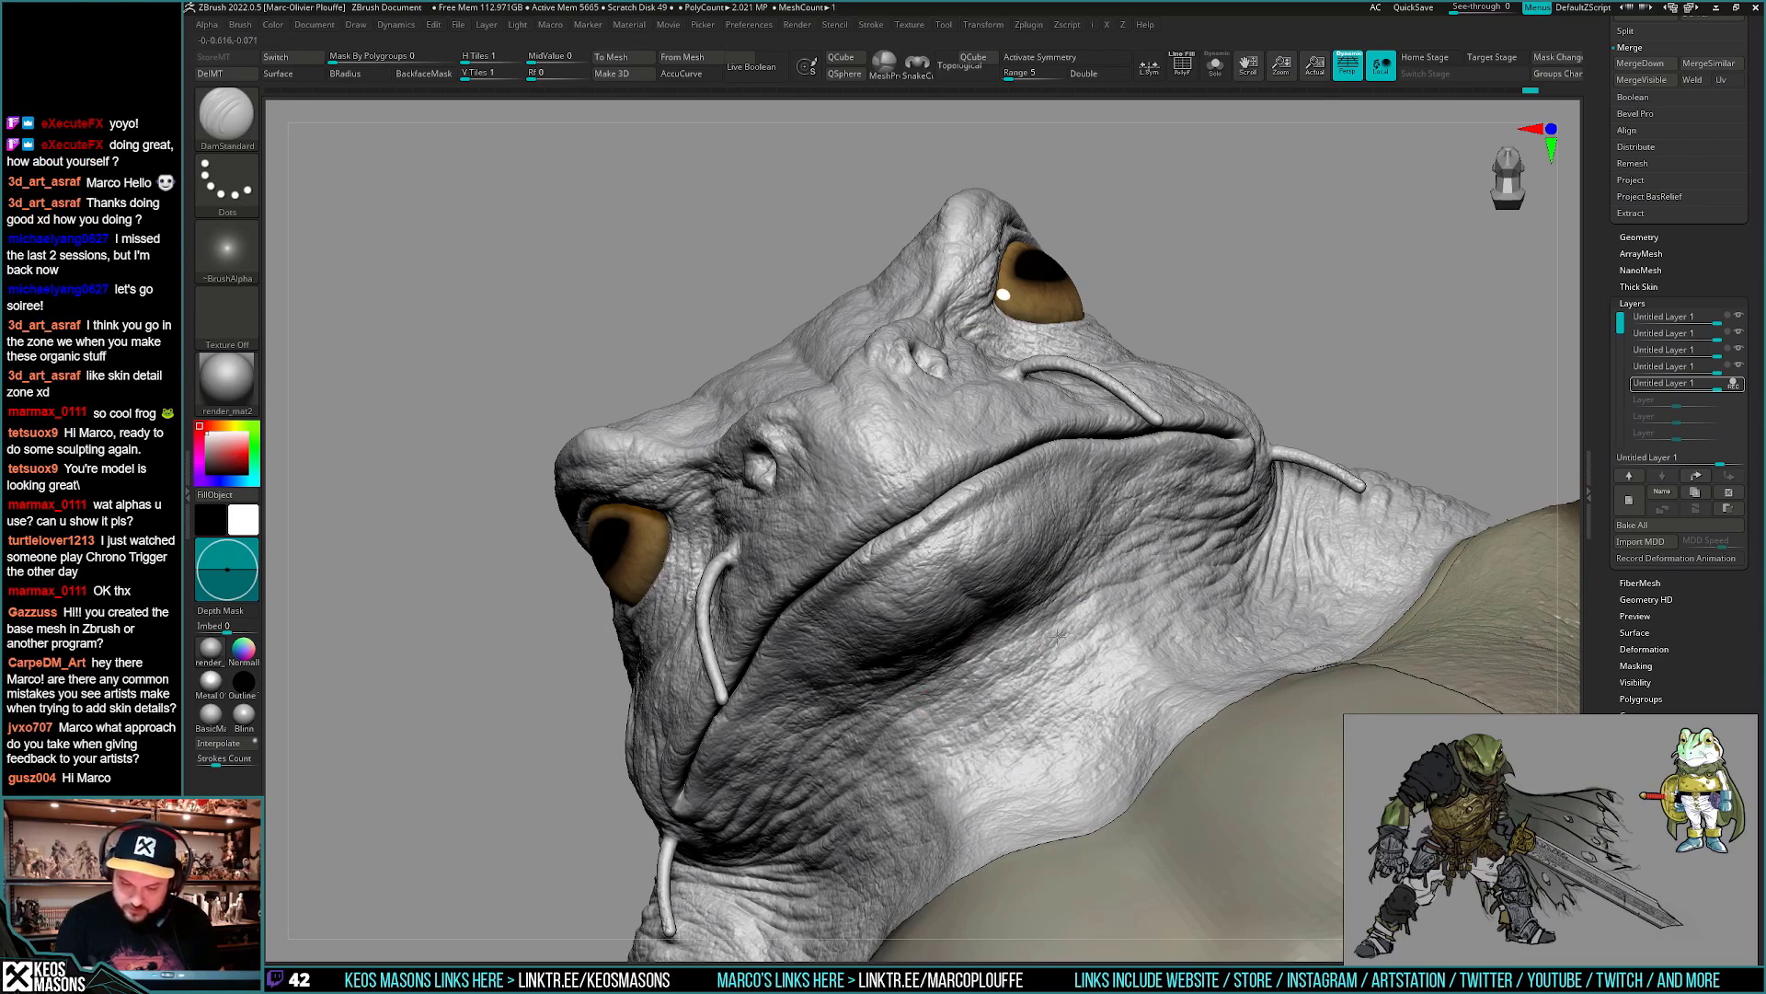
pyautogui.moveTo(1059, 635); pyautogui.dragTo(1093, 620, button='right')
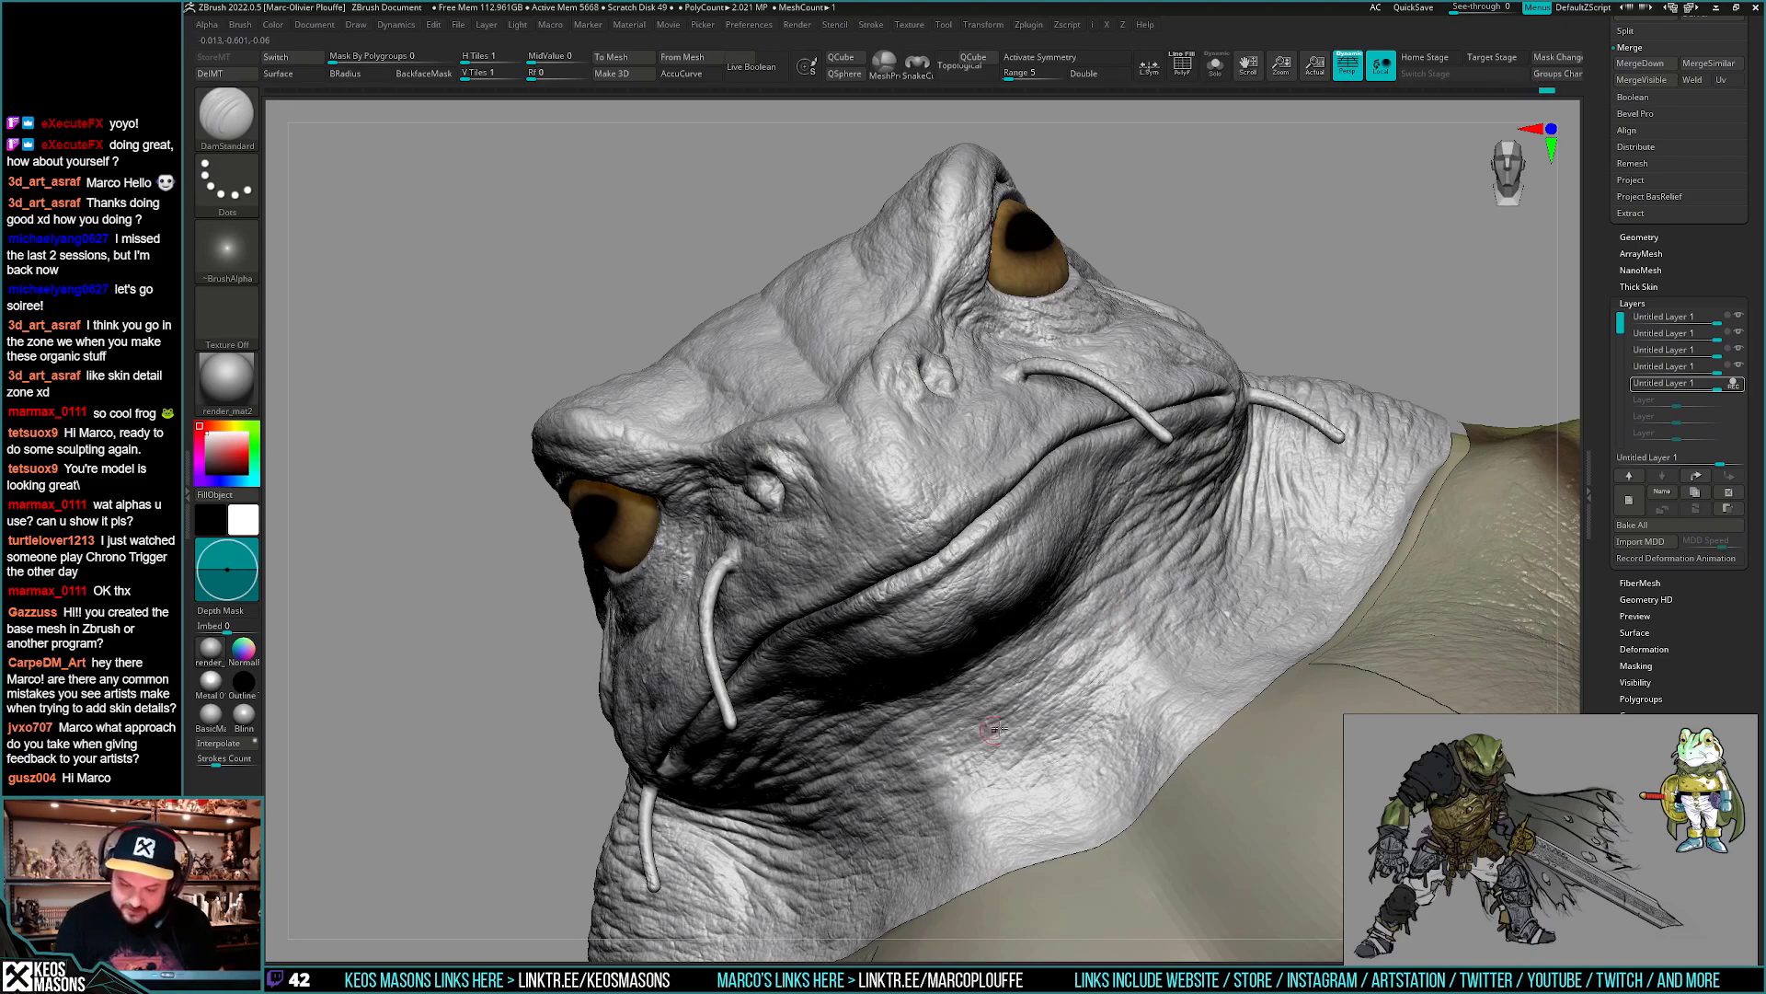
pyautogui.moveTo(1013, 724); pyautogui.dragTo(1021, 736, button='right')
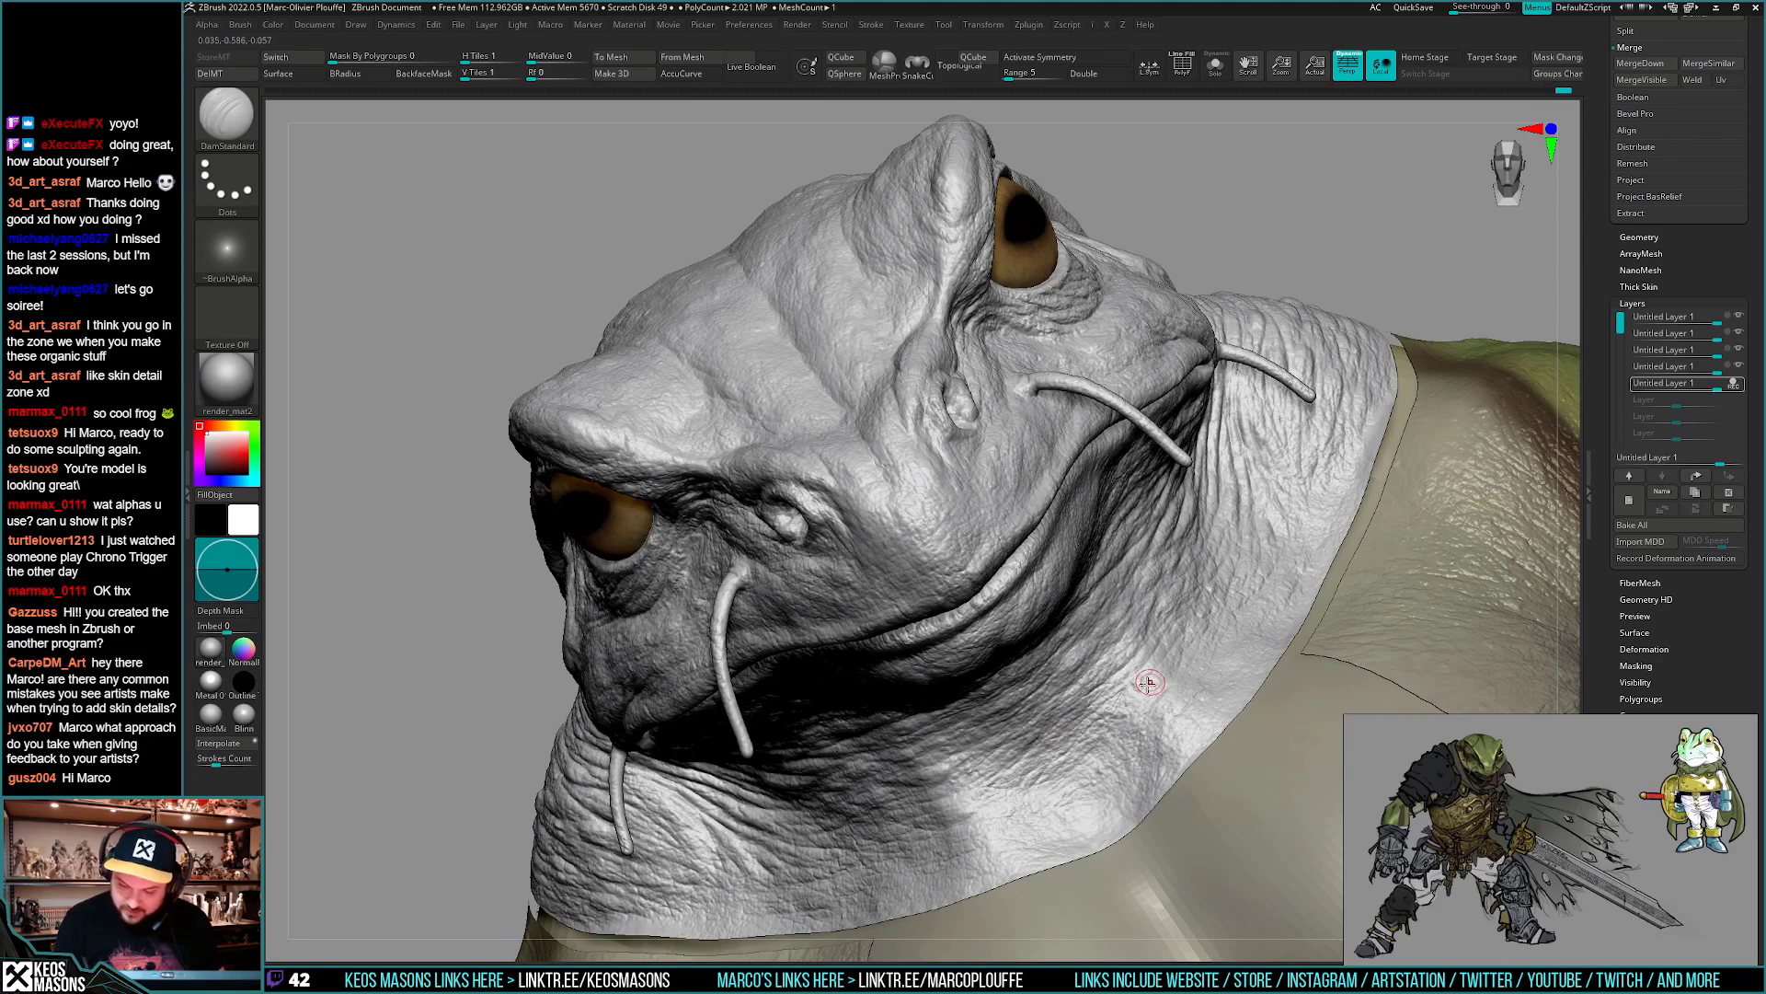
pyautogui.moveTo(1157, 687); pyautogui.dragTo(1177, 682, button='right')
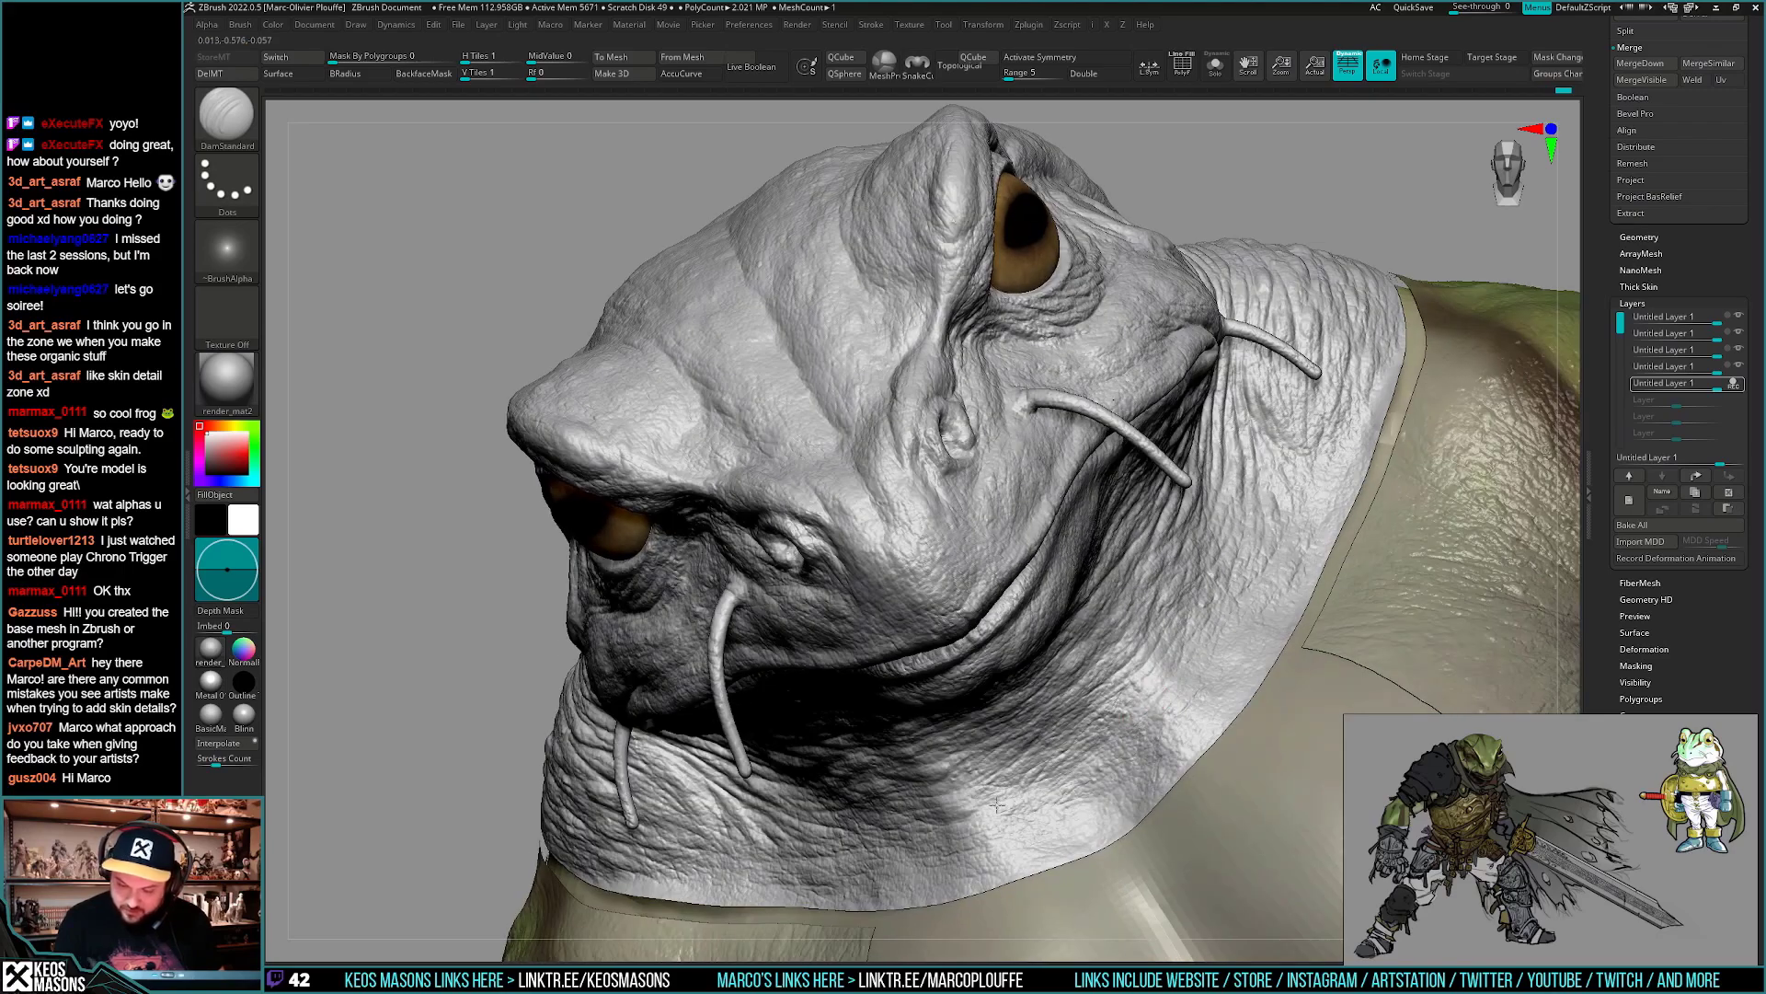
pyautogui.moveTo(1050, 785)
pyautogui.mouseDown(button='right')
pyautogui.moveTo(1037, 736)
pyautogui.moveTo(971, 810)
pyautogui.moveTo(1040, 764)
pyautogui.mouseUp(button='right')
pyautogui.press('ctrl')
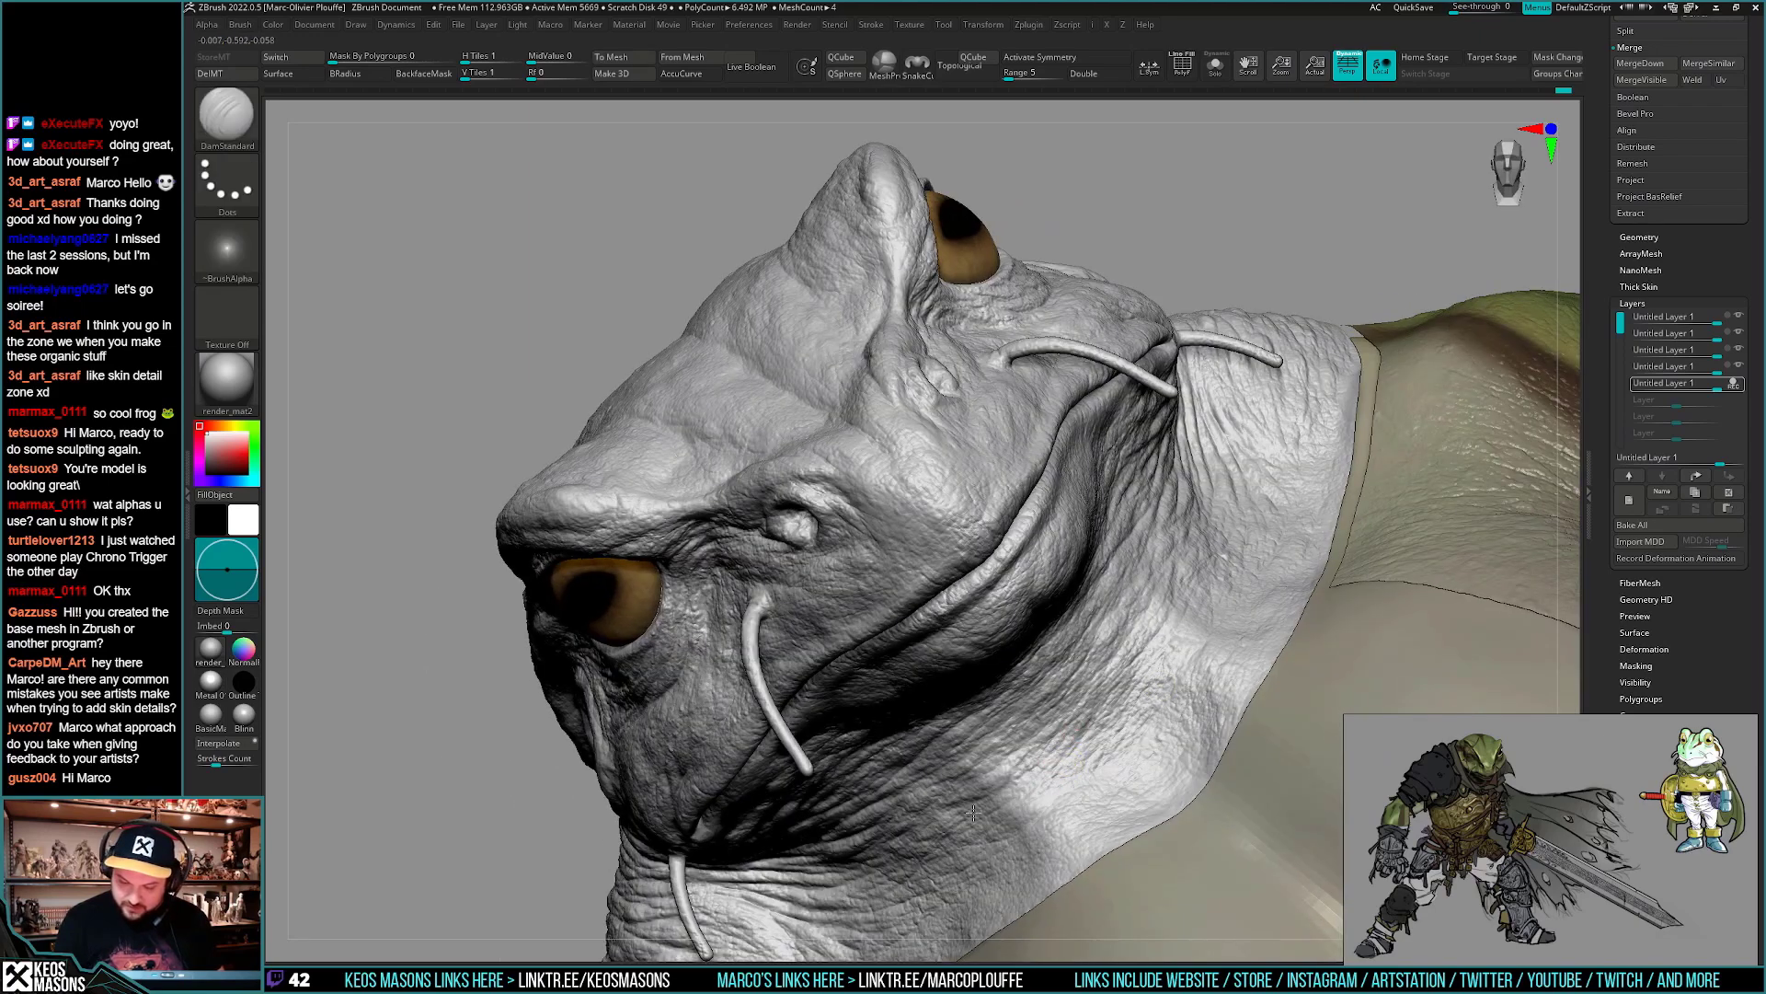
pyautogui.moveTo(974, 811); pyautogui.dragTo(1063, 622, button='right')
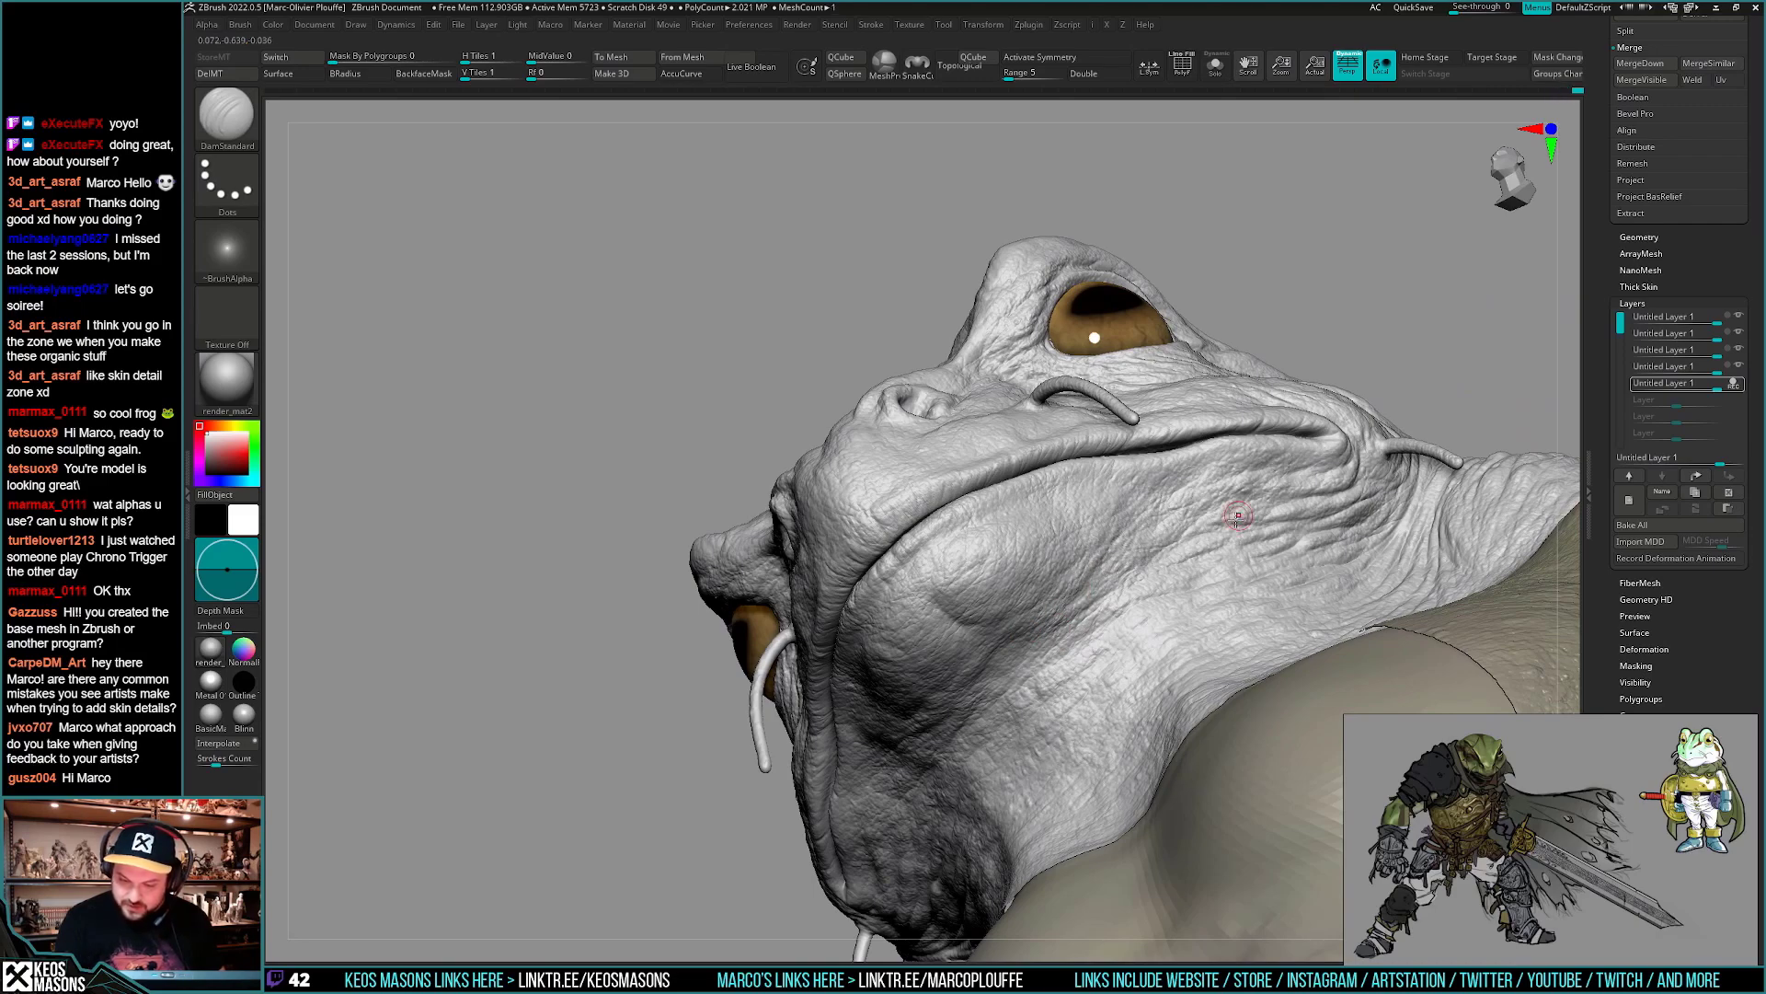
# - Carve fine skin creases across the underside of the chin and upper throat
pyautogui.moveTo(1238, 515); pyautogui.dragTo(1113, 608, button='right')
pyautogui.moveTo(1020, 662); pyautogui.dragTo(957, 704, button='right')
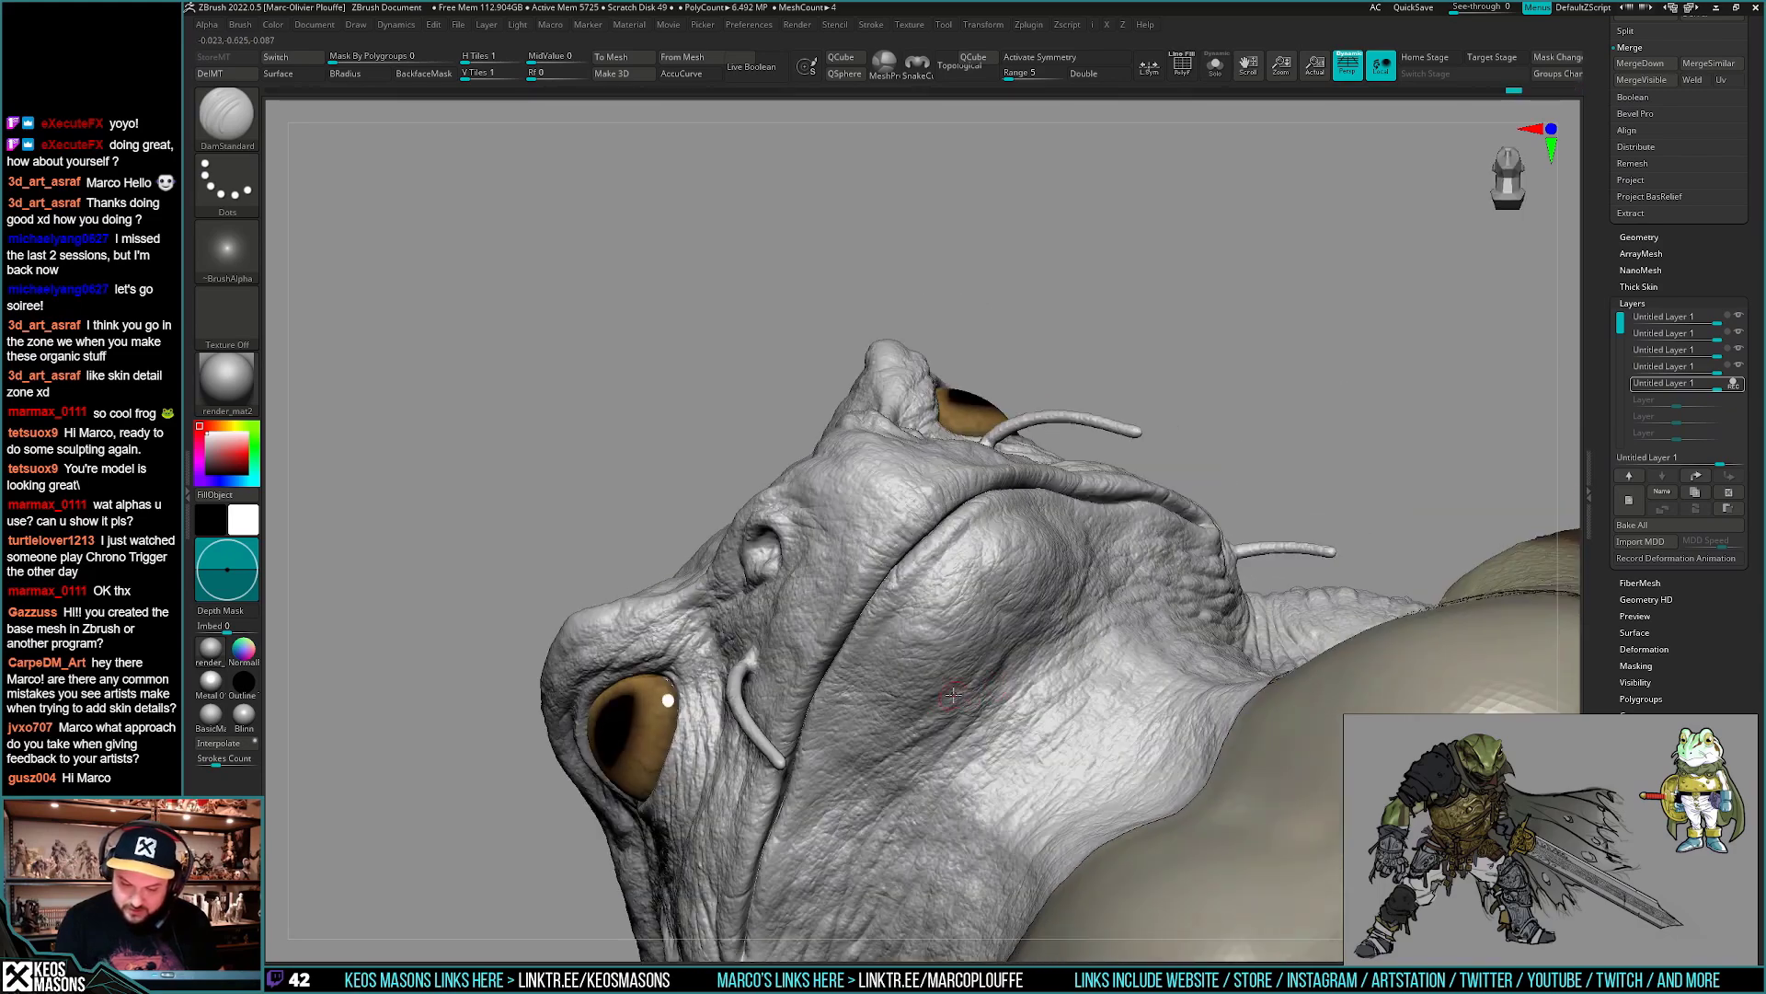
pyautogui.moveTo(1020, 676); pyautogui.dragTo(921, 762, button='right')
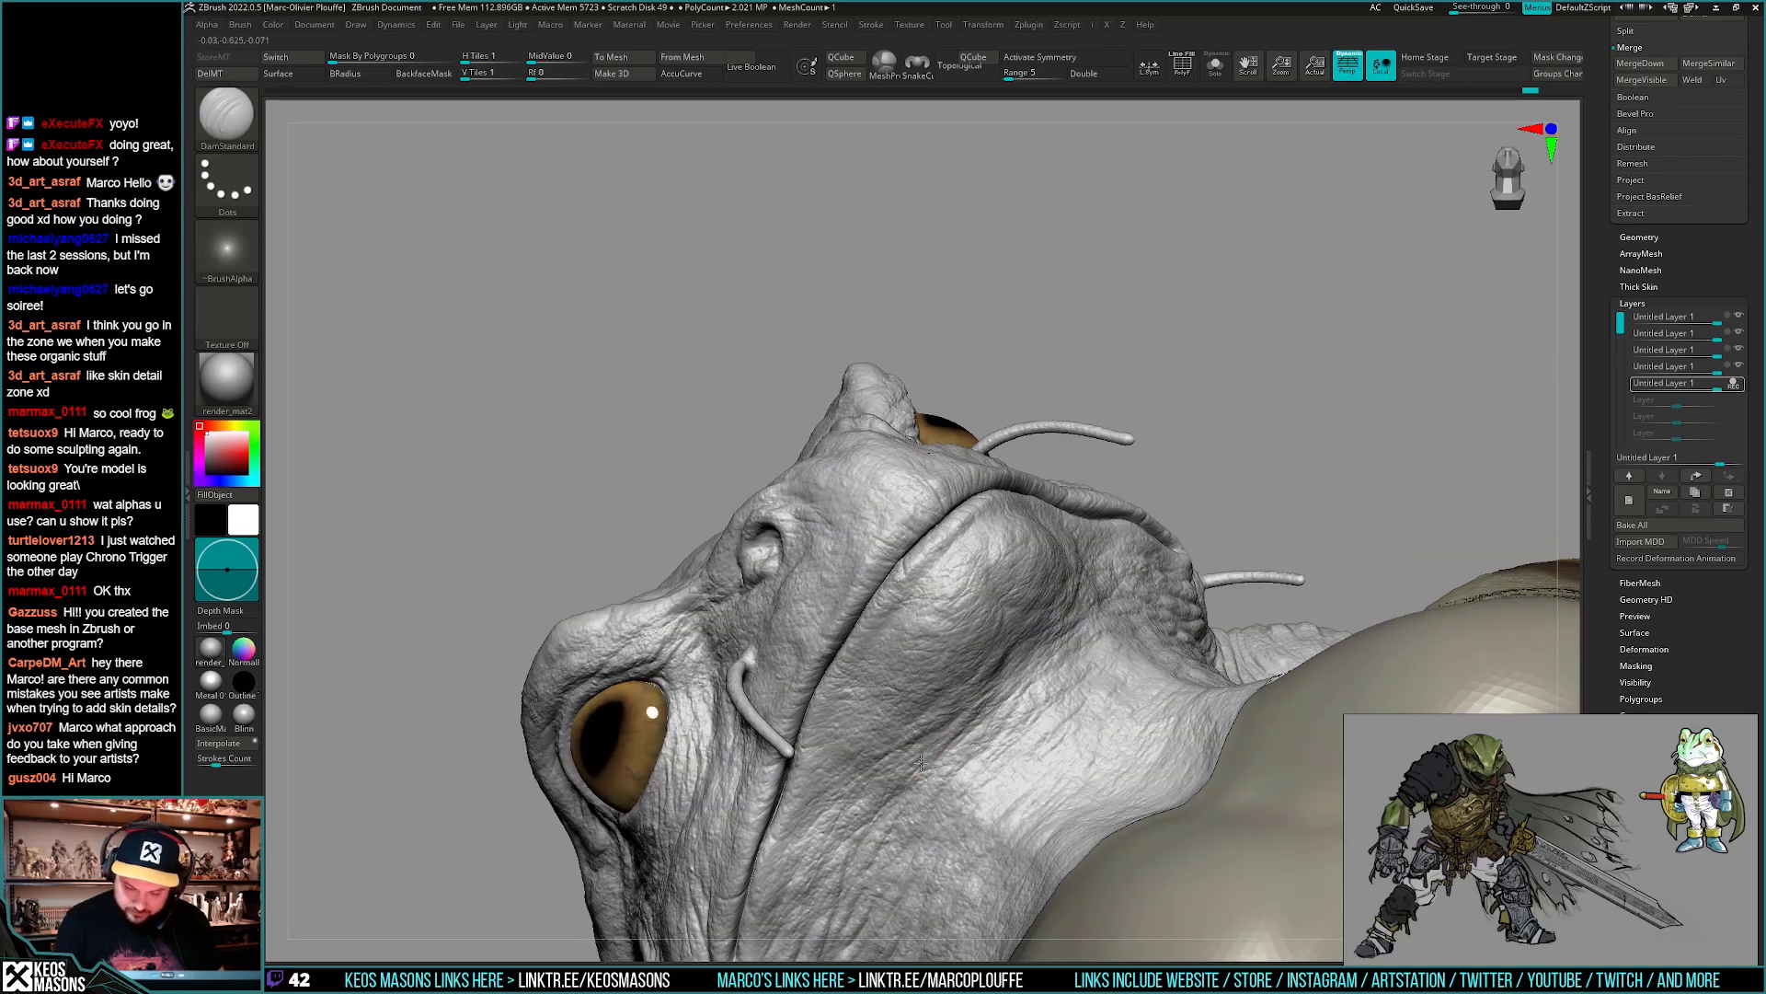
pyautogui.moveTo(875, 820); pyautogui.dragTo(976, 750, button='right')
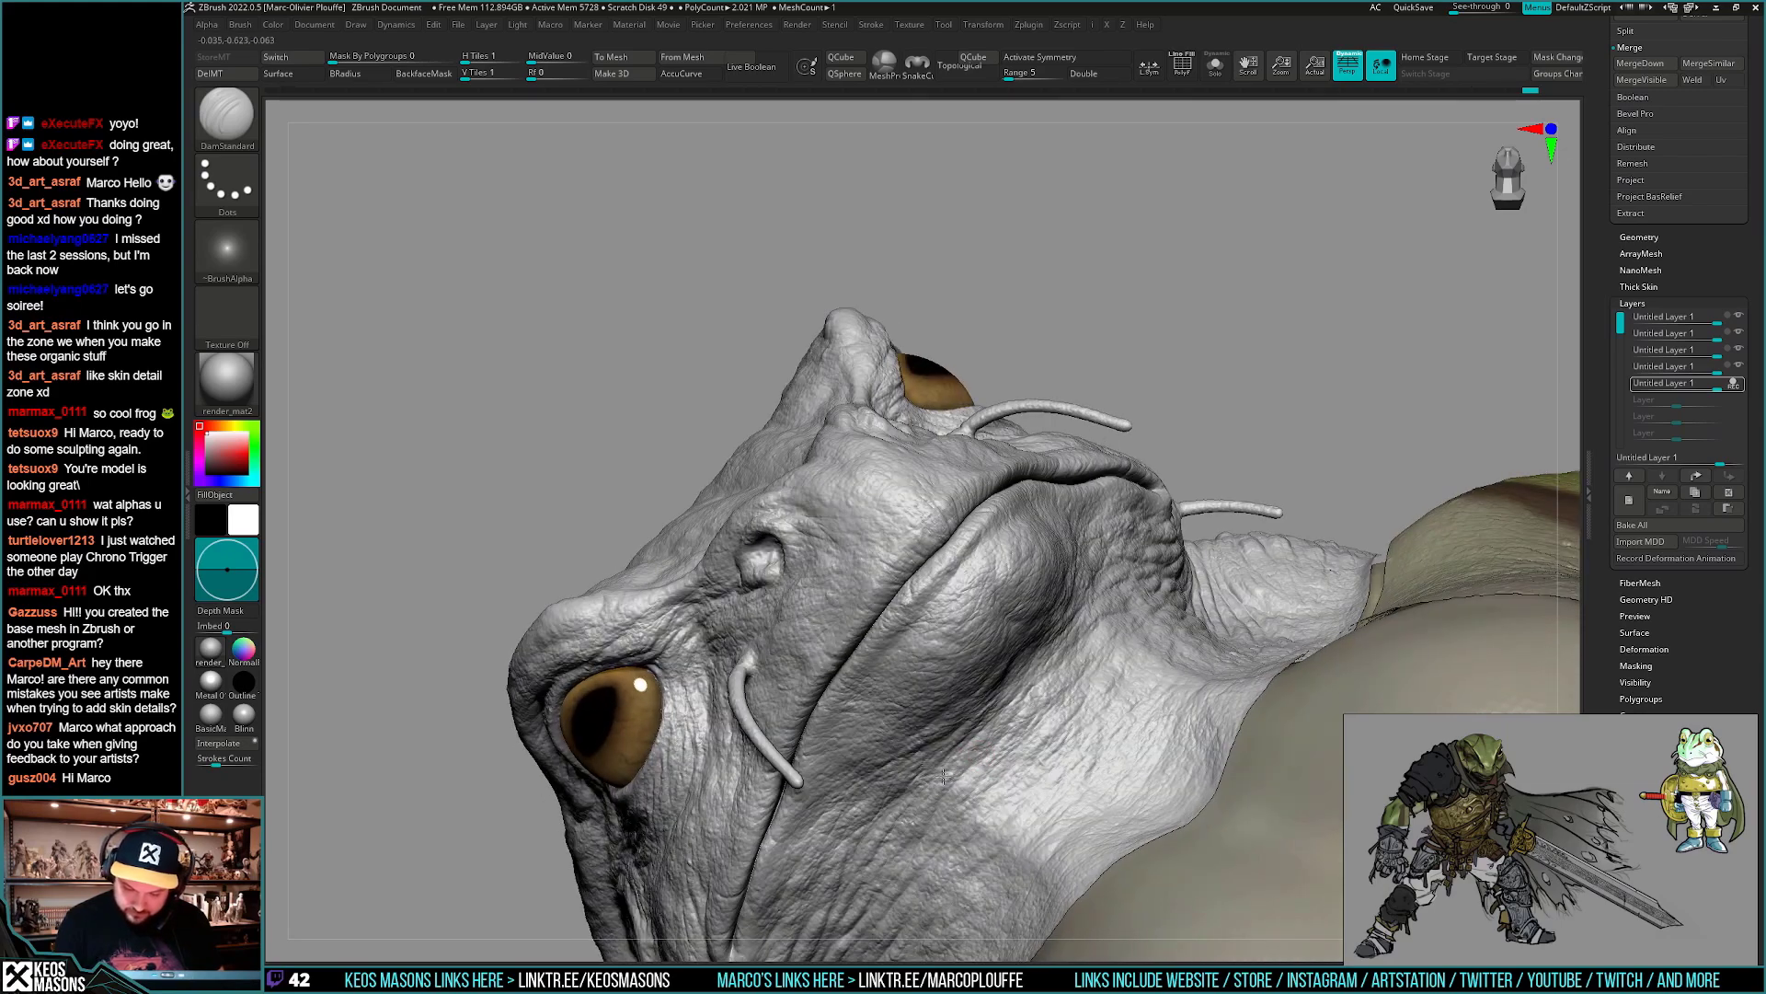
pyautogui.moveTo(1040, 669); pyautogui.dragTo(937, 777, button='right')
pyautogui.moveTo(870, 840)
pyautogui.mouseDown(button='right')
pyautogui.moveTo(1042, 688)
pyautogui.moveTo(1049, 743)
pyautogui.moveTo(1124, 715)
pyautogui.moveTo(1040, 727)
pyautogui.moveTo(1040, 690)
pyautogui.moveTo(999, 658)
pyautogui.moveTo(1020, 636)
pyautogui.moveTo(1015, 654)
pyautogui.moveTo(949, 655)
pyautogui.moveTo(1148, 627)
pyautogui.moveTo(1106, 570)
pyautogui.moveTo(1041, 607)
pyautogui.moveTo(972, 605)
pyautogui.mouseUp(button='right')
pyautogui.hotkey('shift', 'f')
pyautogui.hotkey('shift', 'f')
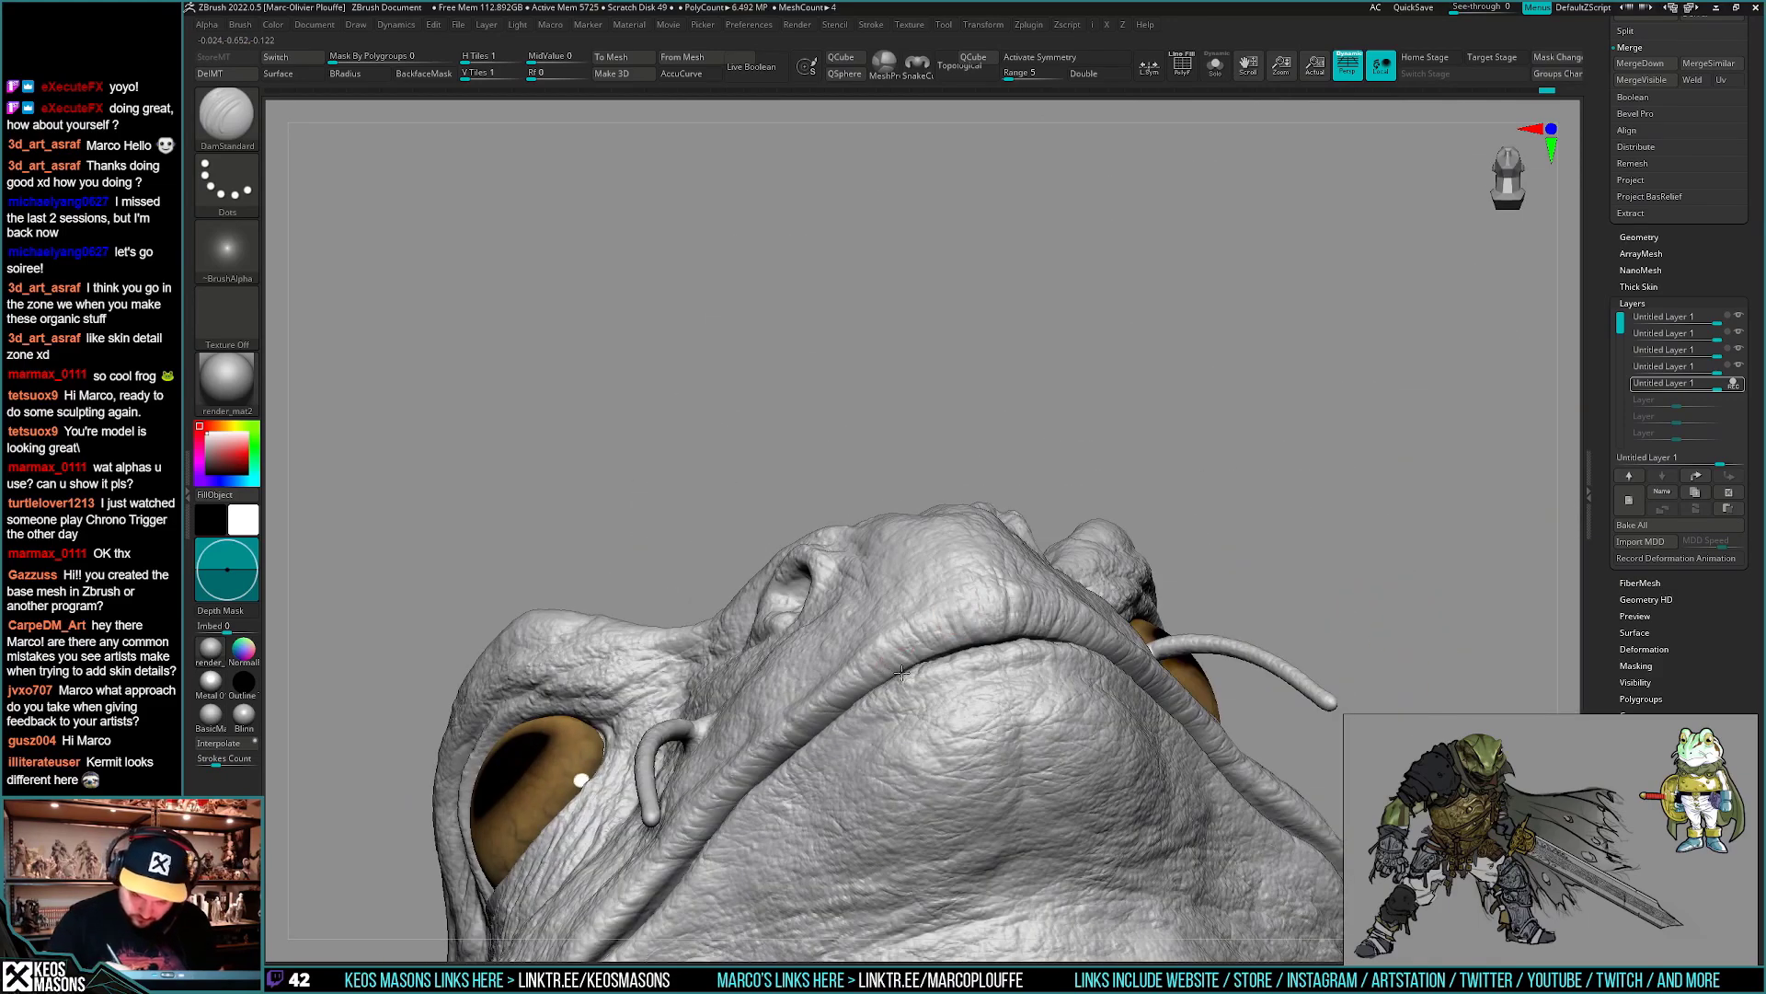
# - Detail the front of the lips and chin with small creases, checking them from several angles
pyautogui.moveTo(906, 665)
pyautogui.mouseDown(button='right')
pyautogui.moveTo(839, 699)
pyautogui.moveTo(810, 809)
pyautogui.moveTo(773, 800)
pyautogui.moveTo(847, 702)
pyautogui.moveTo(920, 782)
pyautogui.mouseUp(button='right')
pyautogui.moveTo(920, 782); pyautogui.dragTo(1030, 677, button='right')
pyautogui.moveTo(1040, 668); pyautogui.dragTo(1021, 702)
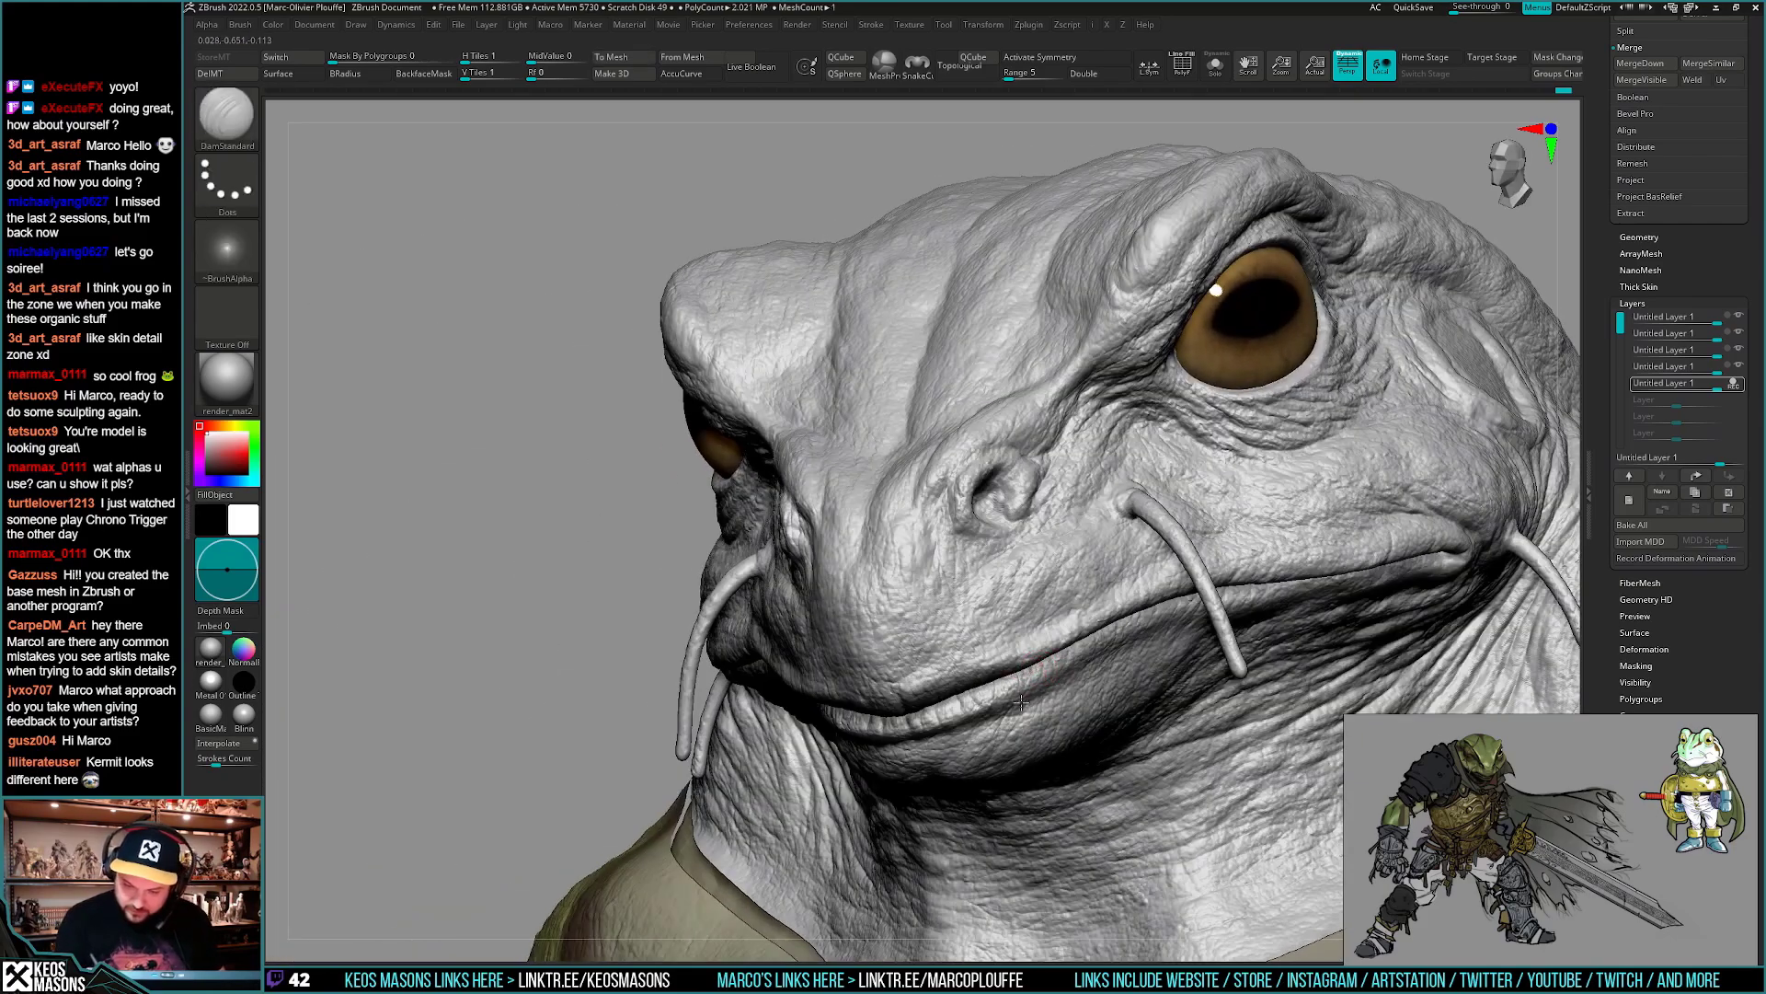
pyautogui.moveTo(1058, 650); pyautogui.dragTo(793, 658, button='right')
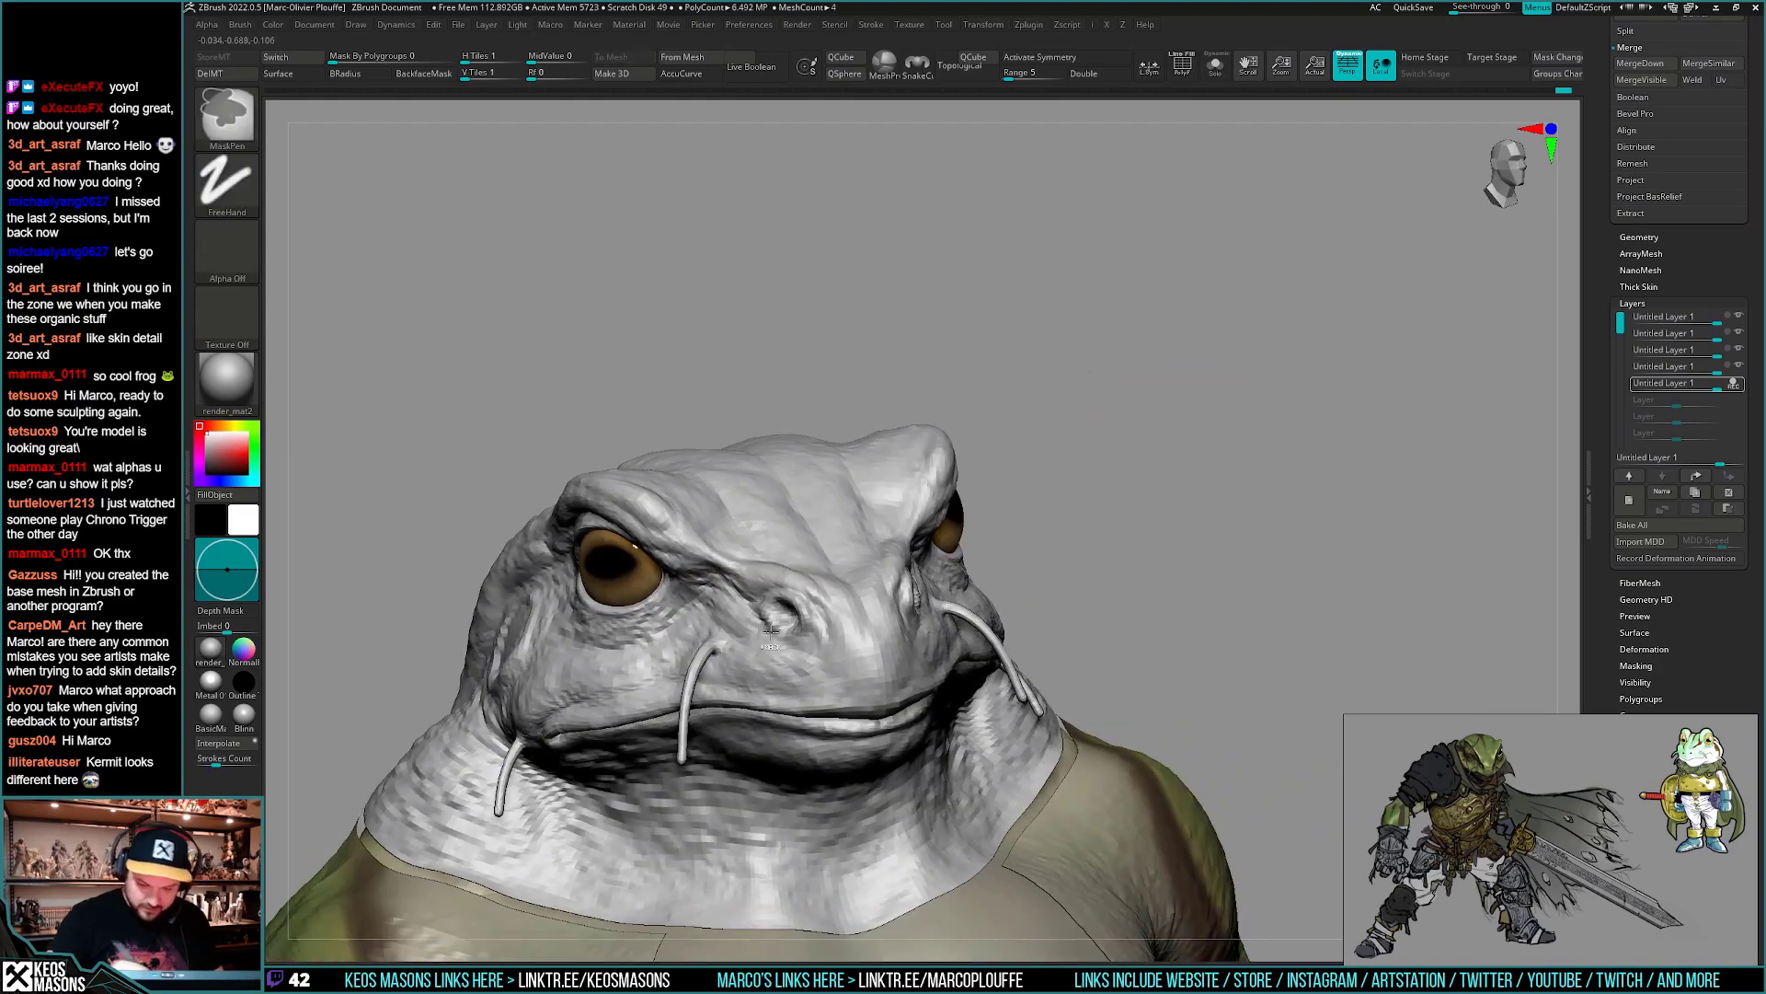
pyautogui.moveTo(989, 732); pyautogui.dragTo(929, 734, button='right')
pyautogui.moveTo(949, 826)
pyautogui.mouseDown(button='right')
pyautogui.moveTo(931, 824)
pyautogui.moveTo(933, 634)
pyautogui.moveTo(963, 679)
pyautogui.mouseUp(button='right')
# - Switch to the ClayBuildup brush over the upper lip beside the whisker
pyautogui.press('space')
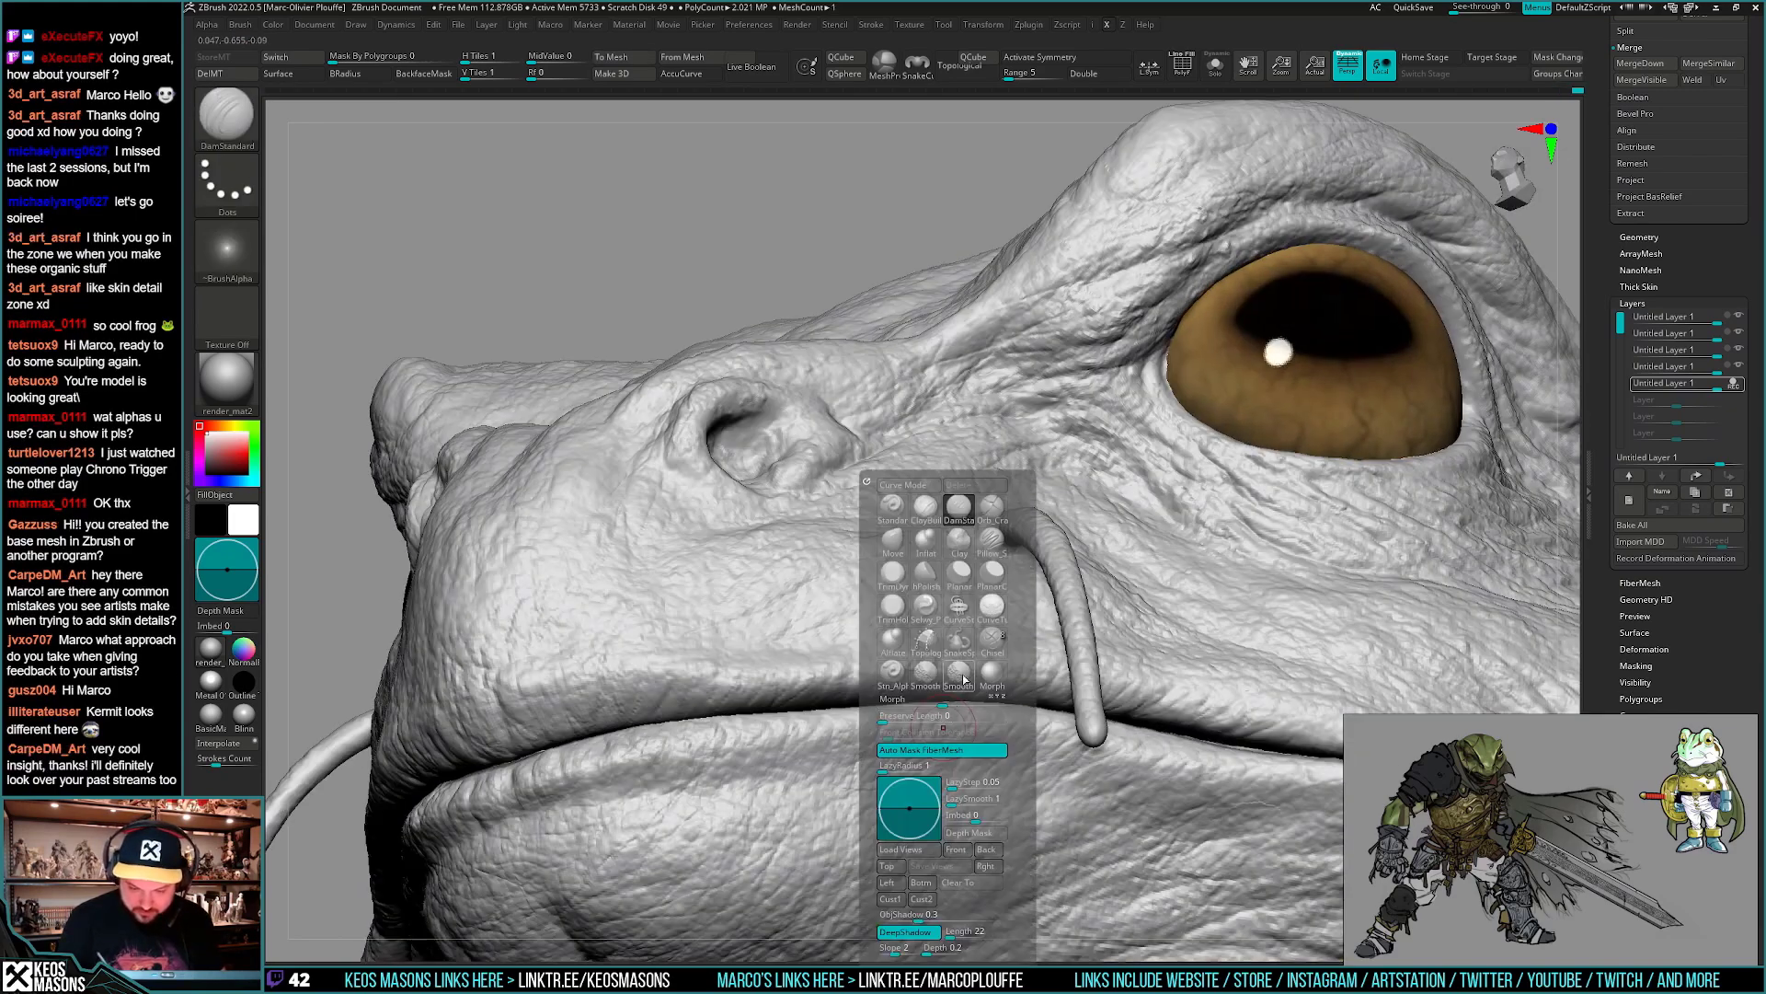
pyautogui.click(925, 506)
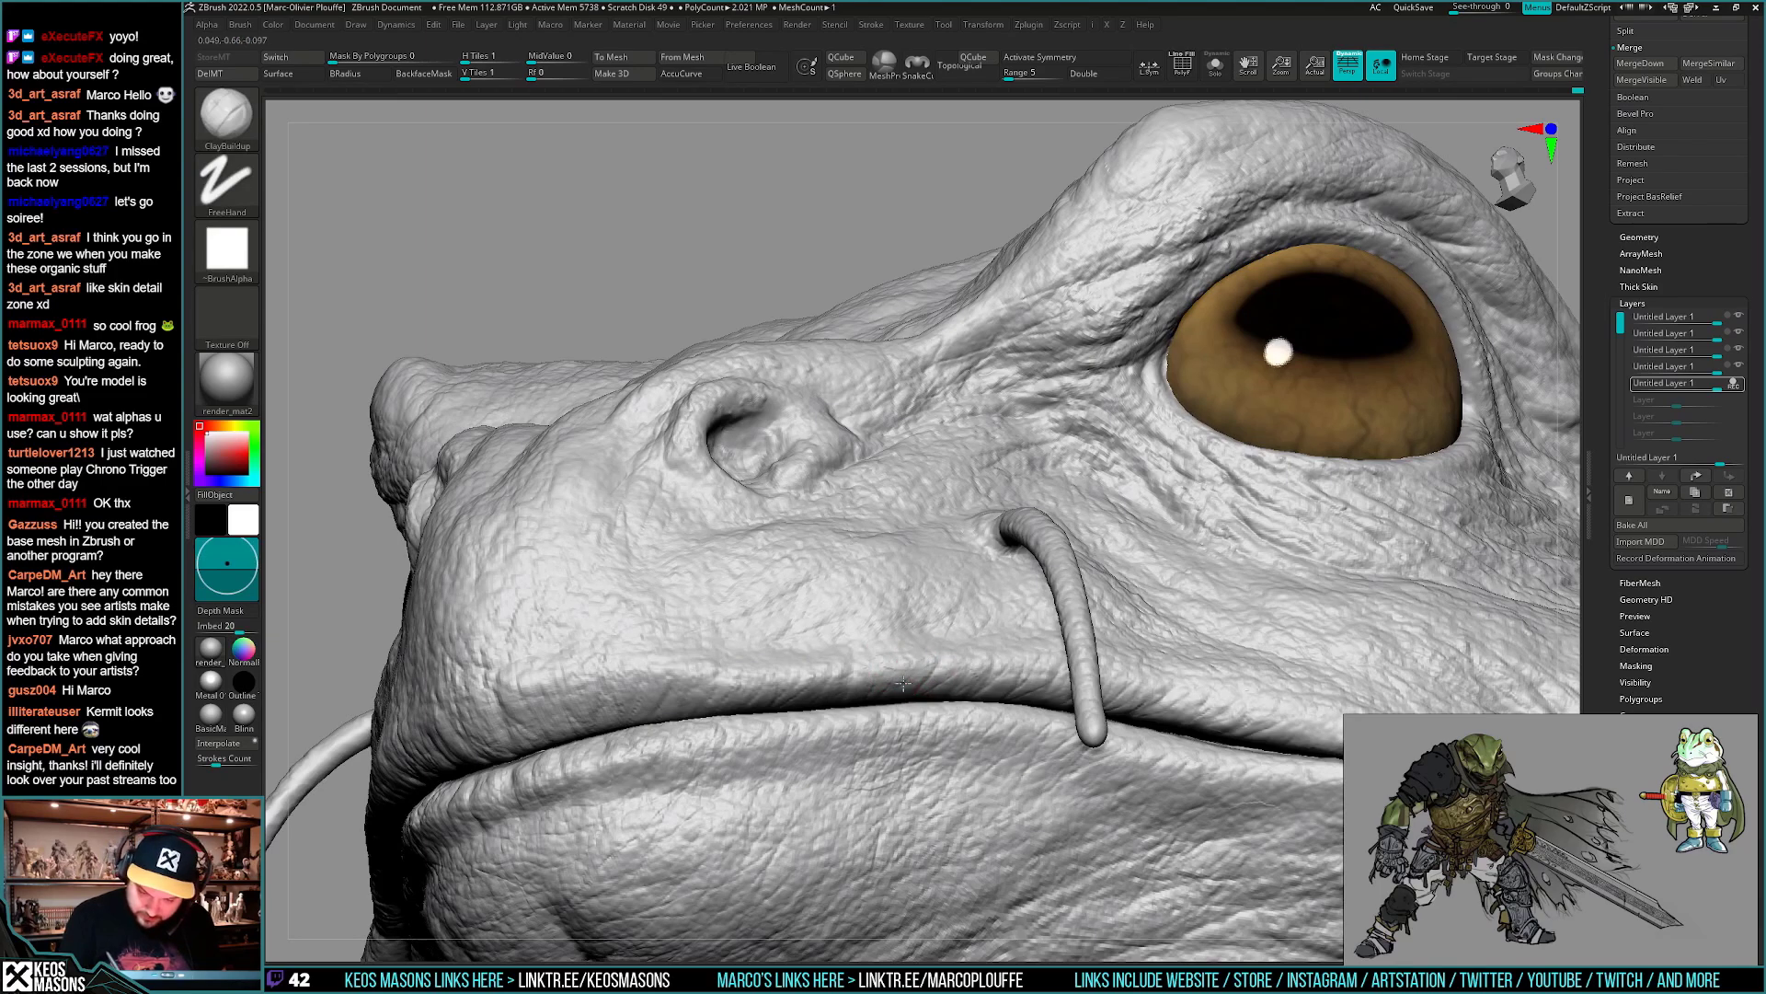
pyautogui.moveTo(934, 626)
pyautogui.keyDown('ctrl'); pyautogui.mouseDown(button='right')
pyautogui.moveTo(952, 589)
pyautogui.moveTo(1104, 648)
pyautogui.moveTo(1054, 687)
pyautogui.moveTo(1117, 648)
pyautogui.mouseUp(button='right'); pyautogui.keyUp('ctrl')
# - Switch back to the DamStandard brush and turn on symmetry for the head
pyautogui.press('space')
pyautogui.click(1056, 506)
pyautogui.press('x')
pyautogui.moveTo(1234, 659)
pyautogui.mouseDown(button='right')
pyautogui.moveTo(1124, 686)
pyautogui.moveTo(1150, 699)
pyautogui.moveTo(1082, 694)
pyautogui.moveTo(1170, 714)
pyautogui.mouseUp(button='right')
pyautogui.moveTo(1040, 672)
pyautogui.mouseDown(button='right')
pyautogui.moveTo(1060, 709)
pyautogui.moveTo(1049, 780)
pyautogui.mouseUp(button='right')
pyautogui.press('shift')
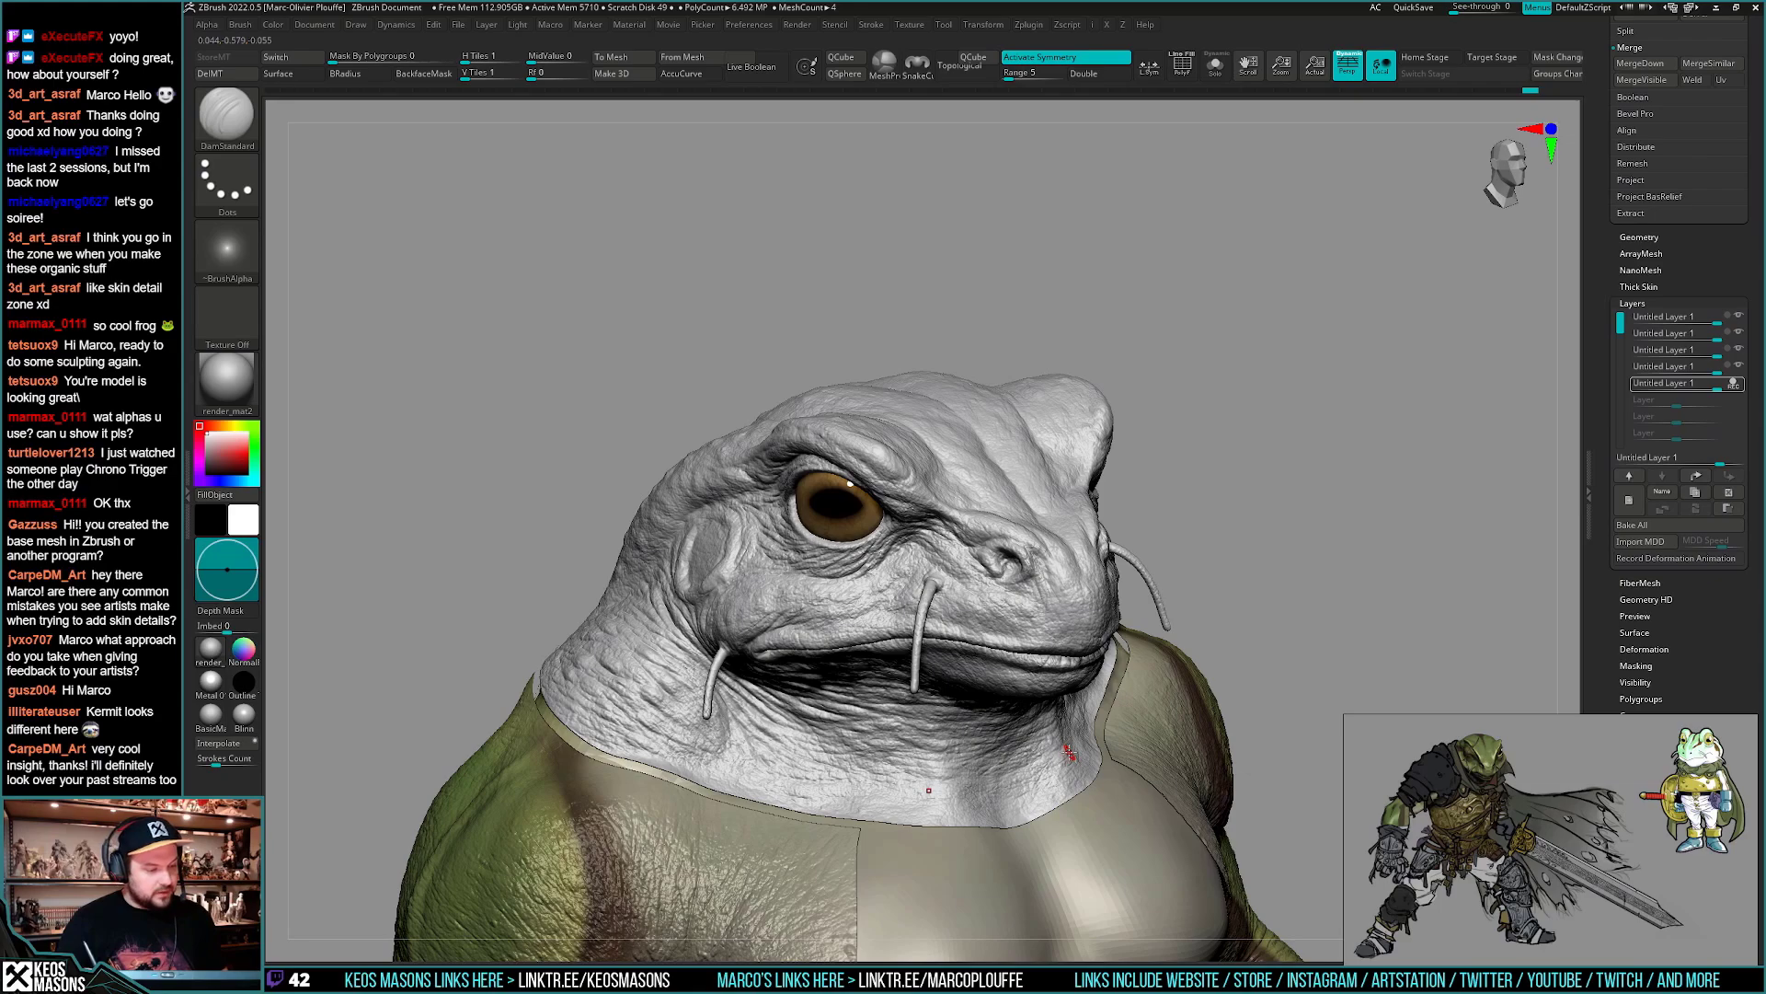
# - Carve symmetrical fine wrinkles behind the eye, between the eyelid and the round eardrum
pyautogui.moveTo(1069, 691); pyautogui.dragTo(1118, 635, button='right')
pyautogui.rightClick(1132, 582)
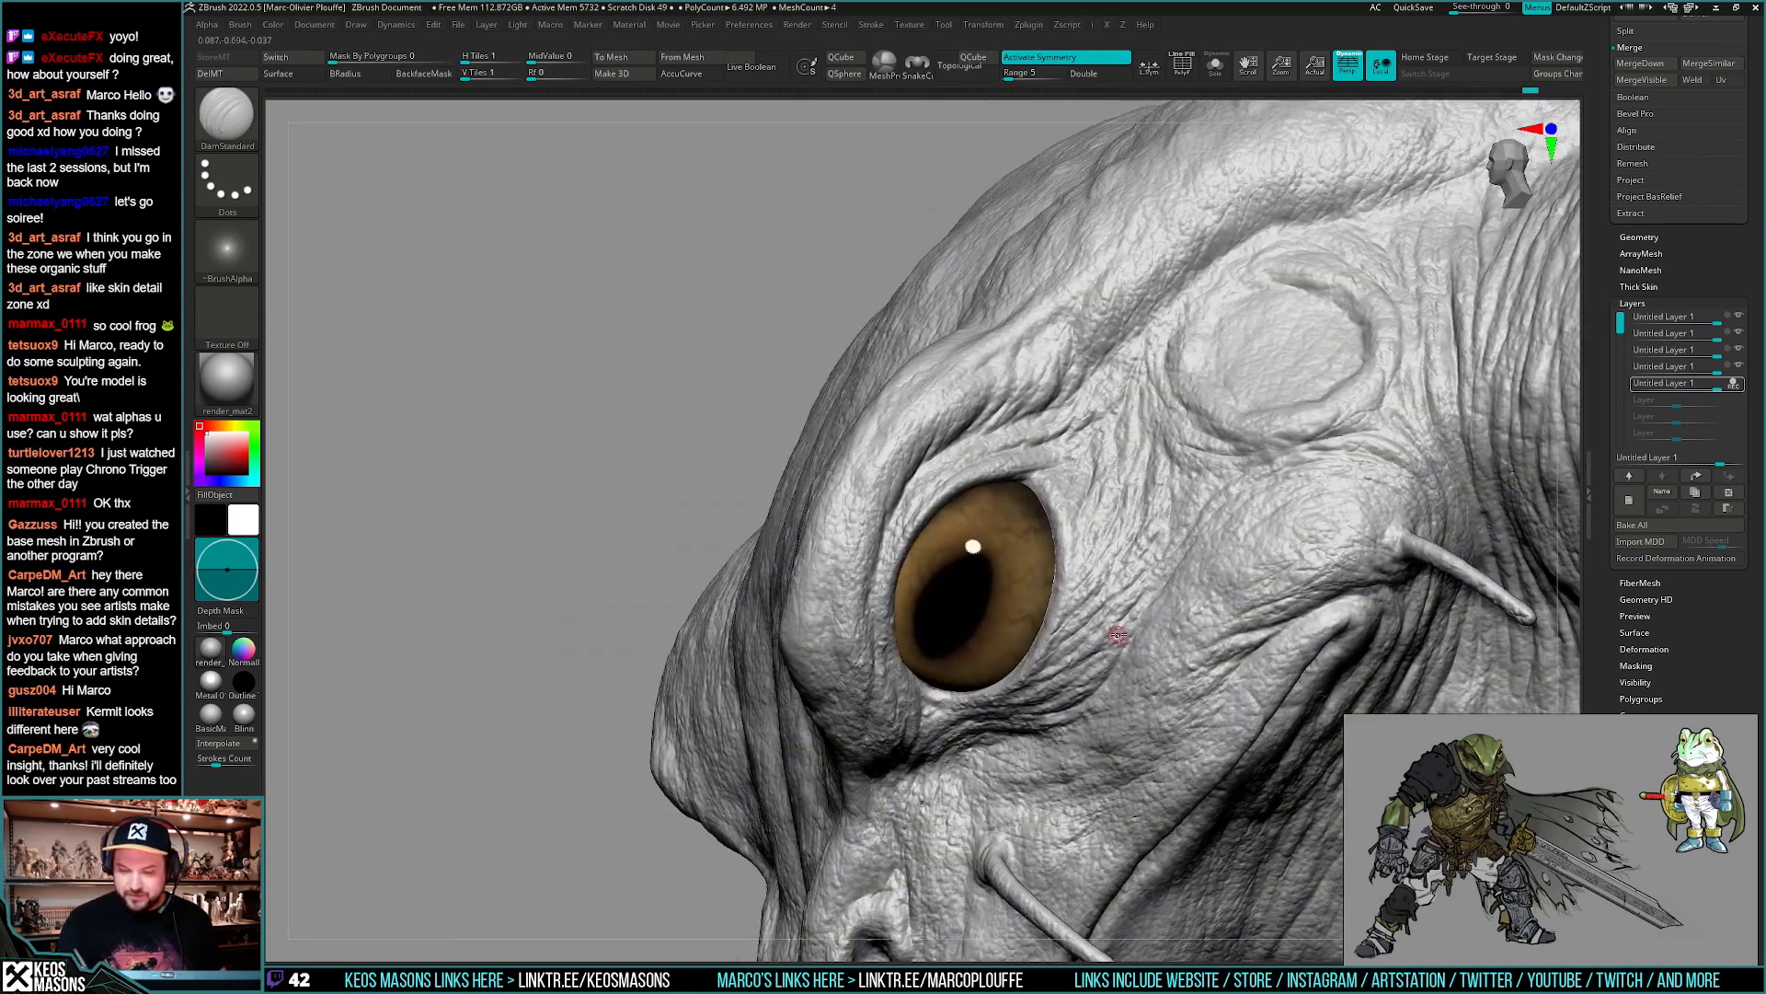
pyautogui.rightClick(1119, 632)
pyautogui.rightClick(1139, 566)
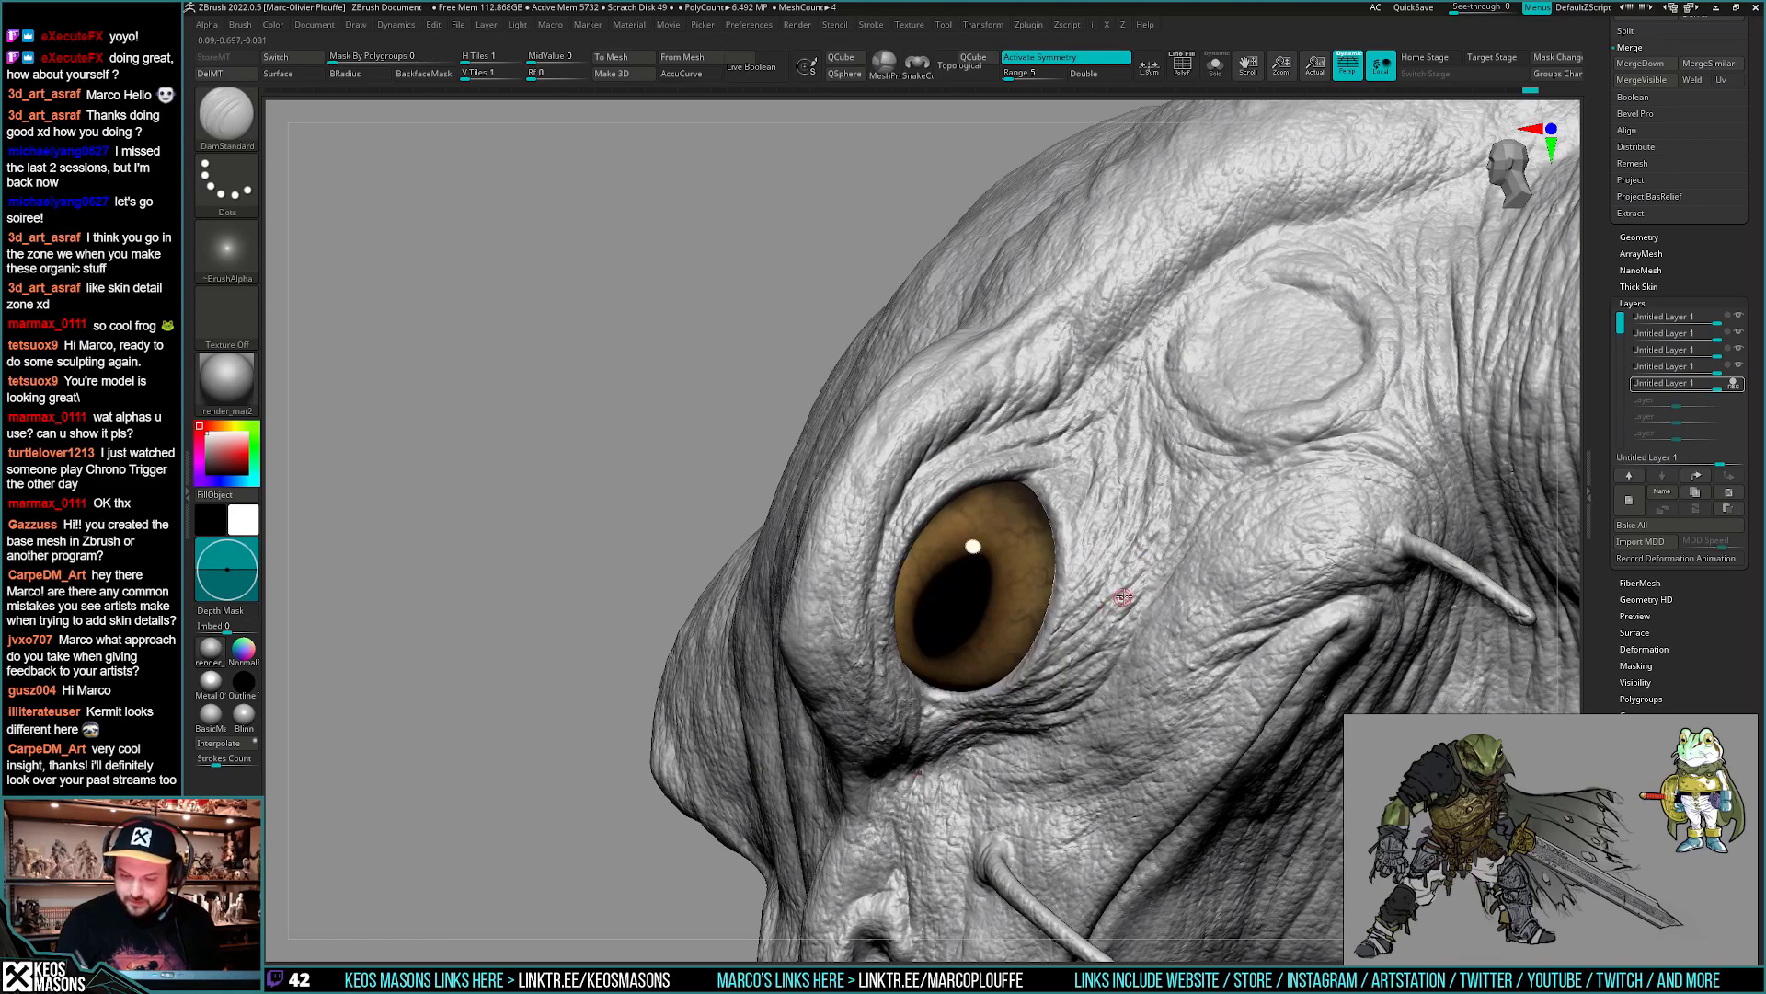
pyautogui.press('space')
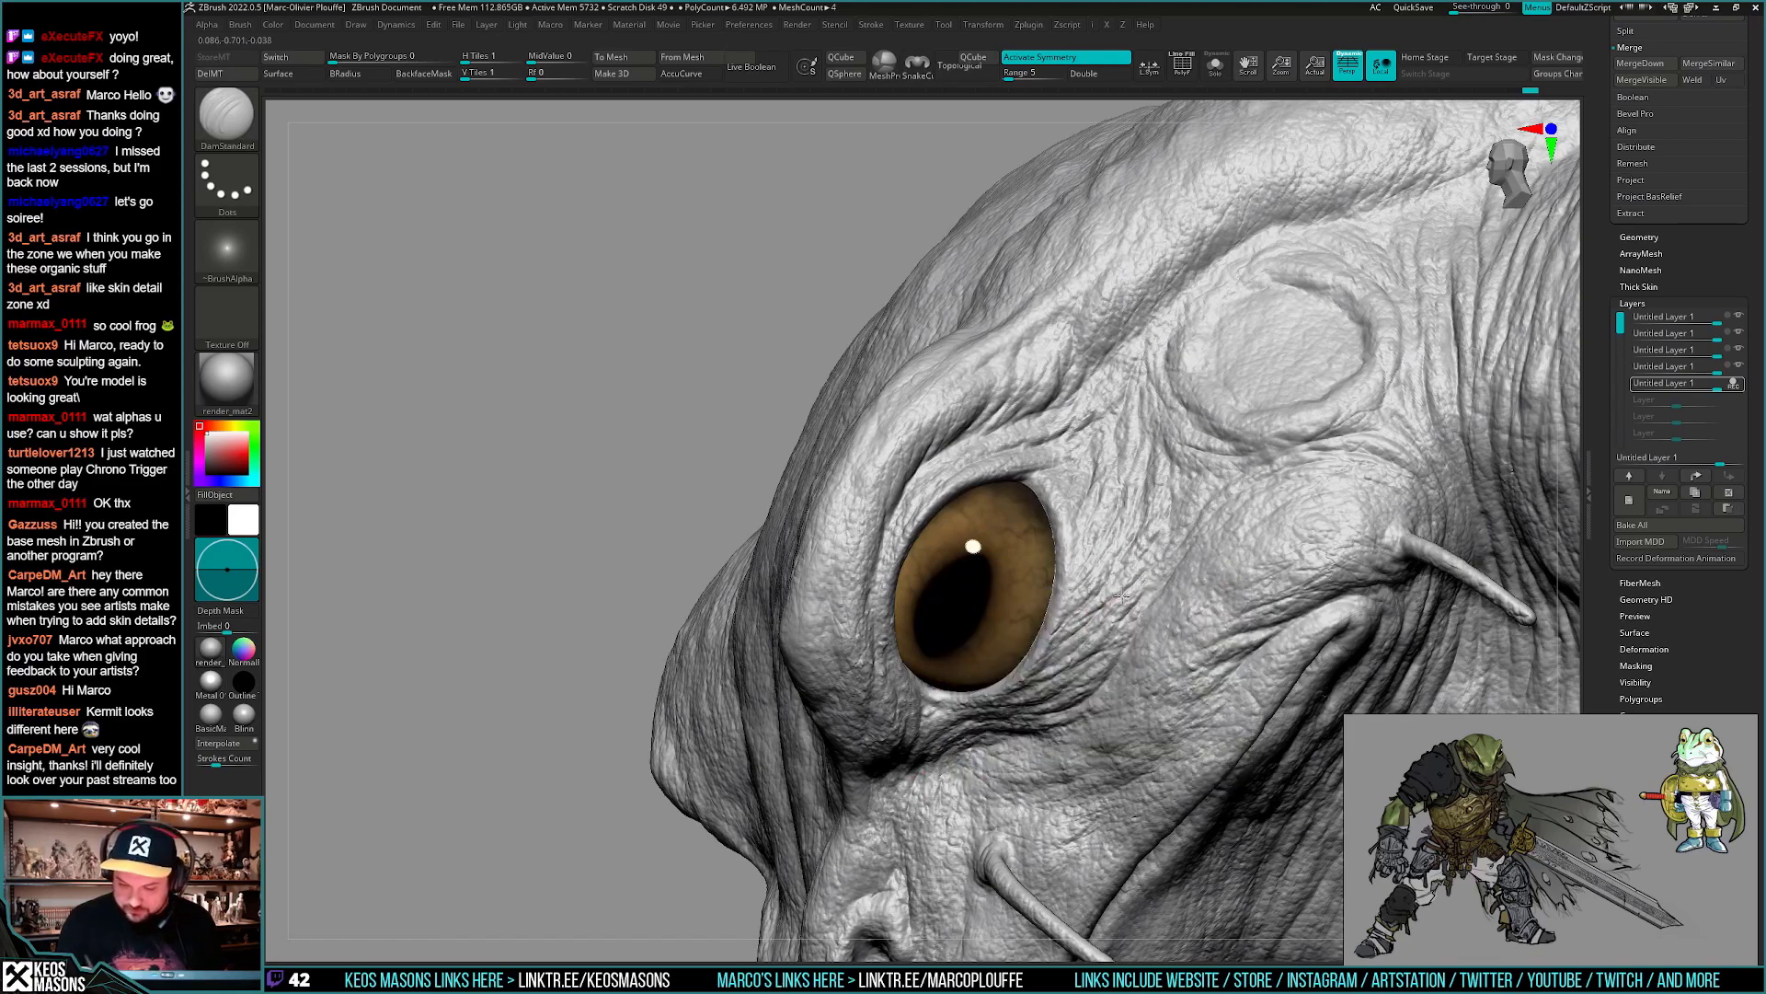
pyautogui.moveTo(1121, 595); pyautogui.dragTo(1160, 572, button='right')
pyautogui.rightClick(1134, 635)
pyautogui.moveTo(1134, 635); pyautogui.dragTo(1145, 548, button='right')
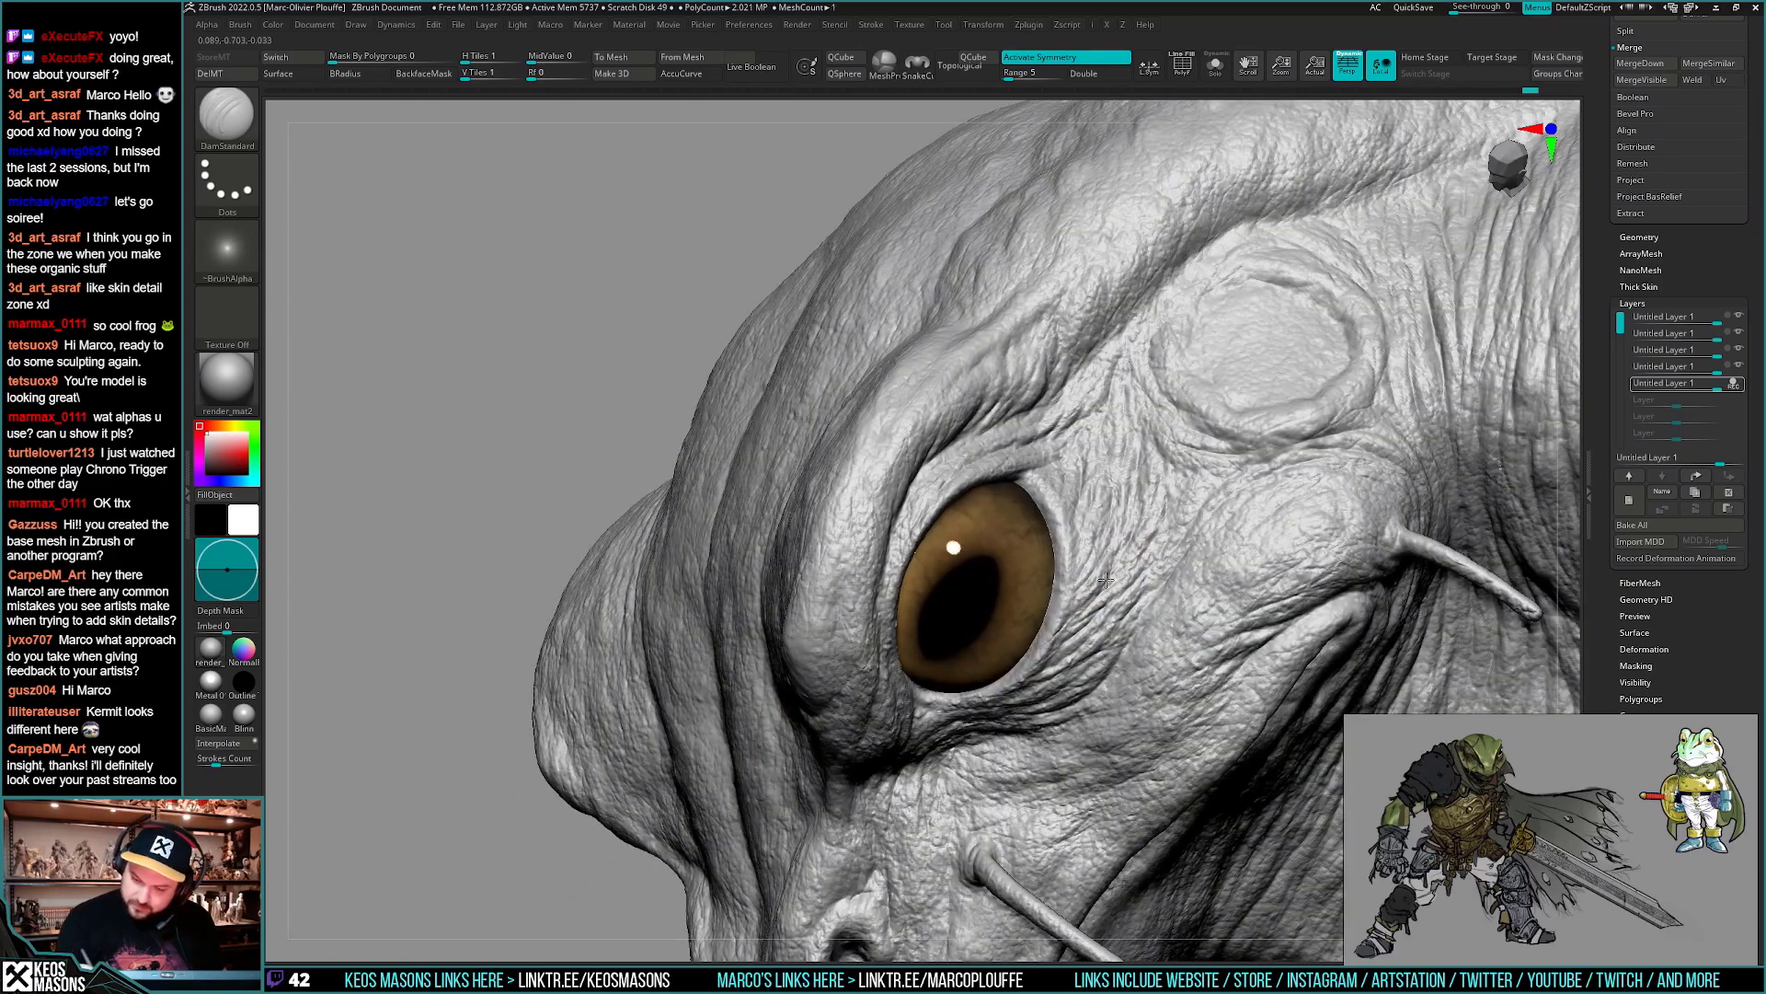
# - Carve short creases below the front corner of the eye and along the lower eyelid fold
pyautogui.moveTo(1093, 596); pyautogui.dragTo(946, 517, button='right')
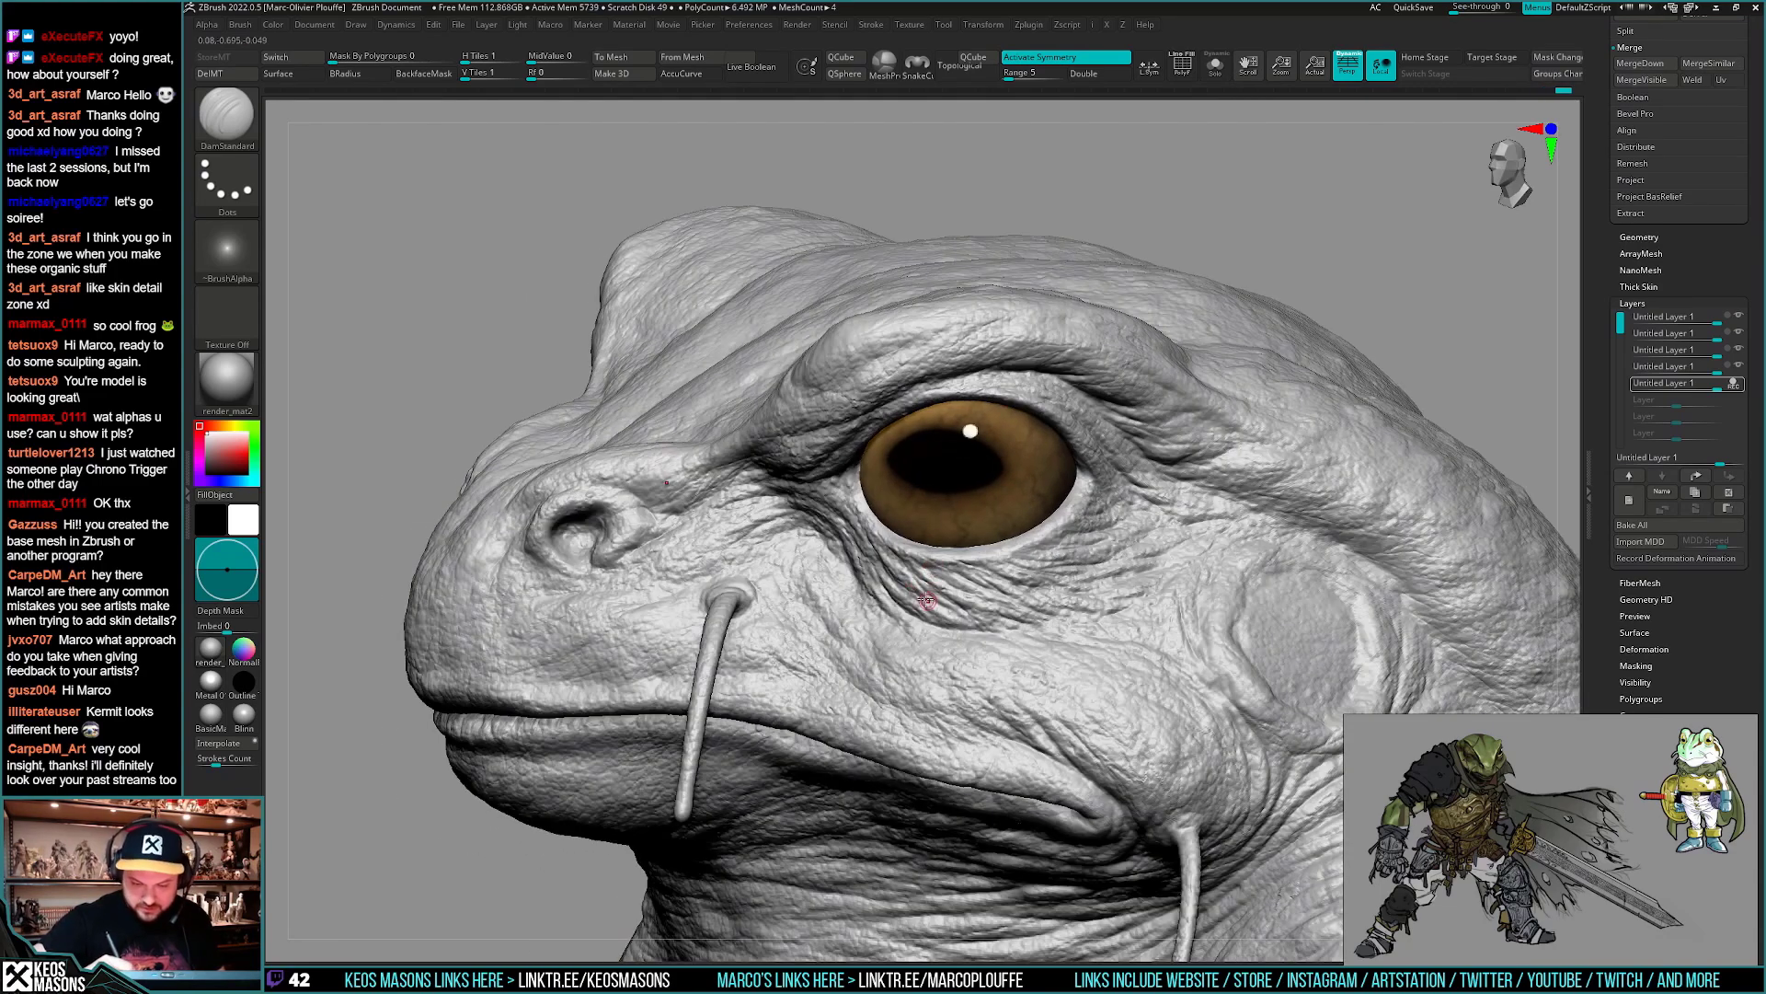
pyautogui.moveTo(940, 600); pyautogui.dragTo(864, 553, button='right')
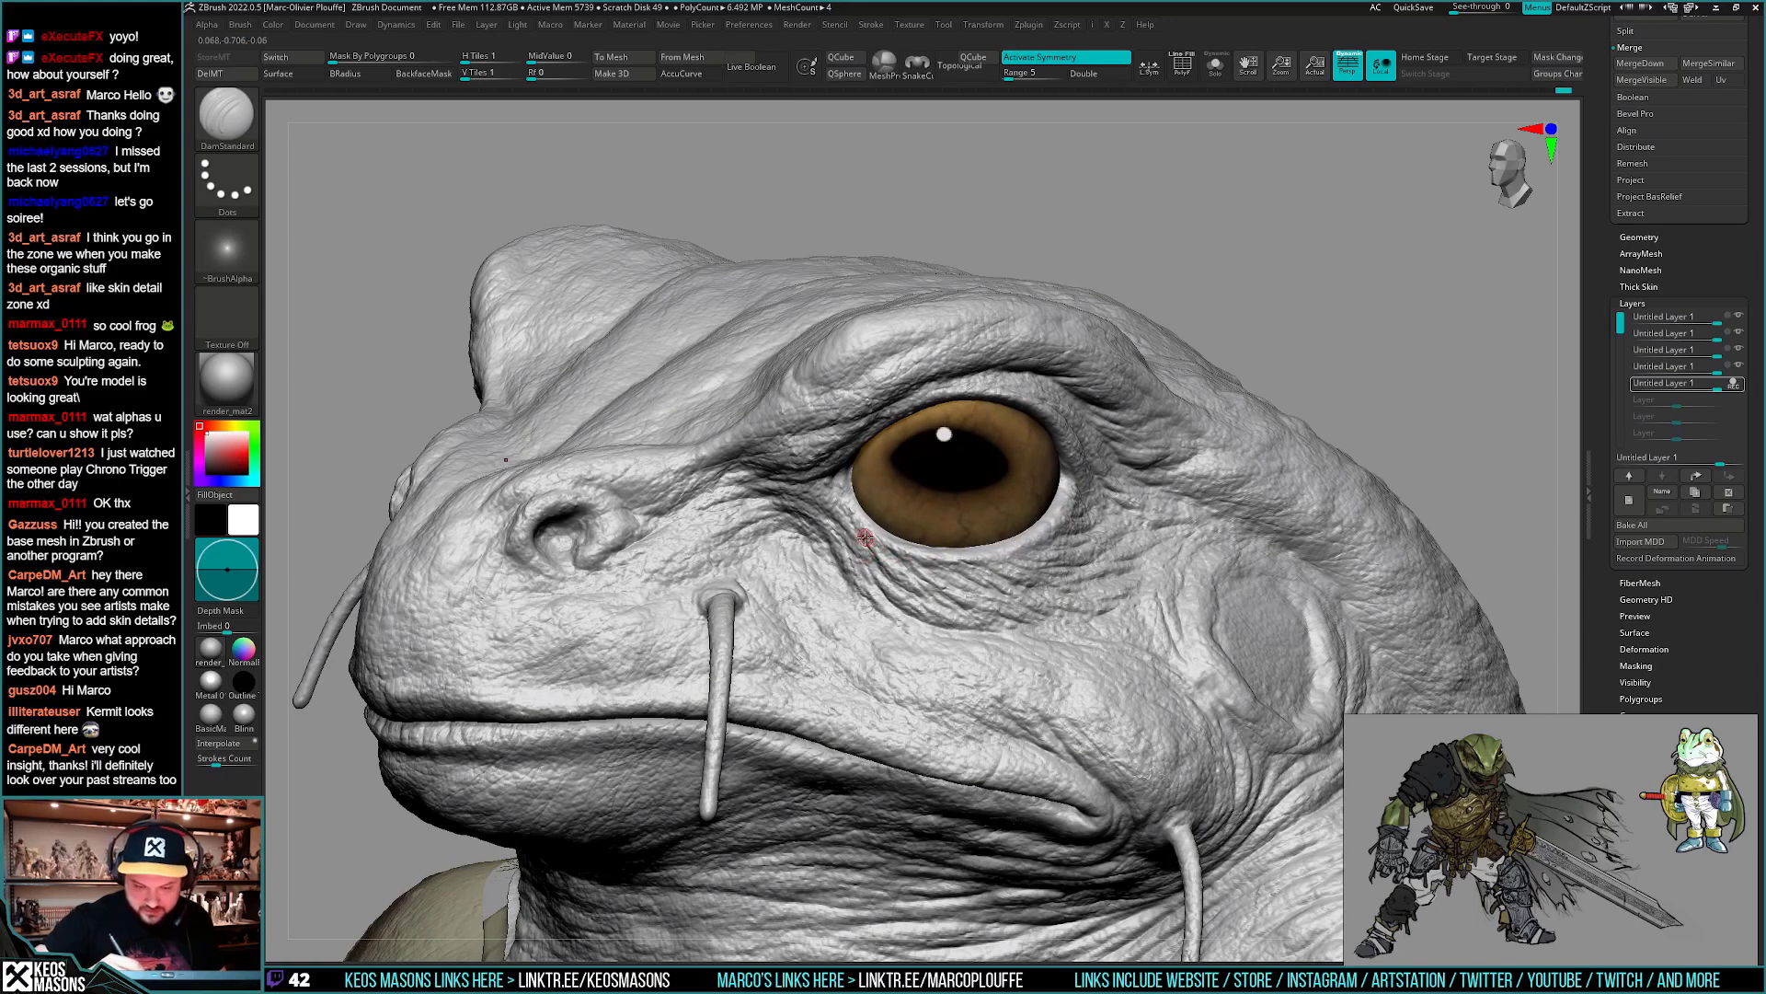
pyautogui.moveTo(889, 557); pyautogui.dragTo(861, 529)
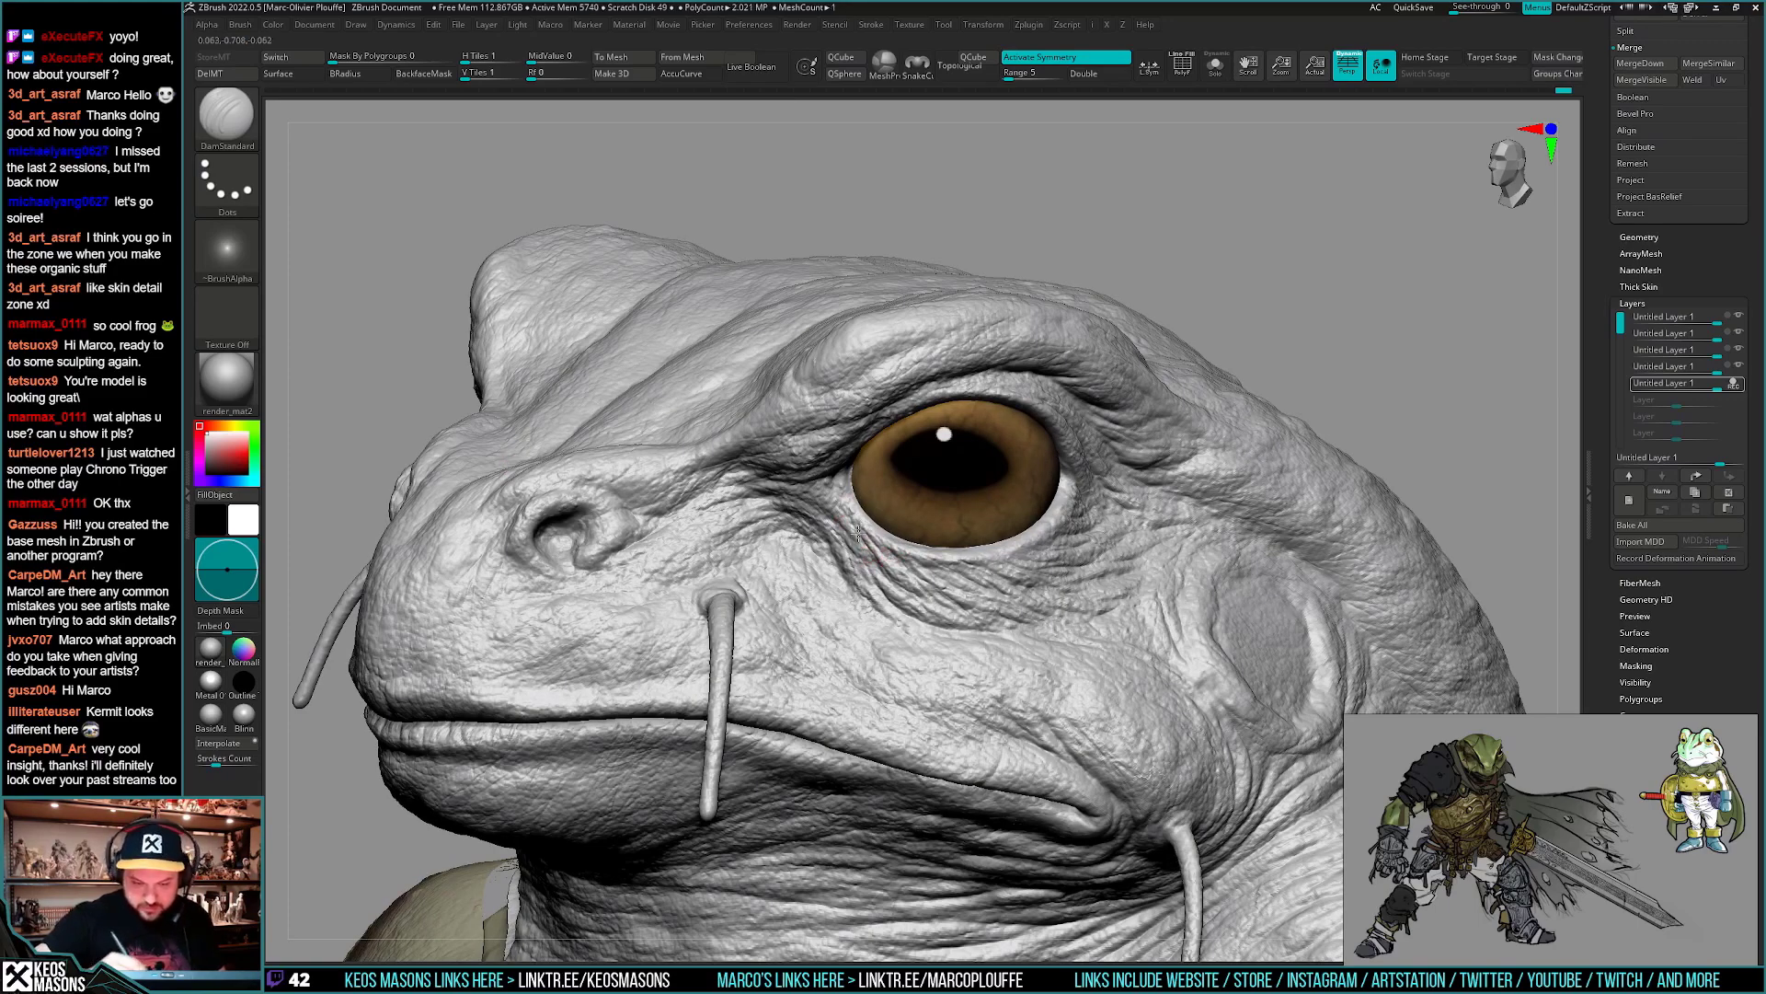
pyautogui.moveTo(857, 534)
pyautogui.mouseDown(button='right')
pyautogui.moveTo(929, 552)
pyautogui.moveTo(844, 547)
pyautogui.mouseUp(button='right')
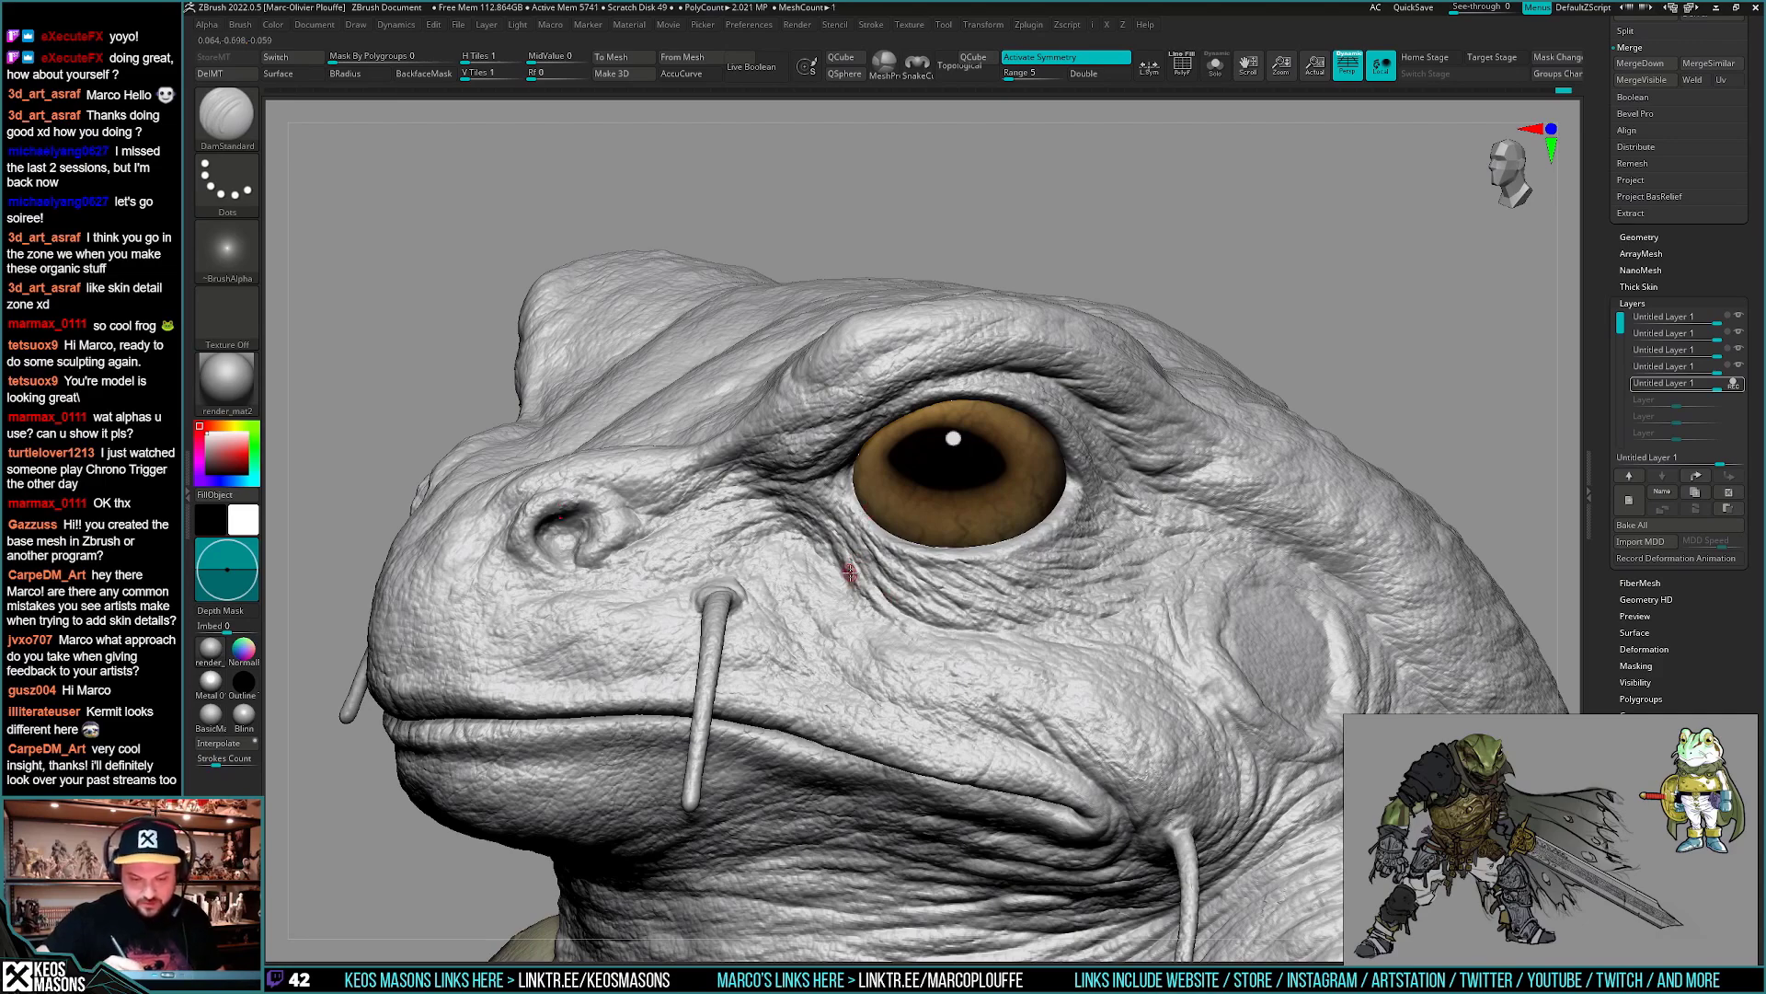
pyautogui.moveTo(855, 593); pyautogui.dragTo(937, 641, button='right')
pyautogui.rightClick(857, 593)
pyautogui.rightClick(852, 583)
pyautogui.rightClick(858, 590)
# - Carve fine crossing wrinkles from the opposite eye's lower and rear lid toward the eardrum
pyautogui.moveTo(1127, 644)
pyautogui.mouseDown(button='right')
pyautogui.moveTo(939, 631)
pyautogui.moveTo(1021, 598)
pyautogui.moveTo(910, 619)
pyautogui.moveTo(879, 703)
pyautogui.moveTo(900, 619)
pyautogui.moveTo(879, 639)
pyautogui.moveTo(993, 611)
pyautogui.moveTo(1010, 570)
pyautogui.moveTo(911, 660)
pyautogui.moveTo(1086, 584)
pyautogui.mouseUp(button='right')
pyautogui.rightClick(879, 703)
pyautogui.moveTo(960, 648)
pyautogui.mouseDown(button='right')
pyautogui.moveTo(942, 644)
pyautogui.moveTo(1019, 687)
pyautogui.moveTo(949, 722)
pyautogui.moveTo(915, 623)
pyautogui.moveTo(828, 670)
pyautogui.moveTo(958, 681)
pyautogui.moveTo(888, 633)
pyautogui.mouseUp(button='right')
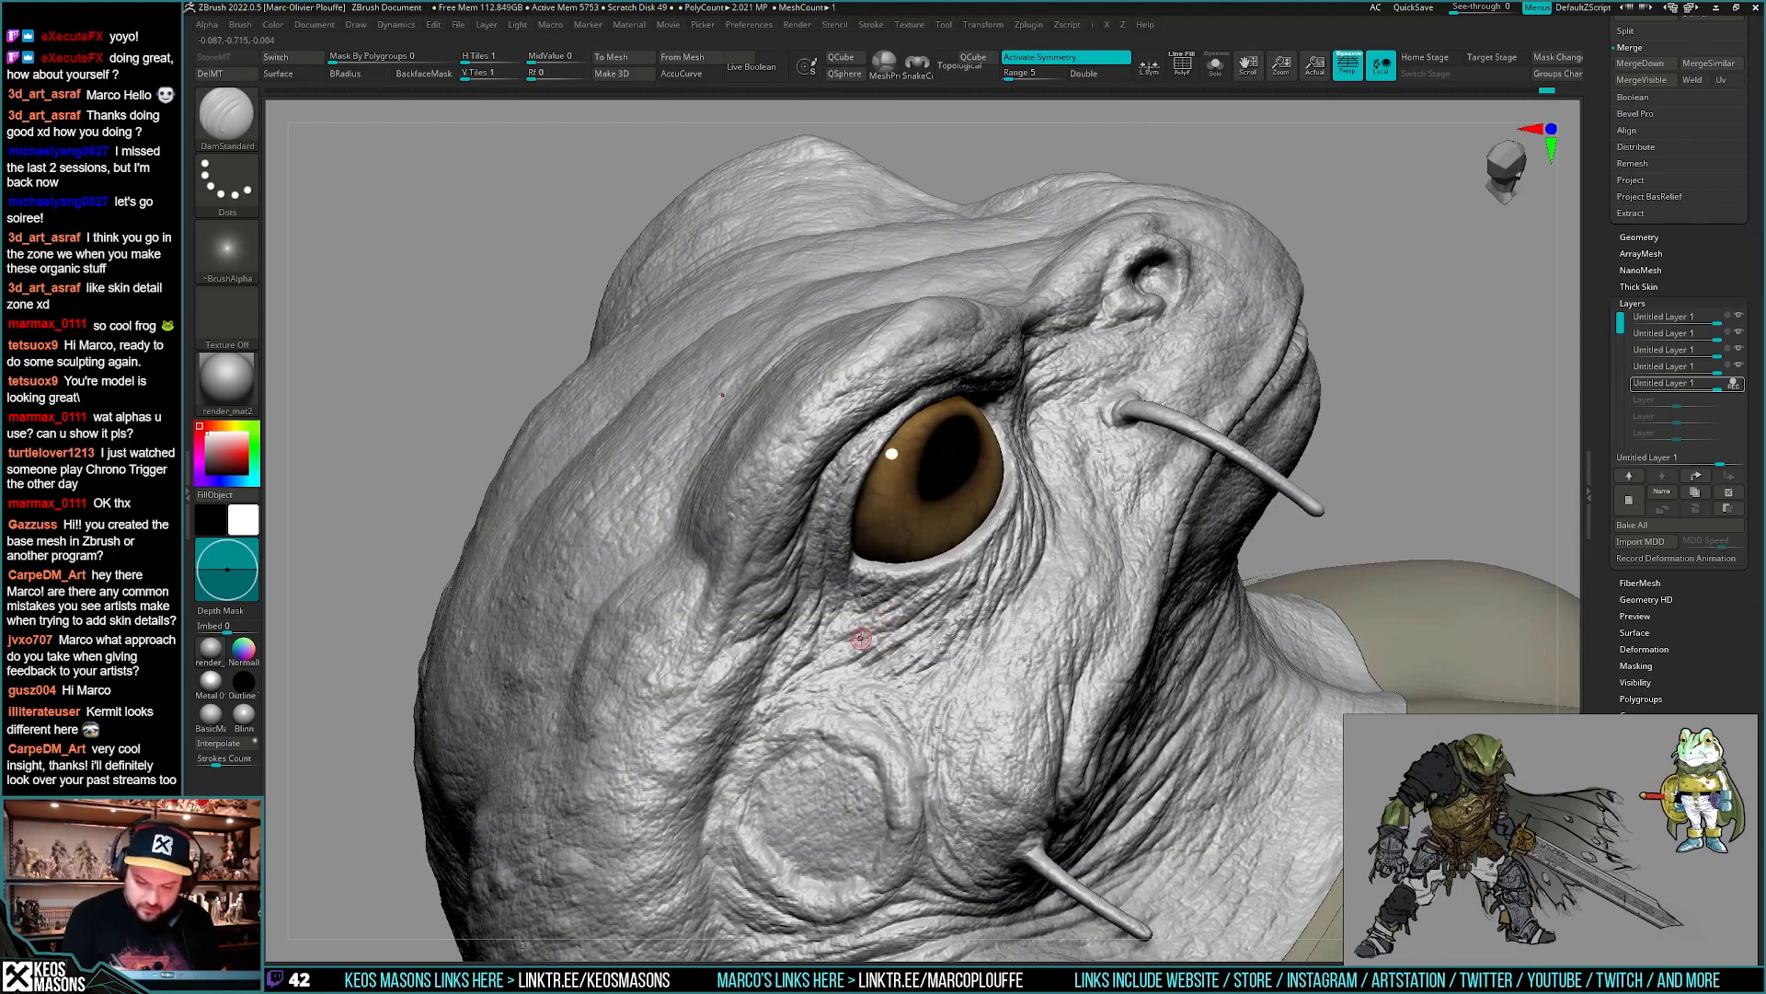
pyautogui.moveTo(900, 591); pyautogui.dragTo(902, 598, button='right')
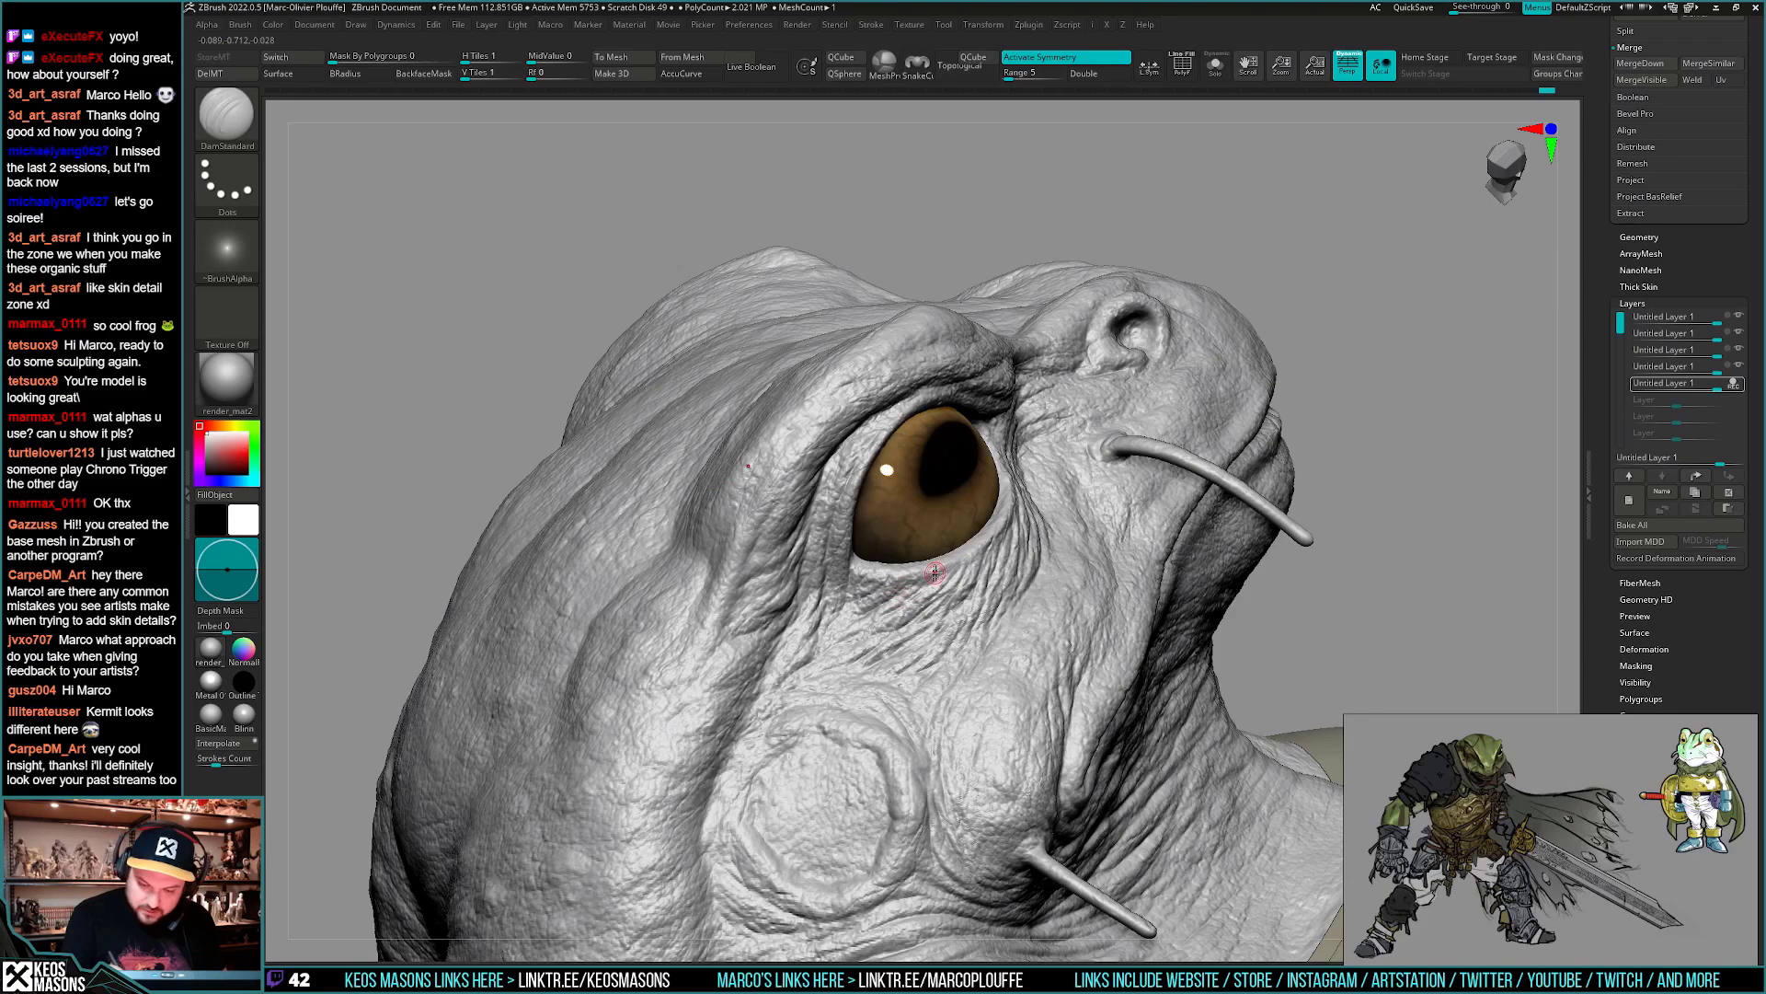
pyautogui.moveTo(886, 602); pyautogui.dragTo(994, 555, button='right')
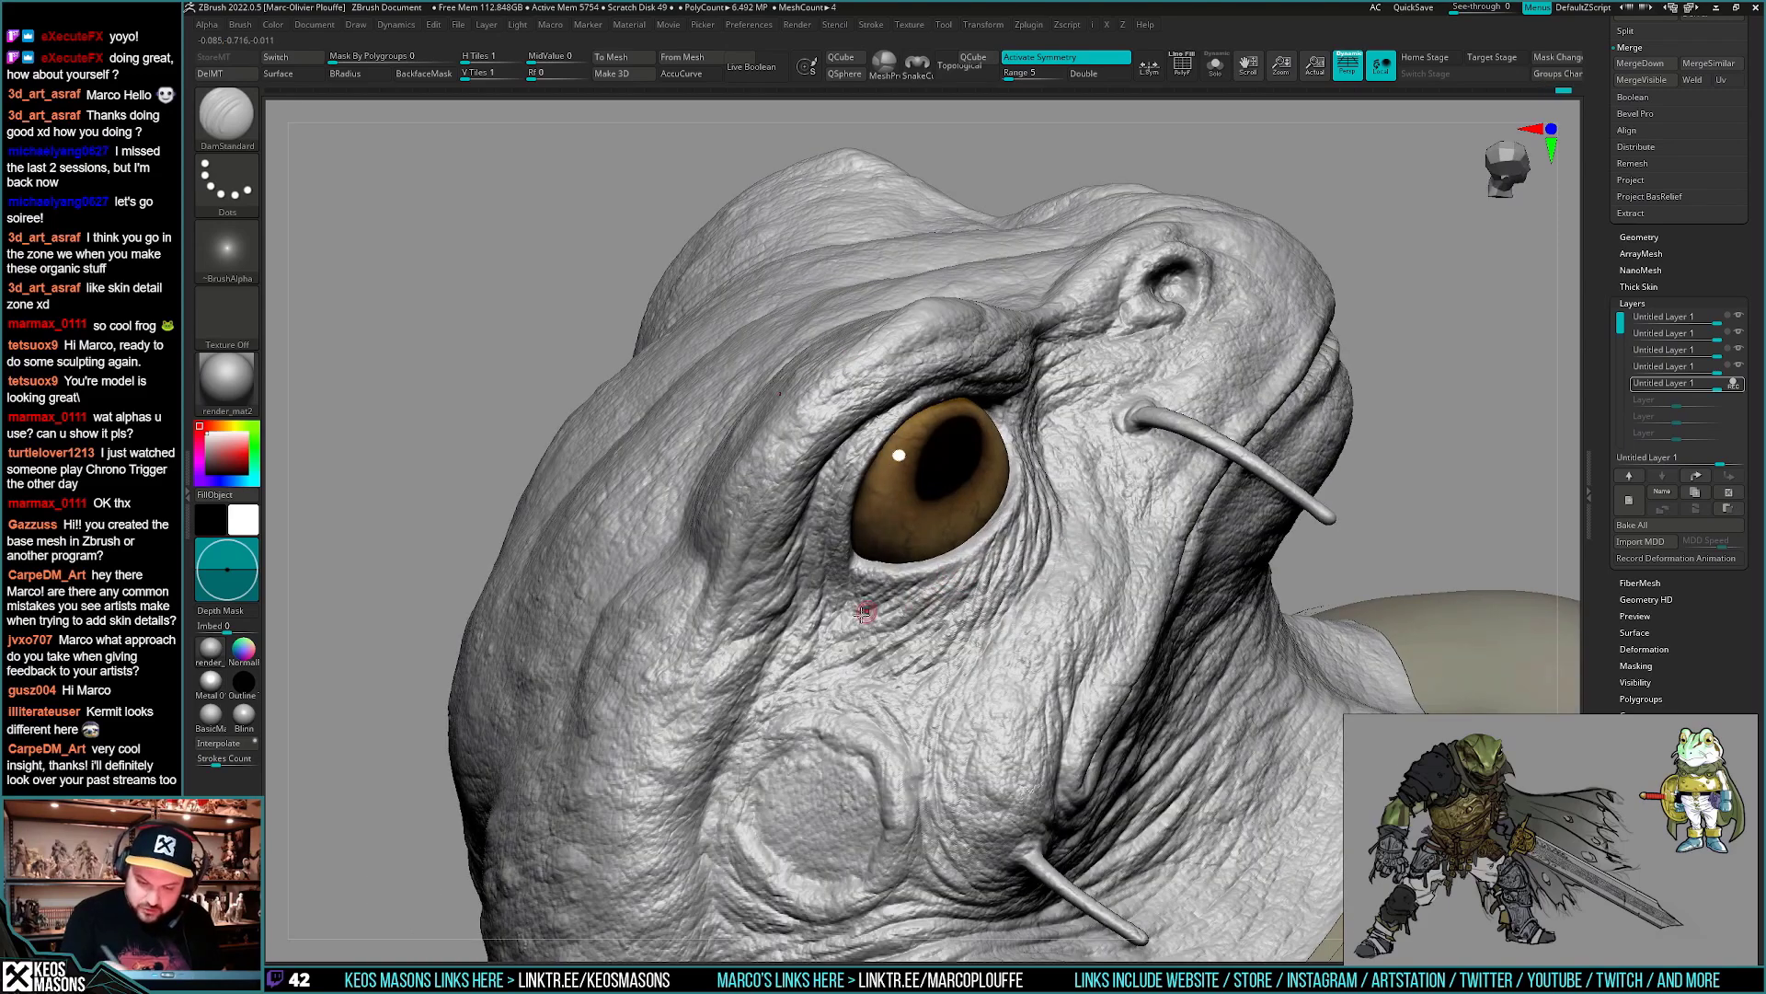
pyautogui.moveTo(865, 612); pyautogui.dragTo(925, 561, button='right')
pyautogui.moveTo(859, 633)
pyautogui.keyDown('ctrl'); pyautogui.mouseDown(button='right')
pyautogui.moveTo(860, 699)
pyautogui.moveTo(848, 551)
pyautogui.moveTo(839, 596)
pyautogui.moveTo(846, 561)
pyautogui.moveTo(931, 710)
pyautogui.mouseUp(button='right'); pyautogui.keyUp('ctrl')
pyautogui.press('ctrl')
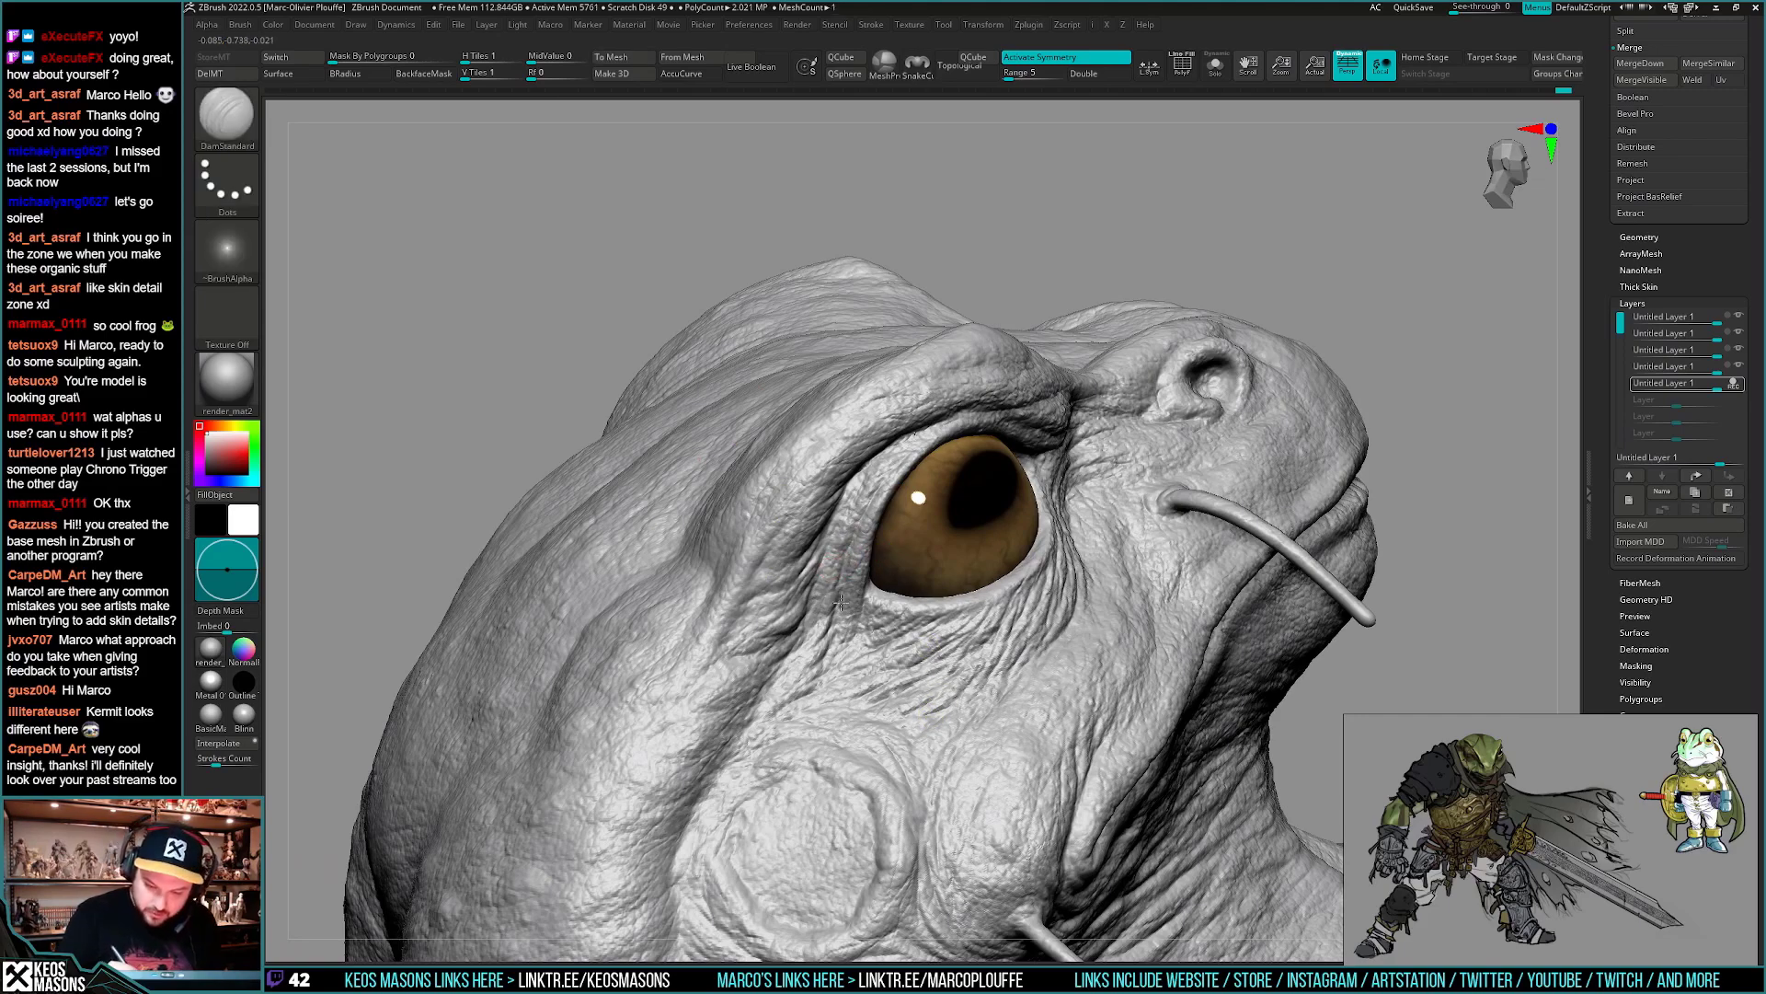
# - Carve fine crossing wrinkles behind the eye and along the rear folds of the upper eyelid with symmetry
pyautogui.moveTo(859, 532); pyautogui.dragTo(890, 488, button='right')
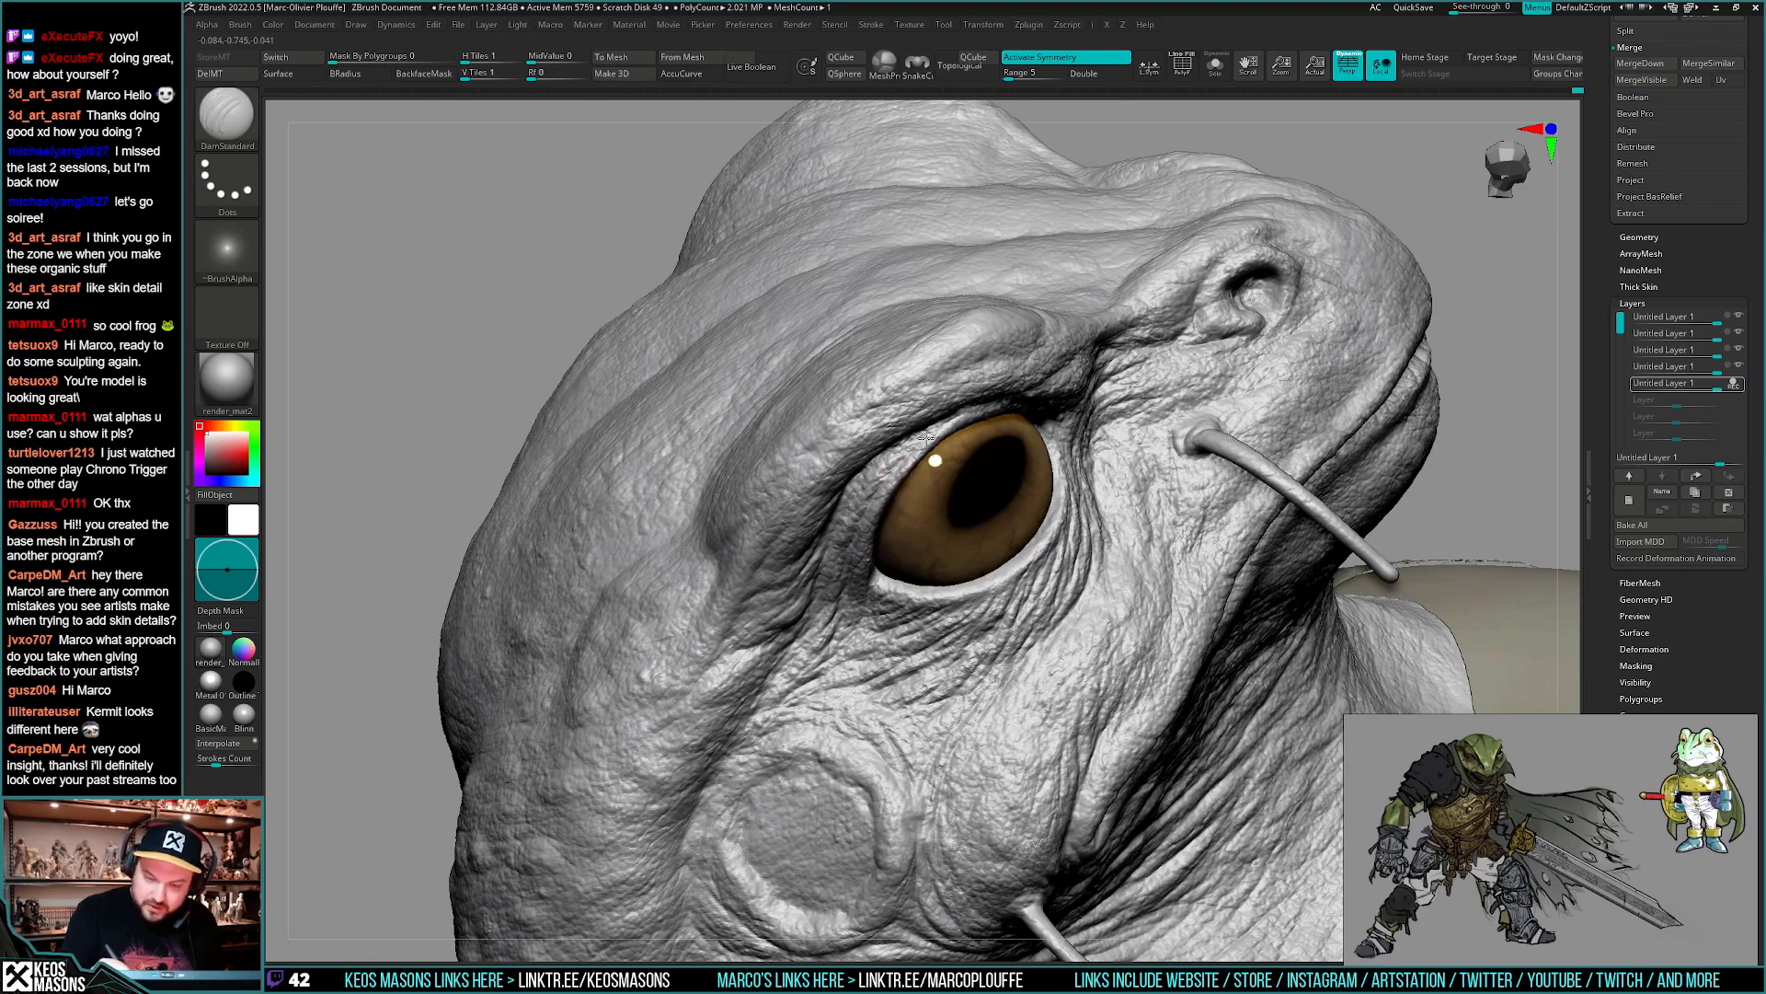
pyautogui.moveTo(924, 436); pyautogui.dragTo(864, 516, button='right')
pyautogui.moveTo(878, 635); pyautogui.dragTo(1018, 594, button='right')
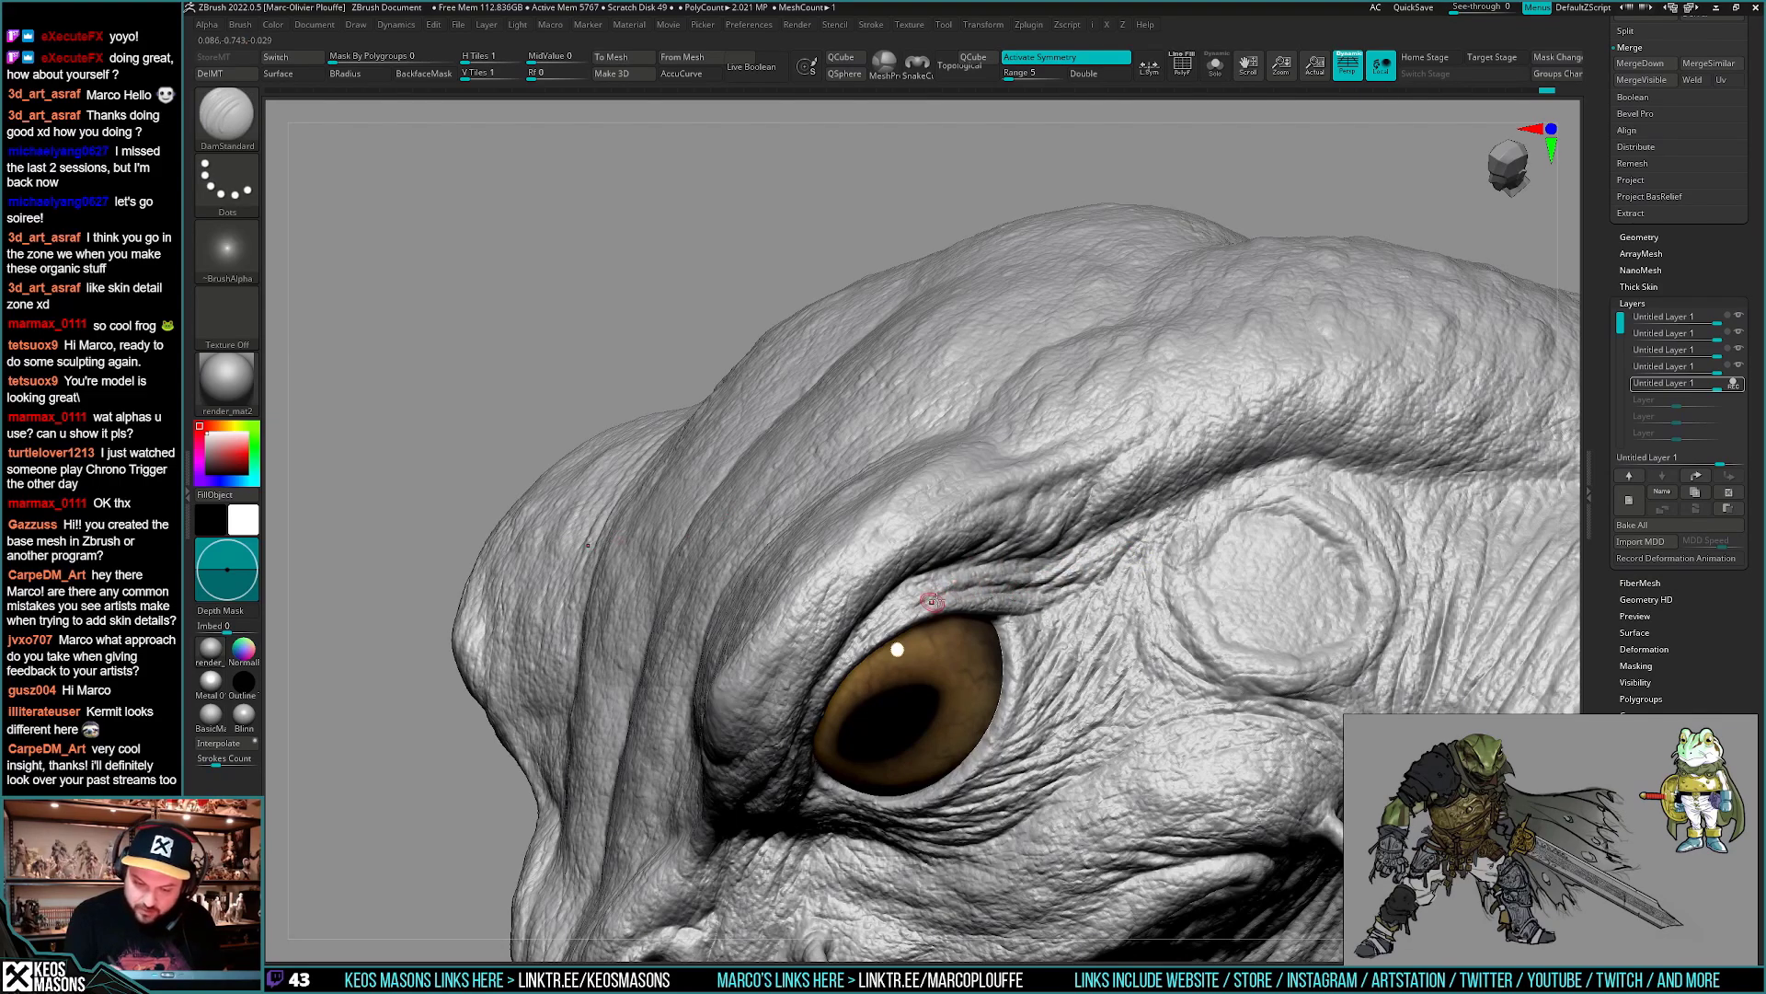
pyautogui.moveTo(938, 592); pyautogui.dragTo(923, 390, button='right')
pyautogui.keyDown('ctrl'); pyautogui.moveTo(936, 541); pyautogui.dragTo(974, 552, button='right'); pyautogui.keyUp('ctrl')
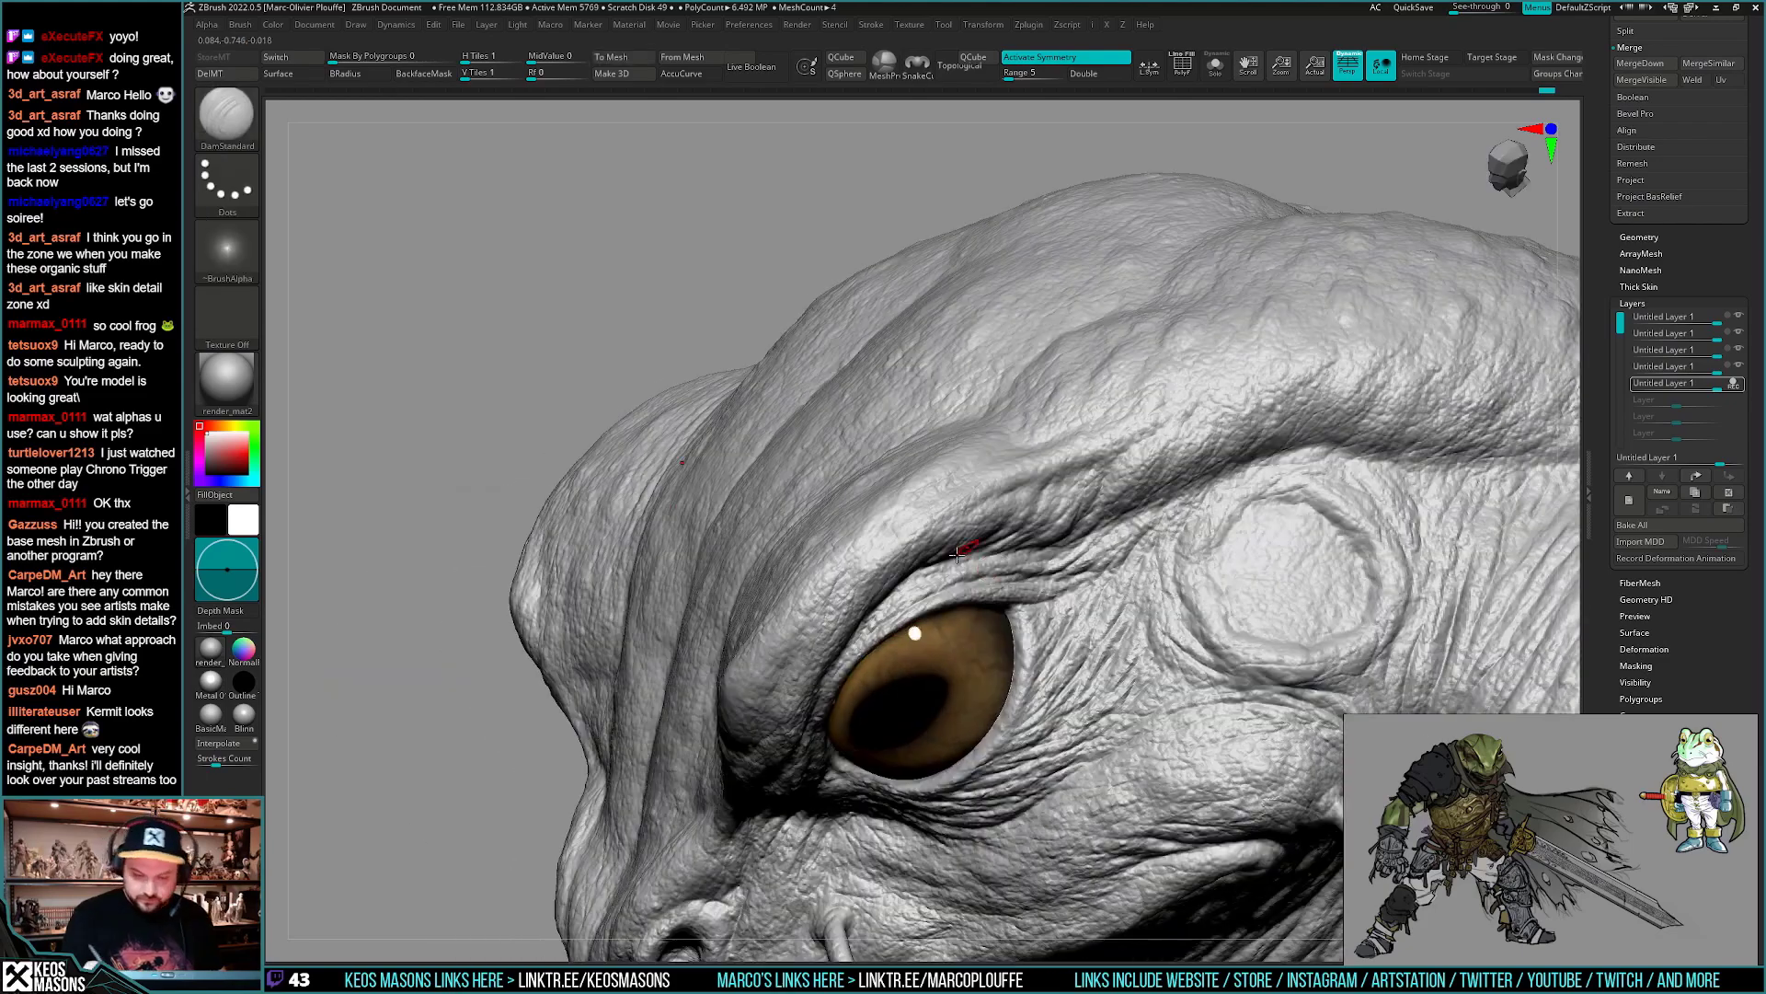
# - Carve short fine wrinkles between the rear corner of the eye and the round eardrum
pyautogui.moveTo(896, 606); pyautogui.dragTo(946, 503, button='right')
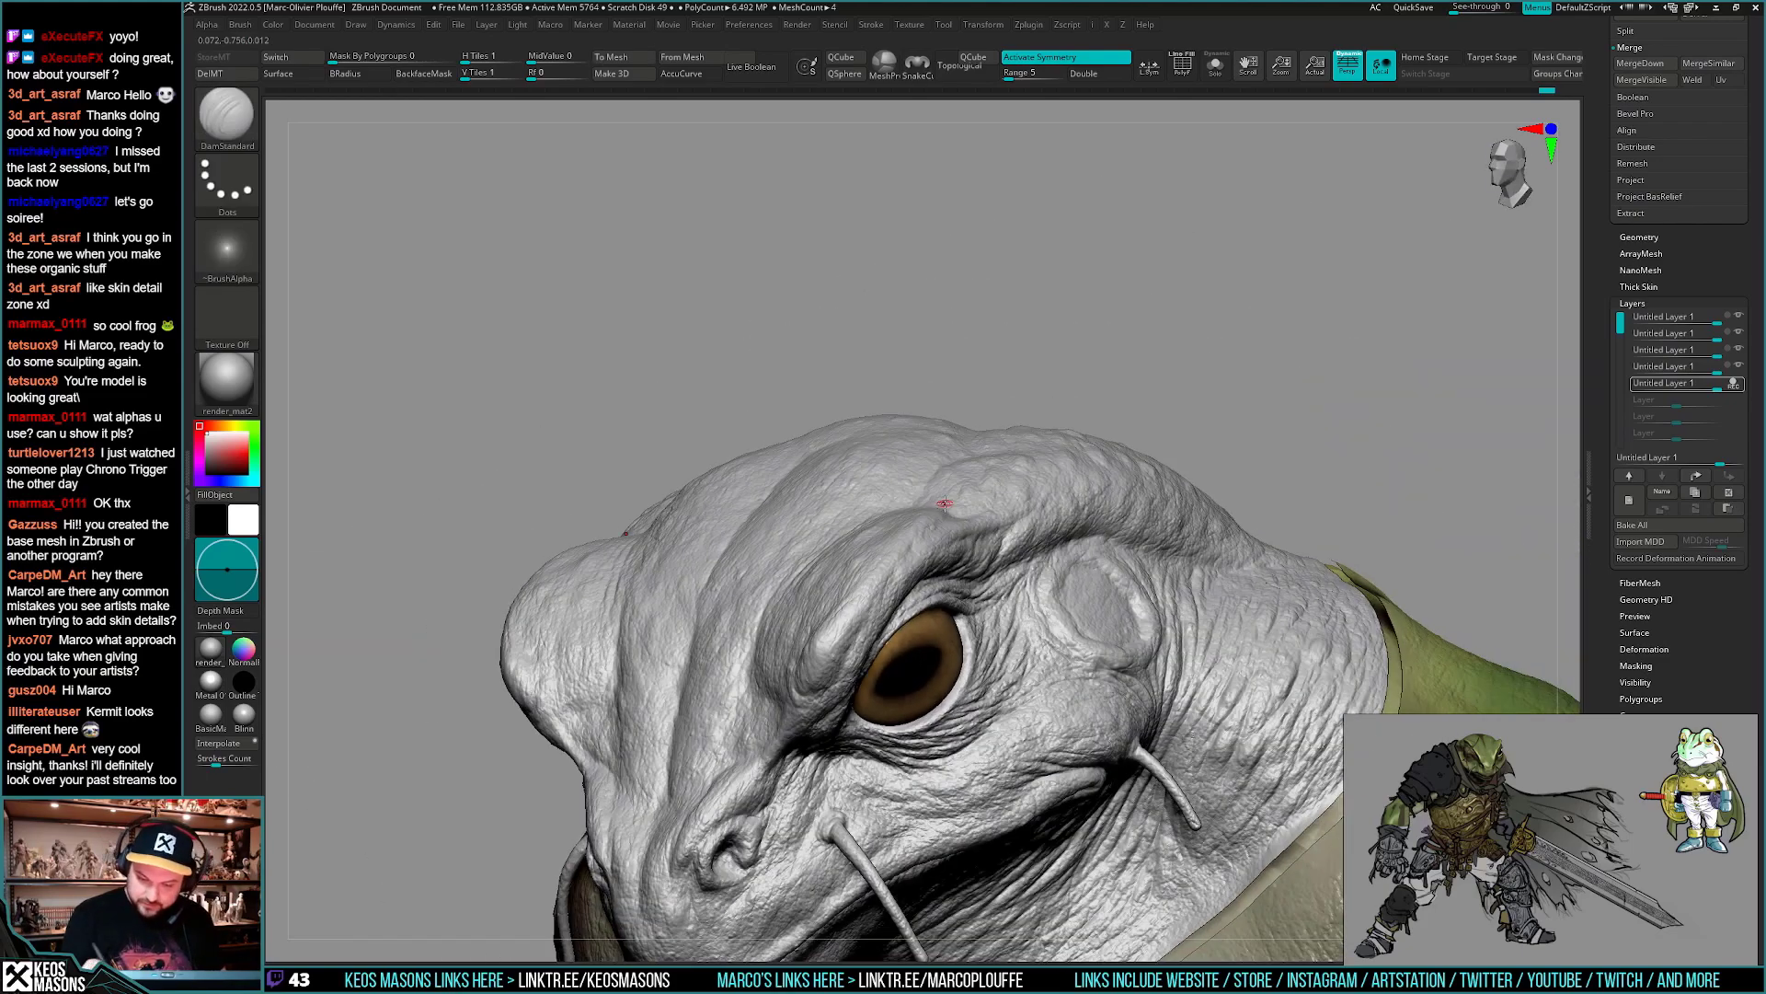
pyautogui.moveTo(993, 736); pyautogui.dragTo(1099, 498, button='right')
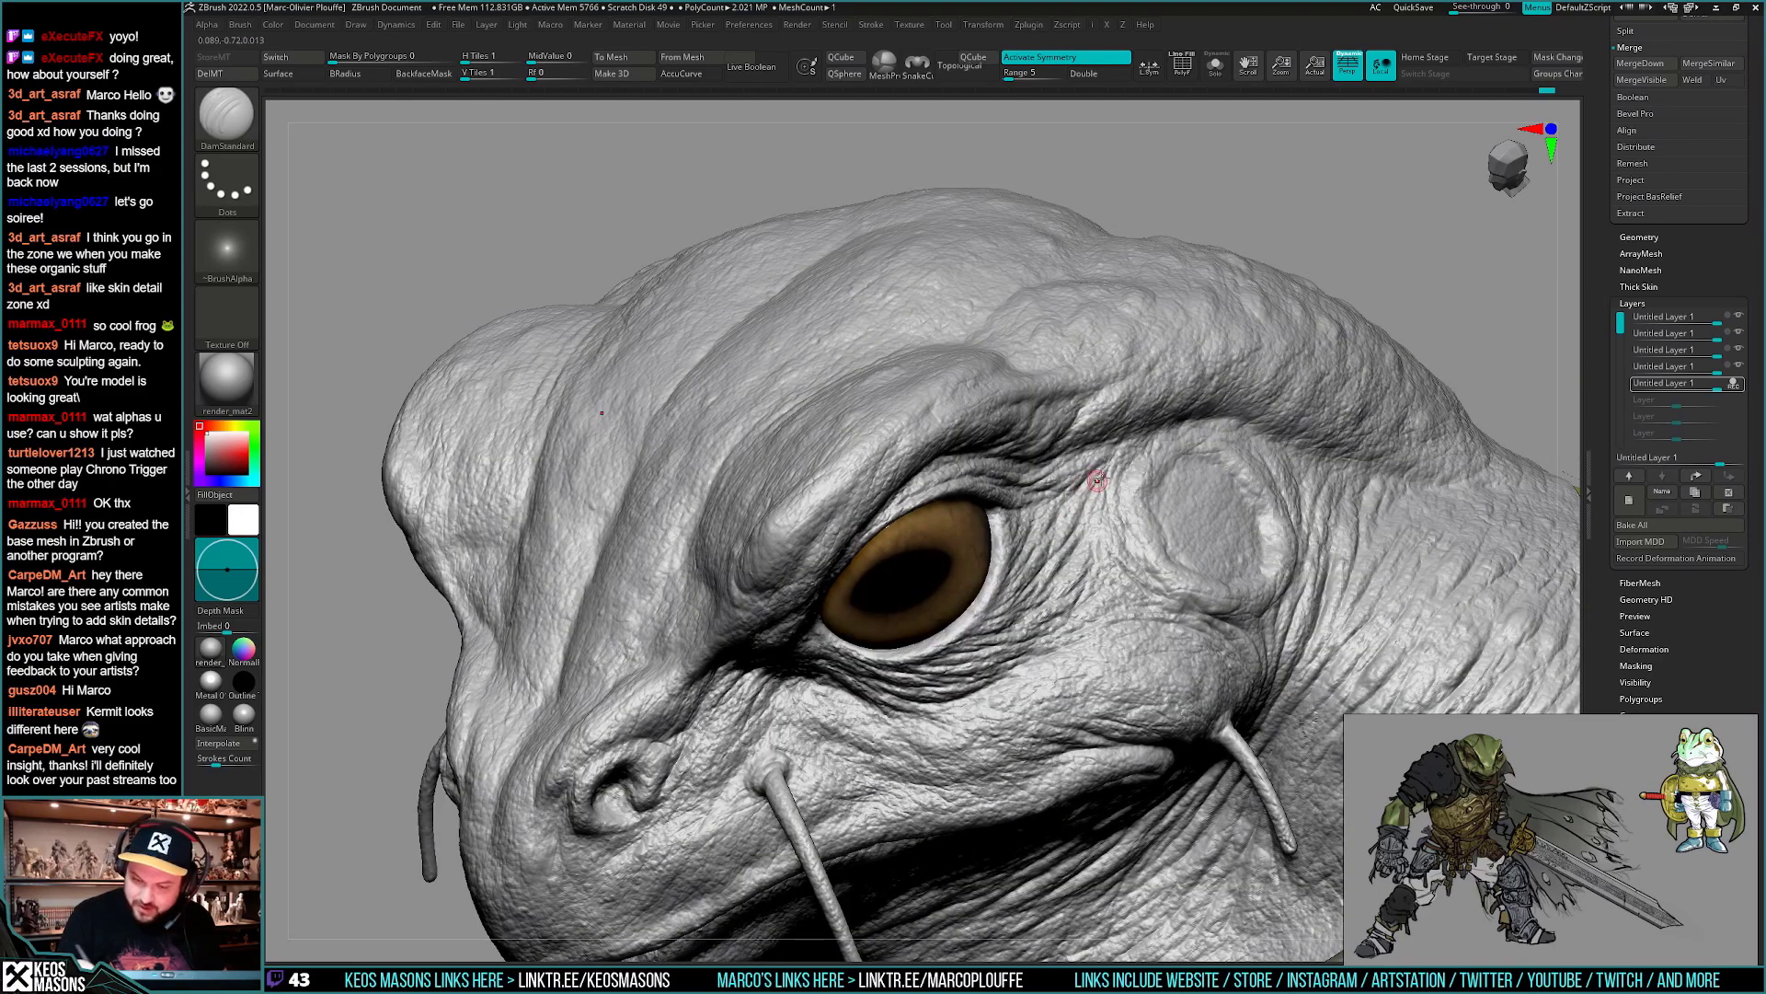
pyautogui.moveTo(1092, 513); pyautogui.dragTo(1074, 496, button='right')
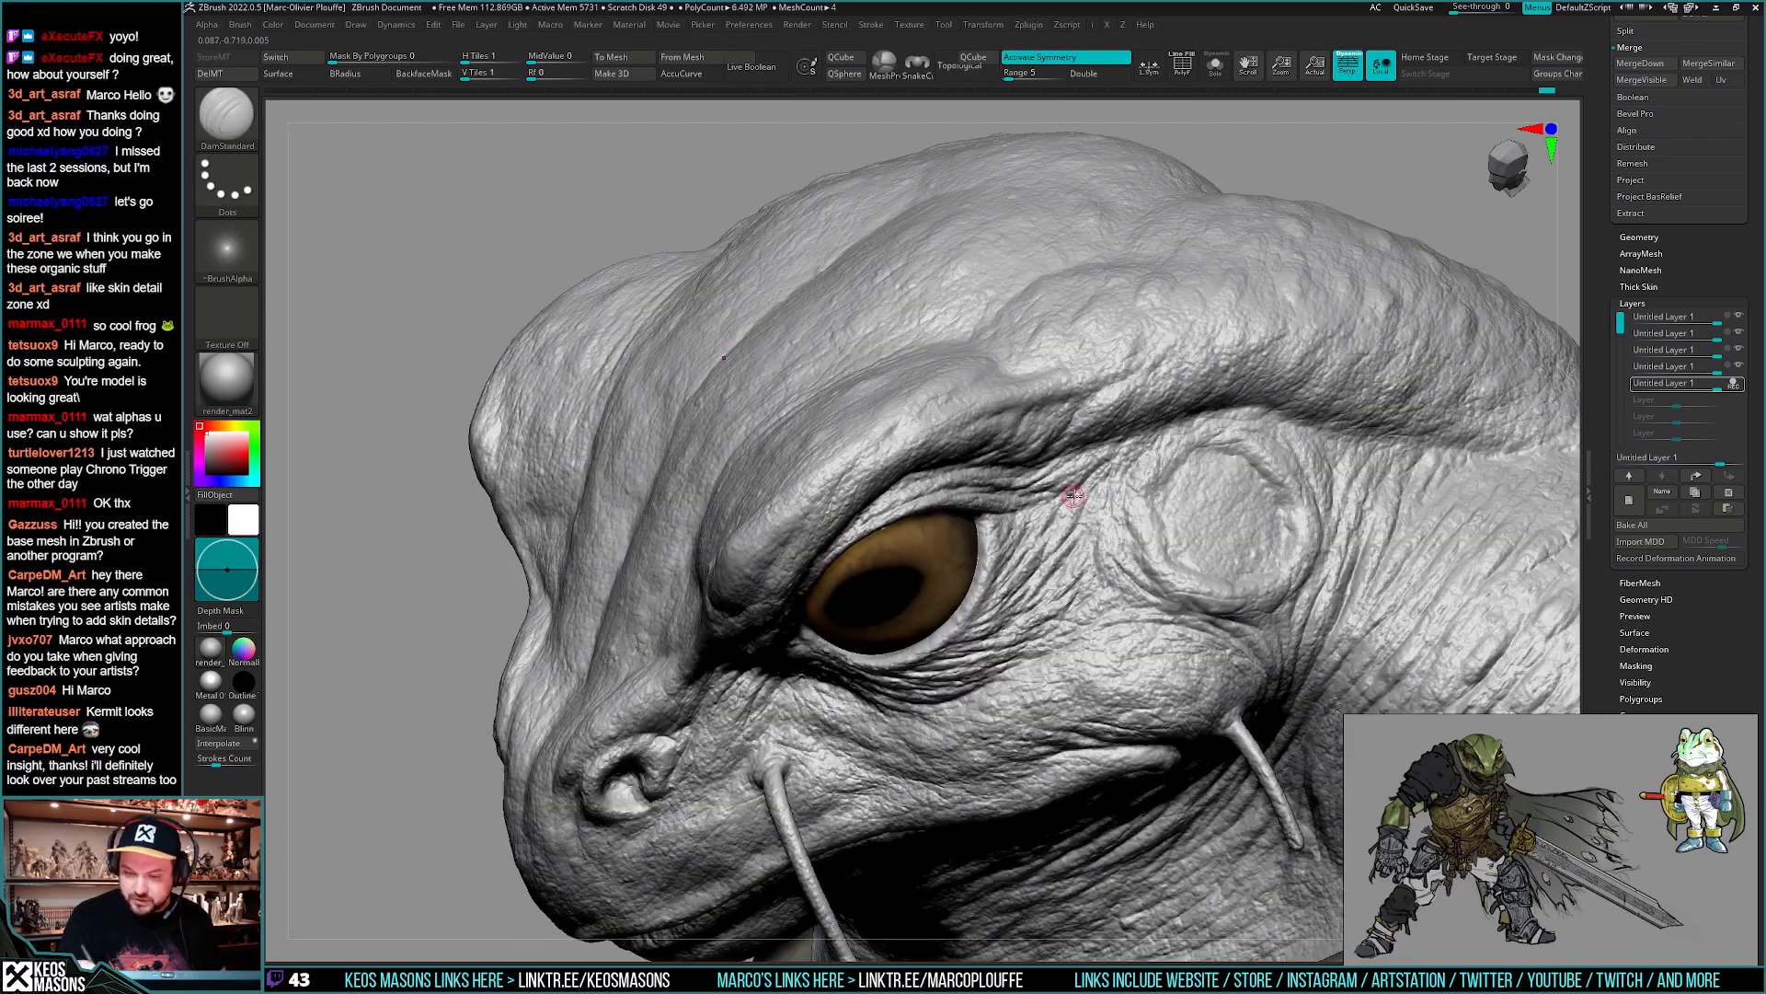
pyautogui.moveTo(1096, 475); pyautogui.dragTo(1082, 489)
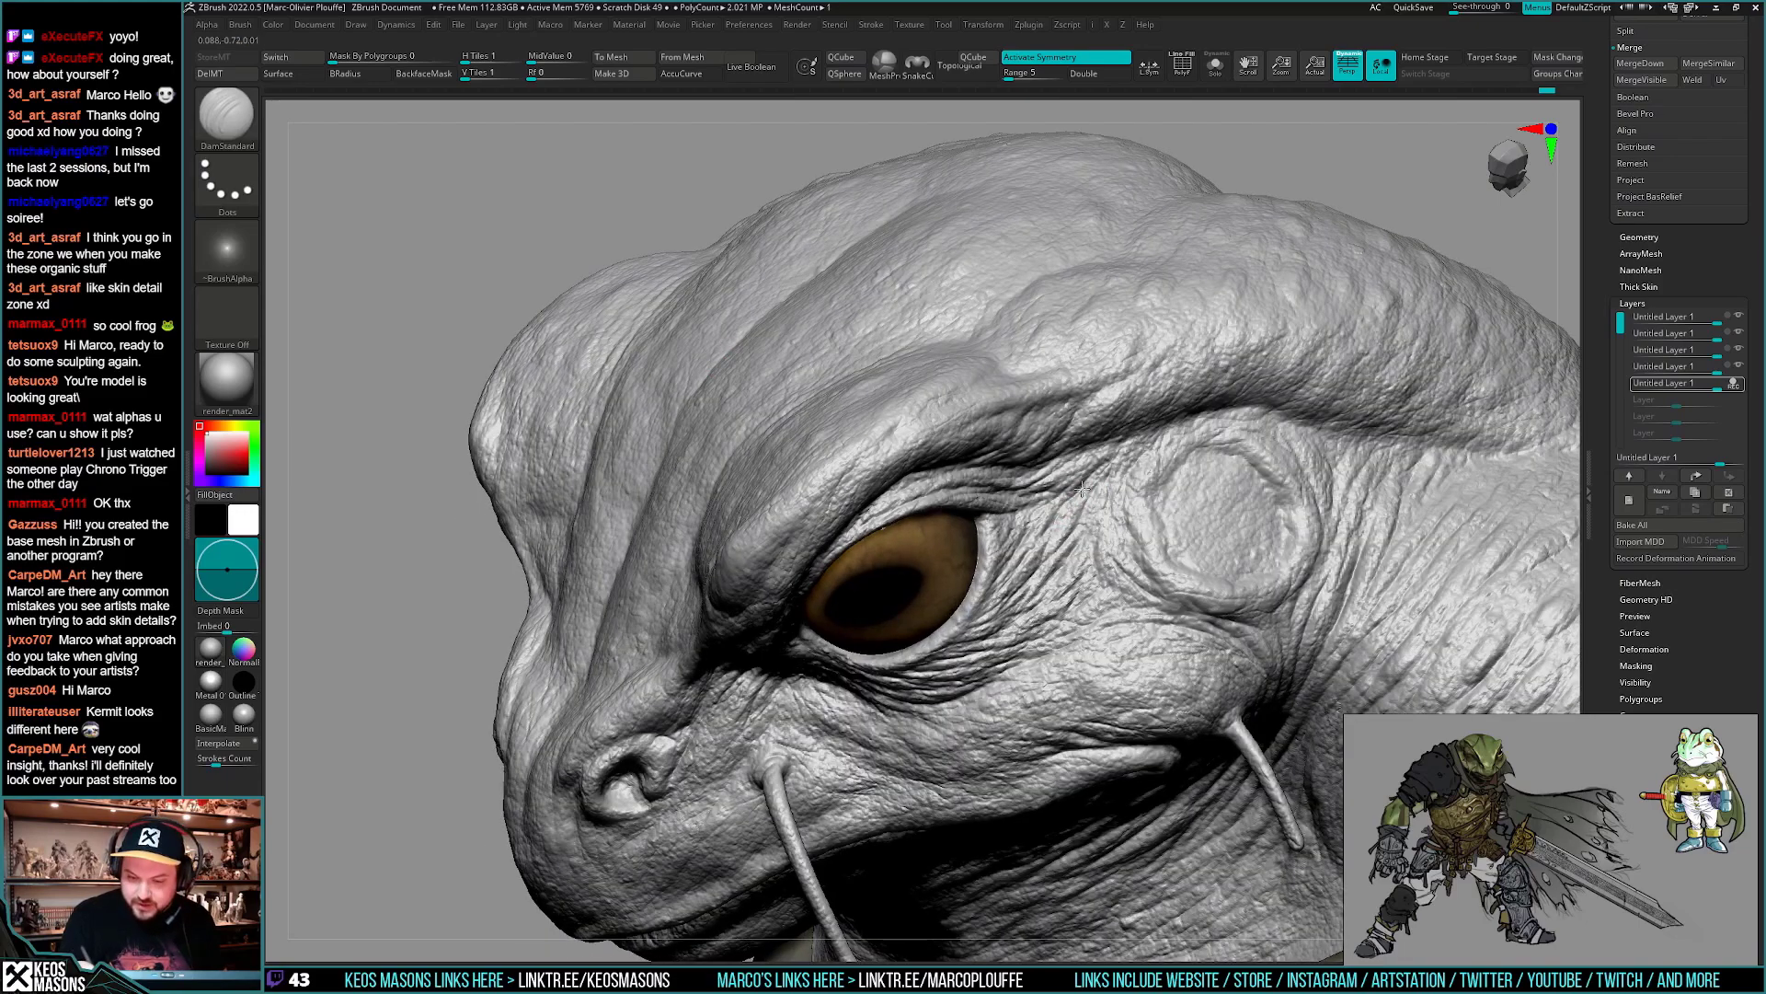
pyautogui.moveTo(1092, 522); pyautogui.dragTo(1092, 499, button='right')
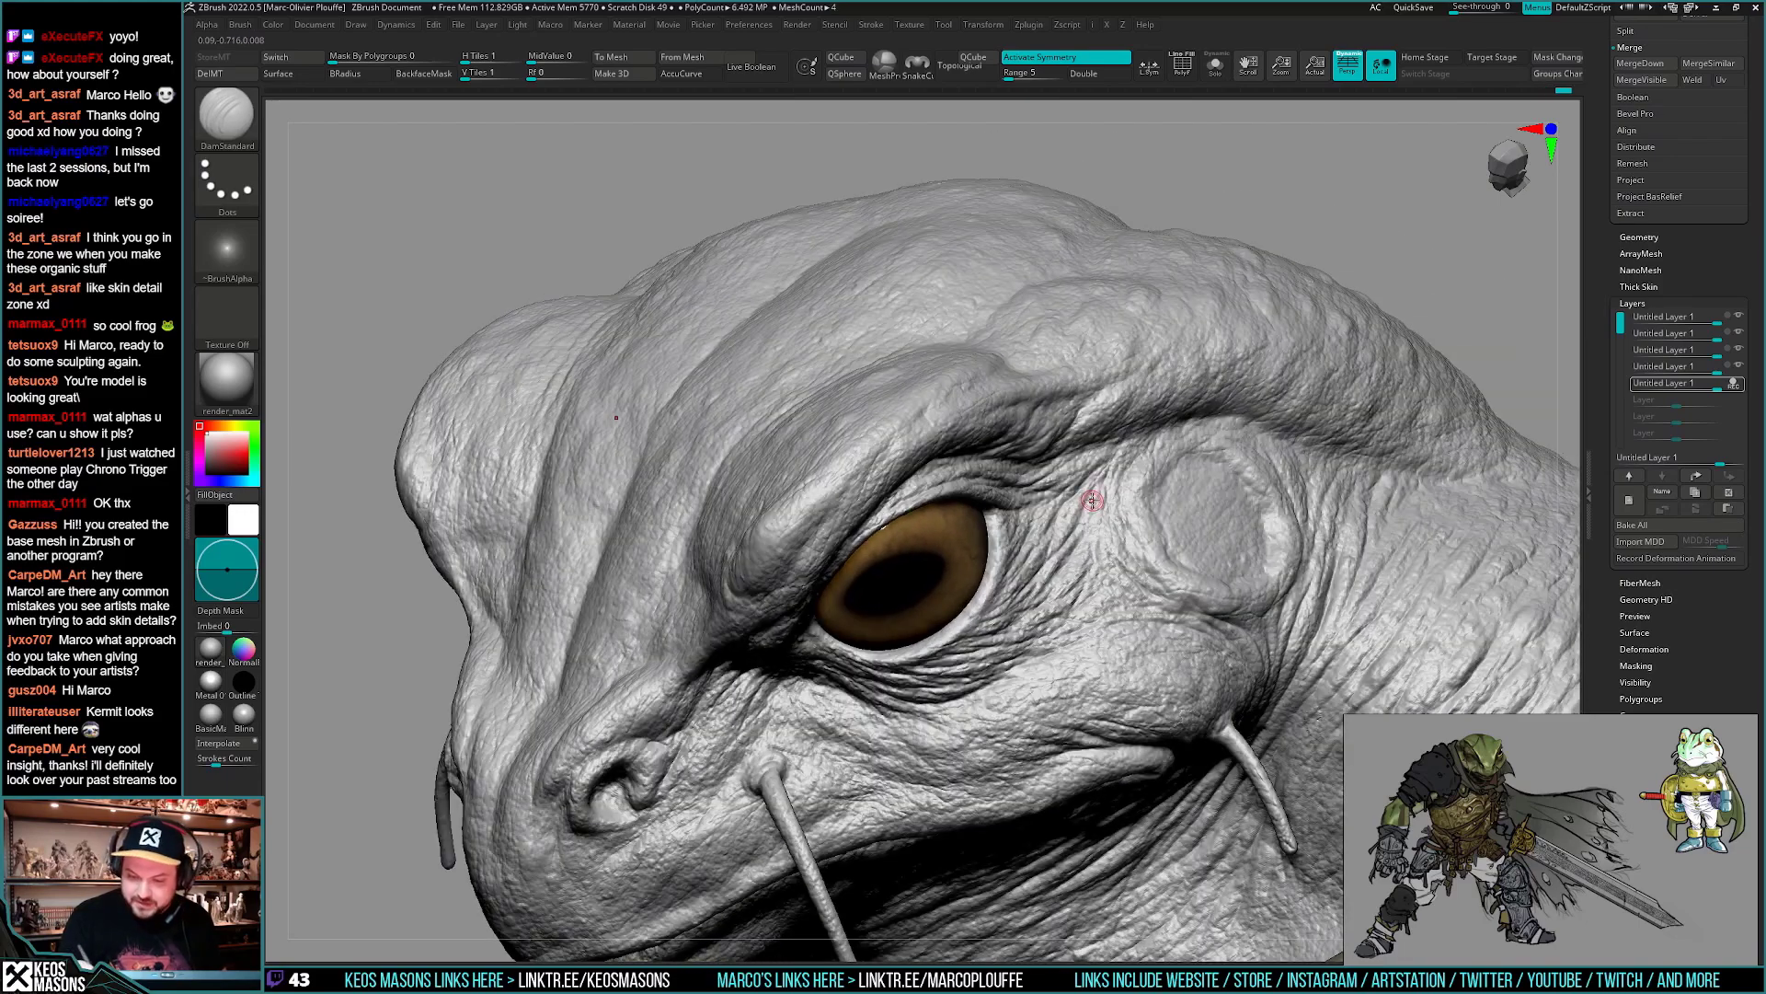
pyautogui.moveTo(1070, 598)
pyautogui.mouseDown(button='right')
pyautogui.moveTo(1074, 550)
pyautogui.moveTo(1178, 466)
pyautogui.moveTo(1005, 488)
pyautogui.moveTo(894, 544)
pyautogui.mouseUp(button='right')
# - Carve small creases under the lower eyelid and just below the front corner of the eye
pyautogui.moveTo(785, 587)
pyautogui.mouseDown(button='right')
pyautogui.moveTo(805, 604)
pyautogui.moveTo(779, 583)
pyautogui.mouseUp(button='right')
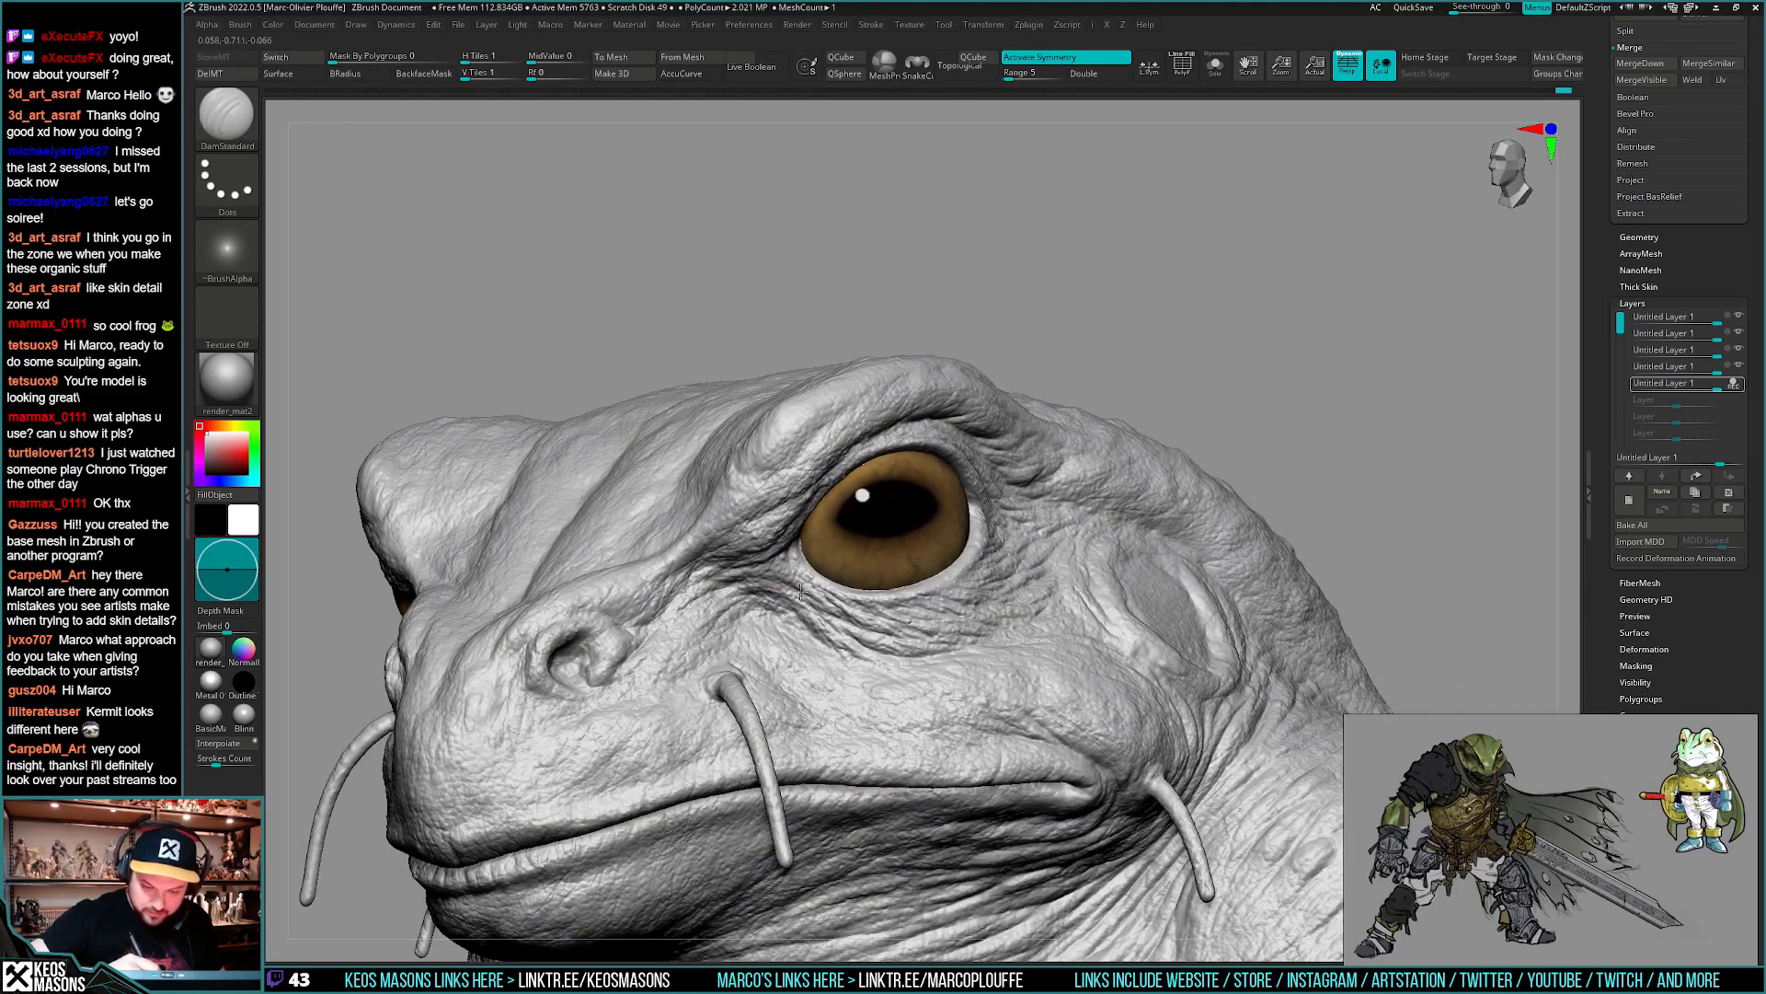
pyautogui.moveTo(805, 577)
pyautogui.mouseDown(button='right')
pyautogui.moveTo(788, 555)
pyautogui.moveTo(775, 568)
pyautogui.moveTo(818, 558)
pyautogui.moveTo(808, 545)
pyautogui.moveTo(805, 566)
pyautogui.mouseUp(button='right')
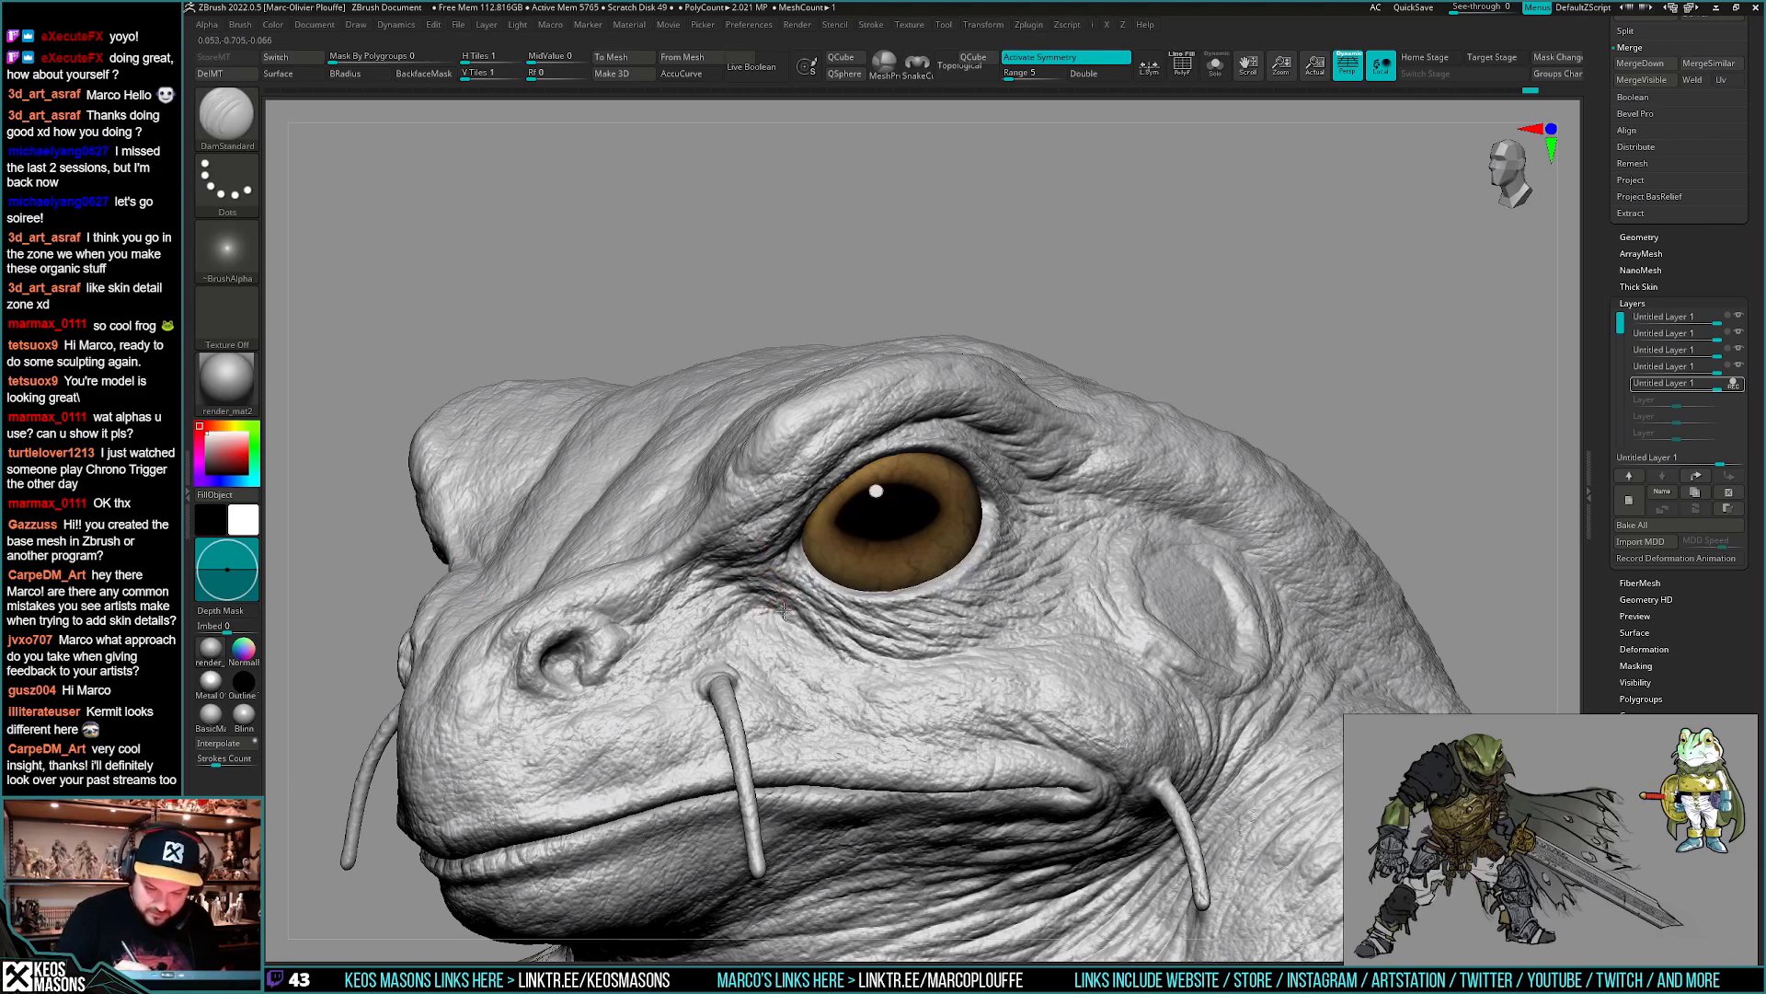
pyautogui.moveTo(783, 609)
pyautogui.mouseDown(button='right')
pyautogui.moveTo(808, 644)
pyautogui.moveTo(788, 623)
pyautogui.mouseUp(button='right')
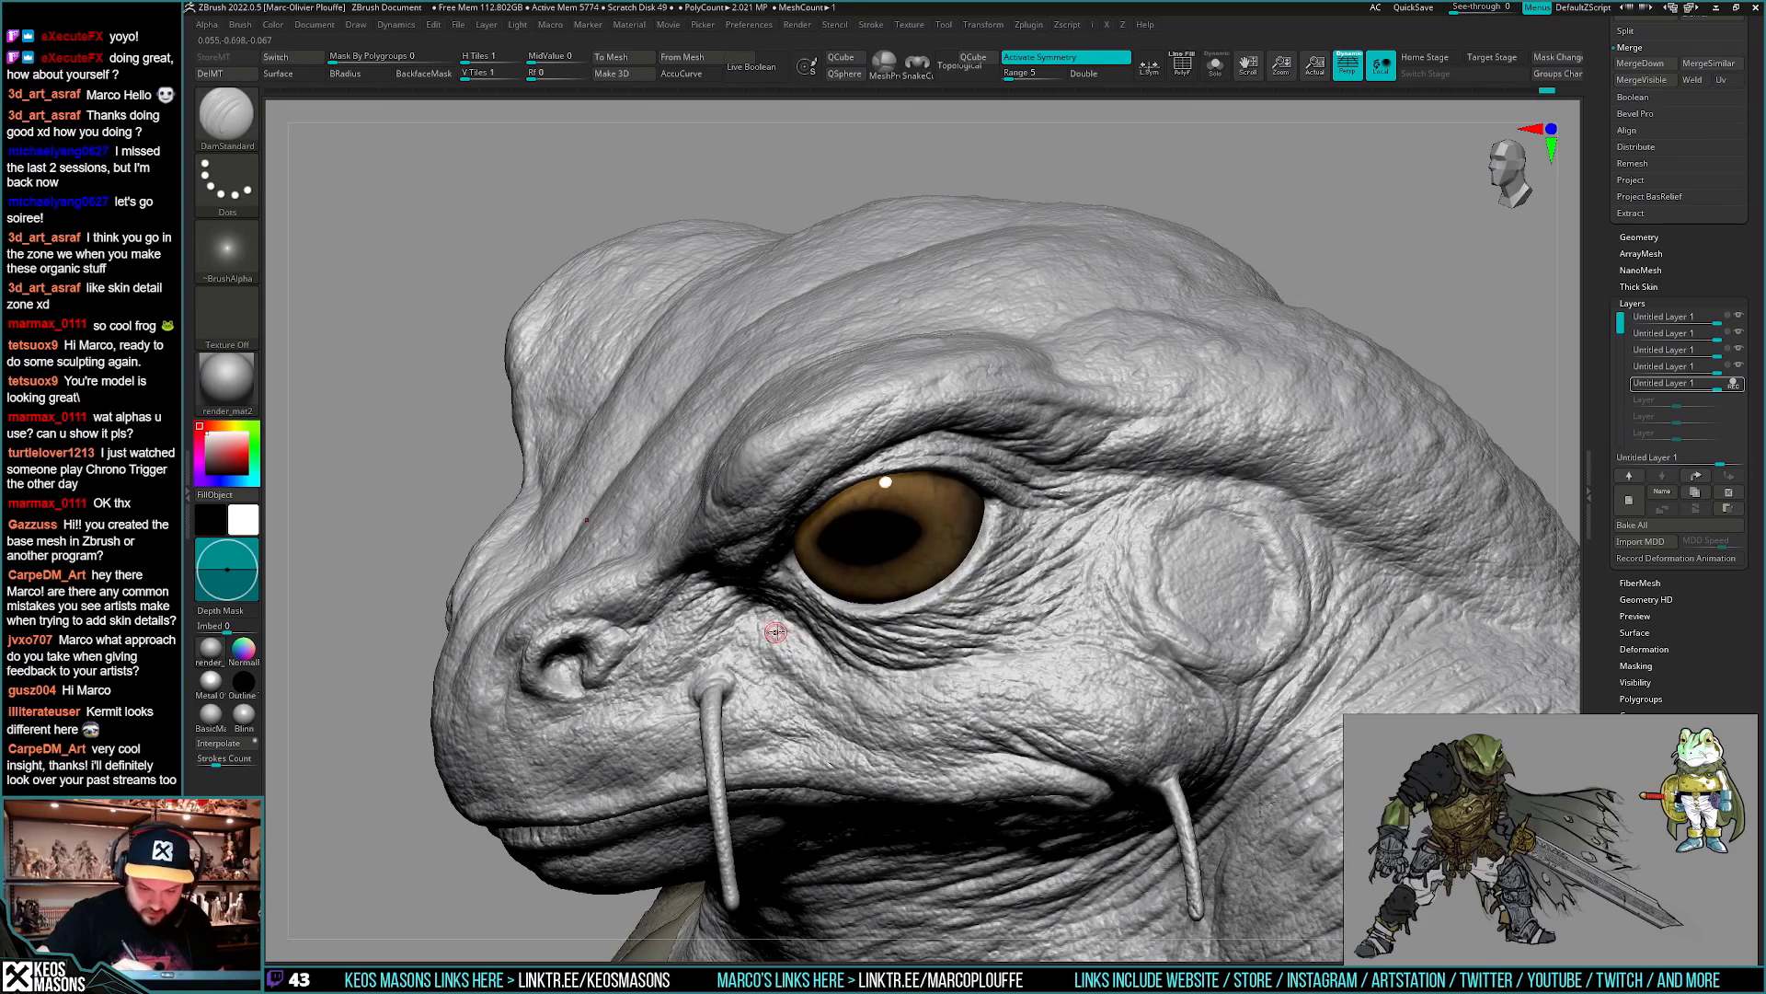
pyautogui.press('ctrl')
# - Carve fine wrinkles between the front corner of the eye, the nostril and the base of the front whisker
pyautogui.moveTo(791, 594)
pyautogui.mouseDown(button='right')
pyautogui.moveTo(1040, 543)
pyautogui.moveTo(1142, 489)
pyautogui.moveTo(1071, 591)
pyautogui.moveTo(1045, 599)
pyautogui.moveTo(941, 543)
pyautogui.moveTo(932, 579)
pyautogui.moveTo(978, 592)
pyautogui.moveTo(939, 593)
pyautogui.mouseUp(button='right')
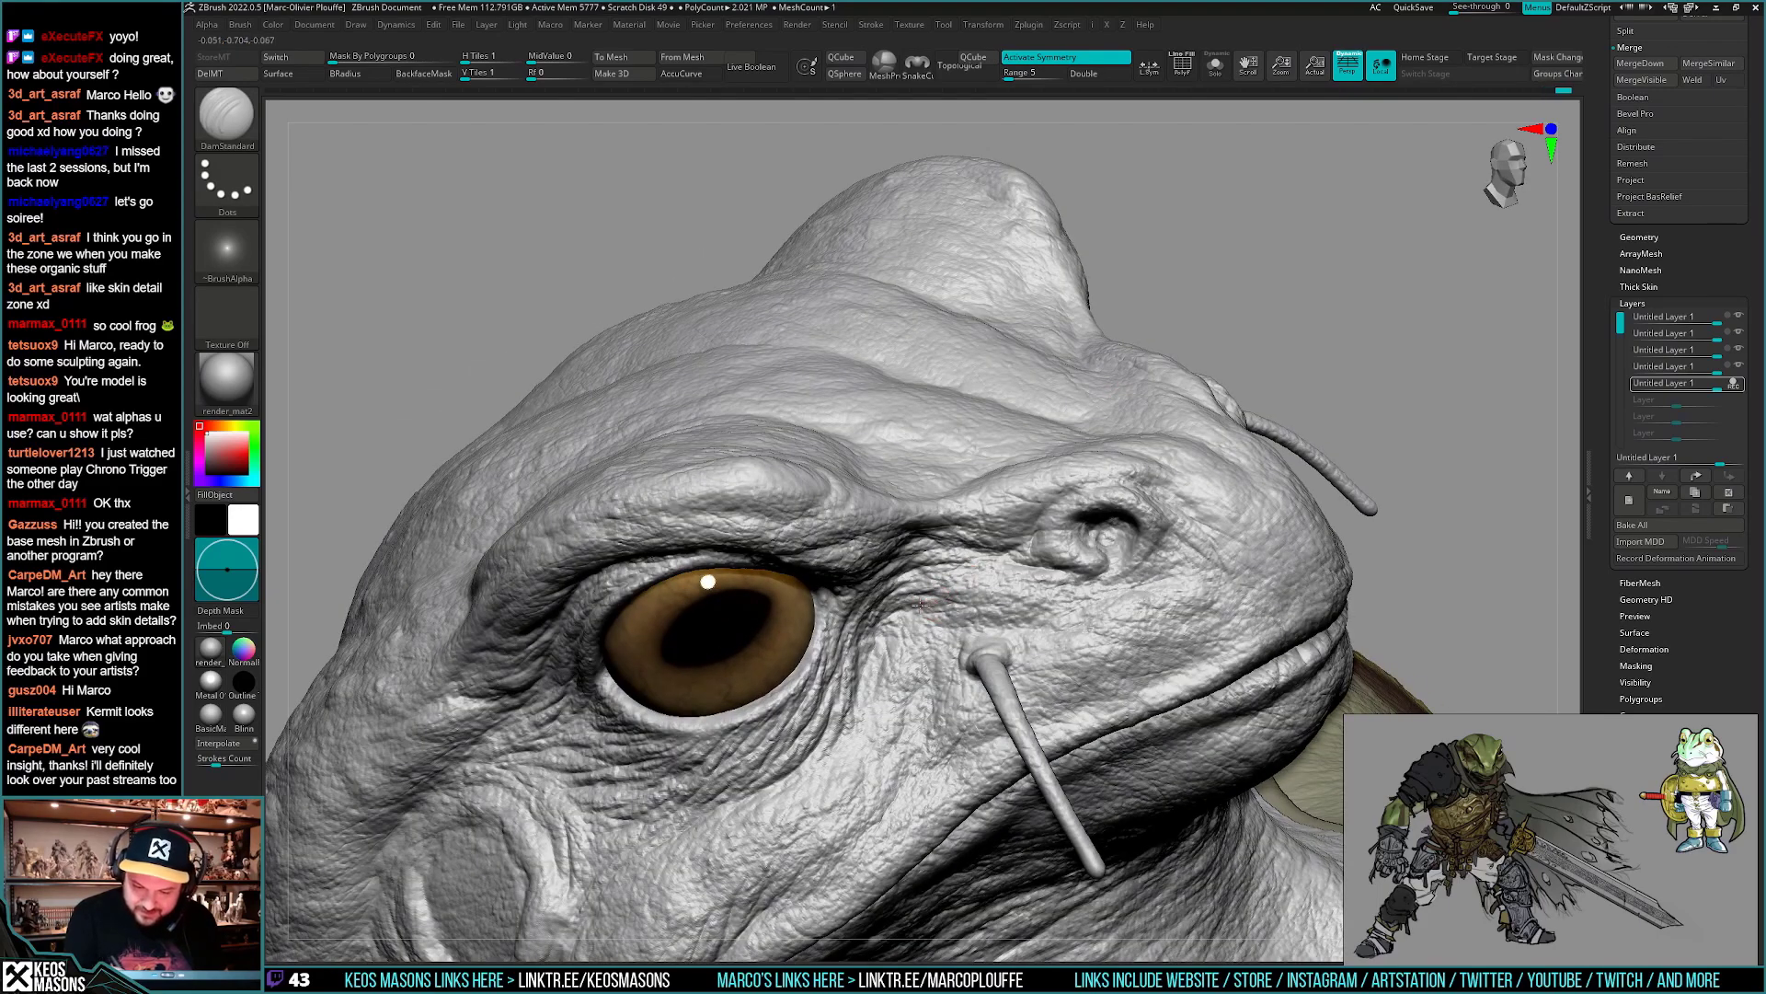
pyautogui.moveTo(963, 614)
pyautogui.keyDown('ctrl'); pyautogui.mouseDown(button='right')
pyautogui.moveTo(1128, 401)
pyautogui.moveTo(993, 441)
pyautogui.moveTo(1059, 625)
pyautogui.moveTo(1067, 552)
pyautogui.moveTo(1018, 604)
pyautogui.moveTo(971, 556)
pyautogui.moveTo(1019, 648)
pyautogui.moveTo(1045, 560)
pyautogui.moveTo(978, 584)
pyautogui.mouseUp(button='right'); pyautogui.keyUp('ctrl')
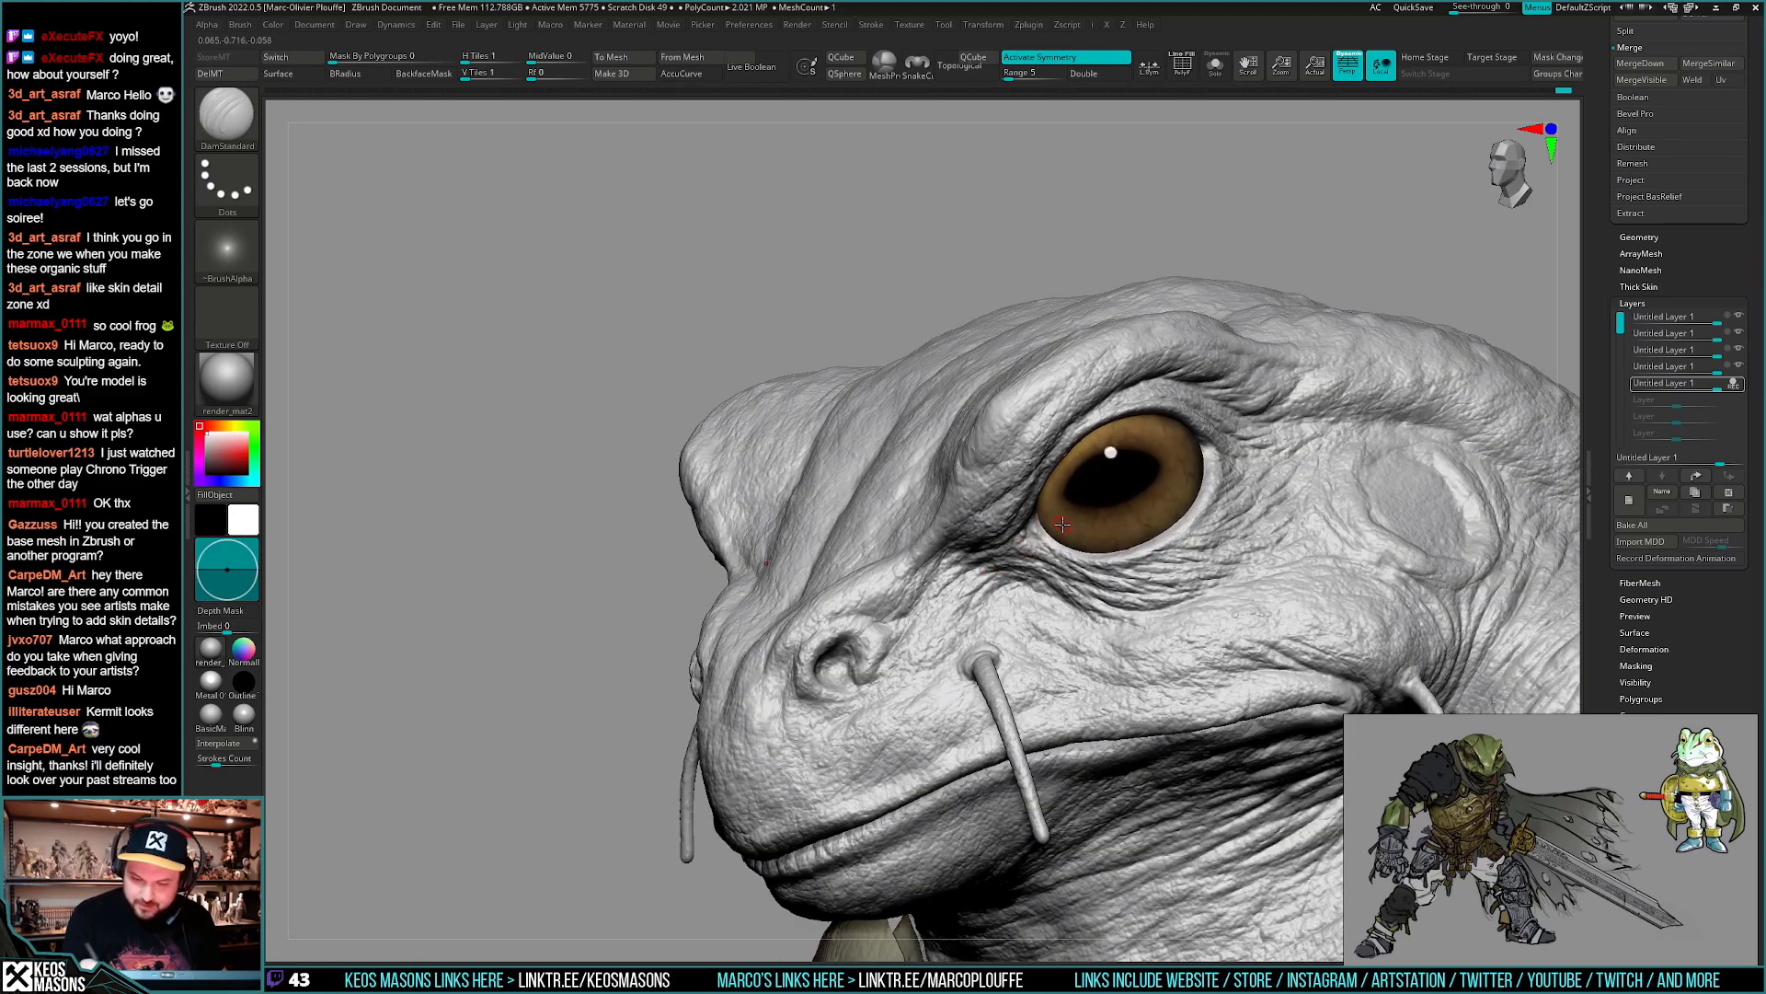
pyautogui.moveTo(1062, 524); pyautogui.dragTo(938, 563, button='right')
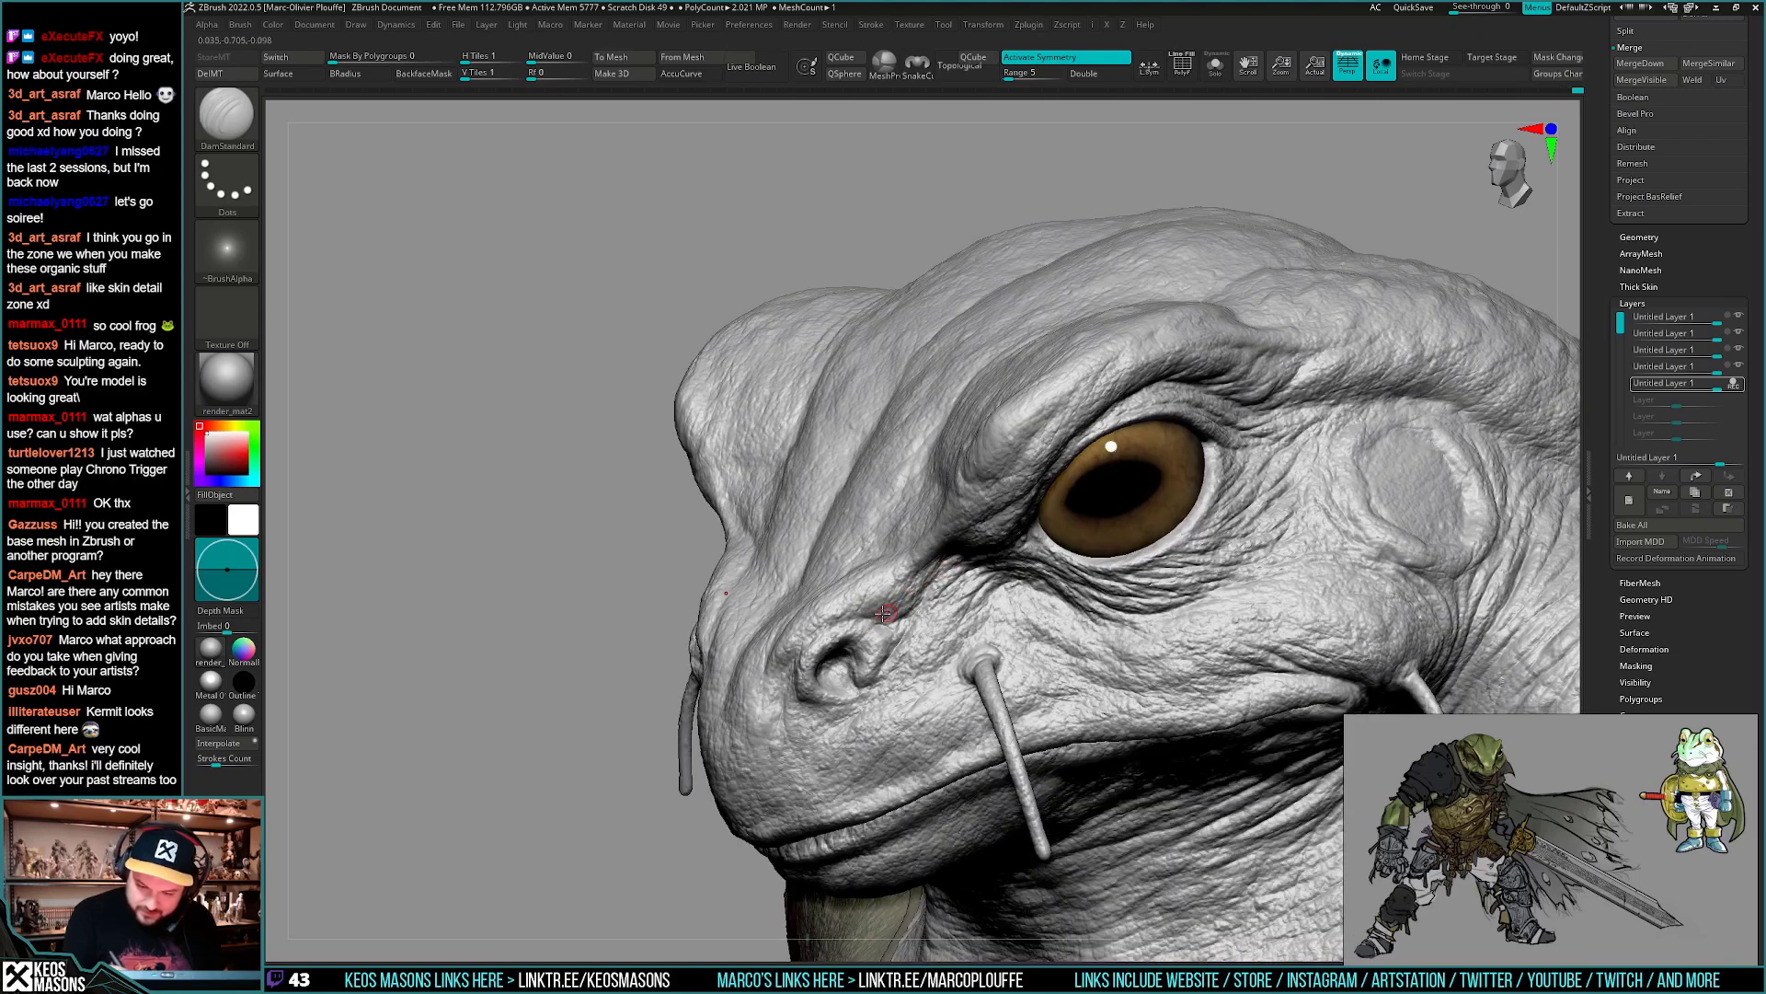
pyautogui.moveTo(883, 617)
pyautogui.mouseDown(button='right')
pyautogui.moveTo(923, 568)
pyautogui.moveTo(899, 611)
pyautogui.moveTo(889, 595)
pyautogui.moveTo(992, 635)
pyautogui.moveTo(956, 559)
pyautogui.moveTo(1262, 419)
pyautogui.moveTo(1287, 433)
pyautogui.mouseUp(button='right')
pyautogui.keyDown('alt'); pyautogui.moveTo(1141, 515); pyautogui.dragTo(1192, 505, button='right'); pyautogui.keyUp('alt')
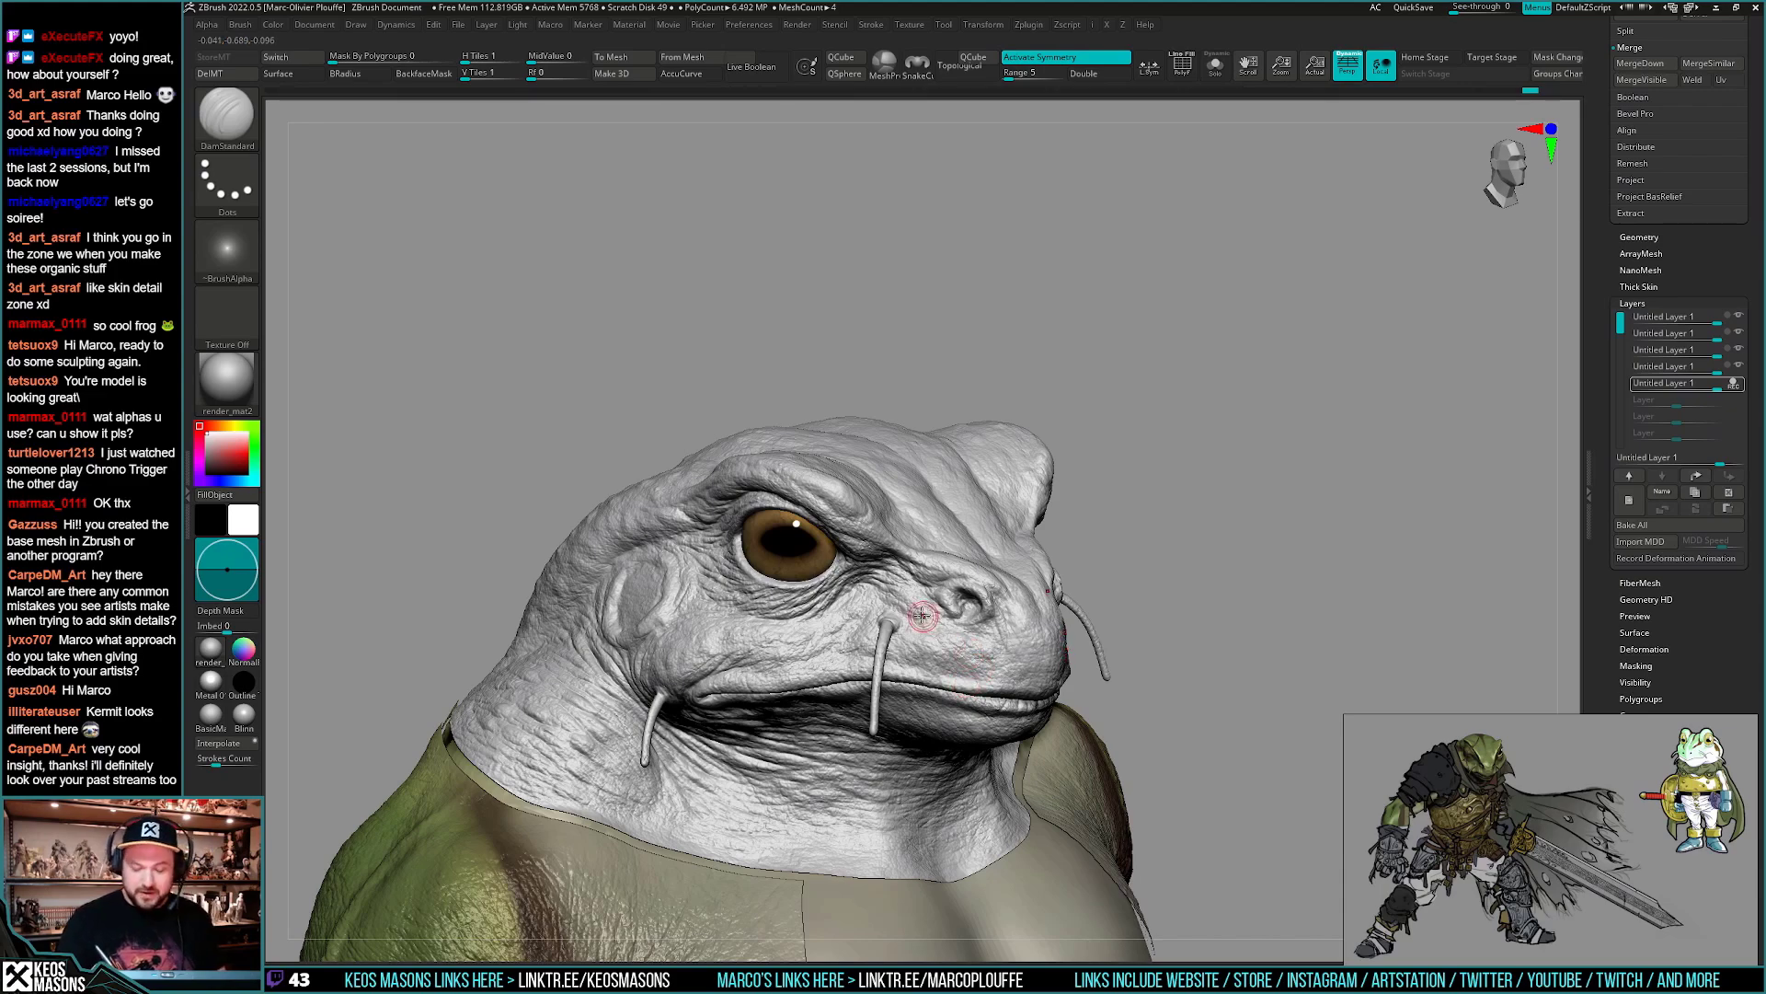
# - Examine the wrinkled head from both front sides, undoing and redoing the last stroke to compare
pyautogui.moveTo(982, 585)
pyautogui.keyDown('ctrl'); pyautogui.mouseDown(button='right')
pyautogui.moveTo(963, 576)
pyautogui.moveTo(1007, 525)
pyautogui.moveTo(1101, 479)
pyautogui.moveTo(996, 546)
pyautogui.moveTo(974, 423)
pyautogui.mouseUp(button='right'); pyautogui.keyUp('ctrl')
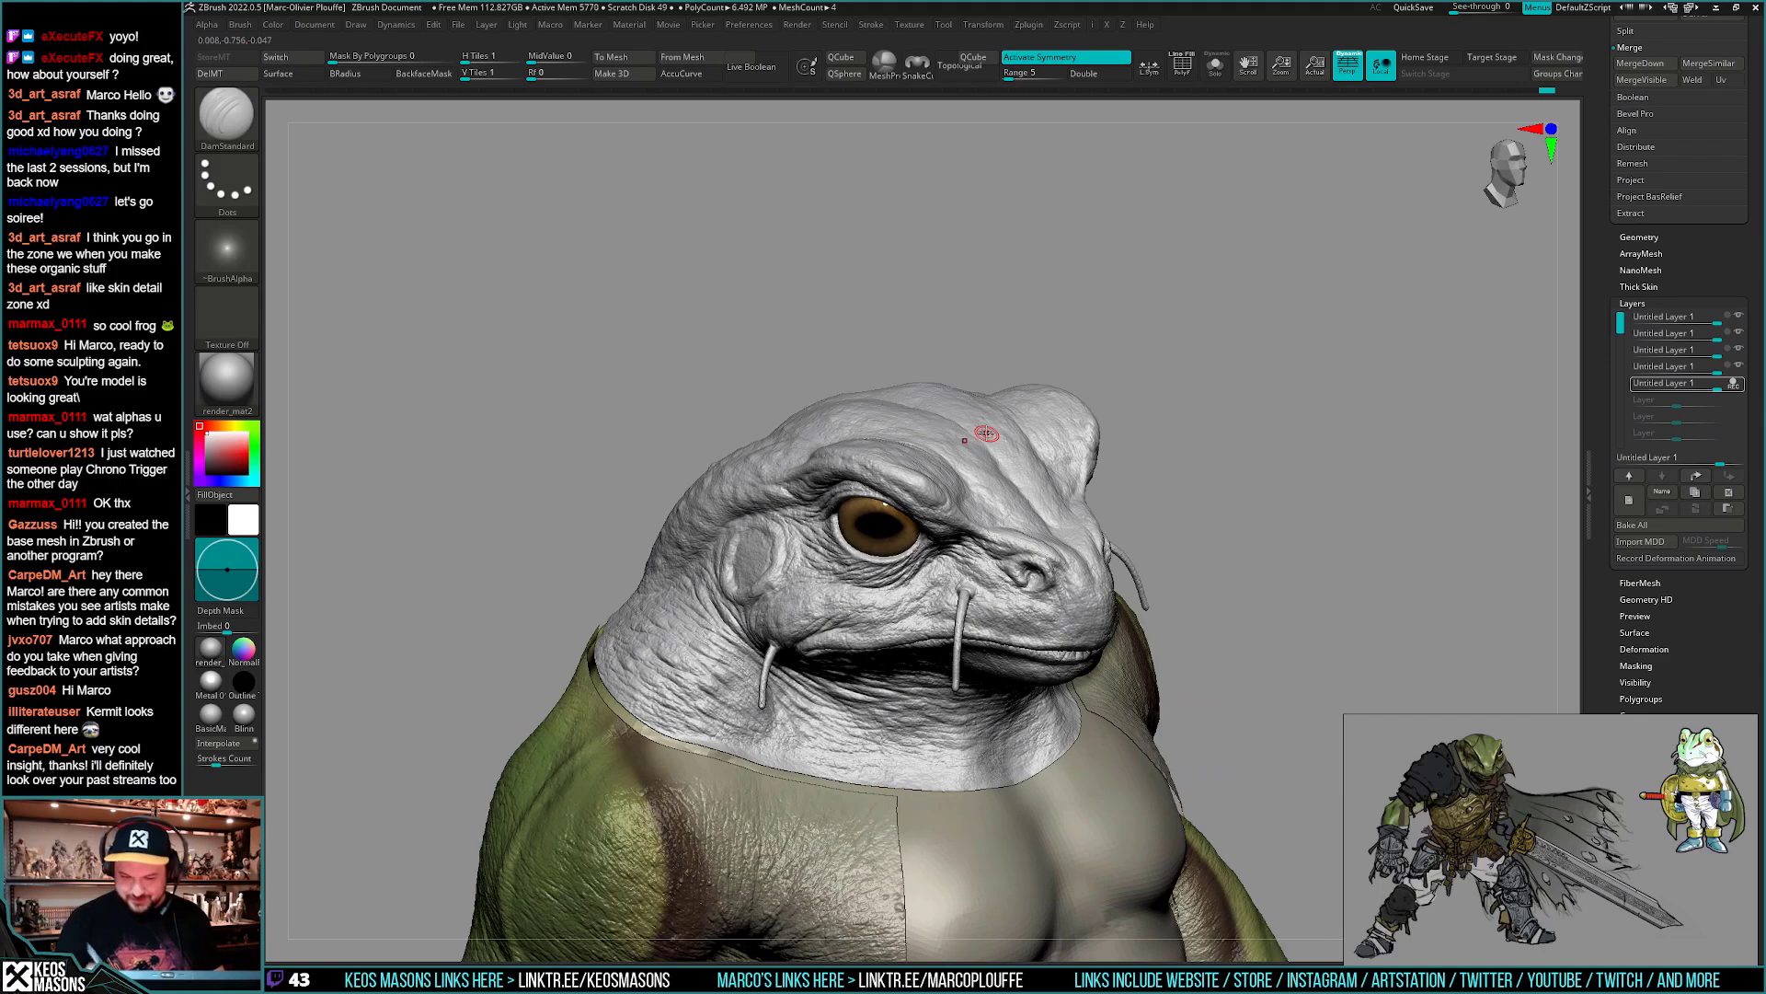
pyautogui.hotkey('ctrl', 'z')
pyautogui.moveTo(932, 689); pyautogui.dragTo(949, 762, button='right')
pyautogui.hotkey('ctrl', 'shift', 'z')
pyautogui.moveTo(924, 613)
pyautogui.keyDown('ctrl'); pyautogui.mouseDown(button='right')
pyautogui.moveTo(924, 704)
pyautogui.moveTo(906, 600)
pyautogui.moveTo(866, 612)
pyautogui.moveTo(924, 432)
pyautogui.mouseUp(button='right'); pyautogui.keyUp('ctrl')
pyautogui.moveTo(1179, 352); pyautogui.dragTo(1100, 452, button='right')
pyautogui.moveTo(940, 496)
pyautogui.keyDown('ctrl'); pyautogui.mouseDown(button='right')
pyautogui.moveTo(935, 552)
pyautogui.moveTo(886, 586)
pyautogui.moveTo(903, 520)
pyautogui.mouseUp(button='right'); pyautogui.keyUp('ctrl')
pyautogui.press('space')
pyautogui.moveTo(904, 520); pyautogui.dragTo(984, 570, button='right')
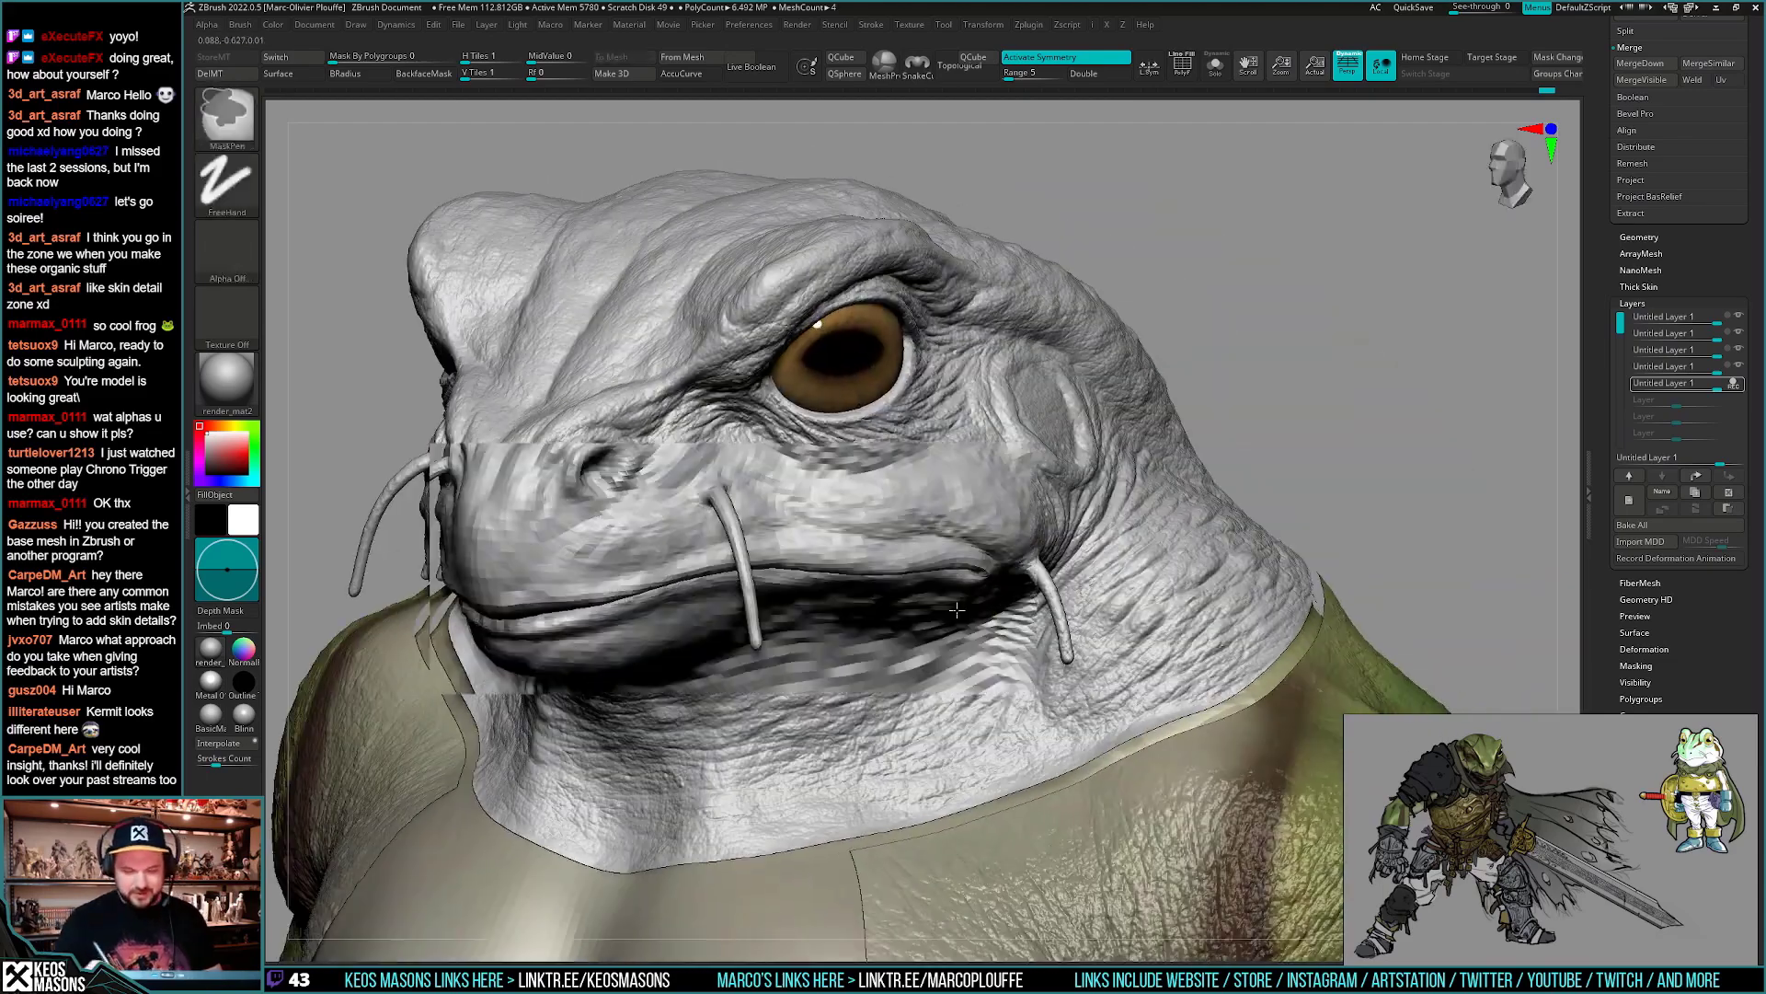
pyautogui.keyDown('ctrl'); pyautogui.moveTo(982, 727); pyautogui.dragTo(1297, 493, button='right'); pyautogui.keyUp('ctrl')
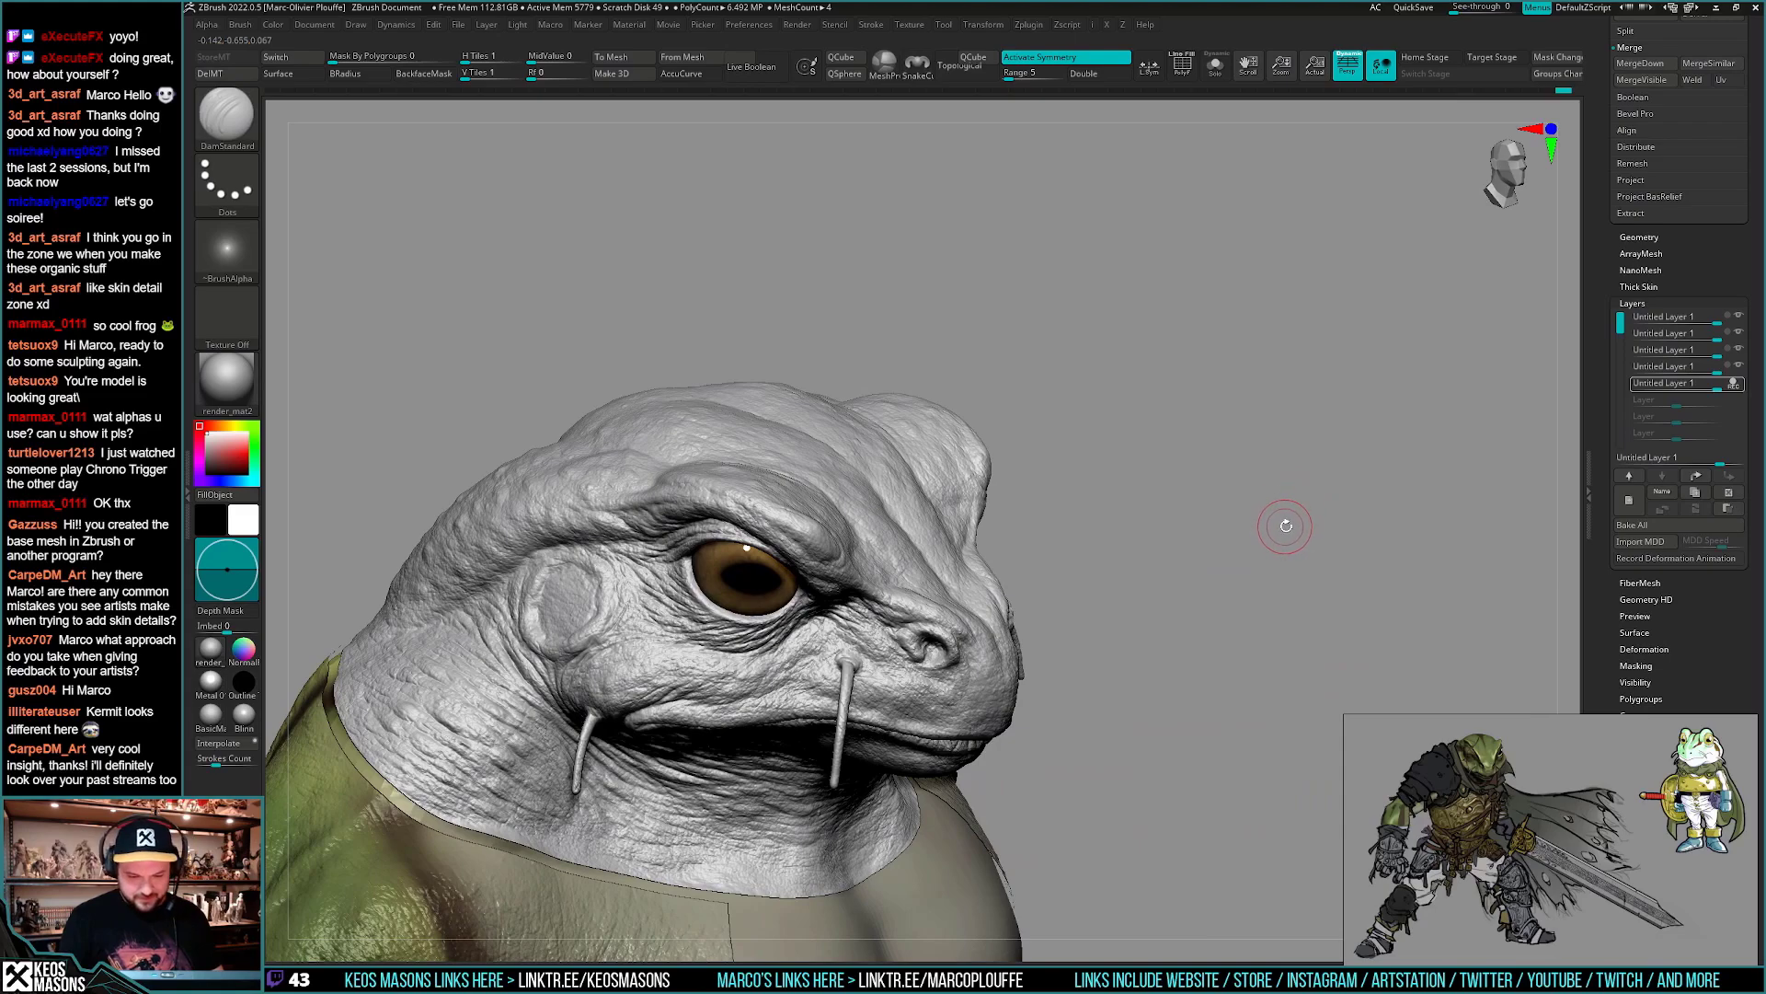
# - Carve further fine wrinkles on the upper lip, under the mouth and chin, and around the nostril
pyautogui.moveTo(923, 654)
pyautogui.keyDown('alt'); pyautogui.mouseDown(button='right')
pyautogui.moveTo(994, 608)
pyautogui.moveTo(882, 590)
pyautogui.moveTo(1144, 512)
pyautogui.moveTo(1058, 494)
pyautogui.mouseUp(button='right'); pyautogui.keyUp('alt')
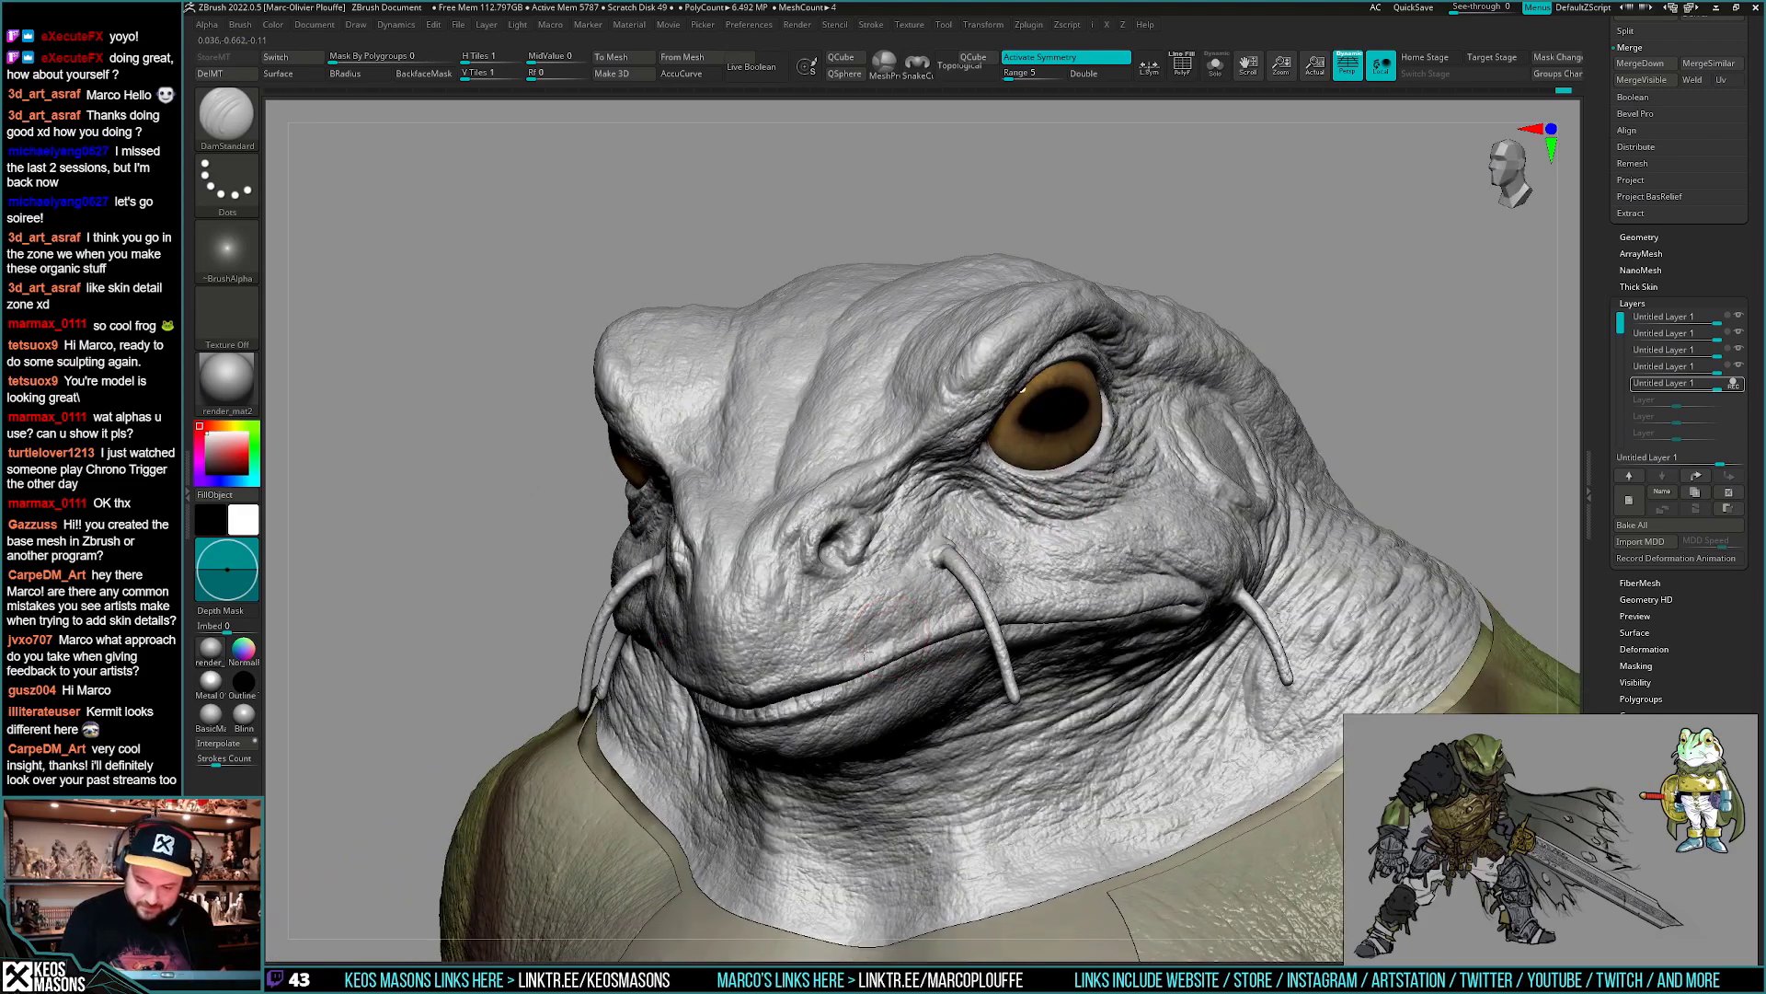
pyautogui.moveTo(876, 657)
pyautogui.mouseDown(button='right')
pyautogui.moveTo(1034, 585)
pyautogui.moveTo(1084, 585)
pyautogui.moveTo(1086, 617)
pyautogui.moveTo(1110, 622)
pyautogui.mouseUp(button='right')
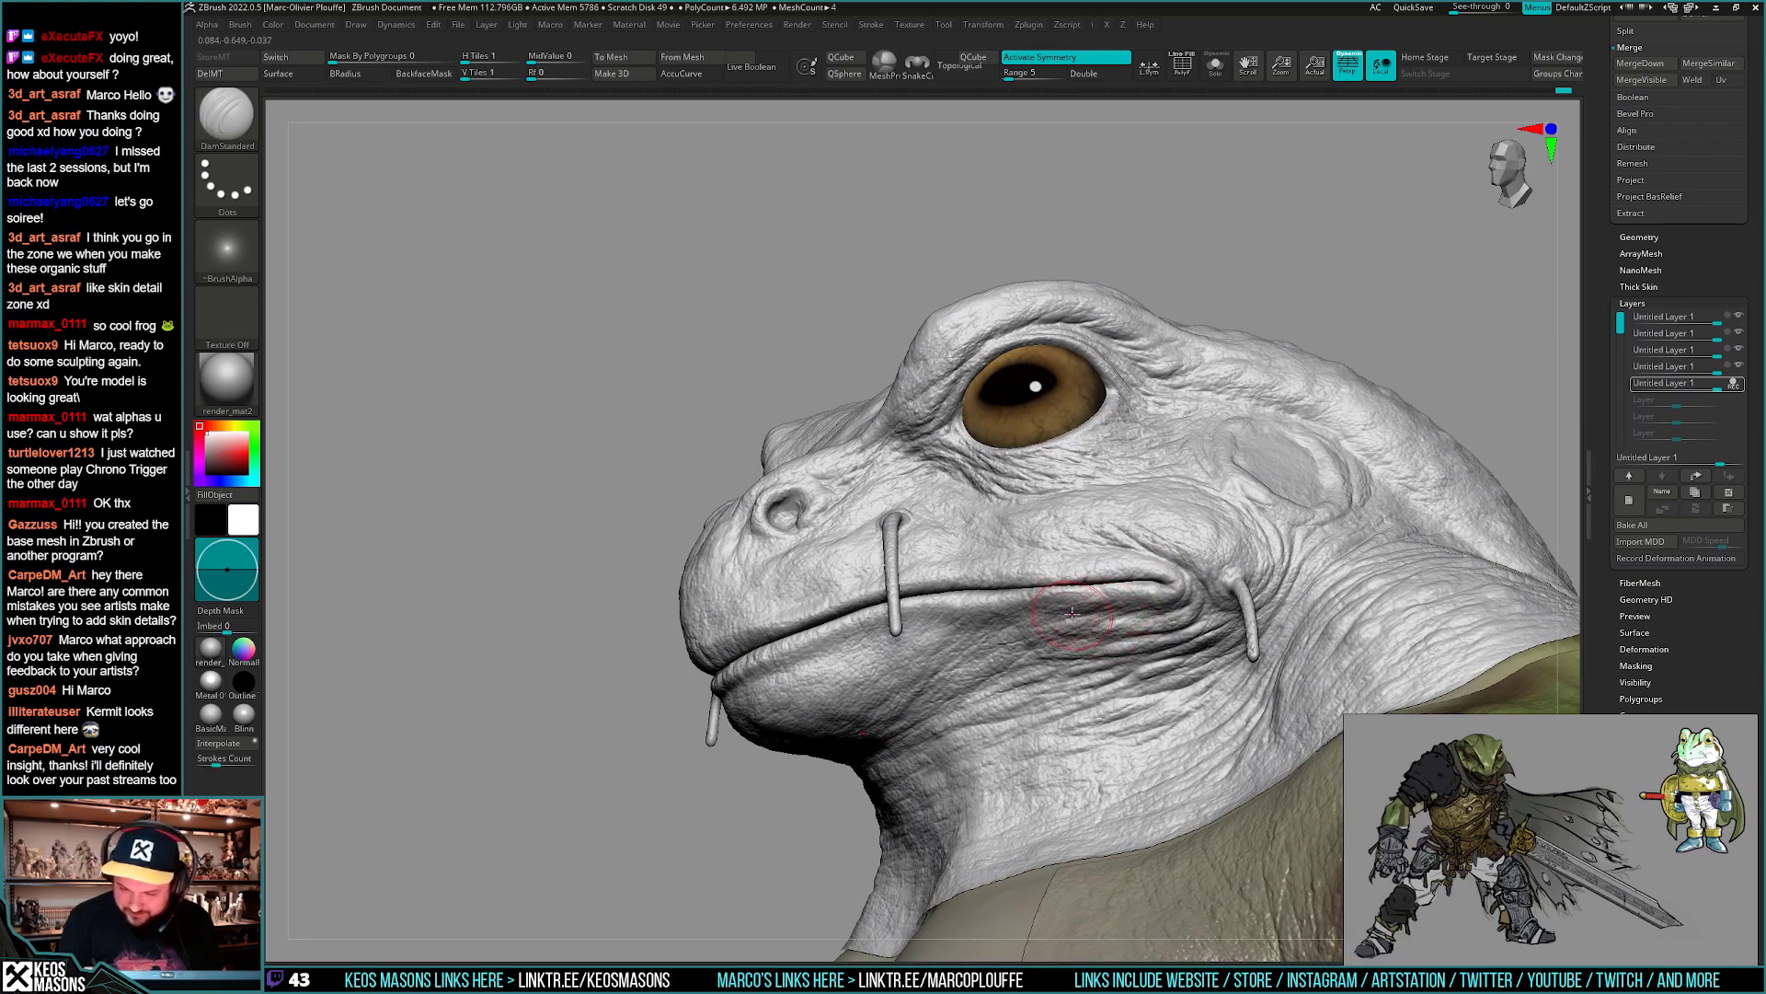
pyautogui.moveTo(989, 636)
pyautogui.mouseDown(button='right')
pyautogui.moveTo(1038, 612)
pyautogui.moveTo(980, 623)
pyautogui.moveTo(1031, 479)
pyautogui.moveTo(1084, 432)
pyautogui.mouseUp(button='right')
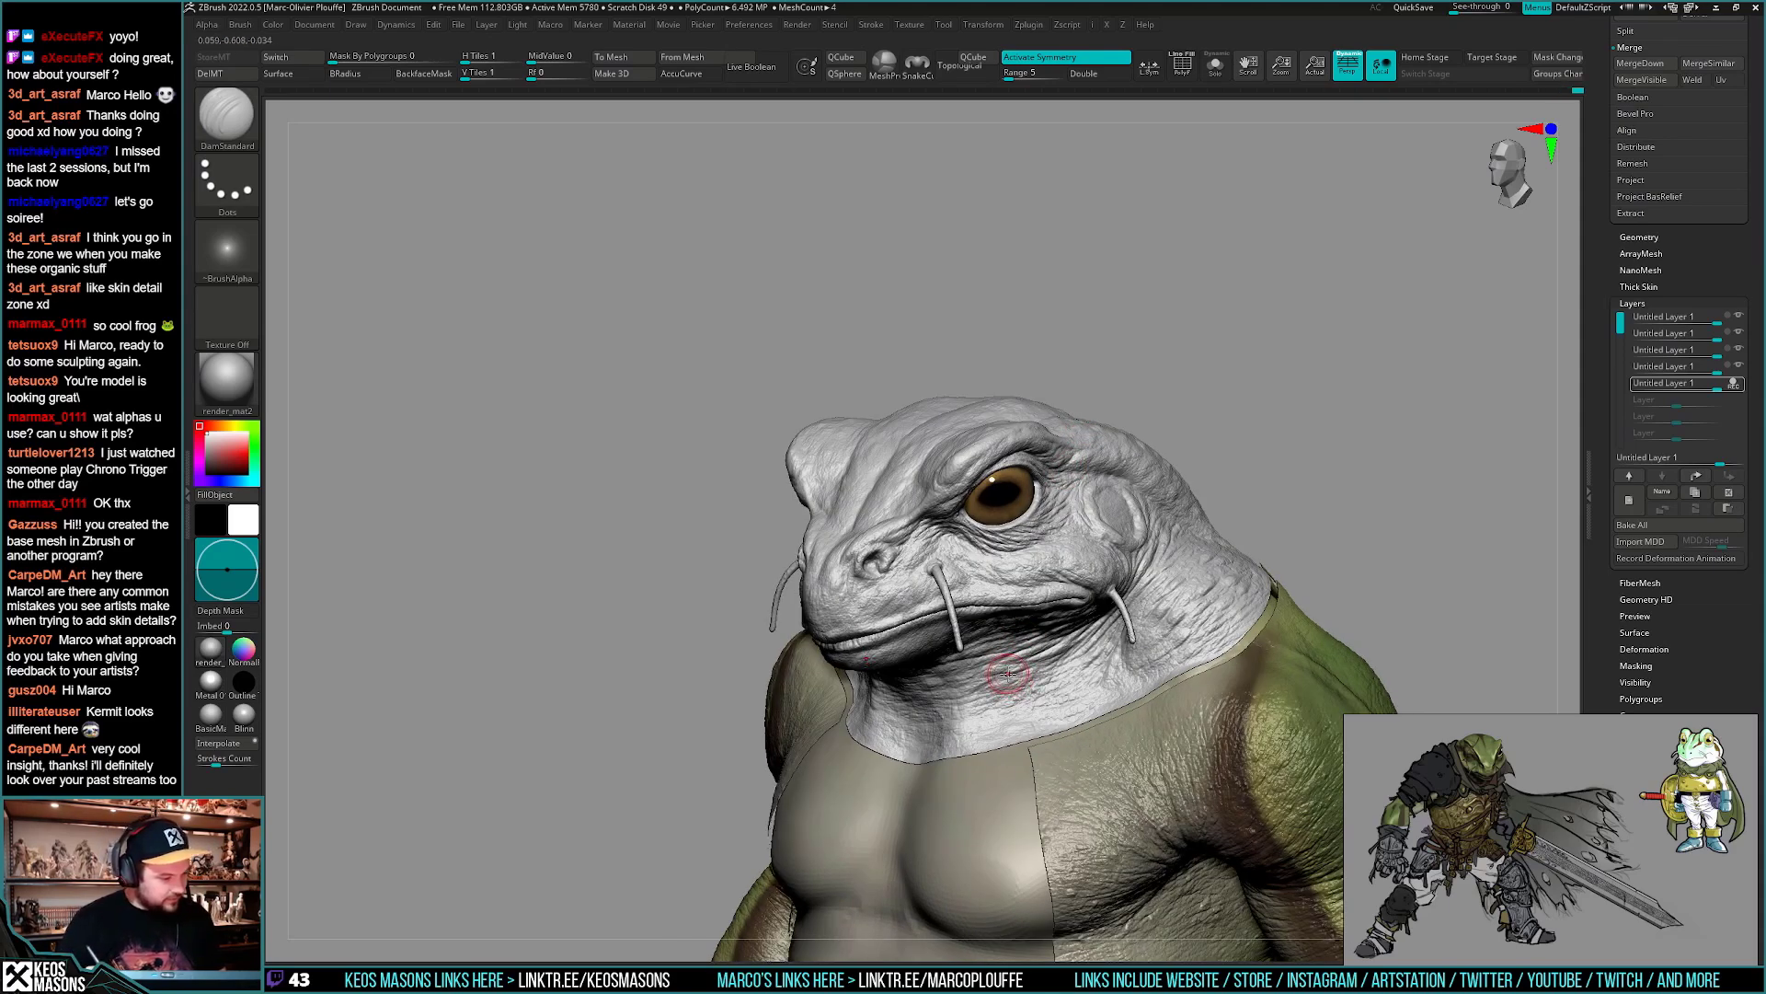
pyautogui.moveTo(1007, 653); pyautogui.dragTo(969, 635, button='right')
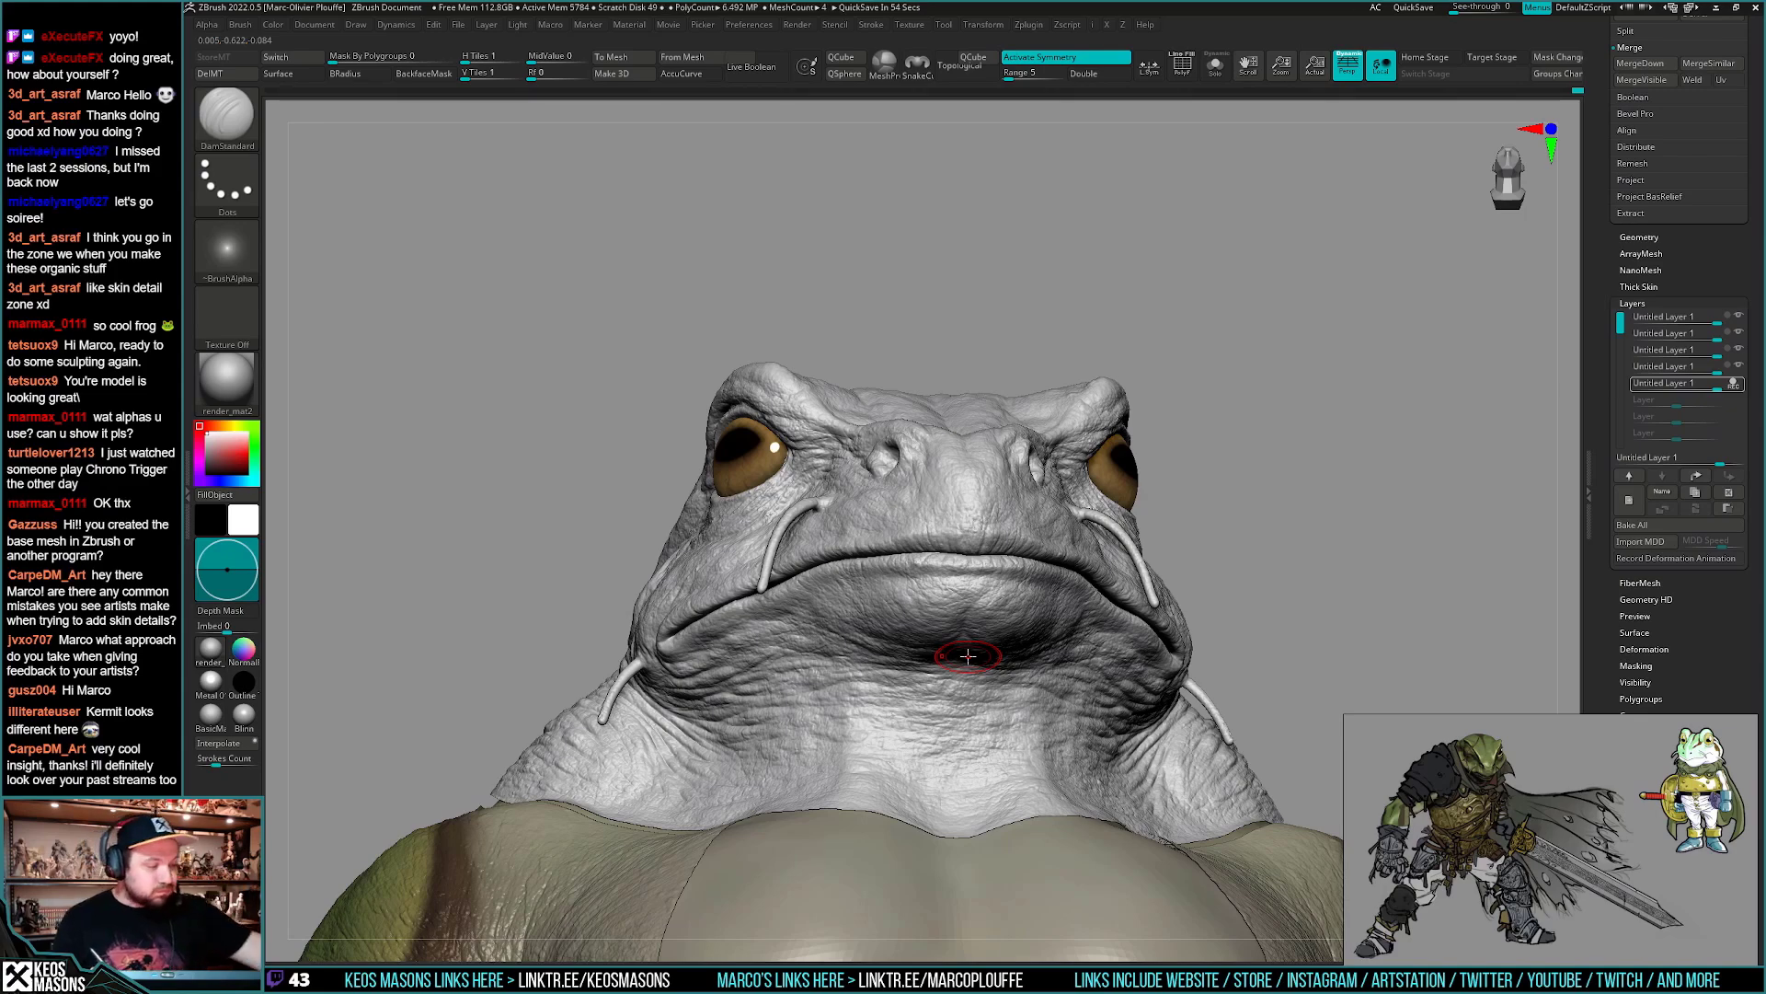
pyautogui.moveTo(968, 656)
pyautogui.mouseDown(button='right')
pyautogui.moveTo(1040, 622)
pyautogui.moveTo(1020, 692)
pyautogui.moveTo(943, 561)
pyautogui.moveTo(975, 547)
pyautogui.moveTo(922, 554)
pyautogui.moveTo(967, 530)
pyautogui.mouseUp(button='right')
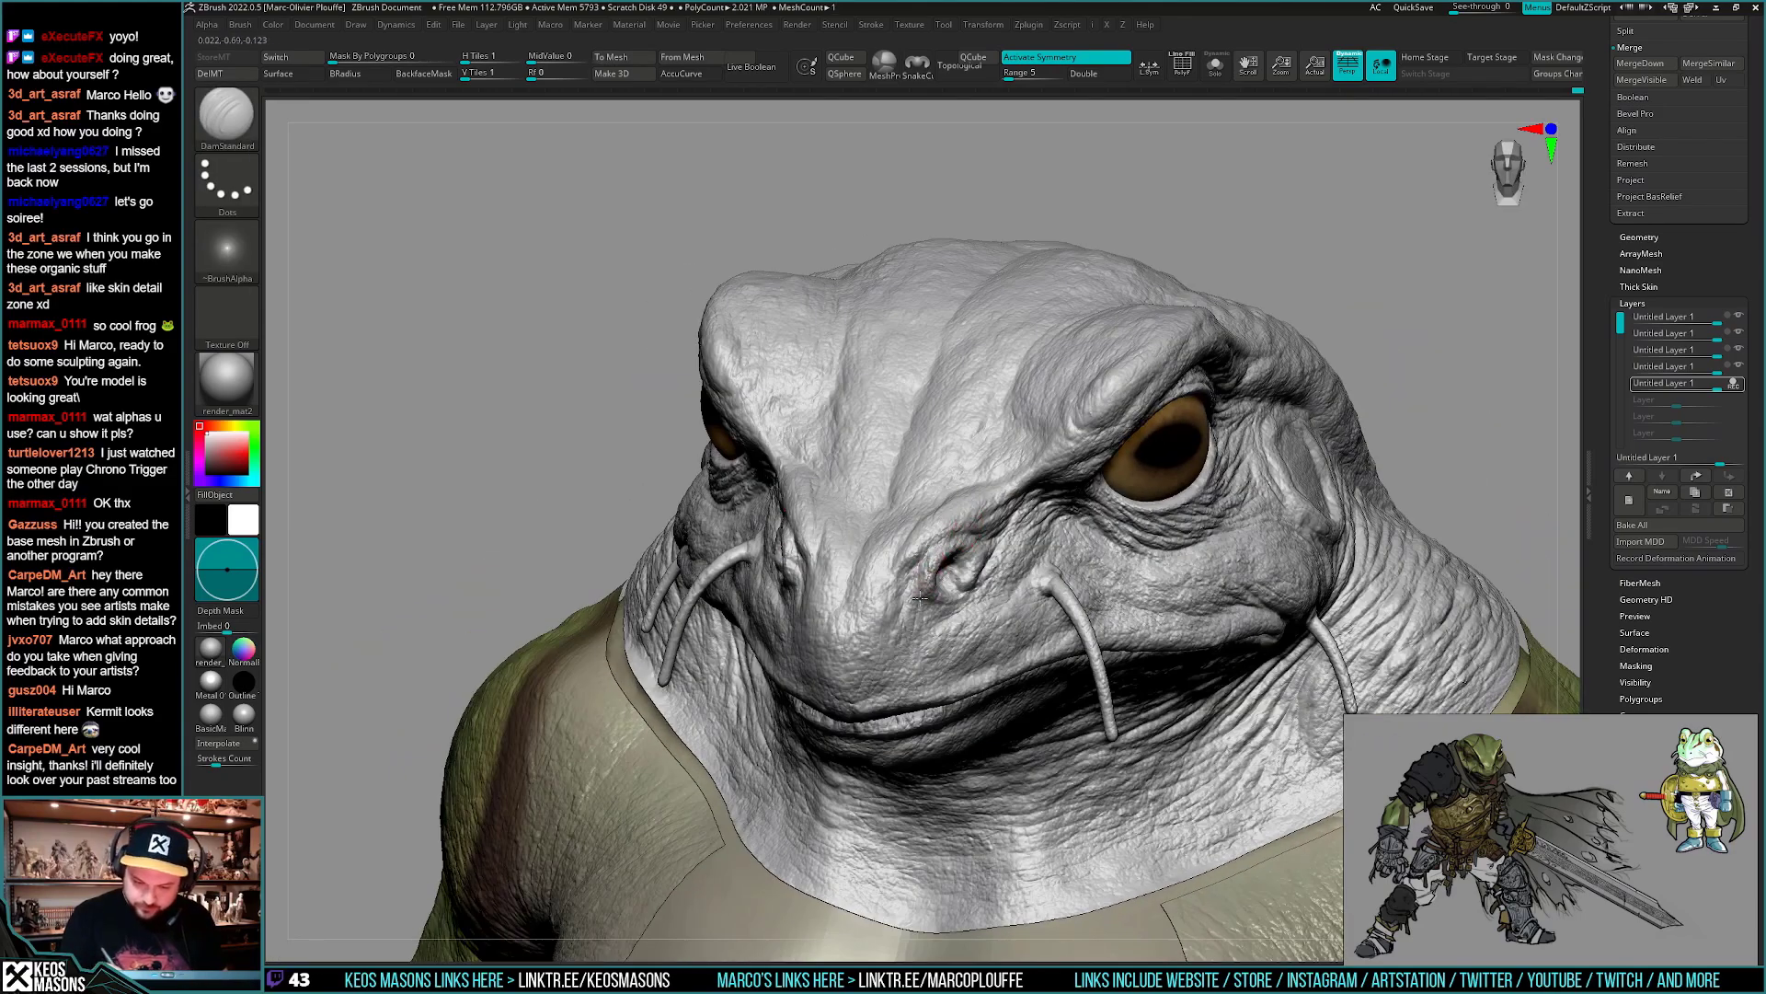
pyautogui.moveTo(920, 598)
pyautogui.mouseDown(button='right')
pyautogui.moveTo(941, 622)
pyautogui.moveTo(935, 549)
pyautogui.moveTo(1010, 673)
pyautogui.moveTo(974, 727)
pyautogui.moveTo(936, 552)
pyautogui.moveTo(882, 576)
pyautogui.moveTo(883, 521)
pyautogui.moveTo(1046, 624)
pyautogui.moveTo(1033, 587)
pyautogui.mouseUp(button='right')
# - Undo the last stroke and show the head's painted skin colours to check the wrinkles on the upper body
pyautogui.hotkey('ctrl', 'z')
pyautogui.press('space')
pyautogui.click(903, 511)
pyautogui.press('space')
pyautogui.click(1167, 506)
pyautogui.moveTo(1325, 465)
pyautogui.mouseDown(button='right')
pyautogui.moveTo(1228, 590)
pyautogui.moveTo(1248, 562)
pyautogui.mouseUp(button='right')
pyautogui.hotkey('ctrl', 'z')
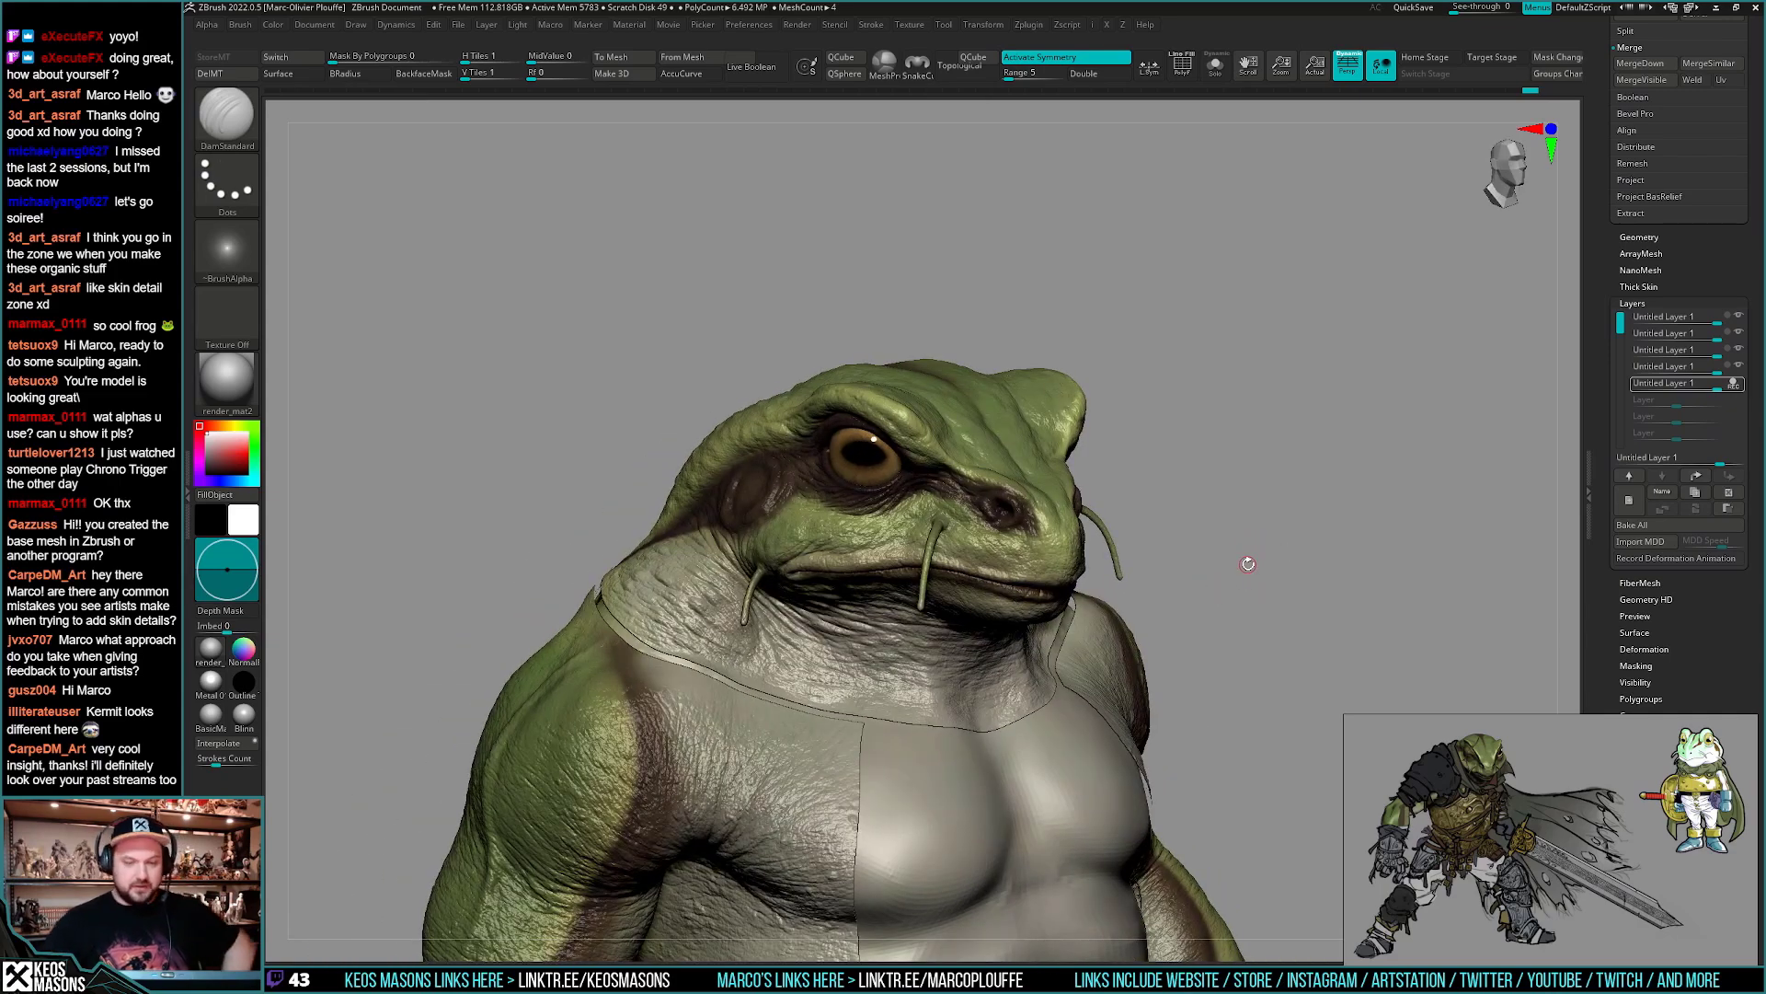
# - Stop recording the fine detail layer and toggle its visibility to compare the head with and without the wrinkles
pyautogui.click(1740, 386)
pyautogui.click(1740, 387)
pyautogui.click(1740, 387)
pyautogui.click(1740, 386)
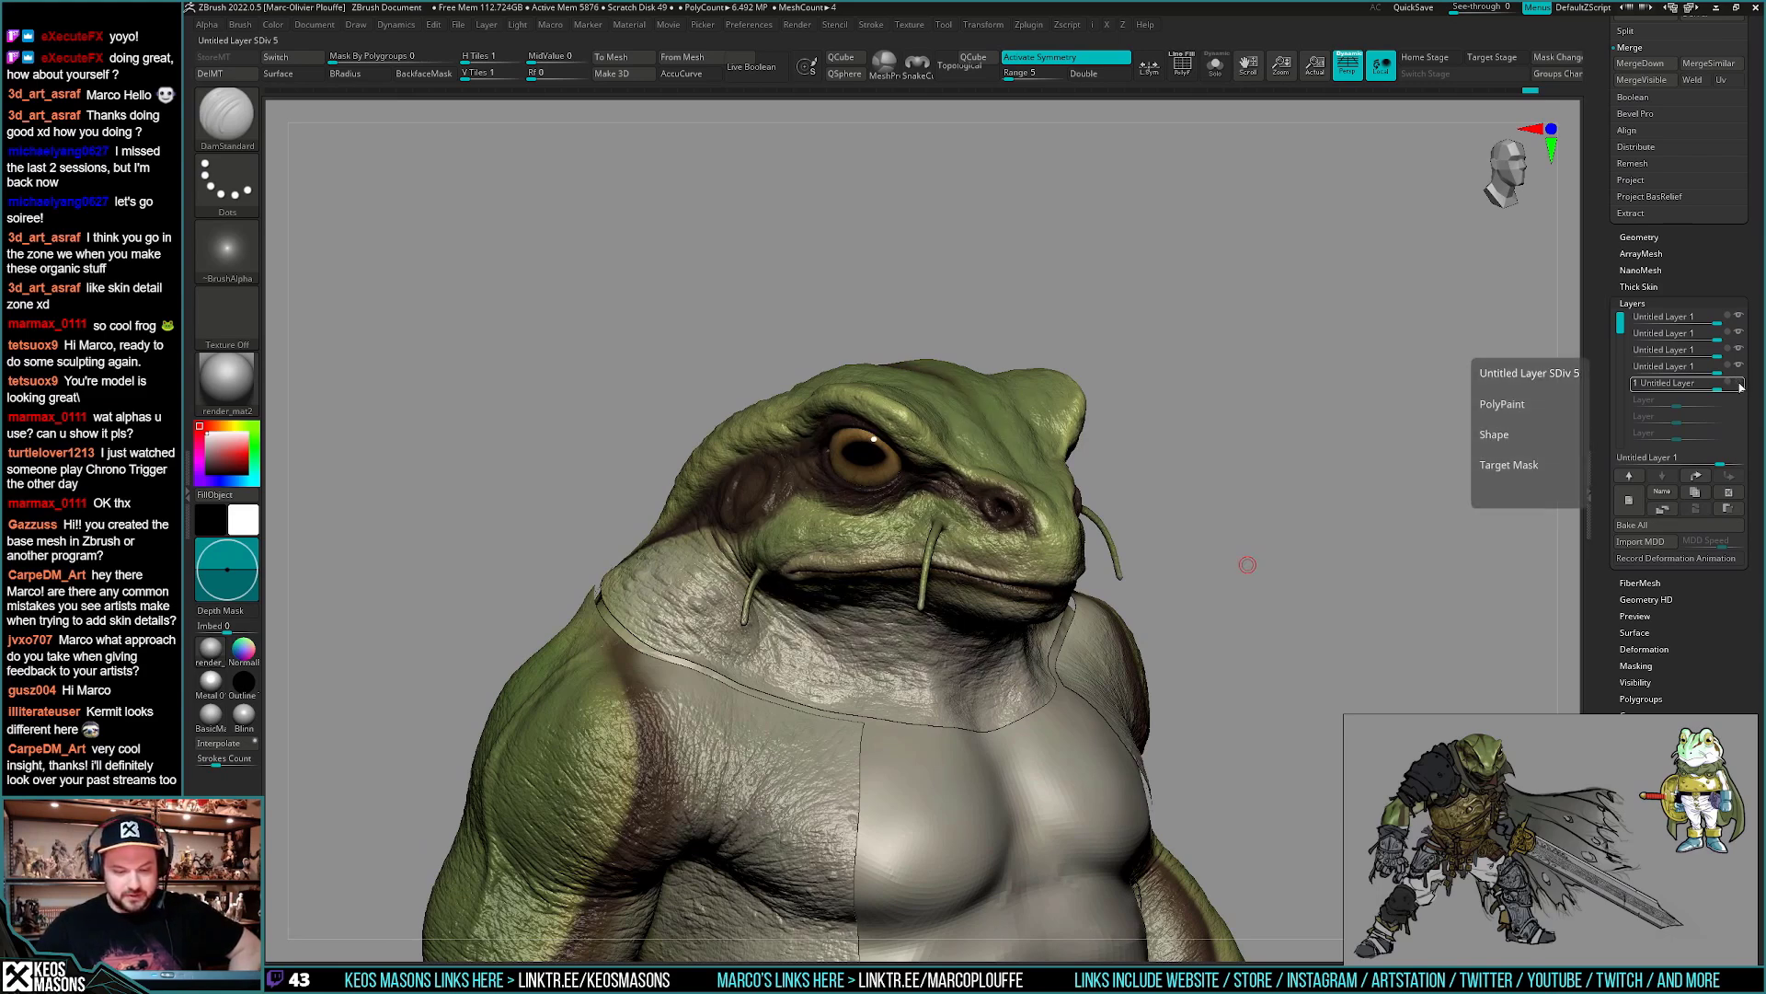
pyautogui.click(1739, 386)
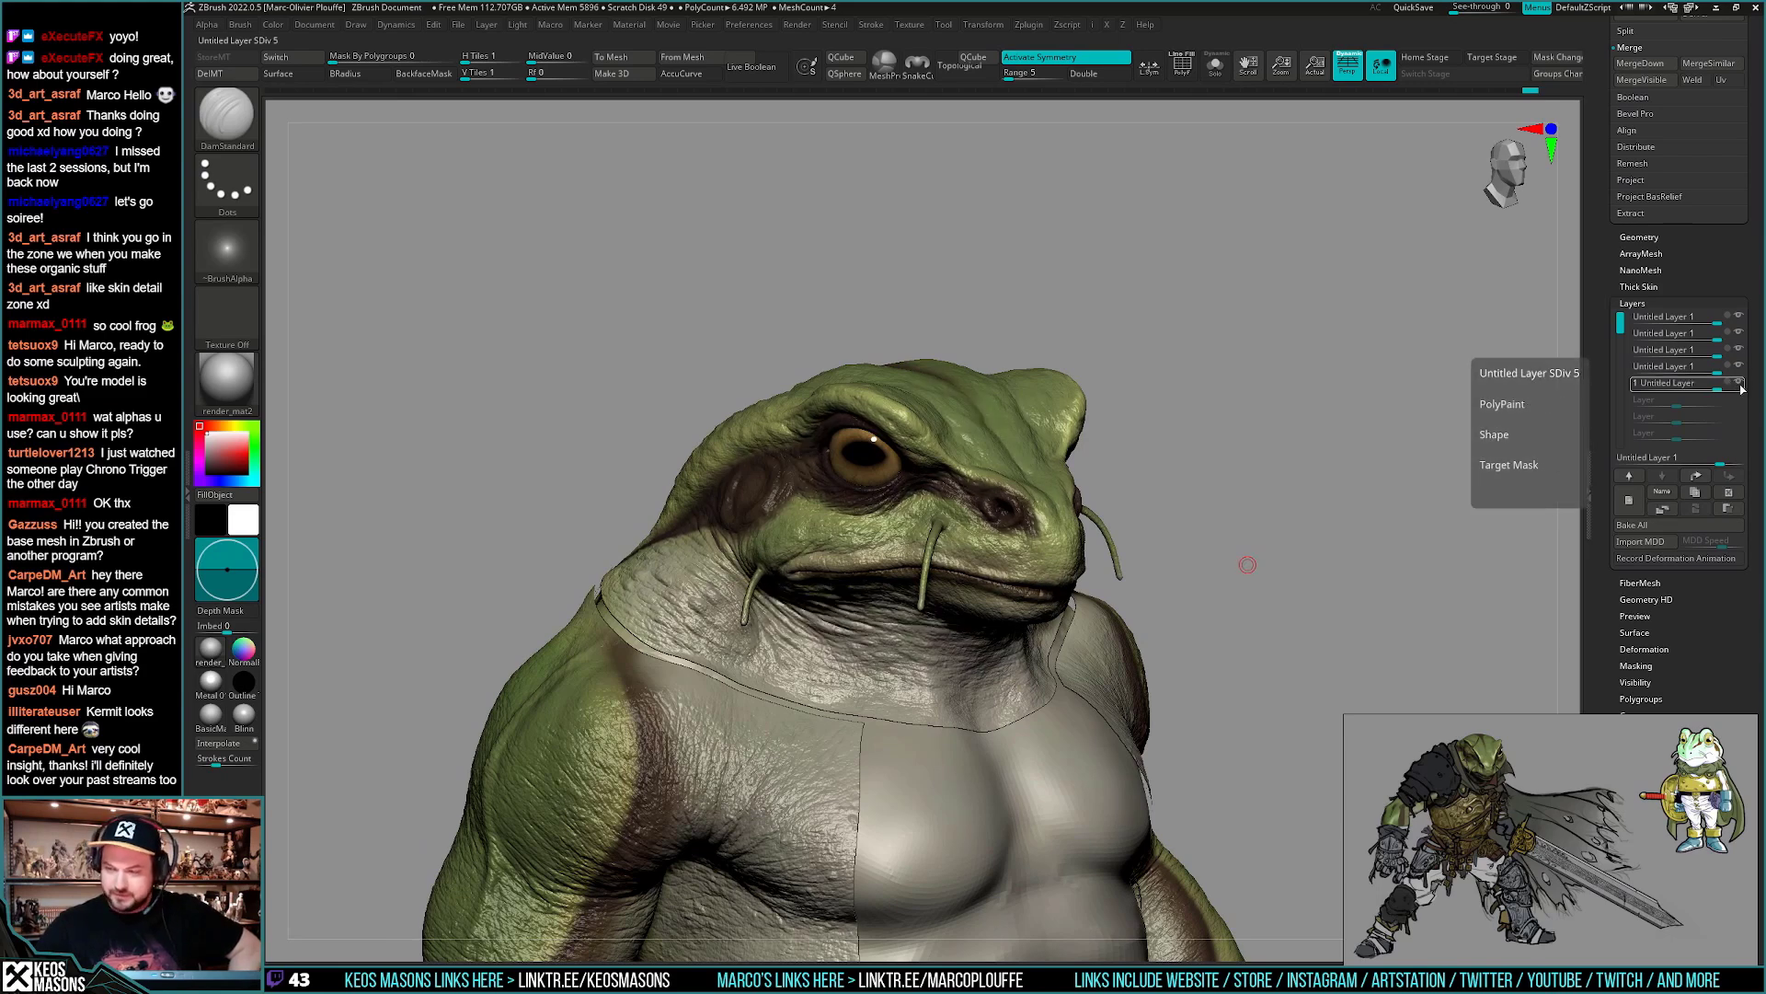
pyautogui.click(1739, 384)
pyautogui.click(1738, 384)
# - Compare the head's side profile and three-quarter view with the fine detail layer switched on and off
pyautogui.moveTo(1360, 473); pyautogui.dragTo(1434, 472)
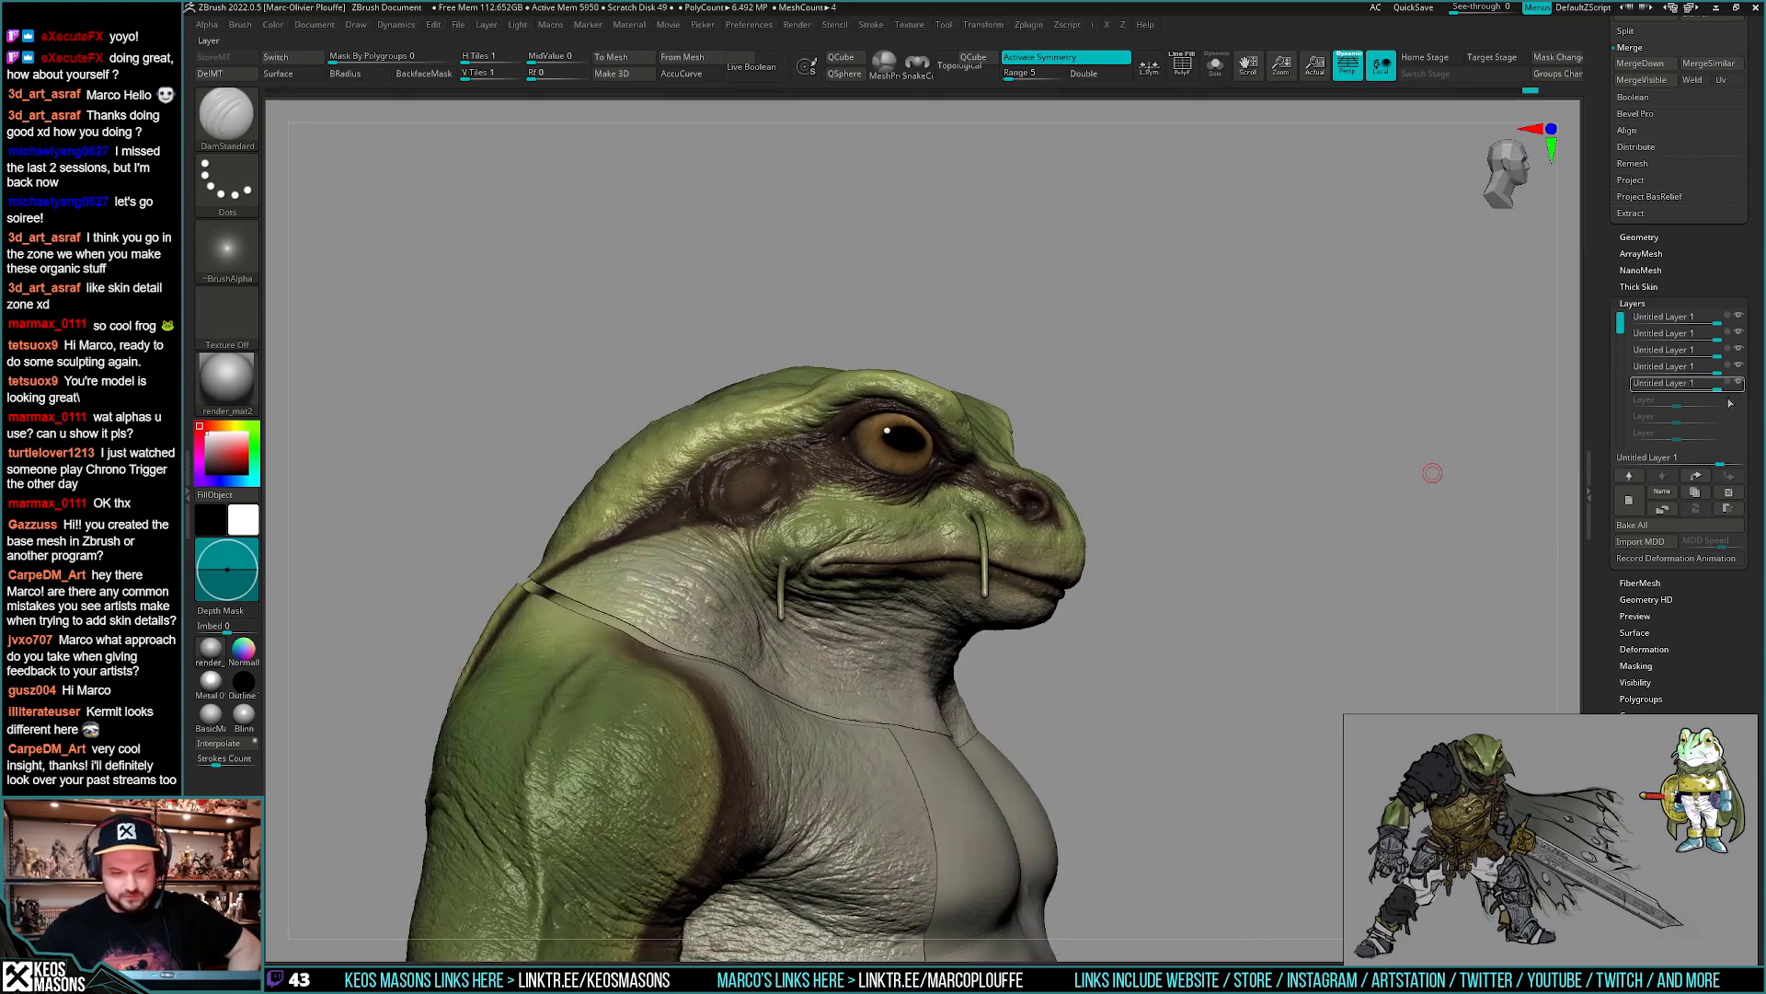
pyautogui.click(1739, 386)
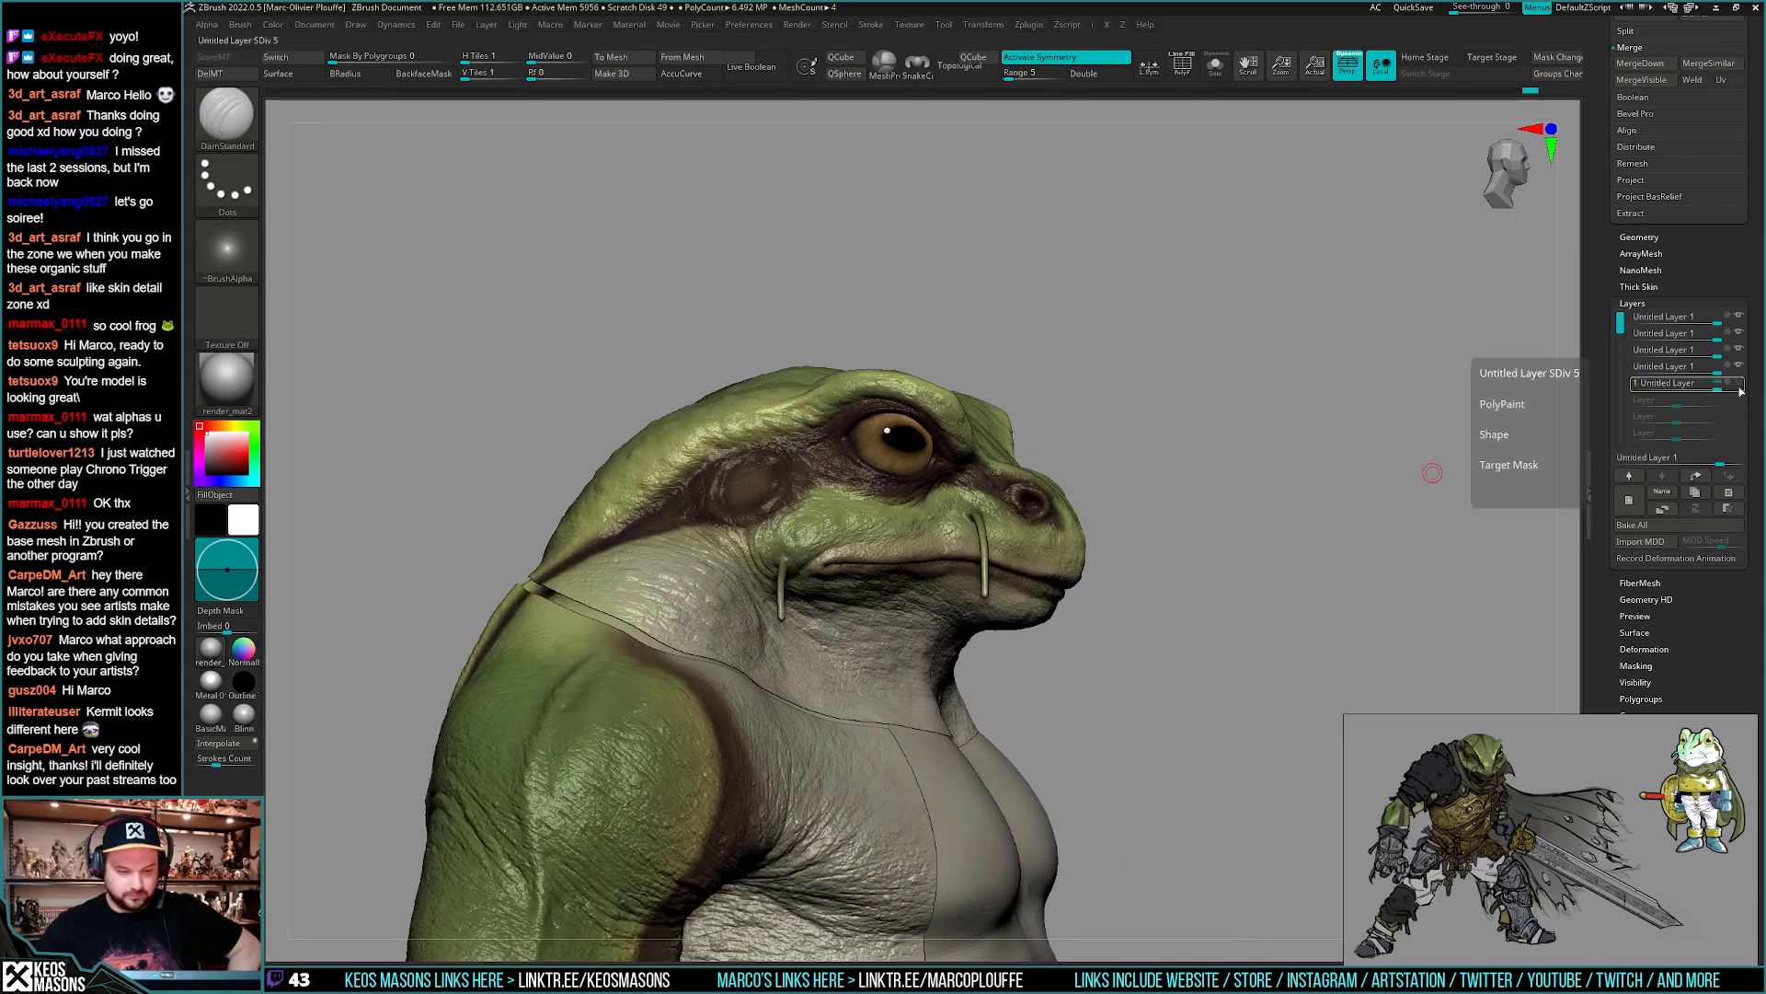
pyautogui.click(1739, 387)
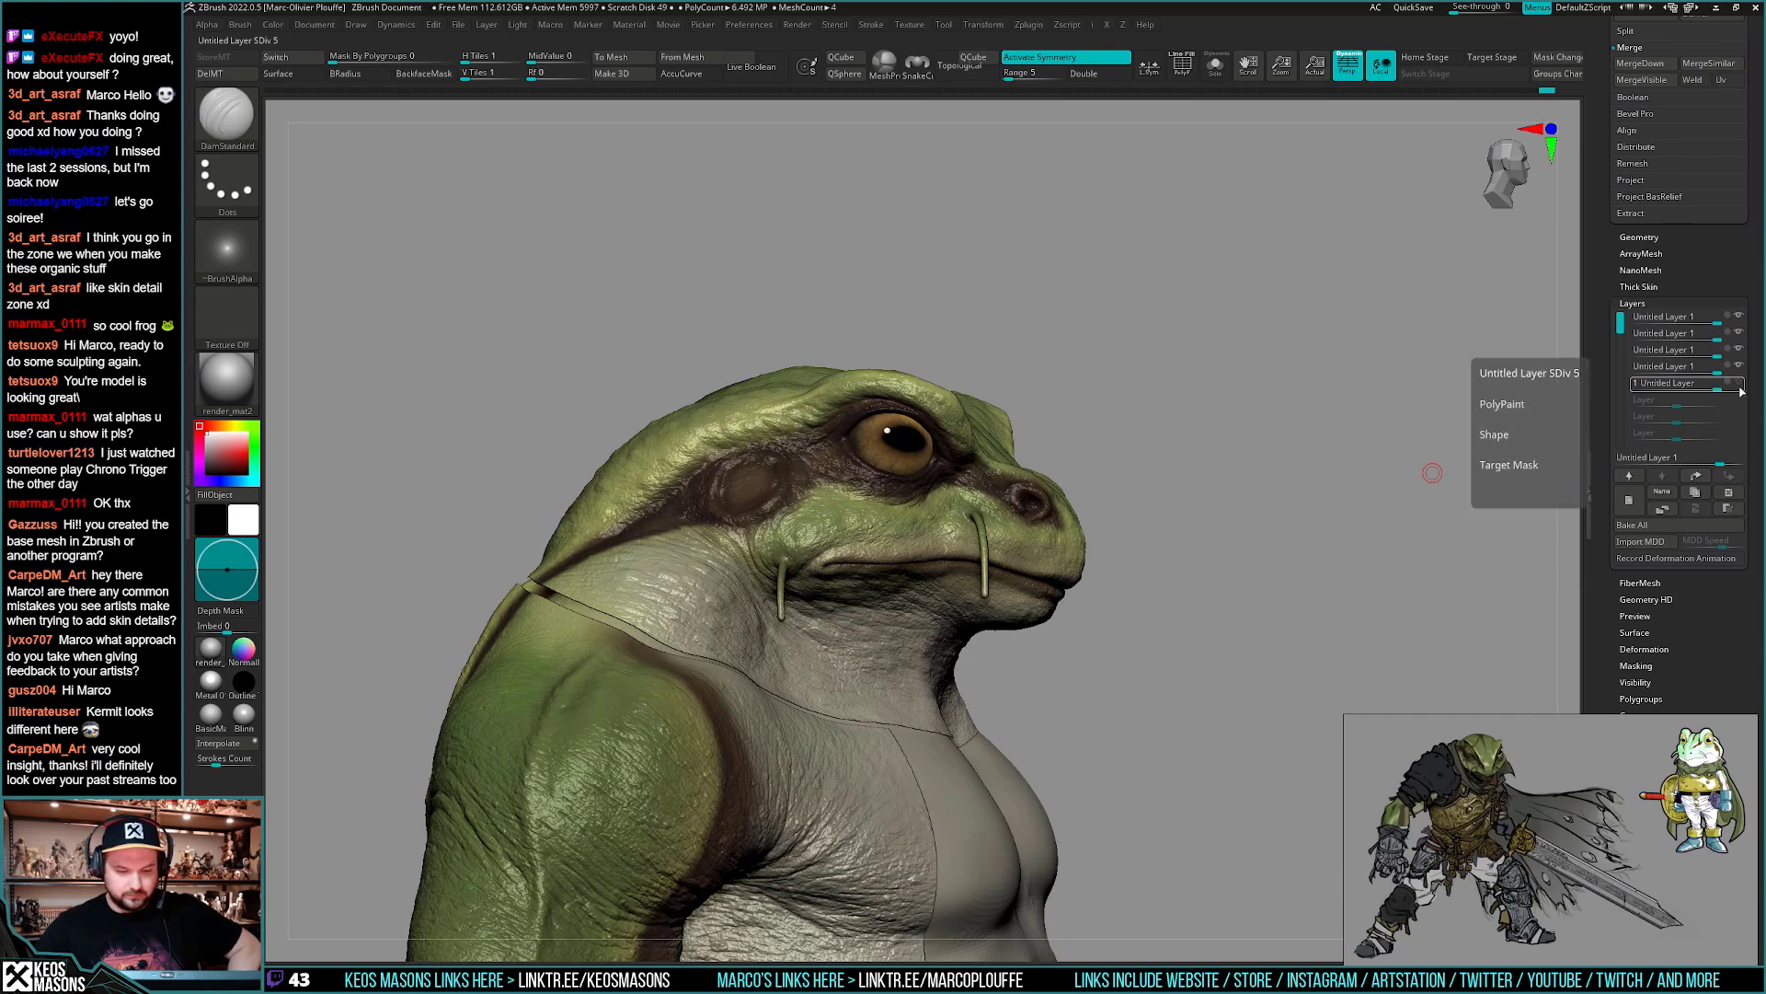
pyautogui.click(1740, 391)
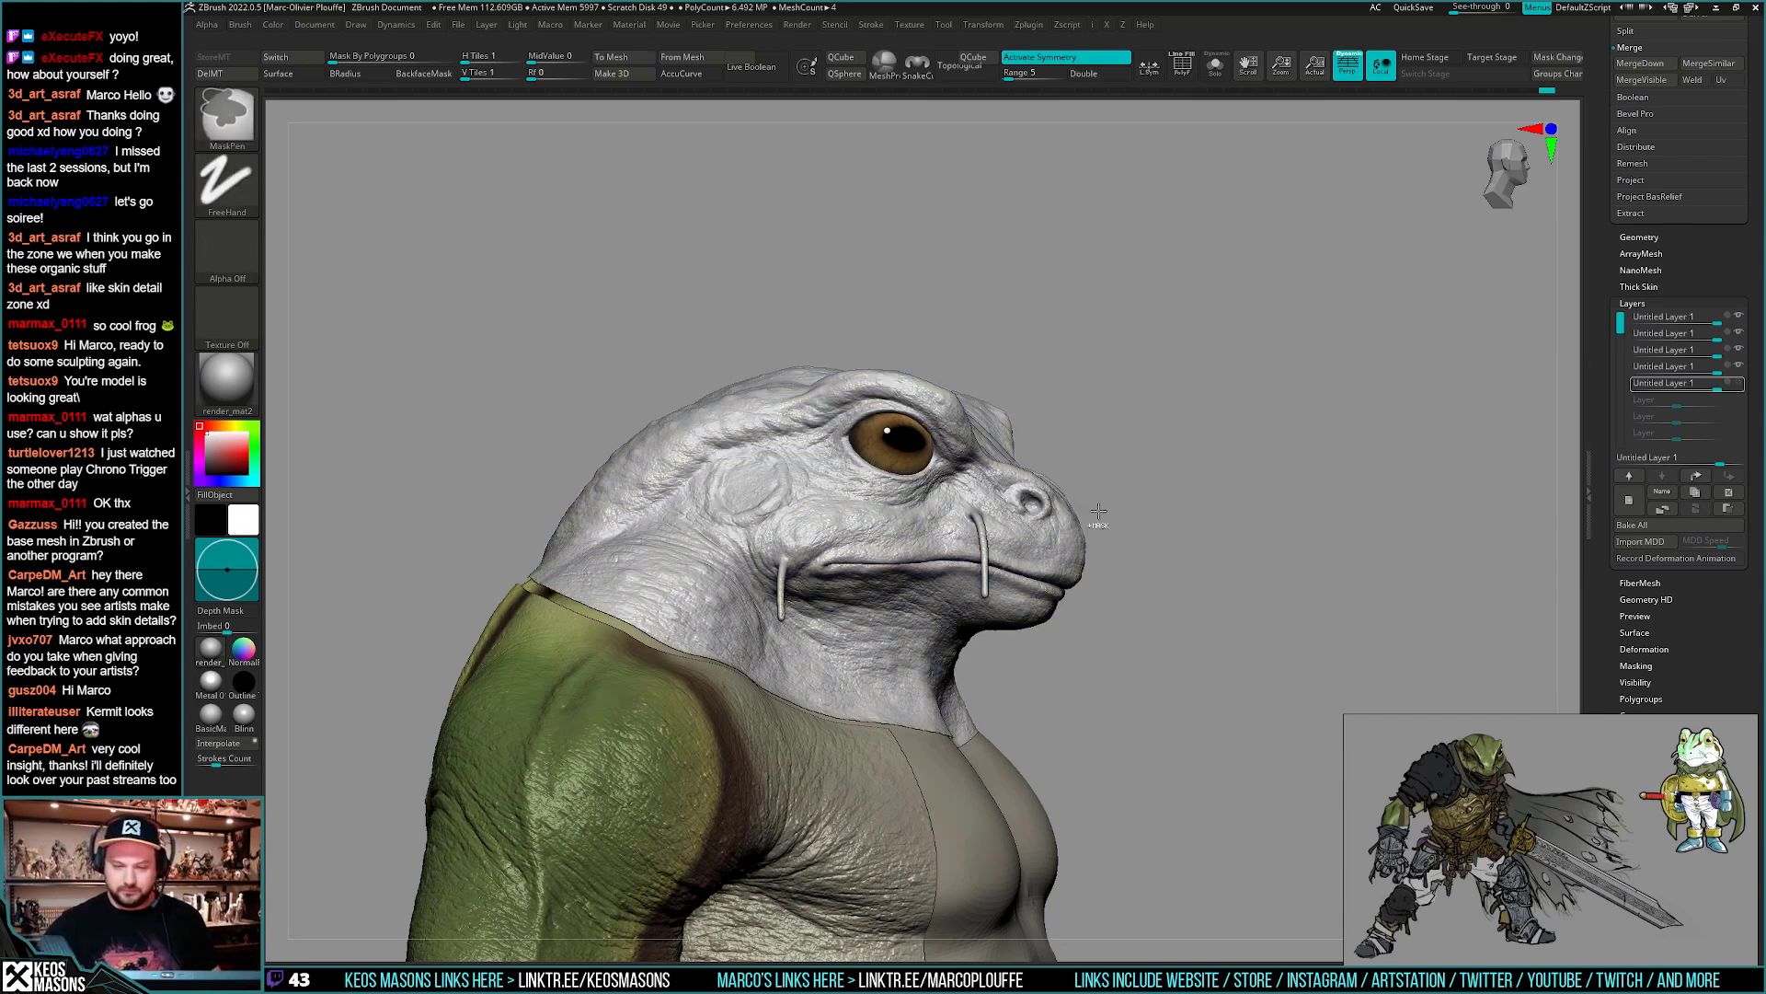
pyautogui.click(1740, 391)
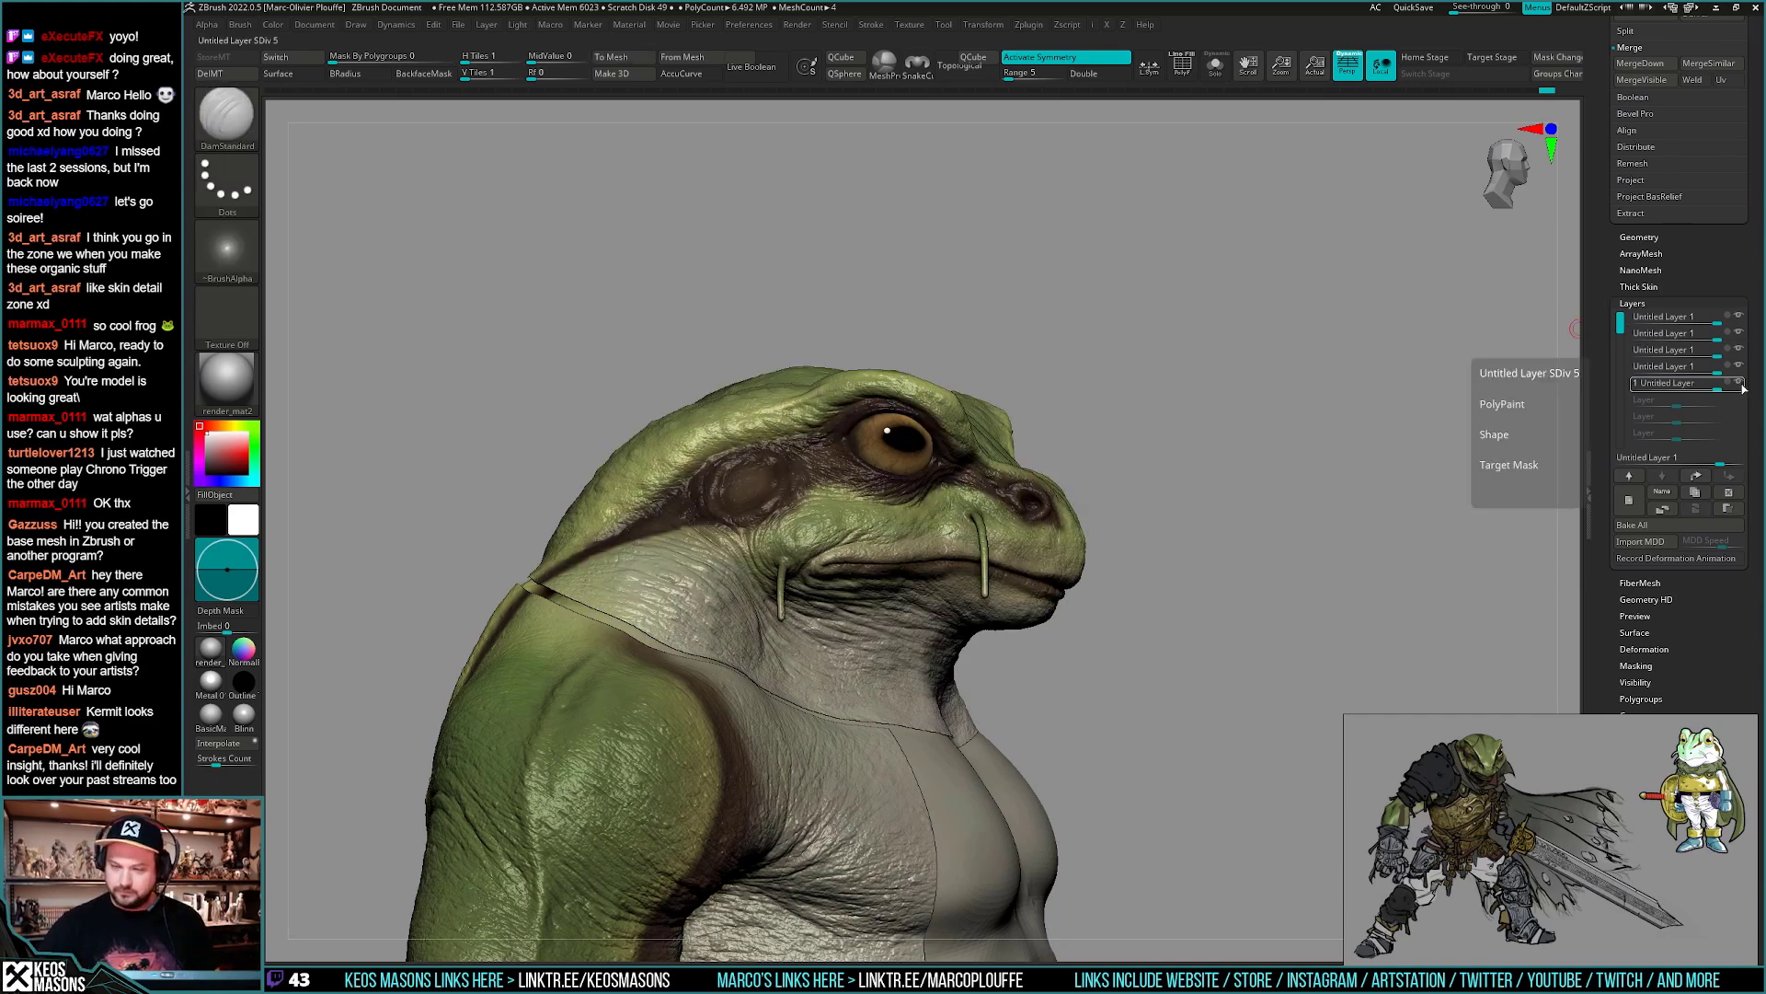
pyautogui.click(1740, 391)
pyautogui.click(1740, 391)
pyautogui.click(1740, 391)
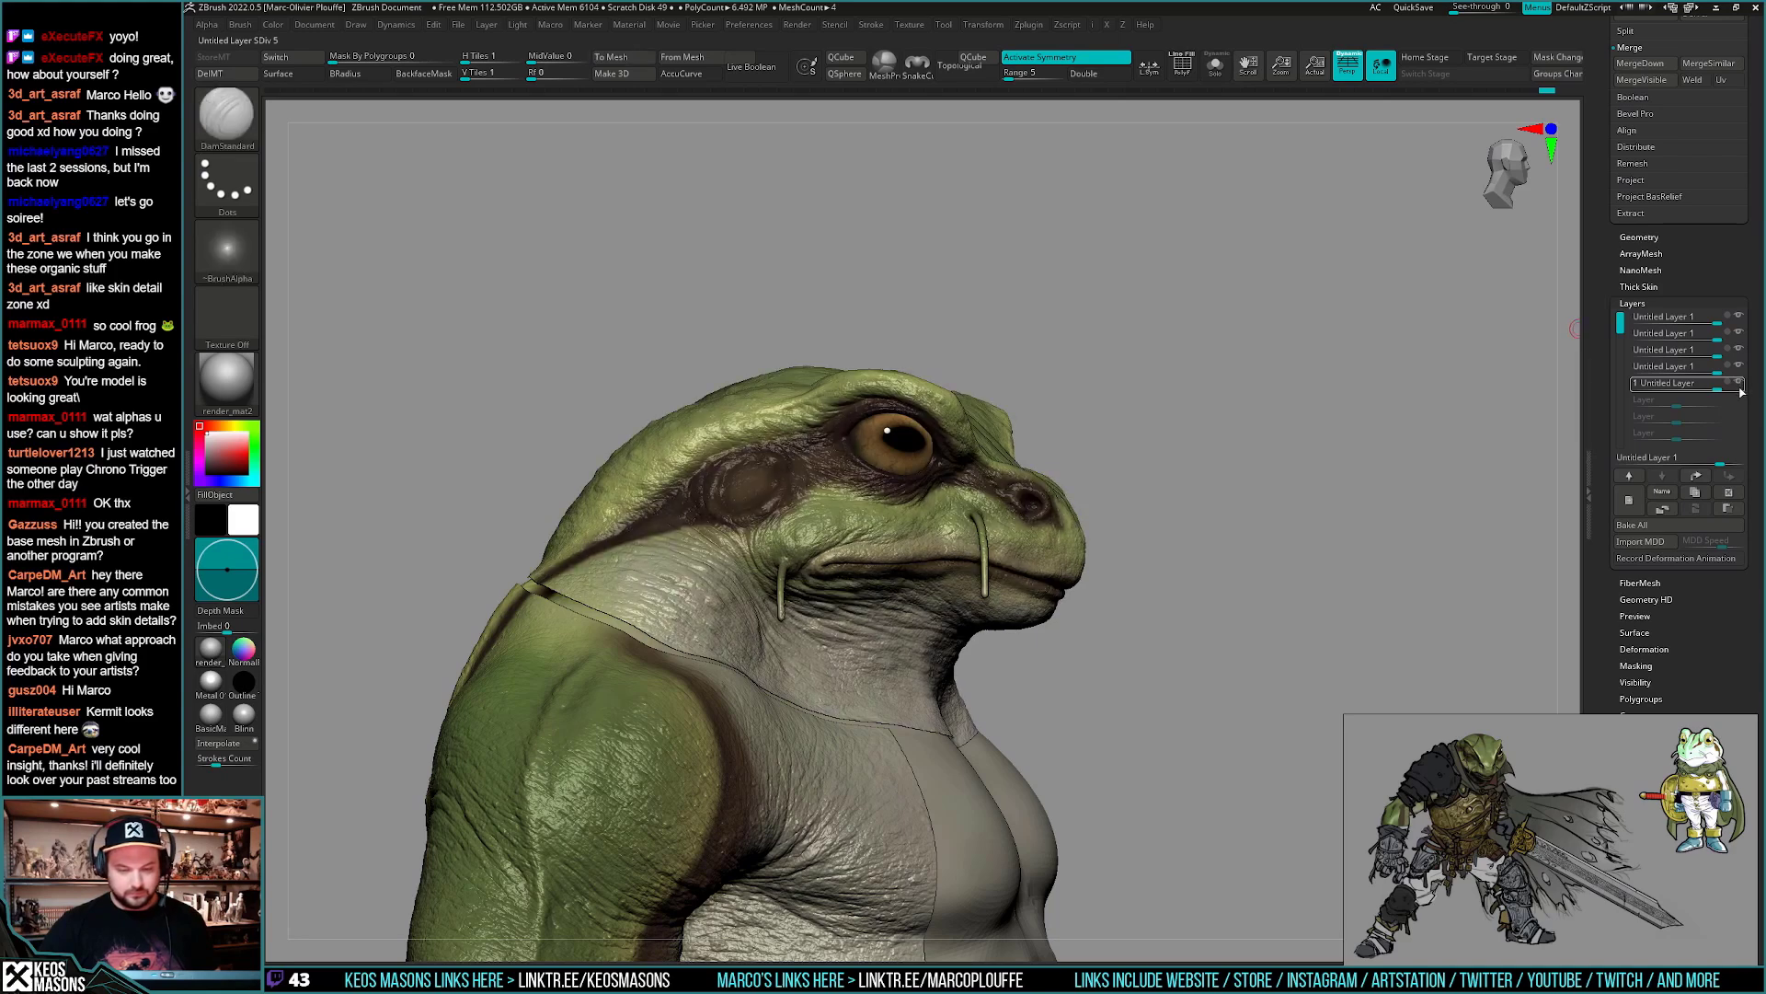
pyautogui.click(1740, 391)
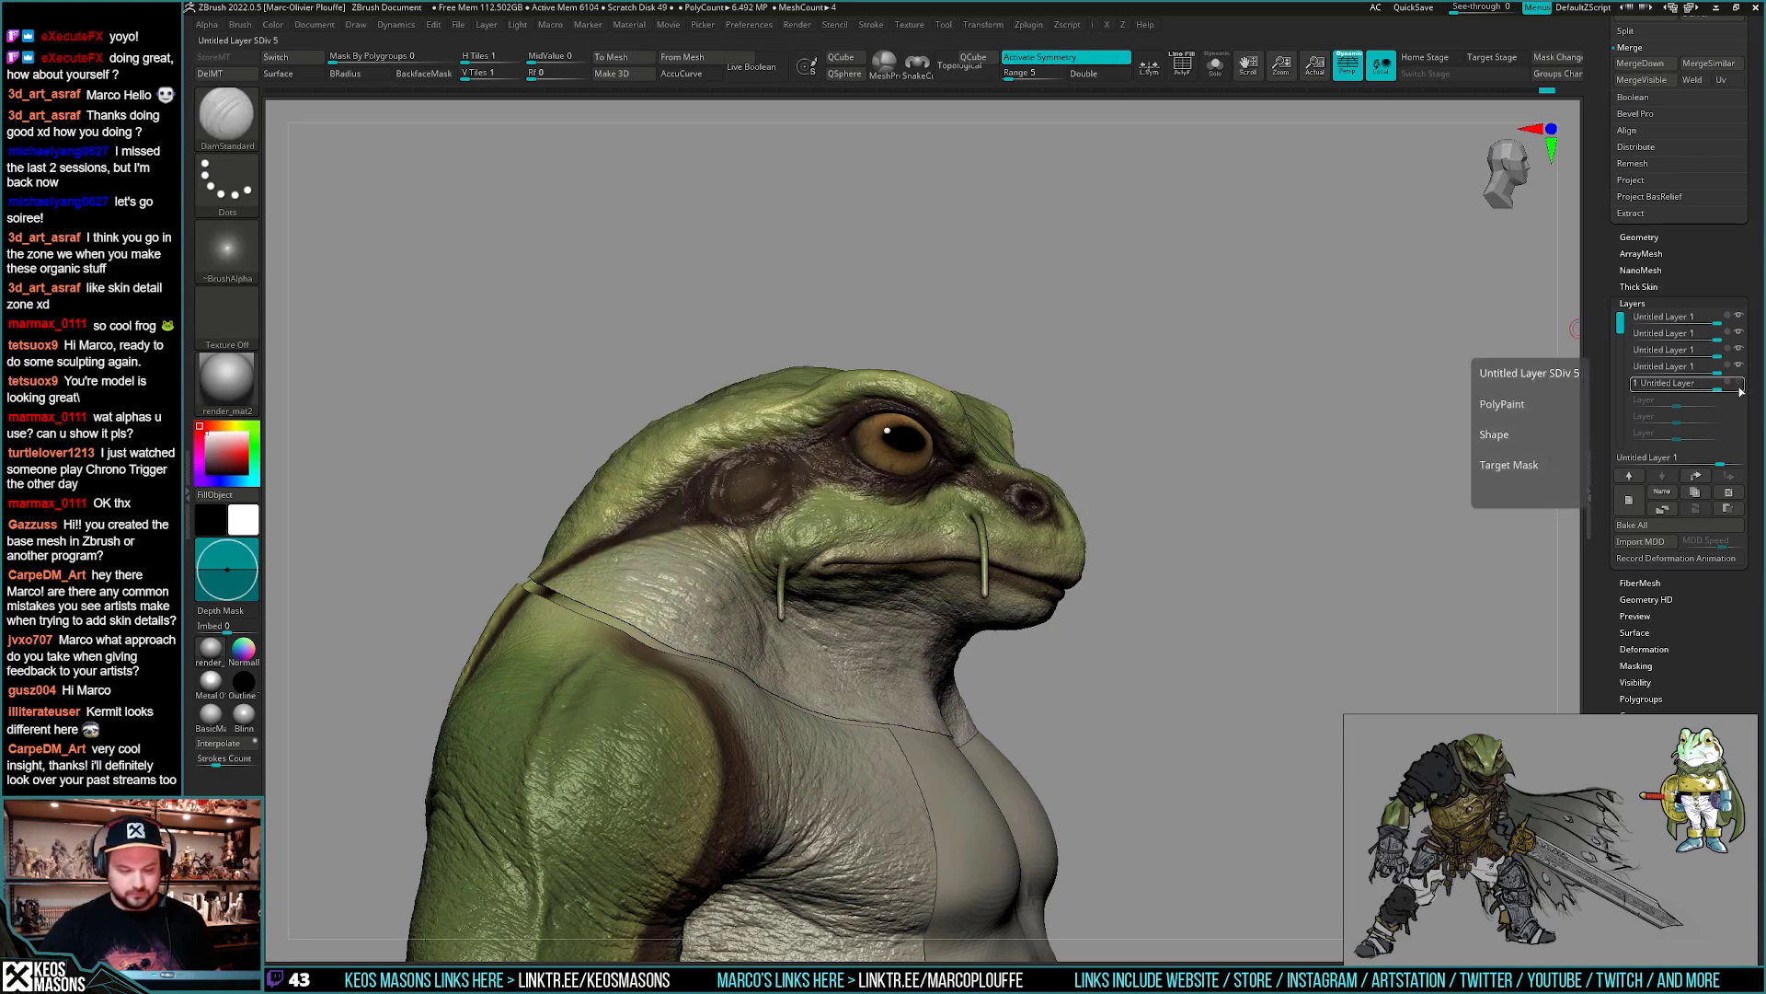
pyautogui.click(1740, 391)
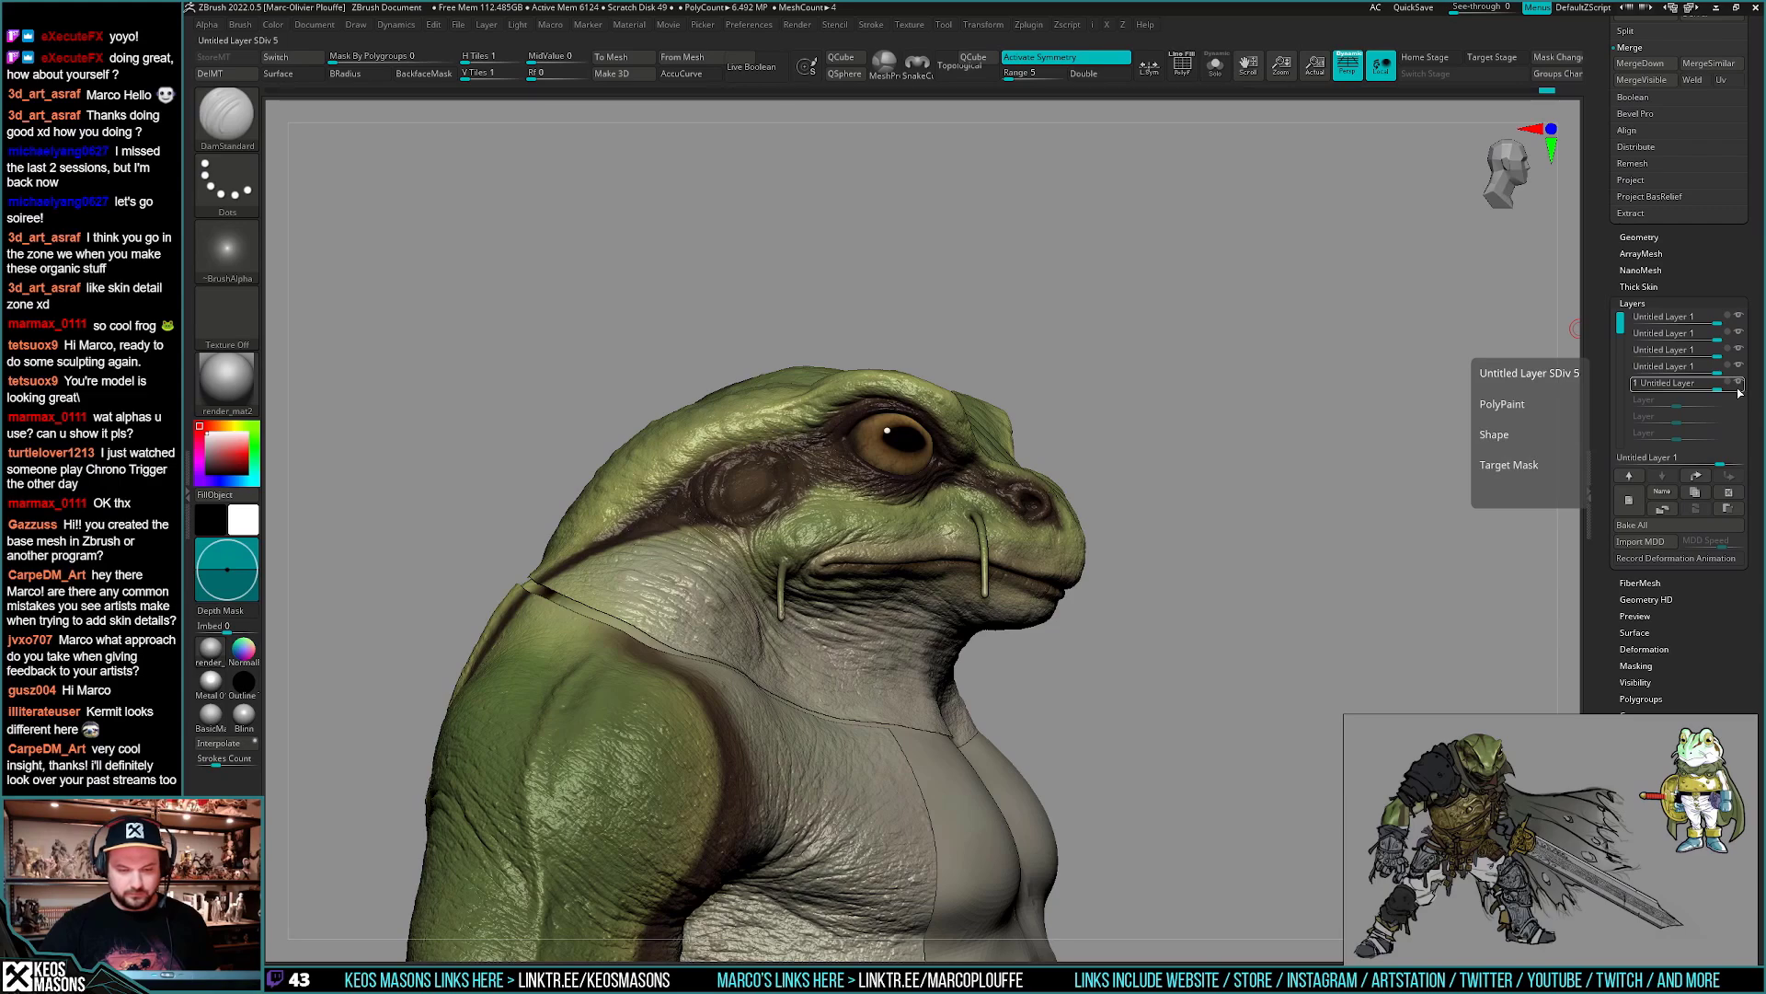
pyautogui.moveTo(1319, 511); pyautogui.dragTo(1040, 455)
pyautogui.rightClick(1314, 518)
pyautogui.click(1738, 382)
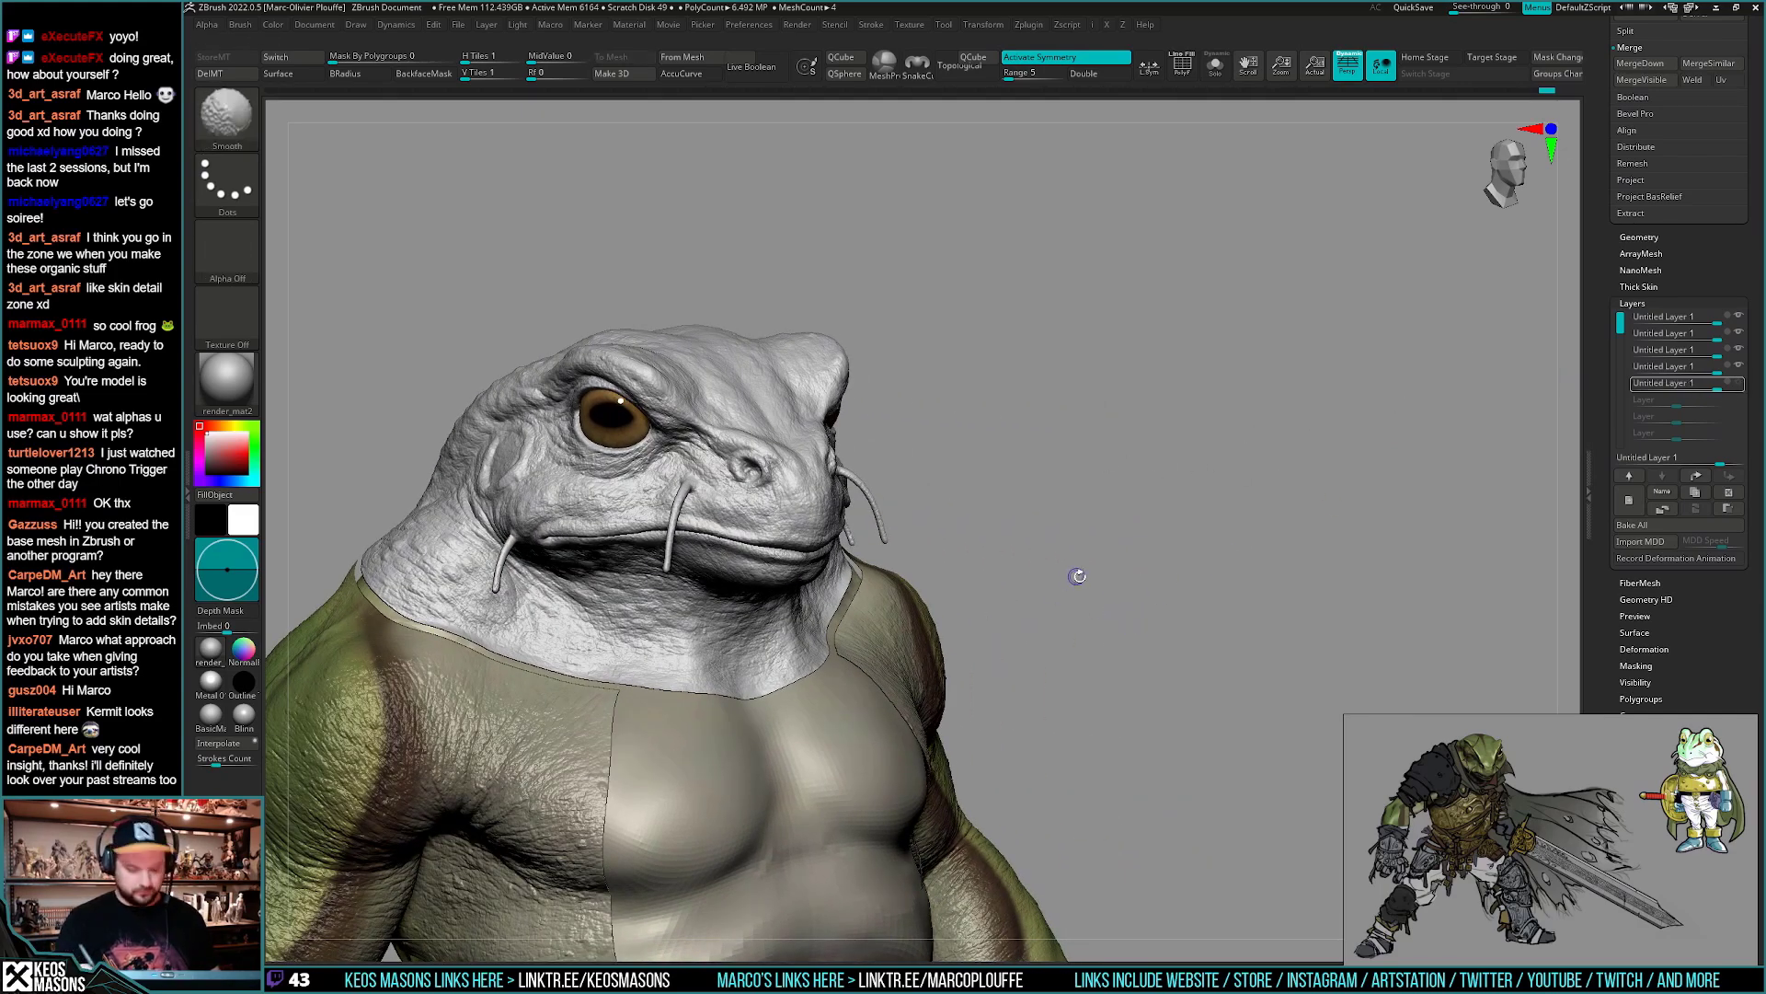
# - Place a snapshot of the head beside the live model and compare them with the fine detail layer hidden and shown
pyautogui.keyDown('alt'); pyautogui.moveTo(1116, 571); pyautogui.dragTo(1380, 511); pyautogui.keyUp('alt')
pyautogui.hotkey('shift', 's')
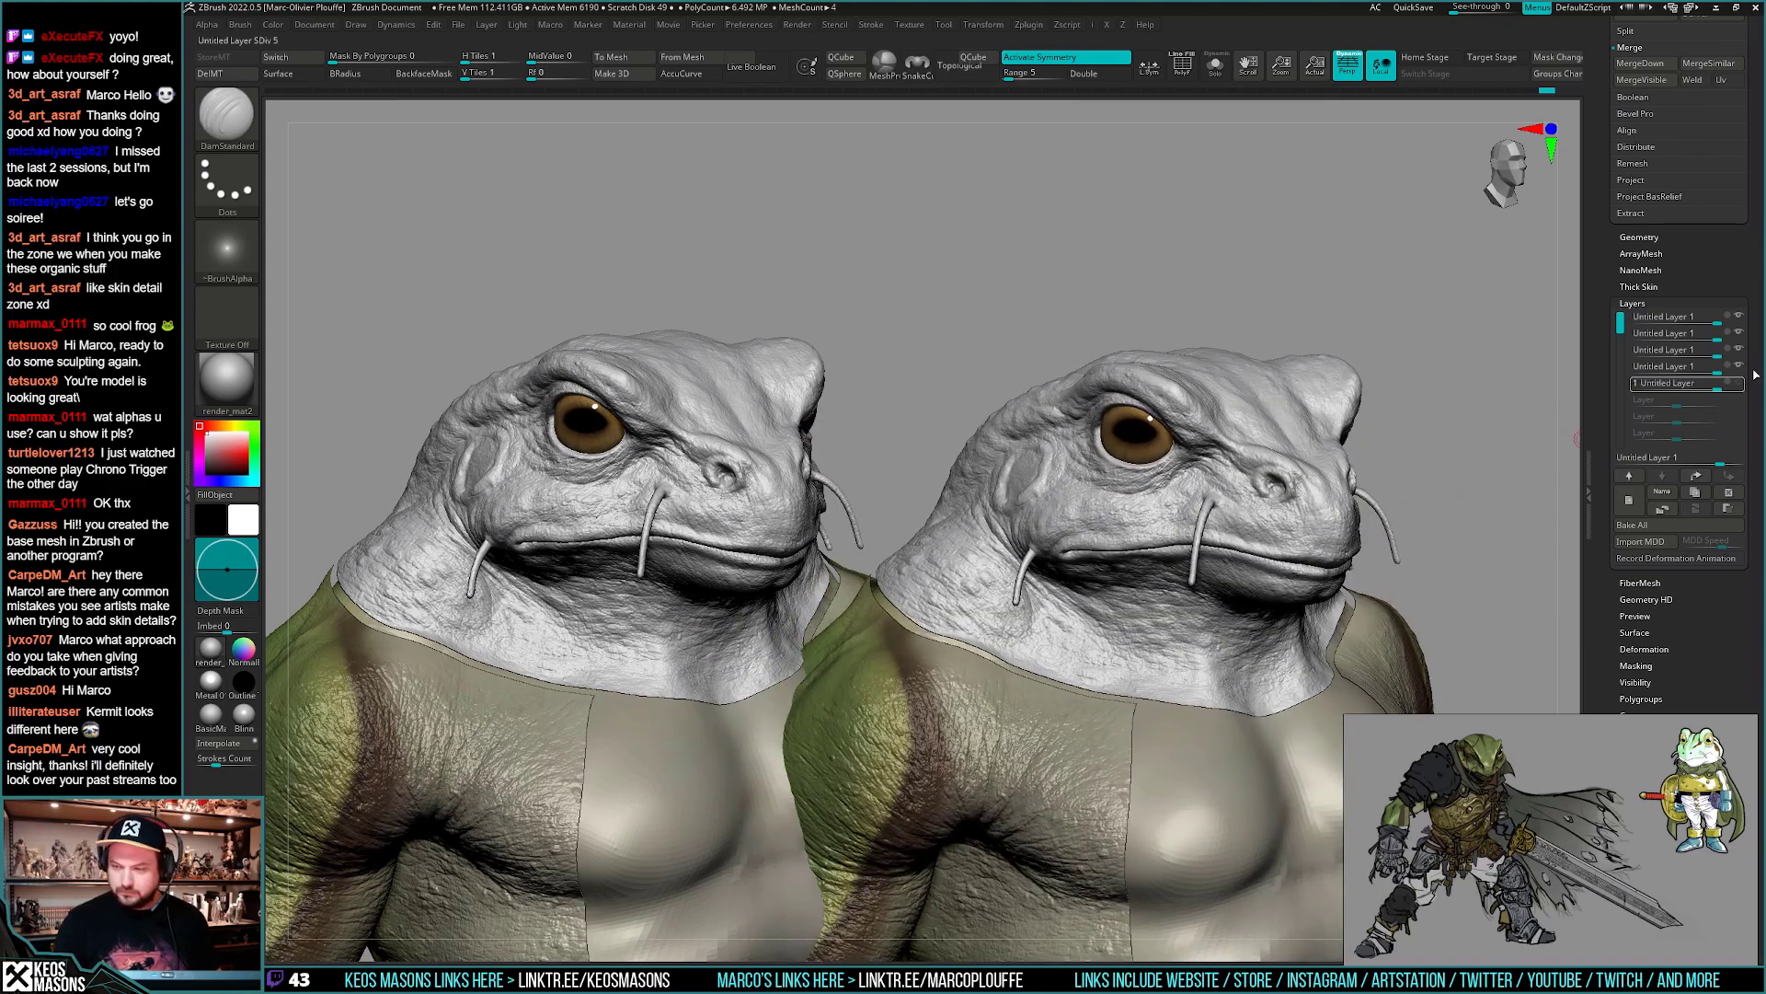
pyautogui.click(1739, 385)
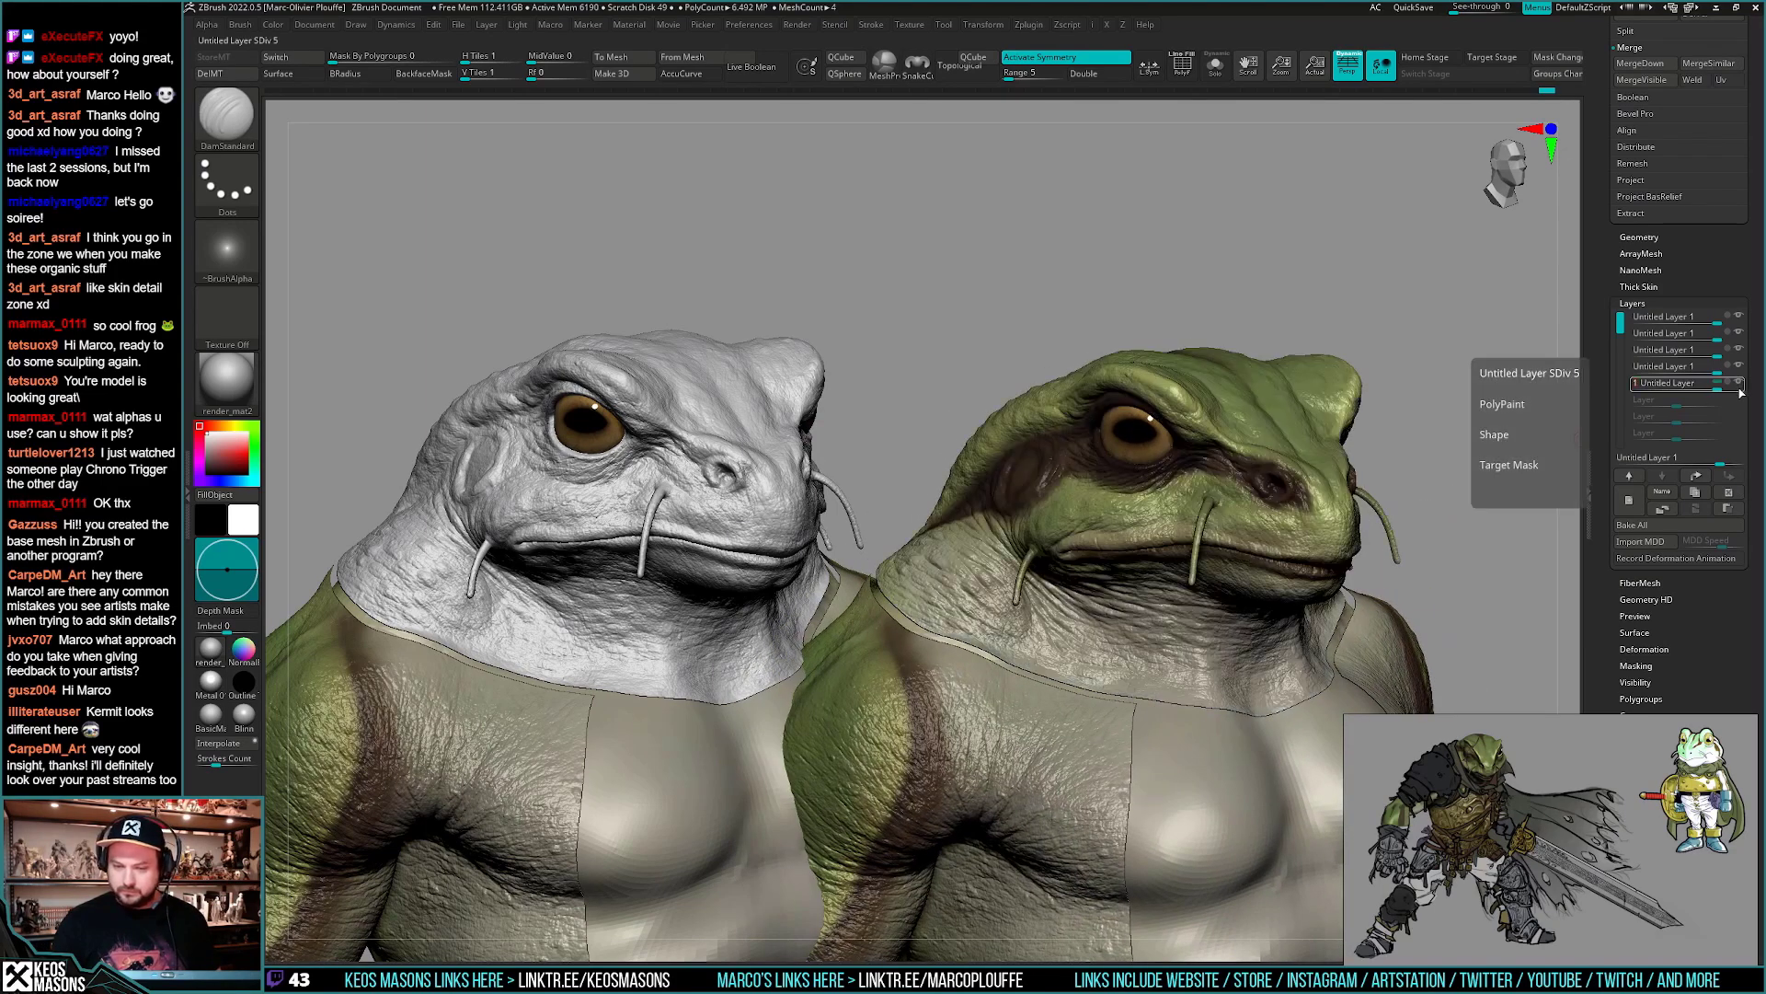
pyautogui.click(1739, 384)
pyautogui.moveTo(1455, 563); pyautogui.dragTo(1493, 461)
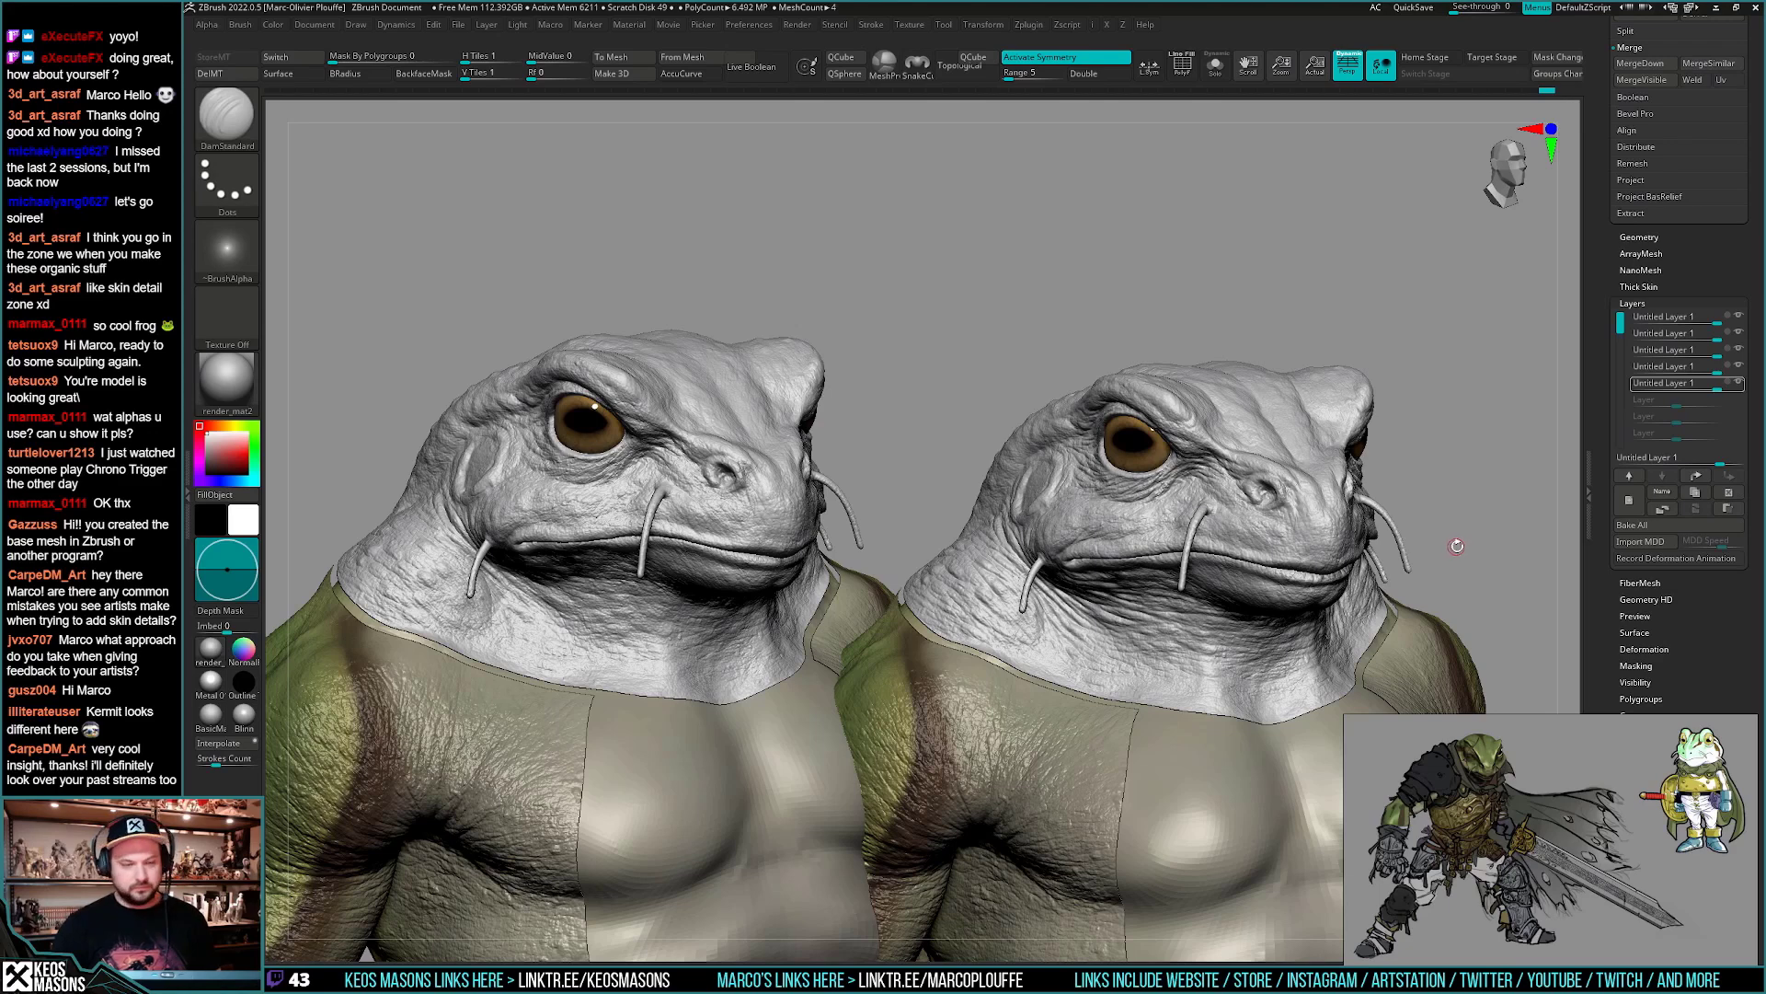
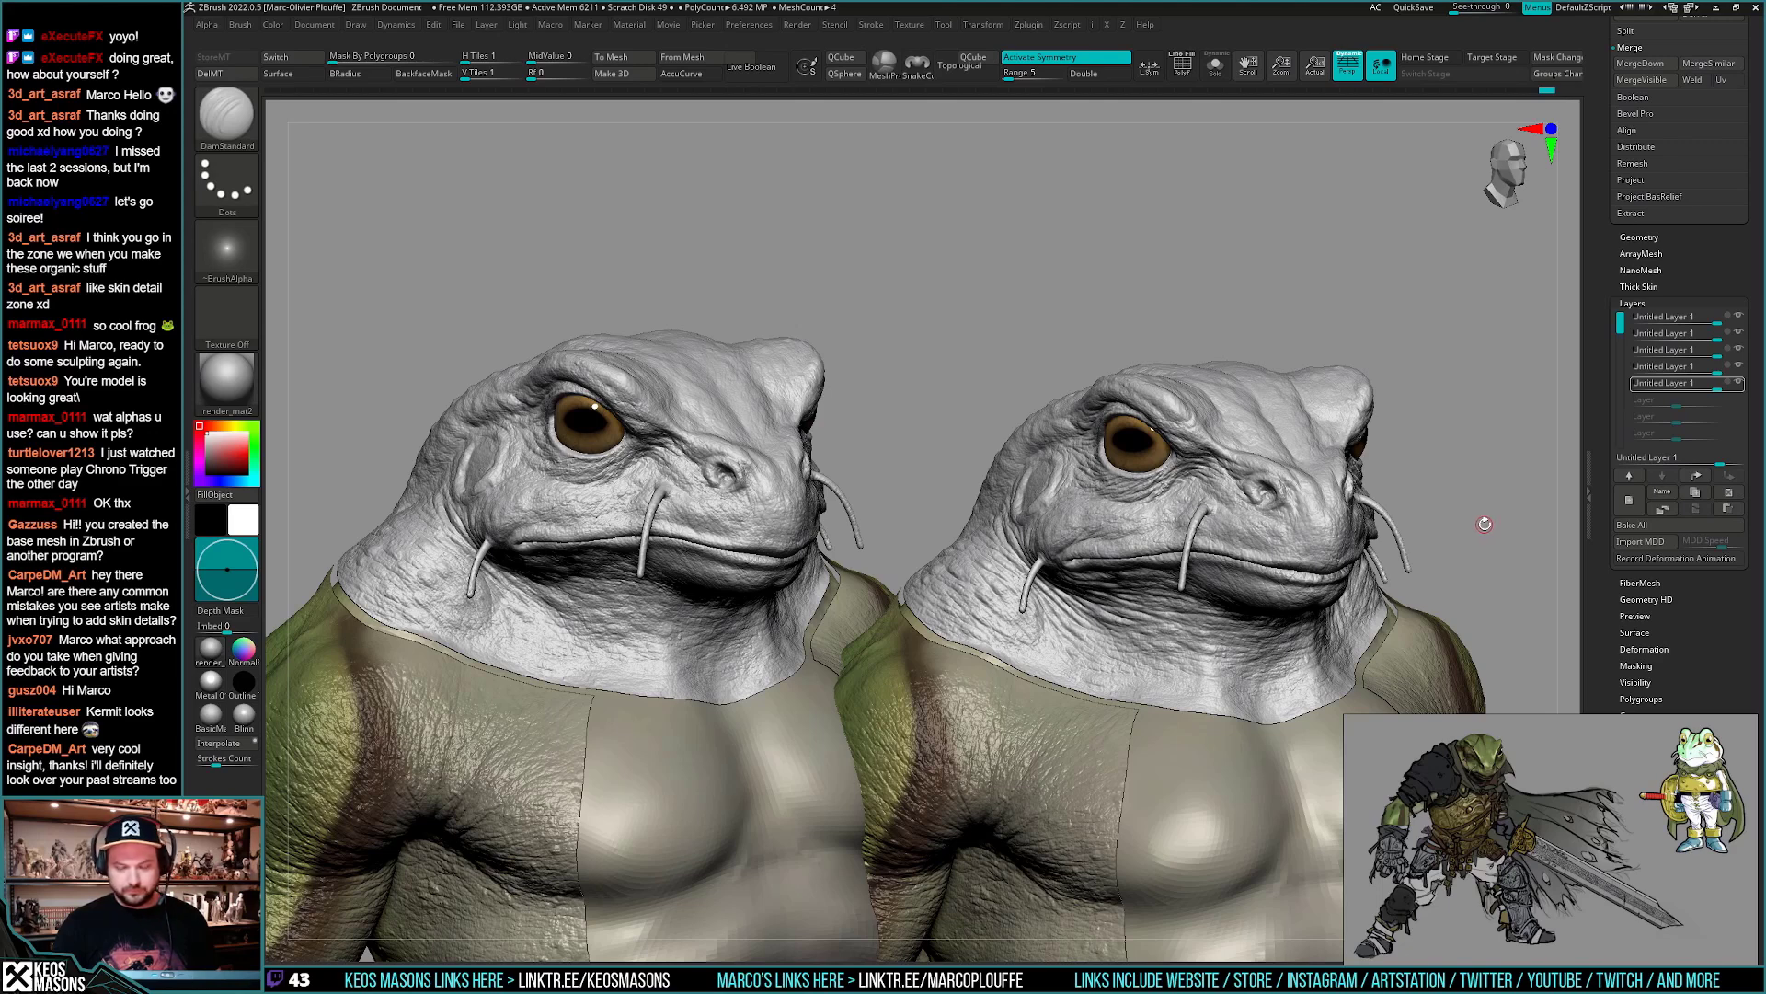
# - Resume recording on the fine detail layer, undo the last stroke, and clear the head snapshot from the canvas
pyautogui.click(1738, 383)
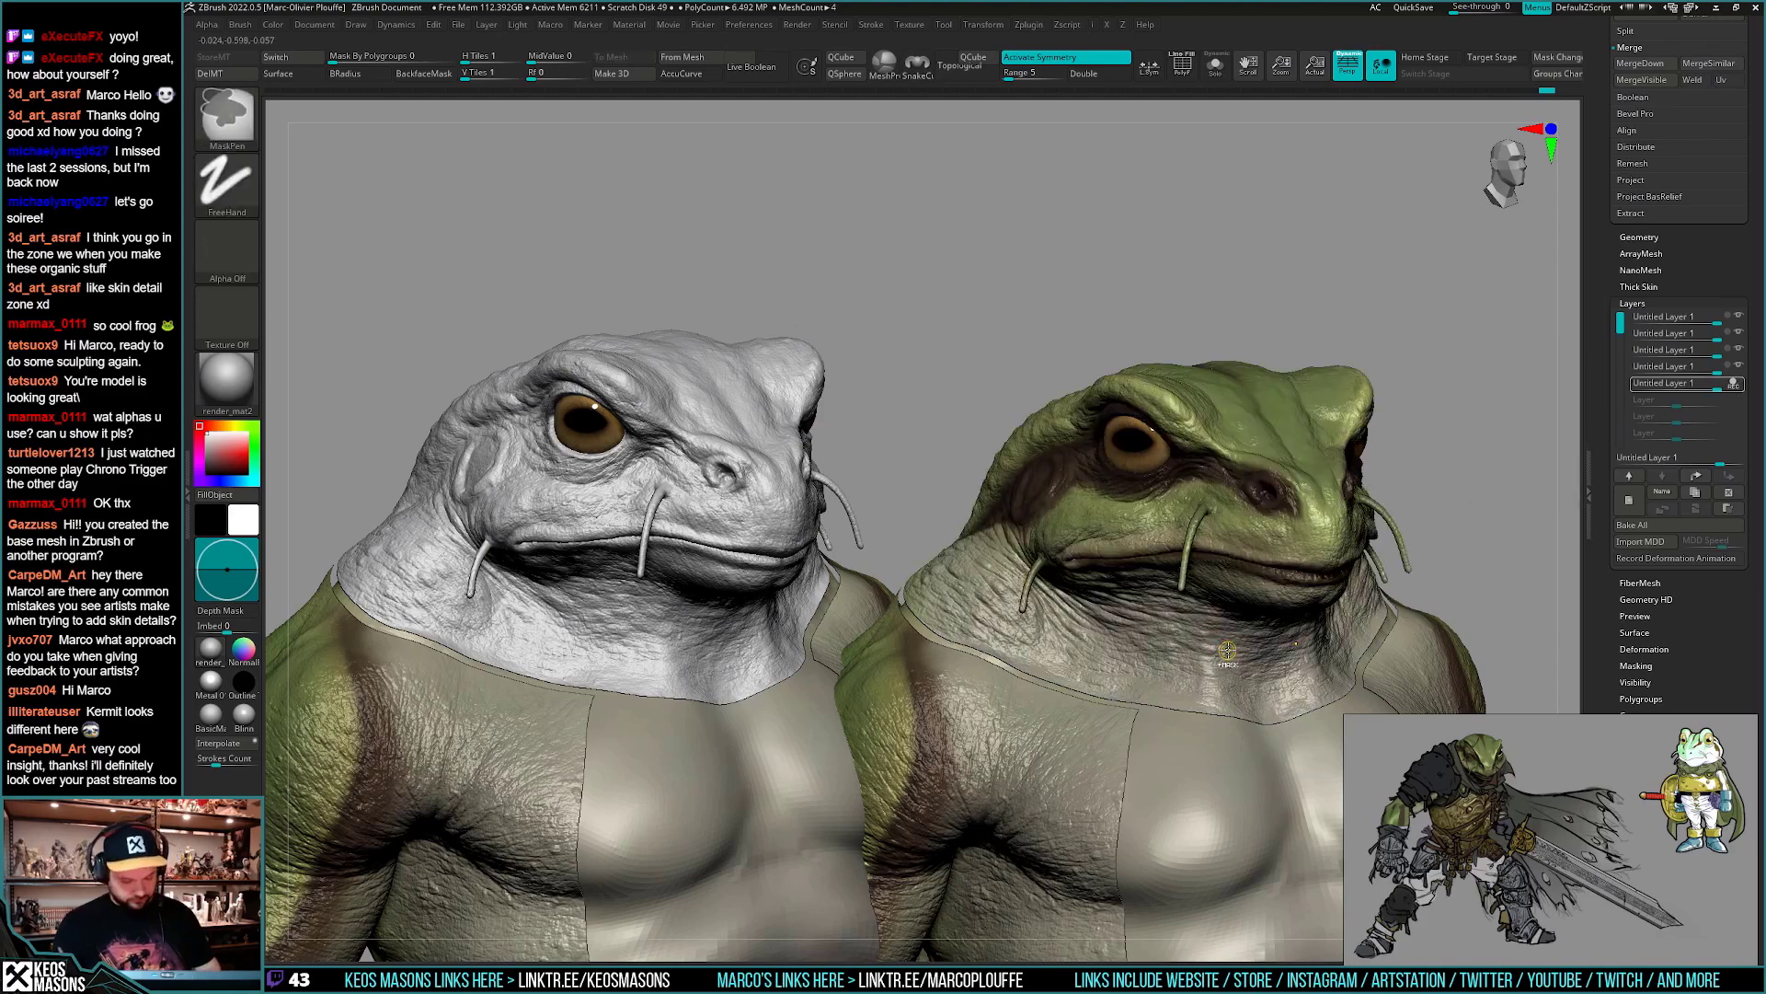
pyautogui.hotkey('ctrl', 's')
pyautogui.press('Escape')
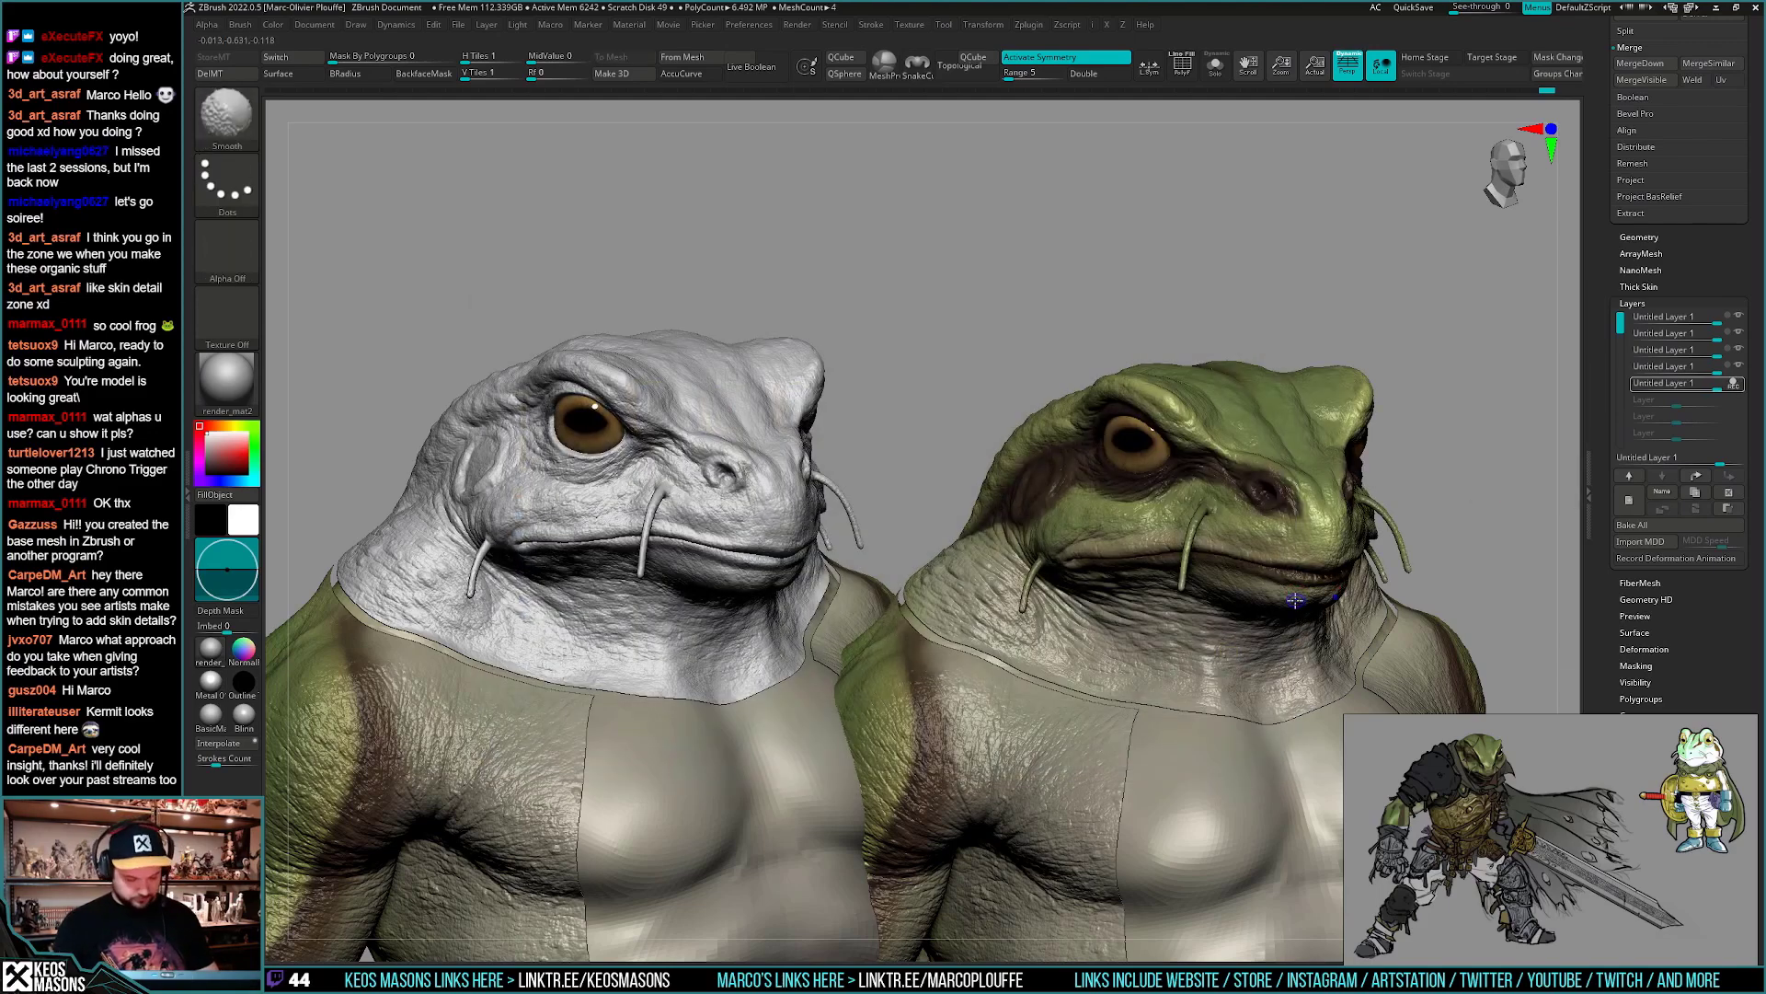
pyautogui.hotkey('ctrl', 'z')
pyautogui.moveTo(1299, 593)
pyautogui.mouseDown(button='right')
pyautogui.moveTo(1362, 593)
pyautogui.moveTo(1288, 700)
pyautogui.mouseUp(button='right')
pyautogui.hotkey('ctrl', 'n')
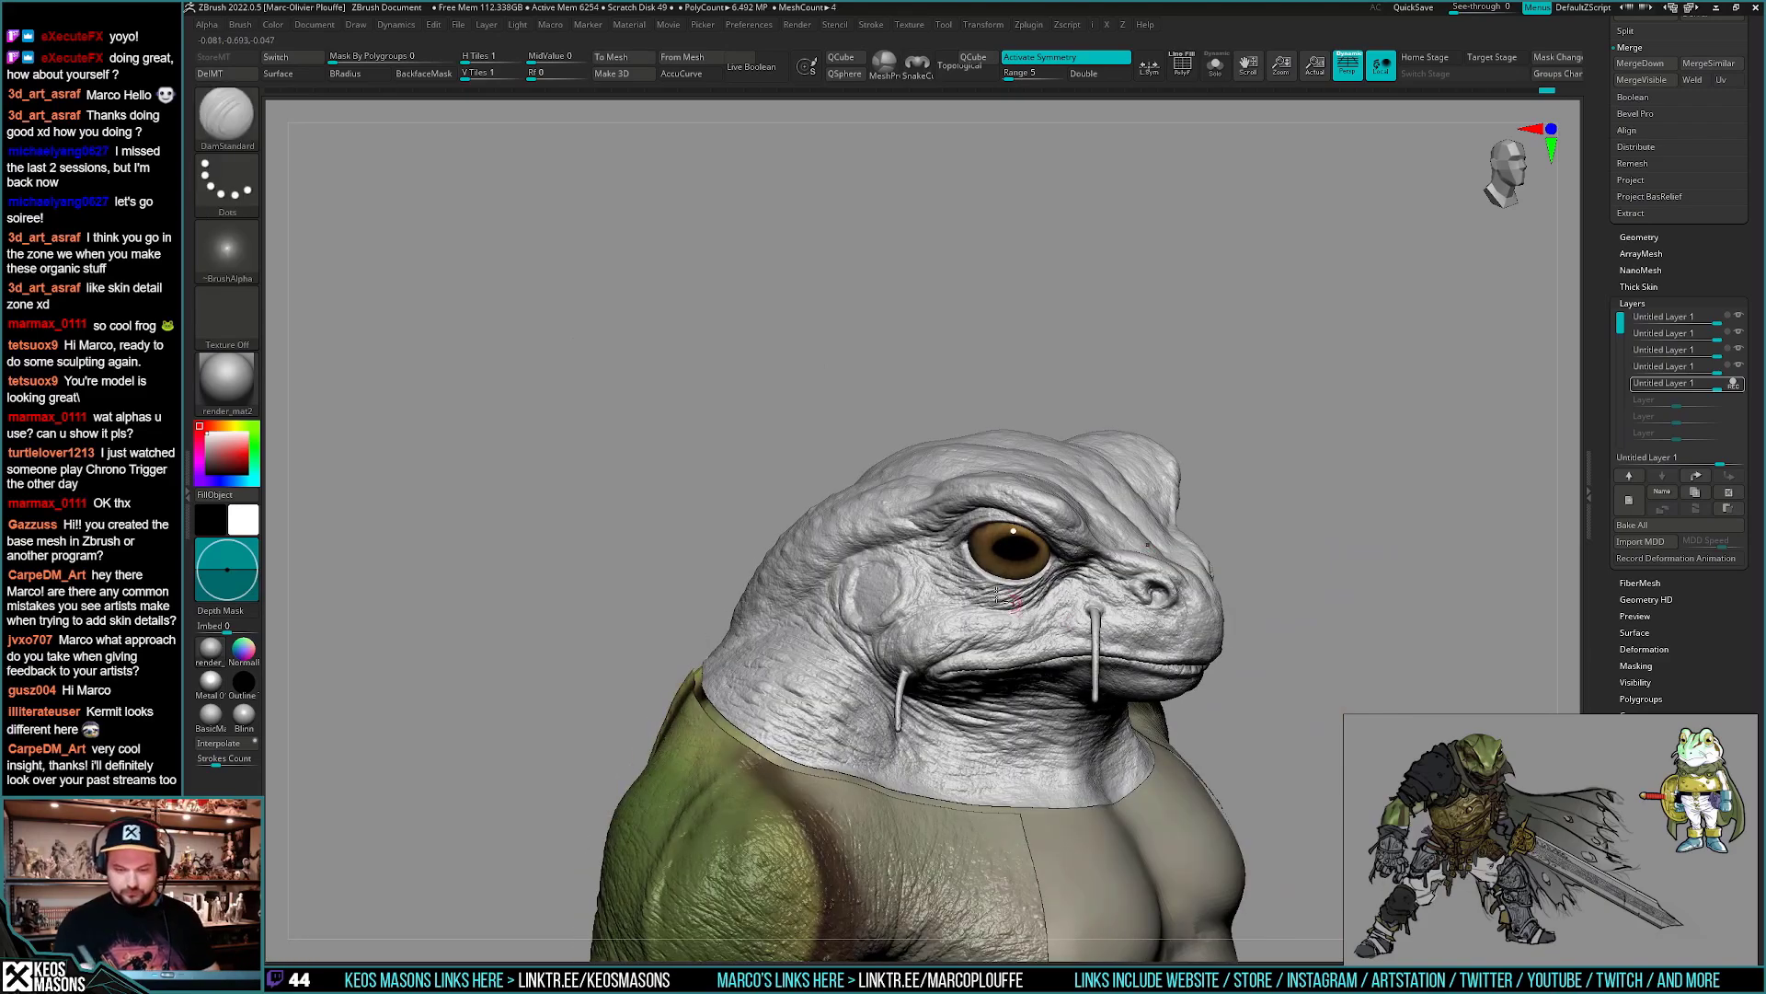
# - Carve fine wrinkles across the cheek below the eye with the DamStandard brush
pyautogui.moveTo(1095, 651)
pyautogui.keyDown('ctrl'); pyautogui.mouseDown(button='right')
pyautogui.moveTo(1085, 680)
pyautogui.moveTo(1048, 685)
pyautogui.moveTo(1093, 710)
pyautogui.moveTo(1056, 670)
pyautogui.moveTo(1067, 709)
pyautogui.moveTo(1097, 719)
pyautogui.moveTo(1111, 702)
pyautogui.moveTo(1102, 726)
pyautogui.moveTo(1197, 615)
pyautogui.mouseUp(button='right'); pyautogui.keyUp('ctrl')
pyautogui.press('b')
pyautogui.press('space')
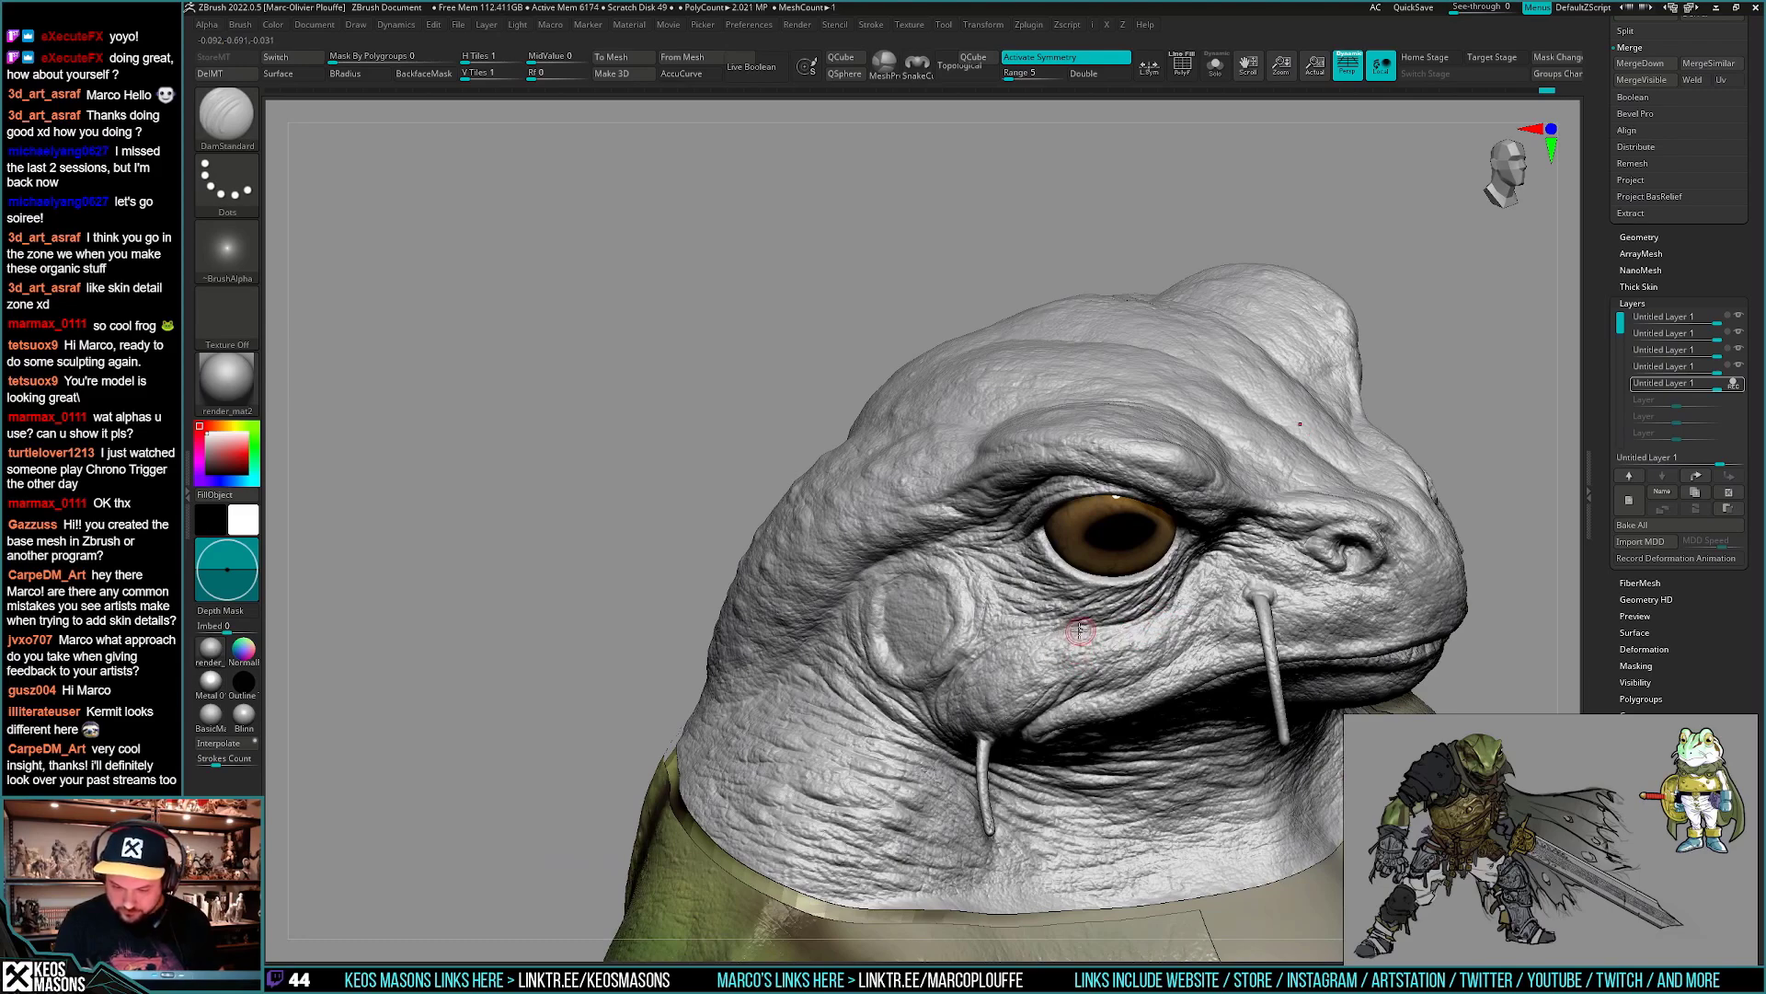
pyautogui.moveTo(1047, 633); pyautogui.dragTo(1167, 628)
# - Choose the ClayBuildup brush and lower the head's subdivision level to 3
pyautogui.press('space')
pyautogui.click(1188, 572)
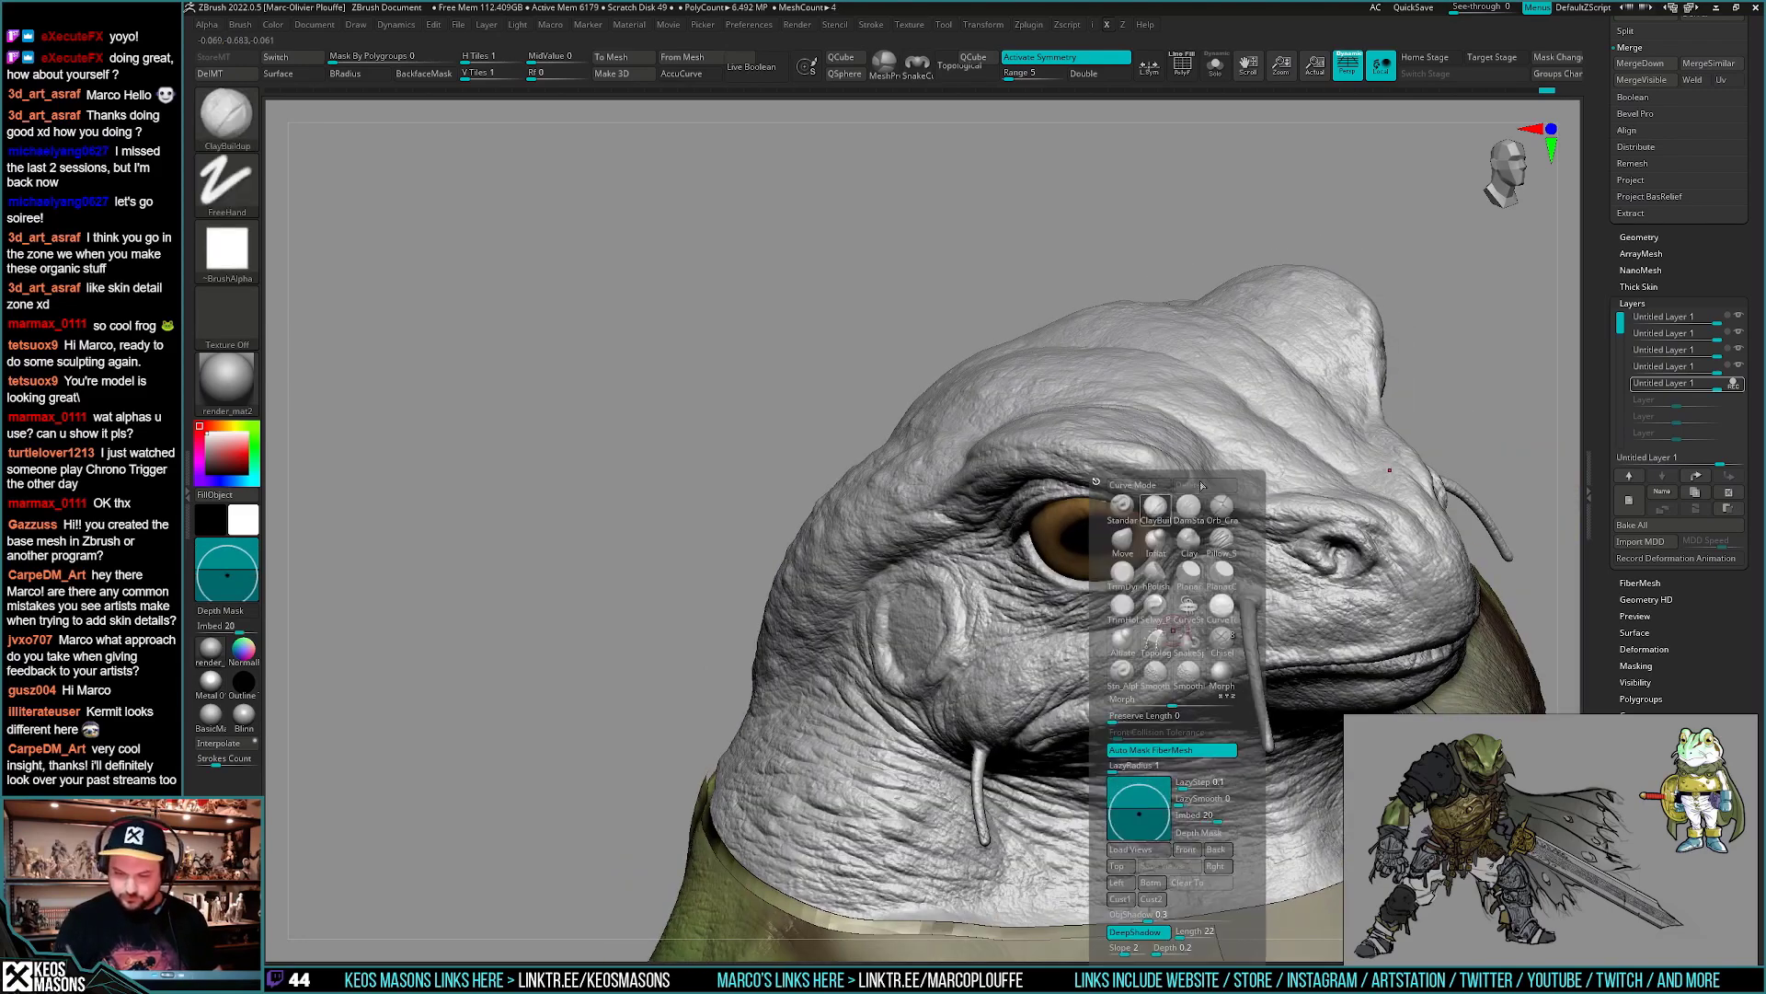
pyautogui.press('2')
pyautogui.moveTo(1222, 414); pyautogui.dragTo(1203, 414)
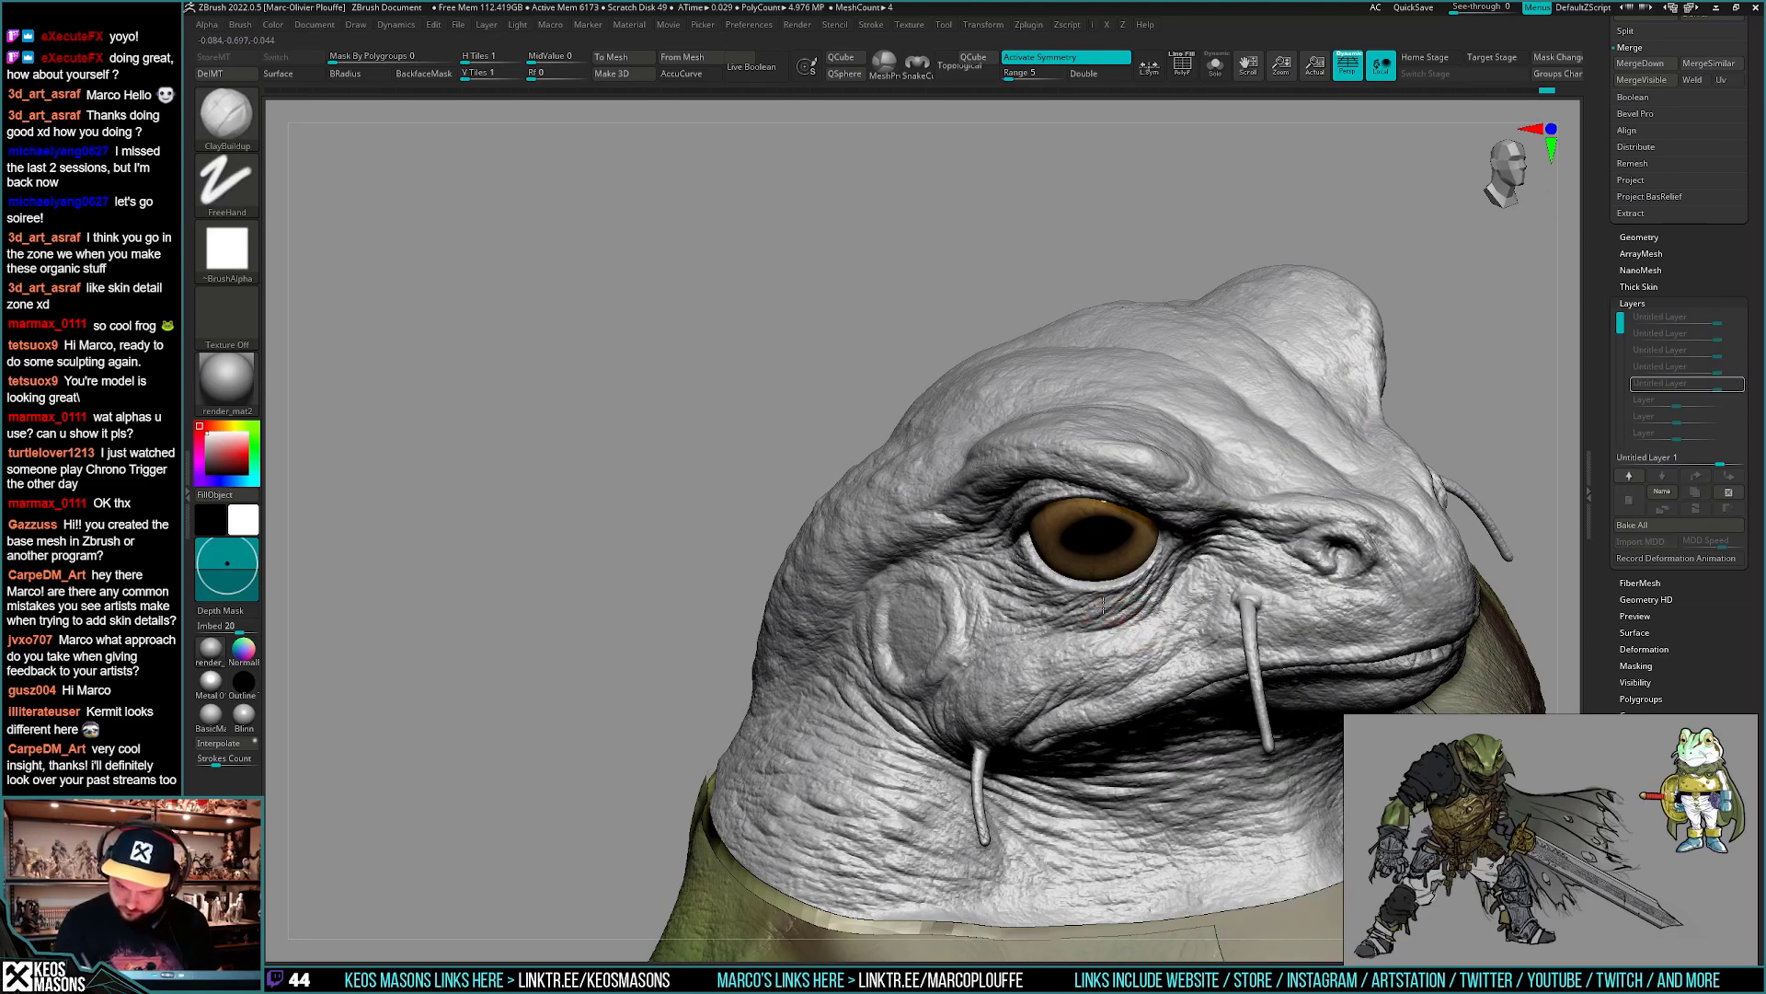
pyautogui.moveTo(1090, 612); pyautogui.dragTo(1118, 594, button='right')
pyautogui.press('2')
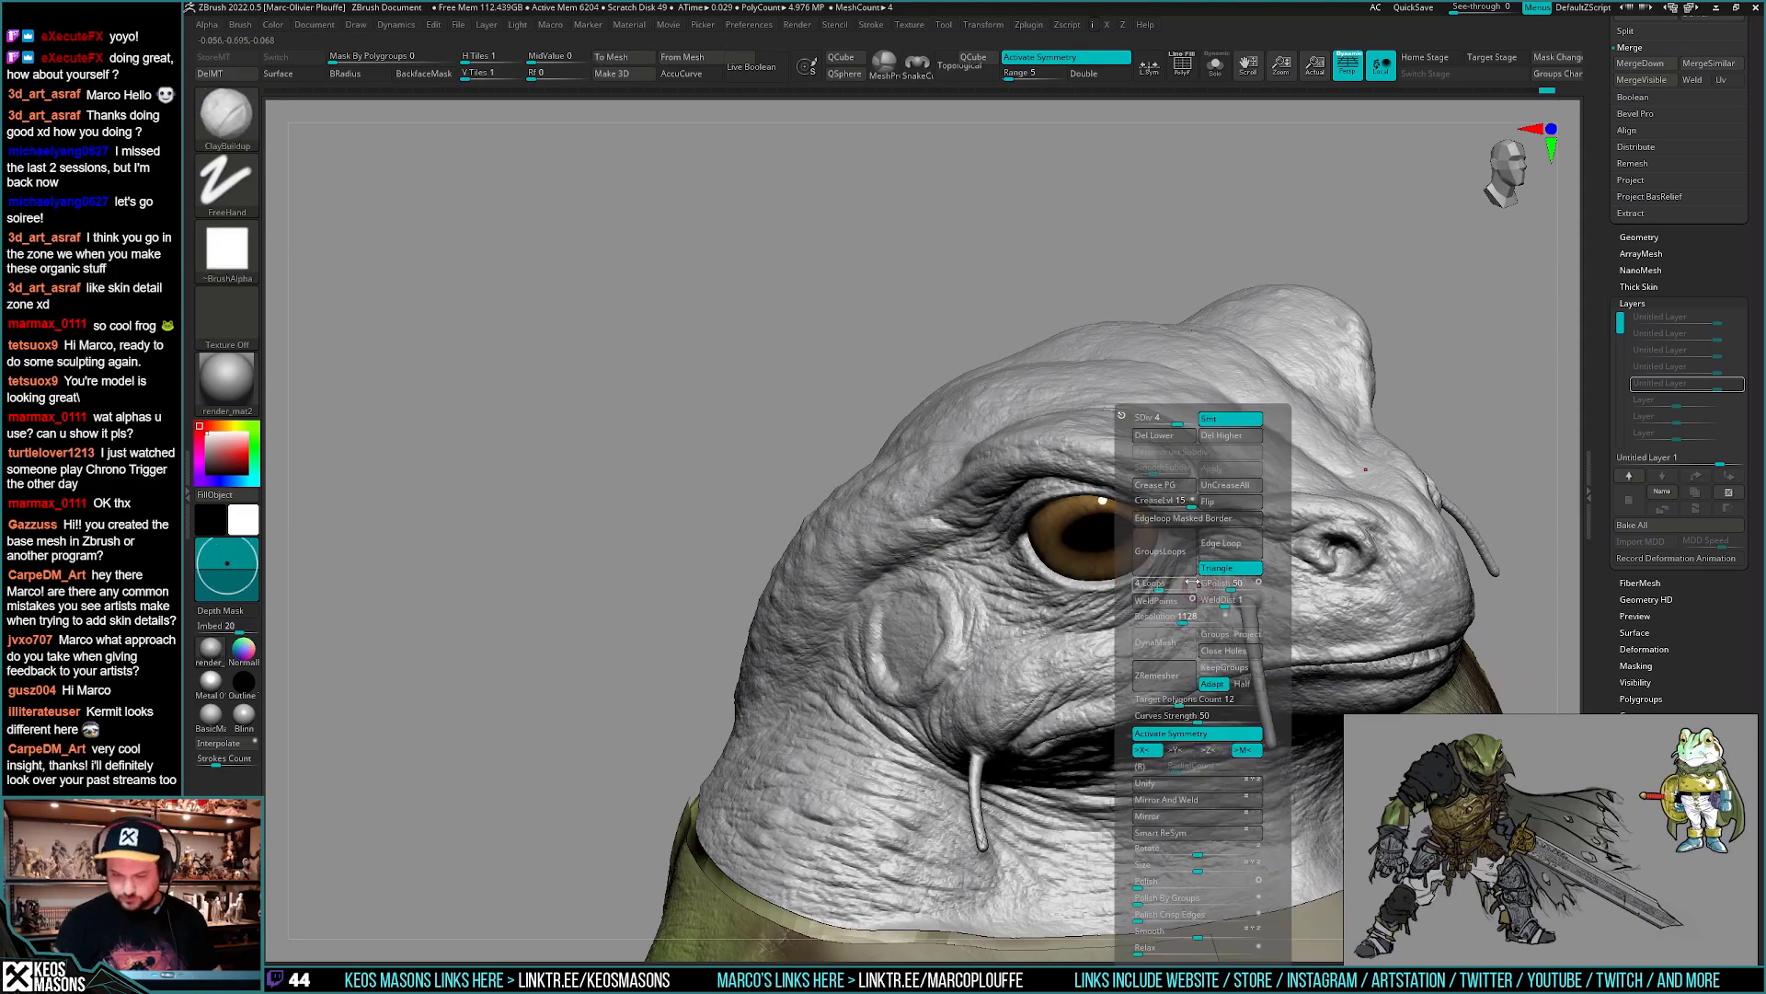
pyautogui.moveTo(1181, 417); pyautogui.dragTo(1165, 417)
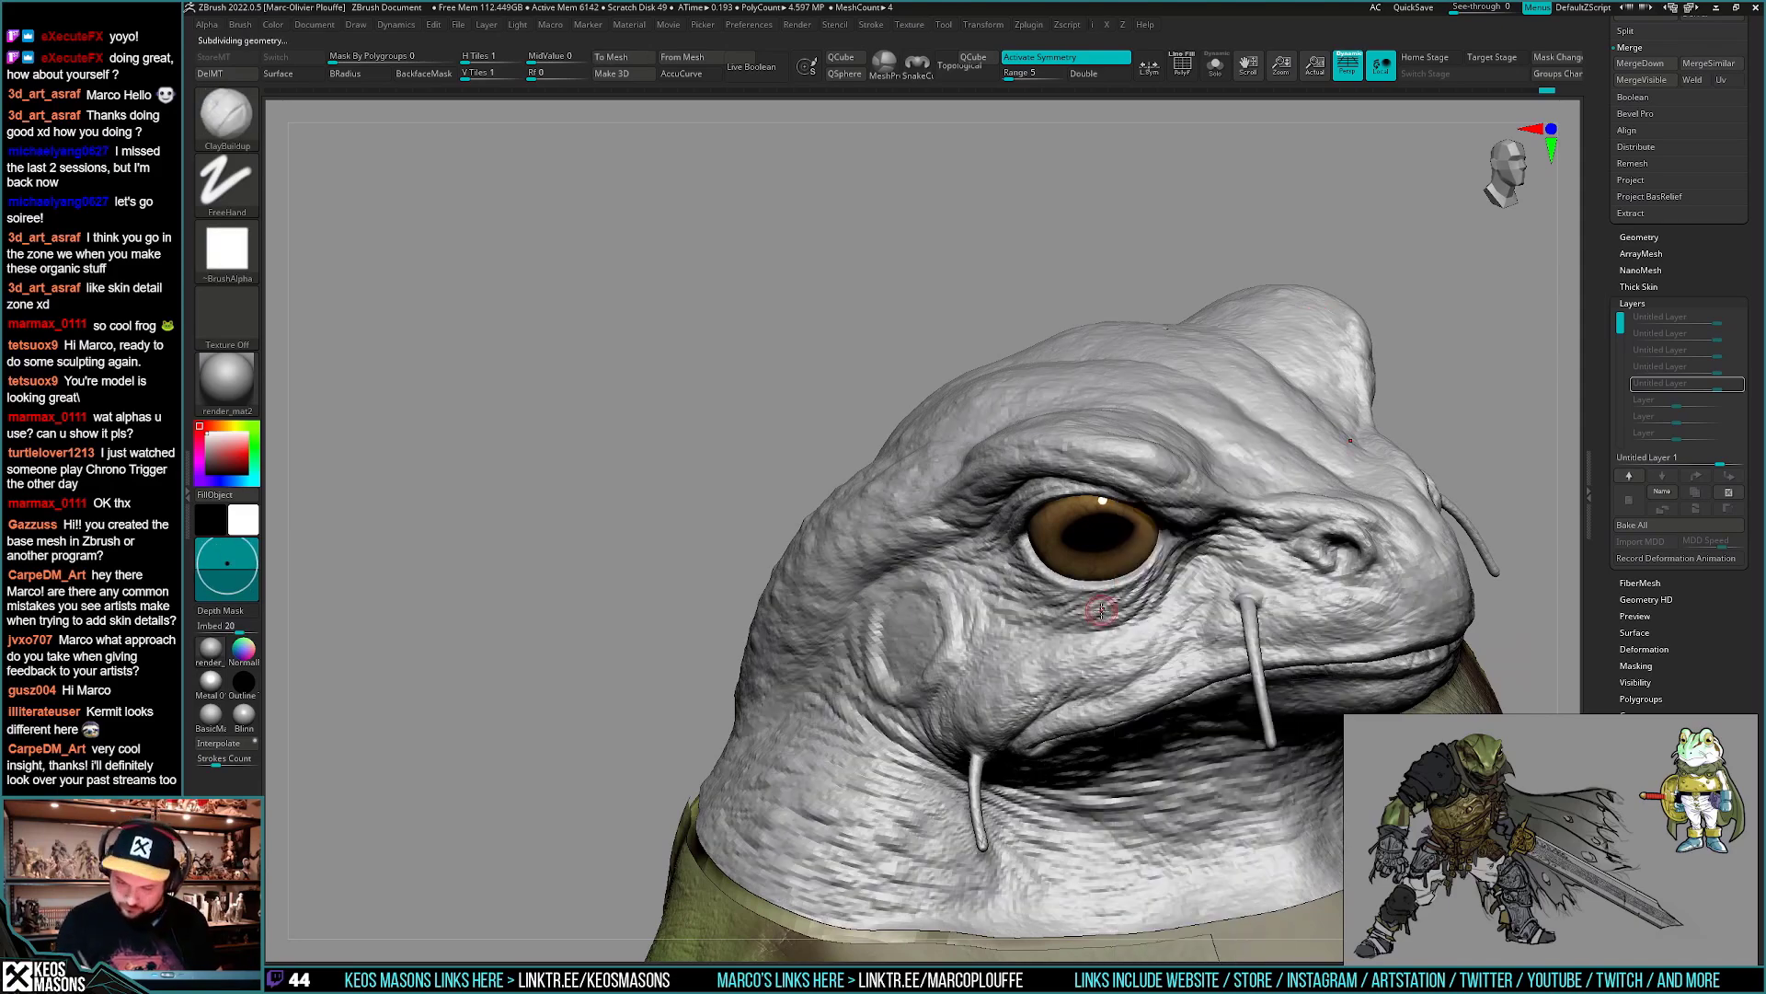
# - Build up the skin folds under and around the eye with the ClayBuildup brush on both sides of the head
pyautogui.moveTo(1074, 619); pyautogui.dragTo(1171, 518, button='right')
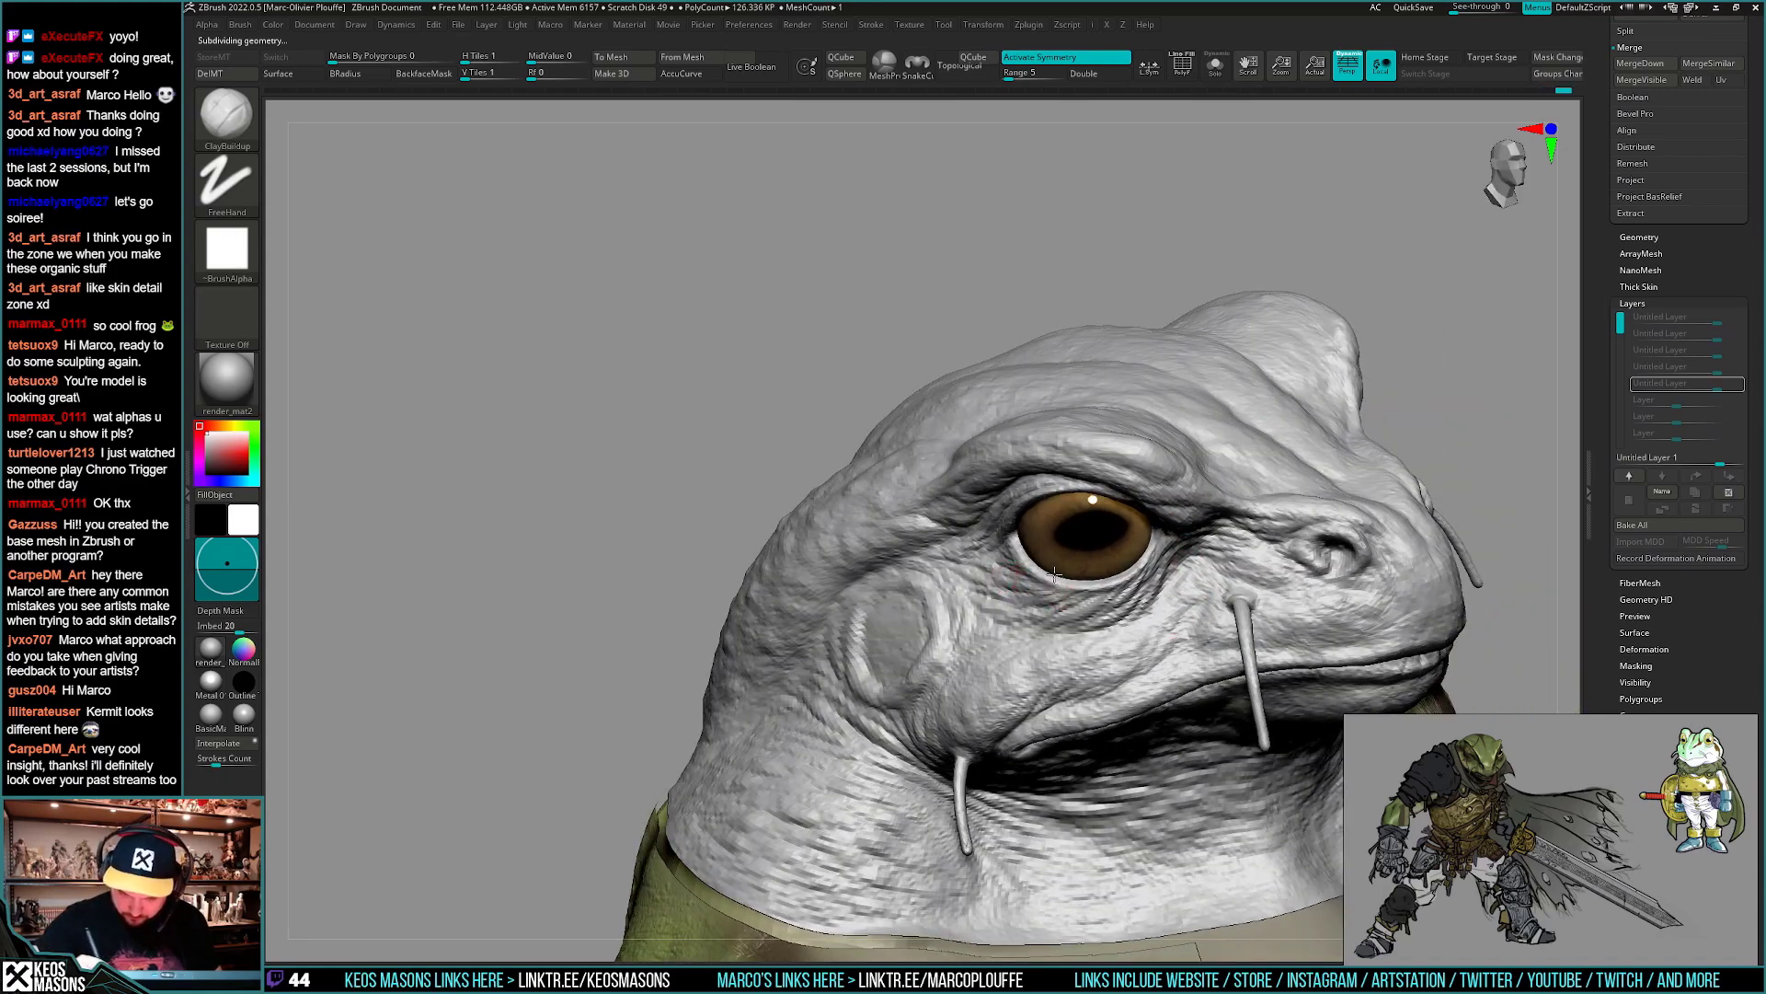
pyautogui.moveTo(1055, 576); pyautogui.dragTo(1122, 583, button='right')
pyautogui.moveTo(1134, 573); pyautogui.dragTo(1124, 594)
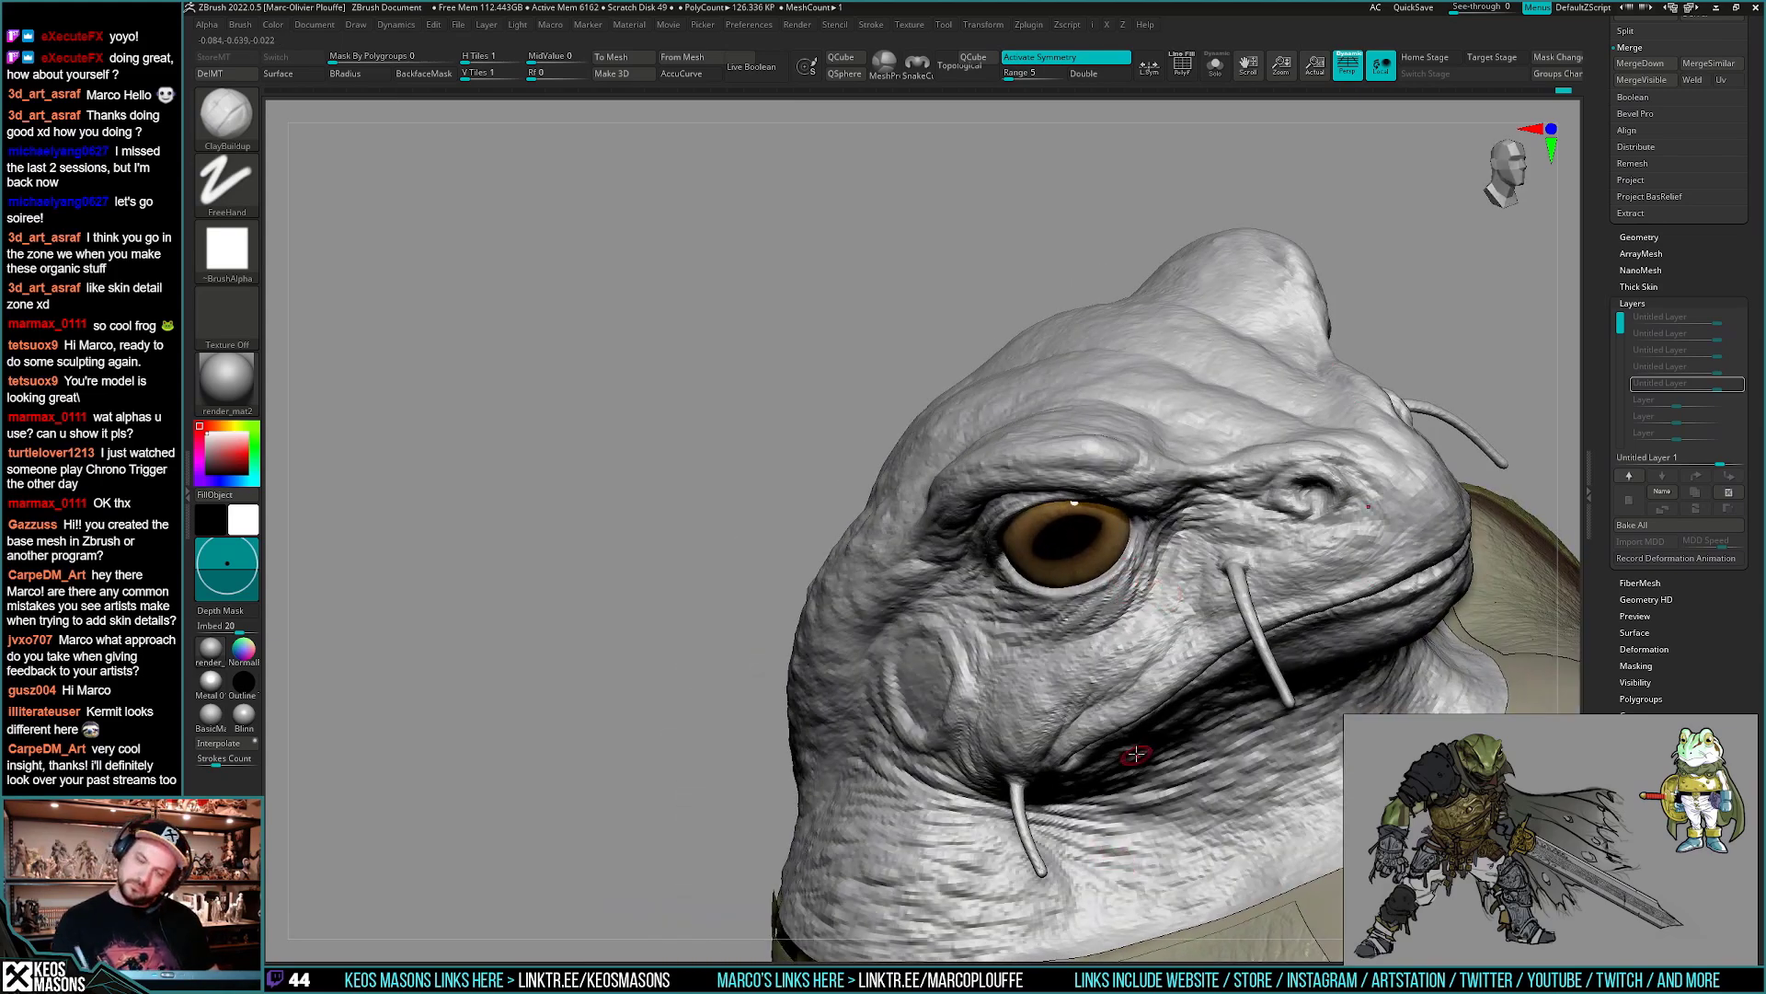
pyautogui.moveTo(1137, 756)
pyautogui.mouseDown(button='right')
pyautogui.moveTo(1143, 727)
pyautogui.moveTo(1105, 780)
pyautogui.moveTo(1157, 676)
pyautogui.moveTo(1207, 630)
pyautogui.mouseUp(button='right')
pyautogui.moveTo(1187, 530); pyautogui.dragTo(1179, 542, button='right')
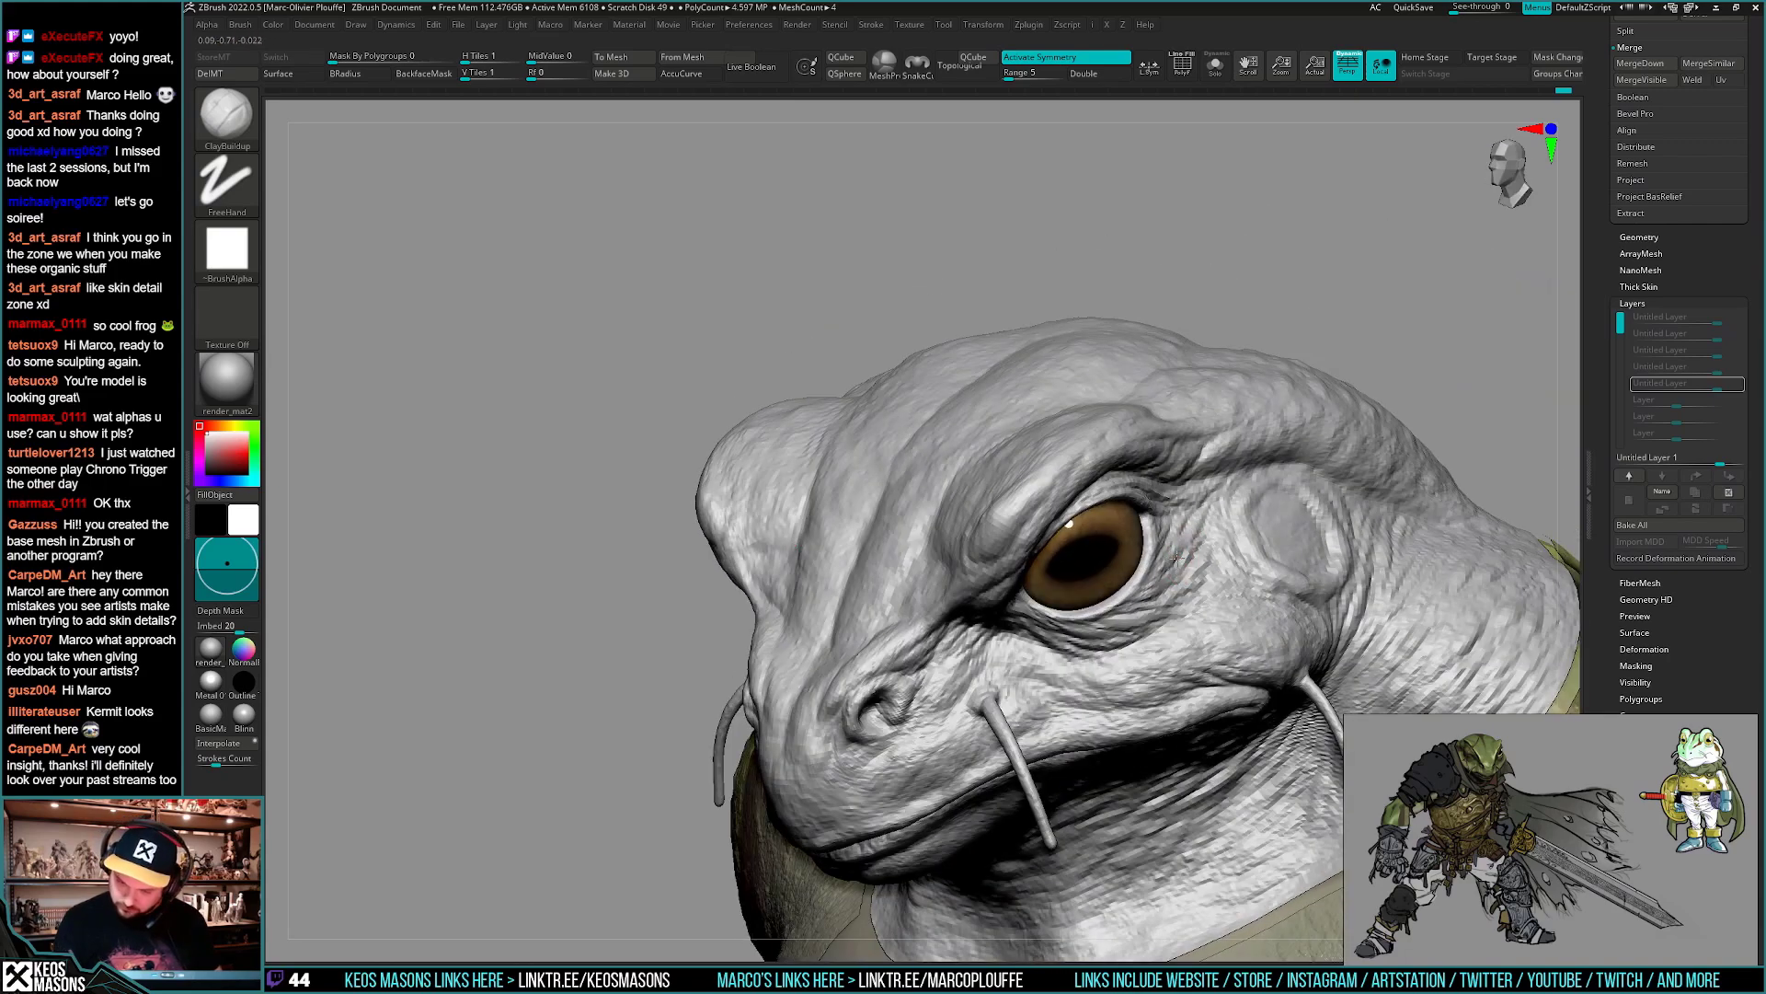
pyautogui.moveTo(1175, 562); pyautogui.dragTo(1159, 594)
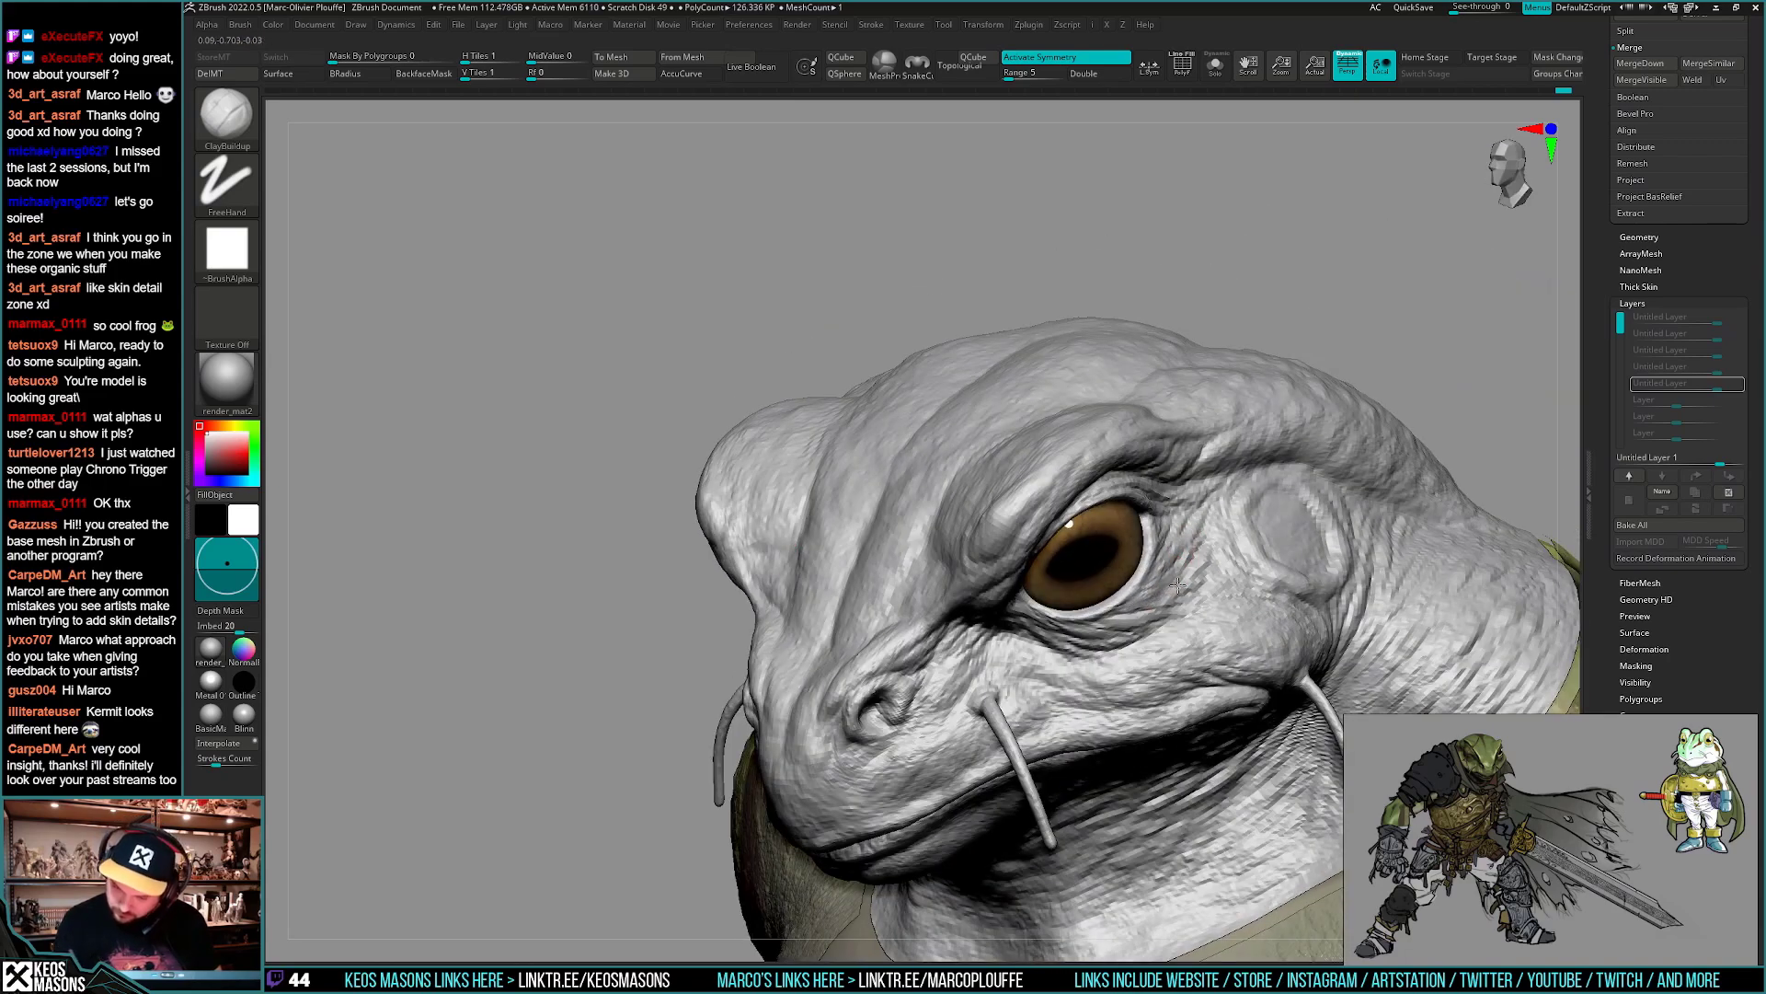
pyautogui.moveTo(1164, 596); pyautogui.dragTo(1067, 630, button='right')
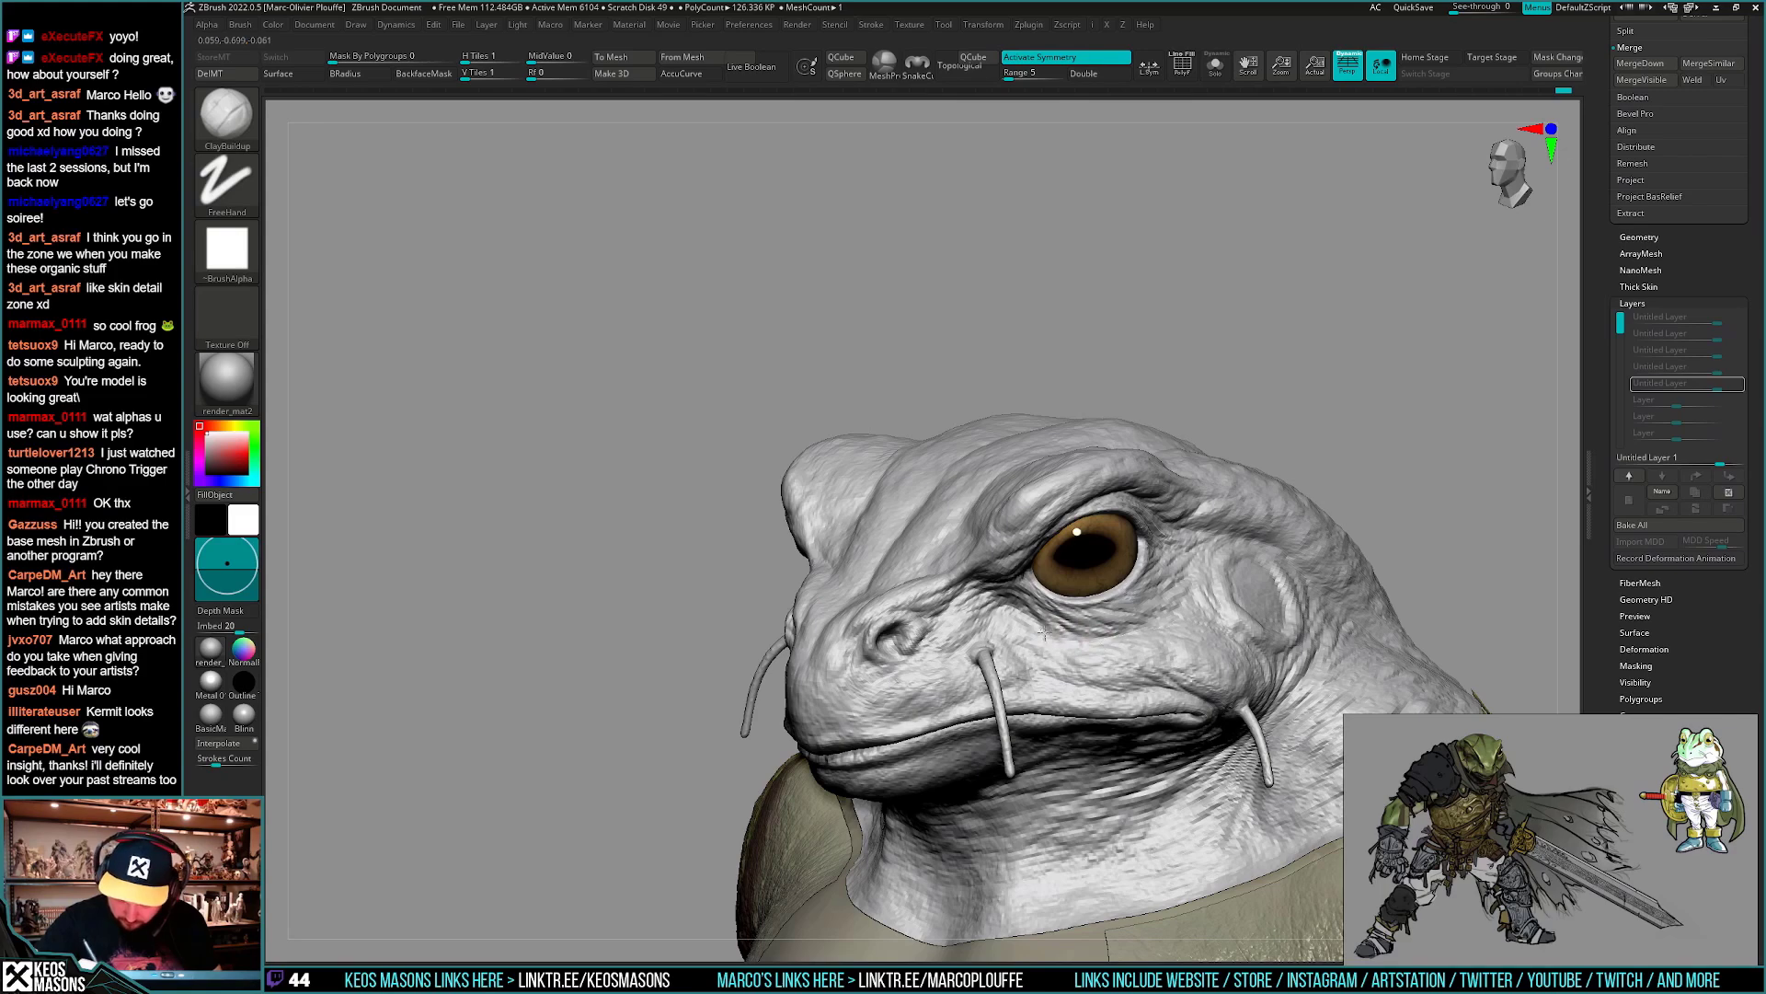
# - Return the head to its highest subdivision level and check the reshaped eye folds from the side and front
pyautogui.rightClick(1157, 694)
pyautogui.moveTo(1297, 552); pyautogui.dragTo(1261, 581, button='right')
pyautogui.press('2')
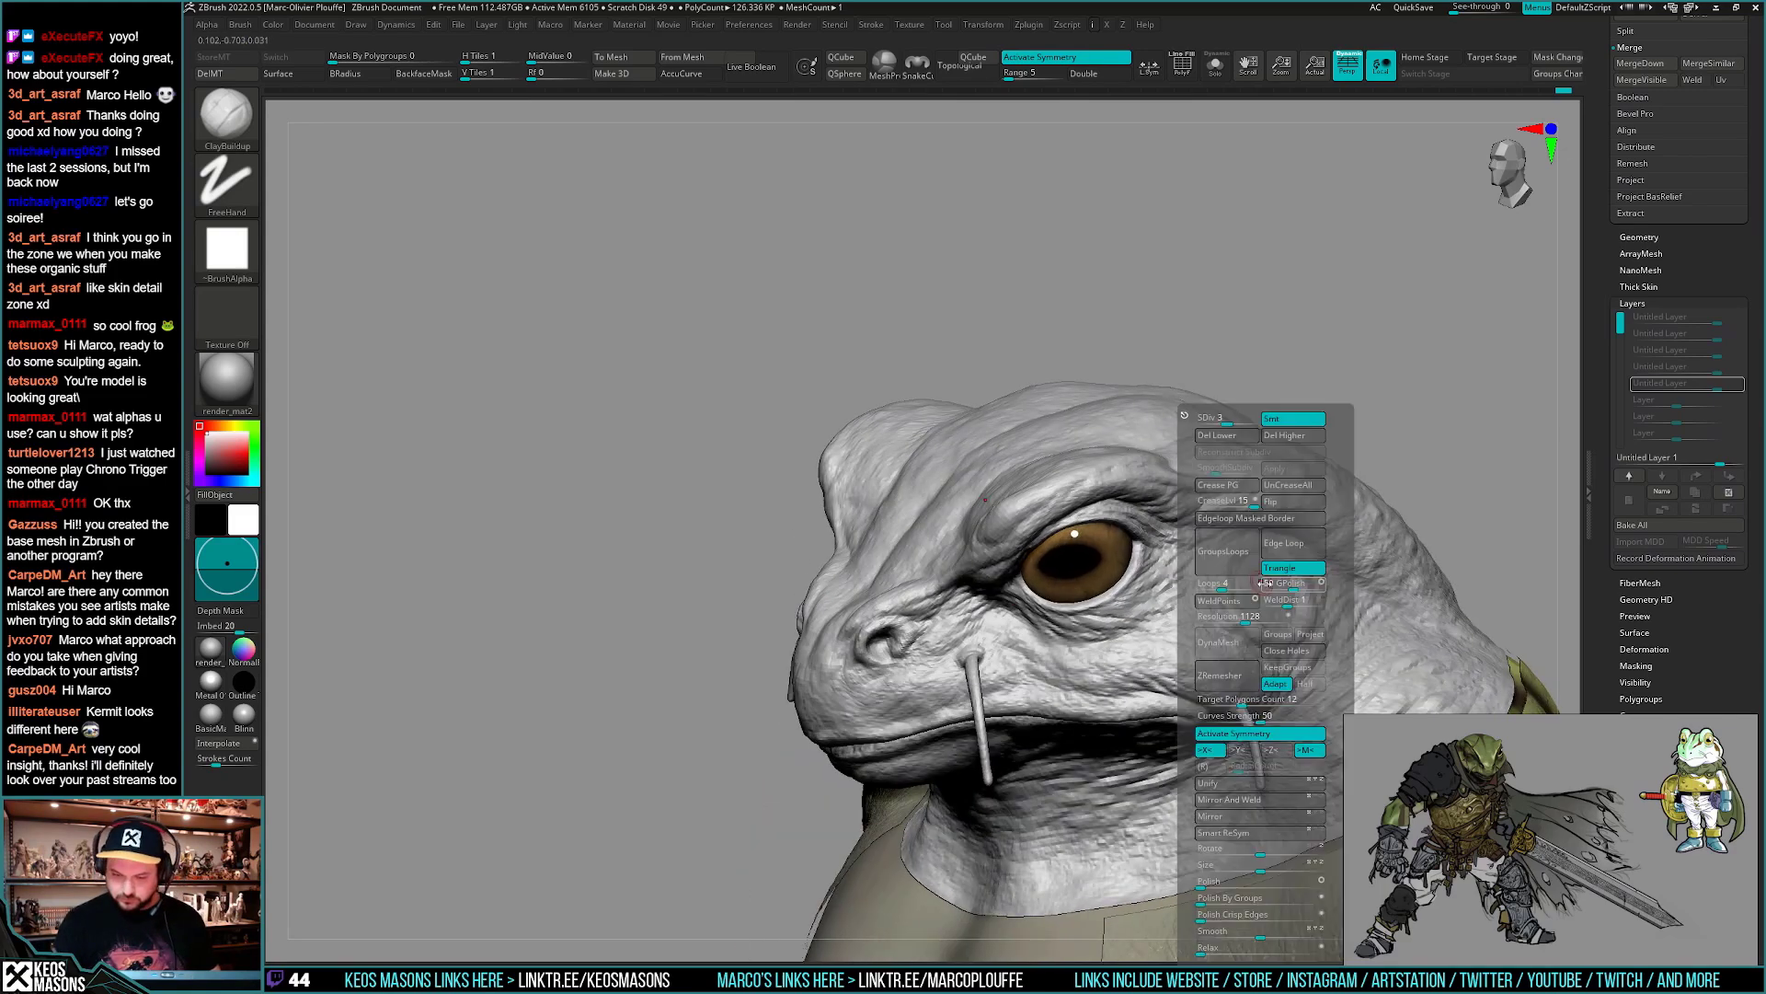
pyautogui.click(1235, 416)
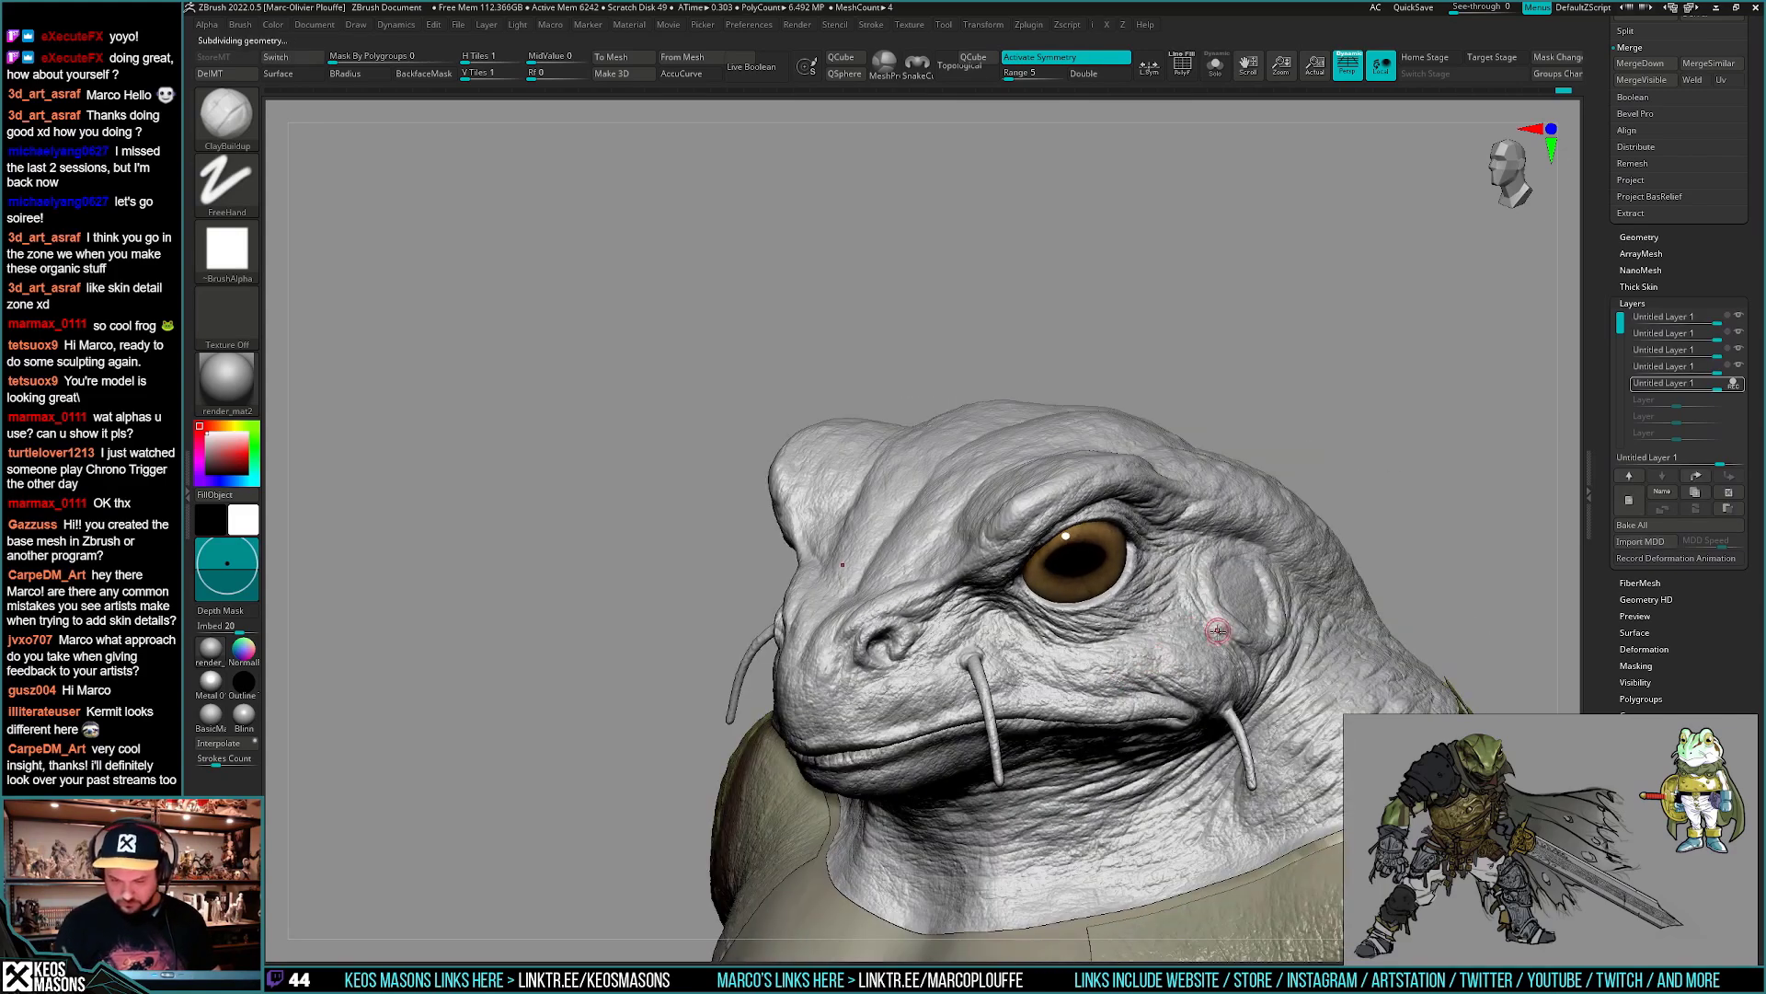
pyautogui.keyDown('ctrl'); pyautogui.moveTo(1326, 605); pyautogui.dragTo(1289, 604, button='right'); pyautogui.keyUp('ctrl')
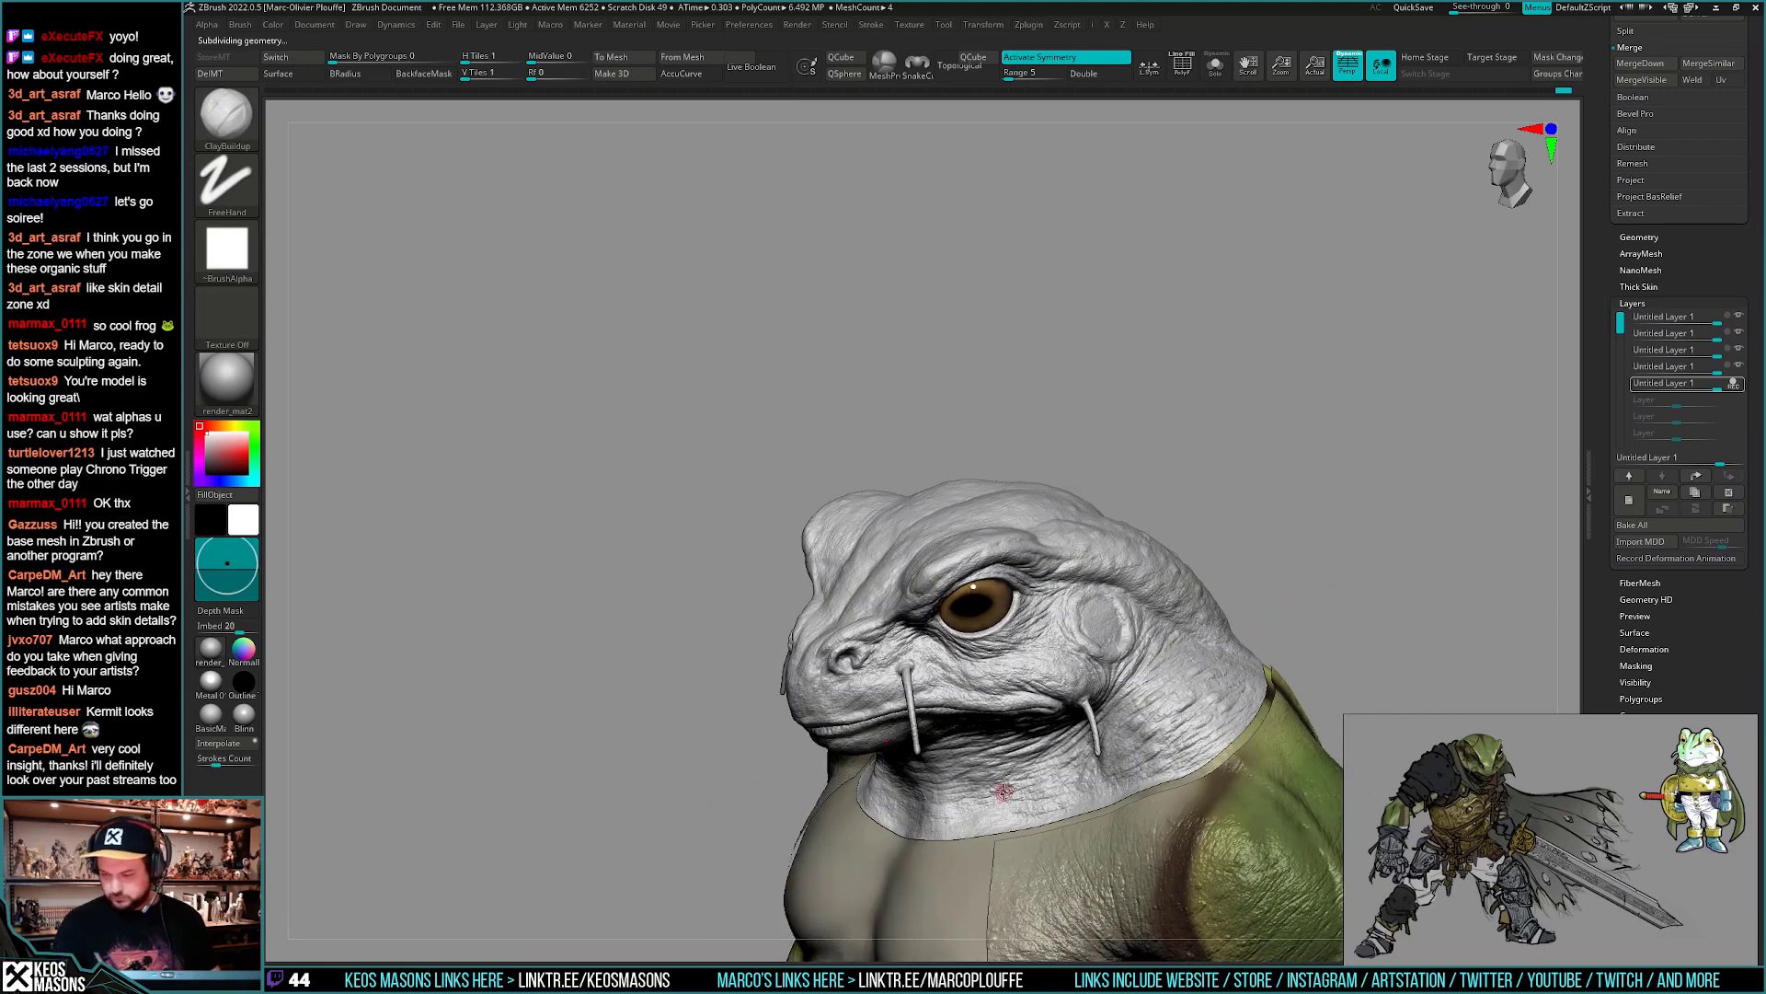
pyautogui.moveTo(998, 804); pyautogui.dragTo(1040, 807, button='right')
pyautogui.keyDown('ctrl'); pyautogui.moveTo(1040, 807); pyautogui.dragTo(1030, 690, button='right'); pyautogui.keyUp('ctrl')
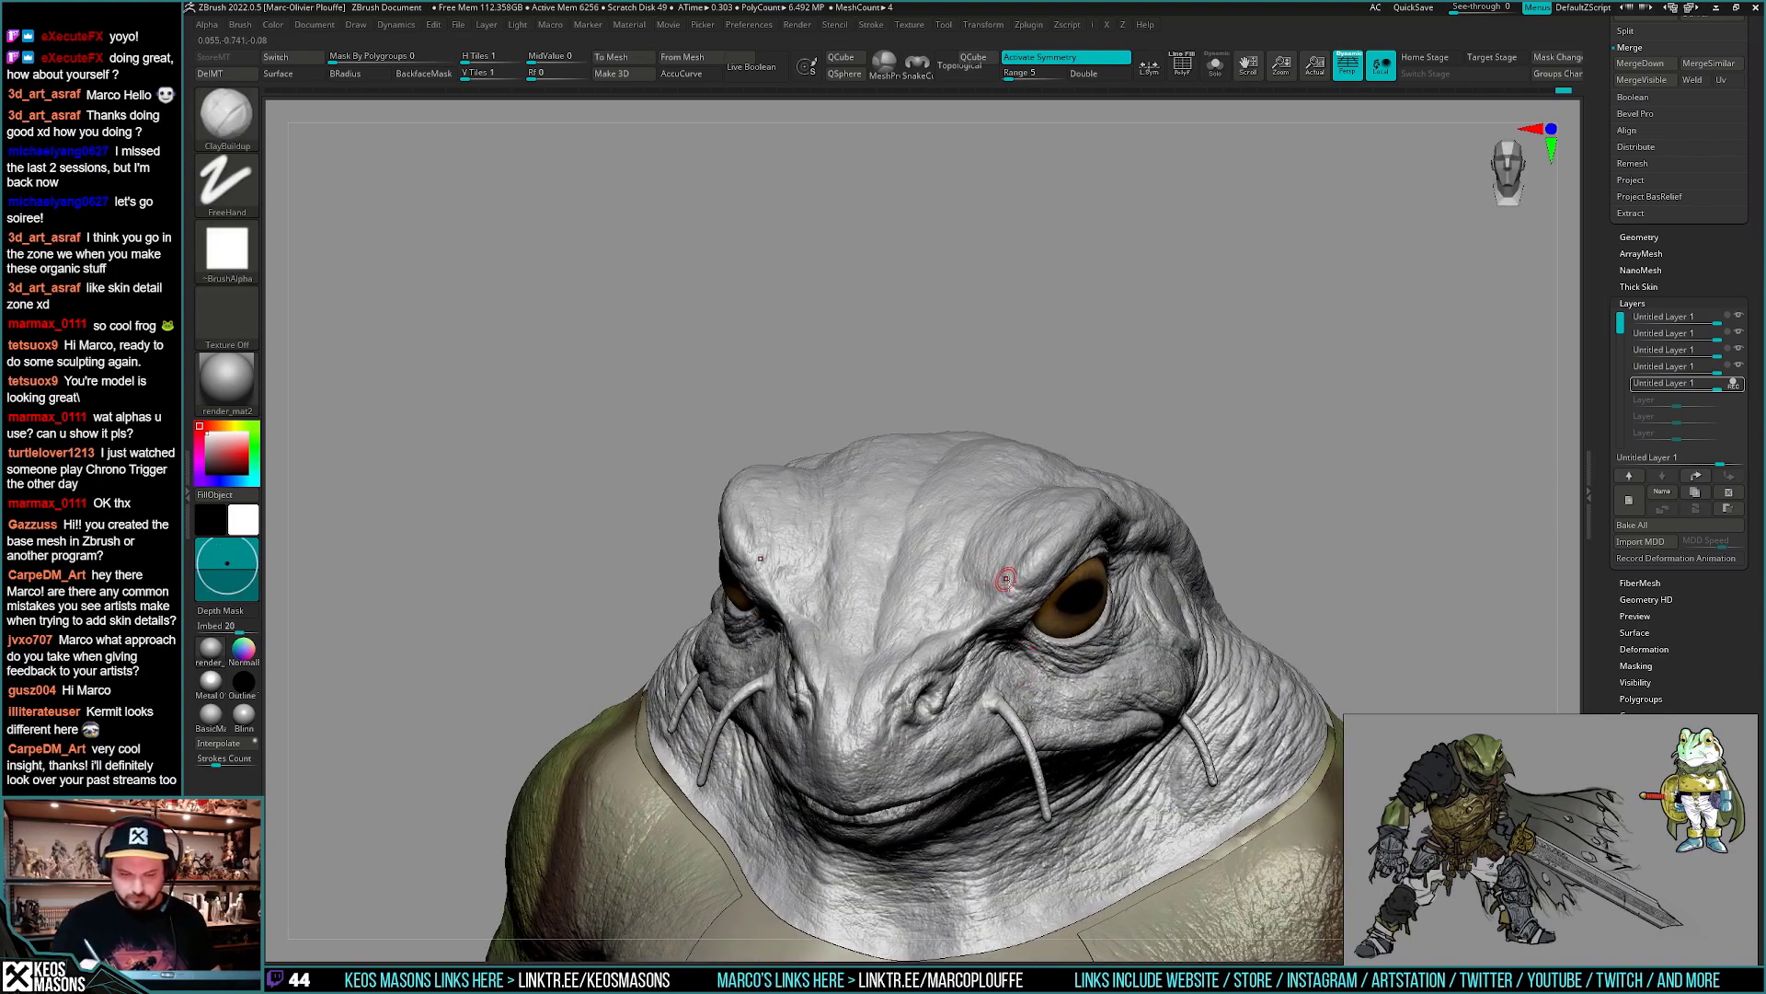
# - Add a new recording layer, try fine DamStandard wrinkles on the inner brow ridge, and undo the last stroke
pyautogui.press('b')
pyautogui.press('d')
pyautogui.press('s')
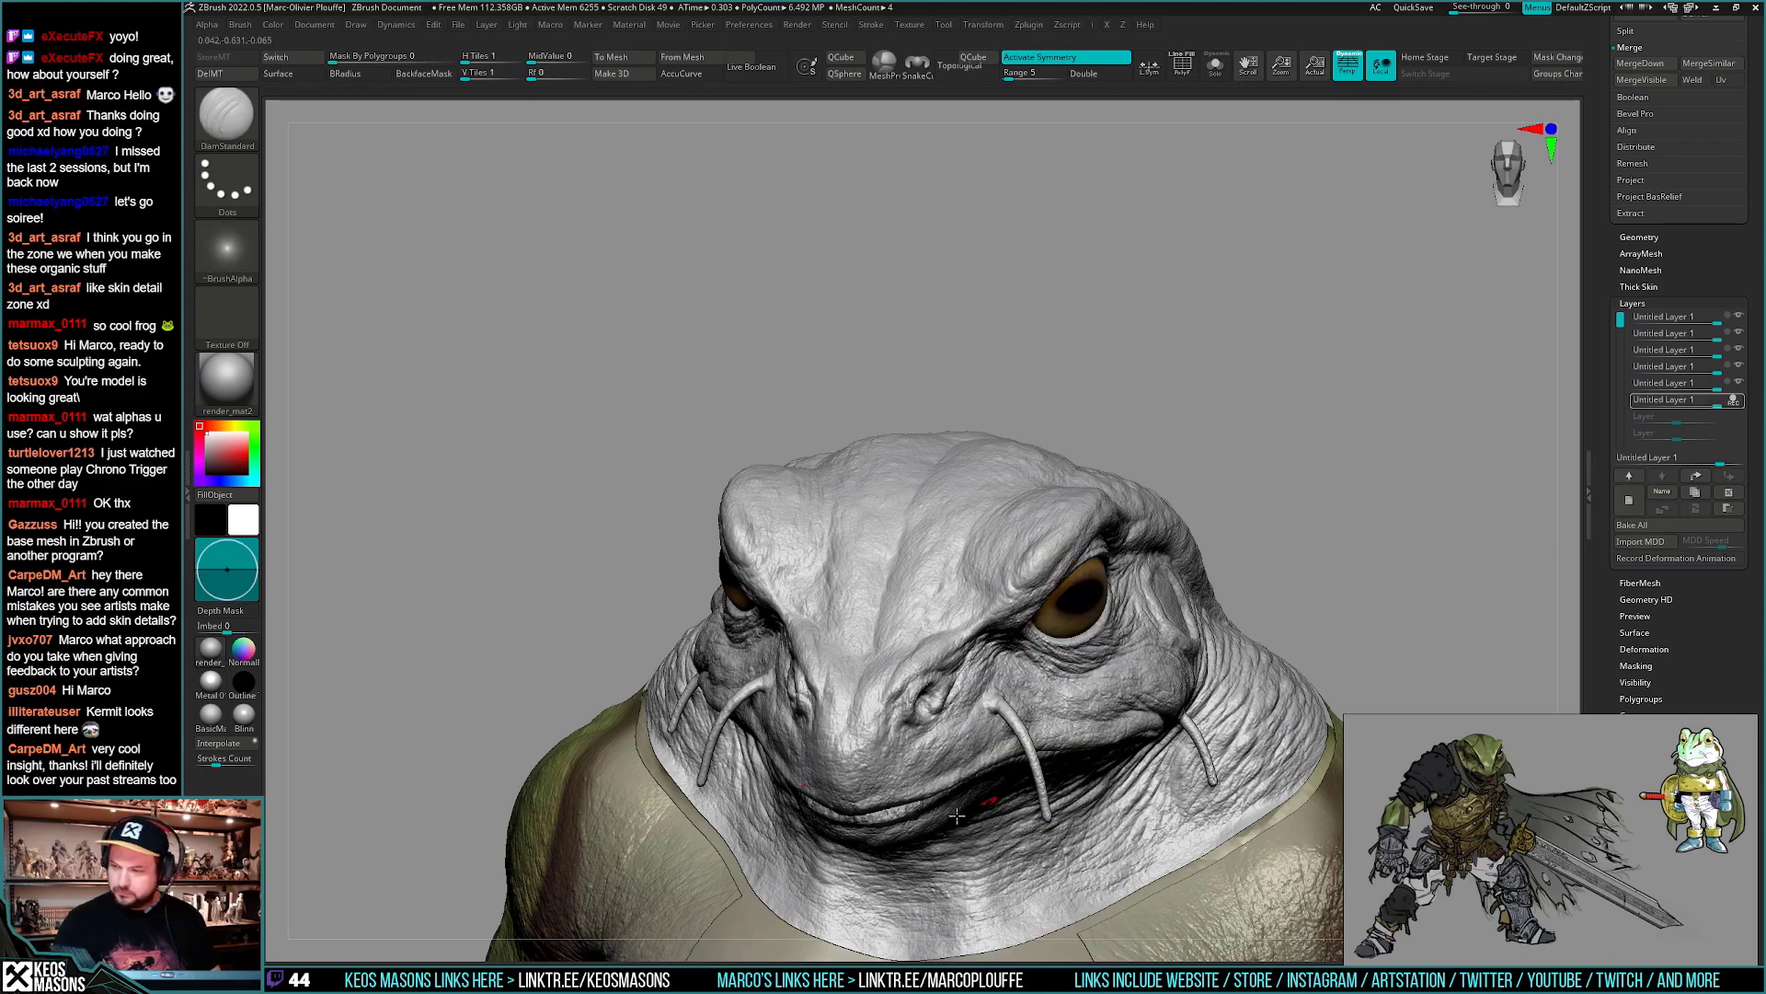
pyautogui.keyDown('ctrl'); pyautogui.moveTo(986, 616); pyautogui.dragTo(996, 589, button='right'); pyautogui.keyUp('ctrl')
pyautogui.moveTo(1002, 583); pyautogui.dragTo(985, 613)
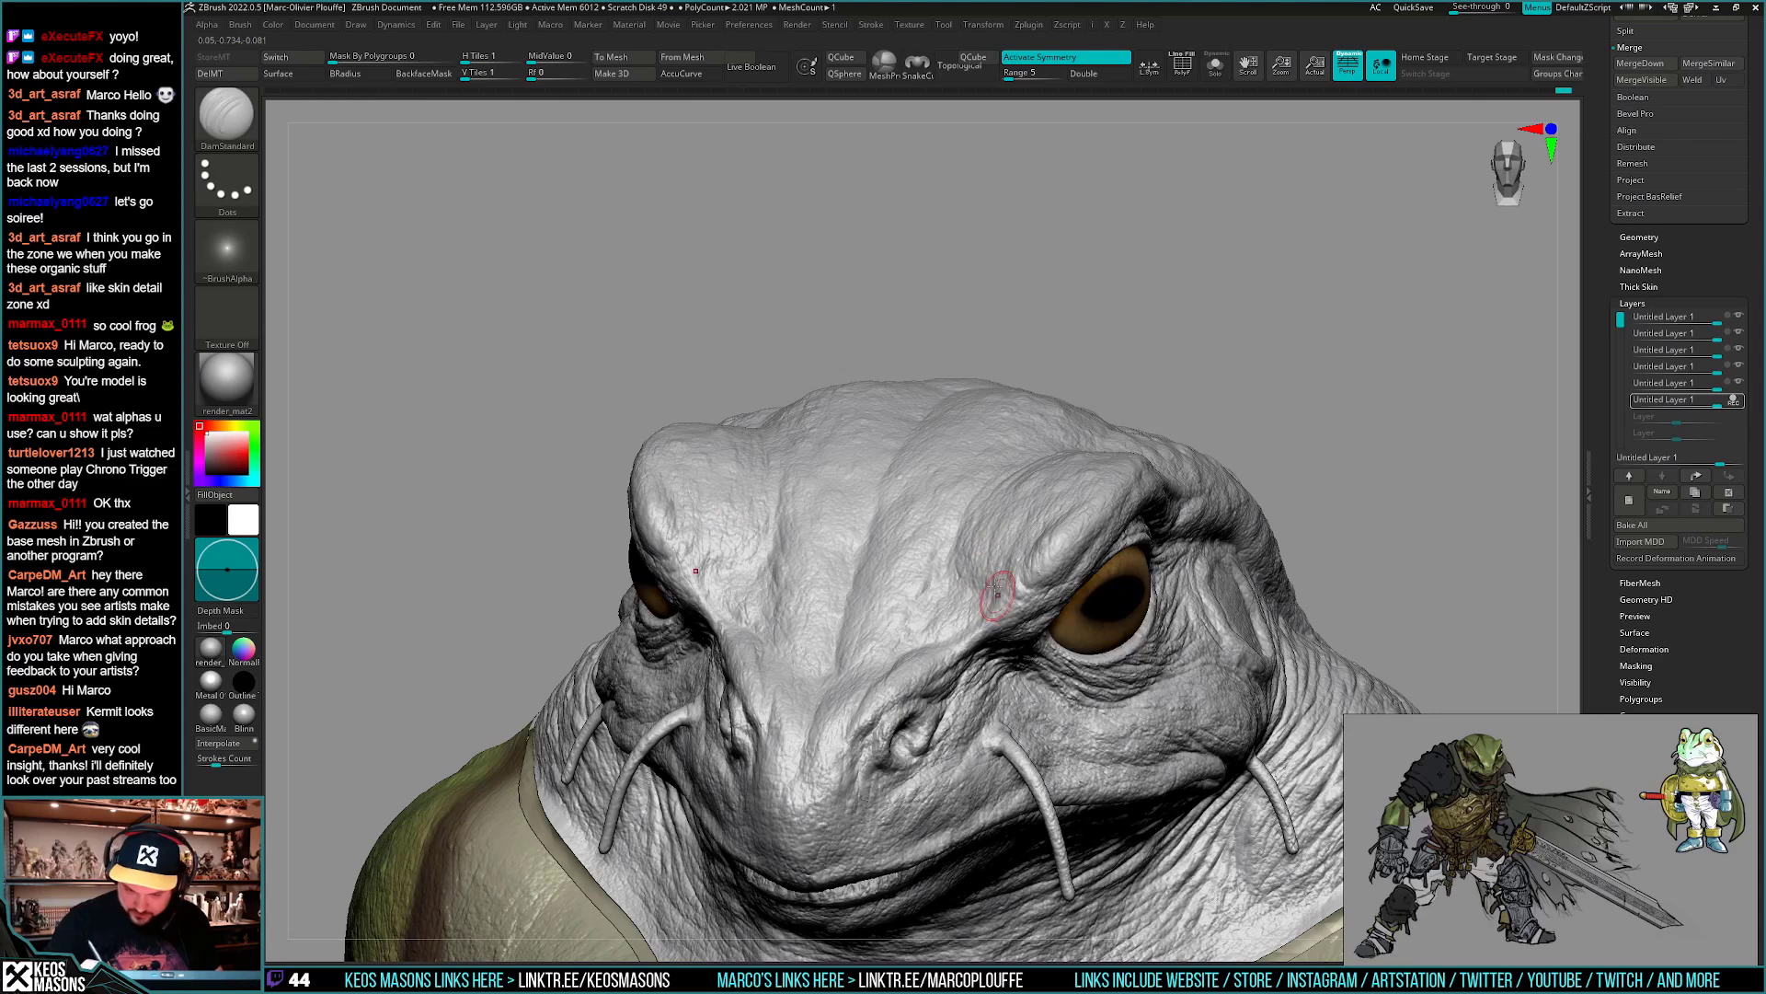
pyautogui.moveTo(1010, 566)
pyautogui.mouseDown()
pyautogui.moveTo(999, 599)
pyautogui.moveTo(961, 607)
pyautogui.mouseUp()
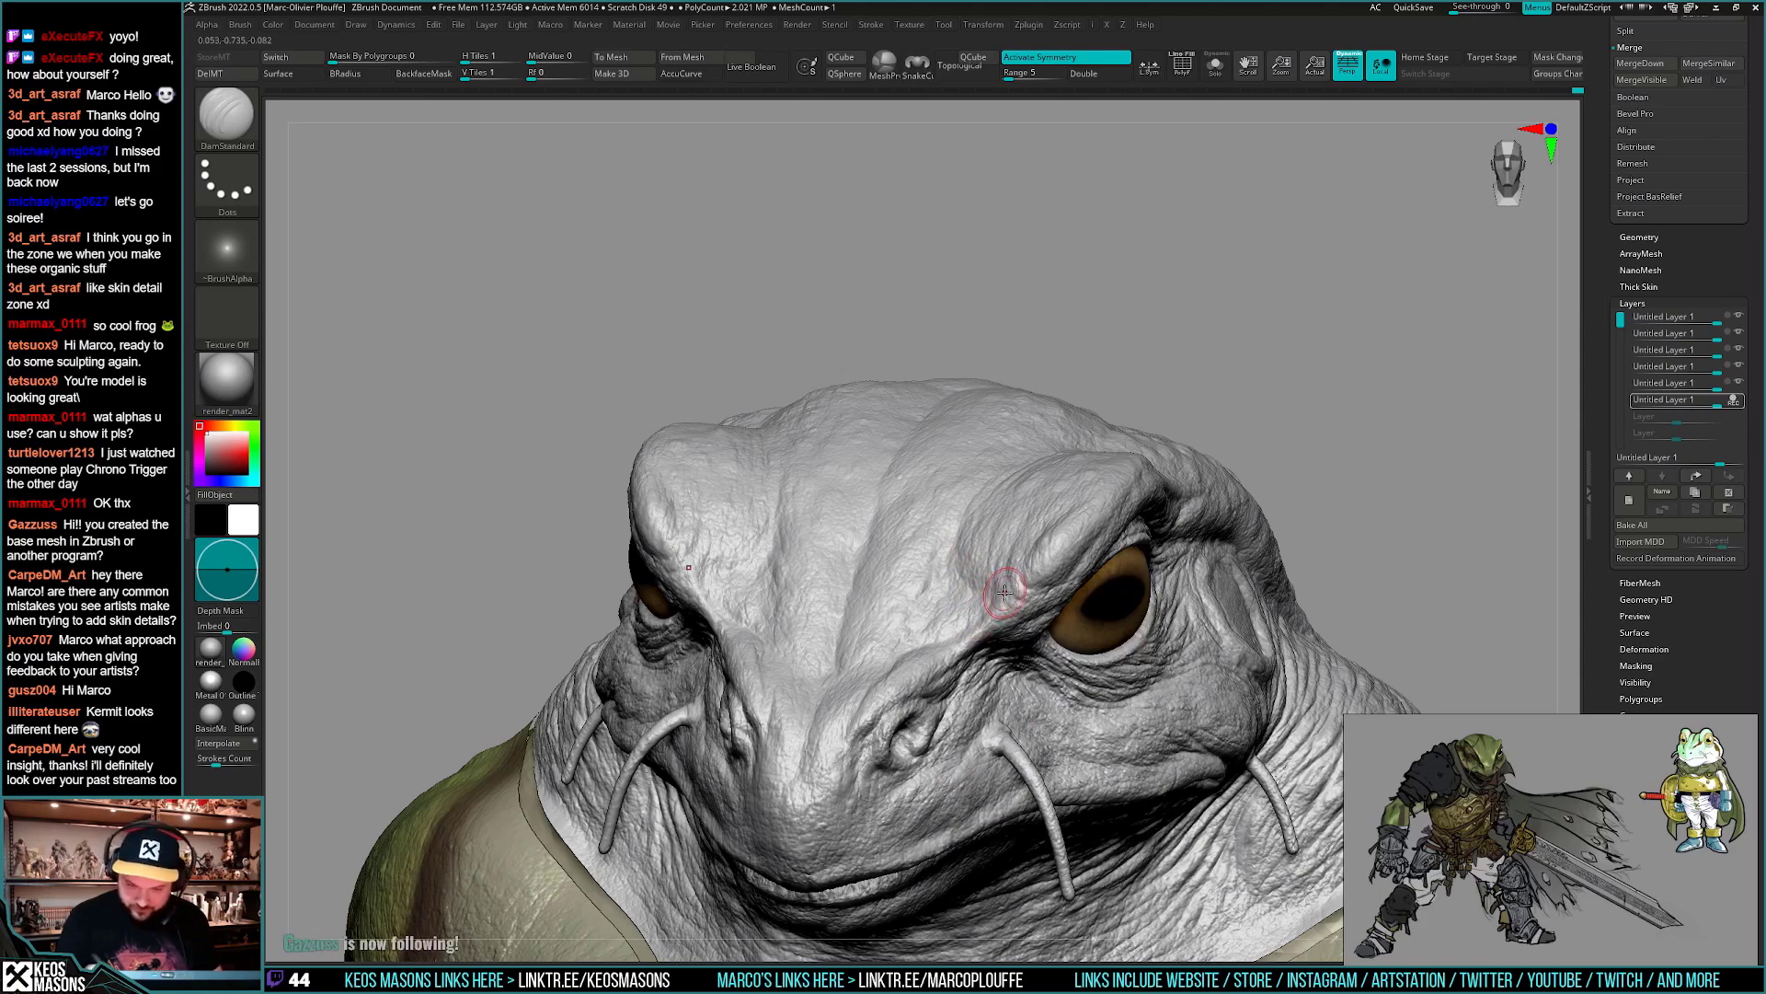
pyautogui.hotkey('ctrl', 'z')
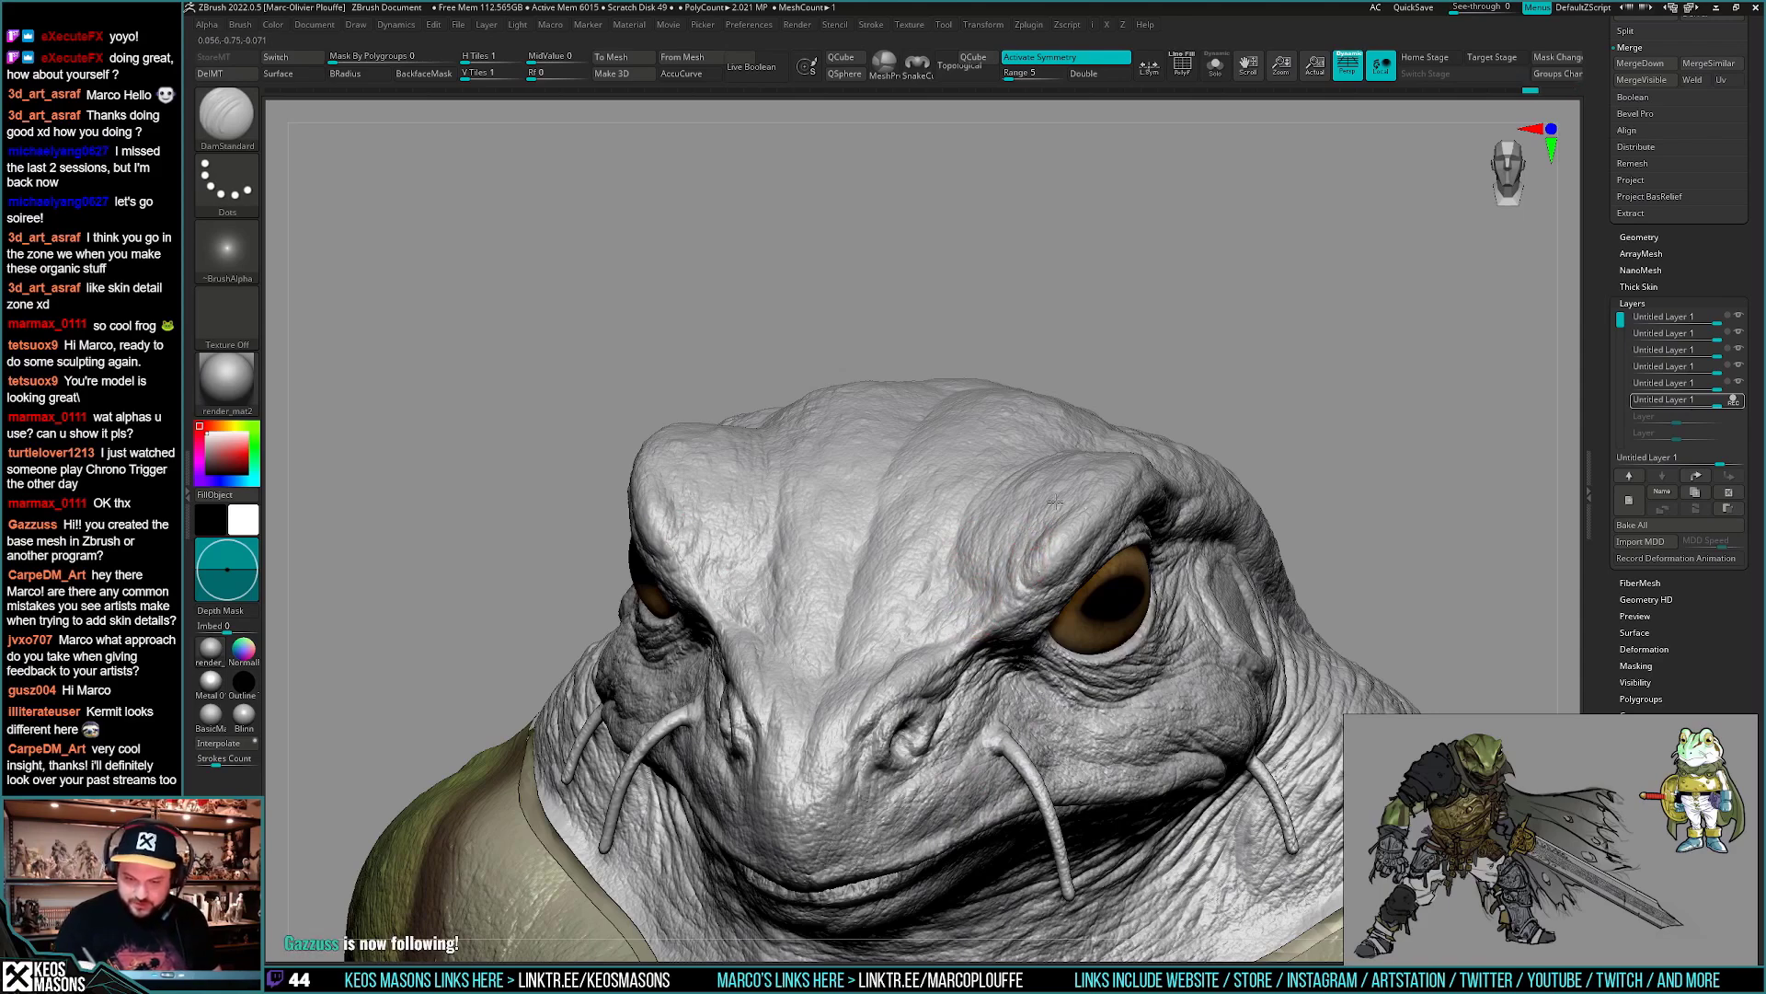
# - Carve fine symmetrical wrinkles along the brow ridges and the area above and behind the eyes
pyautogui.moveTo(1099, 547)
pyautogui.mouseDown(button='right')
pyautogui.moveTo(1069, 515)
pyautogui.moveTo(1100, 534)
pyautogui.moveTo(1127, 490)
pyautogui.moveTo(1090, 497)
pyautogui.mouseUp(button='right')
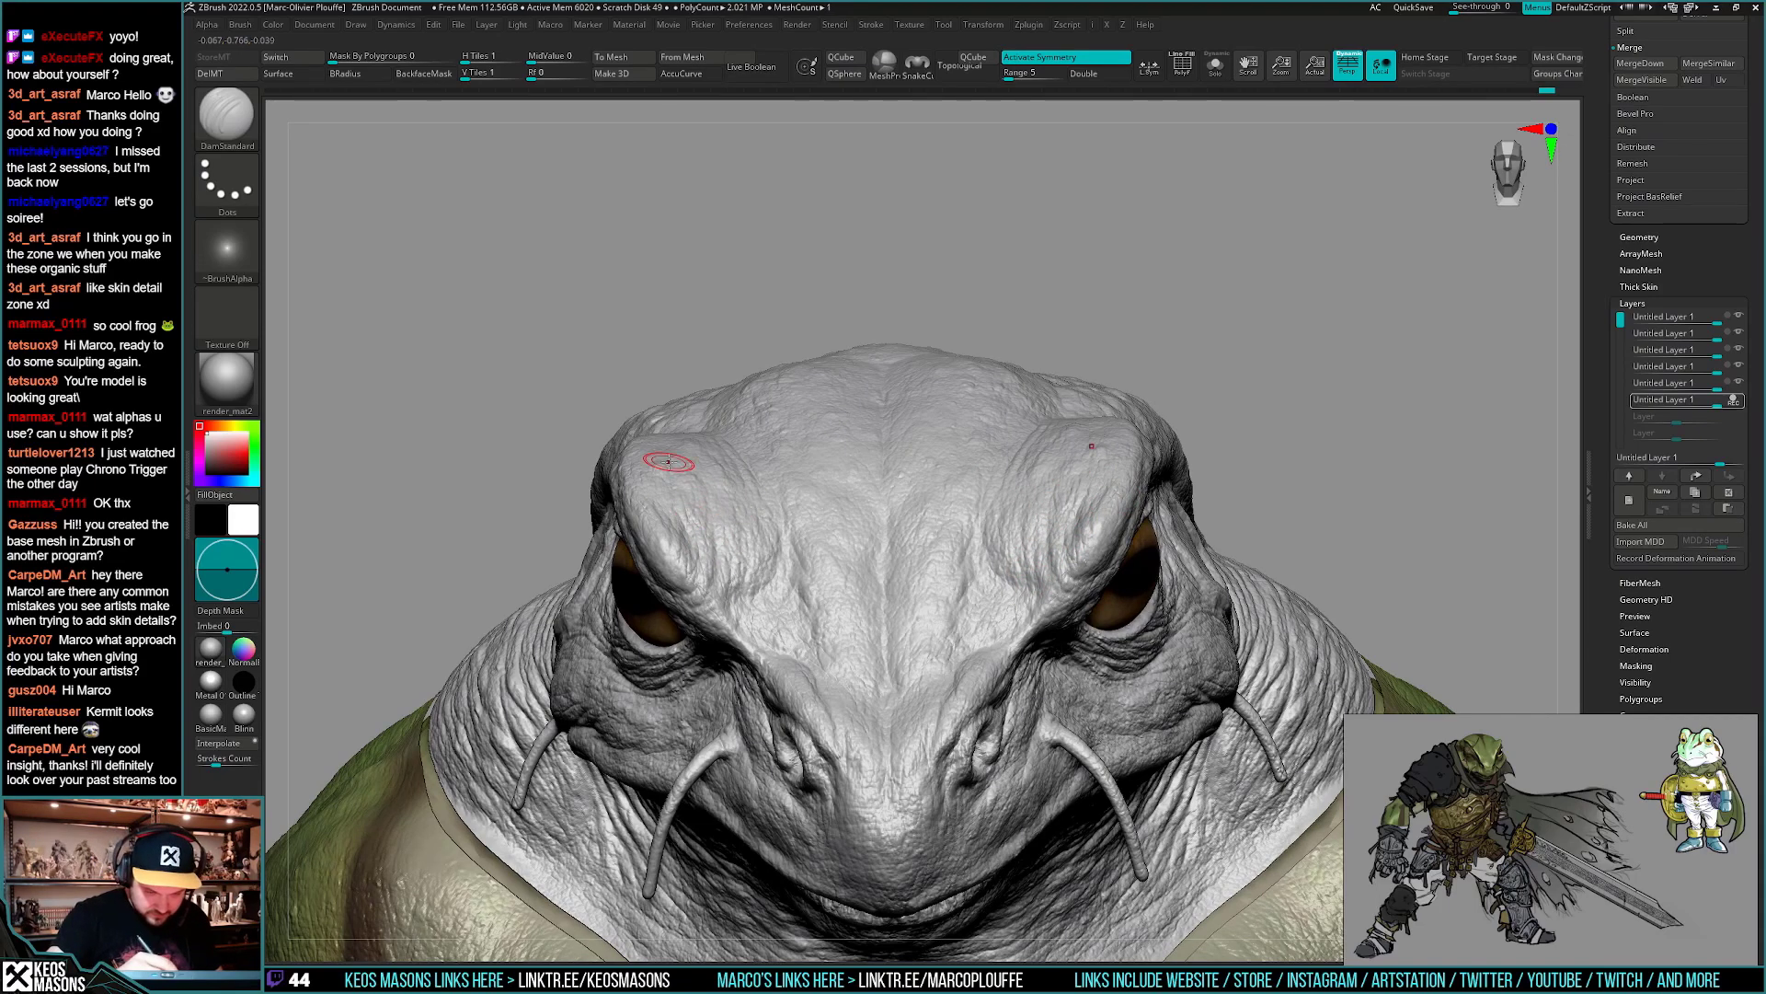
pyautogui.moveTo(1158, 358)
pyautogui.mouseDown()
pyautogui.moveTo(1095, 377)
pyautogui.moveTo(1087, 534)
pyautogui.mouseUp()
pyautogui.press('space')
pyautogui.moveTo(1128, 441); pyautogui.dragTo(1120, 440)
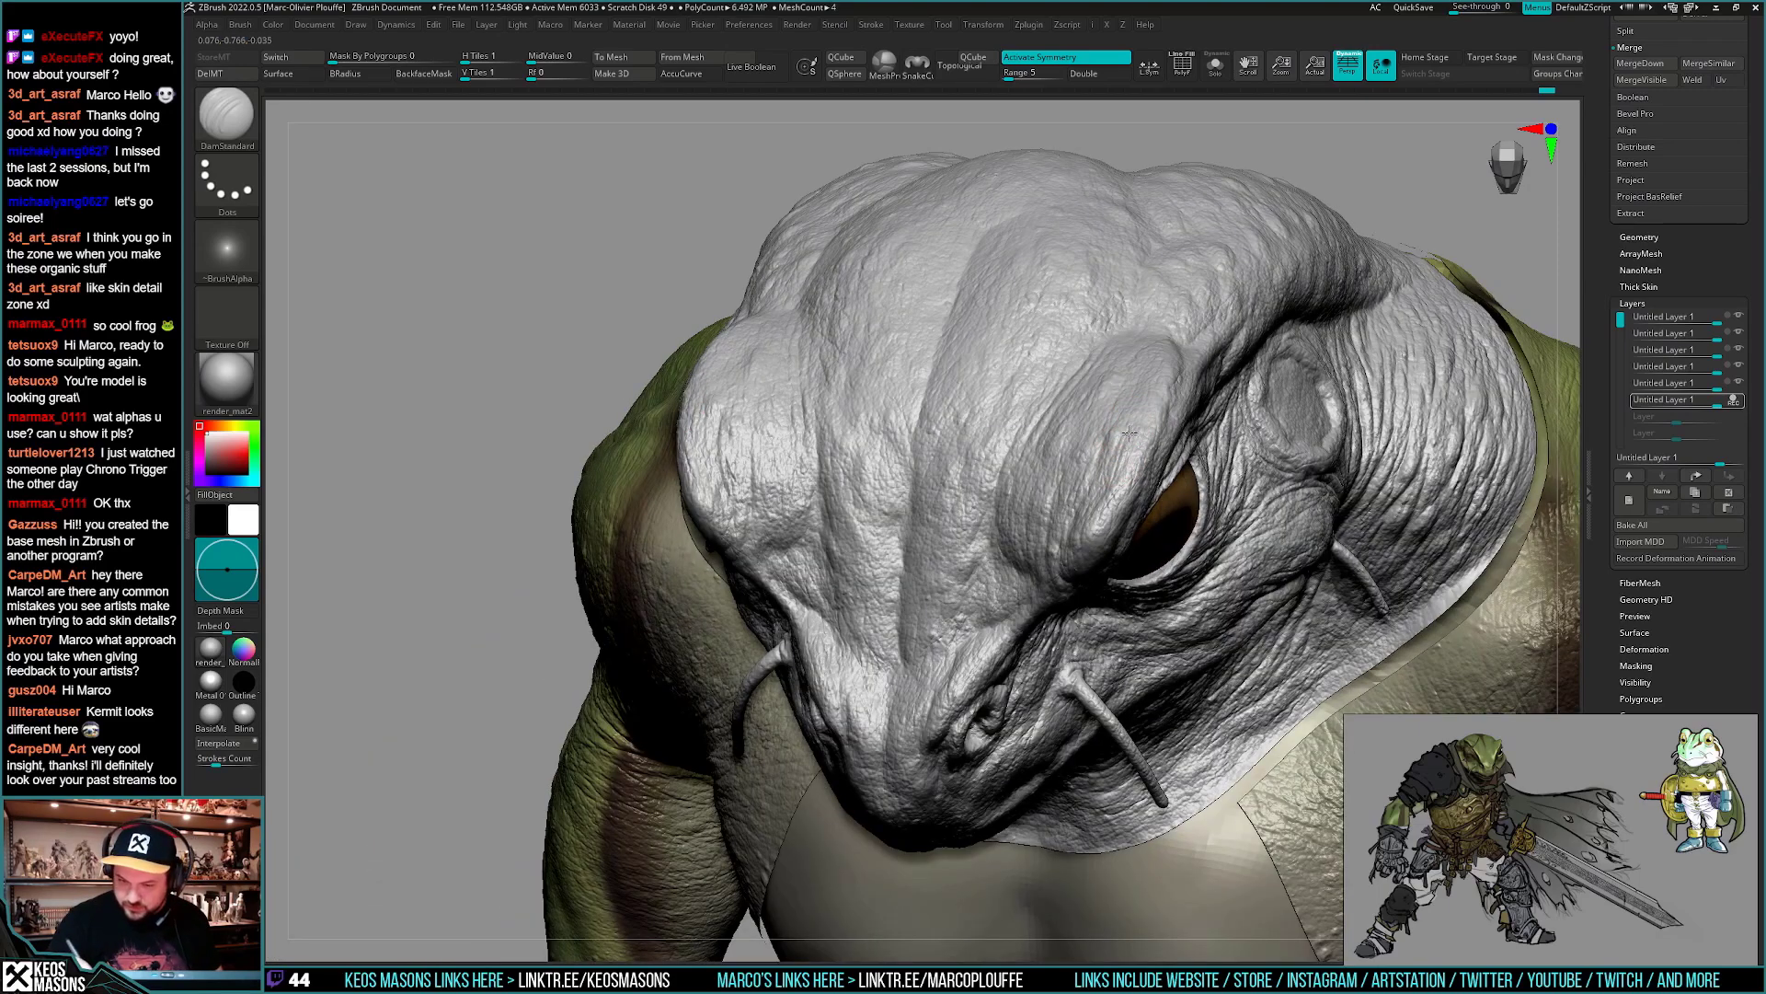
pyautogui.moveTo(1132, 437)
pyautogui.mouseDown(button='right')
pyautogui.moveTo(1133, 422)
pyautogui.moveTo(1134, 449)
pyautogui.mouseUp(button='right')
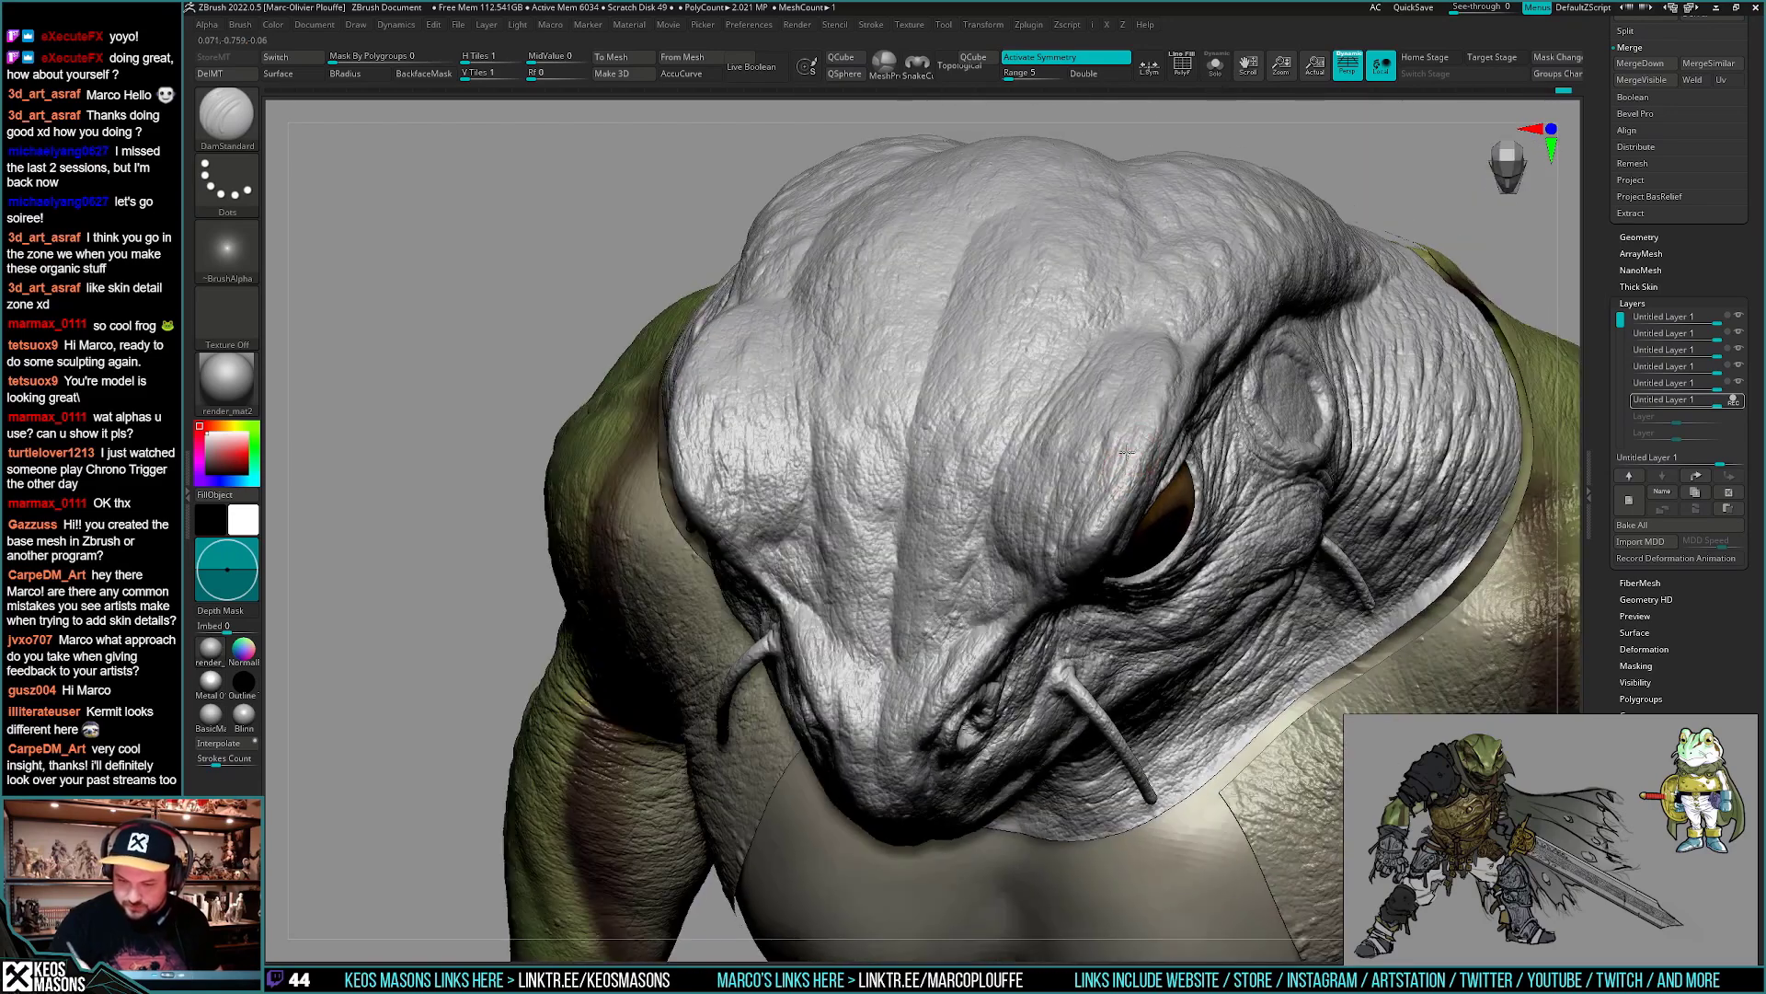
pyautogui.moveTo(1126, 431)
pyautogui.mouseDown()
pyautogui.moveTo(1144, 382)
pyautogui.moveTo(1116, 355)
pyautogui.moveTo(1041, 344)
pyautogui.mouseUp()
pyautogui.moveTo(1042, 344)
pyautogui.mouseDown(button='right')
pyautogui.moveTo(1109, 297)
pyautogui.moveTo(1072, 299)
pyautogui.mouseUp(button='right')
pyautogui.moveTo(1203, 391); pyautogui.dragTo(1255, 368)
pyautogui.keyDown('ctrl'); pyautogui.moveTo(1255, 369); pyautogui.dragTo(1250, 347, button='right'); pyautogui.keyUp('ctrl')
# - Turn off symmetry and carve irregular wrinkles across the top of the head with an enlarged DamStandard brush
pyautogui.press('space')
pyautogui.moveTo(965, 404)
pyautogui.mouseDown(button='right')
pyautogui.moveTo(942, 327)
pyautogui.moveTo(956, 352)
pyautogui.mouseUp(button='right')
pyautogui.press('x')
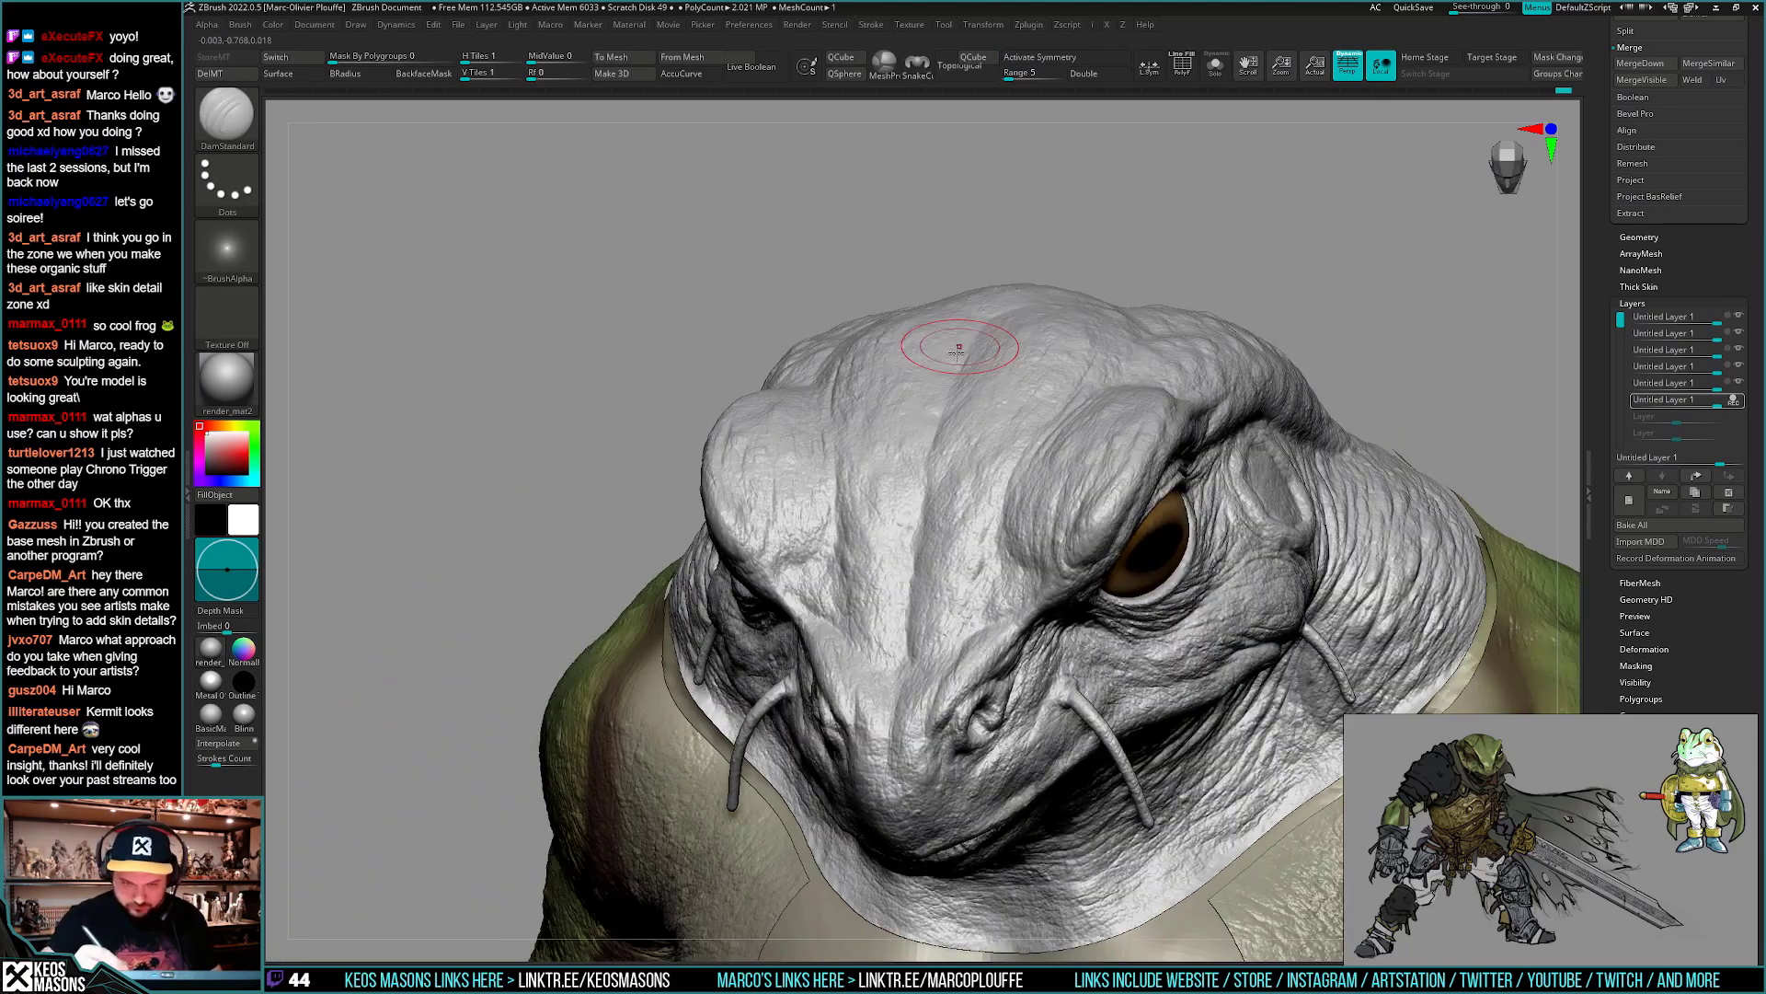
pyautogui.moveTo(1173, 342)
pyautogui.mouseDown(button='right')
pyautogui.moveTo(1129, 259)
pyautogui.moveTo(1195, 329)
pyautogui.mouseUp(button='right')
pyautogui.moveTo(917, 516)
pyautogui.mouseDown()
pyautogui.moveTo(1036, 553)
pyautogui.moveTo(900, 484)
pyautogui.mouseUp()
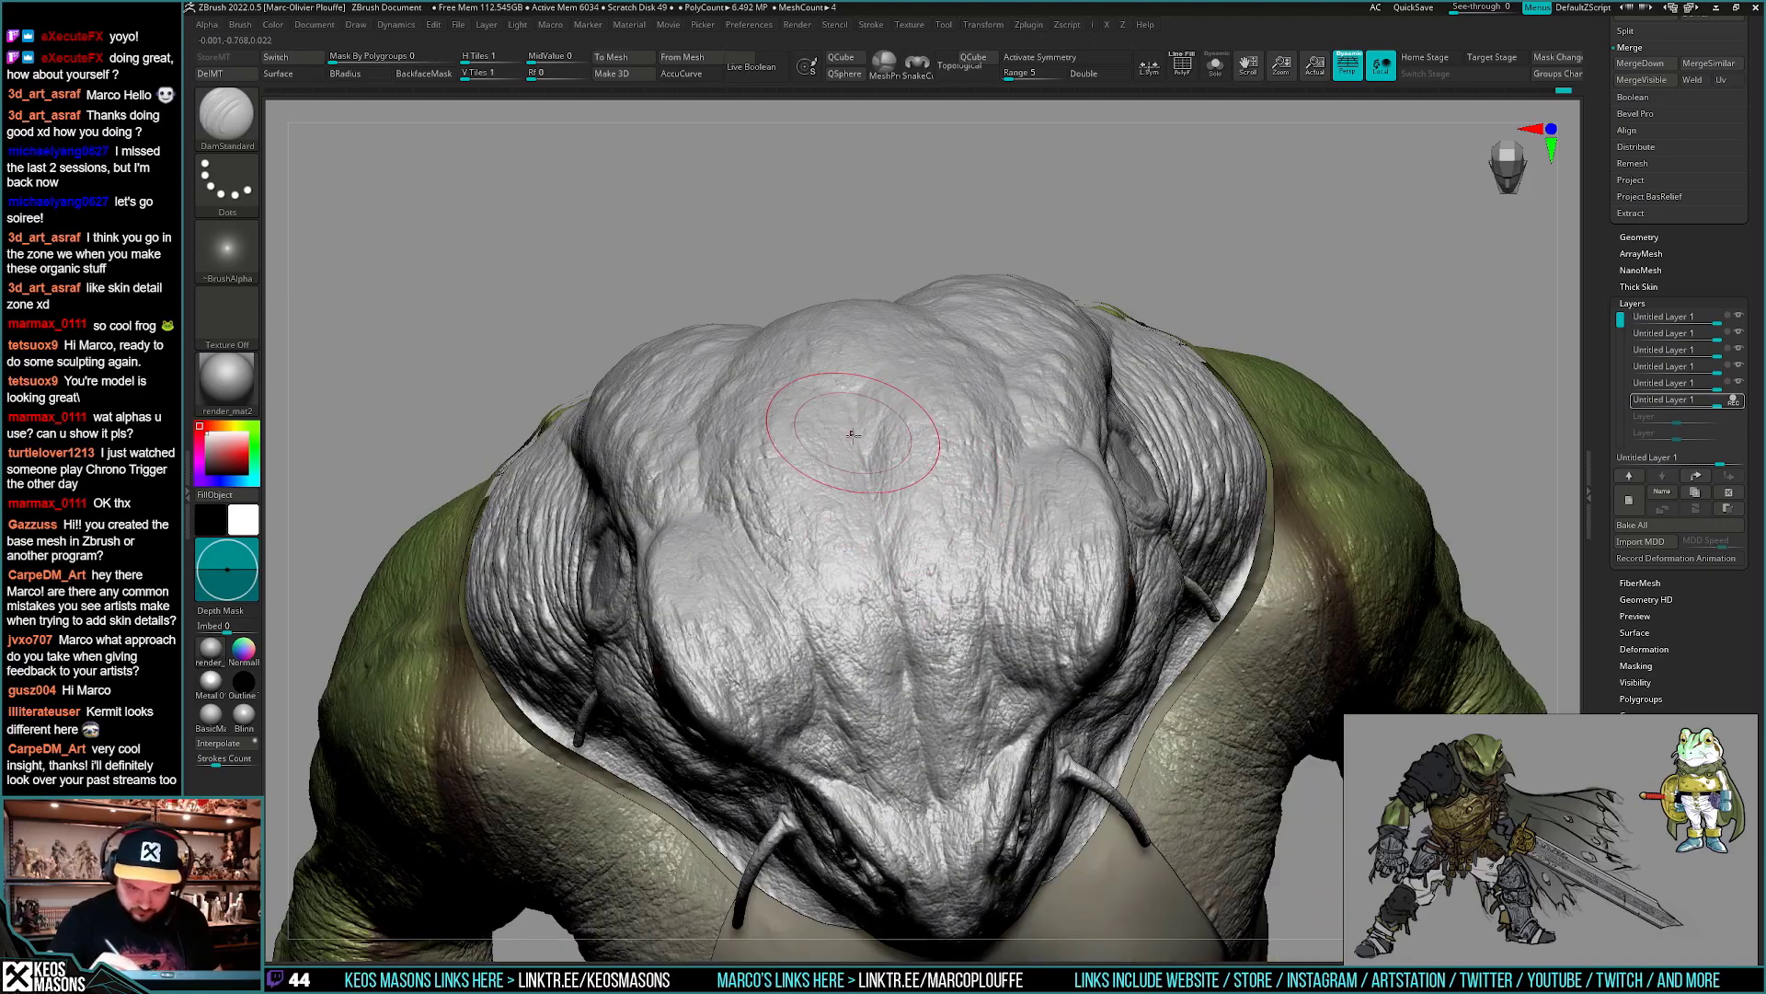
pyautogui.moveTo(852, 406); pyautogui.dragTo(1190, 368)
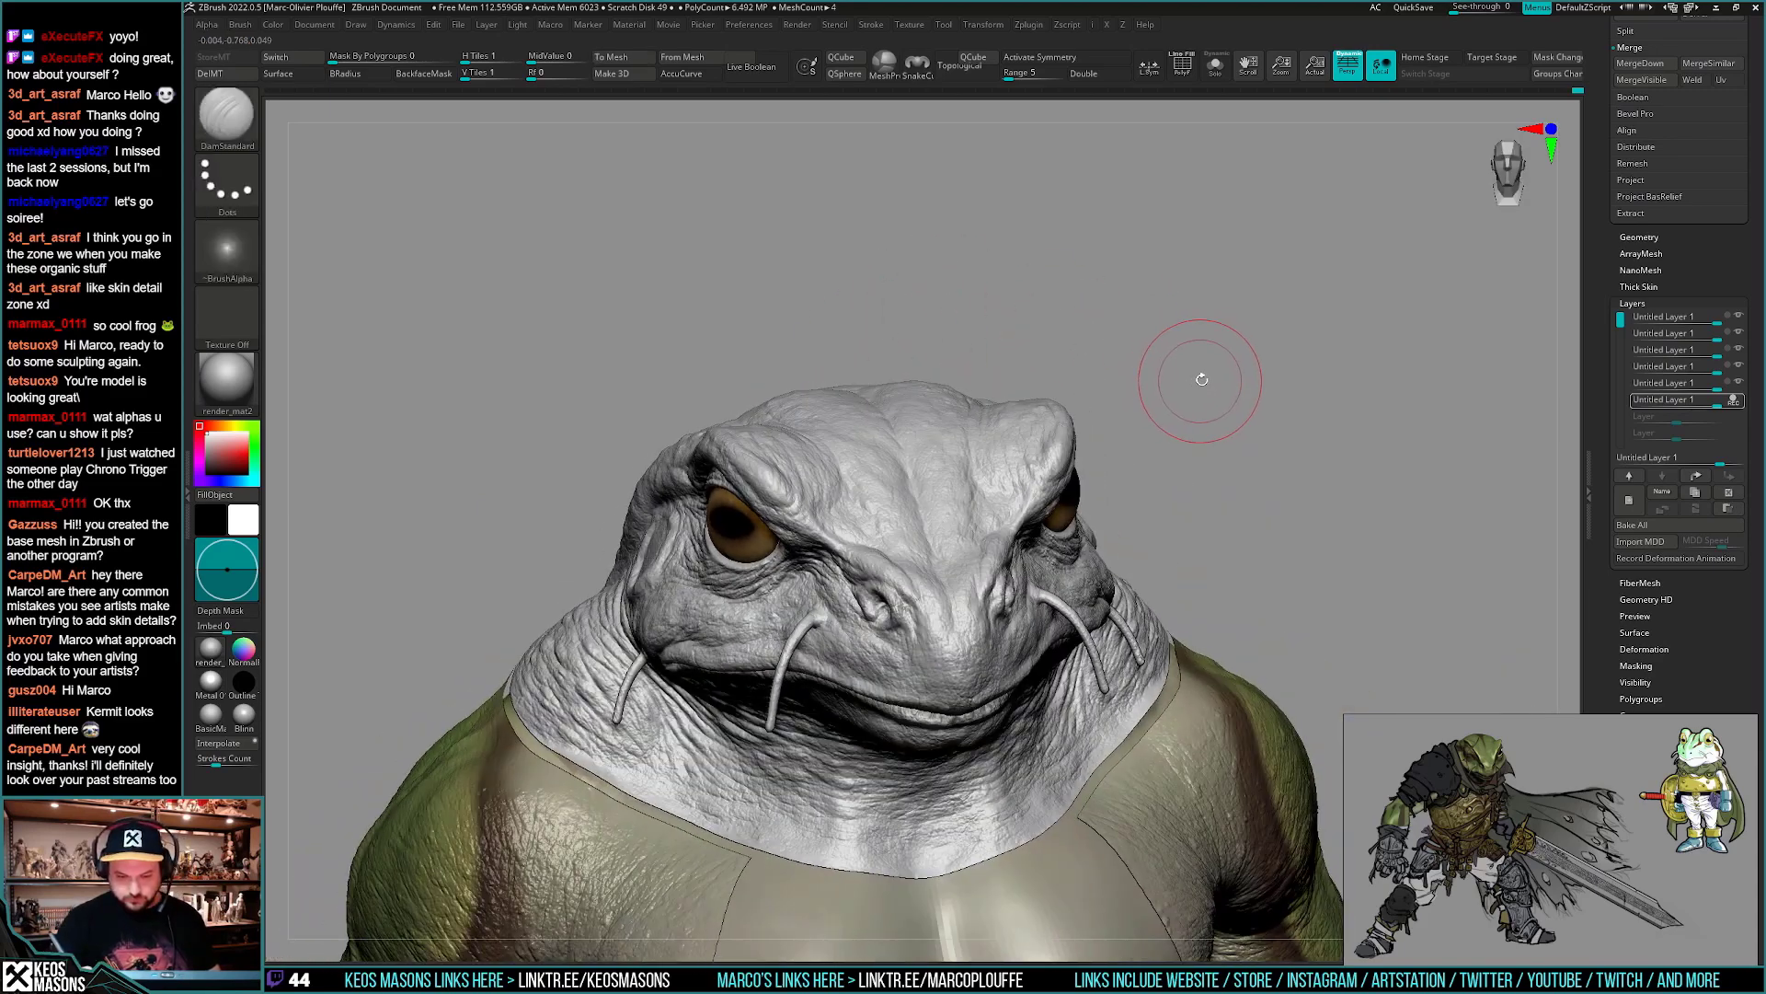
# - Carve asymmetrical wrinkles along the snout between the nostrils and above the upper lip, and switch to the Standard brush
pyautogui.moveTo(1131, 440); pyautogui.dragTo(1085, 469)
pyautogui.keyDown('ctrl'); pyautogui.moveTo(1086, 470); pyautogui.dragTo(1076, 552, button='right'); pyautogui.keyUp('ctrl')
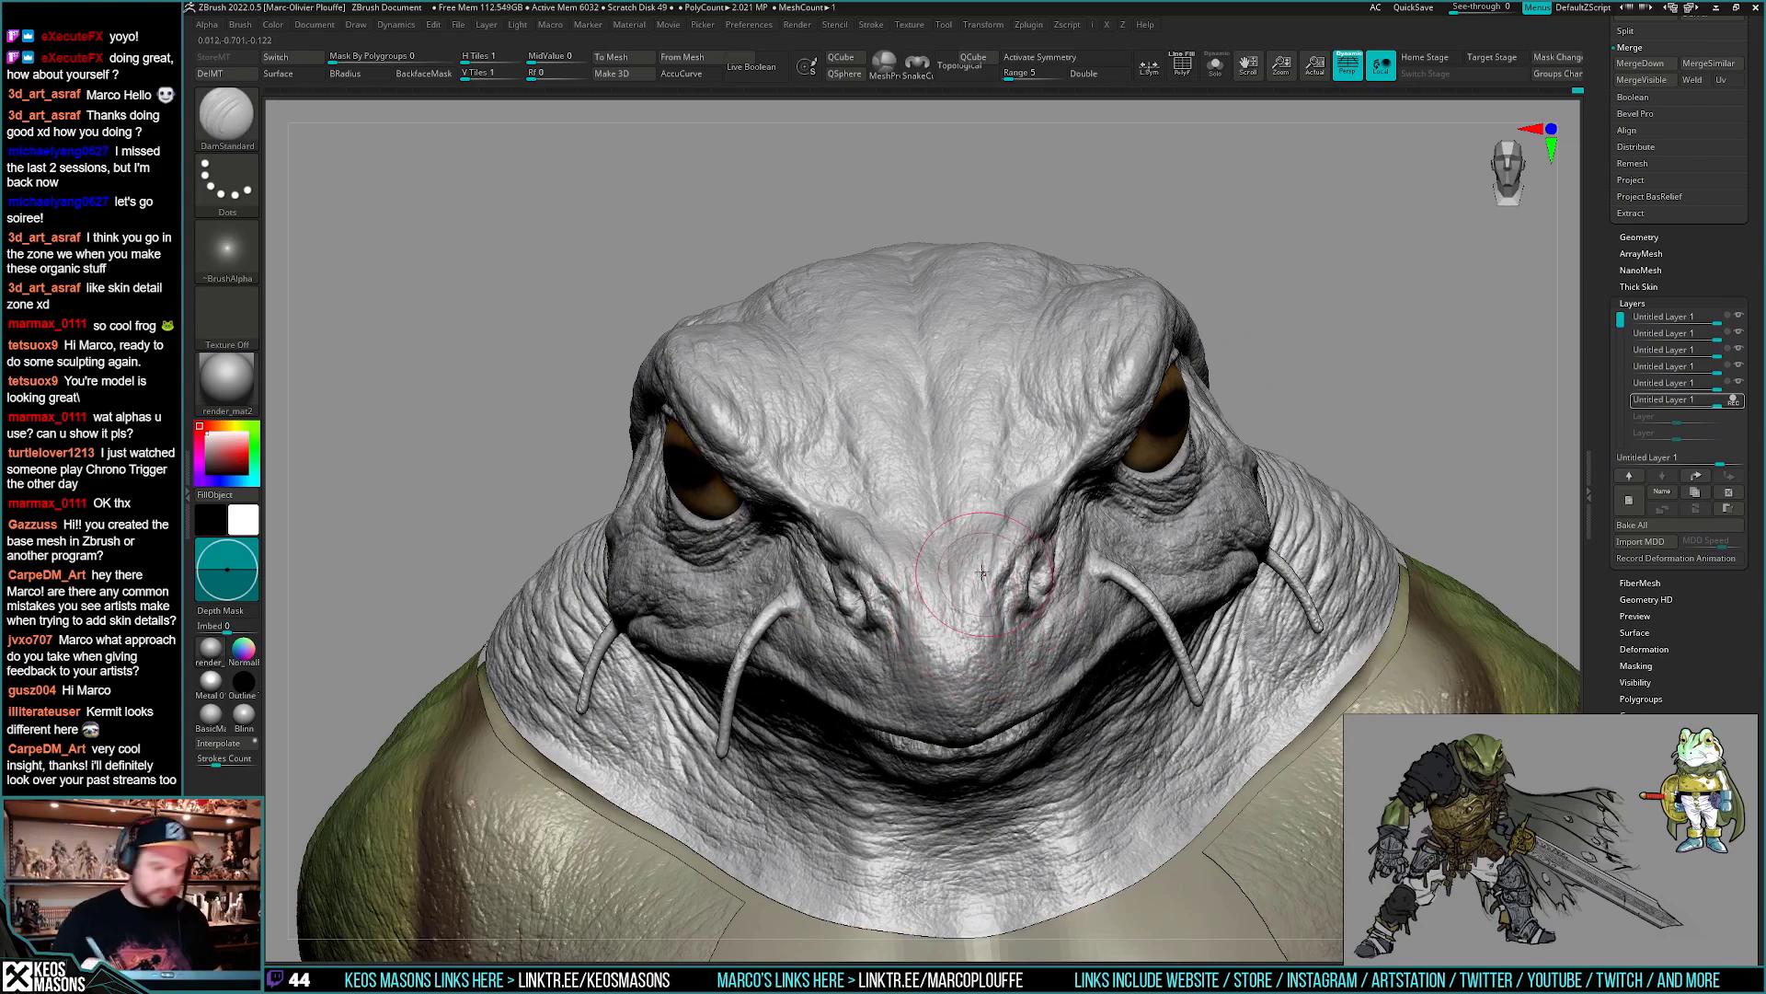
pyautogui.moveTo(959, 597); pyautogui.dragTo(950, 550)
pyautogui.moveTo(952, 604)
pyautogui.mouseDown(button='right')
pyautogui.moveTo(971, 648)
pyautogui.moveTo(1036, 608)
pyautogui.moveTo(980, 653)
pyautogui.moveTo(1024, 686)
pyautogui.moveTo(960, 714)
pyautogui.moveTo(874, 699)
pyautogui.moveTo(914, 689)
pyautogui.mouseUp(button='right')
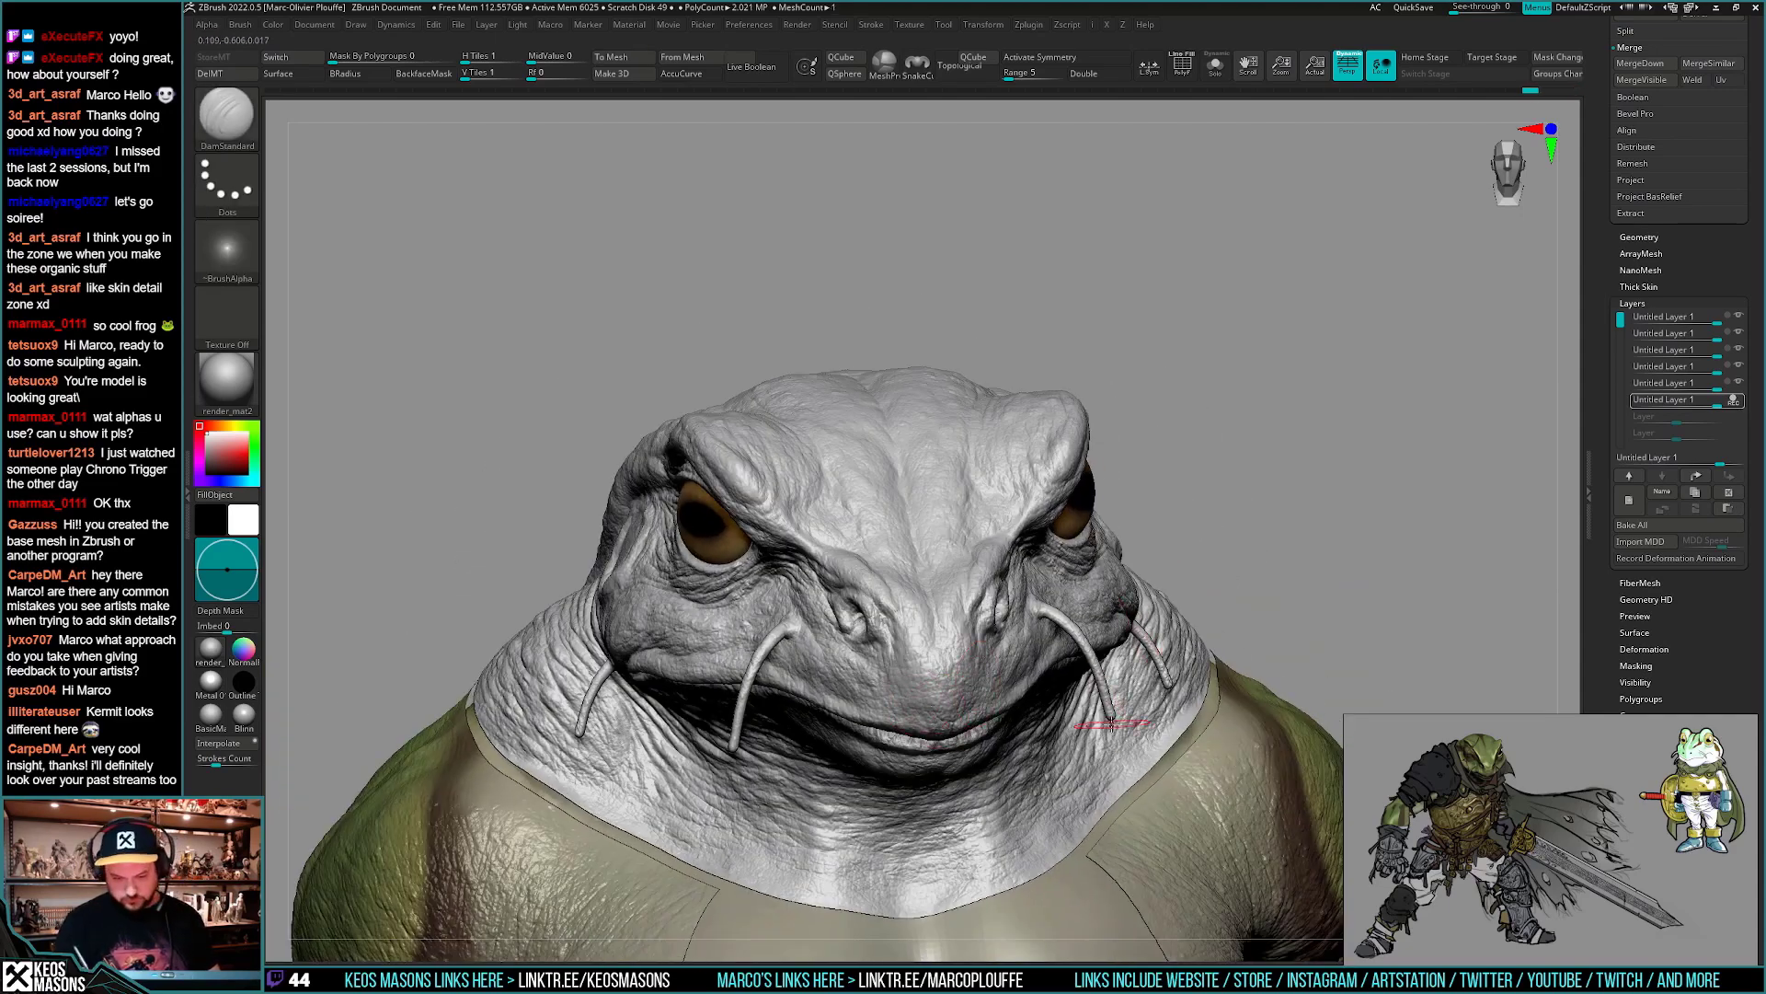
pyautogui.moveTo(1099, 736); pyautogui.dragTo(911, 626, button='right')
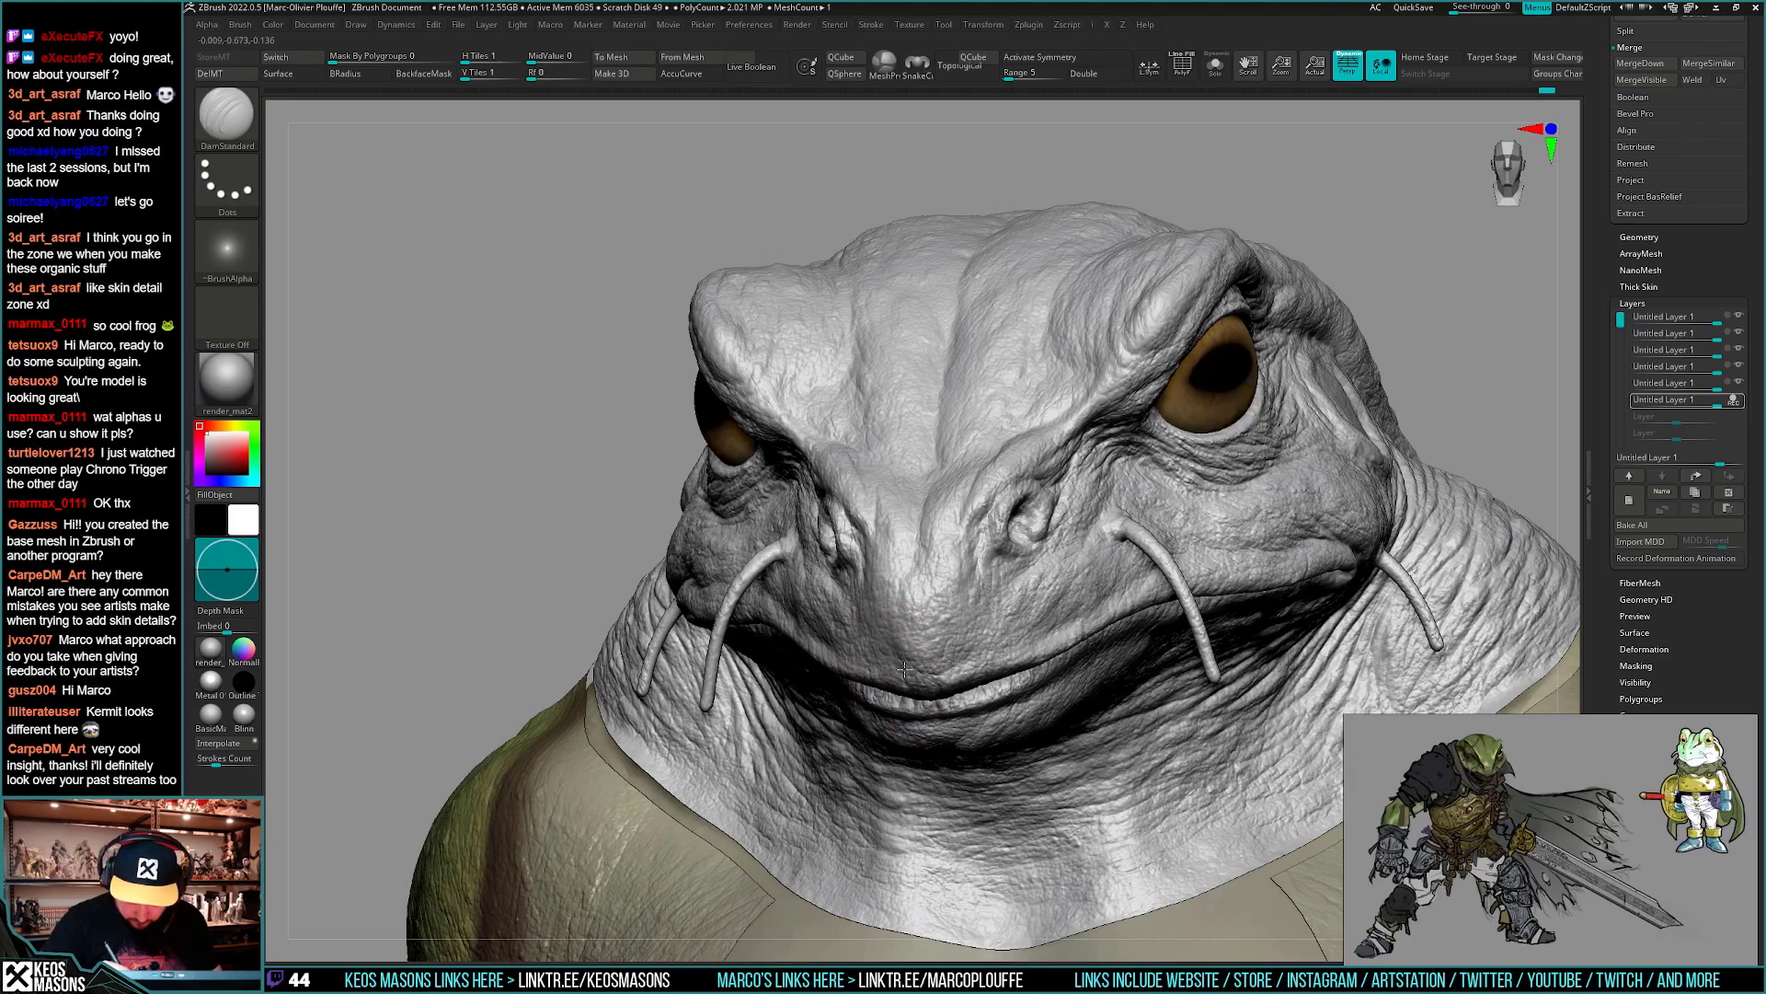
pyautogui.moveTo(903, 669)
pyautogui.mouseDown(button='right')
pyautogui.moveTo(953, 675)
pyautogui.moveTo(940, 657)
pyautogui.moveTo(888, 672)
pyautogui.moveTo(941, 594)
pyautogui.mouseUp(button='right')
pyautogui.press('space')
pyautogui.click(947, 596)
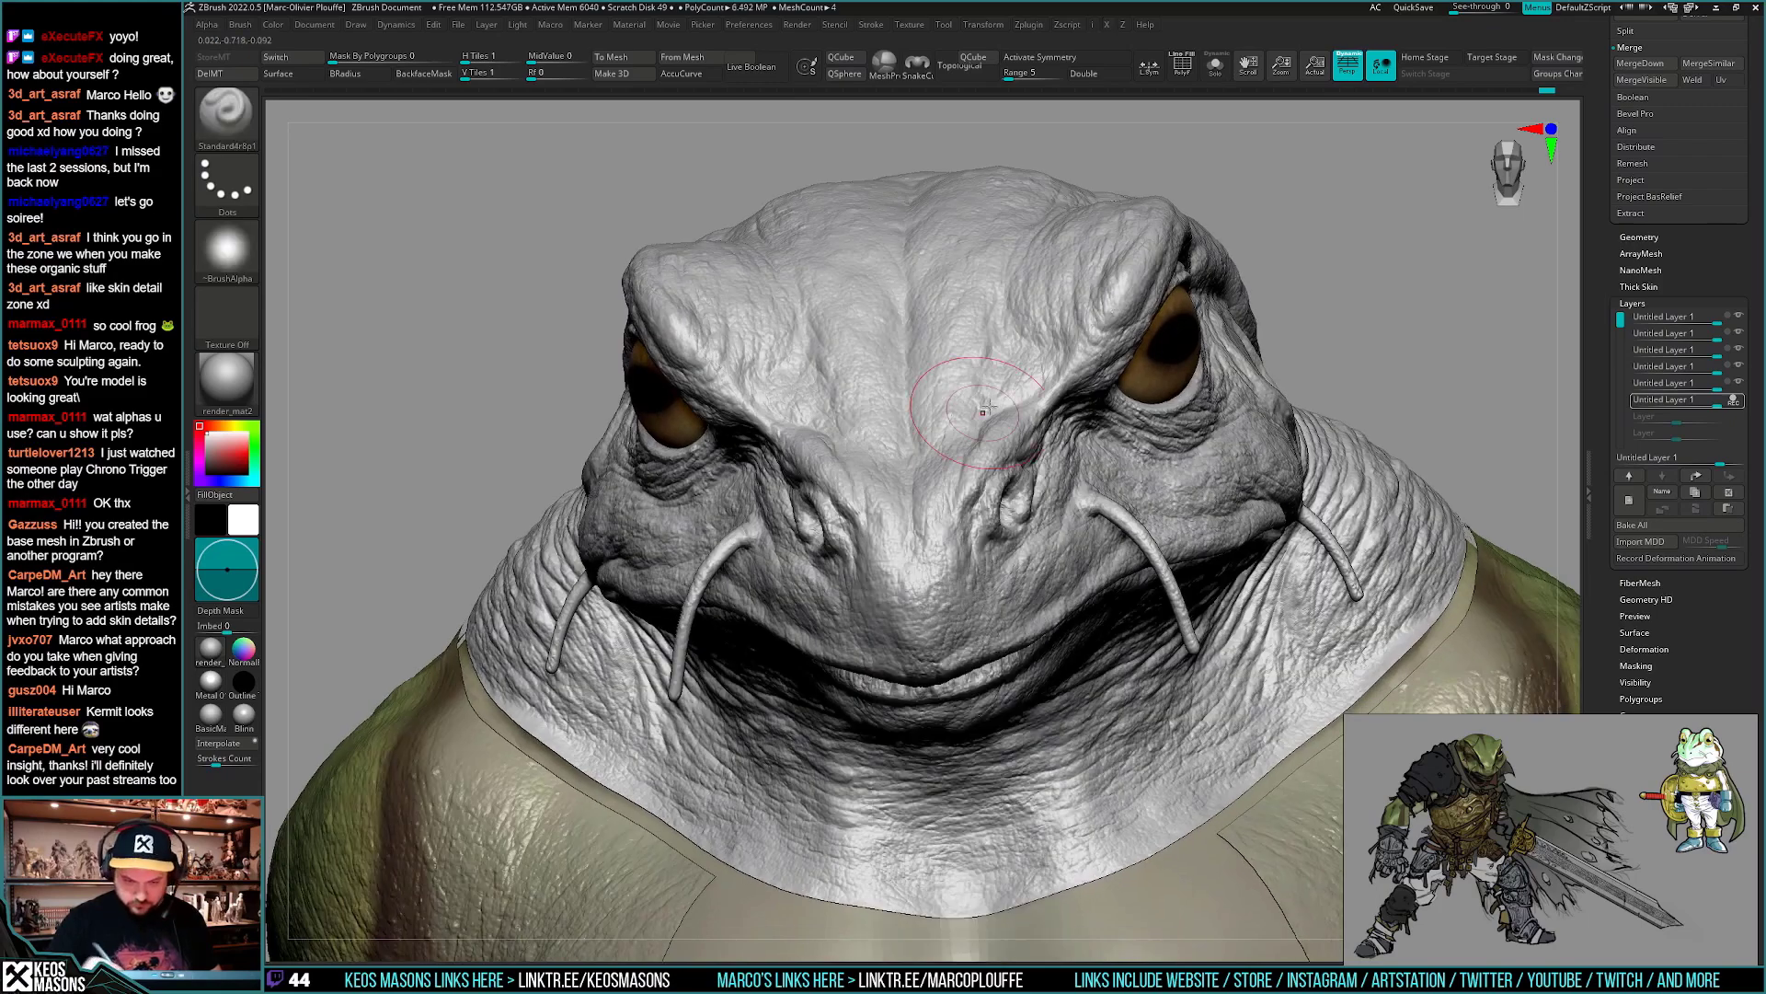
# - Turn symmetry back on and switch to the DamStandard brush for fine creases on the forehead between the brows
pyautogui.press('space')
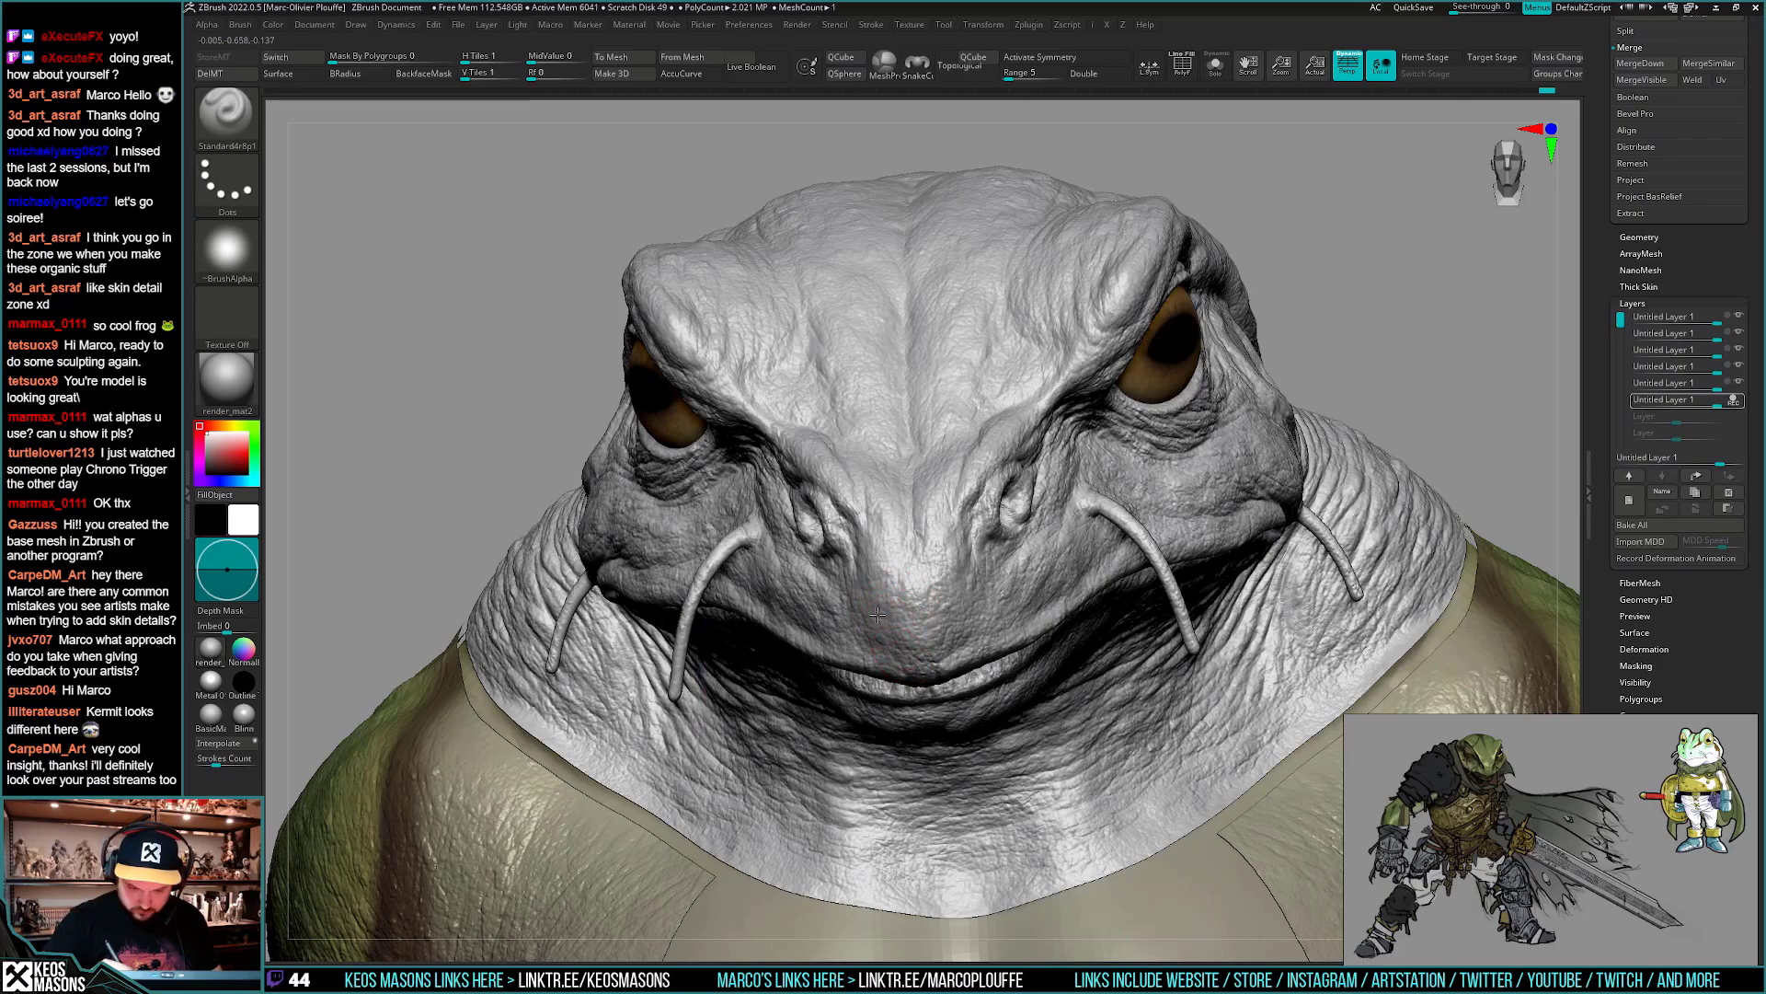
pyautogui.press('ctrl')
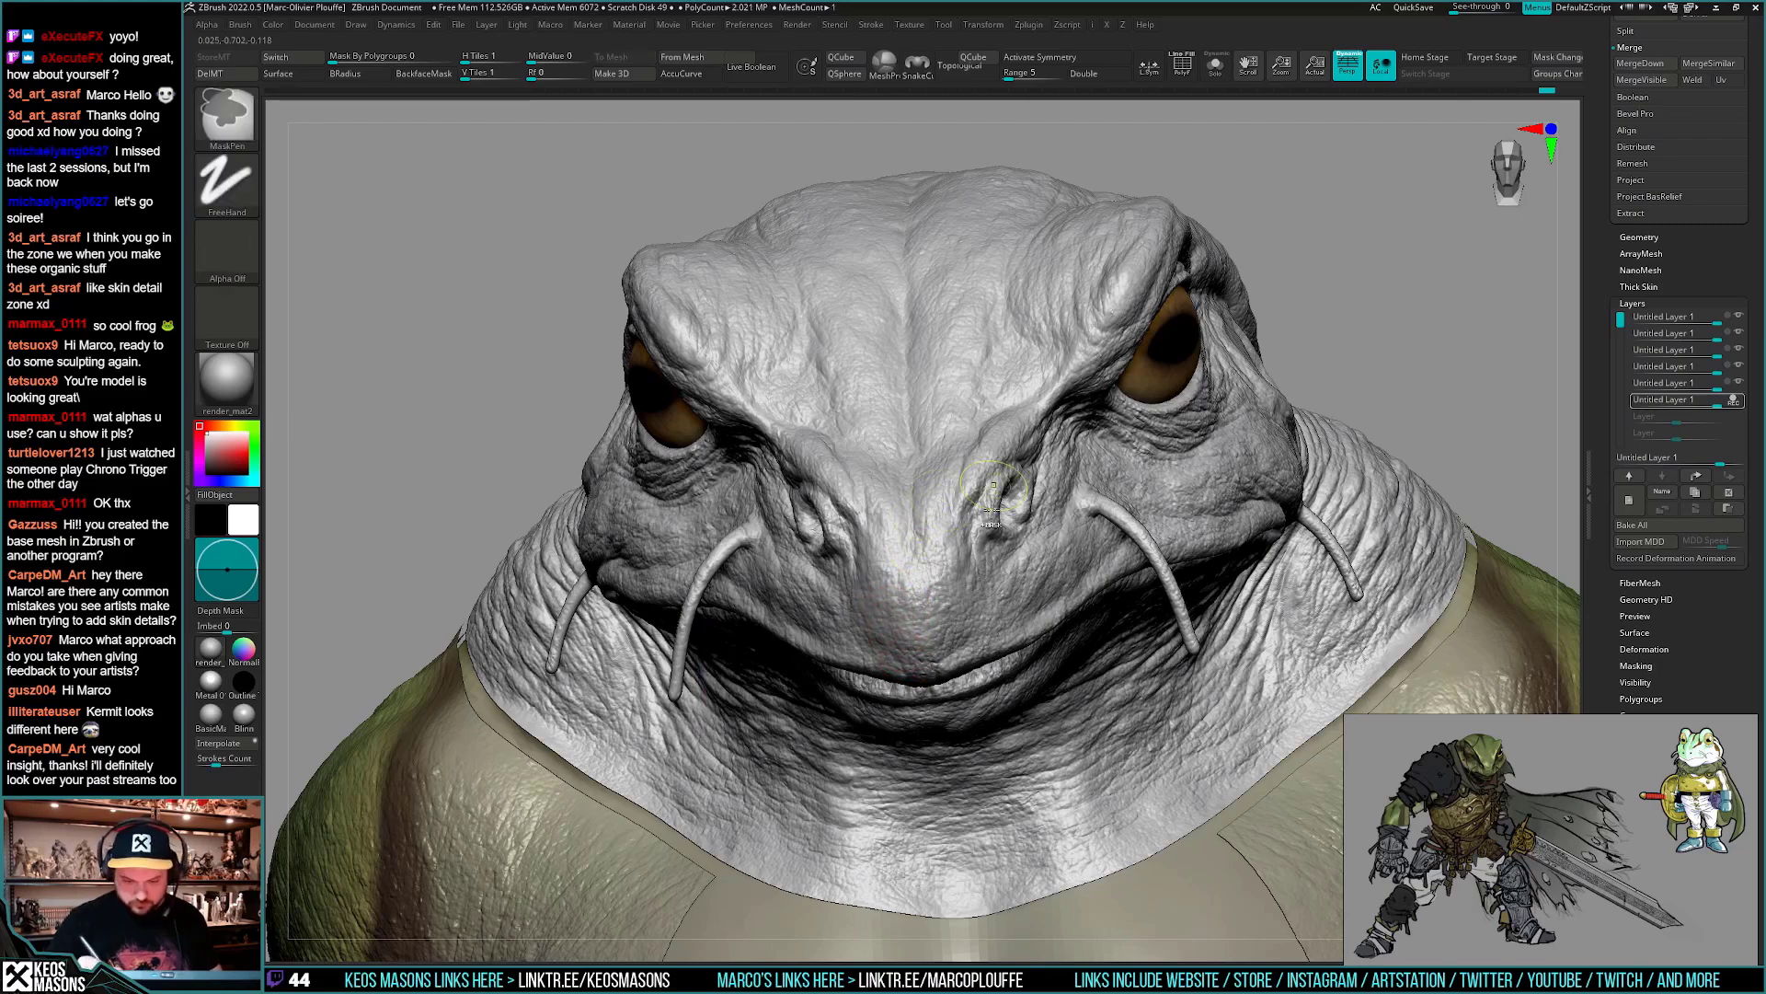
pyautogui.moveTo(907, 570)
pyautogui.mouseDown(button='right')
pyautogui.moveTo(894, 645)
pyautogui.moveTo(870, 629)
pyautogui.moveTo(883, 649)
pyautogui.mouseUp(button='right')
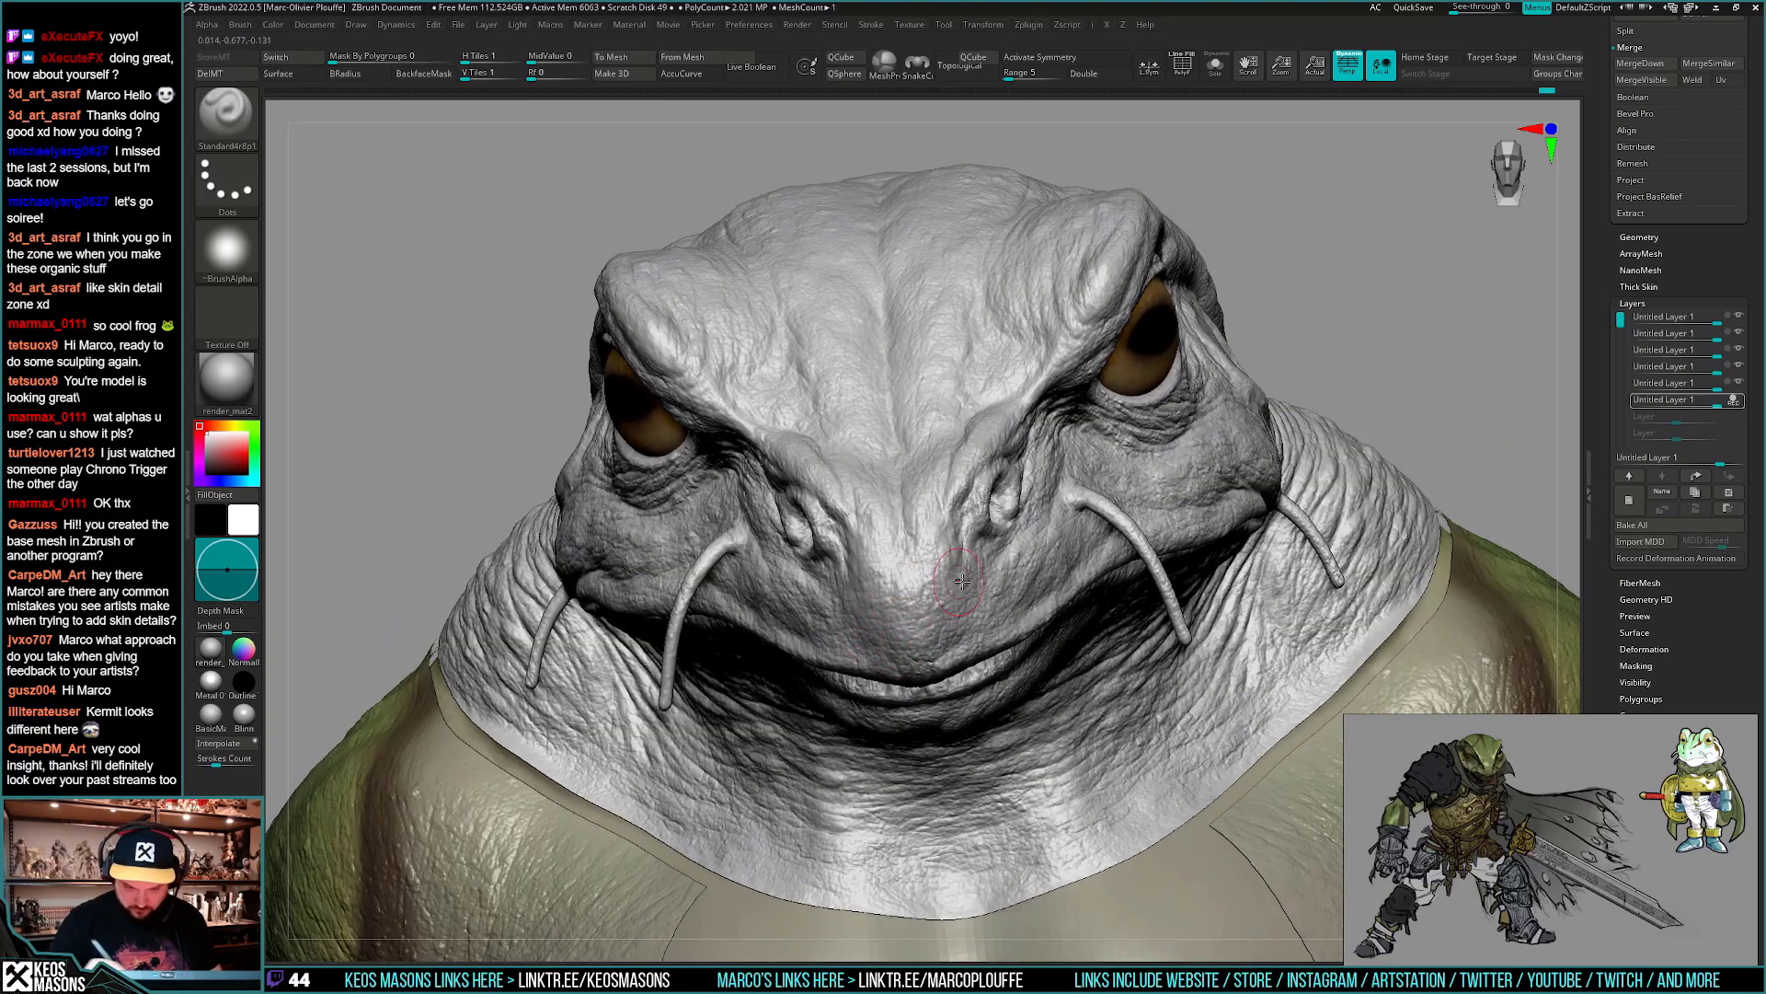
pyautogui.moveTo(962, 581)
pyautogui.mouseDown(button='right')
pyautogui.moveTo(873, 644)
pyautogui.moveTo(880, 552)
pyautogui.moveTo(910, 515)
pyautogui.moveTo(905, 666)
pyautogui.moveTo(1267, 362)
pyautogui.moveTo(1171, 524)
pyautogui.mouseUp(button='right')
pyautogui.press('x')
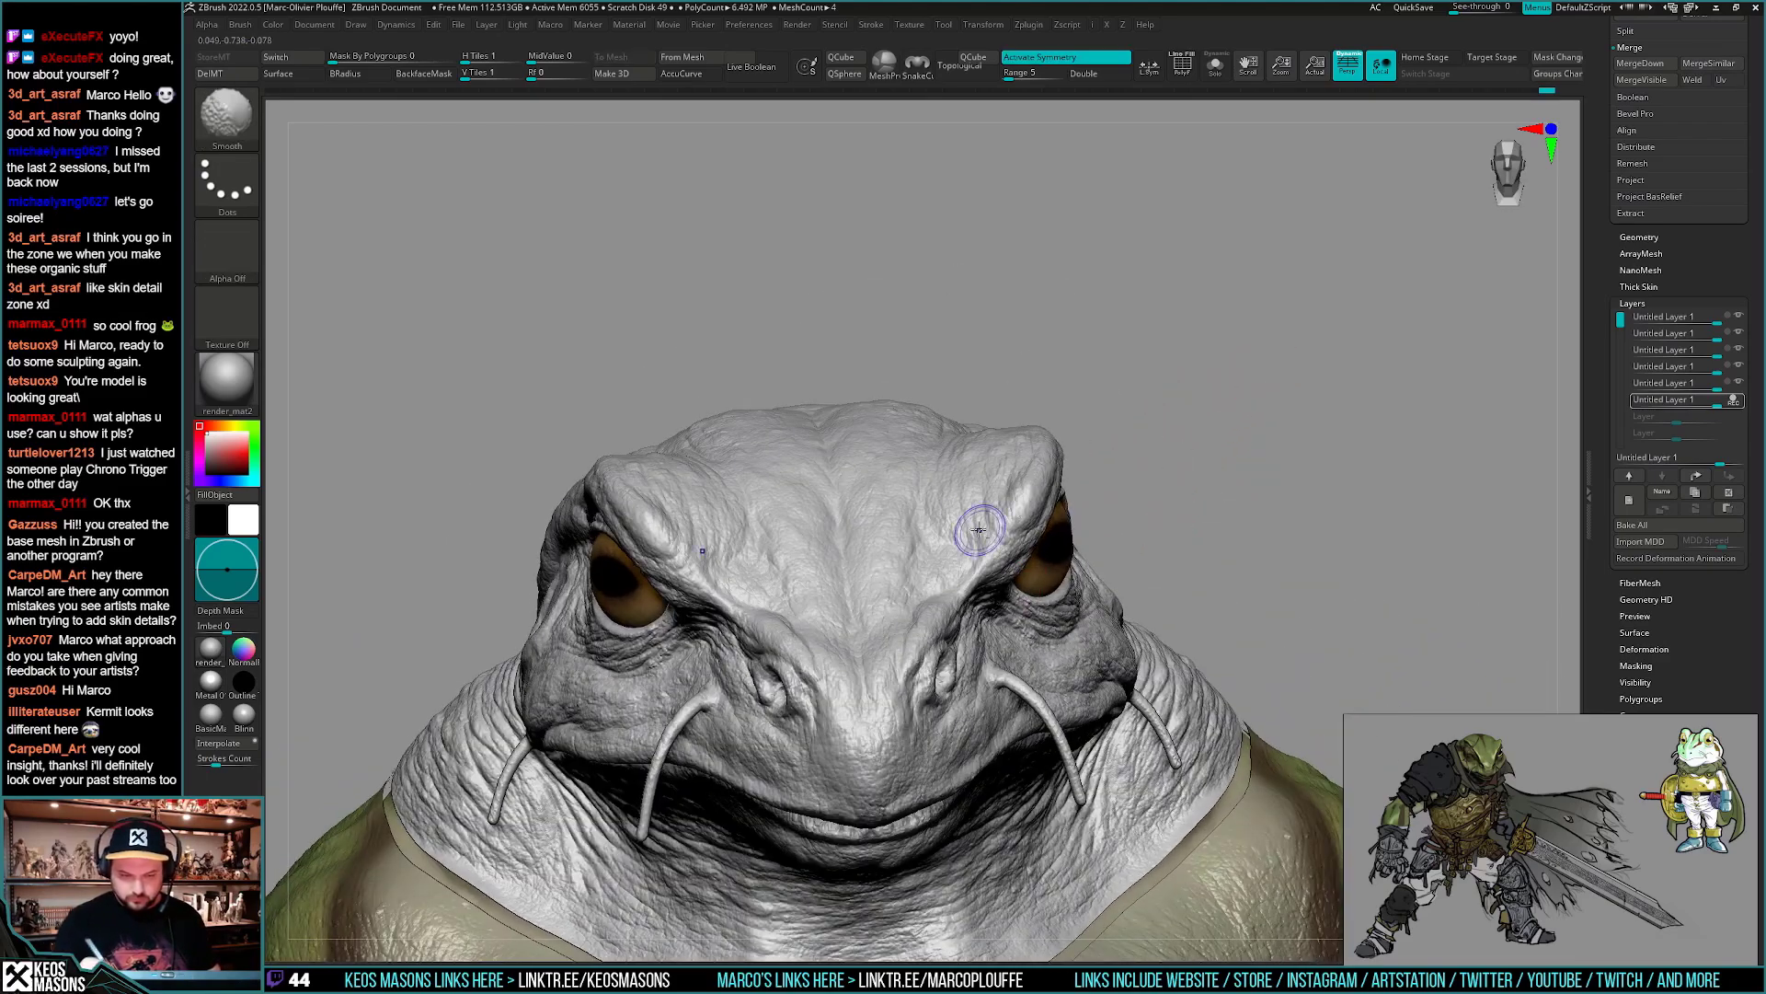
pyautogui.press('space')
pyautogui.moveTo(865, 497)
pyautogui.mouseDown(button='right')
pyautogui.moveTo(984, 528)
pyautogui.moveTo(966, 552)
pyautogui.mouseUp(button='right')
pyautogui.click(989, 515)
pyautogui.moveTo(966, 552)
pyautogui.keyDown('ctrl'); pyautogui.mouseDown(button='right')
pyautogui.moveTo(958, 603)
pyautogui.moveTo(923, 525)
pyautogui.mouseUp(button='right'); pyautogui.keyUp('ctrl')
pyautogui.press('space')
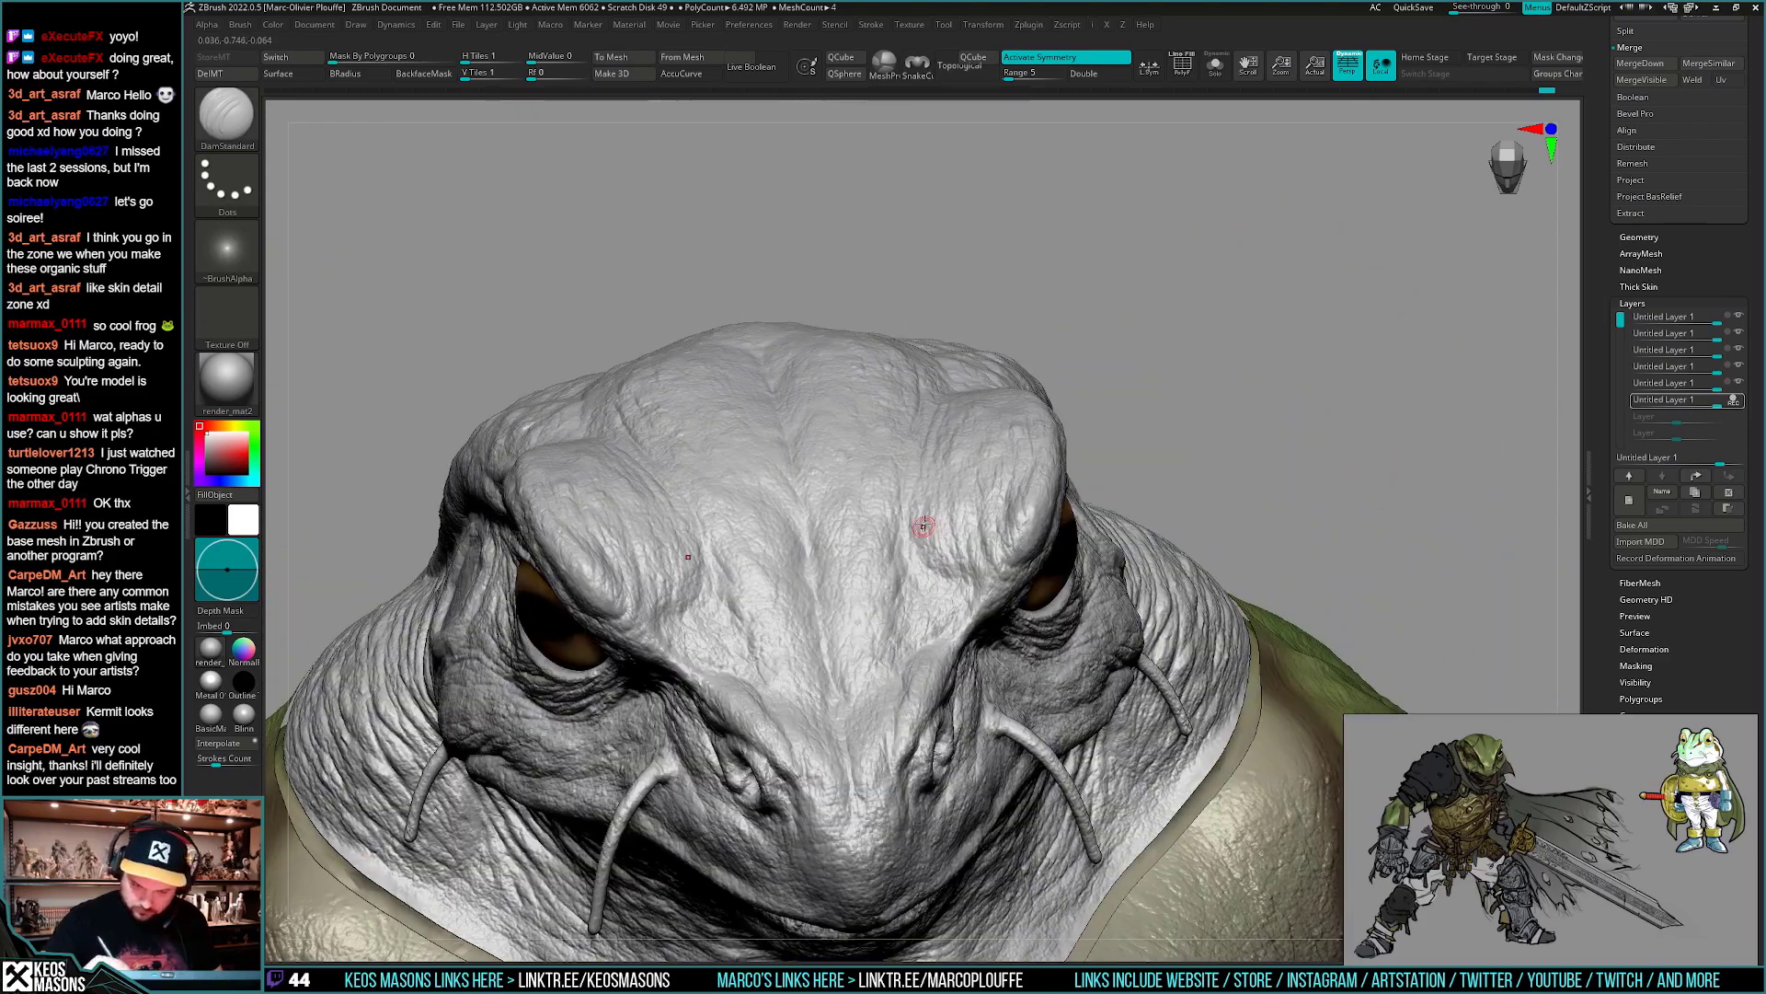
# - Carve fine symmetrical wrinkles across the forehead and along the inner brow ridges with DamStandard
pyautogui.moveTo(961, 587); pyautogui.dragTo(1044, 476, button='right')
pyautogui.moveTo(1185, 414); pyautogui.dragTo(1161, 521, button='right')
pyautogui.moveTo(966, 572); pyautogui.dragTo(930, 644, button='right')
pyautogui.moveTo(957, 534); pyautogui.dragTo(915, 695, button='right')
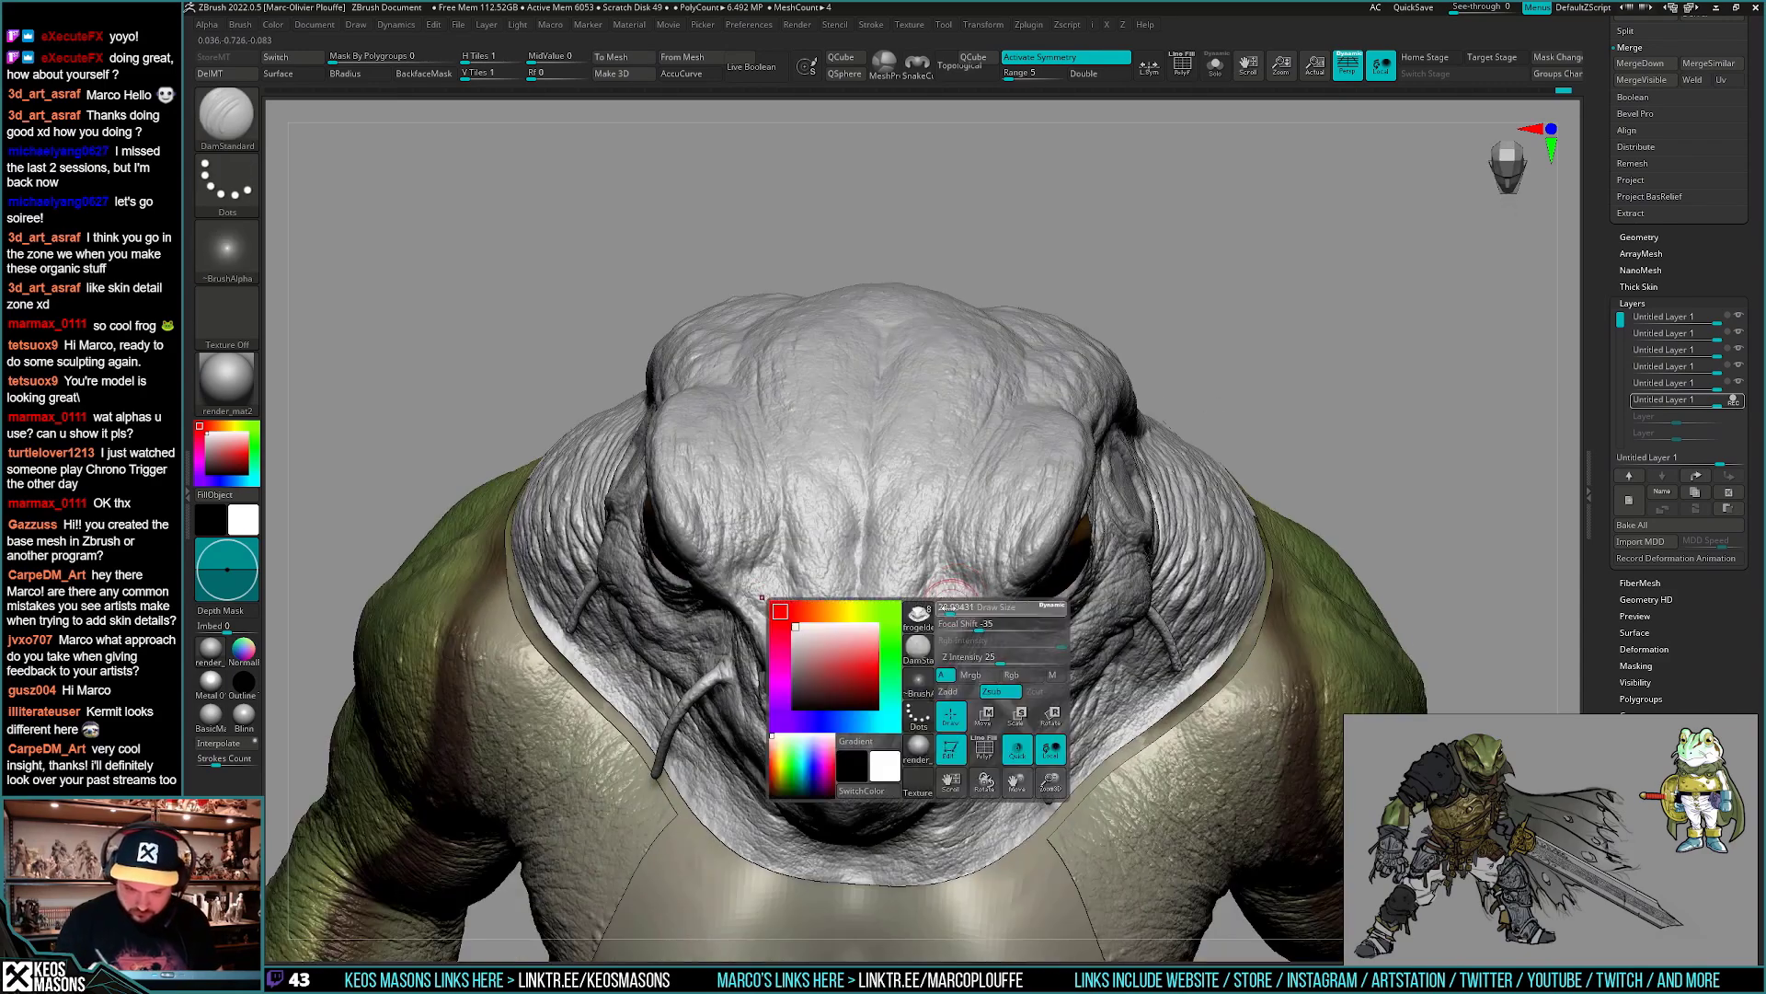
pyautogui.moveTo(938, 633); pyautogui.dragTo(963, 513, button='right')
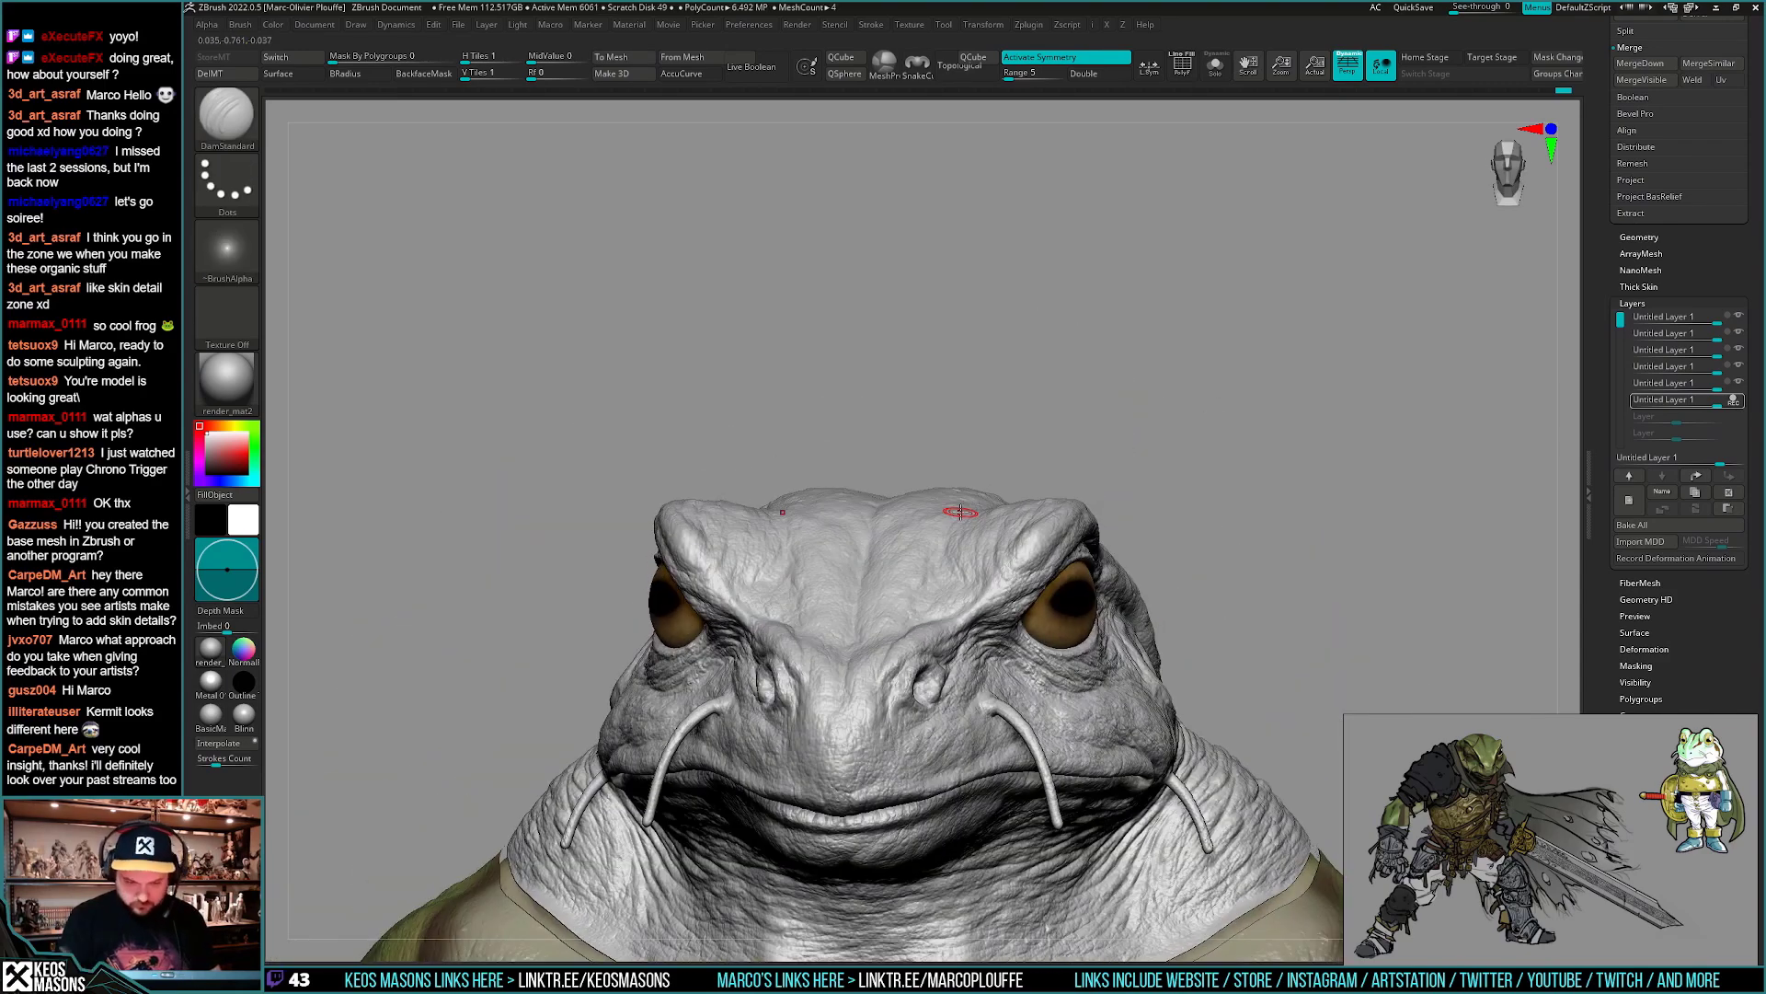
pyautogui.moveTo(966, 649); pyautogui.dragTo(964, 620, button='right')
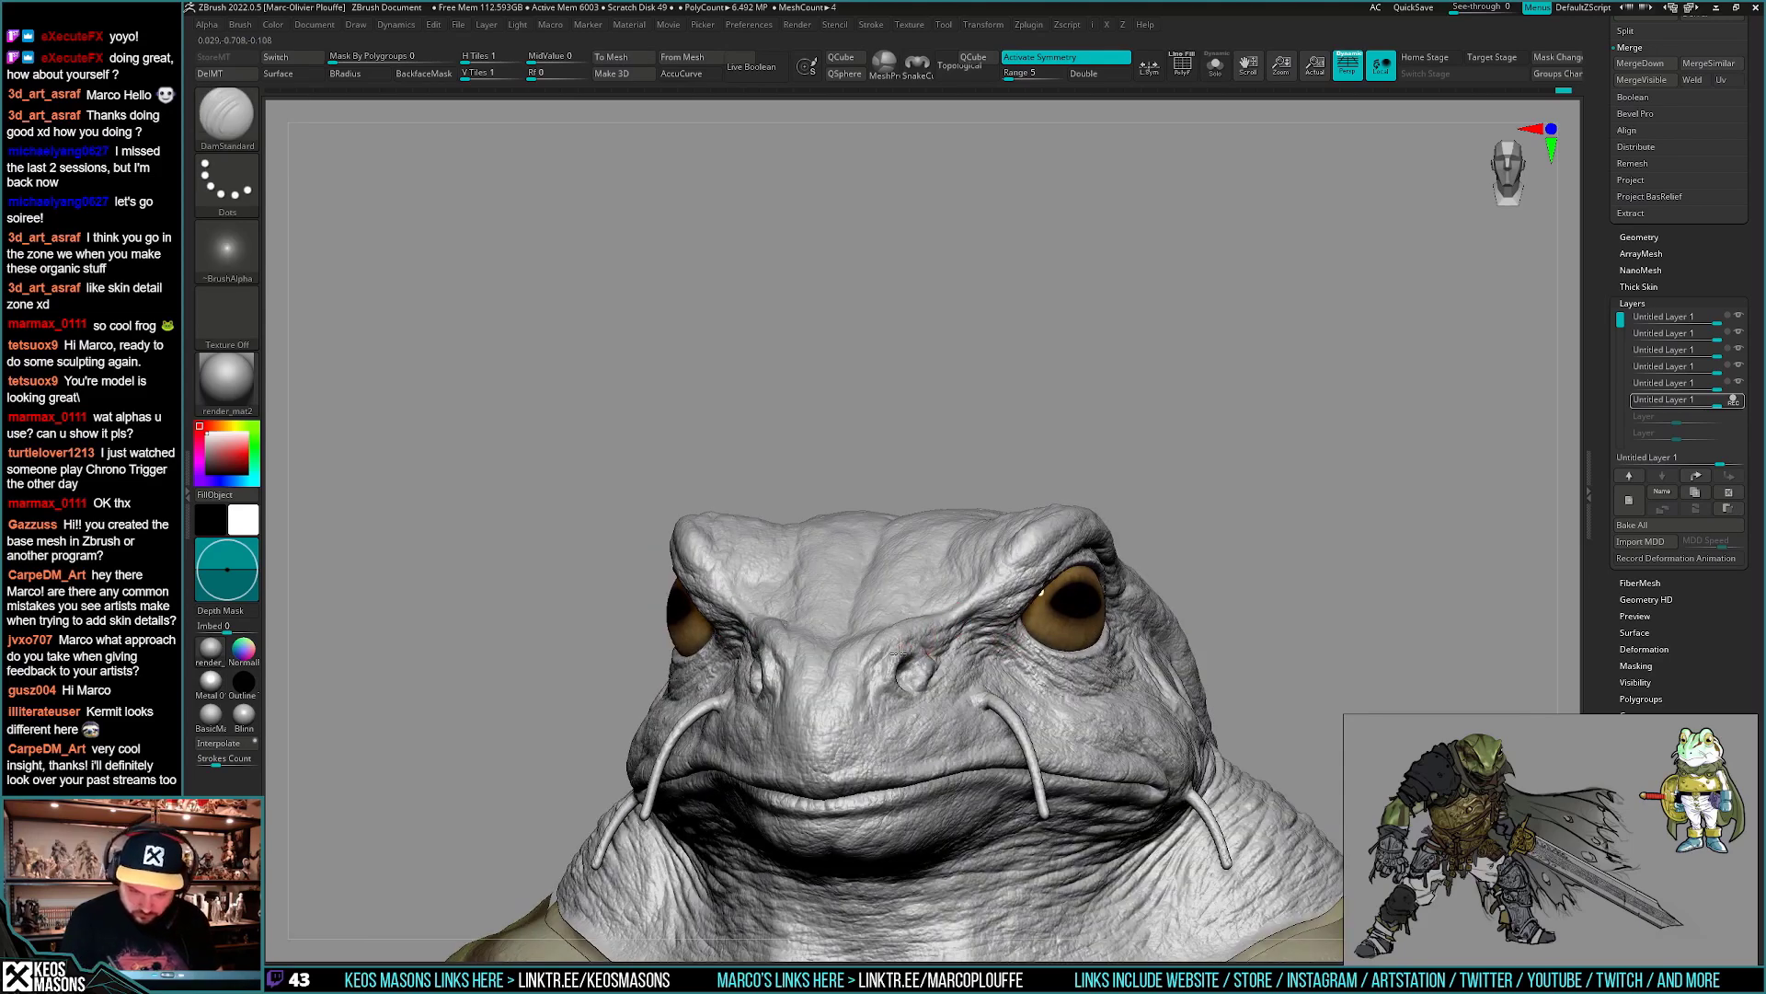
pyautogui.moveTo(1293, 437)
pyautogui.keyDown('alt'); pyautogui.mouseDown(button='right')
pyautogui.moveTo(1276, 362)
pyautogui.moveTo(1304, 383)
pyautogui.moveTo(1281, 386)
pyautogui.moveTo(1304, 387)
pyautogui.mouseUp(button='right'); pyautogui.keyUp('alt')
pyautogui.moveTo(966, 602)
pyautogui.keyDown('ctrl'); pyautogui.mouseDown(button='right')
pyautogui.moveTo(945, 658)
pyautogui.moveTo(968, 688)
pyautogui.mouseUp(button='right'); pyautogui.keyUp('ctrl')
# - Switch to the Standard brush, adjust its settings and build up skin around the base of the front whiskers
pyautogui.press('space')
pyautogui.click(920, 508)
pyautogui.moveTo(966, 624)
pyautogui.mouseDown(button='right')
pyautogui.moveTo(939, 633)
pyautogui.moveTo(957, 648)
pyautogui.moveTo(948, 631)
pyautogui.mouseUp(button='right')
pyautogui.press('space')
pyautogui.press('space')
pyautogui.press('space')
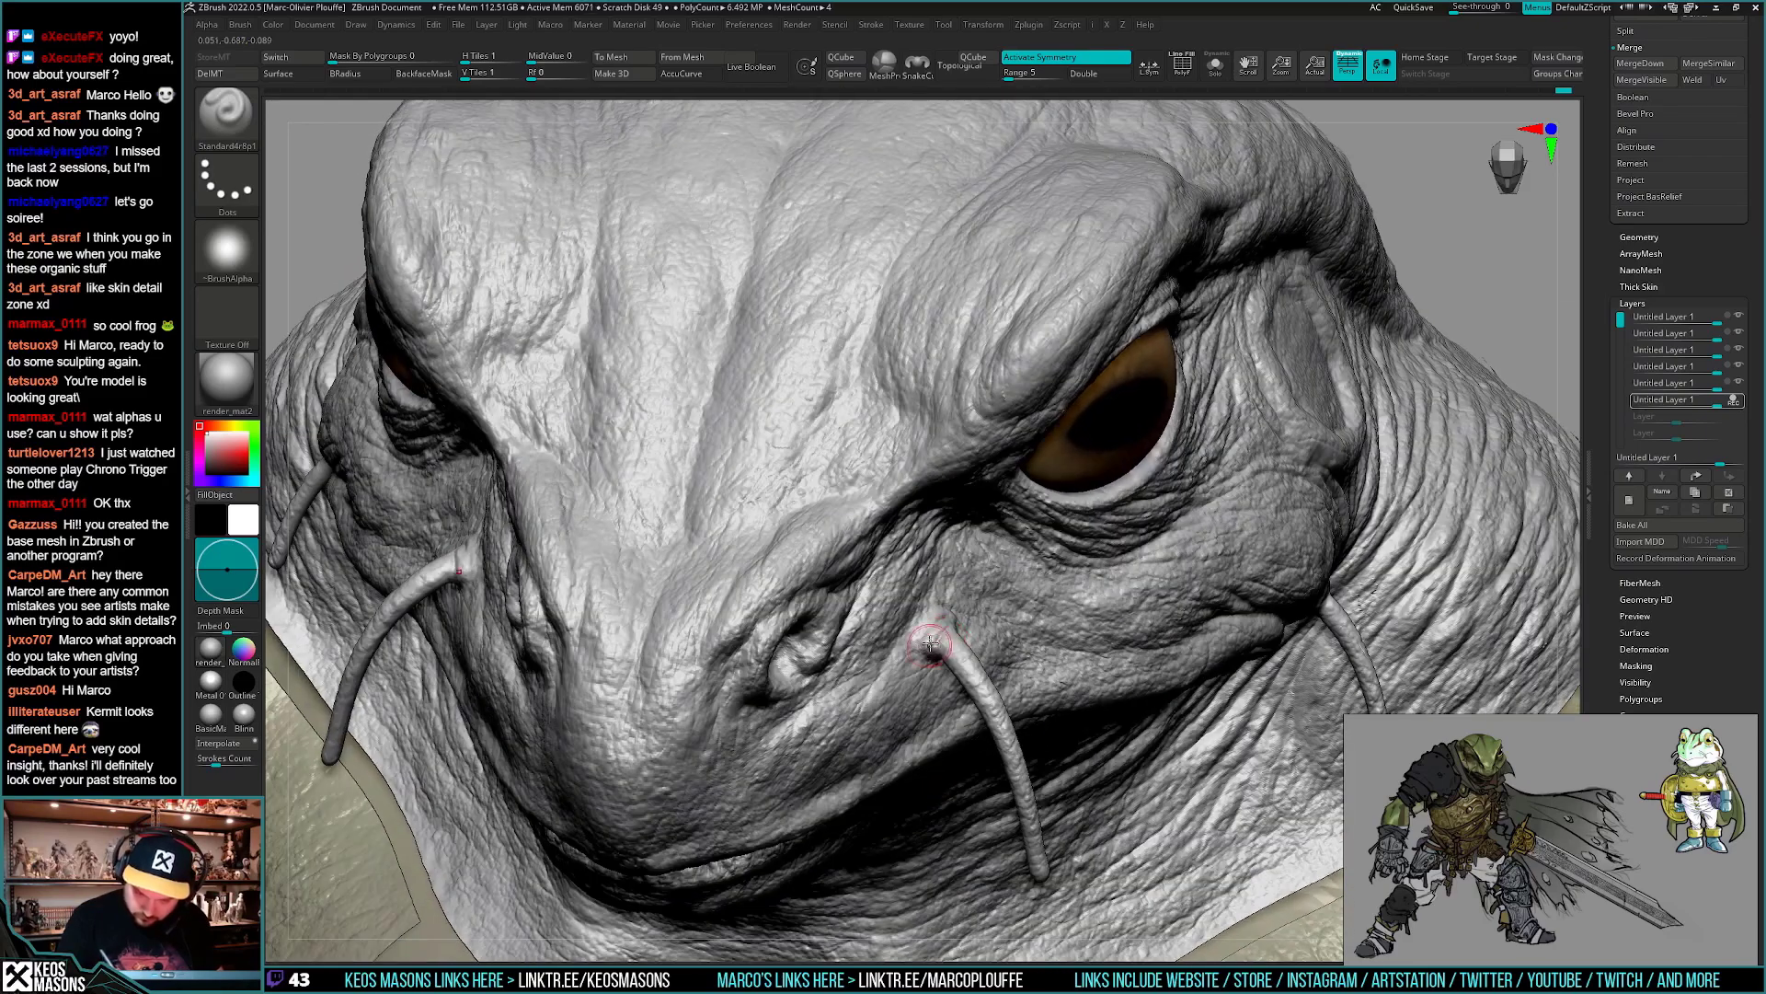
pyautogui.press('space')
pyautogui.moveTo(940, 646); pyautogui.dragTo(927, 646)
pyautogui.moveTo(930, 670)
pyautogui.mouseDown(button='right')
pyautogui.moveTo(927, 649)
pyautogui.moveTo(939, 659)
pyautogui.mouseUp(button='right')
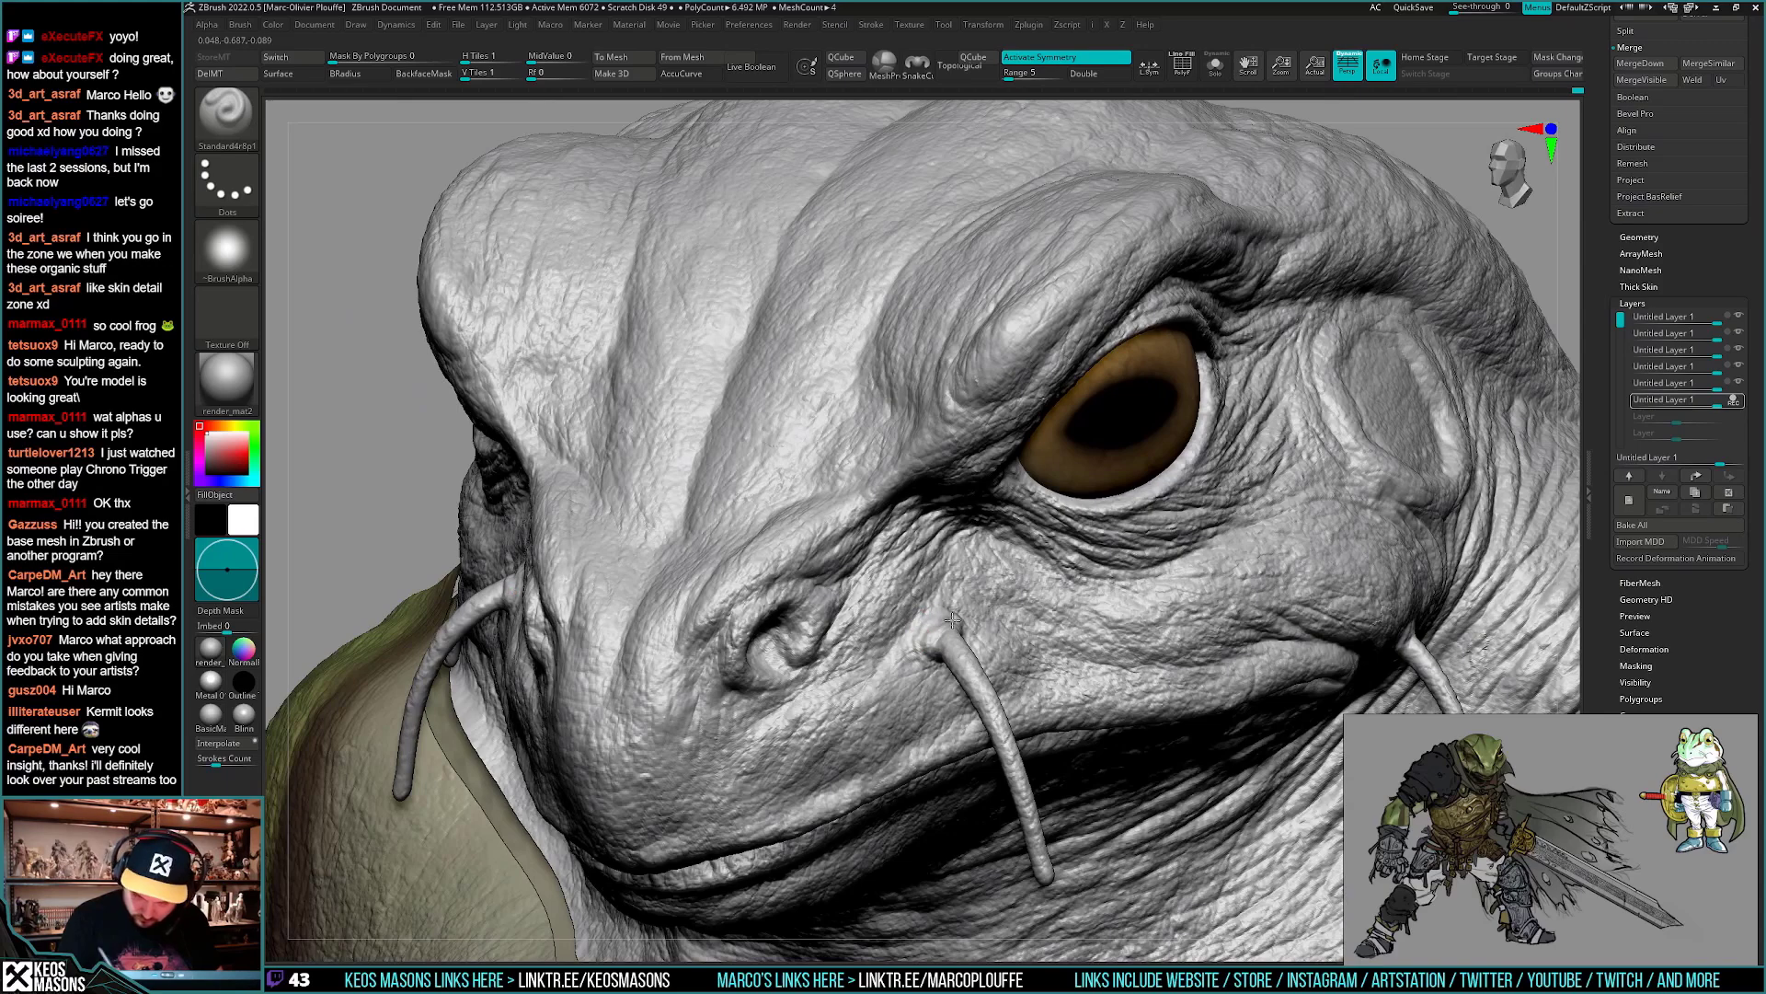
# - Try more skin buildup behind the front whisker base and step back through the undo history
pyautogui.moveTo(947, 615); pyautogui.dragTo(914, 659)
pyautogui.moveTo(935, 669)
pyautogui.mouseDown(button='right')
pyautogui.moveTo(918, 627)
pyautogui.moveTo(1191, 622)
pyautogui.moveTo(1127, 669)
pyautogui.moveTo(1118, 706)
pyautogui.moveTo(1151, 698)
pyautogui.moveTo(1144, 733)
pyautogui.moveTo(1144, 709)
pyautogui.mouseUp(button='right')
pyautogui.hotkey('ctrl', 'z')
pyautogui.hotkey('ctrl', 'z')
pyautogui.hotkey('ctrl', 'z')
pyautogui.hotkey('ctrl', 'shift', 'z')
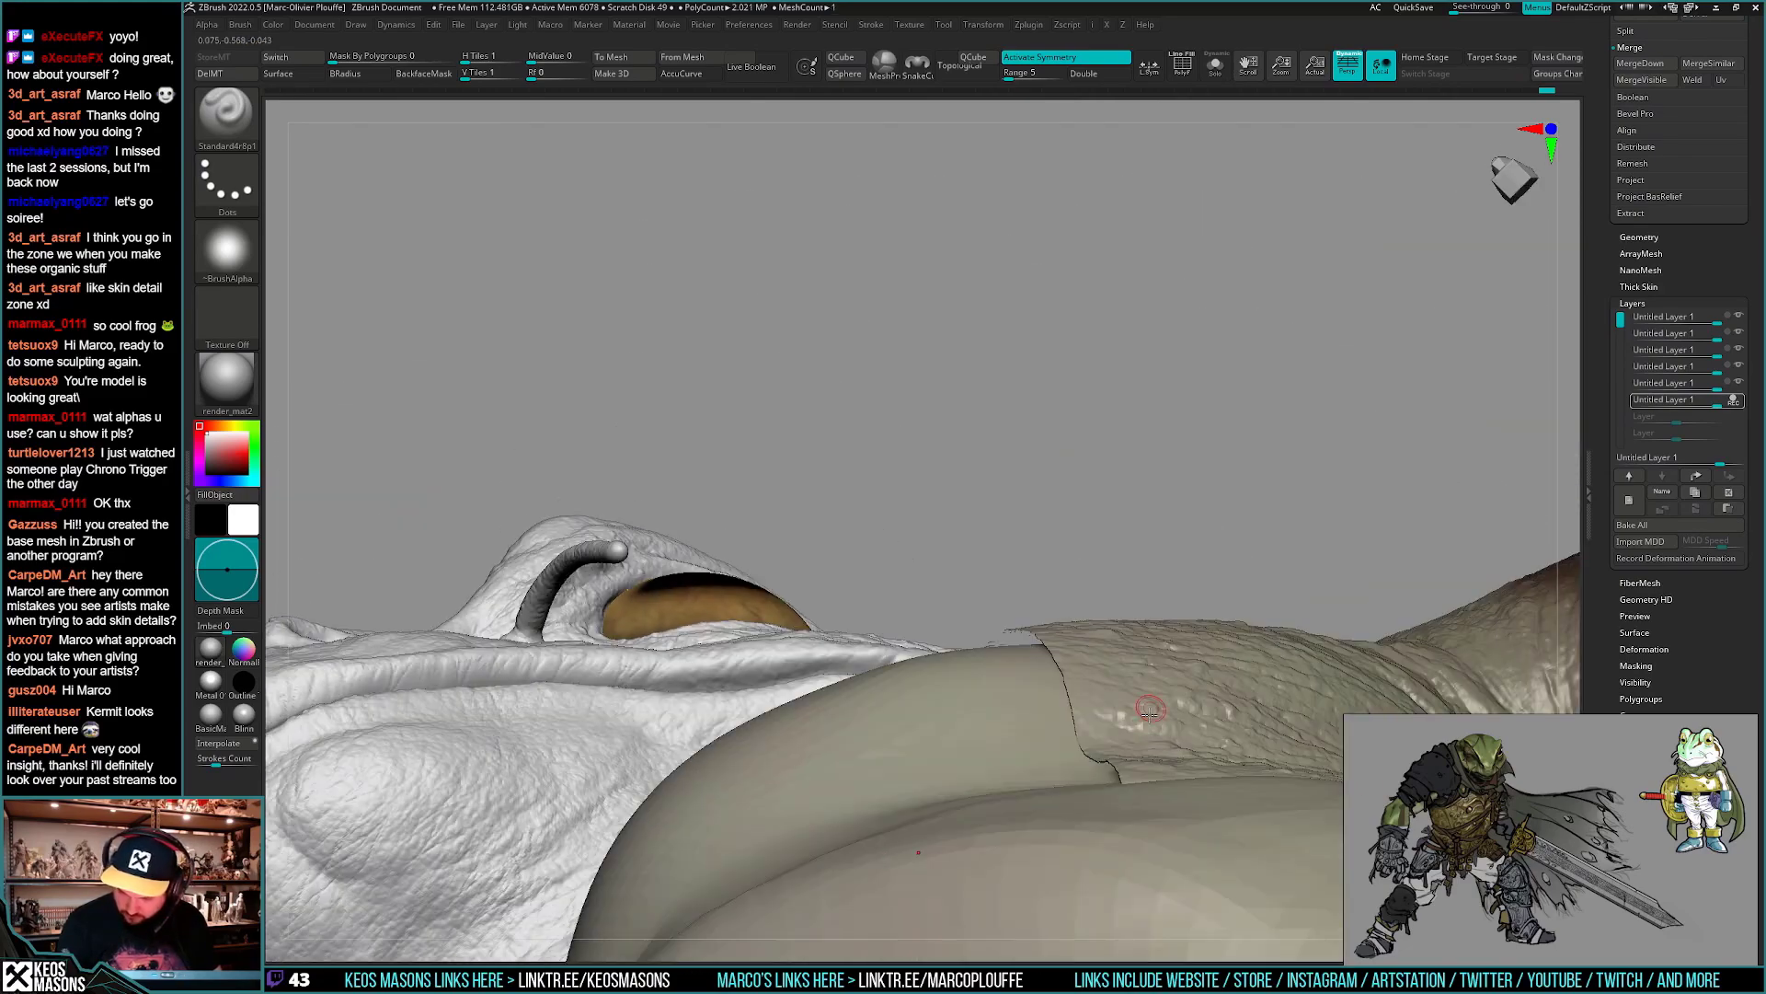
# - Flatten the skin at the mouth corner beside the rear whisker with the hPolish brush
pyautogui.moveTo(1229, 557)
pyautogui.mouseDown(button='right')
pyautogui.moveTo(1143, 776)
pyautogui.moveTo(1141, 709)
pyautogui.moveTo(1096, 713)
pyautogui.moveTo(1126, 678)
pyautogui.mouseUp(button='right')
pyautogui.press('space')
pyautogui.click(1118, 574)
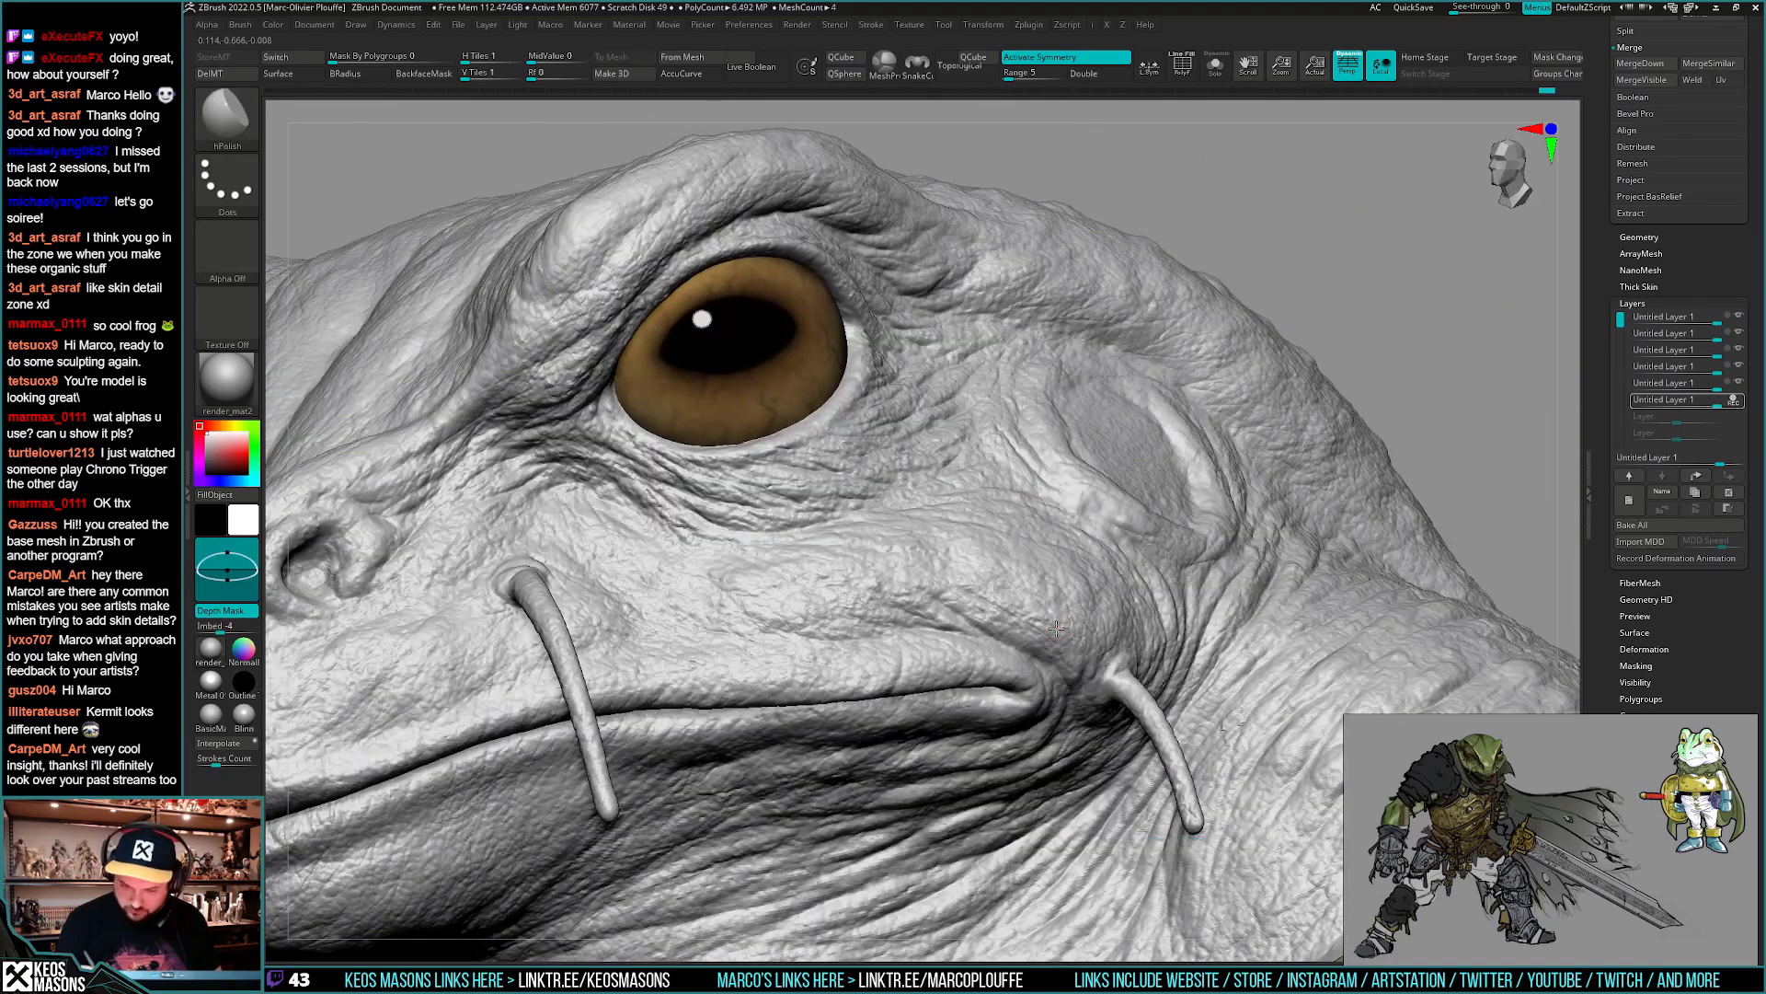
pyautogui.moveTo(1099, 626); pyautogui.dragTo(1130, 615, button='right')
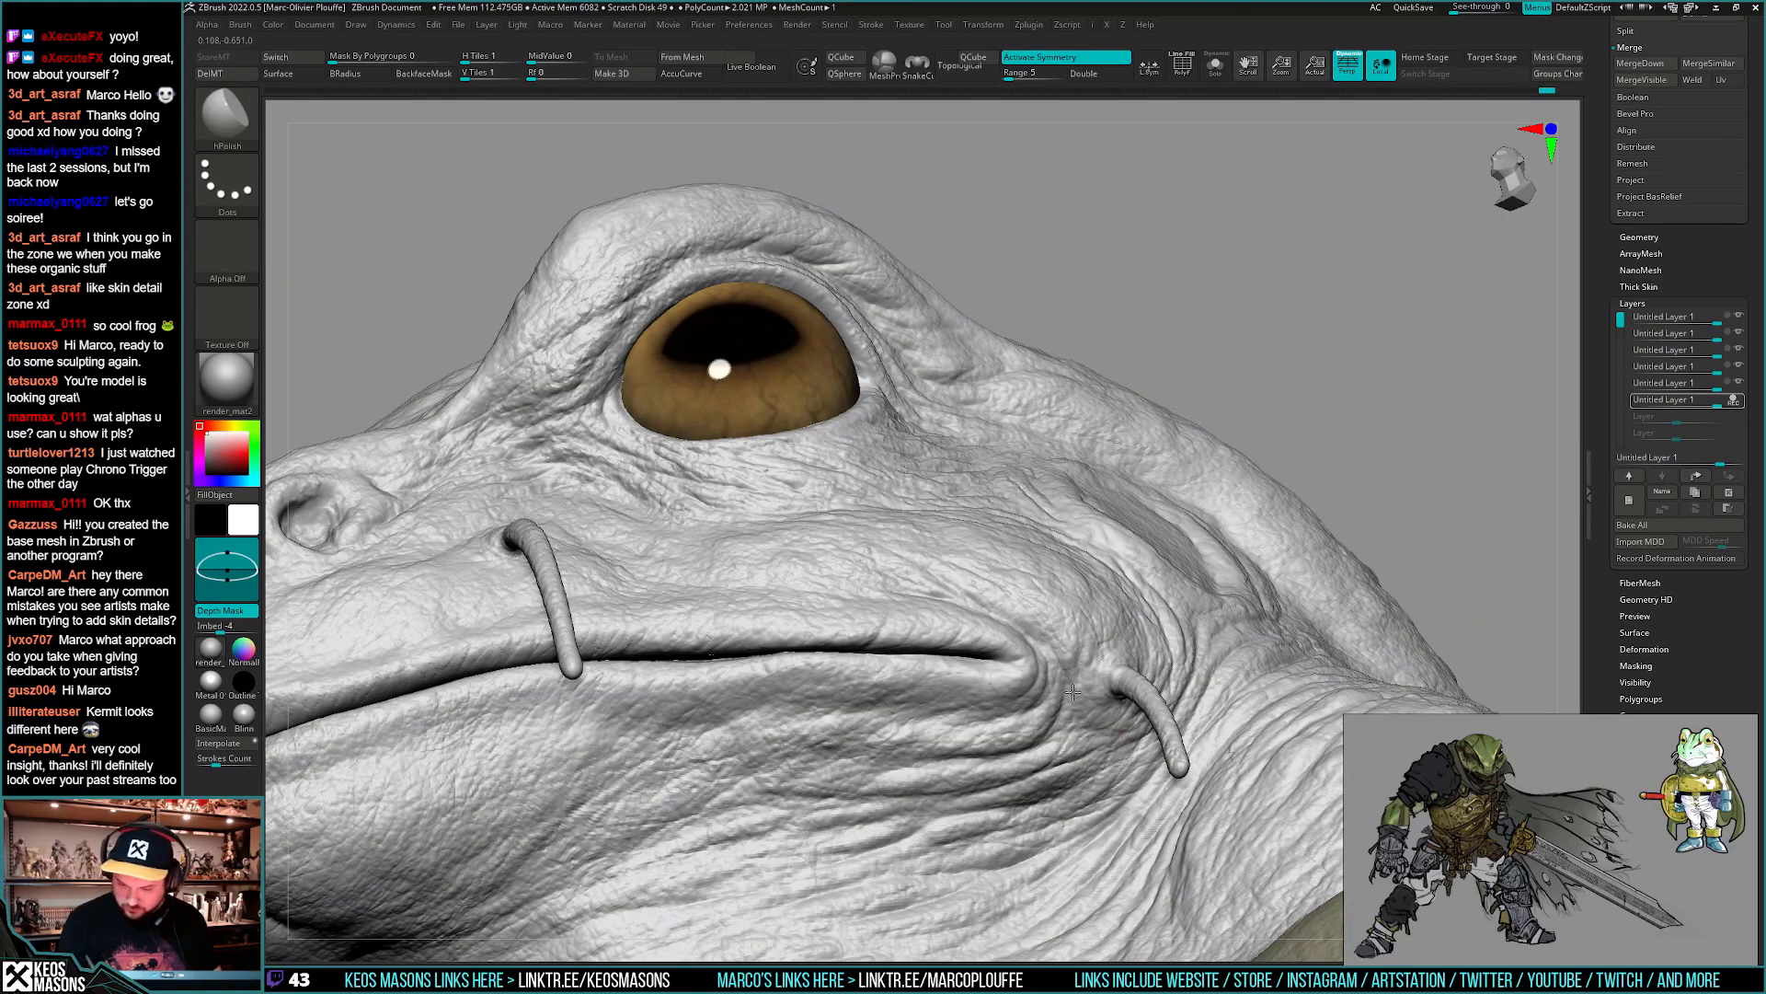
pyautogui.moveTo(1165, 696); pyautogui.dragTo(1125, 736, button='right')
# - Switch back to the Standard brush and build up a skin fold around the rear whisker's base
pyautogui.press('b')
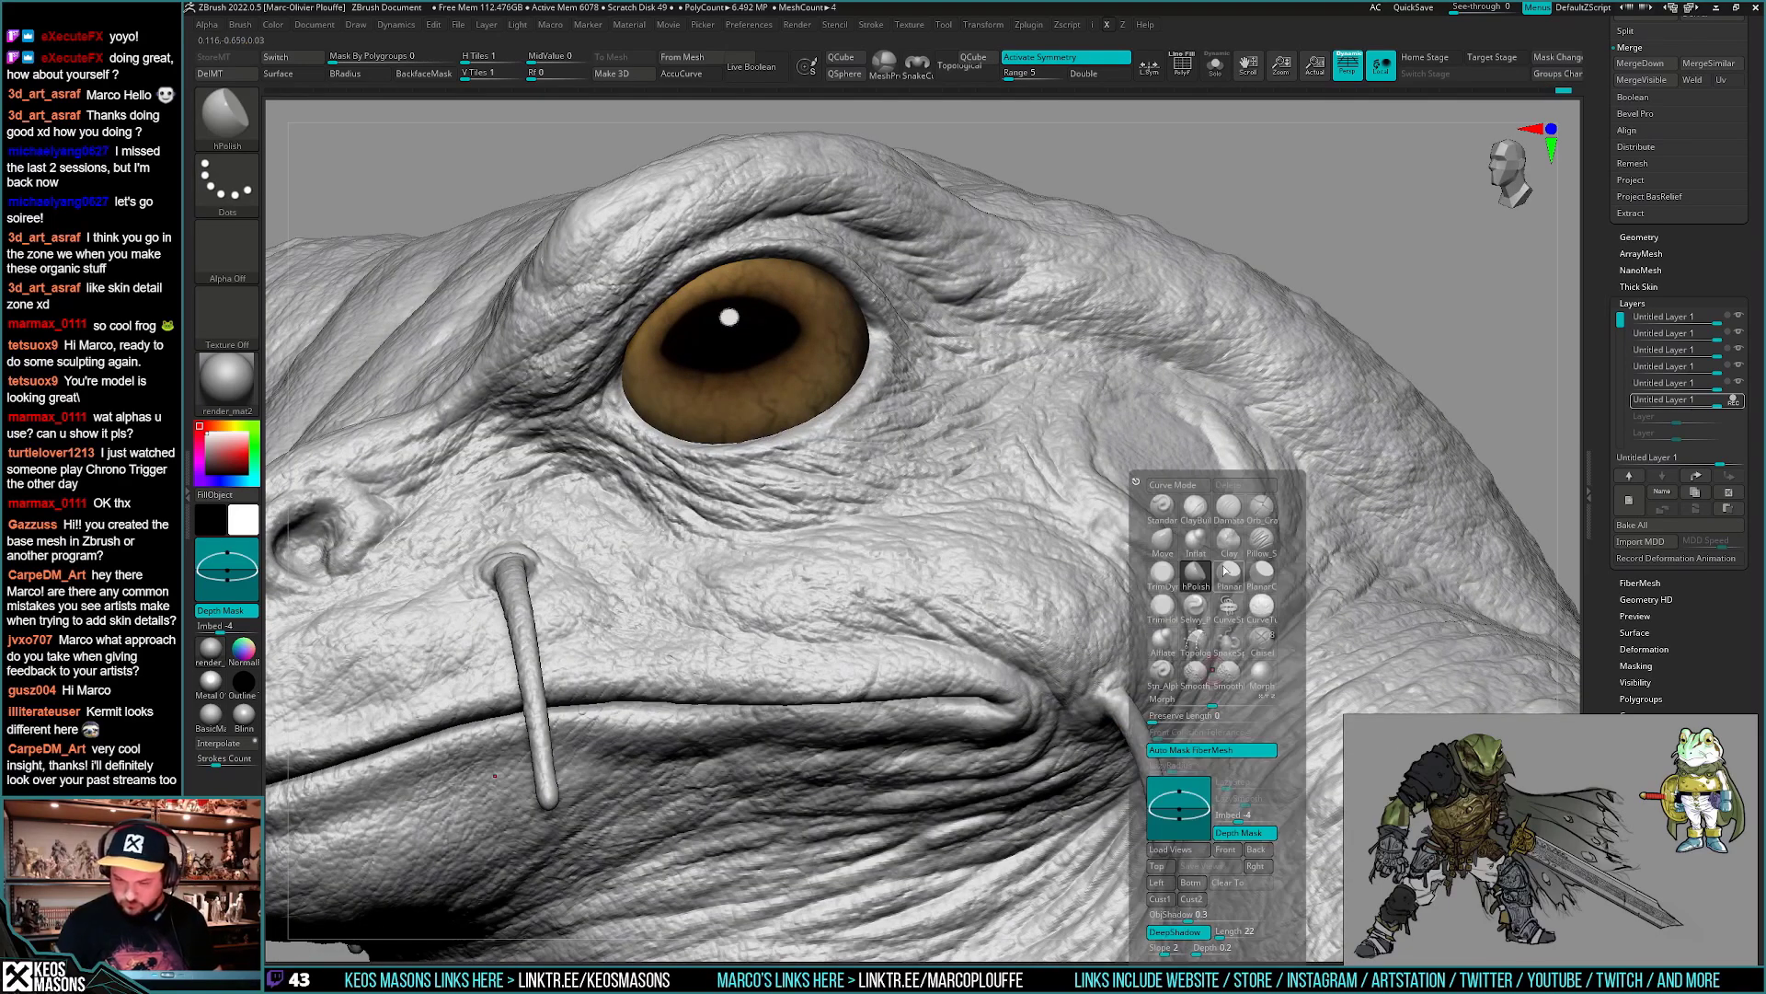
pyautogui.press('s')
pyautogui.press('t')
pyautogui.moveTo(1127, 685)
pyautogui.mouseDown(button='right')
pyautogui.moveTo(1150, 693)
pyautogui.moveTo(1124, 686)
pyautogui.moveTo(1152, 661)
pyautogui.moveTo(1138, 713)
pyautogui.mouseUp(button='right')
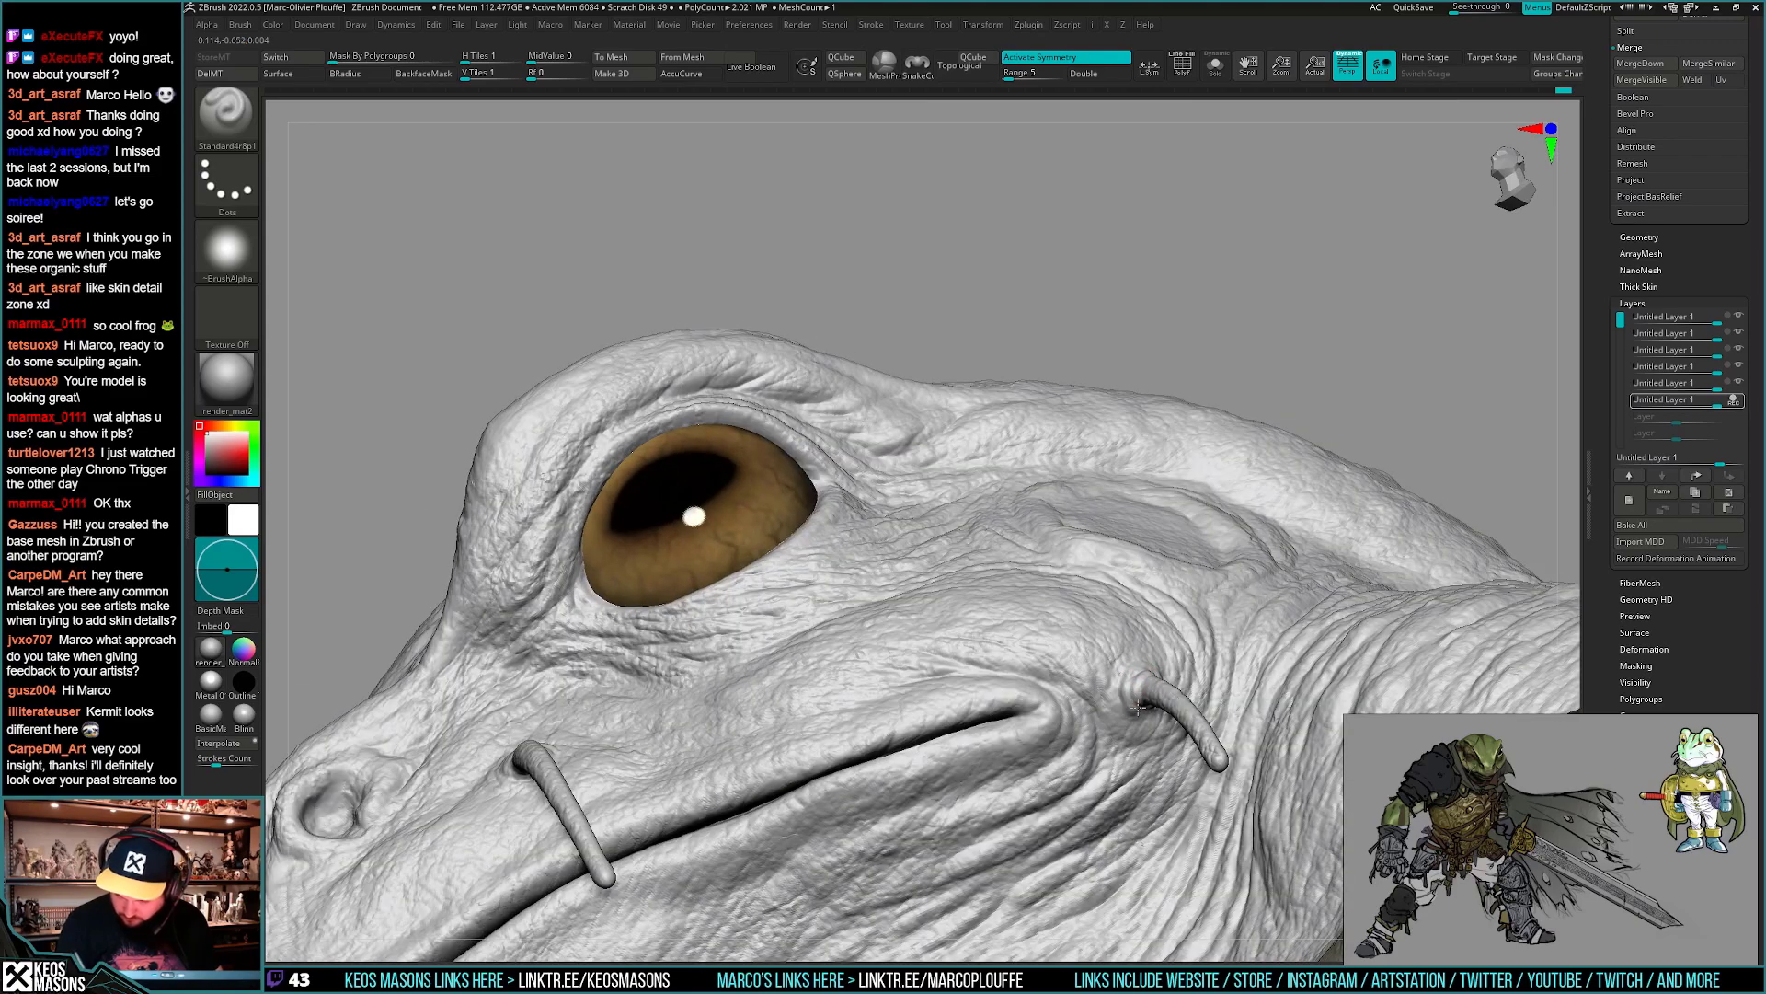
# - Carve creases around the rear whisker's base and the mouth corner with the DamStandard brush
pyautogui.press('space')
pyautogui.click(1194, 512)
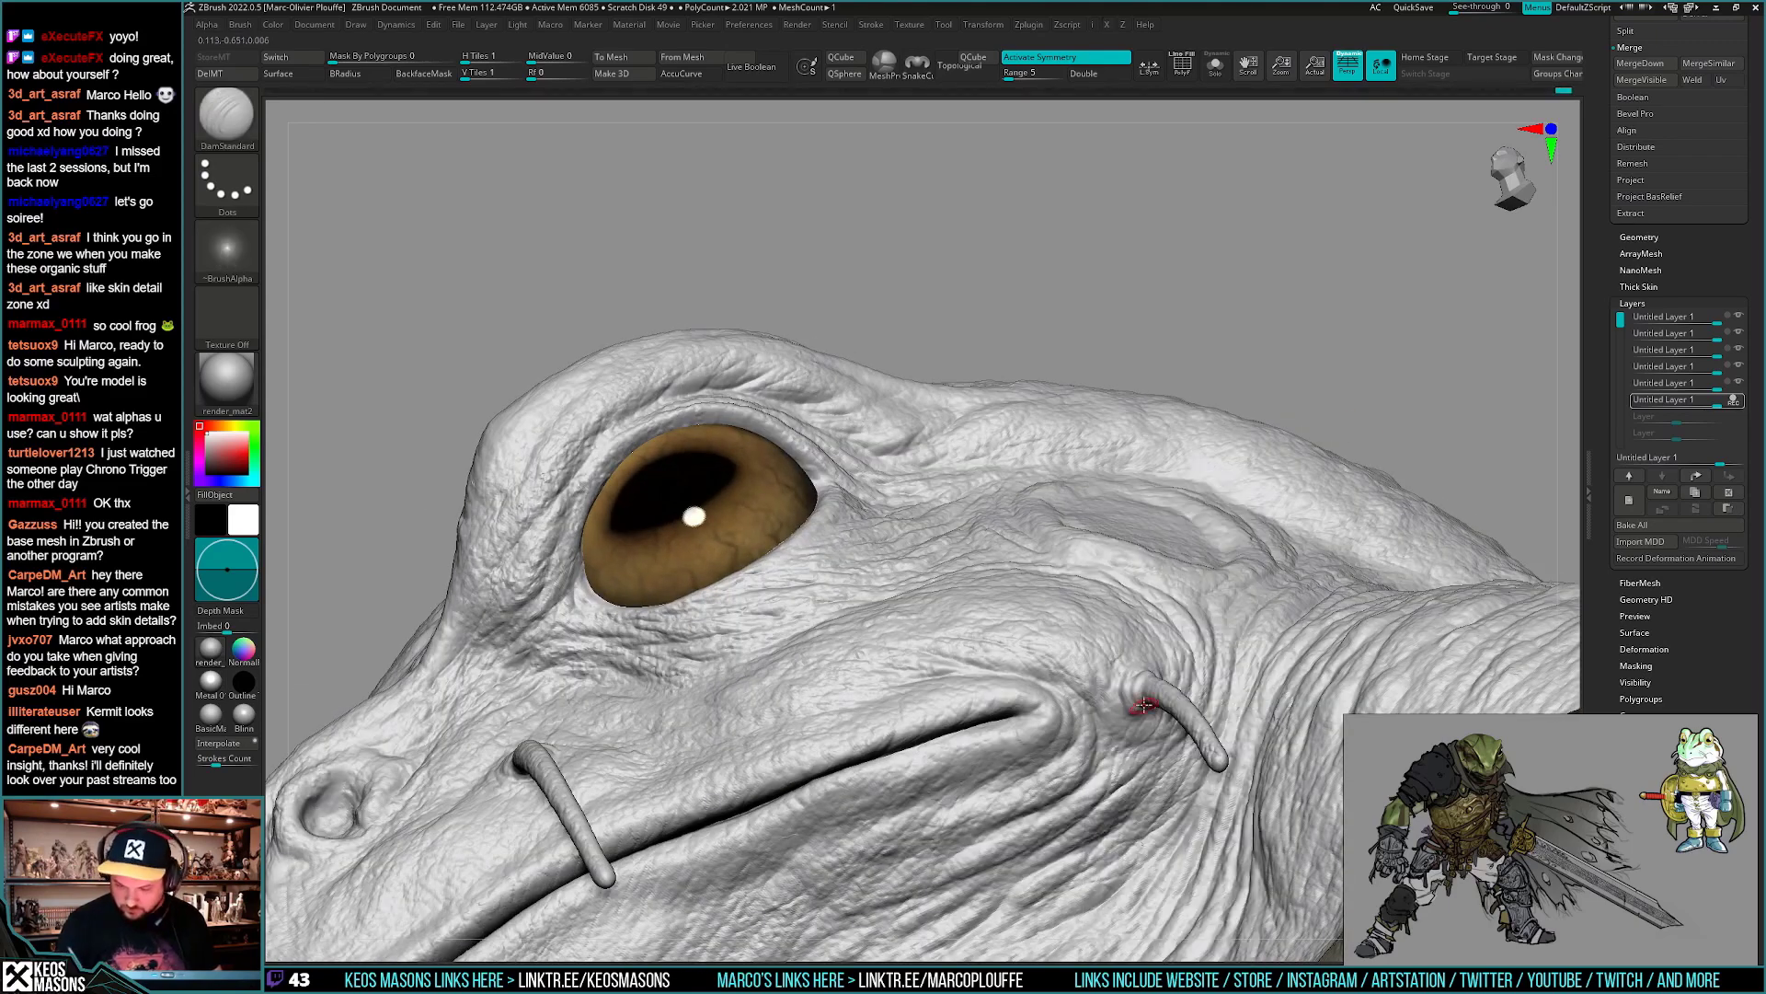
pyautogui.moveTo(1145, 710)
pyautogui.mouseDown(button='right')
pyautogui.moveTo(1127, 703)
pyautogui.moveTo(1138, 668)
pyautogui.moveTo(1146, 700)
pyautogui.moveTo(1098, 697)
pyautogui.moveTo(1159, 676)
pyautogui.moveTo(1226, 611)
pyautogui.moveTo(1268, 625)
pyautogui.moveTo(1211, 685)
pyautogui.moveTo(1095, 644)
pyautogui.moveTo(1058, 699)
pyautogui.moveTo(1015, 699)
pyautogui.moveTo(1012, 631)
pyautogui.moveTo(1073, 565)
pyautogui.moveTo(1042, 654)
pyautogui.moveTo(923, 666)
pyautogui.moveTo(1068, 411)
pyautogui.mouseUp(button='right')
pyautogui.rightClick(1015, 730)
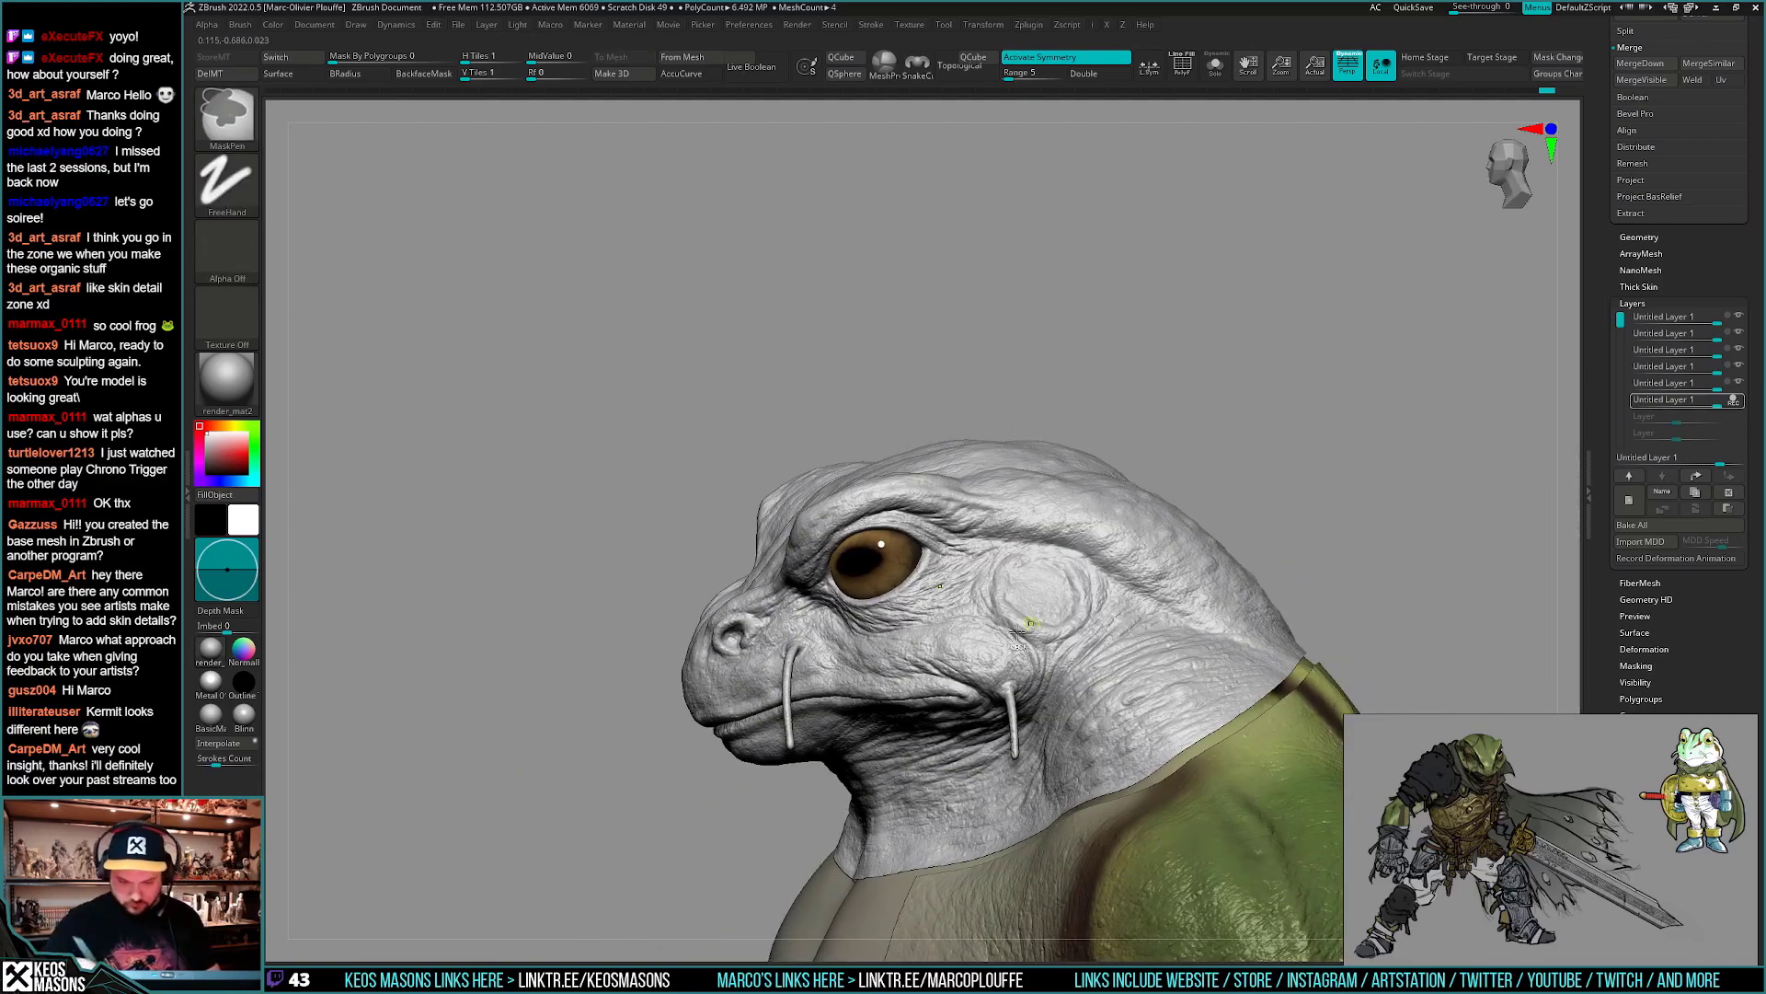
pyautogui.moveTo(1016, 631)
pyautogui.keyDown('ctrl'); pyautogui.mouseDown(button='right')
pyautogui.moveTo(981, 707)
pyautogui.moveTo(1019, 742)
pyautogui.moveTo(1055, 700)
pyautogui.mouseUp(button='right'); pyautogui.keyUp('ctrl')
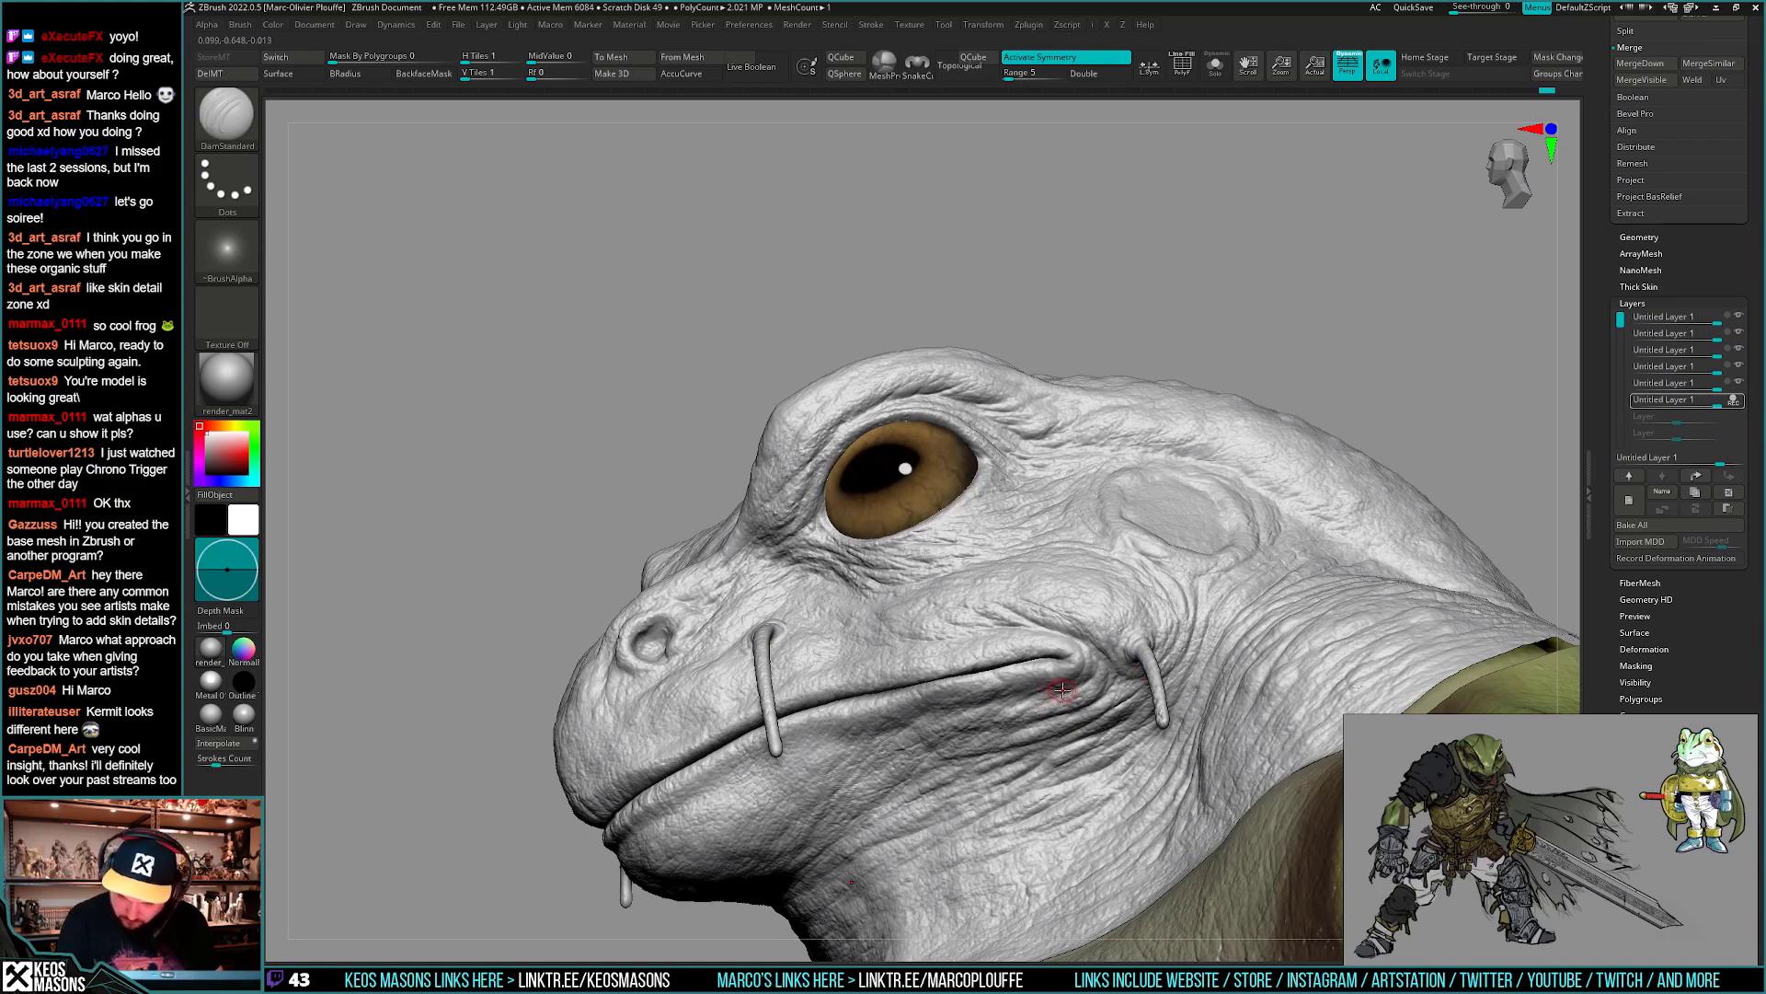
# - Carve wrinkles below the mouth corner, along the jaw and down the side of the neck with DamStandard
pyautogui.moveTo(983, 721); pyautogui.dragTo(1248, 663, button='right')
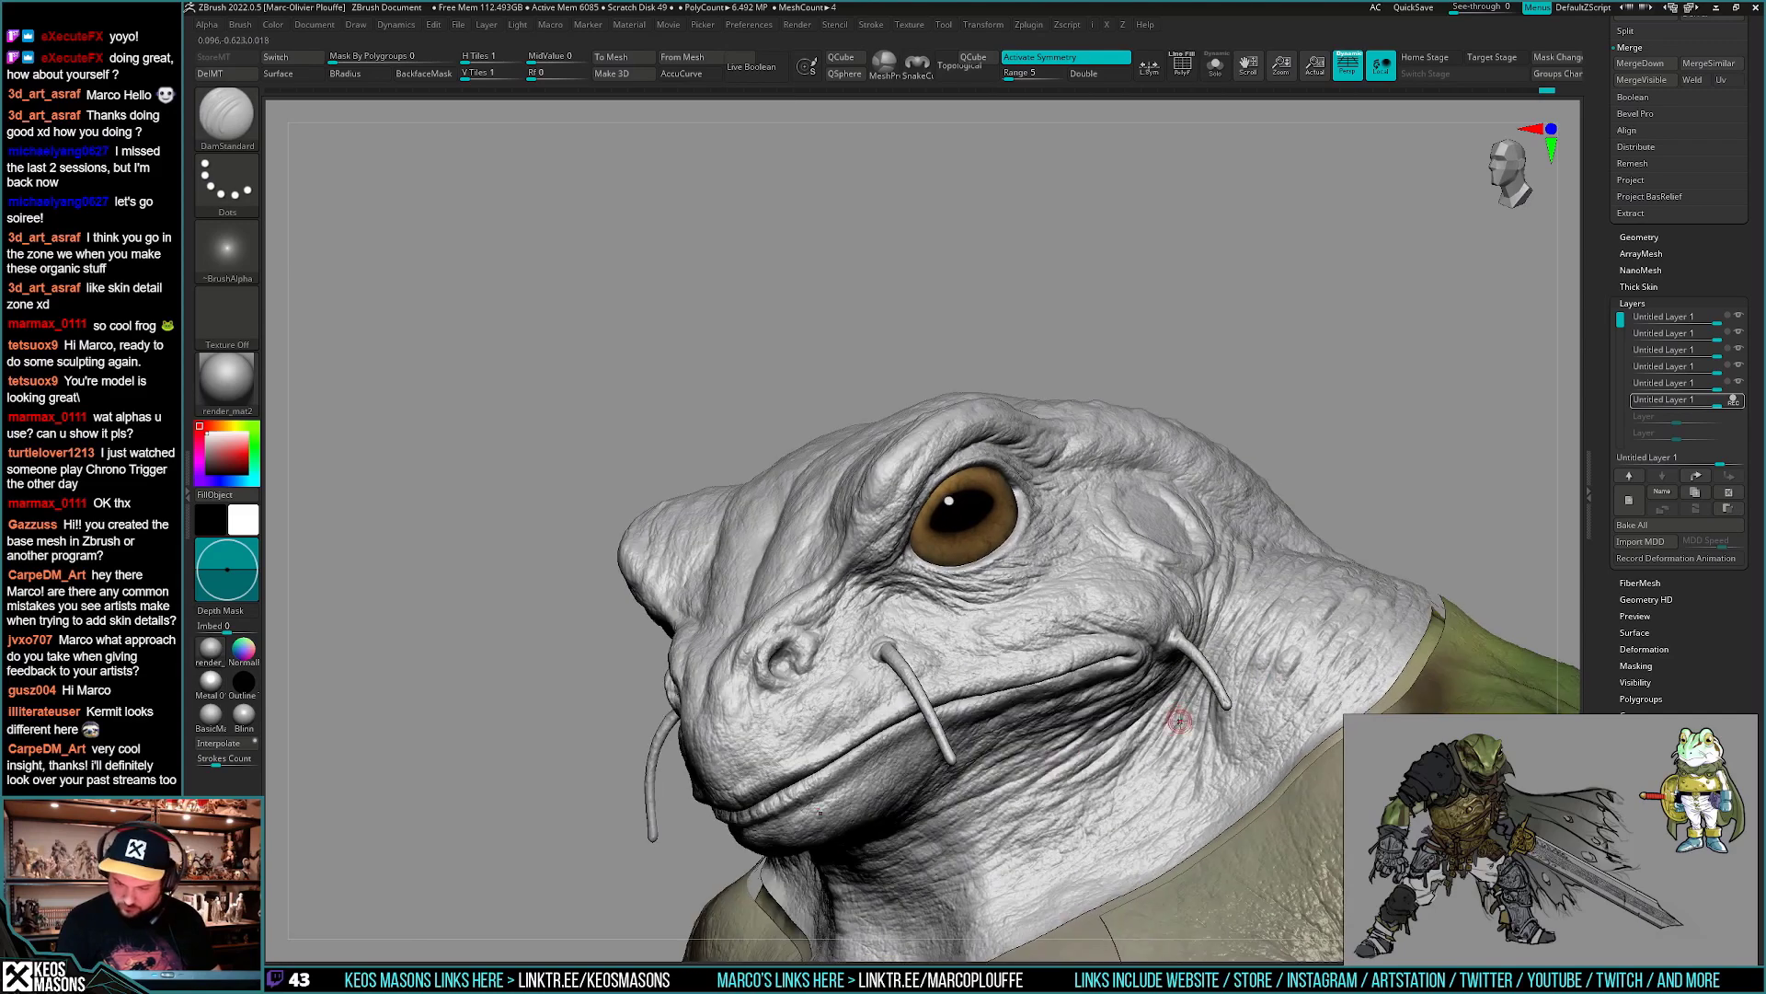
pyautogui.moveTo(1144, 727)
pyautogui.keyDown('ctrl'); pyautogui.mouseDown(button='right')
pyautogui.moveTo(1161, 738)
pyautogui.moveTo(1150, 721)
pyautogui.mouseUp(button='right'); pyautogui.keyUp('ctrl')
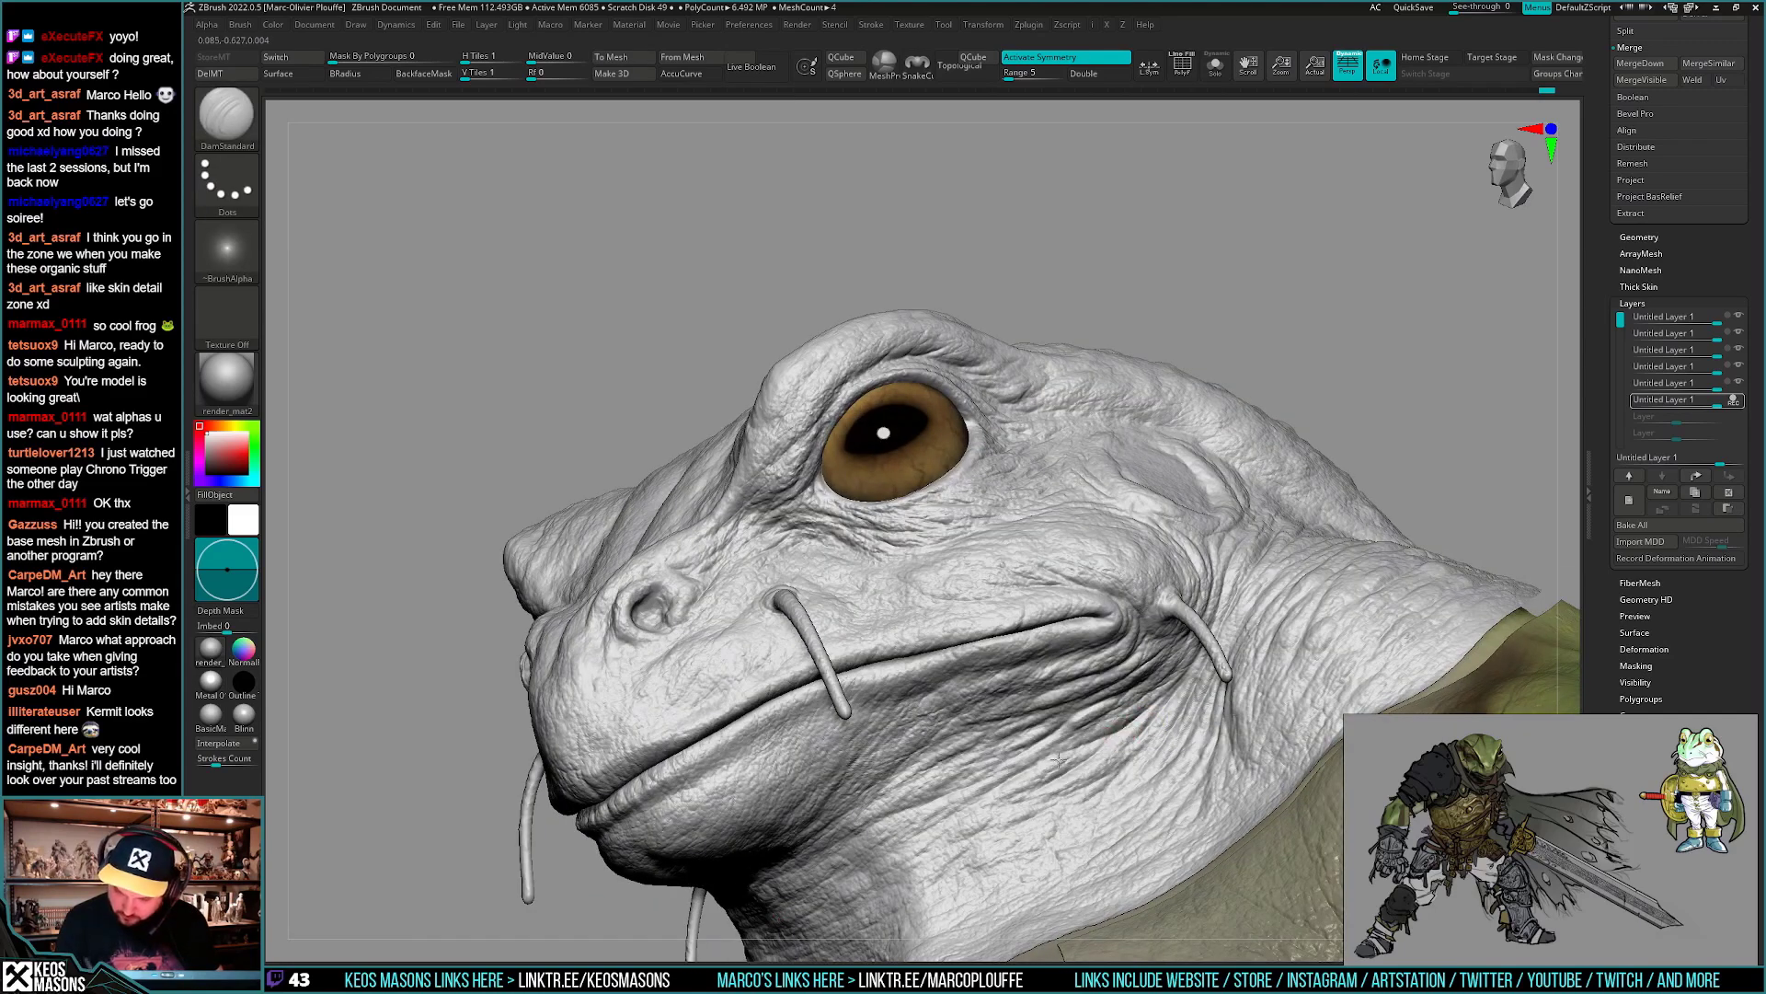
pyautogui.moveTo(1059, 760); pyautogui.dragTo(1059, 765, button='right')
pyautogui.moveTo(1017, 774); pyautogui.dragTo(1019, 801, button='right')
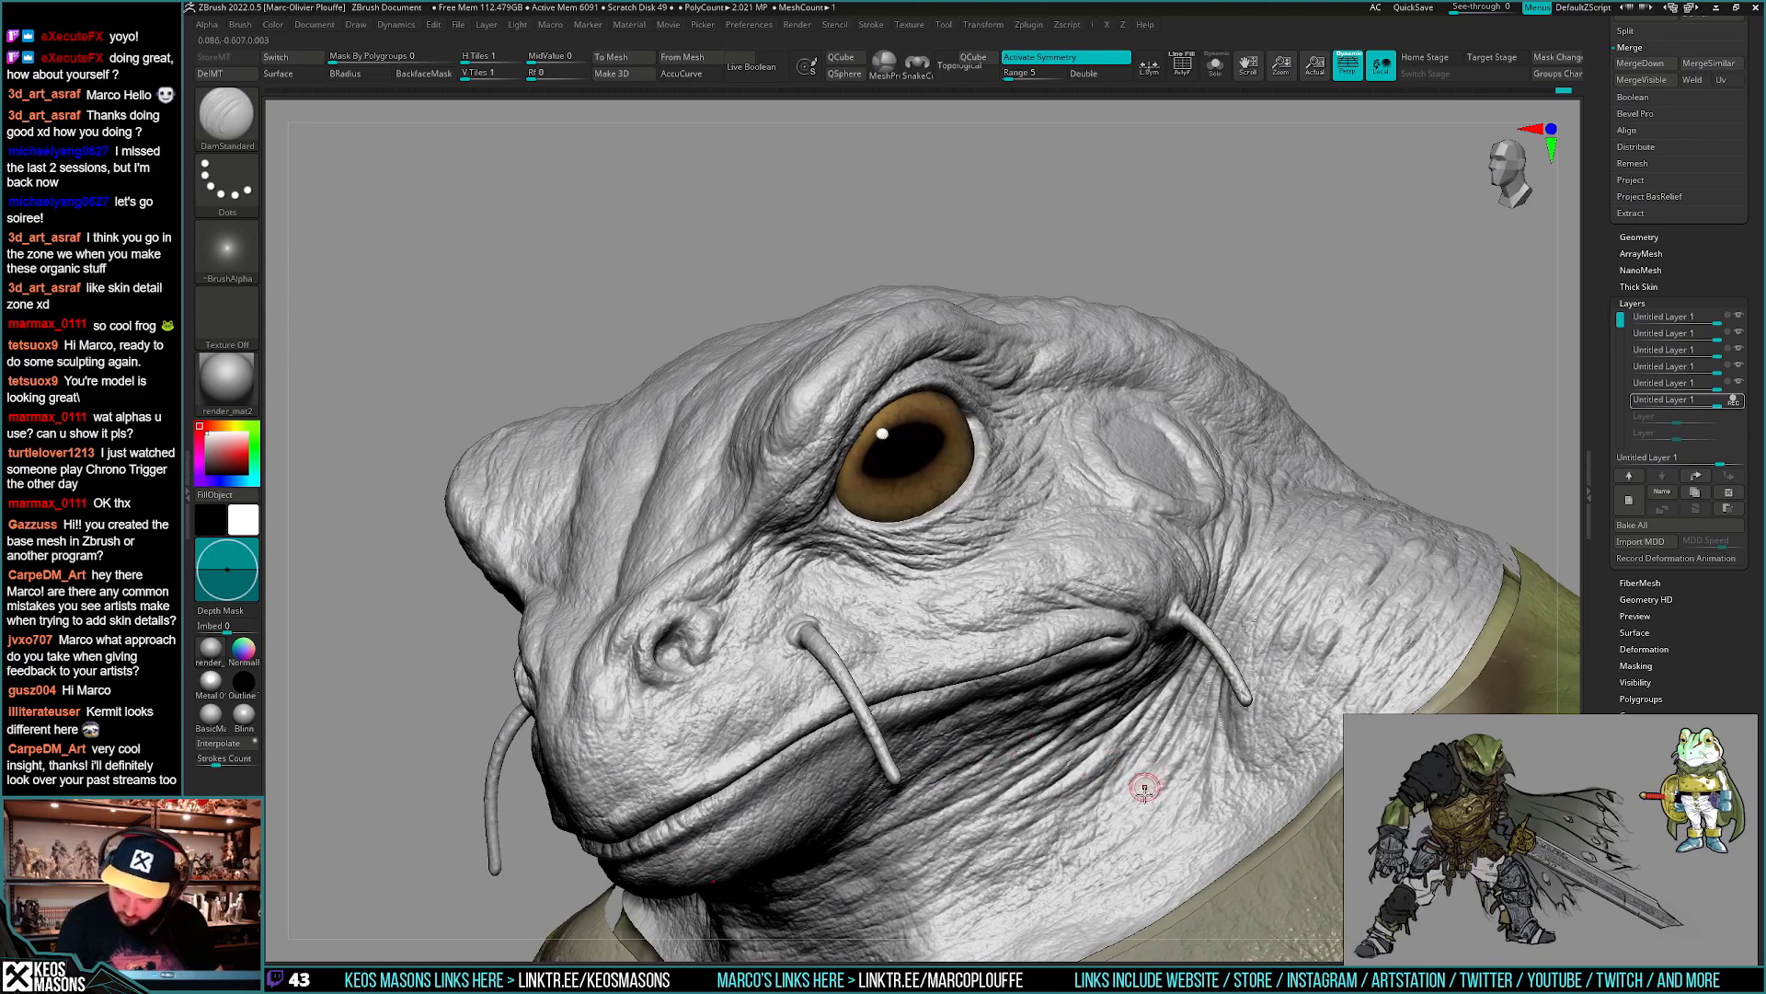
pyautogui.moveTo(1144, 786); pyautogui.dragTo(1149, 776, button='right')
pyautogui.moveTo(1182, 713); pyautogui.dragTo(1184, 763, button='right')
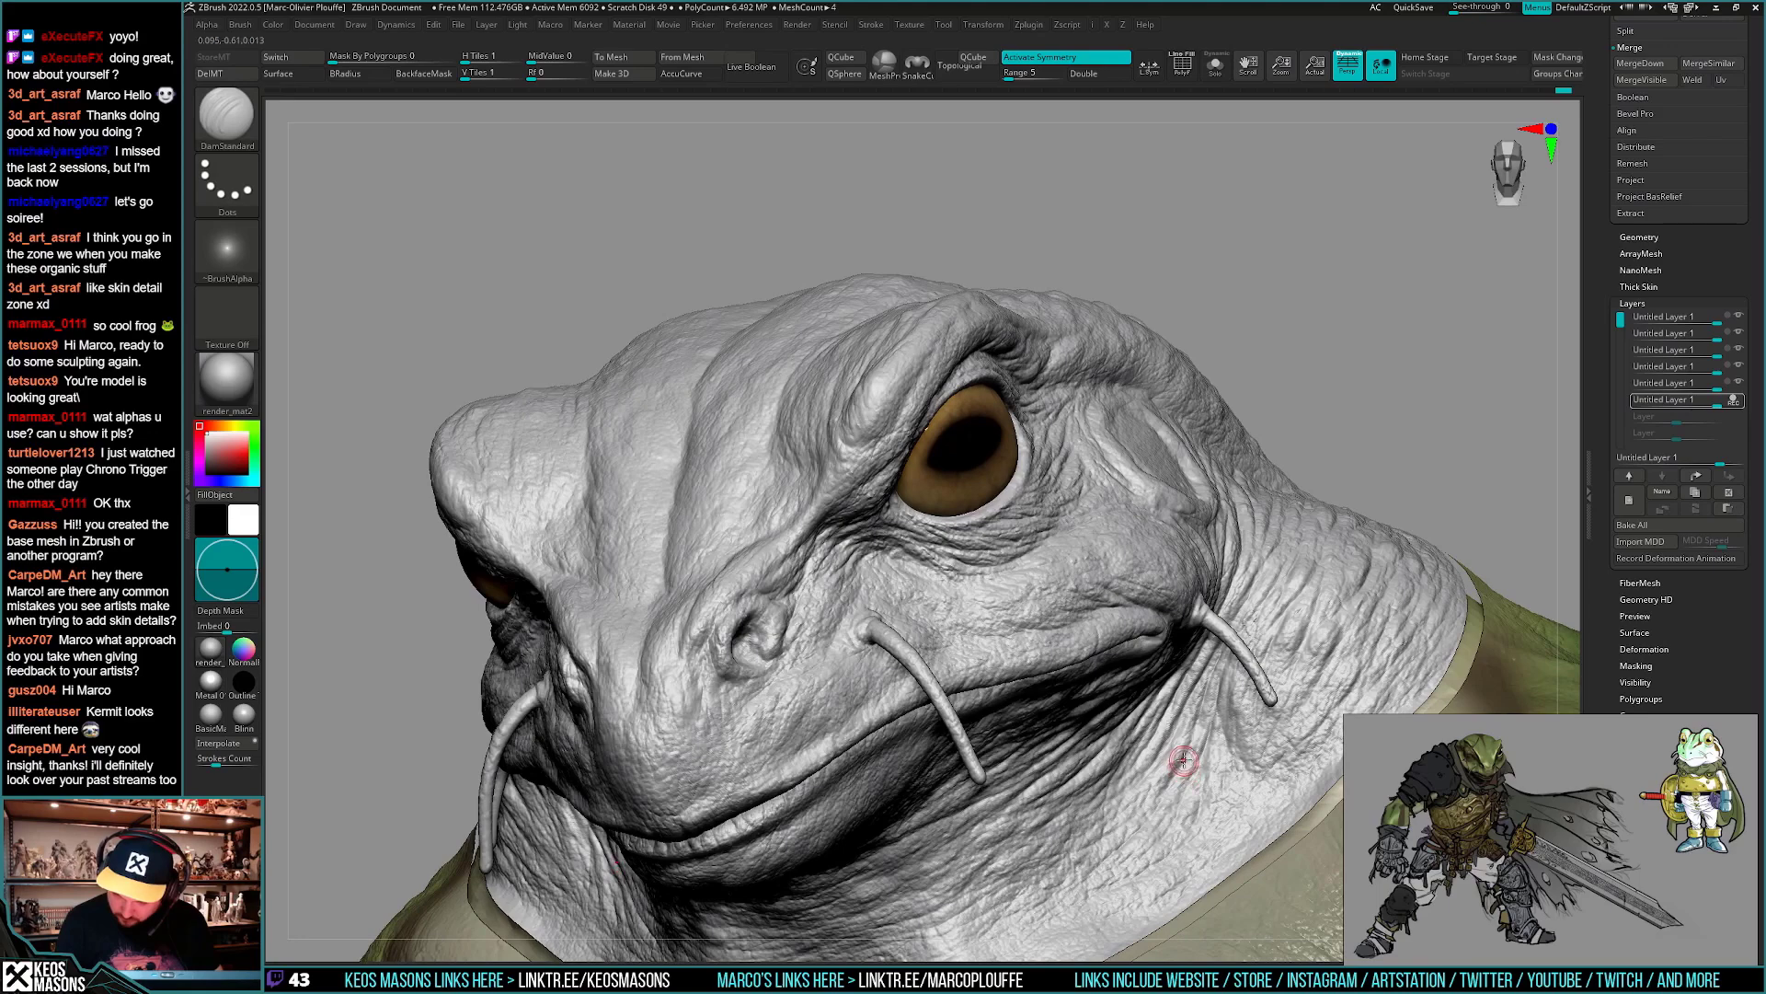
pyautogui.keyDown('ctrl'); pyautogui.moveTo(1135, 838); pyautogui.dragTo(1181, 477, button='right'); pyautogui.keyUp('ctrl')
# - Carve fine creases between the nostril, the front whisker and the inner eye corner
pyautogui.moveTo(1086, 602); pyautogui.dragTo(1009, 497, button='right')
pyautogui.moveTo(1323, 661)
pyautogui.mouseDown(button='right')
pyautogui.moveTo(1086, 610)
pyautogui.moveTo(982, 607)
pyautogui.moveTo(980, 648)
pyautogui.mouseUp(button='right')
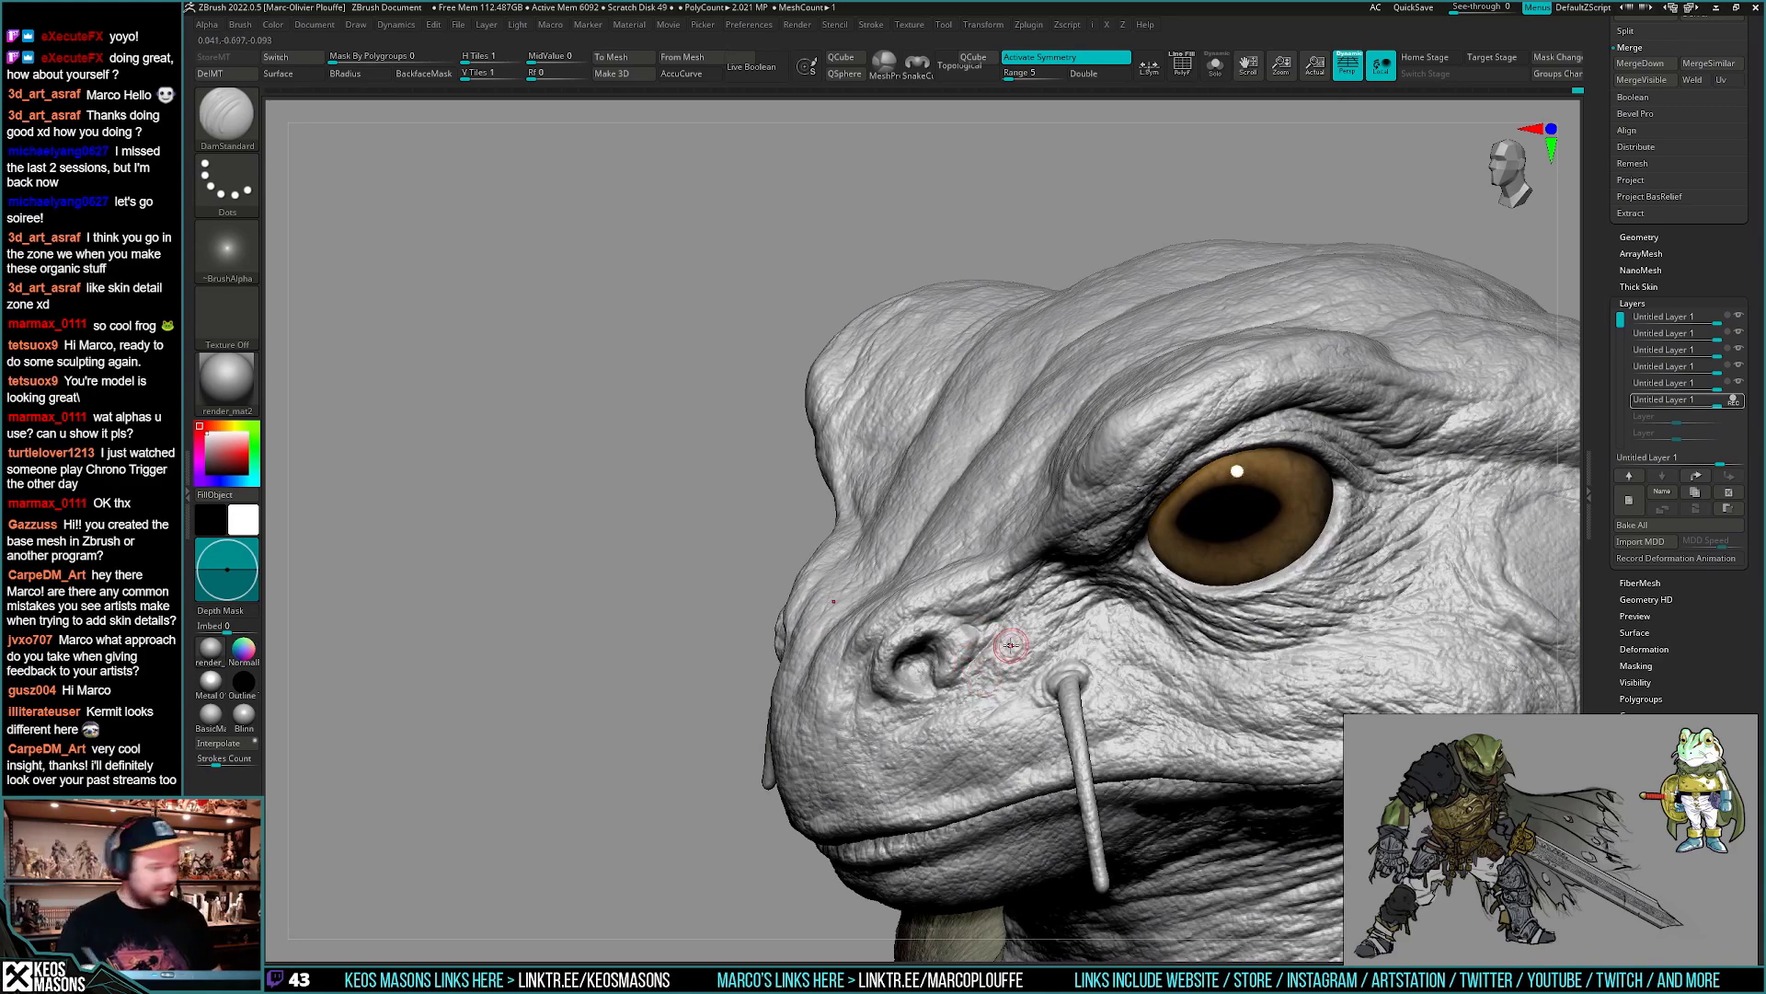
pyautogui.moveTo(1079, 681); pyautogui.dragTo(1049, 655, button='right')
pyautogui.moveTo(992, 708)
pyautogui.mouseDown(button='right')
pyautogui.moveTo(995, 725)
pyautogui.moveTo(1058, 644)
pyautogui.moveTo(1130, 612)
pyautogui.moveTo(1064, 643)
pyautogui.moveTo(1066, 623)
pyautogui.moveTo(999, 632)
pyautogui.moveTo(1031, 601)
pyautogui.moveTo(1103, 622)
pyautogui.moveTo(1067, 585)
pyautogui.mouseUp(button='right')
# - Switch to the ClayBuildup brush and build up the skin ridge running from the nostril toward the eye
pyautogui.press('b')
pyautogui.press('c')
pyautogui.press('b')
pyautogui.keyDown('alt'); pyautogui.moveTo(1067, 585); pyautogui.dragTo(1068, 575); pyautogui.keyUp('alt')
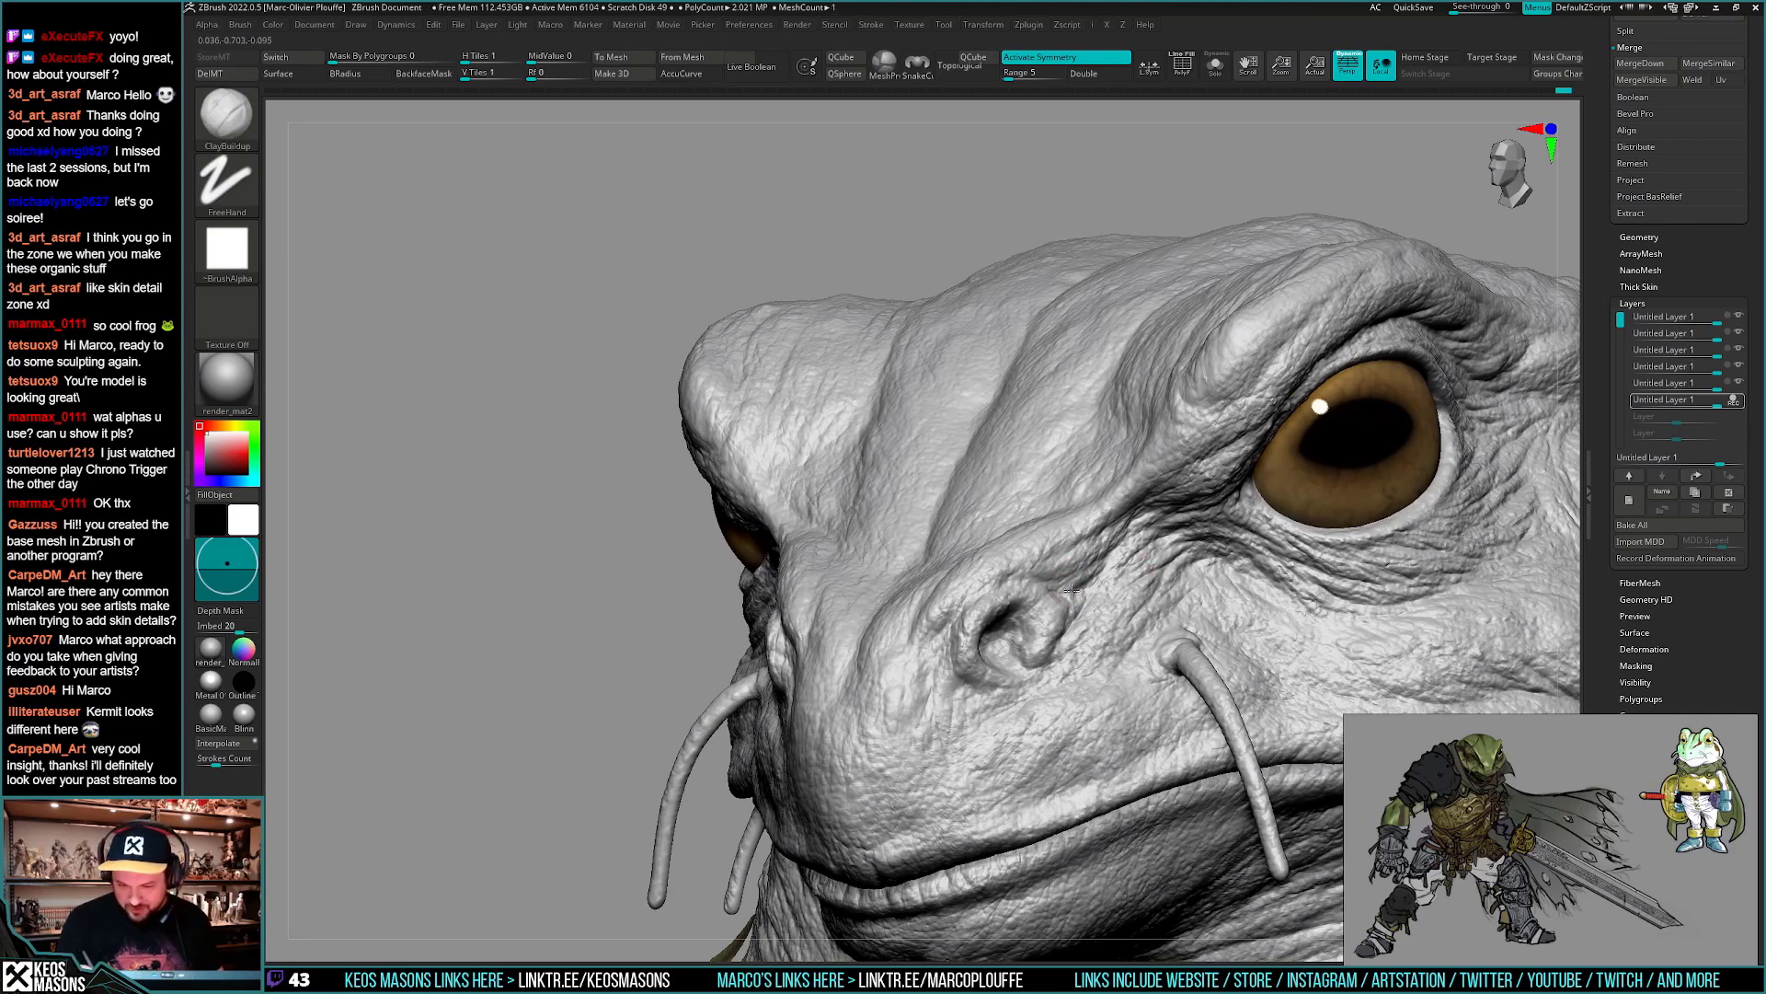
pyautogui.moveTo(1073, 589)
pyautogui.mouseDown(button='right')
pyautogui.moveTo(1110, 521)
pyautogui.moveTo(1087, 599)
pyautogui.mouseUp(button='right')
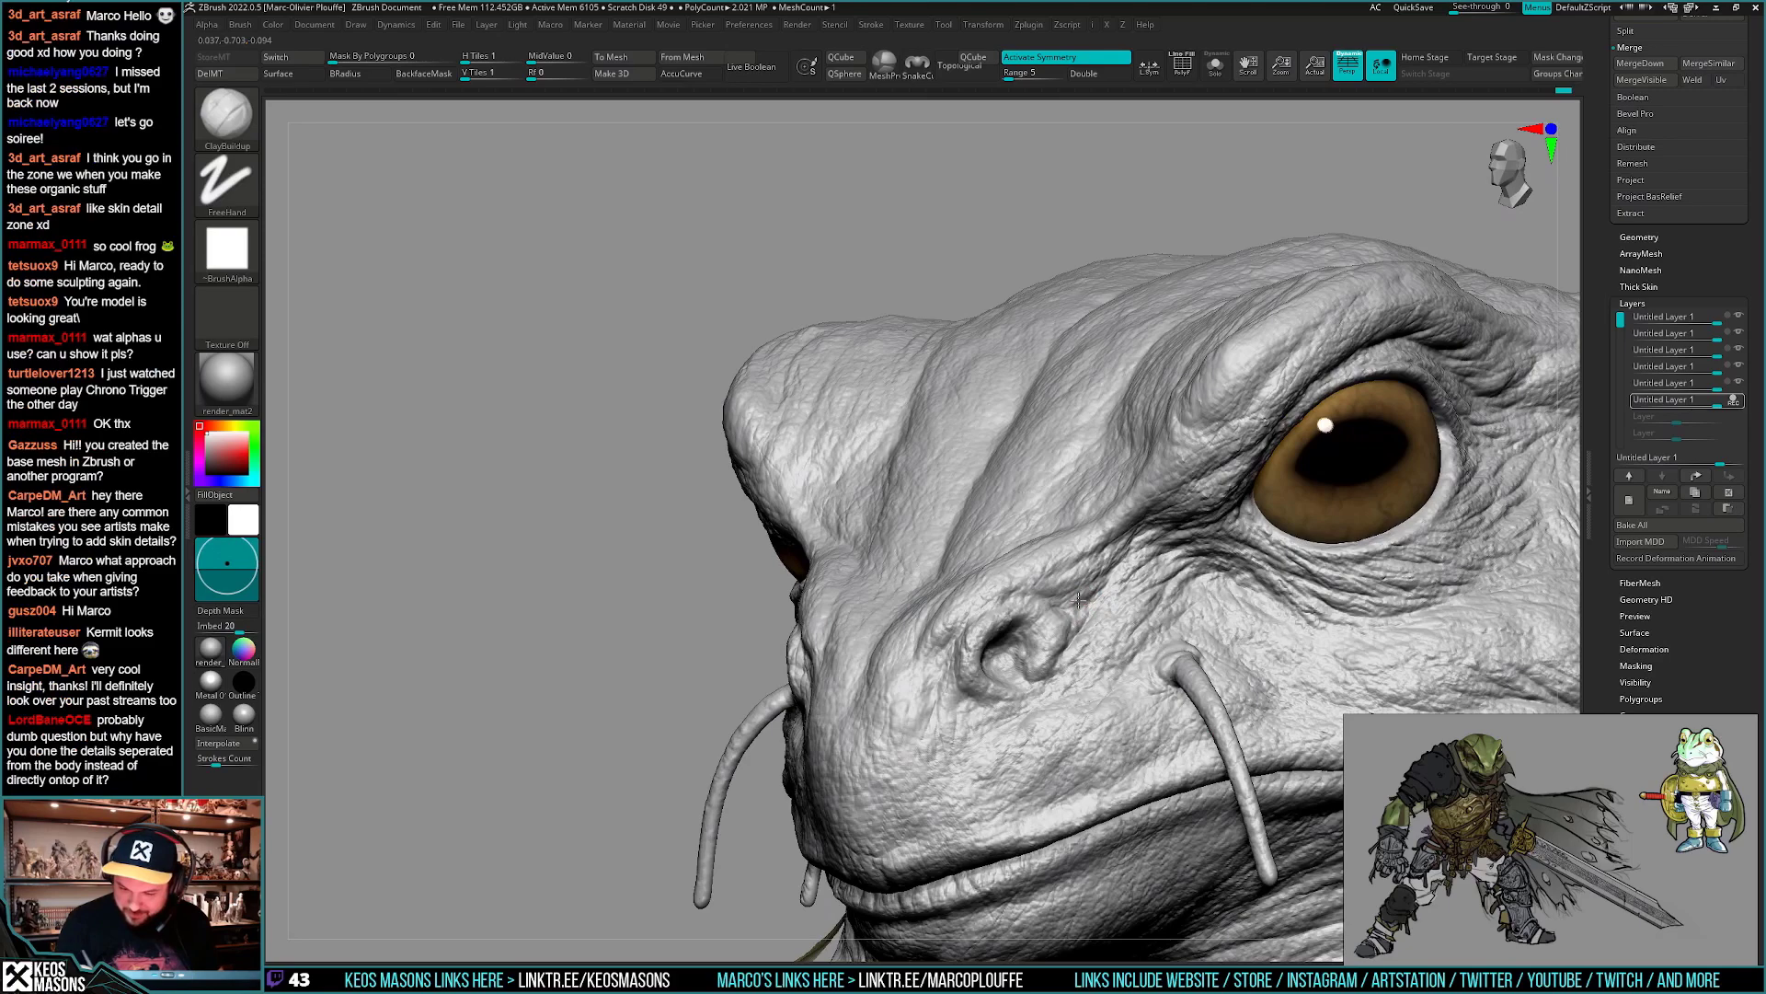
pyautogui.moveTo(1093, 586); pyautogui.dragTo(1101, 591, button='right')
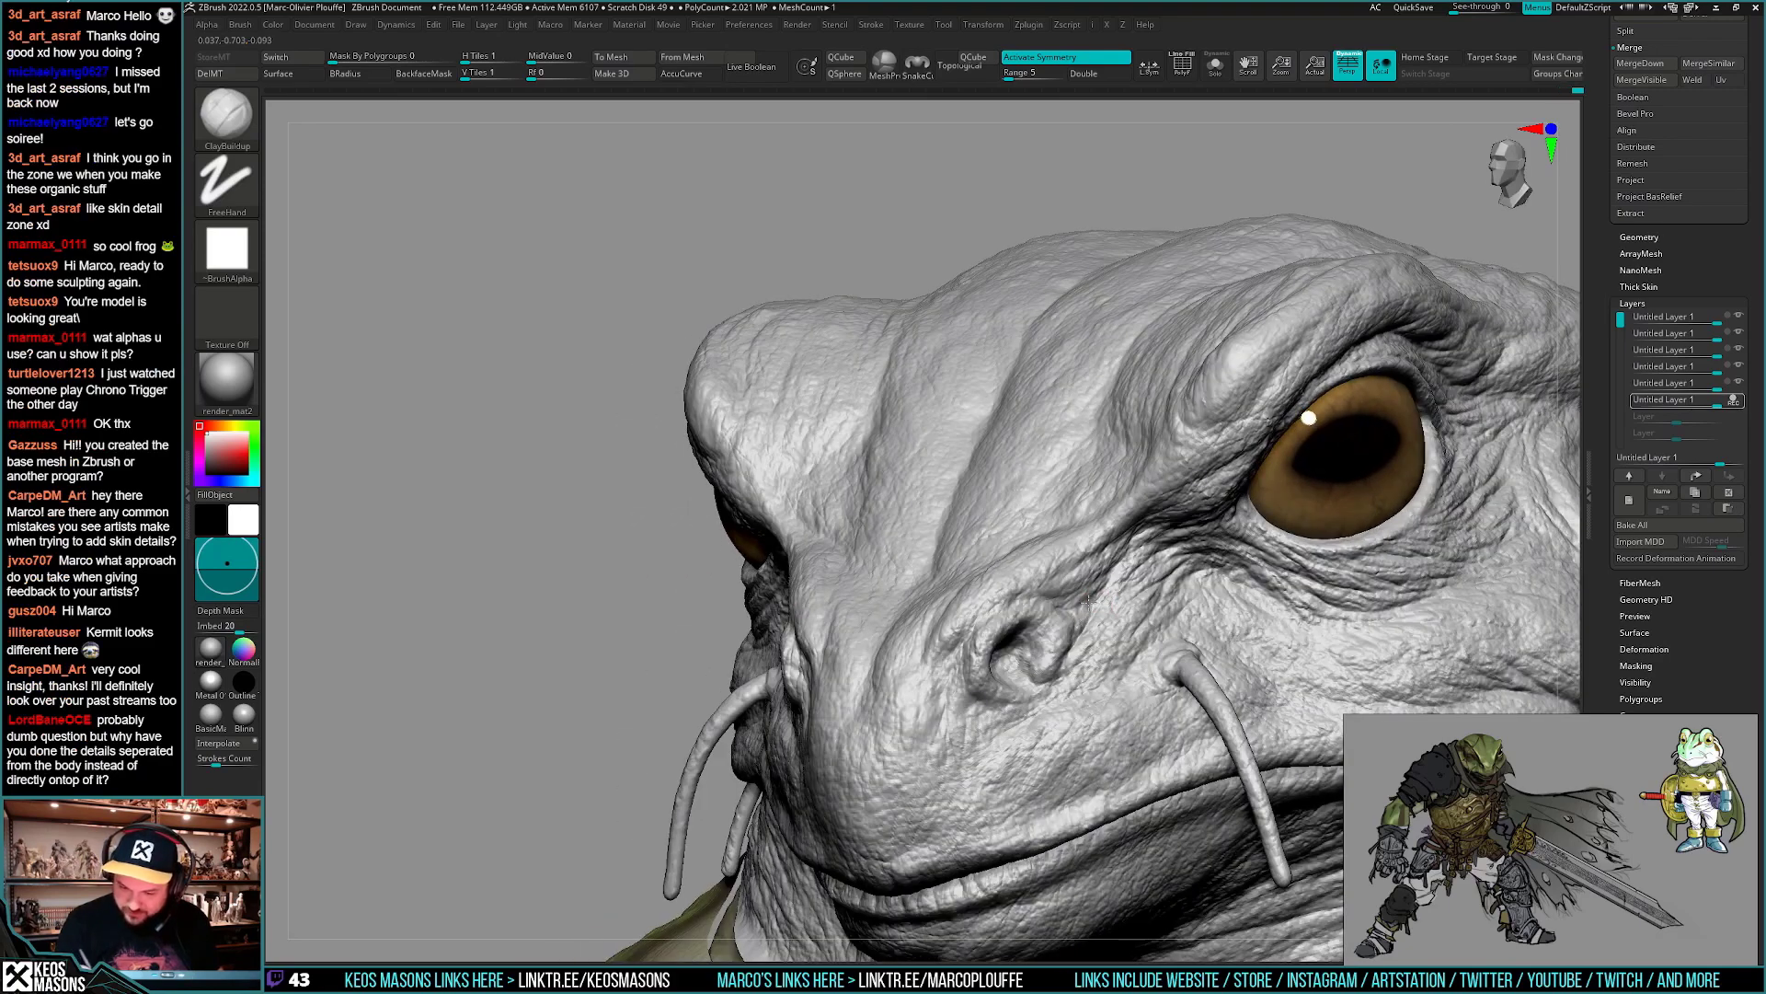
pyautogui.moveTo(1102, 587)
pyautogui.keyDown('ctrl'); pyautogui.mouseDown(button='right')
pyautogui.moveTo(1086, 644)
pyautogui.moveTo(1128, 679)
pyautogui.moveTo(1106, 691)
pyautogui.moveTo(1117, 708)
pyautogui.mouseUp(button='right'); pyautogui.keyUp('ctrl')
# - Switch back to DamStandard and carve creases over the ridge between the nostril and the inner brow
pyautogui.press('space')
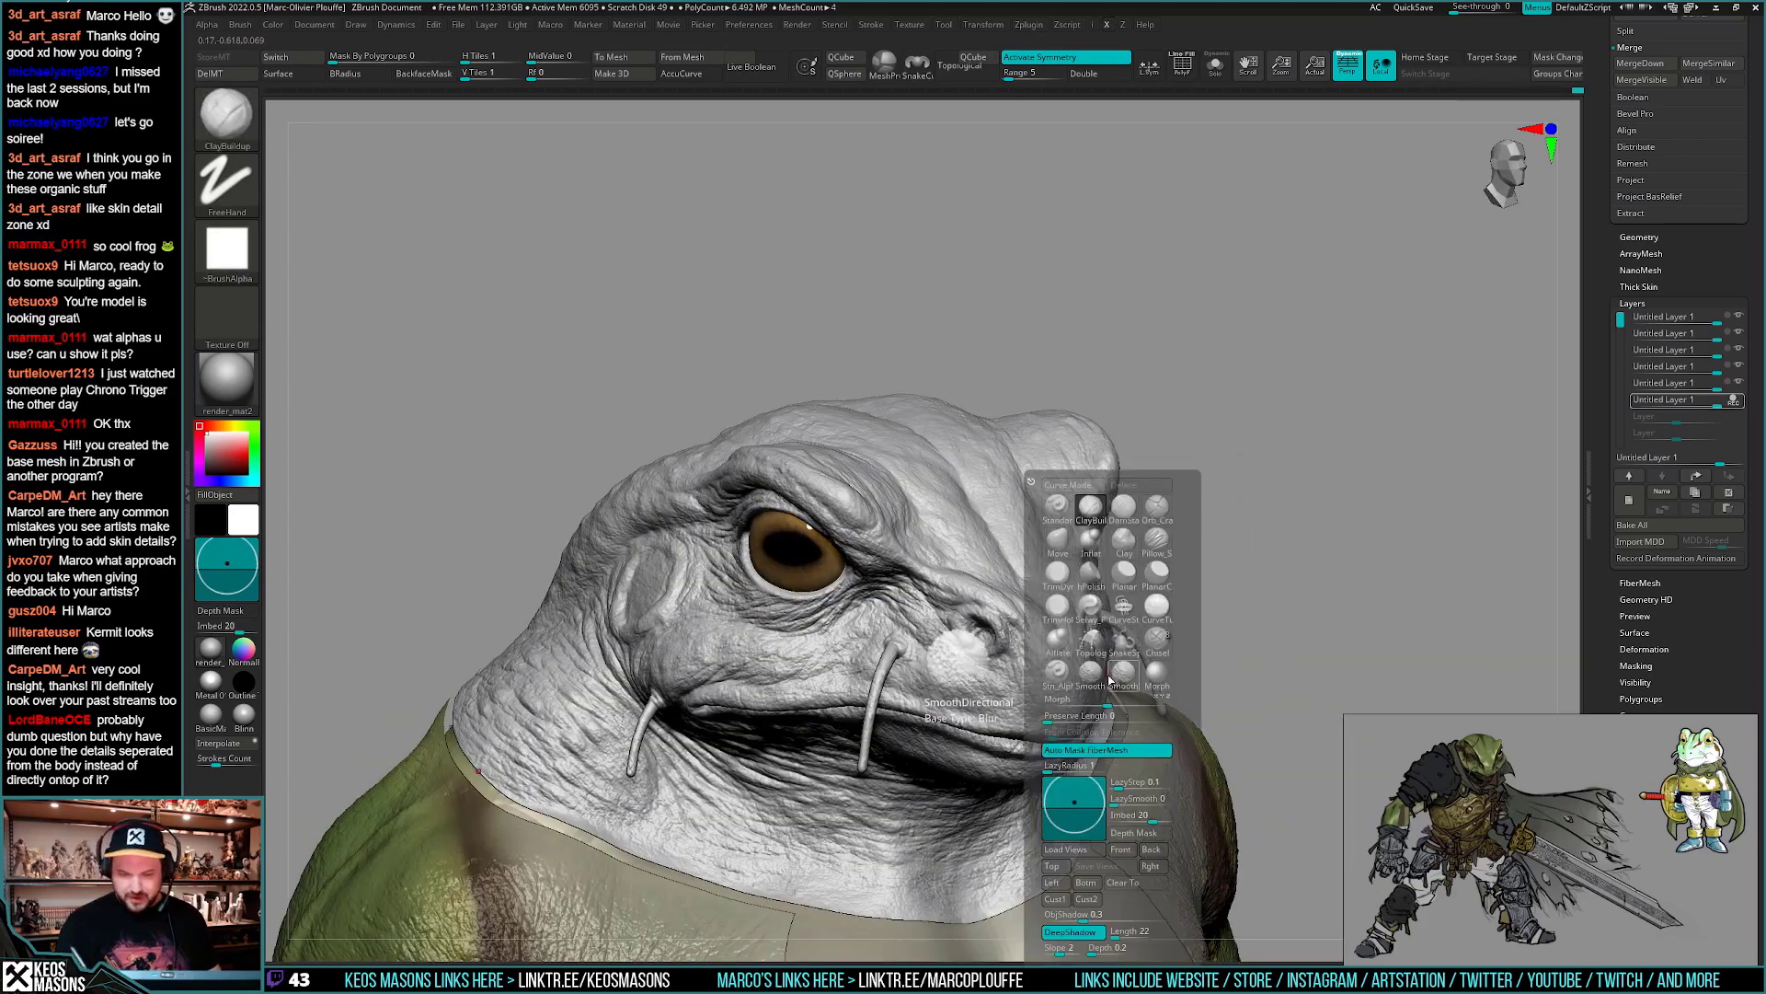
pyautogui.click(1123, 508)
pyautogui.moveTo(994, 577)
pyautogui.keyDown('ctrl'); pyautogui.mouseDown(button='right')
pyautogui.moveTo(977, 623)
pyautogui.moveTo(918, 594)
pyautogui.moveTo(957, 592)
pyautogui.mouseUp(button='right'); pyautogui.keyUp('ctrl')
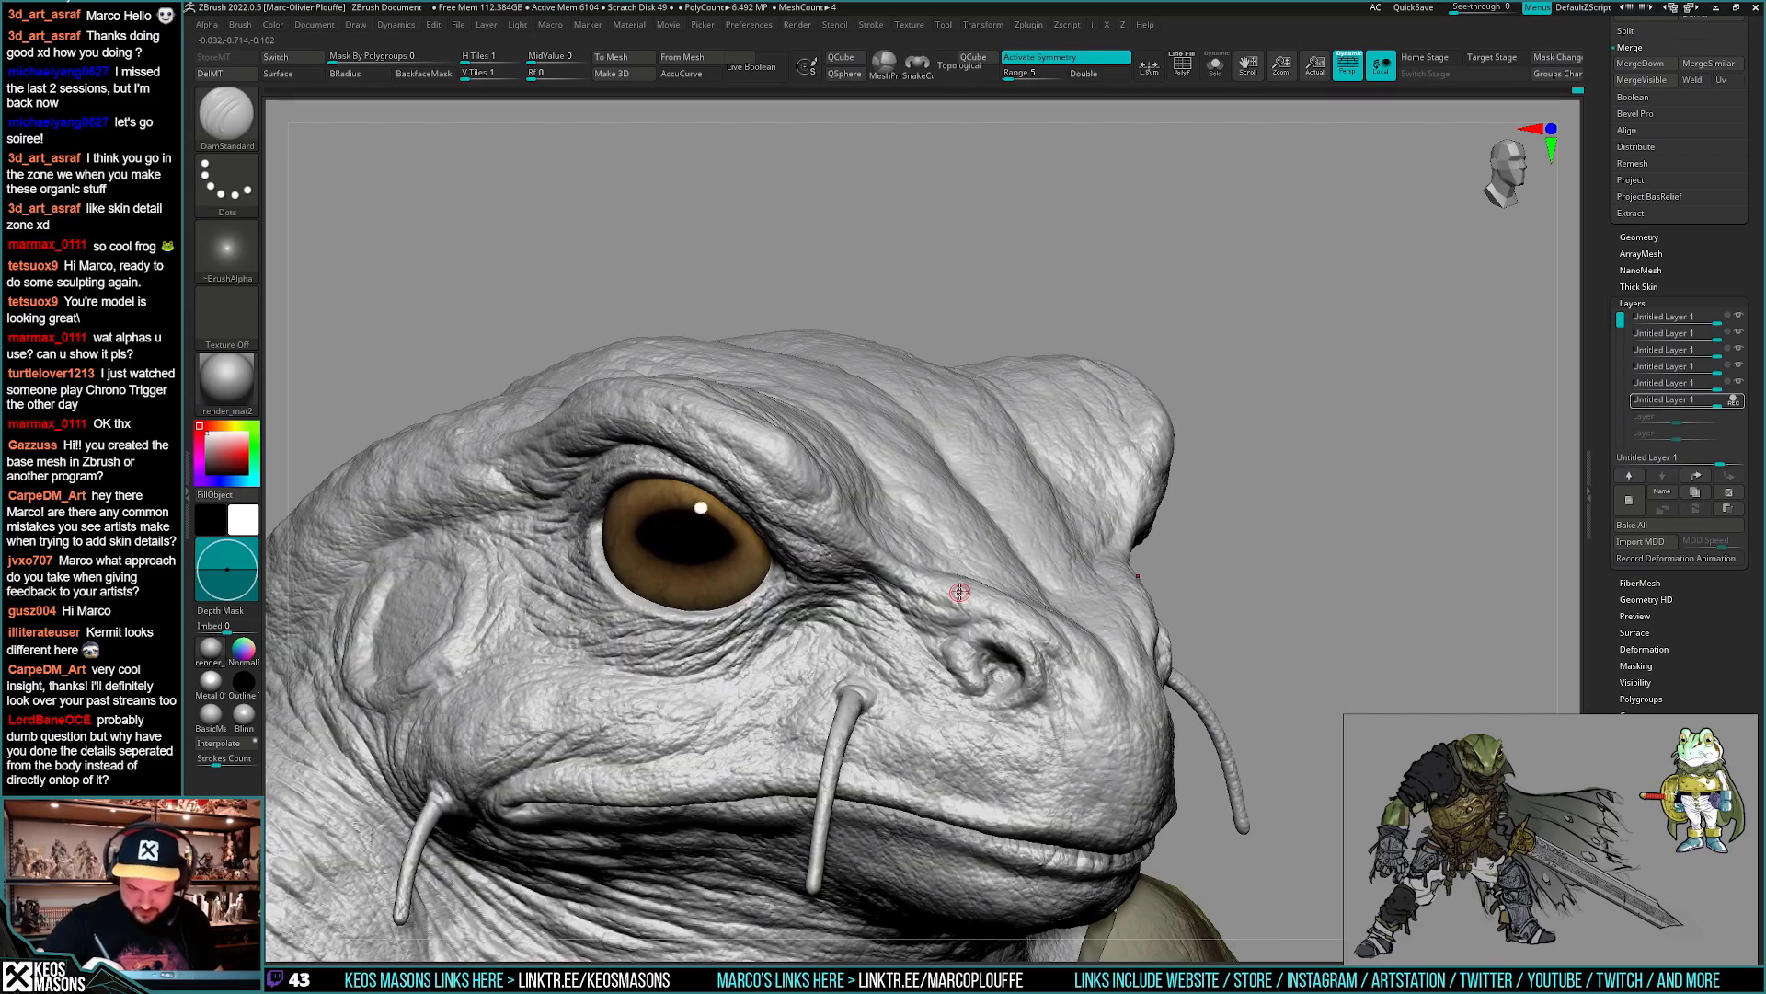
pyautogui.moveTo(1288, 575)
pyautogui.mouseDown(button='right')
pyautogui.moveTo(1237, 580)
pyautogui.moveTo(1260, 607)
pyautogui.moveTo(1209, 576)
pyautogui.moveTo(1072, 607)
pyautogui.moveTo(1038, 674)
pyautogui.mouseUp(button='right')
pyautogui.press('space')
pyautogui.moveTo(1066, 580); pyautogui.dragTo(1075, 579)
pyautogui.moveTo(1072, 556)
pyautogui.mouseDown(button='right')
pyautogui.moveTo(1069, 579)
pyautogui.moveTo(1076, 563)
pyautogui.moveTo(1050, 576)
pyautogui.mouseUp(button='right')
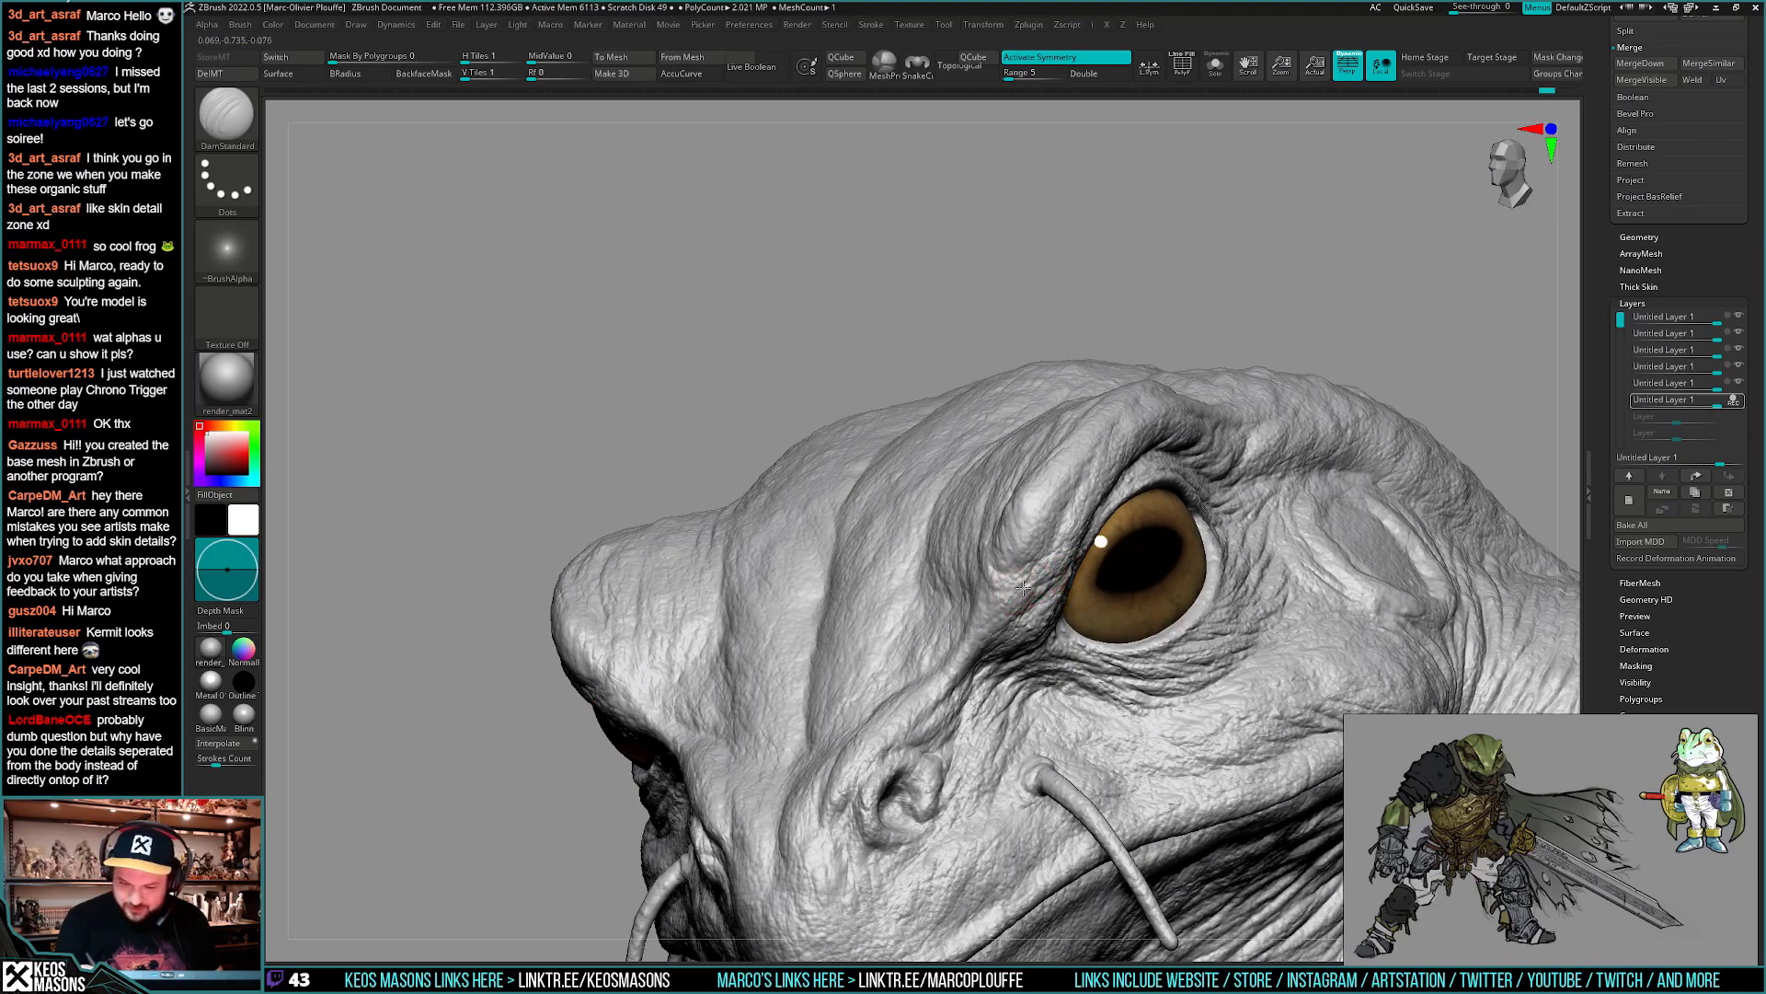
# - Carve fine wrinkles along the upper eyelid and the brow ridge above the eye
pyautogui.moveTo(1055, 569); pyautogui.dragTo(1173, 549, button='right')
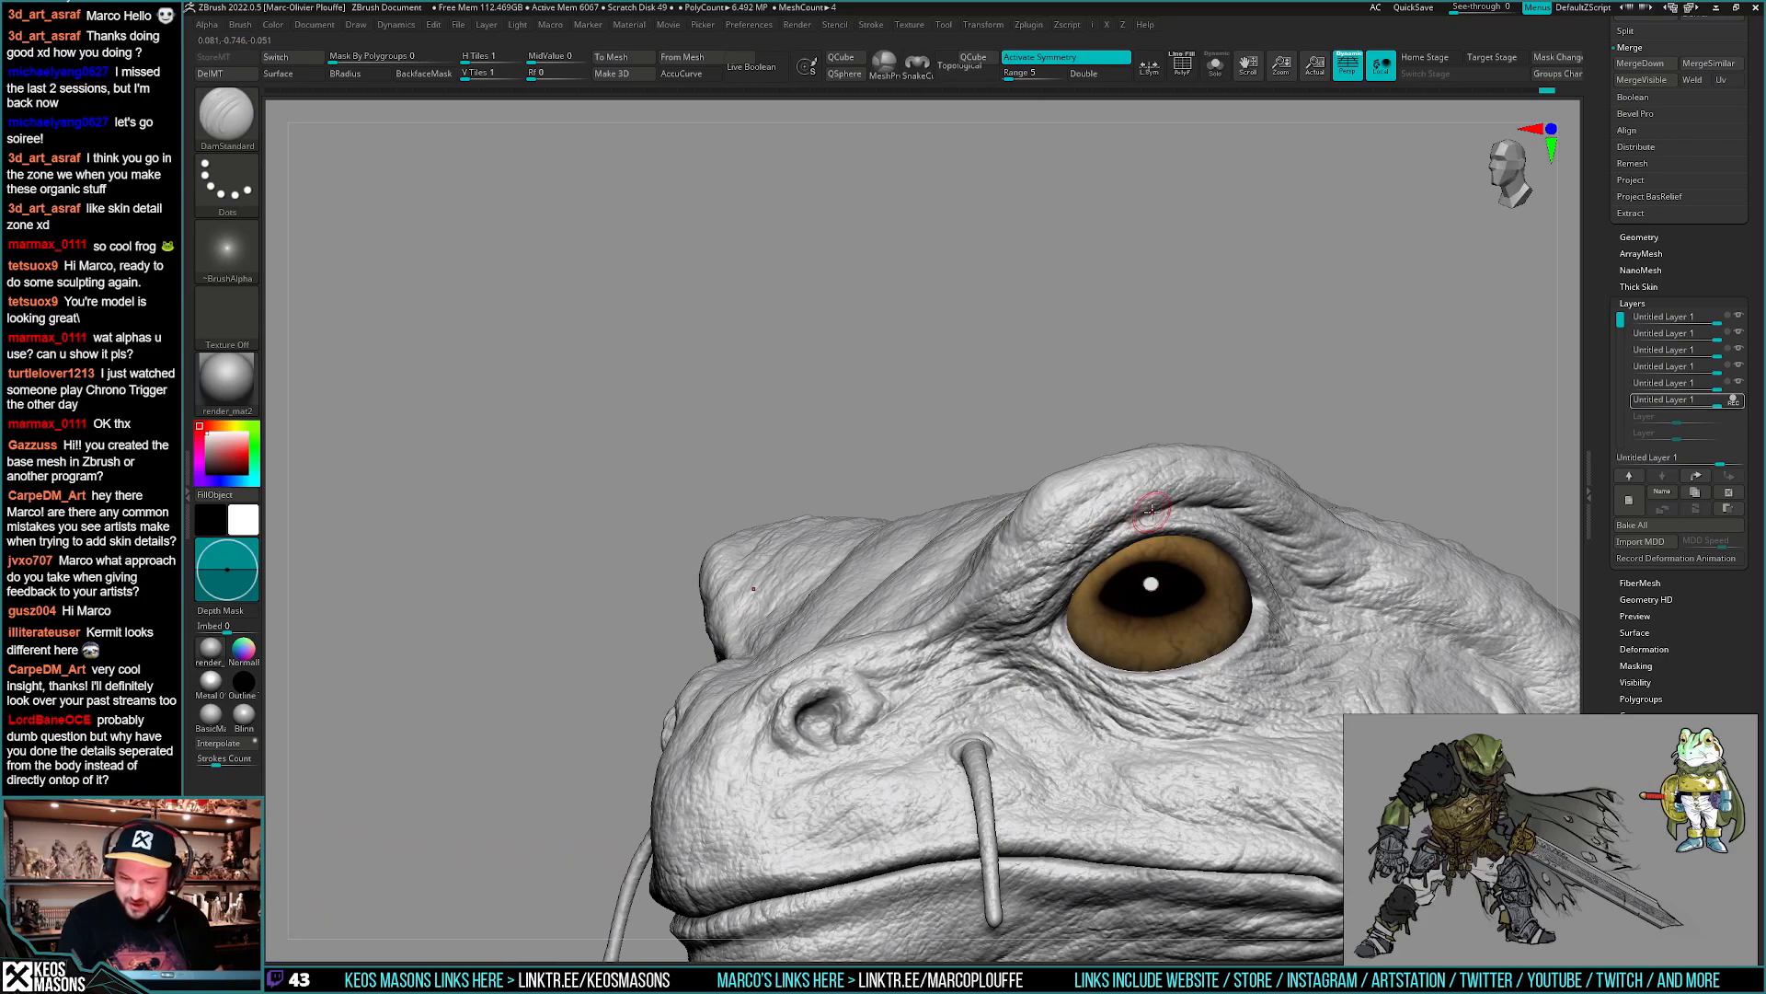
pyautogui.moveTo(1171, 494); pyautogui.dragTo(1008, 588, button='right')
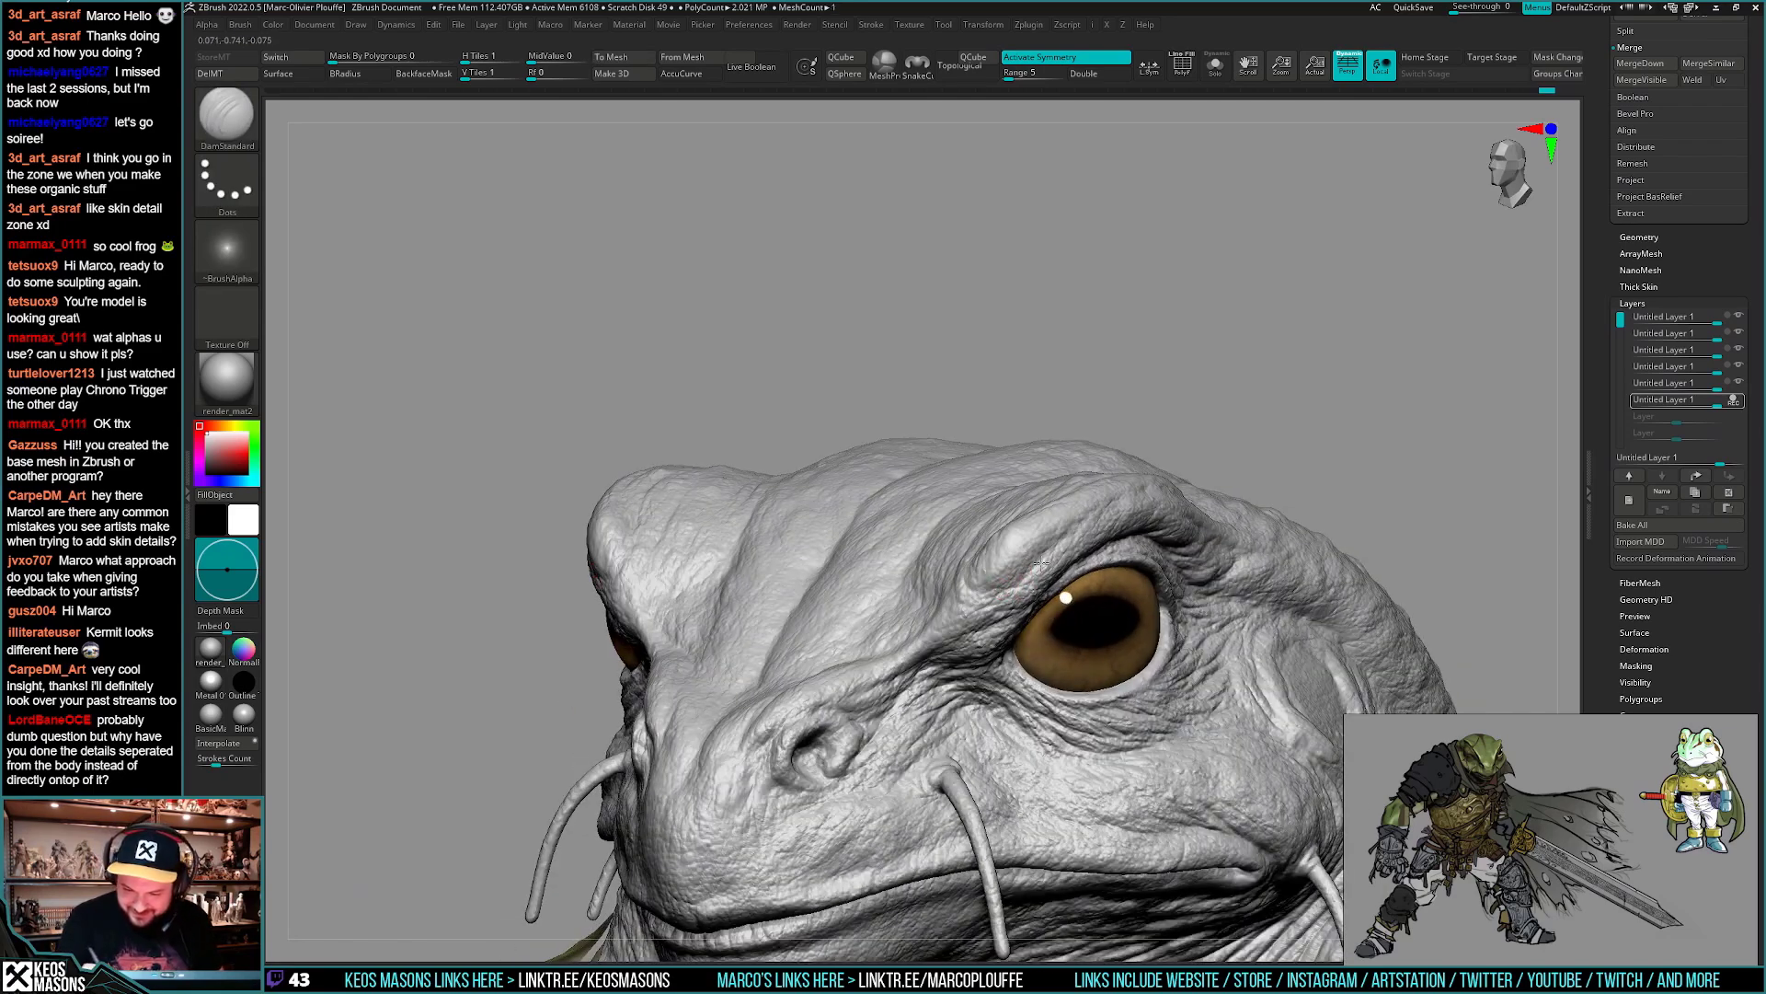
pyautogui.moveTo(1018, 565); pyautogui.dragTo(1058, 579, button='right')
pyautogui.moveTo(1058, 579)
pyautogui.keyDown('ctrl'); pyautogui.mouseDown(button='right')
pyautogui.moveTo(1041, 528)
pyautogui.moveTo(1033, 629)
pyautogui.moveTo(1049, 580)
pyautogui.mouseUp(button='right'); pyautogui.keyUp('ctrl')
pyautogui.keyDown('ctrl'); pyautogui.moveTo(1049, 579); pyautogui.dragTo(1005, 488, button='right'); pyautogui.keyUp('ctrl')
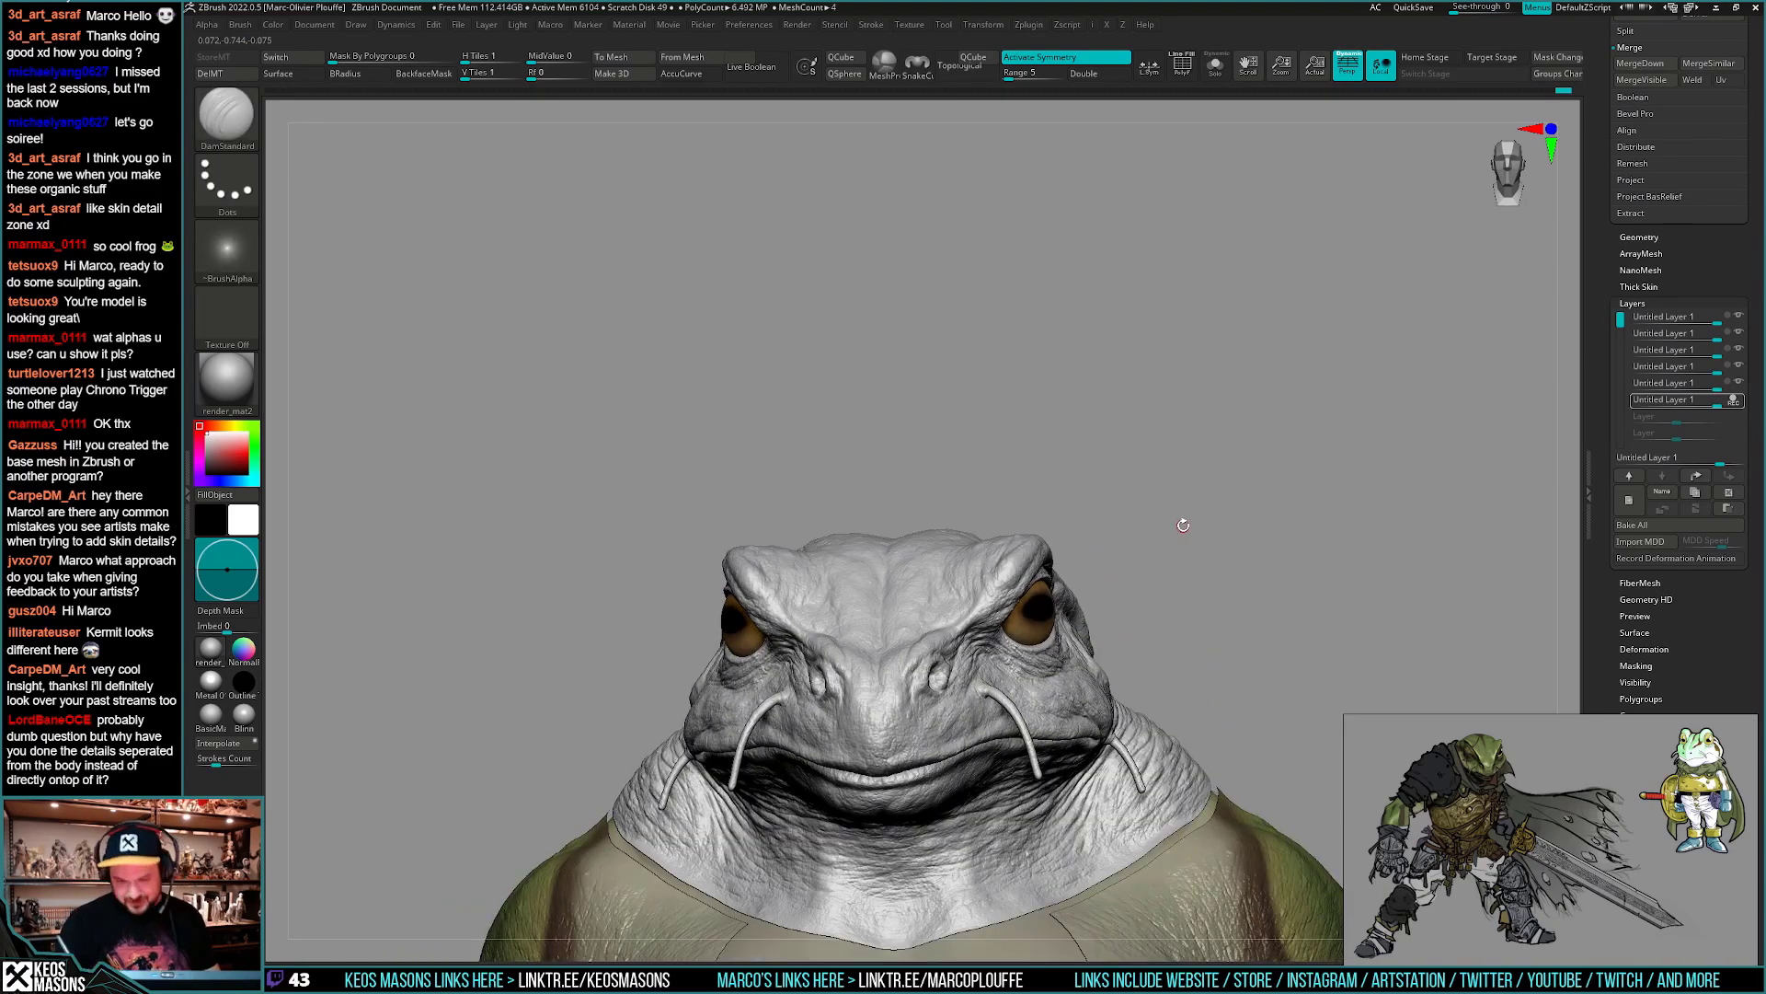
# - Refine the creases on the outer brow ridge and behind the eye with DamStandard
pyautogui.moveTo(1183, 521); pyautogui.dragTo(1203, 529, button='right')
pyautogui.moveTo(1203, 529)
pyautogui.mouseDown(button='right')
pyautogui.moveTo(1175, 468)
pyautogui.moveTo(1116, 481)
pyautogui.mouseUp(button='right')
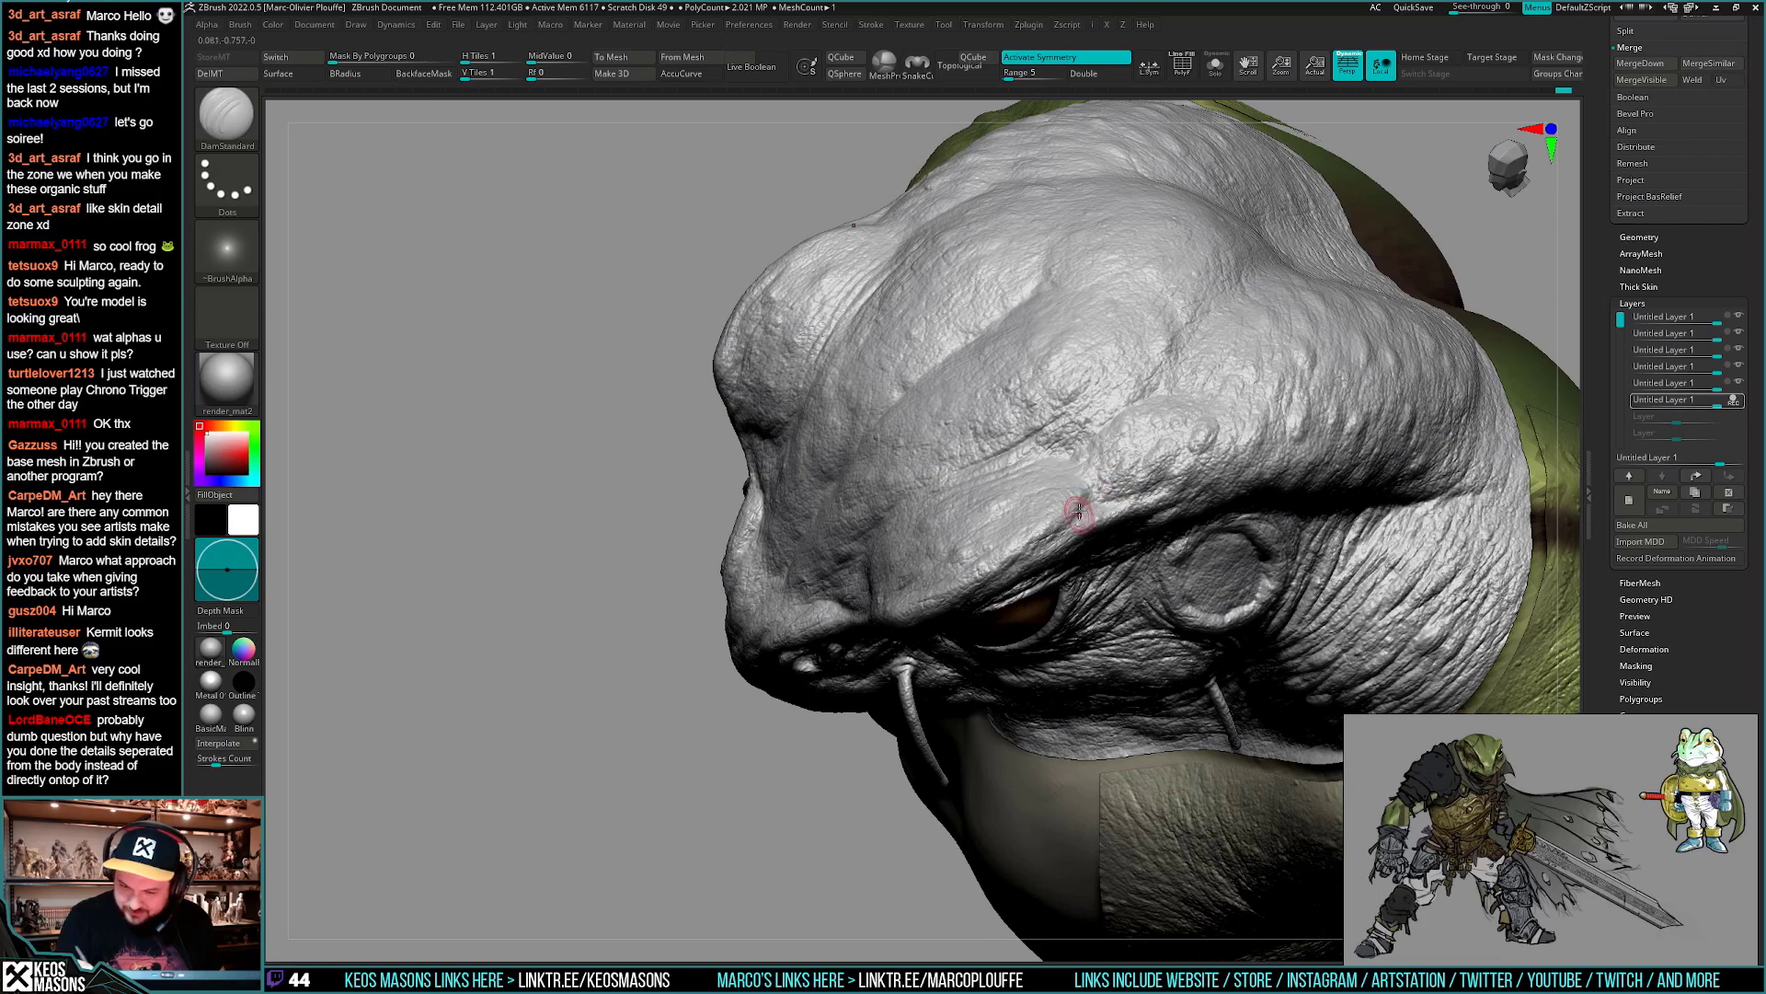
pyautogui.moveTo(1094, 483); pyautogui.dragTo(1107, 547, button='right')
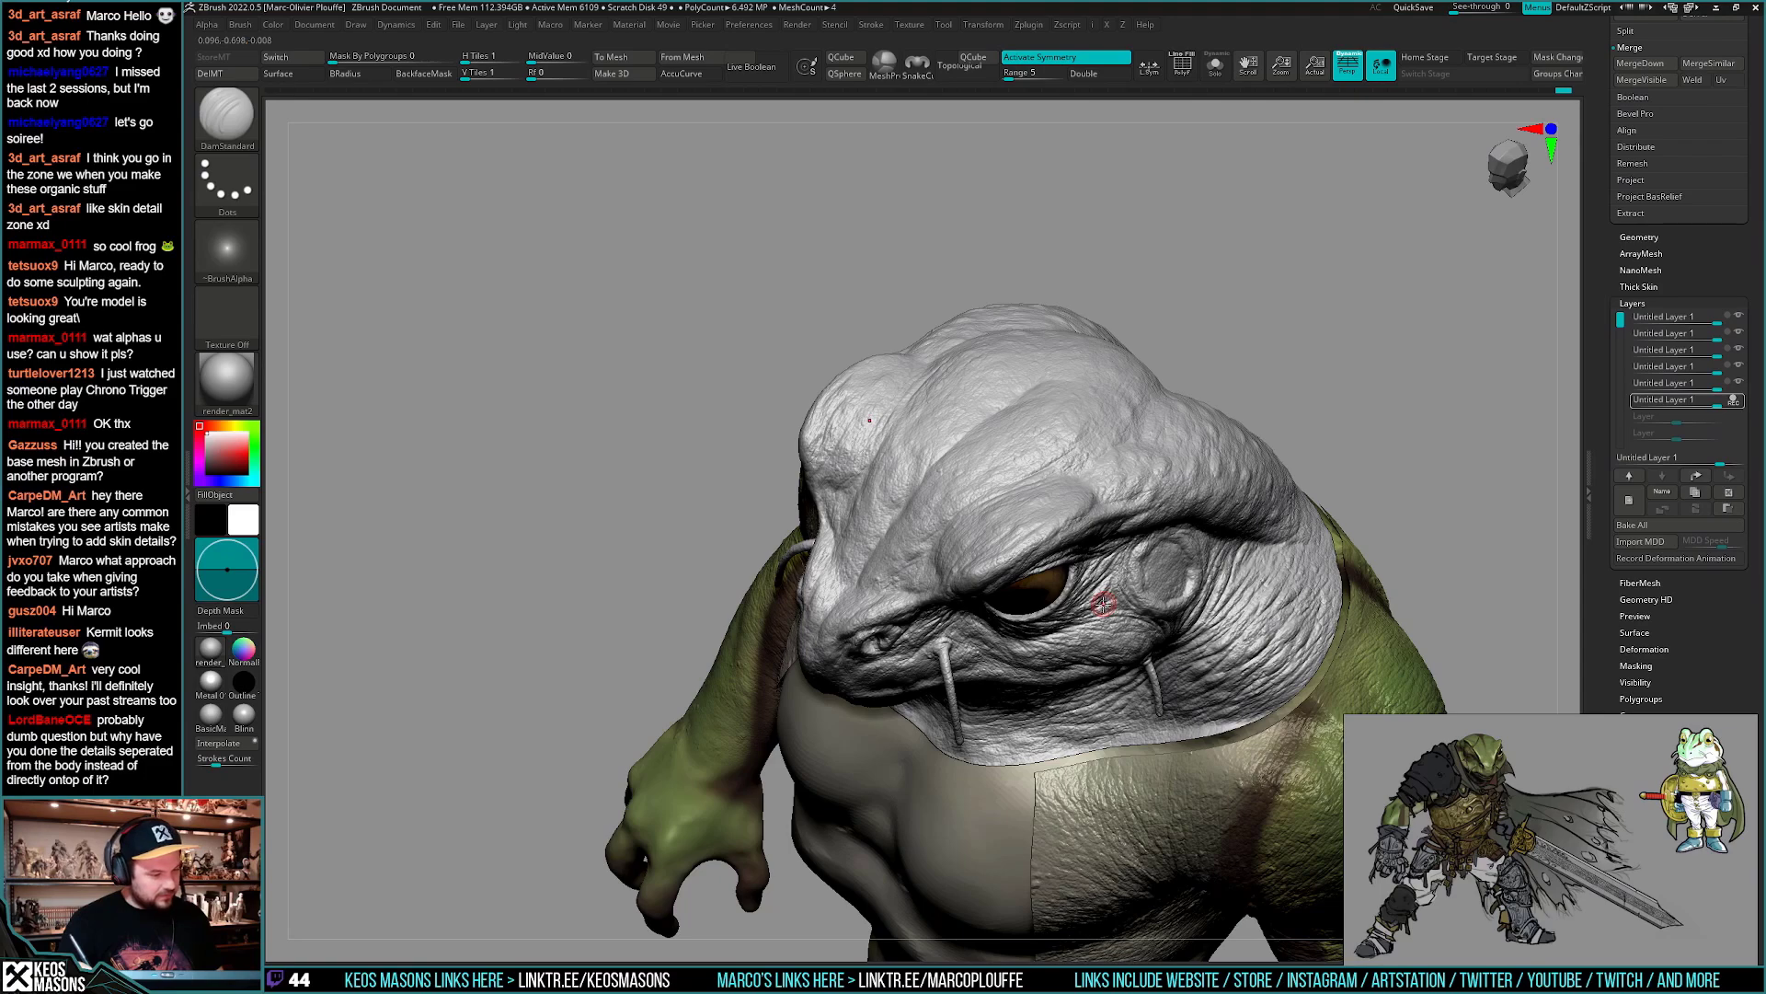
pyautogui.moveTo(1102, 603)
pyautogui.mouseDown(button='right')
pyautogui.moveTo(1130, 525)
pyautogui.moveTo(1143, 568)
pyautogui.moveTo(1189, 610)
pyautogui.moveTo(1155, 628)
pyautogui.mouseUp(button='right')
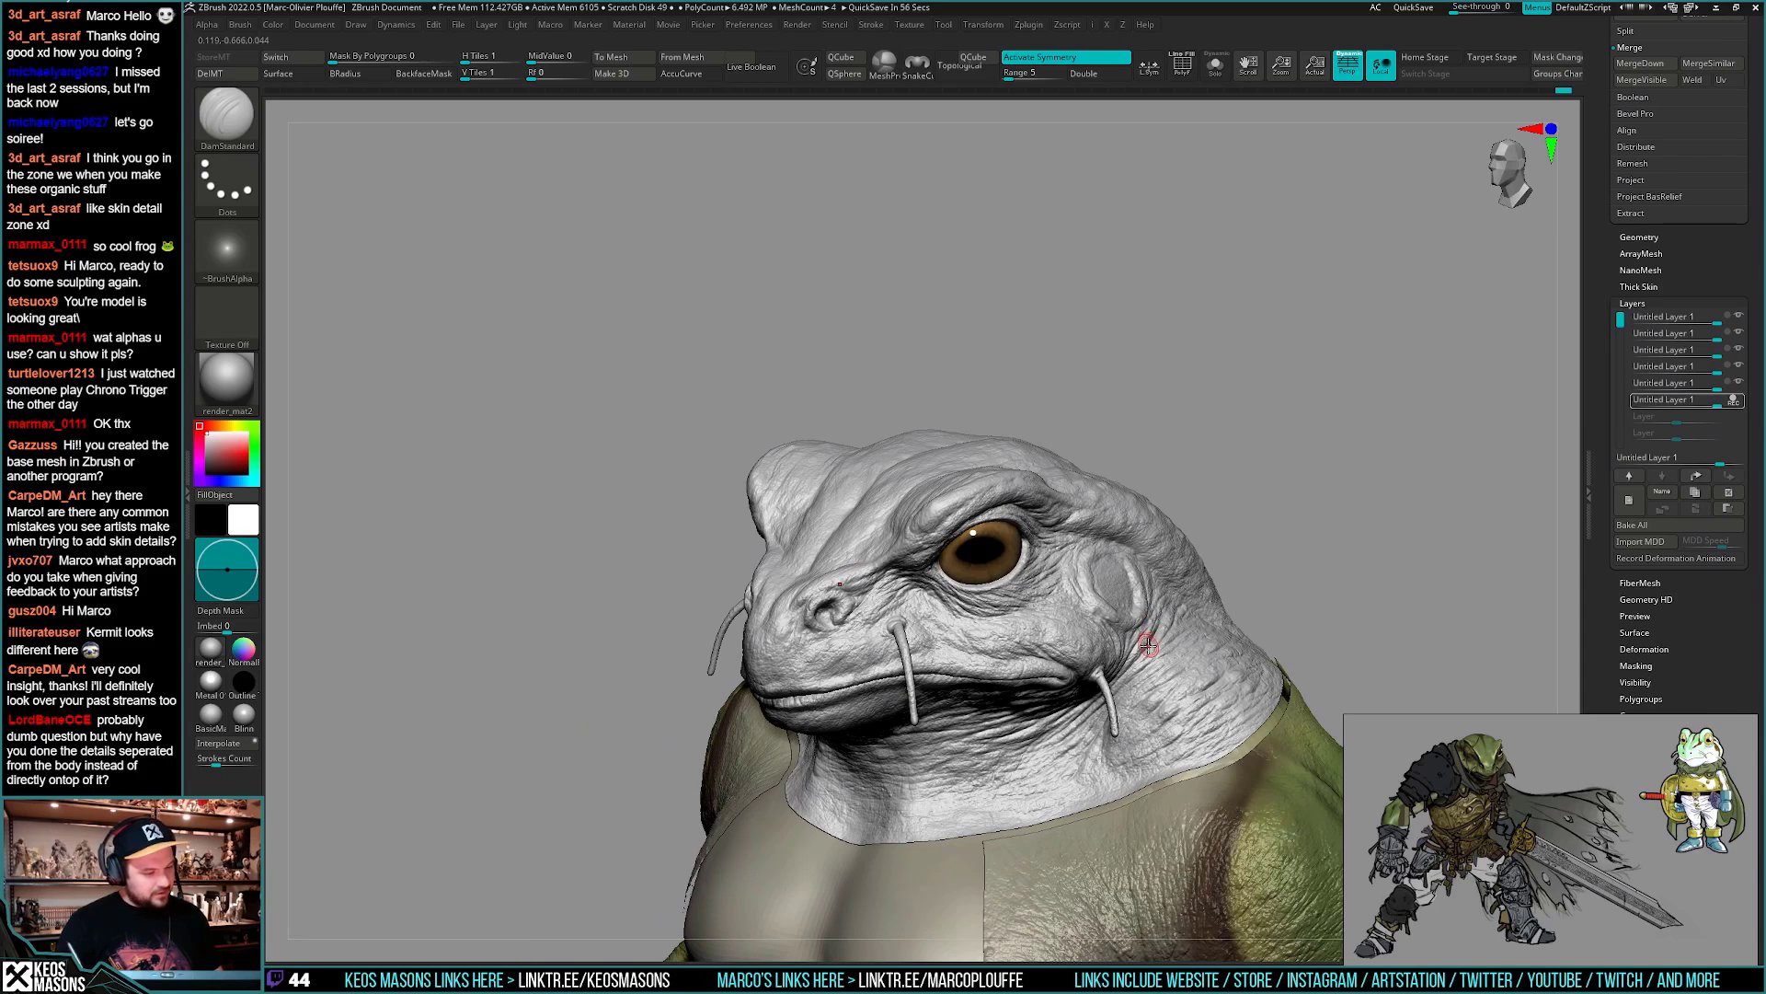
# - Select the torso subtool and isolate it to examine the base body mesh beneath the separate detail pieces
pyautogui.moveTo(1151, 643); pyautogui.dragTo(1162, 622, button='right')
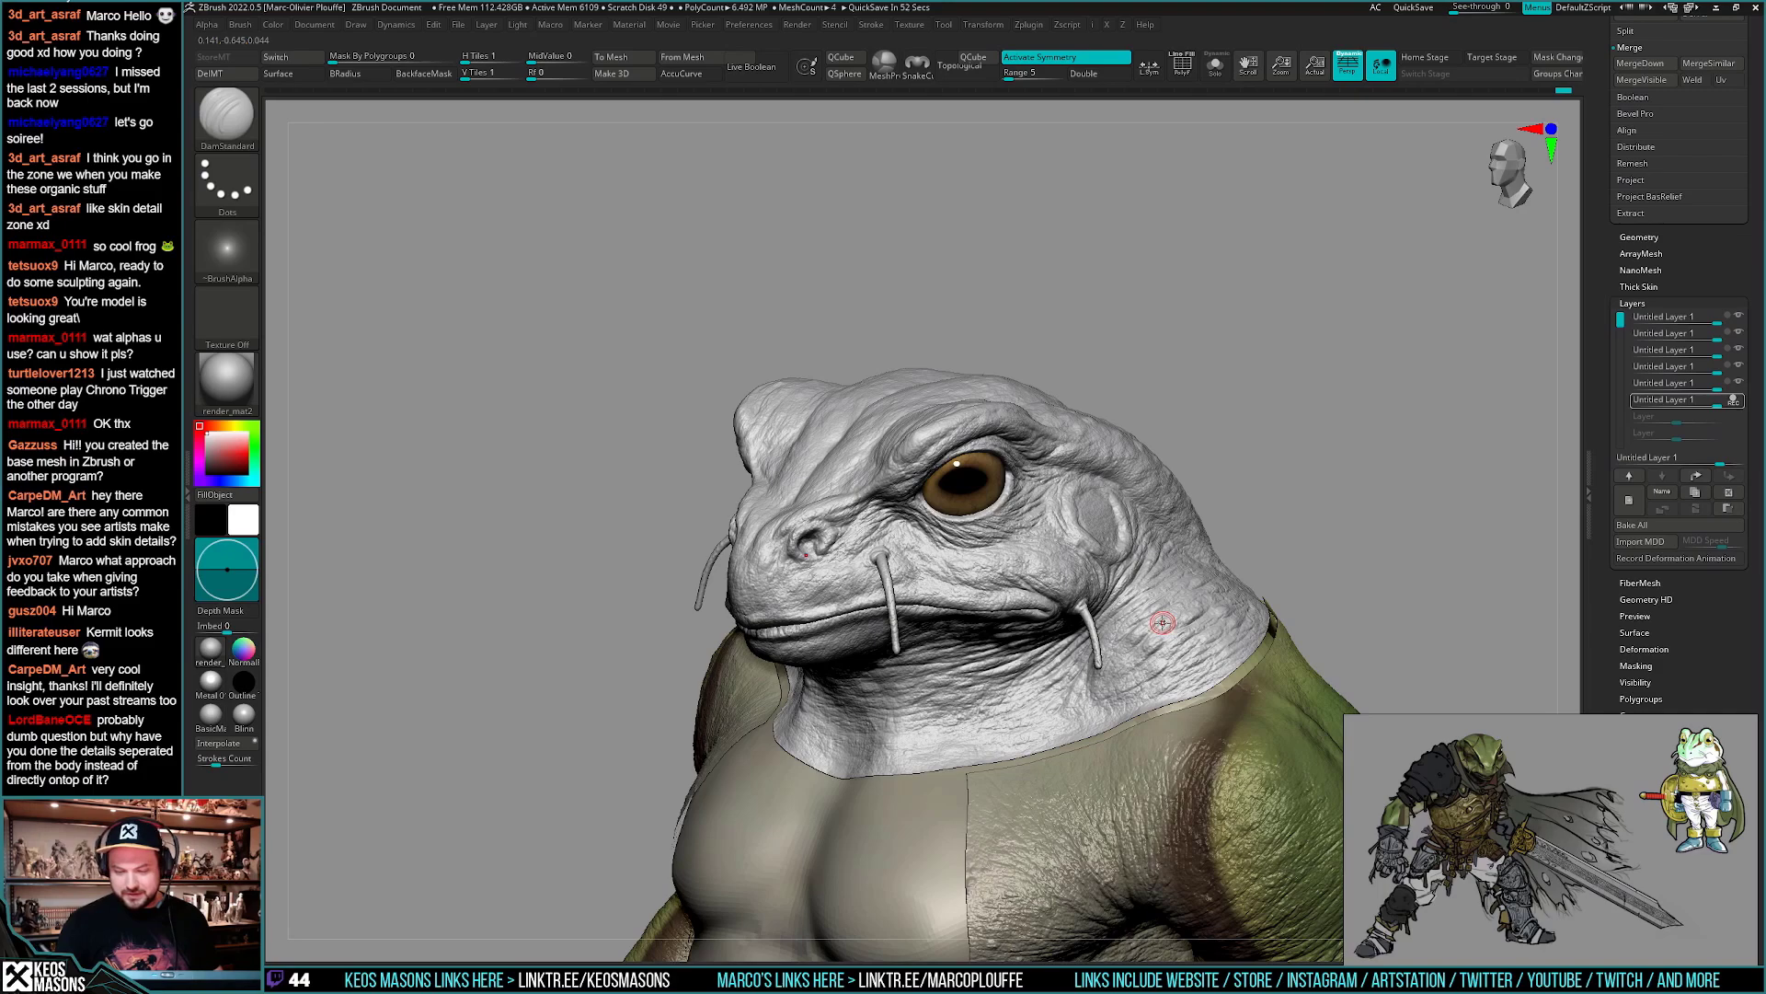
pyautogui.press('shift')
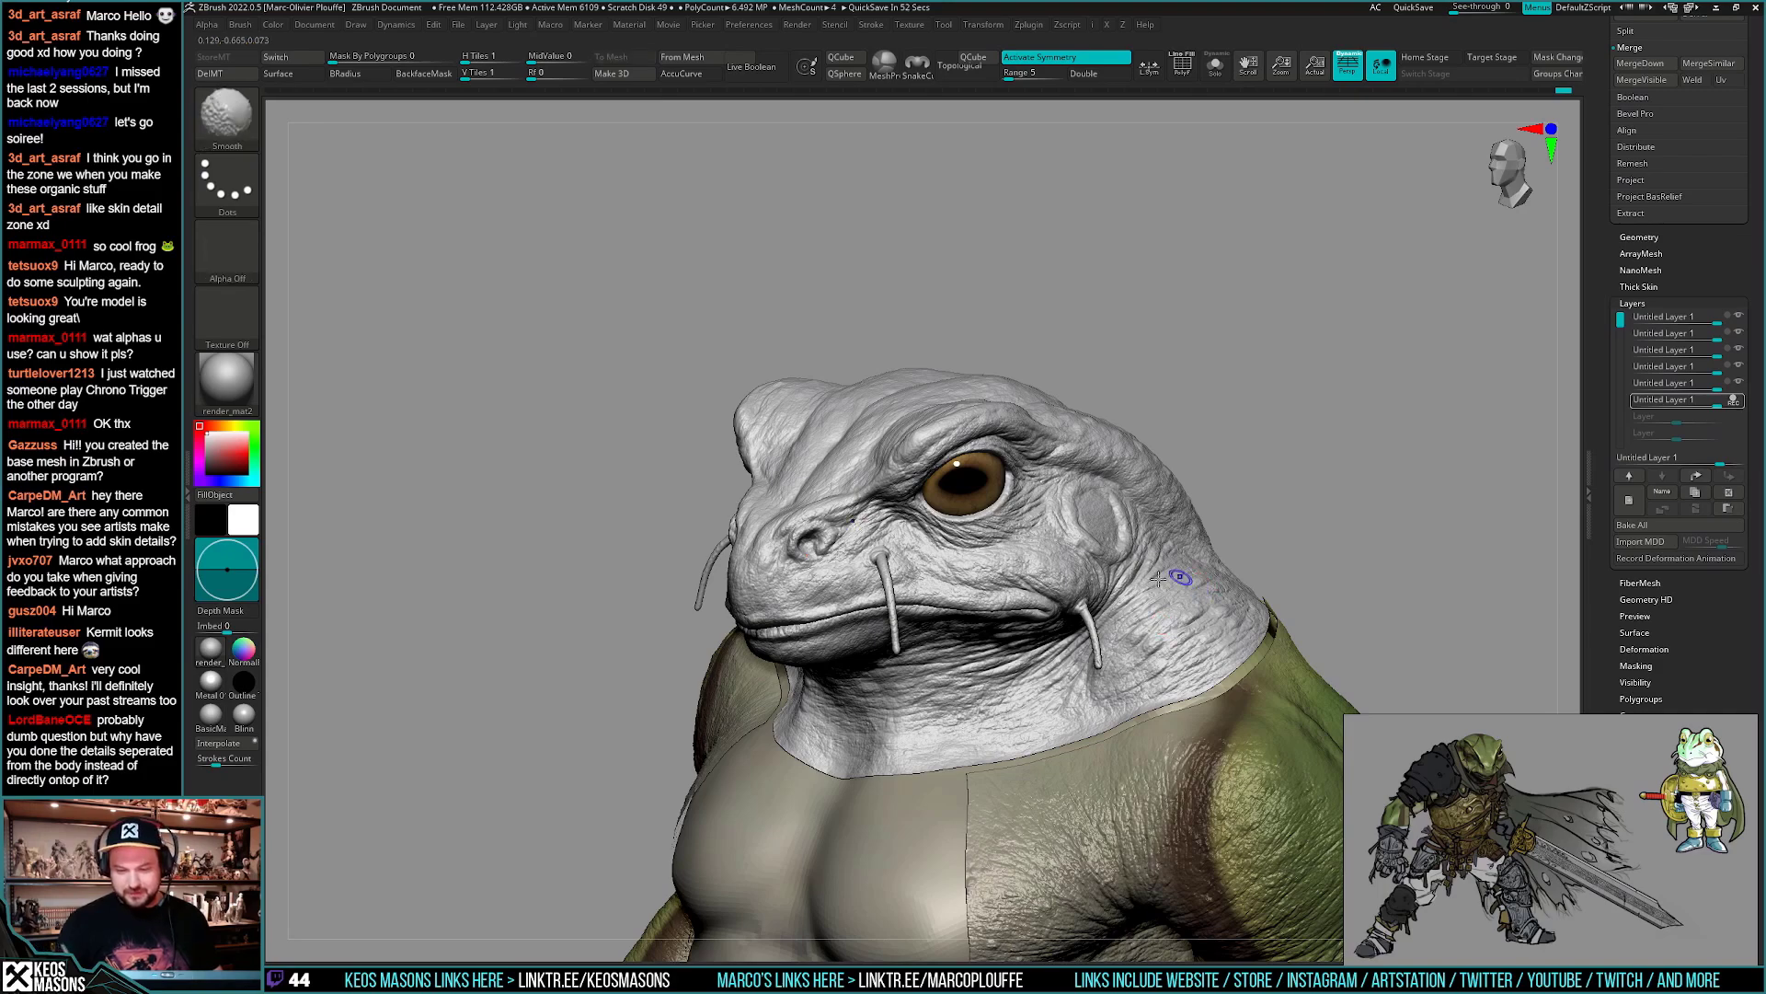
pyautogui.hotkey('shift', 'c')
pyautogui.keyDown('ctrl'); pyautogui.moveTo(1175, 576); pyautogui.dragTo(1028, 598, button='right'); pyautogui.keyUp('ctrl')
pyautogui.hotkey('shift', 's')
pyautogui.moveTo(1037, 455); pyautogui.dragTo(1064, 488, button='right')
pyautogui.moveTo(1152, 547)
pyautogui.keyDown('alt'); pyautogui.mouseDown(button='right')
pyautogui.moveTo(1086, 585)
pyautogui.moveTo(1154, 604)
pyautogui.moveTo(1131, 537)
pyautogui.mouseUp(button='right'); pyautogui.keyUp('alt')
pyautogui.hotkey('shift', 's')
pyautogui.keyDown('alt'); pyautogui.click(982, 721); pyautogui.keyUp('alt')
pyautogui.hotkey('shift', 's')
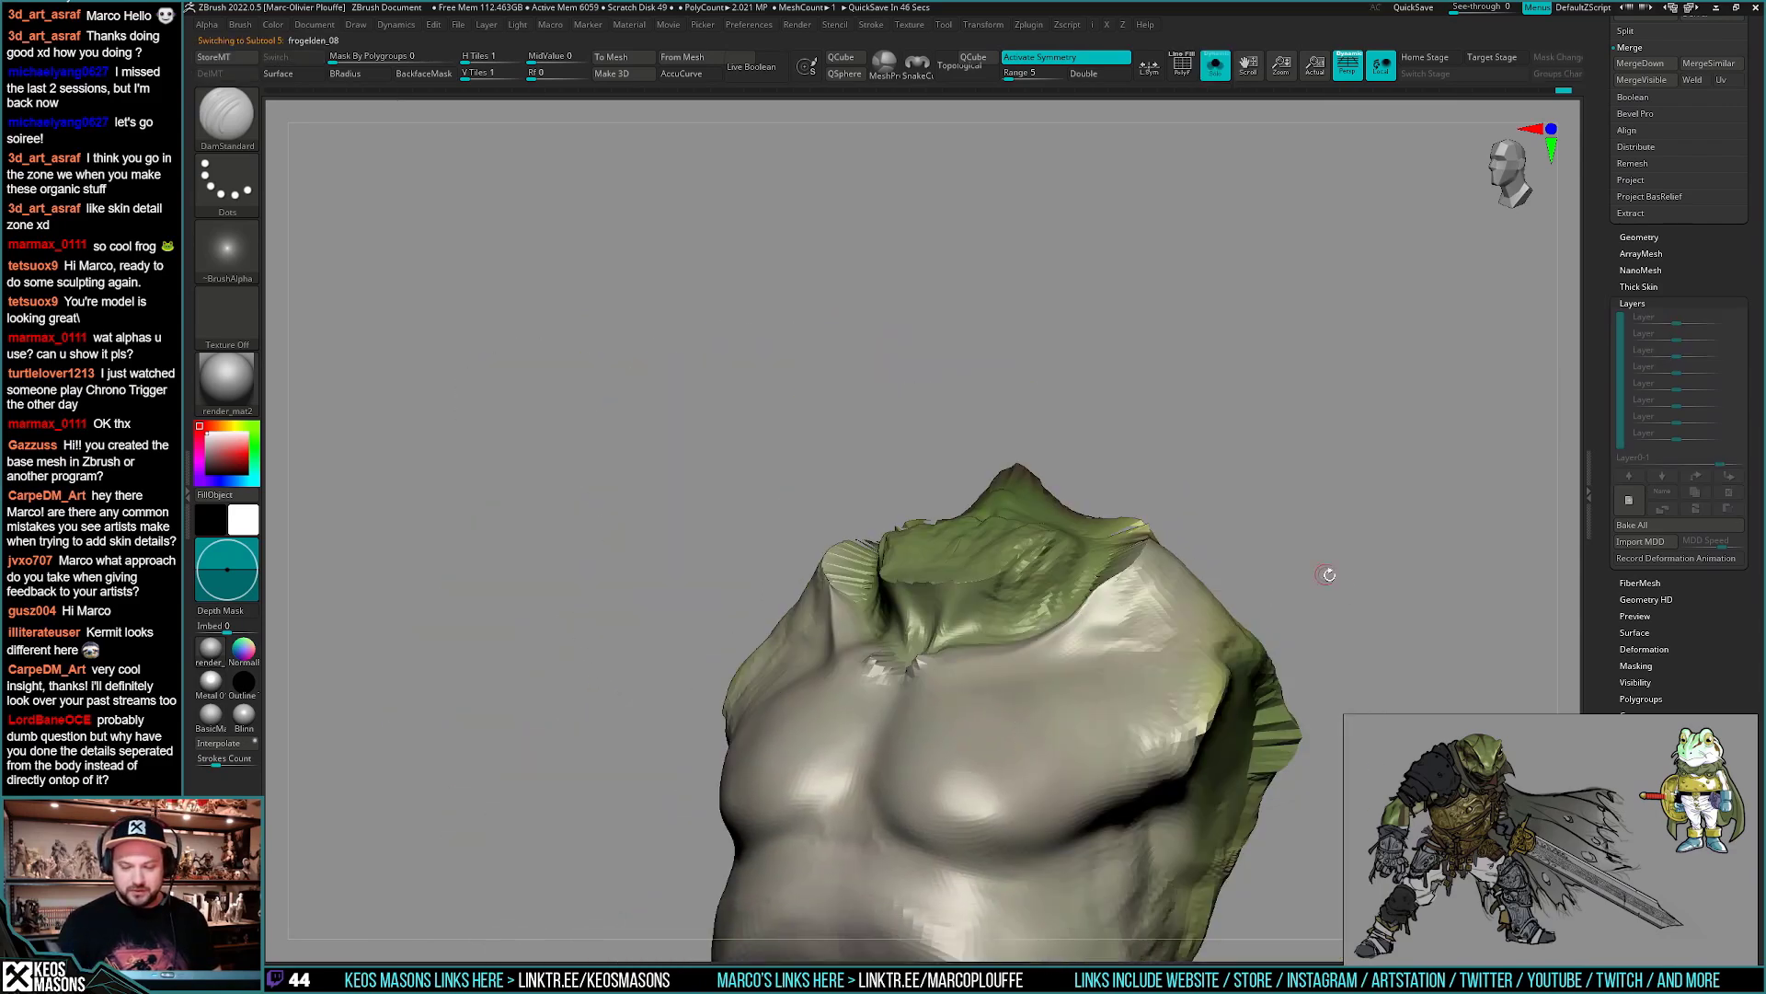
pyautogui.moveTo(1328, 571)
pyautogui.mouseDown(button='right')
pyautogui.moveTo(1306, 515)
pyautogui.moveTo(1331, 543)
pyautogui.moveTo(1310, 563)
pyautogui.mouseUp(button='right')
pyautogui.hotkey('shift', 'alt', 's')
pyautogui.keyDown('ctrl'); pyautogui.moveTo(923, 784); pyautogui.dragTo(915, 723, button='right'); pyautogui.keyUp('ctrl')
pyautogui.hotkey('shift', 's')
pyautogui.moveTo(1268, 589); pyautogui.dragTo(1257, 596, button='right')
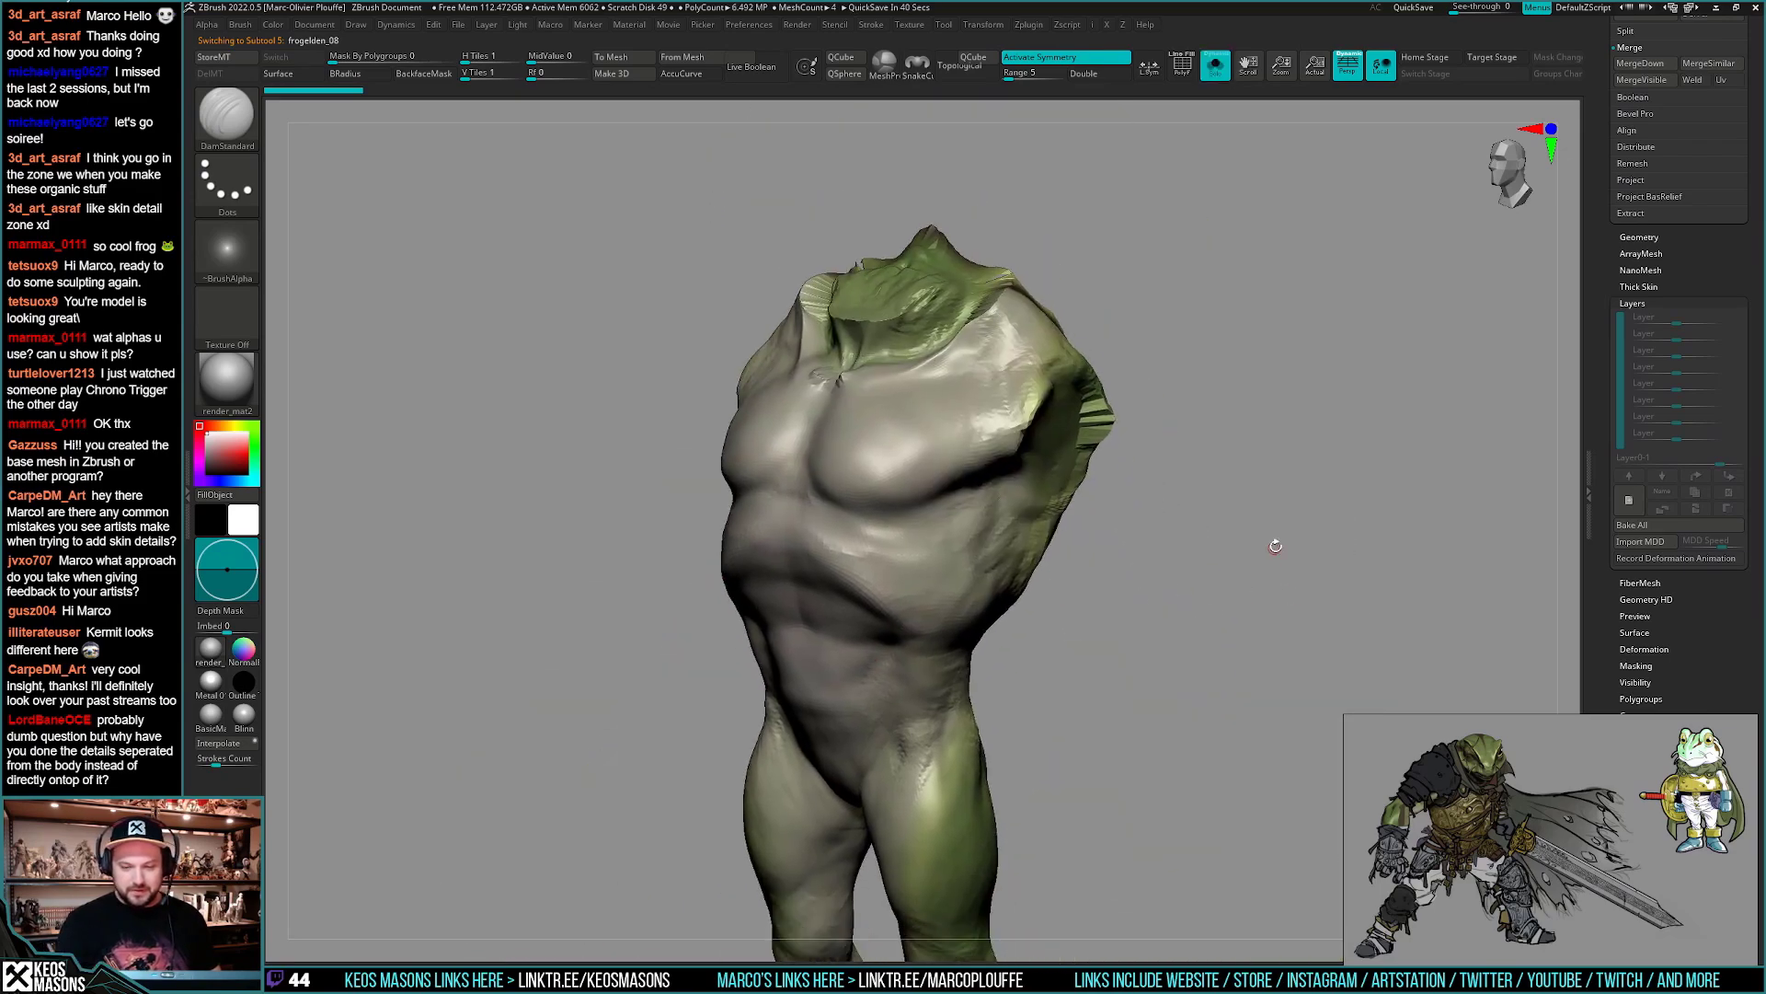
# - Show all subtools again, reselect the frog's head subtool and switch off its colour display
pyautogui.hotkey('shift', 'alt', 's')
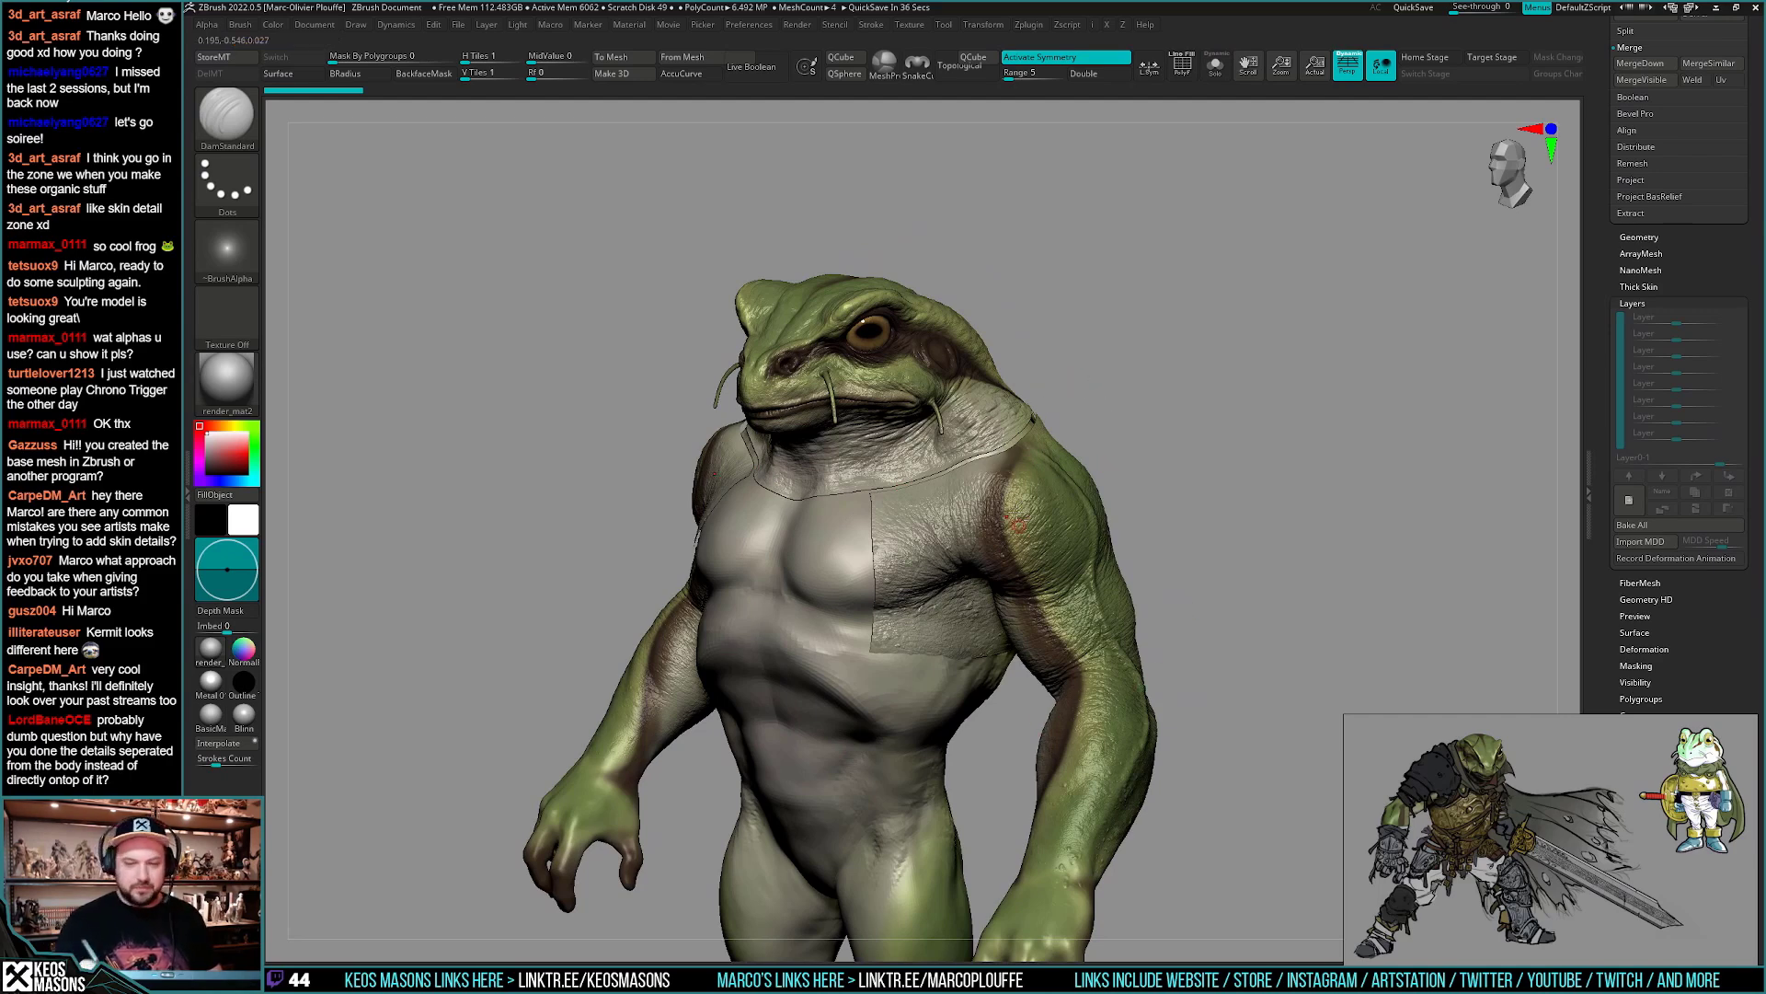
pyautogui.keyDown('alt'); pyautogui.moveTo(995, 578); pyautogui.dragTo(995, 679, button='right'); pyautogui.keyUp('alt')
pyautogui.keyDown('ctrl'); pyautogui.moveTo(995, 428); pyautogui.dragTo(1057, 636, button='right'); pyautogui.keyUp('ctrl')
pyautogui.moveTo(1057, 636)
pyautogui.keyDown('alt'); pyautogui.mouseDown(button='right')
pyautogui.moveTo(1004, 573)
pyautogui.moveTo(1136, 588)
pyautogui.moveTo(1086, 564)
pyautogui.mouseUp(button='right'); pyautogui.keyUp('alt')
pyautogui.keyDown('alt'); pyautogui.click(1004, 573); pyautogui.keyUp('alt')
pyautogui.hotkey('shift', 'c')
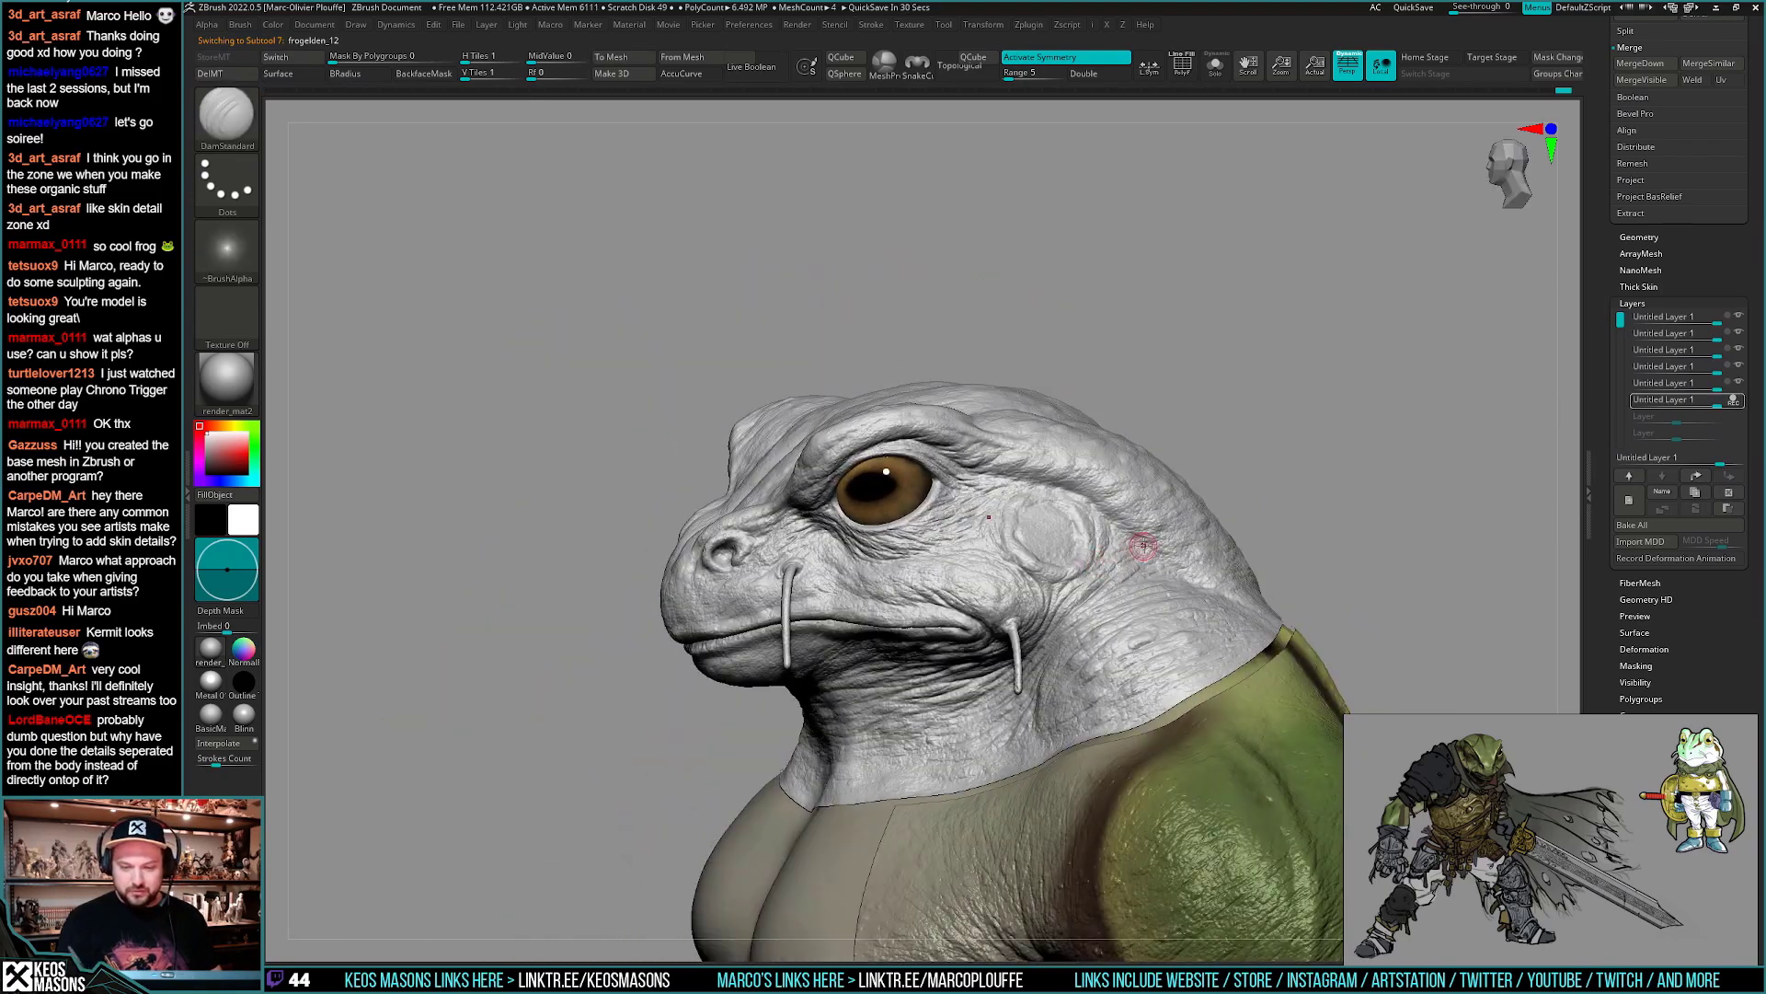
# - Carve fine wrinkles into the skin between the eye and the eardrum with DamStandard
pyautogui.rightClick(1087, 564)
pyautogui.moveTo(1144, 619); pyautogui.dragTo(1165, 699, button='right')
pyautogui.rightClick(1166, 699)
pyautogui.moveTo(1480, 277); pyautogui.dragTo(1065, 570, button='right')
pyautogui.rightClick(1021, 616)
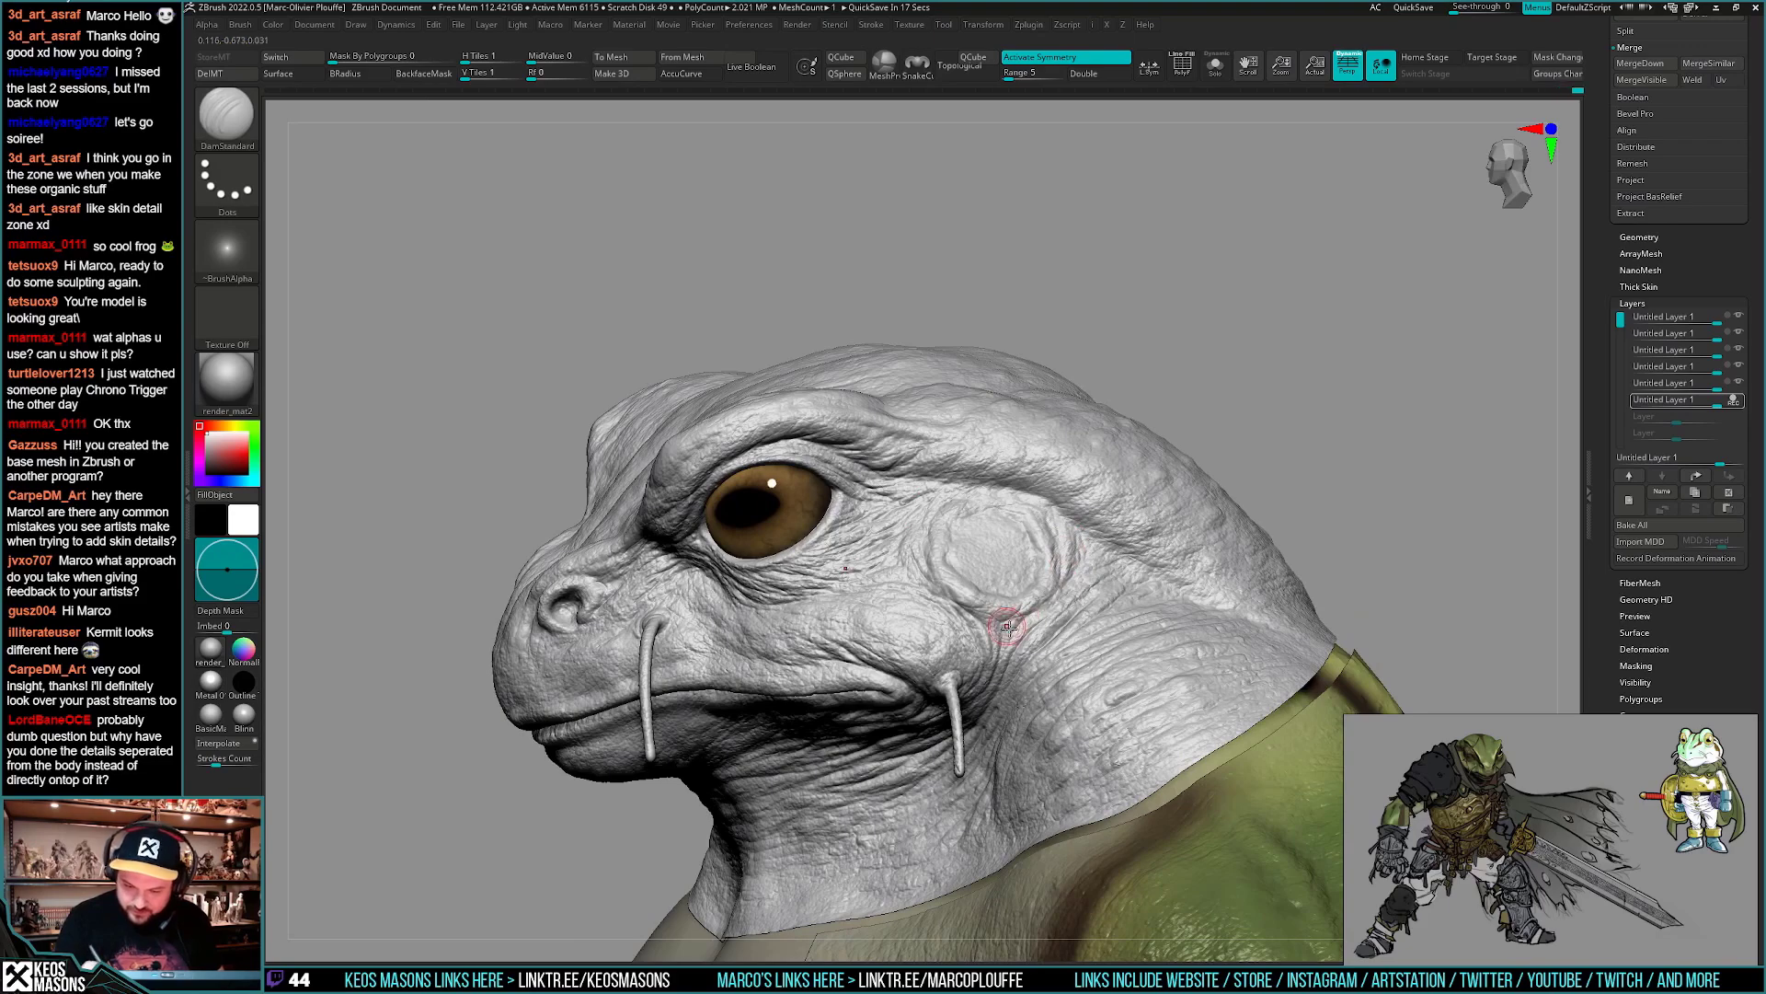
pyautogui.moveTo(992, 614); pyautogui.dragTo(937, 538, button='right')
pyautogui.moveTo(1009, 472)
pyautogui.mouseDown(button='right')
pyautogui.moveTo(1047, 526)
pyautogui.moveTo(1033, 497)
pyautogui.moveTo(1049, 490)
pyautogui.moveTo(995, 495)
pyautogui.moveTo(959, 561)
pyautogui.mouseUp(button='right')
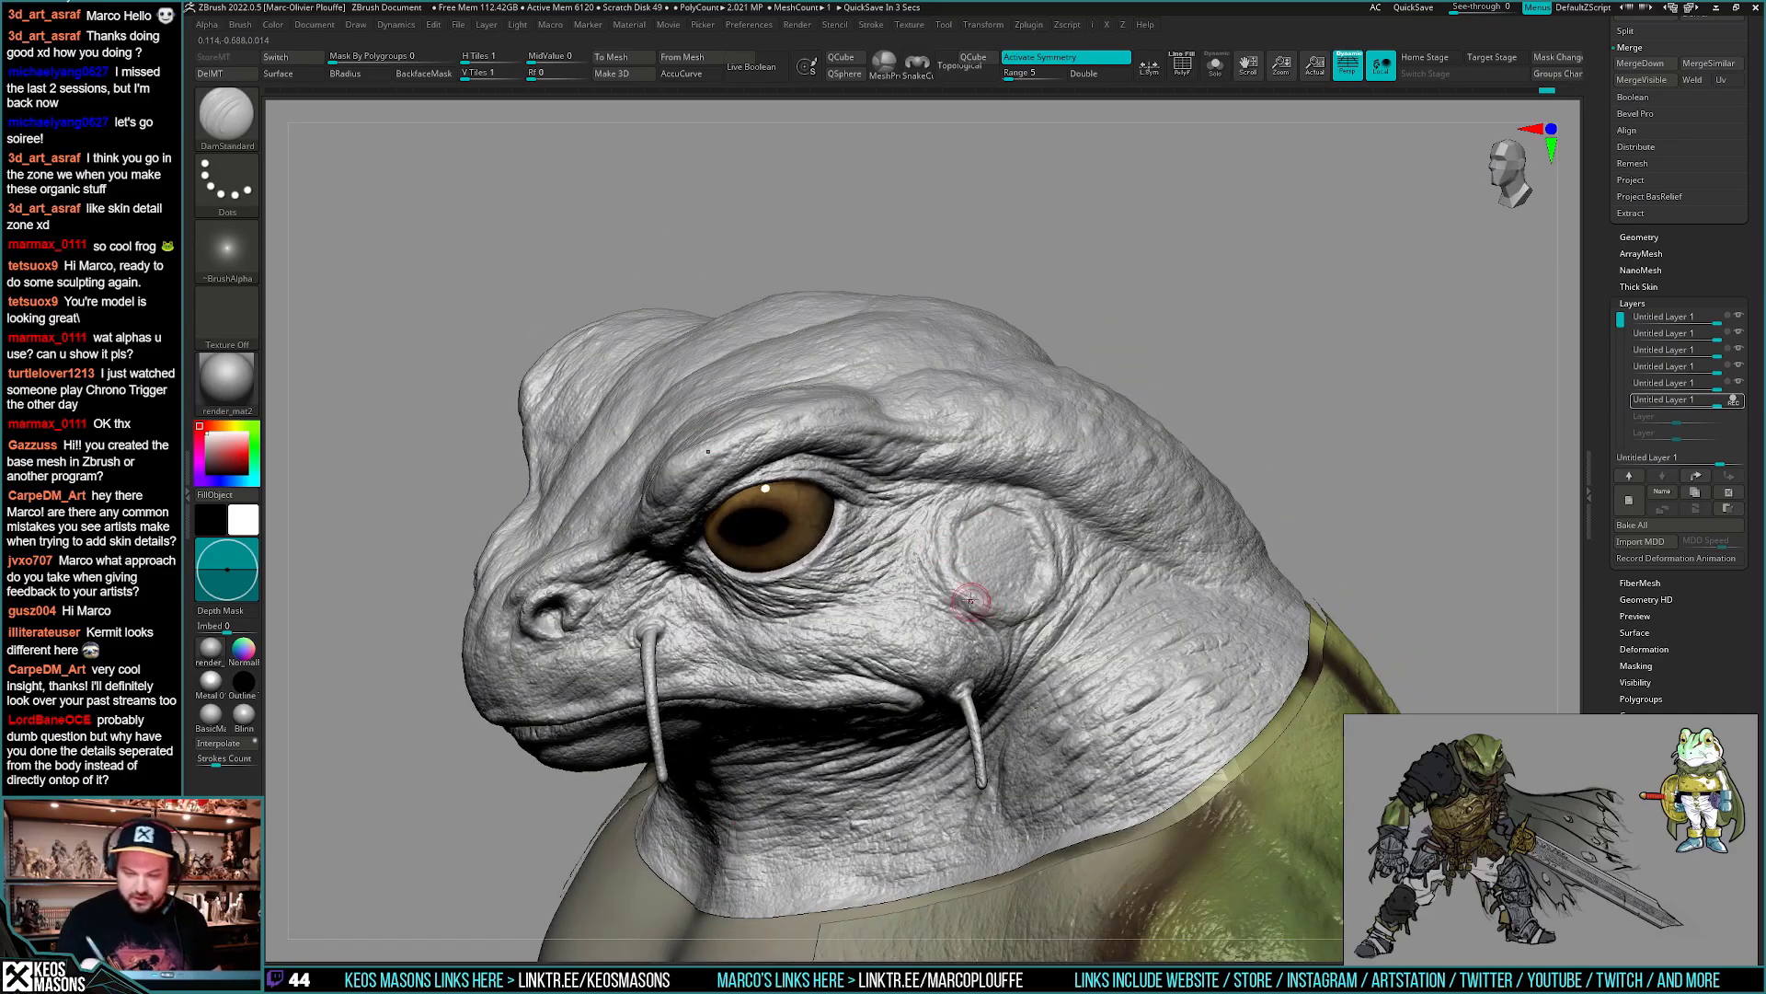
pyautogui.moveTo(947, 592); pyautogui.dragTo(987, 612, button='right')
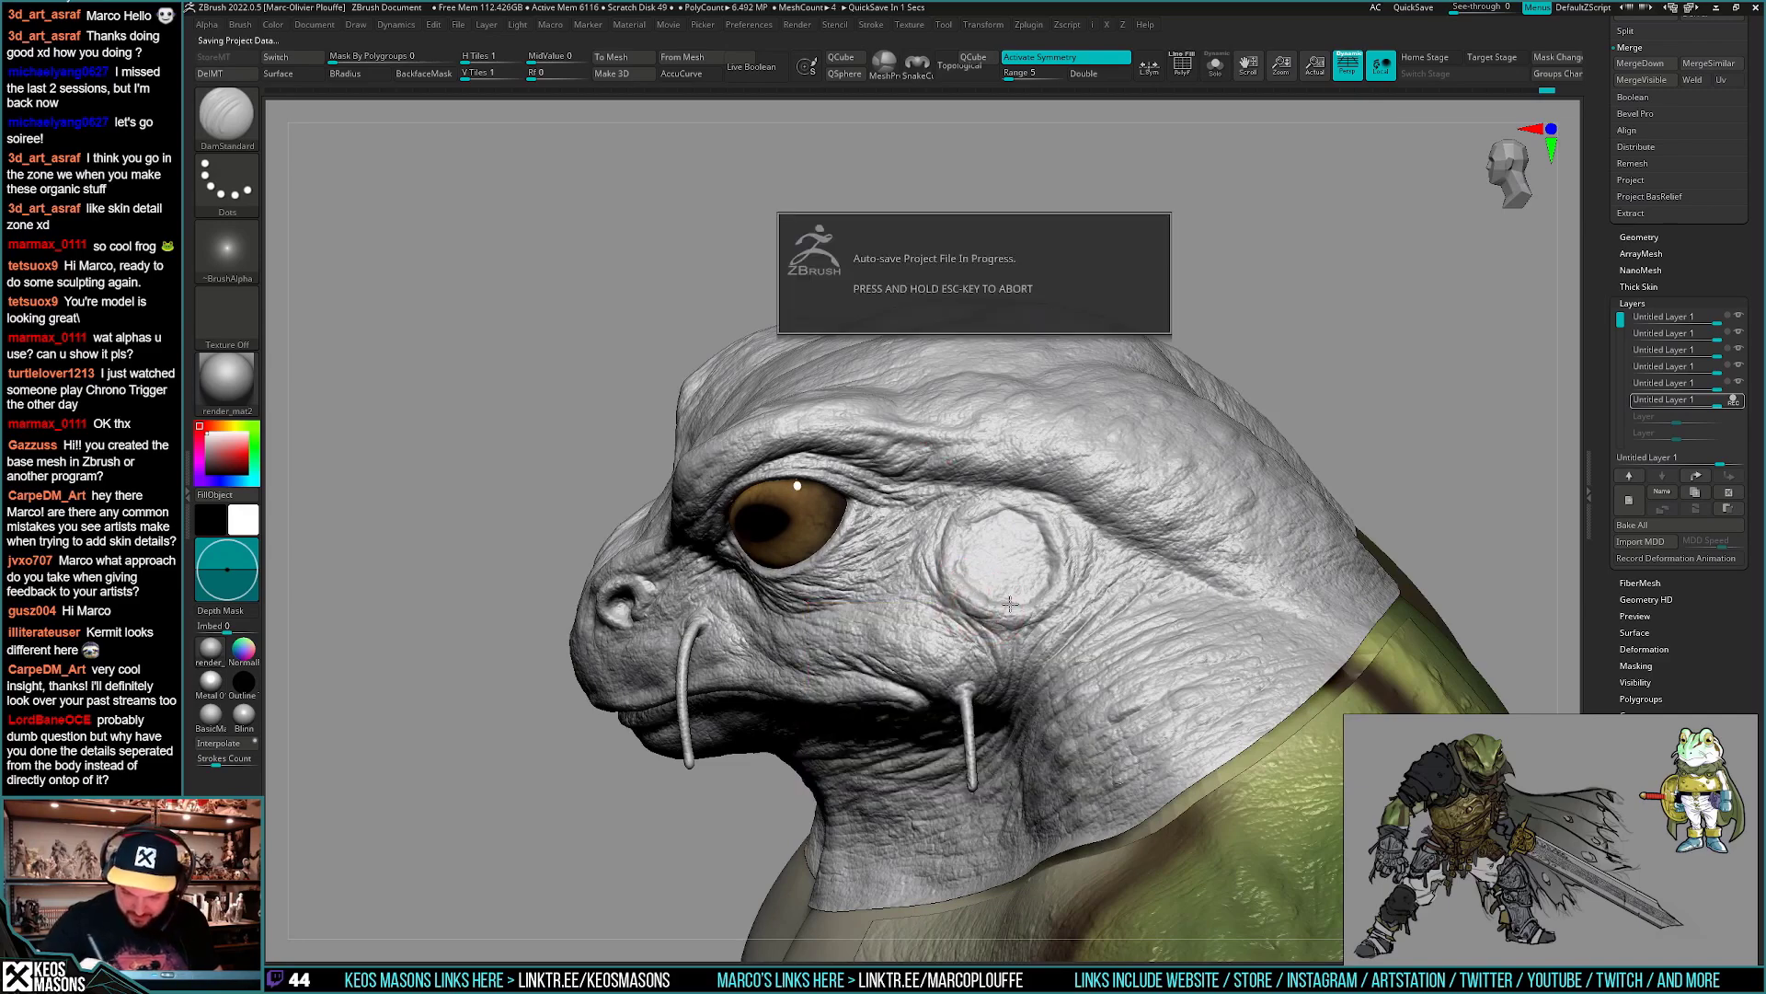
# - Abort the auto-save and refine the creases around the front rim of the eardrum
pyautogui.press('Escape')
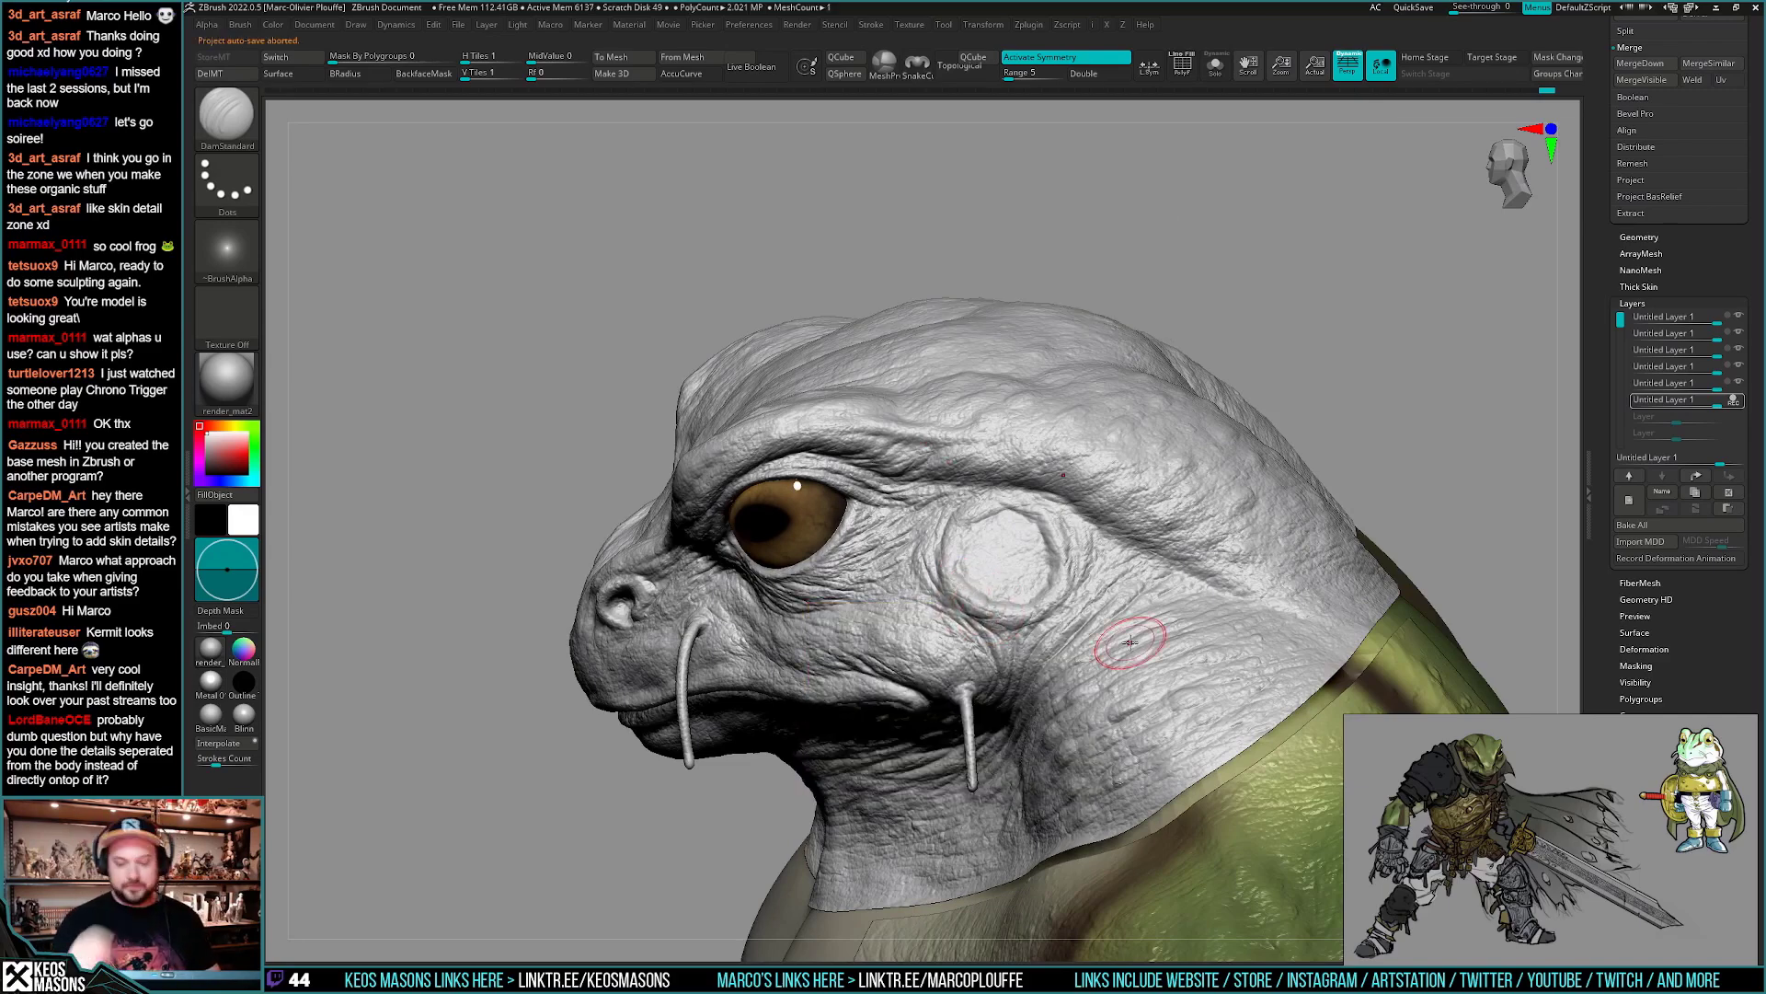
pyautogui.moveTo(1130, 643); pyautogui.dragTo(947, 522, button='right')
pyautogui.rightClick(911, 623)
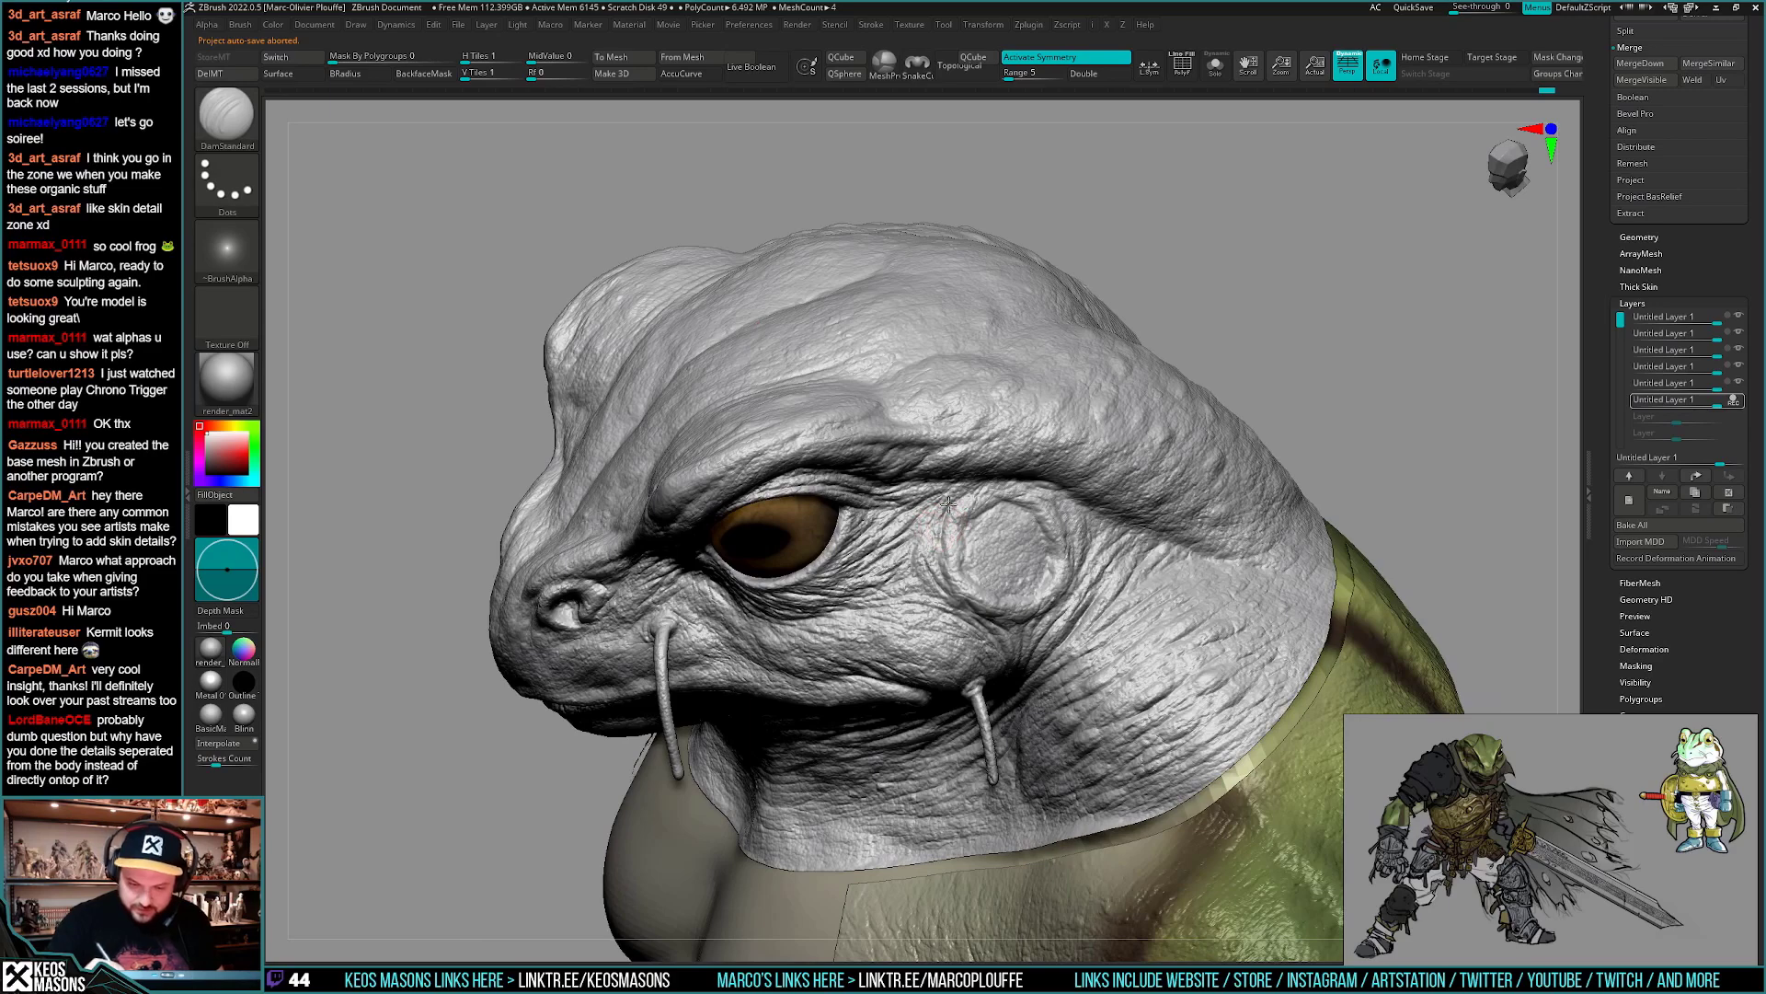
pyautogui.moveTo(1063, 515)
pyautogui.mouseDown(button='right')
pyautogui.moveTo(1067, 598)
pyautogui.moveTo(1062, 570)
pyautogui.moveTo(953, 552)
pyautogui.mouseUp(button='right')
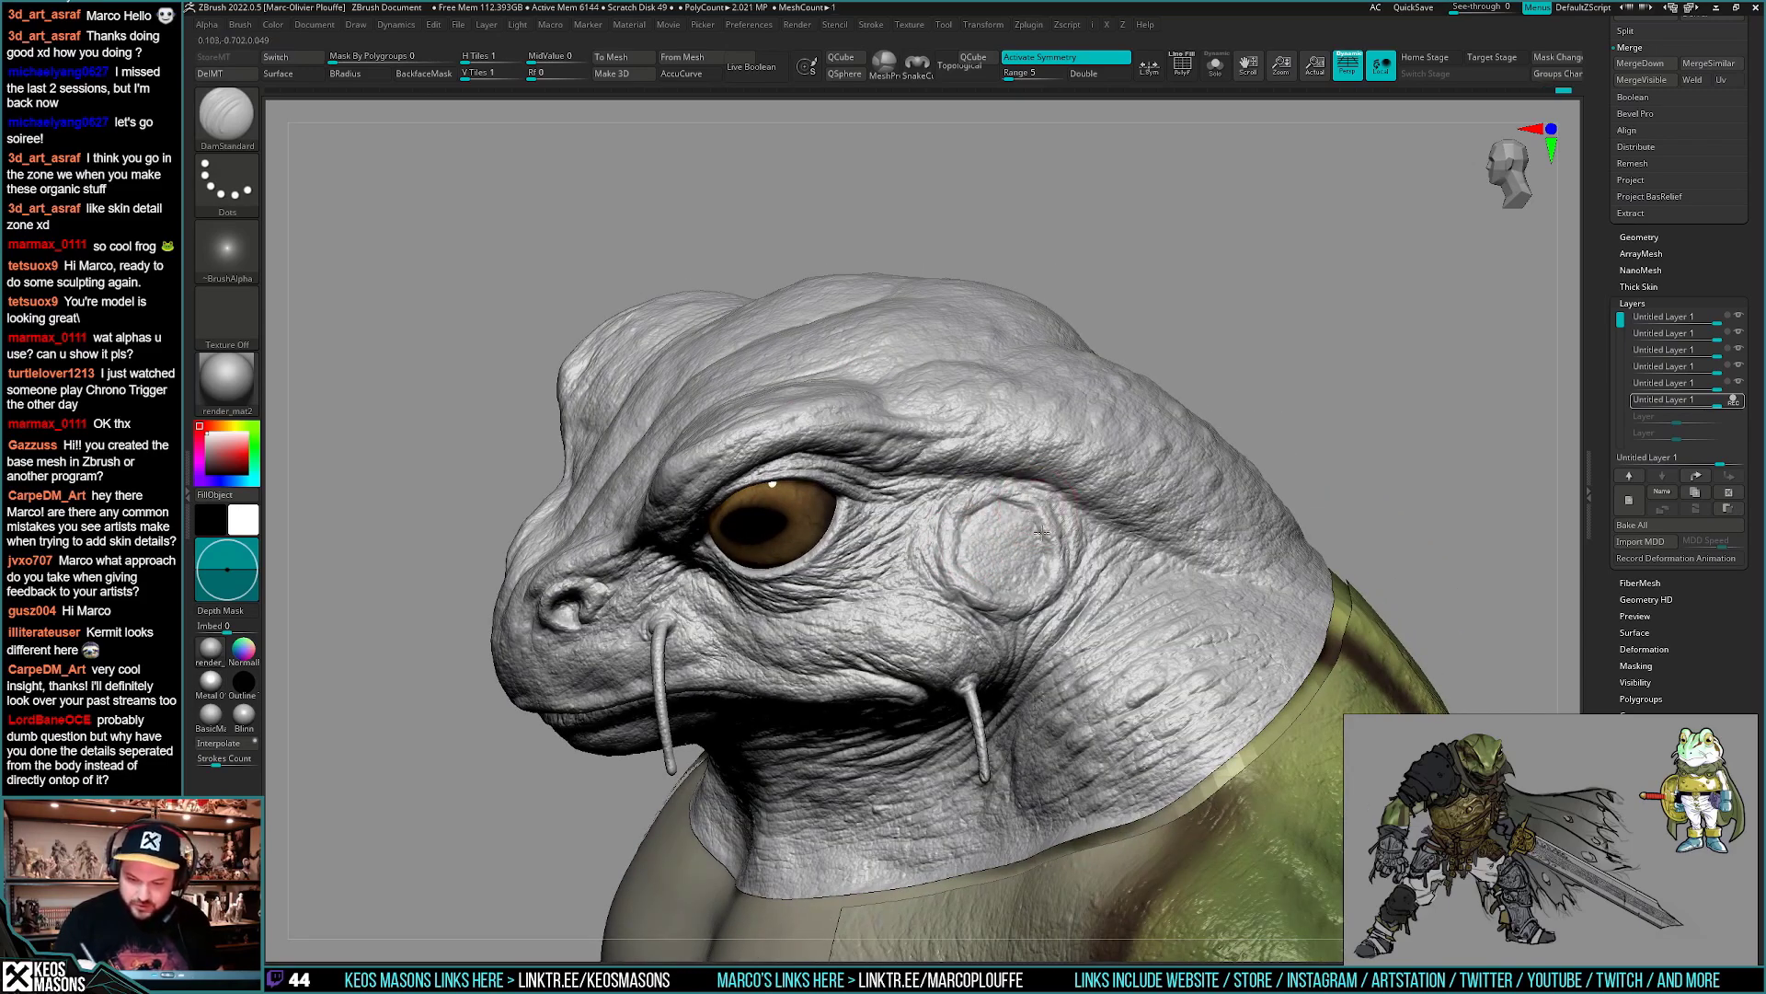
pyautogui.moveTo(1021, 588); pyautogui.dragTo(1058, 495, button='right')
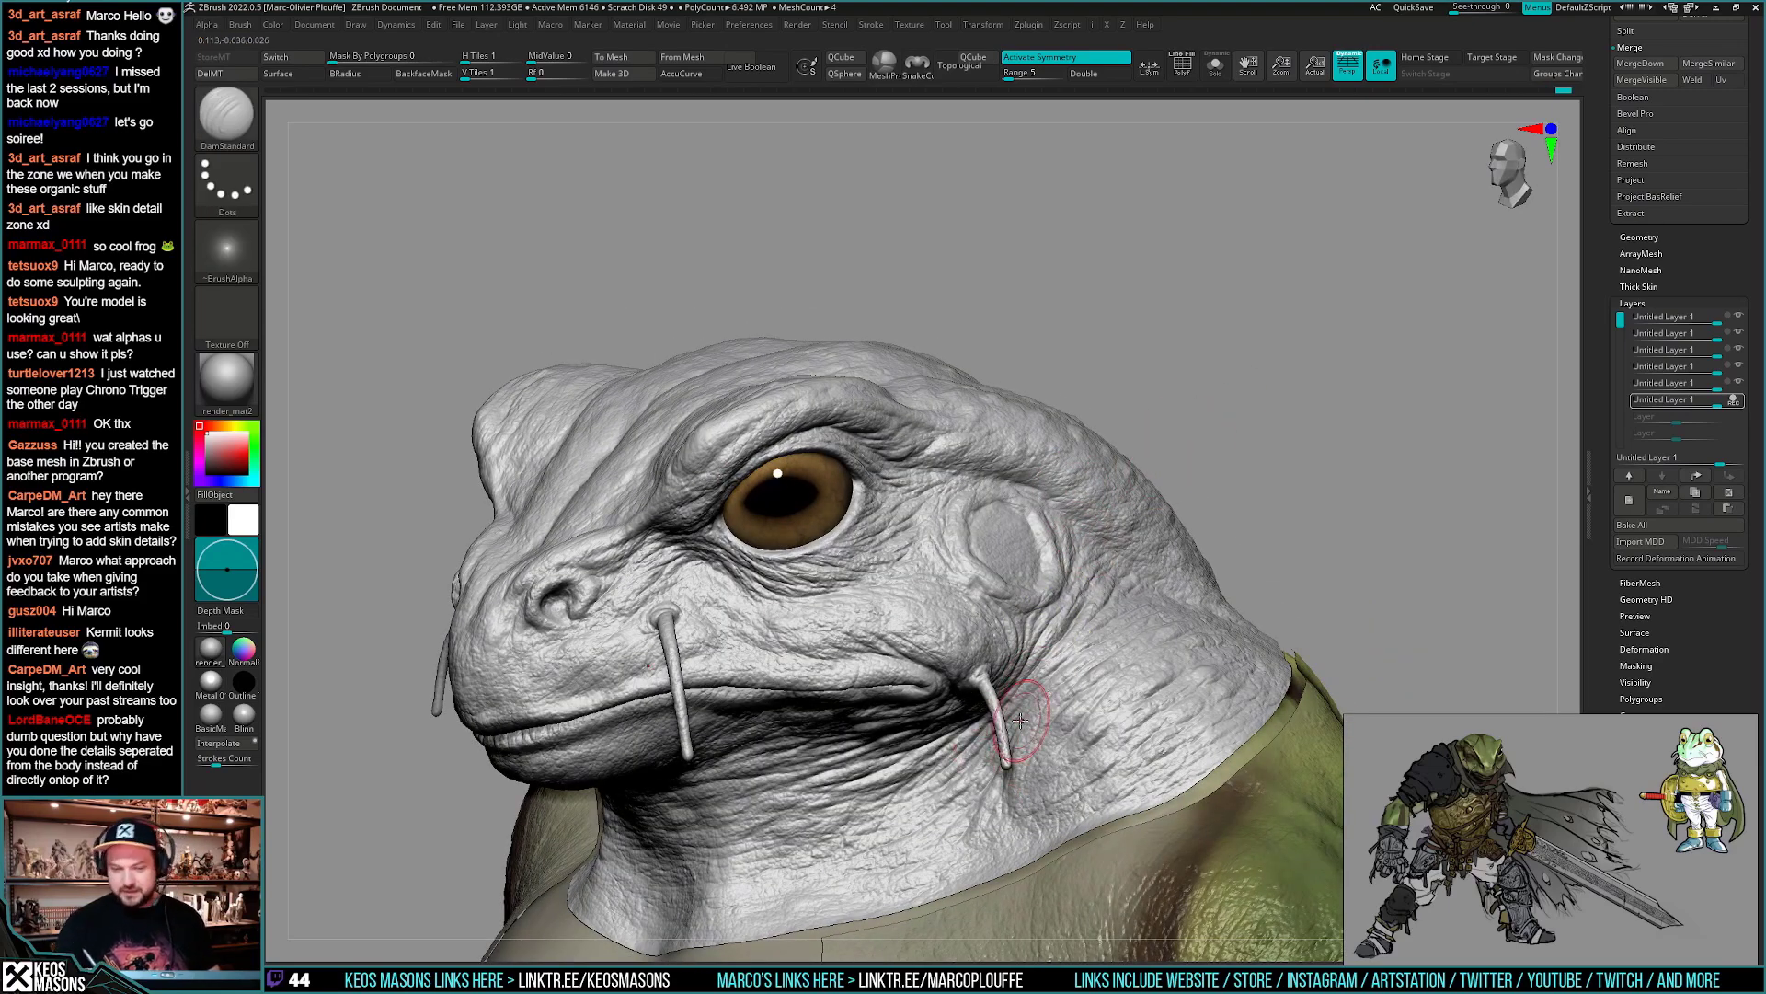
# - Adjust the brush's draw size and carve creases around the lower edge of the eardrum and the cheek
pyautogui.moveTo(1012, 723); pyautogui.dragTo(961, 591, button='right')
pyautogui.press('space')
pyautogui.moveTo(962, 589); pyautogui.dragTo(952, 585)
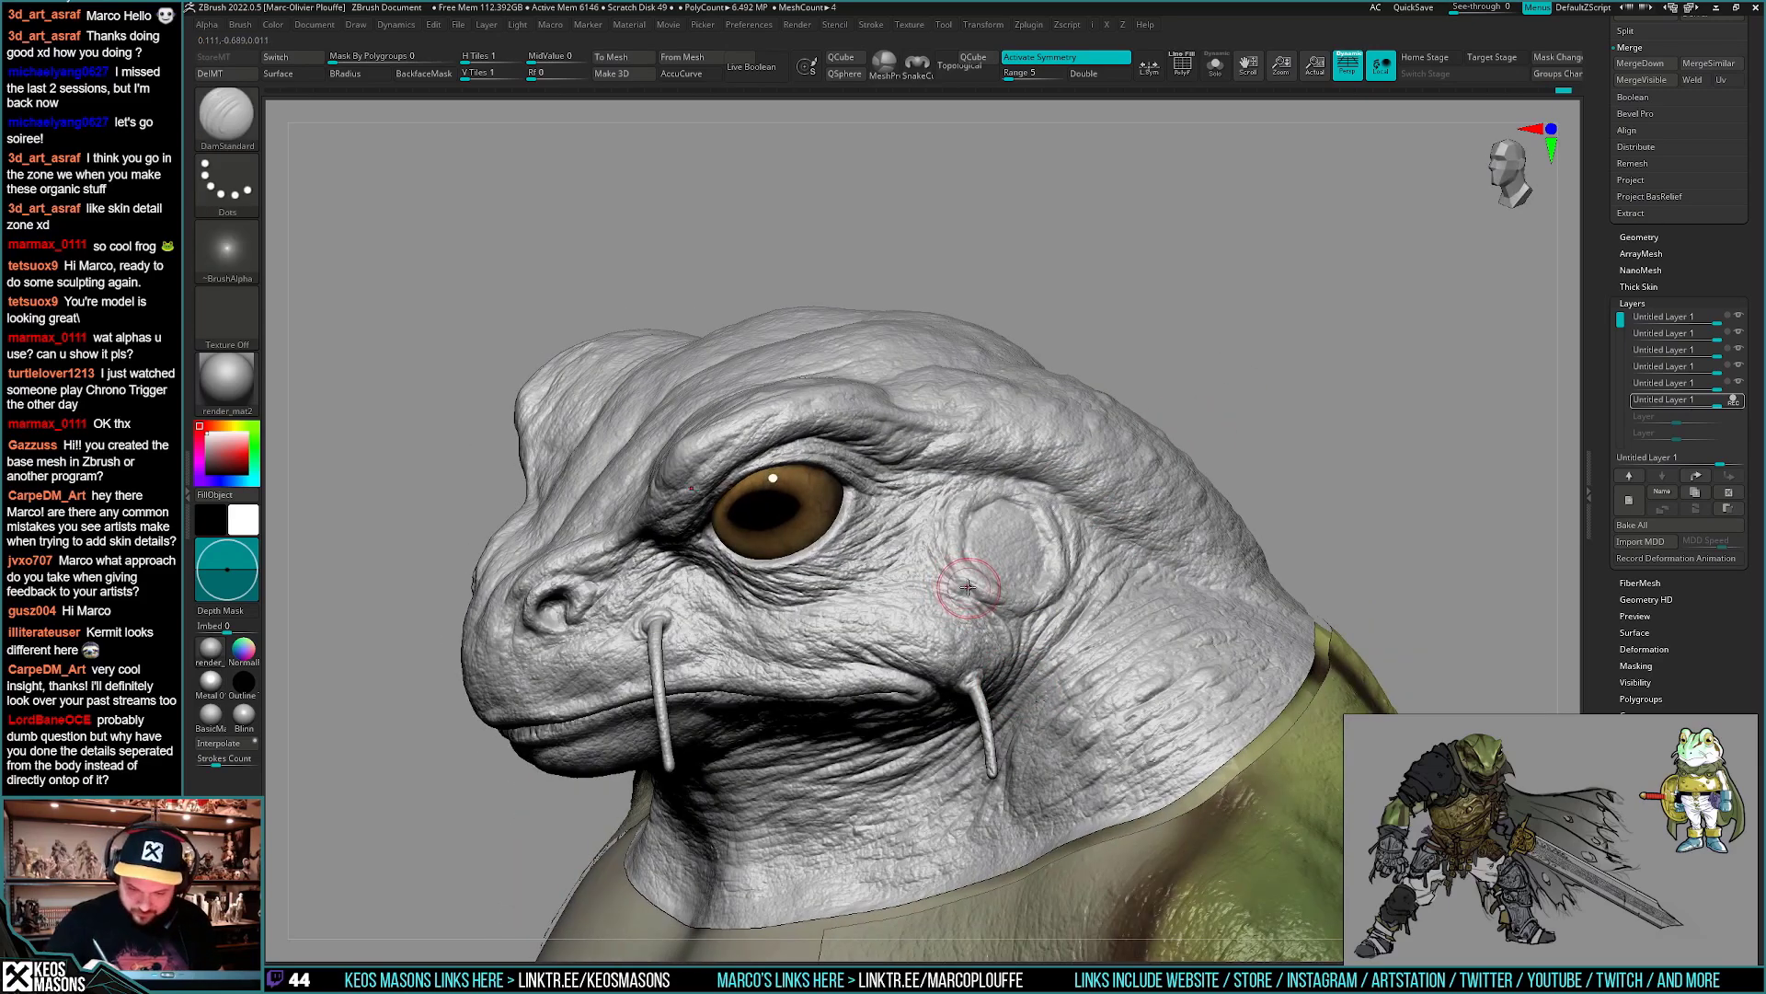
pyautogui.moveTo(966, 584); pyautogui.dragTo(1040, 609, button='right')
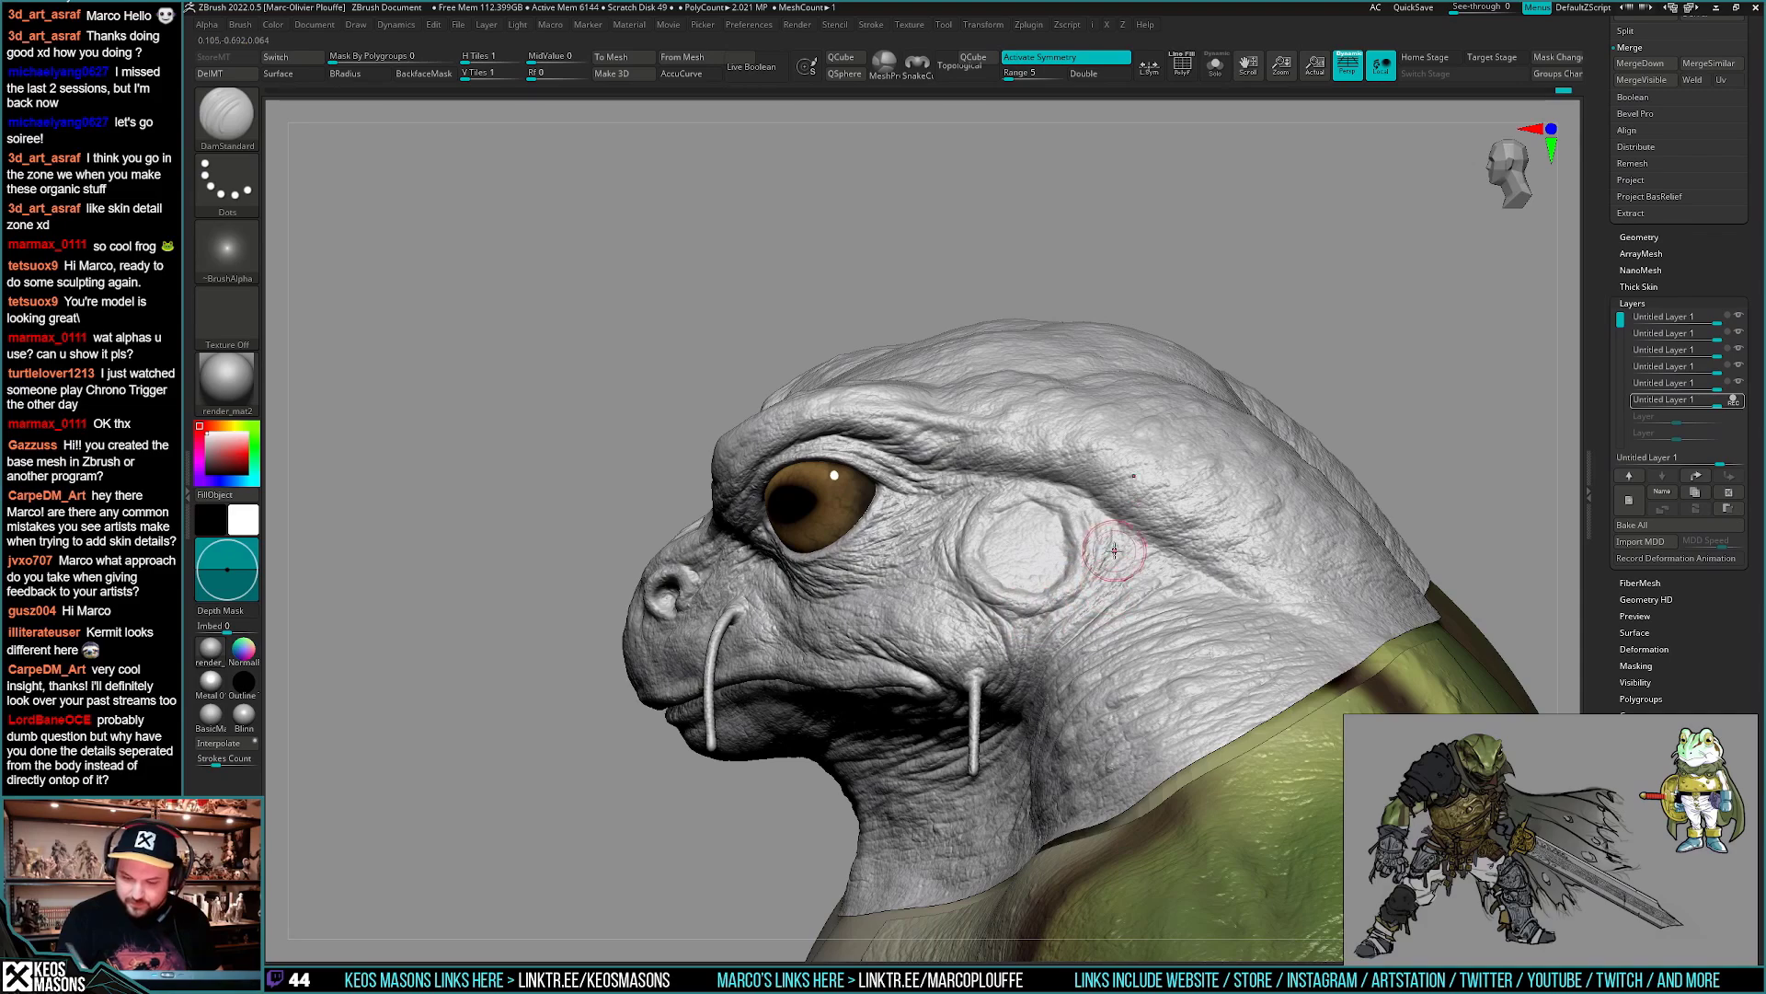
pyautogui.moveTo(1113, 556); pyautogui.dragTo(1228, 361, button='right')
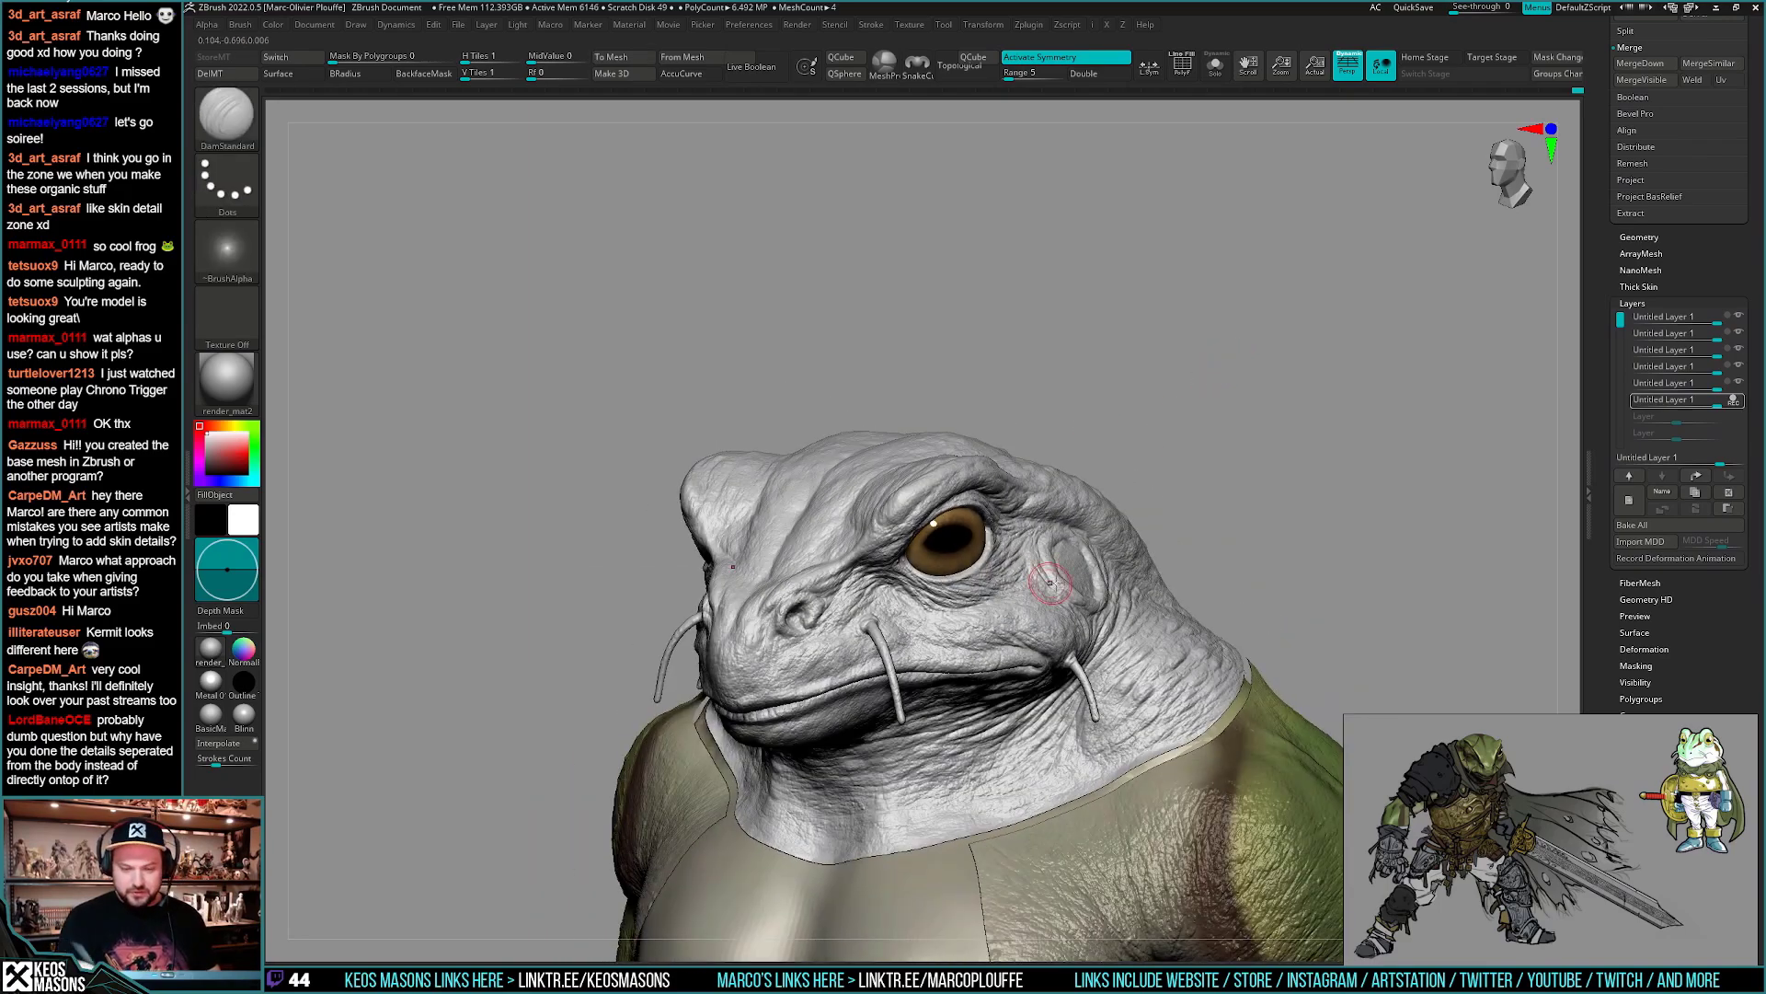
# - Check the skin detail on top of the head and carve fine creases along the opposite eye's upper eyelid
pyautogui.moveTo(1050, 581); pyautogui.dragTo(990, 398, button='right')
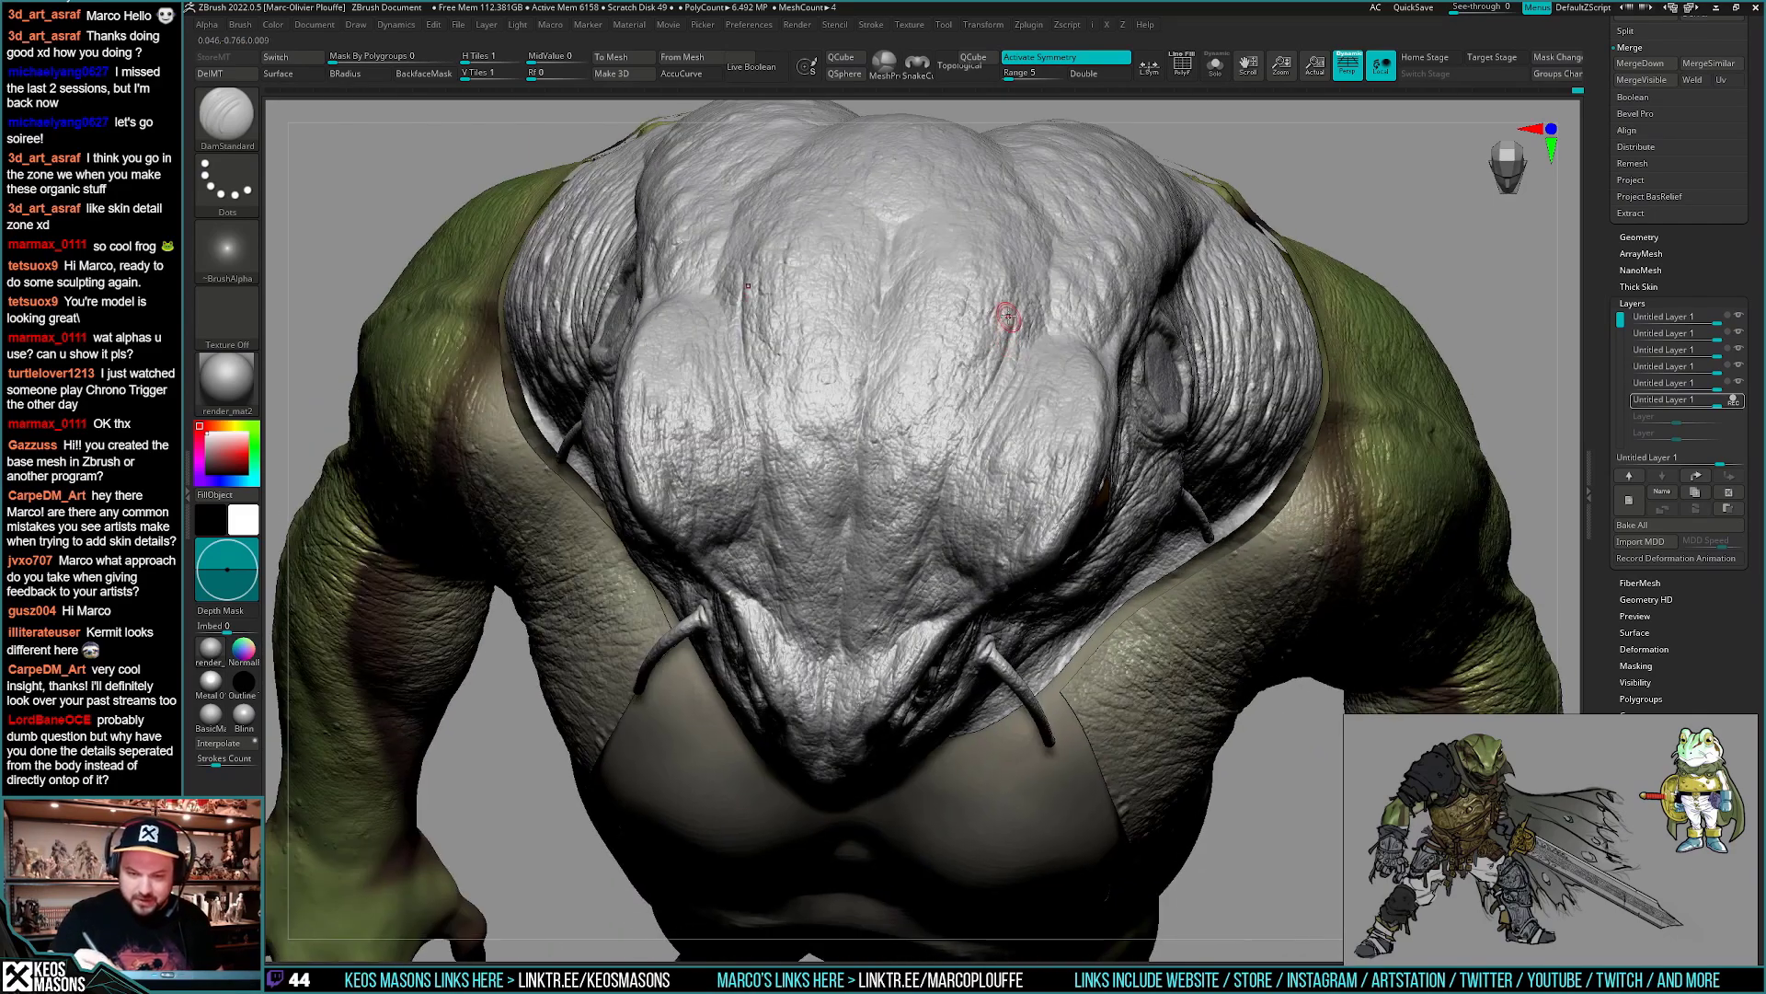
pyautogui.moveTo(991, 358); pyautogui.dragTo(1033, 752, button='right')
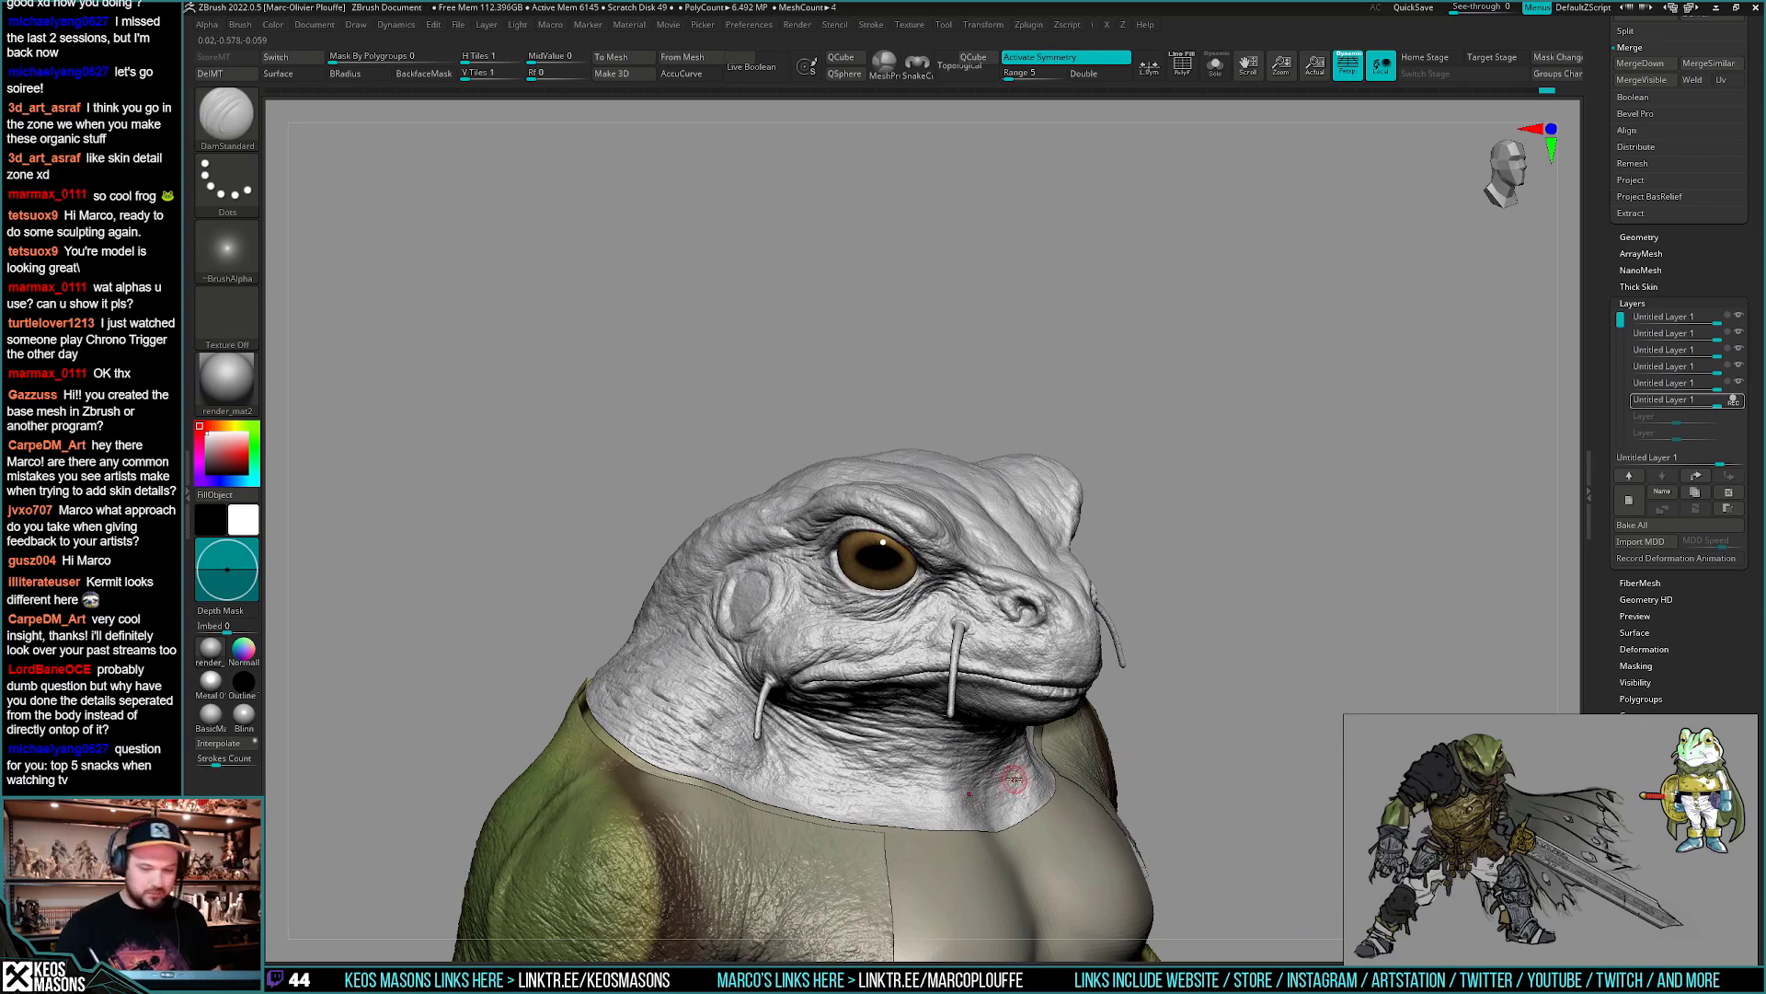
pyautogui.moveTo(1014, 779); pyautogui.dragTo(1049, 757, button='right')
pyautogui.moveTo(1027, 598)
pyautogui.keyDown('alt'); pyautogui.mouseDown(button='right')
pyautogui.moveTo(1046, 707)
pyautogui.moveTo(1012, 731)
pyautogui.moveTo(1011, 667)
pyautogui.moveTo(920, 511)
pyautogui.moveTo(1023, 438)
pyautogui.moveTo(1007, 531)
pyautogui.moveTo(976, 463)
pyautogui.moveTo(947, 565)
pyautogui.moveTo(989, 496)
pyautogui.mouseUp(button='right'); pyautogui.keyUp('alt')
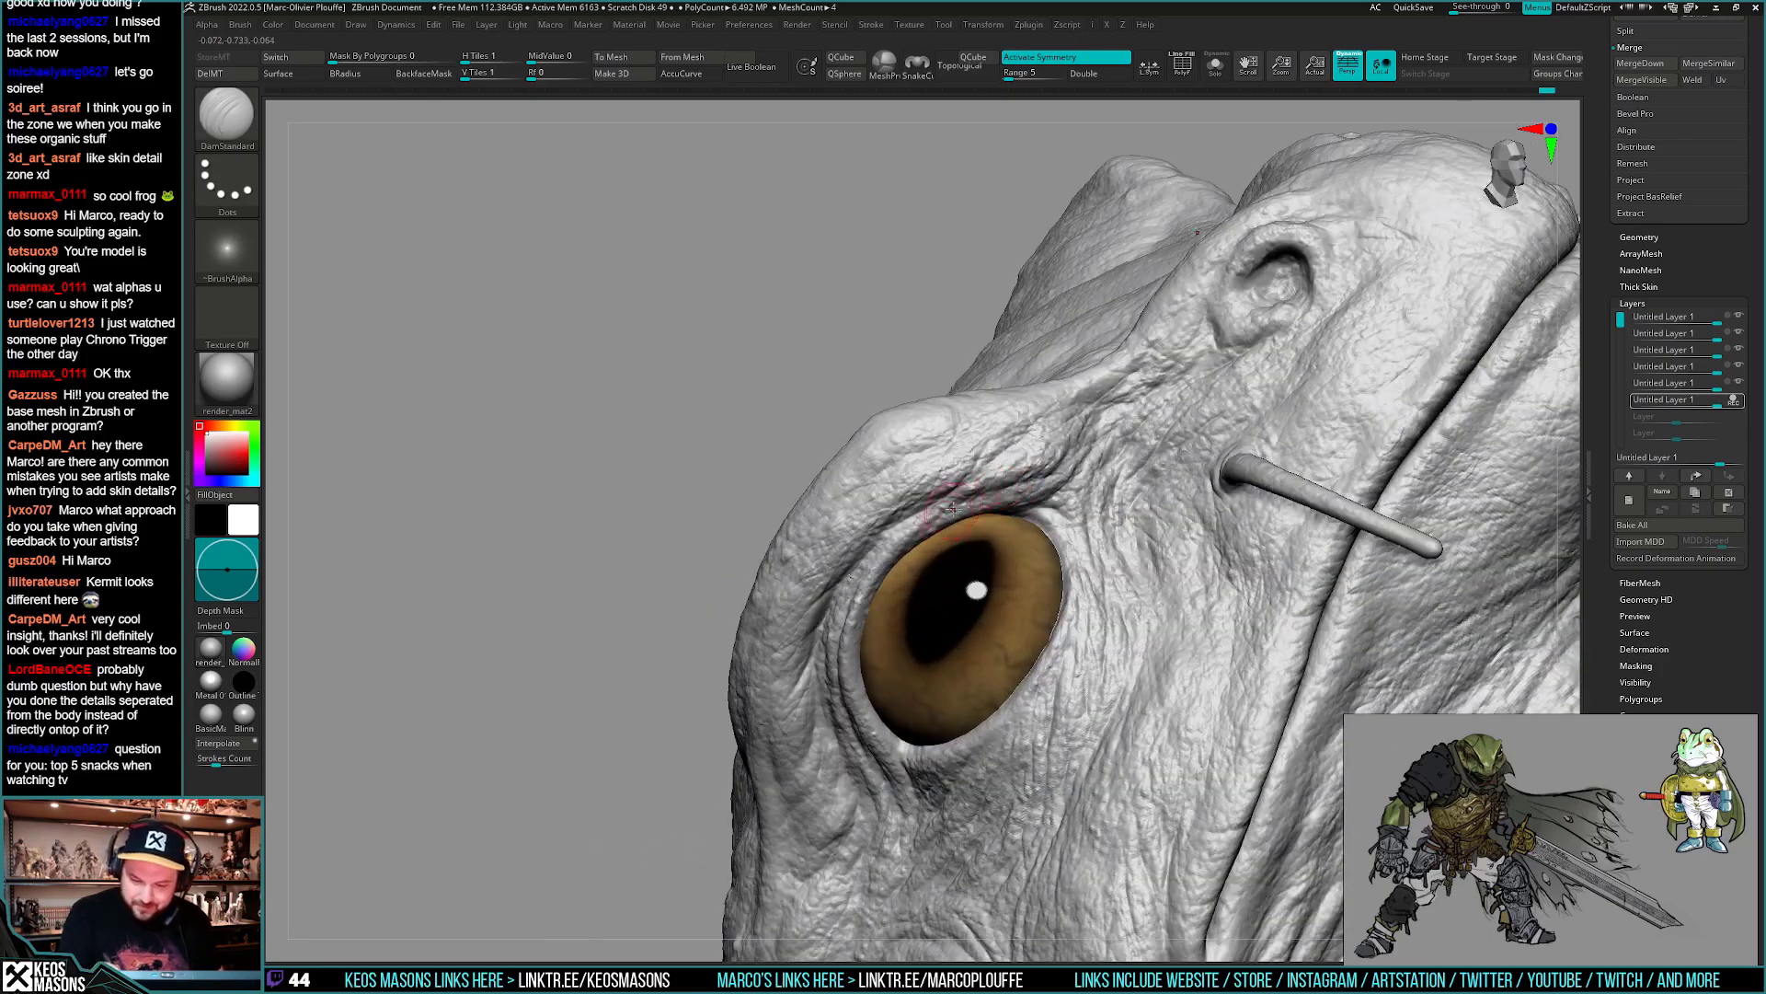
pyautogui.moveTo(872, 577); pyautogui.dragTo(931, 522, button='right')
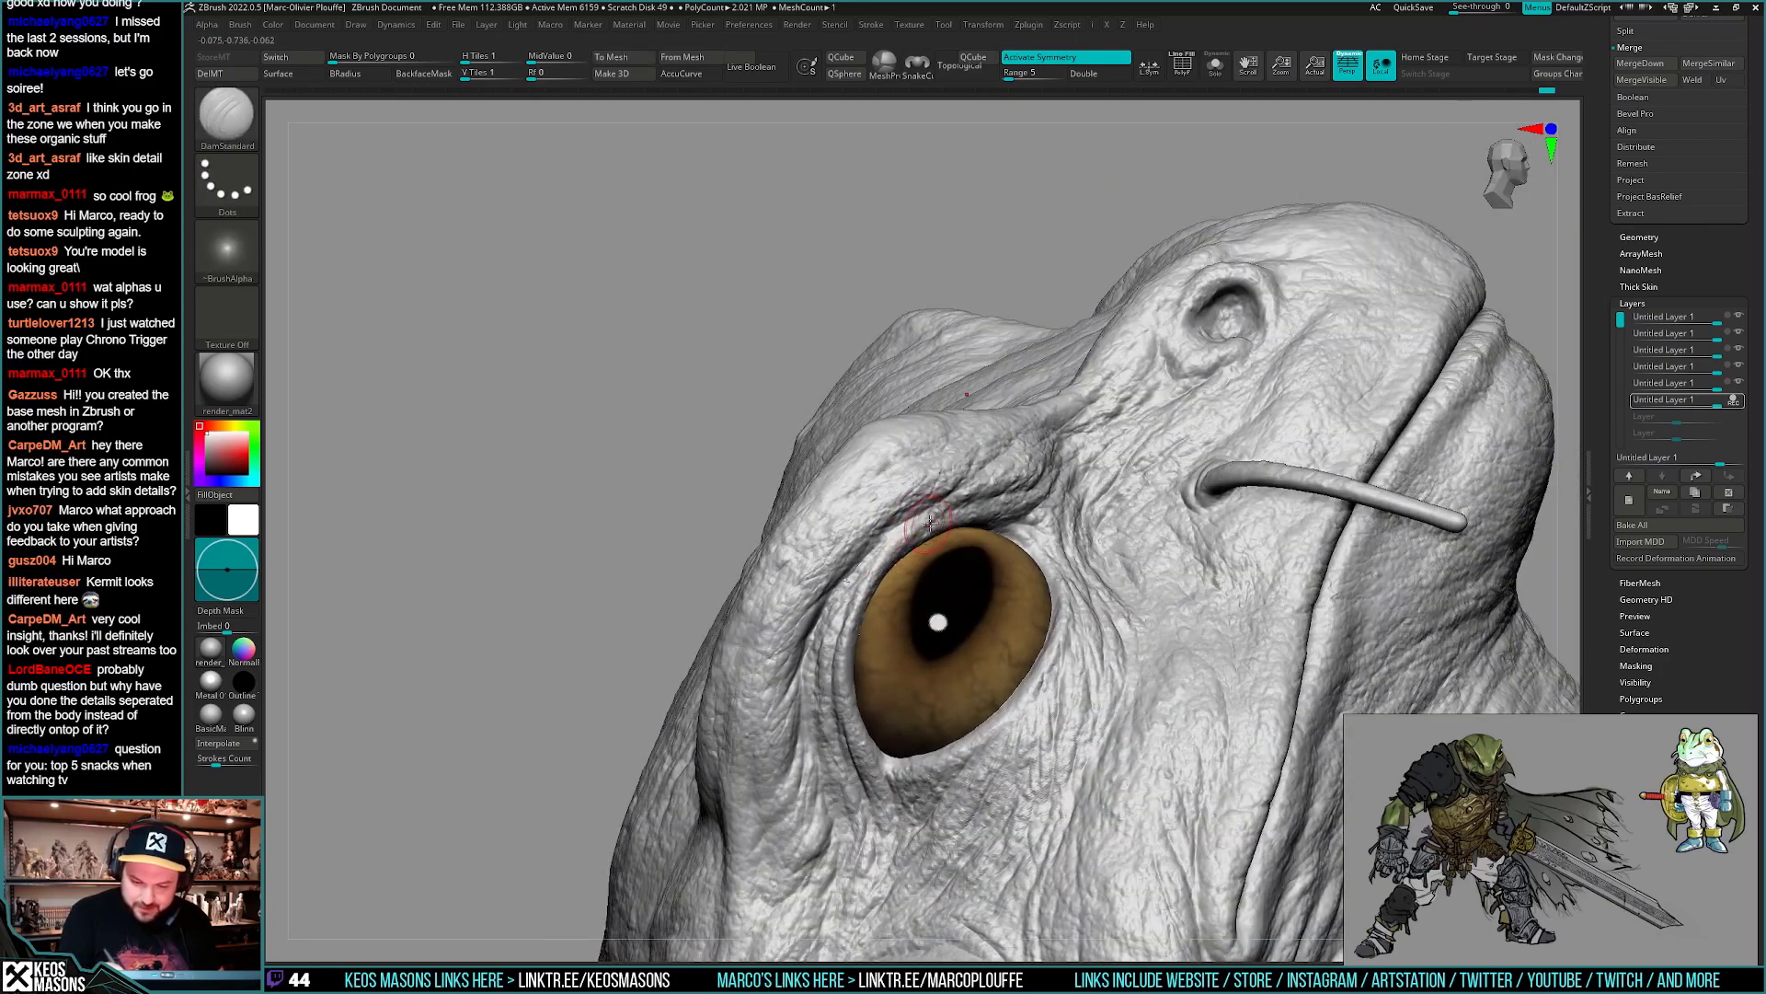
pyautogui.moveTo(870, 583)
pyautogui.mouseDown(button='right')
pyautogui.moveTo(923, 516)
pyautogui.moveTo(911, 595)
pyautogui.moveTo(998, 678)
pyautogui.moveTo(926, 576)
pyautogui.moveTo(935, 505)
pyautogui.moveTo(919, 490)
pyautogui.moveTo(1012, 485)
pyautogui.moveTo(886, 460)
pyautogui.mouseUp(button='right')
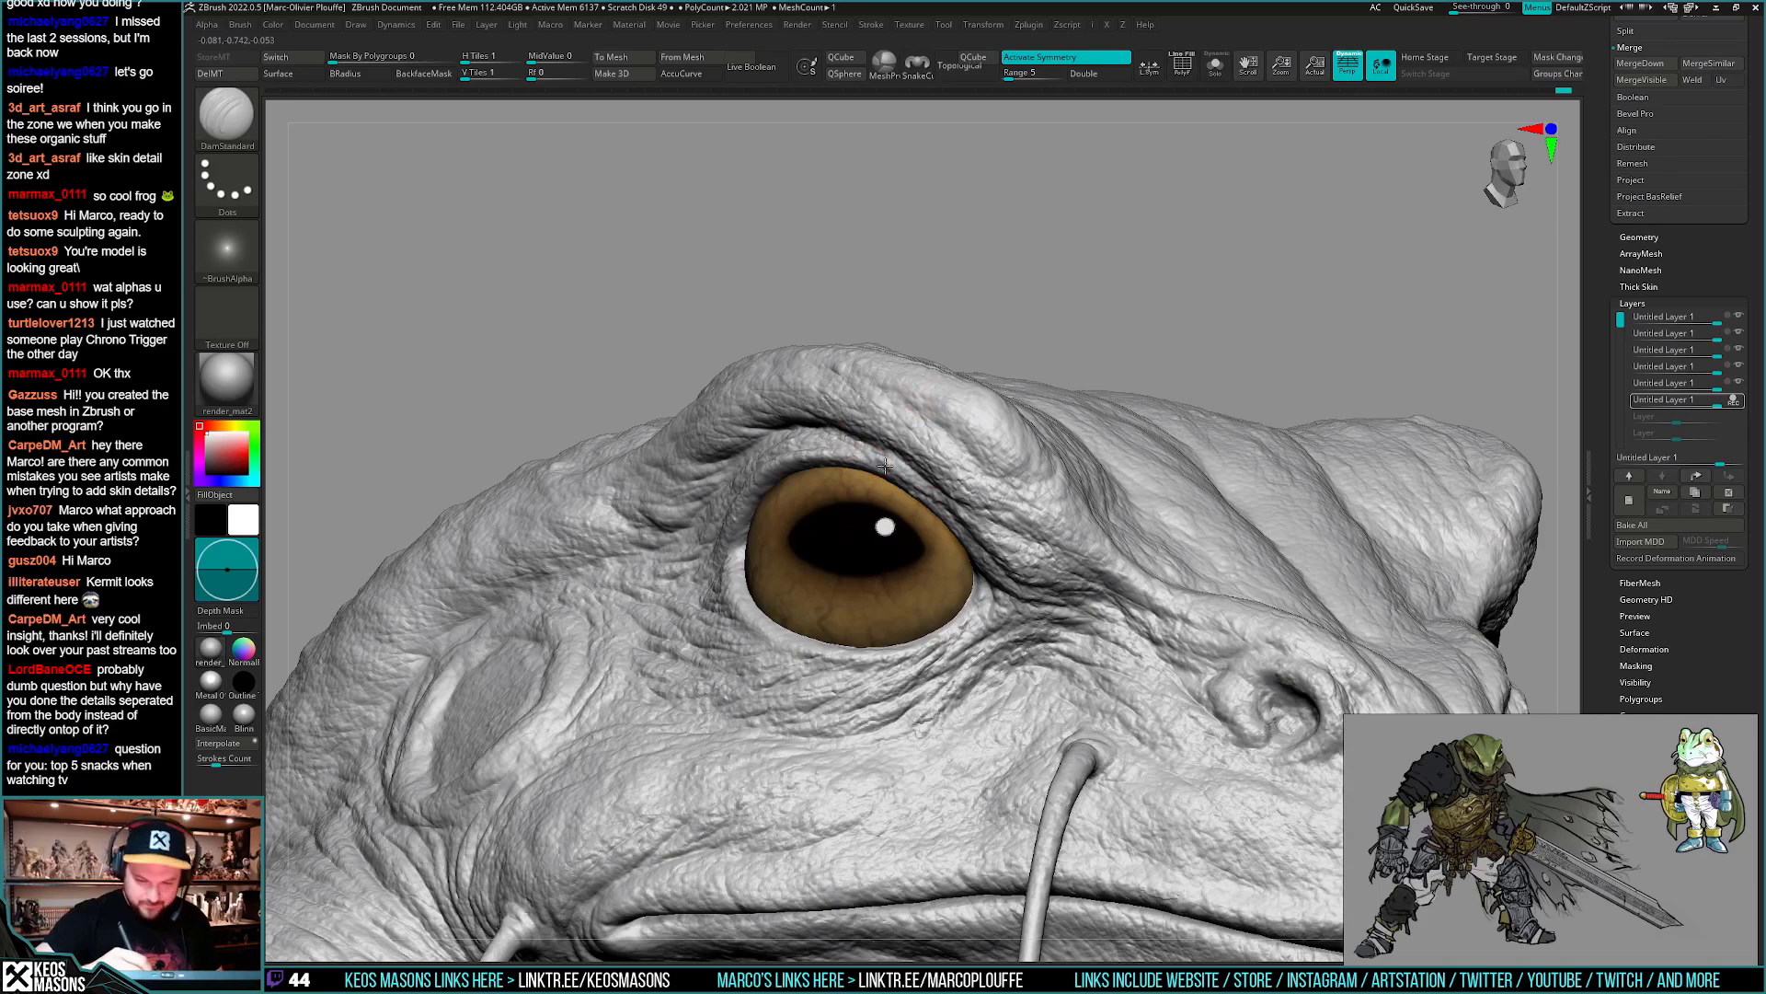
# - Carve fine wrinkles at the outer corner and along the upper lid of the same eye
pyautogui.moveTo(819, 443)
pyautogui.mouseDown(button='right')
pyautogui.moveTo(846, 377)
pyautogui.moveTo(835, 575)
pyautogui.moveTo(919, 643)
pyautogui.mouseUp(button='right')
pyautogui.press('ctrl')
pyautogui.moveTo(919, 710)
pyautogui.mouseDown(button='right')
pyautogui.moveTo(828, 579)
pyautogui.moveTo(807, 581)
pyautogui.moveTo(828, 625)
pyautogui.moveTo(1013, 709)
pyautogui.moveTo(993, 685)
pyautogui.mouseUp(button='right')
pyautogui.keyDown('ctrl'); pyautogui.moveTo(994, 685); pyautogui.dragTo(915, 662, button='right'); pyautogui.keyUp('ctrl')
pyautogui.moveTo(814, 660); pyautogui.dragTo(791, 678)
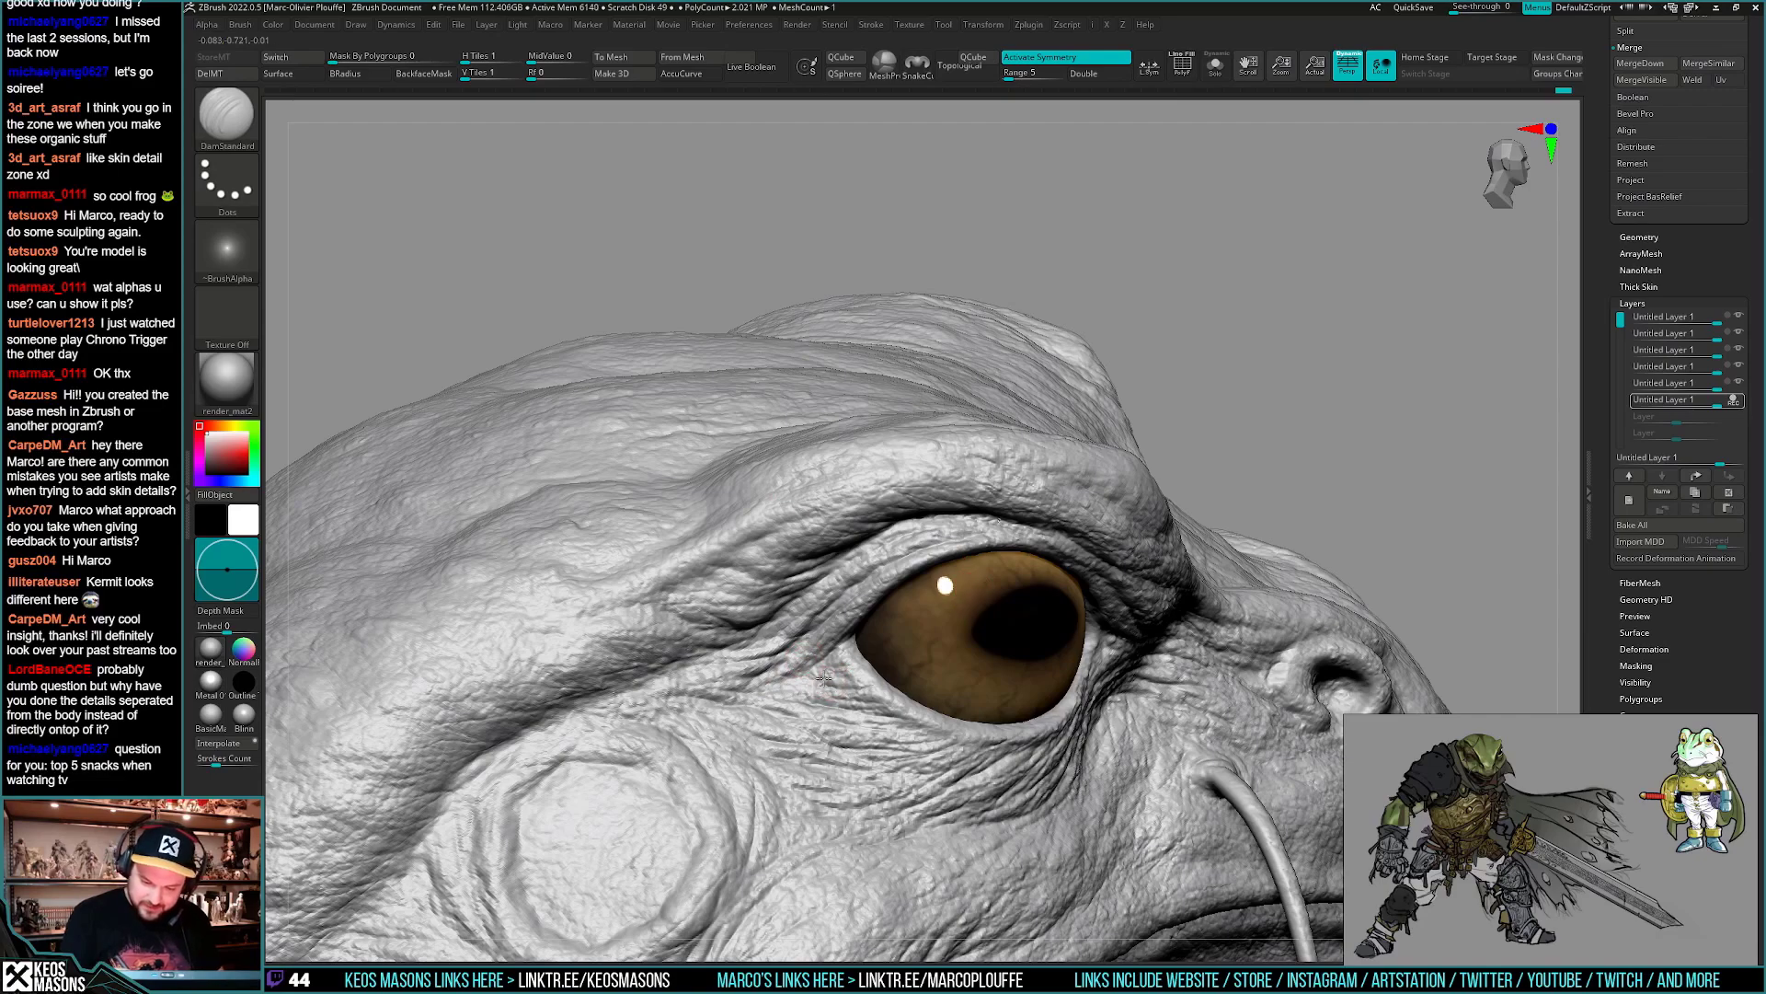
pyautogui.moveTo(823, 679); pyautogui.dragTo(990, 621, button='right')
pyautogui.moveTo(992, 641); pyautogui.dragTo(1002, 644)
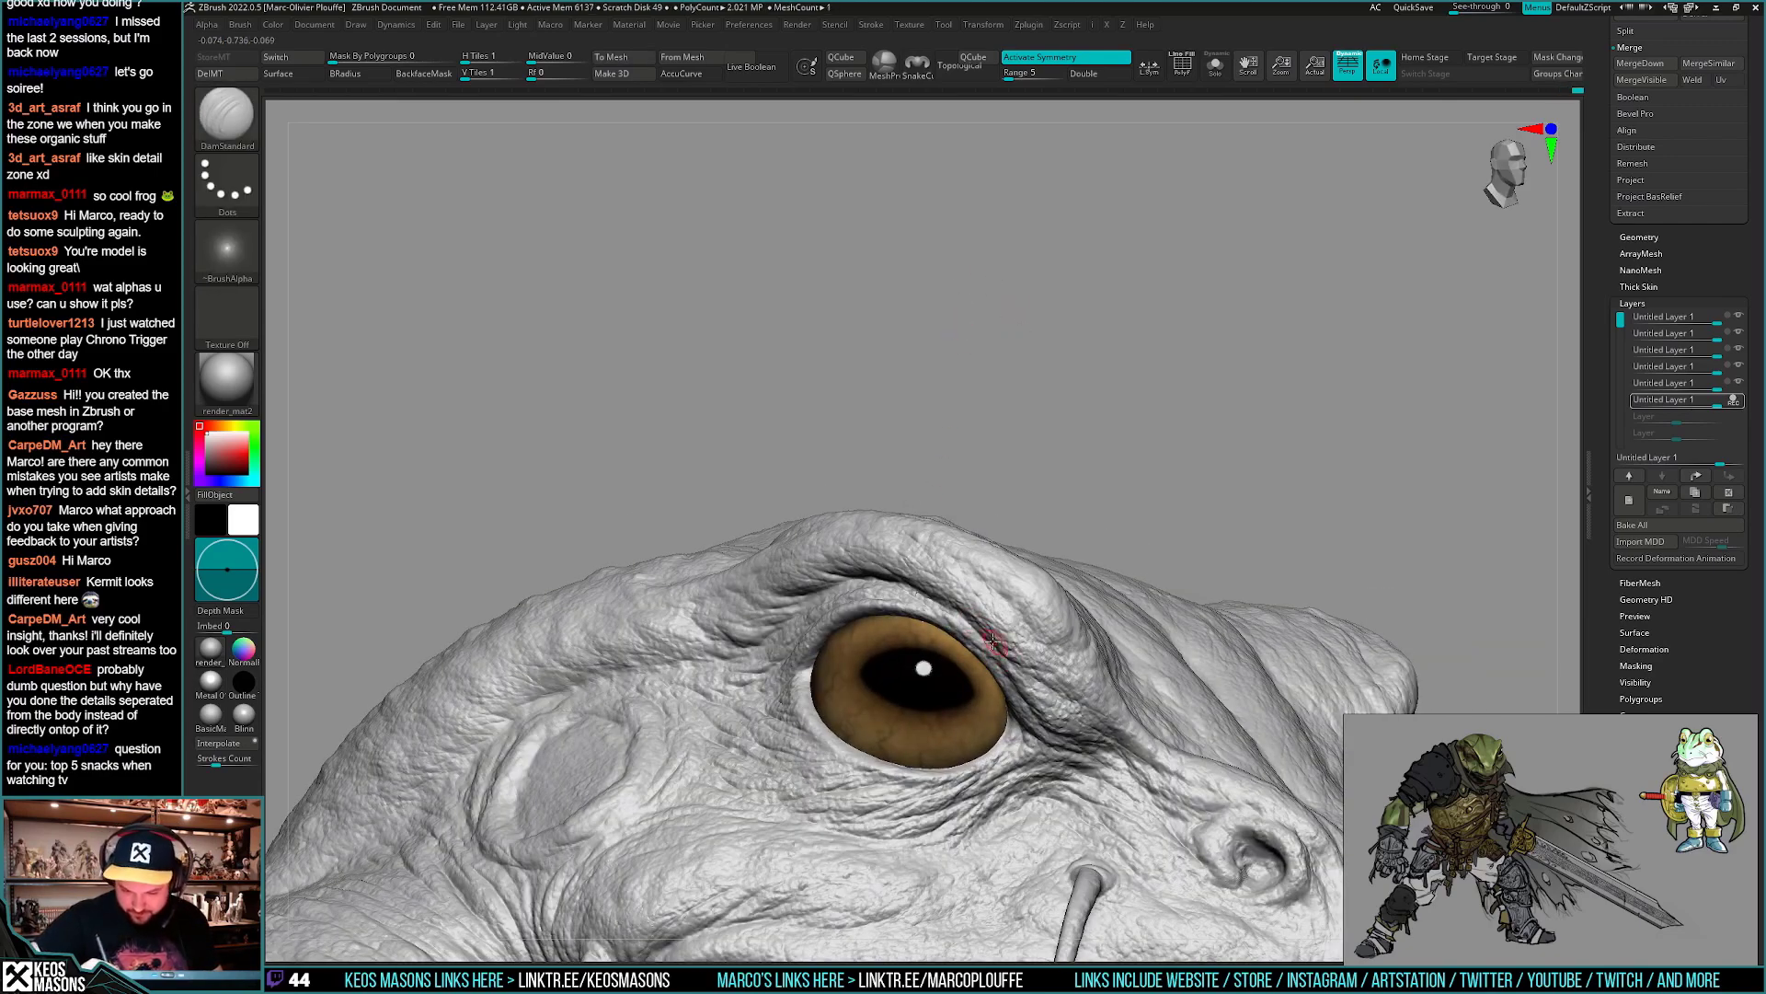
# - Enlarge the brush and deepen the creases on the inner brow fold above the eye
pyautogui.moveTo(1005, 583); pyautogui.dragTo(935, 580, button='right')
pyautogui.moveTo(1025, 631)
pyautogui.mouseDown(button='right')
pyautogui.moveTo(1010, 625)
pyautogui.moveTo(994, 686)
pyautogui.moveTo(1009, 604)
pyautogui.mouseUp(button='right')
pyautogui.rightClick(994, 686)
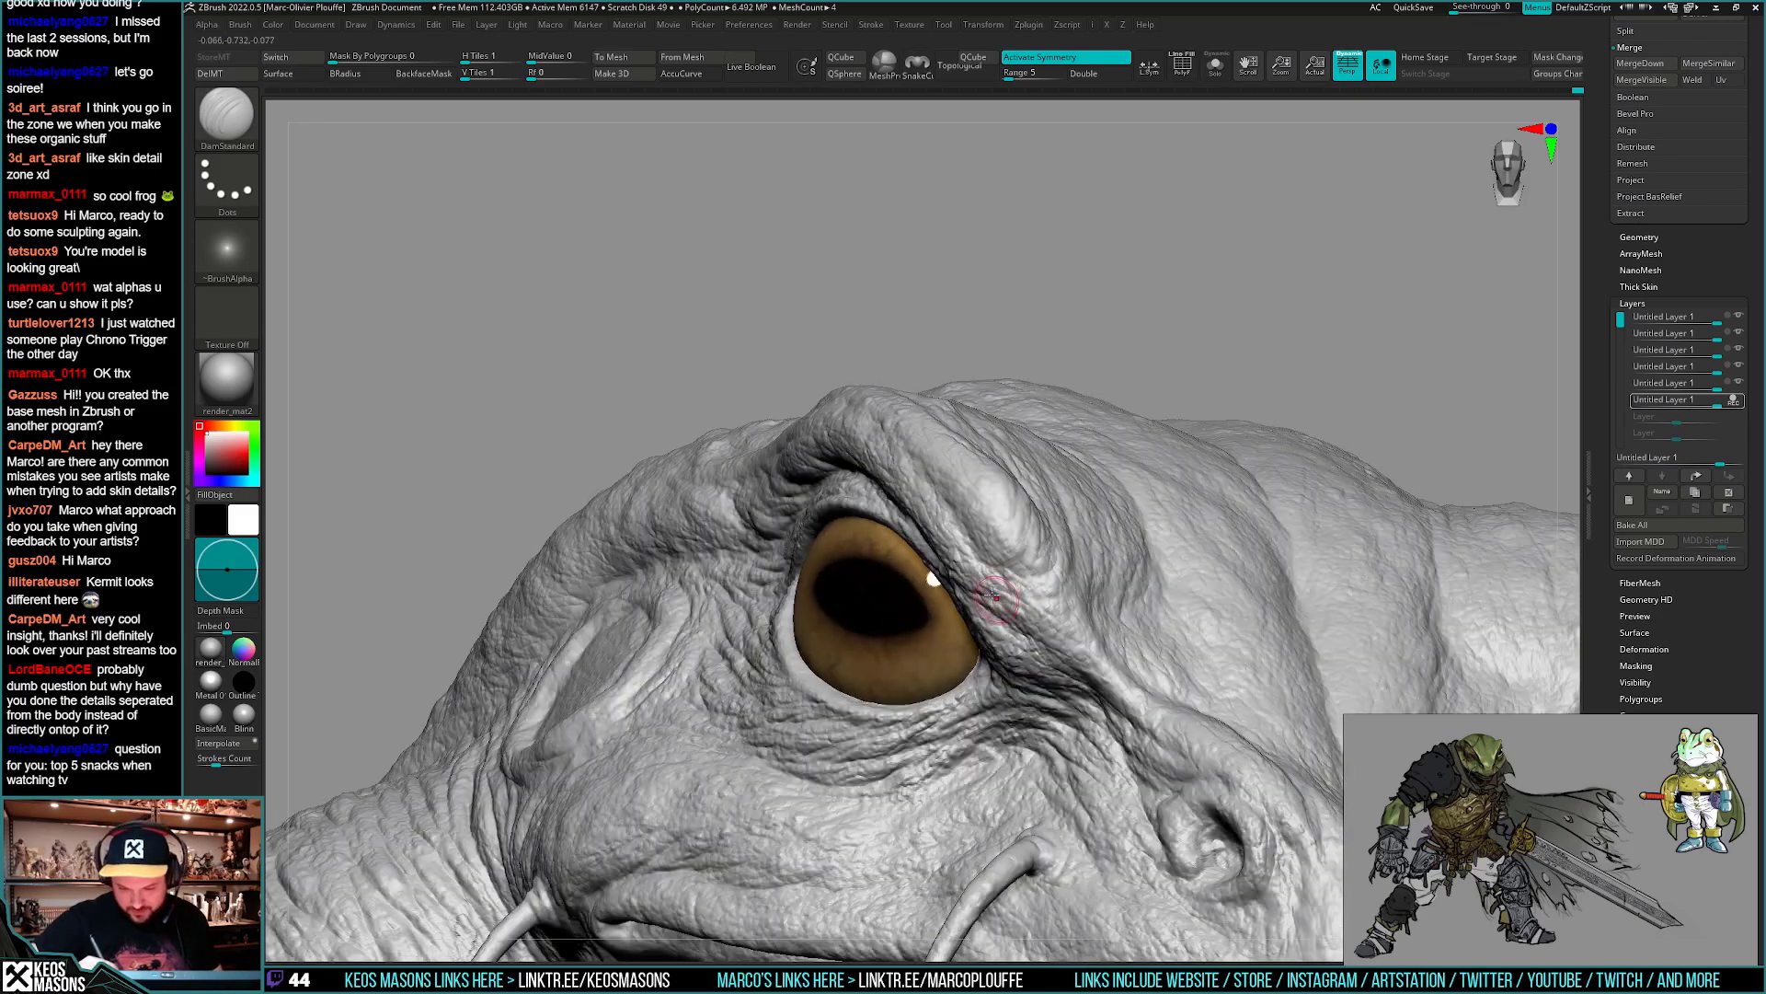
pyautogui.press('space')
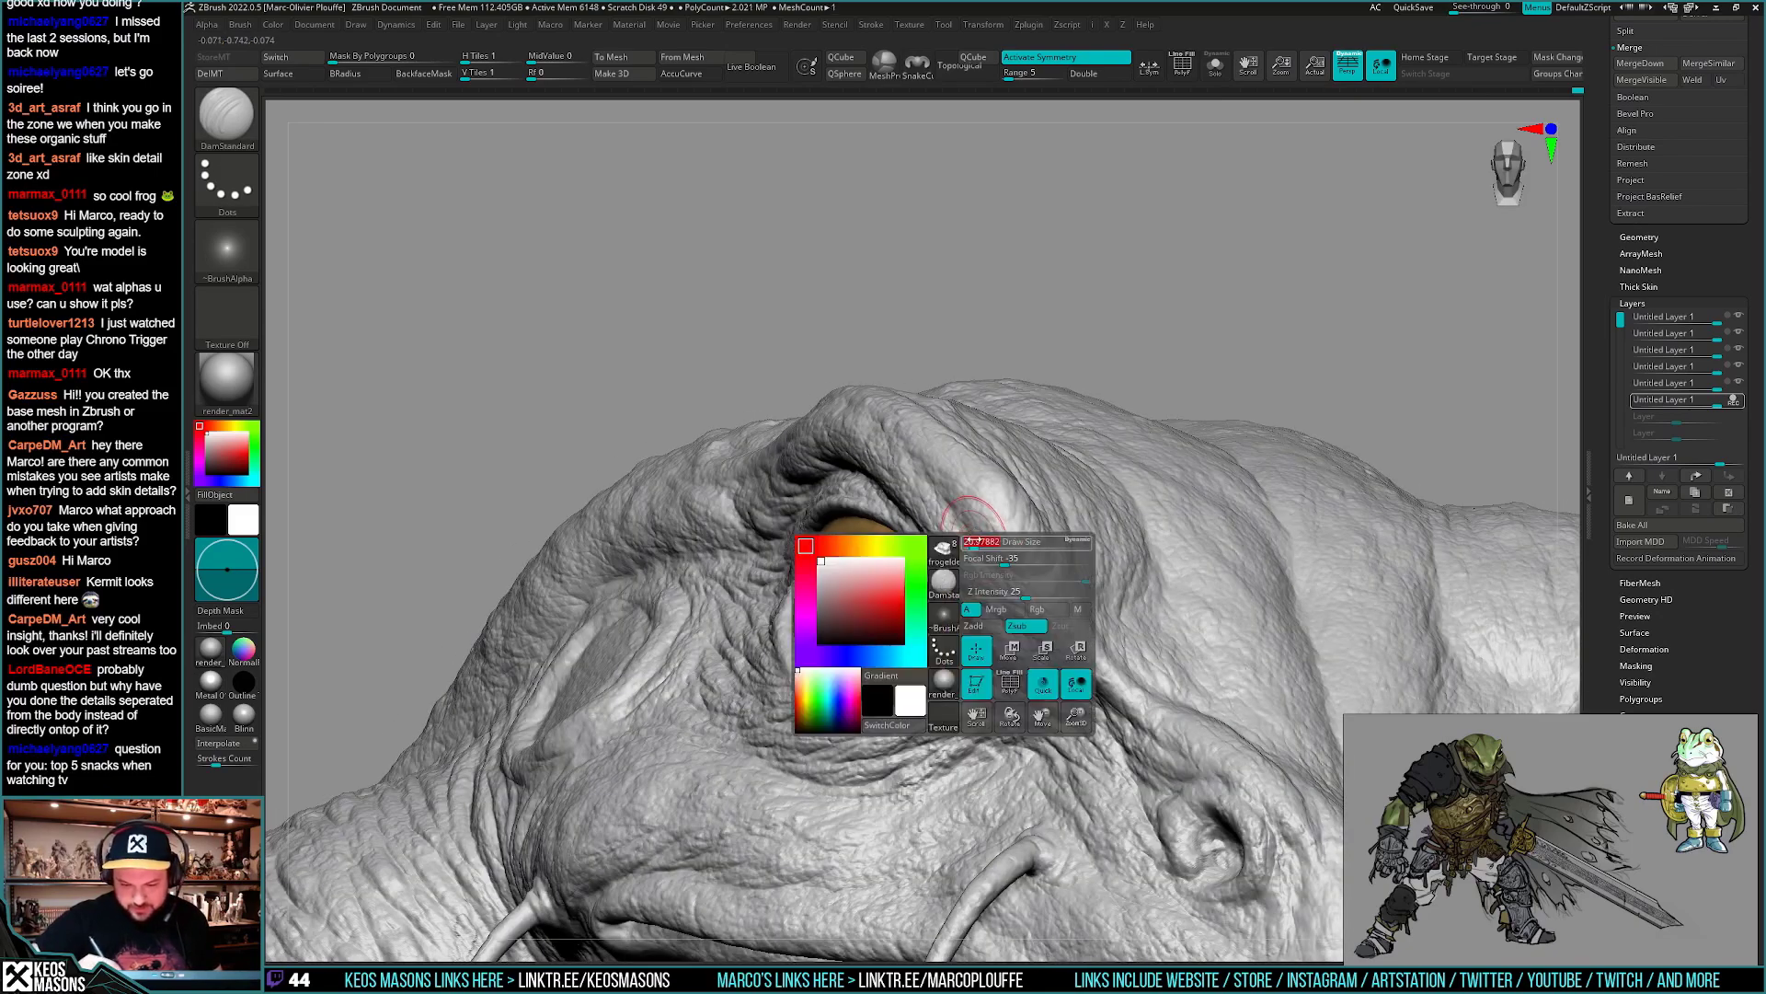
pyautogui.moveTo(977, 582); pyautogui.dragTo(1003, 582)
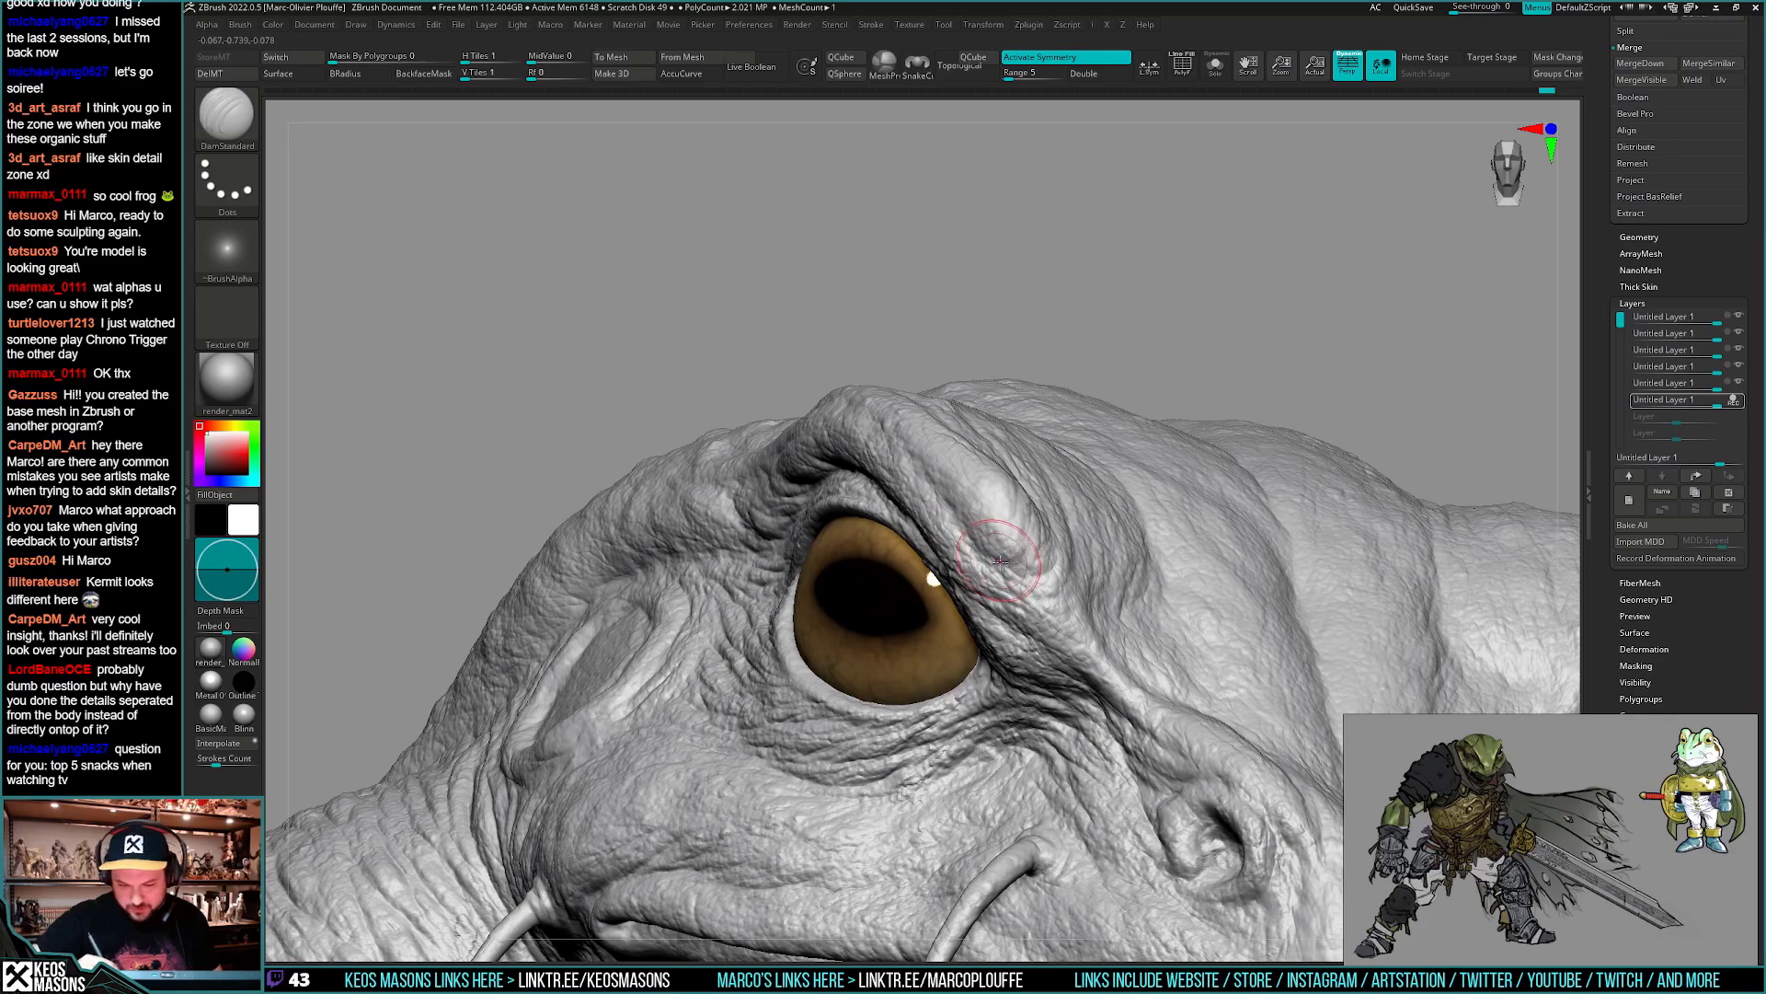
pyautogui.moveTo(972, 535); pyautogui.dragTo(991, 548, button='right')
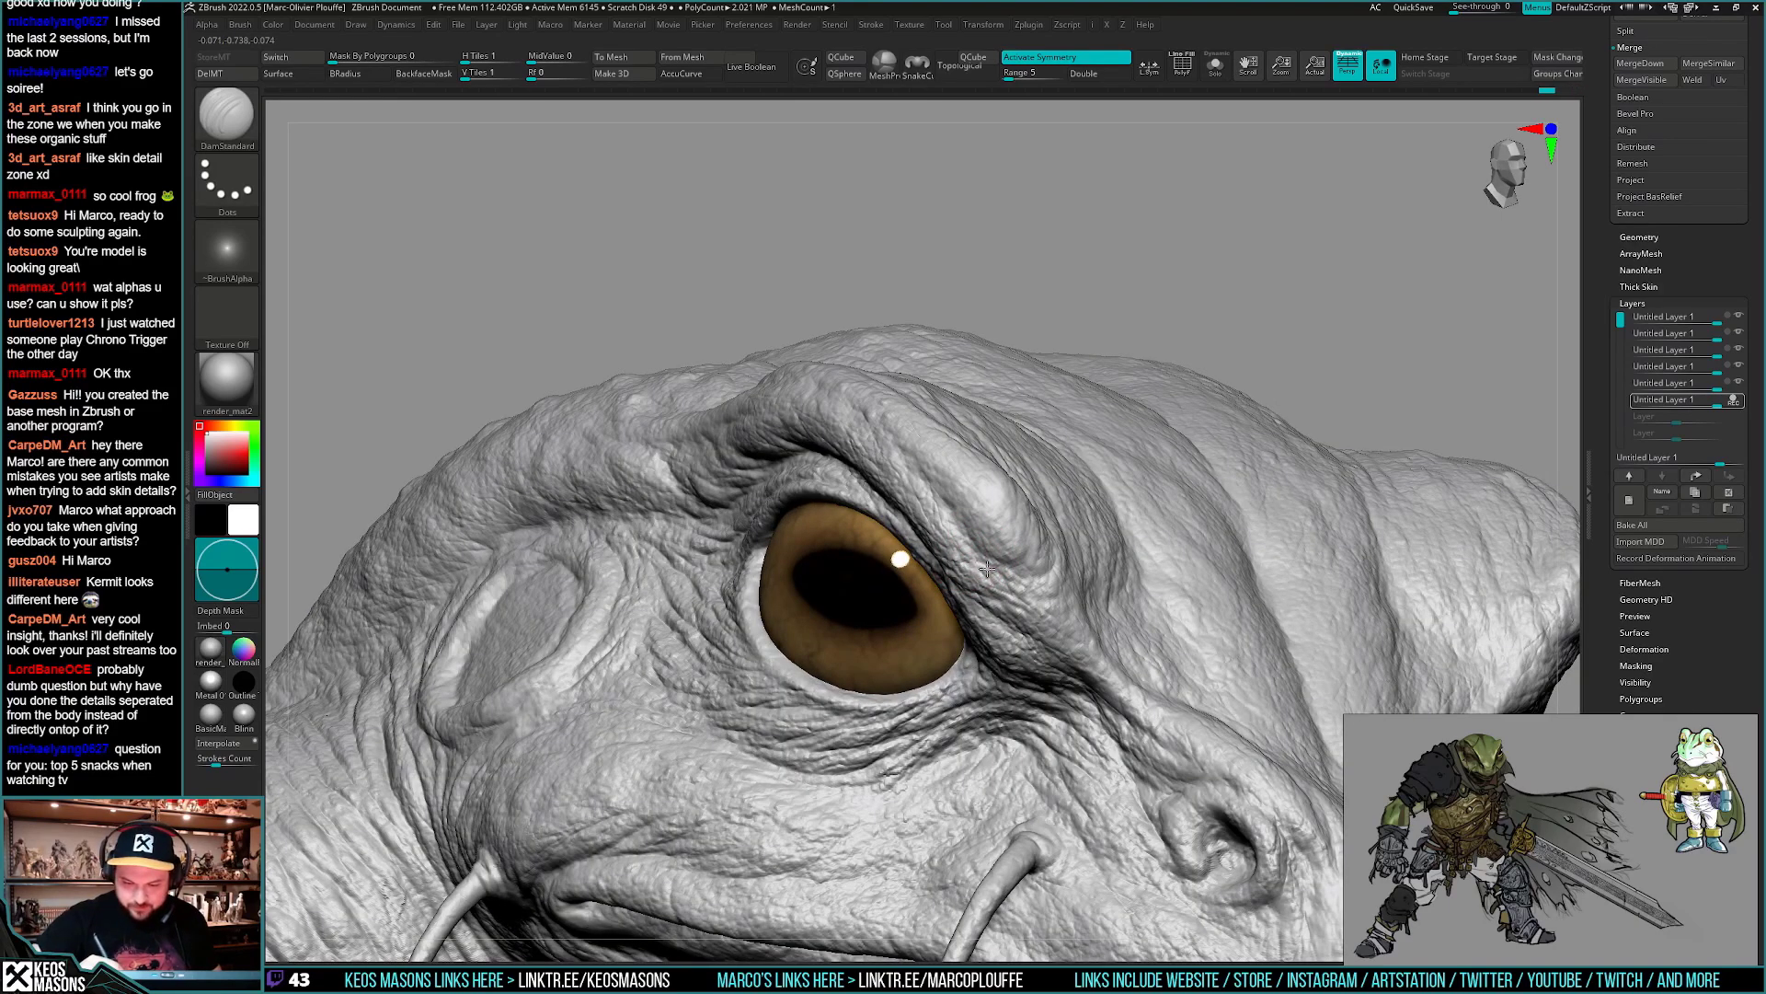
pyautogui.moveTo(1007, 577); pyautogui.dragTo(879, 442, button='right')
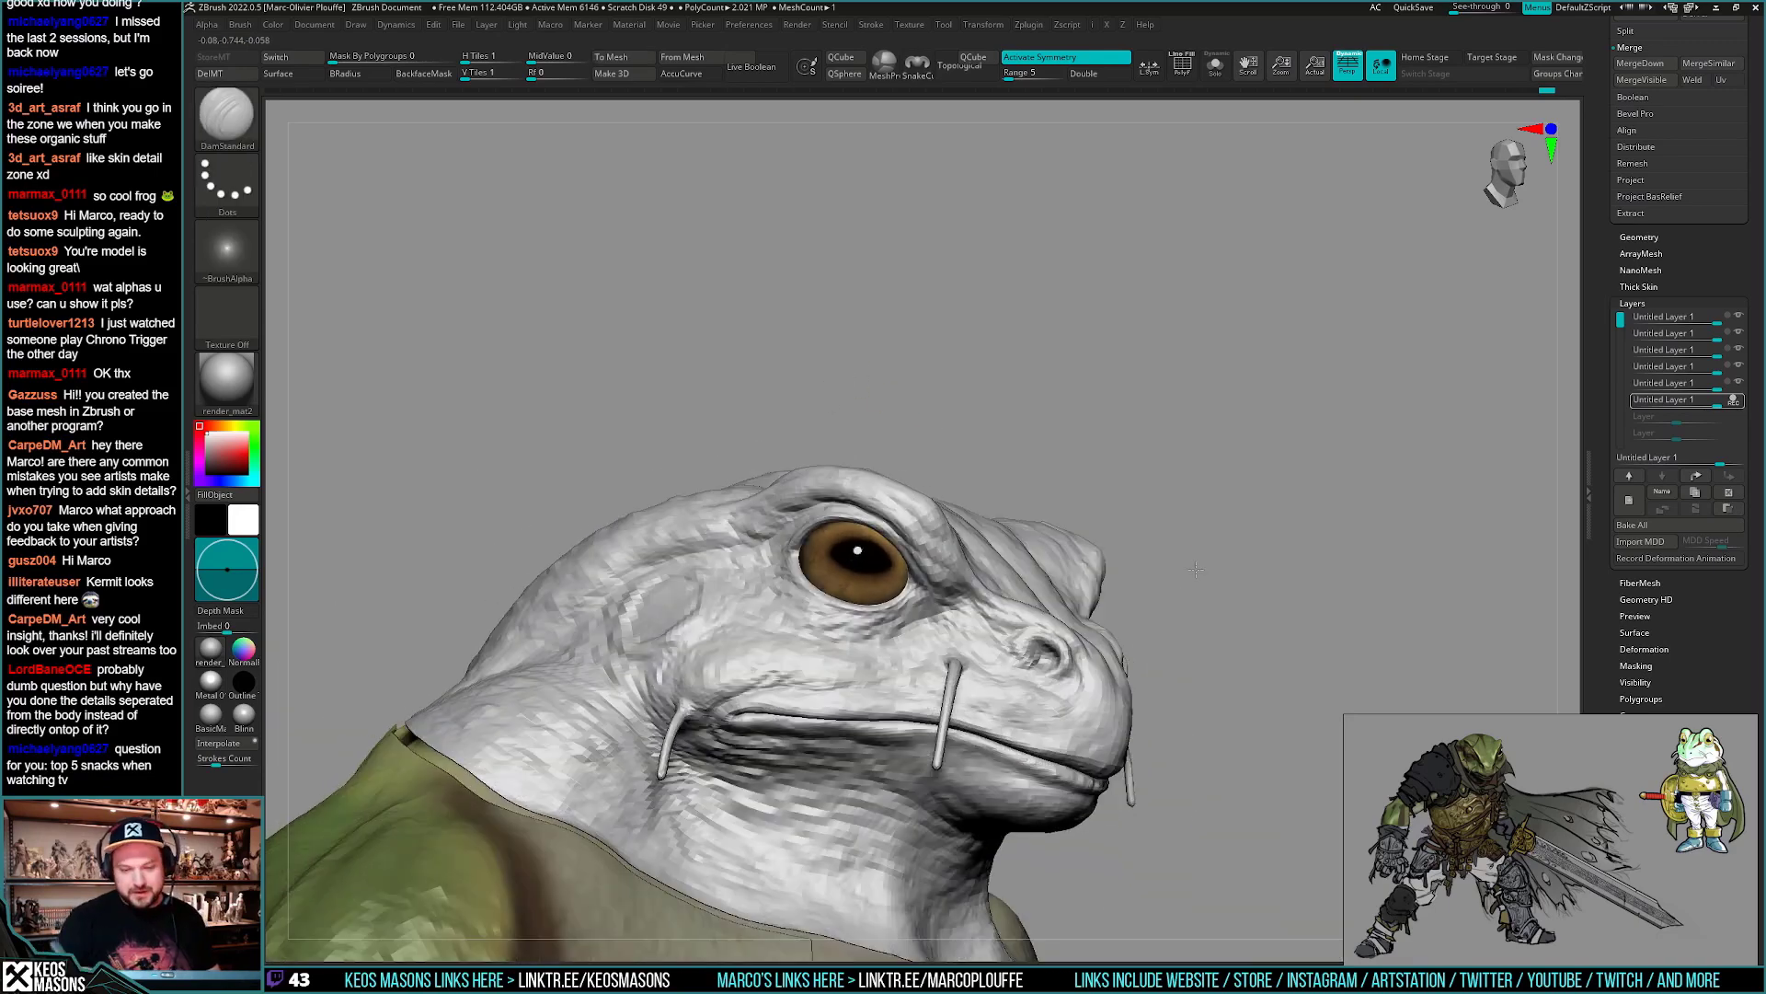
# - Carve creases in the fold above the other eye's upper lid and smooth the fold's outer end
pyautogui.moveTo(1380, 552); pyautogui.dragTo(1096, 589, button='right')
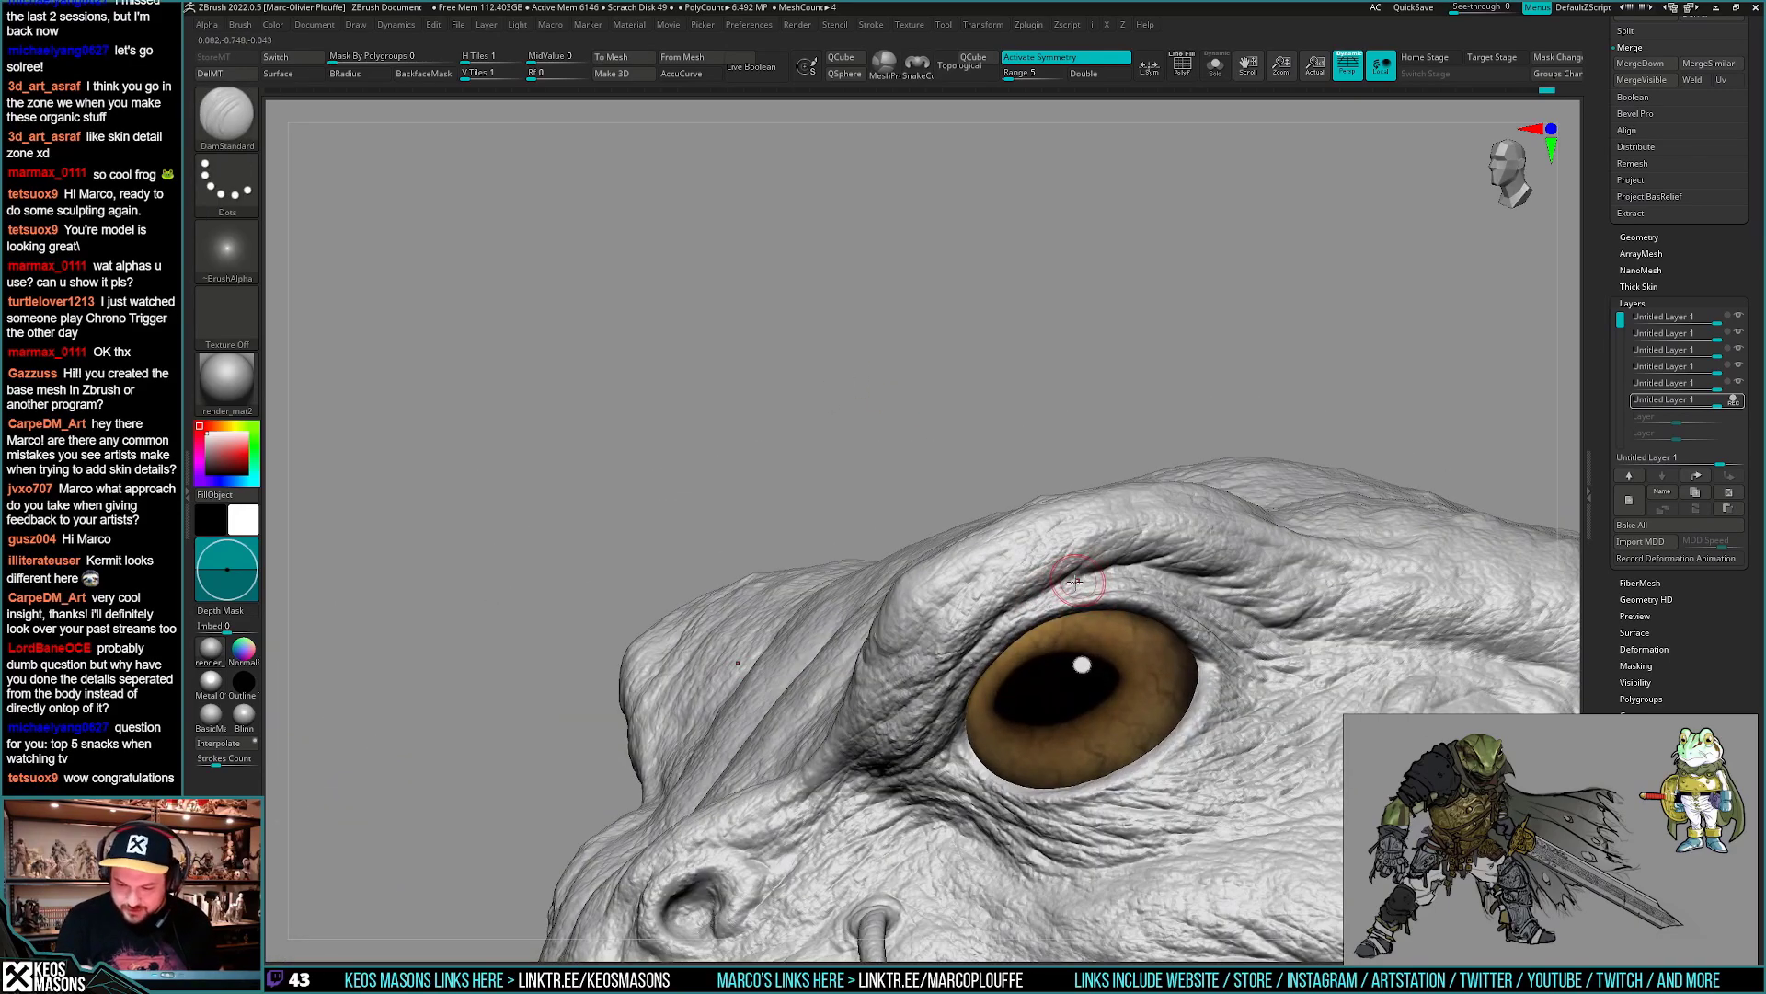
pyautogui.moveTo(1118, 575); pyautogui.dragTo(1143, 524, button='right')
pyautogui.moveTo(998, 606); pyautogui.dragTo(1025, 588)
pyautogui.moveTo(1048, 572); pyautogui.dragTo(1187, 543, button='right')
pyautogui.keyDown('shift'); pyautogui.moveTo(1215, 534); pyautogui.dragTo(1232, 561); pyautogui.keyUp('shift')
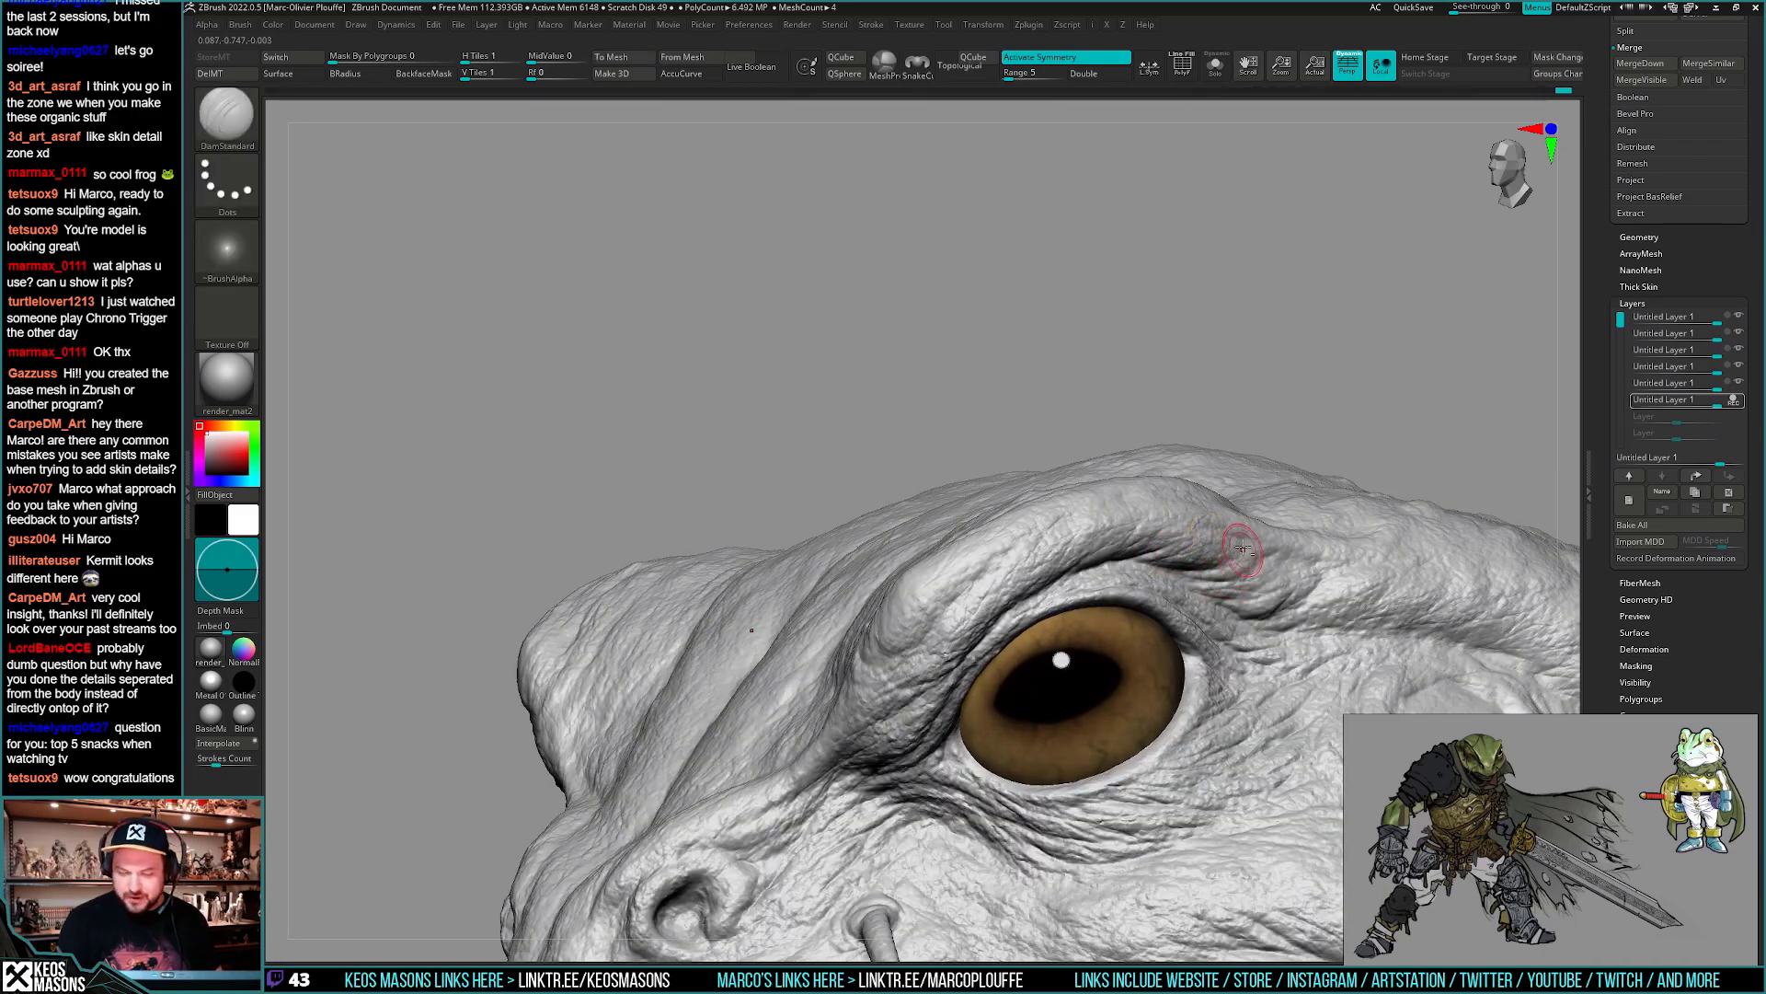
pyautogui.moveTo(1242, 553)
pyautogui.mouseDown(button='right')
pyautogui.moveTo(1099, 548)
pyautogui.moveTo(1147, 505)
pyautogui.moveTo(1196, 526)
pyautogui.moveTo(1183, 533)
pyautogui.mouseUp(button='right')
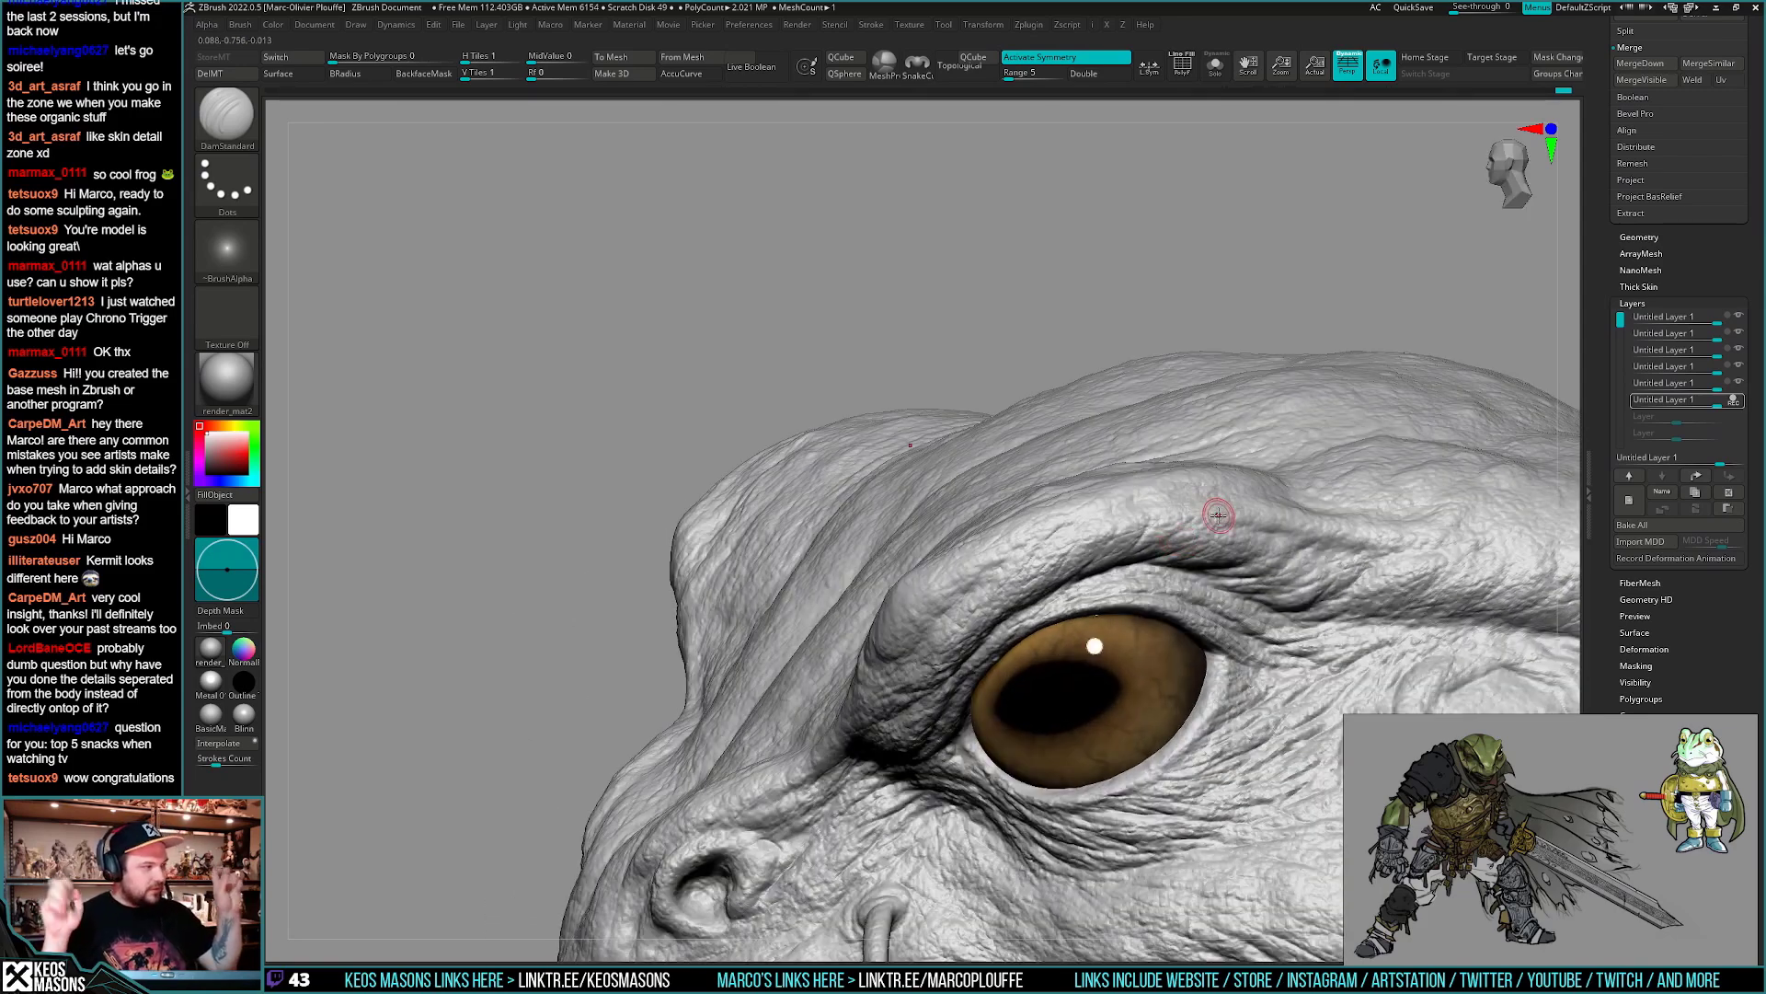
# - Refine the wrinkles at the outer end of the brow ridge, behind the eye
pyautogui.moveTo(1325, 490); pyautogui.dragTo(1292, 543, button='right')
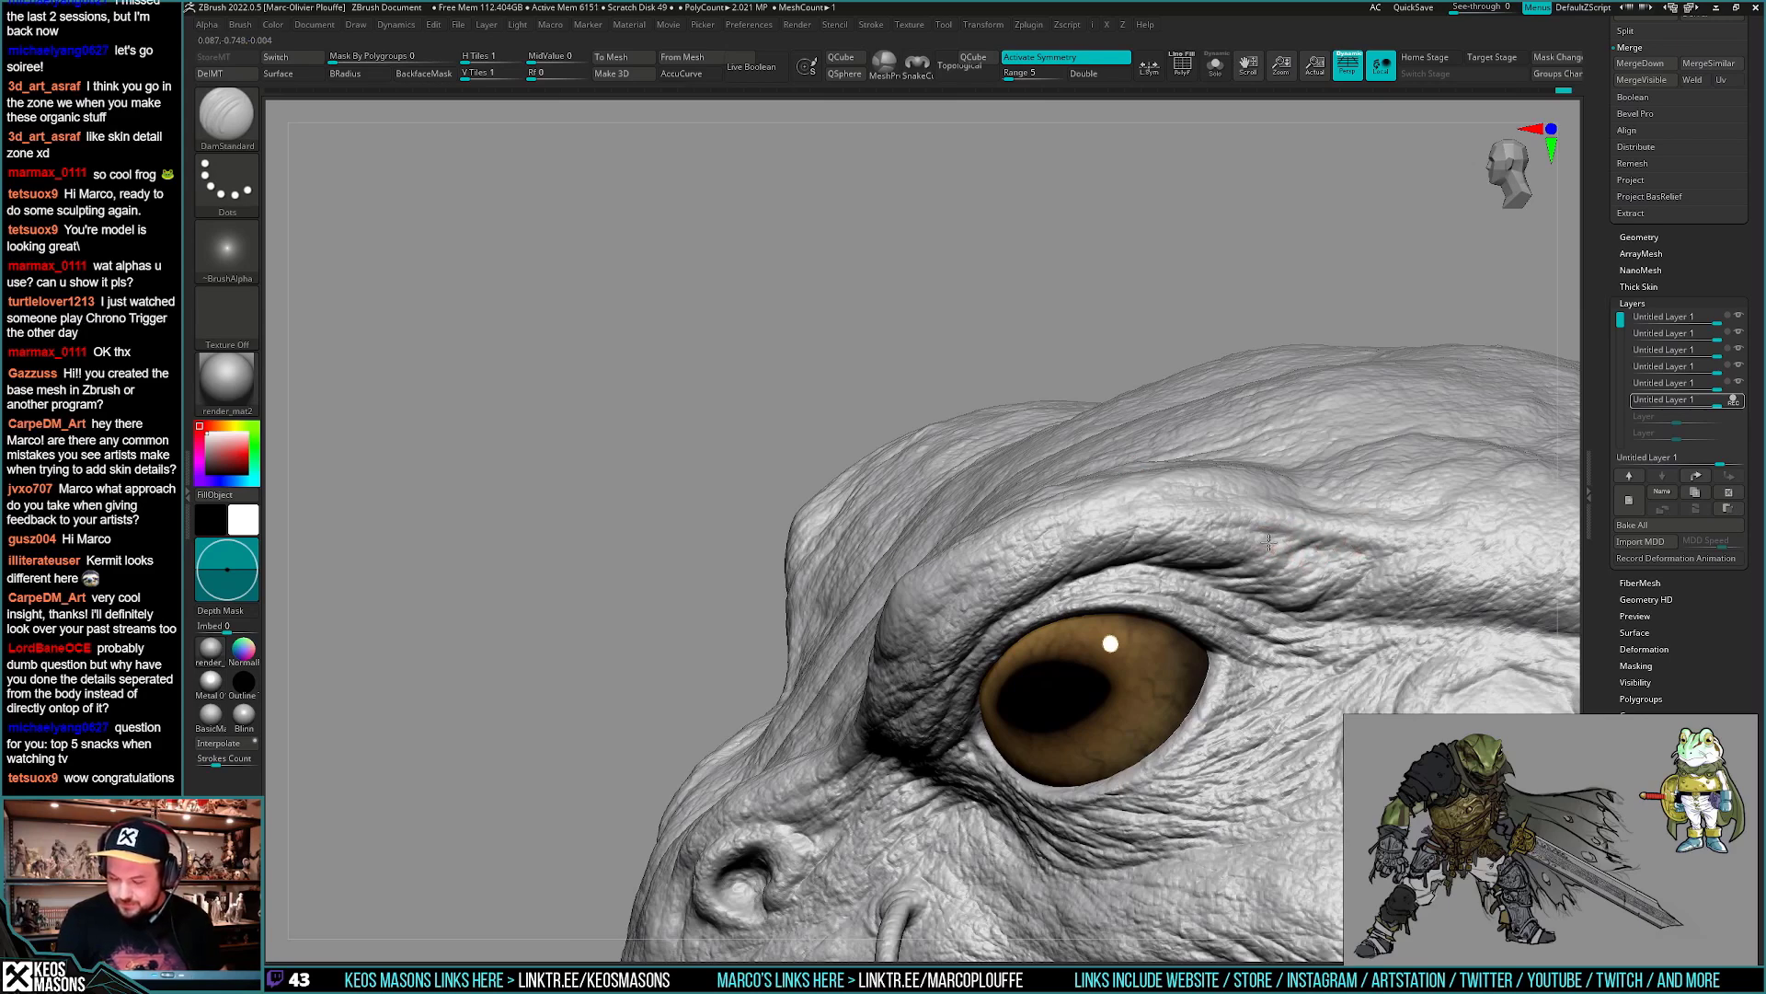
pyautogui.moveTo(1269, 543); pyautogui.dragTo(1254, 528, button='right')
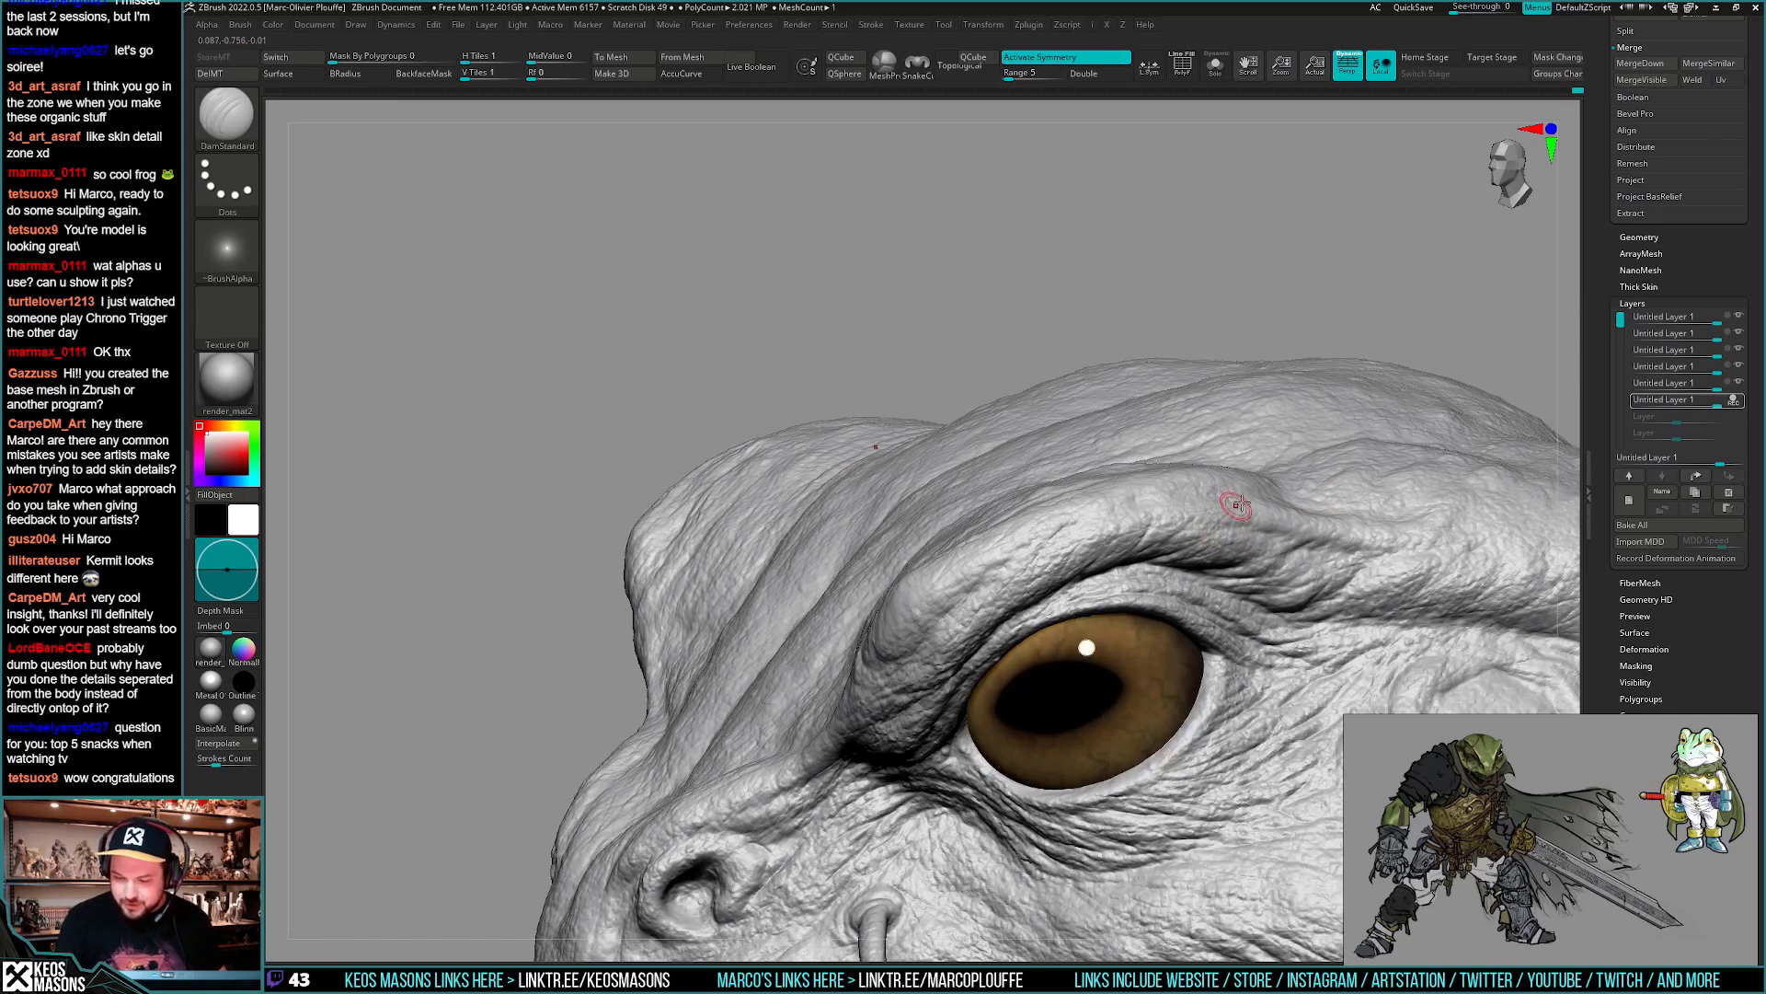
pyautogui.moveTo(1088, 552); pyautogui.dragTo(1210, 533, button='right')
pyautogui.rightClick(1111, 552)
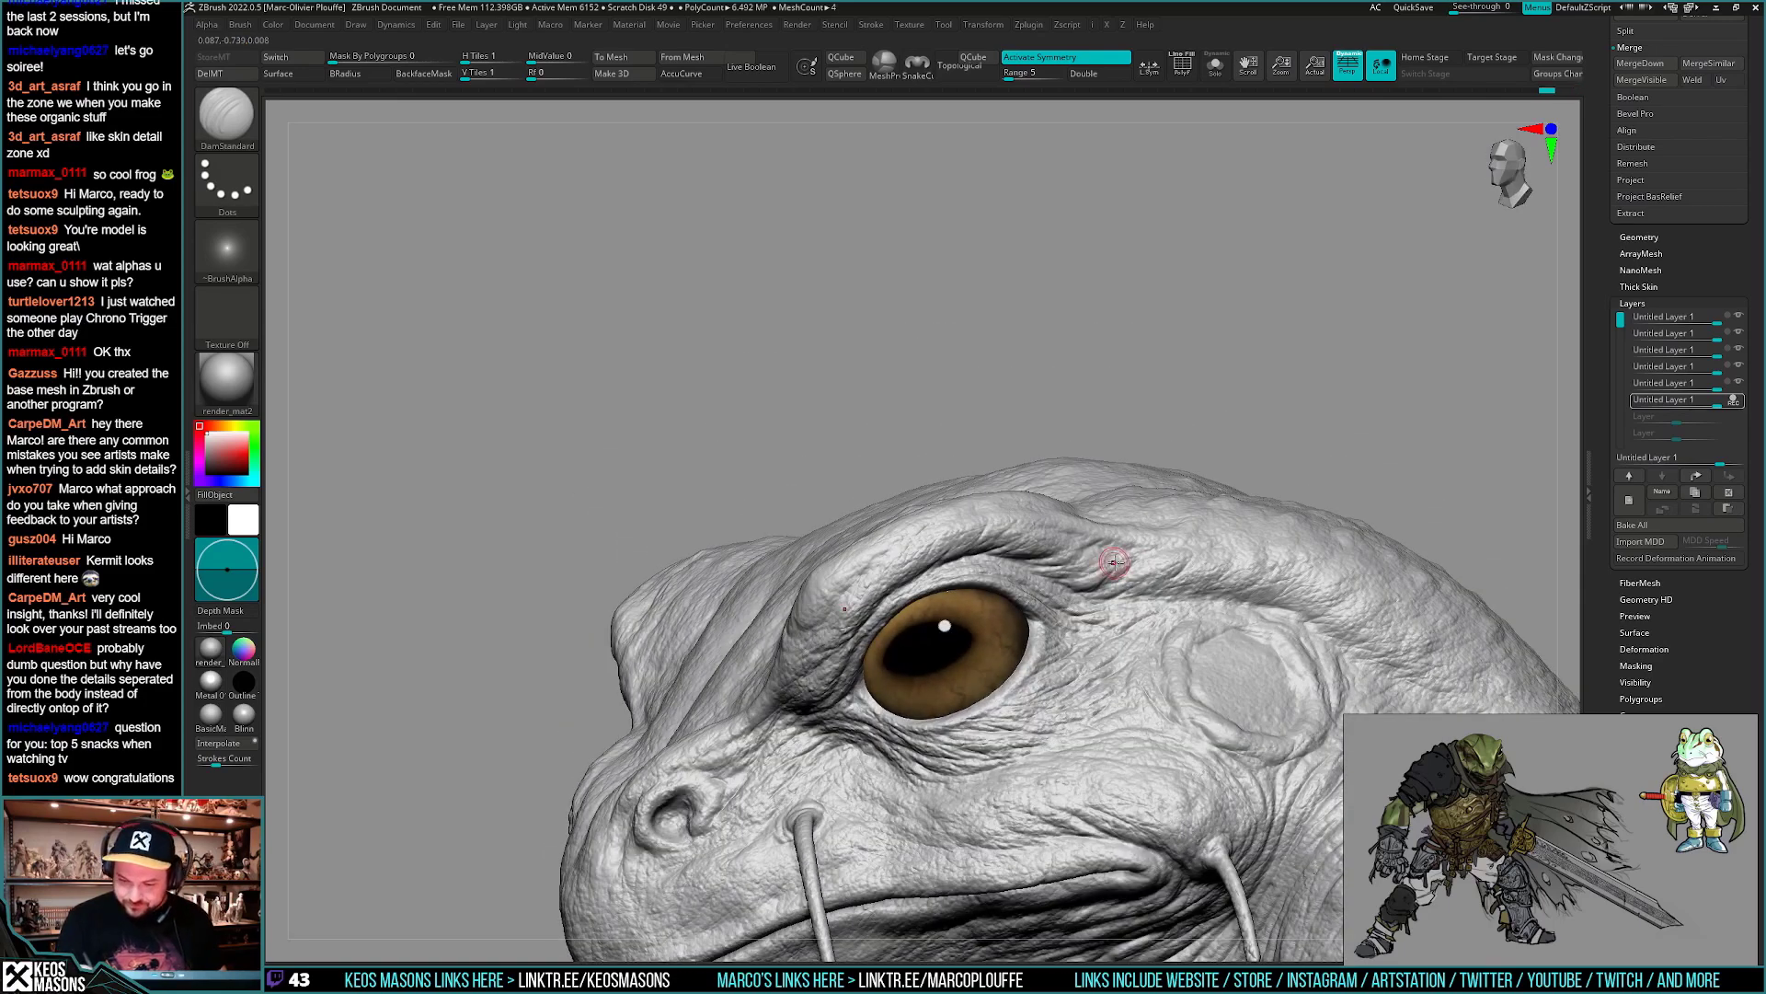
pyautogui.moveTo(1114, 562)
pyautogui.mouseDown(button='right')
pyautogui.moveTo(1337, 505)
pyautogui.moveTo(1233, 589)
pyautogui.moveTo(1154, 596)
pyautogui.mouseUp(button='right')
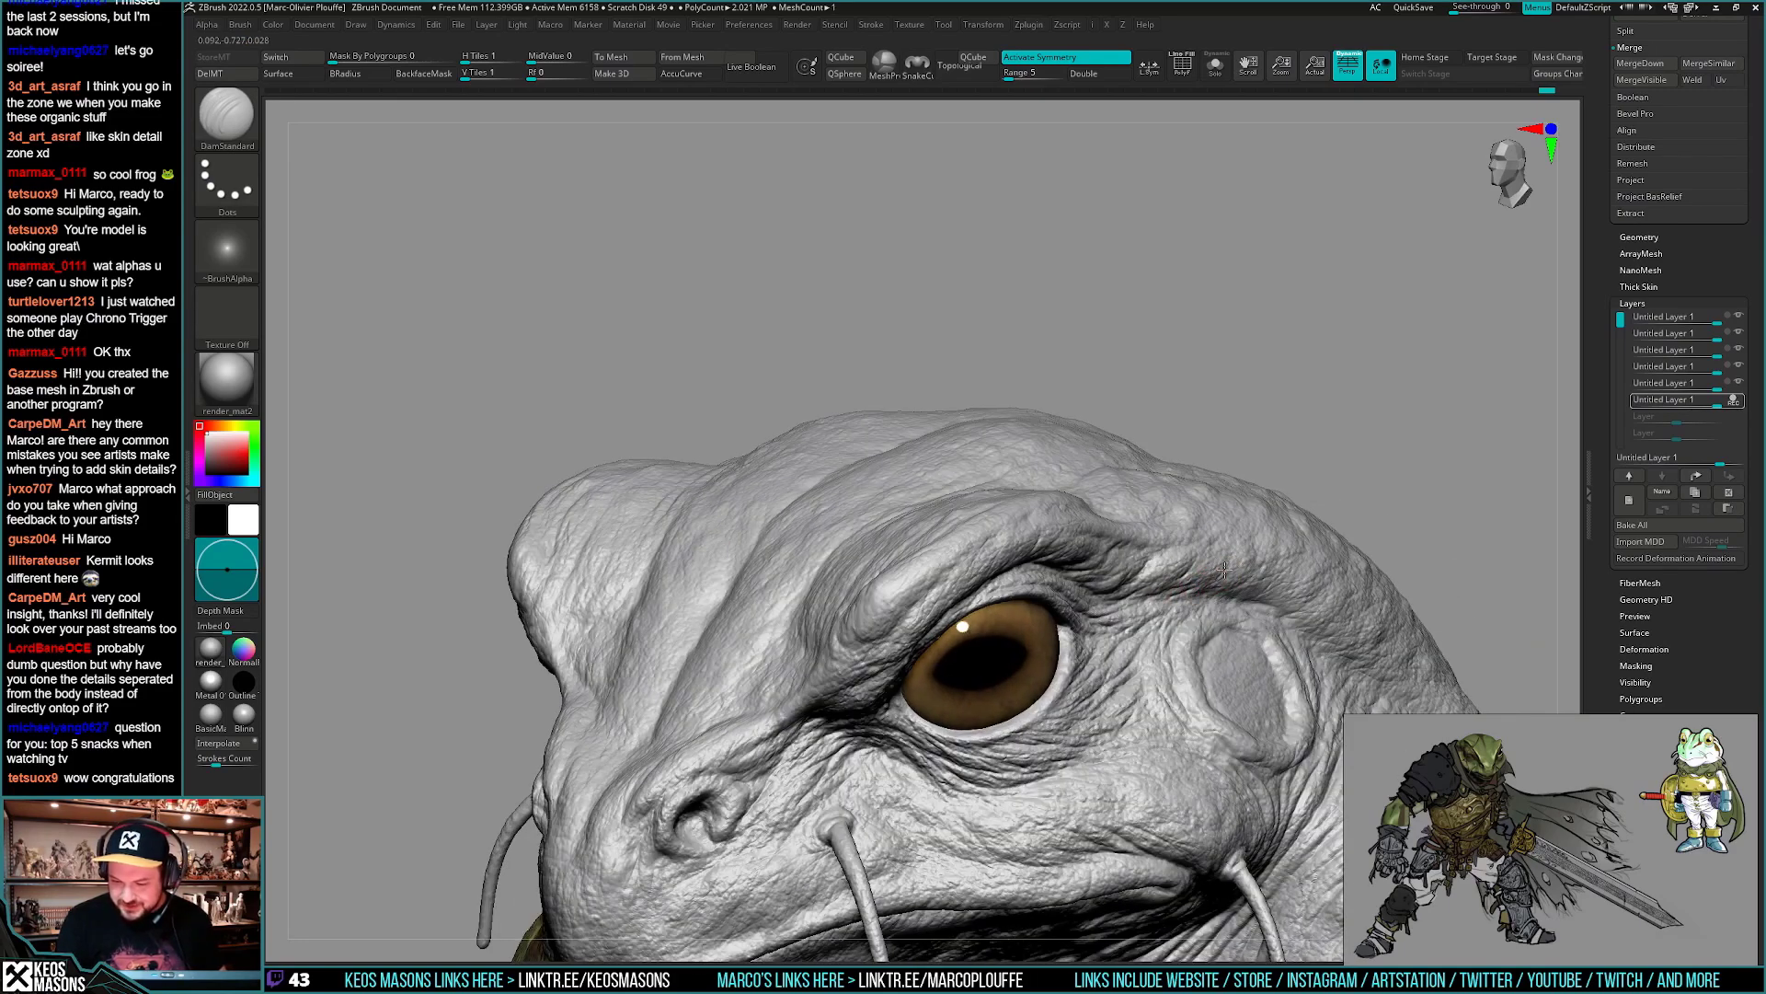
# - Examine the wrinkles around the brows, eyelids, eardrums, nostrils and mouth from both sides of the head
pyautogui.moveTo(1225, 569)
pyautogui.keyDown('ctrl'); pyautogui.mouseDown(button='right')
pyautogui.moveTo(1307, 390)
pyautogui.moveTo(1277, 421)
pyautogui.moveTo(1297, 443)
pyautogui.moveTo(1314, 421)
pyautogui.moveTo(1297, 490)
pyautogui.mouseUp(button='right'); pyautogui.keyUp('ctrl')
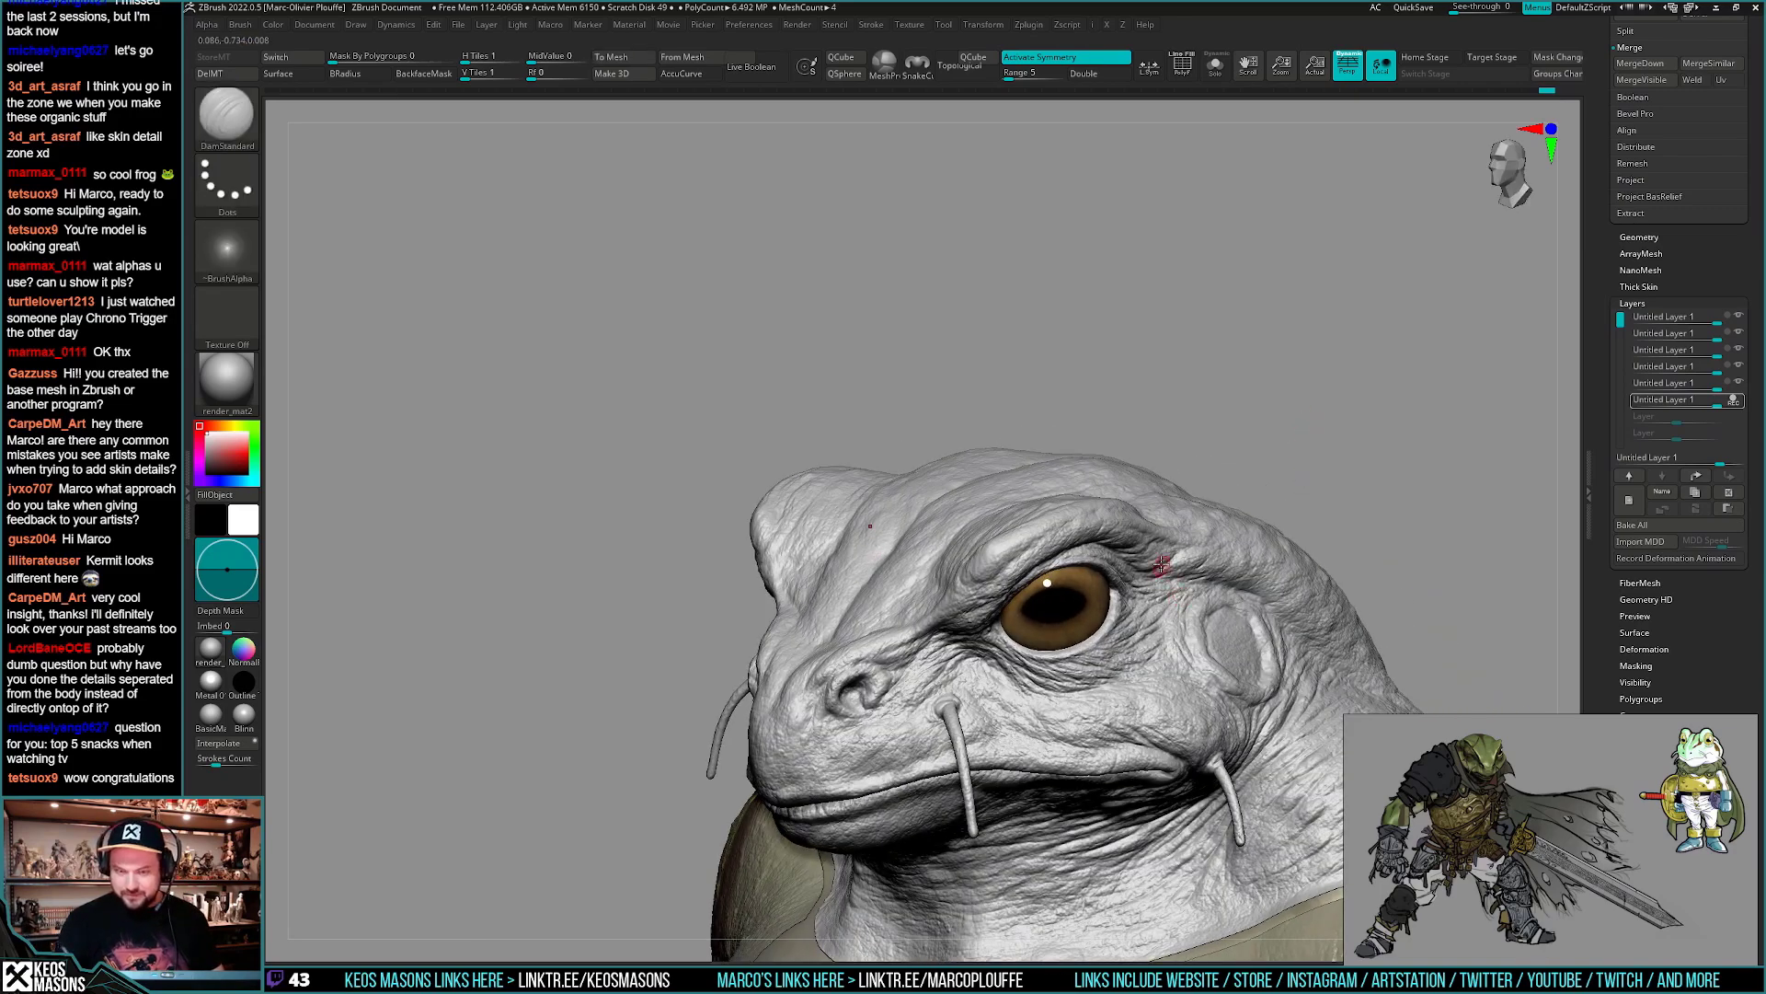
pyautogui.keyDown('alt'); pyautogui.moveTo(1163, 561); pyautogui.dragTo(1161, 635, button='right'); pyautogui.keyUp('alt')
pyautogui.moveTo(1161, 635)
pyautogui.mouseDown(button='right')
pyautogui.moveTo(1119, 569)
pyautogui.moveTo(1157, 502)
pyautogui.moveTo(1055, 573)
pyautogui.moveTo(1138, 535)
pyautogui.moveTo(1117, 561)
pyautogui.moveTo(1131, 602)
pyautogui.mouseUp(button='right')
pyautogui.press('ctrl')
pyautogui.press('space')
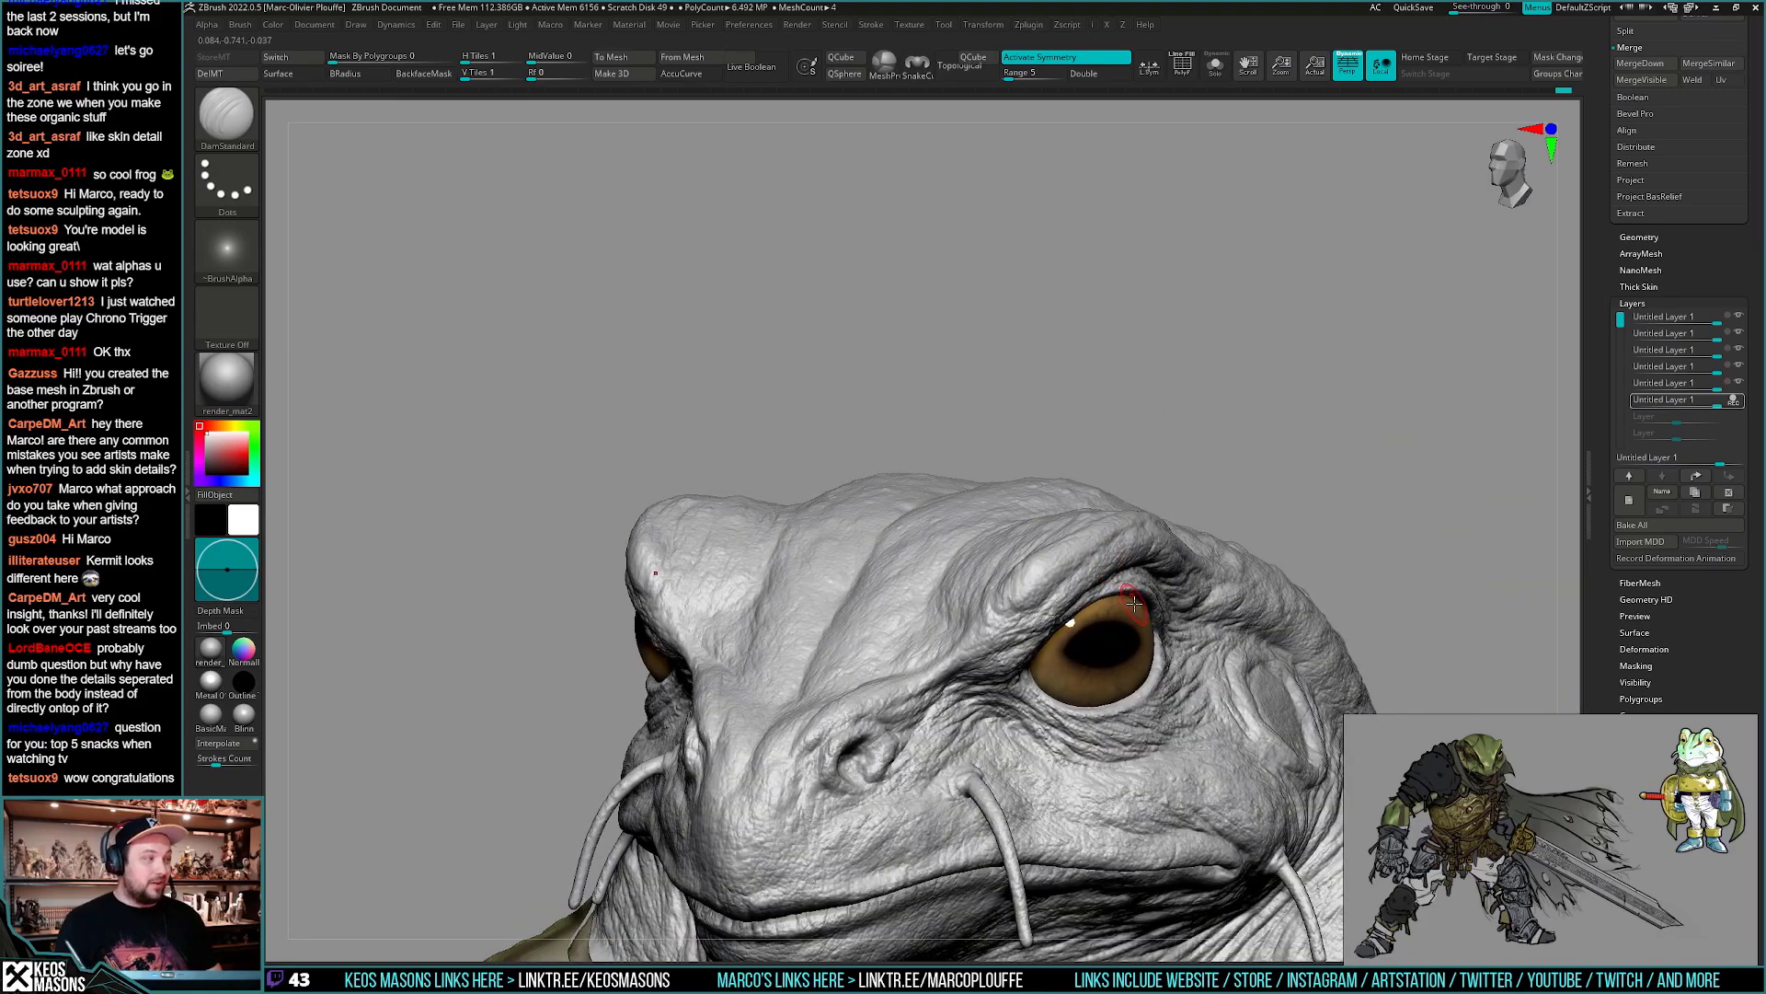
pyautogui.moveTo(1113, 593)
pyautogui.mouseDown(button='right')
pyautogui.moveTo(1084, 555)
pyautogui.moveTo(1063, 580)
pyautogui.moveTo(1078, 524)
pyautogui.moveTo(1073, 552)
pyautogui.moveTo(1138, 603)
pyautogui.moveTo(1108, 542)
pyautogui.moveTo(1129, 479)
pyautogui.moveTo(1249, 578)
pyautogui.moveTo(1205, 618)
pyautogui.moveTo(1113, 566)
pyautogui.moveTo(1131, 565)
pyautogui.mouseUp(button='right')
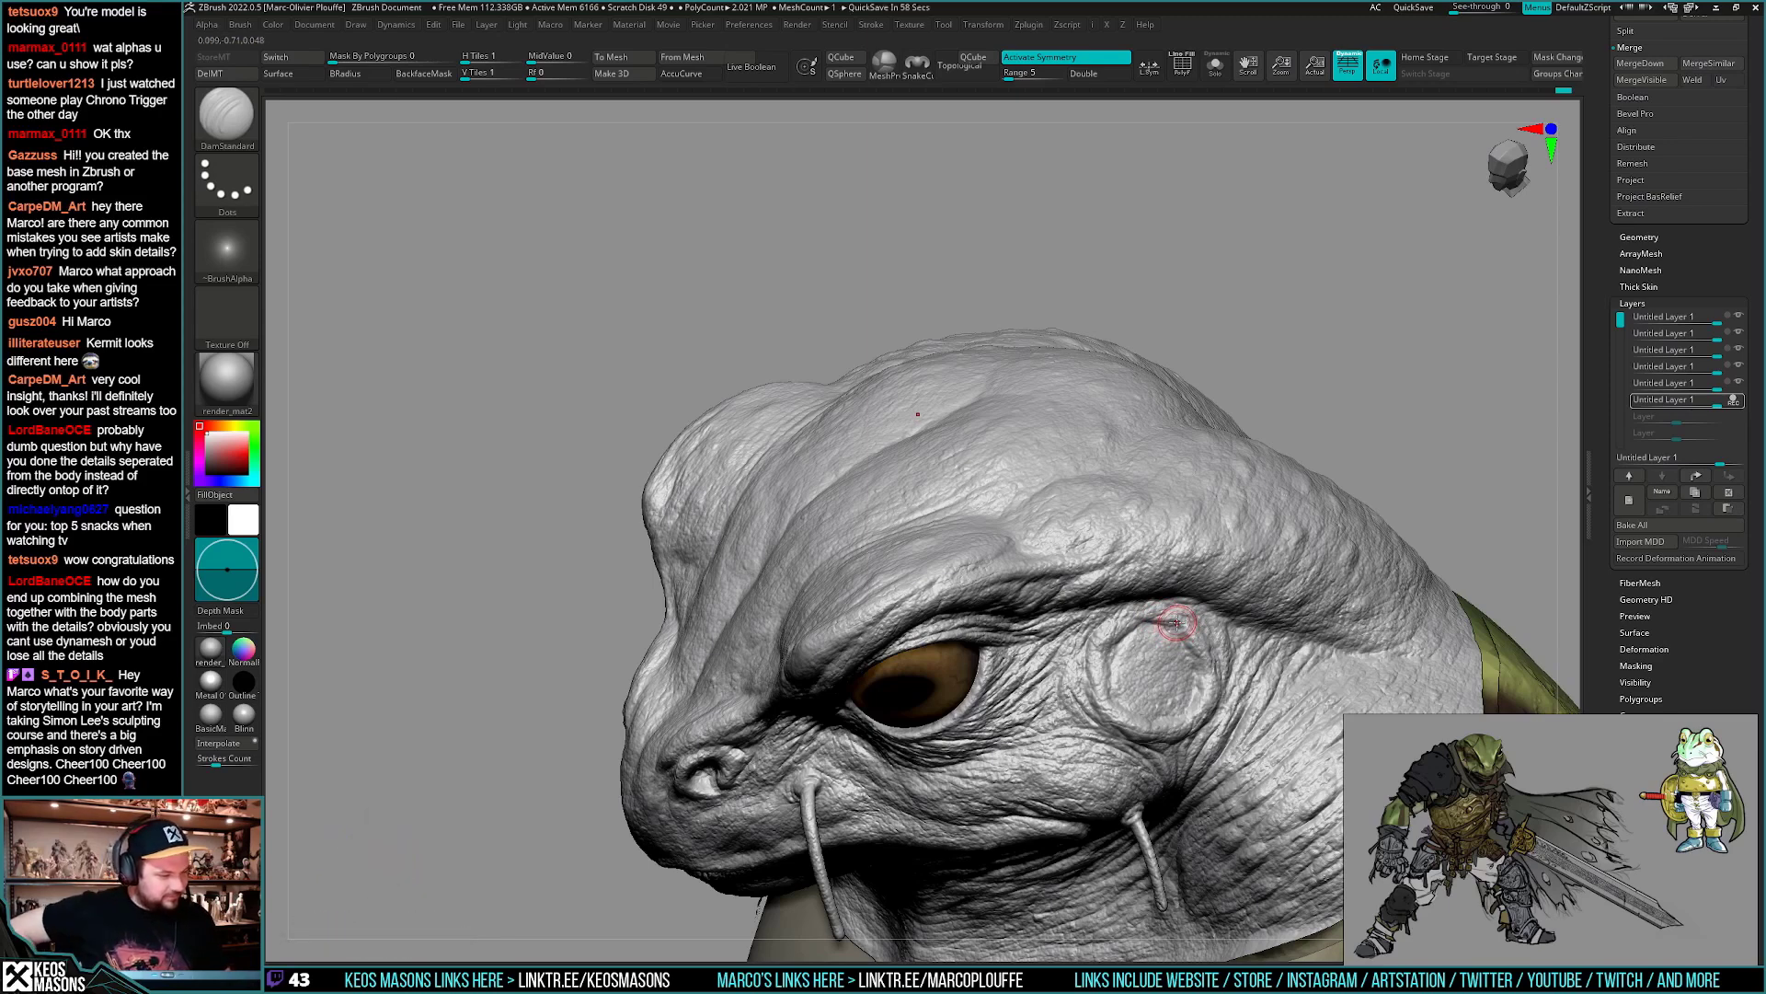
pyautogui.moveTo(1196, 619)
pyautogui.mouseDown(button='right')
pyautogui.moveTo(1182, 658)
pyautogui.moveTo(1187, 604)
pyautogui.moveTo(1028, 587)
pyautogui.moveTo(1012, 569)
pyautogui.moveTo(1159, 446)
pyautogui.moveTo(1176, 463)
pyautogui.moveTo(987, 568)
pyautogui.moveTo(1179, 451)
pyautogui.moveTo(1141, 615)
pyautogui.moveTo(1116, 598)
pyautogui.moveTo(1021, 629)
pyautogui.moveTo(1123, 571)
pyautogui.moveTo(968, 669)
pyautogui.moveTo(881, 648)
pyautogui.moveTo(1040, 722)
pyautogui.moveTo(1029, 691)
pyautogui.moveTo(897, 586)
pyautogui.mouseUp(button='right')
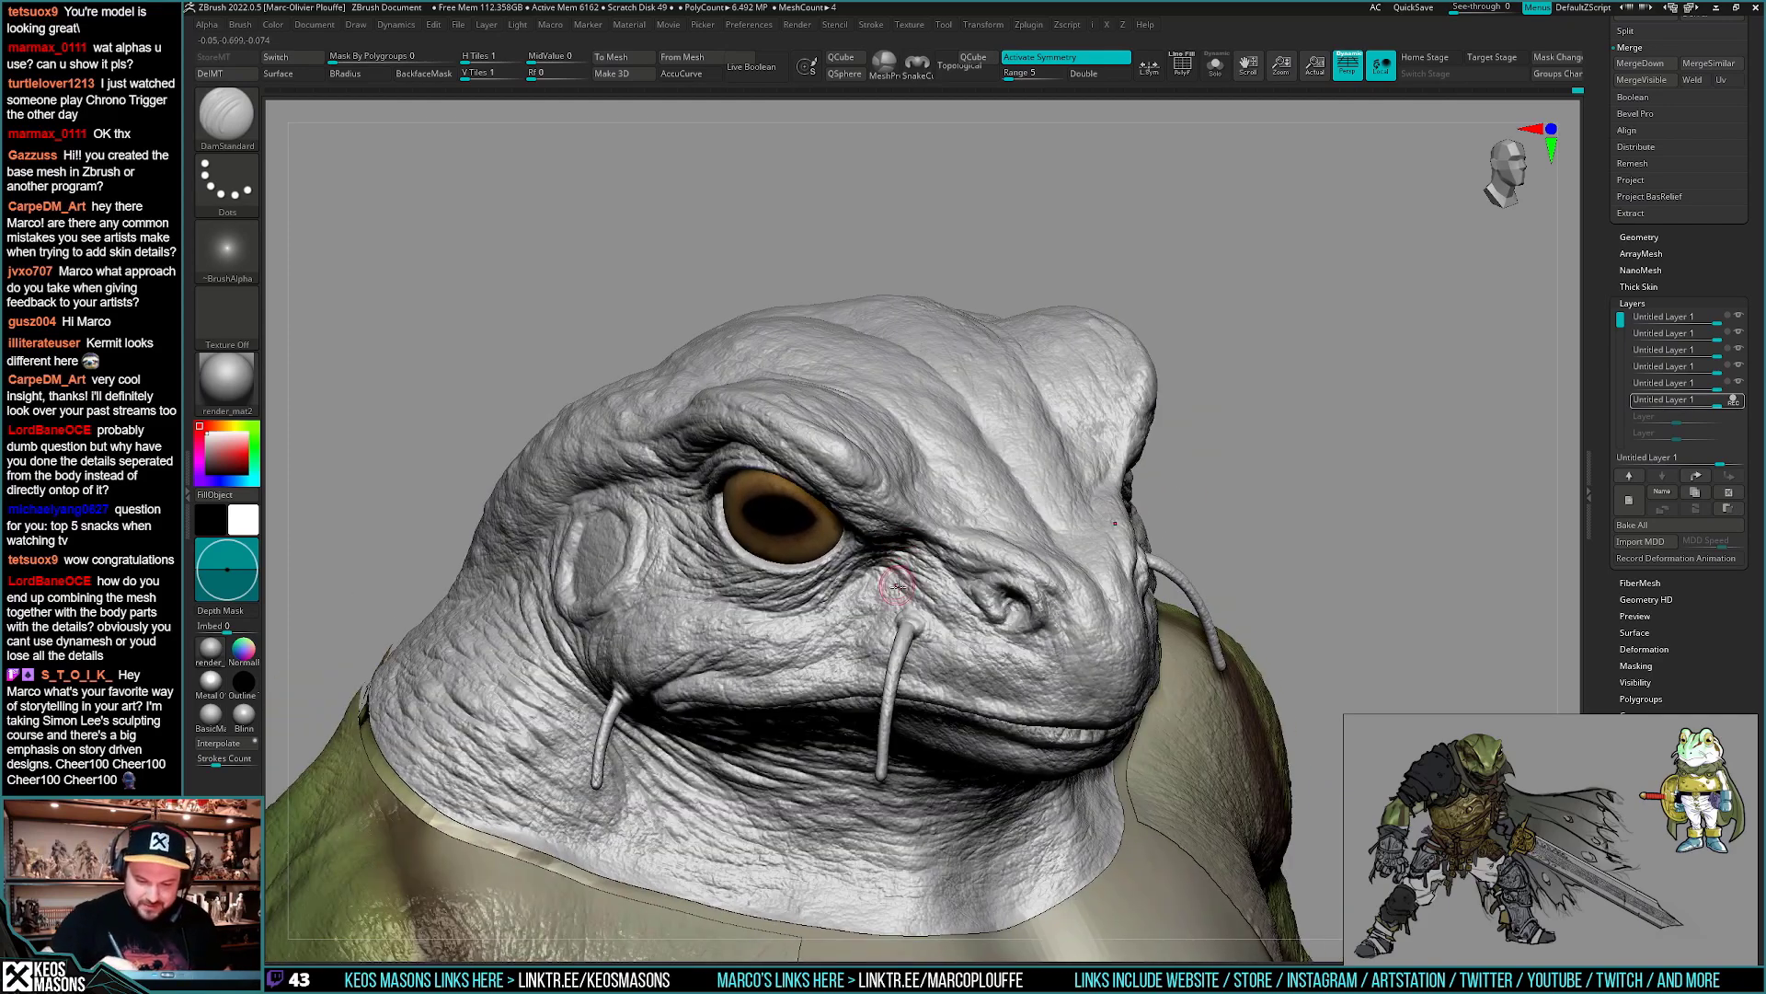
pyautogui.keyDown('ctrl'); pyautogui.moveTo(1058, 575); pyautogui.dragTo(754, 451, button='right'); pyautogui.keyUp('ctrl')
pyautogui.keyDown('alt'); pyautogui.moveTo(1150, 529); pyautogui.dragTo(1079, 664, button='right'); pyautogui.keyUp('alt')
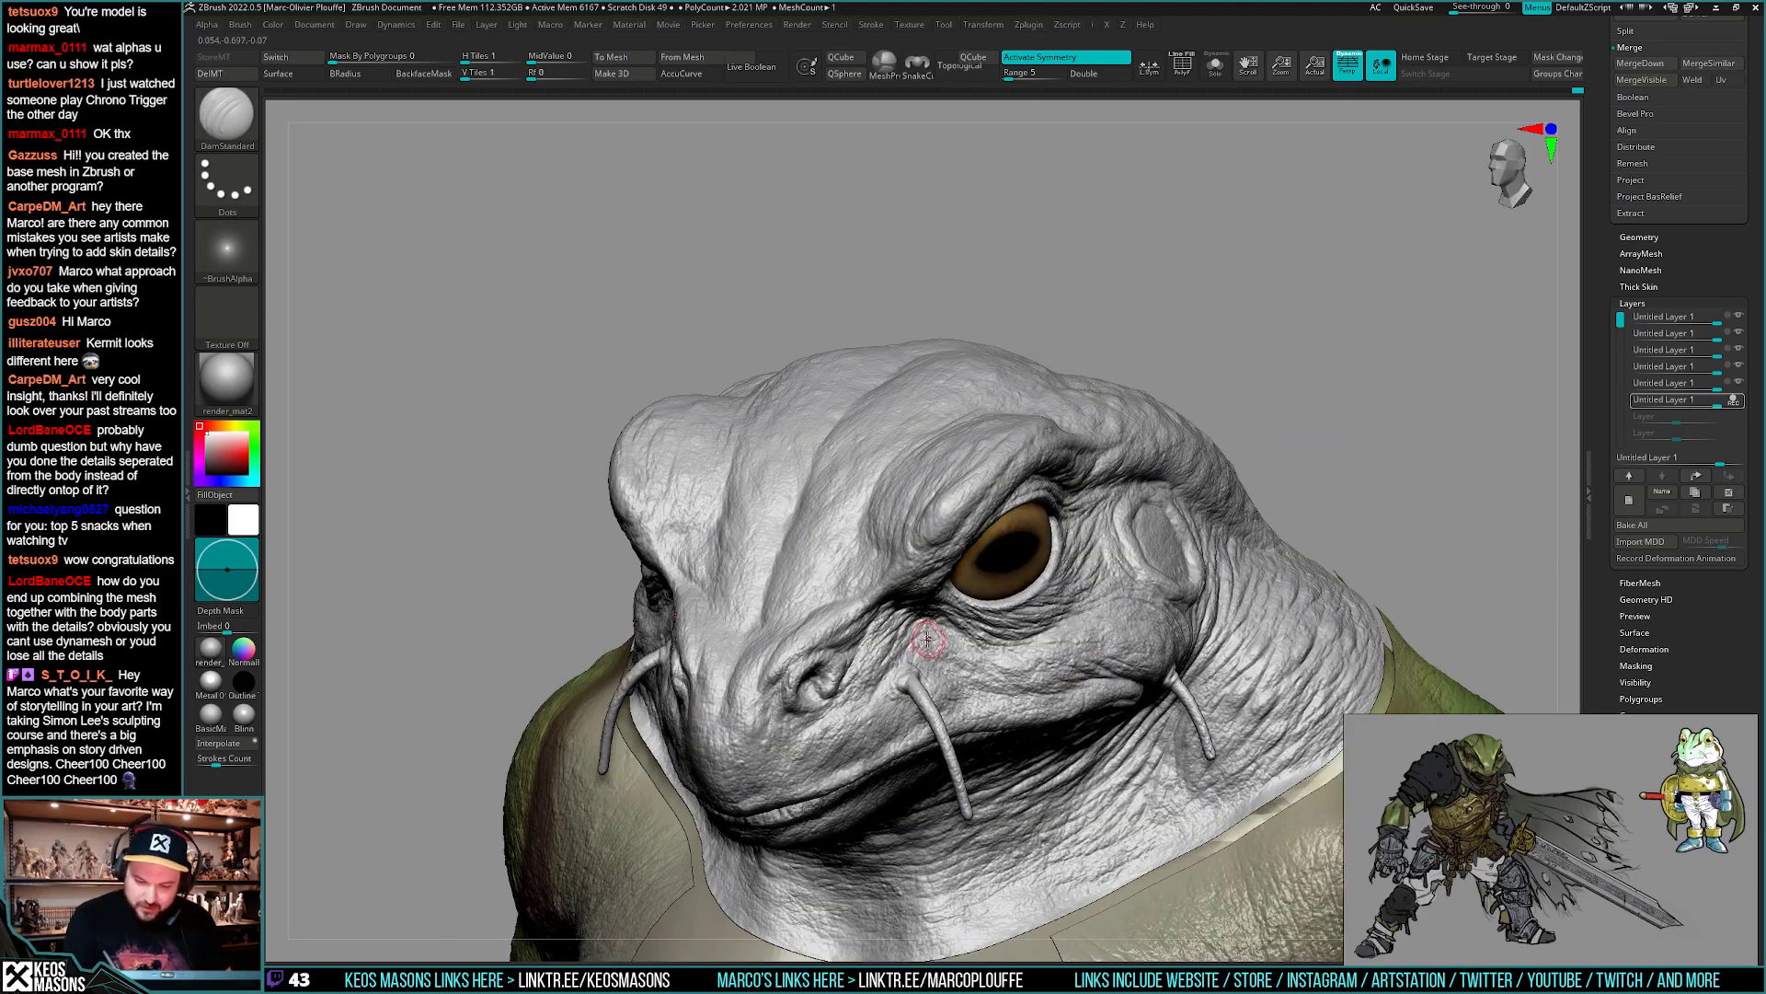
pyautogui.moveTo(928, 638)
pyautogui.mouseDown(button='right')
pyautogui.moveTo(1141, 552)
pyautogui.moveTo(1168, 570)
pyautogui.moveTo(1149, 578)
pyautogui.mouseUp(button='right')
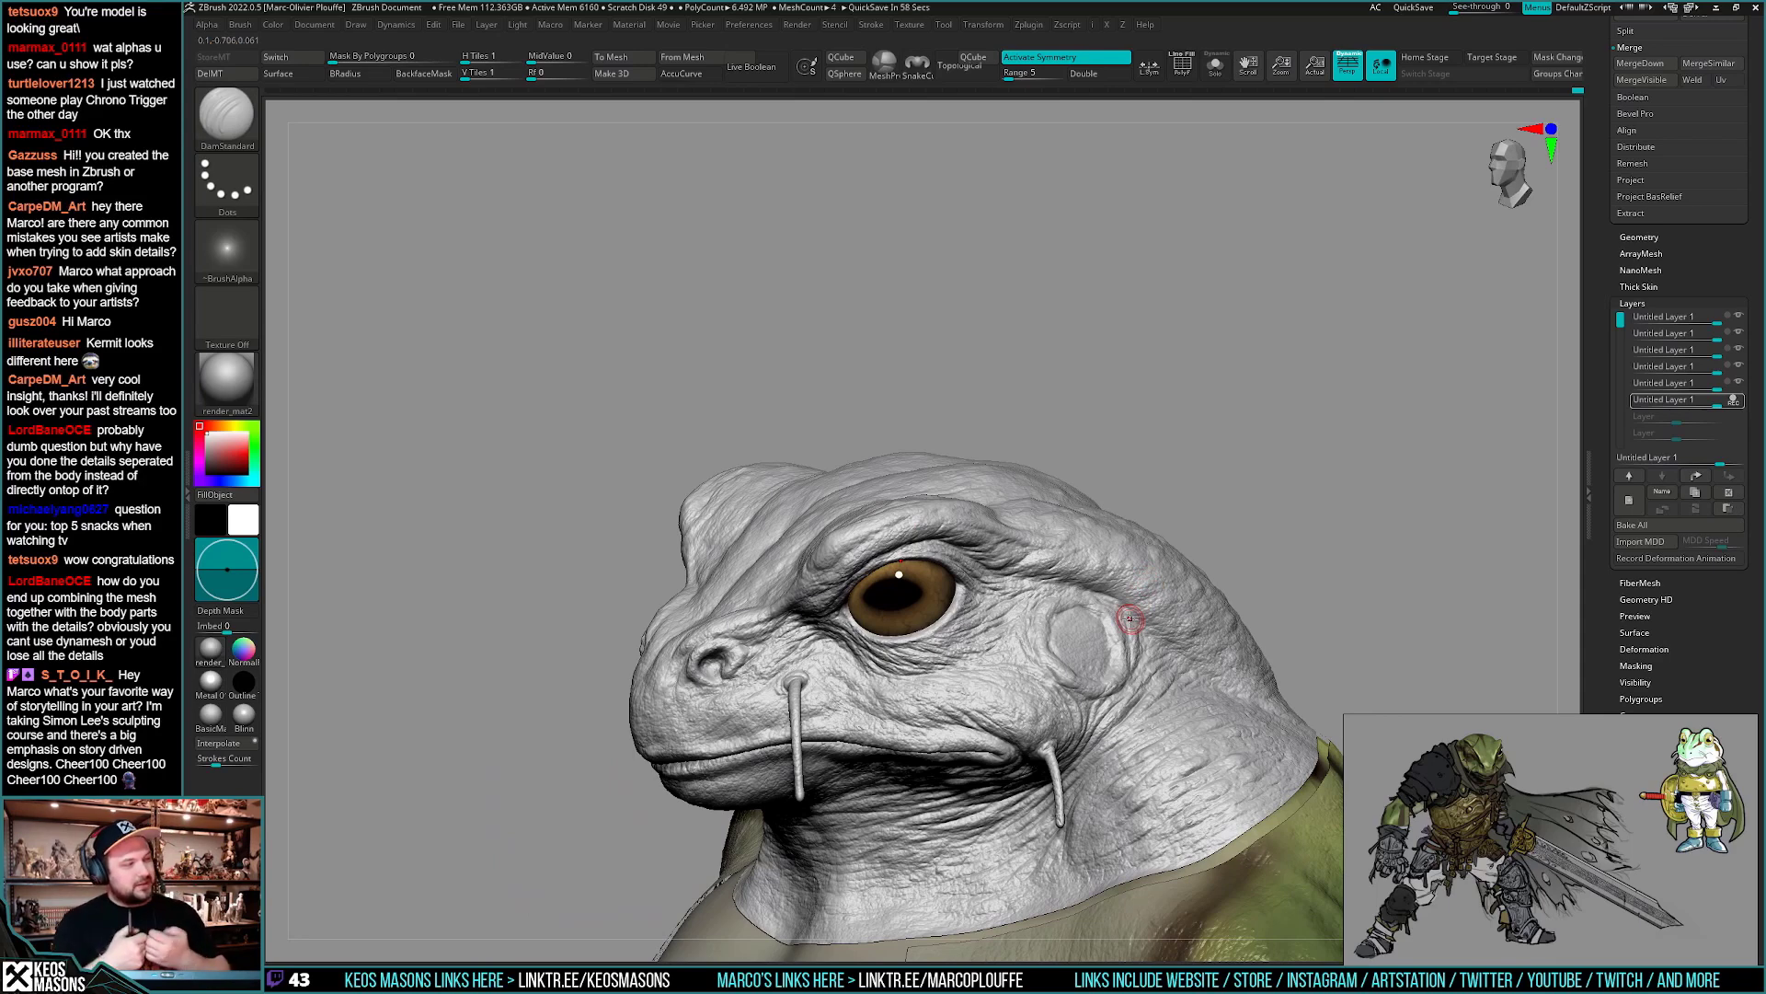
pyautogui.moveTo(1075, 662)
pyautogui.mouseDown(button='right')
pyautogui.moveTo(1026, 635)
pyautogui.moveTo(1045, 638)
pyautogui.moveTo(1023, 659)
pyautogui.moveTo(1037, 603)
pyautogui.mouseUp(button='right')
pyautogui.moveTo(1175, 611)
pyautogui.keyDown('ctrl'); pyautogui.mouseDown(button='right')
pyautogui.moveTo(1058, 667)
pyautogui.moveTo(1049, 701)
pyautogui.moveTo(911, 694)
pyautogui.mouseUp(button='right'); pyautogui.keyUp('ctrl')
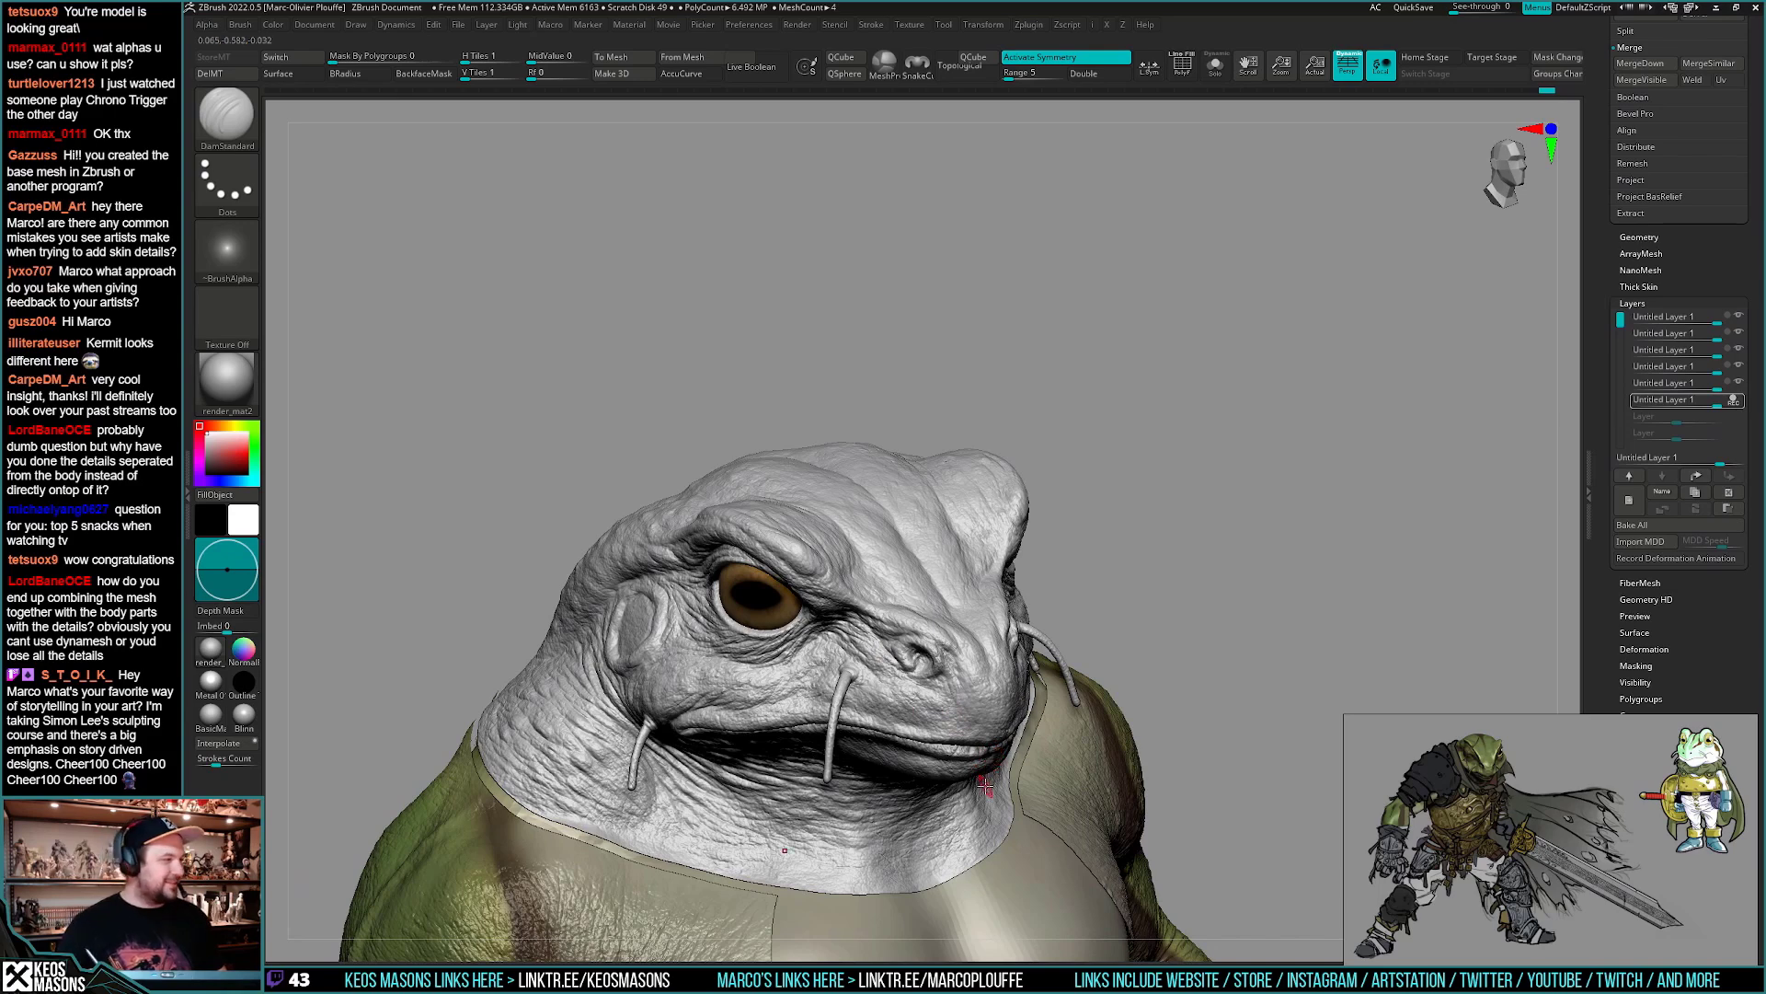
pyautogui.keyDown('ctrl'); pyautogui.moveTo(985, 785); pyautogui.dragTo(903, 678, button='right'); pyautogui.keyUp('ctrl')
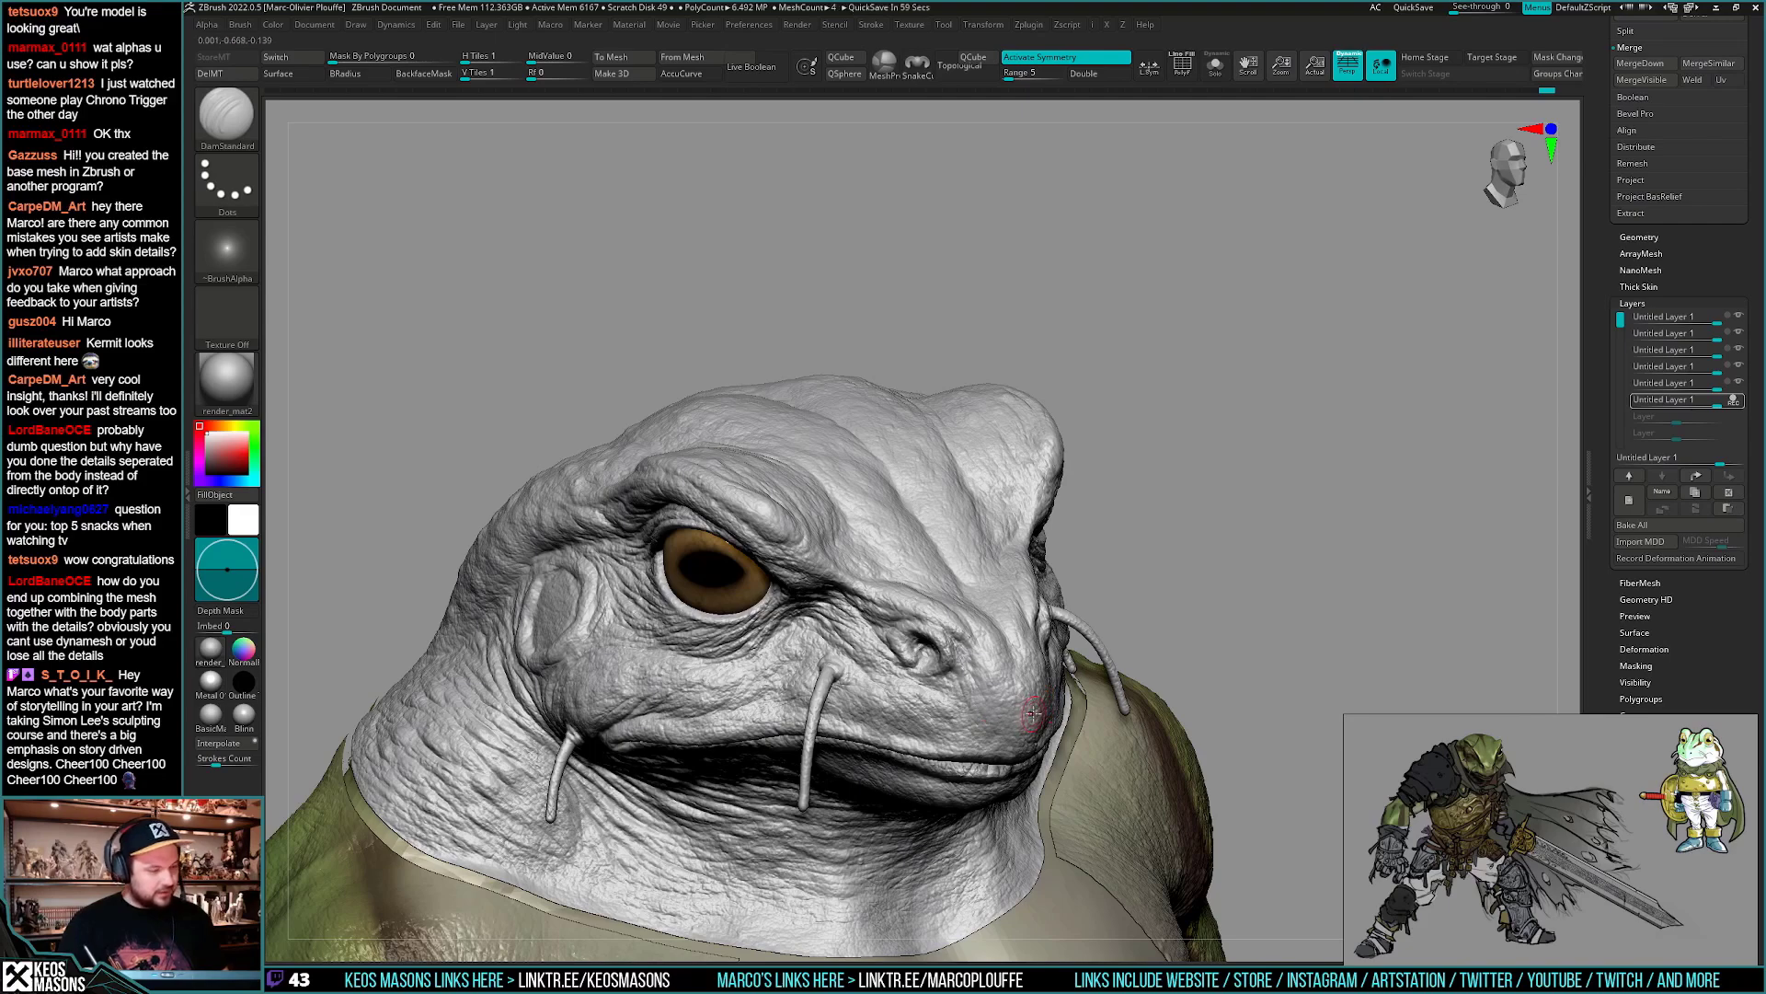
pyautogui.moveTo(1014, 730)
pyautogui.mouseDown(button='right')
pyautogui.moveTo(1058, 686)
pyautogui.moveTo(1051, 716)
pyautogui.mouseUp(button='right')
# - Show the head's painted colours to review it together with the torso, and return the head to plain grey
pyautogui.moveTo(1146, 648)
pyautogui.mouseDown(button='right')
pyautogui.moveTo(1058, 727)
pyautogui.moveTo(1057, 696)
pyautogui.moveTo(981, 781)
pyautogui.mouseUp(button='right')
pyautogui.hotkey('ctrl', 'c')
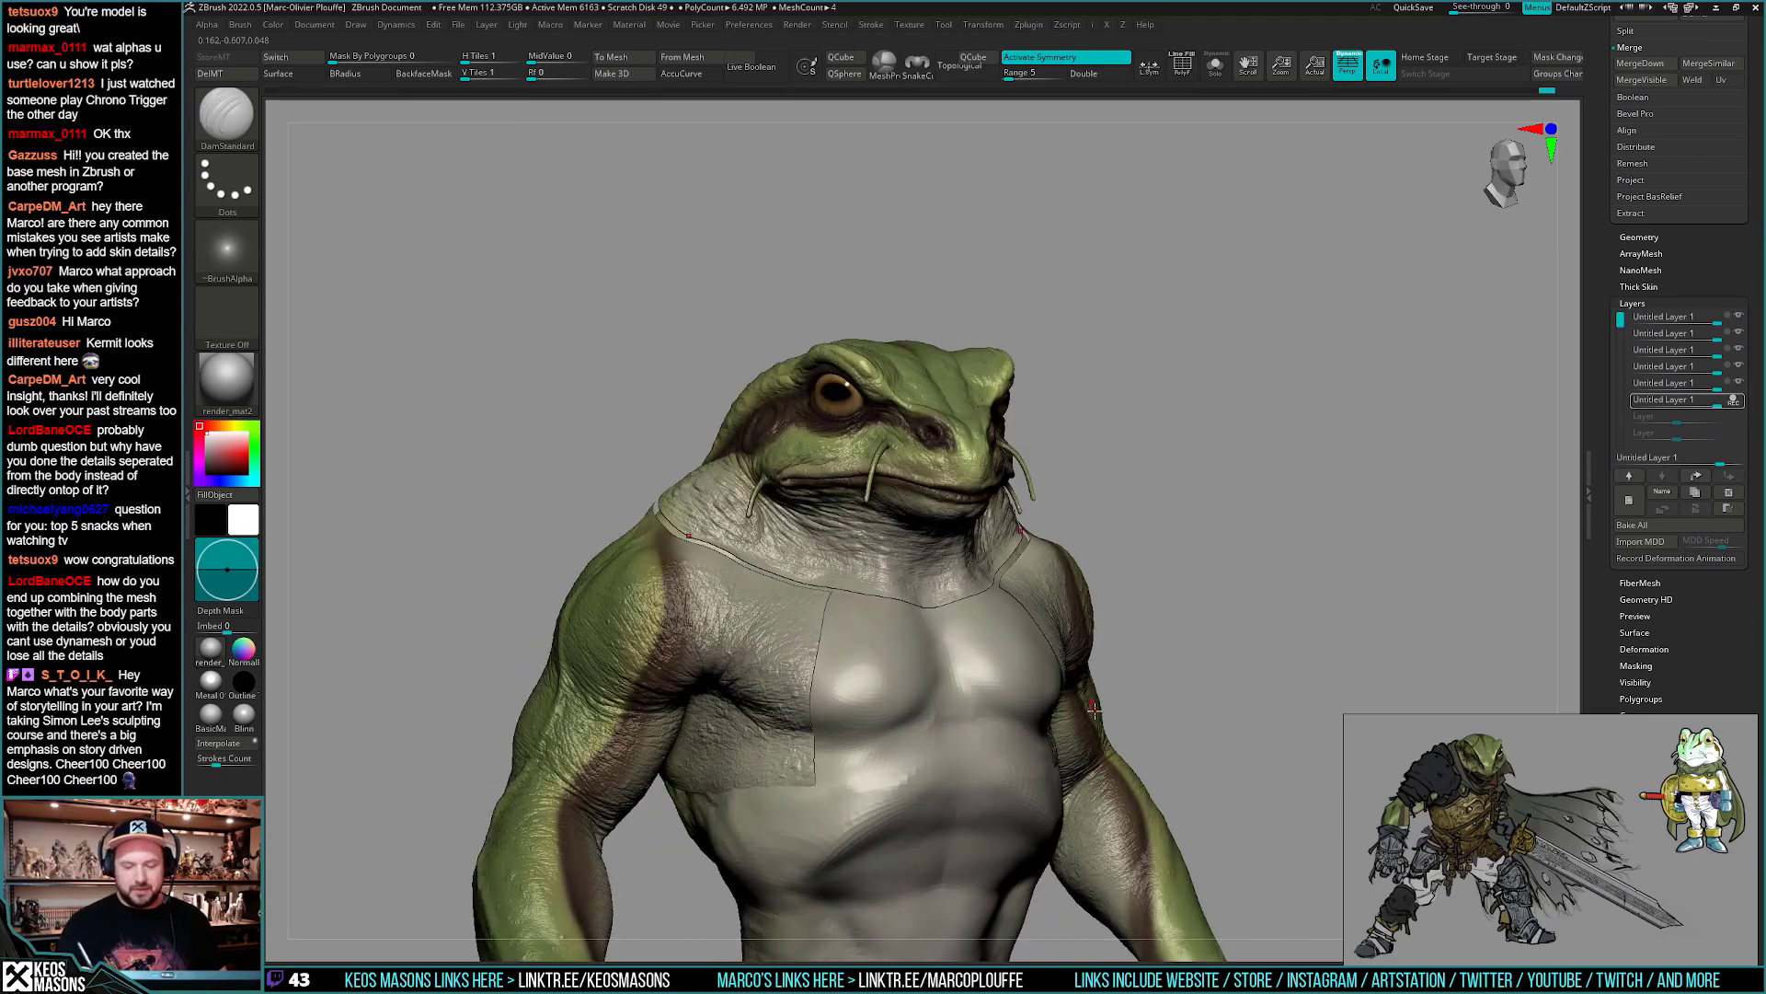
pyautogui.keyDown('ctrl'); pyautogui.moveTo(1066, 667); pyautogui.dragTo(1018, 749, button='right'); pyautogui.keyUp('ctrl')
pyautogui.hotkey('ctrl', 'c')
pyautogui.keyDown('alt'); pyautogui.moveTo(1012, 654); pyautogui.dragTo(998, 776, button='right'); pyautogui.keyUp('alt')
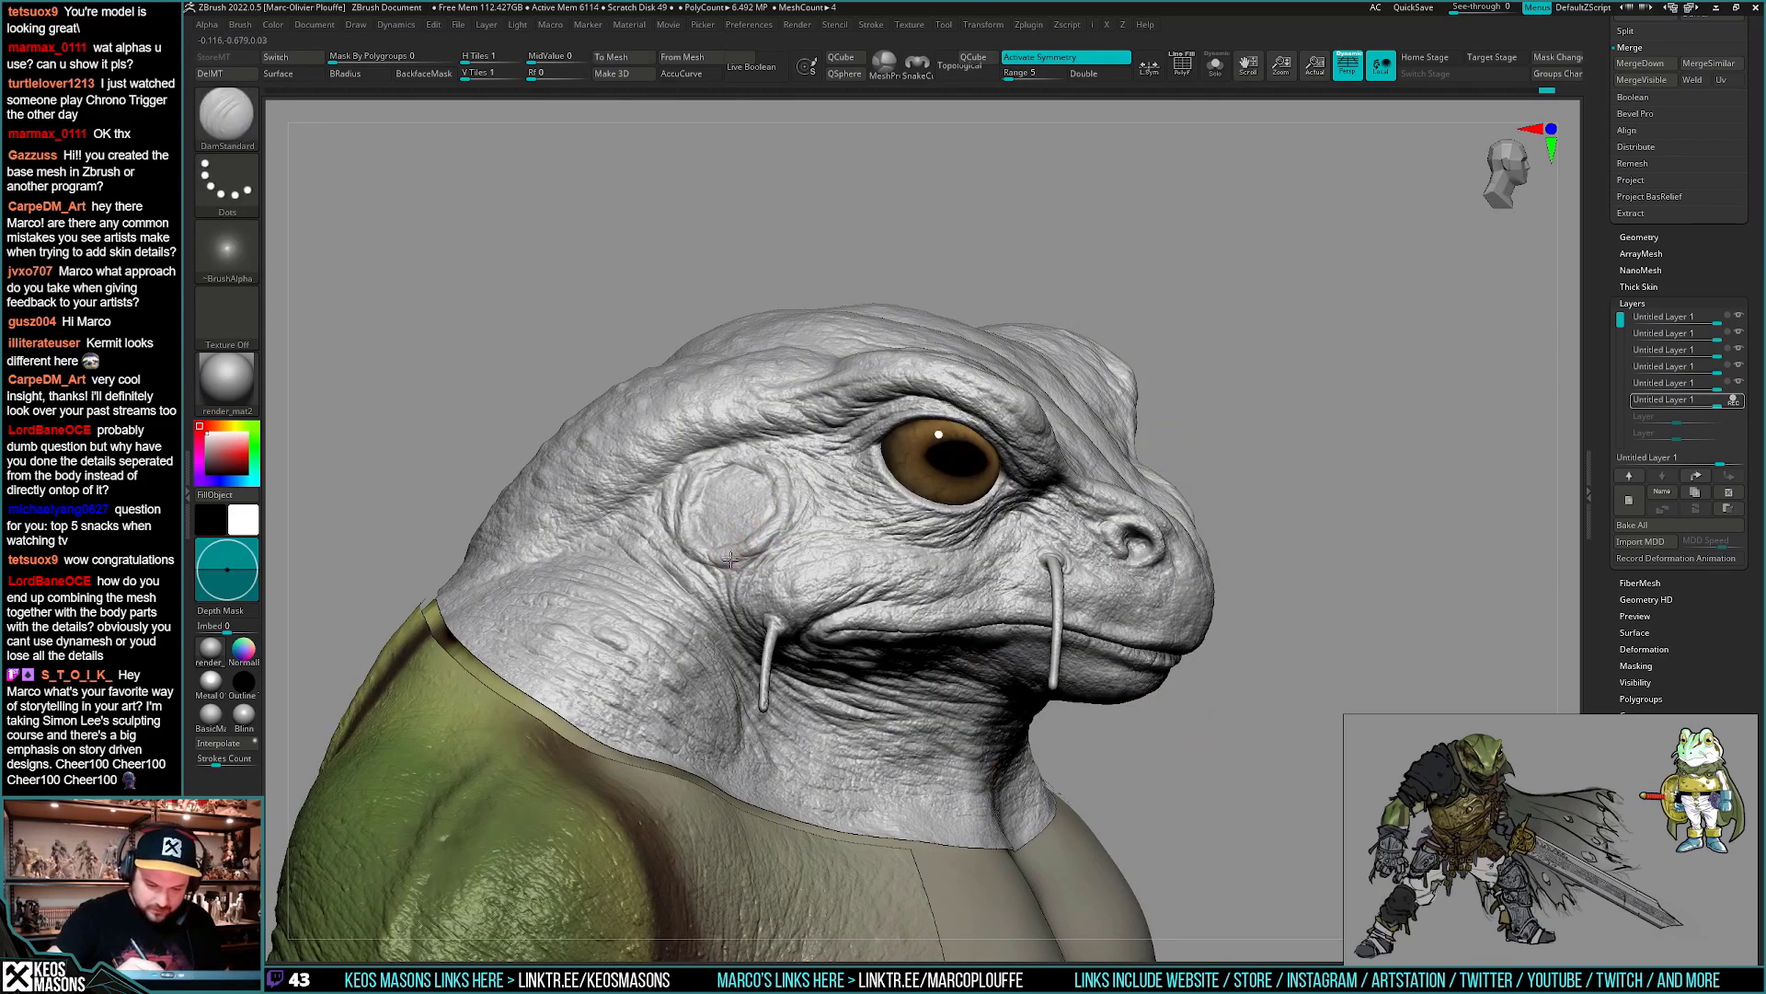
# - Examine the skin folds around the eardrums, outer brow ridges, eye corners and snout from both sides
pyautogui.moveTo(769, 545)
pyautogui.mouseDown(button='right')
pyautogui.moveTo(793, 492)
pyautogui.moveTo(799, 512)
pyautogui.mouseUp(button='right')
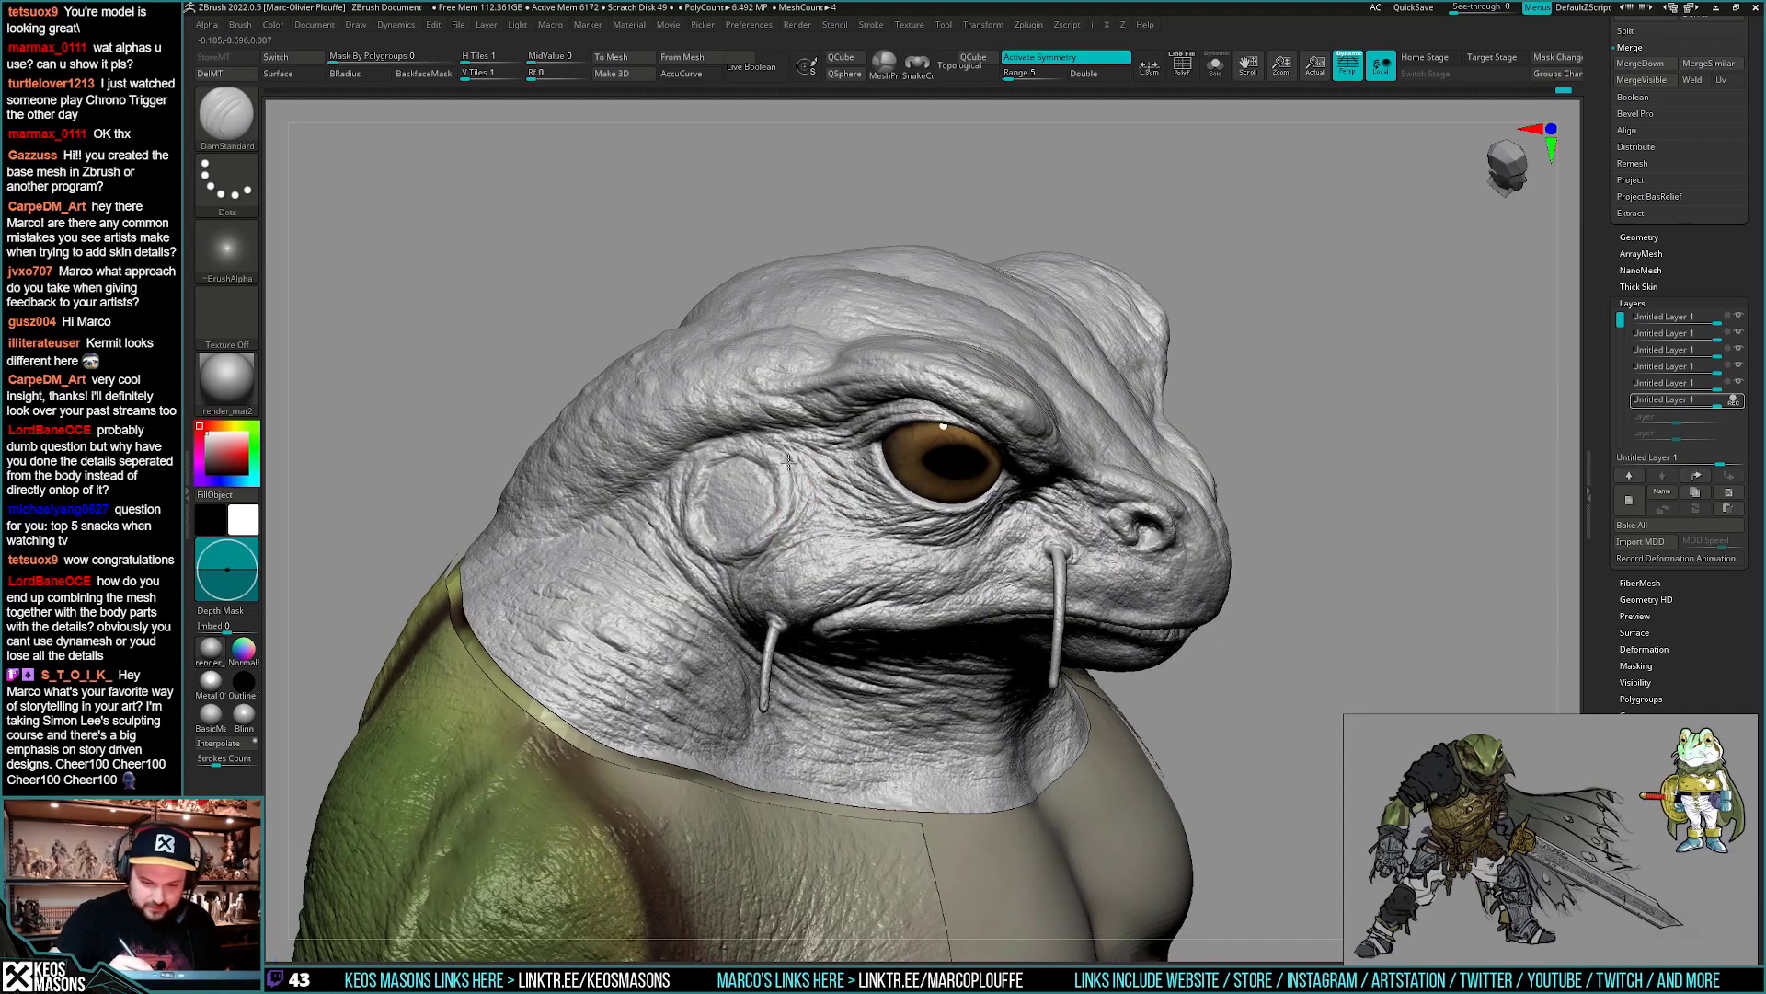
pyautogui.moveTo(800, 504)
pyautogui.mouseDown(button='right')
pyautogui.moveTo(832, 433)
pyautogui.moveTo(1019, 723)
pyautogui.mouseUp(button='right')
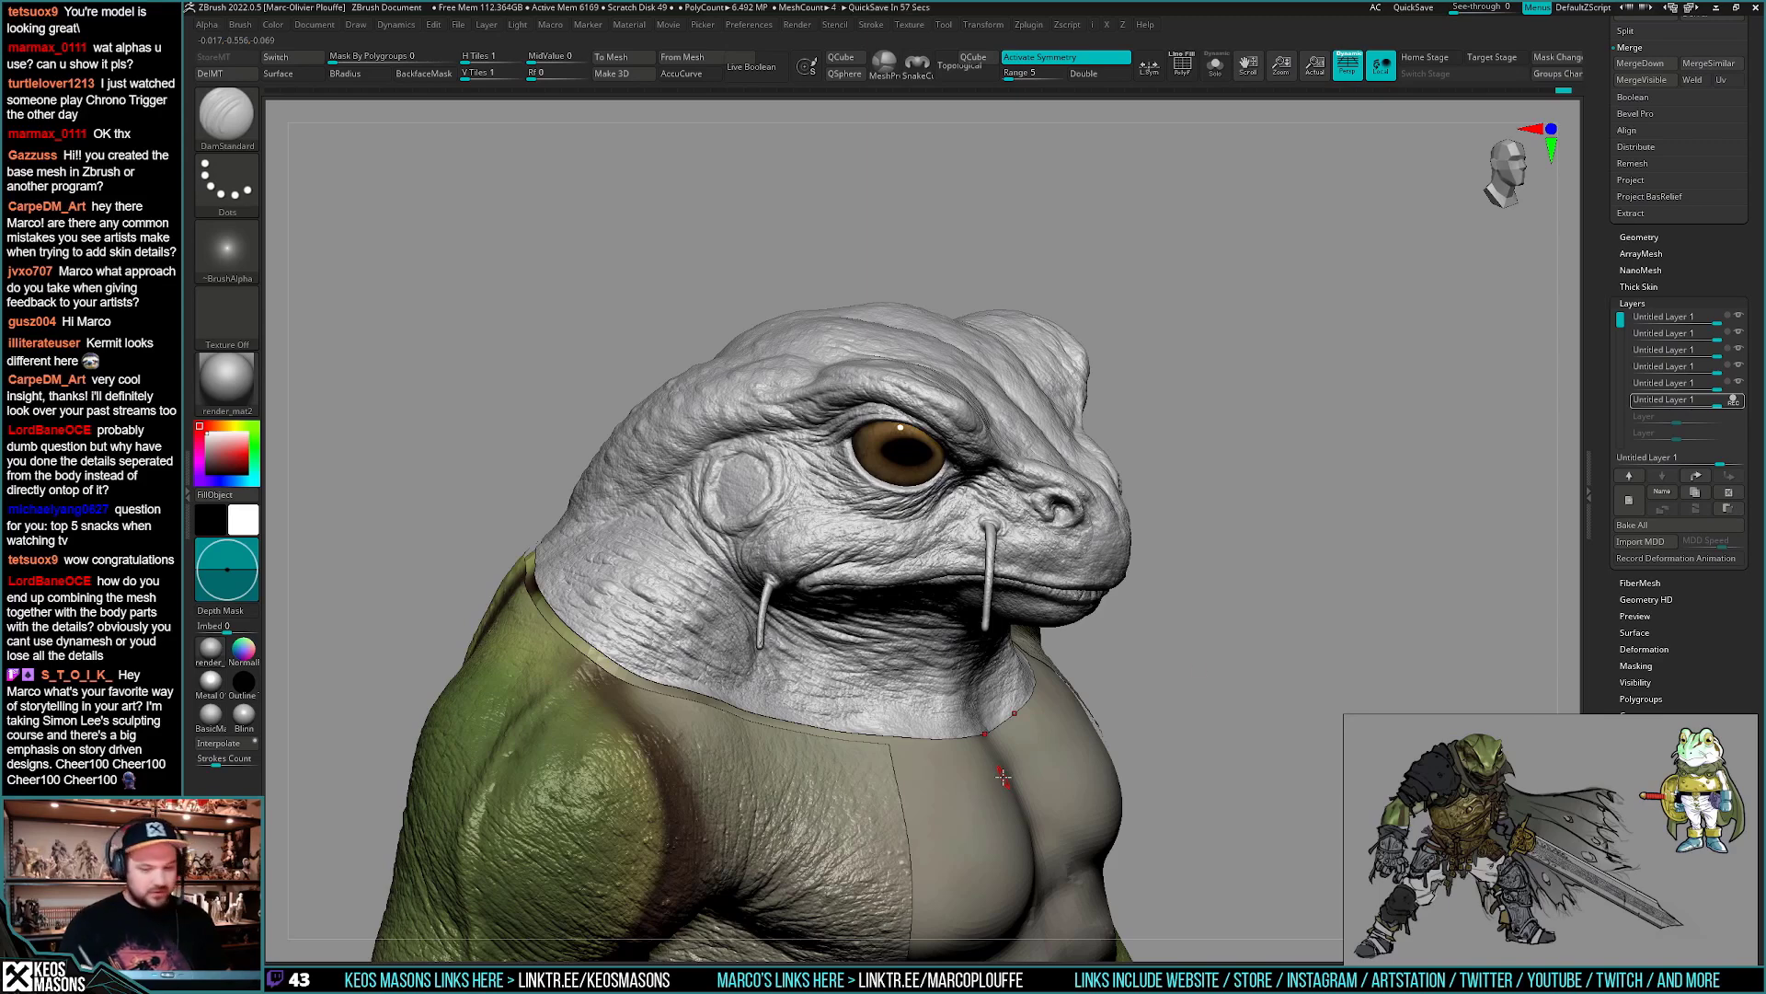
pyautogui.moveTo(1003, 777); pyautogui.dragTo(1199, 498, button='right')
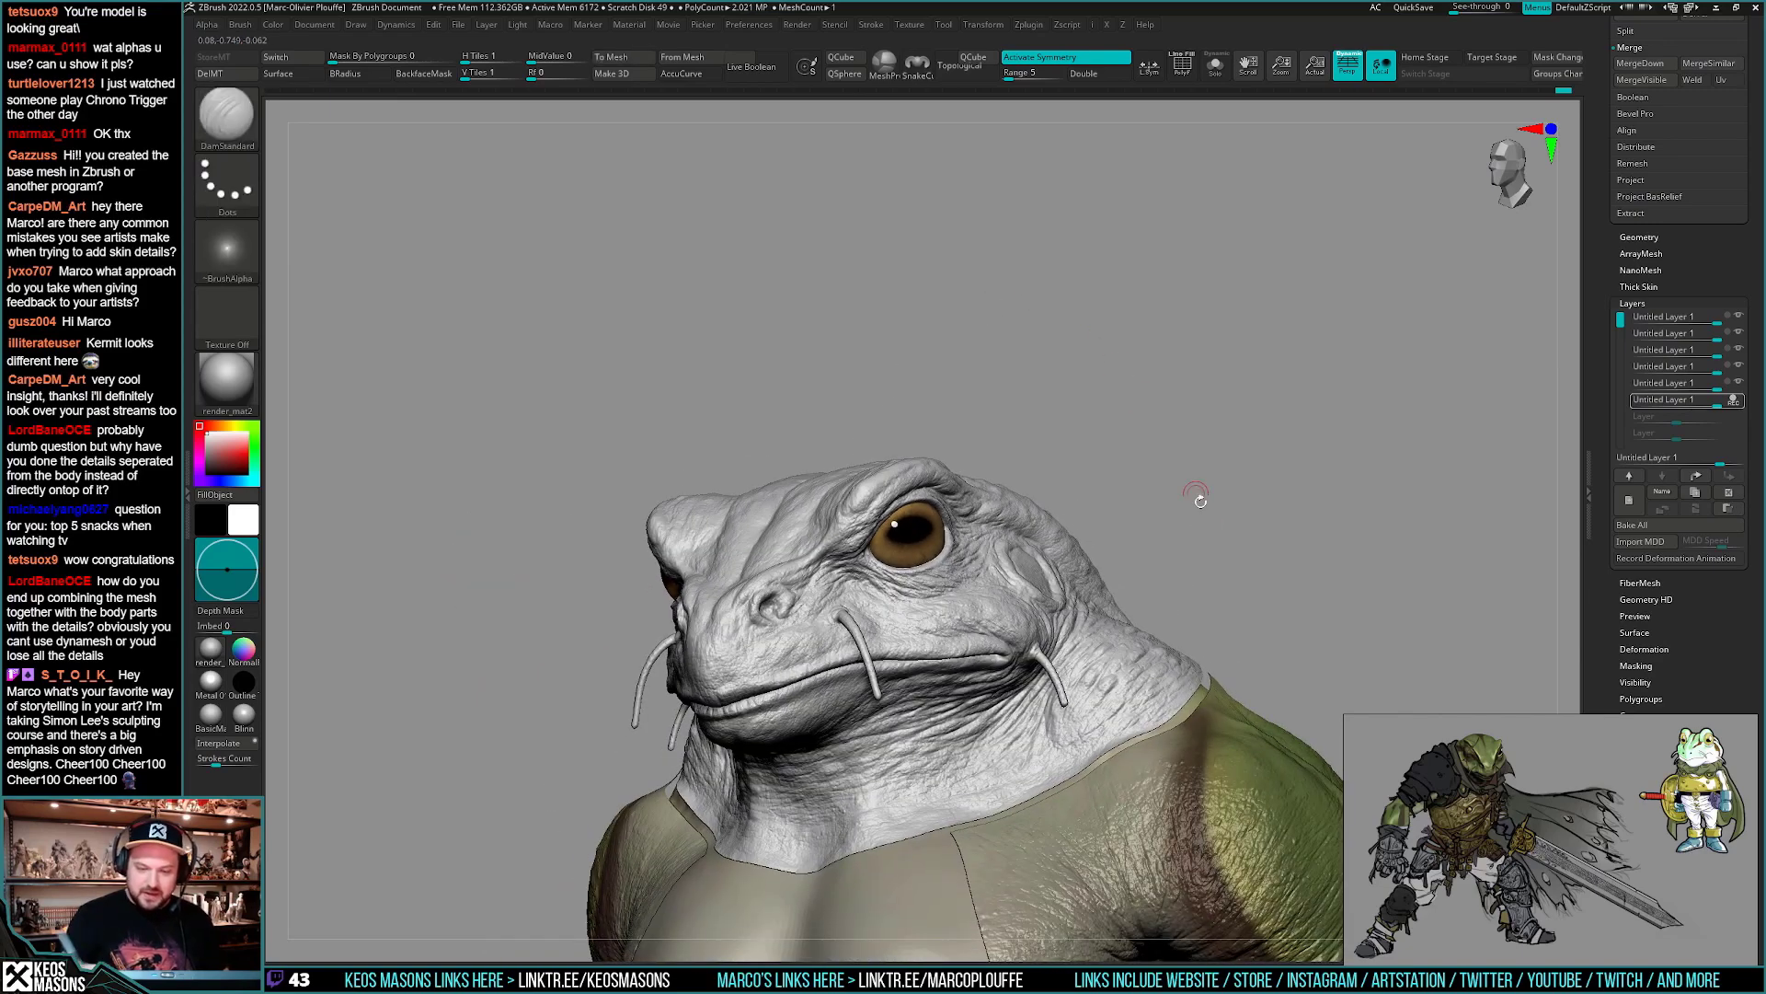
pyautogui.moveTo(1206, 615); pyautogui.dragTo(1056, 739, button='right')
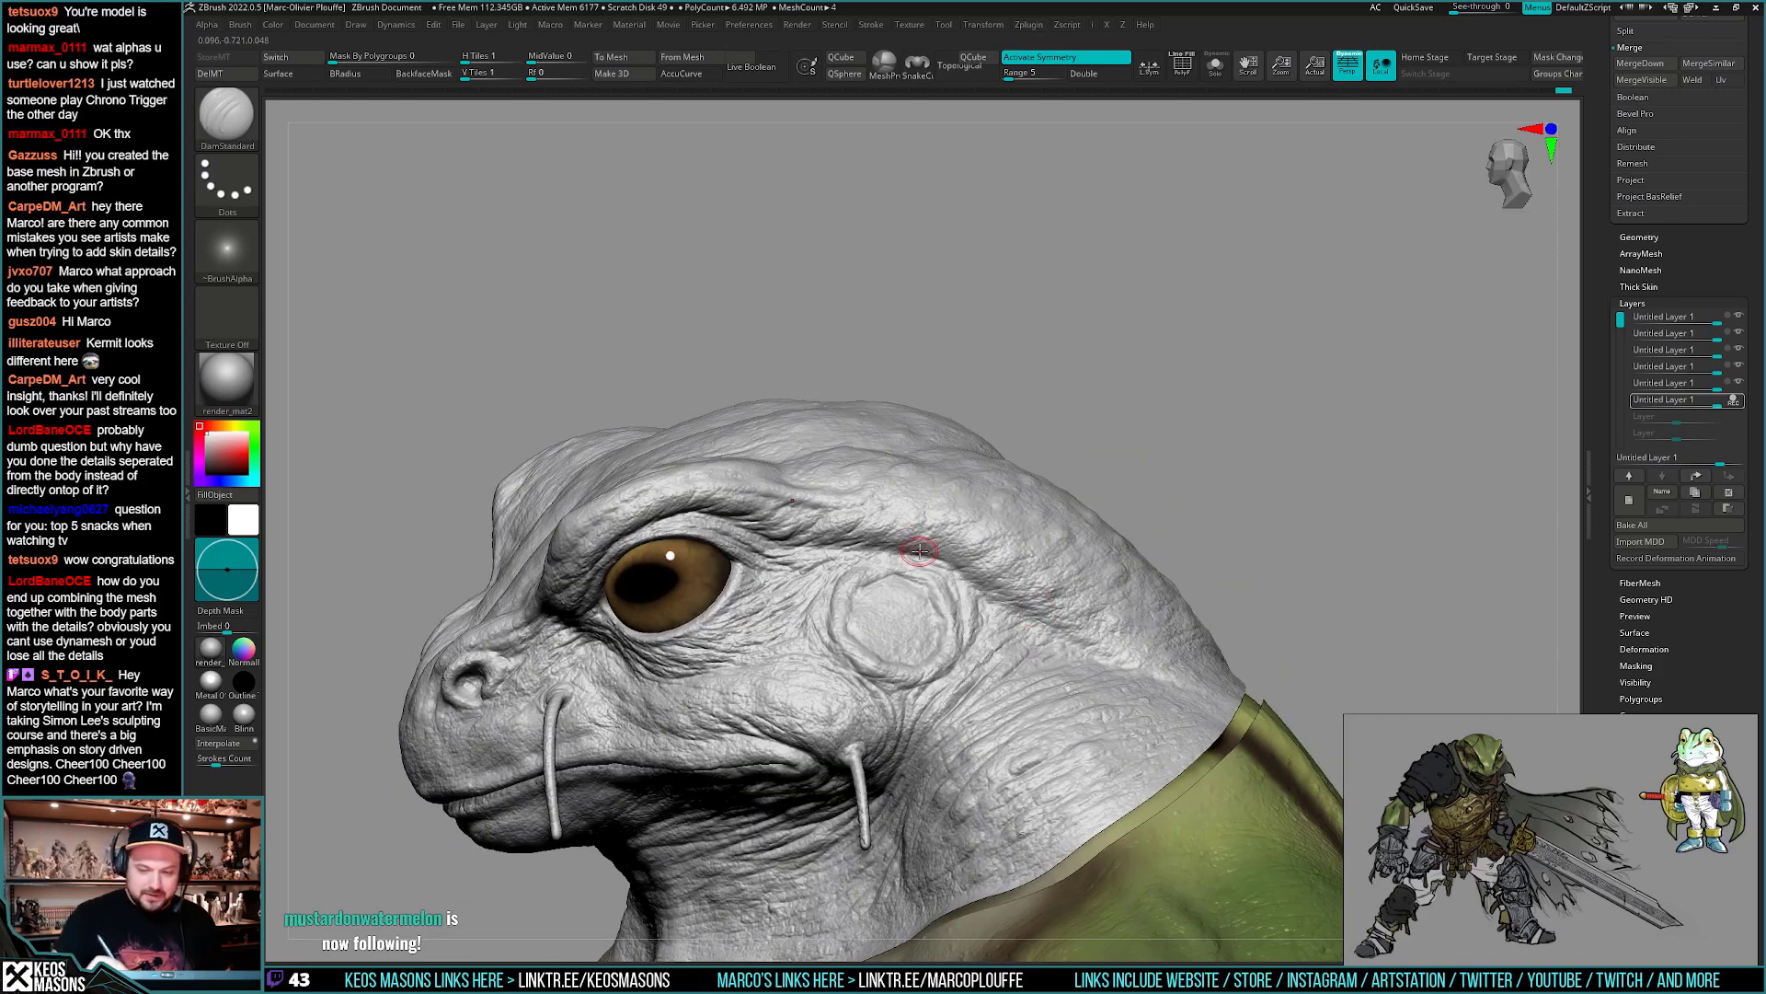
pyautogui.moveTo(907, 543); pyautogui.dragTo(912, 547, button='right')
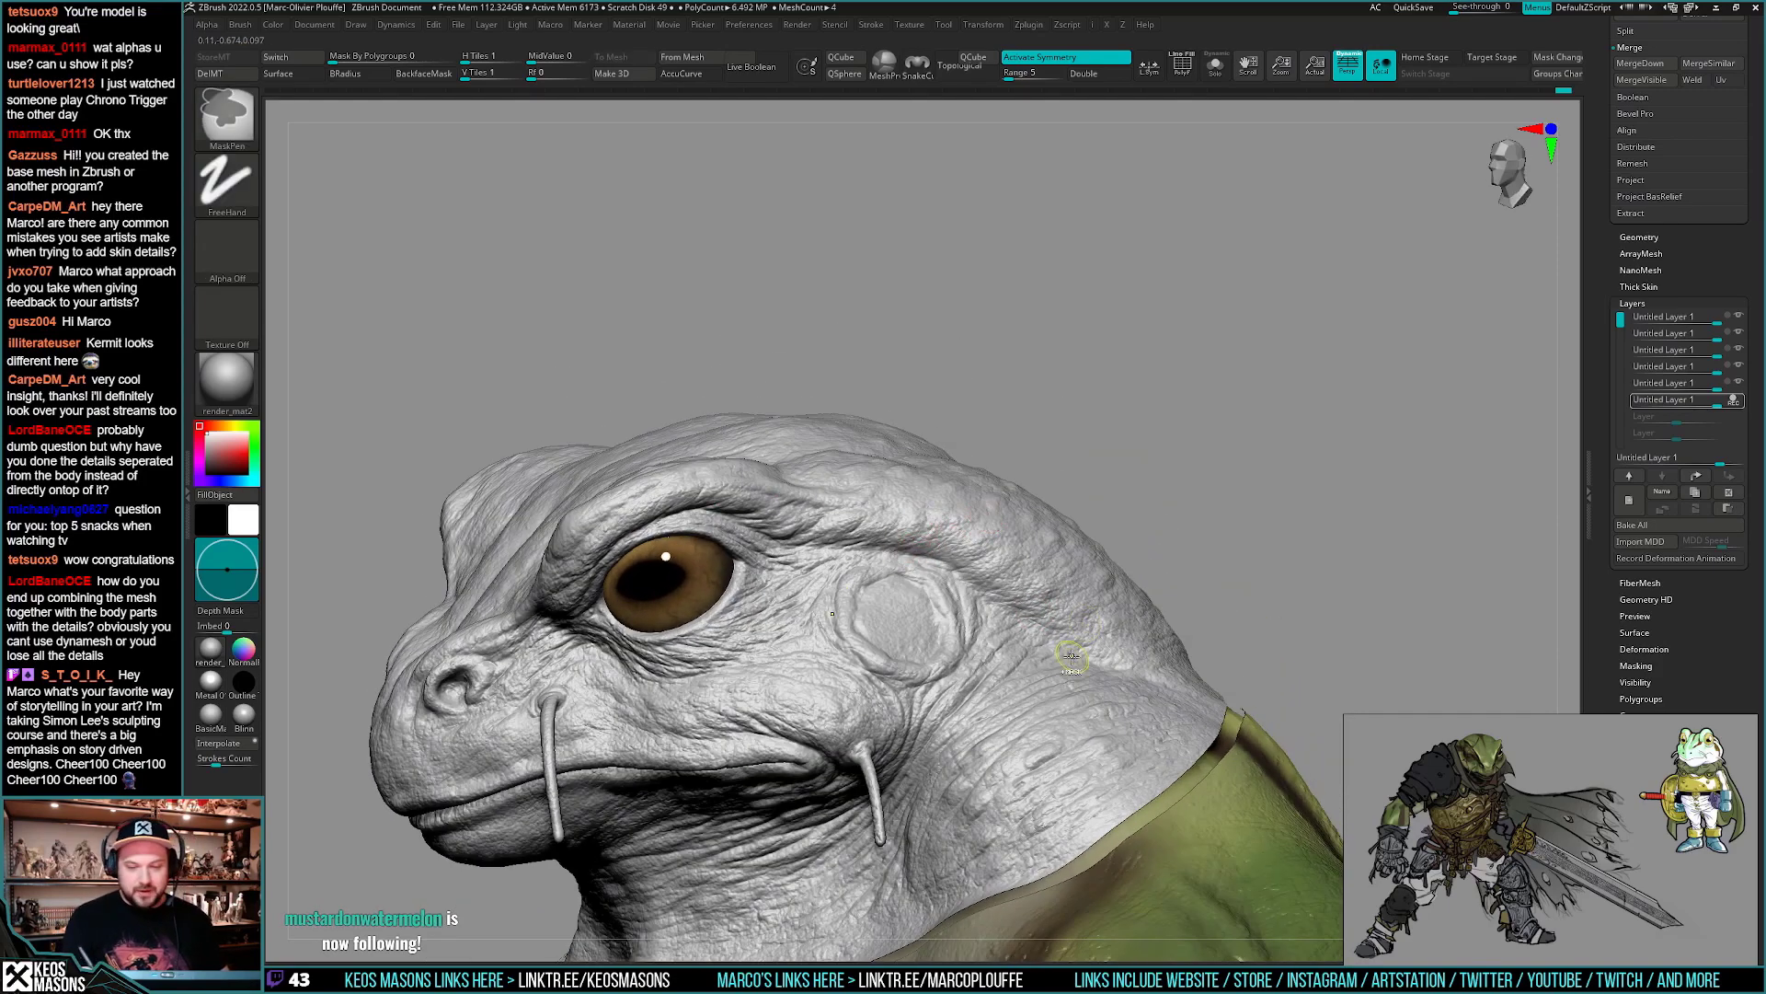
pyautogui.moveTo(1072, 649); pyautogui.dragTo(670, 583, button='right')
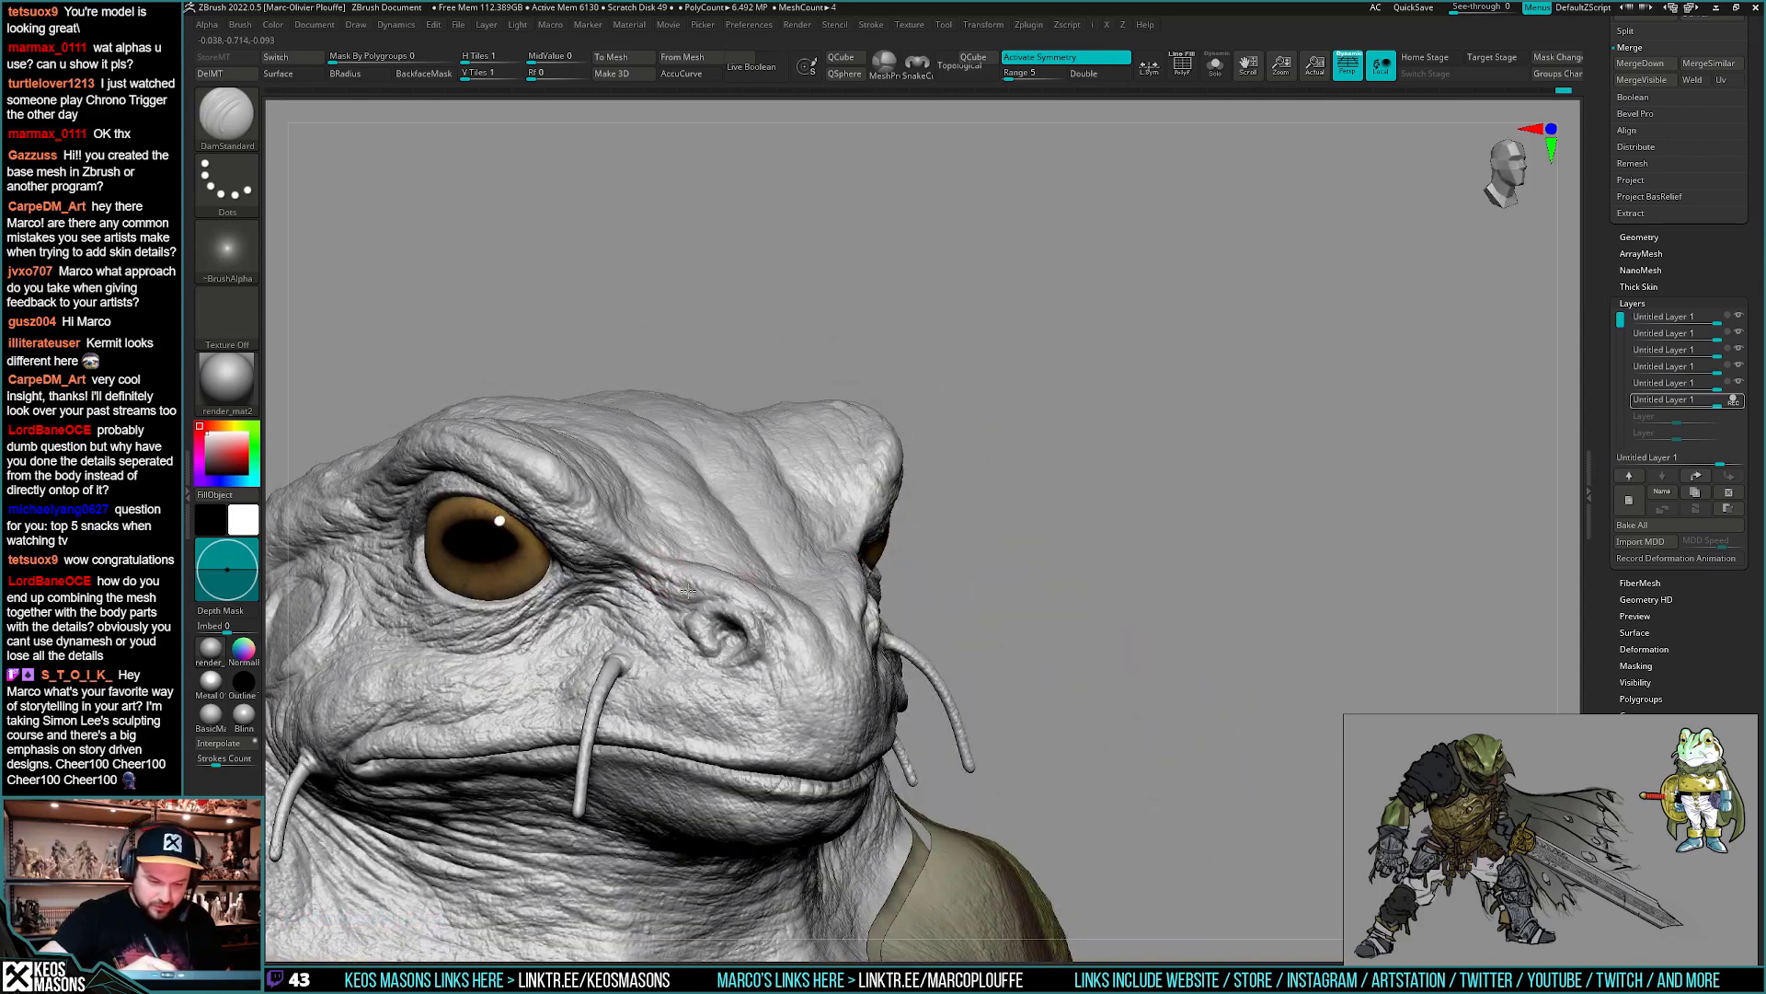
pyautogui.moveTo(704, 546); pyautogui.dragTo(931, 688, button='right')
pyautogui.moveTo(923, 641)
pyautogui.keyDown('alt'); pyautogui.mouseDown(button='right')
pyautogui.moveTo(1288, 644)
pyautogui.moveTo(947, 712)
pyautogui.moveTo(965, 575)
pyautogui.moveTo(1075, 641)
pyautogui.moveTo(1141, 631)
pyautogui.moveTo(1140, 662)
pyautogui.moveTo(1011, 576)
pyautogui.moveTo(1012, 607)
pyautogui.mouseUp(button='right'); pyautogui.keyUp('alt')
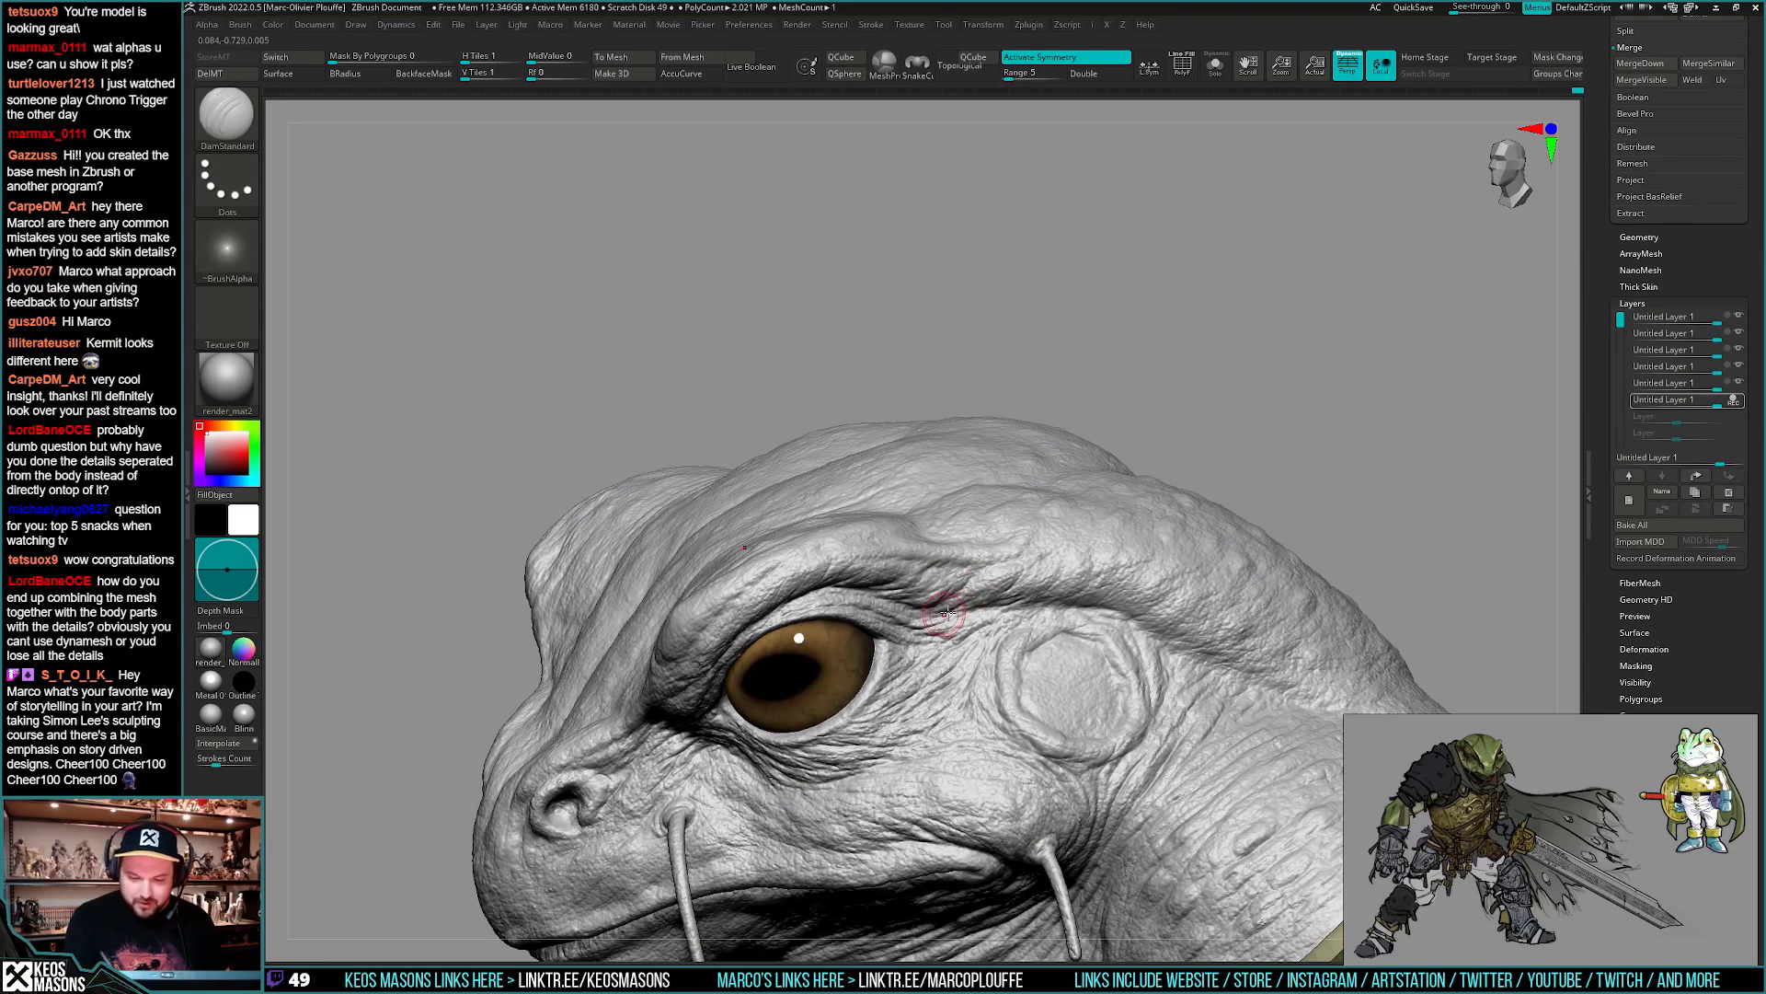
pyautogui.moveTo(945, 612); pyautogui.dragTo(1081, 576, button='right')
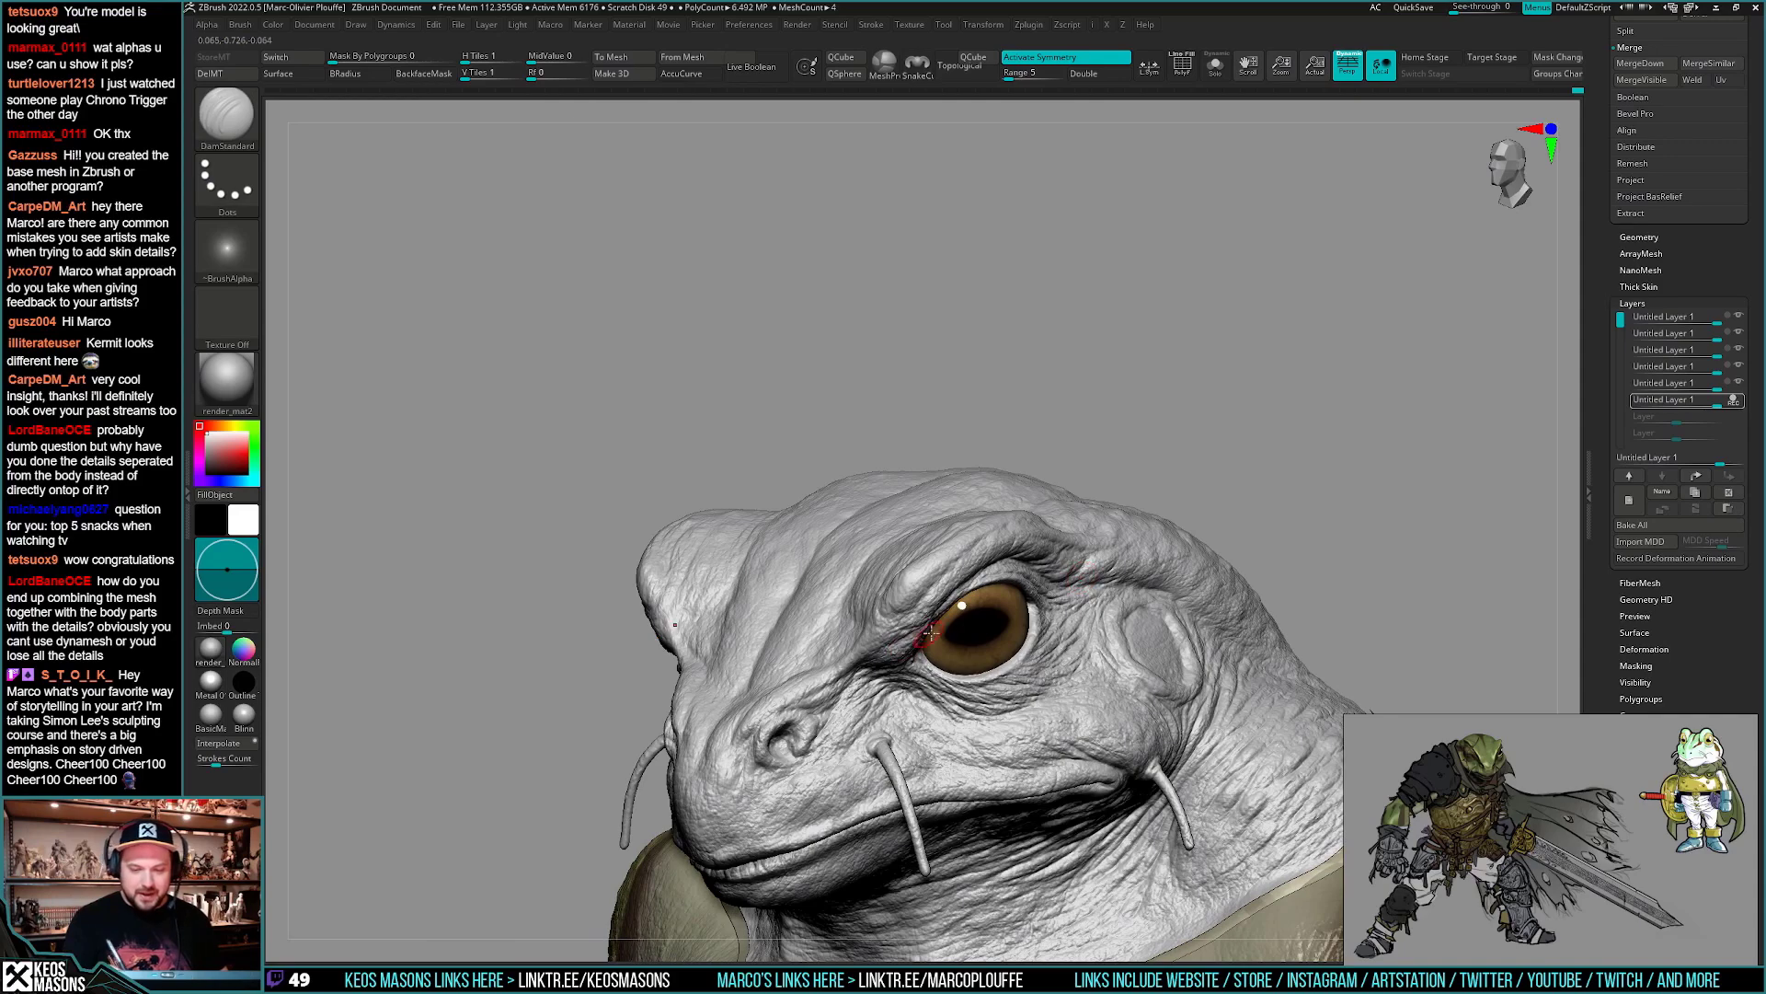
pyautogui.moveTo(931, 633); pyautogui.dragTo(906, 573, button='right')
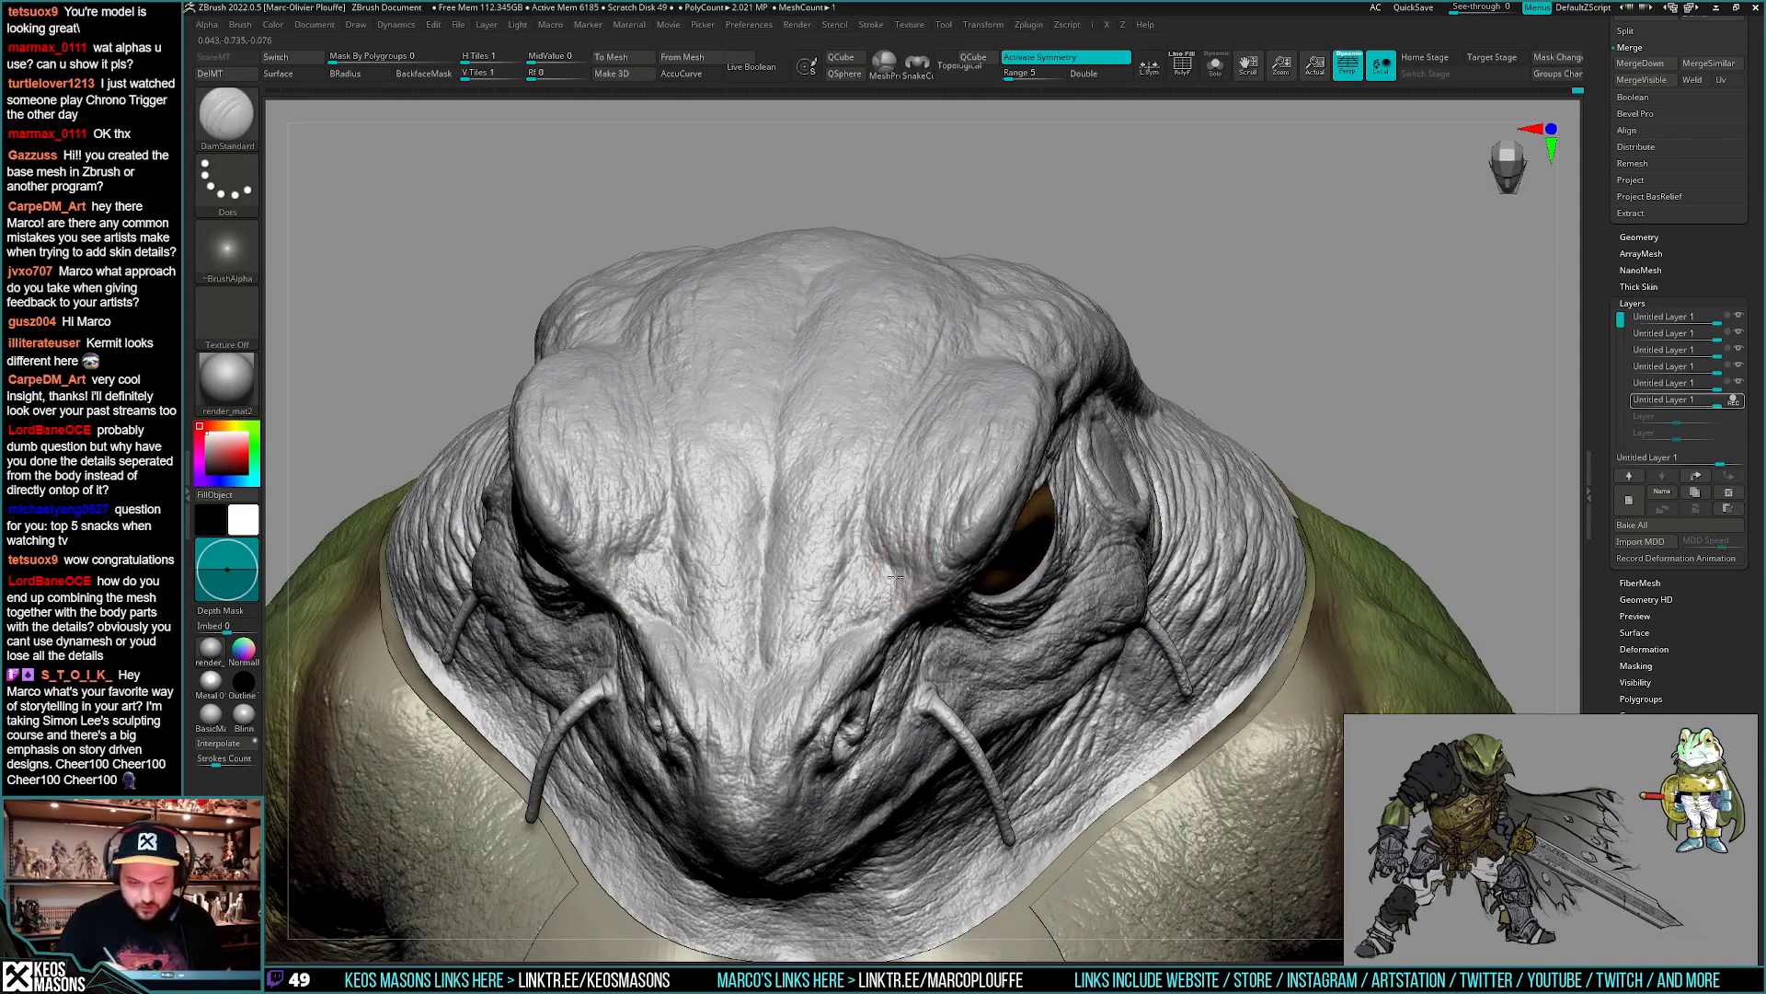
# - Enlarge the brush for the creases between the inner brow folds and the bridge of the snout
pyautogui.moveTo(895, 590)
pyautogui.mouseDown(button='right')
pyautogui.moveTo(938, 493)
pyautogui.moveTo(909, 532)
pyautogui.moveTo(891, 493)
pyautogui.moveTo(877, 520)
pyautogui.moveTo(939, 561)
pyautogui.moveTo(889, 616)
pyautogui.moveTo(880, 598)
pyautogui.mouseUp(button='right')
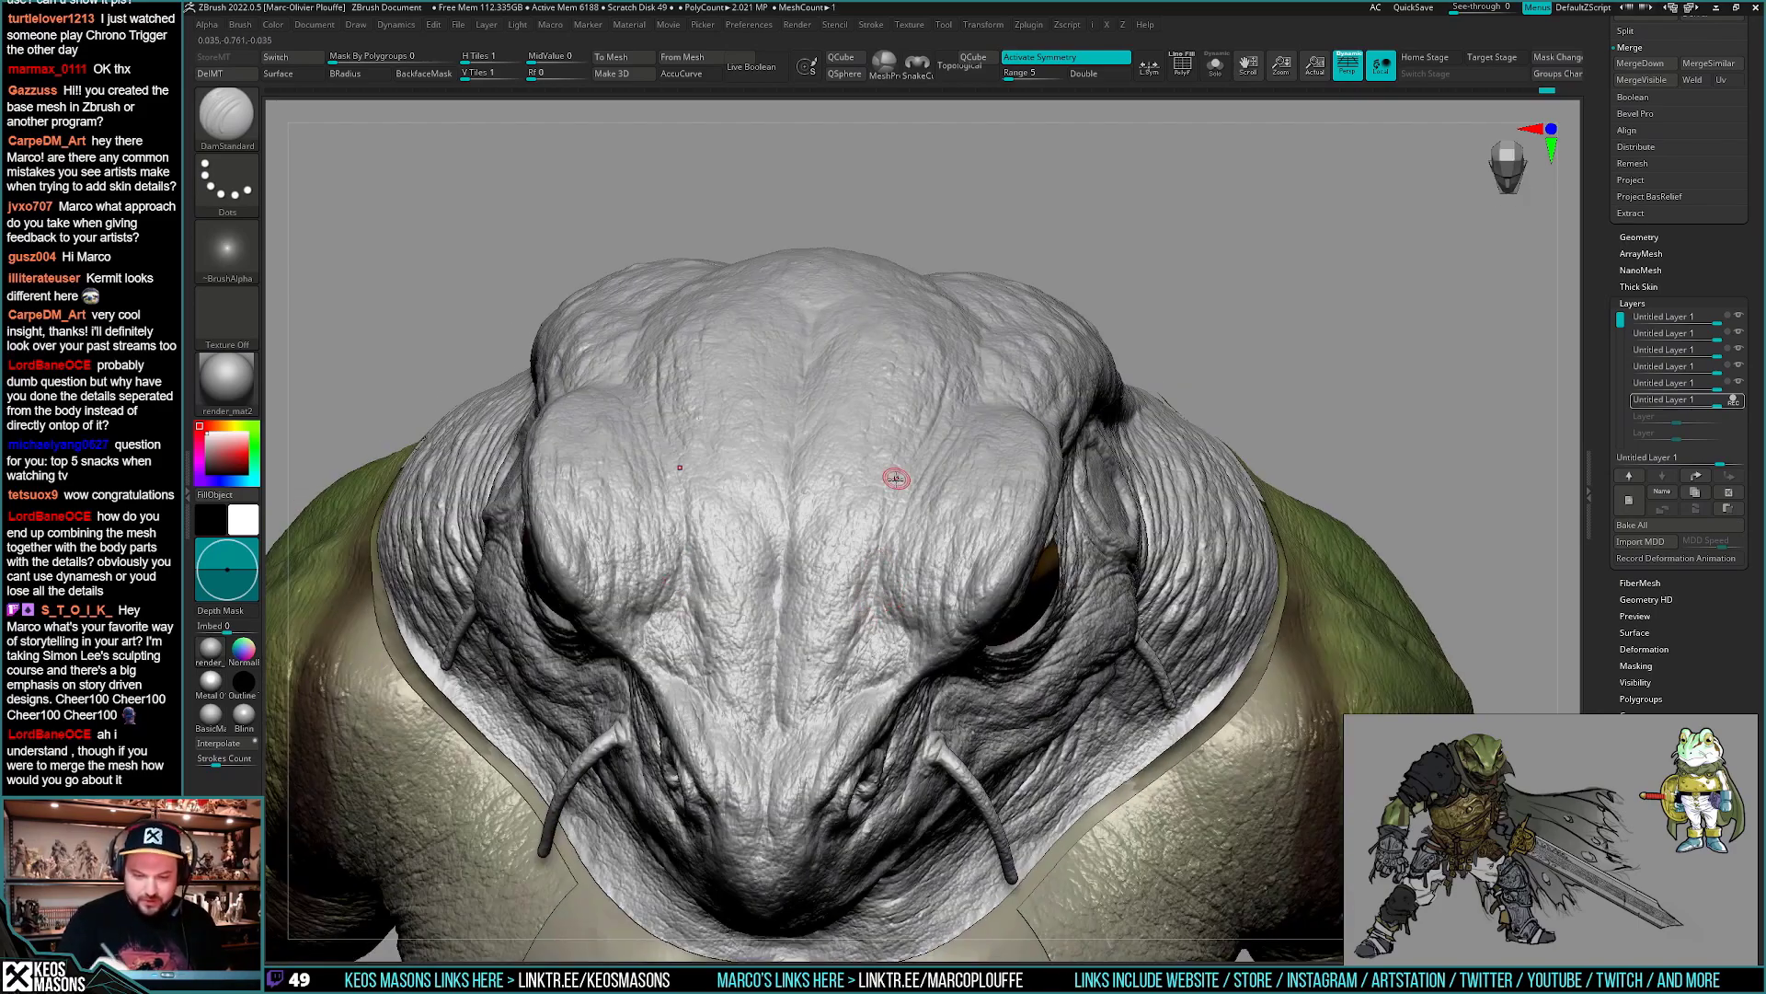
pyautogui.moveTo(886, 497); pyautogui.dragTo(906, 419, button='right')
pyautogui.moveTo(1071, 510)
pyautogui.mouseDown(button='right')
pyautogui.moveTo(1068, 402)
pyautogui.moveTo(1107, 504)
pyautogui.moveTo(1091, 579)
pyautogui.moveTo(830, 525)
pyautogui.moveTo(785, 619)
pyautogui.mouseUp(button='right')
pyautogui.press('space')
pyautogui.moveTo(806, 527); pyautogui.dragTo(811, 527)
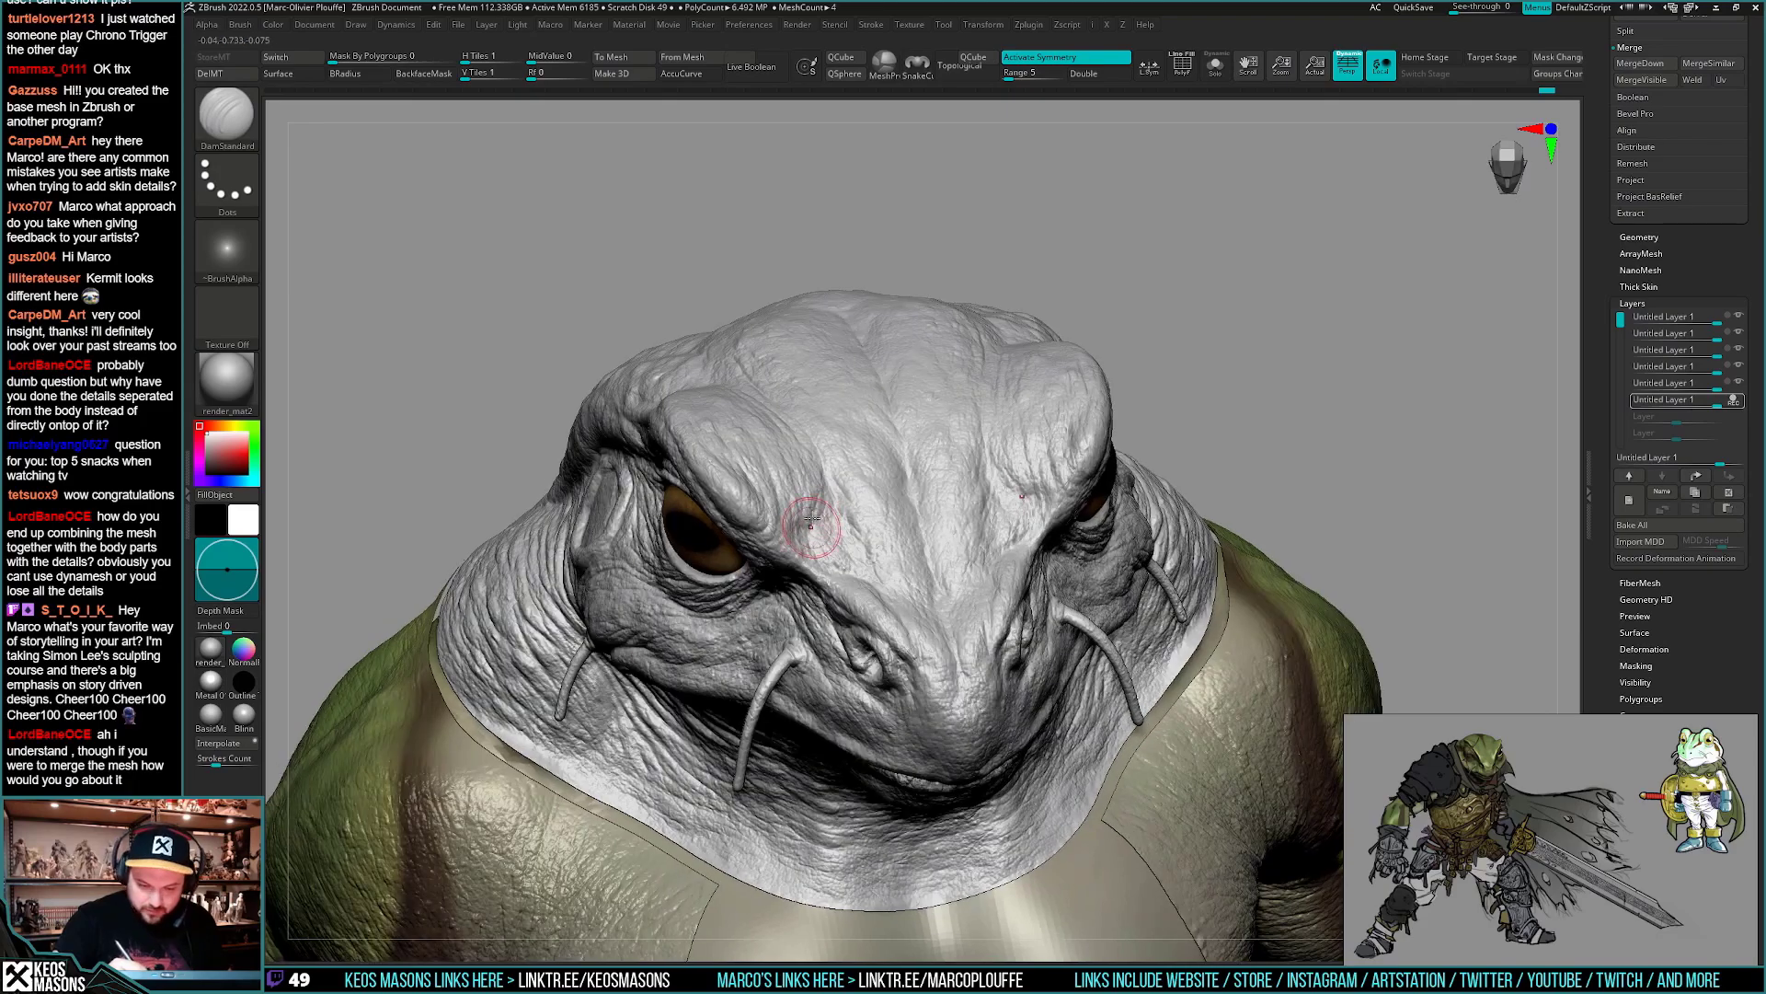
pyautogui.moveTo(805, 540)
pyautogui.mouseDown(button='right')
pyautogui.moveTo(797, 515)
pyautogui.moveTo(923, 450)
pyautogui.moveTo(943, 596)
pyautogui.moveTo(833, 497)
pyautogui.moveTo(826, 442)
pyautogui.mouseUp(button='right')
pyautogui.moveTo(826, 442); pyautogui.dragTo(836, 390, button='right')
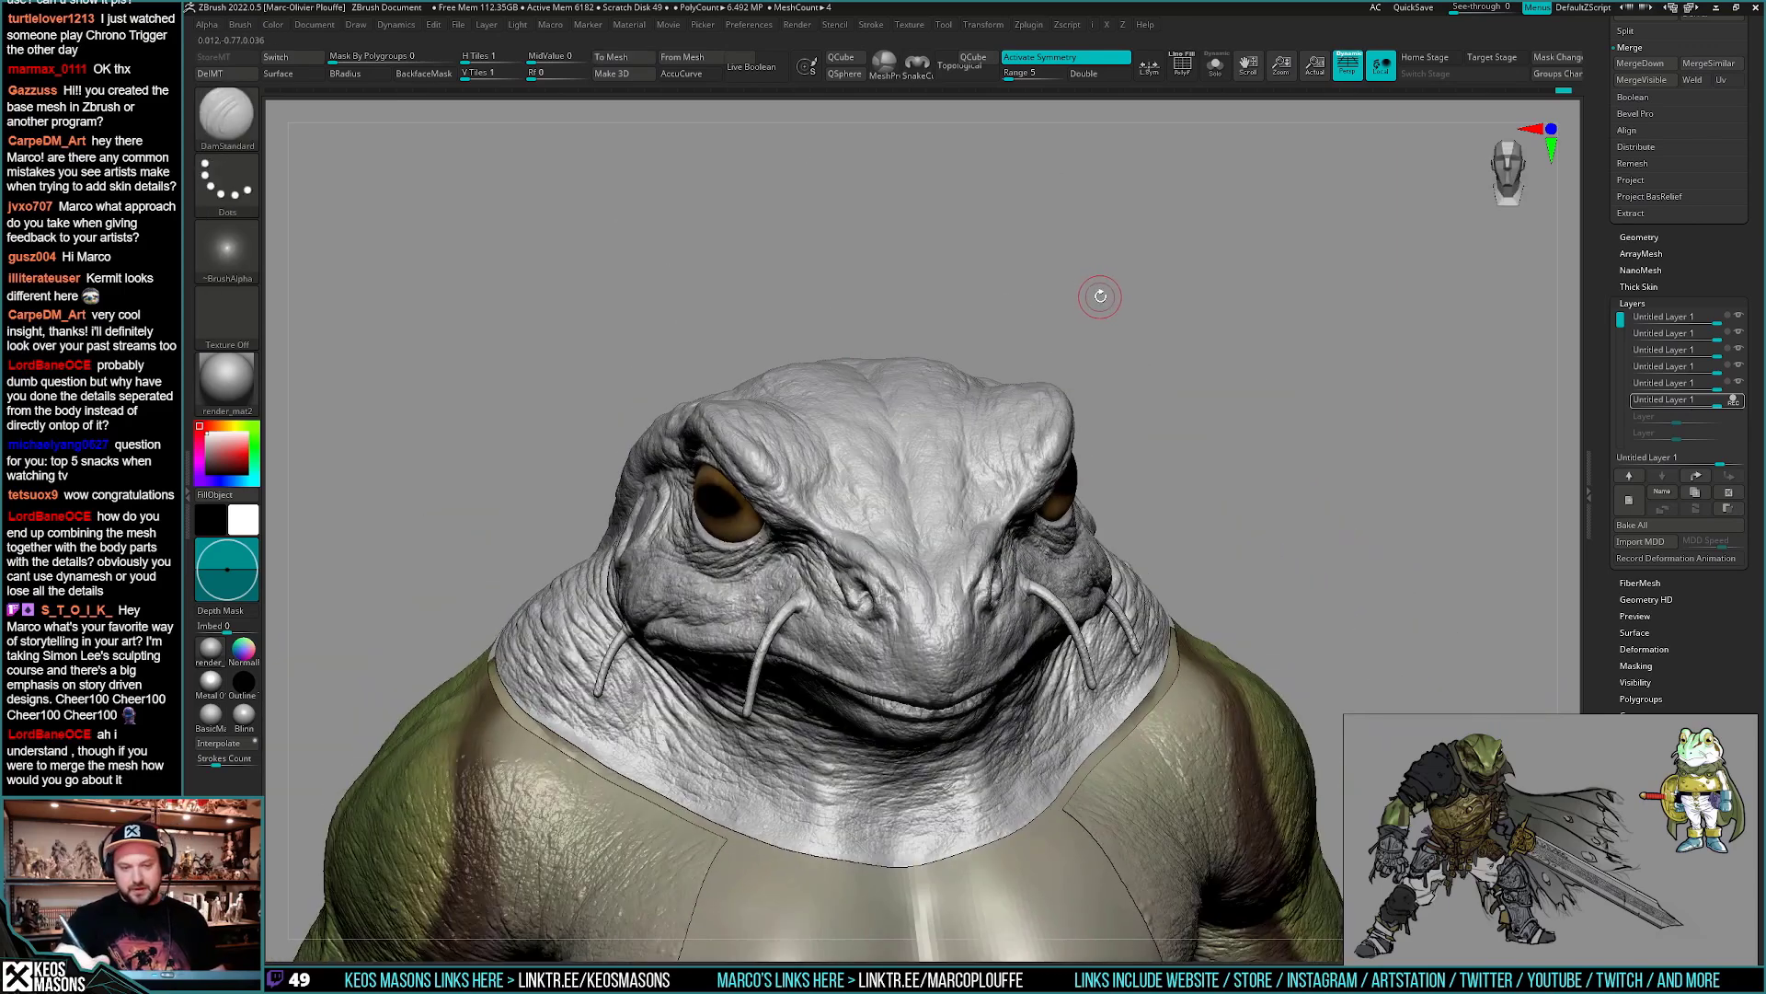
pyautogui.moveTo(1098, 342); pyautogui.dragTo(1166, 502, button='right')
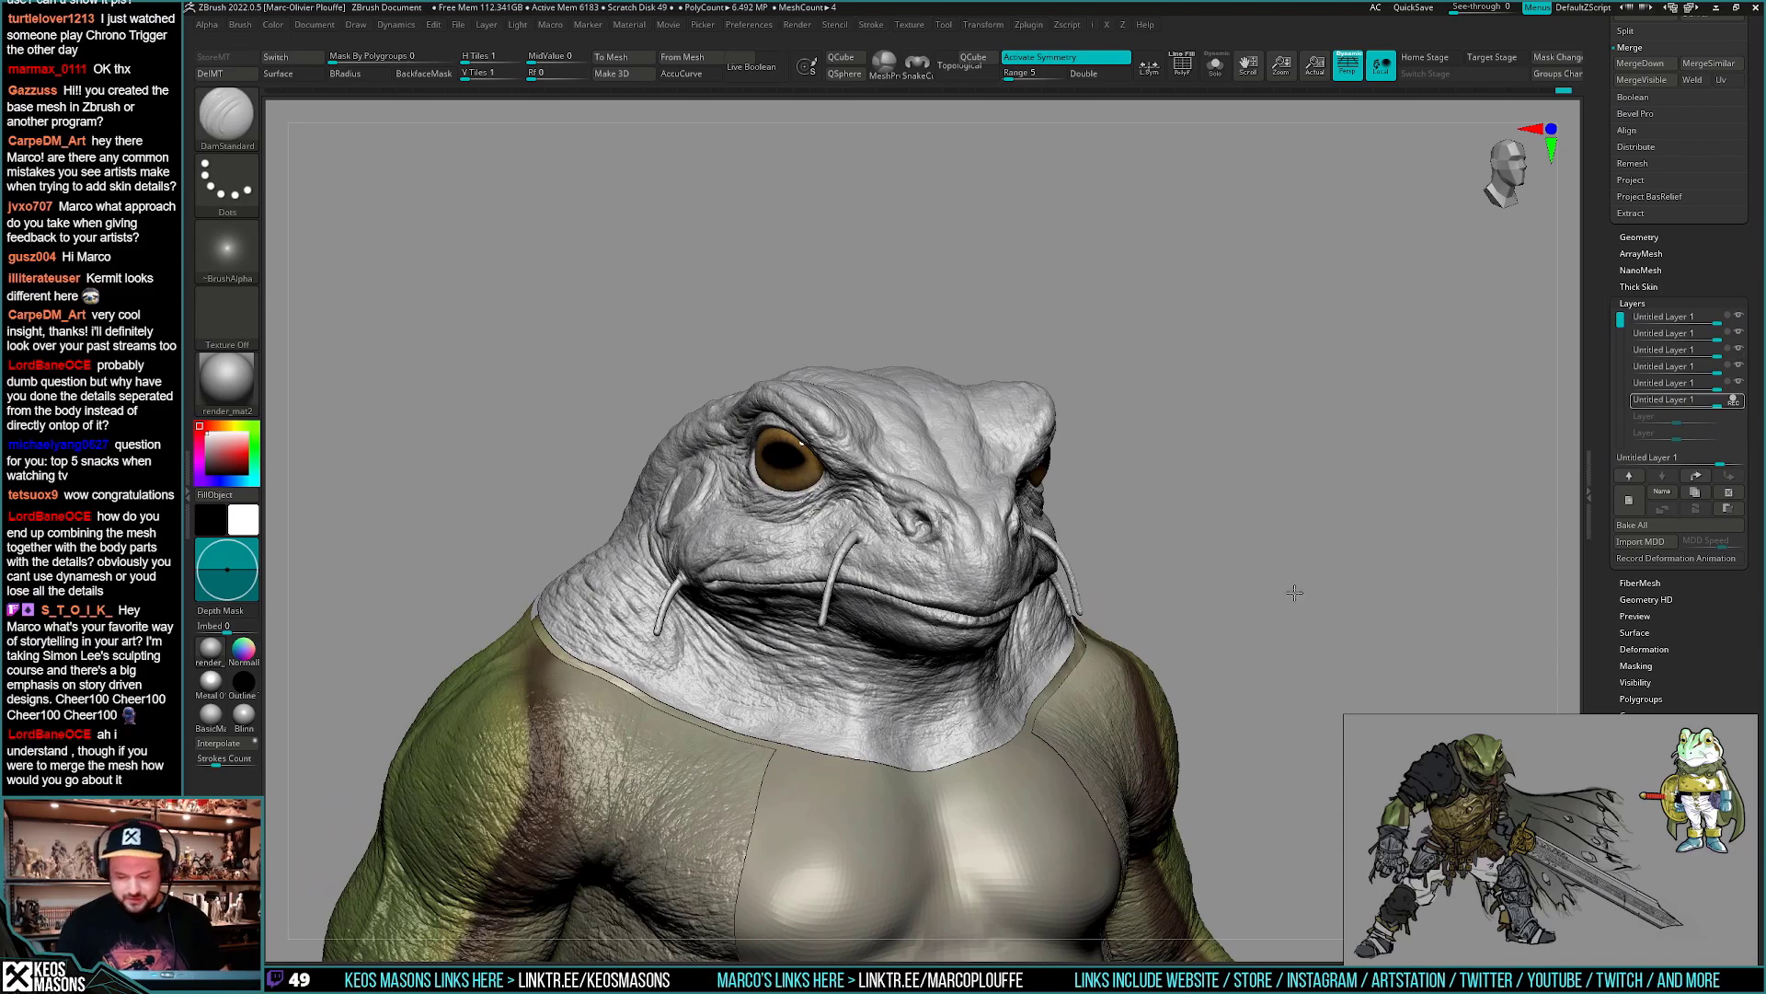
pyautogui.moveTo(1293, 592); pyautogui.dragTo(1177, 642, button='right')
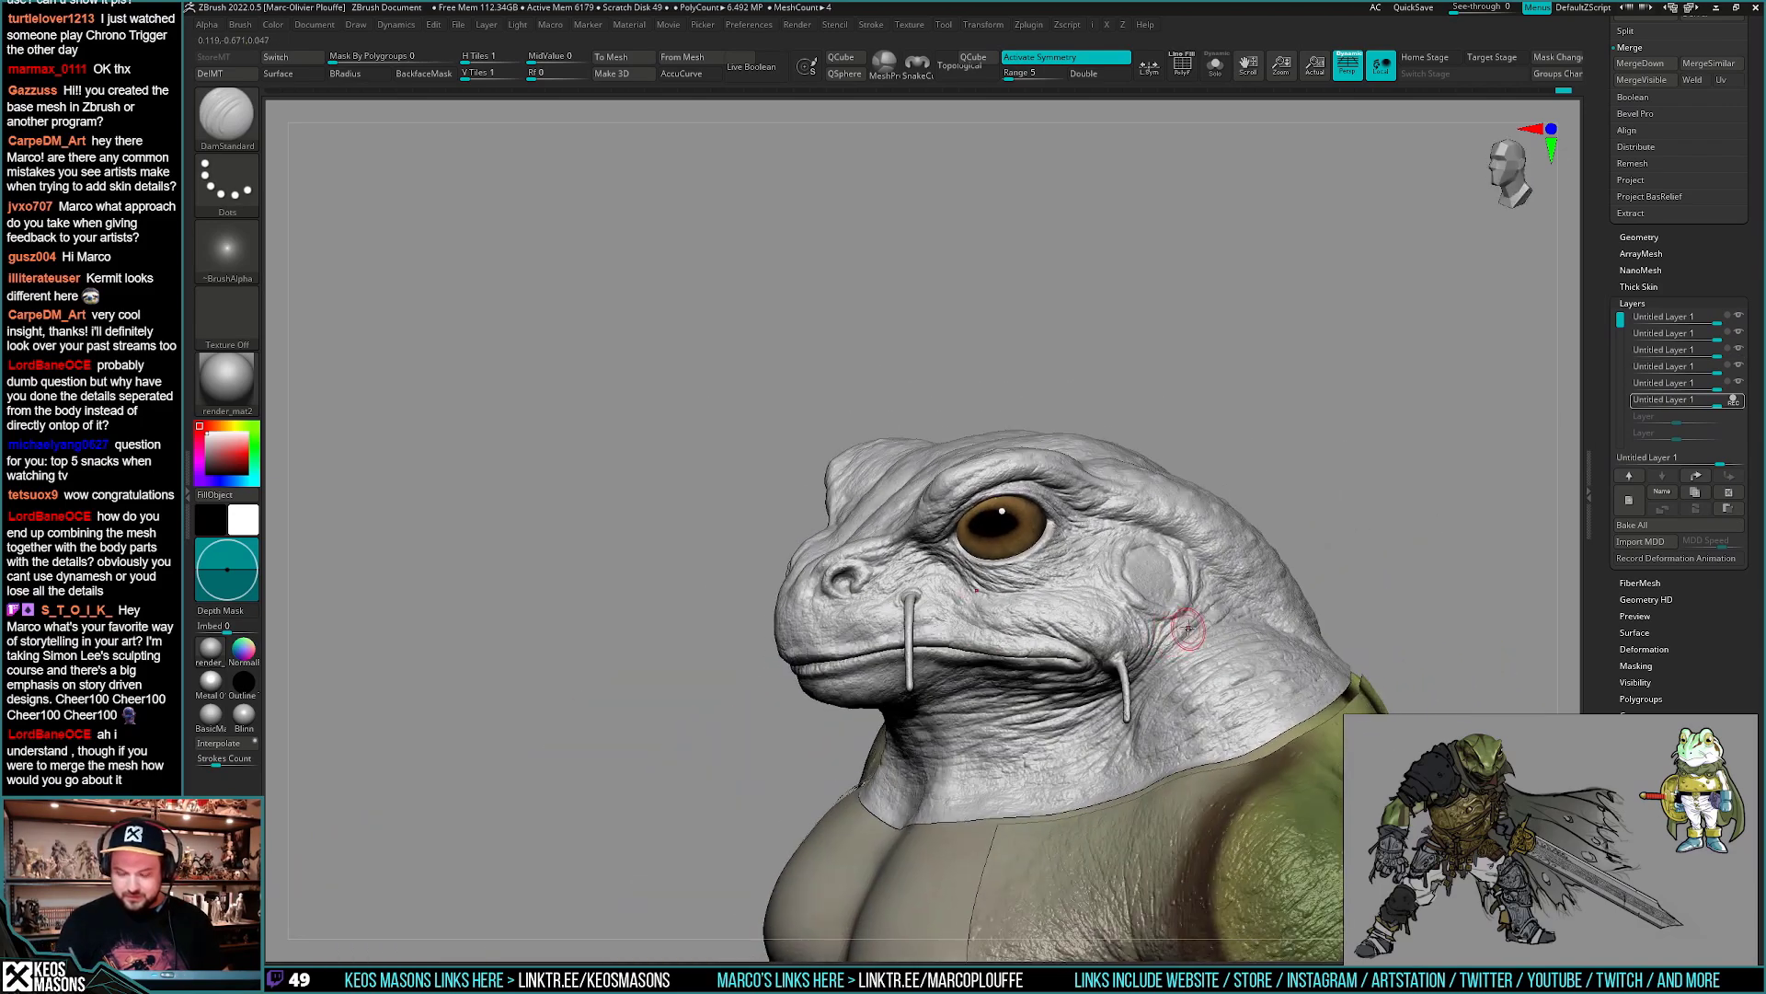
# - Carve fine skin creases across the crown and back of the frog's head with the DamStandard brush
pyautogui.moveTo(1288, 580); pyautogui.dragTo(1204, 642, button='right')
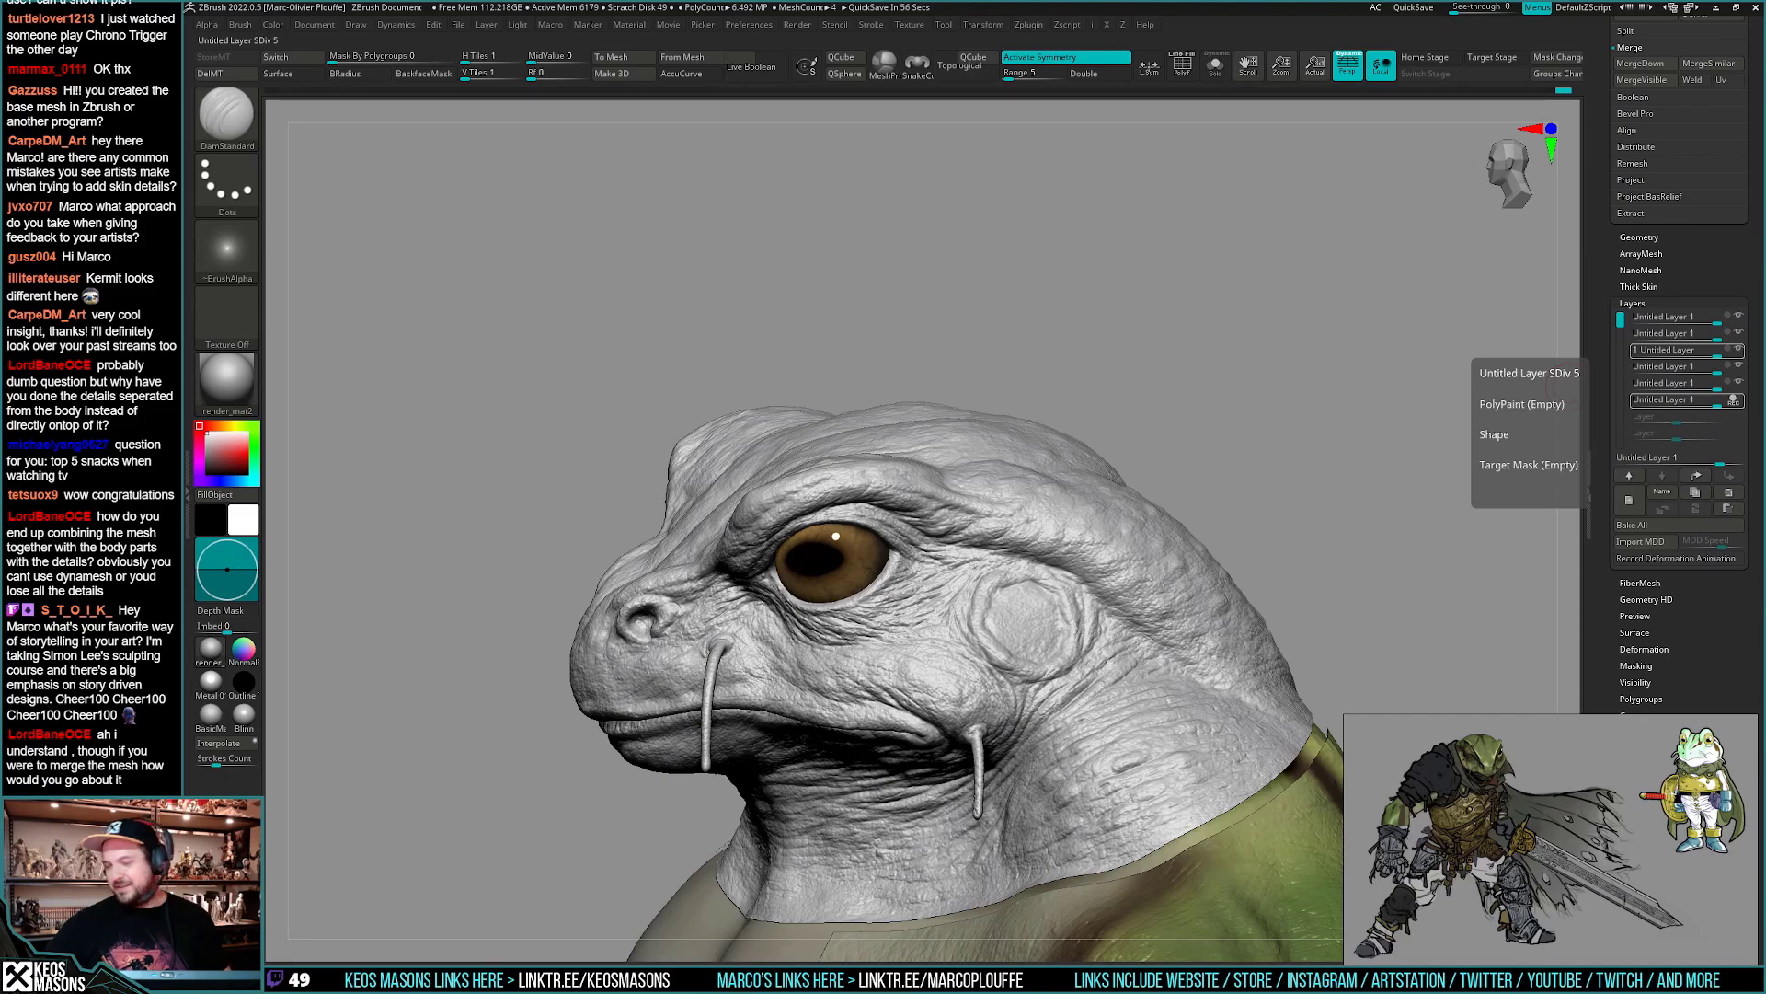
pyautogui.moveTo(1341, 533); pyautogui.dragTo(1167, 599, button='right')
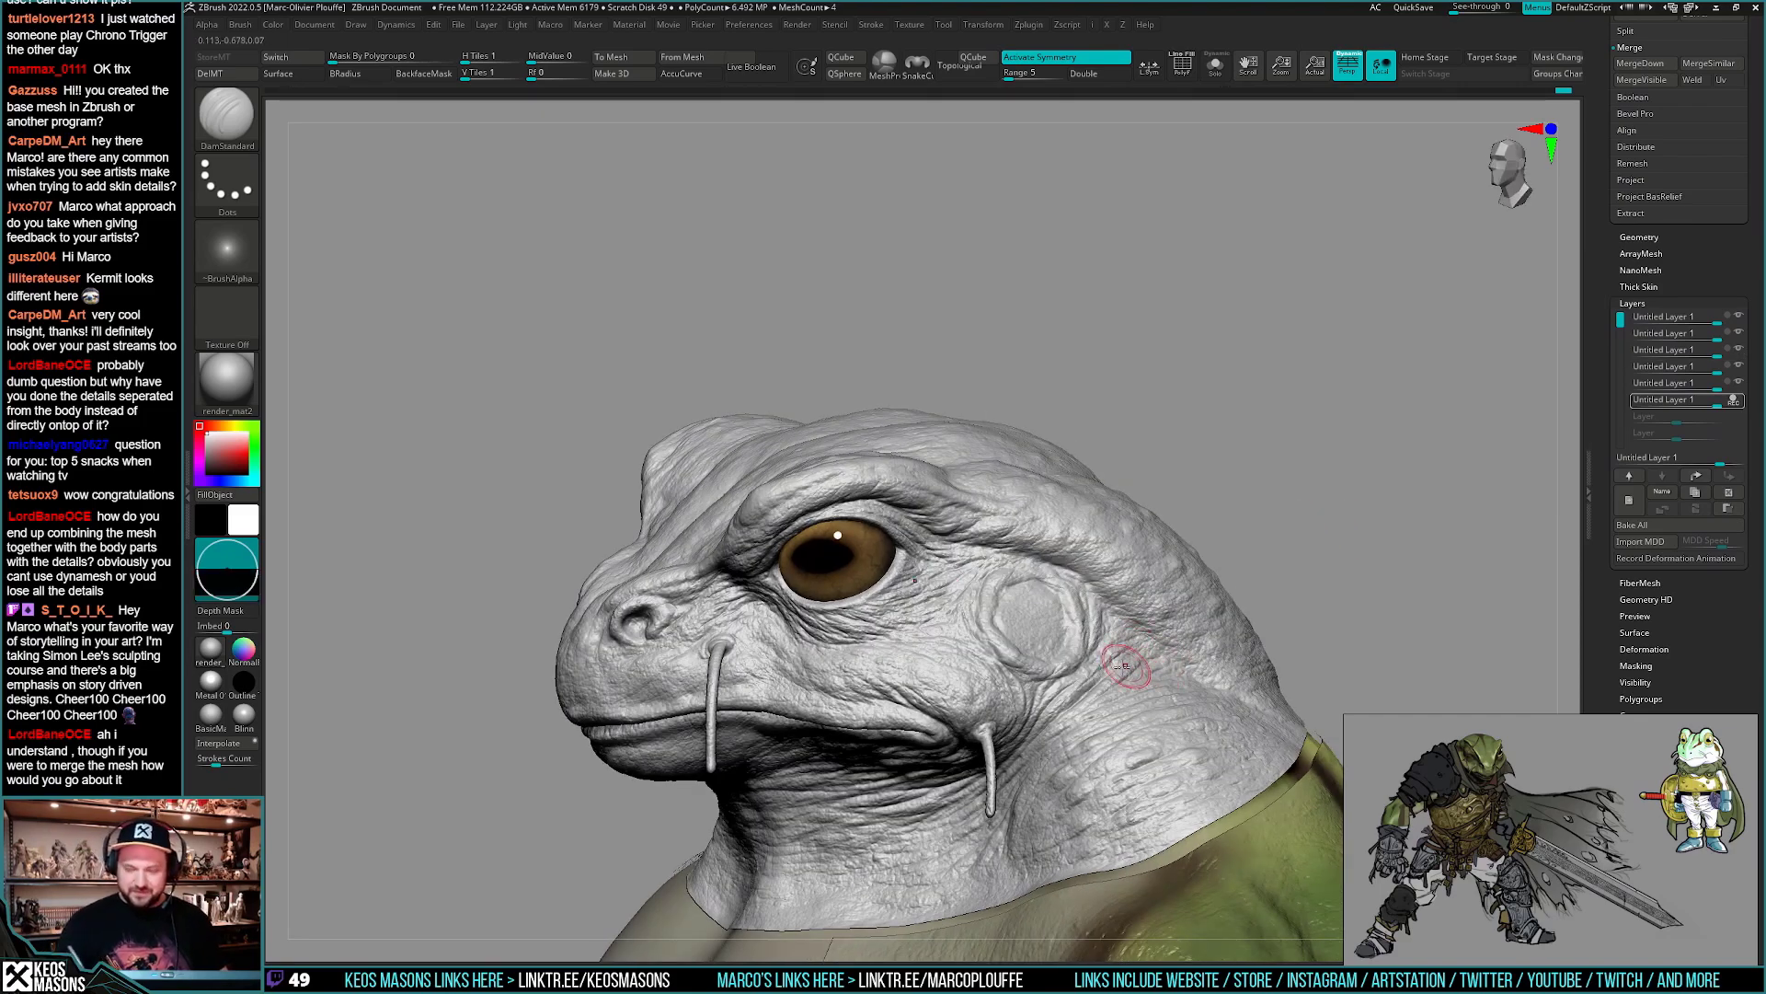
pyautogui.moveTo(1124, 666)
pyautogui.mouseDown(button='right')
pyautogui.moveTo(1108, 676)
pyautogui.moveTo(1123, 671)
pyautogui.moveTo(1100, 643)
pyautogui.moveTo(1058, 653)
pyautogui.moveTo(1078, 662)
pyautogui.moveTo(1009, 617)
pyautogui.moveTo(1151, 622)
pyautogui.moveTo(1143, 603)
pyautogui.moveTo(1143, 623)
pyautogui.moveTo(1175, 571)
pyautogui.moveTo(1085, 607)
pyautogui.moveTo(1181, 593)
pyautogui.moveTo(1064, 666)
pyautogui.moveTo(1008, 632)
pyautogui.moveTo(980, 525)
pyautogui.mouseUp(button='right')
pyautogui.press('space')
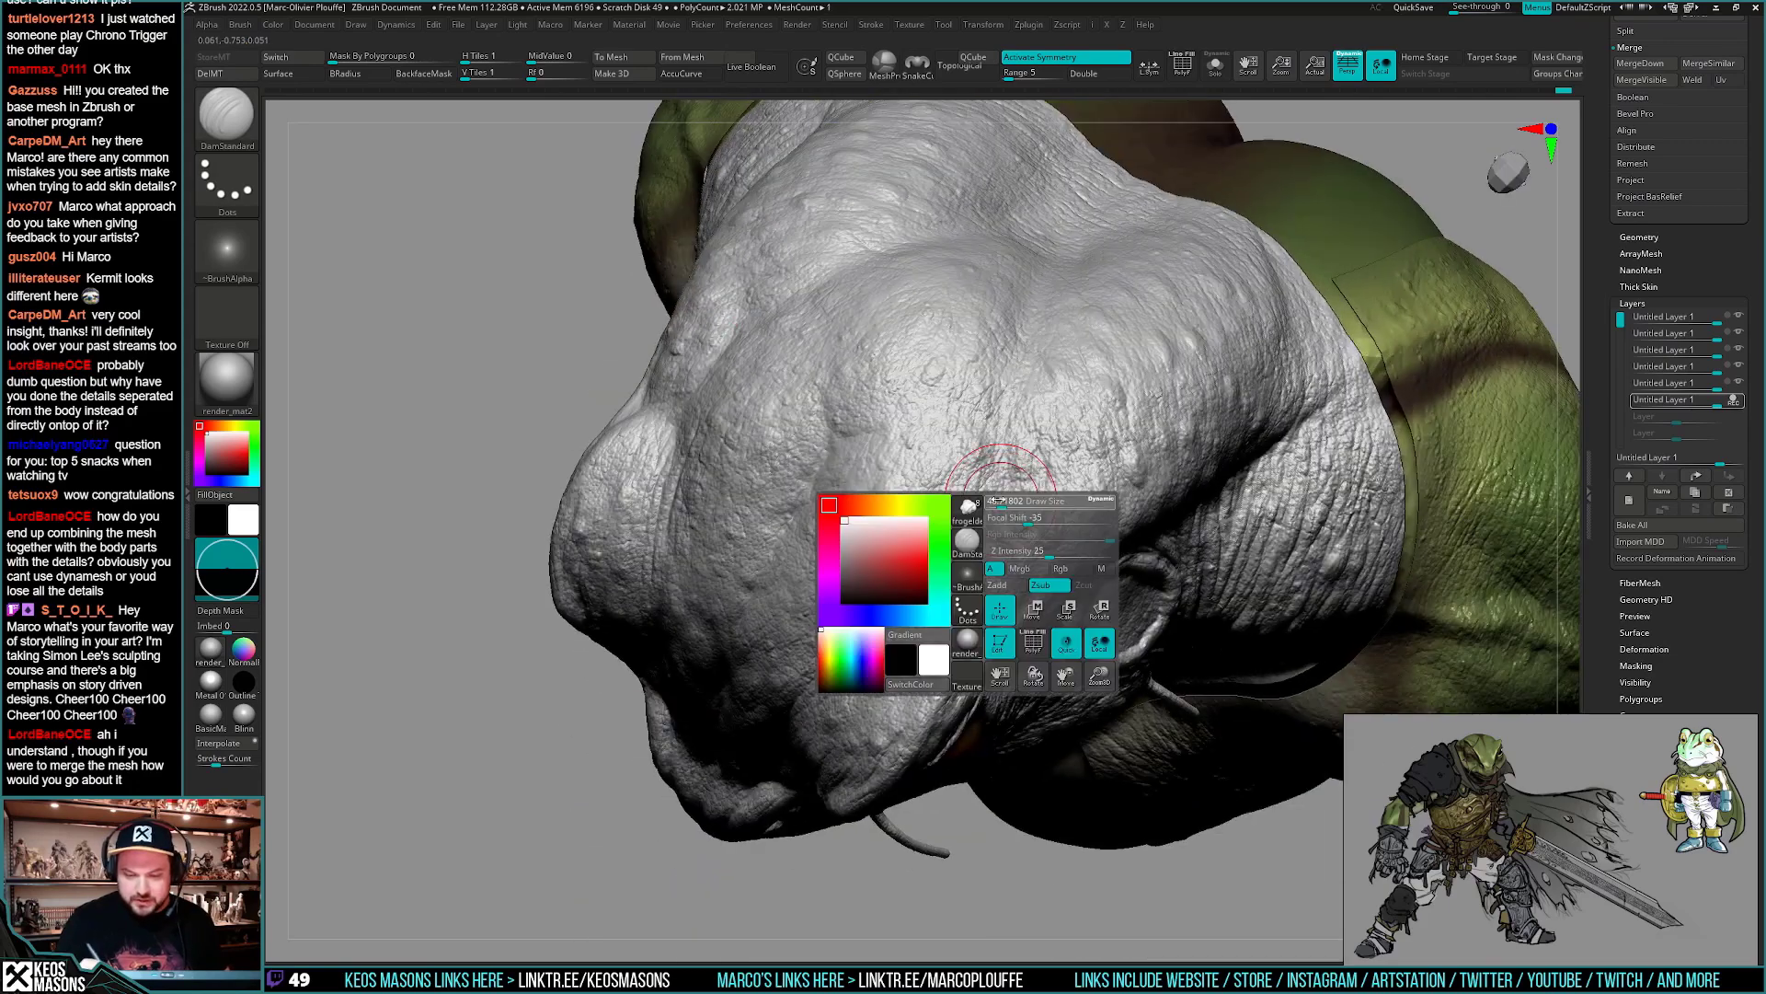
pyautogui.moveTo(1002, 452)
pyautogui.mouseDown(button='right')
pyautogui.moveTo(1042, 465)
pyautogui.moveTo(1009, 509)
pyautogui.mouseUp(button='right')
pyautogui.press('space')
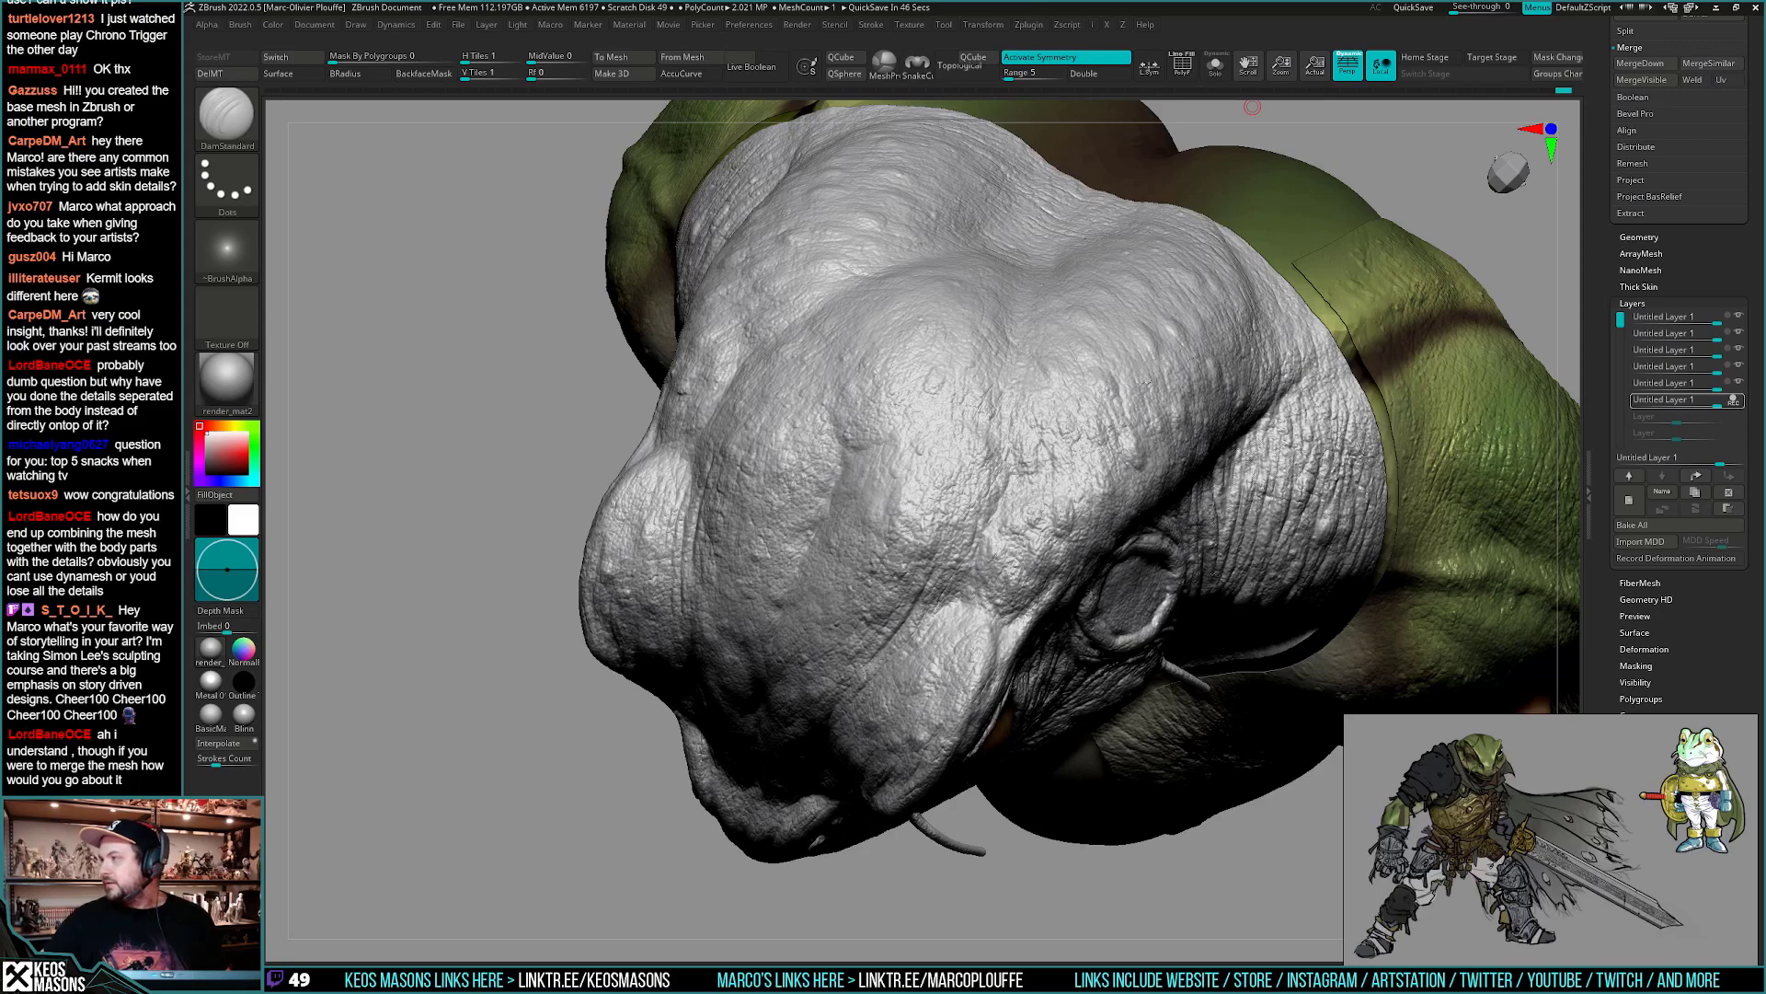
pyautogui.moveTo(1252, 107); pyautogui.dragTo(1018, 510)
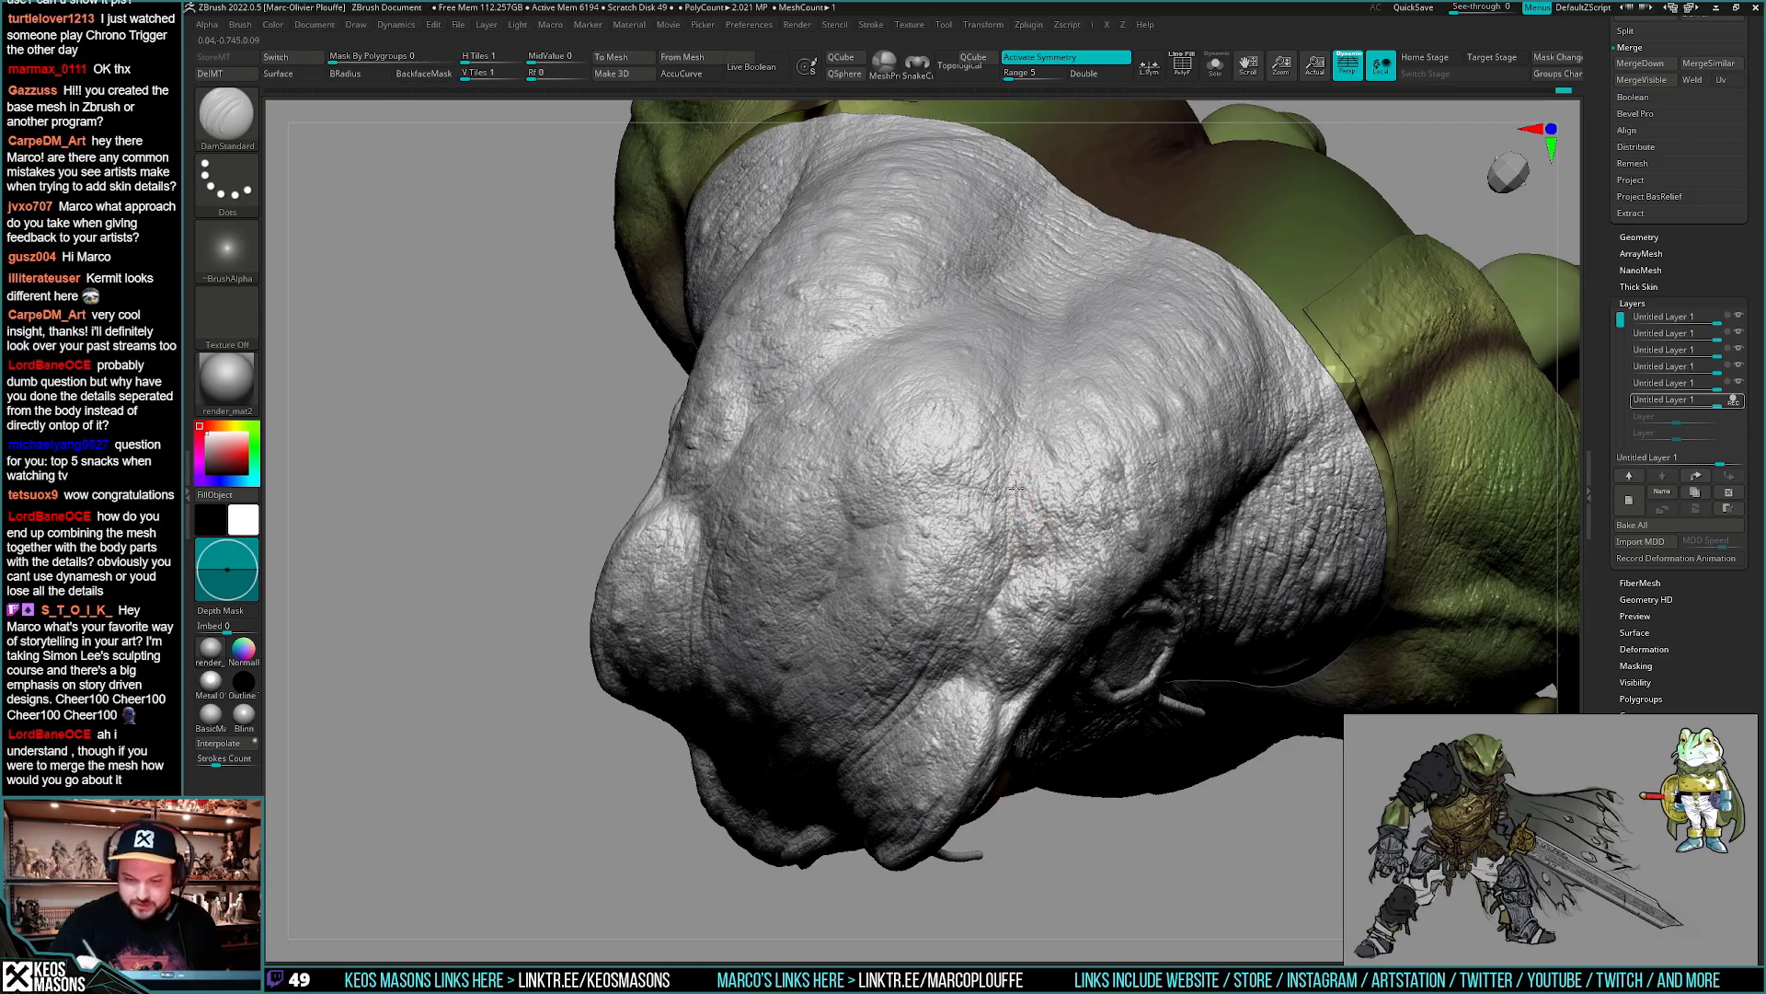
pyautogui.moveTo(1012, 472)
pyautogui.mouseDown(button='right')
pyautogui.moveTo(1027, 397)
pyautogui.moveTo(1057, 595)
pyautogui.moveTo(1100, 474)
pyautogui.moveTo(1058, 521)
pyautogui.moveTo(1057, 575)
pyautogui.mouseUp(button='right')
pyautogui.moveTo(802, 545); pyautogui.dragTo(798, 524, button='right')
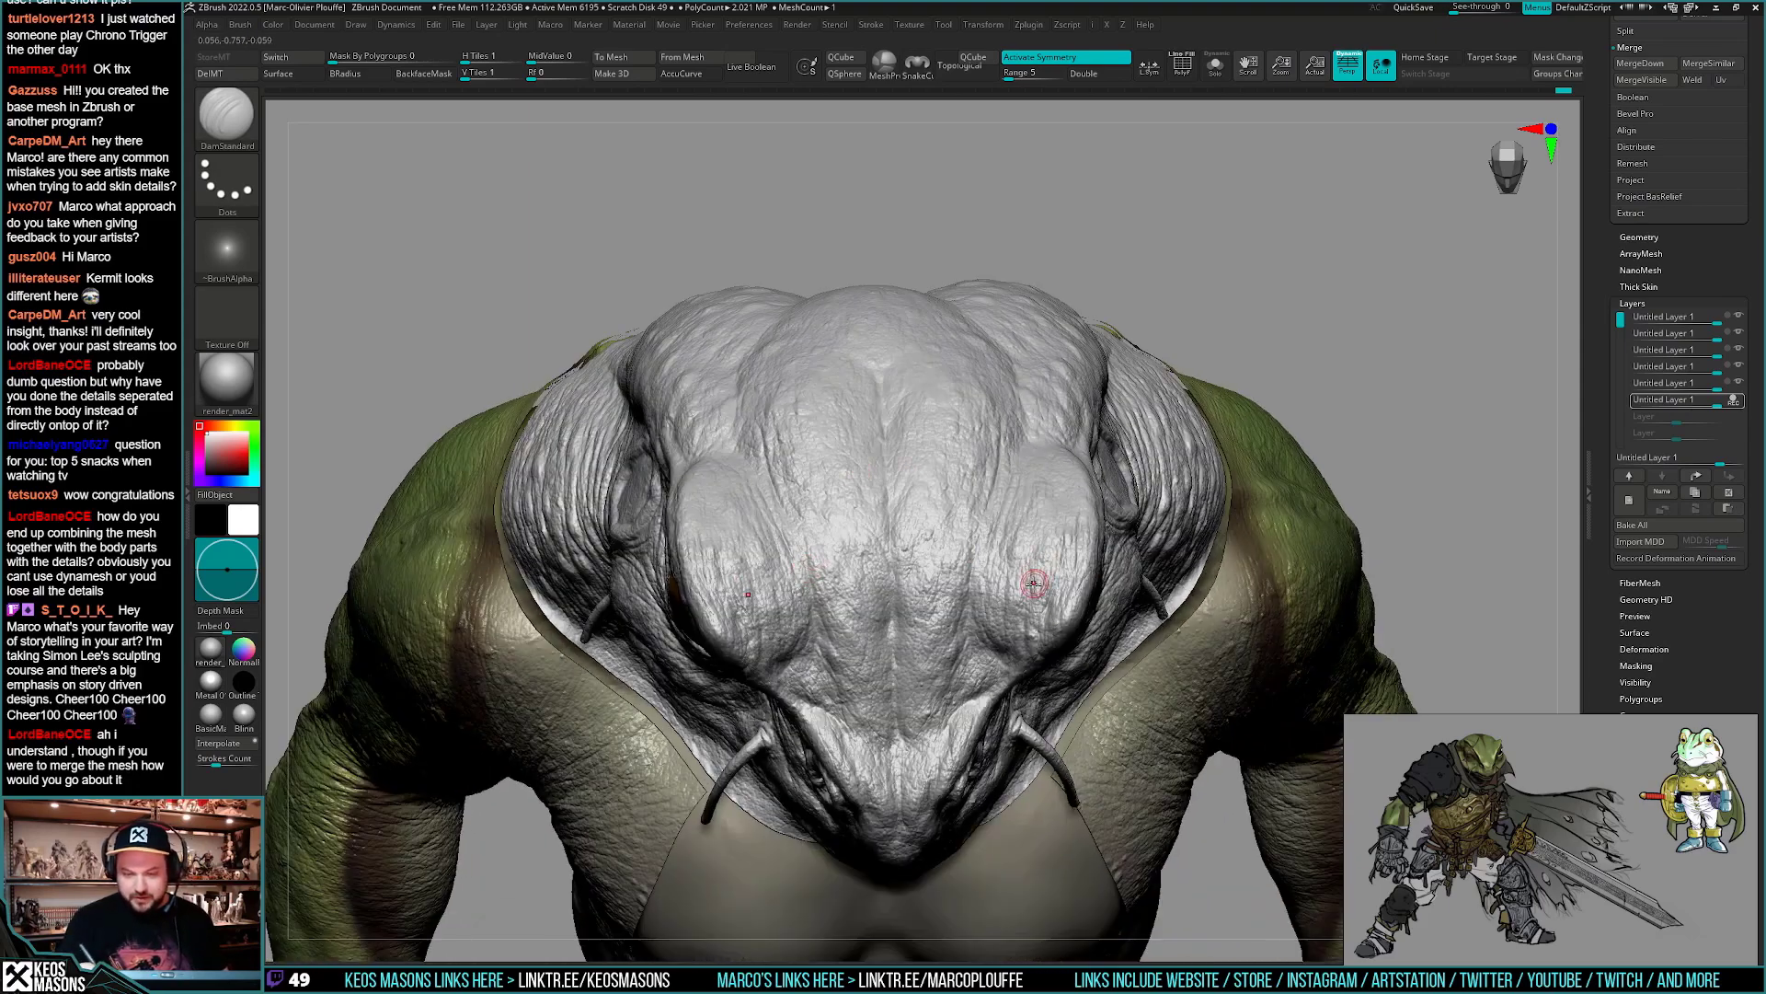
pyautogui.moveTo(1035, 590)
pyautogui.mouseDown(button='right')
pyautogui.moveTo(1012, 486)
pyautogui.moveTo(1187, 538)
pyautogui.moveTo(1167, 555)
pyautogui.moveTo(1186, 570)
pyautogui.moveTo(1162, 633)
pyautogui.moveTo(1154, 619)
pyautogui.mouseUp(button='right')
# - Switch to the Standard brush and add raised skin relief around the eye and upper snout
pyautogui.press('space')
pyautogui.click(1127, 527)
pyautogui.moveTo(888, 538)
pyautogui.mouseDown(button='right')
pyautogui.moveTo(1000, 518)
pyautogui.moveTo(828, 521)
pyautogui.moveTo(906, 529)
pyautogui.moveTo(1003, 496)
pyautogui.moveTo(1143, 347)
pyautogui.mouseUp(button='right')
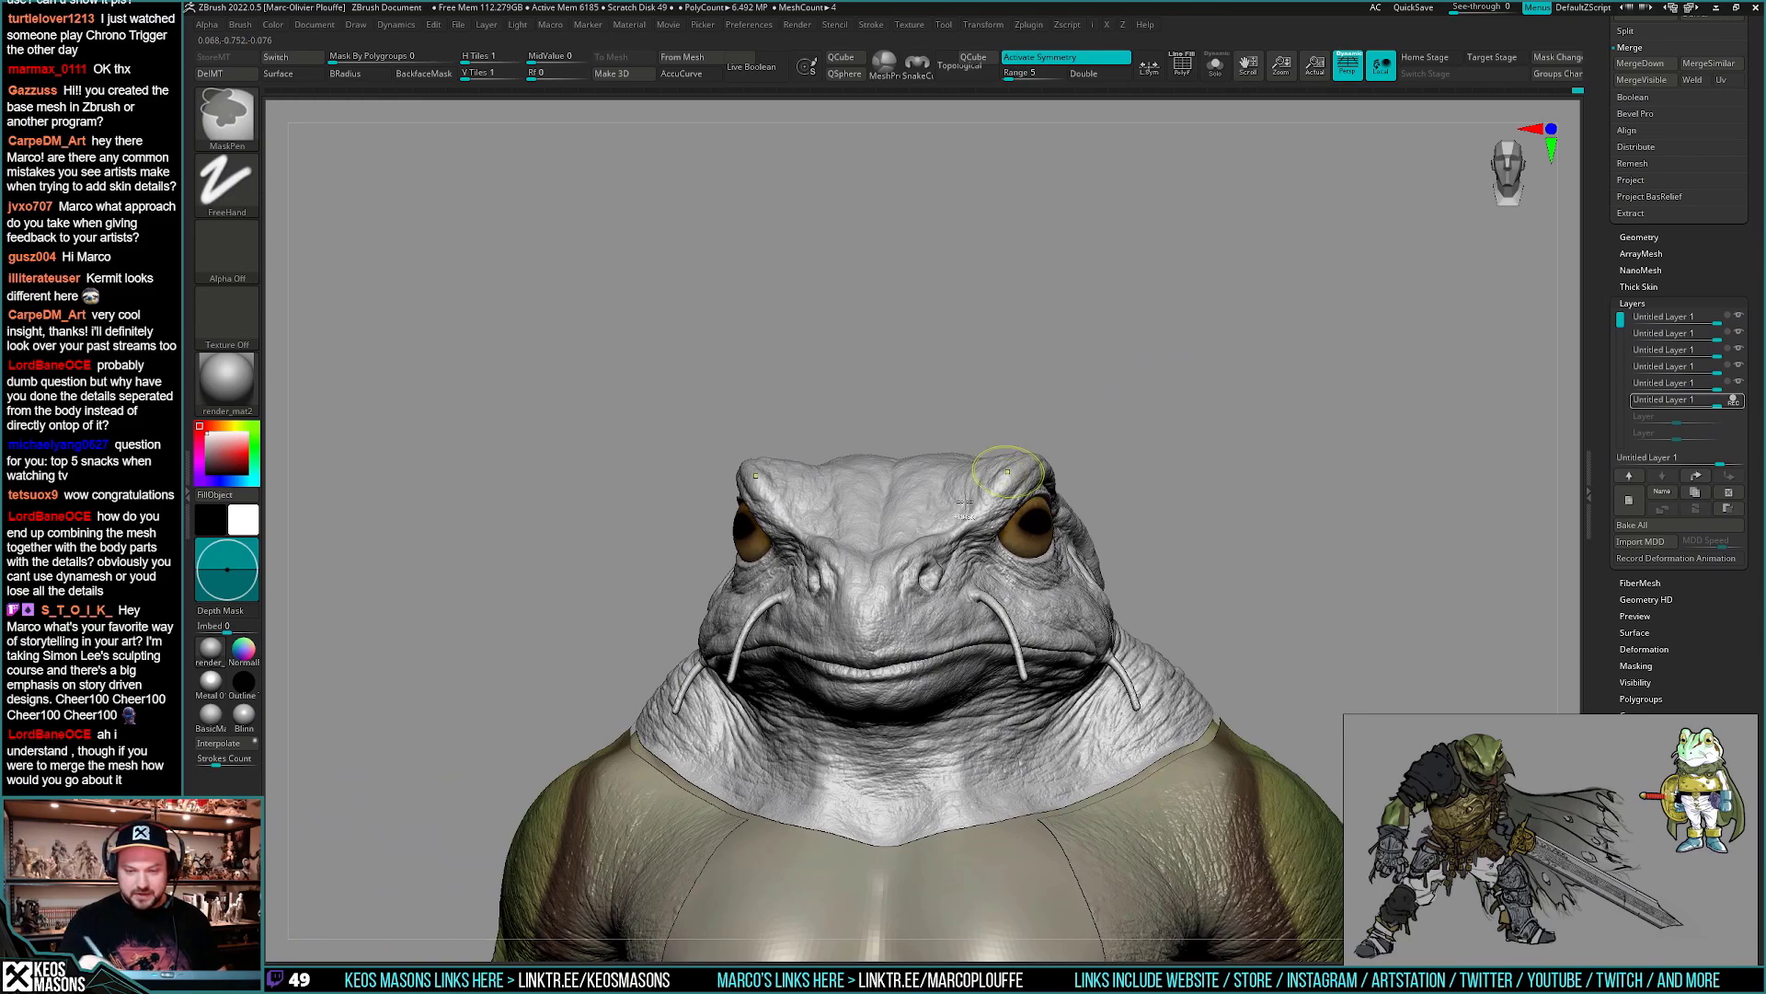
pyautogui.moveTo(965, 502)
pyautogui.keyDown('ctrl'); pyautogui.mouseDown(button='right')
pyautogui.moveTo(948, 520)
pyautogui.moveTo(941, 497)
pyautogui.moveTo(981, 468)
pyautogui.moveTo(953, 505)
pyautogui.mouseUp(button='right'); pyautogui.keyUp('ctrl')
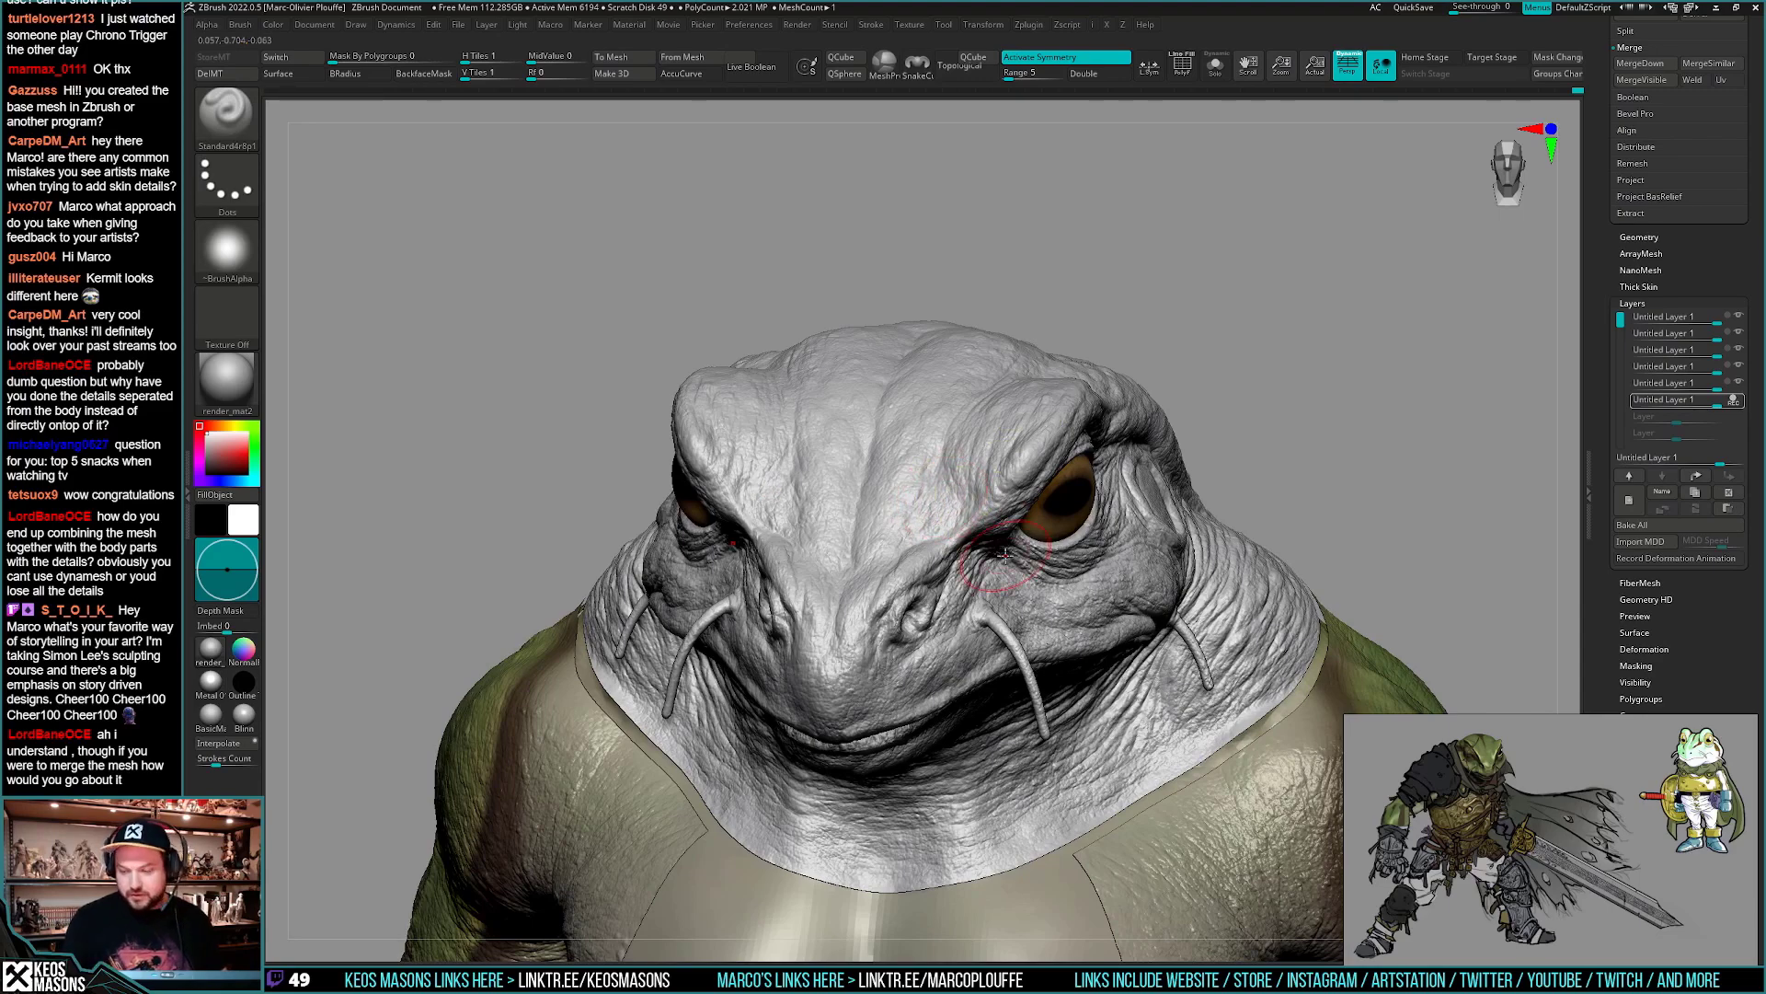
pyautogui.moveTo(1005, 556); pyautogui.dragTo(1079, 617, button='right')
pyautogui.hotkey('shift', 'f')
pyautogui.hotkey('shift', 'f')
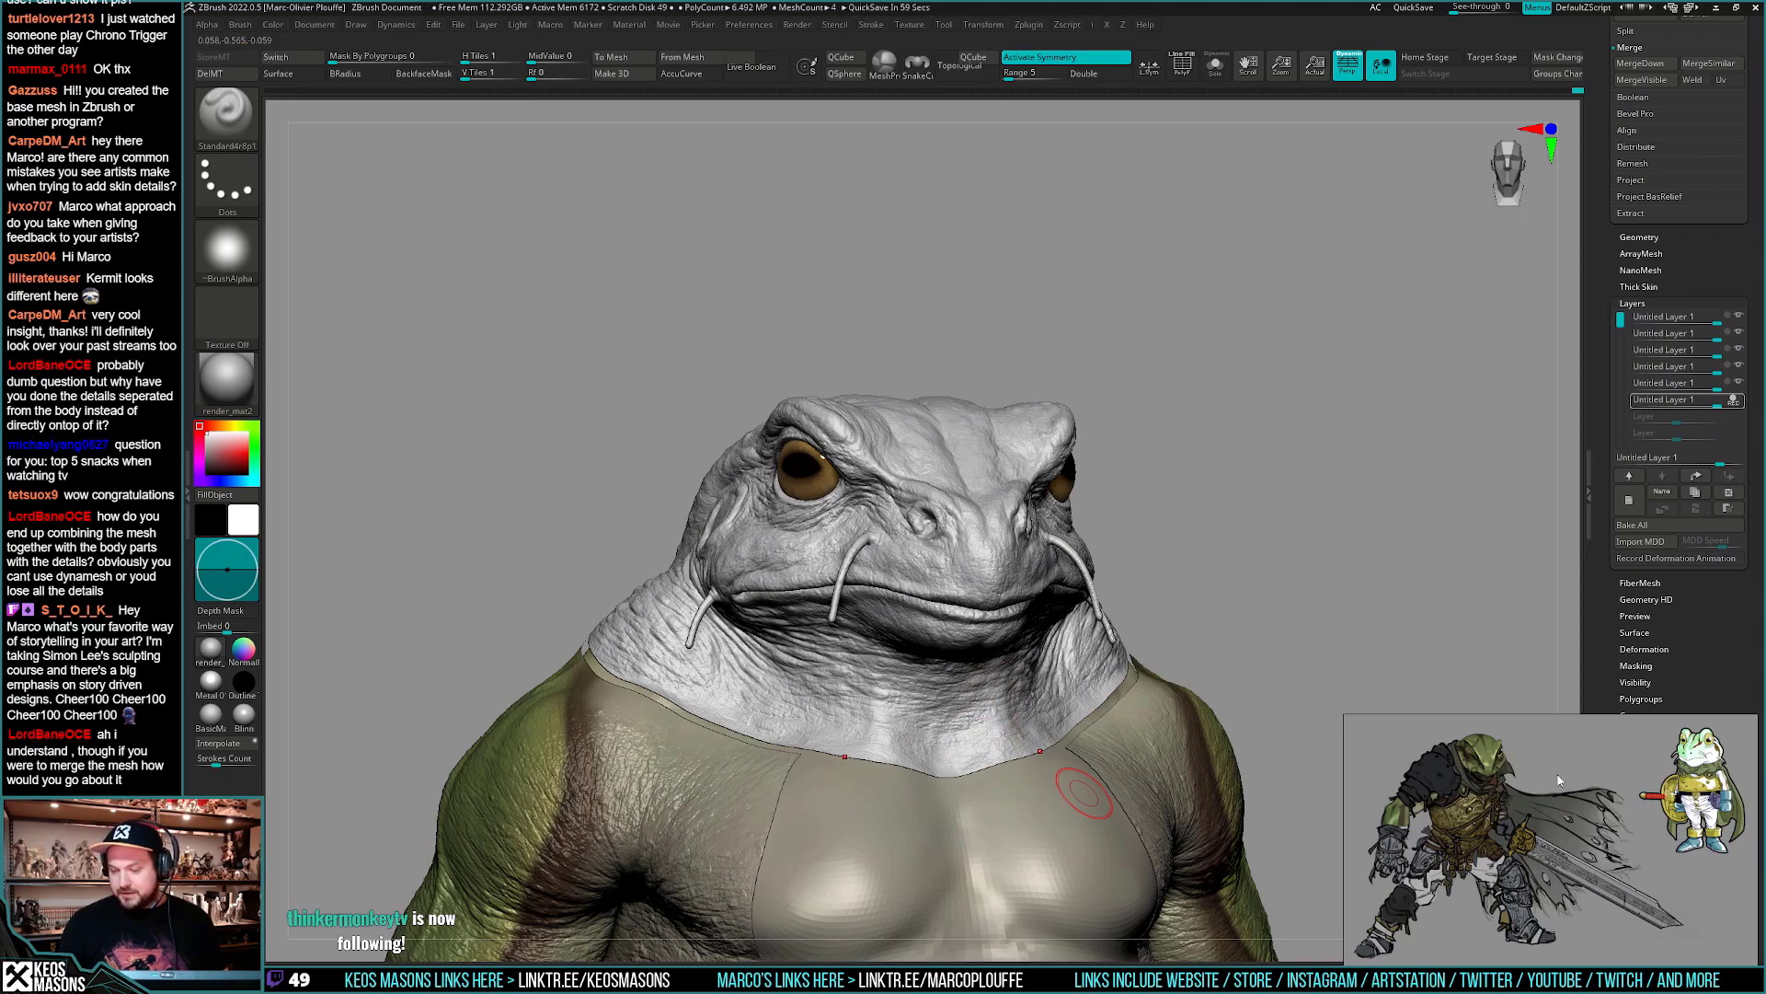
pyautogui.keyDown('ctrl'); pyautogui.moveTo(1002, 646); pyautogui.dragTo(1023, 615, button='right'); pyautogui.keyUp('ctrl')
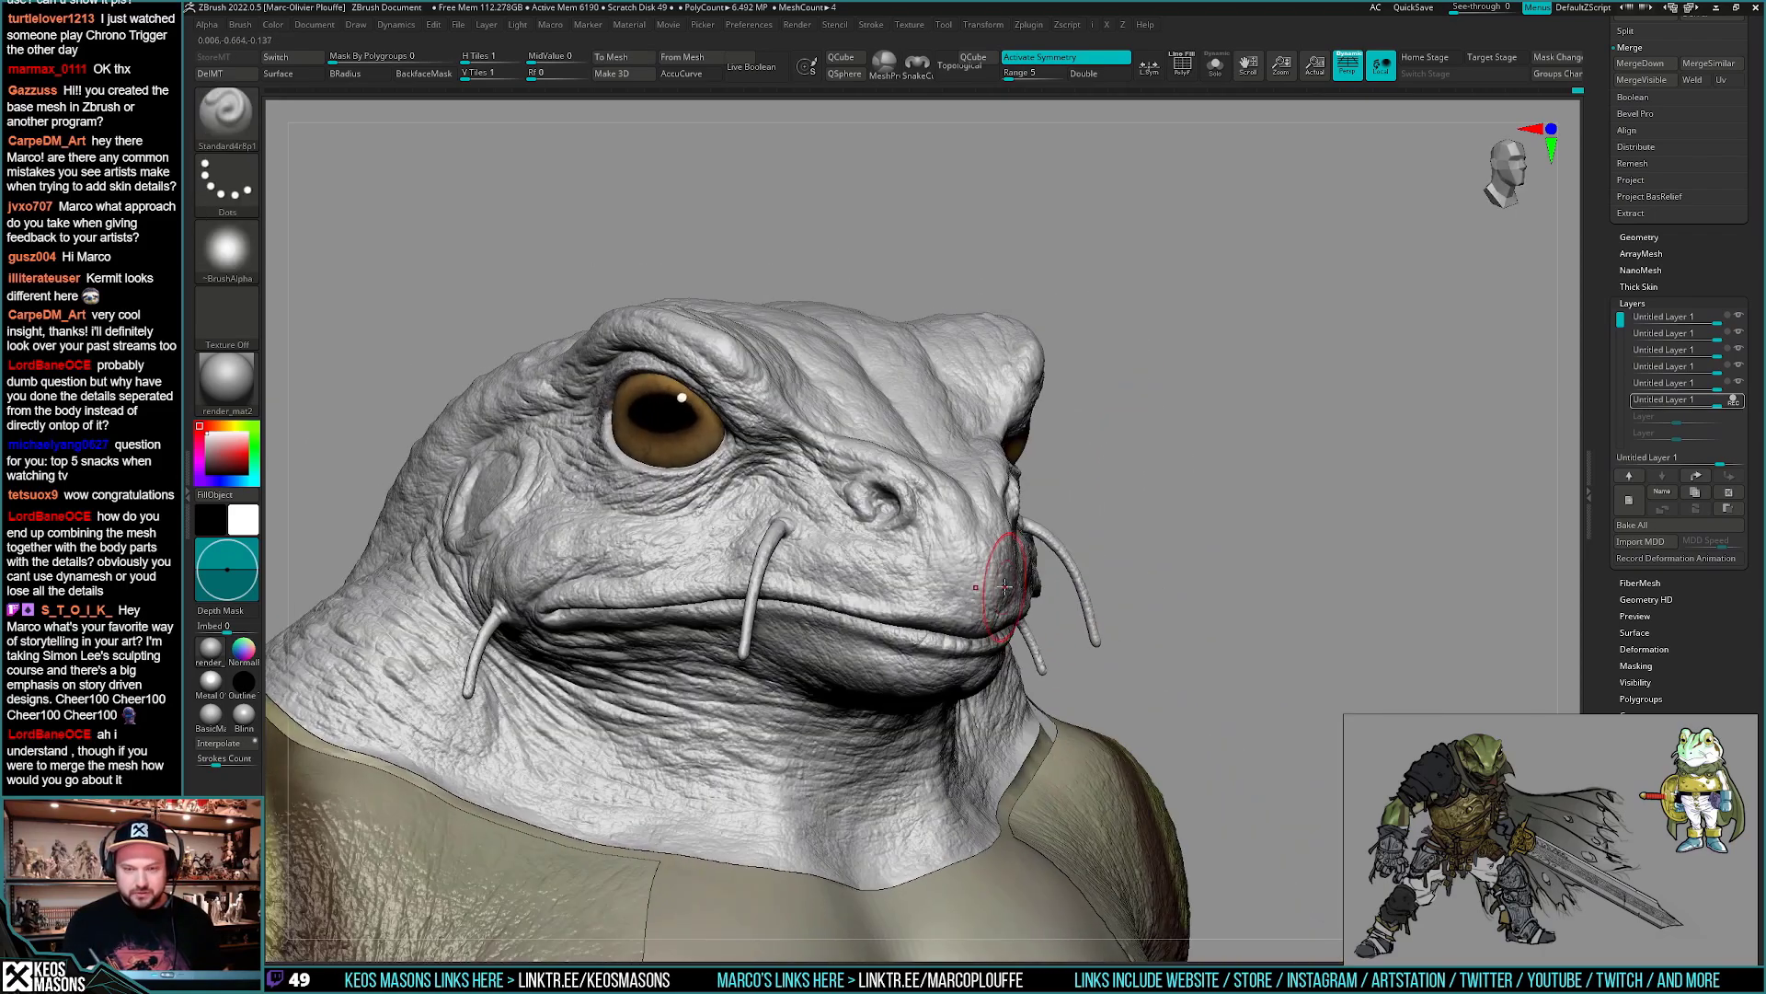
# - Switch back to the DamStandard brush, adjust its settings and carve creases between the nostril and inner brow
pyautogui.press('b')
pyautogui.press('d')
pyautogui.press('s')
pyautogui.moveTo(1021, 515)
pyautogui.mouseDown(button='right')
pyautogui.moveTo(1060, 559)
pyautogui.moveTo(1027, 613)
pyautogui.mouseUp(button='right')
pyautogui.press('space')
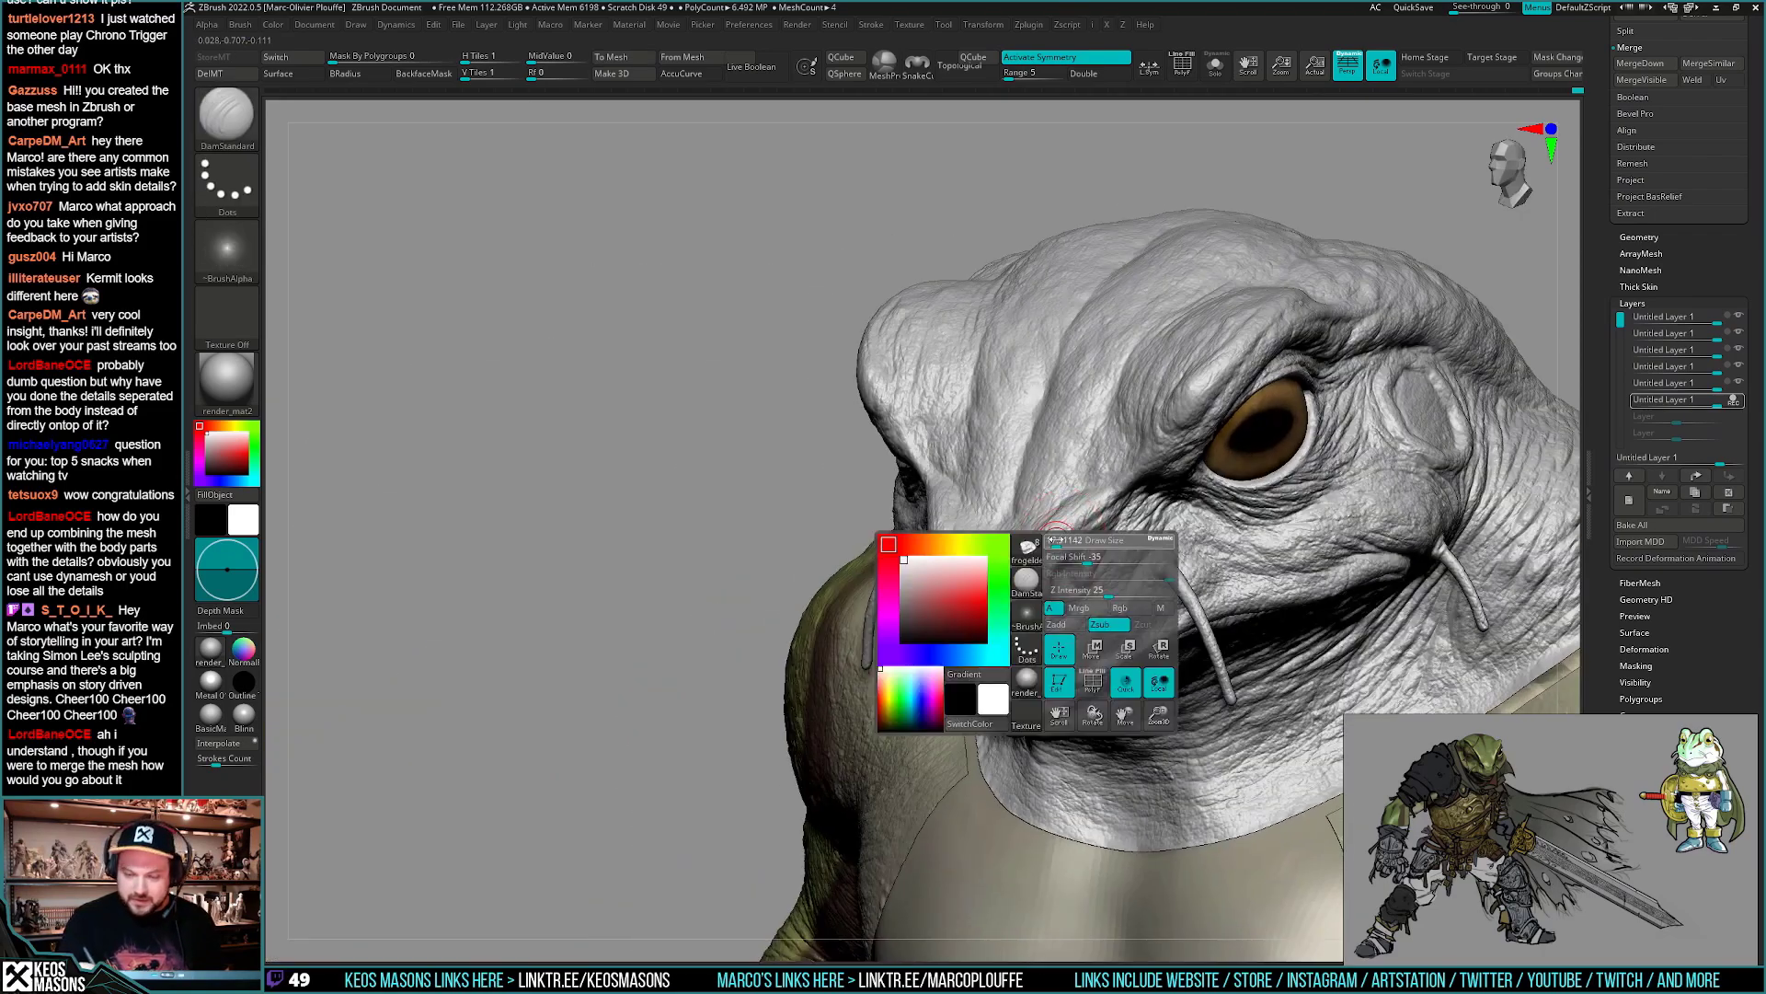
pyautogui.moveTo(1076, 609); pyautogui.dragTo(1049, 609)
pyautogui.moveTo(1012, 506)
pyautogui.mouseDown(button='right')
pyautogui.moveTo(1050, 550)
pyautogui.moveTo(1069, 528)
pyautogui.mouseUp(button='right')
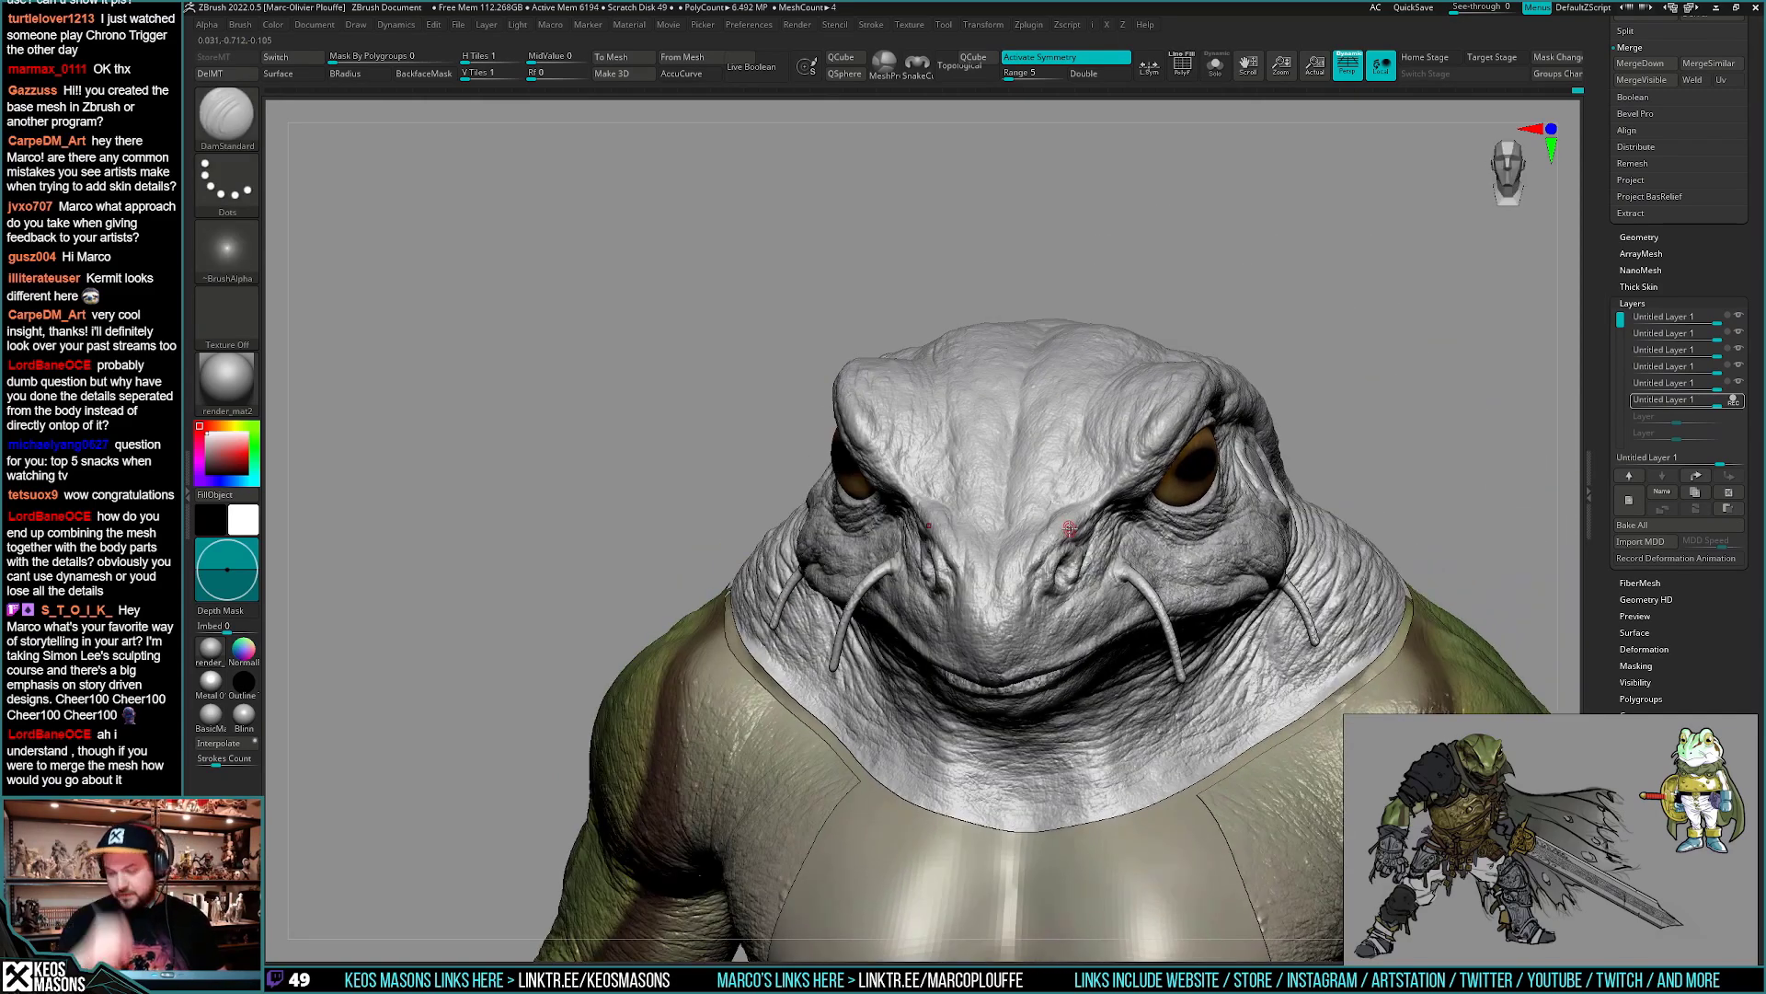
pyautogui.keyDown('alt'); pyautogui.moveTo(1062, 696); pyautogui.dragTo(1150, 499, button='right'); pyautogui.keyUp('alt')
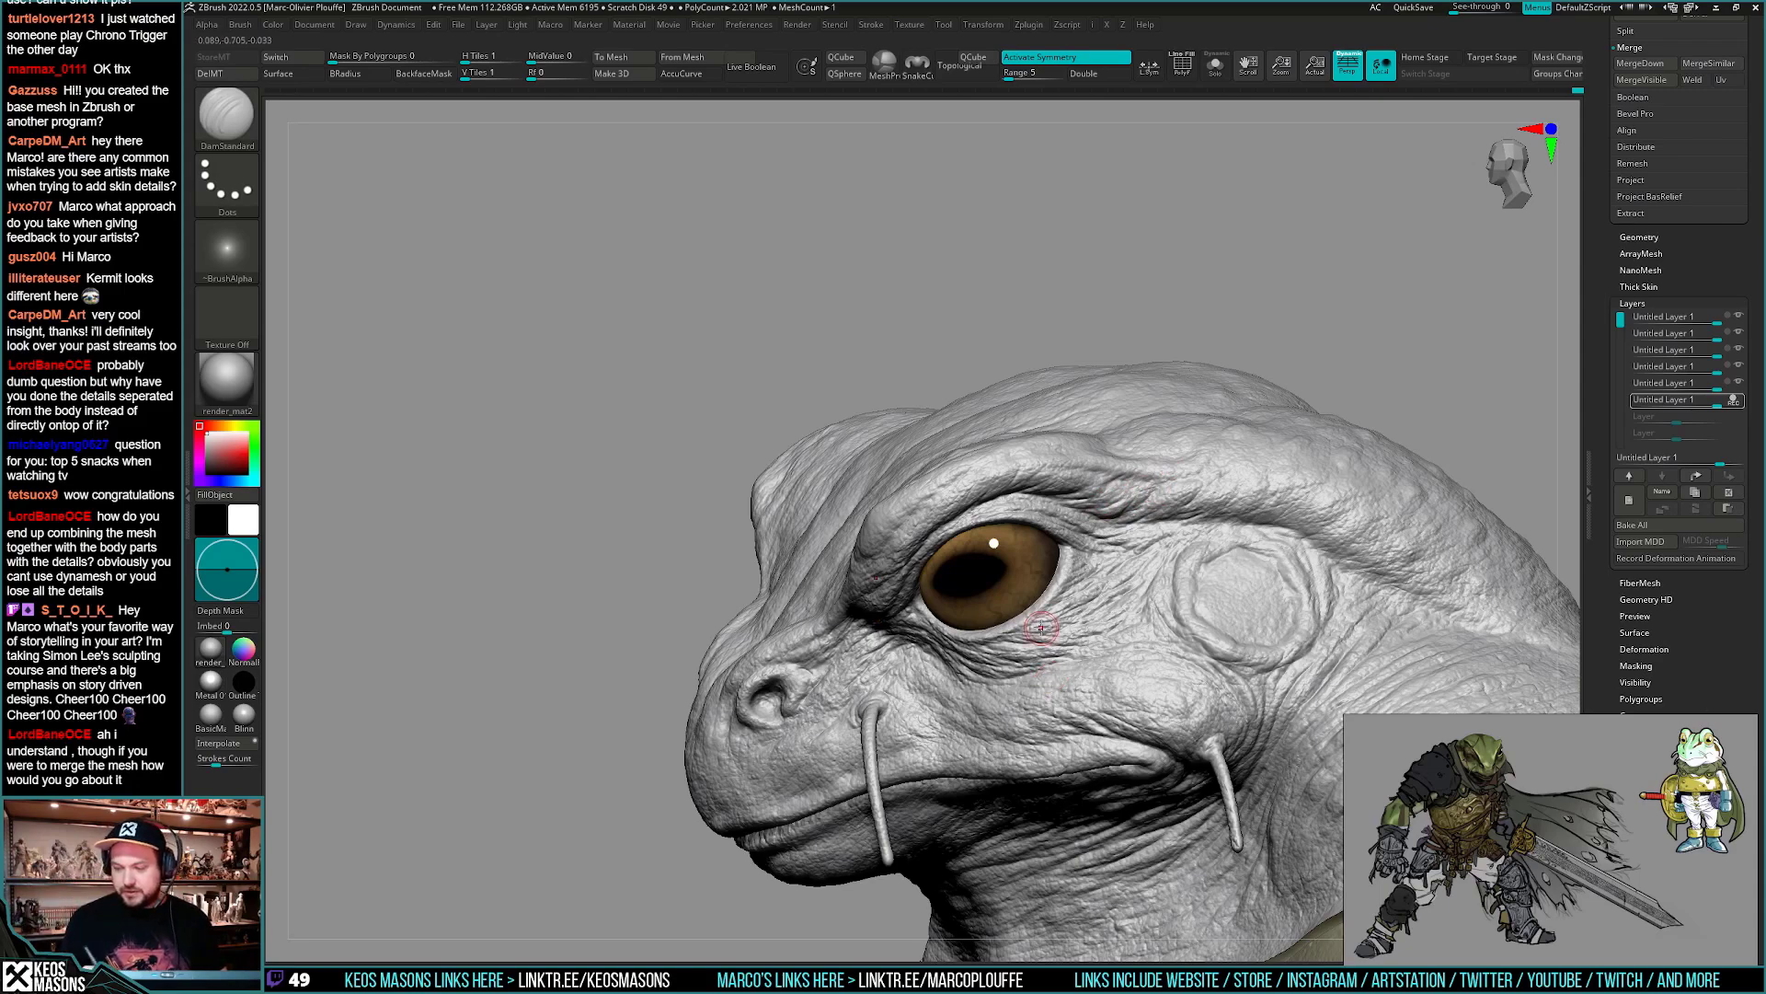
# - Refine the wrinkles beneath the eye and along the upper cheek with DamStandard strokes
pyautogui.moveTo(1035, 642); pyautogui.dragTo(1075, 595, button='right')
pyautogui.moveTo(1055, 612); pyautogui.dragTo(1121, 568, button='right')
pyautogui.moveTo(865, 598); pyautogui.dragTo(798, 488, button='right')
pyautogui.moveTo(923, 527); pyautogui.dragTo(783, 637, button='right')
pyautogui.moveTo(863, 685)
pyautogui.mouseDown(button='right')
pyautogui.moveTo(612, 522)
pyautogui.moveTo(631, 465)
pyautogui.moveTo(722, 374)
pyautogui.moveTo(1103, 560)
pyautogui.moveTo(1056, 663)
pyautogui.moveTo(1024, 628)
pyautogui.mouseUp(button='right')
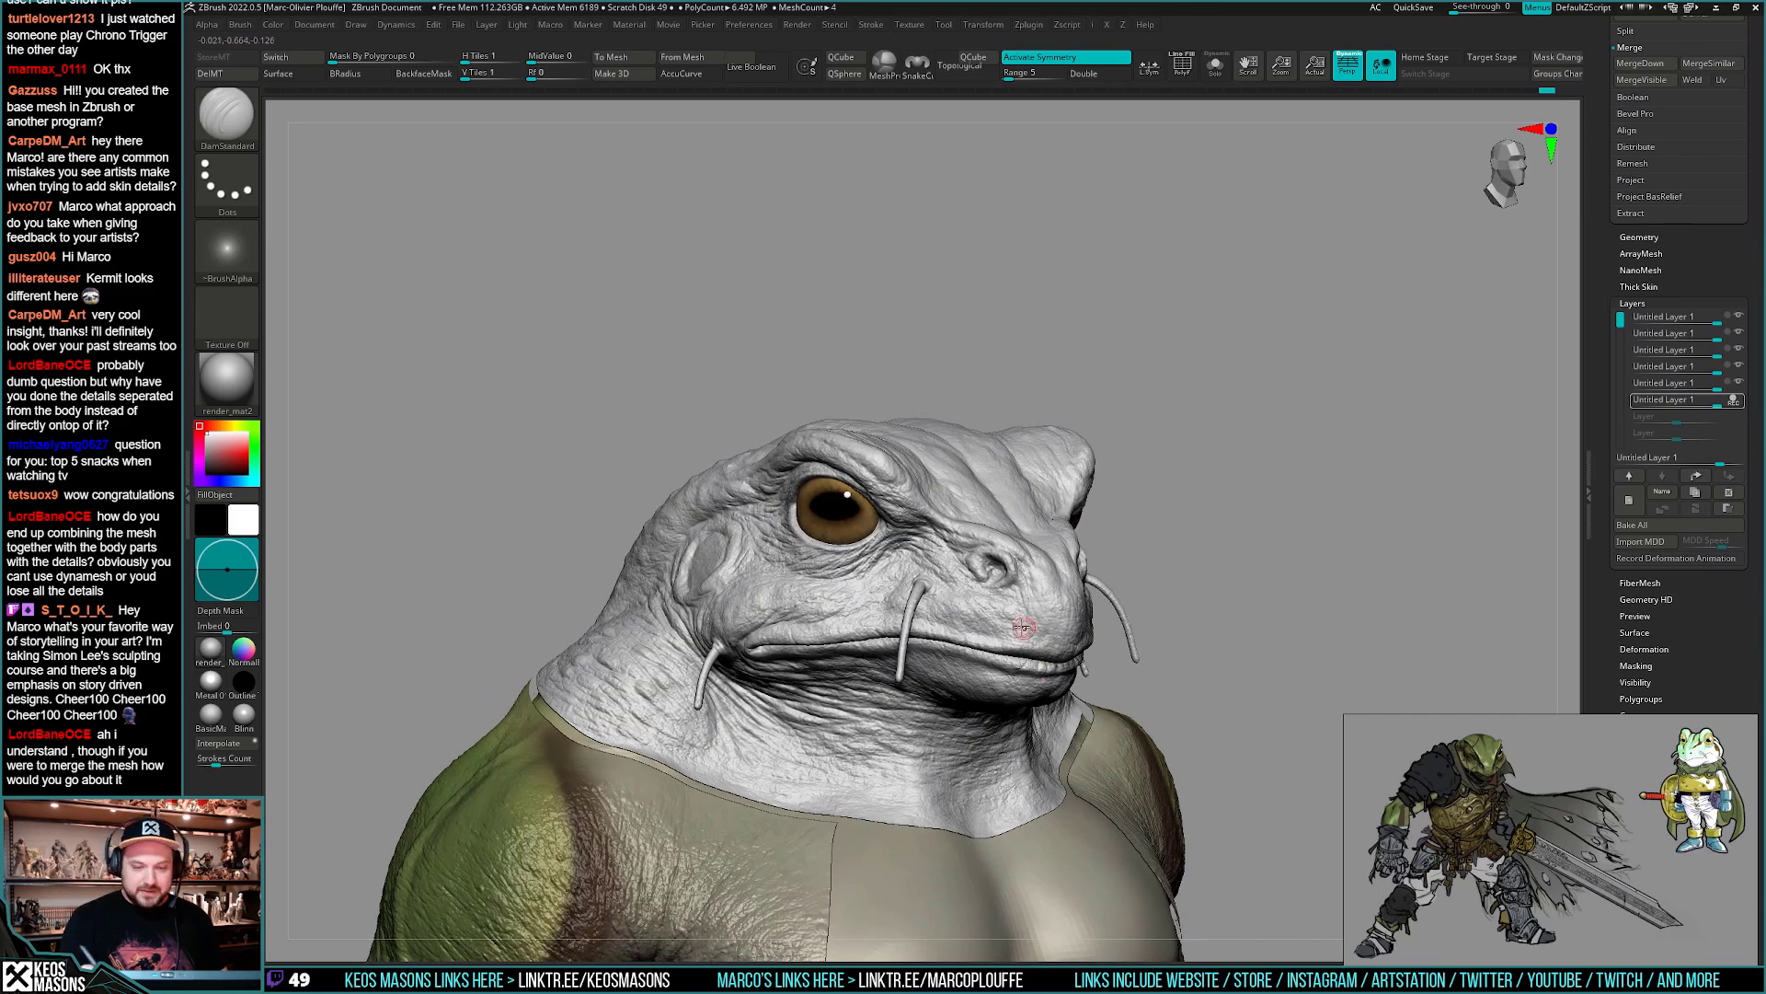
pyautogui.keyDown('ctrl'); pyautogui.moveTo(723, 496); pyautogui.dragTo(722, 552, button='right'); pyautogui.keyUp('ctrl')
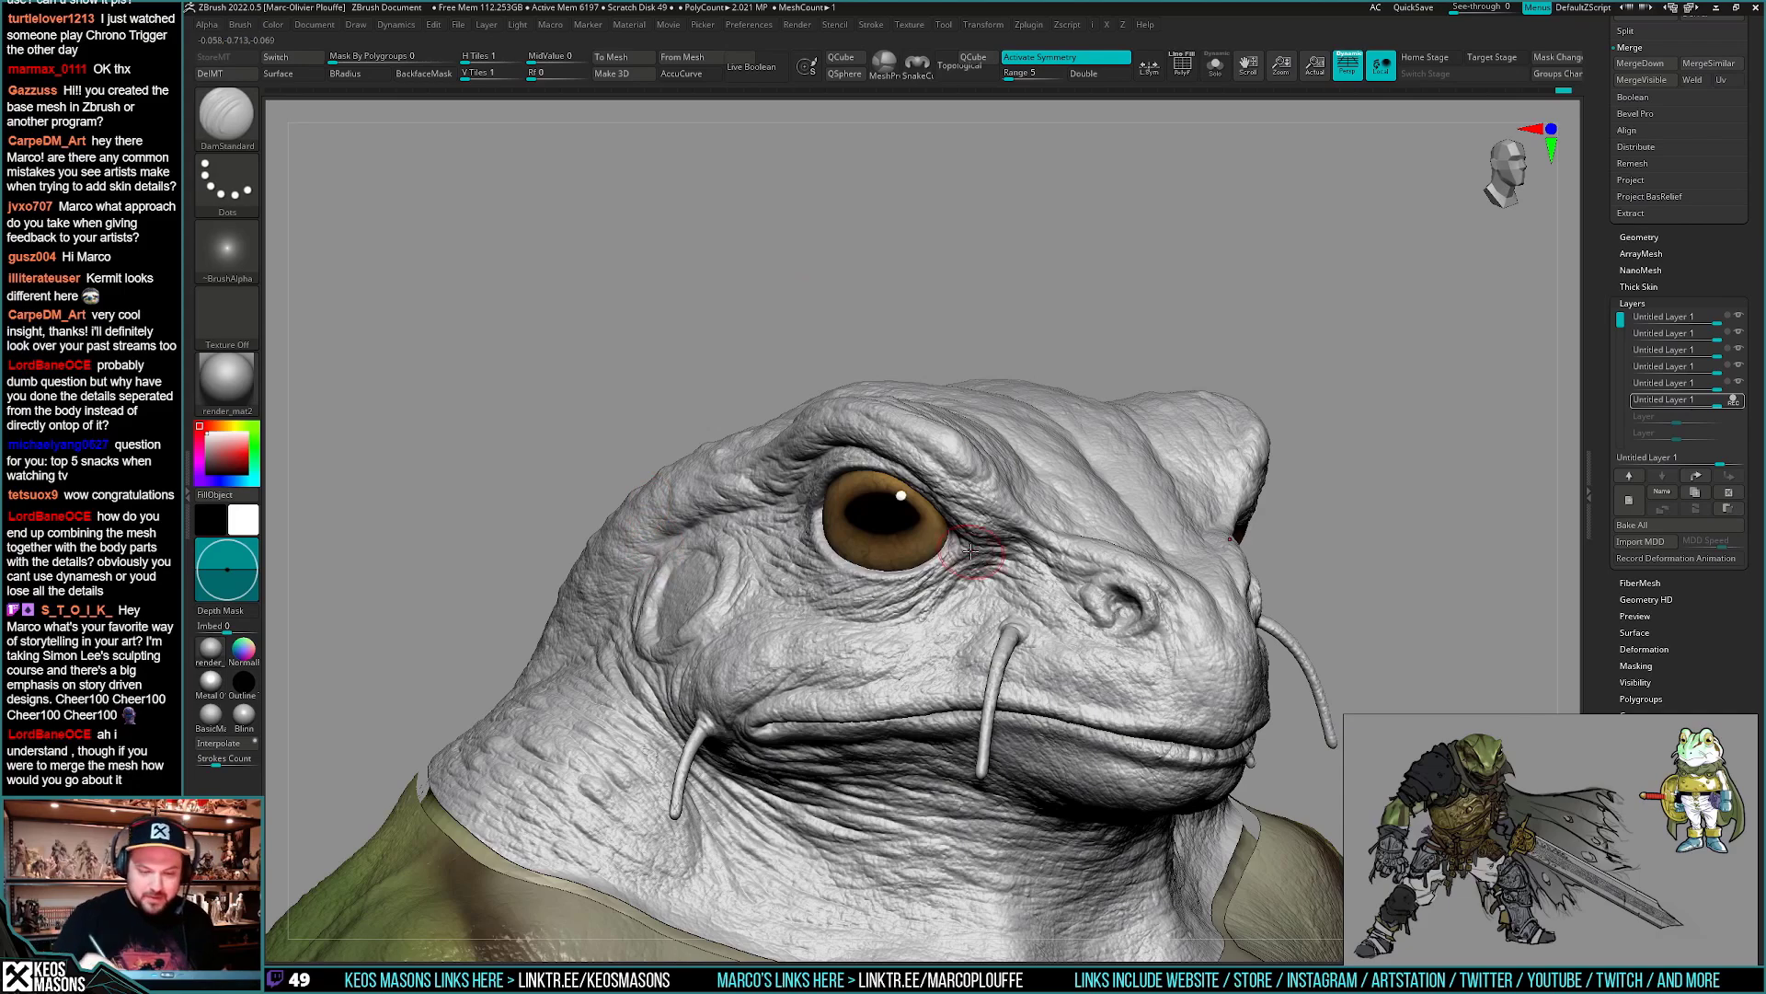
pyautogui.moveTo(669, 559)
pyautogui.mouseDown(button='right')
pyautogui.moveTo(928, 559)
pyautogui.moveTo(1268, 520)
pyautogui.moveTo(879, 538)
pyautogui.moveTo(977, 595)
pyautogui.moveTo(1061, 561)
pyautogui.moveTo(1082, 573)
pyautogui.moveTo(1040, 596)
pyautogui.moveTo(1069, 614)
pyautogui.moveTo(1108, 521)
pyautogui.moveTo(1064, 651)
pyautogui.moveTo(952, 636)
pyautogui.moveTo(1073, 512)
pyautogui.mouseUp(button='right')
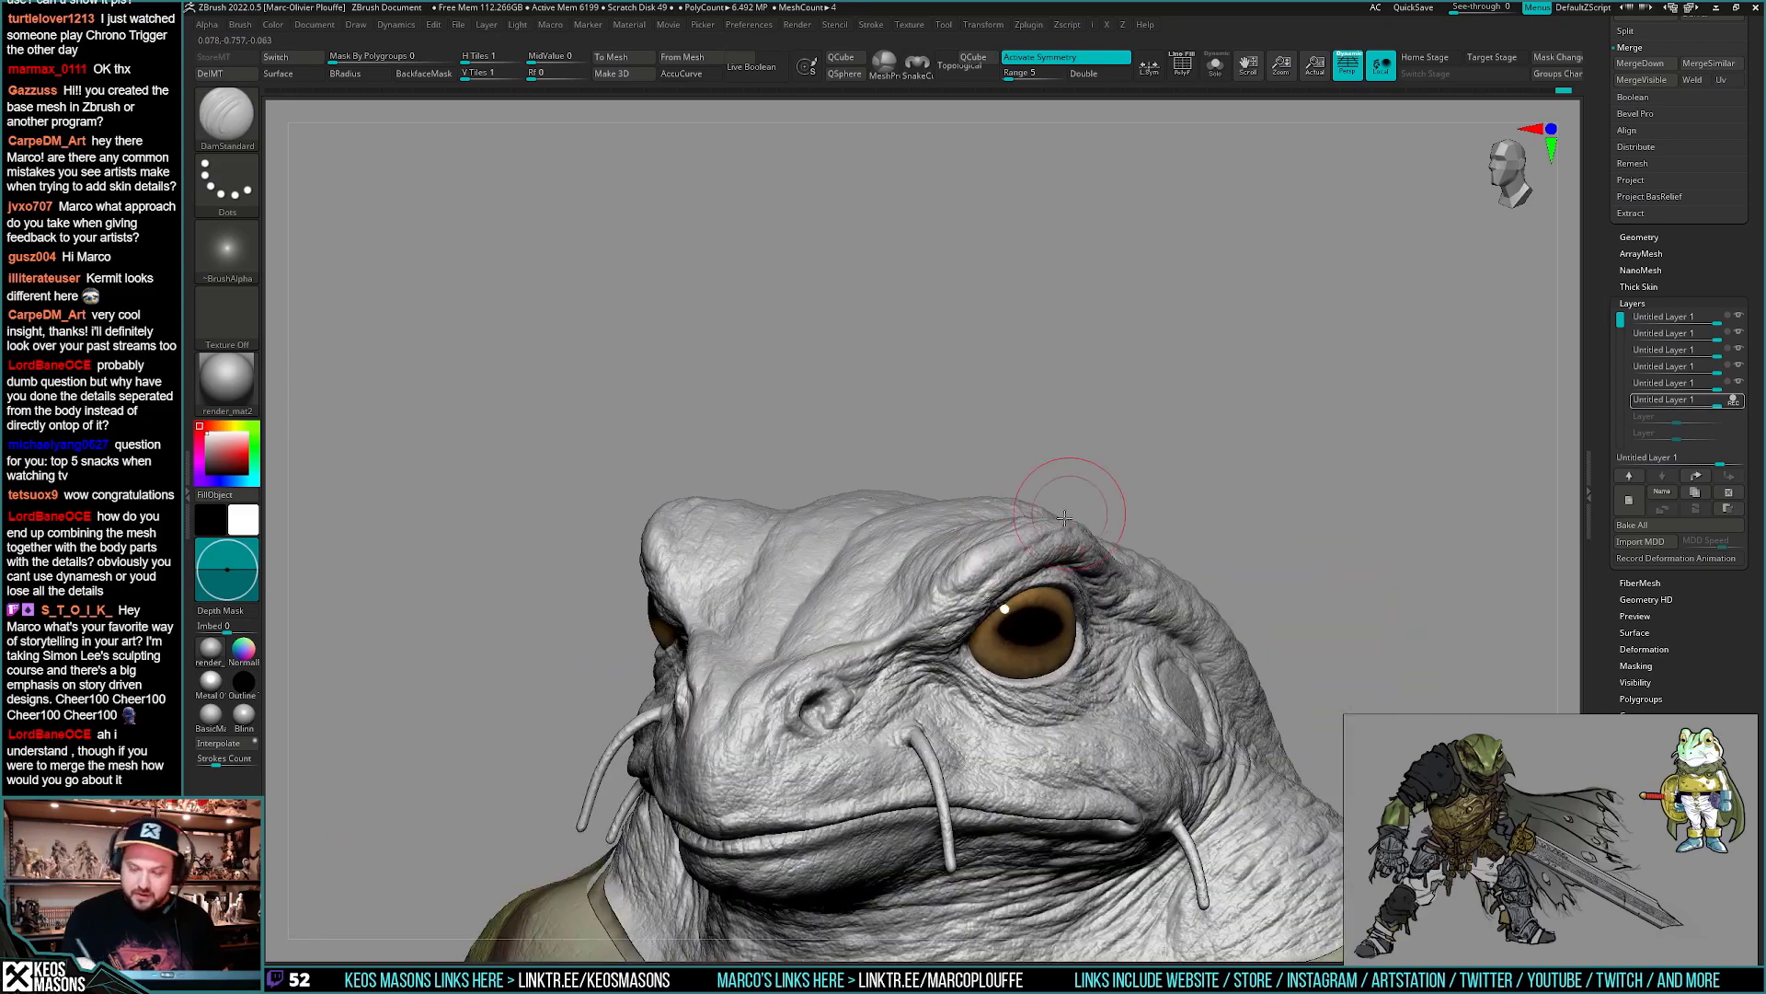
# - Carve fine creases into the brow fold directly above the eye
pyautogui.rightClick(1000, 644)
pyautogui.keyDown('ctrl'); pyautogui.moveTo(1003, 634); pyautogui.dragTo(1020, 565, button='right'); pyautogui.keyUp('ctrl')
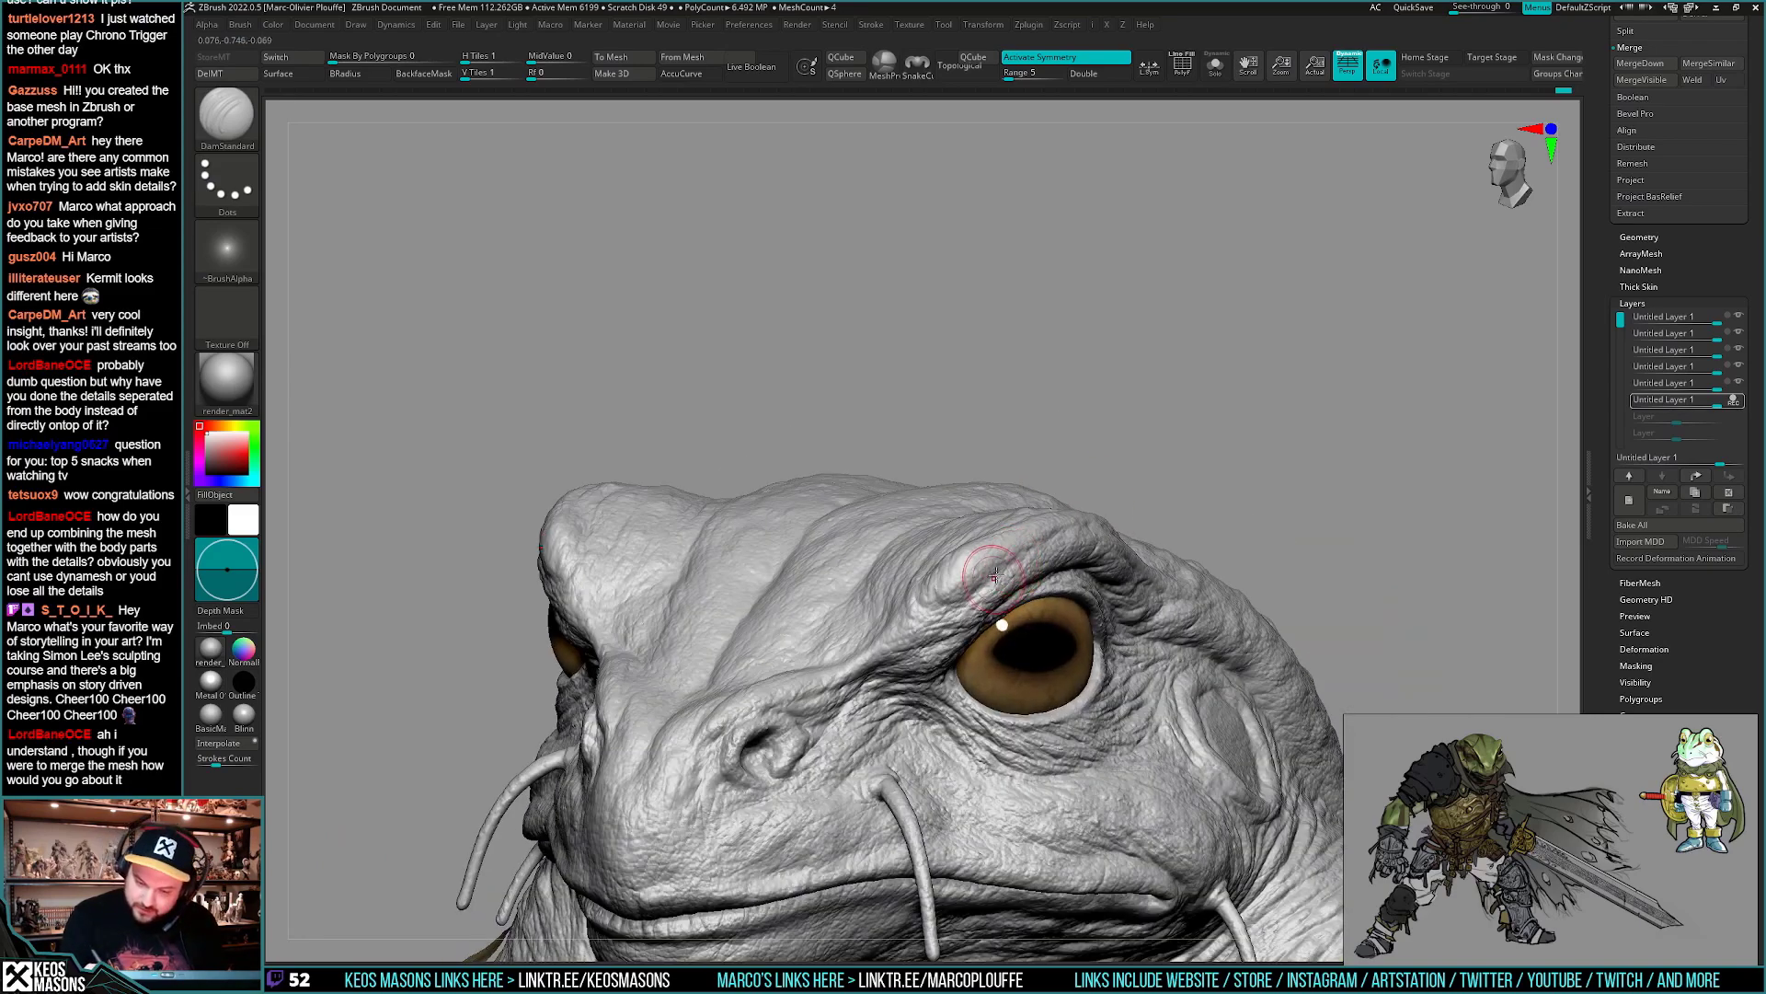
pyautogui.press('ctrl')
pyautogui.moveTo(1017, 553)
pyautogui.mouseDown(button='right')
pyautogui.moveTo(1042, 535)
pyautogui.moveTo(1016, 543)
pyautogui.mouseUp(button='right')
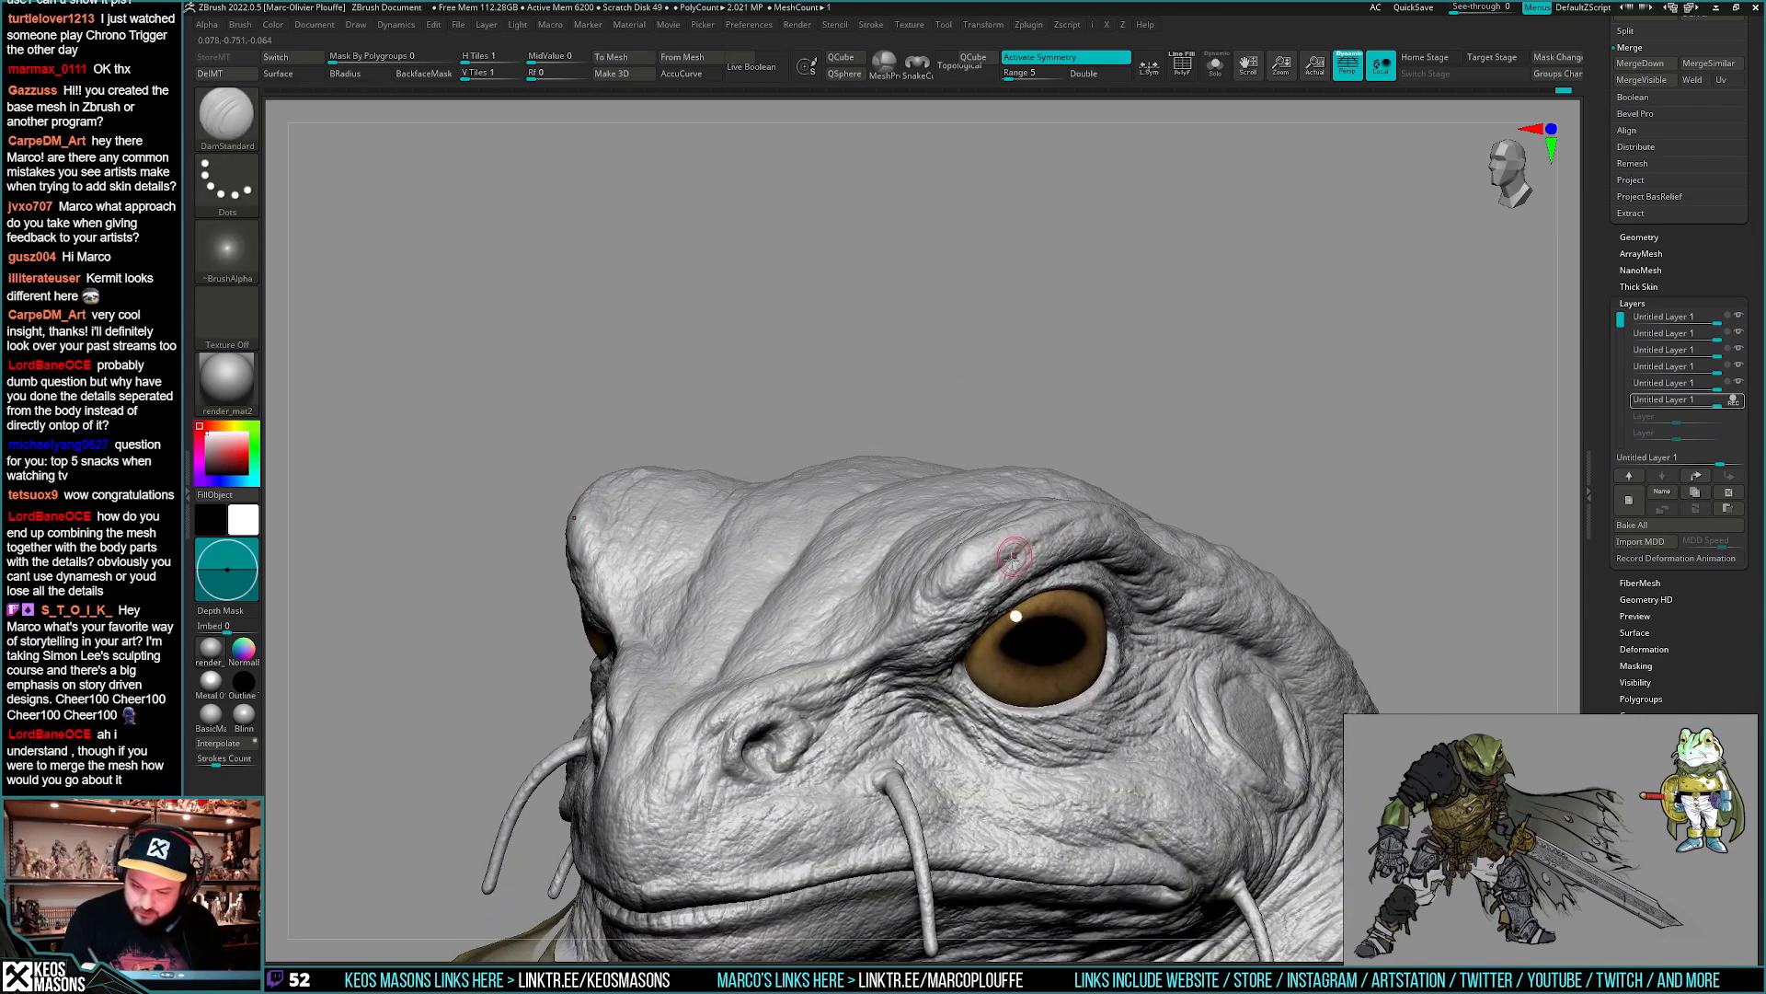
pyautogui.moveTo(1037, 536); pyautogui.dragTo(990, 568, button='right')
pyautogui.keyDown('ctrl'); pyautogui.moveTo(1101, 387); pyautogui.dragTo(1000, 381, button='right'); pyautogui.keyUp('ctrl')
pyautogui.moveTo(1091, 688)
pyautogui.mouseDown(button='right')
pyautogui.moveTo(1063, 695)
pyautogui.moveTo(902, 543)
pyautogui.mouseUp(button='right')
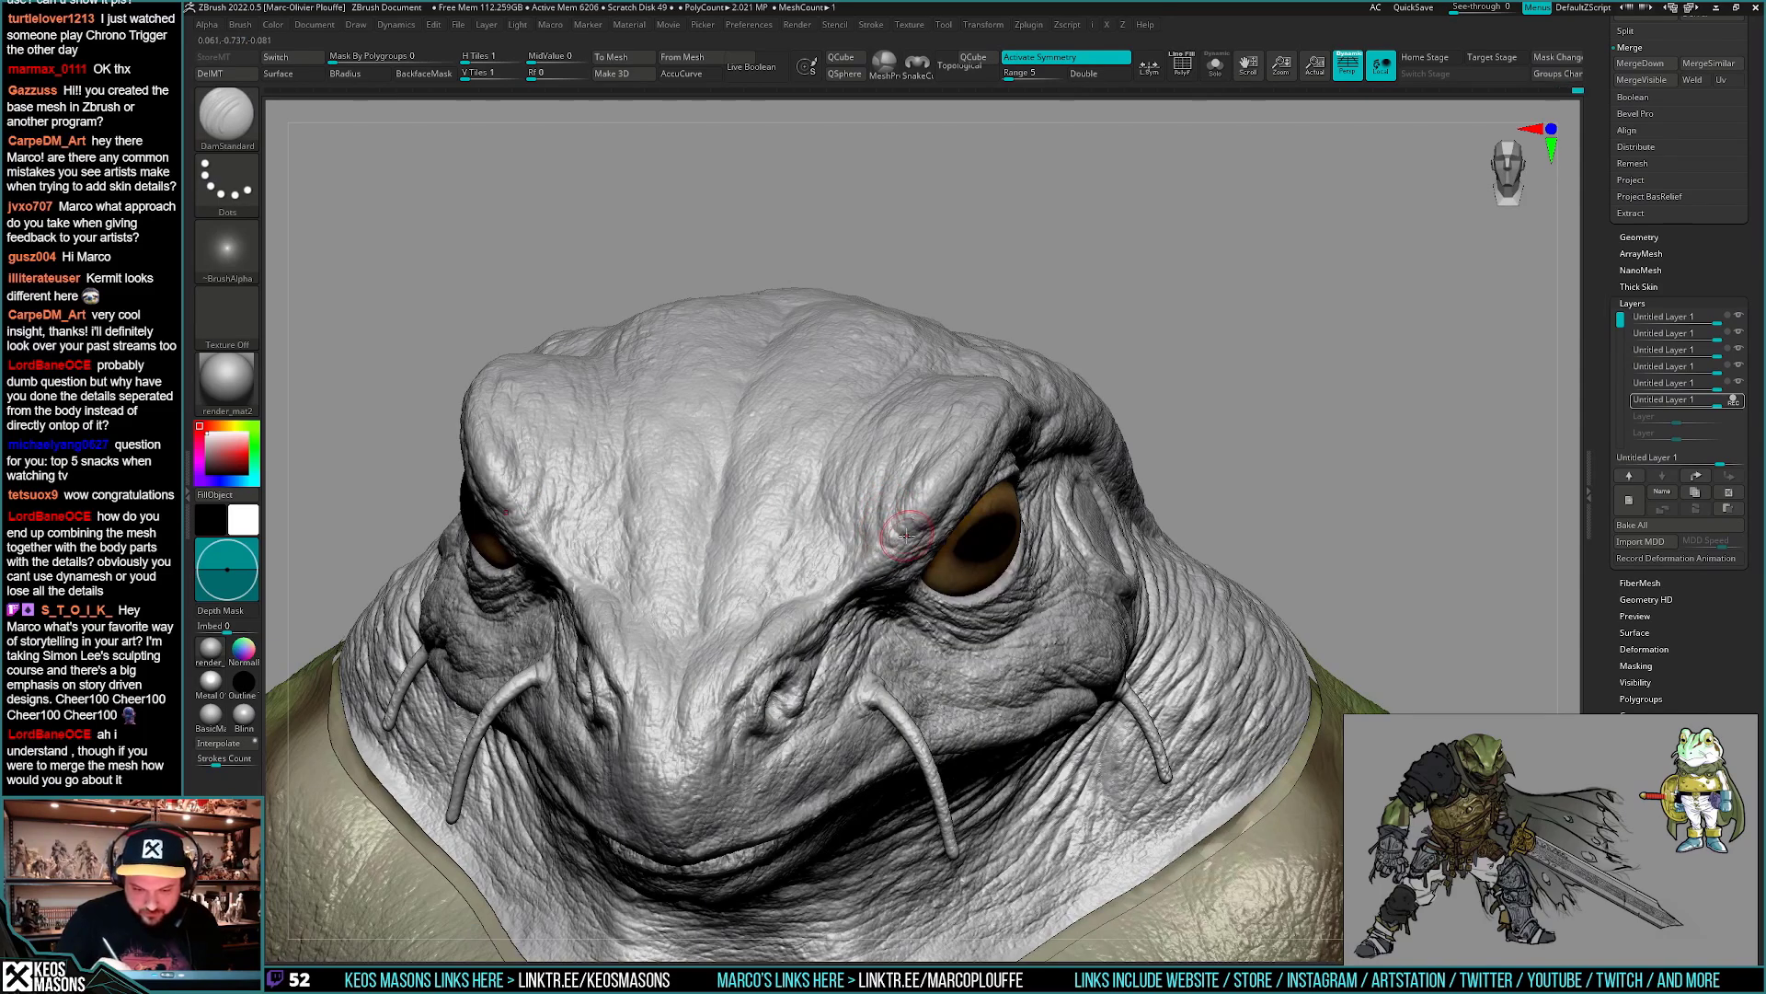
# - Deepen the skin creases at the inner brow corners and across the forehead between the eyes
pyautogui.moveTo(892, 530)
pyautogui.mouseDown(button='right')
pyautogui.moveTo(878, 483)
pyautogui.moveTo(879, 507)
pyautogui.mouseUp(button='right')
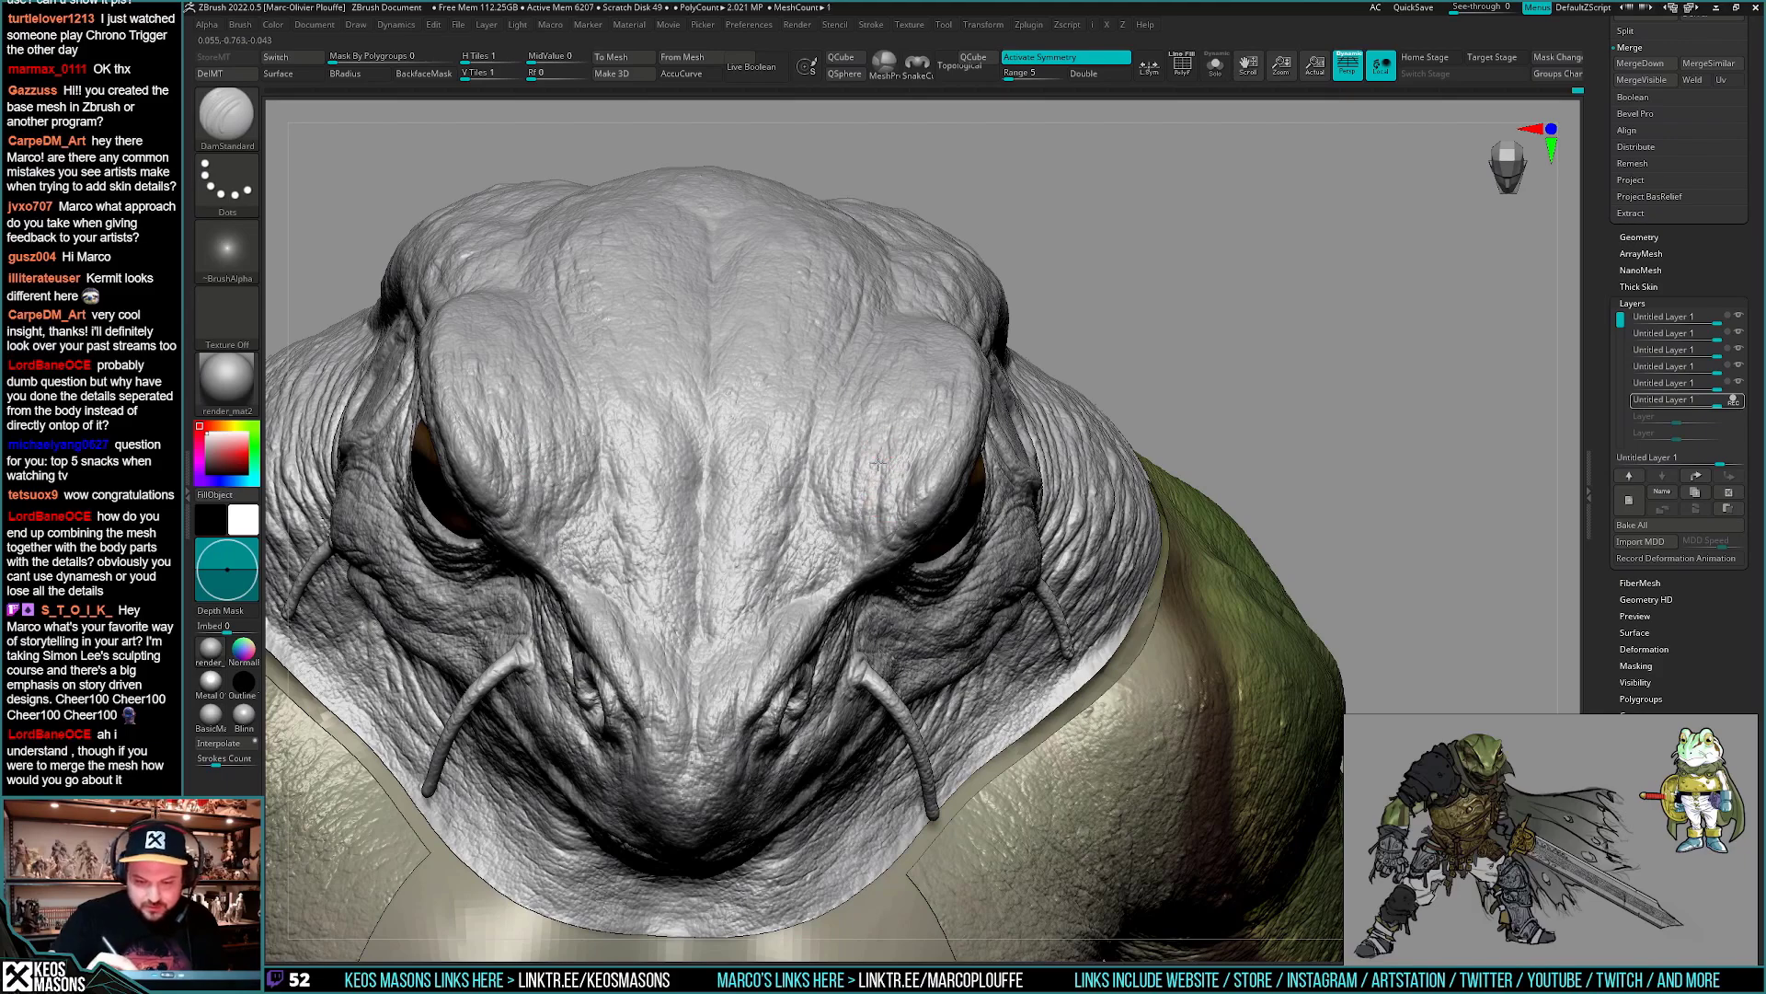
pyautogui.moveTo(885, 444)
pyautogui.mouseDown(button='right')
pyautogui.moveTo(897, 496)
pyautogui.moveTo(880, 536)
pyautogui.moveTo(1089, 534)
pyautogui.moveTo(1100, 586)
pyautogui.moveTo(874, 529)
pyautogui.moveTo(871, 550)
pyautogui.mouseUp(button='right')
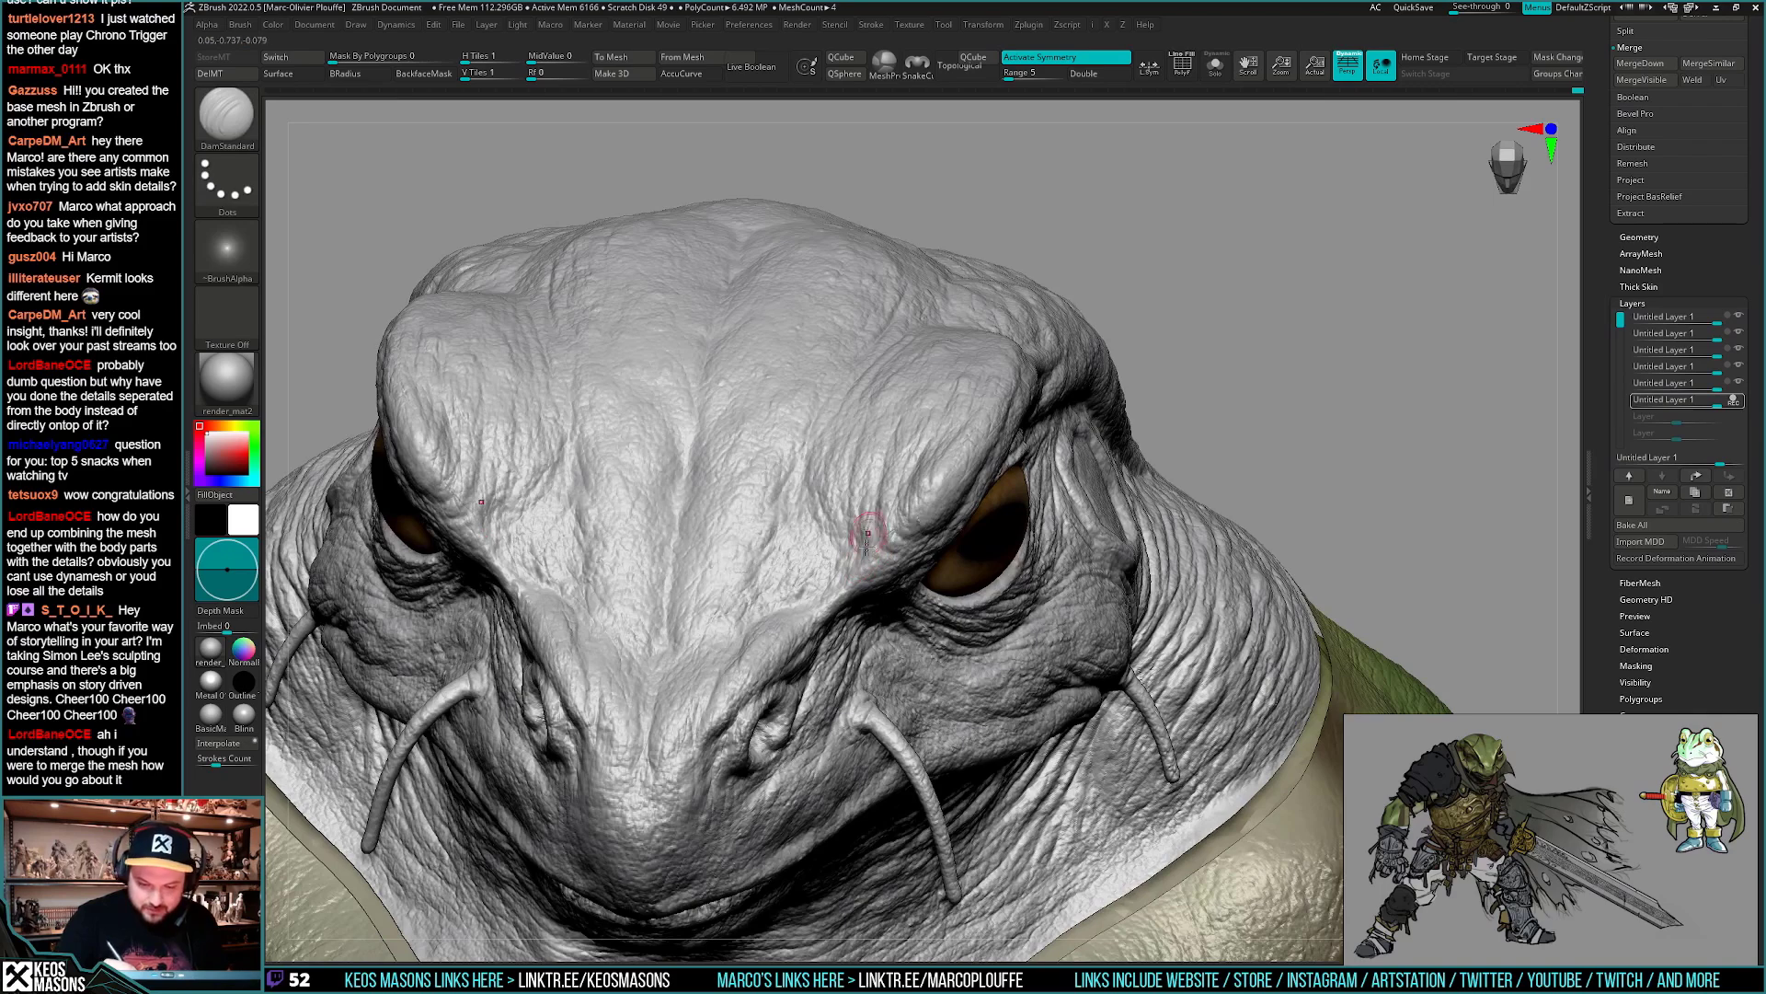
pyautogui.moveTo(868, 550); pyautogui.dragTo(768, 538)
pyautogui.keyDown('ctrl'); pyautogui.moveTo(867, 543); pyautogui.dragTo(1112, 516, button='right'); pyautogui.keyUp('ctrl')
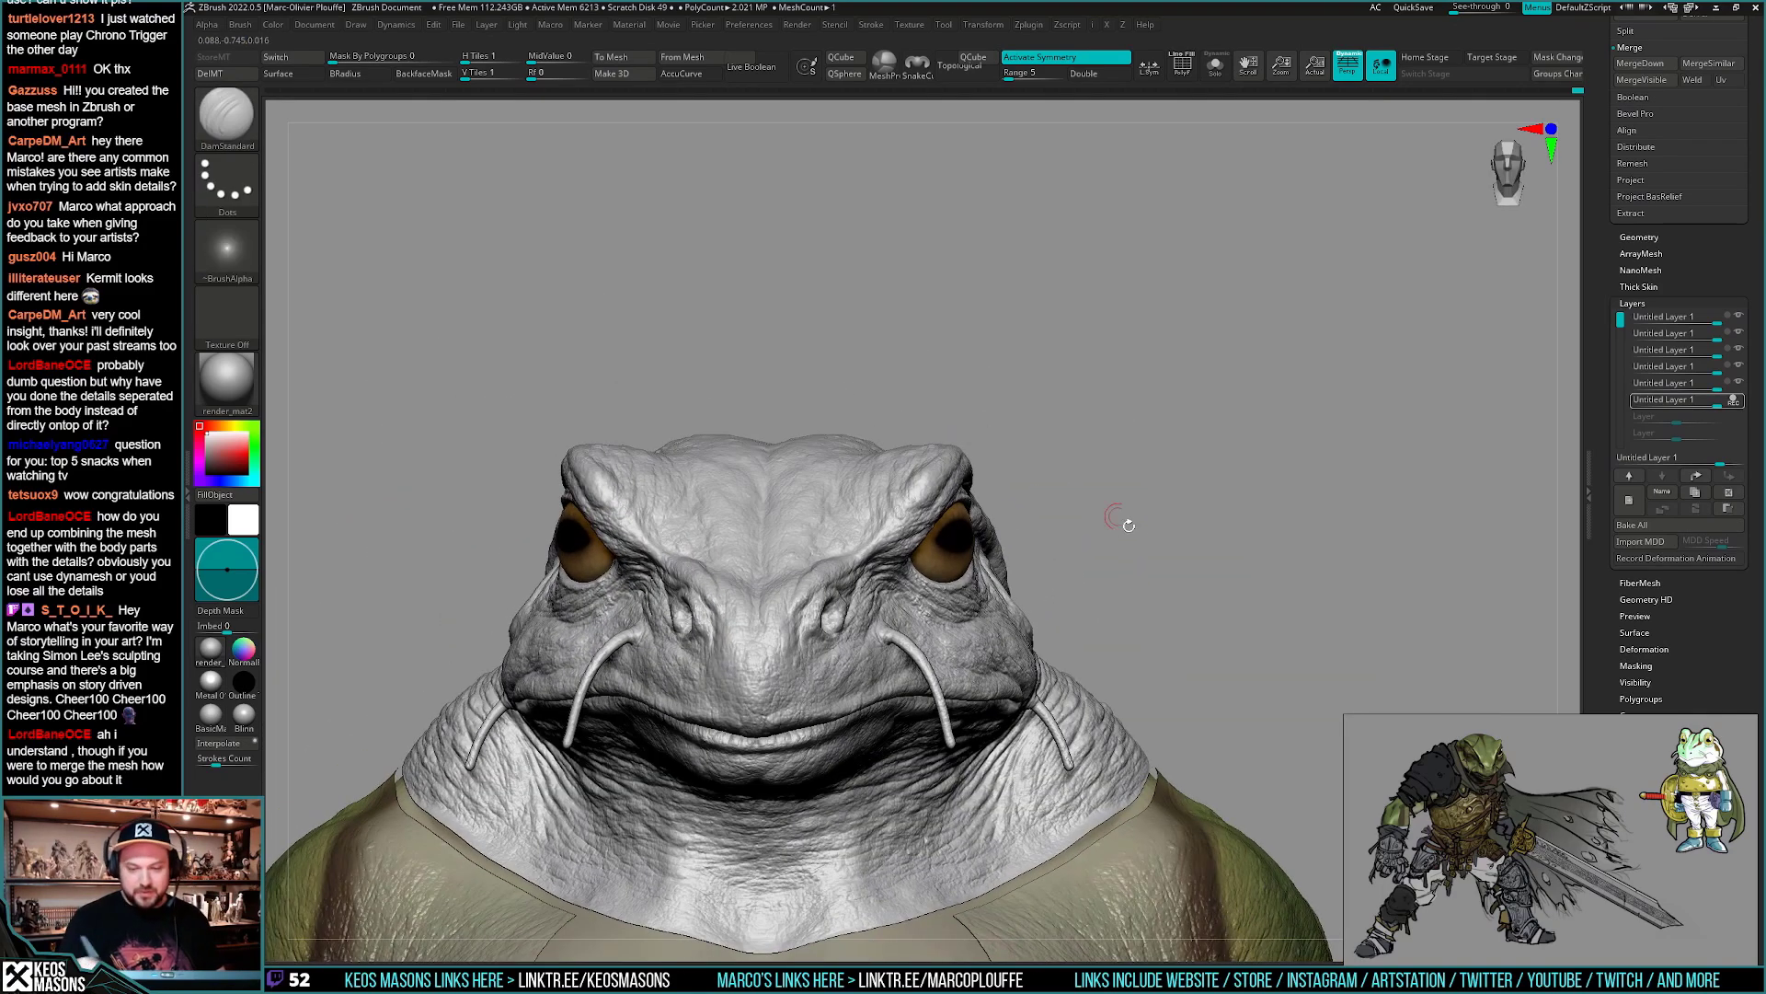
# - Refine the folds below the eye, switching to the Standard brush to build up wrinkles there and toward the eardrum
pyautogui.moveTo(1134, 640)
pyautogui.mouseDown(button='right')
pyautogui.moveTo(1077, 704)
pyautogui.moveTo(978, 631)
pyautogui.moveTo(927, 526)
pyautogui.moveTo(881, 555)
pyautogui.mouseUp(button='right')
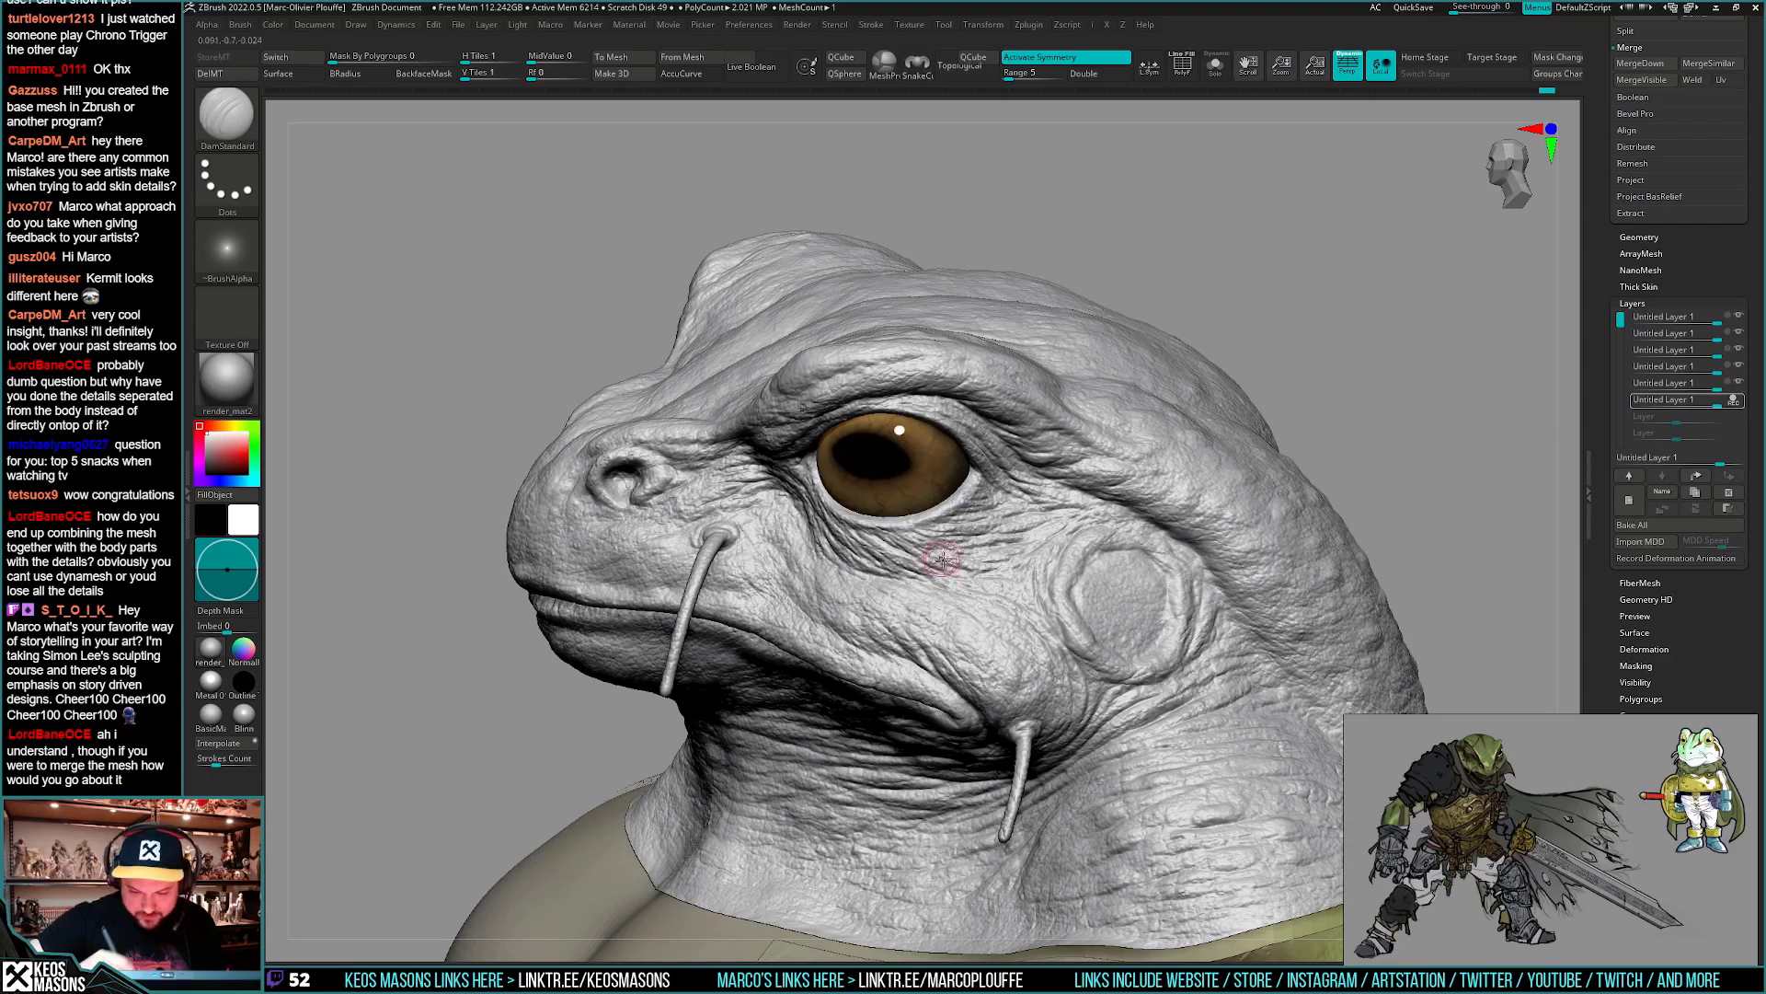
pyautogui.moveTo(953, 592)
pyautogui.mouseDown(button='right')
pyautogui.moveTo(958, 543)
pyautogui.moveTo(1104, 619)
pyautogui.moveTo(961, 614)
pyautogui.mouseUp(button='right')
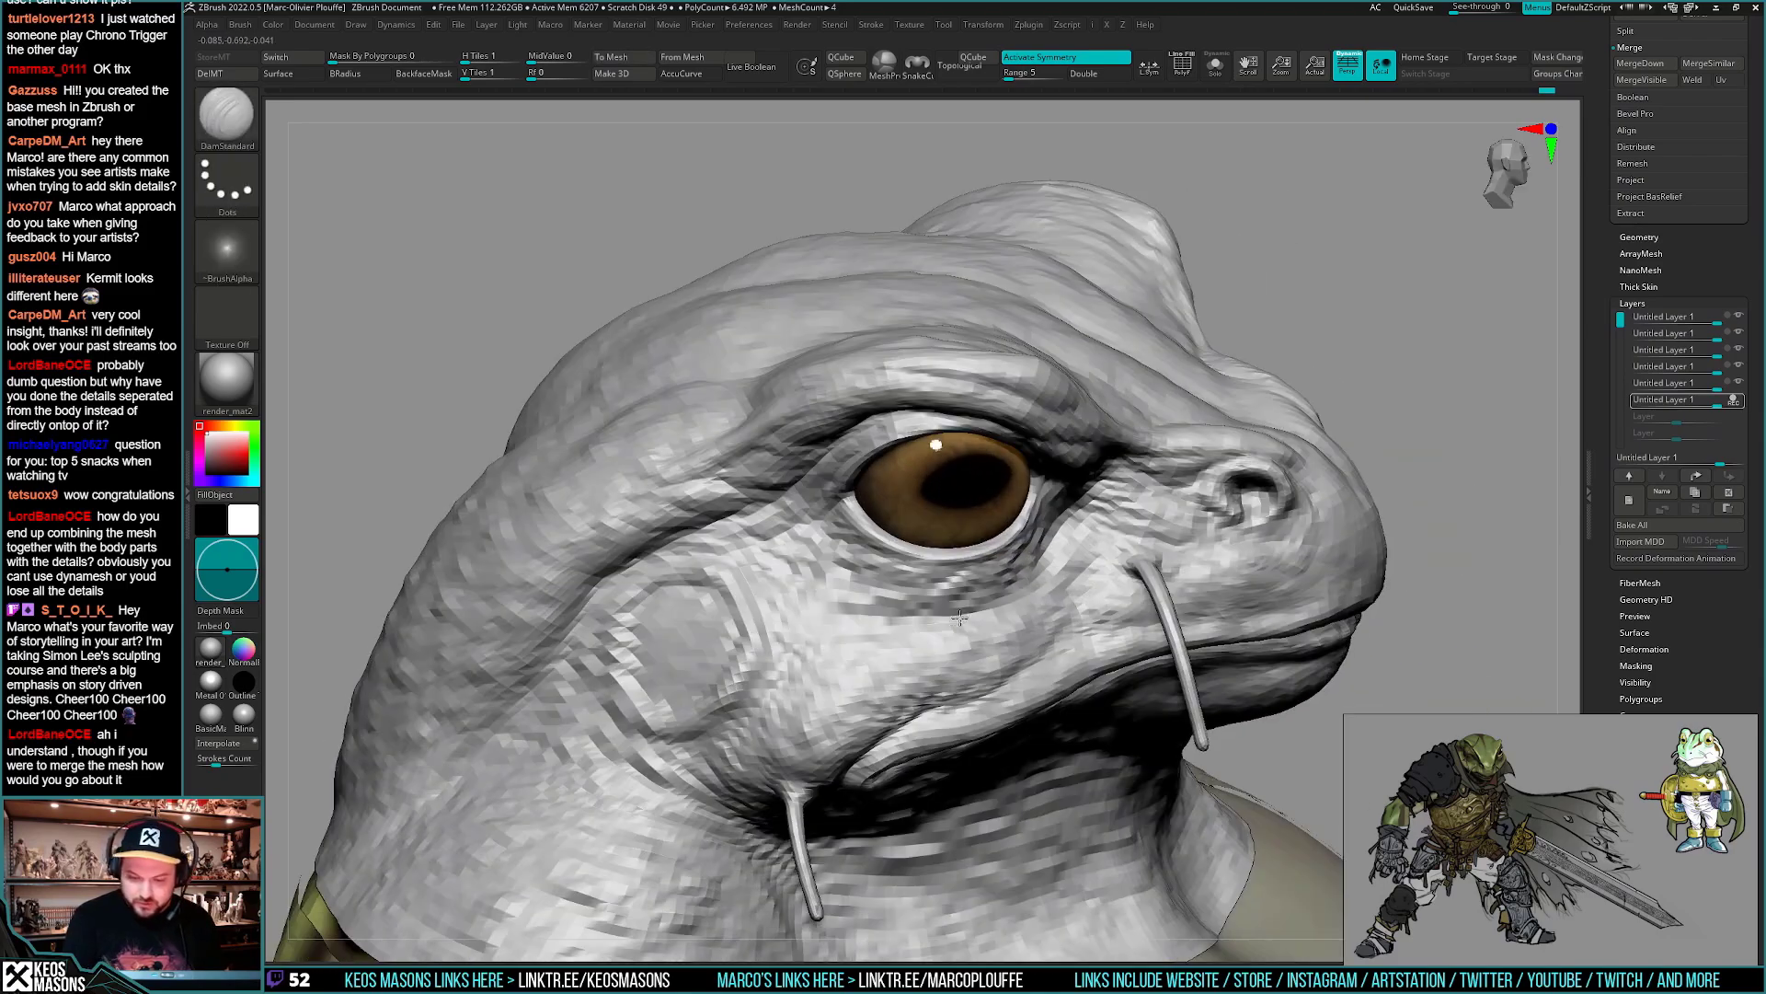
pyautogui.press('space')
pyautogui.click(910, 506)
pyautogui.rightClick(909, 686)
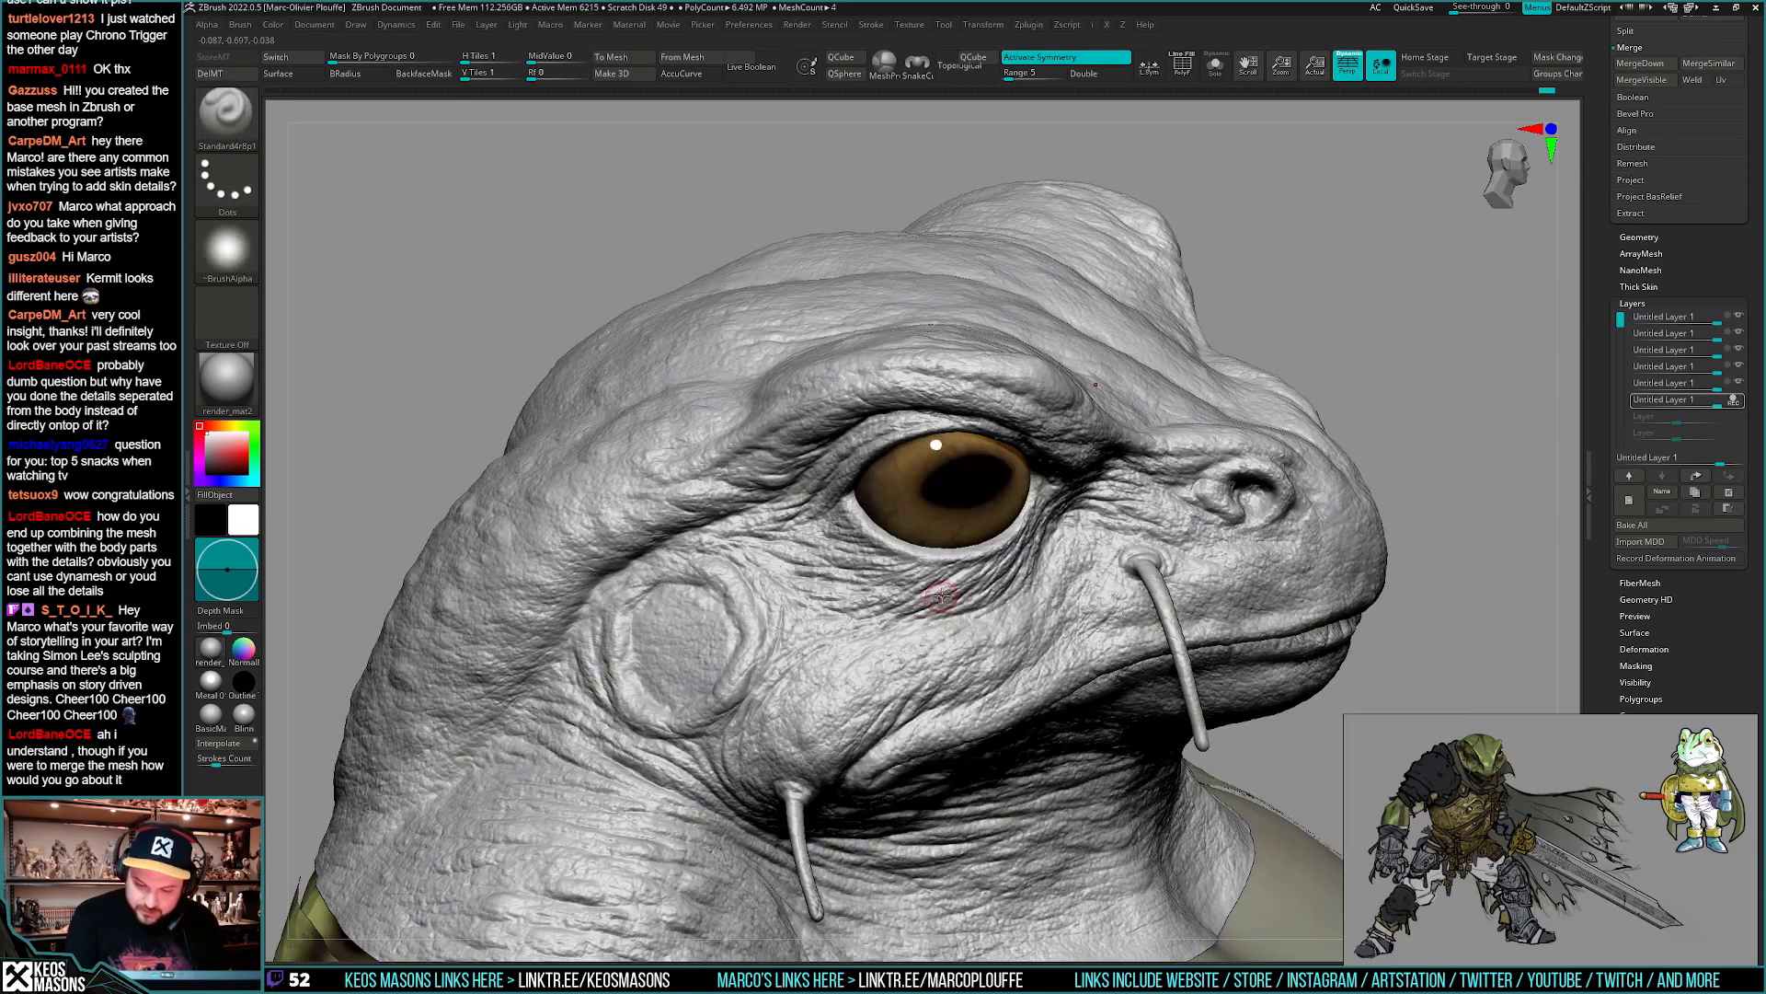
pyautogui.moveTo(889, 614)
pyautogui.mouseDown(button='right')
pyautogui.moveTo(982, 575)
pyautogui.moveTo(899, 598)
pyautogui.mouseUp(button='right')
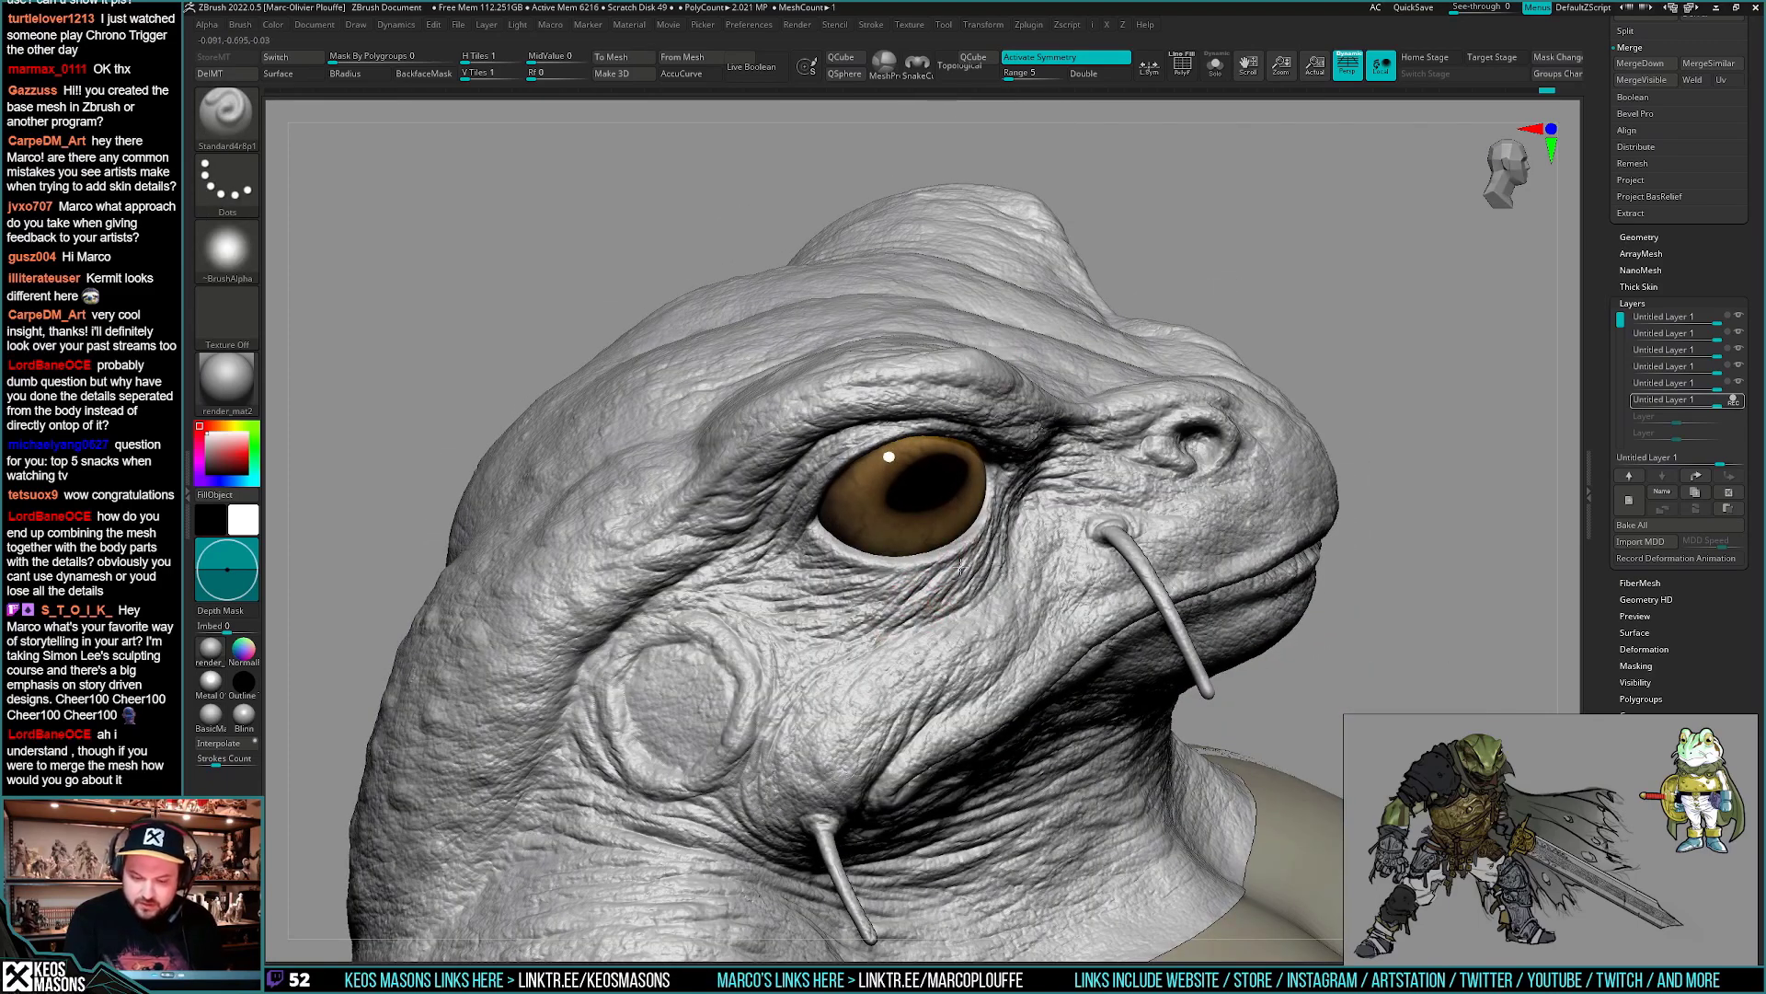
pyautogui.moveTo(884, 603); pyautogui.dragTo(1030, 556, button='right')
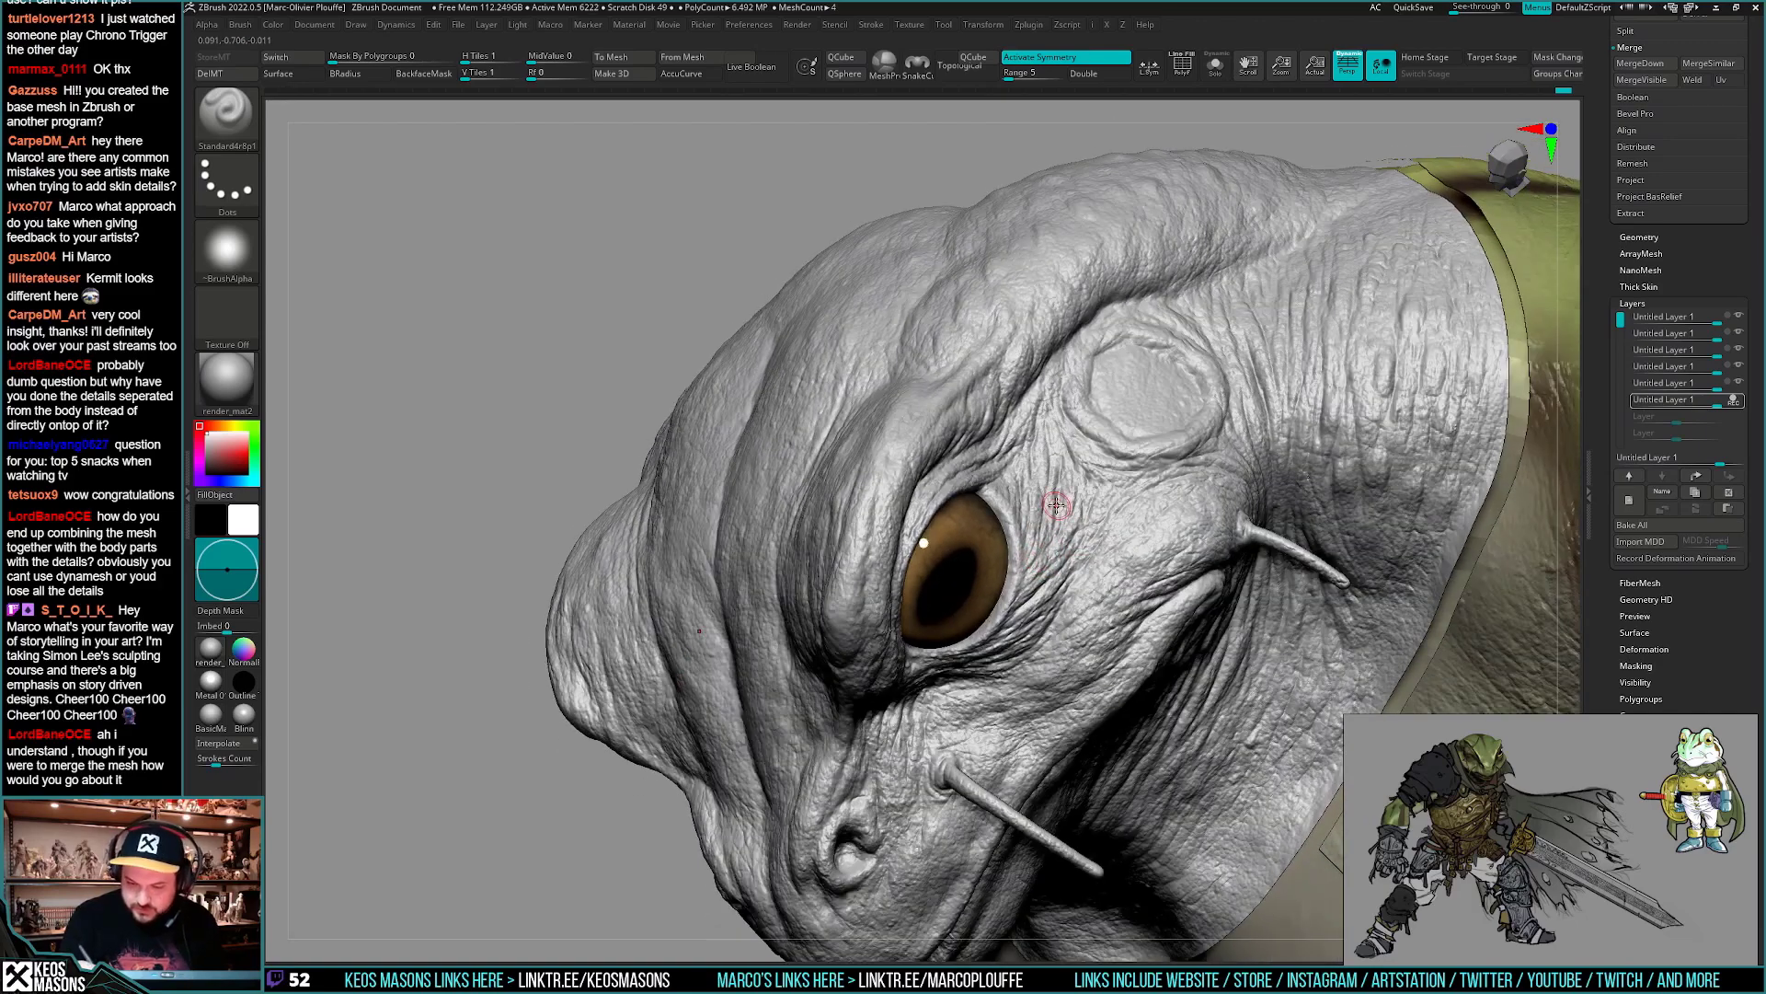
pyautogui.moveTo(1040, 489); pyautogui.dragTo(1056, 477)
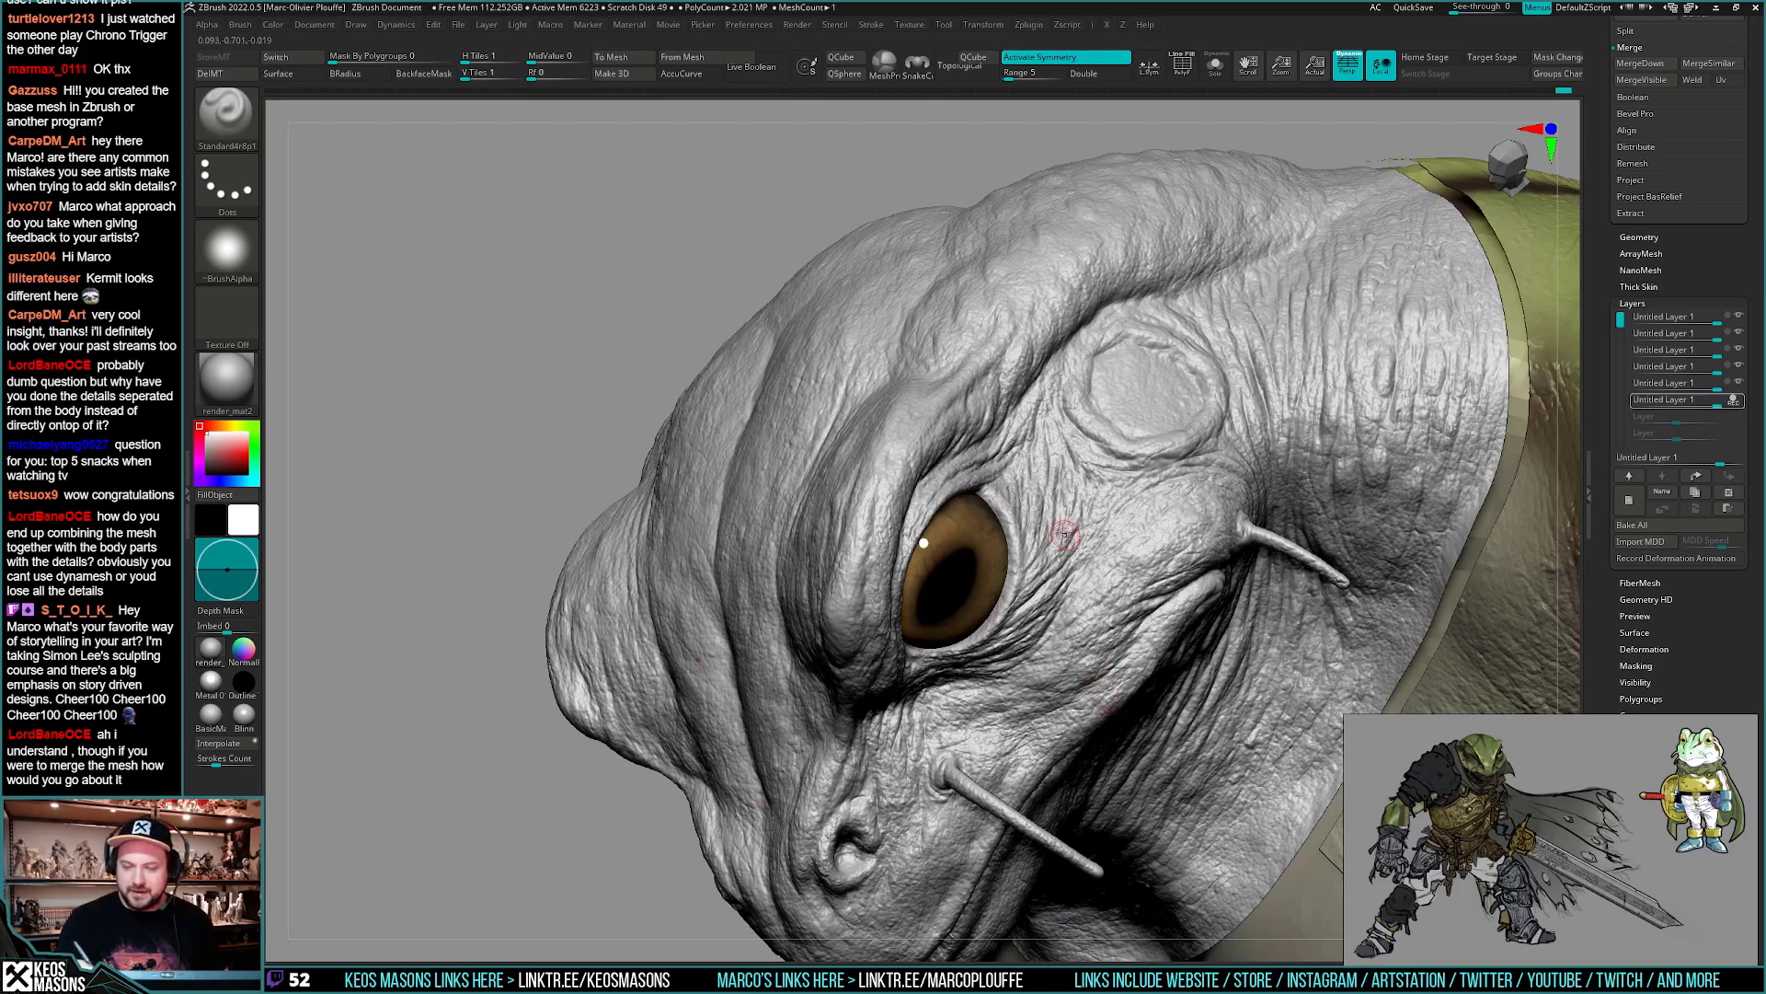
pyautogui.moveTo(1064, 535)
pyautogui.mouseDown(button='right')
pyautogui.moveTo(1060, 505)
pyautogui.moveTo(1024, 497)
pyautogui.moveTo(881, 534)
pyautogui.moveTo(1003, 406)
pyautogui.moveTo(920, 561)
pyautogui.moveTo(989, 589)
pyautogui.moveTo(924, 607)
pyautogui.moveTo(922, 649)
pyautogui.moveTo(920, 598)
pyautogui.moveTo(896, 614)
pyautogui.moveTo(1213, 301)
pyautogui.moveTo(1264, 321)
pyautogui.moveTo(1058, 480)
pyautogui.moveTo(1161, 463)
pyautogui.mouseUp(button='right')
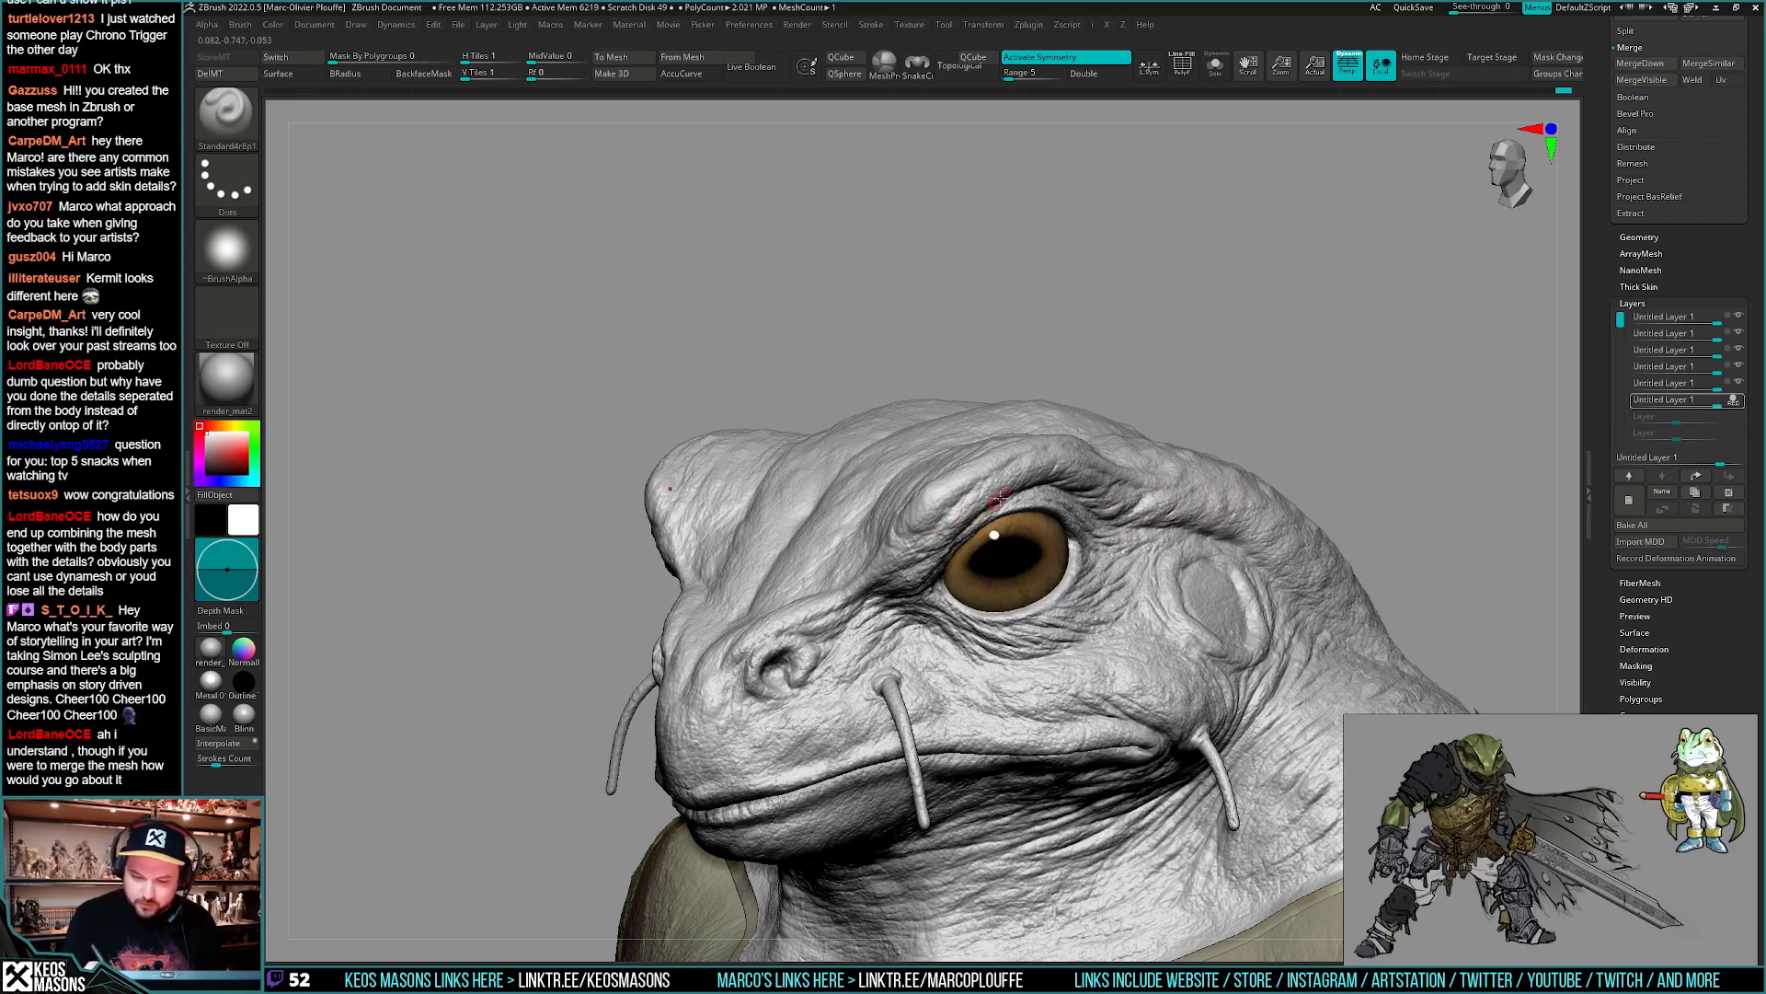
# - Add small raised skin details along the brow ridge and its inner end with the Standard brush
pyautogui.moveTo(998, 498)
pyautogui.mouseDown(button='right')
pyautogui.moveTo(914, 547)
pyautogui.moveTo(948, 557)
pyautogui.moveTo(904, 562)
pyautogui.mouseUp(button='right')
pyautogui.press('ctrl')
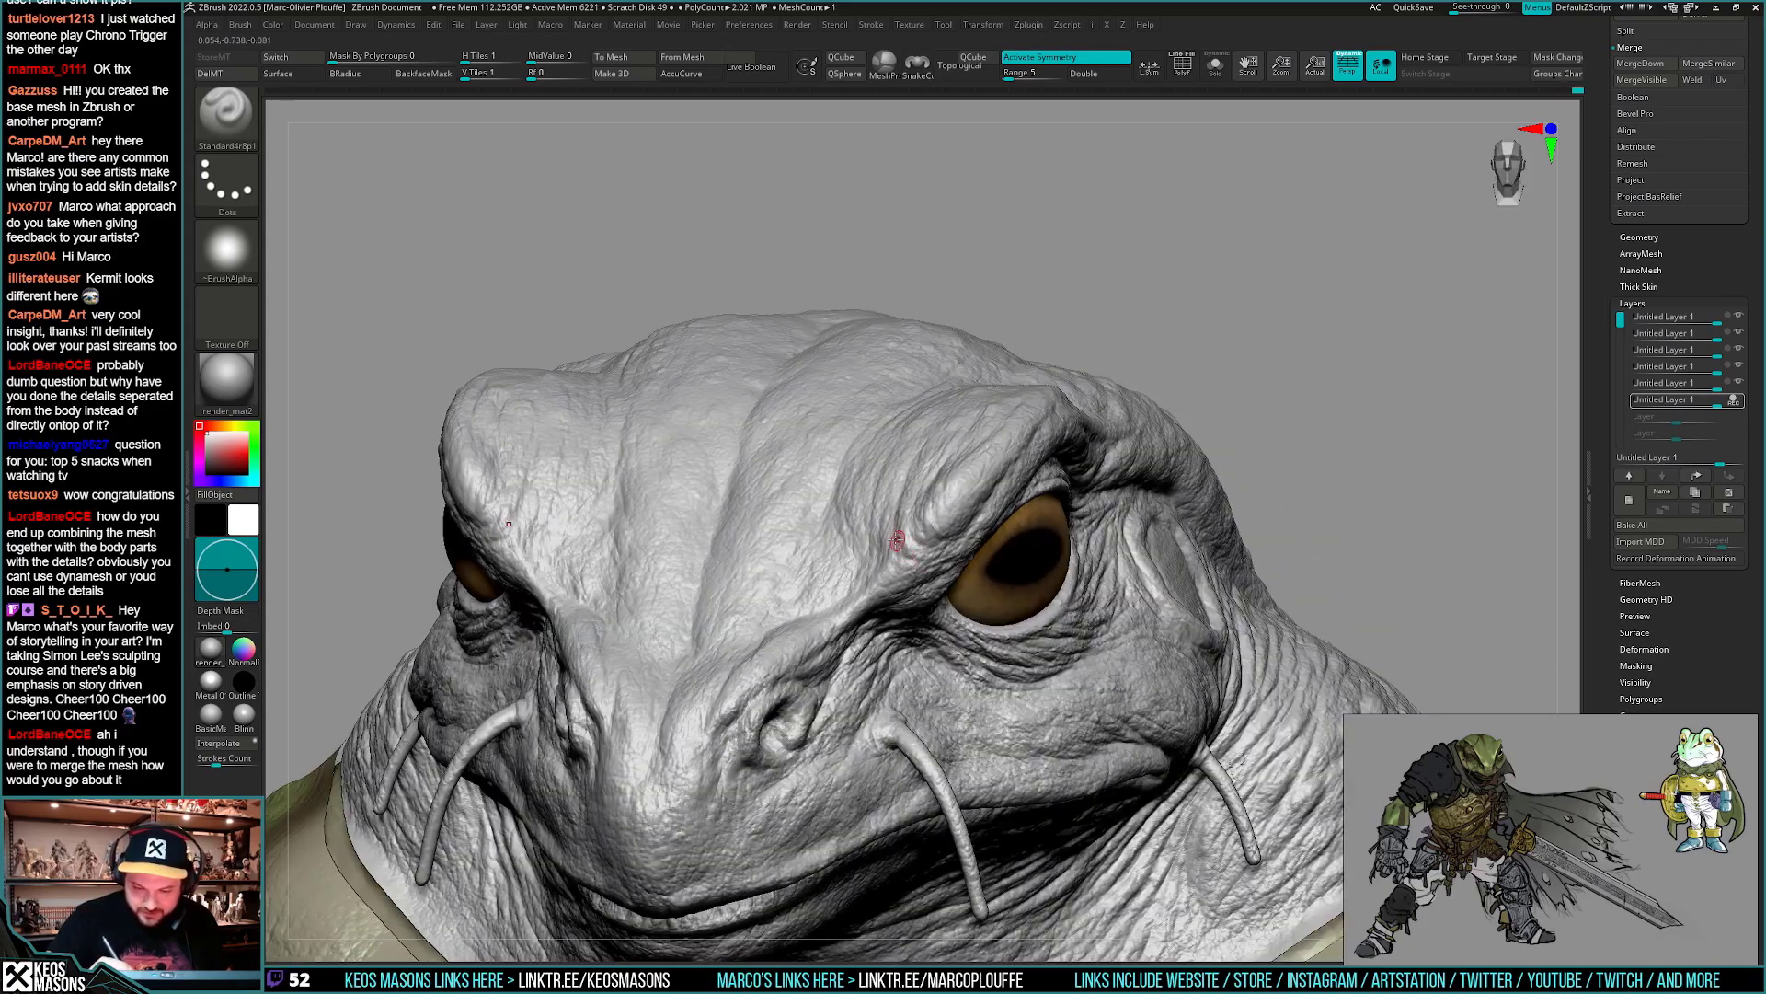
pyautogui.moveTo(970, 498); pyautogui.dragTo(1041, 420, button='right')
pyautogui.moveTo(954, 501)
pyautogui.mouseDown(button='right')
pyautogui.moveTo(954, 574)
pyautogui.moveTo(923, 511)
pyautogui.moveTo(1040, 362)
pyautogui.moveTo(1021, 429)
pyautogui.moveTo(1116, 375)
pyautogui.moveTo(1119, 526)
pyautogui.mouseUp(button='right')
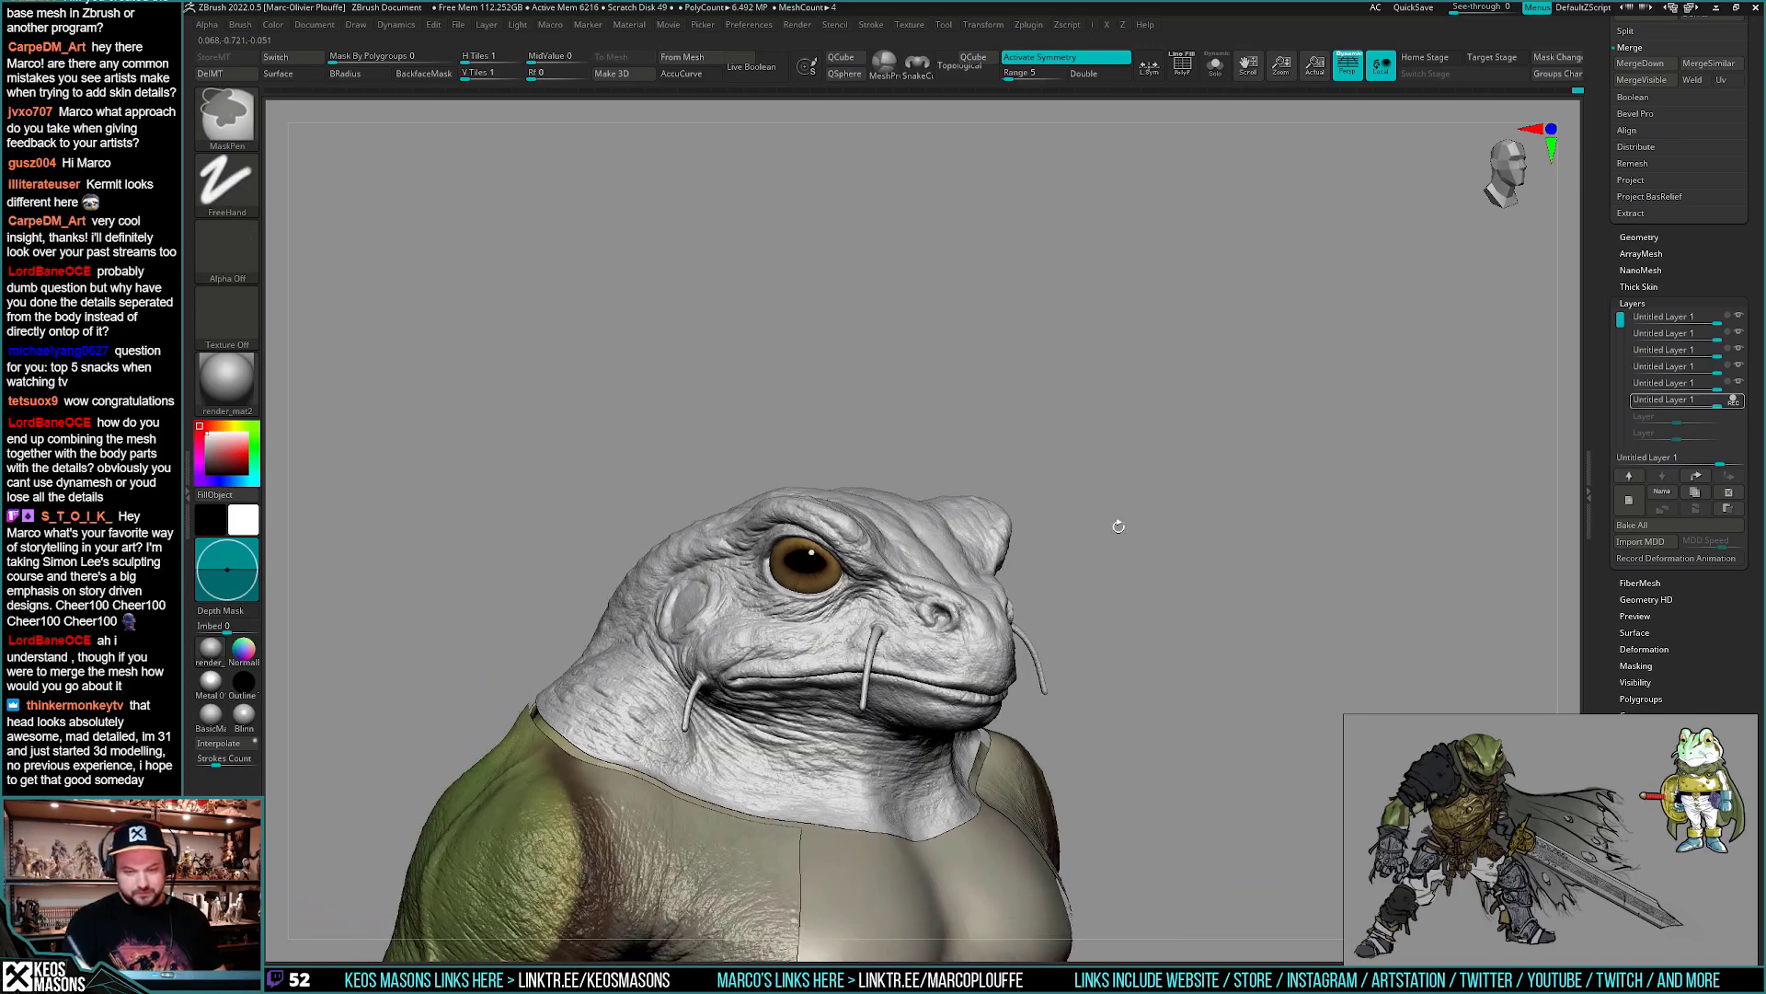
# - Stop recording on the lowest sculpt layer and merge it with the layer directly above it
pyautogui.click(1735, 403)
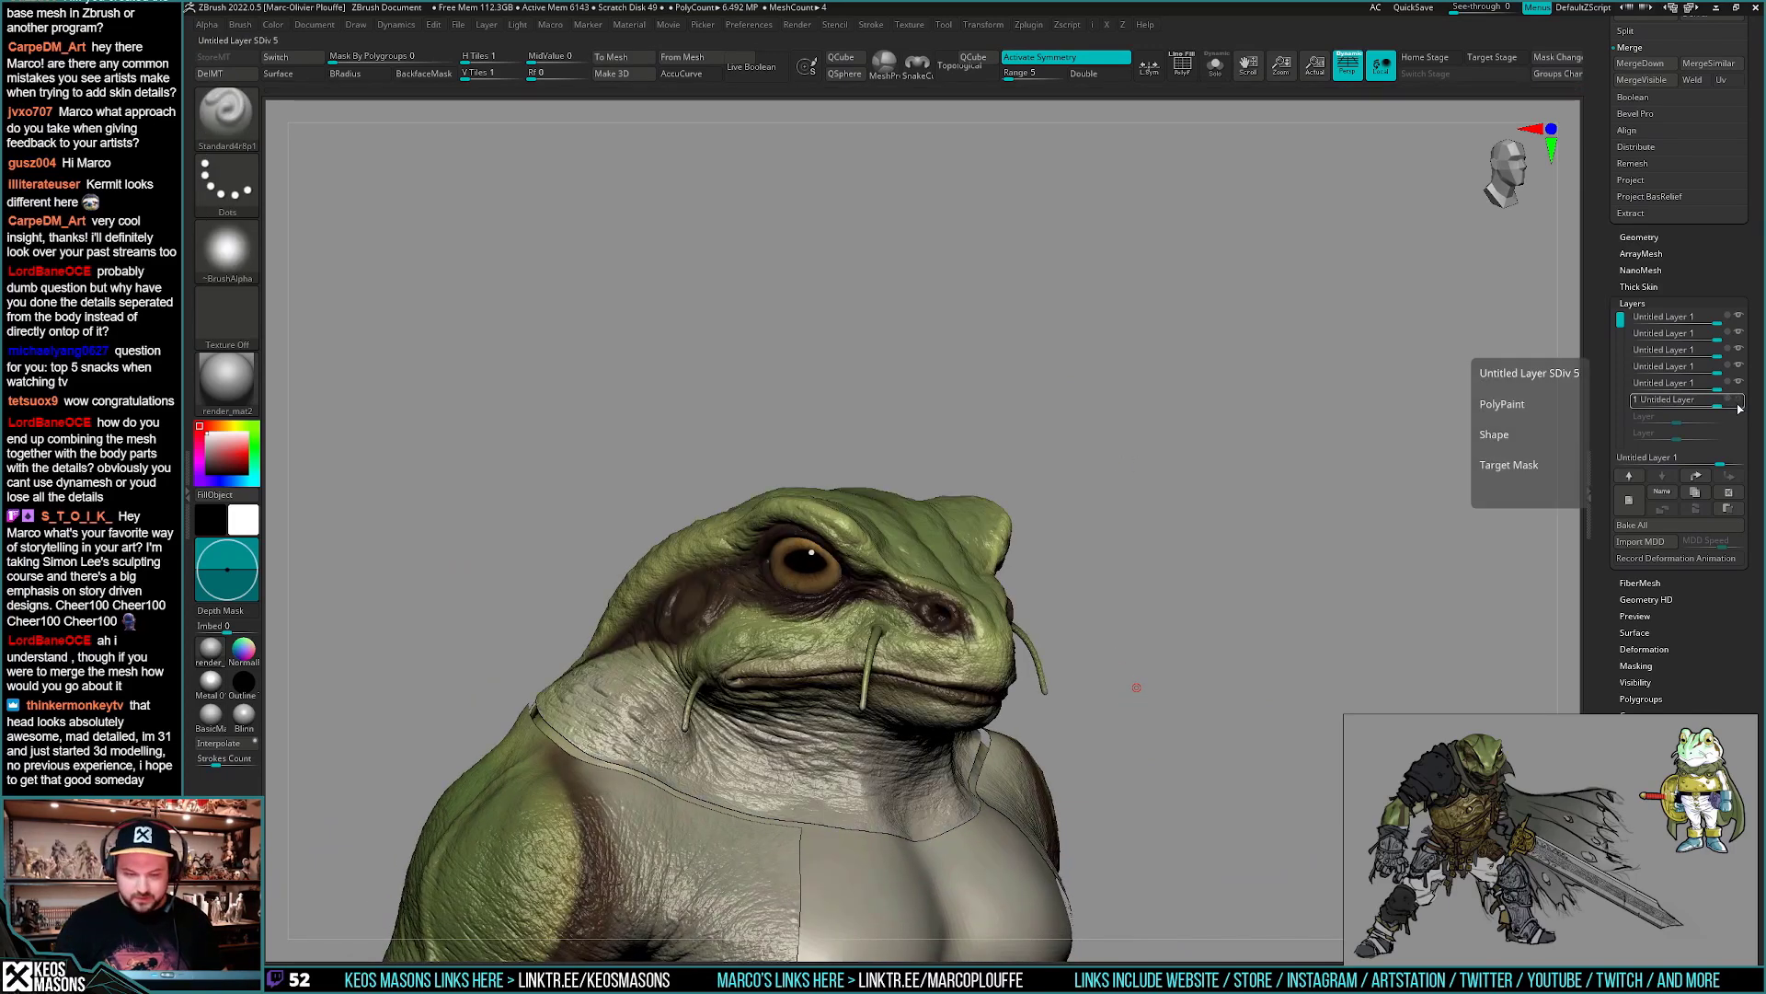
pyautogui.click(1724, 391)
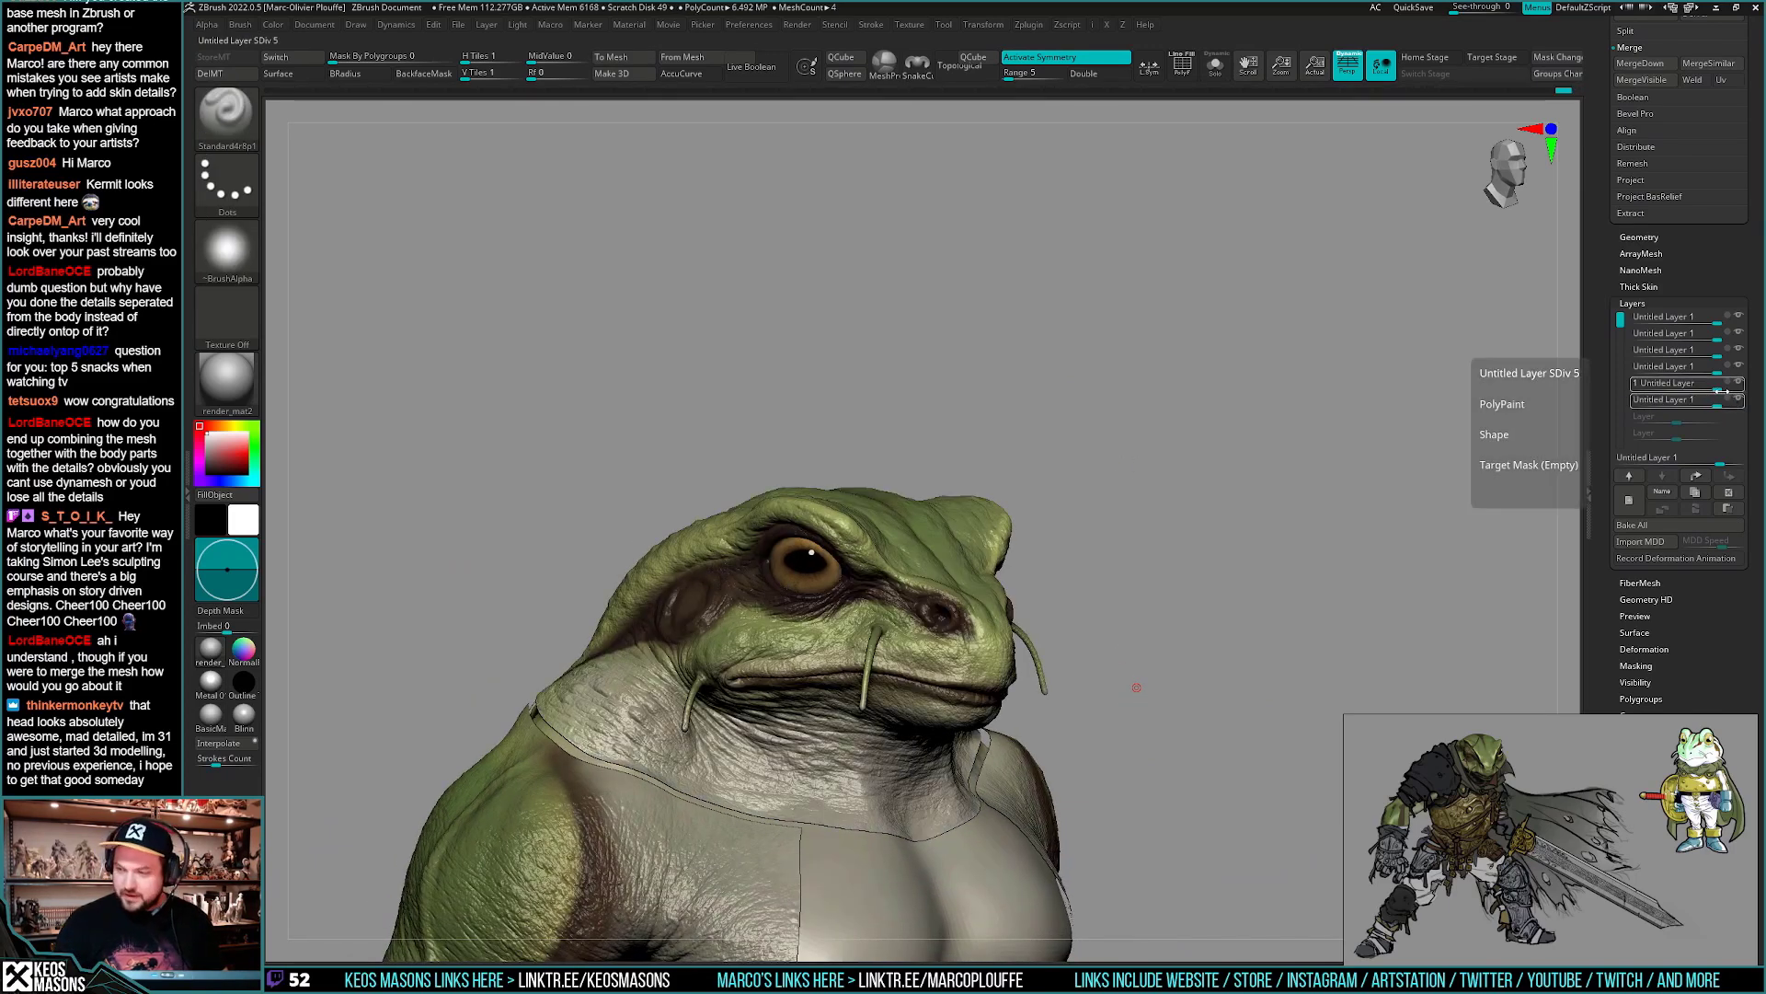
pyautogui.click(1722, 391)
pyautogui.click(1695, 509)
# - Toggle the merged layer's visibility to compare the head with and without it
pyautogui.click(1739, 385)
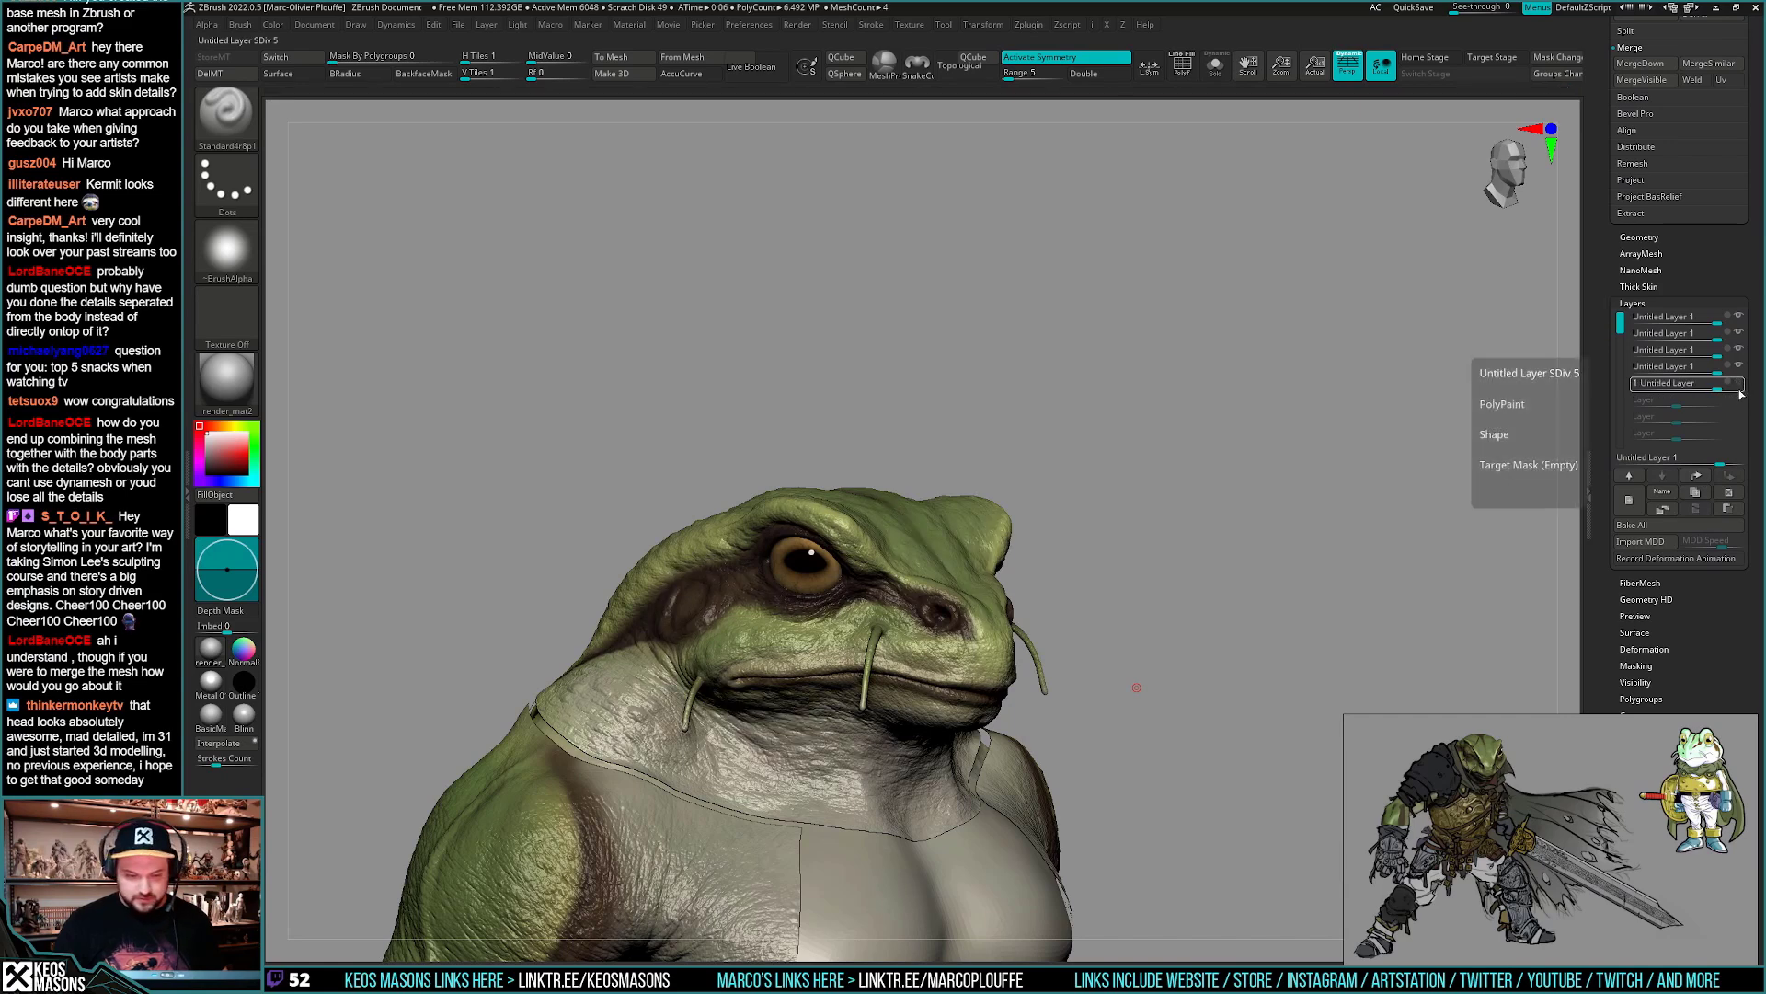
pyautogui.click(1739, 386)
pyautogui.click(1739, 386)
pyautogui.click(1739, 386)
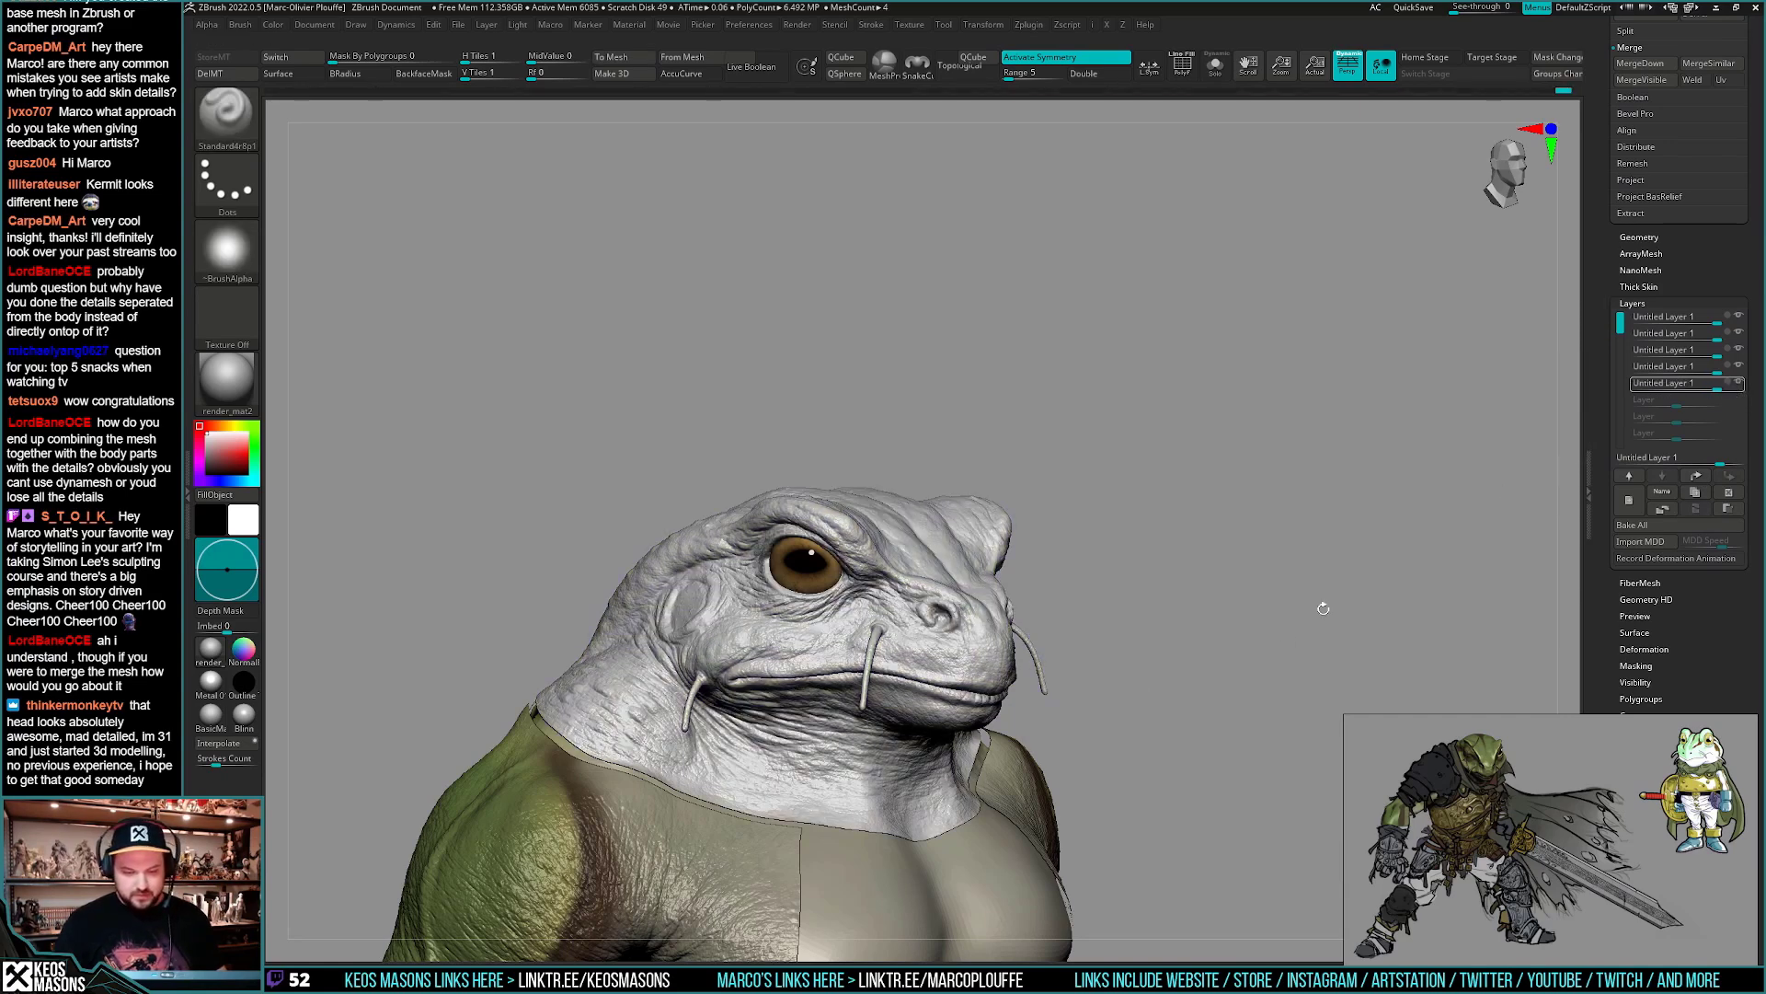
# - Place a snapshot of the head on the canvas and toggle the merged layer to compare both versions side by side
pyautogui.moveTo(1323, 608); pyautogui.dragTo(1301, 571)
pyautogui.click(1738, 384)
pyautogui.keyDown('alt'); pyautogui.moveTo(1444, 536); pyautogui.dragTo(1369, 564); pyautogui.keyUp('alt')
pyautogui.hotkey('shift', 's')
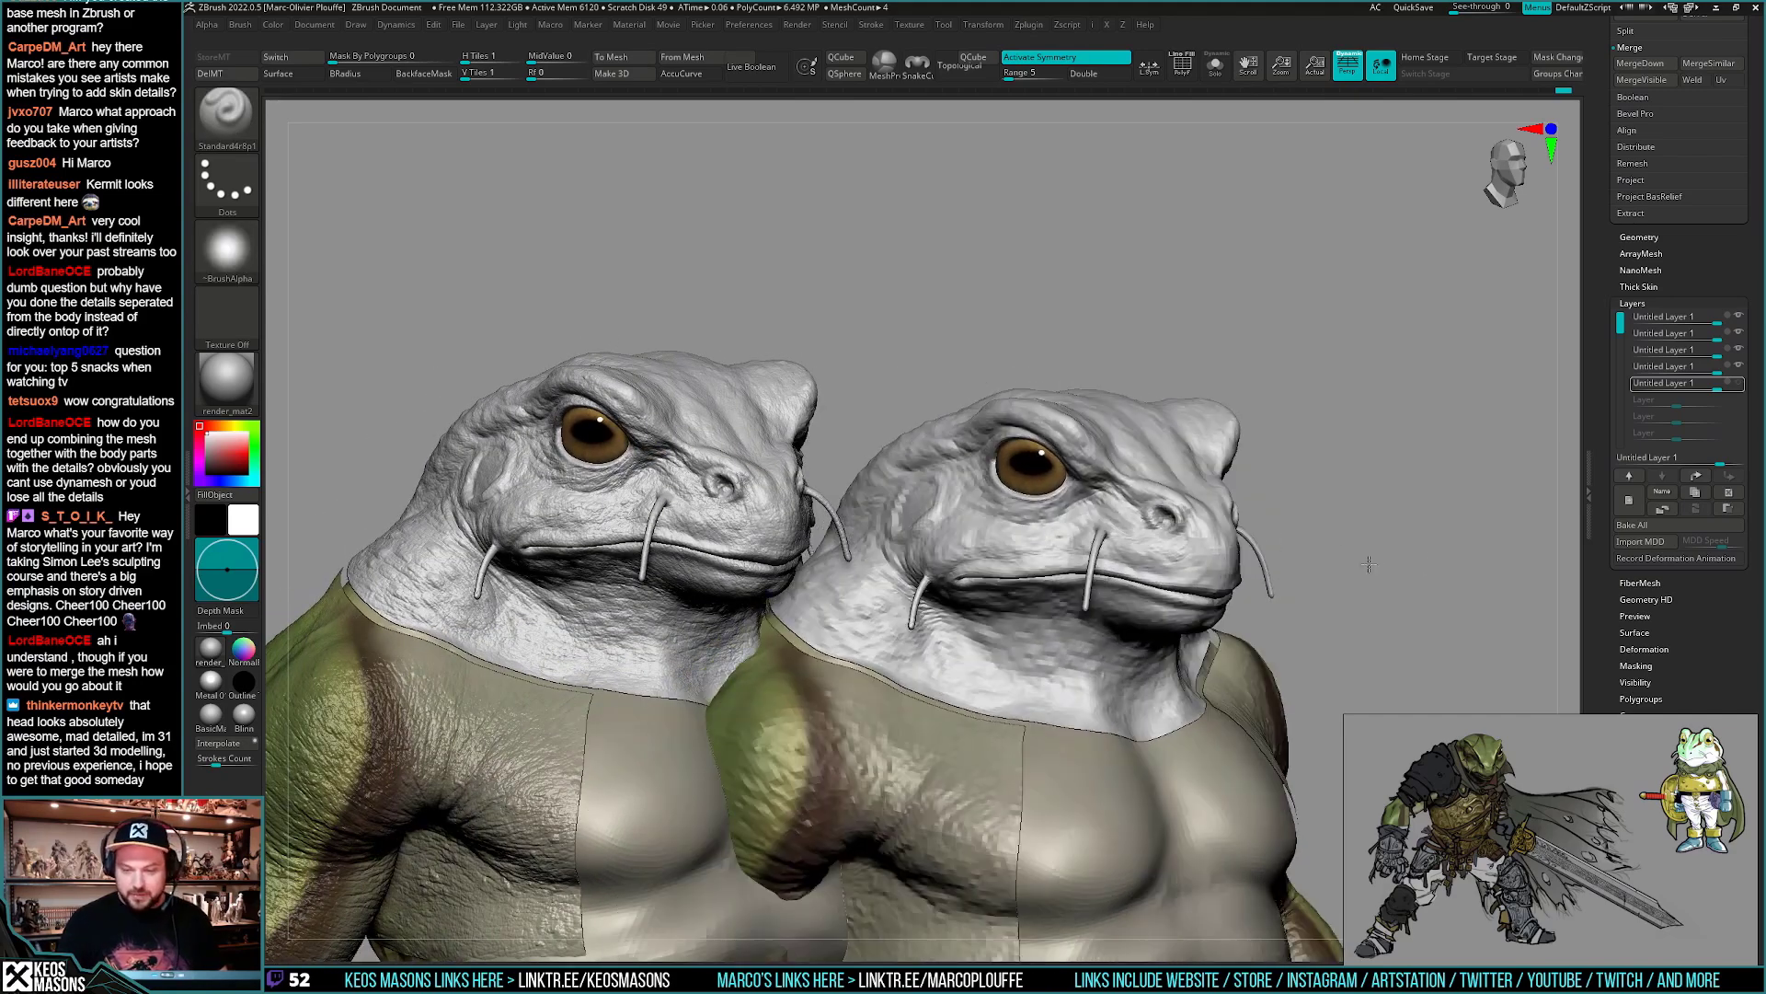
pyautogui.click(1739, 382)
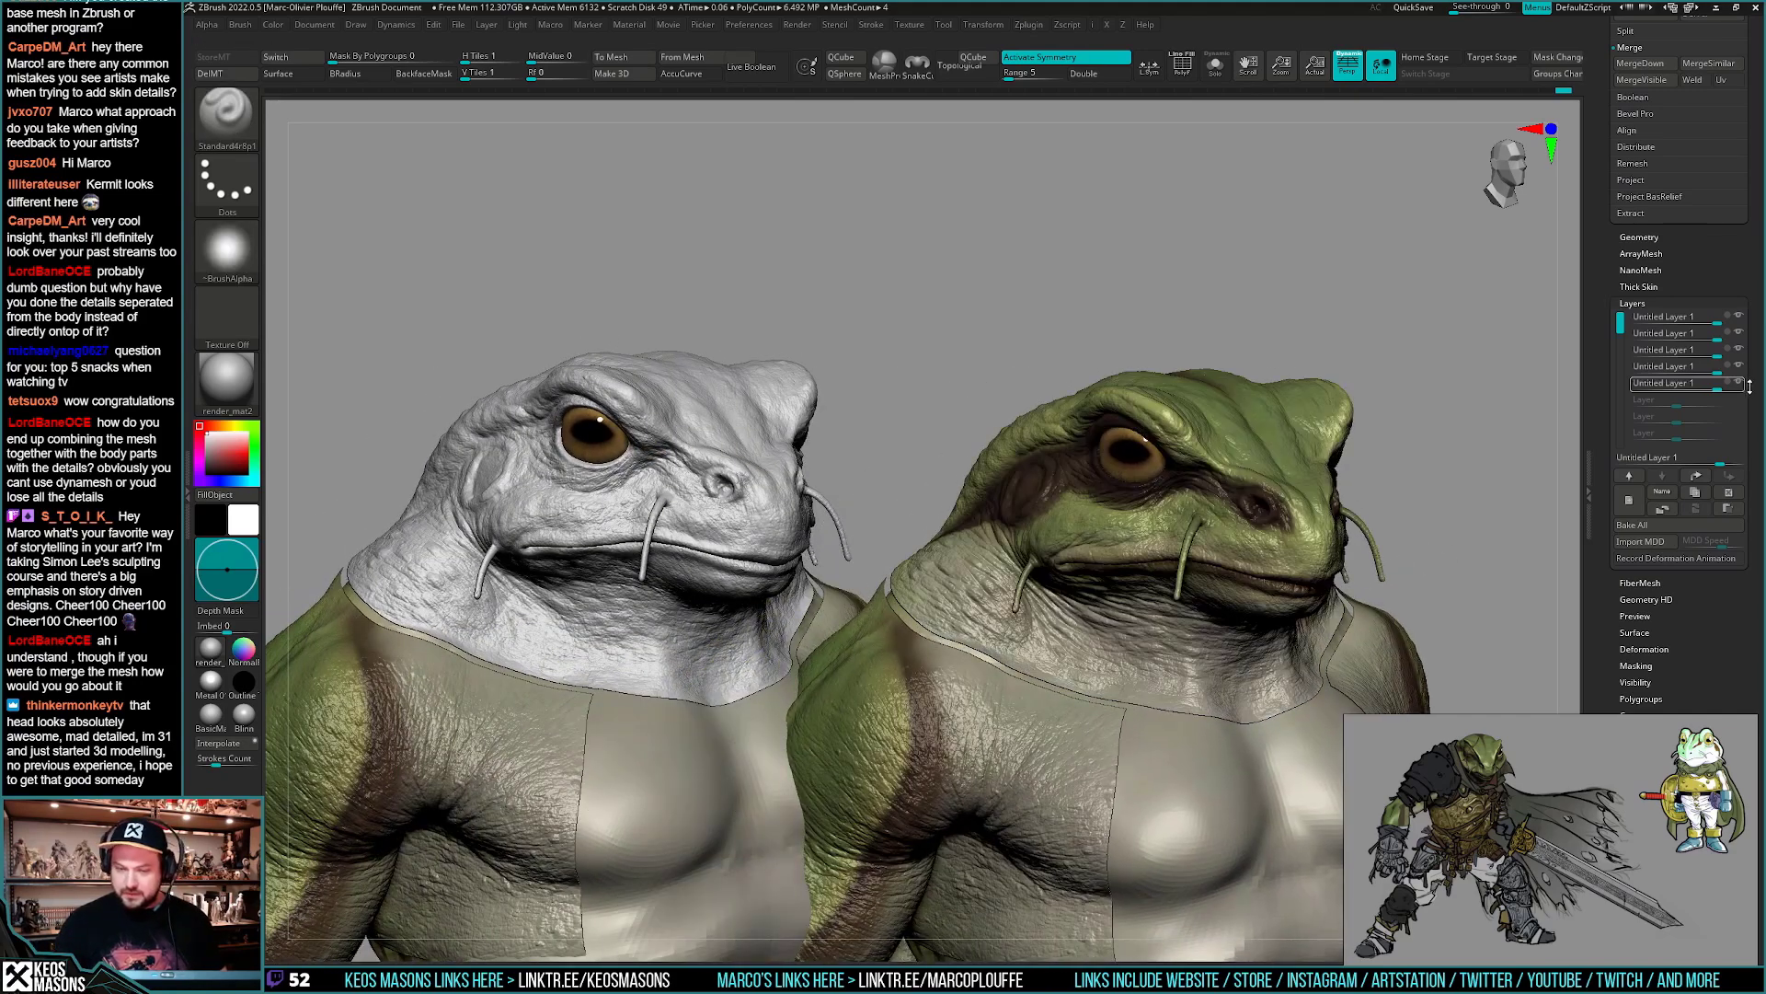
pyautogui.hotkey('shift', 'd')
pyautogui.keyDown('alt'); pyautogui.moveTo(1486, 546); pyautogui.dragTo(1493, 548); pyautogui.keyUp('alt')
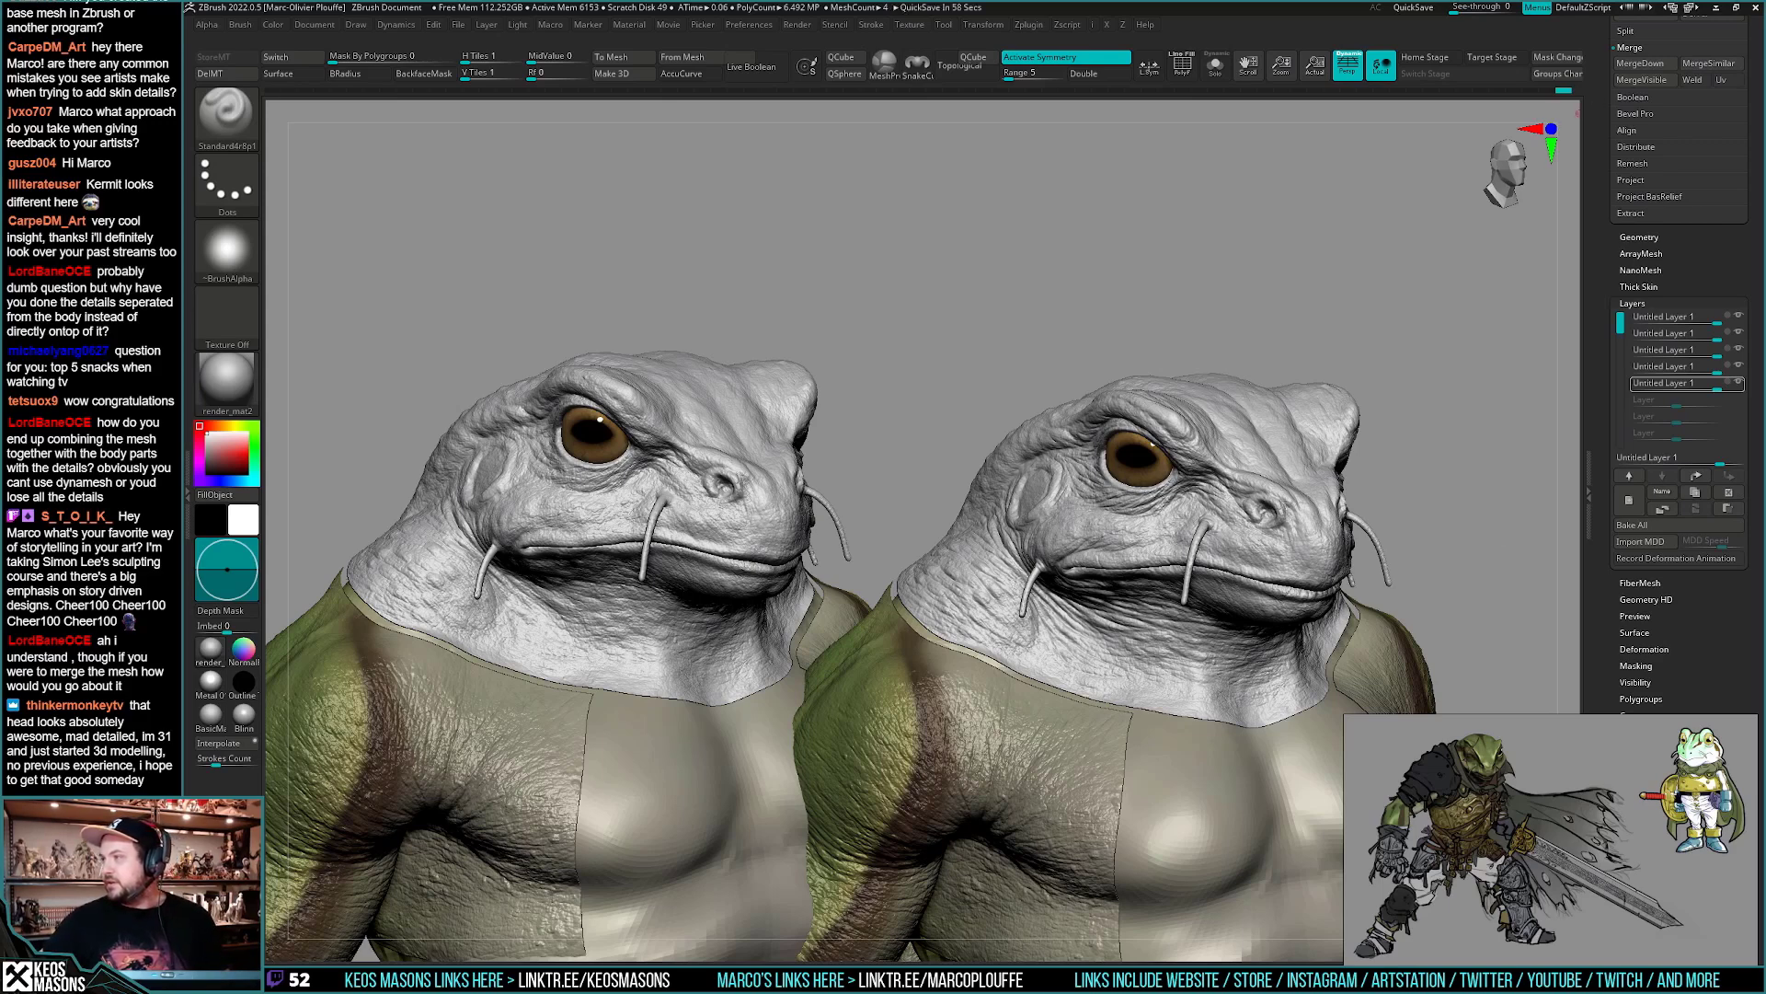
pyautogui.moveTo(1159, 406); pyautogui.dragTo(1150, 408, button='right')
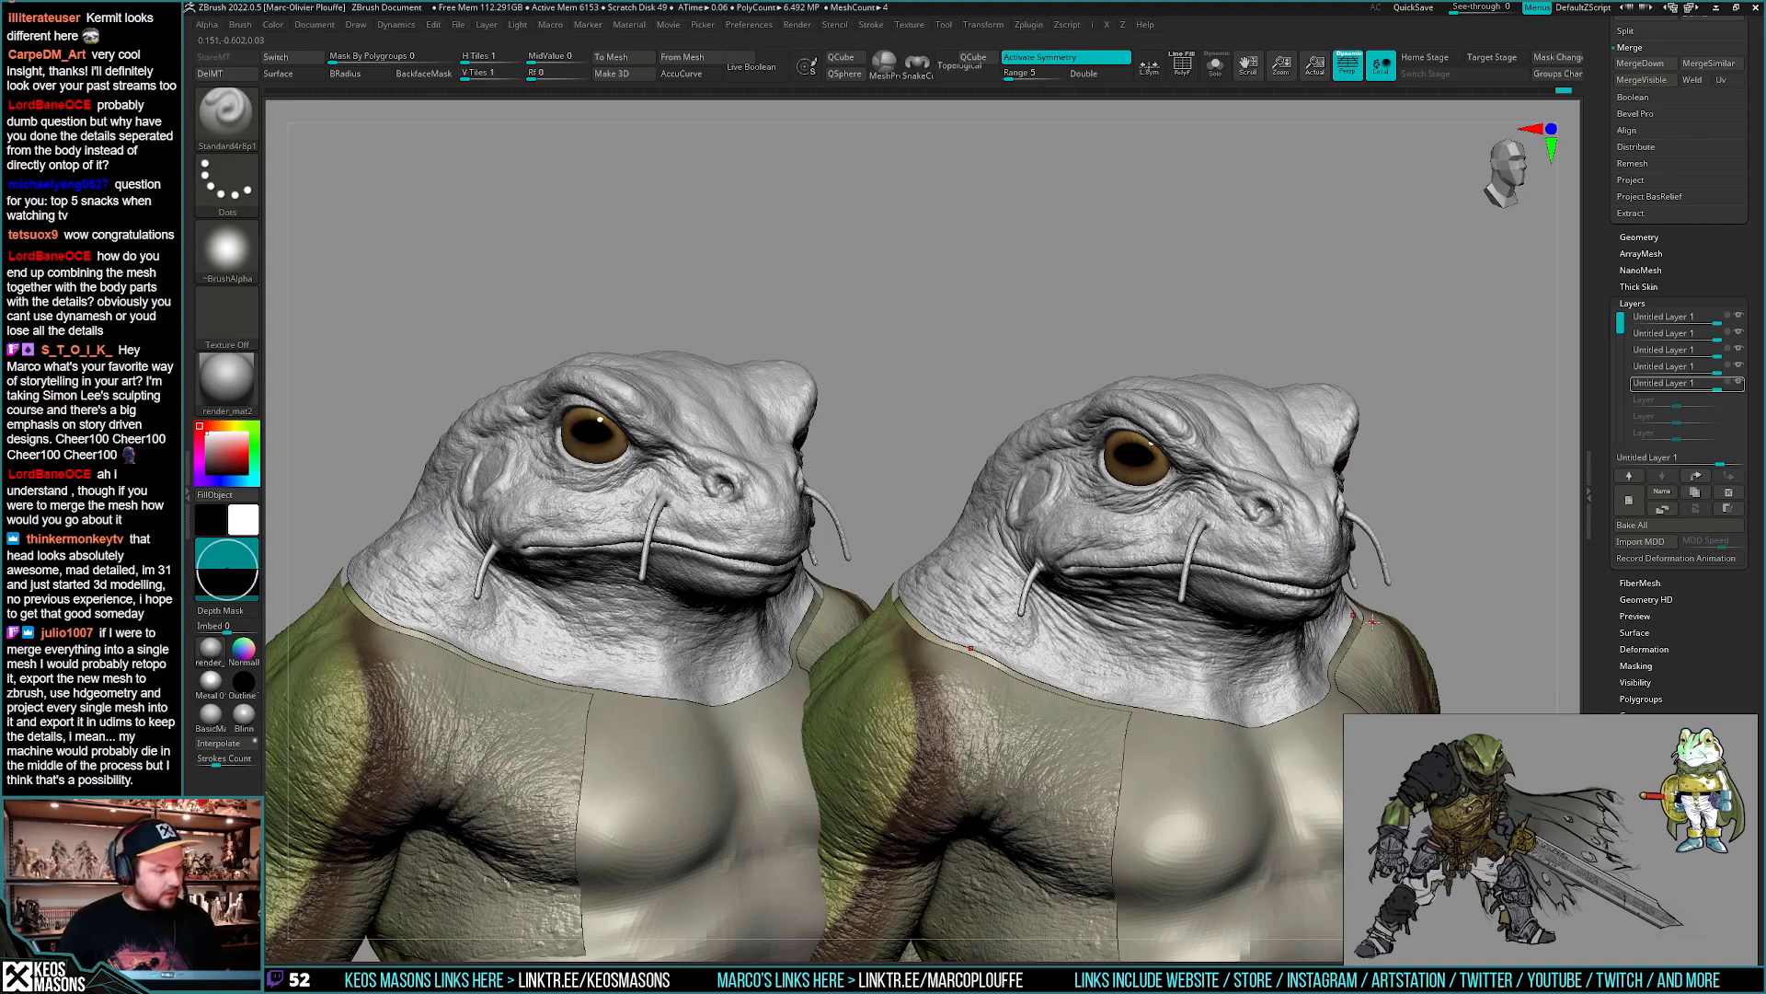
# - Clear the head snapshot from the canvas and switch to the DamStandard brush
pyautogui.moveTo(1239, 627)
pyautogui.mouseDown(button='right')
pyautogui.moveTo(1292, 625)
pyautogui.moveTo(1030, 644)
pyautogui.moveTo(1127, 683)
pyautogui.moveTo(1070, 685)
pyautogui.mouseUp(button='right')
pyautogui.press('ctrl')
pyautogui.hotkey('ctrl', 'n')
pyautogui.press('space')
pyautogui.click(1088, 509)
pyautogui.moveTo(1088, 508)
pyautogui.keyDown('alt'); pyautogui.mouseDown(button='right')
pyautogui.moveTo(1127, 515)
pyautogui.moveTo(1134, 543)
pyautogui.mouseUp(button='right'); pyautogui.keyUp('alt')
# - Toggle recording and visibility of the two lowest layers to compare their contribution to the head's skin detail
pyautogui.click(1733, 385)
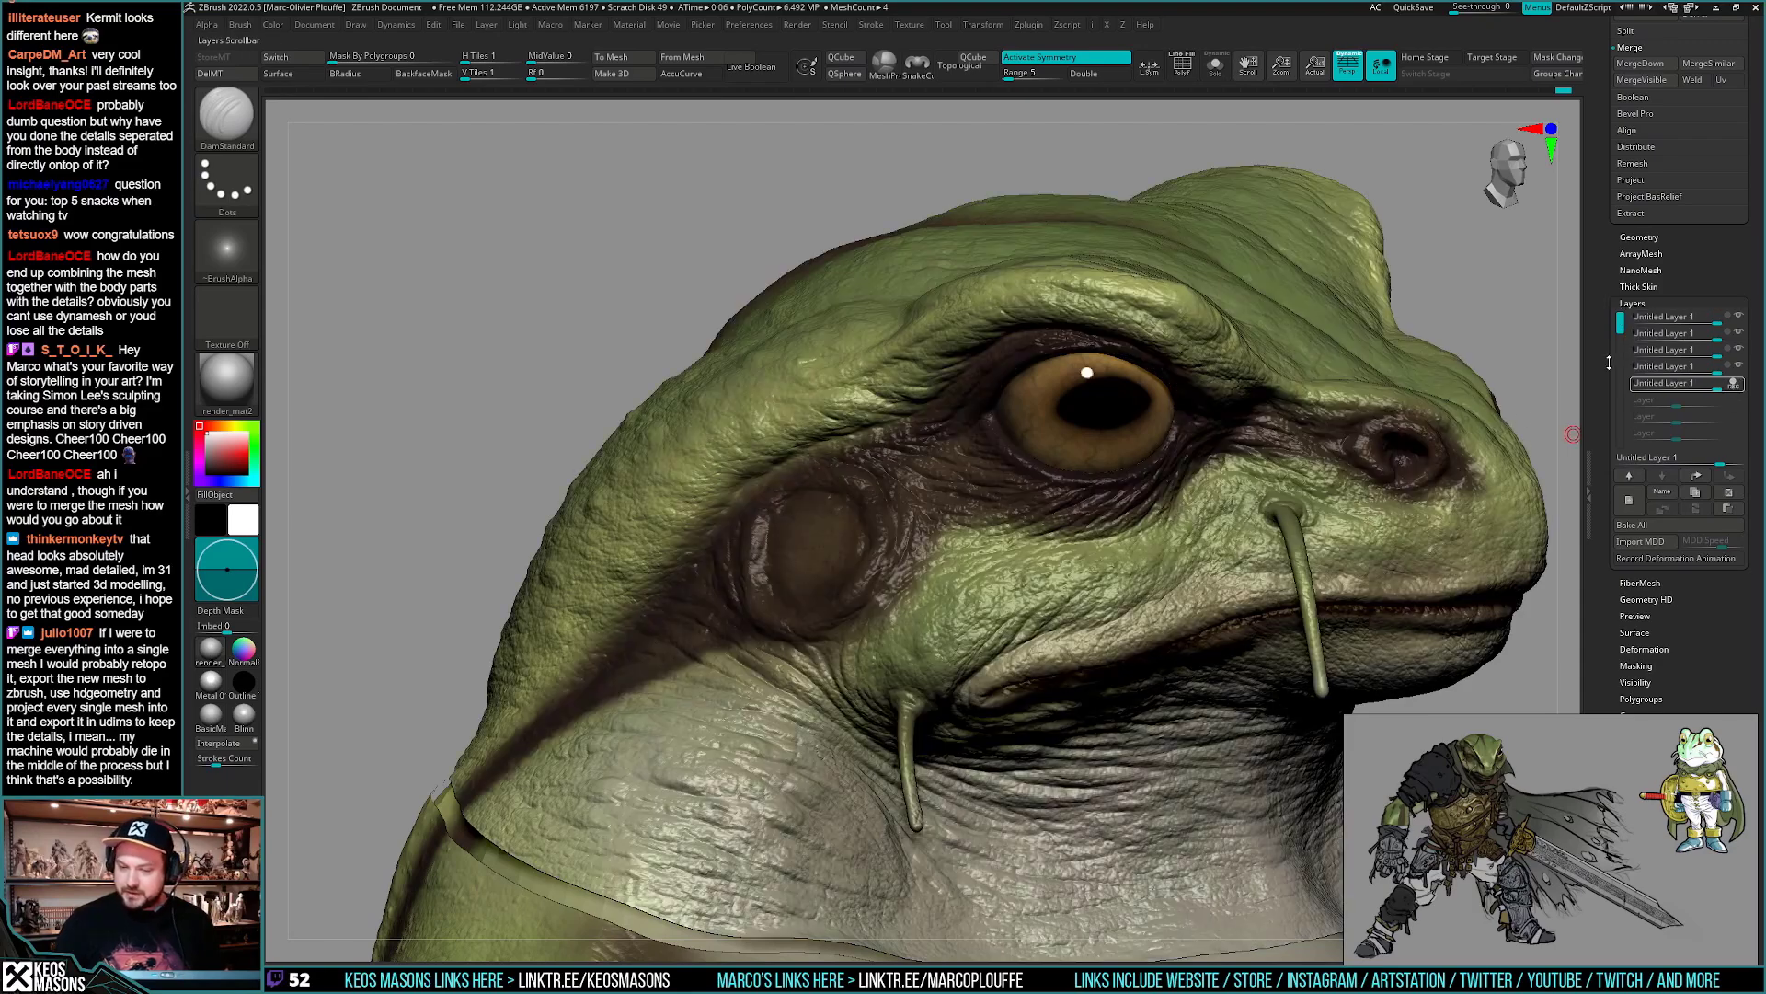
pyautogui.moveTo(1278, 594)
pyautogui.keyDown('alt'); pyautogui.mouseDown(button='right')
pyautogui.moveTo(1274, 552)
pyautogui.moveTo(1277, 608)
pyautogui.mouseUp(button='right'); pyautogui.keyUp('alt')
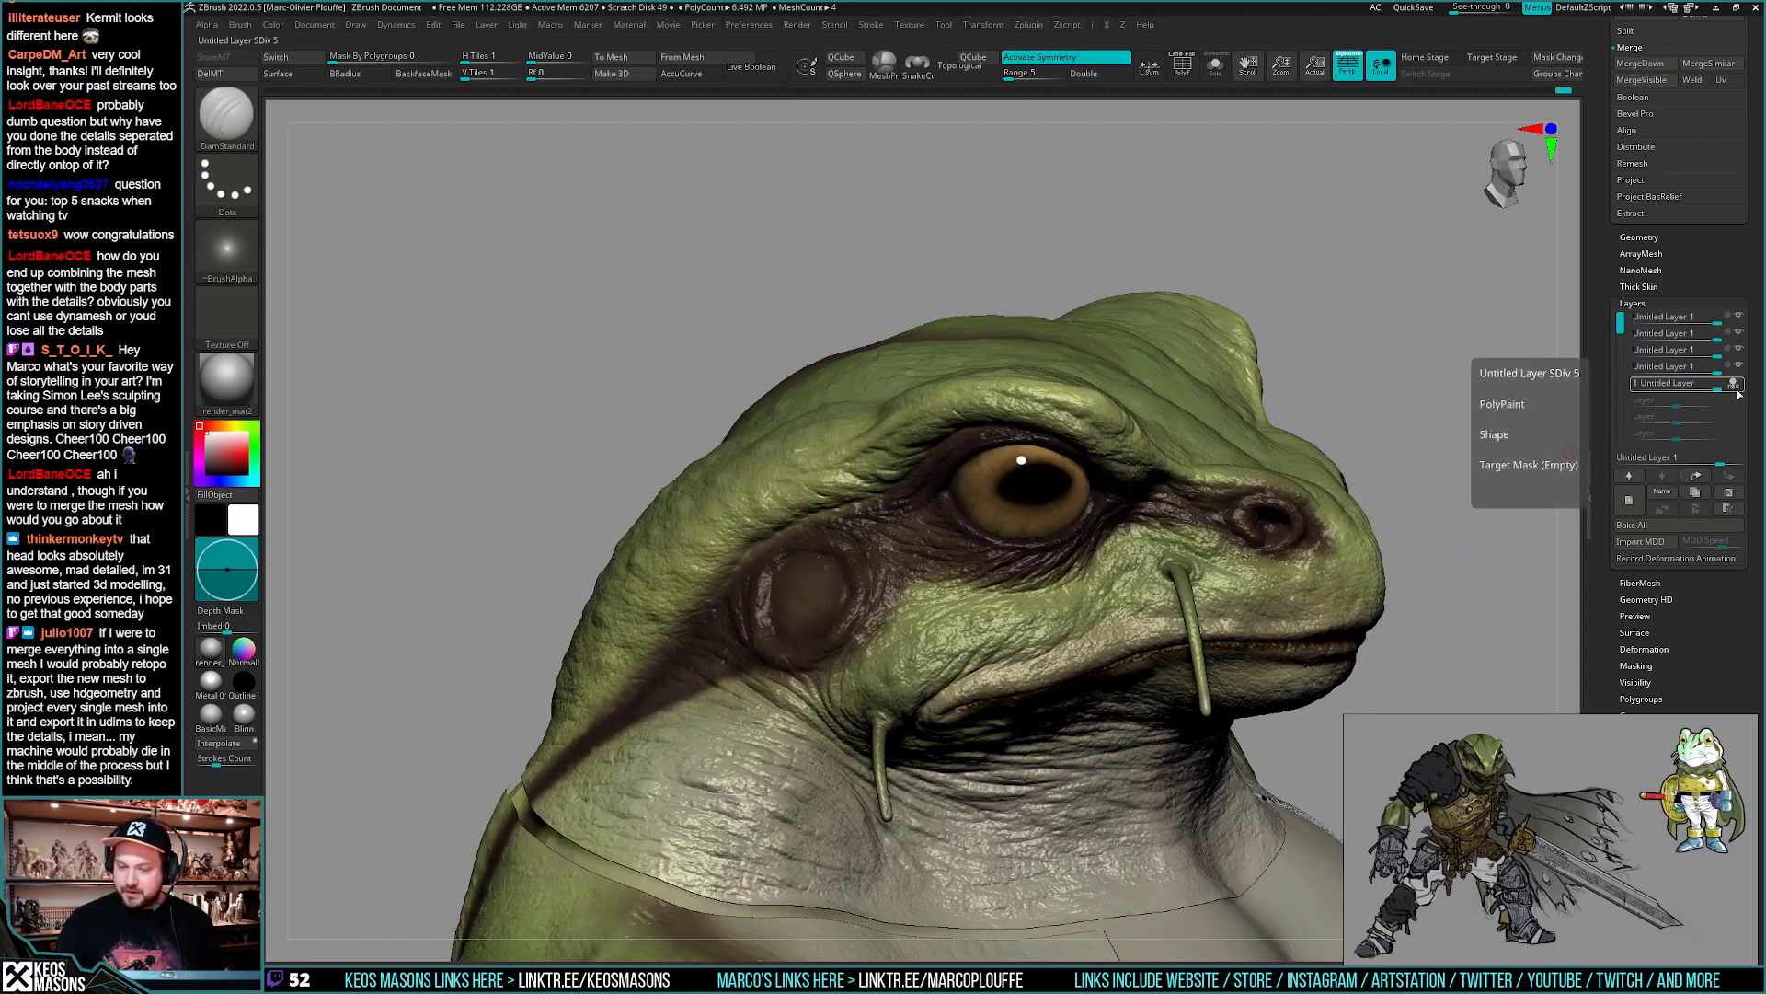
pyautogui.click(1735, 386)
pyautogui.click(1739, 385)
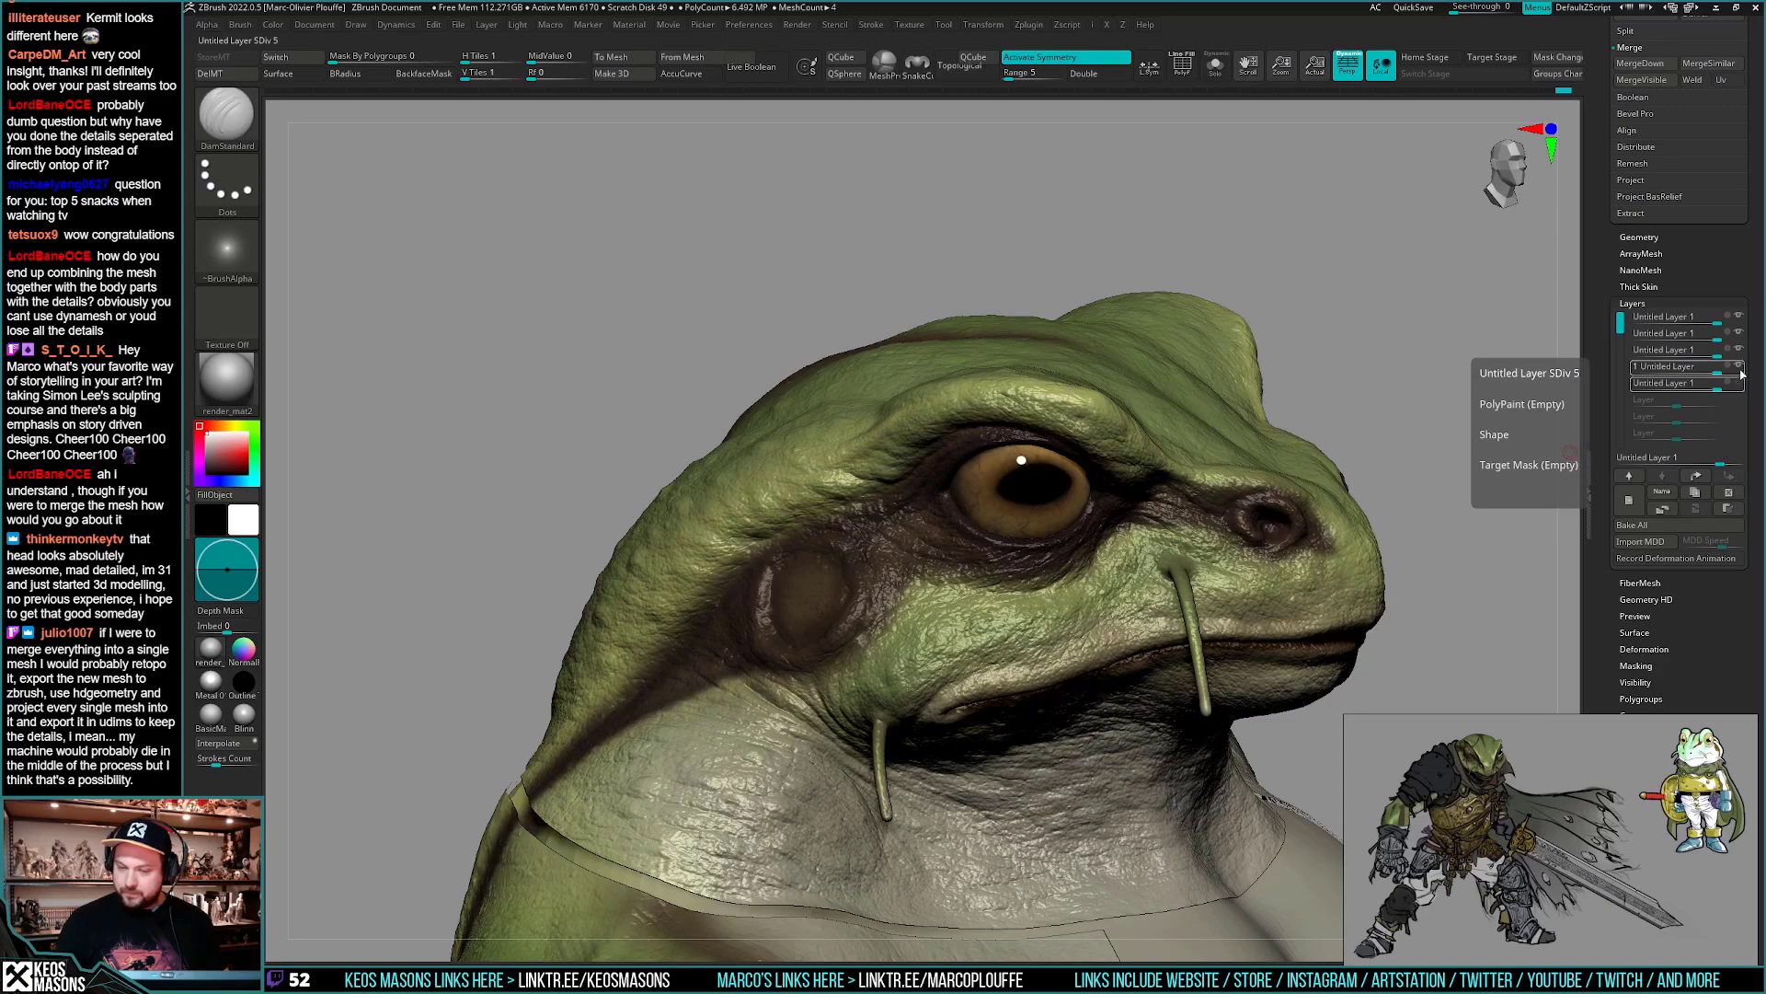
pyautogui.click(1738, 366)
pyautogui.click(1738, 365)
pyautogui.click(1740, 385)
# - Step back through the undo history to undo the merge of the two lowest layers
pyautogui.press('ctrl')
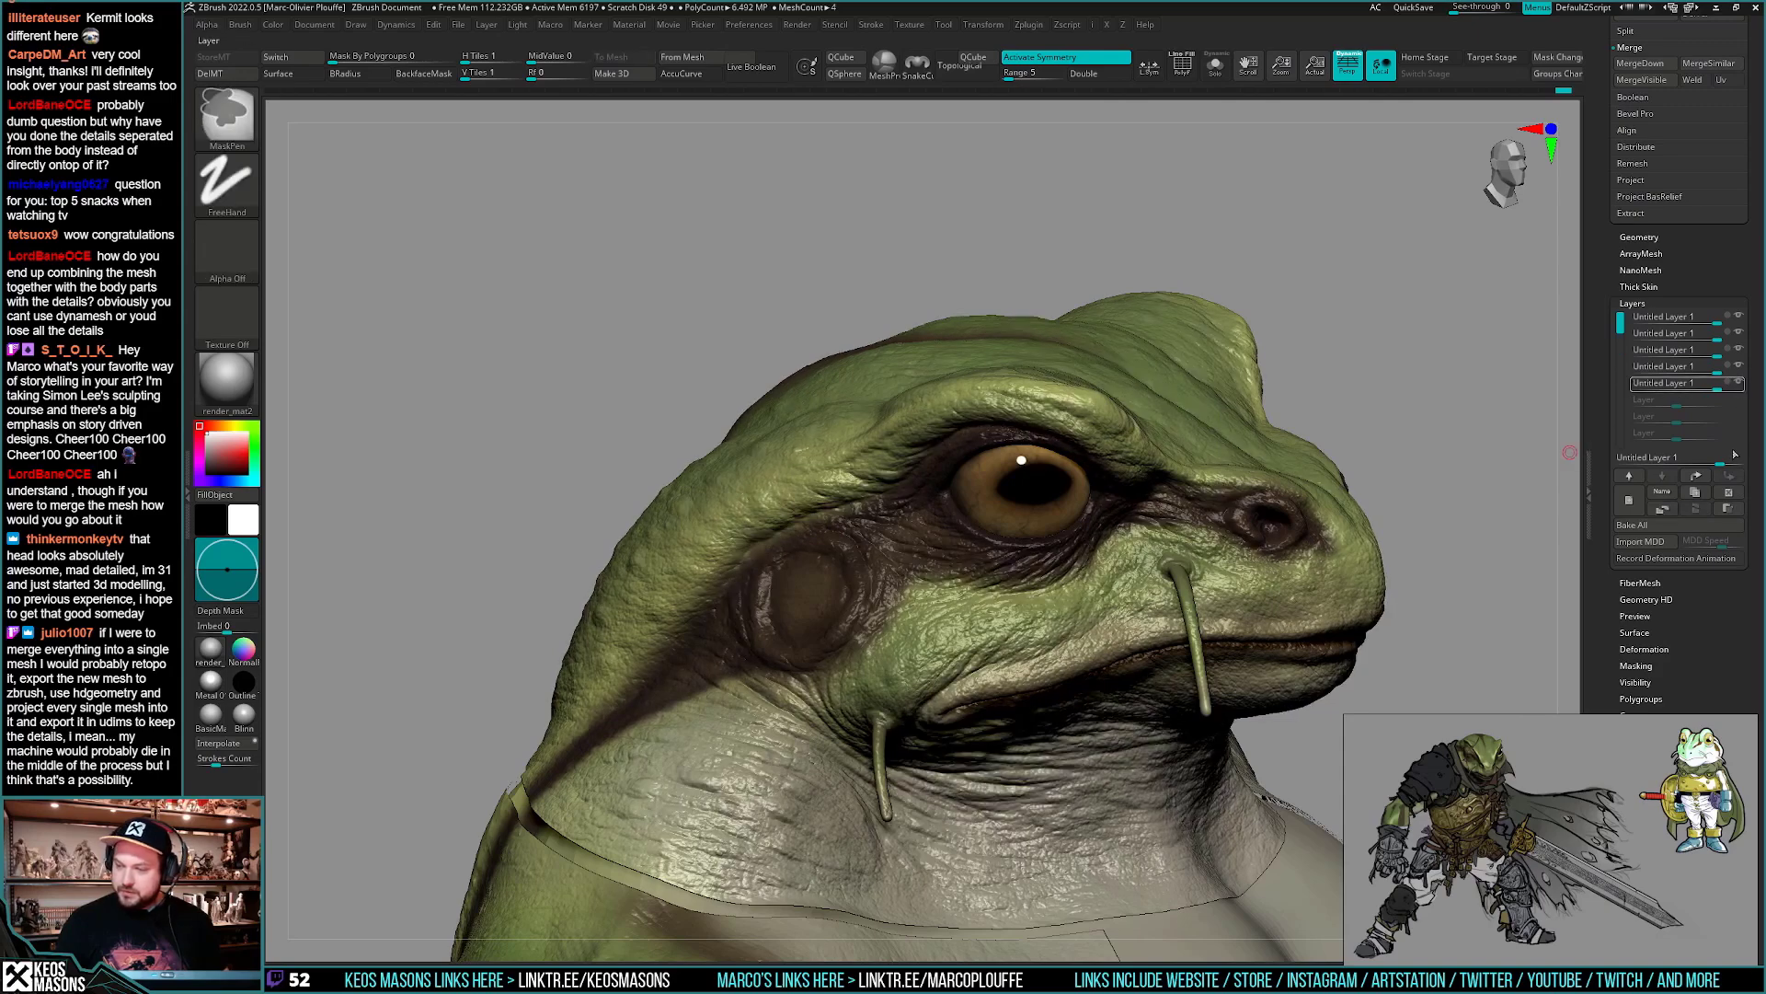
pyautogui.hotkey('ctrl', 'z')
pyautogui.hotkey('ctrl', 'z')
pyautogui.hotkey('ctrl', 'z')
pyautogui.hotkey('ctrl', 'z')
pyautogui.hotkey('ctrl', 'z')
pyautogui.hotkey('ctrl', 'z')
pyautogui.hotkey('ctrl', 'z')
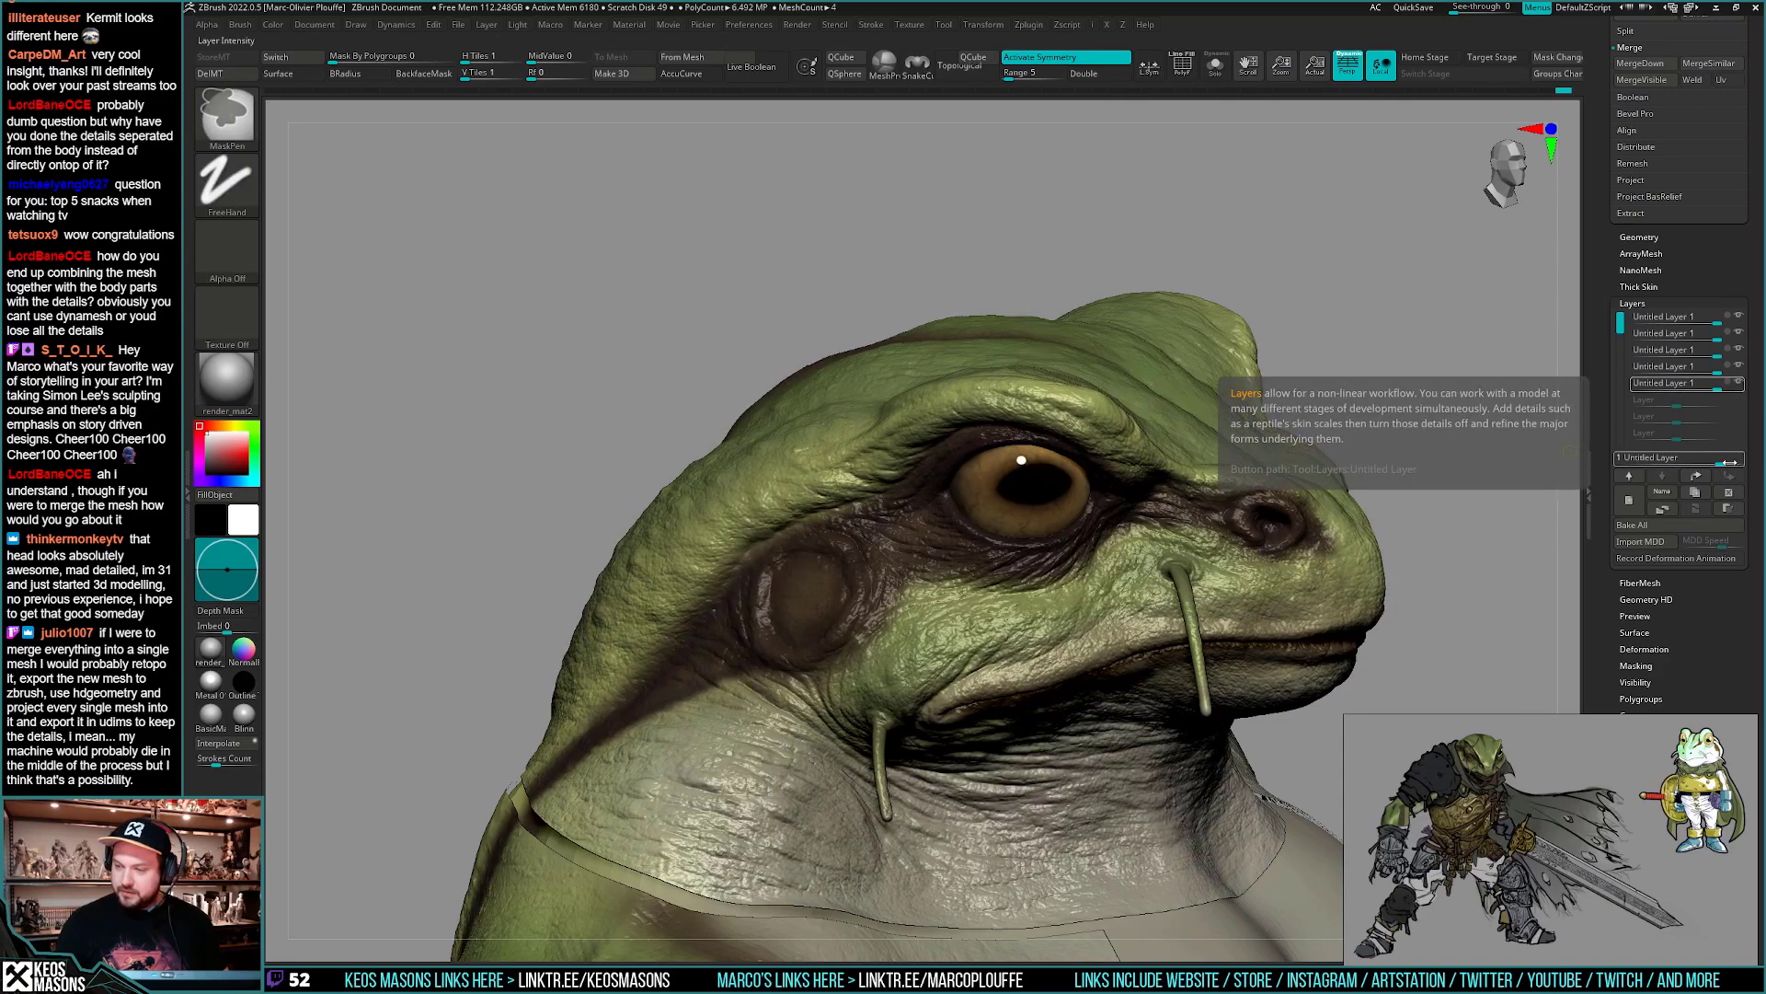
pyautogui.hotkey('ctrl', 'shift', 'z')
pyautogui.hotkey('ctrl', 'shift', 'z')
pyautogui.hotkey('ctrl', 'shift', 'z')
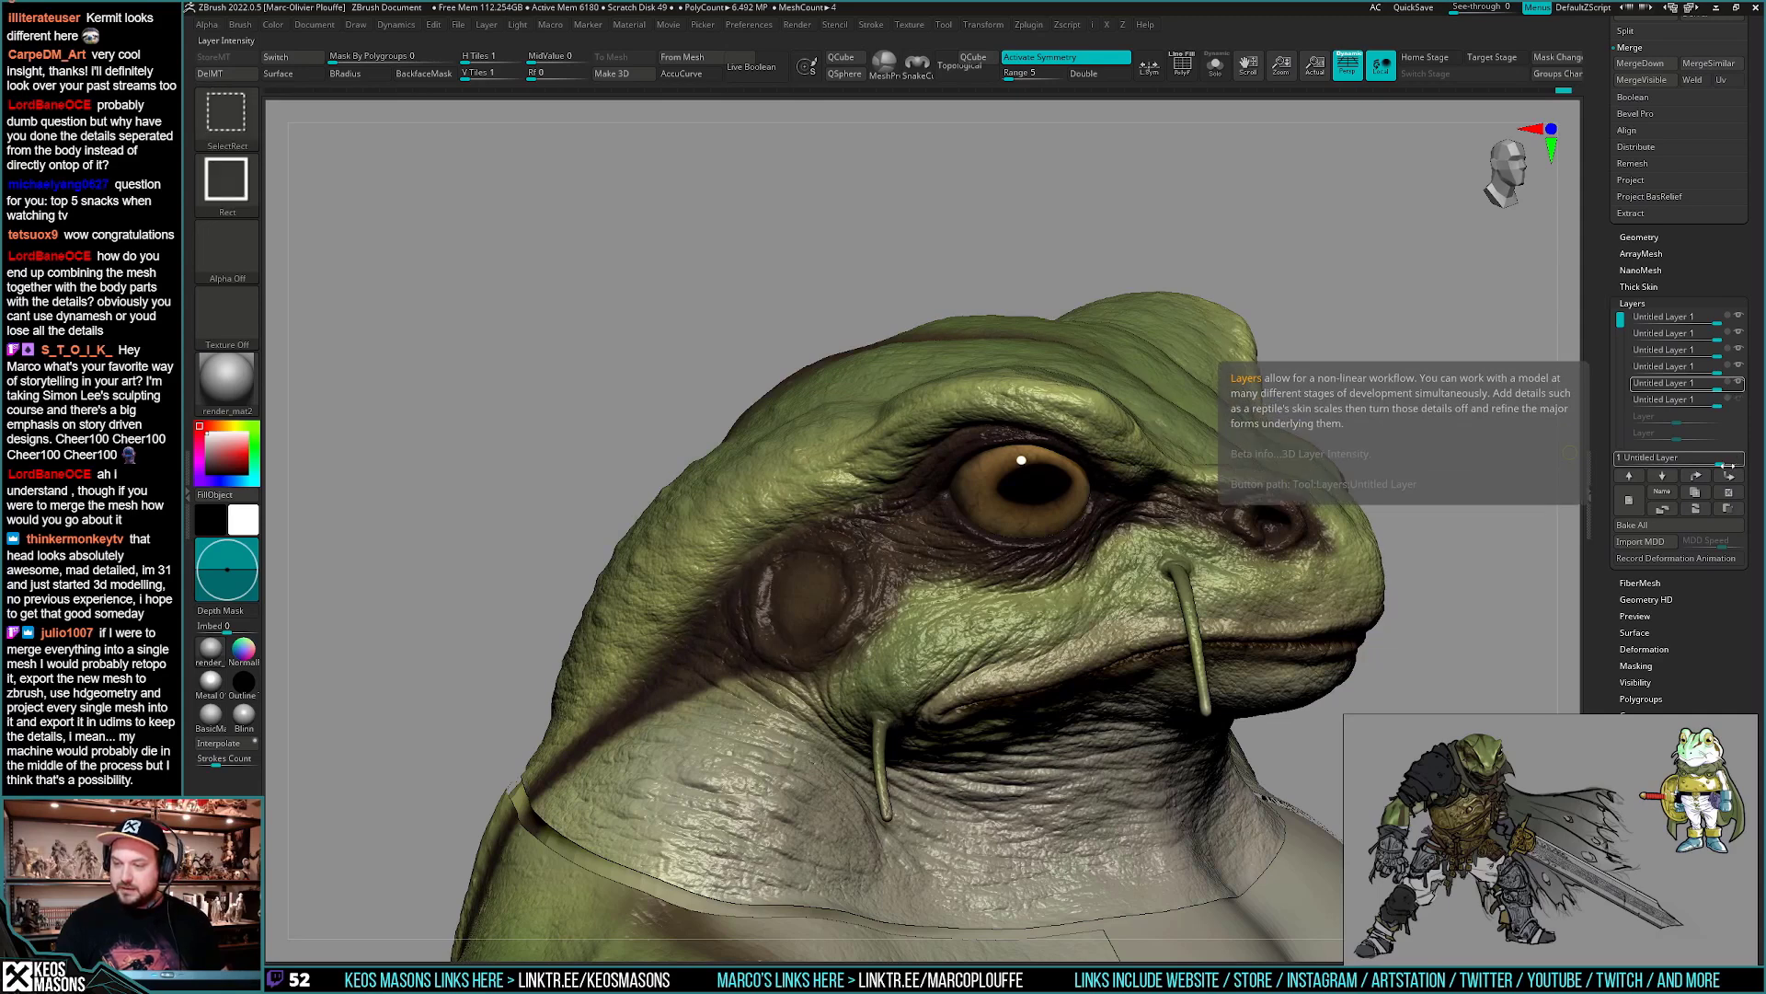
pyautogui.hotkey('ctrl', 'z')
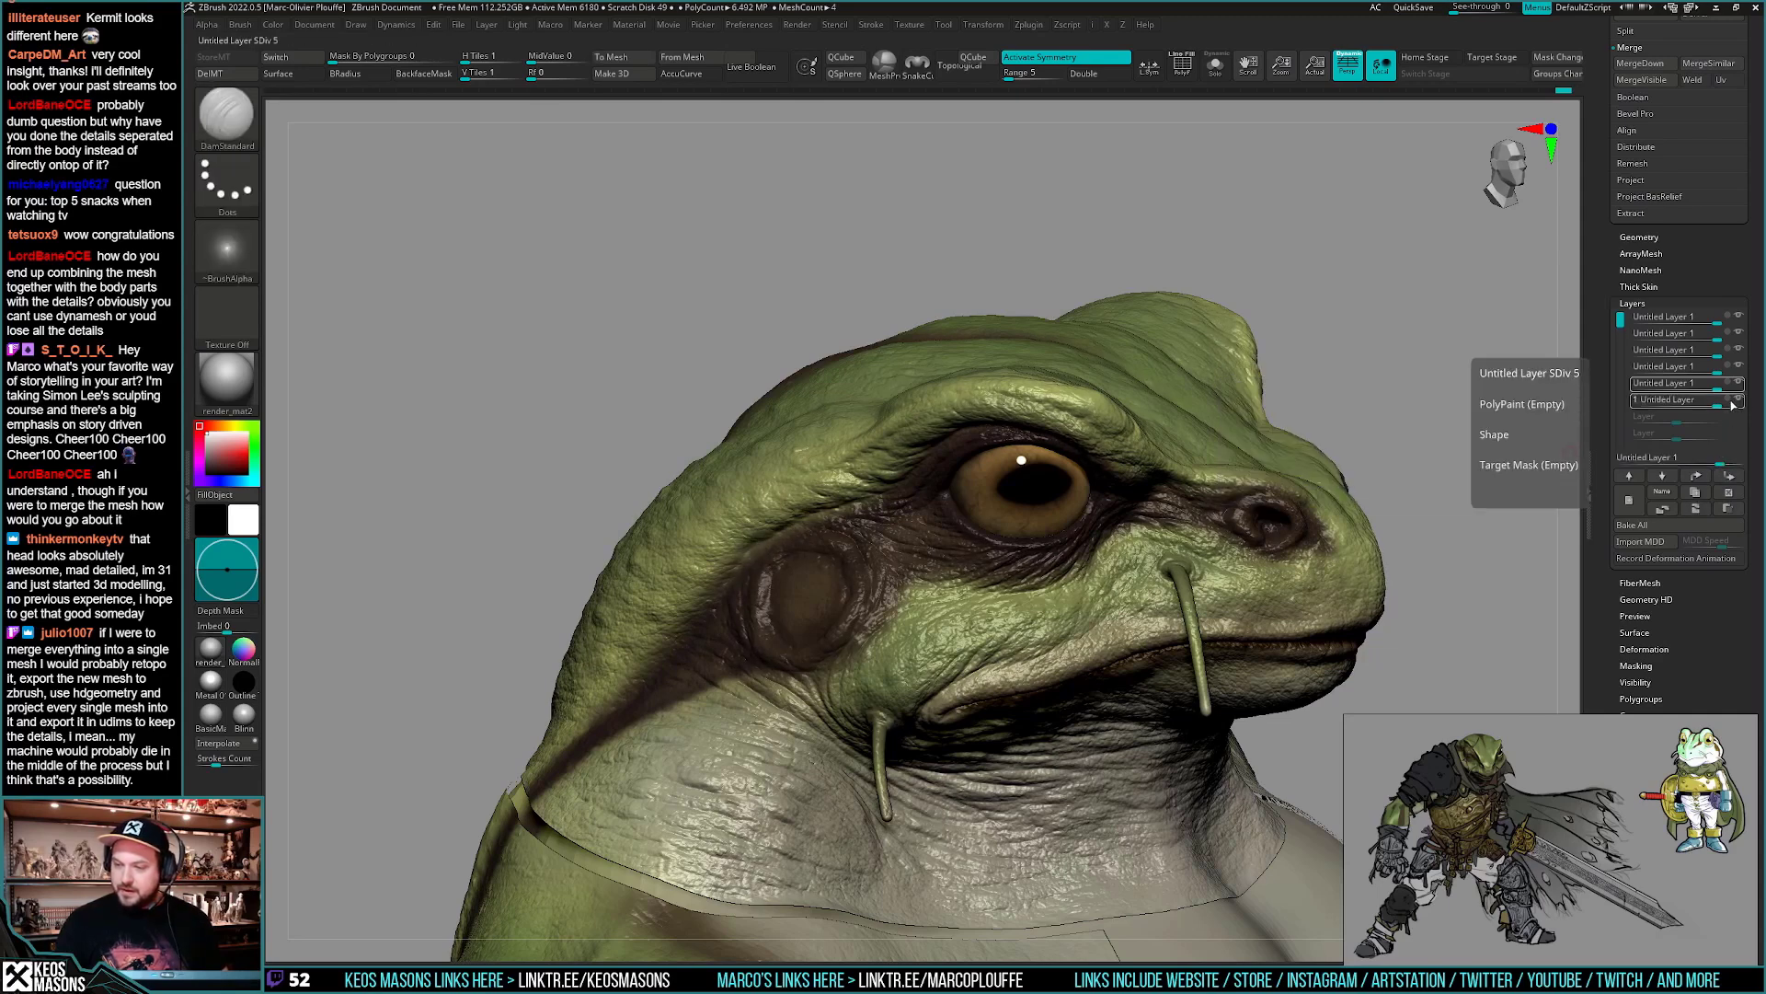
# - Start recording on the lowest layer and fill the head with plain white
pyautogui.click(1732, 400)
pyautogui.hotkey('ctrl', 'f')
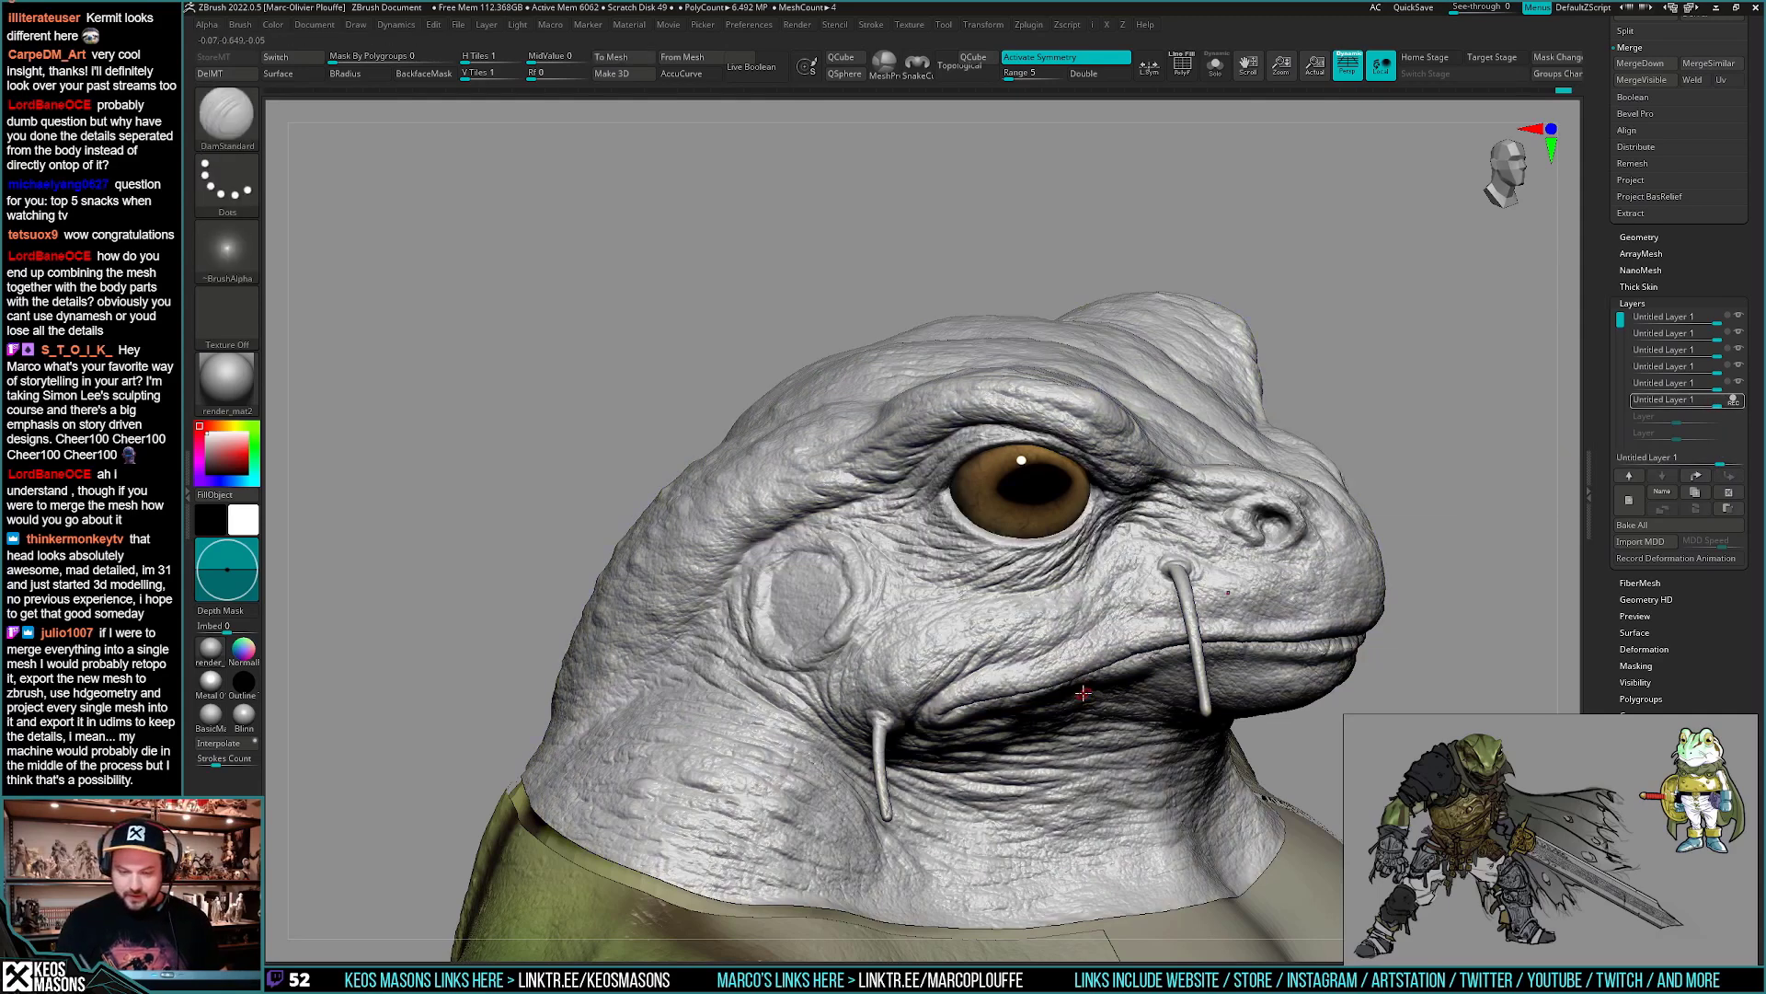
# - Carve fine creases into the cheek between the eye and the mouth corner with the DamStandard brush
pyautogui.moveTo(1074, 668)
pyautogui.mouseDown(button='right')
pyautogui.moveTo(1029, 657)
pyautogui.moveTo(1097, 625)
pyautogui.moveTo(1086, 635)
pyautogui.mouseUp(button='right')
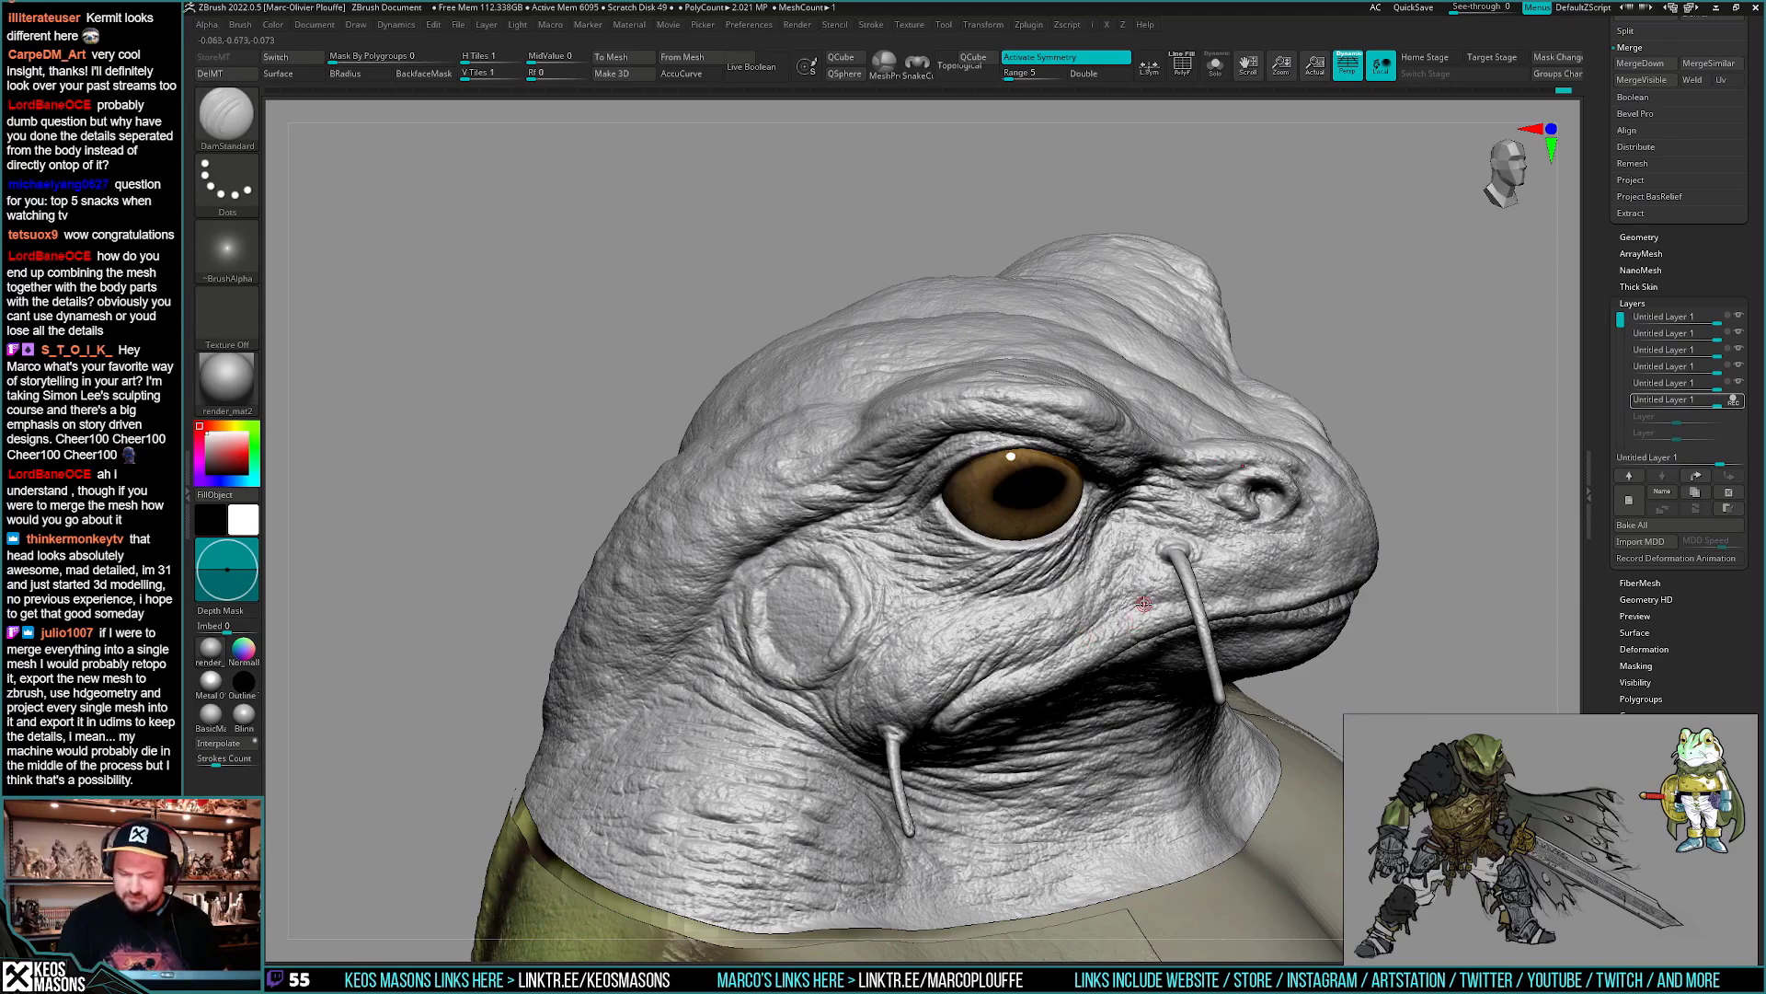
pyautogui.moveTo(1144, 603)
pyautogui.mouseDown(button='right')
pyautogui.moveTo(1159, 599)
pyautogui.moveTo(1030, 625)
pyautogui.moveTo(971, 674)
pyautogui.mouseUp(button='right')
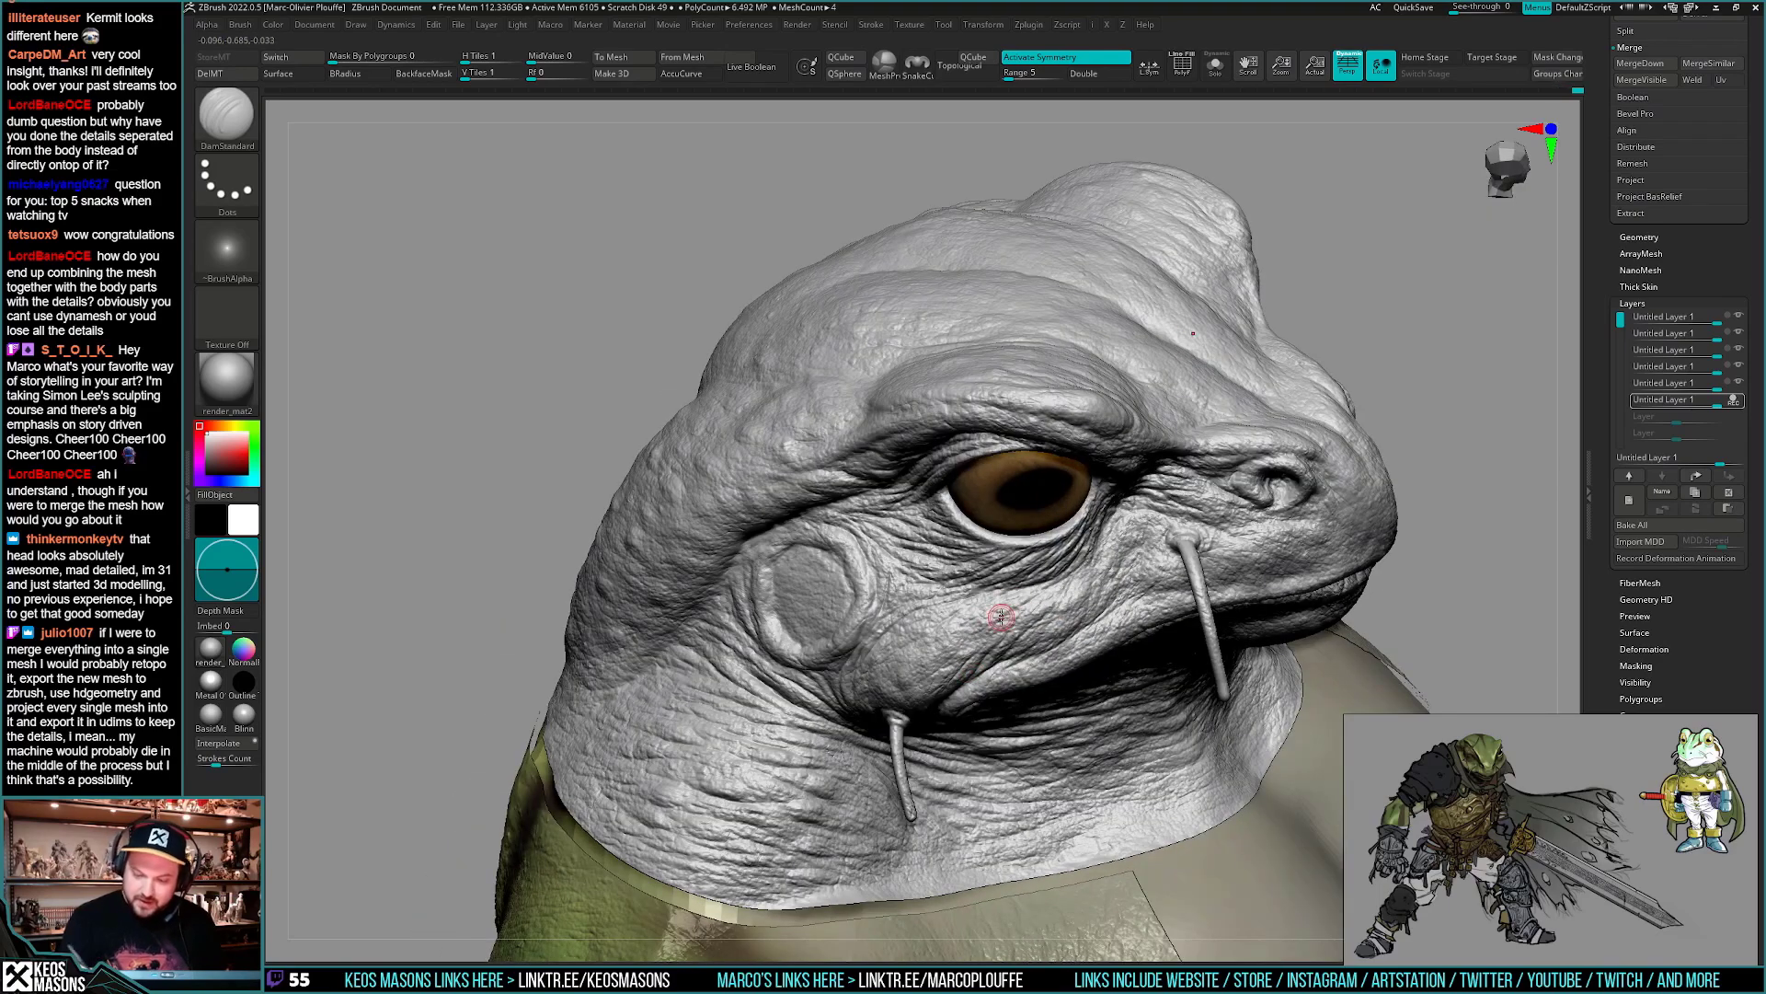
pyautogui.moveTo(1005, 609); pyautogui.dragTo(946, 654, button='right')
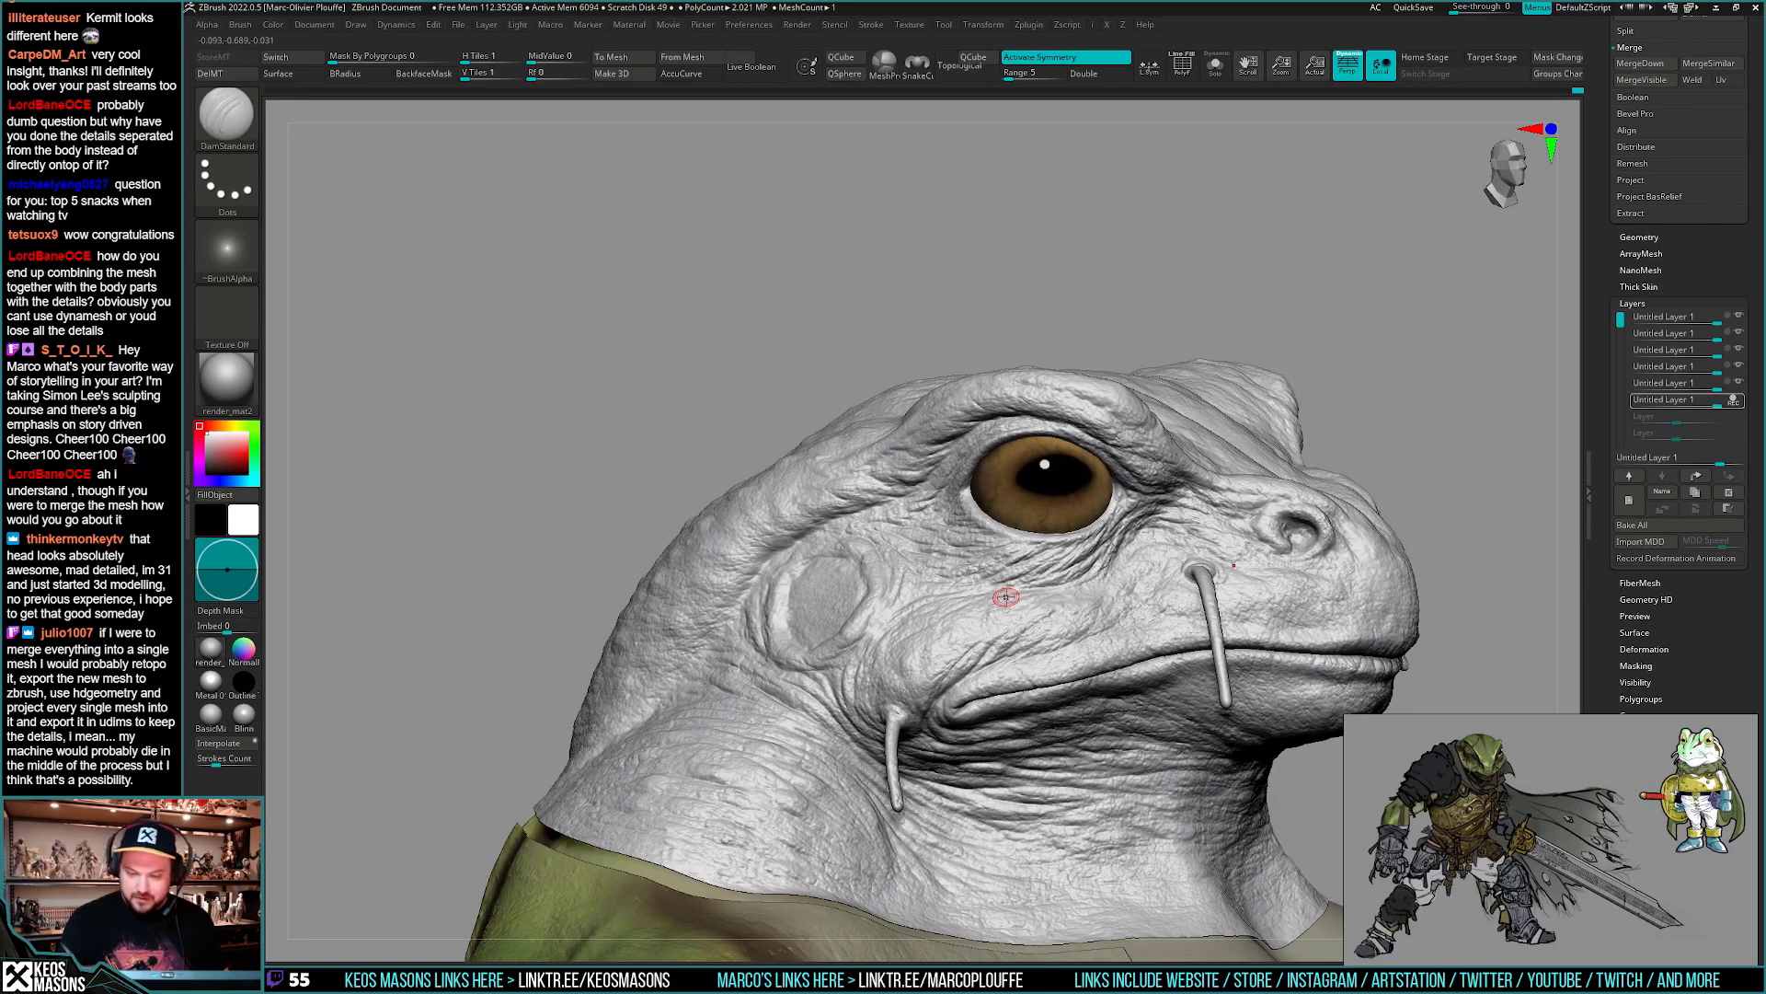
pyautogui.moveTo(997, 592); pyautogui.dragTo(1107, 600, button='right')
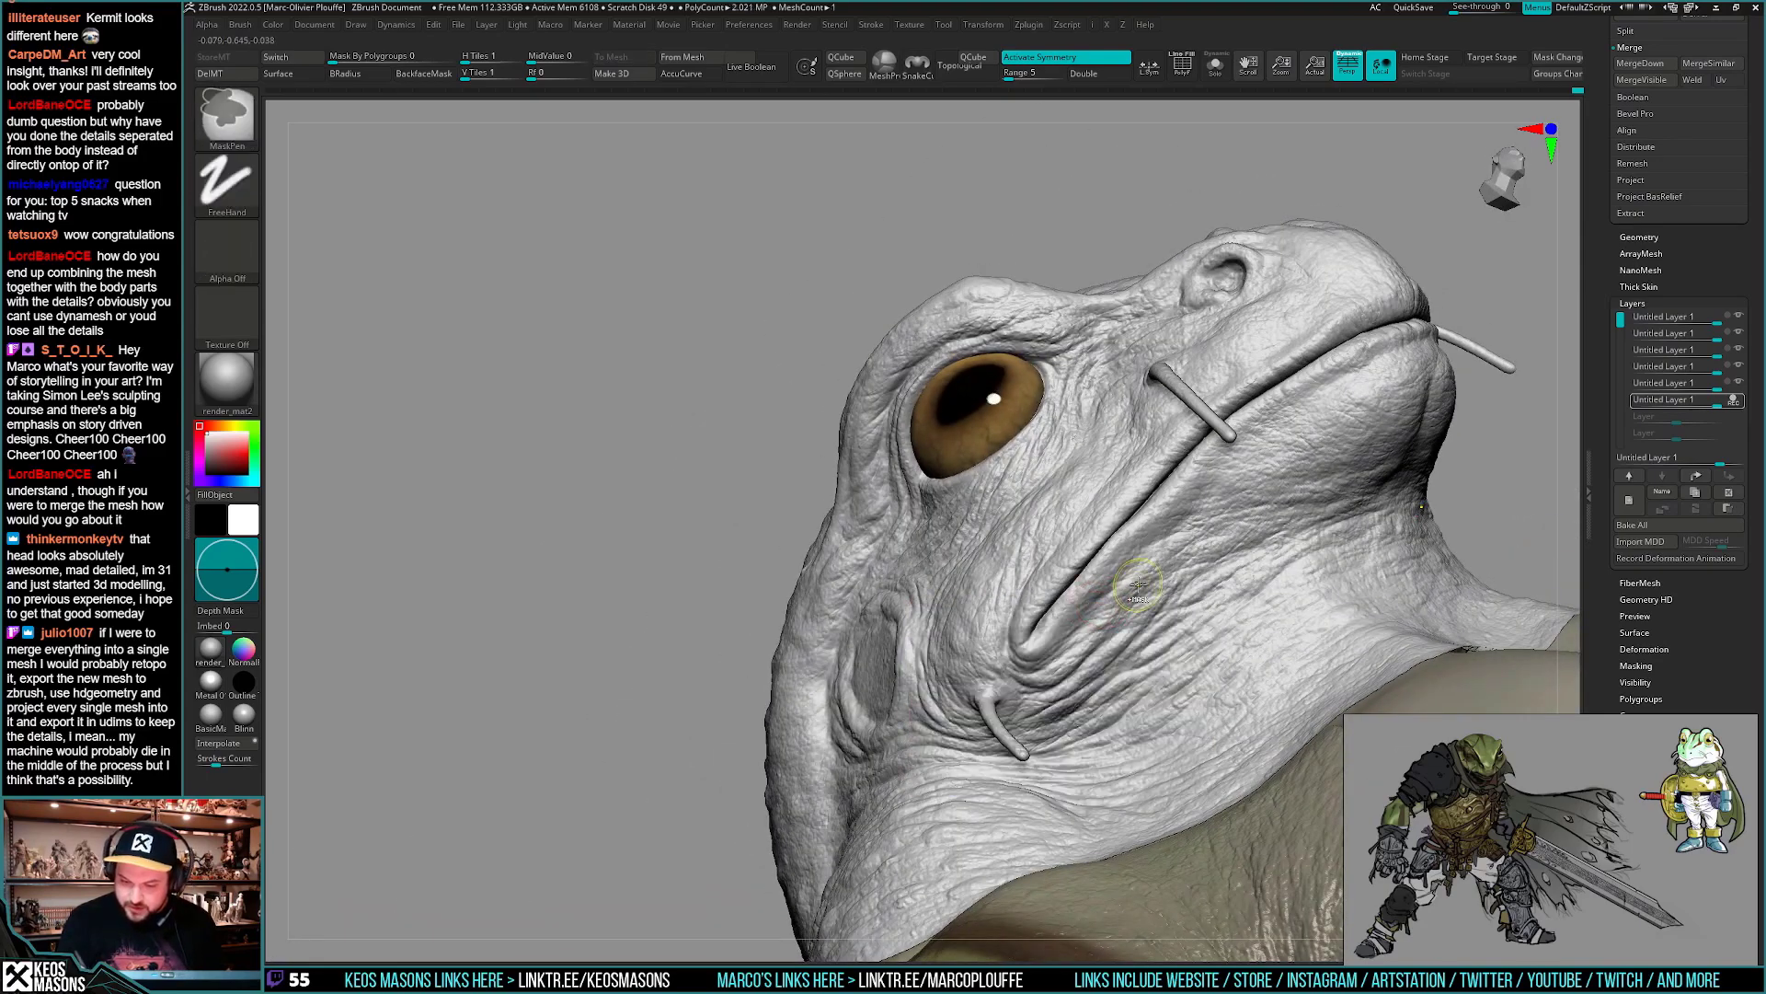
# - Smooth the skin just below the mouth corner and carve creases along the jaw, adjusting the DamStandard brush settings
pyautogui.keyDown('shift'); pyautogui.moveTo(1084, 611); pyautogui.dragTo(1100, 625); pyautogui.keyUp('shift')
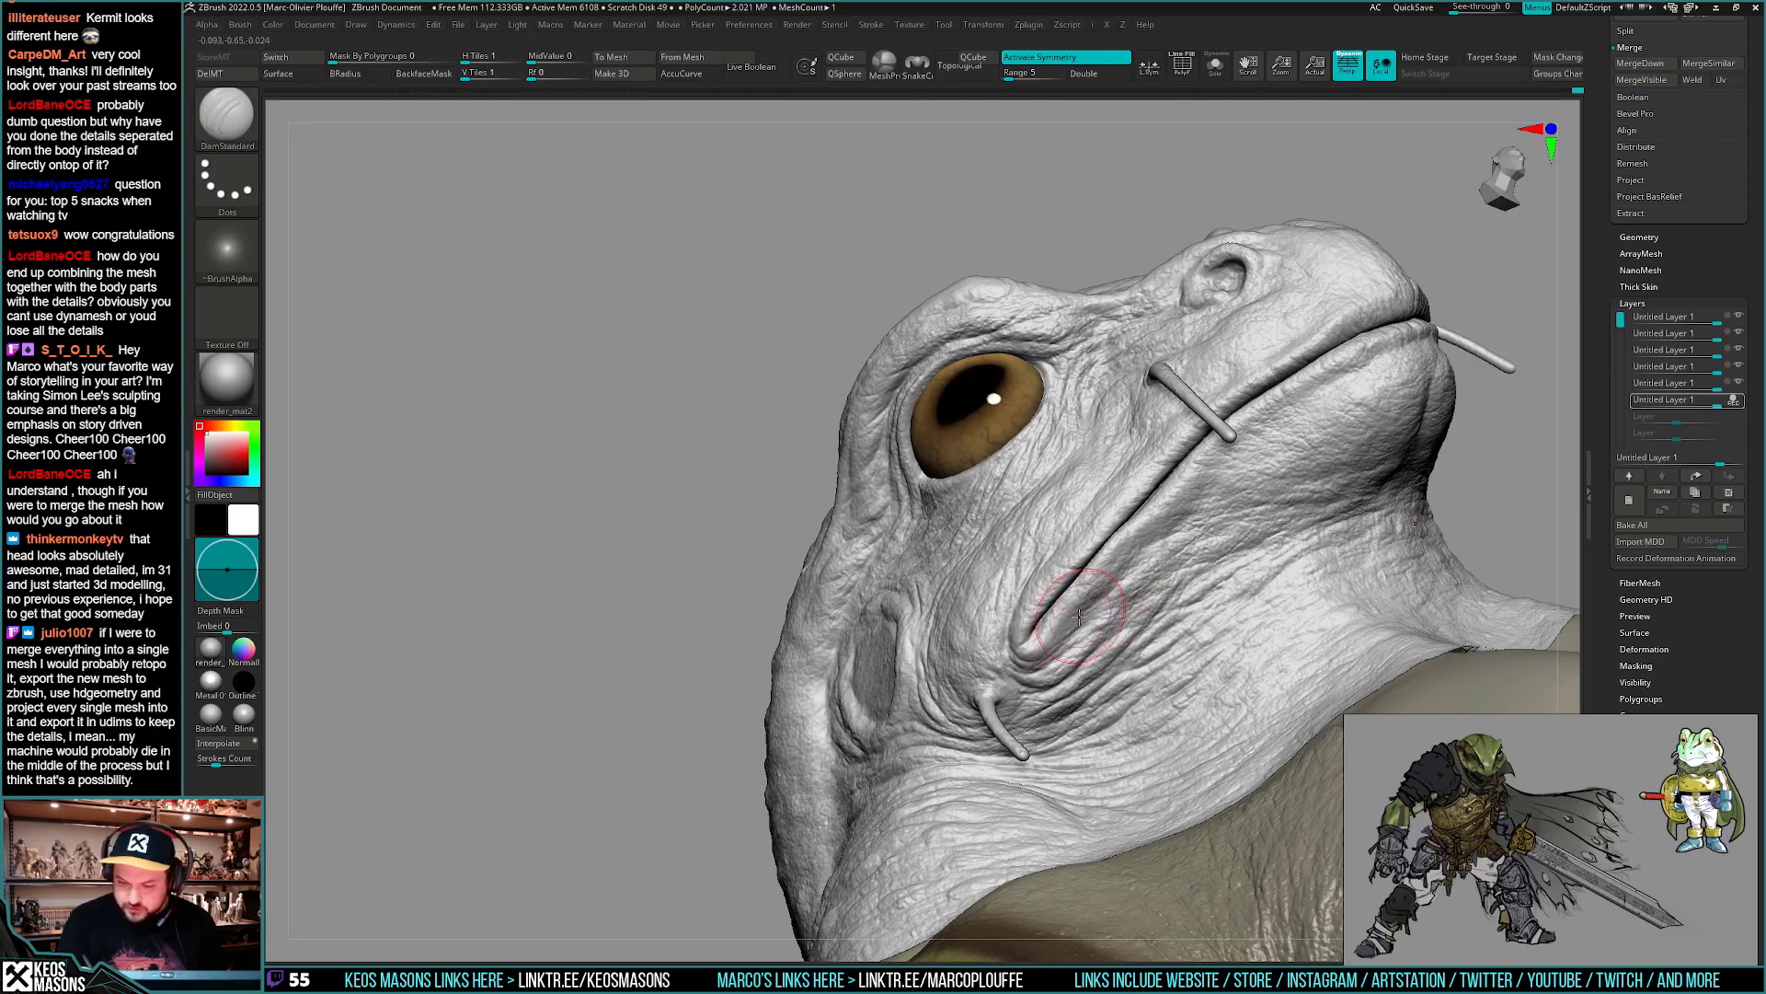
pyautogui.moveTo(1067, 632); pyautogui.dragTo(1084, 598, button='right')
pyautogui.press('space')
pyautogui.moveTo(1177, 652); pyautogui.dragTo(1150, 652)
pyautogui.moveTo(1125, 552); pyautogui.dragTo(1127, 574, button='right')
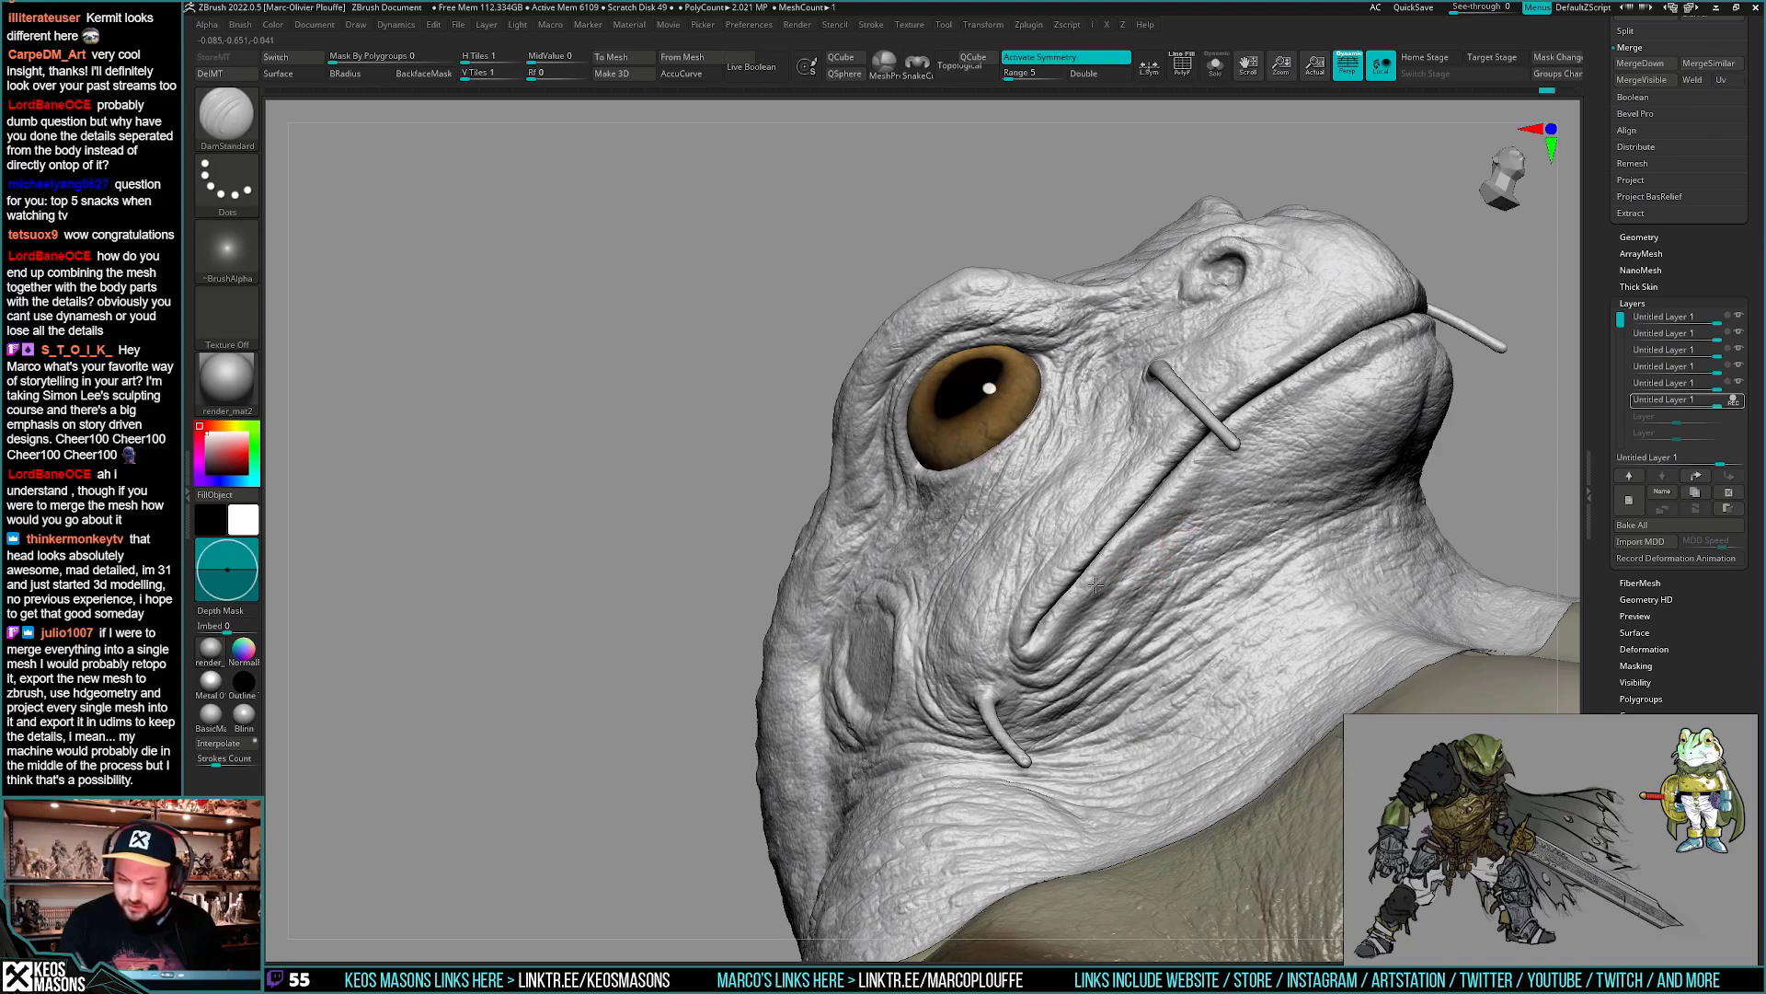
pyautogui.moveTo(1122, 567)
pyautogui.mouseDown(button='right')
pyautogui.moveTo(1156, 580)
pyautogui.moveTo(1108, 649)
pyautogui.moveTo(1114, 681)
pyautogui.mouseUp(button='right')
pyautogui.press('space')
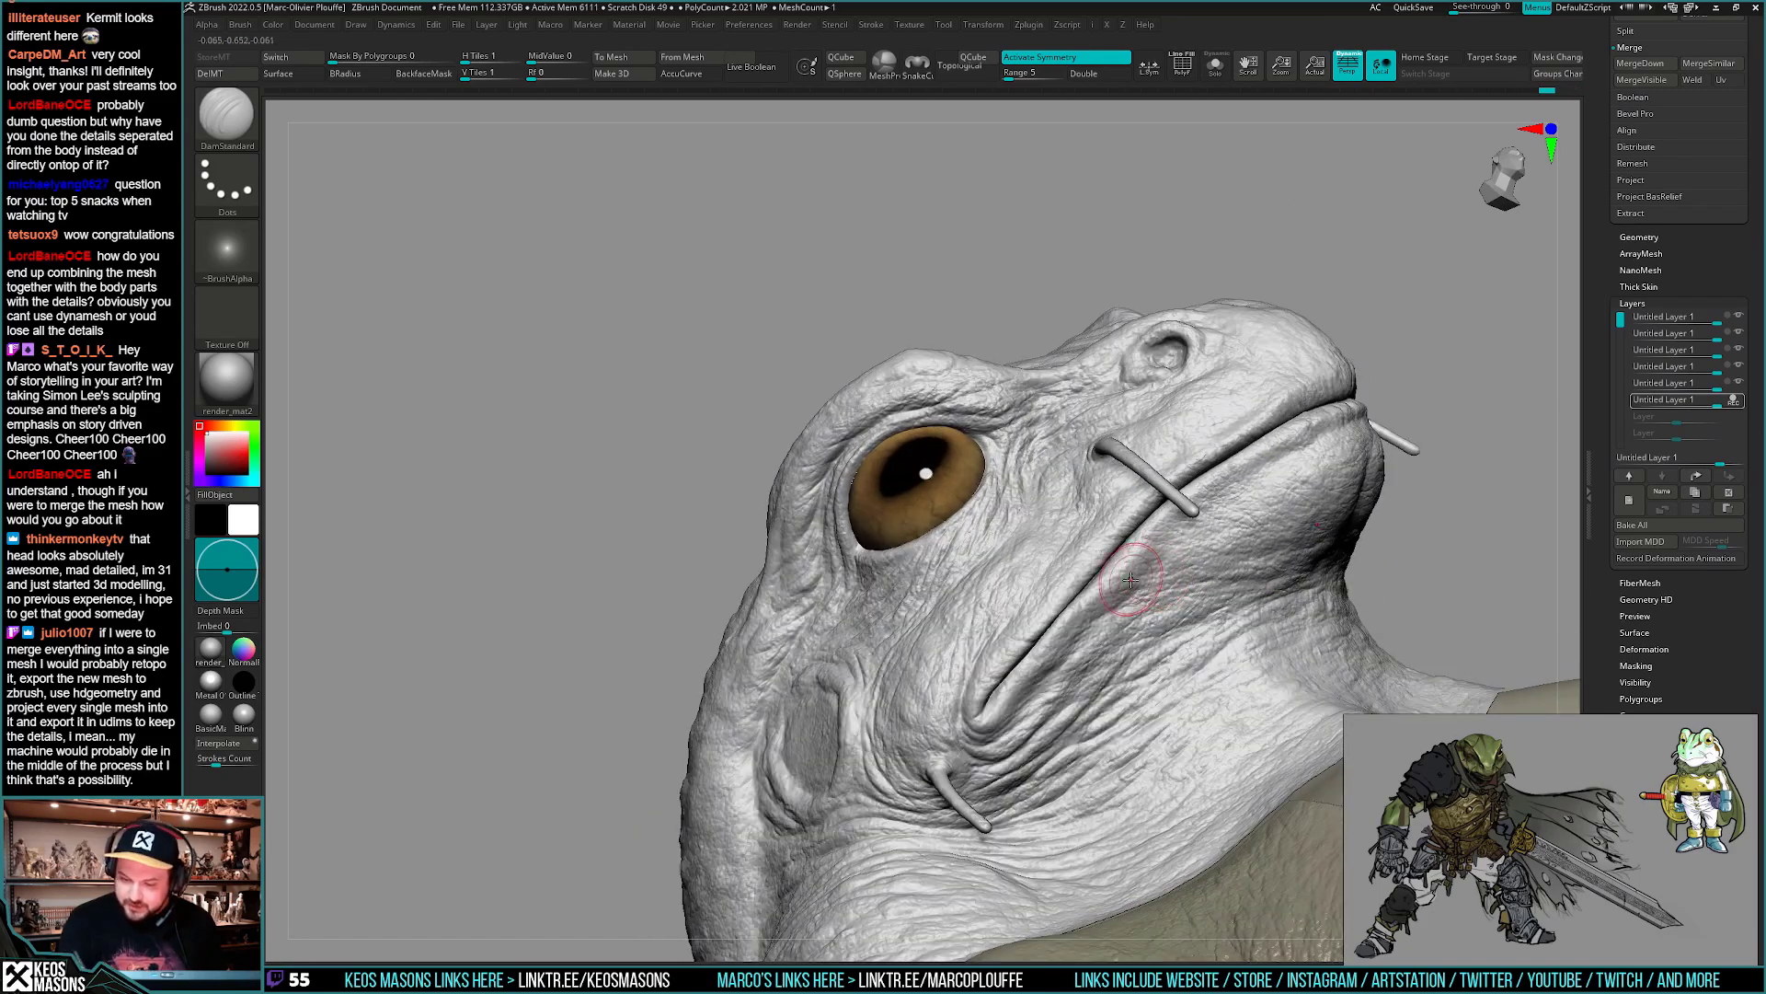
pyautogui.moveTo(1178, 550)
pyautogui.mouseDown(button='right')
pyautogui.moveTo(1088, 636)
pyautogui.moveTo(1121, 632)
pyautogui.moveTo(1087, 617)
pyautogui.moveTo(1173, 594)
pyautogui.moveTo(1055, 666)
pyautogui.moveTo(1101, 596)
pyautogui.moveTo(1035, 607)
pyautogui.moveTo(1037, 589)
pyautogui.moveTo(1049, 575)
pyautogui.moveTo(1108, 597)
pyautogui.moveTo(1125, 556)
pyautogui.moveTo(1060, 569)
pyautogui.moveTo(1131, 531)
pyautogui.moveTo(1099, 532)
pyautogui.moveTo(1154, 620)
pyautogui.moveTo(1143, 633)
pyautogui.mouseUp(button='right')
pyautogui.keyDown('alt'); pyautogui.moveTo(1273, 541); pyautogui.dragTo(1199, 549, button='right'); pyautogui.keyUp('alt')
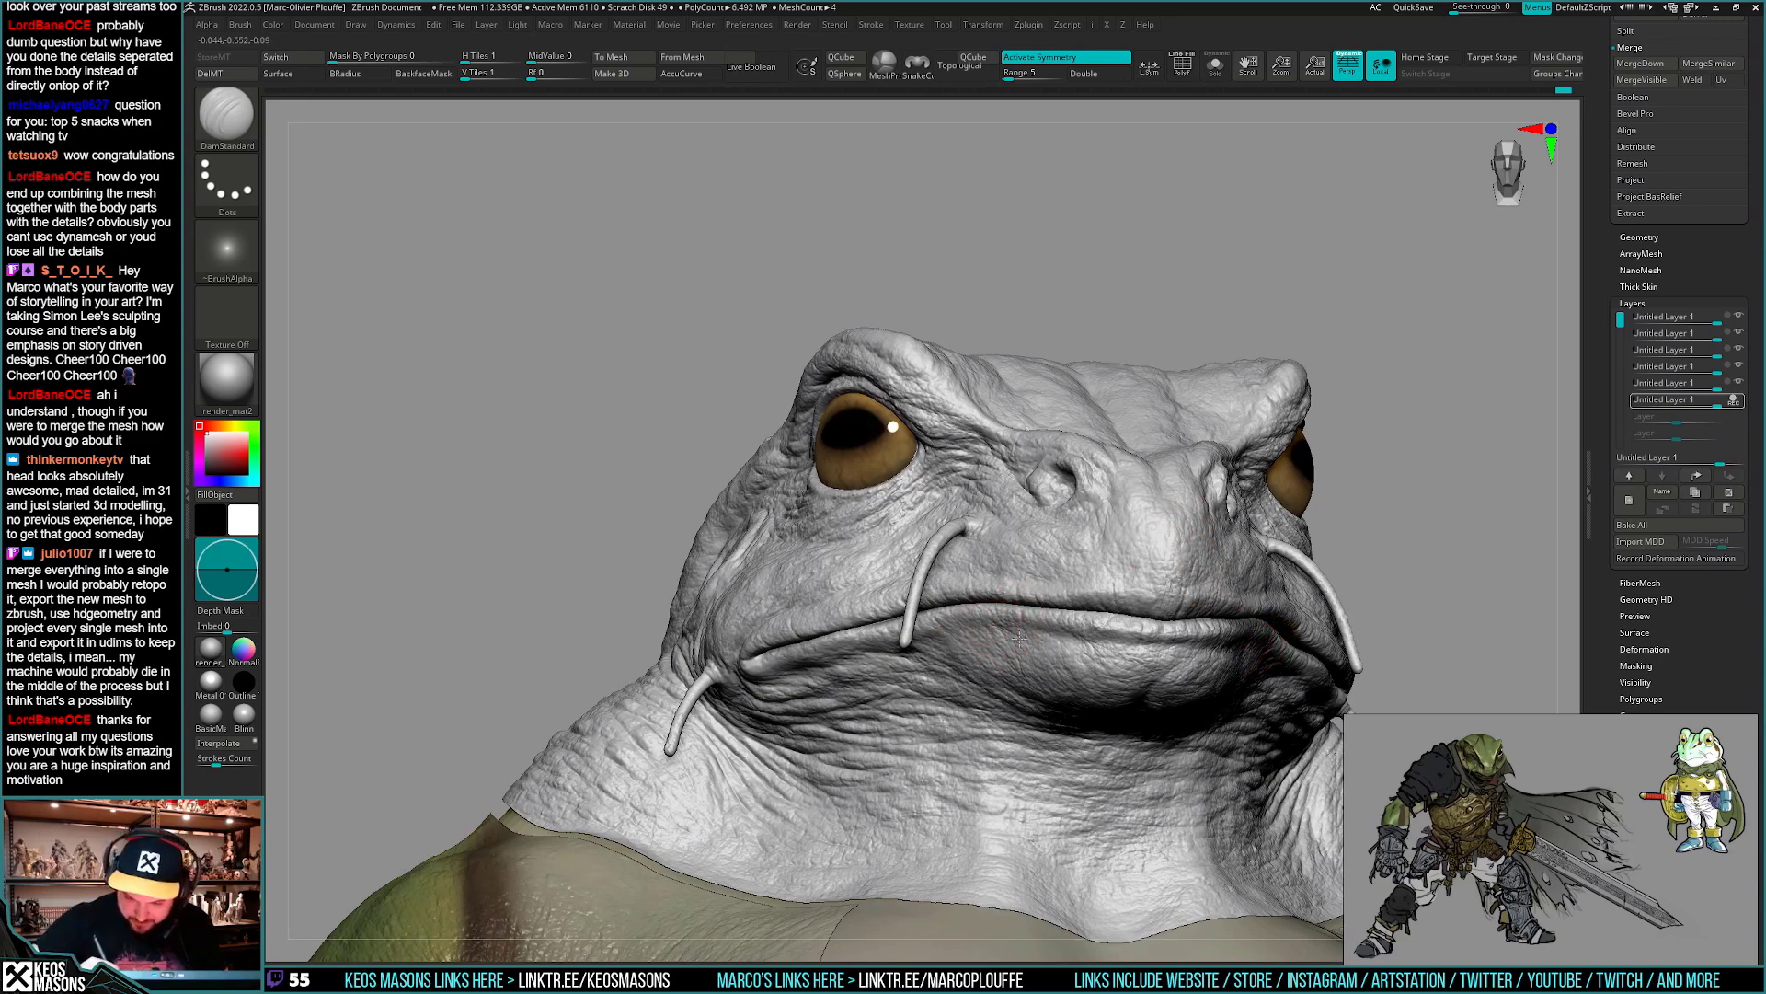
# - Carve fine wrinkles along the lips and into the skin under the lower lip with the DamStandard brush
pyautogui.moveTo(1009, 631); pyautogui.dragTo(1005, 619, button='right')
pyautogui.moveTo(1029, 557)
pyautogui.keyDown('alt'); pyautogui.mouseDown(button='right')
pyautogui.moveTo(1048, 508)
pyautogui.moveTo(1075, 527)
pyautogui.mouseUp(button='right'); pyautogui.keyUp('alt')
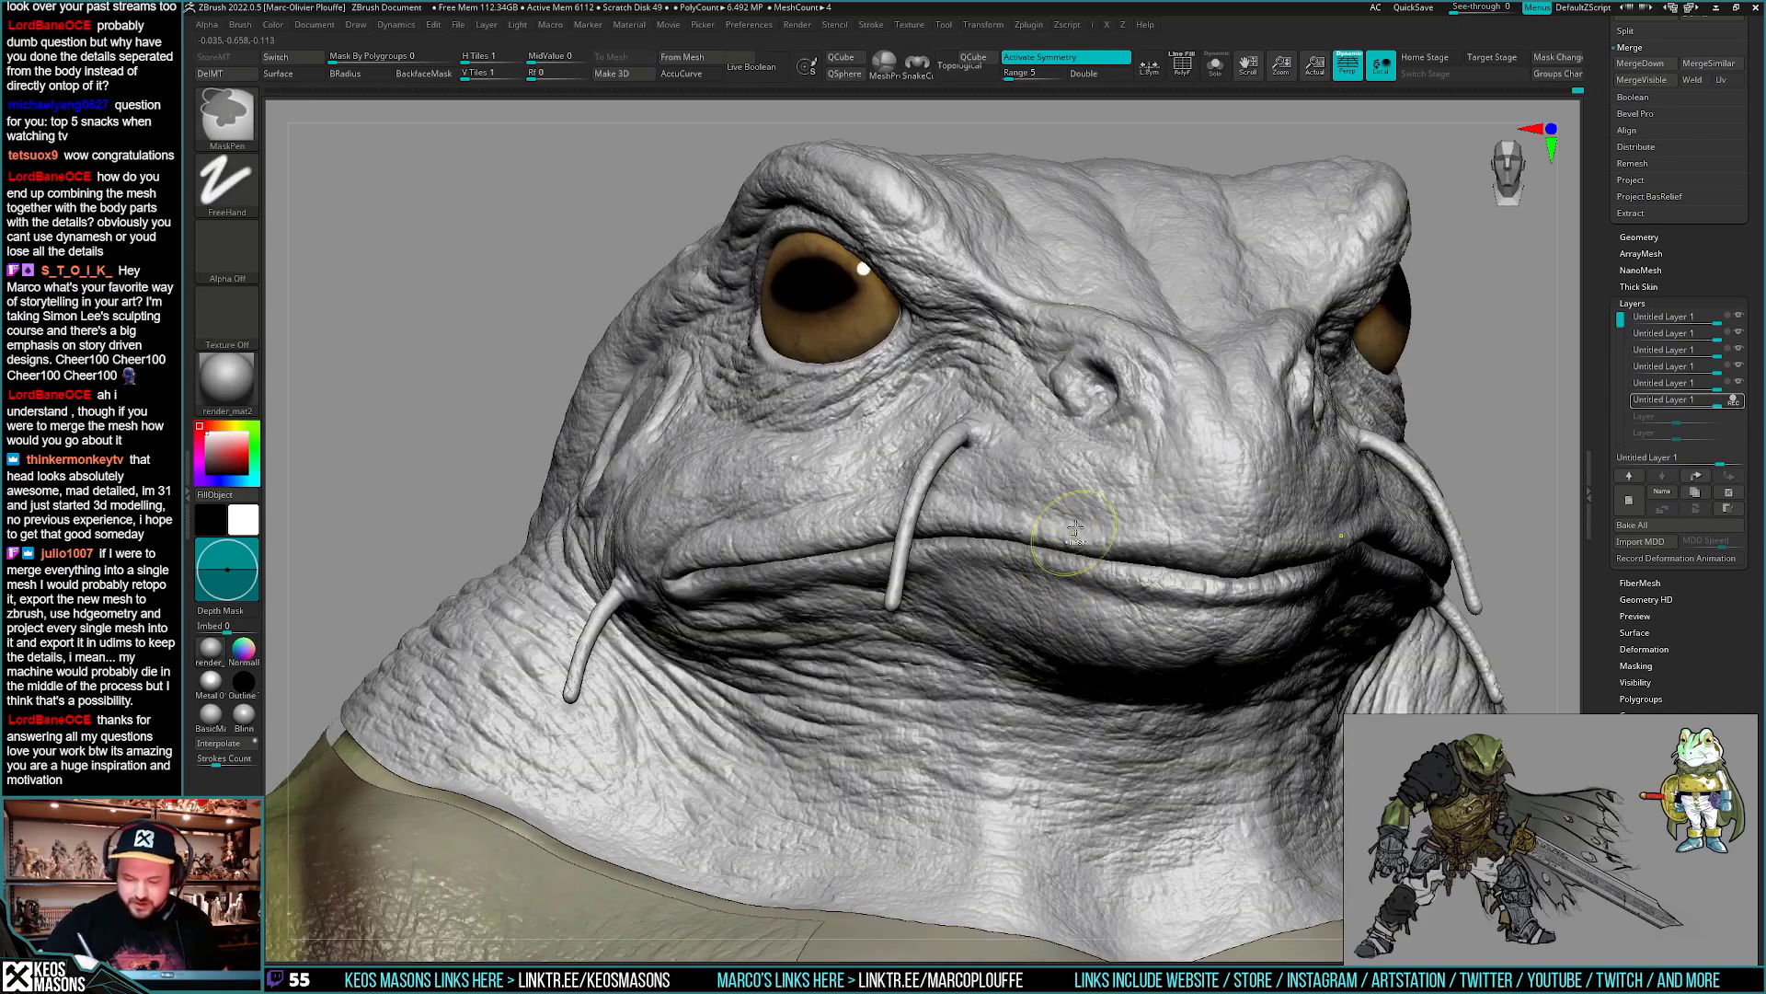
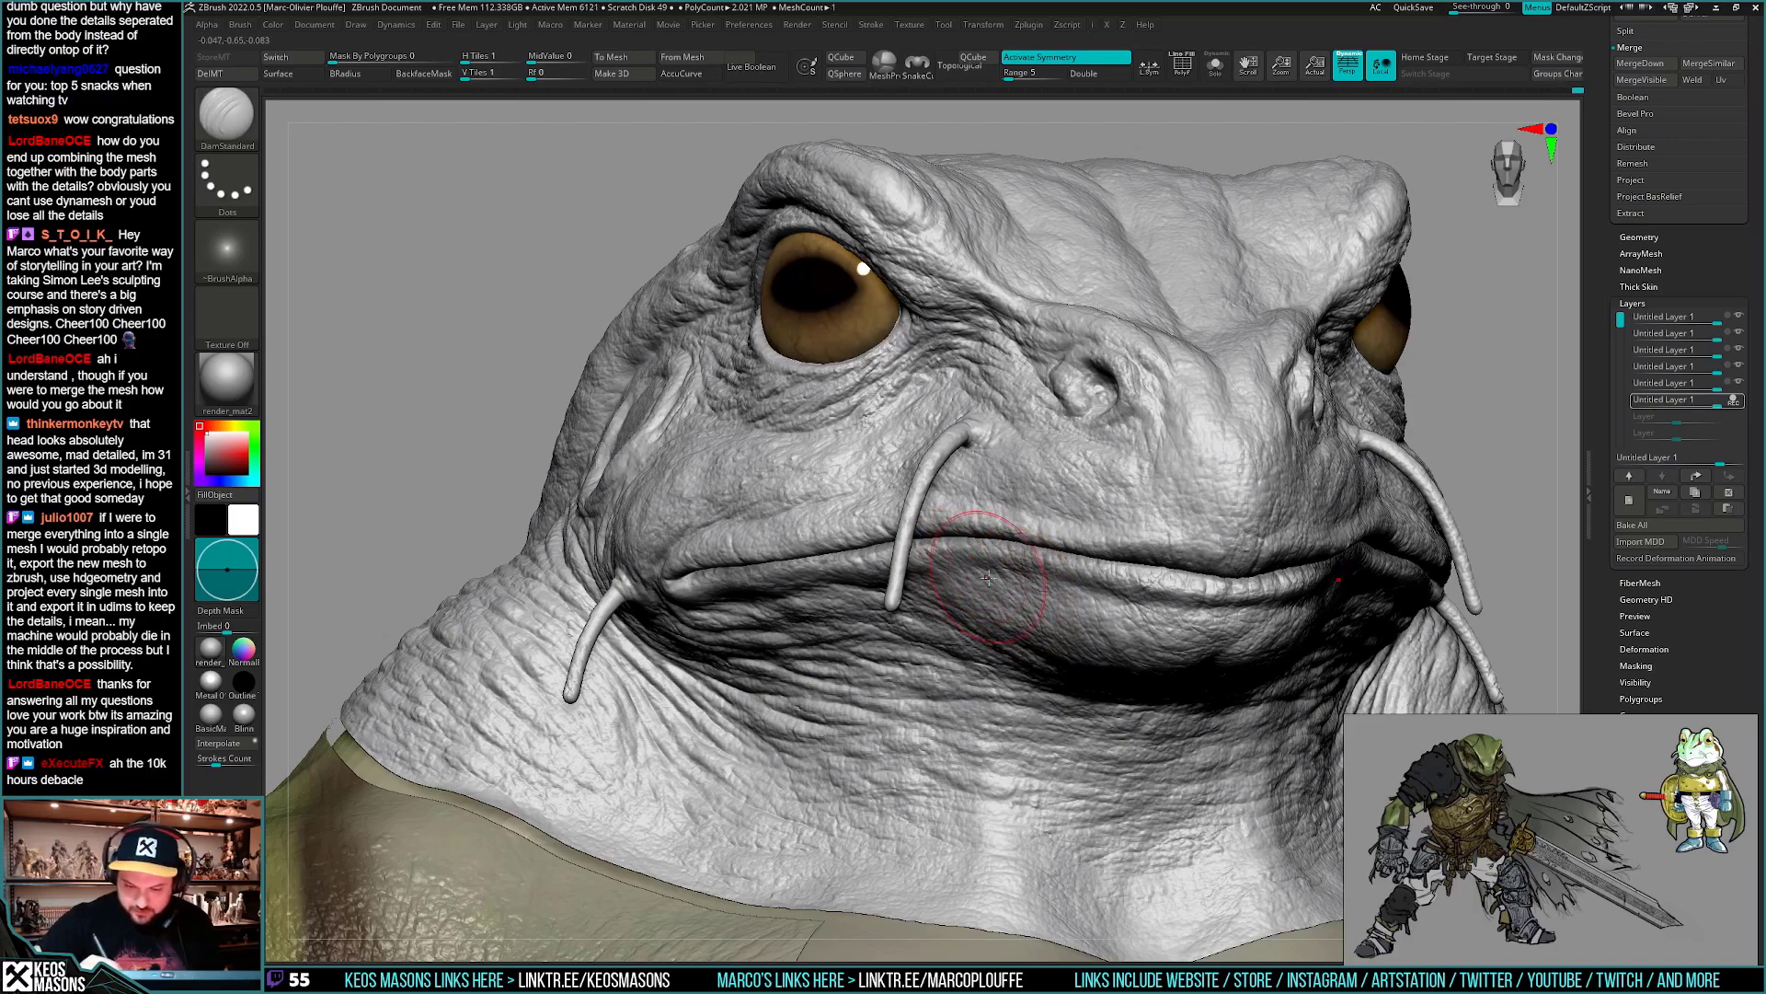
pyautogui.moveTo(989, 578)
pyautogui.keyDown('ctrl'); pyautogui.mouseDown(button='right')
pyautogui.moveTo(1022, 515)
pyautogui.moveTo(1114, 604)
pyautogui.moveTo(1053, 642)
pyautogui.moveTo(1074, 621)
pyautogui.moveTo(1077, 570)
pyautogui.moveTo(858, 568)
pyautogui.moveTo(864, 542)
pyautogui.moveTo(887, 590)
pyautogui.moveTo(852, 578)
pyautogui.mouseUp(button='right'); pyautogui.keyUp('ctrl')
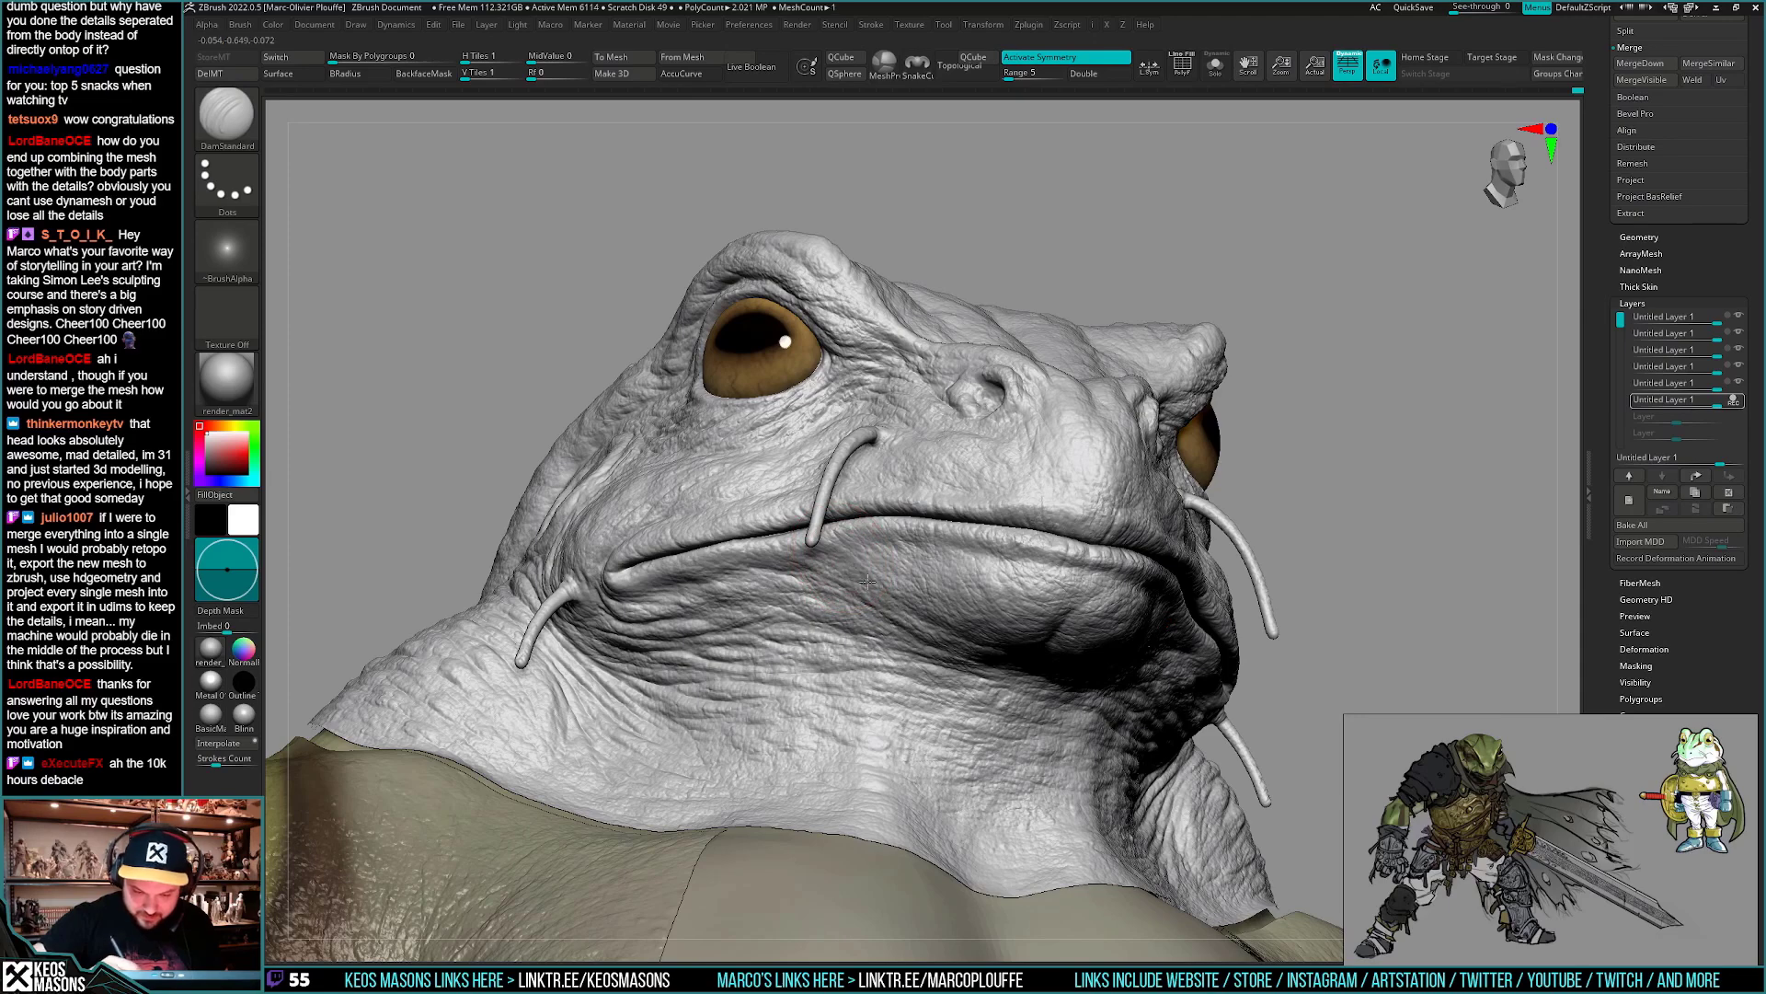
pyautogui.moveTo(906, 624)
pyautogui.mouseDown(button='right')
pyautogui.moveTo(854, 571)
pyautogui.moveTo(906, 580)
pyautogui.moveTo(930, 563)
pyautogui.moveTo(872, 587)
pyautogui.moveTo(1058, 644)
pyautogui.moveTo(1092, 682)
pyautogui.moveTo(927, 569)
pyautogui.moveTo(918, 538)
pyautogui.moveTo(903, 558)
pyautogui.mouseUp(button='right')
pyautogui.rightClick(909, 547)
pyautogui.rightClick(923, 546)
pyautogui.press('space')
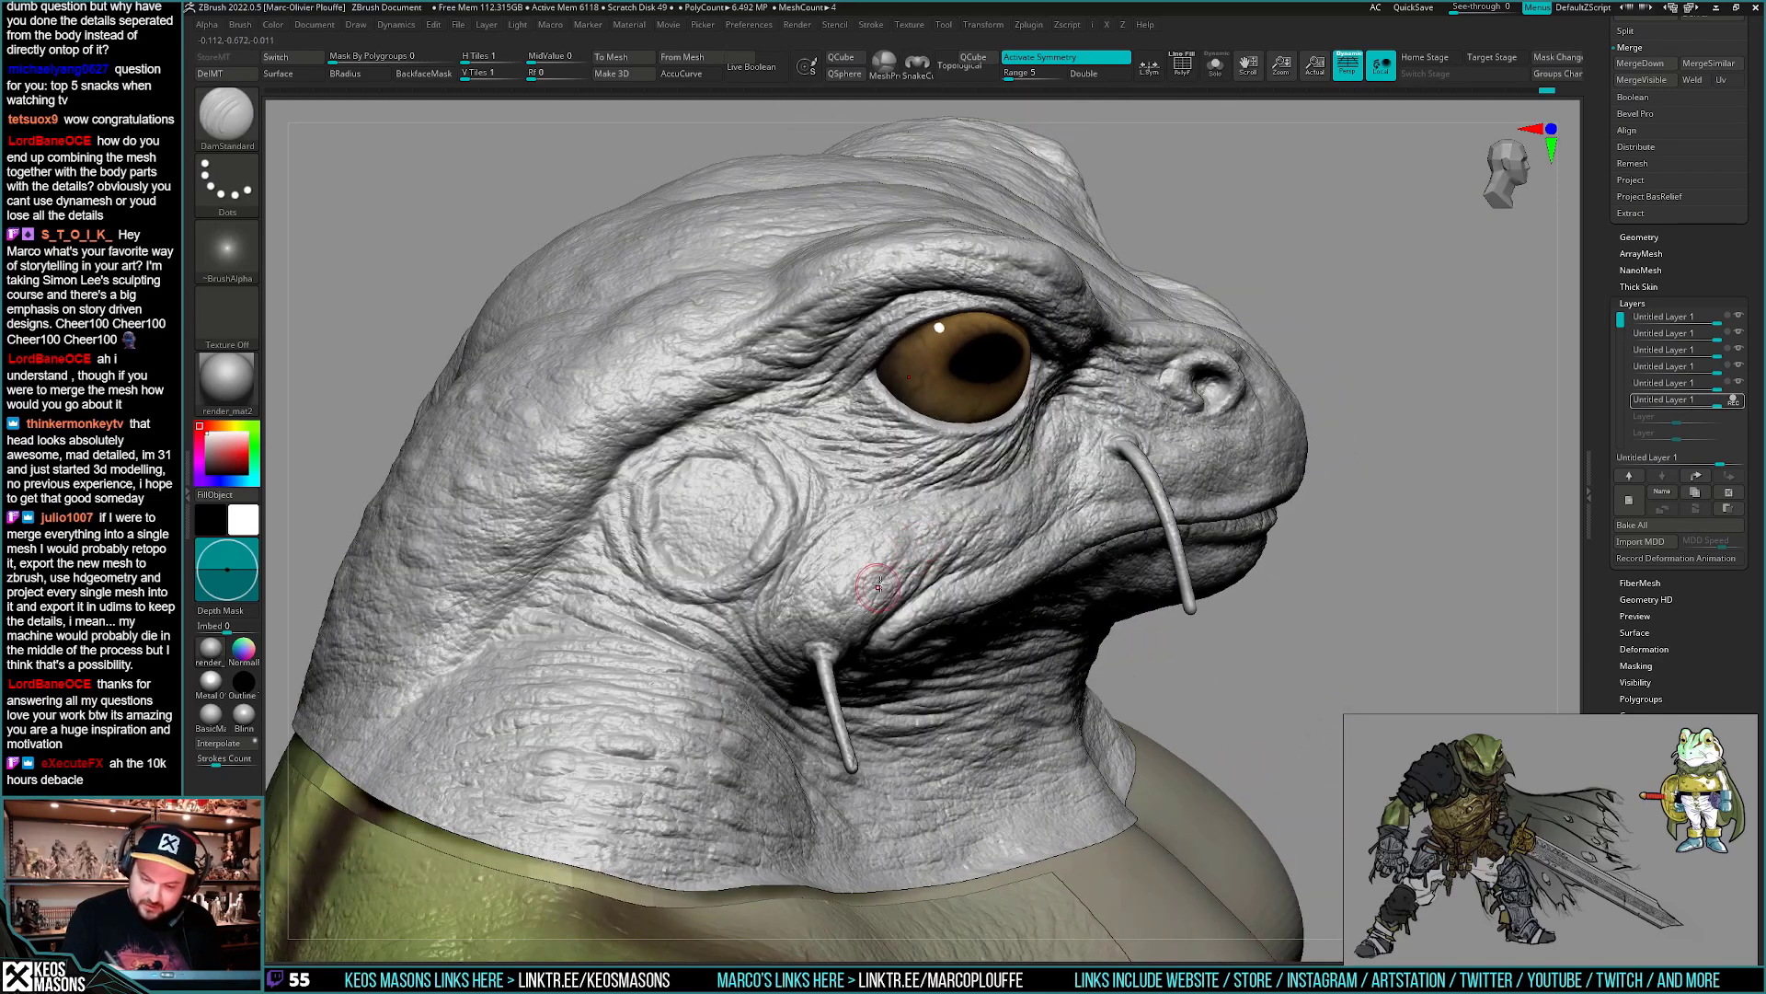
# - Refine the fine creases on the cheek above the mouth corner, checking them from both sides of the head
pyautogui.moveTo(969, 511)
pyautogui.mouseDown(button='right')
pyautogui.moveTo(943, 530)
pyautogui.moveTo(961, 568)
pyautogui.moveTo(925, 544)
pyautogui.moveTo(948, 534)
pyautogui.moveTo(918, 567)
pyautogui.moveTo(940, 533)
pyautogui.moveTo(878, 589)
pyautogui.moveTo(896, 572)
pyautogui.mouseUp(button='right')
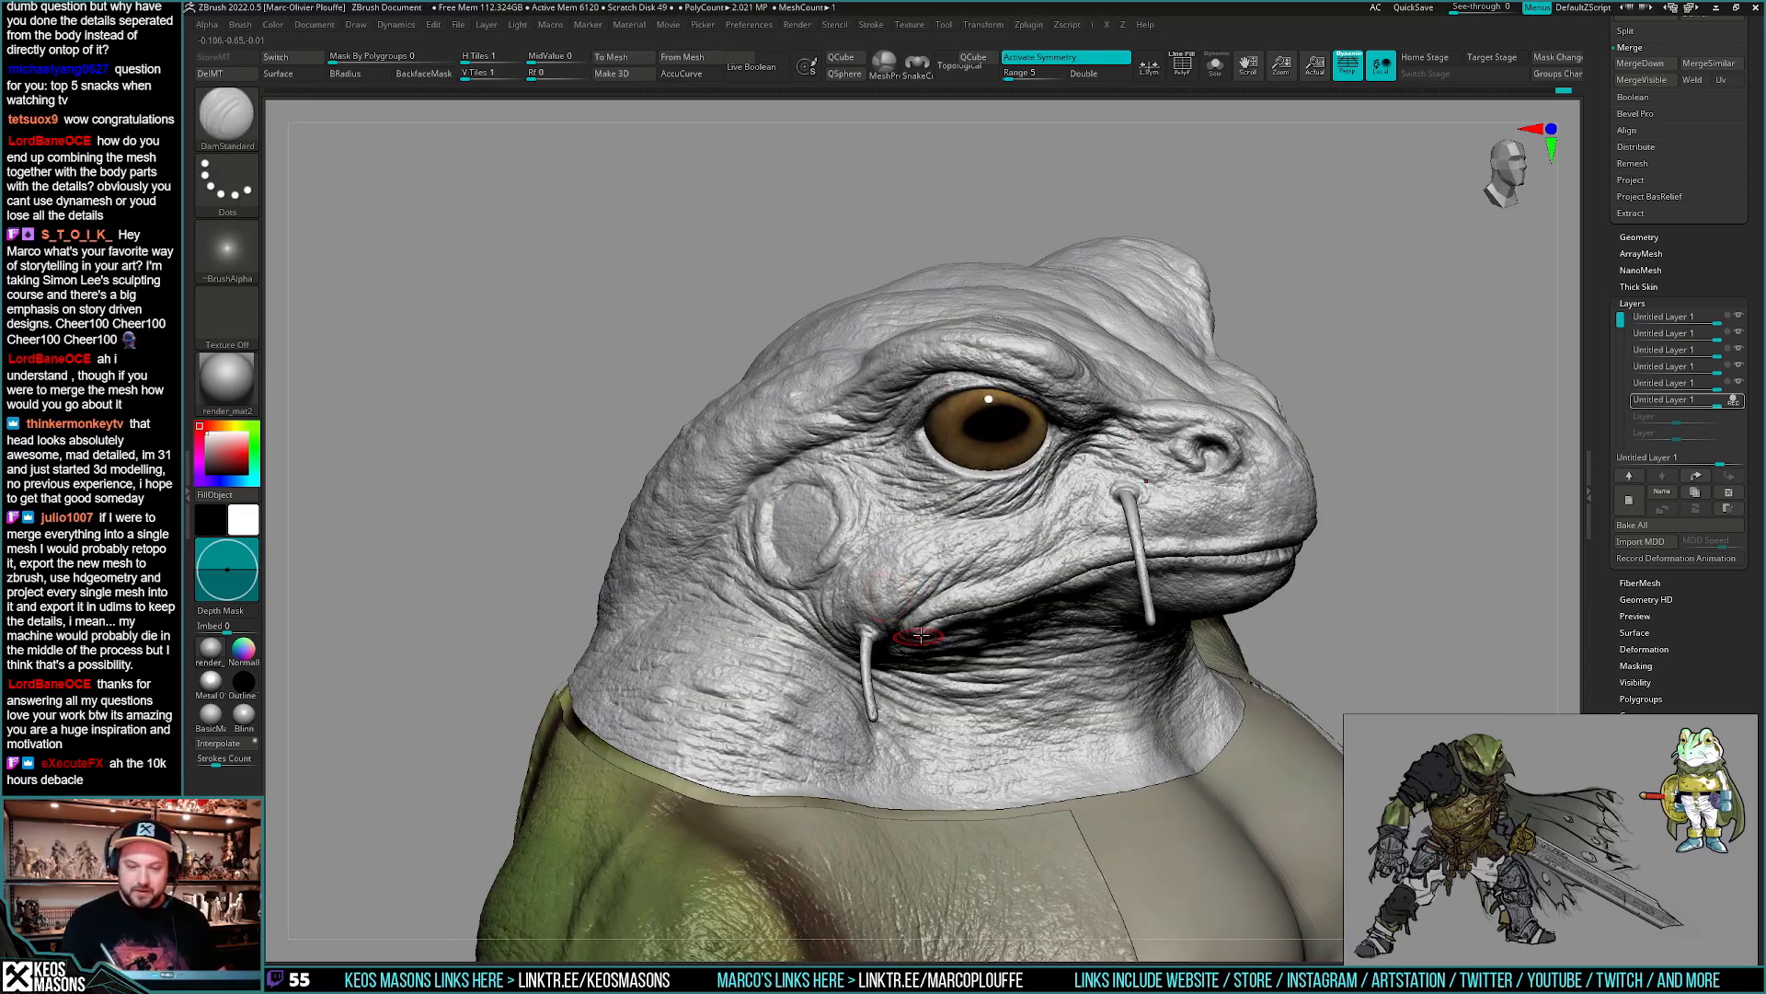
pyautogui.moveTo(920, 635); pyautogui.dragTo(969, 587, button='right')
pyautogui.moveTo(999, 691); pyautogui.dragTo(1116, 690, button='right')
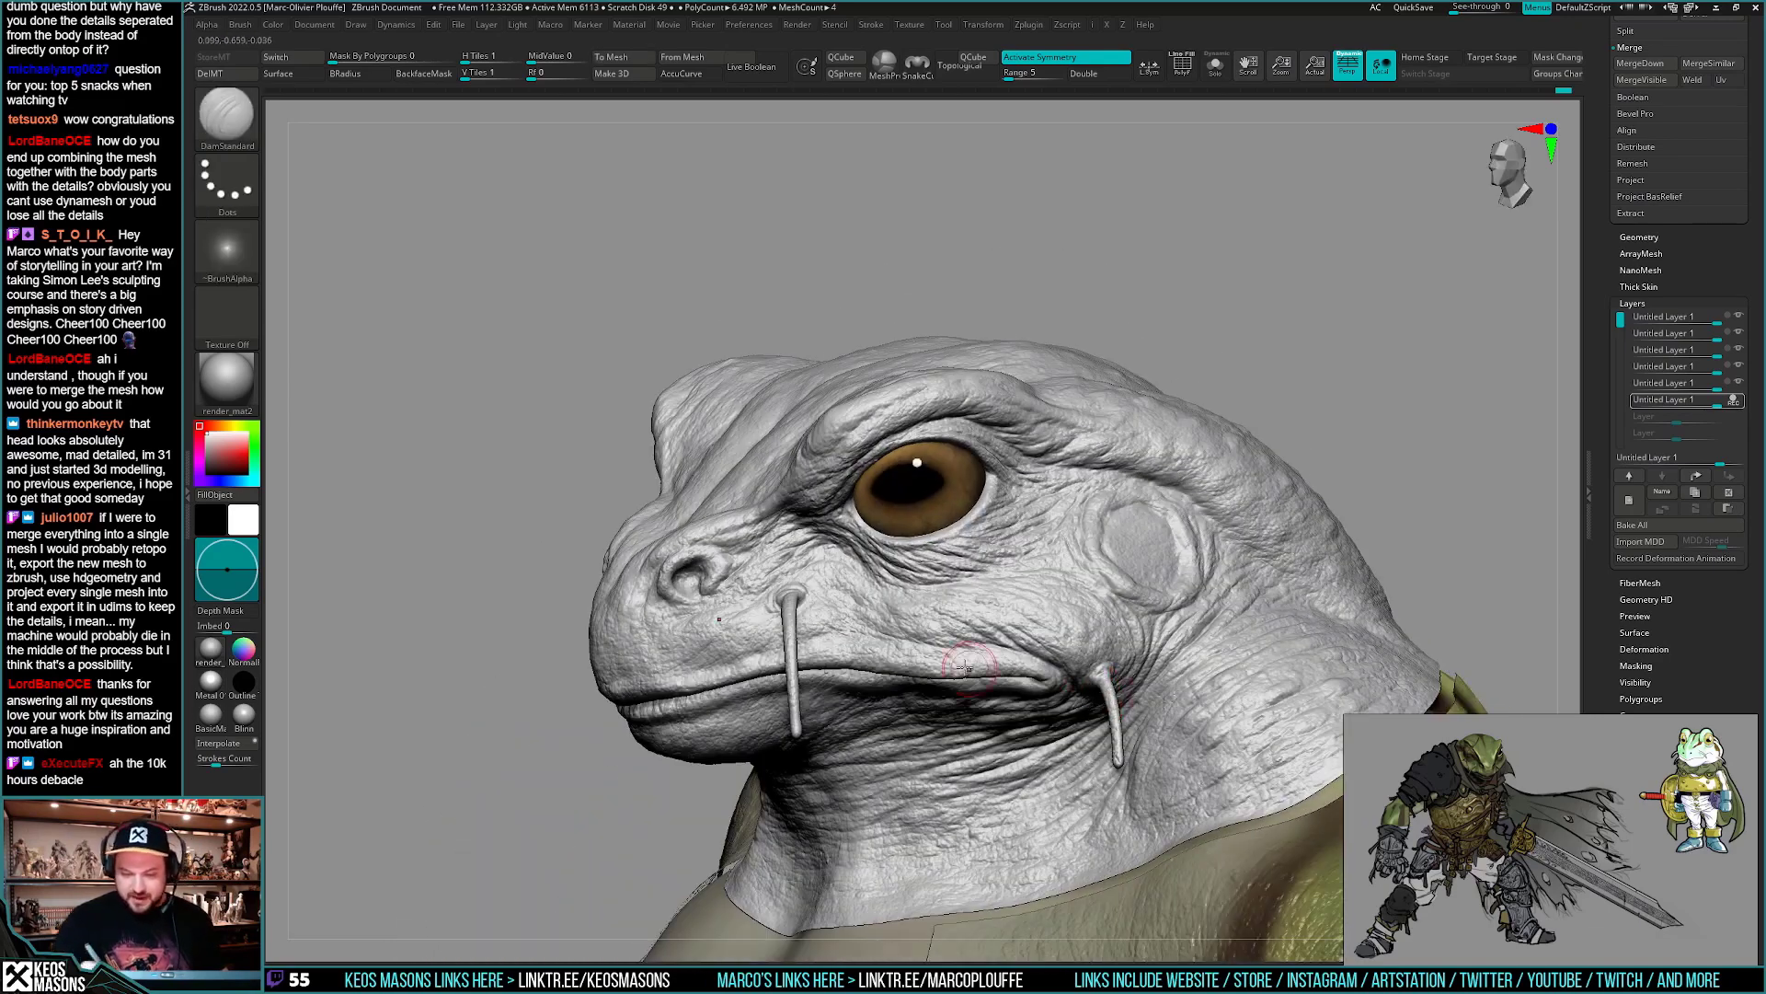
pyautogui.moveTo(938, 653)
pyautogui.mouseDown(button='right')
pyautogui.moveTo(1190, 624)
pyautogui.moveTo(1196, 602)
pyautogui.moveTo(1198, 637)
pyautogui.moveTo(1274, 558)
pyautogui.moveTo(1118, 589)
pyautogui.moveTo(1082, 644)
pyautogui.mouseUp(button='right')
pyautogui.rightClick(1082, 644)
# - Build up the ridge between the nostril and inner eye corner with the ClayBuildup brush at a lower subdivision level
pyautogui.moveTo(1150, 588)
pyautogui.mouseDown(button='right')
pyautogui.moveTo(1097, 561)
pyautogui.moveTo(1118, 552)
pyautogui.moveTo(1102, 512)
pyautogui.moveTo(1132, 512)
pyautogui.moveTo(1150, 609)
pyautogui.moveTo(969, 581)
pyautogui.moveTo(977, 607)
pyautogui.mouseUp(button='right')
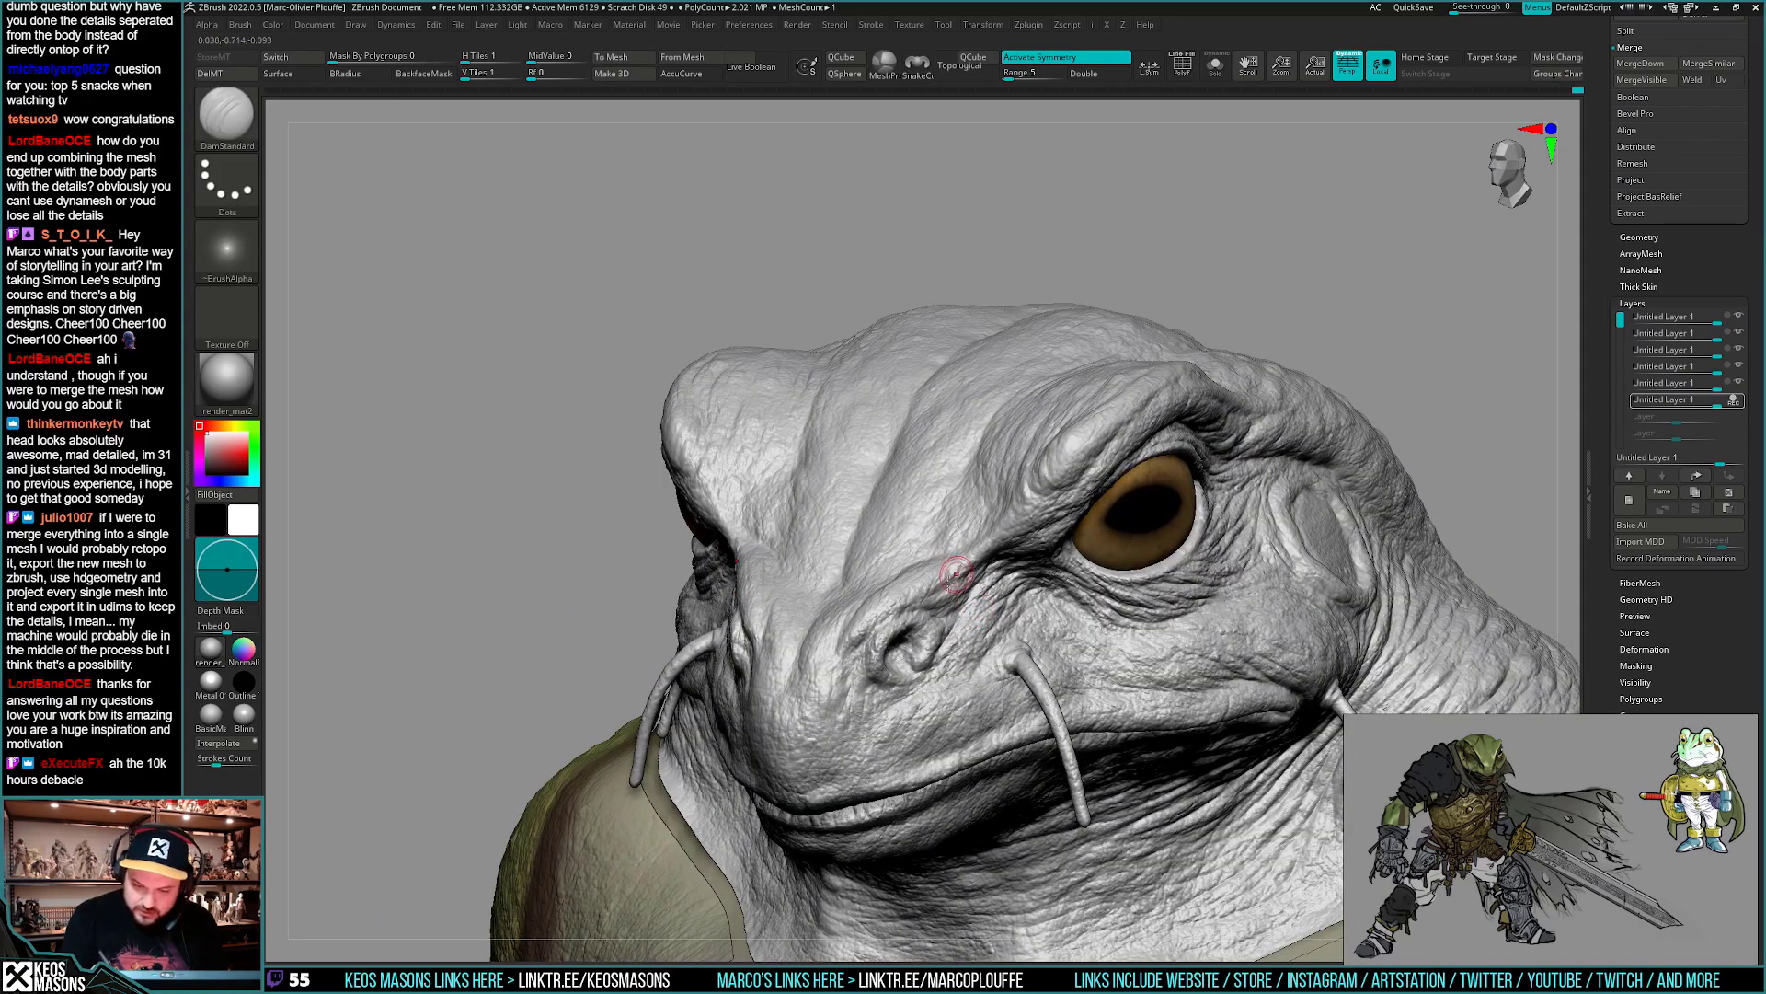
pyautogui.moveTo(968, 560)
pyautogui.mouseDown(button='right')
pyautogui.moveTo(940, 592)
pyautogui.moveTo(959, 554)
pyautogui.moveTo(980, 598)
pyautogui.mouseUp(button='right')
pyautogui.press('space')
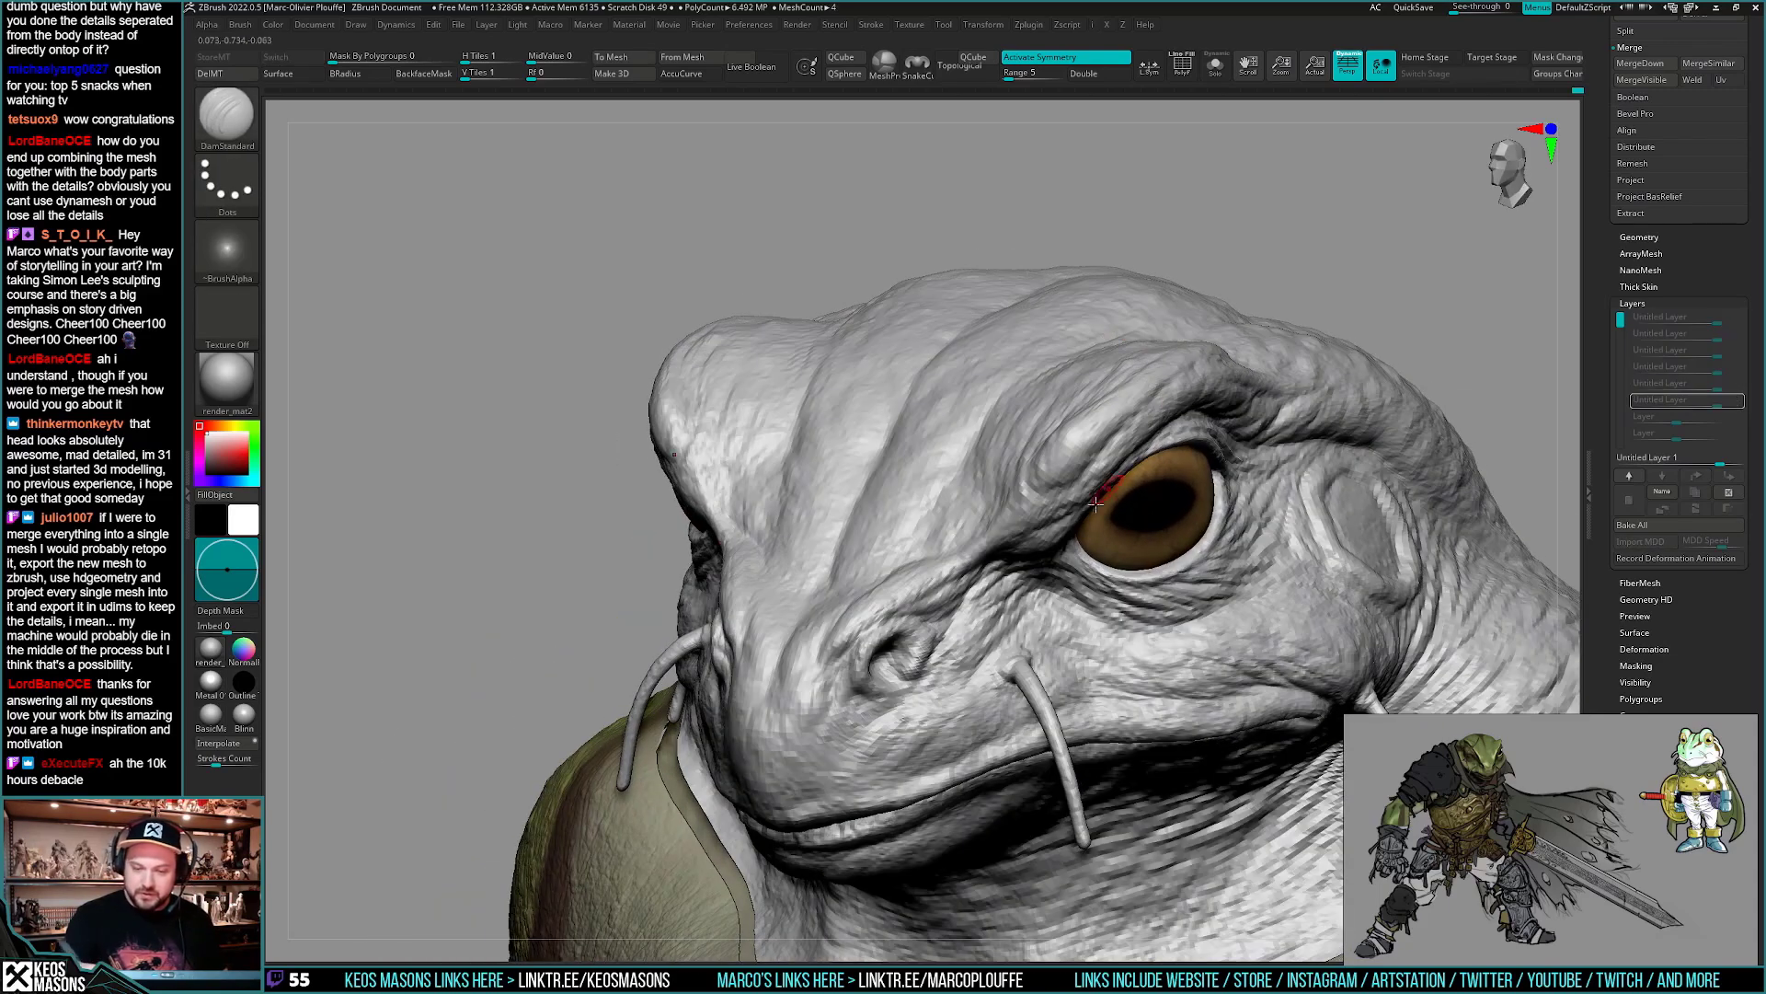
pyautogui.press('b')
pyautogui.press('c')
pyautogui.press('b')
pyautogui.press('space')
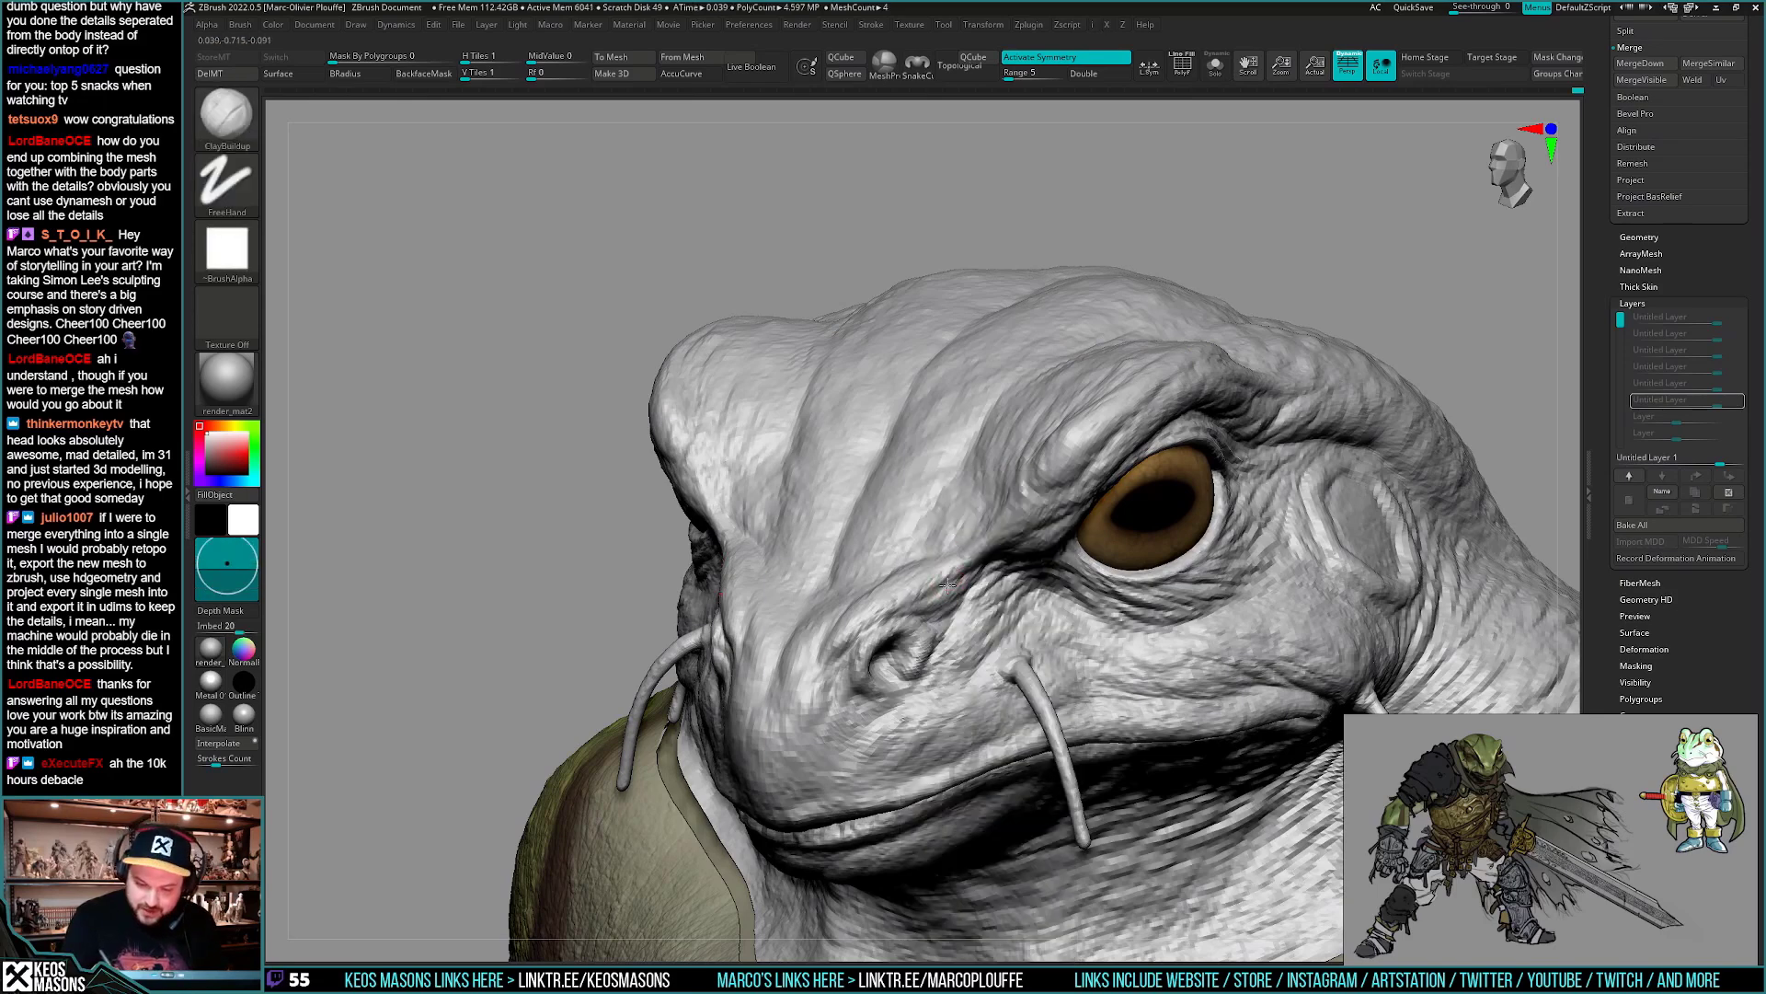
pyautogui.moveTo(940, 584); pyautogui.dragTo(935, 591)
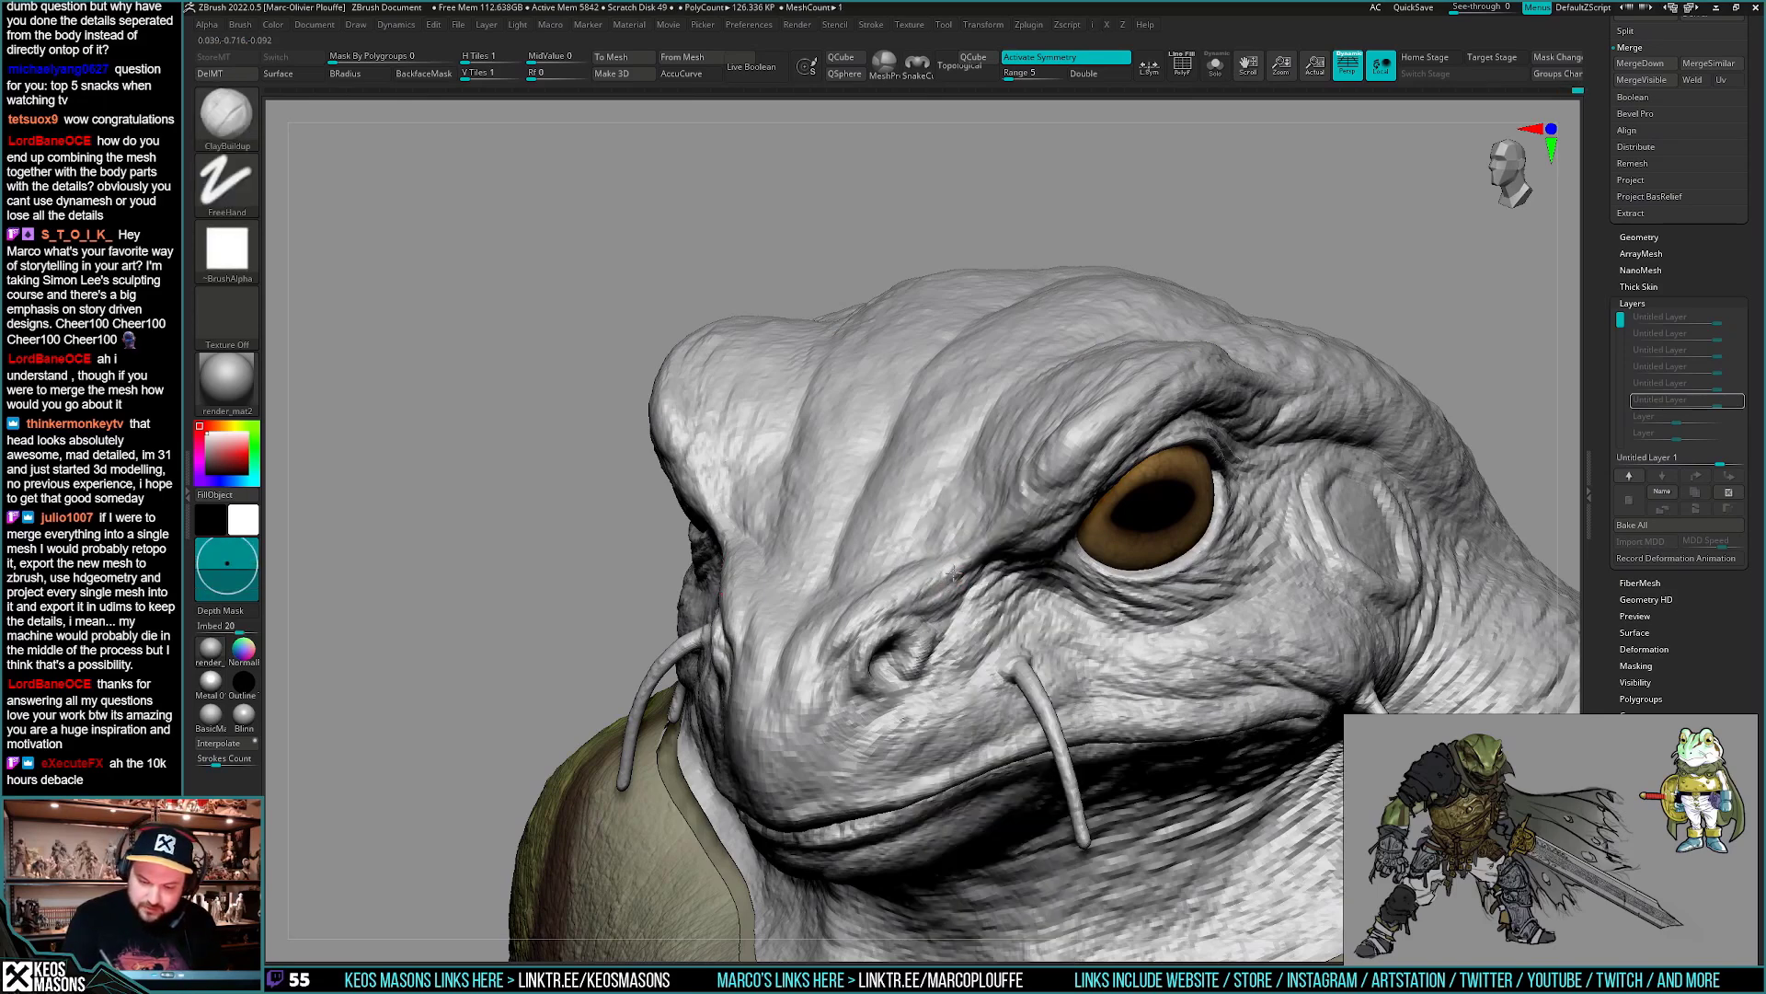
pyautogui.moveTo(950, 565); pyautogui.dragTo(1067, 579, button='right')
pyautogui.moveTo(1067, 579); pyautogui.dragTo(982, 616, button='right')
# - Return the head to subdivision level 5 and switch back to the DamStandard brush
pyautogui.press('space')
pyautogui.moveTo(950, 419); pyautogui.dragTo(979, 419)
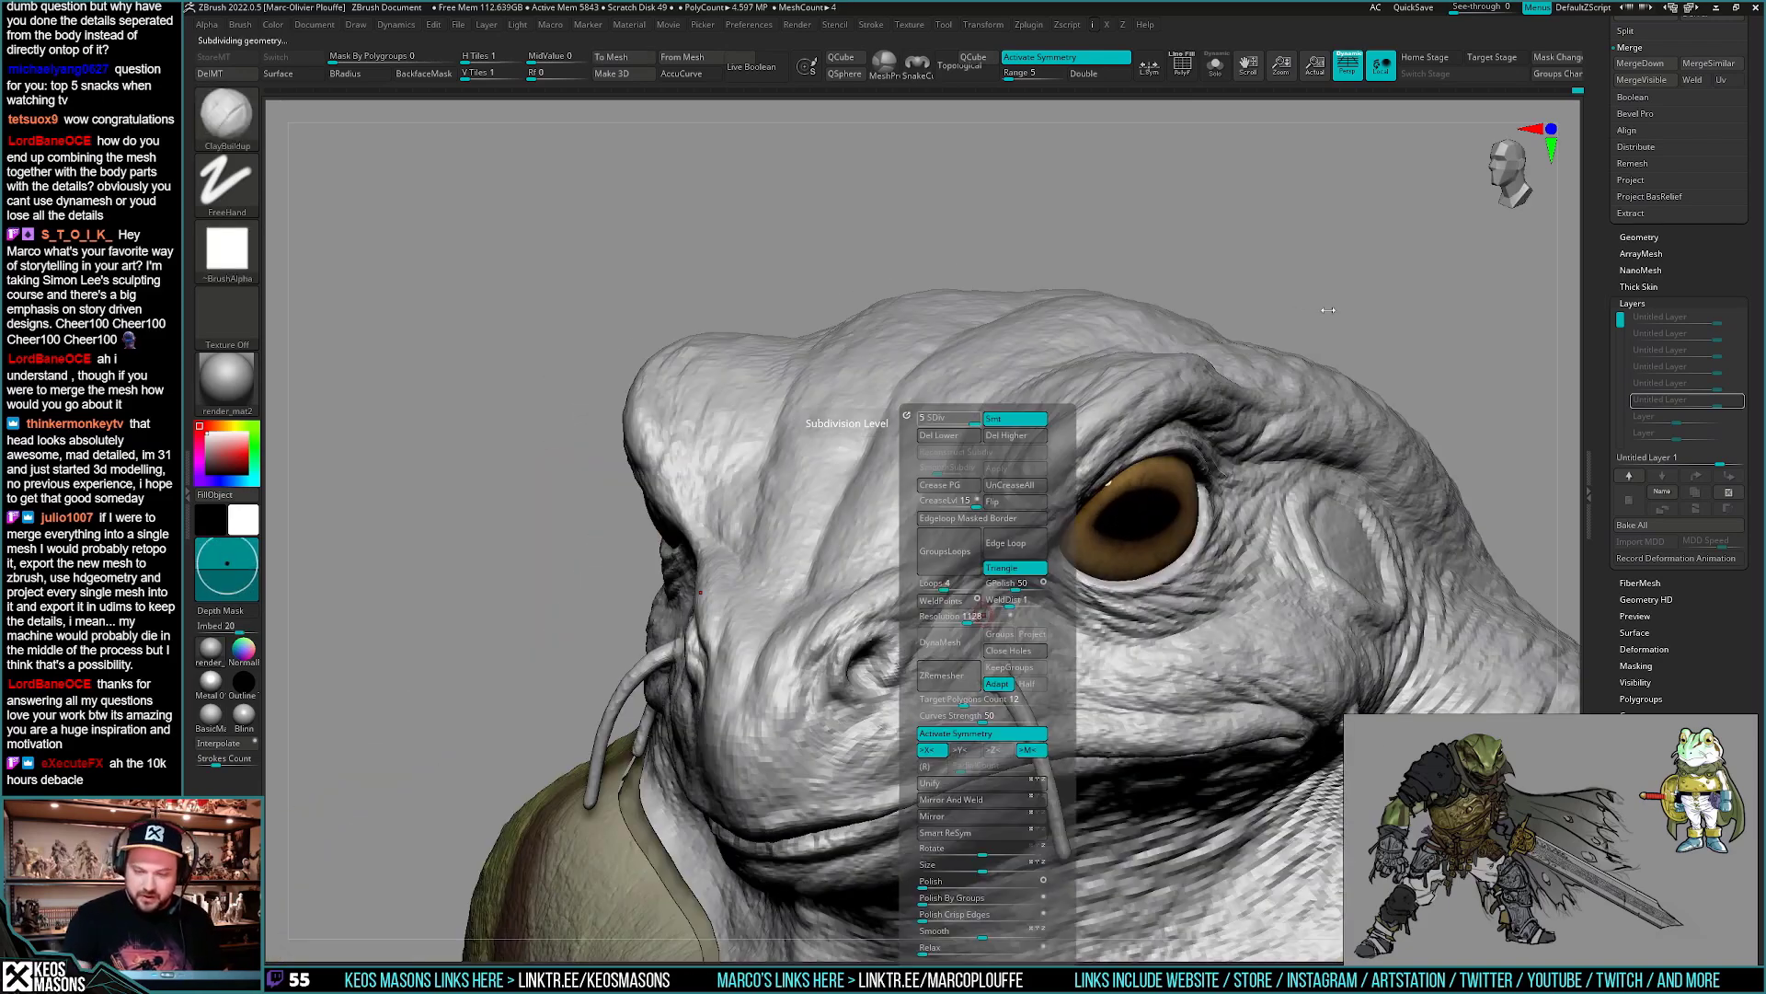
pyautogui.press('space')
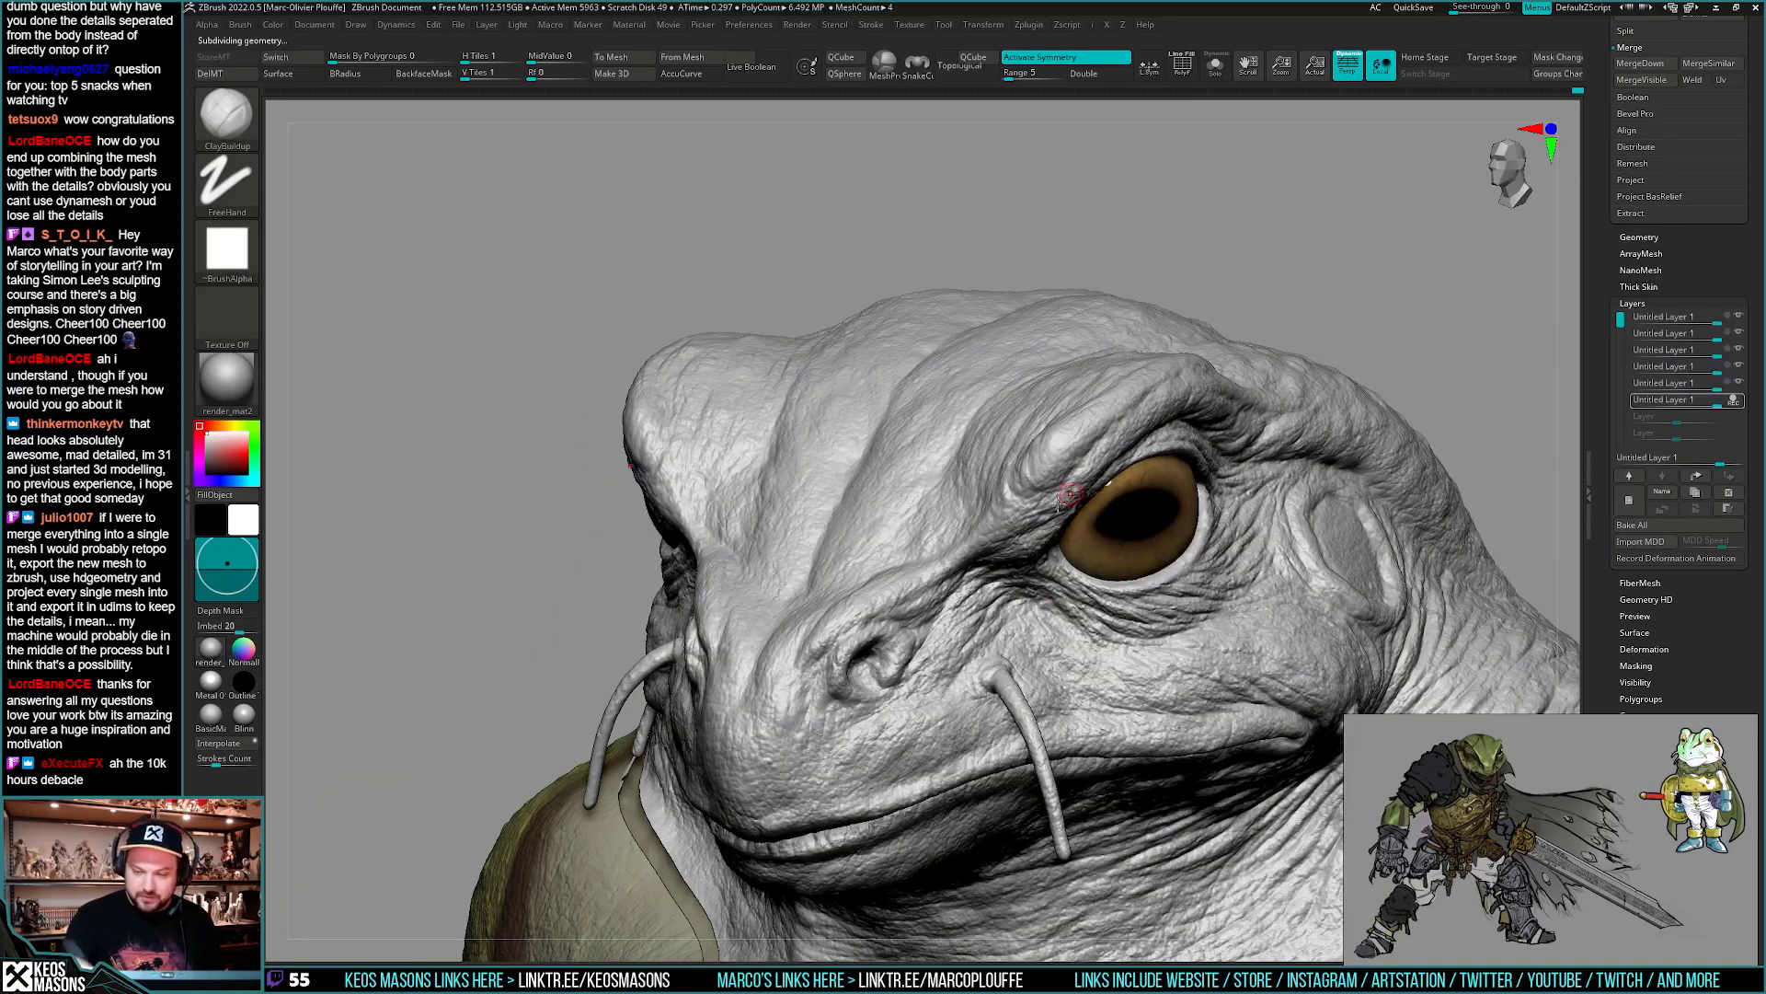
pyautogui.press('space')
pyautogui.click(1039, 506)
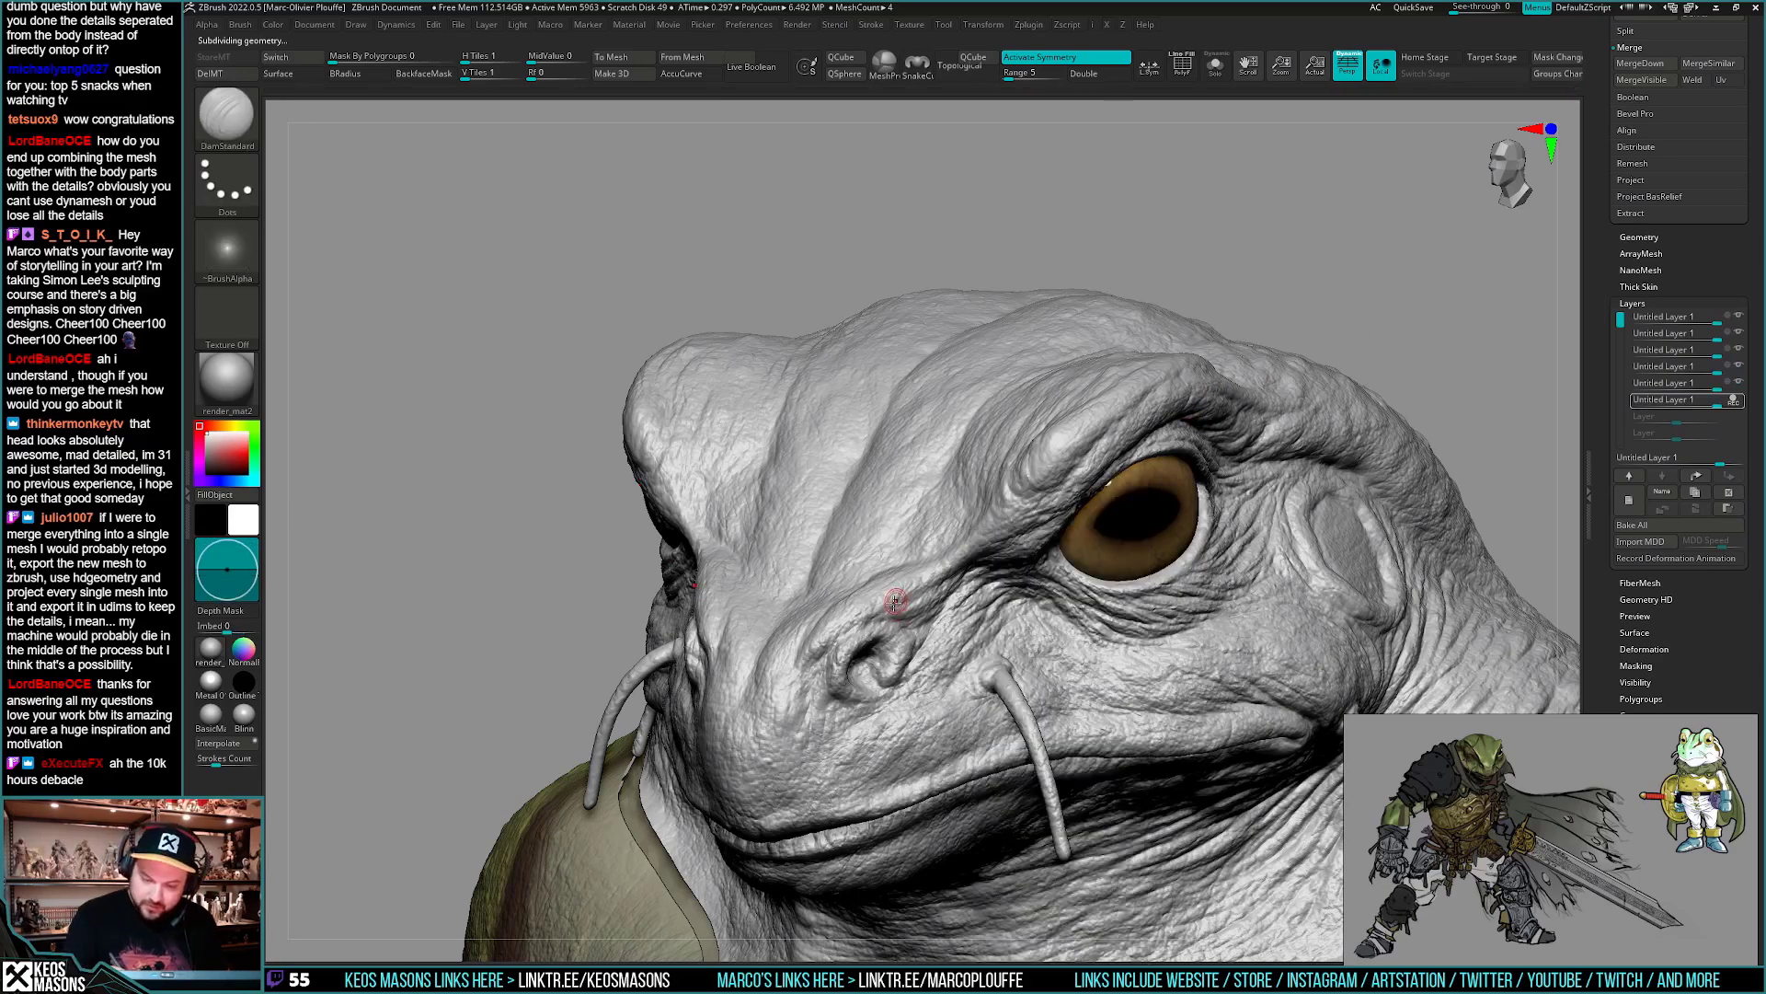
# - Lower the head to subdivision level 4 and switch to the ClayBuildup brush for the top of the snout
pyautogui.moveTo(909, 580)
pyautogui.mouseDown(button='right')
pyautogui.moveTo(837, 573)
pyautogui.moveTo(984, 601)
pyautogui.moveTo(977, 616)
pyautogui.moveTo(968, 580)
pyautogui.moveTo(937, 685)
pyautogui.mouseUp(button='right')
pyautogui.rightClick(937, 684)
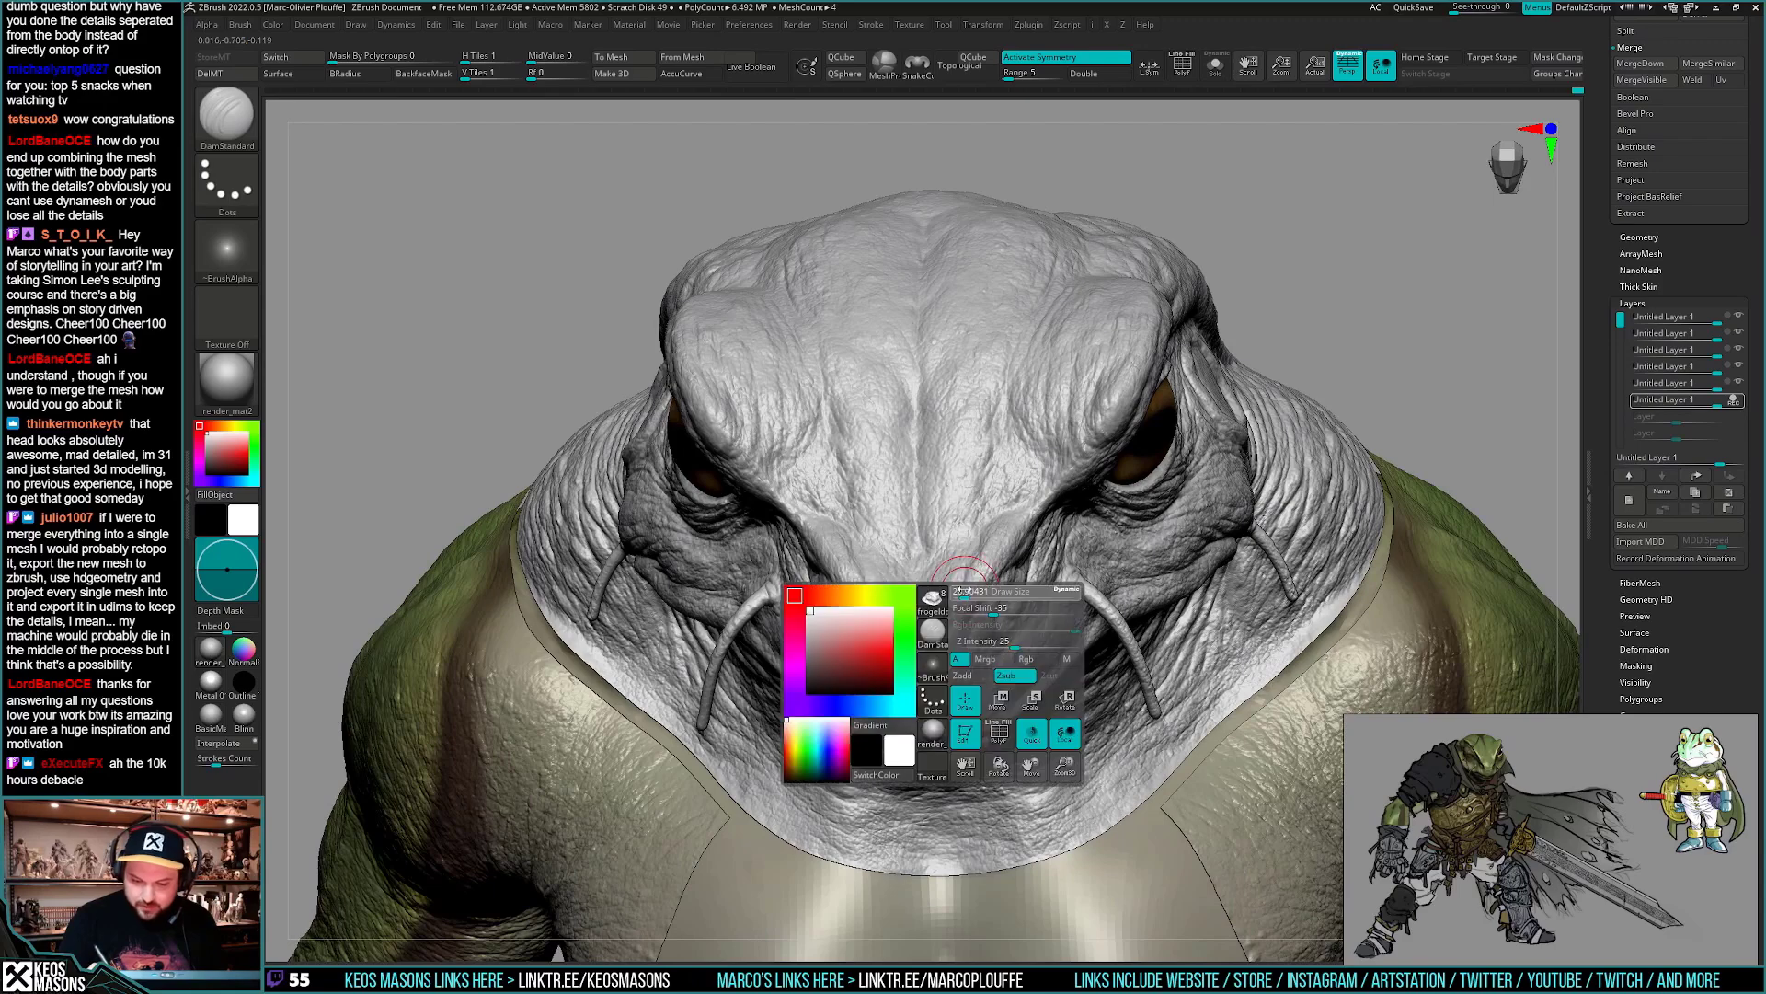
pyautogui.moveTo(962, 496)
pyautogui.mouseDown(button='right')
pyautogui.moveTo(966, 598)
pyautogui.moveTo(1004, 624)
pyautogui.moveTo(972, 495)
pyautogui.moveTo(1054, 671)
pyautogui.moveTo(1072, 650)
pyautogui.moveTo(992, 650)
pyautogui.mouseUp(button='right')
pyautogui.press('i')
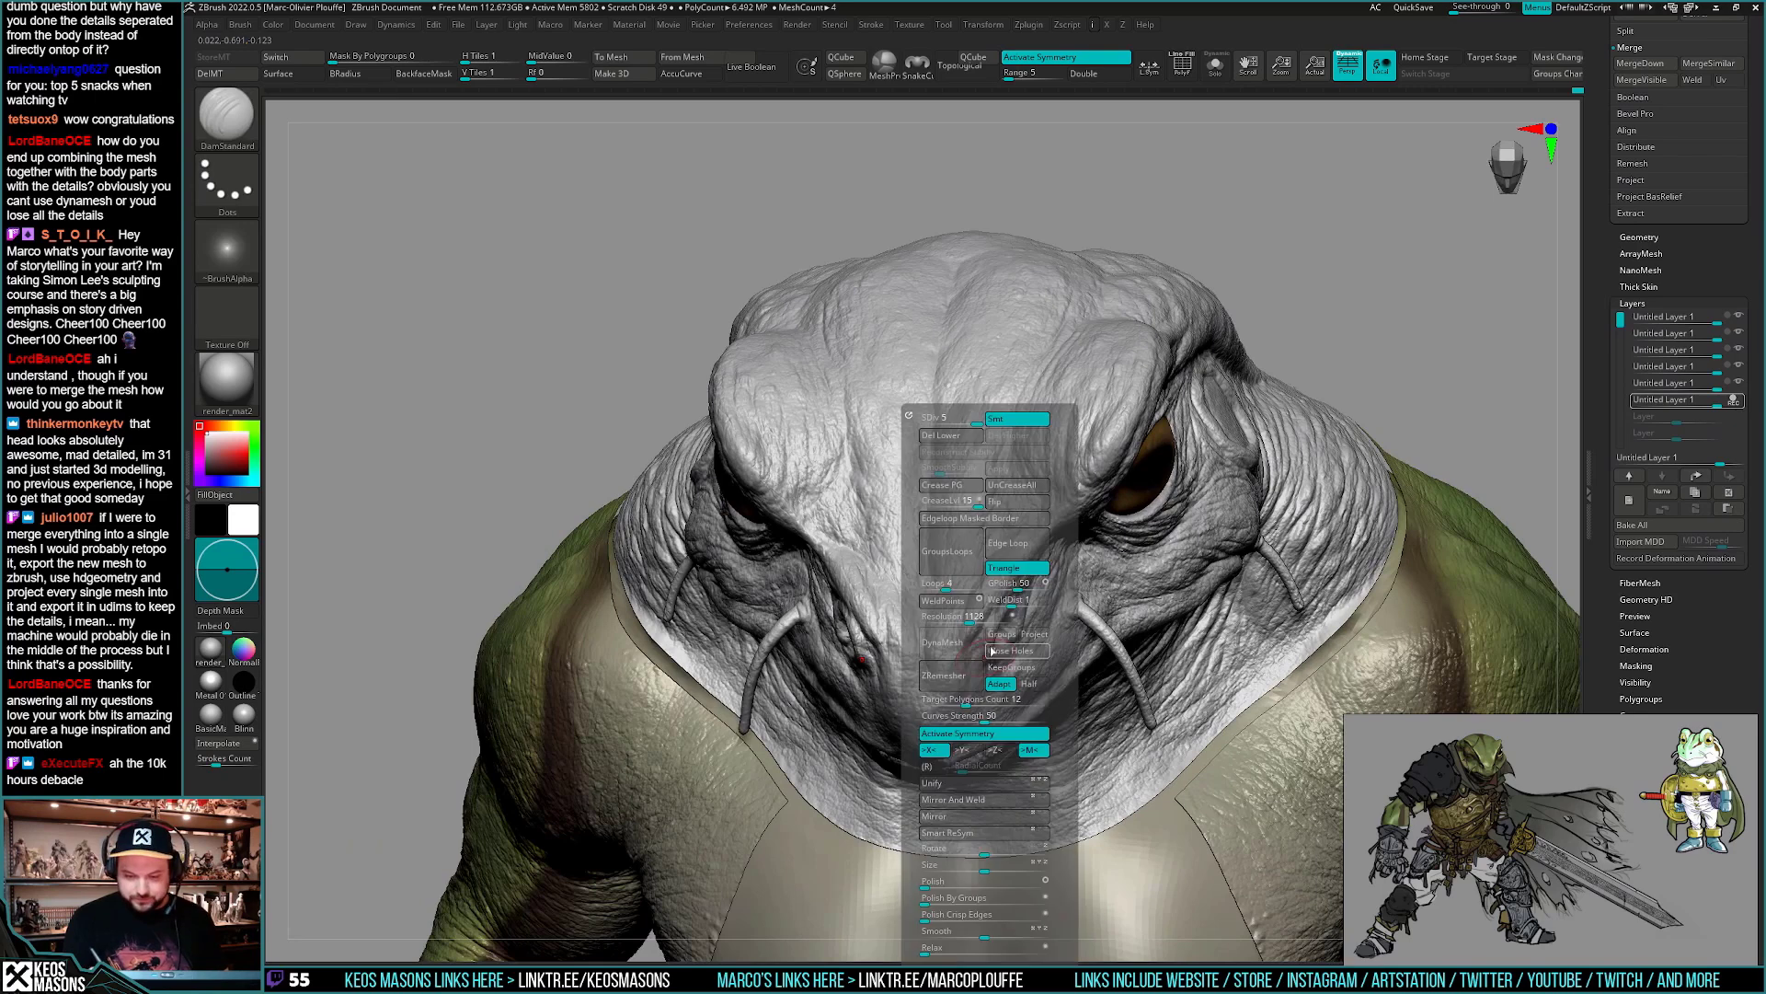
pyautogui.click(970, 420)
pyautogui.press('i')
pyautogui.click(1035, 420)
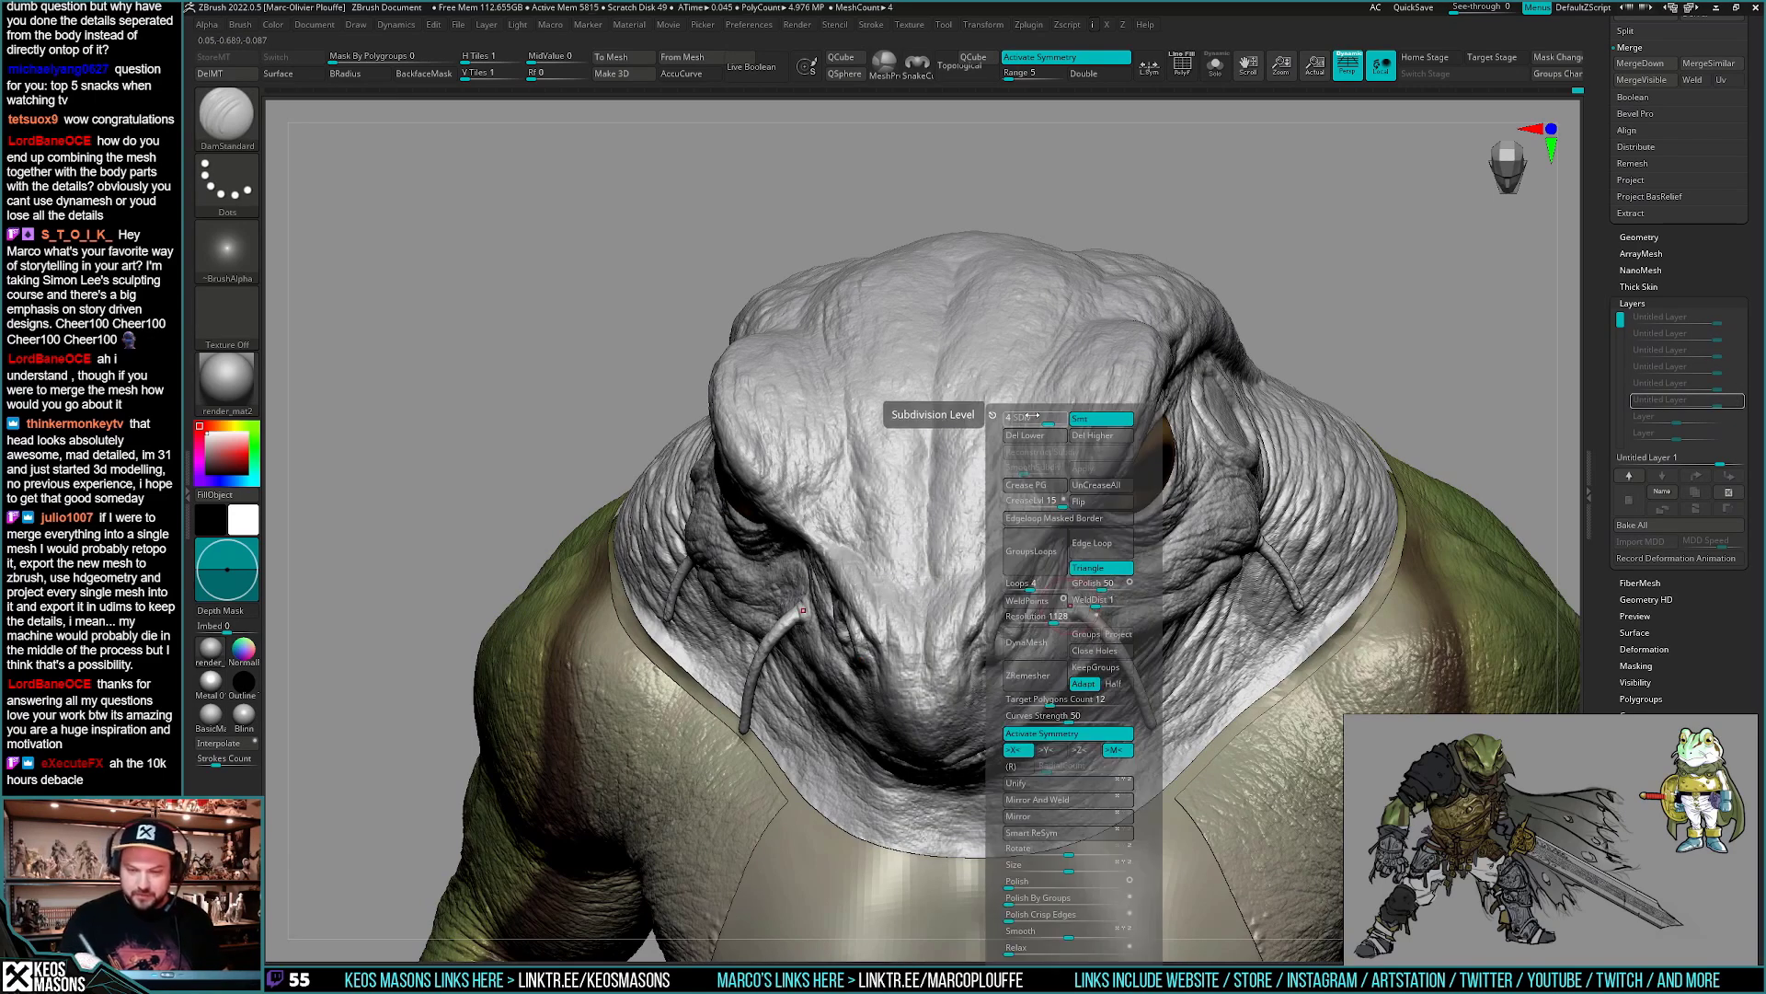
pyautogui.press('space')
pyautogui.click(1001, 506)
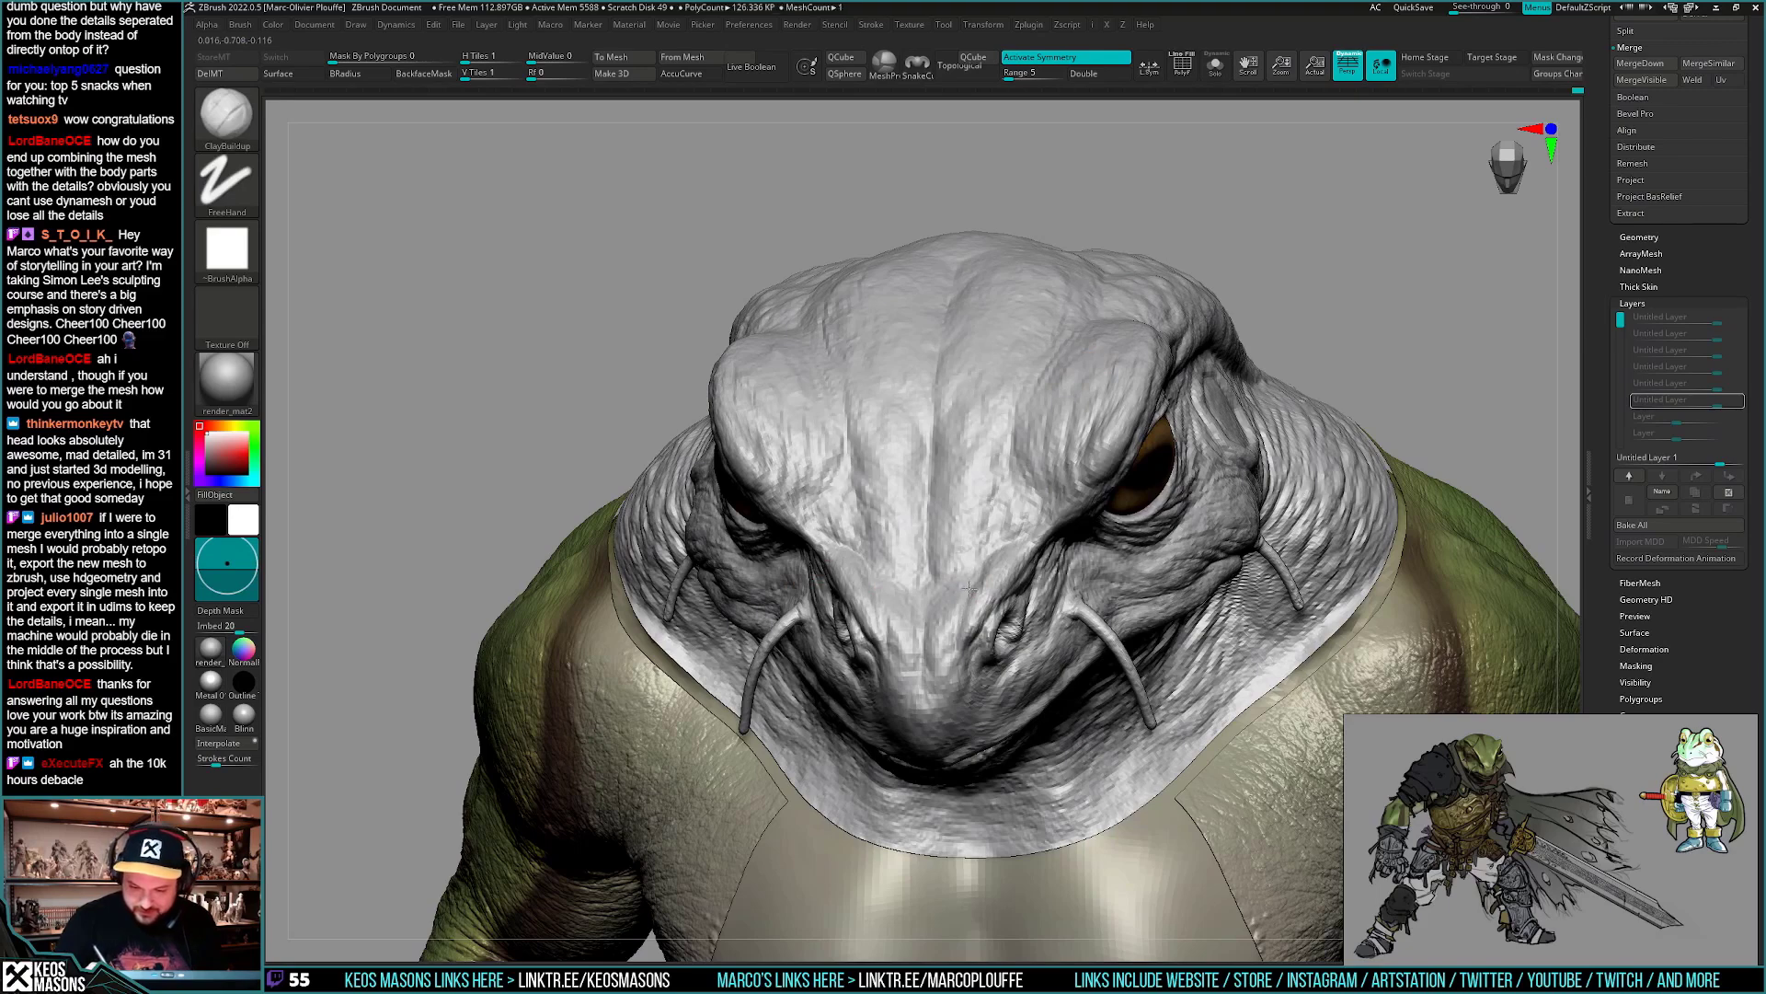
# - Build up the forms along the snout bridge between the brows and nostrils, comparing them at subdivision level 5
pyautogui.moveTo(993, 585)
pyautogui.mouseDown(button='right')
pyautogui.moveTo(966, 615)
pyautogui.moveTo(989, 568)
pyautogui.moveTo(876, 589)
pyautogui.moveTo(983, 592)
pyautogui.moveTo(998, 529)
pyautogui.moveTo(1018, 582)
pyautogui.mouseUp(button='right')
pyautogui.press('space')
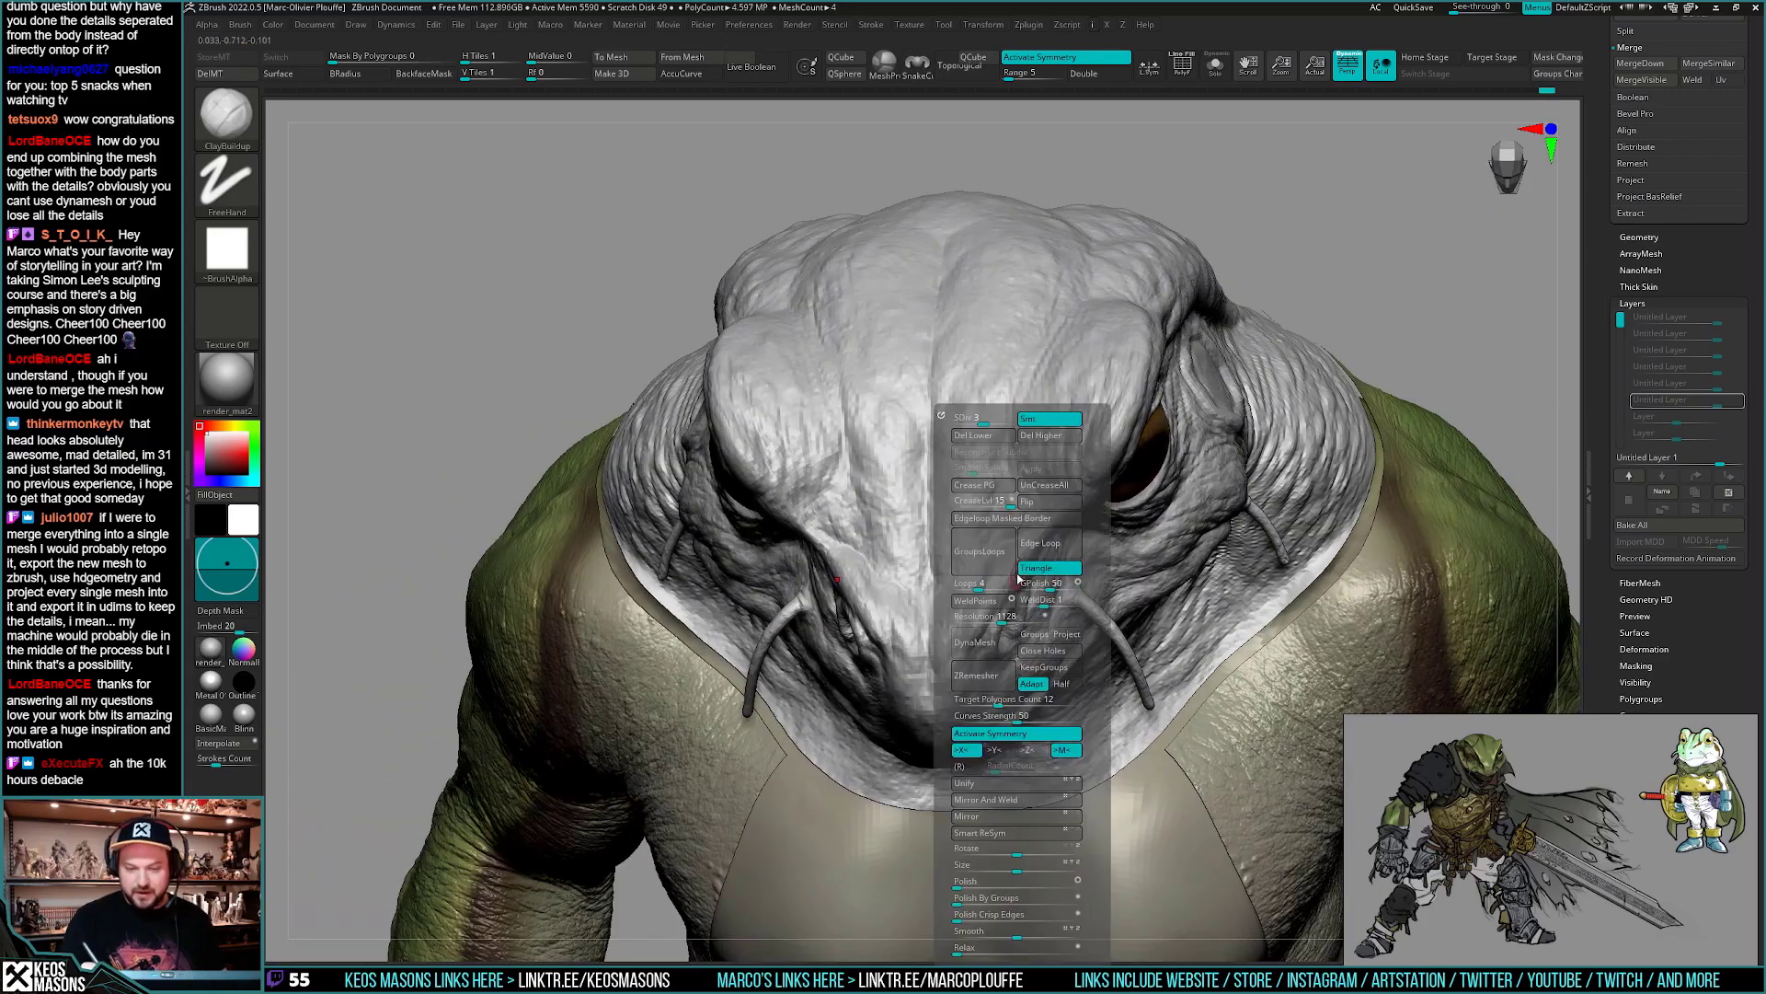
pyautogui.moveTo(977, 418); pyautogui.dragTo(1021, 402)
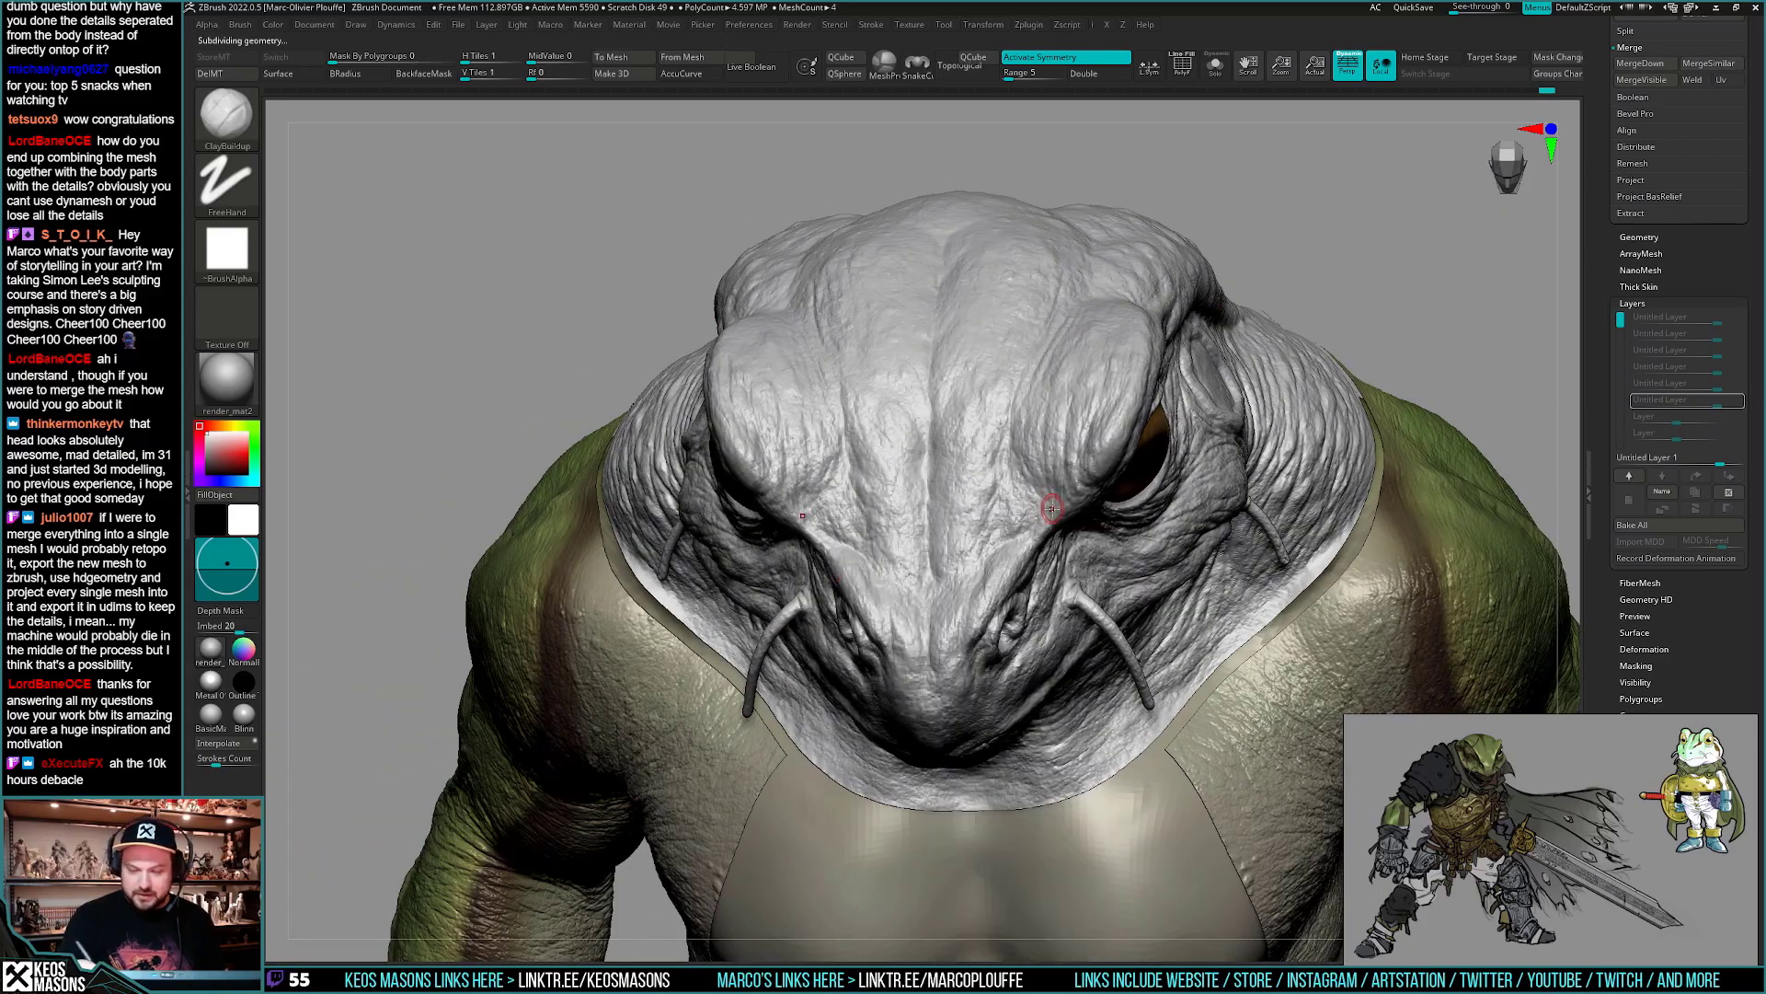
pyautogui.press('space')
pyautogui.press('space')
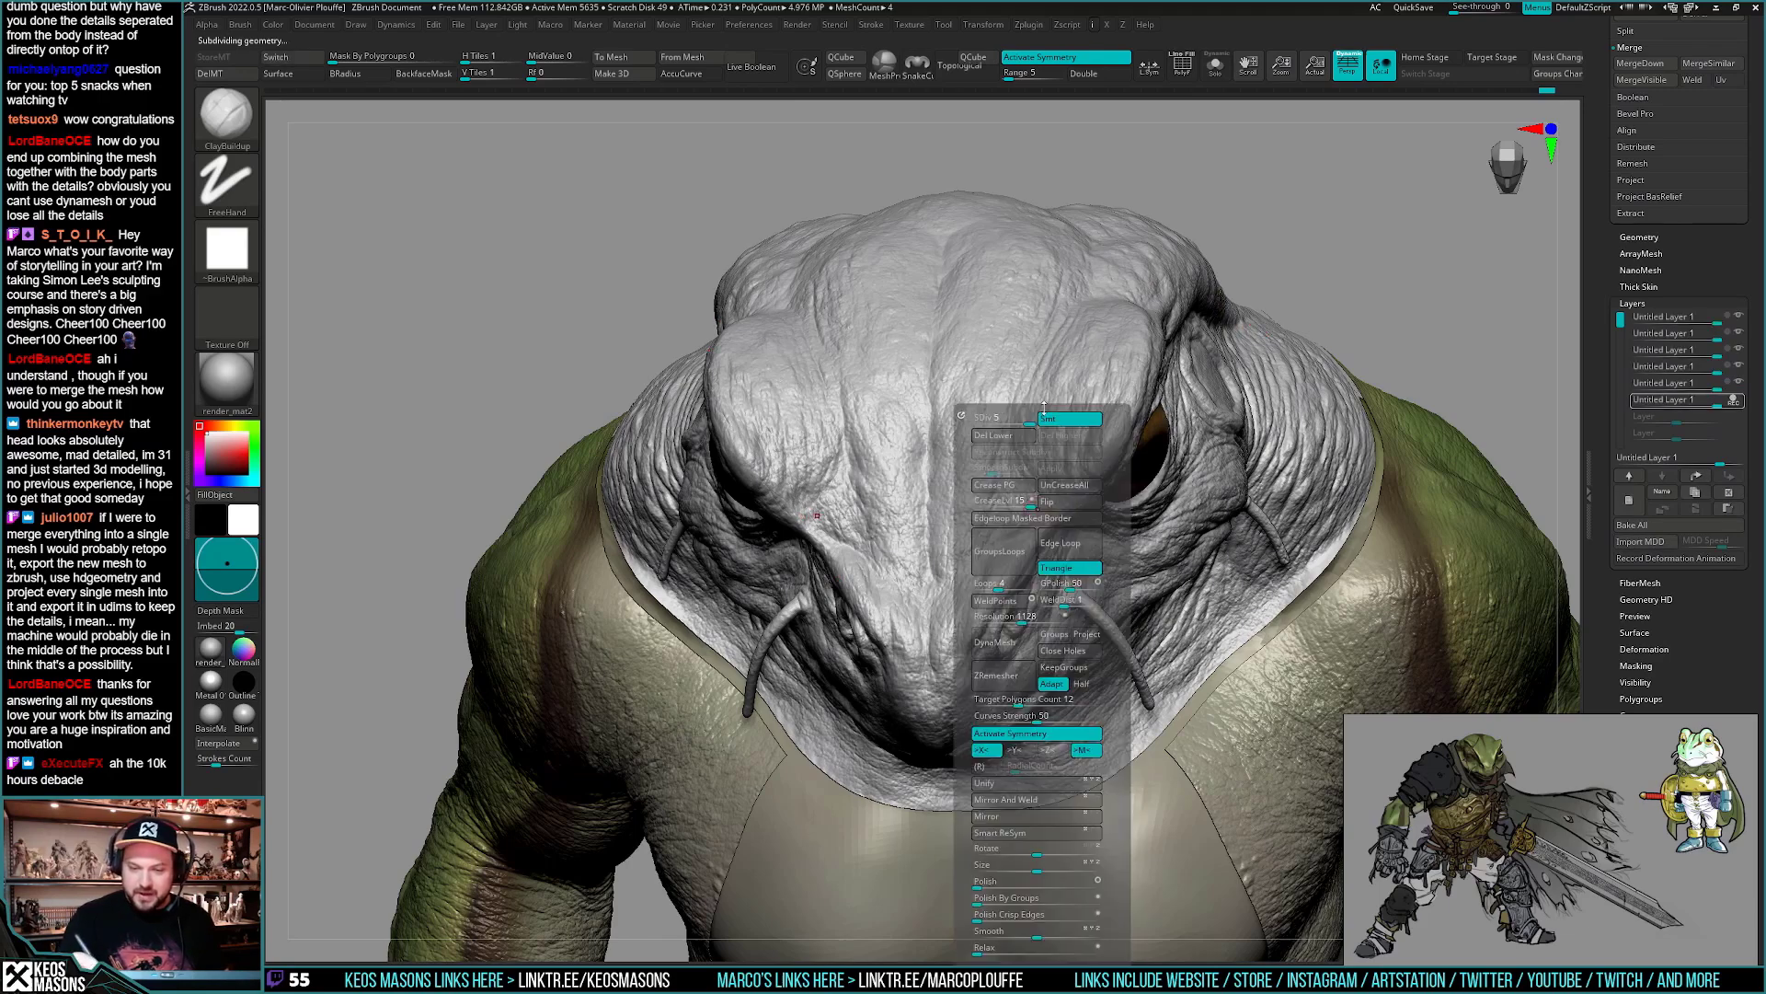
pyautogui.moveTo(1009, 465)
pyautogui.mouseDown(button='right')
pyautogui.moveTo(1001, 452)
pyautogui.moveTo(995, 491)
pyautogui.moveTo(993, 426)
pyautogui.moveTo(873, 464)
pyautogui.moveTo(868, 498)
pyautogui.mouseUp(button='right')
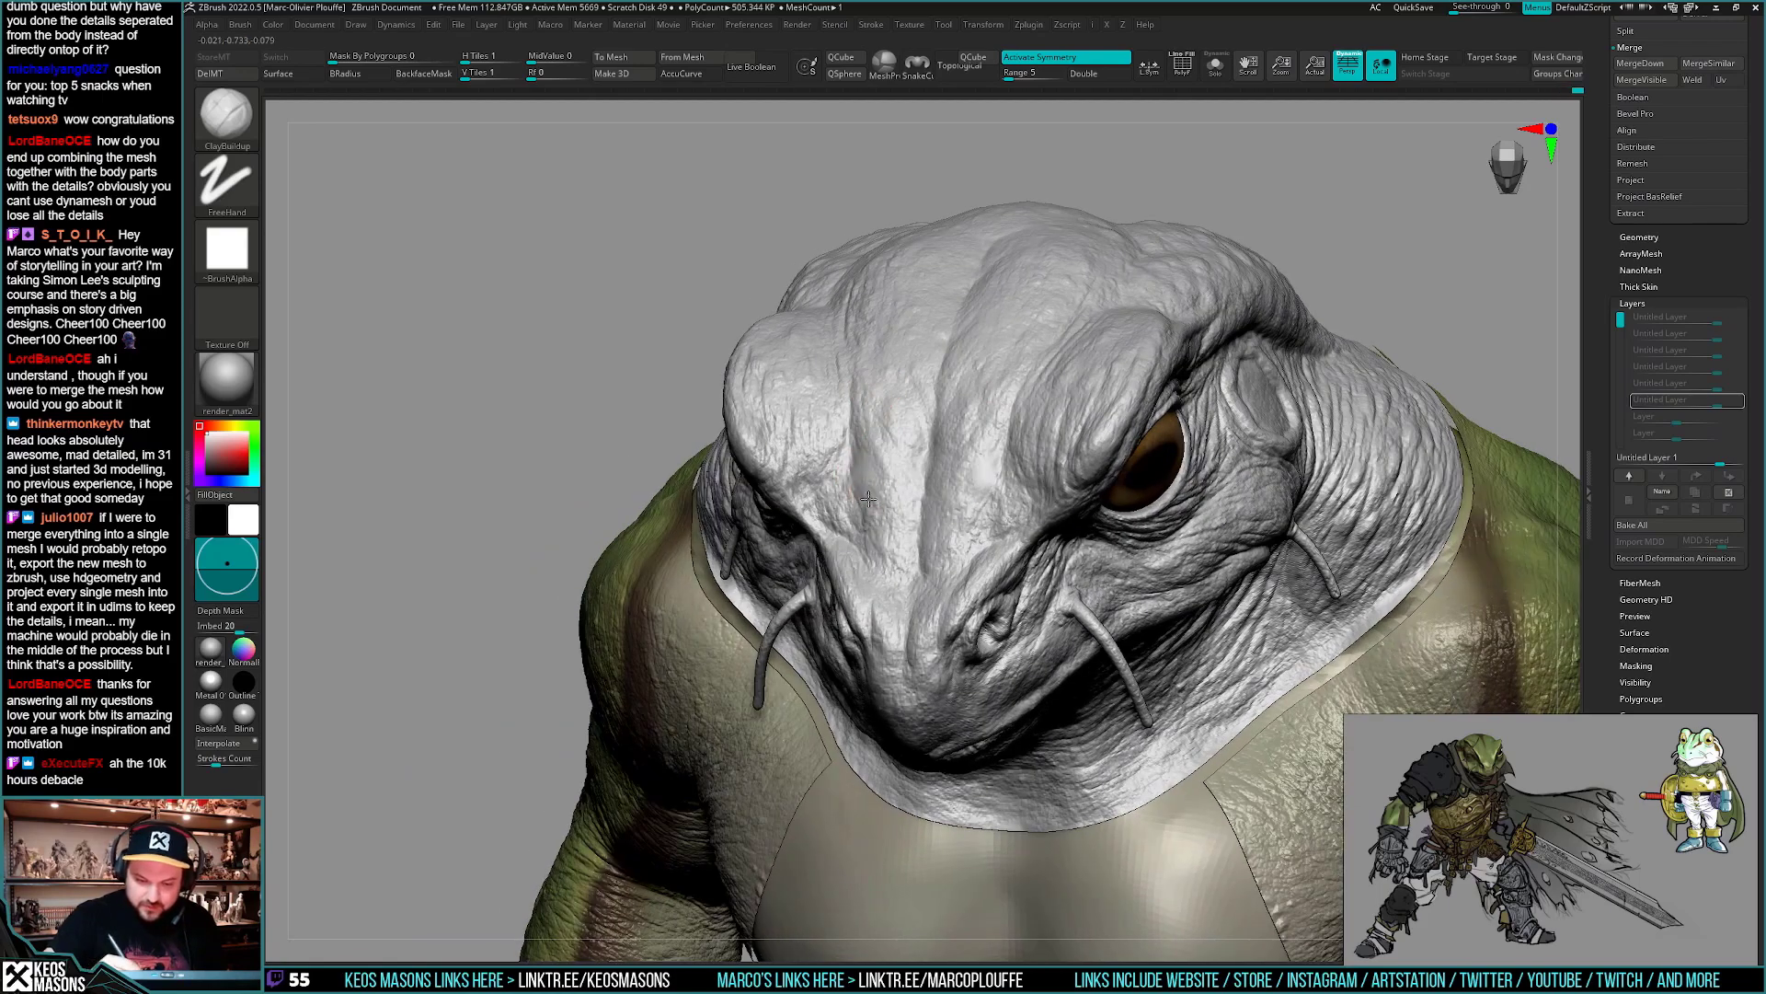
# - Check the snout from the front, return the head to subdivision level 5 and switch to the DamStandard brush
pyautogui.keyDown('shift'); pyautogui.moveTo(1032, 580); pyautogui.dragTo(1041, 516, button='right'); pyautogui.keyUp('shift')
pyautogui.press('space')
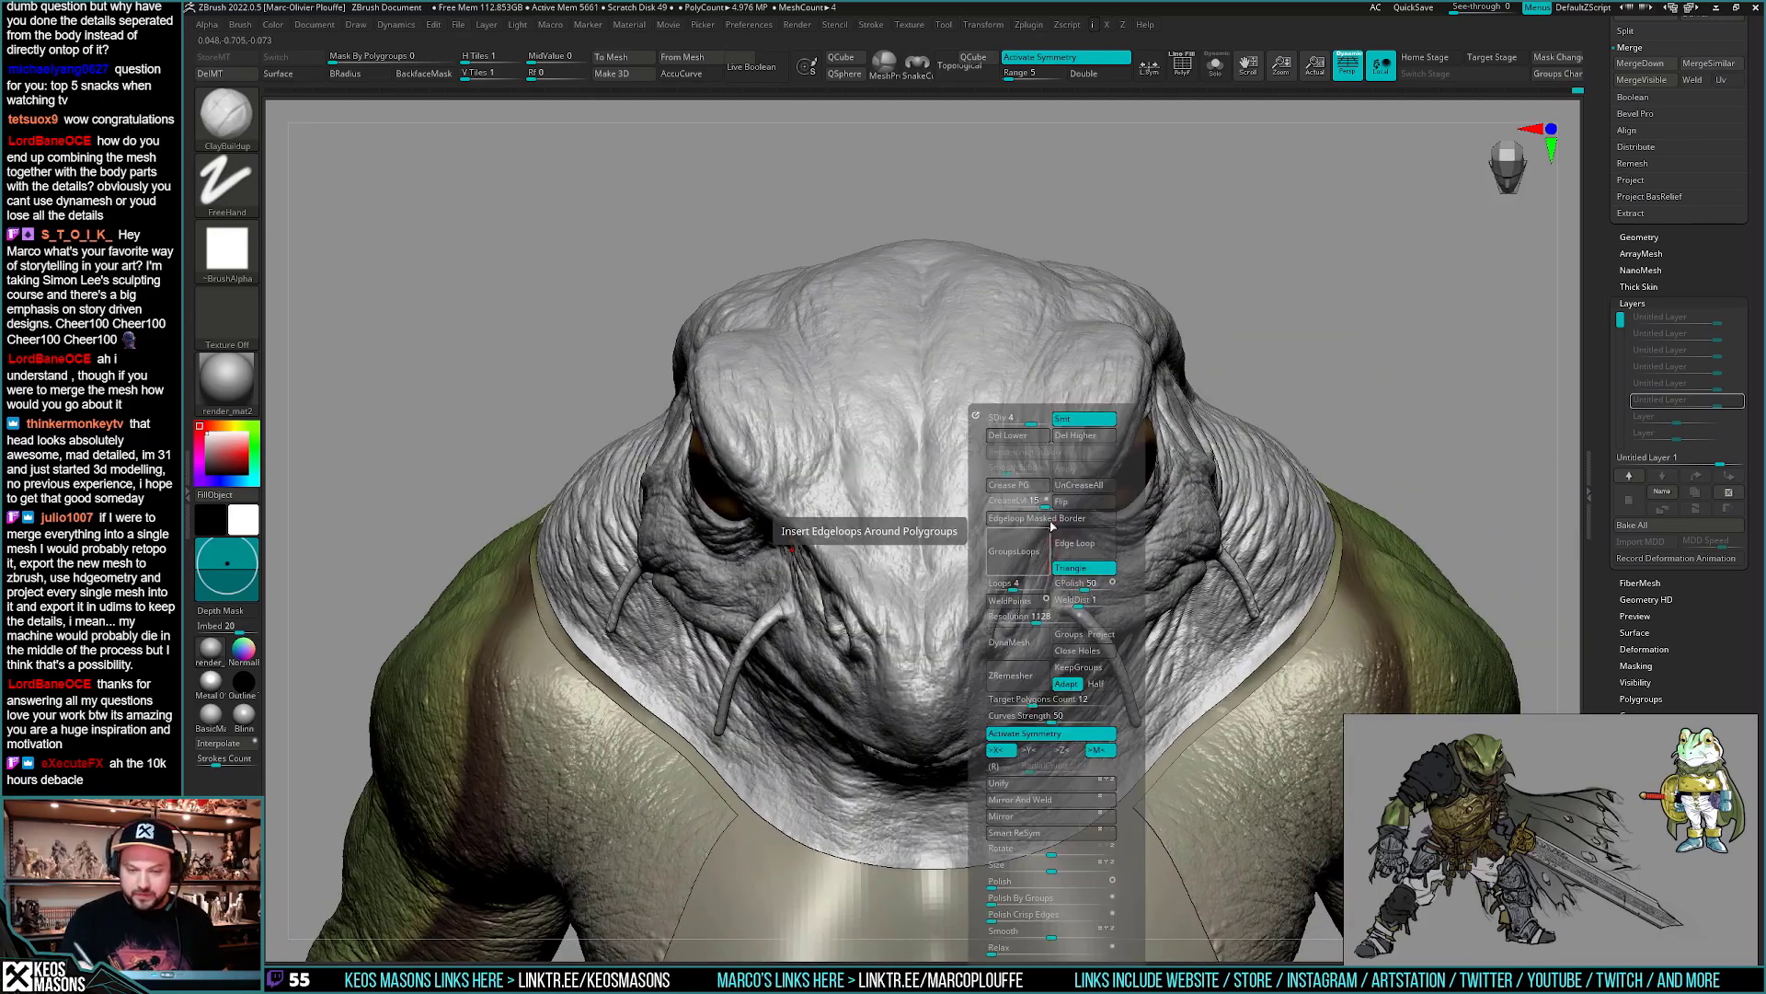
pyautogui.click(1039, 419)
pyautogui.moveTo(1234, 268)
pyautogui.mouseDown(button='right')
pyautogui.moveTo(1018, 477)
pyautogui.moveTo(973, 423)
pyautogui.moveTo(792, 558)
pyautogui.mouseUp(button='right')
pyautogui.press('space')
pyautogui.click(1032, 497)
pyautogui.press('space')
pyautogui.click(828, 474)
pyautogui.keyDown('alt'); pyautogui.moveTo(802, 497); pyautogui.dragTo(831, 342, button='right'); pyautogui.keyUp('alt')
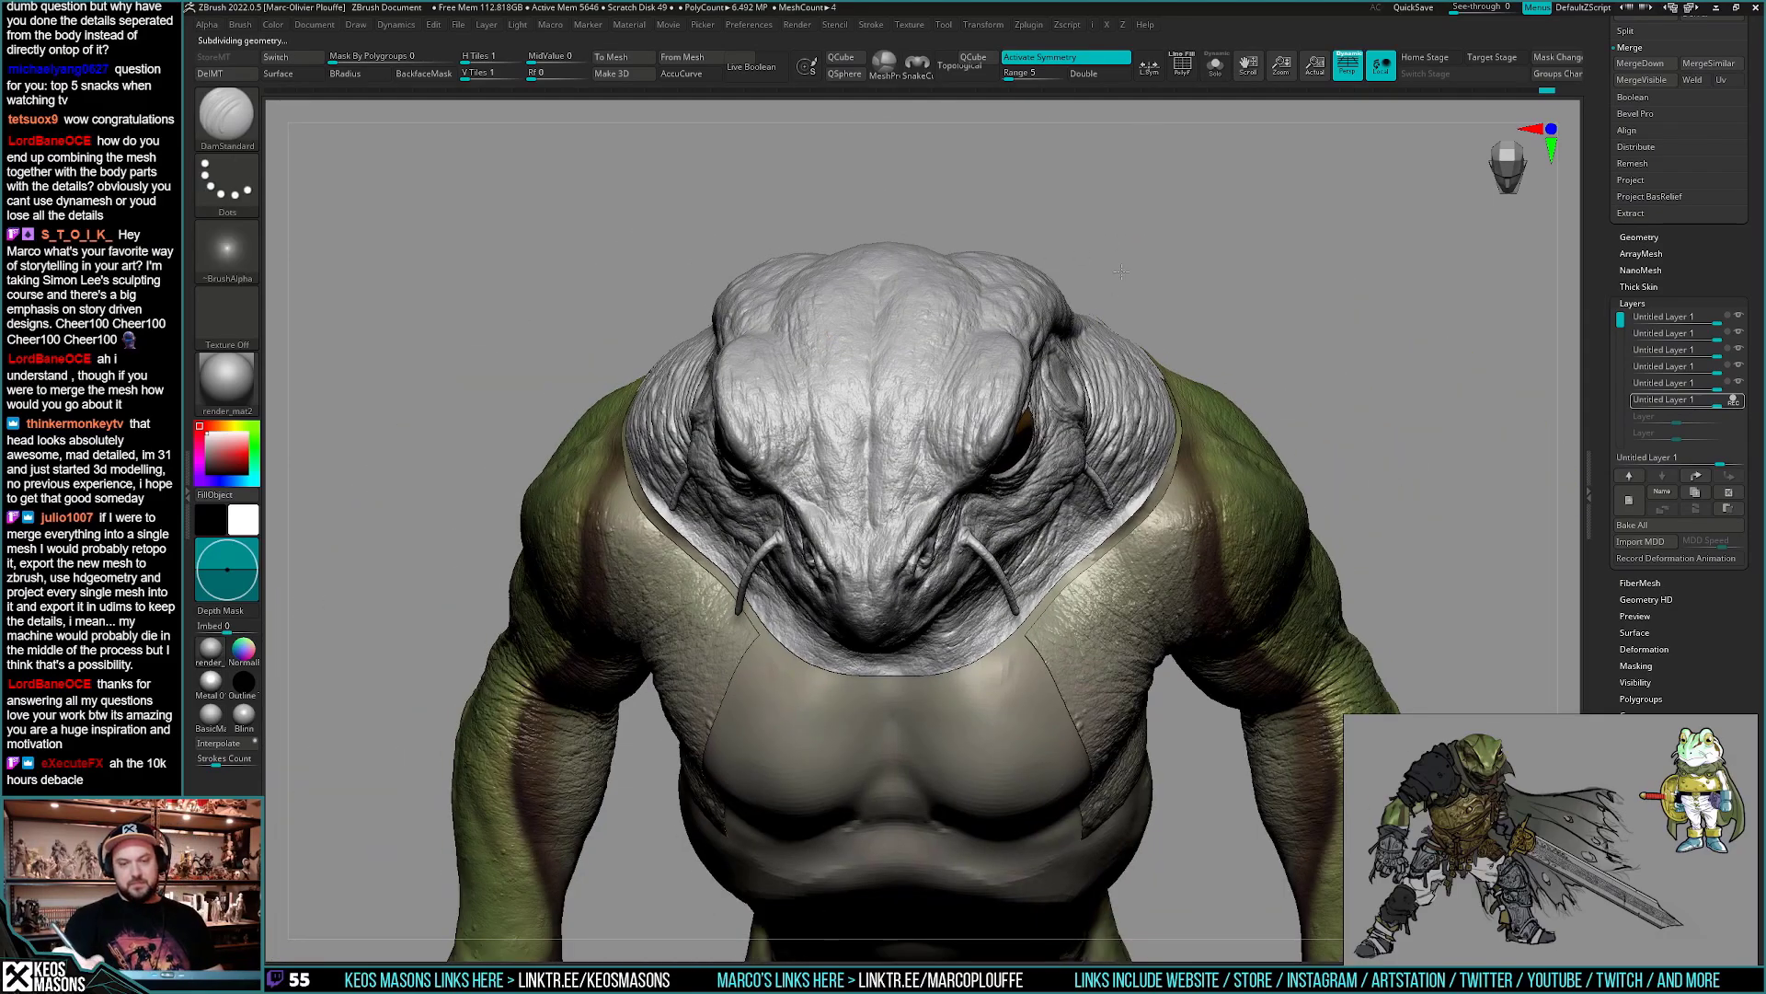
# - Examine the head's sculpted forms and wrinkles from the front, three-quarter view and both sides
pyautogui.moveTo(1104, 295)
pyautogui.mouseDown(button='right')
pyautogui.moveTo(1073, 655)
pyautogui.moveTo(783, 504)
pyautogui.moveTo(811, 540)
pyautogui.moveTo(911, 405)
pyautogui.moveTo(1033, 516)
pyautogui.moveTo(1008, 510)
pyautogui.moveTo(1078, 438)
pyautogui.mouseUp(button='right')
pyautogui.moveTo(1145, 533); pyautogui.dragTo(1162, 643, button='right')
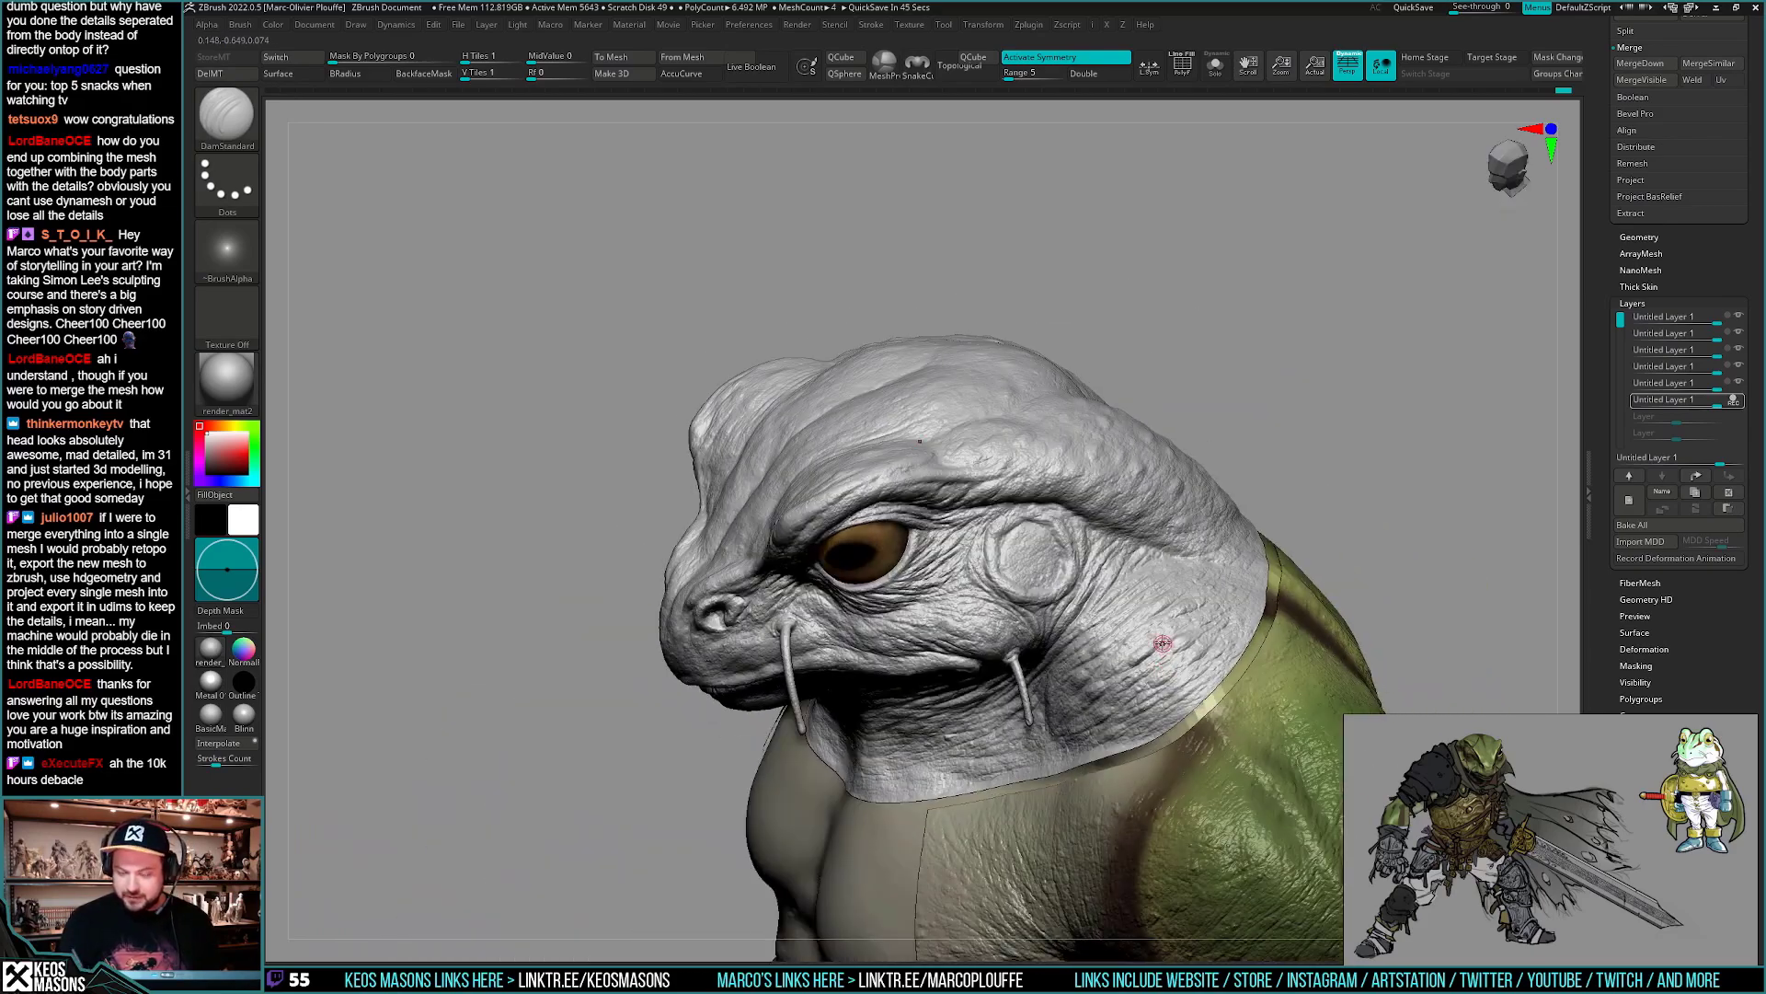
pyautogui.moveTo(1194, 586)
pyautogui.keyDown('ctrl'); pyautogui.mouseDown(button='right')
pyautogui.moveTo(1110, 594)
pyautogui.moveTo(1049, 644)
pyautogui.mouseUp(button='right'); pyautogui.keyUp('ctrl')
pyautogui.rightClick(1048, 654)
pyautogui.moveTo(1051, 575); pyautogui.dragTo(1266, 390, button='right')
pyautogui.keyDown('alt'); pyautogui.moveTo(1129, 603); pyautogui.dragTo(1193, 536, button='right'); pyautogui.keyUp('alt')
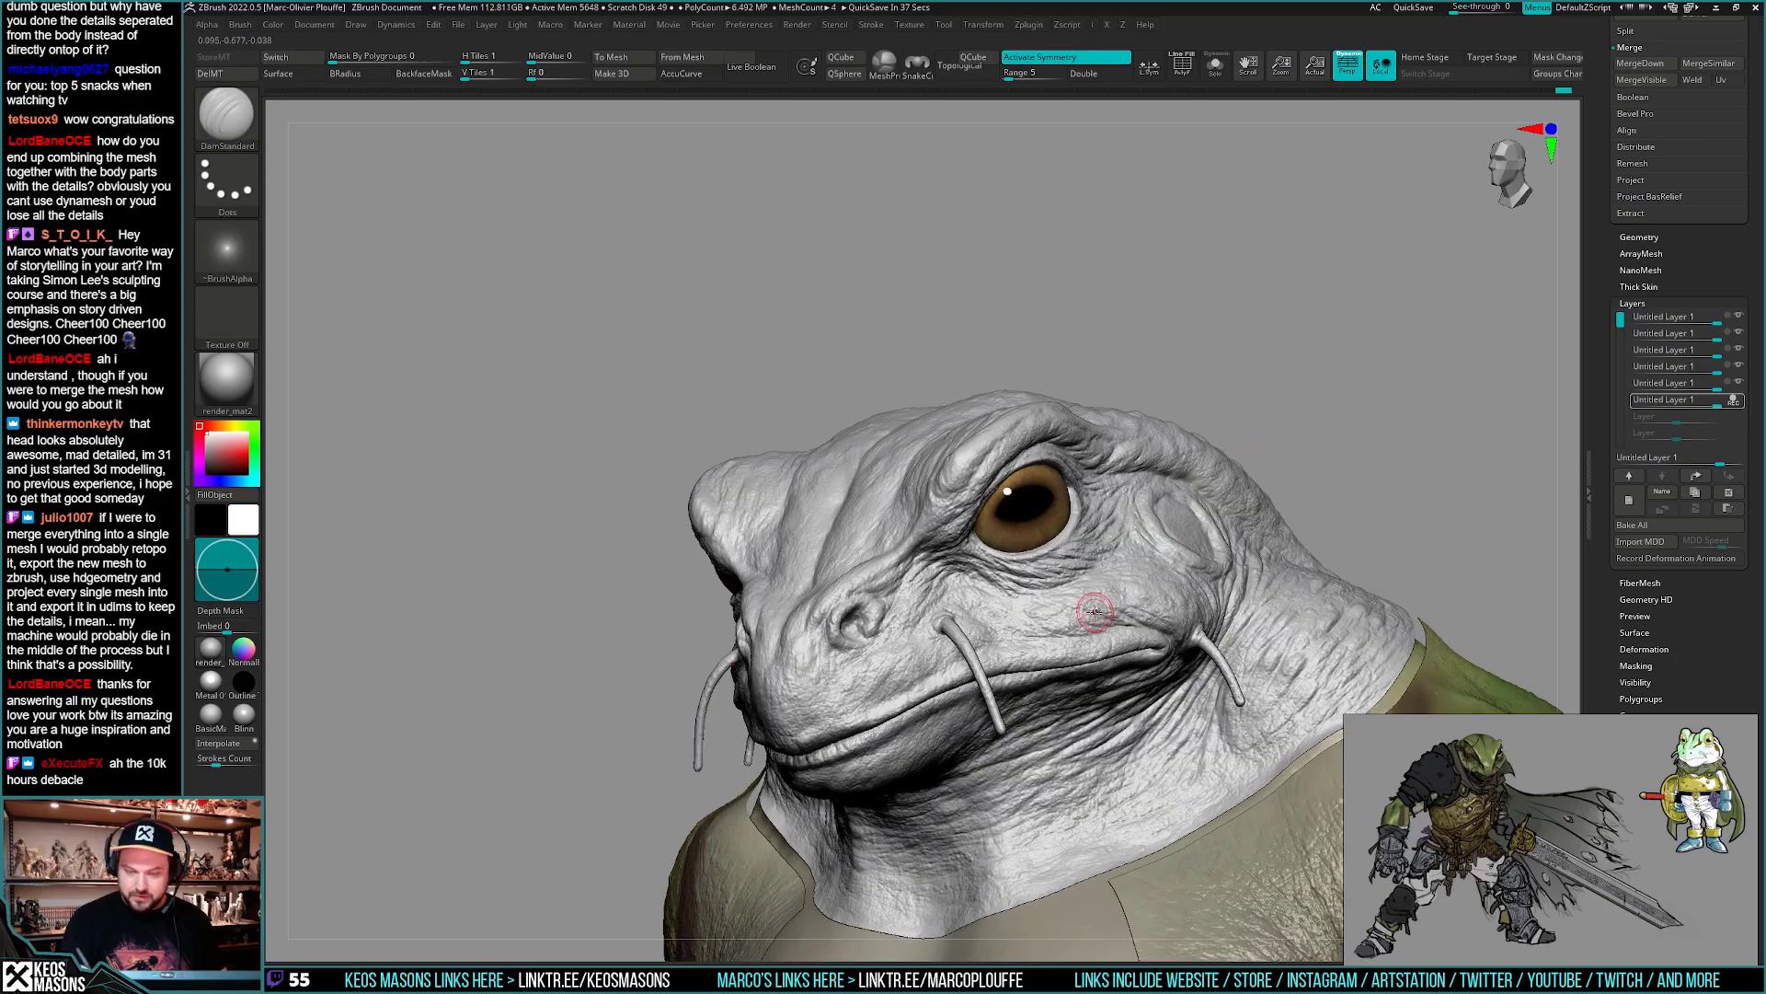
pyautogui.moveTo(1092, 626)
pyautogui.mouseDown(button='right')
pyautogui.moveTo(1104, 617)
pyautogui.moveTo(1090, 625)
pyautogui.moveTo(1070, 599)
pyautogui.moveTo(1113, 552)
pyautogui.moveTo(1076, 586)
pyautogui.moveTo(1139, 604)
pyautogui.moveTo(1091, 586)
pyautogui.moveTo(1083, 621)
pyautogui.mouseUp(button='right')
pyautogui.keyDown('ctrl'); pyautogui.moveTo(738, 465); pyautogui.dragTo(717, 486, button='right'); pyautogui.keyUp('ctrl')
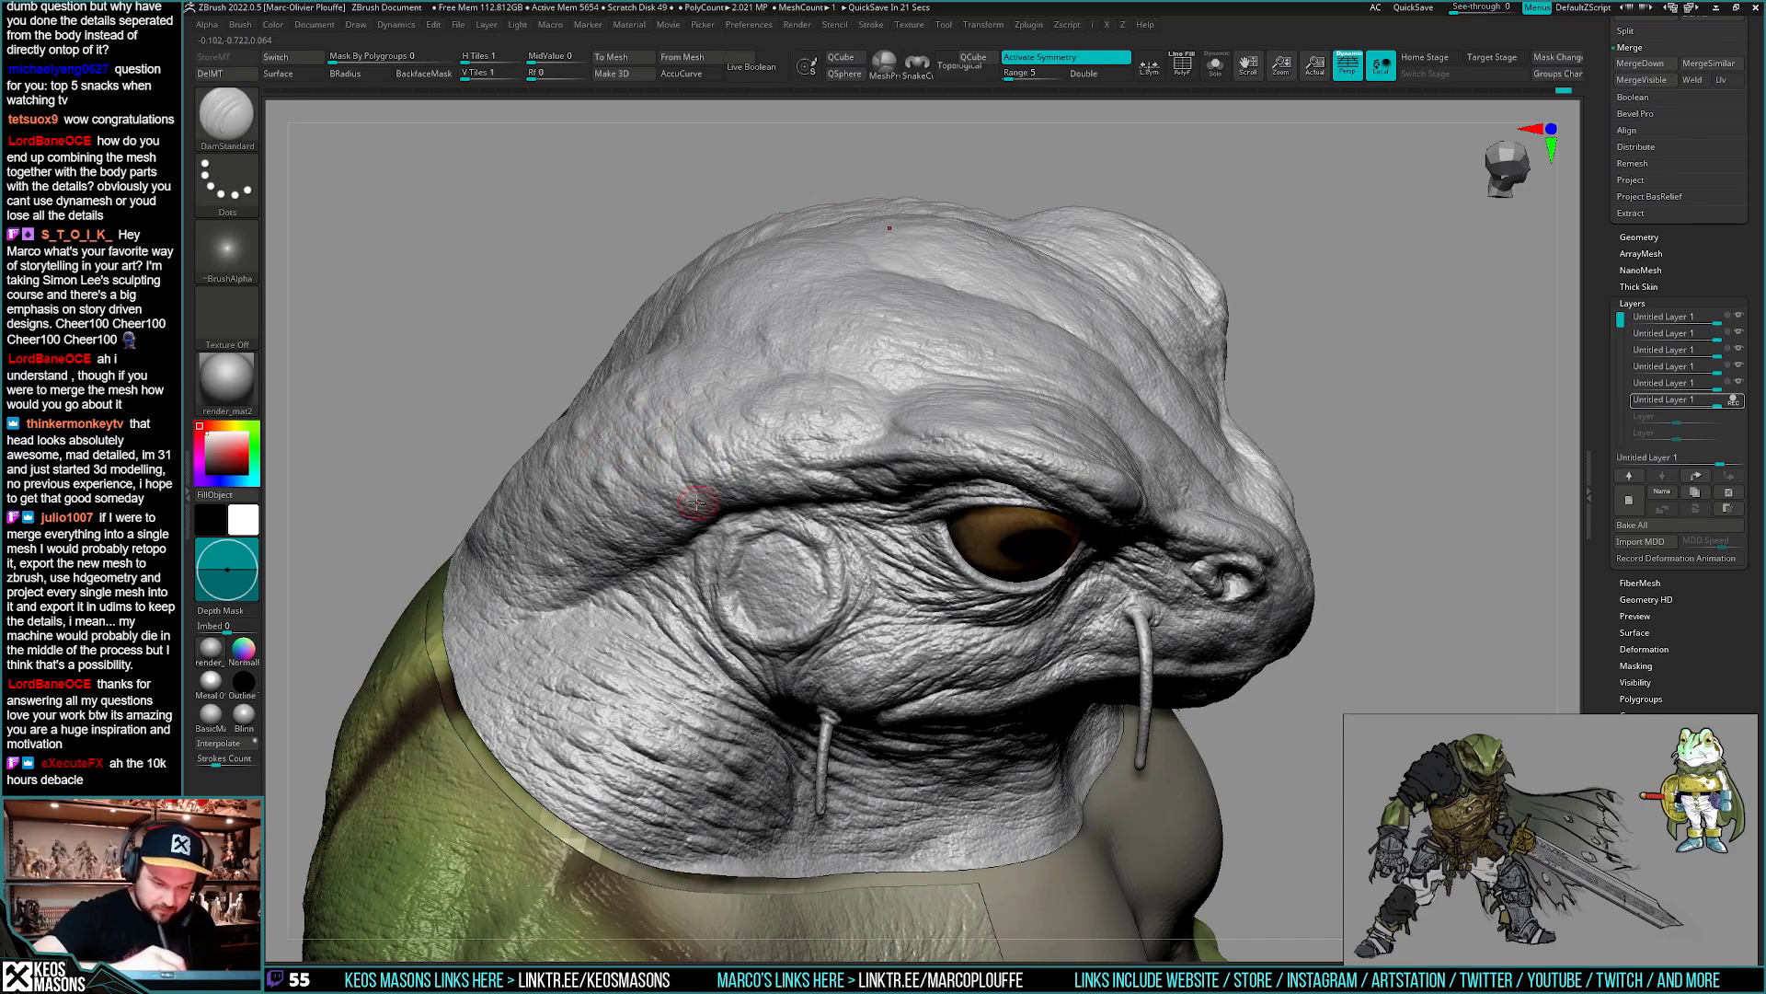
# - Carve fine wrinkles into the skin fold running from above the eardrum back to the neck with the DamStandard brush
pyautogui.moveTo(646, 509); pyautogui.dragTo(580, 463, button='right')
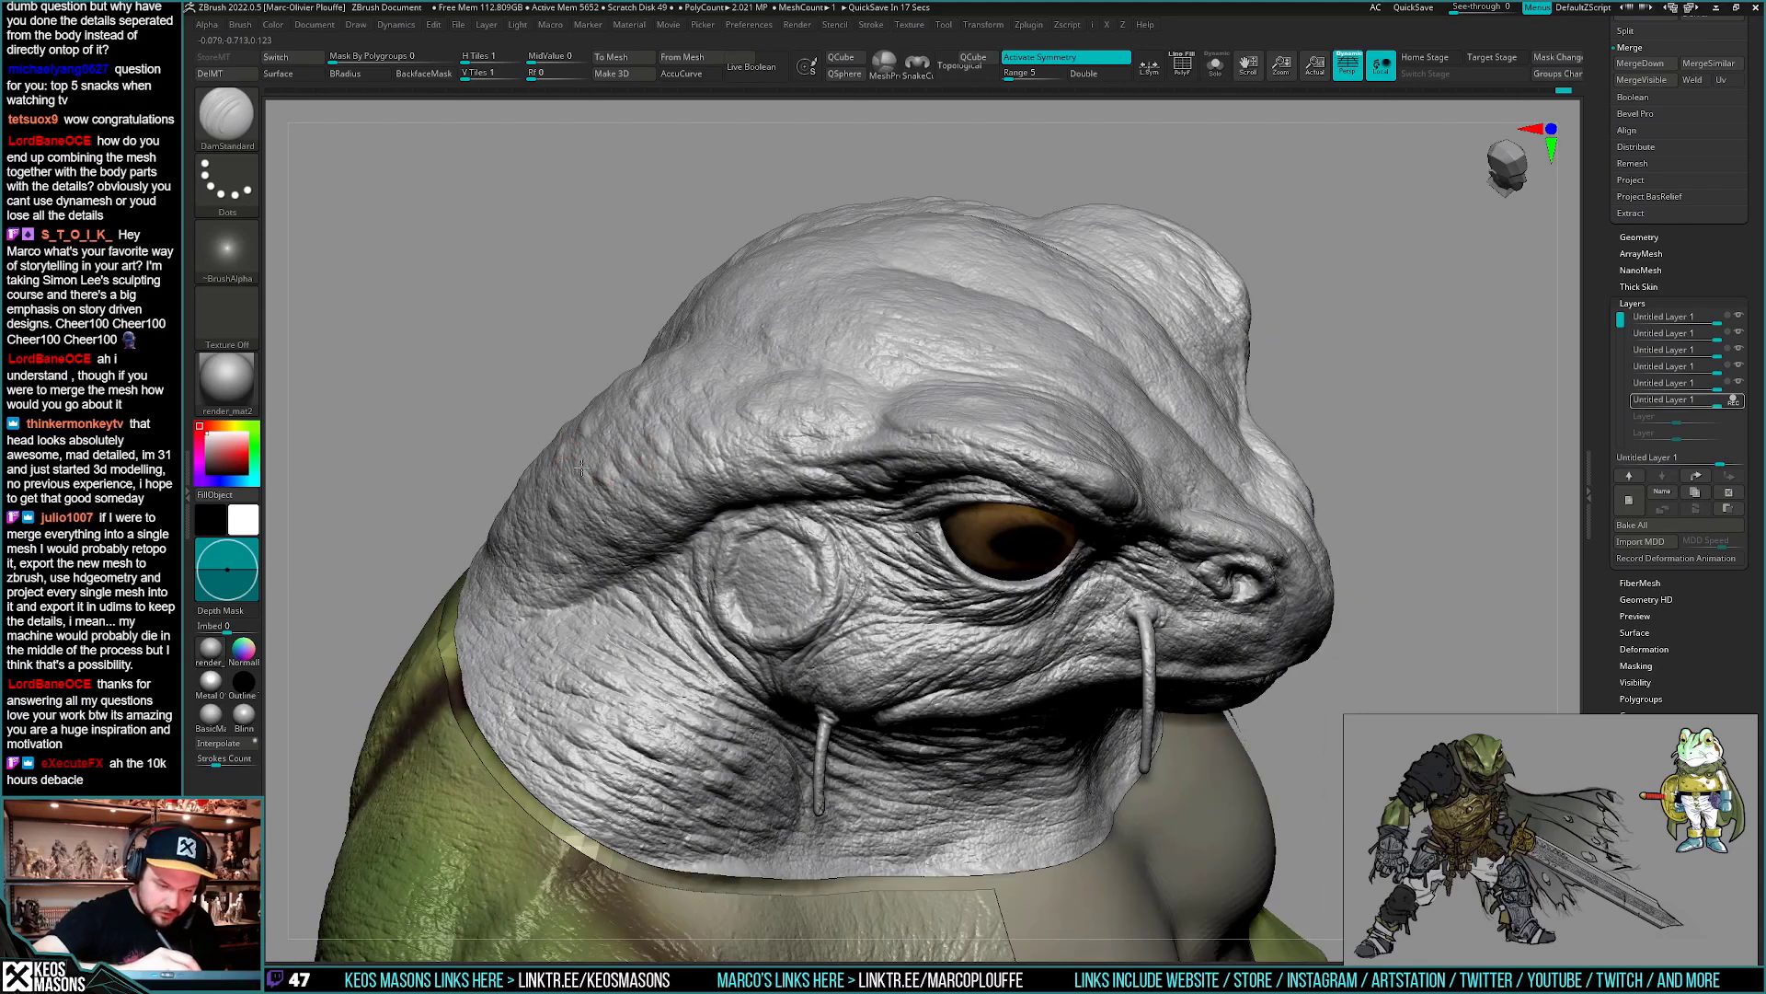
pyautogui.moveTo(660, 539); pyautogui.dragTo(586, 474, button='right')
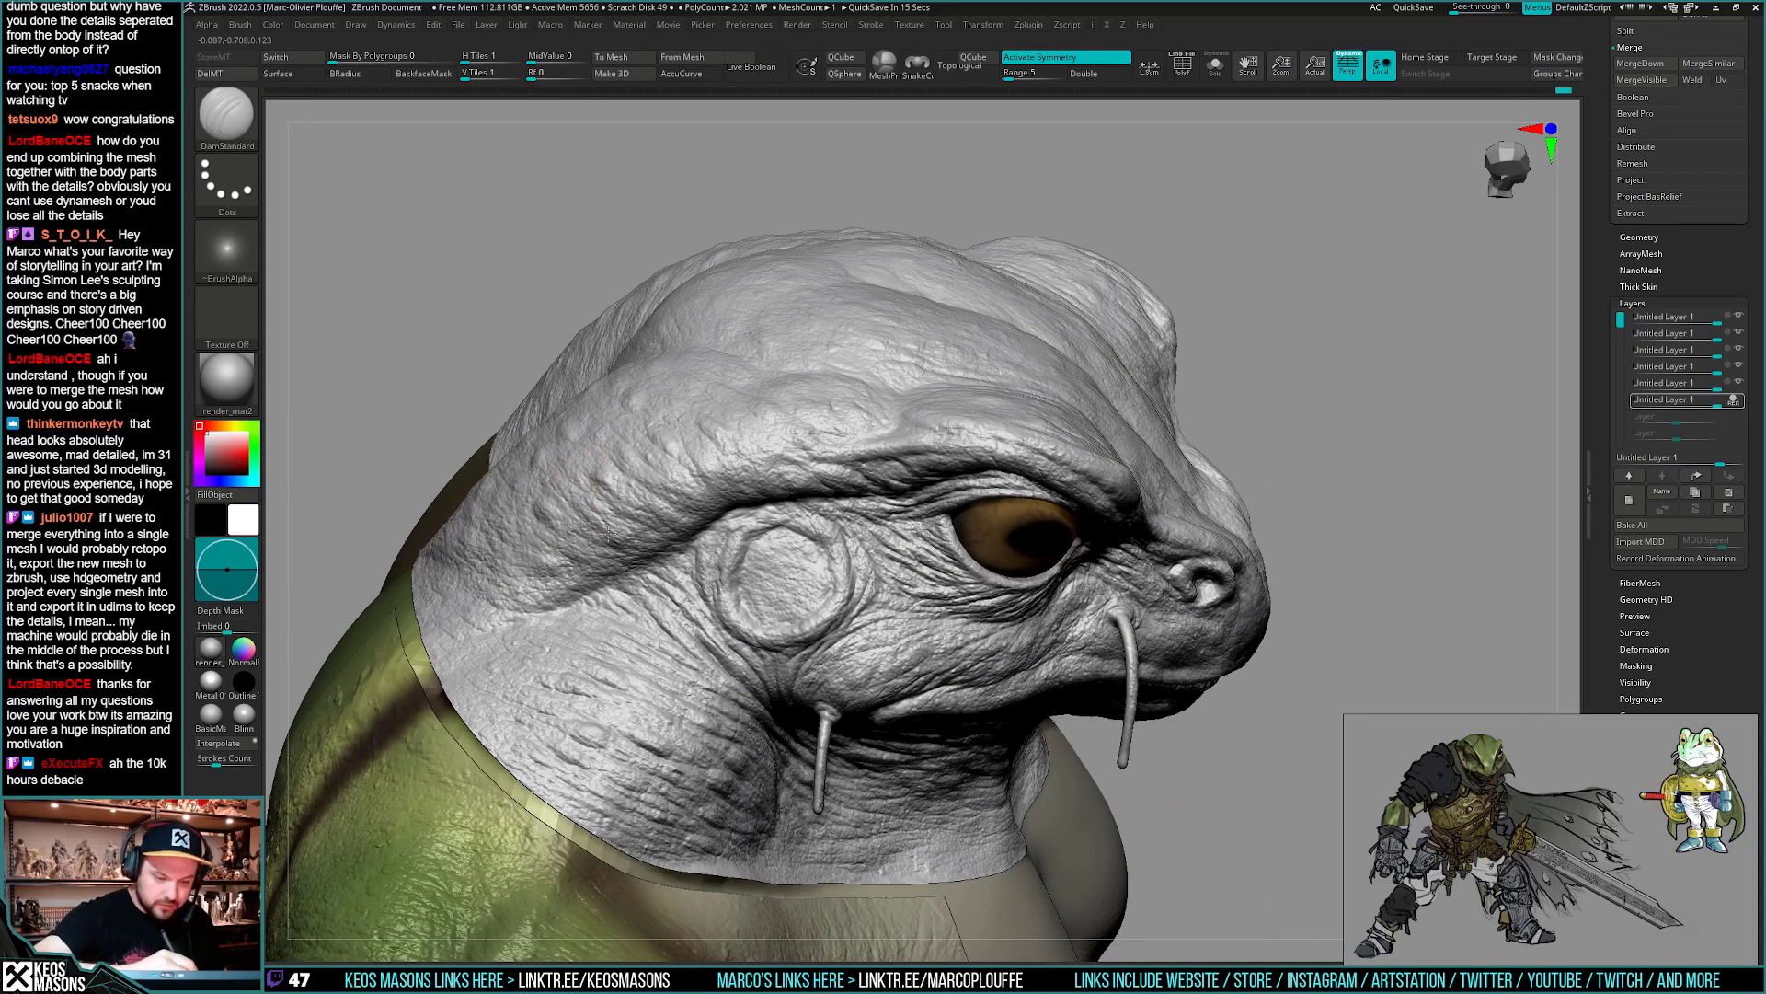
pyautogui.moveTo(573, 507); pyautogui.dragTo(642, 528)
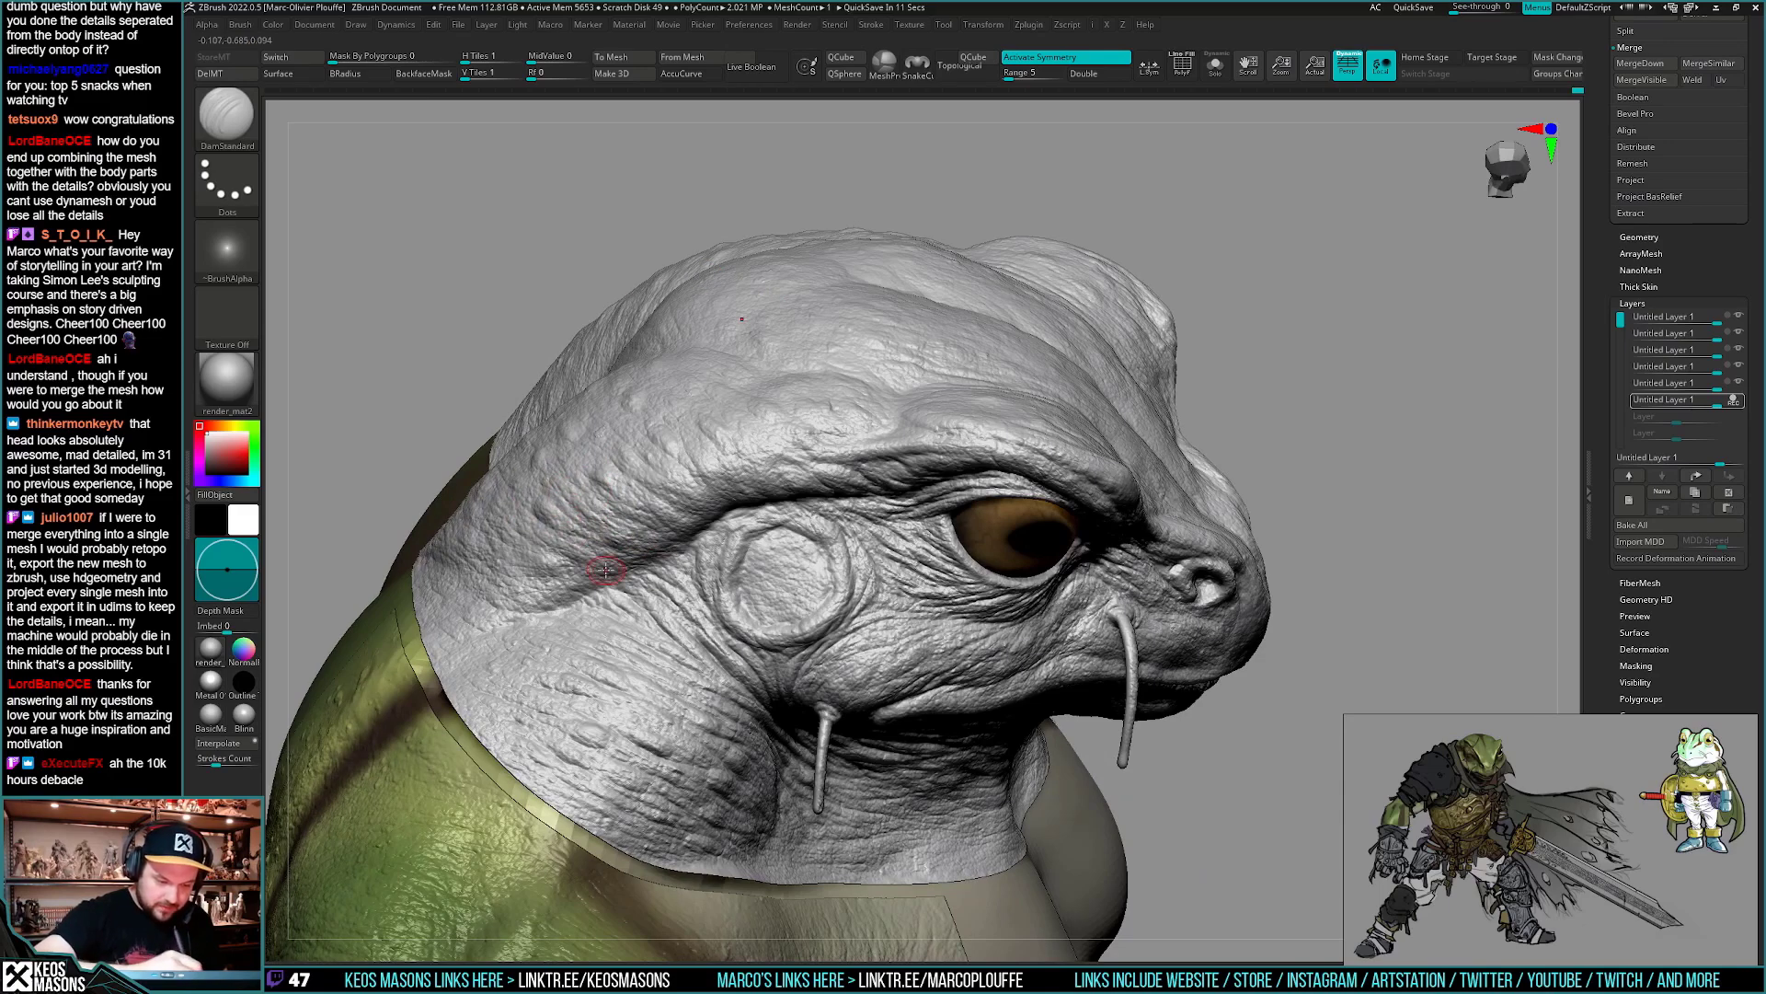
pyautogui.moveTo(833, 543); pyautogui.dragTo(773, 453, button='right')
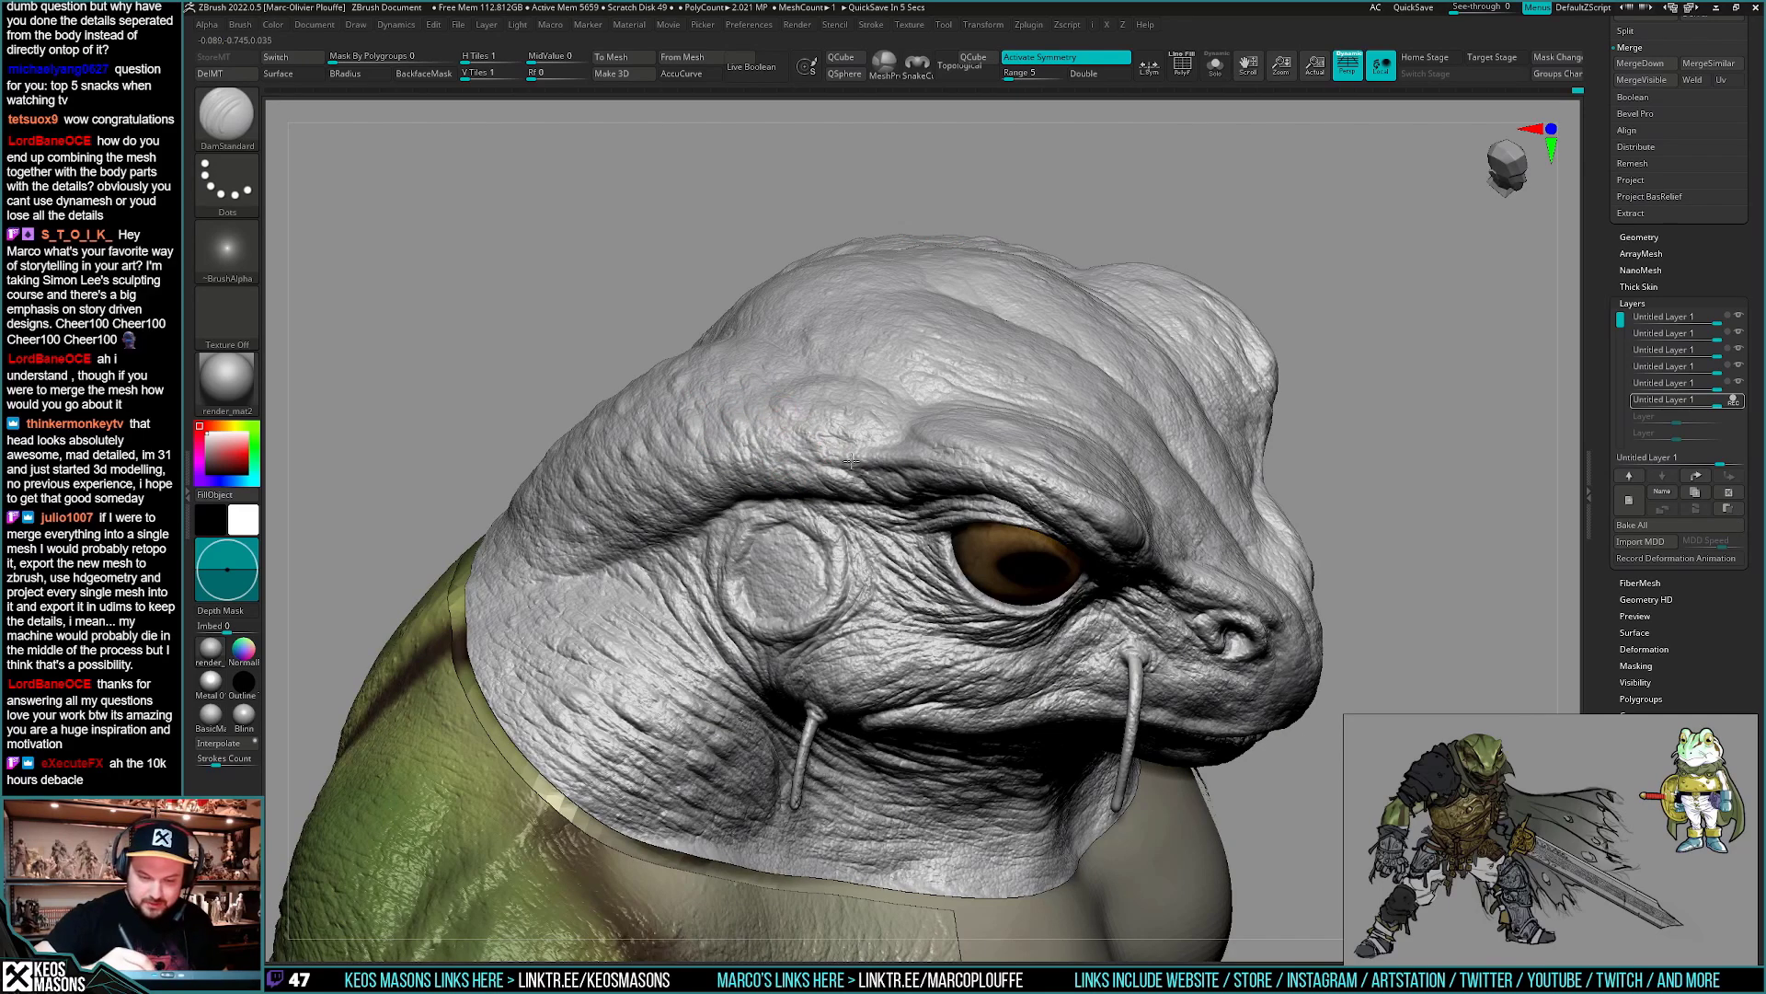
pyautogui.moveTo(840, 451); pyautogui.dragTo(799, 427, button='right')
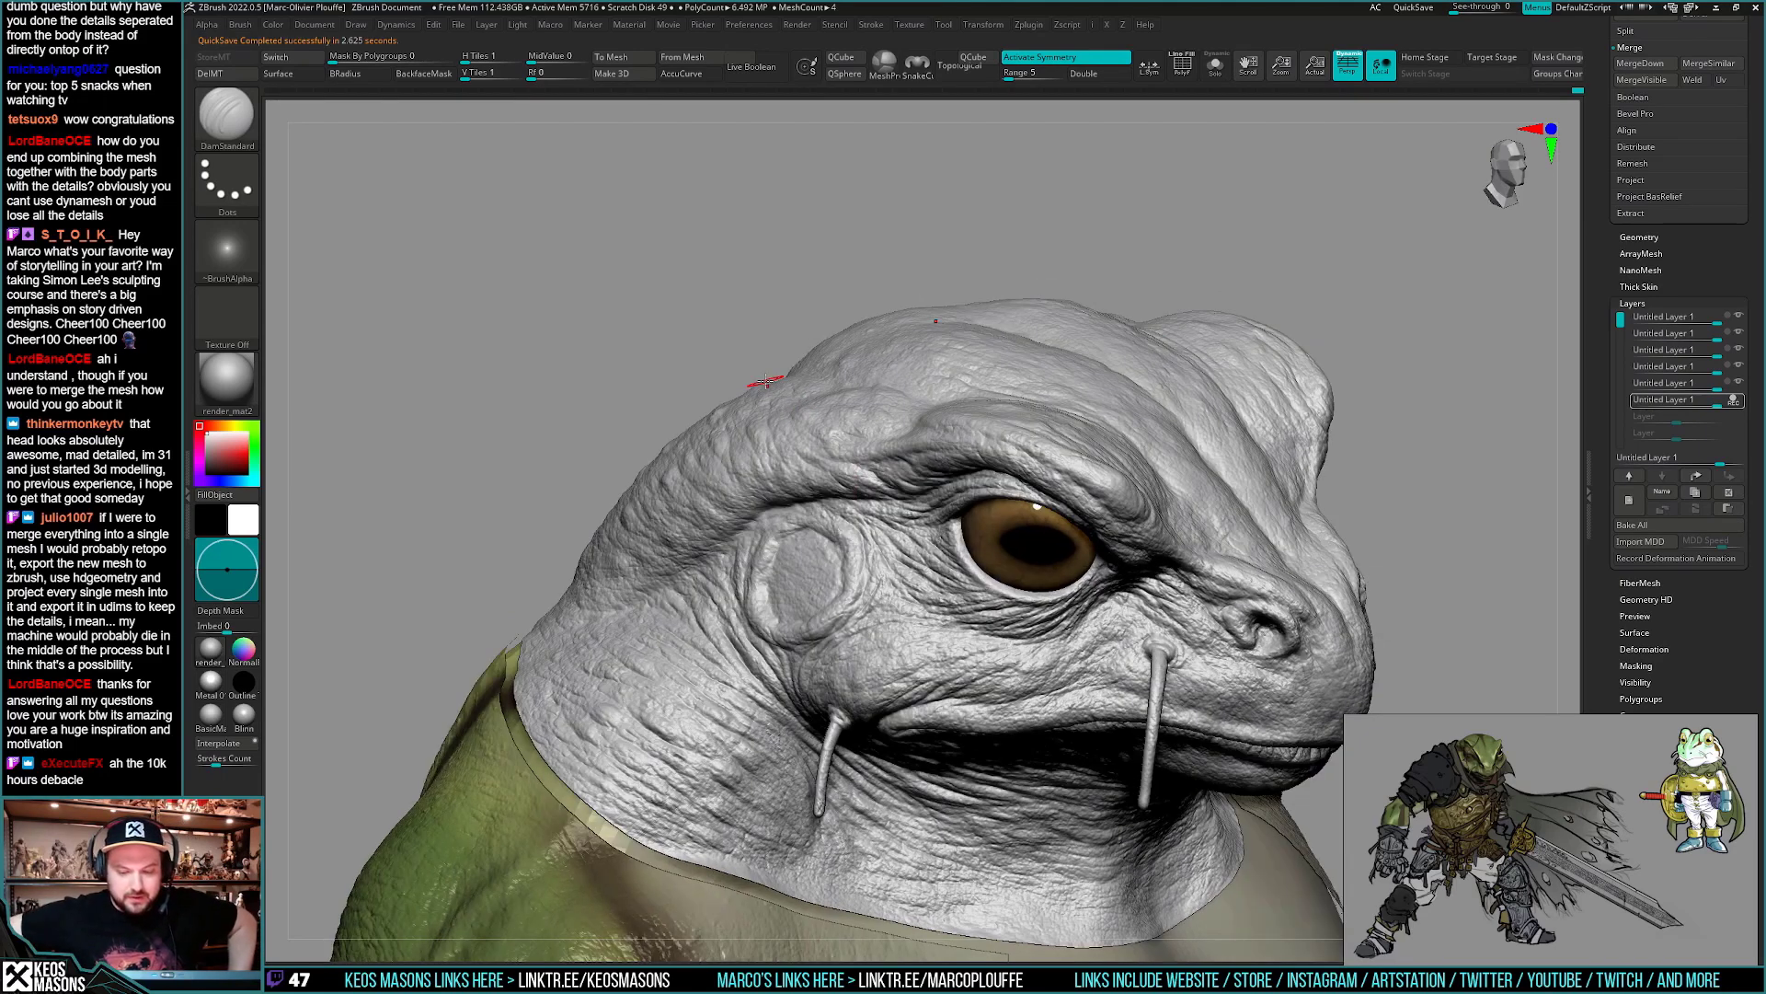
pyautogui.moveTo(765, 380)
pyautogui.mouseDown()
pyautogui.moveTo(565, 509)
pyautogui.moveTo(561, 547)
pyautogui.mouseUp()
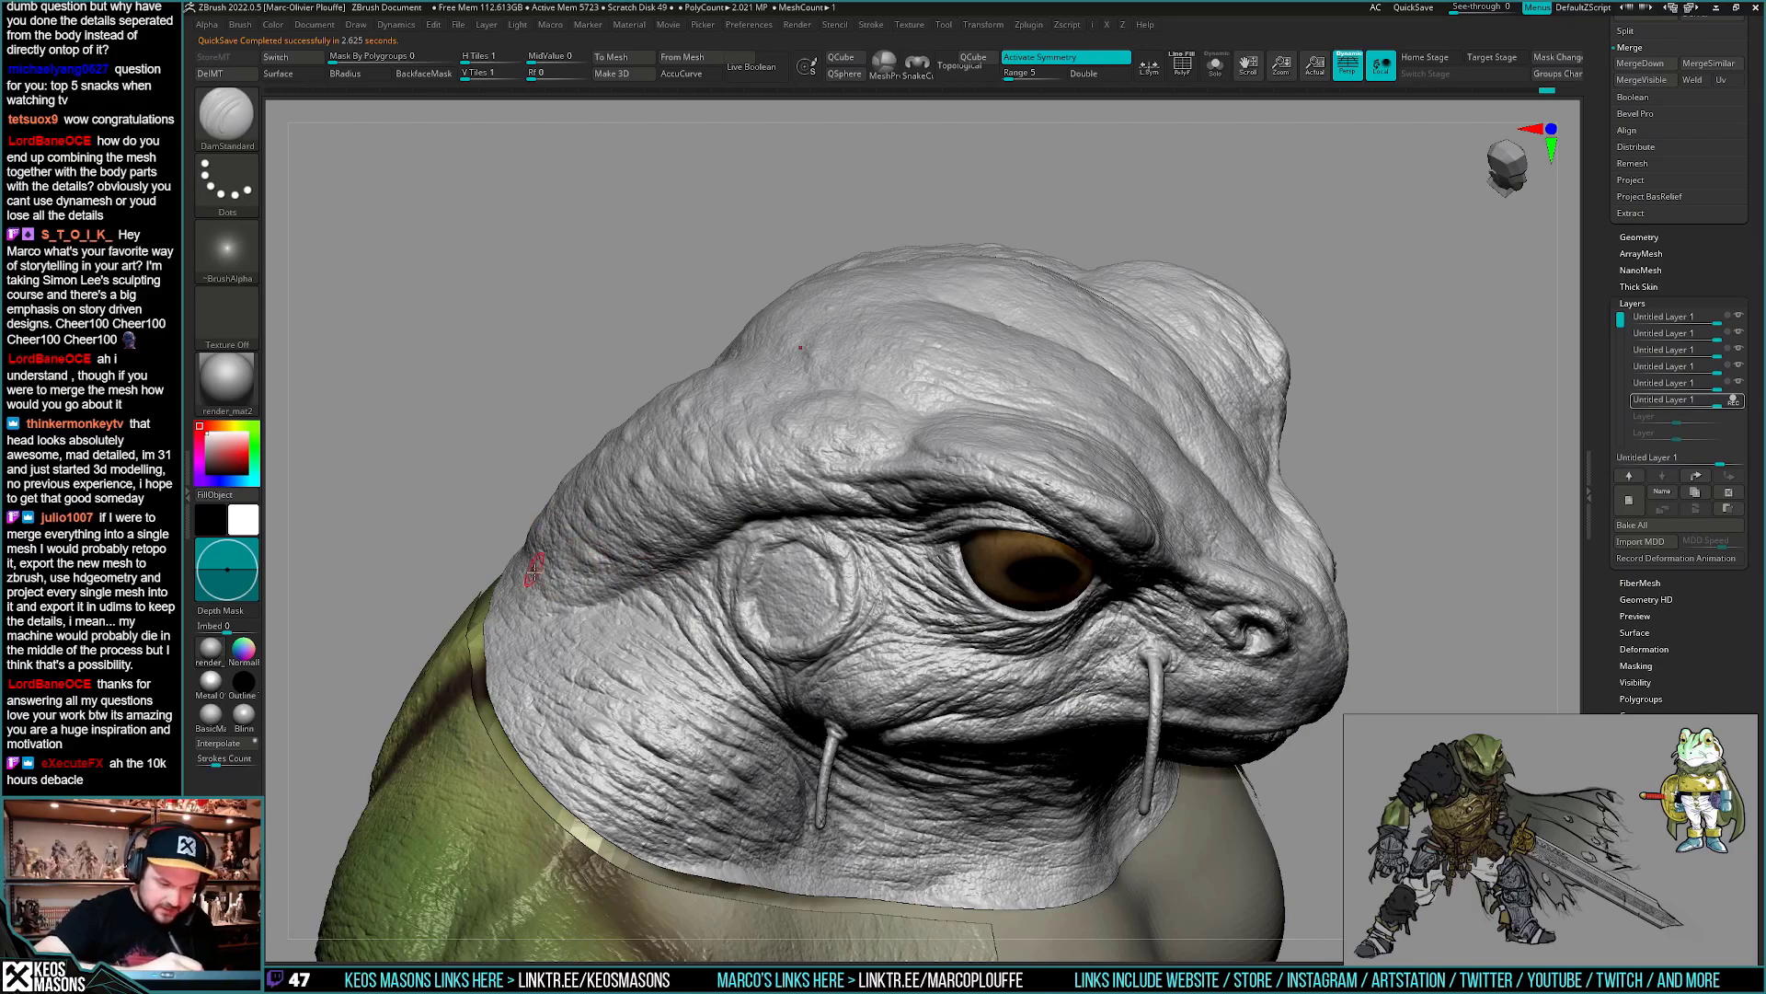
pyautogui.moveTo(552, 583); pyautogui.dragTo(609, 615, button='right')
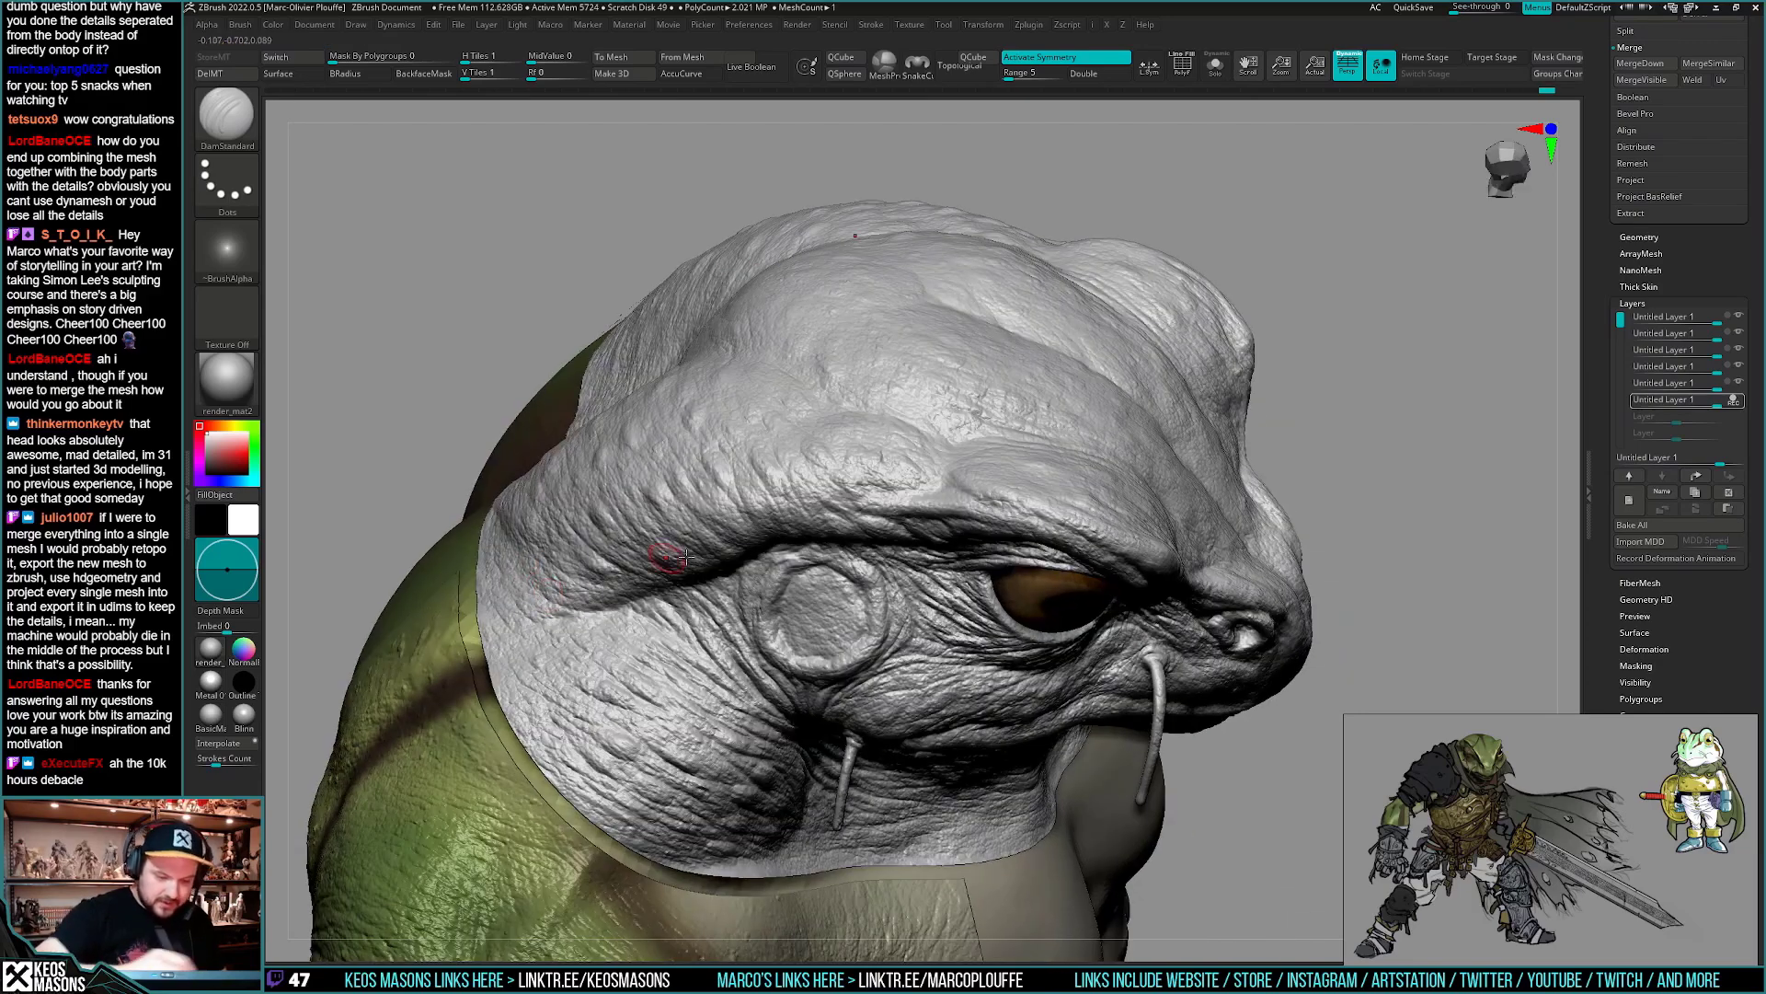
# - Switch to the Standard brush and work small raised bumps into the ridge behind the brow
pyautogui.moveTo(800, 545)
pyautogui.mouseDown(button='right')
pyautogui.moveTo(859, 461)
pyautogui.moveTo(888, 486)
pyautogui.moveTo(832, 505)
pyautogui.moveTo(927, 482)
pyautogui.moveTo(904, 545)
pyautogui.moveTo(894, 525)
pyautogui.moveTo(1132, 633)
pyautogui.moveTo(1104, 644)
pyautogui.moveTo(1093, 598)
pyautogui.moveTo(1024, 590)
pyautogui.moveTo(1081, 539)
pyautogui.moveTo(1072, 577)
pyautogui.moveTo(1111, 541)
pyautogui.mouseUp(button='right')
pyautogui.moveTo(1044, 588); pyautogui.dragTo(1113, 524, button='right')
pyautogui.moveTo(1113, 524)
pyautogui.keyDown('ctrl'); pyautogui.mouseDown(button='right')
pyautogui.moveTo(1127, 464)
pyautogui.moveTo(1104, 451)
pyautogui.moveTo(1012, 505)
pyautogui.moveTo(1033, 418)
pyautogui.moveTo(1064, 516)
pyautogui.moveTo(1014, 528)
pyautogui.moveTo(1085, 493)
pyautogui.moveTo(1194, 386)
pyautogui.mouseUp(button='right'); pyautogui.keyUp('ctrl')
pyautogui.moveTo(1288, 626)
pyautogui.mouseDown(button='right')
pyautogui.moveTo(1194, 587)
pyautogui.moveTo(1233, 552)
pyautogui.moveTo(1211, 592)
pyautogui.mouseUp(button='right')
pyautogui.press('space')
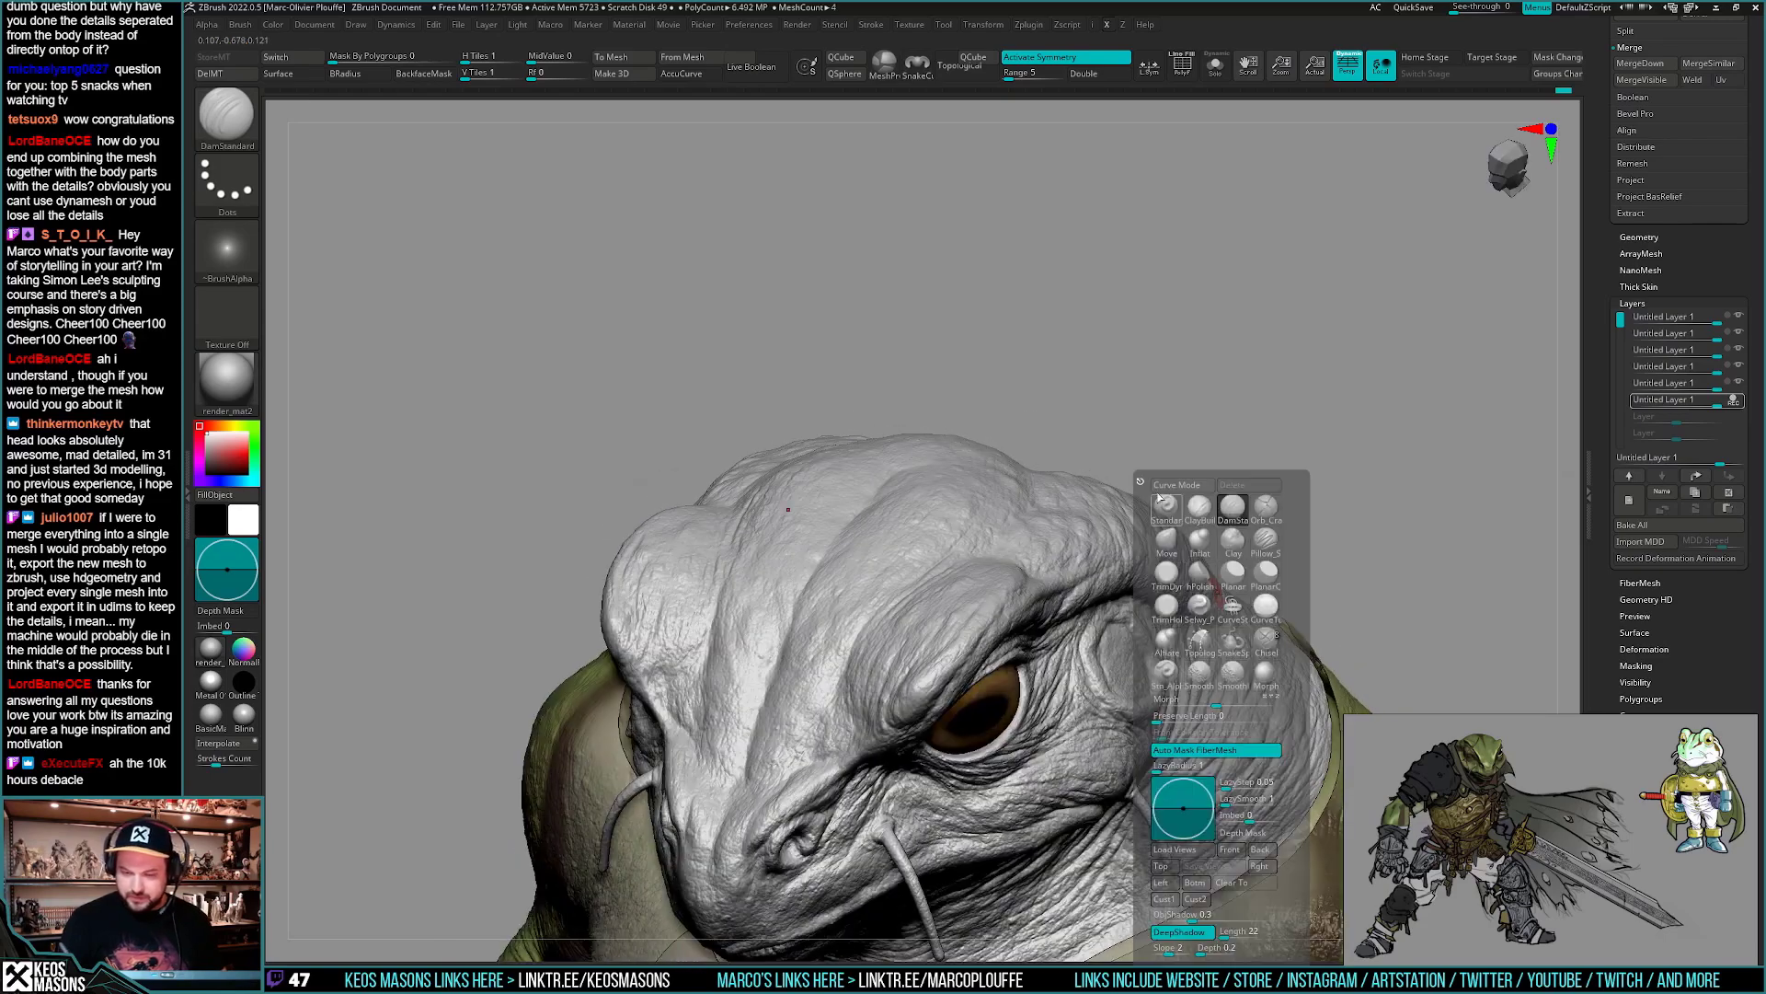
pyautogui.click(1158, 524)
pyautogui.moveTo(1130, 521)
pyautogui.mouseDown(button='right')
pyautogui.moveTo(1119, 551)
pyautogui.moveTo(1183, 387)
pyautogui.moveTo(1120, 547)
pyautogui.mouseUp(button='right')
pyautogui.moveTo(1254, 596); pyautogui.dragTo(1107, 549, button='right')
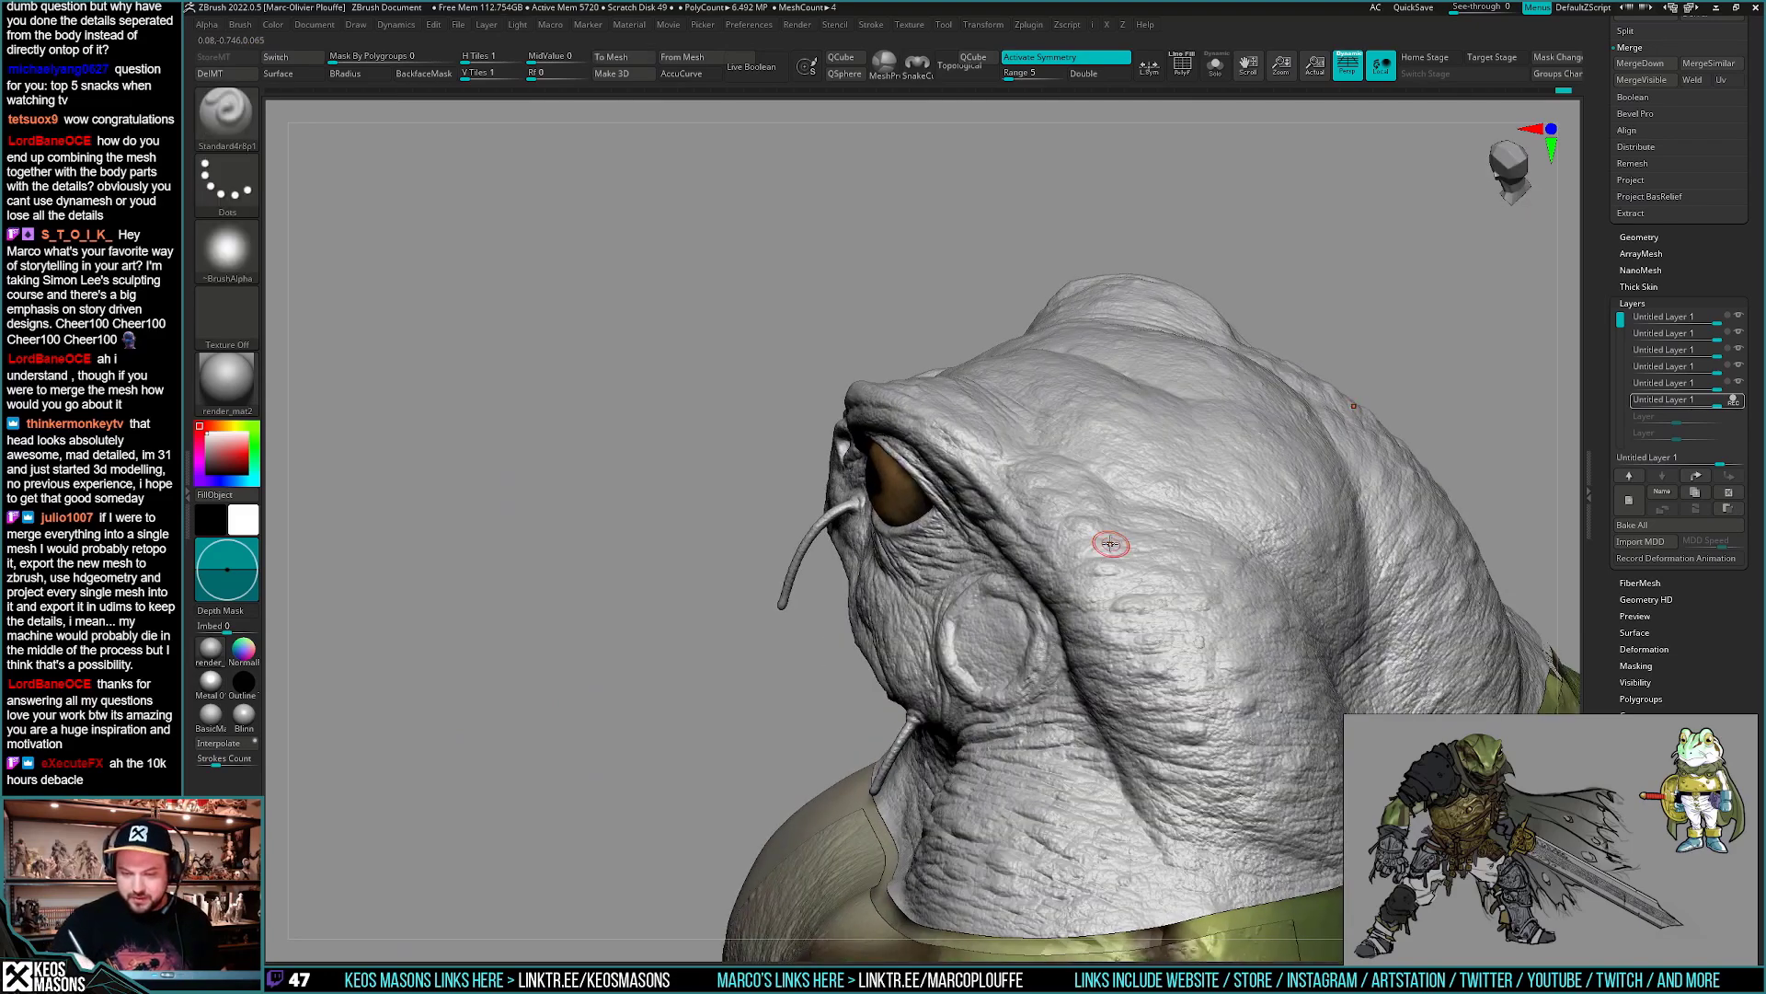
# - Build up the ridge above the eardrum with the ClayBuildup brush at a lower subdivision level
pyautogui.press('space')
pyautogui.click(1124, 505)
pyautogui.moveTo(825, 482)
pyautogui.mouseDown(button='right')
pyautogui.moveTo(1063, 568)
pyautogui.moveTo(1086, 552)
pyautogui.moveTo(1168, 611)
pyautogui.moveTo(1131, 641)
pyautogui.moveTo(1120, 629)
pyautogui.mouseUp(button='right')
pyautogui.press('space')
pyautogui.click(1104, 512)
pyautogui.moveTo(1111, 517)
pyautogui.mouseDown(button='right')
pyautogui.moveTo(1150, 561)
pyautogui.moveTo(1120, 628)
pyautogui.mouseUp(button='right')
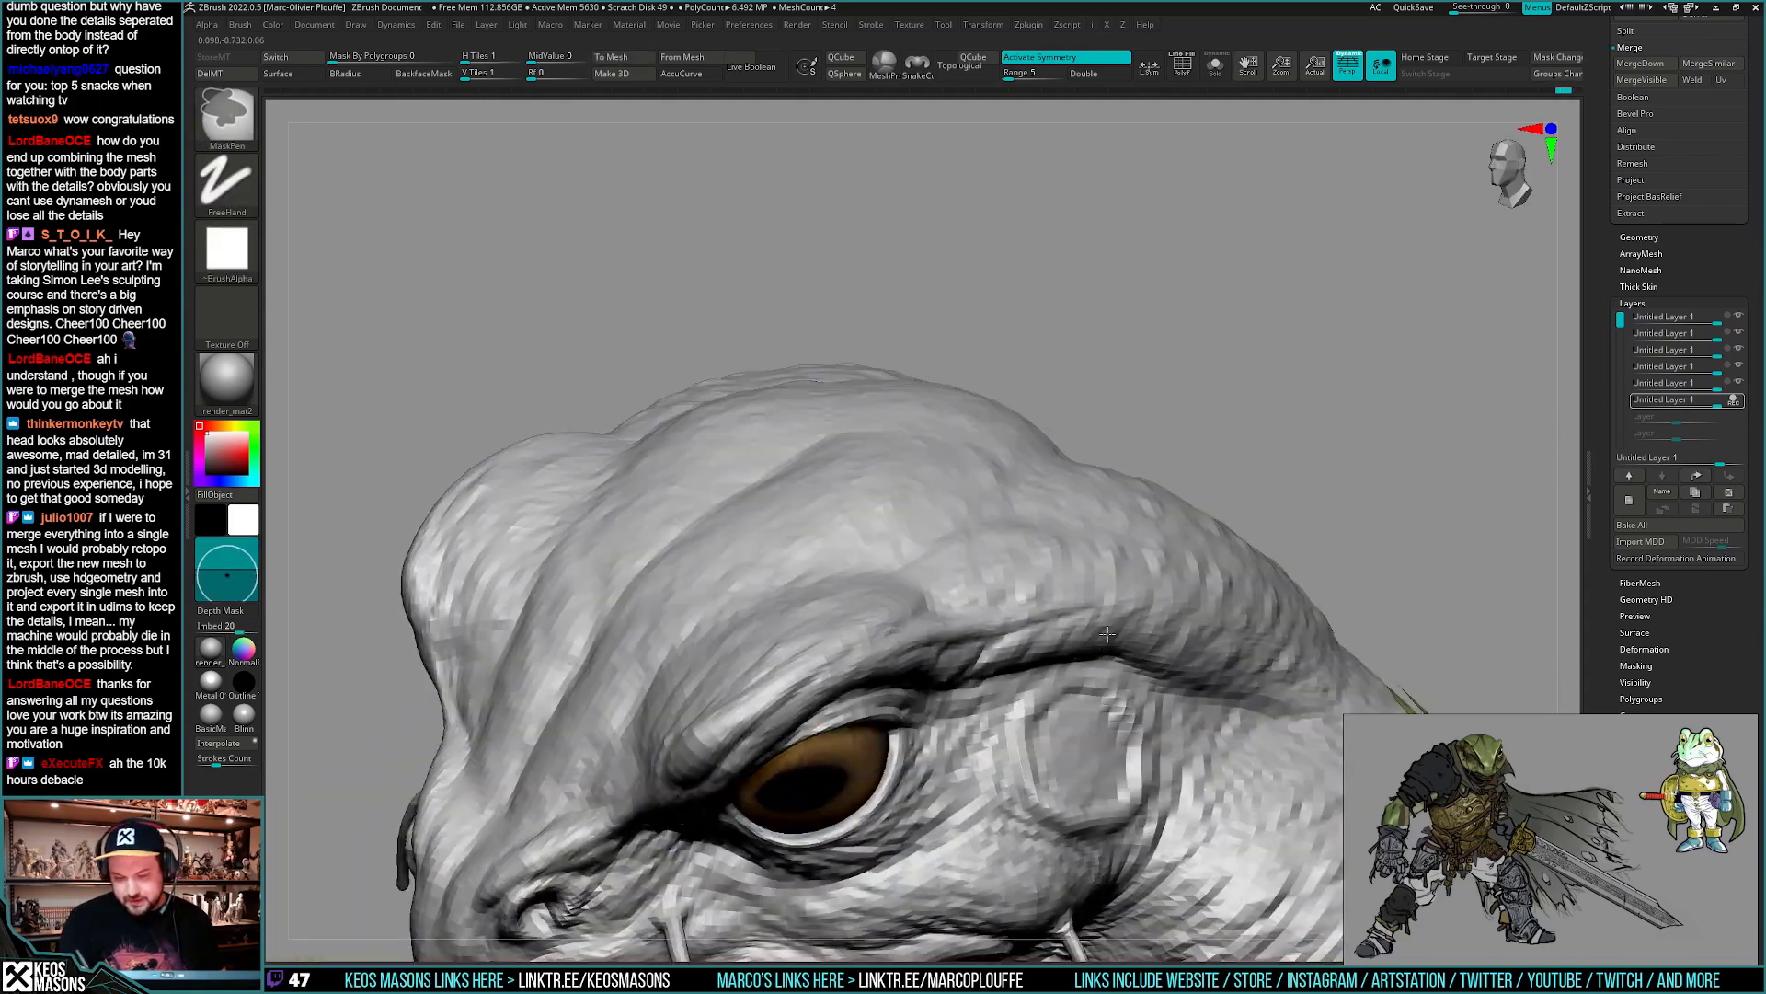
pyautogui.press('space')
pyautogui.moveTo(1093, 417); pyautogui.dragTo(1078, 416)
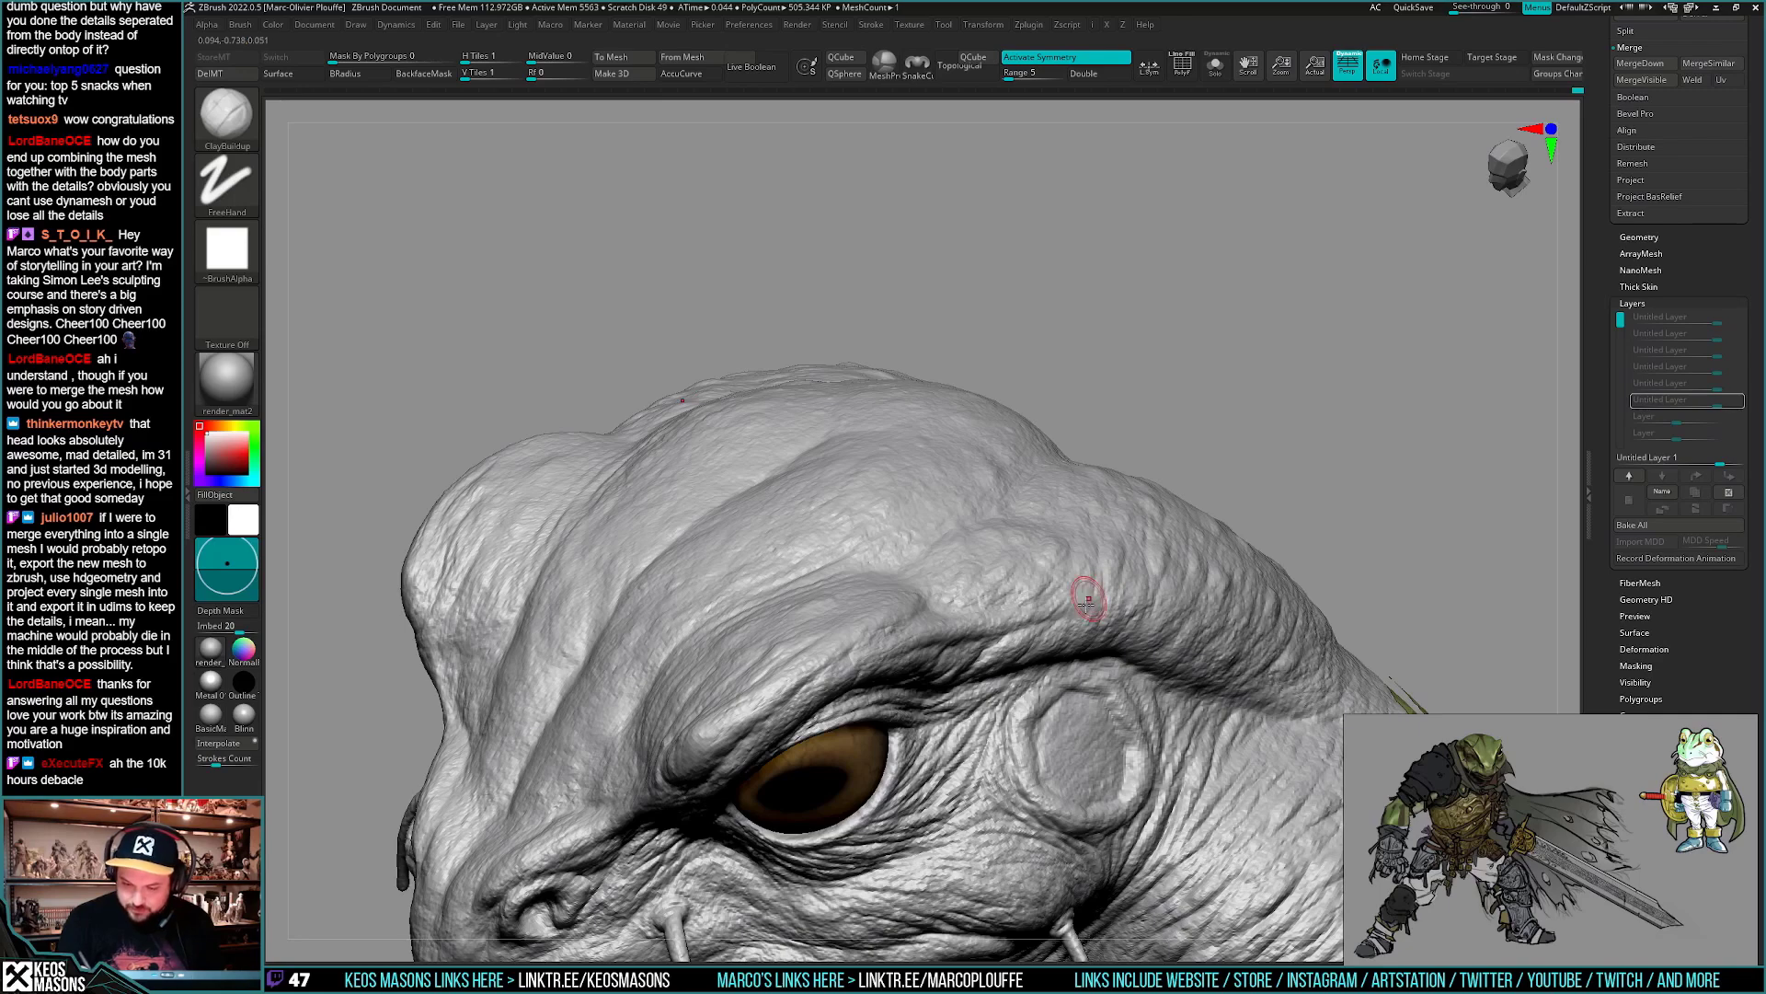
# - Refine the ridge above the eardrum with the Standard brush and return the head to subdivision level 5
pyautogui.moveTo(1052, 624)
pyautogui.keyDown('ctrl'); pyautogui.mouseDown(button='right')
pyautogui.moveTo(1081, 575)
pyautogui.moveTo(1116, 603)
pyautogui.moveTo(1174, 555)
pyautogui.mouseUp(button='right'); pyautogui.keyUp('ctrl')
pyautogui.press('space')
pyautogui.click(1115, 502)
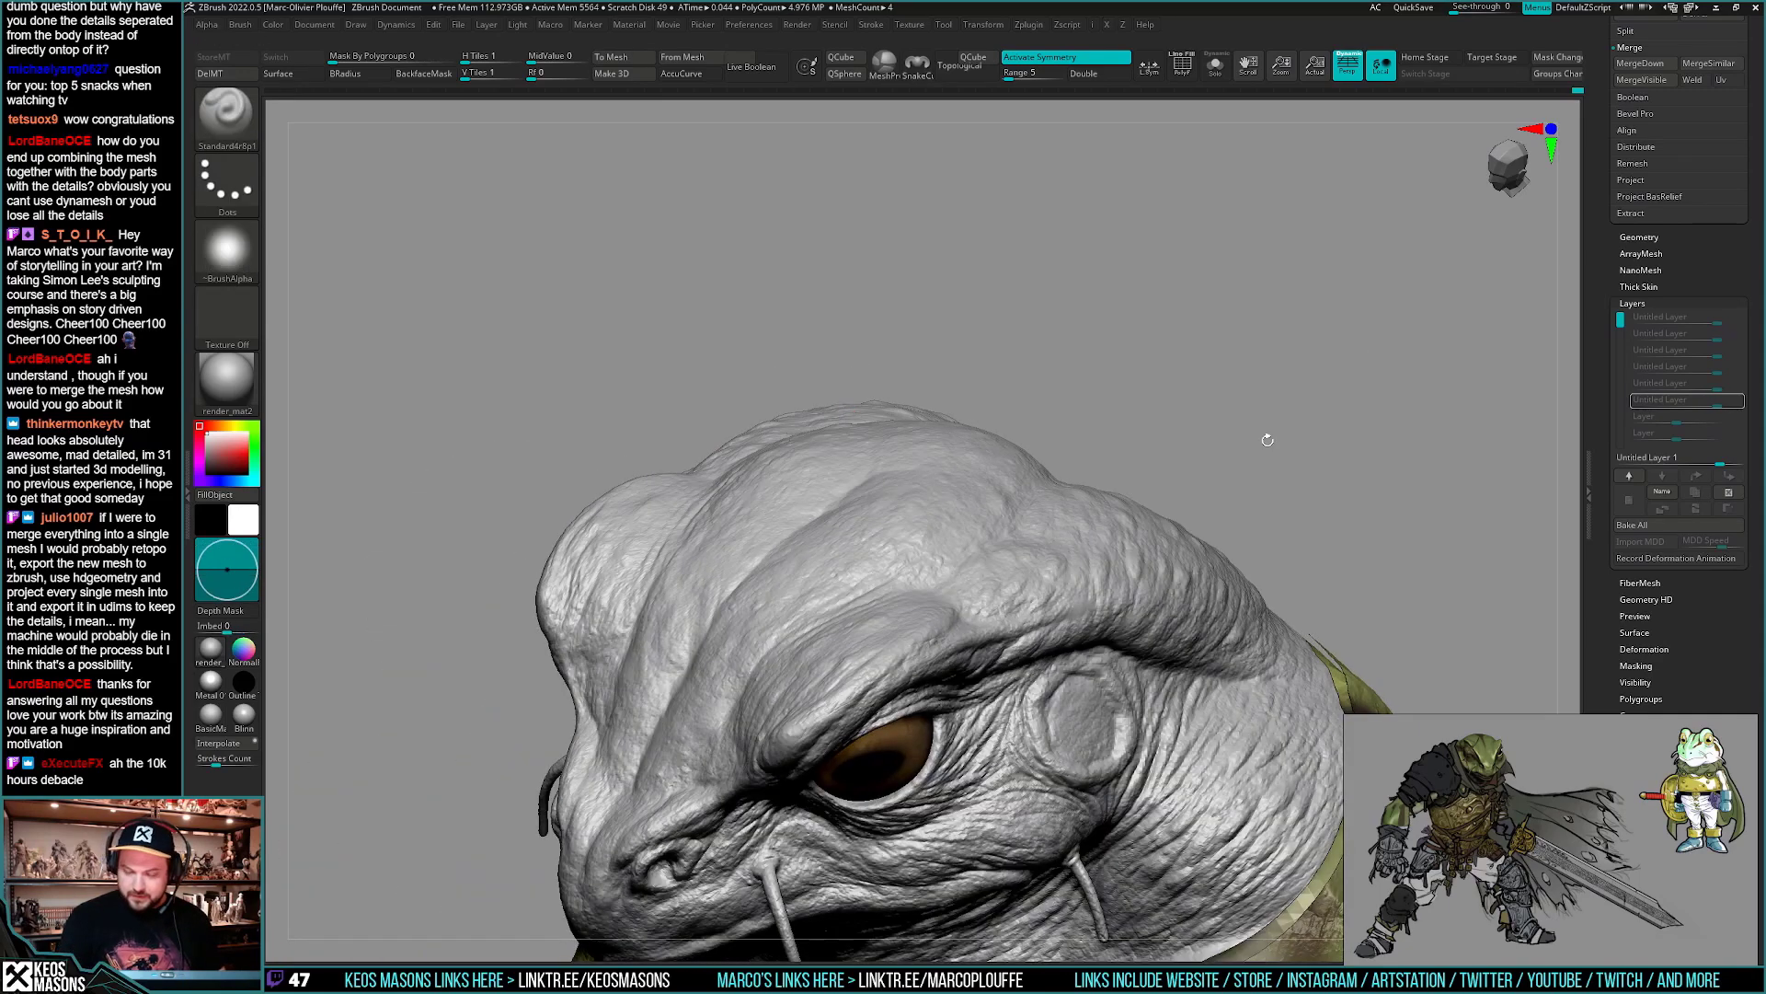
pyautogui.press('space')
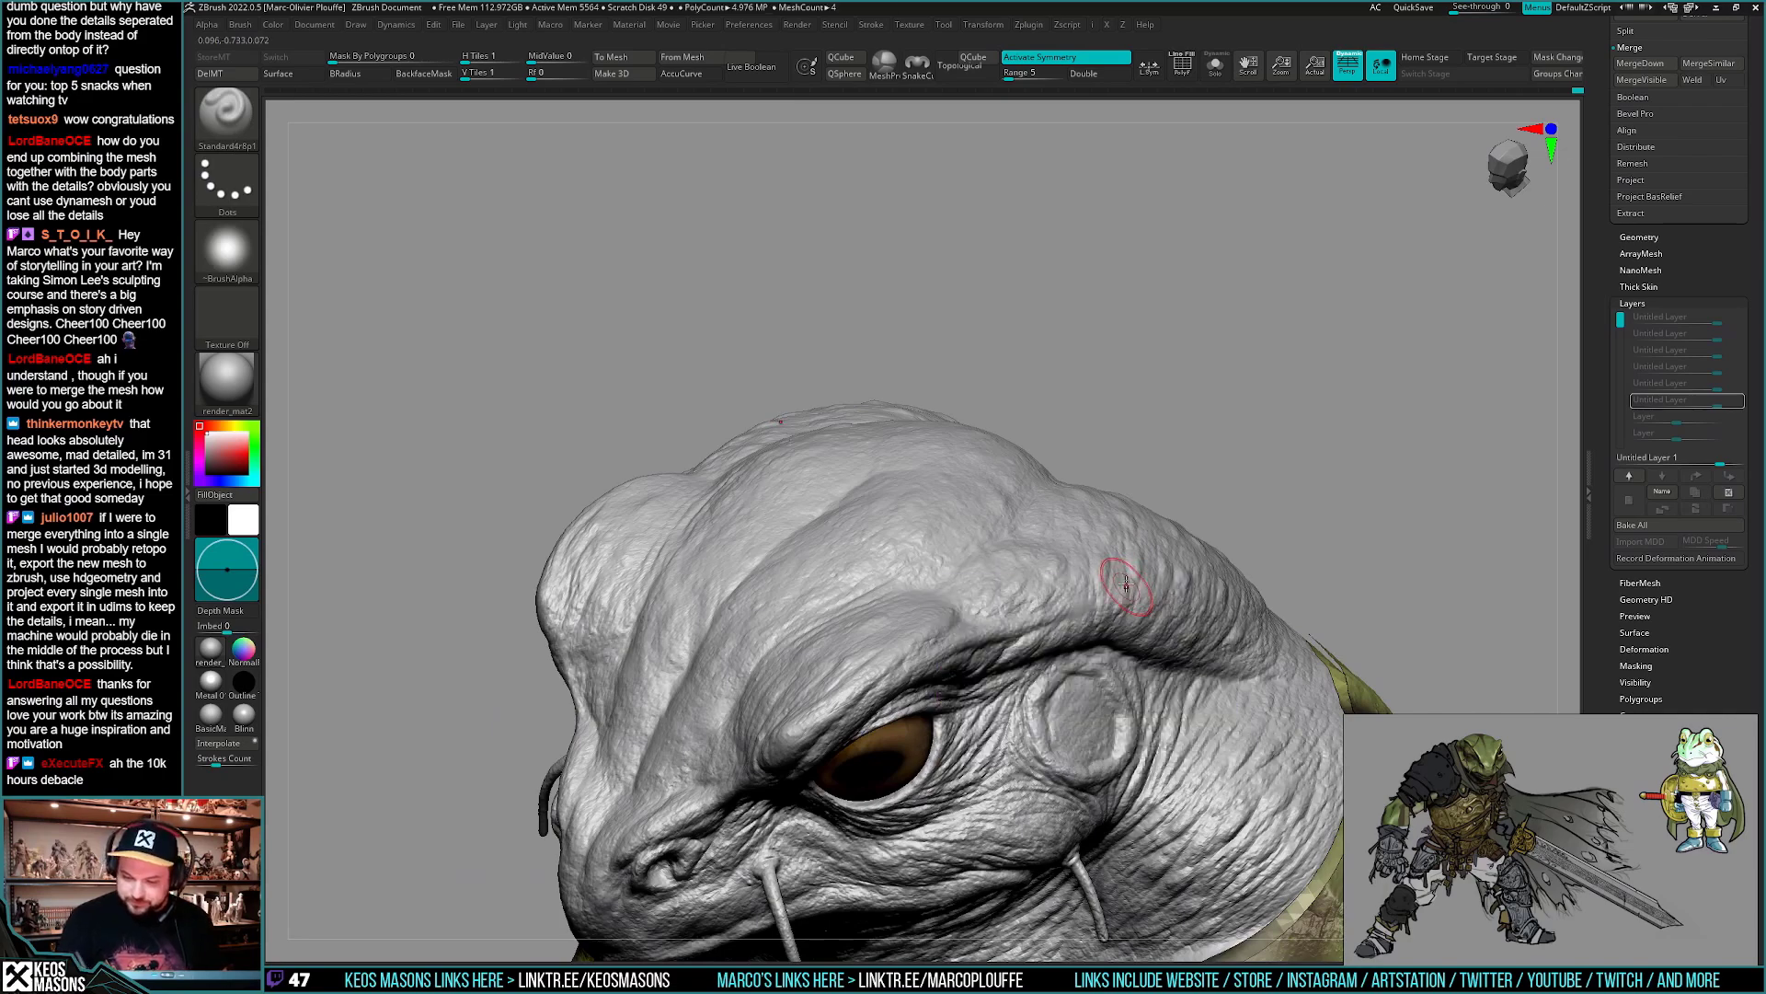
pyautogui.moveTo(1113, 598)
pyautogui.mouseDown(button='right')
pyautogui.moveTo(1131, 631)
pyautogui.moveTo(1085, 635)
pyautogui.moveTo(1117, 607)
pyautogui.moveTo(1082, 626)
pyautogui.moveTo(1120, 544)
pyautogui.moveTo(1147, 600)
pyautogui.mouseUp(button='right')
pyautogui.press('space')
pyautogui.moveTo(1127, 419); pyautogui.dragTo(1145, 419)
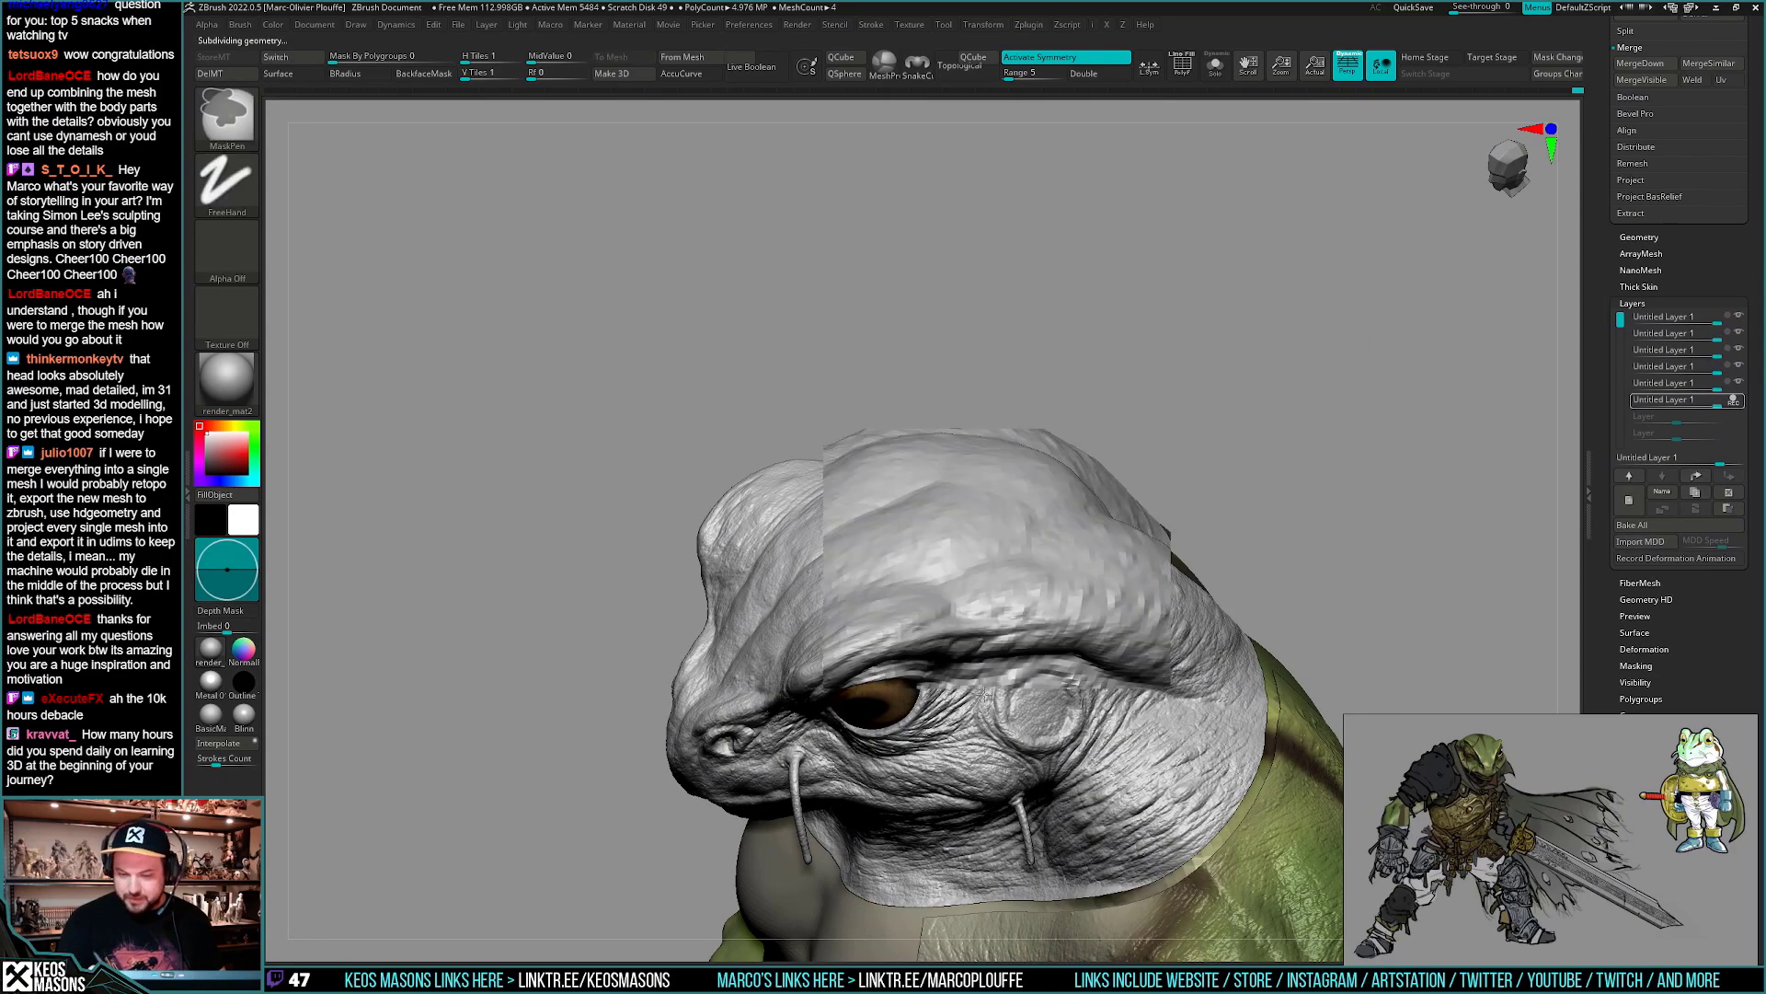
# - Check the brow and eardrum ridge from several angles and switch to the DamStandard brush
pyautogui.keyDown('ctrl'); pyautogui.moveTo(1116, 544); pyautogui.dragTo(1114, 594, button='right'); pyautogui.keyUp('ctrl')
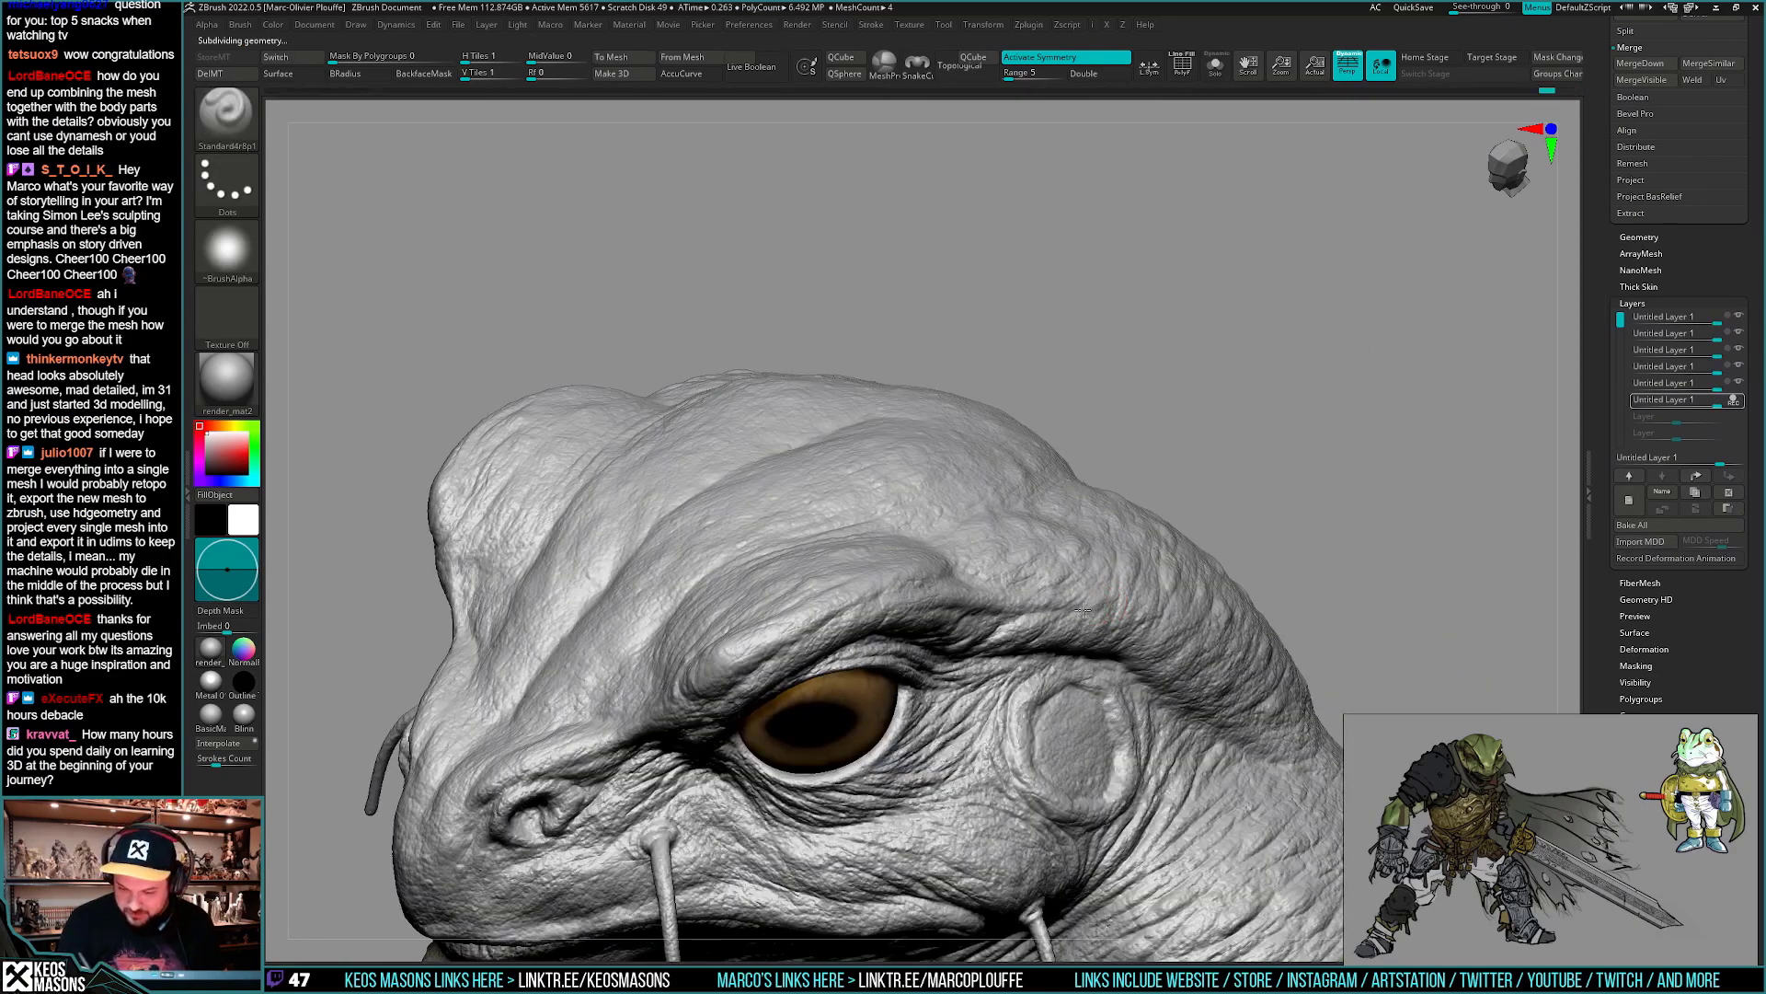
pyautogui.press('ctrl')
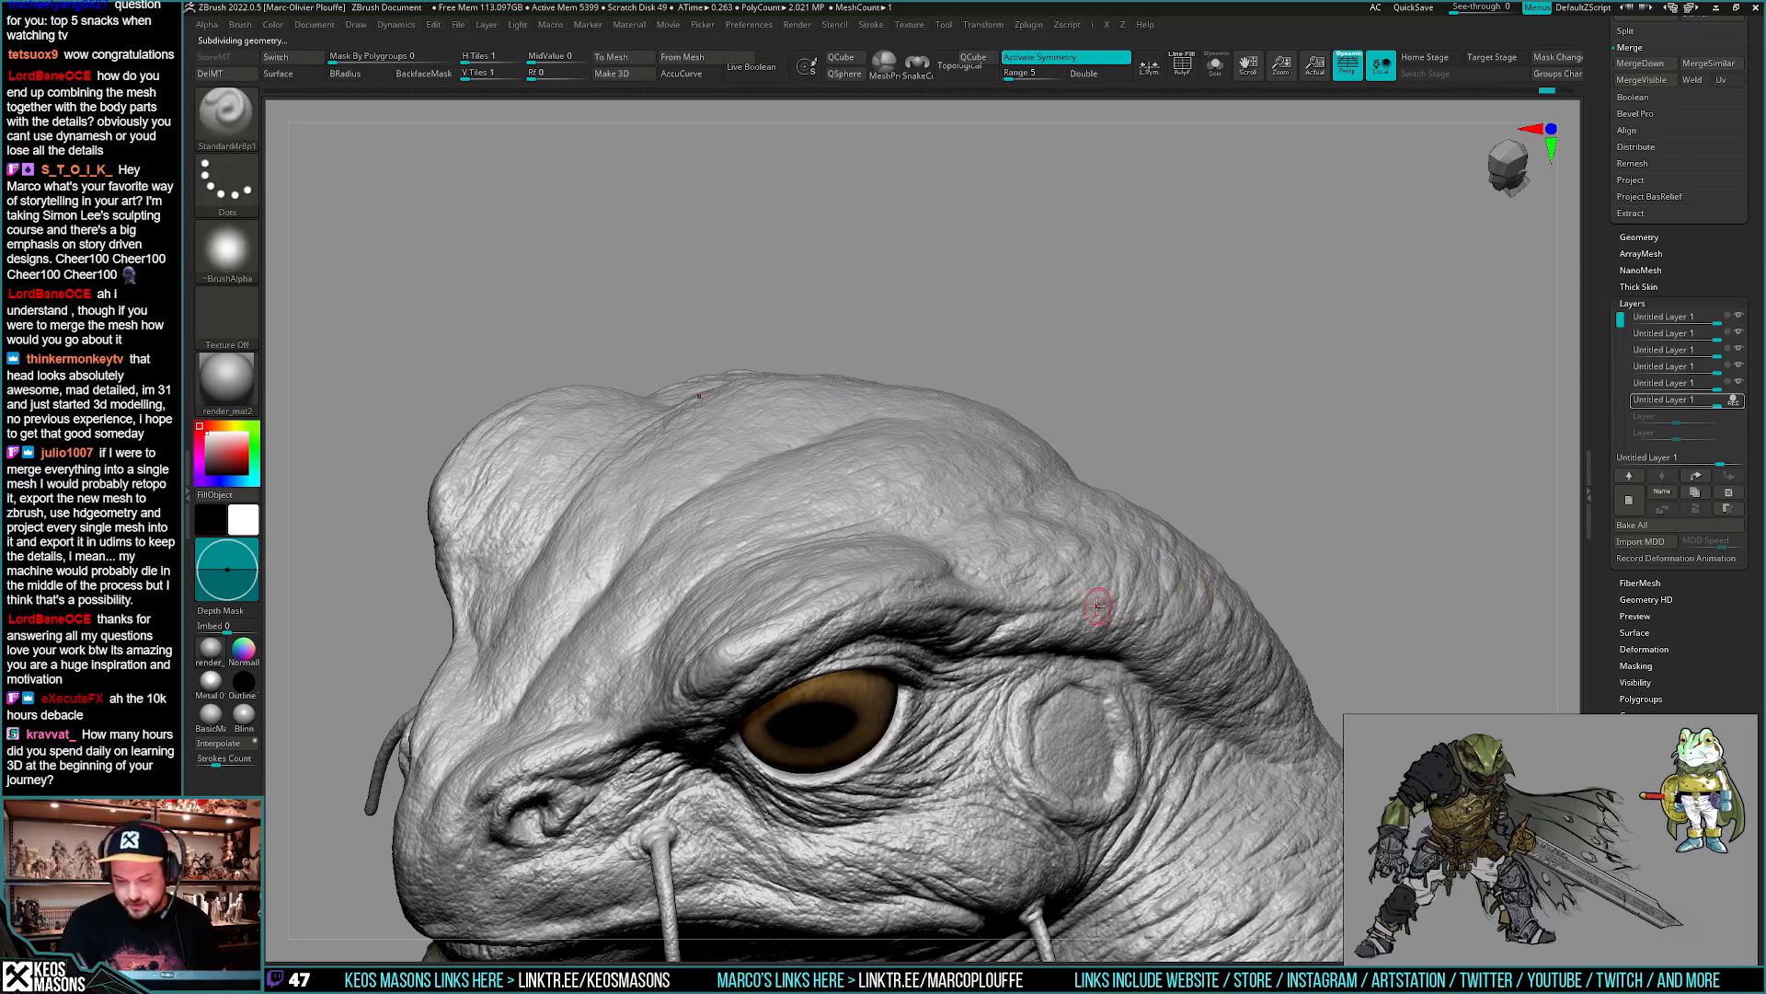
pyautogui.moveTo(1119, 603); pyautogui.dragTo(1196, 515, button='right')
pyautogui.keyDown('ctrl'); pyautogui.moveTo(1196, 515); pyautogui.dragTo(1211, 505, button='right'); pyautogui.keyUp('ctrl')
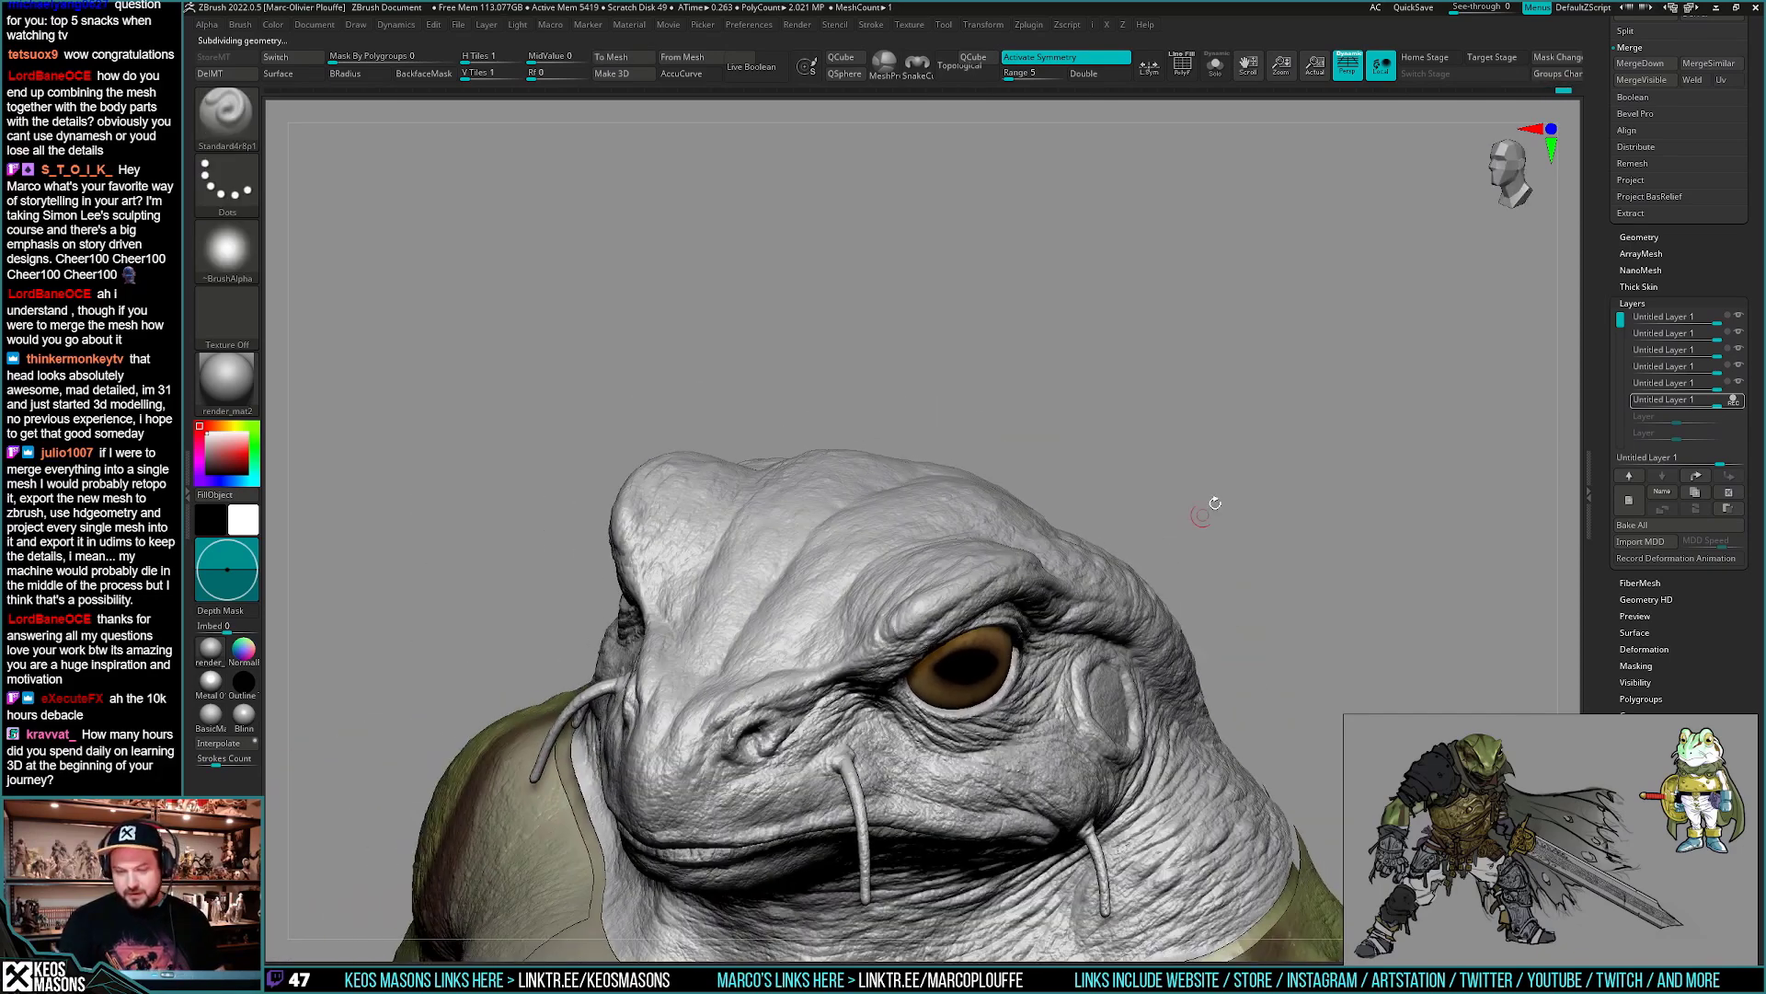
pyautogui.press('space')
pyautogui.click(1234, 521)
pyautogui.moveTo(1421, 396)
pyautogui.mouseDown(button='right')
pyautogui.moveTo(1116, 583)
pyautogui.moveTo(1072, 638)
pyautogui.moveTo(1122, 561)
pyautogui.moveTo(1146, 467)
pyautogui.moveTo(1184, 520)
pyautogui.moveTo(1168, 475)
pyautogui.moveTo(1130, 486)
pyautogui.mouseUp(button='right')
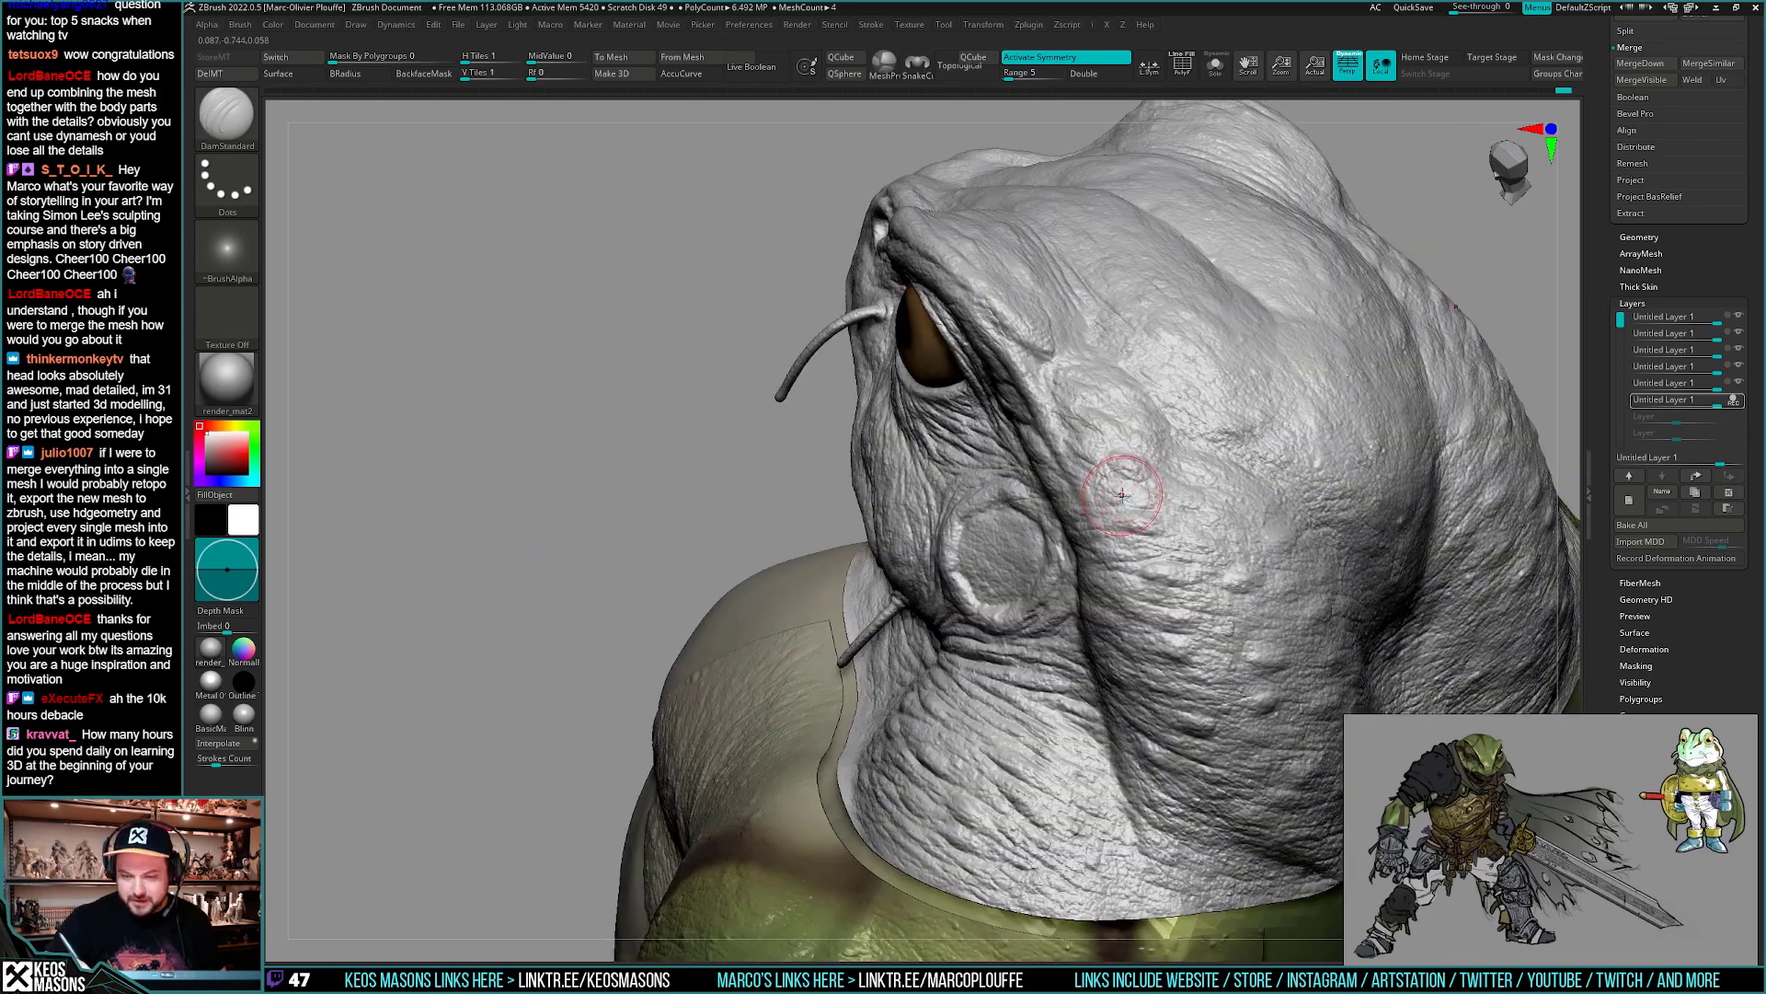
# - Add raised skin forms above the eardrum with the ClayBuildup brush, then switch back to the Standard brush
pyautogui.press('space')
pyautogui.click(1068, 505)
pyautogui.press('space')
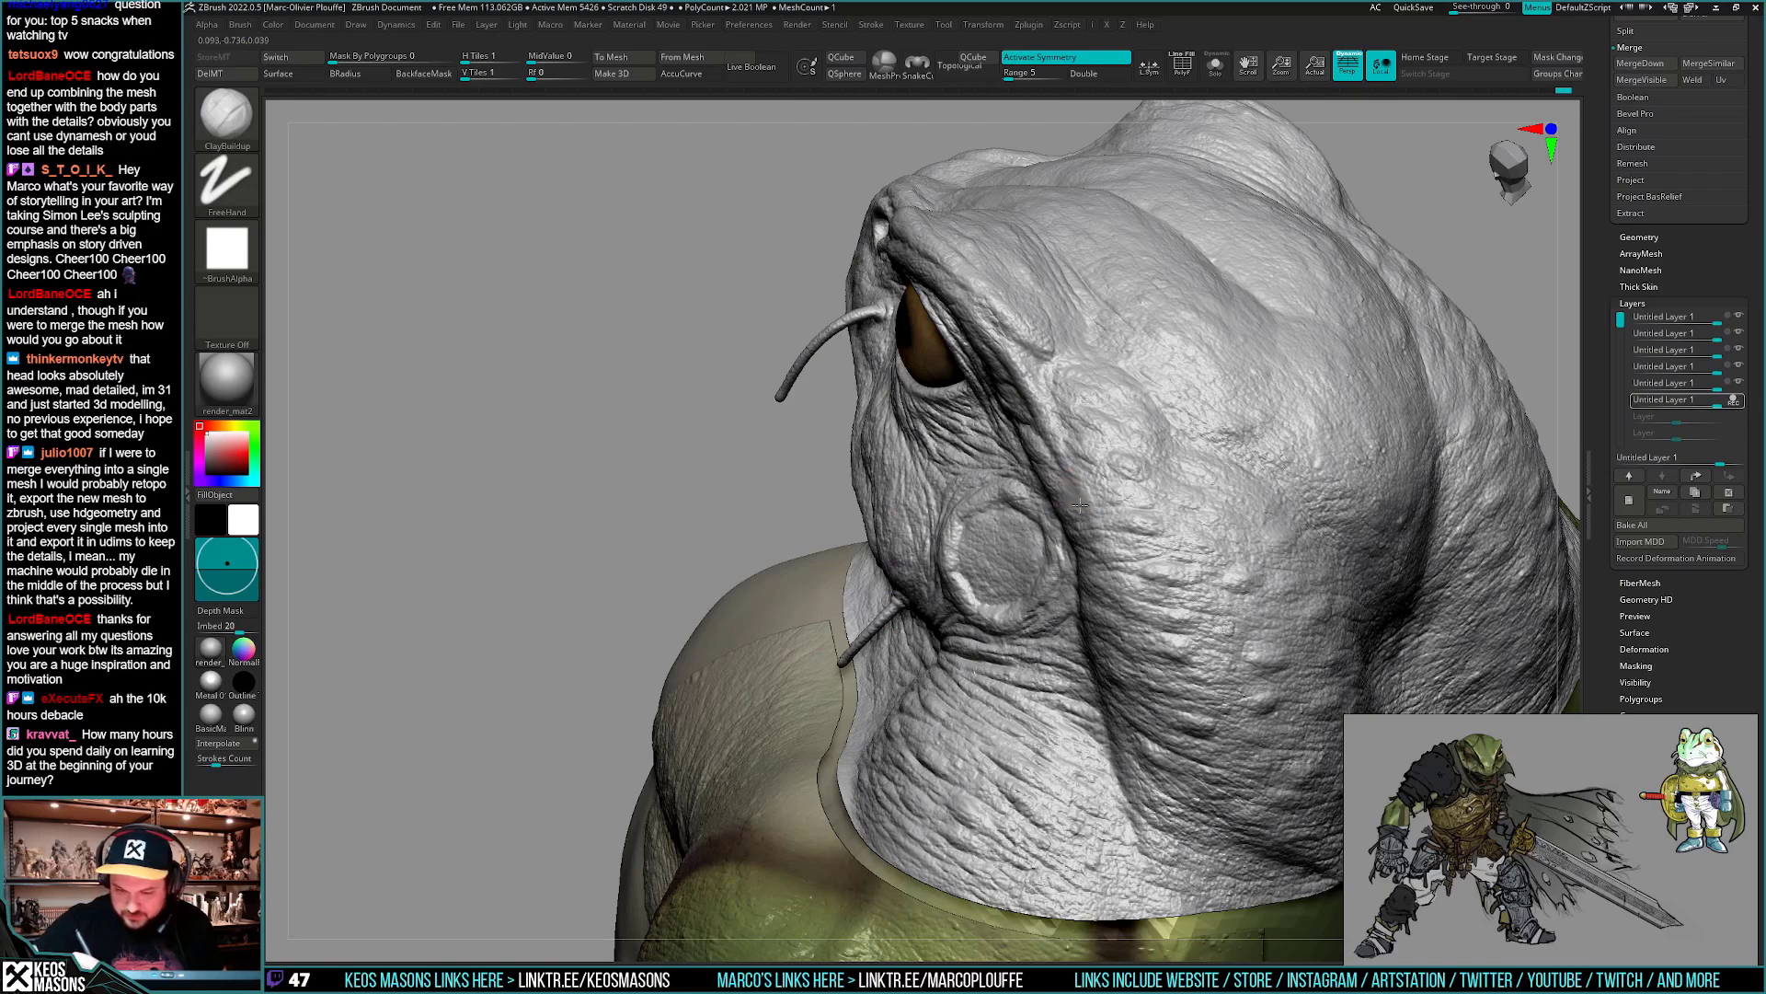
pyautogui.moveTo(1093, 526)
pyautogui.mouseDown(button='right')
pyautogui.moveTo(1162, 439)
pyautogui.moveTo(1121, 618)
pyautogui.moveTo(1072, 511)
pyautogui.moveTo(1137, 539)
pyautogui.moveTo(1130, 552)
pyautogui.mouseUp(button='right')
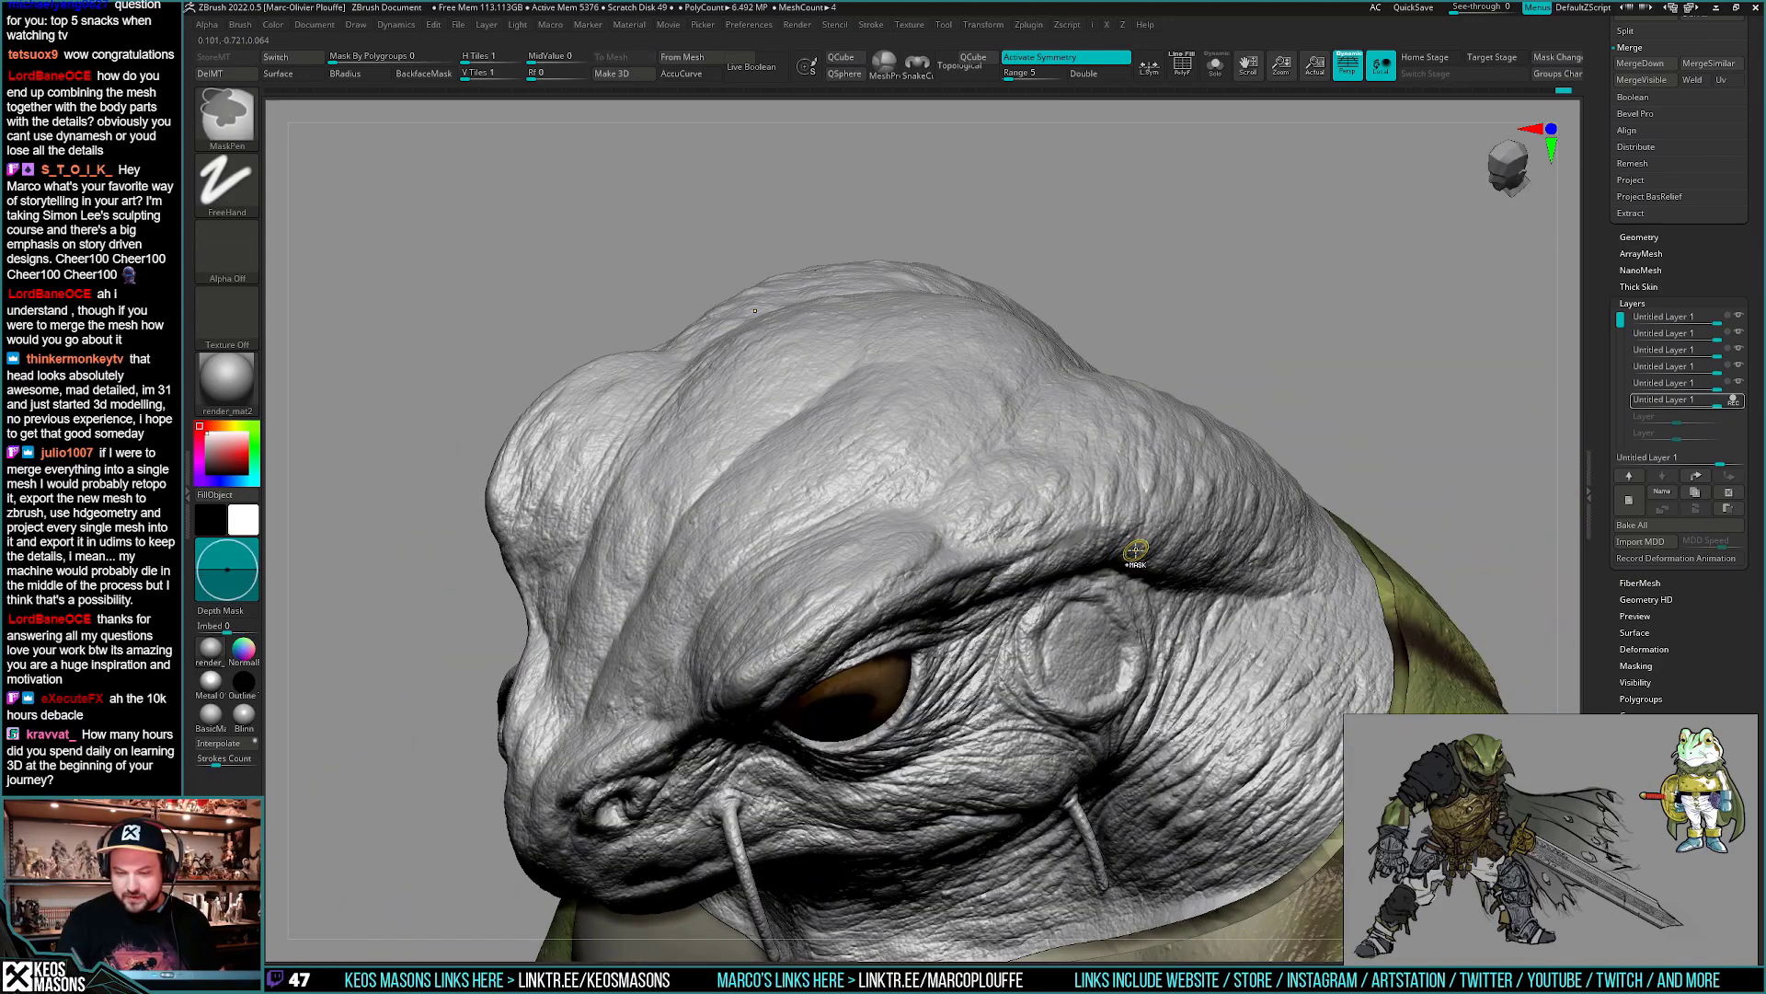
pyautogui.press('b')
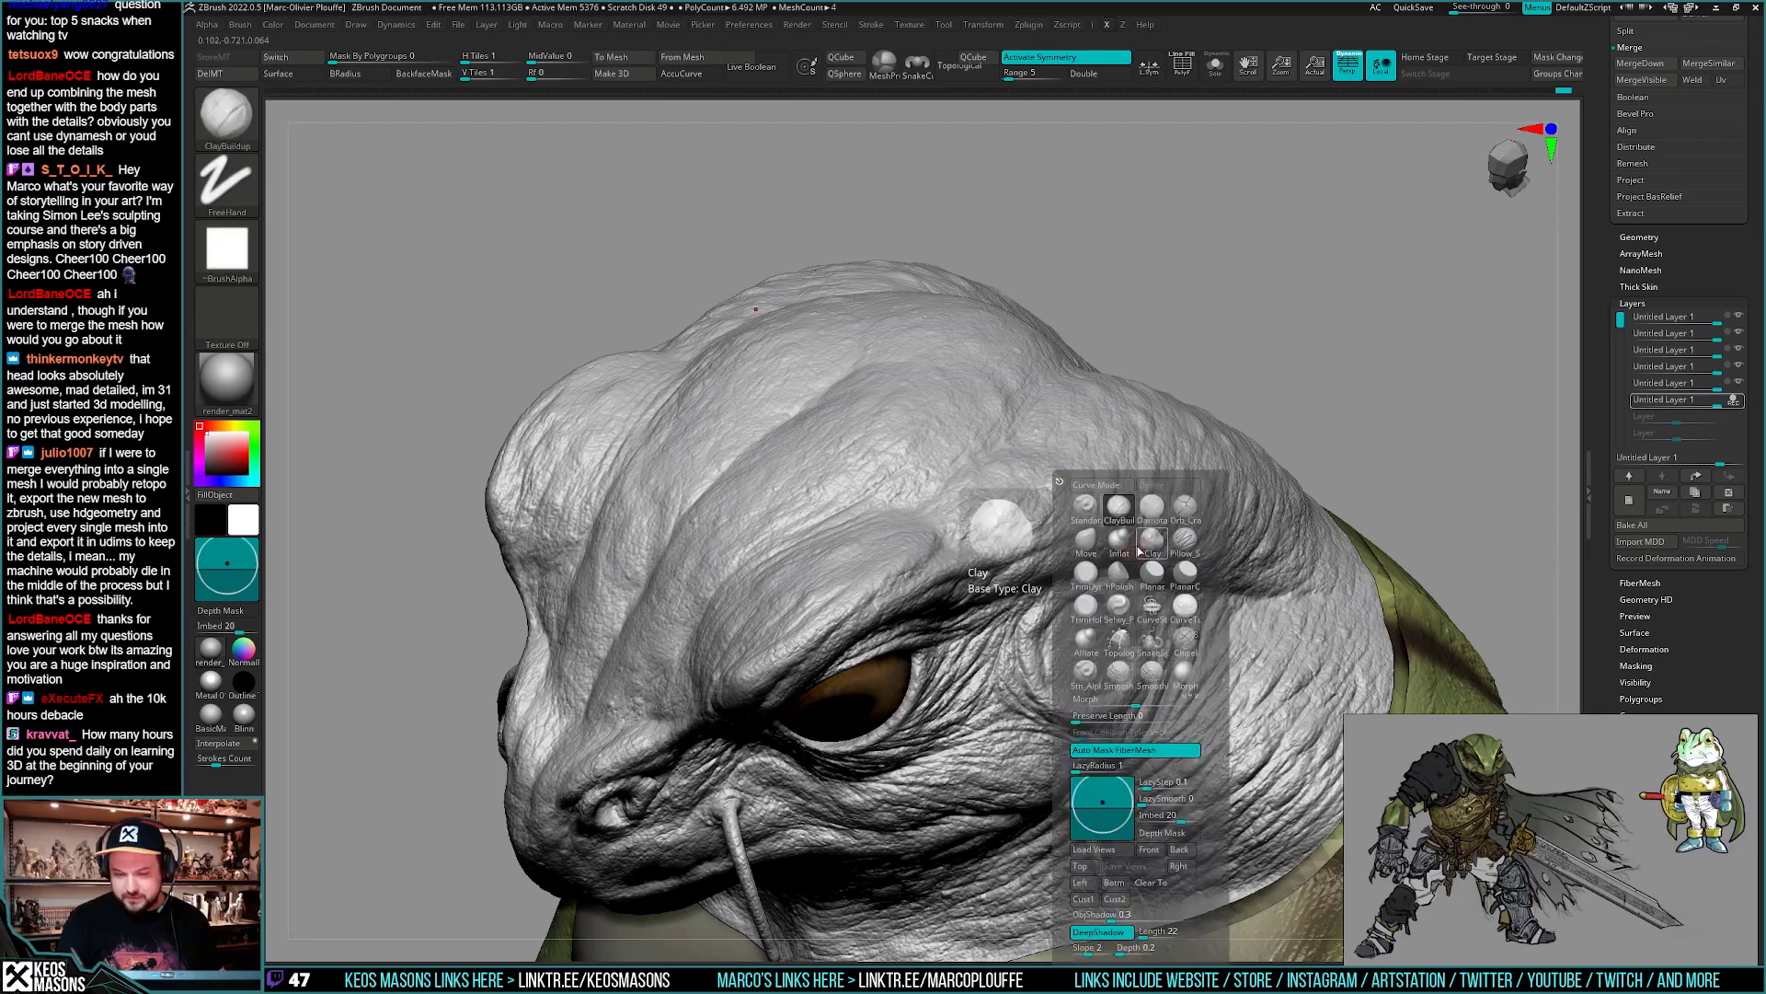
pyautogui.press('s')
pyautogui.press('t')
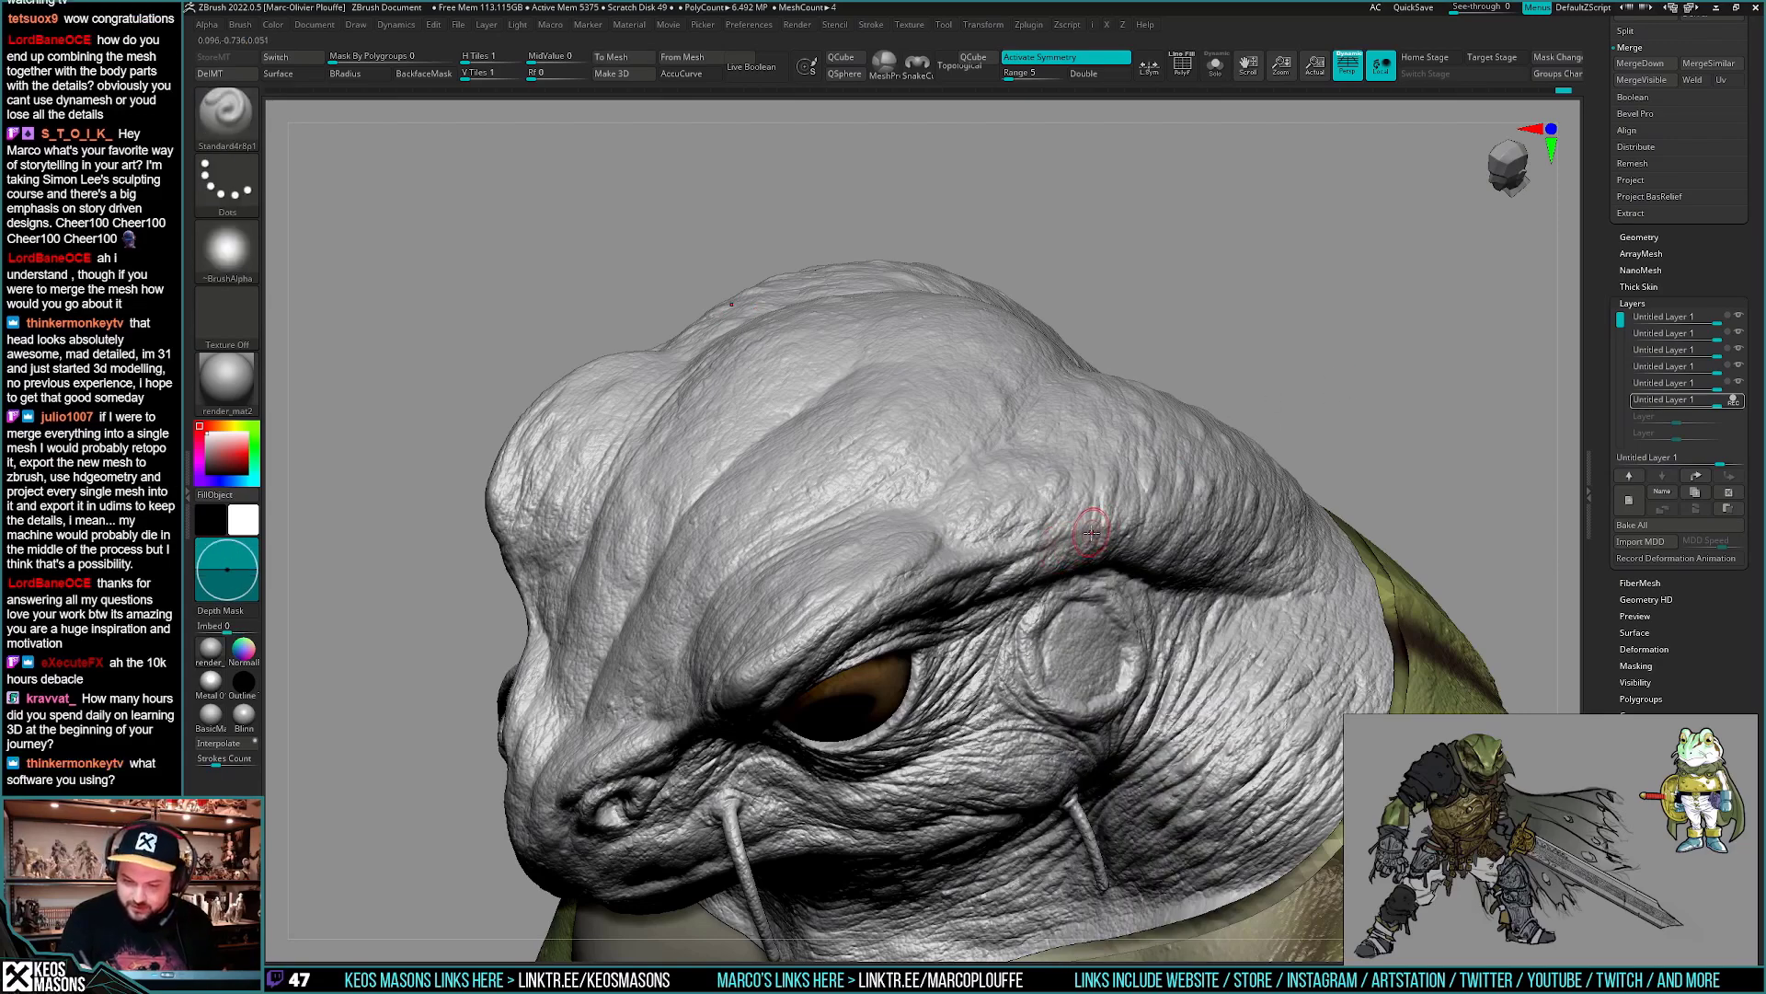
# - Refine the brow and snout skin with the Standard brush, then work the creases near the nostril with the DamStandard brush
pyautogui.moveTo(1064, 547)
pyautogui.mouseDown(button='right')
pyautogui.moveTo(1098, 539)
pyautogui.moveTo(1062, 549)
pyautogui.moveTo(1096, 534)
pyautogui.moveTo(1075, 524)
pyautogui.moveTo(1116, 552)
pyautogui.moveTo(1074, 629)
pyautogui.moveTo(940, 646)
pyautogui.mouseUp(button='right')
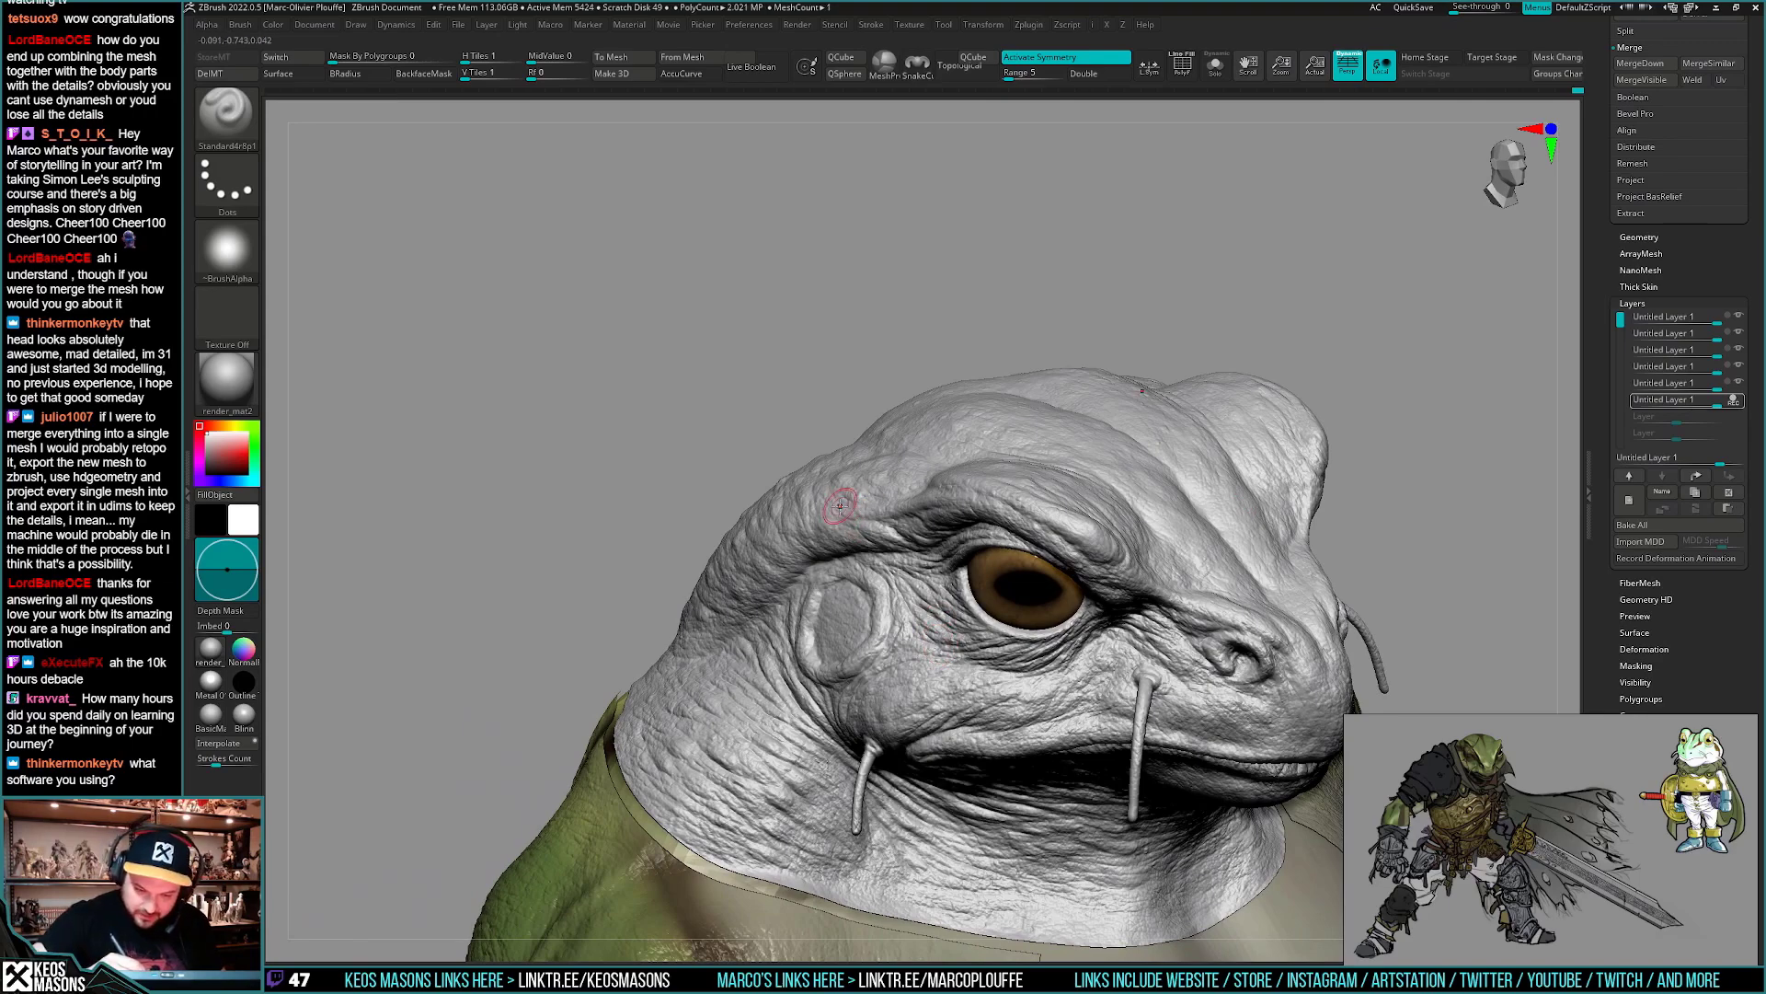
pyautogui.moveTo(839, 505); pyautogui.dragTo(870, 509, button='right')
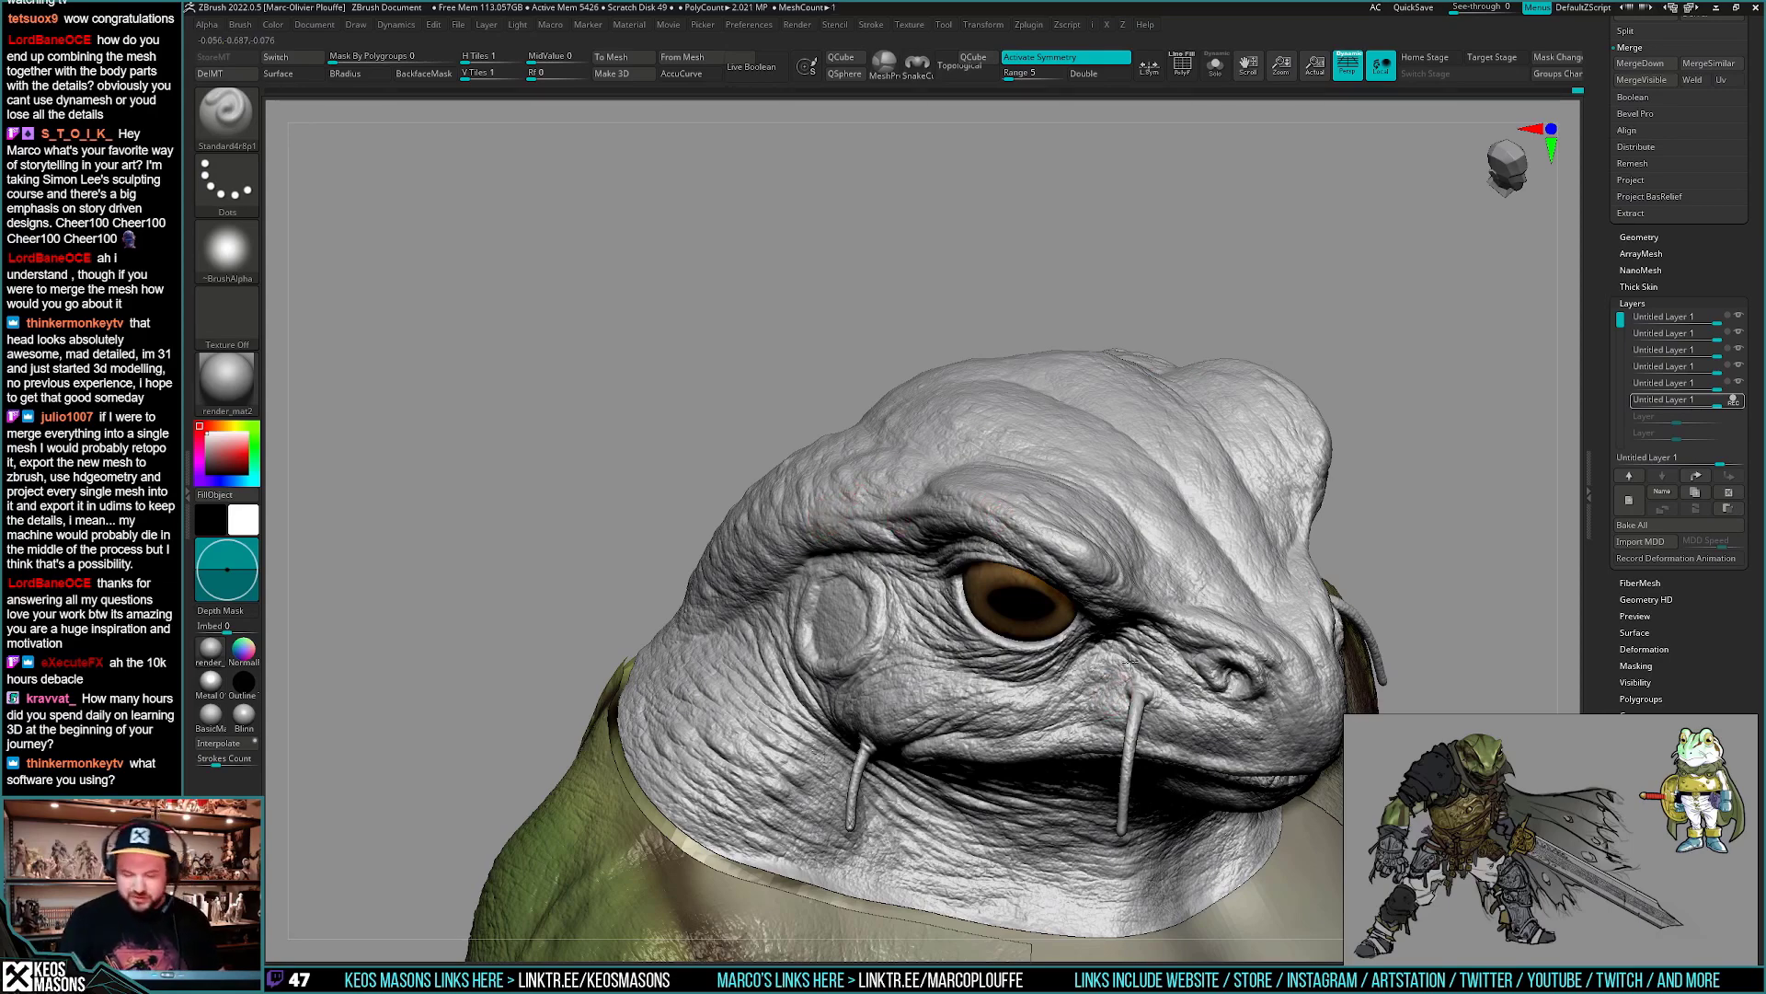
pyautogui.moveTo(1130, 661)
pyautogui.mouseDown(button='right')
pyautogui.moveTo(1000, 573)
pyautogui.moveTo(1045, 565)
pyautogui.moveTo(1124, 635)
pyautogui.moveTo(1121, 602)
pyautogui.moveTo(1087, 630)
pyautogui.mouseUp(button='right')
pyautogui.click(1107, 518)
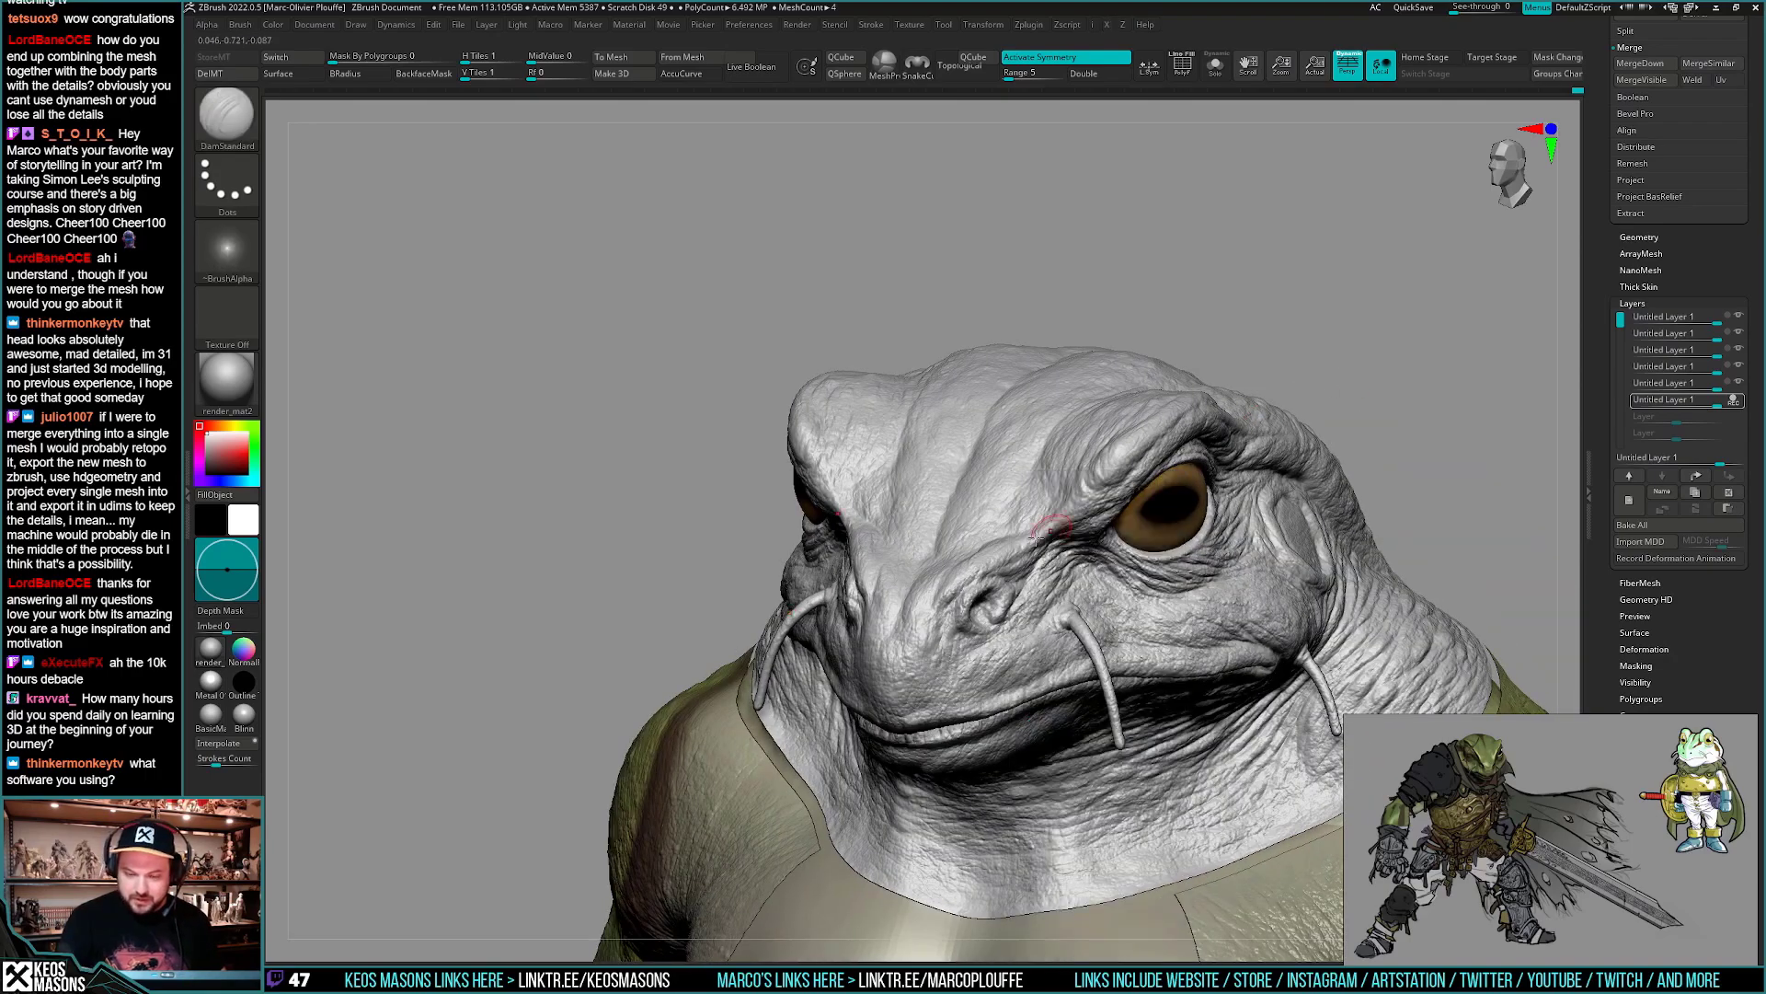
pyautogui.moveTo(1062, 525)
pyautogui.mouseDown(button='right')
pyautogui.moveTo(957, 589)
pyautogui.moveTo(1017, 551)
pyautogui.moveTo(1015, 518)
pyautogui.moveTo(1096, 513)
pyautogui.moveTo(1045, 514)
pyautogui.moveTo(1076, 519)
pyautogui.moveTo(1081, 653)
pyautogui.moveTo(929, 534)
pyautogui.mouseUp(button='right')
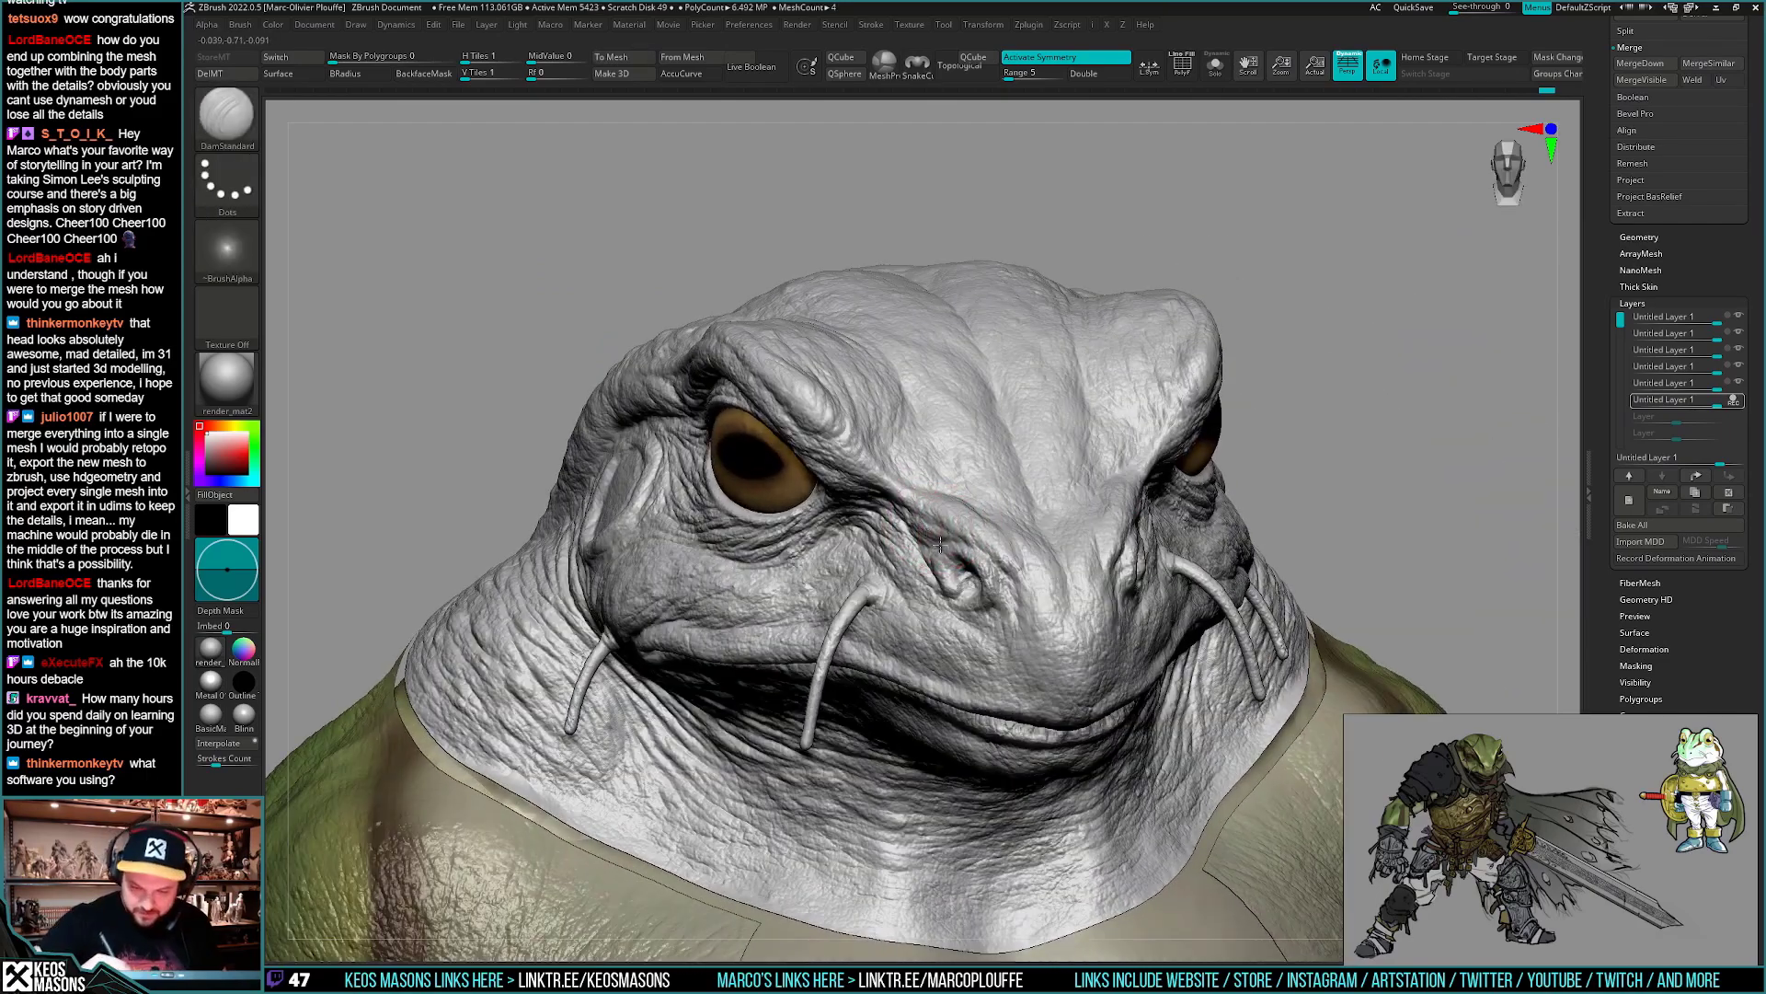
pyautogui.moveTo(1064, 598)
pyautogui.mouseDown(button='right')
pyautogui.moveTo(1101, 708)
pyautogui.moveTo(1062, 703)
pyautogui.moveTo(1086, 777)
pyautogui.moveTo(1066, 675)
pyautogui.mouseUp(button='right')
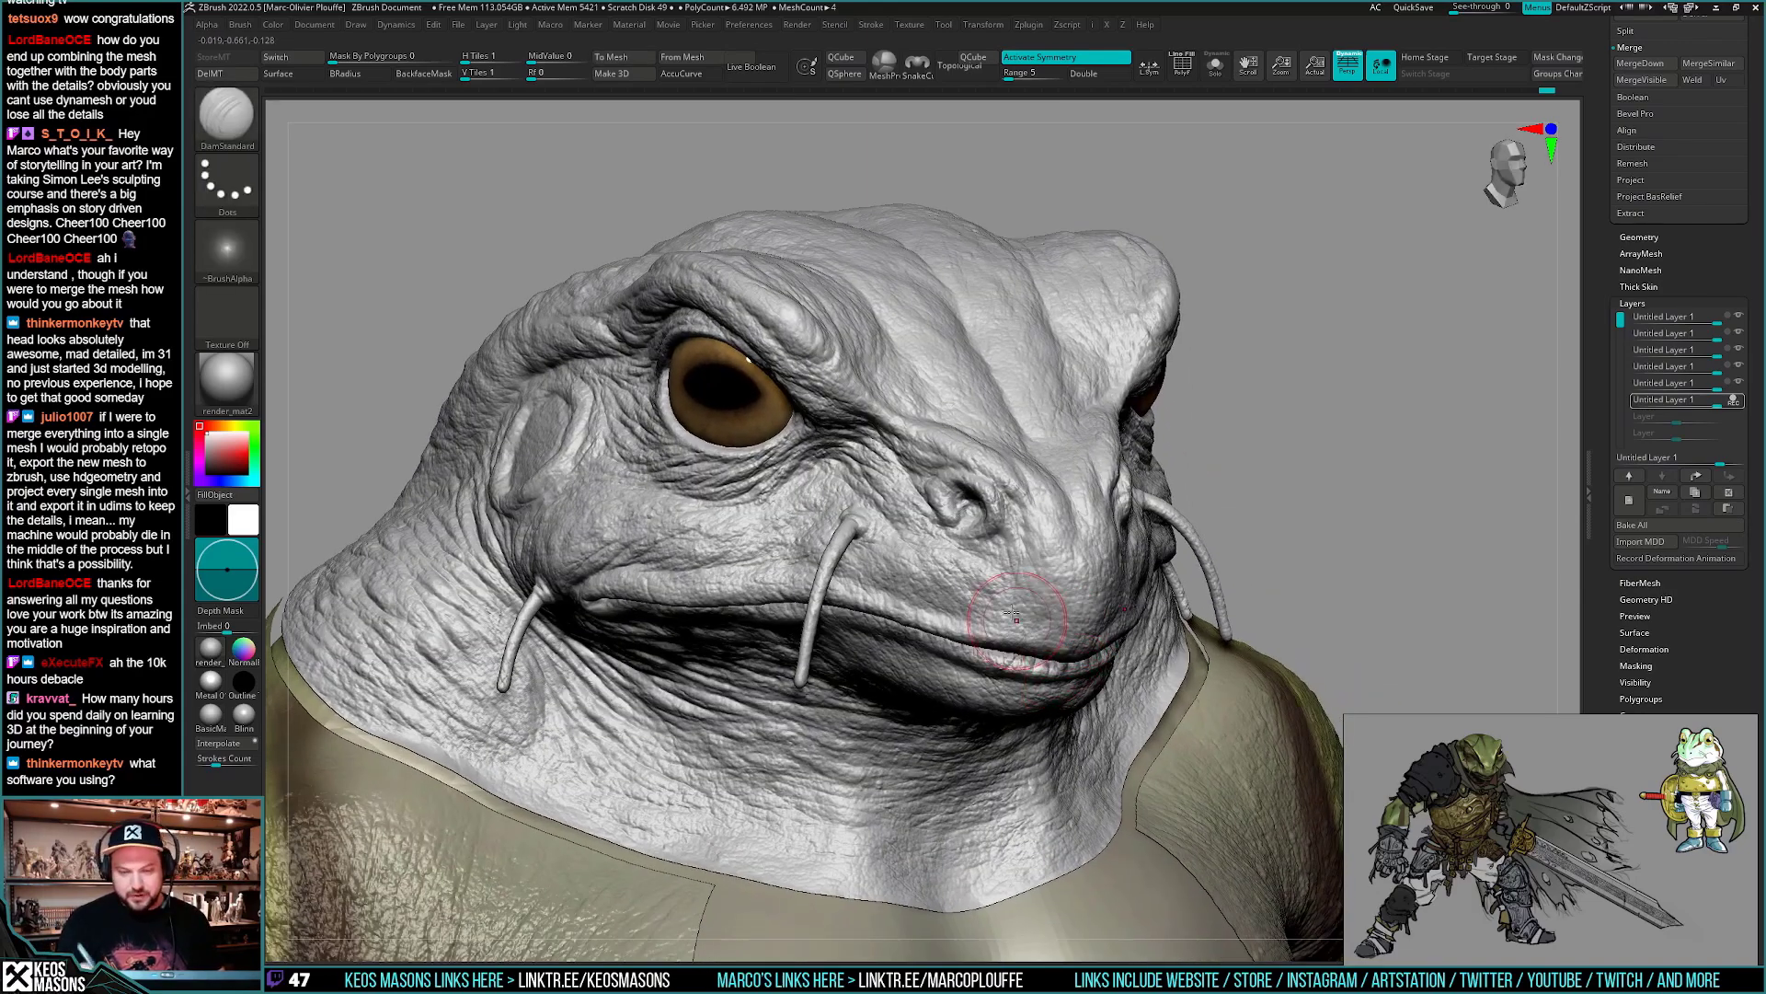
# - Lower the head to subdivision level 3 and refine the forms between nostril and eye with the Standard brush
pyautogui.press('space')
pyautogui.press('space')
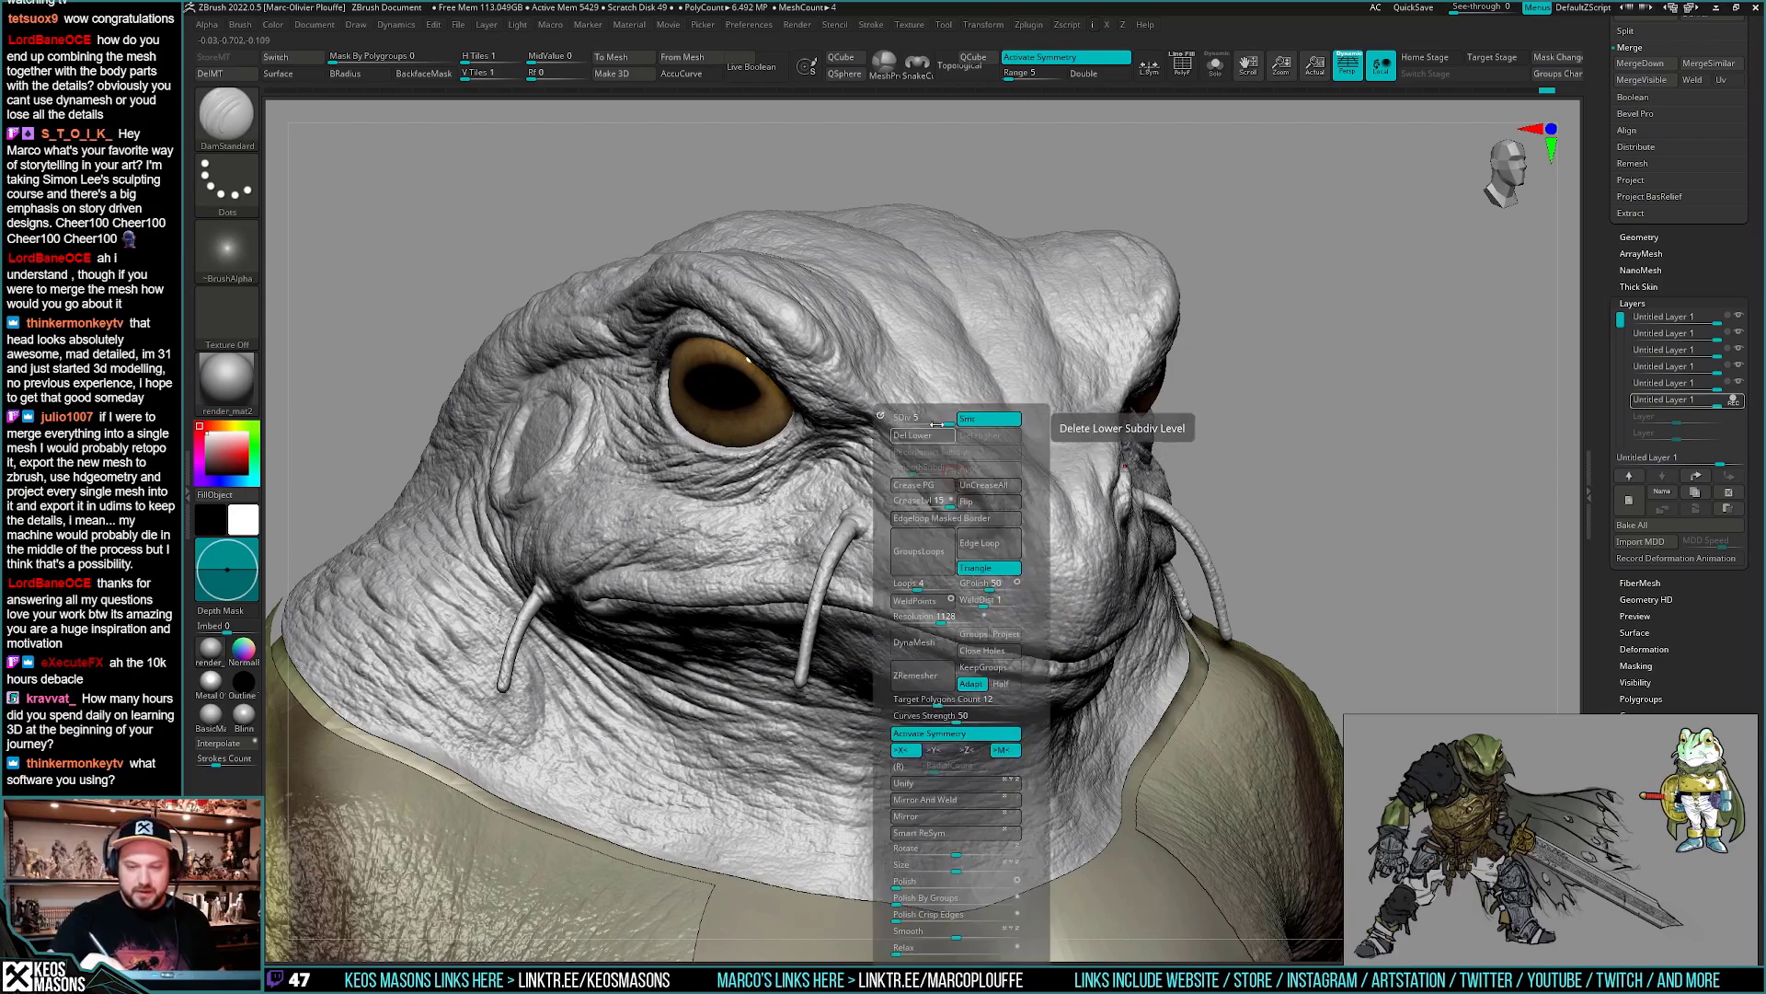
pyautogui.click(962, 418)
pyautogui.press('space')
pyautogui.click(990, 504)
pyautogui.keyDown('ctrl'); pyautogui.moveTo(1018, 359); pyautogui.dragTo(903, 589, button='right'); pyautogui.keyUp('ctrl')
pyautogui.press('space')
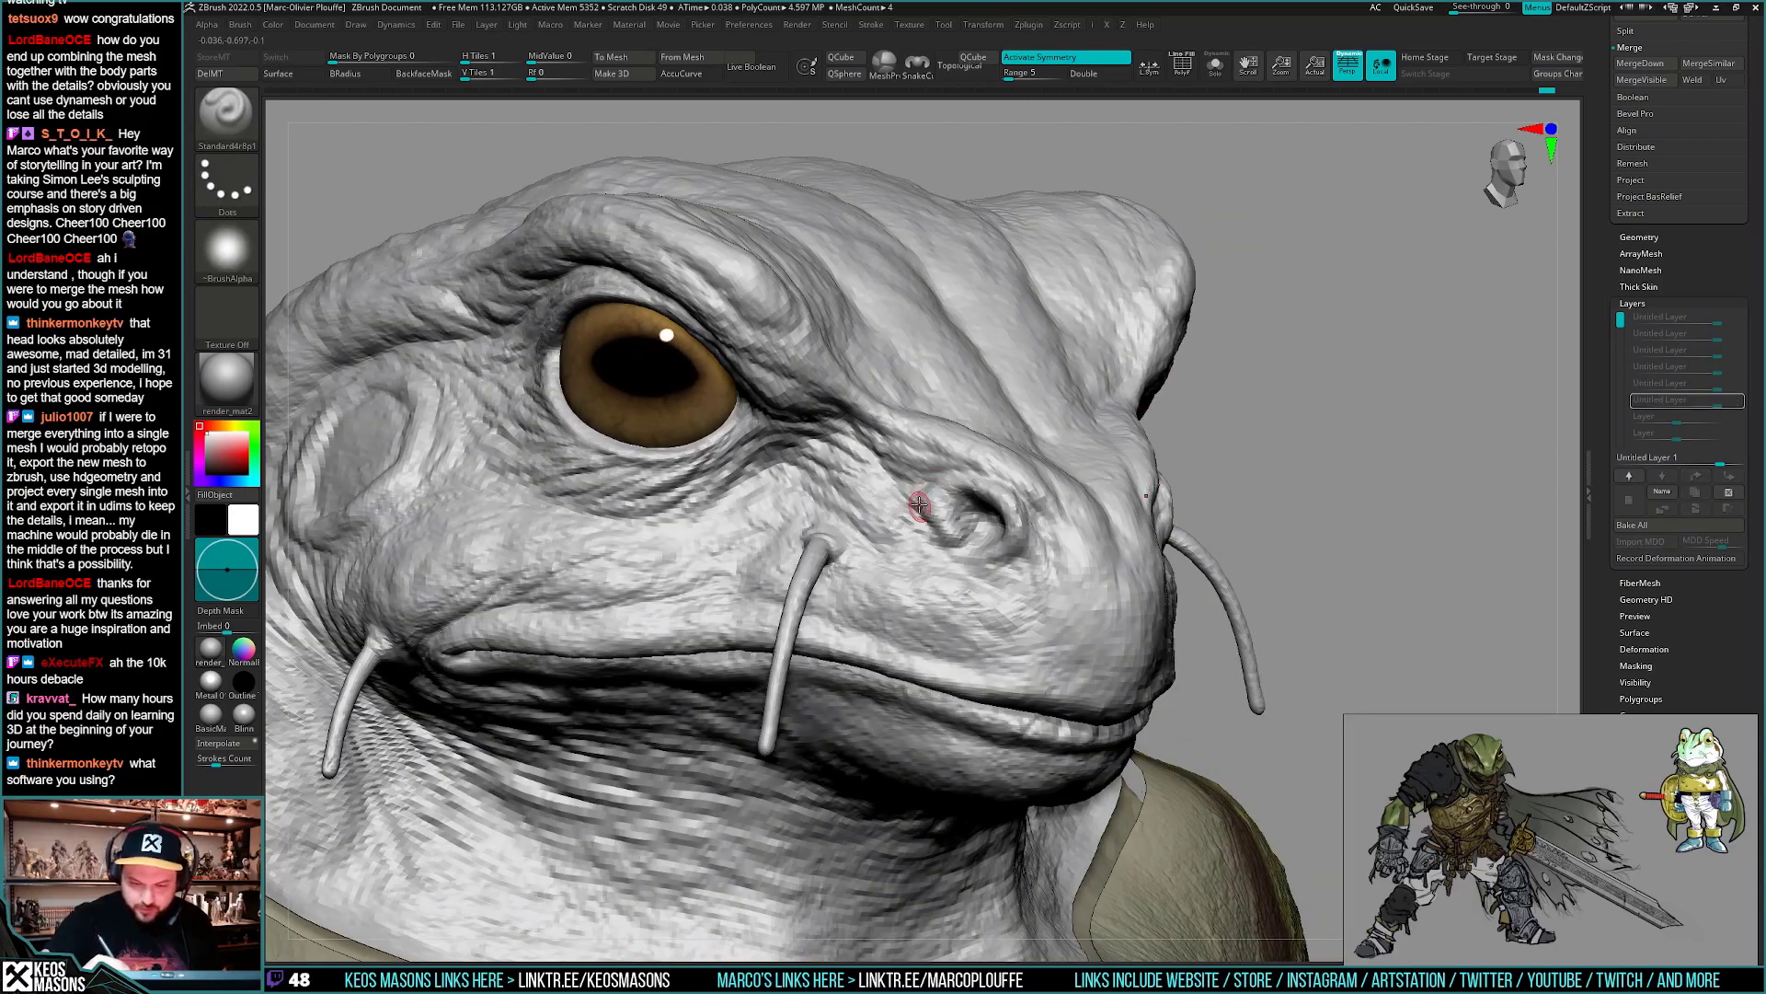
pyautogui.moveTo(908, 502)
pyautogui.keyDown('ctrl'); pyautogui.mouseDown(button='right')
pyautogui.moveTo(928, 408)
pyautogui.moveTo(1118, 501)
pyautogui.moveTo(1087, 494)
pyautogui.moveTo(1064, 538)
pyautogui.mouseUp(button='right'); pyautogui.keyUp('ctrl')
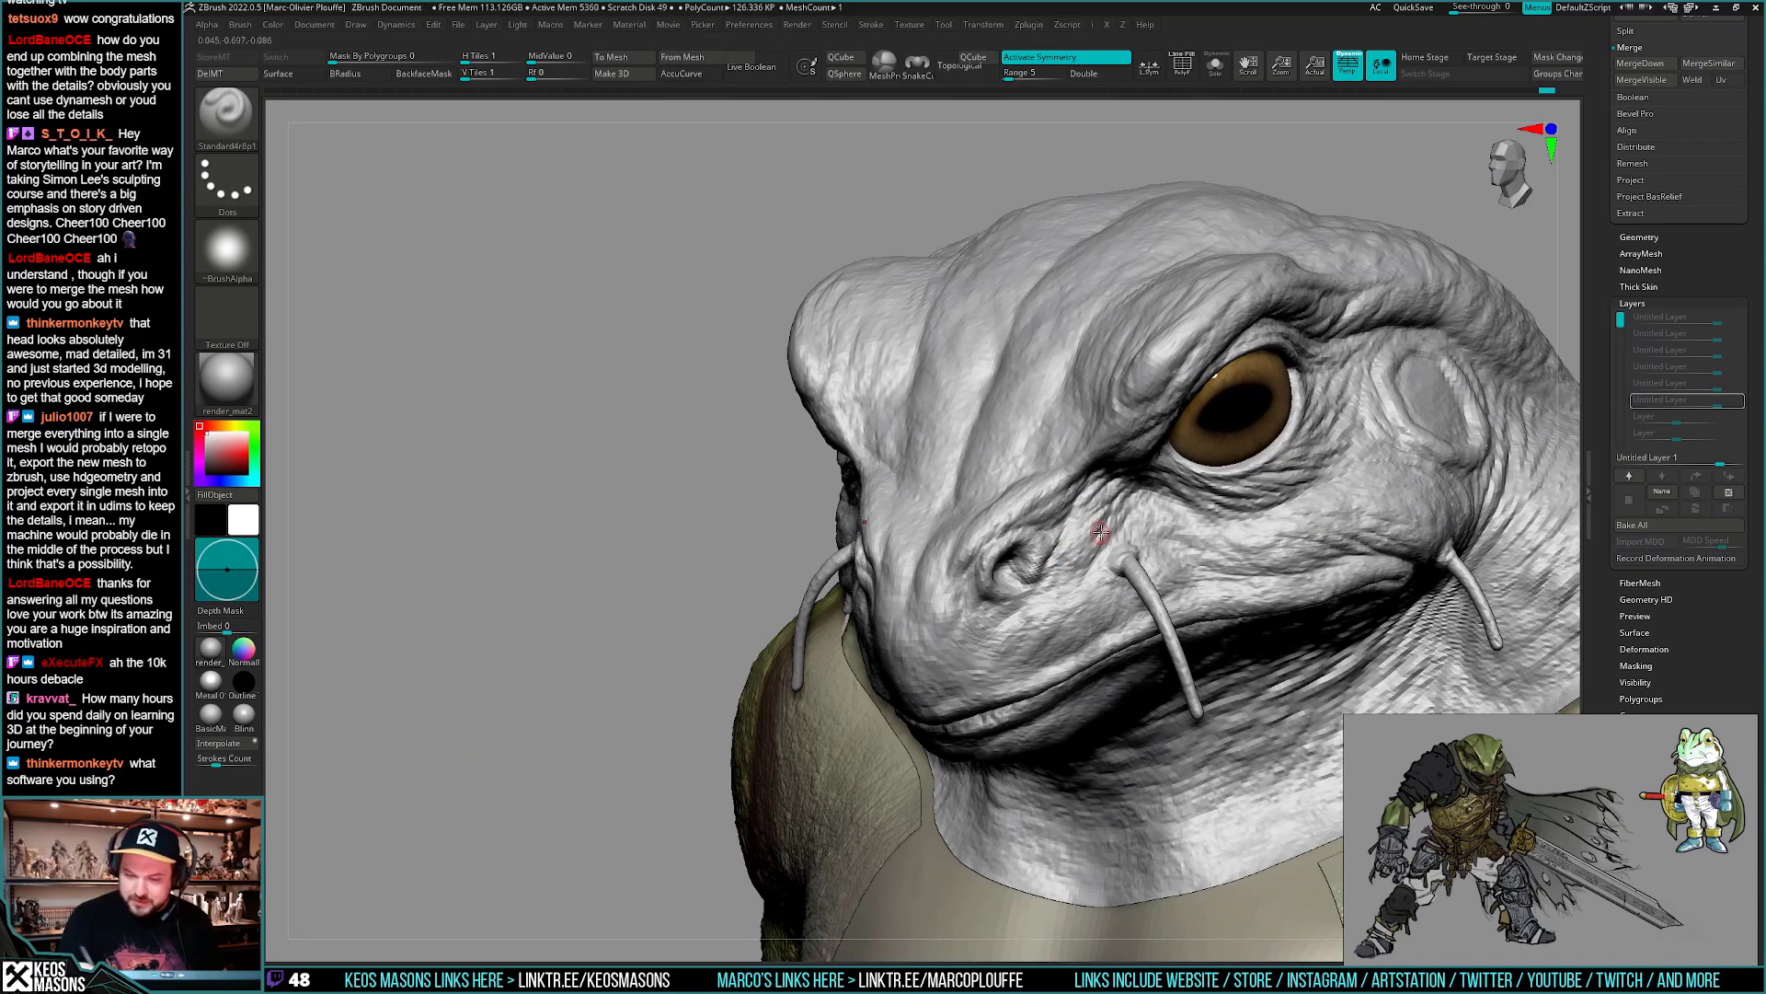
pyautogui.moveTo(1101, 532); pyautogui.dragTo(1139, 568, button='right')
# - Return the head to subdivision level 5 and switch to the DamStandard brush
pyautogui.press('space')
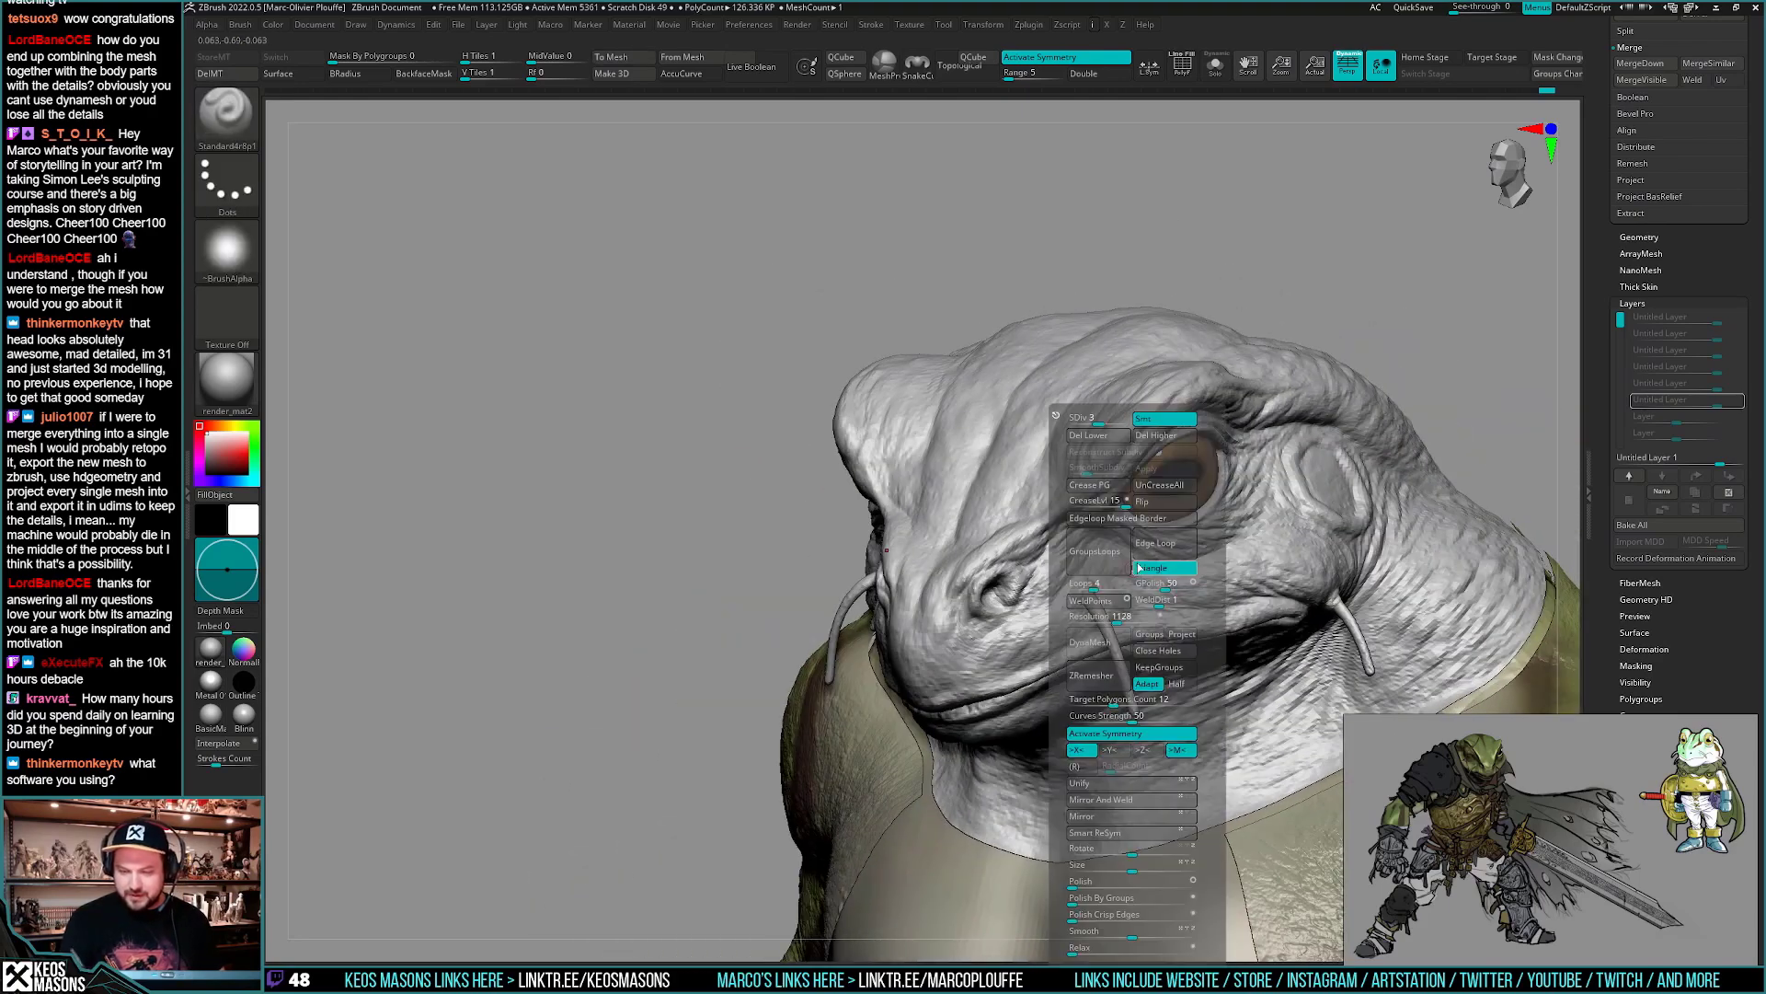
pyautogui.press('d')
pyautogui.press('d')
pyautogui.press('space')
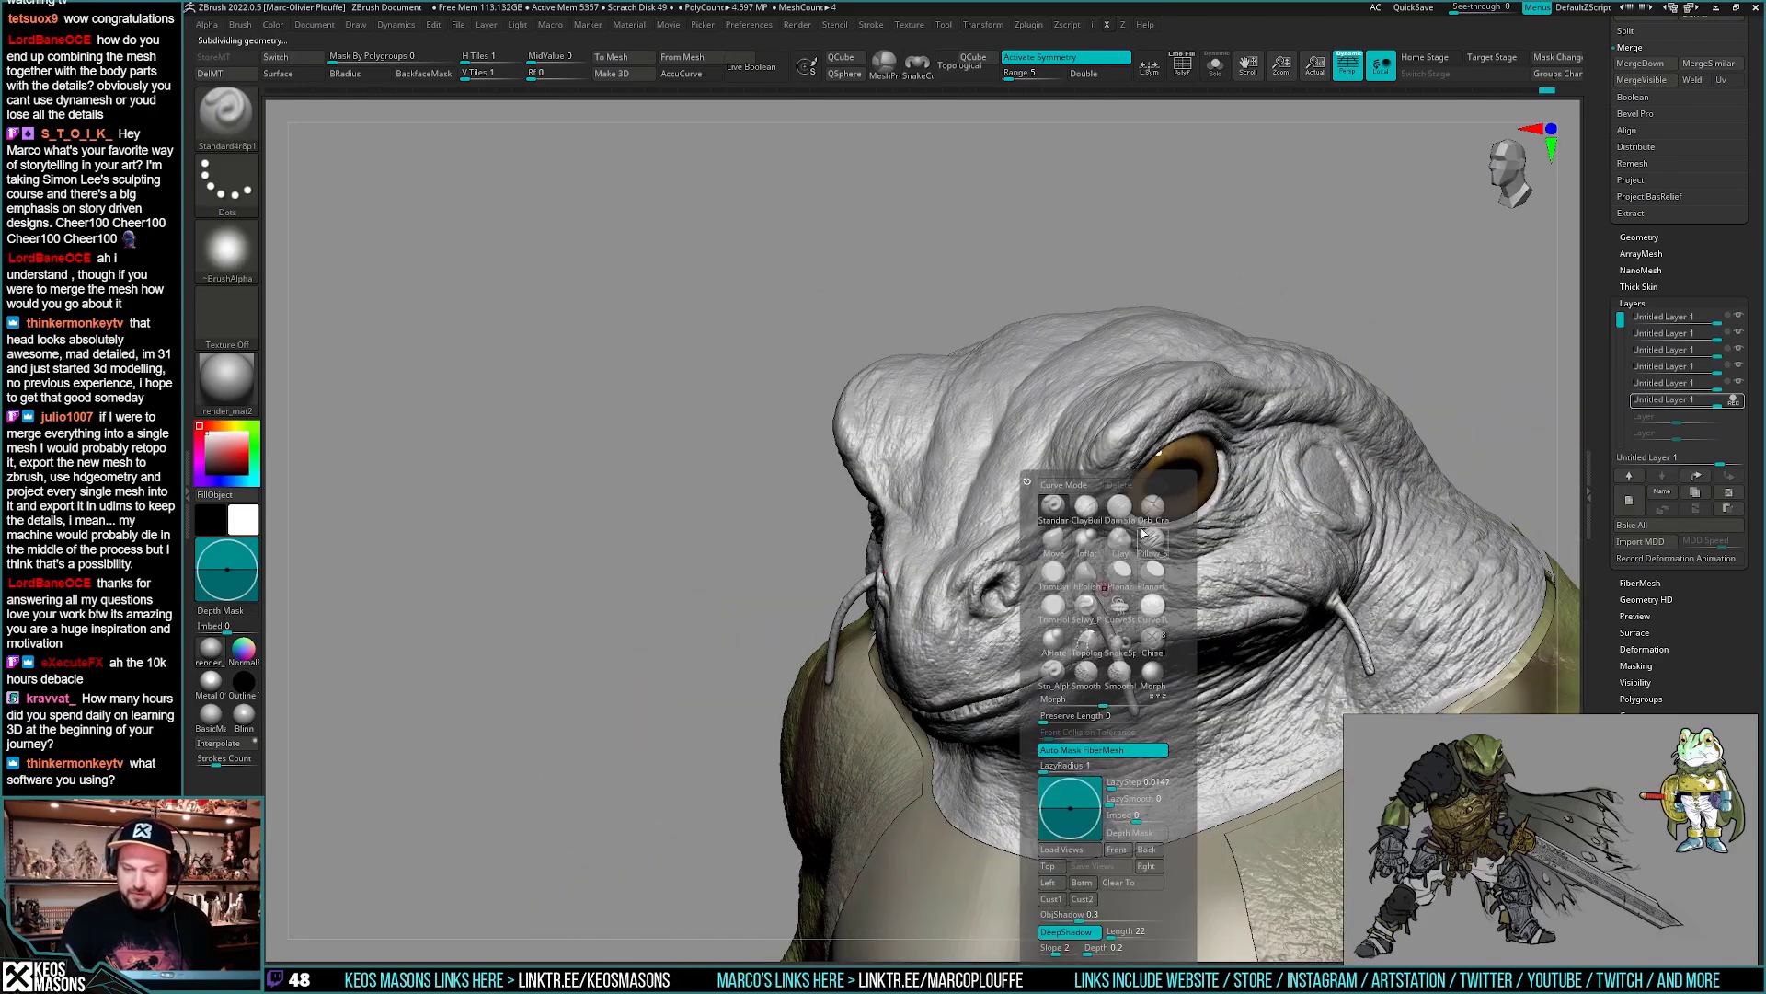
pyautogui.click(1150, 541)
pyautogui.moveTo(1044, 552)
pyautogui.keyDown('ctrl'); pyautogui.mouseDown(button='right')
pyautogui.moveTo(1033, 579)
pyautogui.moveTo(1046, 559)
pyautogui.moveTo(1089, 578)
pyautogui.moveTo(1049, 619)
pyautogui.moveTo(1070, 620)
pyautogui.moveTo(1121, 556)
pyautogui.mouseUp(button='right'); pyautogui.keyUp('ctrl')
pyautogui.moveTo(1102, 633)
pyautogui.mouseDown(button='right')
pyautogui.moveTo(1064, 599)
pyautogui.moveTo(1104, 625)
pyautogui.moveTo(1070, 576)
pyautogui.moveTo(1137, 603)
pyautogui.moveTo(1100, 599)
pyautogui.moveTo(1081, 635)
pyautogui.moveTo(1106, 674)
pyautogui.mouseUp(button='right')
pyautogui.press('space')
pyautogui.click(1134, 581)
# - Carve fine skin creases around the nostril, upper lip and barbel base with the DamStandard brush
pyautogui.moveTo(926, 572)
pyautogui.mouseDown(button='right')
pyautogui.moveTo(1163, 563)
pyautogui.moveTo(1124, 589)
pyautogui.moveTo(1155, 560)
pyautogui.mouseUp(button='right')
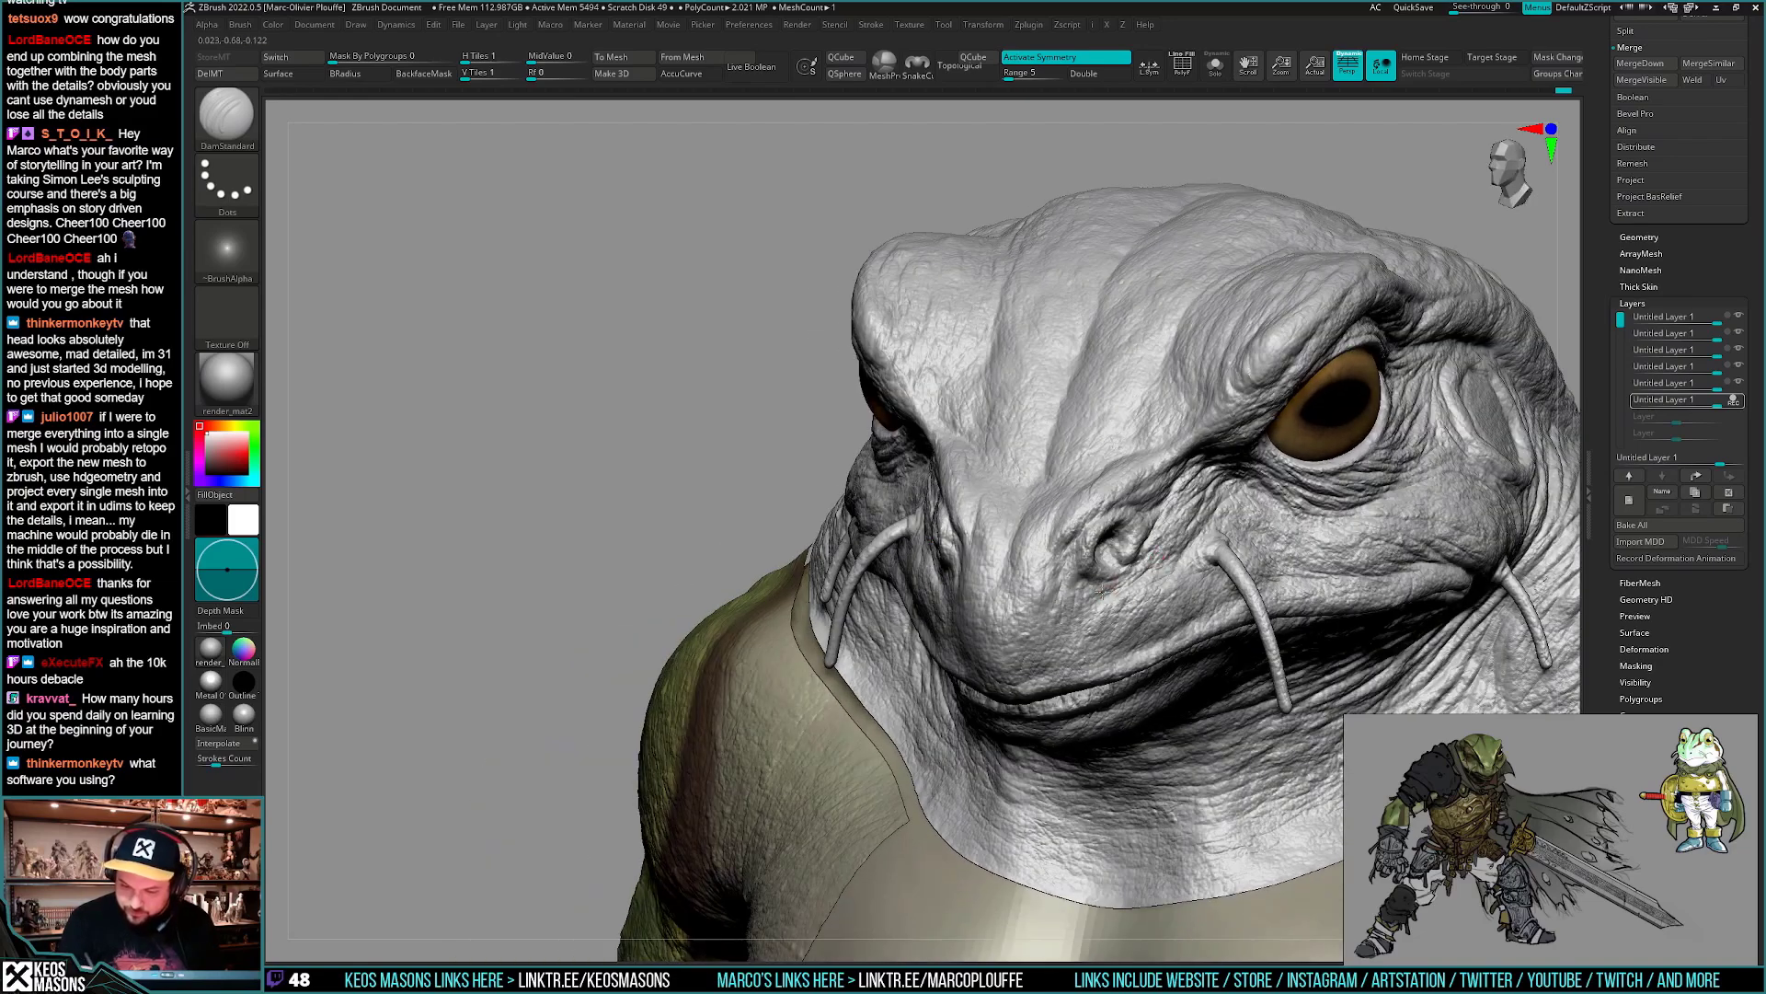
pyautogui.moveTo(1079, 609); pyautogui.dragTo(1140, 611, button='right')
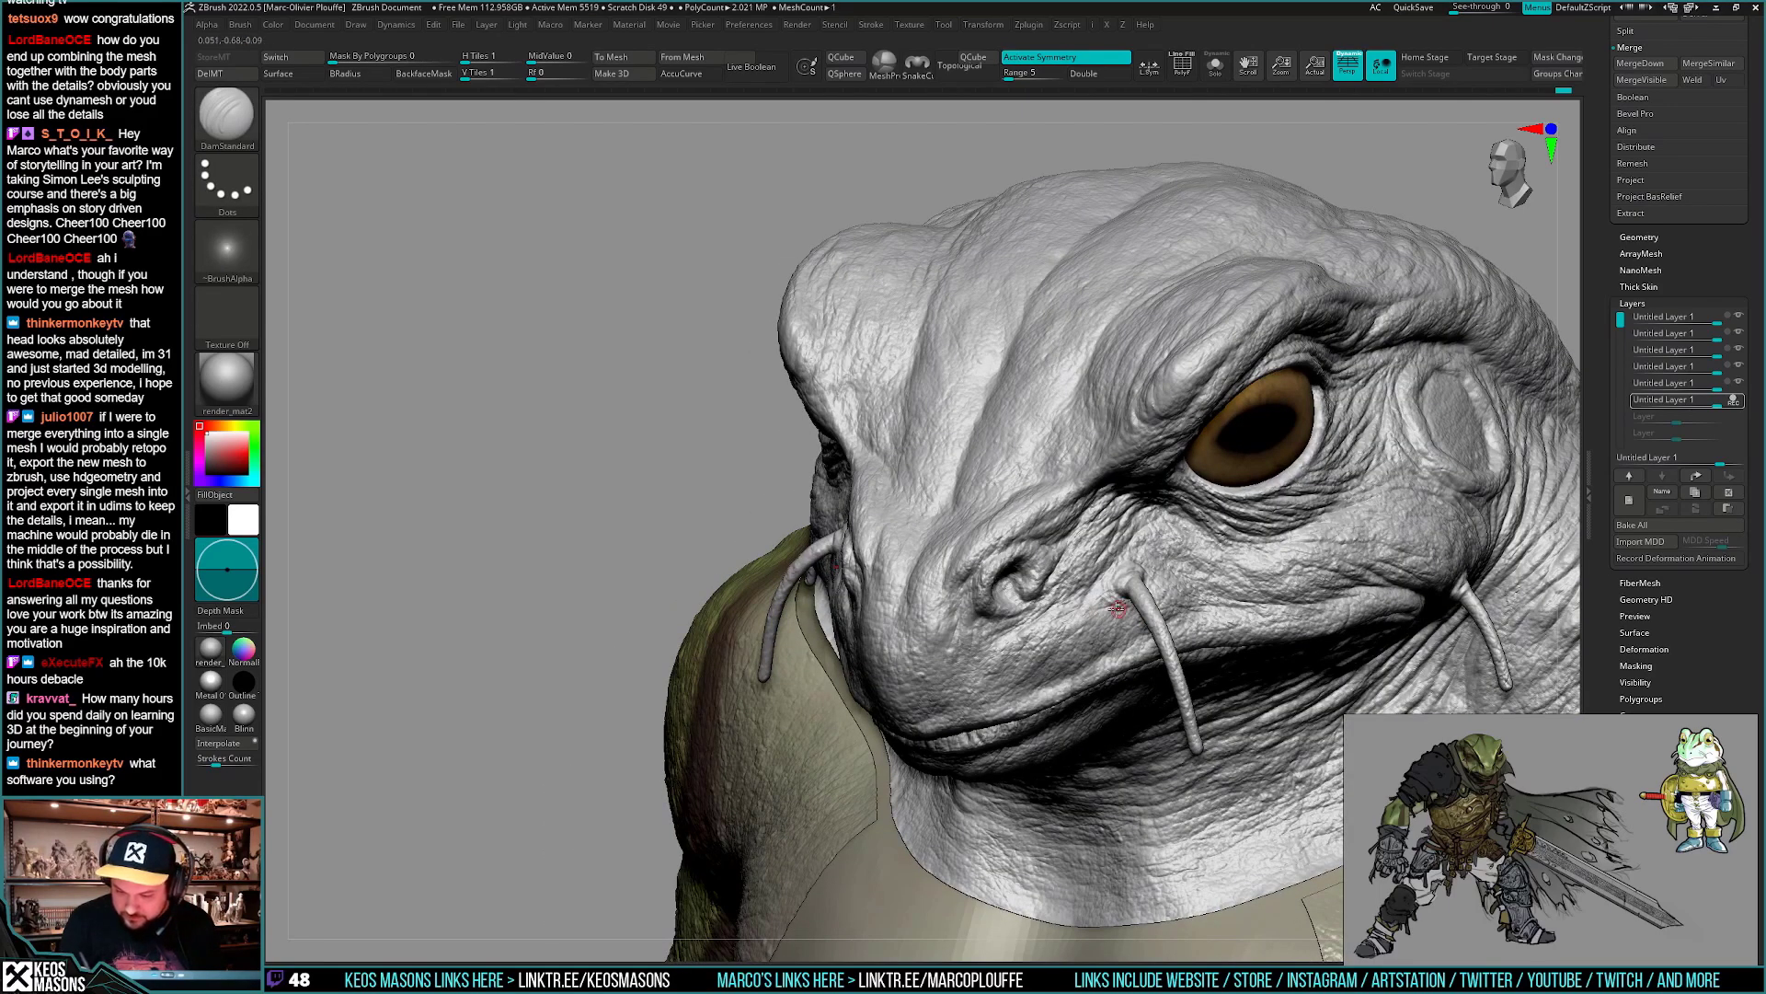
pyautogui.moveTo(1117, 607); pyautogui.dragTo(1121, 610, button='right')
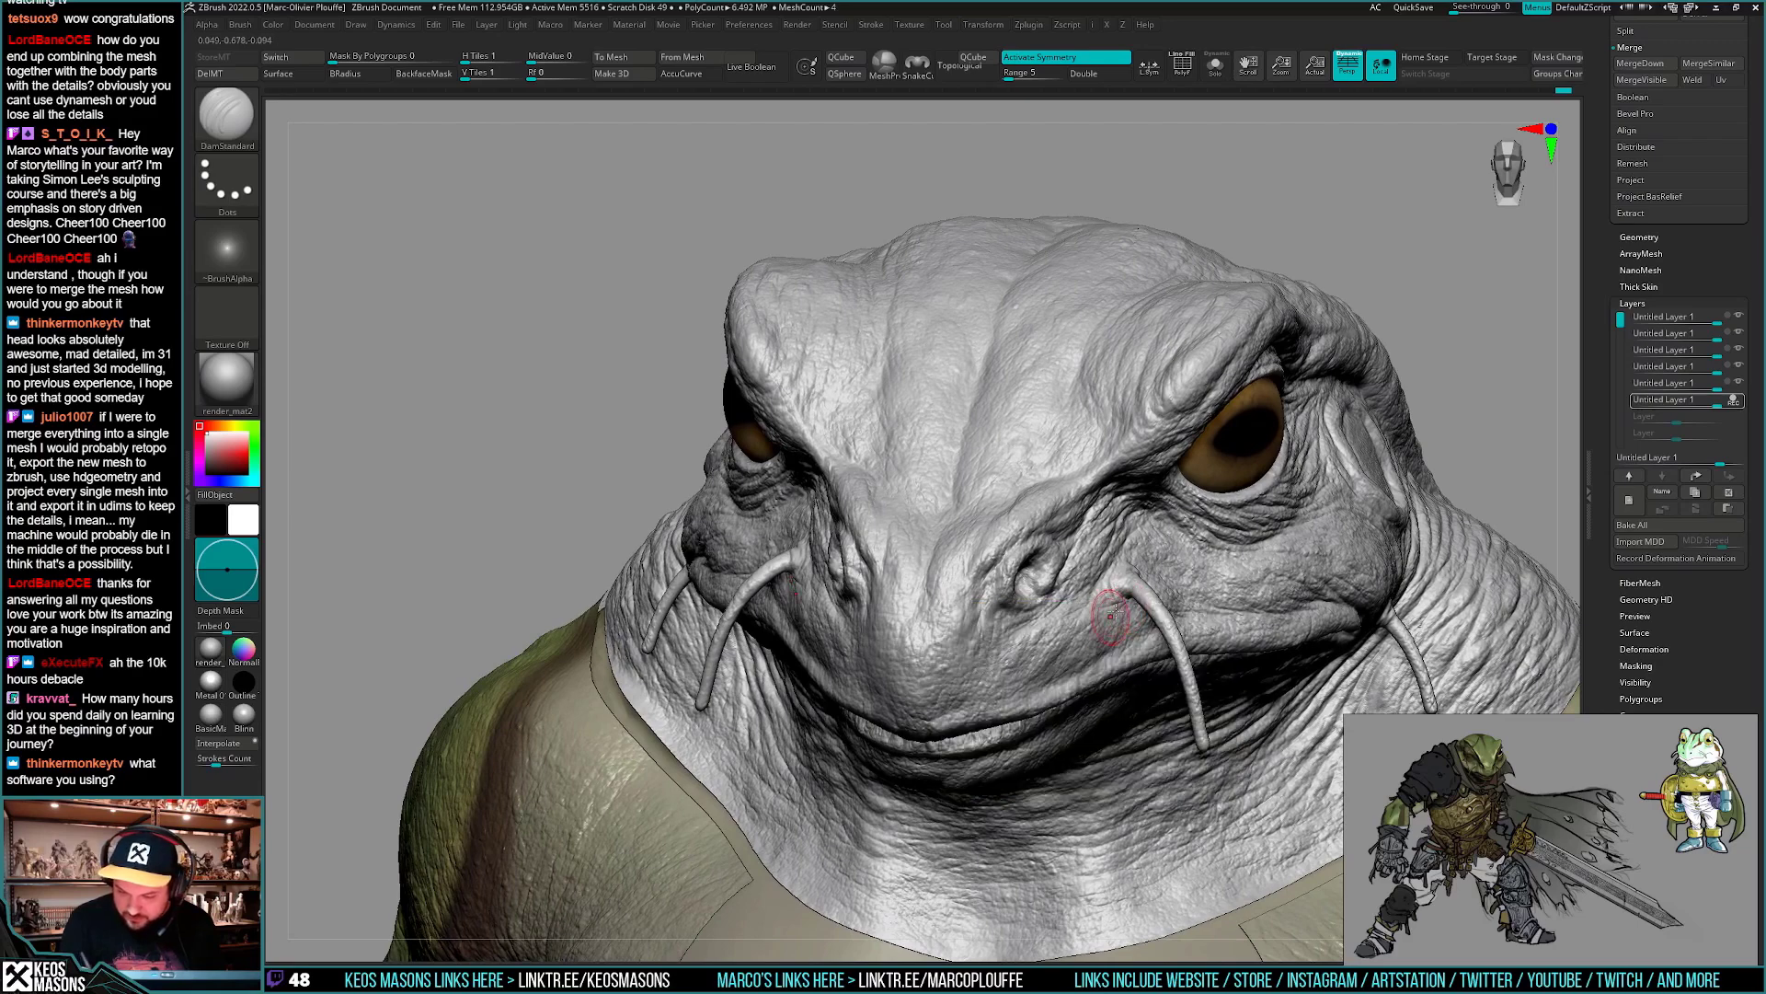
pyautogui.moveTo(1078, 634)
pyautogui.keyDown('ctrl'); pyautogui.mouseDown(button='right')
pyautogui.moveTo(1167, 571)
pyautogui.moveTo(1277, 607)
pyautogui.moveTo(1272, 592)
pyautogui.mouseUp(button='right'); pyautogui.keyUp('ctrl')
pyautogui.keyDown('alt'); pyautogui.moveTo(1164, 697); pyautogui.dragTo(1242, 572, button='right'); pyautogui.keyUp('alt')
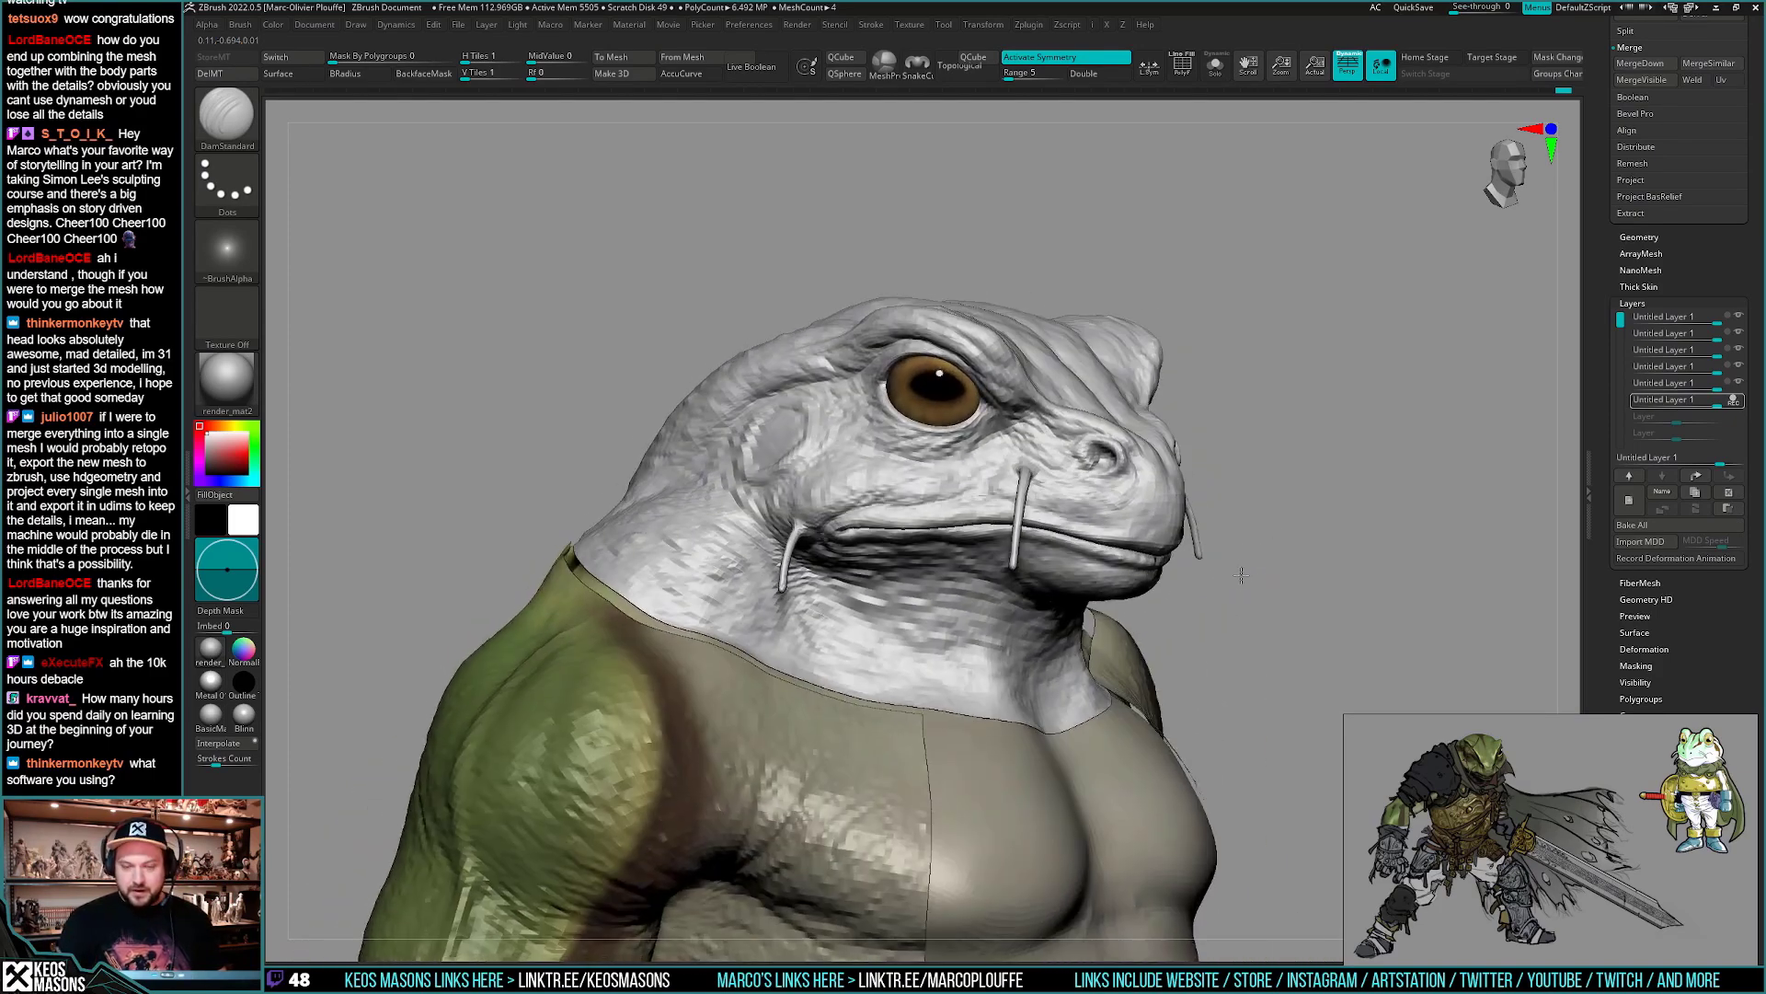
# - Stop recording on the head's newest sculpt layer and merge the last two layers into one
pyautogui.click(1739, 407)
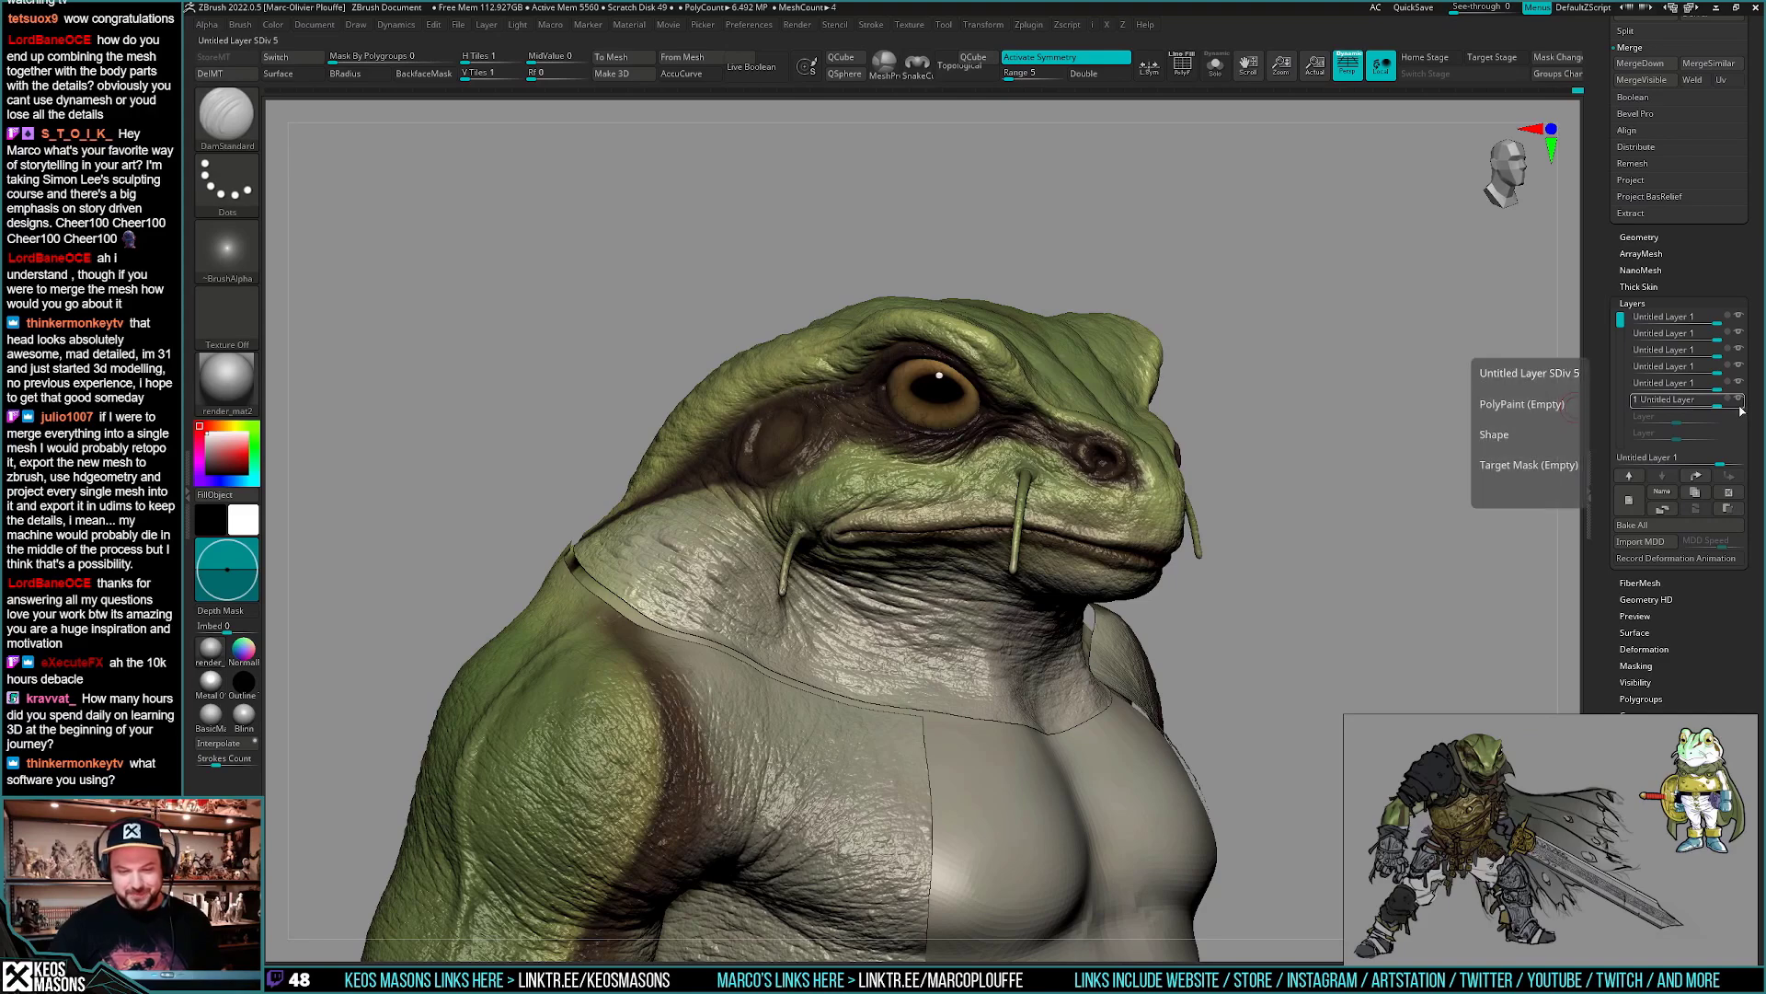
pyautogui.moveTo(1518, 552); pyautogui.dragTo(1192, 552, button='right')
pyautogui.click(1717, 385)
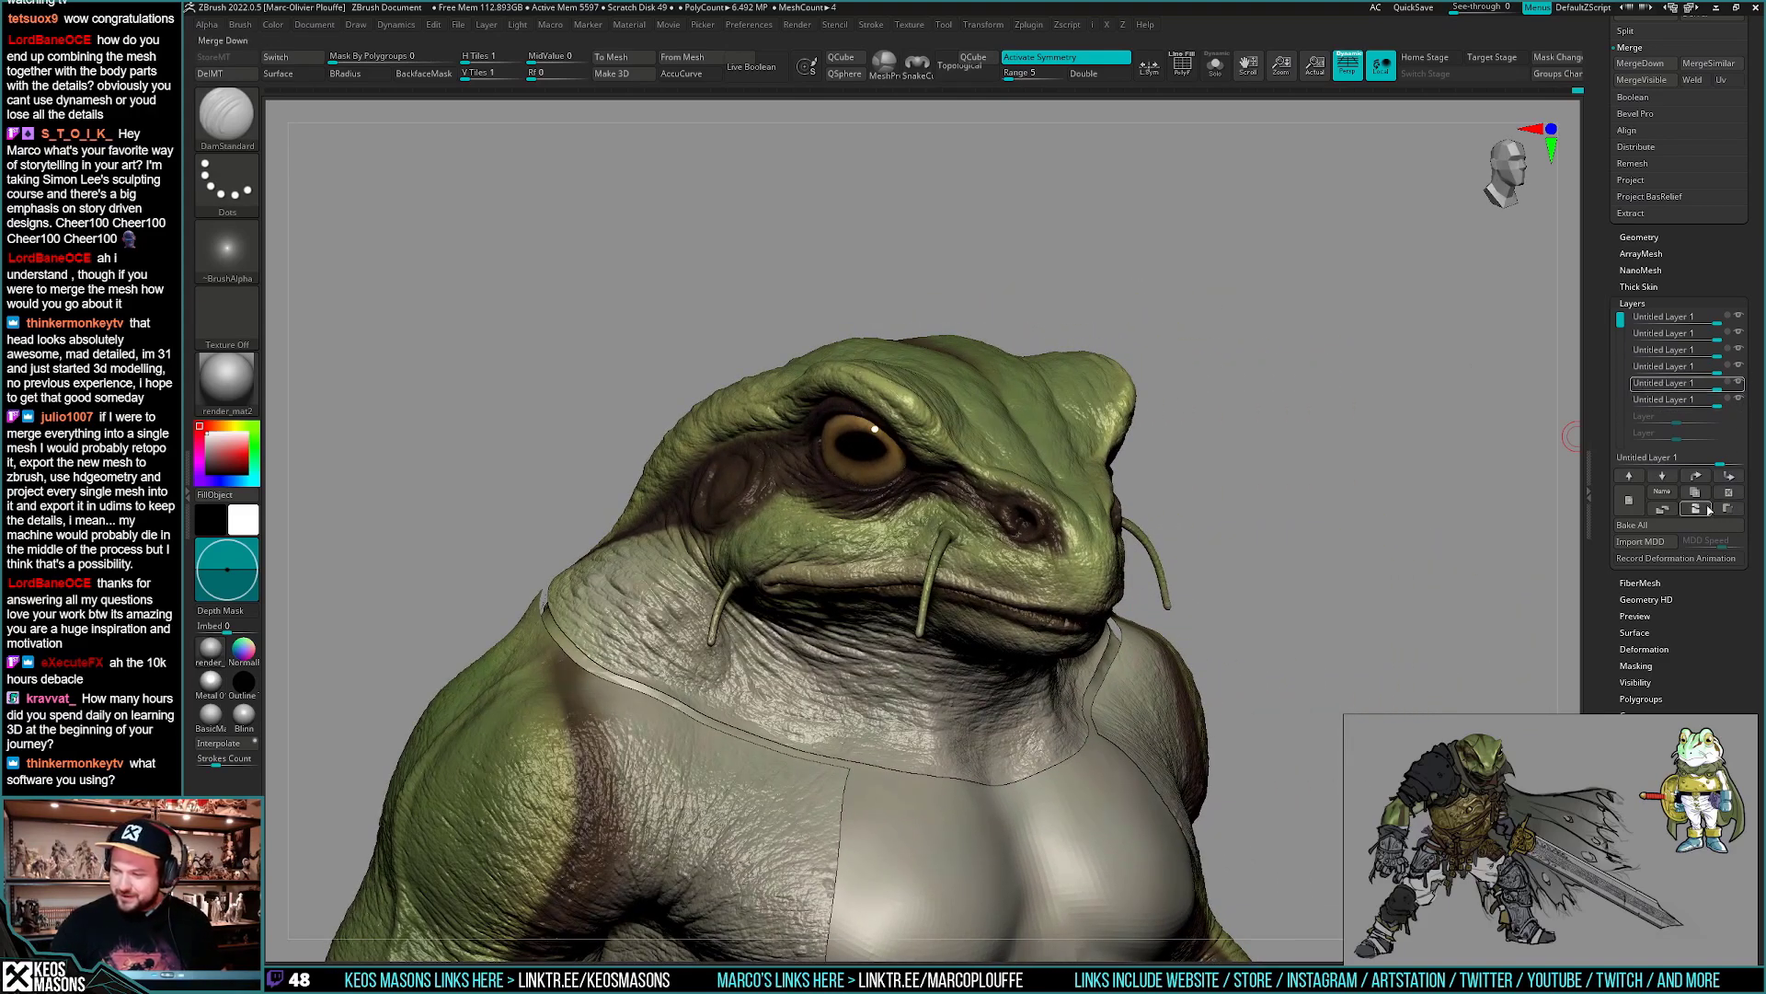
pyautogui.click(1707, 508)
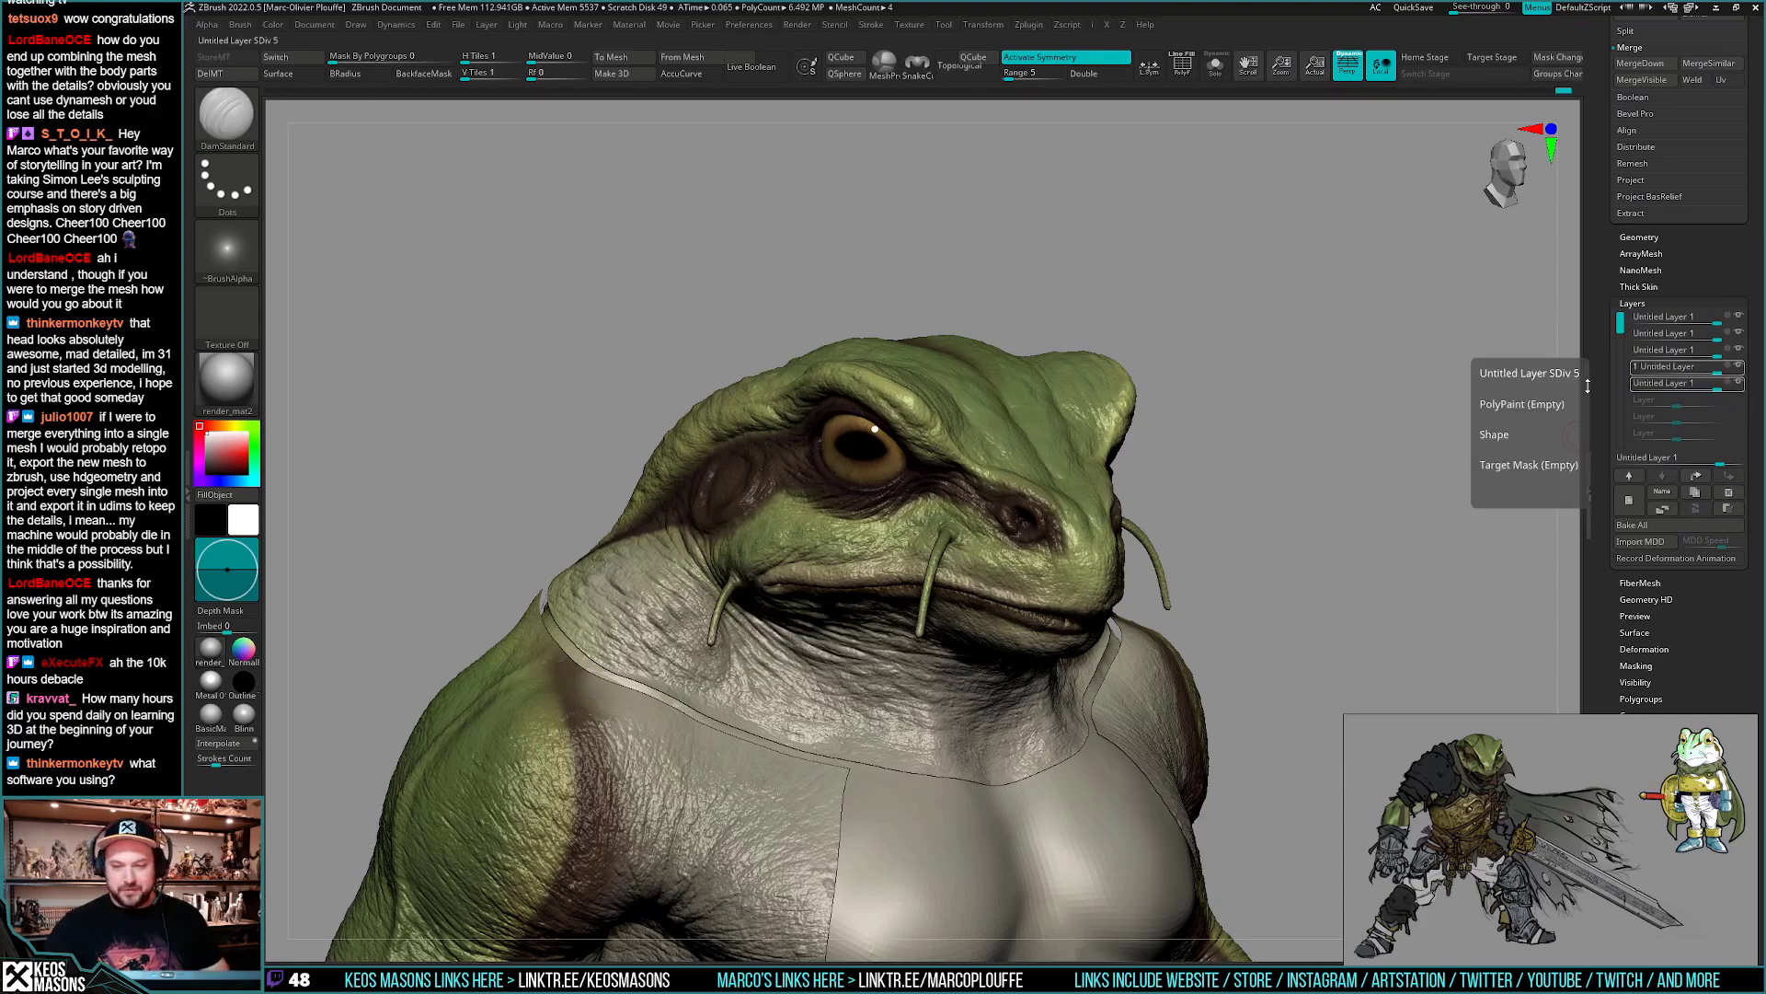
# - Compare the head with its individual sculpt layers hidden and shown, examining each layer's effect from several angles
pyautogui.keyDown('shift'); pyautogui.moveTo(1472, 433); pyautogui.dragTo(1349, 411); pyautogui.keyUp('shift')
pyautogui.moveTo(1250, 379)
pyautogui.keyDown('alt'); pyautogui.mouseDown()
pyautogui.moveTo(1190, 461)
pyautogui.moveTo(1198, 402)
pyautogui.moveTo(1262, 380)
pyautogui.mouseUp(); pyautogui.keyUp('alt')
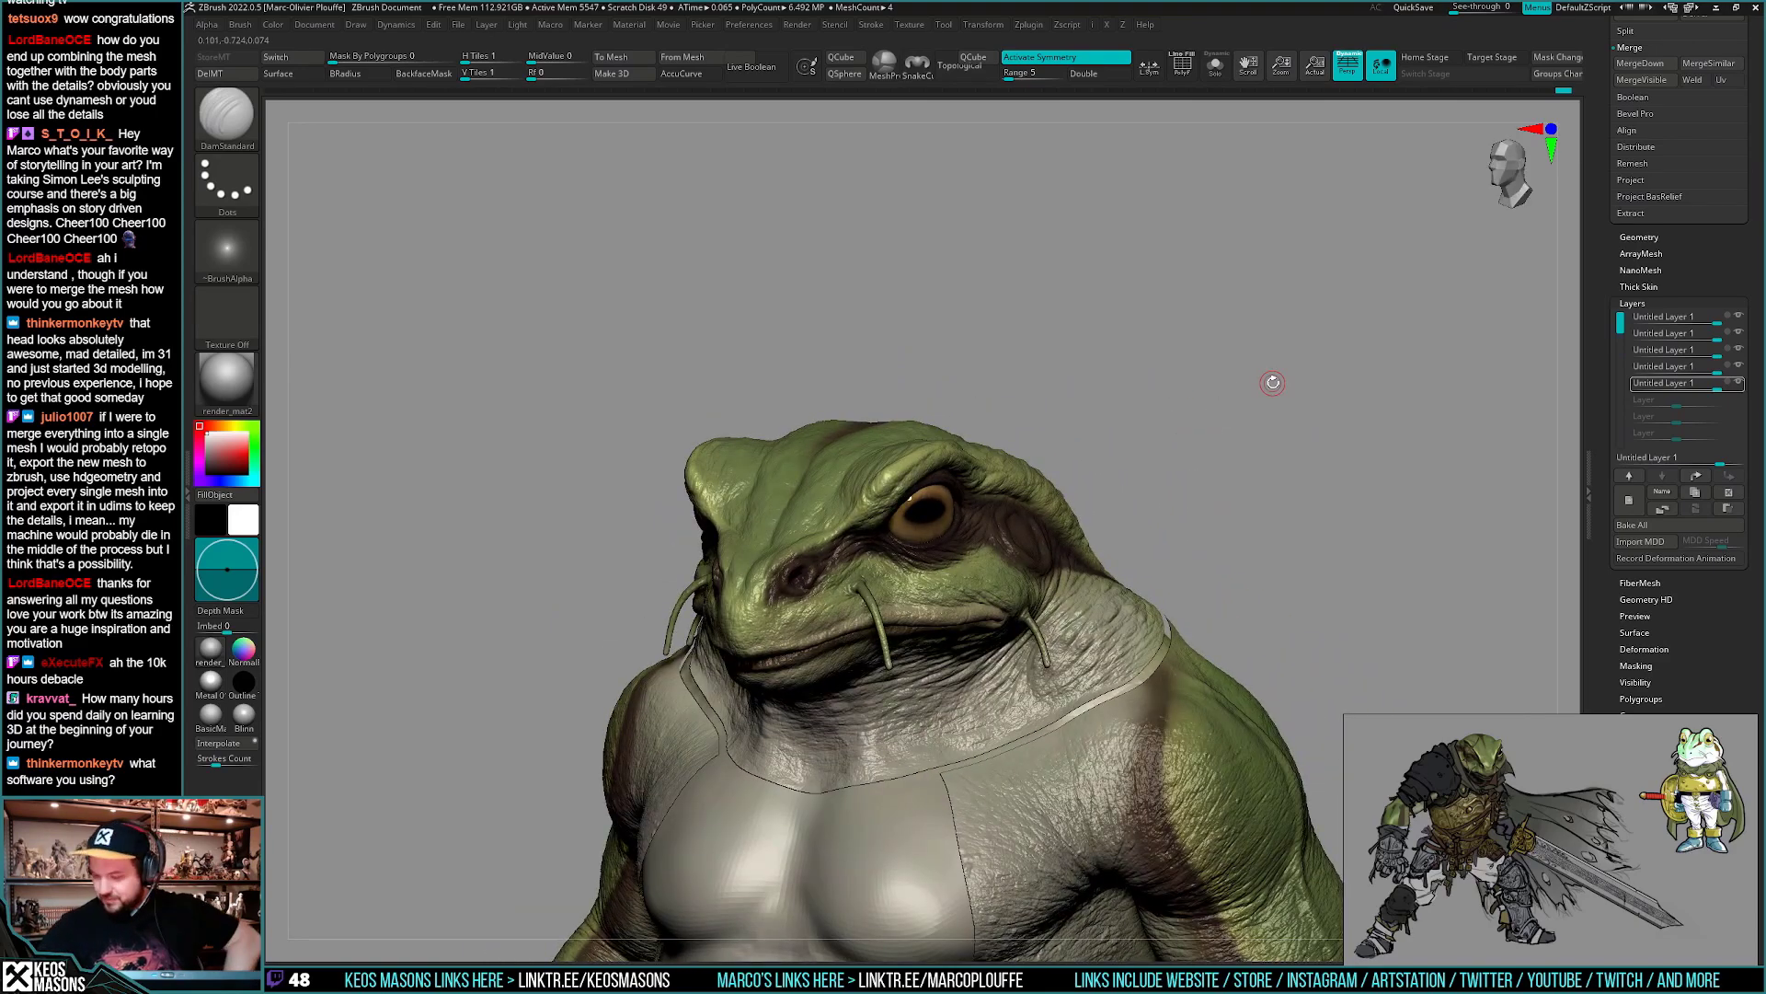
pyautogui.moveTo(1740, 388)
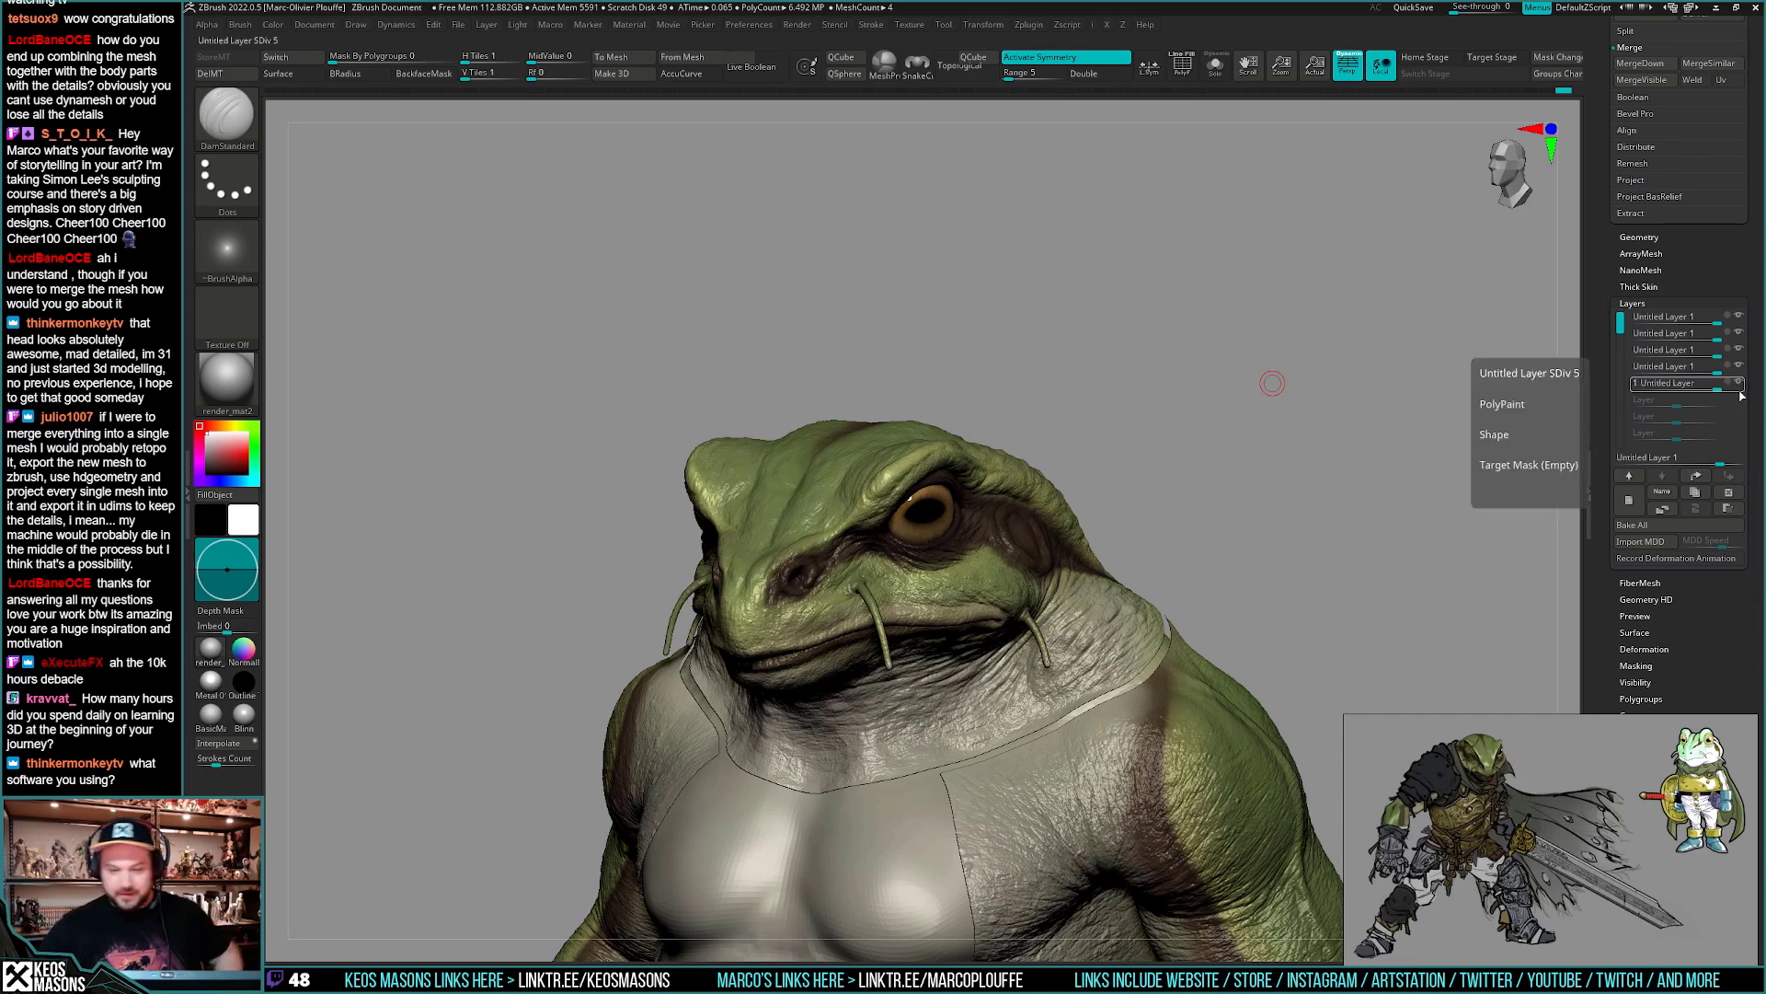
pyautogui.moveTo(1344, 538); pyautogui.dragTo(1288, 603)
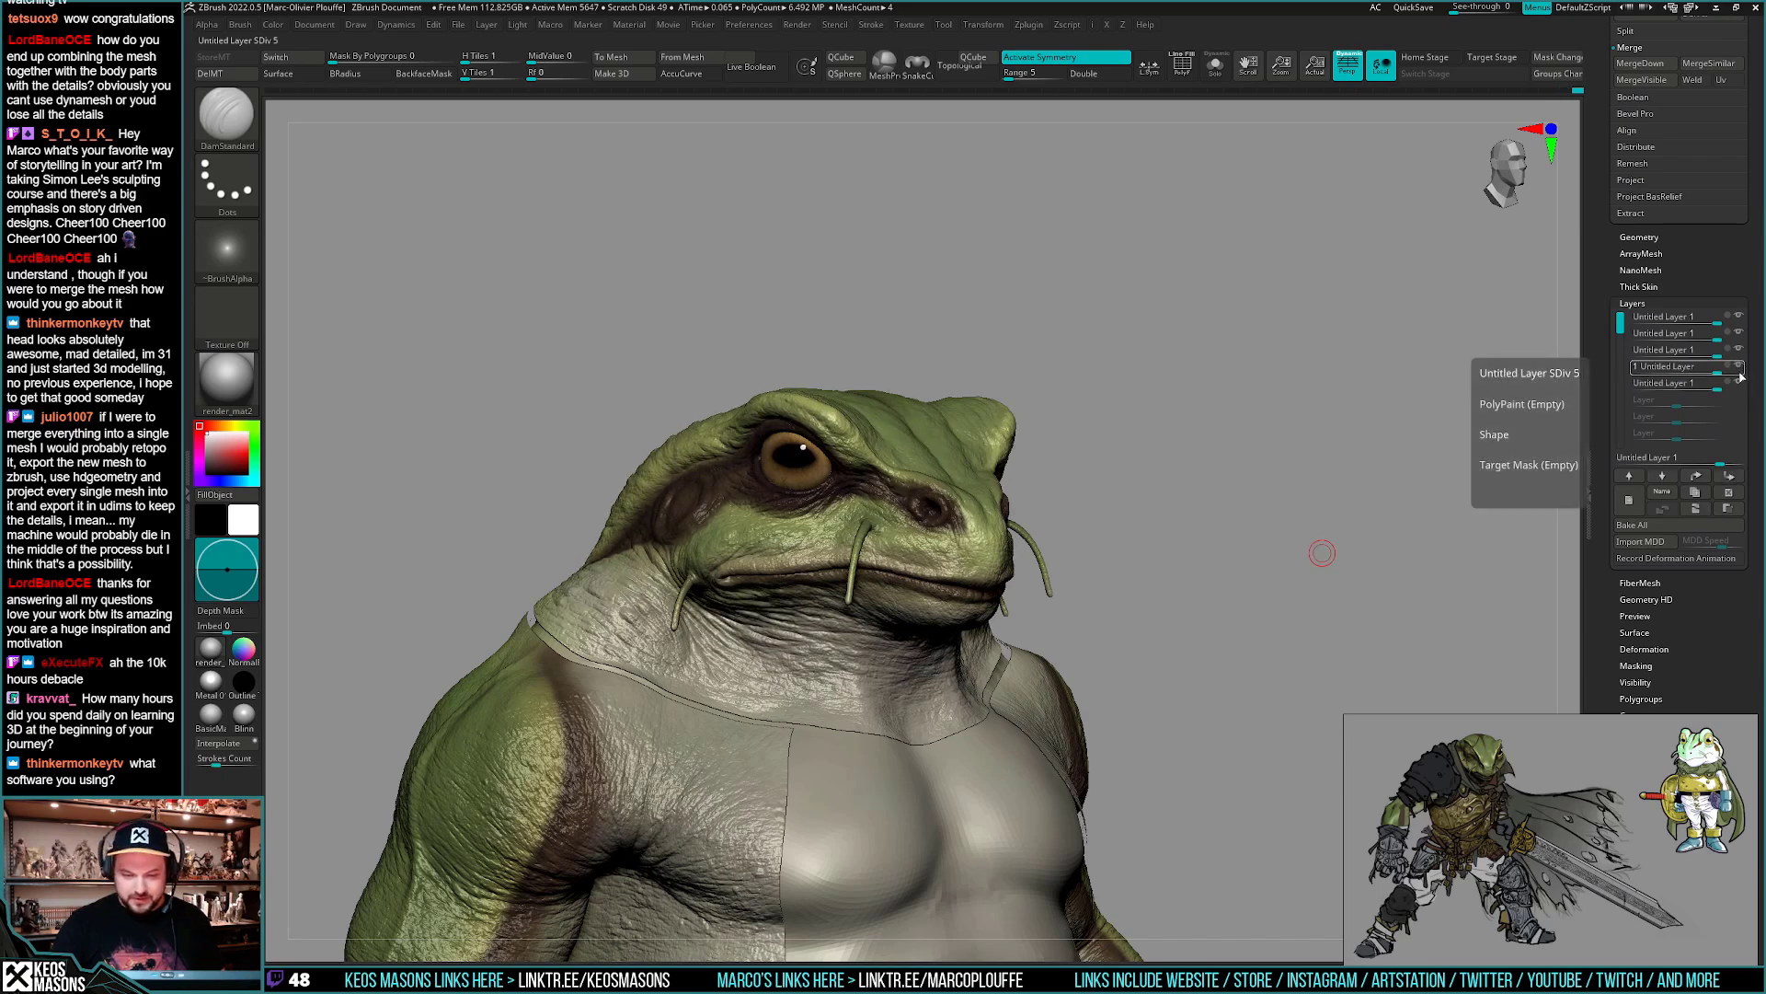
pyautogui.click(1741, 373)
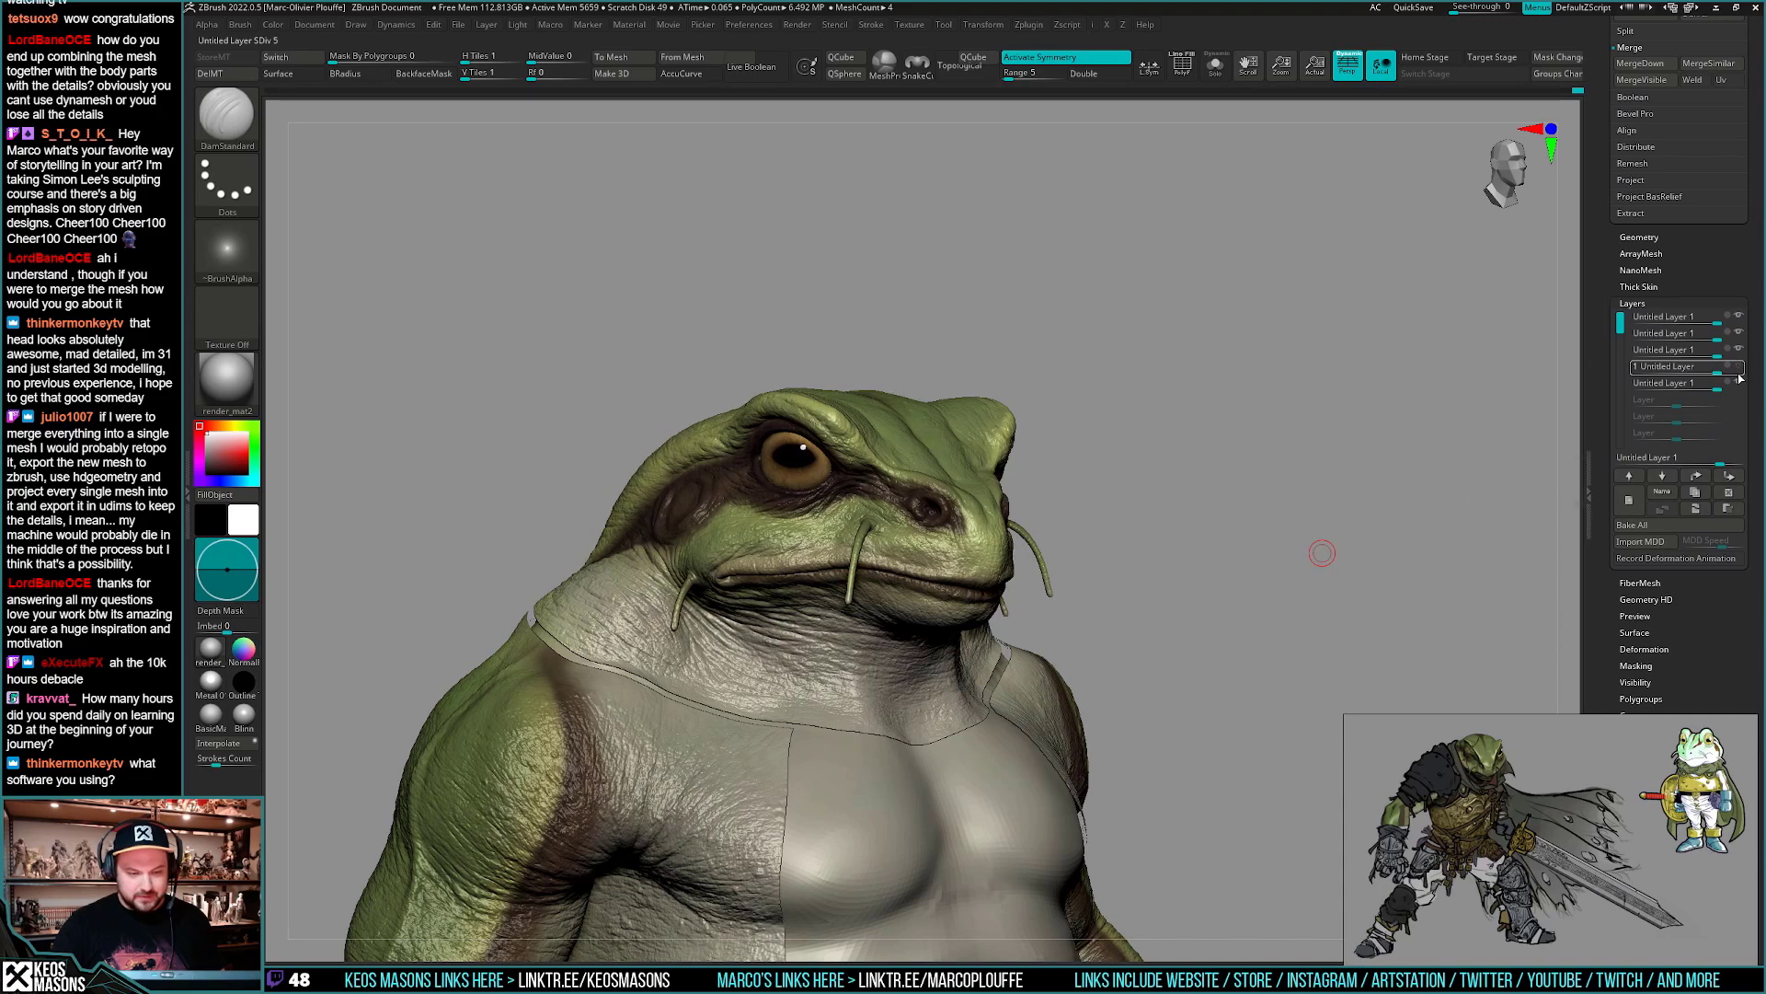
pyautogui.click(1739, 366)
pyautogui.moveTo(1372, 506); pyautogui.dragTo(1384, 524)
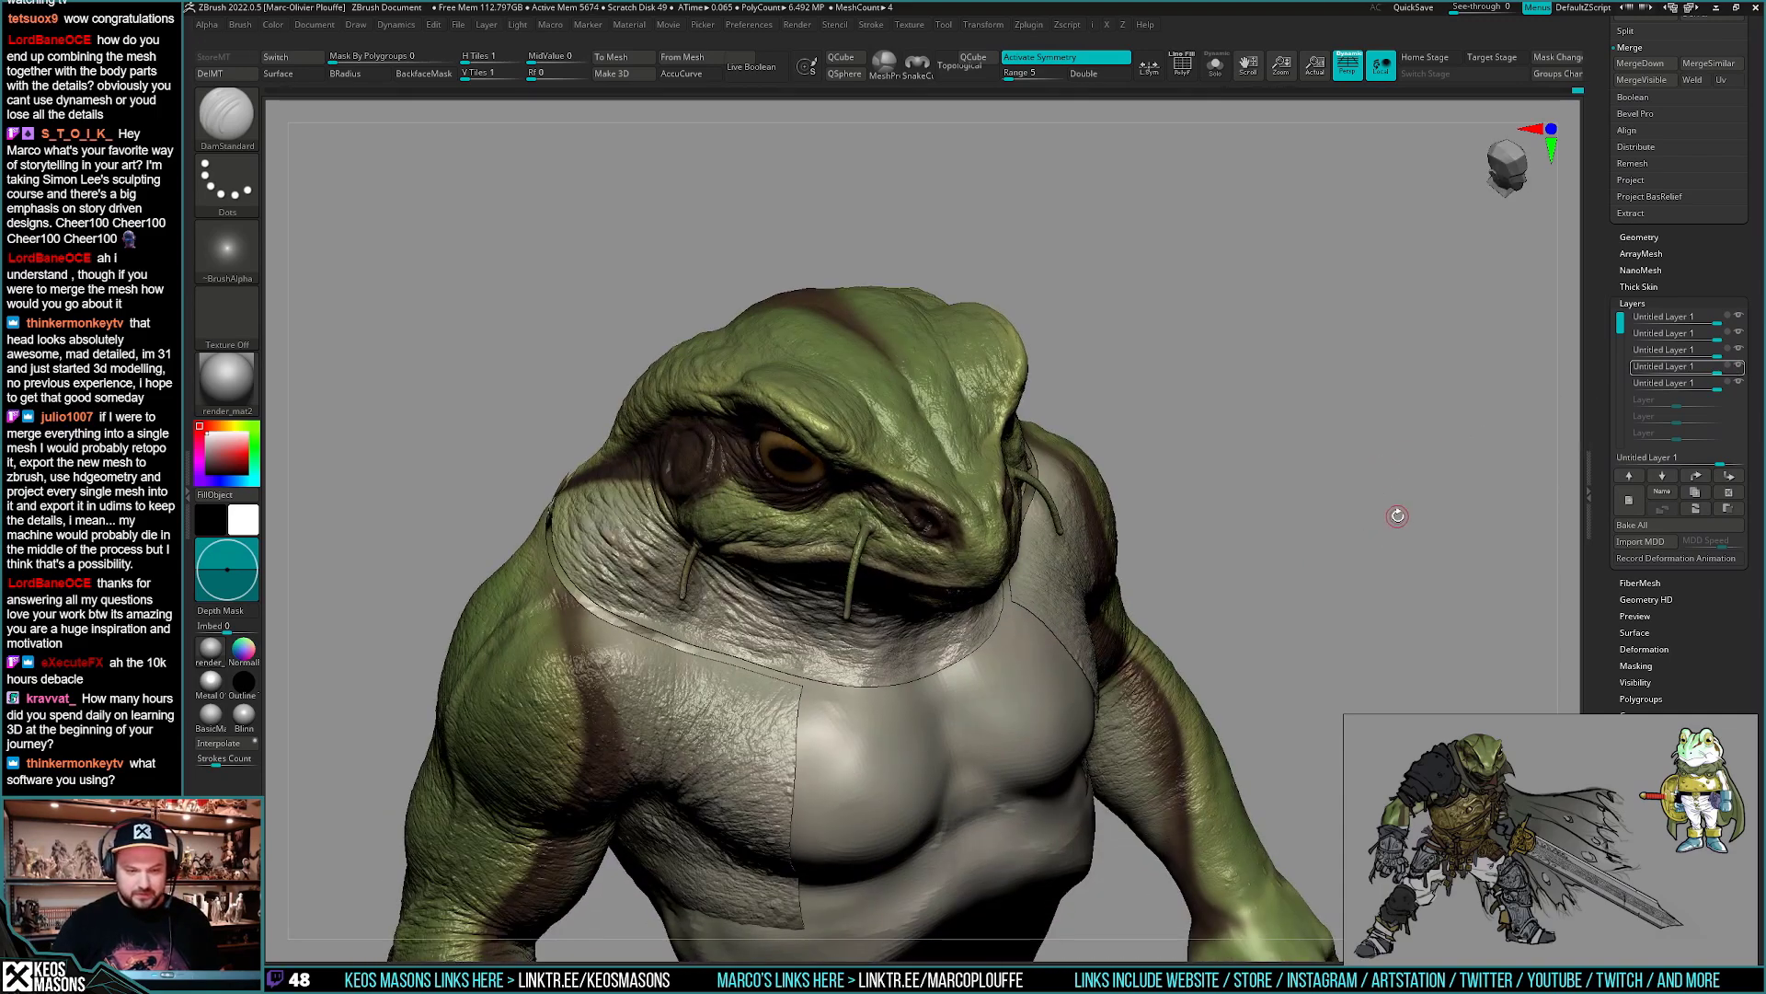
pyautogui.moveTo(1741, 373)
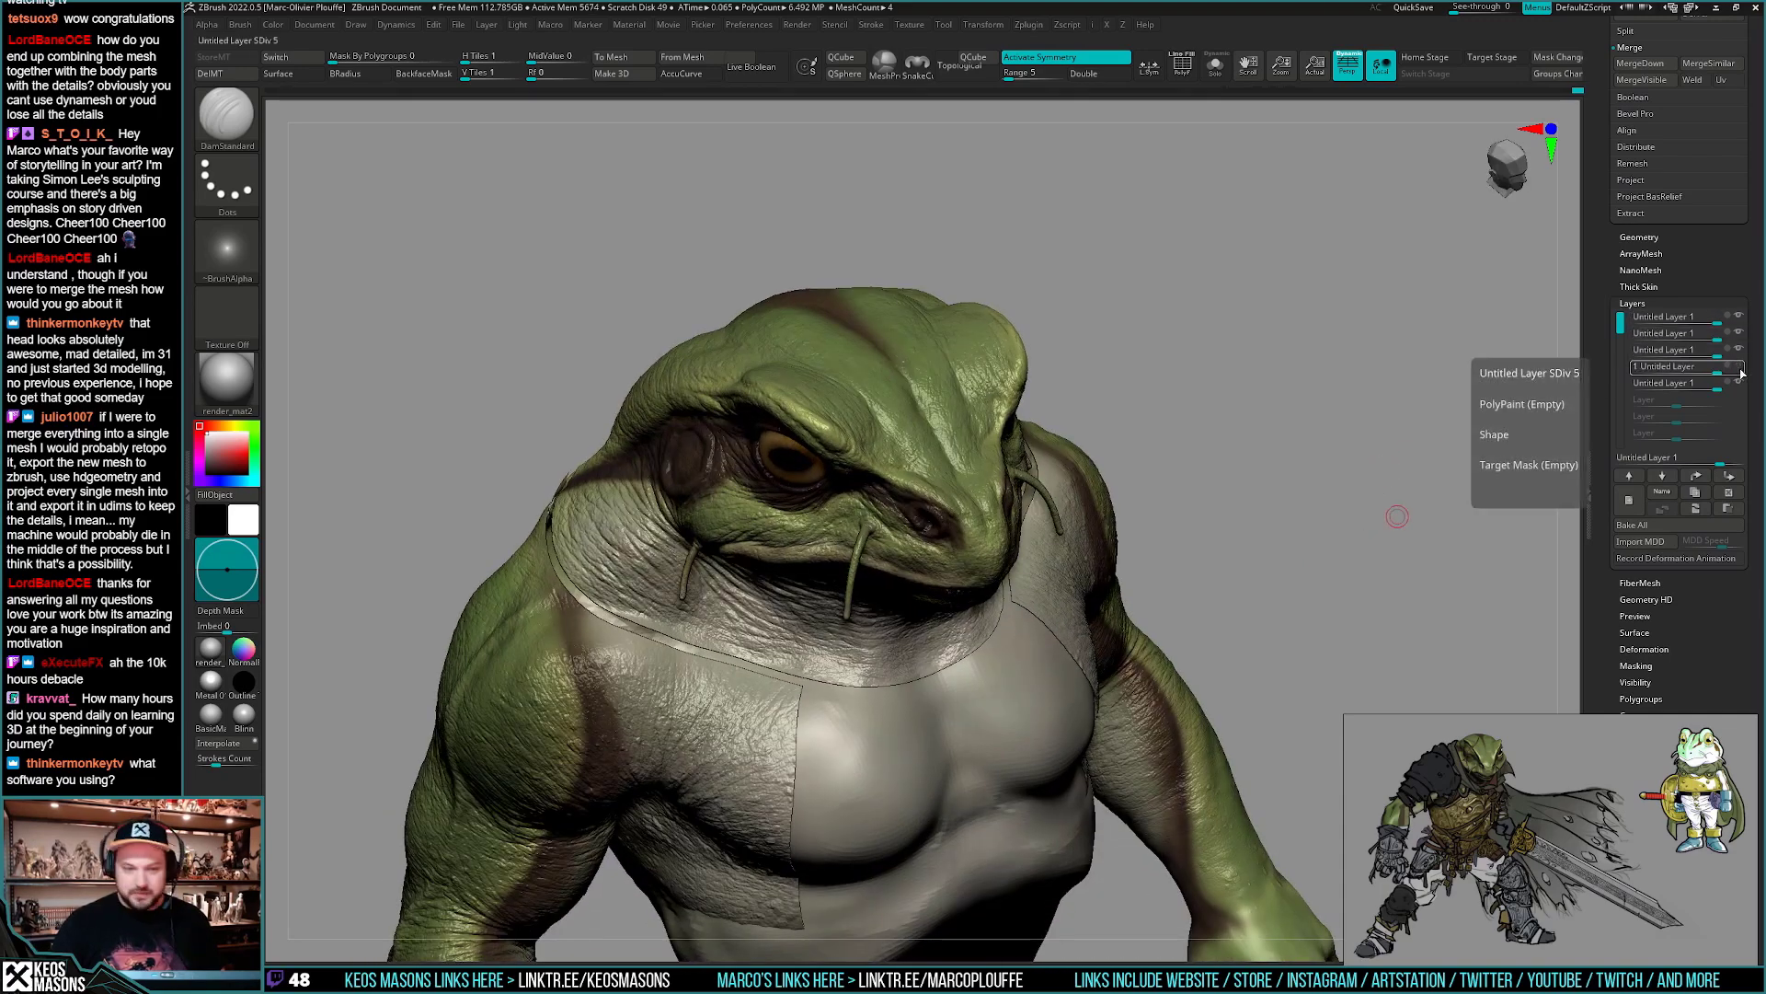
pyautogui.moveTo(1395, 515); pyautogui.dragTo(1369, 463)
pyautogui.moveTo(1741, 371)
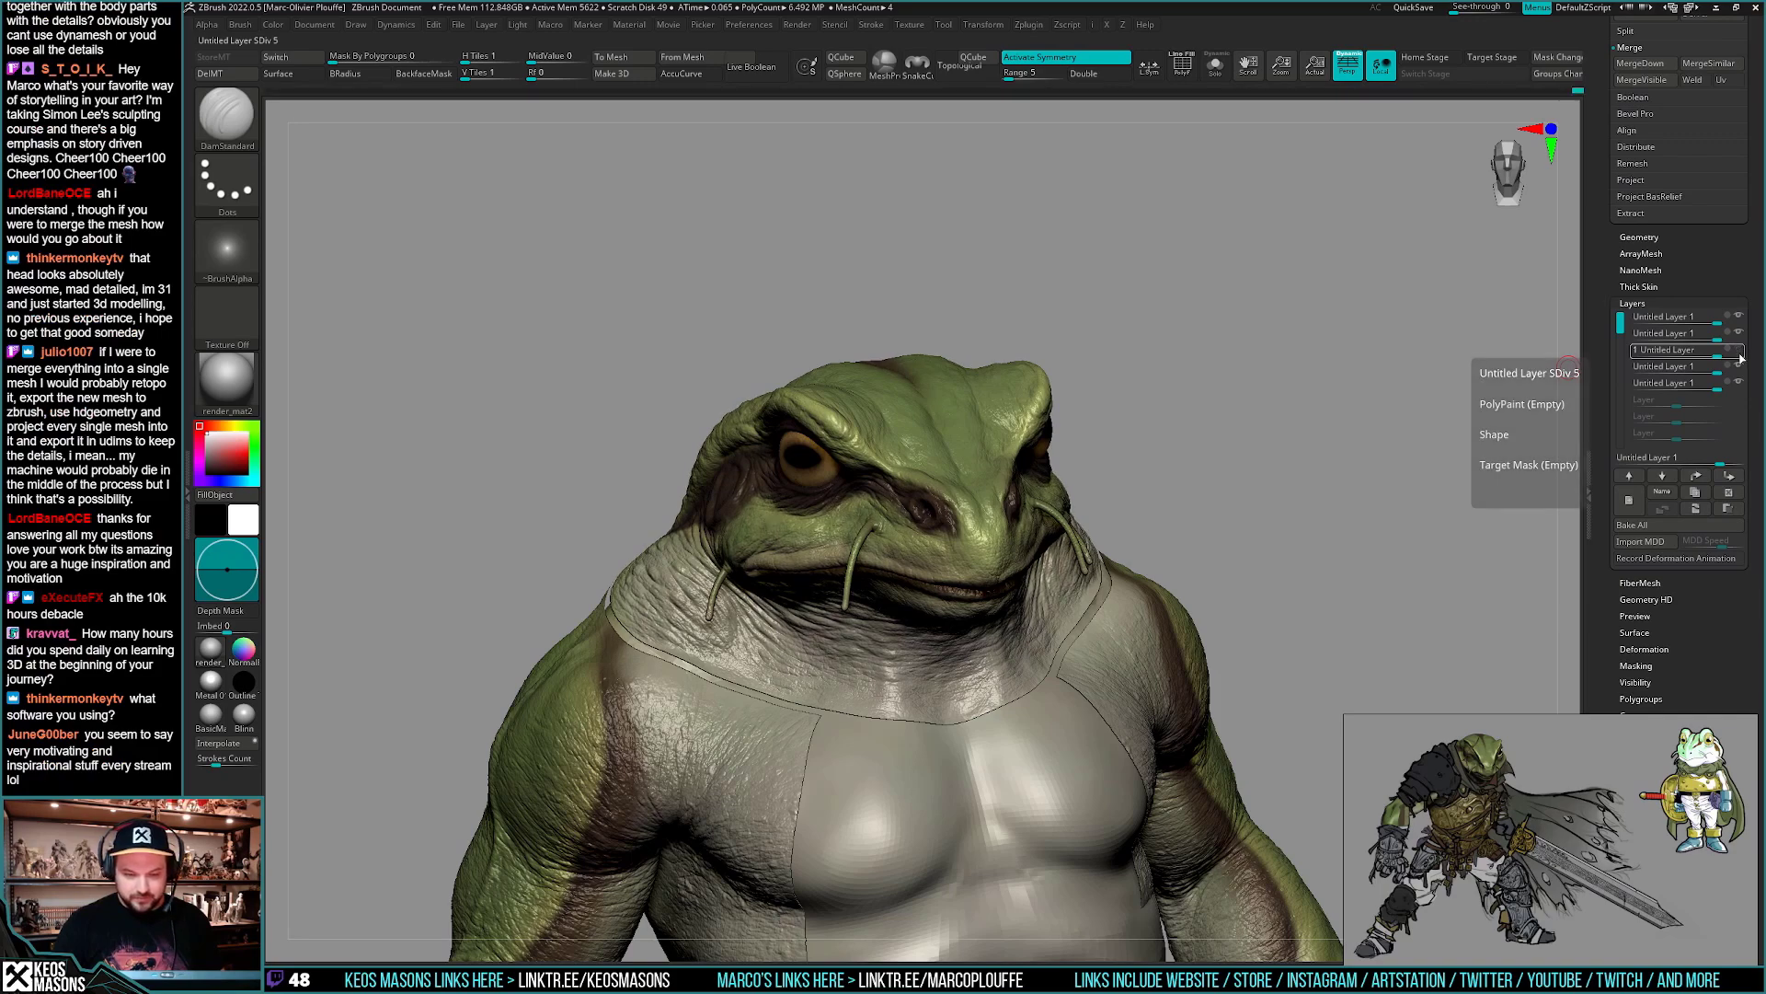
pyautogui.moveTo(1462, 442); pyautogui.dragTo(1329, 565)
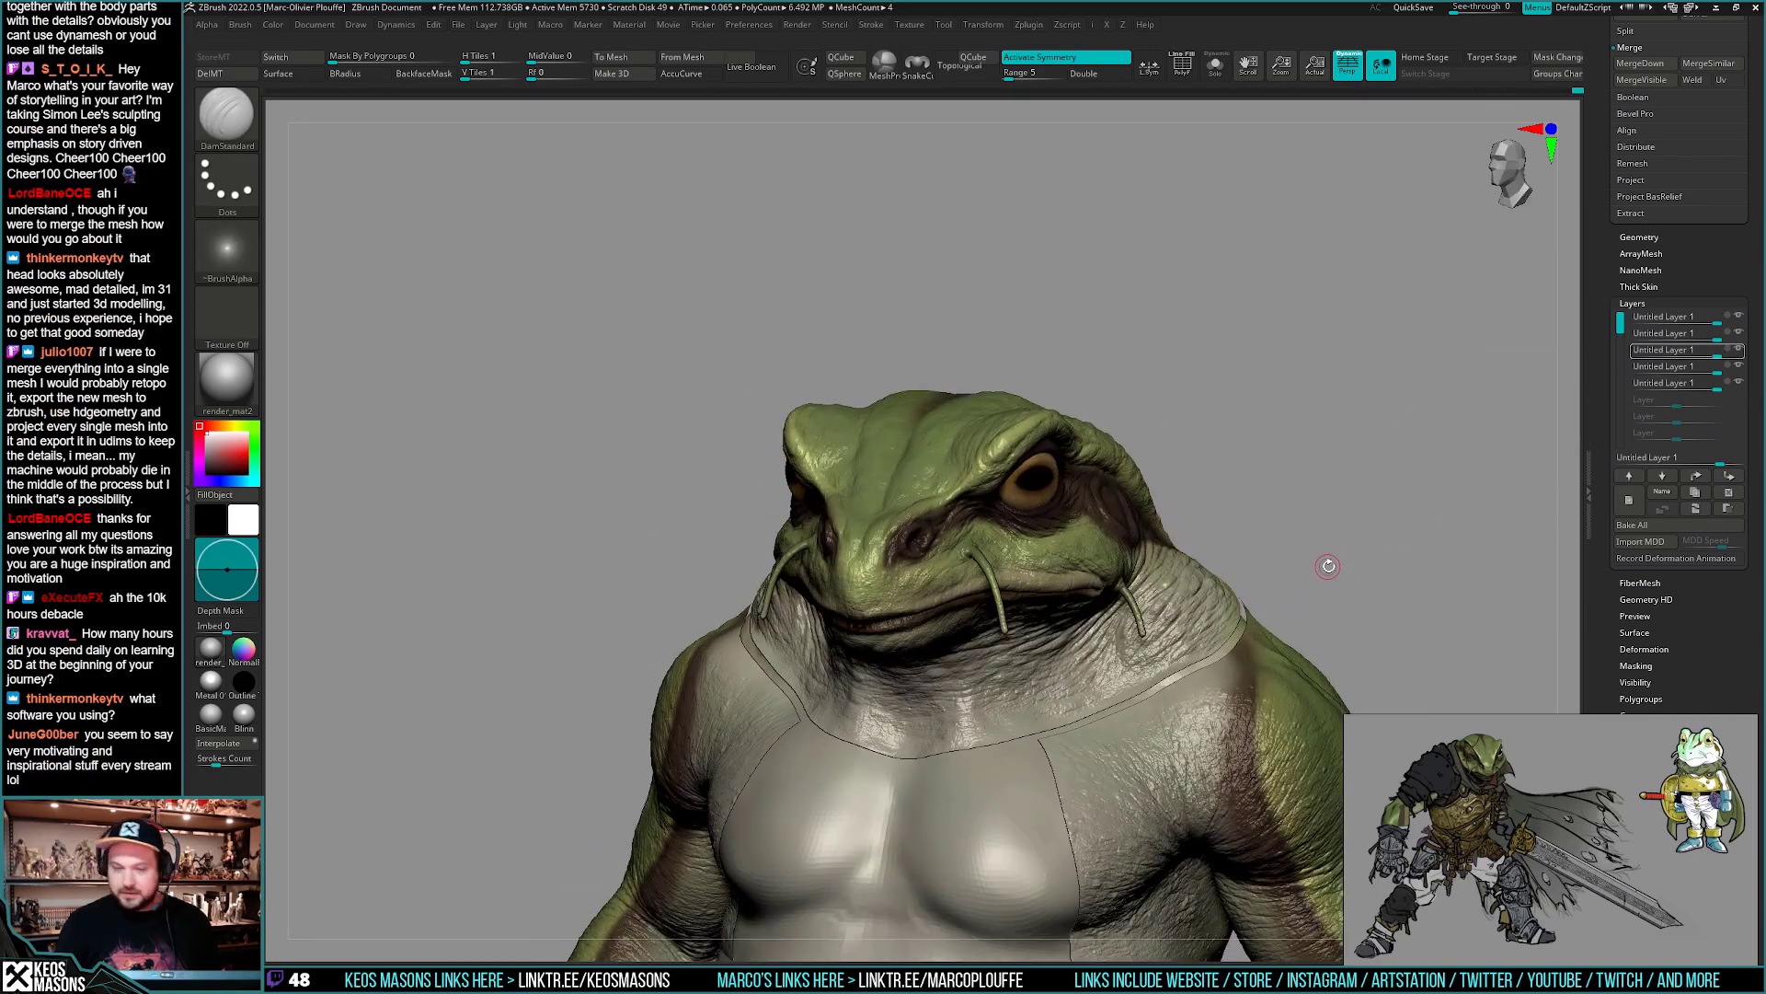
pyautogui.moveTo(1684, 357)
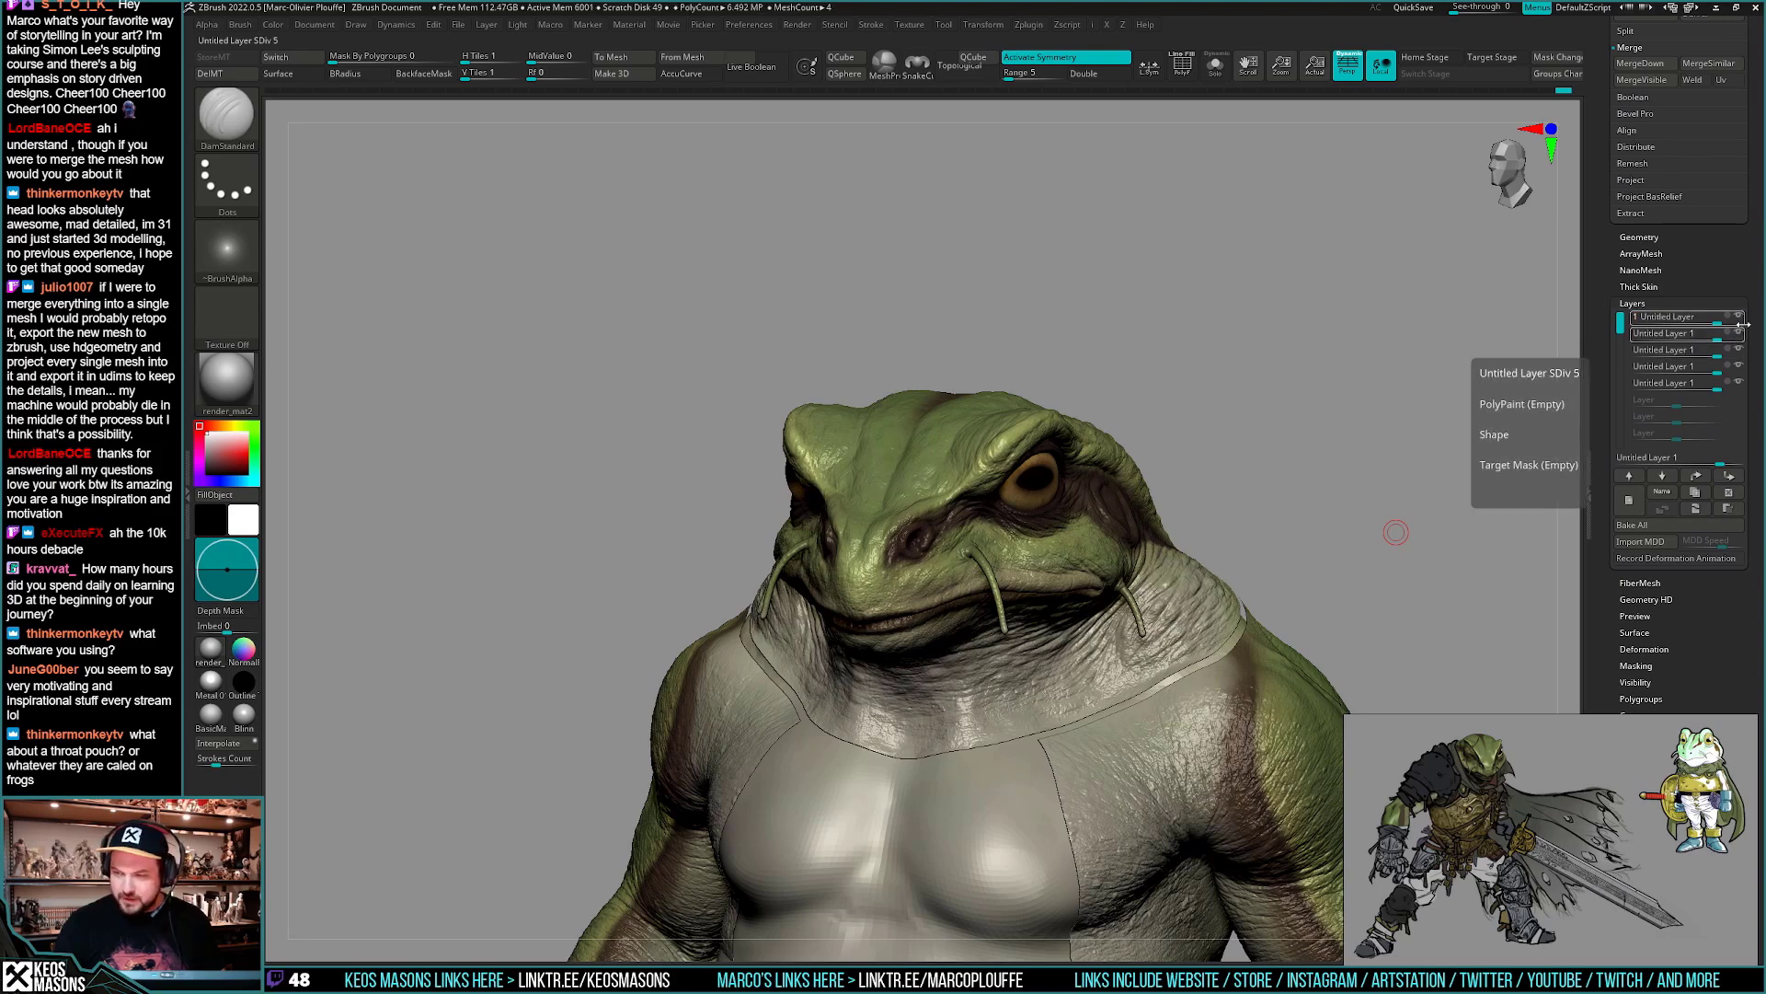
pyautogui.click(1742, 319)
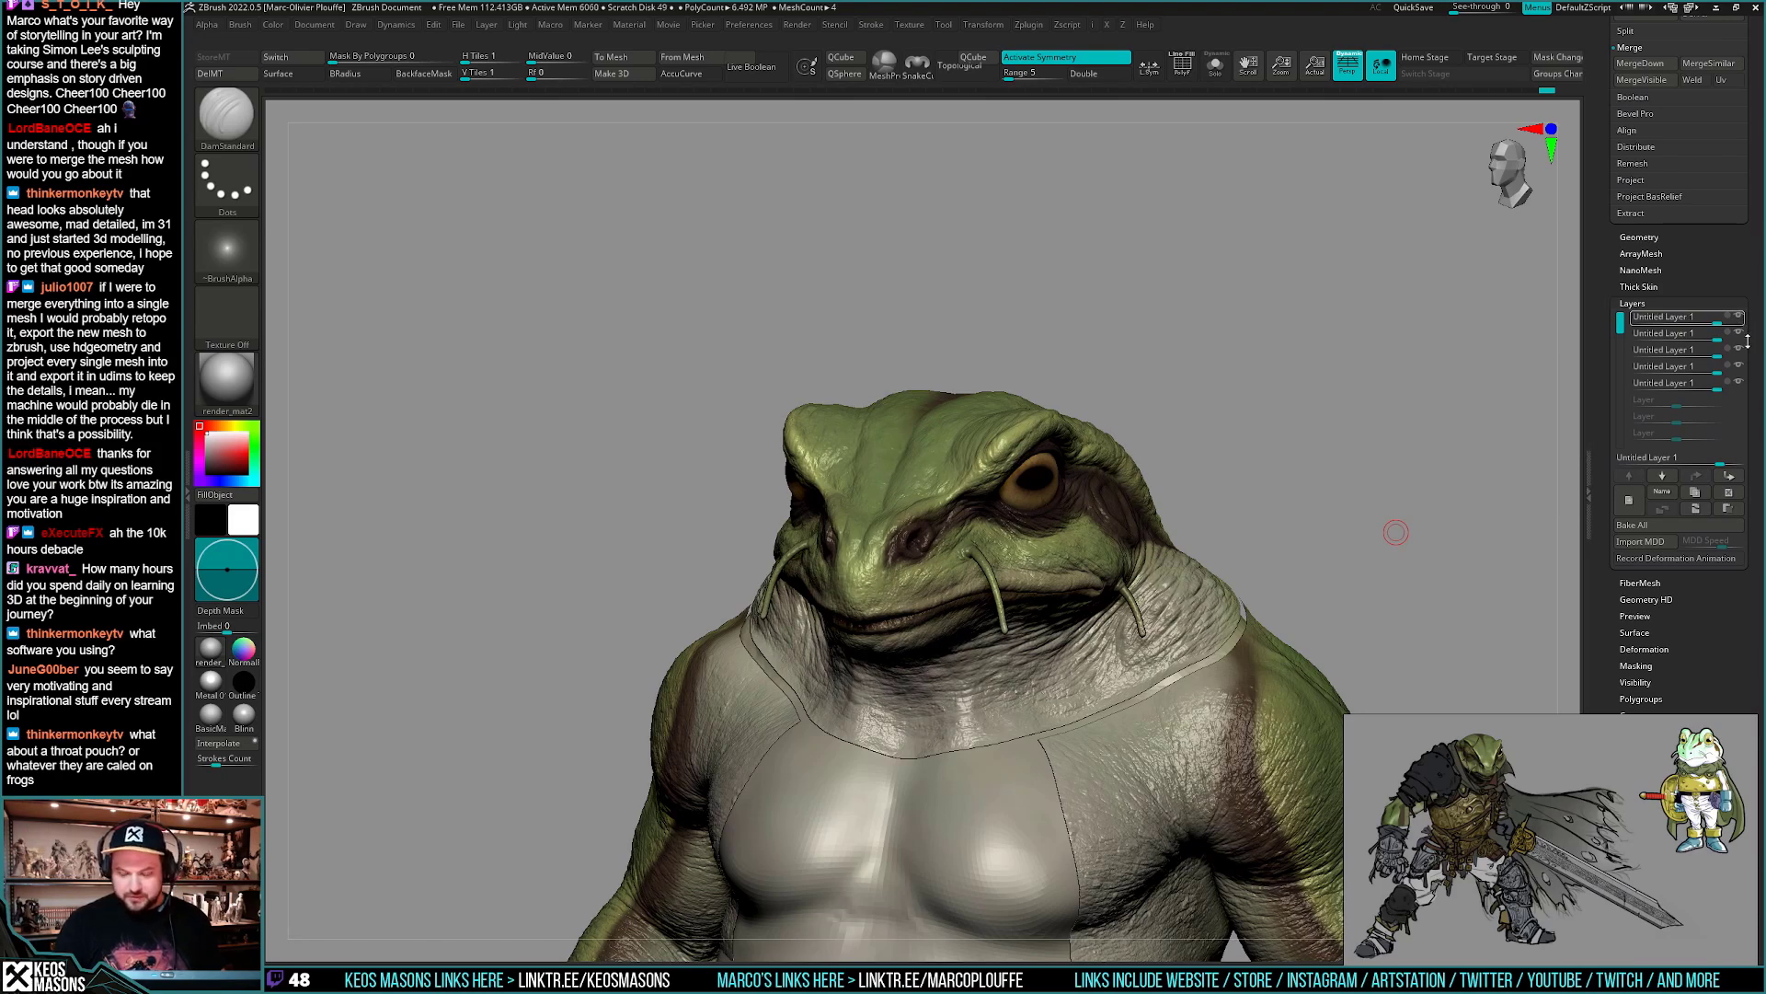
# - Add a new recording layer to the head and choose the skin alpha brush with the DragDot stroke
pyautogui.moveTo(1396, 532); pyautogui.dragTo(1377, 558)
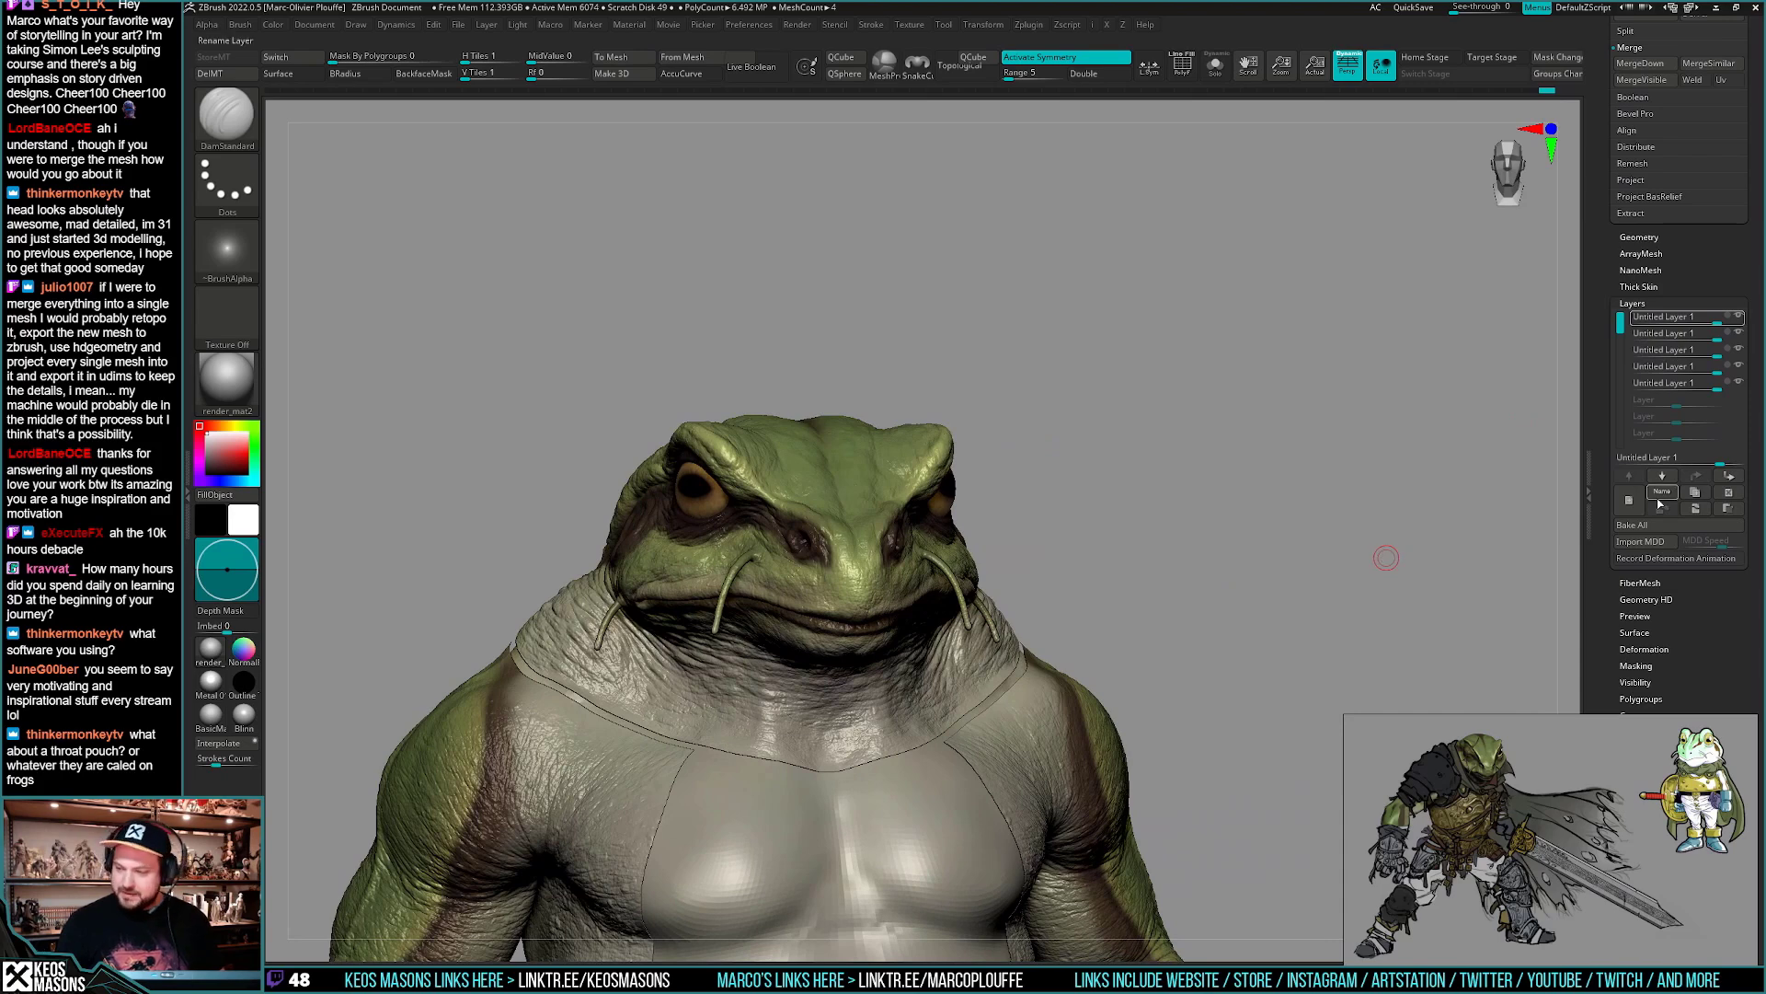
pyautogui.moveTo(1187, 623); pyautogui.dragTo(1237, 631)
pyautogui.hotkey('ctrl', 'z')
pyautogui.press('space')
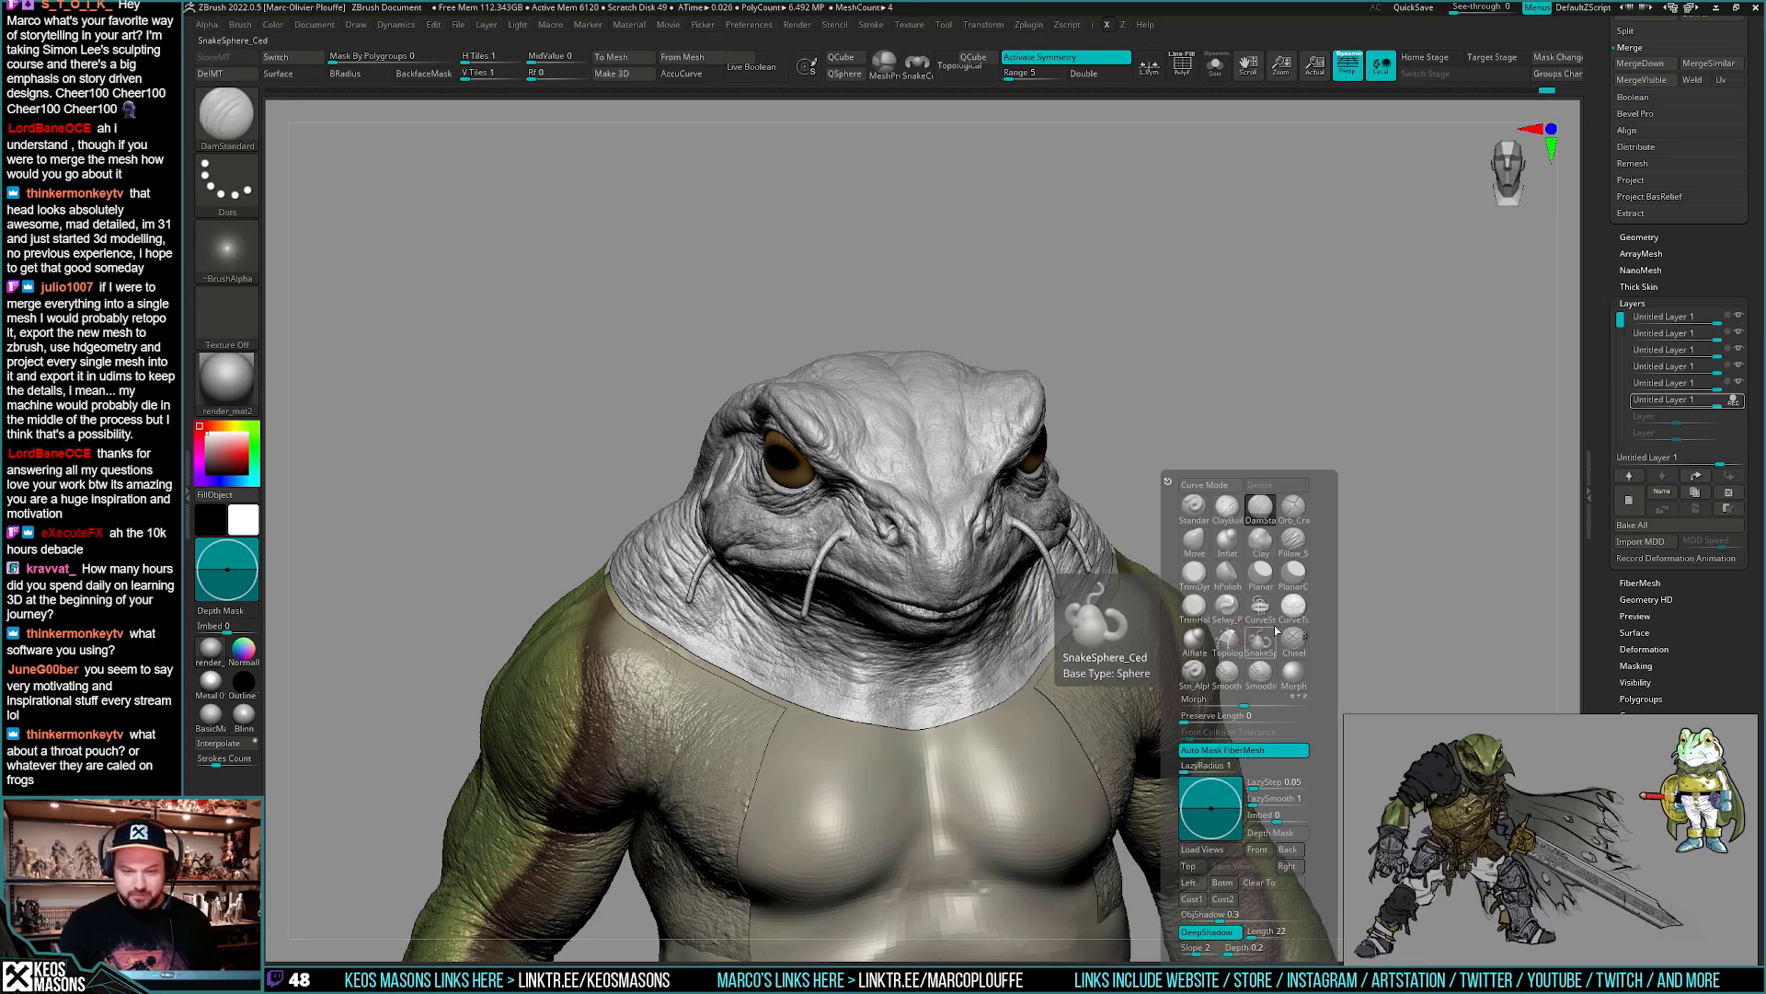
pyautogui.press('space')
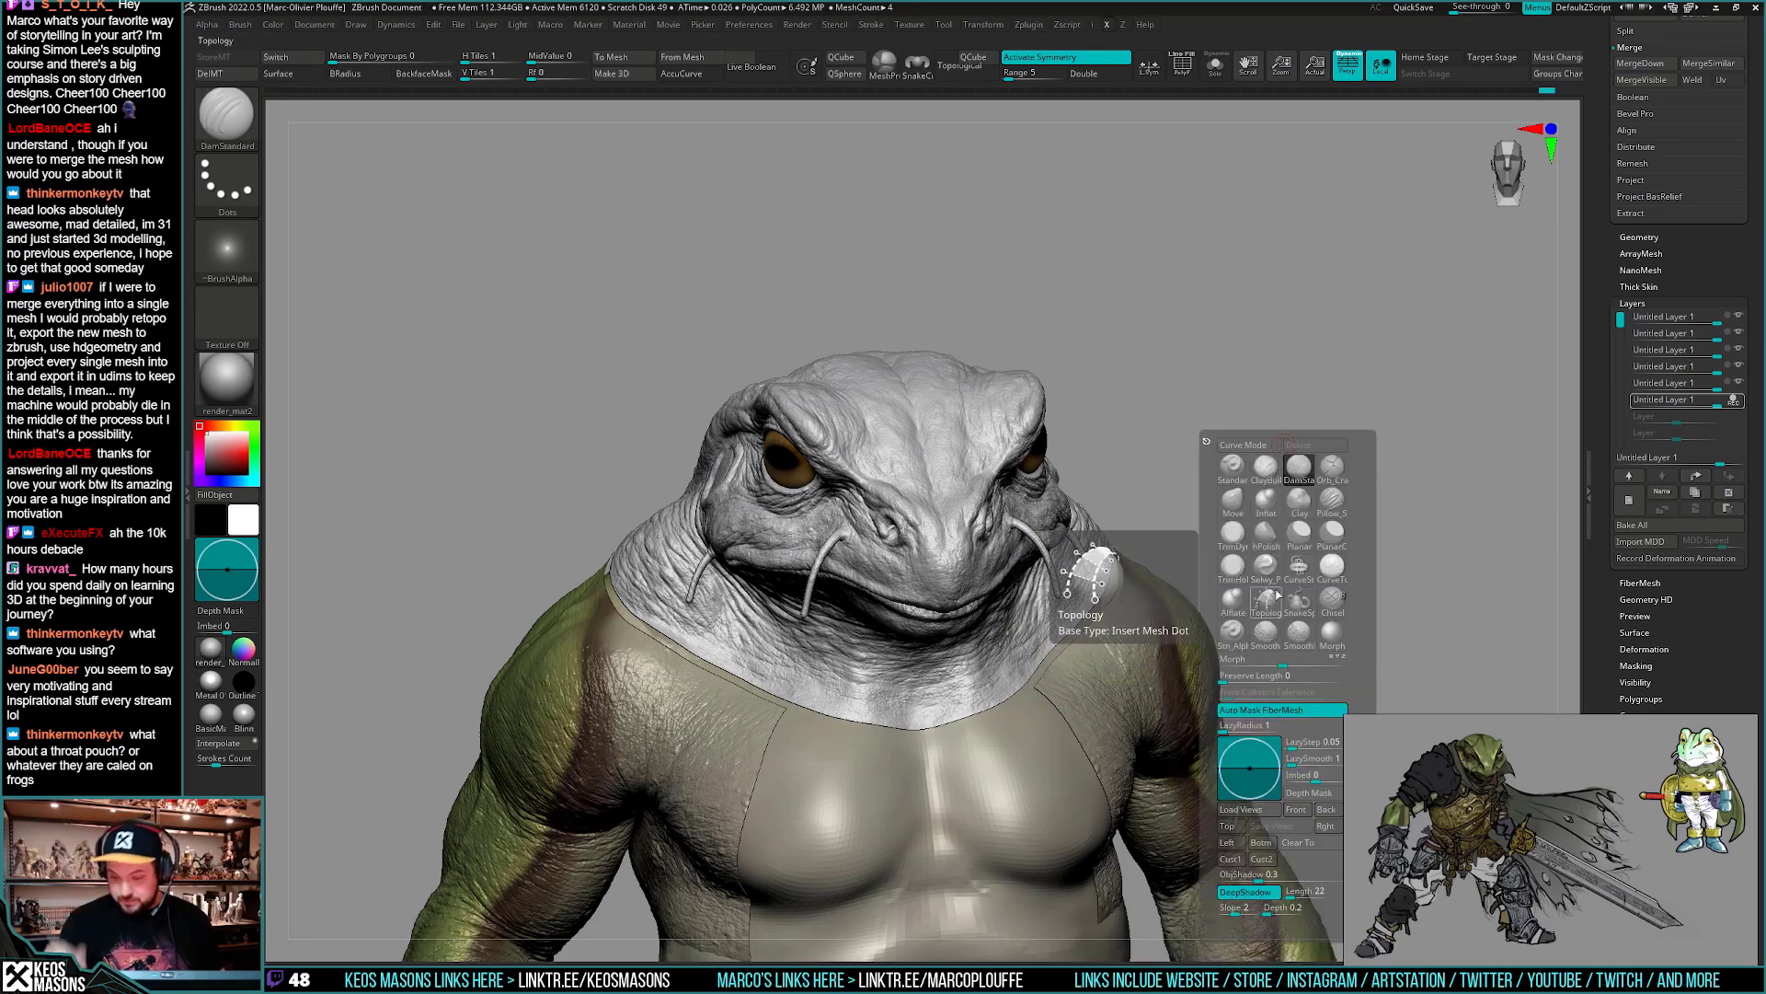
pyautogui.click(1278, 596)
# - Browse the alpha library and load Bumpy_Skin_1.psd from the pores folder as the brush alpha
pyautogui.press(',')
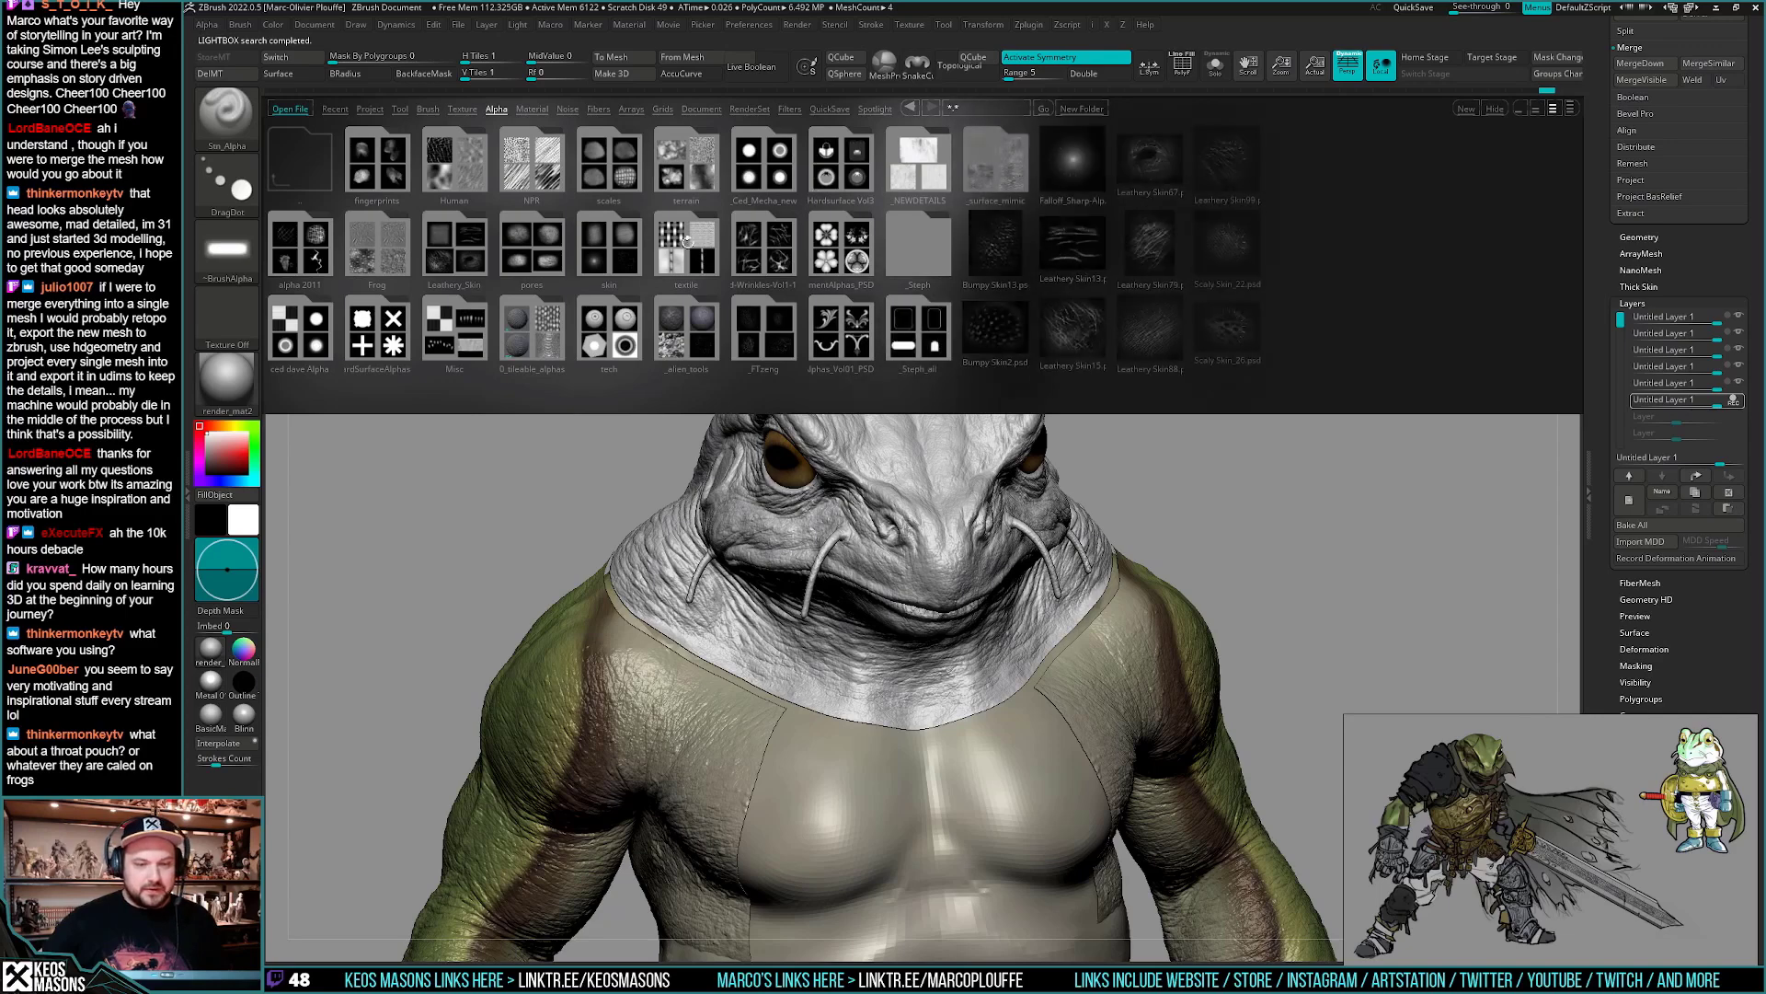
pyautogui.doubleClick(539, 337)
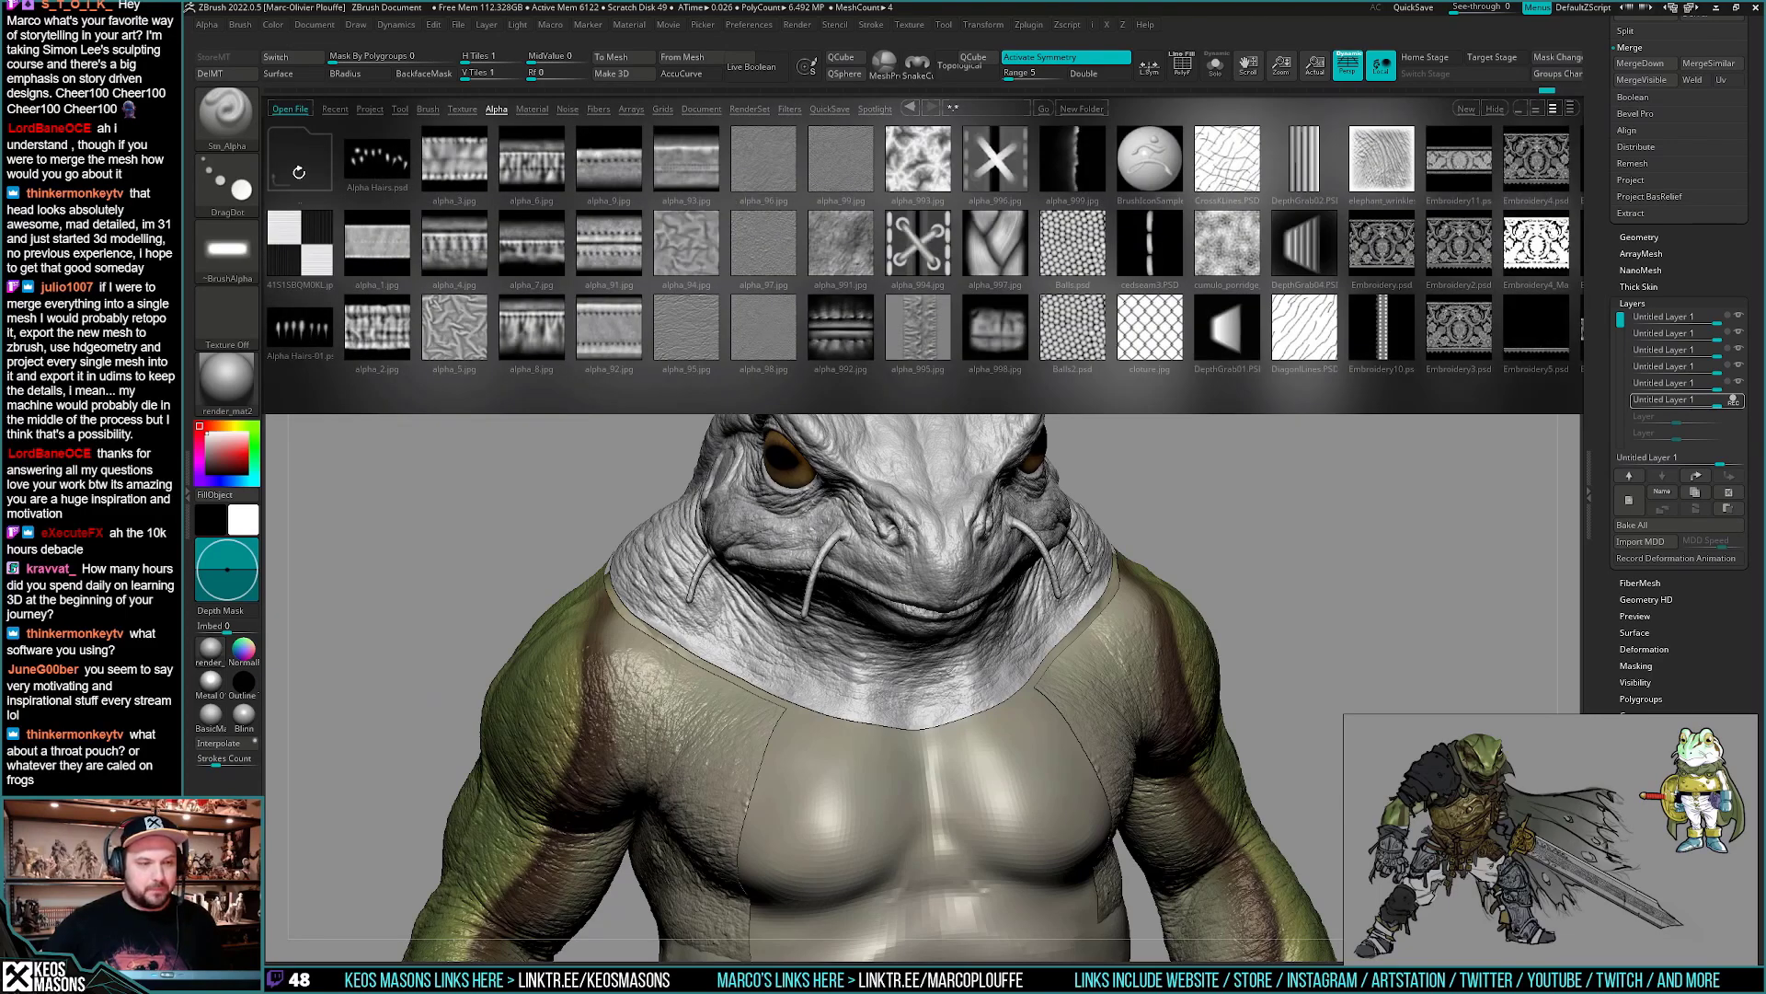
pyautogui.doubleClick(299, 172)
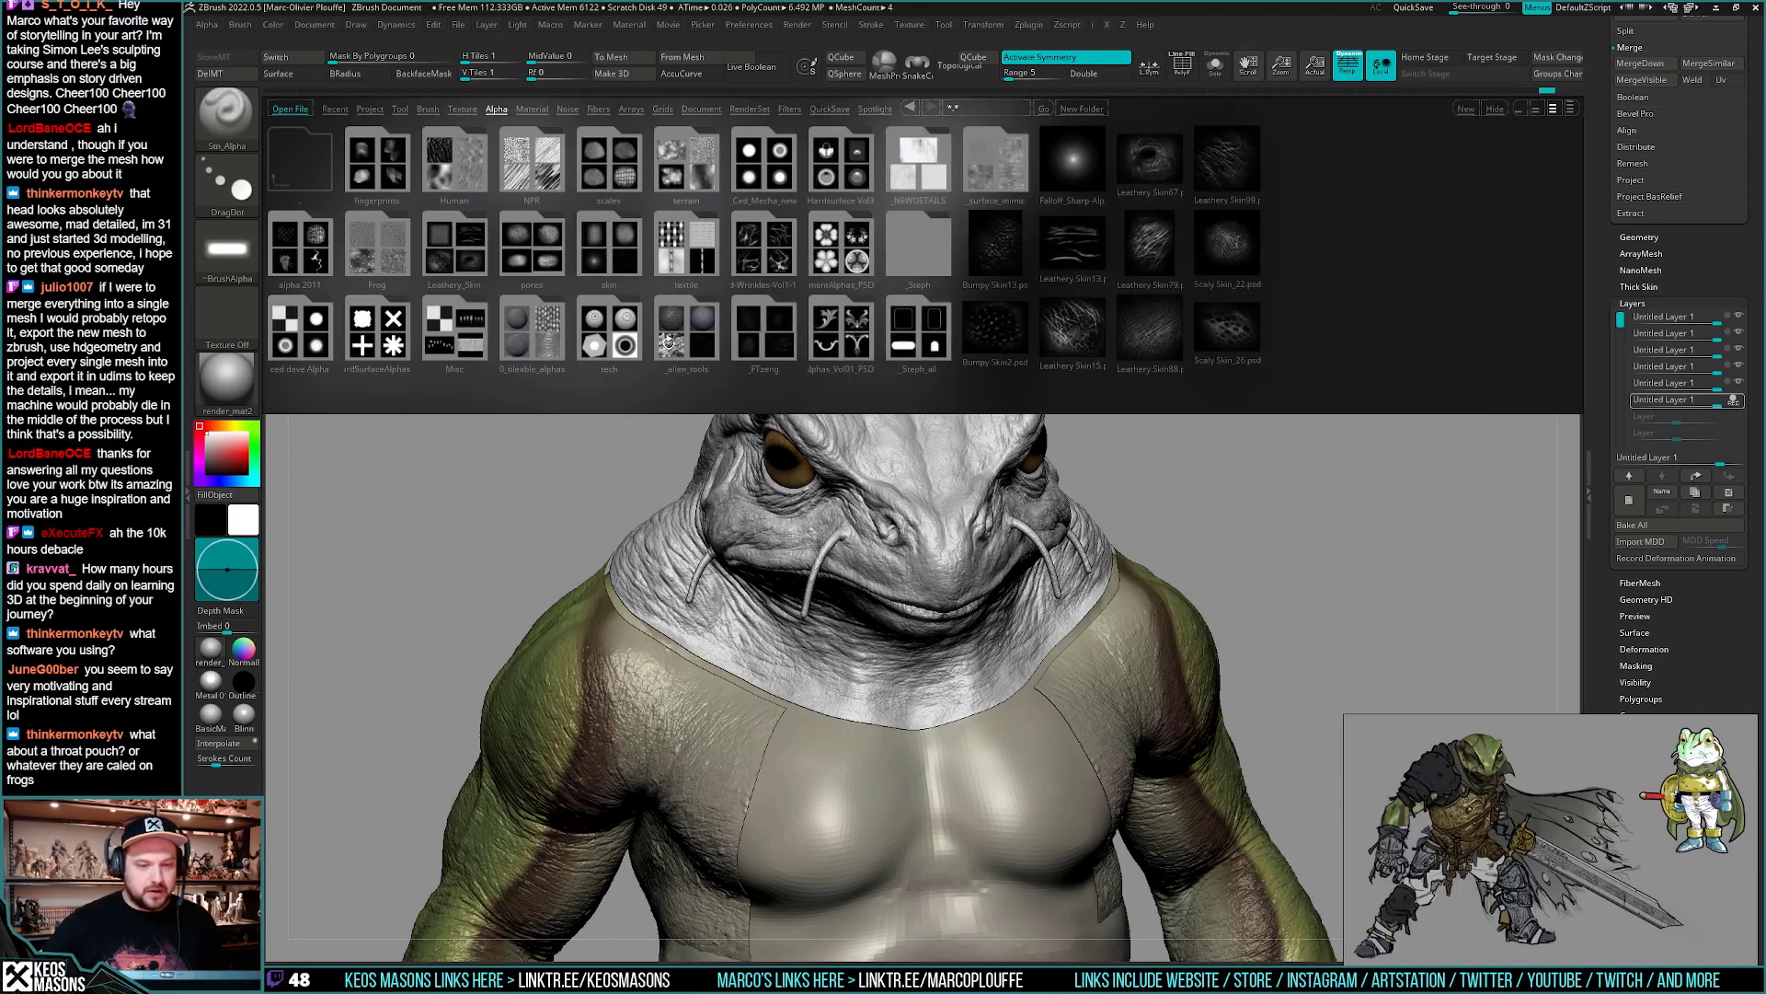
pyautogui.doubleClick(534, 274)
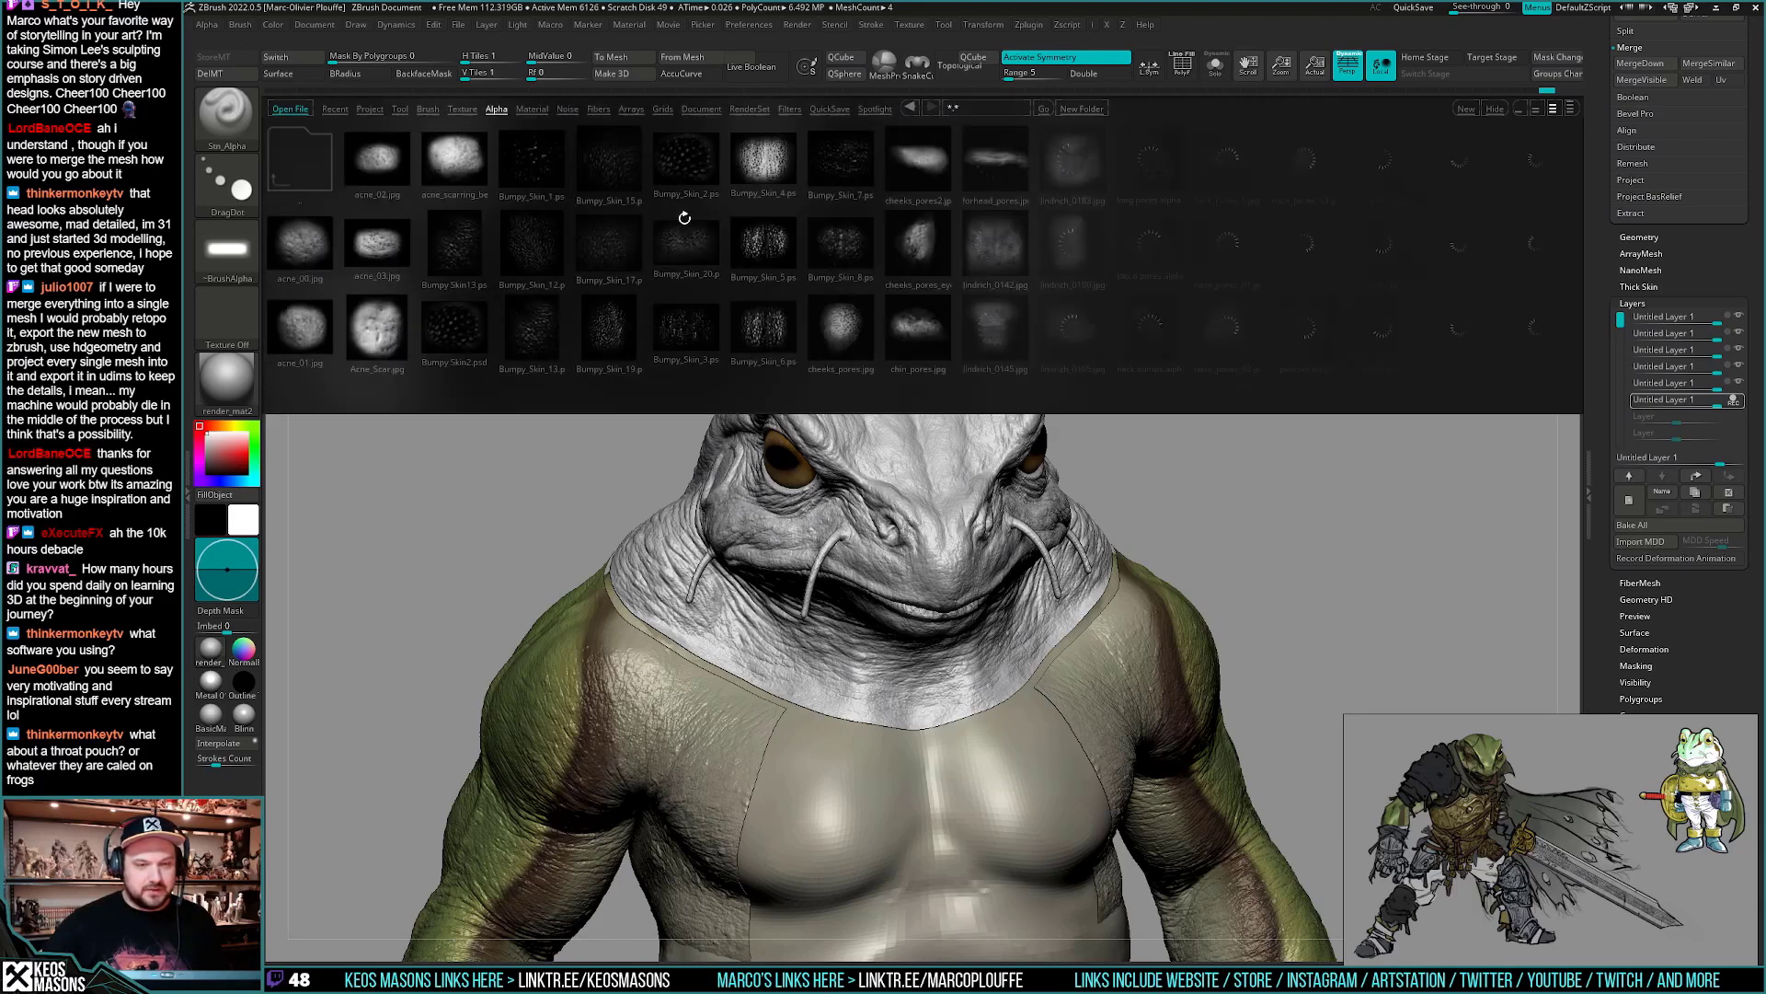
pyautogui.doubleClick(539, 162)
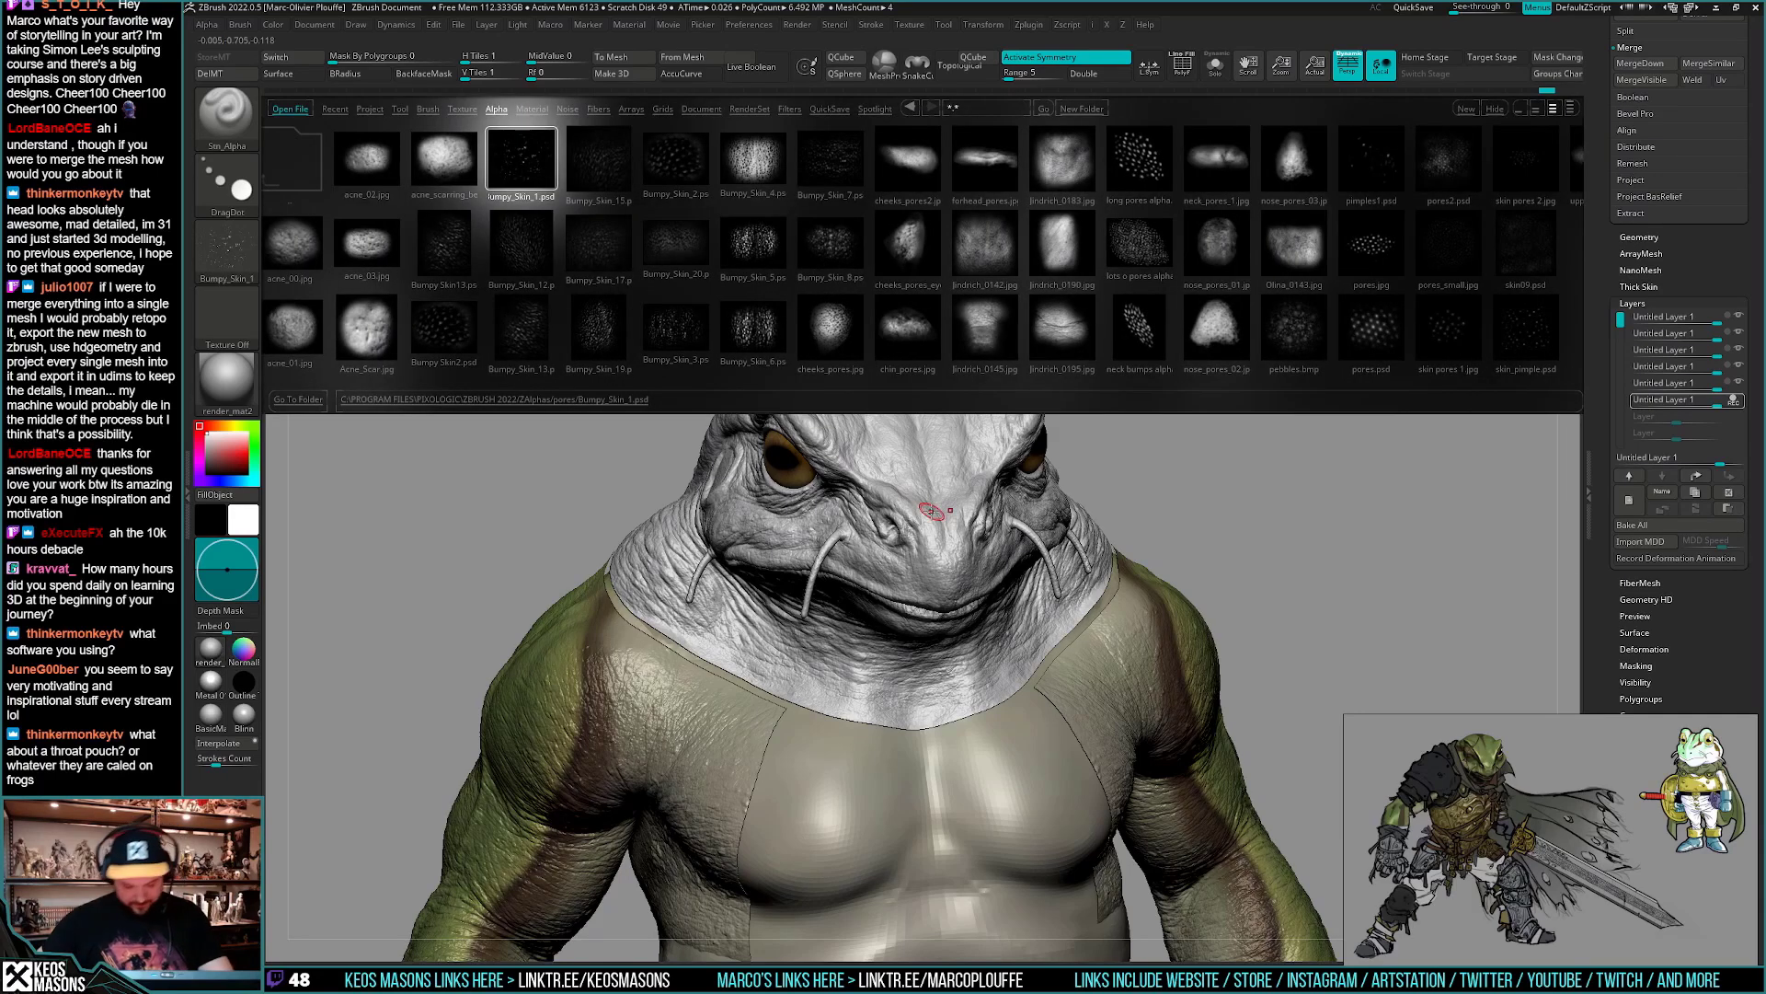
# - Close the alpha library, set the alpha's Radial Fade to 16 and switch the brush stroke to Spray
pyautogui.press(',')
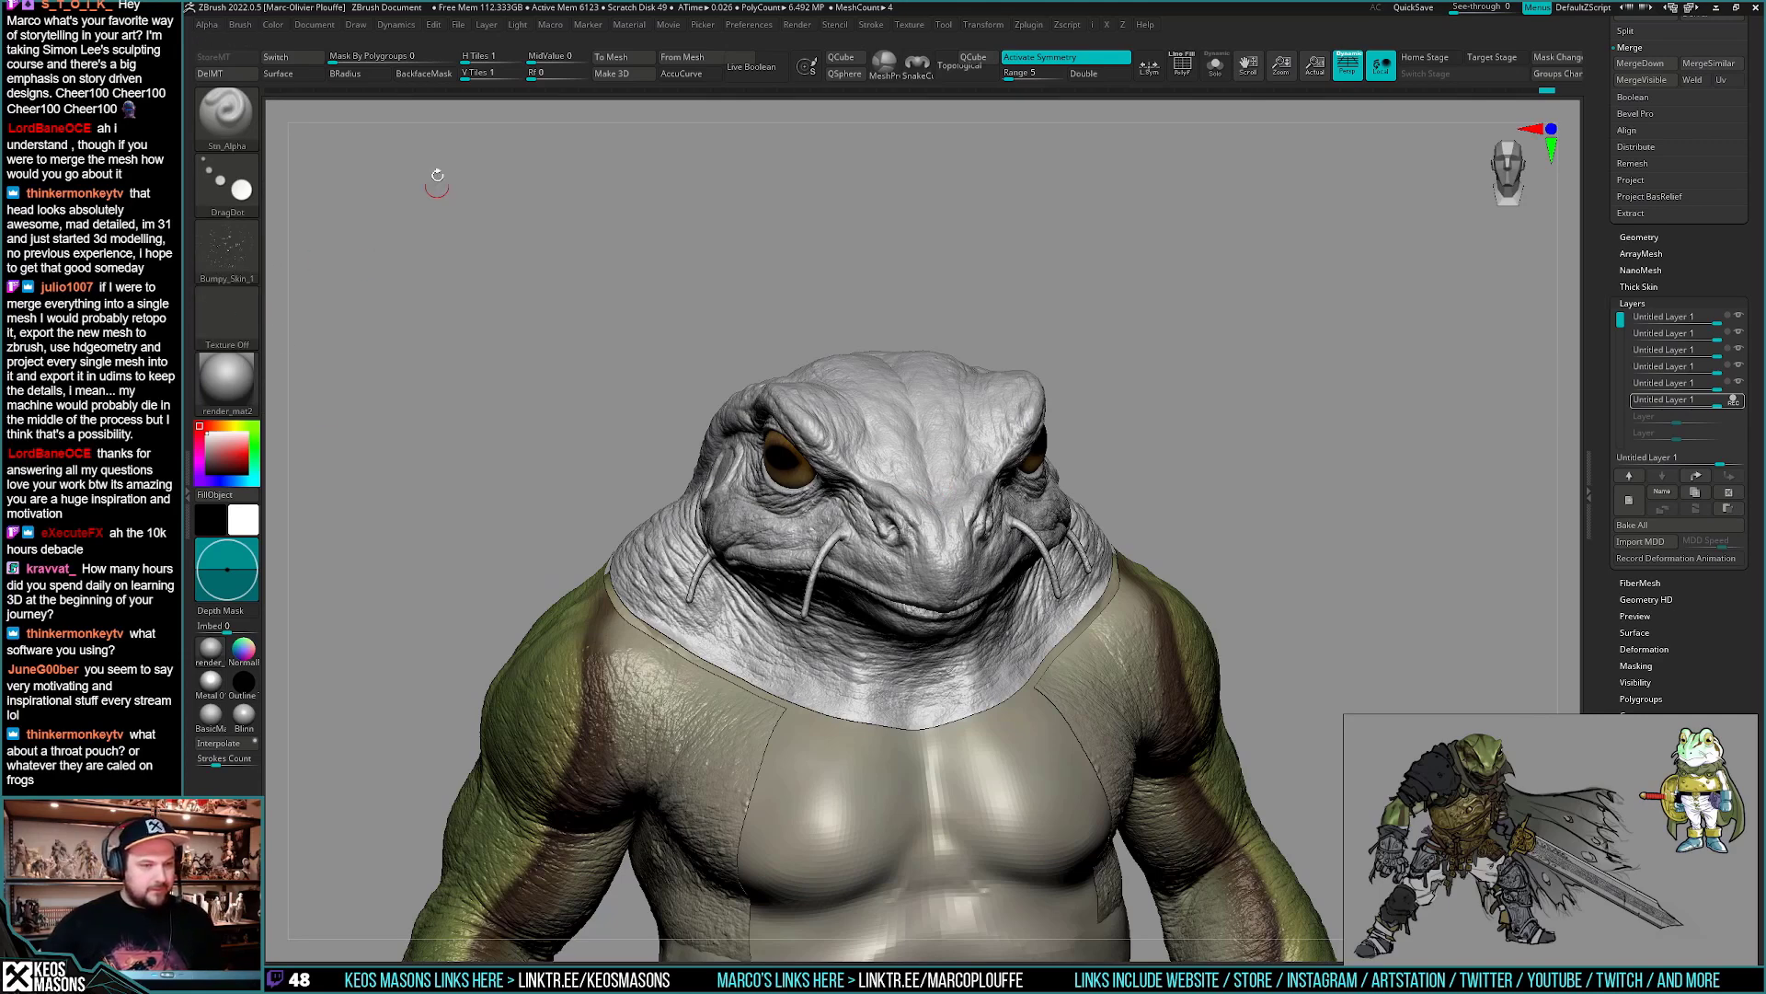
pyautogui.moveTo(547, 75); pyautogui.dragTo(552, 77)
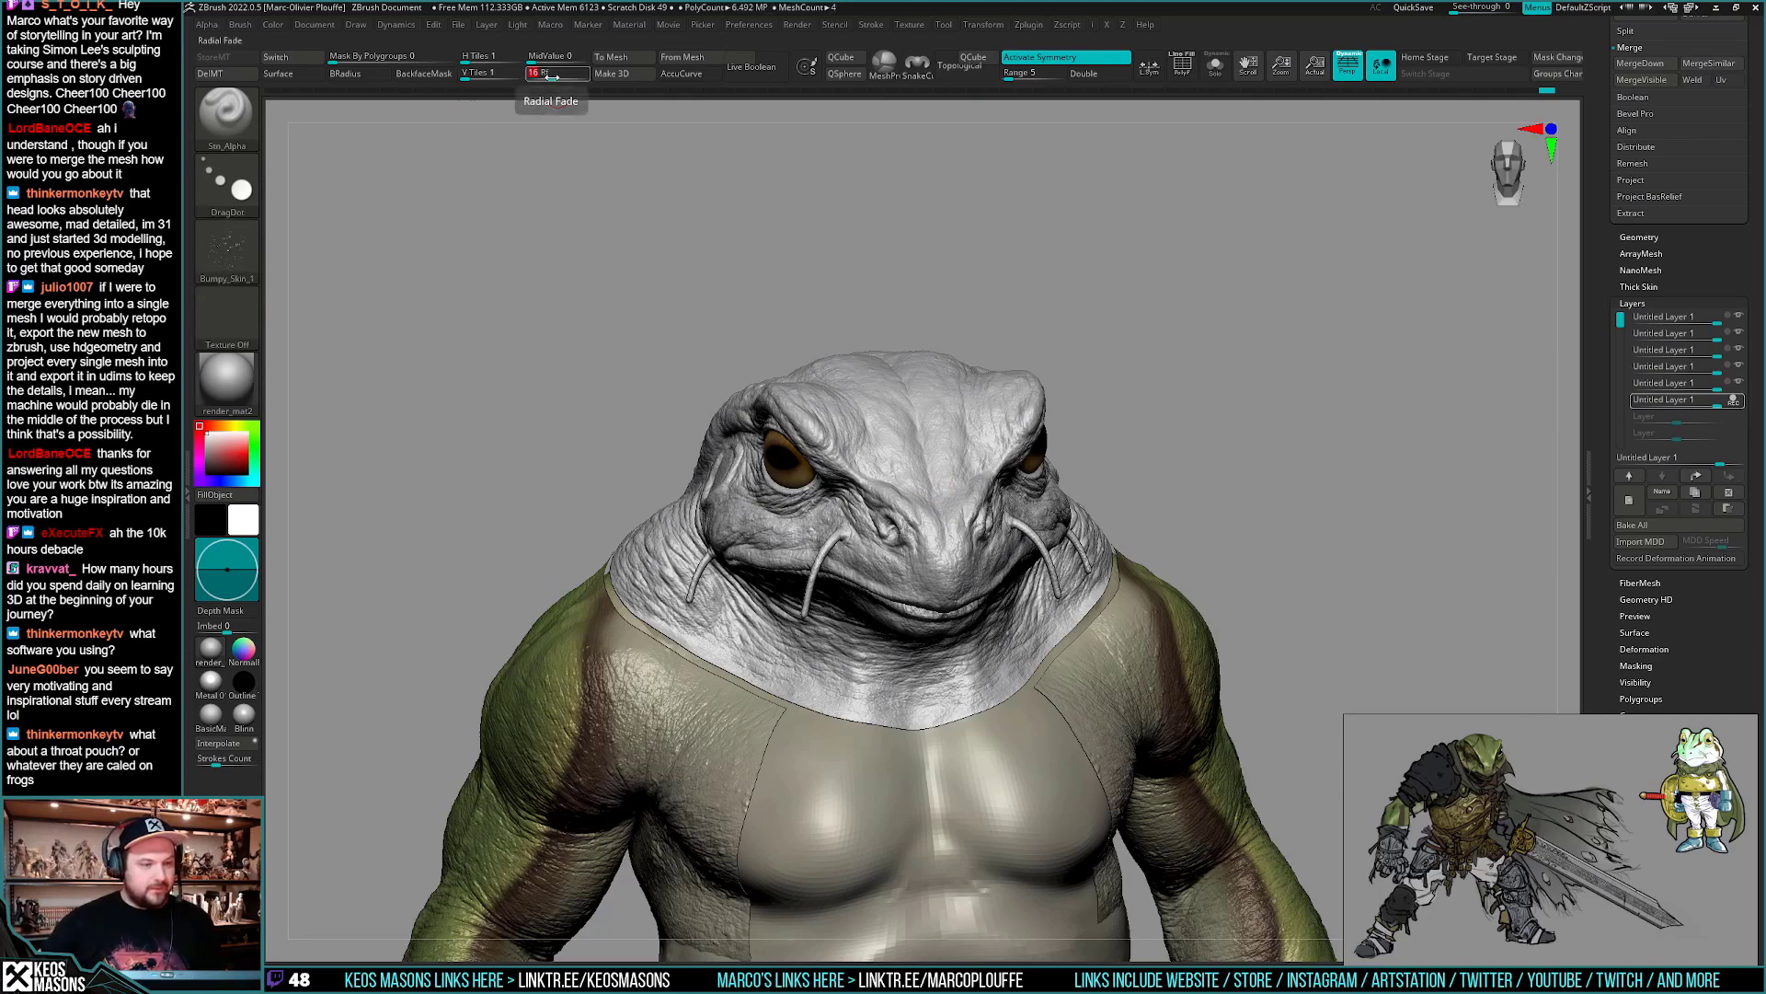
pyautogui.moveTo(1258, 611); pyautogui.dragTo(1242, 663)
pyautogui.press('F3')
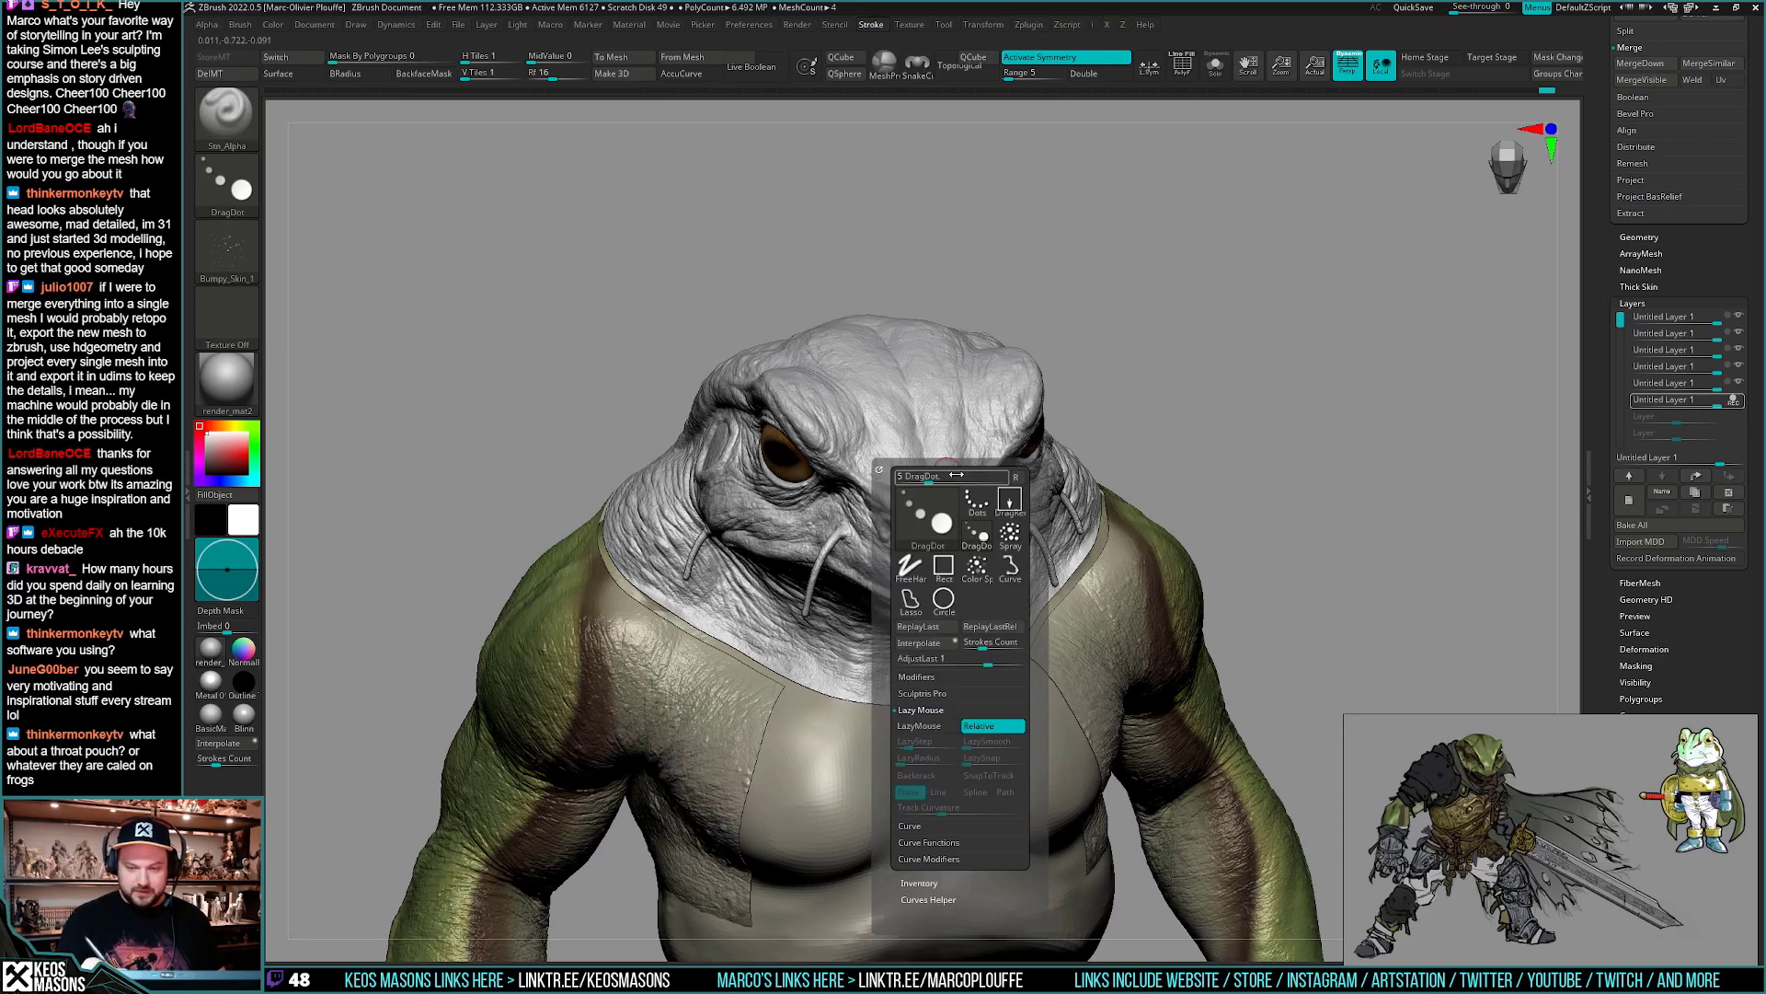
pyautogui.click(1010, 534)
# - Enlarge the brush and try spraying the bumpy skin alpha over the head
pyautogui.press('space')
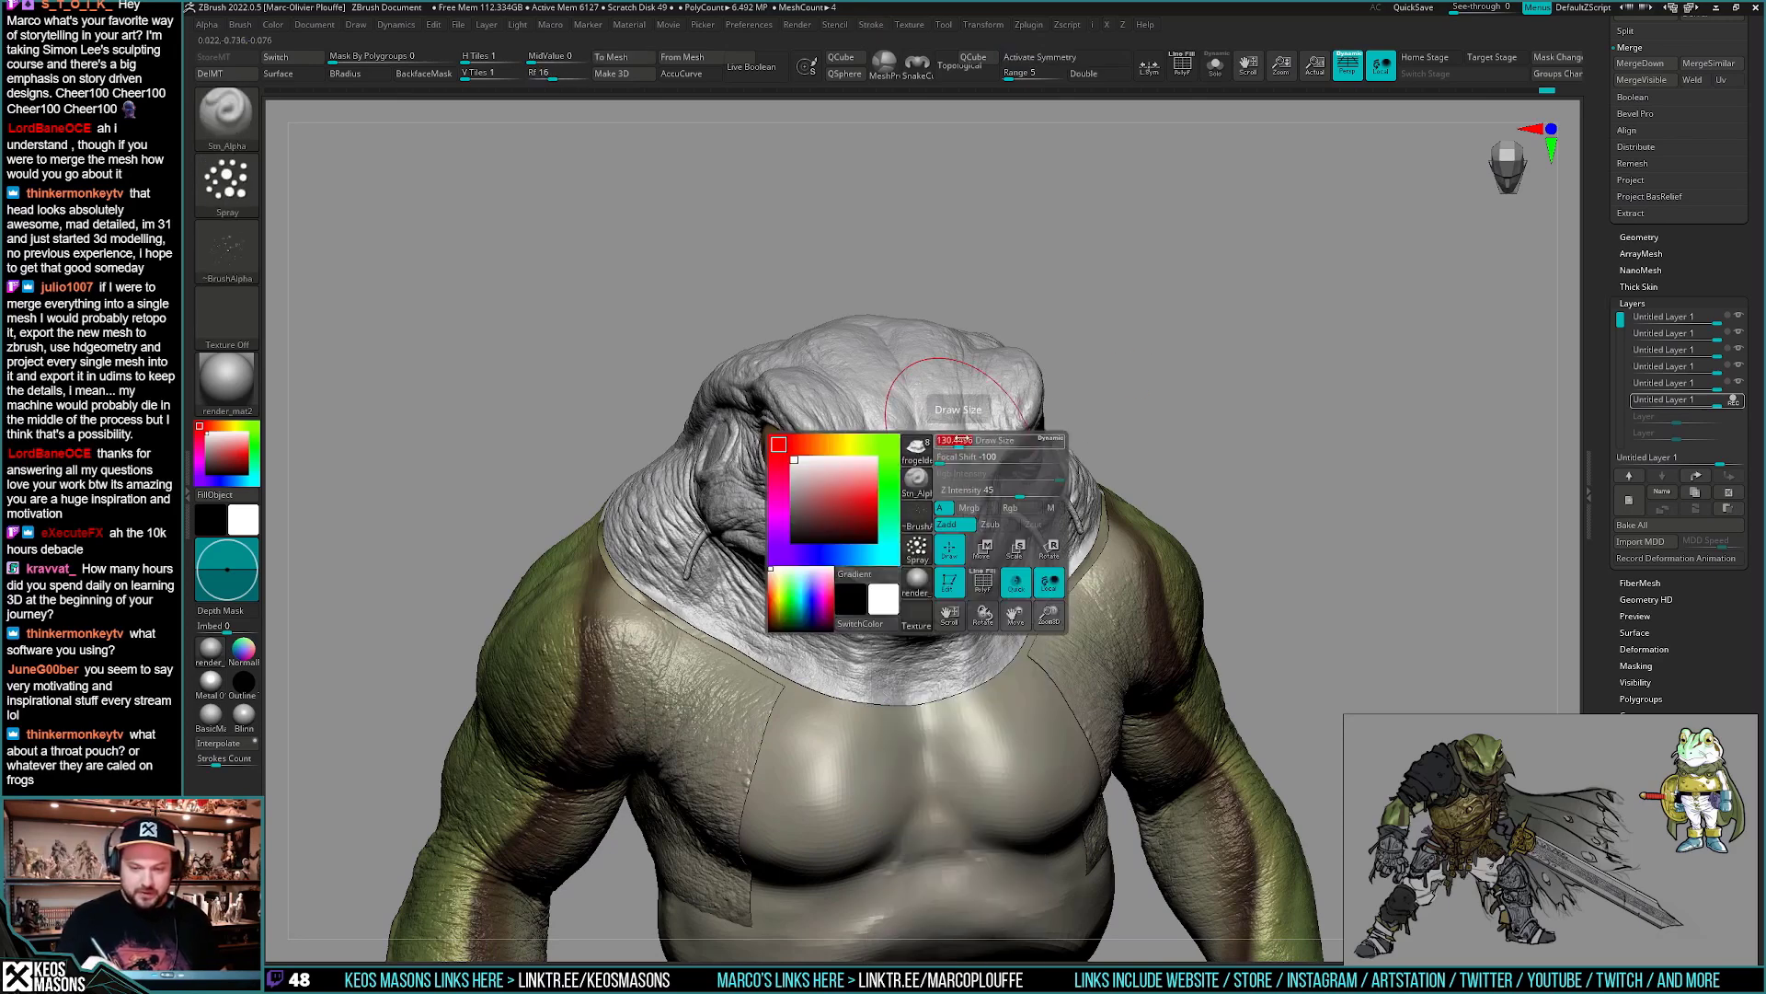
pyautogui.moveTo(960, 450)
pyautogui.mouseDown()
pyautogui.moveTo(990, 446)
pyautogui.moveTo(957, 432)
pyautogui.moveTo(930, 501)
pyautogui.mouseUp()
pyautogui.press('space')
pyautogui.moveTo(993, 534); pyautogui.dragTo(996, 471, button='right')
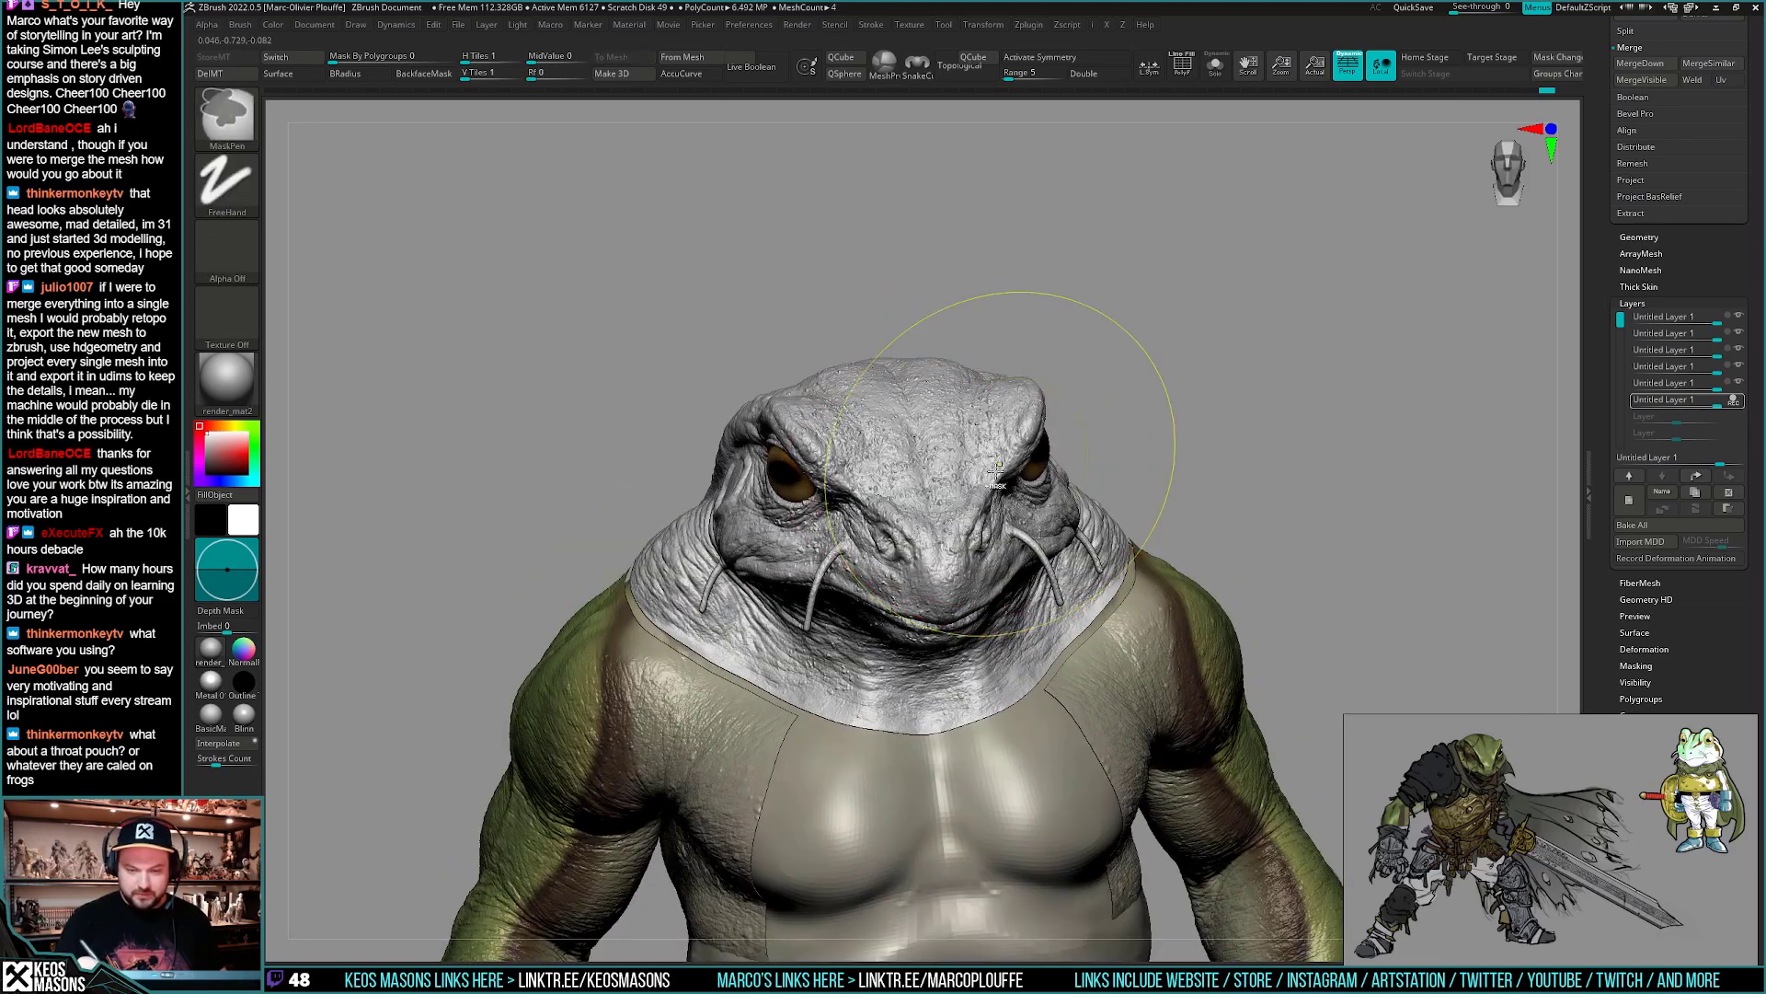
# - Set the Spray modifiers to scale 0.2, color 0.2333 and flow 0.01282, and the brush's Z Intensity to 14
pyautogui.press('F3')
pyautogui.click(989, 677)
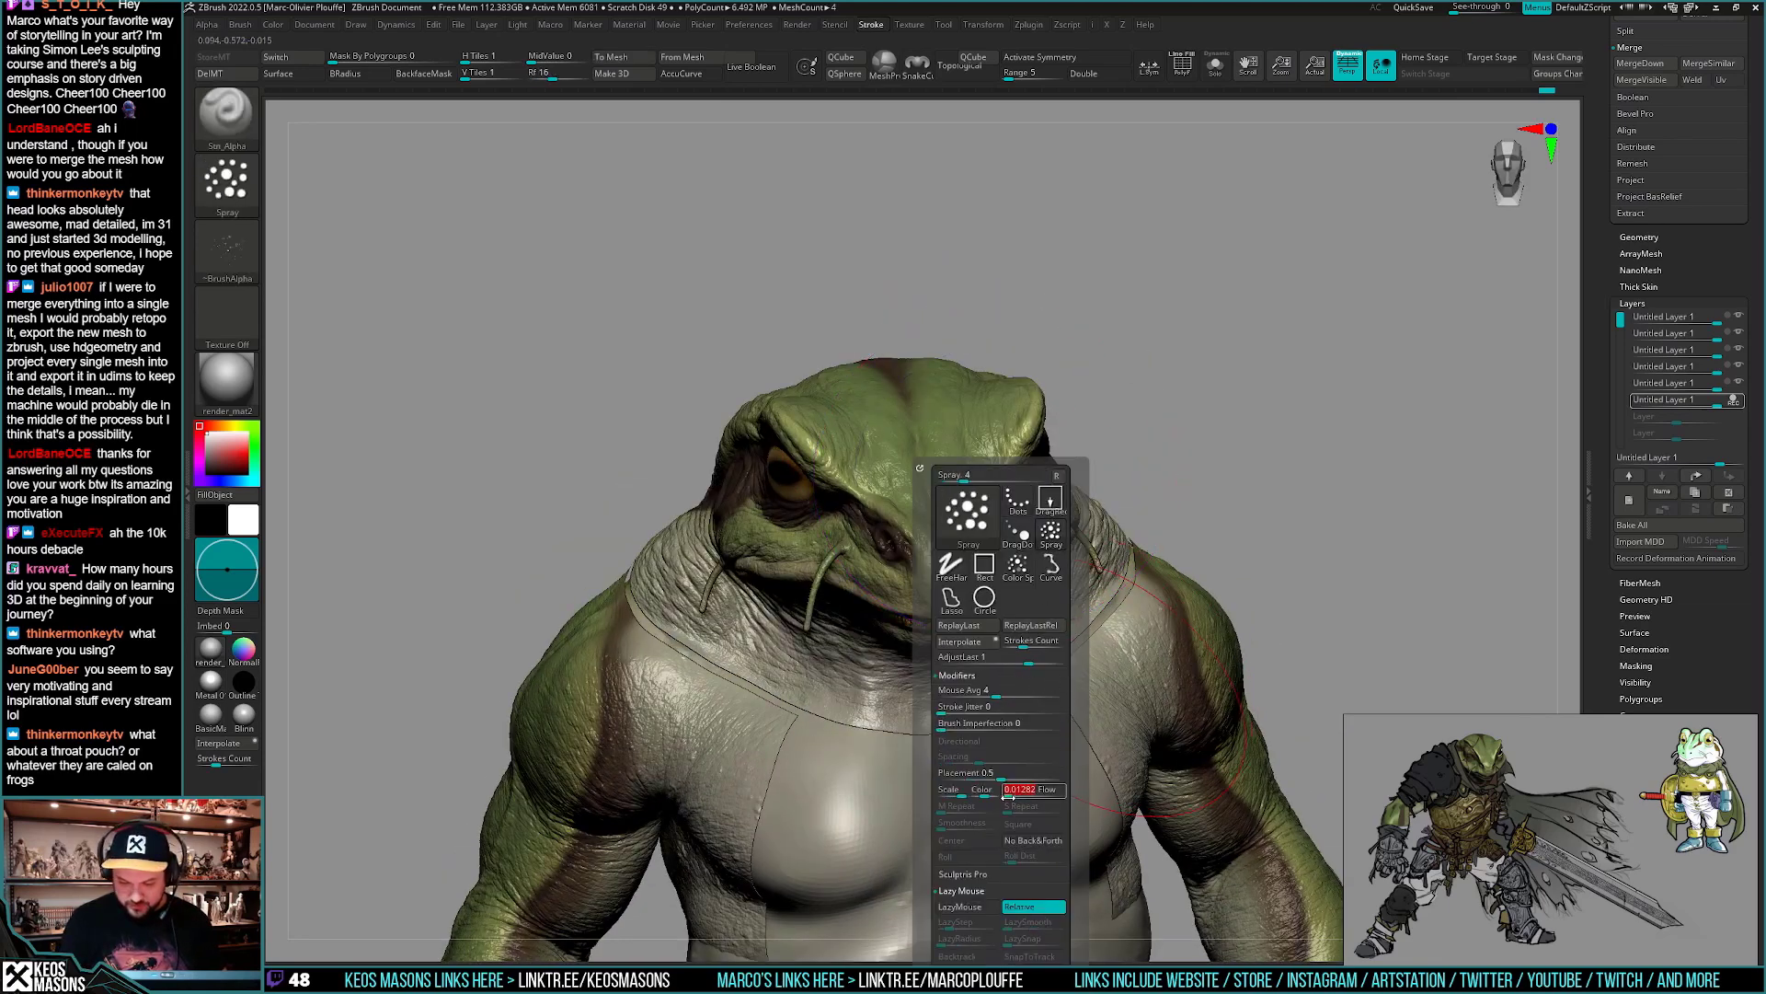
pyautogui.click(952, 791)
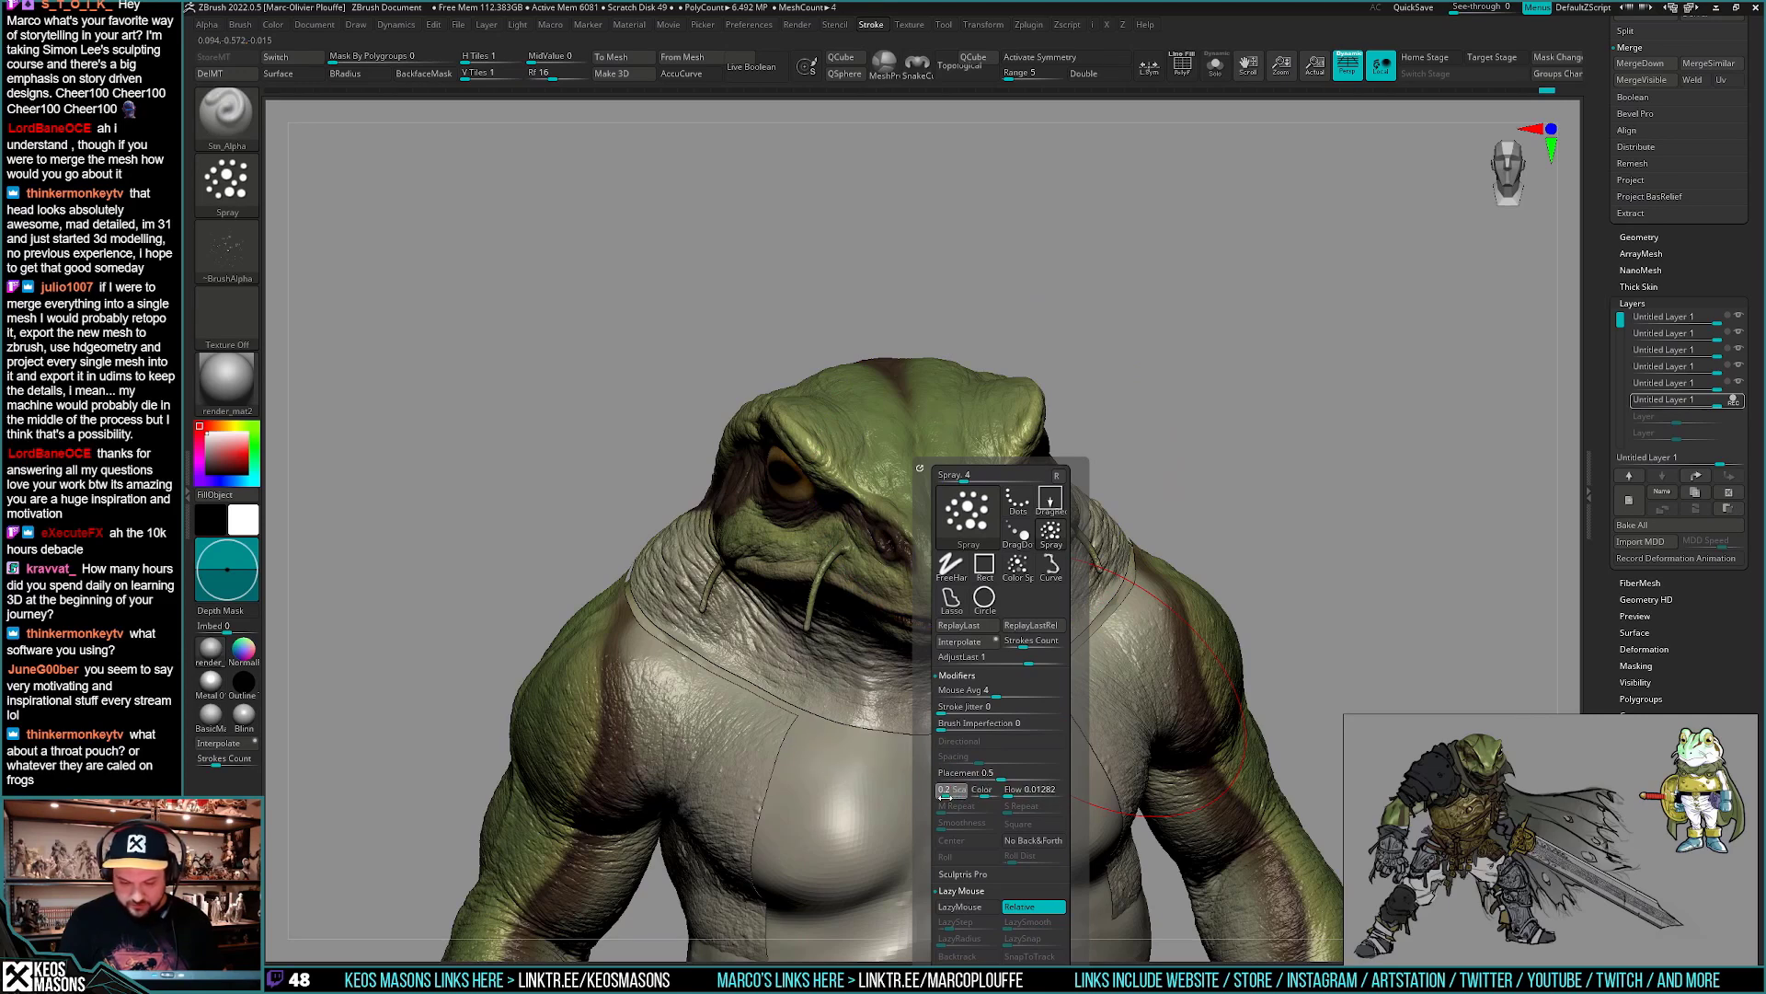
pyautogui.click(979, 793)
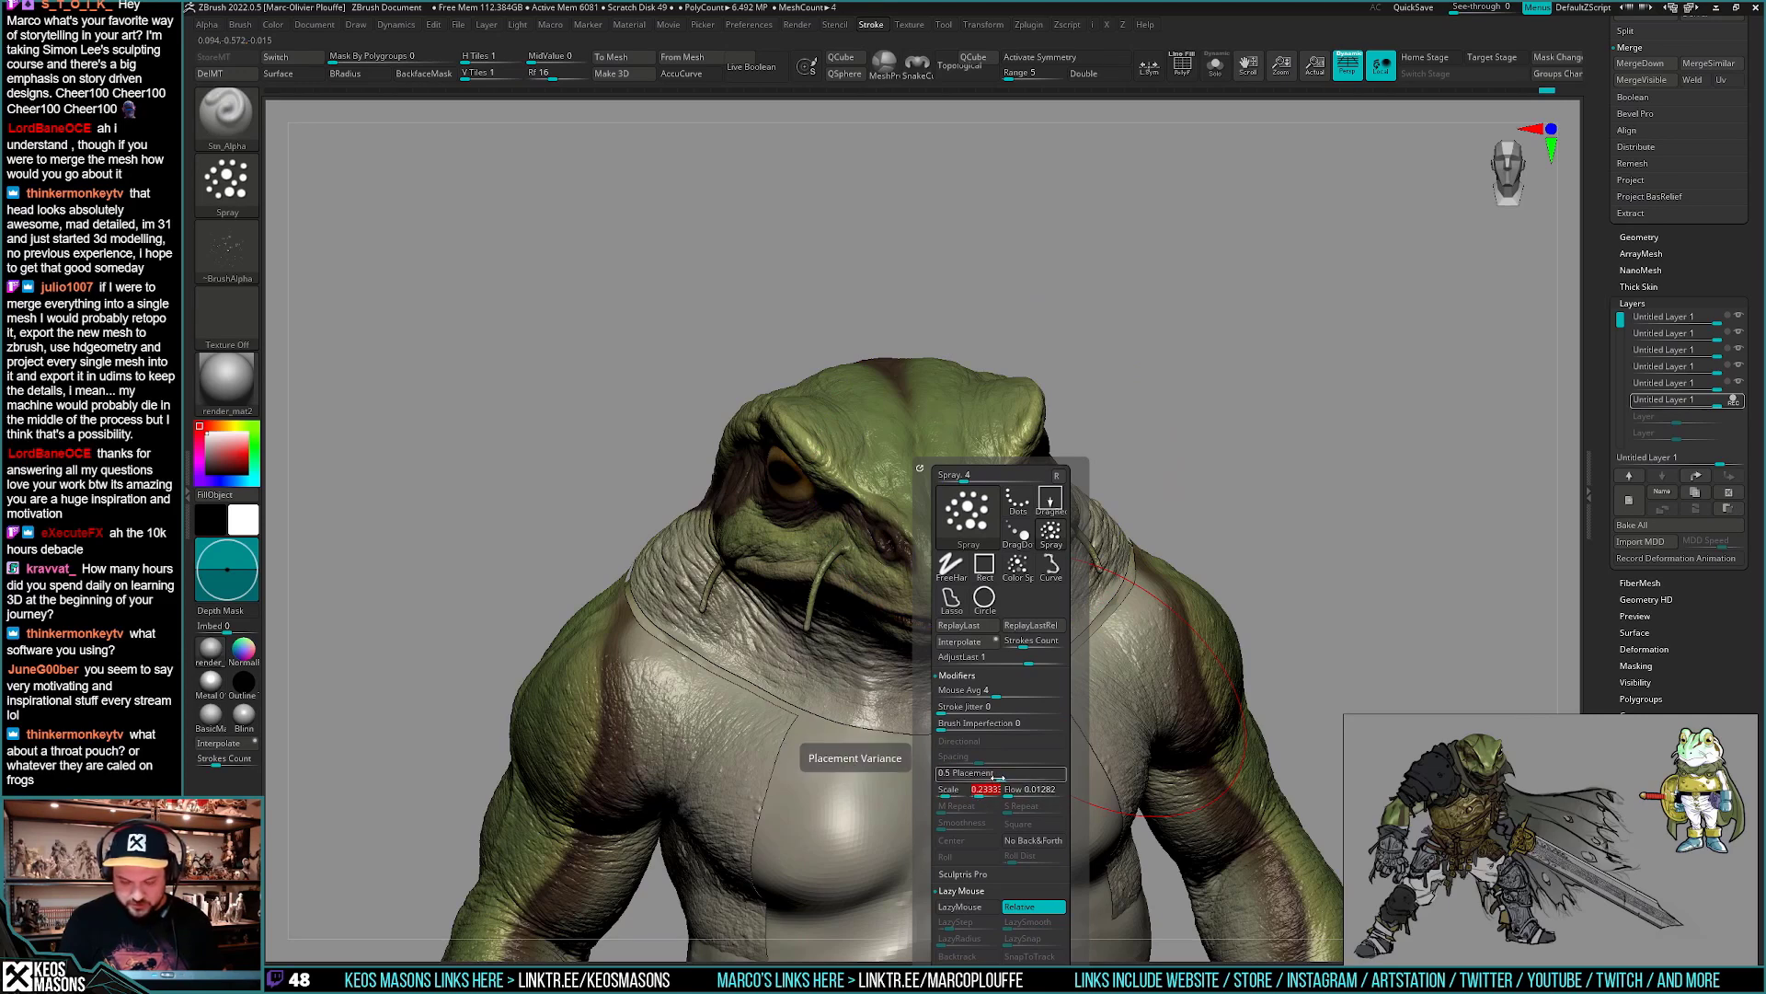
pyautogui.moveTo(1030, 405); pyautogui.dragTo(984, 478, button='right')
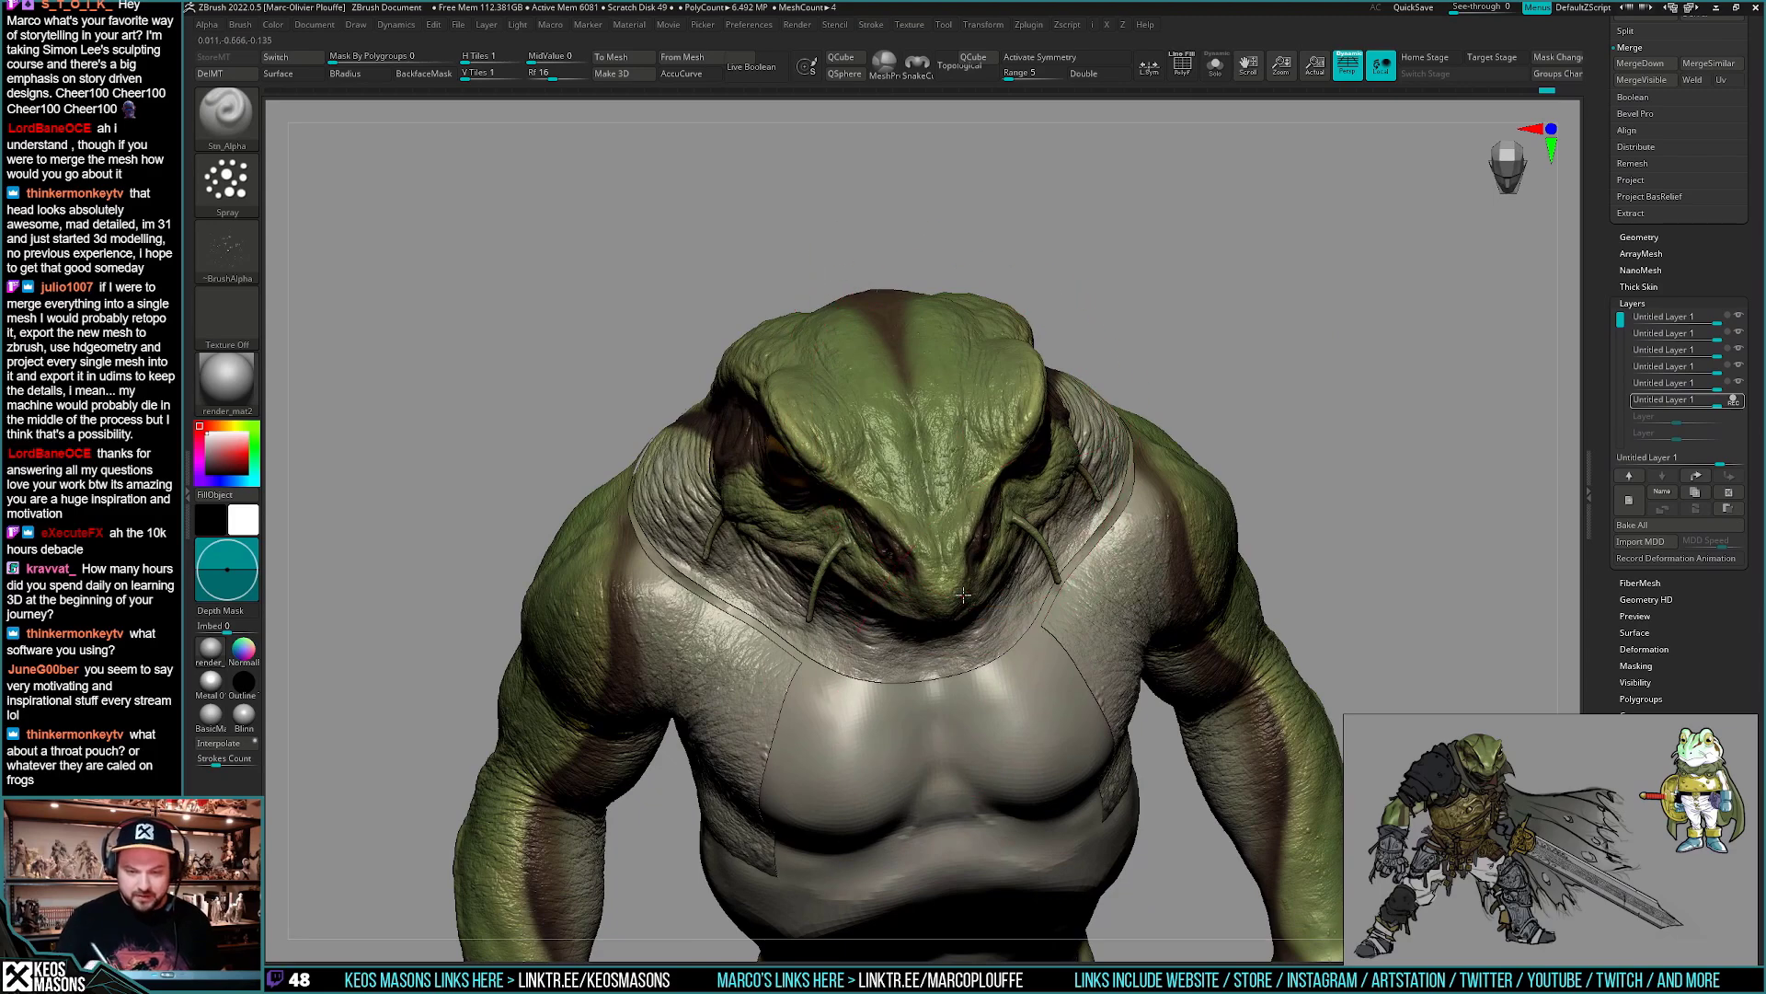
pyautogui.moveTo(963, 594); pyautogui.dragTo(998, 493, button='right')
pyautogui.press('space')
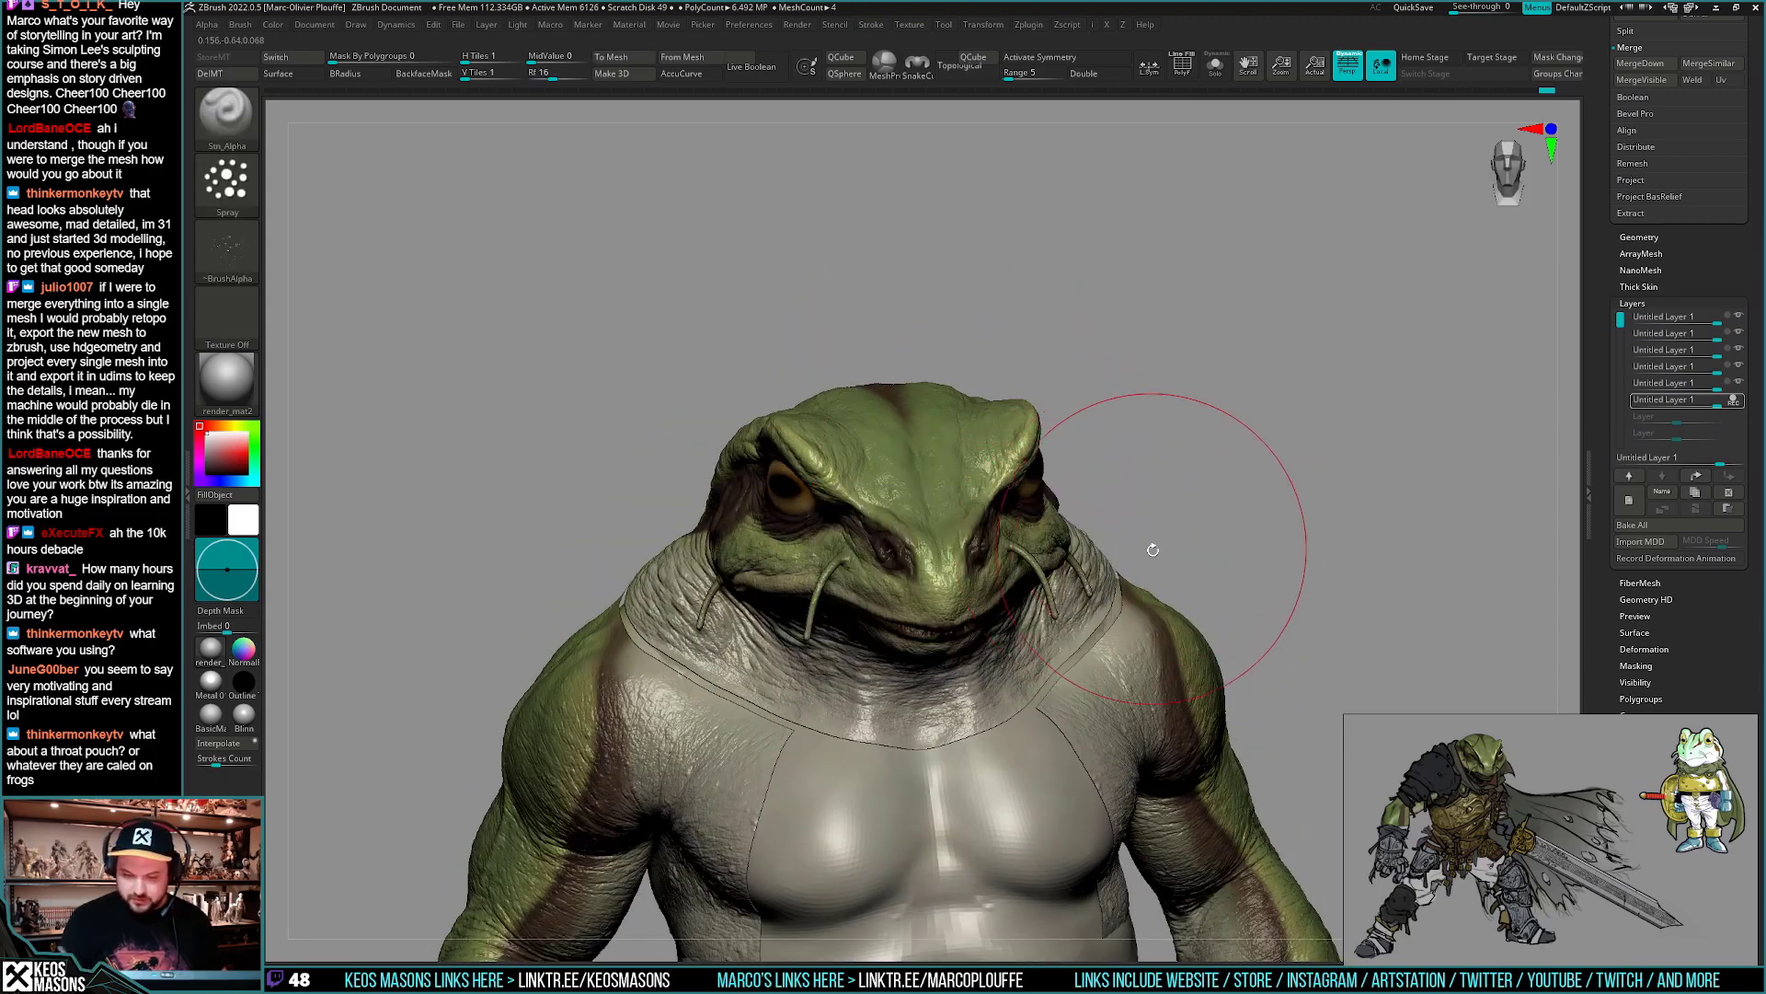
pyautogui.press('space')
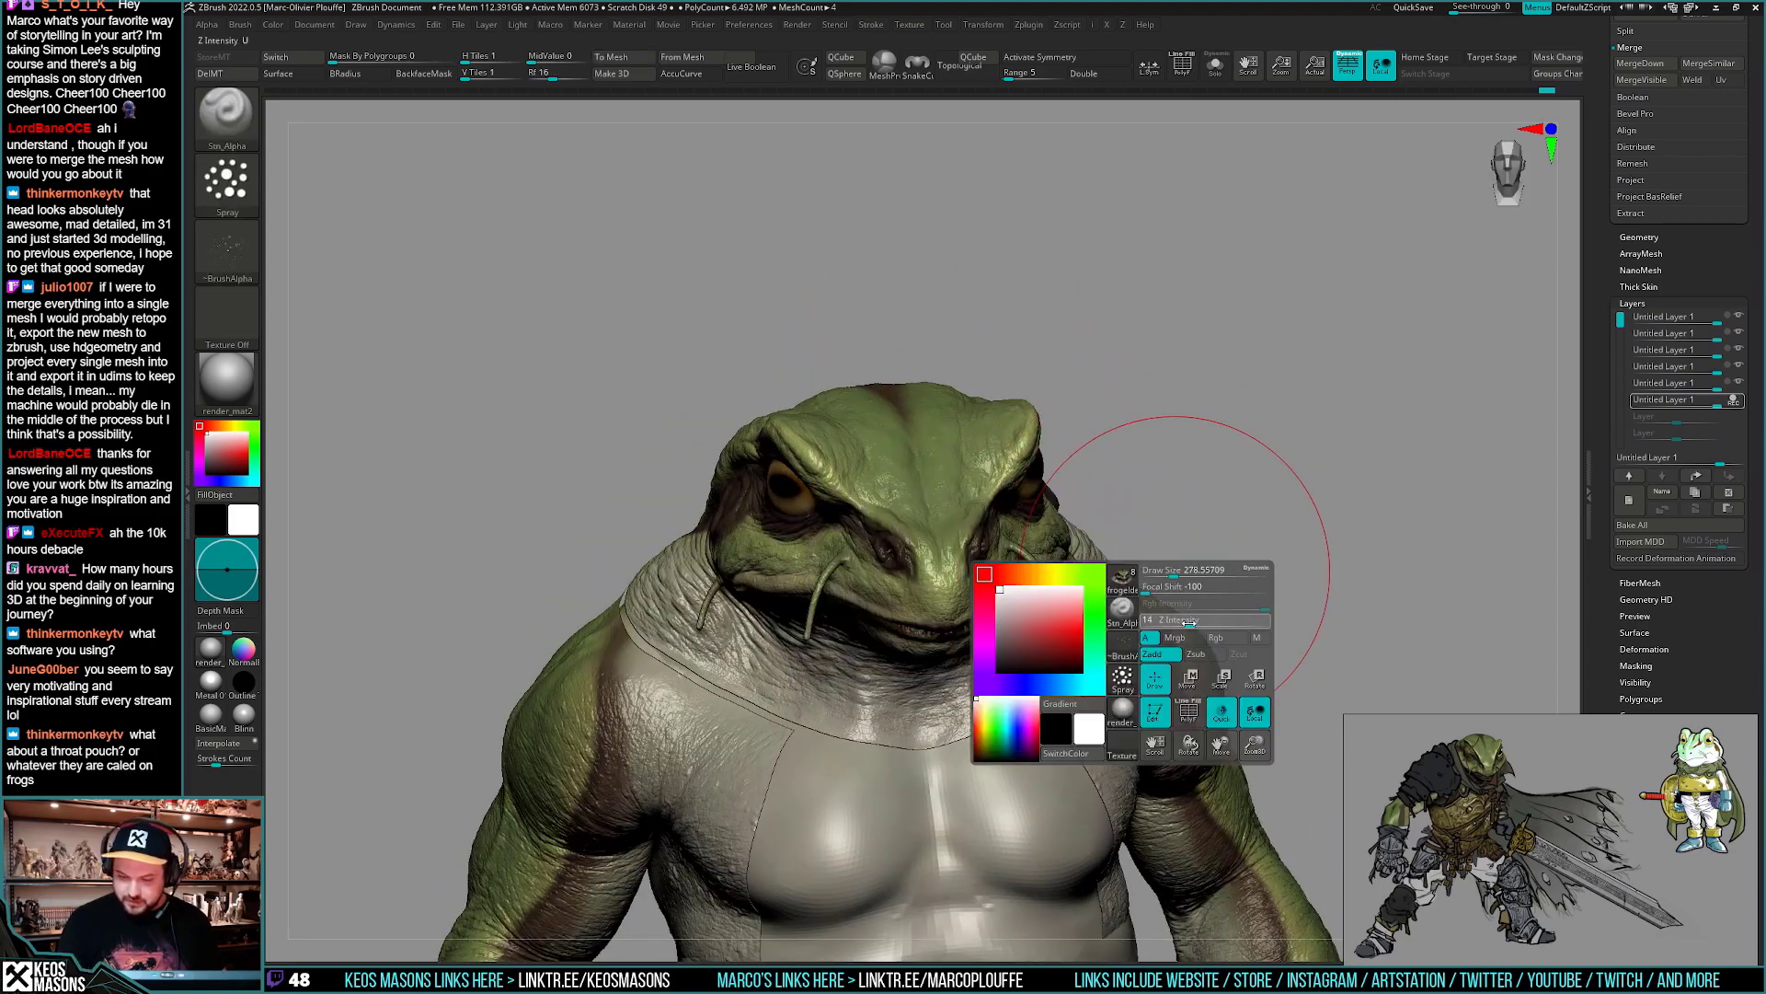
# - Try a light spray pass of the bumpy alpha on the forehead and undo it
pyautogui.moveTo(930, 441); pyautogui.dragTo(885, 528, button='right')
pyautogui.press('space')
pyautogui.moveTo(926, 438); pyautogui.dragTo(943, 455)
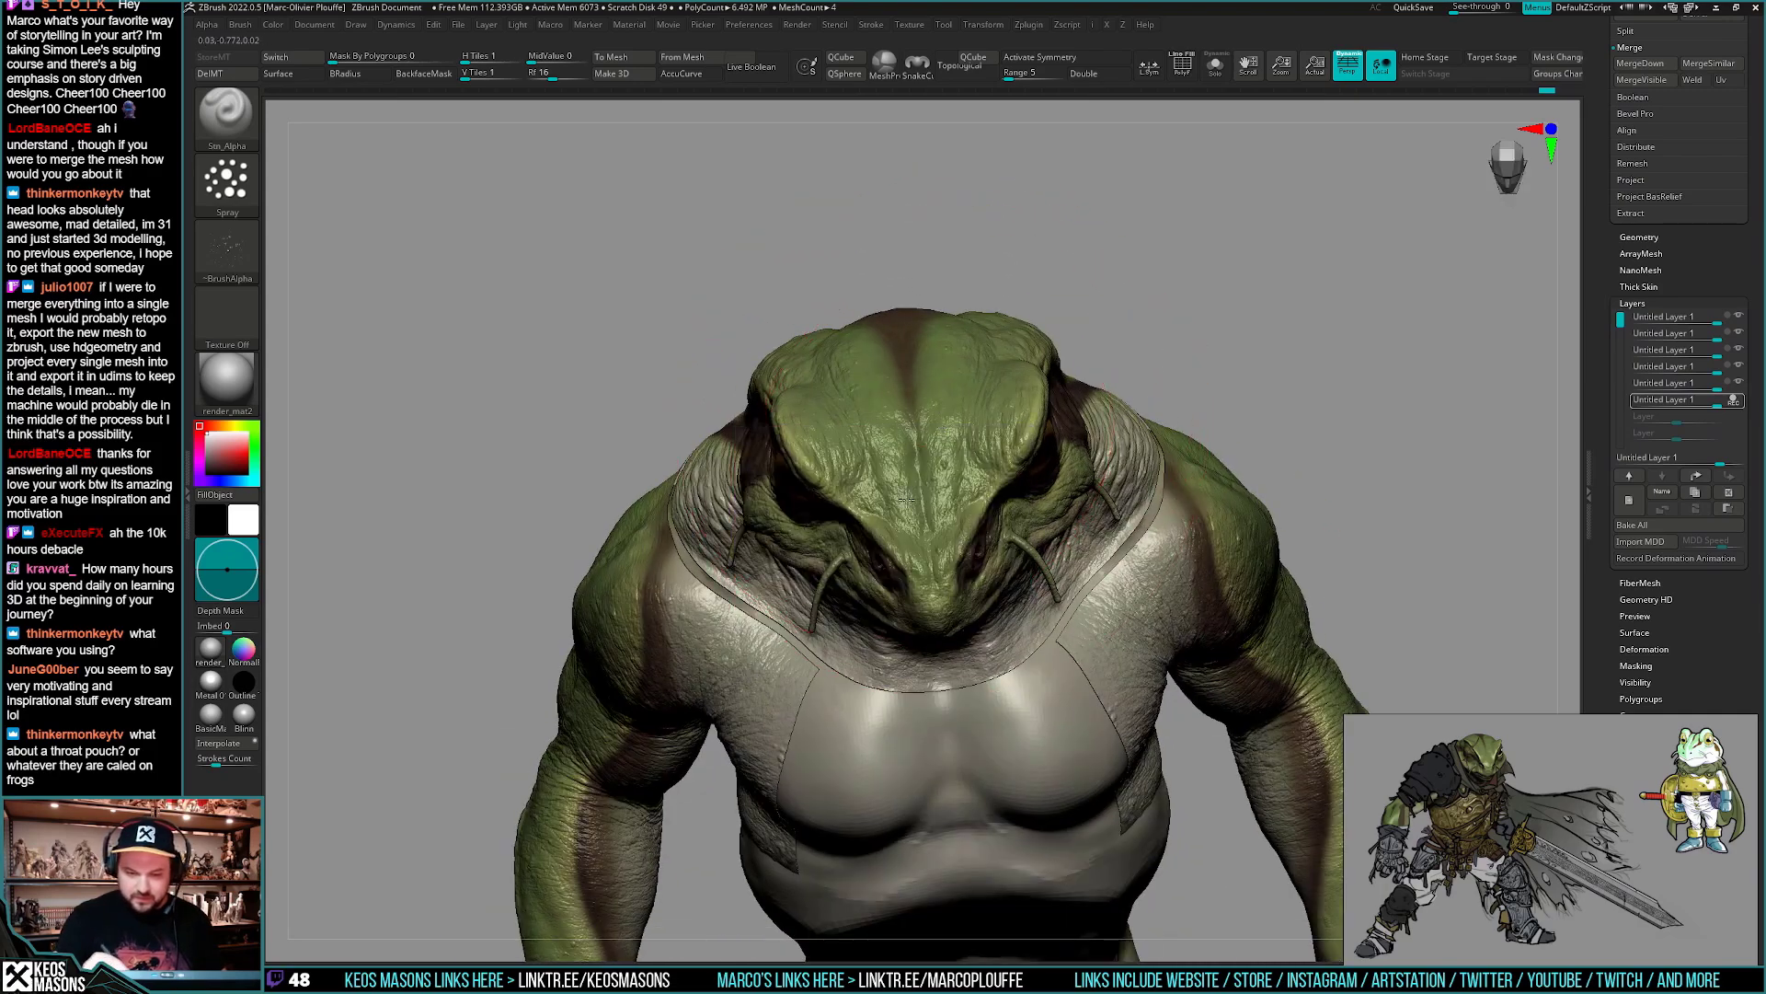
pyautogui.moveTo(948, 616)
pyautogui.mouseDown(button='right')
pyautogui.moveTo(946, 553)
pyautogui.moveTo(990, 471)
pyautogui.moveTo(981, 539)
pyautogui.moveTo(962, 441)
pyautogui.mouseUp(button='right')
pyautogui.hotkey('ctrl', 'z')
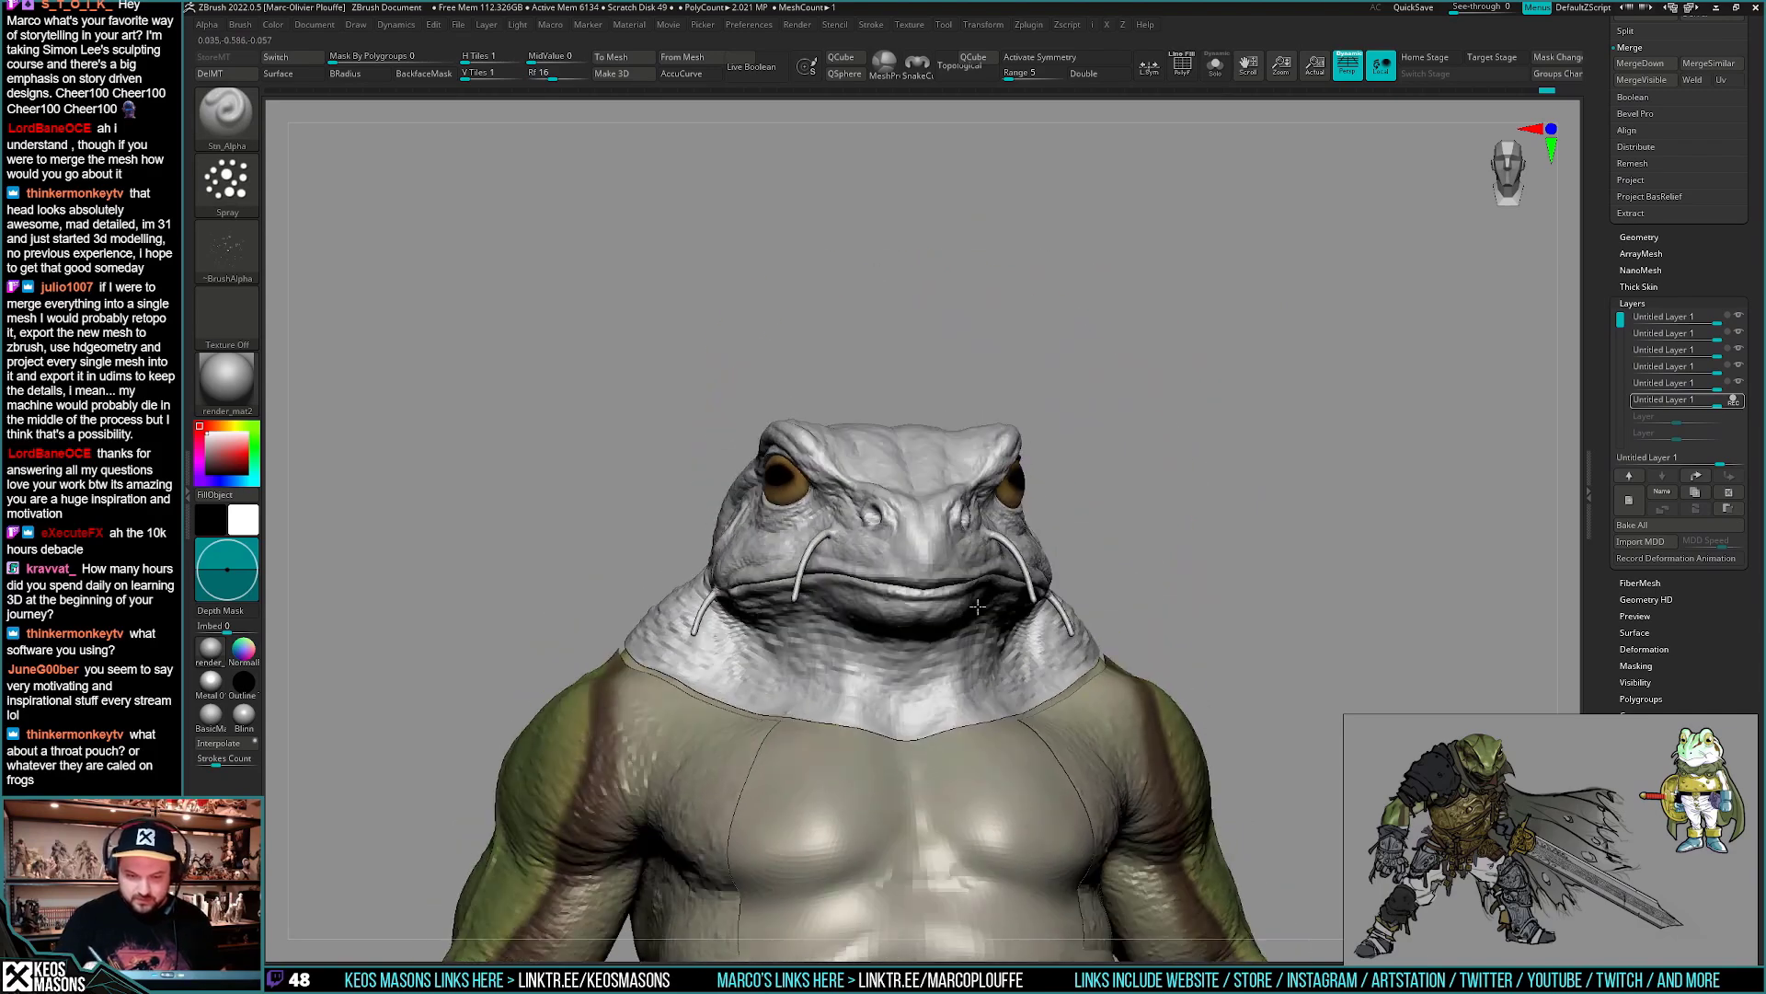
pyautogui.hotkey('ctrl', 'z')
# - Spray the bumpy skin alpha over the cheeks, neck and crown on both sides of the head
pyautogui.moveTo(973, 614); pyautogui.dragTo(851, 714)
pyautogui.moveTo(982, 711); pyautogui.dragTo(1138, 418)
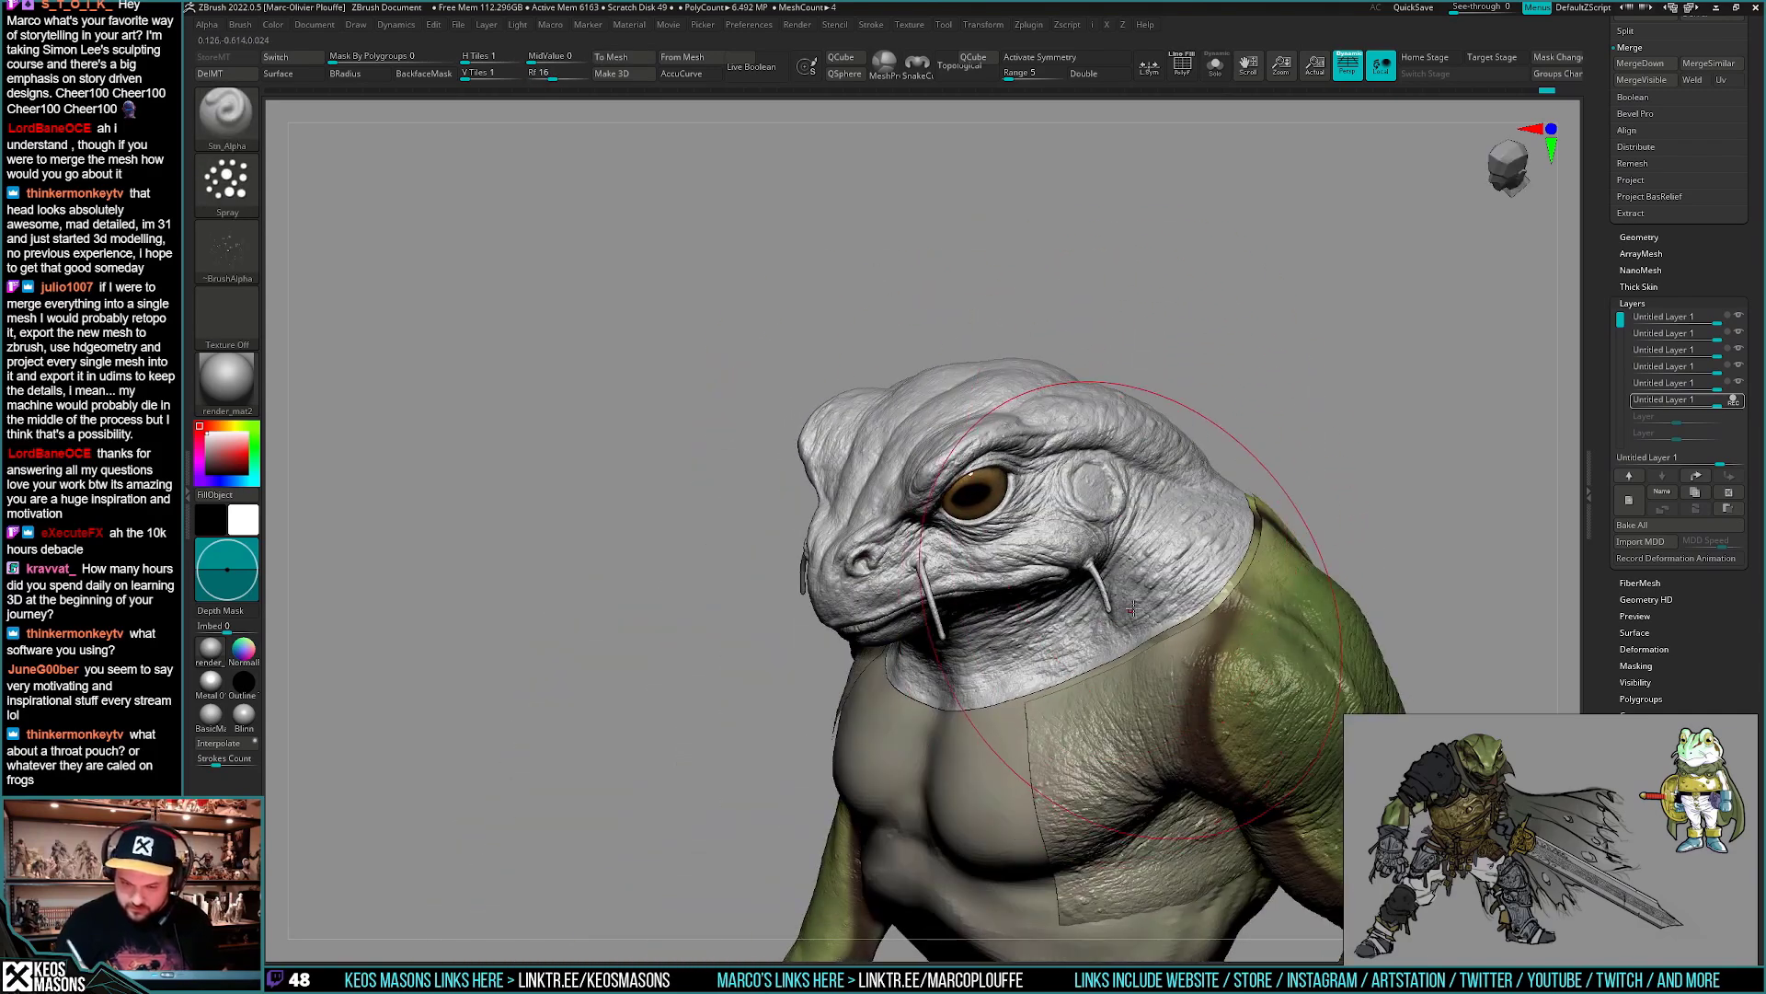
pyautogui.moveTo(1180, 526); pyautogui.dragTo(1148, 483, button='right')
pyautogui.moveTo(1179, 577); pyautogui.dragTo(1174, 586, button='right')
pyautogui.moveTo(1175, 586); pyautogui.dragTo(1004, 426)
pyautogui.moveTo(1004, 426); pyautogui.dragTo(1017, 388, button='right')
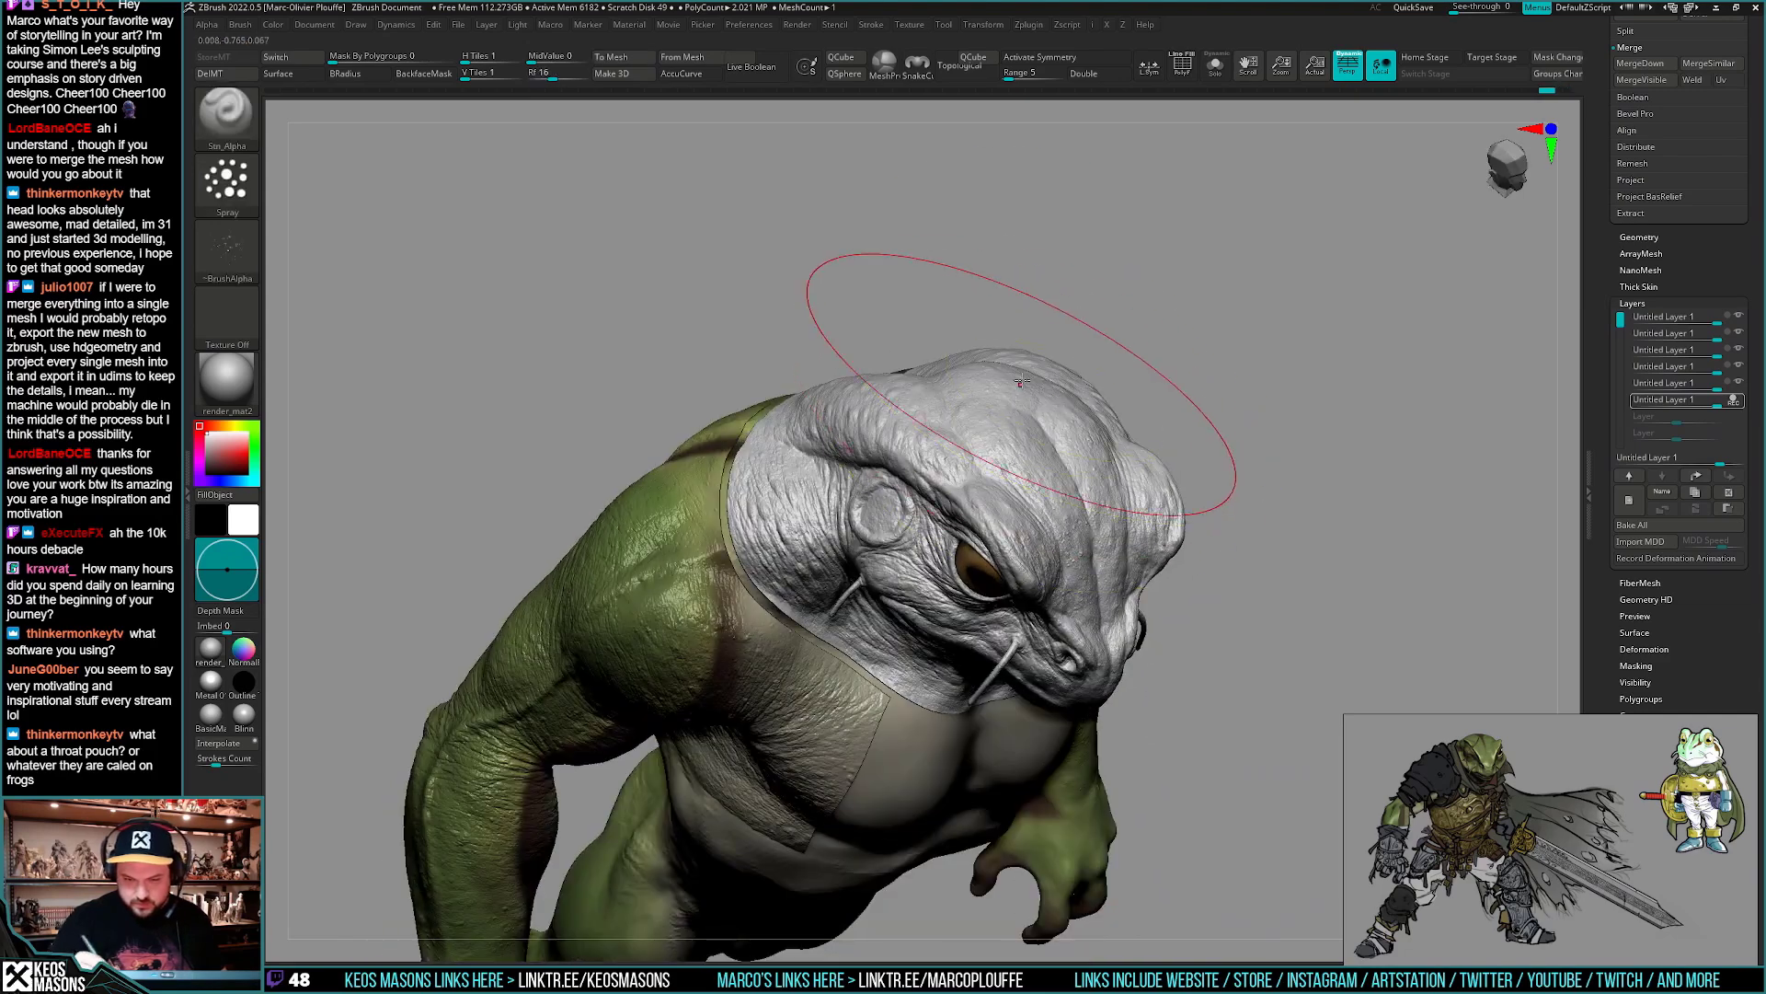
pyautogui.moveTo(865, 427); pyautogui.dragTo(917, 535, button='right')
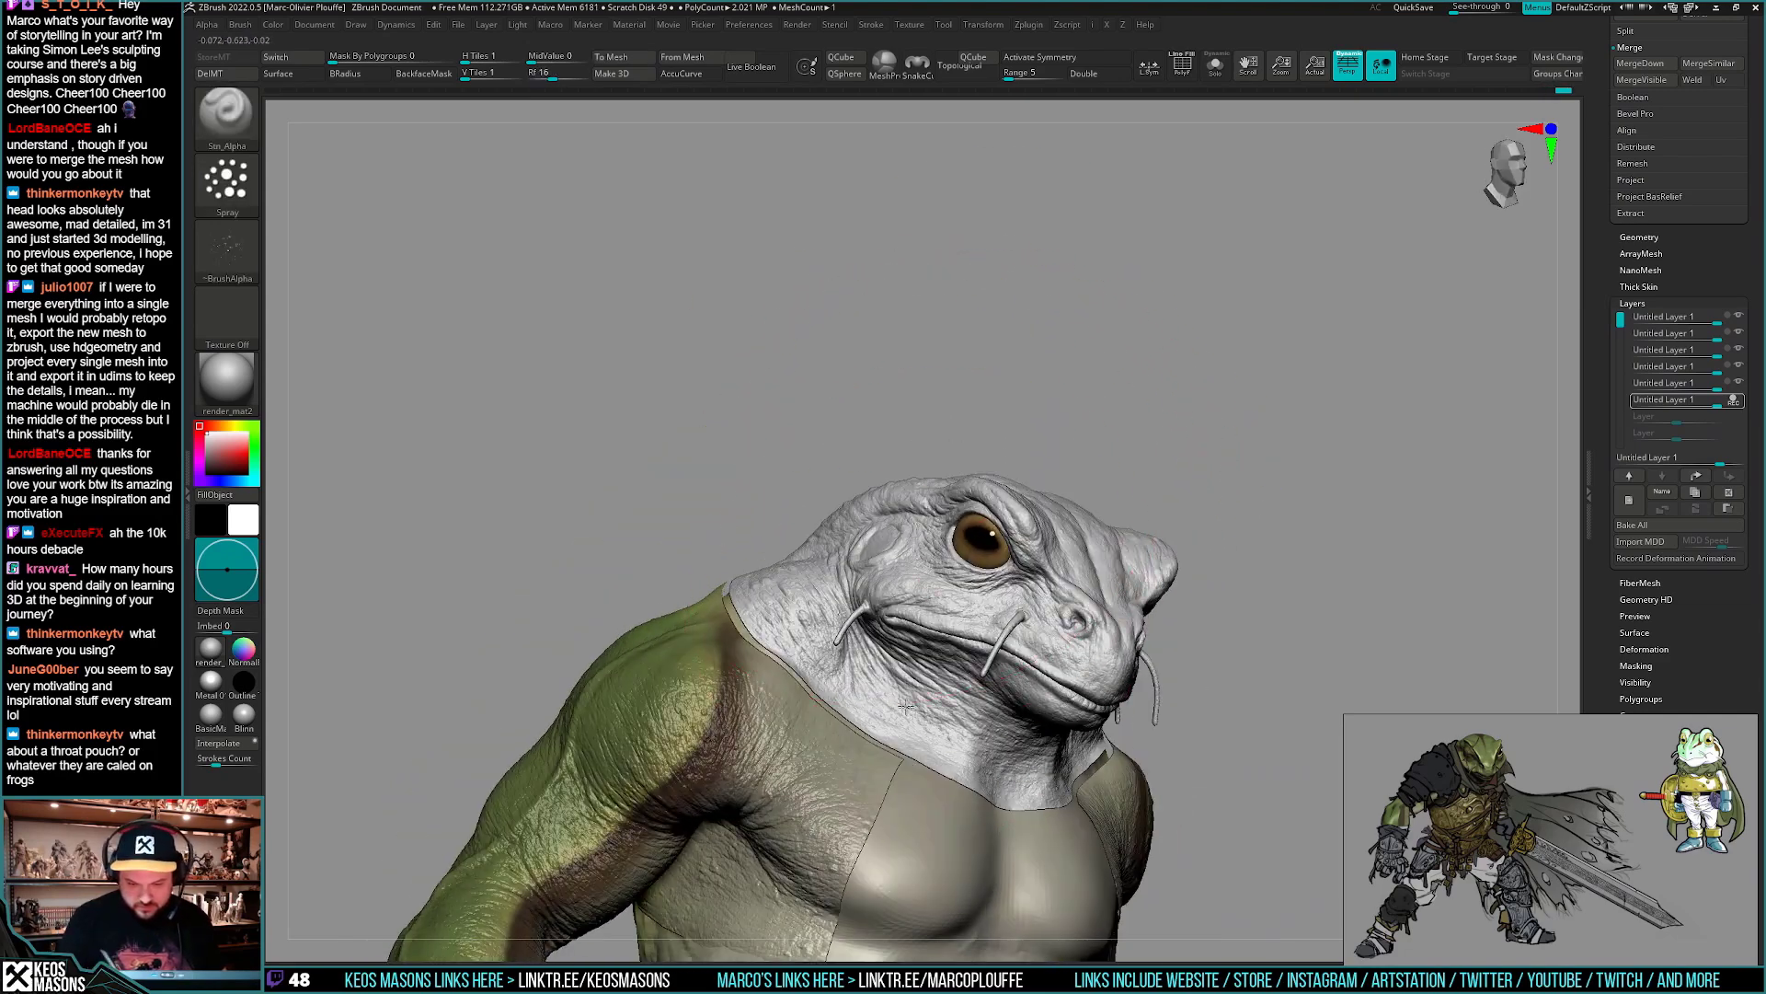
pyautogui.moveTo(918, 533); pyautogui.dragTo(683, 622)
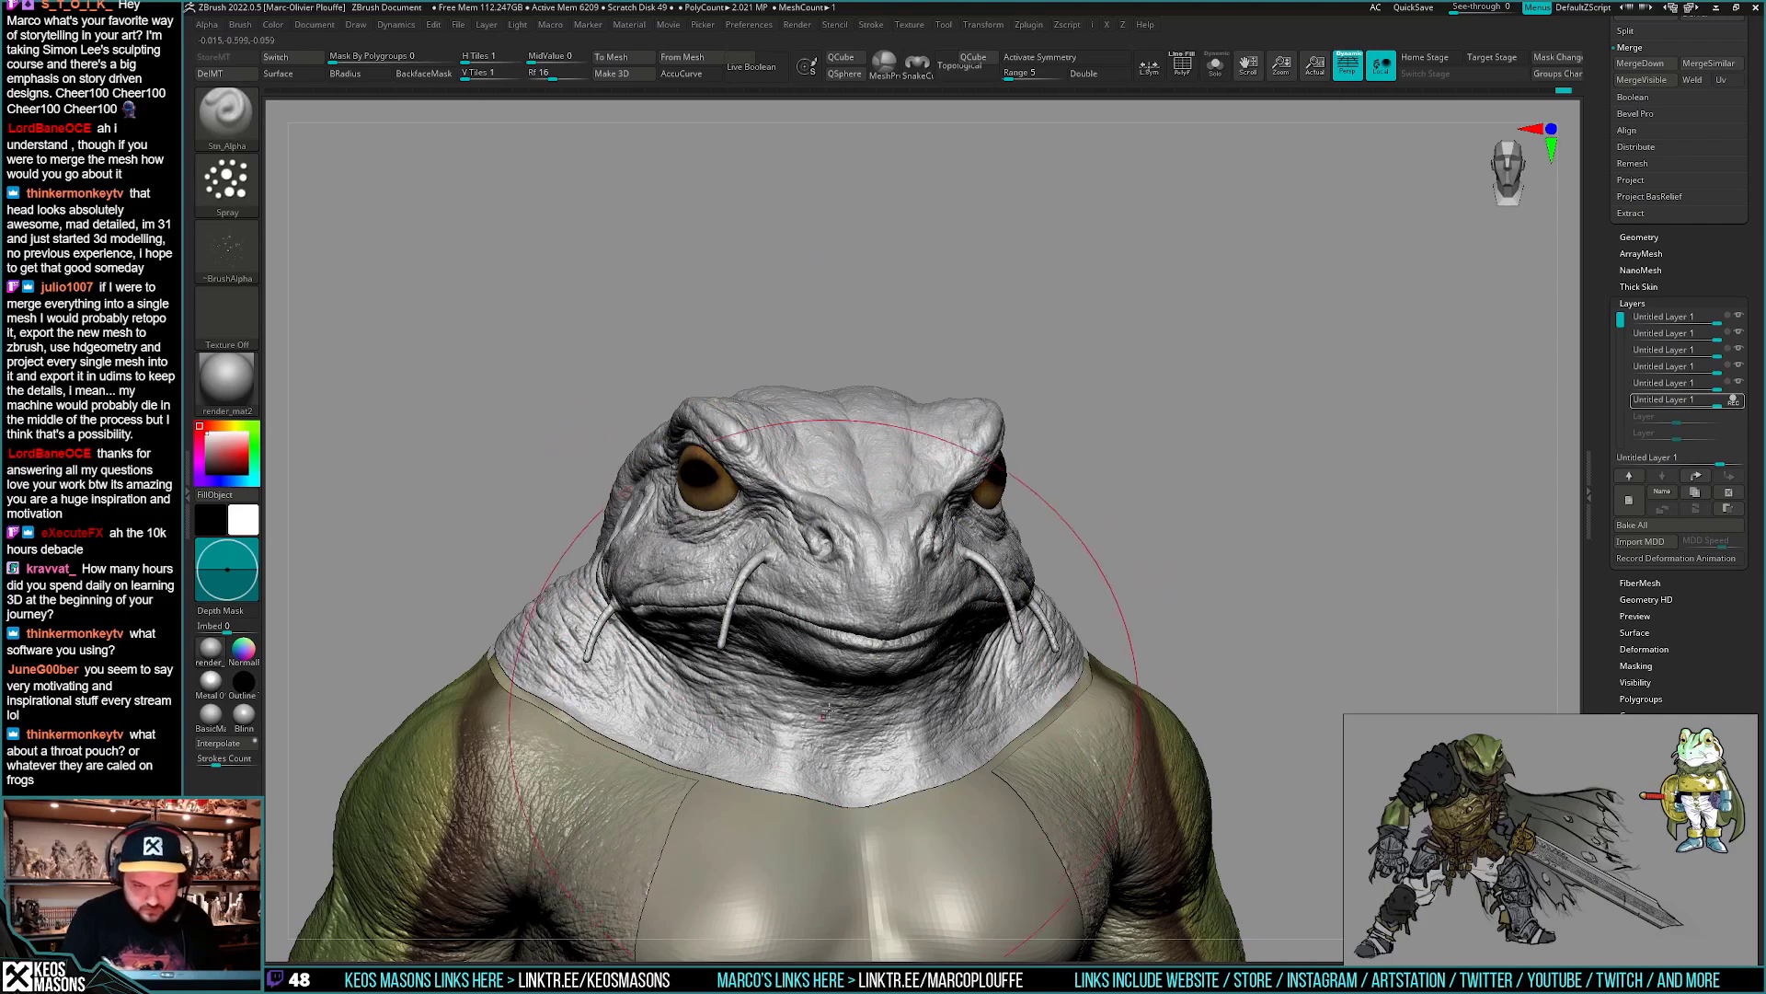
pyautogui.keyDown('ctrl'); pyautogui.moveTo(887, 655); pyautogui.dragTo(1179, 607, button='right'); pyautogui.keyUp('ctrl')
pyautogui.moveTo(1180, 608); pyautogui.dragTo(1209, 639)
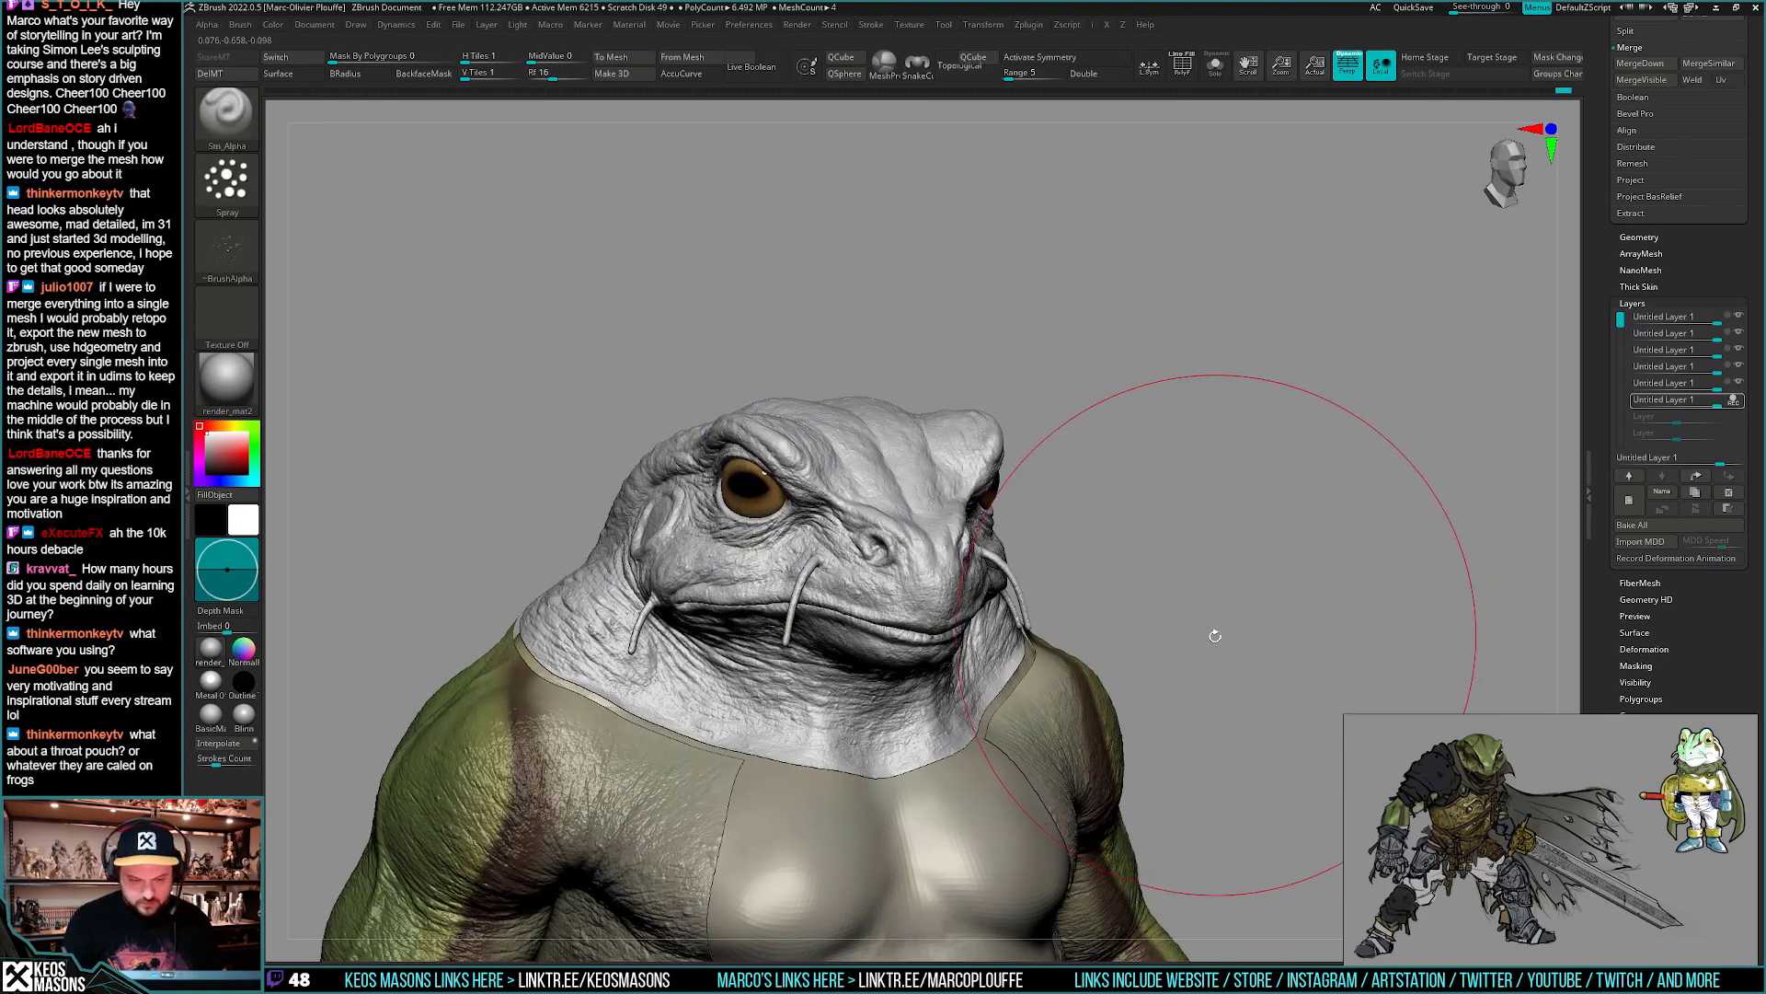
# - Stop recording on the newest layer and compare the head with its bumpy detail hidden and shown from several angles
pyautogui.click(1735, 403)
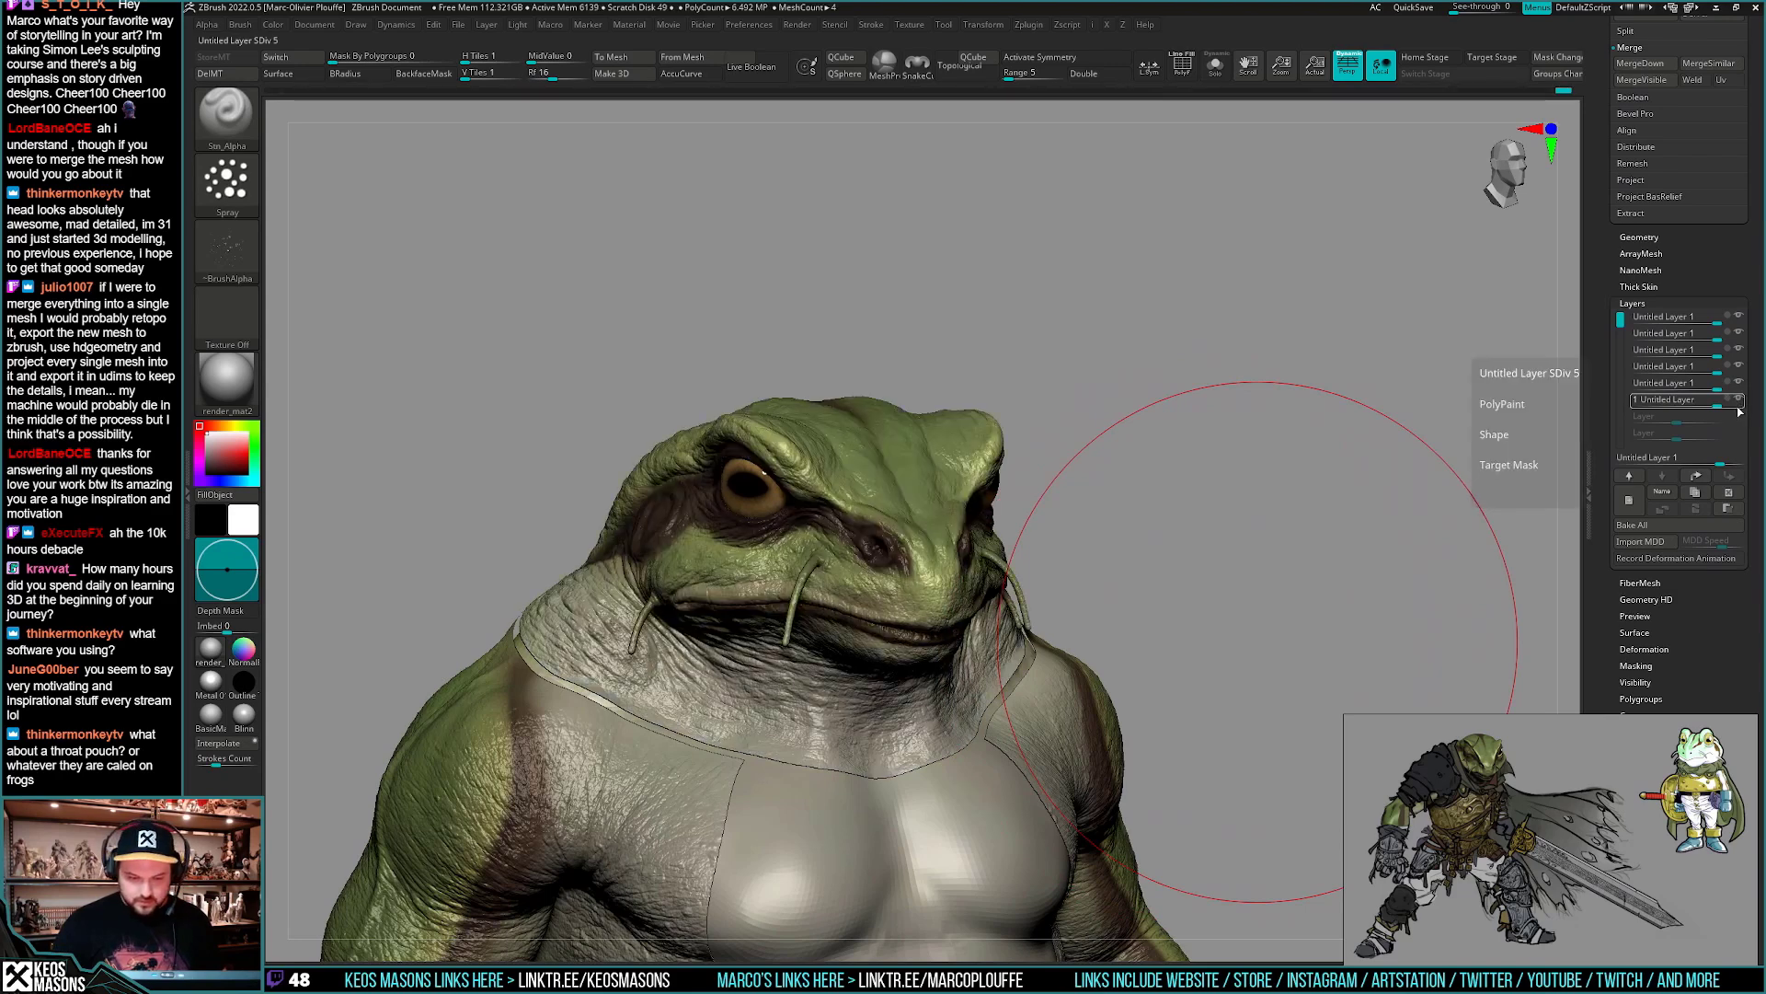
pyautogui.click(1738, 402)
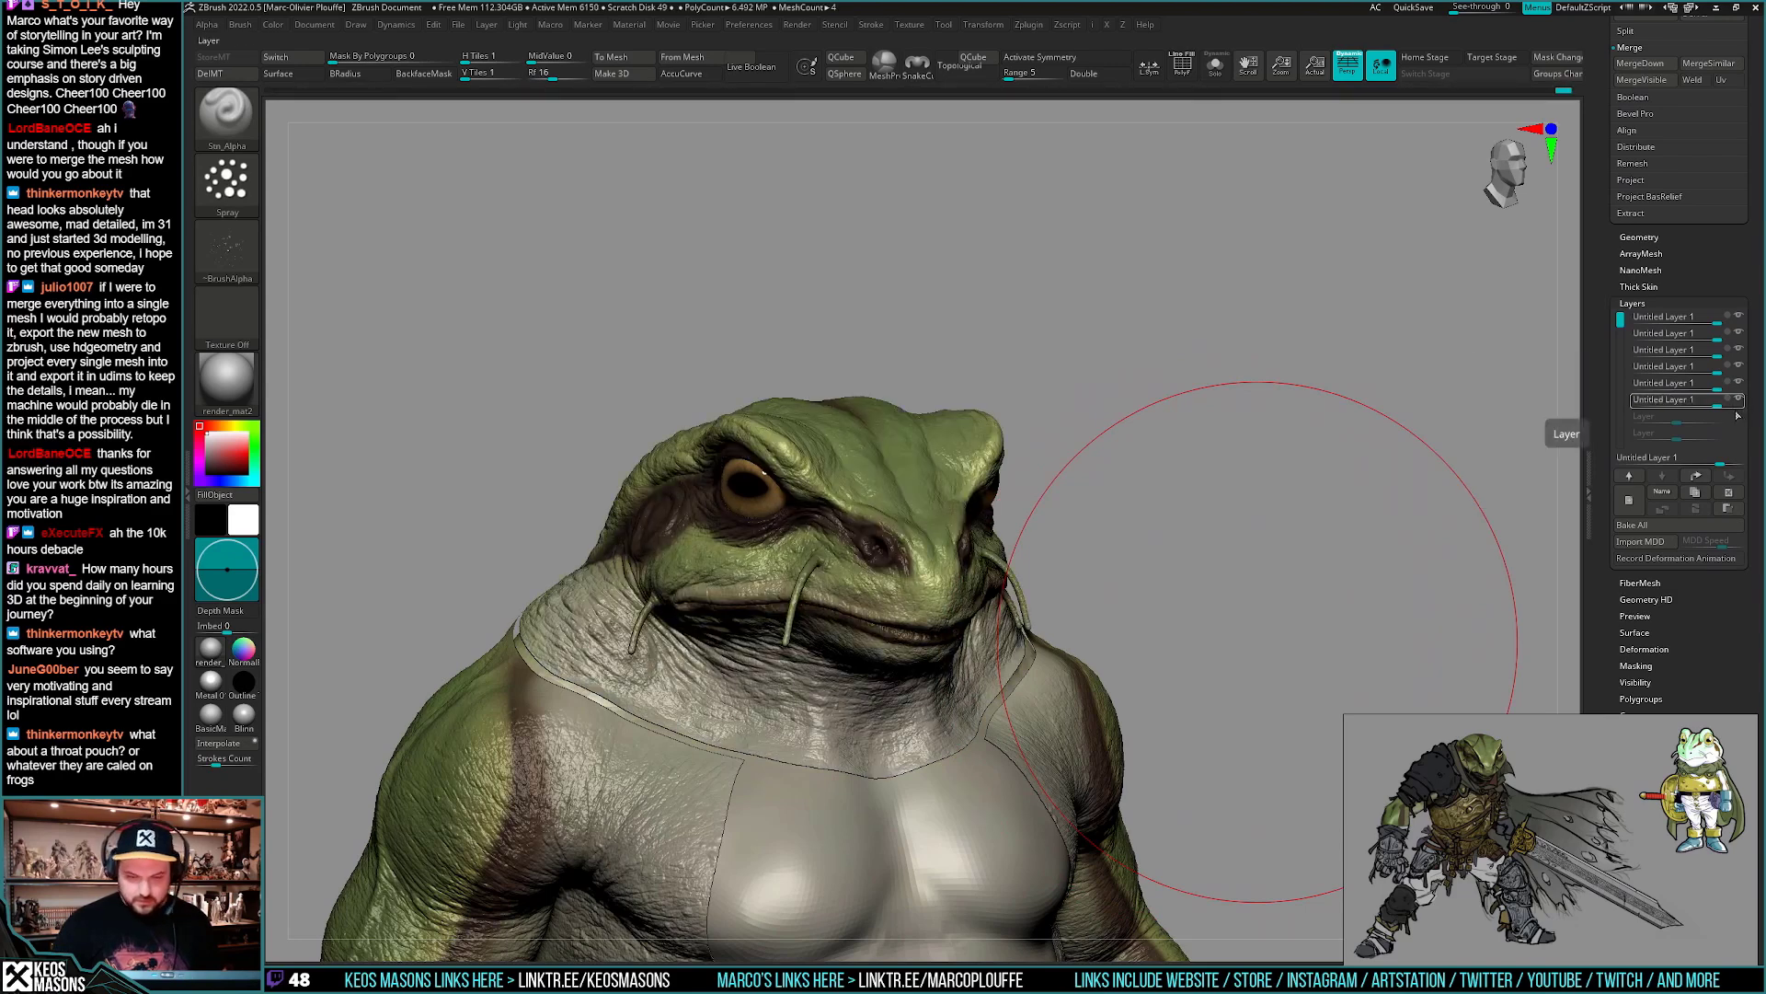
pyautogui.click(1737, 402)
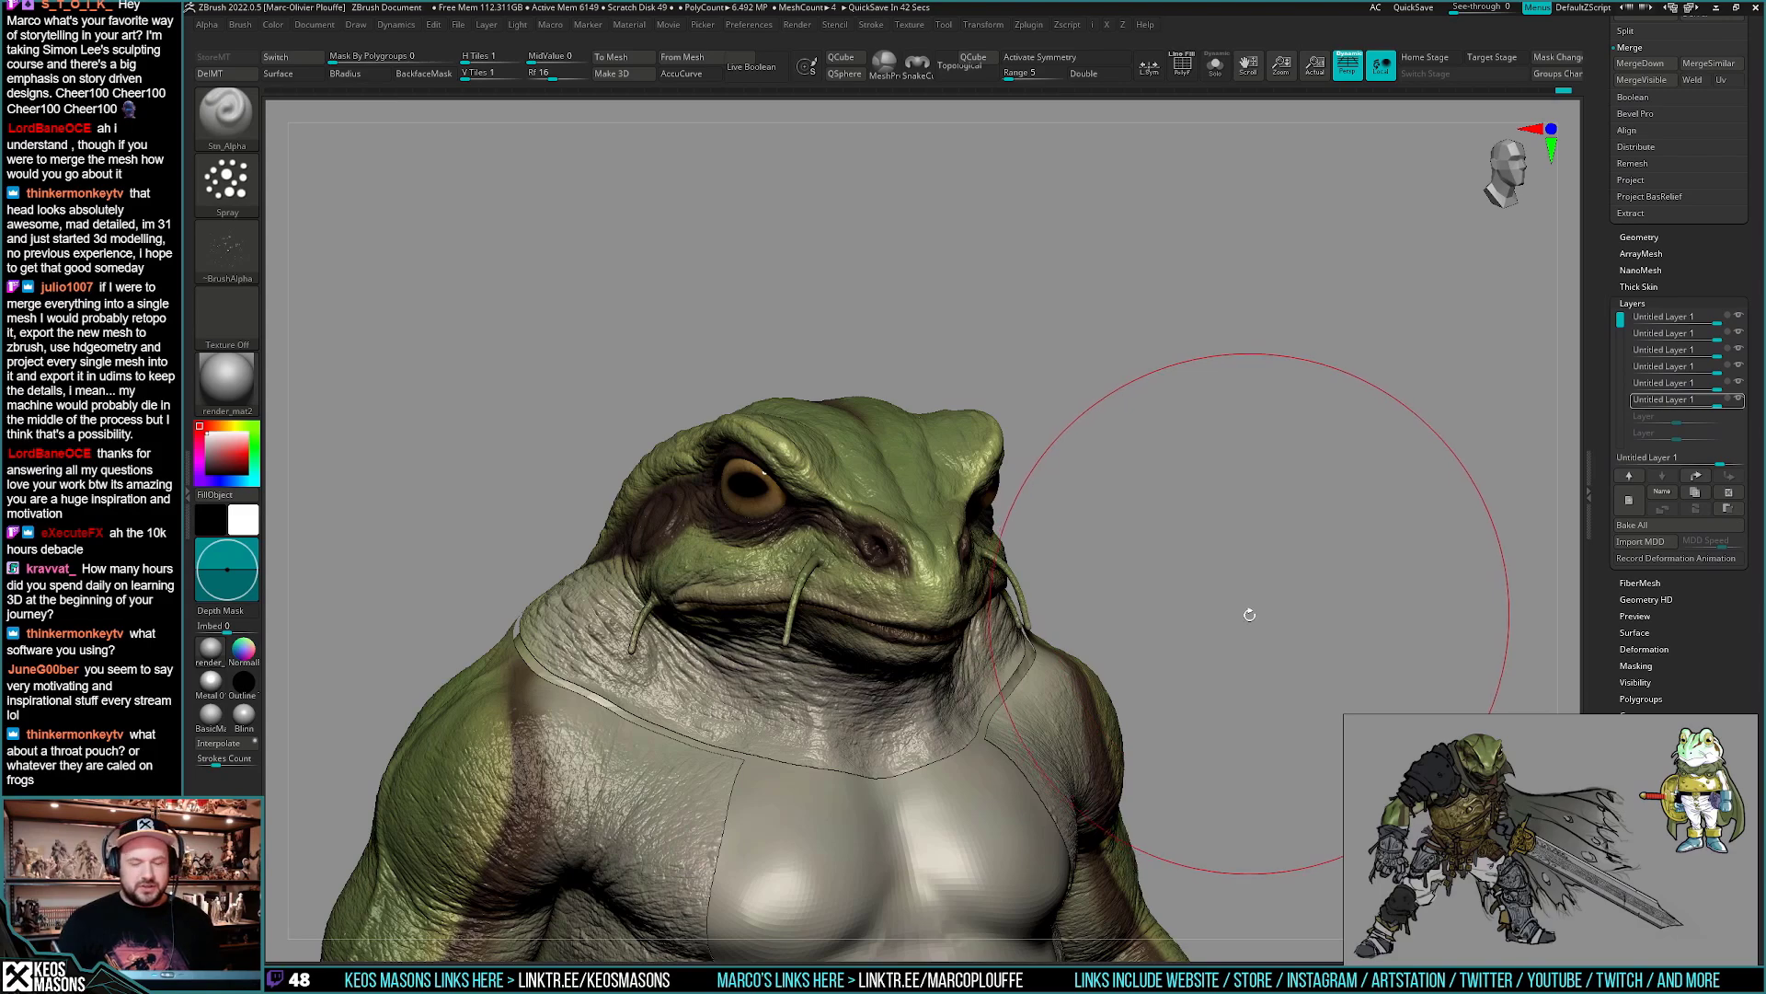
pyautogui.moveTo(1246, 611)
pyautogui.mouseDown()
pyautogui.moveTo(1226, 611)
pyautogui.moveTo(1235, 566)
pyautogui.moveTo(1242, 587)
pyautogui.mouseUp()
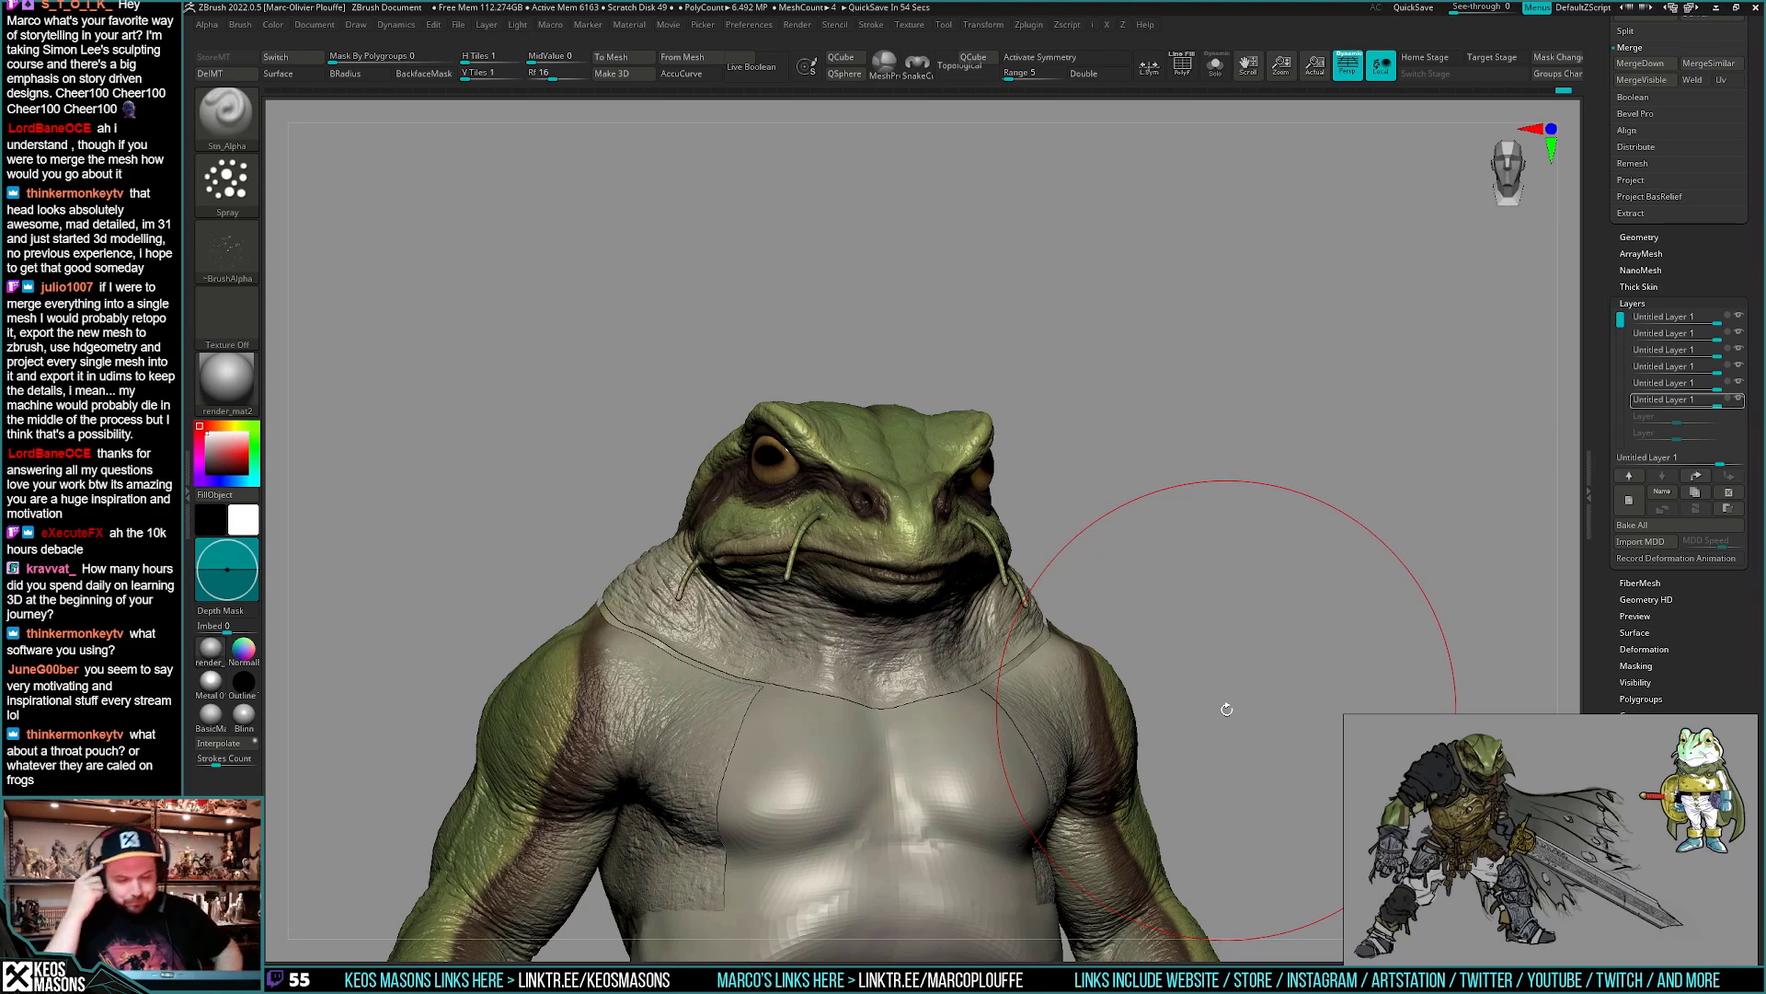
pyautogui.moveTo(1184, 512)
pyautogui.mouseDown()
pyautogui.moveTo(1175, 643)
pyautogui.moveTo(1186, 627)
pyautogui.mouseUp()
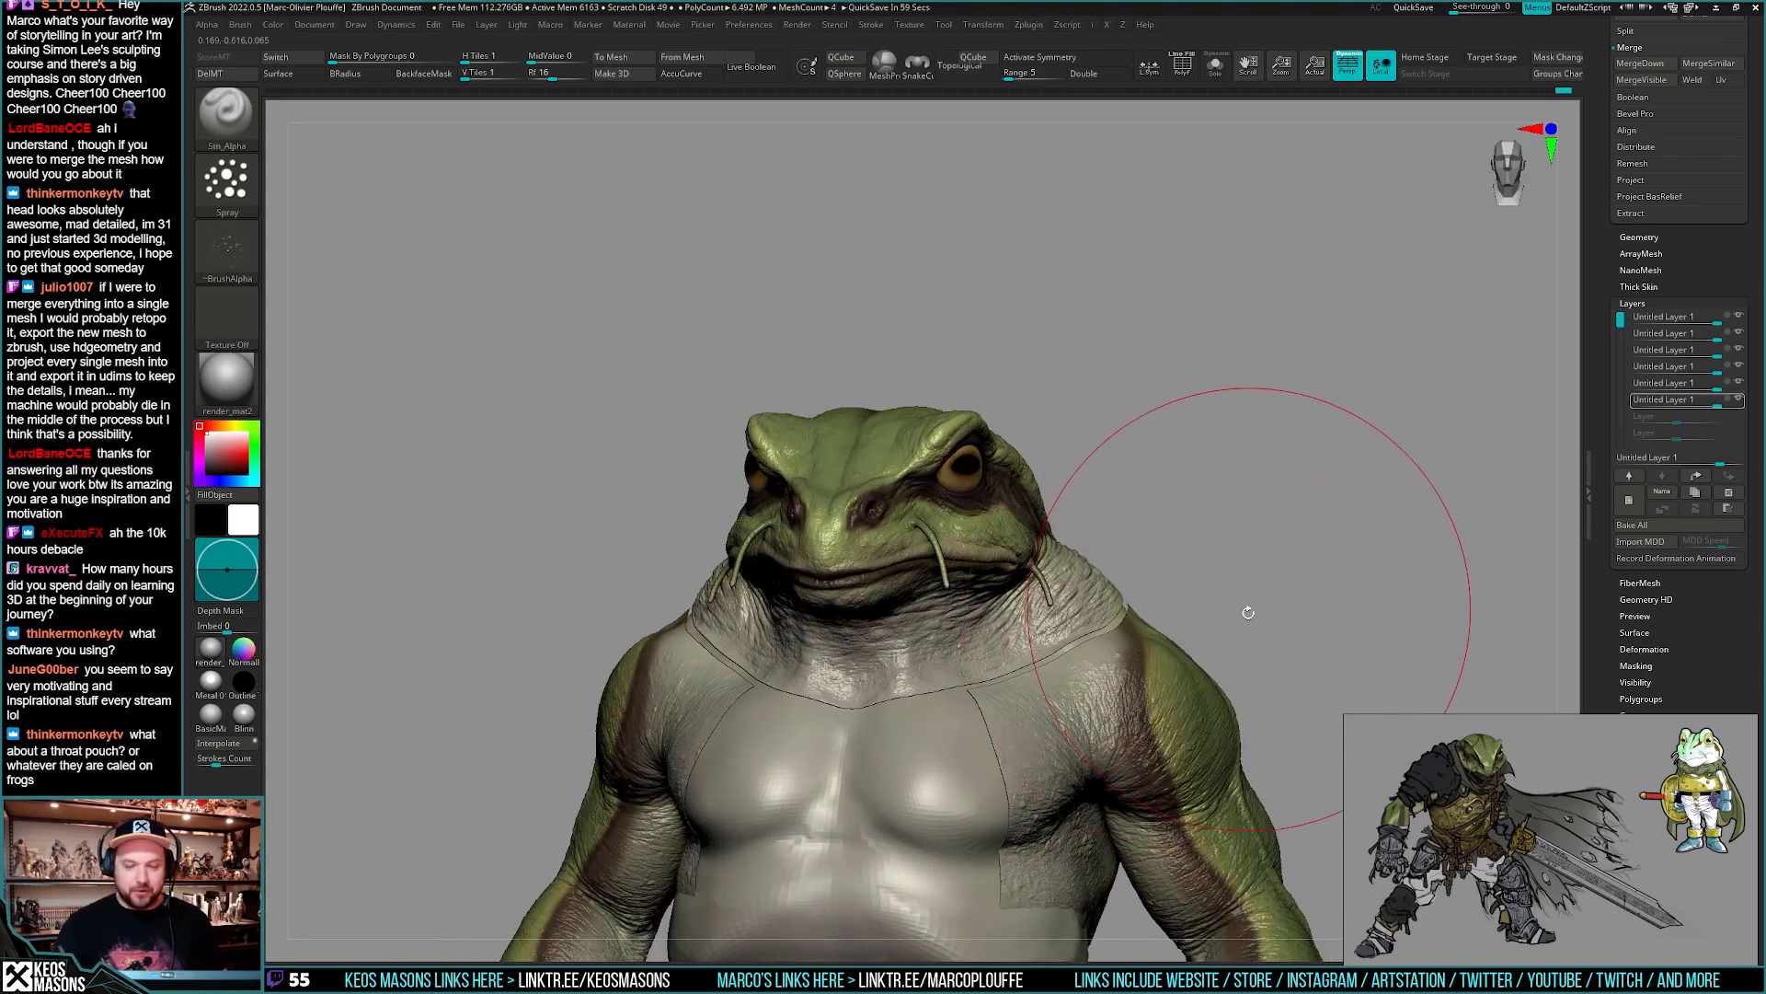
pyautogui.moveTo(1213, 603); pyautogui.dragTo(1106, 677)
pyautogui.moveTo(1104, 677)
pyautogui.mouseDown(button='right')
pyautogui.moveTo(932, 754)
pyautogui.moveTo(1006, 693)
pyautogui.moveTo(1030, 732)
pyautogui.moveTo(1017, 713)
pyautogui.moveTo(1039, 676)
pyautogui.mouseUp(button='right')
pyautogui.moveTo(1038, 676); pyautogui.dragTo(1013, 690)
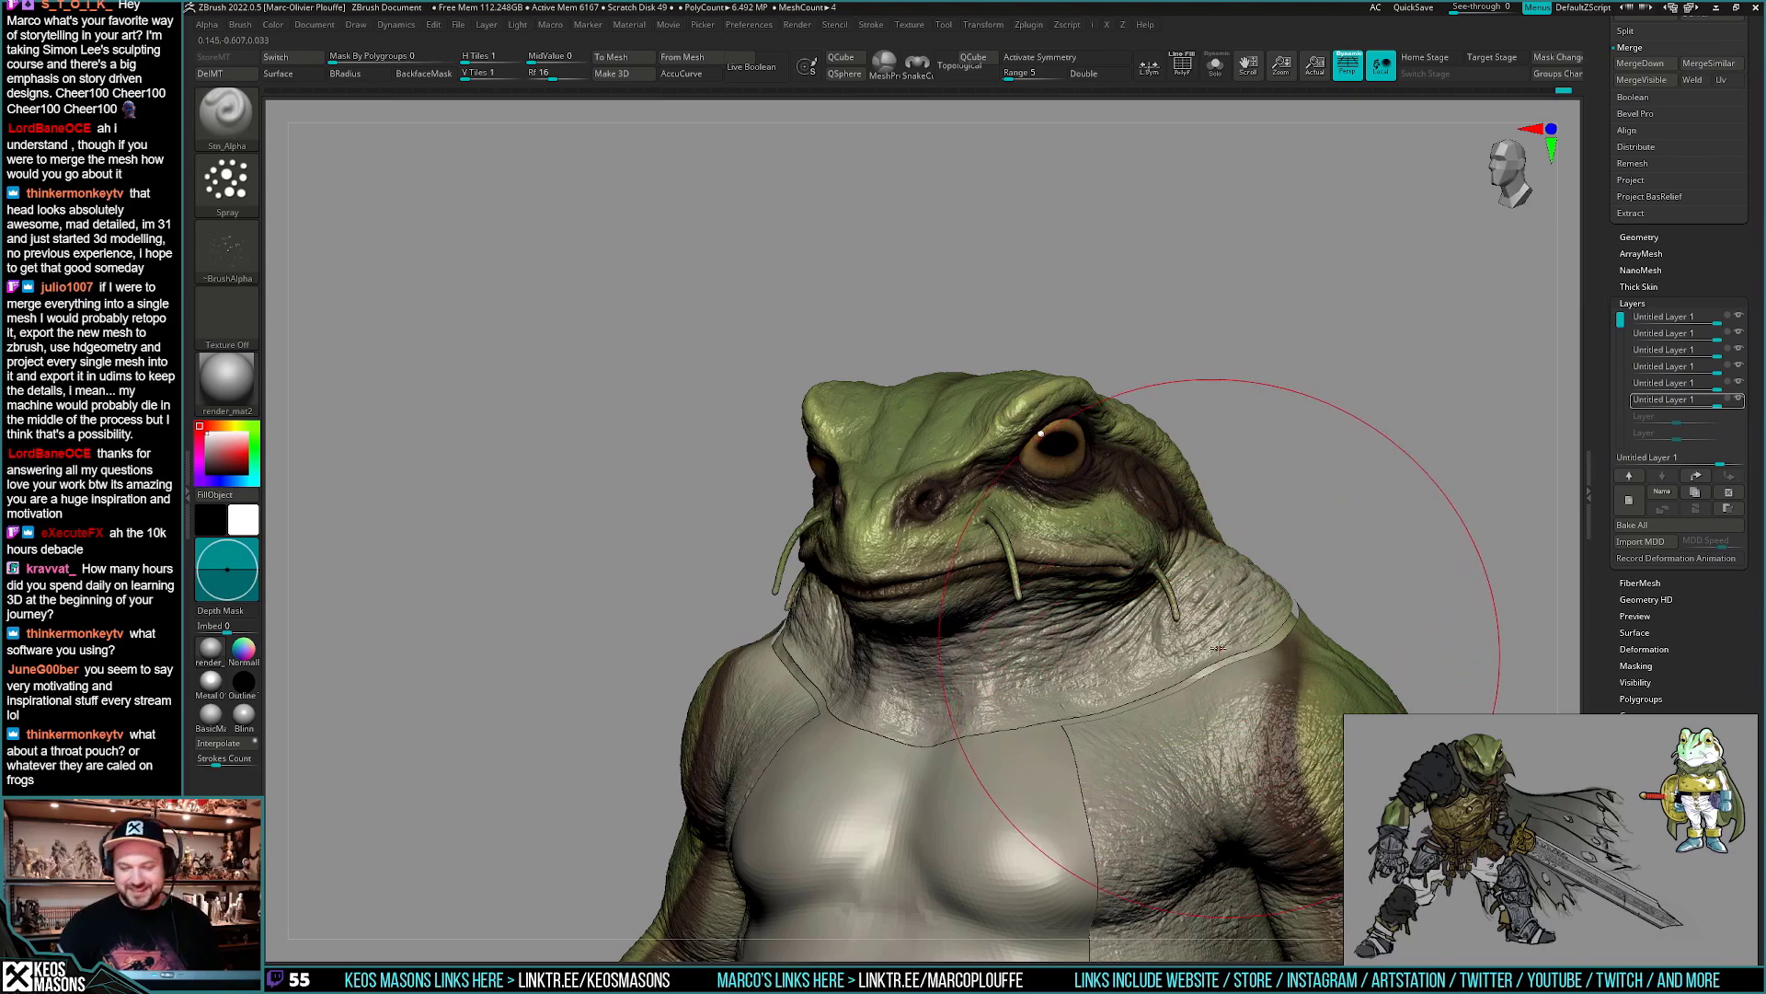
# - Resume recording on the newest layer and work creases into the throat and underside of the jaw with the DamStandard brush
pyautogui.moveTo(1219, 649); pyautogui.dragTo(1213, 617, button='right')
pyautogui.click(1730, 401)
pyautogui.moveTo(865, 663)
pyautogui.mouseDown(button='right')
pyautogui.moveTo(1094, 680)
pyautogui.moveTo(966, 679)
pyautogui.mouseUp(button='right')
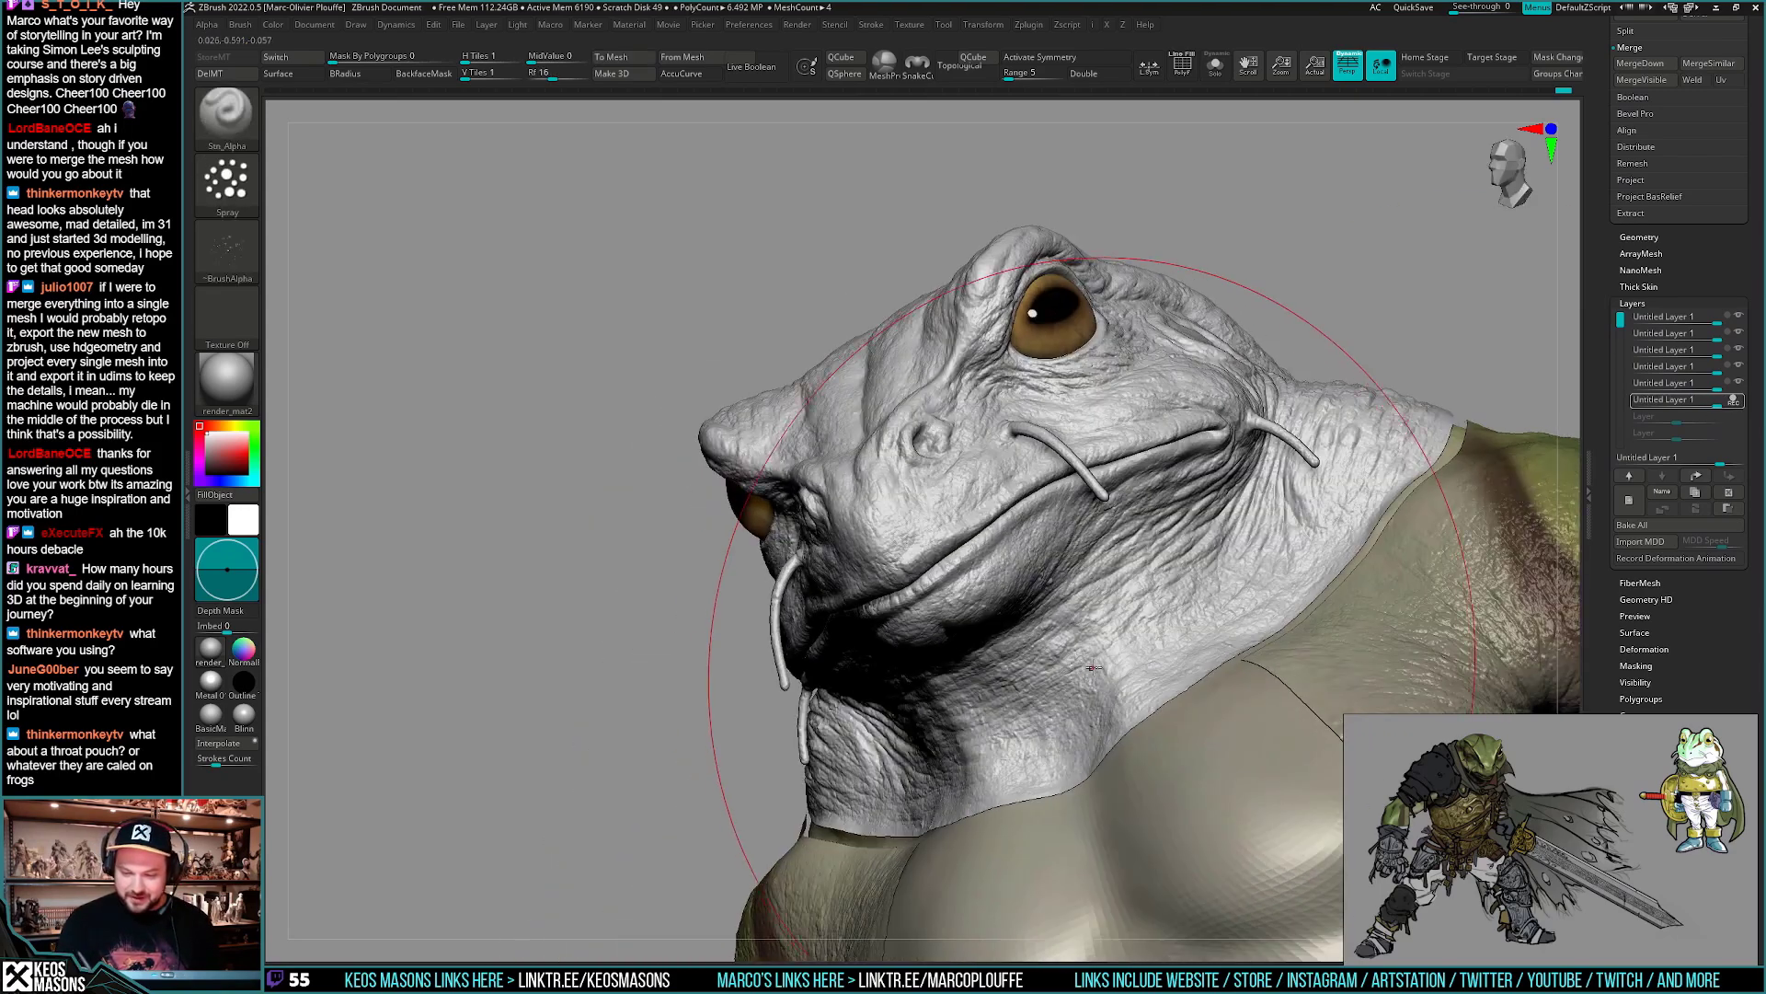
pyautogui.press('b')
pyautogui.click(1133, 512)
pyautogui.press('space')
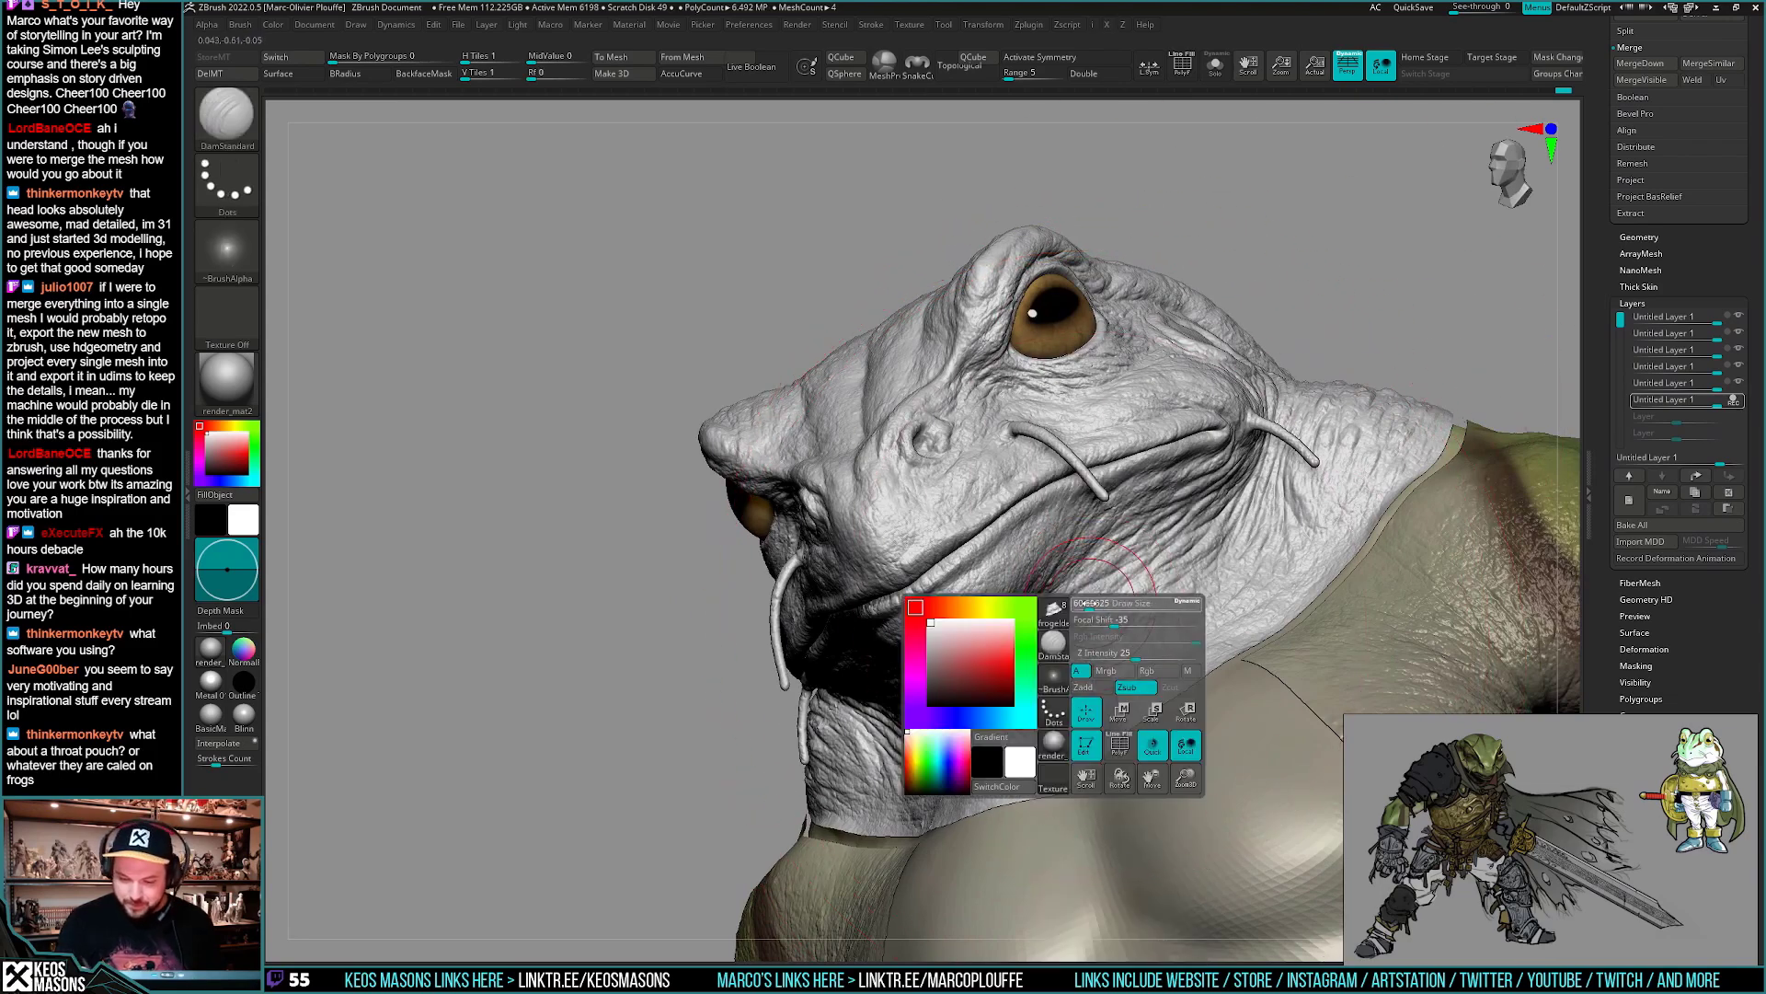
pyautogui.moveTo(1072, 666); pyautogui.dragTo(1110, 588, button='right')
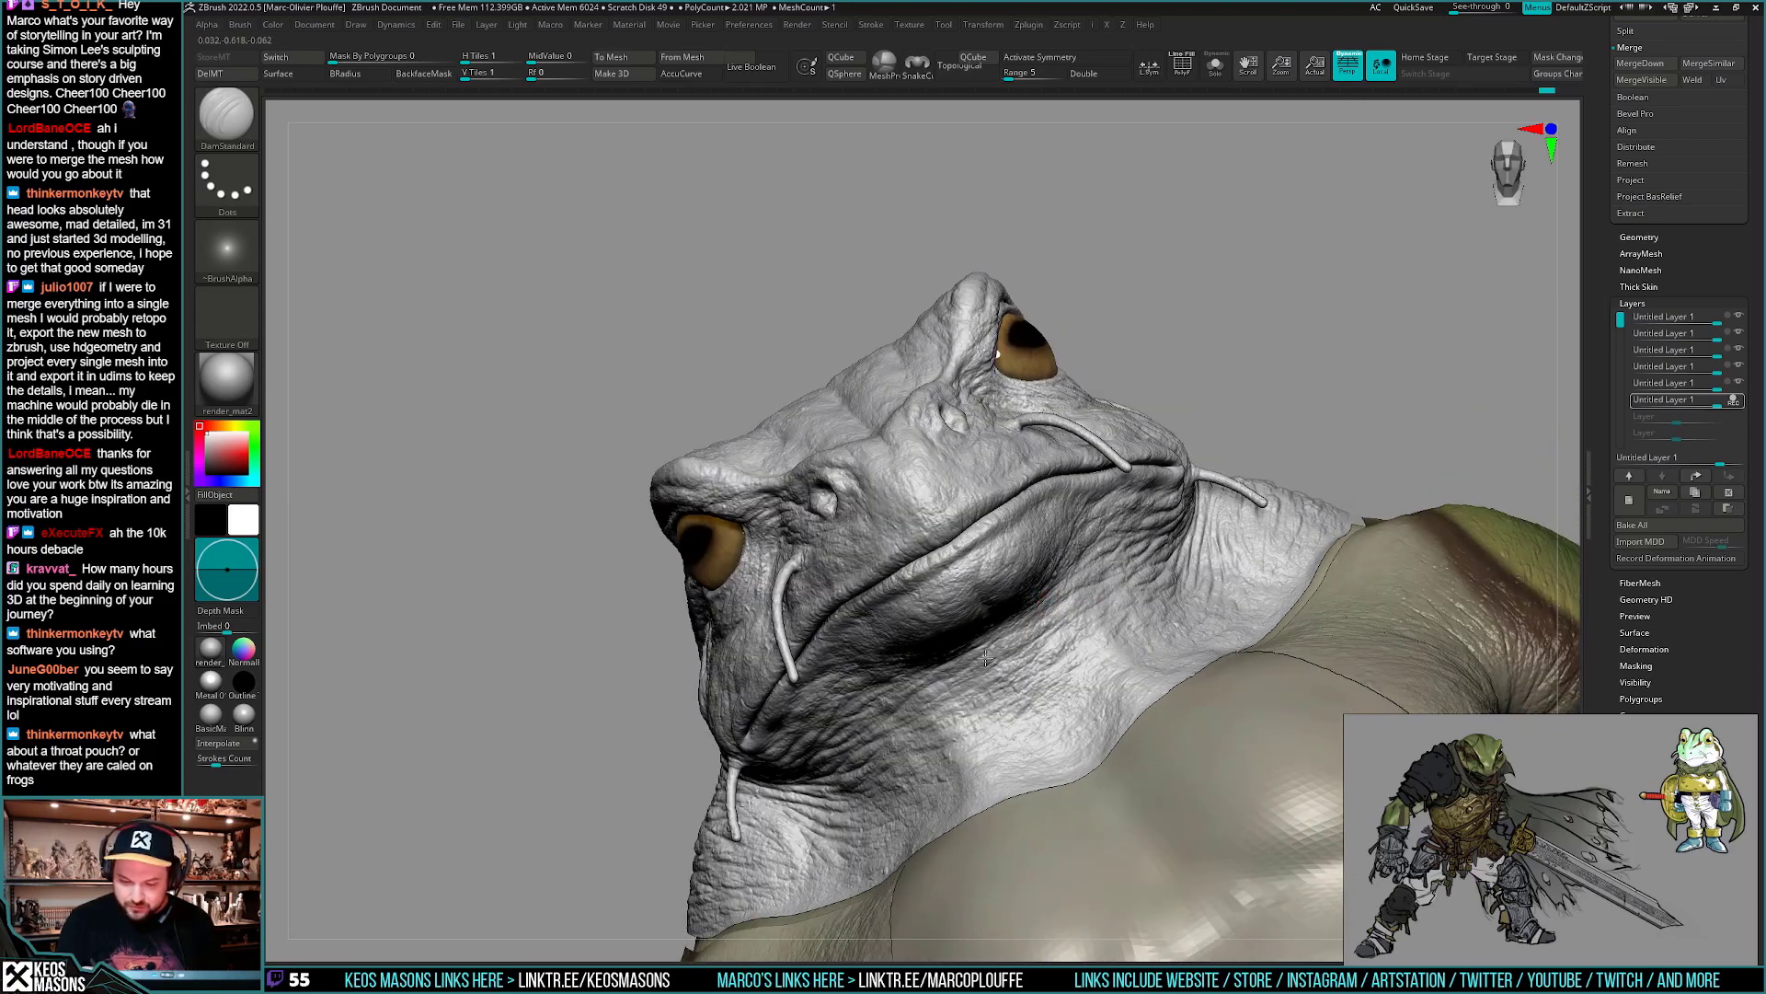
pyautogui.moveTo(914, 695); pyautogui.dragTo(1016, 641, button='right')
pyautogui.moveTo(908, 696); pyautogui.dragTo(1008, 660, button='right')
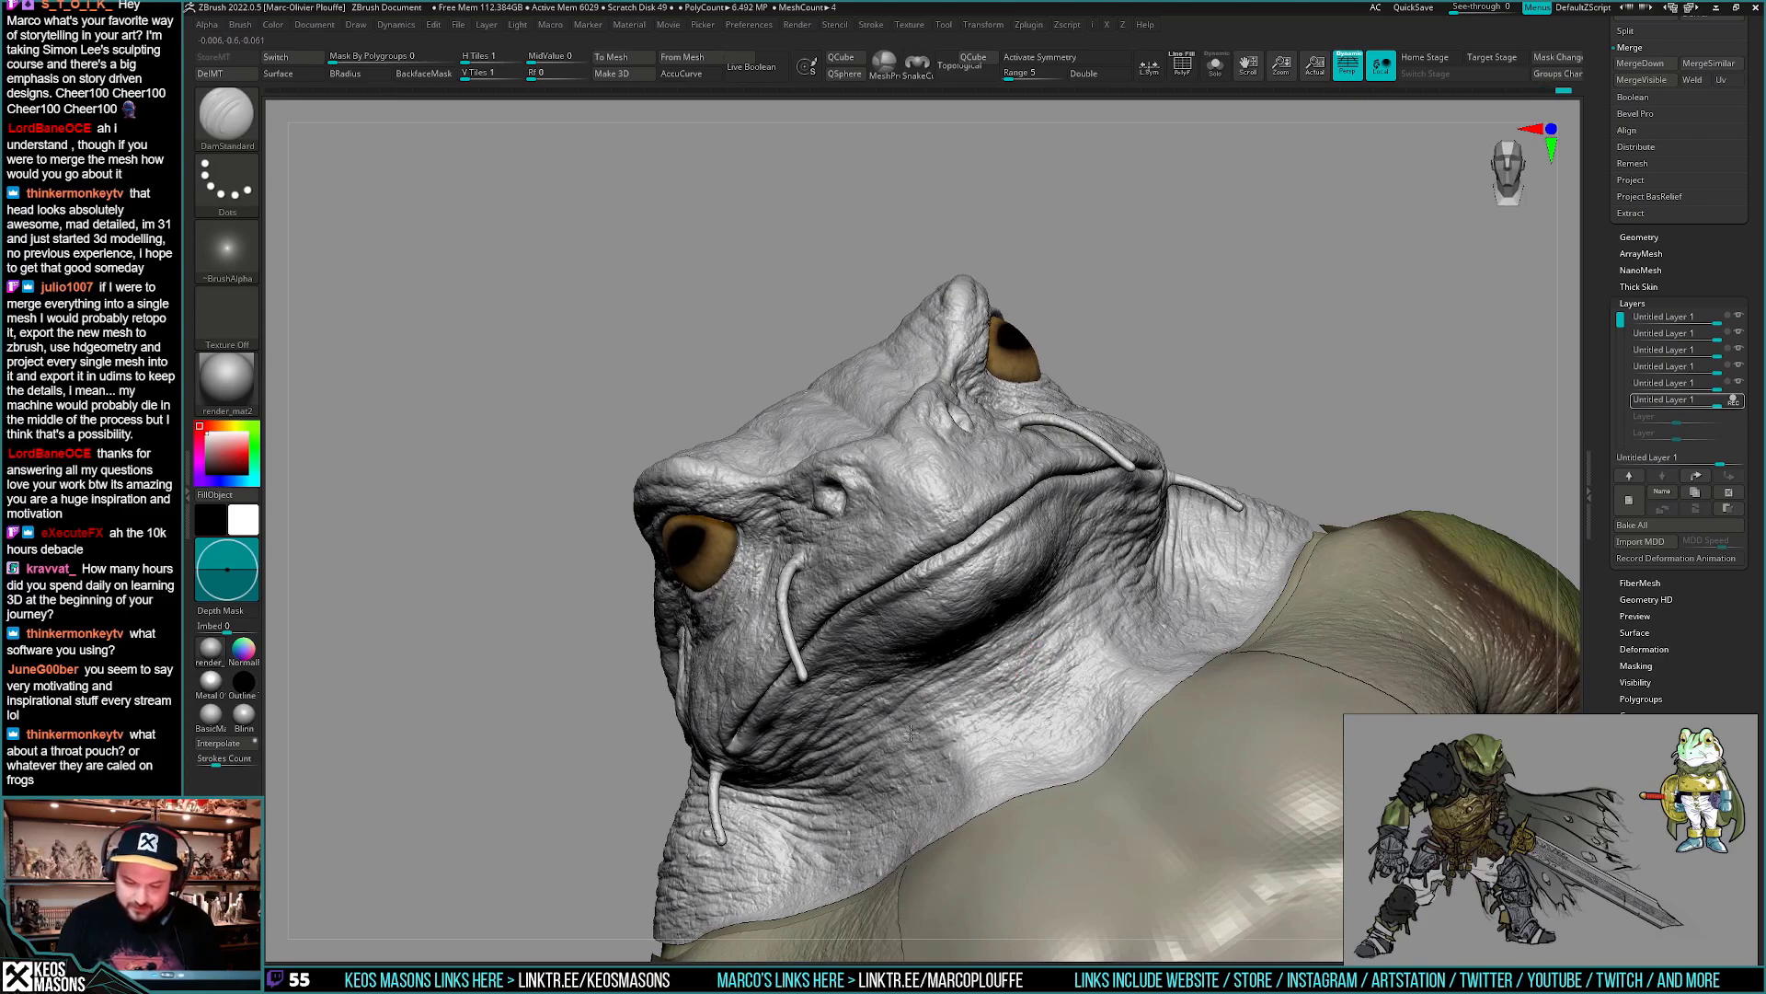
pyautogui.moveTo(927, 716); pyautogui.dragTo(1125, 679, button='right')
# - Stop recording on the newest layer and examine its skin detail on the coloured head from the front, above and below
pyautogui.click(1735, 402)
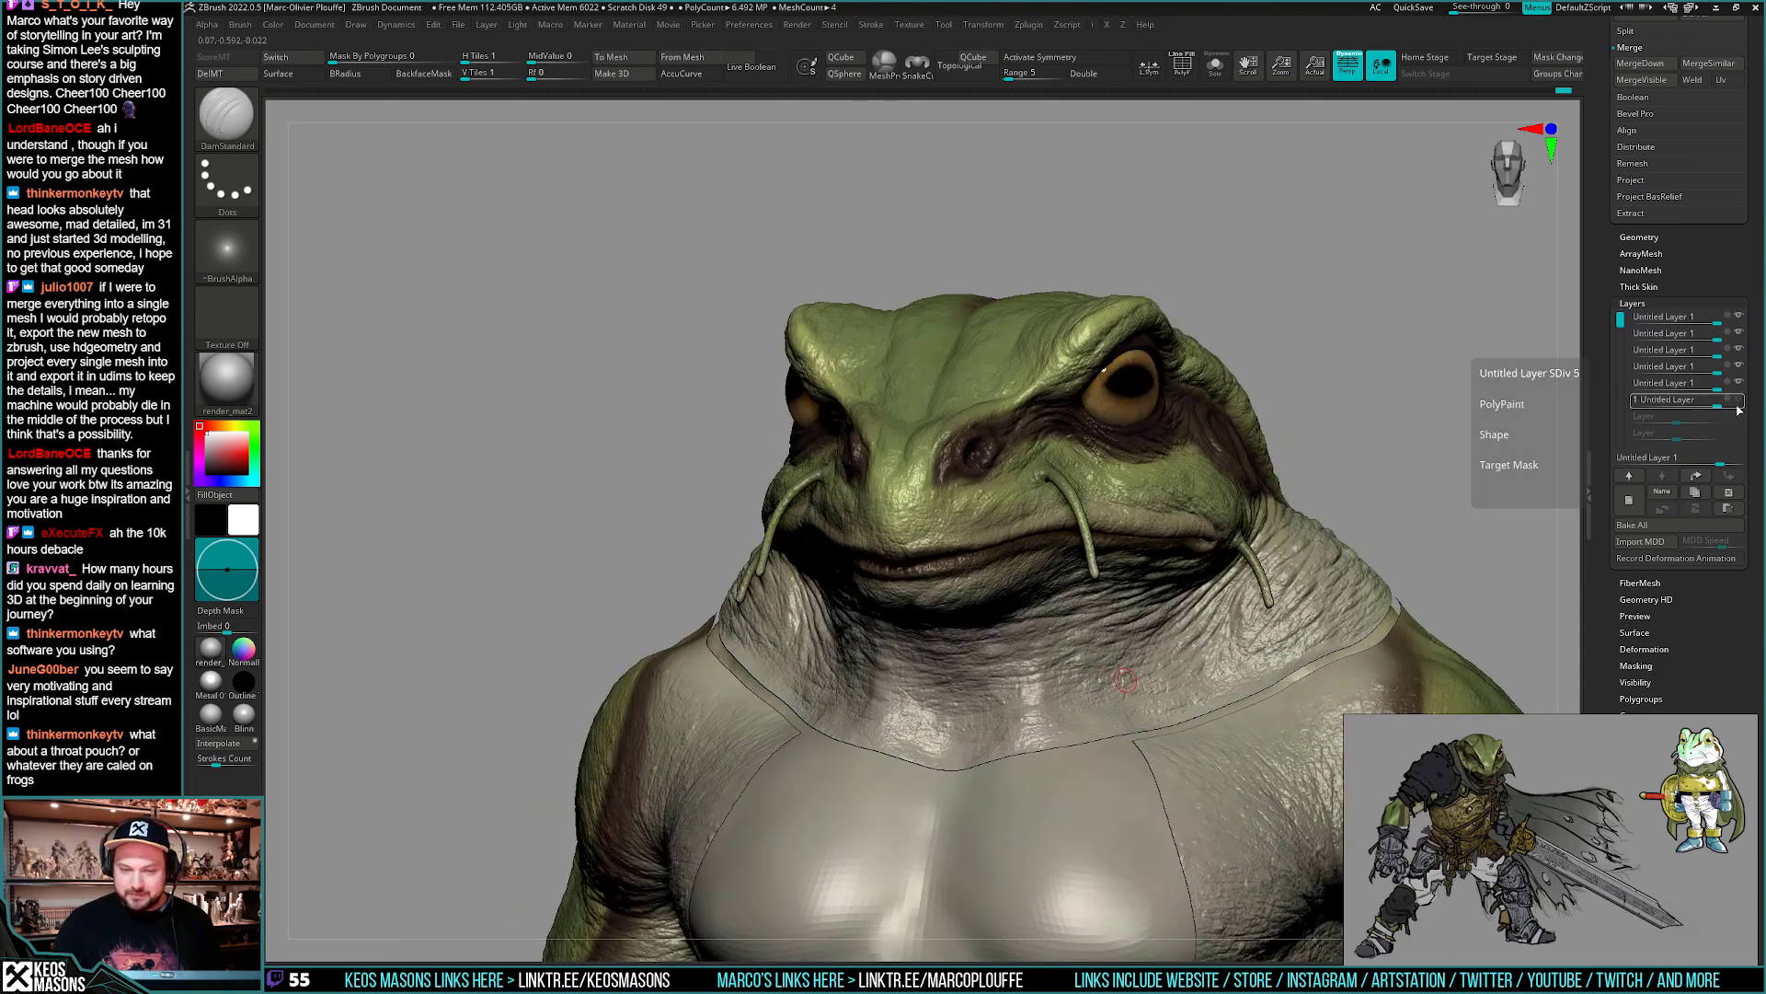
pyautogui.moveTo(1334, 552)
pyautogui.keyDown('ctrl'); pyautogui.mouseDown(button='right')
pyautogui.moveTo(1325, 501)
pyautogui.moveTo(1322, 584)
pyautogui.mouseUp(button='right'); pyautogui.keyUp('ctrl')
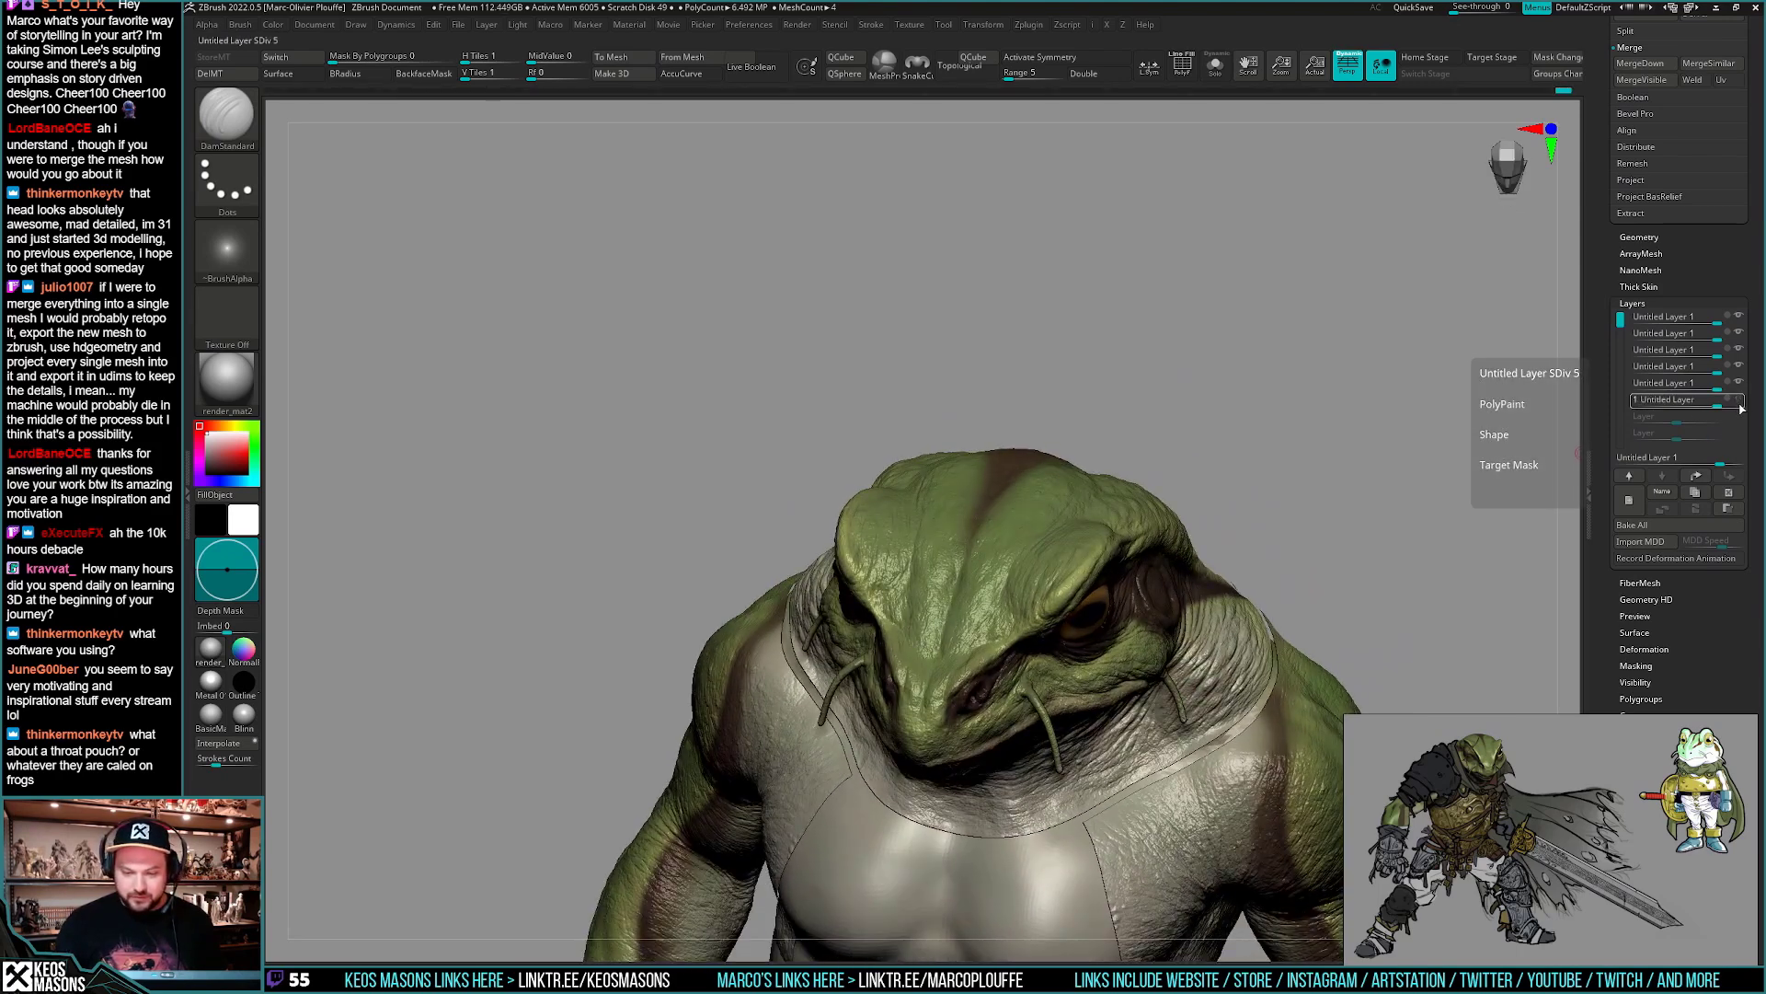
pyautogui.moveTo(1185, 625); pyautogui.dragTo(1182, 572, button='right')
pyautogui.moveTo(1740, 407)
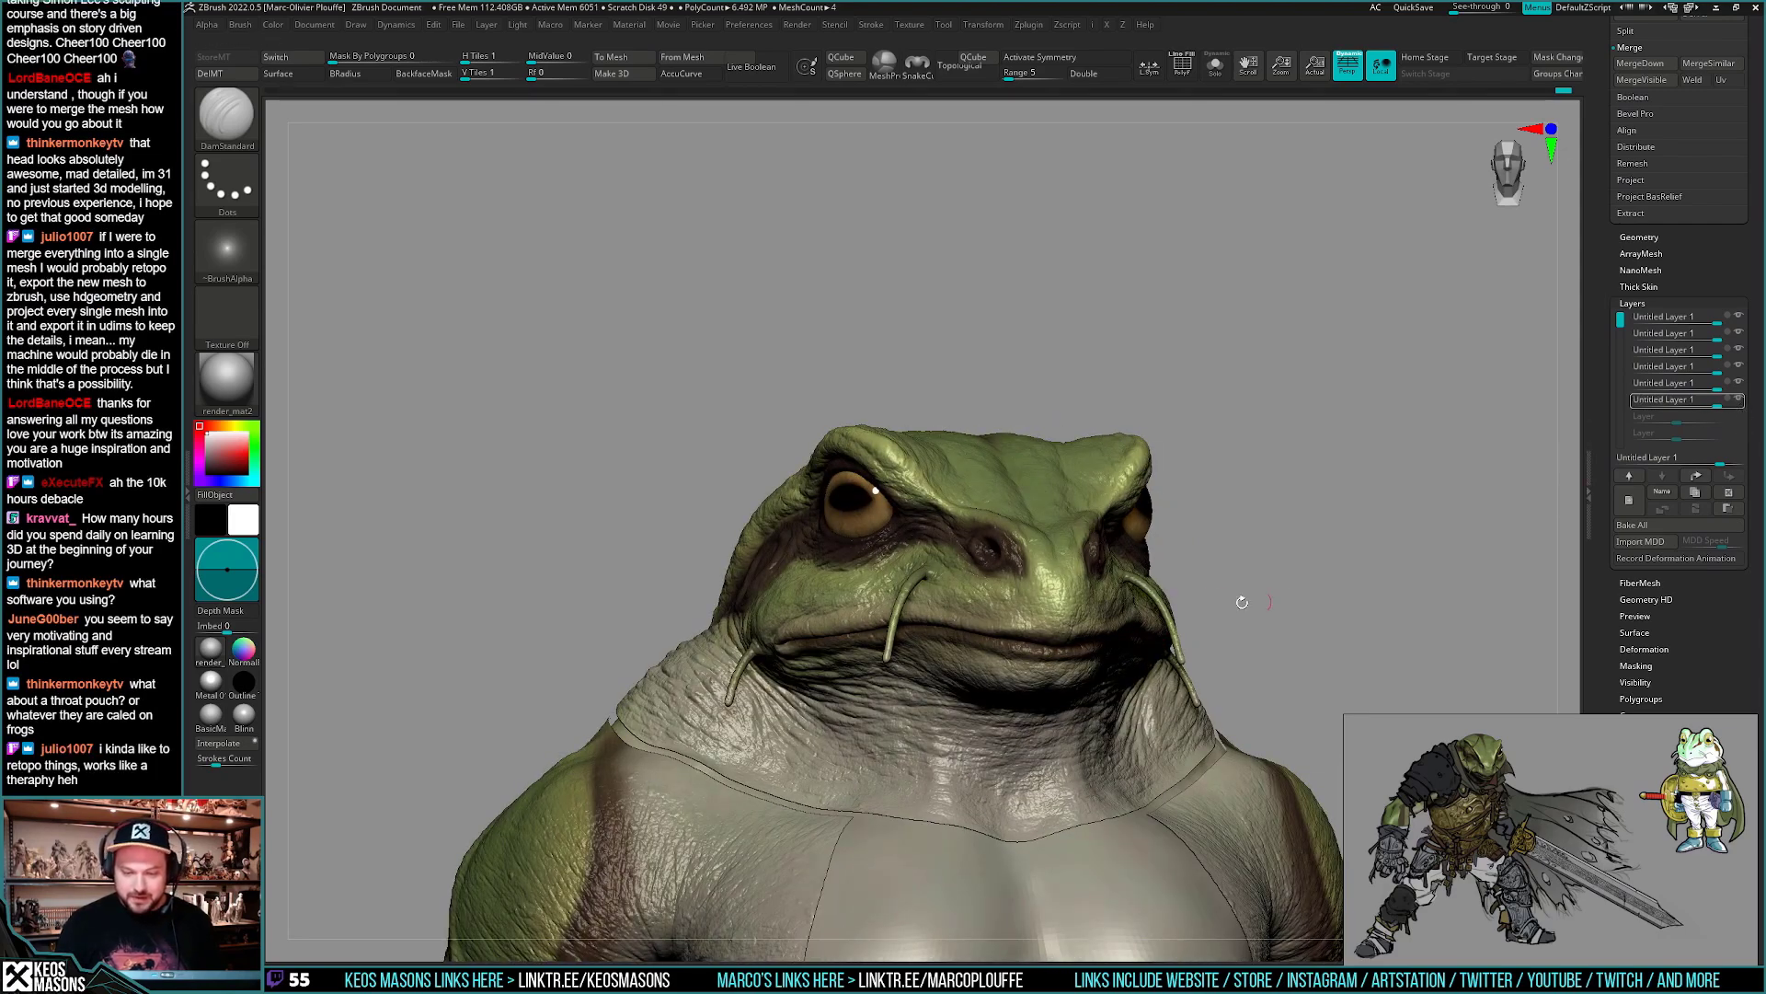
pyautogui.moveTo(1242, 603); pyautogui.dragTo(1234, 643, button='right')
pyautogui.hotkey('shift', 'c')
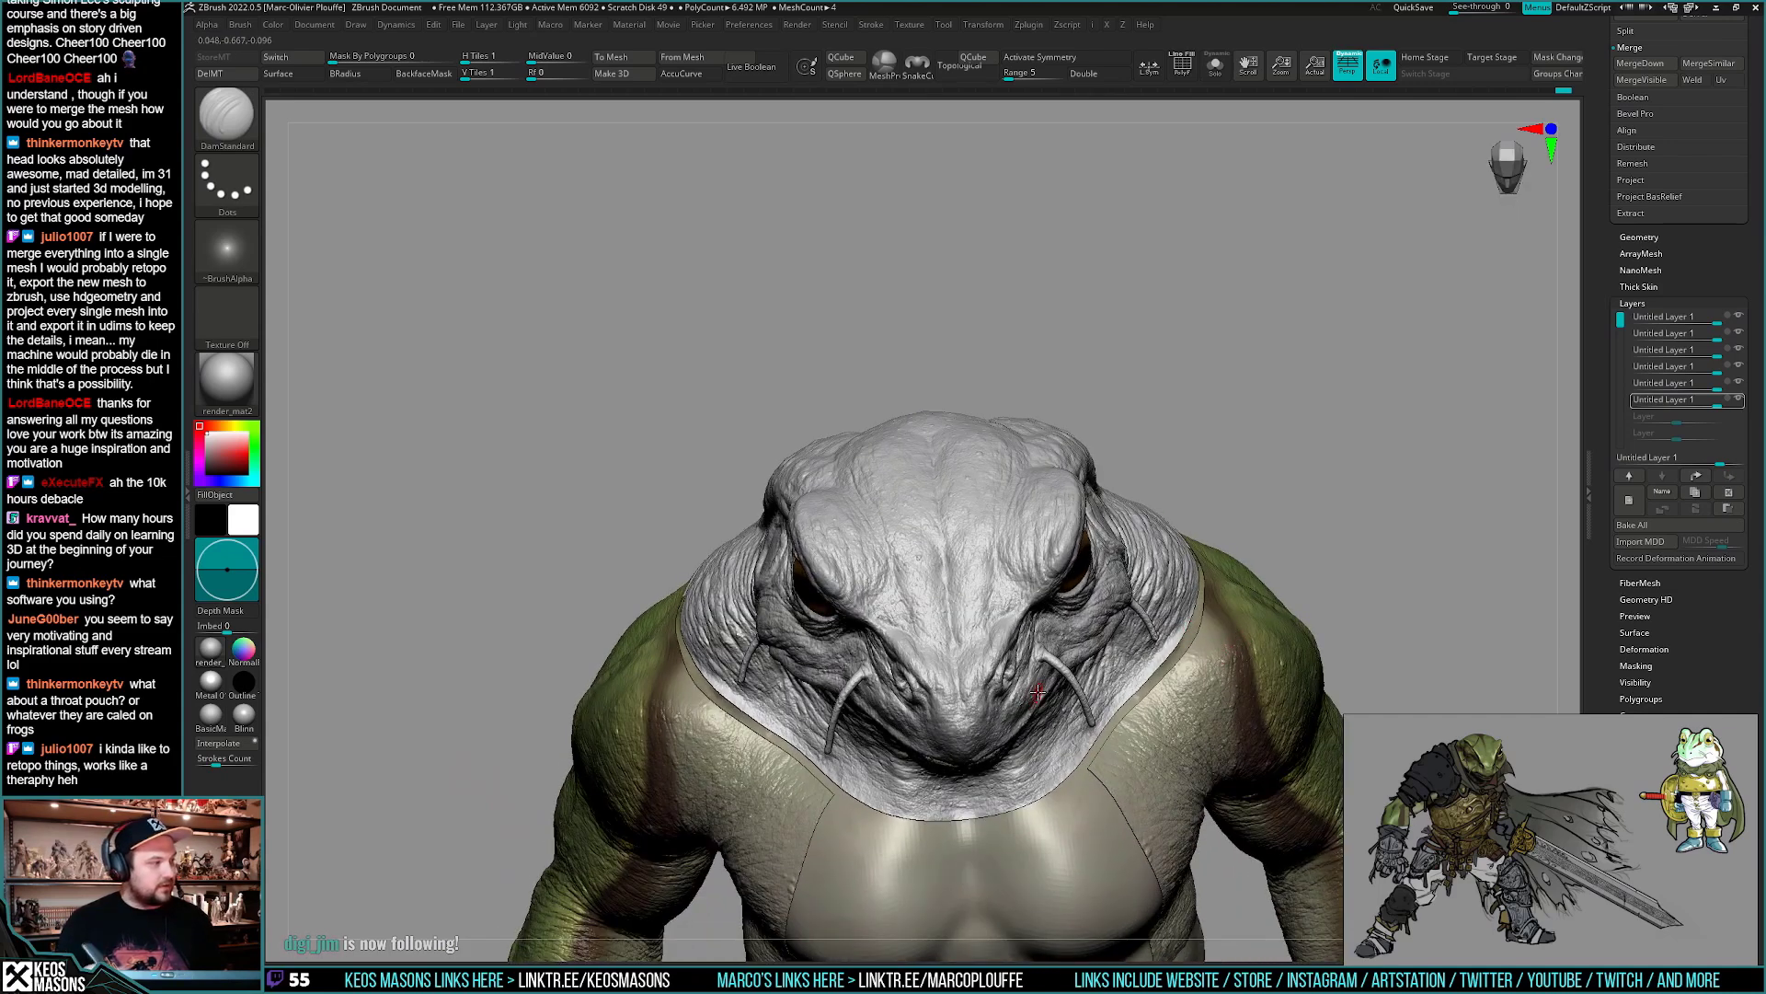
pyautogui.moveTo(1039, 691); pyautogui.dragTo(1062, 649, button='right')
pyautogui.click(1739, 401)
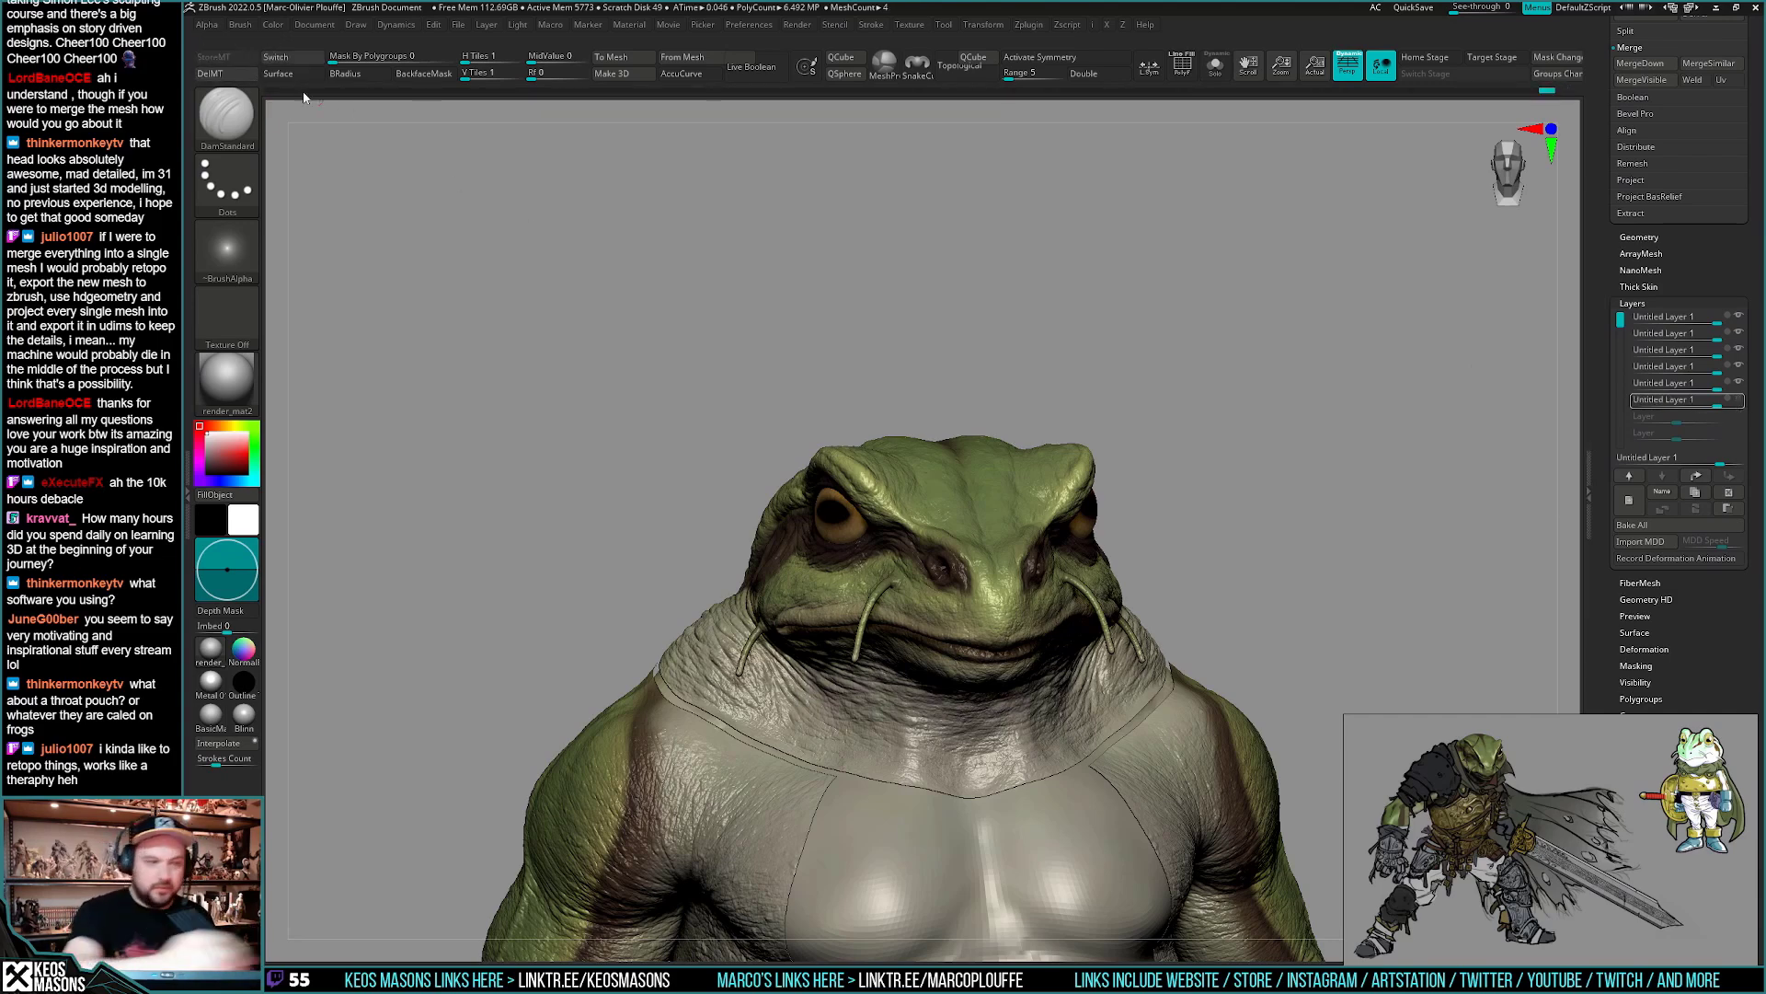
# - Resume recording on the newest layer and soften parts of the bumpy facial detail with the Morph brush, undoing an unwanted stroke
pyautogui.click(1731, 405)
pyautogui.press('space')
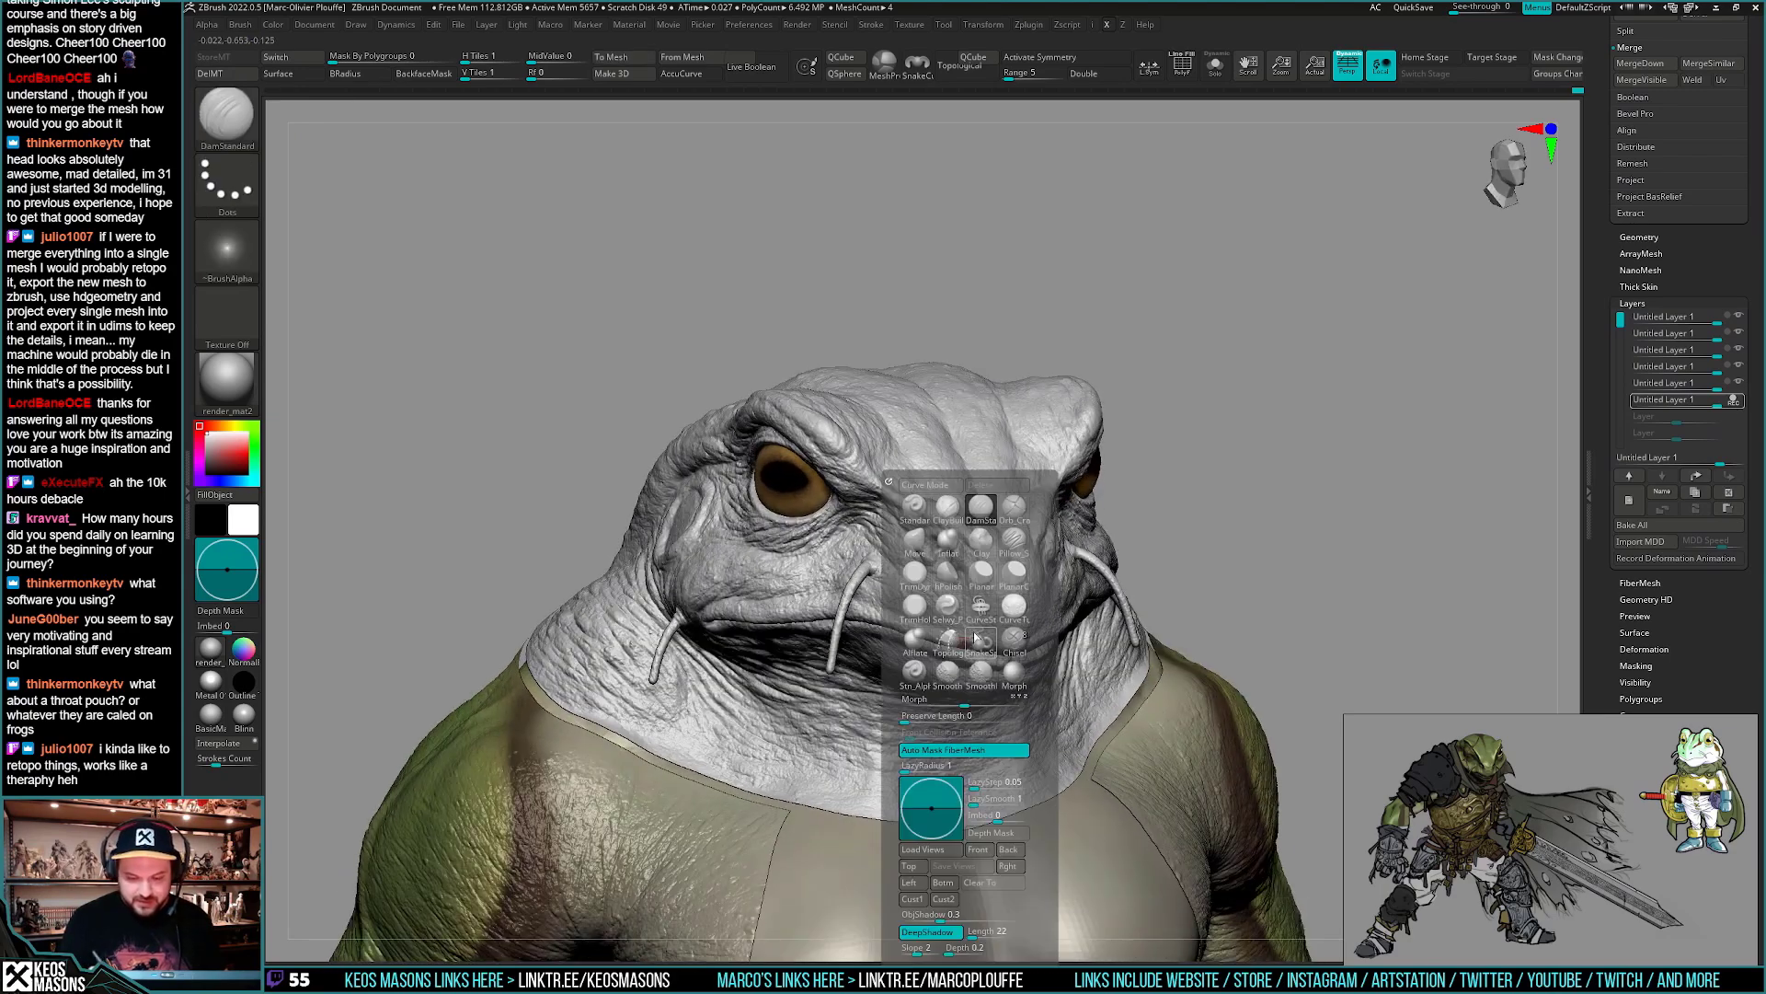
pyautogui.click(1013, 670)
pyautogui.press('space')
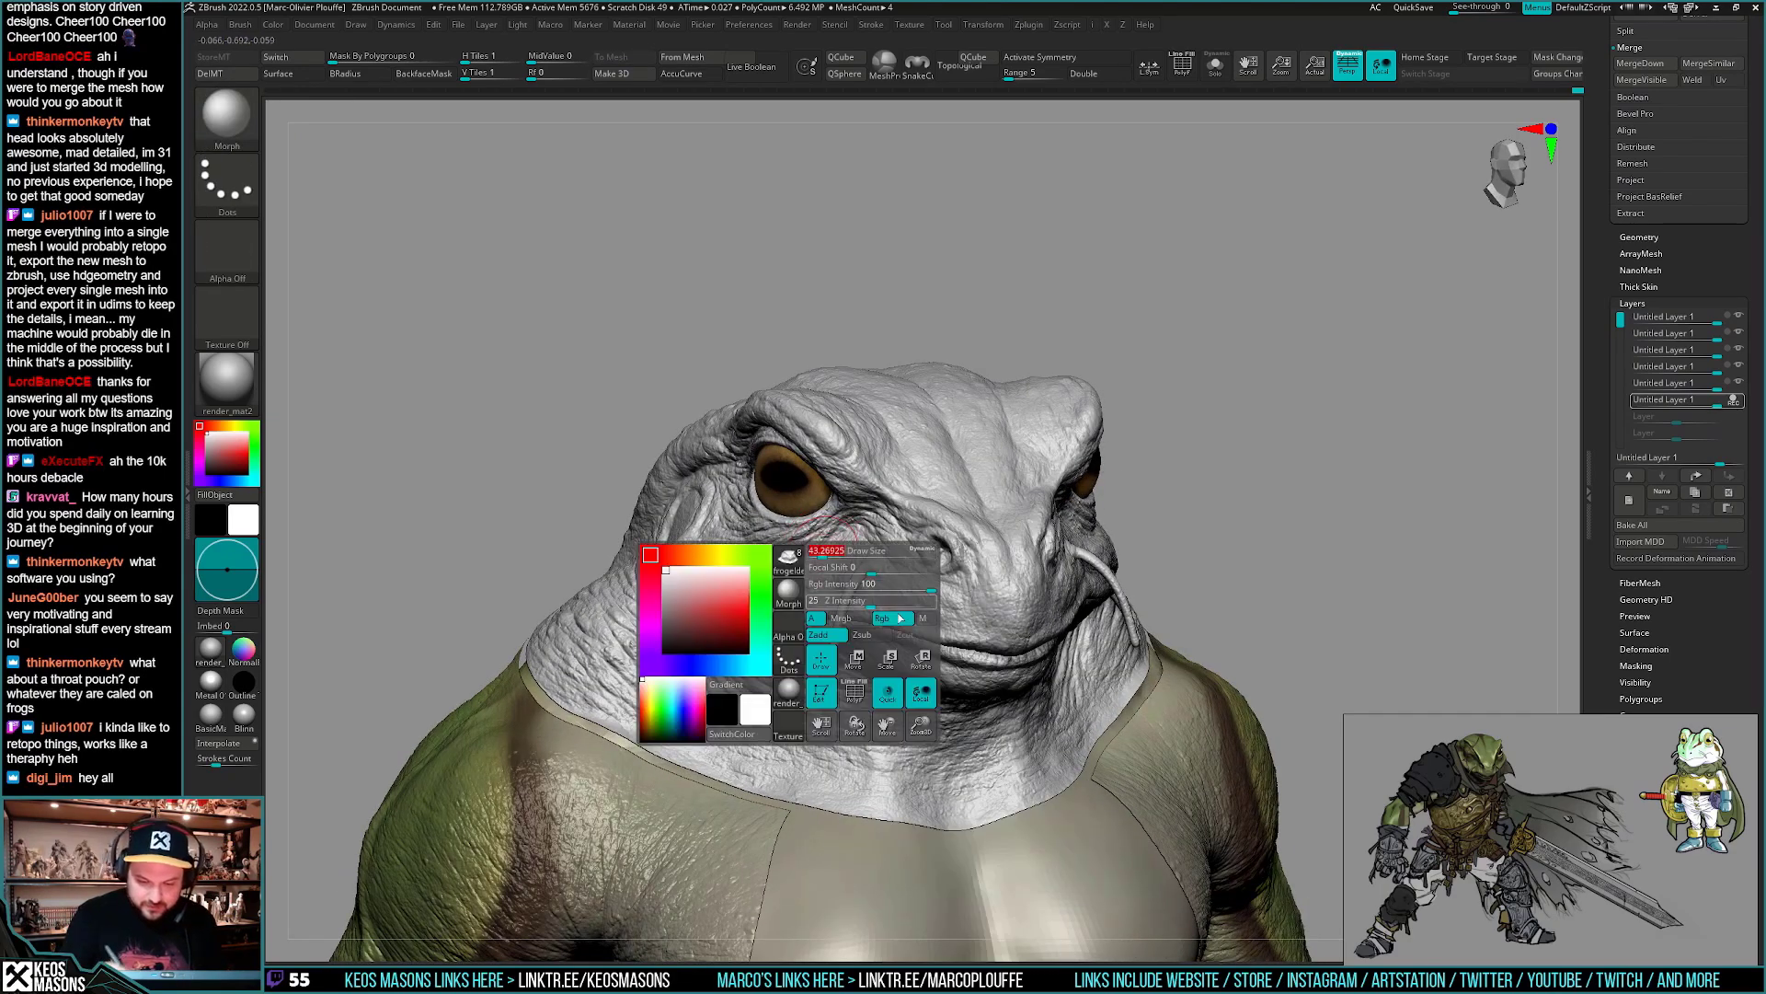
pyautogui.click(900, 618)
pyautogui.moveTo(879, 504); pyautogui.dragTo(879, 543, button='right')
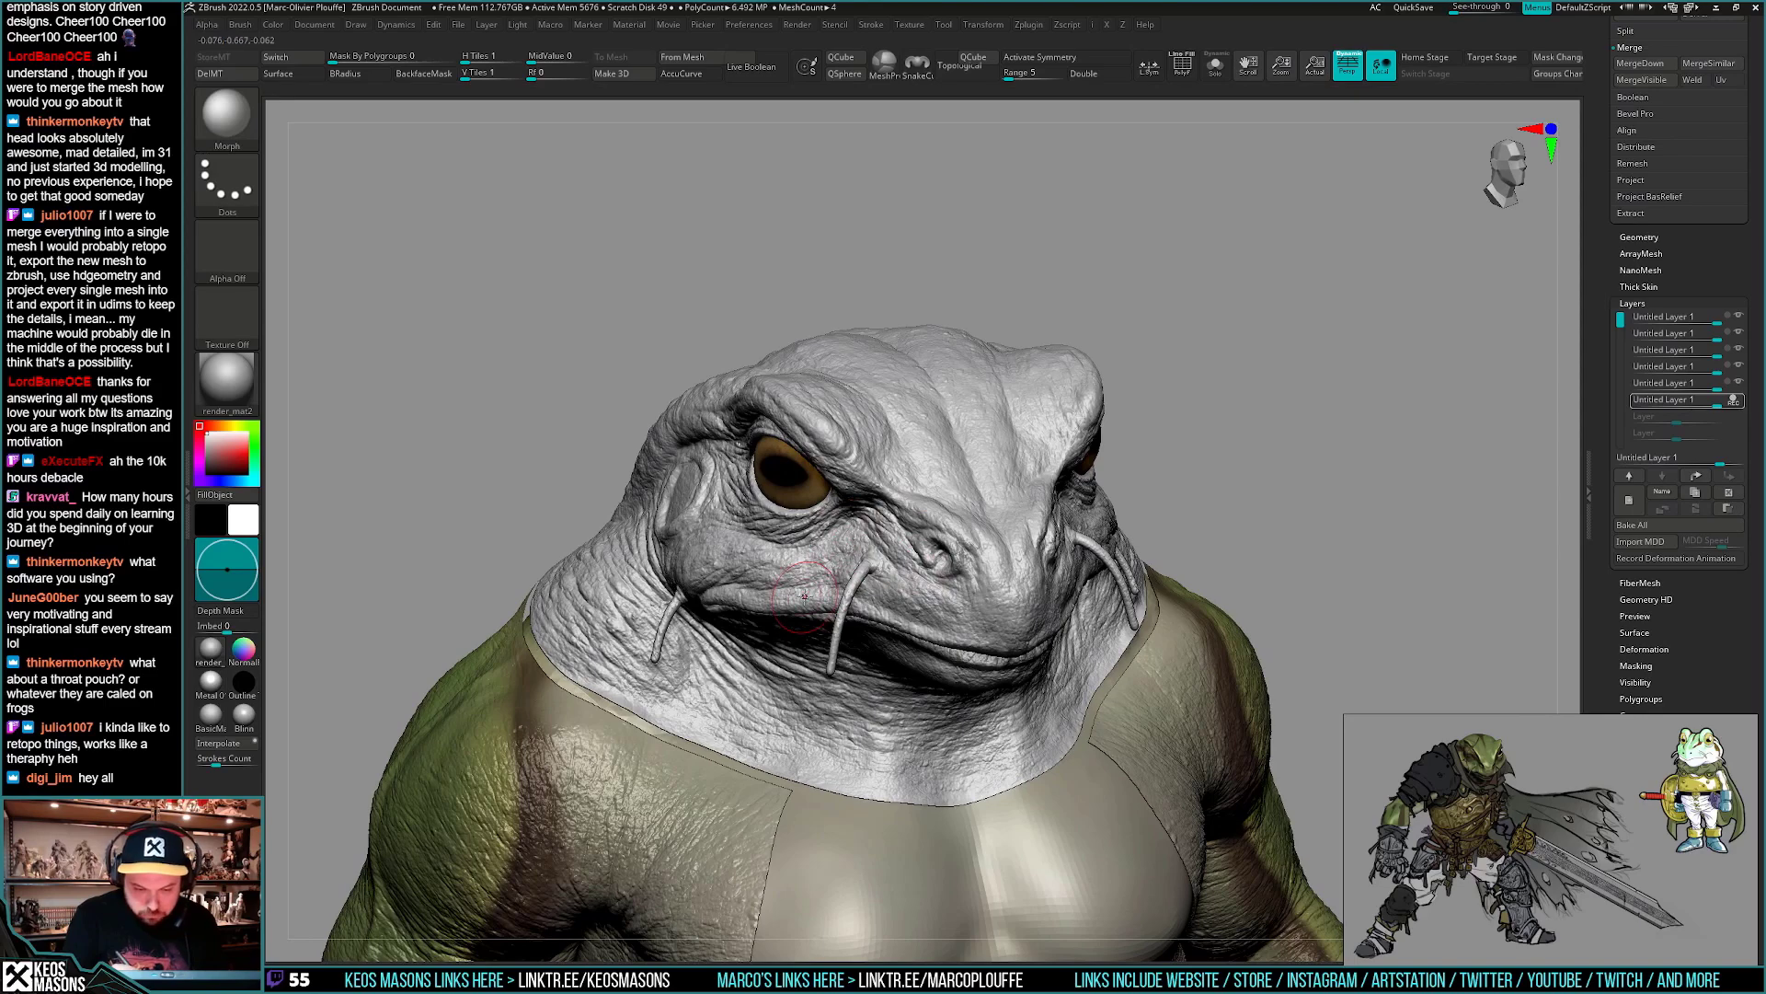
pyautogui.moveTo(804, 596); pyautogui.dragTo(754, 579, button='right')
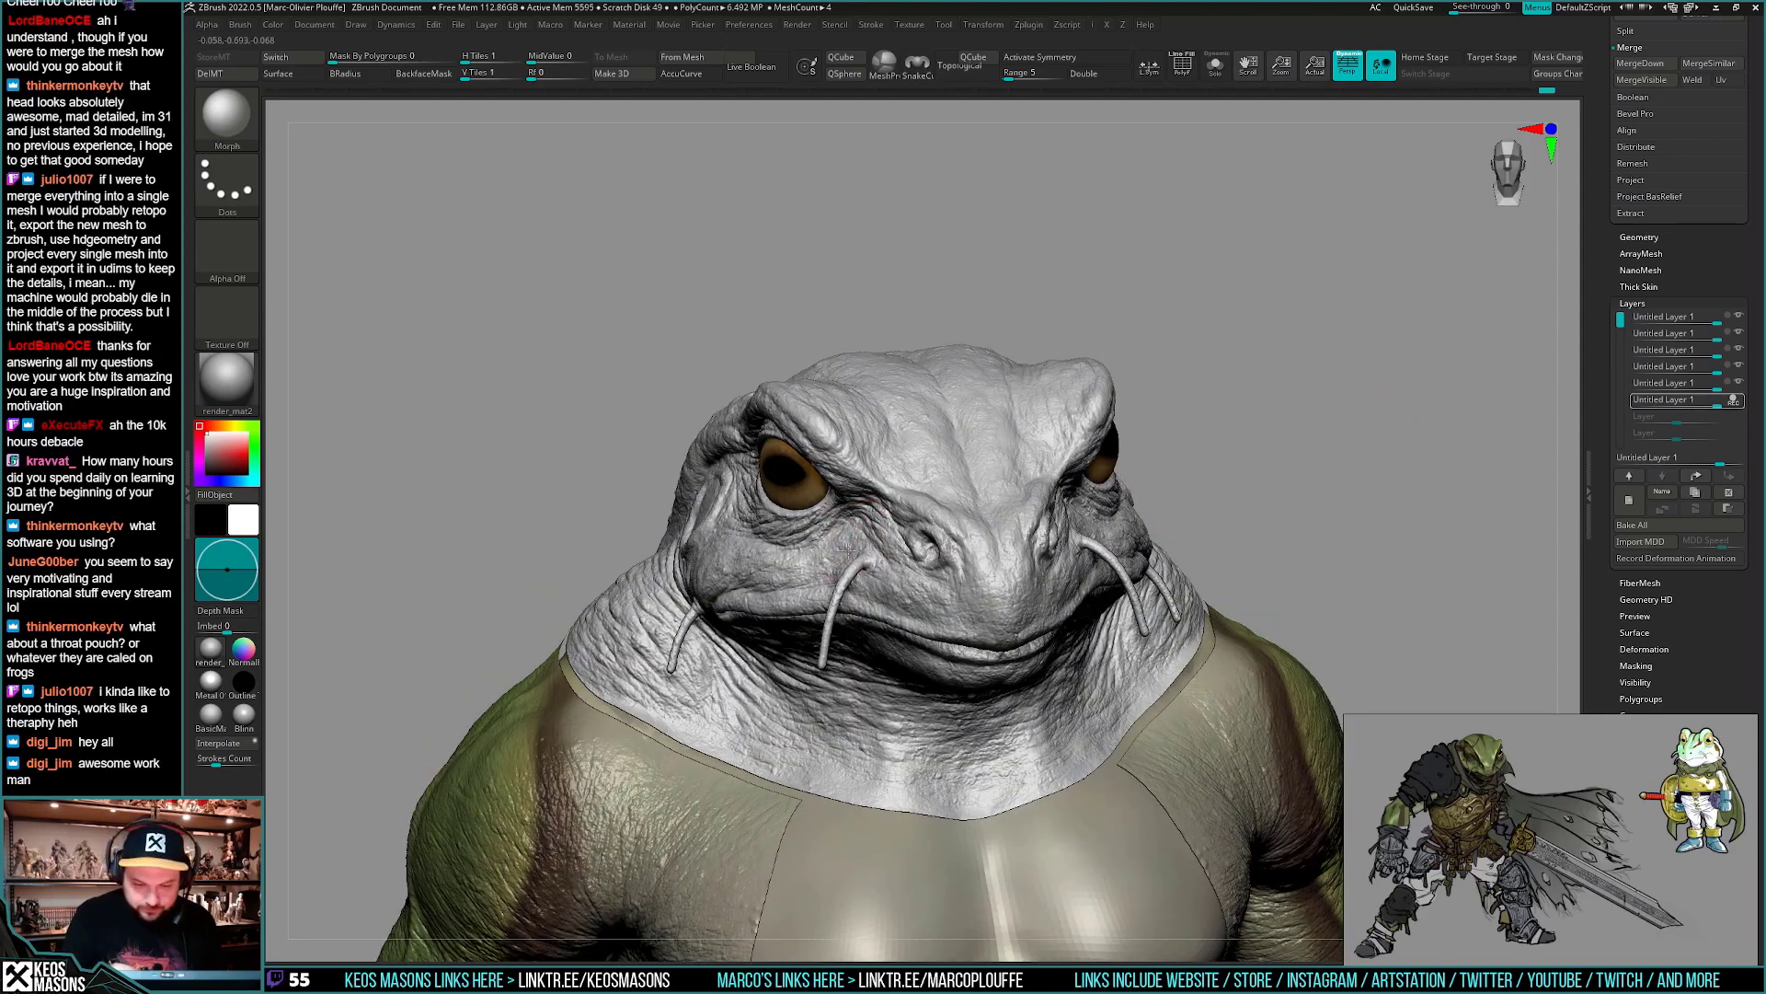
pyautogui.hotkey('ctrl', 'z')
pyautogui.moveTo(800, 551); pyautogui.dragTo(936, 466, button='right')
pyautogui.moveTo(904, 406); pyautogui.dragTo(999, 388, button='right')
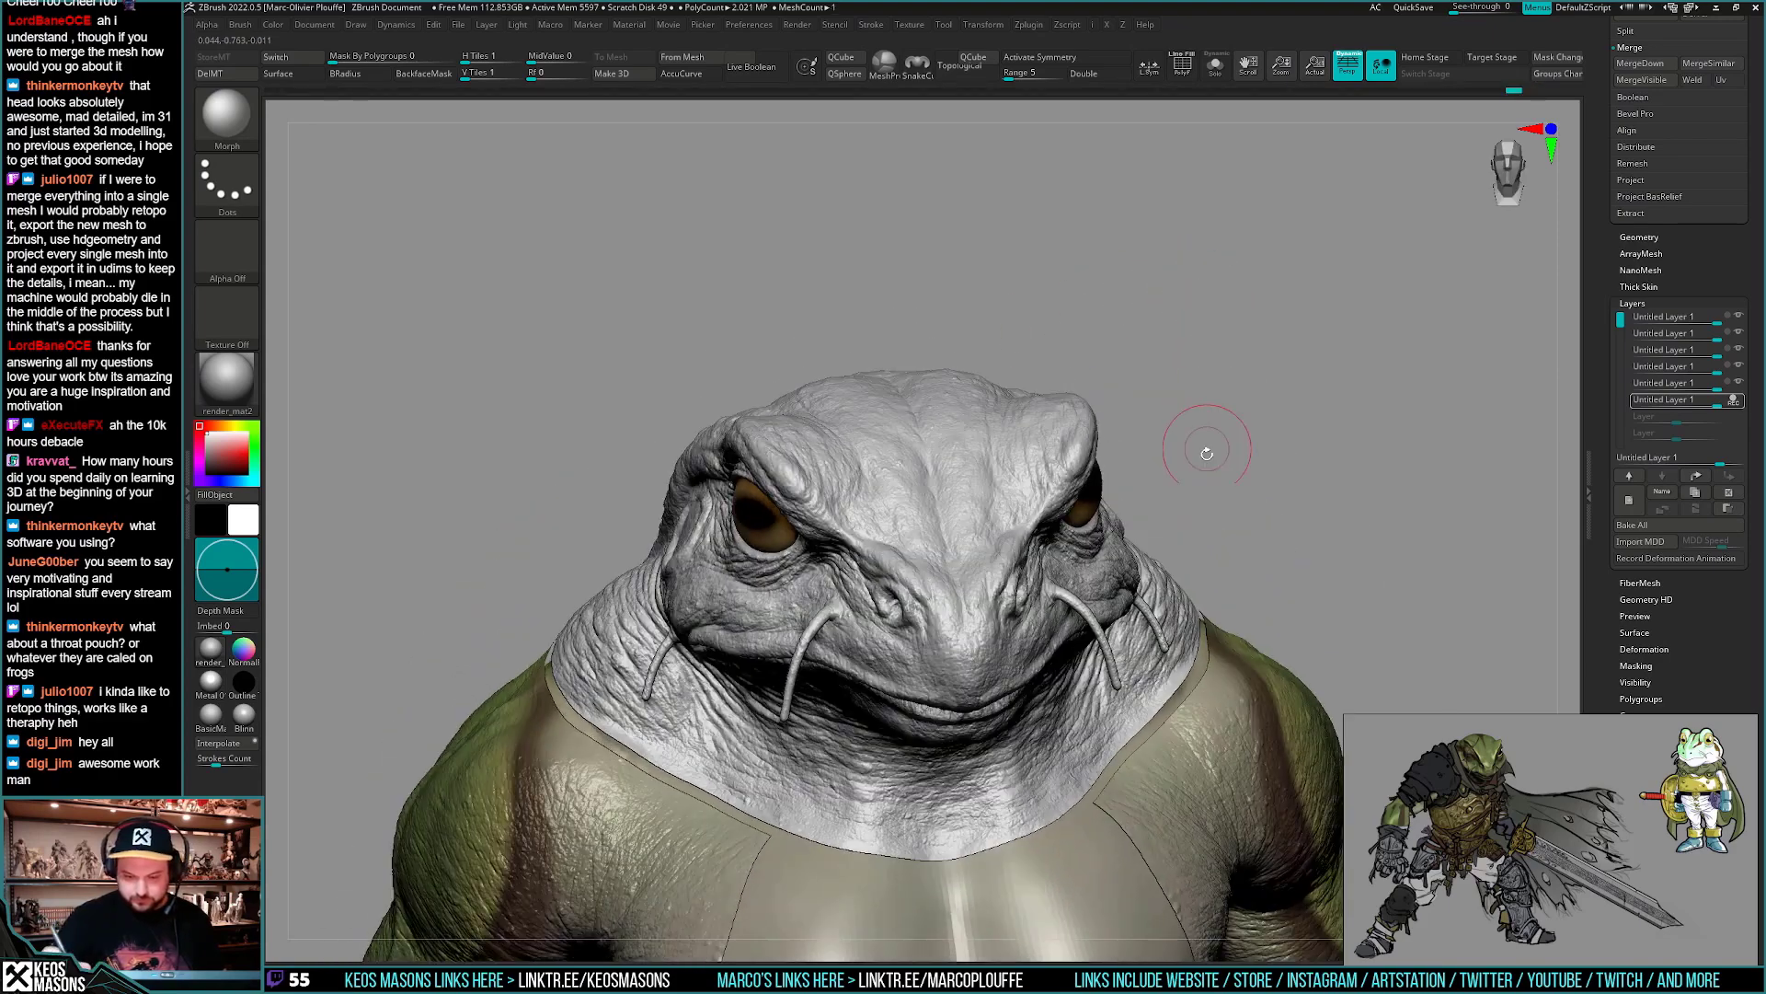
pyautogui.moveTo(1201, 437); pyautogui.dragTo(1132, 687, button='right')
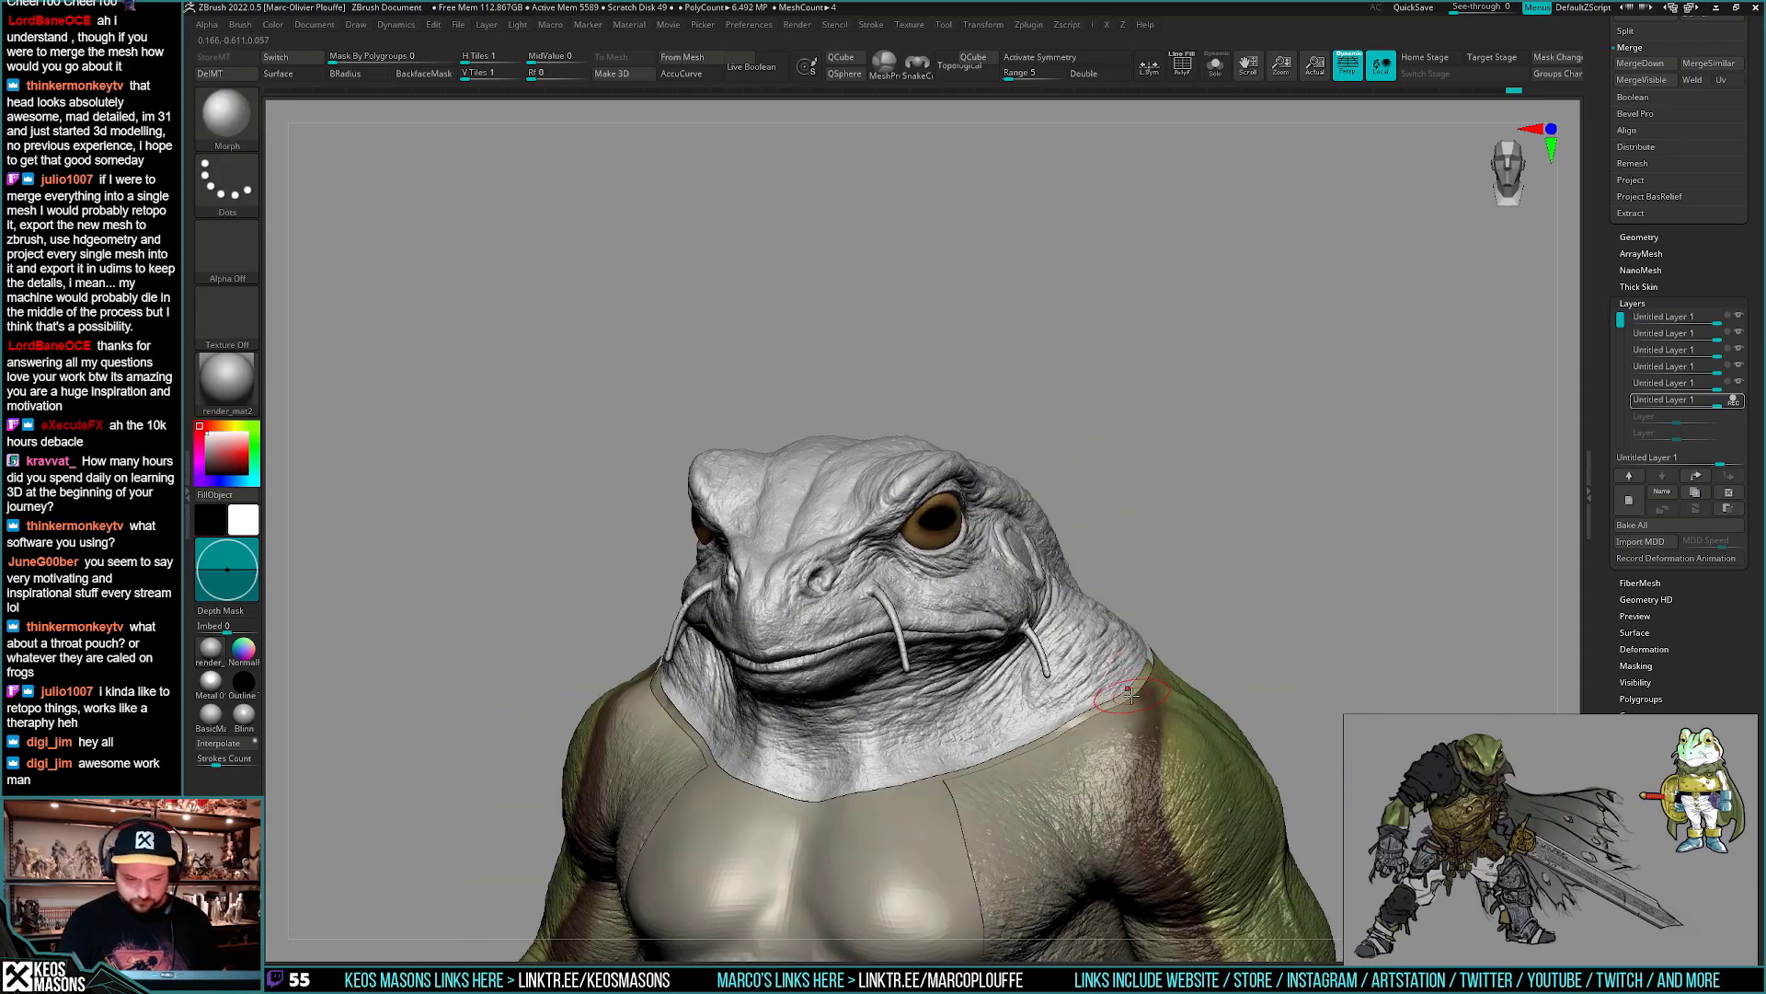
# - Stop recording on the newest layer and compare the contribution of the individual detail layers on the coloured head
pyautogui.click(1735, 402)
pyautogui.click(1739, 402)
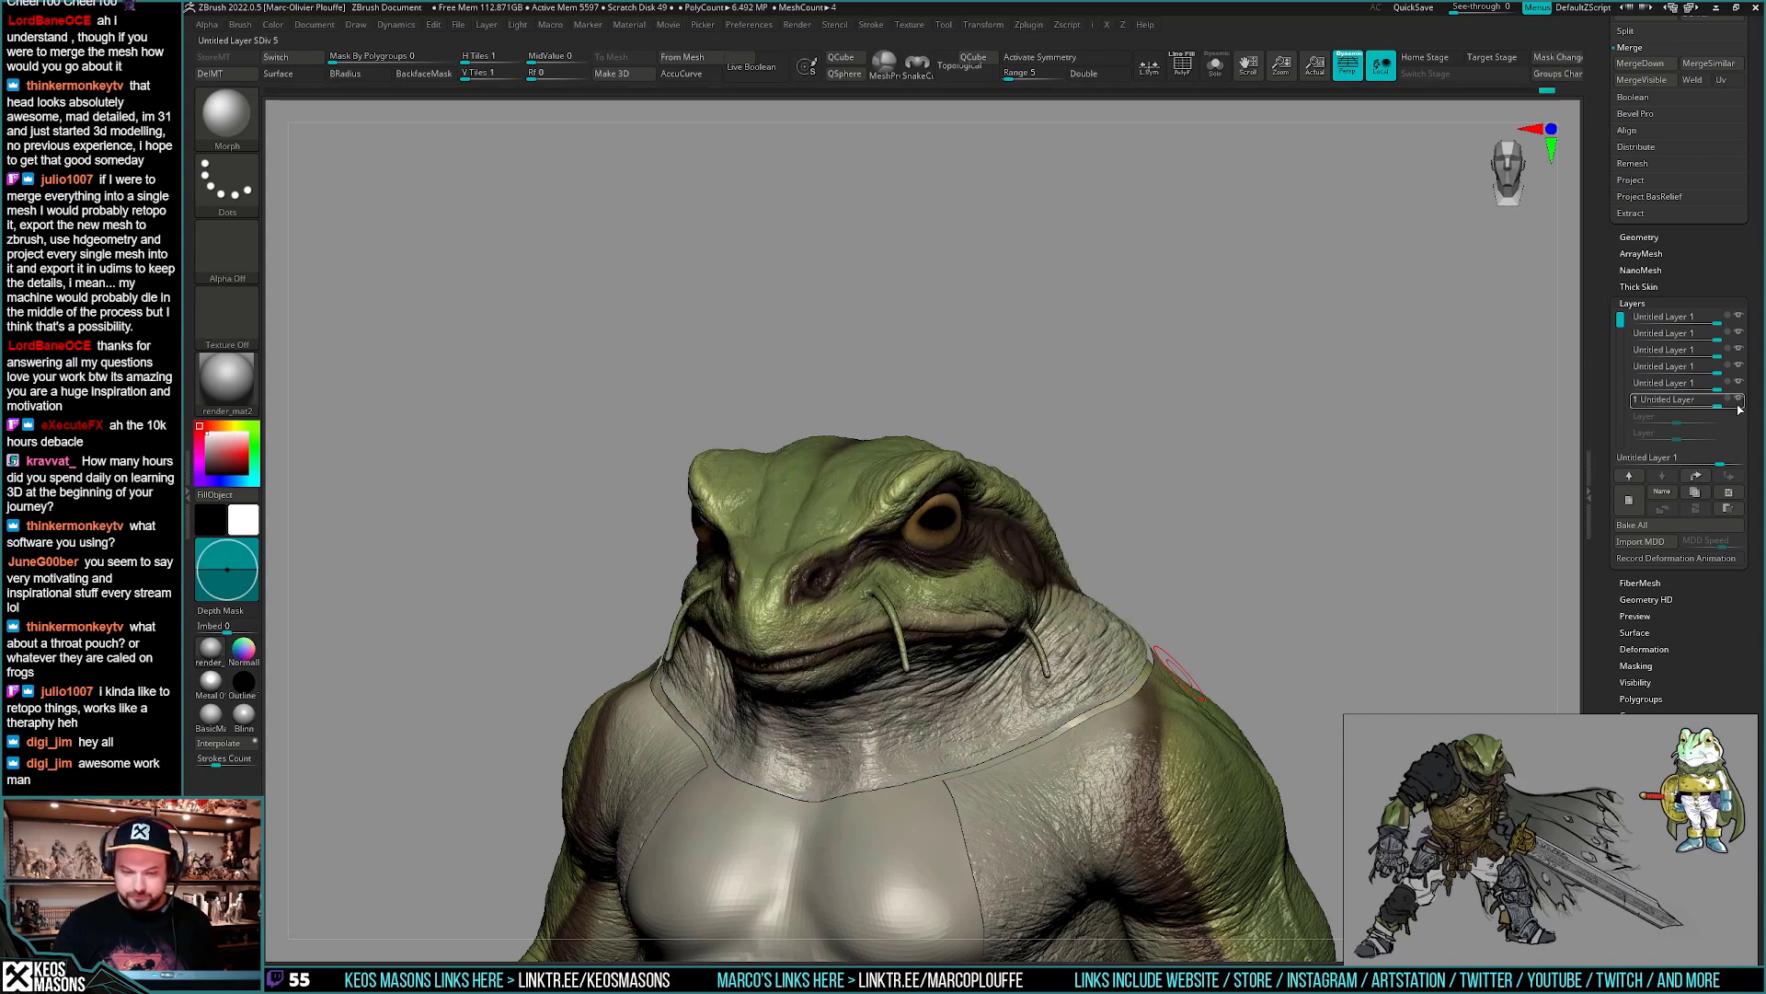
pyautogui.click(1741, 351)
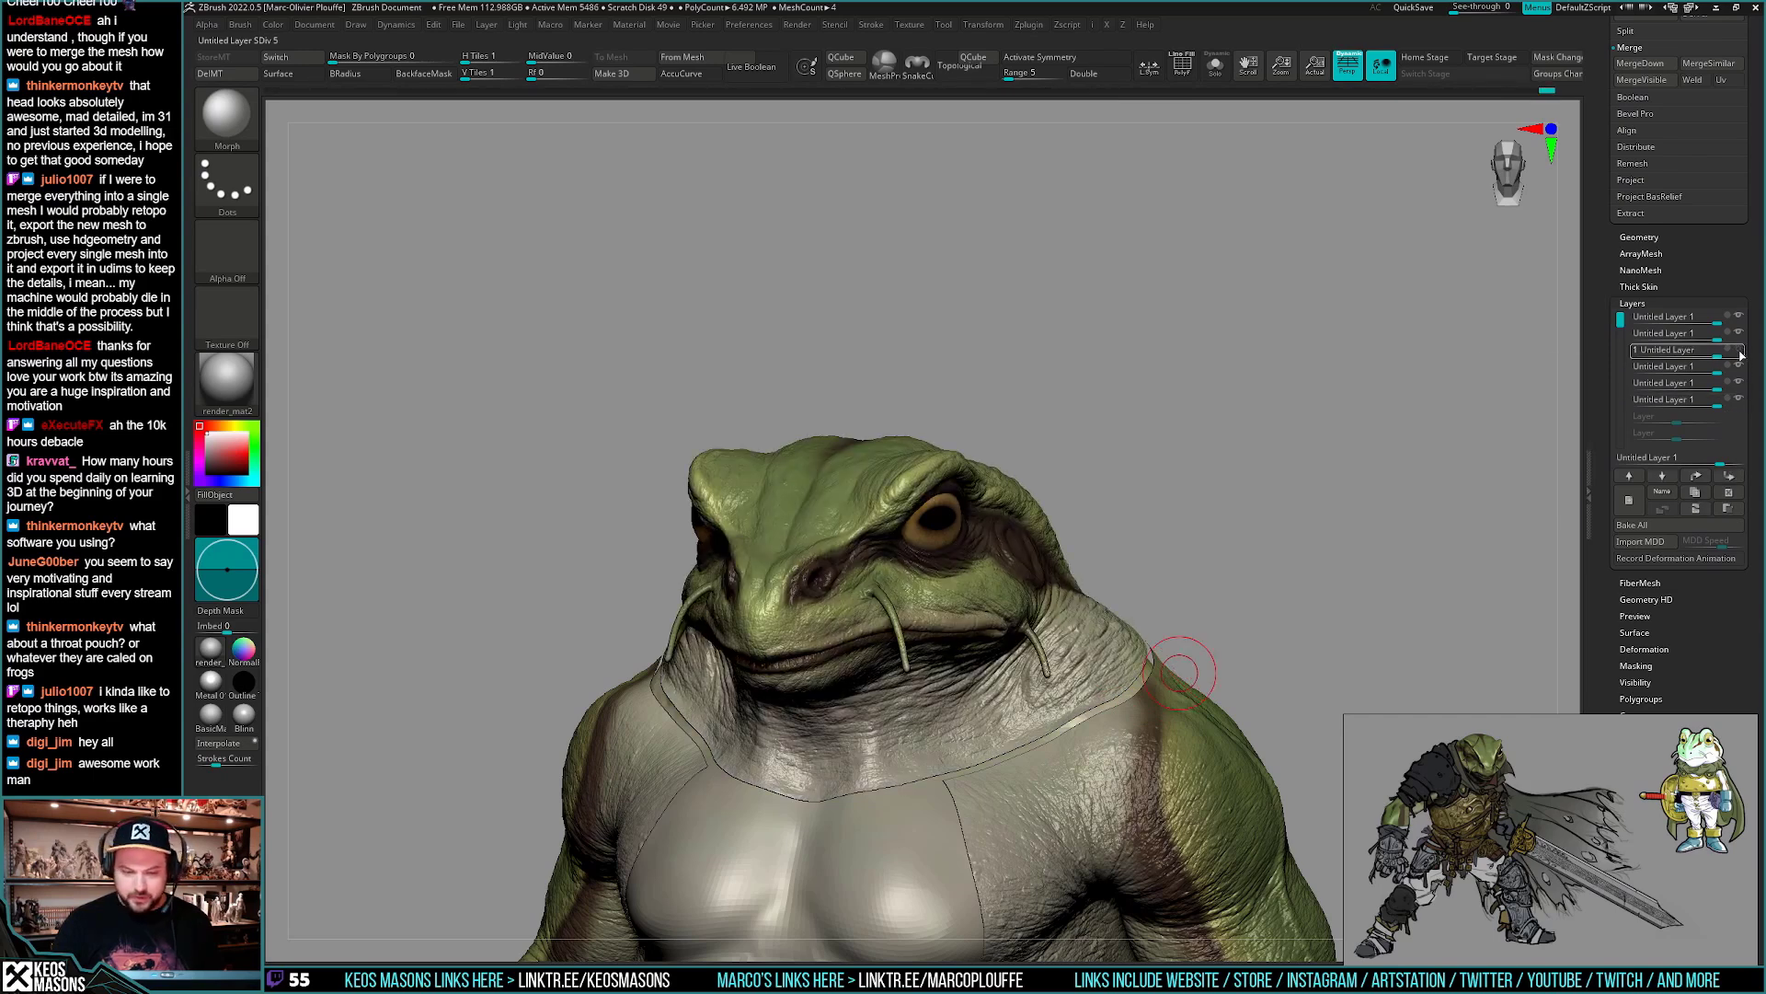
pyautogui.click(1740, 336)
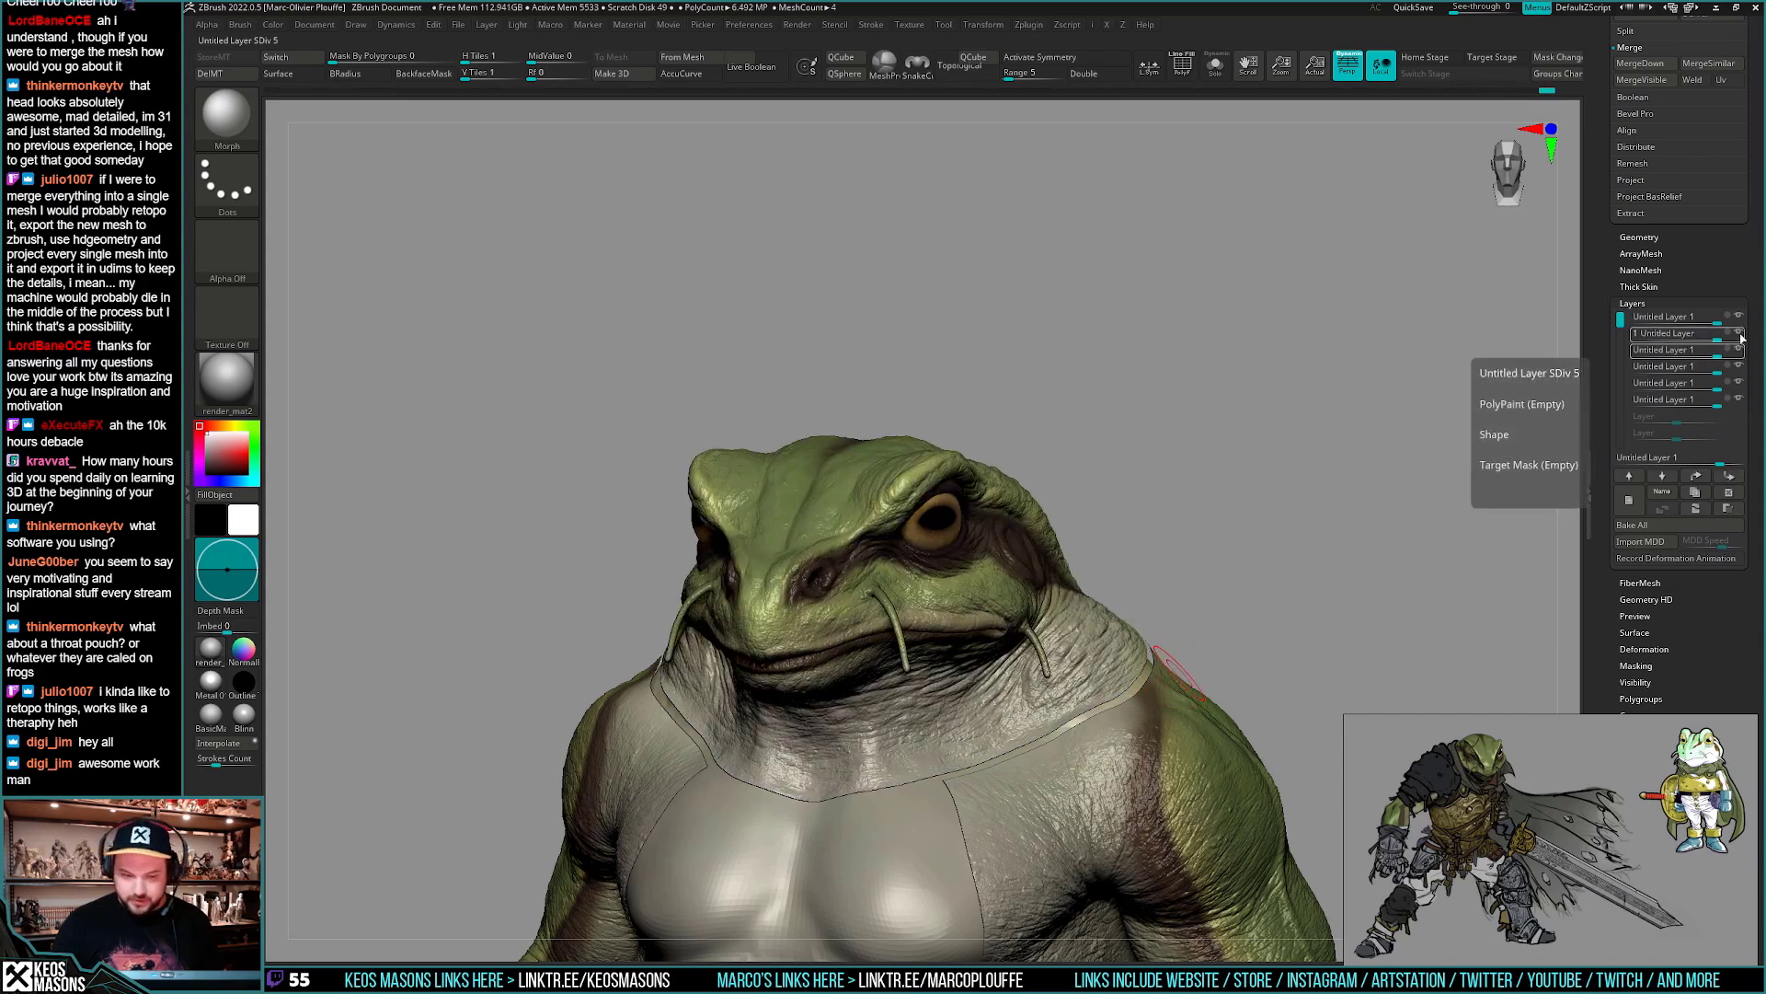
pyautogui.click(1741, 350)
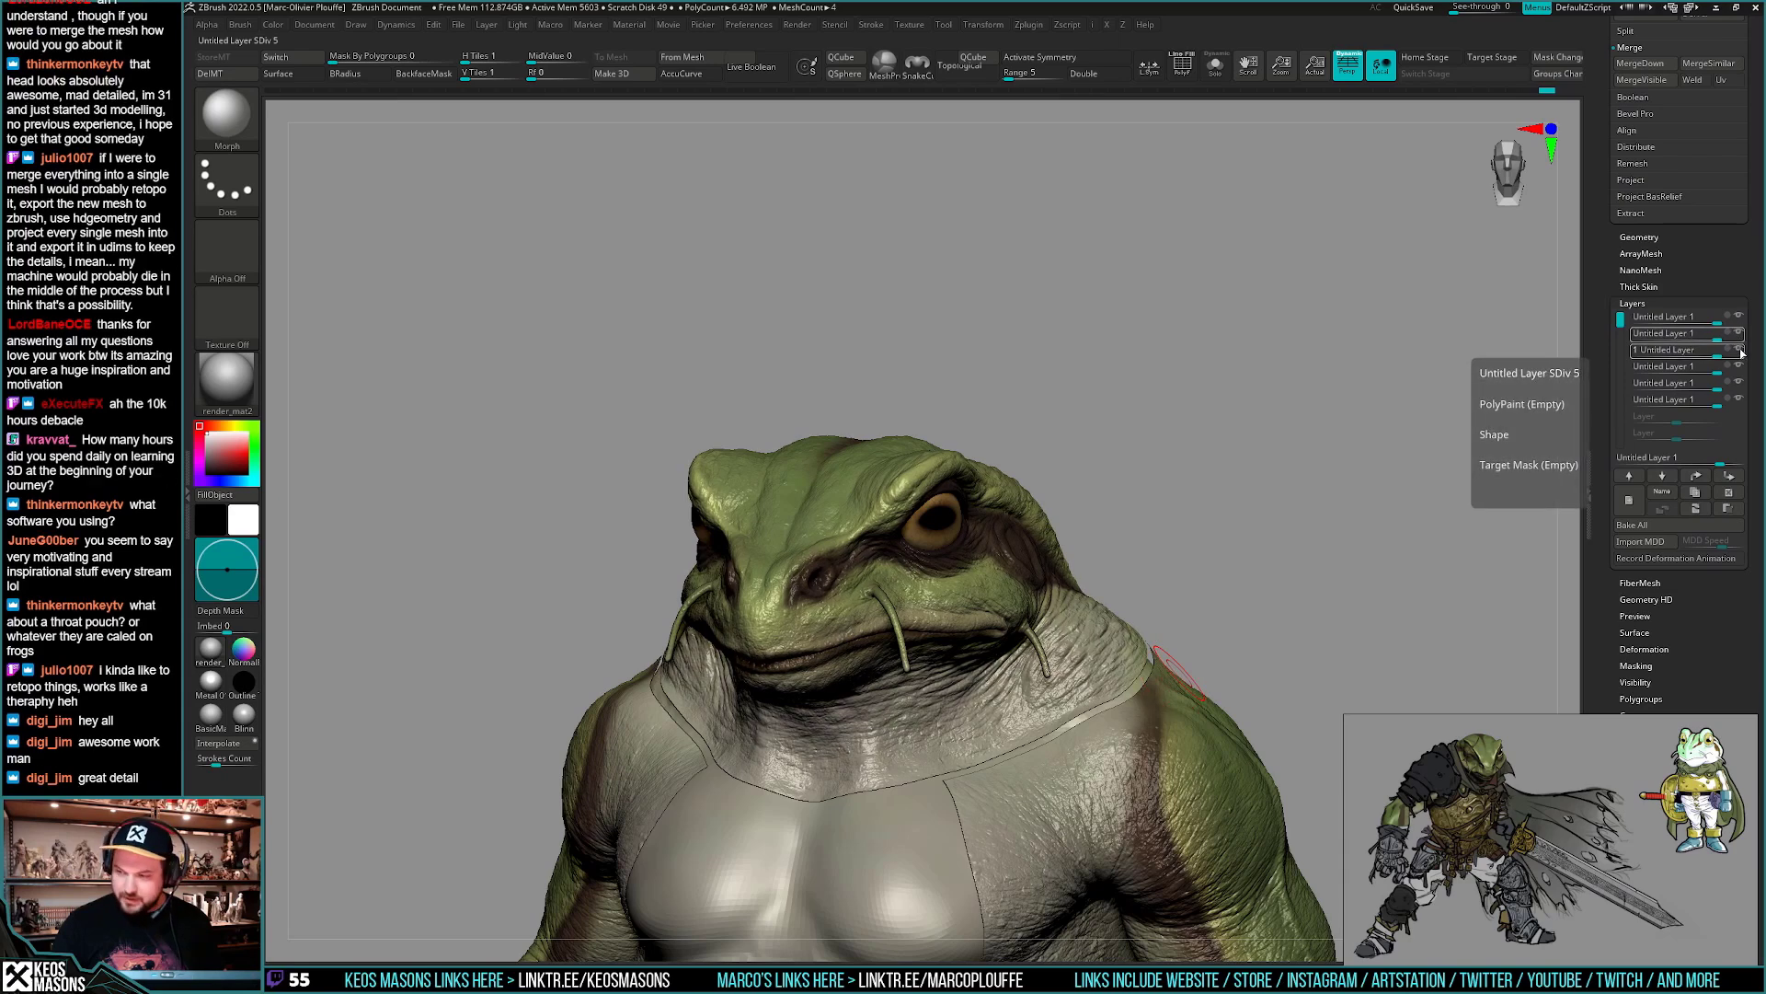
pyautogui.click(1740, 368)
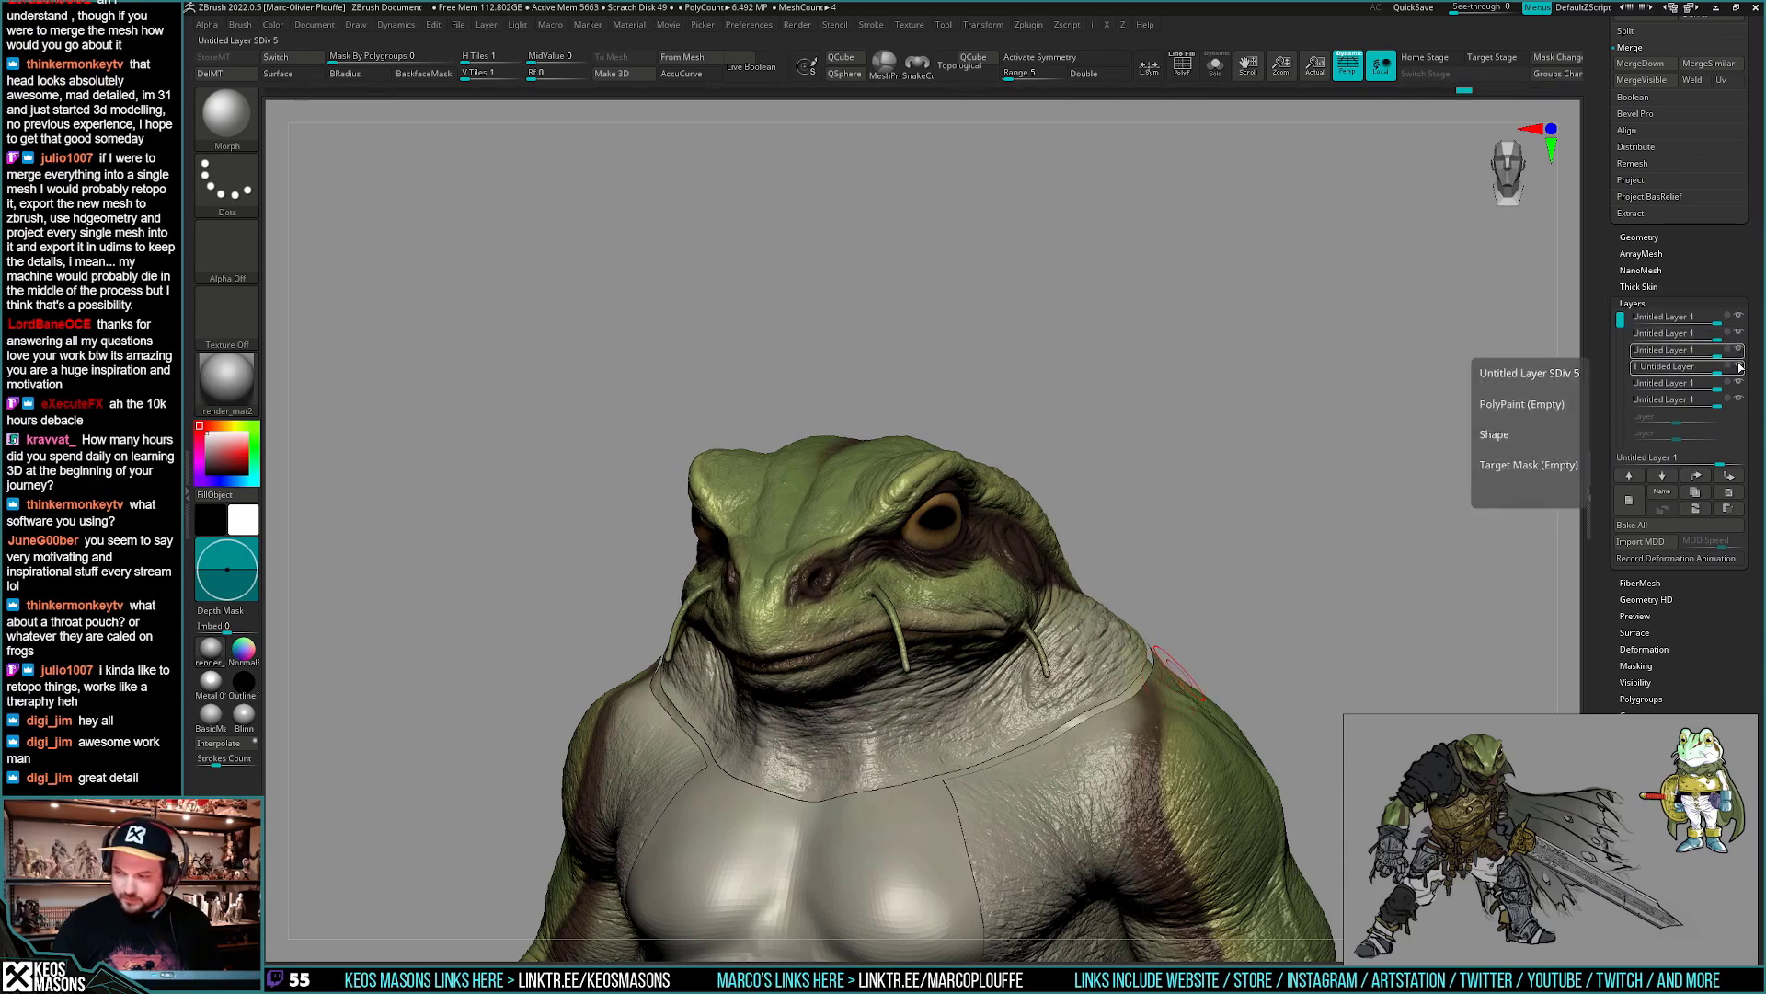
pyautogui.click(1702, 400)
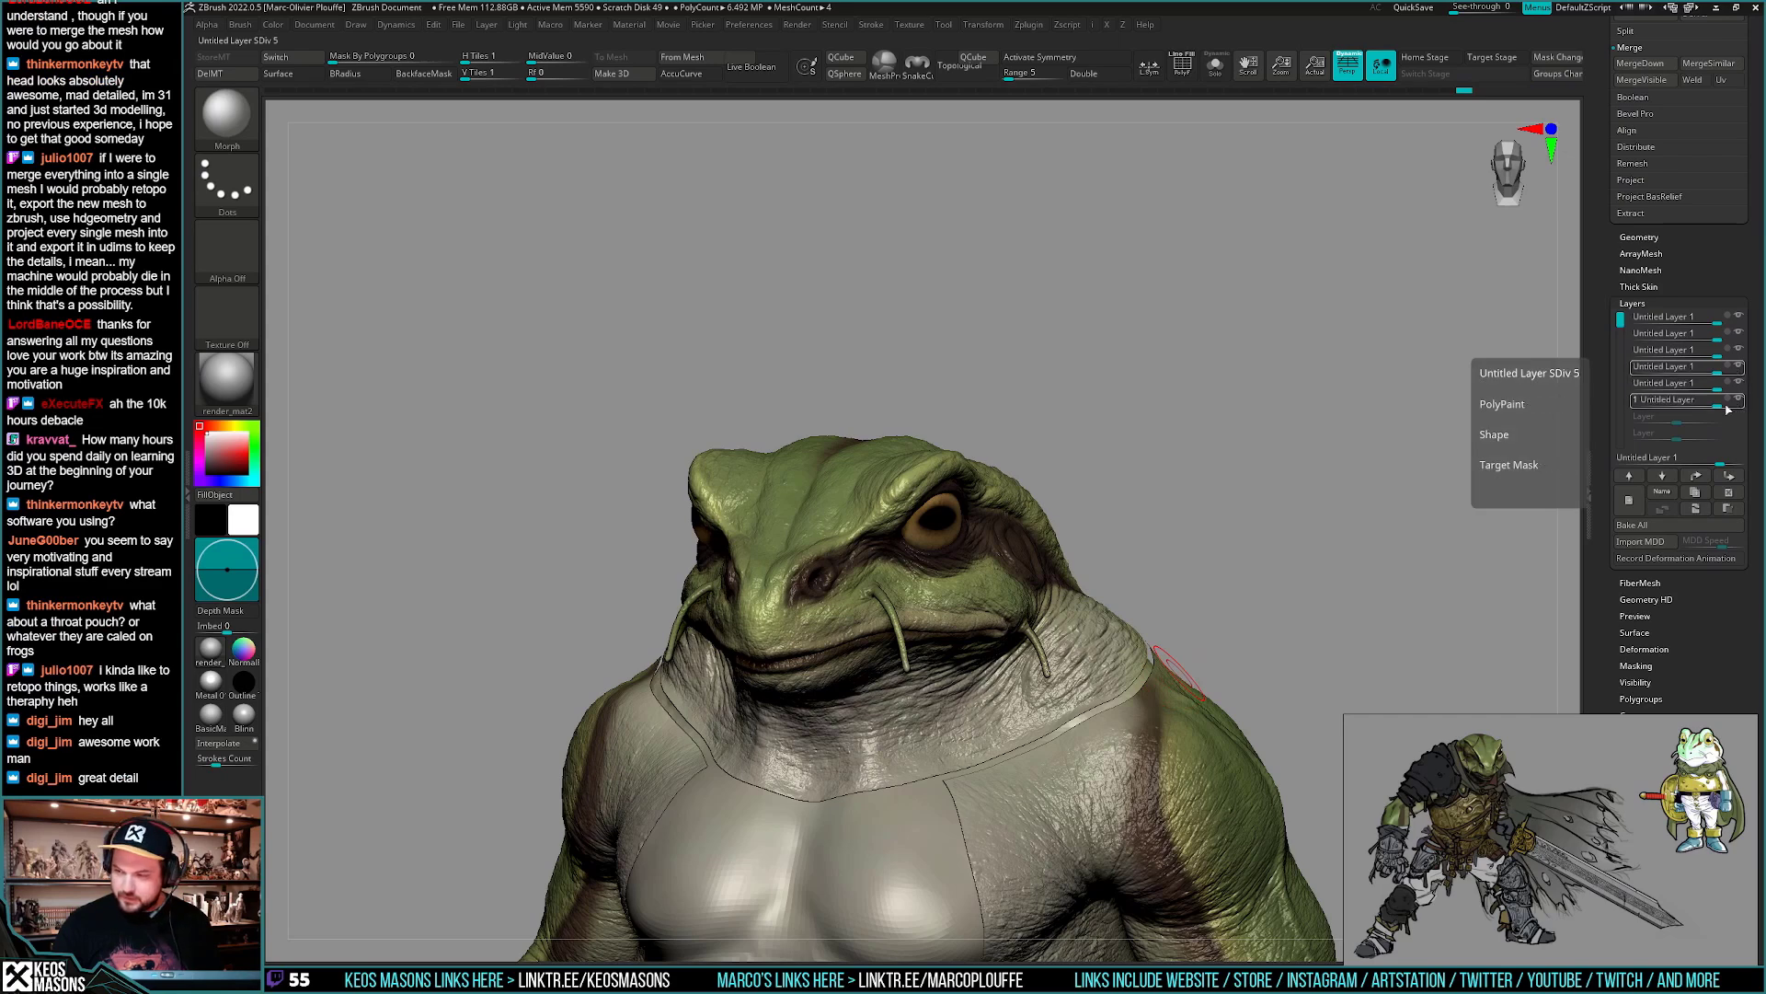
# - Select the third layer in the stack and merge it down to consolidate the head's detail layers
pyautogui.click(1703, 473)
pyautogui.click(1739, 364)
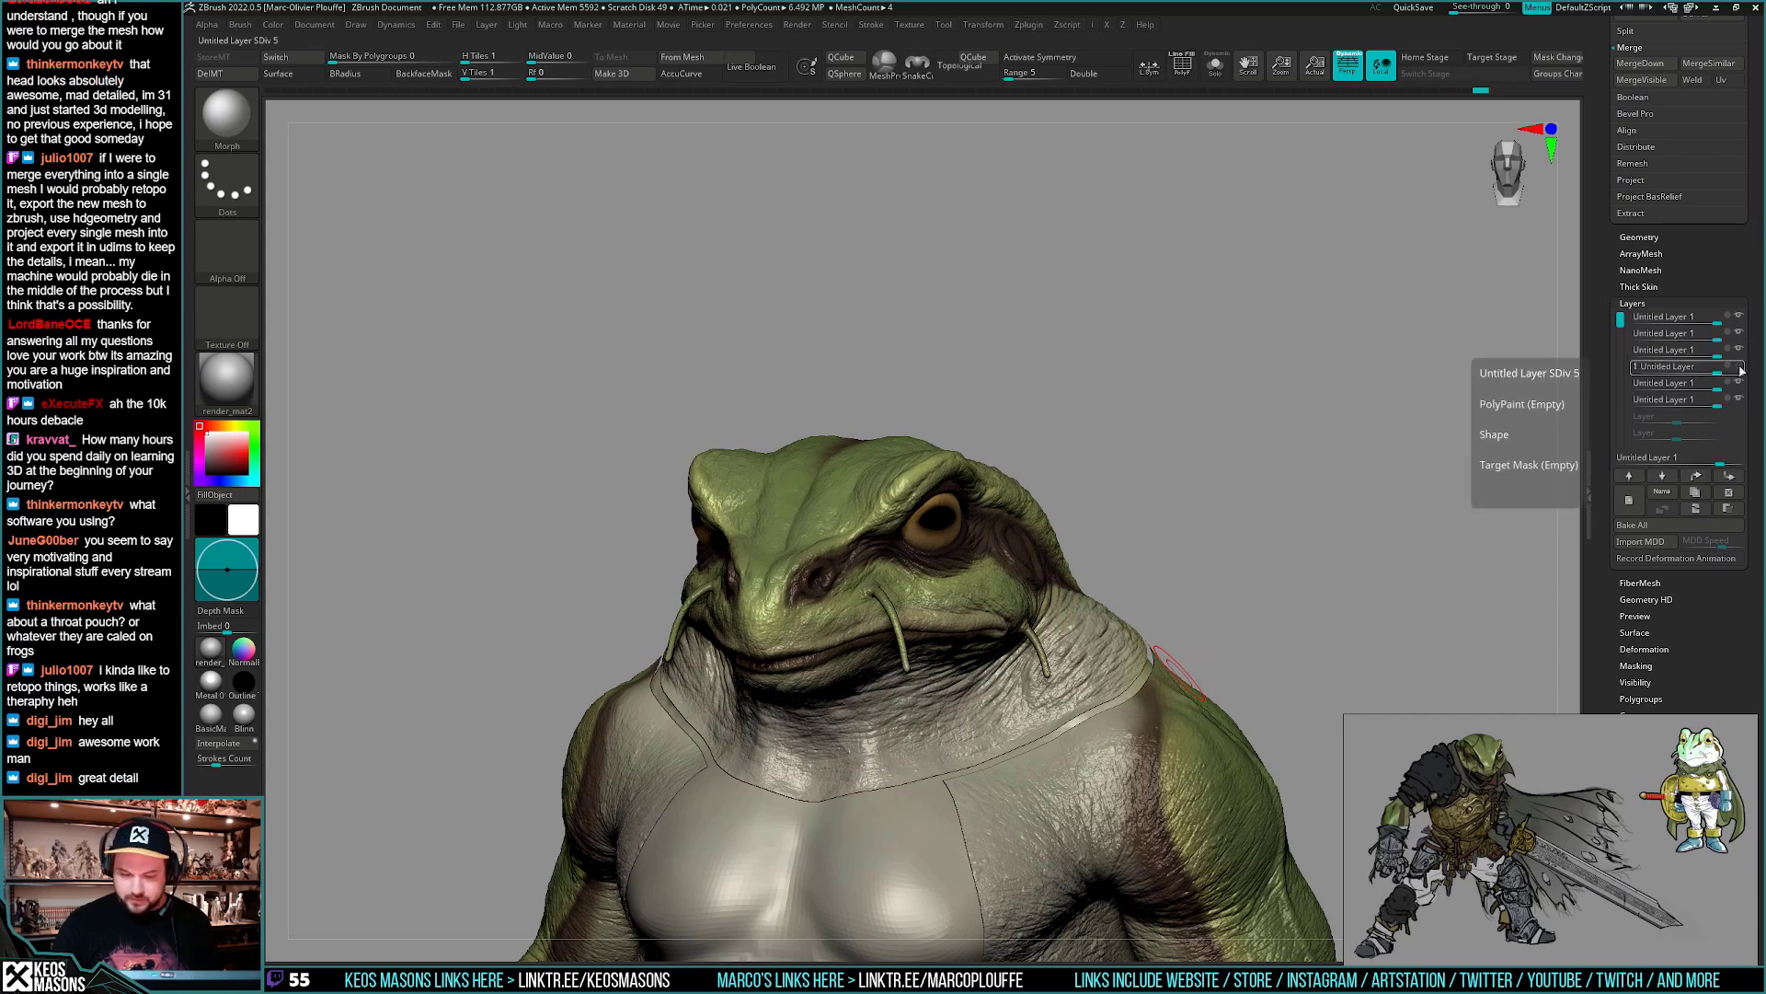
pyautogui.click(1739, 365)
pyautogui.click(1740, 349)
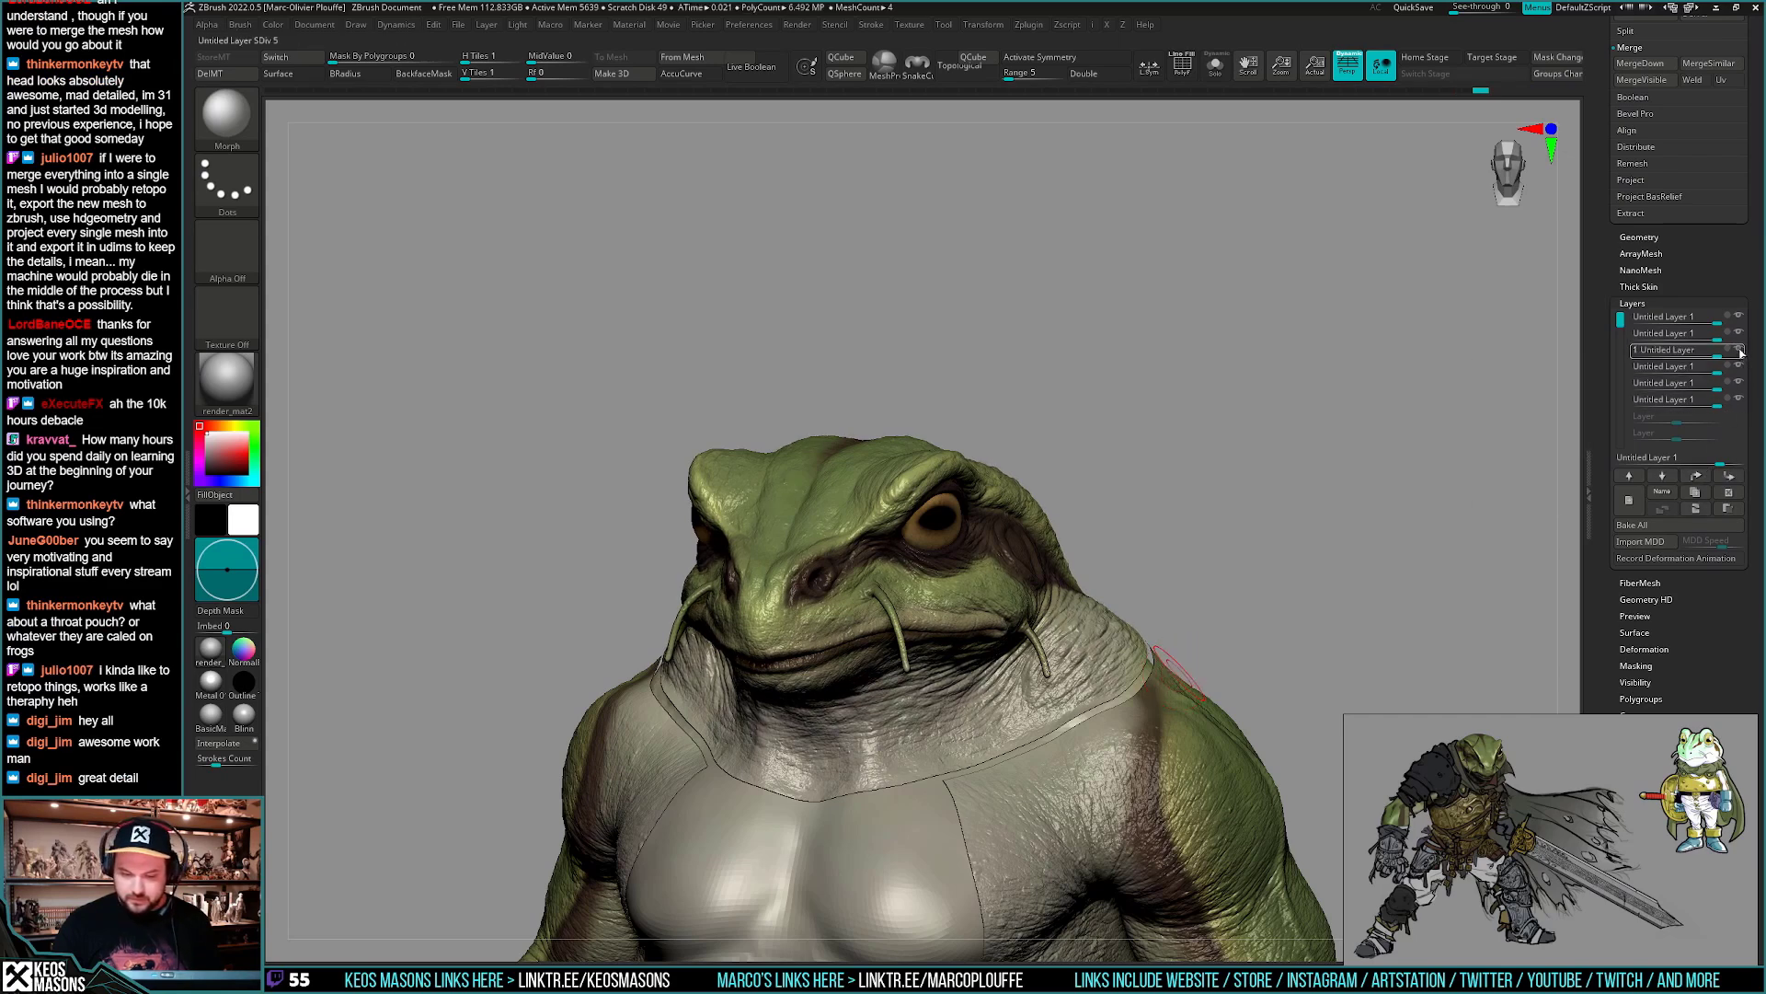
pyautogui.click(1695, 508)
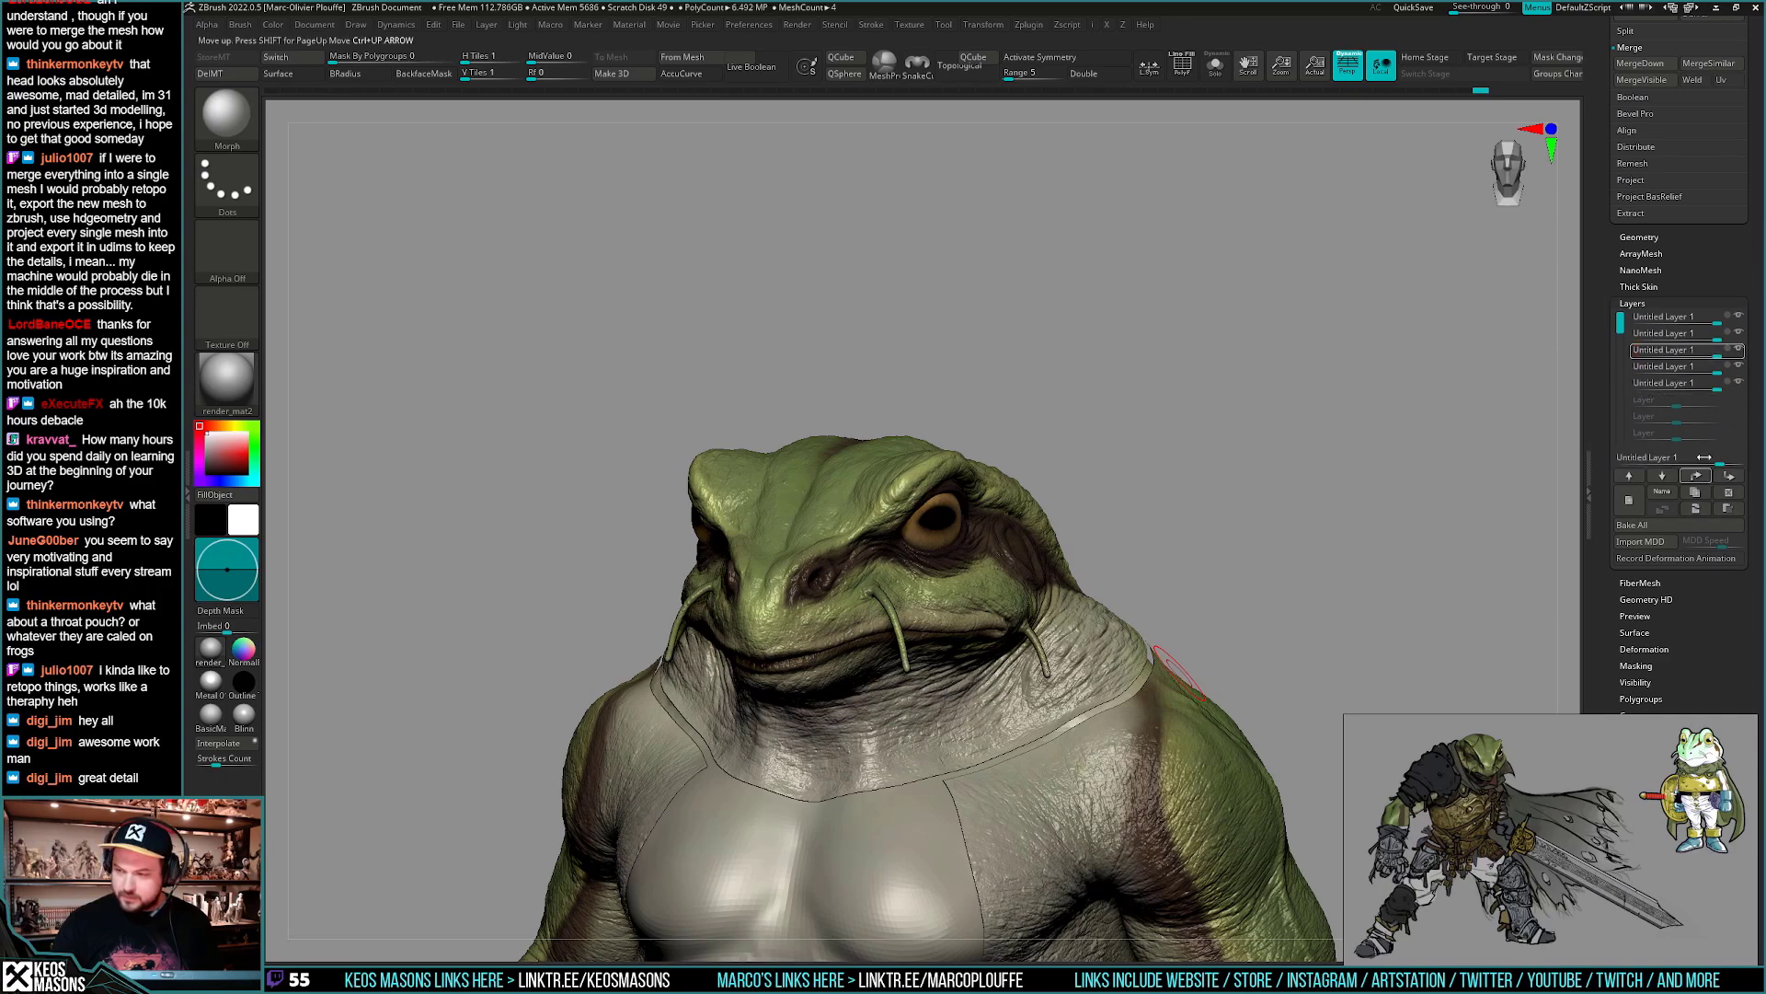
# - Resume recording on the last layer and carve creases below the jaw and along the side of the neck with the DamStandard brush
pyautogui.click(1727, 385)
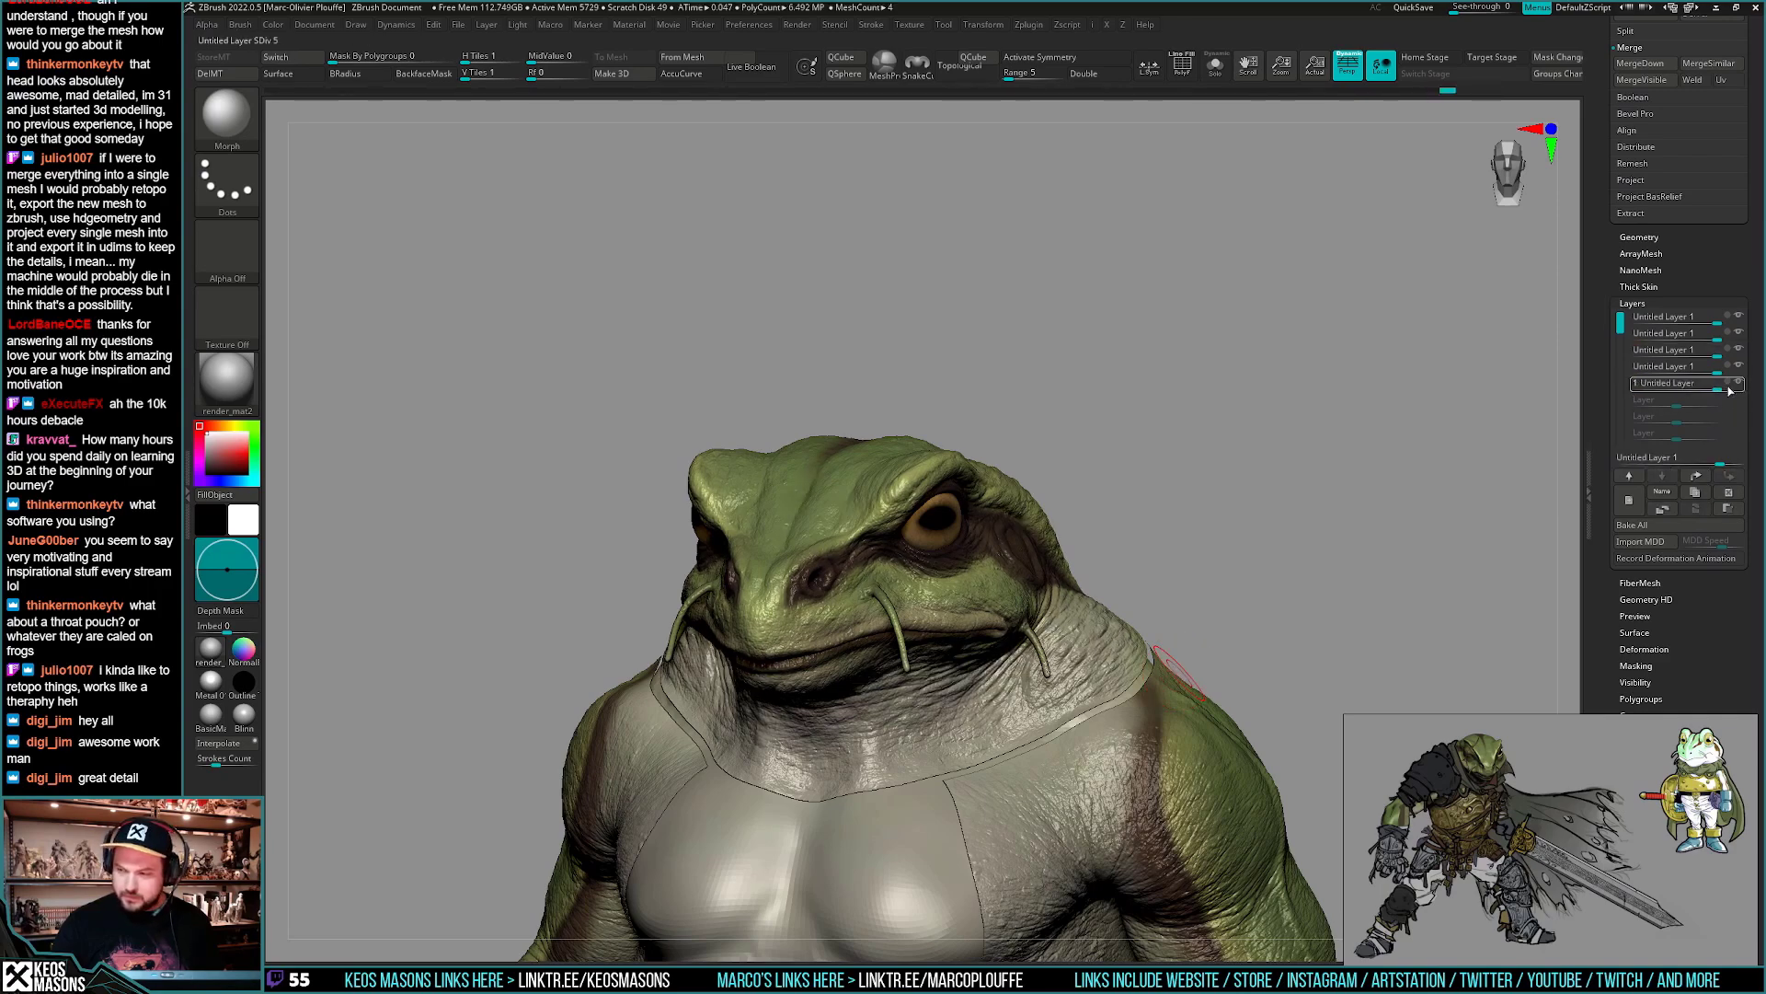
pyautogui.click(1729, 384)
pyautogui.moveTo(1380, 540); pyautogui.dragTo(1316, 460)
pyautogui.hotkey('shift', 'd')
pyautogui.moveTo(589, 644); pyautogui.dragTo(1102, 681)
pyautogui.press('space')
pyautogui.click(1143, 670)
pyautogui.moveTo(1300, 467); pyautogui.dragTo(1104, 632)
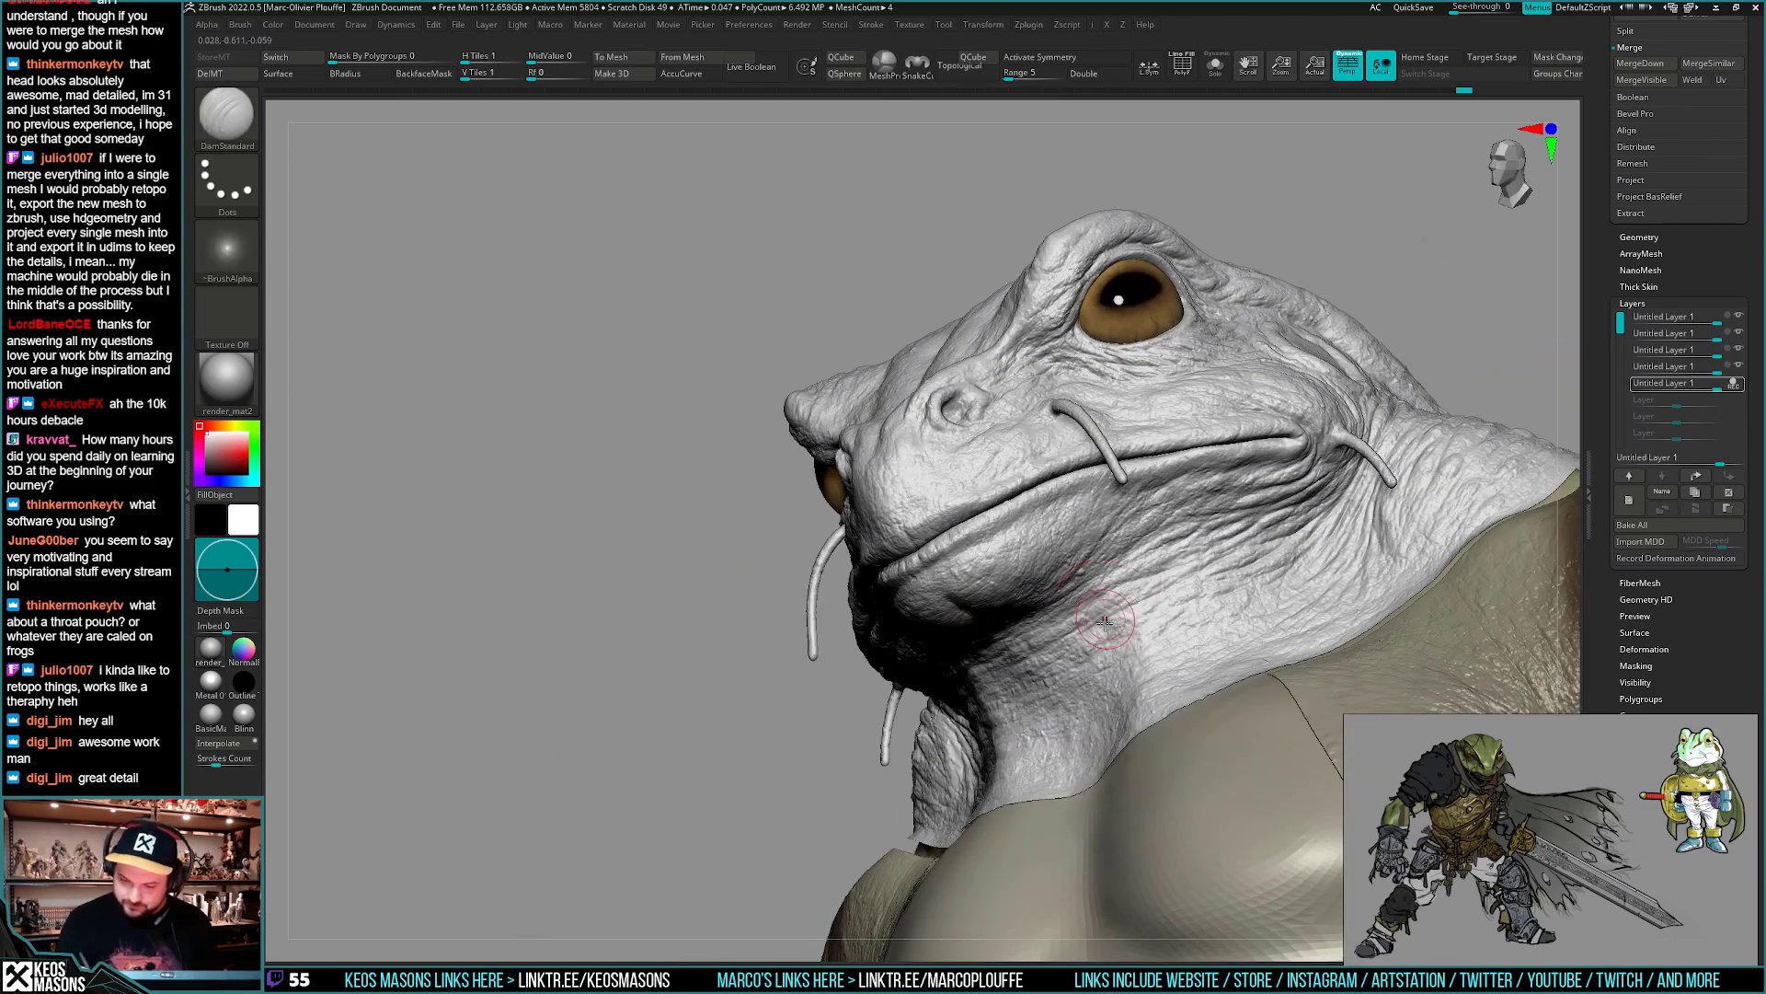
pyautogui.moveTo(1105, 623); pyautogui.dragTo(1159, 579, button='right')
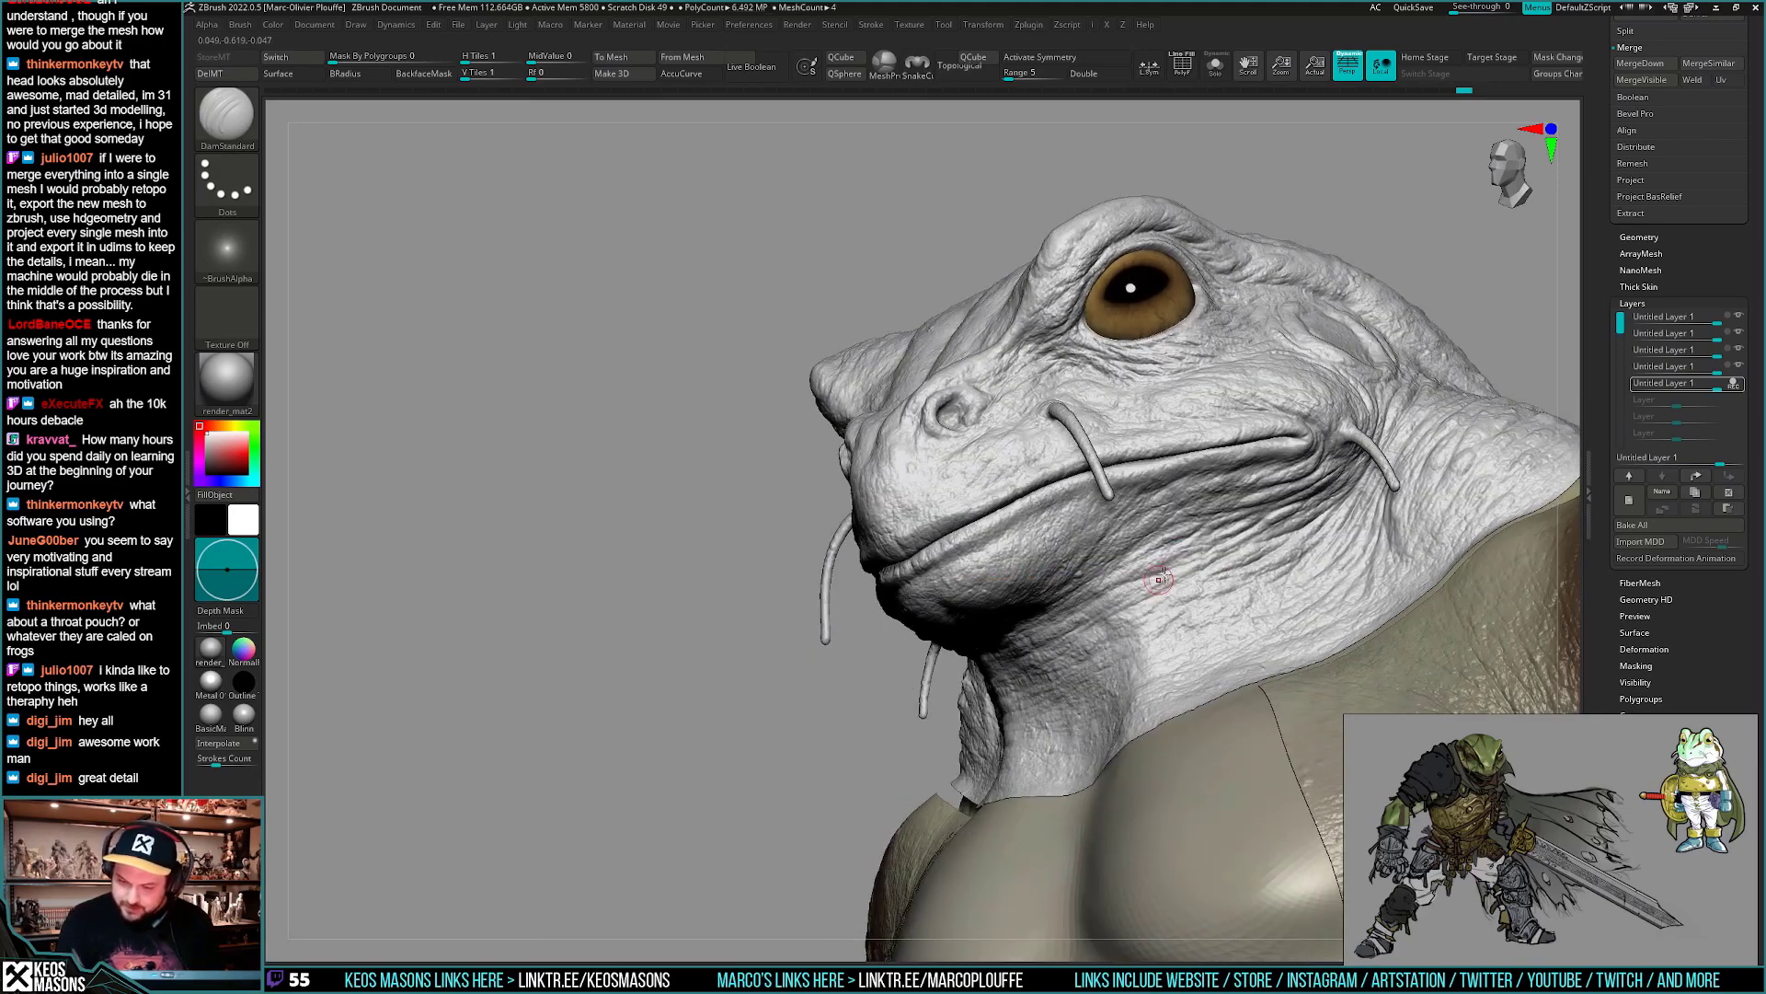
pyautogui.moveTo(1136, 563); pyautogui.dragTo(1157, 653)
pyautogui.moveTo(1008, 685); pyautogui.dragTo(1117, 669)
pyautogui.moveTo(992, 715); pyautogui.dragTo(1276, 539)
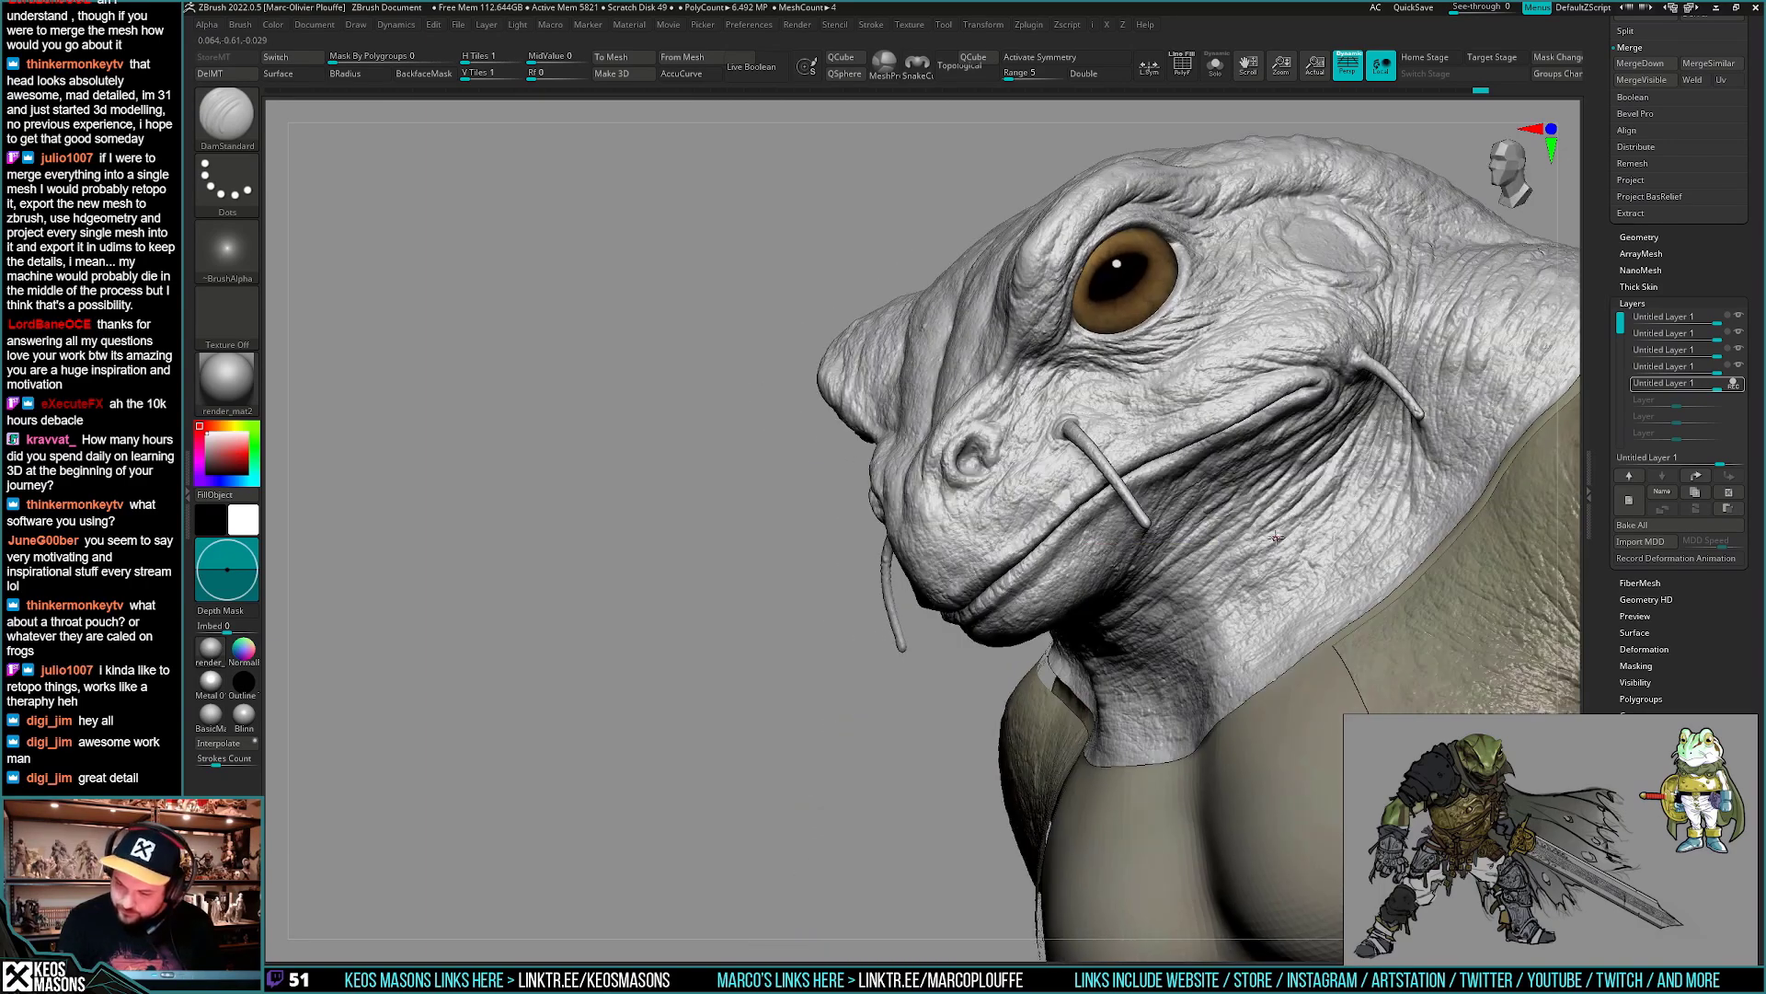
# - Extend the DamStandard creases across the throat and beneath the mouth corners on both sides of the head
pyautogui.rightClick(1266, 540)
pyautogui.moveTo(1205, 579); pyautogui.dragTo(1273, 558, button='right')
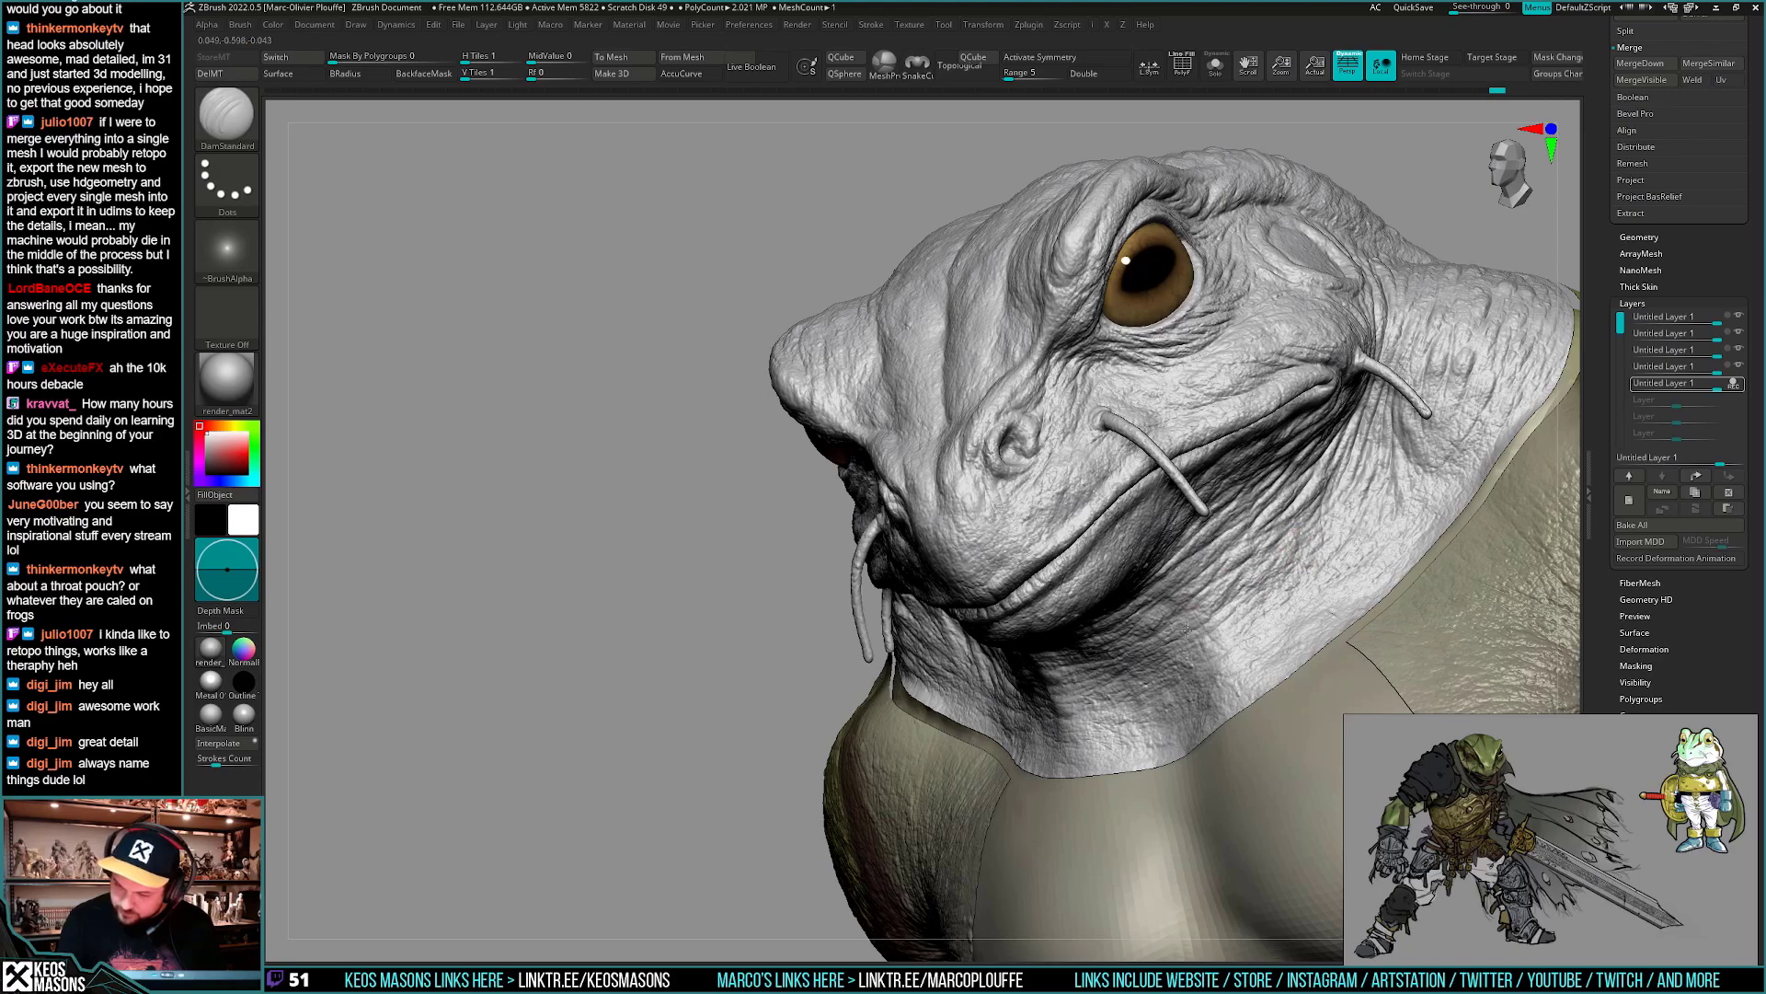
pyautogui.moveTo(1168, 637); pyautogui.dragTo(1095, 649, button='right')
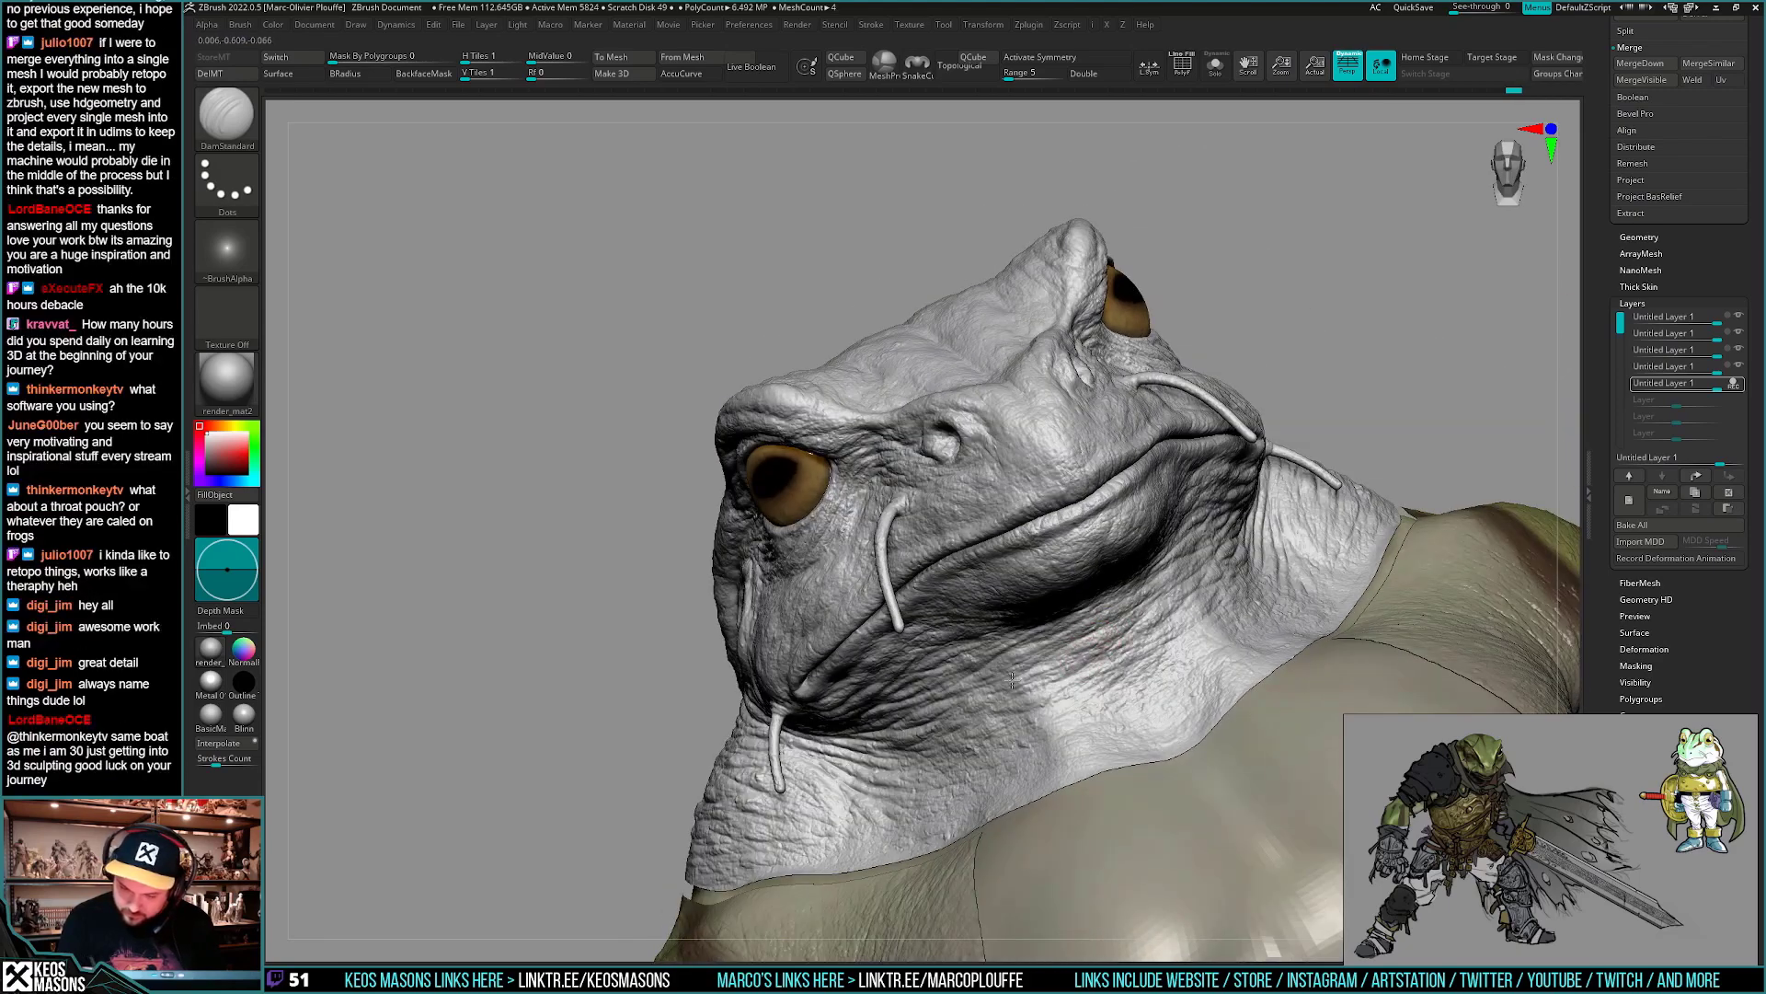
pyautogui.moveTo(993, 672); pyautogui.dragTo(1010, 721, button='right')
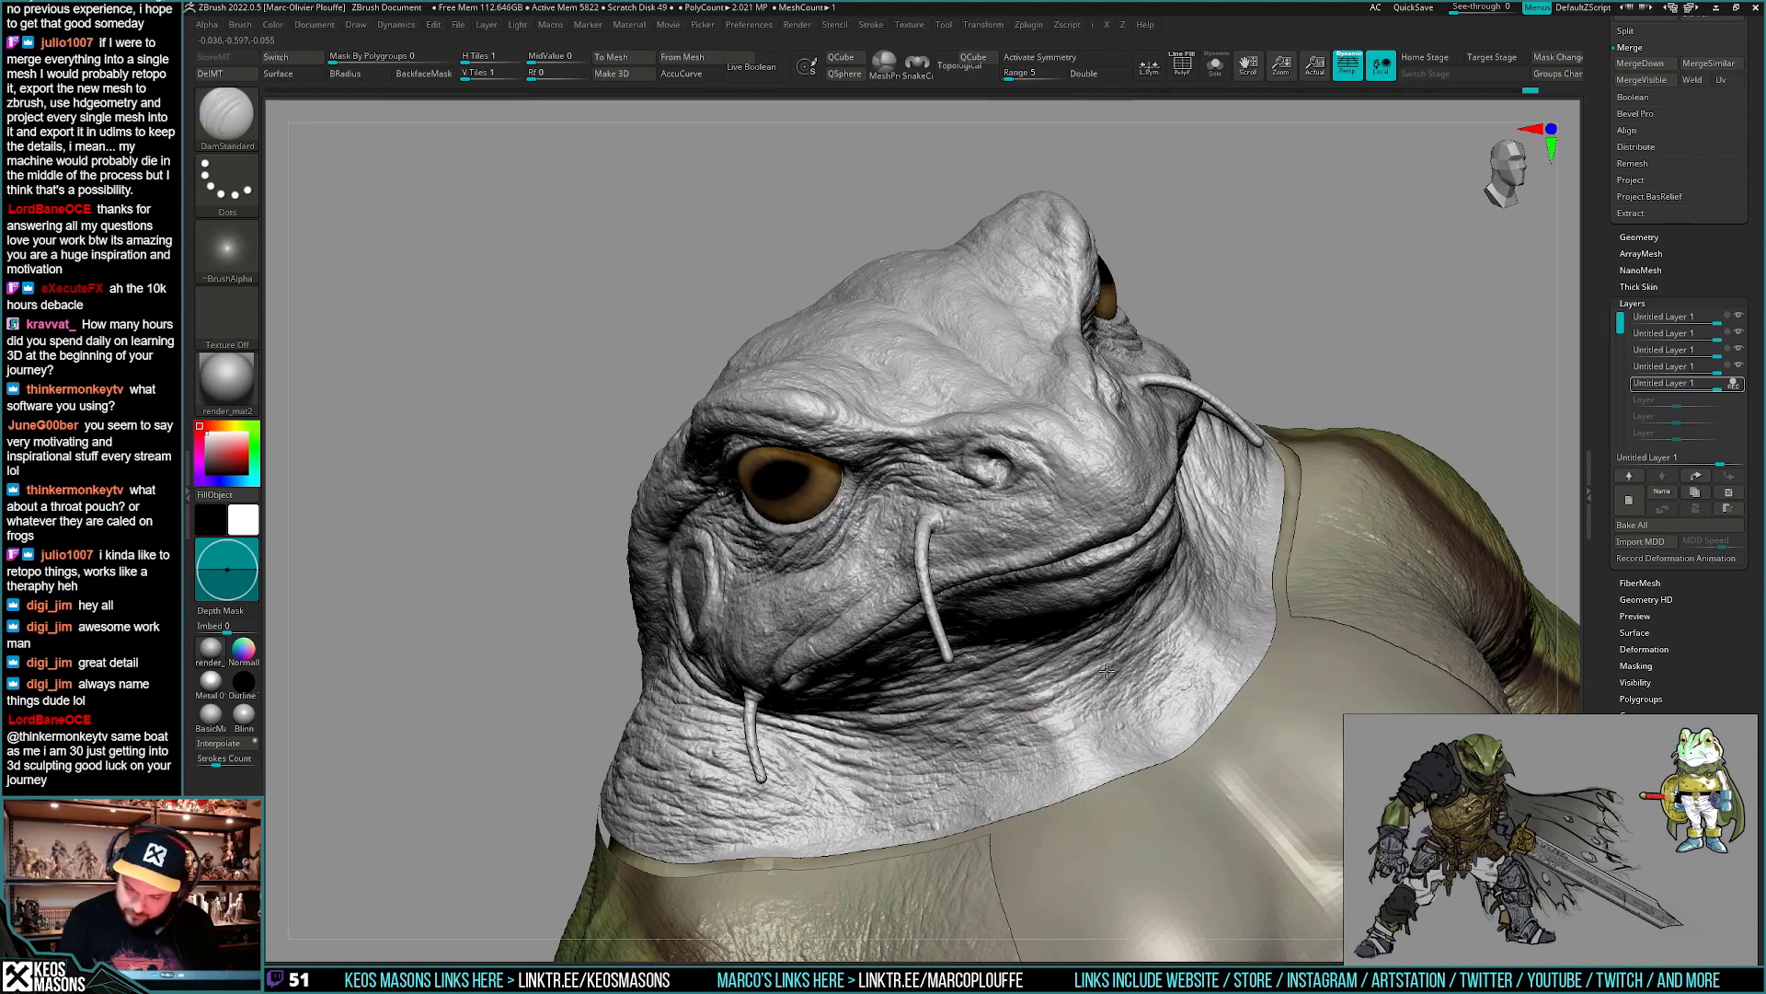
pyautogui.moveTo(1162, 644); pyautogui.dragTo(1130, 671, button='right')
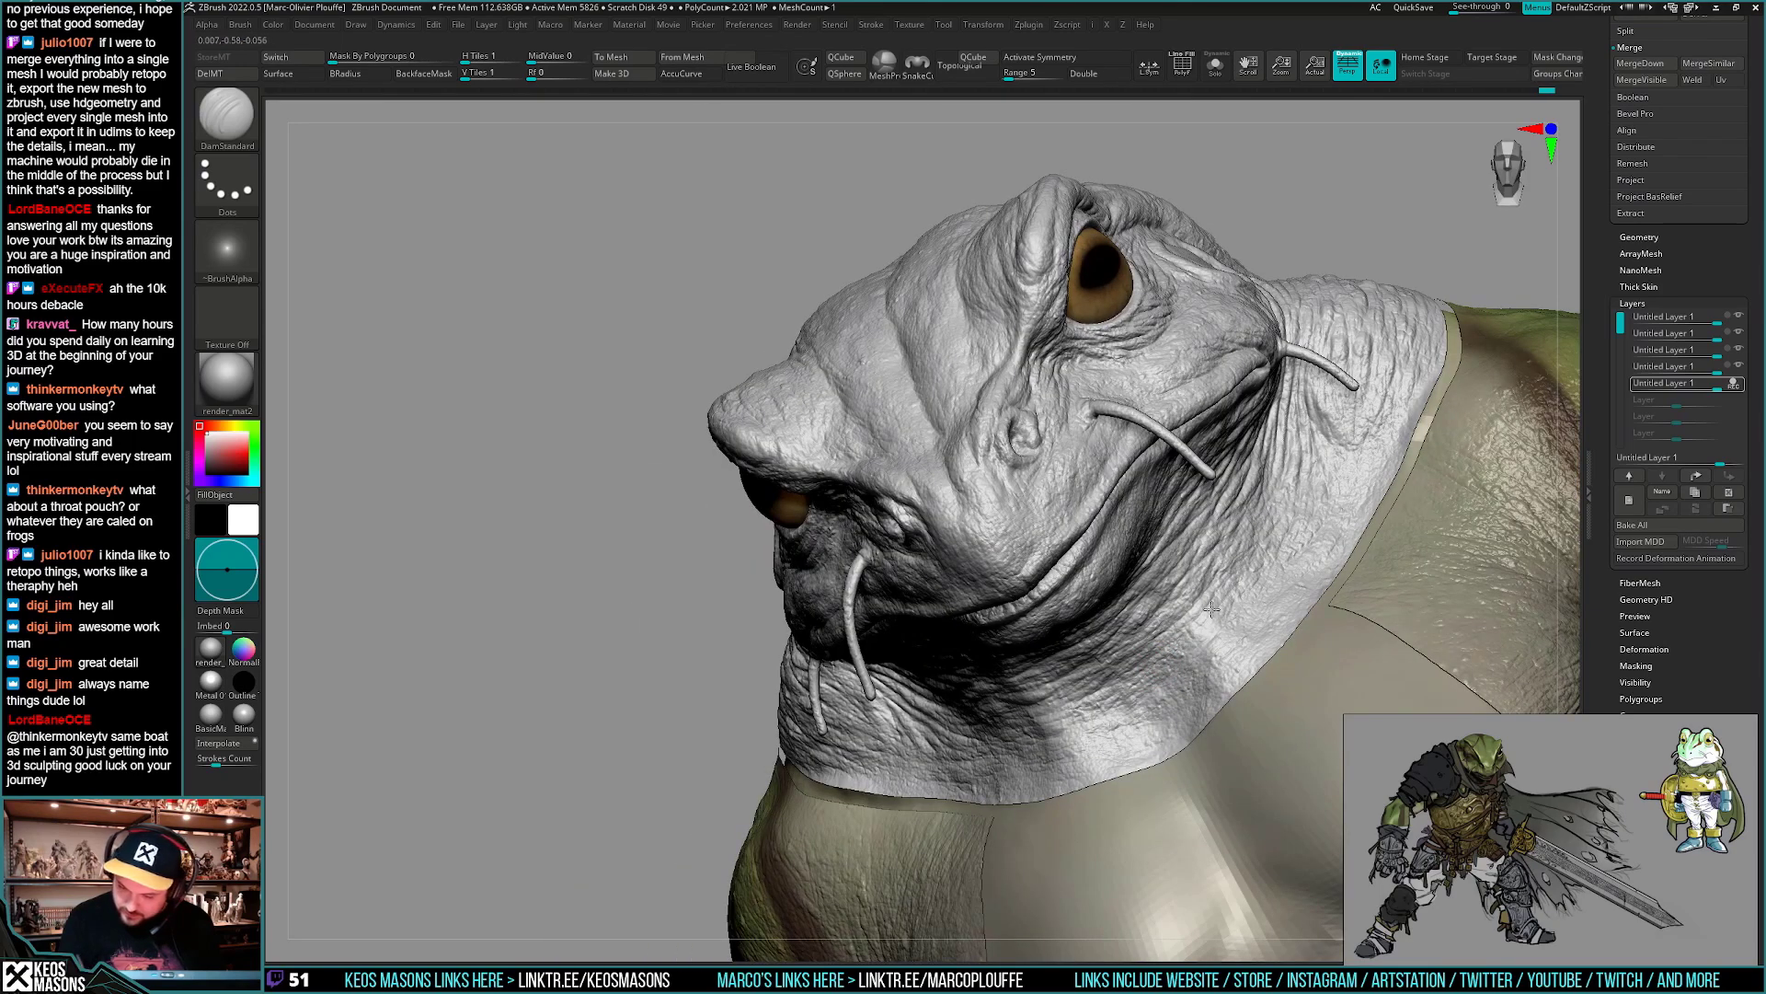
pyautogui.moveTo(1213, 610); pyautogui.dragTo(975, 672, button='right')
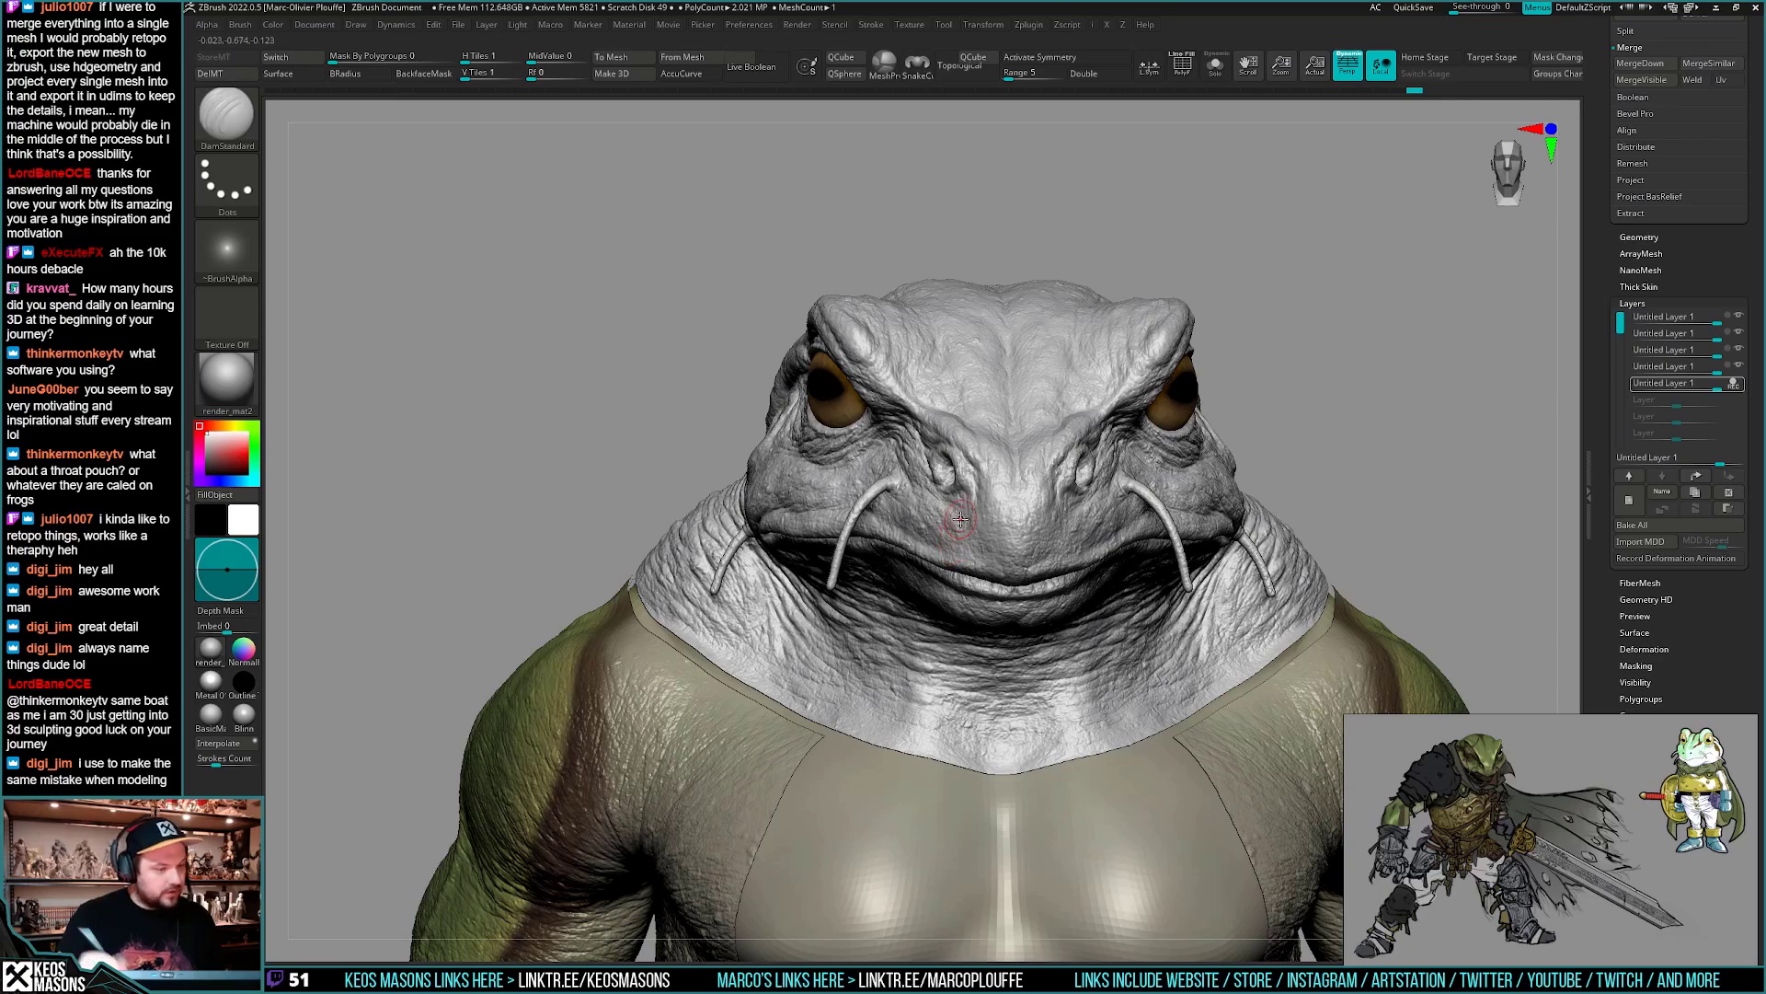
# - Examine the creased mouth, throat and neck from the front and side
pyautogui.moveTo(960, 519); pyautogui.dragTo(717, 557, button='right')
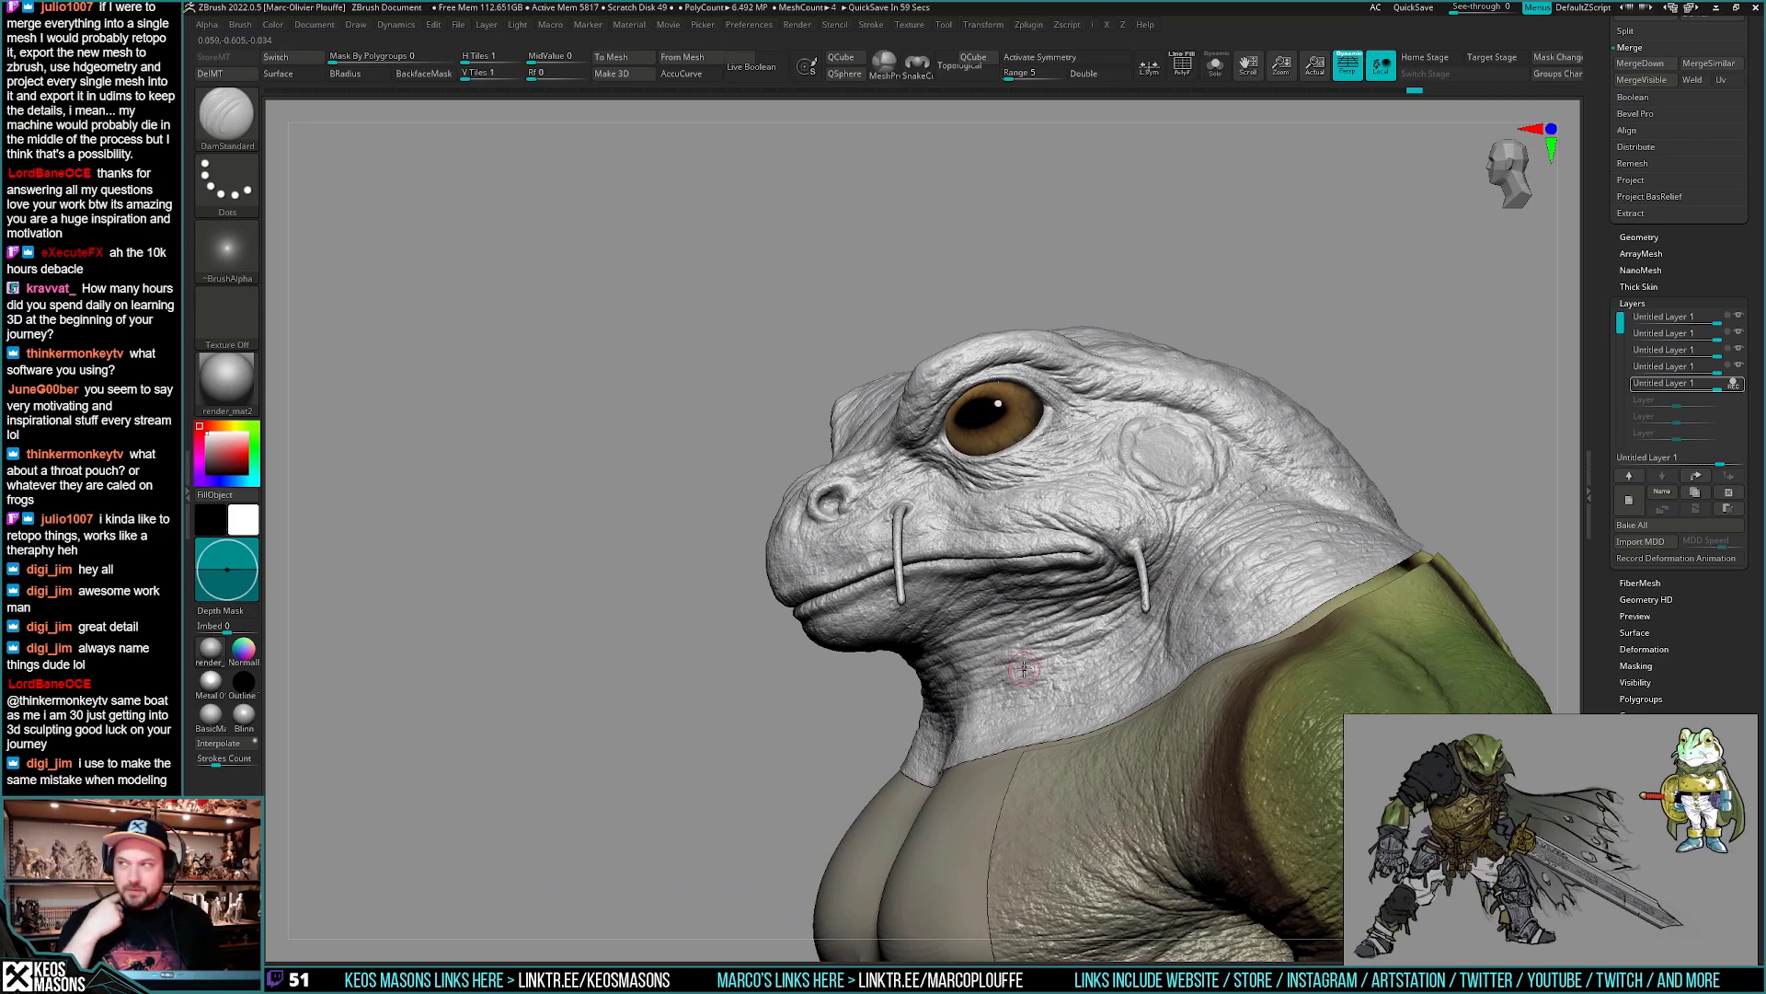
pyautogui.moveTo(1124, 610)
pyautogui.mouseDown(button='right')
pyautogui.moveTo(1136, 634)
pyautogui.moveTo(1181, 629)
pyautogui.moveTo(1101, 648)
pyautogui.moveTo(1171, 596)
pyautogui.moveTo(1159, 582)
pyautogui.moveTo(1120, 604)
pyautogui.moveTo(1171, 575)
pyautogui.moveTo(1060, 638)
pyautogui.moveTo(1142, 571)
pyautogui.moveTo(1133, 744)
pyautogui.mouseUp(button='right')
pyautogui.rightClick(1163, 572)
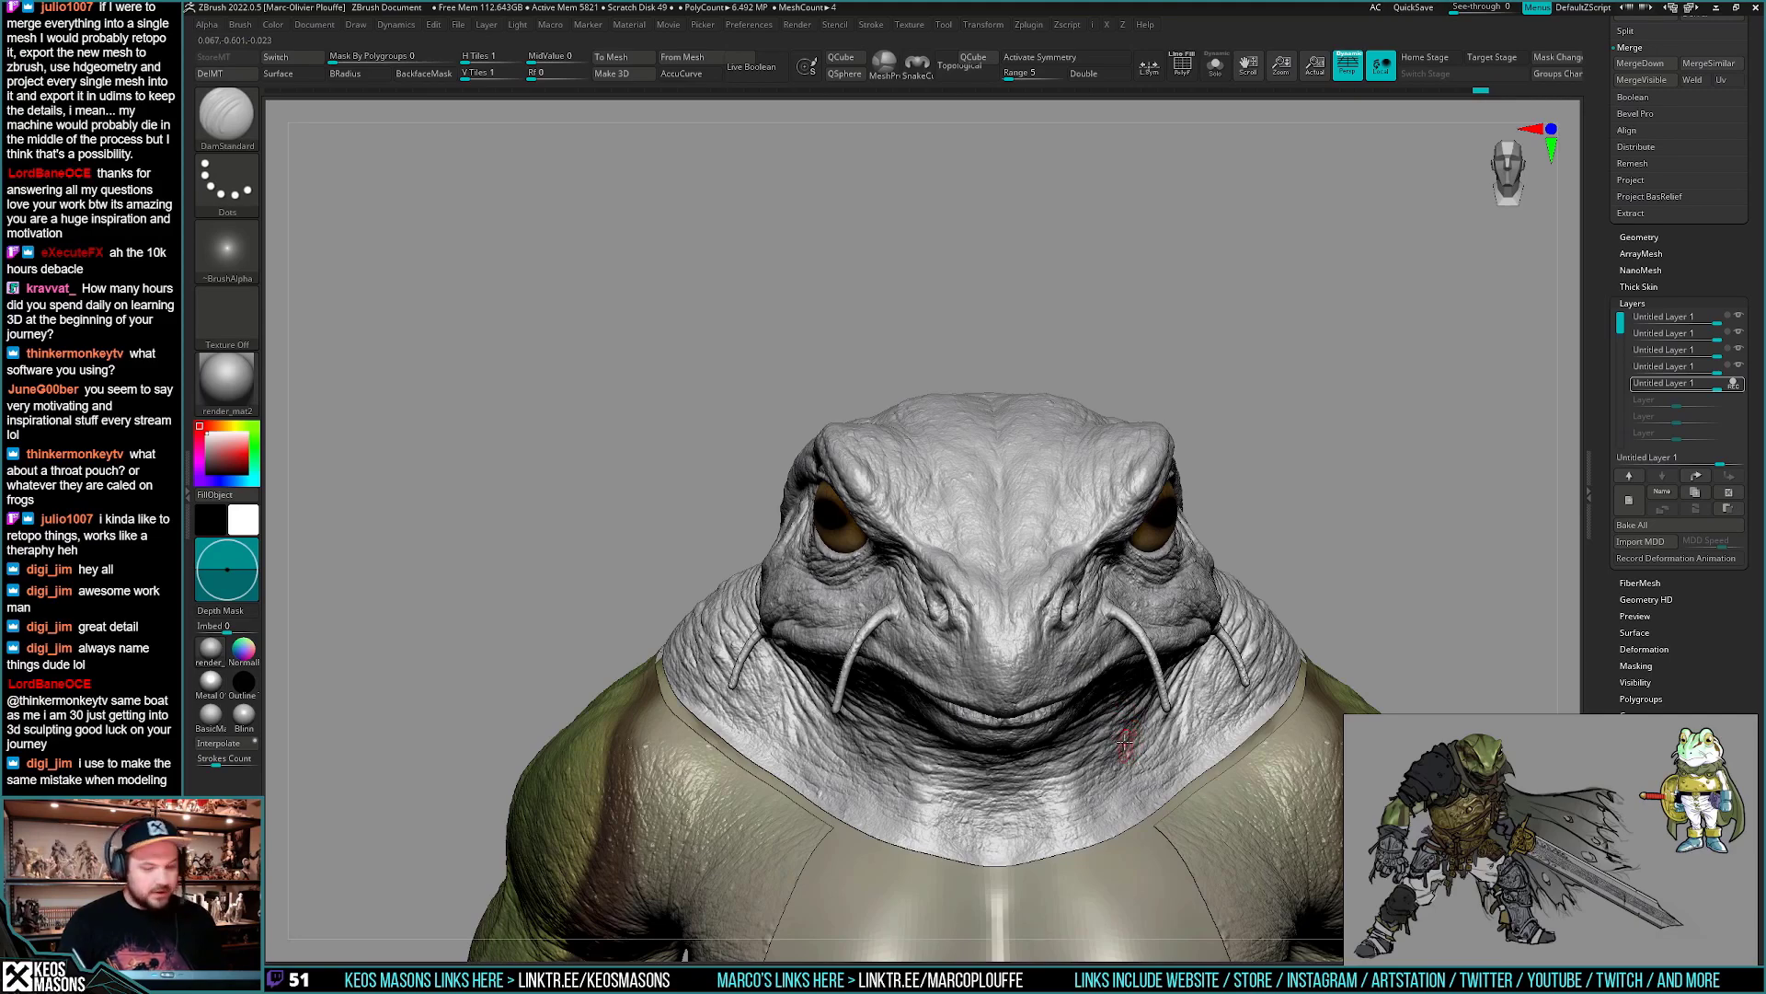
pyautogui.keyDown('alt'); pyautogui.moveTo(1125, 741); pyautogui.dragTo(911, 598, button='right'); pyautogui.keyUp('alt')
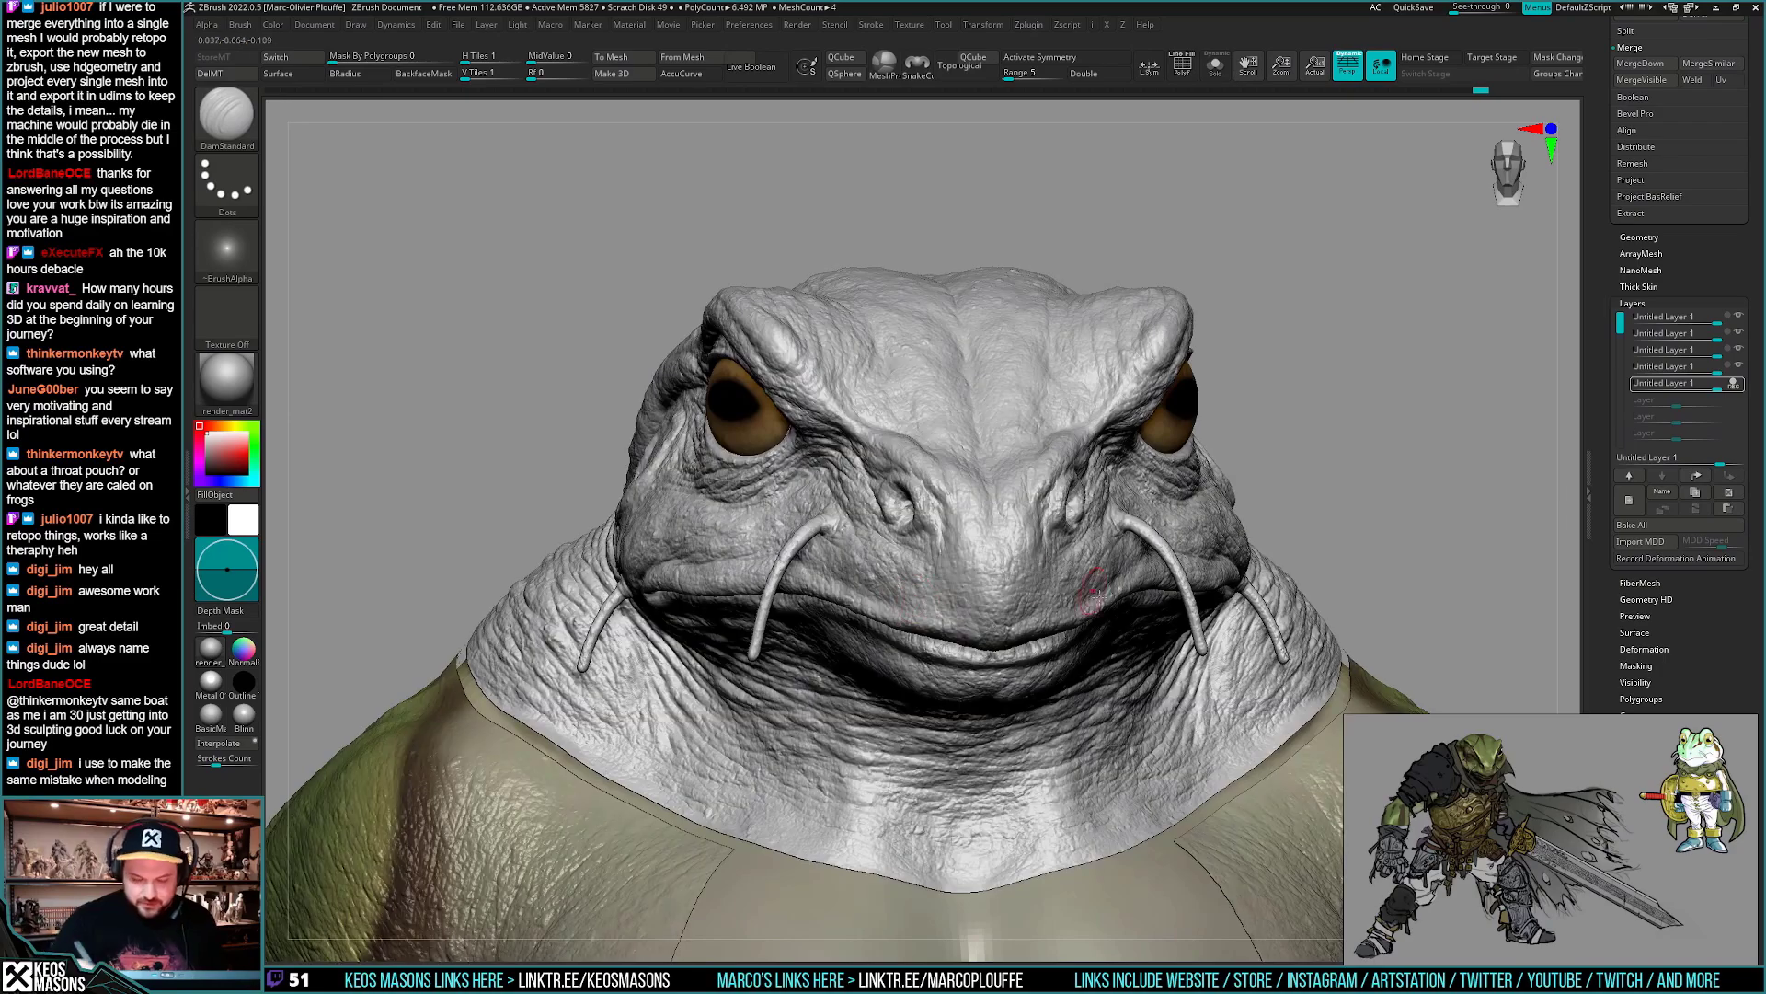
pyautogui.moveTo(1223, 589)
pyautogui.mouseDown(button='right')
pyautogui.moveTo(1102, 598)
pyautogui.moveTo(1242, 594)
pyautogui.mouseUp(button='right')
pyautogui.moveTo(1242, 593)
pyautogui.keyDown('ctrl'); pyautogui.mouseDown(button='right')
pyautogui.moveTo(1117, 626)
pyautogui.moveTo(1098, 672)
pyautogui.mouseUp(button='right'); pyautogui.keyUp('ctrl')
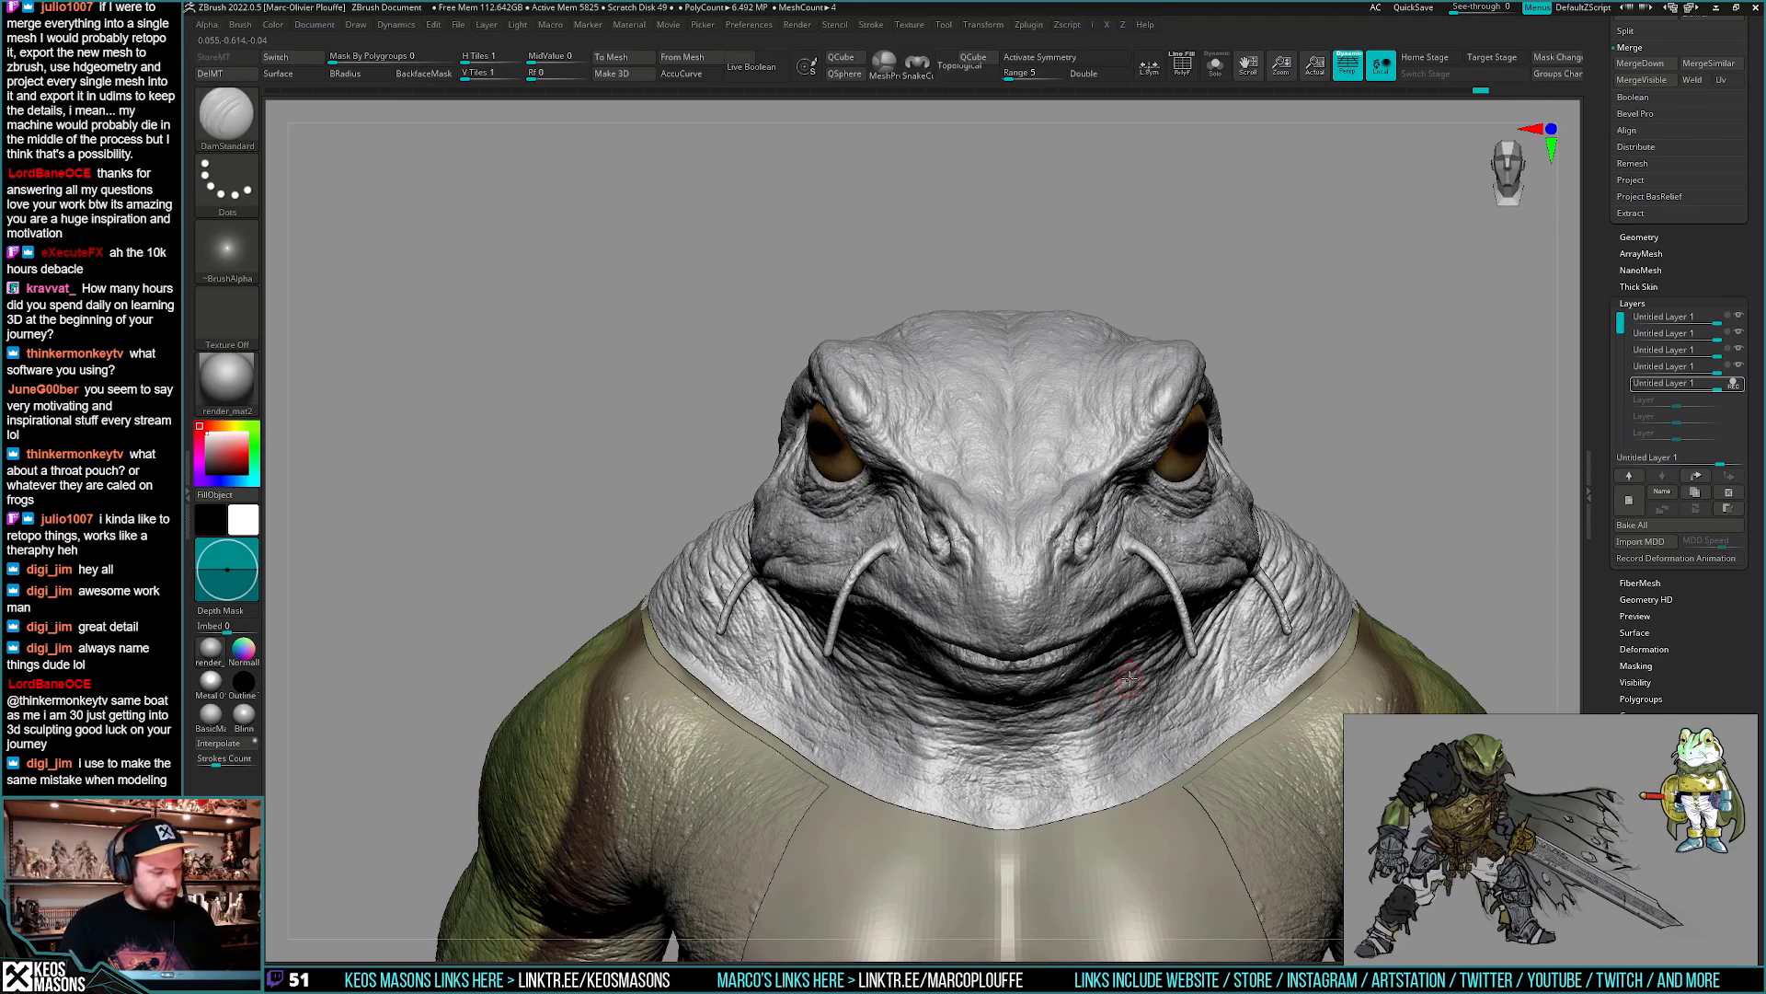
pyautogui.moveTo(1130, 679); pyautogui.dragTo(1049, 561, button='right')
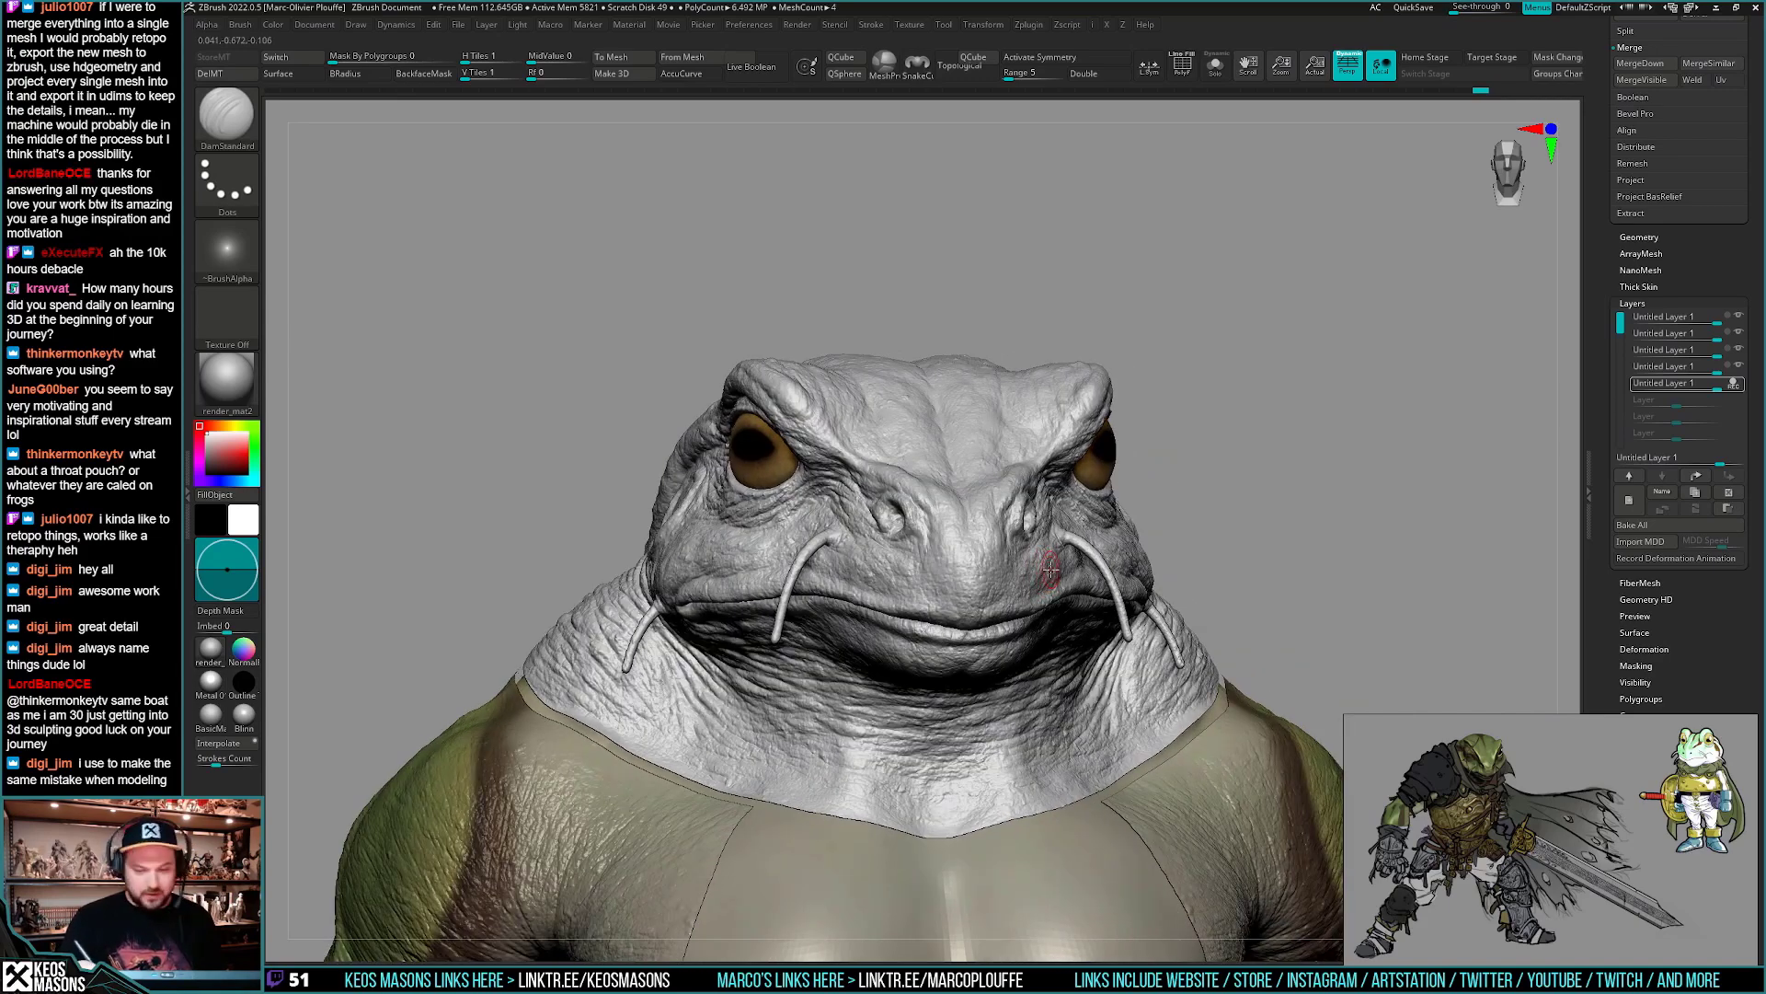
pyautogui.moveTo(1051, 570); pyautogui.dragTo(1019, 575, button='right')
pyautogui.moveTo(1064, 718)
pyautogui.mouseDown(button='right')
pyautogui.moveTo(1030, 727)
pyautogui.moveTo(1113, 714)
pyautogui.moveTo(1128, 674)
pyautogui.moveTo(1112, 718)
pyautogui.mouseUp(button='right')
# - Refine the creases on the underside of the jaw and the front of the neck with the DamStandard brush
pyautogui.press('space')
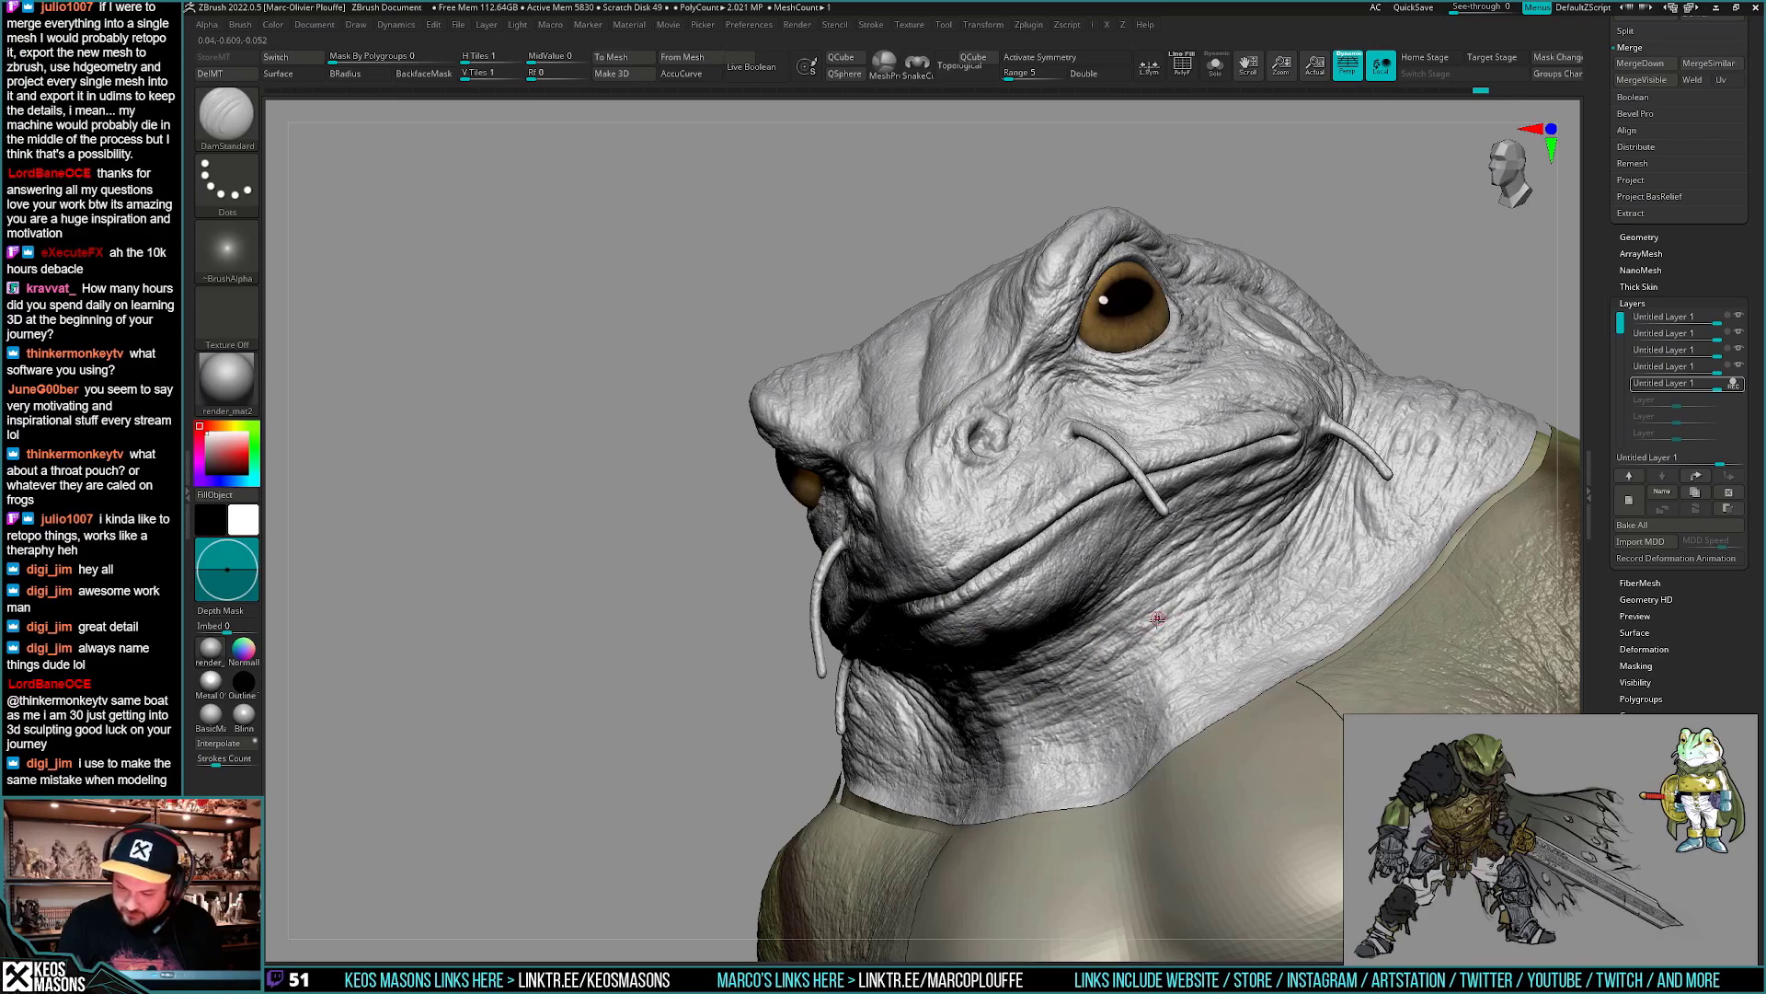
pyautogui.moveTo(1158, 619); pyautogui.dragTo(1121, 597, button='right')
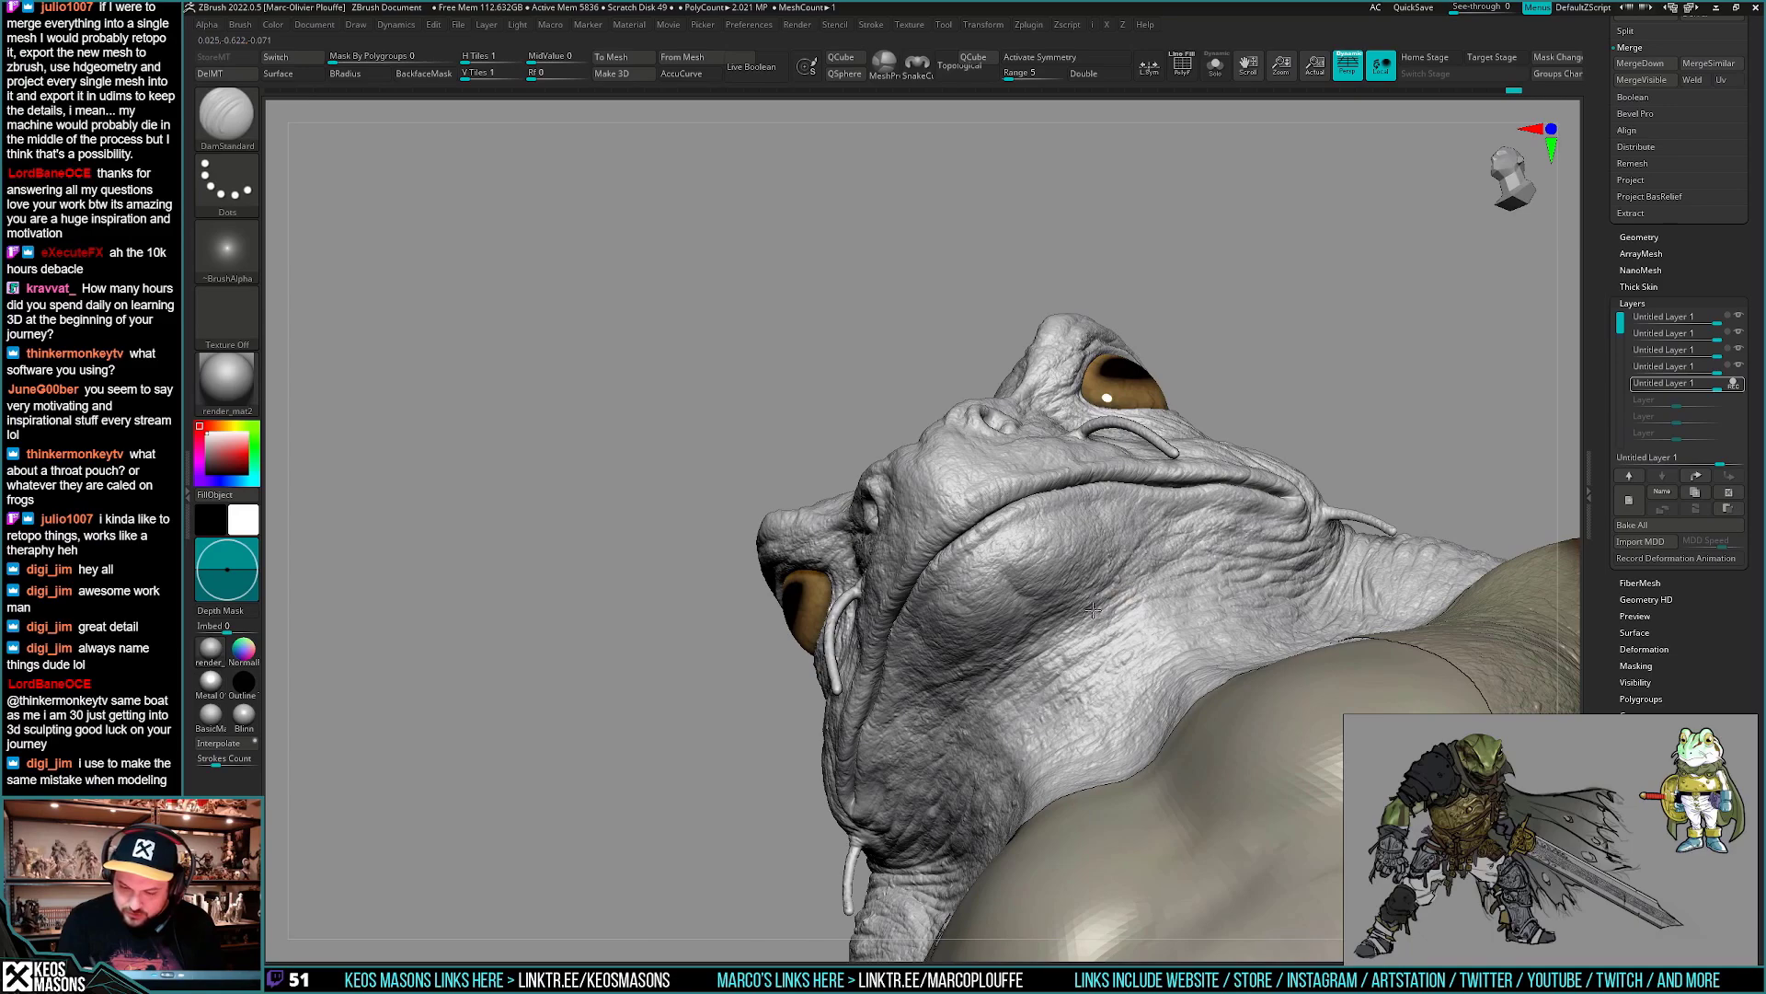
pyautogui.moveTo(1044, 643); pyautogui.dragTo(1187, 658, button='right')
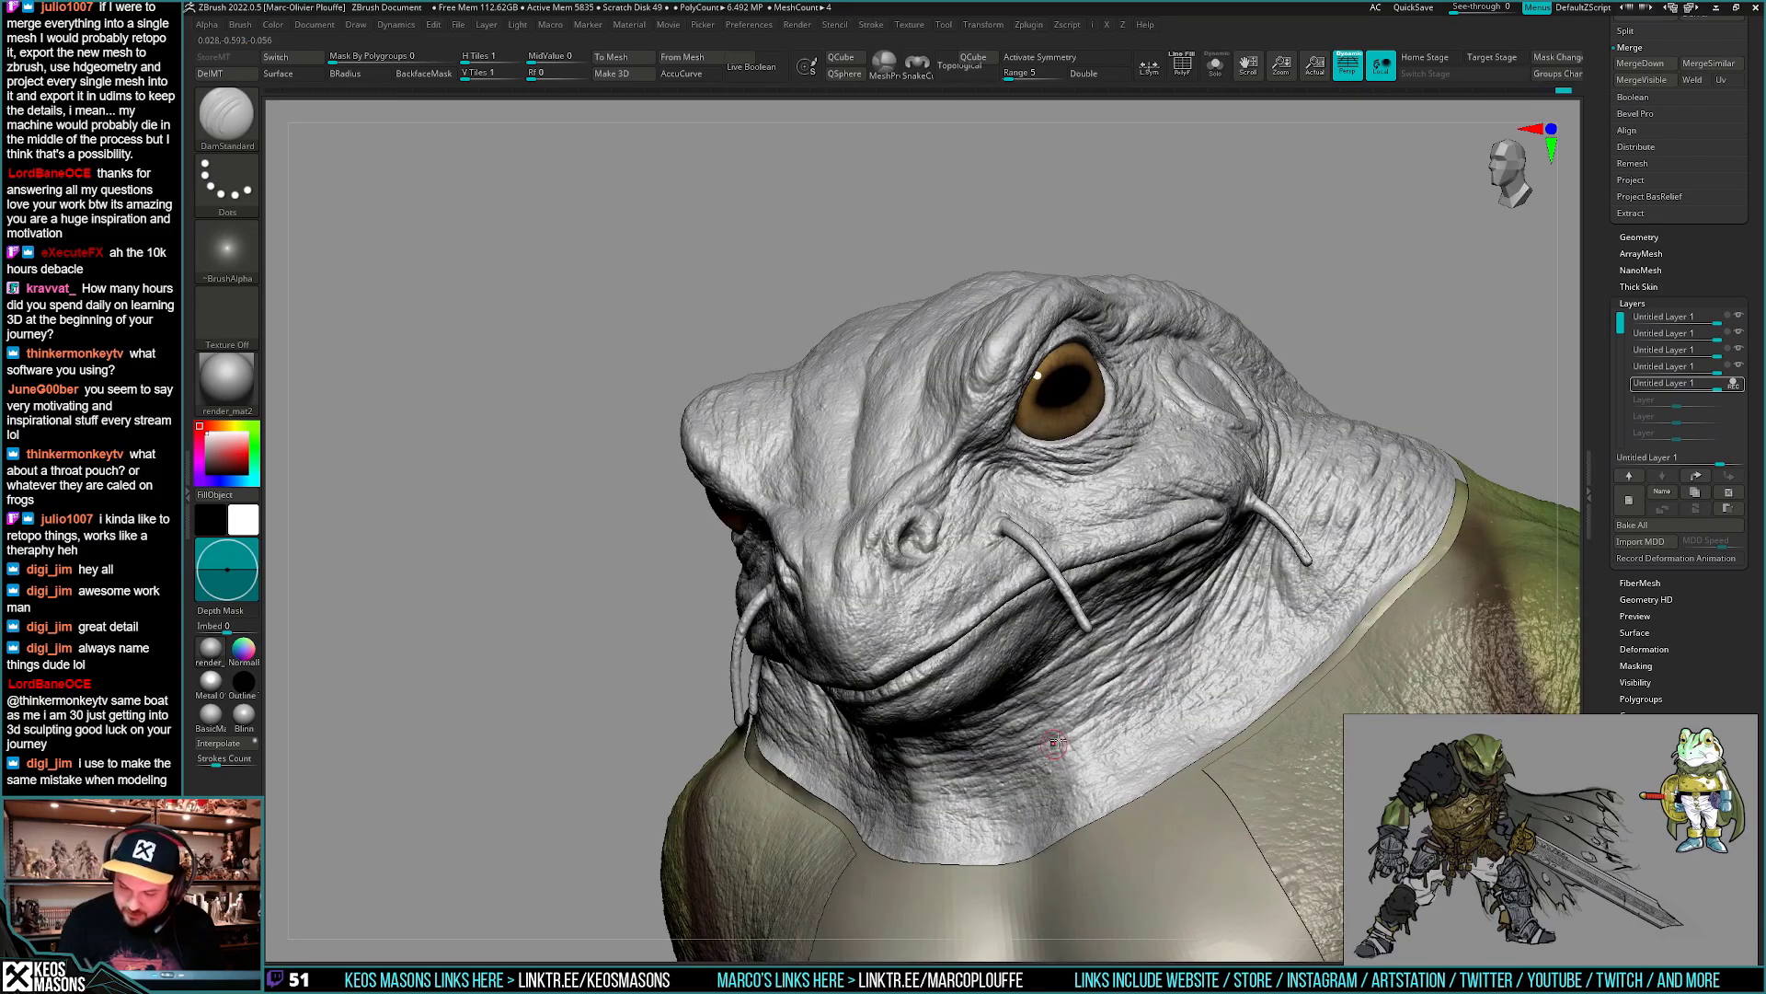
pyautogui.moveTo(1055, 741); pyautogui.dragTo(1101, 778, button='right')
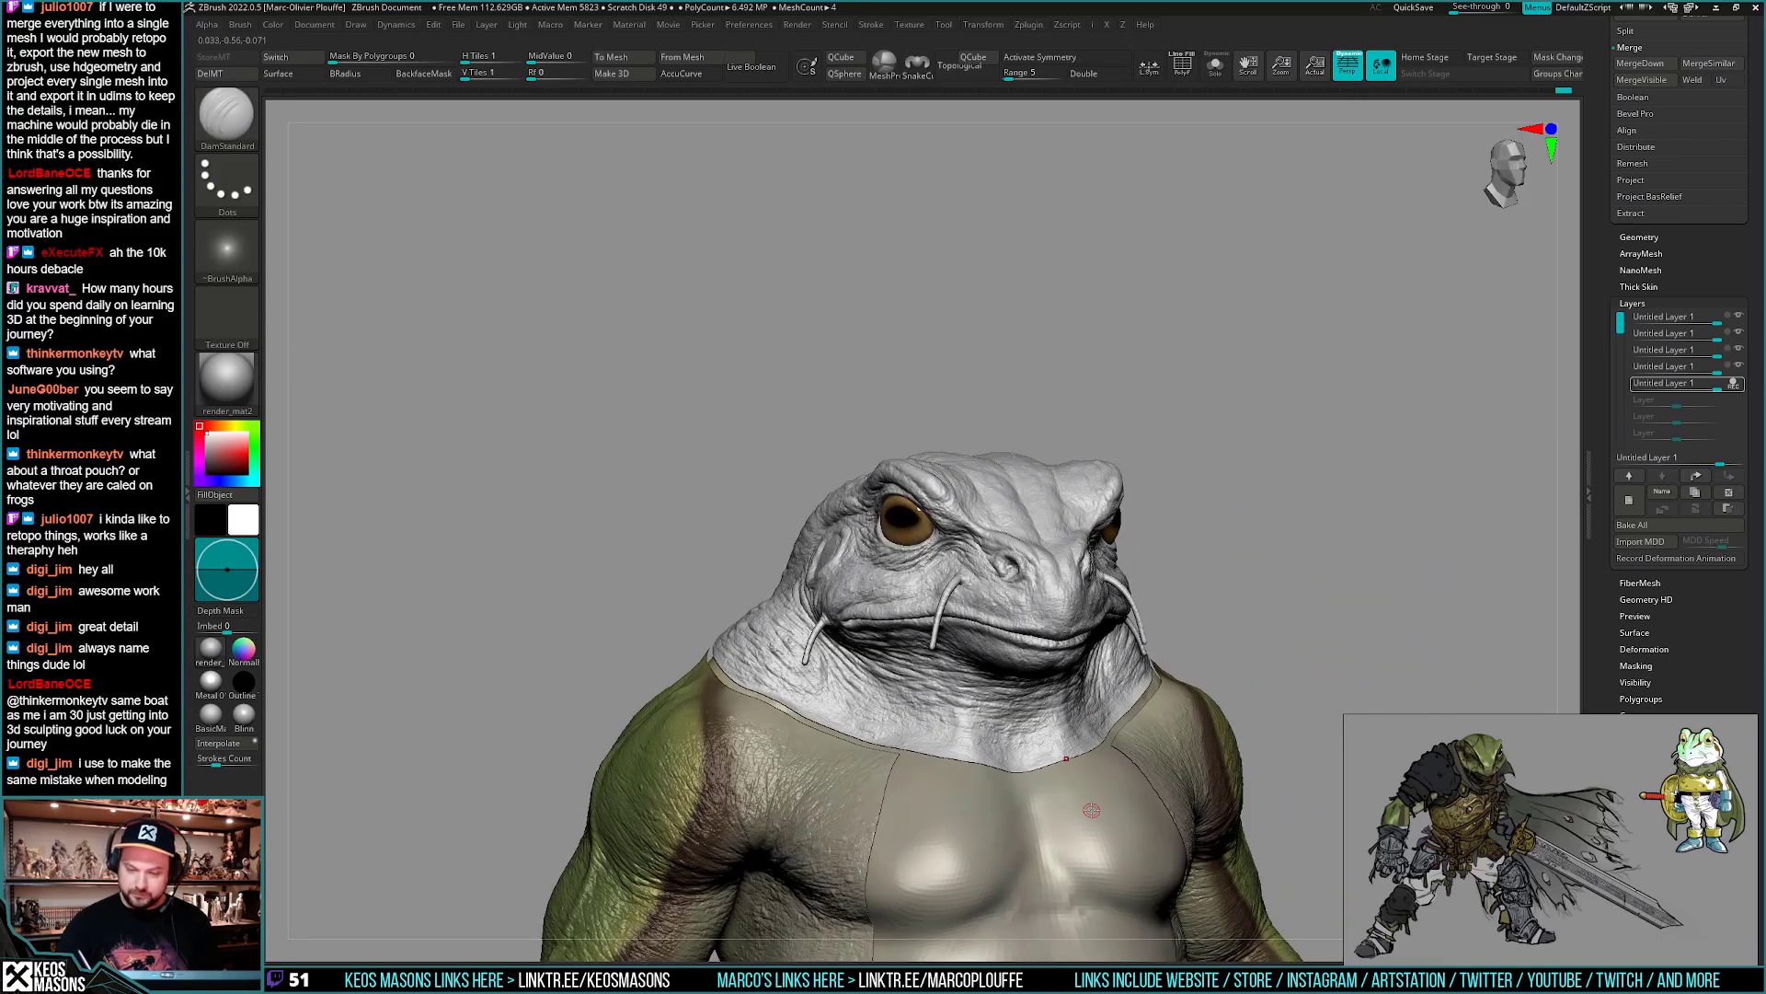
# - Stop recording on the last layer and compare the head with that layer's detail hidden and shown
pyautogui.click(1738, 385)
pyautogui.click(1739, 384)
pyautogui.click(1738, 386)
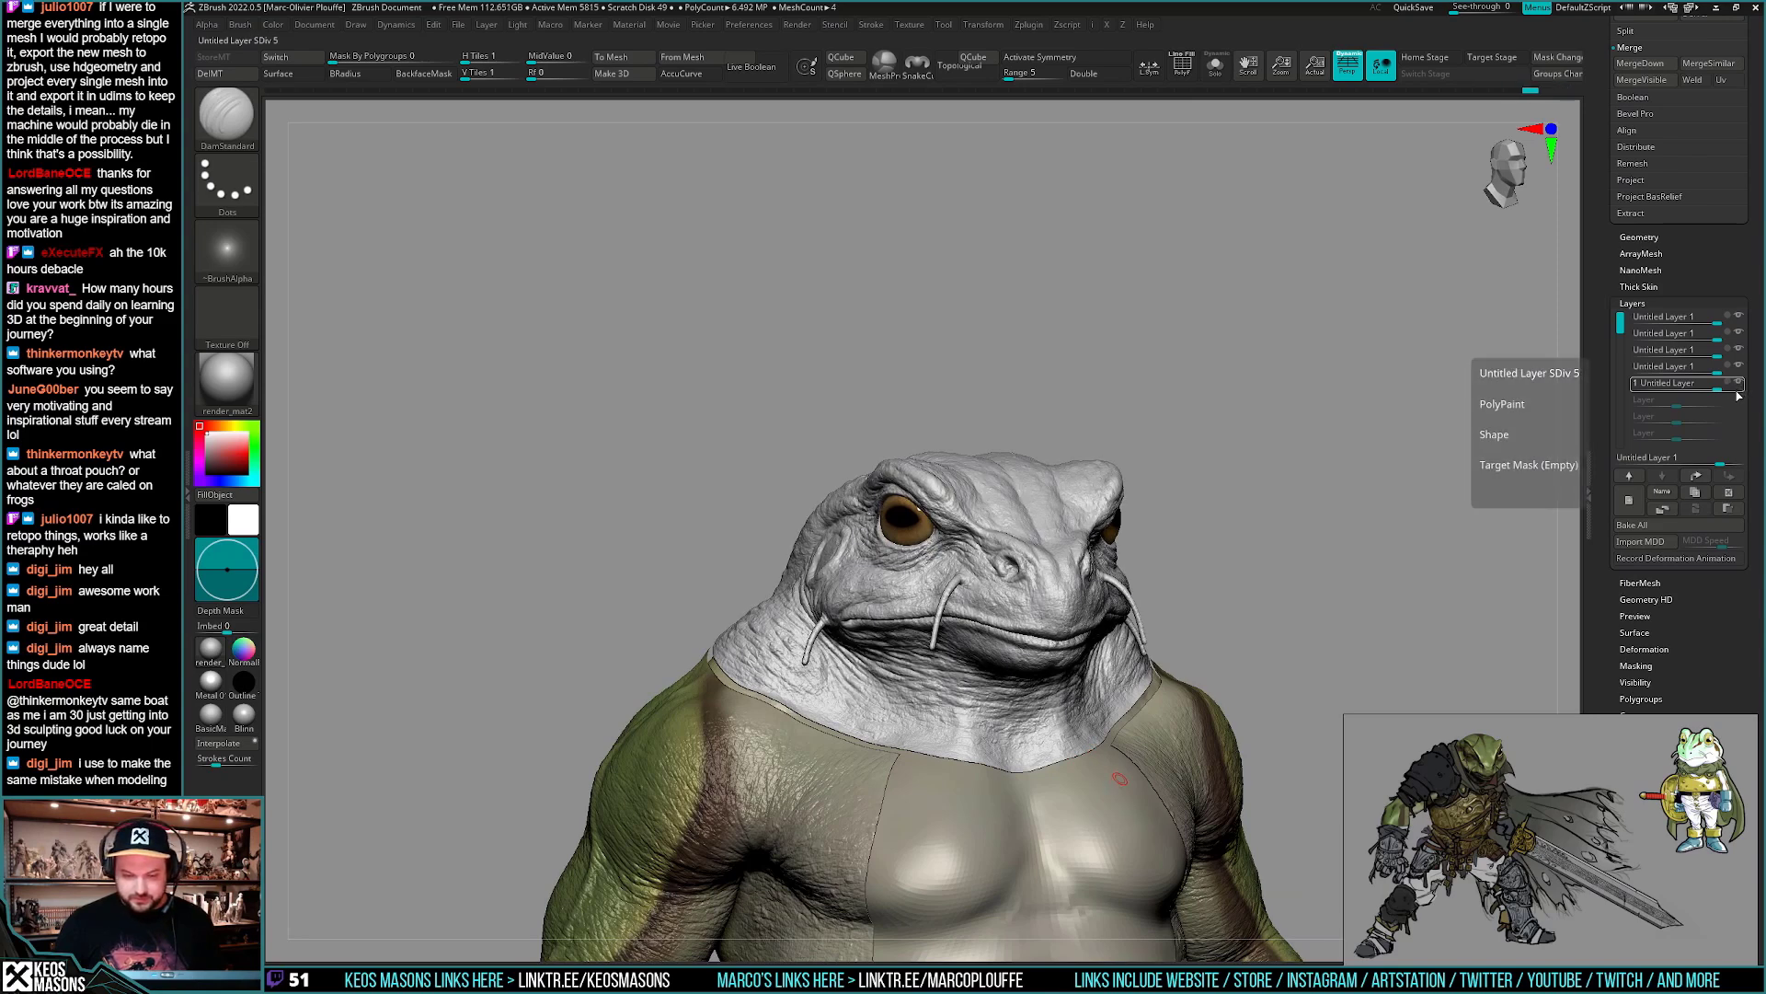
pyautogui.click(1738, 383)
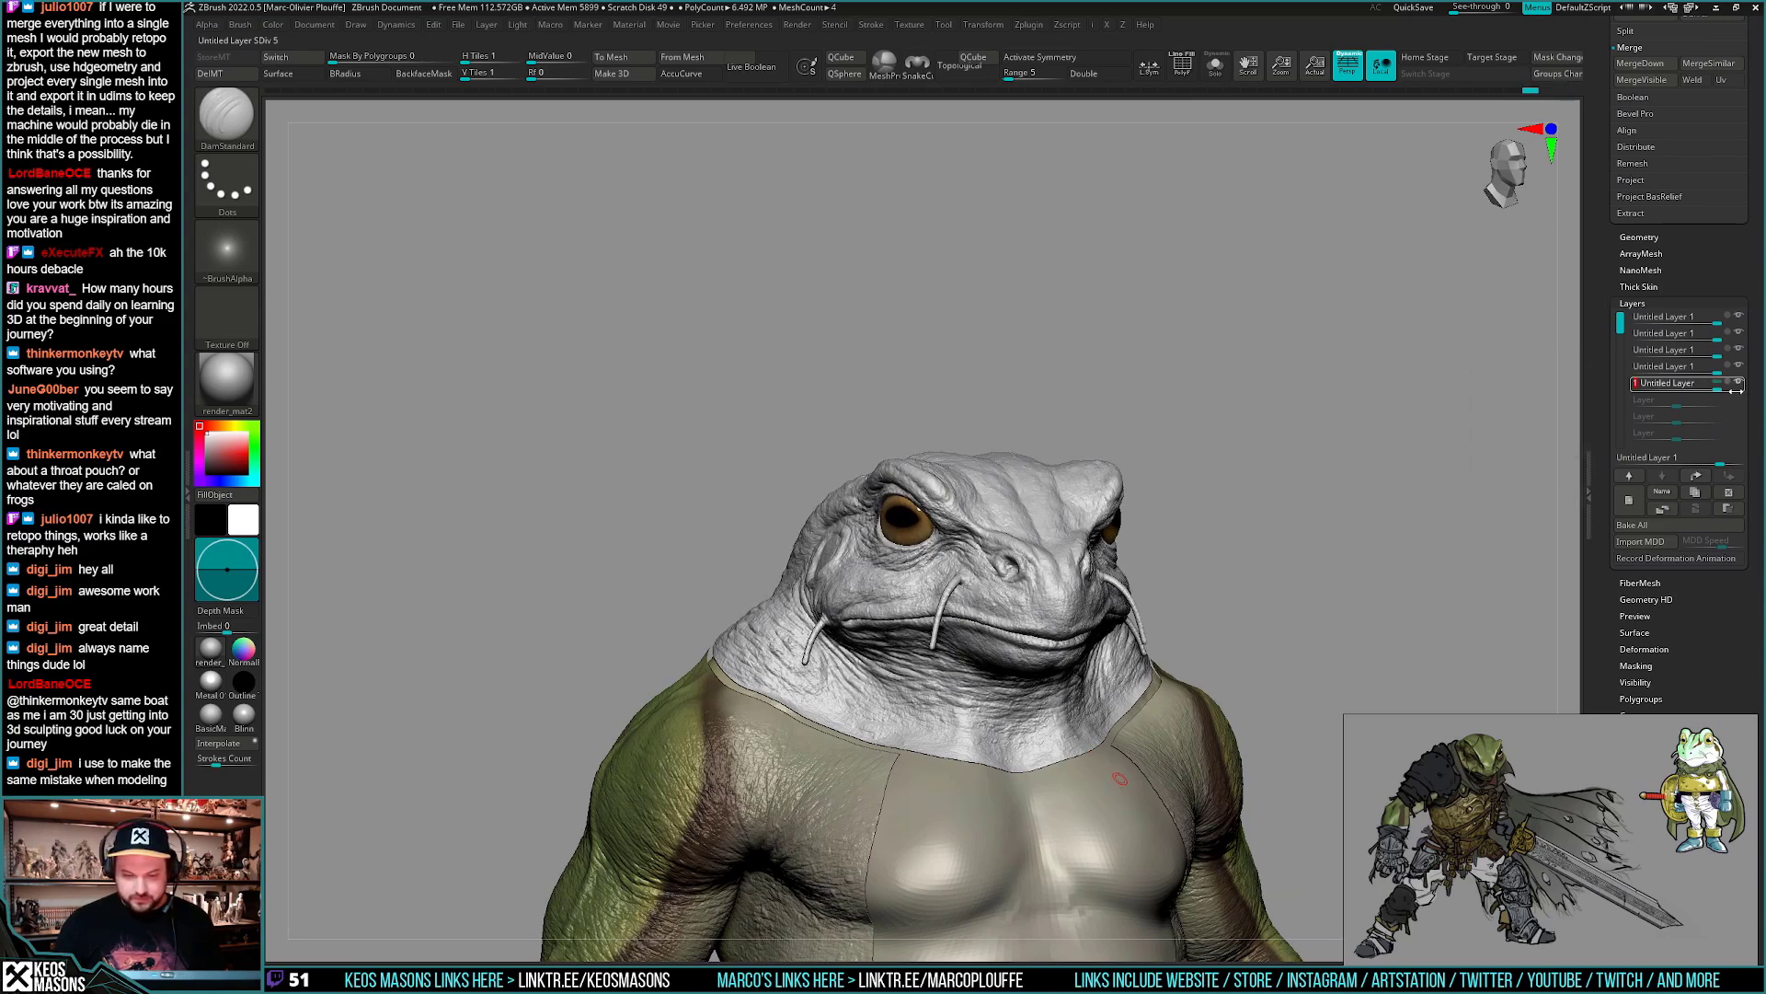
# - Resume recording on the last layer and set up the DamStandard brush for detailing one nostril
pyautogui.click(1738, 385)
pyautogui.click(1738, 384)
pyautogui.moveTo(1279, 552); pyautogui.dragTo(1325, 570)
pyautogui.moveTo(1178, 655); pyautogui.dragTo(1132, 697, button='right')
pyautogui.keyDown('alt'); pyautogui.moveTo(1118, 511); pyautogui.dragTo(1143, 721, button='right'); pyautogui.keyUp('alt')
pyautogui.moveTo(997, 740); pyautogui.dragTo(1064, 736, button='right')
pyautogui.press('1')
pyautogui.press('1')
pyautogui.press('space')
pyautogui.moveTo(1006, 614); pyautogui.dragTo(929, 655, button='right')
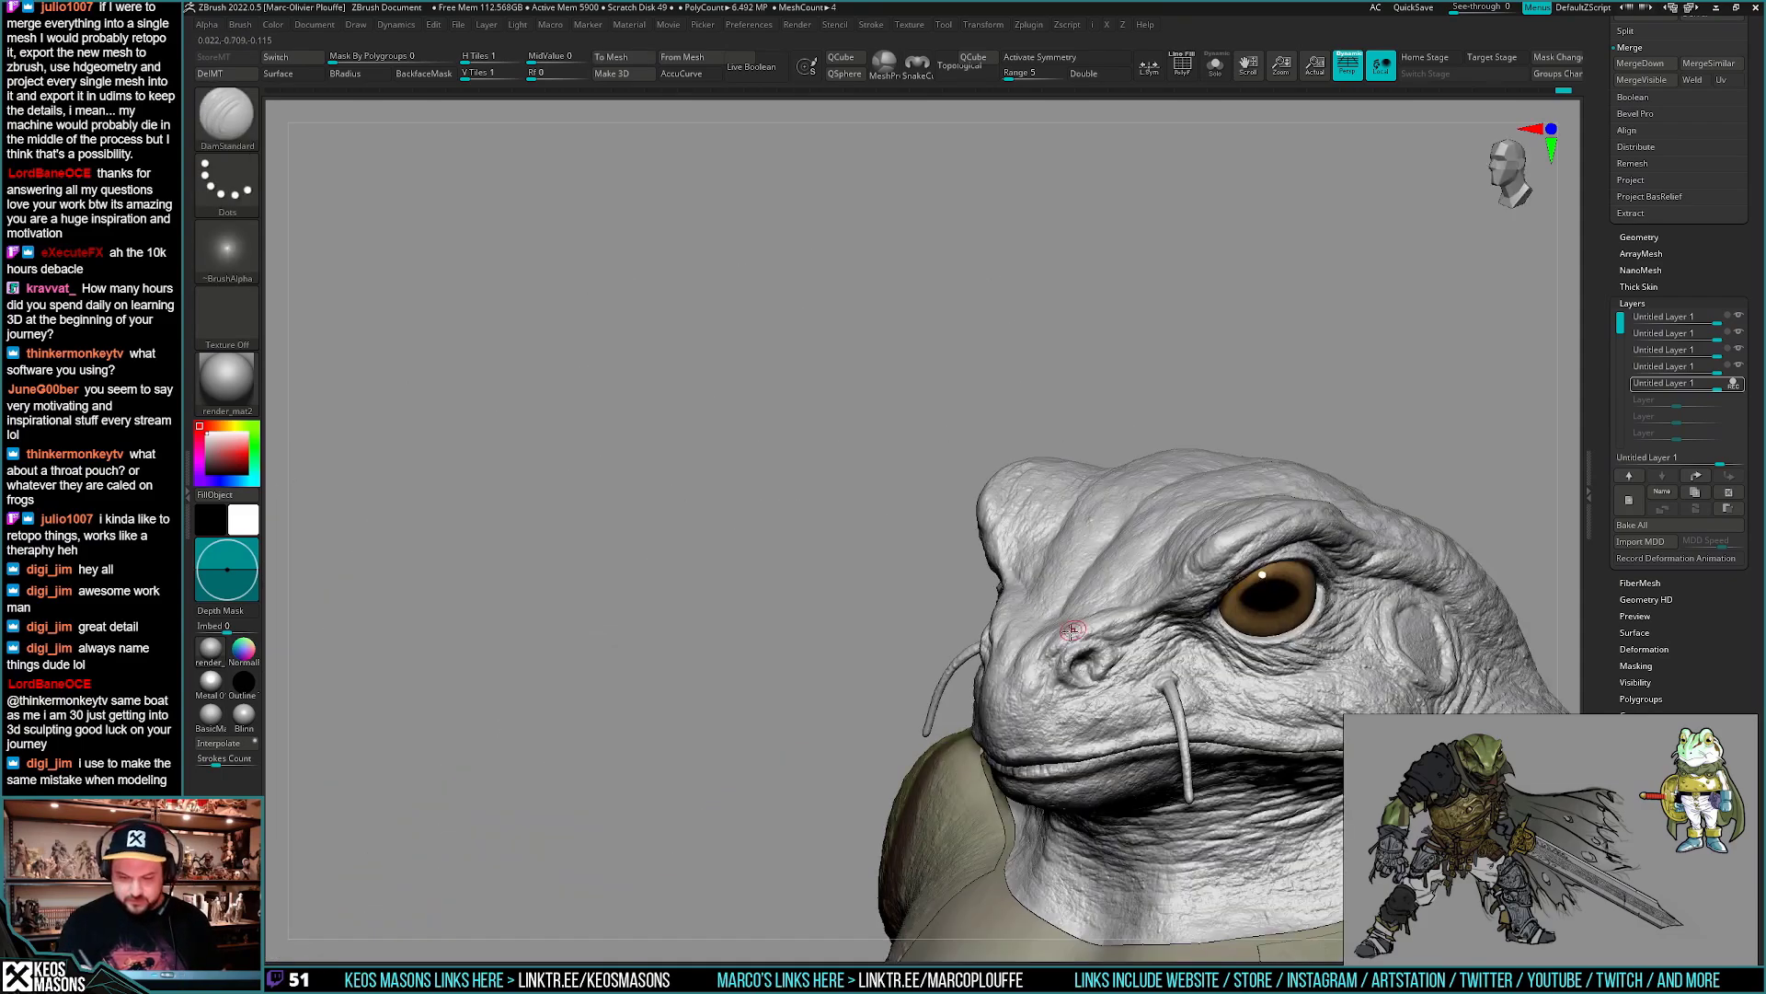
pyautogui.moveTo(1093, 658)
pyautogui.keyDown('ctrl'); pyautogui.mouseDown(button='right')
pyautogui.moveTo(1097, 715)
pyautogui.moveTo(1098, 646)
pyautogui.mouseUp(button='right'); pyautogui.keyUp('ctrl')
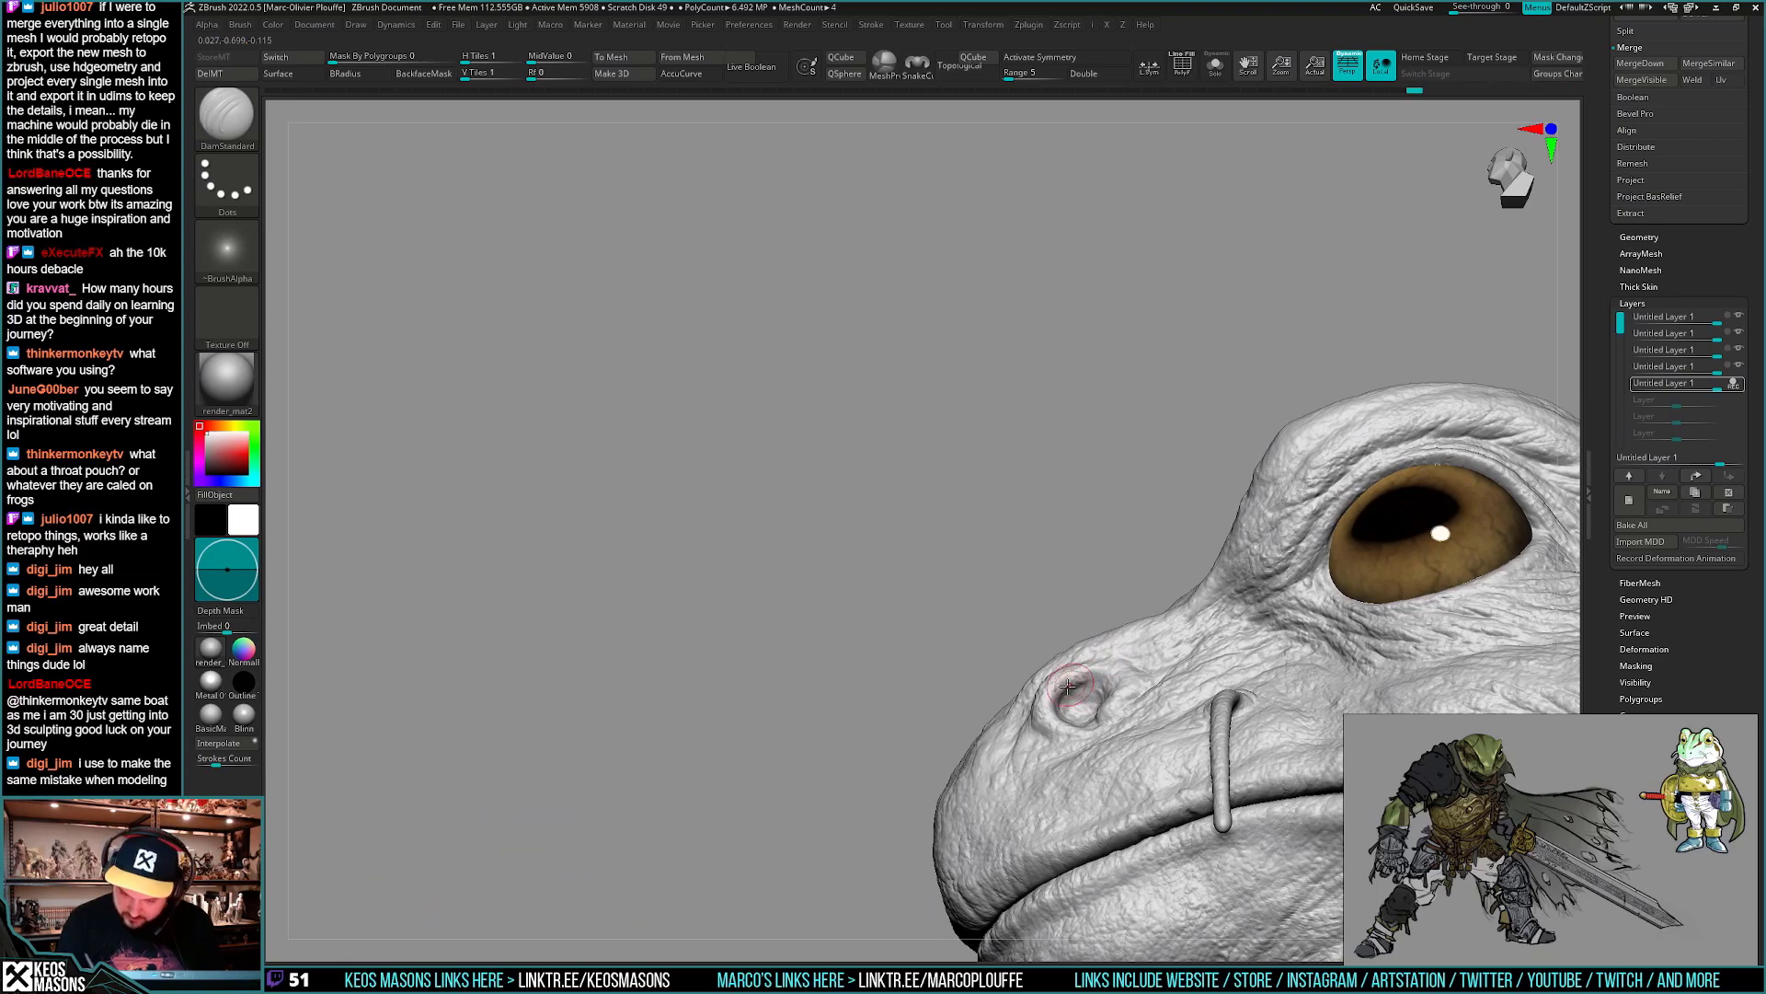
# - Carve creases around the rim of the nostril with the DamStandard brush
pyautogui.moveTo(1097, 682); pyautogui.dragTo(1067, 695, button='right')
pyautogui.moveTo(1067, 695); pyautogui.dragTo(1050, 707)
pyautogui.moveTo(1072, 695); pyautogui.dragTo(1052, 700, button='right')
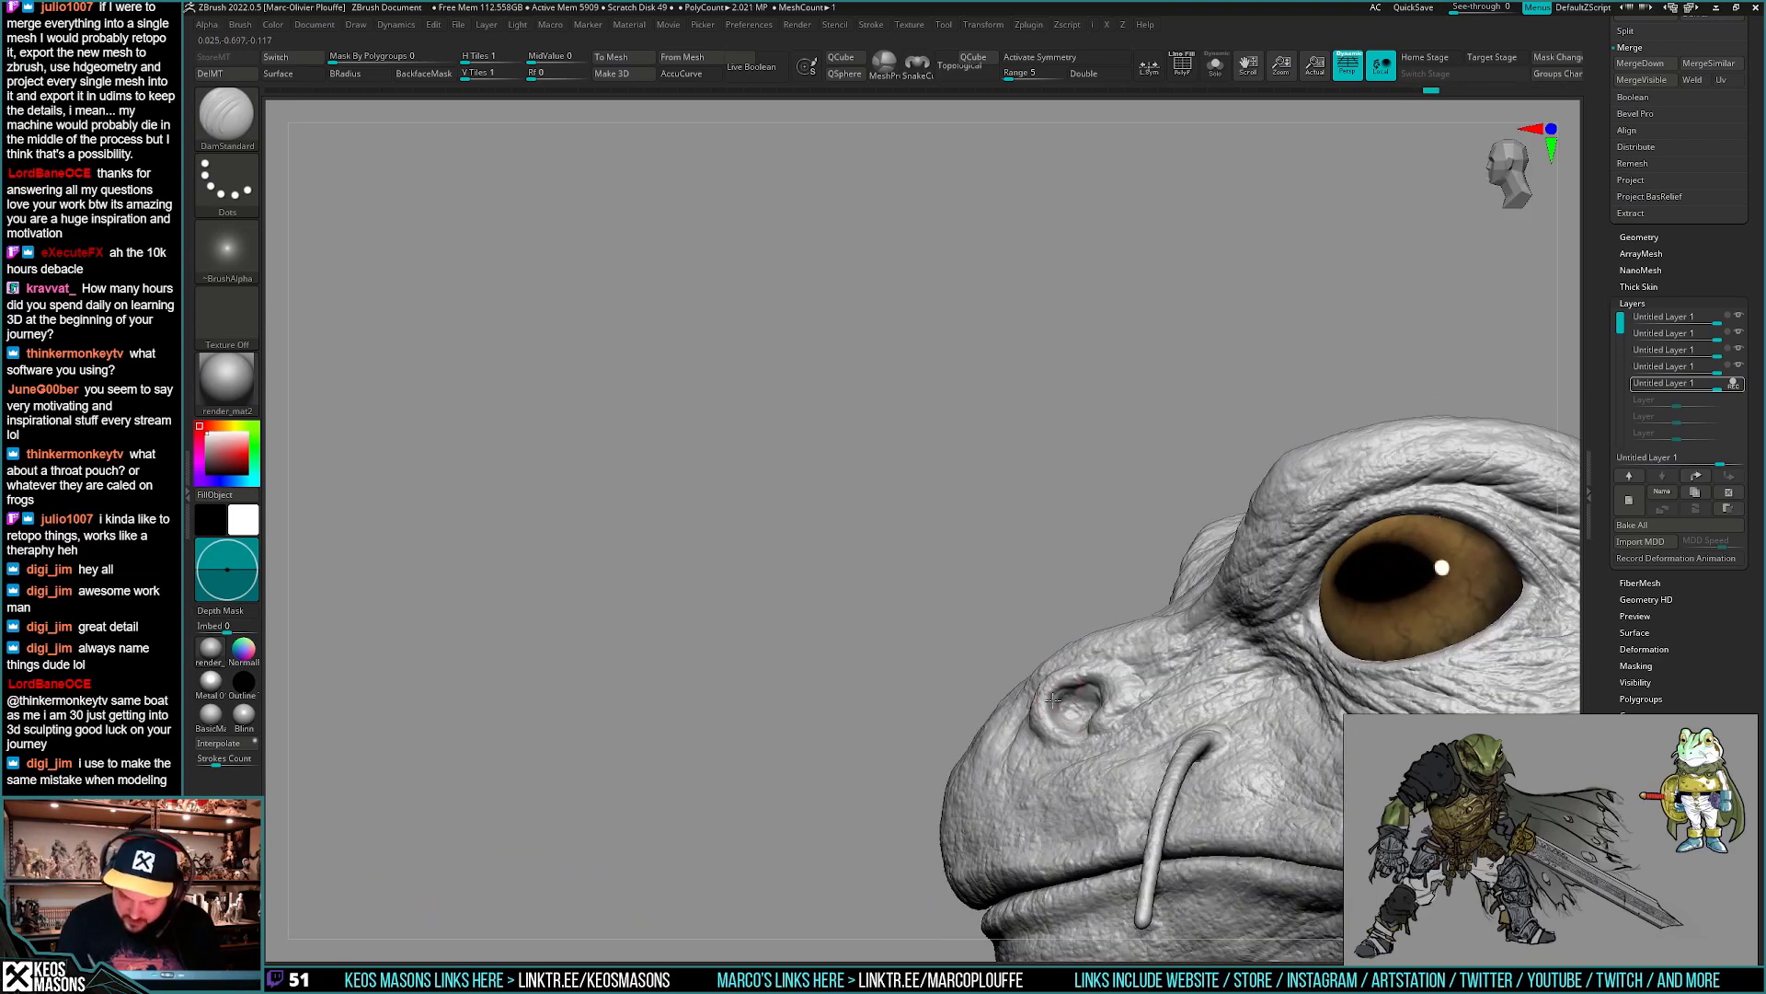
pyautogui.hotkey('ctrl', 'shift', 'z')
pyautogui.hotkey('ctrl', 'shift', 'z')
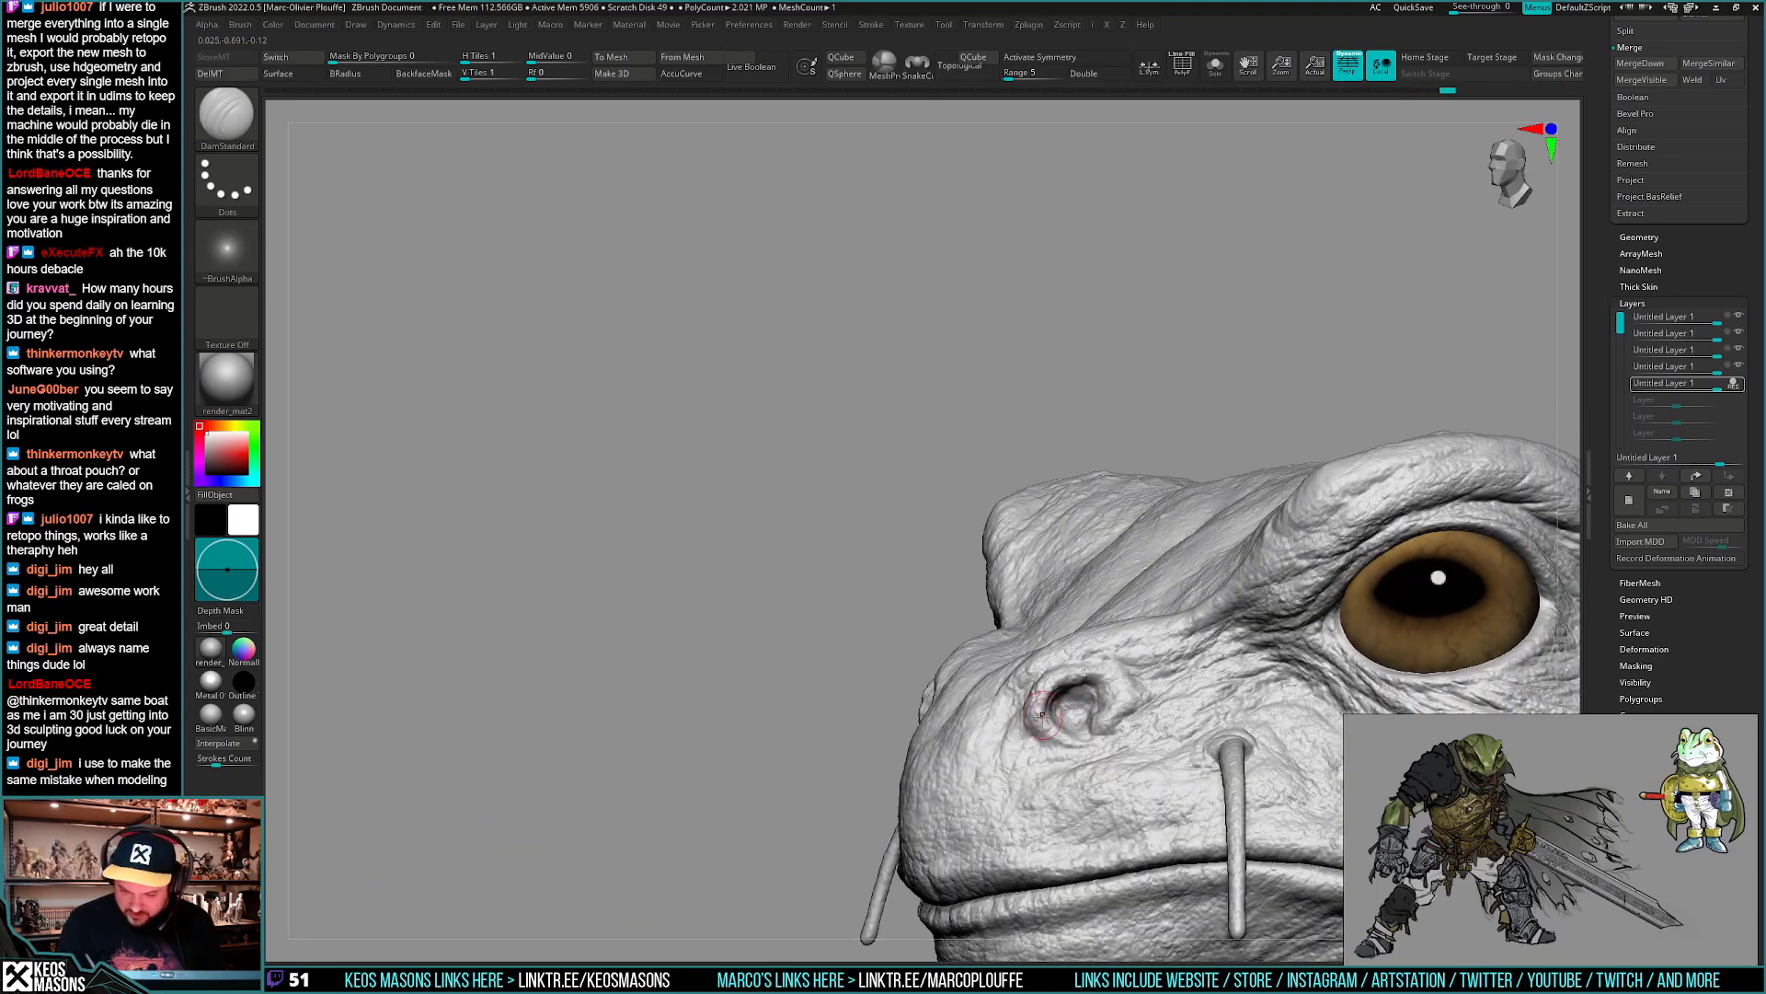
pyautogui.moveTo(1111, 684)
pyautogui.mouseDown(button='right')
pyautogui.moveTo(1133, 673)
pyautogui.moveTo(1108, 684)
pyautogui.mouseUp(button='right')
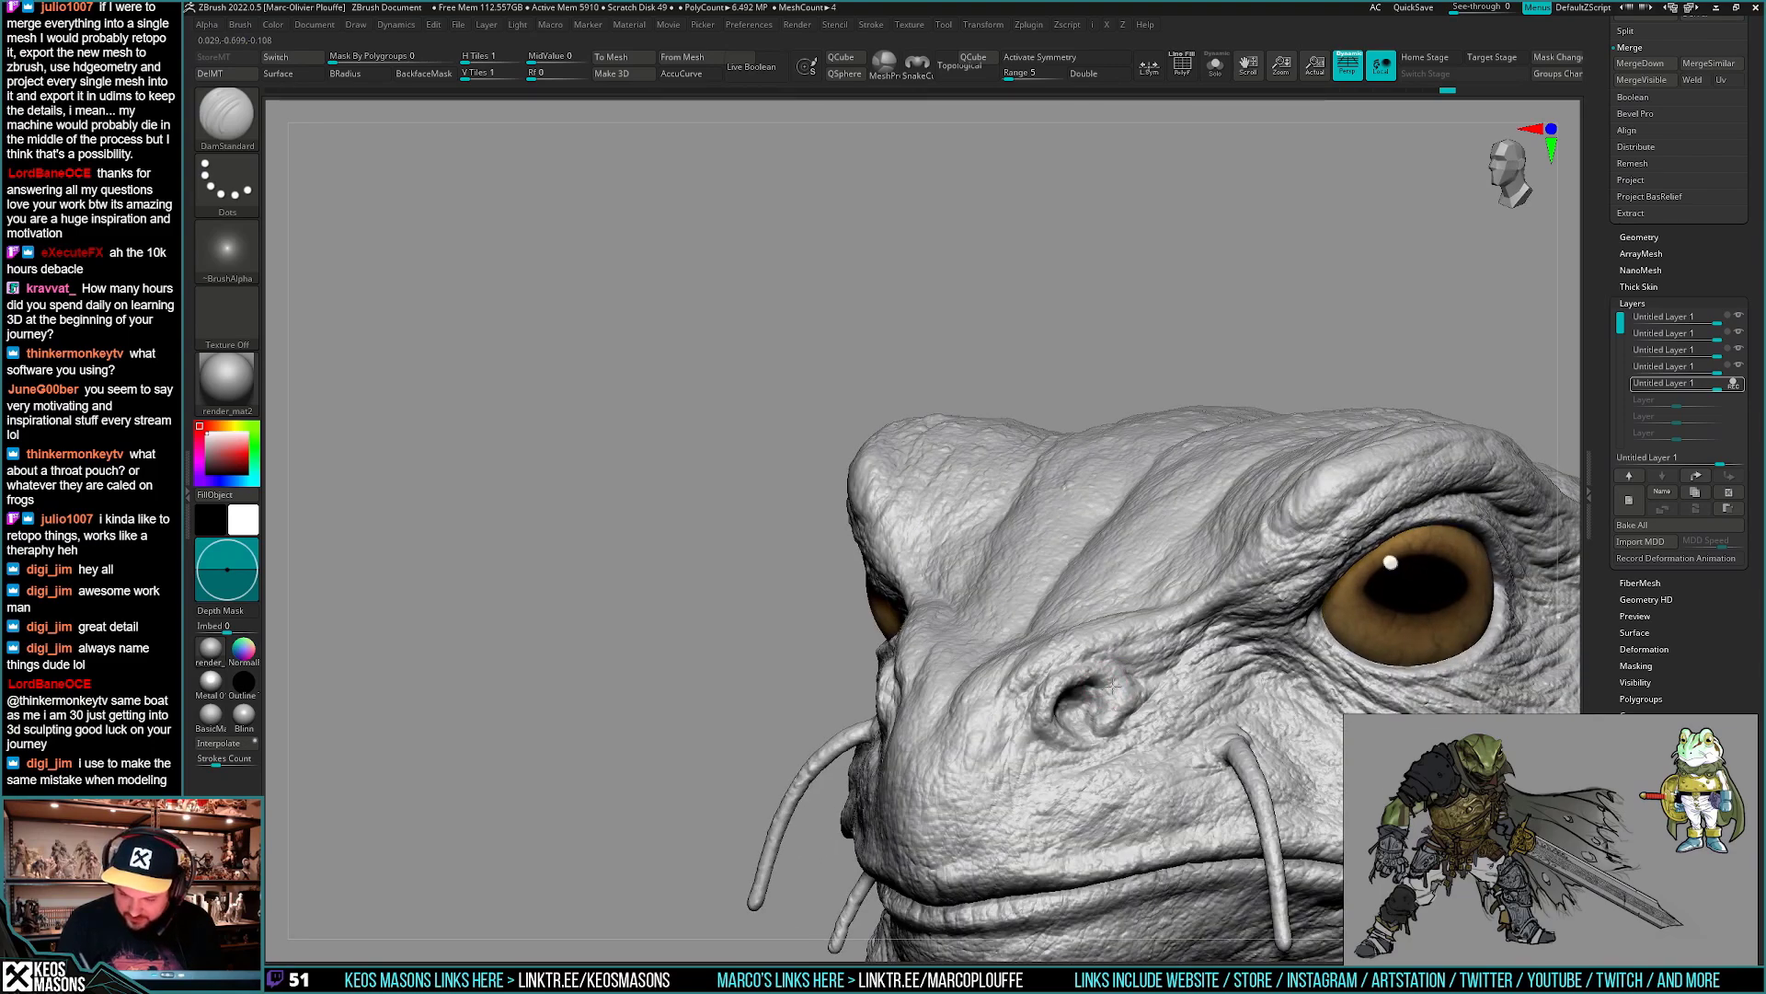
pyautogui.hotkey('ctrl', 'shift', 'z')
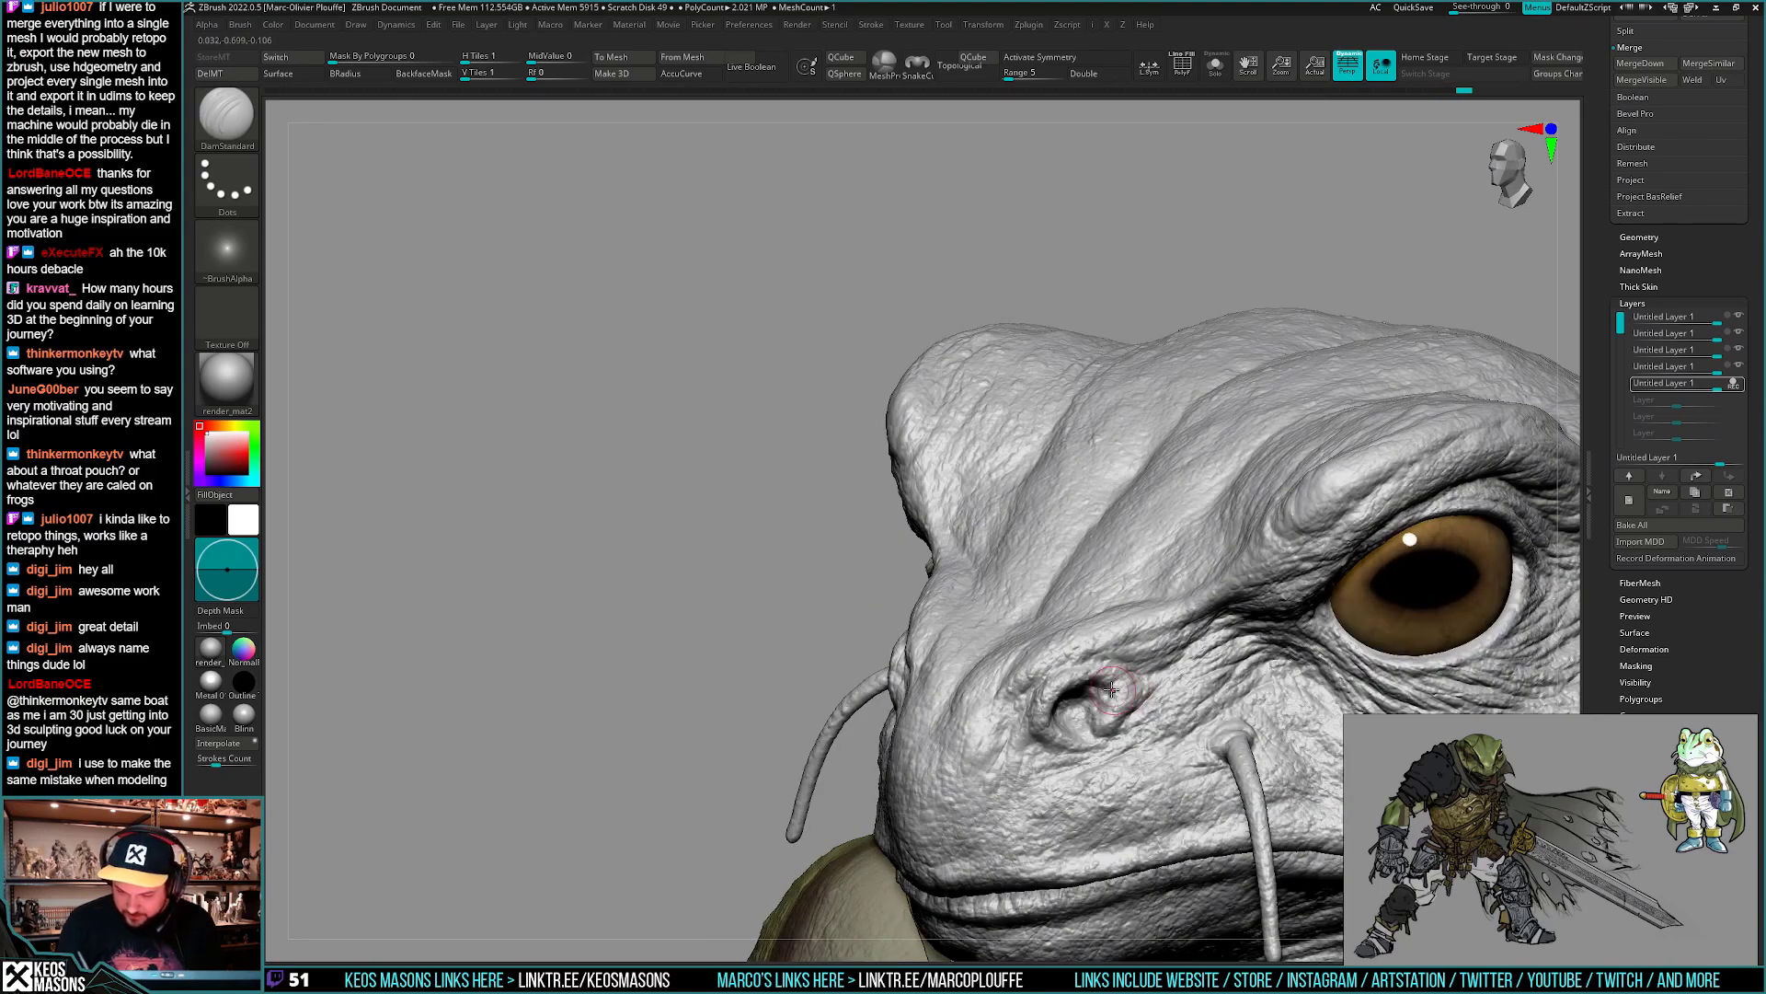
pyautogui.hotkey('ctrl', 'shift', 'z')
pyautogui.hotkey('ctrl', 'shift', 'z')
pyautogui.hotkey('ctrl', 'shift', 'z')
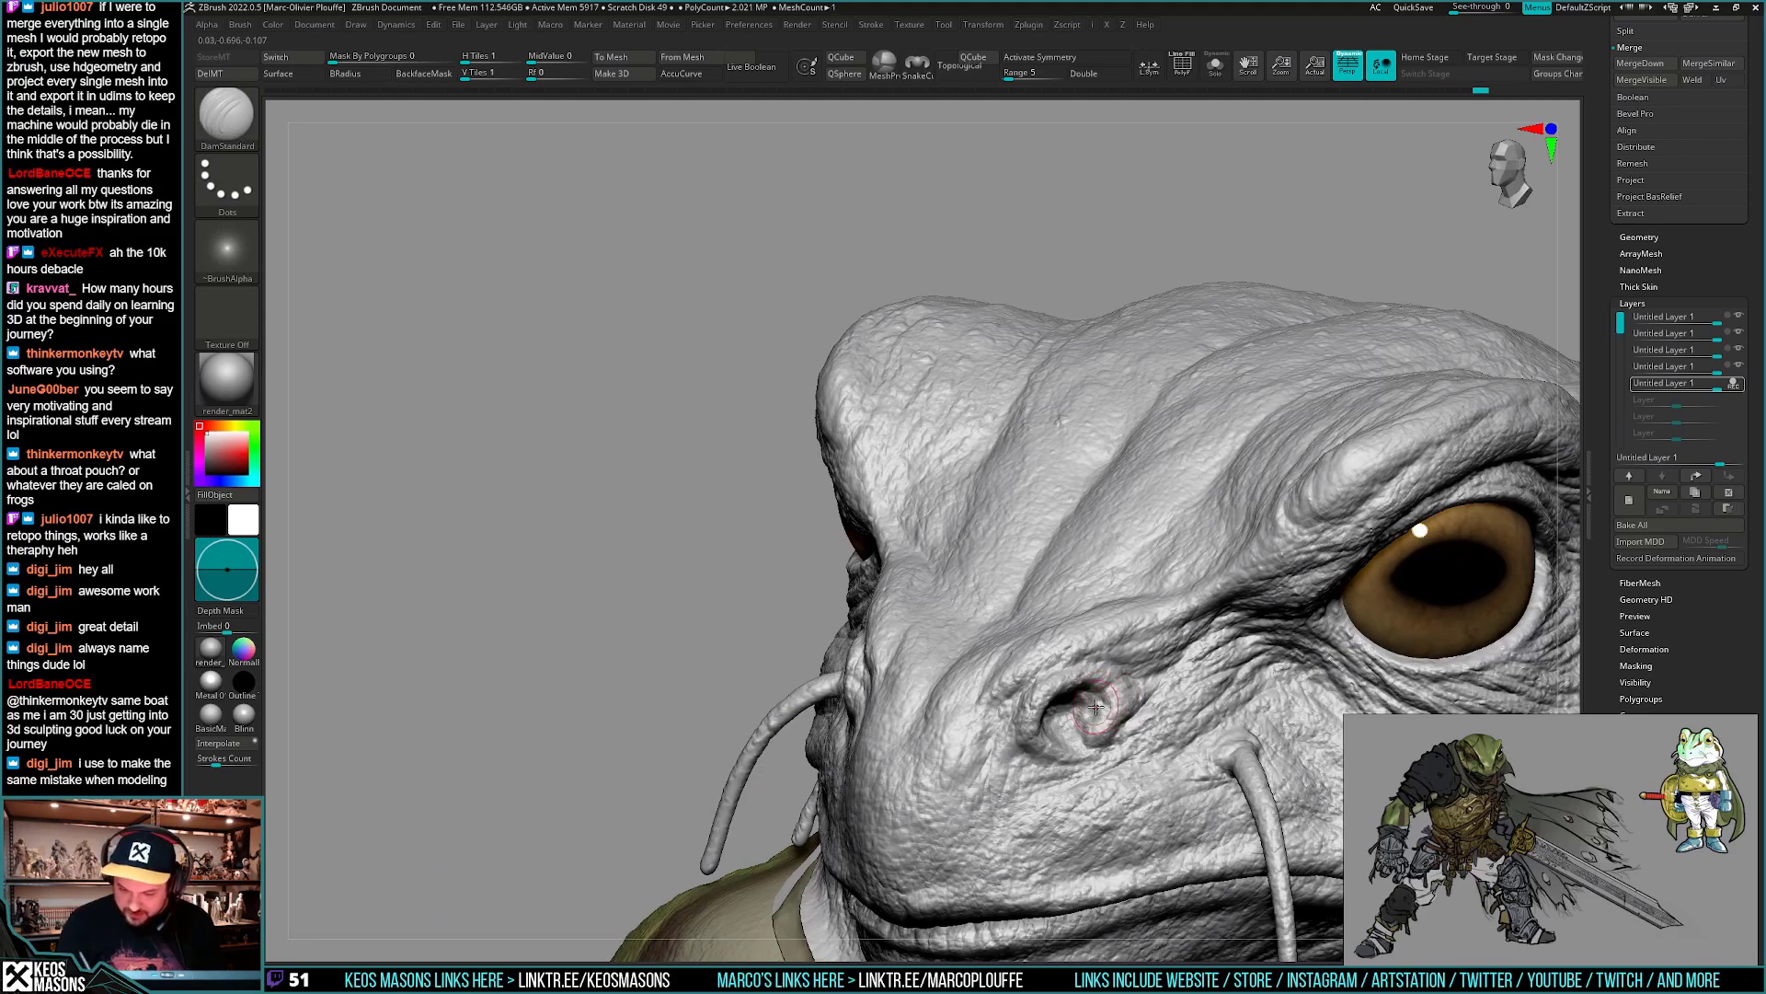
# - Deepen the fold at the back of the nostril opening with short DamStandard strokes
pyautogui.hotkey('ctrl', 'shift', 'z')
pyautogui.hotkey('ctrl', 'shift', 'z')
pyautogui.hotkey('ctrl', 'shift', 'z')
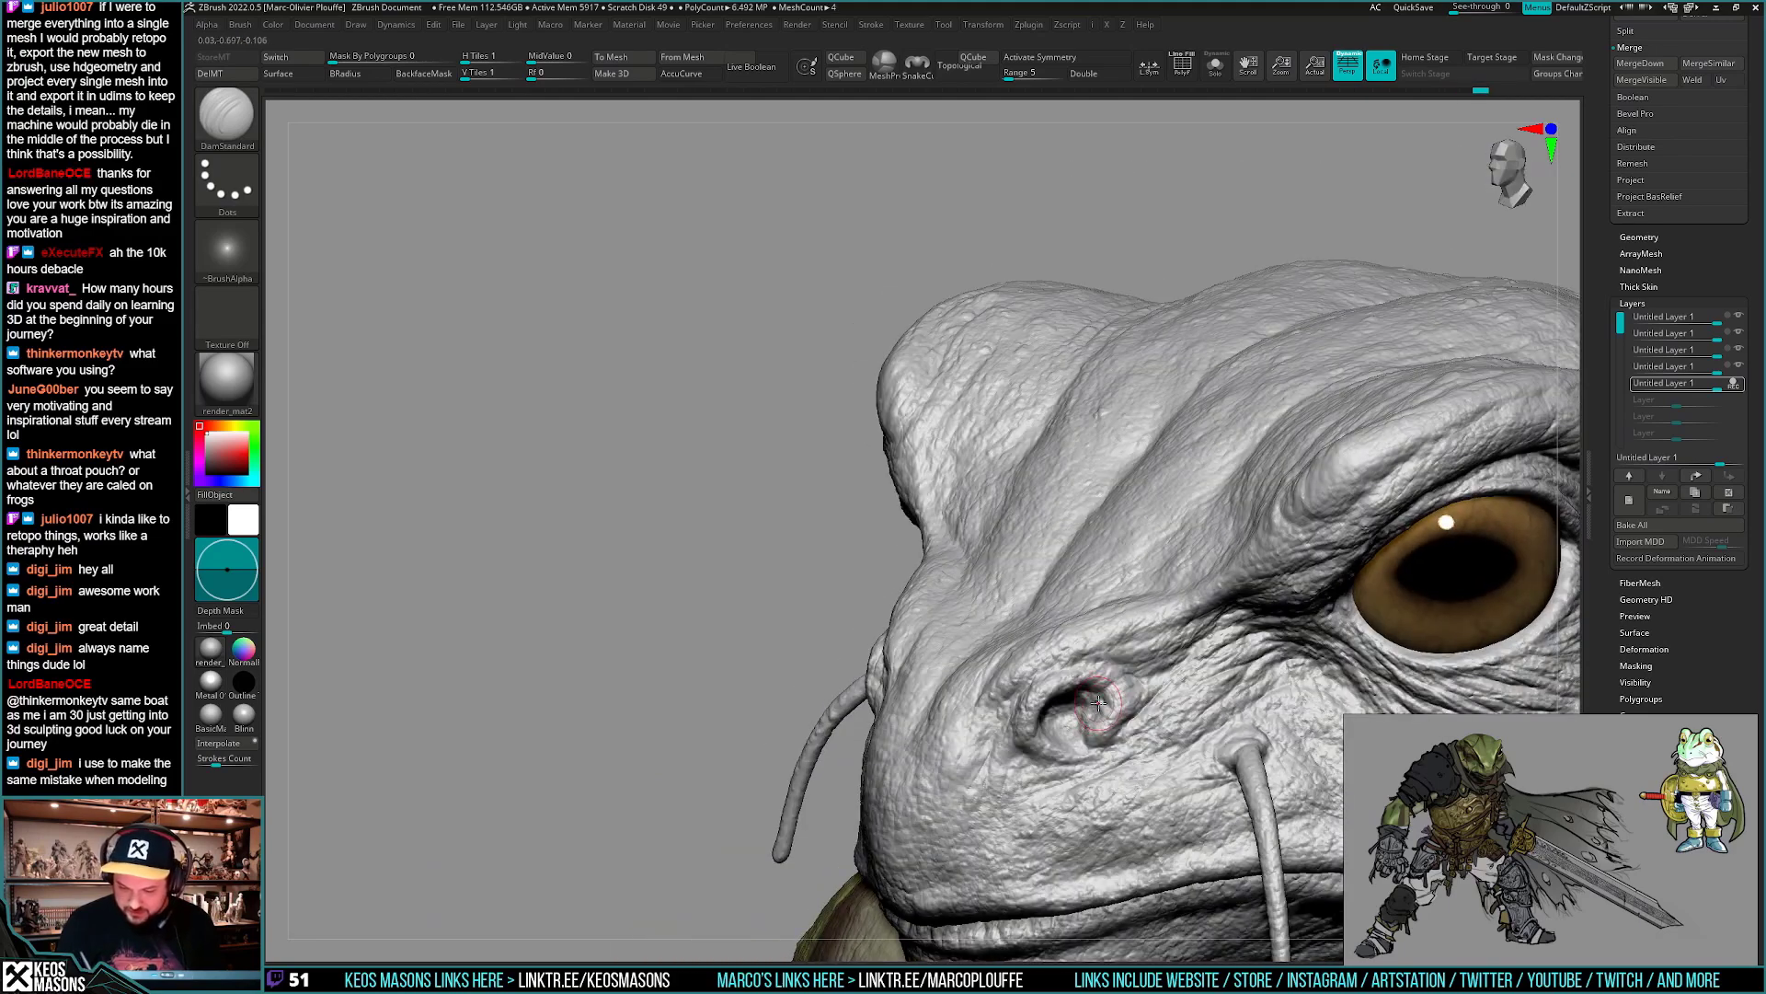
pyautogui.hotkey('ctrl', 'shift', 'z')
pyautogui.hotkey('ctrl', 'shift', 'z')
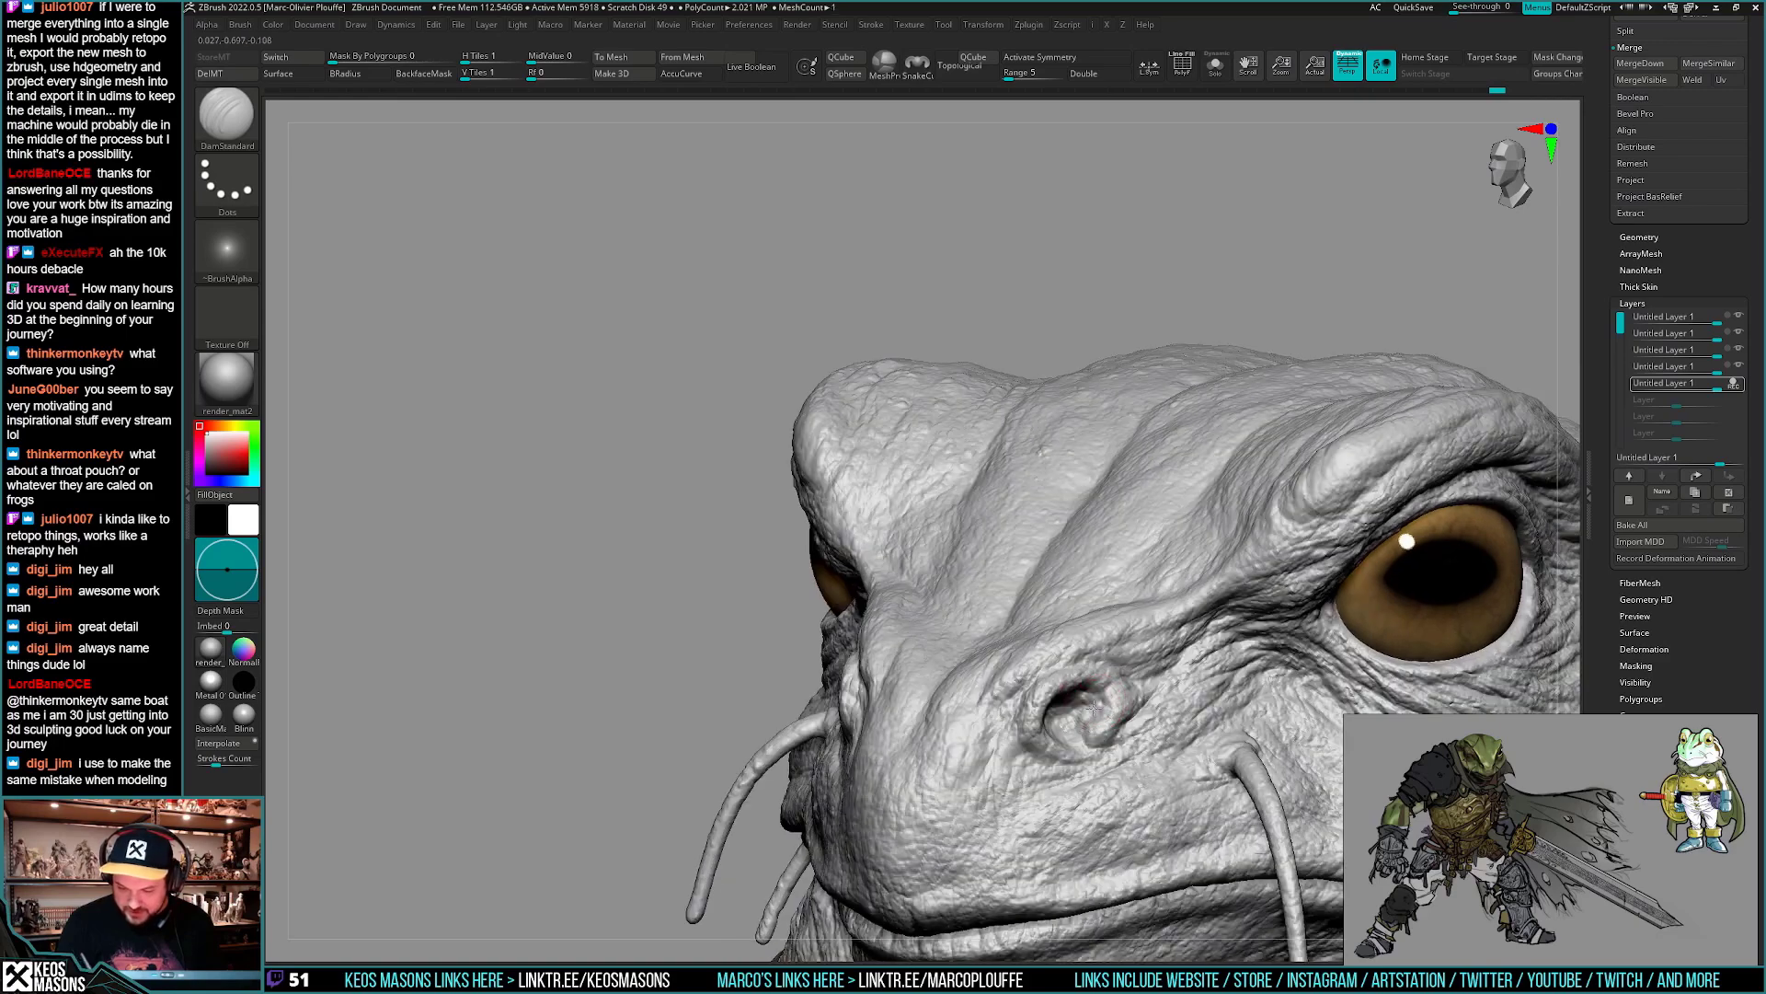
pyautogui.hotkey('ctrl', 'shift', 'z')
pyautogui.hotkey('ctrl', 'shift', 'z')
pyautogui.hotkey('ctrl', 'shift', 'z')
pyautogui.hotkey('ctrl', 'shift', 'z')
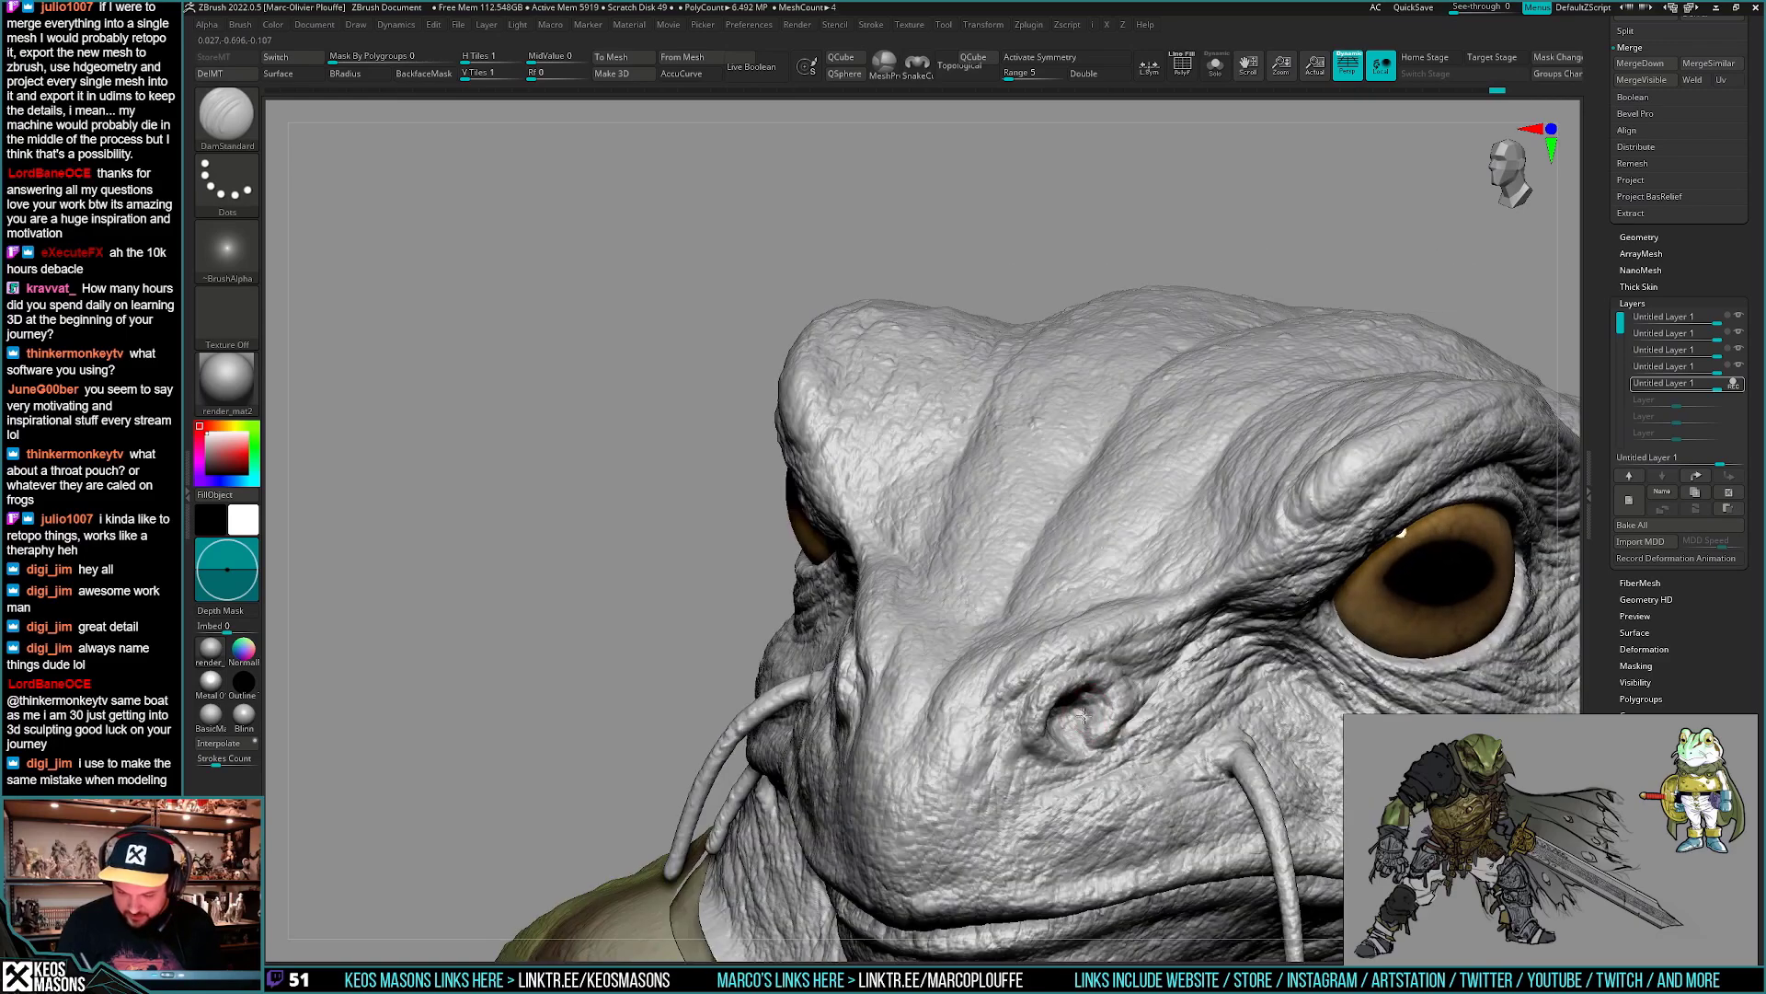
# - Refine the inner edge and surrounding wrinkles of the same nostril with DamStandard strokes
pyautogui.moveTo(1080, 727); pyautogui.dragTo(1100, 682, button='right')
pyautogui.hotkey('ctrl', 'shift', 'z')
pyautogui.hotkey('ctrl', 'shift', 'z')
pyautogui.hotkey('ctrl', 'shift', 'z')
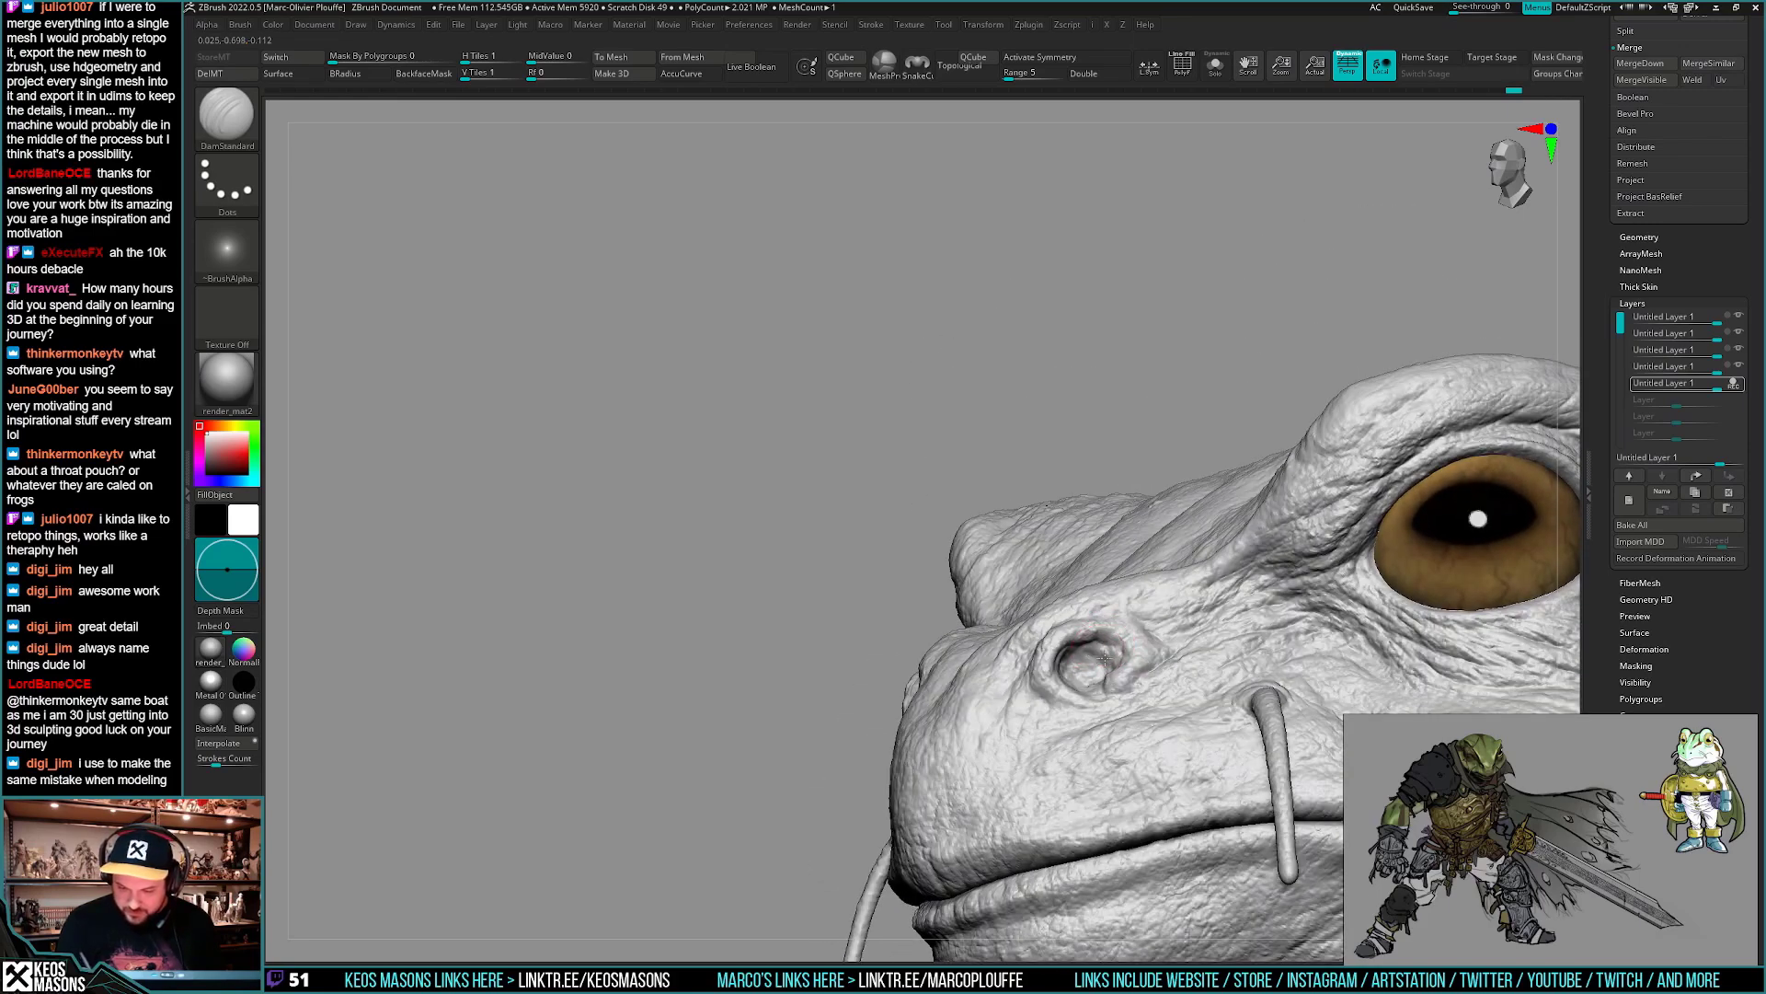
pyautogui.hotkey('ctrl', 'shift', 'z')
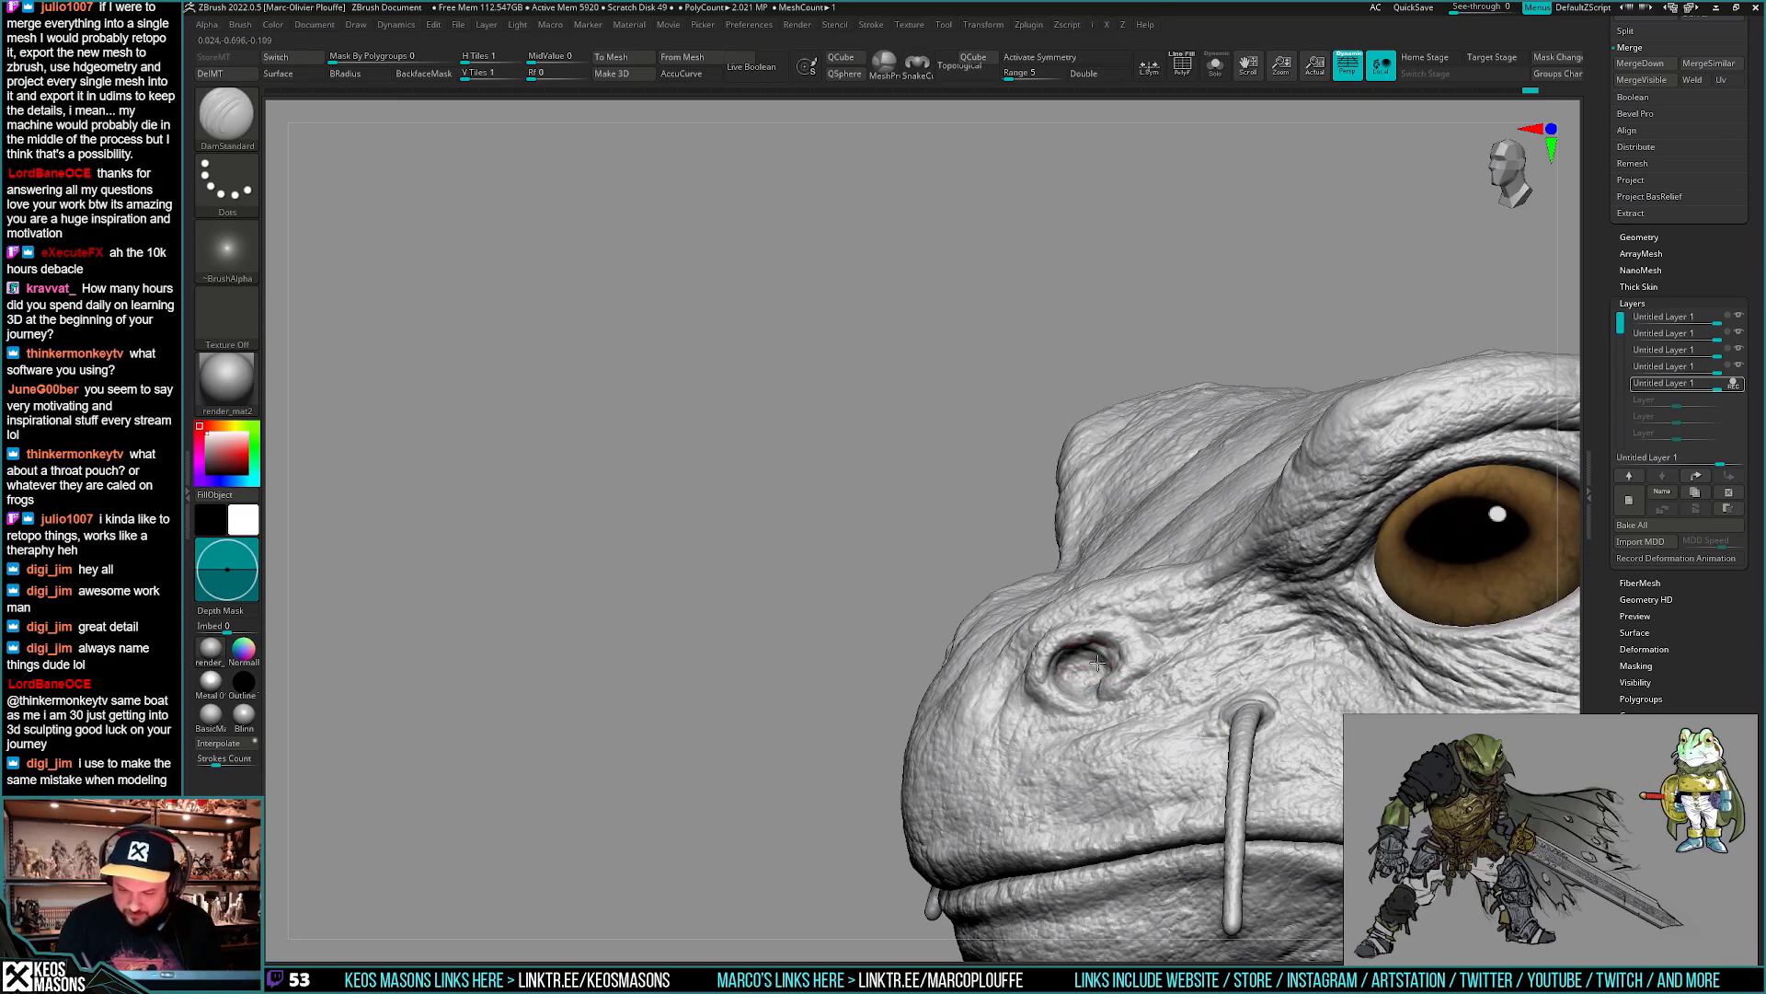
pyautogui.hotkey('ctrl', 'shift', 'z')
pyautogui.hotkey('ctrl', 'shift', 'z')
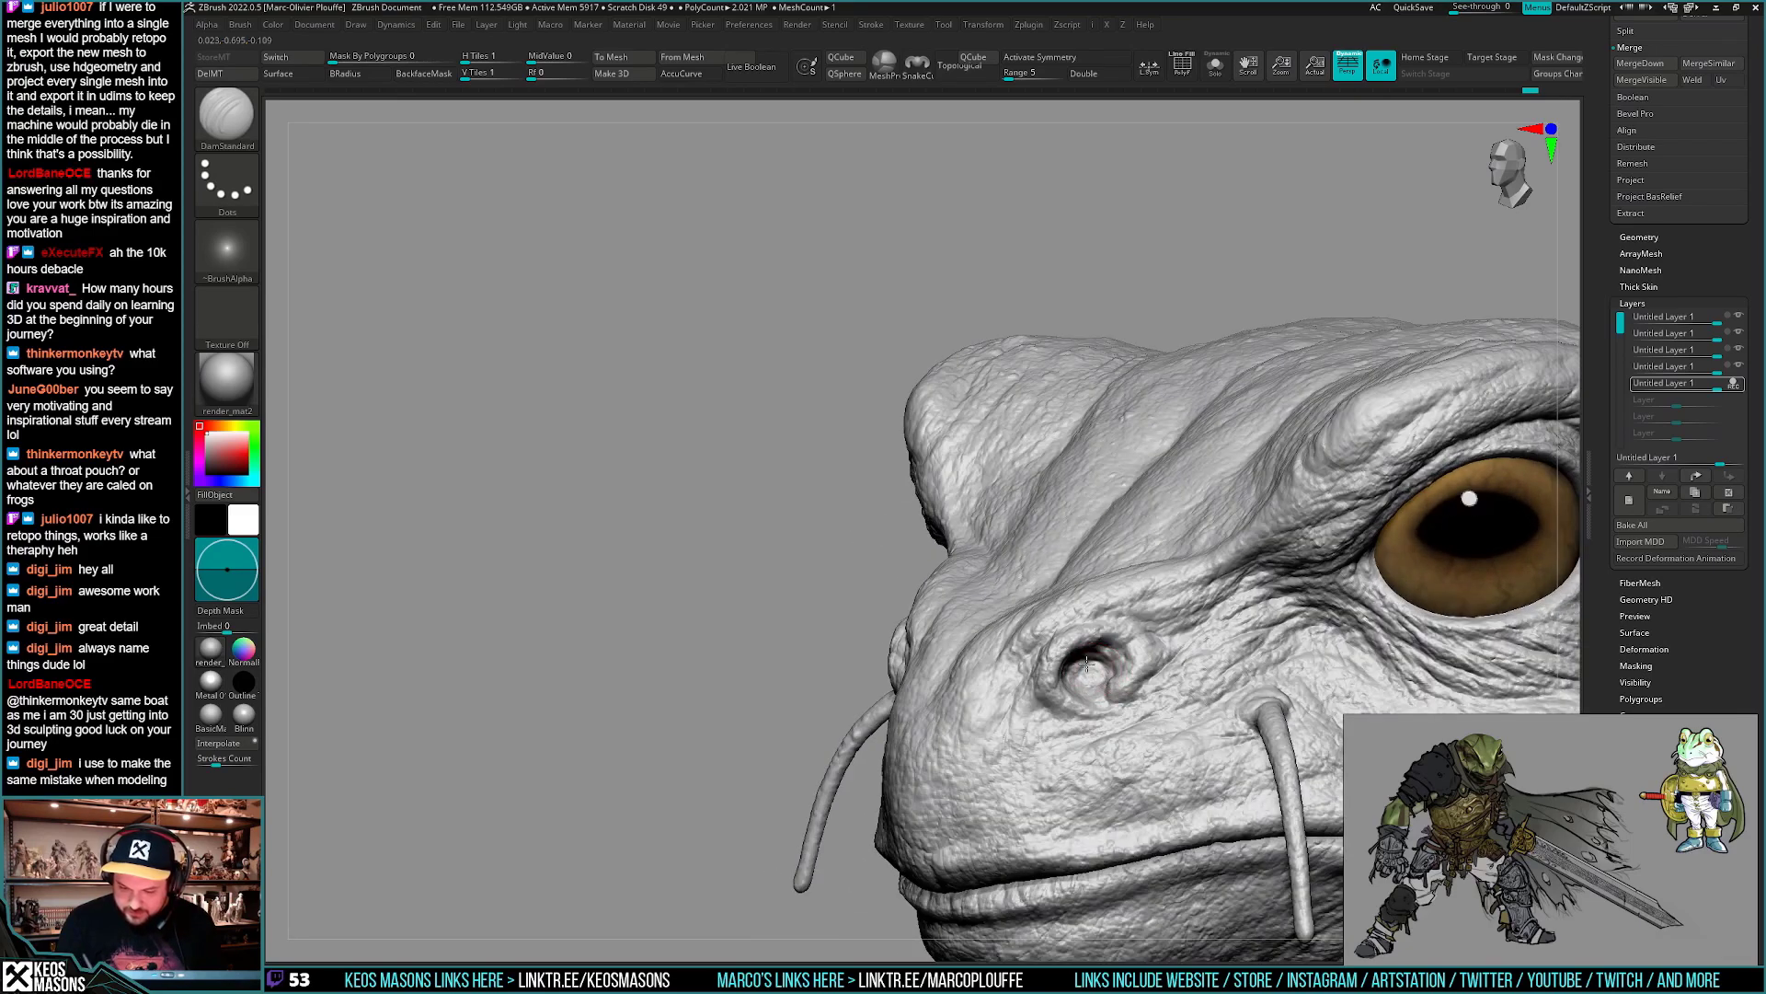
pyautogui.hotkey('ctrl', 'shift', 'z')
pyautogui.hotkey('ctrl', 'shift', 'z')
pyautogui.hotkey('ctrl', 'shift', 'z')
pyautogui.hotkey('ctrl', 'shift', 'z')
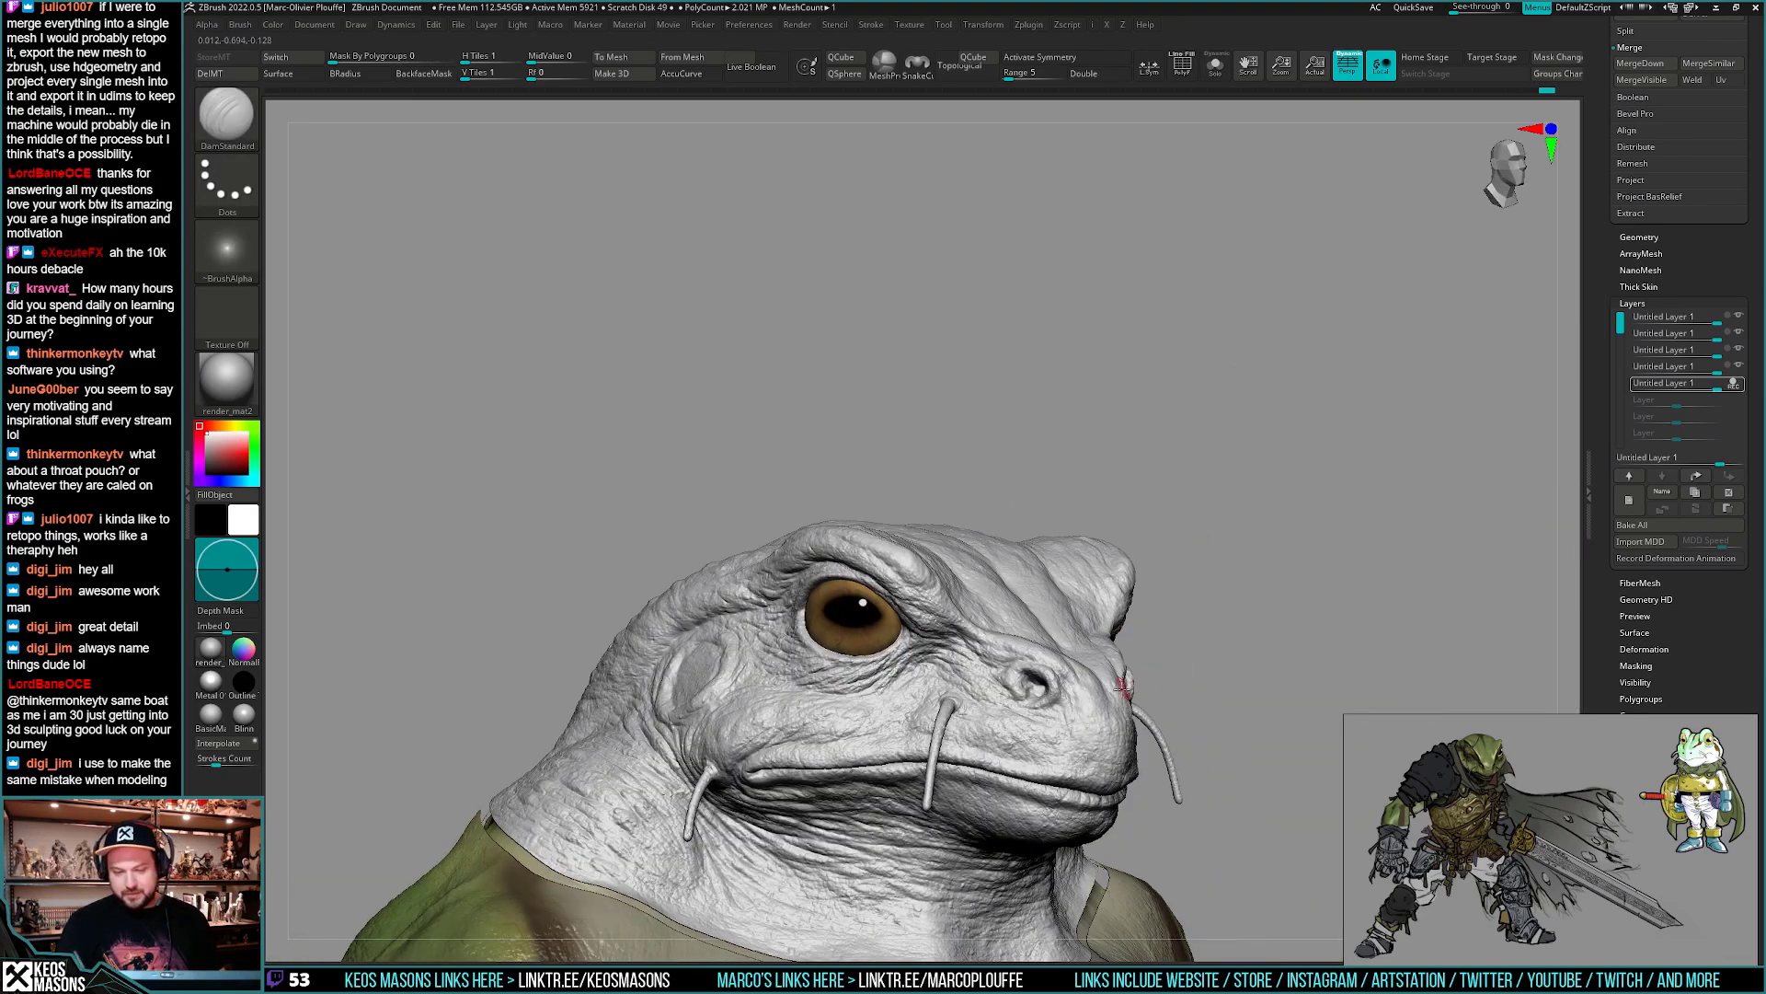
# - Carve the opening and rim of the opposite nostril with the DamStandard brush
pyautogui.hotkey('ctrl', 'shift', 'z')
pyautogui.hotkey('ctrl', 'shift', 'z')
pyautogui.hotkey('ctrl', 'shift', 'z')
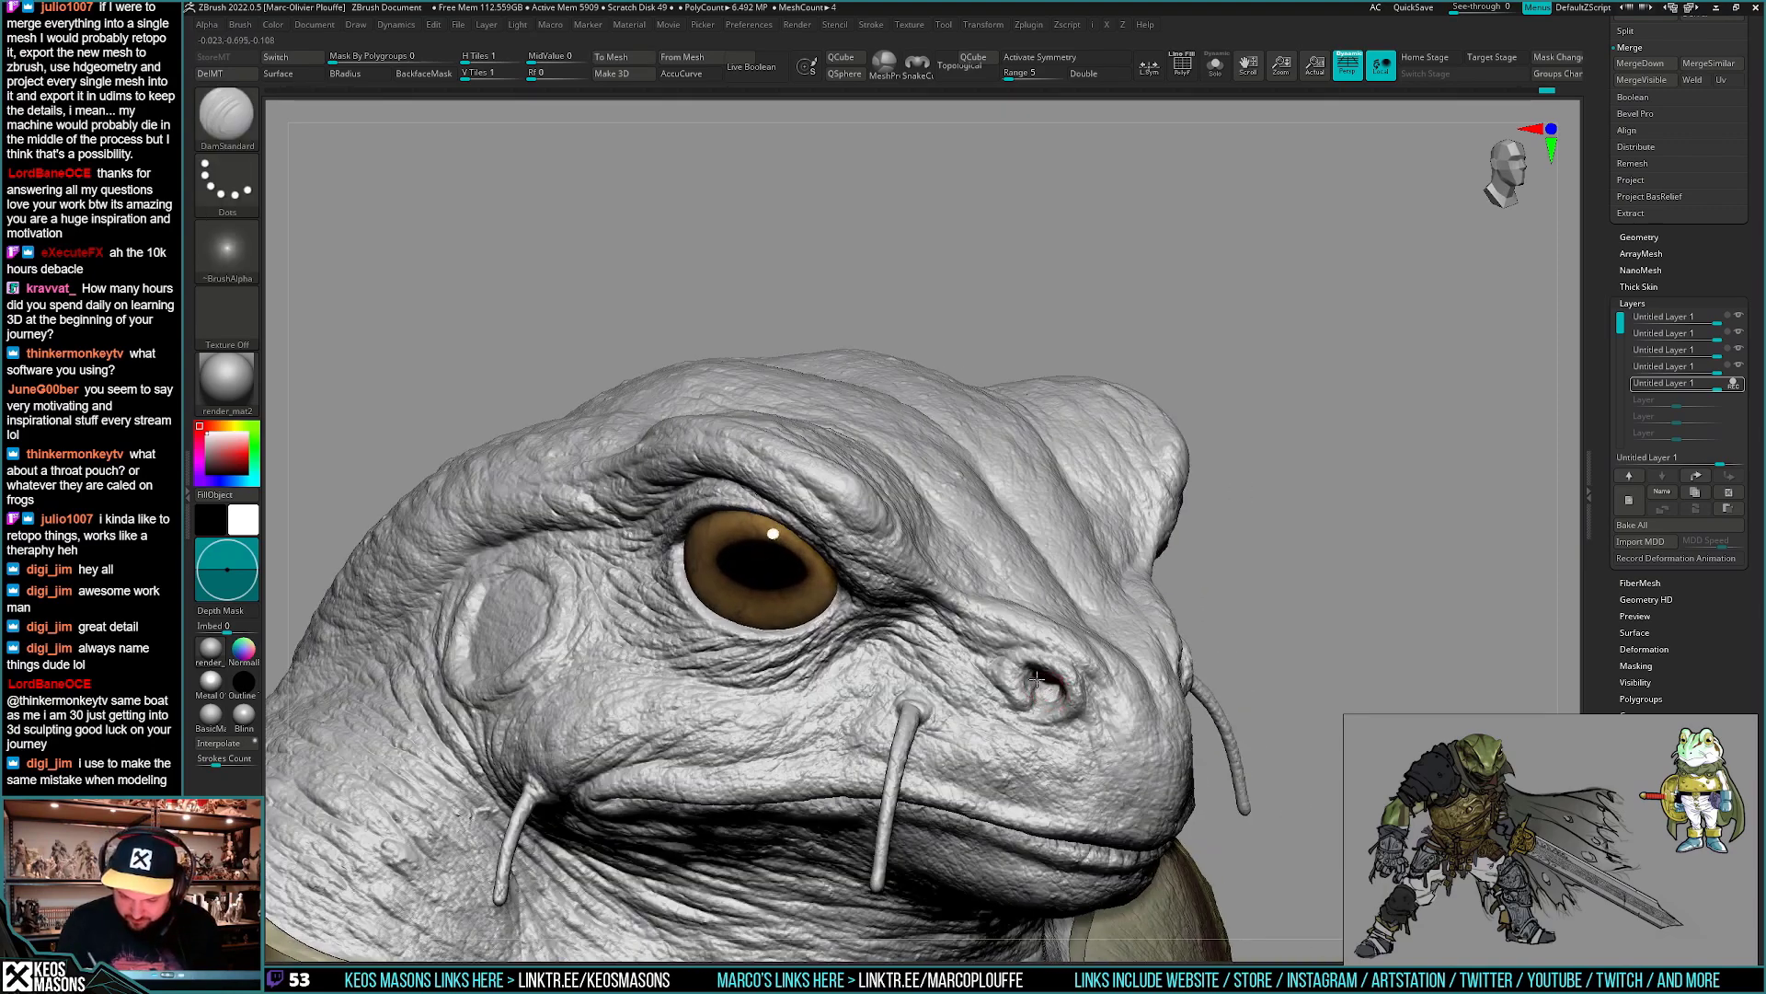
pyautogui.hotkey('ctrl', 'shift', 'z')
pyautogui.hotkey('ctrl', 'shift', 'z')
pyautogui.hotkey('ctrl', 'shift', 'z')
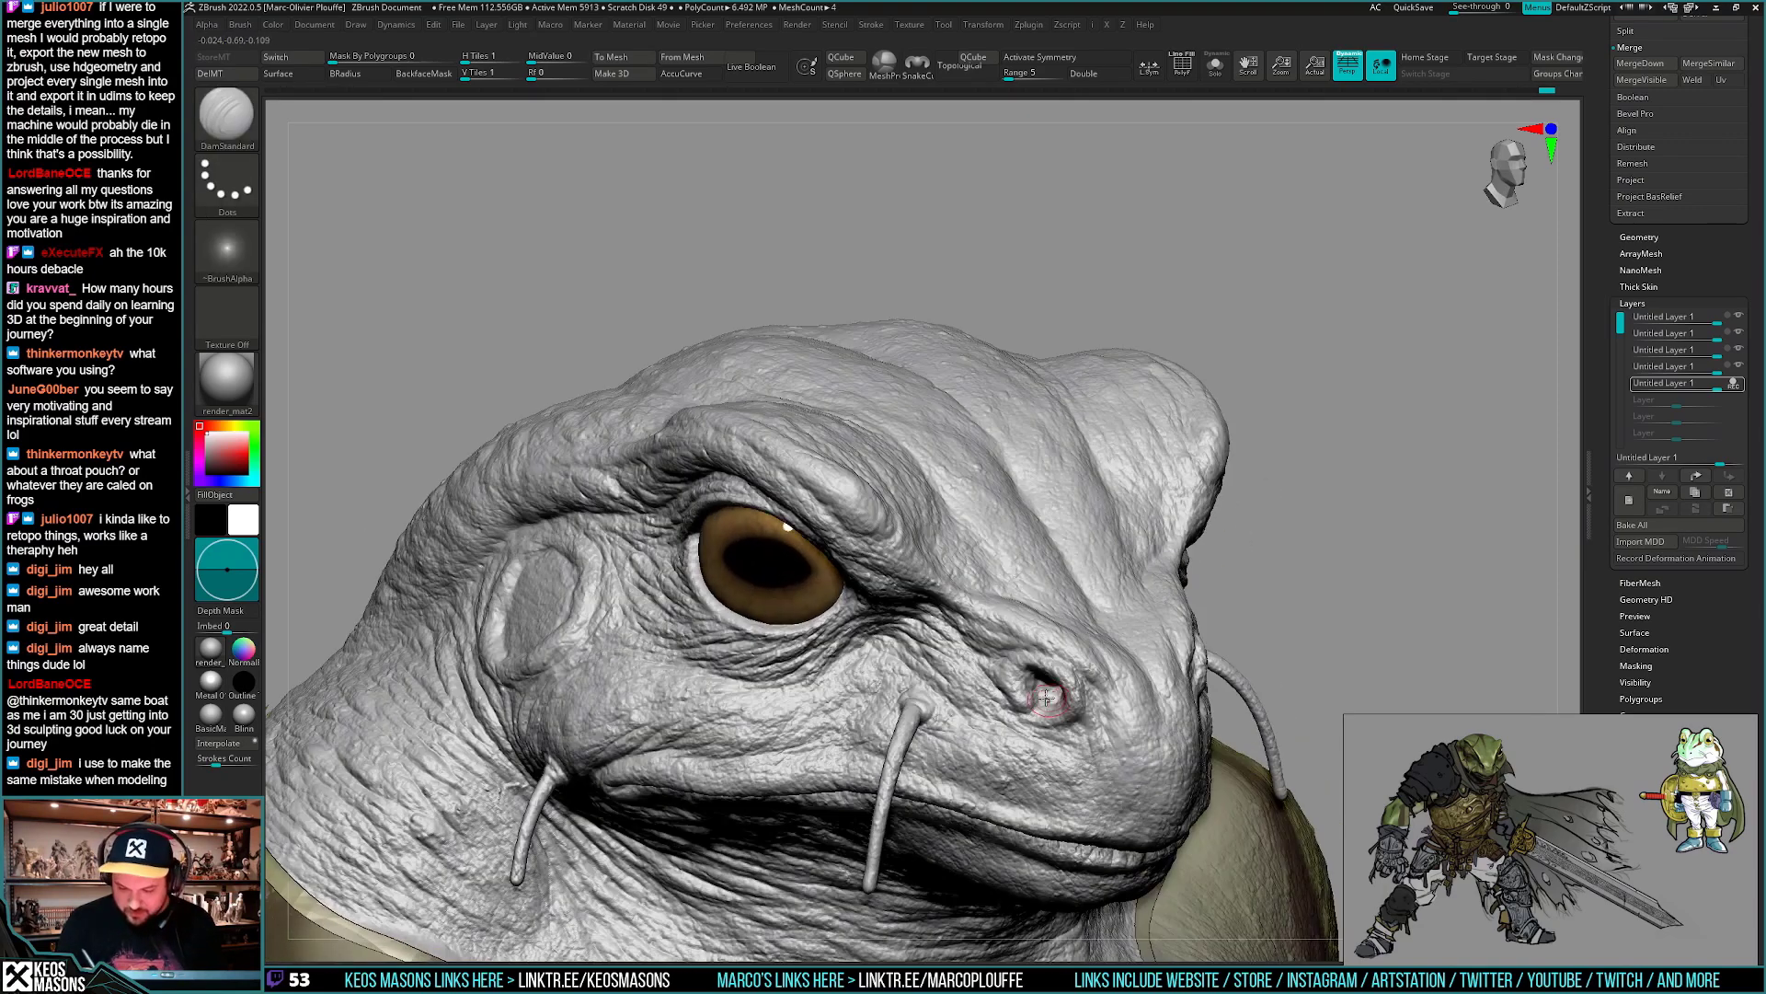
pyautogui.hotkey('ctrl', 'shift', 'z')
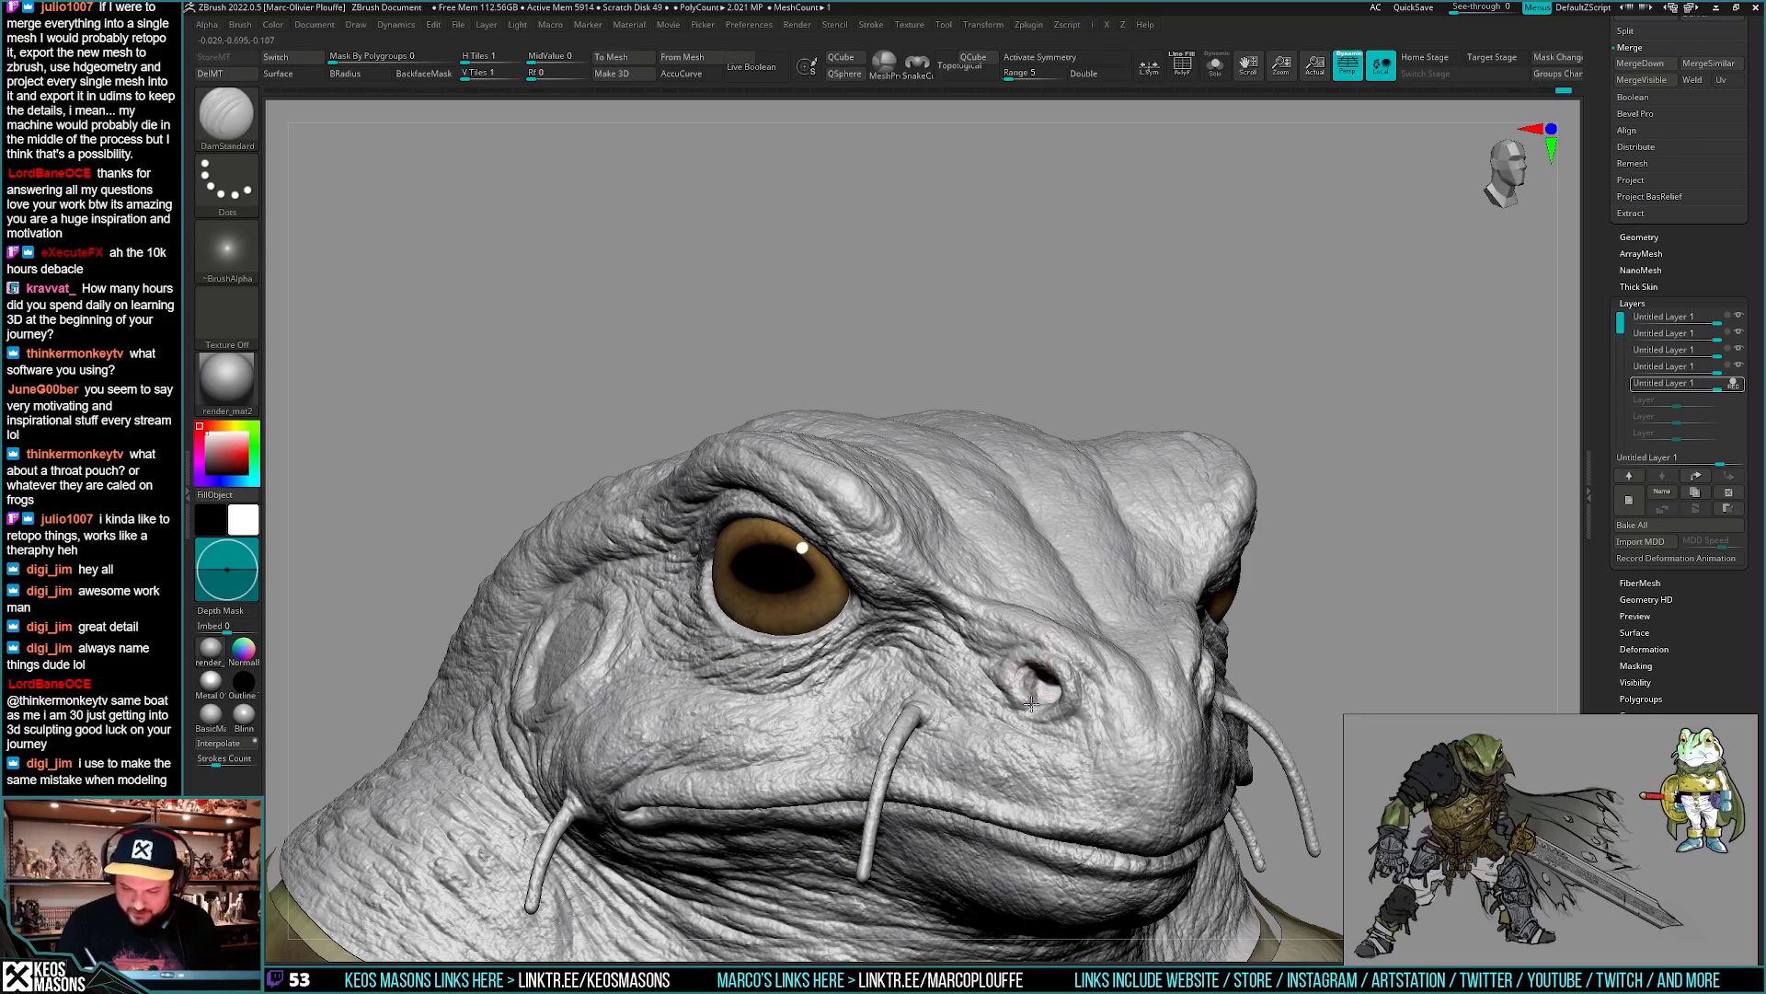
pyautogui.moveTo(1032, 703)
pyautogui.mouseDown(button='right')
pyautogui.moveTo(1075, 659)
pyautogui.moveTo(938, 690)
pyautogui.moveTo(1021, 698)
pyautogui.moveTo(989, 676)
pyautogui.moveTo(985, 641)
pyautogui.moveTo(987, 741)
pyautogui.moveTo(1072, 767)
pyautogui.moveTo(1053, 768)
pyautogui.mouseUp(button='right')
pyautogui.hotkey('ctrl', 'shift', 'z')
pyautogui.hotkey('ctrl', 'shift', 'z')
pyautogui.hotkey('ctrl', 'shift', 'z')
pyautogui.hotkey('ctrl', 'shift', 'z')
pyautogui.hotkey('ctrl', 'z')
# - Adjust the DamStandard brush size and crease the skin between the first nostril and the base of the barbel
pyautogui.press('space')
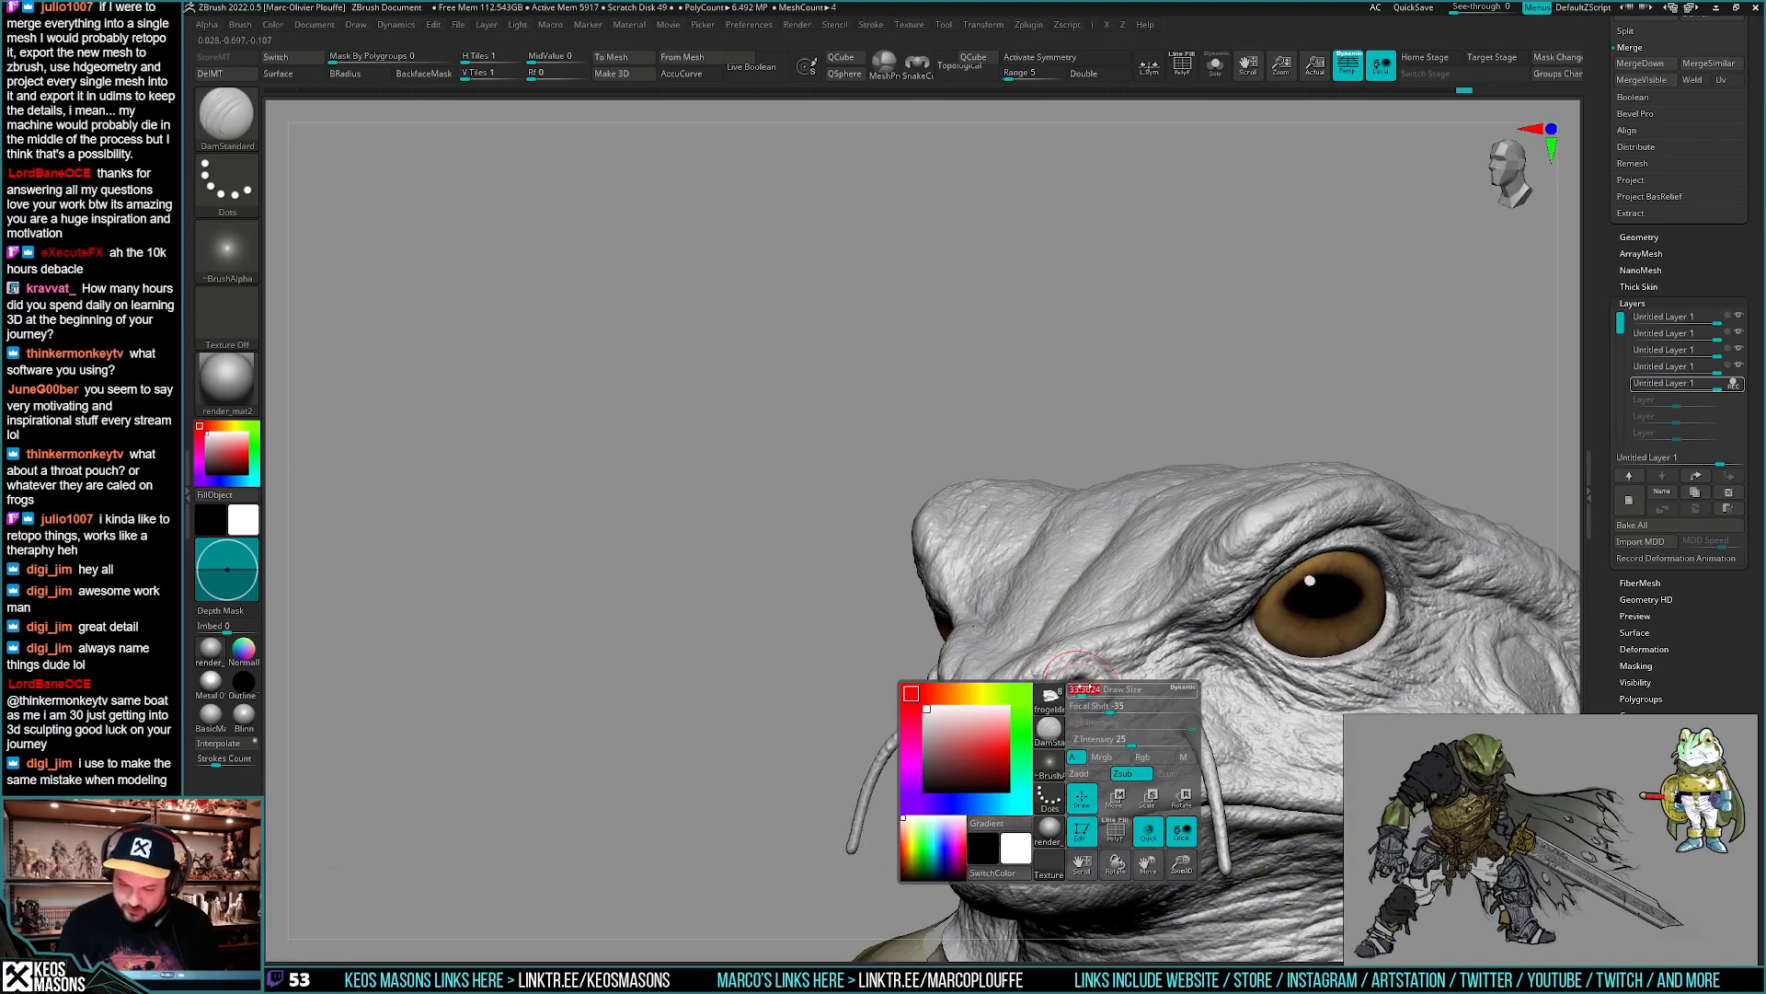
pyautogui.moveTo(1085, 687)
pyautogui.mouseDown(button='right')
pyautogui.moveTo(1502, 355)
pyautogui.moveTo(1092, 709)
pyautogui.moveTo(1109, 735)
pyautogui.moveTo(1049, 738)
pyautogui.mouseUp(button='right')
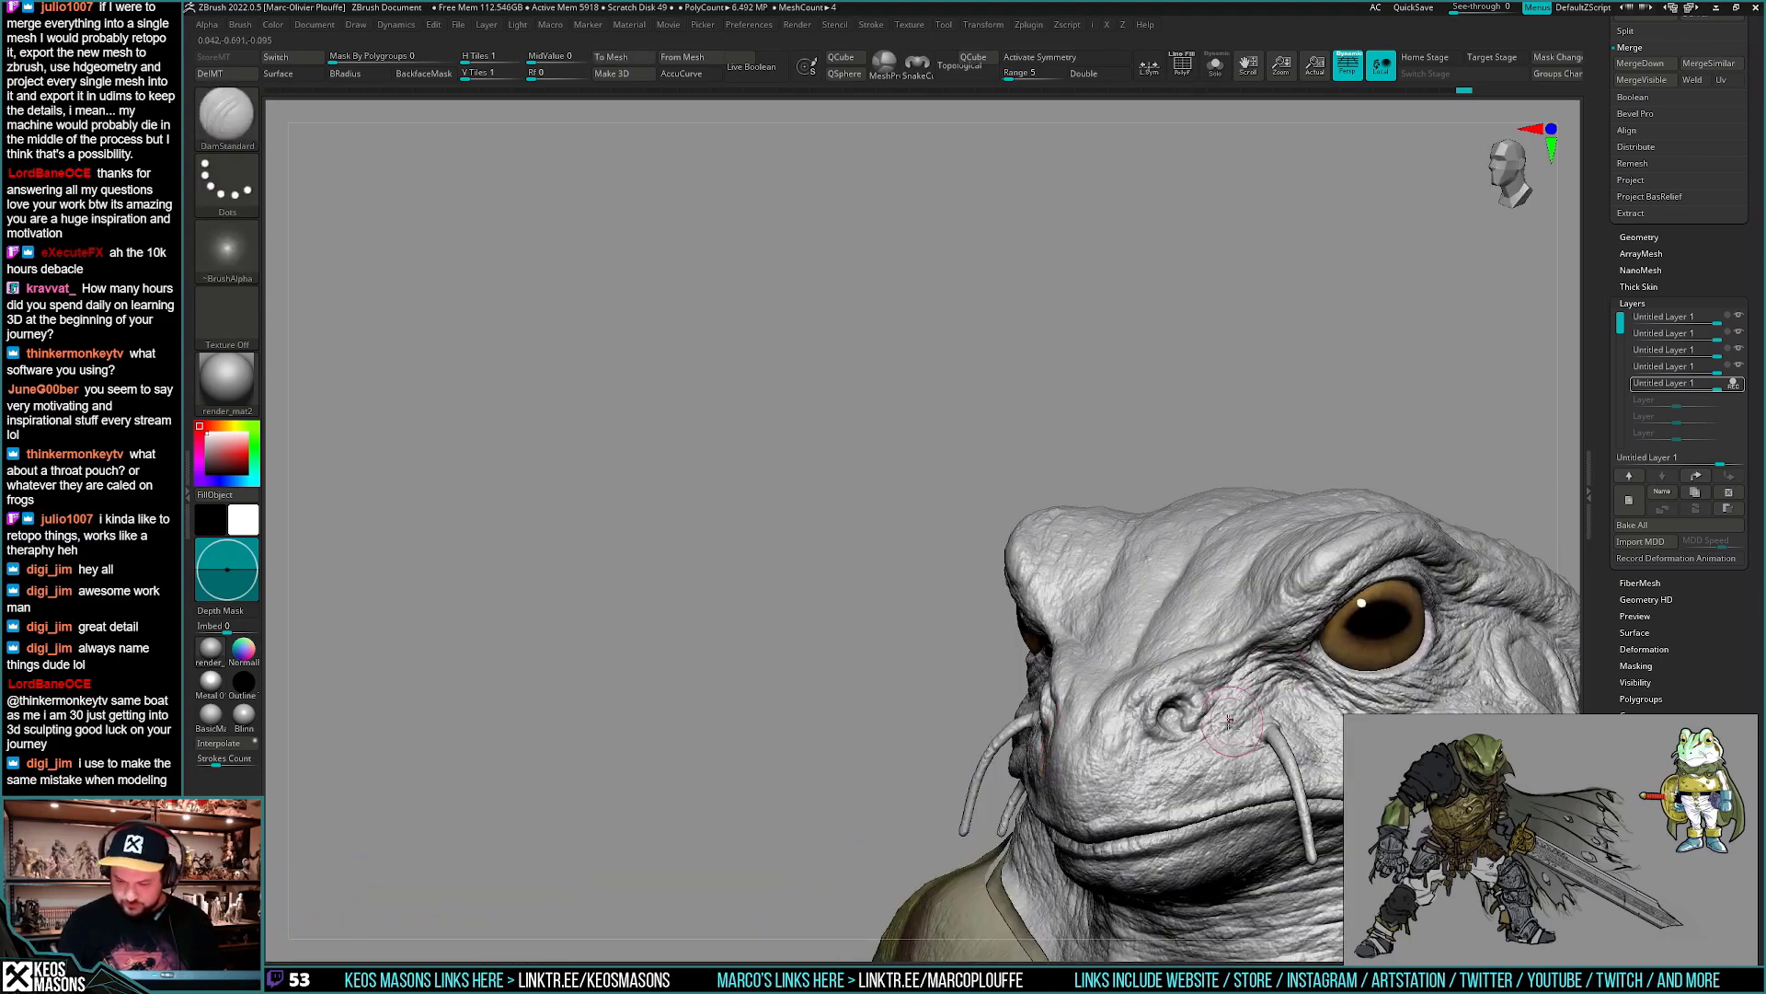
pyautogui.moveTo(1233, 729)
pyautogui.mouseDown(button='right')
pyautogui.moveTo(1109, 725)
pyautogui.moveTo(1107, 699)
pyautogui.mouseUp(button='right')
pyautogui.press('space')
pyautogui.moveTo(1140, 722); pyautogui.dragTo(1113, 722)
pyautogui.moveTo(1109, 717)
pyautogui.mouseDown(button='right')
pyautogui.moveTo(1107, 686)
pyautogui.moveTo(1099, 707)
pyautogui.moveTo(1127, 701)
pyautogui.moveTo(906, 669)
pyautogui.moveTo(1179, 685)
pyautogui.moveTo(1139, 736)
pyautogui.moveTo(1030, 705)
pyautogui.moveTo(1150, 681)
pyautogui.moveTo(1068, 589)
pyautogui.moveTo(1027, 644)
pyautogui.moveTo(1046, 639)
pyautogui.moveTo(1046, 662)
pyautogui.mouseUp(button='right')
# - Activate symmetry and carve DamStandard creases around the barbel base and along the cheek below the eye
pyautogui.press('x')
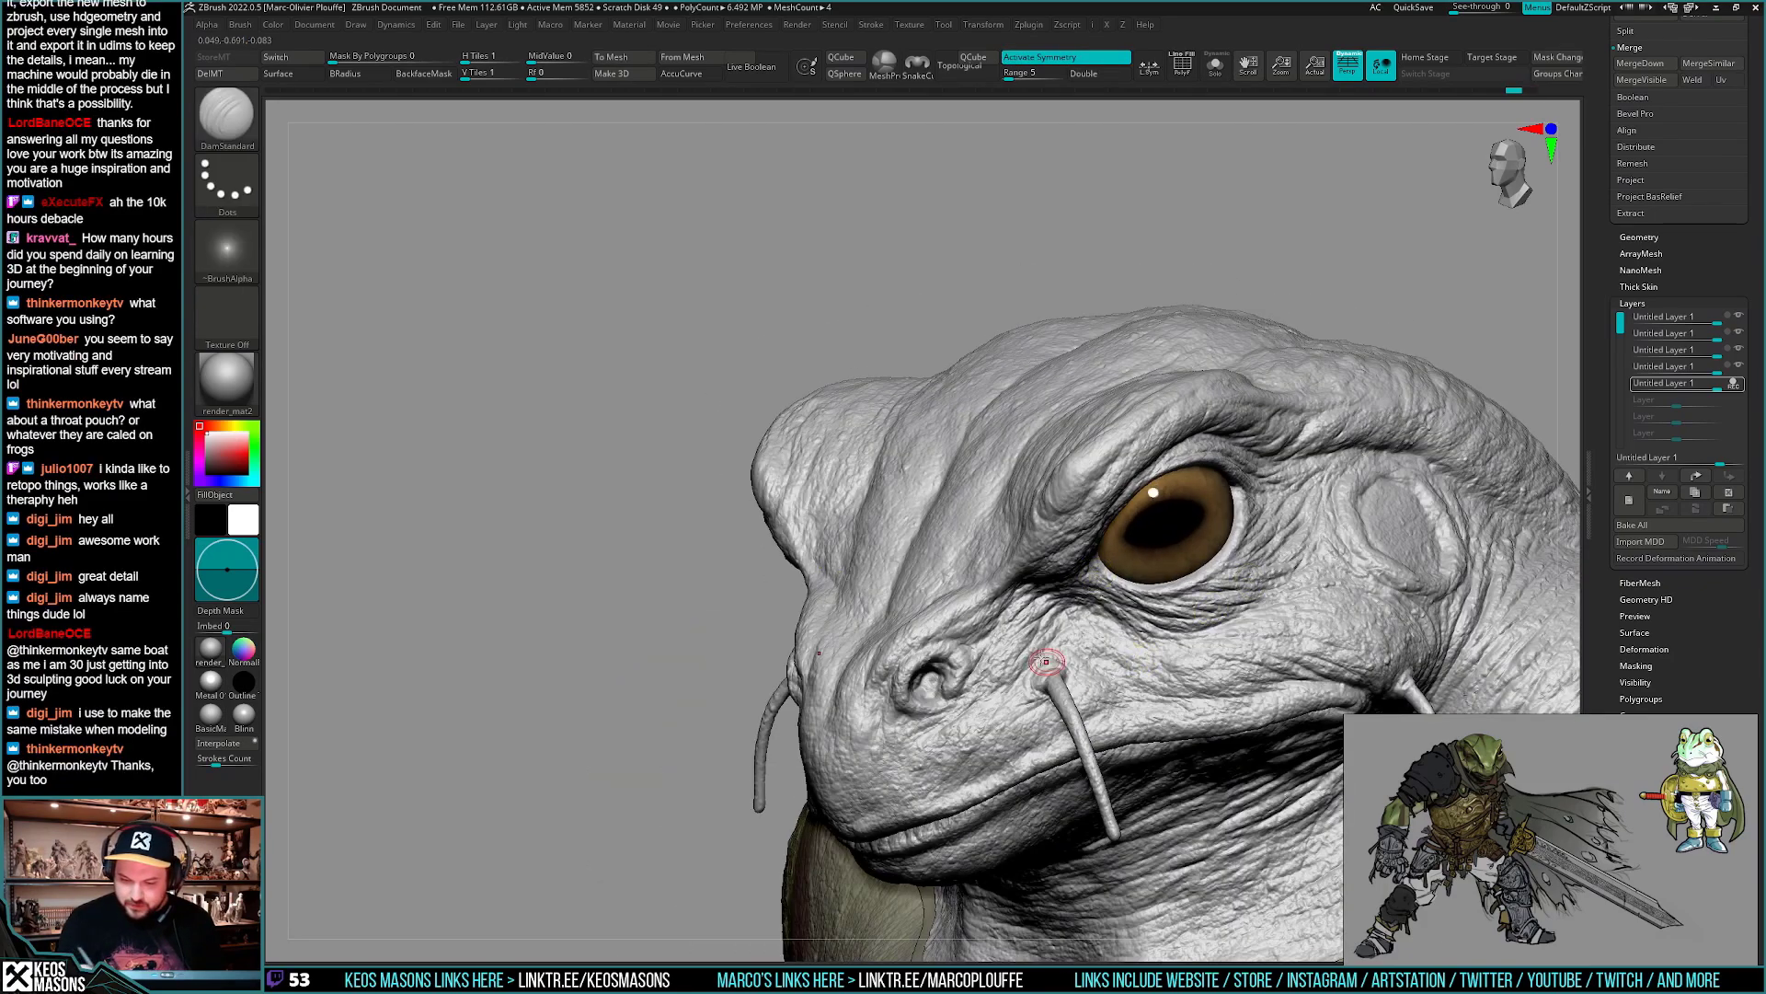
pyautogui.press('space')
pyautogui.moveTo(1046, 662); pyautogui.dragTo(1068, 662)
pyautogui.moveTo(1049, 661)
pyautogui.mouseDown(button='right')
pyautogui.moveTo(1033, 638)
pyautogui.moveTo(998, 644)
pyautogui.moveTo(1002, 665)
pyautogui.mouseUp(button='right')
pyautogui.moveTo(810, 649)
pyautogui.mouseDown(button='right')
pyautogui.moveTo(992, 630)
pyautogui.moveTo(848, 631)
pyautogui.moveTo(807, 608)
pyautogui.moveTo(966, 634)
pyautogui.moveTo(879, 673)
pyautogui.moveTo(1033, 454)
pyautogui.moveTo(997, 583)
pyautogui.moveTo(1023, 646)
pyautogui.moveTo(925, 616)
pyautogui.moveTo(966, 546)
pyautogui.mouseUp(button='right')
pyautogui.moveTo(1060, 621); pyautogui.dragTo(942, 600, button='right')
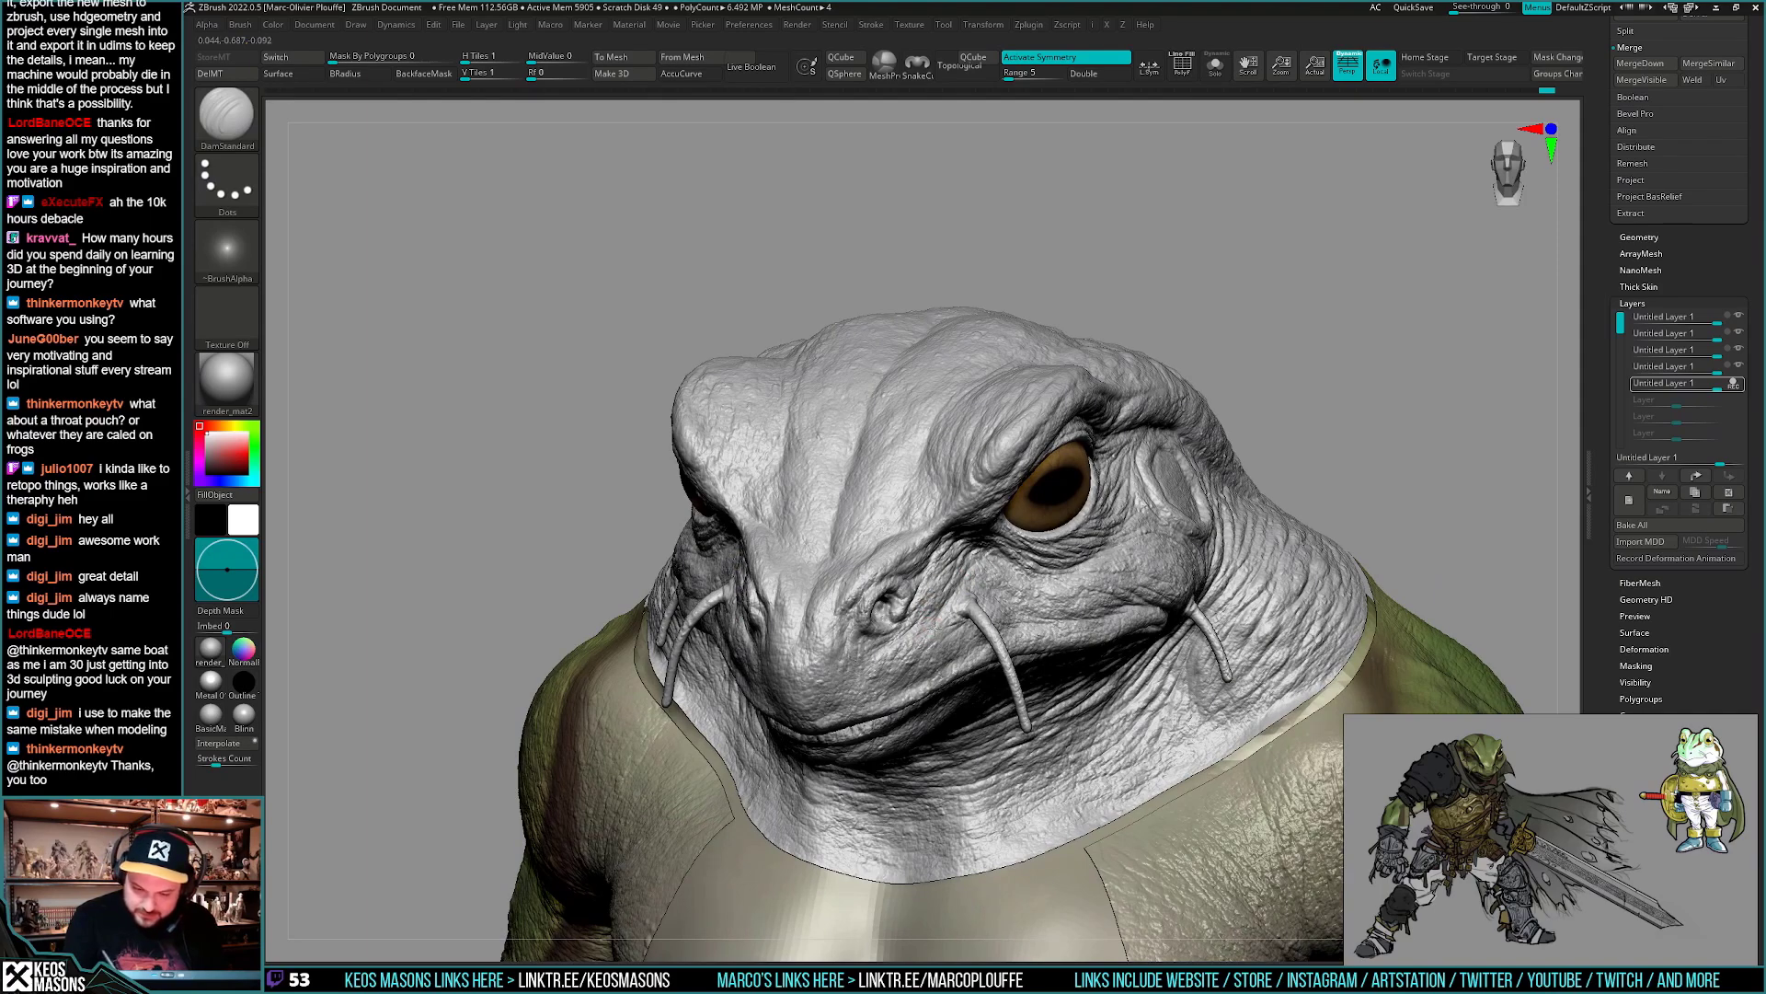
pyautogui.moveTo(930, 621); pyautogui.dragTo(1000, 553, button='right')
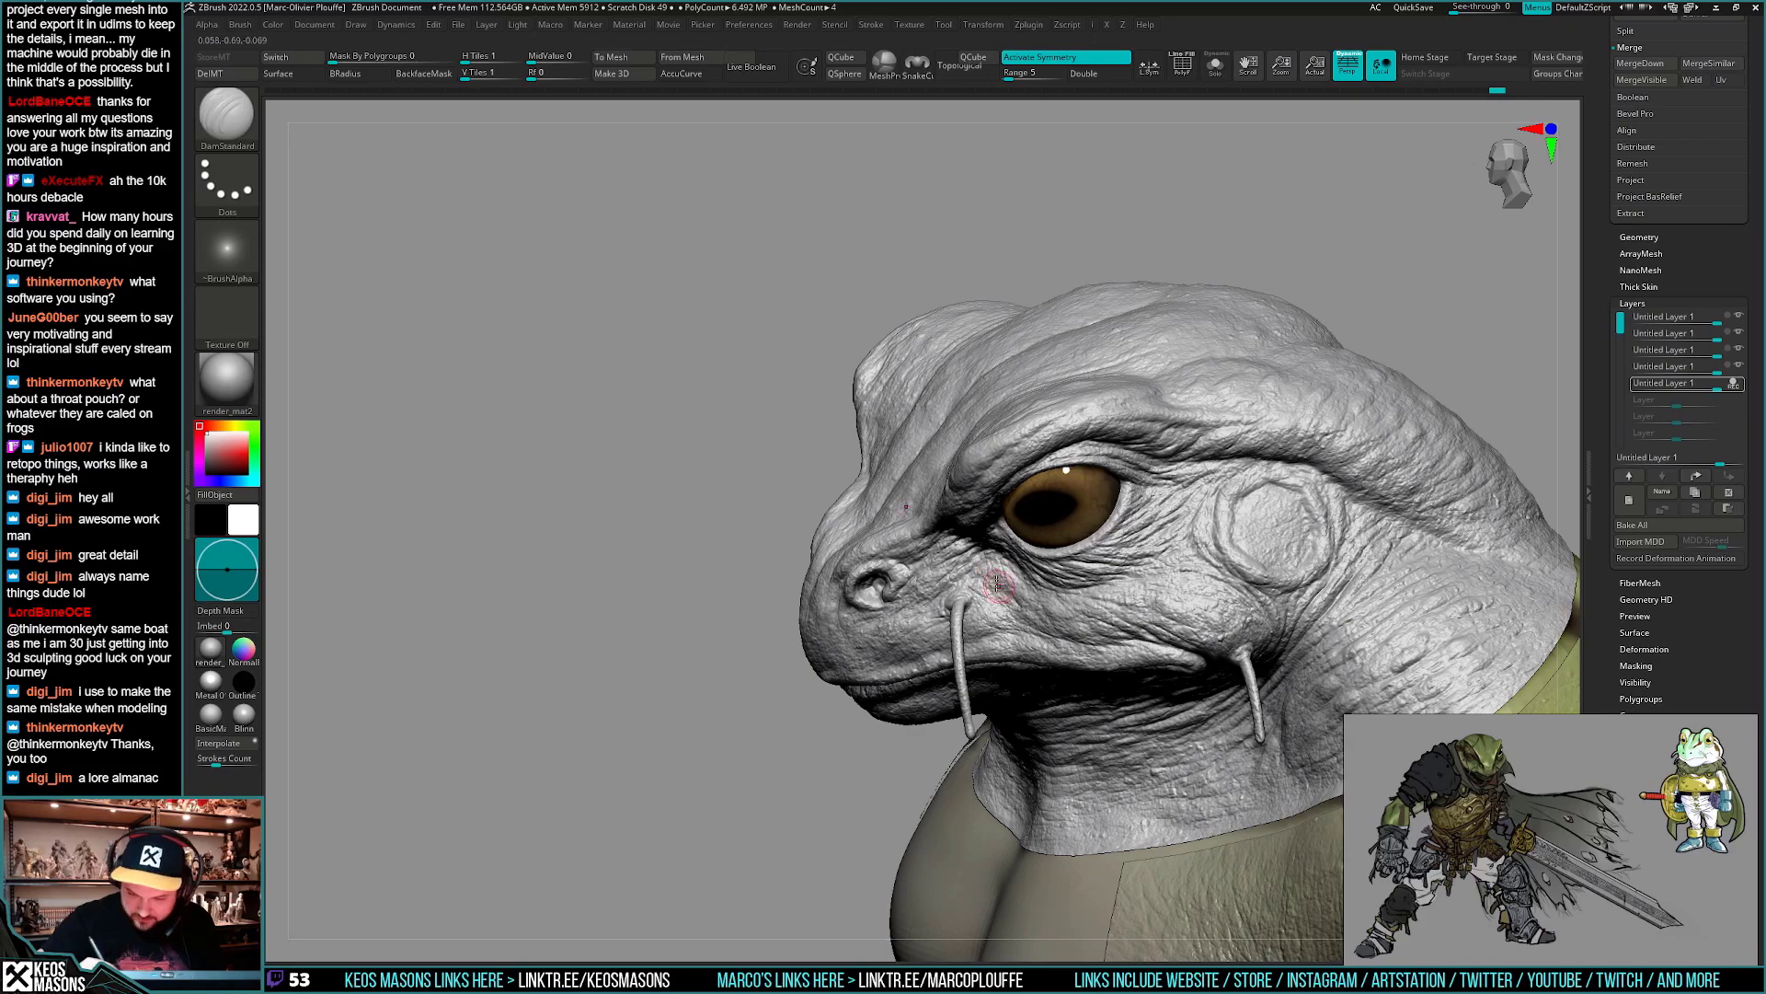
pyautogui.moveTo(1037, 616); pyautogui.dragTo(1024, 621, button='right')
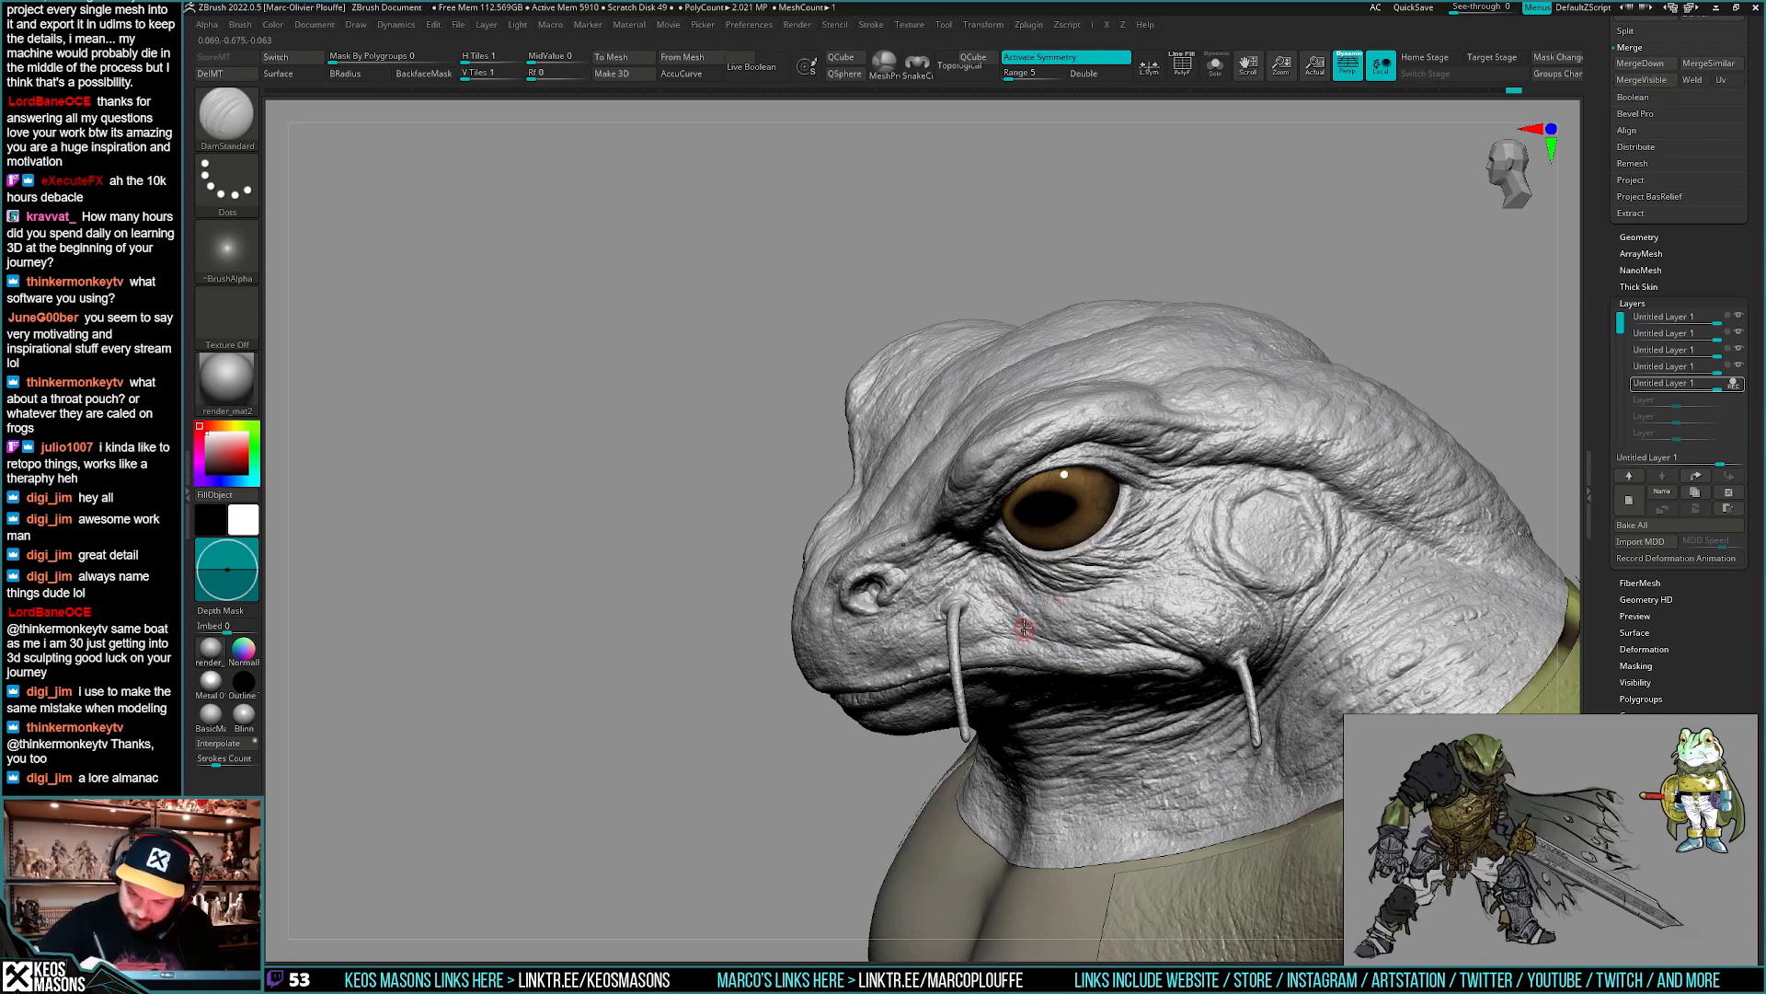
pyautogui.moveTo(1023, 627); pyautogui.dragTo(1084, 638, button='right')
pyautogui.rightClick(1083, 639)
# - Drop to a lower subdivision level and build up the snout between the eye and nostril with the ClayBuildup brush
pyautogui.click(1049, 429)
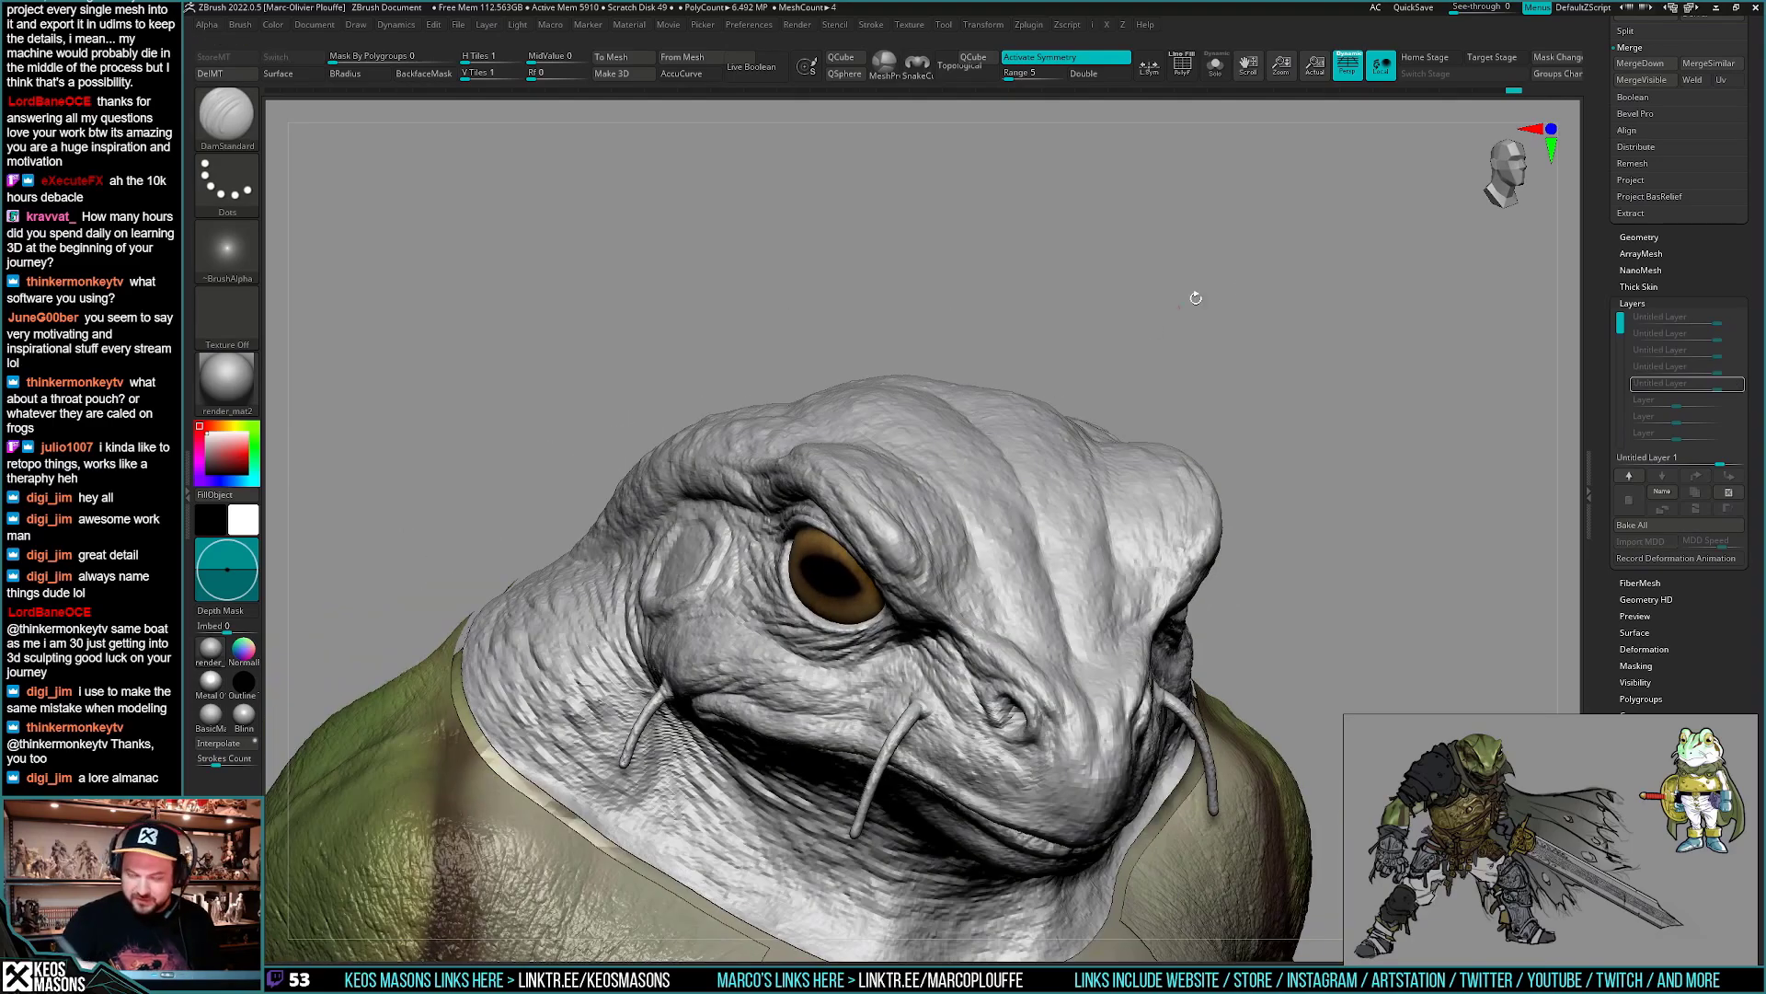
pyautogui.press('b')
pyautogui.press('c')
pyautogui.press('b')
pyautogui.moveTo(1301, 338)
pyautogui.mouseDown(button='right')
pyautogui.moveTo(996, 605)
pyautogui.moveTo(938, 599)
pyautogui.mouseUp(button='right')
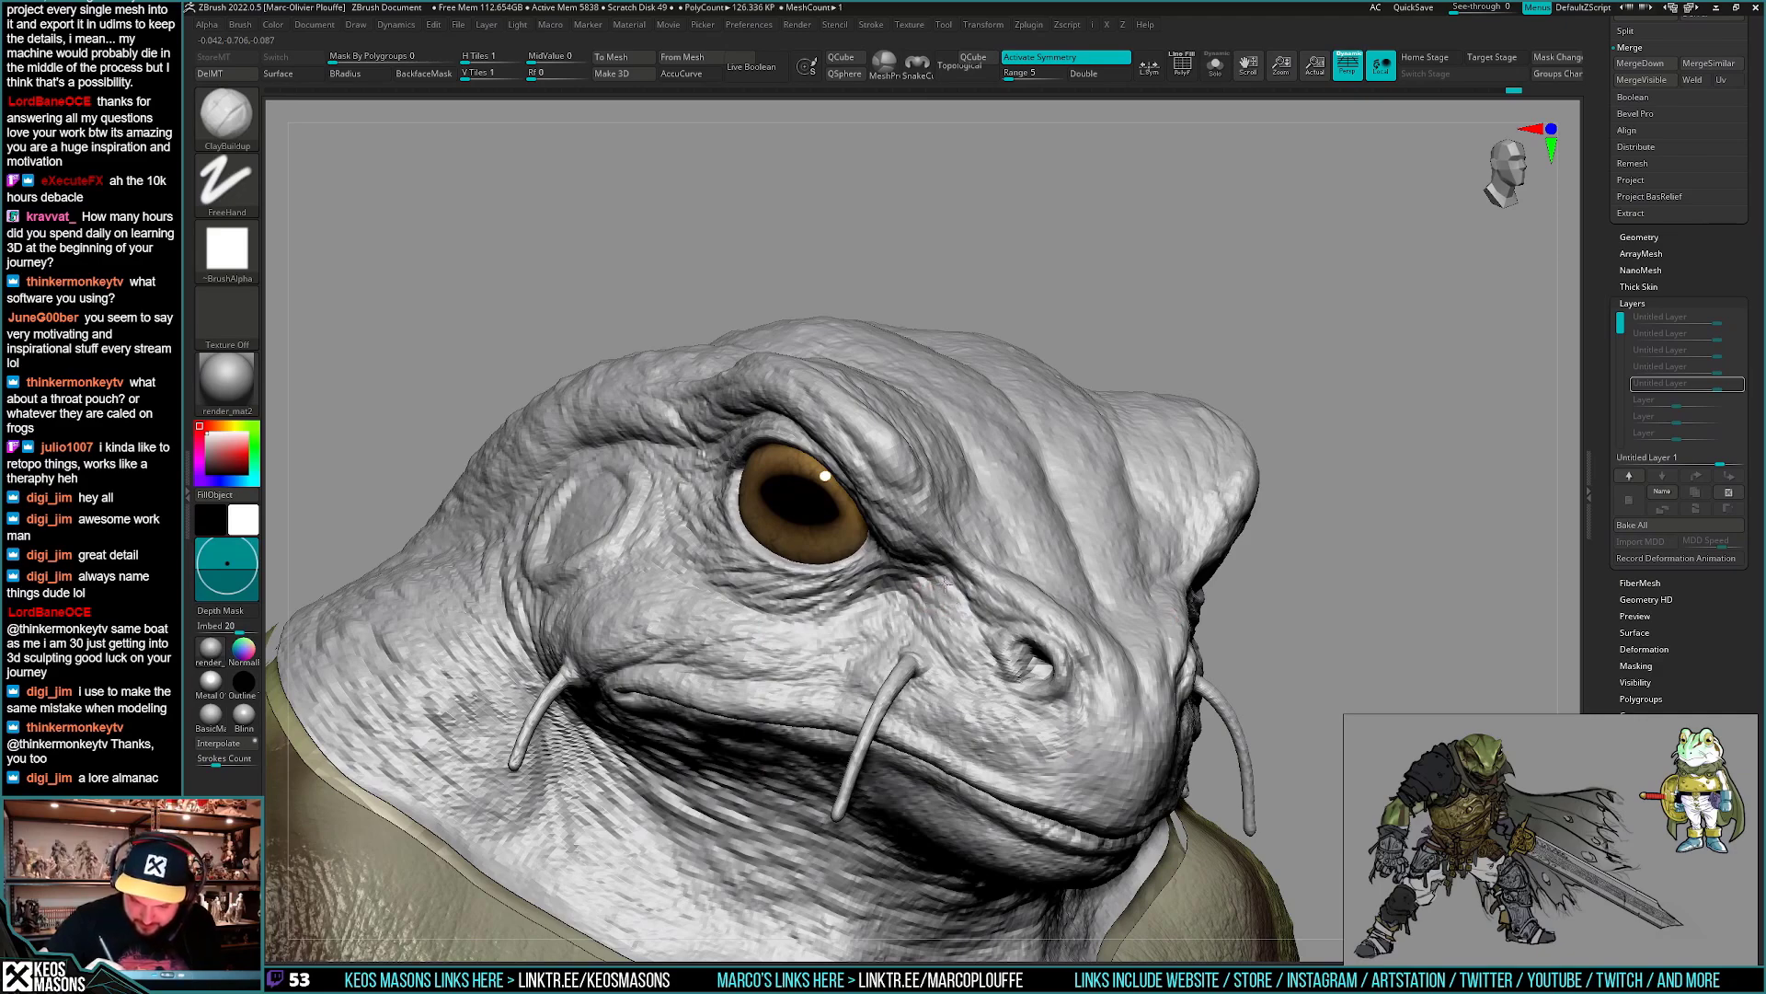
pyautogui.moveTo(952, 603); pyautogui.dragTo(943, 585, button='right')
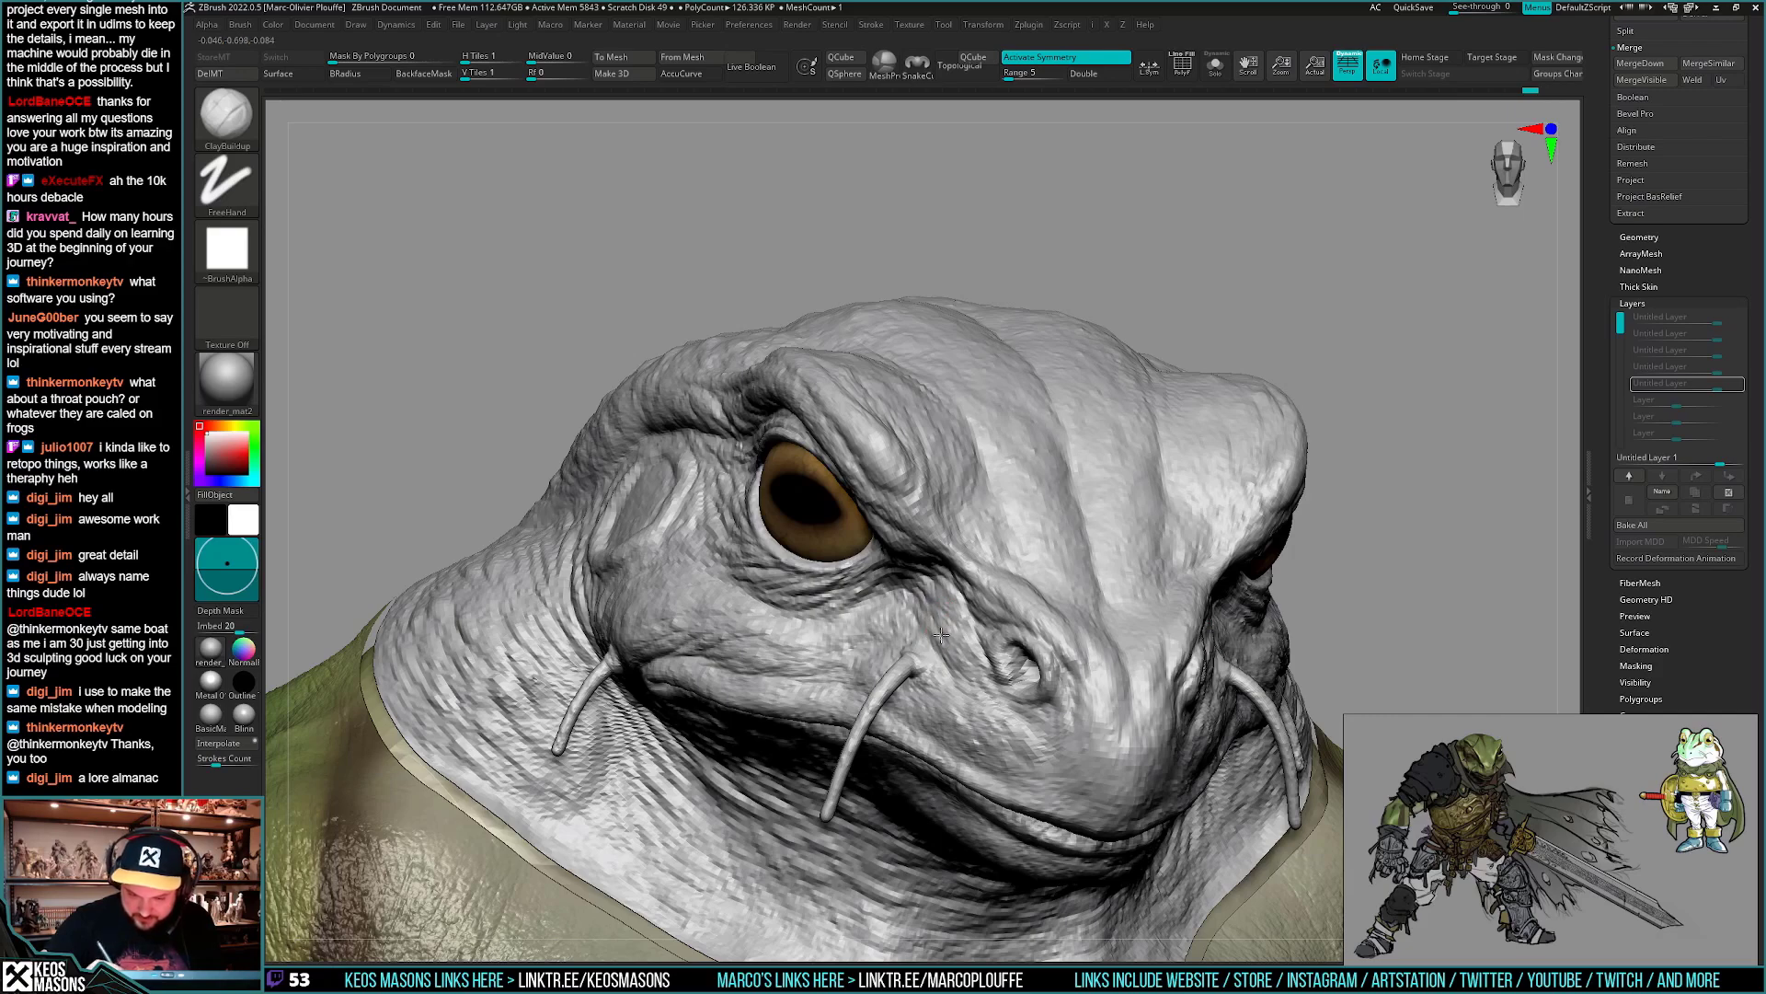
pyautogui.moveTo(925, 589)
pyautogui.mouseDown(button='right')
pyautogui.moveTo(1021, 589)
pyautogui.moveTo(1101, 543)
pyautogui.moveTo(1176, 640)
pyautogui.moveTo(1135, 616)
pyautogui.moveTo(1055, 624)
pyautogui.moveTo(1270, 560)
pyautogui.moveTo(1297, 561)
pyautogui.moveTo(1287, 580)
pyautogui.mouseUp(button='right')
# - Finish shaping the snout with an adjusted brush size and return the head to subdivision level 5
pyautogui.press('space')
pyautogui.click(1035, 510)
pyautogui.moveTo(1252, 558)
pyautogui.mouseDown()
pyautogui.moveTo(1271, 585)
pyautogui.moveTo(1358, 496)
pyautogui.moveTo(1242, 515)
pyautogui.moveTo(1279, 561)
pyautogui.mouseUp()
pyautogui.press('space')
pyautogui.moveTo(1187, 419); pyautogui.dragTo(1354, 572)
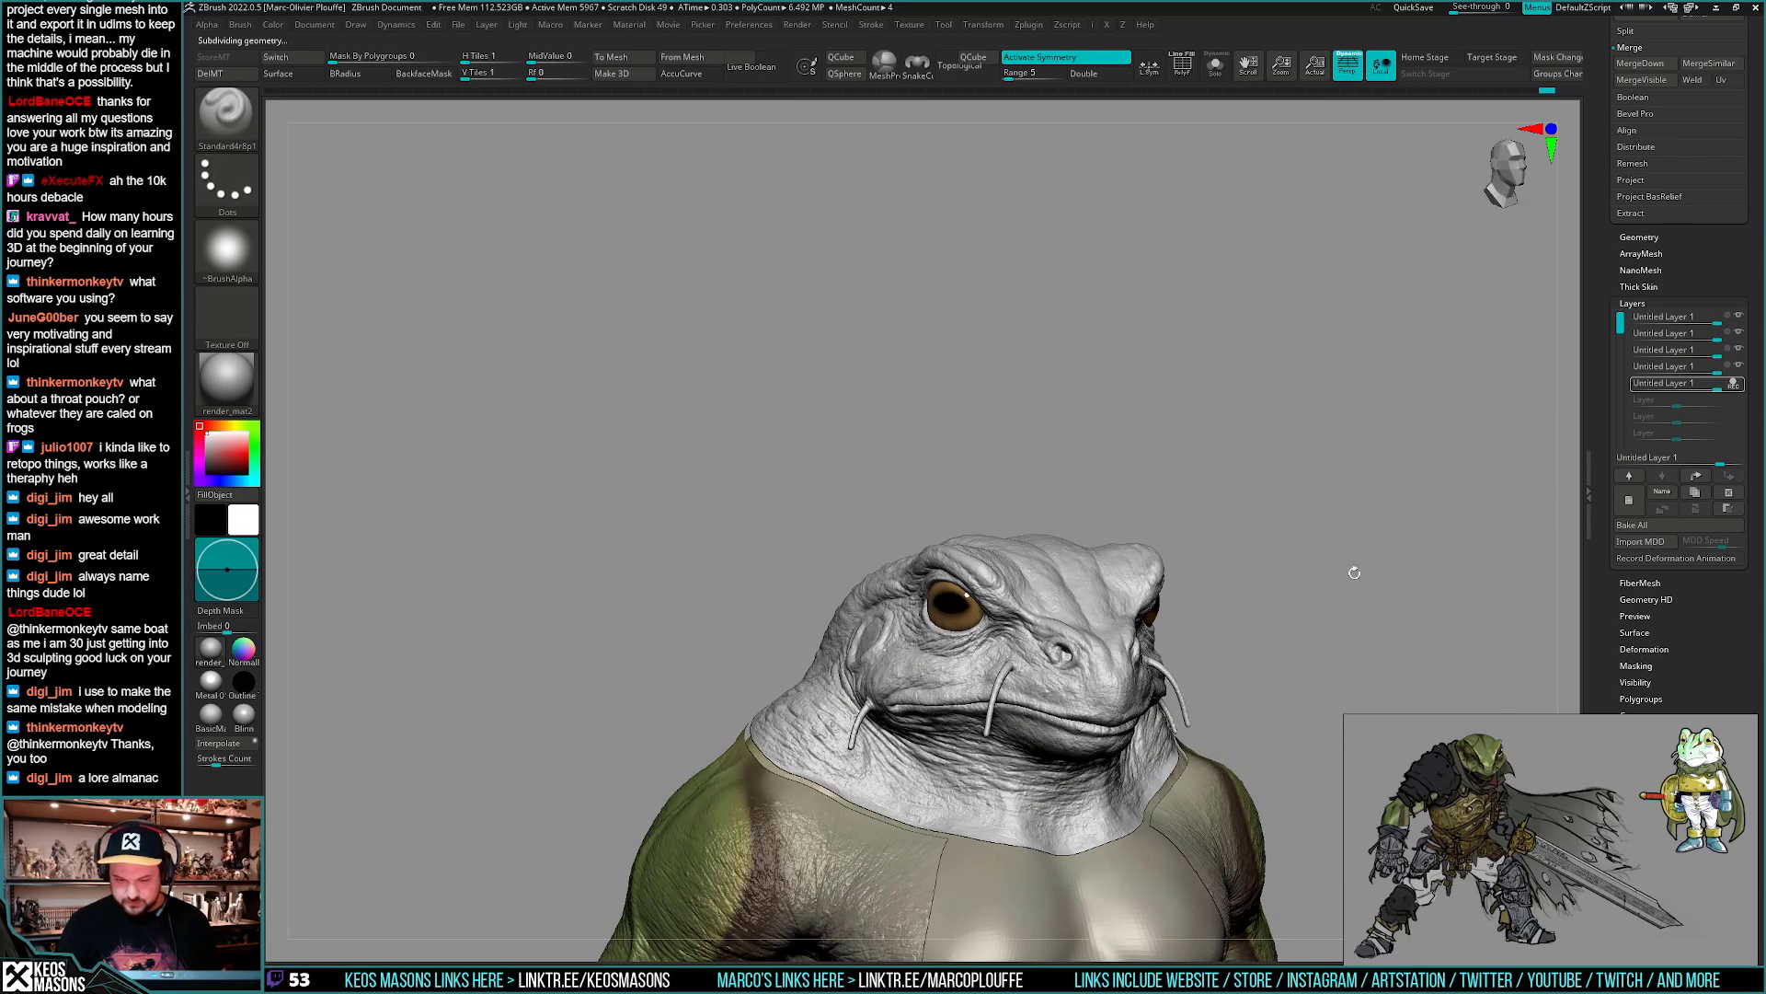
# - Stop recording on the last layer and toggle its visibility to compare the nostril and cheek detail
pyautogui.click(1734, 384)
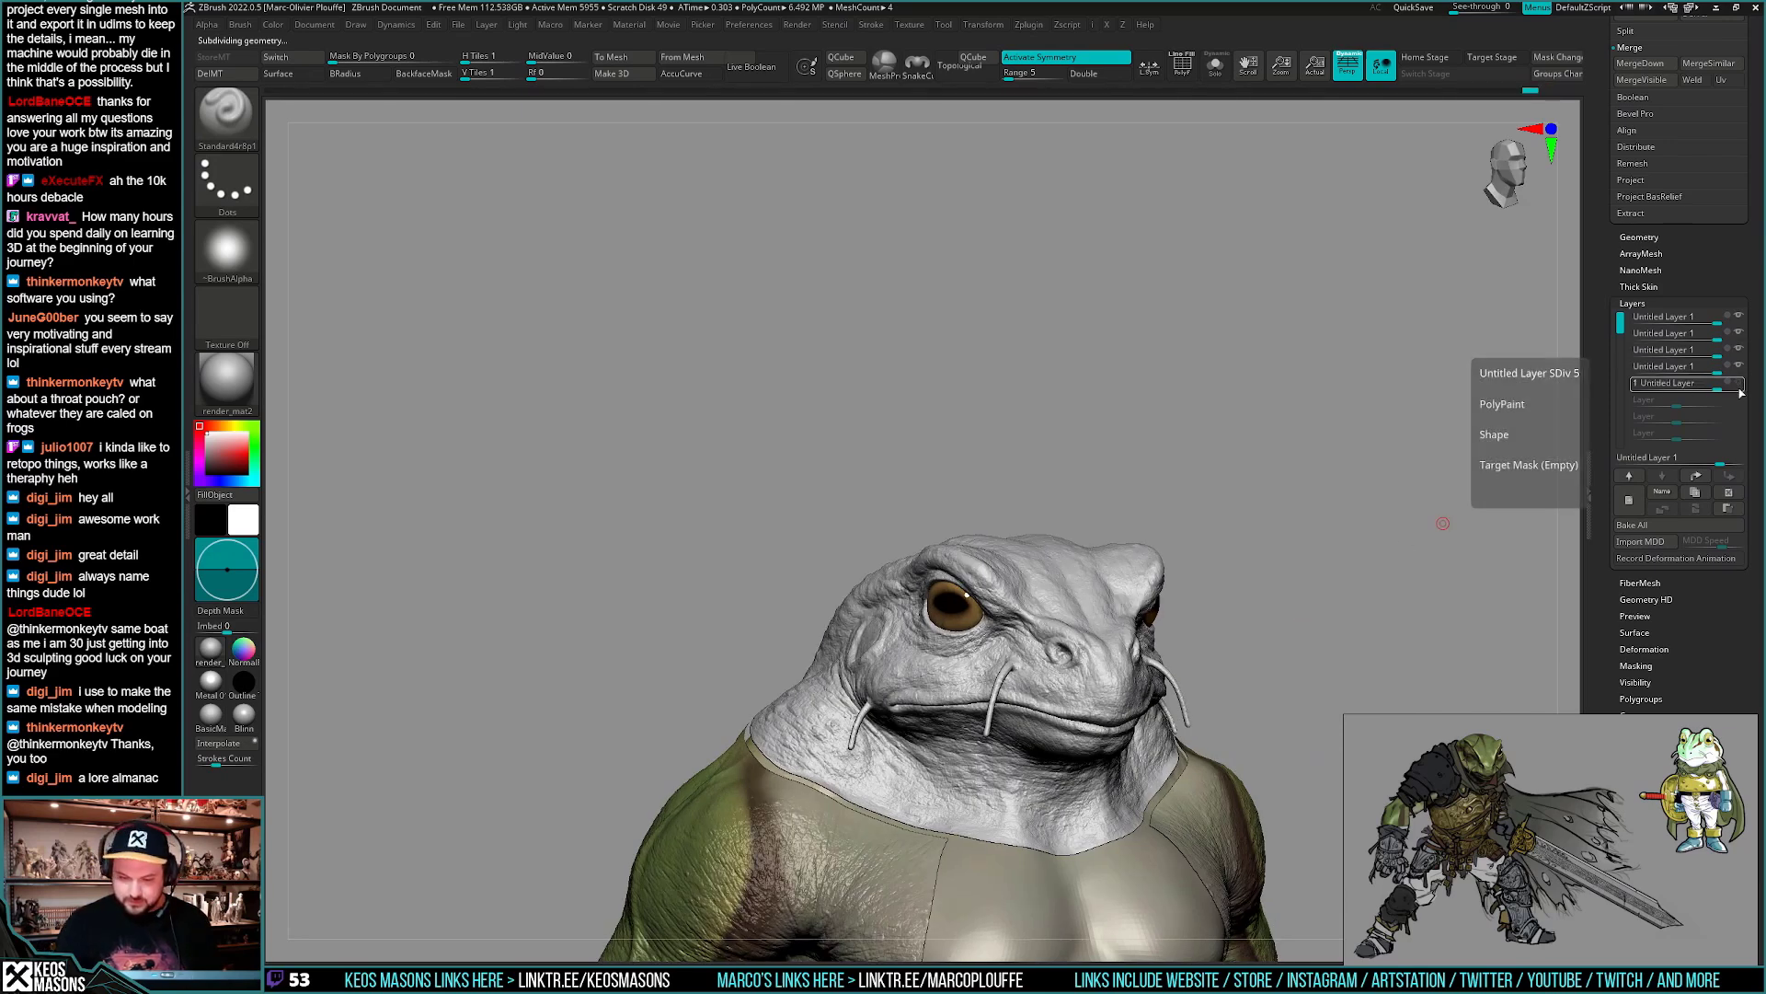
pyautogui.click(1739, 385)
pyautogui.click(1738, 385)
pyautogui.click(1739, 386)
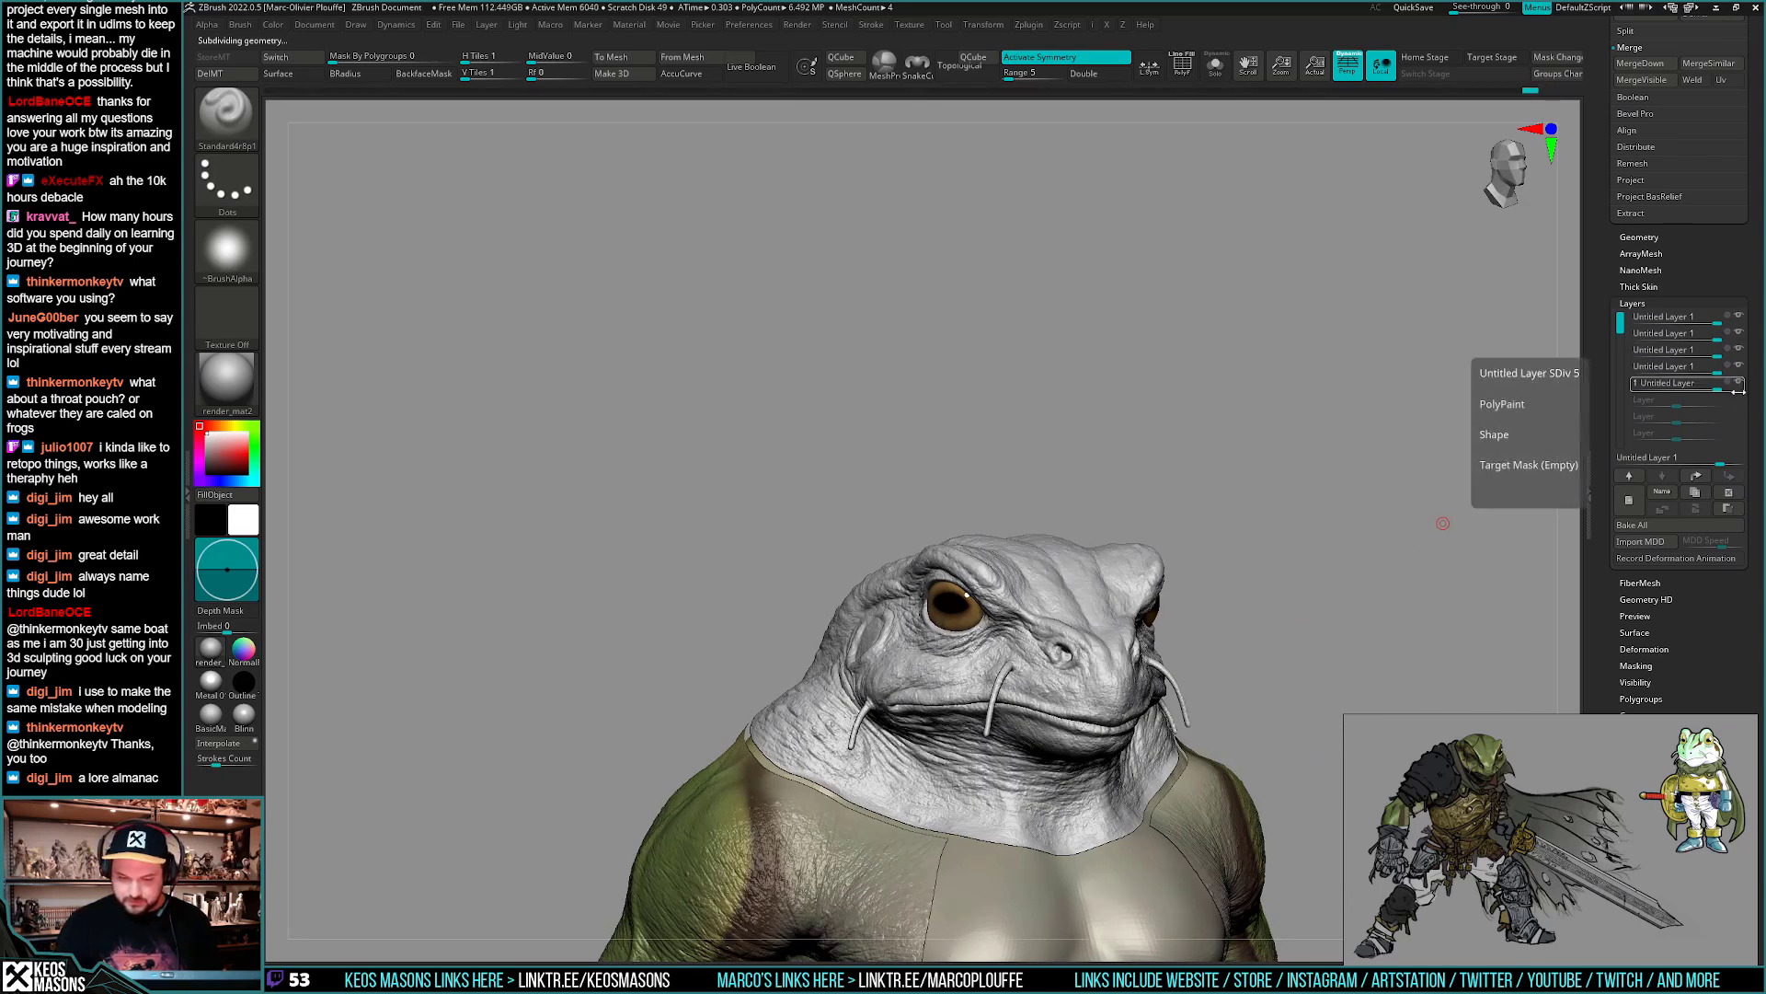
pyautogui.click(1737, 382)
# - Compare the painted head with its four lower detail layers hidden and shown, and examine the body from several angles
pyautogui.moveTo(1195, 632)
pyautogui.mouseDown()
pyautogui.moveTo(1306, 619)
pyautogui.moveTo(1183, 607)
pyautogui.moveTo(1236, 611)
pyautogui.moveTo(1219, 626)
pyautogui.mouseUp()
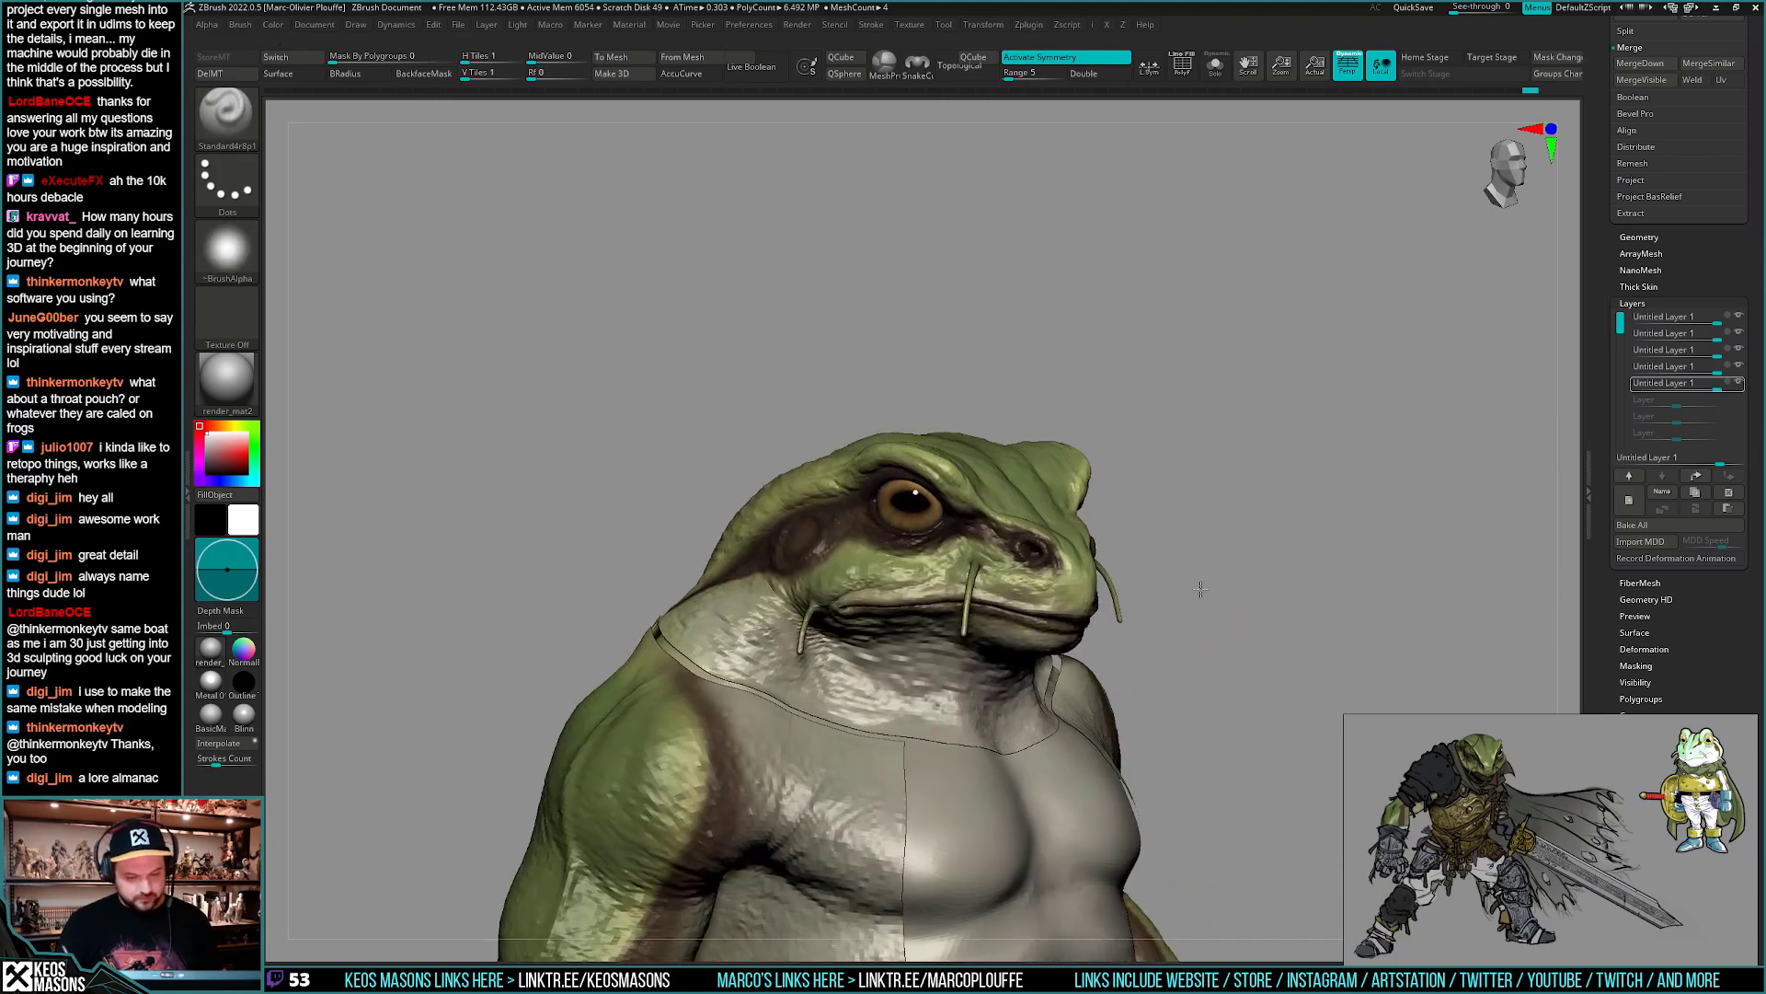
pyautogui.click(1742, 386)
pyautogui.click(1740, 368)
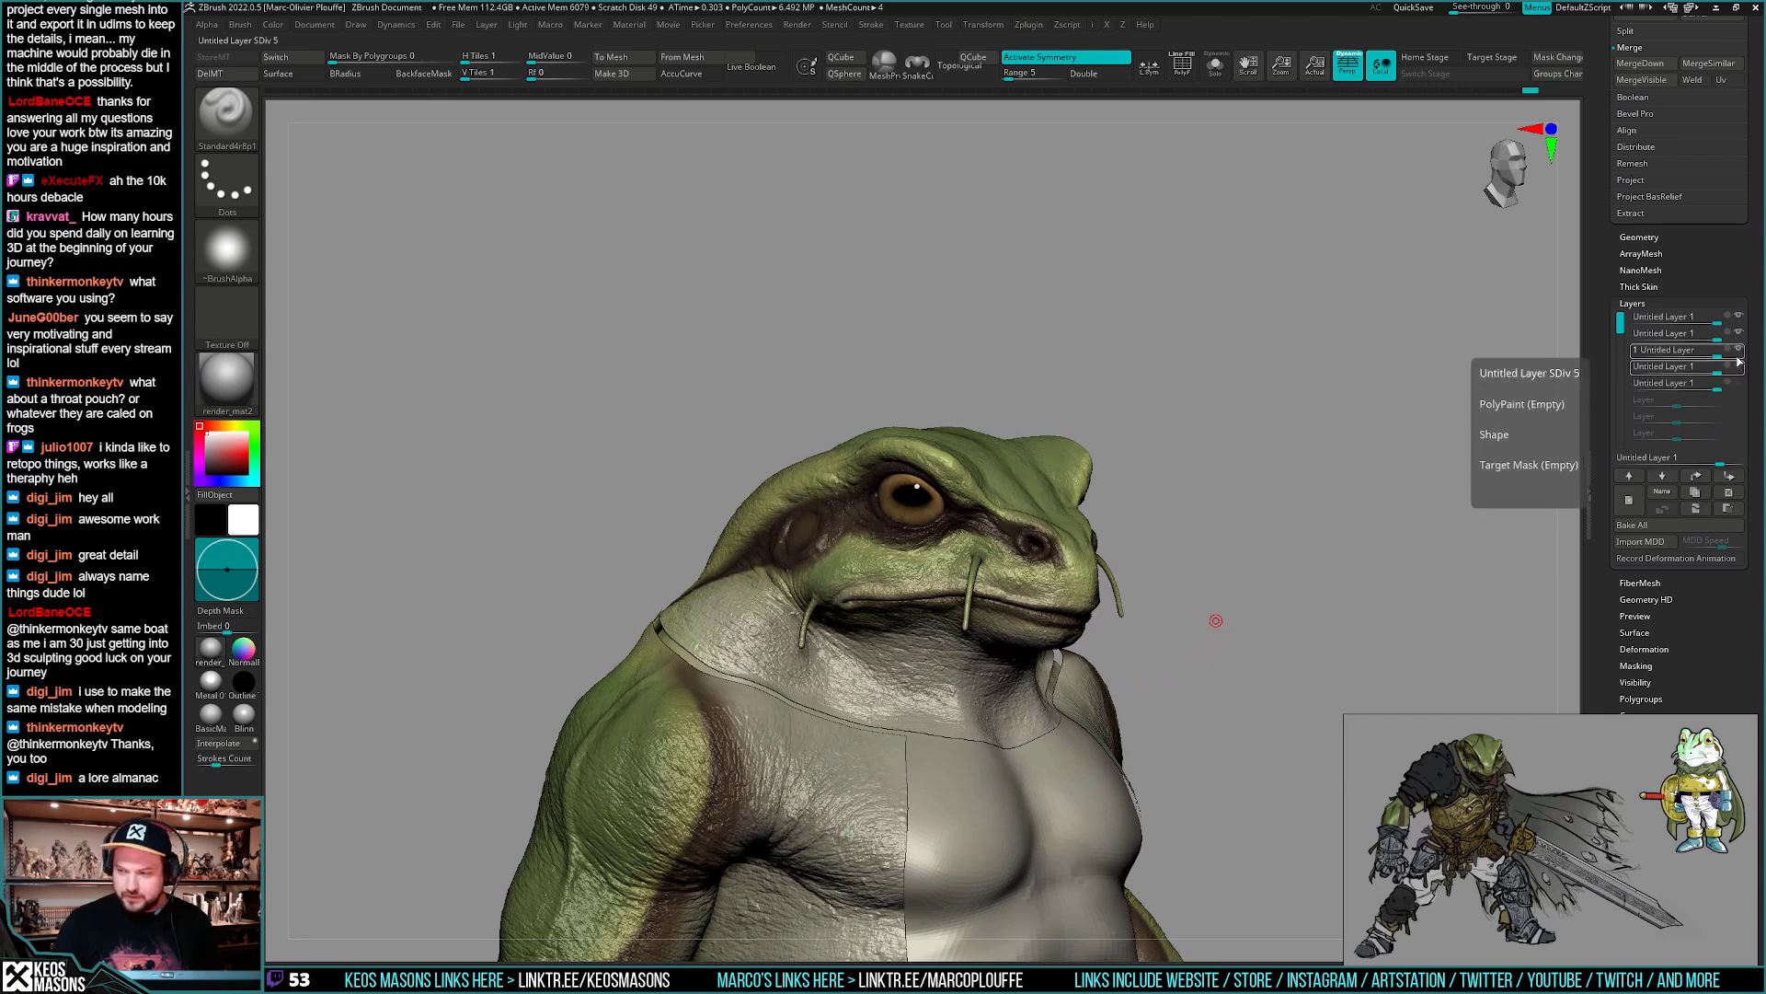
pyautogui.click(1740, 352)
pyautogui.moveTo(1741, 341)
pyautogui.mouseDown()
pyautogui.moveTo(1745, 320)
pyautogui.moveTo(1745, 340)
pyautogui.mouseUp()
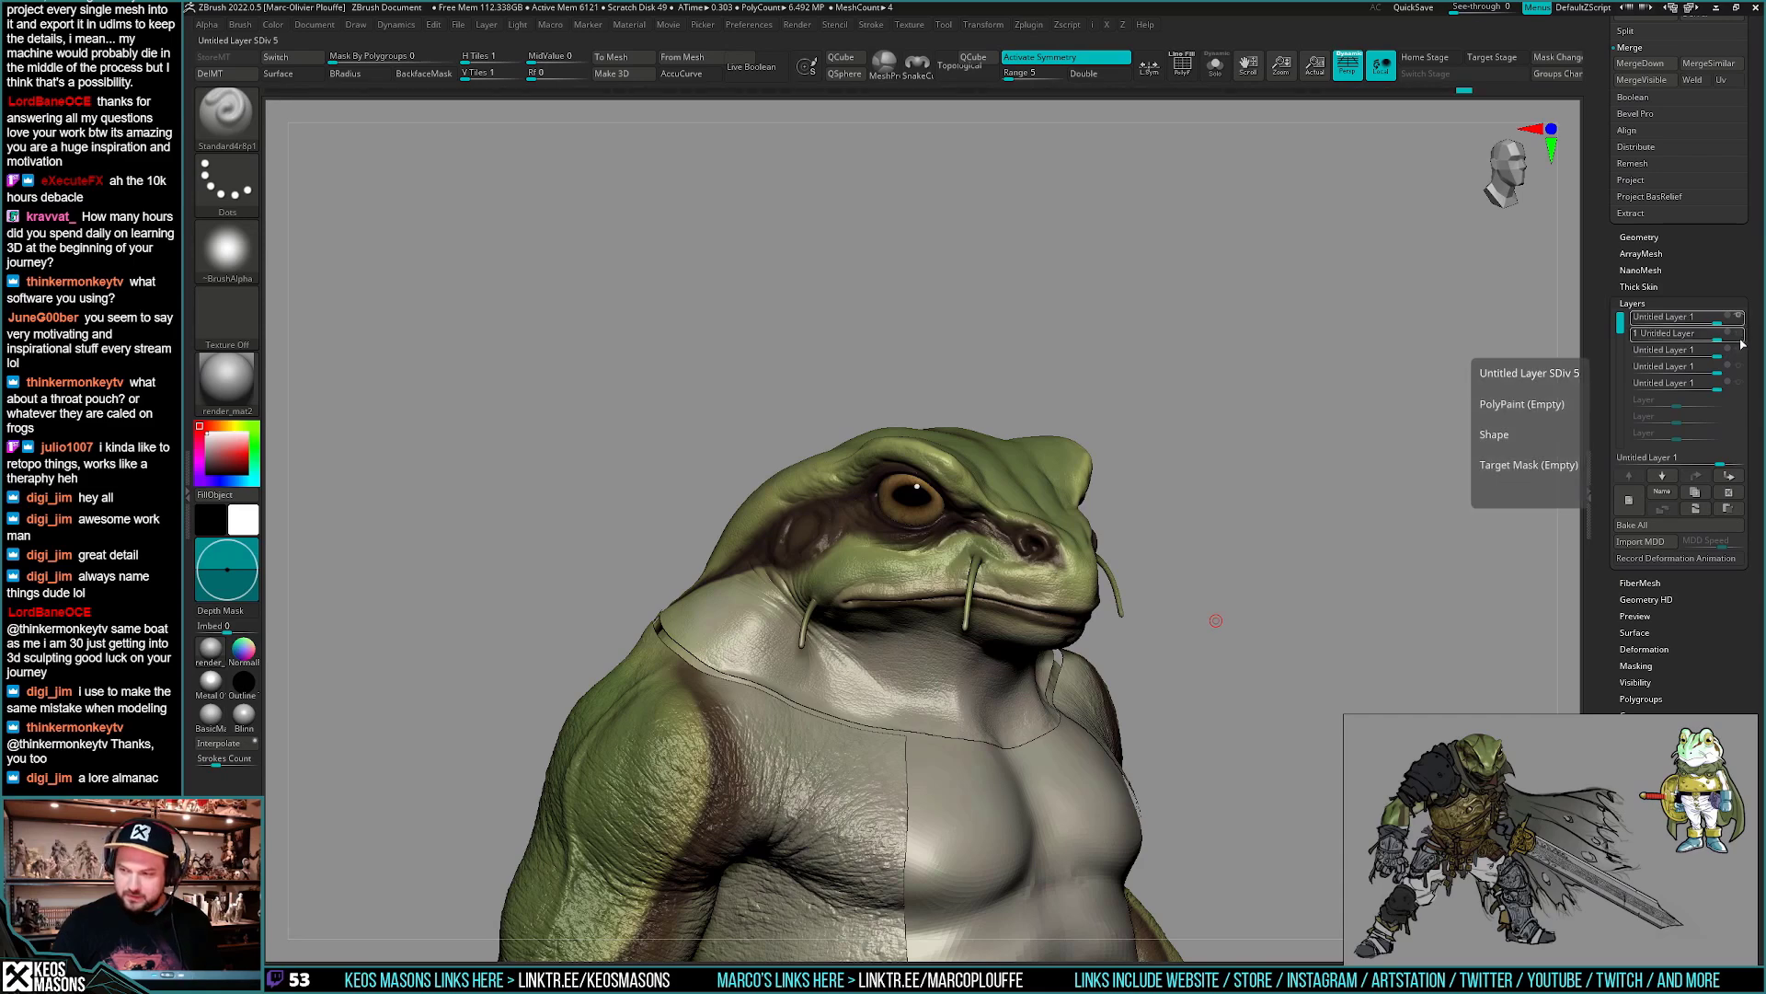
pyautogui.click(1739, 338)
pyautogui.click(1740, 351)
pyautogui.click(1739, 368)
pyautogui.click(1740, 384)
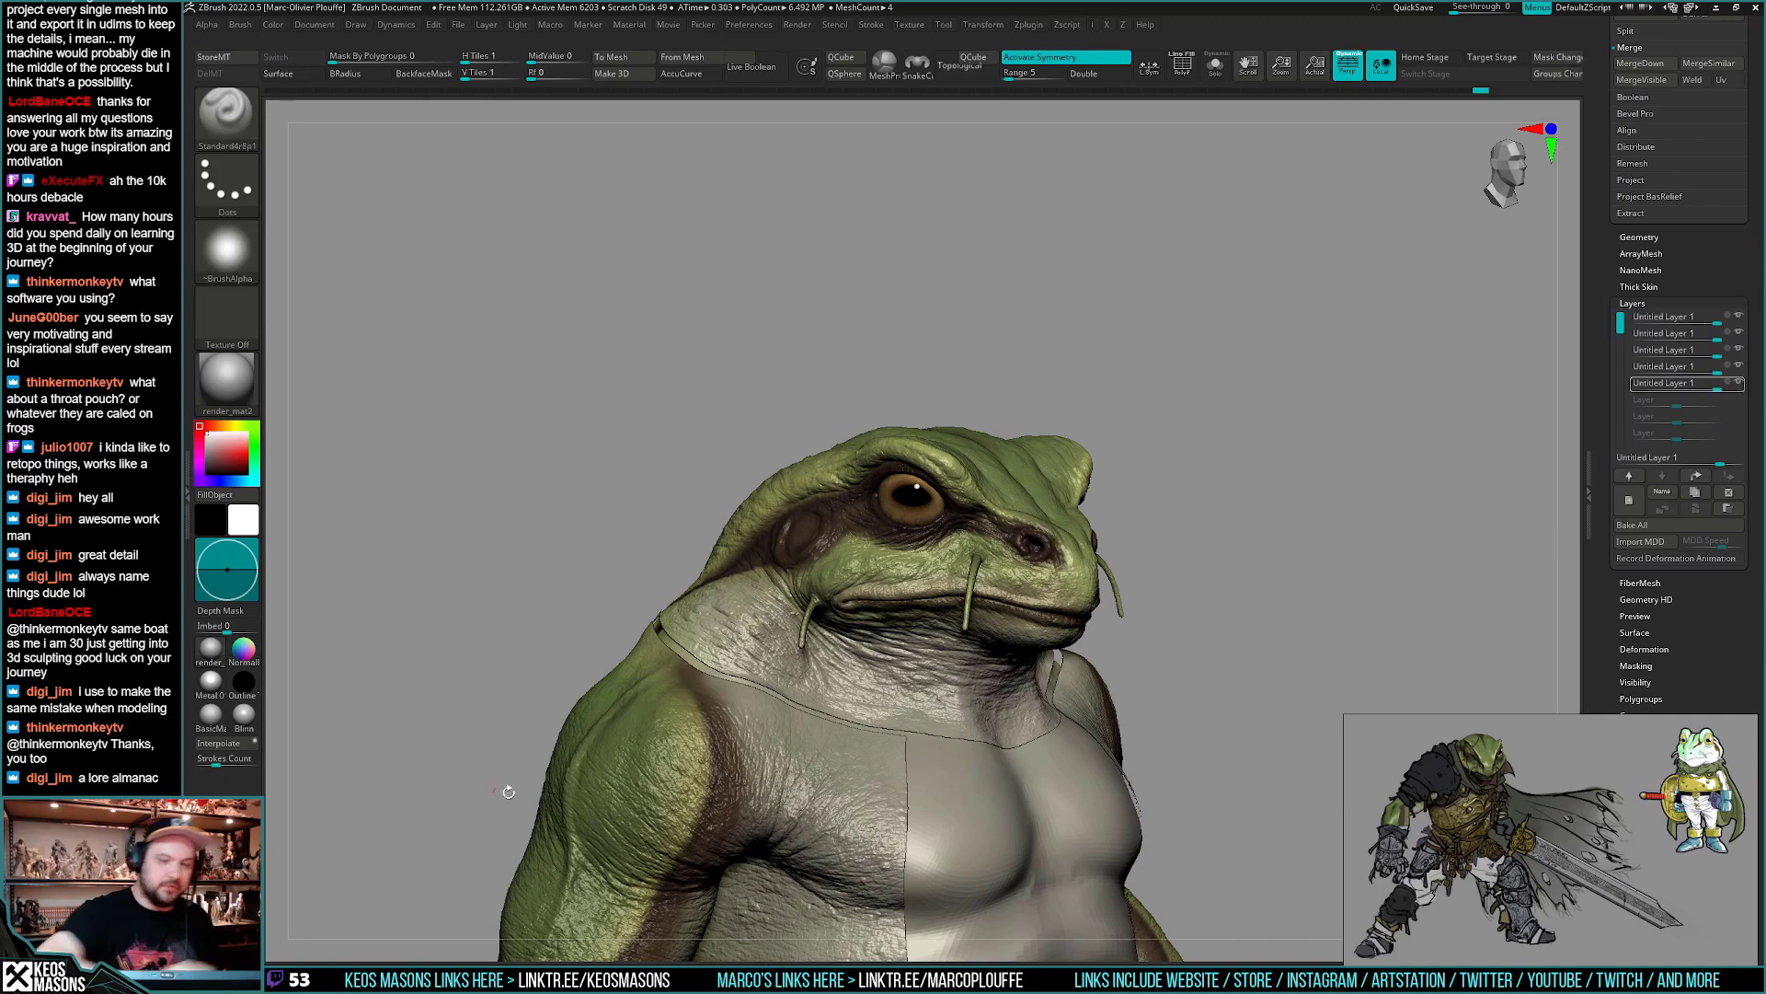
pyautogui.keyDown('shift'); pyautogui.moveTo(597, 784); pyautogui.dragTo(497, 786, button='right'); pyautogui.keyUp('shift')
pyautogui.keyDown('alt'); pyautogui.moveTo(984, 886); pyautogui.dragTo(975, 773, button='right'); pyautogui.keyUp('alt')
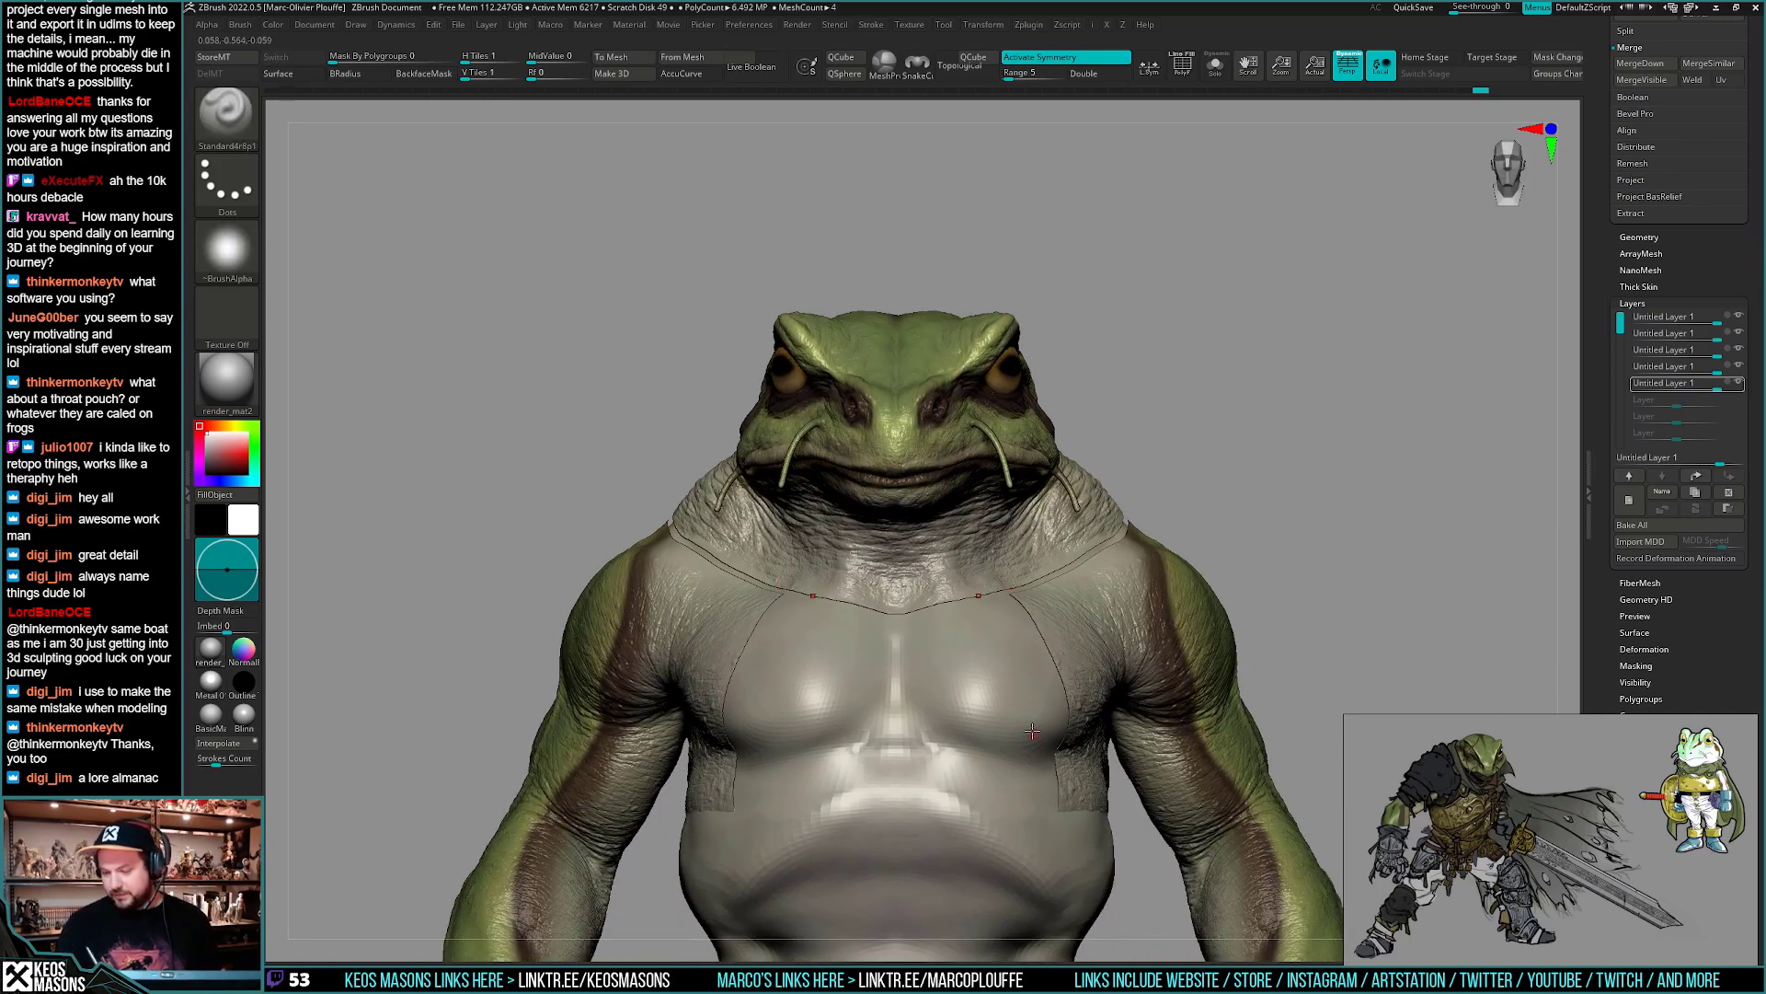
pyautogui.moveTo(1124, 736); pyautogui.dragTo(1023, 756, button='right')
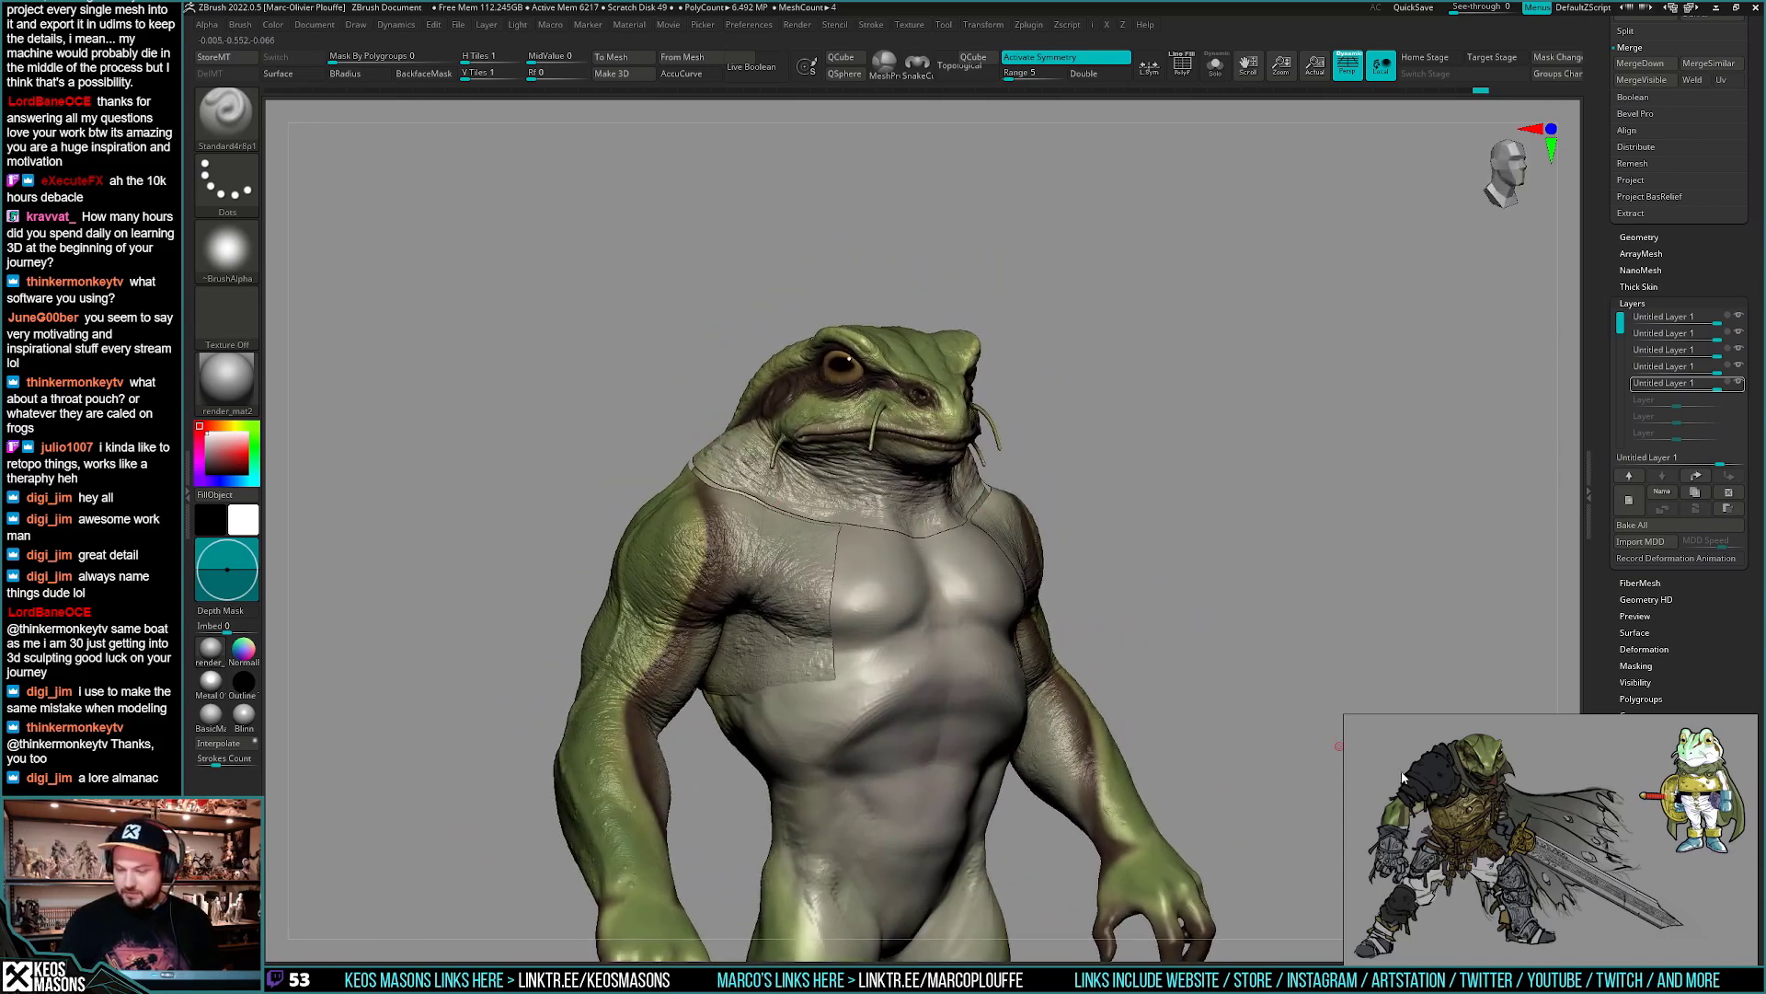
# - Switch off the painted colour on all subtools to examine the grey sculpt from both sides, and switch it back on
pyautogui.keyDown('ctrl'); pyautogui.moveTo(1202, 757); pyautogui.dragTo(1206, 801, button='right'); pyautogui.keyUp('ctrl')
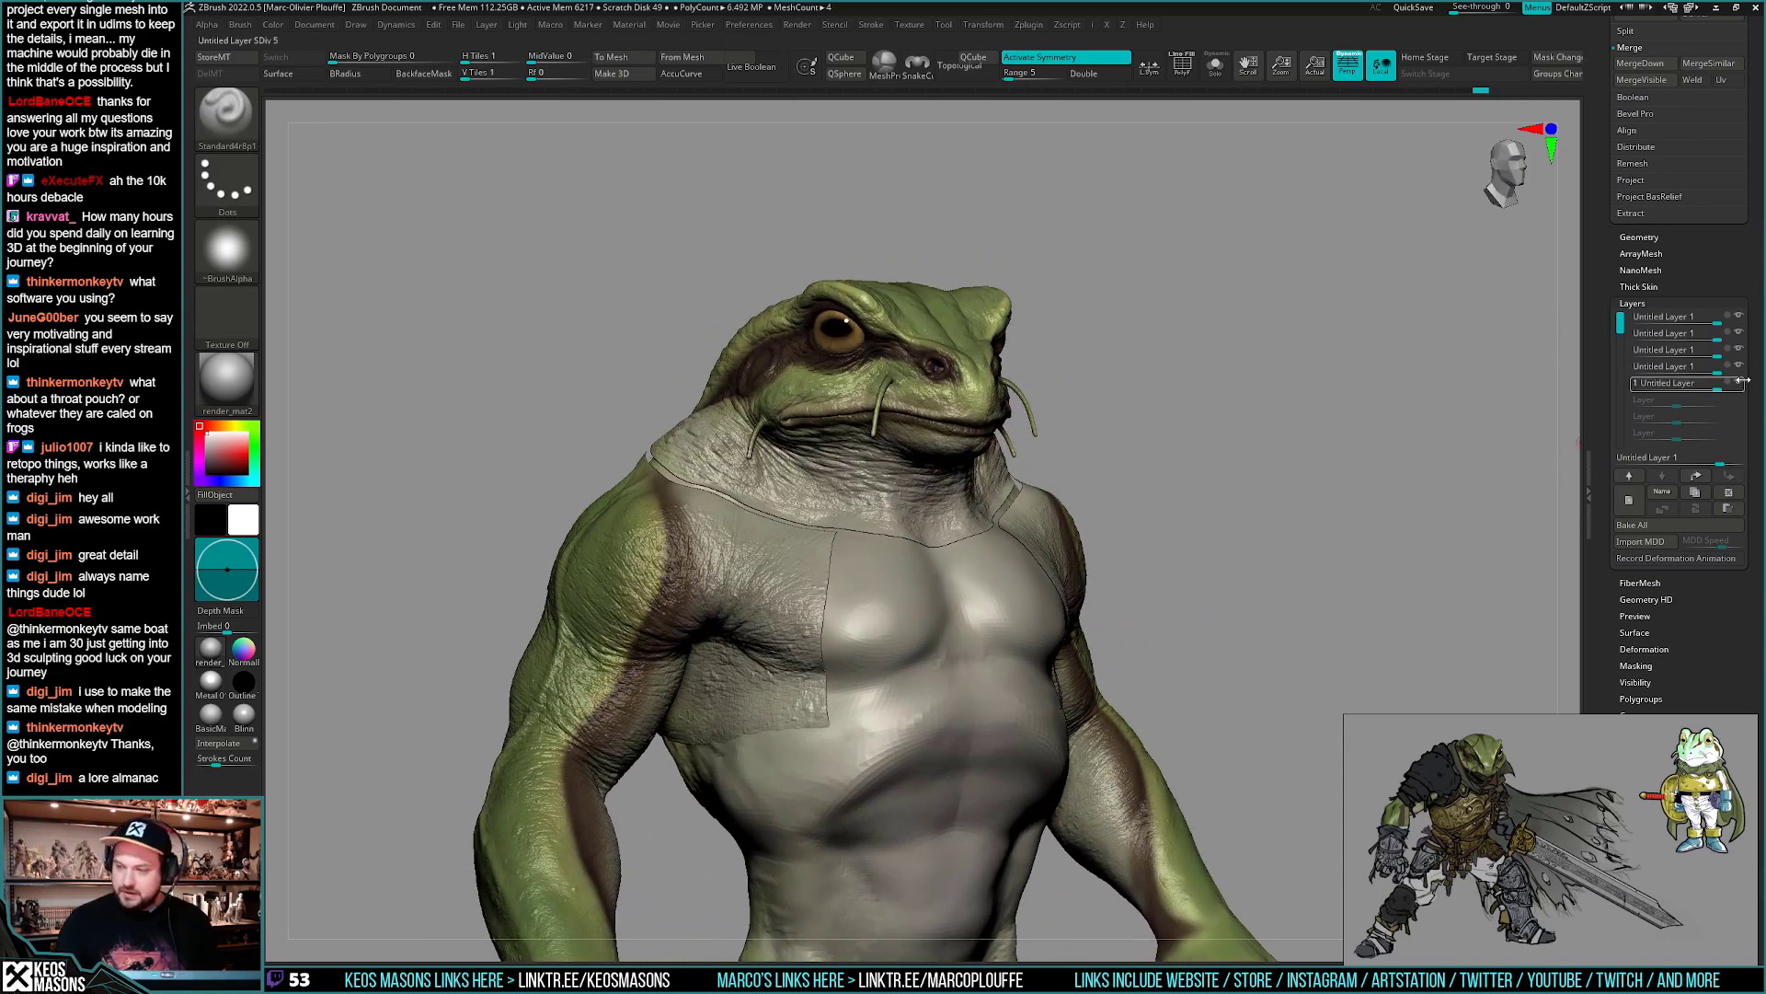
pyautogui.moveTo(1723, 276); pyautogui.dragTo(1693, 462)
pyautogui.click(1702, 313)
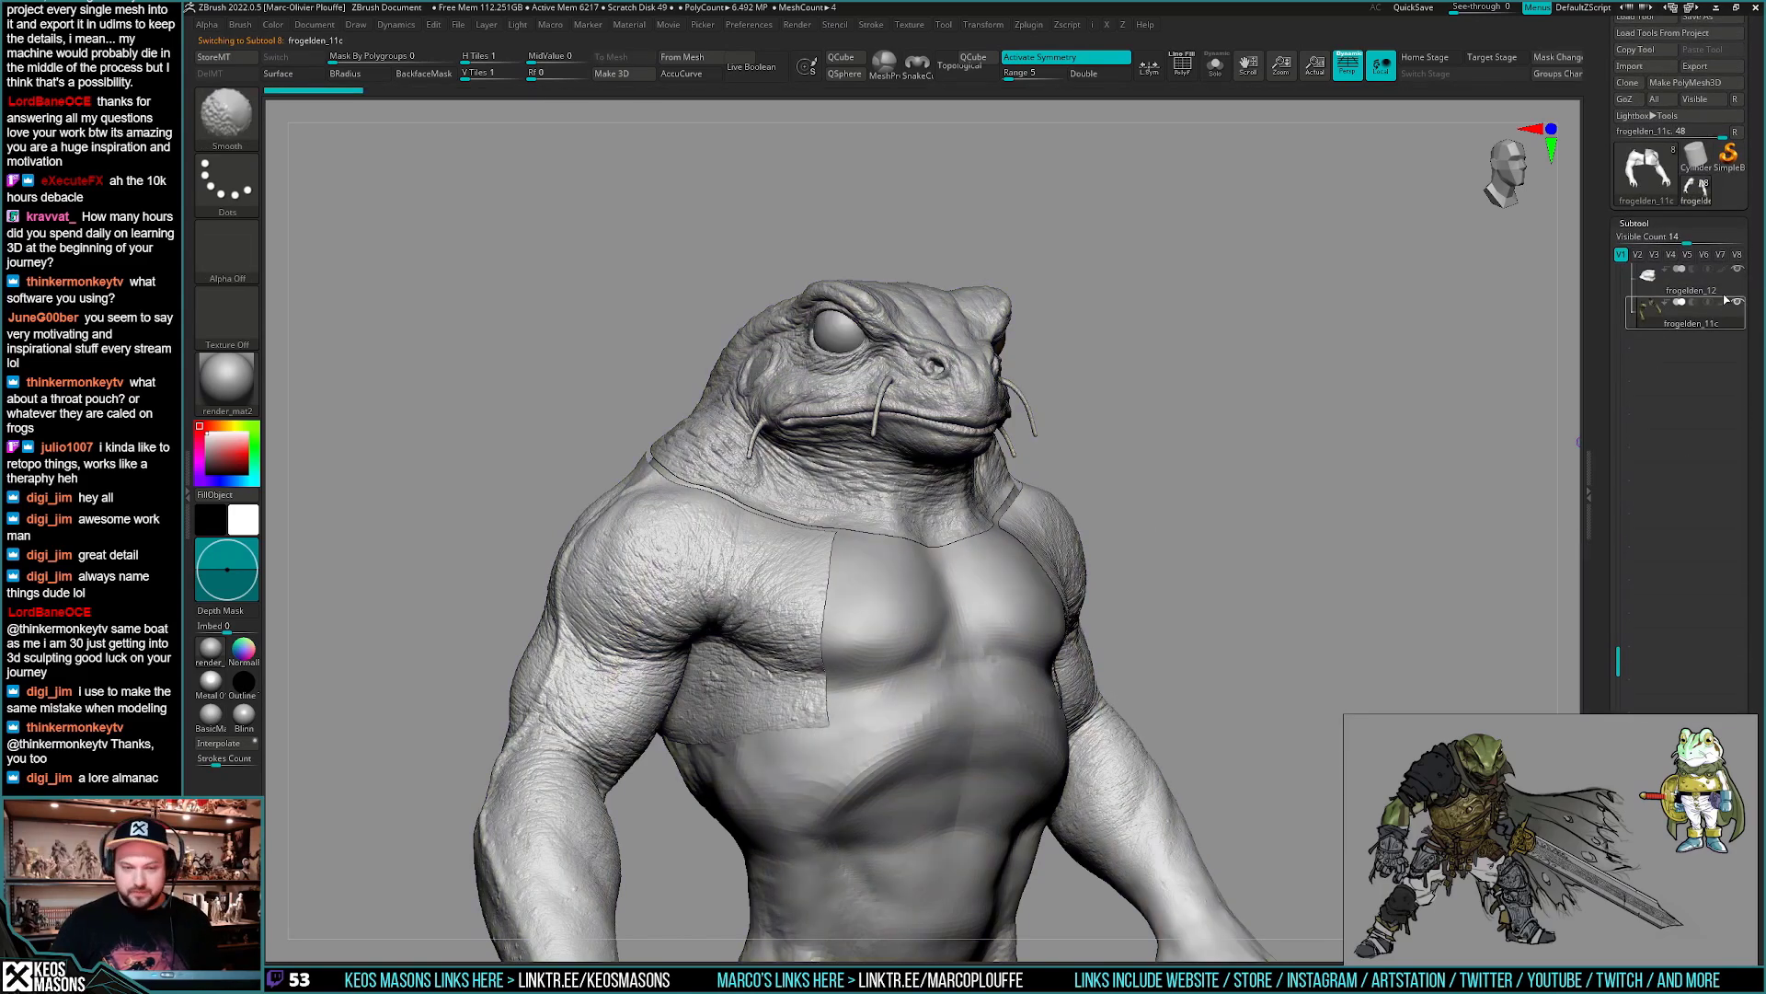
pyautogui.moveTo(1233, 600)
pyautogui.mouseDown()
pyautogui.moveTo(1299, 607)
pyautogui.moveTo(1356, 584)
pyautogui.moveTo(1367, 599)
pyautogui.moveTo(1284, 616)
pyautogui.mouseUp()
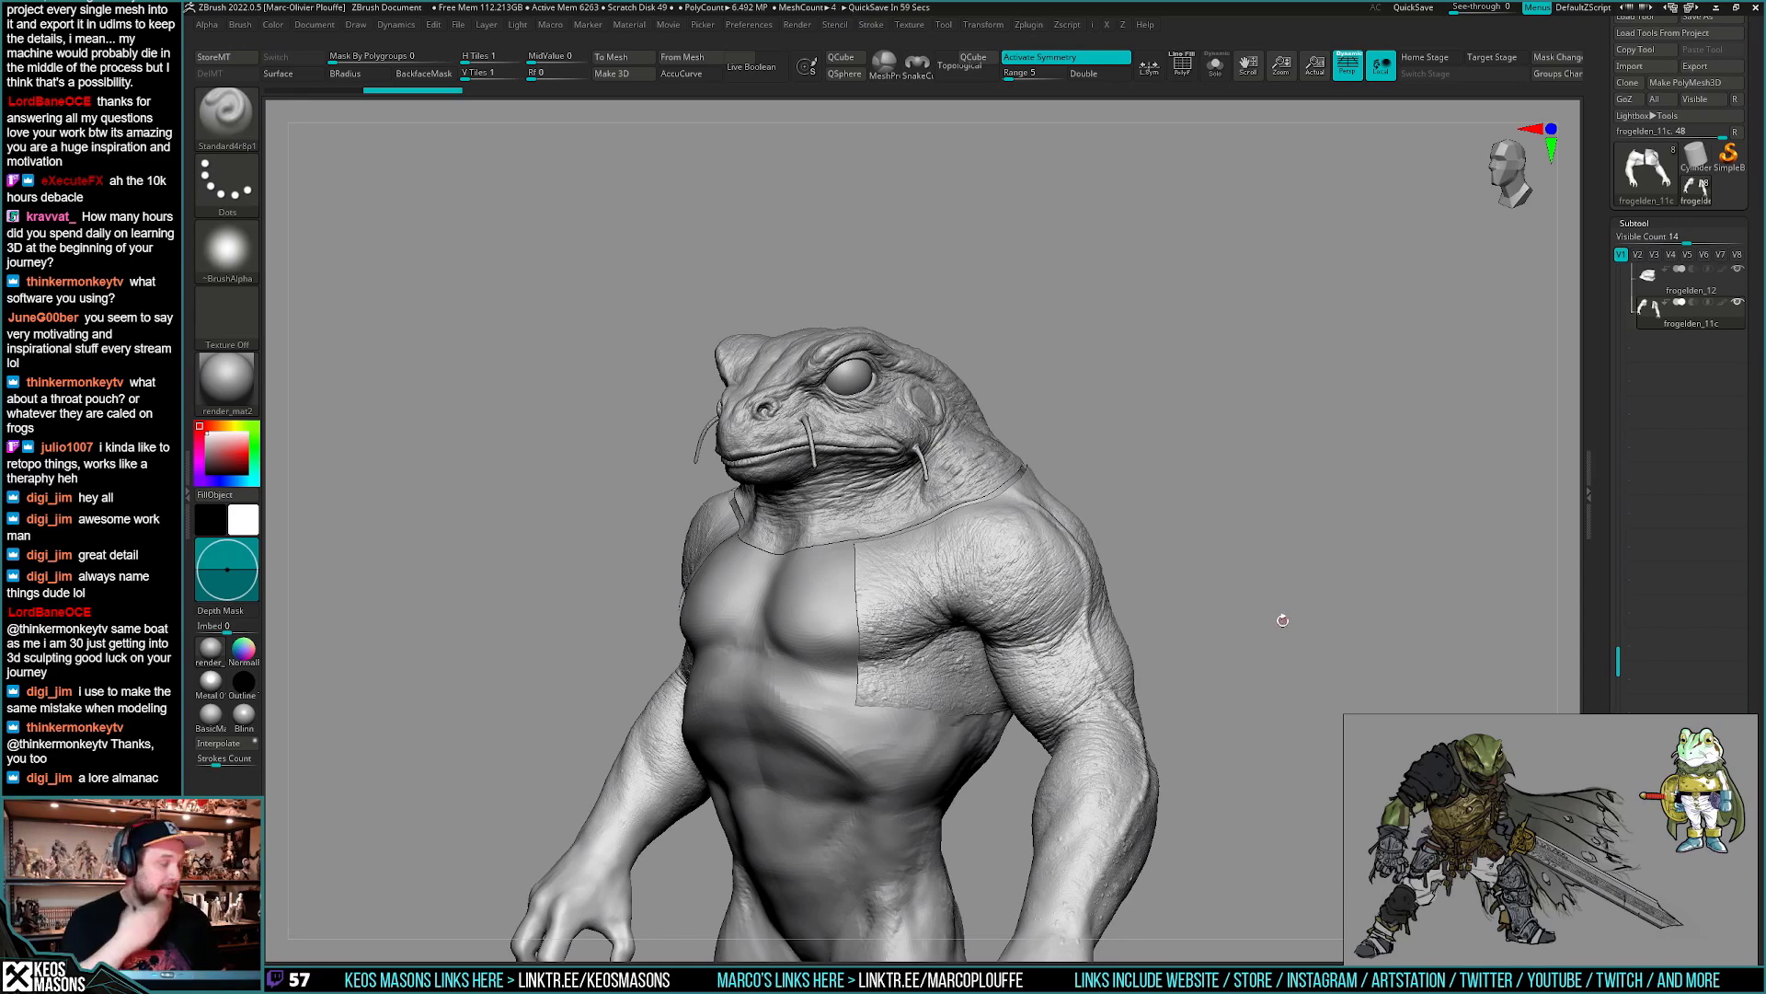
pyautogui.keyDown('alt'); pyautogui.moveTo(1179, 607); pyautogui.dragTo(1223, 634, button='right'); pyautogui.keyUp('alt')
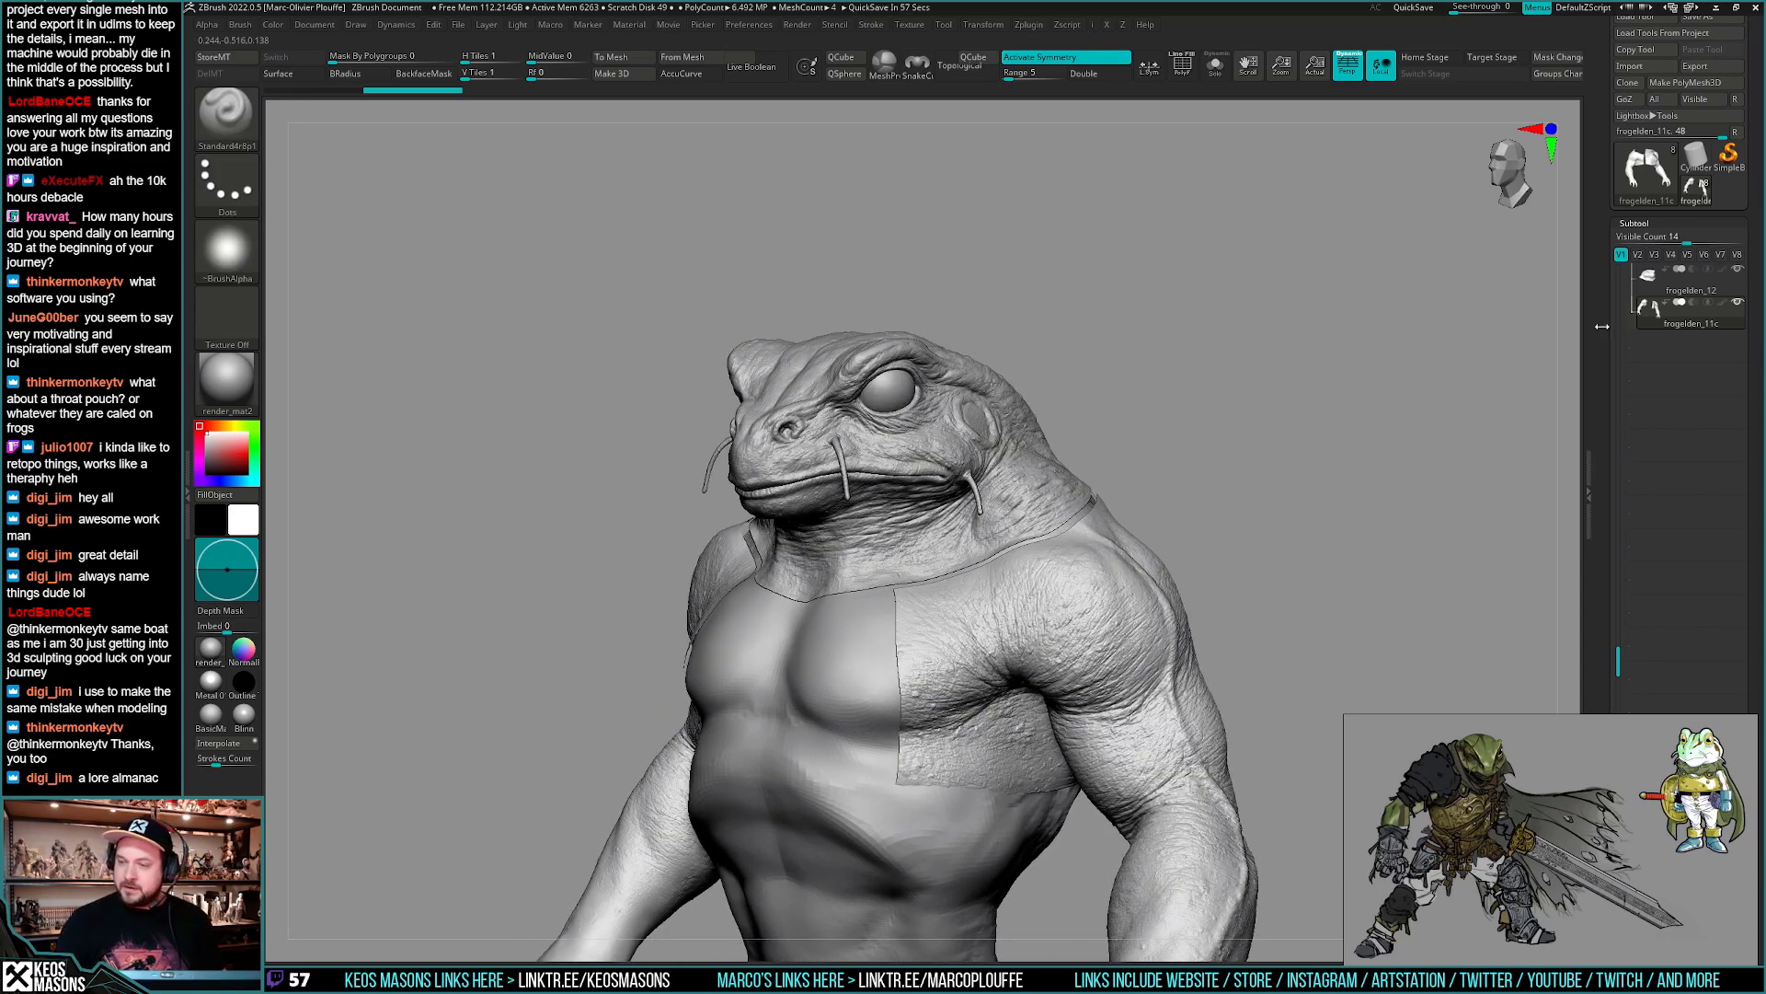
pyautogui.moveTo(1618, 661); pyautogui.dragTo(1611, 482)
pyautogui.keyDown('shift'); pyautogui.click(1723, 403); pyautogui.keyUp('shift')
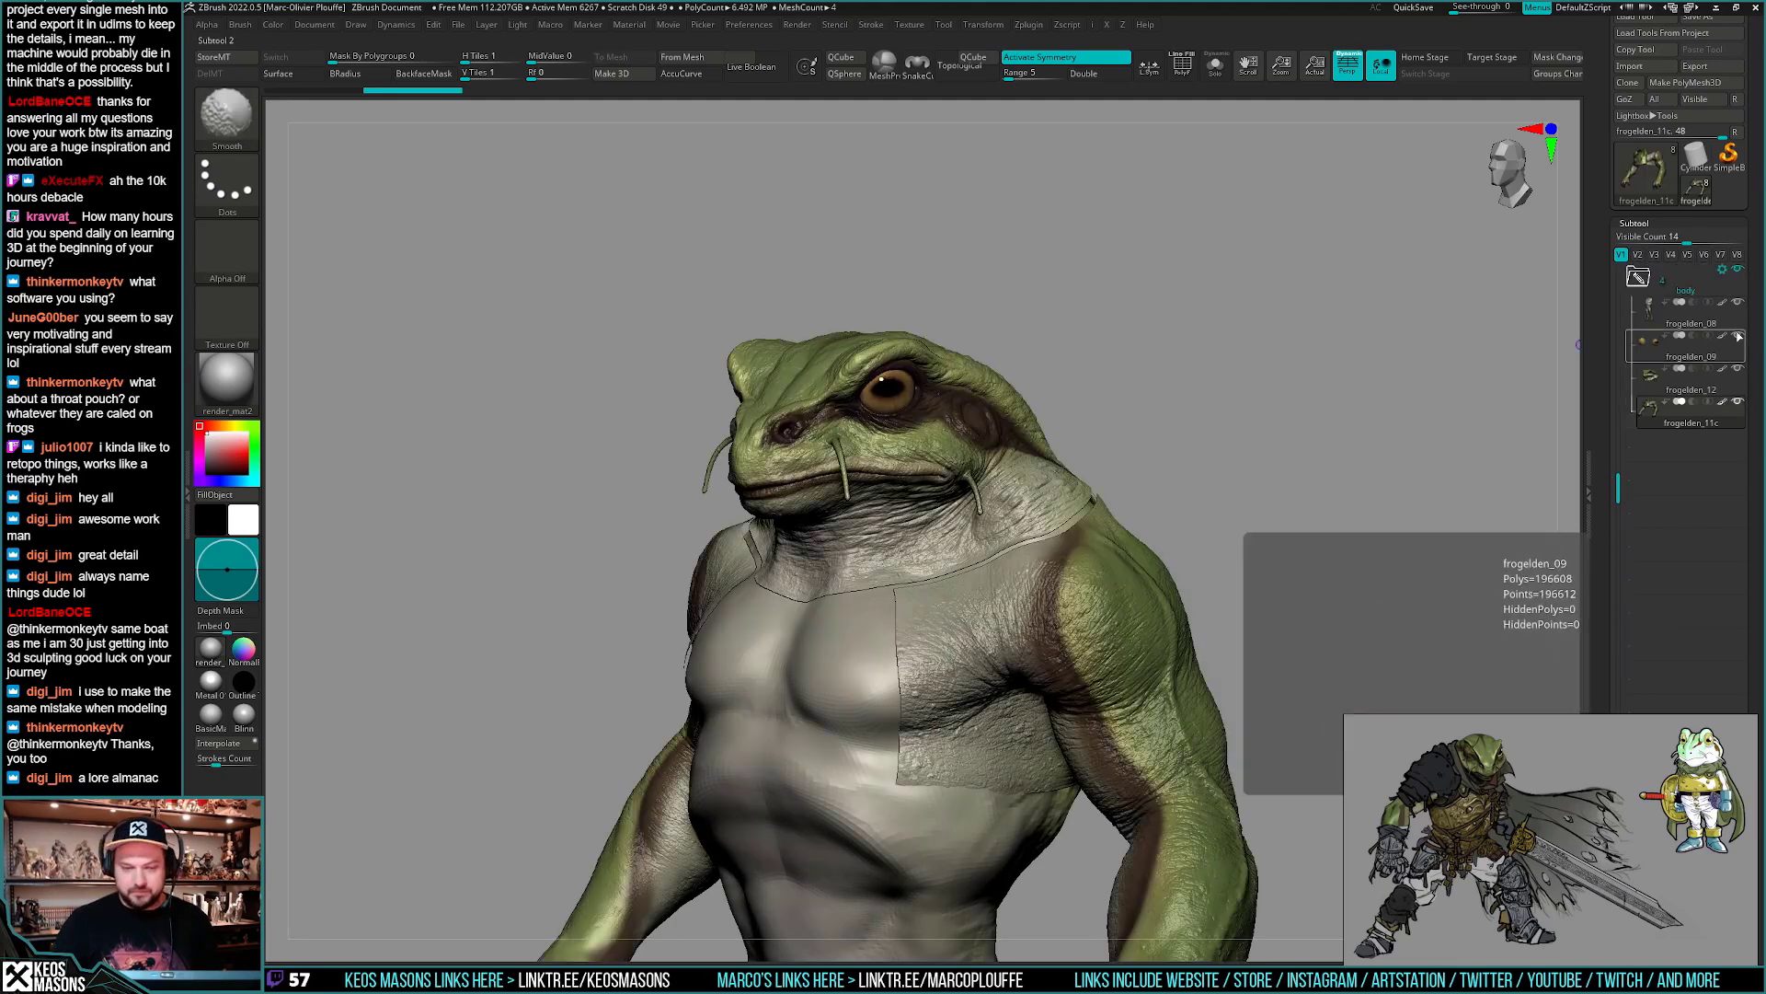
# - Save the frog as a new tool file named frogelden_12 in the frogelden project folder
pyautogui.moveTo(1134, 603); pyautogui.dragTo(1223, 607, button='right')
pyautogui.keyDown('alt'); pyautogui.moveTo(1224, 607); pyautogui.dragTo(1273, 582, button='right'); pyautogui.keyUp('alt')
pyautogui.keyDown('ctrl'); pyautogui.moveTo(1104, 782); pyautogui.dragTo(1072, 669, button='right'); pyautogui.keyUp('ctrl')
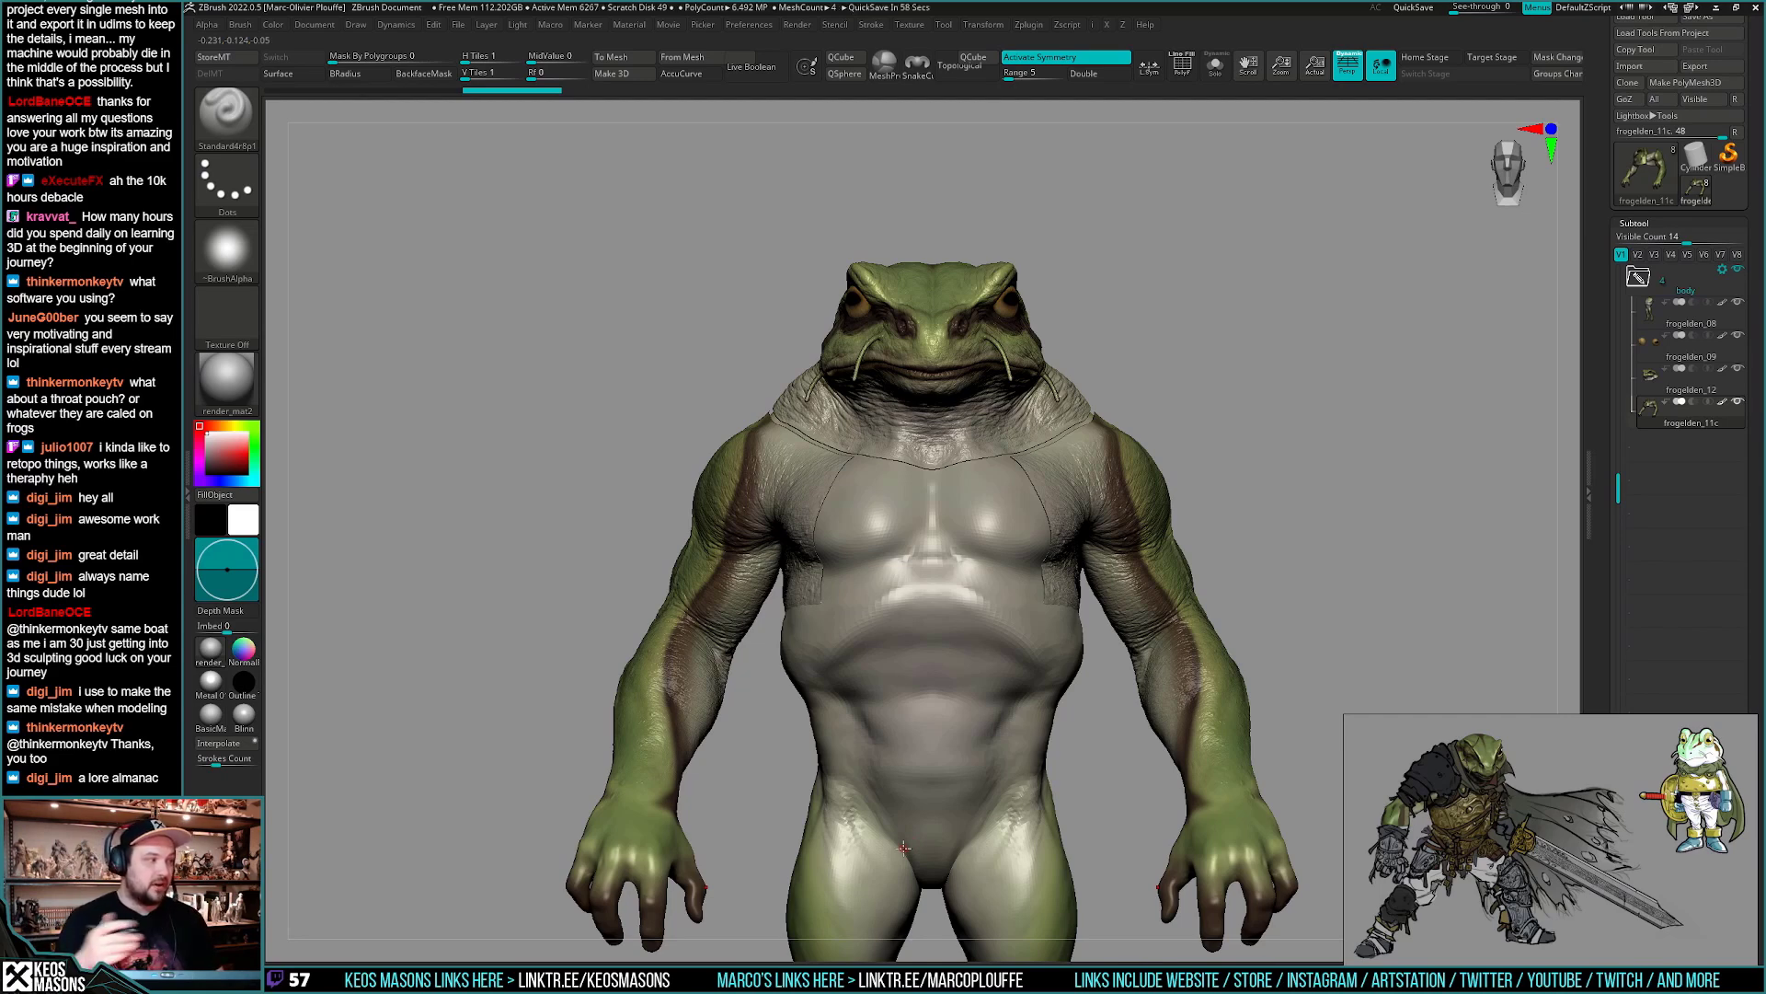
pyautogui.keyDown('alt'); pyautogui.moveTo(1132, 678); pyautogui.dragTo(1254, 594); pyautogui.keyUp('alt')
pyautogui.hotkey('shift', 'f')
pyautogui.moveTo(1266, 605); pyautogui.dragTo(1220, 612, button='right')
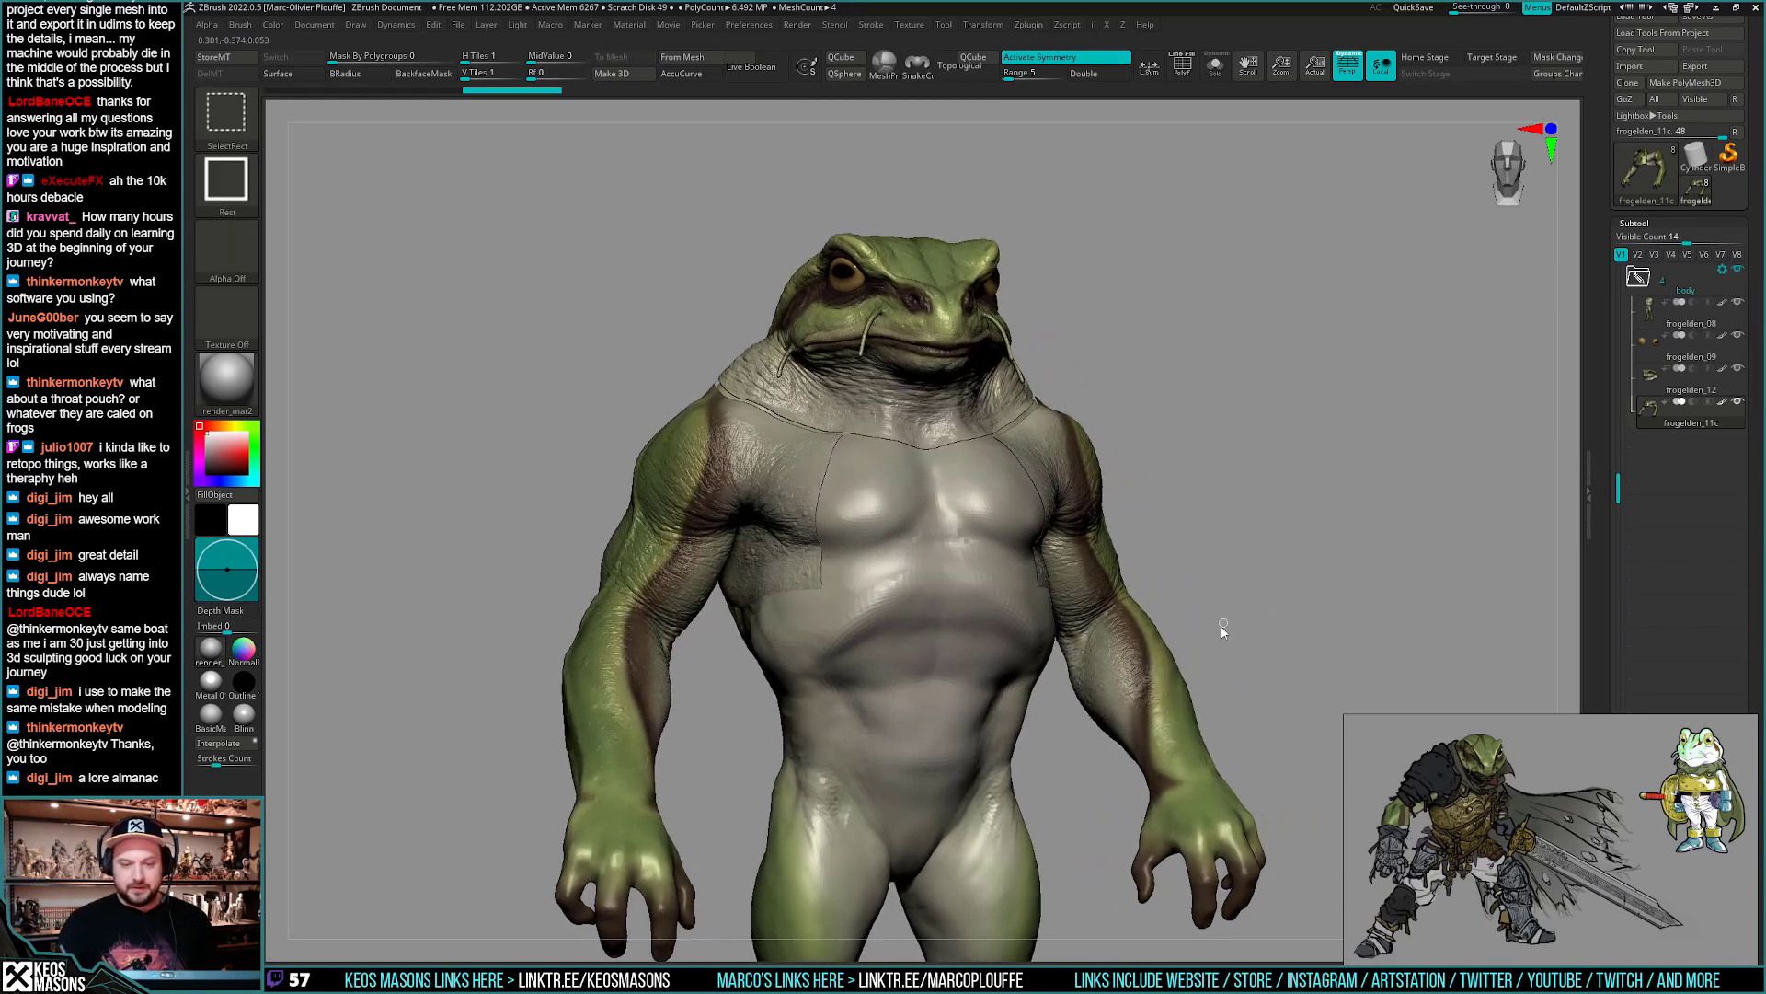
pyautogui.hotkey('ctrl', 'shift', 's')
pyautogui.moveTo(633, 714); pyautogui.dragTo(613, 714)
pyautogui.write('2')
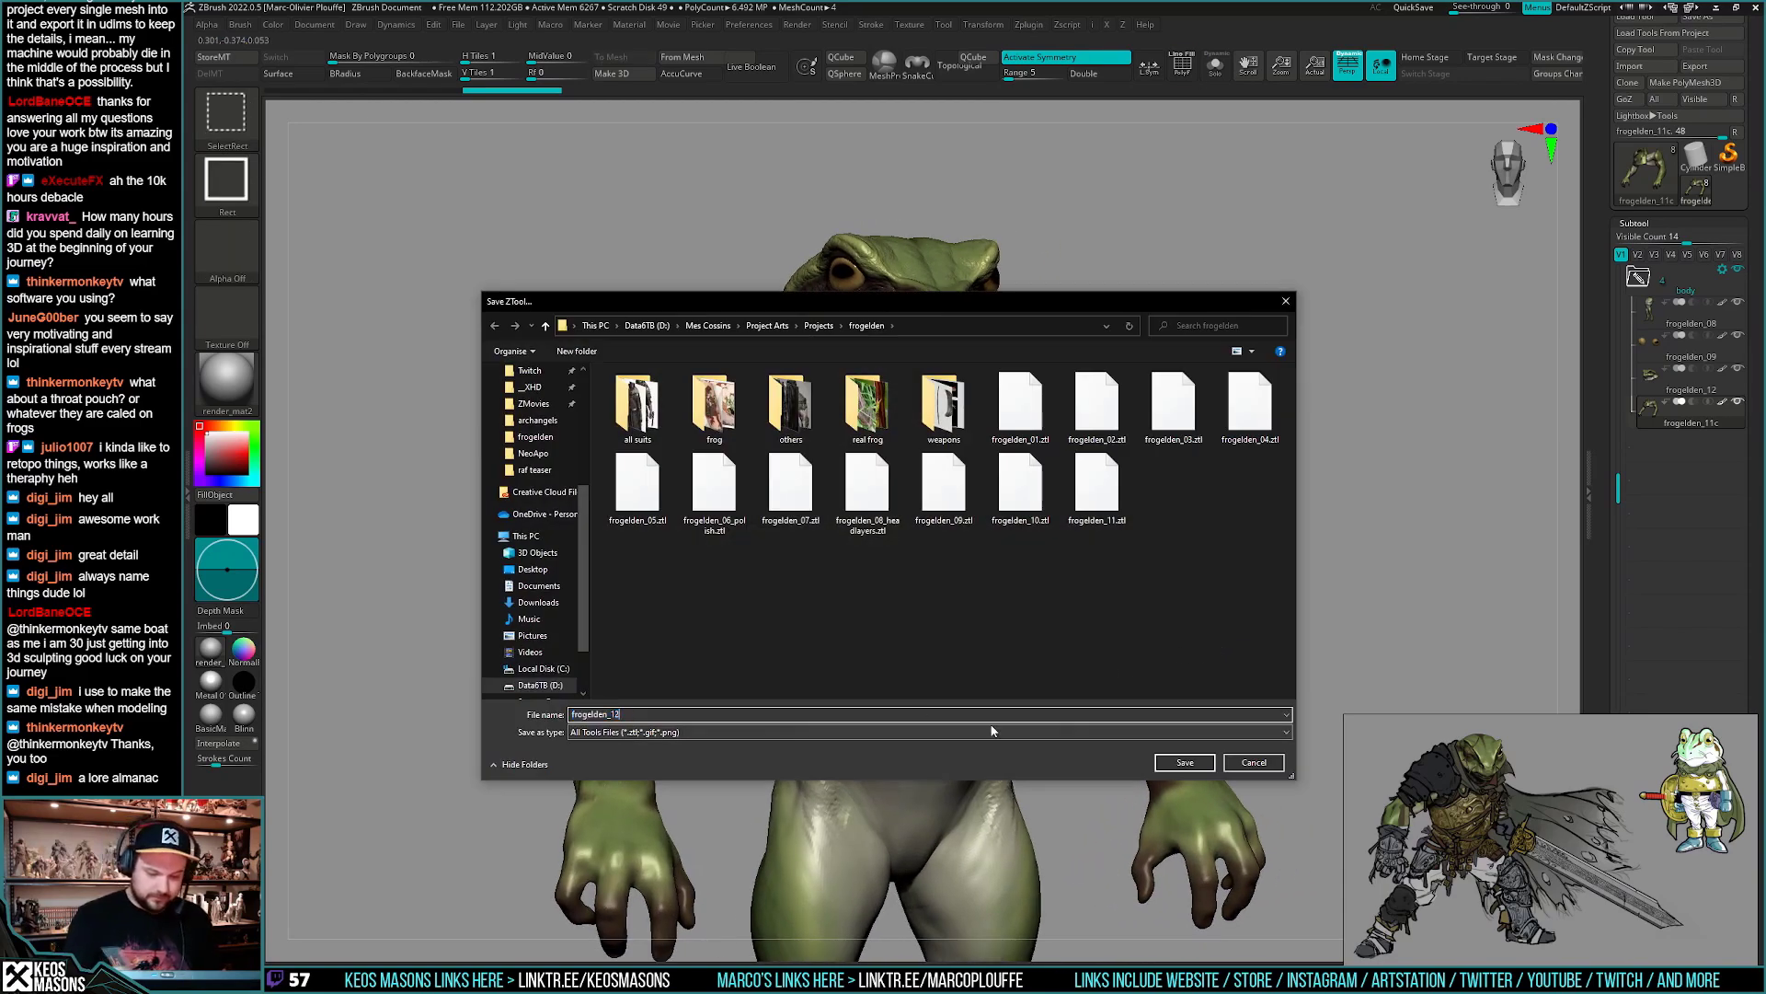
pyautogui.click(1184, 762)
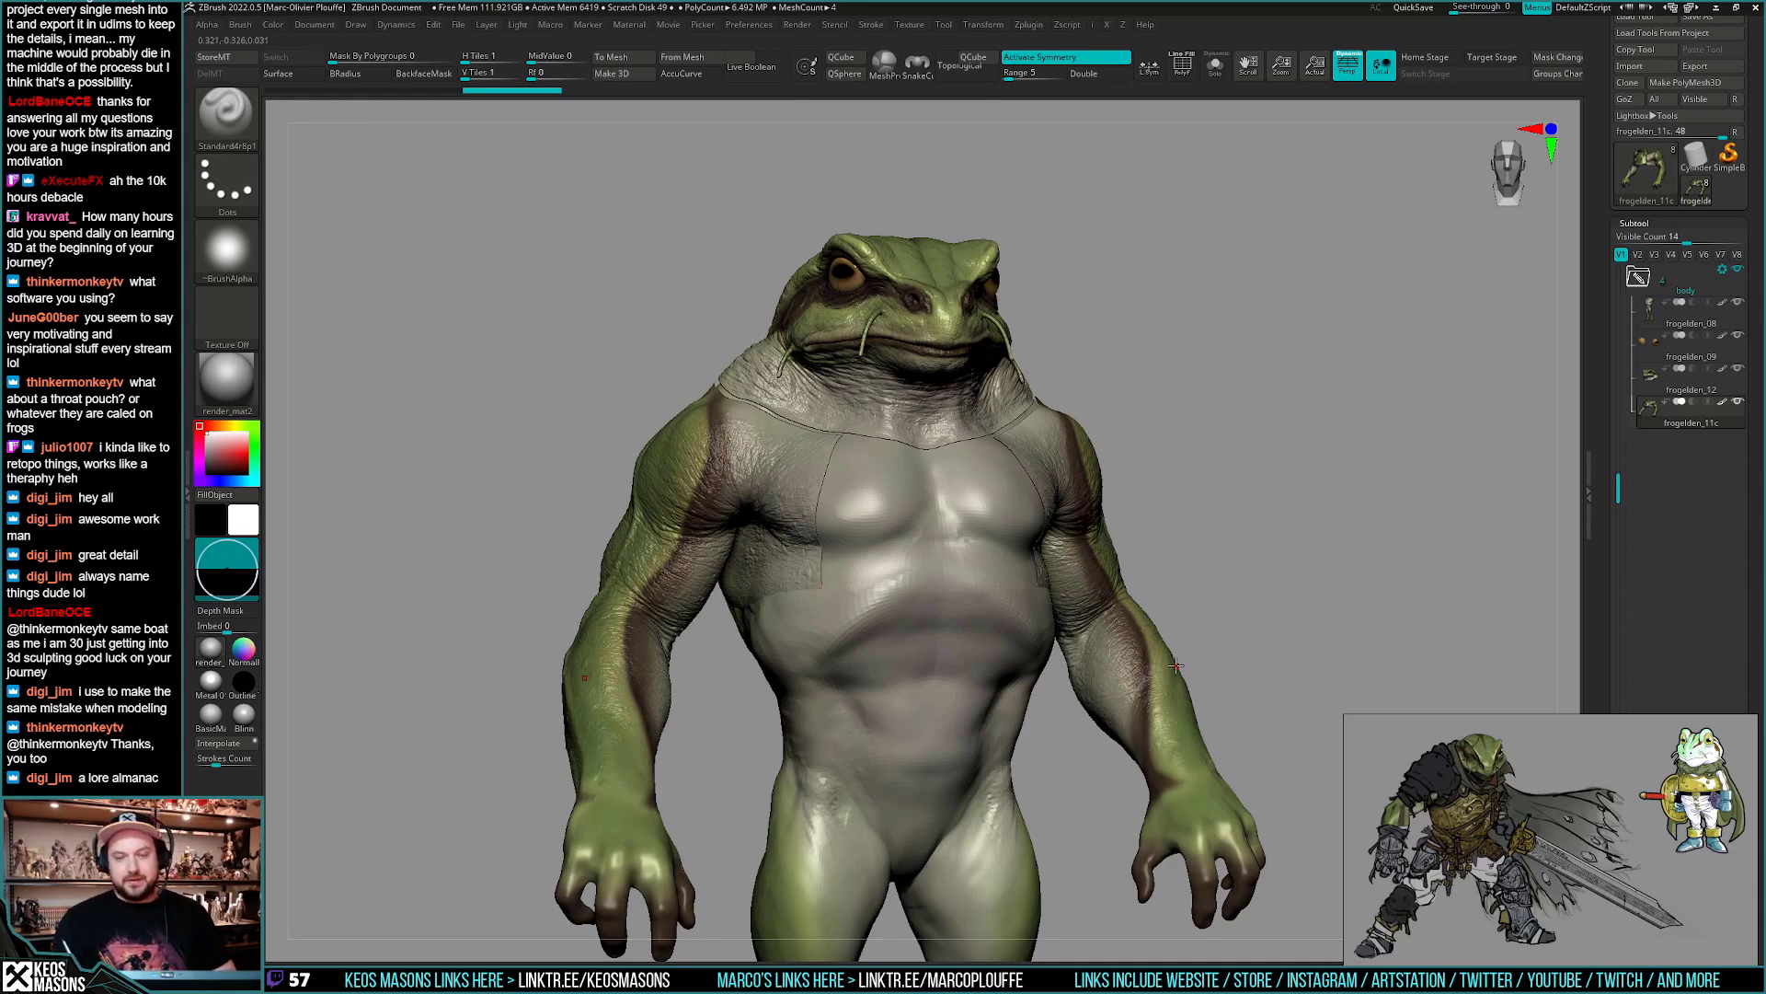
# - Examine the painted head, neck, shoulders and torso from the front, both three-quarter sides and close up
pyautogui.moveTo(1183, 667); pyautogui.dragTo(979, 750)
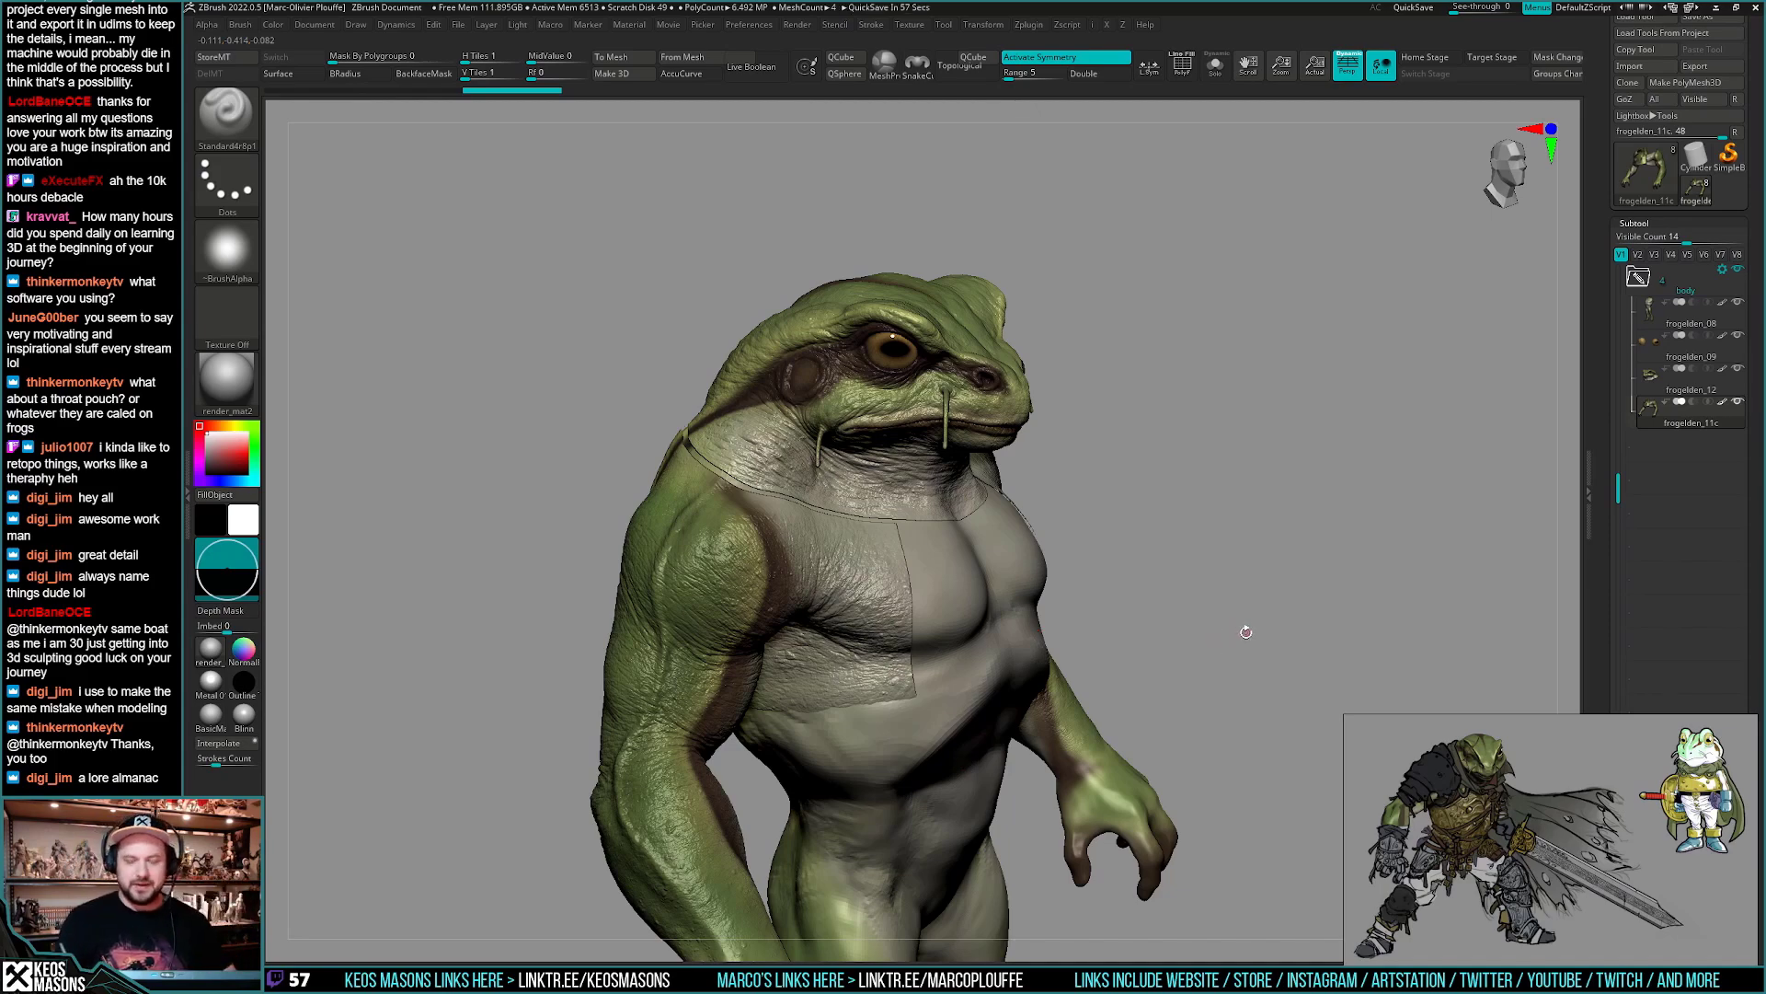
pyautogui.moveTo(1259, 640); pyautogui.dragTo(1232, 608)
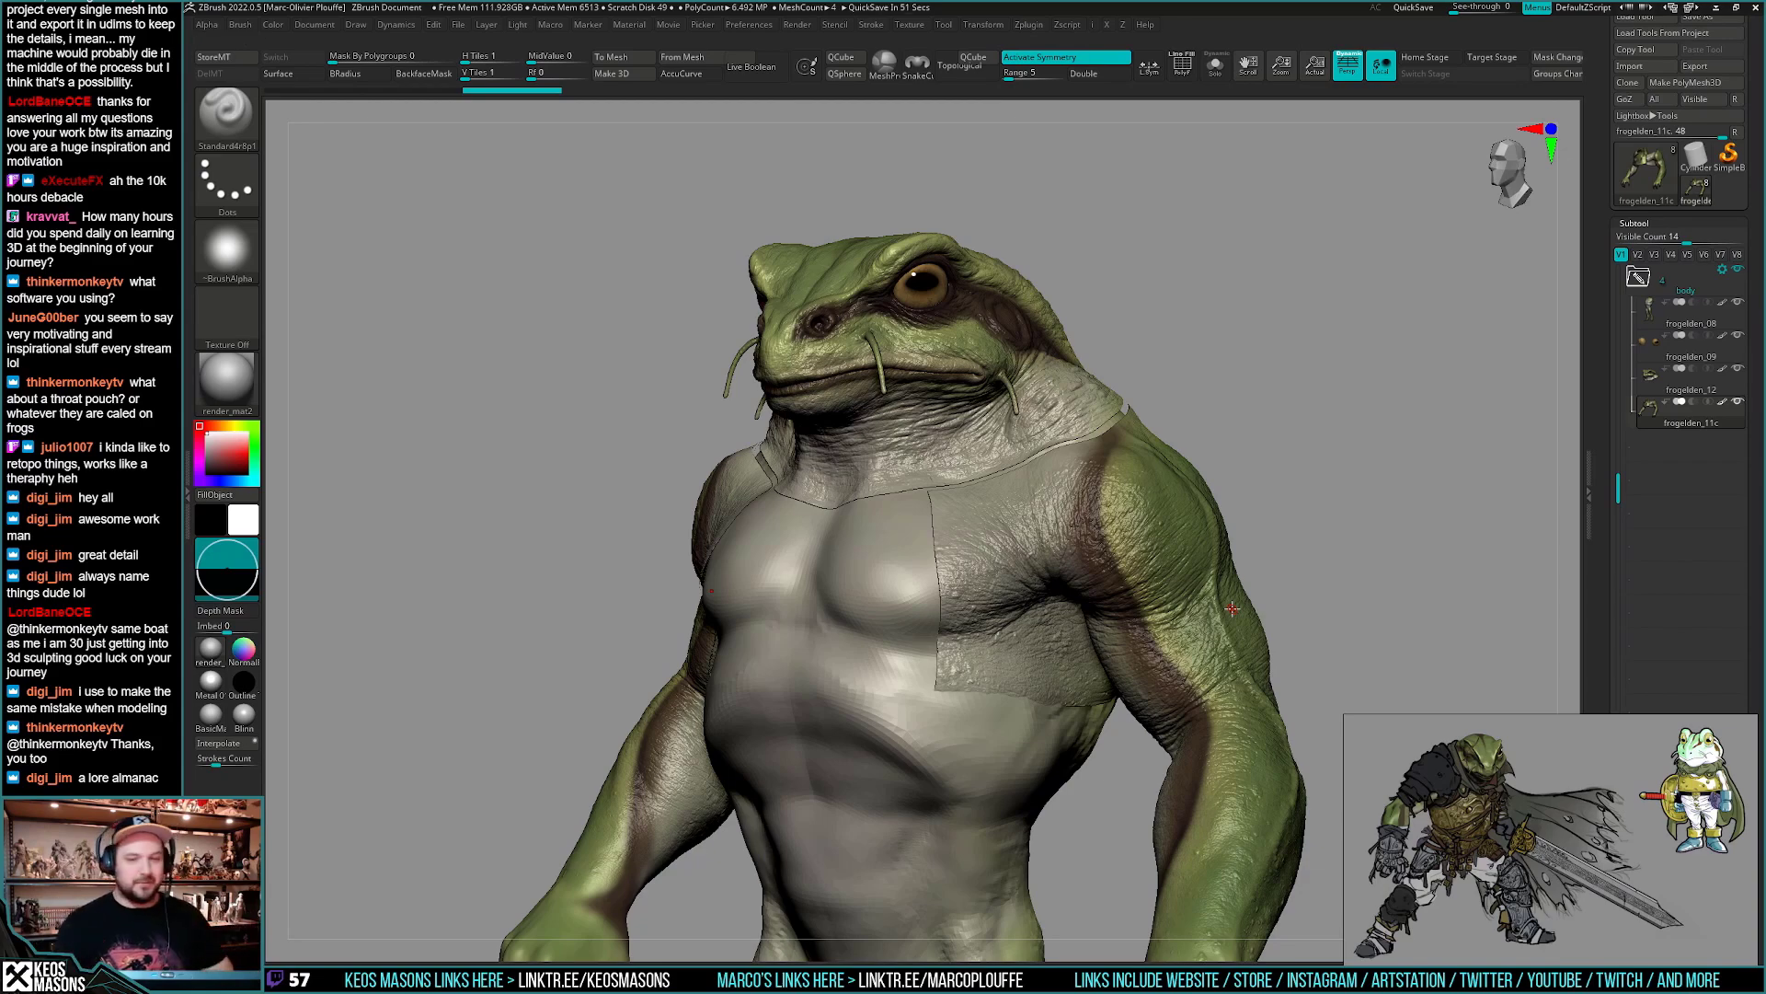
pyautogui.moveTo(1255, 623); pyautogui.dragTo(1020, 745)
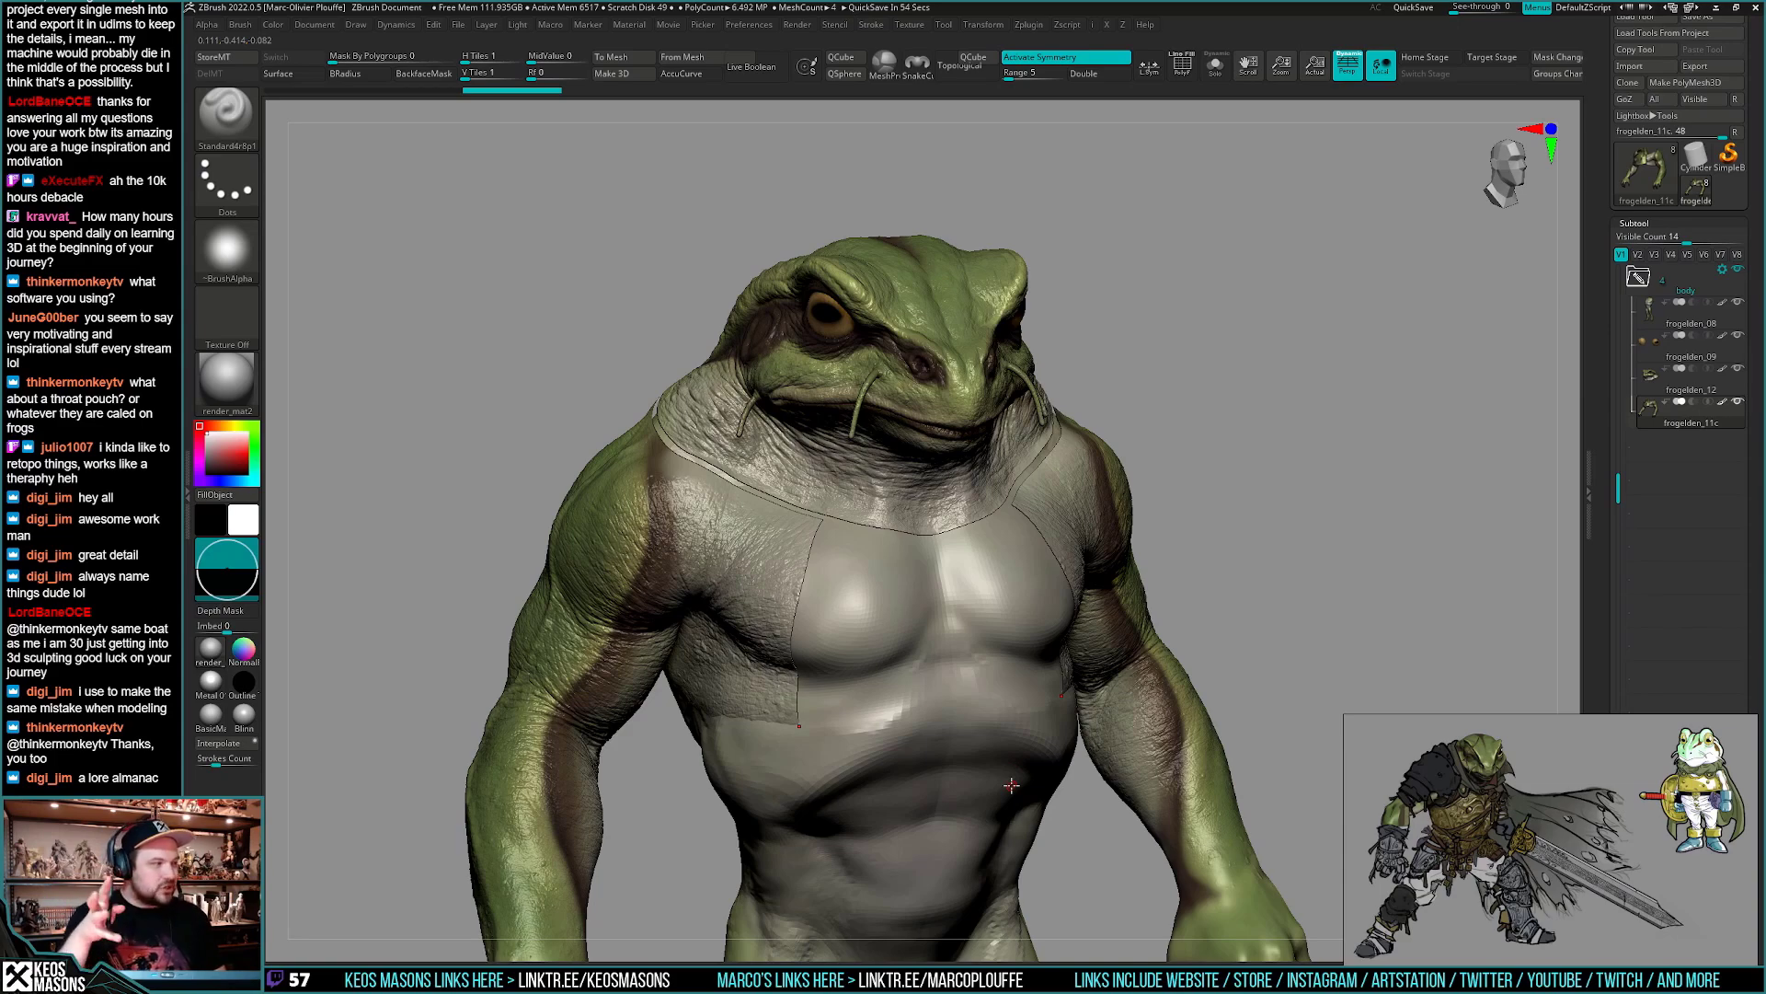
pyautogui.moveTo(1012, 784); pyautogui.dragTo(1069, 702, button='right')
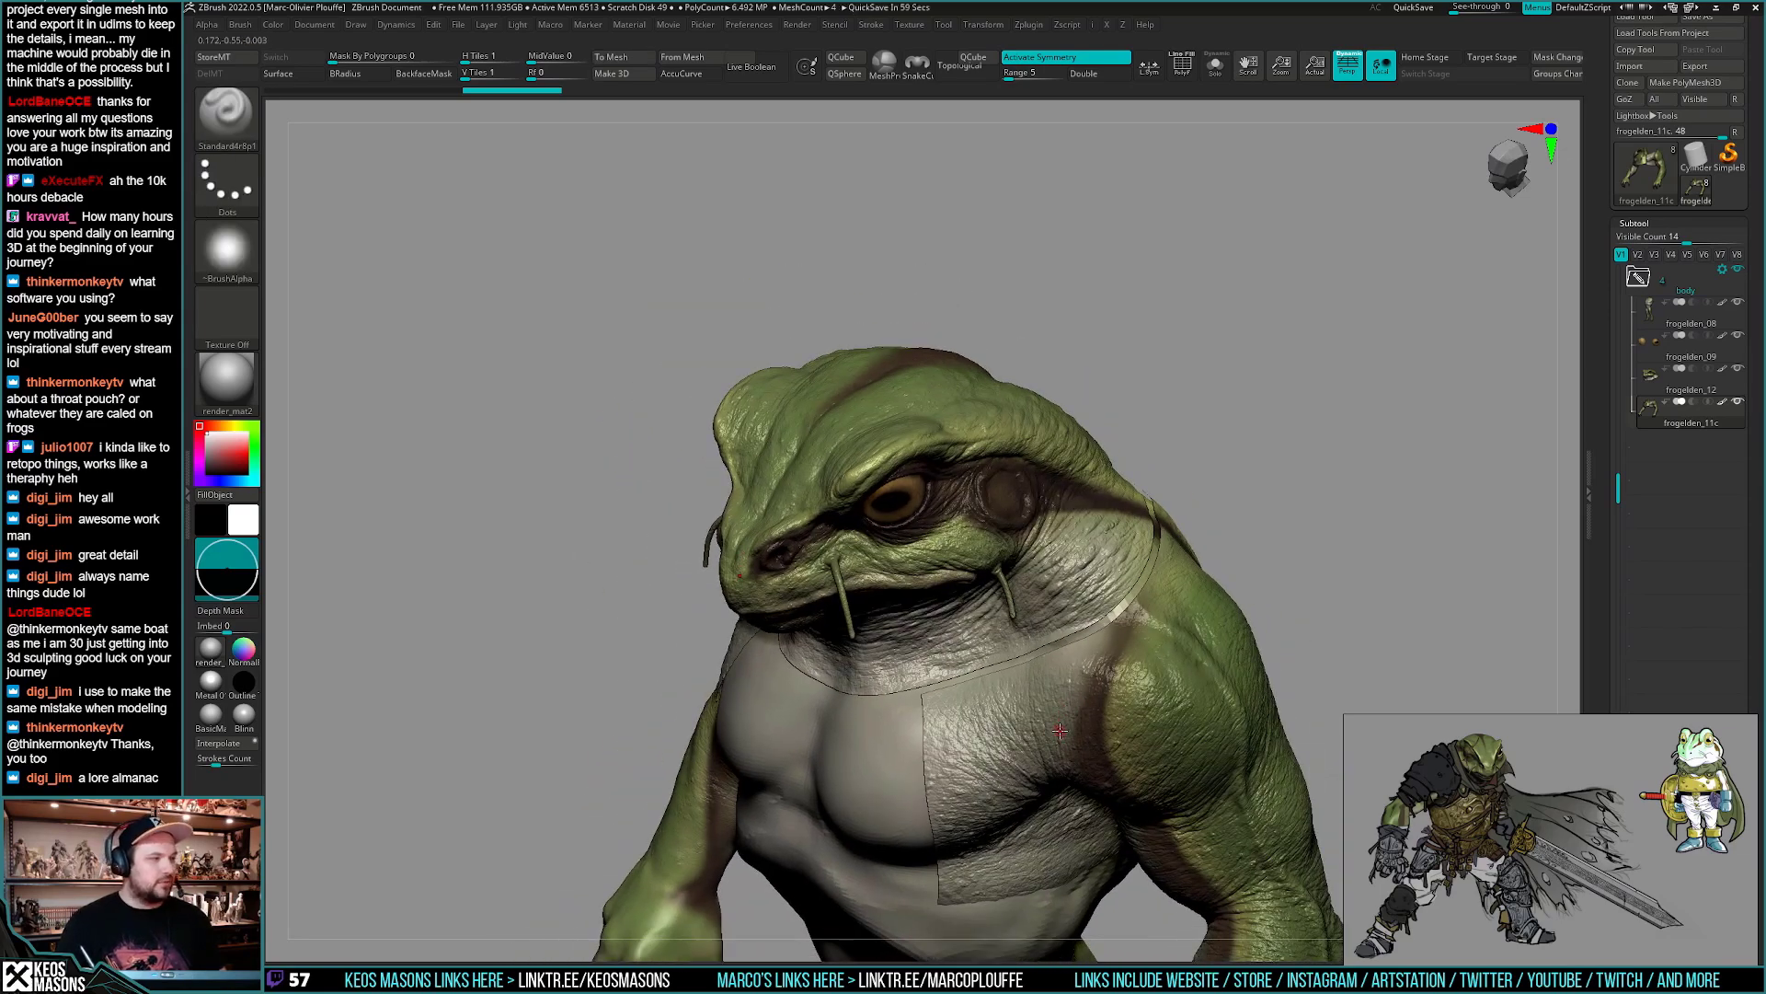
pyautogui.keyDown('shift'); pyautogui.moveTo(1063, 717); pyautogui.dragTo(1066, 687, button='right'); pyautogui.keyUp('shift')
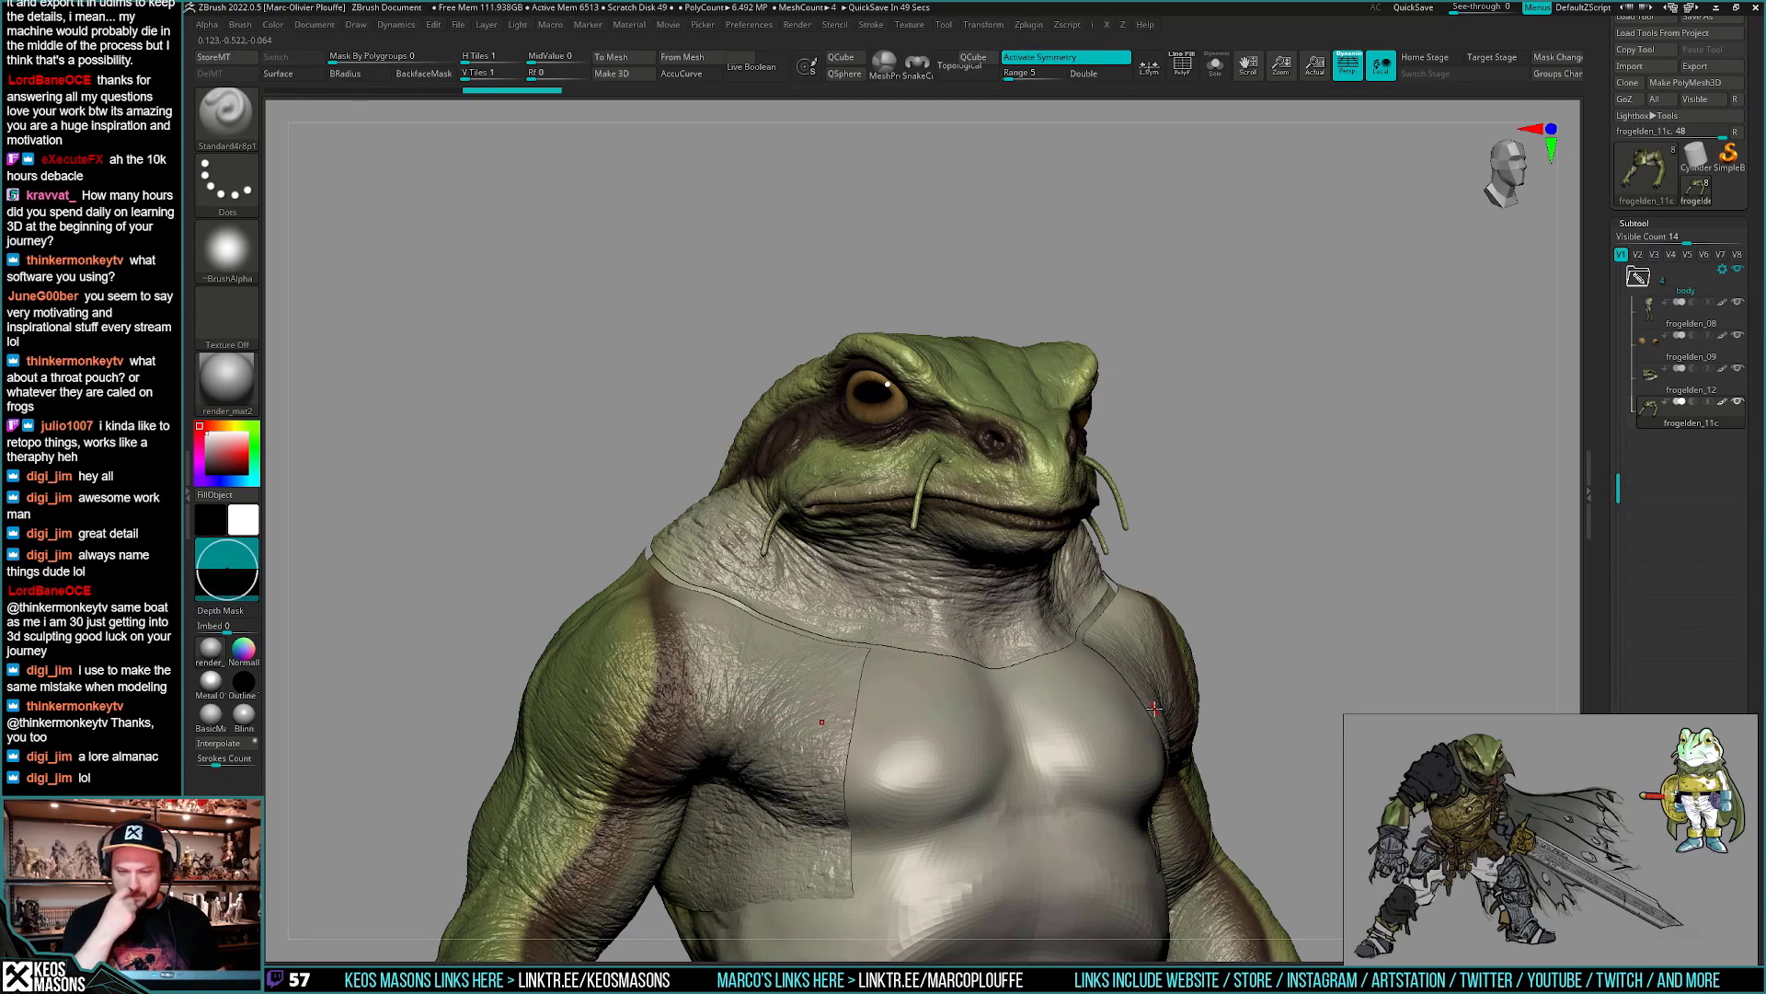
pyautogui.moveTo(1288, 602); pyautogui.dragTo(1031, 567)
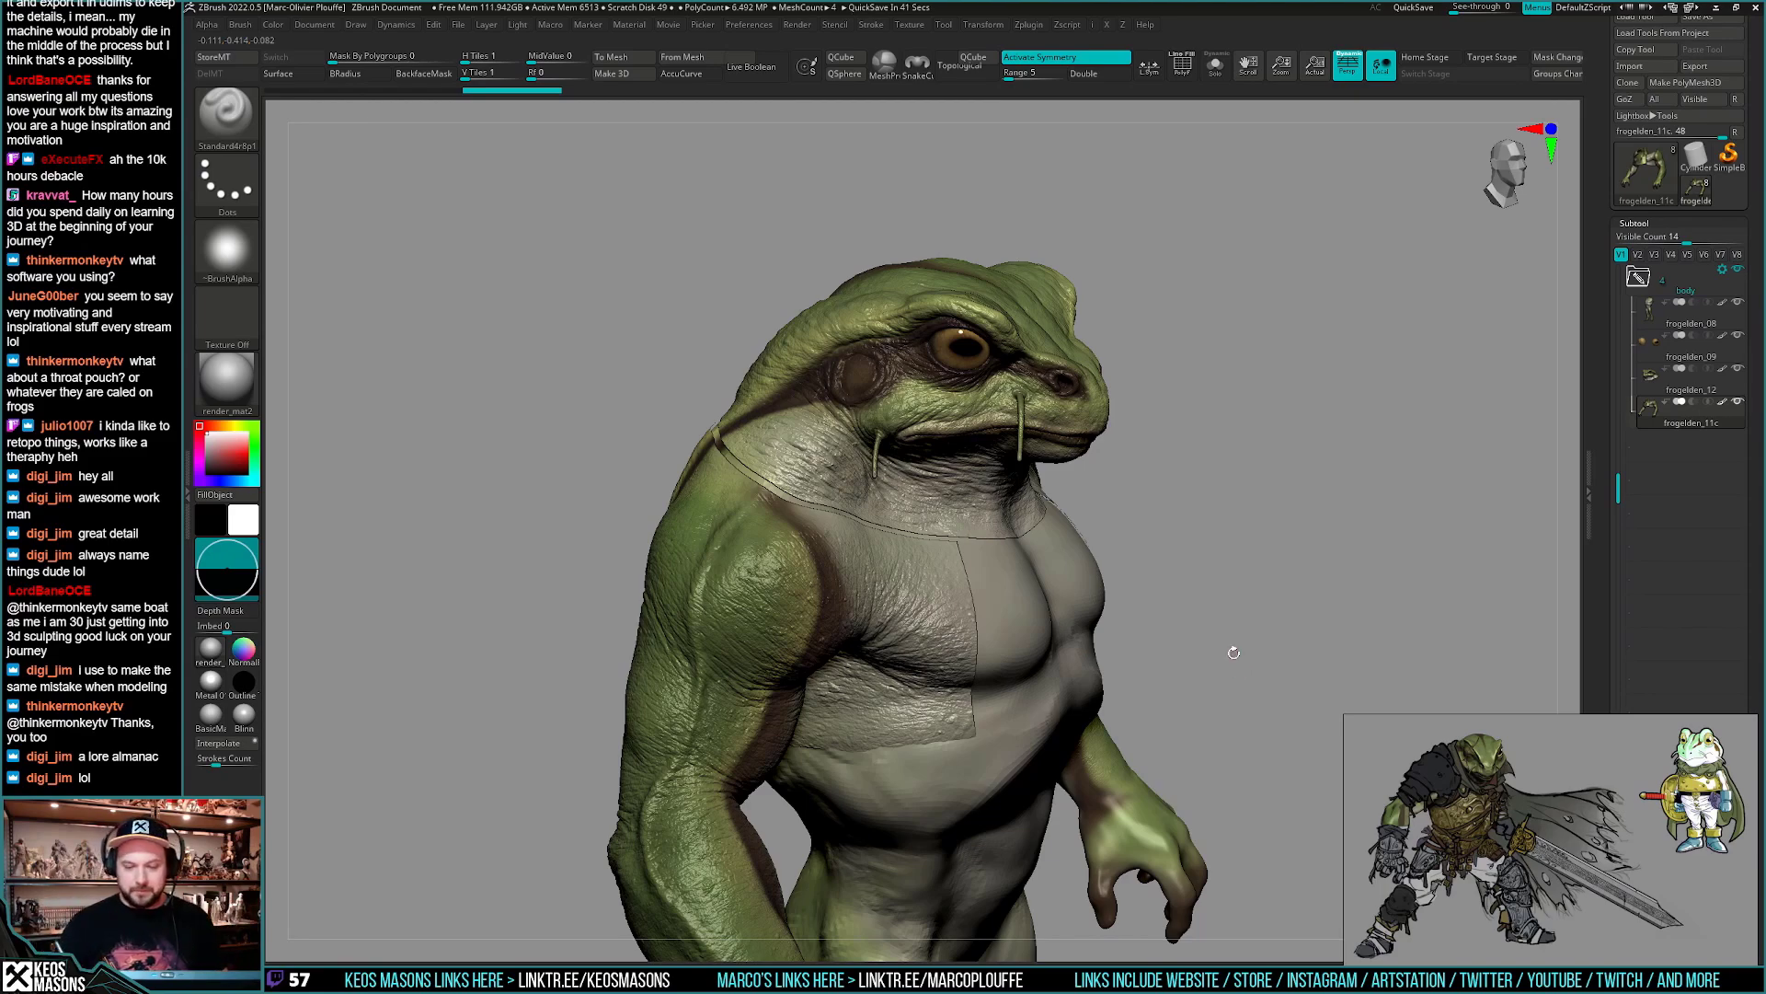
pyautogui.moveTo(1242, 651)
pyautogui.mouseDown()
pyautogui.moveTo(1097, 678)
pyautogui.moveTo(1205, 608)
pyautogui.moveTo(1190, 631)
pyautogui.moveTo(1218, 634)
pyautogui.mouseUp()
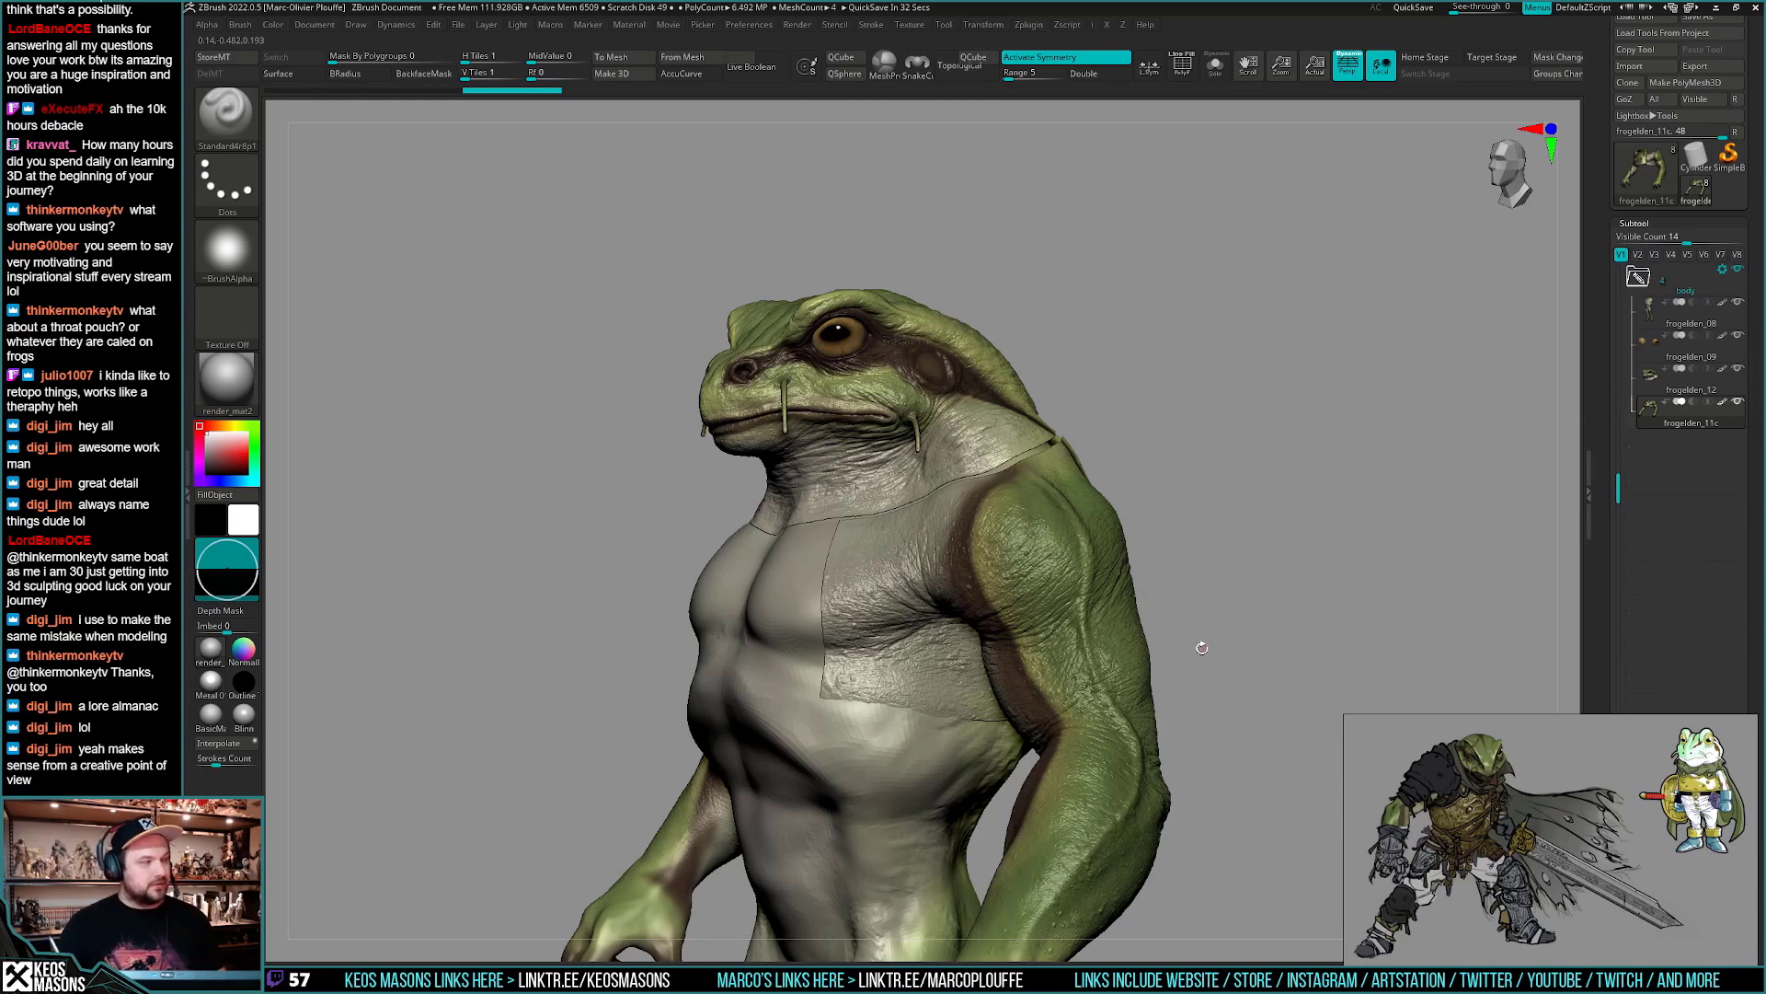
pyautogui.moveTo(1253, 652); pyautogui.dragTo(1297, 627)
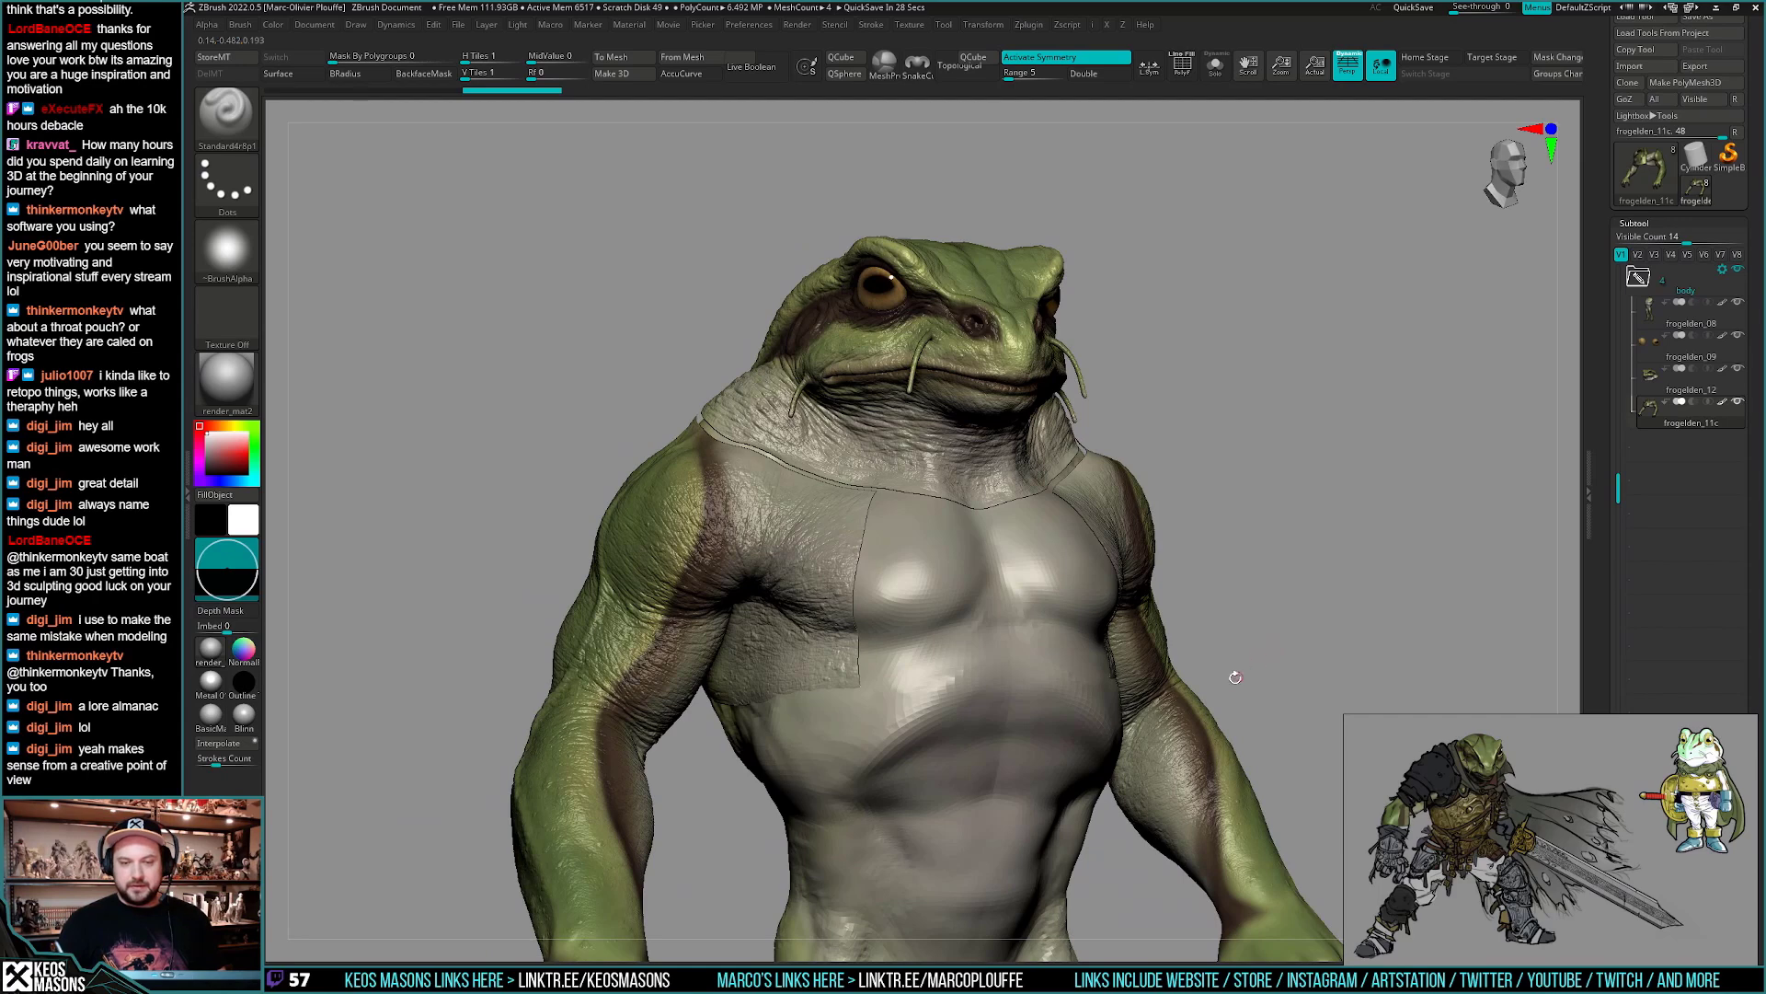
pyautogui.moveTo(1236, 677)
pyautogui.mouseDown()
pyautogui.moveTo(1266, 660)
pyautogui.moveTo(1242, 663)
pyautogui.mouseUp()
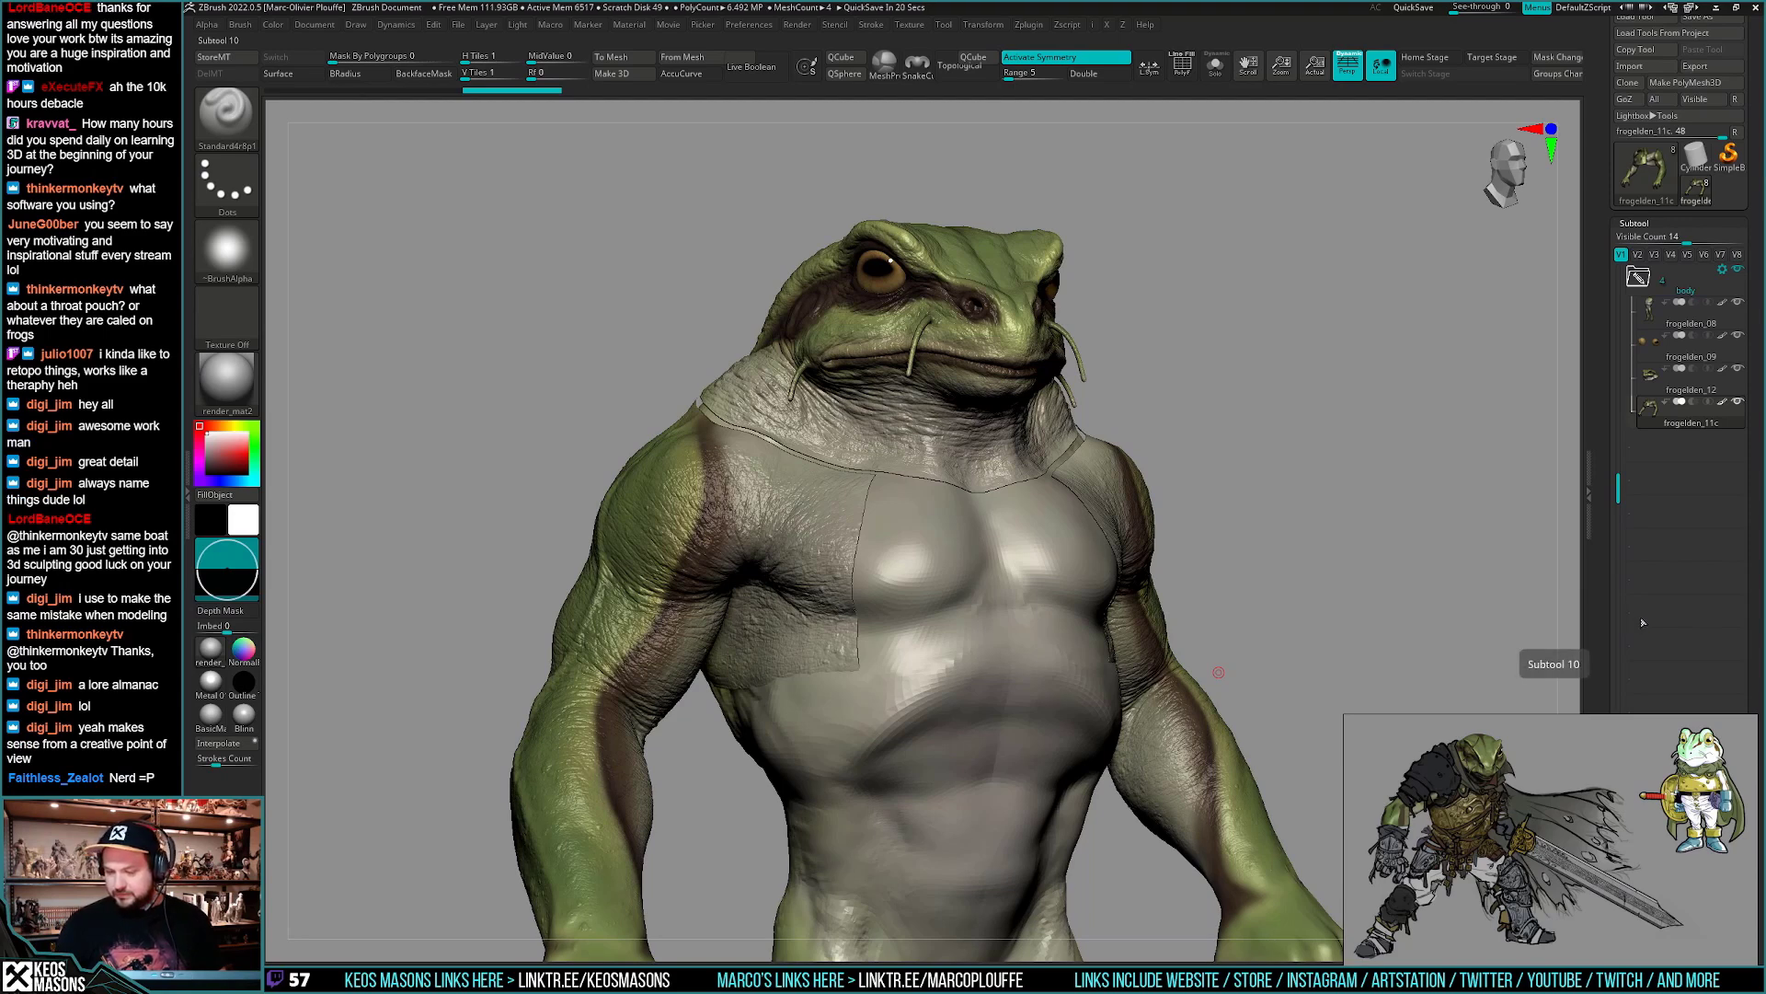
pyautogui.moveTo(1616, 599)
pyautogui.mouseDown()
pyautogui.moveTo(1632, 294)
pyautogui.moveTo(1628, 600)
pyautogui.mouseUp()
pyautogui.keyDown('shift'); pyautogui.moveTo(1319, 560); pyautogui.dragTo(1310, 582); pyautogui.keyUp('shift')
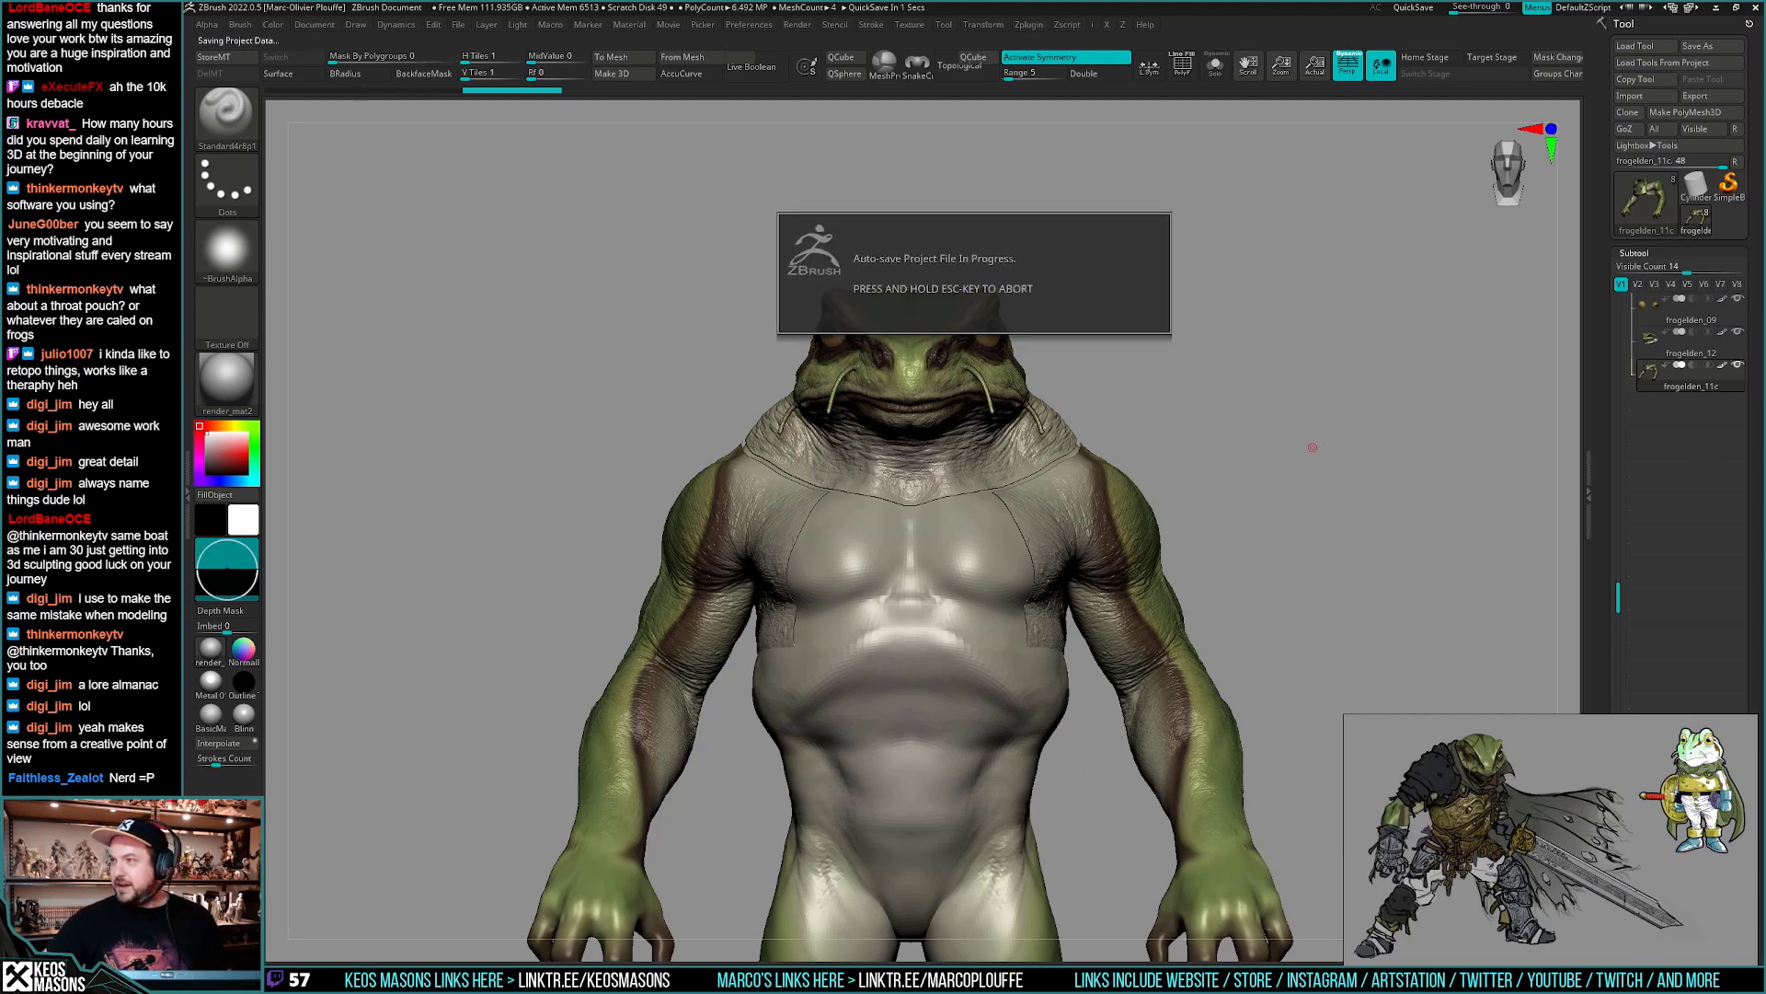
pyautogui.moveTo(1312, 447); pyautogui.dragTo(1331, 444)
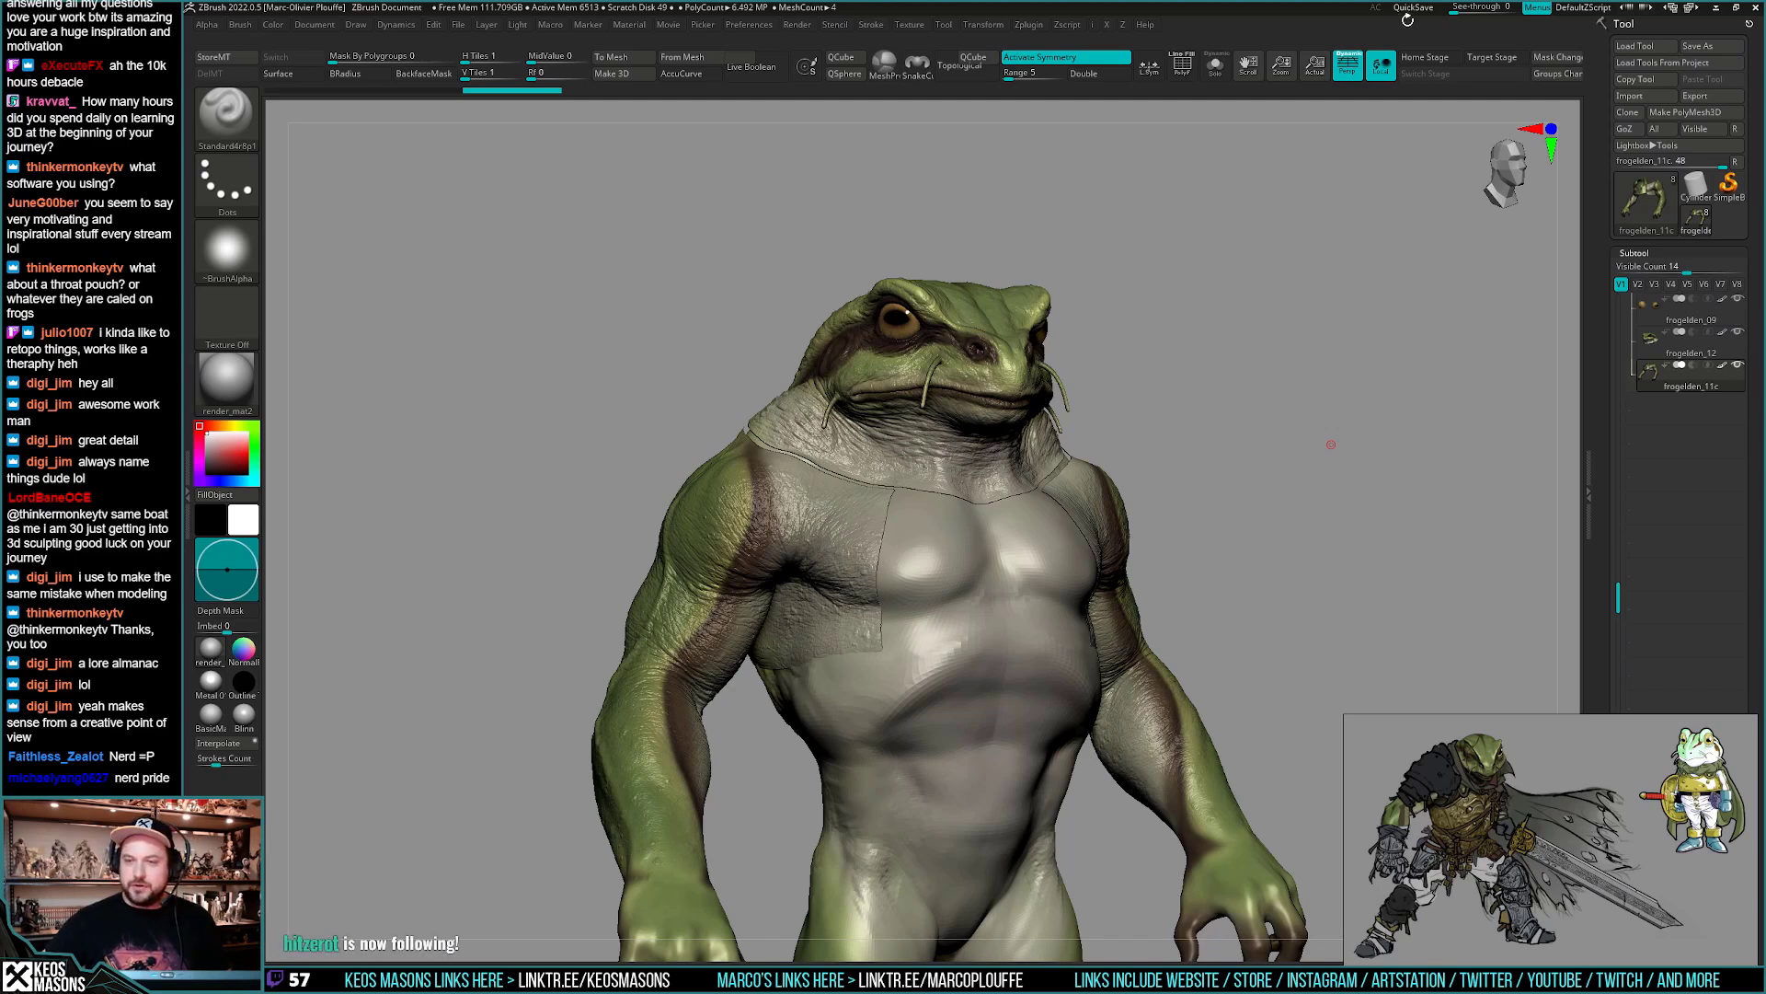
pyautogui.press('shift')
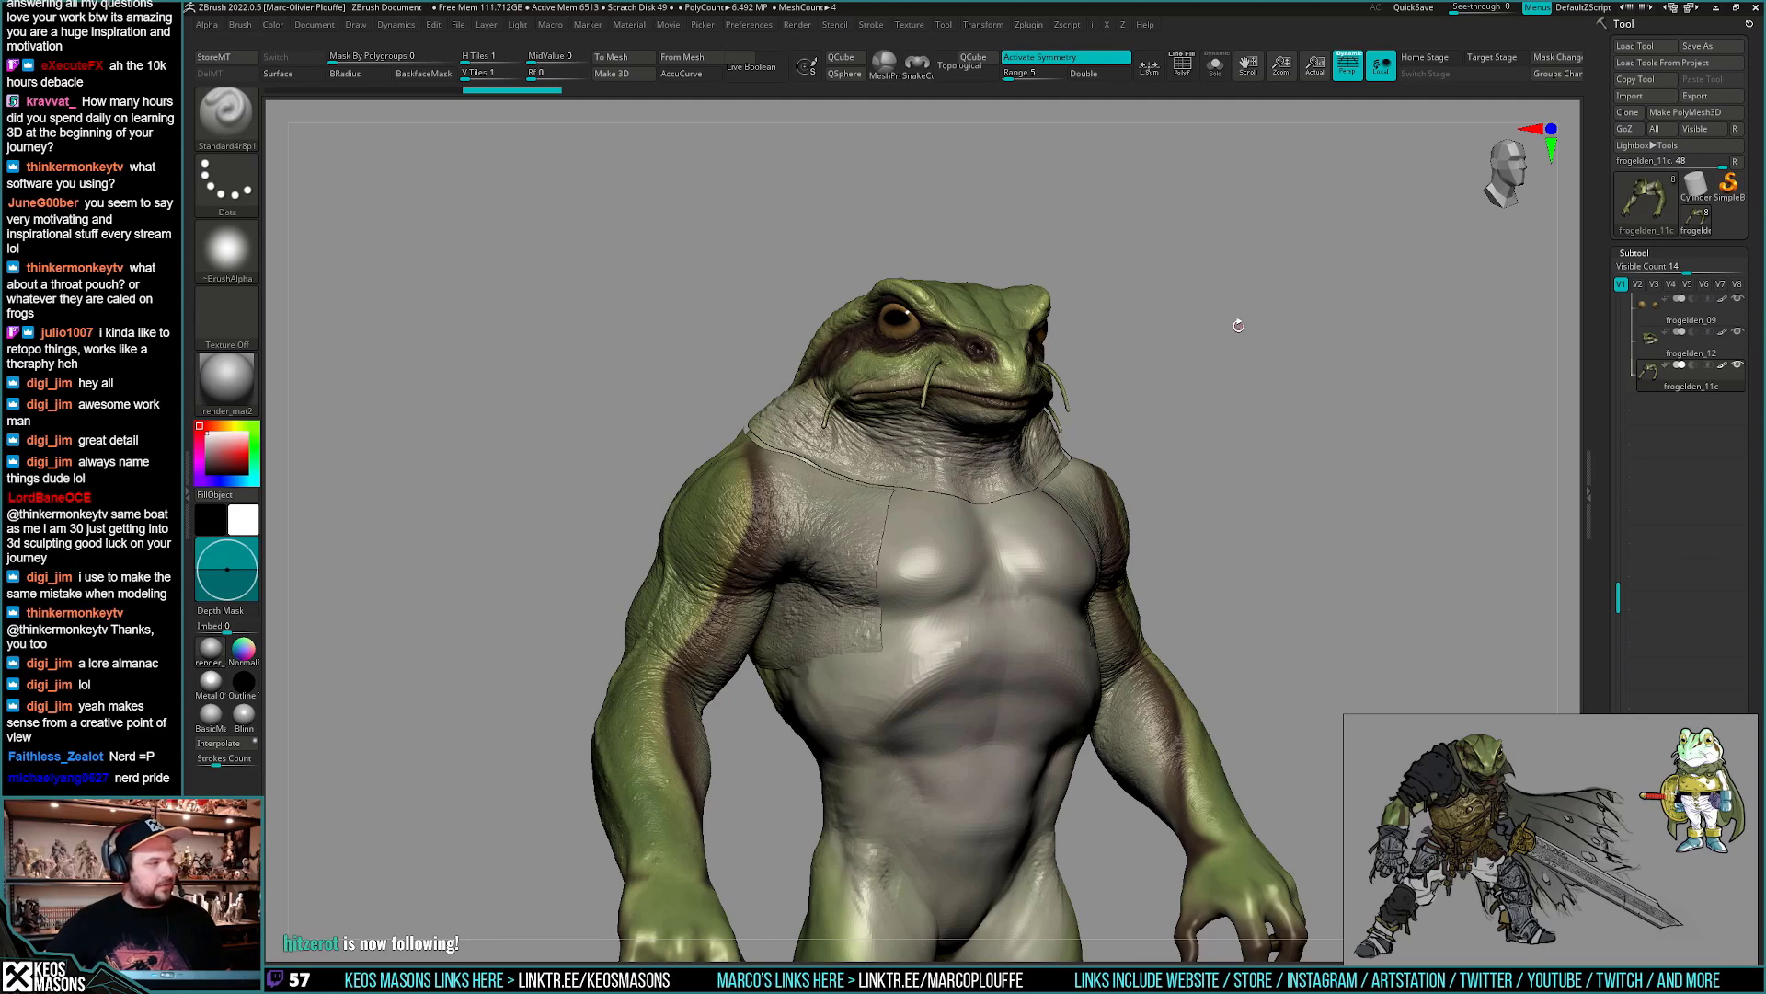
pyautogui.keyDown('shift'); pyautogui.moveTo(1242, 356); pyautogui.dragTo(1234, 387); pyautogui.keyUp('shift')
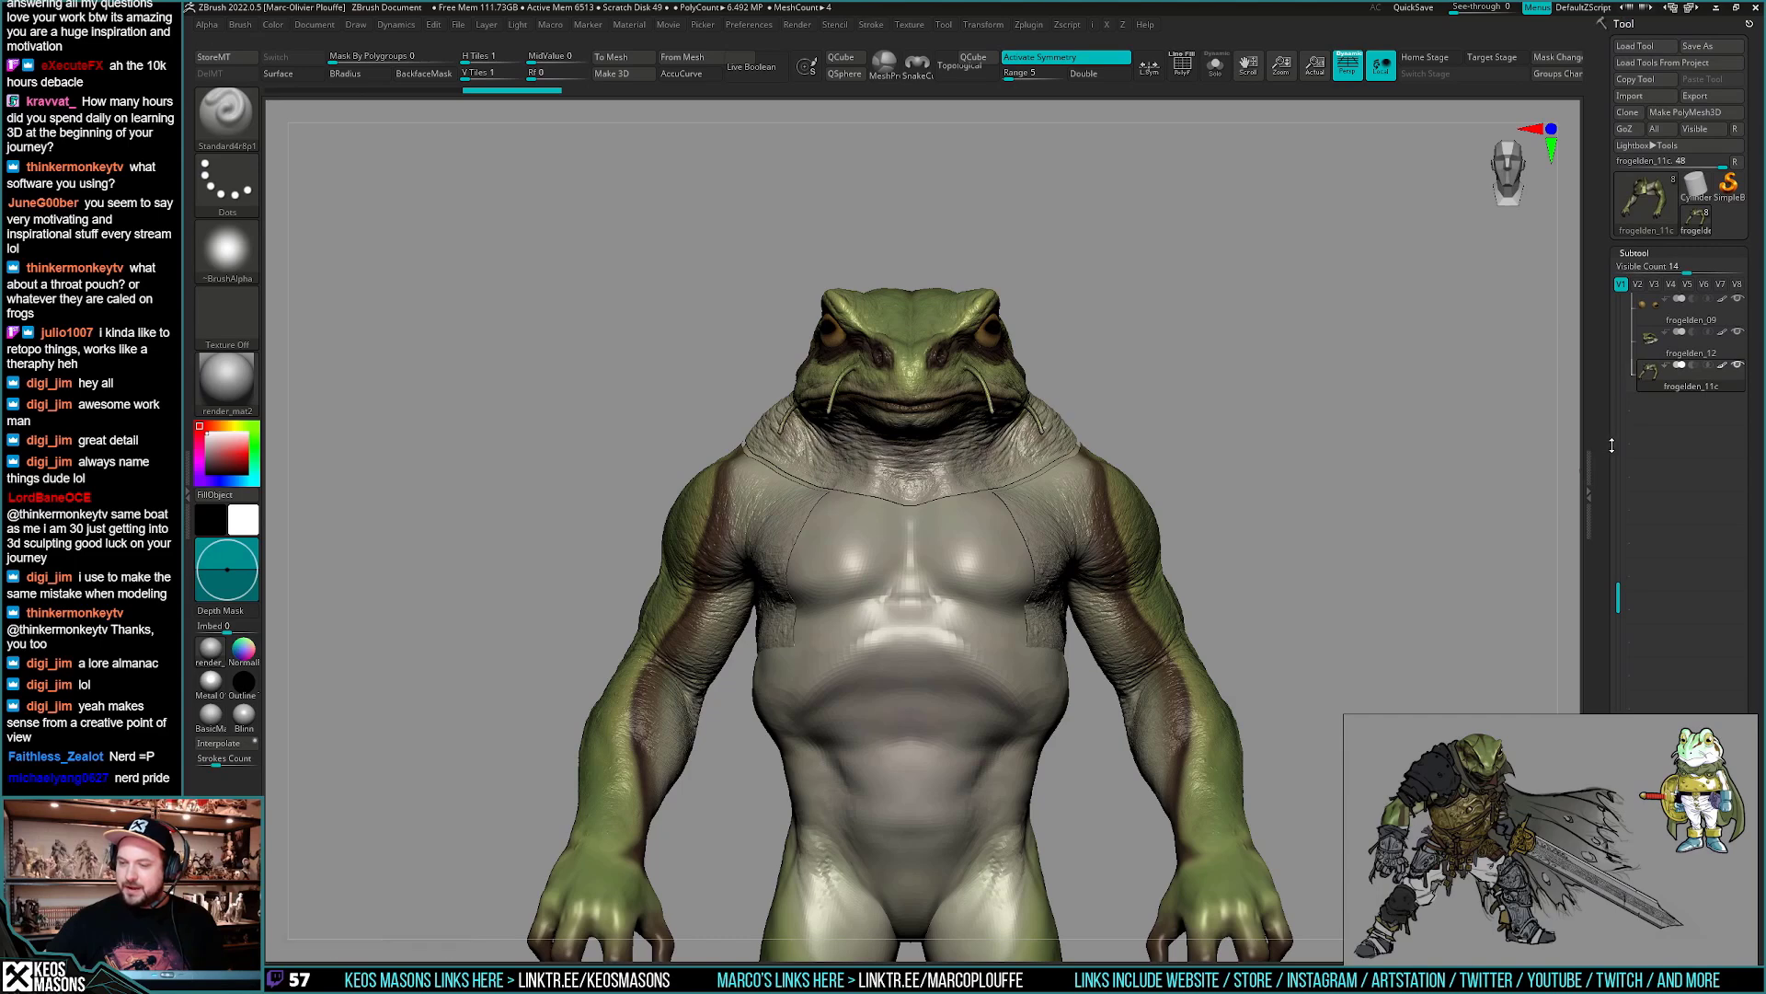
pyautogui.moveTo(1267, 394); pyautogui.dragTo(1267, 373)
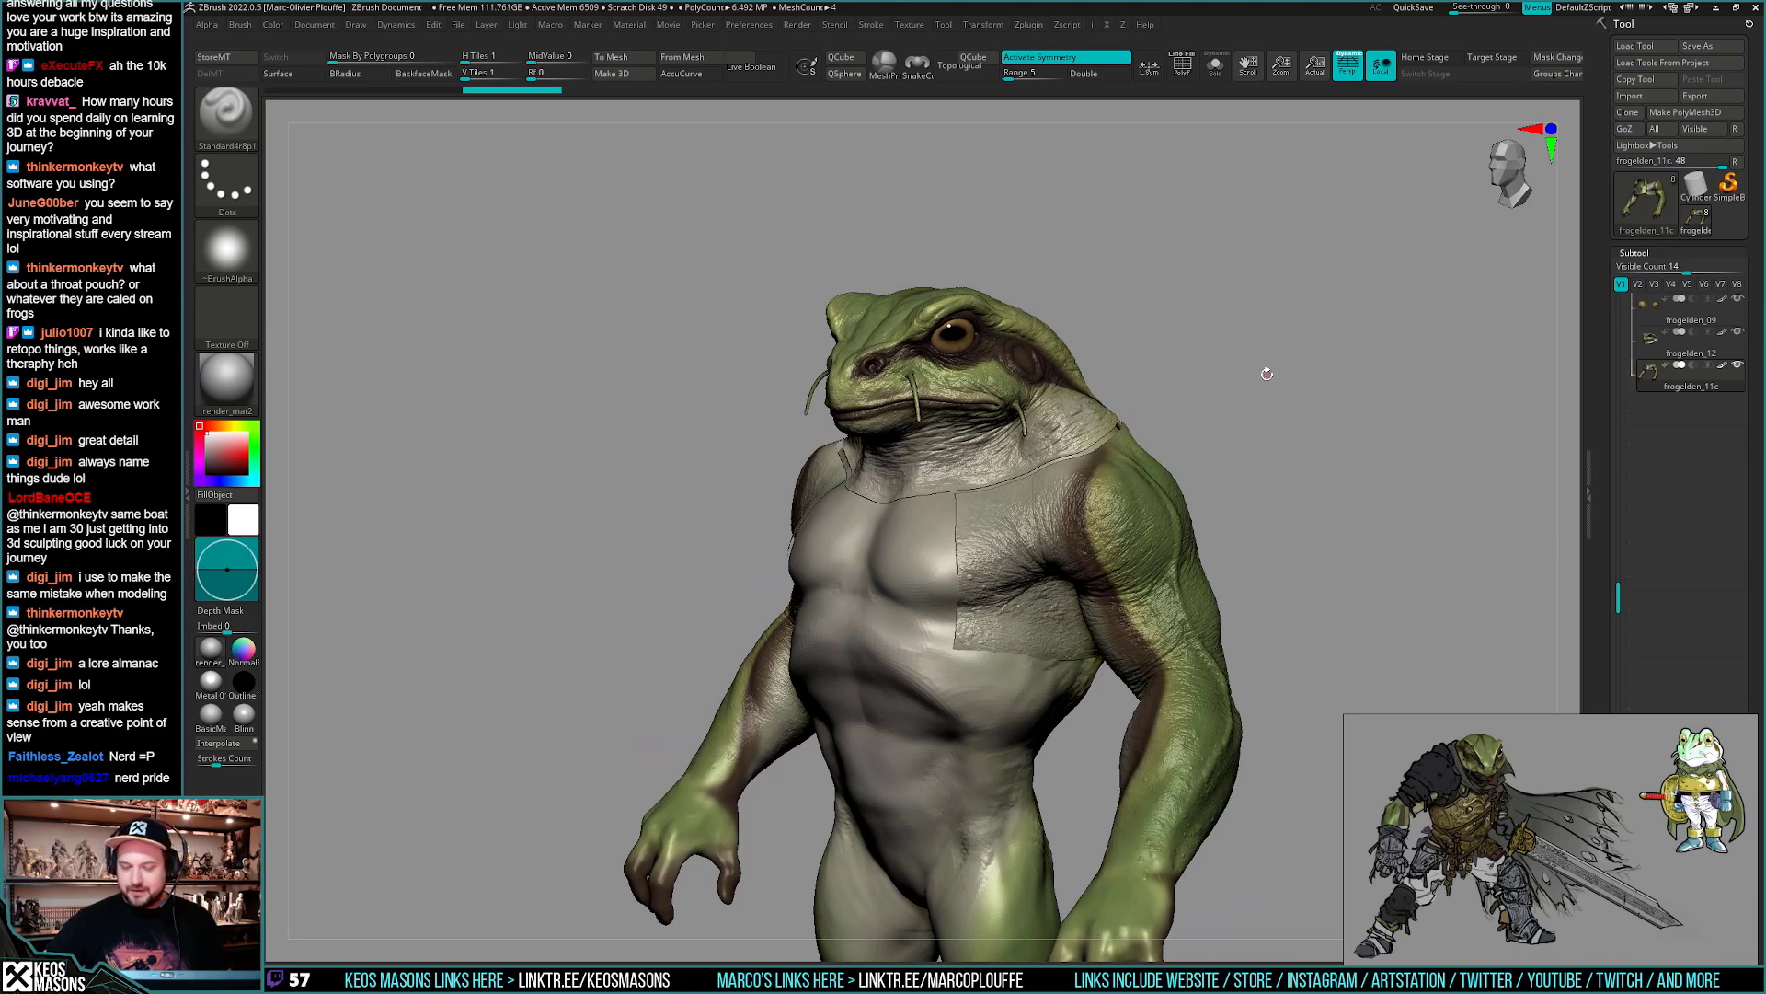
pyautogui.moveTo(1266, 374); pyautogui.dragTo(1254, 373)
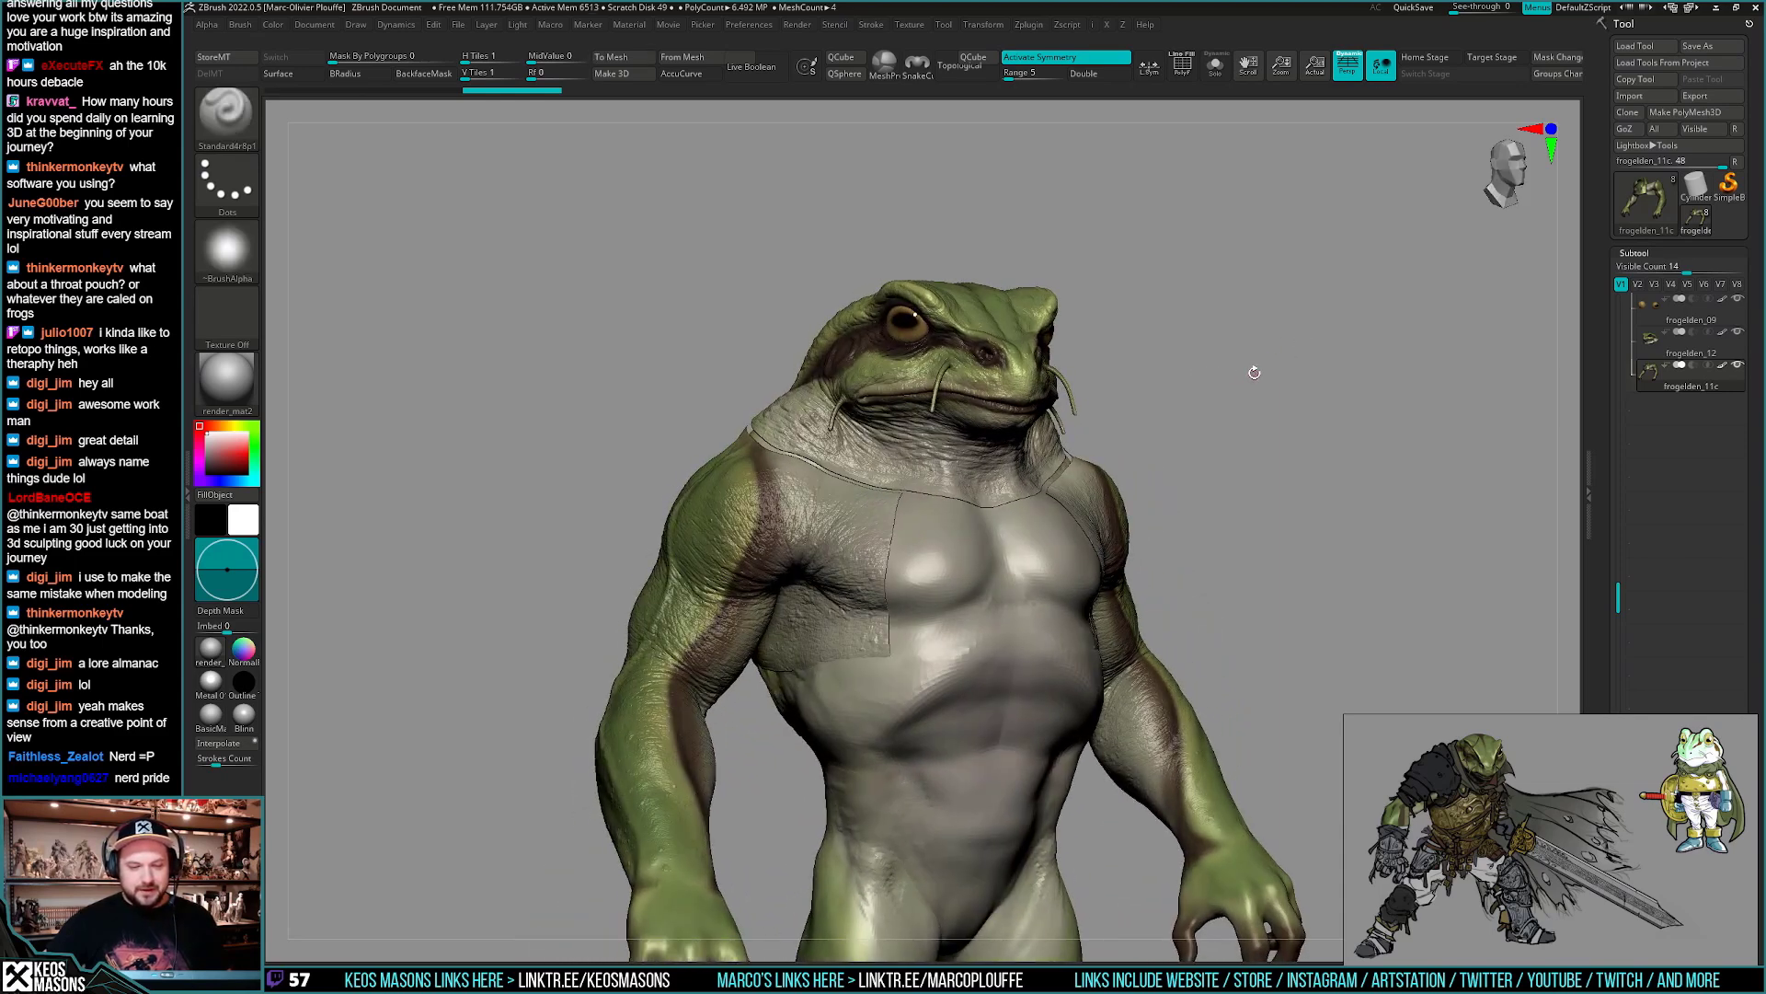
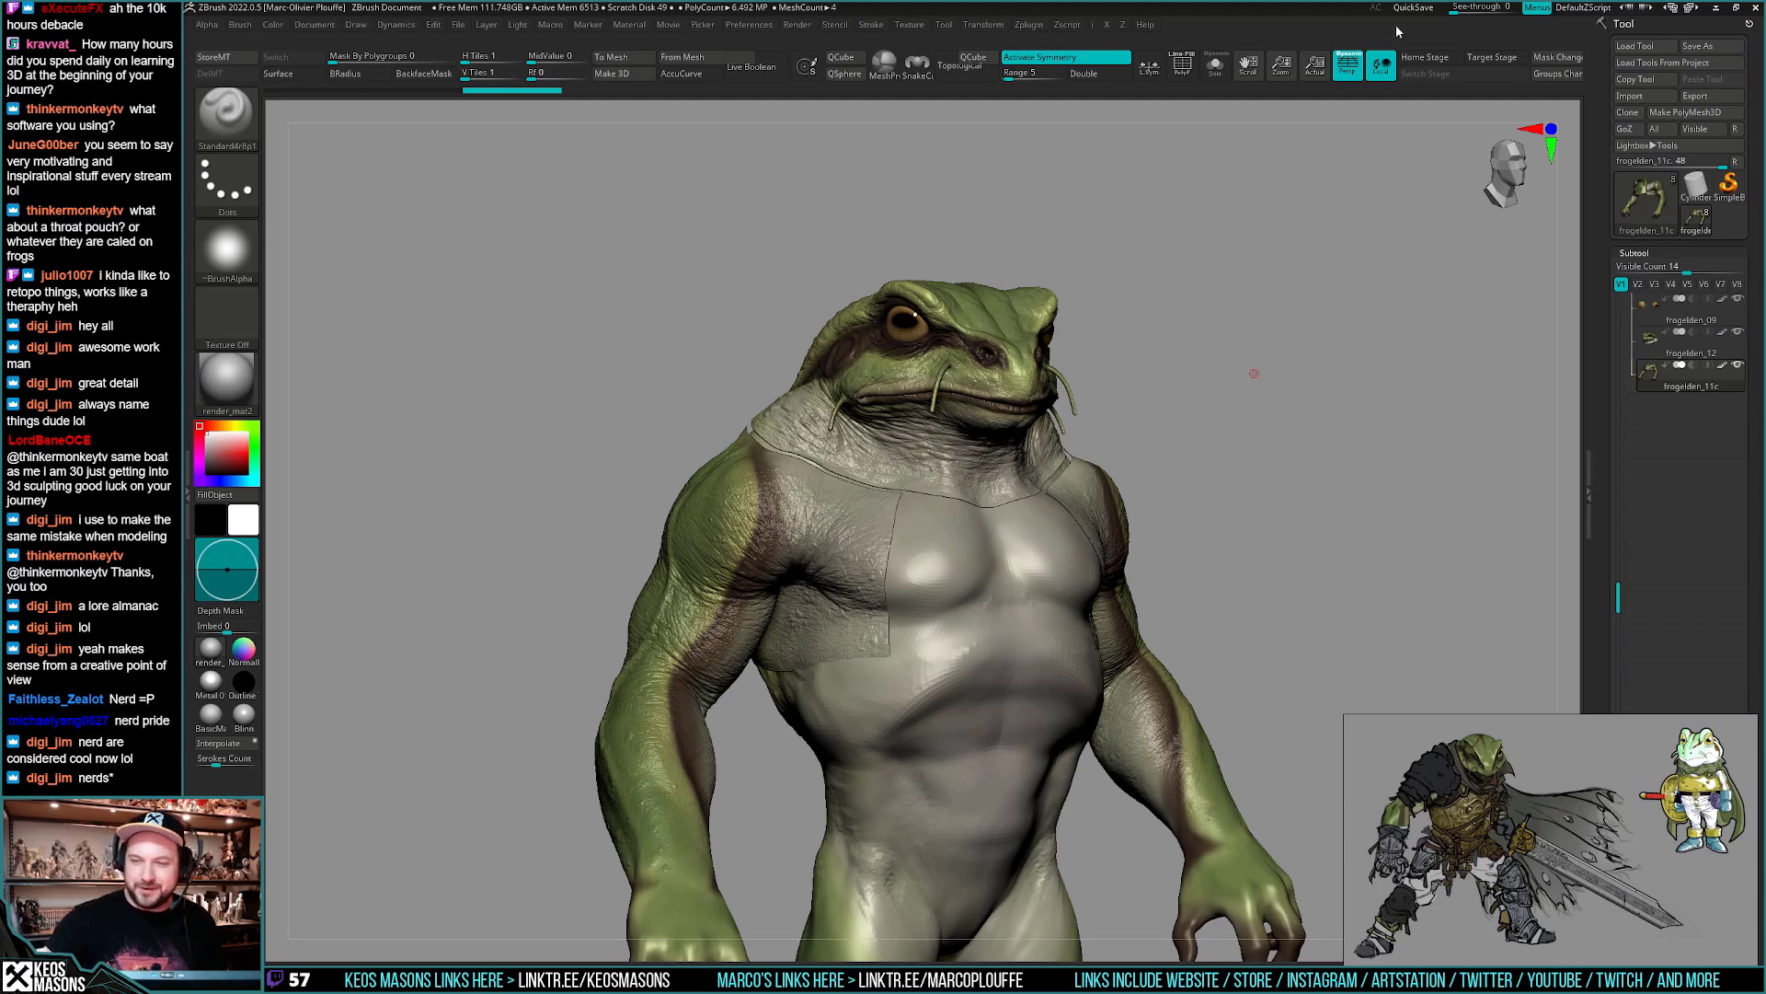
pyautogui.moveTo(879, 659)
pyautogui.mouseDown(button='right')
pyautogui.moveTo(1172, 661)
pyautogui.moveTo(1150, 679)
pyautogui.moveTo(1085, 673)
pyautogui.moveTo(1080, 720)
pyautogui.moveTo(1021, 686)
pyautogui.moveTo(1040, 615)
pyautogui.moveTo(968, 760)
pyautogui.moveTo(994, 703)
pyautogui.moveTo(993, 865)
pyautogui.mouseUp(button='right')
pyautogui.keyDown('shift'); pyautogui.moveTo(1224, 801); pyautogui.dragTo(1071, 704, button='right'); pyautogui.keyUp('shift')
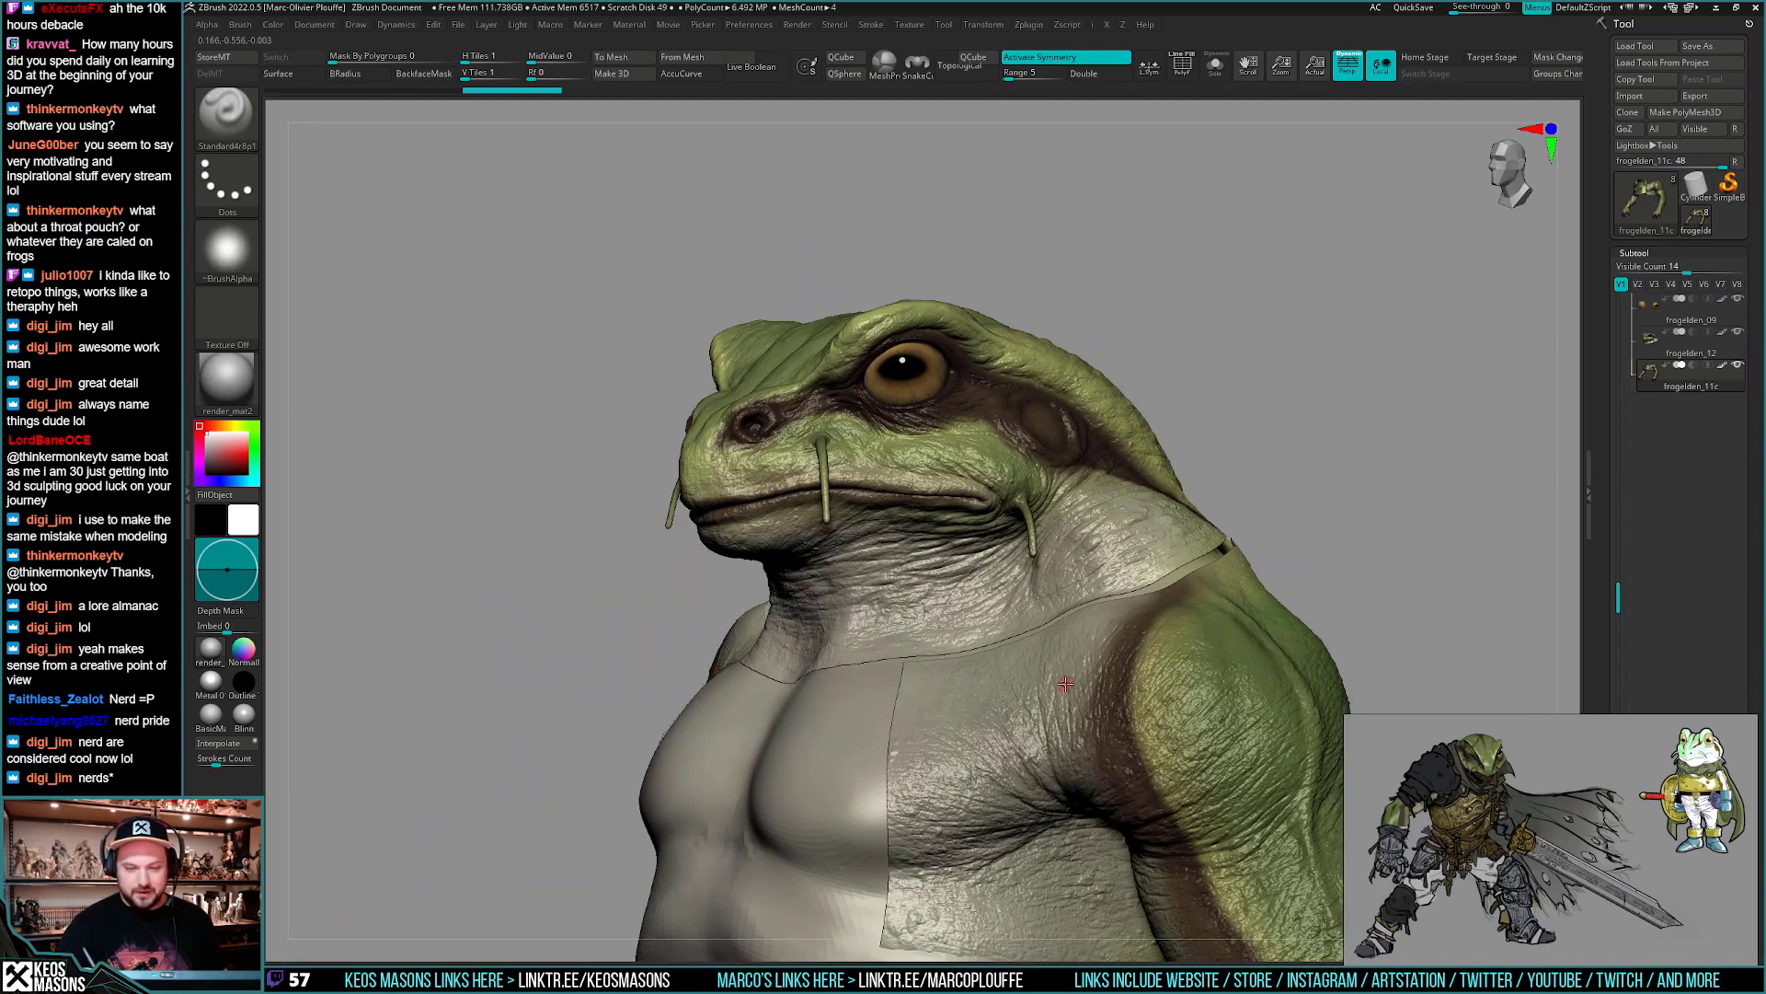
pyautogui.moveTo(1066, 692)
pyautogui.mouseDown(button='right')
pyautogui.moveTo(1059, 672)
pyautogui.moveTo(1061, 705)
pyautogui.mouseUp(button='right')
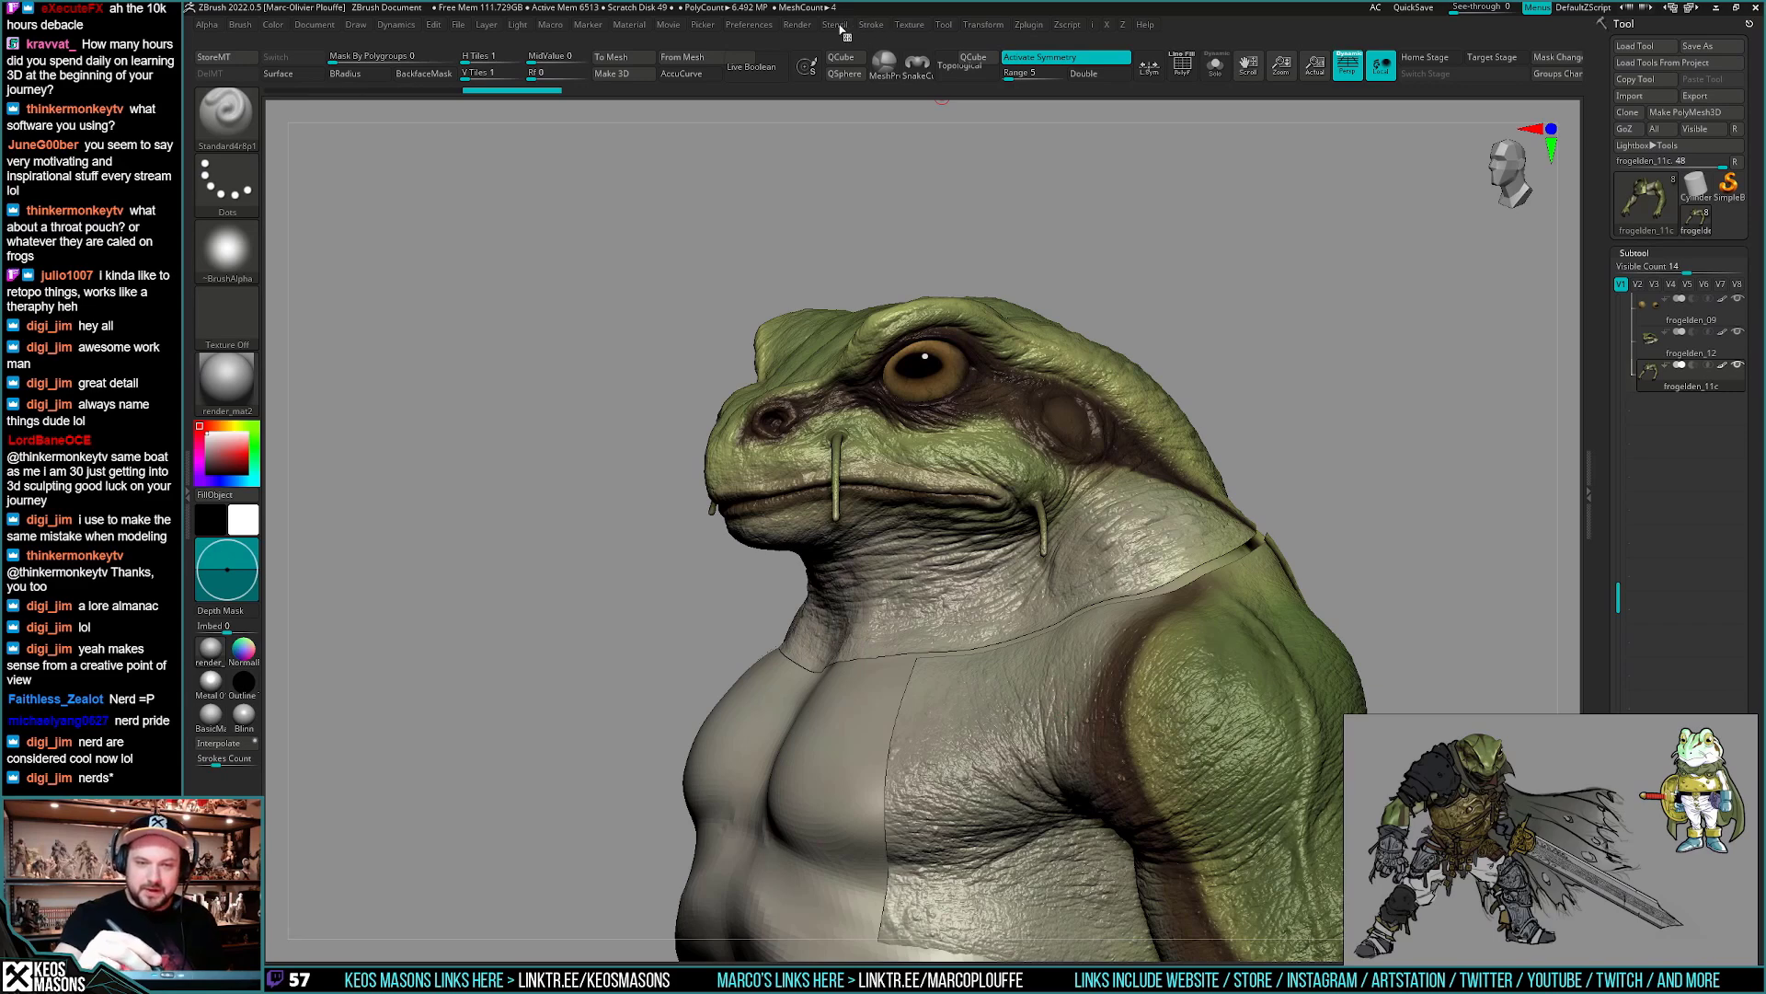
# - Assign the custom hotkey F to Flat rendering and P to Preview rendering, overriding their existing assignments
pyautogui.click(796, 25)
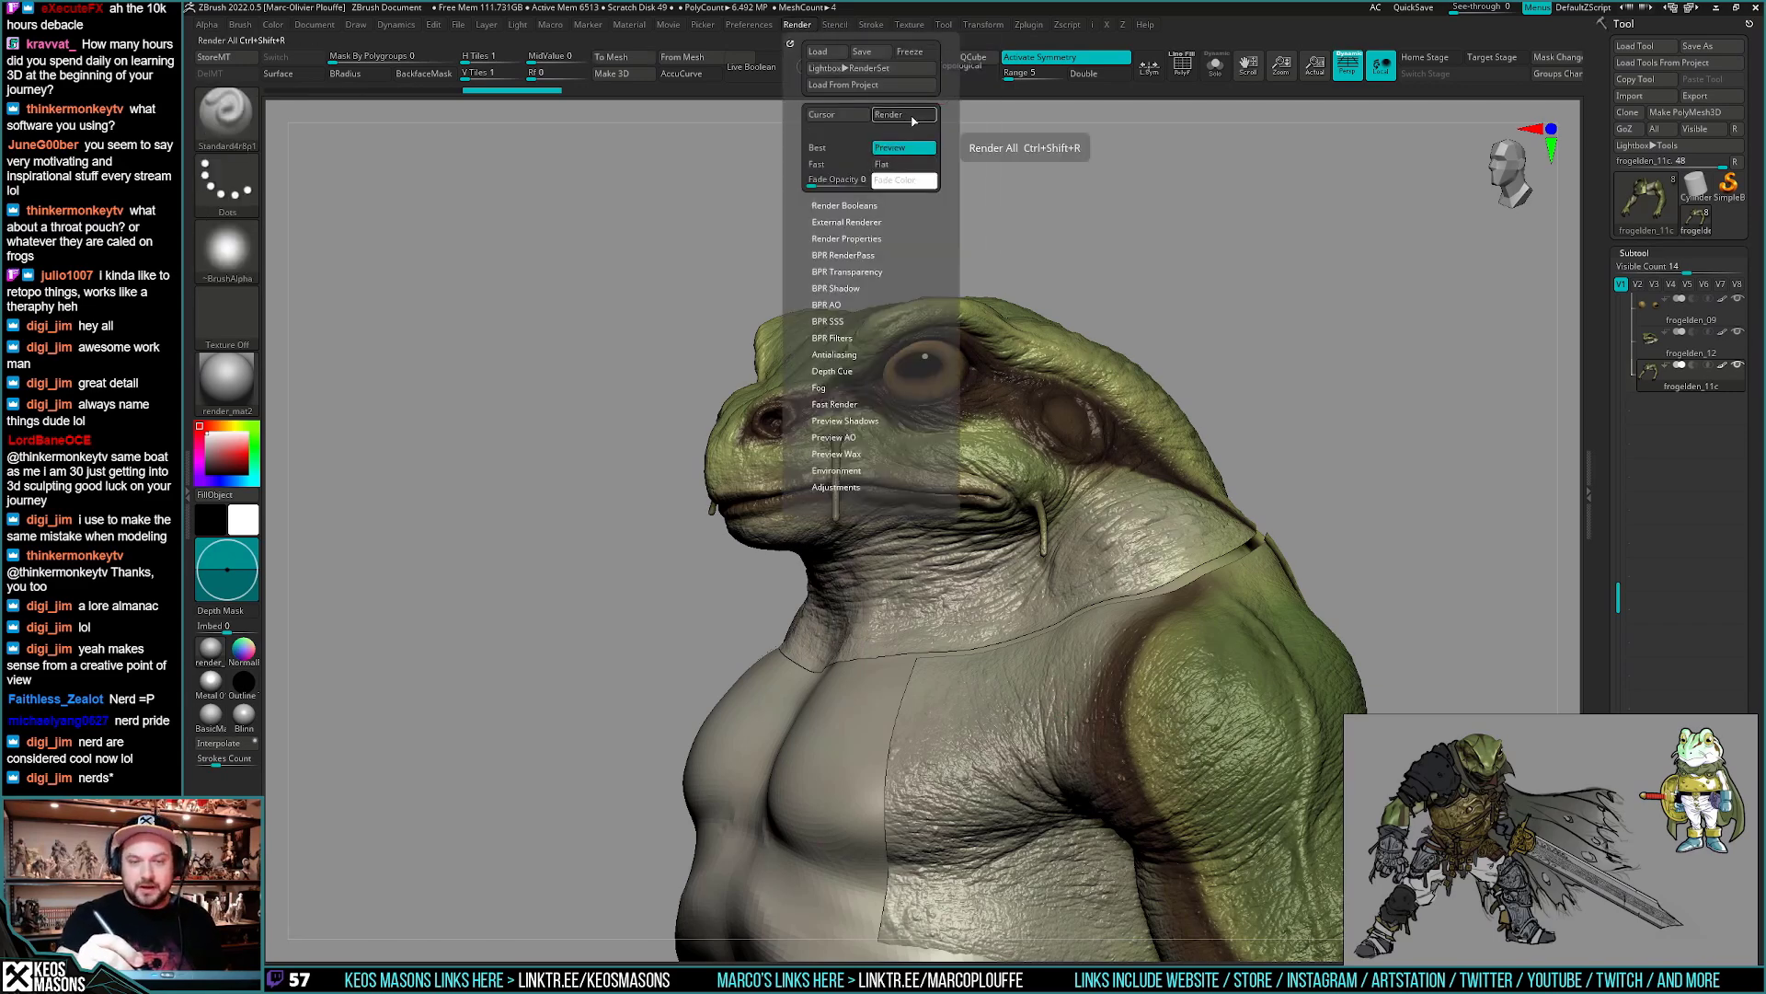
pyautogui.keyDown('ctrl'); pyautogui.keyDown('alt'); pyautogui.click(918, 171); pyautogui.keyUp('alt'); pyautogui.keyUp('ctrl')
pyautogui.press('f')
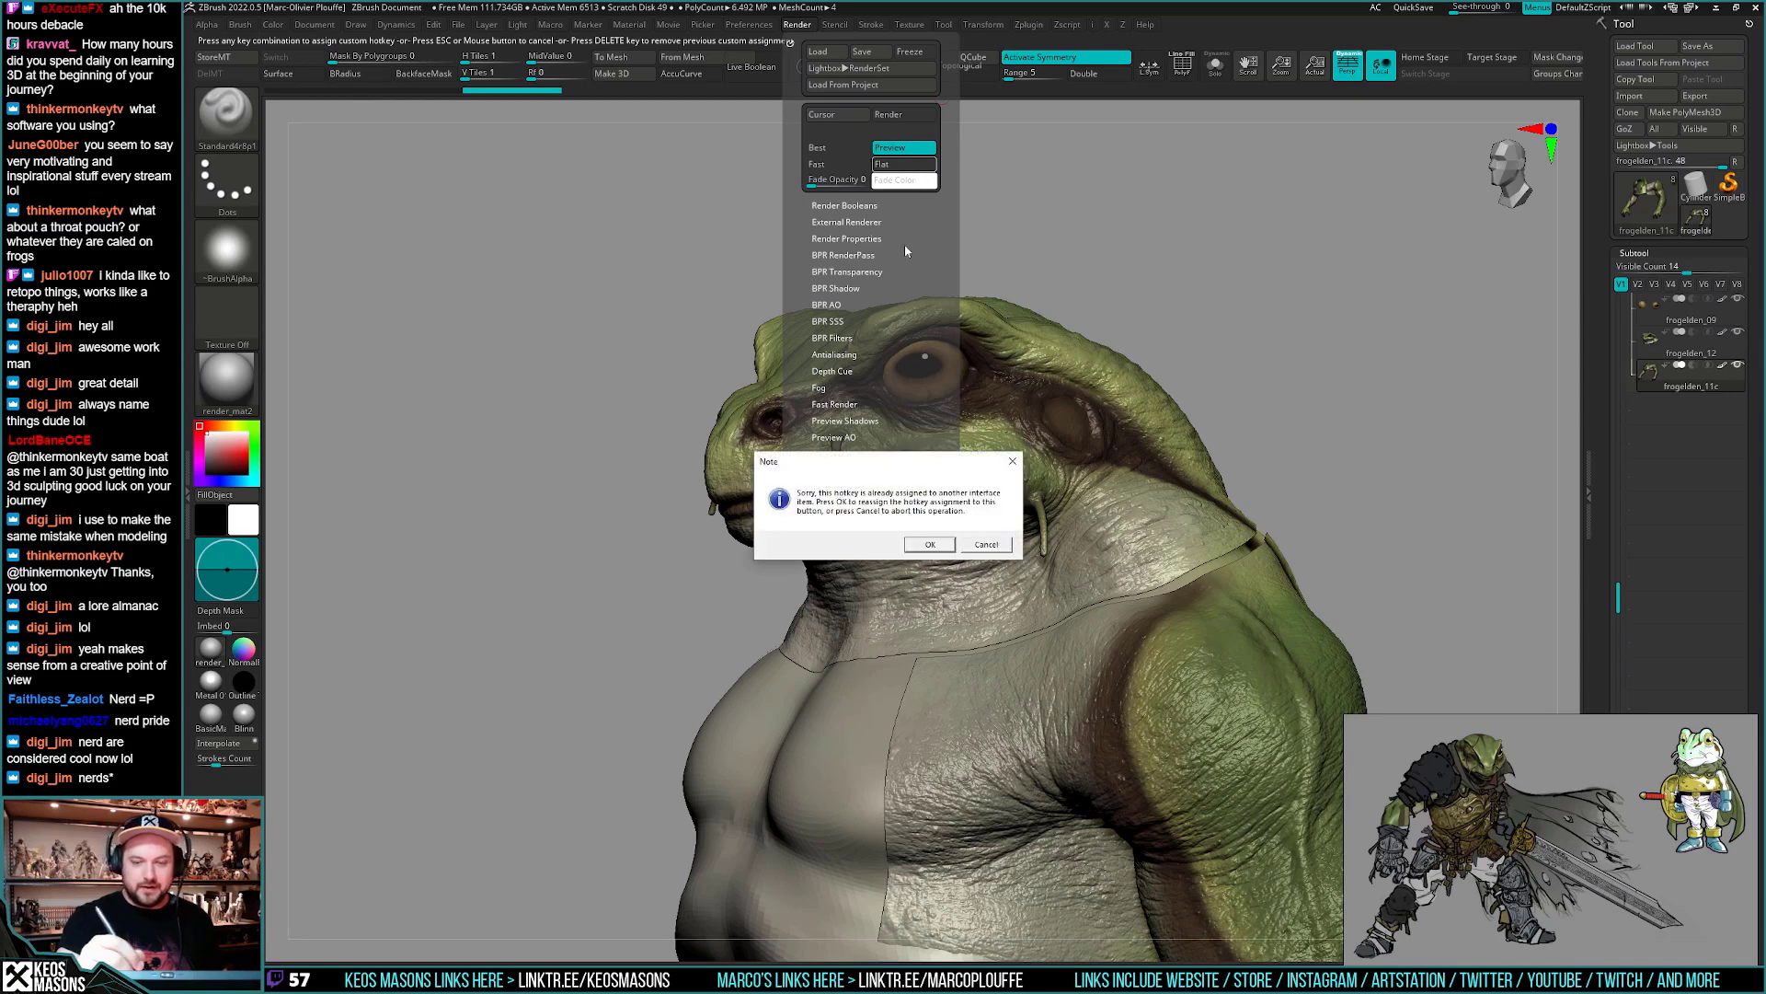
pyautogui.click(930, 544)
pyautogui.click(798, 27)
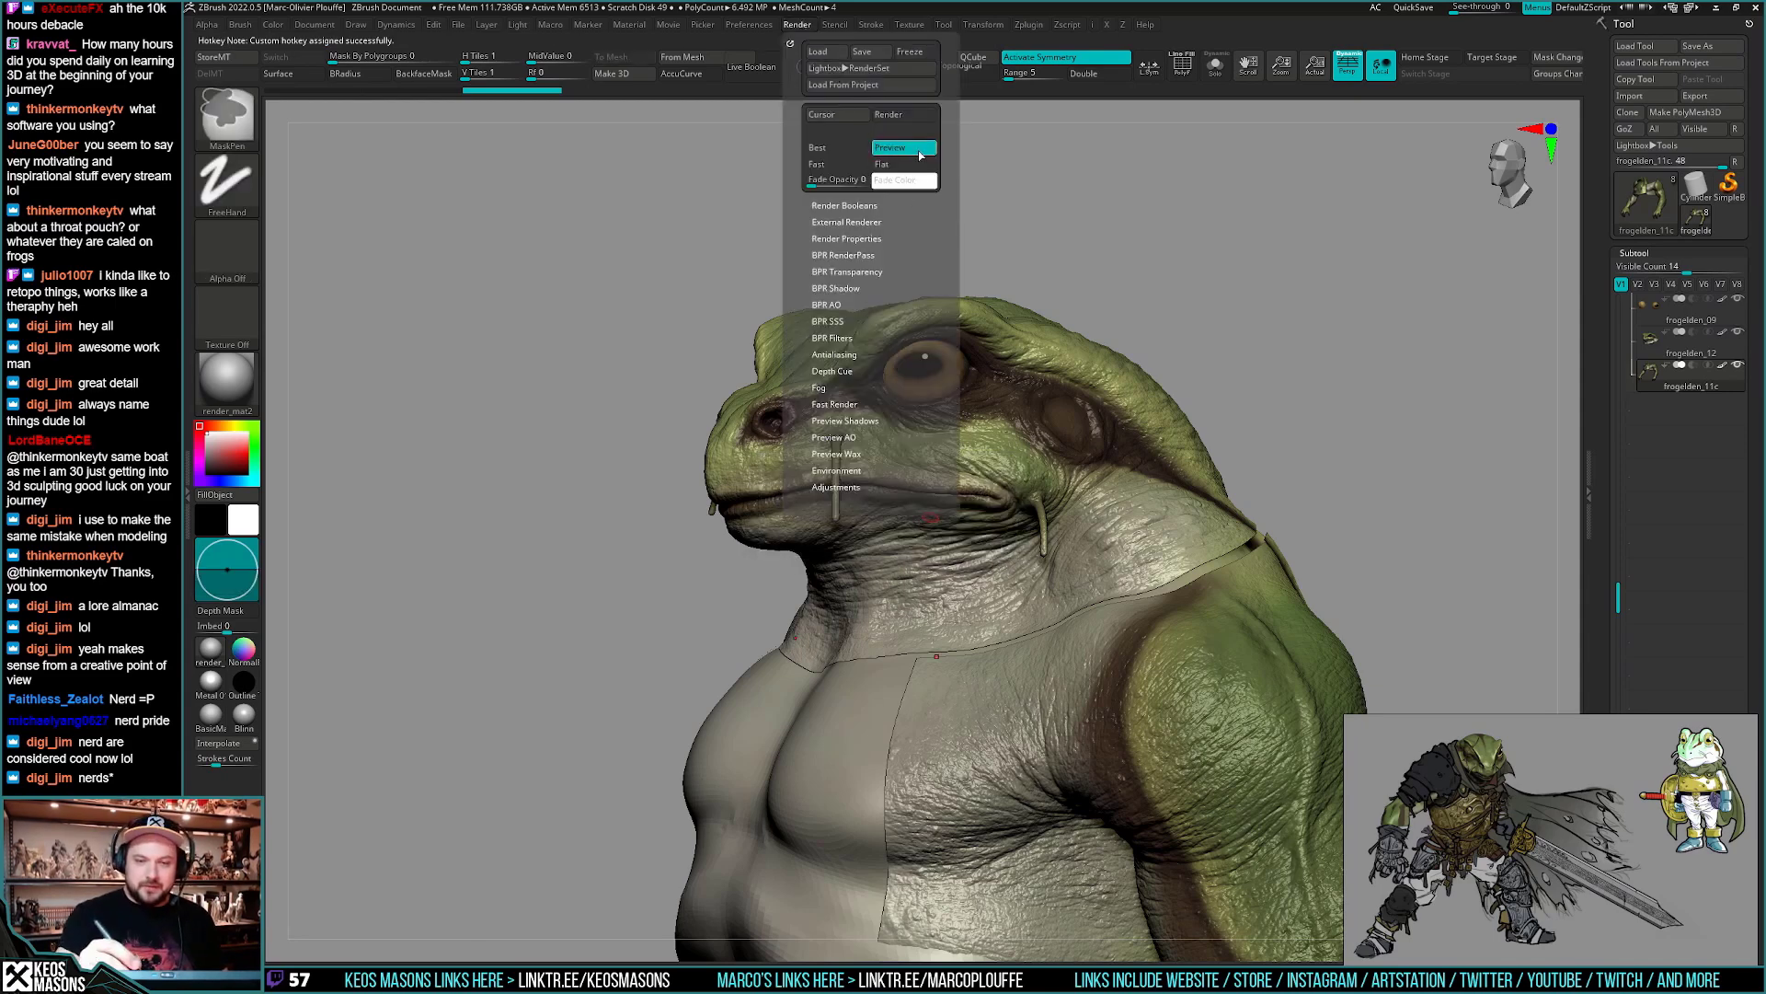
pyautogui.press('p')
pyautogui.click(951, 546)
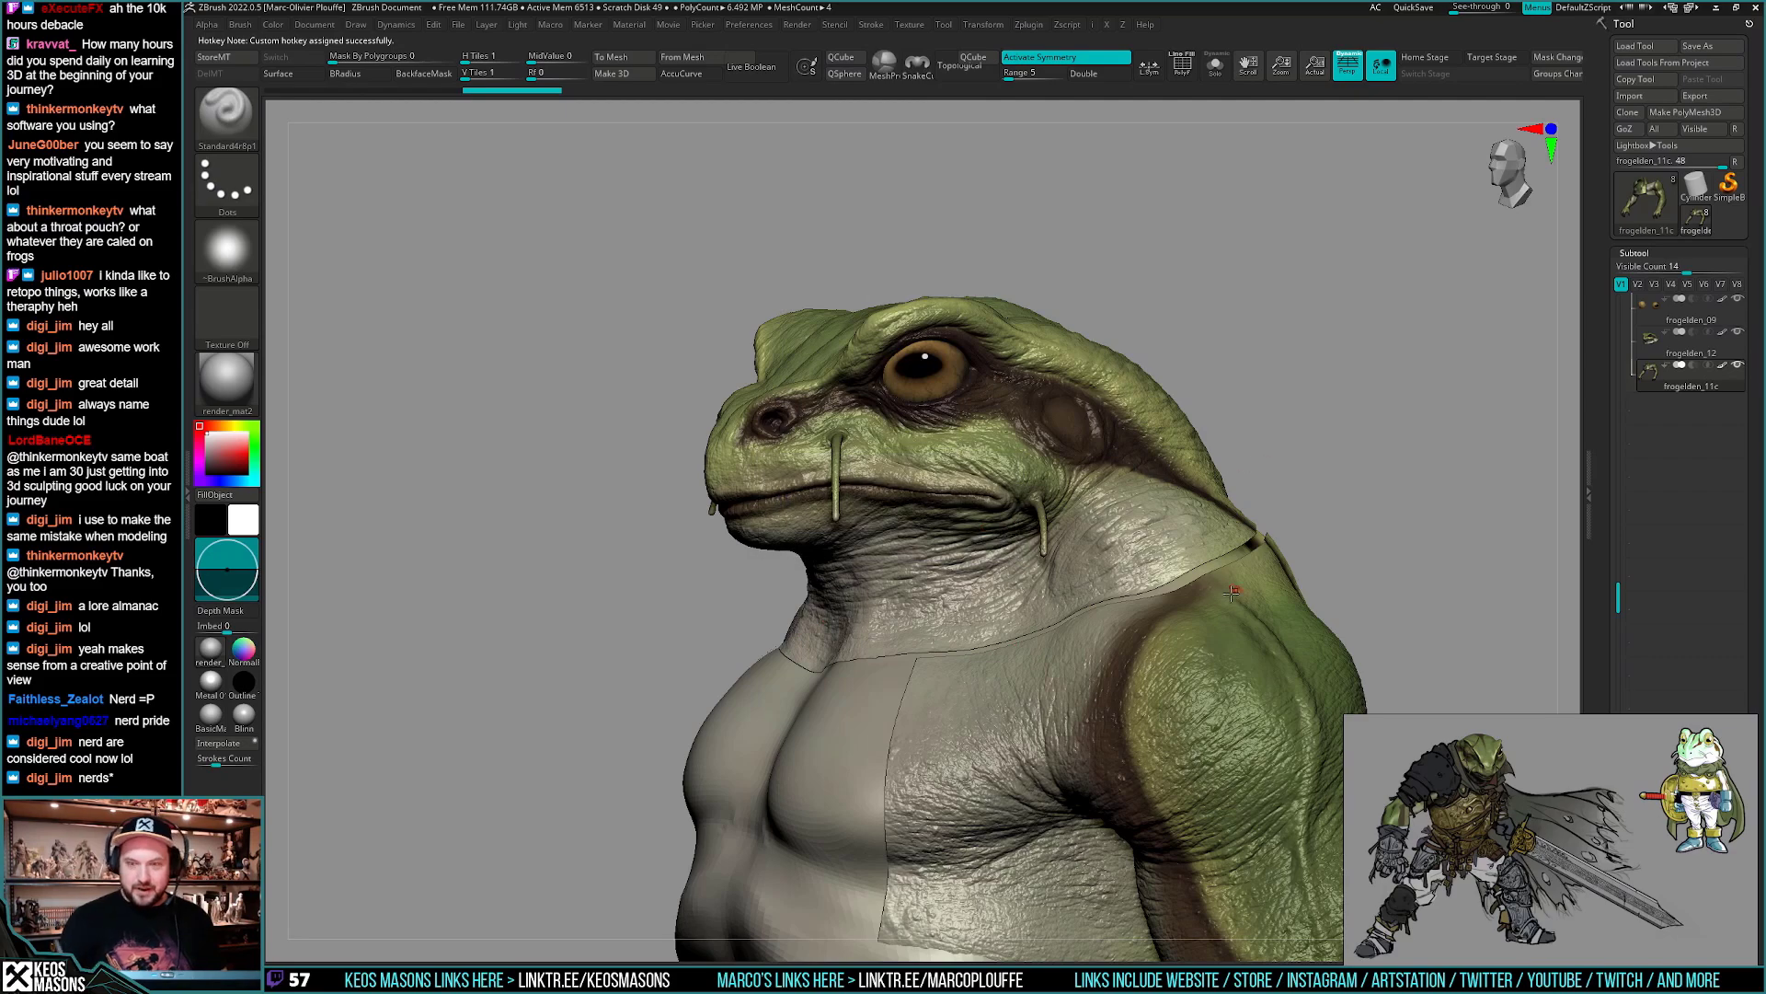
# - Compare the frog's head in Flat and Preview rendering
pyautogui.press('f')
pyautogui.moveTo(1205, 614)
pyautogui.mouseDown(button='right')
pyautogui.moveTo(1123, 558)
pyautogui.moveTo(1031, 527)
pyautogui.moveTo(980, 599)
pyautogui.moveTo(1023, 589)
pyautogui.moveTo(1001, 553)
pyautogui.moveTo(1049, 619)
pyautogui.moveTo(954, 652)
pyautogui.moveTo(964, 533)
pyautogui.mouseUp(button='right')
pyautogui.press('p')
# - Set the brush to paint Rgb colour without Zadd and sample the brown from the frog's mouth line
pyautogui.press('space')
pyautogui.click(951, 510)
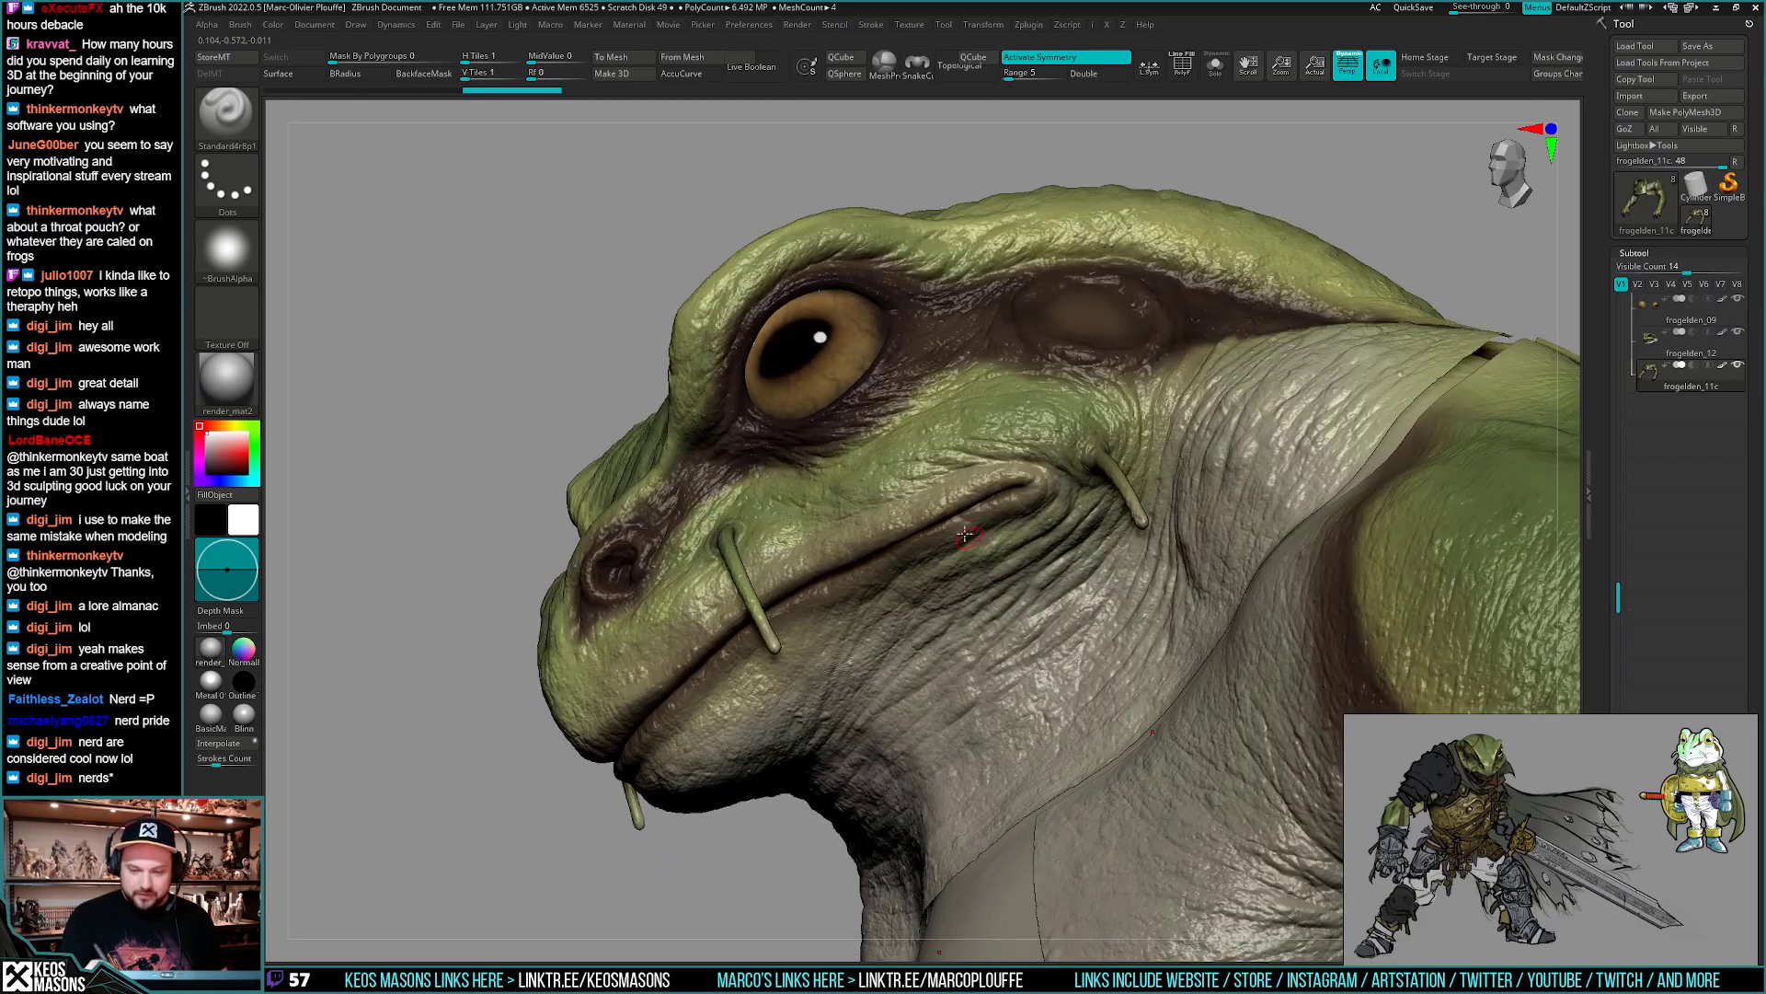
pyautogui.rightClick(955, 516)
pyautogui.click(1025, 575)
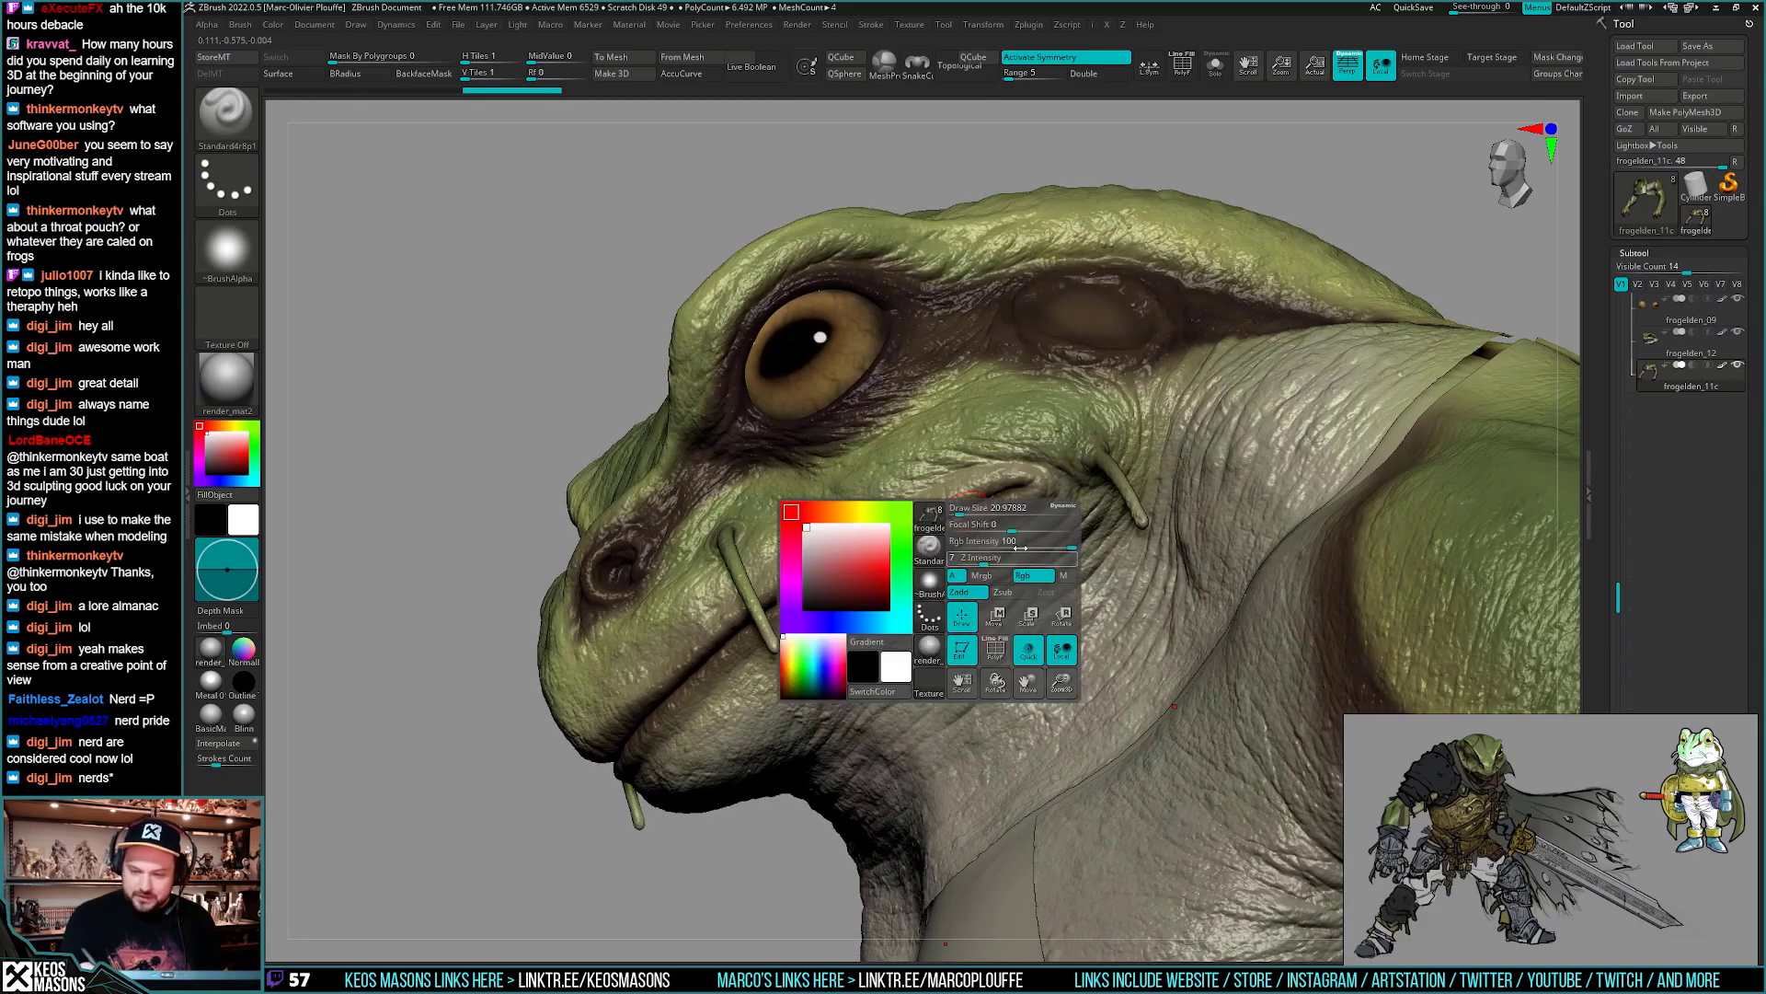
pyautogui.click(977, 596)
pyautogui.click(1028, 542)
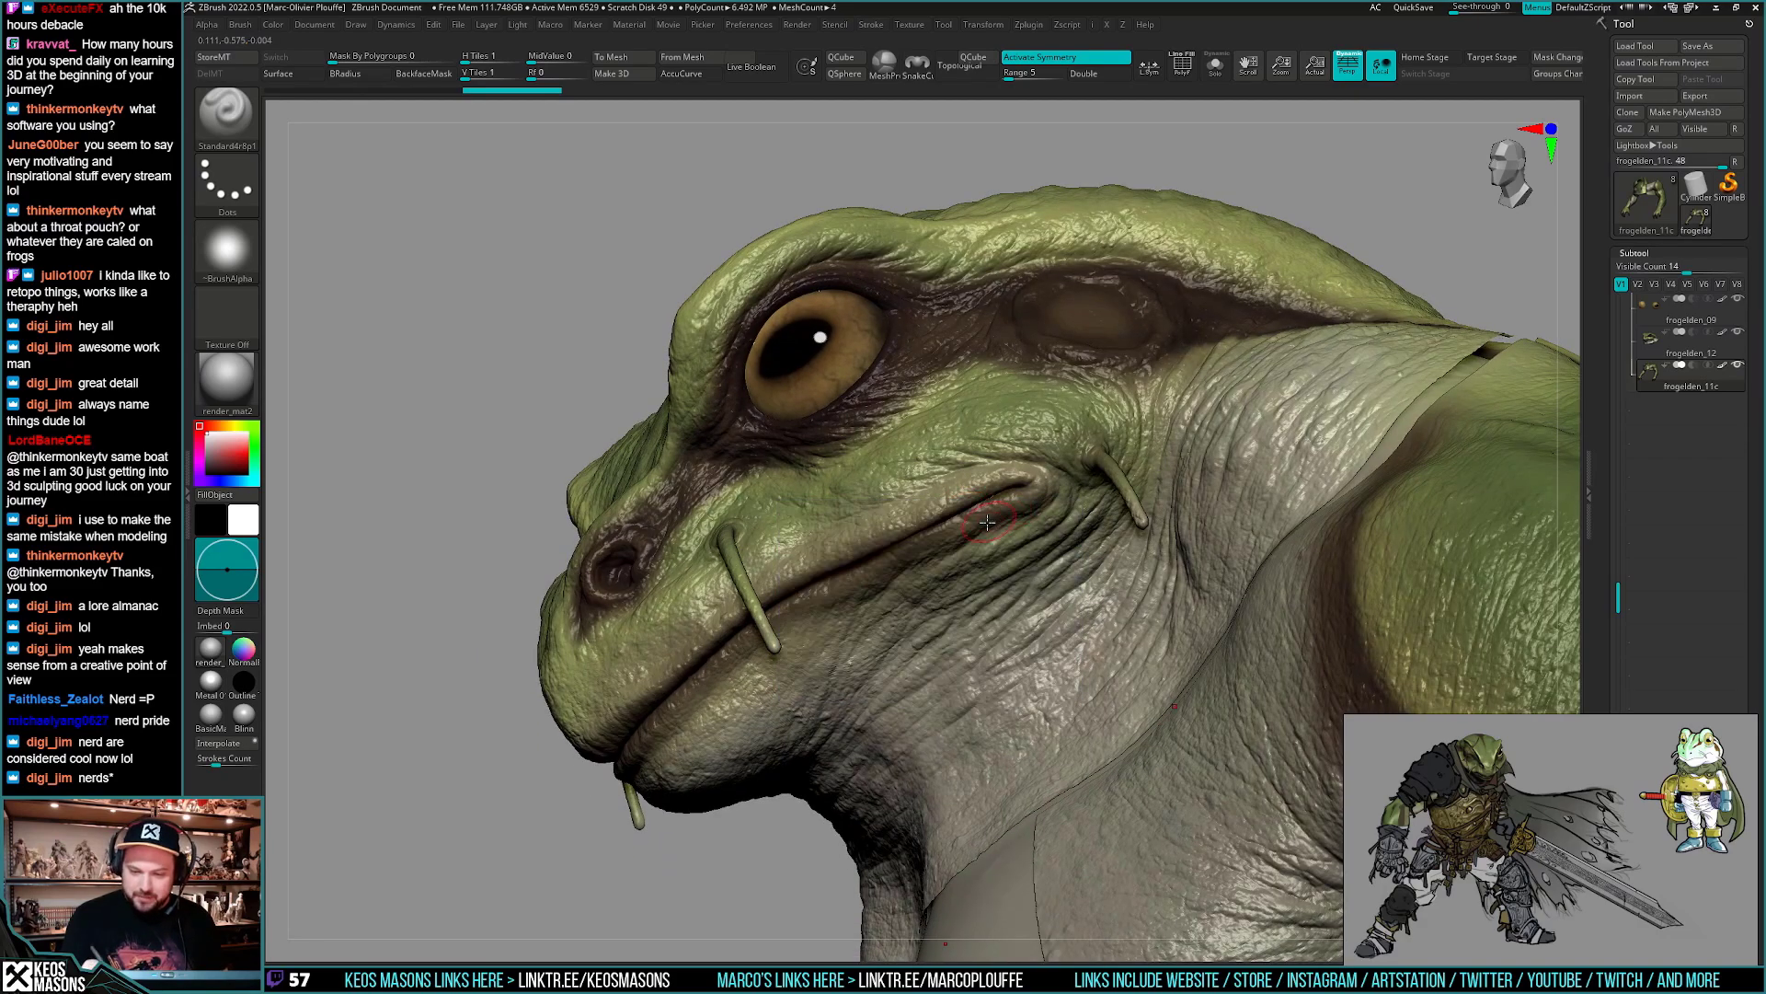
pyautogui.moveTo(1001, 489)
pyautogui.mouseDown(button='right')
pyautogui.moveTo(950, 522)
pyautogui.moveTo(983, 483)
pyautogui.mouseUp(button='right')
pyautogui.press('c')
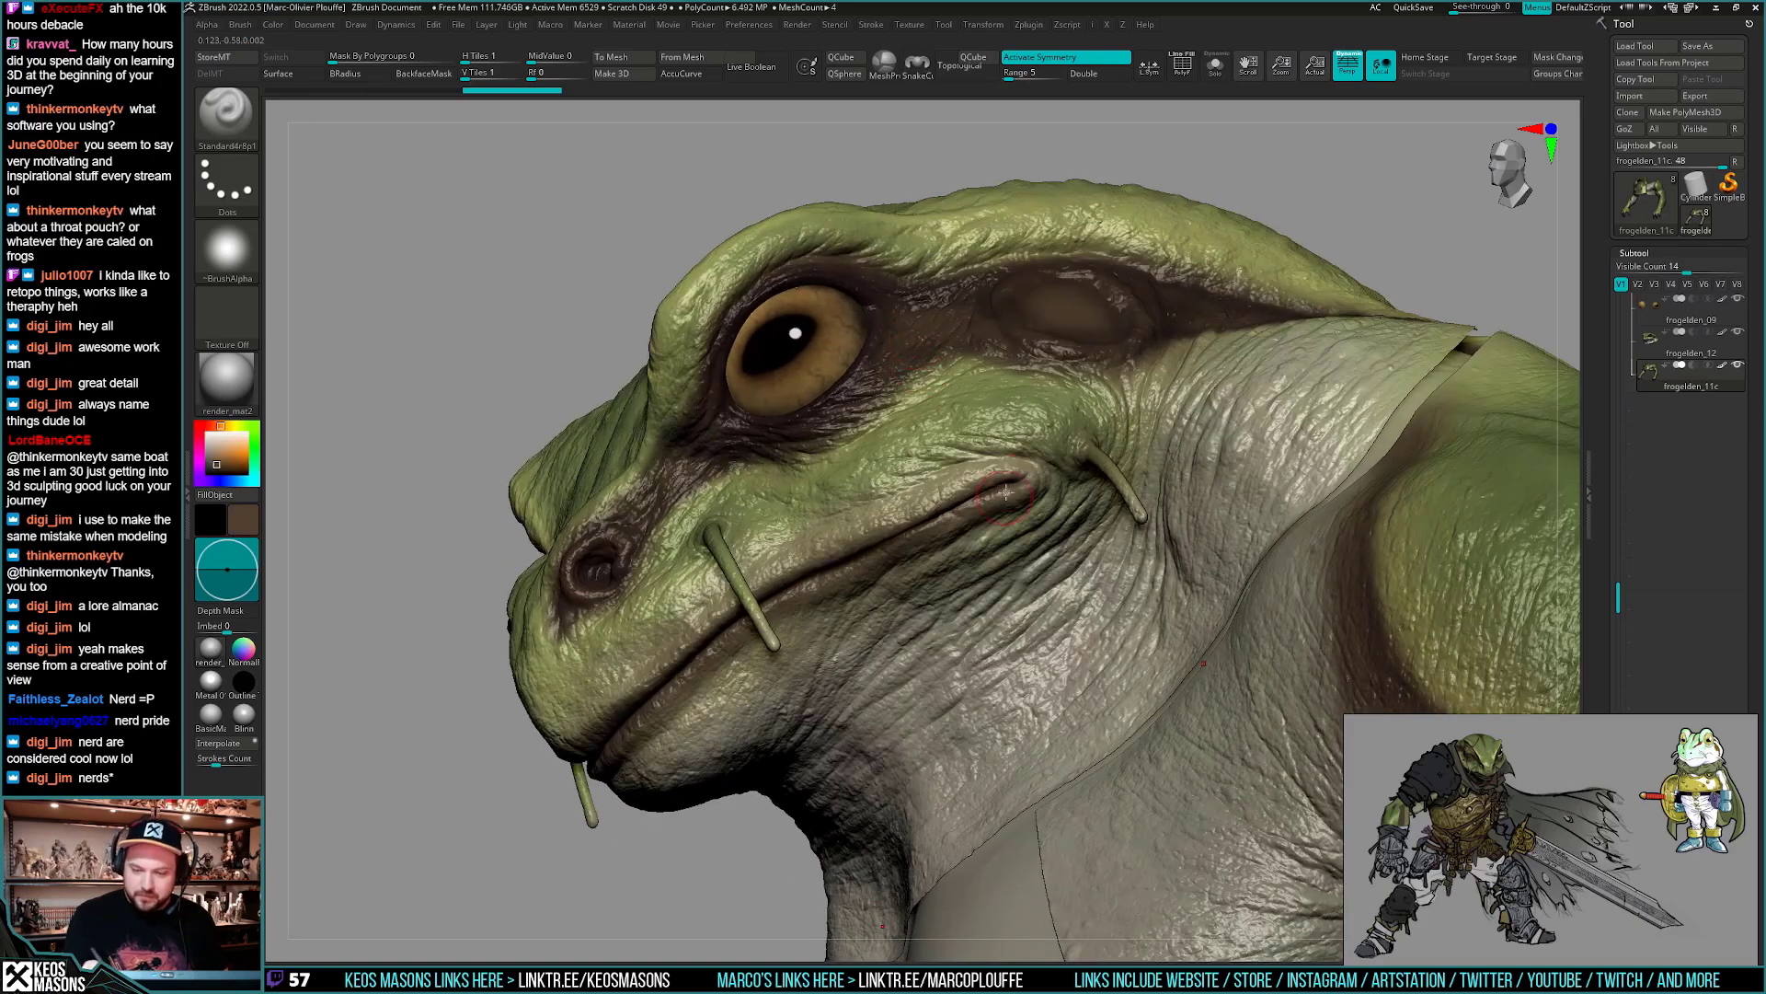
pyautogui.rightClick(1013, 482)
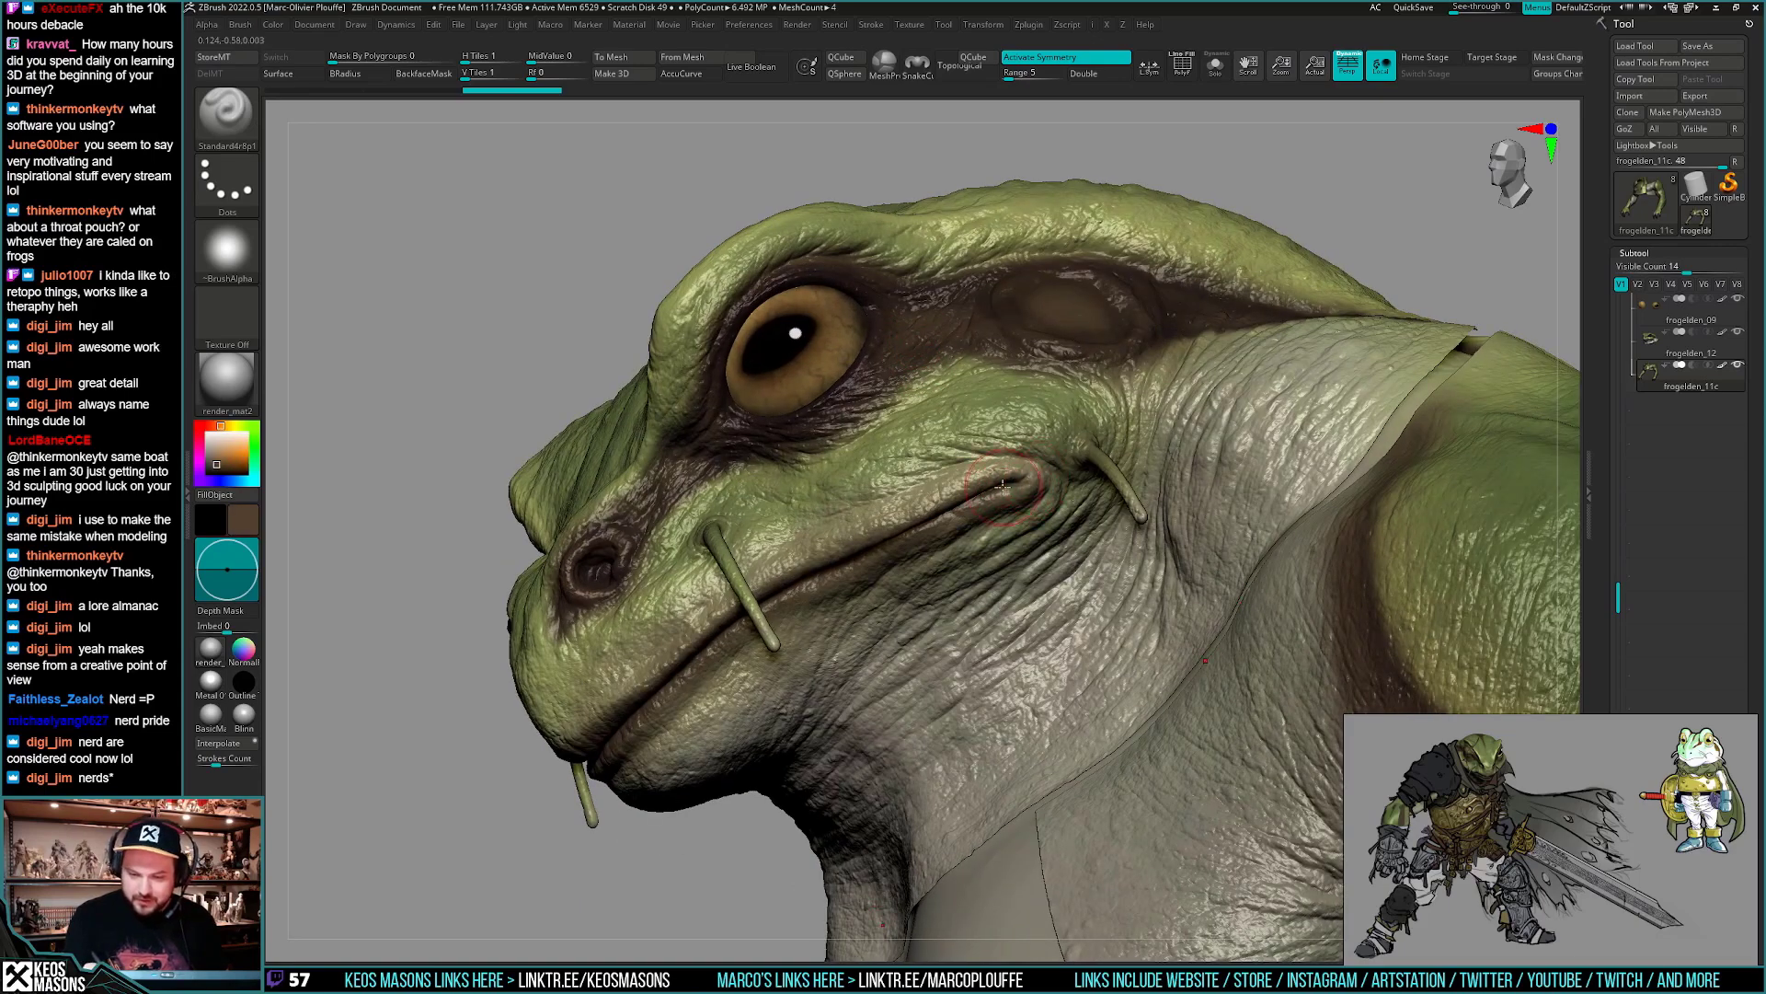
# - Select the frogelden_12 head subtool and turn off all five of its sculpt layers
pyautogui.hotkey('alt', 's')
pyautogui.hotkey('alt', 's')
pyautogui.keyDown('alt'); pyautogui.click(1041, 496); pyautogui.keyUp('alt')
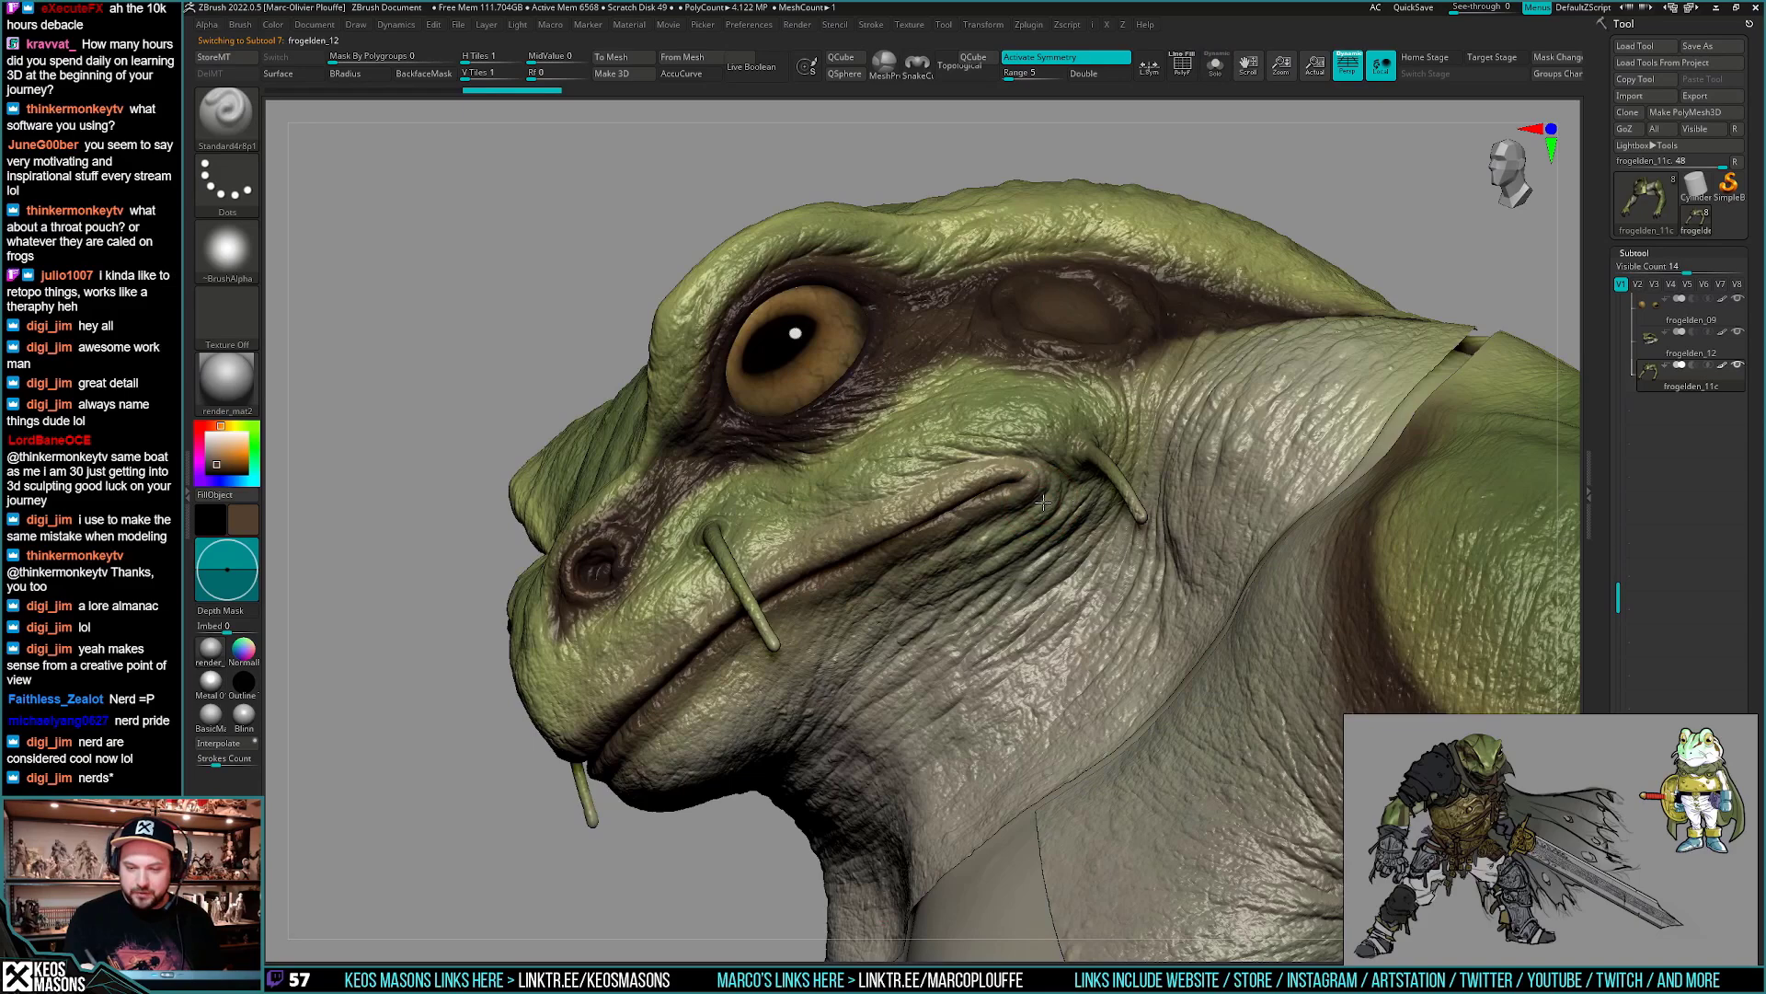
pyautogui.moveTo(1604, 434); pyautogui.dragTo(1604, 356)
pyautogui.click(1738, 218)
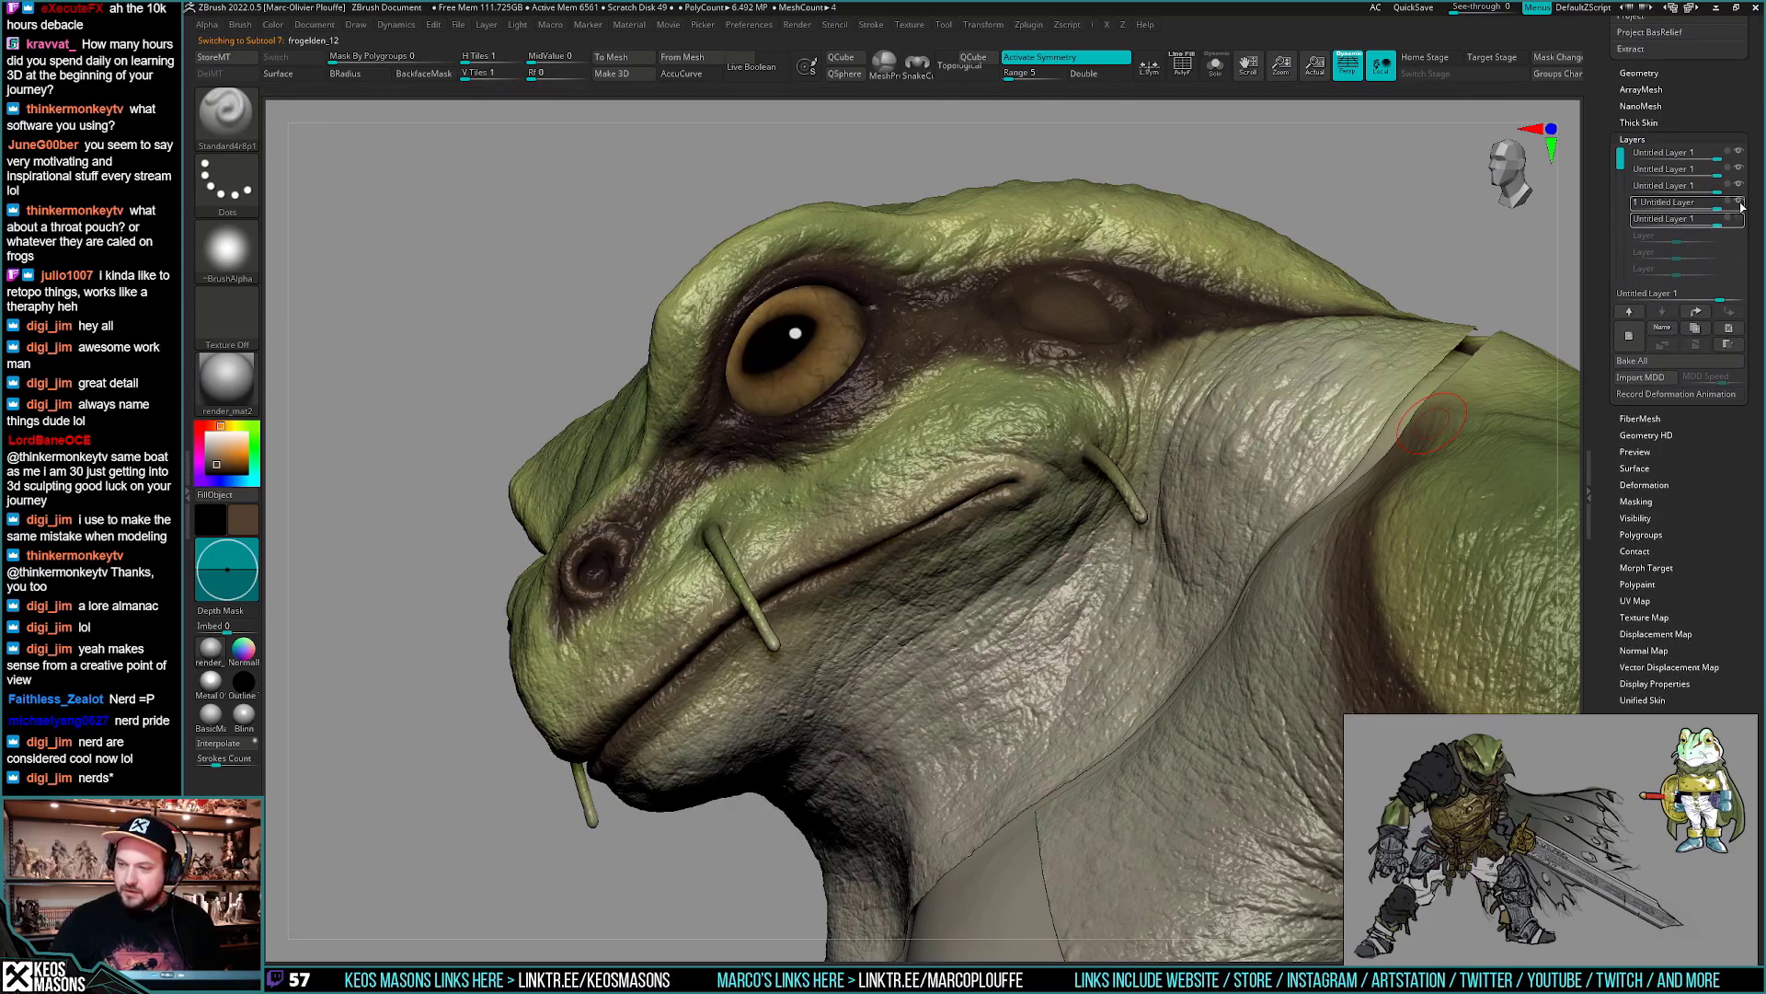
pyautogui.click(1738, 202)
pyautogui.click(1738, 185)
pyautogui.click(1738, 170)
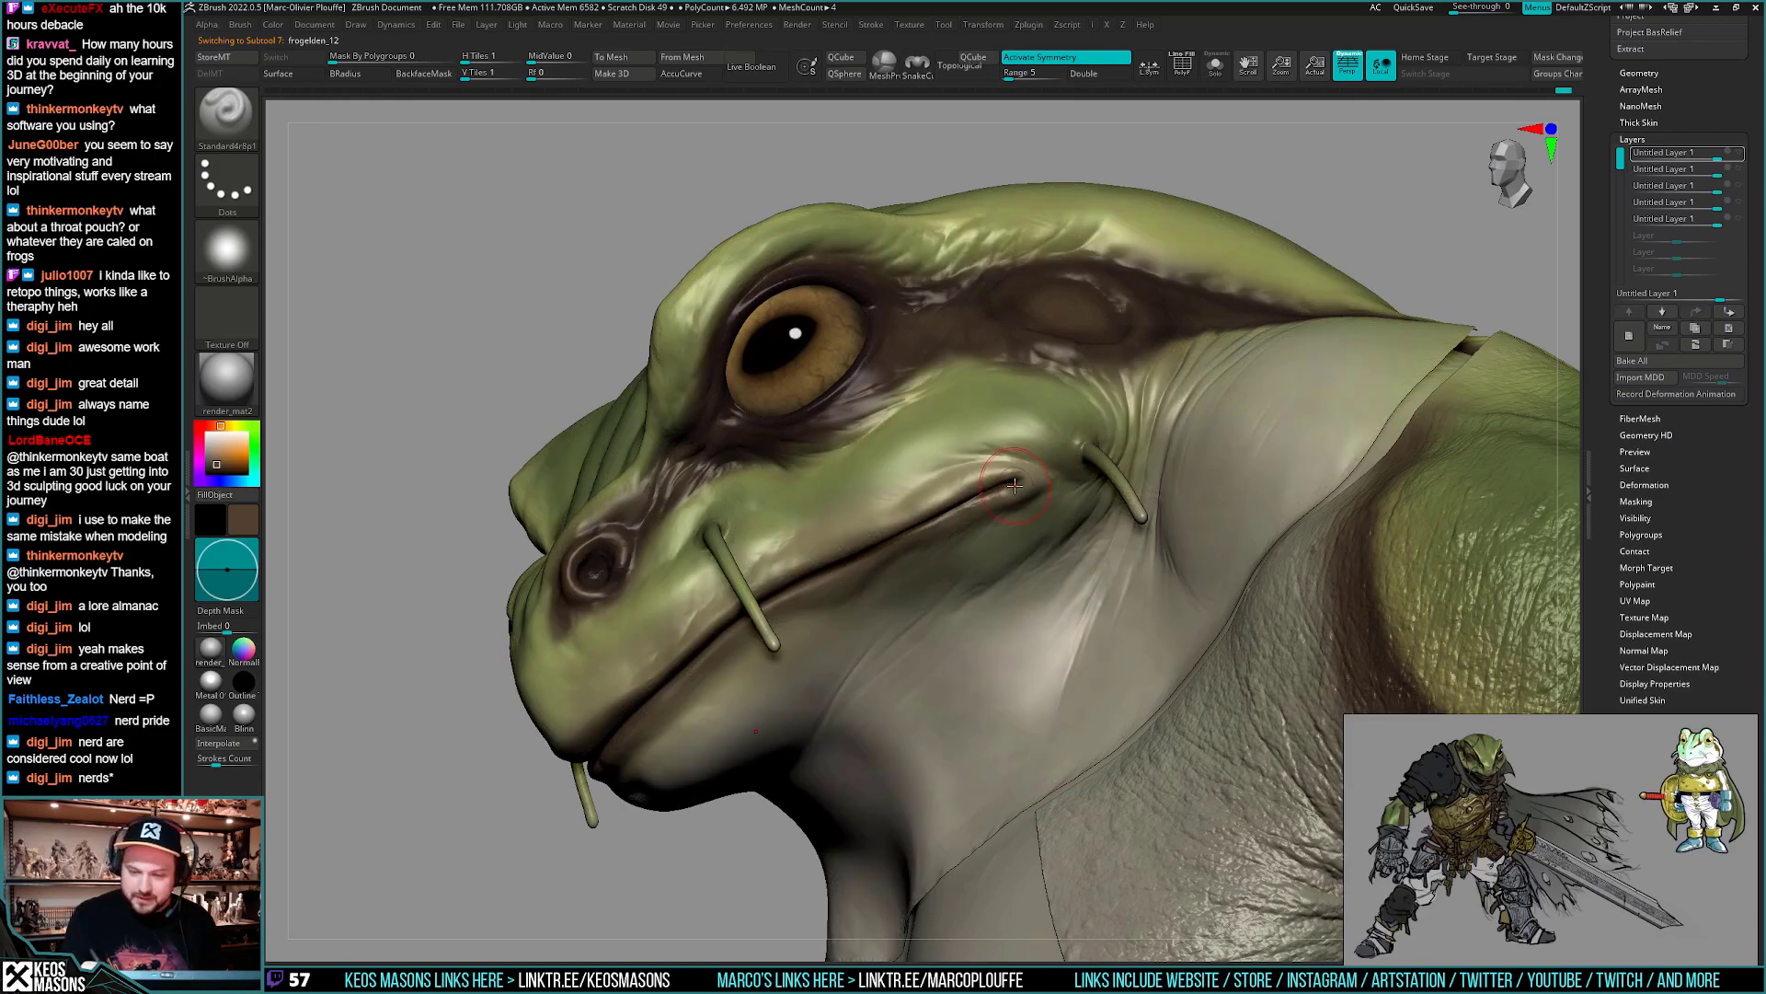
# - Switch to Flat rendering and paint the brown mouth line back to the corner of the mouth
pyautogui.hotkey('shift', 'f')
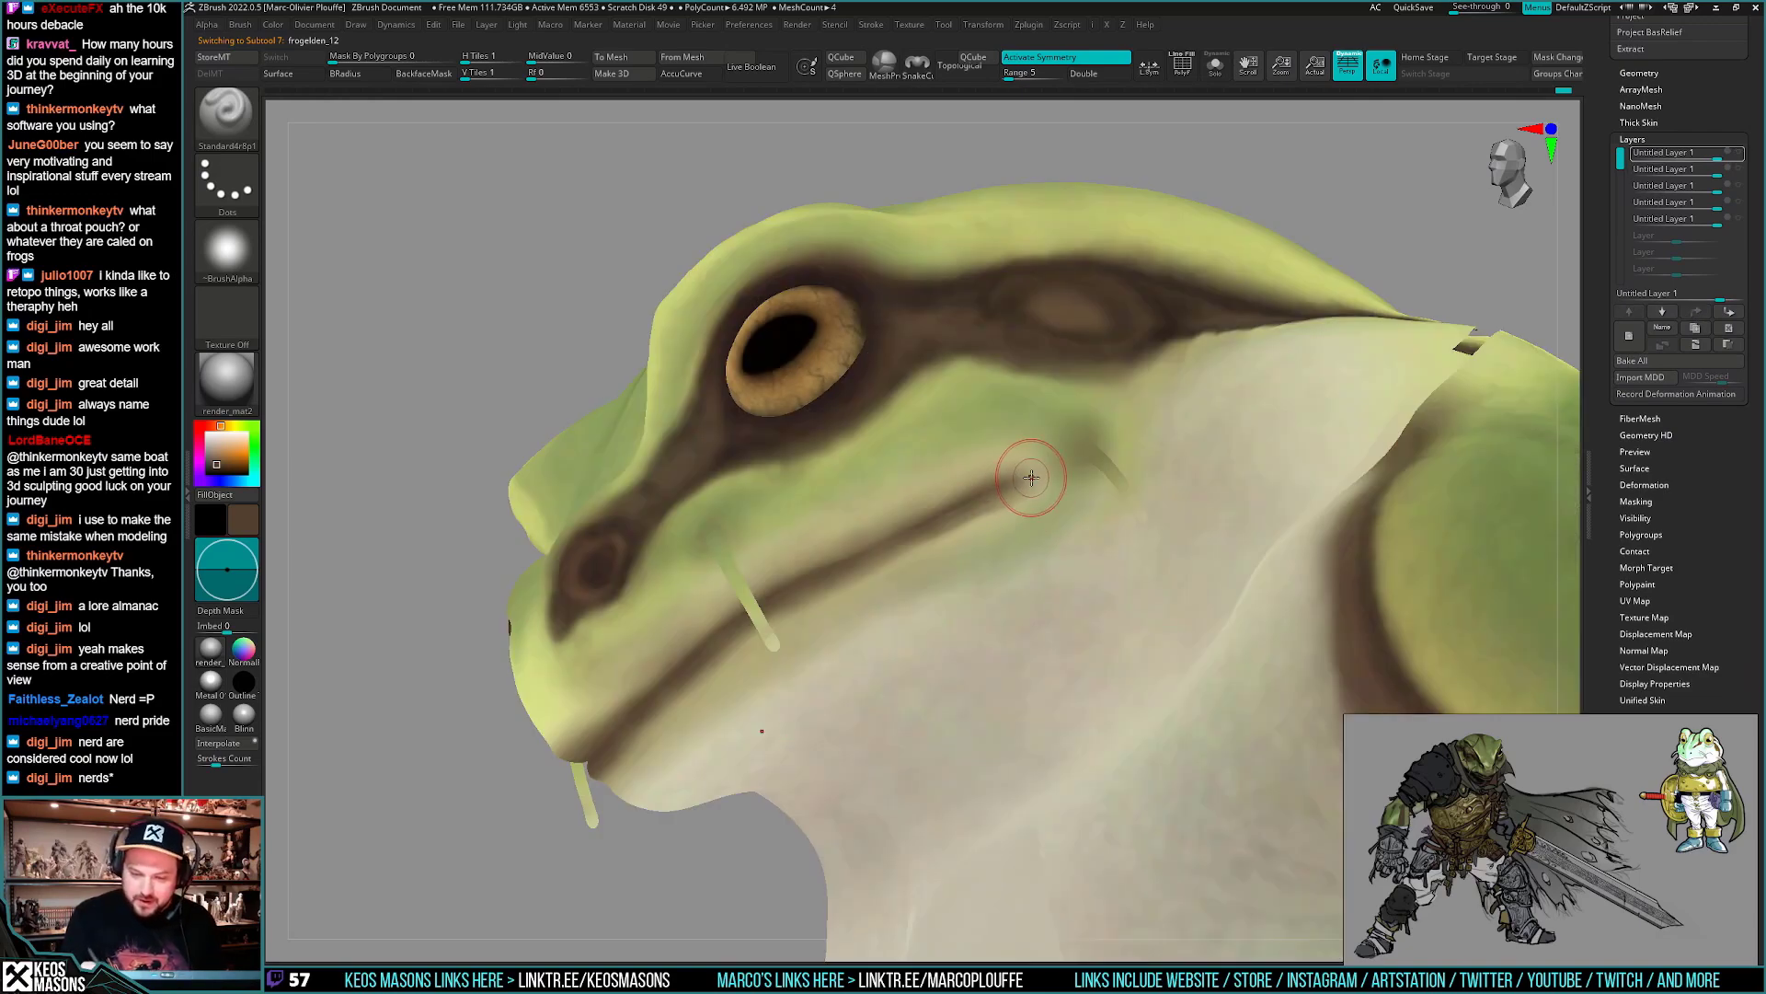
pyautogui.moveTo(958, 532); pyautogui.dragTo(920, 527, button='right')
pyautogui.moveTo(778, 591)
pyautogui.mouseDown(button='right')
pyautogui.moveTo(1002, 543)
pyautogui.moveTo(1016, 504)
pyautogui.moveTo(1012, 537)
pyautogui.moveTo(1000, 522)
pyautogui.mouseUp(button='right')
pyautogui.hotkey('shift', 'f')
pyautogui.hotkey('shift', 'f')
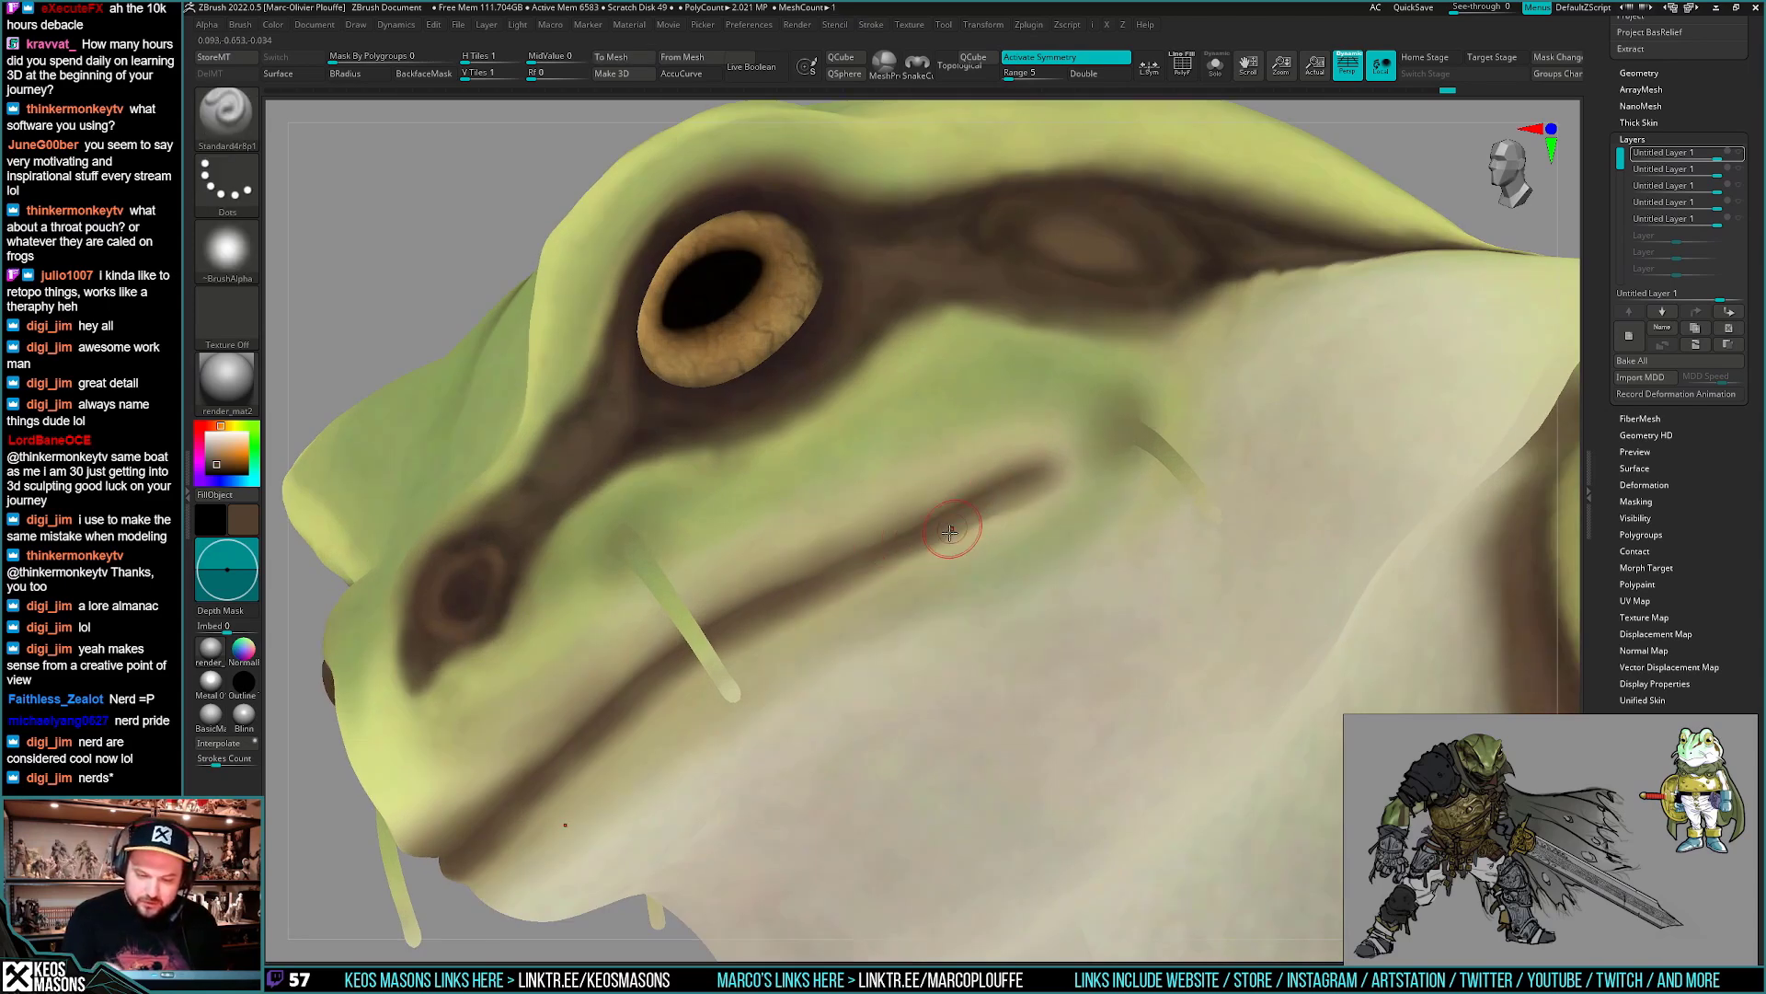
pyautogui.moveTo(958, 524)
pyautogui.mouseDown(button='right')
pyautogui.moveTo(859, 563)
pyautogui.moveTo(1074, 561)
pyautogui.moveTo(994, 604)
pyautogui.moveTo(1104, 502)
pyautogui.mouseUp(button='right')
pyautogui.keyDown('ctrl'); pyautogui.moveTo(1003, 625); pyautogui.dragTo(956, 515, button='right'); pyautogui.keyUp('ctrl')
pyautogui.moveTo(957, 441)
pyautogui.keyDown('ctrl'); pyautogui.mouseDown(button='right')
pyautogui.moveTo(953, 502)
pyautogui.moveTo(946, 478)
pyautogui.moveTo(1013, 525)
pyautogui.moveTo(994, 506)
pyautogui.moveTo(957, 547)
pyautogui.moveTo(1021, 524)
pyautogui.moveTo(1096, 347)
pyautogui.moveTo(1084, 545)
pyautogui.moveTo(1067, 465)
pyautogui.mouseUp(button='right'); pyautogui.keyUp('ctrl')
pyautogui.moveTo(1057, 552); pyautogui.dragTo(1026, 598, button='right')
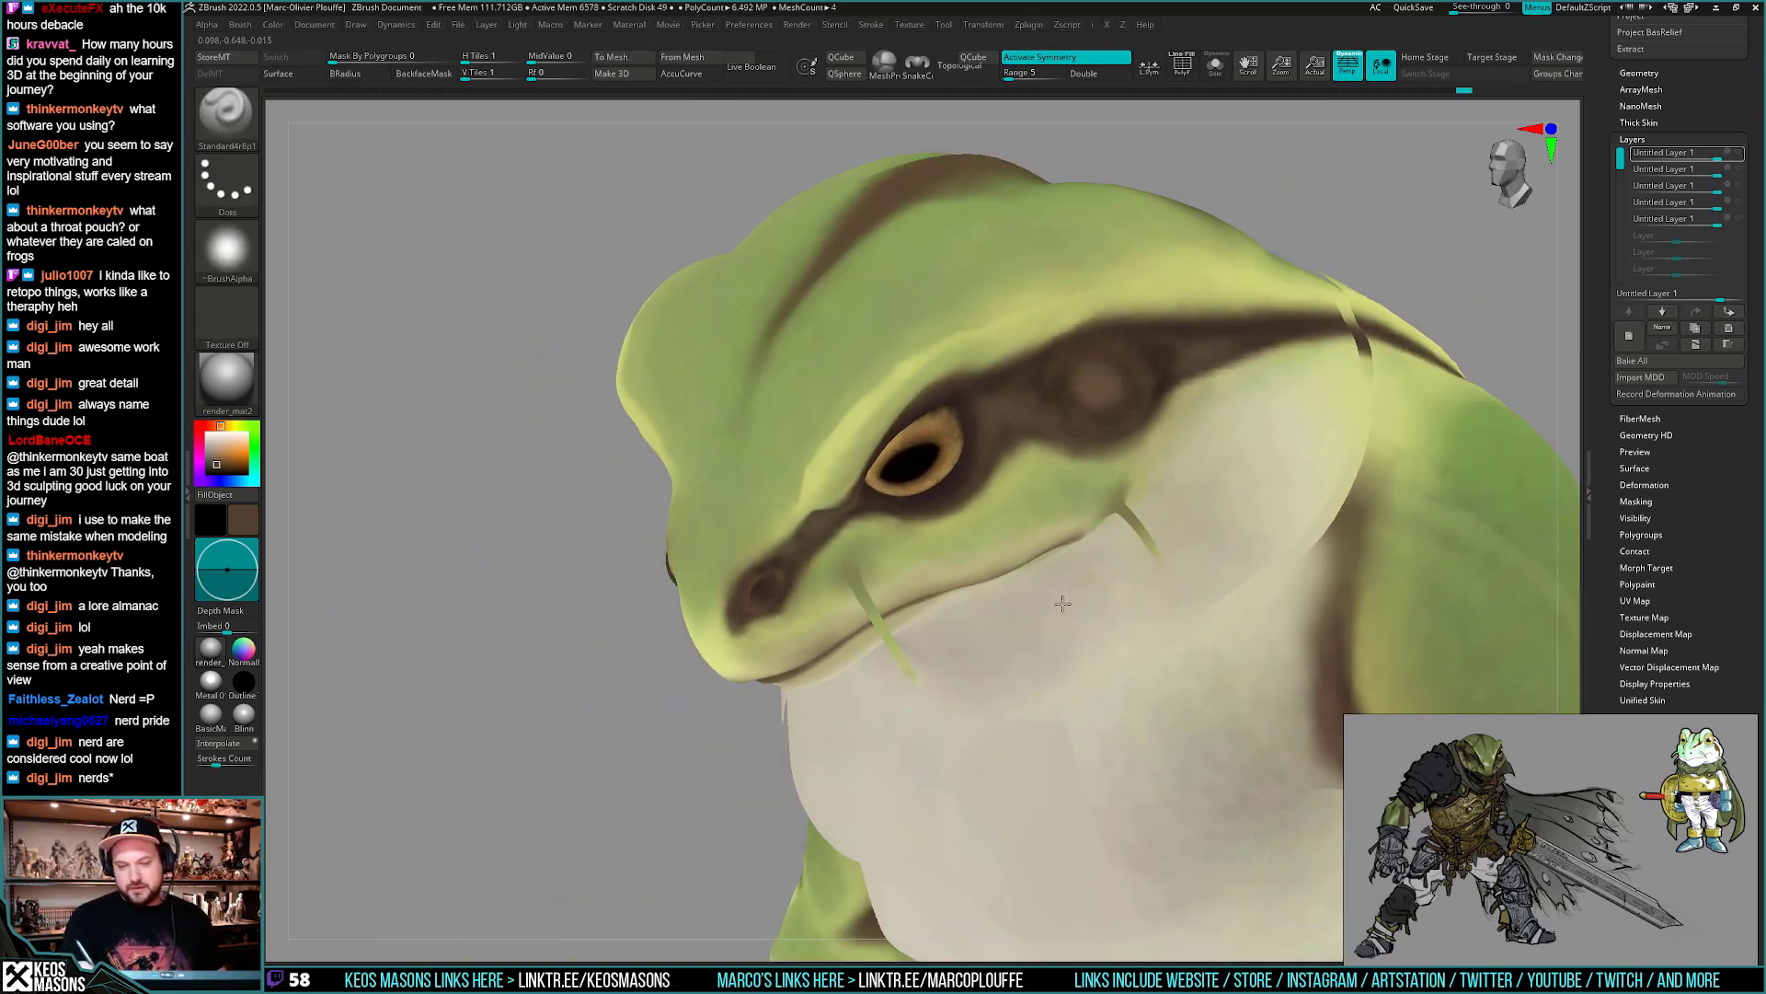
pyautogui.moveTo(1035, 479)
pyautogui.keyDown('ctrl'); pyautogui.mouseDown(button='right')
pyautogui.moveTo(1029, 552)
pyautogui.moveTo(946, 438)
pyautogui.moveTo(950, 517)
pyautogui.mouseUp(button='right'); pyautogui.keyUp('ctrl')
pyautogui.moveTo(949, 405)
pyautogui.keyDown('ctrl'); pyautogui.mouseDown(button='right')
pyautogui.moveTo(1005, 470)
pyautogui.moveTo(1026, 456)
pyautogui.mouseUp(button='right'); pyautogui.keyUp('ctrl')
pyautogui.keyDown('ctrl'); pyautogui.moveTo(1043, 538); pyautogui.dragTo(966, 501, button='right'); pyautogui.keyUp('ctrl')
# - Lower the head's subdivision level by one and smooth the painted brown along the mouth line
pyautogui.press('space')
pyautogui.click(1047, 612)
pyautogui.moveTo(966, 501)
pyautogui.keyDown('ctrl'); pyautogui.mouseDown(button='right')
pyautogui.moveTo(933, 533)
pyautogui.moveTo(1013, 540)
pyautogui.mouseUp(button='right'); pyautogui.keyUp('ctrl')
pyautogui.press('space')
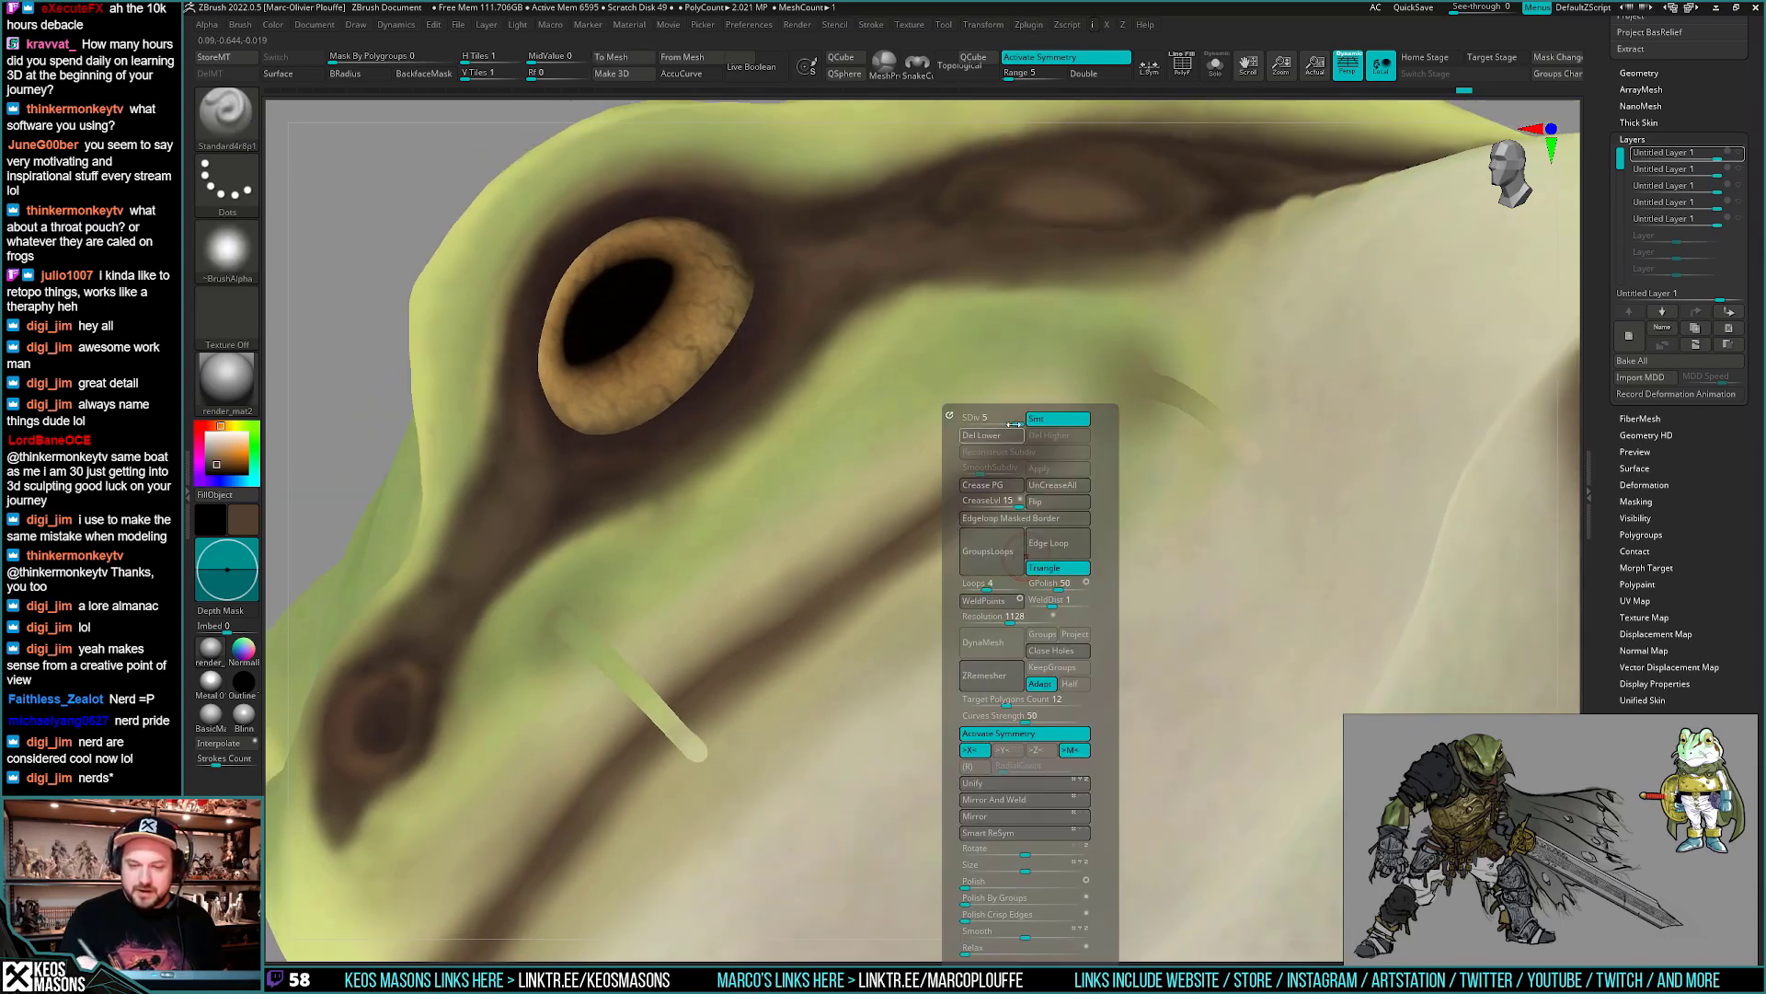
pyautogui.moveTo(1014, 424); pyautogui.dragTo(998, 424)
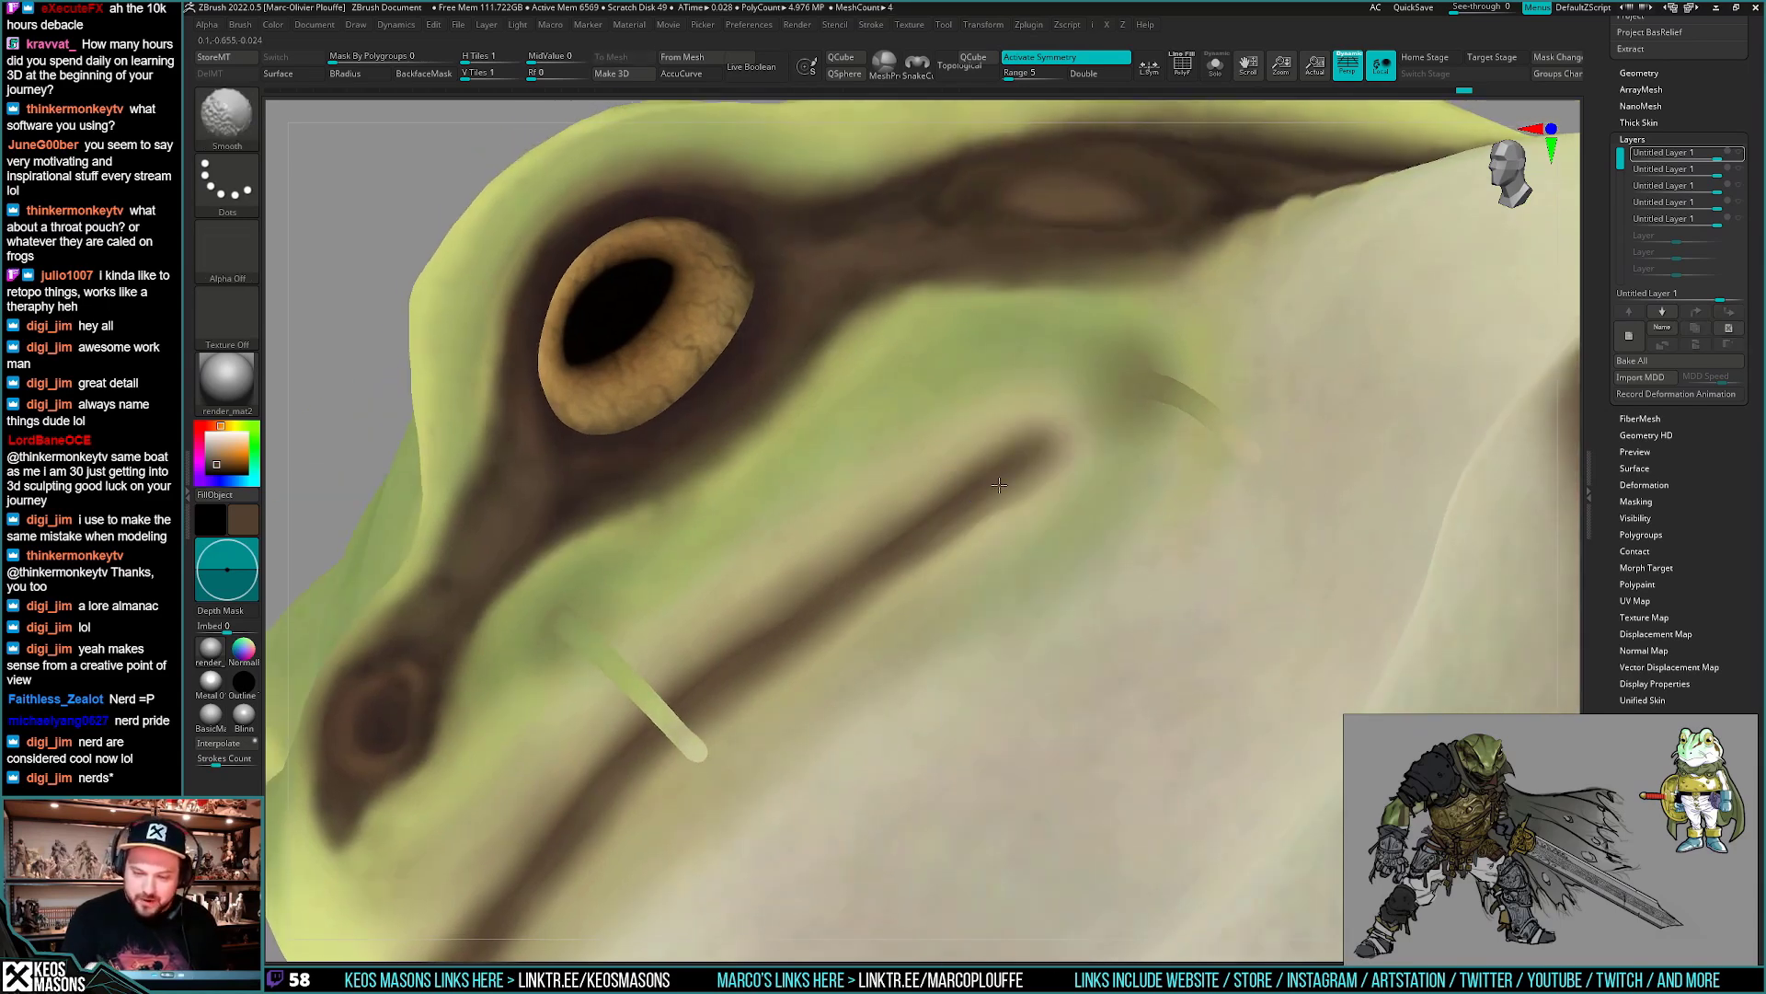
pyautogui.moveTo(988, 496)
pyautogui.mouseDown(button='right')
pyautogui.moveTo(1014, 509)
pyautogui.moveTo(986, 490)
pyautogui.moveTo(1012, 545)
pyautogui.moveTo(1166, 576)
pyautogui.mouseUp(button='right')
pyautogui.moveTo(982, 576)
pyautogui.mouseDown(button='right')
pyautogui.moveTo(954, 624)
pyautogui.moveTo(949, 559)
pyautogui.mouseUp(button='right')
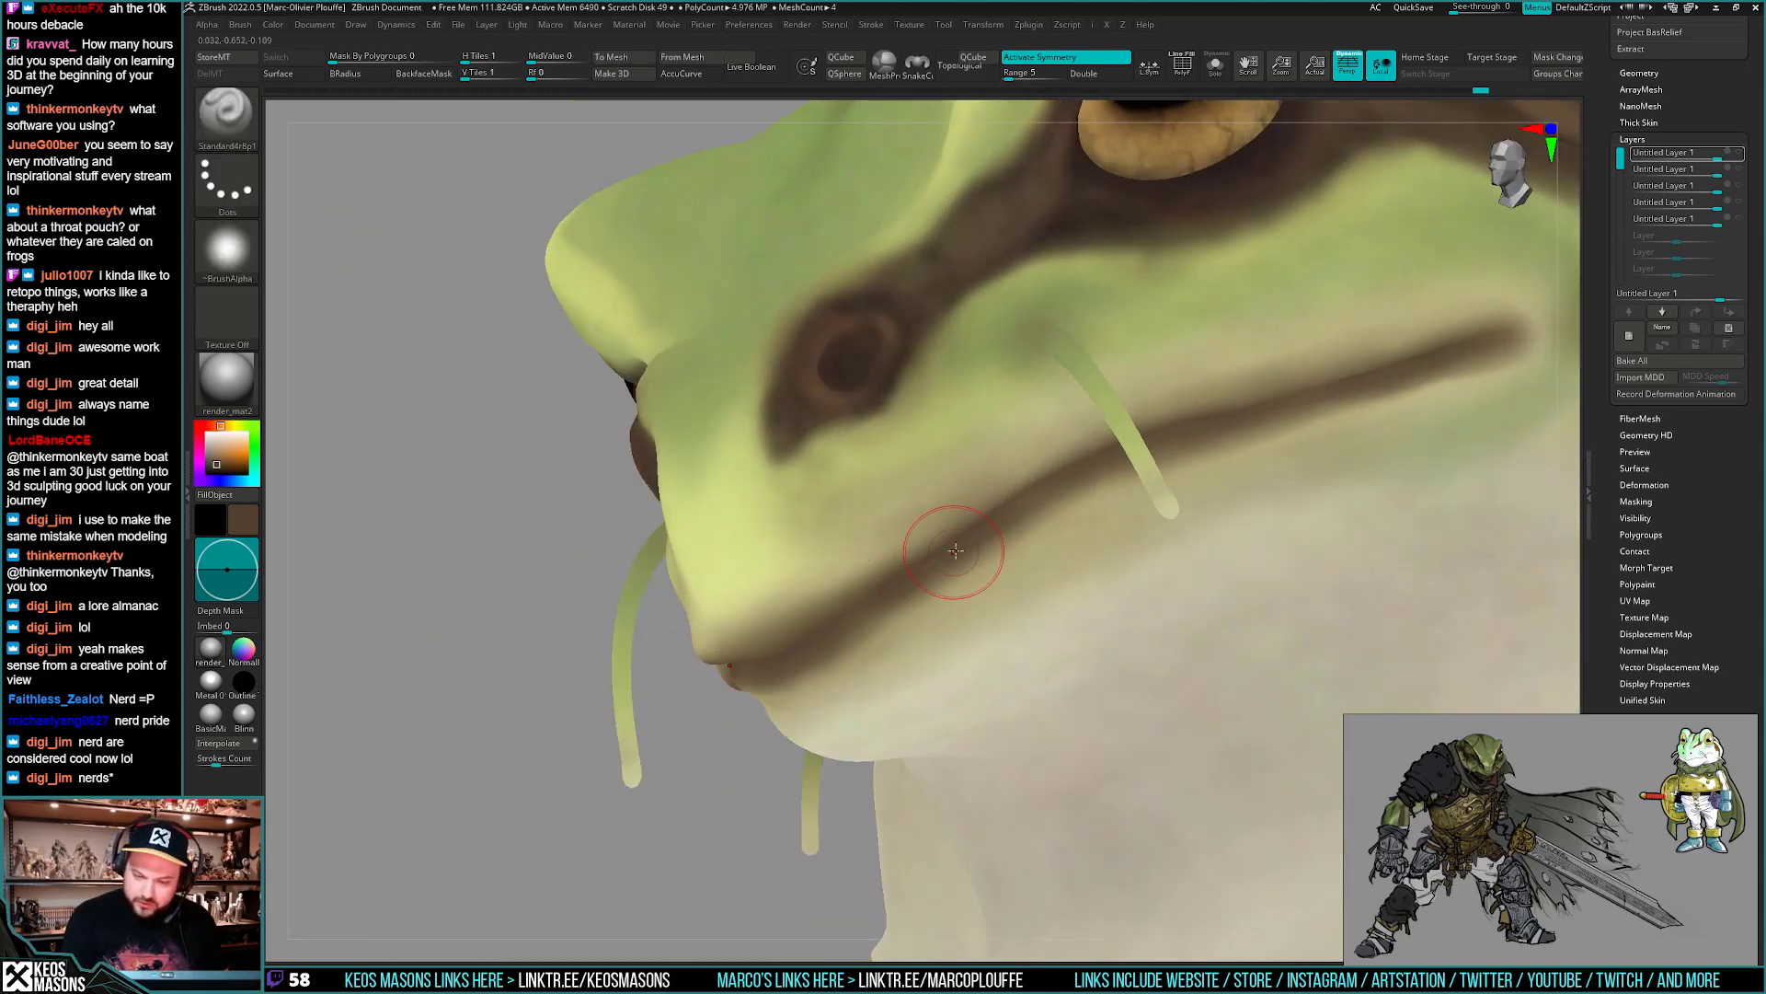
pyautogui.moveTo(856, 622)
pyautogui.mouseDown(button='right')
pyautogui.moveTo(1037, 548)
pyautogui.moveTo(974, 583)
pyautogui.moveTo(1010, 619)
pyautogui.moveTo(847, 714)
pyautogui.moveTo(874, 649)
pyautogui.moveTo(929, 625)
pyautogui.moveTo(840, 678)
pyautogui.mouseUp(button='right')
pyautogui.moveTo(790, 744); pyautogui.dragTo(988, 604, button='right')
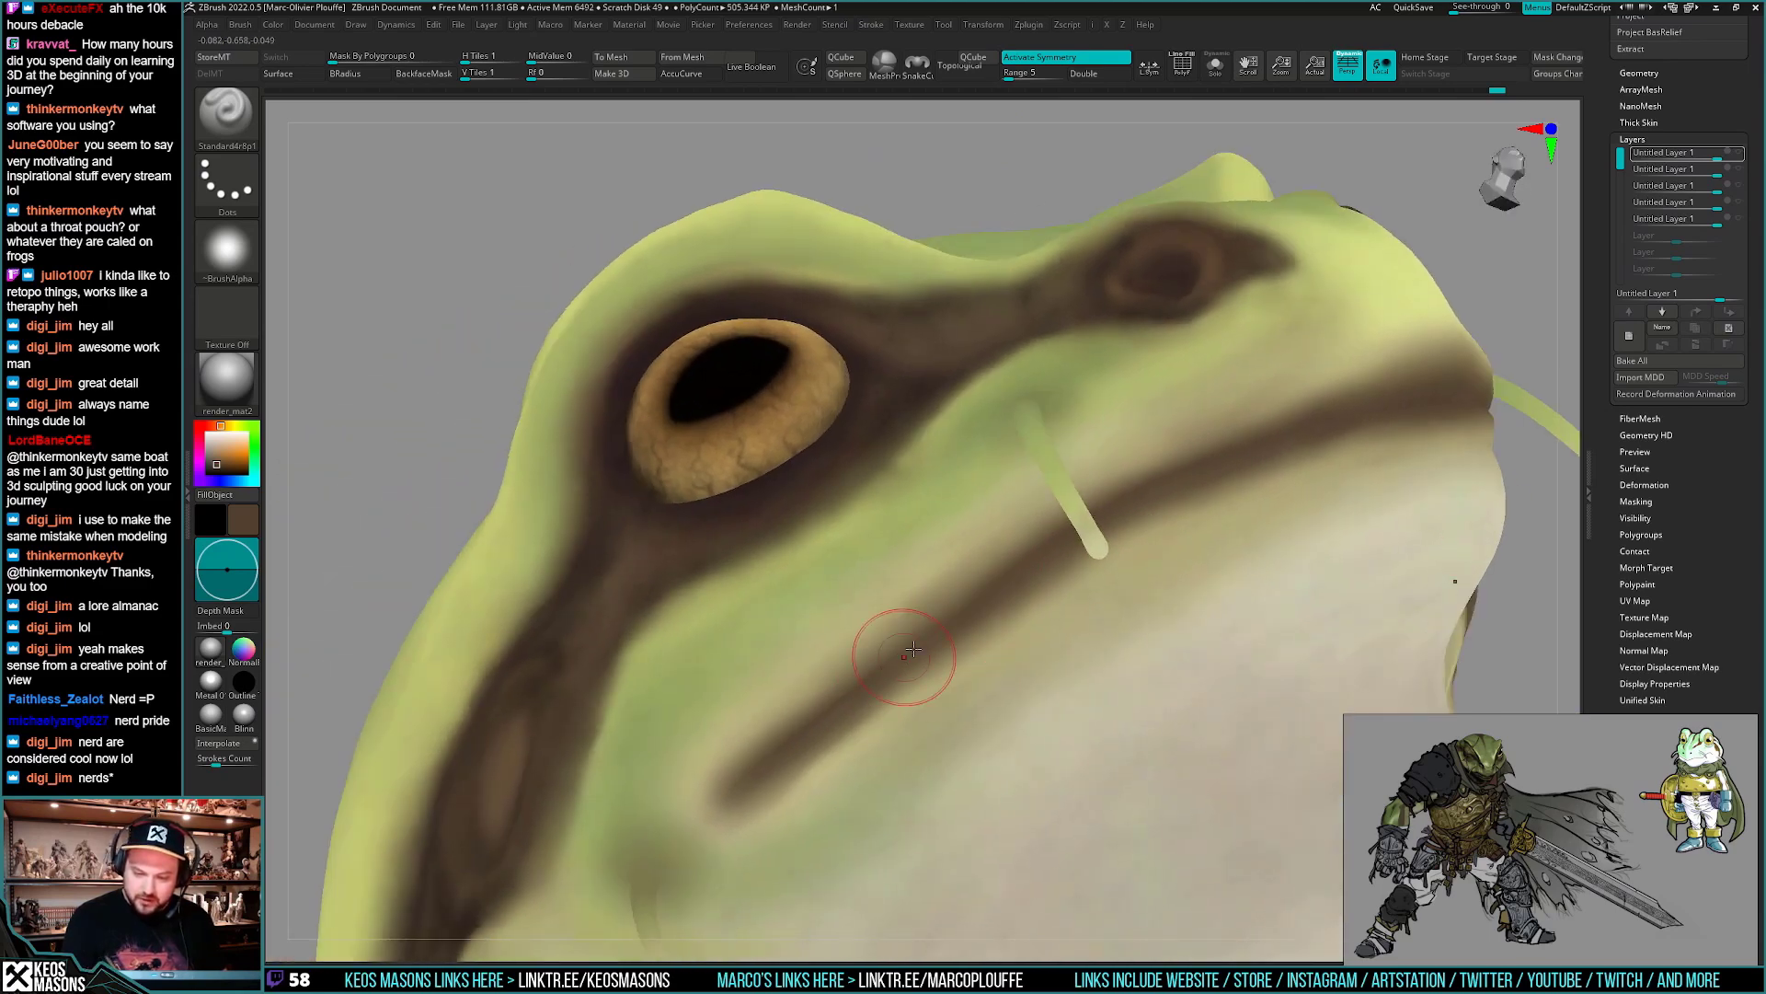
pyautogui.keyDown('shift'); pyautogui.moveTo(994, 642); pyautogui.dragTo(1136, 599); pyautogui.keyUp('shift')
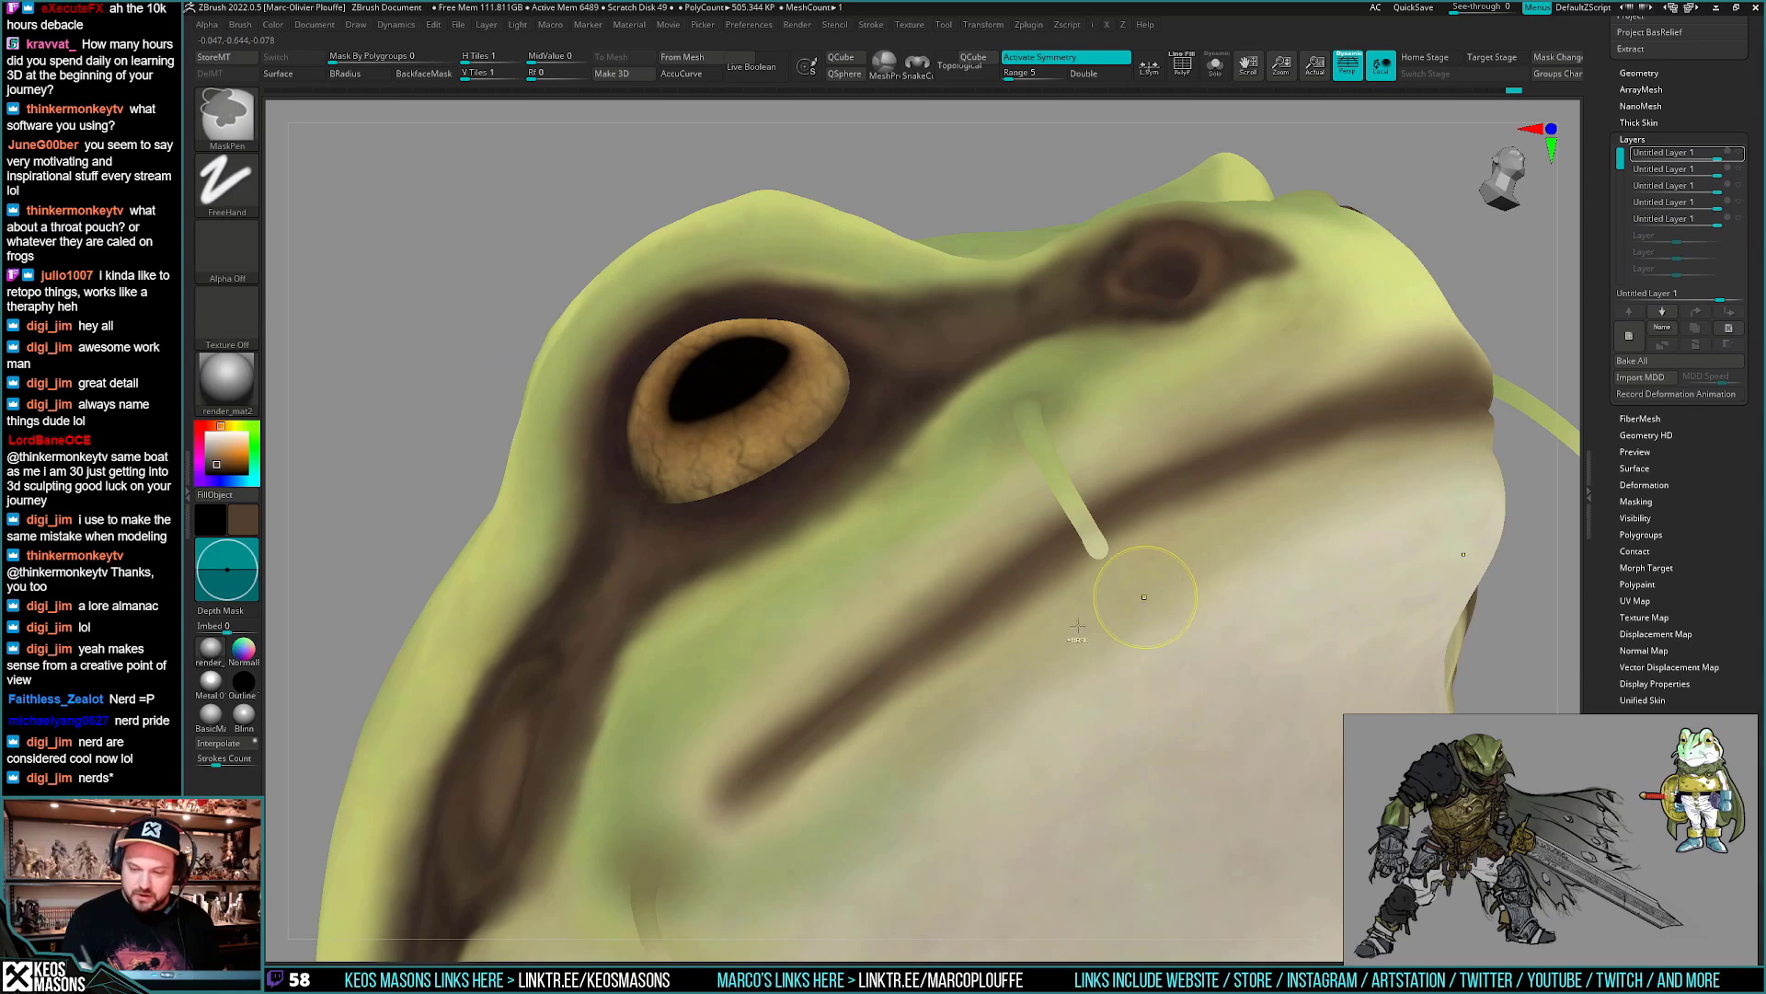
pyautogui.moveTo(1135, 599)
pyautogui.mouseDown(button='right')
pyautogui.moveTo(1033, 631)
pyautogui.moveTo(1024, 605)
pyautogui.mouseUp(button='right')
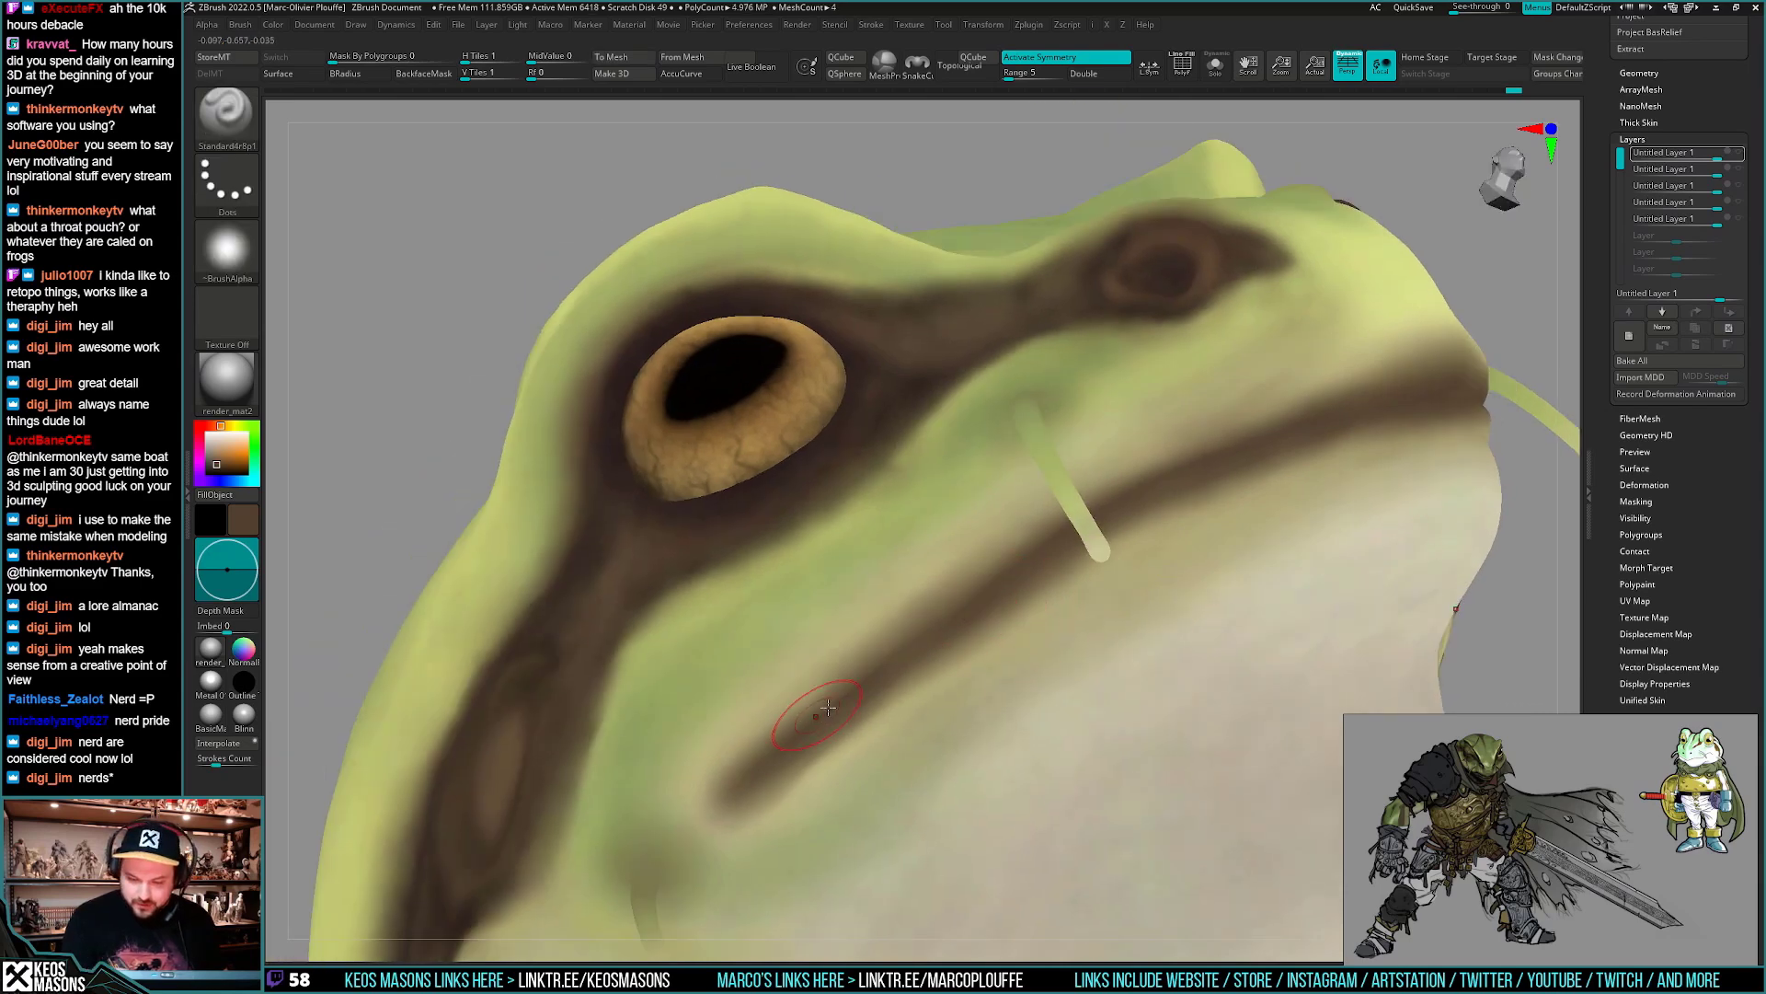
# - Undo the last stroke, adjust the brush and rework the brown along the rear part of the mouth line
pyautogui.hotkey('ctrl', 'z')
pyautogui.press('space')
pyautogui.moveTo(977, 619); pyautogui.dragTo(952, 619)
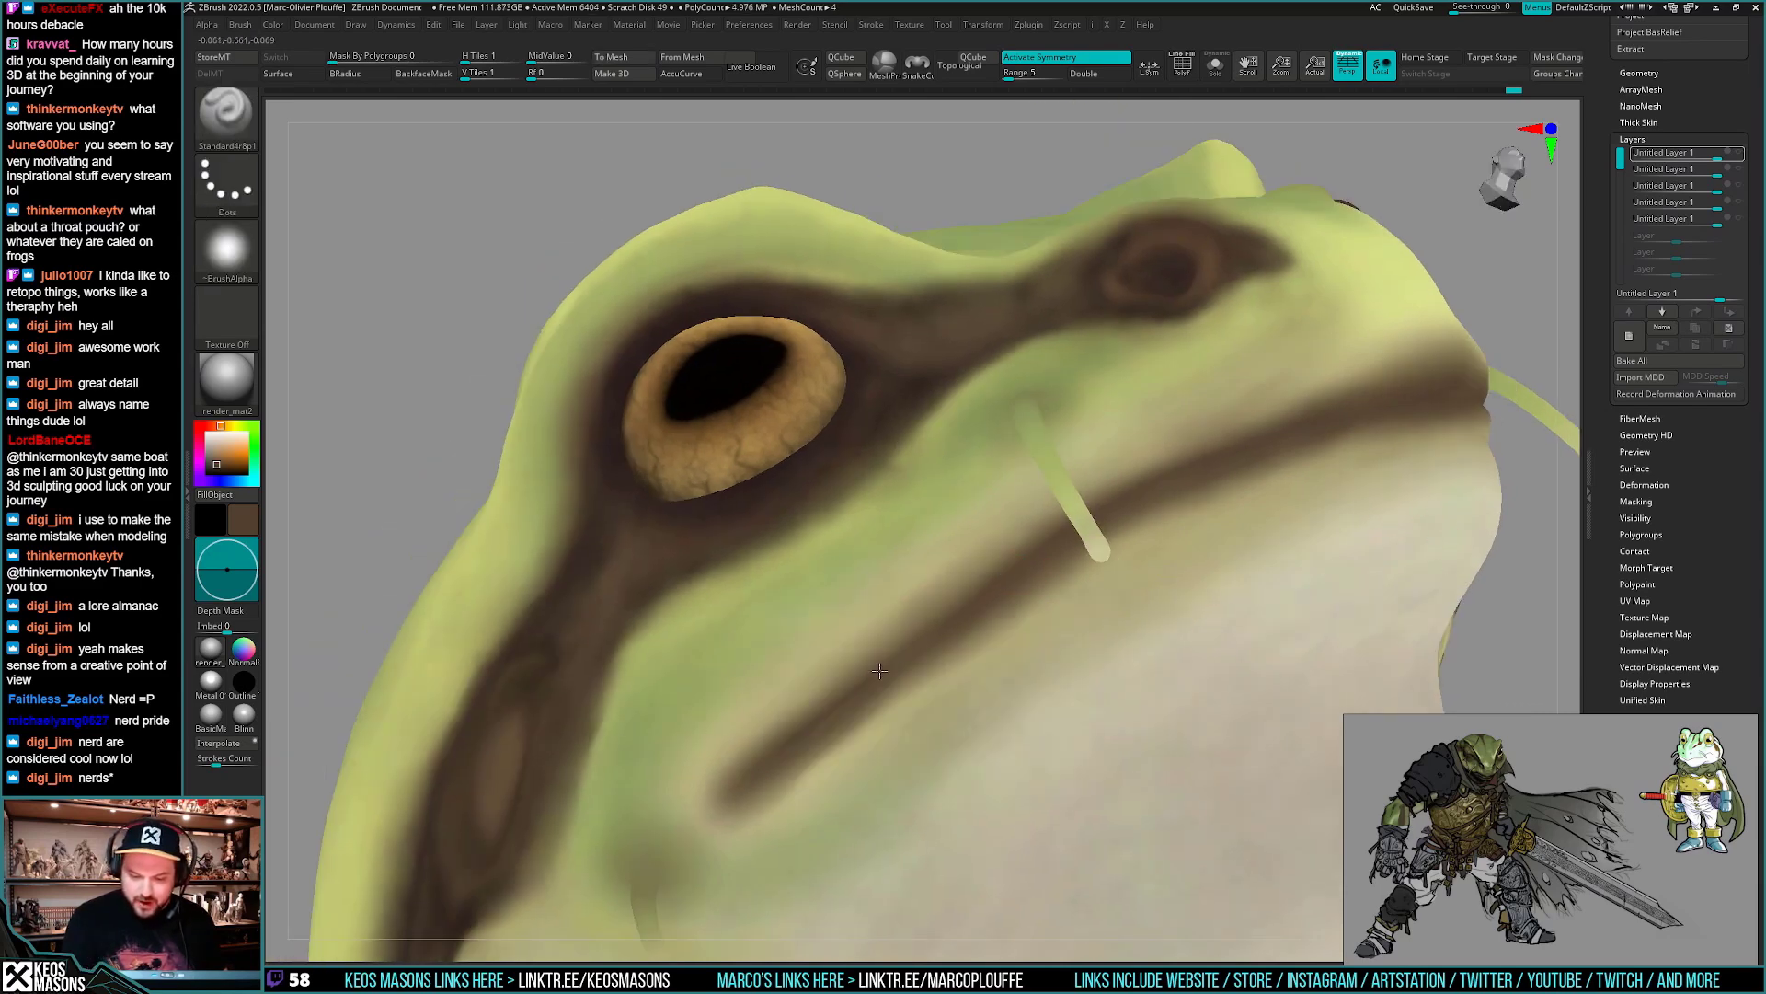
pyautogui.keyDown('alt'); pyautogui.moveTo(931, 635); pyautogui.dragTo(994, 624, button='right'); pyautogui.keyUp('alt')
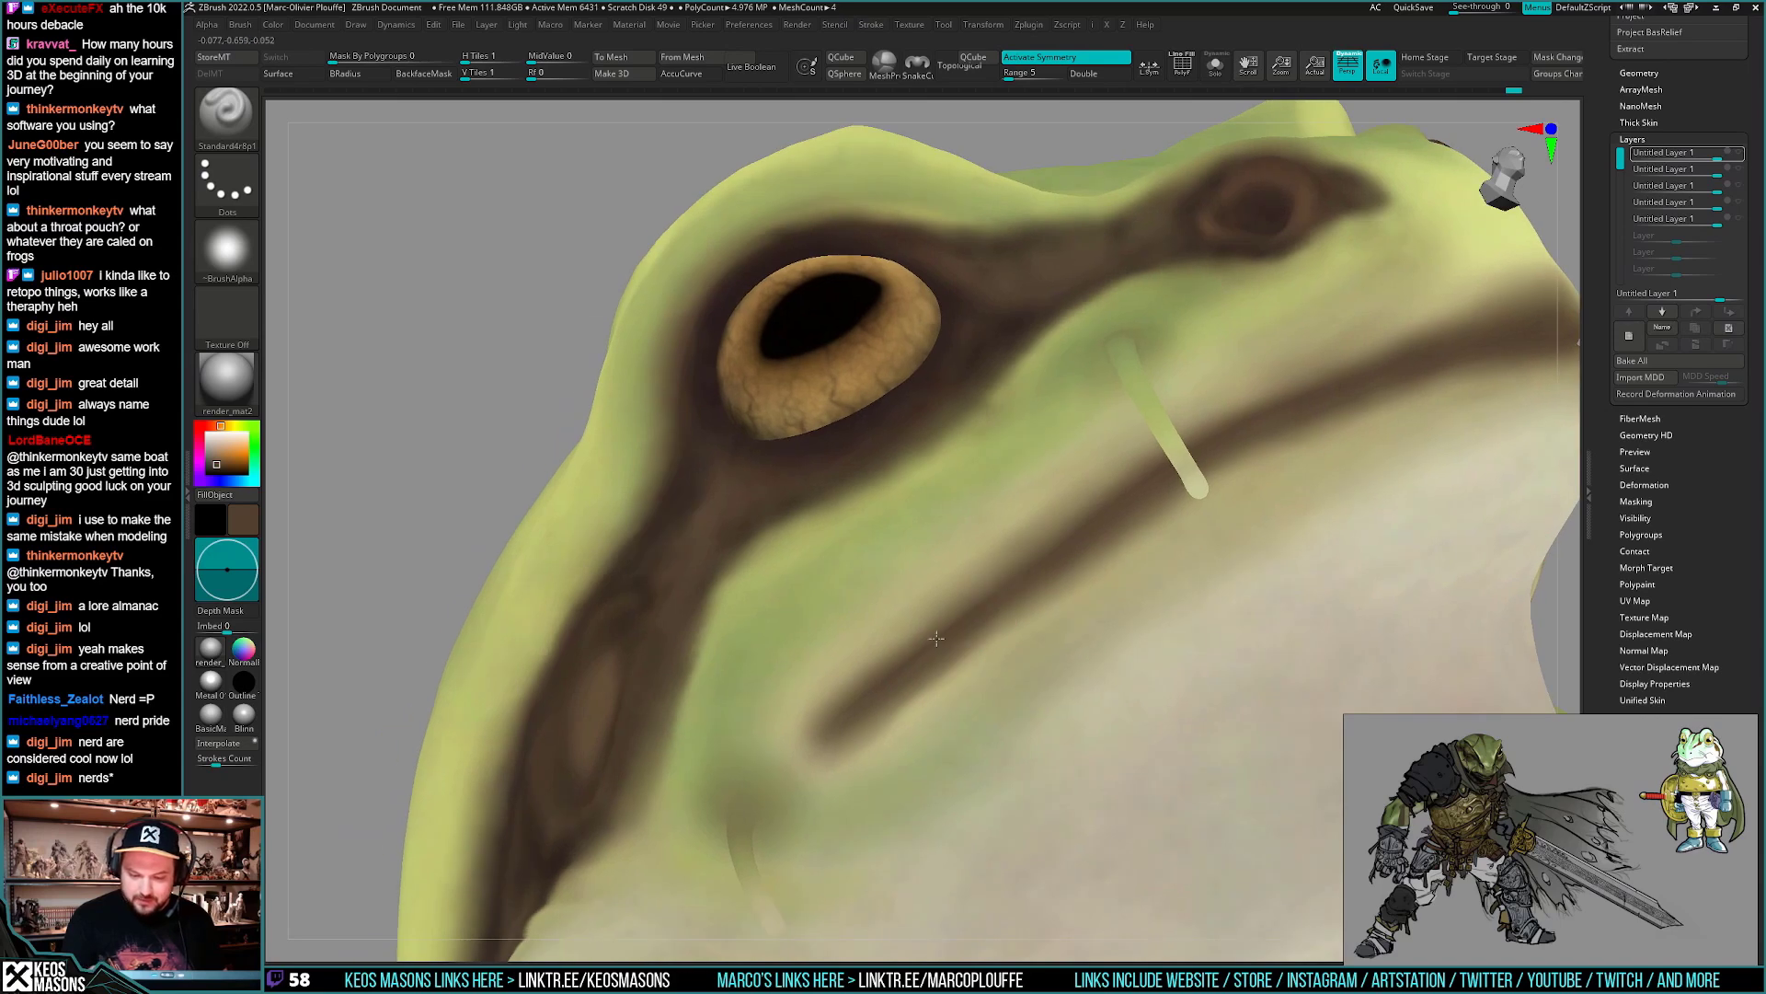
pyautogui.moveTo(903, 710)
pyautogui.mouseDown(button='right')
pyautogui.moveTo(848, 723)
pyautogui.moveTo(898, 479)
pyautogui.moveTo(1033, 571)
pyautogui.moveTo(1006, 643)
pyautogui.moveTo(1112, 490)
pyautogui.mouseUp(button='right')
pyautogui.moveTo(1030, 671); pyautogui.dragTo(1053, 624, button='right')
# - Return the head to its highest subdivision level and smooth the brown mouth line from the corner towards the snout
pyautogui.press('space')
pyautogui.click(979, 417)
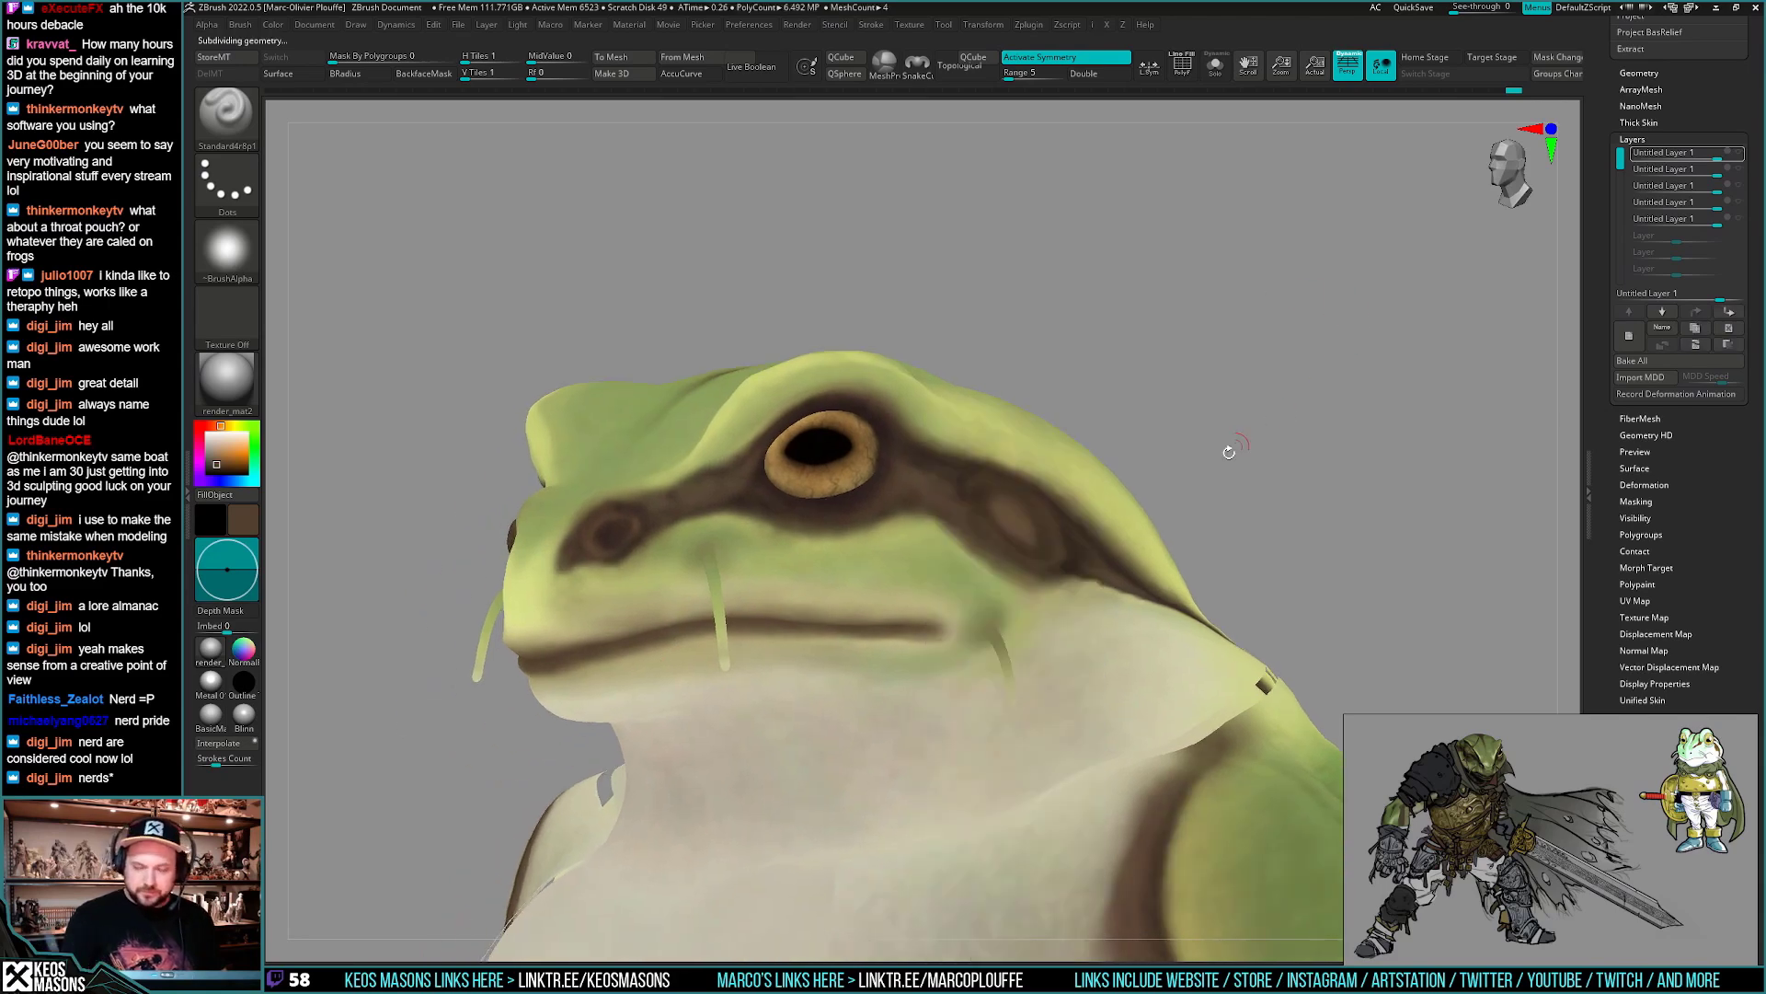
pyautogui.moveTo(1049, 714); pyautogui.dragTo(948, 648, button='right')
pyautogui.moveTo(948, 649); pyautogui.dragTo(990, 593, button='right')
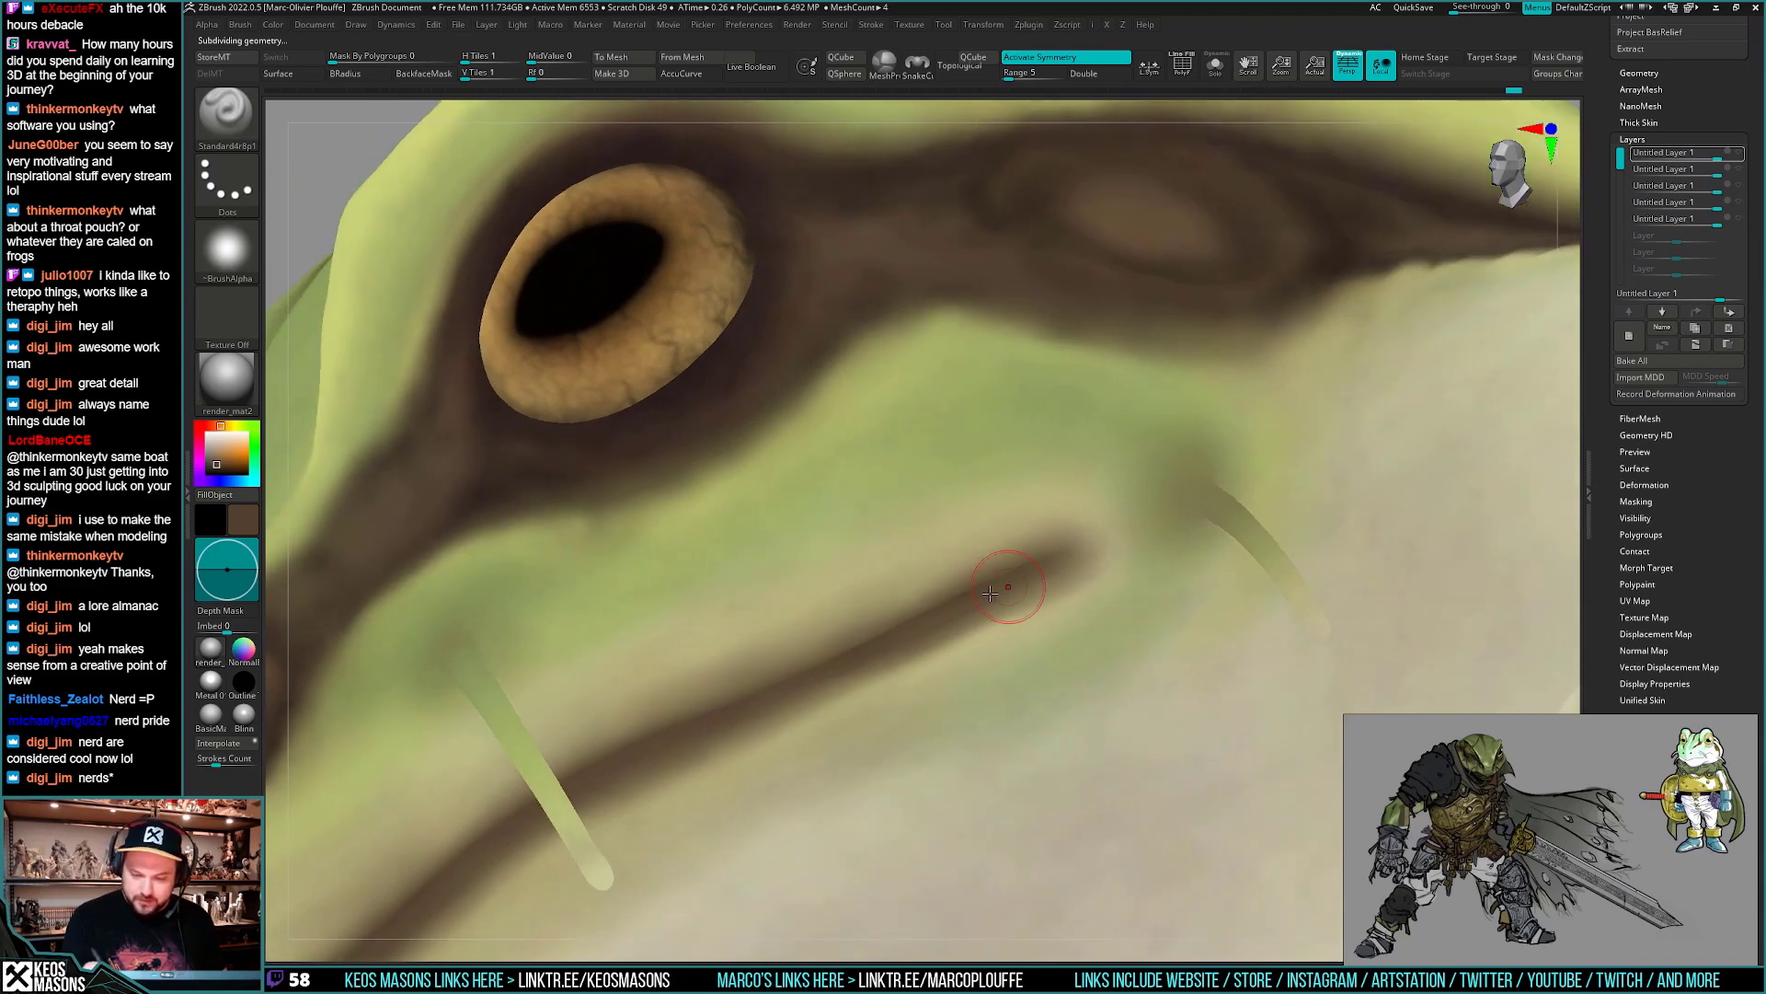
pyautogui.press('shift')
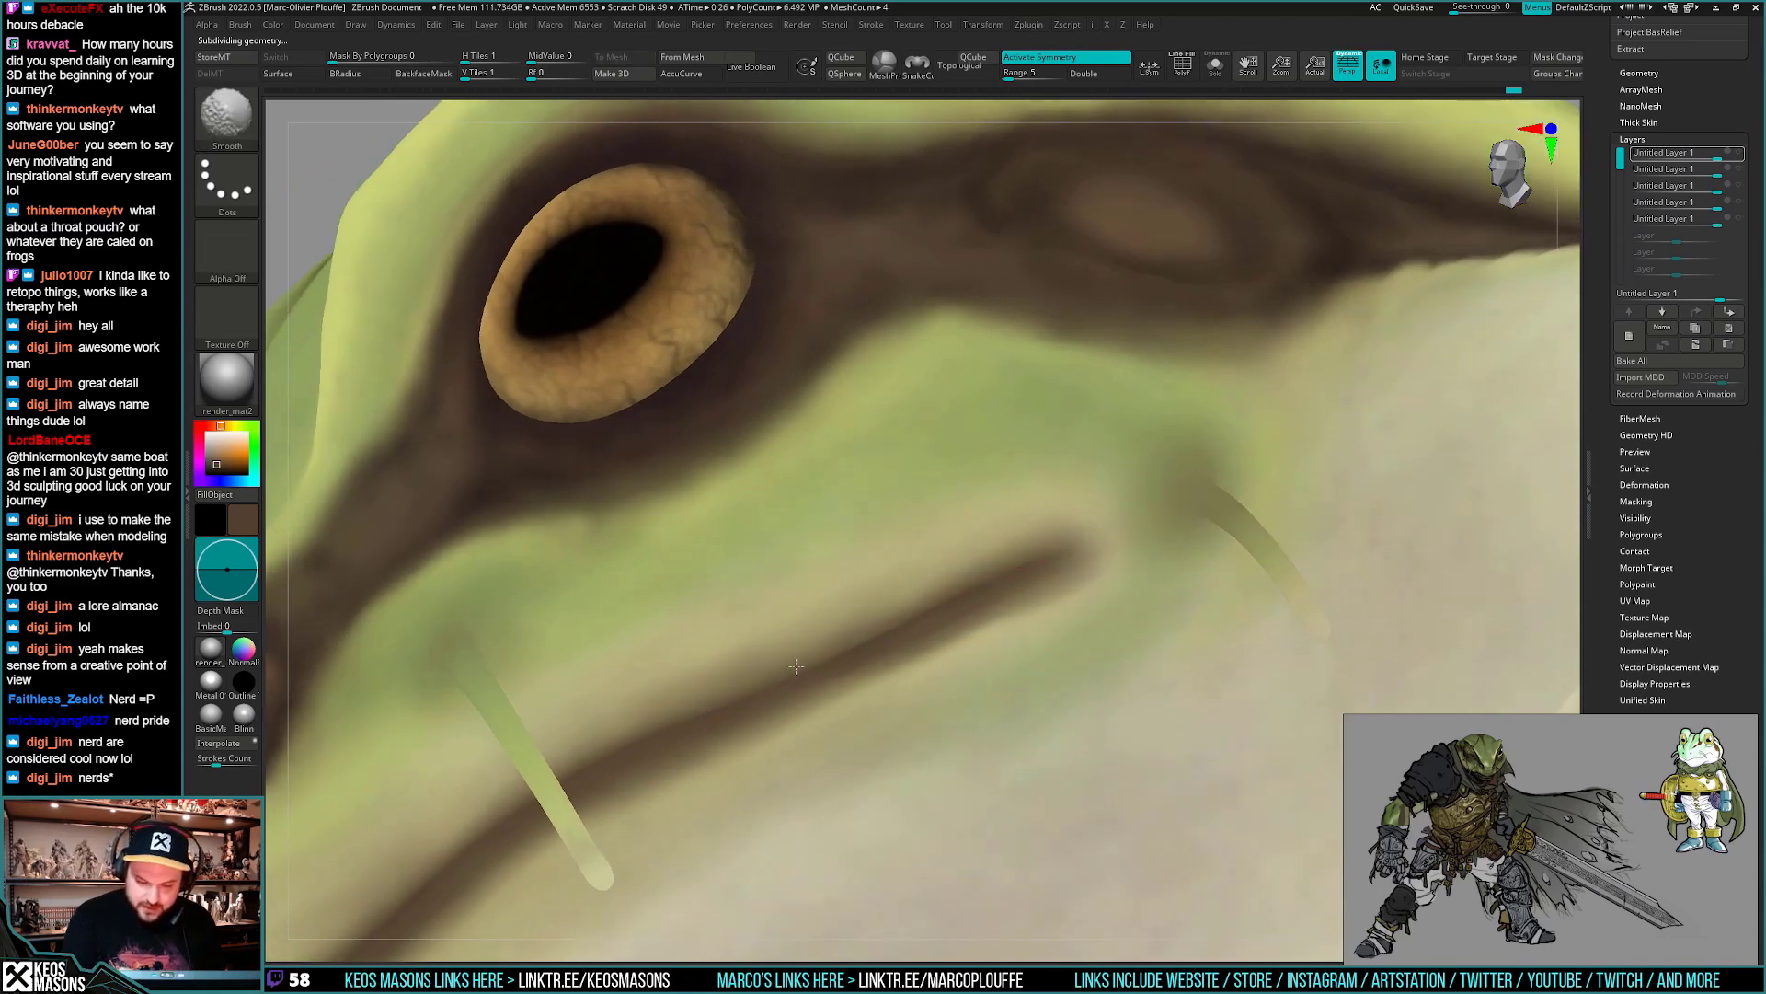
pyautogui.moveTo(856, 635); pyautogui.dragTo(950, 600, button='right')
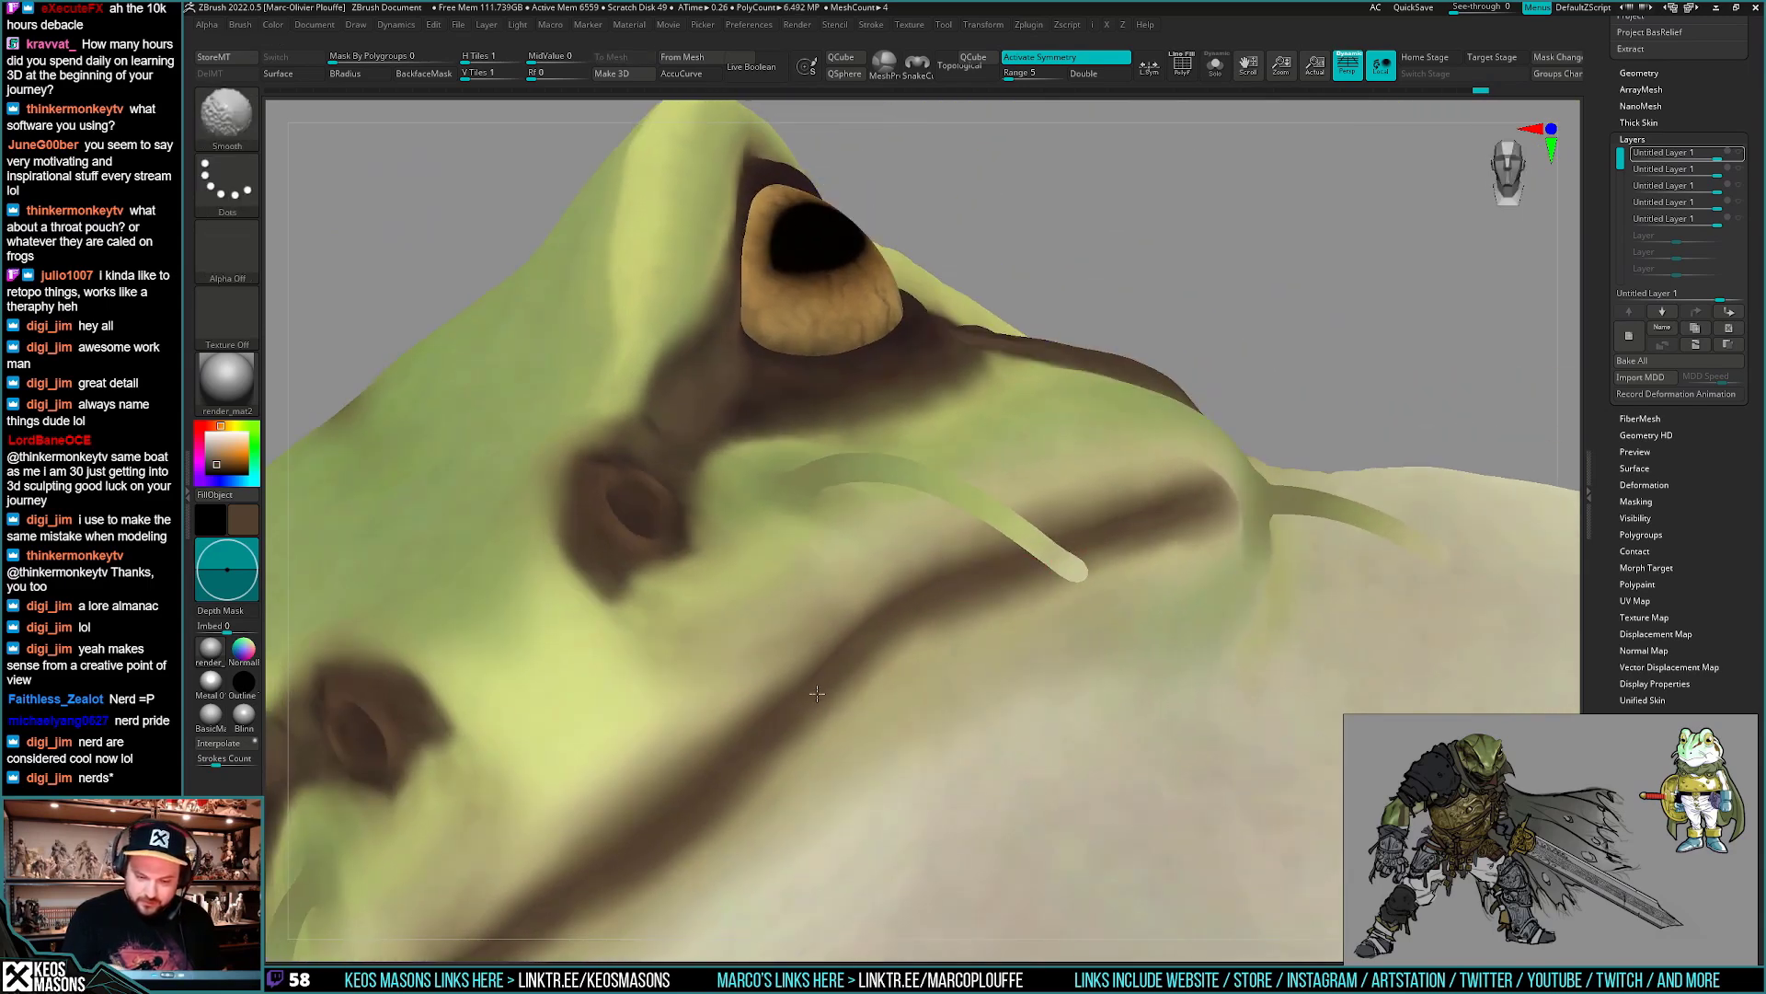
pyautogui.moveTo(772, 731); pyautogui.dragTo(923, 668, button='right')
pyautogui.press('shift')
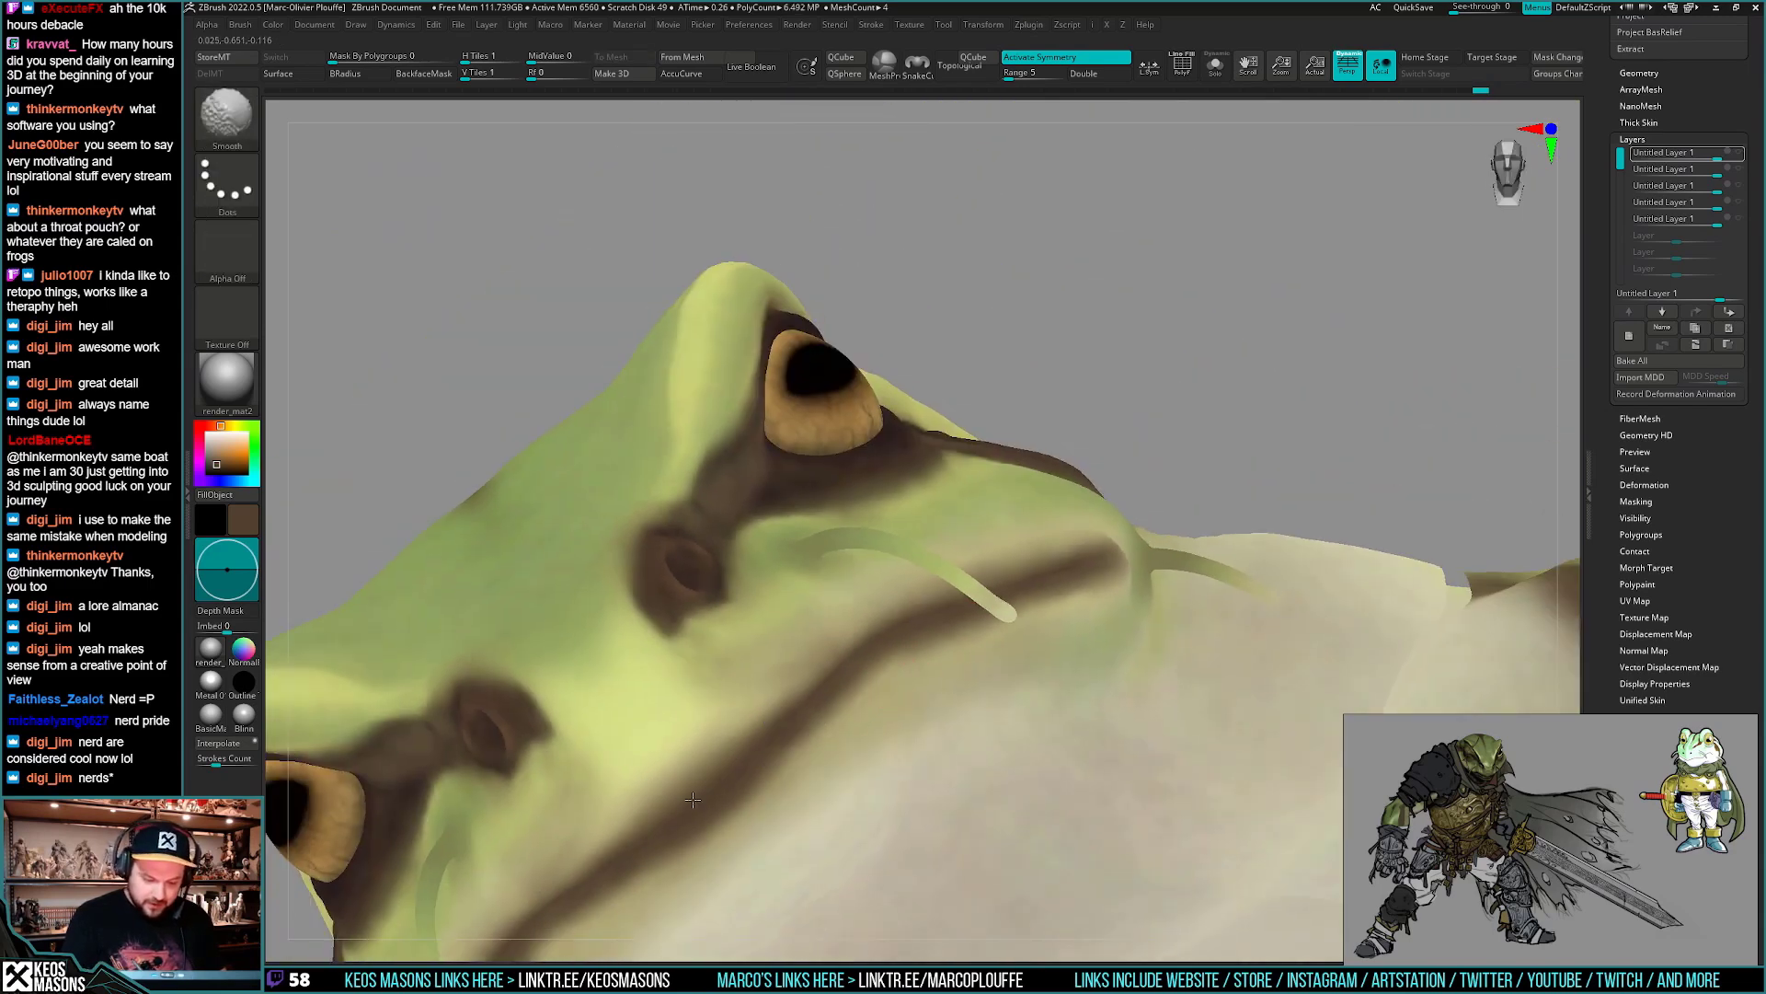
pyautogui.moveTo(770, 729)
pyautogui.mouseDown(button='right')
pyautogui.moveTo(1072, 633)
pyautogui.moveTo(1074, 580)
pyautogui.moveTo(1045, 636)
pyautogui.moveTo(1058, 660)
pyautogui.mouseUp(button='right')
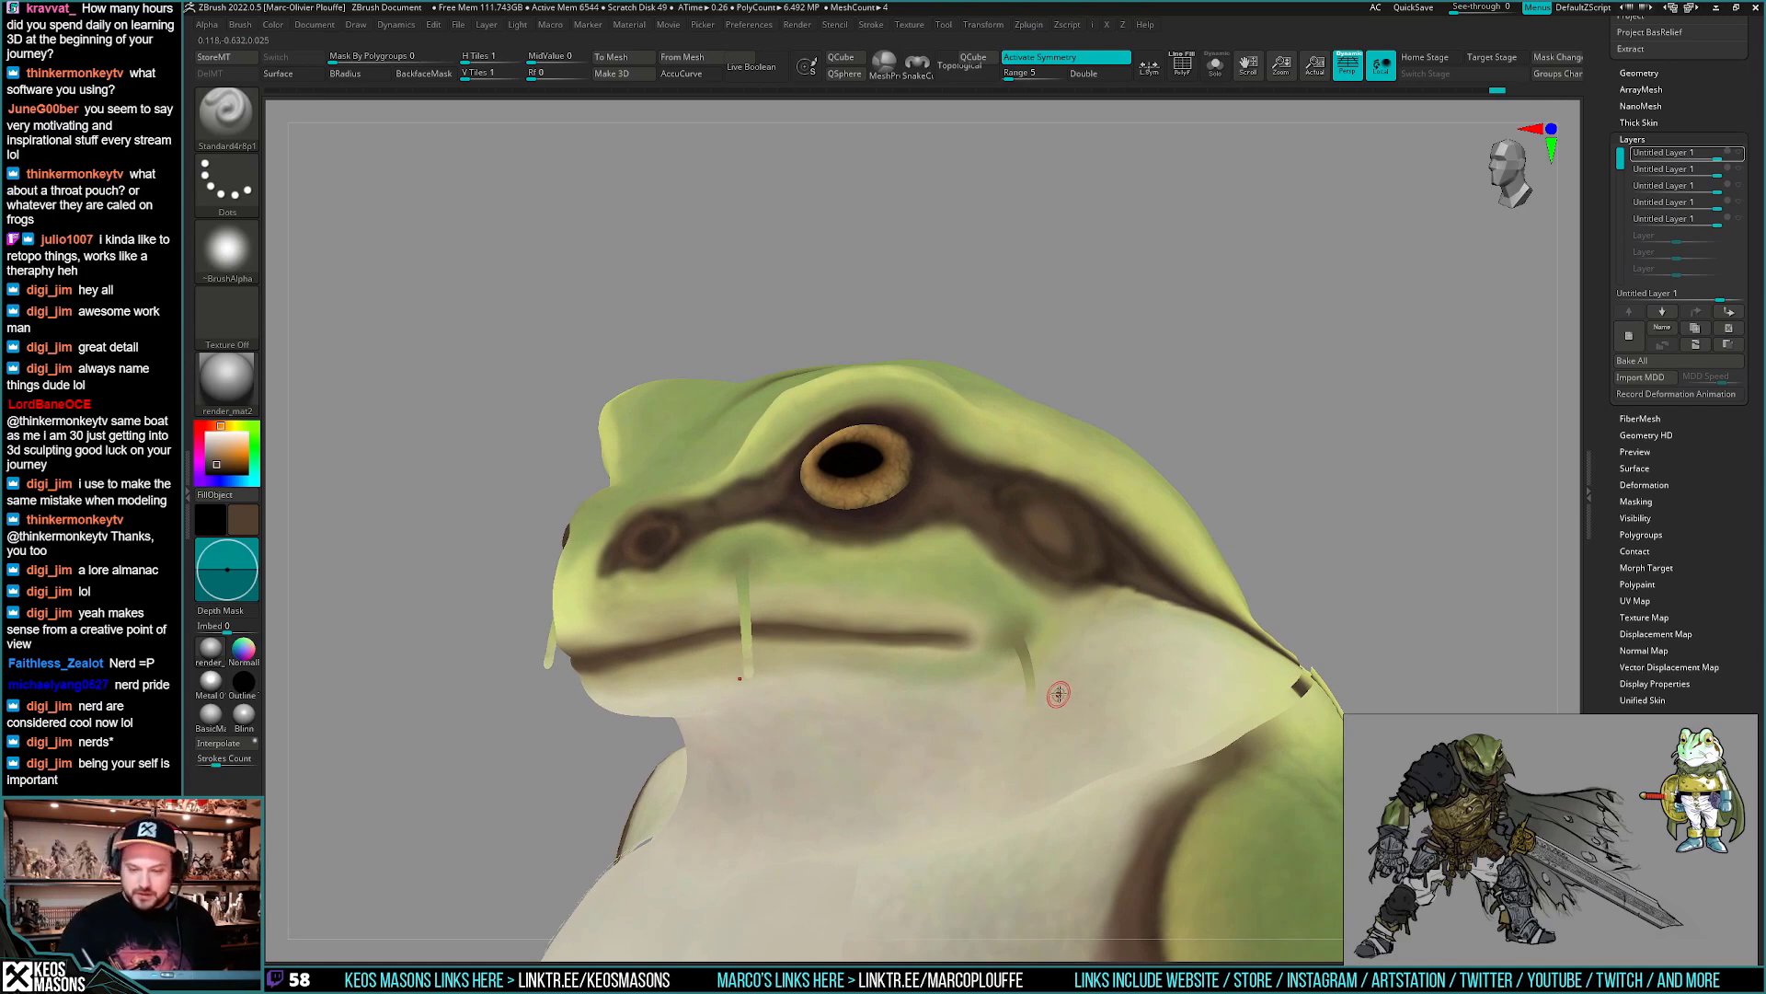
# - Switch back to Preview rendering and turn all five layers of the head back on
pyautogui.moveTo(1058, 693); pyautogui.dragTo(1084, 672, button='right')
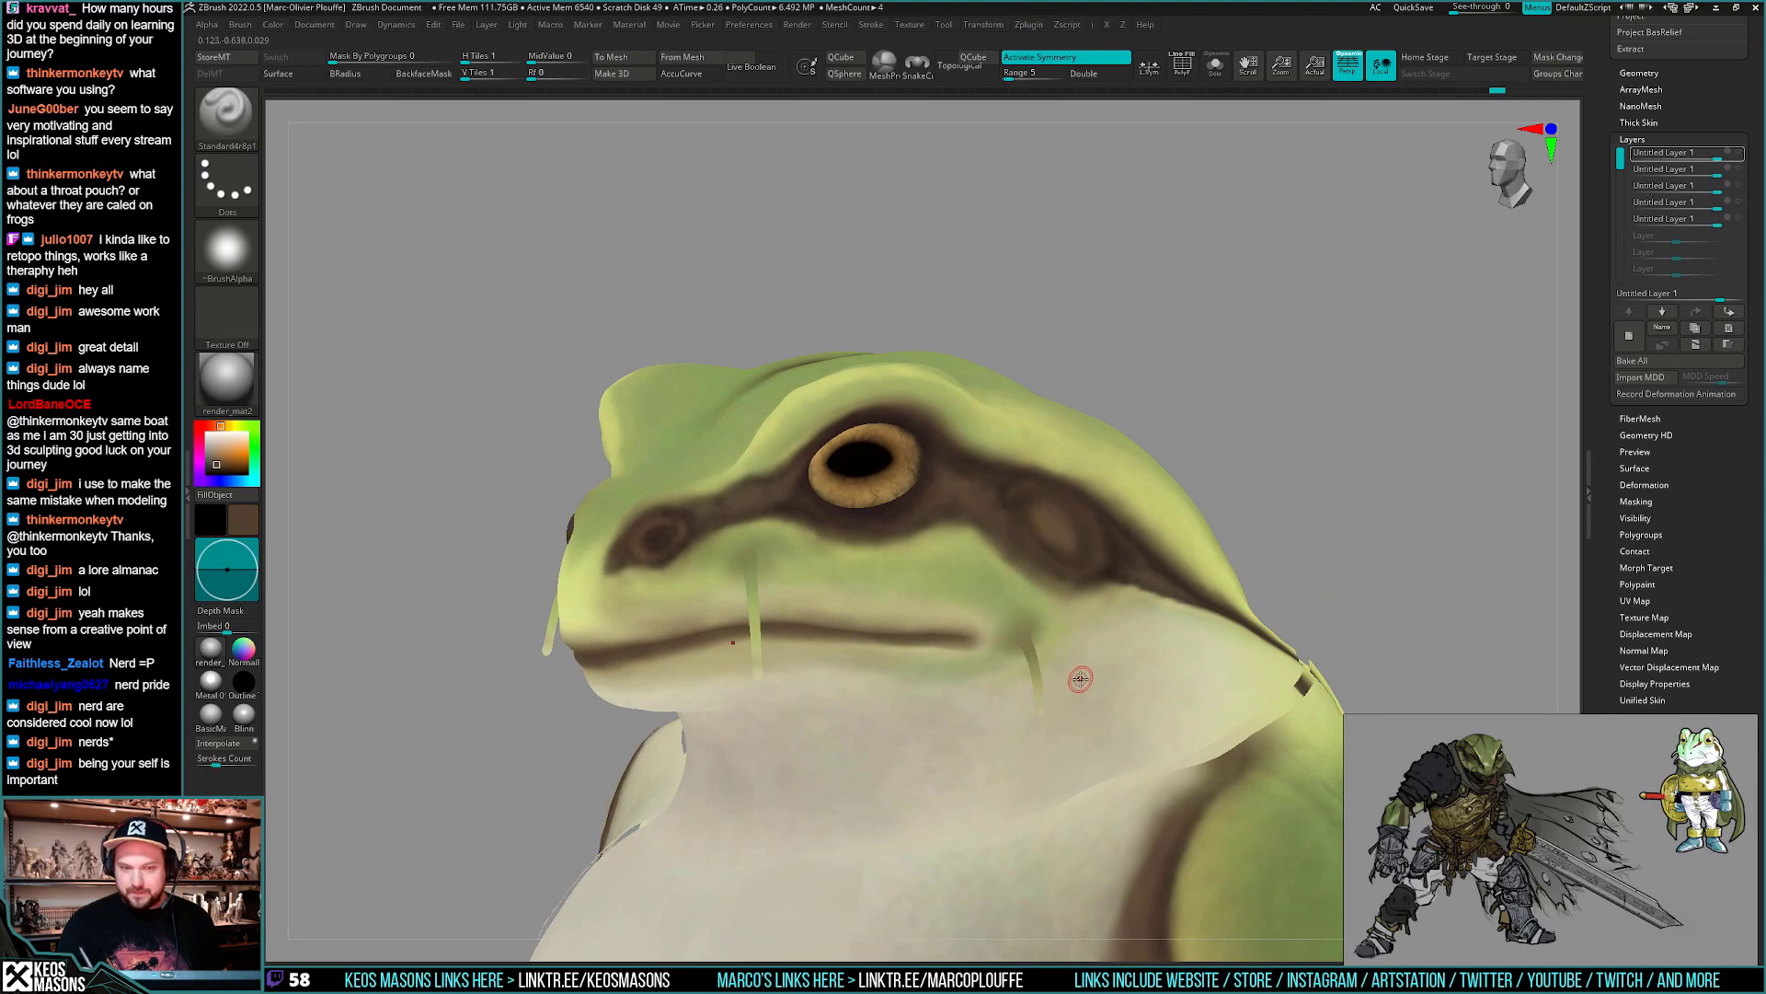
pyautogui.rightClick(1080, 679)
pyautogui.click(1656, 218)
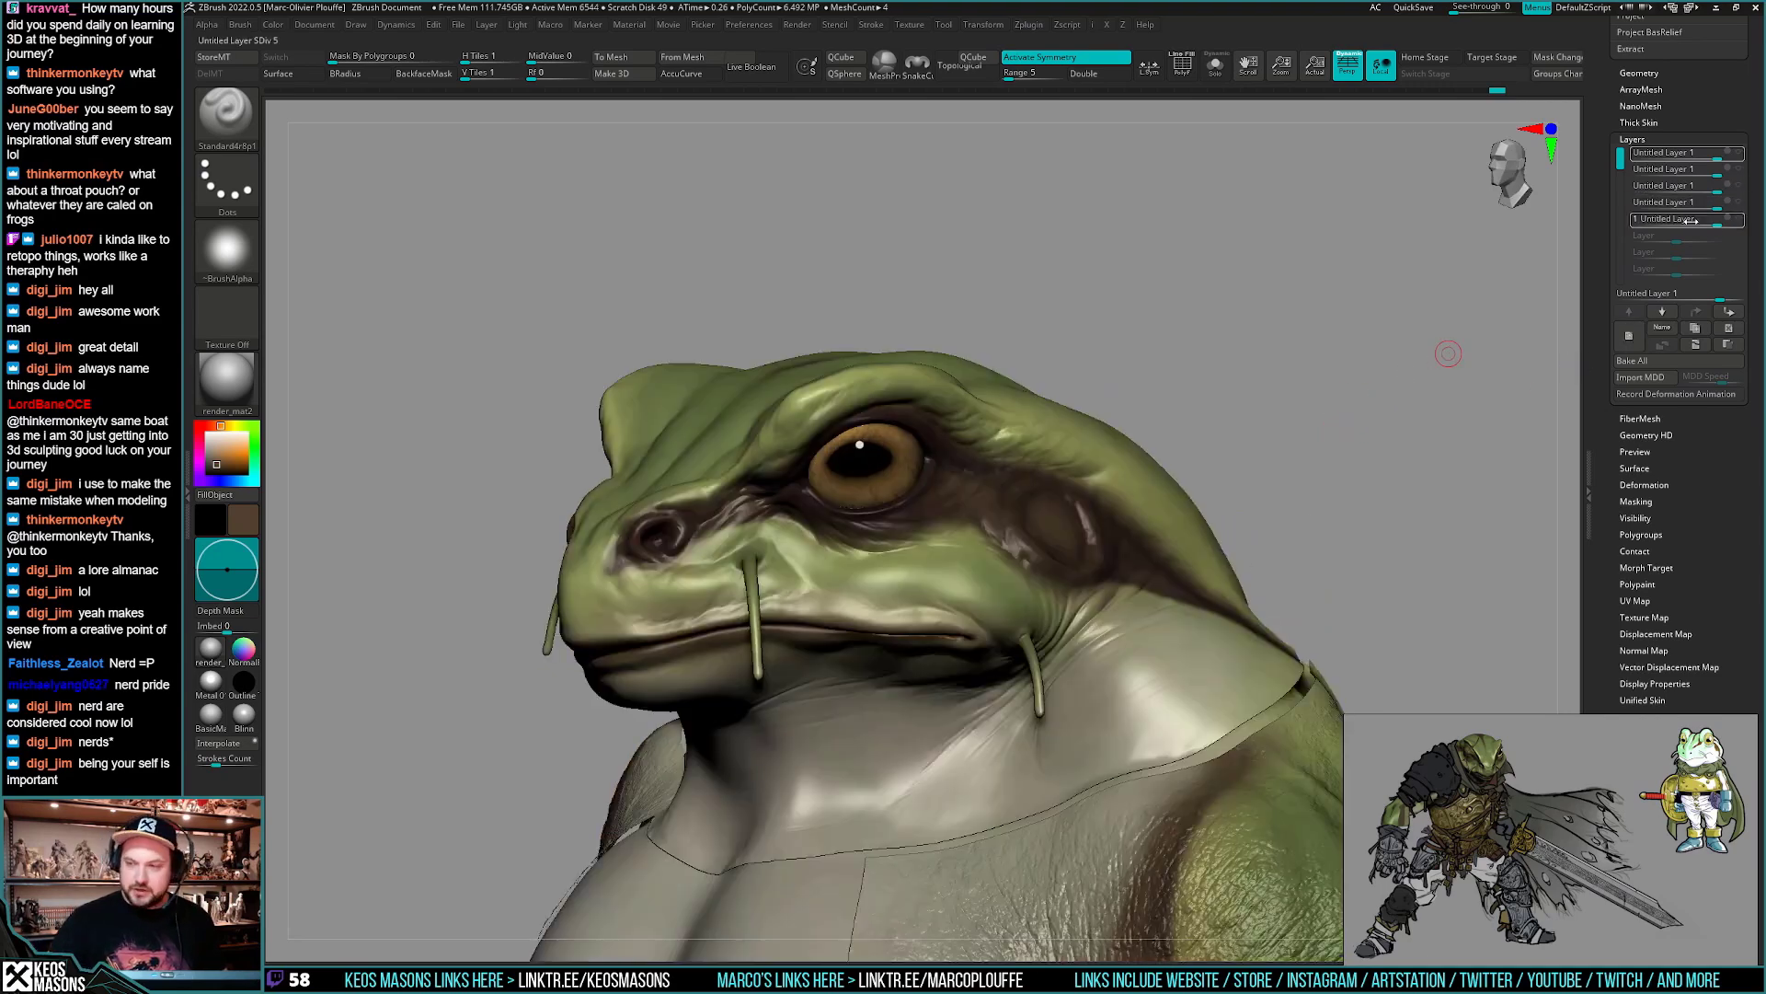
pyautogui.click(1738, 154)
pyautogui.click(1739, 169)
pyautogui.click(1738, 186)
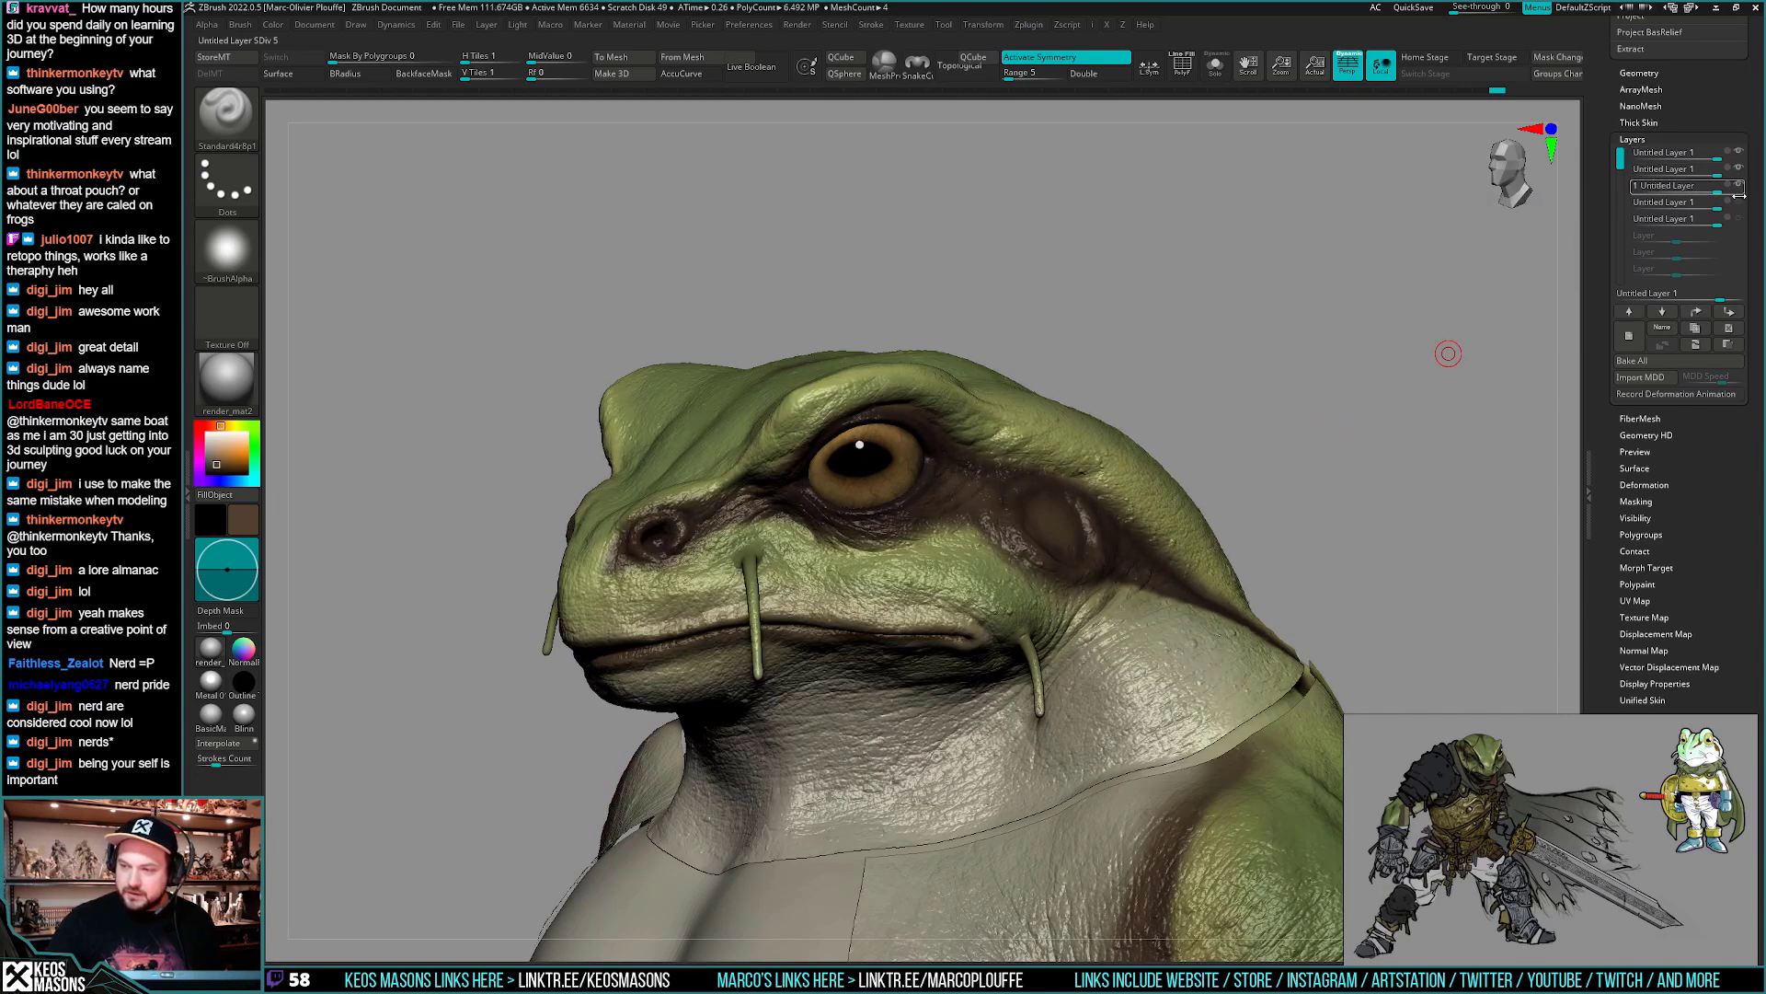
pyautogui.click(1739, 203)
pyautogui.click(1738, 221)
# - Examine the repainted mouth together with the skin detail and upper body from both three-quarter sides
pyautogui.keyDown('shift'); pyautogui.moveTo(1448, 354); pyautogui.dragTo(1119, 653); pyautogui.keyUp('shift')
pyautogui.moveTo(1118, 653)
pyautogui.mouseDown(button='right')
pyautogui.moveTo(1187, 655)
pyautogui.moveTo(1173, 552)
pyautogui.moveTo(1215, 575)
pyautogui.moveTo(1037, 746)
pyautogui.moveTo(1065, 713)
pyautogui.moveTo(1000, 725)
pyautogui.moveTo(999, 759)
pyautogui.moveTo(987, 745)
pyautogui.moveTo(1157, 633)
pyautogui.moveTo(1156, 651)
pyautogui.moveTo(1153, 628)
pyautogui.moveTo(1151, 650)
pyautogui.moveTo(1322, 397)
pyautogui.moveTo(1368, 394)
pyautogui.moveTo(1350, 398)
pyautogui.mouseUp(button='right')
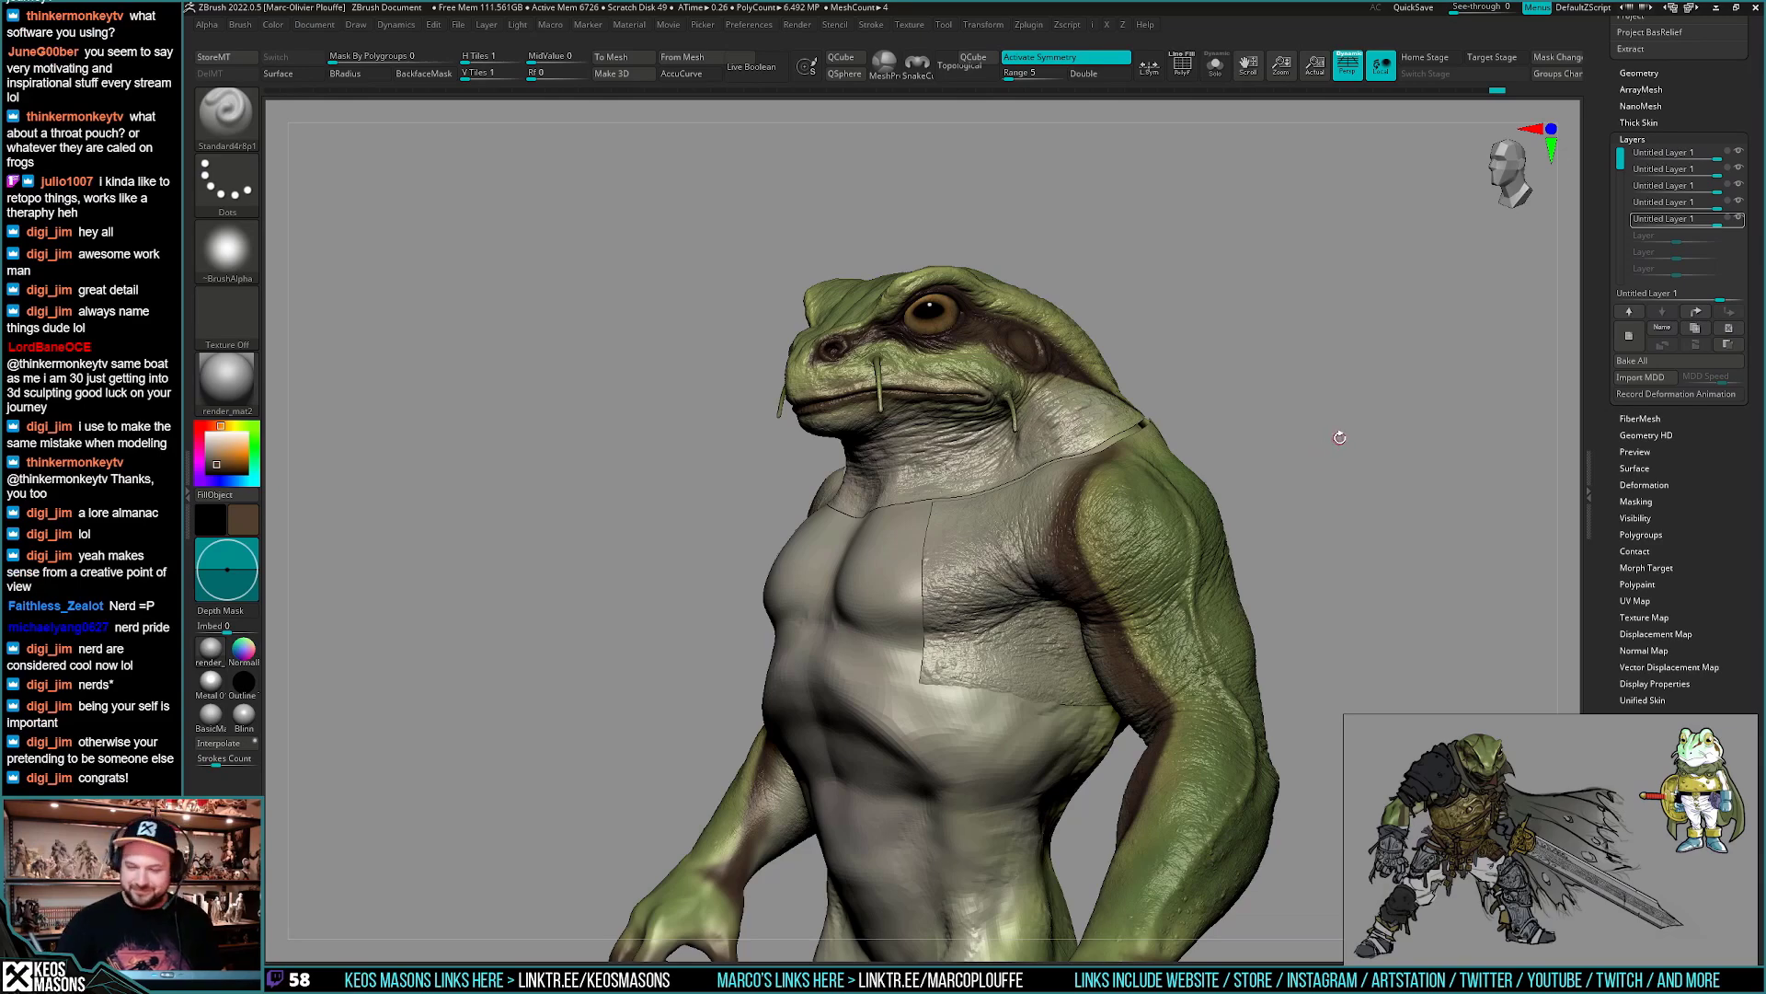
pyautogui.moveTo(1339, 437); pyautogui.dragTo(1274, 495, button='right')
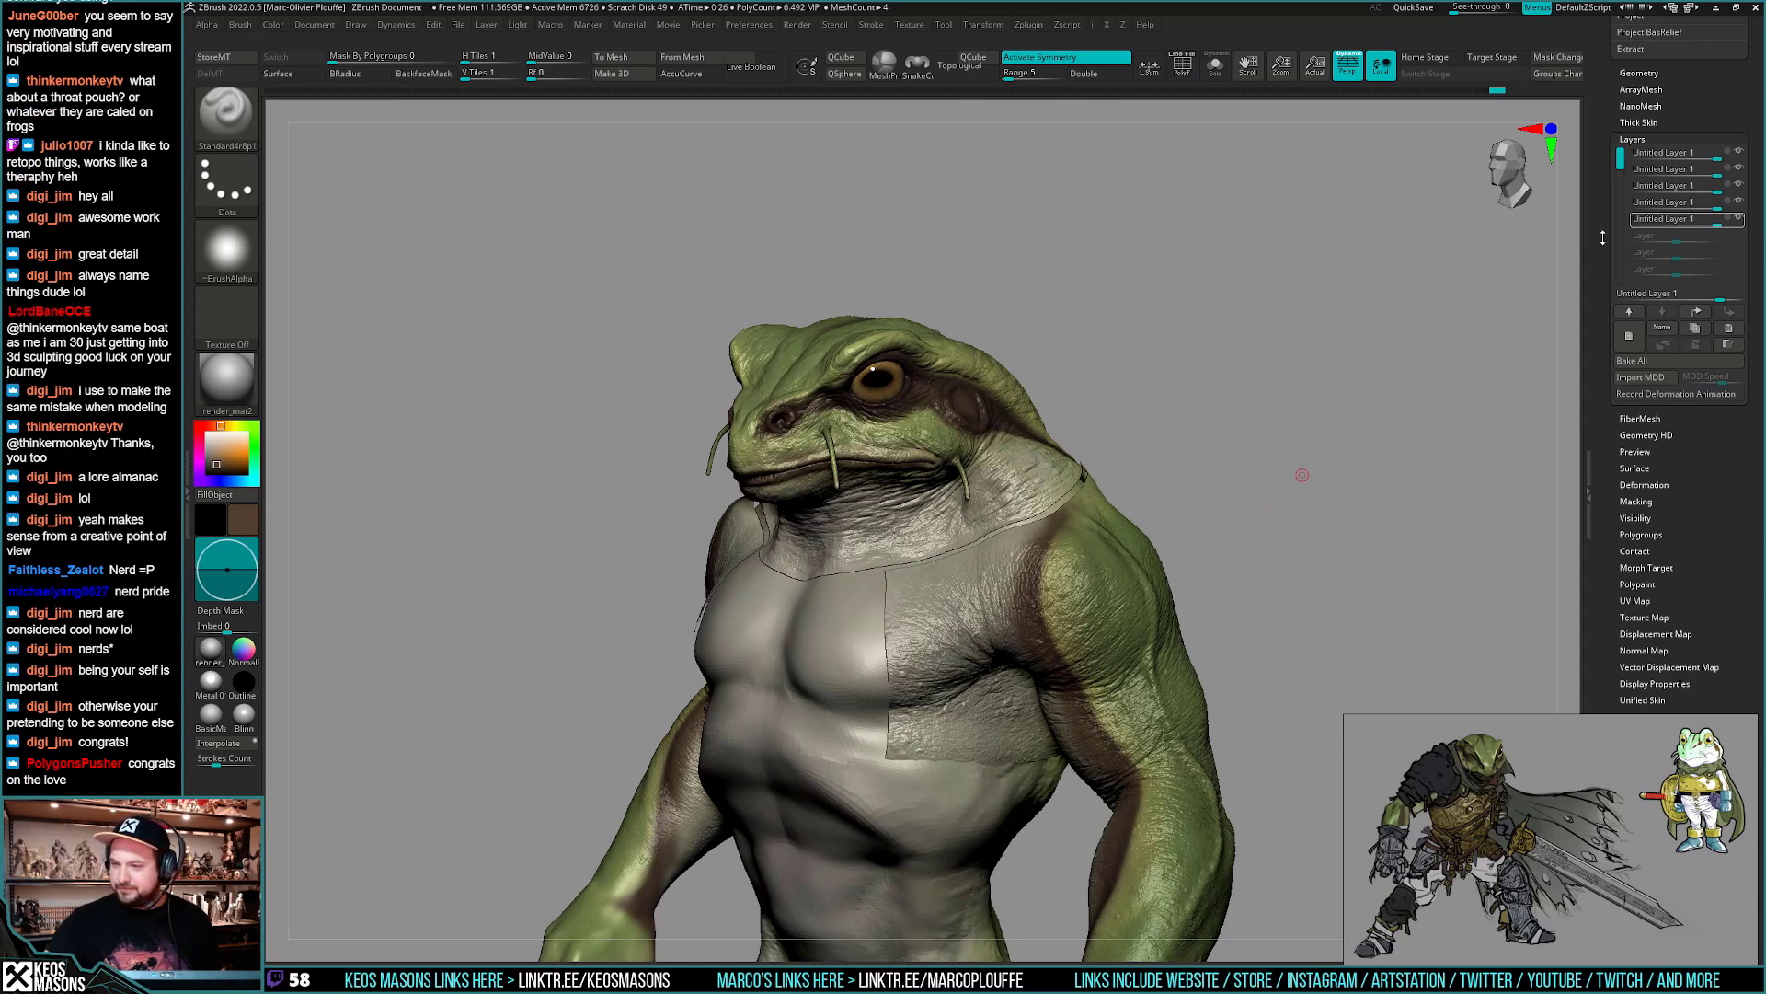
pyautogui.scroll(2, 1603, 237)
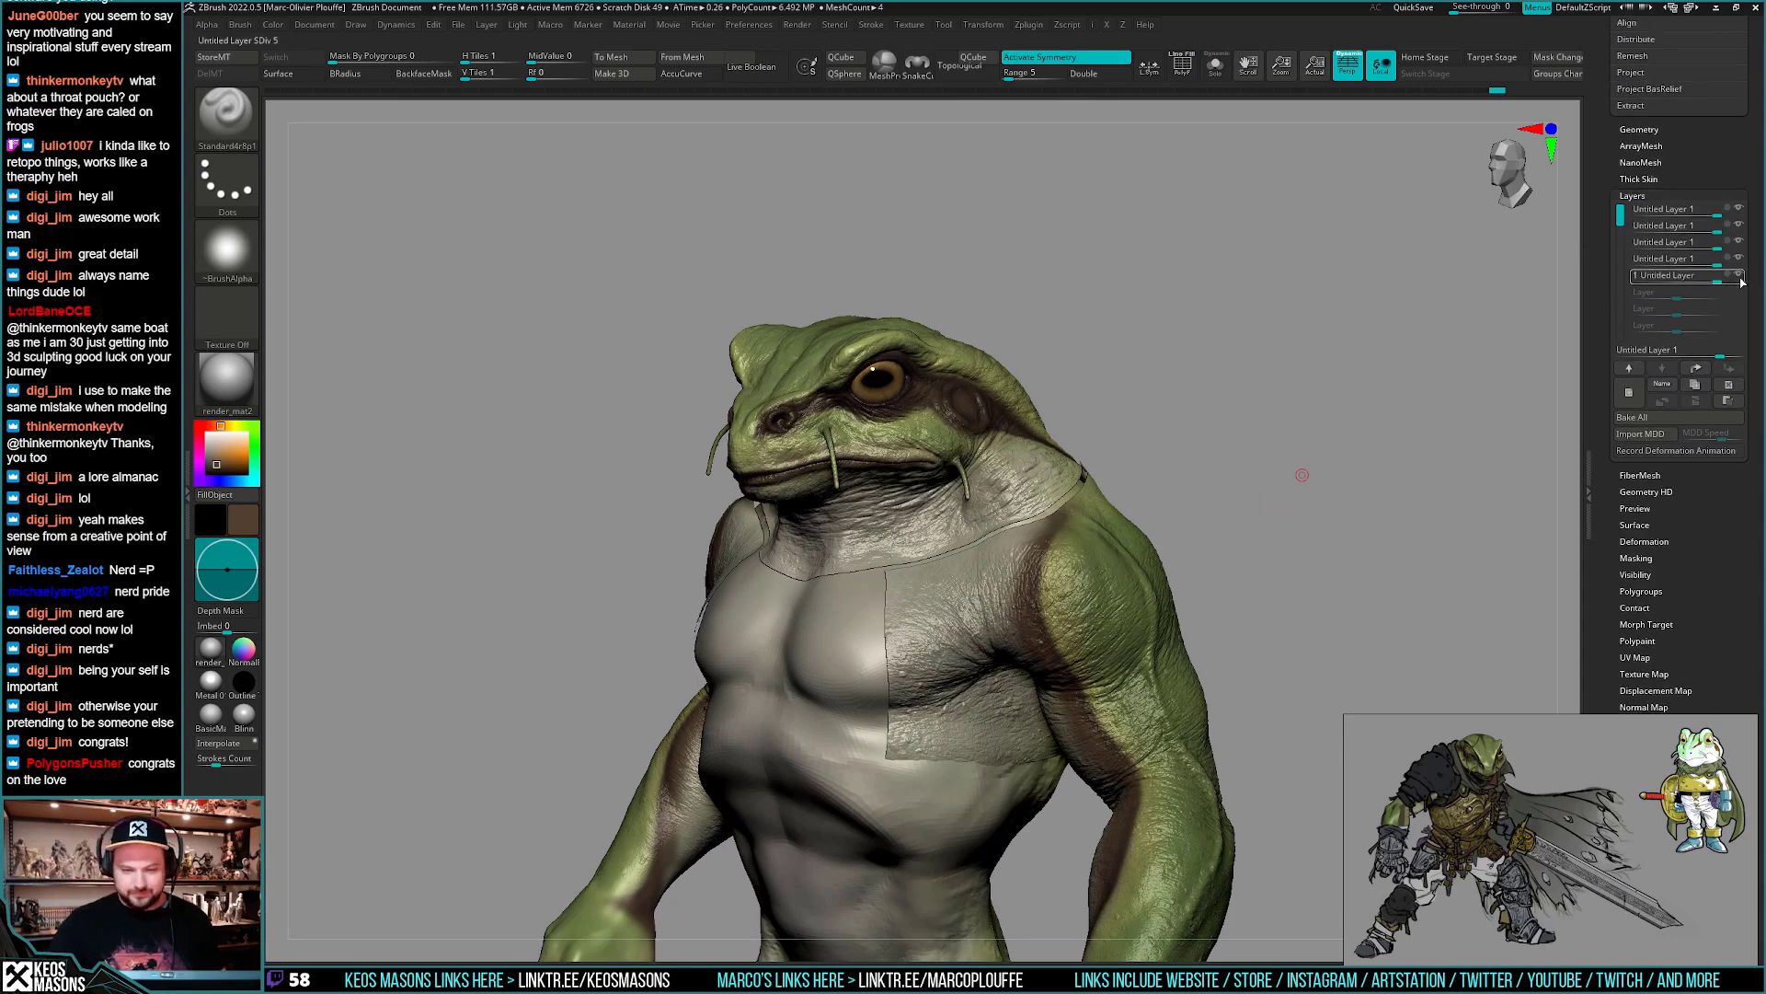
pyautogui.moveTo(1231, 582)
pyautogui.mouseDown(button='right')
pyautogui.moveTo(1263, 577)
pyautogui.moveTo(1214, 591)
pyautogui.mouseUp(button='right')
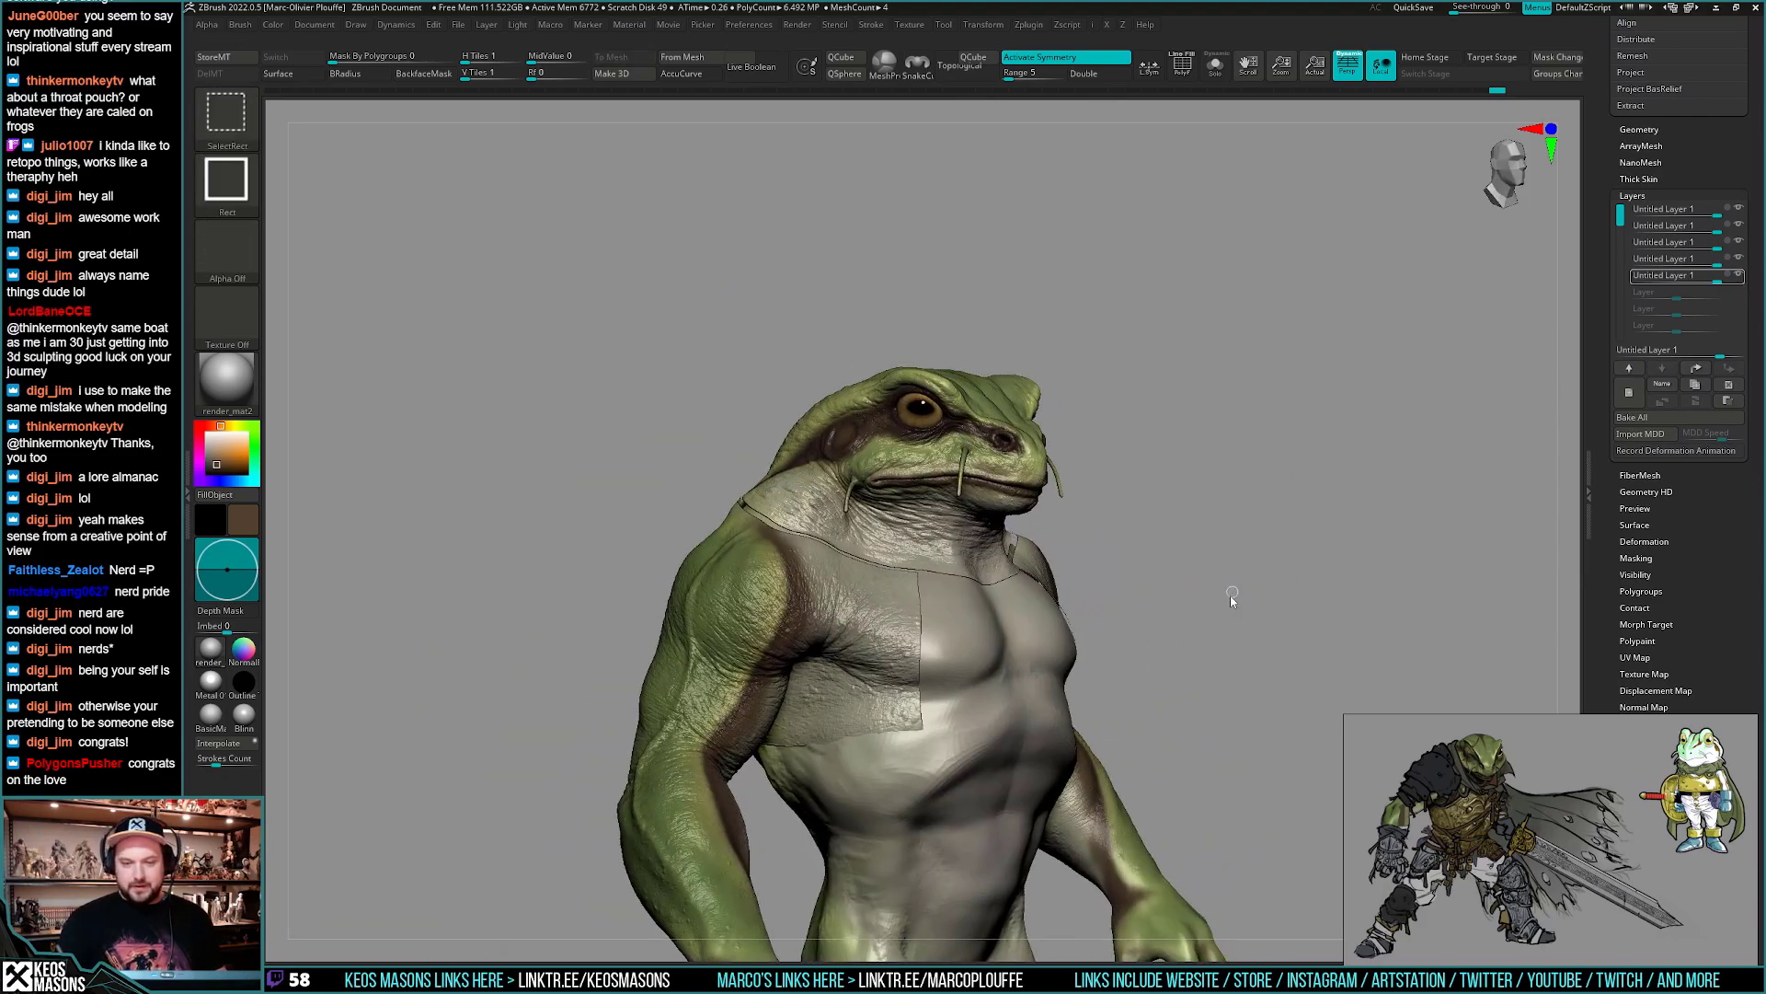
# - Save the tool over the existing frogelden_12.ztl in the frogelden project folder
pyautogui.hotkey('ctrl', 's')
pyautogui.click(1185, 762)
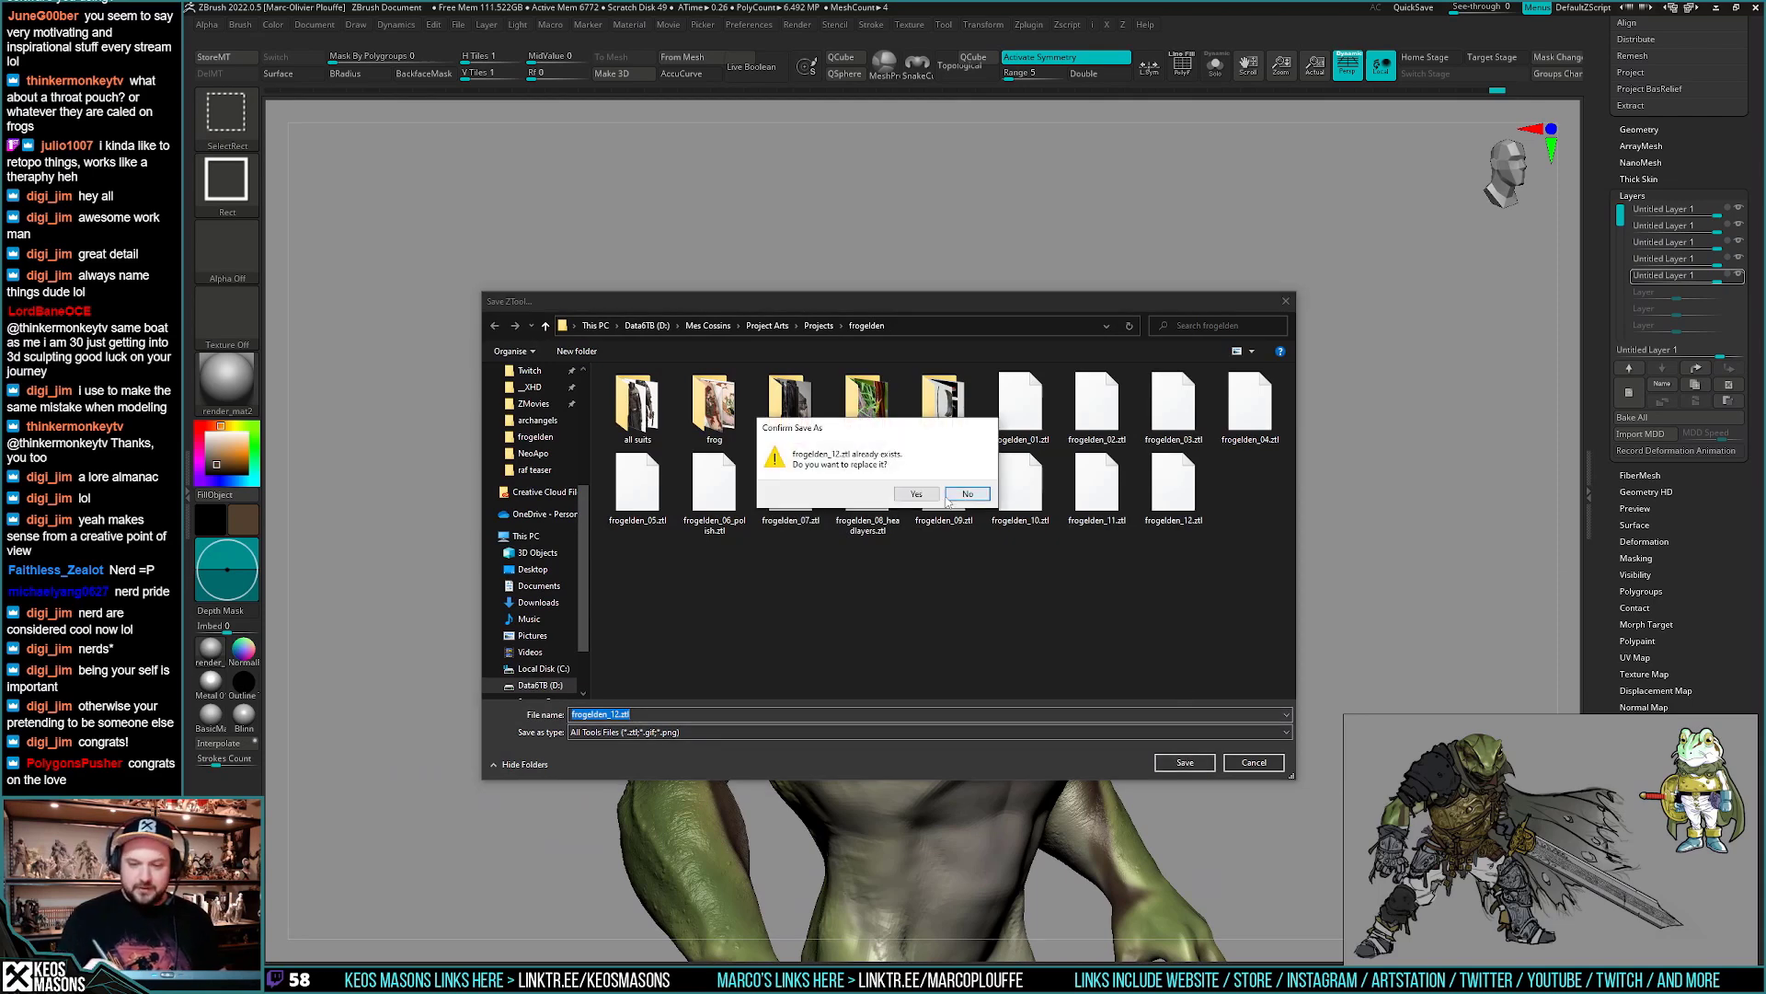
pyautogui.click(916, 494)
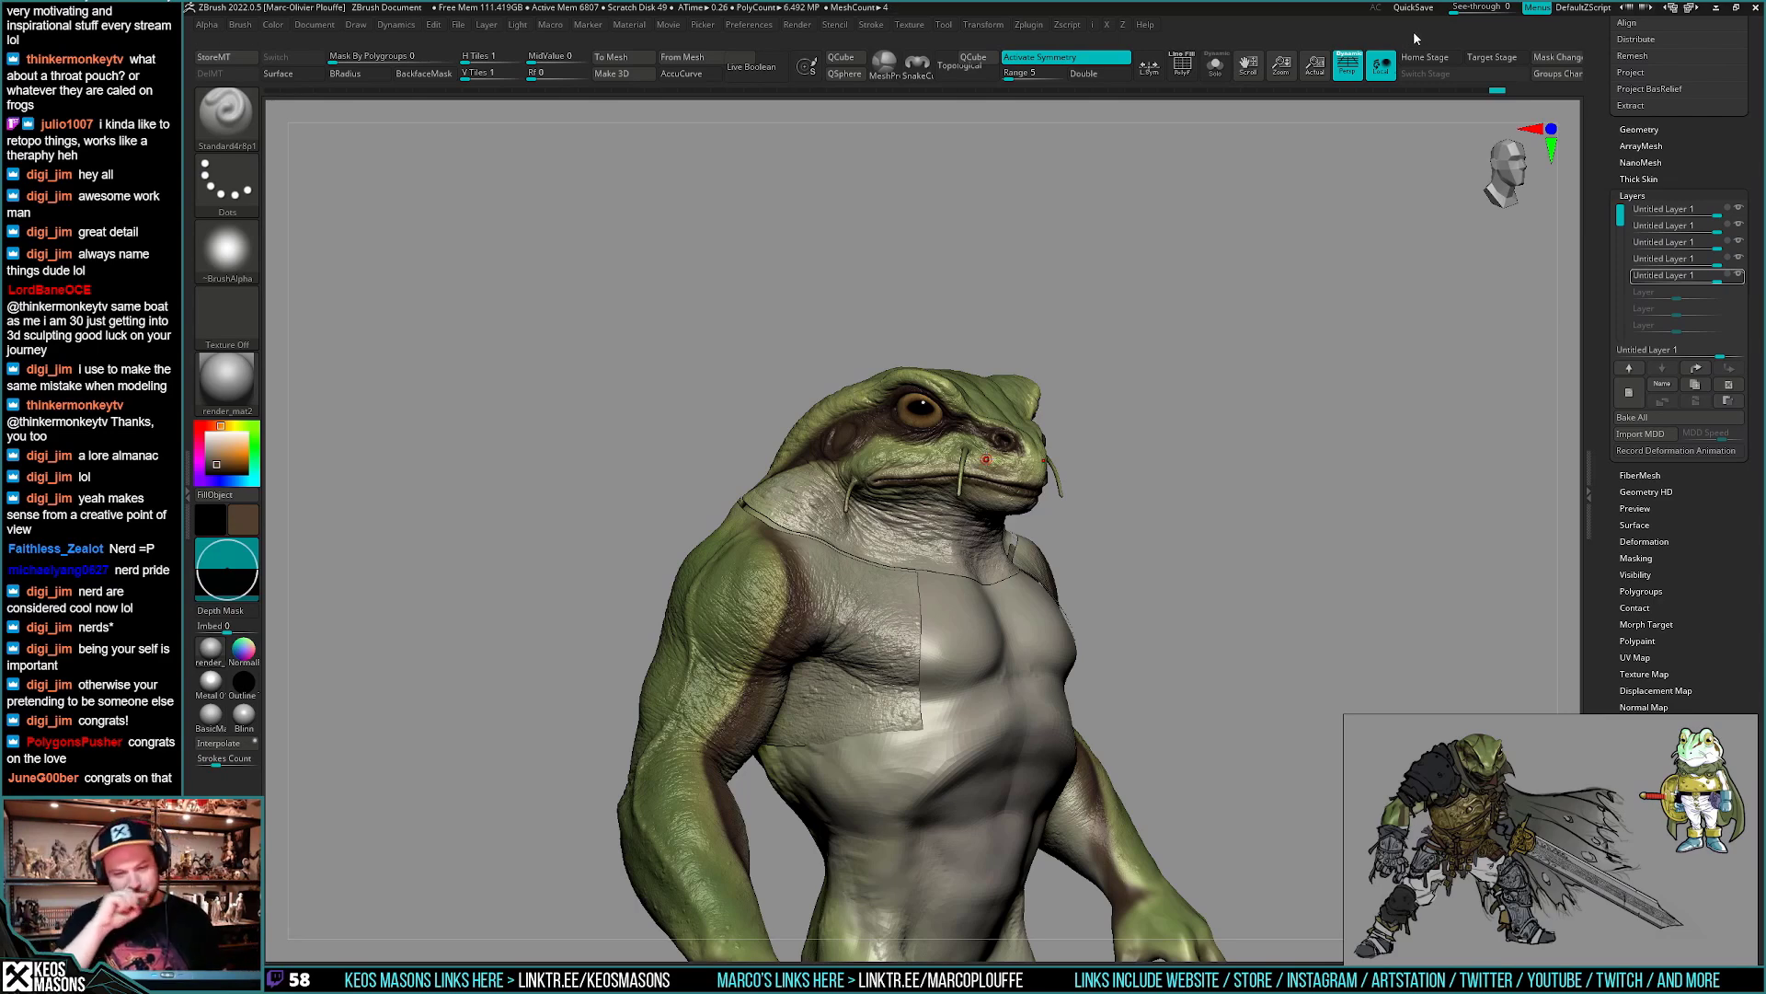
# - Examine the frog's head, chest and arms from a front three-quarter view
pyautogui.moveTo(1205, 619); pyautogui.dragTo(1306, 589)
pyautogui.keyDown('ctrl'); pyautogui.moveTo(1306, 589); pyautogui.dragTo(1306, 635, button='right'); pyautogui.keyUp('ctrl')
pyautogui.moveTo(1307, 635); pyautogui.dragTo(1288, 671)
pyautogui.moveTo(841, 437); pyautogui.dragTo(1260, 561)
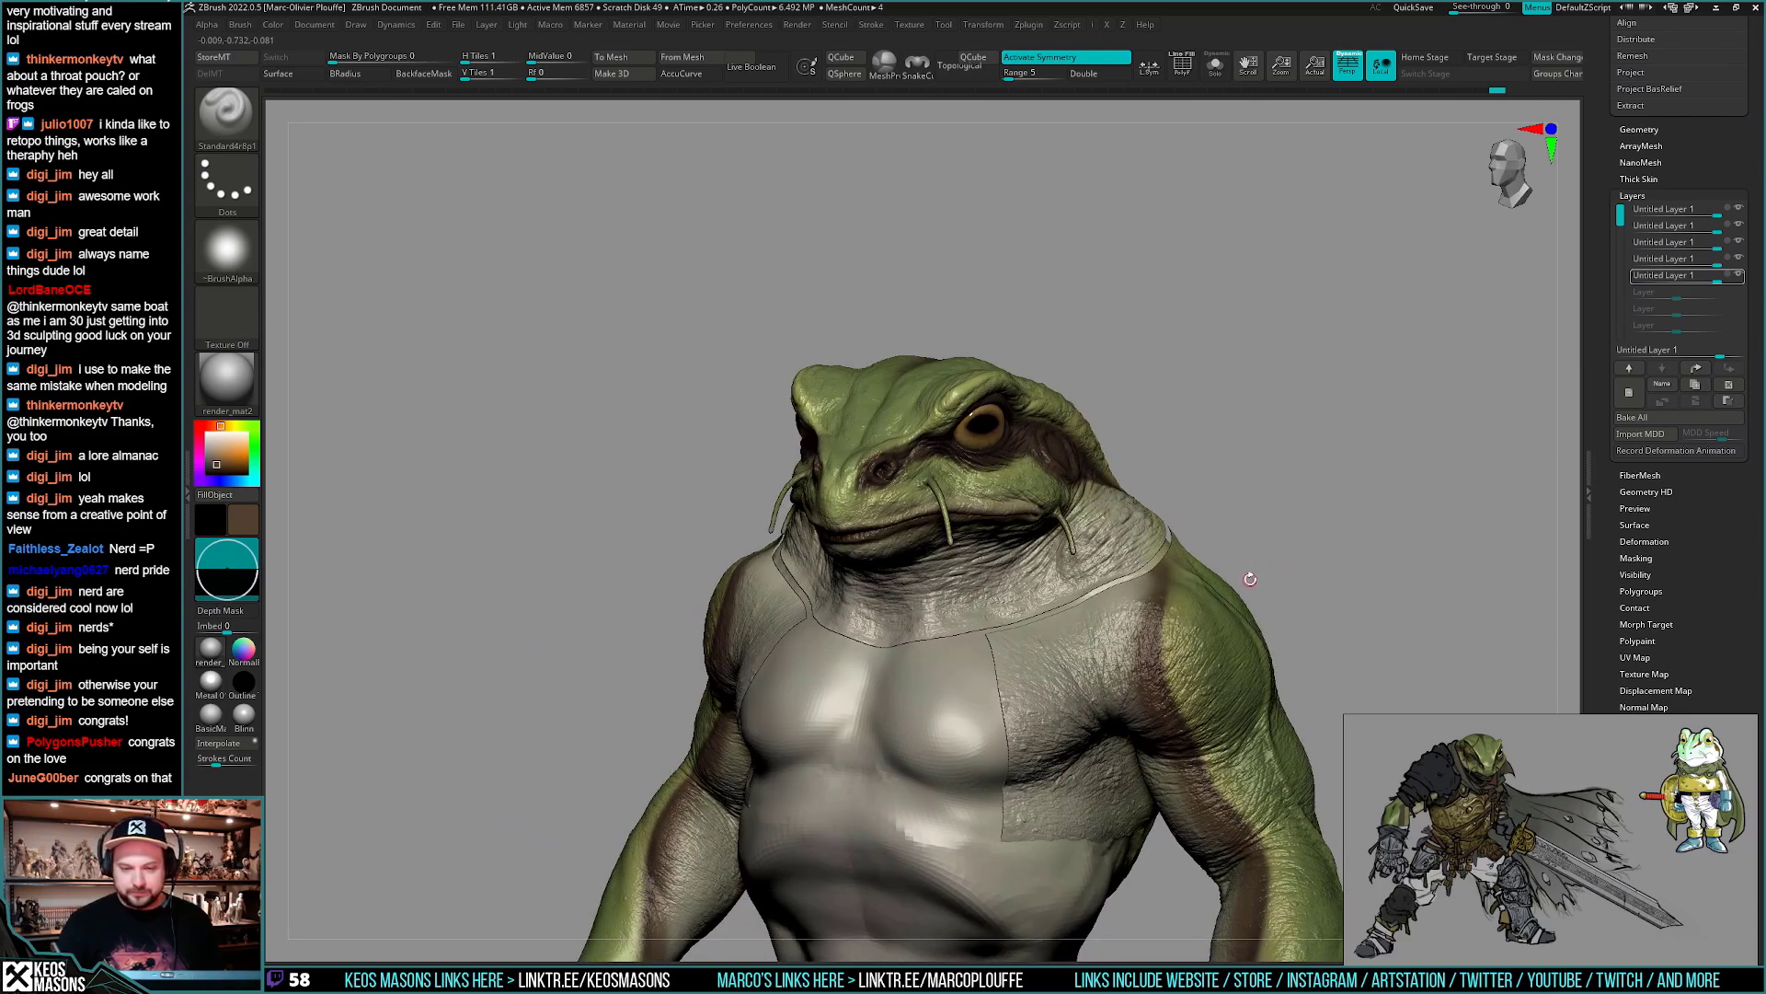
# - Examine the frog's head, neck and upper body from the front and both three-quarter sides
pyautogui.moveTo(1250, 577)
pyautogui.mouseDown()
pyautogui.moveTo(1196, 561)
pyautogui.moveTo(1261, 544)
pyautogui.moveTo(1264, 560)
pyautogui.mouseUp()
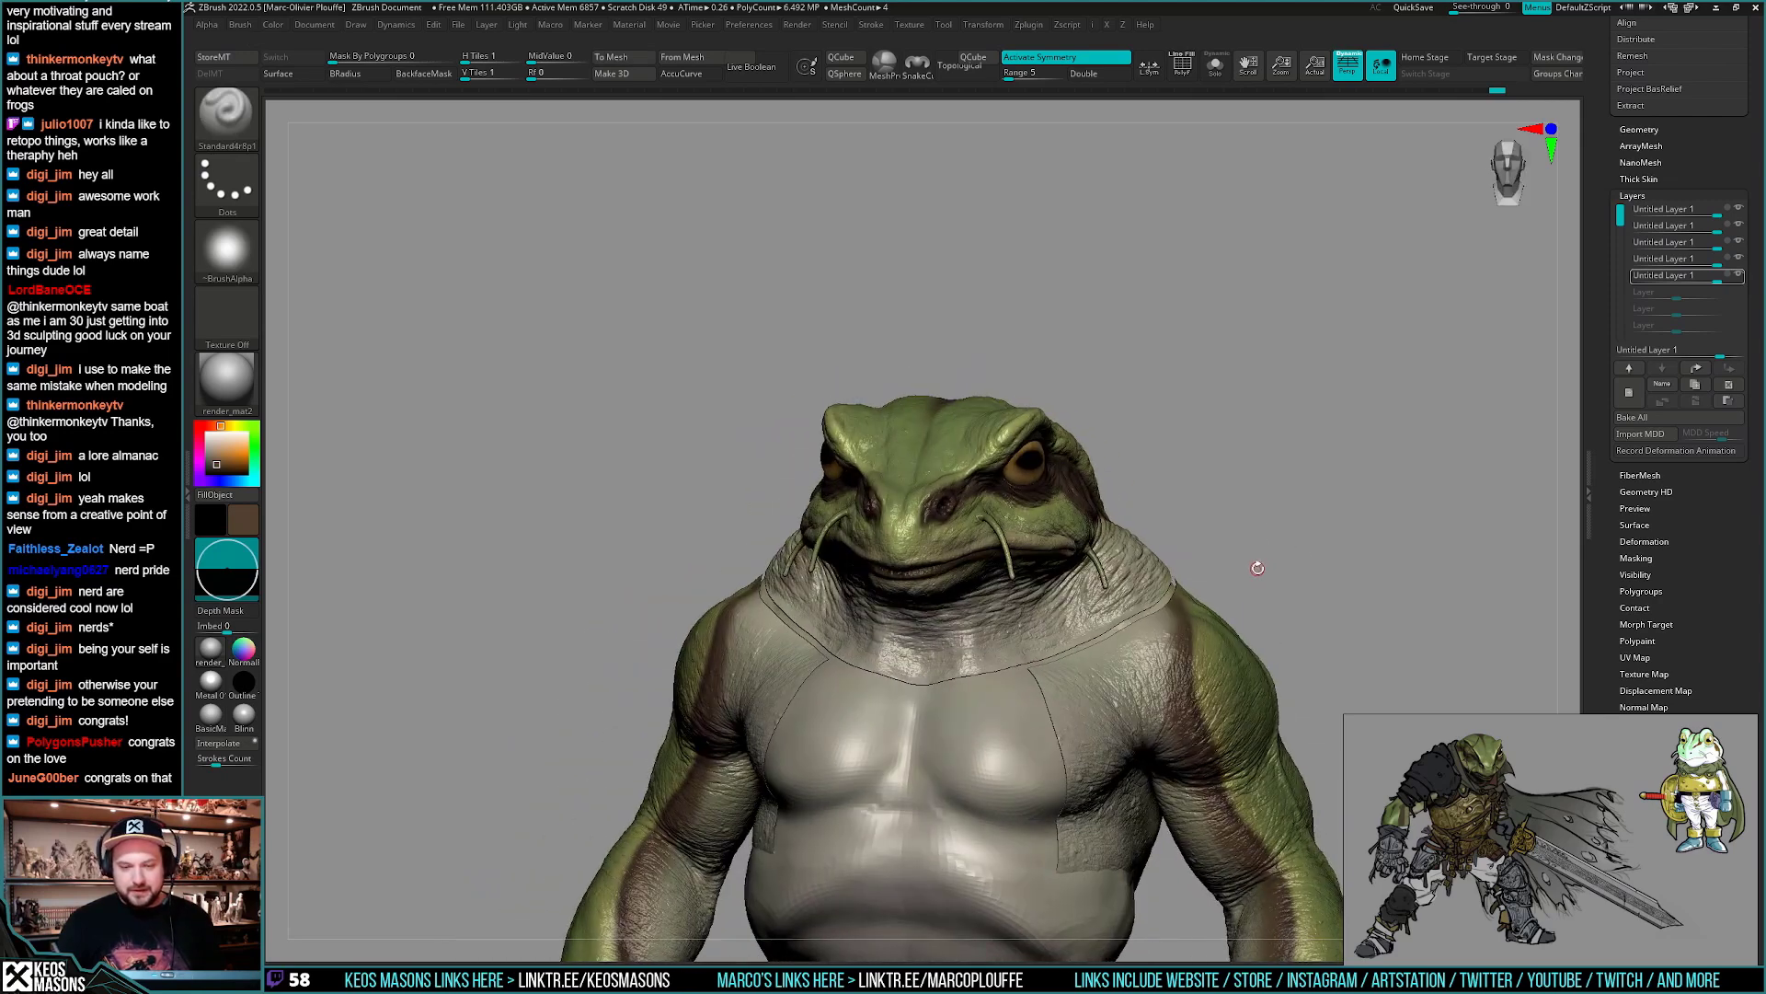
pyautogui.moveTo(1257, 570); pyautogui.dragTo(1013, 729)
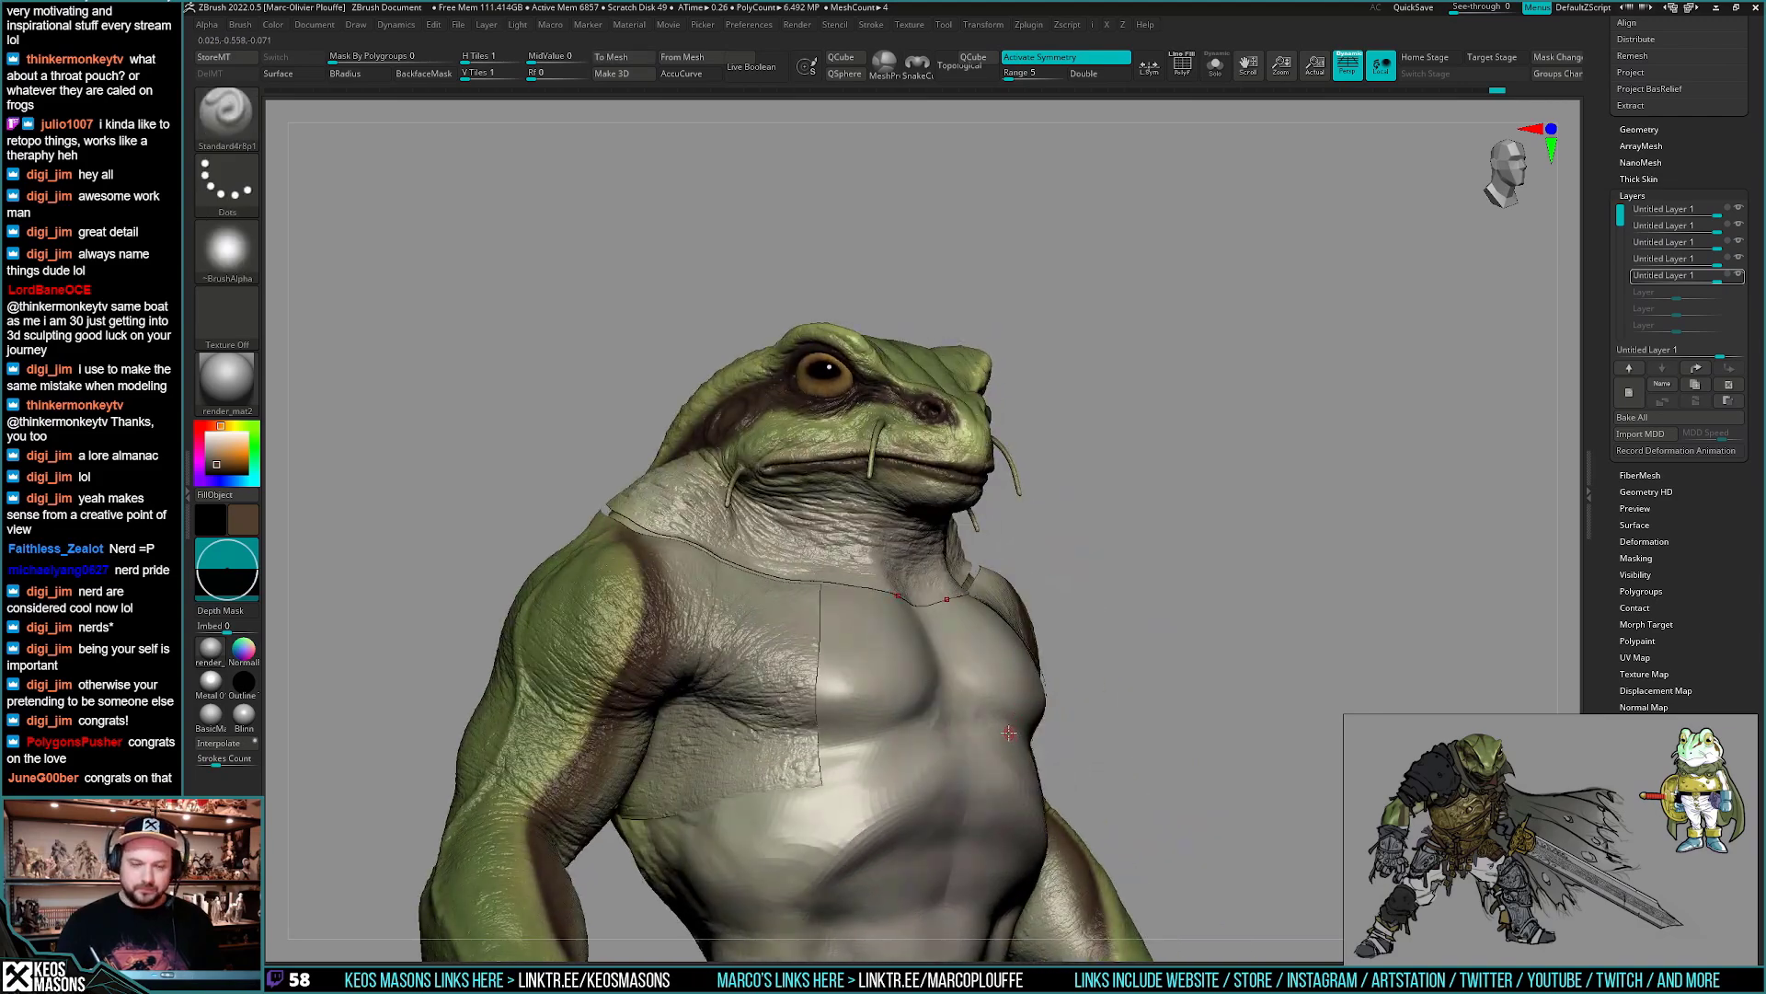
pyautogui.moveTo(1009, 733)
pyautogui.mouseDown()
pyautogui.moveTo(1016, 704)
pyautogui.moveTo(1000, 736)
pyautogui.mouseUp()
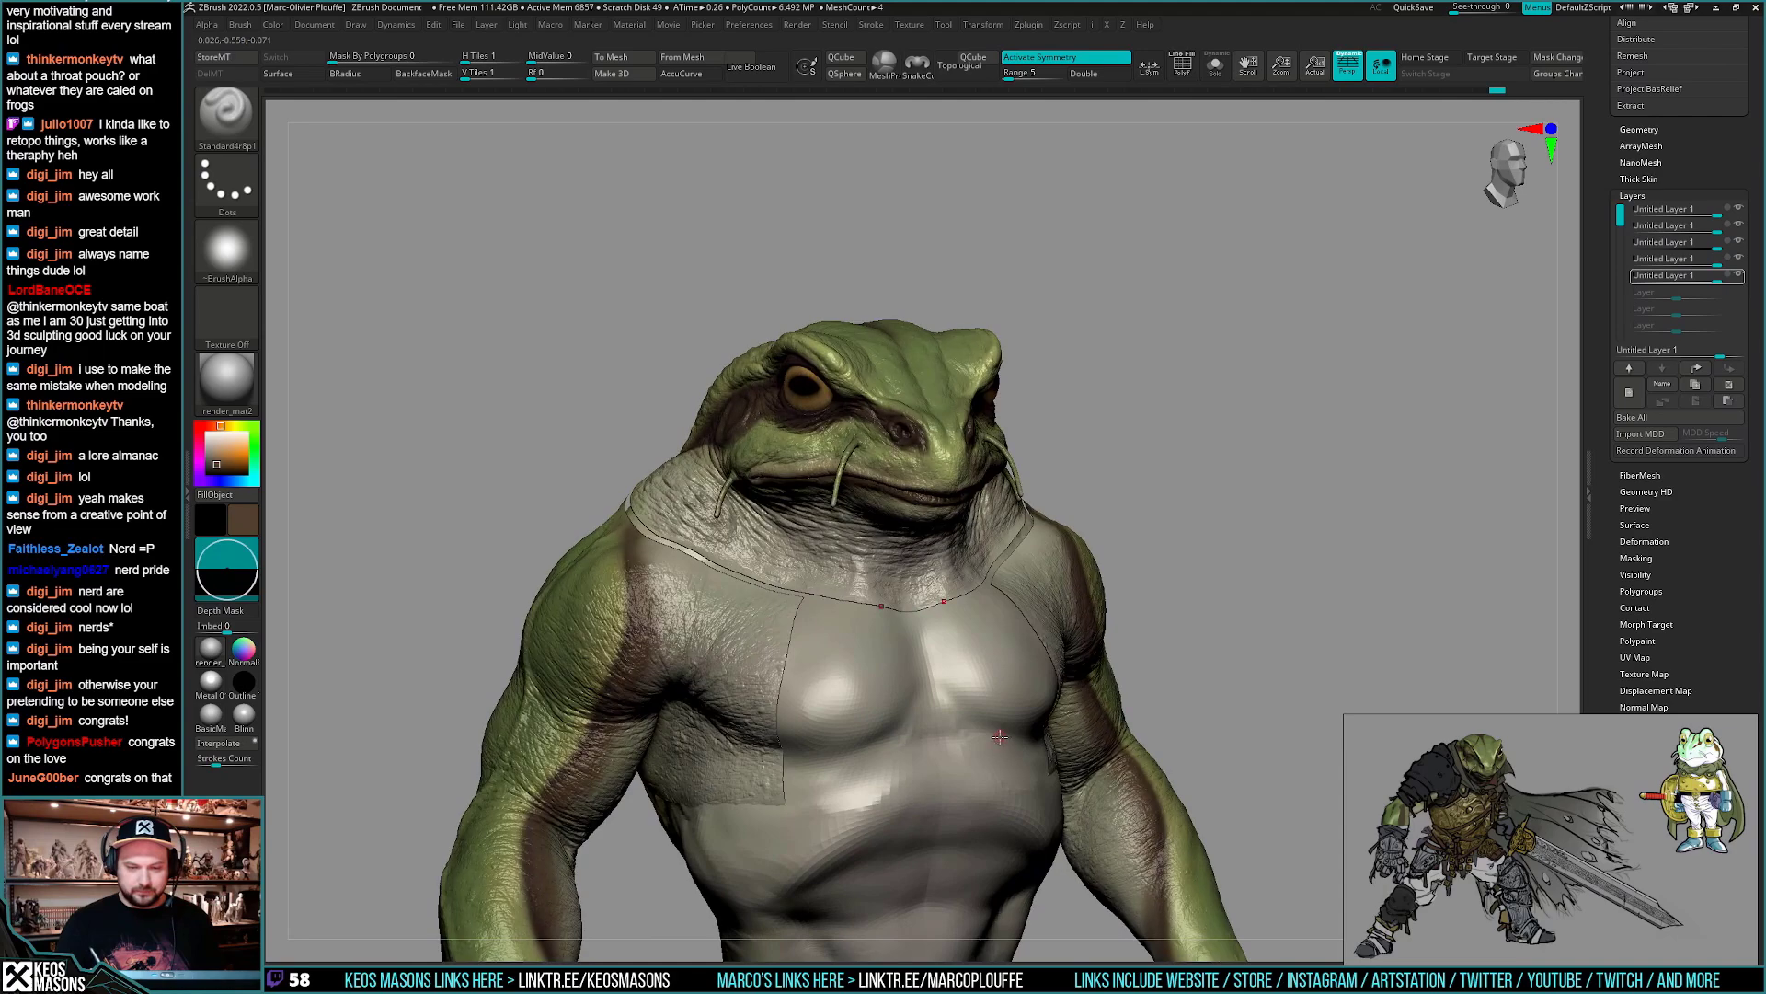
pyautogui.keyDown('shift'); pyautogui.moveTo(1000, 746); pyautogui.dragTo(970, 764, button='right'); pyautogui.keyUp('shift')
pyautogui.moveTo(970, 764); pyautogui.dragTo(983, 722)
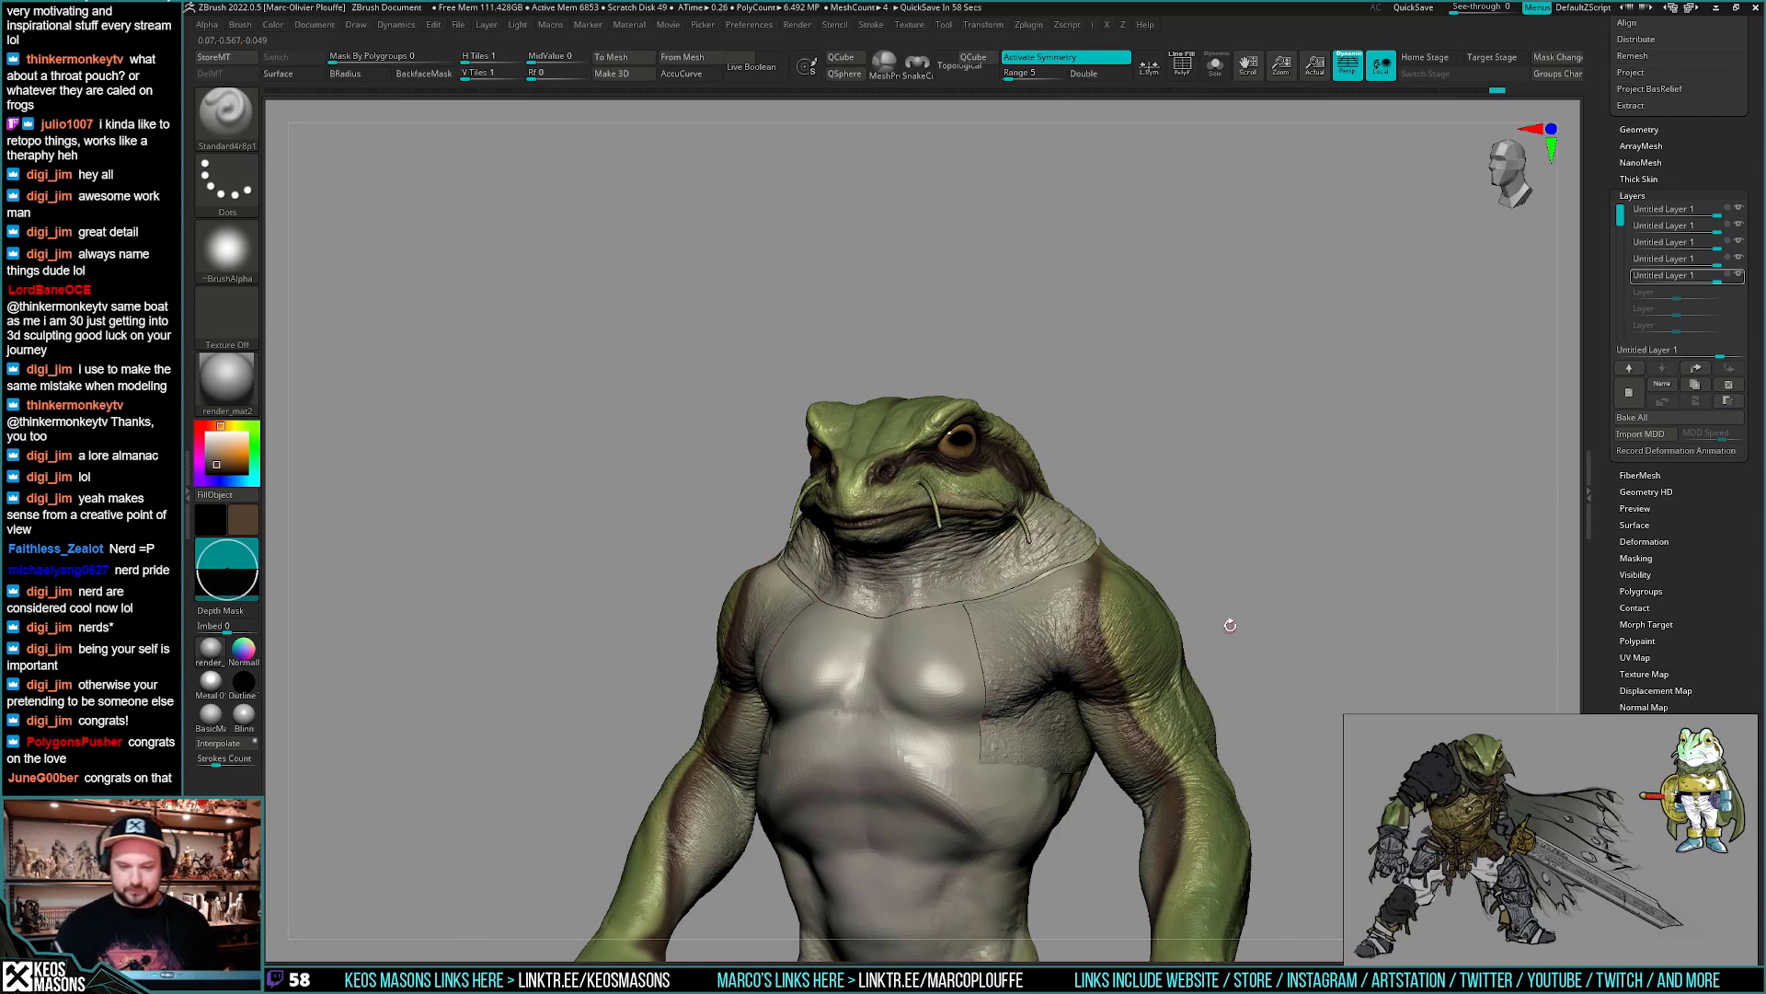
pyautogui.moveTo(1239, 611); pyautogui.dragTo(1292, 569)
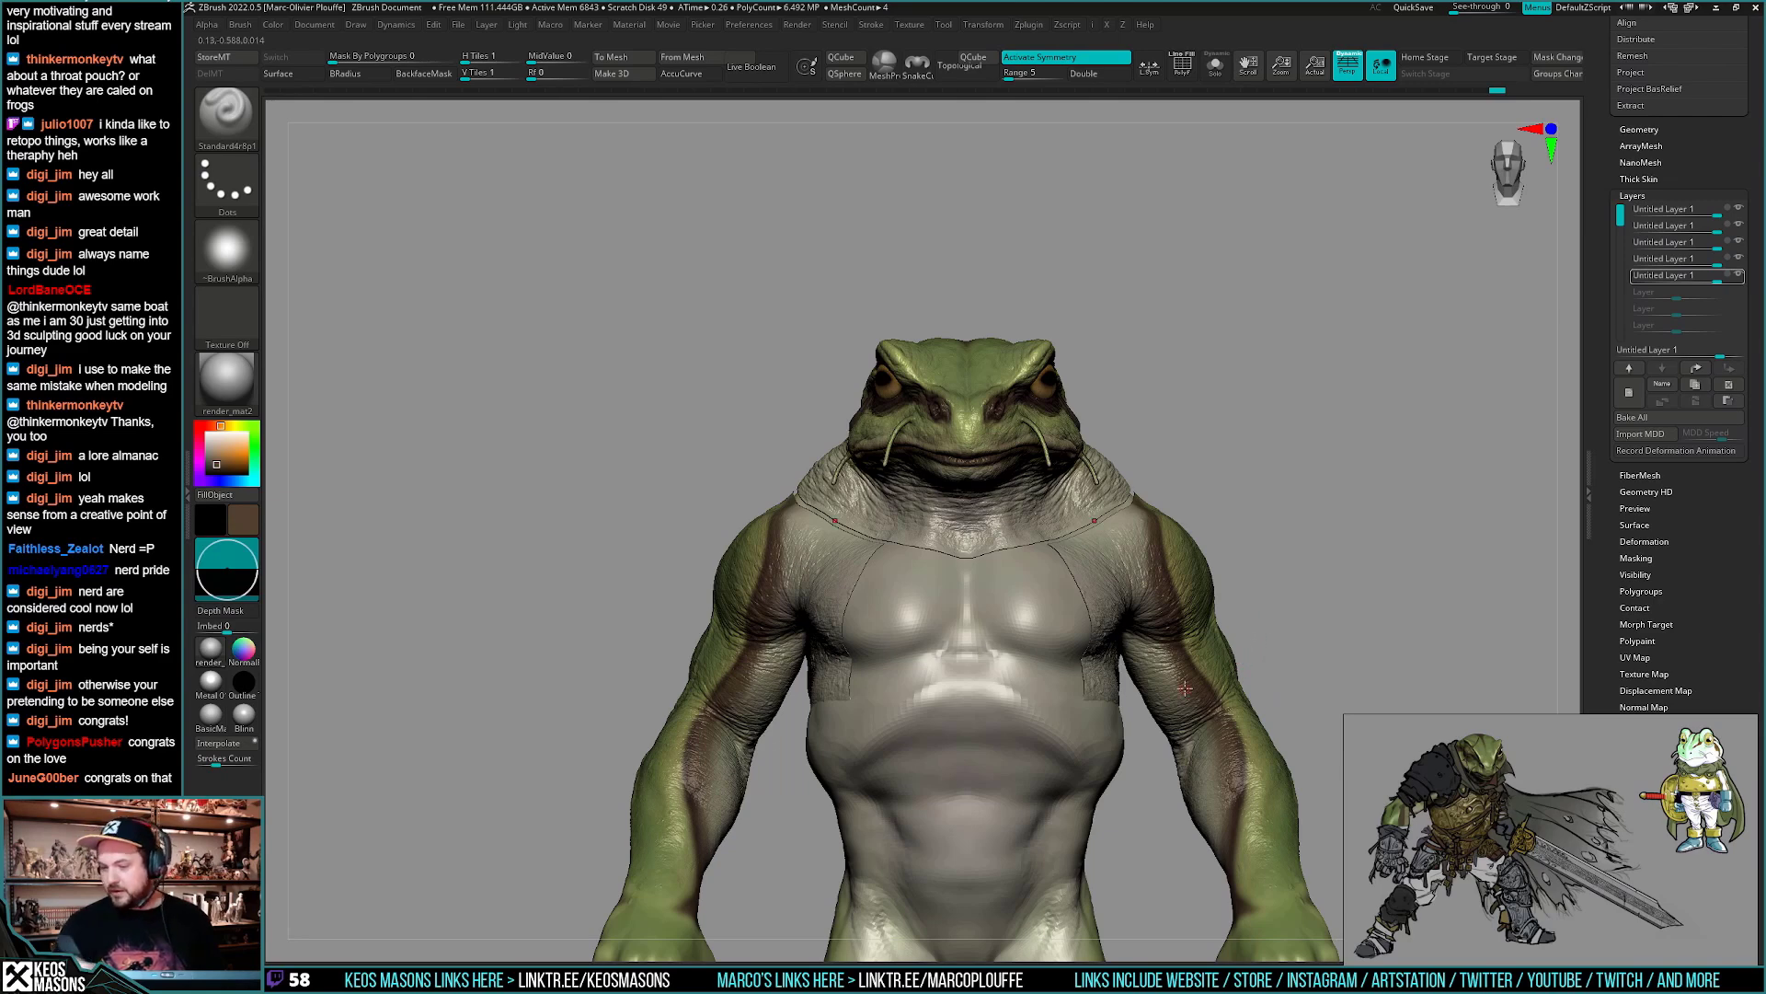
# - Select the frog's torso subtool and duplicate it
pyautogui.moveTo(1609, 354); pyautogui.dragTo(1609, 604)
pyautogui.keyDown('alt'); pyautogui.click(1006, 690); pyautogui.keyUp('alt')
pyautogui.moveTo(1007, 690); pyautogui.dragTo(1108, 687, button='right')
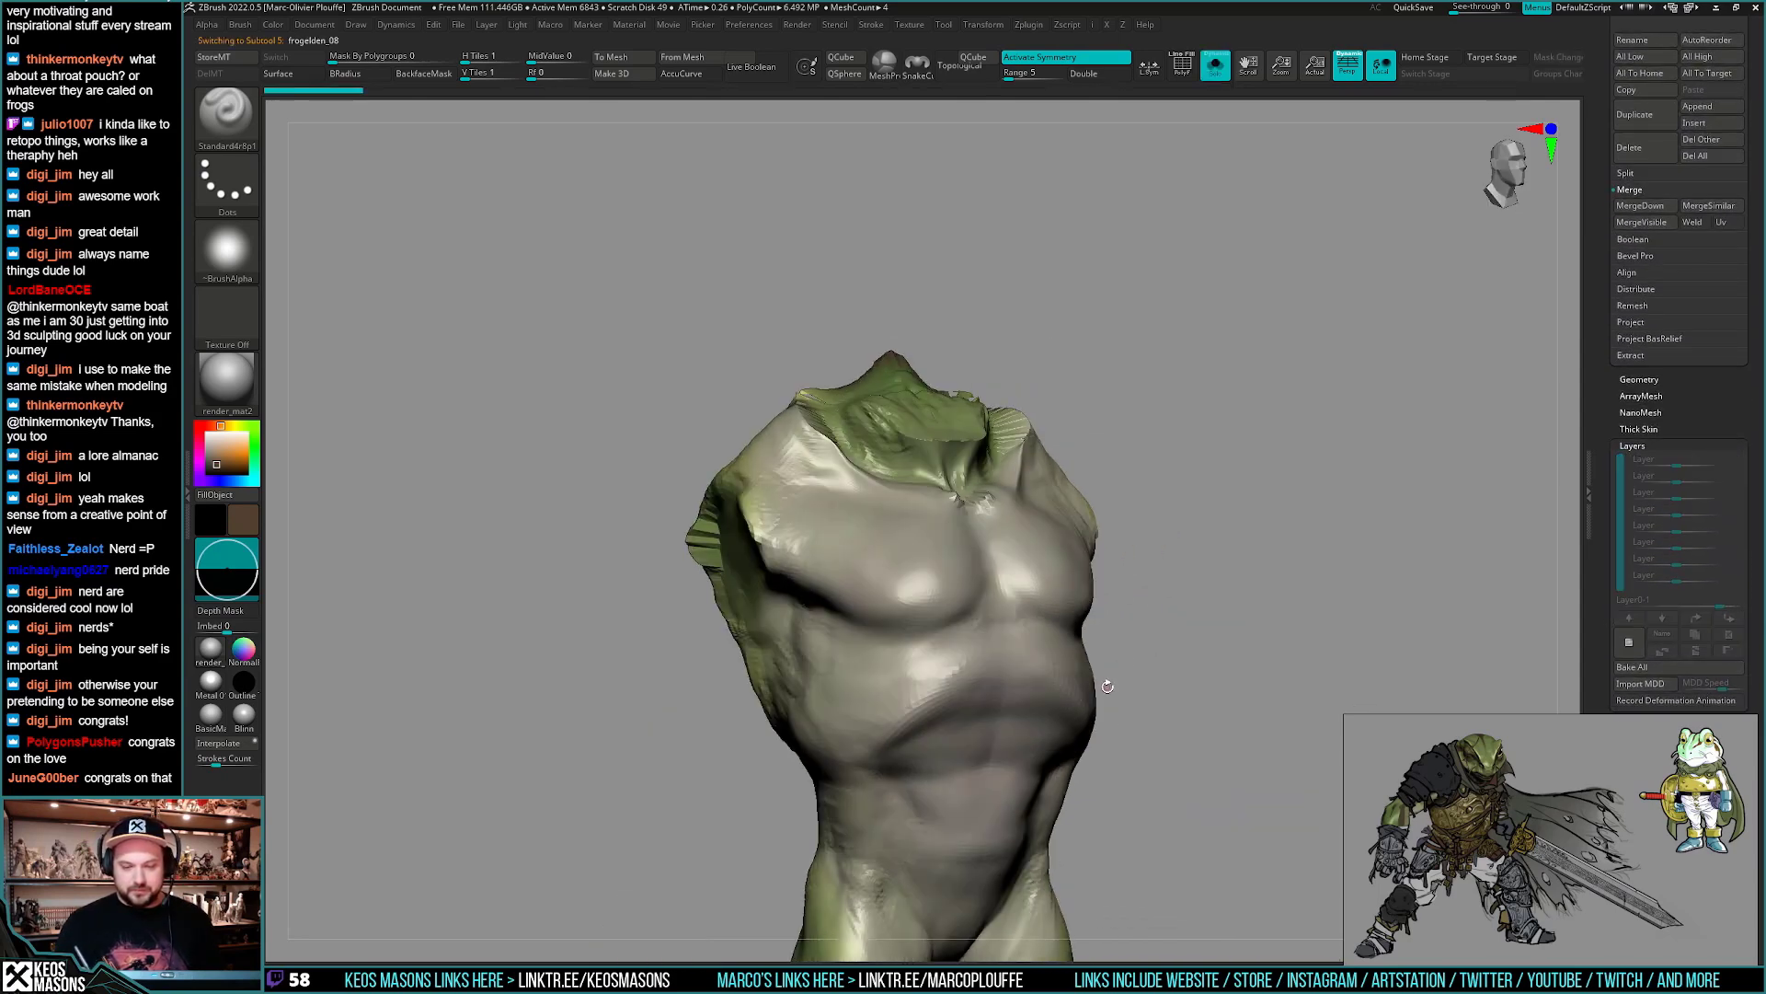
pyautogui.hotkey('shift', 'f')
pyautogui.keyDown('shift'); pyautogui.moveTo(1108, 686); pyautogui.dragTo(1078, 689); pyautogui.keyUp('shift')
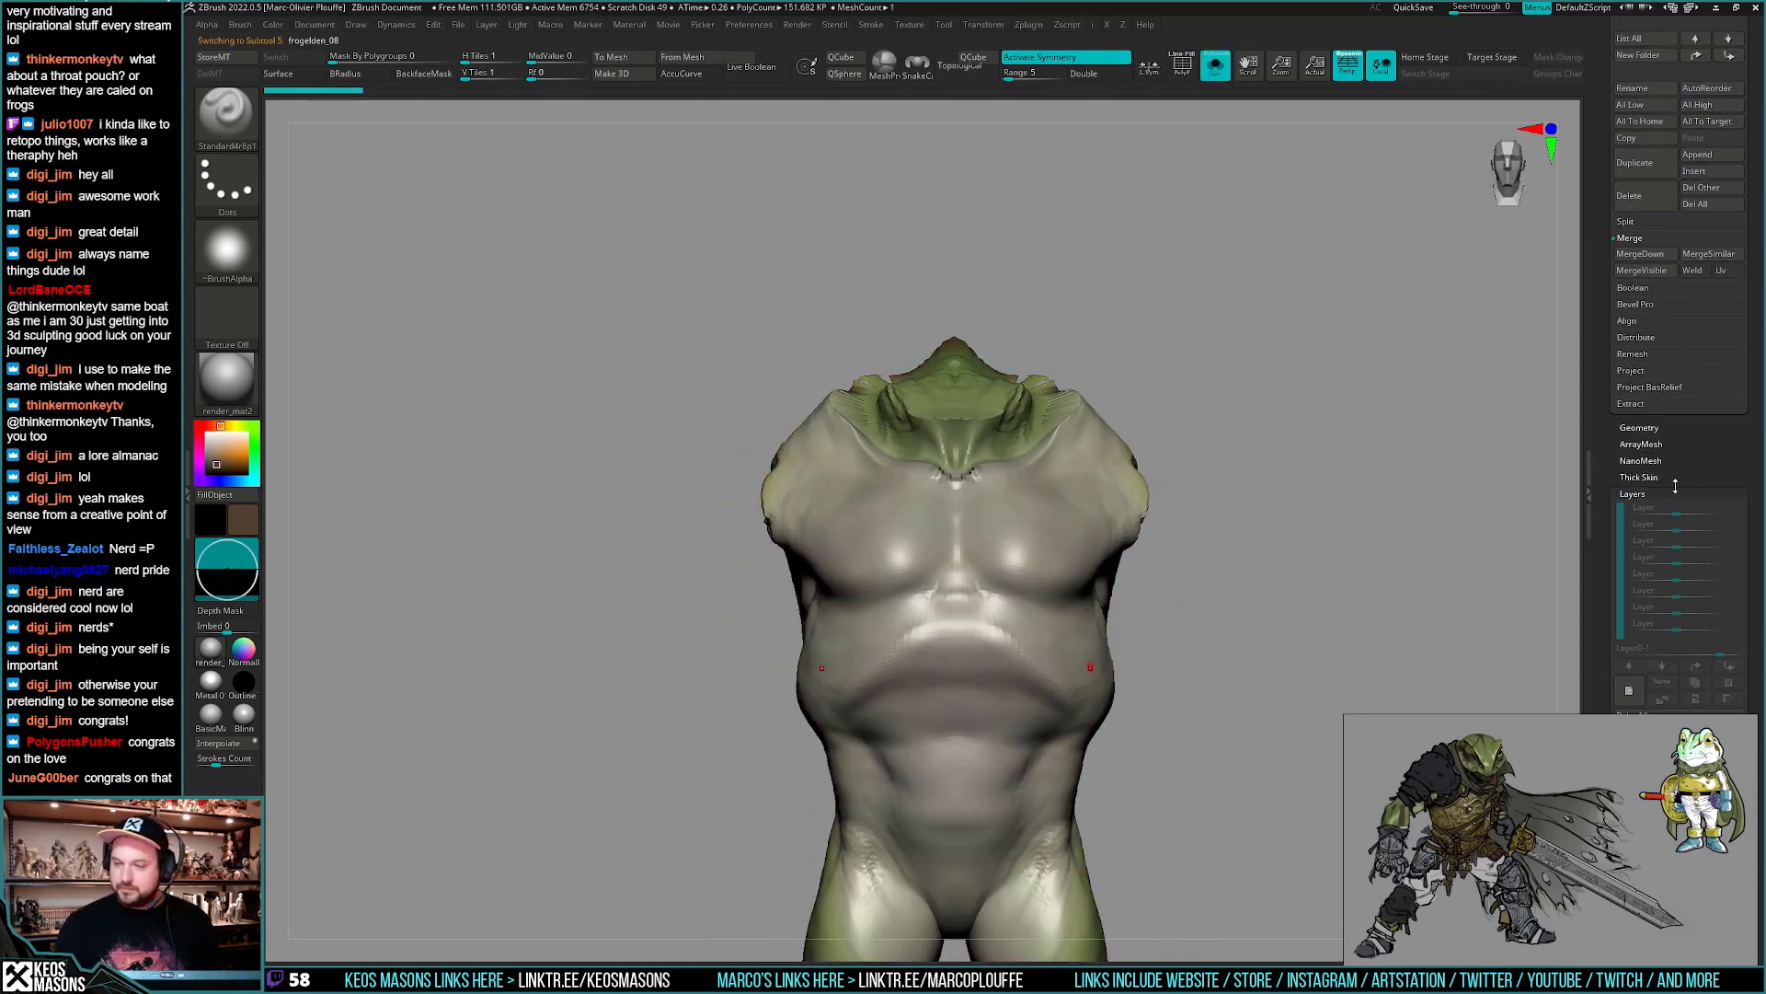
pyautogui.scroll(5, 1660, 597)
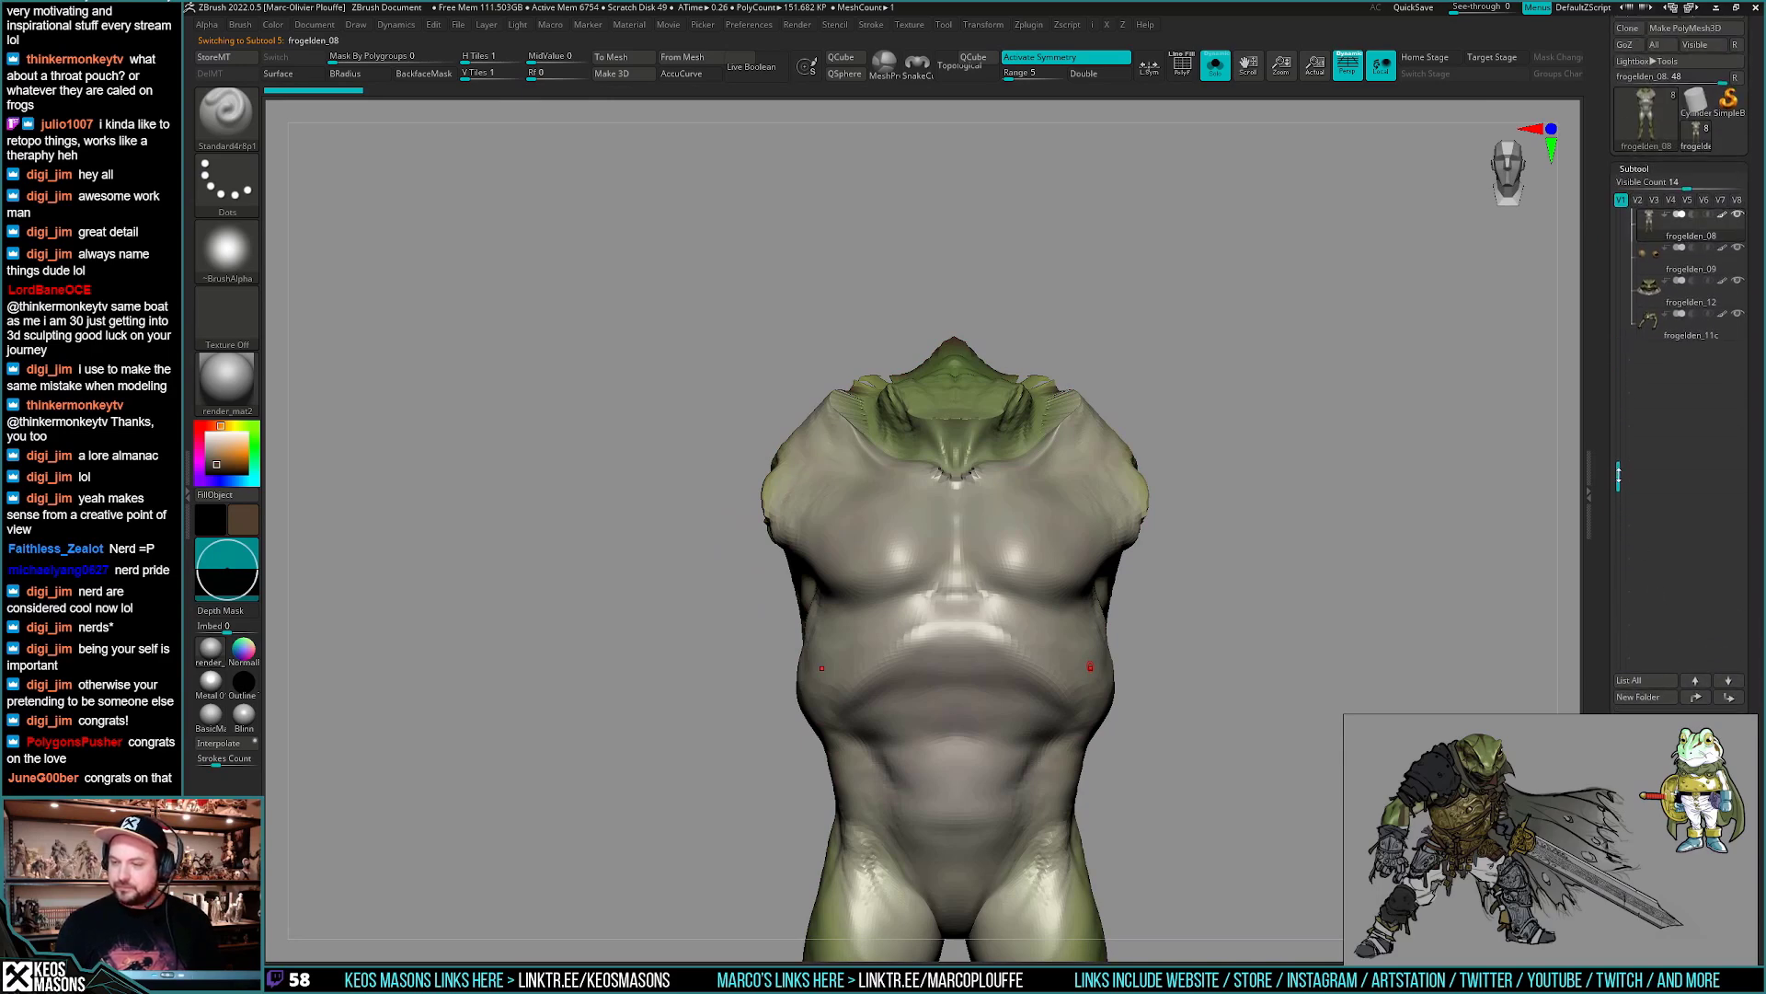
pyautogui.scroll(1, 1684, 276)
pyautogui.scroll(-5, 1639, 570)
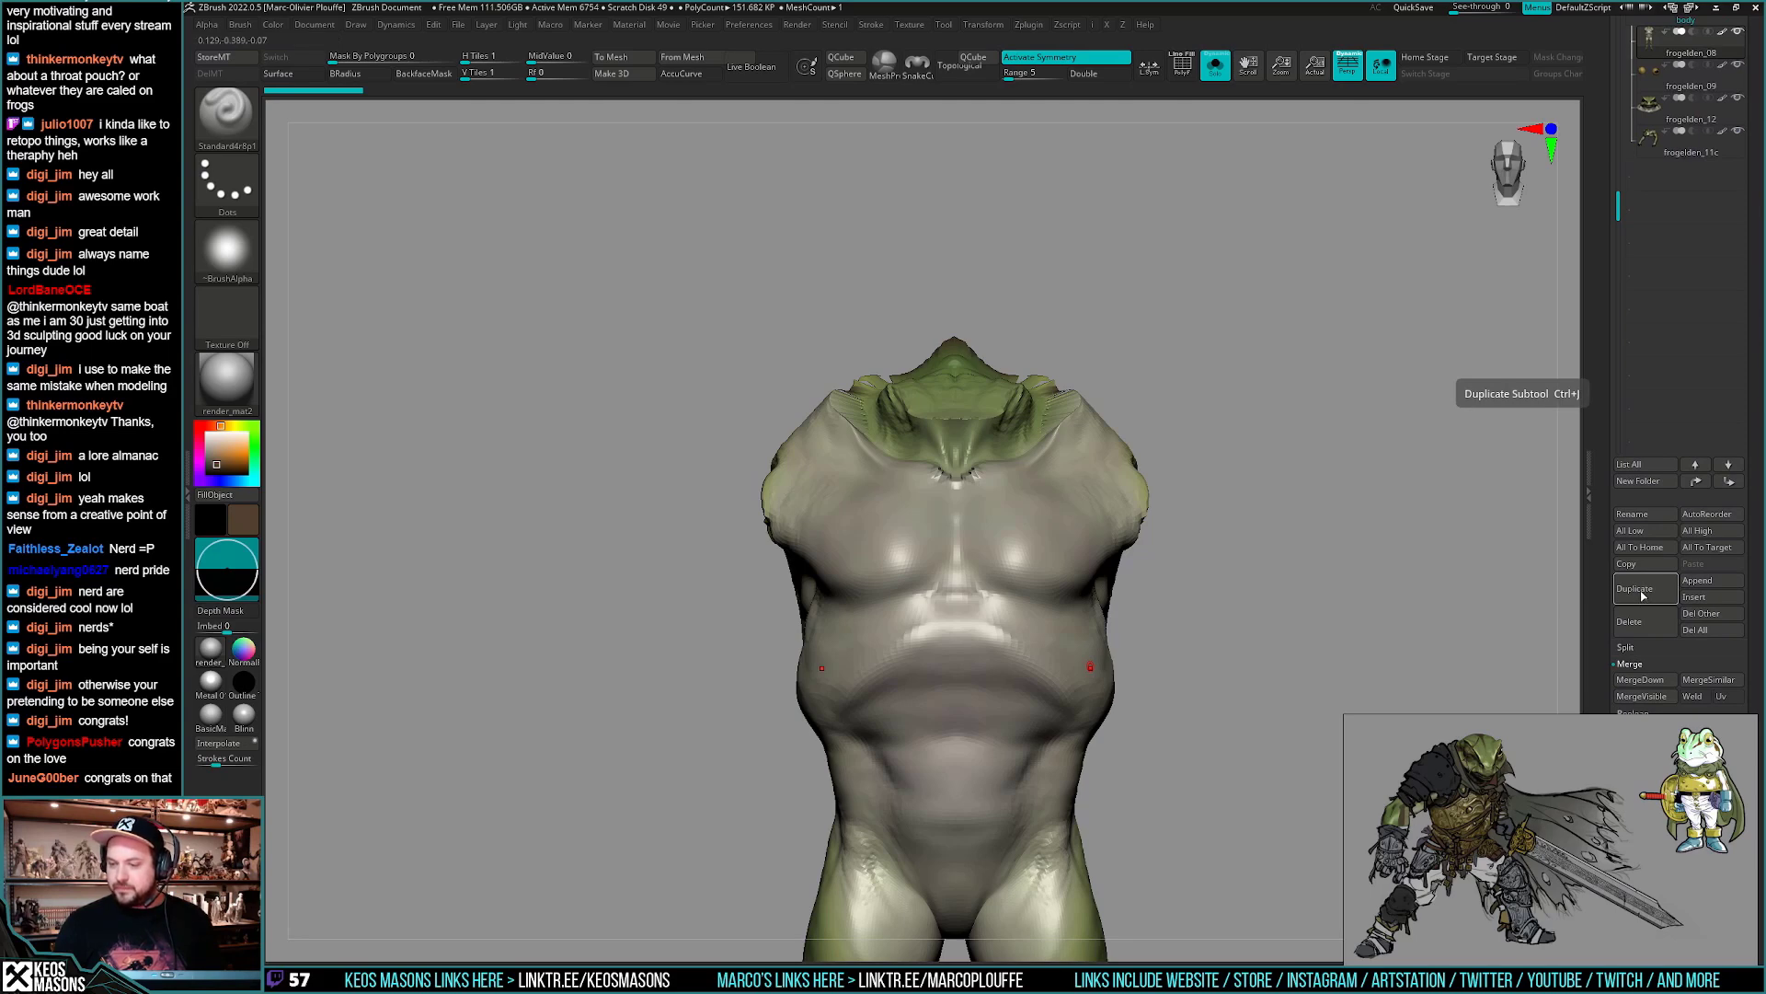
pyautogui.click(1642, 596)
# - Adjust the draw size and mask the chest, belly and flanks of the duplicated torso symmetrically
pyautogui.press('space')
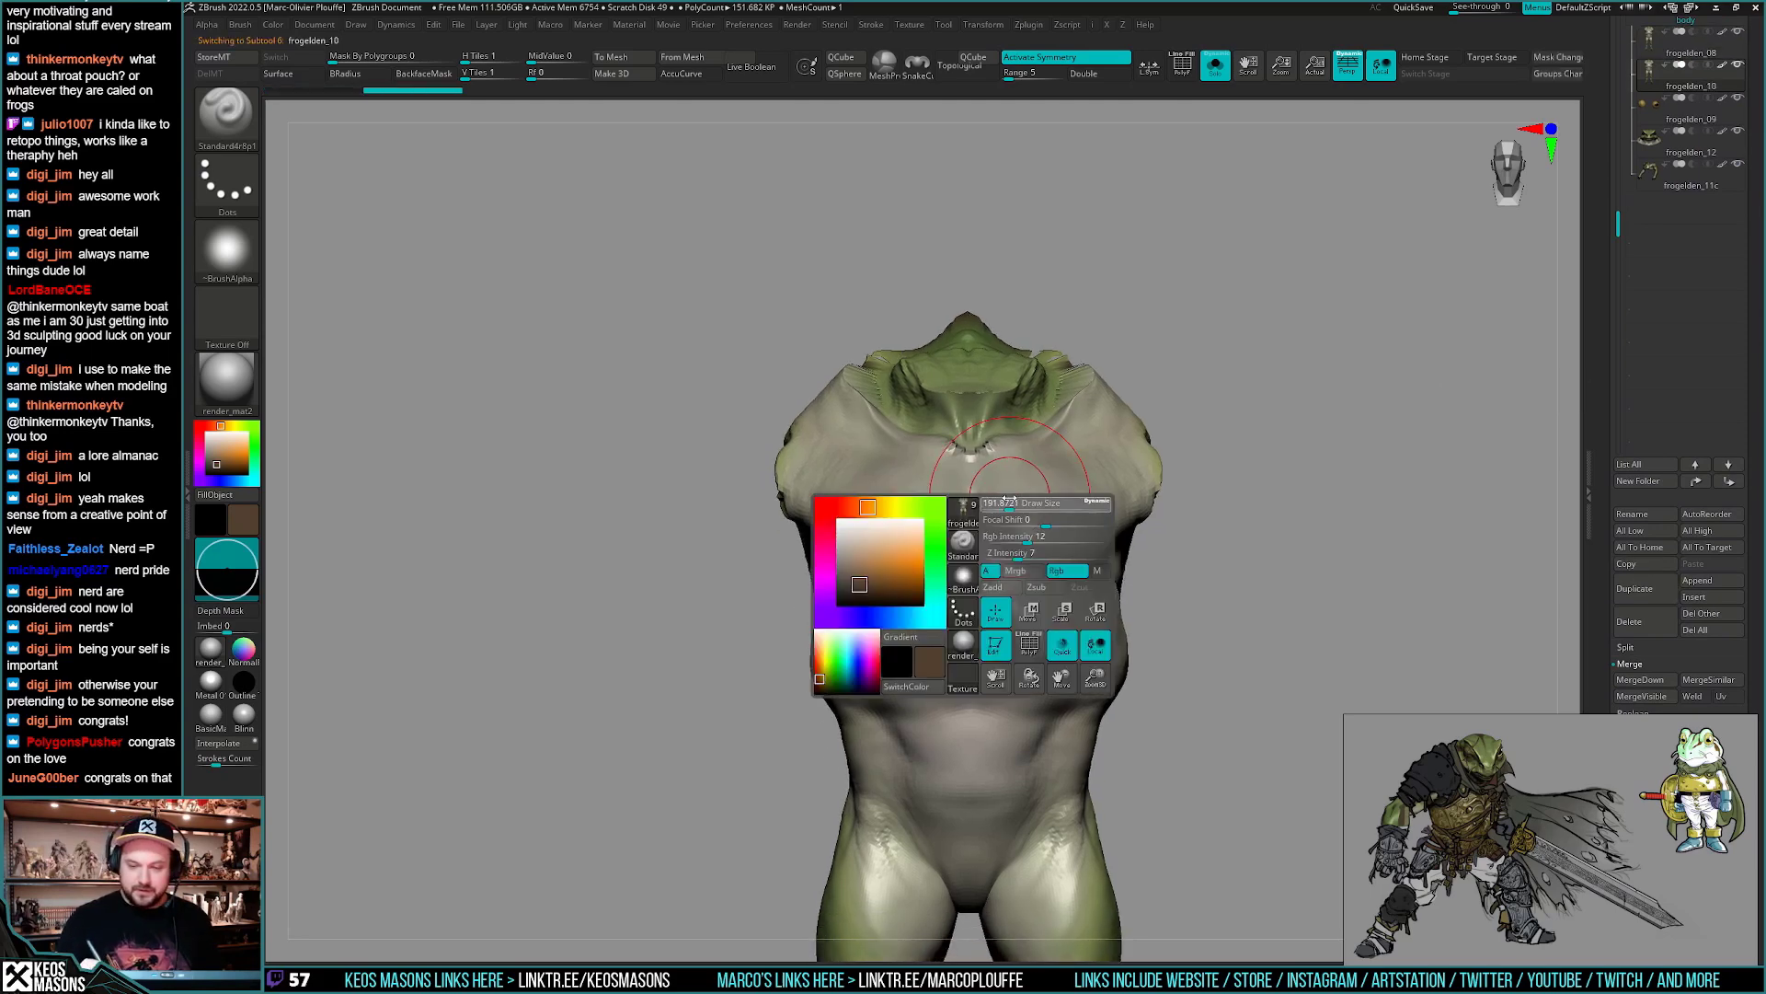
pyautogui.moveTo(1009, 502)
pyautogui.mouseDown()
pyautogui.moveTo(924, 598)
pyautogui.moveTo(897, 589)
pyautogui.mouseUp()
pyautogui.keyDown('alt'); pyautogui.moveTo(898, 709); pyautogui.dragTo(911, 610, button='right'); pyautogui.keyUp('alt')
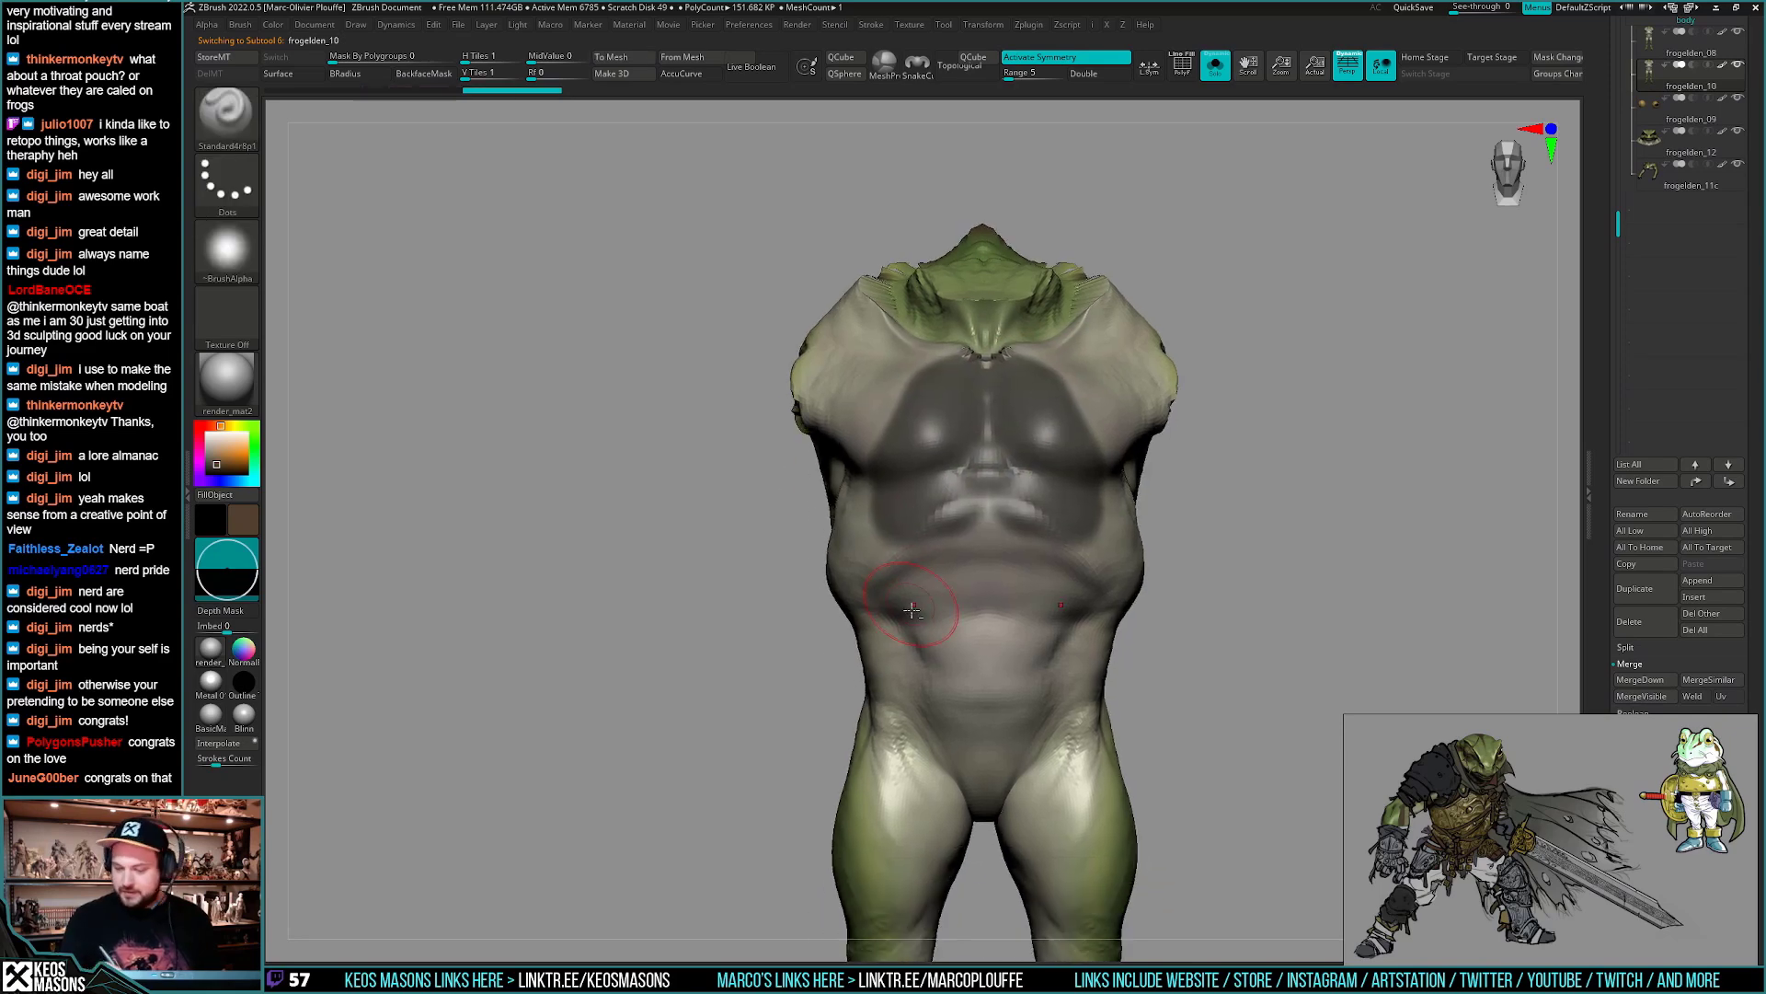
pyautogui.moveTo(912, 610)
pyautogui.keyDown('ctrl'); pyautogui.mouseDown()
pyautogui.moveTo(1021, 552)
pyautogui.moveTo(1095, 634)
pyautogui.moveTo(964, 676)
pyautogui.mouseUp(); pyautogui.keyUp('ctrl')
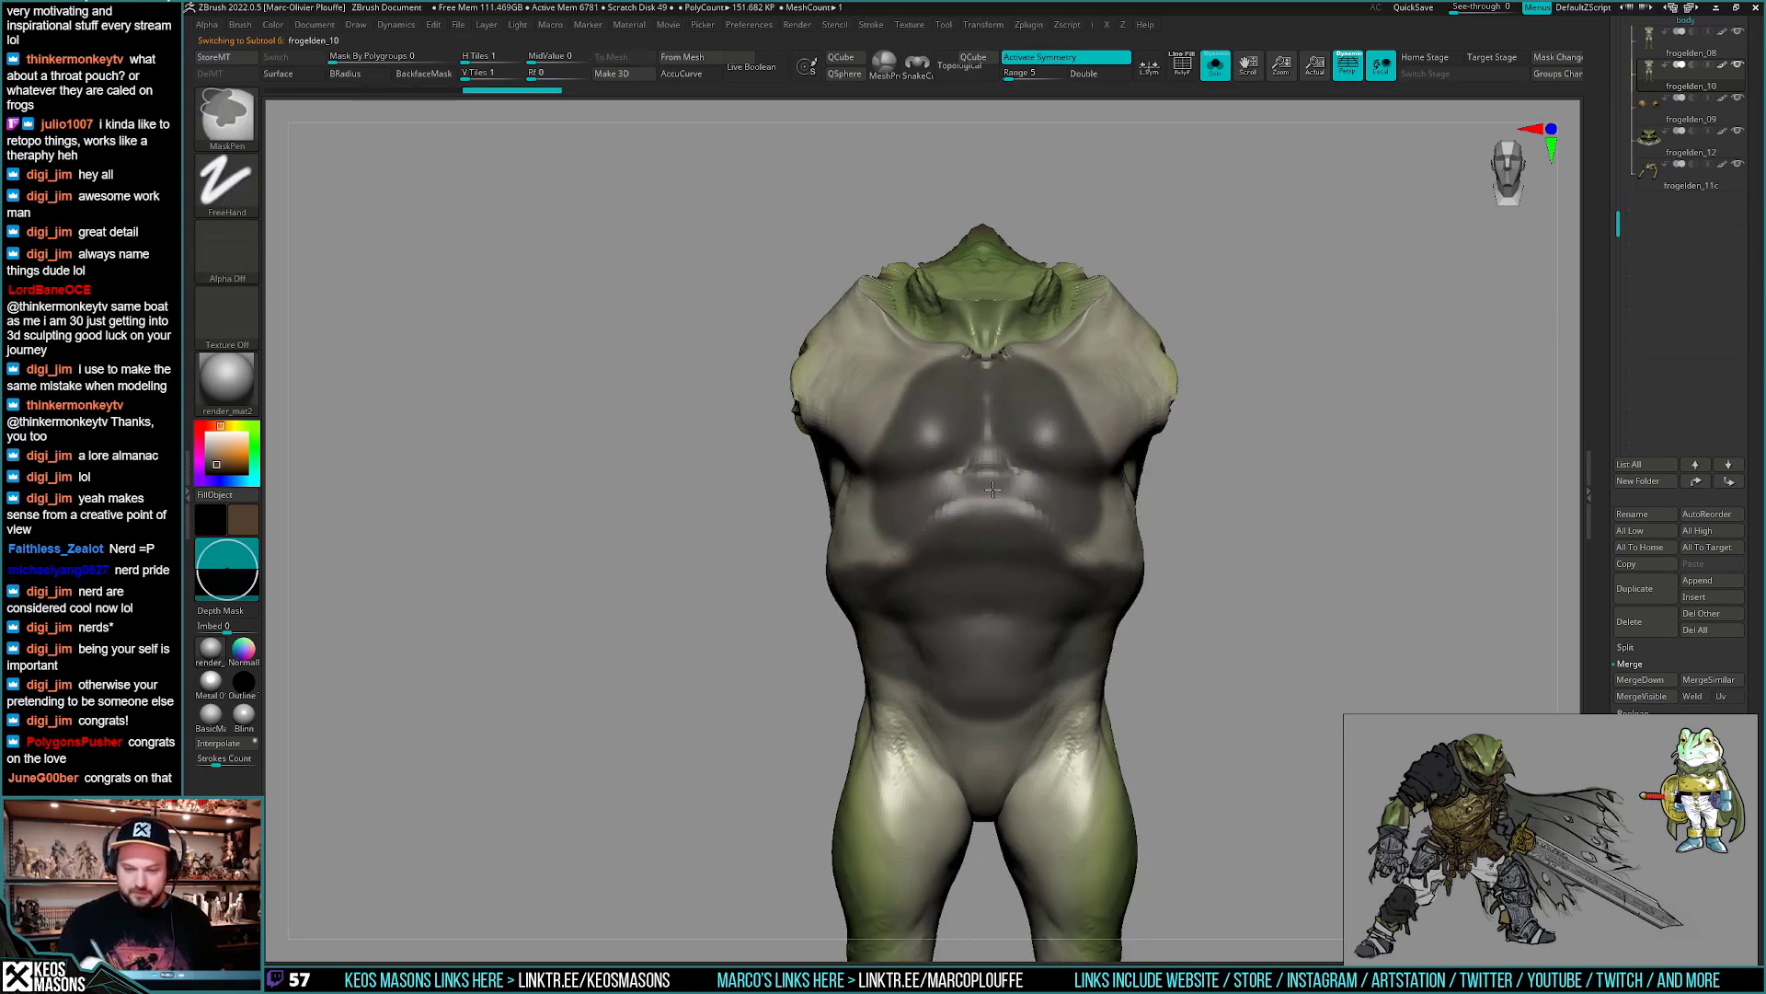
pyautogui.moveTo(897, 555)
pyautogui.keyDown('ctrl'); pyautogui.mouseDown()
pyautogui.moveTo(860, 549)
pyautogui.moveTo(851, 501)
pyautogui.mouseUp(); pyautogui.keyUp('ctrl')
pyautogui.moveTo(842, 515); pyautogui.dragTo(985, 589, button='right')
pyautogui.moveTo(847, 612)
pyautogui.keyDown('ctrl'); pyautogui.mouseDown()
pyautogui.moveTo(950, 496)
pyautogui.moveTo(755, 620)
pyautogui.mouseUp(); pyautogui.keyUp('ctrl')
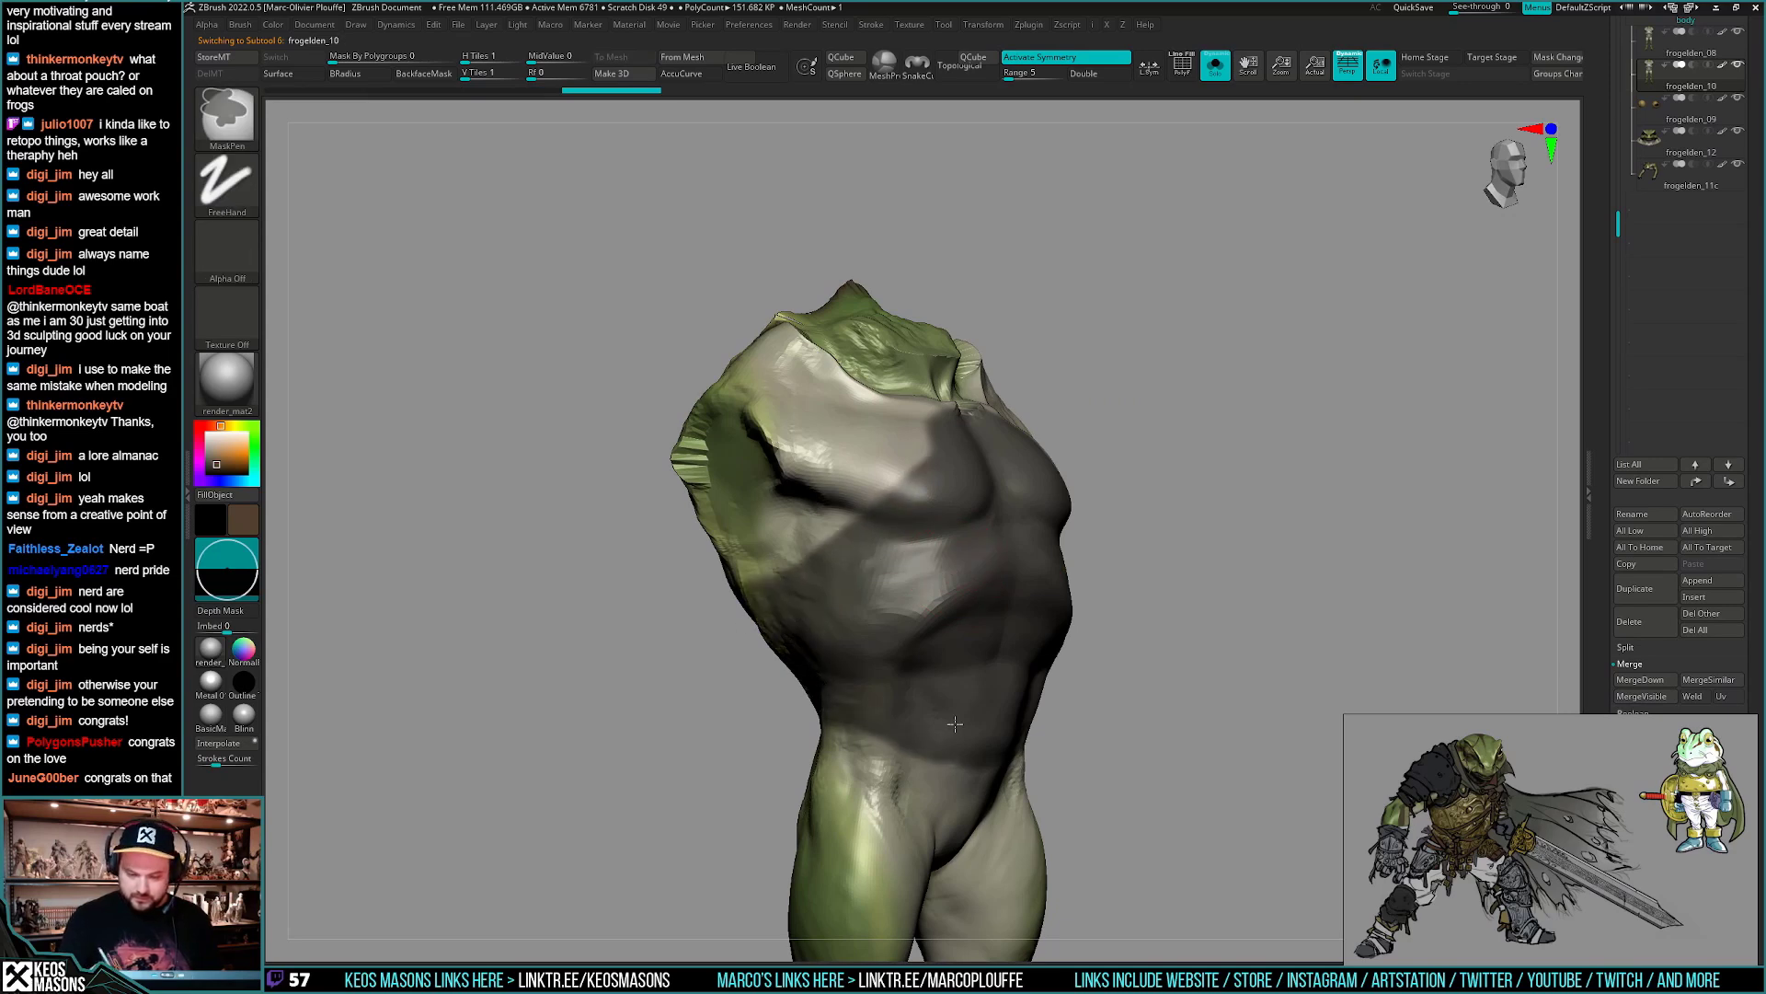
# - Extend the mask around the waist and across the back of the duplicated torso
pyautogui.moveTo(955, 724)
pyautogui.mouseDown(button='right')
pyautogui.moveTo(1104, 593)
pyautogui.moveTo(1058, 594)
pyautogui.moveTo(1091, 568)
pyautogui.mouseUp(button='right')
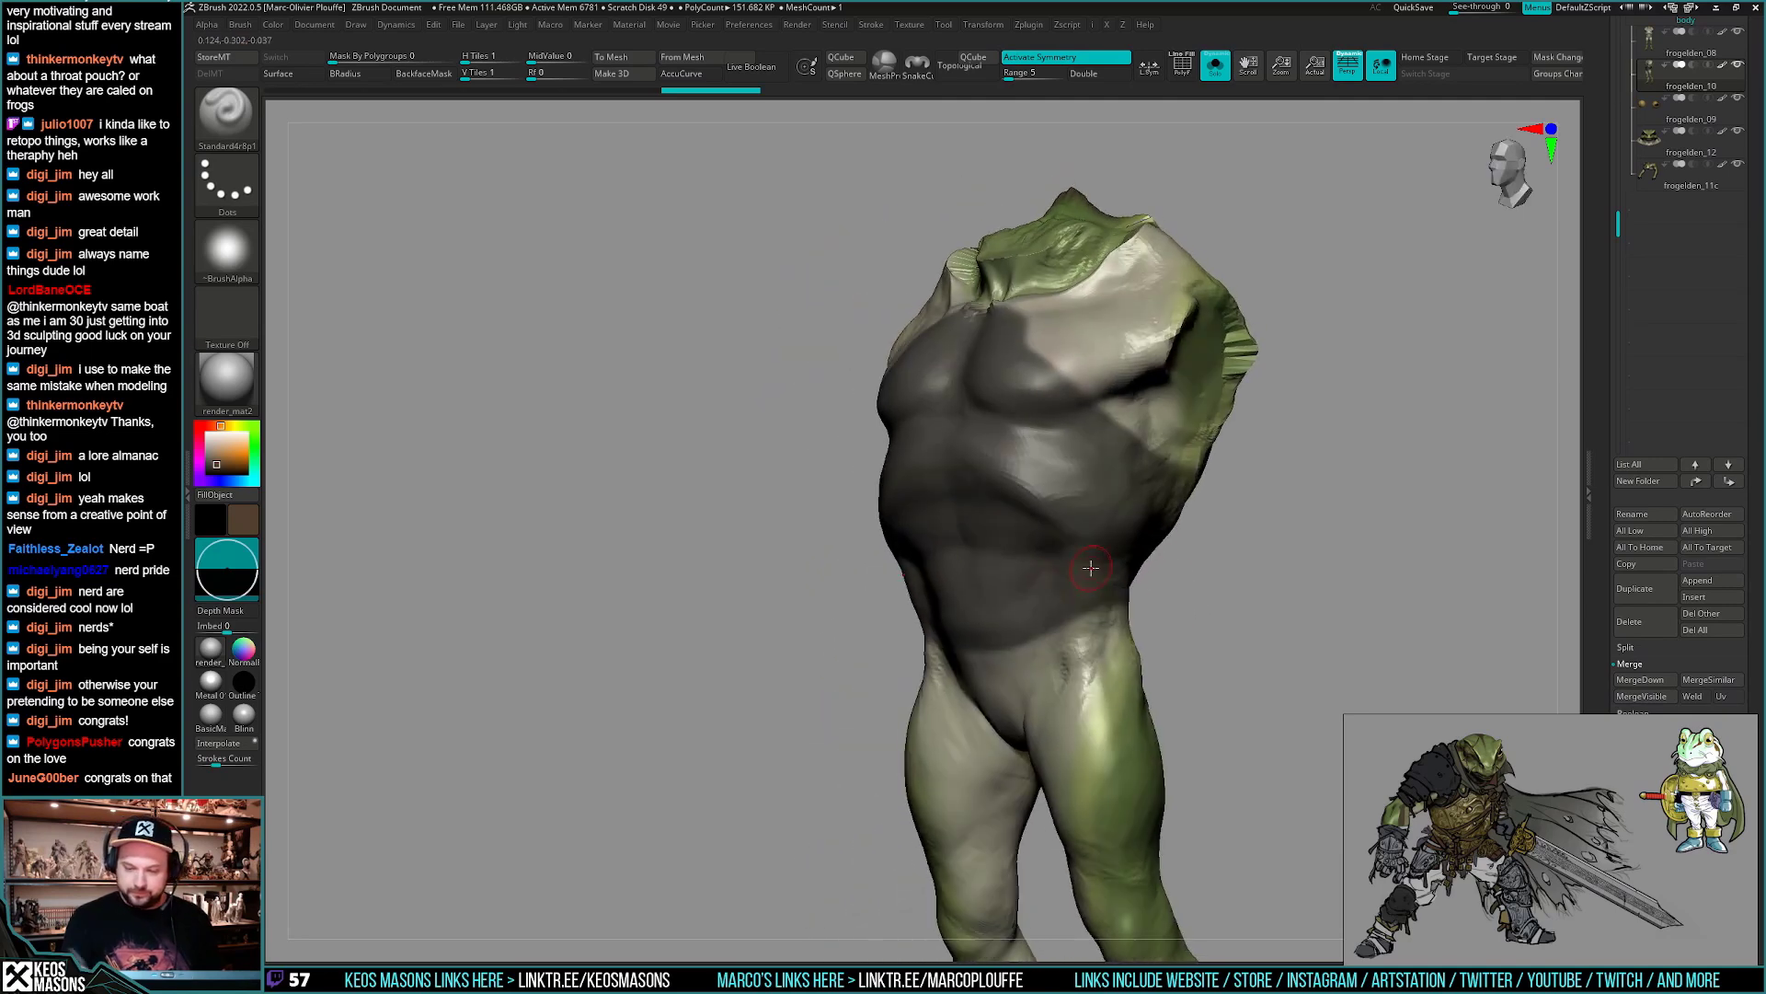
pyautogui.press('ctrl')
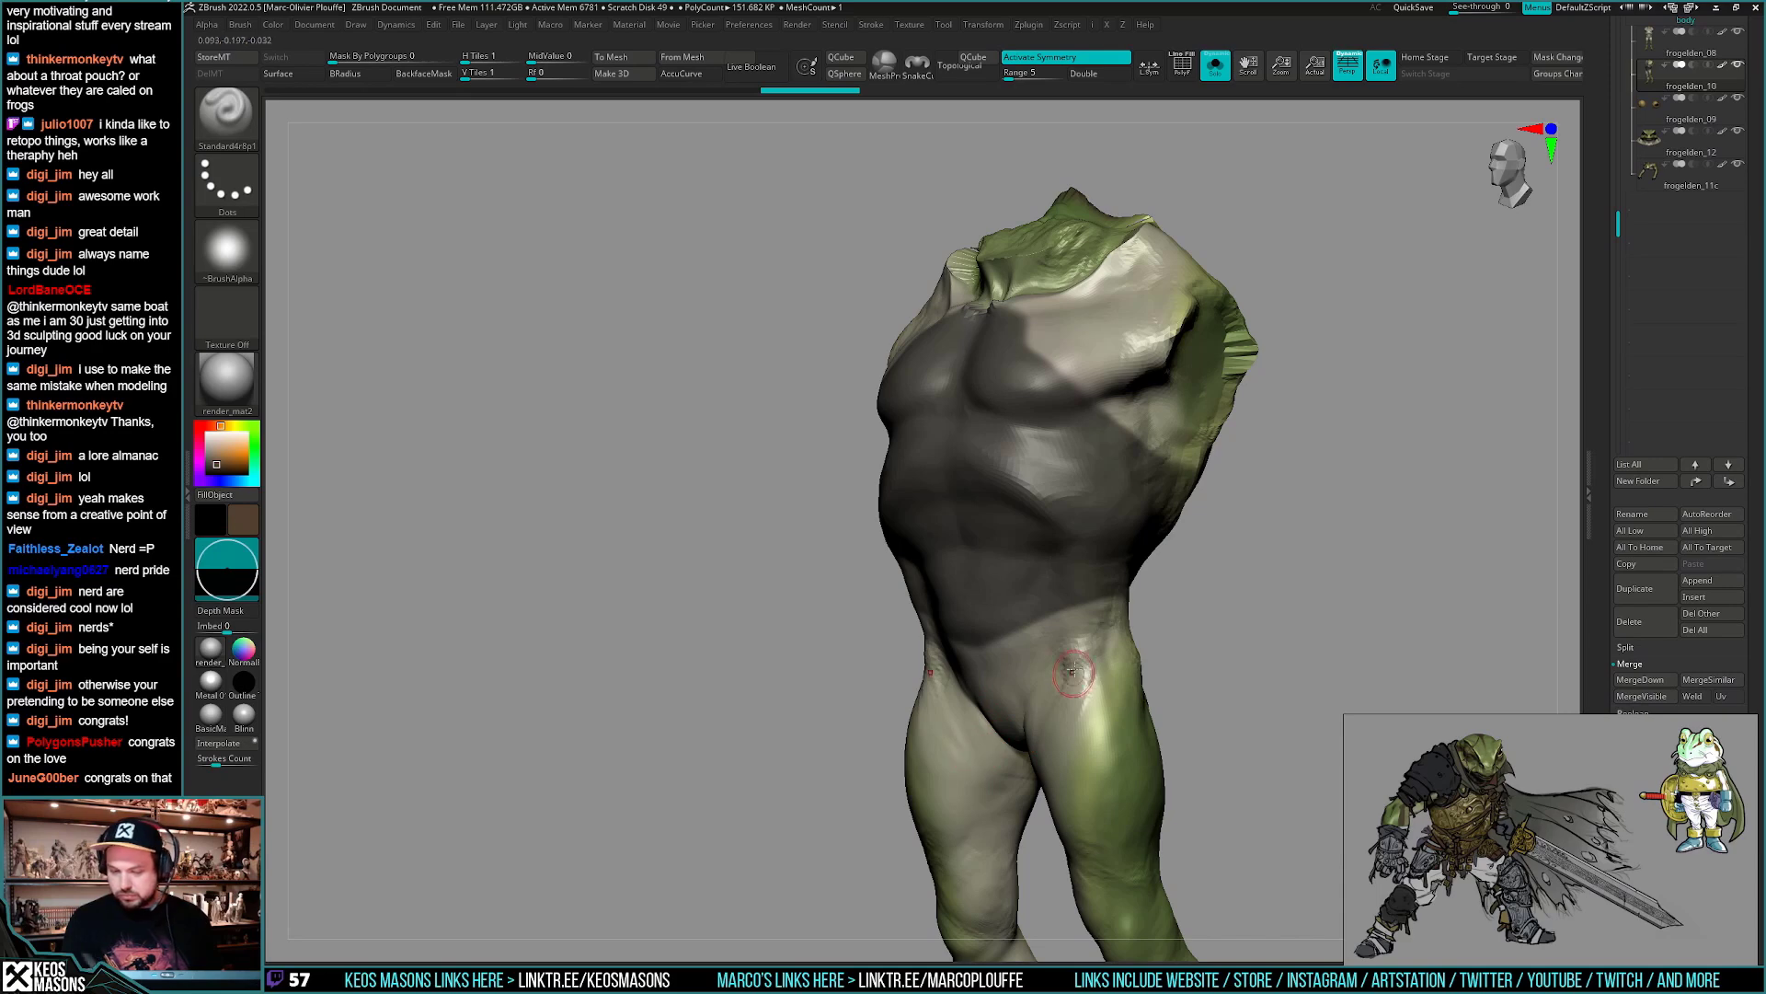
pyautogui.moveTo(1073, 672); pyautogui.dragTo(1161, 622, button='right')
pyautogui.press('ctrl')
pyautogui.moveTo(1037, 637); pyautogui.dragTo(1230, 578, button='right')
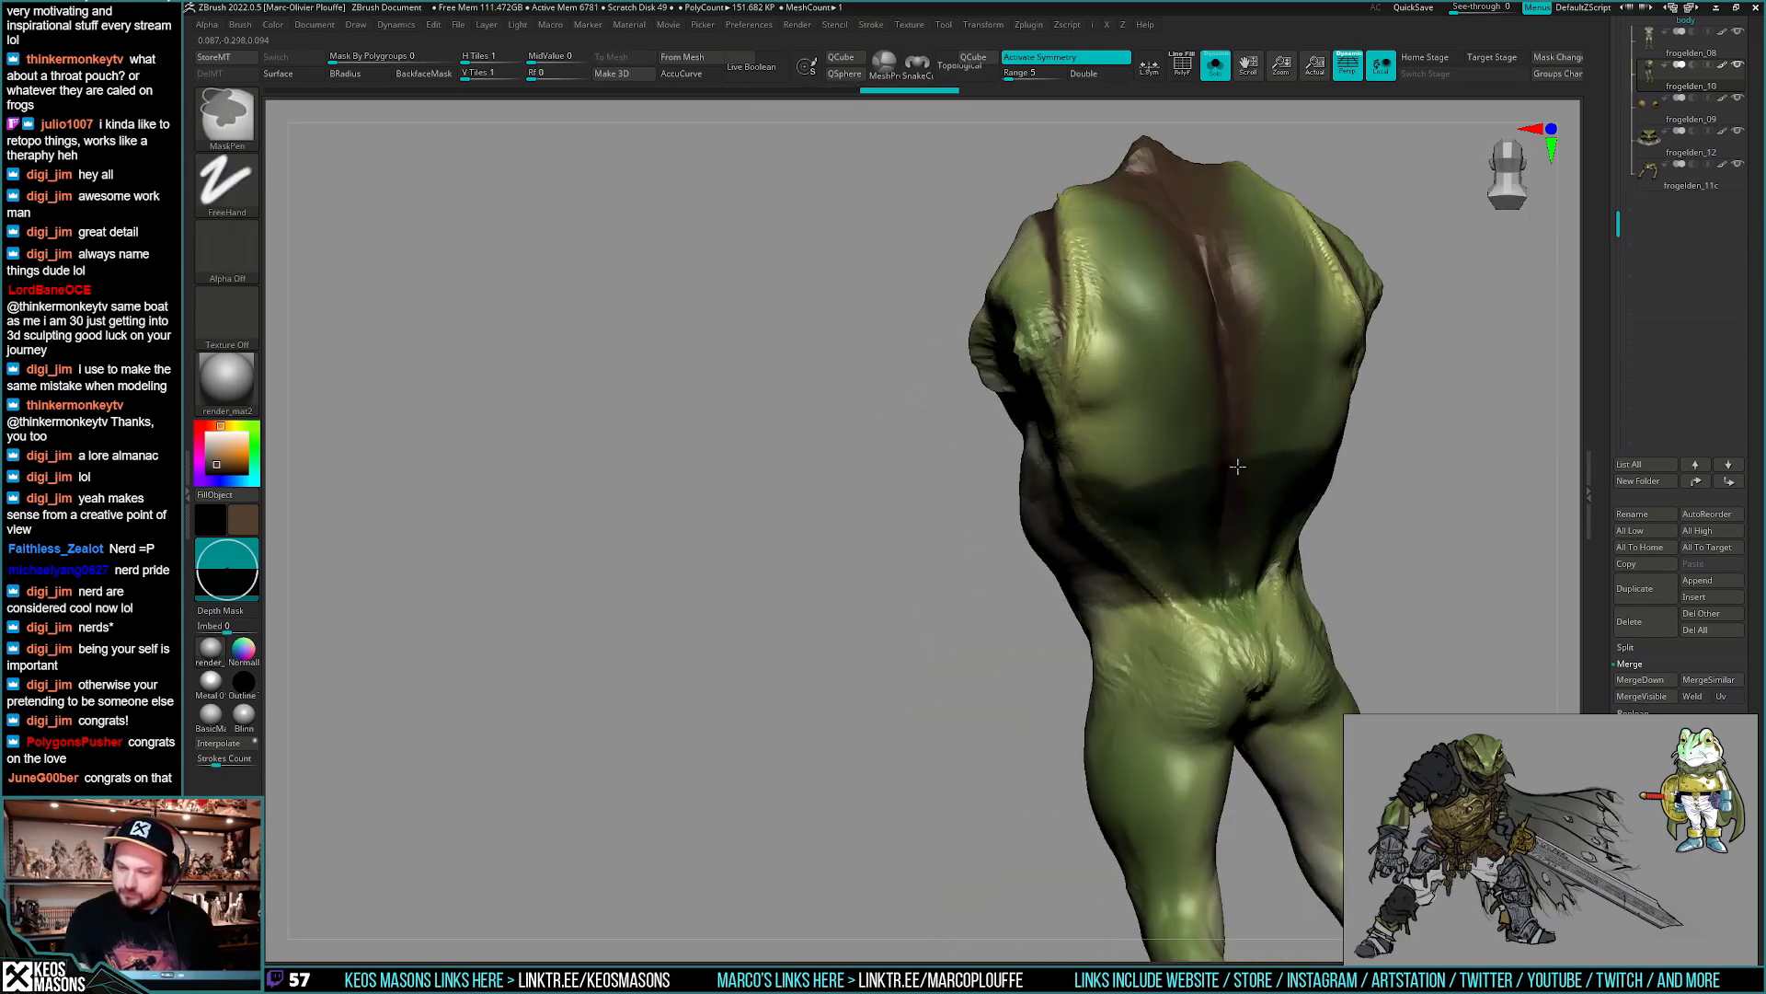
pyautogui.keyDown('ctrl'); pyautogui.moveTo(1238, 467); pyautogui.dragTo(1092, 493); pyautogui.keyUp('ctrl')
pyautogui.moveTo(1092, 493)
pyautogui.mouseDown(button='right')
pyautogui.moveTo(1120, 477)
pyautogui.moveTo(1054, 554)
pyautogui.moveTo(958, 552)
pyautogui.moveTo(947, 509)
pyautogui.mouseUp(button='right')
pyautogui.moveTo(947, 509)
pyautogui.keyDown('ctrl'); pyautogui.mouseDown()
pyautogui.moveTo(1044, 428)
pyautogui.moveTo(1011, 469)
pyautogui.moveTo(1005, 580)
pyautogui.mouseUp(); pyautogui.keyUp('ctrl')
pyautogui.moveTo(1006, 580)
pyautogui.mouseDown(button='right')
pyautogui.moveTo(993, 524)
pyautogui.moveTo(974, 665)
pyautogui.mouseUp(button='right')
# - Set the active colour to white and unmask the area at the base of the neck to shape the vest's neckline
pyautogui.press('space')
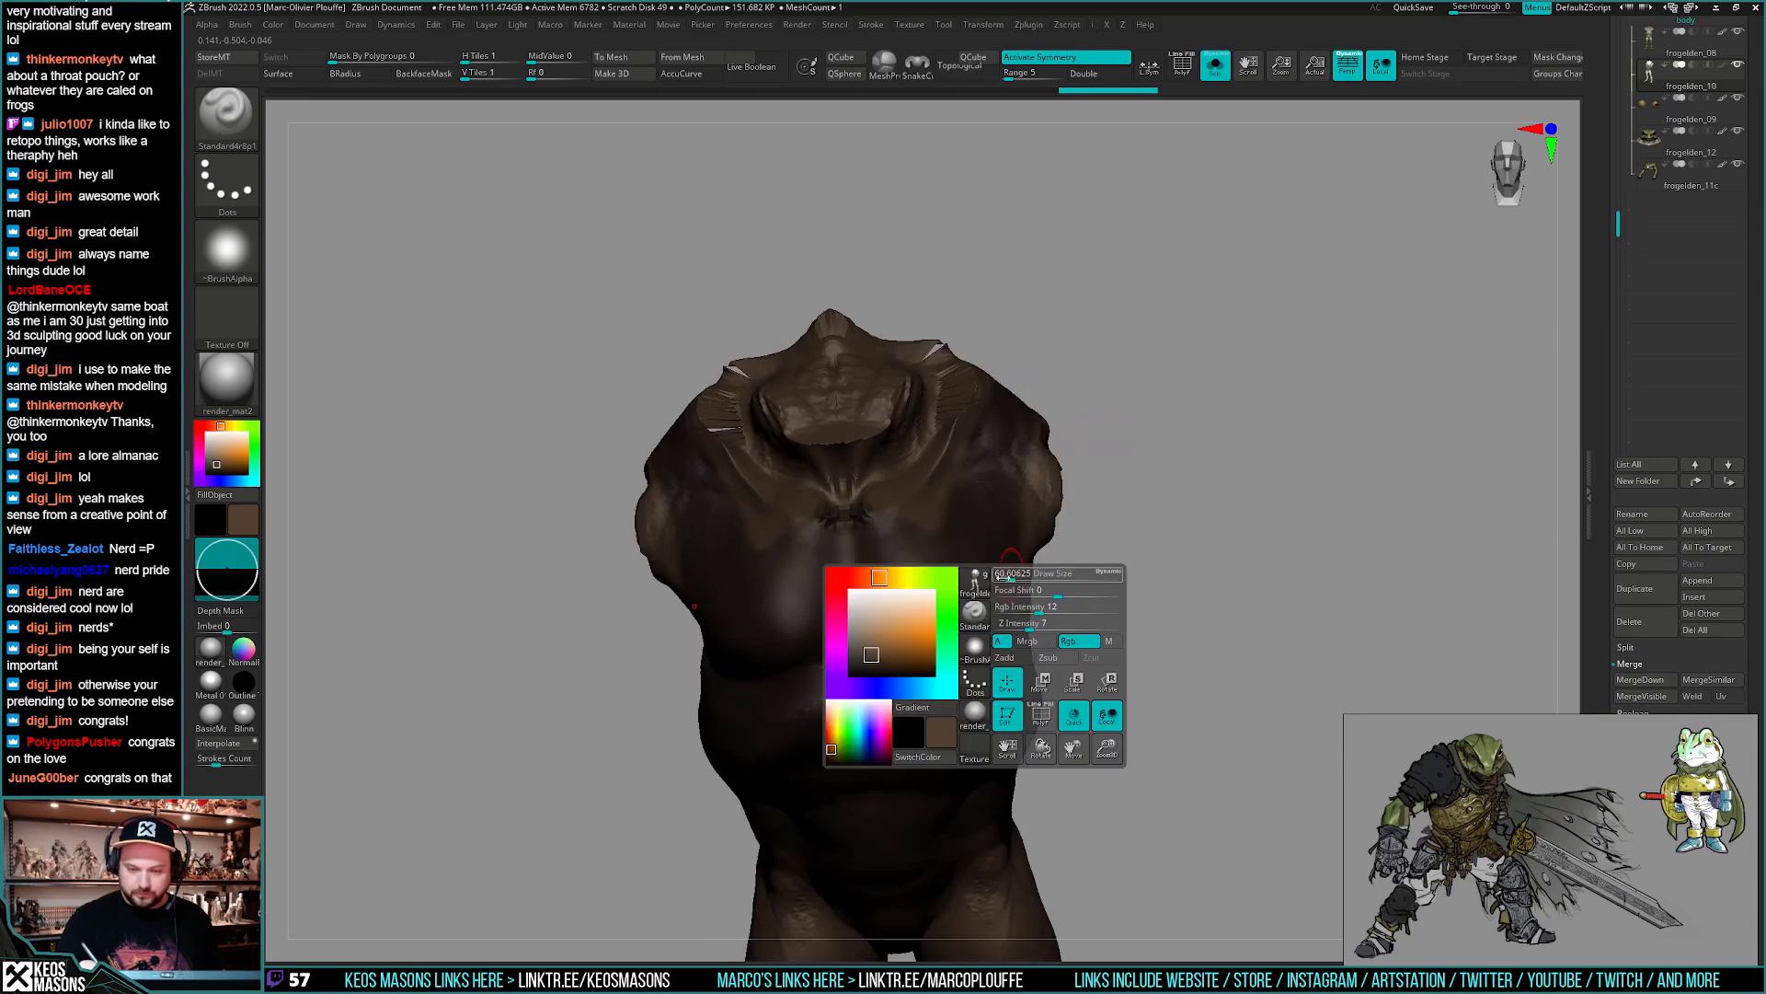
pyautogui.click(848, 589)
pyautogui.moveTo(929, 441); pyautogui.dragTo(966, 517, button='right')
pyautogui.keyDown('ctrl'); pyautogui.keyDown('alt'); pyautogui.moveTo(906, 542); pyautogui.dragTo(860, 490); pyautogui.keyUp('alt'); pyautogui.keyUp('ctrl')
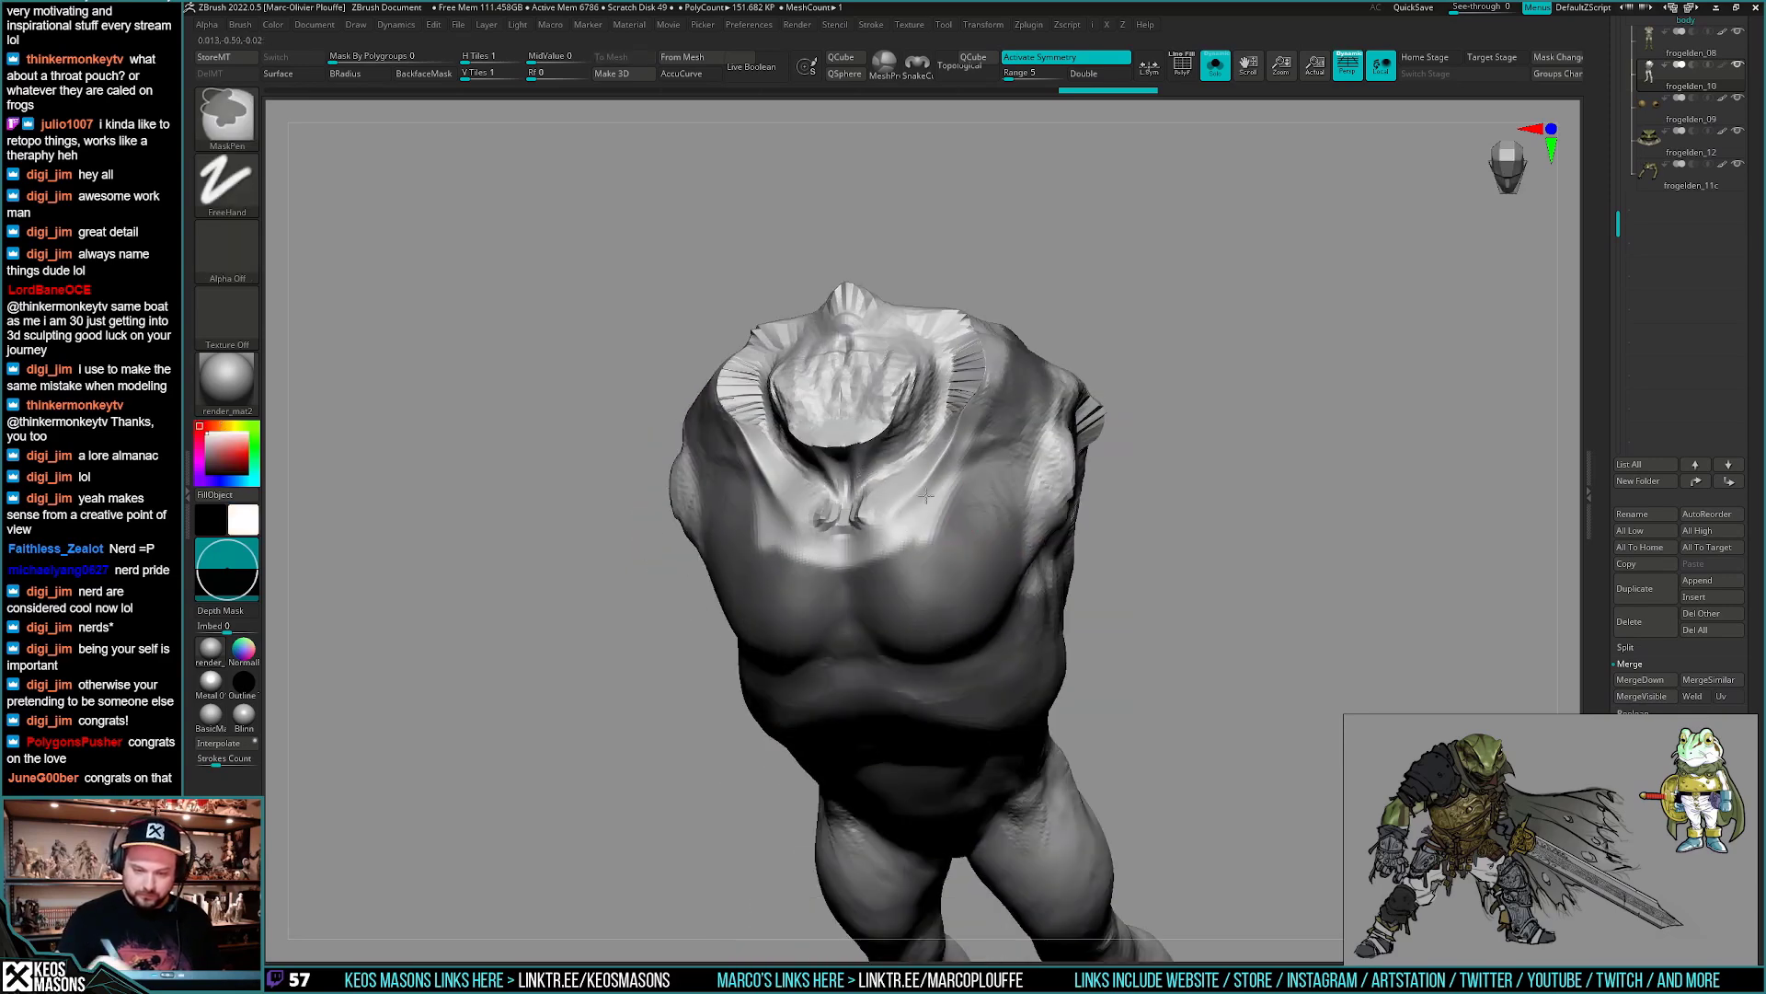
# - Mask the upper back, shoulder straps and the area around the arm openings to complete the vest-shaped mask
pyautogui.moveTo(964, 496)
pyautogui.mouseDown(button='right')
pyautogui.moveTo(858, 622)
pyautogui.moveTo(887, 650)
pyautogui.moveTo(1018, 627)
pyautogui.moveTo(954, 602)
pyautogui.mouseUp(button='right')
pyautogui.moveTo(874, 538)
pyautogui.keyDown('ctrl'); pyautogui.mouseDown()
pyautogui.moveTo(938, 457)
pyautogui.moveTo(764, 565)
pyautogui.moveTo(782, 690)
pyautogui.moveTo(810, 598)
pyautogui.moveTo(855, 577)
pyautogui.moveTo(859, 745)
pyautogui.mouseUp(); pyautogui.keyUp('ctrl')
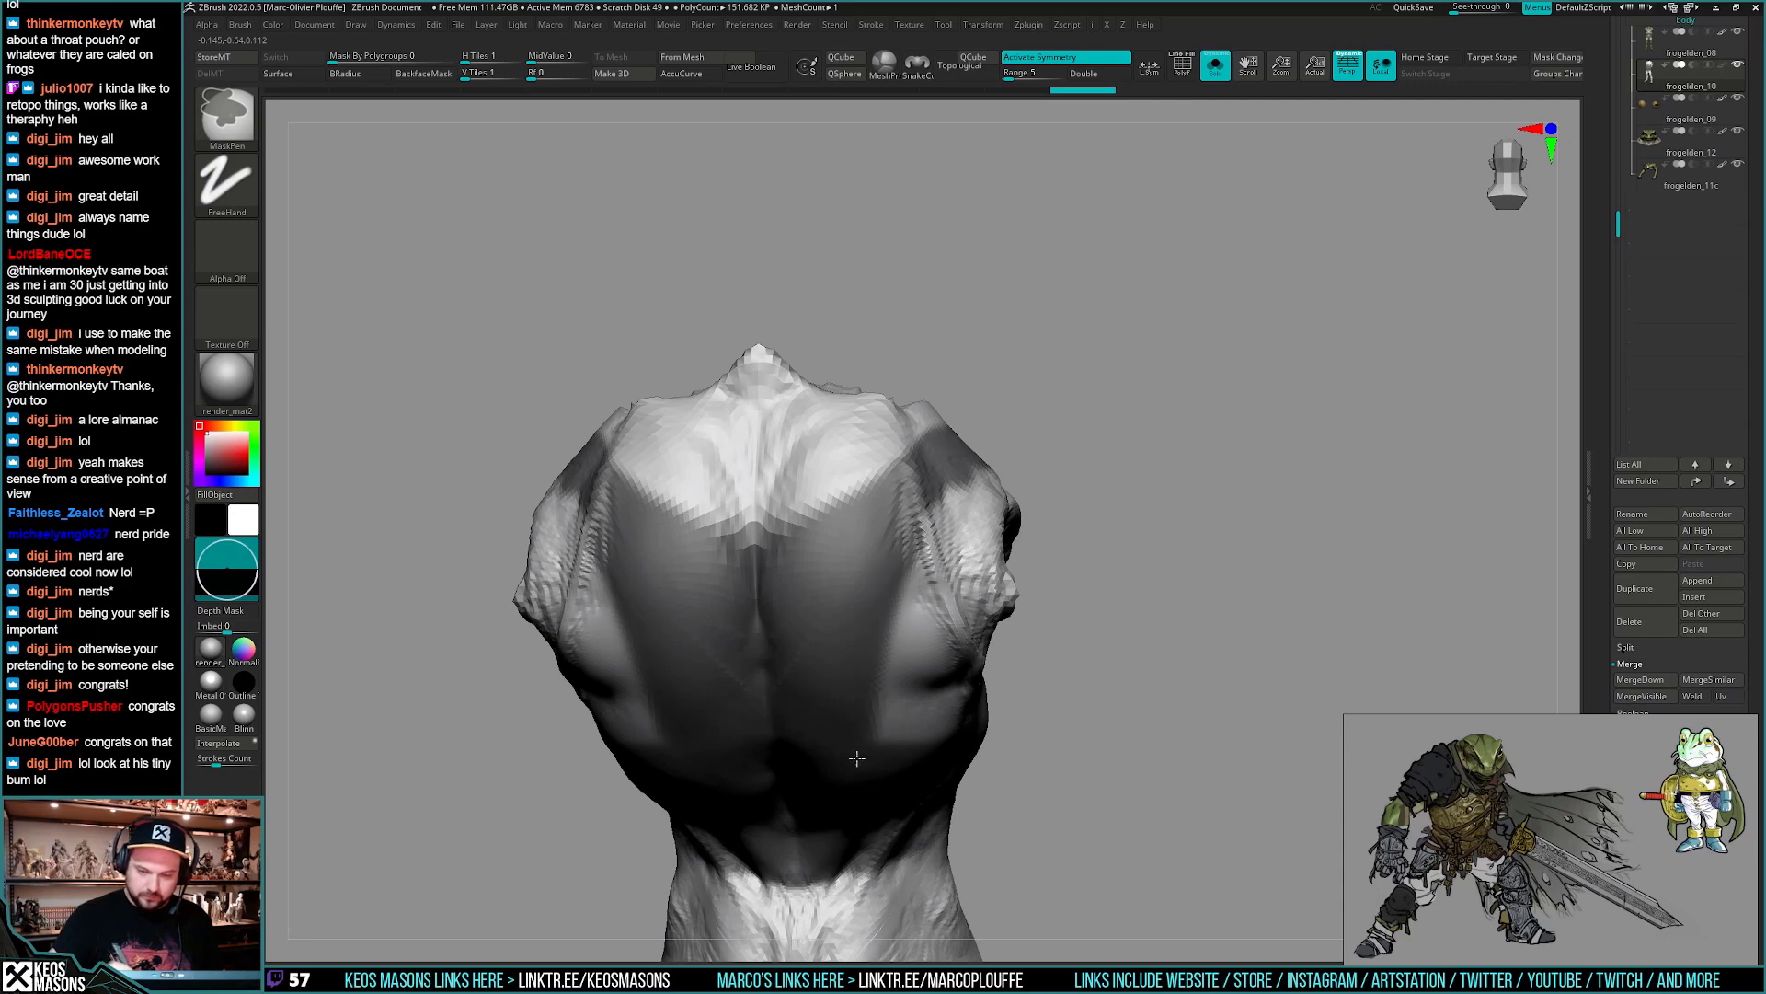
pyautogui.moveTo(961, 478)
pyautogui.keyDown('ctrl'); pyautogui.mouseDown()
pyautogui.moveTo(883, 754)
pyautogui.moveTo(921, 735)
pyautogui.mouseUp(); pyautogui.keyUp('ctrl')
pyautogui.moveTo(1049, 588); pyautogui.dragTo(966, 580, button='right')
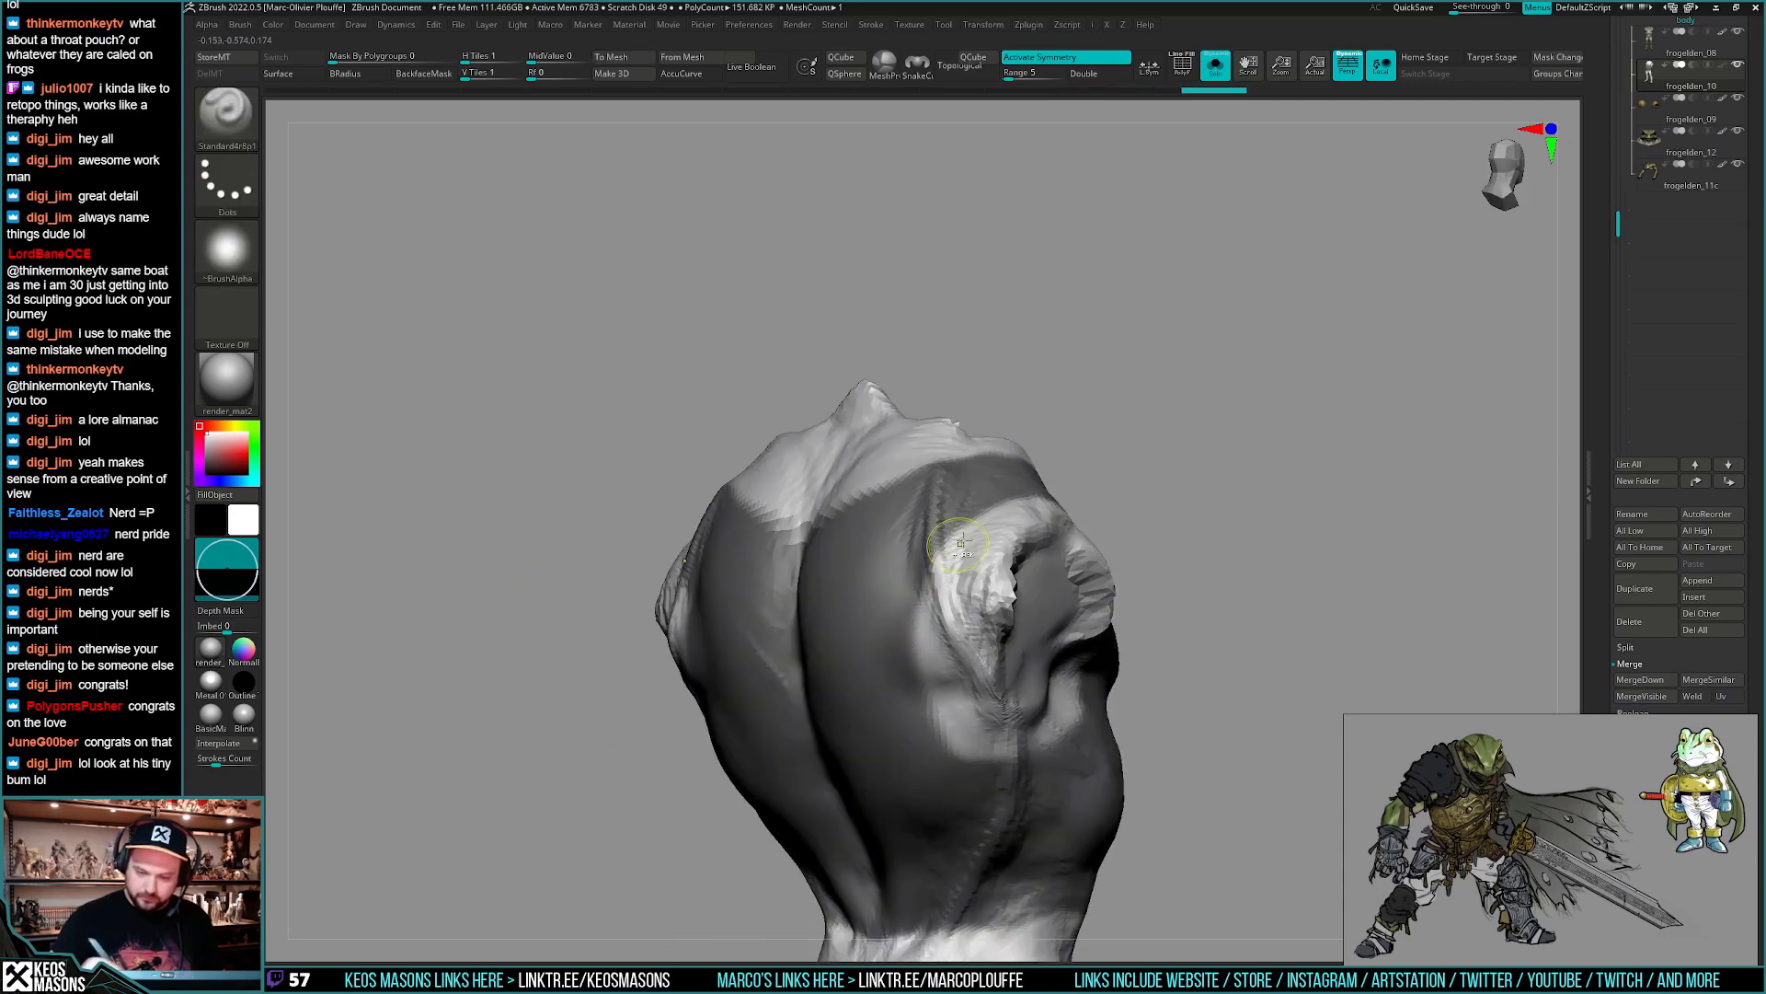
pyautogui.moveTo(935, 594)
pyautogui.keyDown('ctrl'); pyautogui.mouseDown()
pyautogui.moveTo(955, 727)
pyautogui.moveTo(1006, 752)
pyautogui.mouseUp(); pyautogui.keyUp('ctrl')
pyautogui.moveTo(1122, 701)
pyautogui.keyDown('alt'); pyautogui.mouseDown(button='right')
pyautogui.moveTo(1071, 664)
pyautogui.moveTo(945, 469)
pyautogui.mouseUp(button='right'); pyautogui.keyUp('alt')
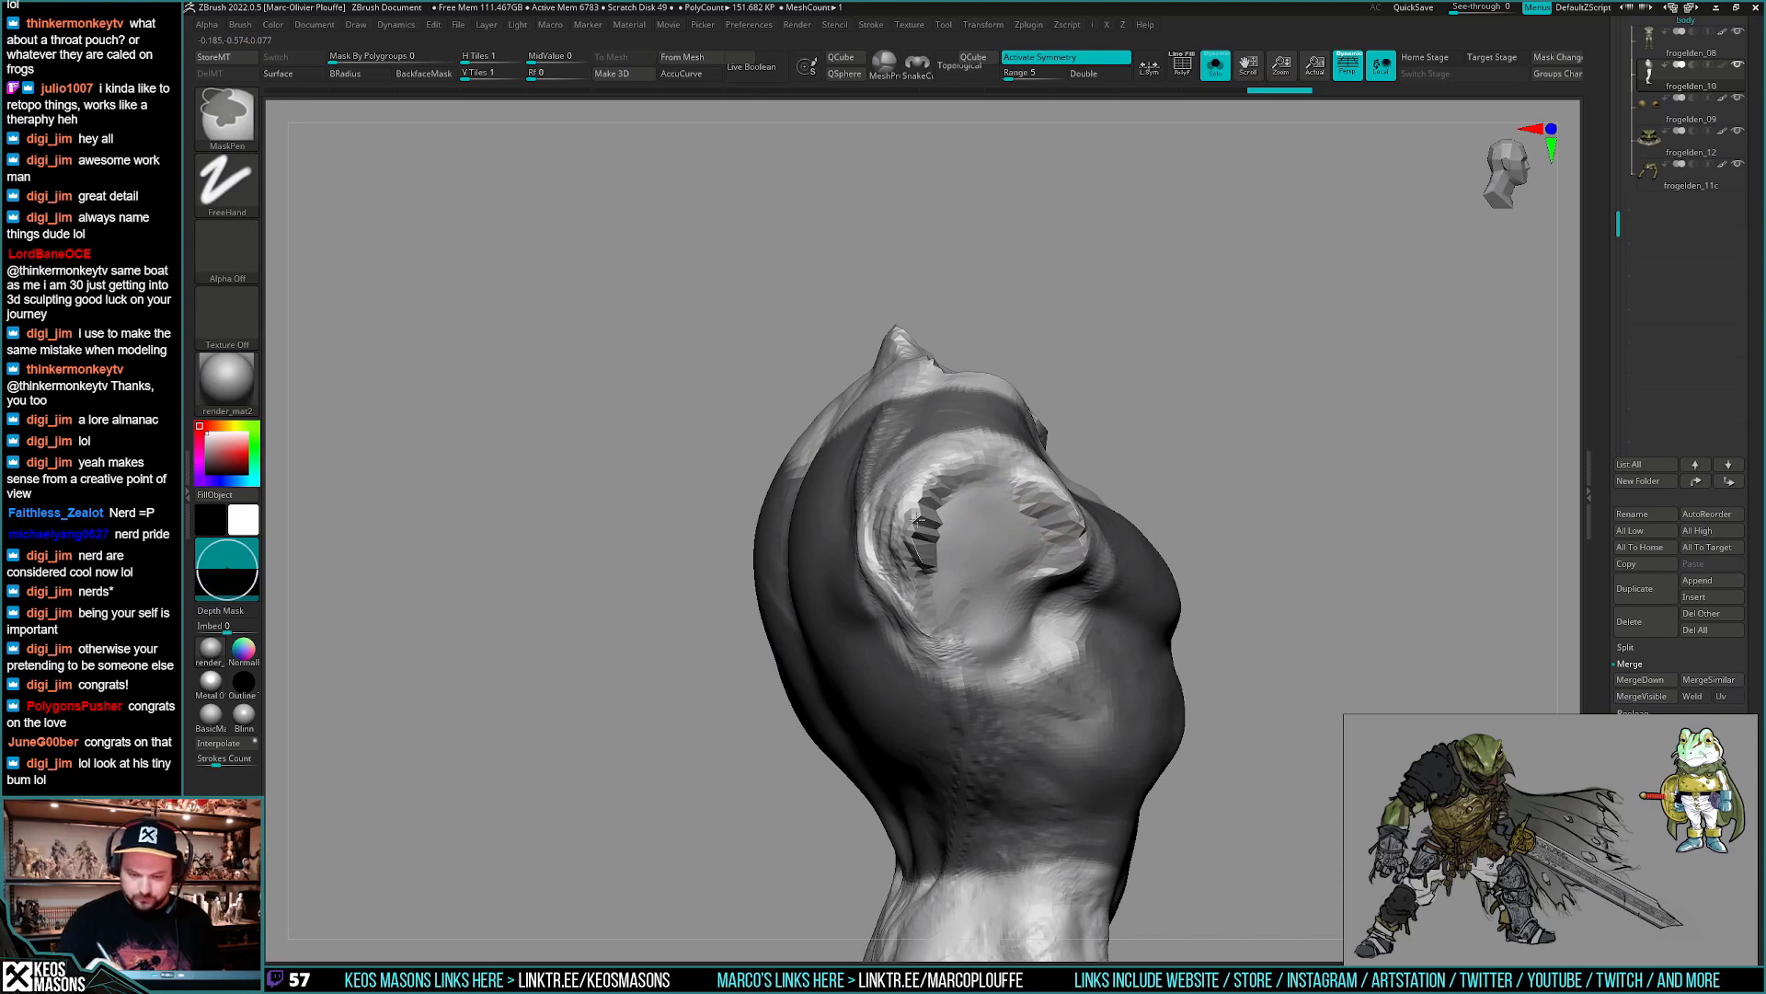
pyautogui.moveTo(971, 664); pyautogui.dragTo(966, 634, button='right')
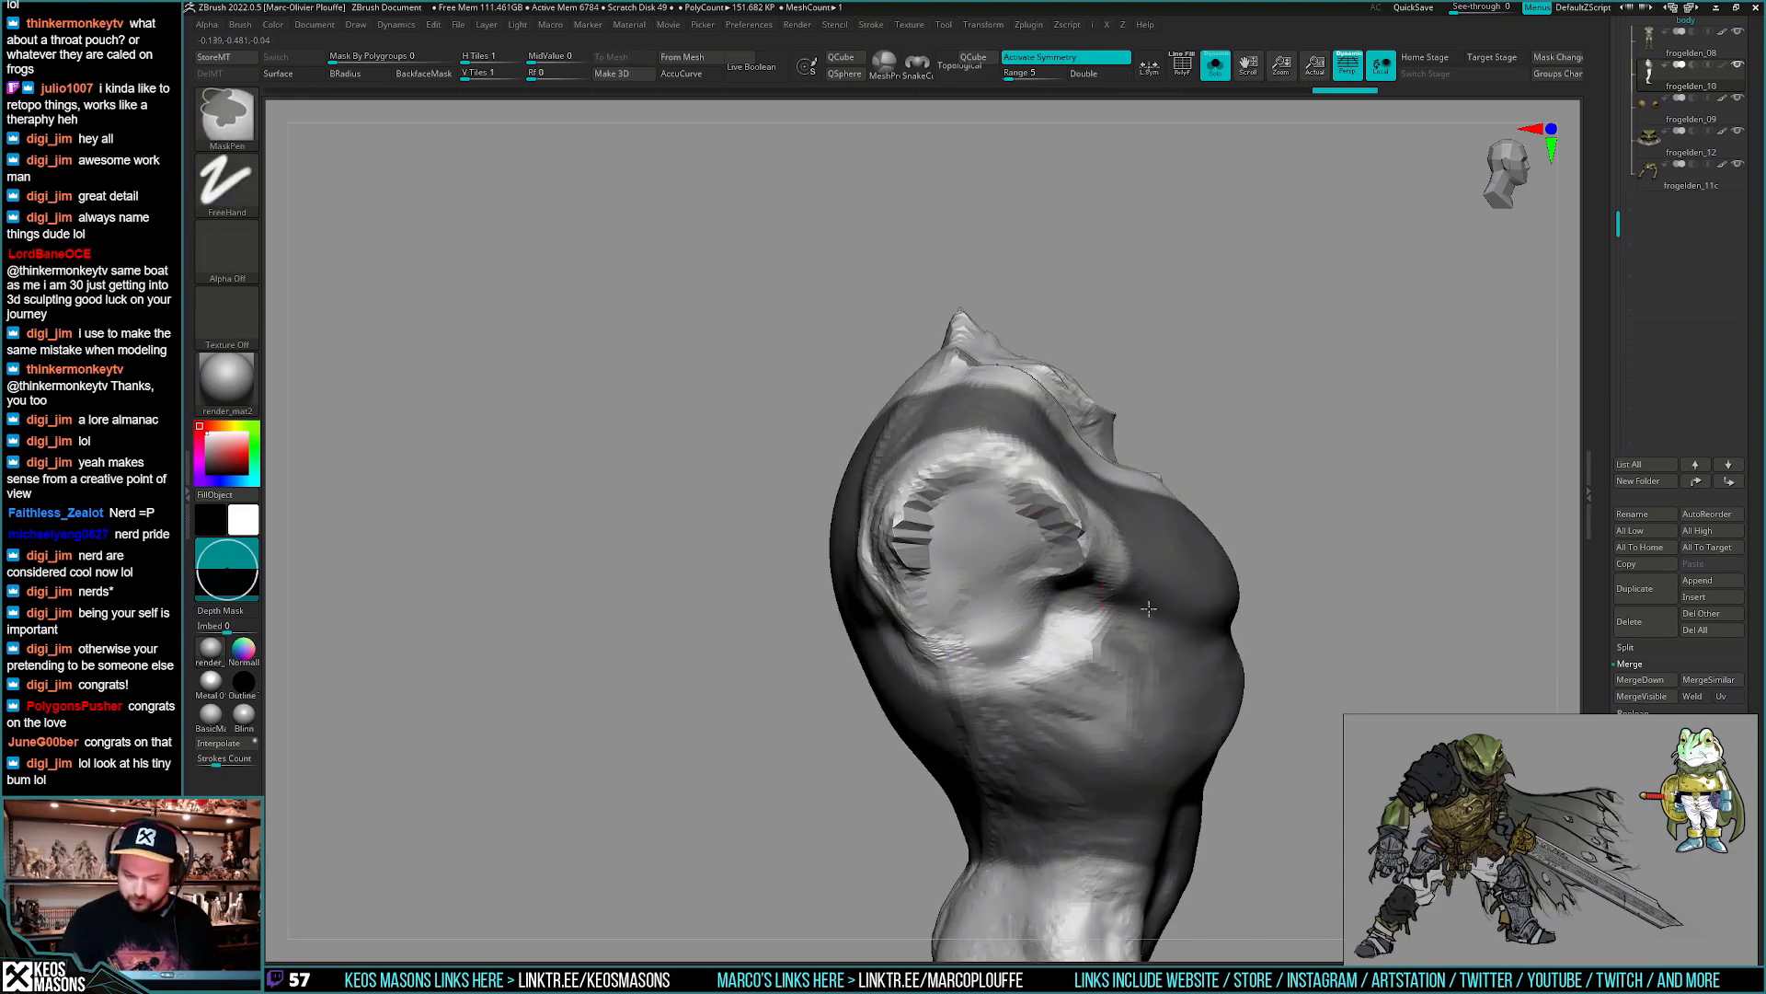
pyautogui.moveTo(993, 729)
pyautogui.mouseDown(button='right')
pyautogui.moveTo(1130, 639)
pyautogui.moveTo(1113, 635)
pyautogui.moveTo(1147, 643)
pyautogui.moveTo(1058, 524)
pyautogui.moveTo(1171, 552)
pyautogui.moveTo(1149, 627)
pyautogui.mouseUp(button='right')
pyautogui.press('ctrl')
# - Turn the masked area into its own polygroup and keep only this vest-shaped piece of the duplicated torso
pyautogui.hotkey('shift', 'f')
pyautogui.hotkey('shift', 'f')
pyautogui.press('space')
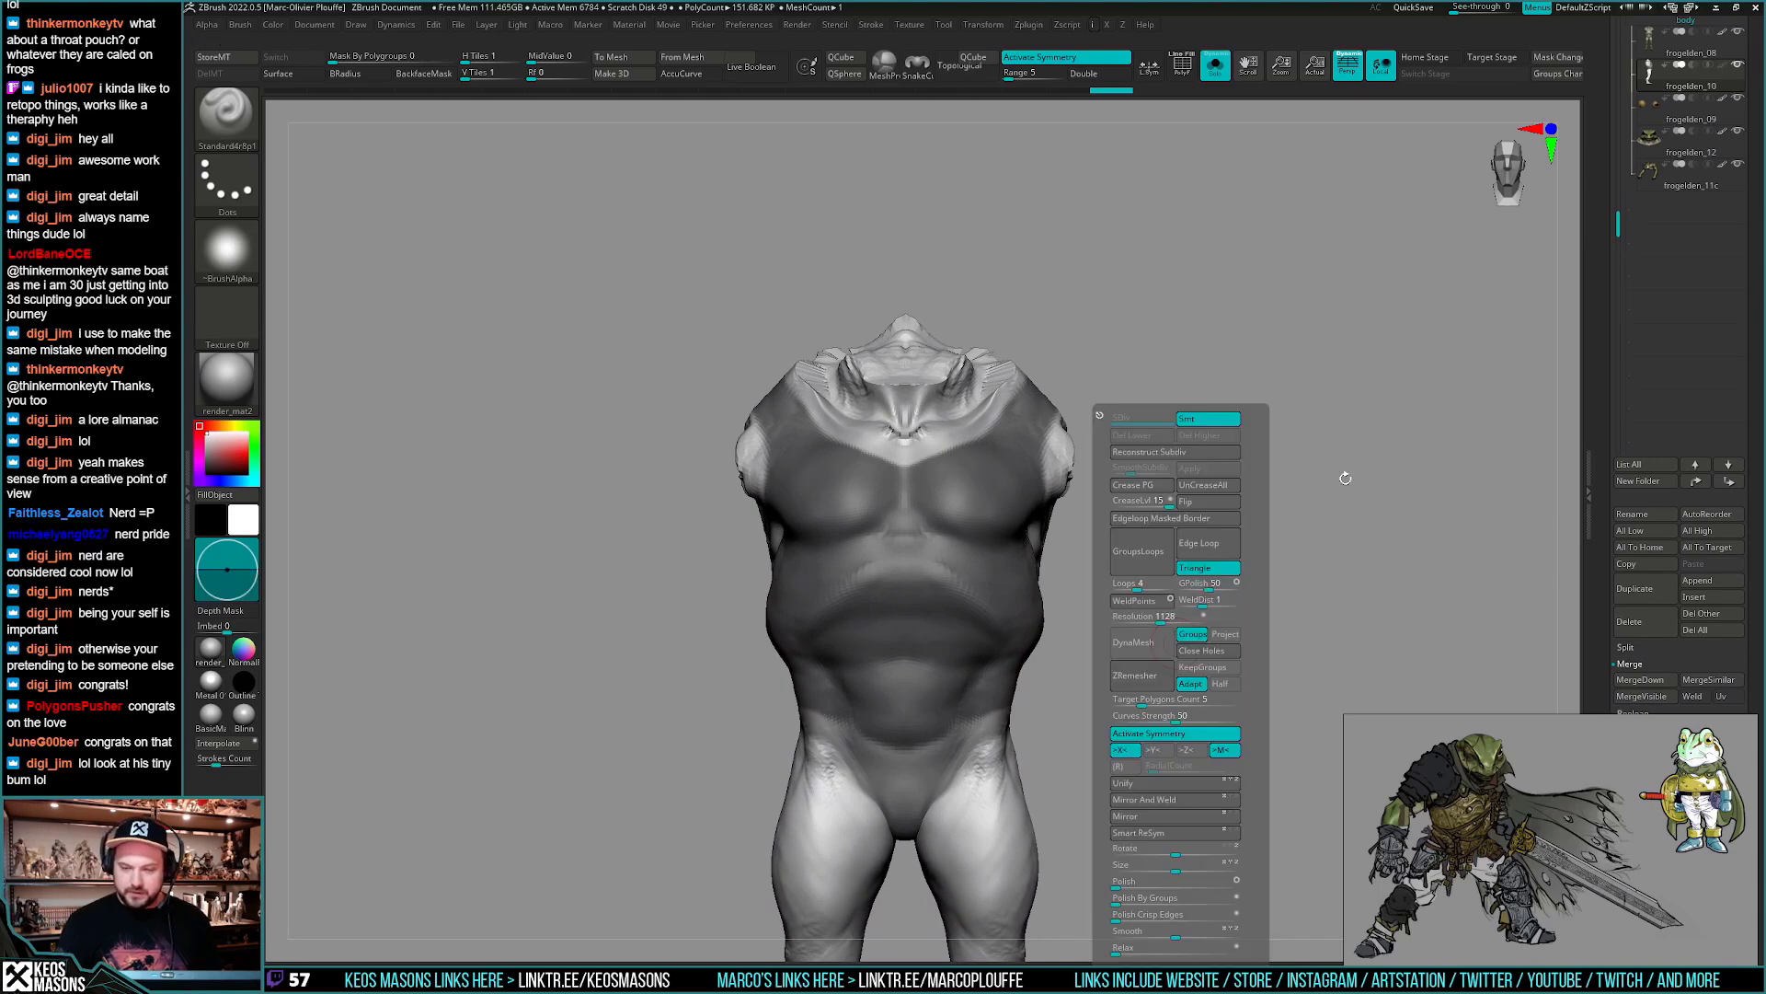
pyautogui.hotkey('ctrl', 'w')
pyautogui.moveTo(1194, 679)
pyautogui.mouseDown(button='right')
pyautogui.moveTo(1187, 619)
pyautogui.moveTo(1222, 643)
pyautogui.moveTo(1140, 650)
pyautogui.moveTo(1196, 677)
pyautogui.mouseUp(button='right')
pyautogui.hotkey('shift', 'f')
pyautogui.moveTo(1071, 671)
pyautogui.keyDown('shift'); pyautogui.mouseDown(button='right')
pyautogui.moveTo(1077, 692)
pyautogui.moveTo(1086, 675)
pyautogui.mouseUp(button='right'); pyautogui.keyUp('shift')
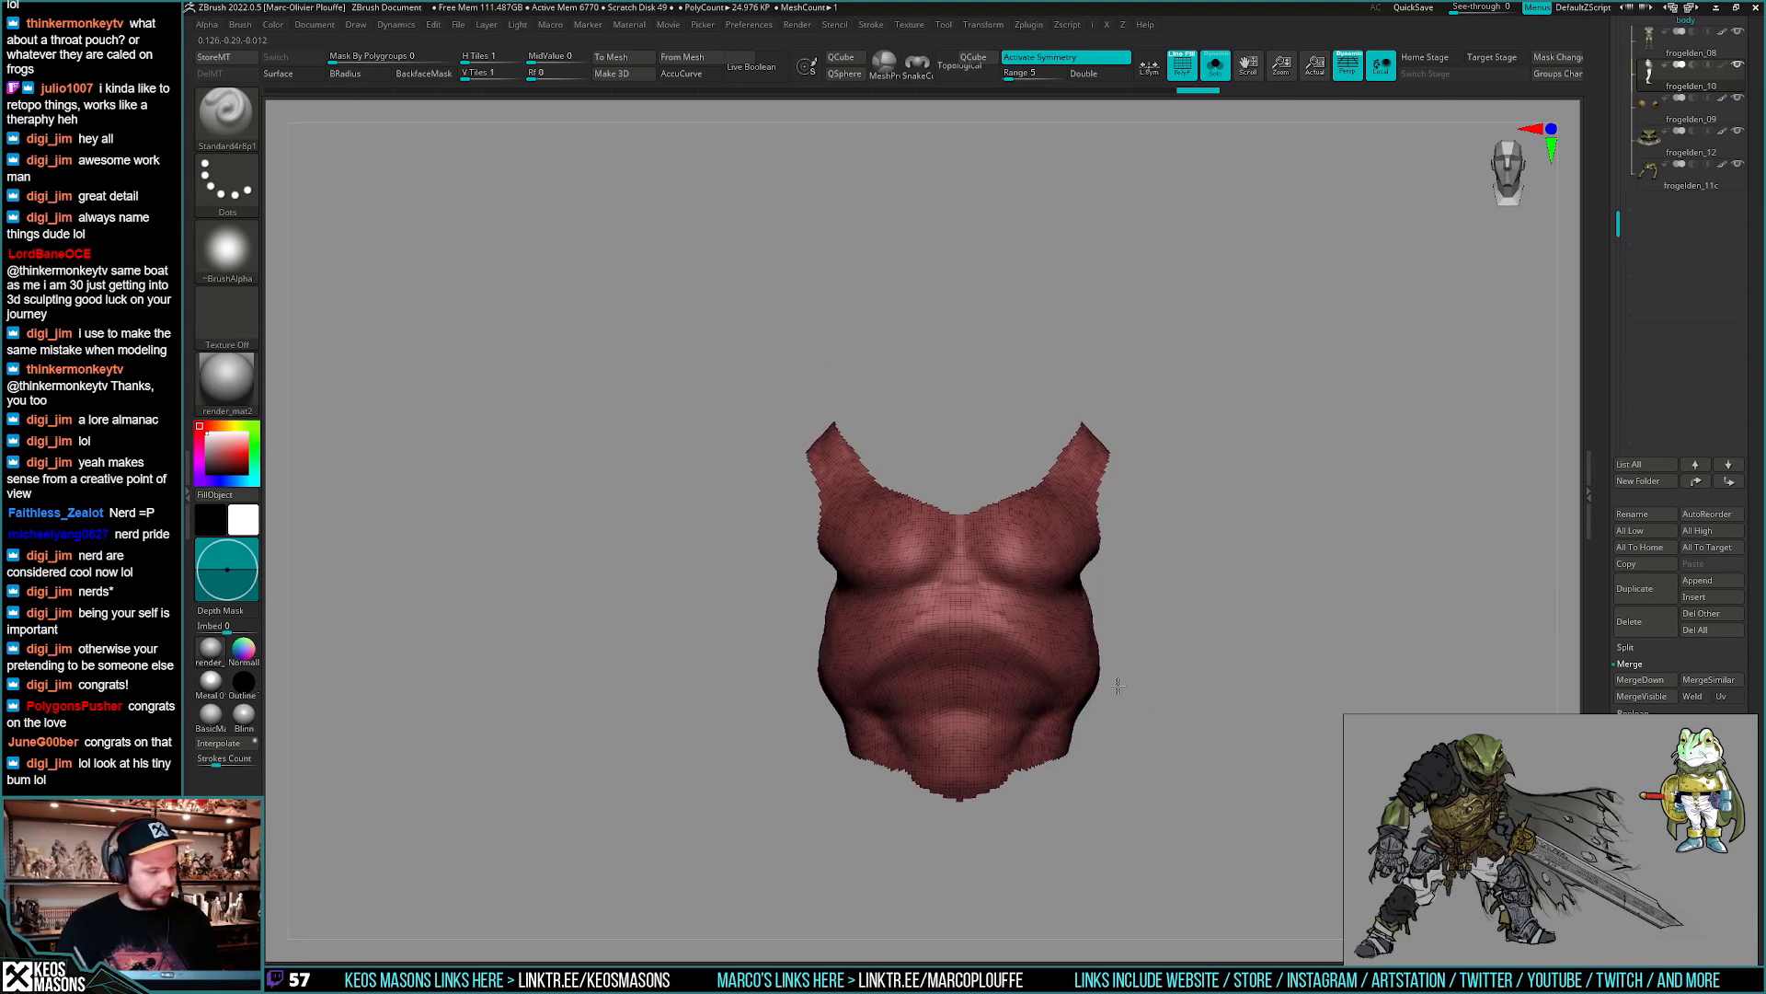
# - Check the vest piece on the complete frog and in isolation, with its polygroup colour shown
pyautogui.hotkey('shift', 's')
pyautogui.moveTo(1112, 701); pyautogui.dragTo(1086, 668, button='right')
pyautogui.moveTo(754, 690); pyautogui.dragTo(1109, 700, button='right')
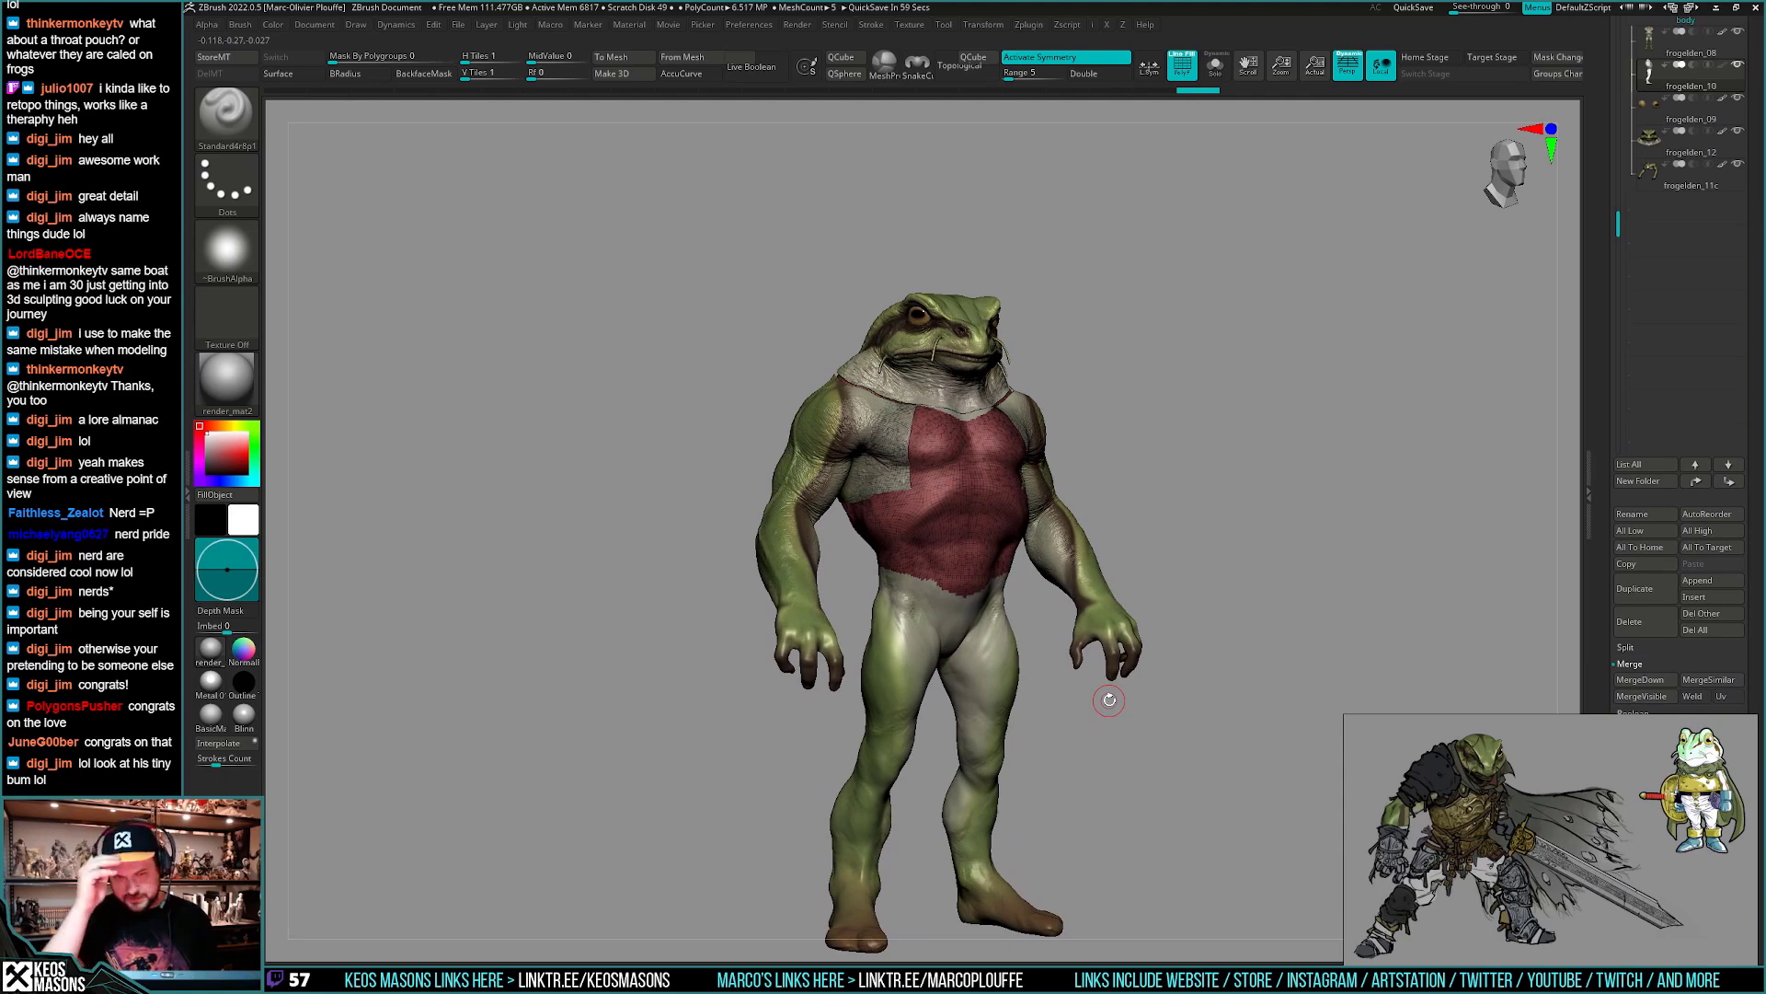
pyautogui.keyDown('shift'); pyautogui.moveTo(1110, 701); pyautogui.dragTo(1140, 674, button='right'); pyautogui.keyUp('shift')
pyautogui.hotkey('alt', 's')
pyautogui.hotkey('shift', 'f')
pyautogui.hotkey('shift', 'f')
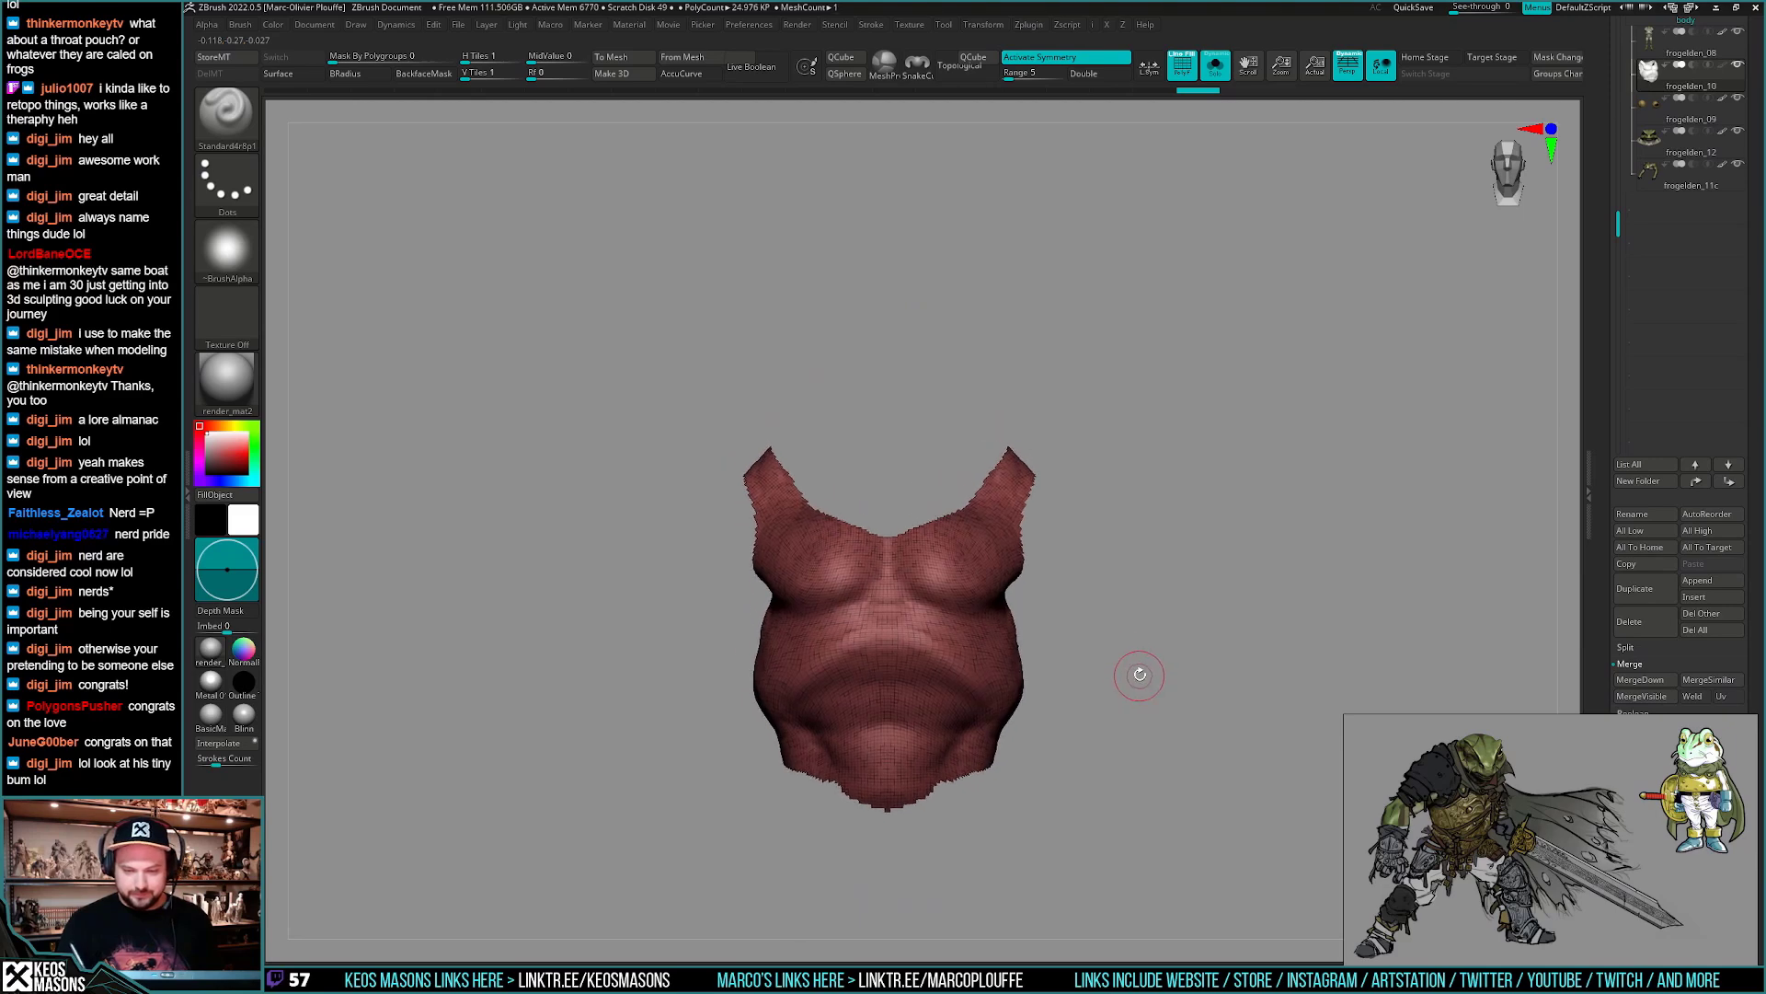
pyautogui.hotkey('shift', 'f')
# - Show the whole frog and inflate the vest piece slightly off the skin with the Transpose line
pyautogui.hotkey('alt', 's')
pyautogui.press('w')
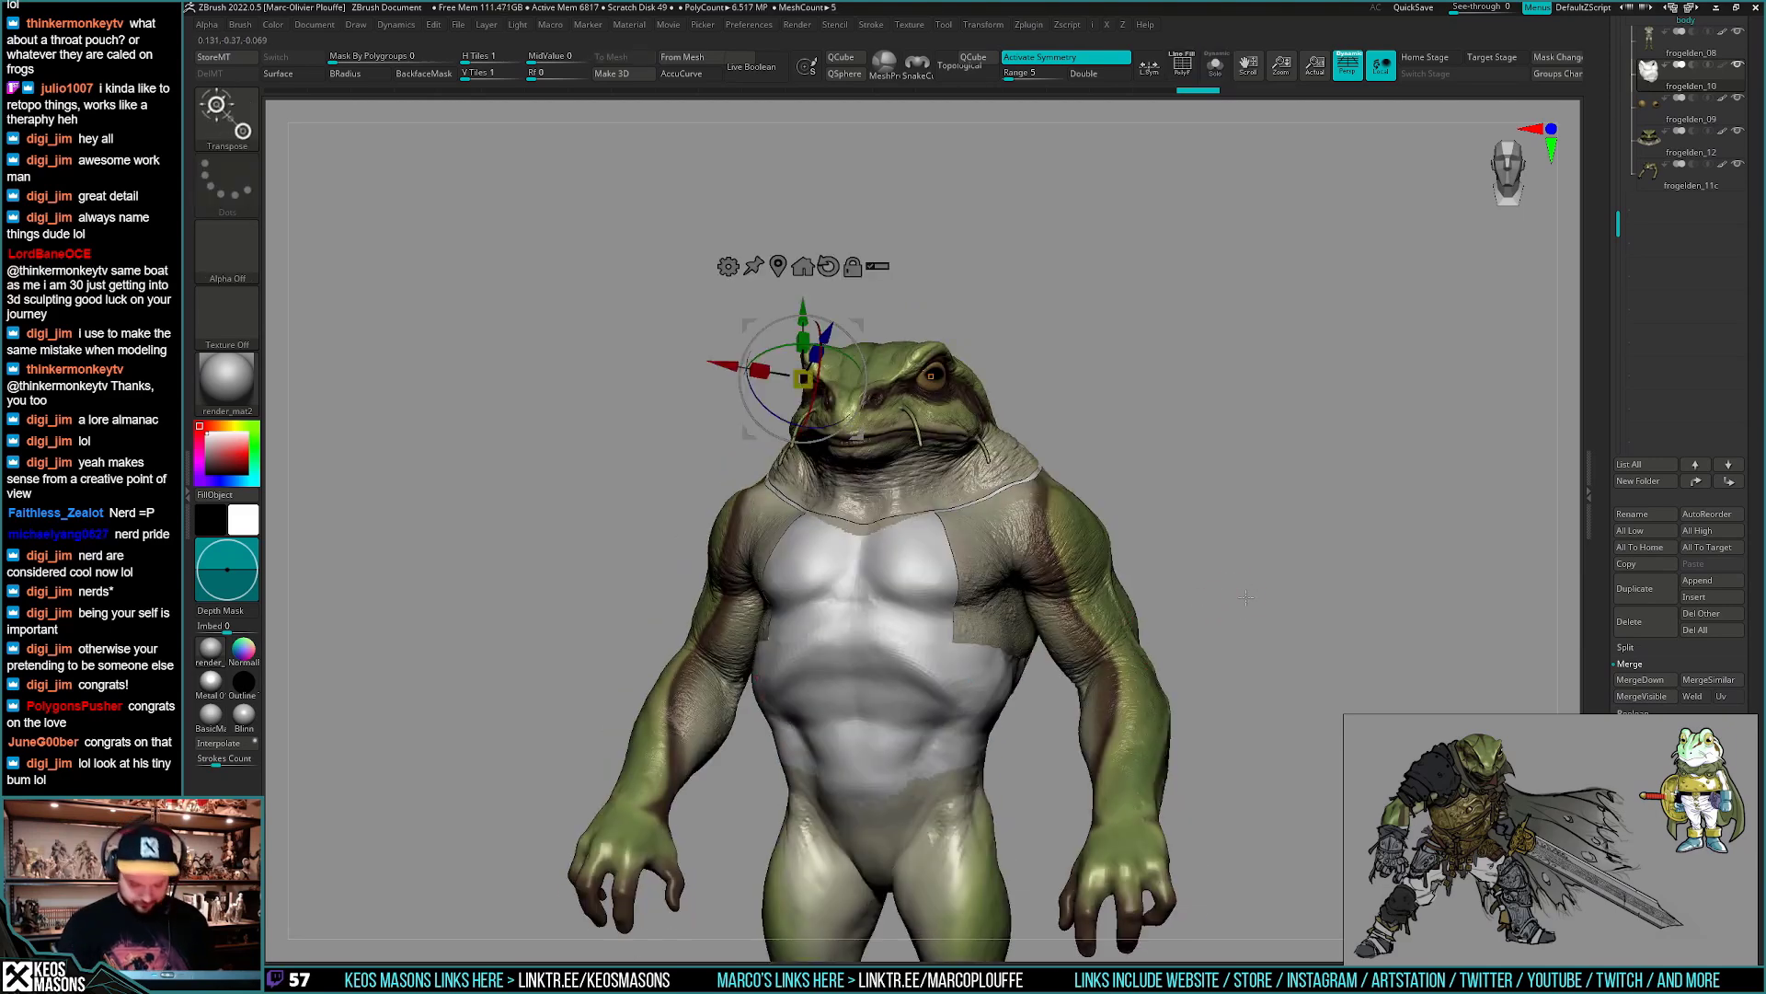
pyautogui.press('y')
pyautogui.moveTo(1000, 649); pyautogui.dragTo(1088, 620)
pyautogui.moveTo(1263, 570); pyautogui.dragTo(1267, 562, button='right')
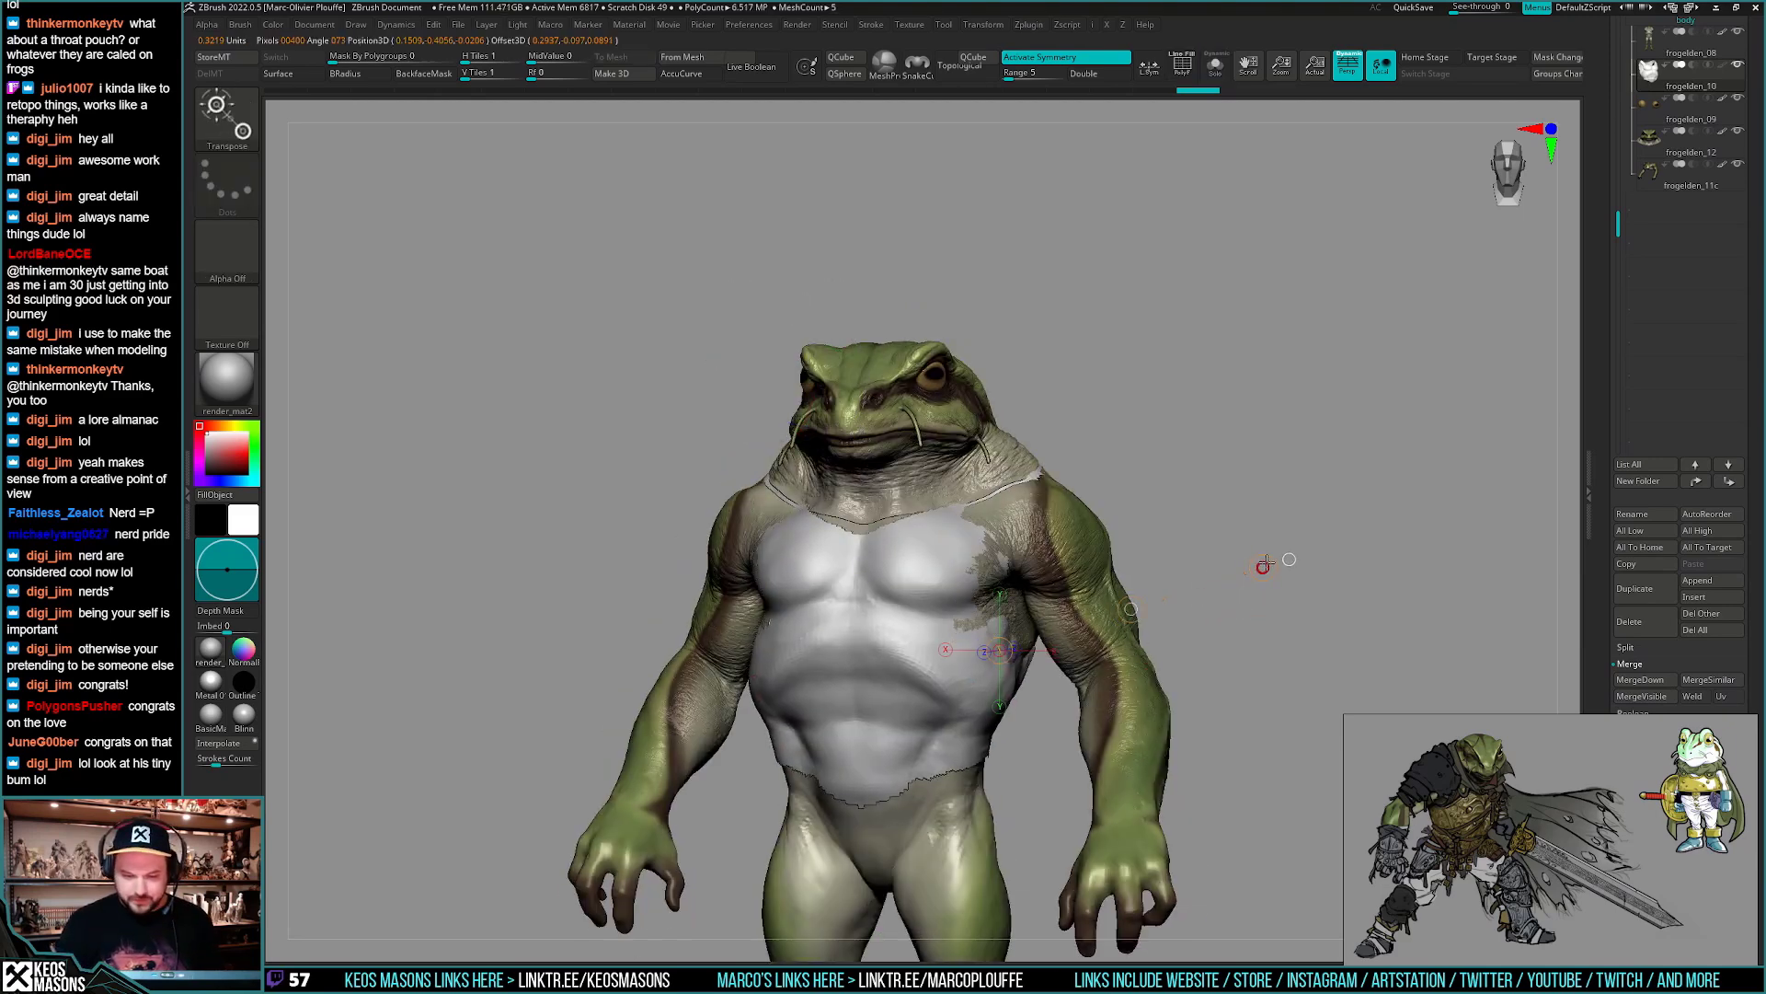
pyautogui.press('q')
pyautogui.keyDown('shift'); pyautogui.moveTo(1266, 564); pyautogui.dragTo(1218, 595); pyautogui.keyUp('shift')
# - Isolate the vest piece, clean up its jagged border with GroupsLoops and check the wireframe
pyautogui.hotkey('alt', 's')
pyautogui.hotkey('shift', 'f')
pyautogui.hotkey('shift', 'f')
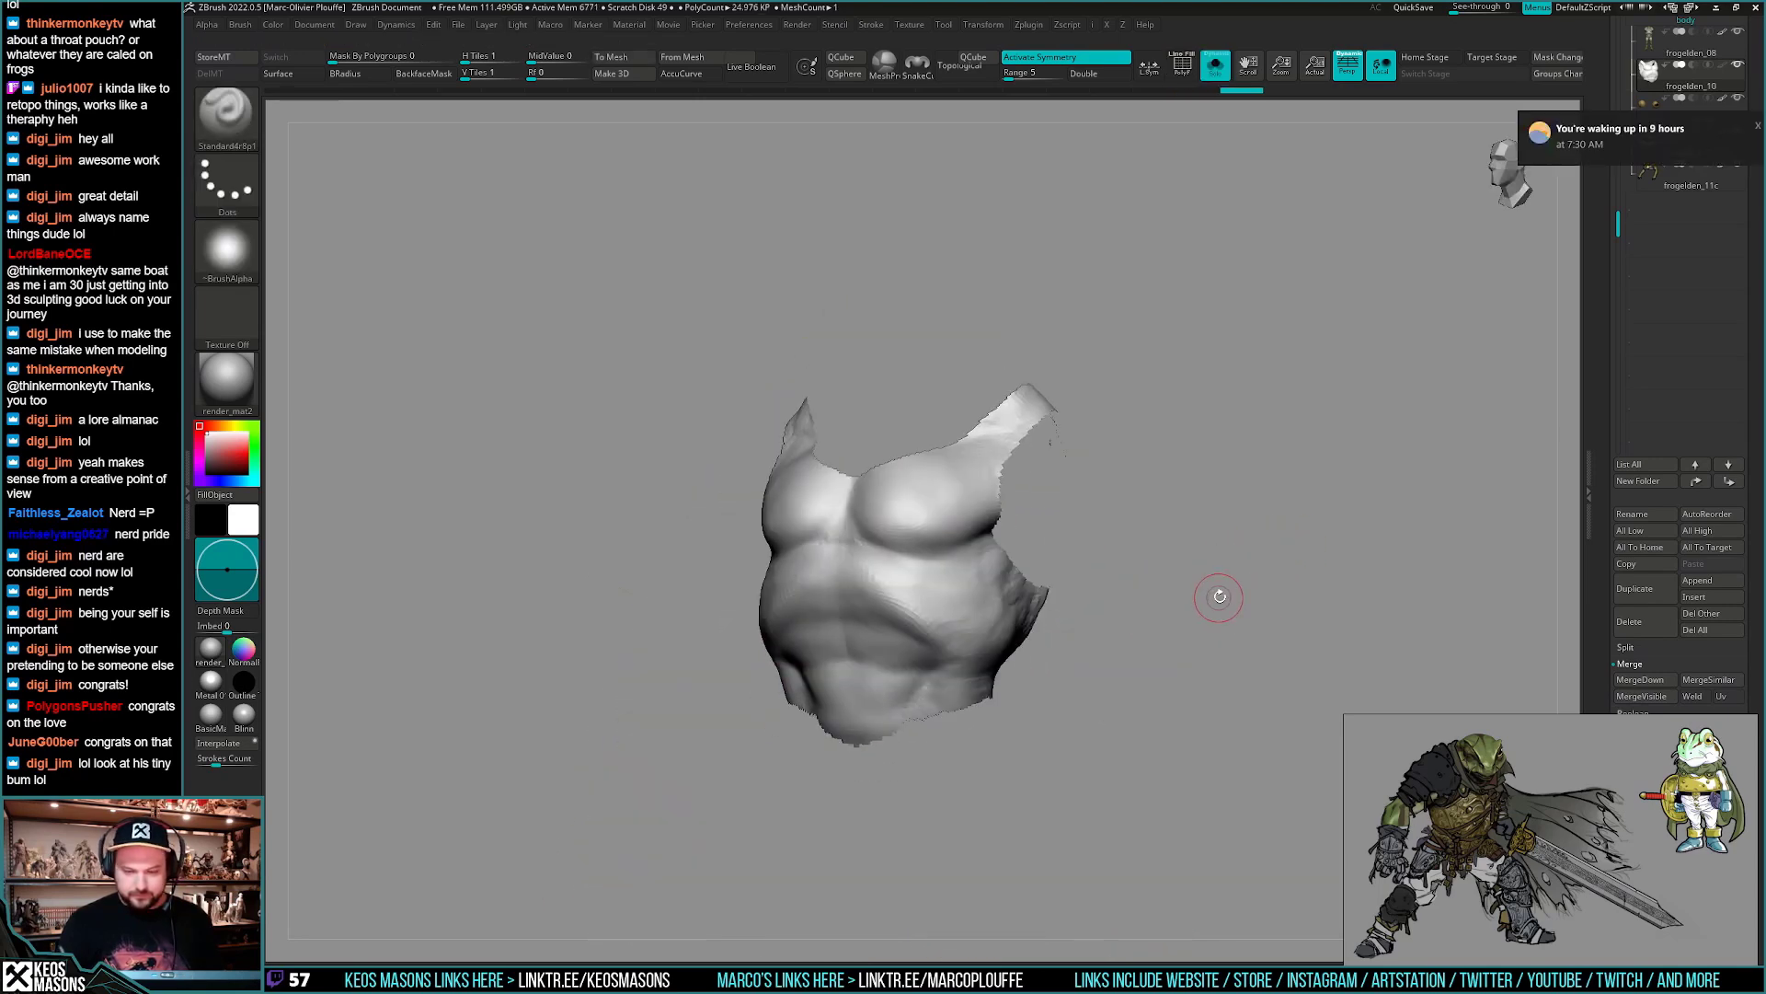
pyautogui.press('space')
pyautogui.click(1281, 509)
pyautogui.keyDown('shift'); pyautogui.moveTo(1282, 506); pyautogui.dragTo(1278, 619); pyautogui.keyUp('shift')
pyautogui.hotkey('shift', 'f')
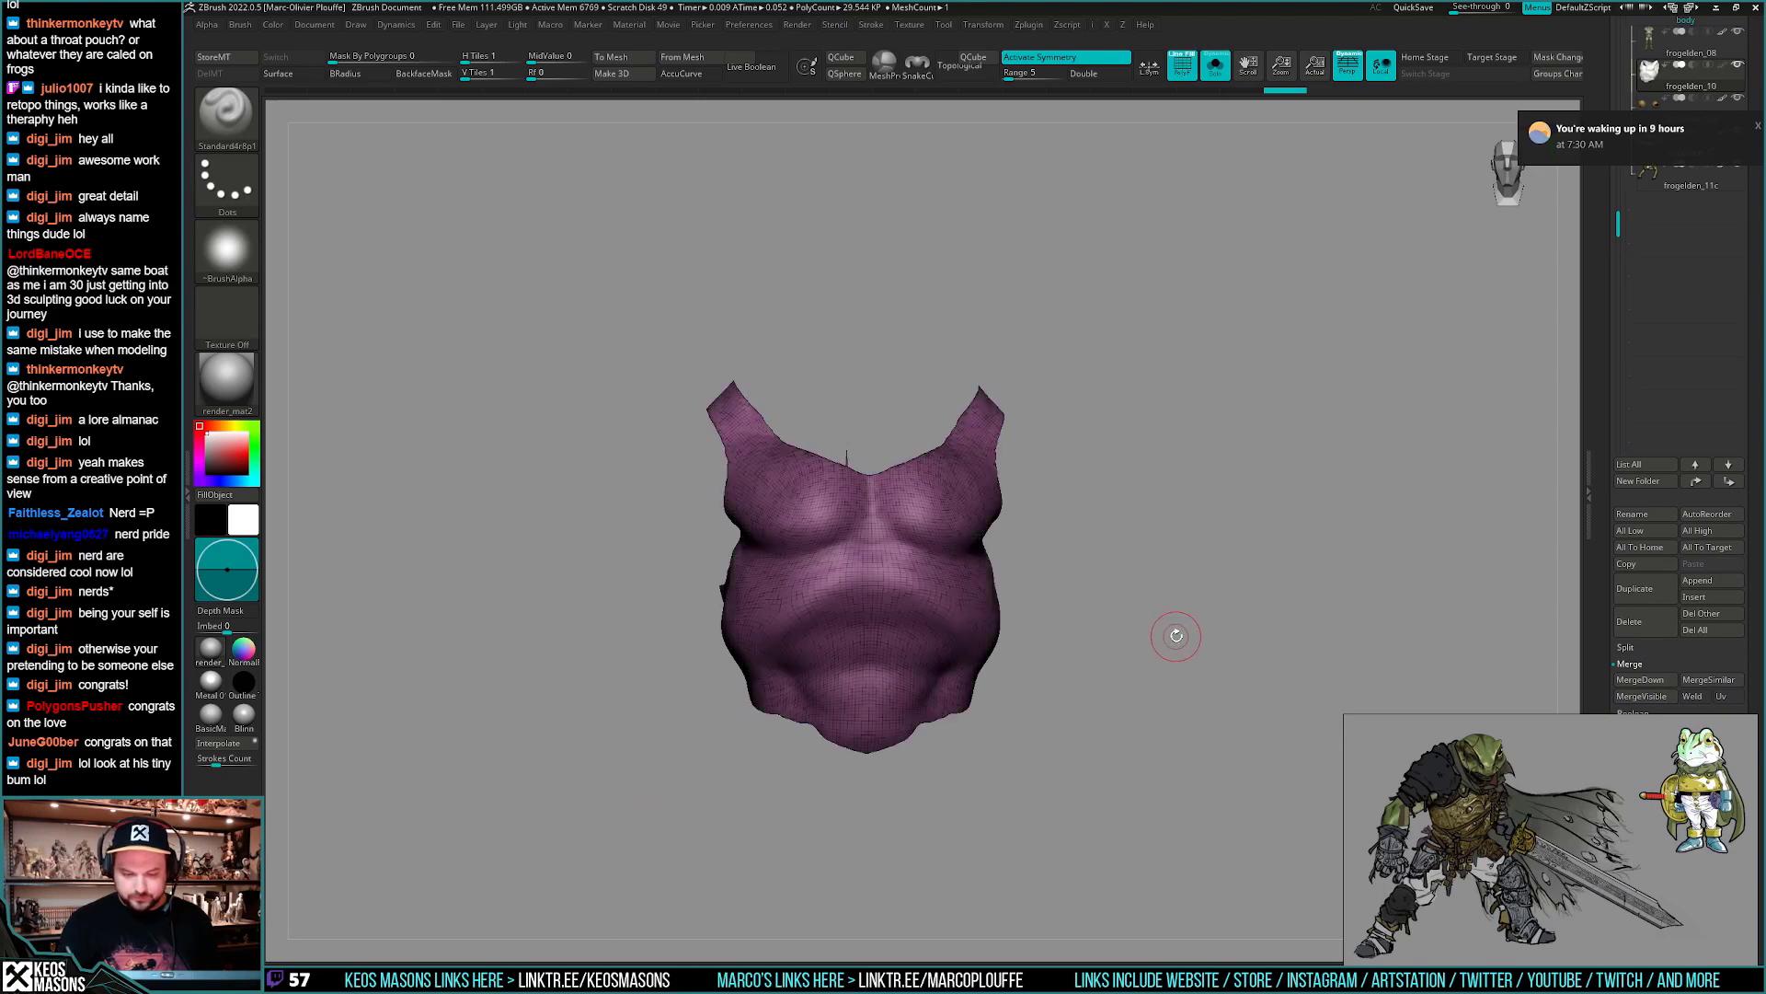
pyautogui.hotkey('shift', 'f')
# - Adjust the vest's lower hem and side edges with the Move brush and smooth its outline
pyautogui.press('space')
pyautogui.click(1119, 505)
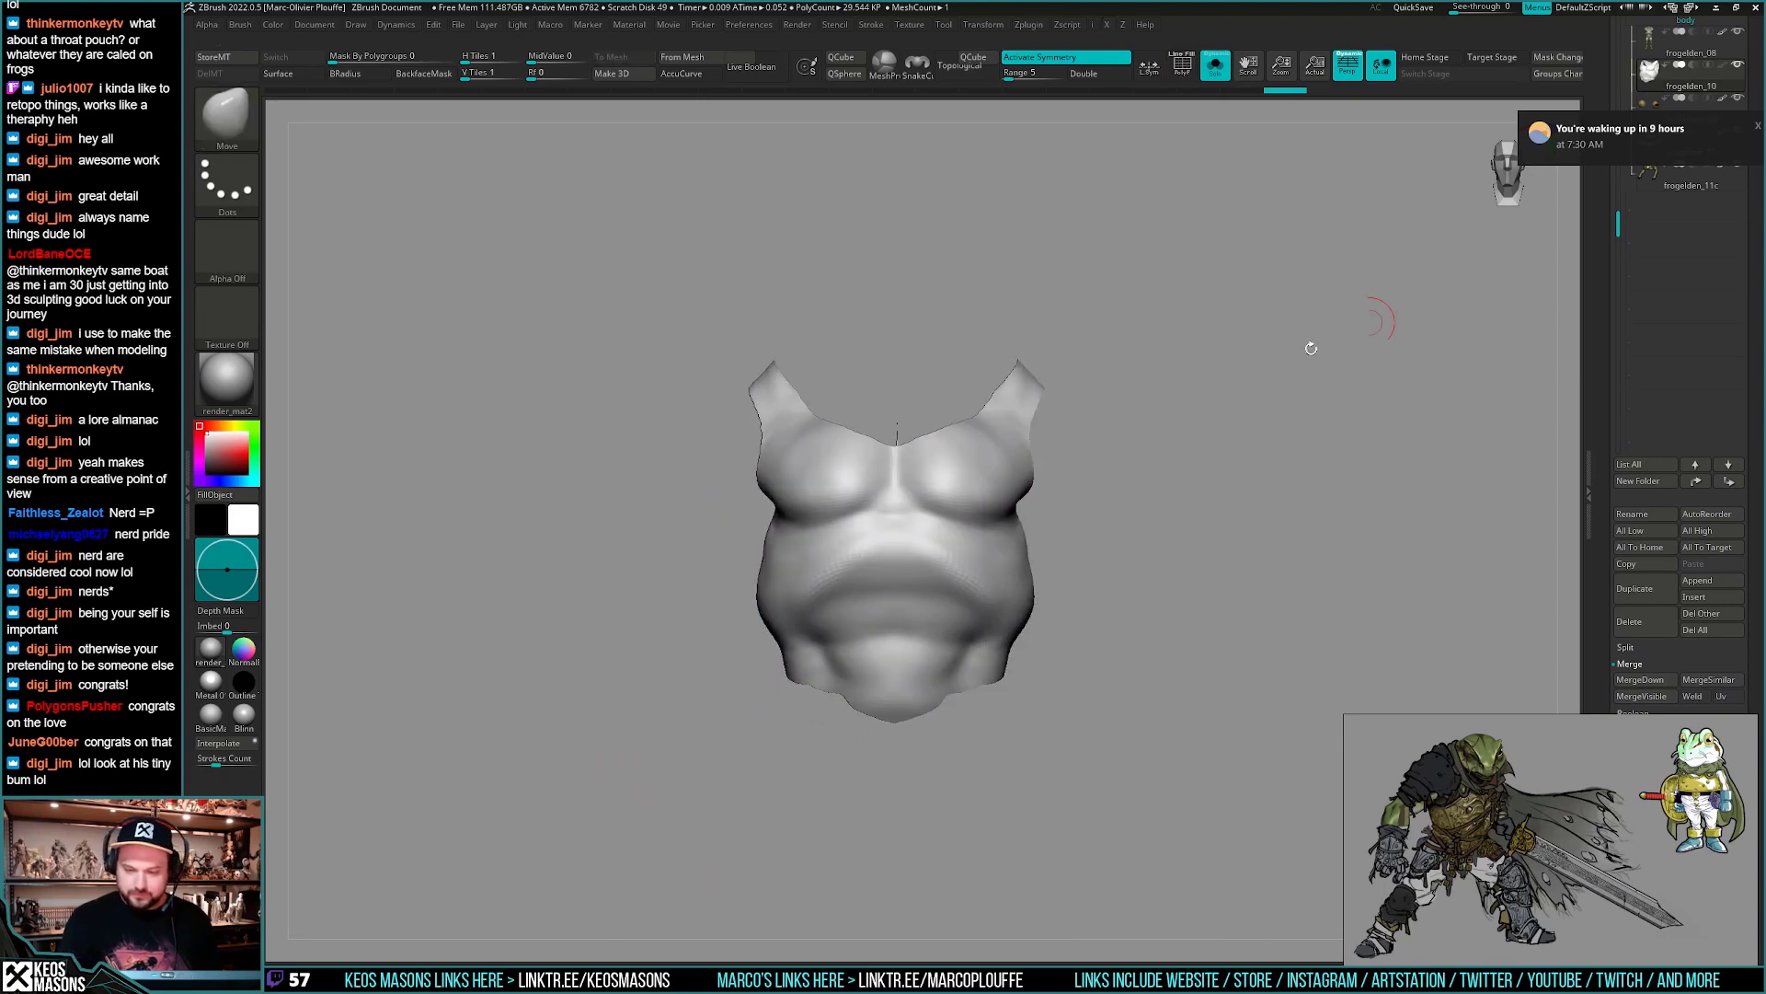
pyautogui.rightClick(946, 679)
pyautogui.moveTo(946, 679); pyautogui.dragTo(941, 673, button='right')
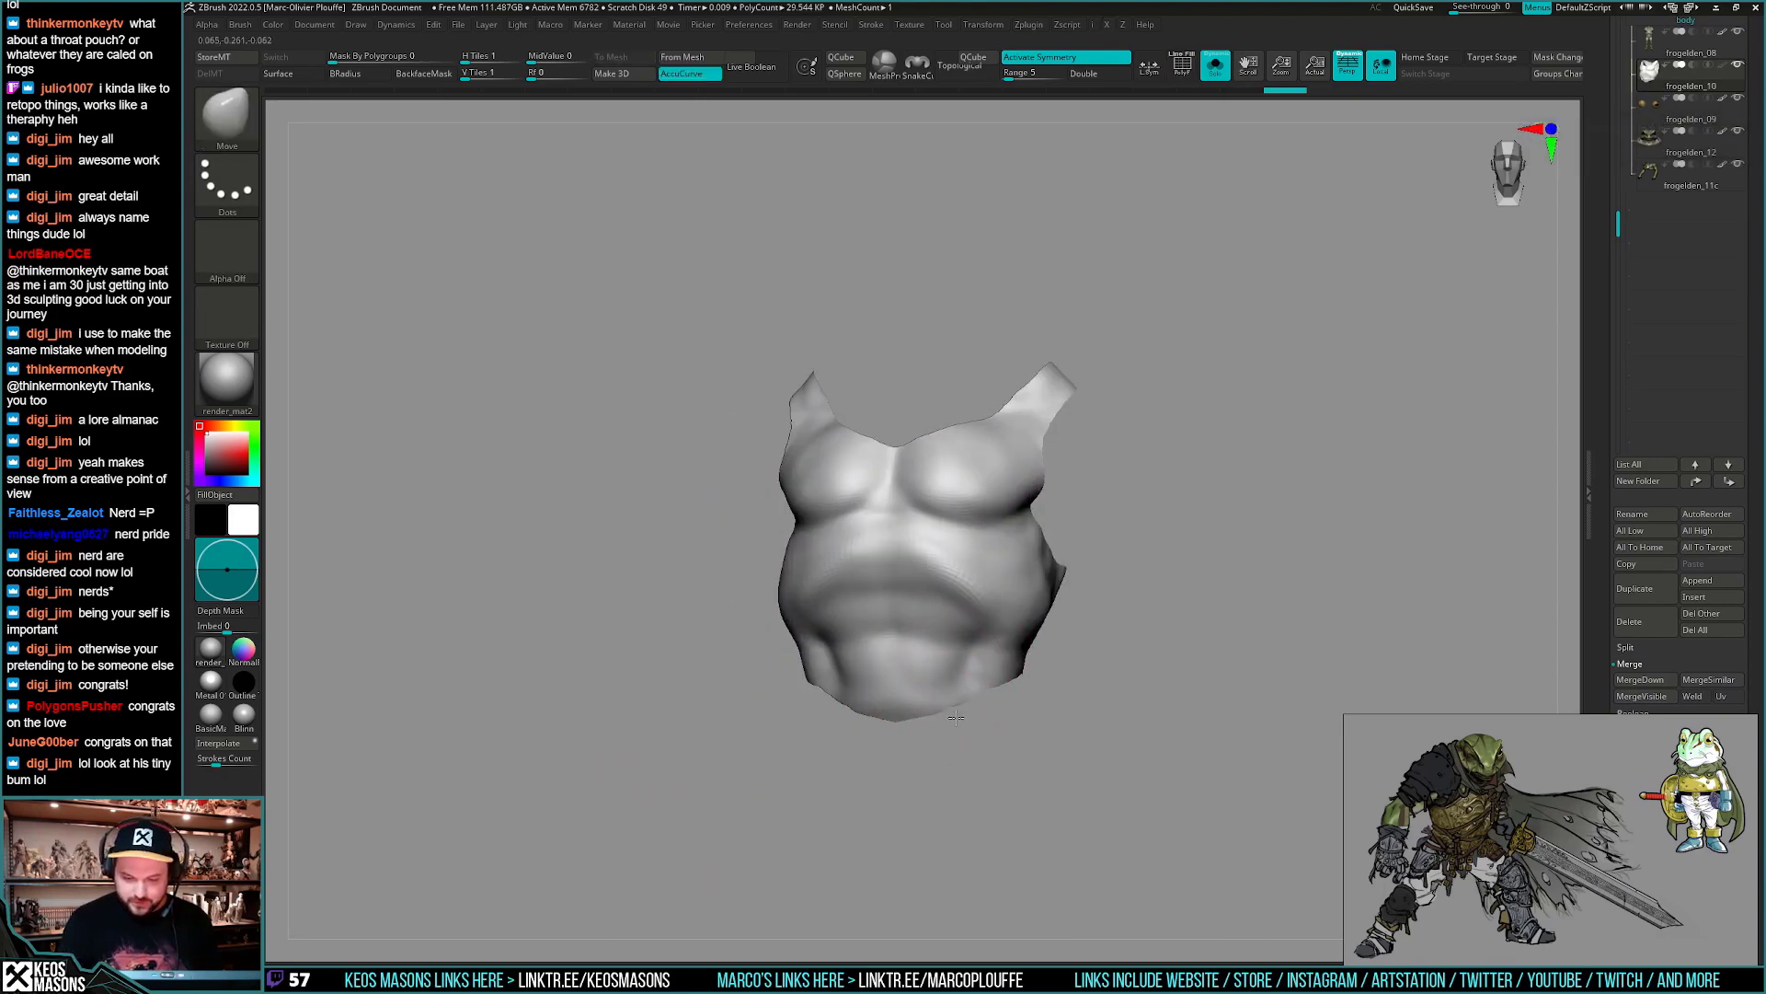
pyautogui.moveTo(963, 699); pyautogui.dragTo(964, 697)
pyautogui.moveTo(1279, 663)
pyautogui.mouseDown()
pyautogui.moveTo(1030, 694)
pyautogui.moveTo(1143, 698)
pyautogui.moveTo(1116, 717)
pyautogui.moveTo(1173, 688)
pyautogui.moveTo(1135, 694)
pyautogui.moveTo(1131, 512)
pyautogui.moveTo(1233, 375)
pyautogui.moveTo(1205, 411)
pyautogui.moveTo(1116, 422)
pyautogui.moveTo(1164, 458)
pyautogui.moveTo(1175, 442)
pyautogui.mouseUp()
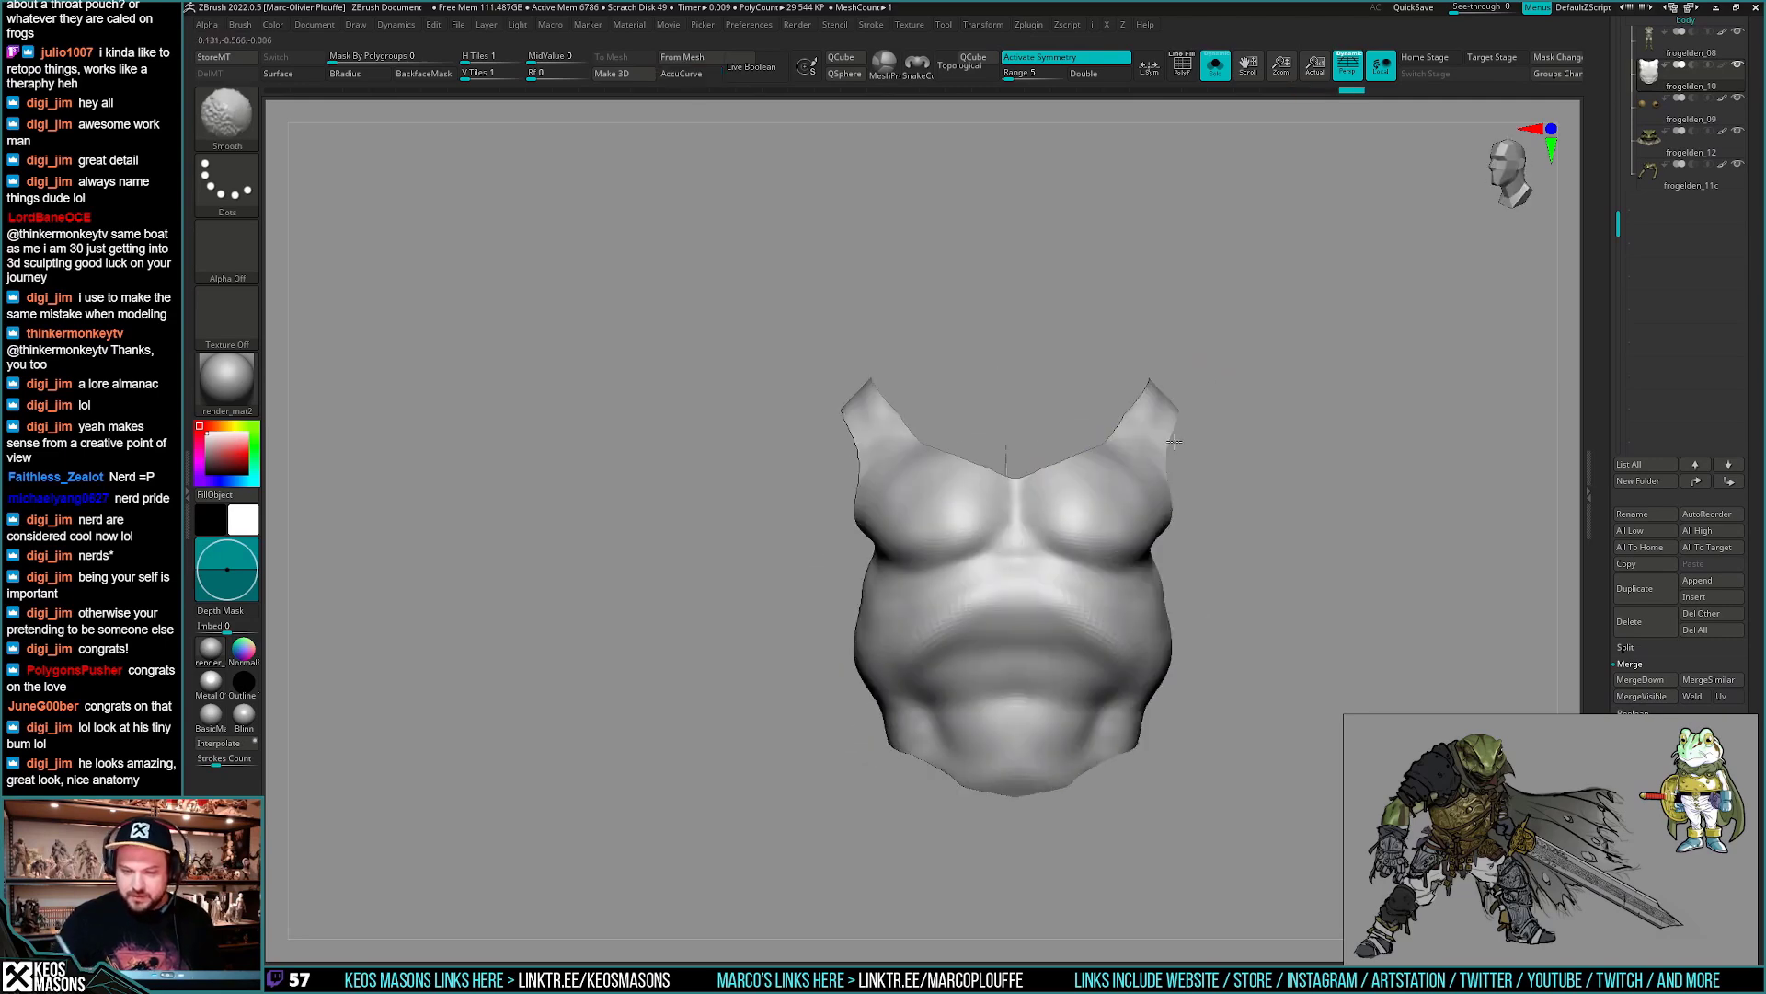
pyautogui.moveTo(1183, 564)
pyautogui.mouseDown()
pyautogui.moveTo(1097, 582)
pyautogui.moveTo(915, 466)
pyautogui.moveTo(998, 445)
pyautogui.moveTo(1131, 456)
pyautogui.mouseUp()
# - Show the wireframe and smooth the upper back of the vest along the centre line below the neckline
pyautogui.hotkey('shift', 'f')
pyautogui.keyDown('shift'); pyautogui.moveTo(915, 433); pyautogui.dragTo(917, 517); pyautogui.keyUp('shift')
pyautogui.moveTo(916, 517)
pyautogui.keyDown('shift'); pyautogui.mouseDown(button='right')
pyautogui.moveTo(931, 528)
pyautogui.moveTo(954, 461)
pyautogui.moveTo(946, 497)
pyautogui.mouseUp(button='right'); pyautogui.keyUp('shift')
pyautogui.press('space')
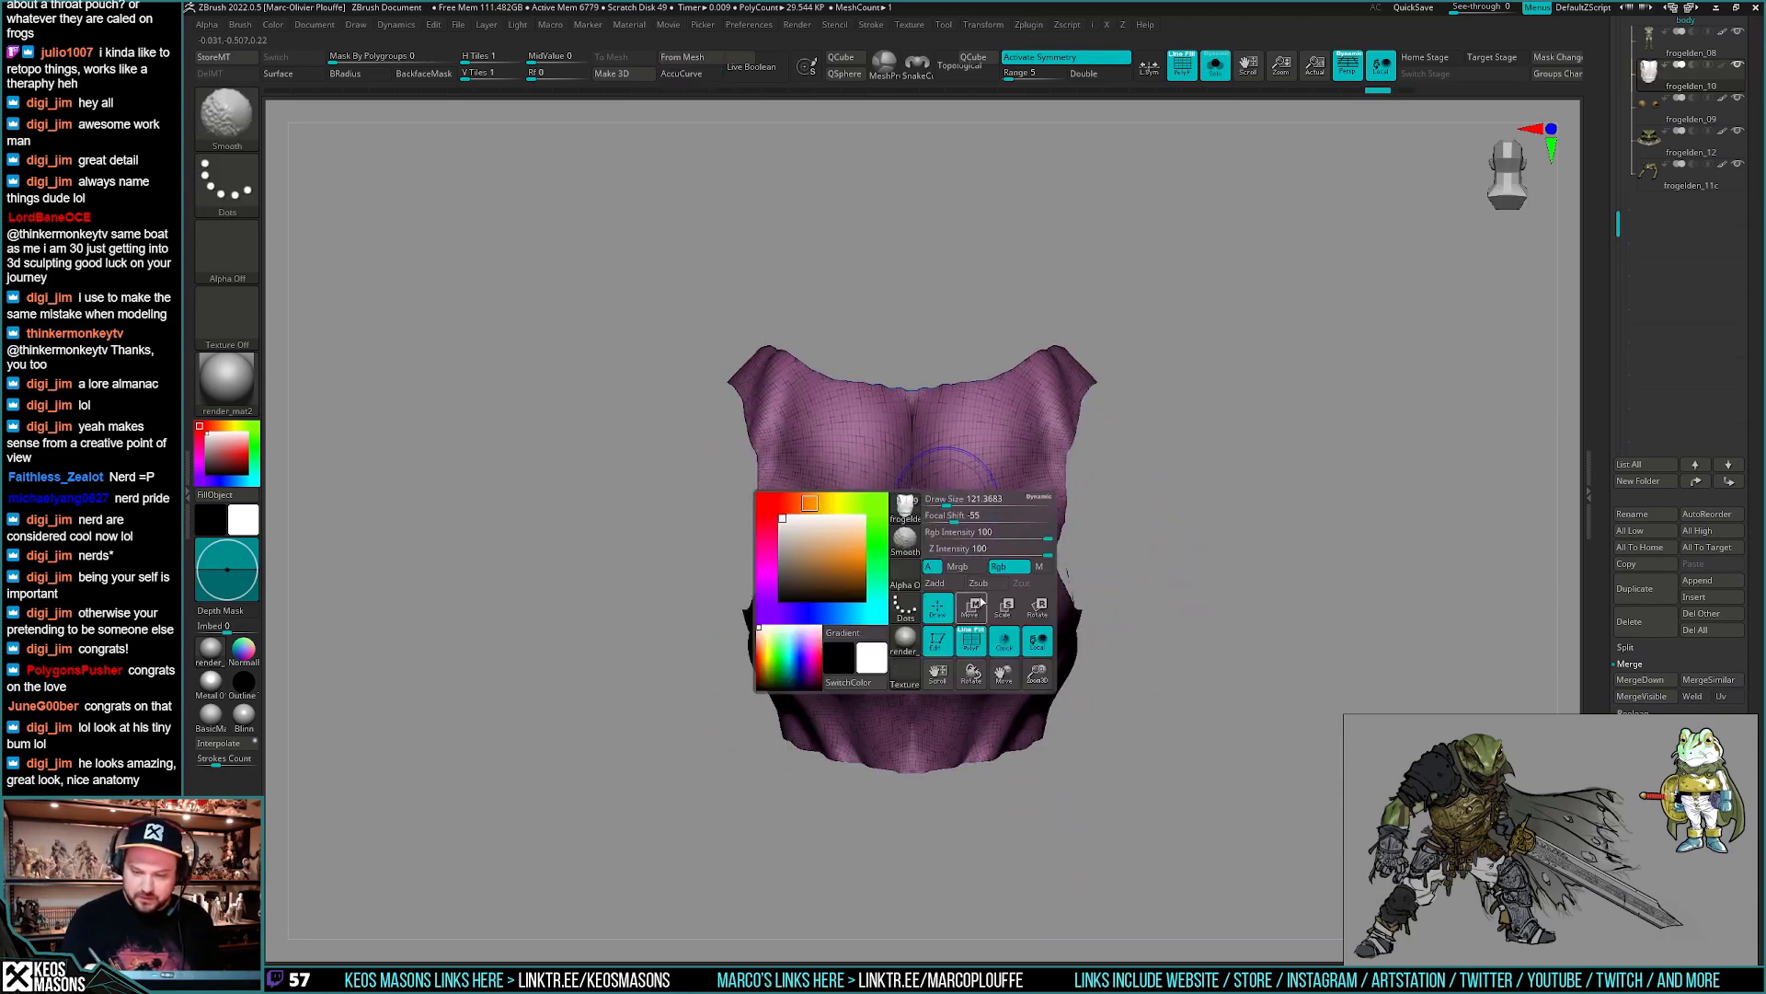
pyautogui.moveTo(912, 511)
pyautogui.keyDown('shift'); pyautogui.mouseDown()
pyautogui.moveTo(907, 571)
pyautogui.moveTo(920, 428)
pyautogui.mouseUp(); pyautogui.keyUp('shift')
pyautogui.moveTo(911, 432); pyautogui.dragTo(926, 483, button='right')
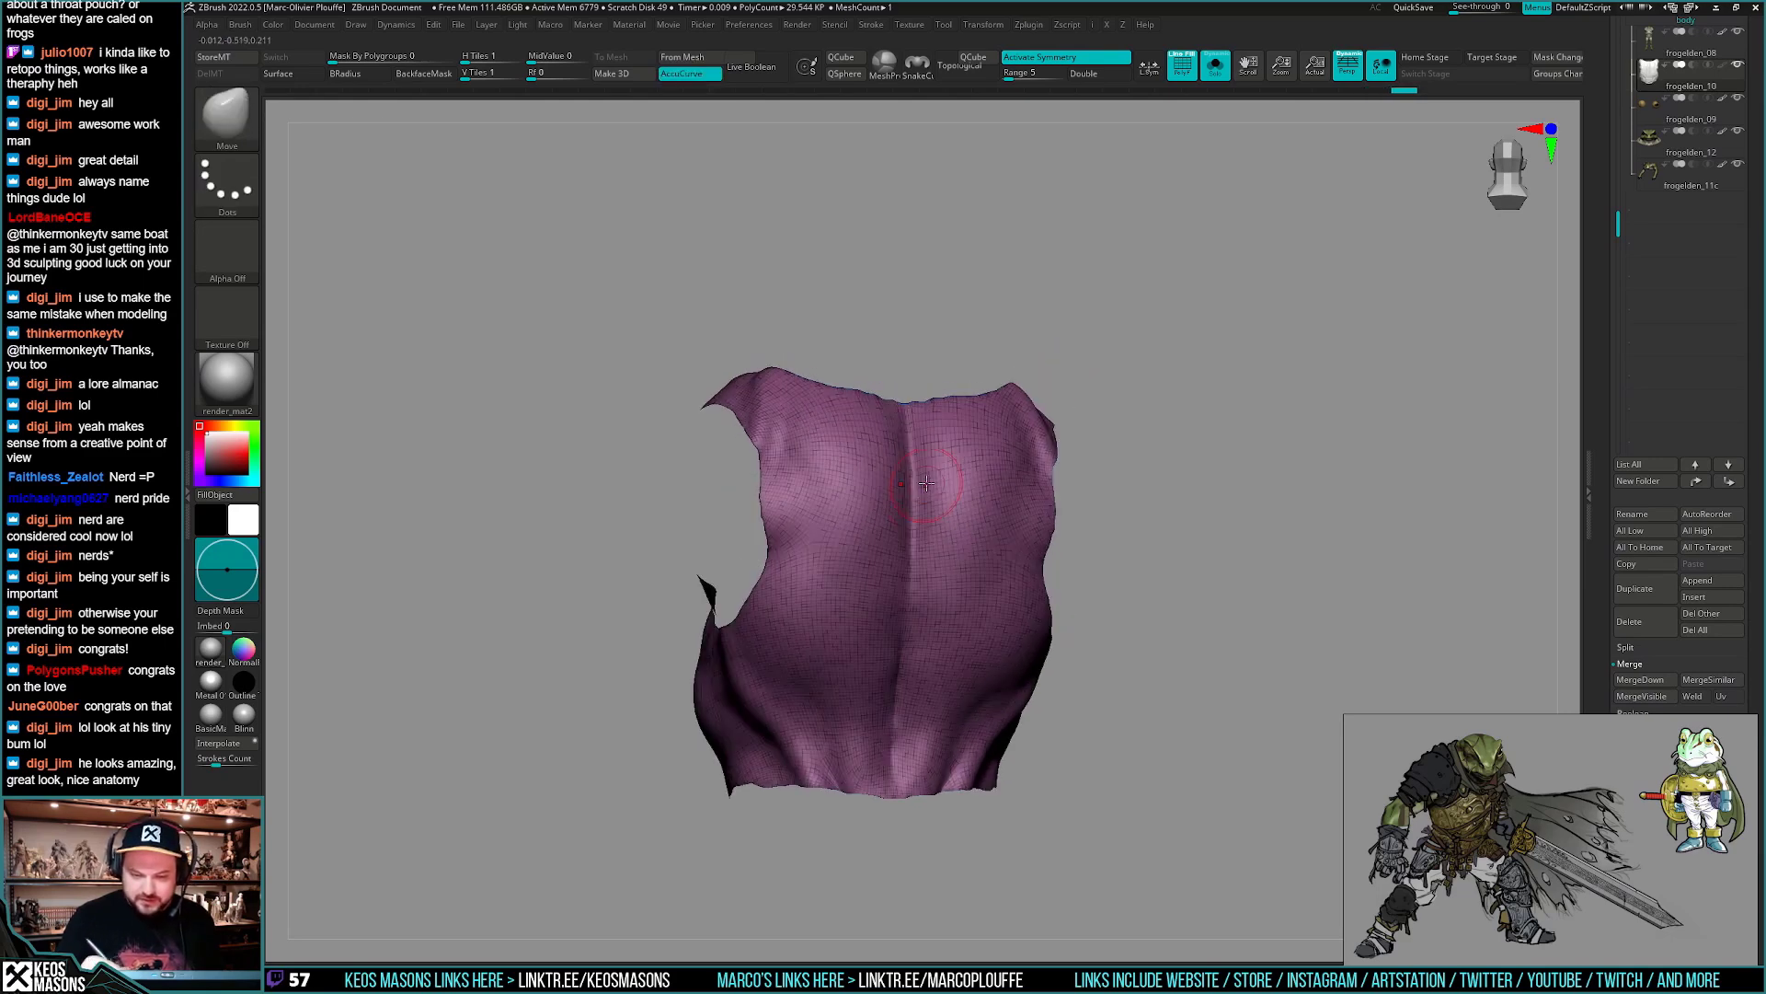
# - Try to remesh the vest piece with ZRemesher at a target polygon count of 1
pyautogui.hotkey('shift', 'f')
pyautogui.moveTo(923, 559); pyautogui.dragTo(1143, 619, button='right')
pyautogui.hotkey('shift', 'f')
pyautogui.hotkey('shift', 'f')
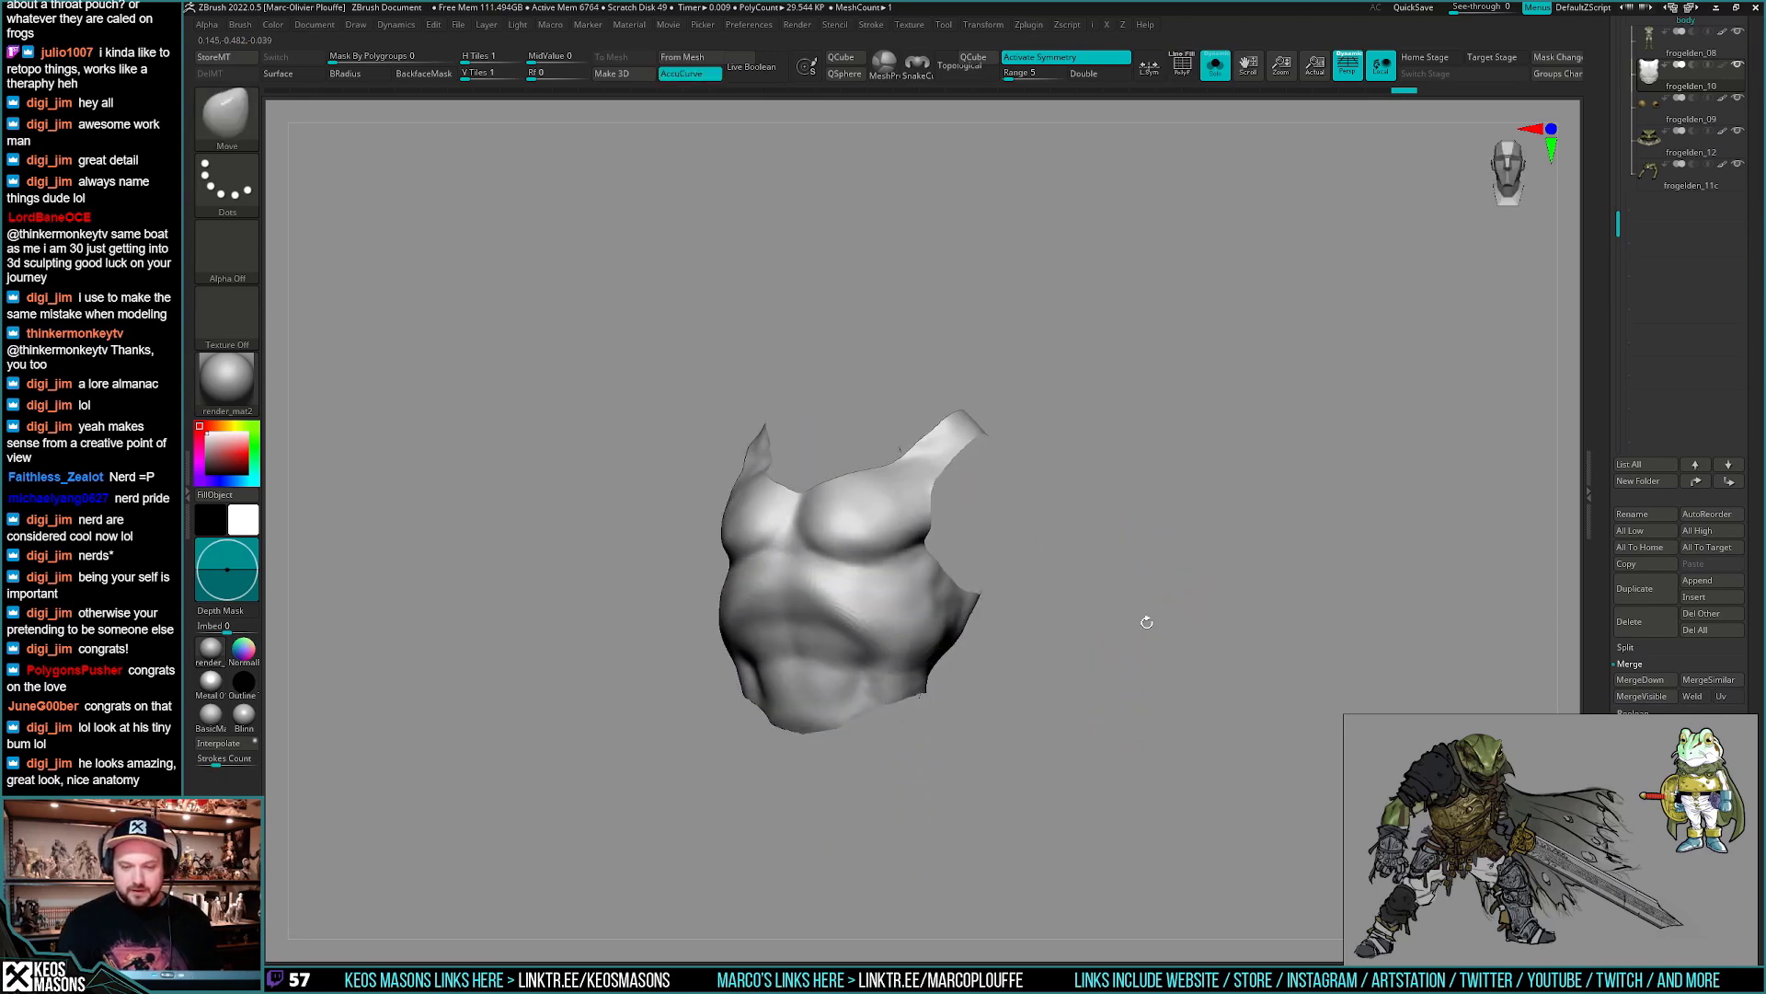
pyautogui.press('space')
pyautogui.click(1104, 700)
pyautogui.click(1138, 681)
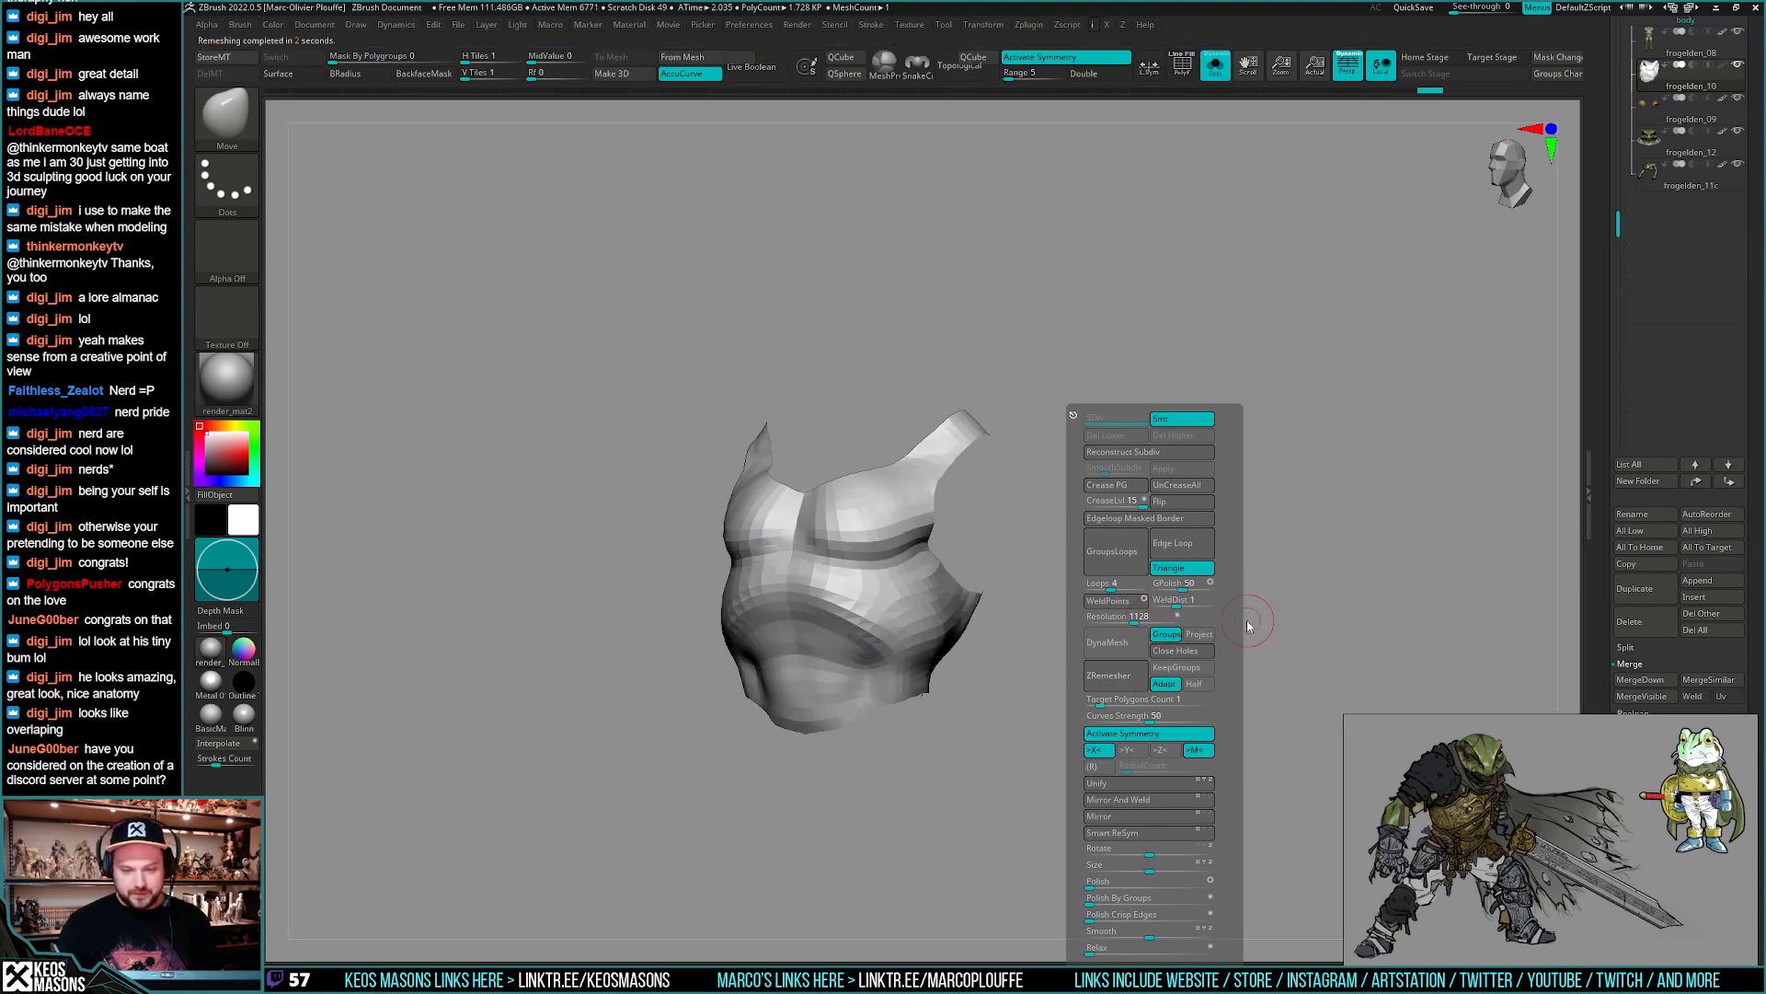
# - Check the remeshed vest's wireframe, choose the ClayBuildup brush and undo the remesh
pyautogui.hotkey('shift', 'f')
pyautogui.moveTo(1289, 525)
pyautogui.mouseDown()
pyautogui.moveTo(1281, 564)
pyautogui.moveTo(1164, 644)
pyautogui.mouseUp()
pyautogui.hotkey('shift', 'f')
pyautogui.press('b')
pyautogui.click(1144, 510)
pyautogui.keyDown('alt'); pyautogui.moveTo(987, 606); pyautogui.dragTo(1088, 614); pyautogui.keyUp('alt')
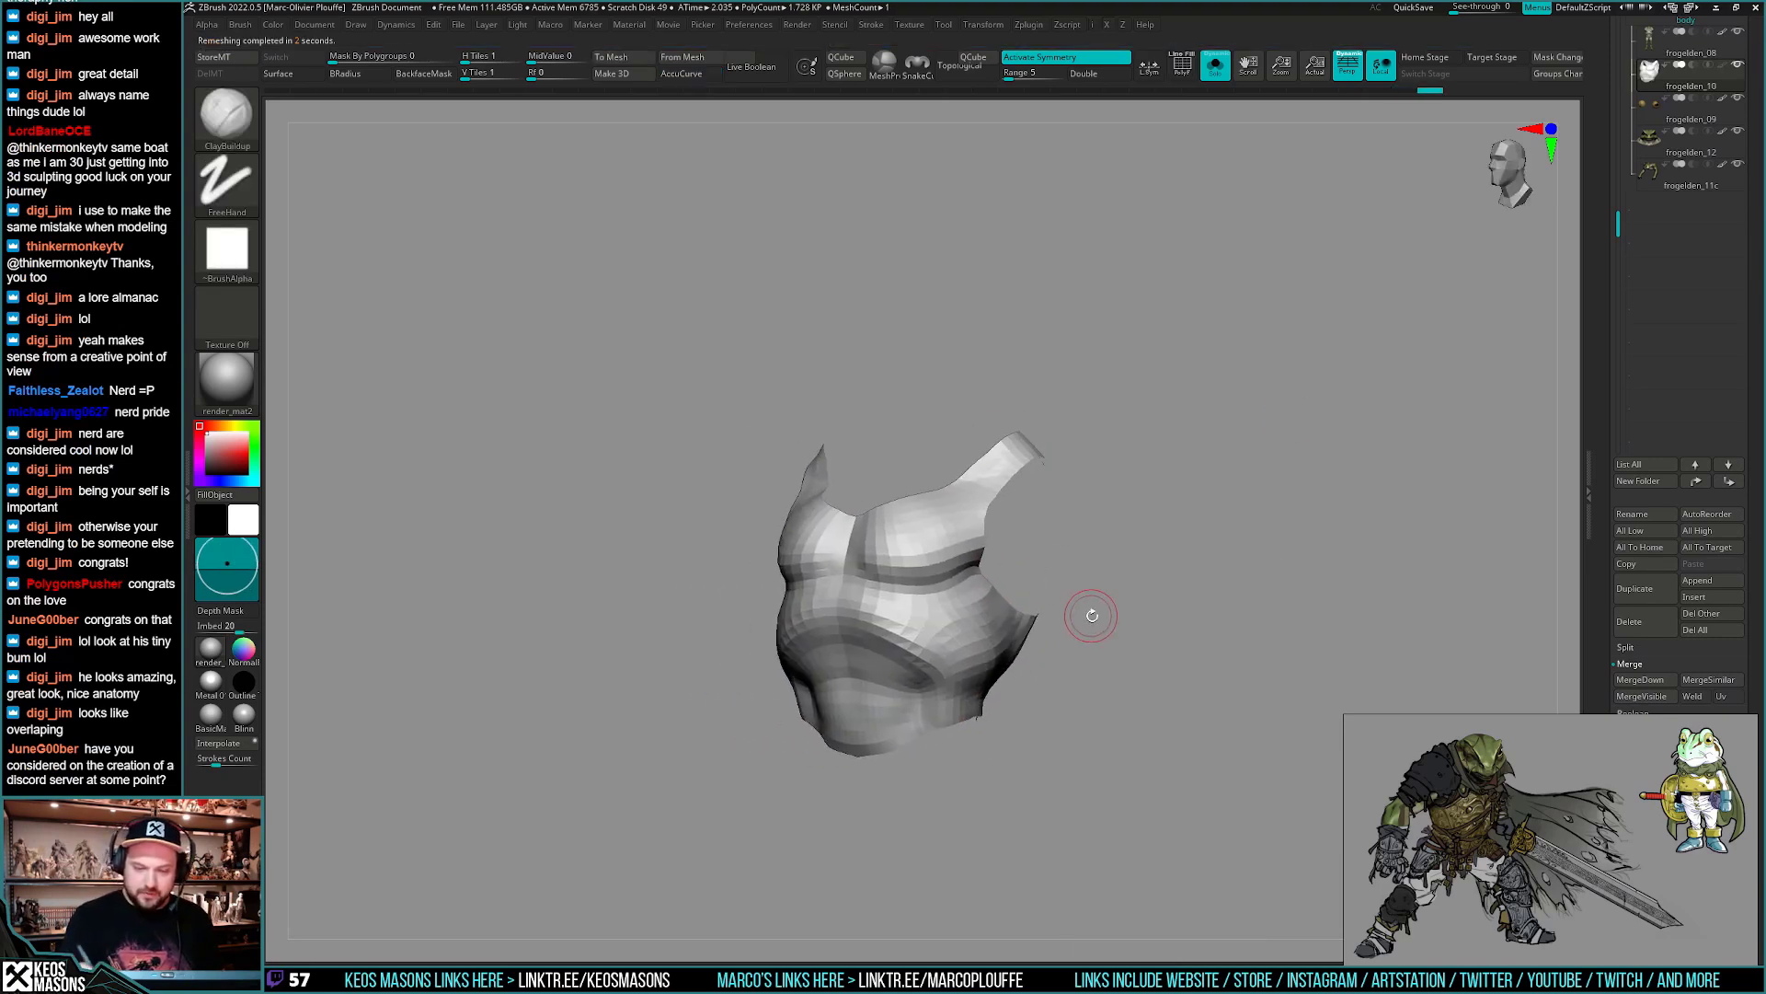
pyautogui.hotkey('ctrl', 'z')
# - Remesh the vest with ZRemesher at a target polygon count of about 4.14
pyautogui.press('2')
pyautogui.moveTo(1086, 699); pyautogui.dragTo(1070, 700)
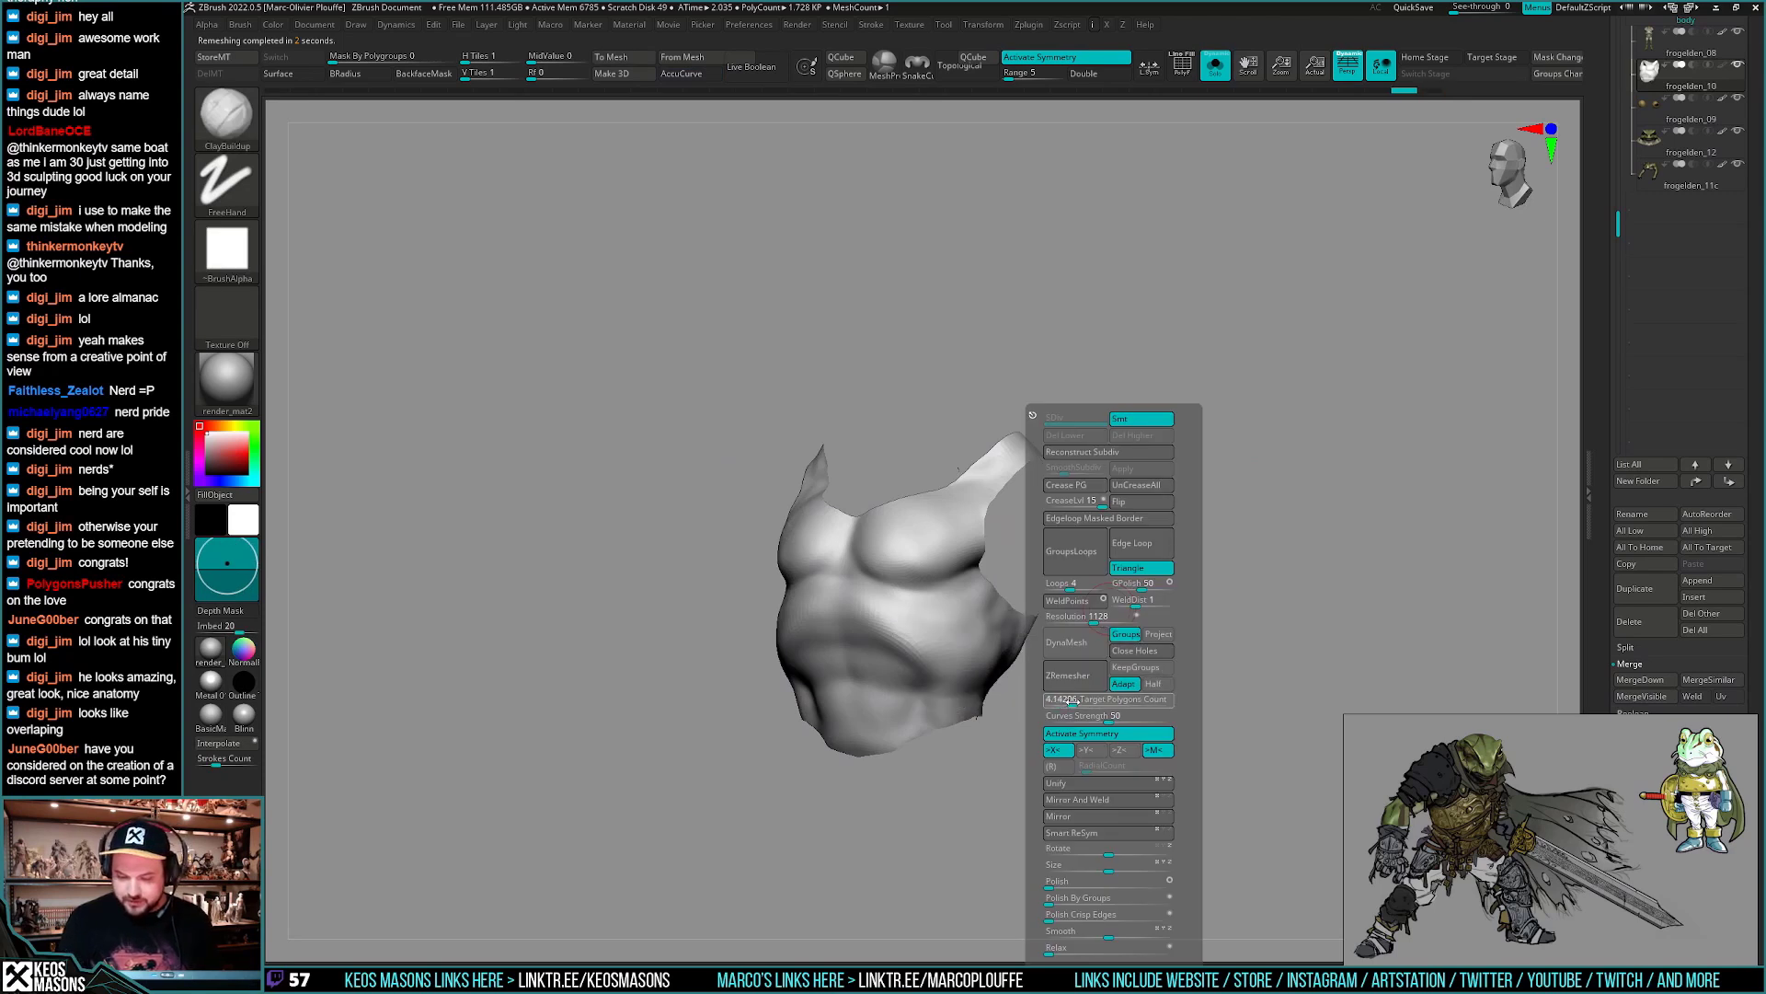
pyautogui.click(1083, 683)
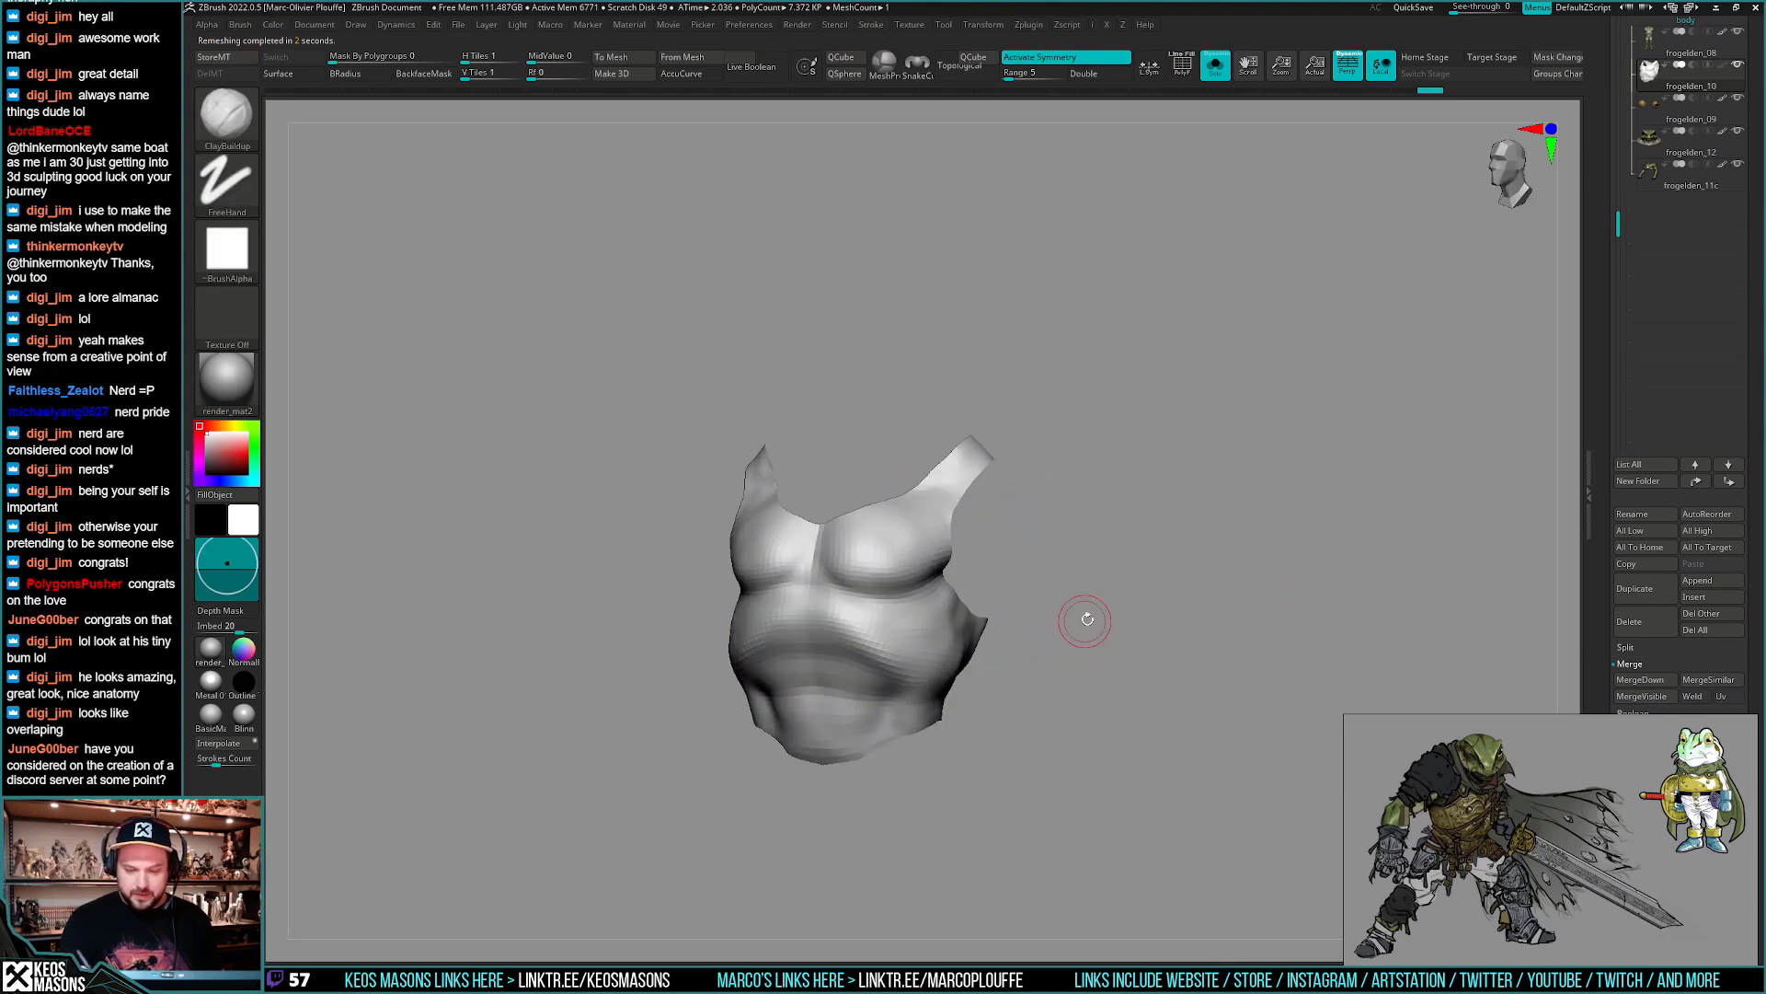
# - Fill the groove between the pectorals and the hollow beneath them with ClayBuildup on the front of the vest
pyautogui.press('b')
pyautogui.click(1068, 510)
pyautogui.rightClick(893, 674)
pyautogui.moveTo(1003, 634)
pyautogui.mouseDown(button='right')
pyautogui.moveTo(925, 585)
pyautogui.moveTo(966, 543)
pyautogui.moveTo(1053, 552)
pyautogui.moveTo(1006, 631)
pyautogui.moveTo(984, 592)
pyautogui.moveTo(1007, 626)
pyautogui.moveTo(1012, 562)
pyautogui.moveTo(929, 527)
pyautogui.mouseUp(button='right')
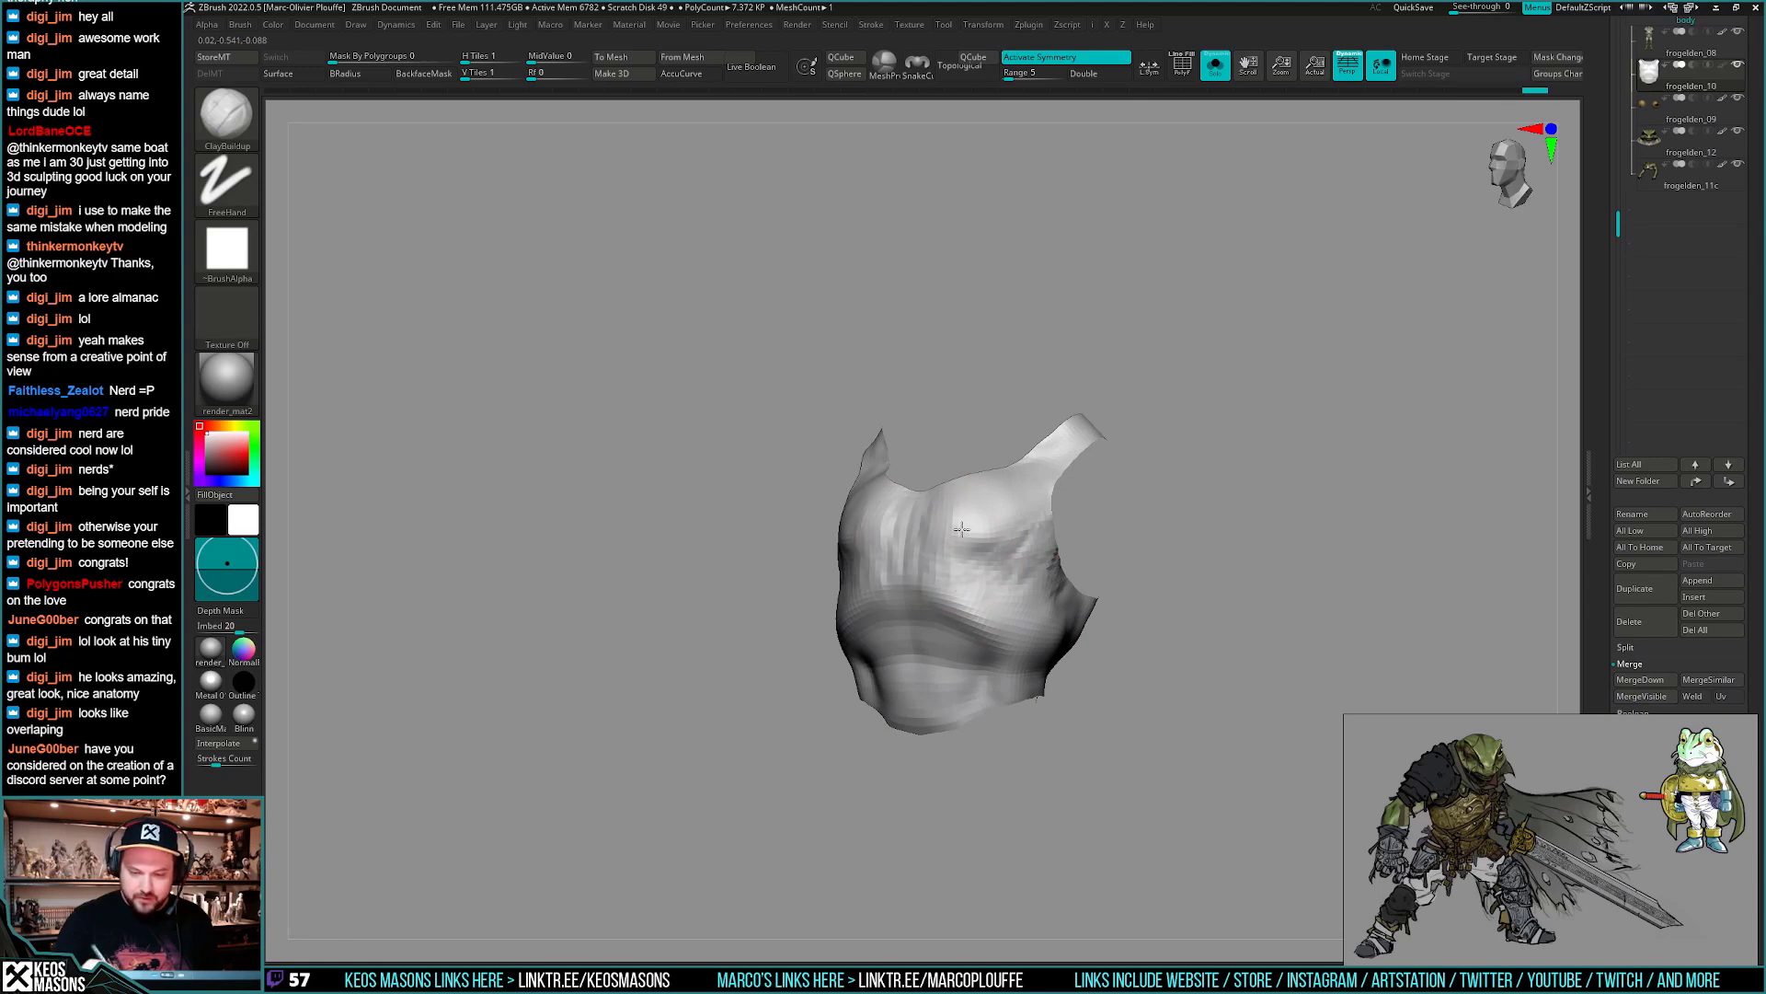
pyautogui.moveTo(1002, 599); pyautogui.dragTo(825, 615, button='right')
pyautogui.moveTo(945, 558); pyautogui.dragTo(840, 651, button='right')
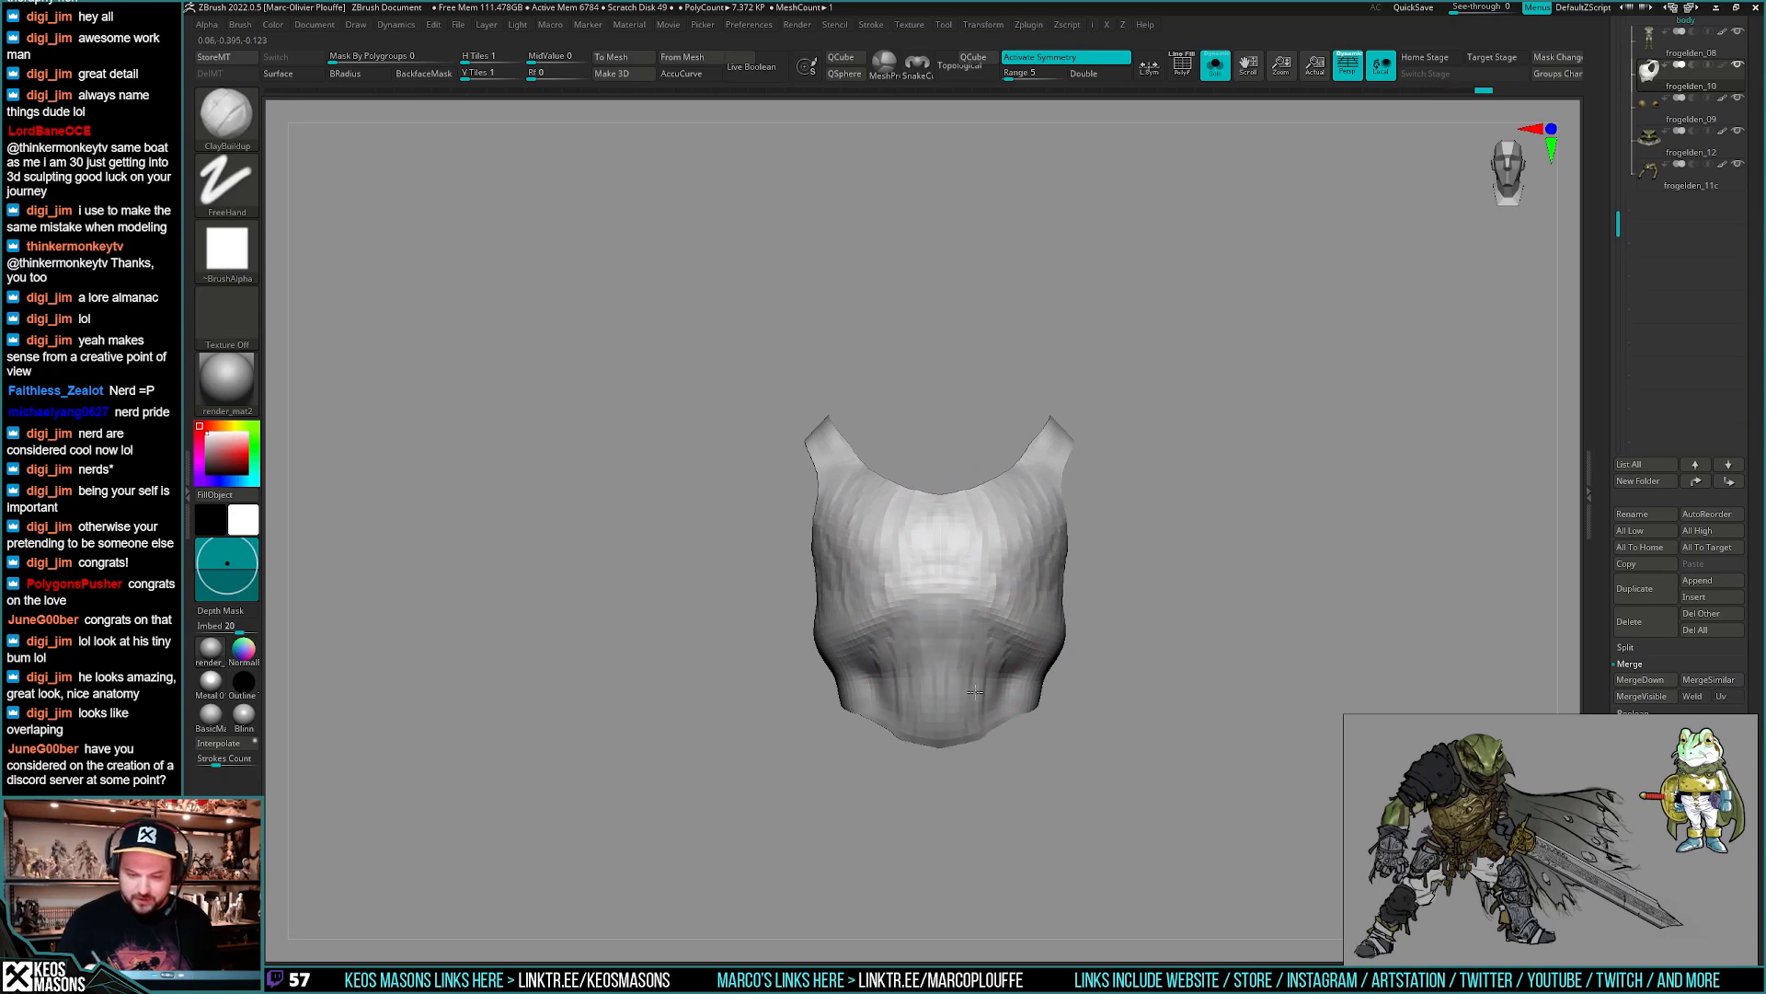
# - Build up the vest's belly and flanks with clay strokes so the muscle shapes merge into one rounded front
pyautogui.moveTo(1017, 709); pyautogui.dragTo(999, 601, button='right')
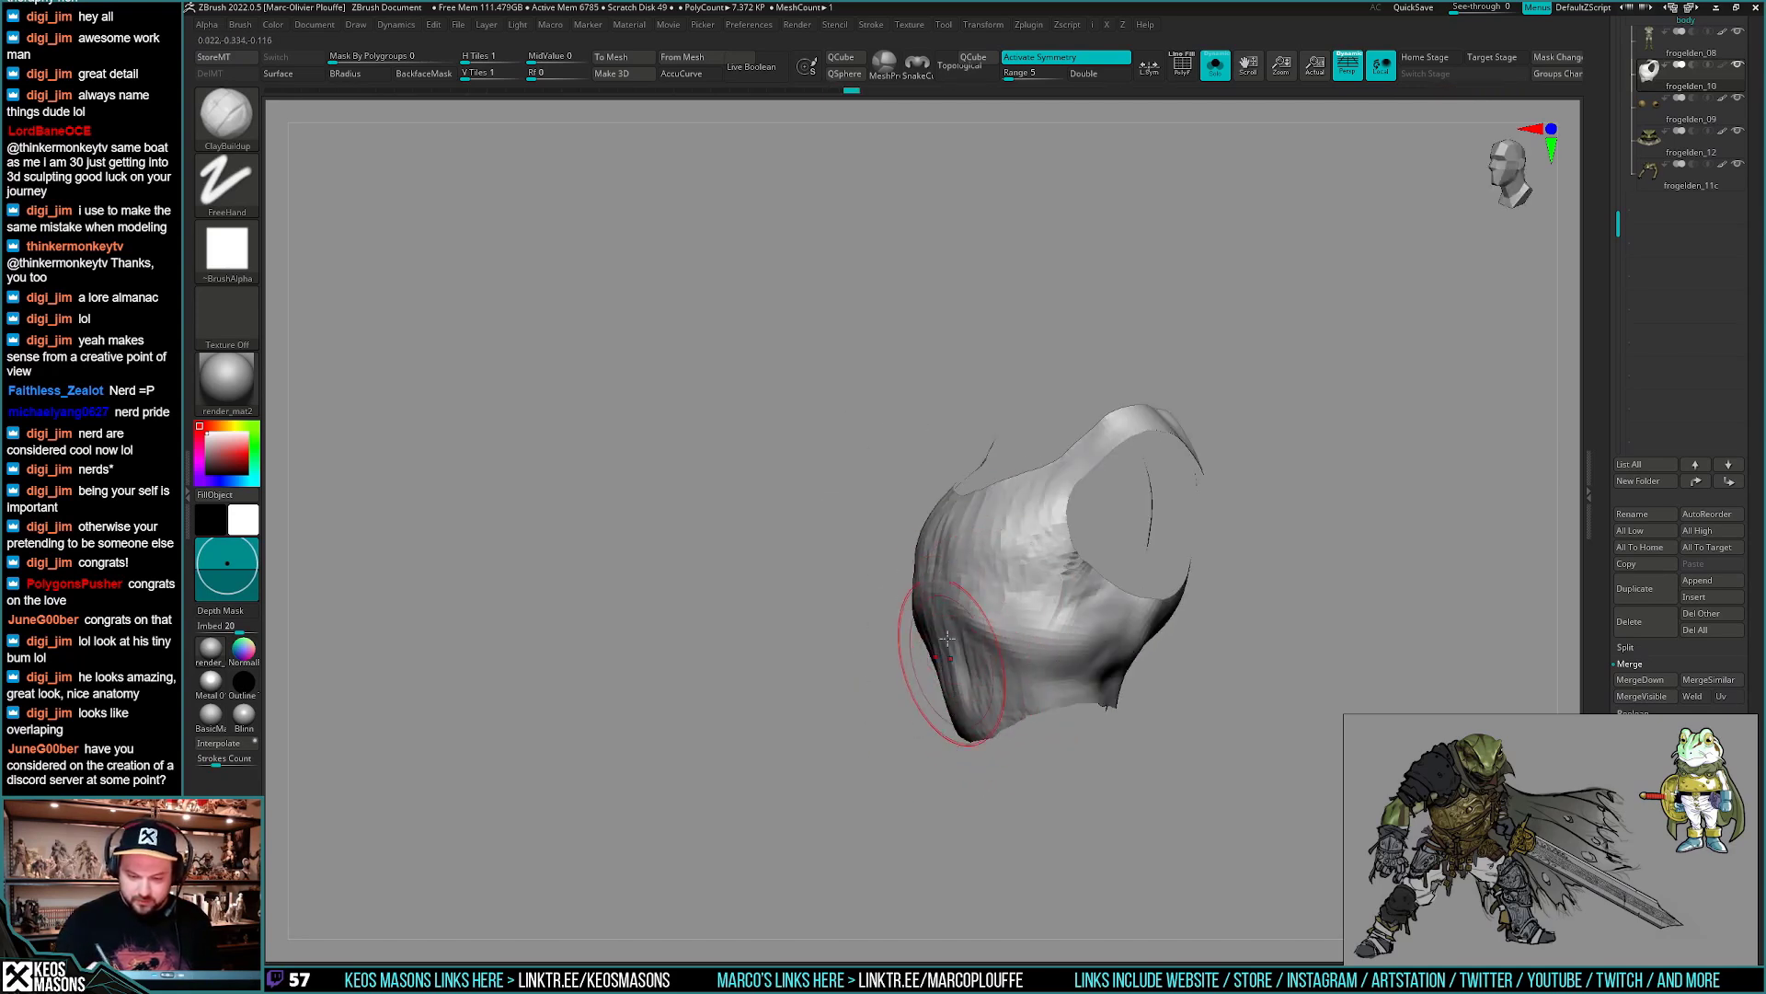
pyautogui.moveTo(1010, 709); pyautogui.dragTo(1037, 657, button='right')
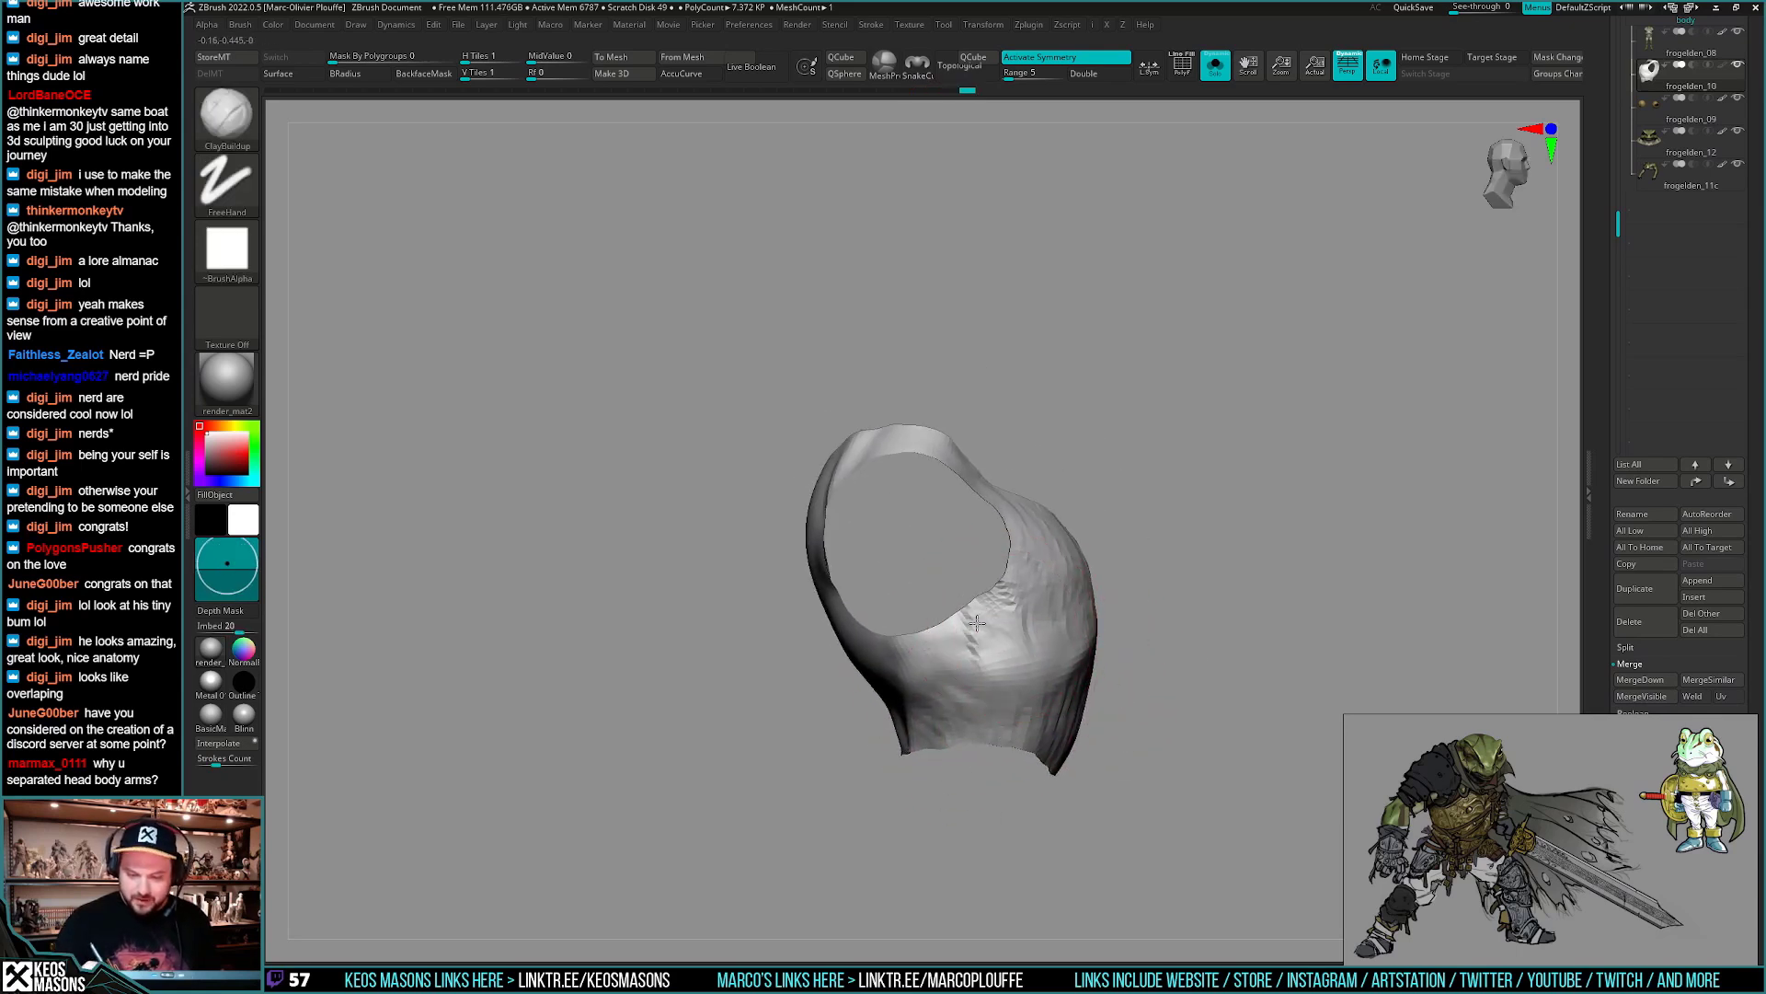
pyautogui.moveTo(958, 571); pyautogui.dragTo(874, 589, button='right')
pyautogui.moveTo(989, 607); pyautogui.dragTo(885, 616, button='right')
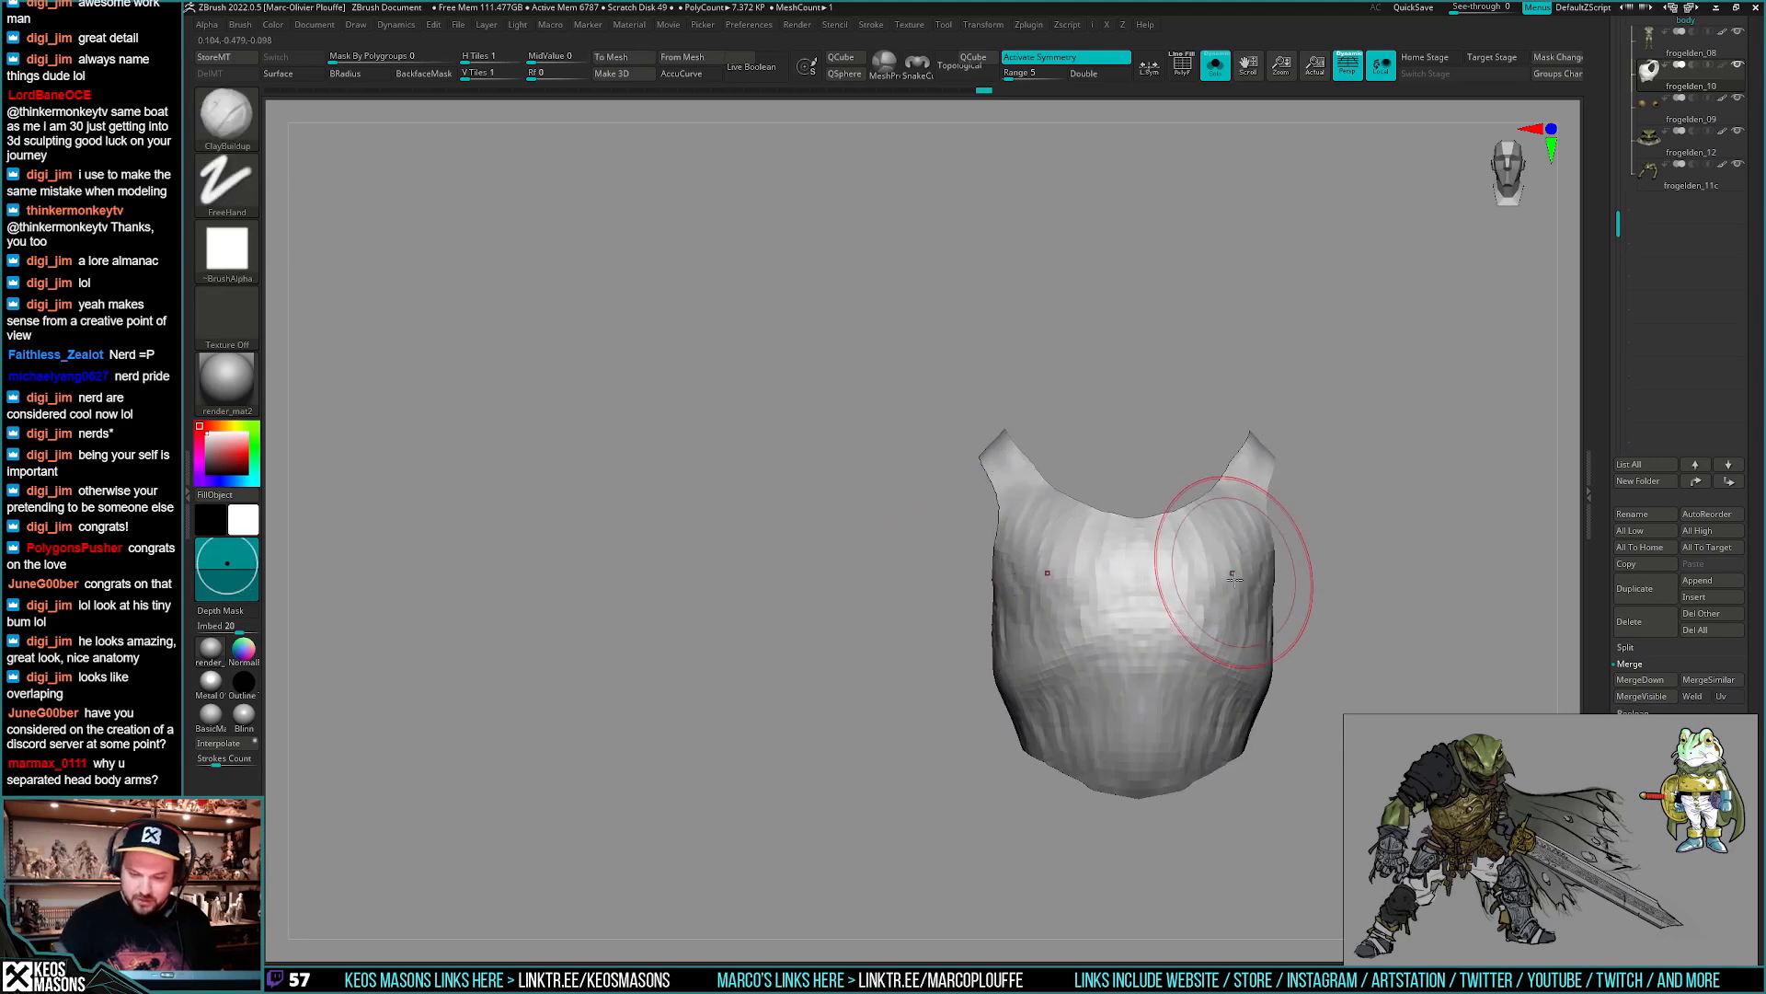
# - Fill the spine groove and lower folds on the back of the vest with long vertical ClayBuildup strokes
pyautogui.moveTo(1233, 575)
pyautogui.mouseDown(button='right')
pyautogui.moveTo(977, 592)
pyautogui.moveTo(1049, 383)
pyautogui.moveTo(1076, 451)
pyautogui.moveTo(1144, 512)
pyautogui.moveTo(1064, 454)
pyautogui.moveTo(1141, 502)
pyautogui.moveTo(1105, 536)
pyautogui.mouseUp(button='right')
pyautogui.moveTo(1102, 492); pyautogui.dragTo(1108, 811)
pyautogui.moveTo(1009, 474); pyautogui.dragTo(1010, 635)
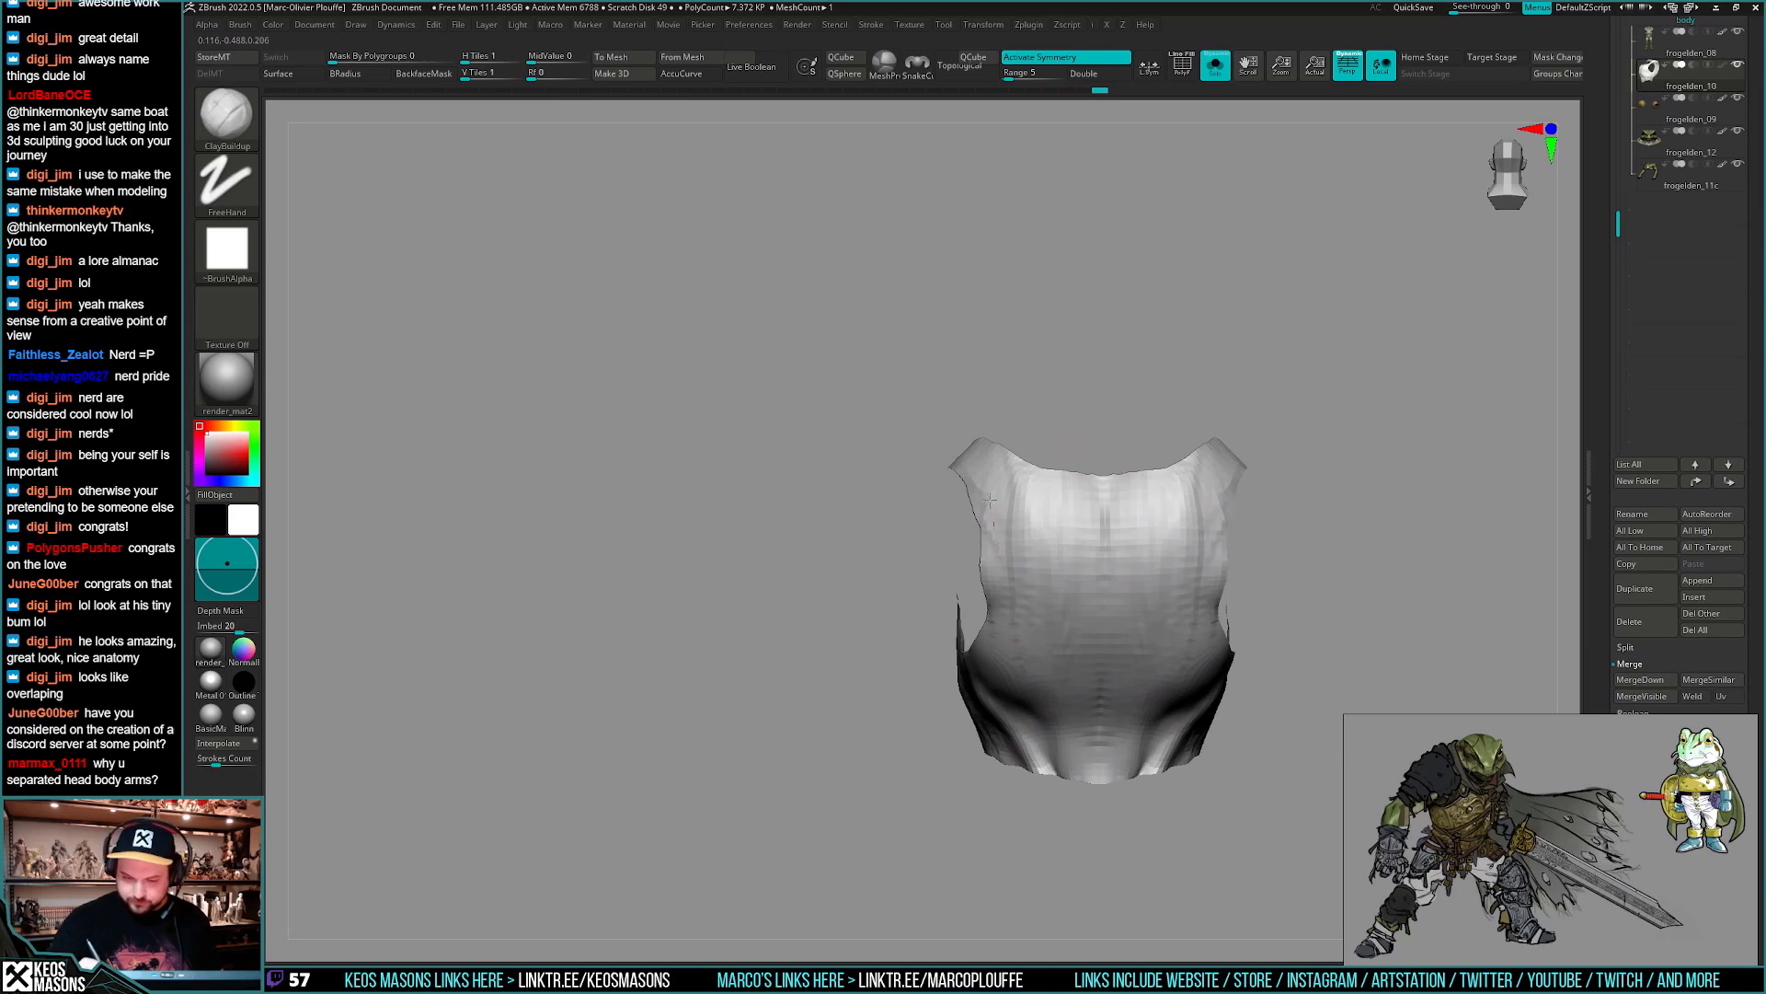
pyautogui.moveTo(1068, 460)
pyautogui.mouseDown(button='right')
pyautogui.moveTo(1021, 469)
pyautogui.moveTo(985, 555)
pyautogui.moveTo(1069, 467)
pyautogui.moveTo(1144, 709)
pyautogui.mouseUp(button='right')
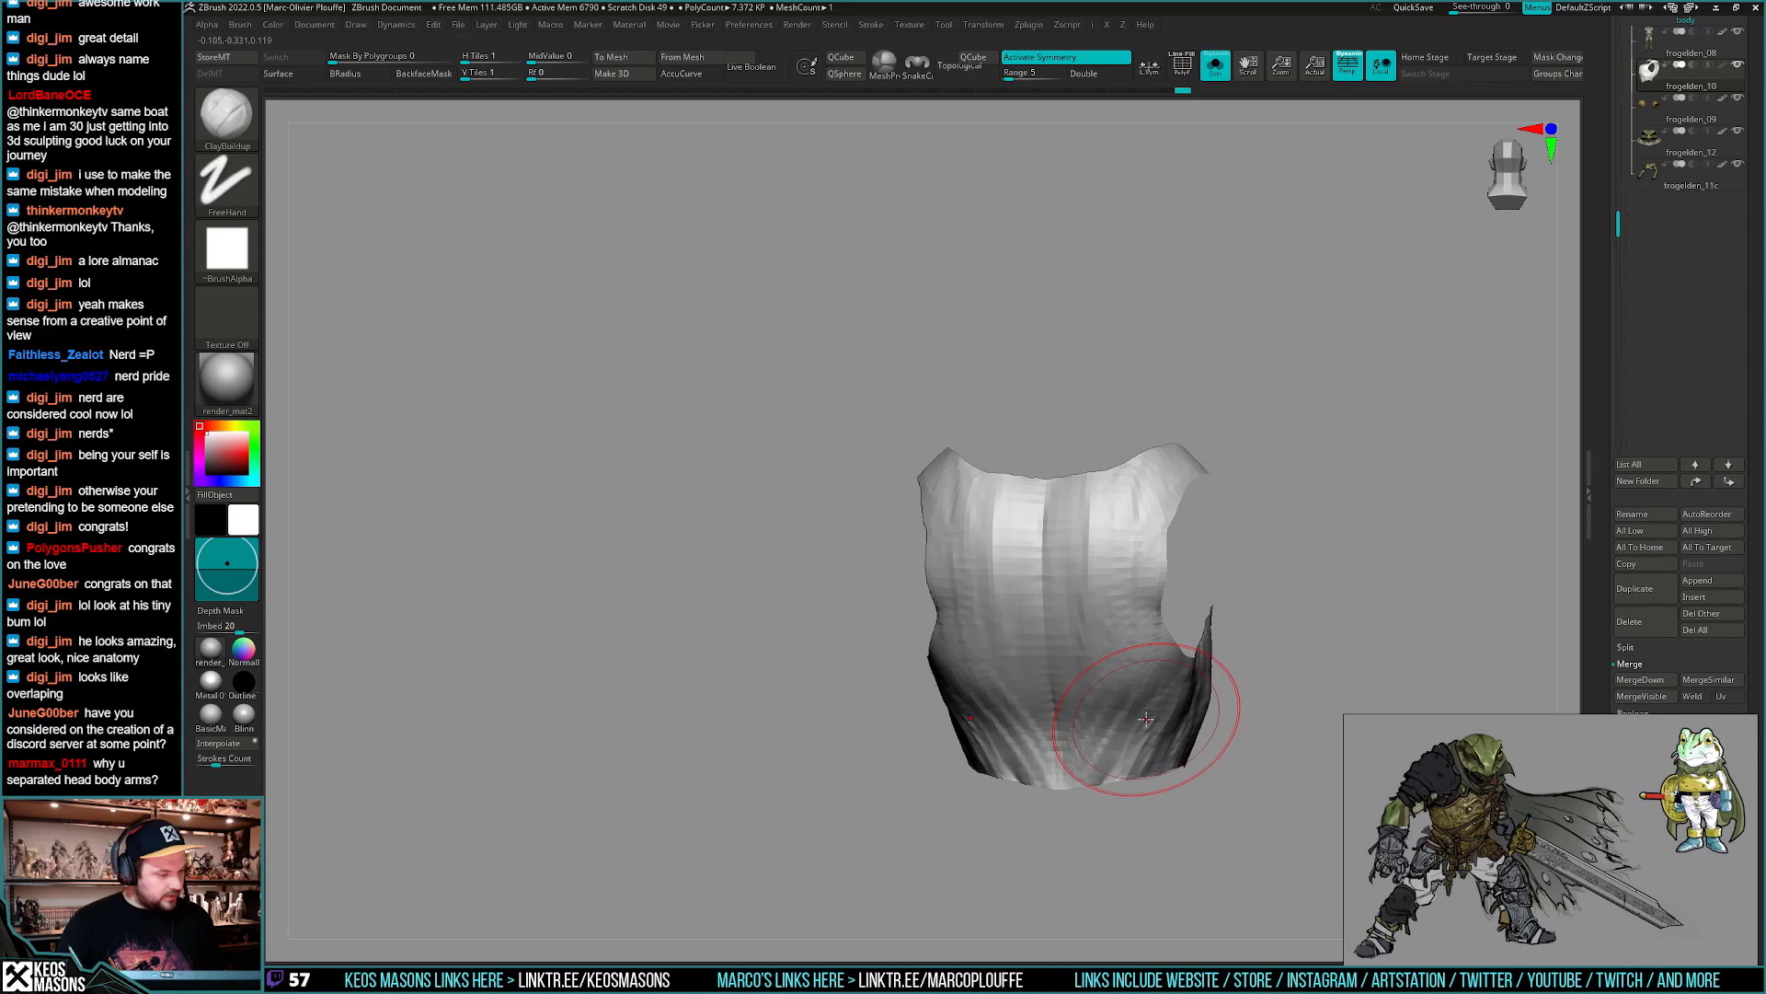
pyautogui.moveTo(1152, 693)
pyautogui.mouseDown(button='right')
pyautogui.moveTo(1288, 709)
pyautogui.moveTo(1127, 633)
pyautogui.moveTo(1213, 622)
pyautogui.moveTo(1161, 622)
pyautogui.mouseUp(button='right')
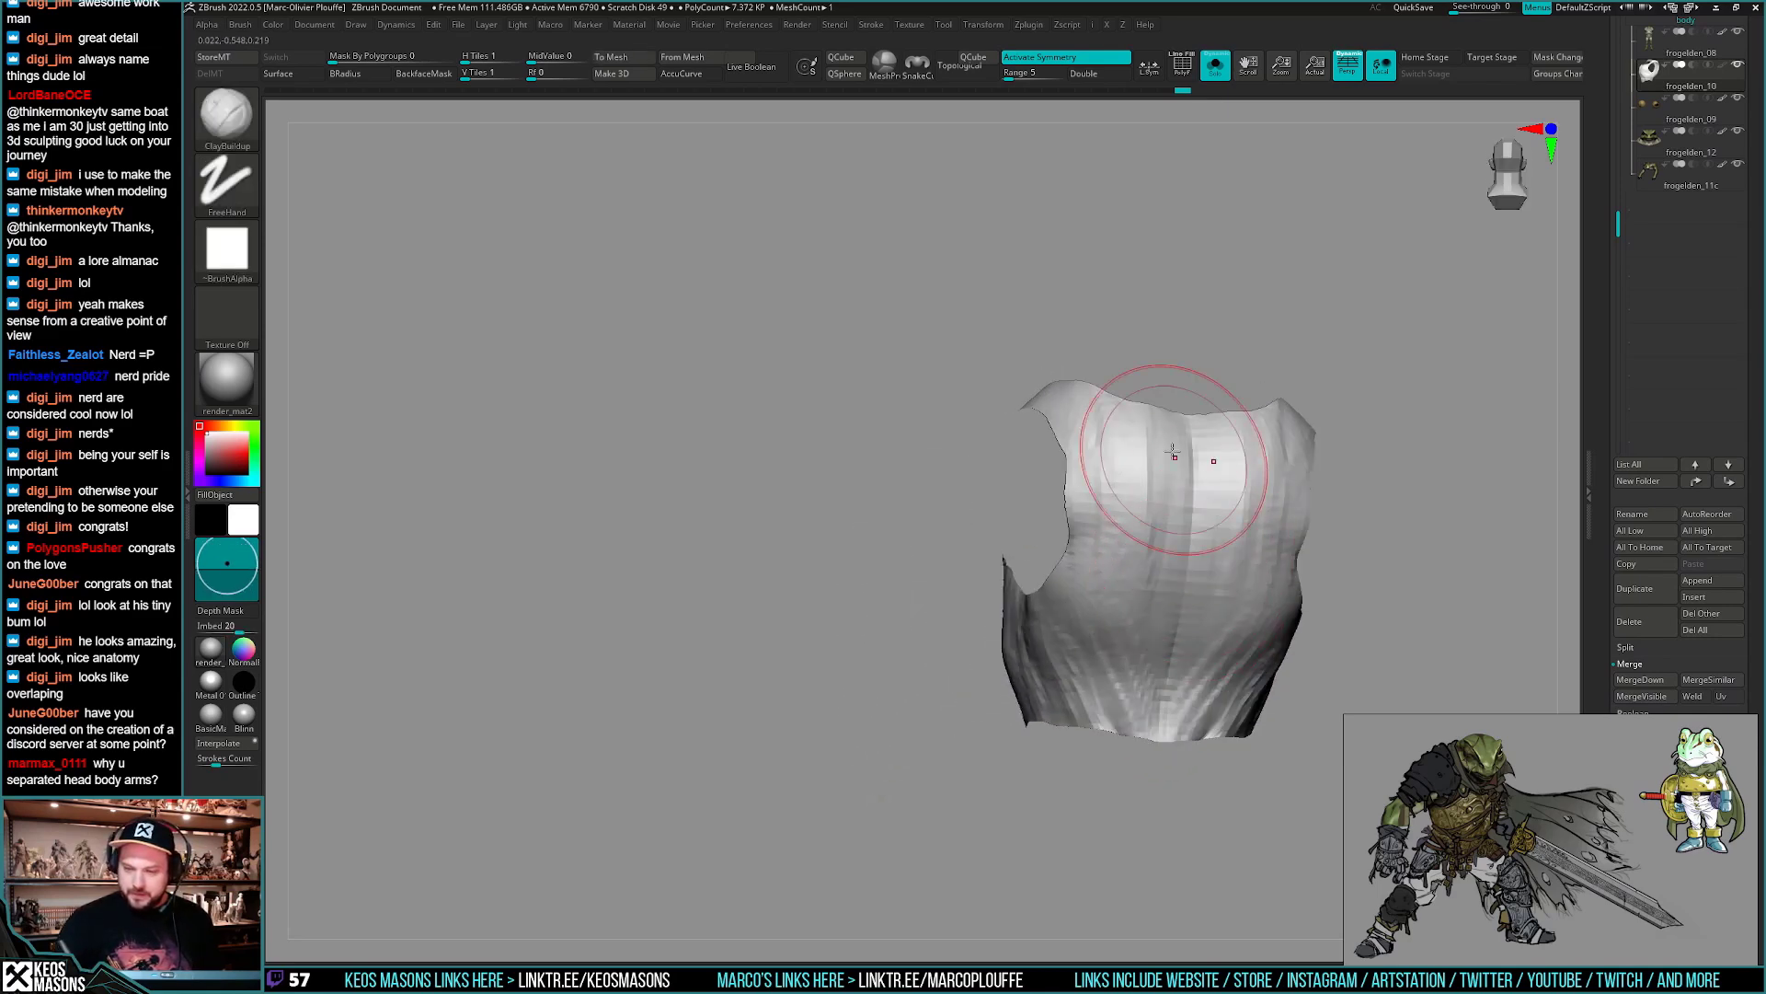
pyautogui.moveTo(1175, 455); pyautogui.dragTo(1165, 737)
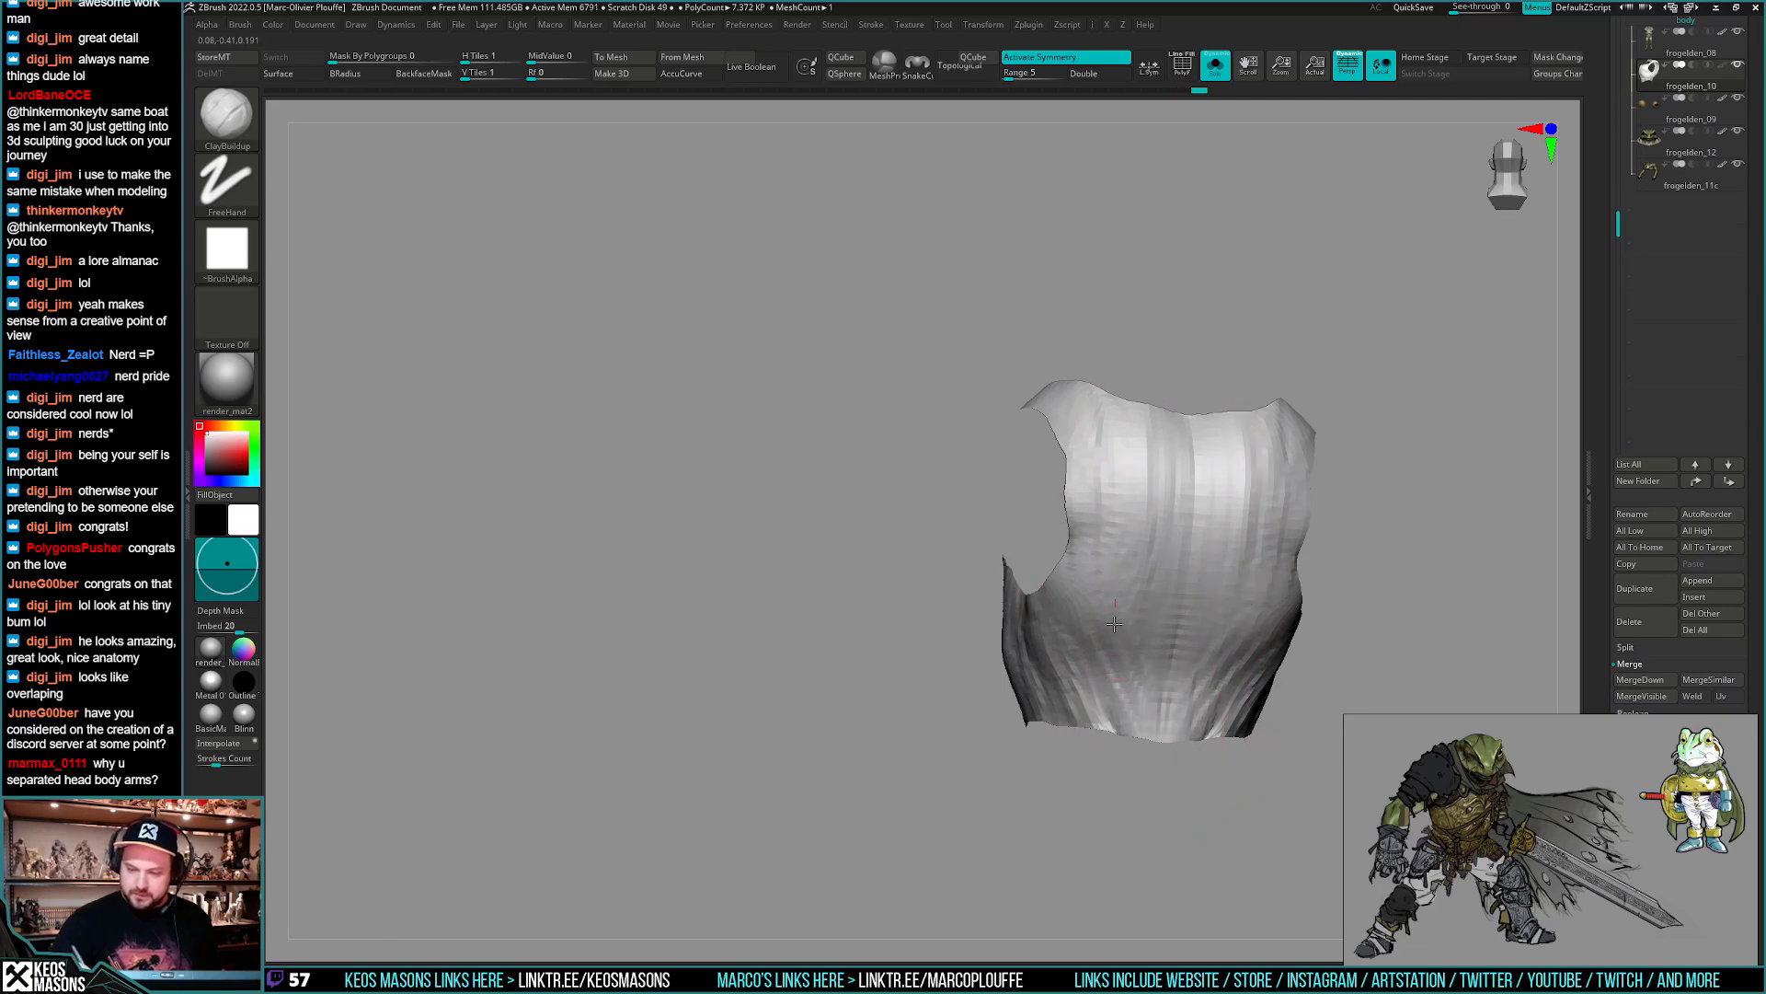
# - Even out the side of the chest and the area below the armhole with ClayBuildup strokes
pyautogui.moveTo(1095, 707); pyautogui.dragTo(1056, 637, button='right')
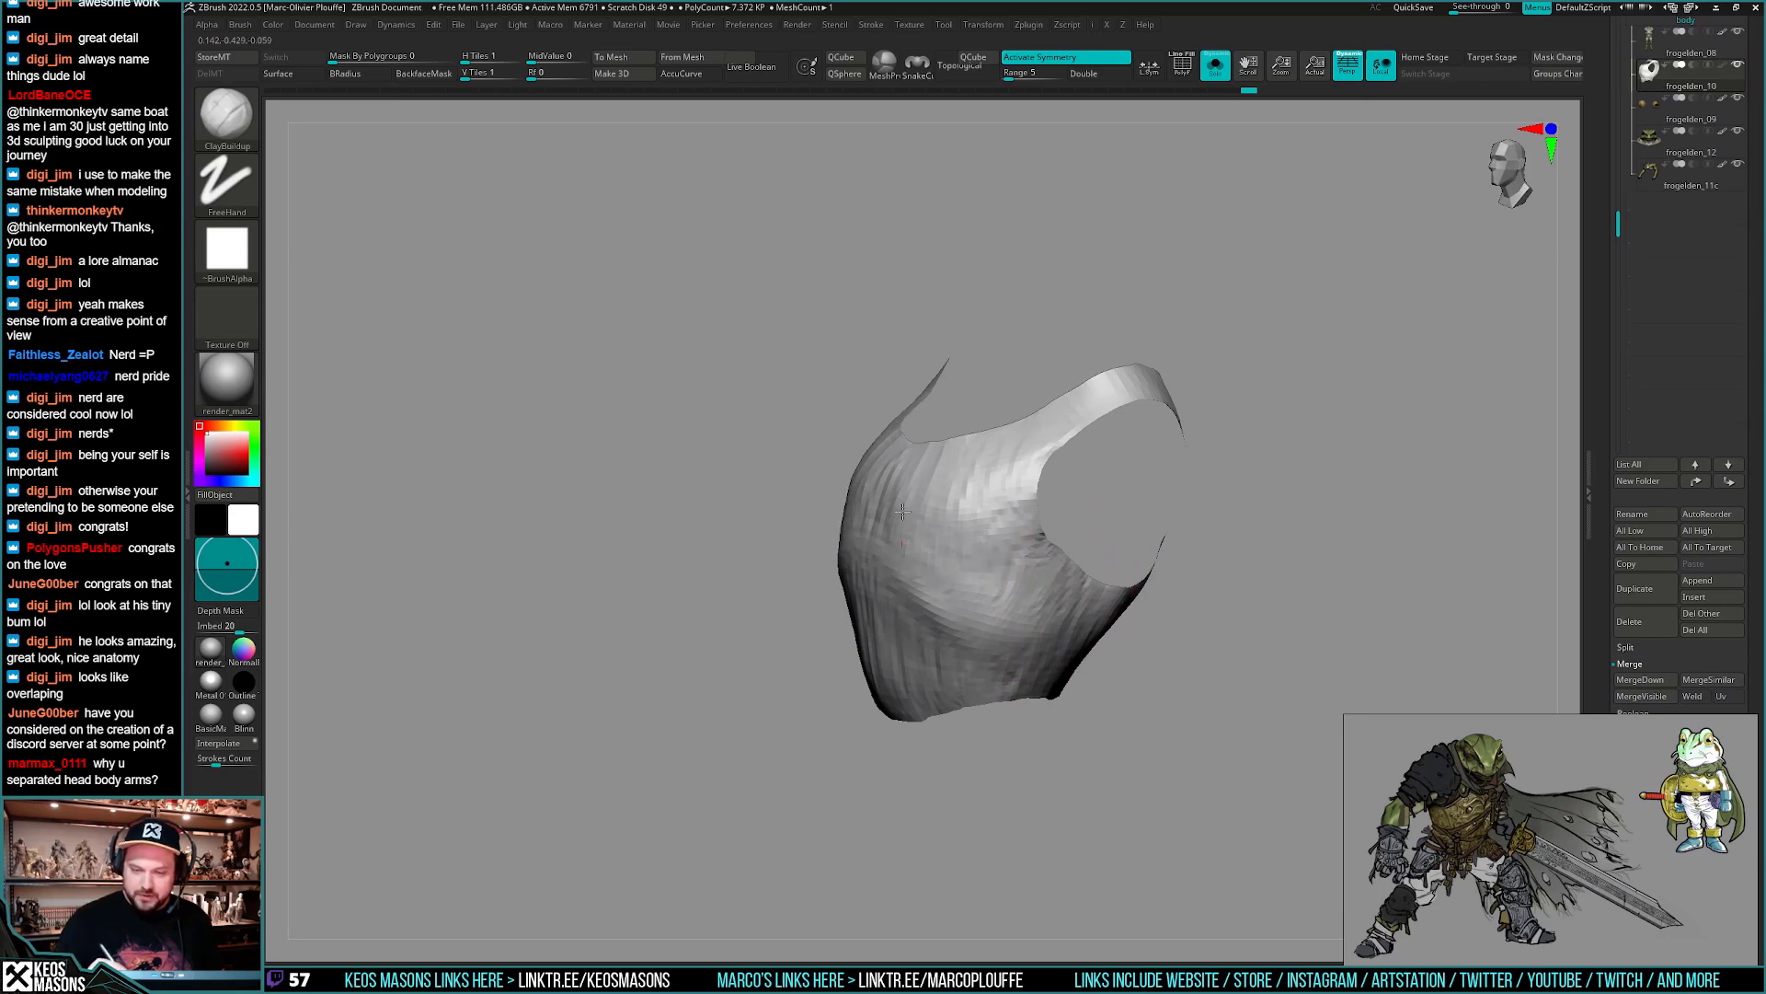
pyautogui.moveTo(962, 541); pyautogui.dragTo(1009, 565, button='right')
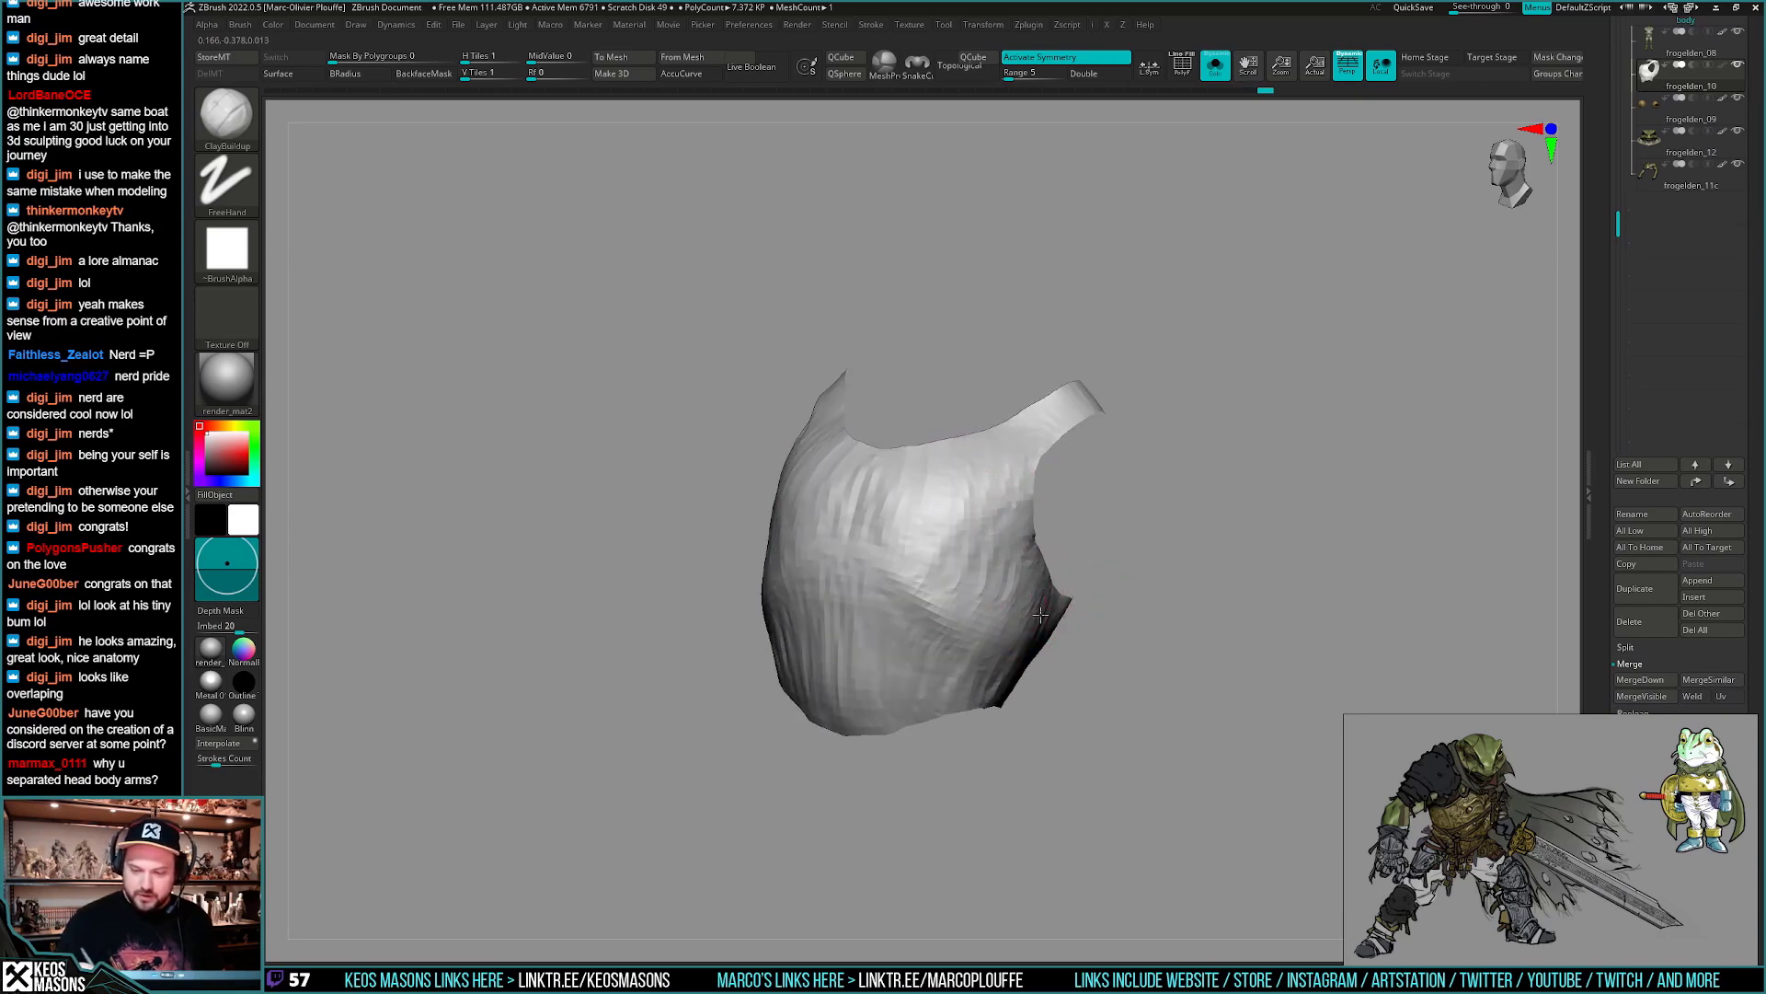
pyautogui.moveTo(1049, 645); pyautogui.dragTo(1040, 594, button='right')
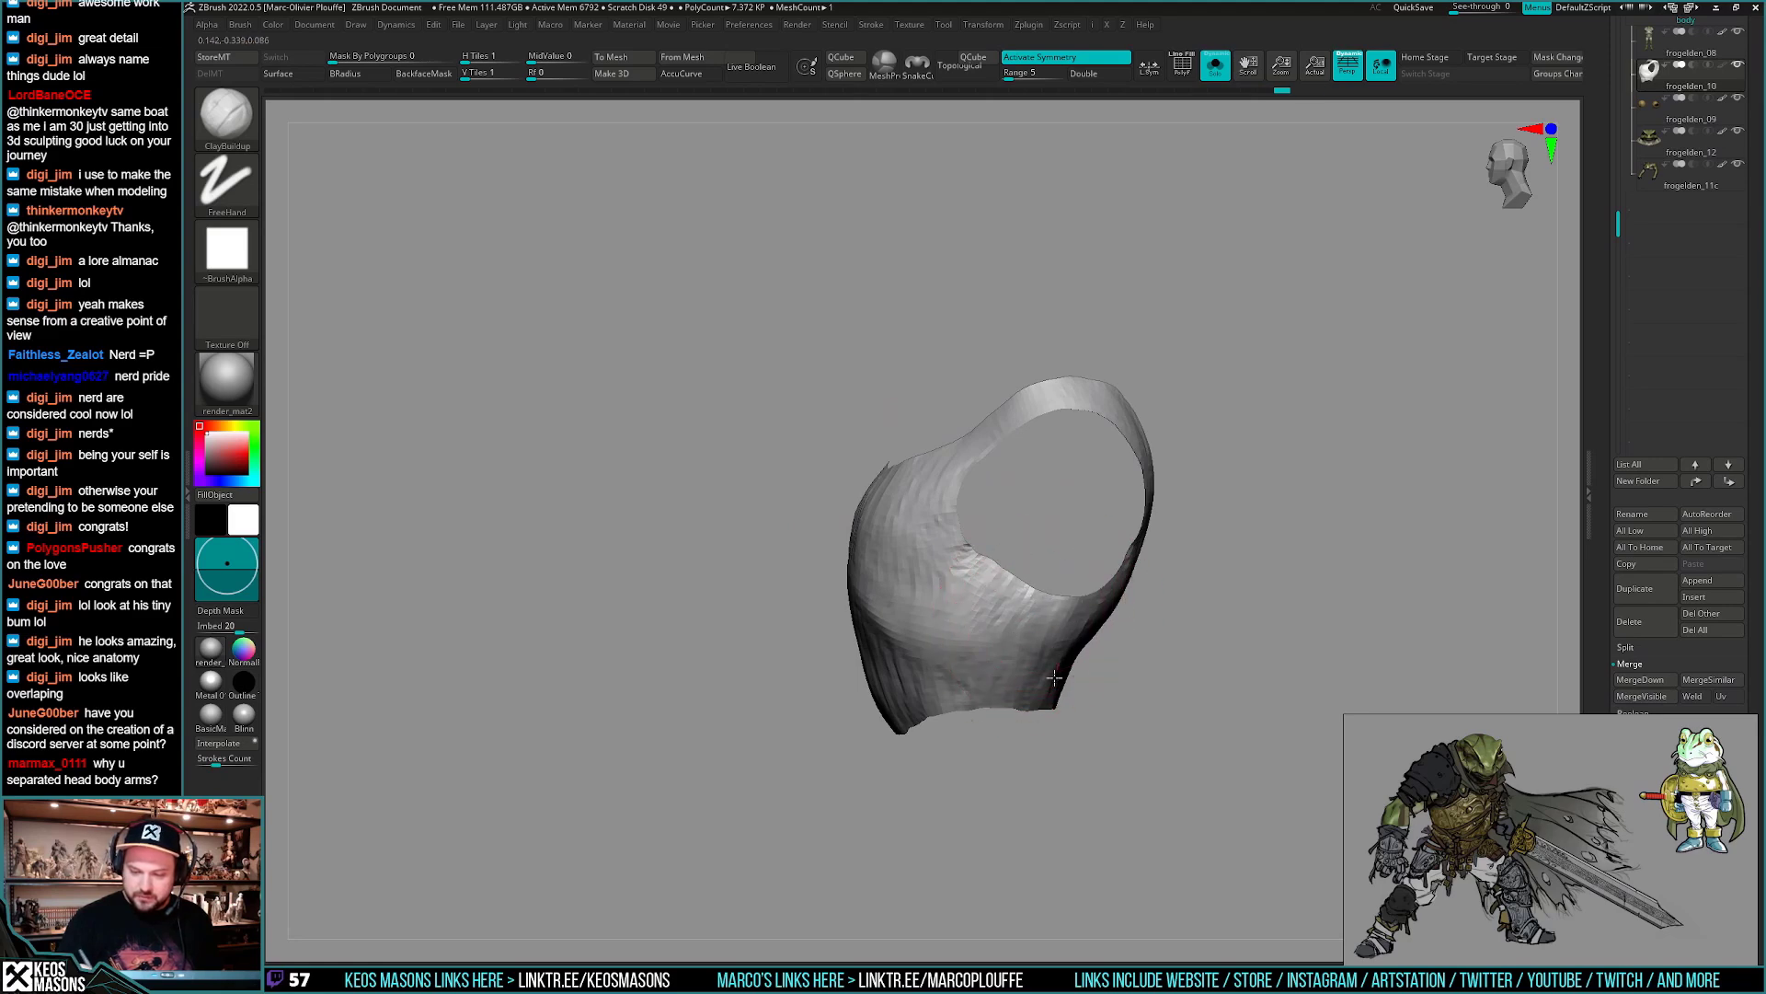
pyautogui.moveTo(1054, 678); pyautogui.dragTo(1067, 598, button='right')
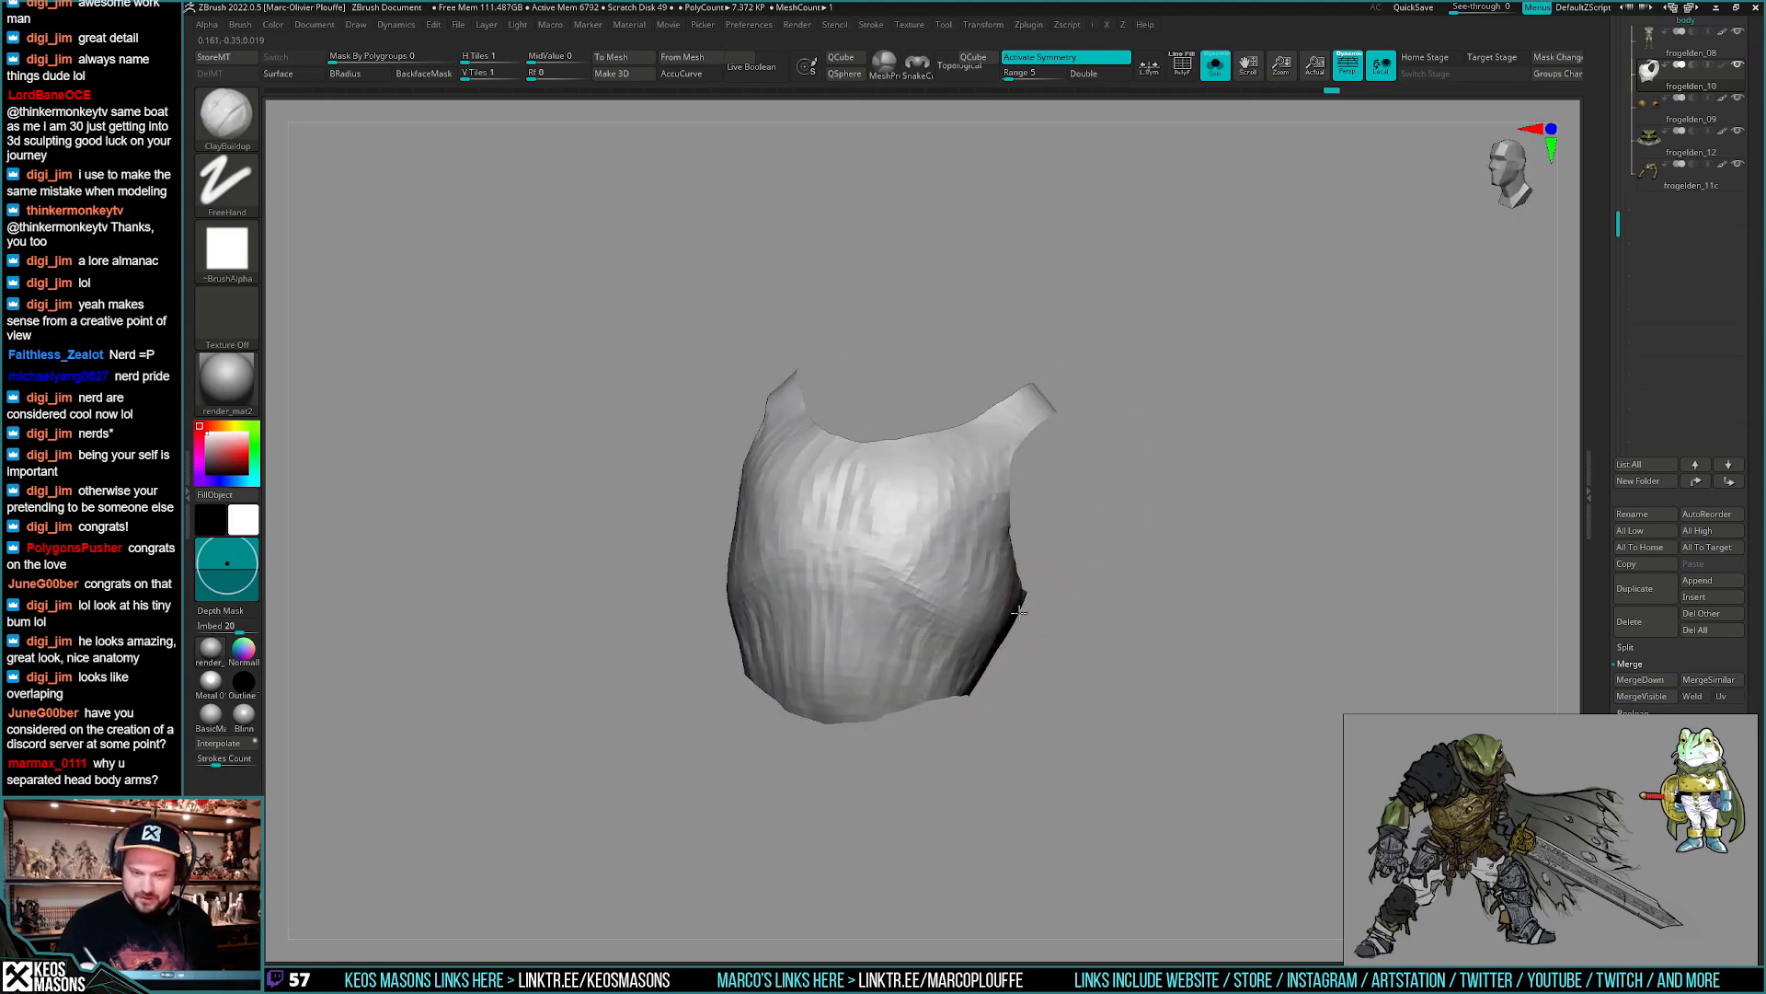
pyautogui.moveTo(938, 633)
pyautogui.mouseDown(button='right')
pyautogui.moveTo(1139, 518)
pyautogui.moveTo(1021, 557)
pyautogui.moveTo(1052, 529)
pyautogui.mouseUp(button='right')
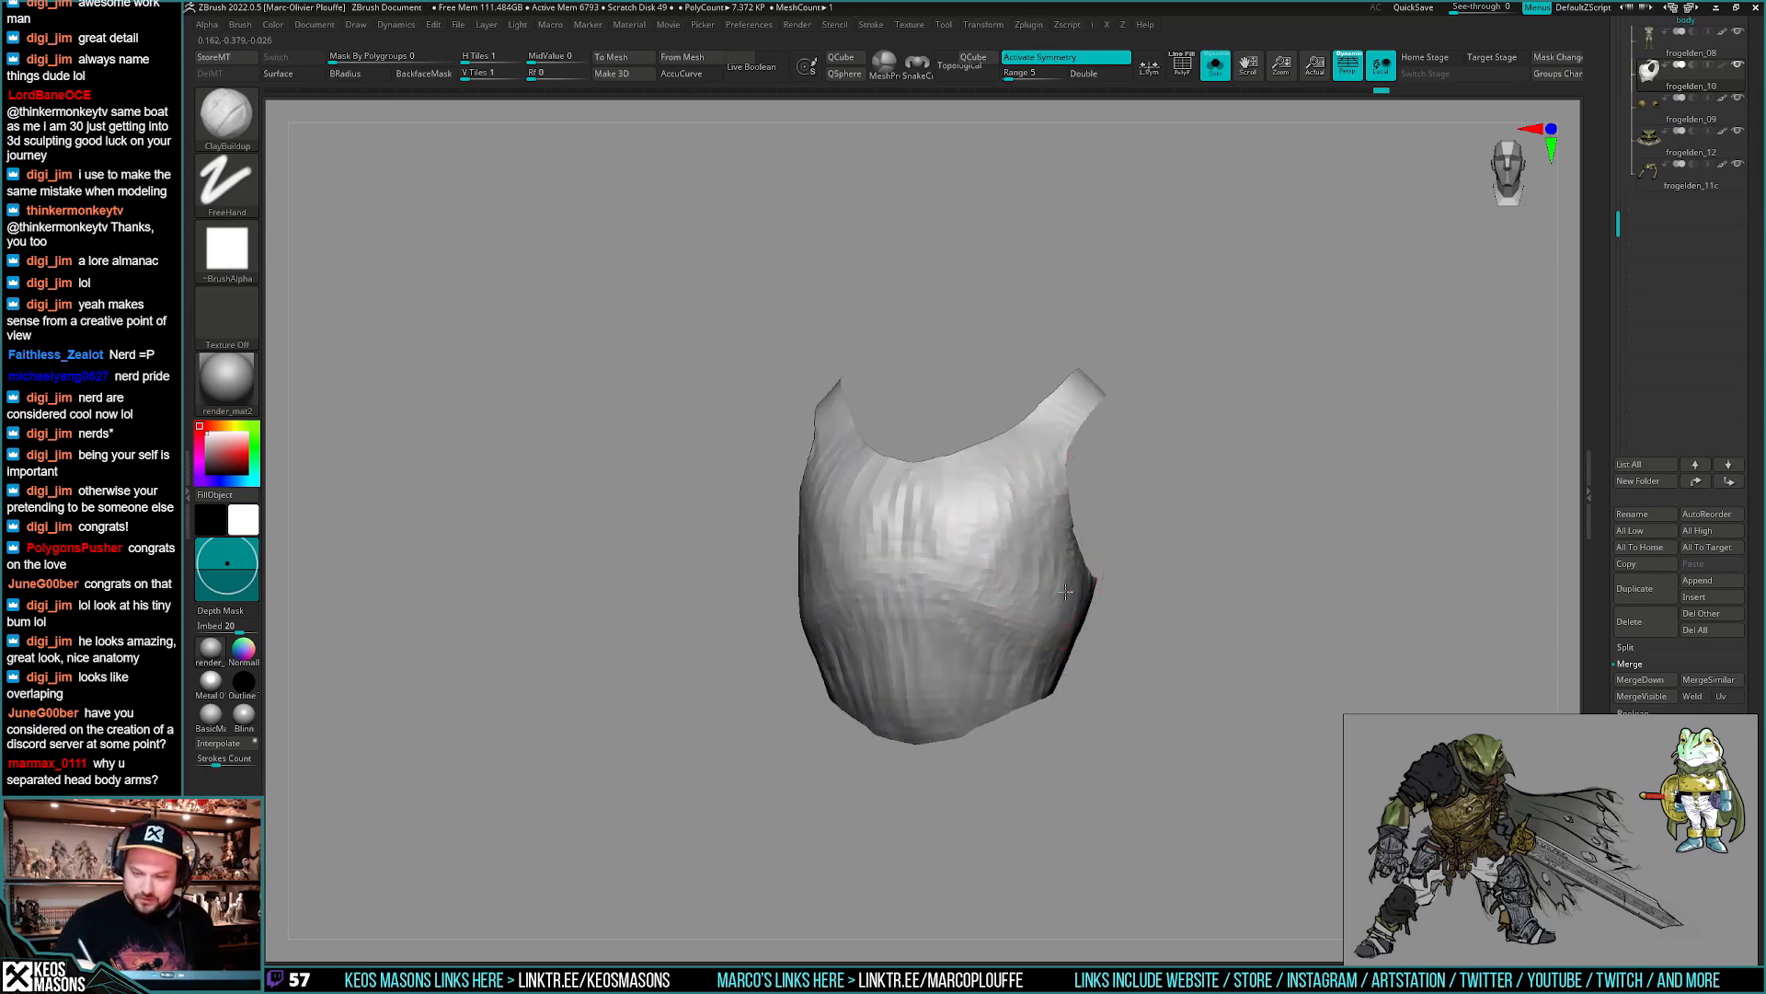
# - Round out the vest's upper chest and lower belly, and fill the remaining folds on the lower back
pyautogui.moveTo(1027, 604)
pyautogui.mouseDown(button='right')
pyautogui.moveTo(947, 552)
pyautogui.moveTo(919, 571)
pyautogui.mouseUp(button='right')
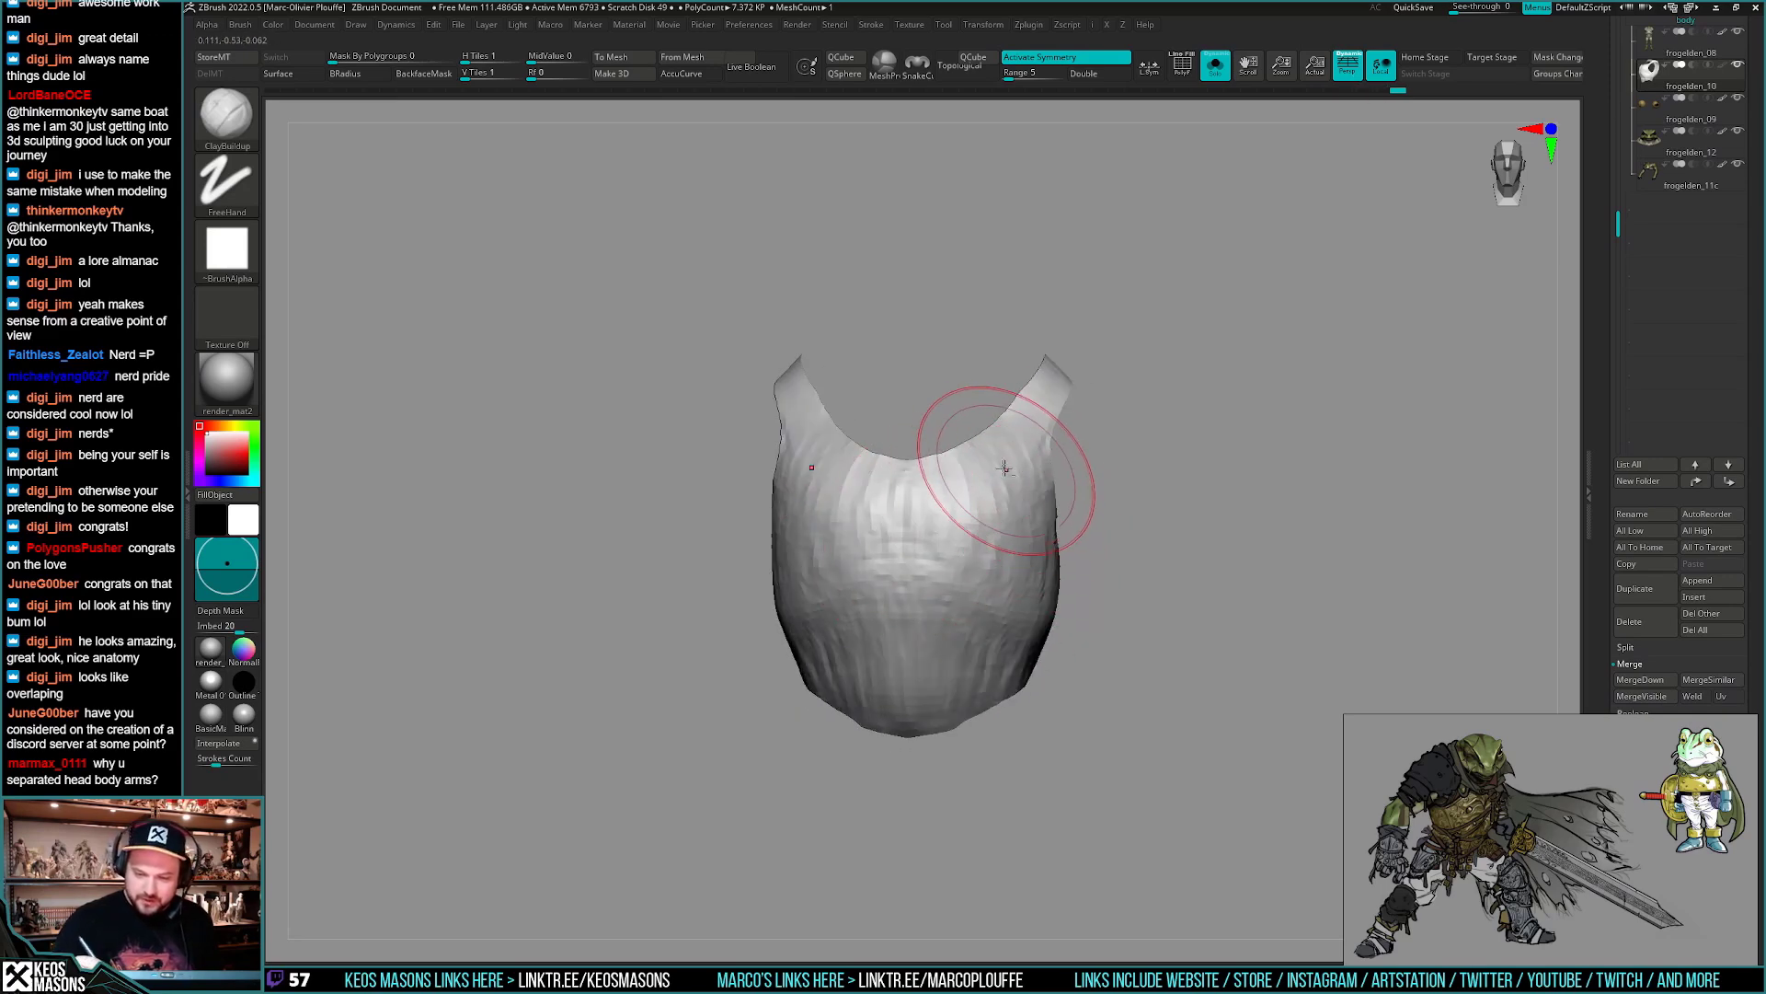
pyautogui.moveTo(1049, 531)
pyautogui.mouseDown(button='right')
pyautogui.moveTo(1065, 538)
pyautogui.moveTo(1063, 637)
pyautogui.mouseUp(button='right')
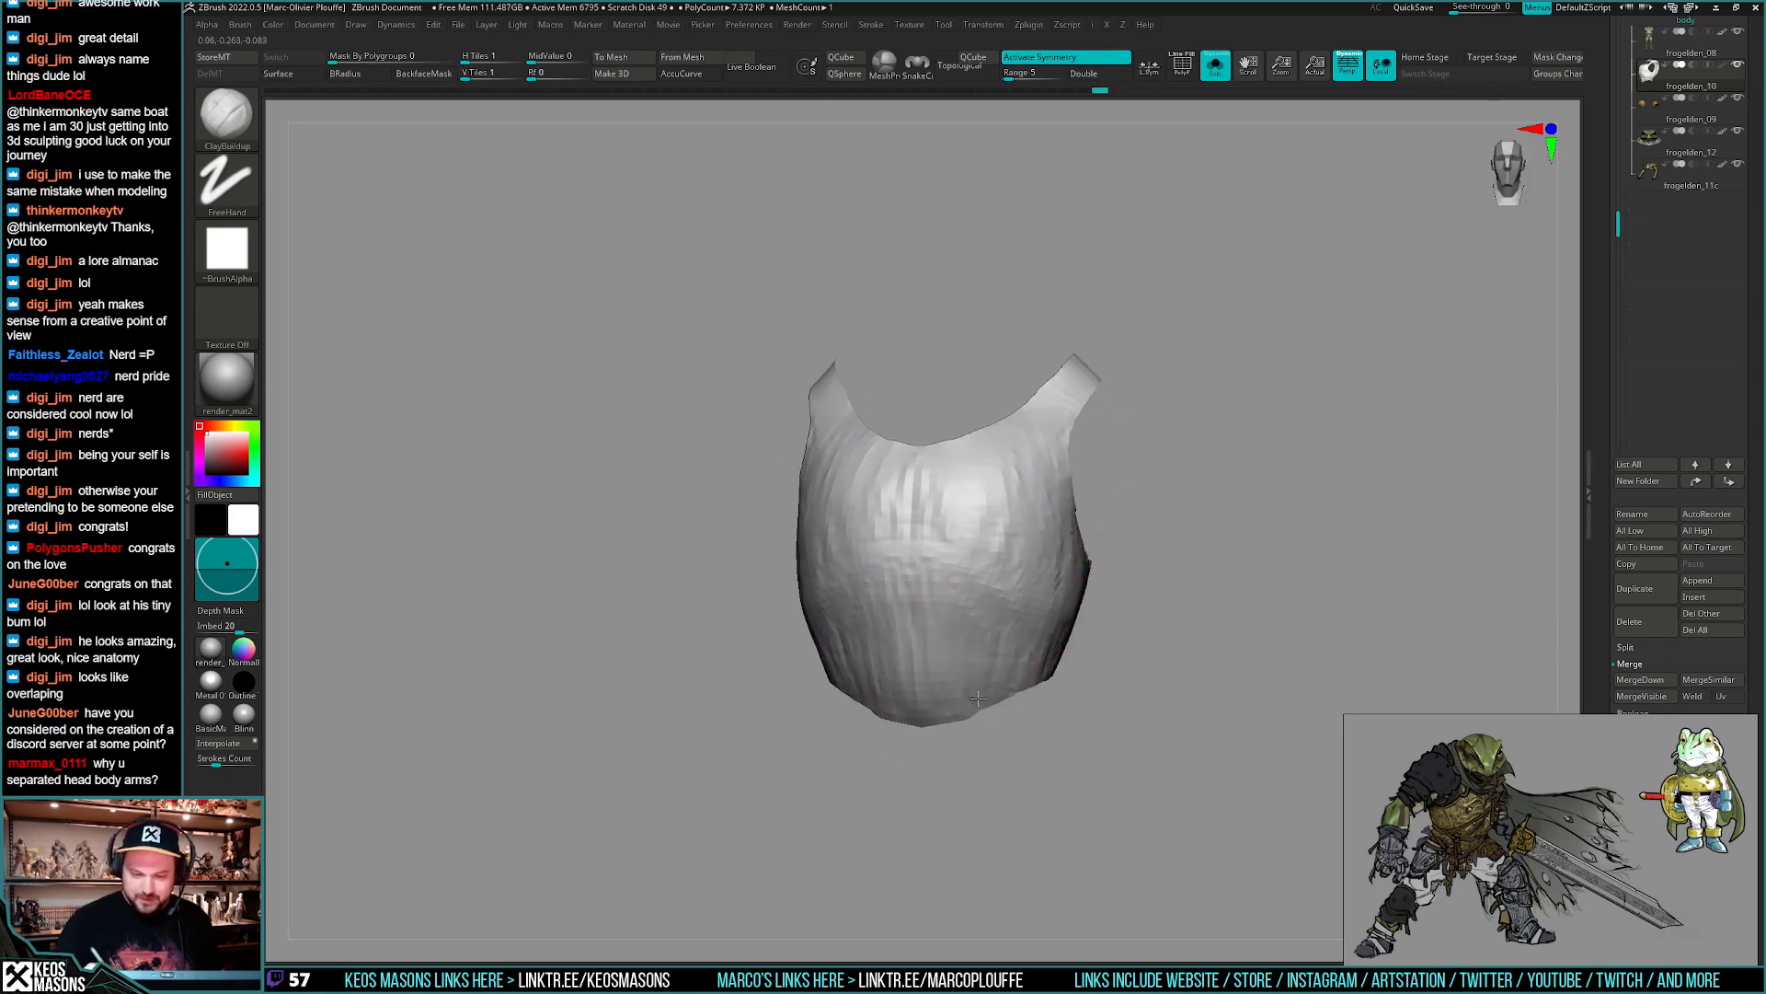
pyautogui.moveTo(977, 698)
pyautogui.mouseDown(button='right')
pyautogui.moveTo(1054, 718)
pyautogui.moveTo(1085, 694)
pyautogui.moveTo(1063, 734)
pyautogui.moveTo(1075, 667)
pyautogui.mouseUp(button='right')
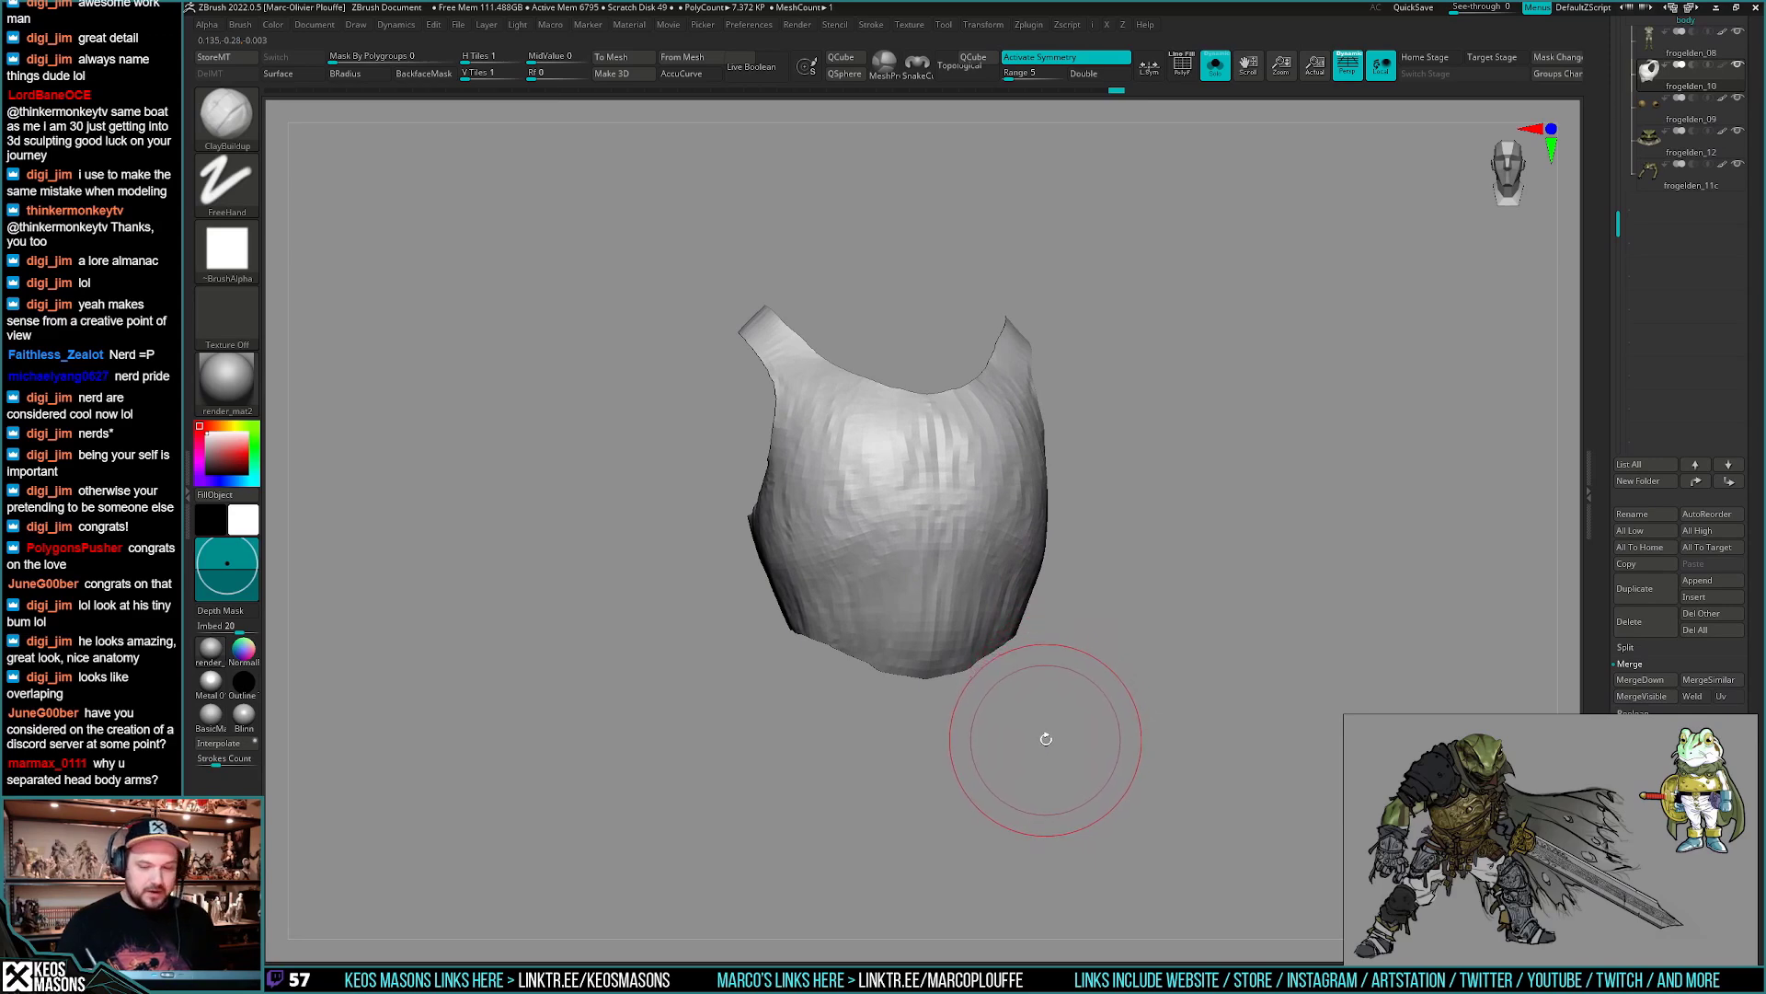
pyautogui.moveTo(1046, 739)
pyautogui.mouseDown(button='right')
pyautogui.moveTo(1065, 769)
pyautogui.moveTo(1048, 690)
pyautogui.moveTo(996, 709)
pyautogui.moveTo(844, 660)
pyautogui.moveTo(909, 688)
pyautogui.moveTo(773, 707)
pyautogui.moveTo(1008, 653)
pyautogui.moveTo(927, 613)
pyautogui.mouseUp(button='right')
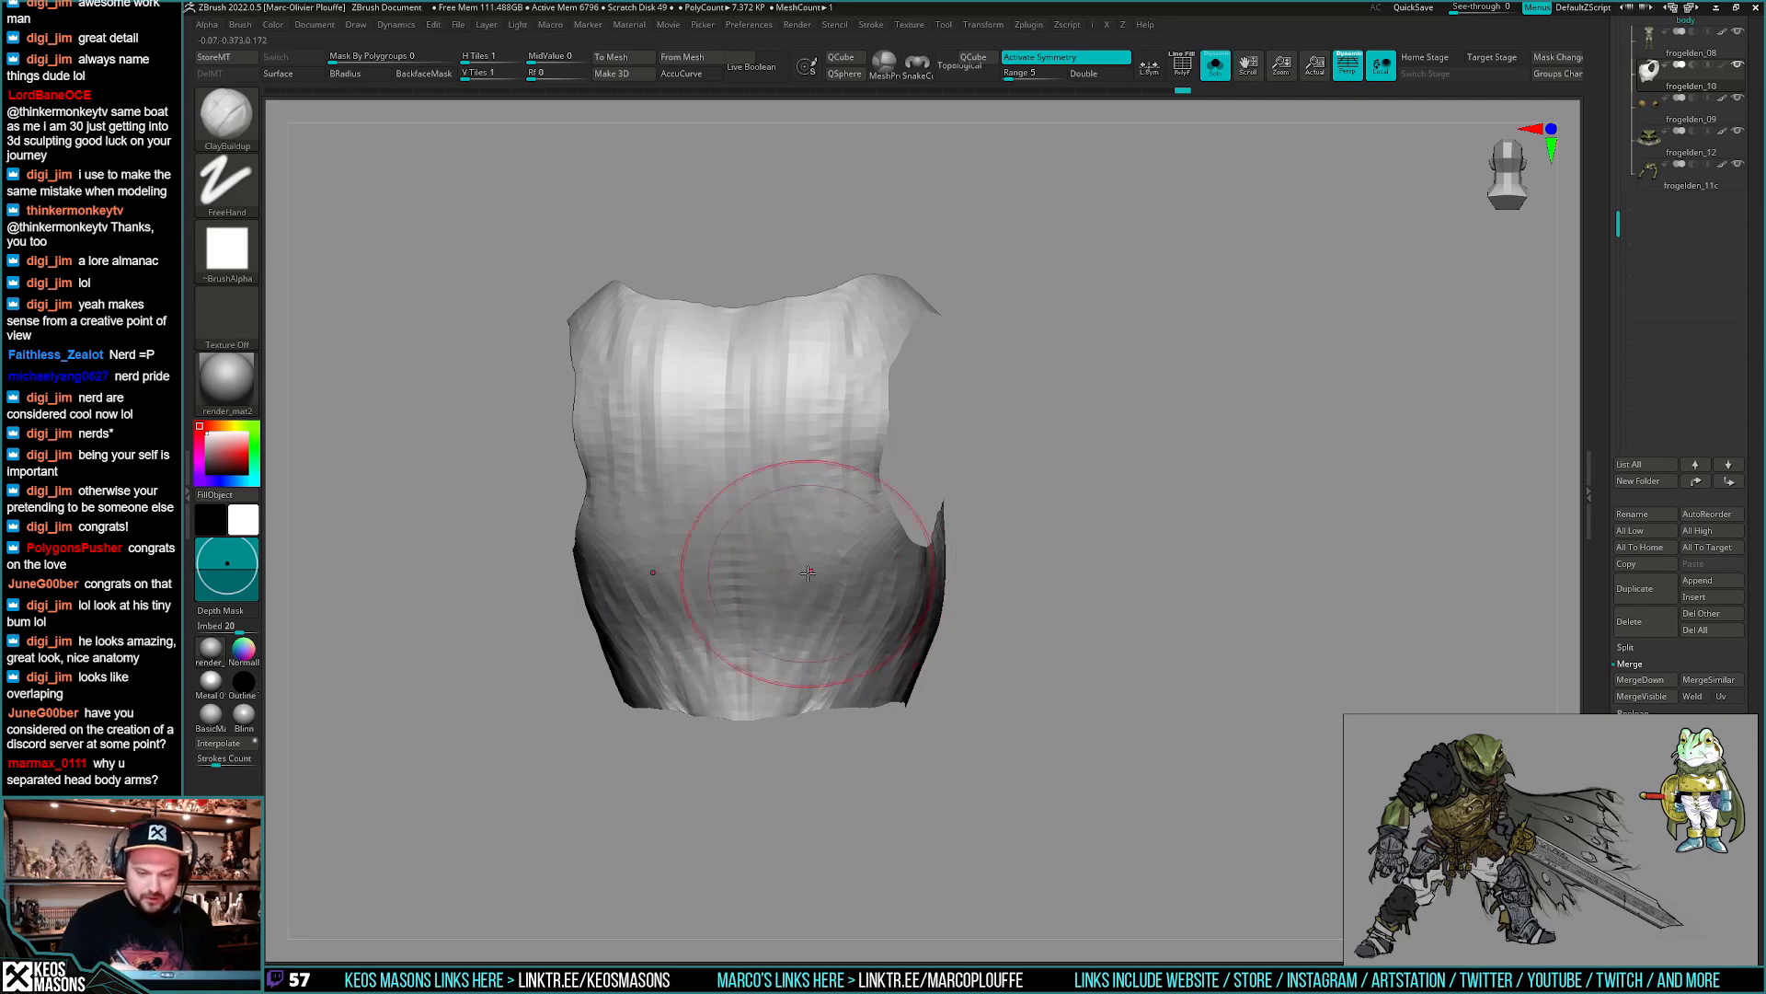
pyautogui.moveTo(799, 614); pyautogui.dragTo(808, 584, button='right')
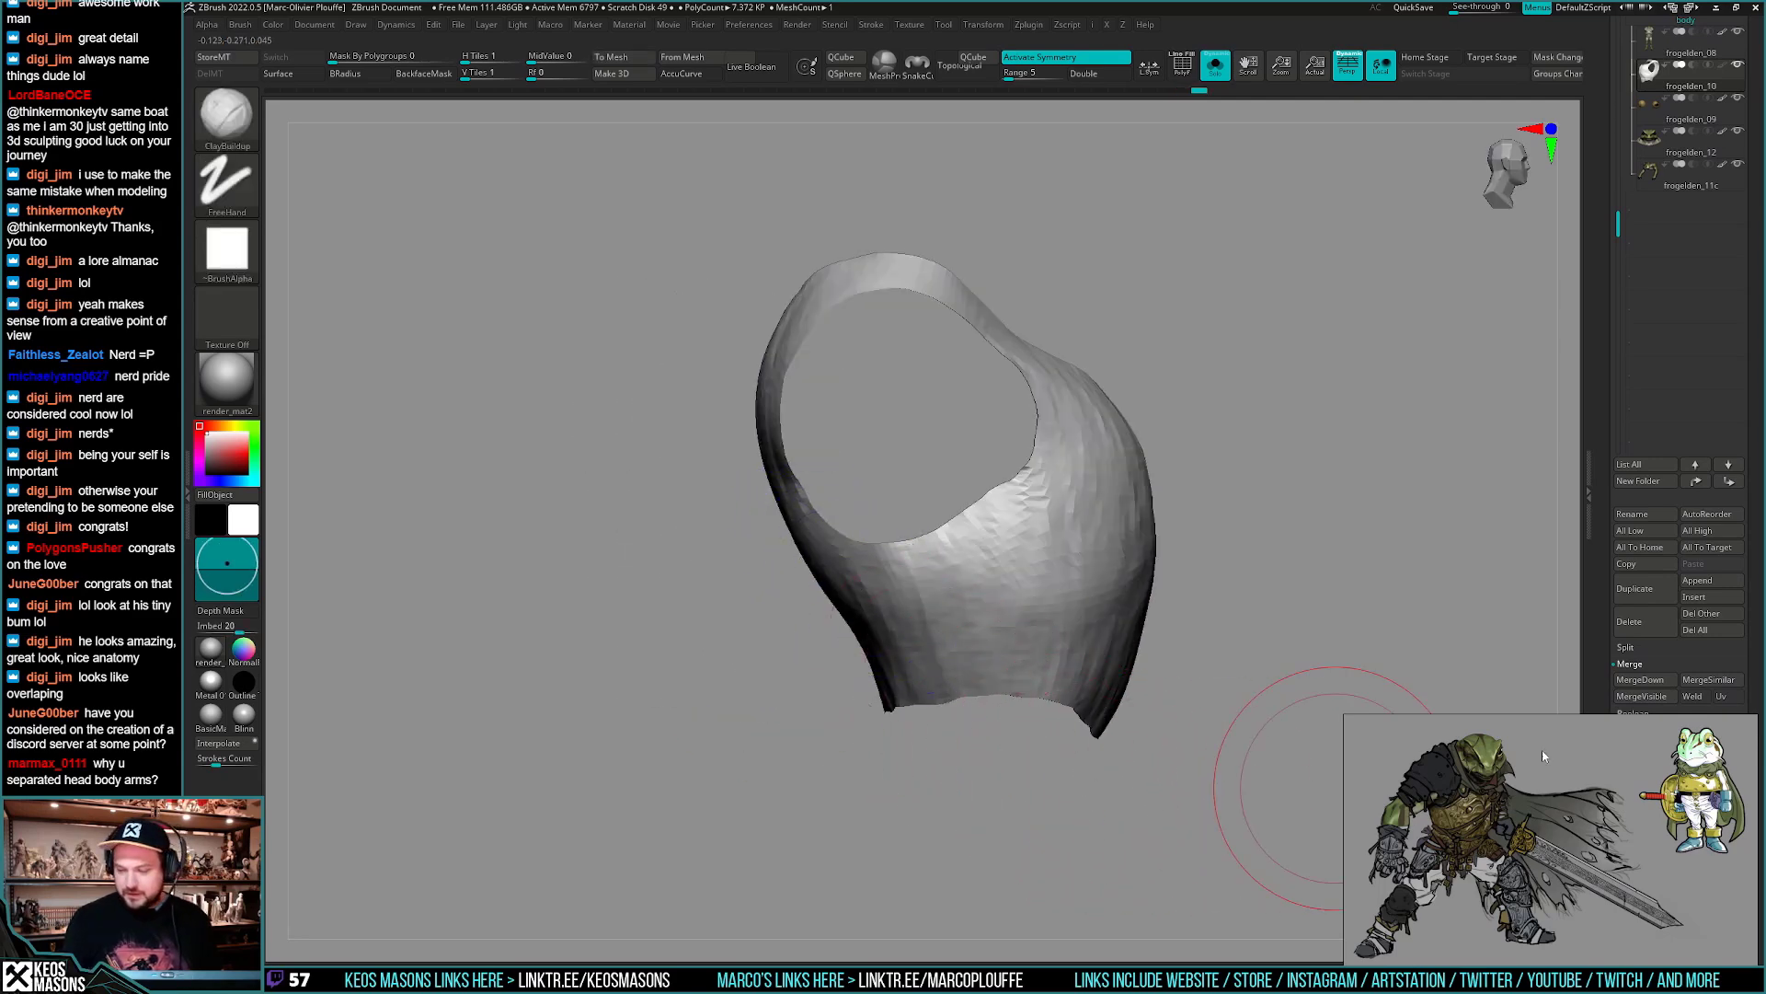
# - Show the whole frog and pull the vest out over the chest with the Move brush until it covers the pectorals
pyautogui.moveTo(1142, 770)
pyautogui.keyDown('ctrl'); pyautogui.mouseDown(button='right')
pyautogui.moveTo(1044, 678)
pyautogui.moveTo(1081, 690)
pyautogui.moveTo(985, 692)
pyautogui.moveTo(1009, 395)
pyautogui.mouseUp(button='right'); pyautogui.keyUp('ctrl')
pyautogui.hotkey('shift', 'alt', 's')
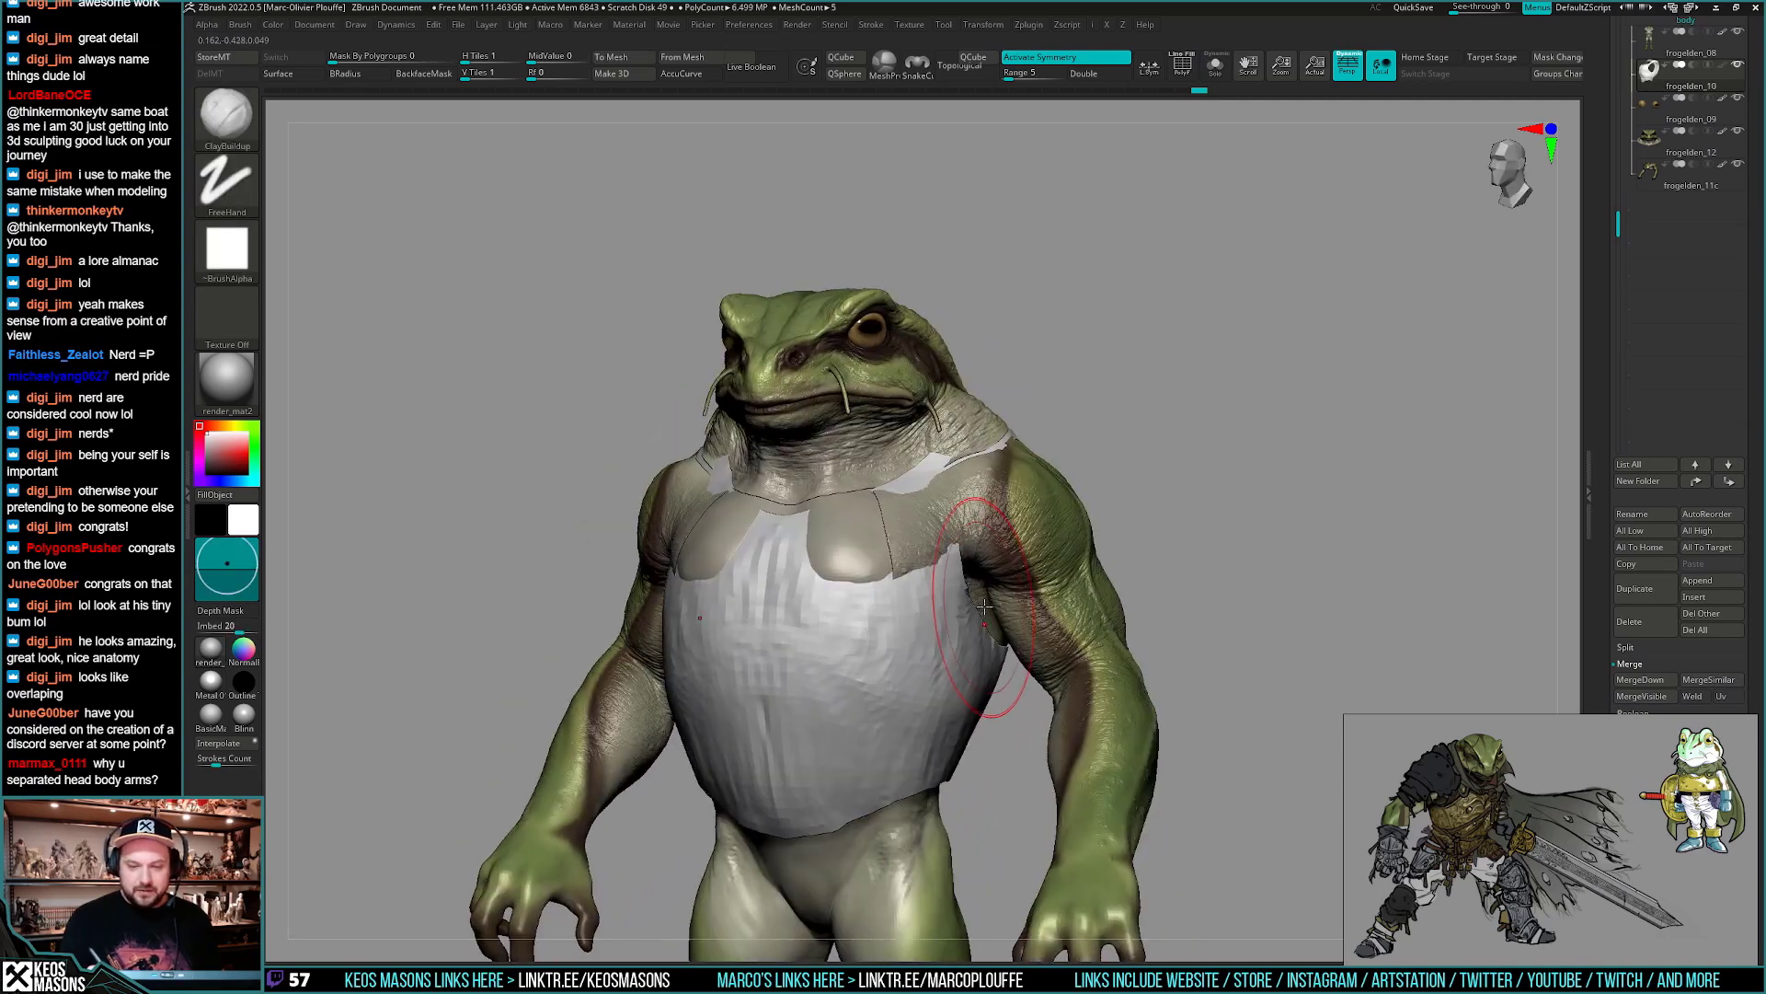
pyautogui.press('b')
pyautogui.press('m')
pyautogui.press('v')
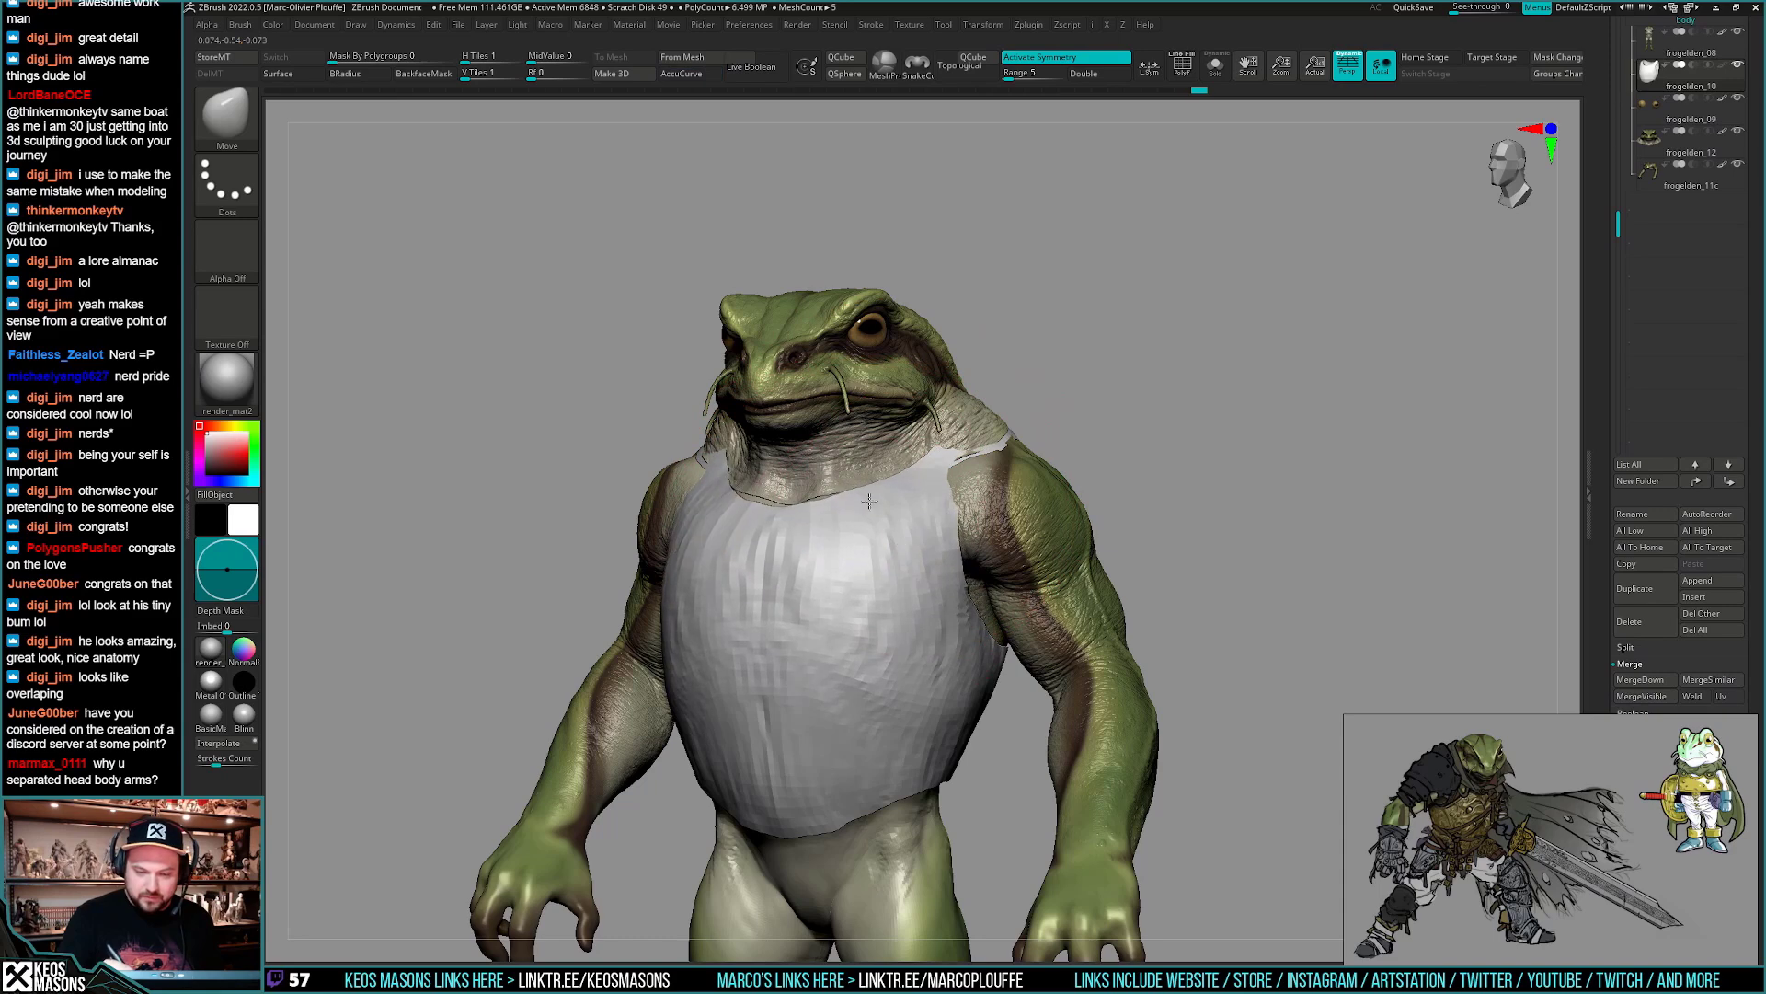
pyautogui.moveTo(884, 490)
pyautogui.mouseDown(button='right')
pyautogui.moveTo(981, 474)
pyautogui.moveTo(971, 494)
pyautogui.moveTo(1031, 386)
pyautogui.mouseUp(button='right')
pyautogui.keyDown('alt'); pyautogui.moveTo(1007, 708); pyautogui.dragTo(994, 578, button='right'); pyautogui.keyUp('alt')
pyautogui.press('space')
pyautogui.moveTo(1001, 559); pyautogui.dragTo(1009, 559)
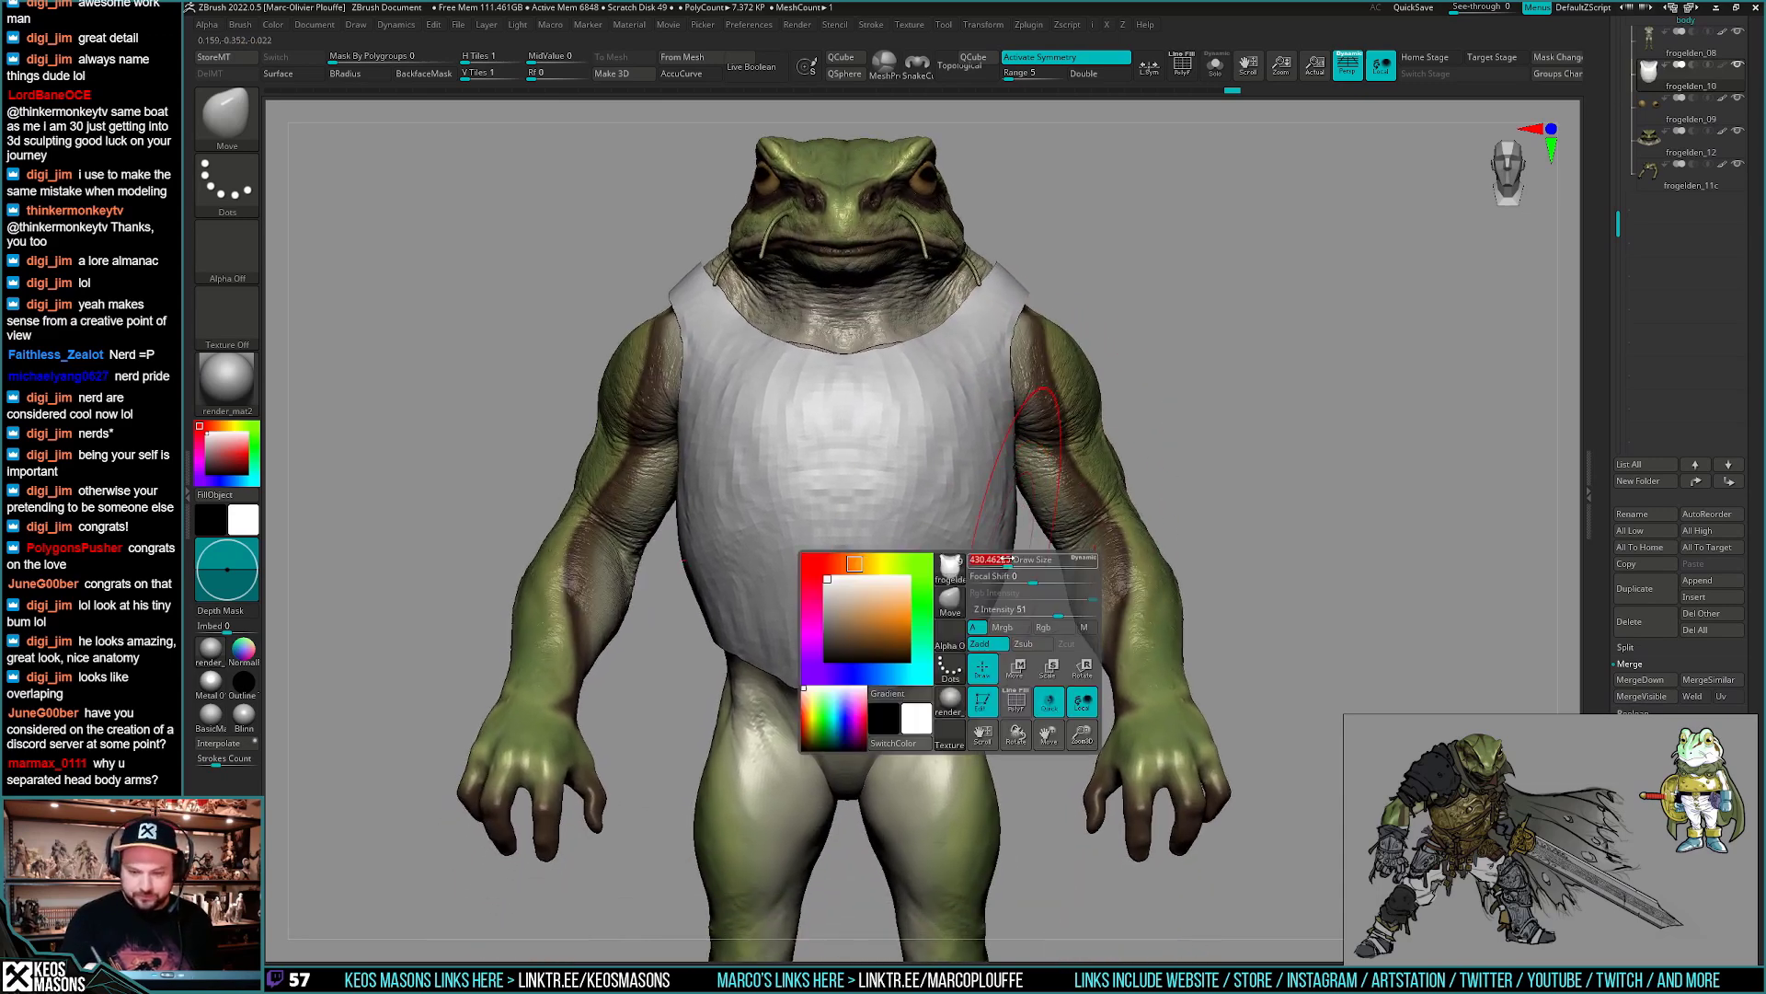
# - Isolate the vest with its wireframe shown and try a light Polish to smooth its surface
pyautogui.moveTo(977, 538)
pyautogui.mouseDown(button='right')
pyautogui.moveTo(1058, 529)
pyautogui.moveTo(1001, 547)
pyautogui.moveTo(964, 608)
pyautogui.moveTo(1064, 567)
pyautogui.moveTo(1130, 629)
pyautogui.mouseUp(button='right')
pyautogui.hotkey('alt', 's')
pyautogui.hotkey('shift', 'f')
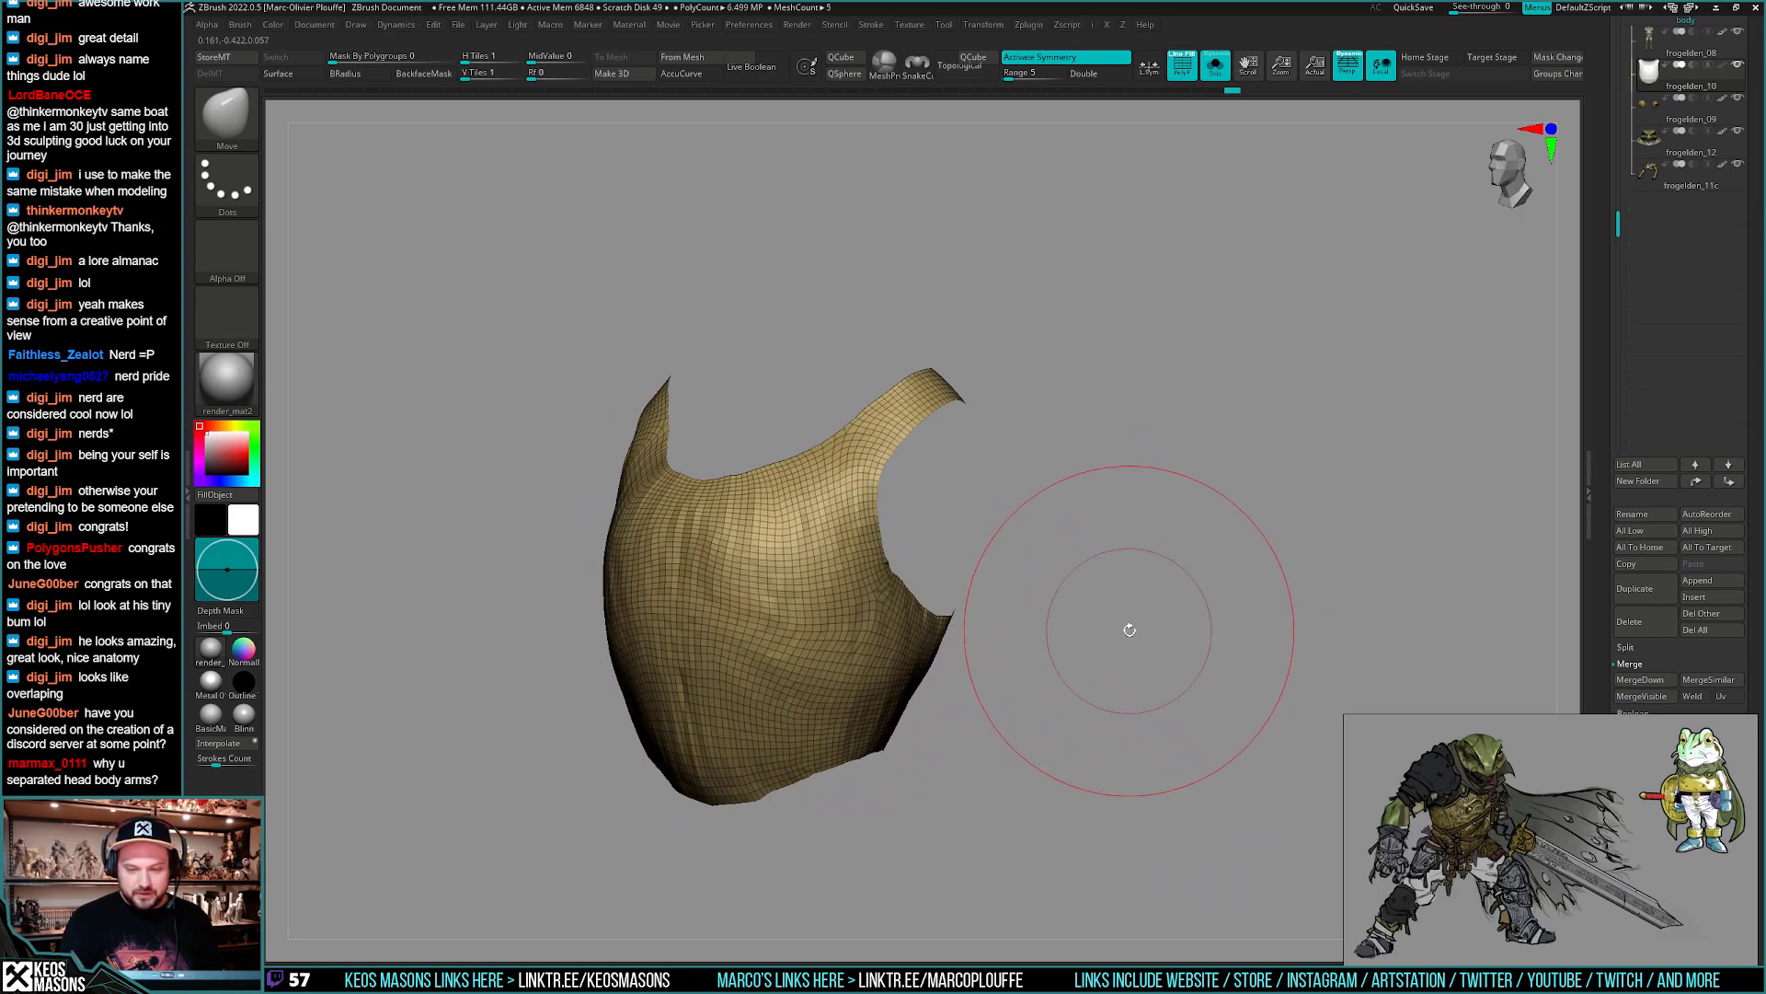
pyautogui.press('space')
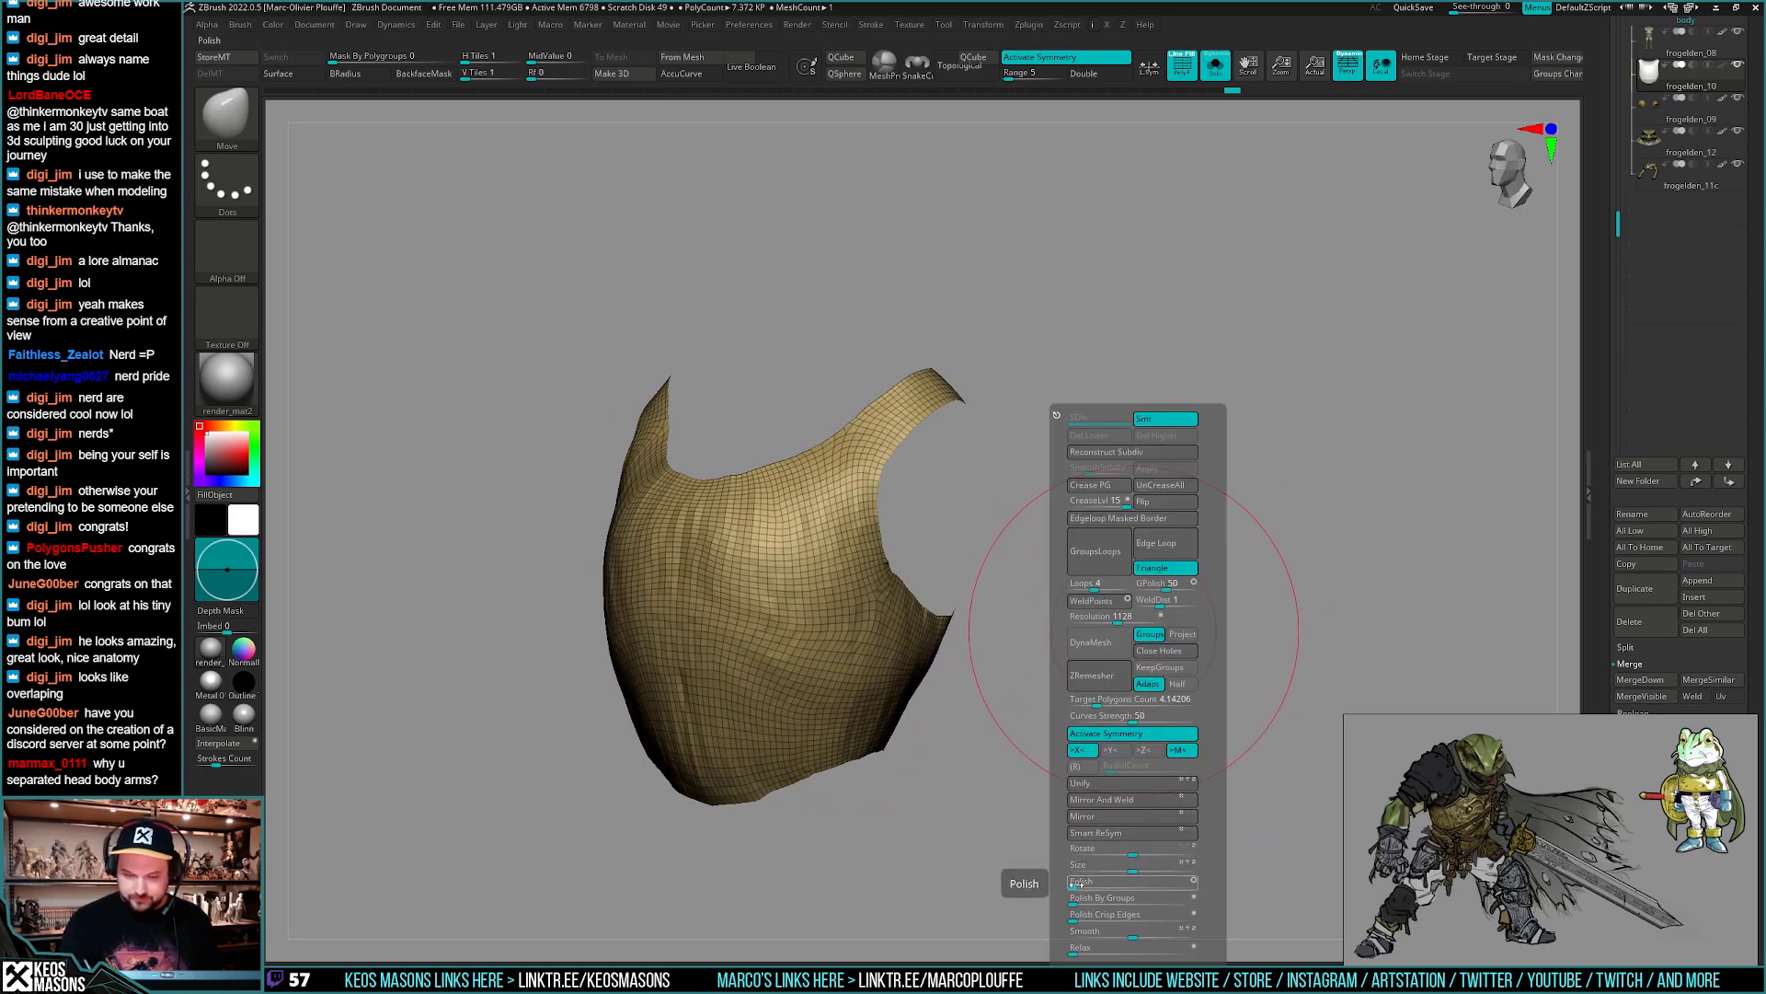
pyautogui.click(1076, 884)
pyautogui.moveTo(1049, 822); pyautogui.dragTo(1082, 763, button='right')
pyautogui.hotkey('shift', 'f')
pyautogui.moveTo(1082, 764)
pyautogui.keyDown('ctrl'); pyautogui.mouseDown(button='right')
pyautogui.moveTo(1092, 741)
pyautogui.moveTo(1116, 788)
pyautogui.moveTo(1095, 762)
pyautogui.mouseUp(button='right'); pyautogui.keyUp('ctrl')
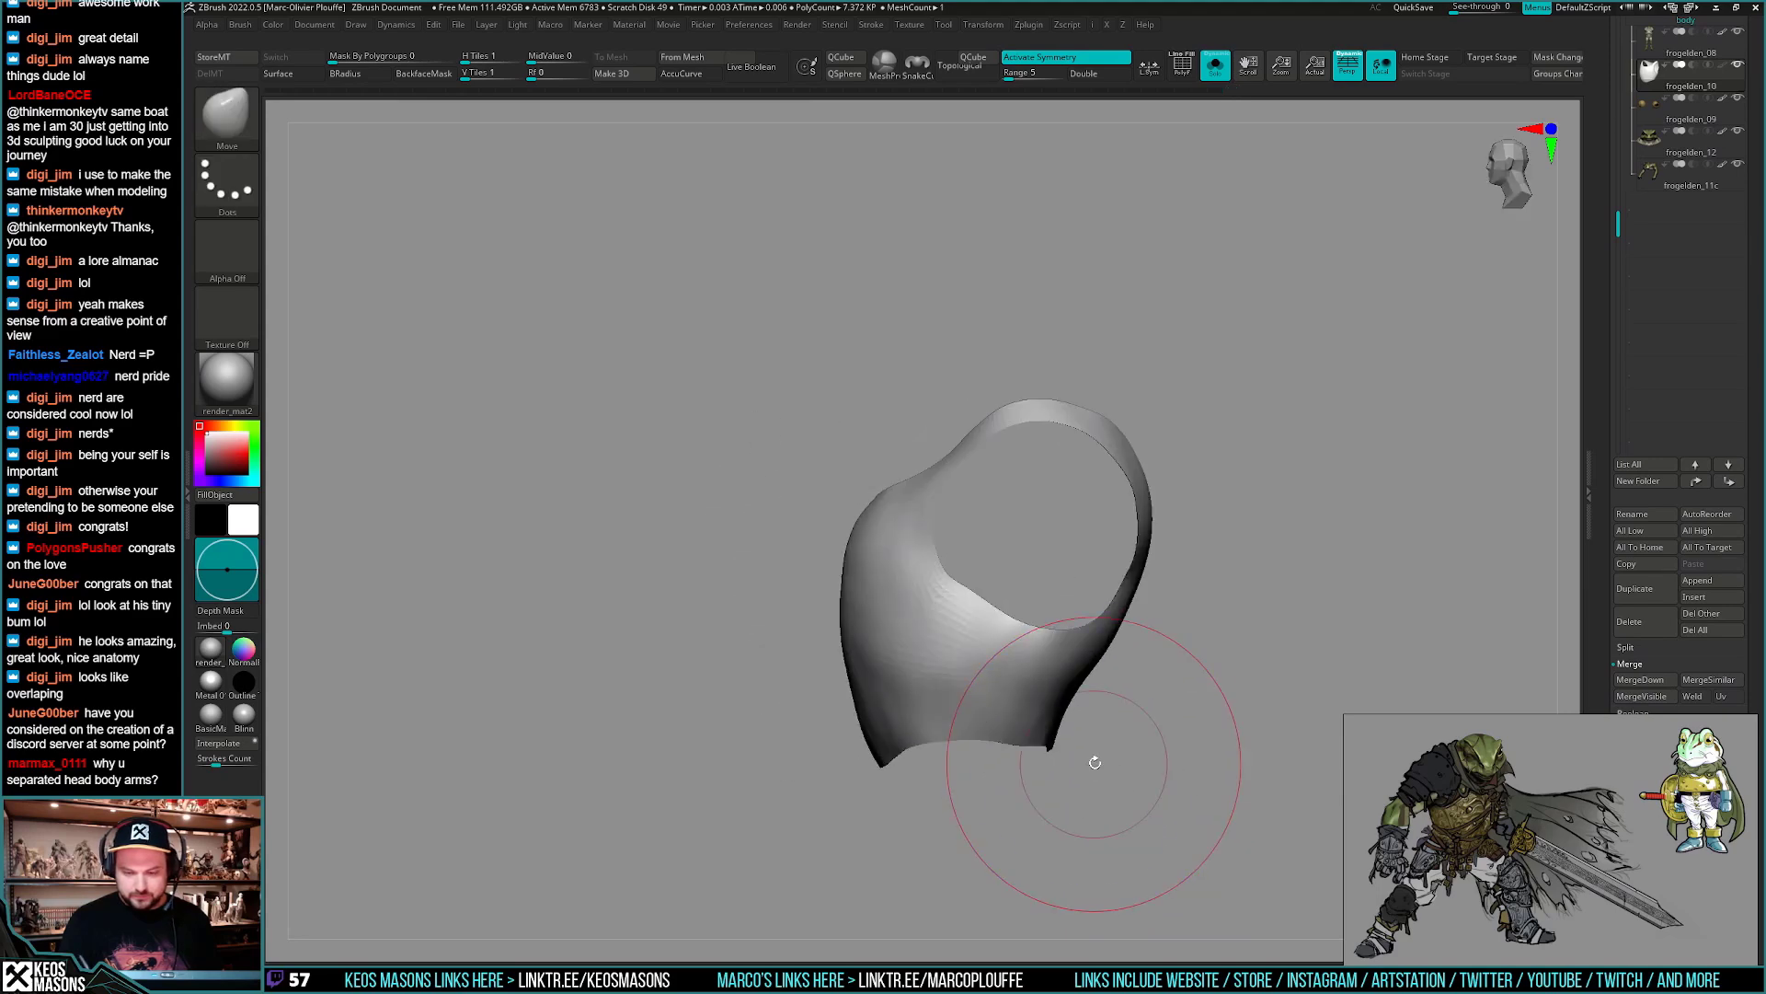
# - Show the whole frog again and undo the vest's Polish
pyautogui.hotkey('shift', 's')
pyautogui.moveTo(1047, 664); pyautogui.dragTo(1133, 763, button='right')
pyautogui.hotkey('ctrl', 'z')
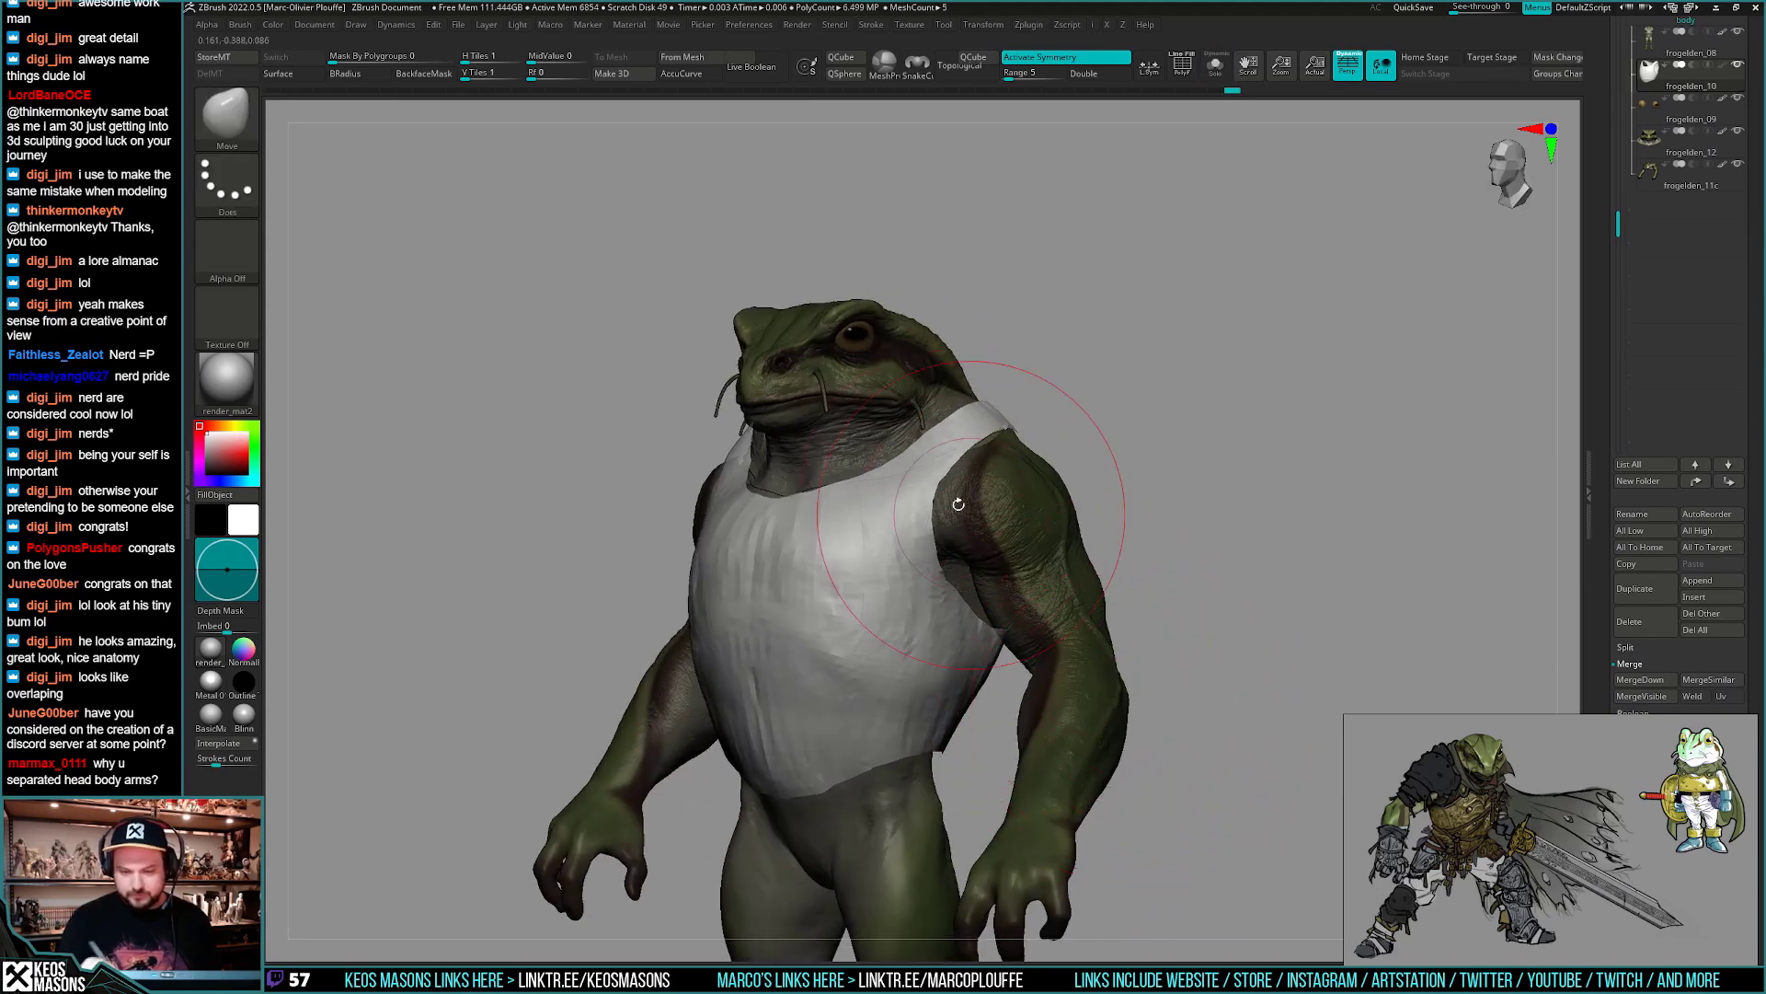
# - Reduce the brush size and display the vest's wireframe on the frog
pyautogui.press('space')
pyautogui.moveTo(958, 504); pyautogui.dragTo(989, 496, button='right')
pyautogui.hotkey('shift', 'f')
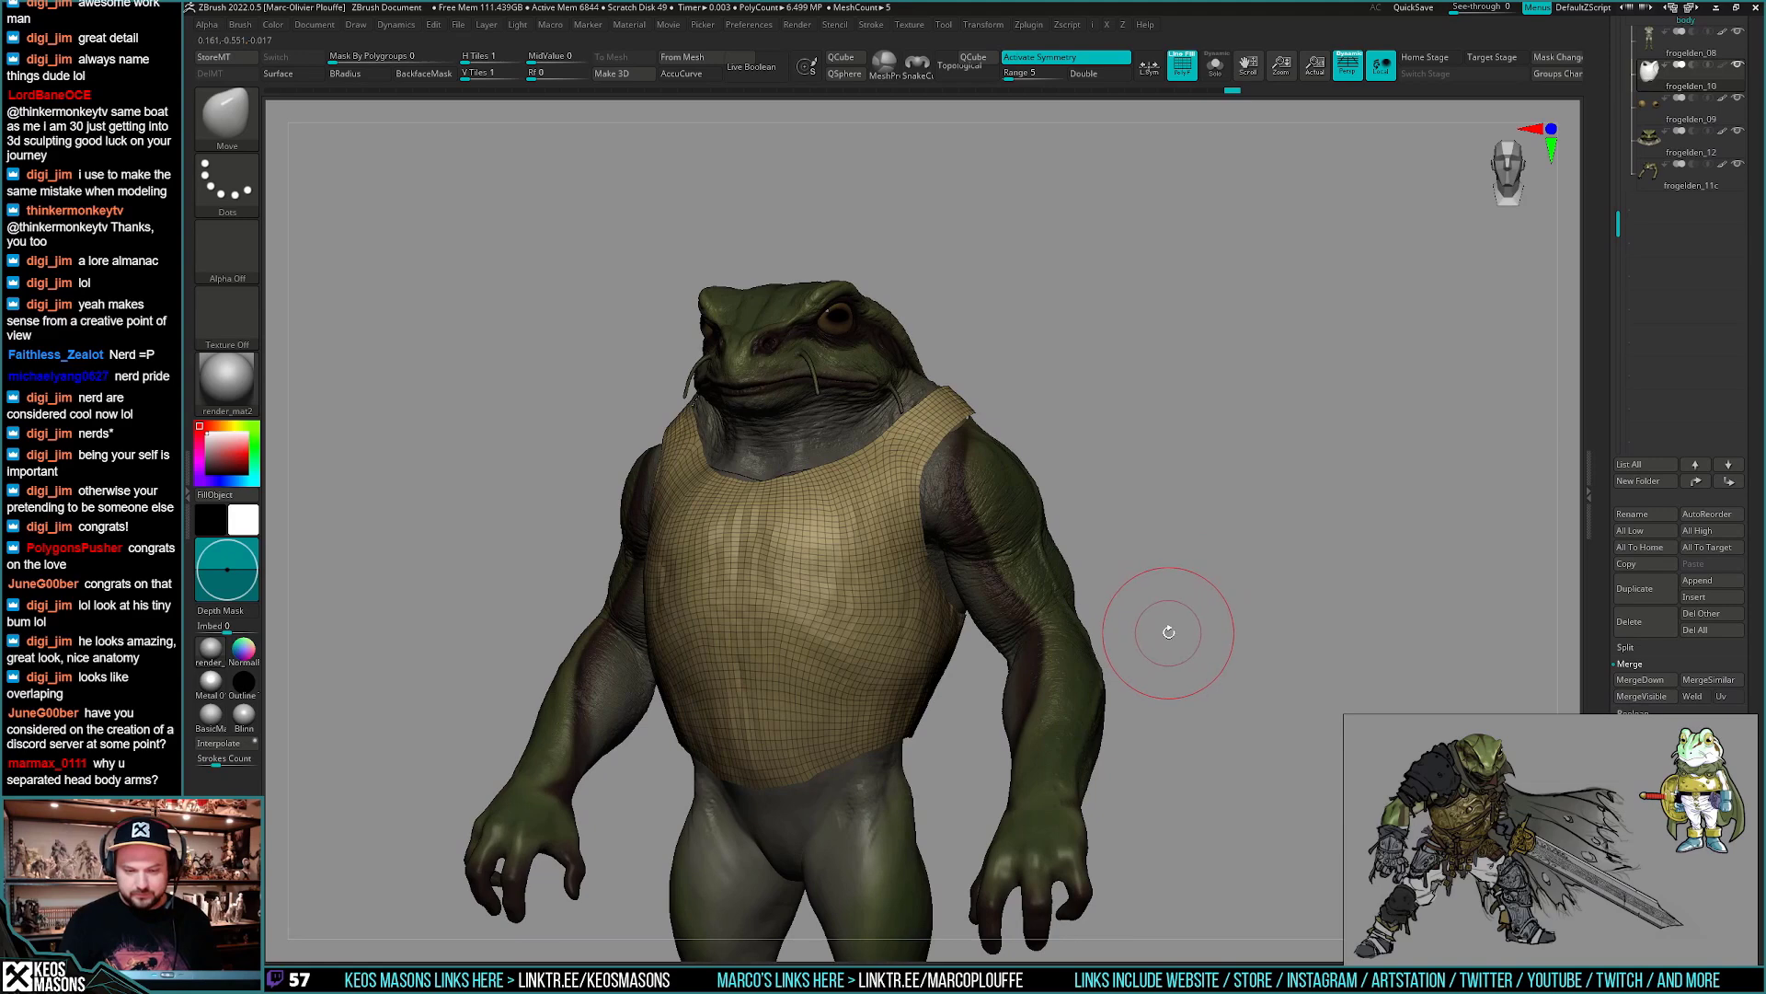
# - Isolate the vest mesh without its wireframe and mask its open border edges by feature
pyautogui.hotkey('shift', 'f')
pyautogui.hotkey('ctrl', 'shift', 's')
pyautogui.press('space')
pyautogui.click(1200, 552)
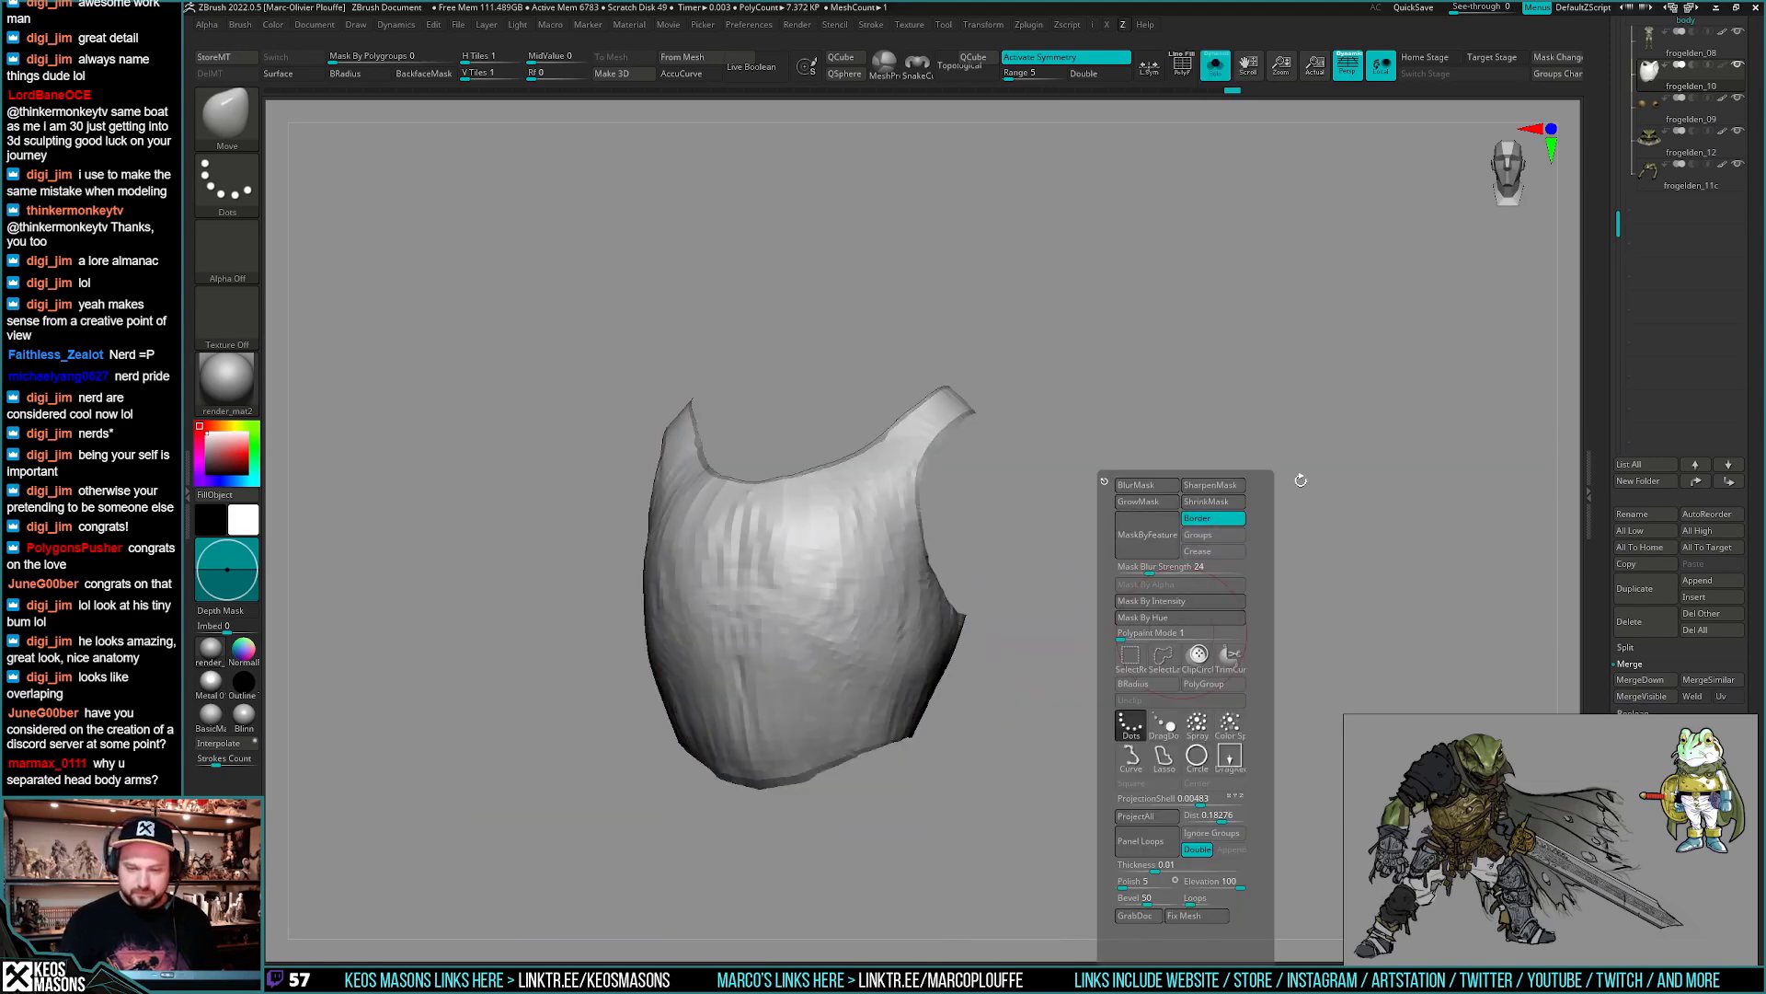
pyautogui.keyDown('ctrl'); pyautogui.click(1182, 633); pyautogui.keyUp('ctrl')
pyautogui.press('space')
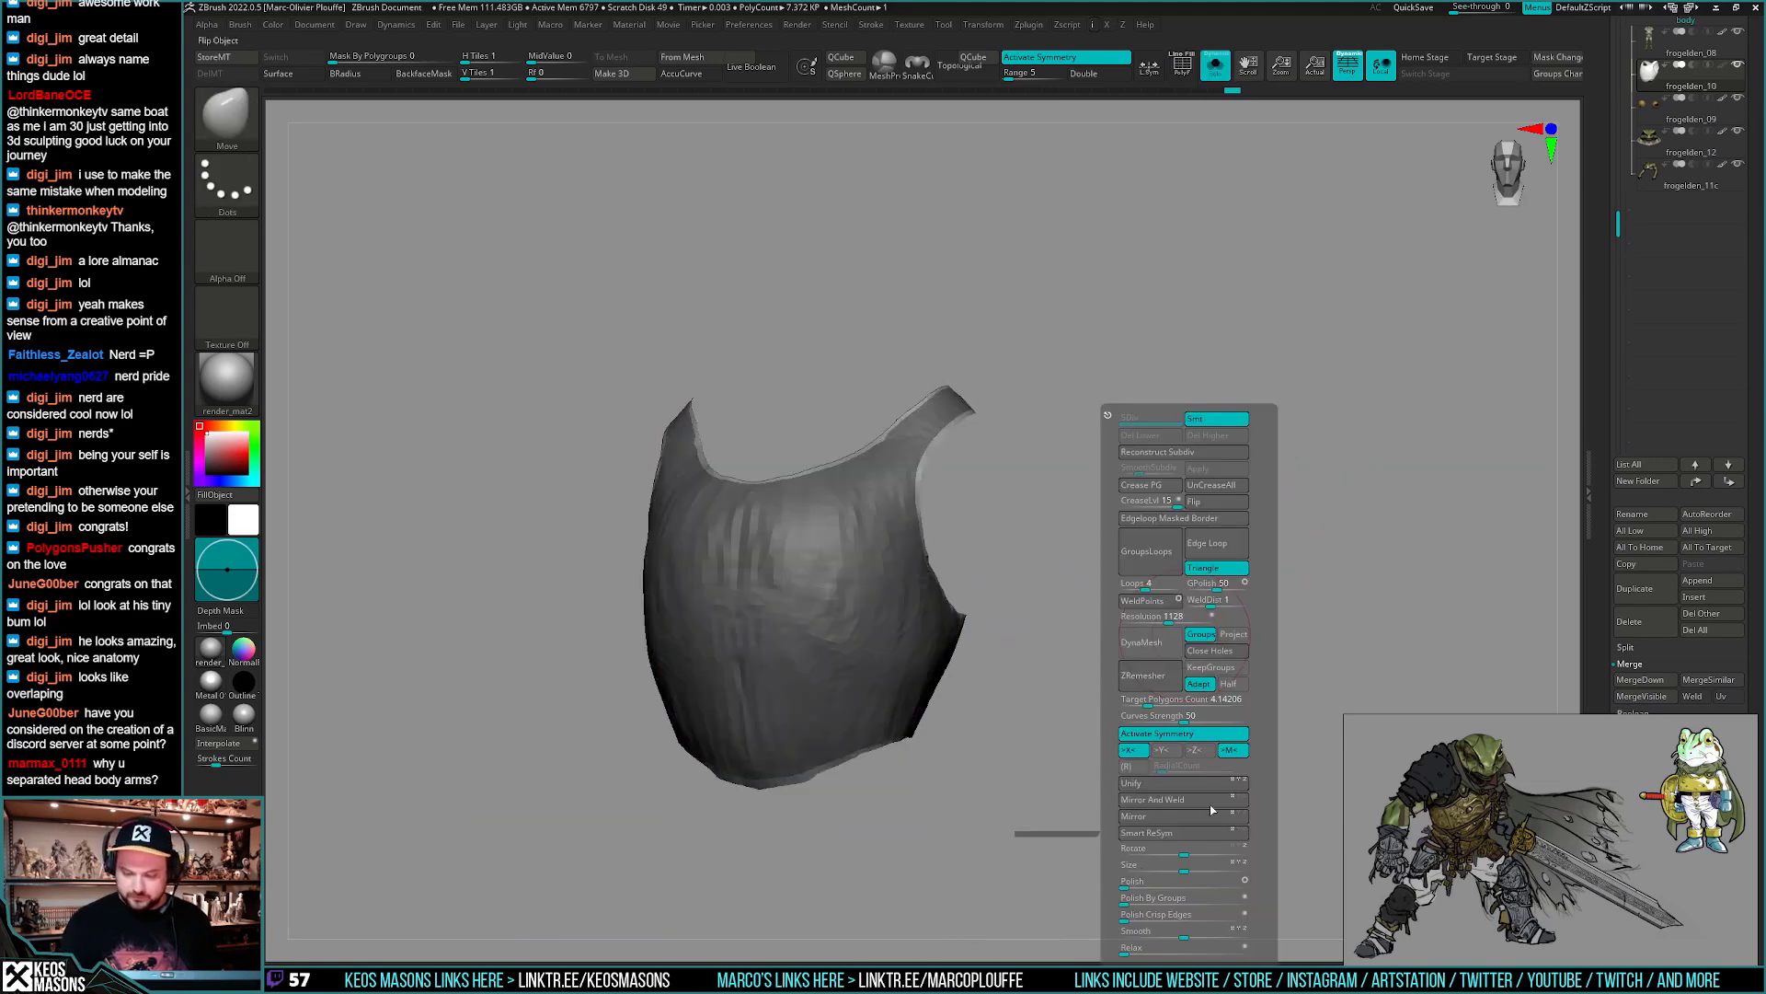
pyautogui.keyDown('ctrl'); pyautogui.click(1307, 612); pyautogui.keyUp('ctrl')
# - Smooth the vest's surface with repeated passes of the Polish deformation
pyautogui.press('space')
pyautogui.click(1091, 885)
pyautogui.press('space')
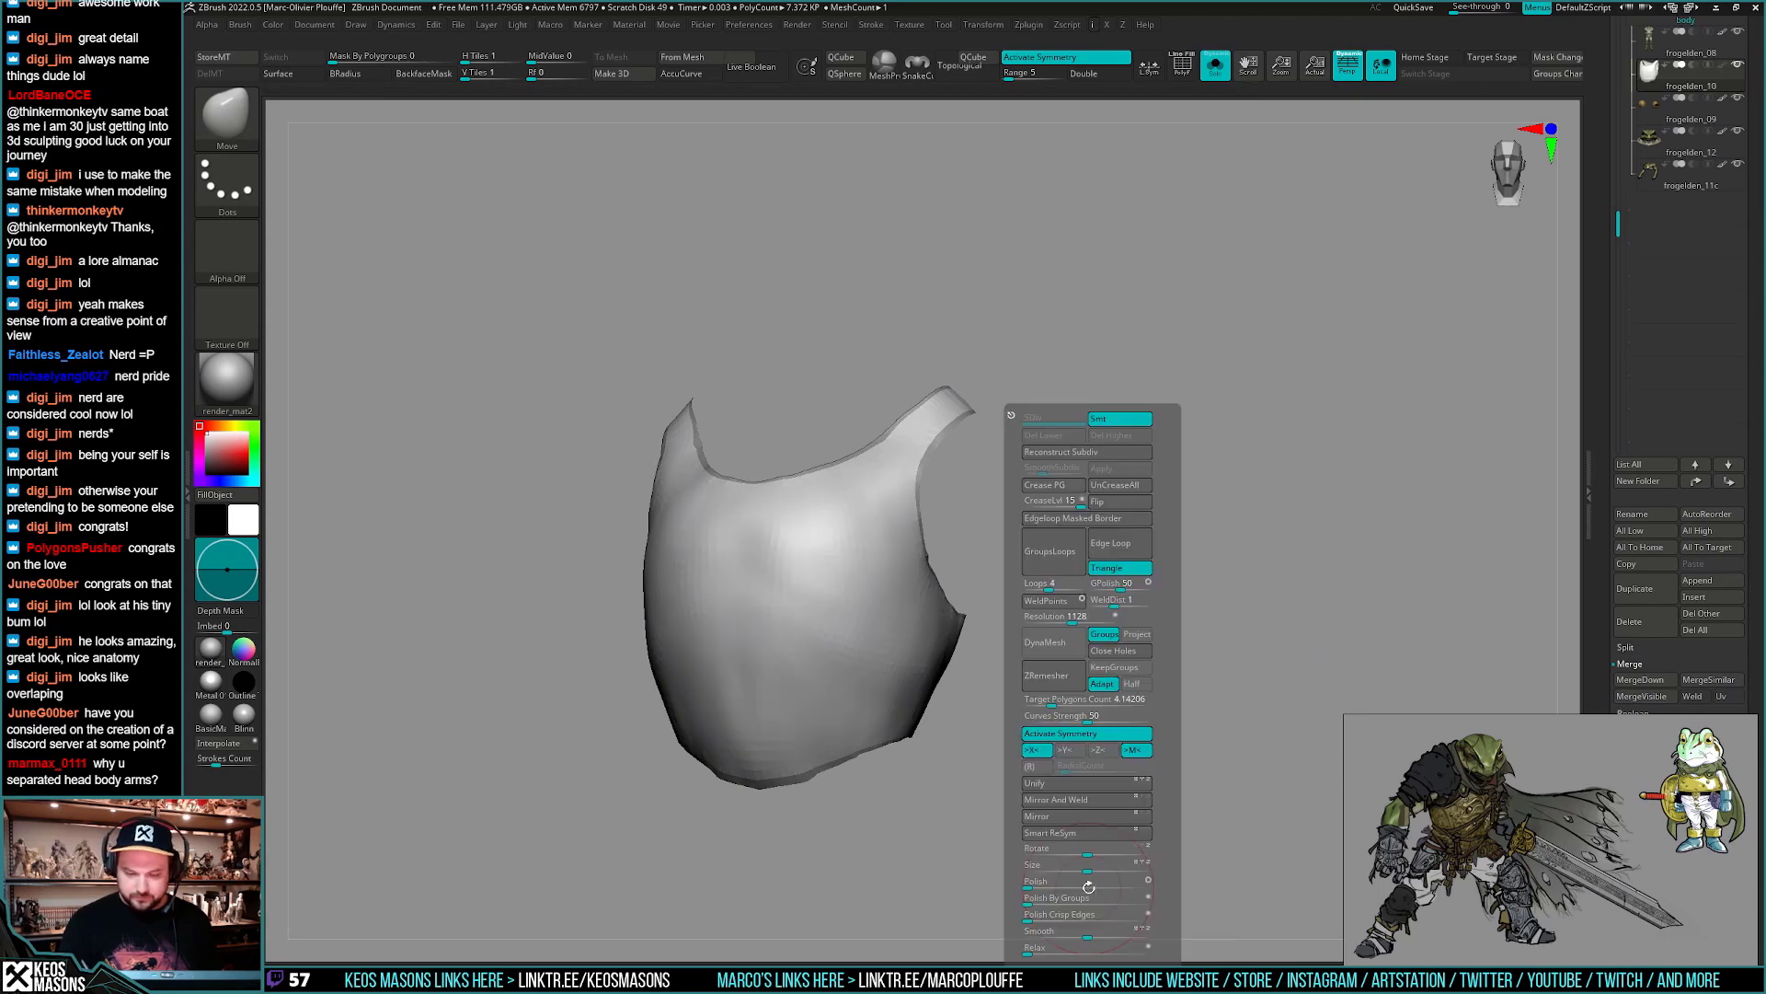
pyautogui.click(1039, 880)
pyautogui.press('space')
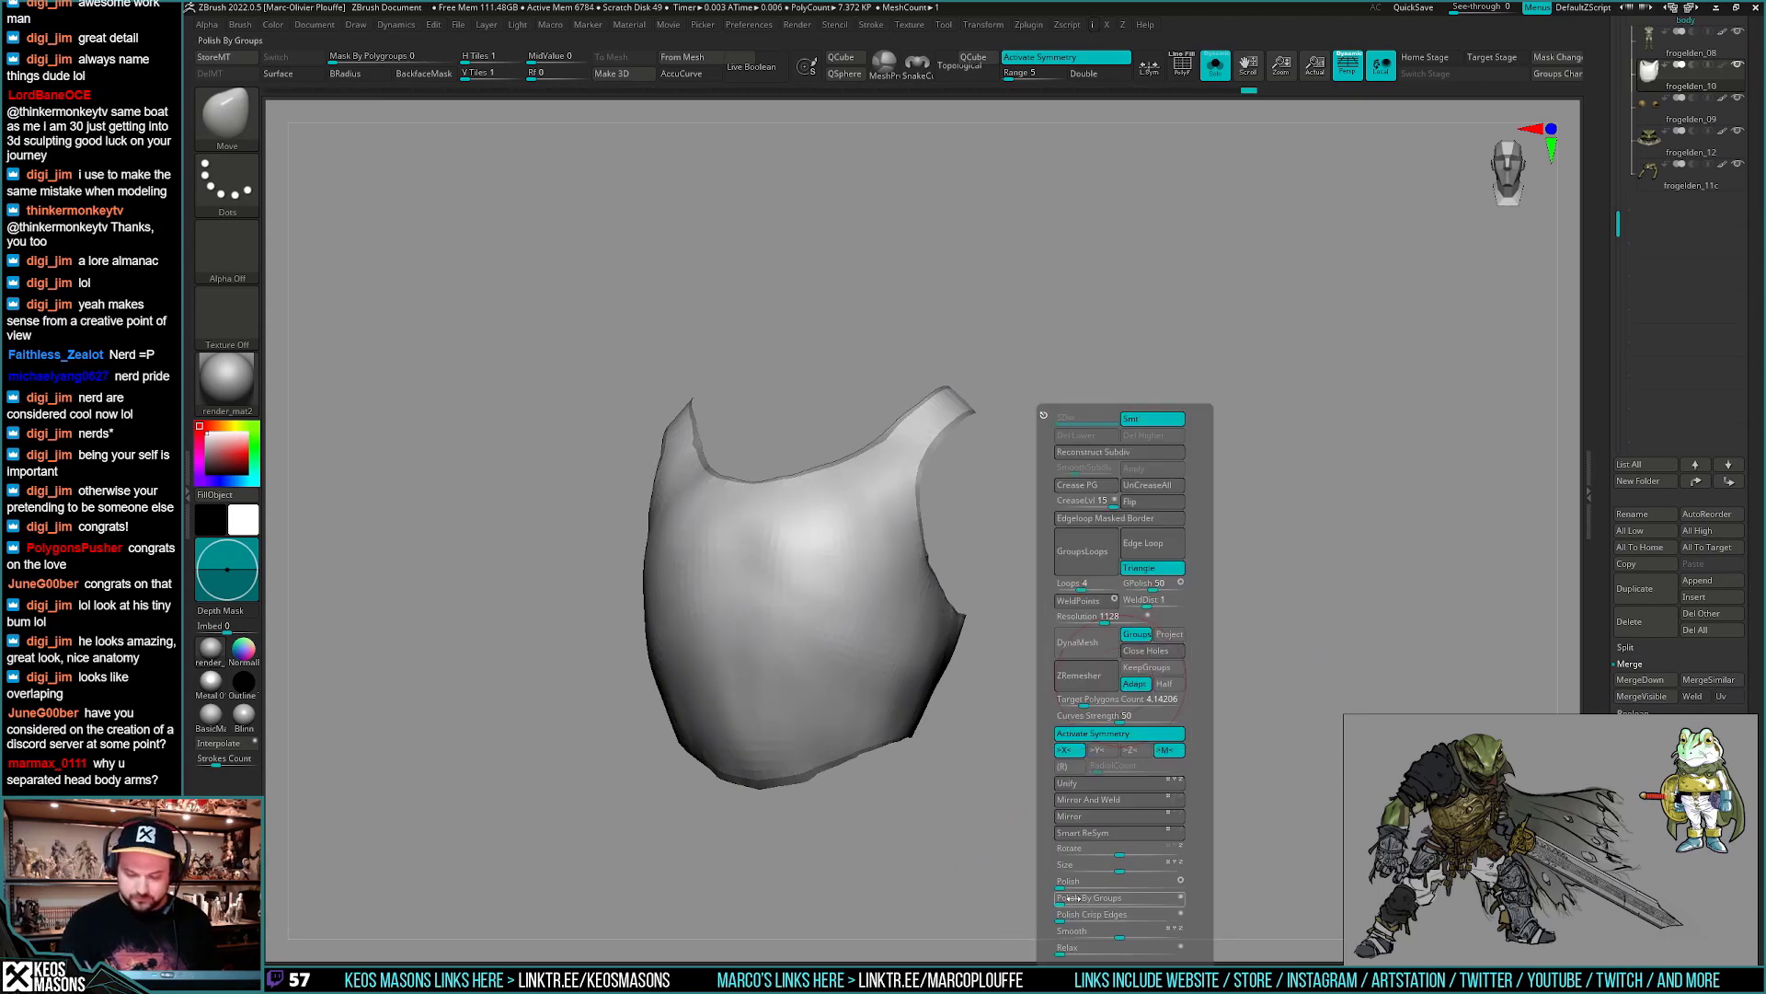
pyautogui.click(1072, 882)
pyautogui.press('space')
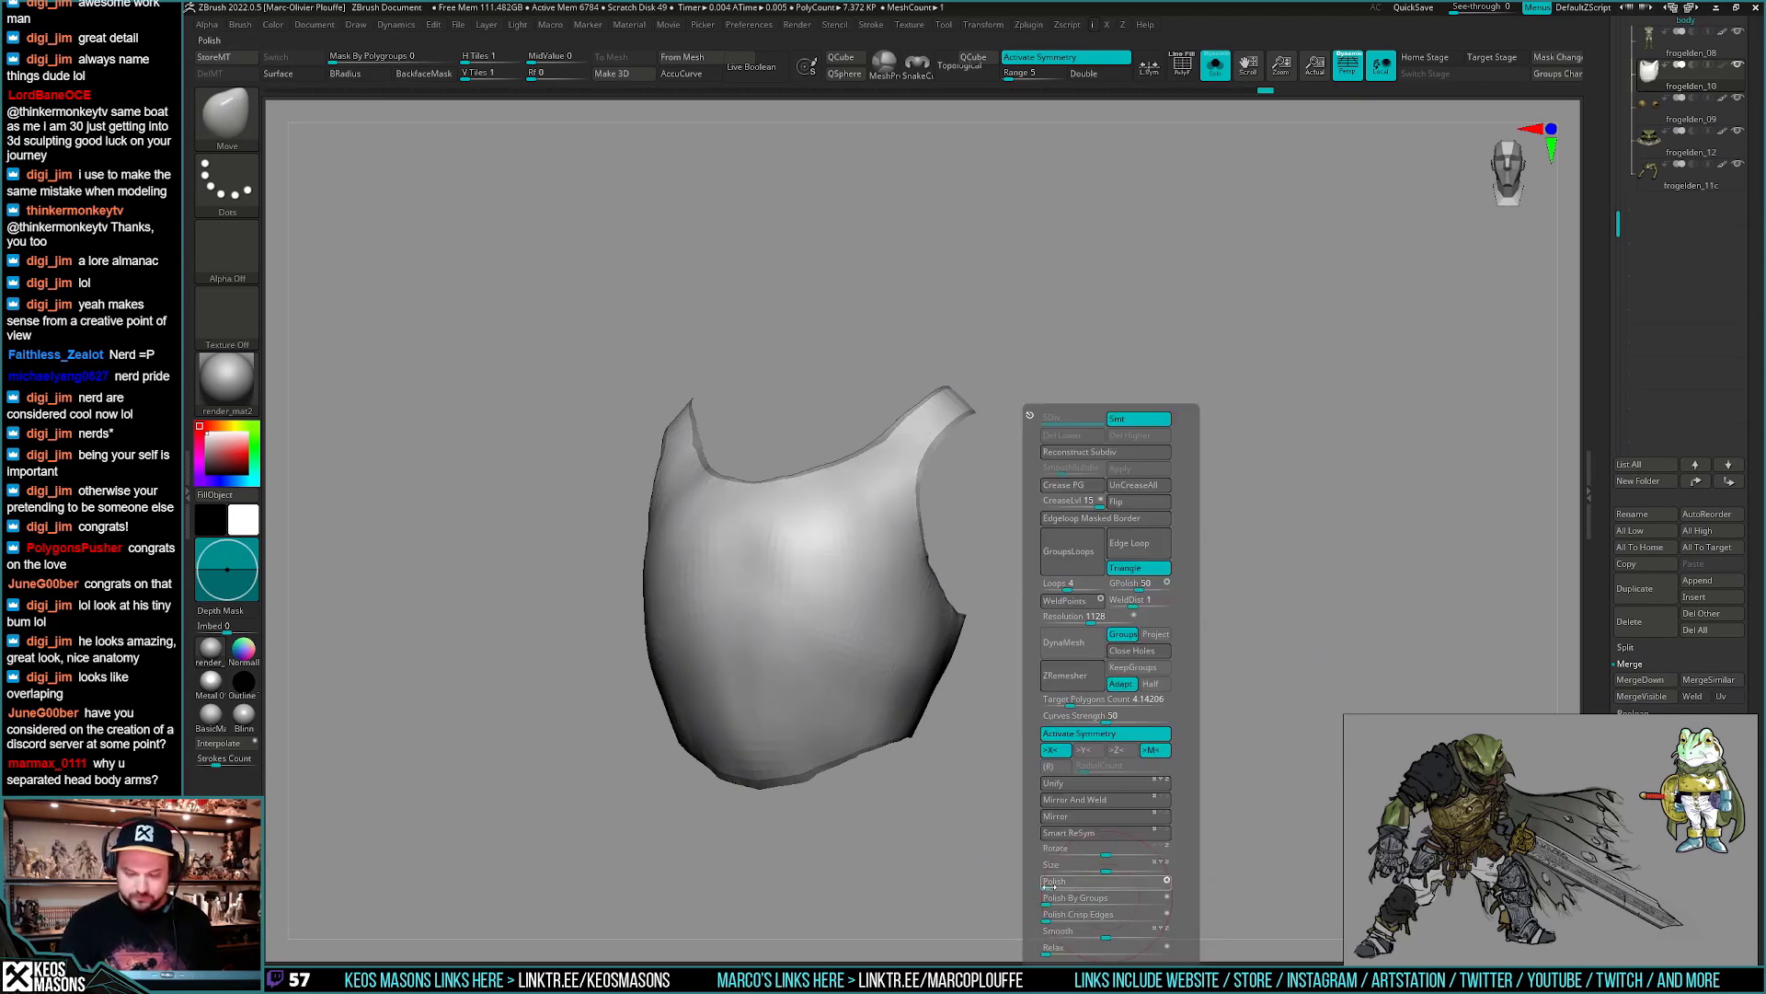
pyautogui.click(1049, 881)
# - Examine the polished vest from the side, bring back the whole character and check how the vest fits the body
pyautogui.moveTo(1143, 718); pyautogui.dragTo(1195, 697)
pyautogui.press('space')
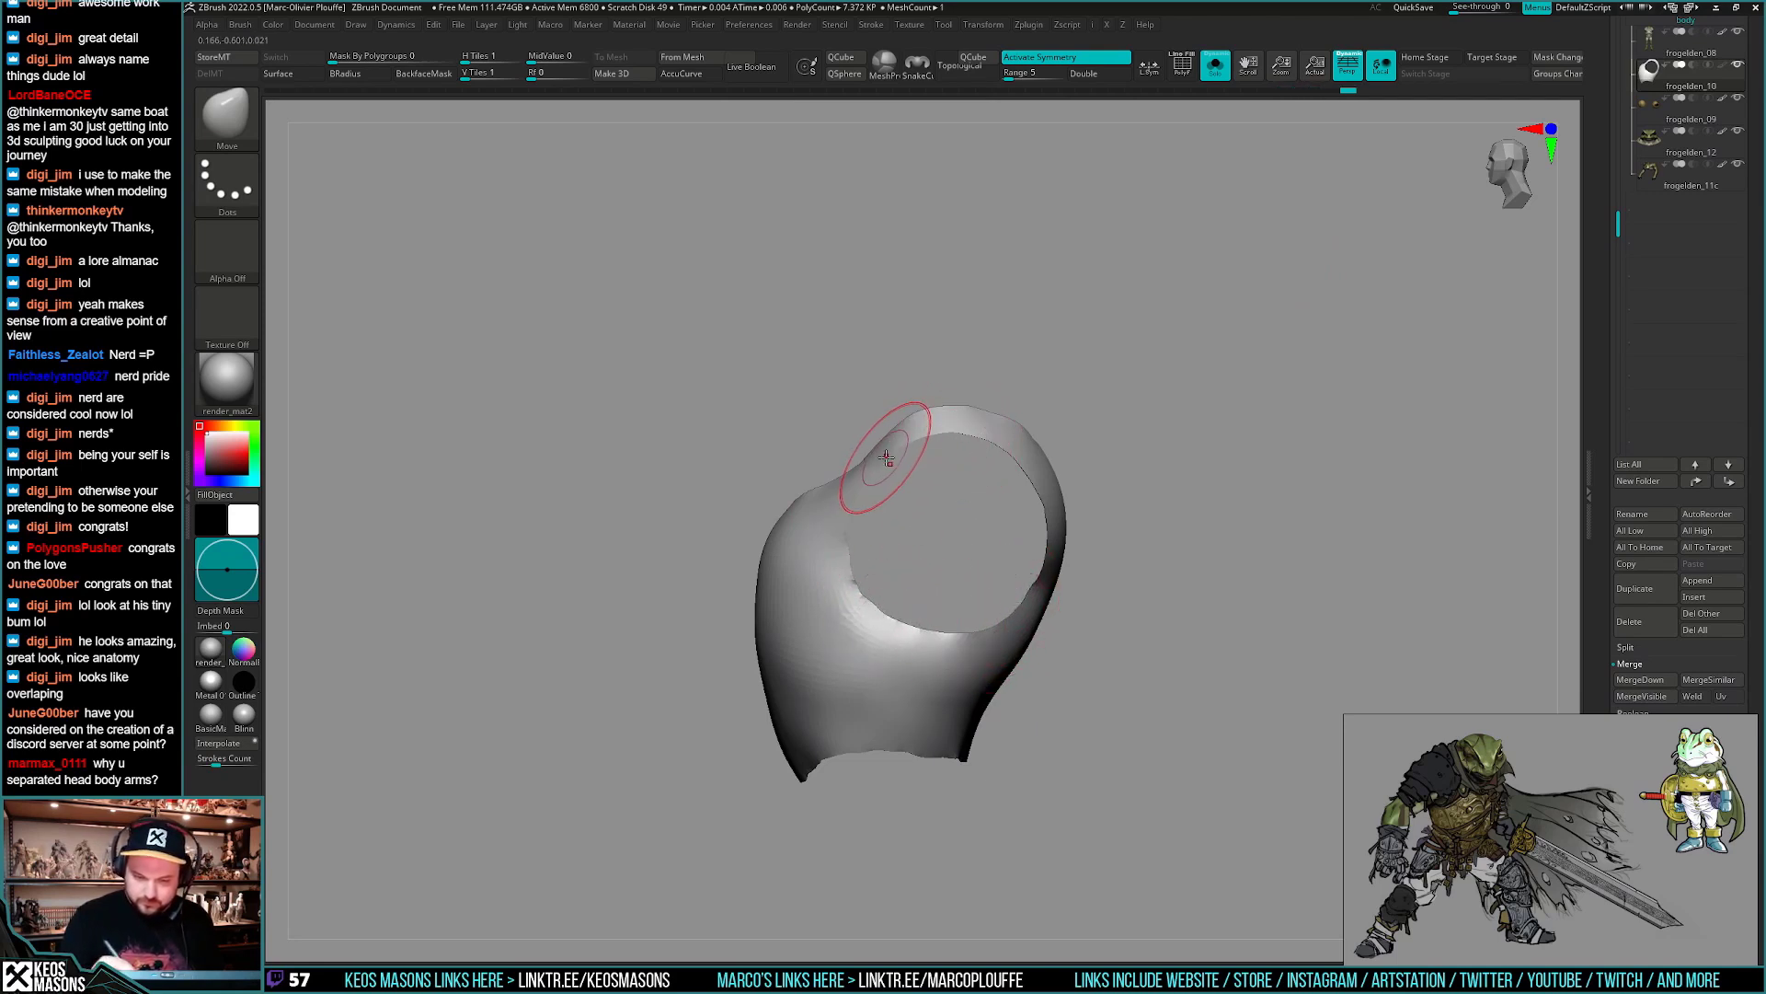
pyautogui.keyDown('alt'); pyautogui.moveTo(886, 457); pyautogui.dragTo(943, 481, button='right'); pyautogui.keyUp('alt')
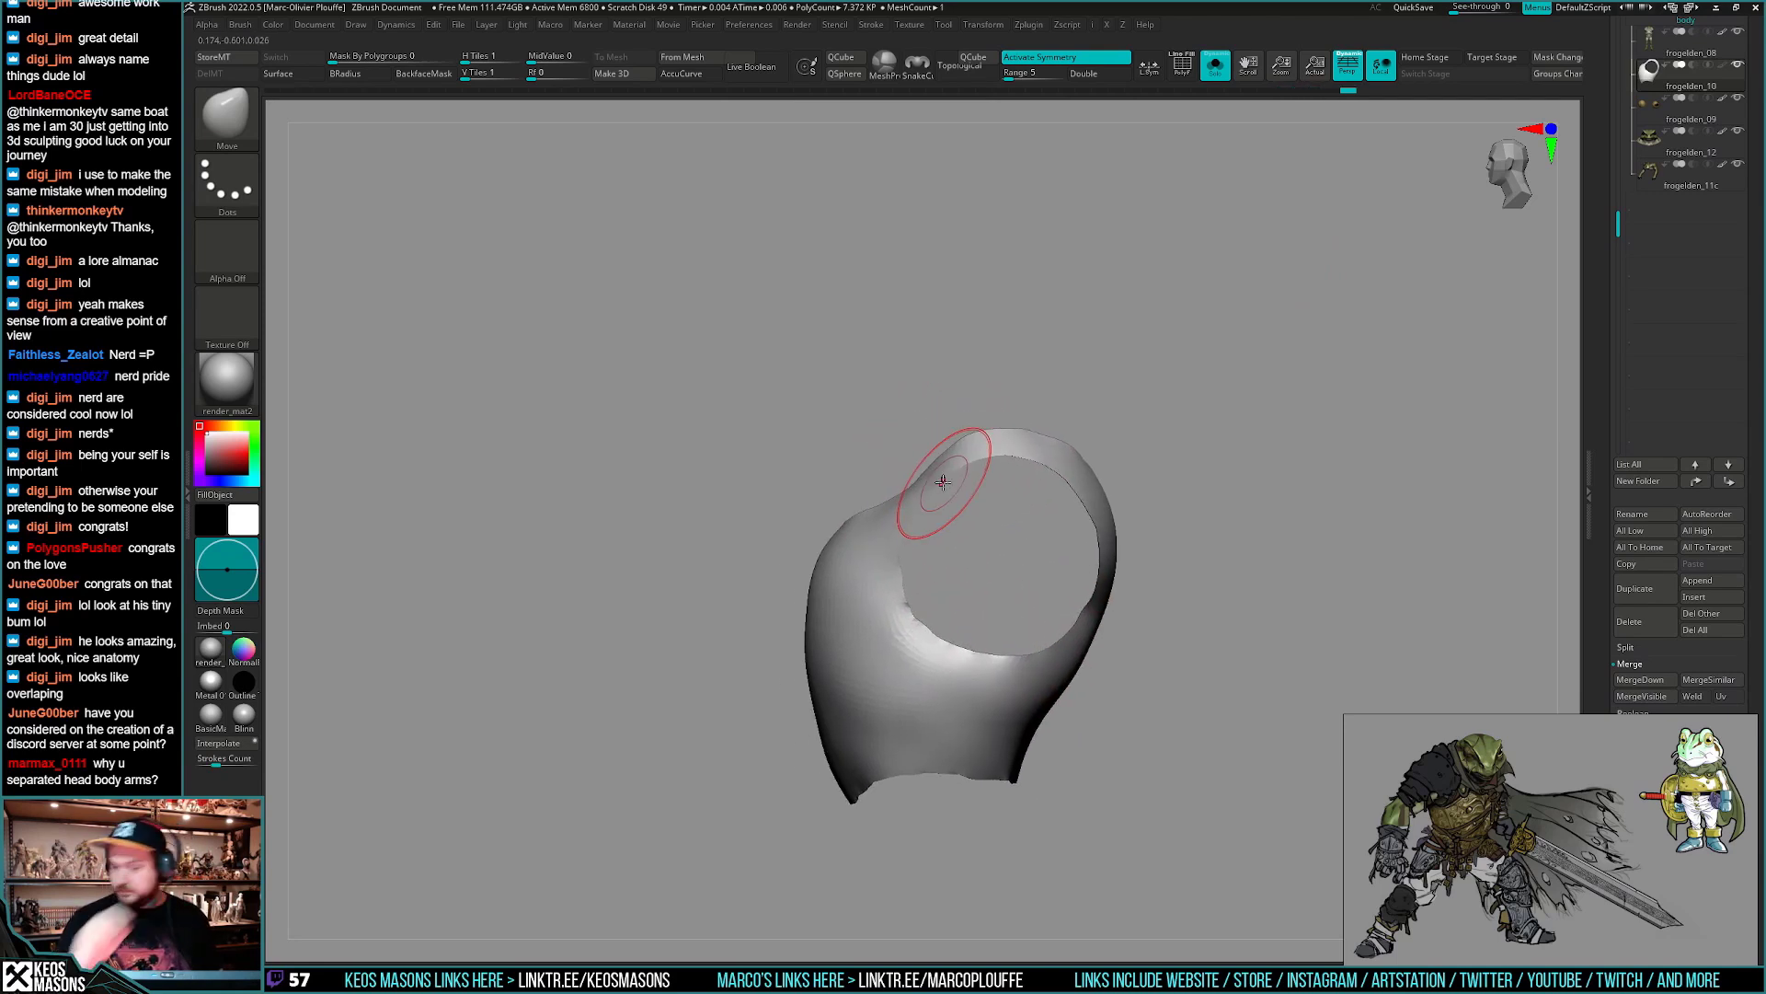
pyautogui.rightClick(943, 482)
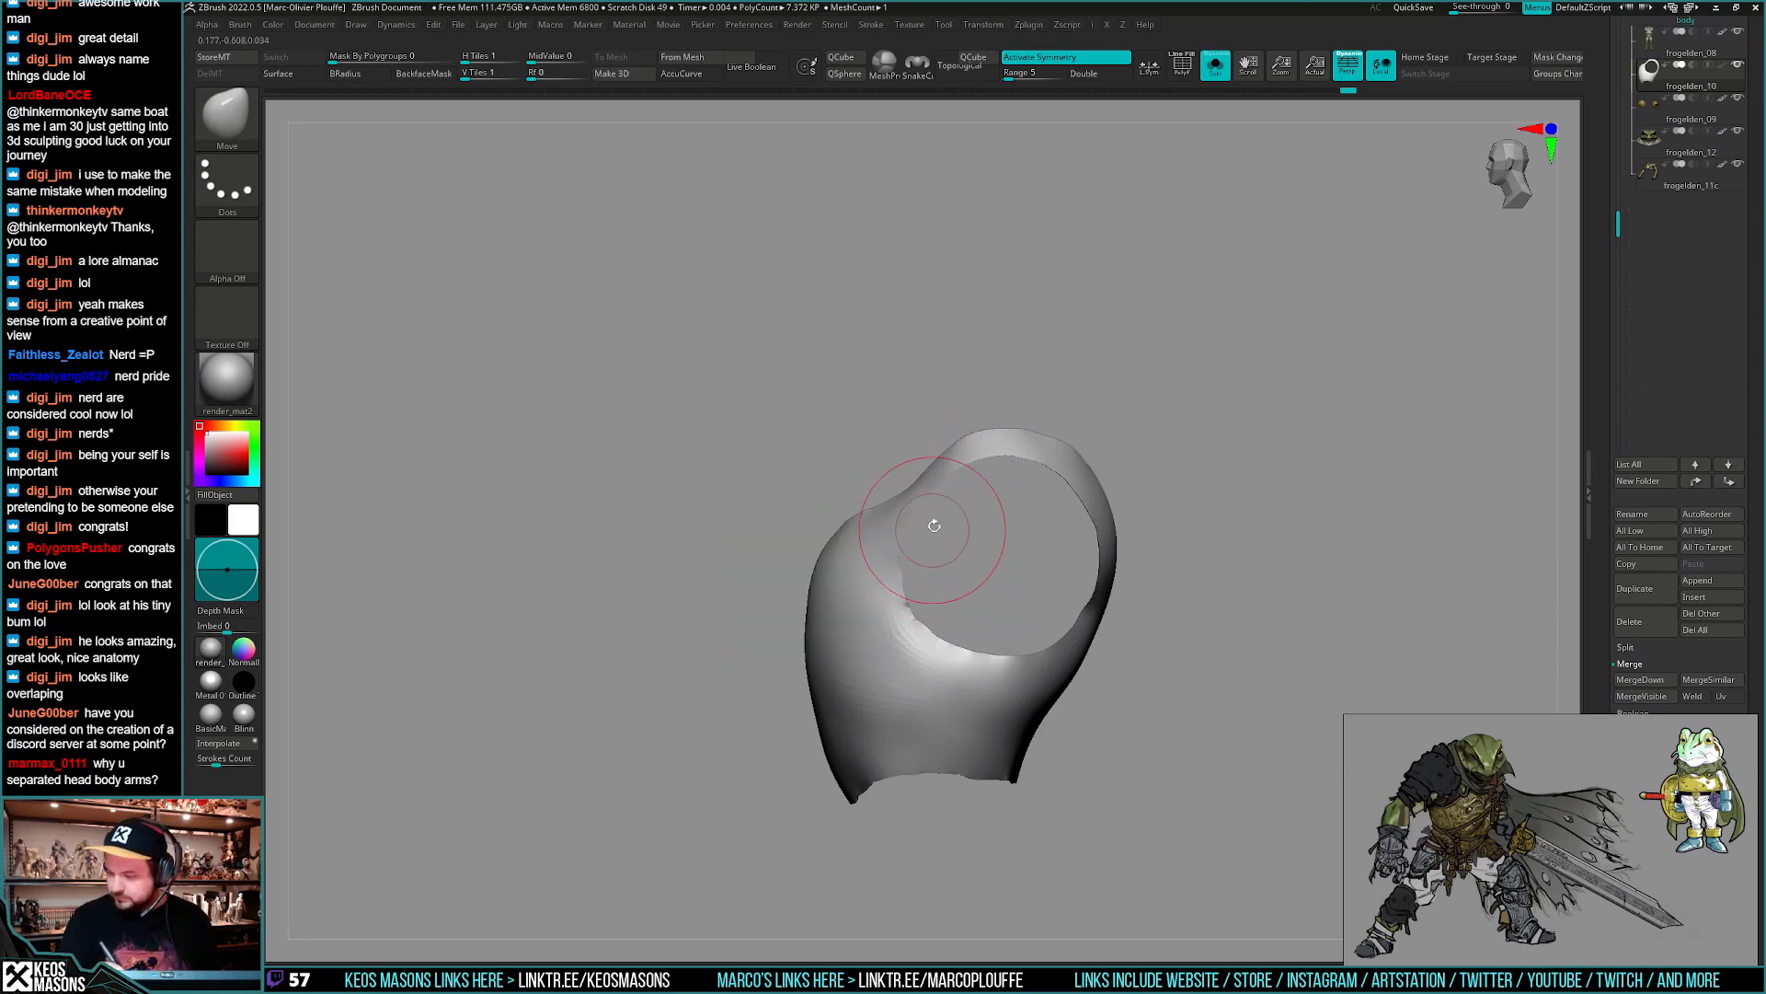
pyautogui.moveTo(934, 525); pyautogui.dragTo(1098, 628, button='right')
pyautogui.hotkey('shift', 's')
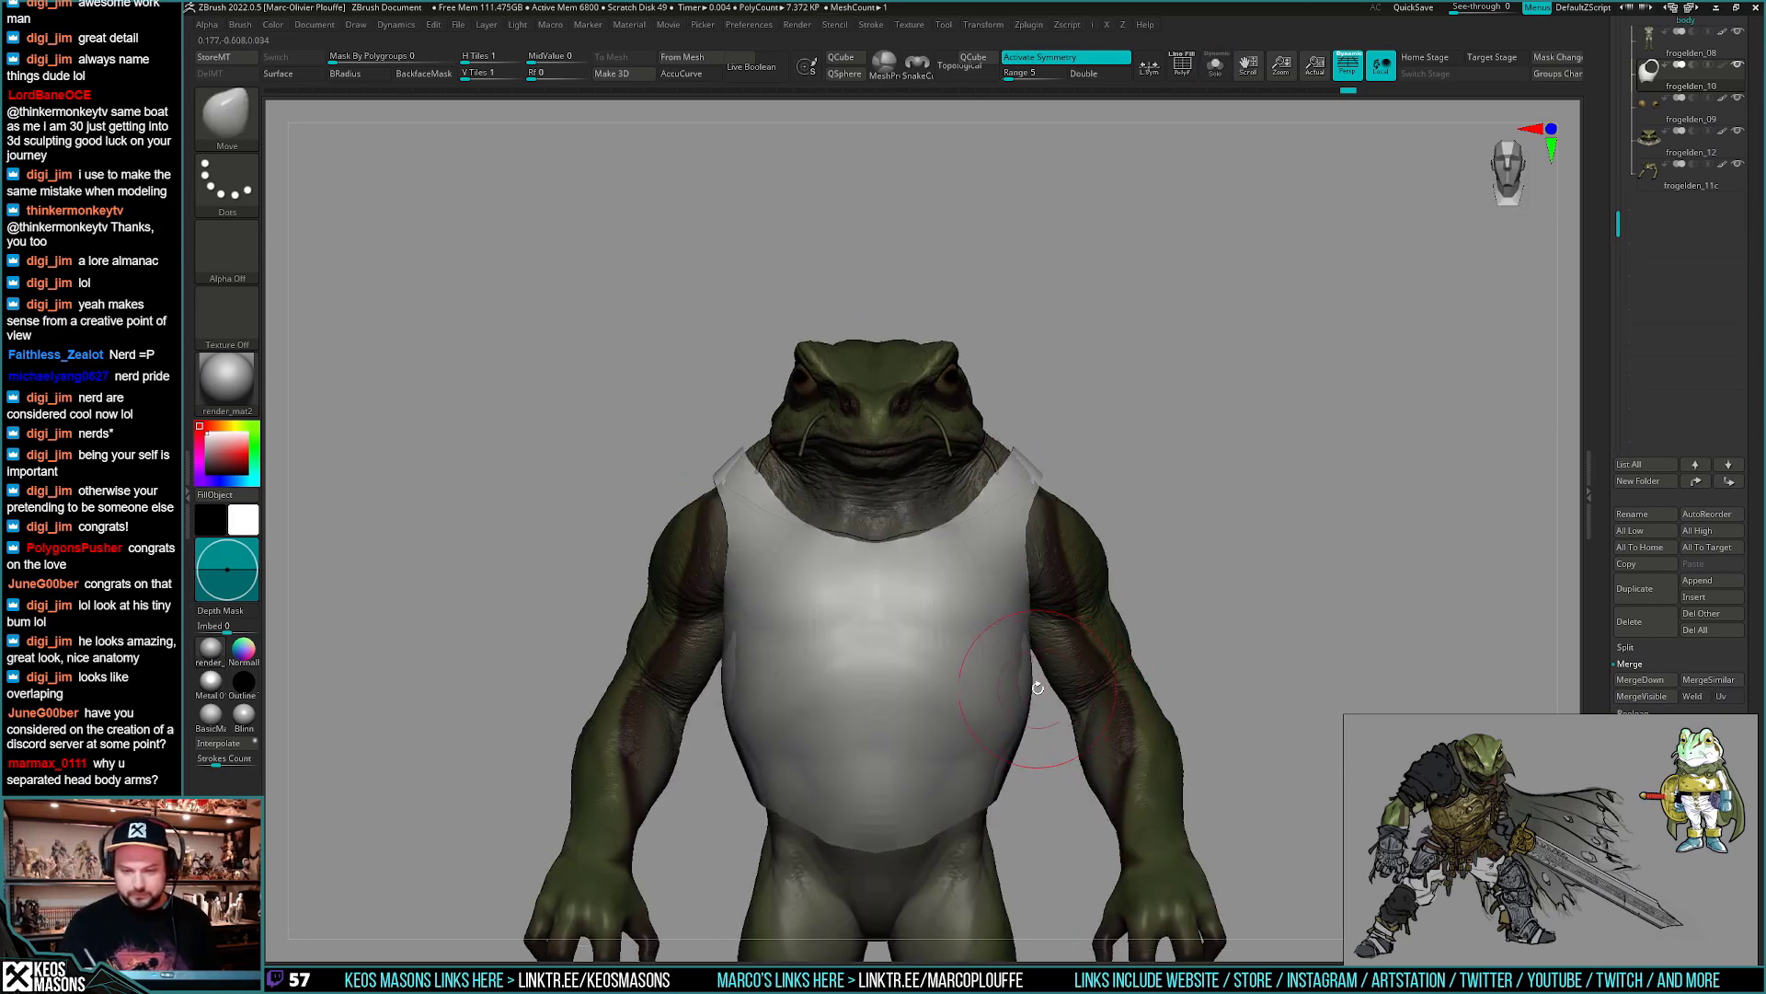
pyautogui.keyDown('alt'); pyautogui.moveTo(1038, 688); pyautogui.dragTo(1013, 693, button='right'); pyautogui.keyUp('alt')
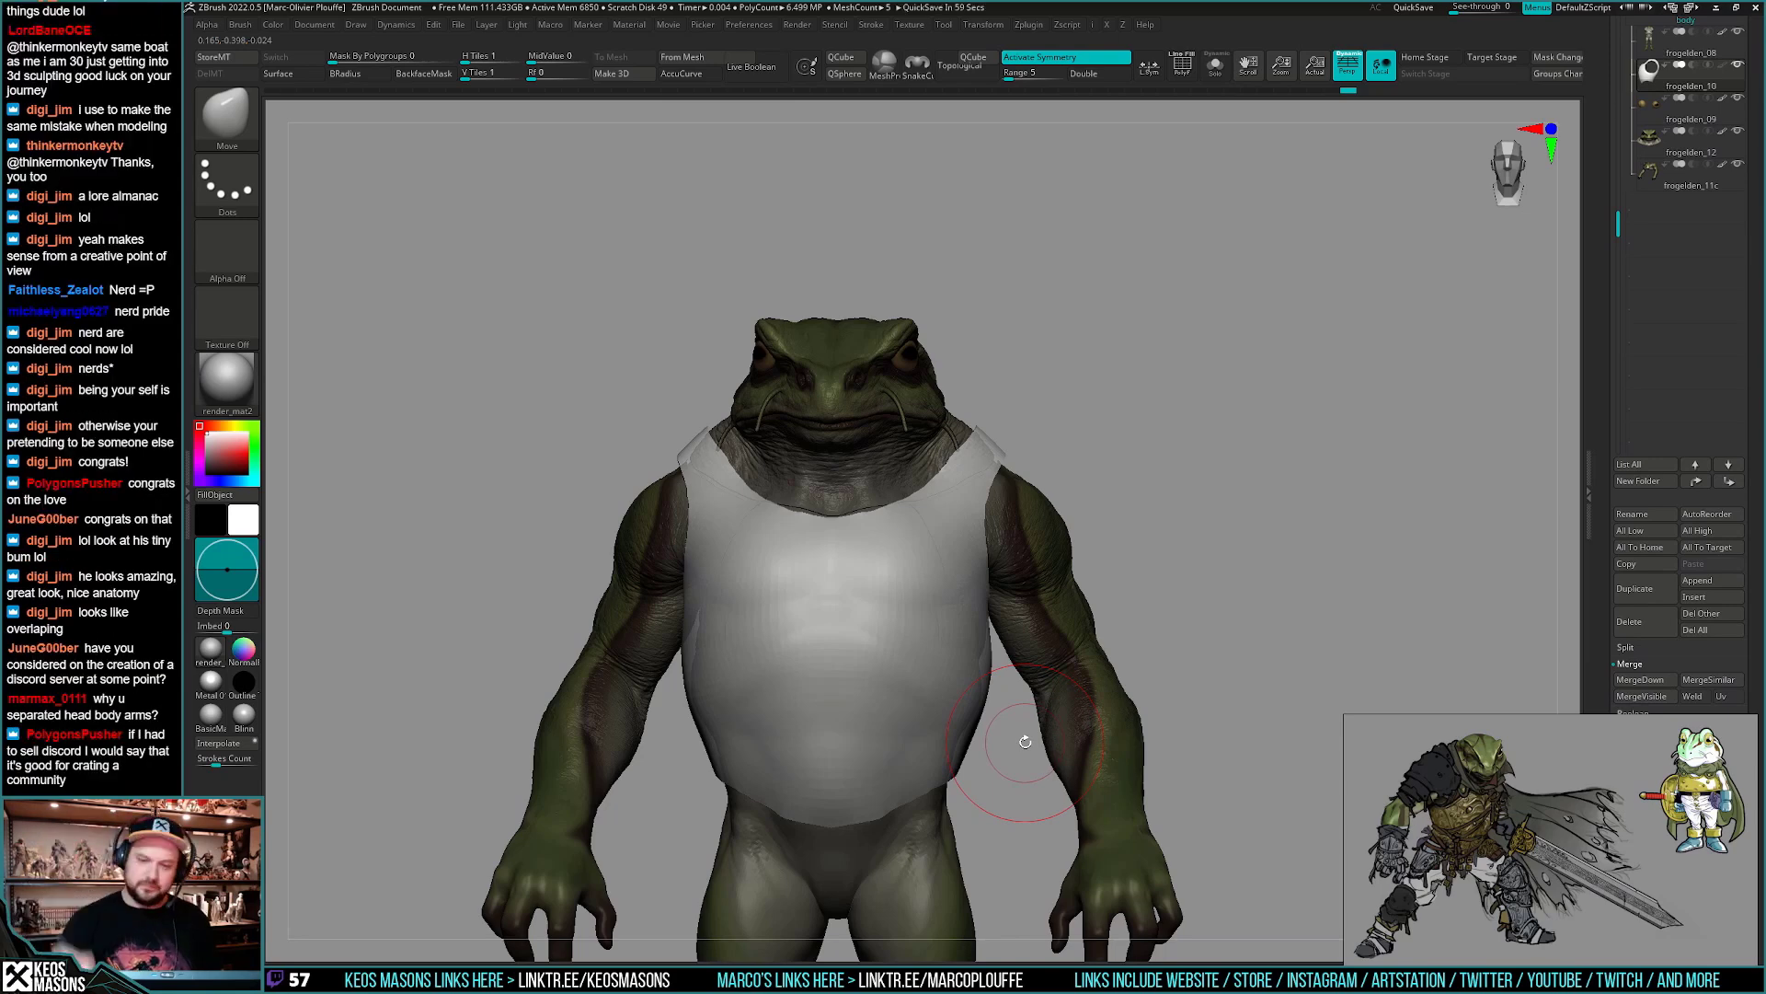
pyautogui.keyDown('alt'); pyautogui.moveTo(1120, 635); pyautogui.dragTo(1152, 602, button='right'); pyautogui.keyUp('alt')
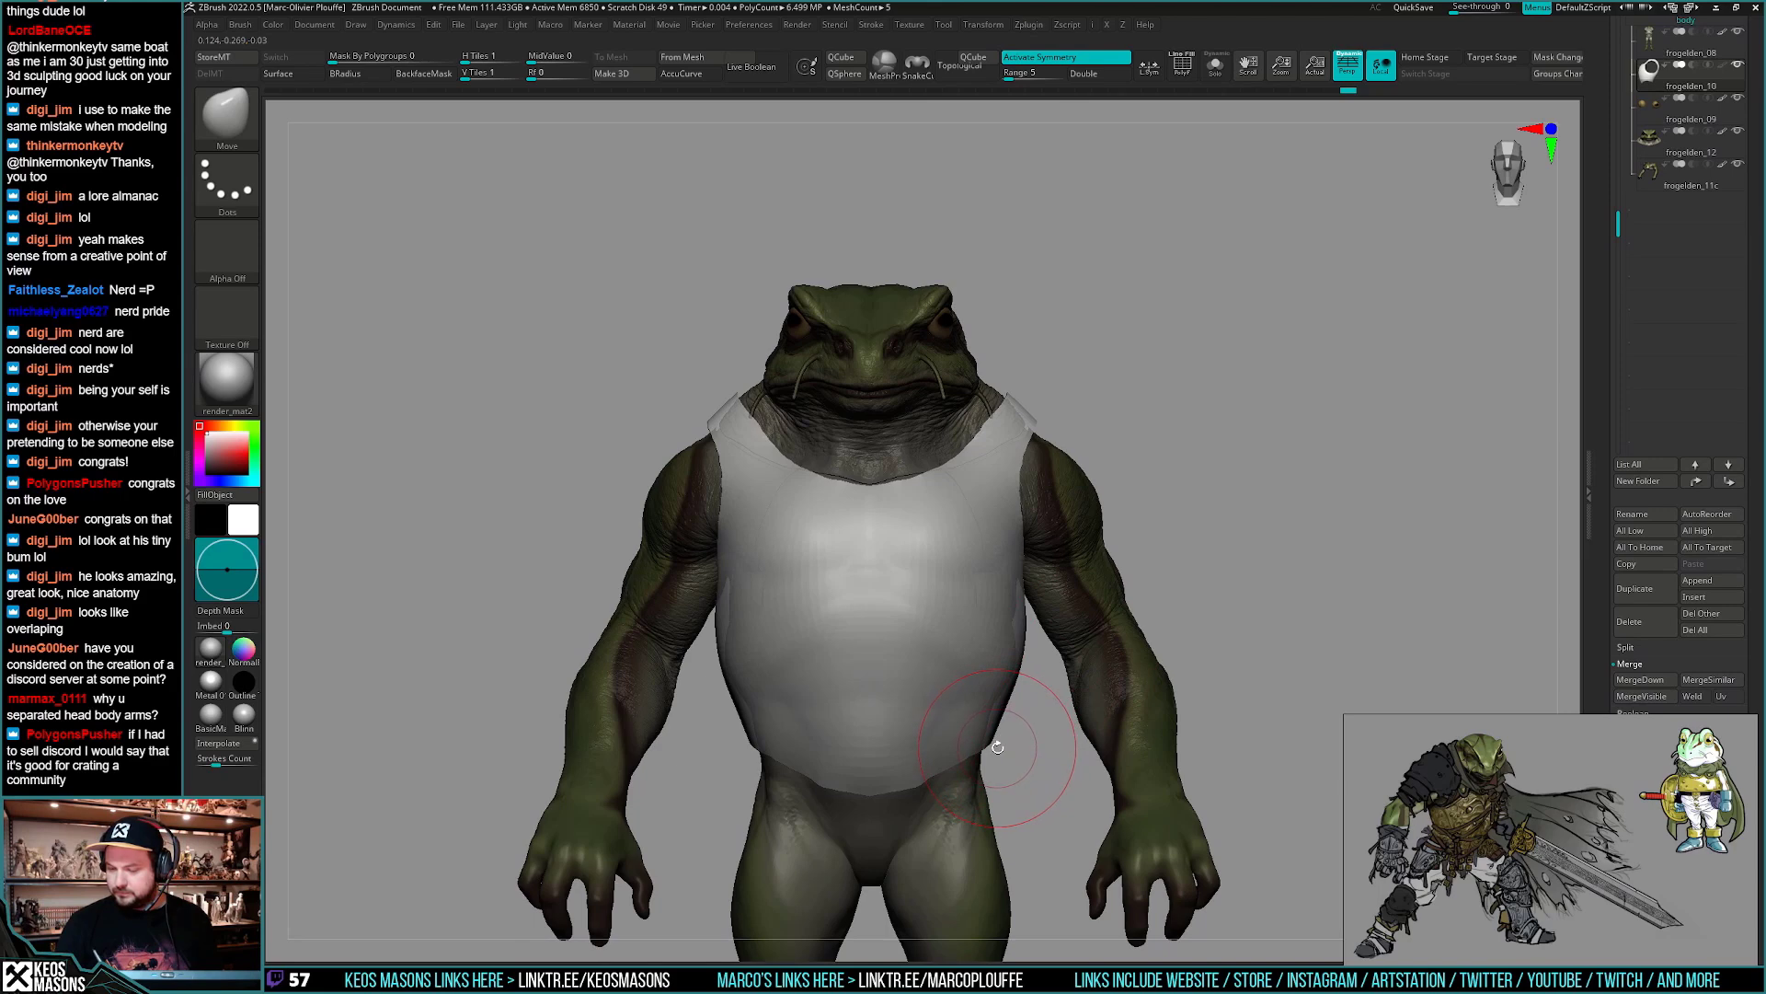
pyautogui.moveTo(1011, 722)
pyautogui.mouseDown(button='right')
pyautogui.moveTo(1084, 611)
pyautogui.moveTo(1057, 564)
pyautogui.moveTo(977, 691)
pyautogui.moveTo(1016, 688)
pyautogui.moveTo(957, 706)
pyautogui.moveTo(1090, 695)
pyautogui.mouseUp(button='right')
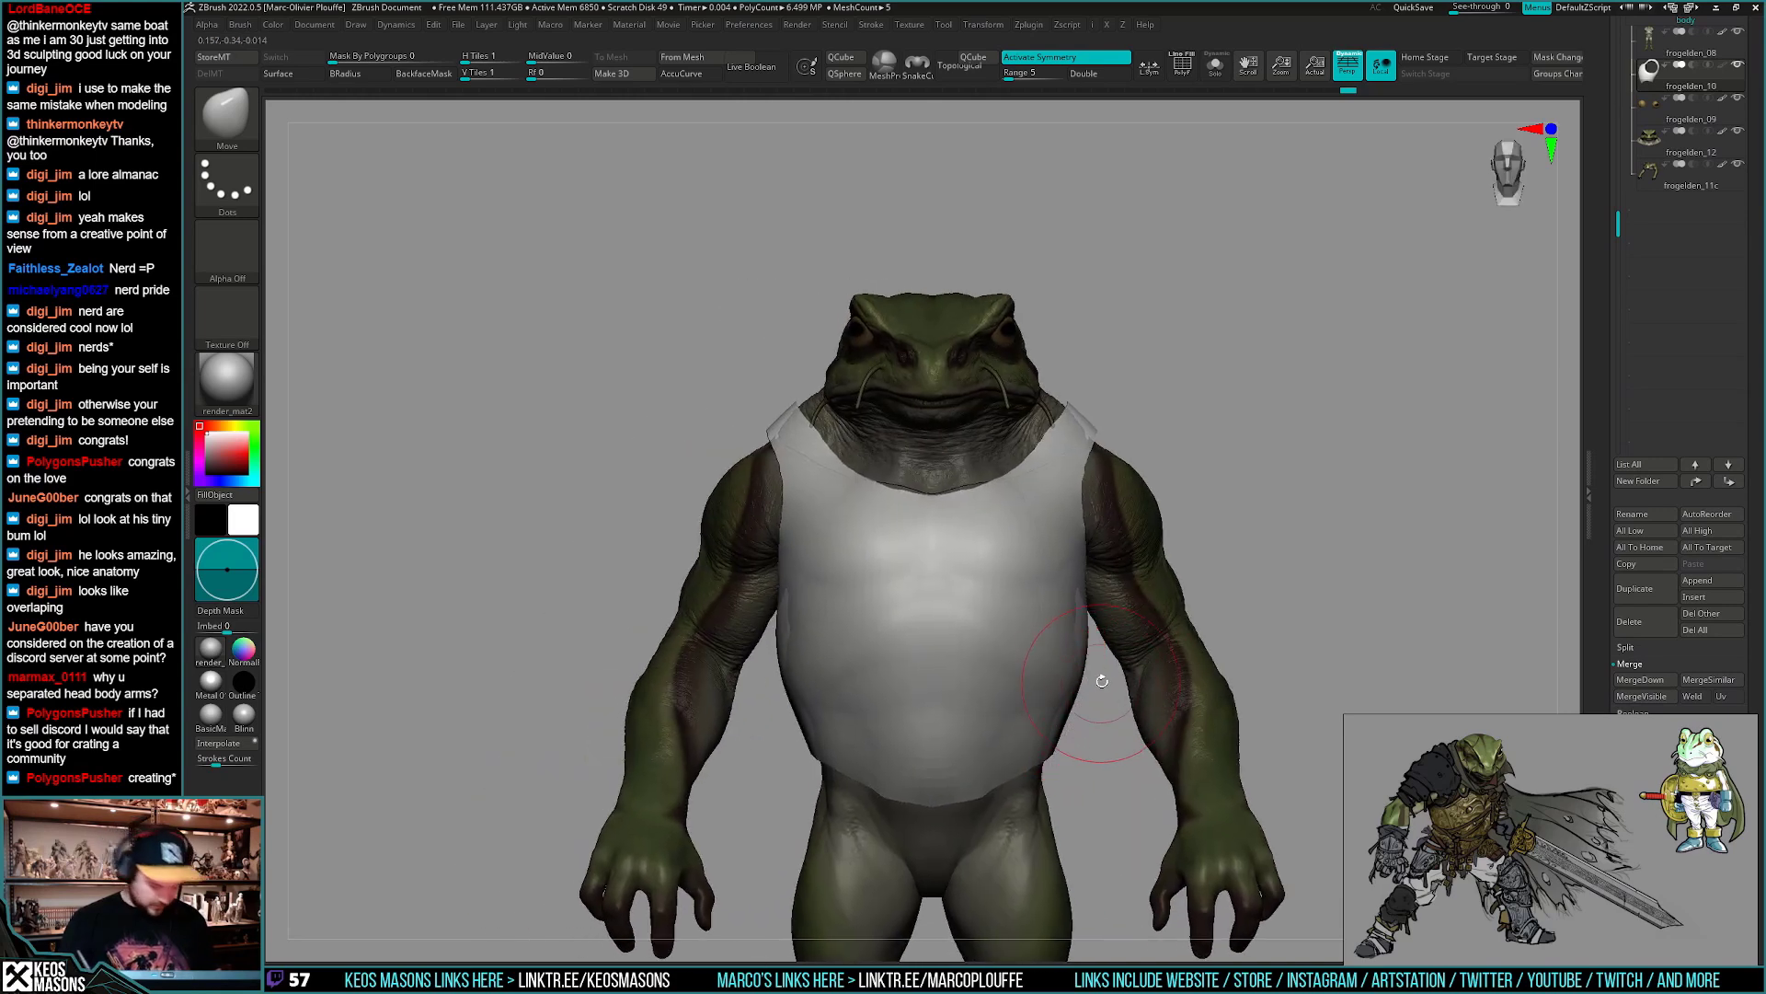
pyautogui.press('shift')
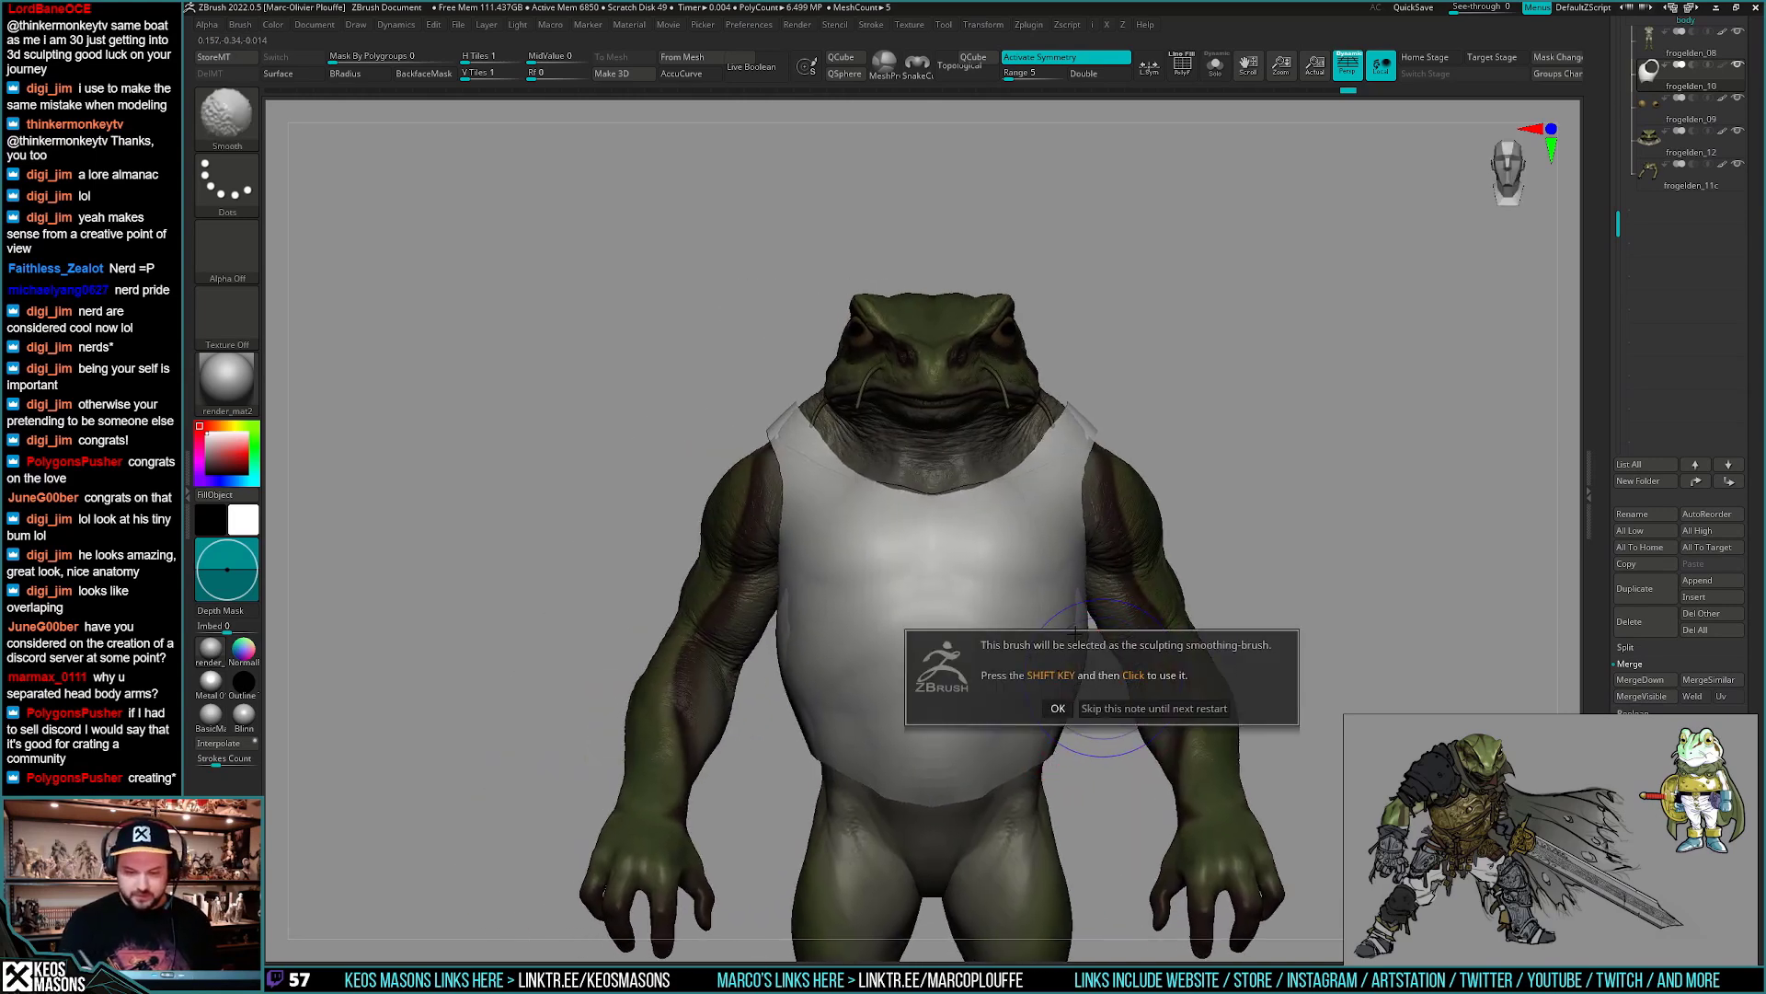
pyautogui.click(1114, 709)
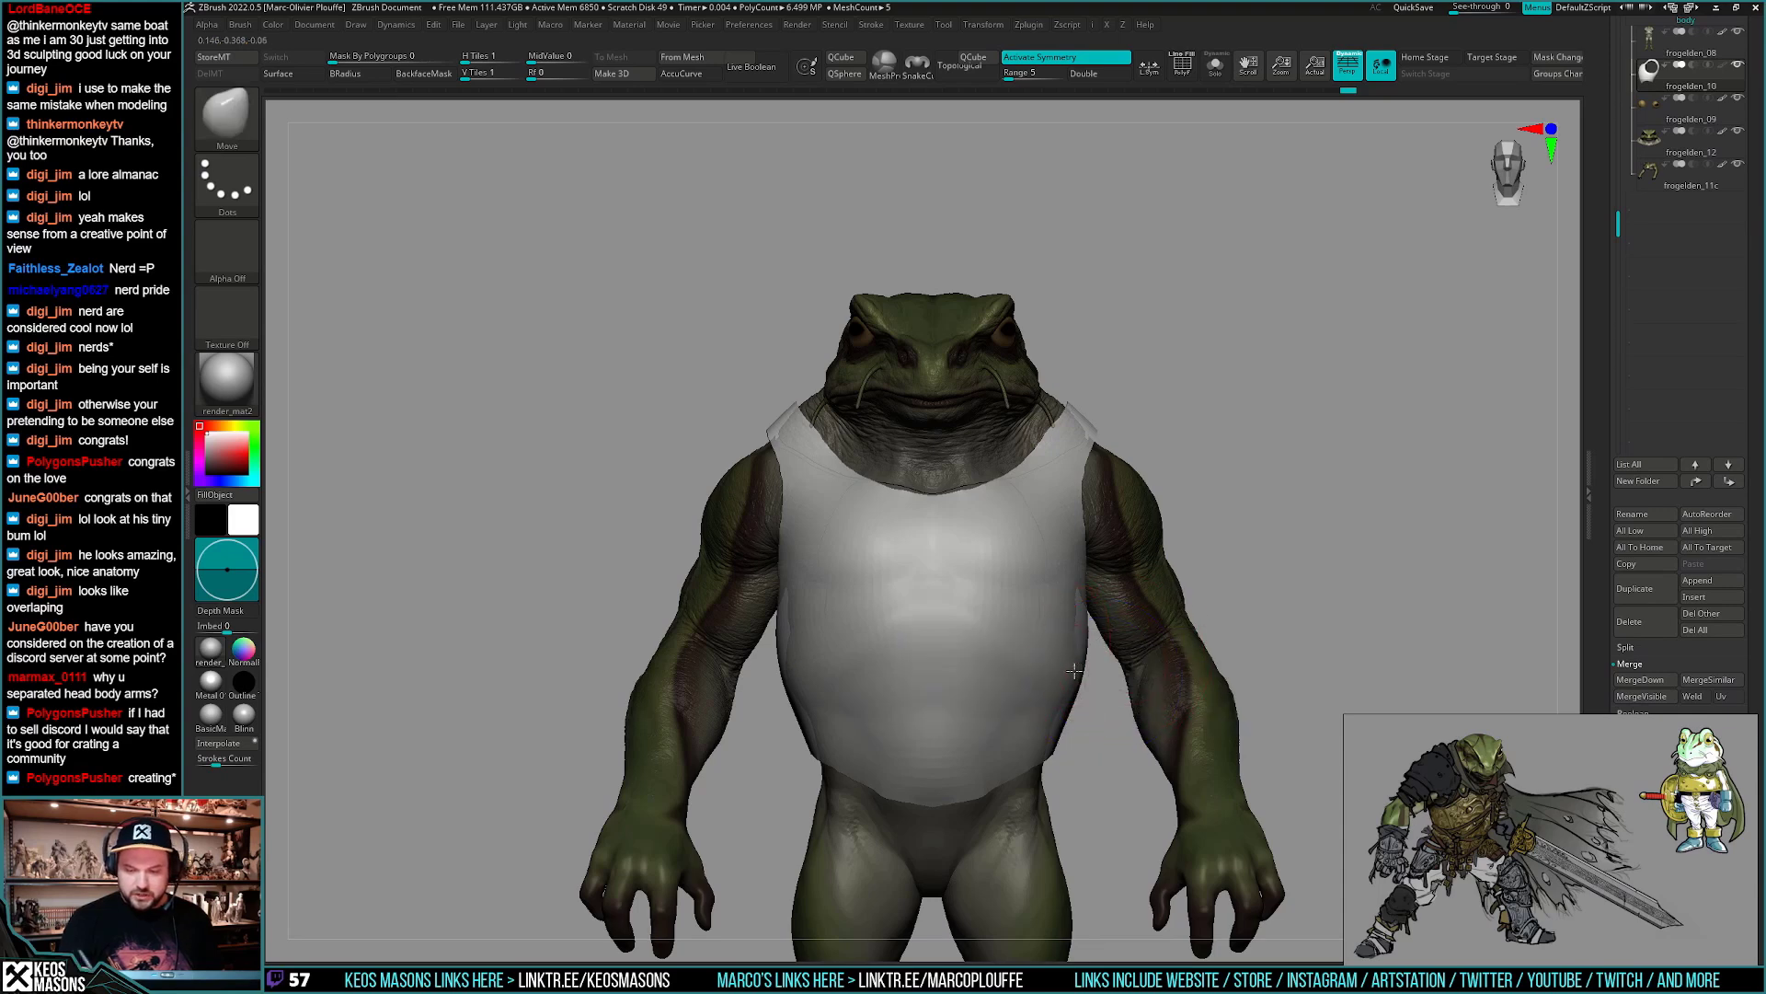
# - Slice the vest along the front of the shoulder with SliceCurve, separating the strap area as its own polygroup, and show the polygroups
pyautogui.moveTo(1074, 672); pyautogui.dragTo(1137, 644, button='right')
pyautogui.hotkey('ctrl', 'shift')
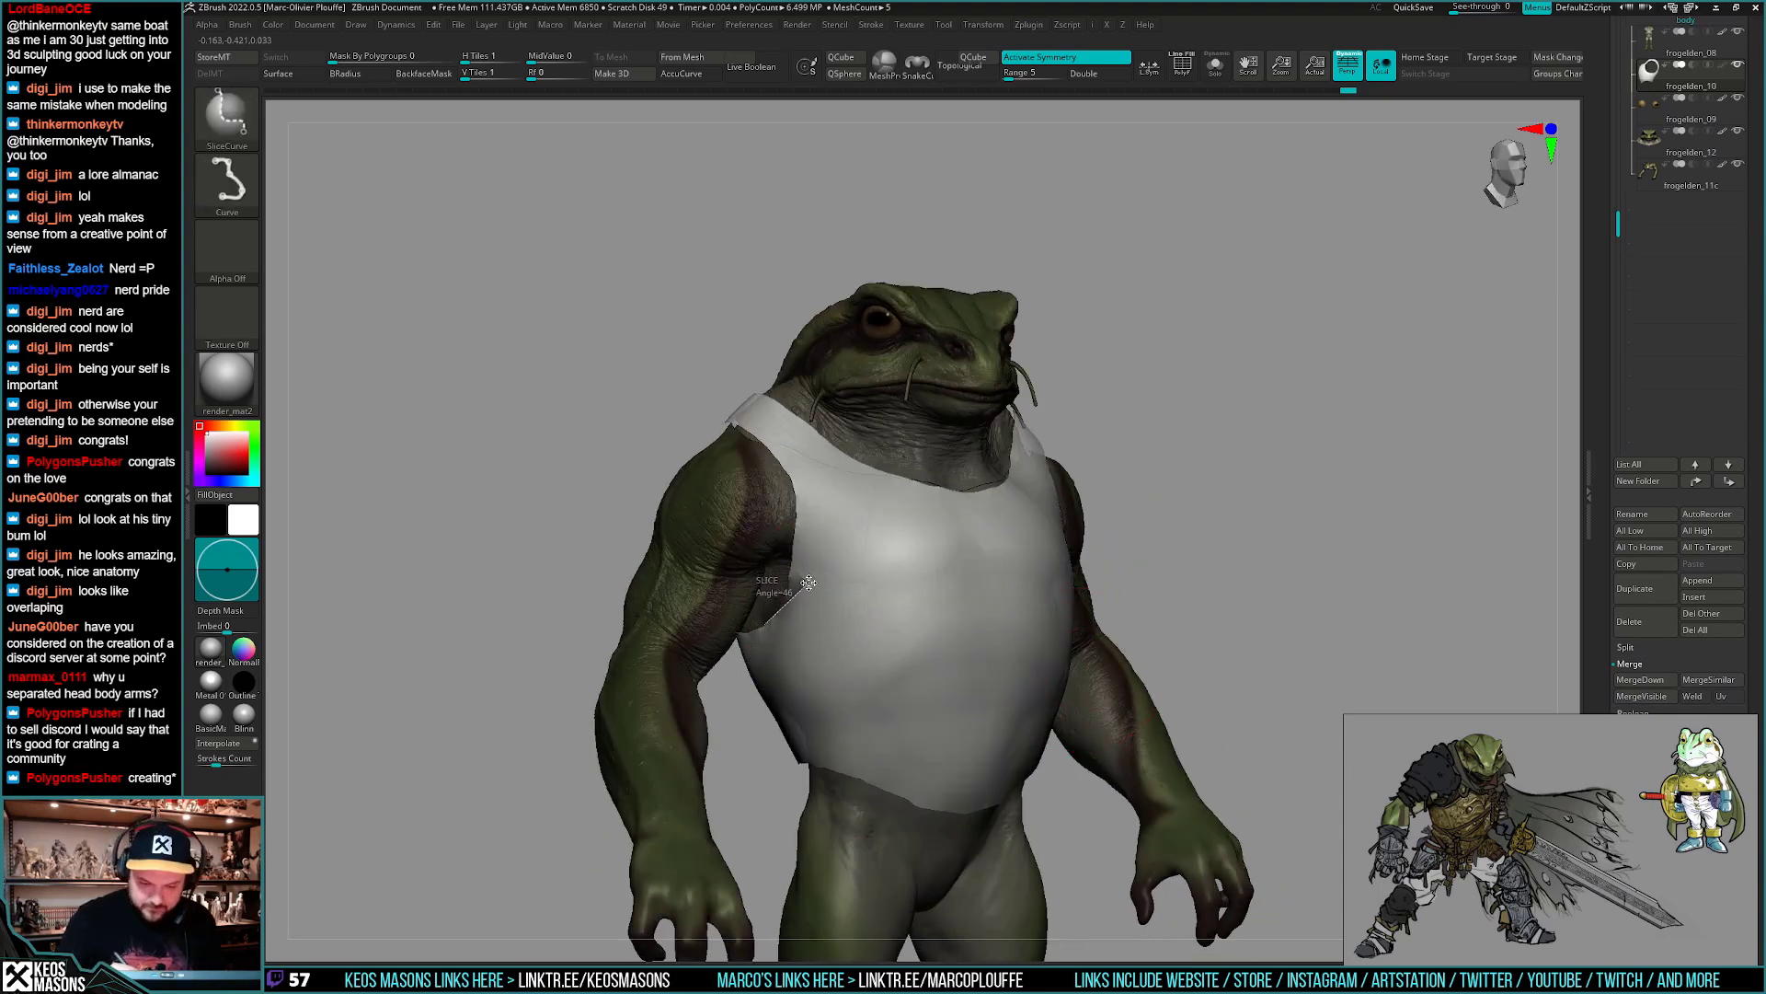
pyautogui.moveTo(792, 583)
pyautogui.keyDown('ctrl'); pyautogui.keyDown('shift'); pyautogui.mouseDown()
pyautogui.moveTo(864, 456)
pyautogui.moveTo(893, 352)
pyautogui.moveTo(819, 118)
pyautogui.mouseUp(); pyautogui.keyUp('shift'); pyautogui.keyUp('ctrl')
pyautogui.hotkey('shift', 'f')
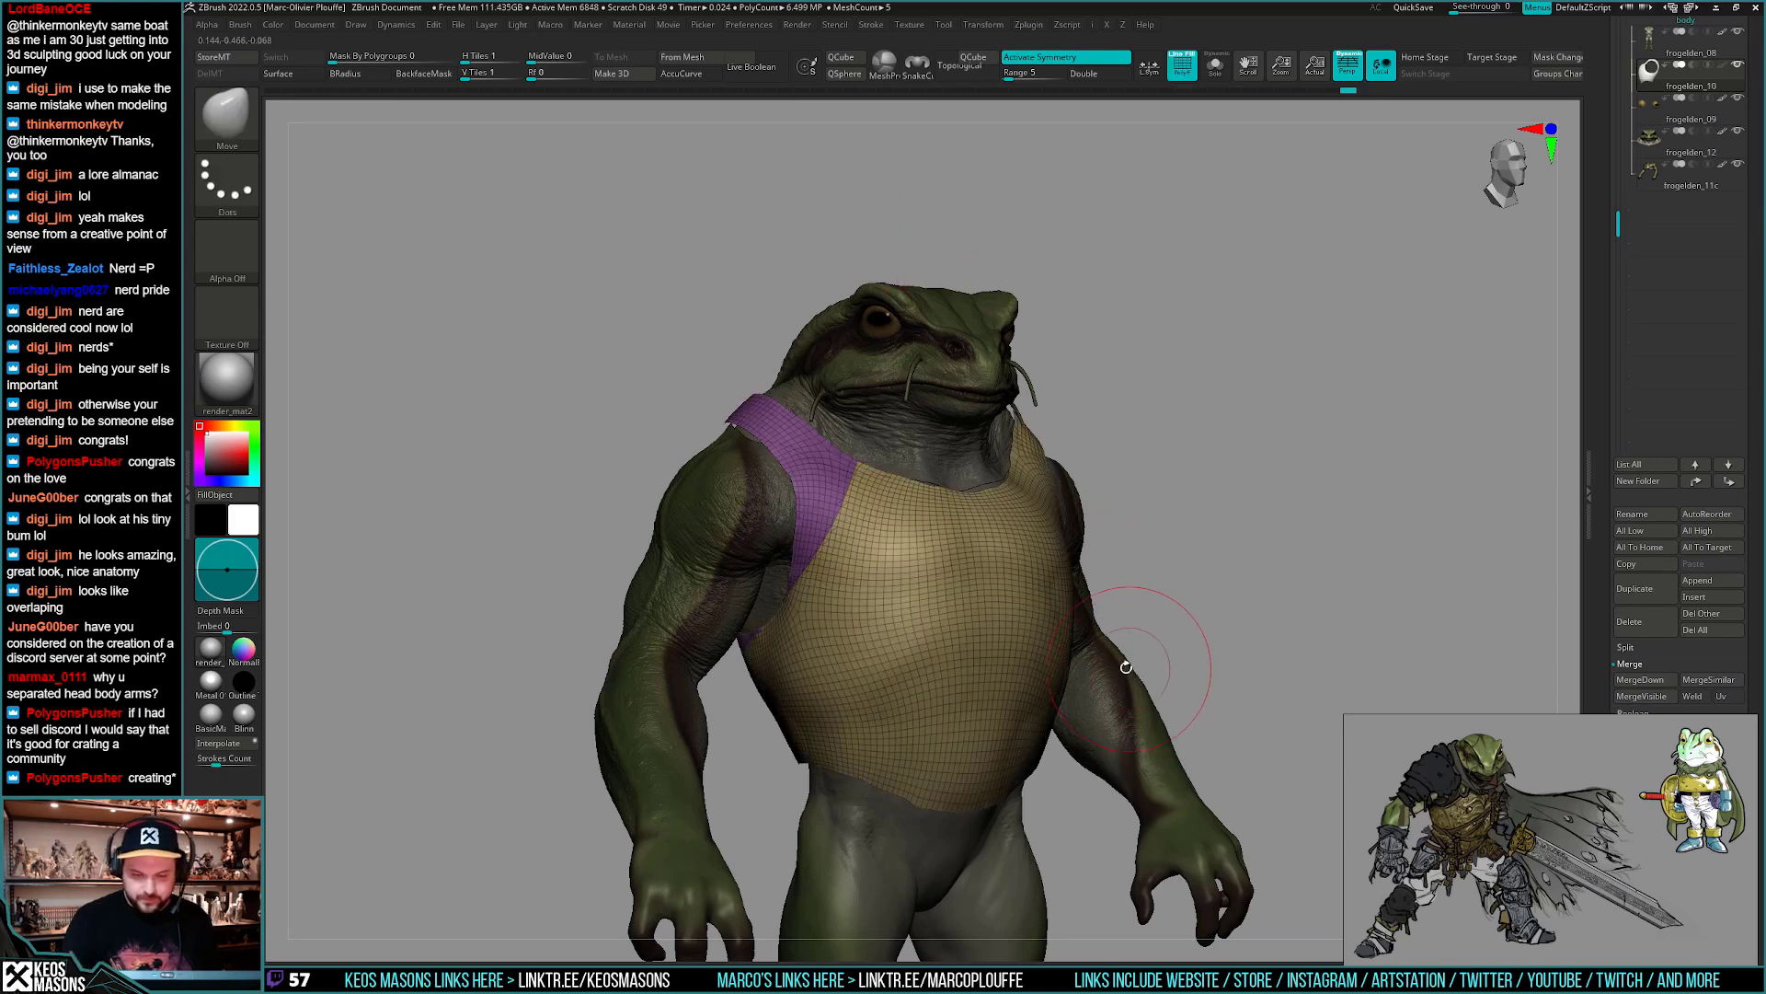
# - Isolate the vest from the body and slice another polygroup across its upper back, beside the armhole
pyautogui.keyDown('ctrl'); pyautogui.keyDown('shift'); pyautogui.click(1269, 599); pyautogui.keyUp('shift'); pyautogui.keyUp('ctrl')
pyautogui.keyDown('ctrl'); pyautogui.keyDown('shift'); pyautogui.click(802, 481); pyautogui.keyUp('shift'); pyautogui.keyUp('ctrl')
pyautogui.moveTo(809, 482); pyautogui.dragTo(942, 481, button='right')
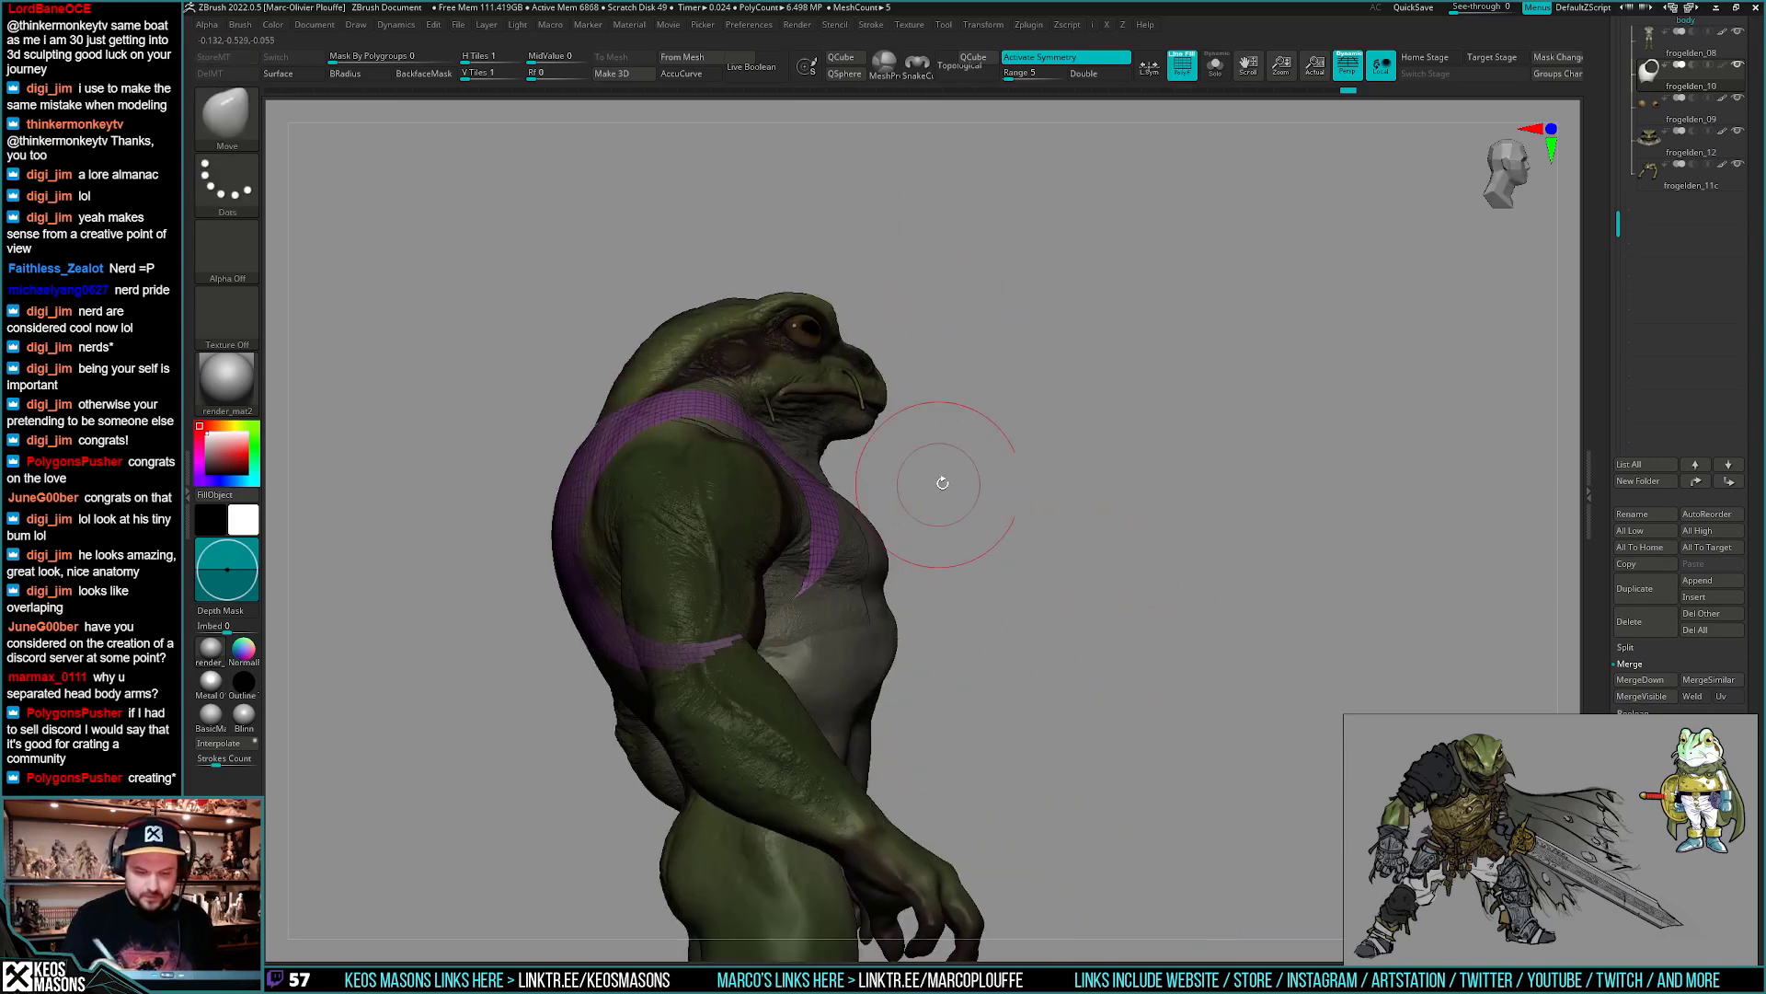
pyautogui.hotkey('alt', 's')
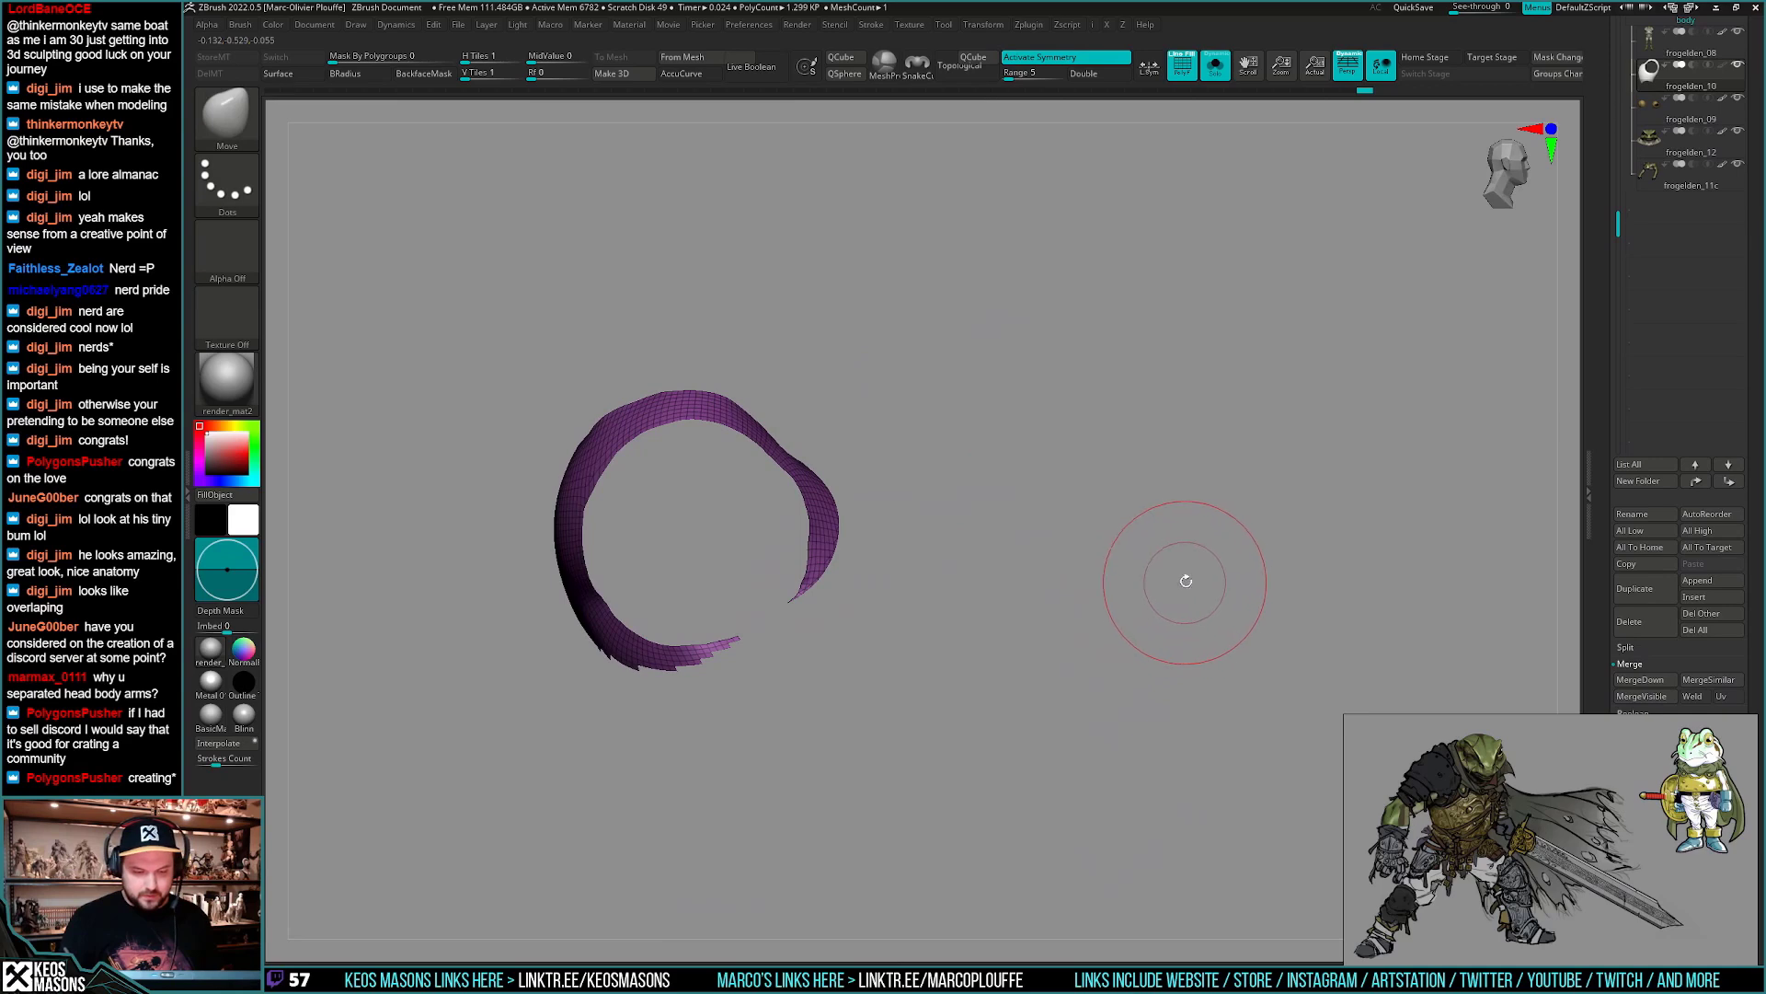
pyautogui.keyDown('ctrl'); pyautogui.keyDown('shift'); pyautogui.click(1186, 581); pyautogui.keyUp('shift'); pyautogui.keyUp('ctrl')
pyautogui.moveTo(1186, 582); pyautogui.dragTo(1045, 532)
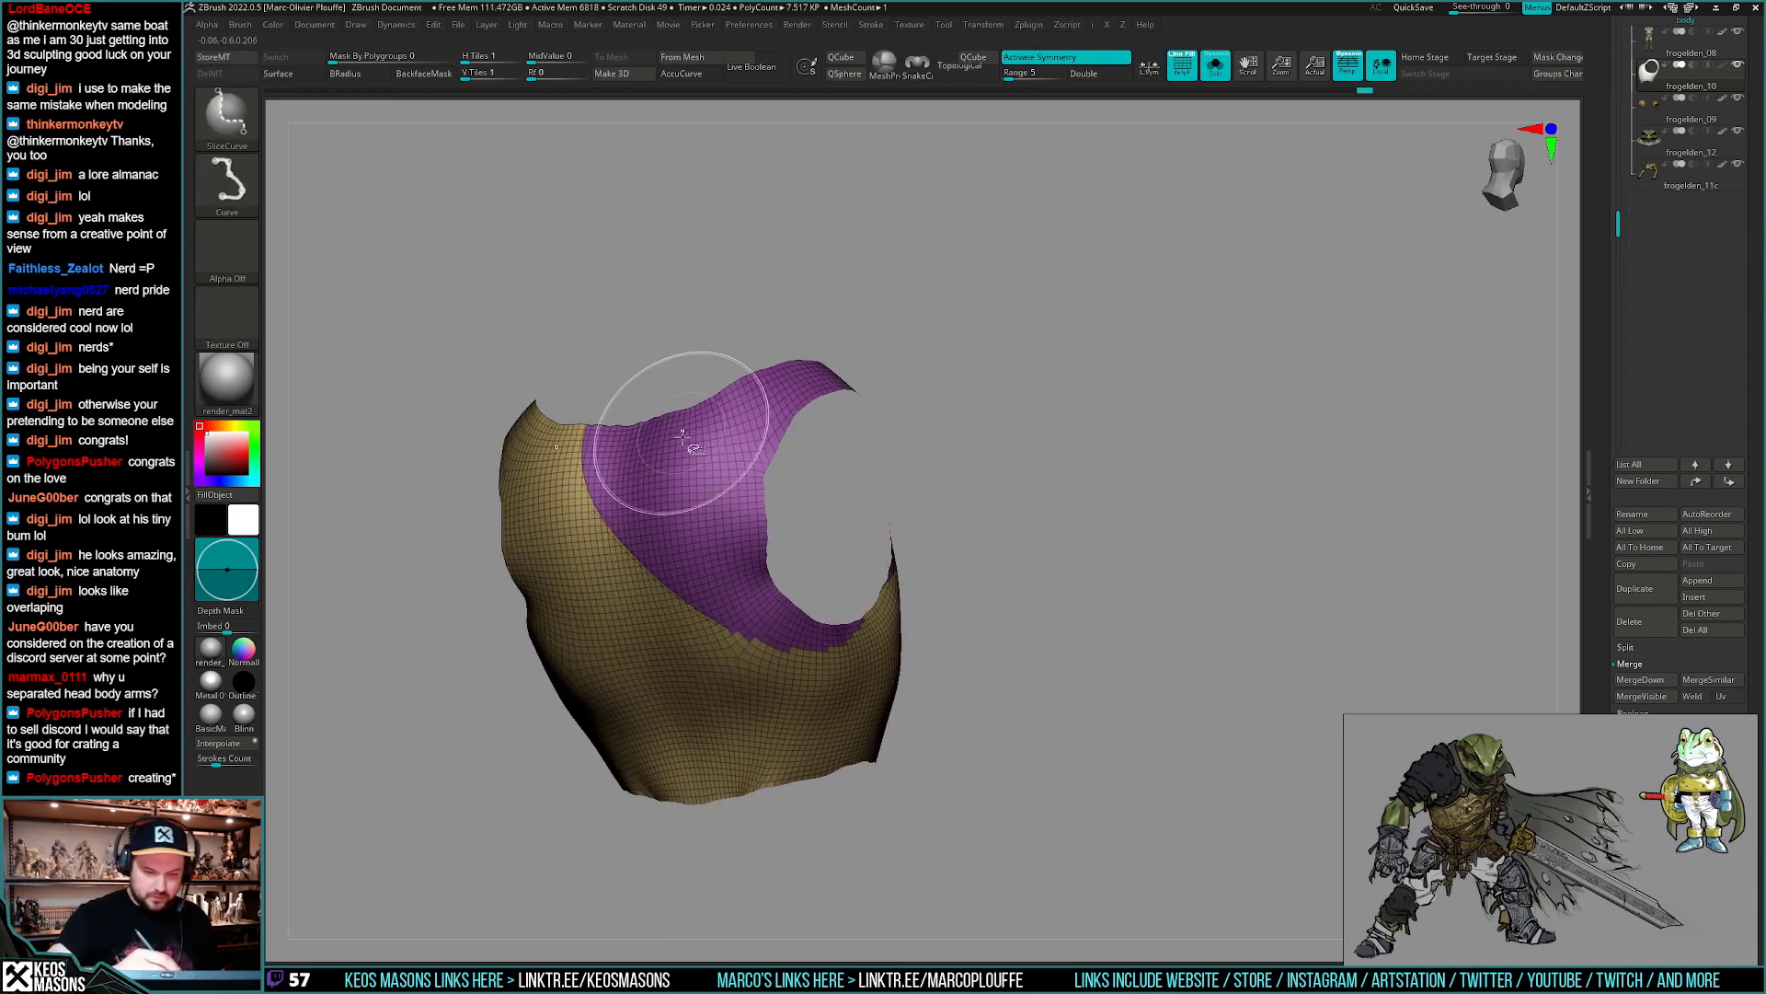
pyautogui.keyDown('ctrl'); pyautogui.keyDown('shift'); pyautogui.moveTo(649, 385); pyautogui.dragTo(696, 484); pyautogui.keyUp('shift'); pyautogui.keyUp('ctrl')
pyautogui.keyDown('ctrl'); pyautogui.keyDown('shift'); pyautogui.moveTo(775, 582); pyautogui.dragTo(778, 584); pyautogui.keyUp('shift'); pyautogui.keyUp('ctrl')
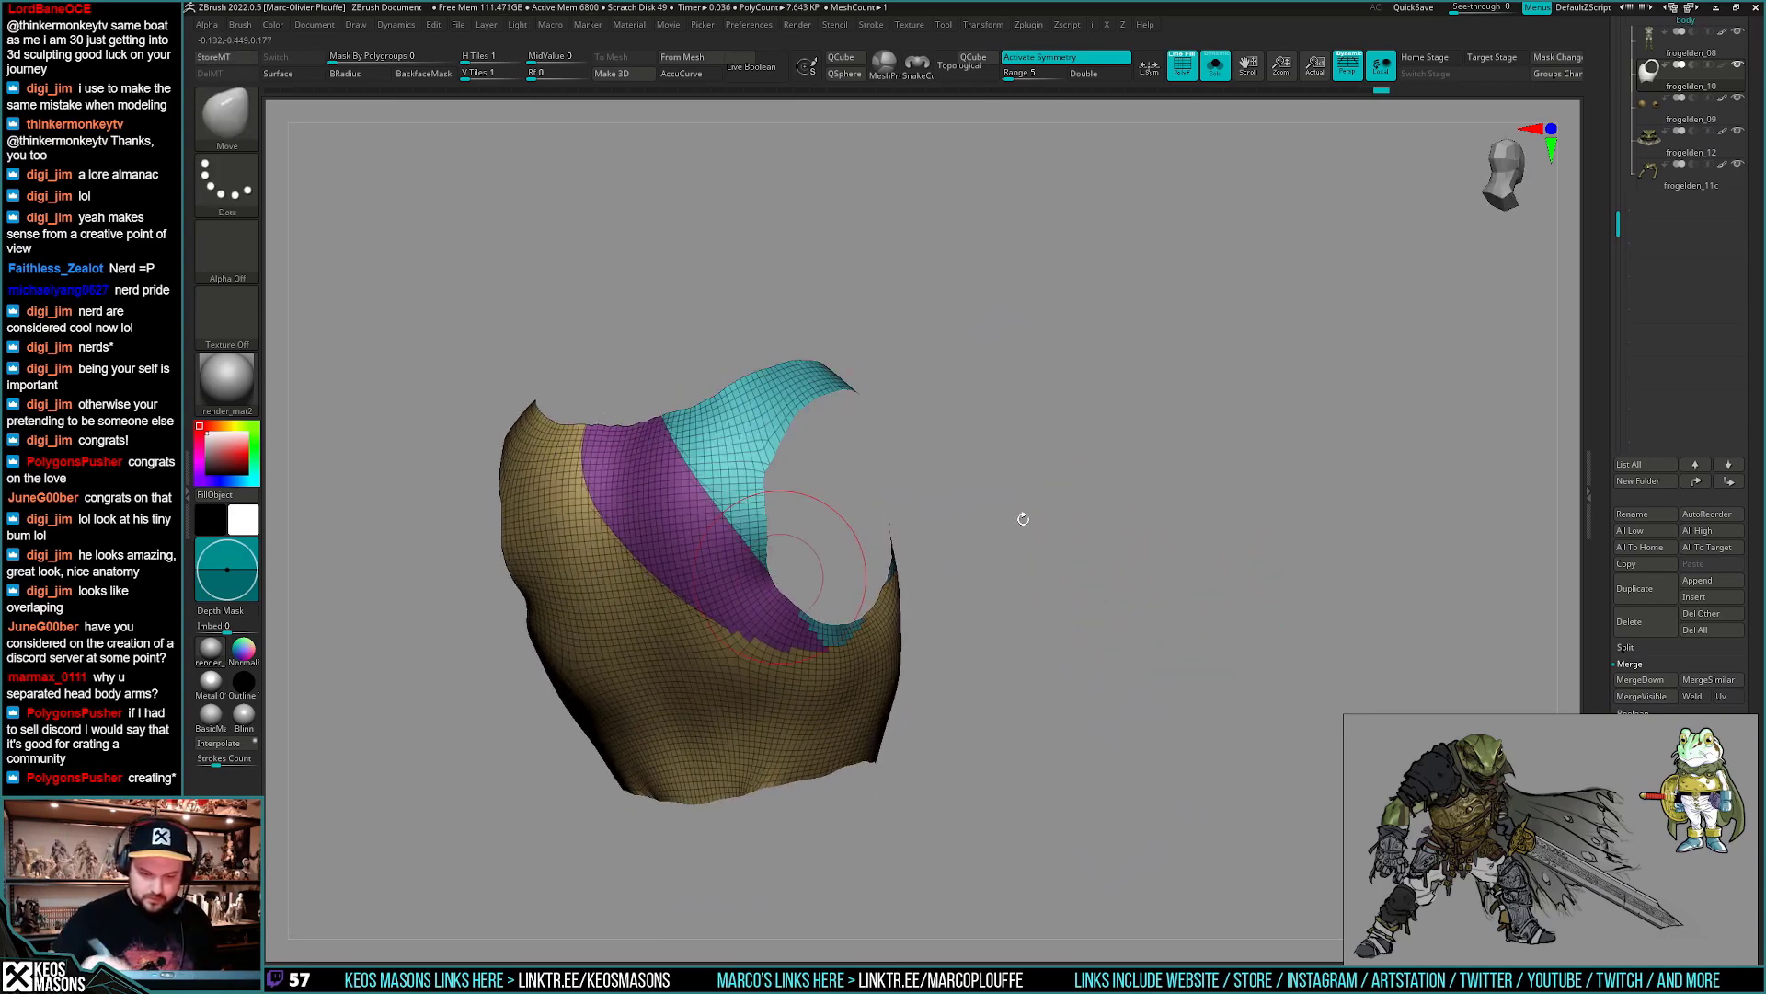
# - Remove the sliced shoulder strap around the armhole and merge the remaining vest into one polygroup
pyautogui.moveTo(1021, 516); pyautogui.dragTo(1069, 601)
pyautogui.moveTo(877, 490); pyautogui.dragTo(785, 399)
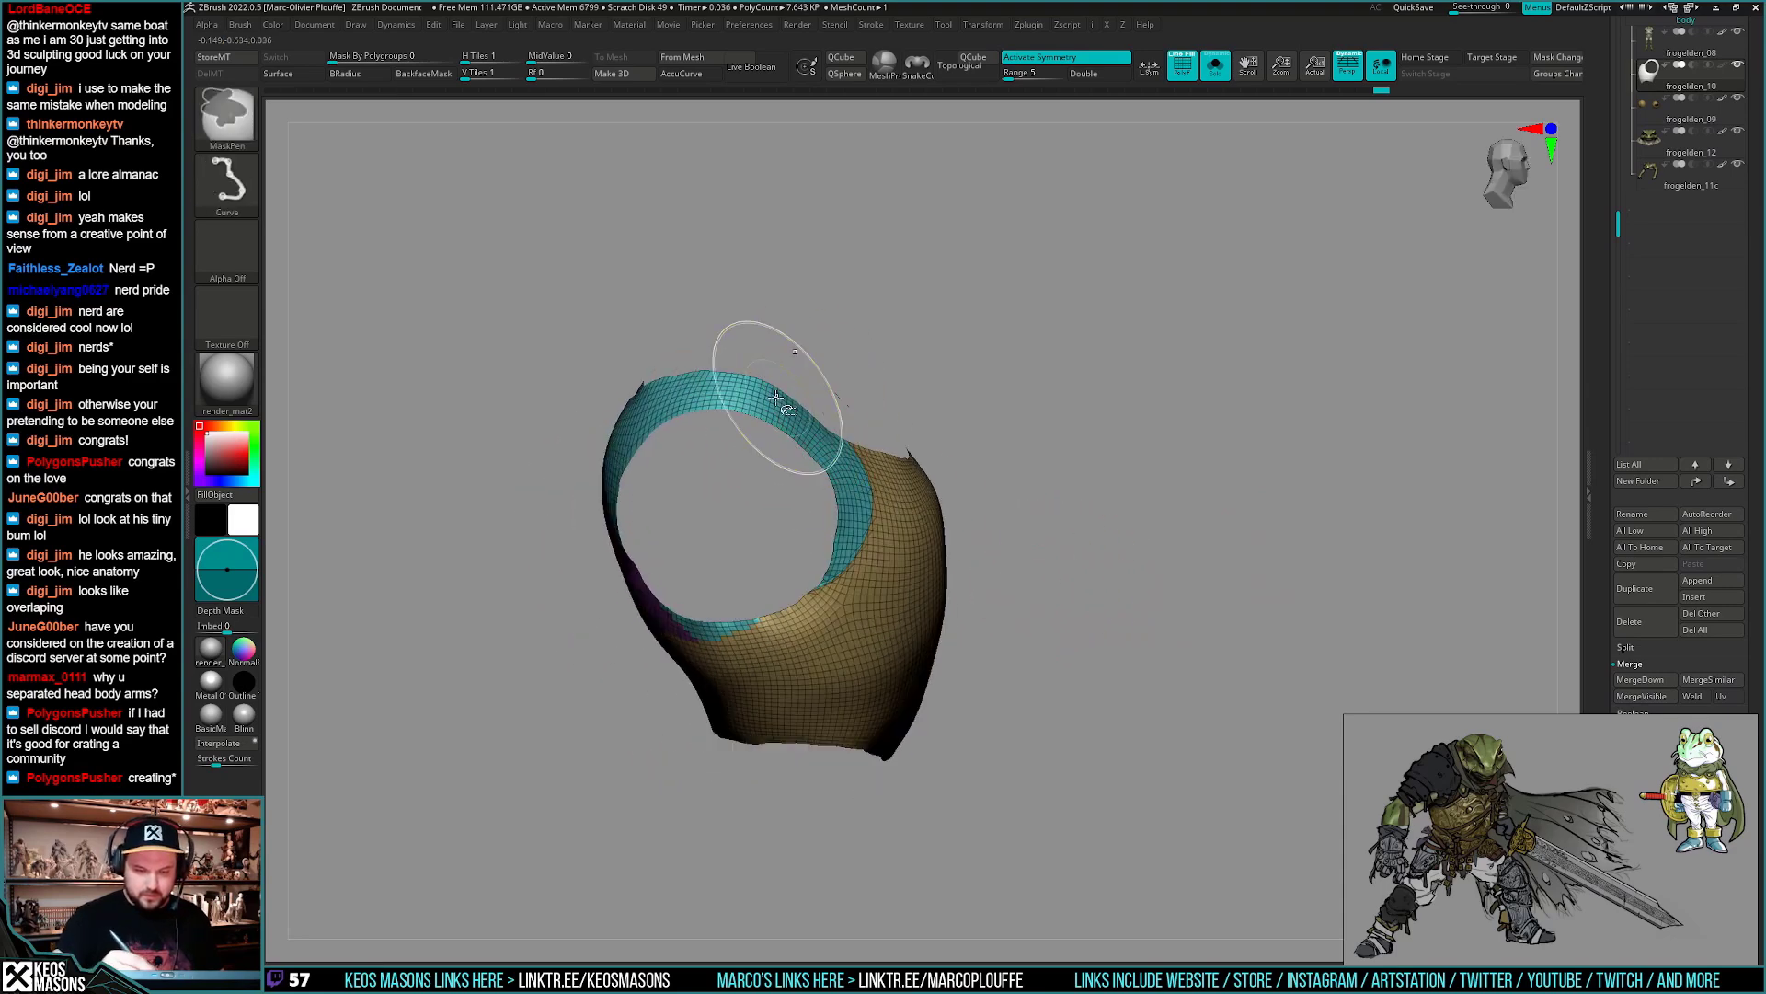
pyautogui.keyDown('ctrl'); pyautogui.keyDown('shift'); pyautogui.click(785, 398); pyautogui.keyUp('shift'); pyautogui.keyUp('ctrl')
pyautogui.keyDown('ctrl'); pyautogui.keyDown('shift'); pyautogui.moveTo(992, 337); pyautogui.dragTo(1021, 414); pyautogui.keyUp('shift'); pyautogui.keyUp('ctrl')
pyautogui.moveTo(1112, 599); pyautogui.dragTo(1300, 604)
pyautogui.hotkey('ctrl', 'w')
pyautogui.keyDown('ctrl'); pyautogui.keyDown('shift'); pyautogui.click(1153, 591); pyautogui.keyUp('shift'); pyautogui.keyUp('ctrl')
pyautogui.keyDown('ctrl'); pyautogui.keyDown('shift'); pyautogui.click(790, 410); pyautogui.keyUp('shift'); pyautogui.keyUp('ctrl')
pyautogui.hotkey('ctrl', 'w')
# - Mirror and Weld the trimmed vest to carry the strap cut over to the other side
pyautogui.press('2')
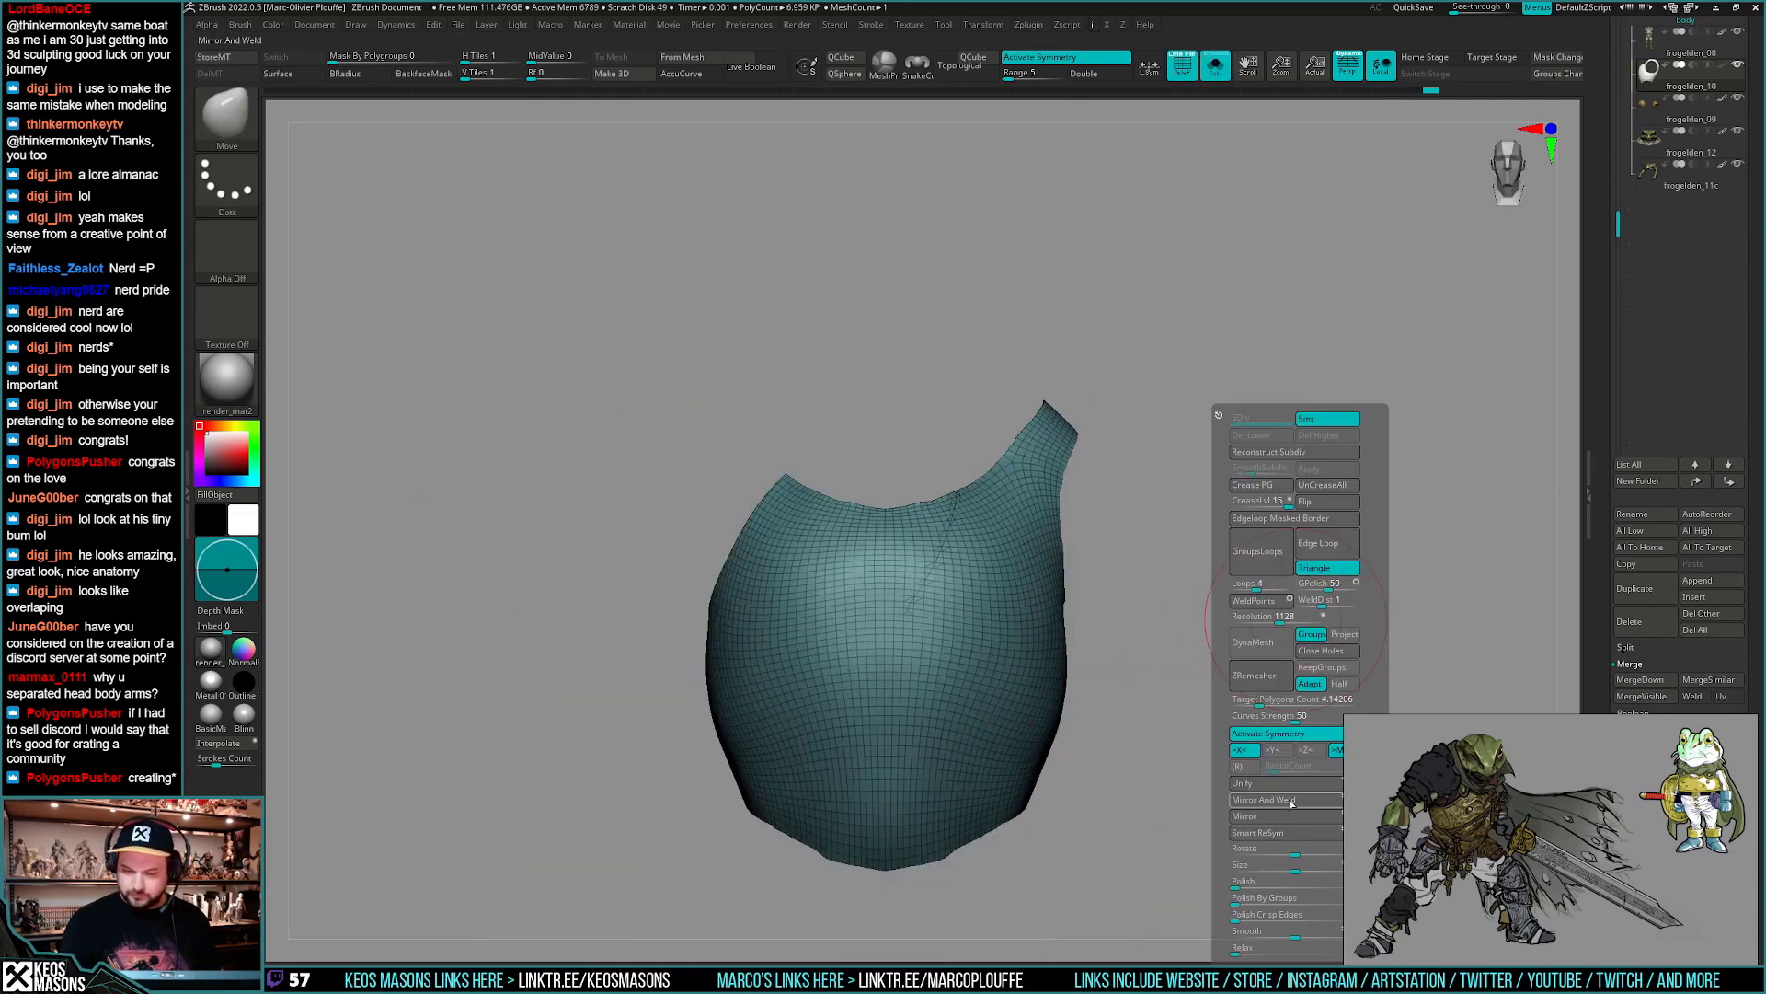
pyautogui.click(1291, 803)
pyautogui.moveTo(1058, 594); pyautogui.dragTo(1024, 691)
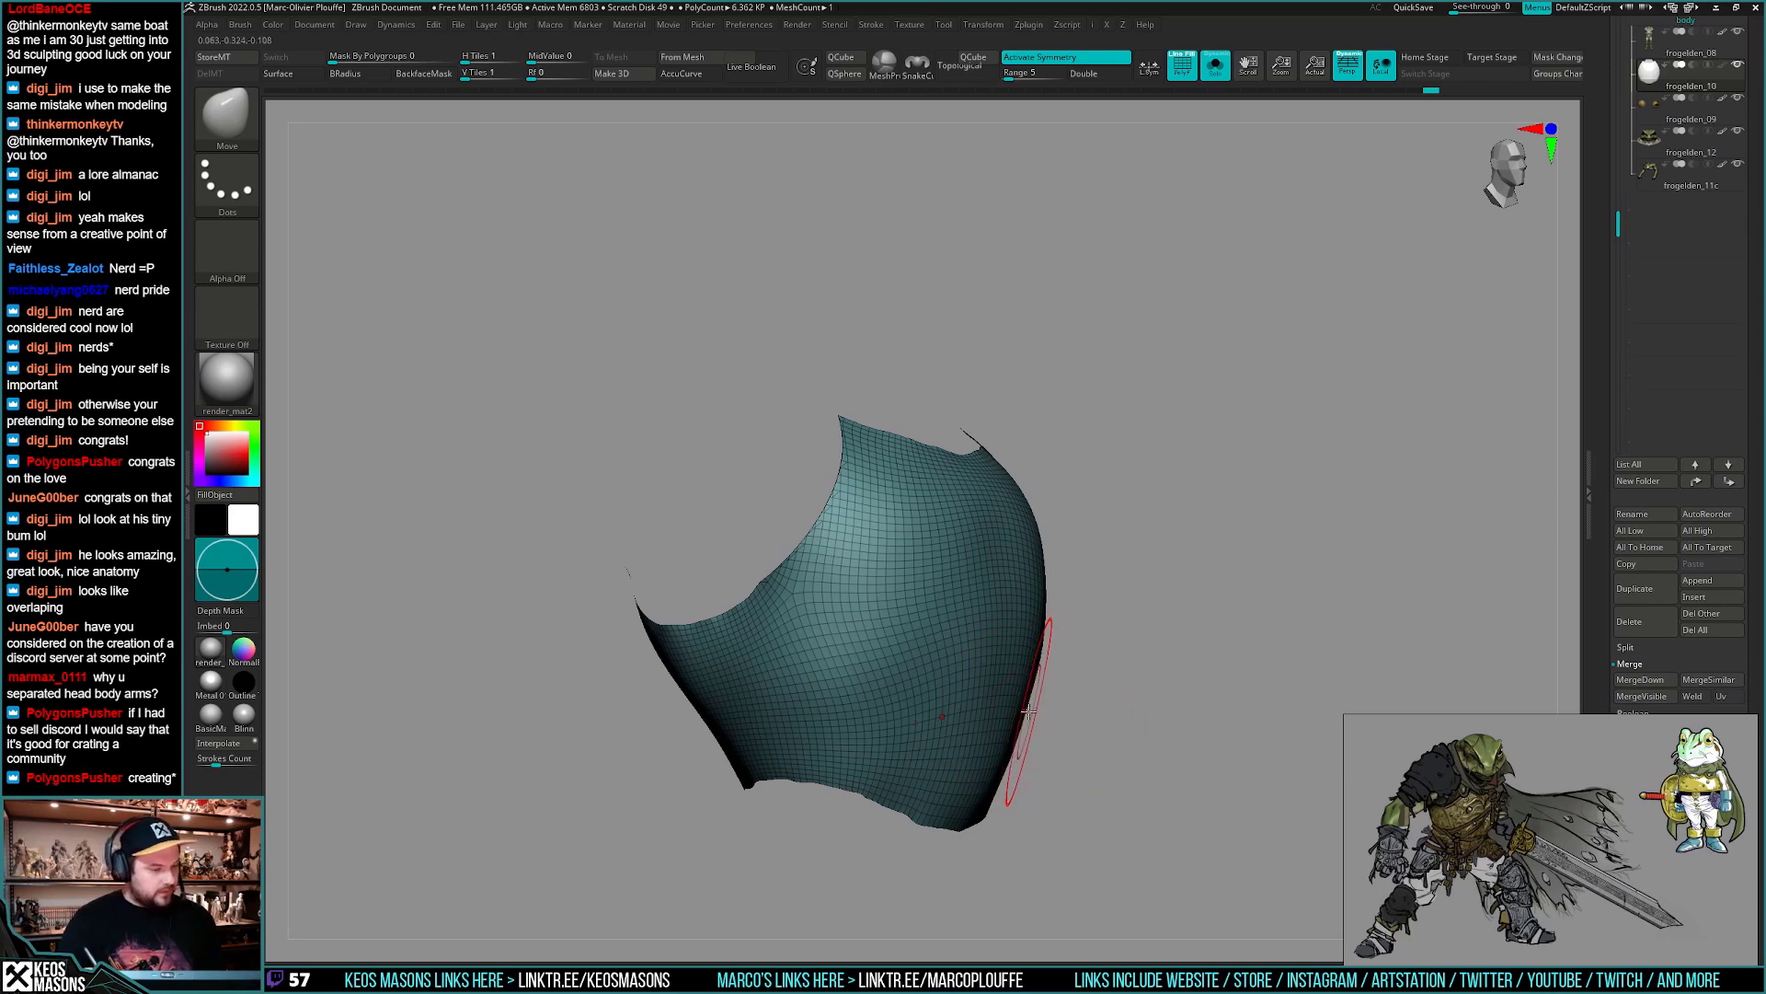
pyautogui.moveTo(1040, 691)
pyautogui.keyDown('shift'); pyautogui.mouseDown()
pyautogui.moveTo(1063, 736)
pyautogui.moveTo(1056, 663)
pyautogui.moveTo(1010, 673)
pyautogui.mouseUp(); pyautogui.keyUp('shift')
pyautogui.moveTo(1010, 672)
pyautogui.mouseDown(button='right')
pyautogui.moveTo(982, 752)
pyautogui.moveTo(1015, 694)
pyautogui.moveTo(996, 713)
pyautogui.moveTo(995, 662)
pyautogui.mouseUp(button='right')
pyautogui.moveTo(996, 663); pyautogui.dragTo(1035, 626, button='right')
pyautogui.hotkey('alt', 's')
pyautogui.hotkey('ctrl', 'shift', 's')
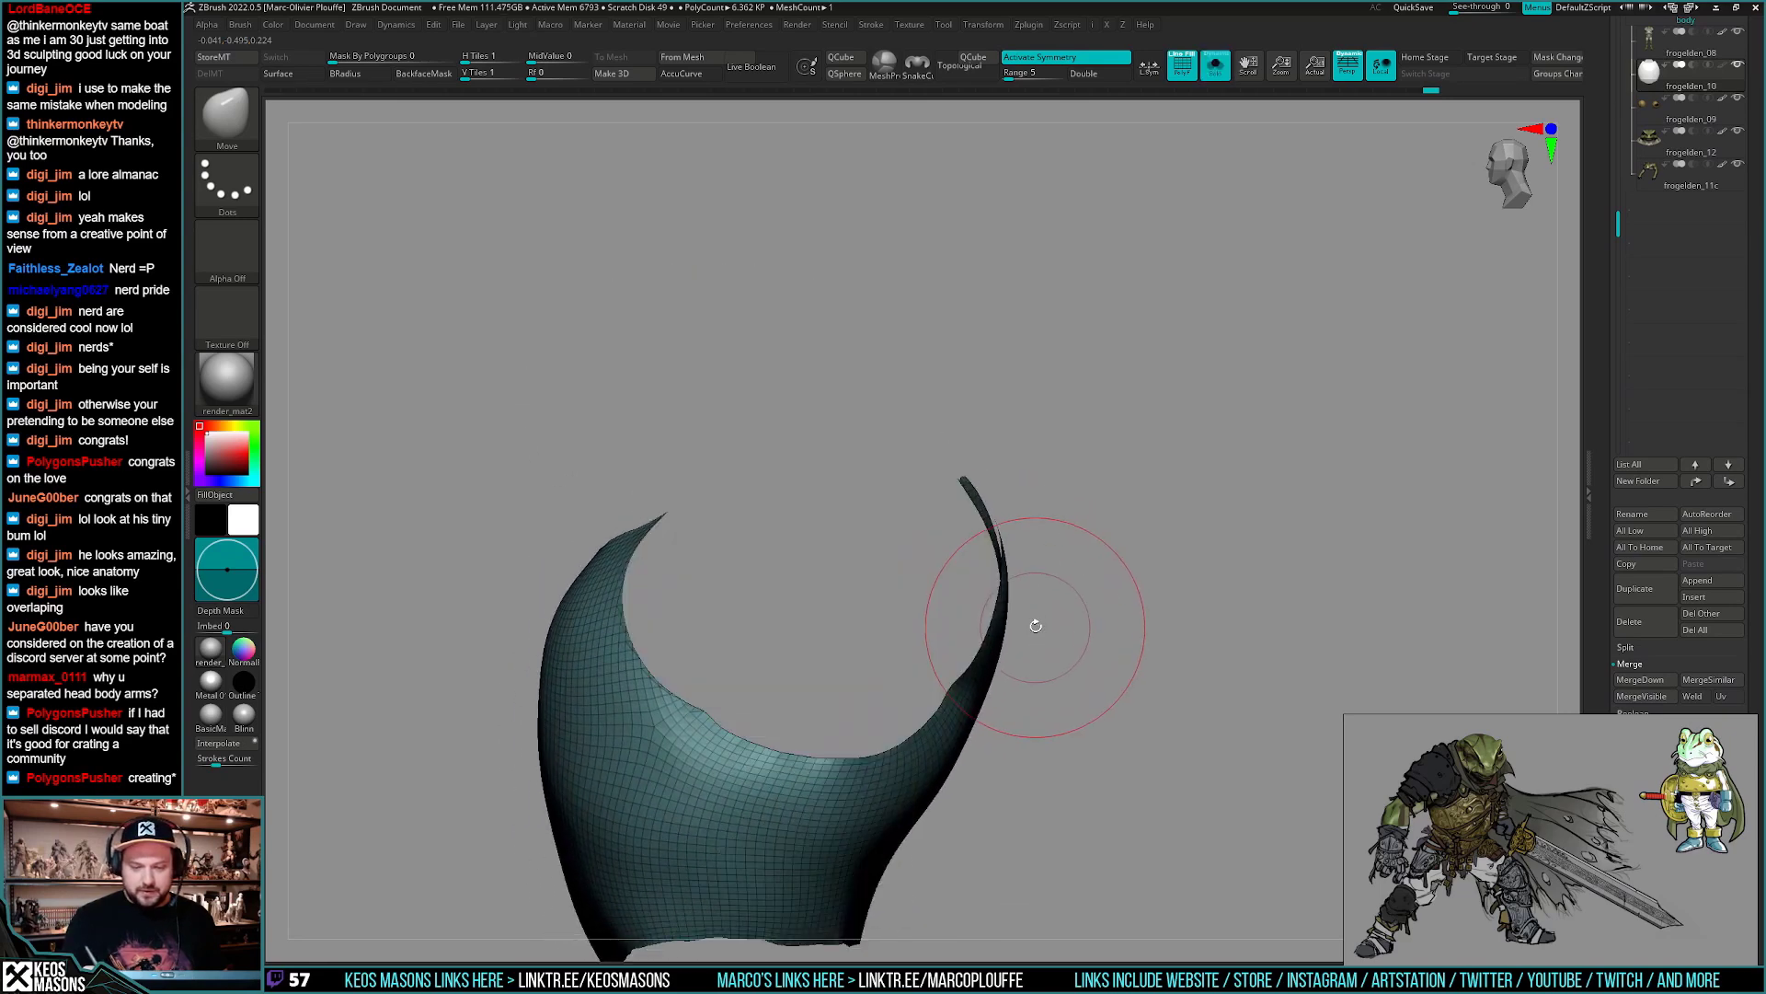
# - Try slicing the upper tips of the vest into a separate polygroup, and undo the slice
pyautogui.moveTo(911, 524)
pyautogui.mouseDown(button='right')
pyautogui.moveTo(883, 557)
pyautogui.moveTo(851, 538)
pyautogui.moveTo(913, 639)
pyautogui.moveTo(1049, 423)
pyautogui.moveTo(1224, 570)
pyautogui.moveTo(940, 616)
pyautogui.moveTo(964, 557)
pyautogui.moveTo(893, 554)
pyautogui.mouseUp(button='right')
pyautogui.keyDown('ctrl'); pyautogui.keyDown('shift'); pyautogui.moveTo(852, 522); pyautogui.dragTo(958, 551); pyautogui.keyUp('shift'); pyautogui.keyUp('ctrl')
pyautogui.moveTo(924, 610); pyautogui.dragTo(844, 725, button='right')
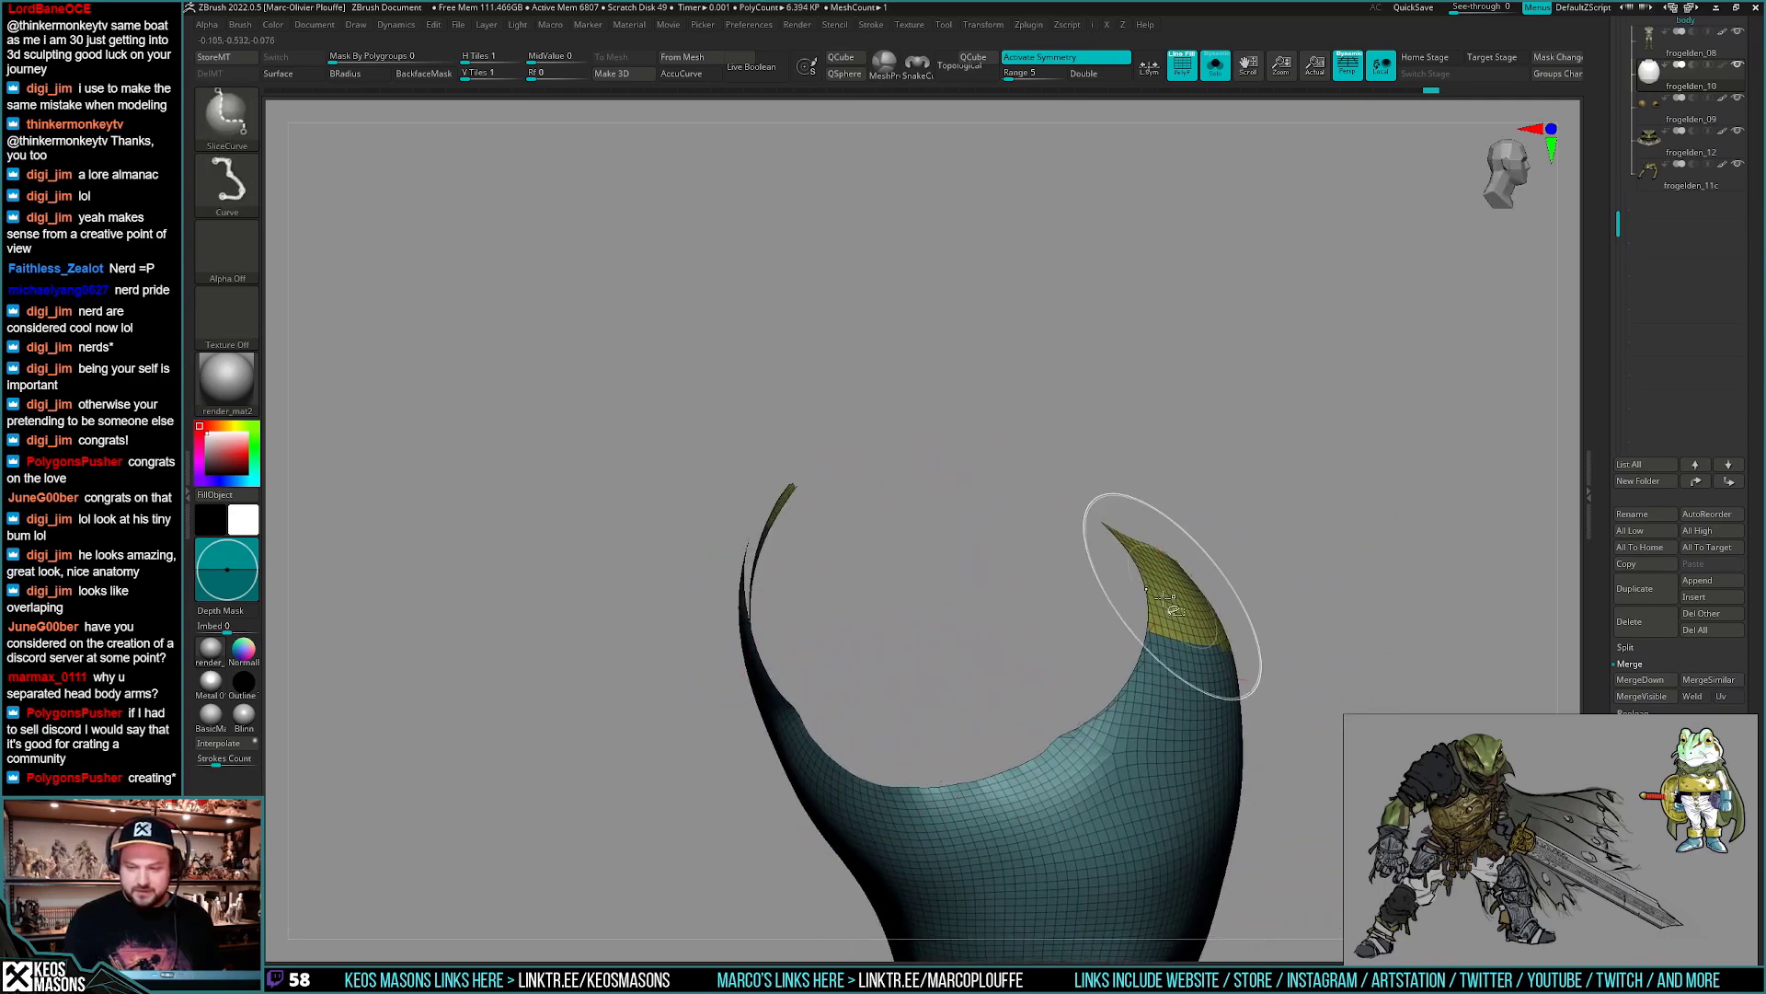
pyautogui.keyDown('ctrl'); pyautogui.moveTo(1210, 481); pyautogui.dragTo(1308, 469); pyautogui.keyUp('ctrl')
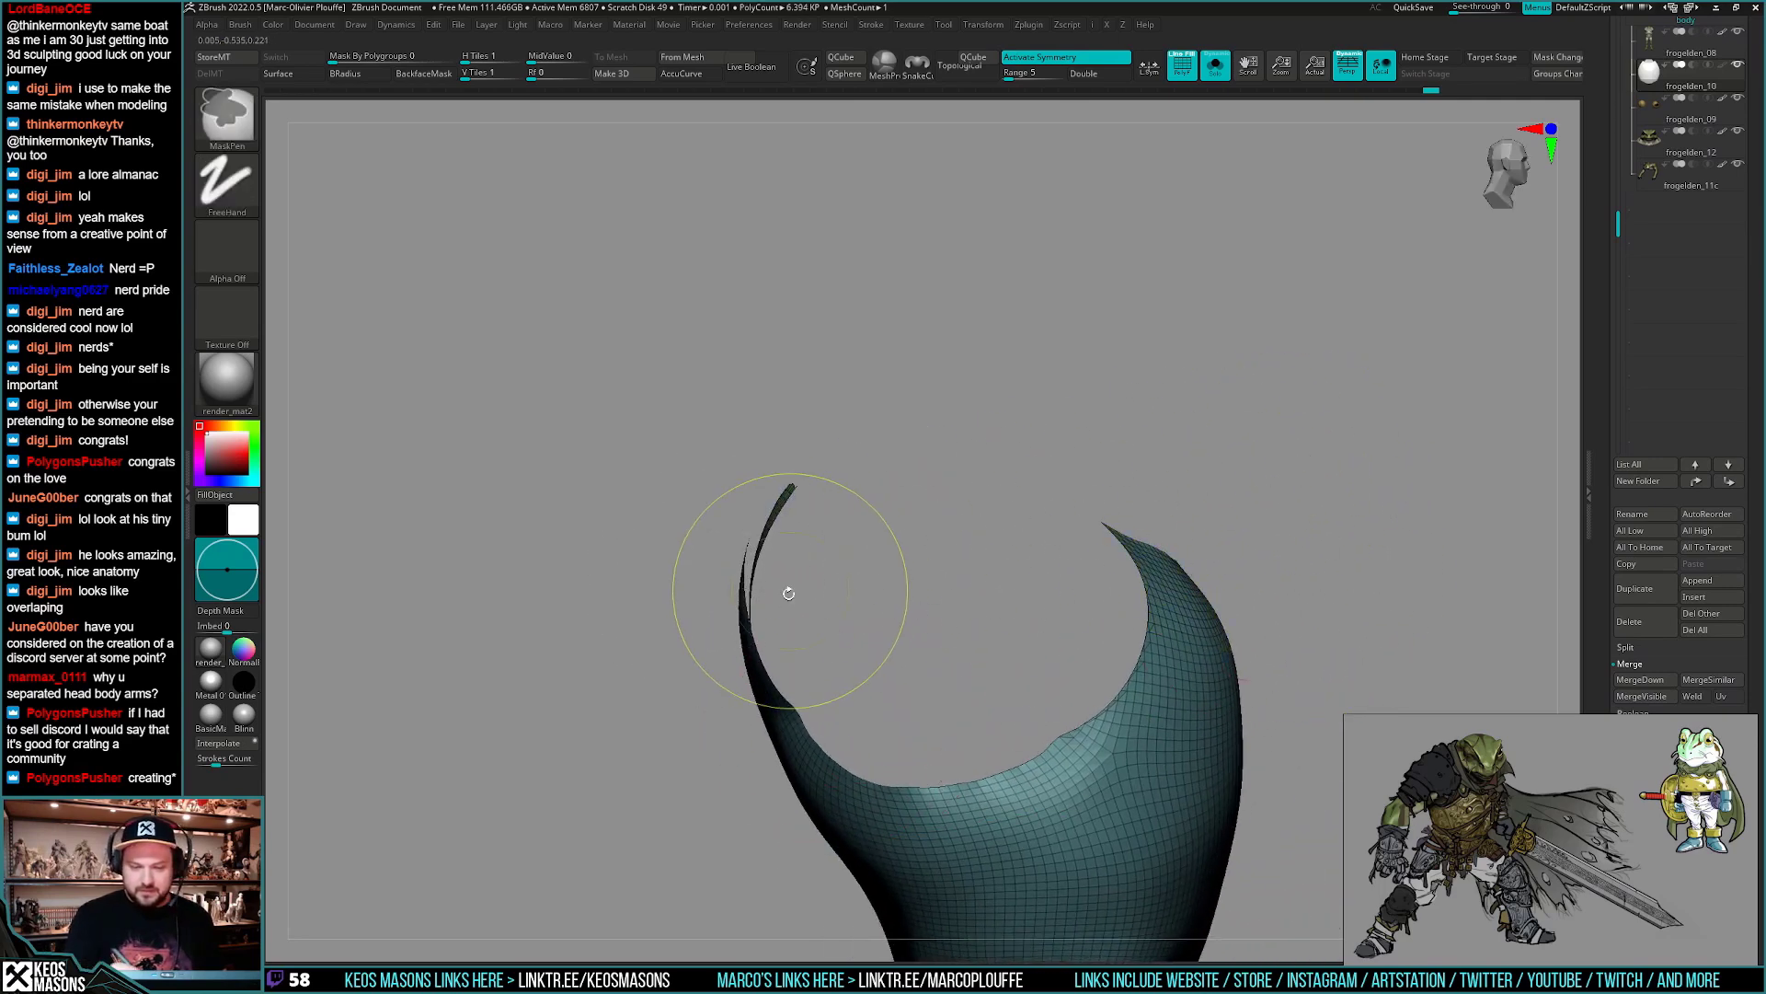
pyautogui.hotkey('ctrl', 'z')
pyautogui.moveTo(788, 594)
pyautogui.mouseDown(button='right')
pyautogui.moveTo(792, 649)
pyautogui.moveTo(809, 627)
pyautogui.moveTo(789, 729)
pyautogui.mouseUp(button='right')
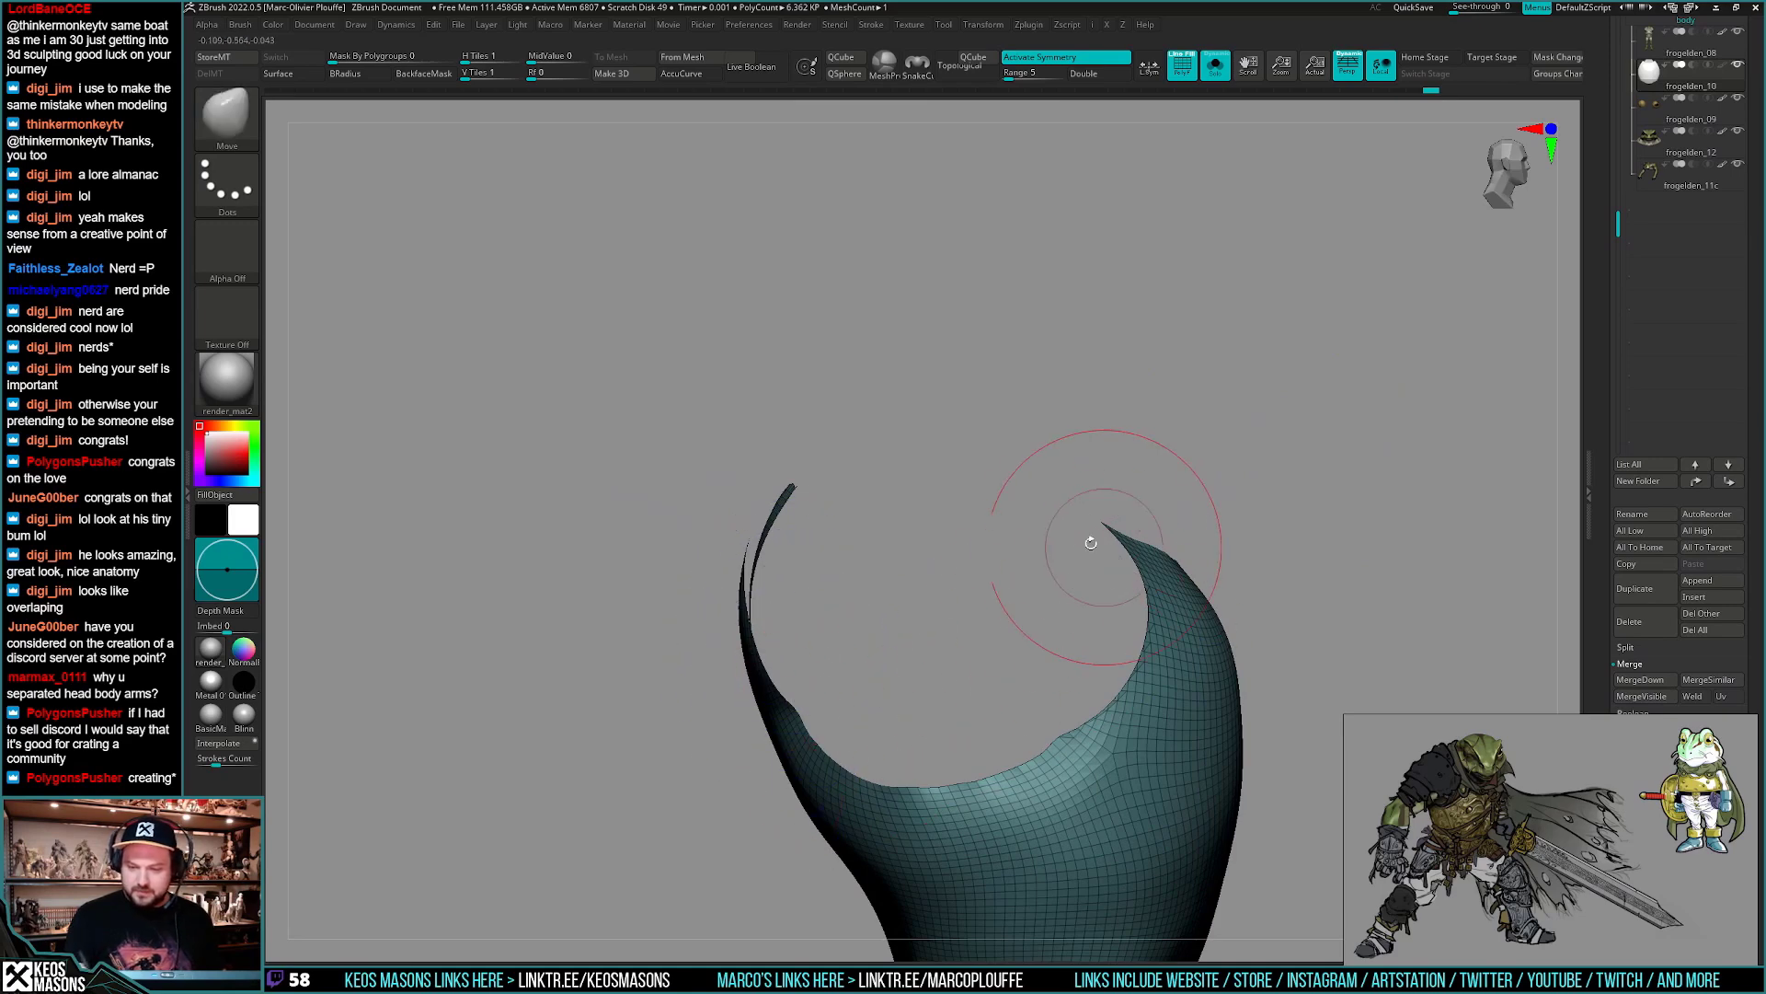
# - Slice off the upper end of the vest's back panel, delete that piece and hide the wireframe
pyautogui.keyDown('ctrl'); pyautogui.keyDown('shift'); pyautogui.moveTo(707, 557); pyautogui.dragTo(832, 519); pyautogui.keyUp('shift'); pyautogui.keyUp('ctrl')
pyautogui.moveTo(847, 736)
pyautogui.mouseDown(button='right')
pyautogui.moveTo(930, 766)
pyautogui.moveTo(943, 810)
pyautogui.mouseUp(button='right')
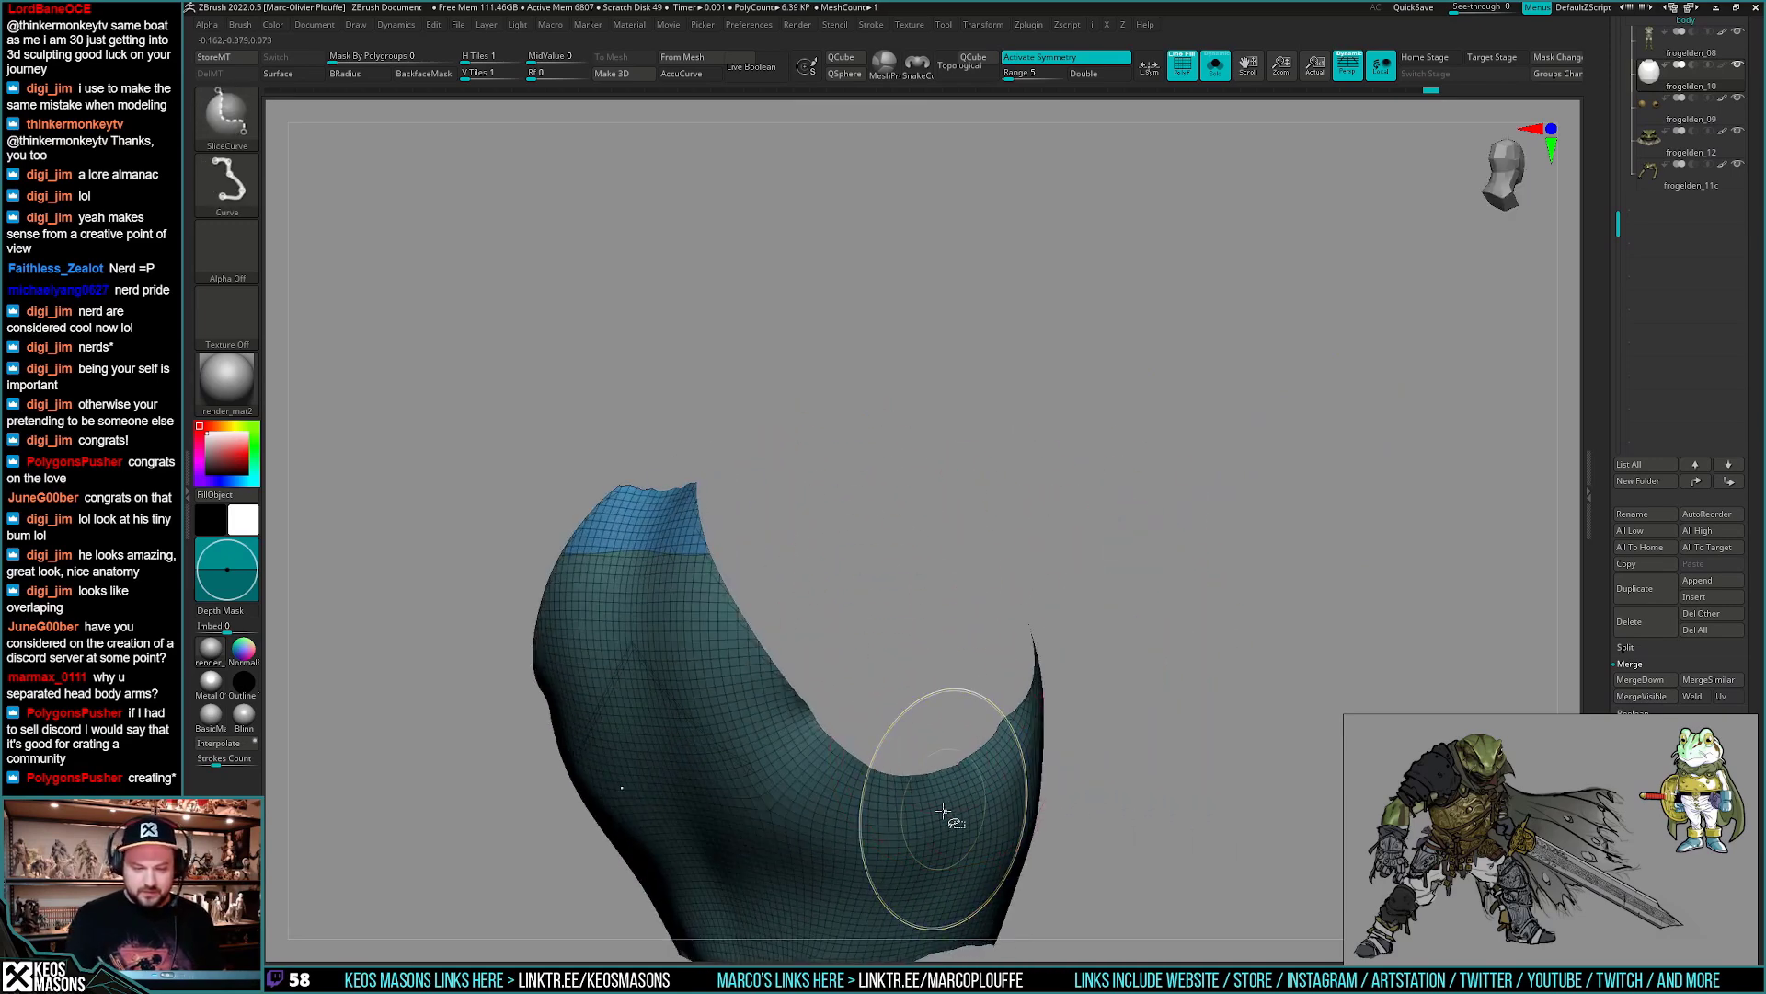
pyautogui.keyDown('ctrl'); pyautogui.keyDown('shift'); pyautogui.click(943, 811); pyautogui.keyUp('shift'); pyautogui.keyUp('ctrl')
pyautogui.moveTo(1159, 671)
pyautogui.mouseDown(button='right')
pyautogui.moveTo(1146, 704)
pyautogui.moveTo(1088, 714)
pyautogui.moveTo(1119, 706)
pyautogui.moveTo(1084, 745)
pyautogui.moveTo(1076, 717)
pyautogui.mouseUp(button='right')
pyautogui.hotkey('shift', 'f')
pyautogui.press('space')
pyautogui.press('b')
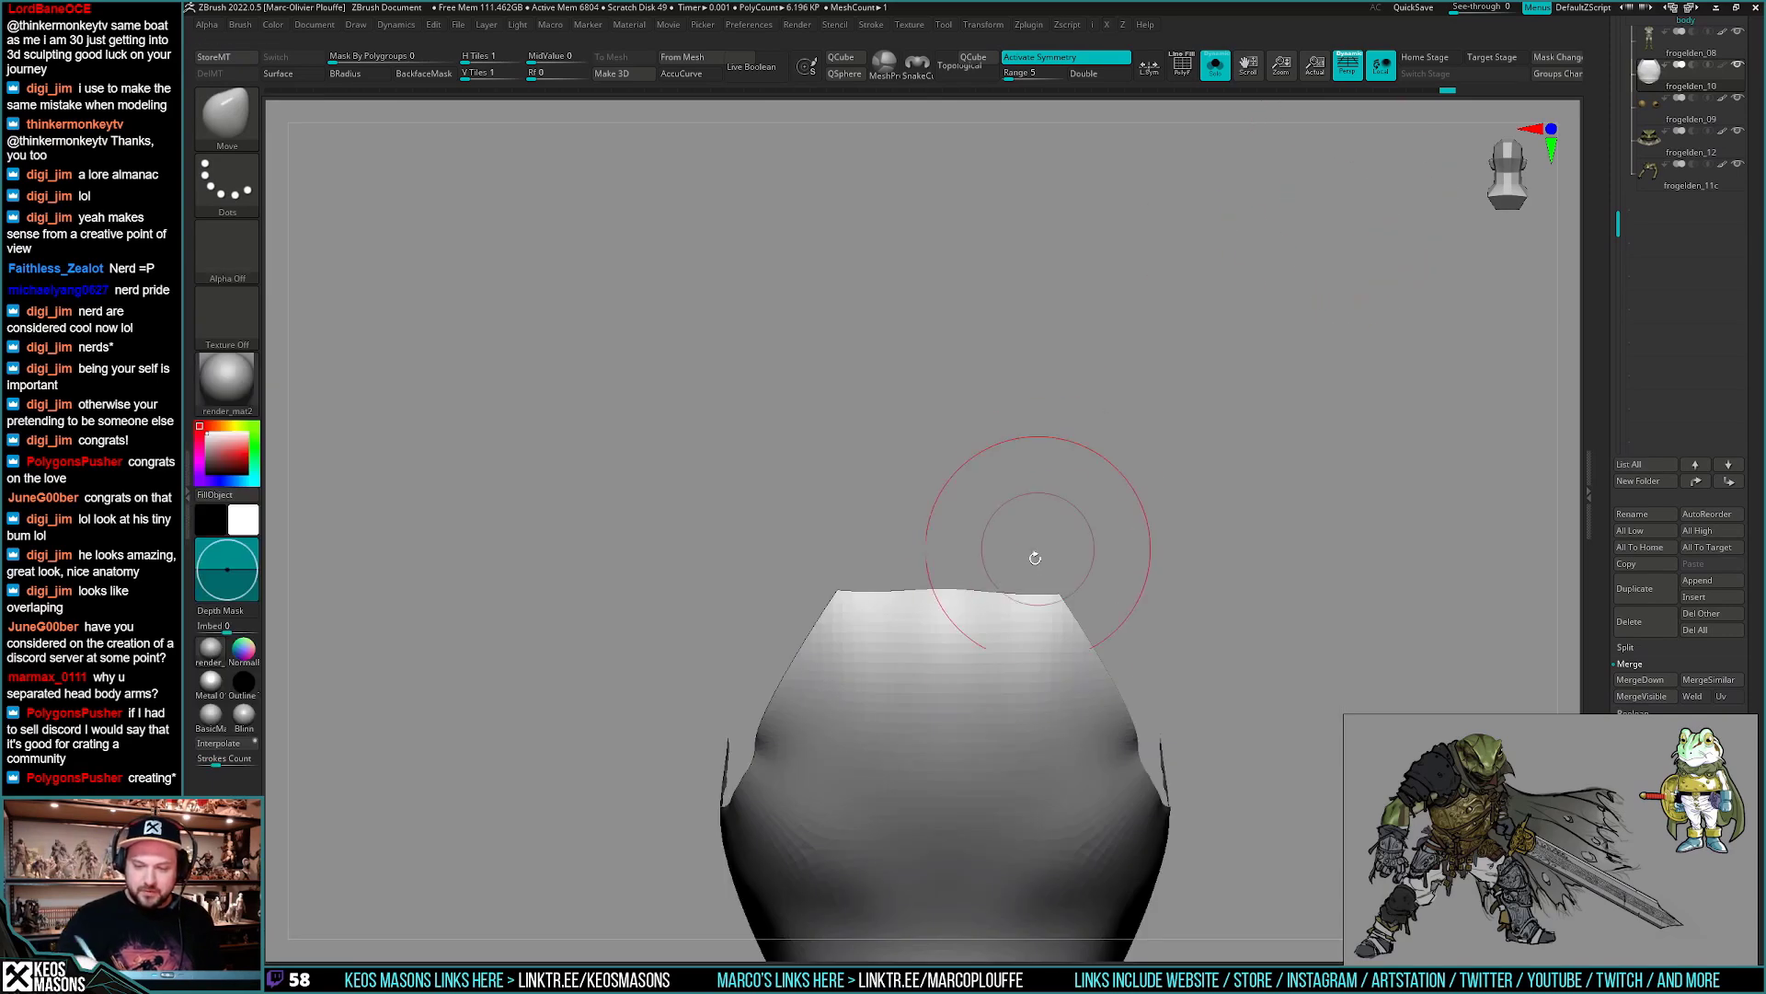
# - Turn on AccuCurve for the Move brush and start reshaping the upper back edge of the vest
pyautogui.moveTo(1043, 584); pyautogui.dragTo(864, 604, button='right')
pyautogui.press('space')
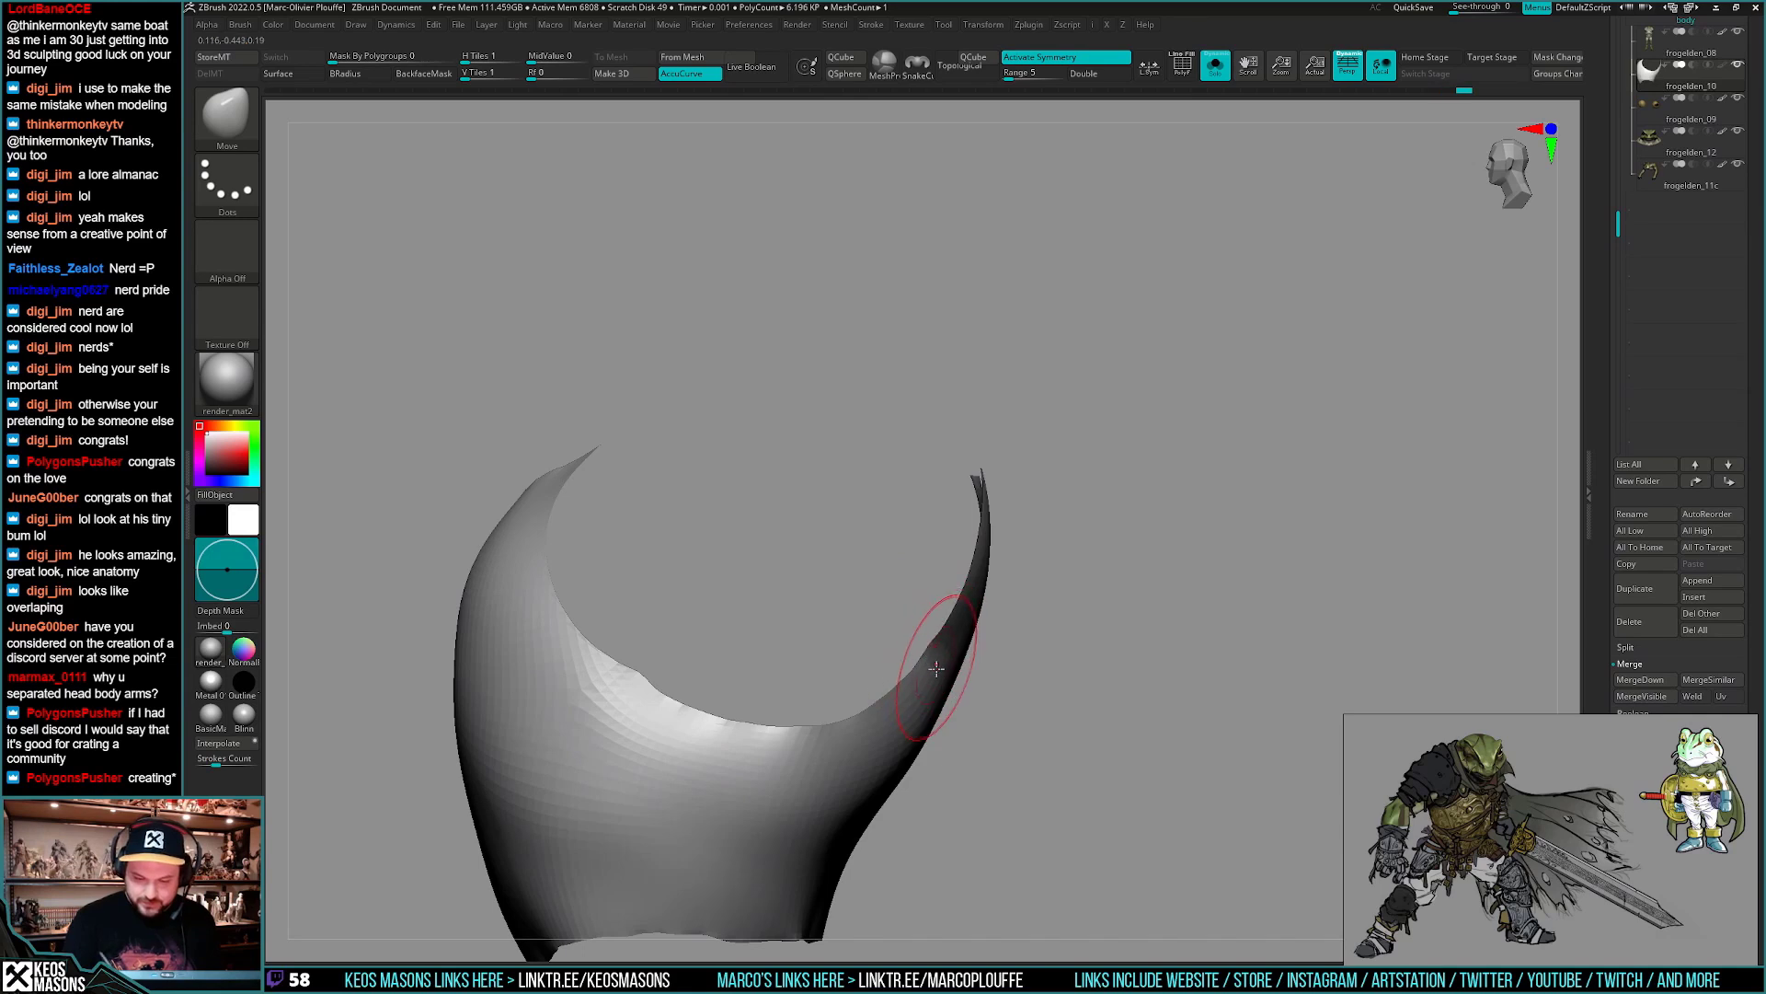
pyautogui.moveTo(937, 669)
pyautogui.keyDown('ctrl'); pyautogui.mouseDown(button='right')
pyautogui.moveTo(970, 647)
pyautogui.moveTo(940, 706)
pyautogui.mouseUp(button='right'); pyautogui.keyUp('ctrl')
pyautogui.press('space')
pyautogui.moveTo(957, 619); pyautogui.dragTo(972, 619)
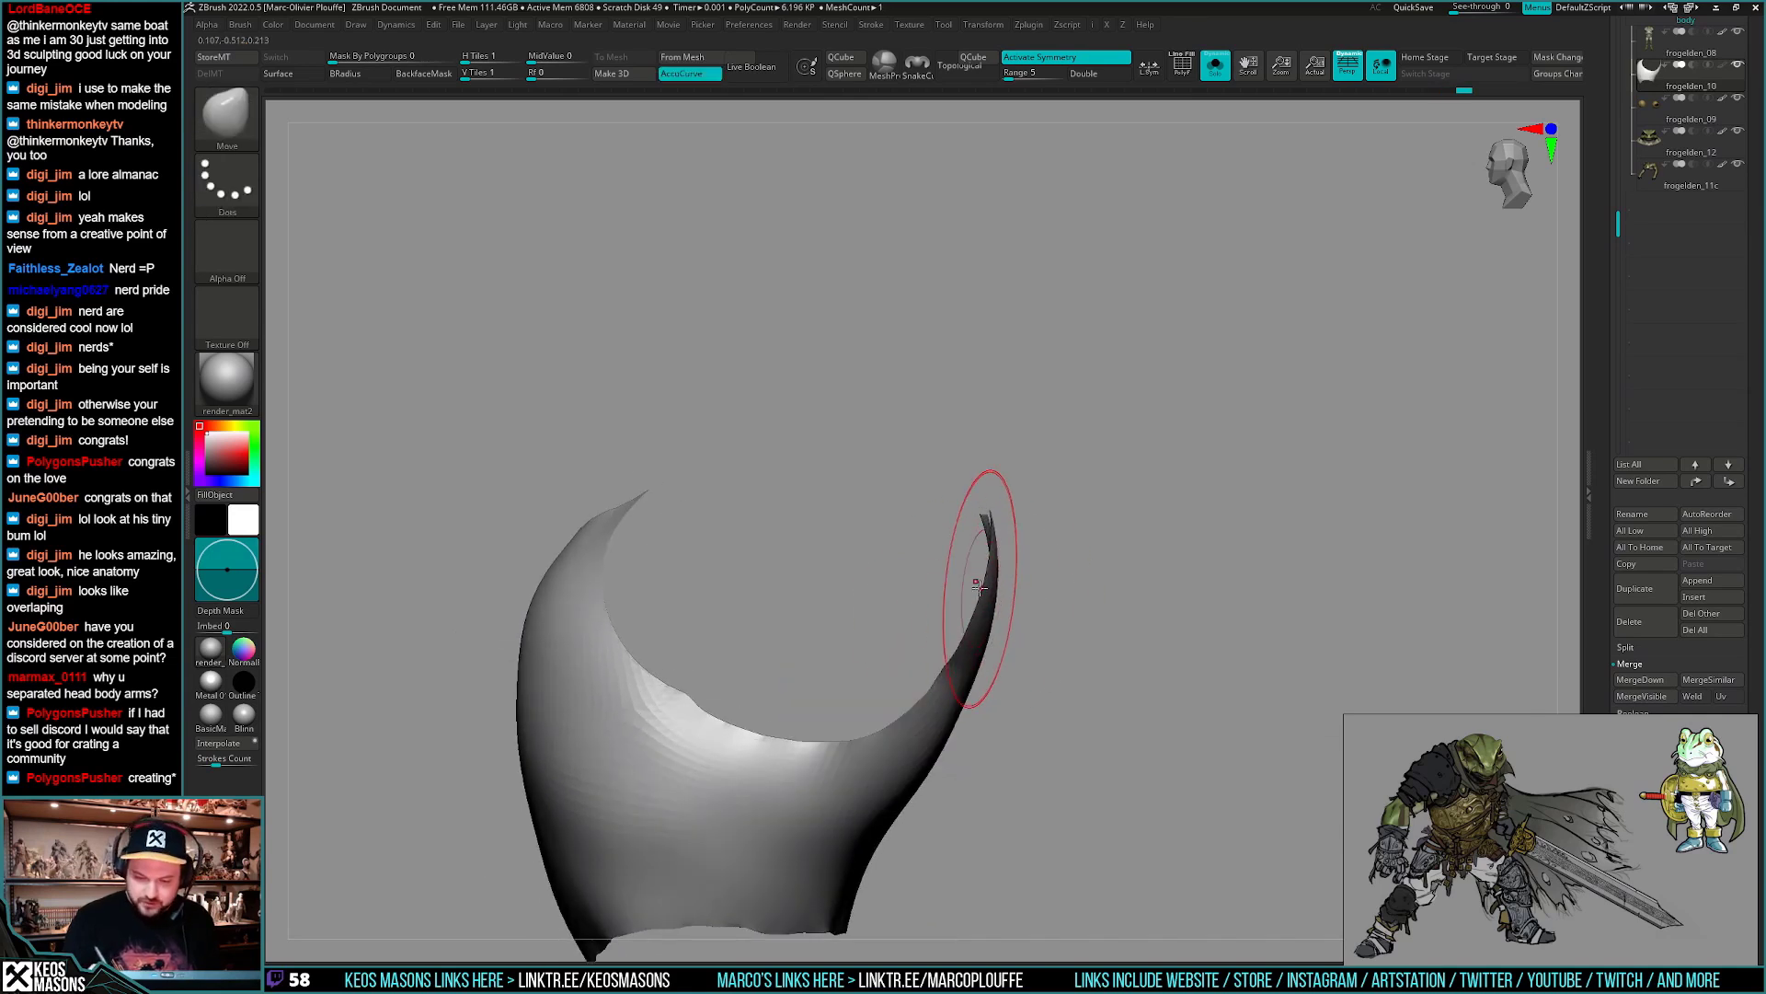
# - Reshape the armhole edge under the arm into a clean, even curve with the Move brush
pyautogui.moveTo(982, 549)
pyautogui.mouseDown(button='right')
pyautogui.moveTo(997, 498)
pyautogui.moveTo(959, 517)
pyautogui.mouseUp(button='right')
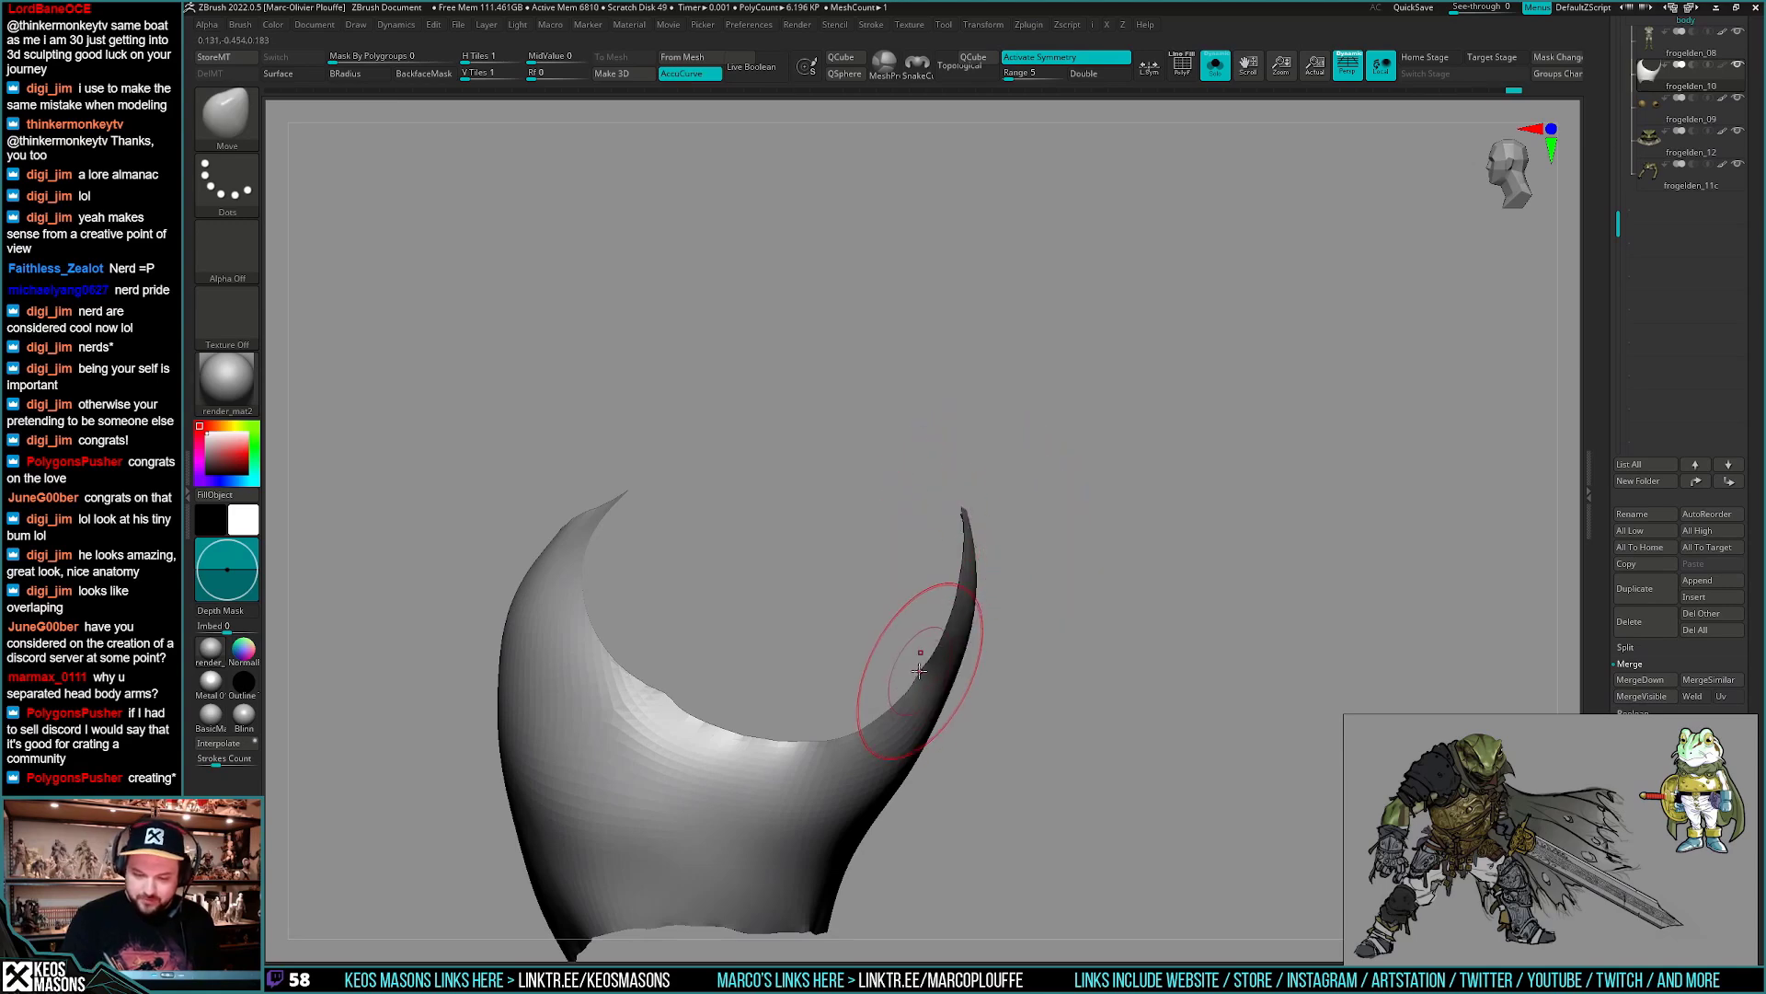
pyautogui.moveTo(671, 680); pyautogui.dragTo(729, 633, button='right')
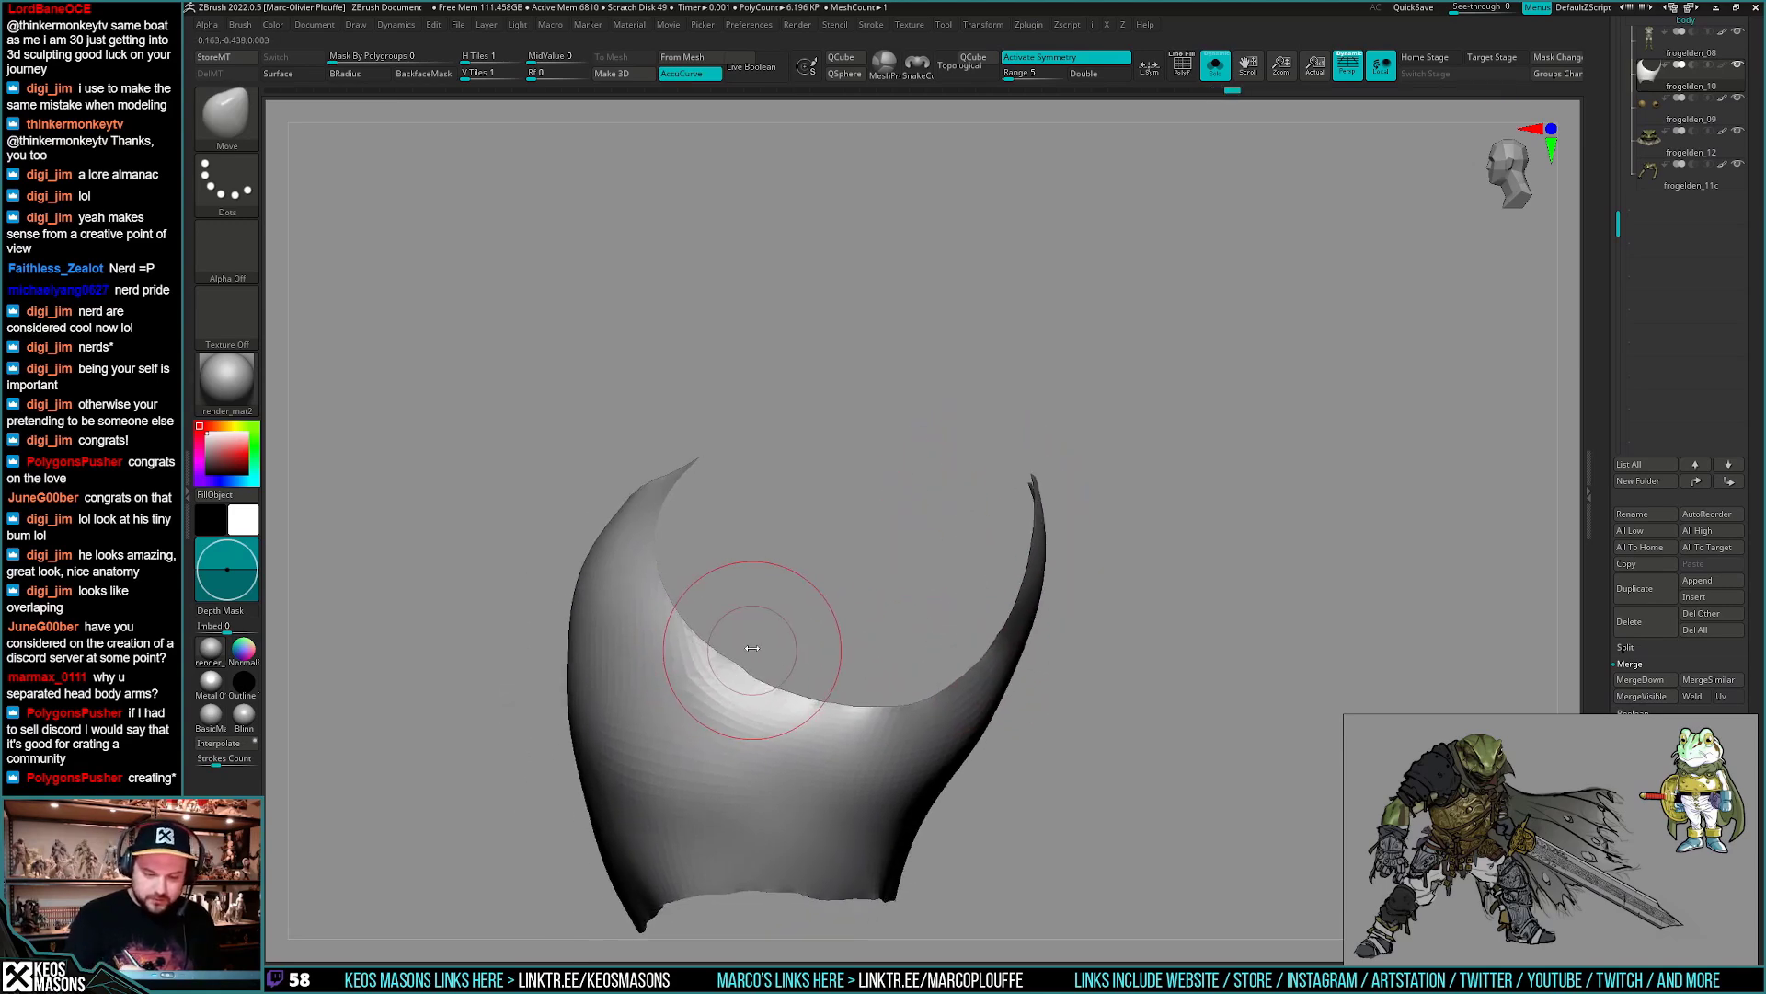
pyautogui.press('space')
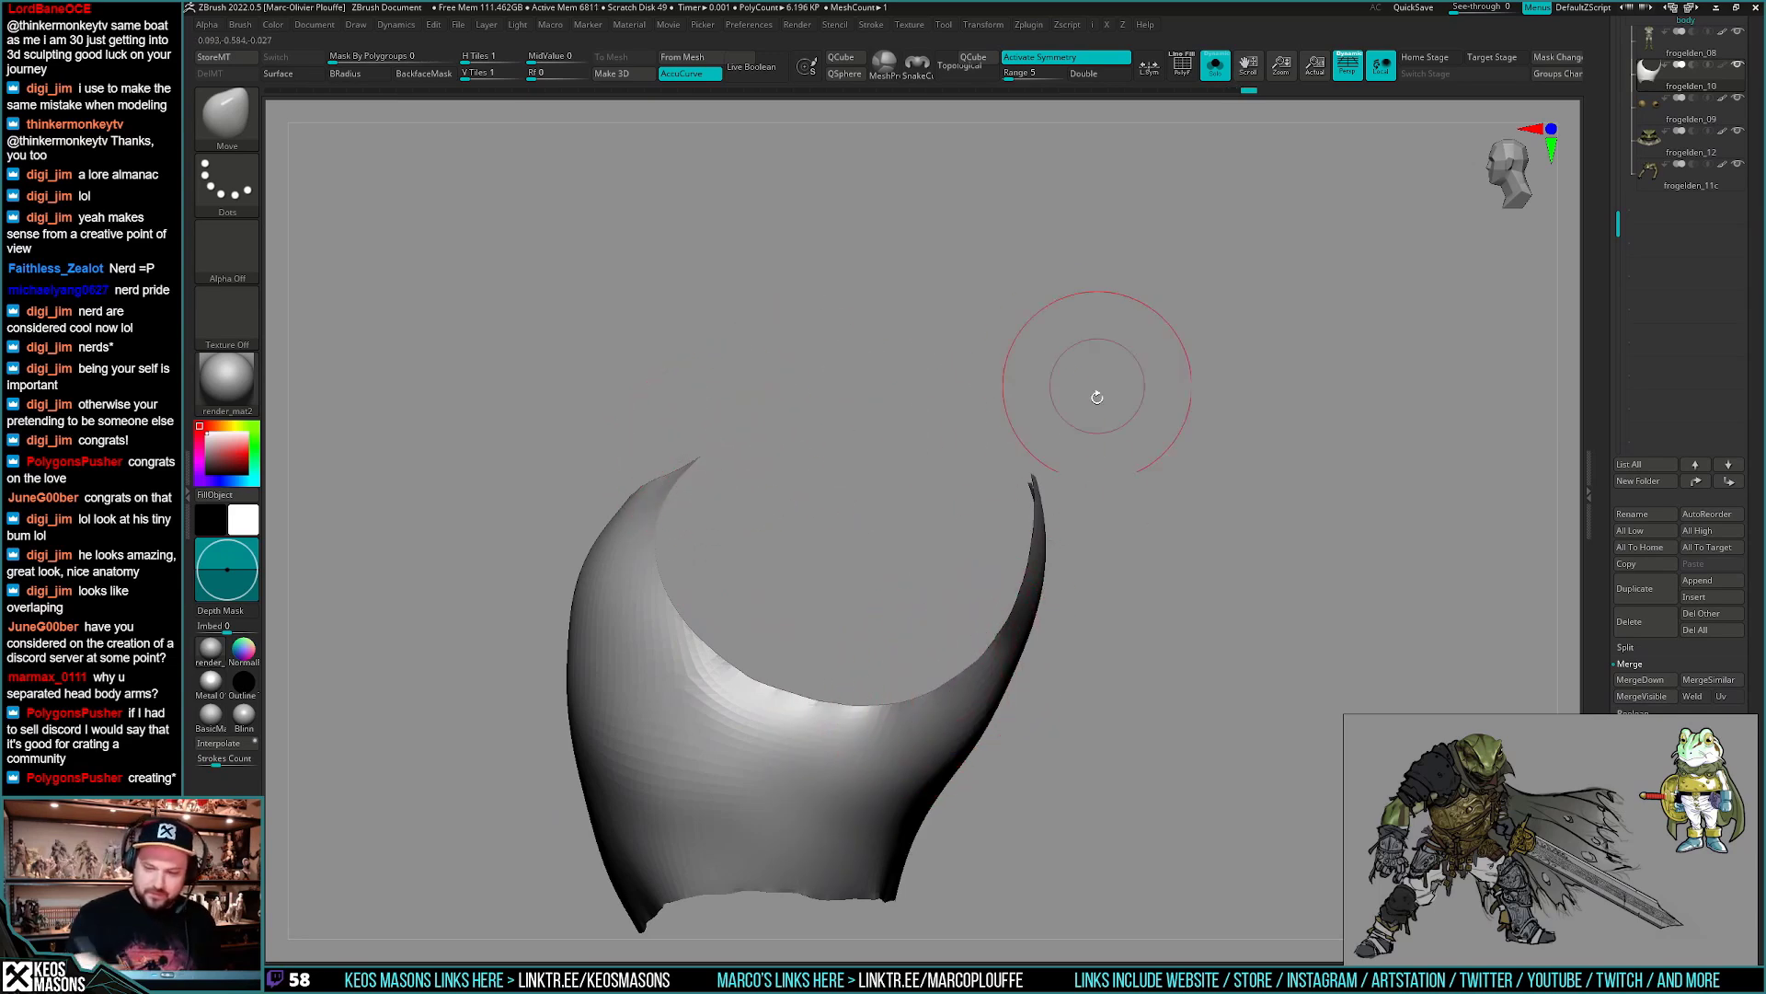
pyautogui.moveTo(1104, 394); pyautogui.dragTo(1049, 457, button='right')
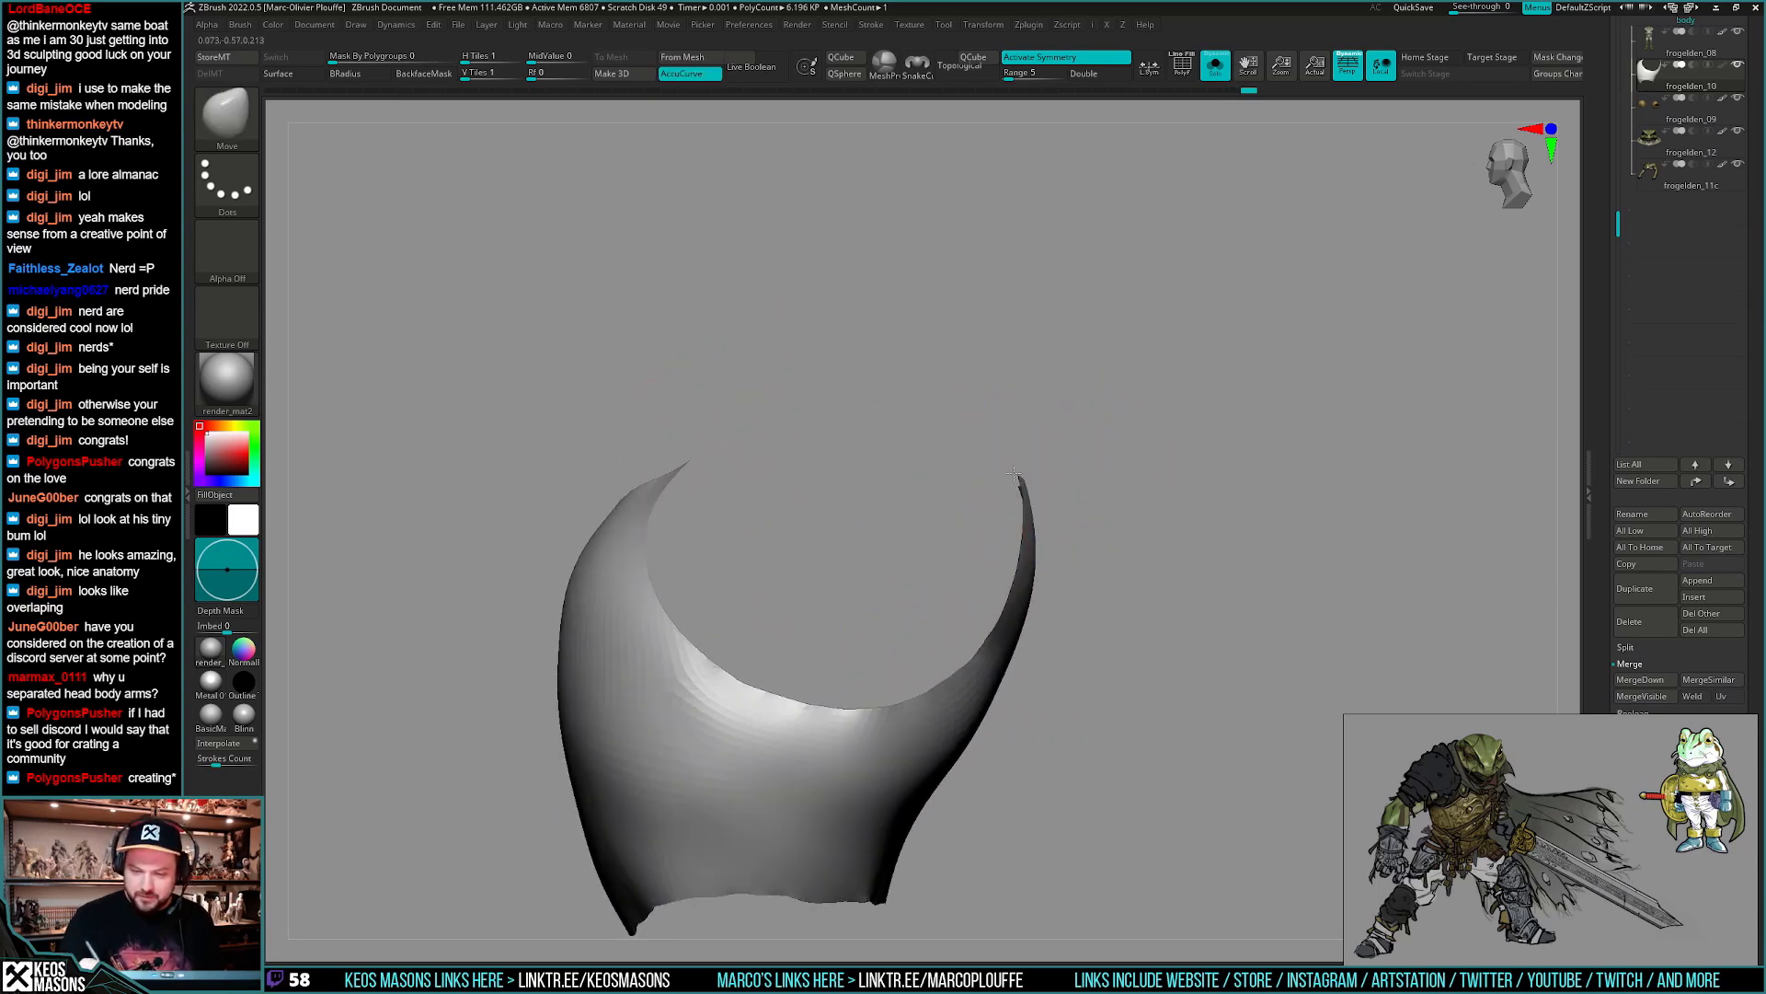
# - Refine the vest's back shoulder corners and the sides of its armholes with symmetrical Move brush strokes
pyautogui.moveTo(1014, 474)
pyautogui.mouseDown()
pyautogui.moveTo(966, 493)
pyautogui.moveTo(1020, 533)
pyautogui.mouseUp()
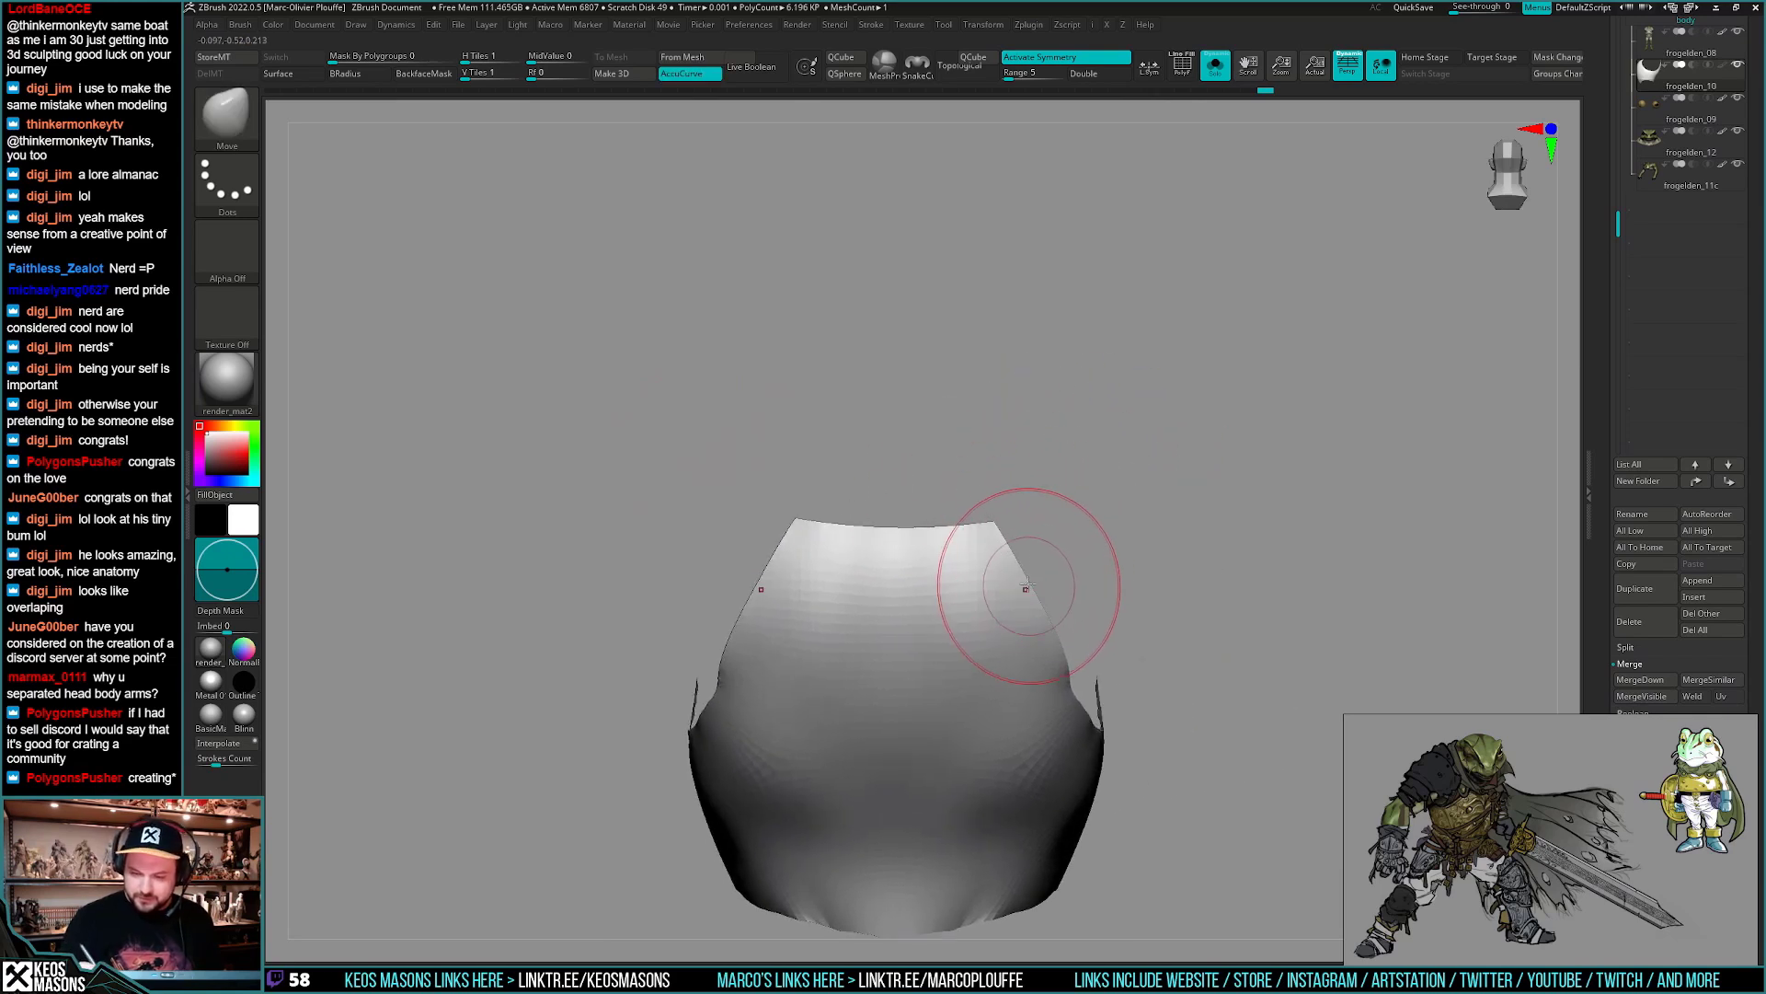
pyautogui.moveTo(1046, 615)
pyautogui.mouseDown()
pyautogui.moveTo(1104, 690)
pyautogui.moveTo(1111, 664)
pyautogui.moveTo(1069, 707)
pyautogui.moveTo(1035, 701)
pyautogui.moveTo(1065, 671)
pyautogui.moveTo(1085, 704)
pyautogui.mouseUp()
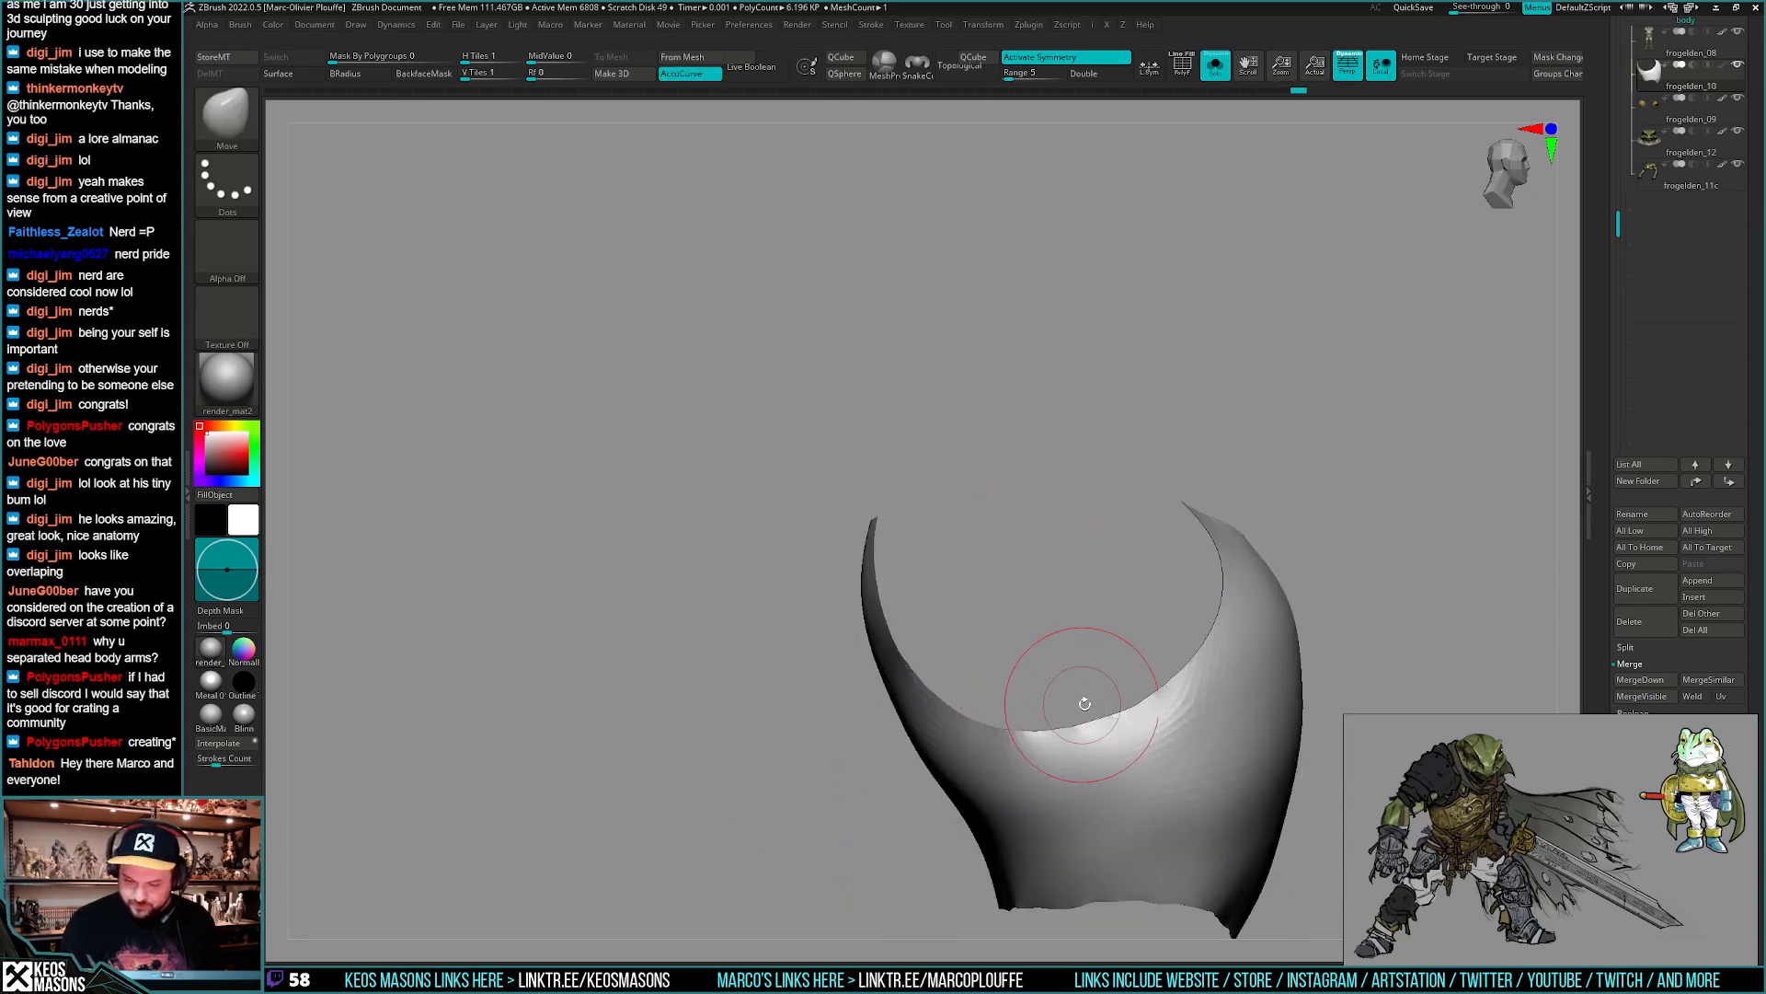
pyautogui.keyDown('ctrl'); pyautogui.moveTo(1226, 649); pyautogui.dragTo(970, 603, button='right'); pyautogui.keyUp('ctrl')
pyautogui.hotkey('shift', 's')
pyautogui.hotkey('shift', 's')
pyautogui.moveTo(970, 603); pyautogui.dragTo(1016, 586)
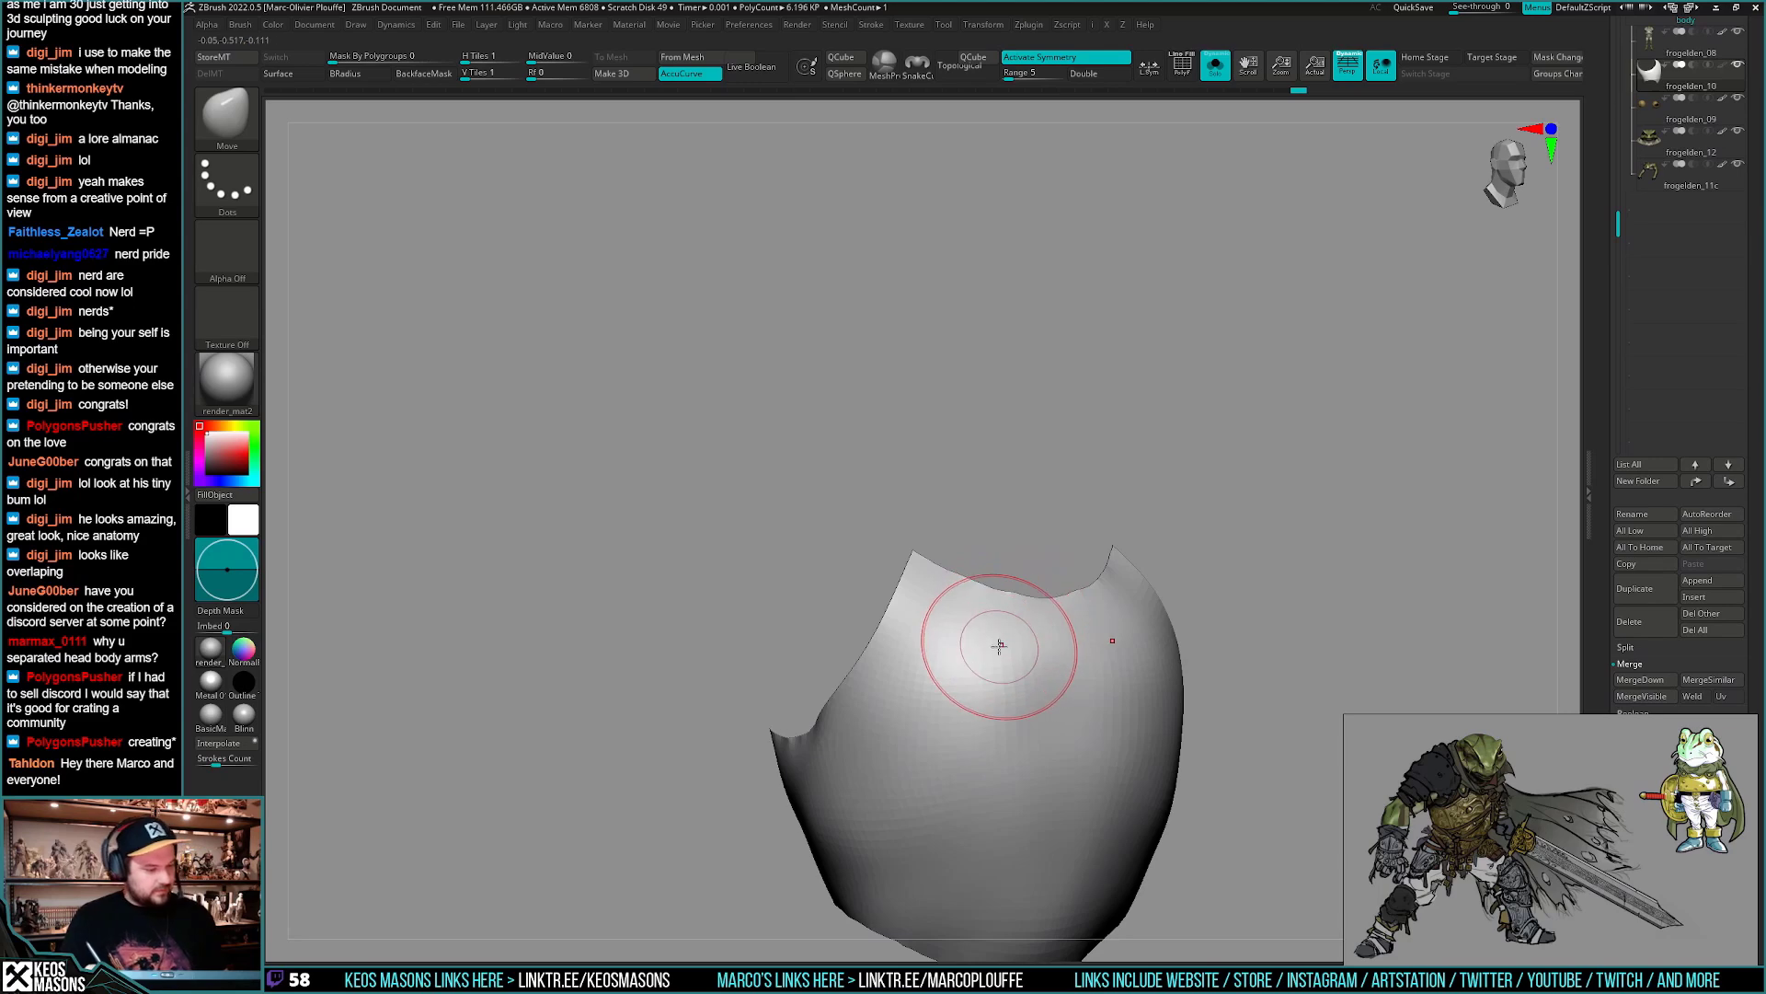
pyautogui.moveTo(954, 663)
pyautogui.mouseDown()
pyautogui.moveTo(1017, 663)
pyautogui.moveTo(978, 643)
pyautogui.moveTo(1006, 633)
pyautogui.moveTo(989, 626)
pyautogui.mouseUp()
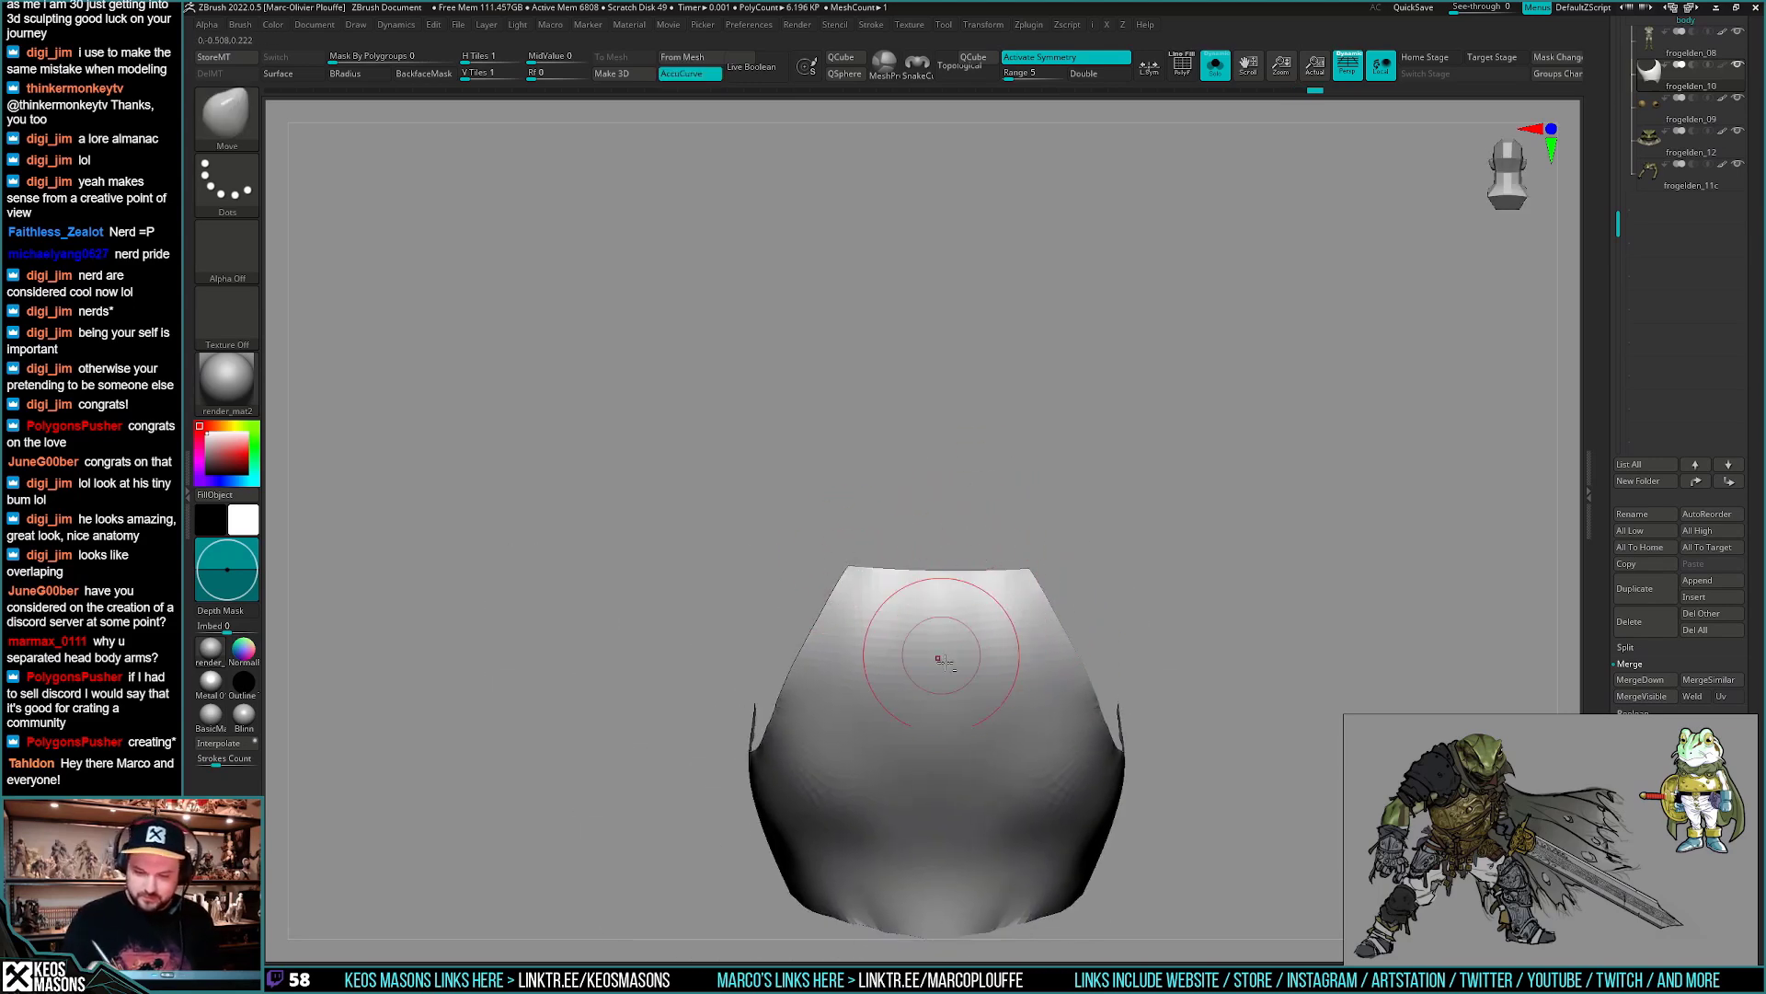
# - Show the frog's body around the vest, adjust the vest's upper corners below the neck, and isolate the vest again
pyautogui.hotkey('shift', 's')
pyautogui.press('space')
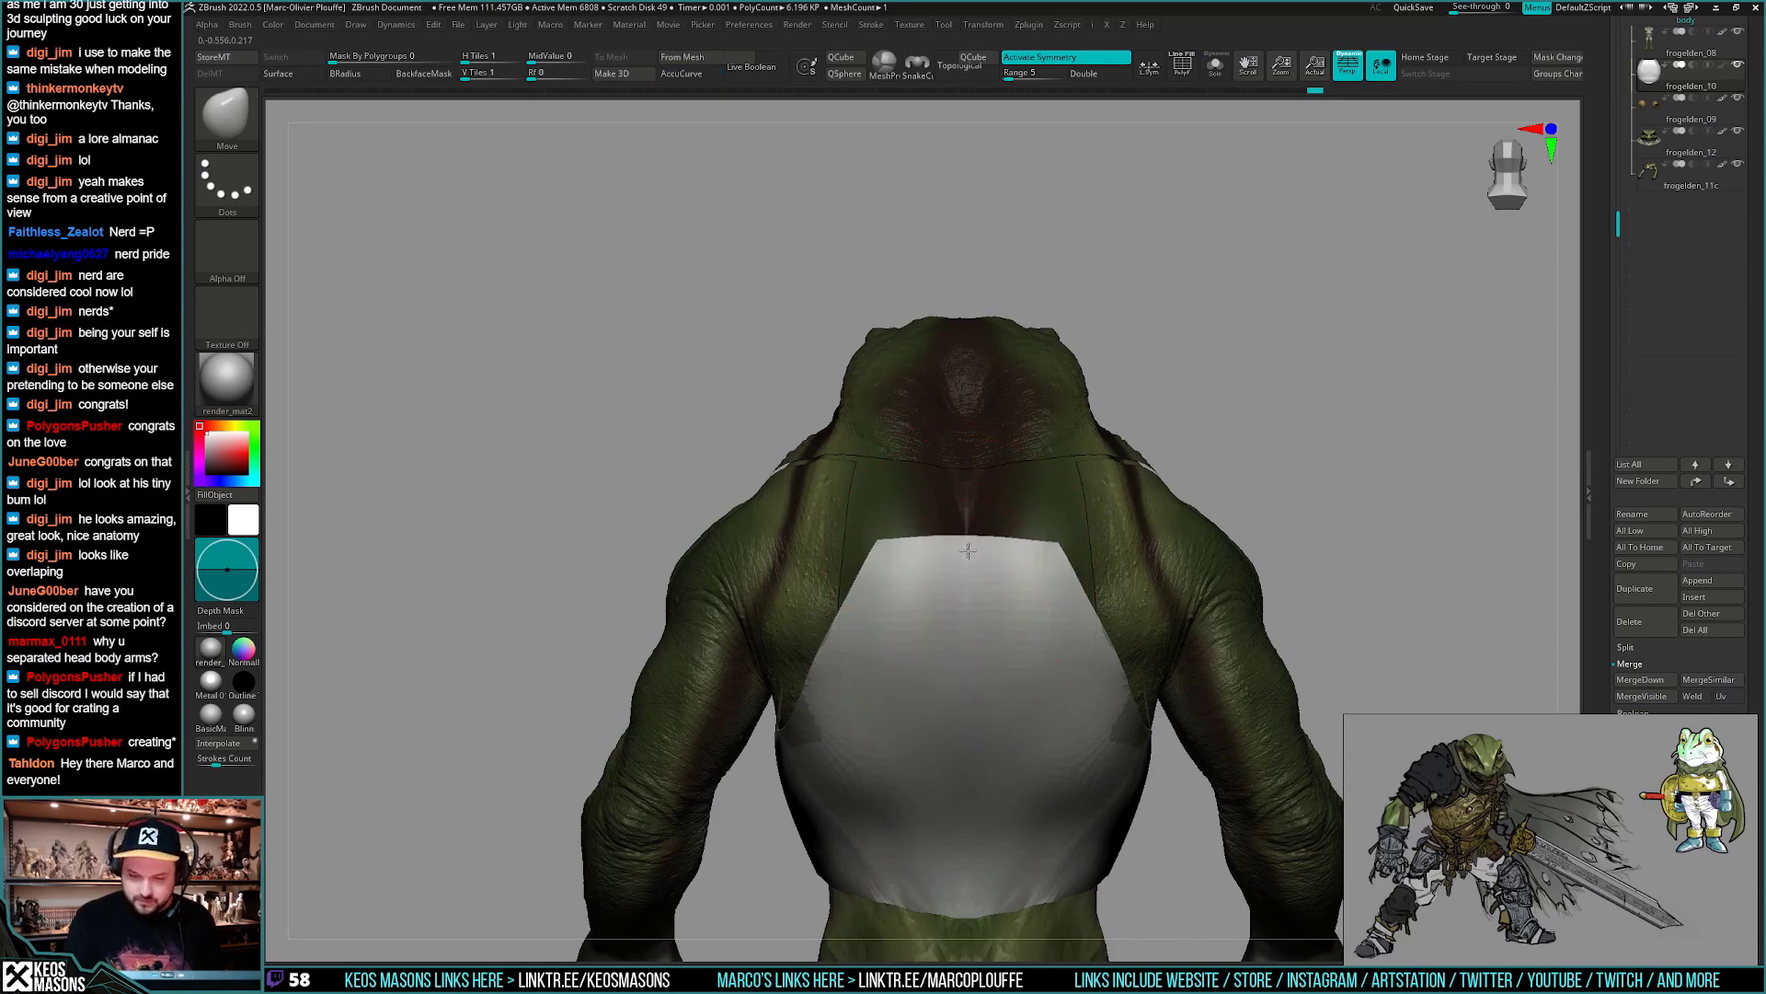
pyautogui.moveTo(968, 550)
pyautogui.mouseDown(button='right')
pyautogui.moveTo(1019, 549)
pyautogui.moveTo(1041, 657)
pyautogui.moveTo(993, 675)
pyautogui.moveTo(1038, 686)
pyautogui.moveTo(940, 660)
pyautogui.moveTo(951, 649)
pyautogui.moveTo(962, 696)
pyautogui.mouseUp(button='right')
pyautogui.press('space')
pyautogui.moveTo(978, 505); pyautogui.dragTo(968, 505)
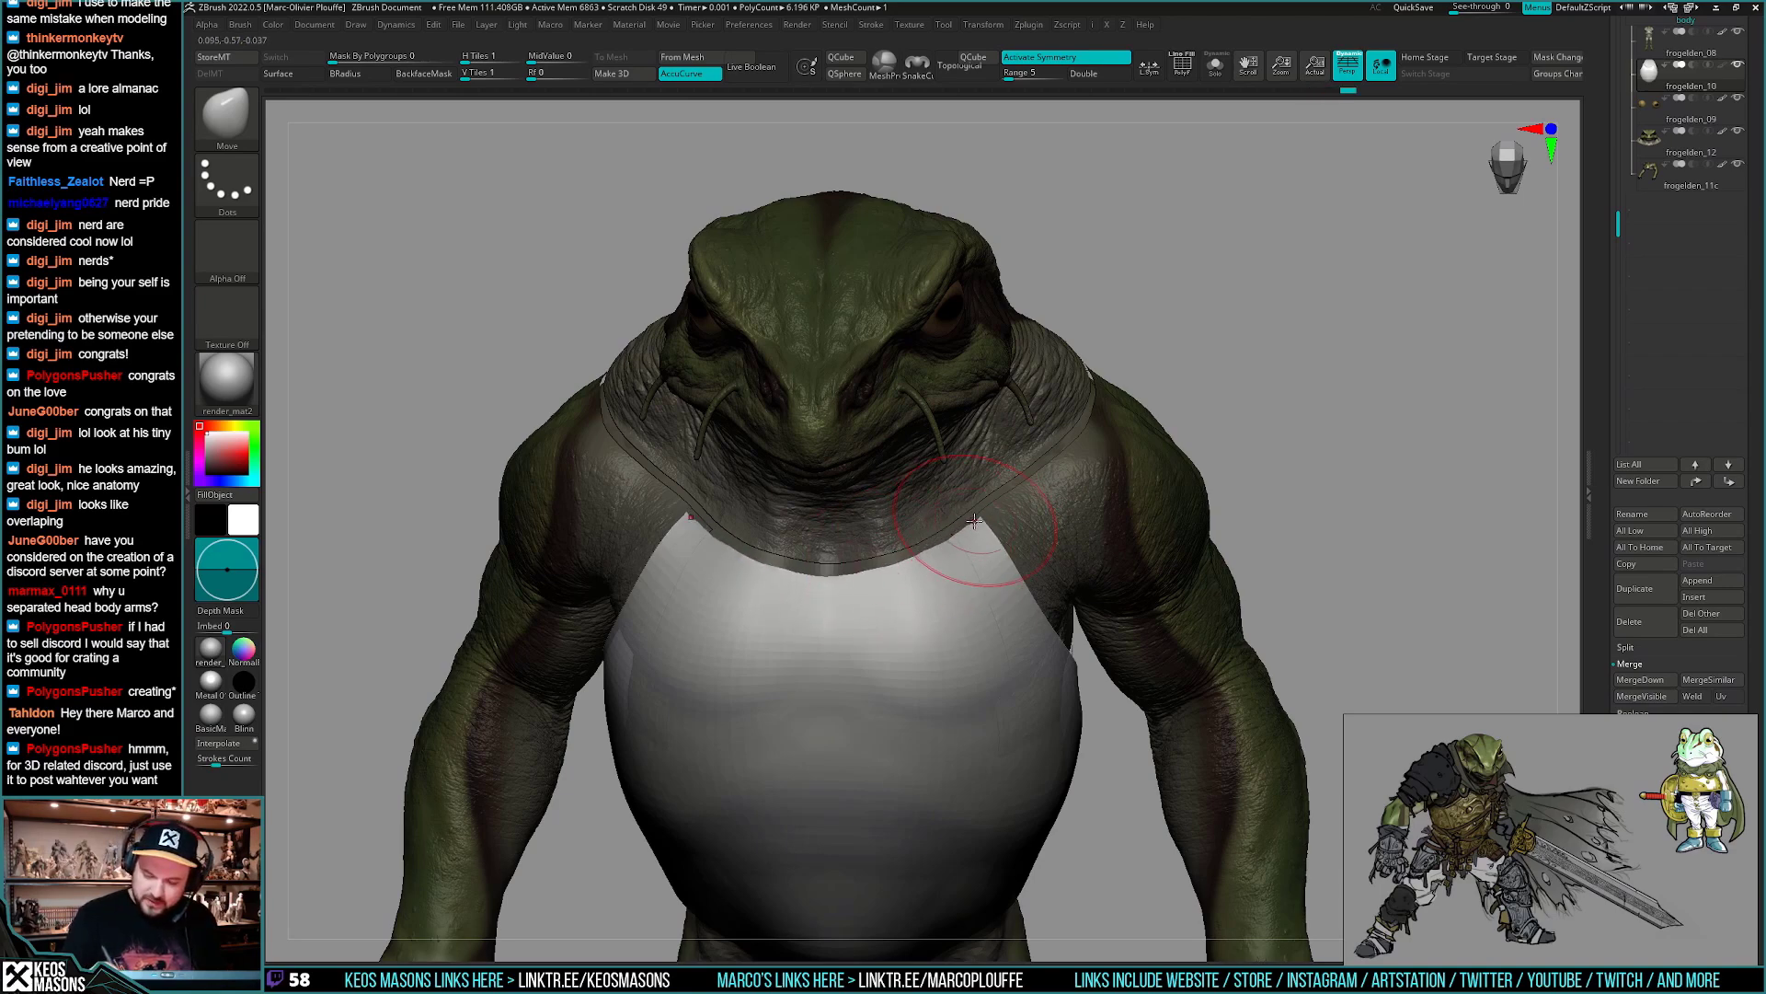
pyautogui.moveTo(974, 521); pyautogui.dragTo(1154, 539, button='right')
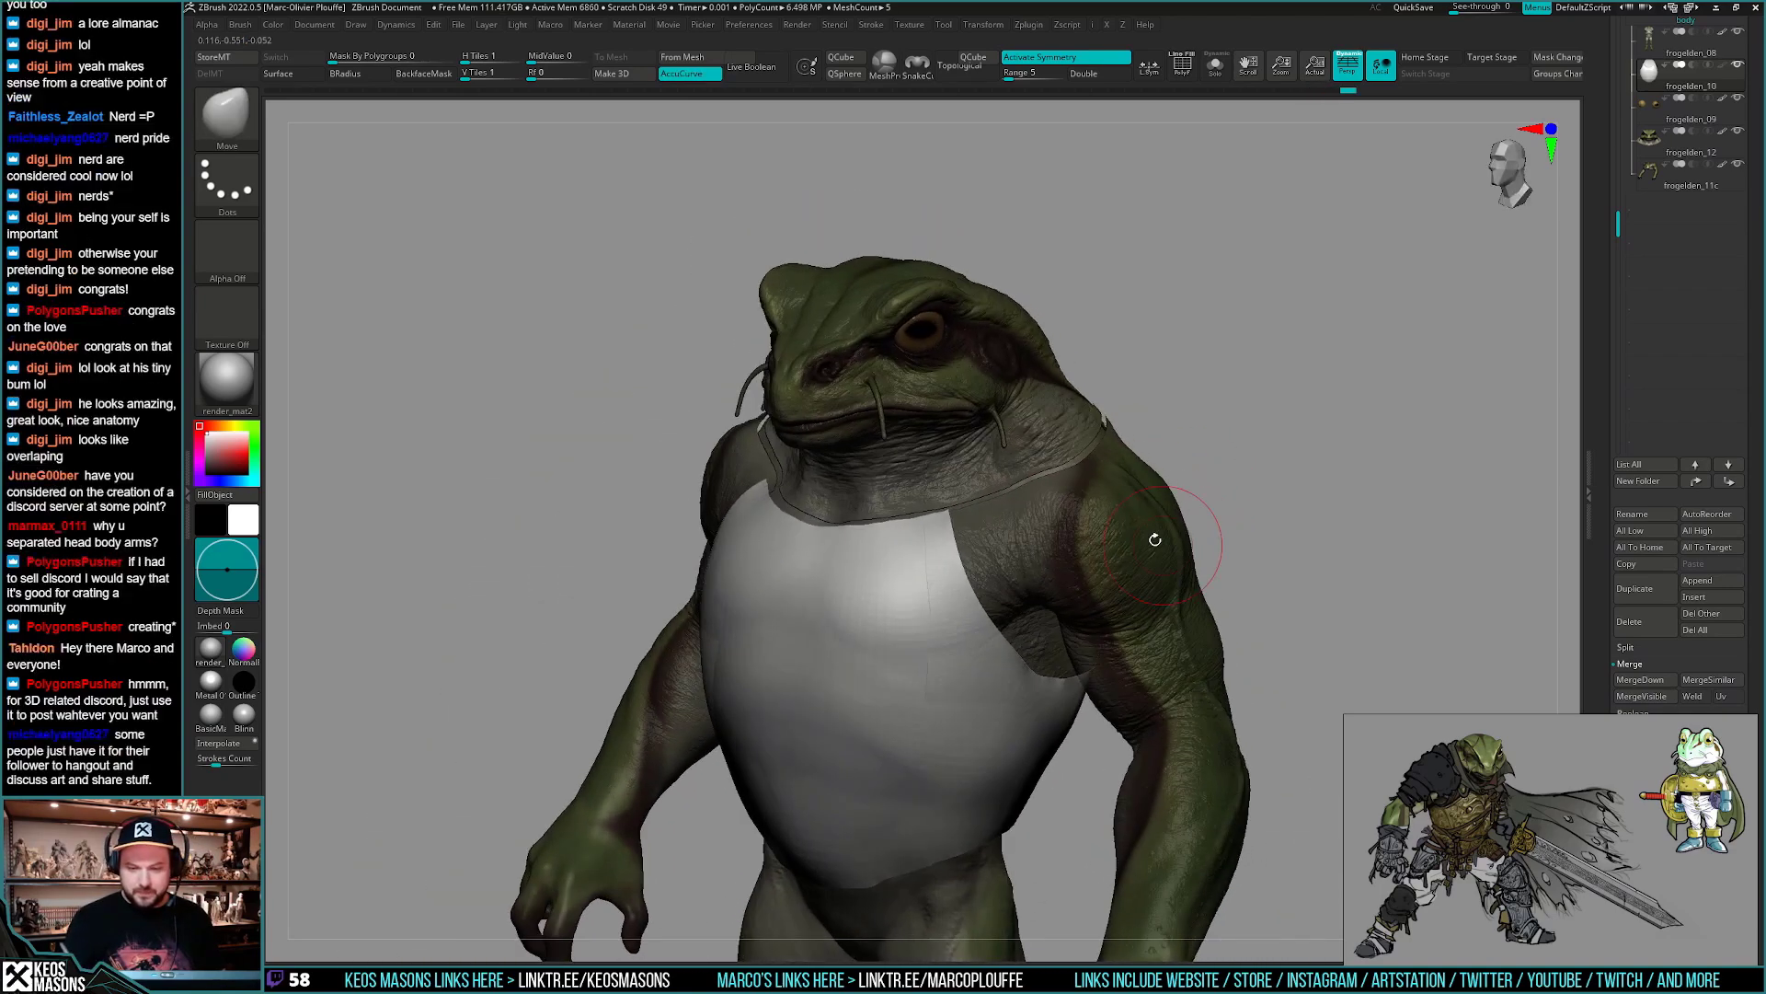
pyautogui.hotkey('shift', 's')
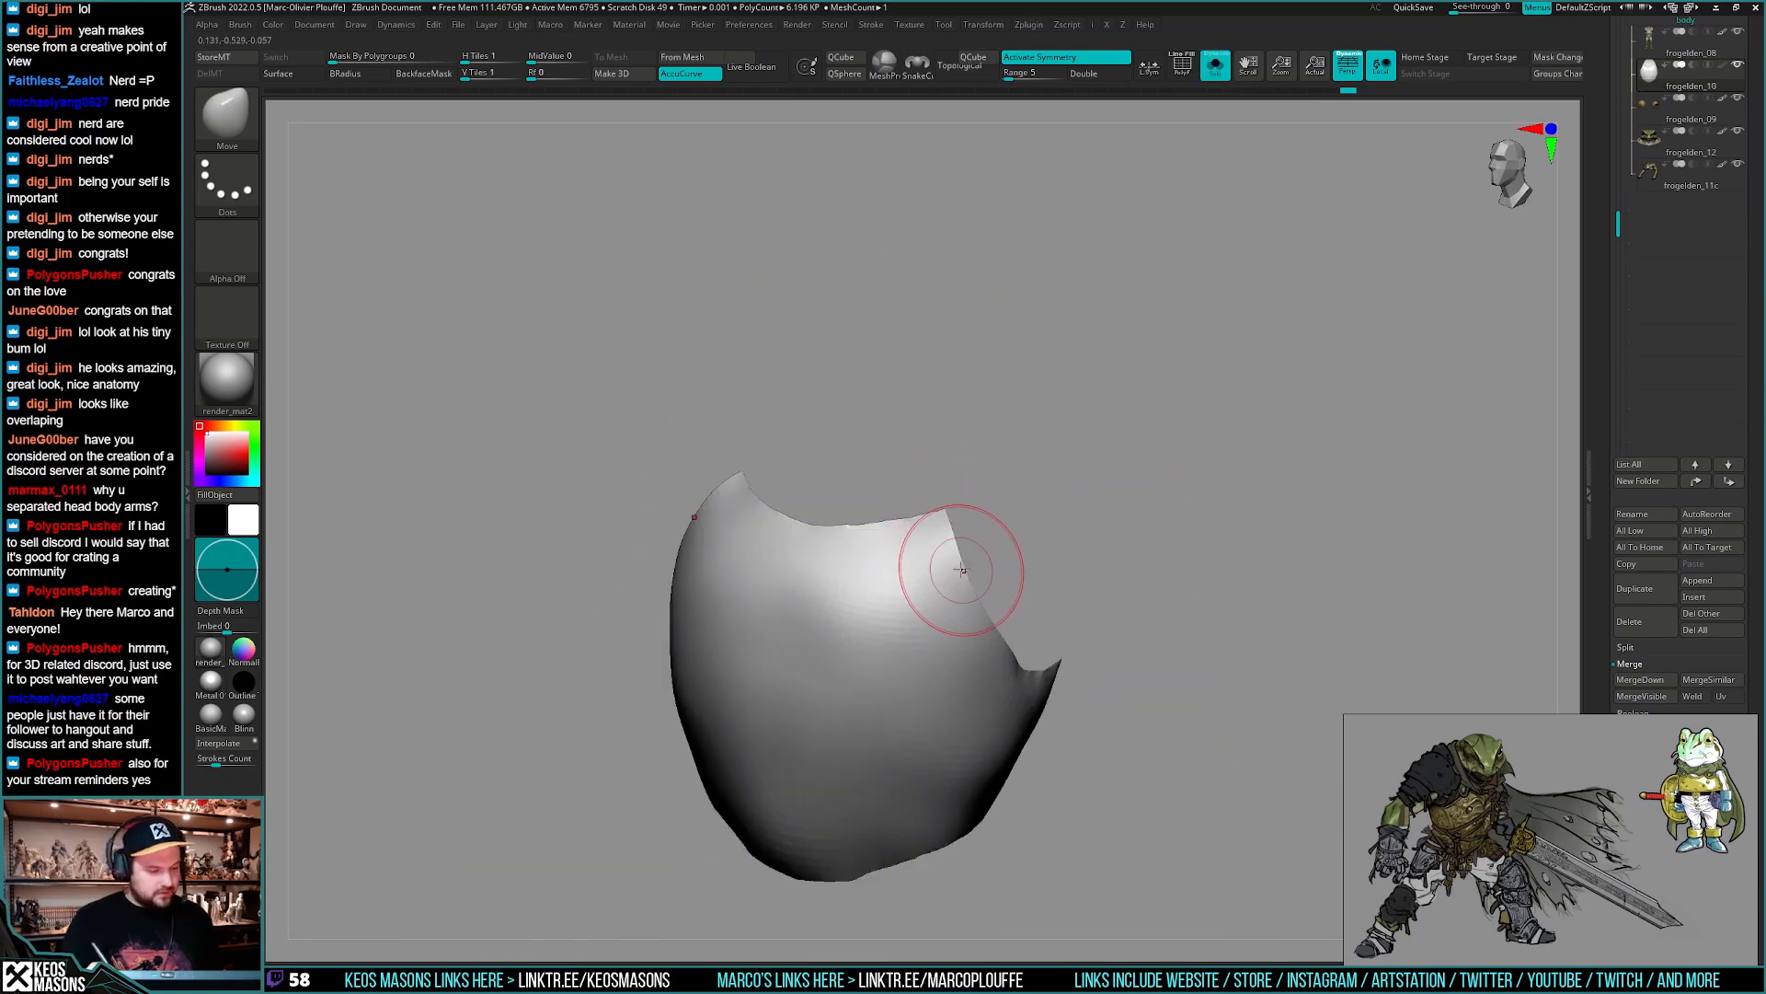
pyautogui.moveTo(961, 569); pyautogui.dragTo(991, 521, button='right')
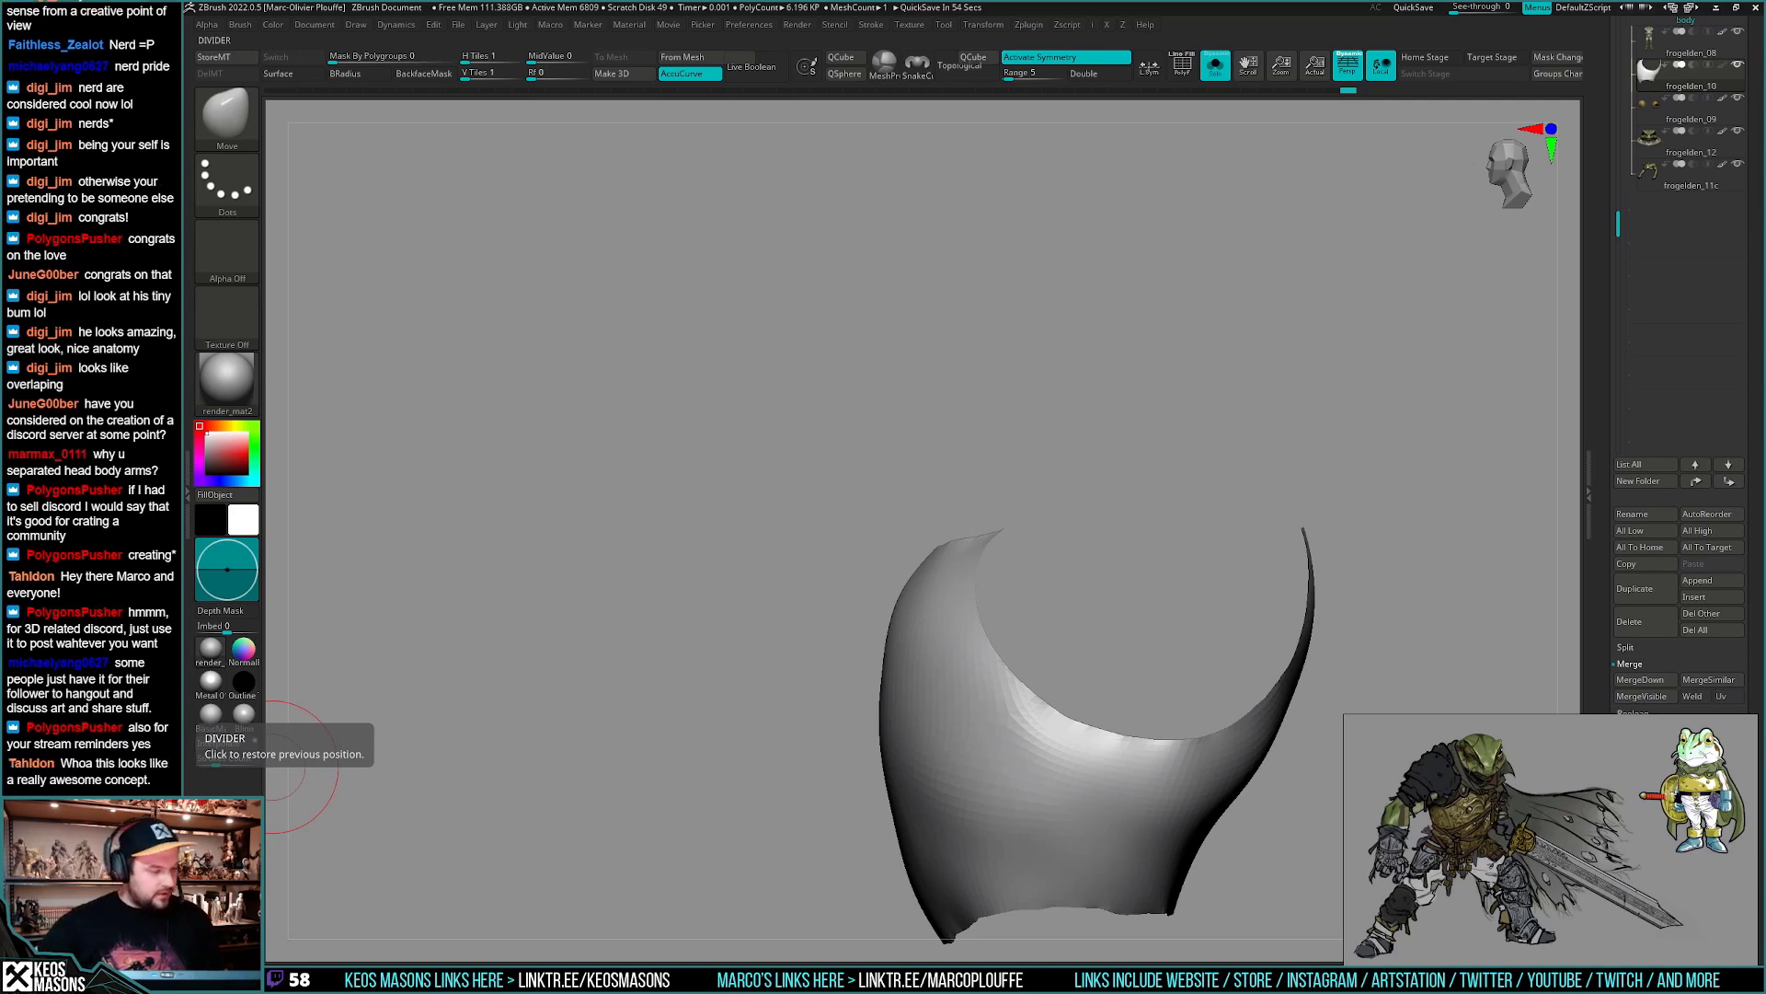
# - Bring the body back into view, colour the vest a brassy tan and give it the metal material
pyautogui.hotkey('shift', 's')
pyautogui.keyDown('shift'); pyautogui.moveTo(1054, 699); pyautogui.dragTo(1104, 644, button='right'); pyautogui.keyUp('shift')
pyautogui.moveTo(929, 762); pyautogui.dragTo(1013, 761, button='right')
pyautogui.keyDown('alt'); pyautogui.moveTo(1078, 844); pyautogui.dragTo(1015, 737, button='right'); pyautogui.keyUp('alt')
pyautogui.press('space')
pyautogui.click(902, 716)
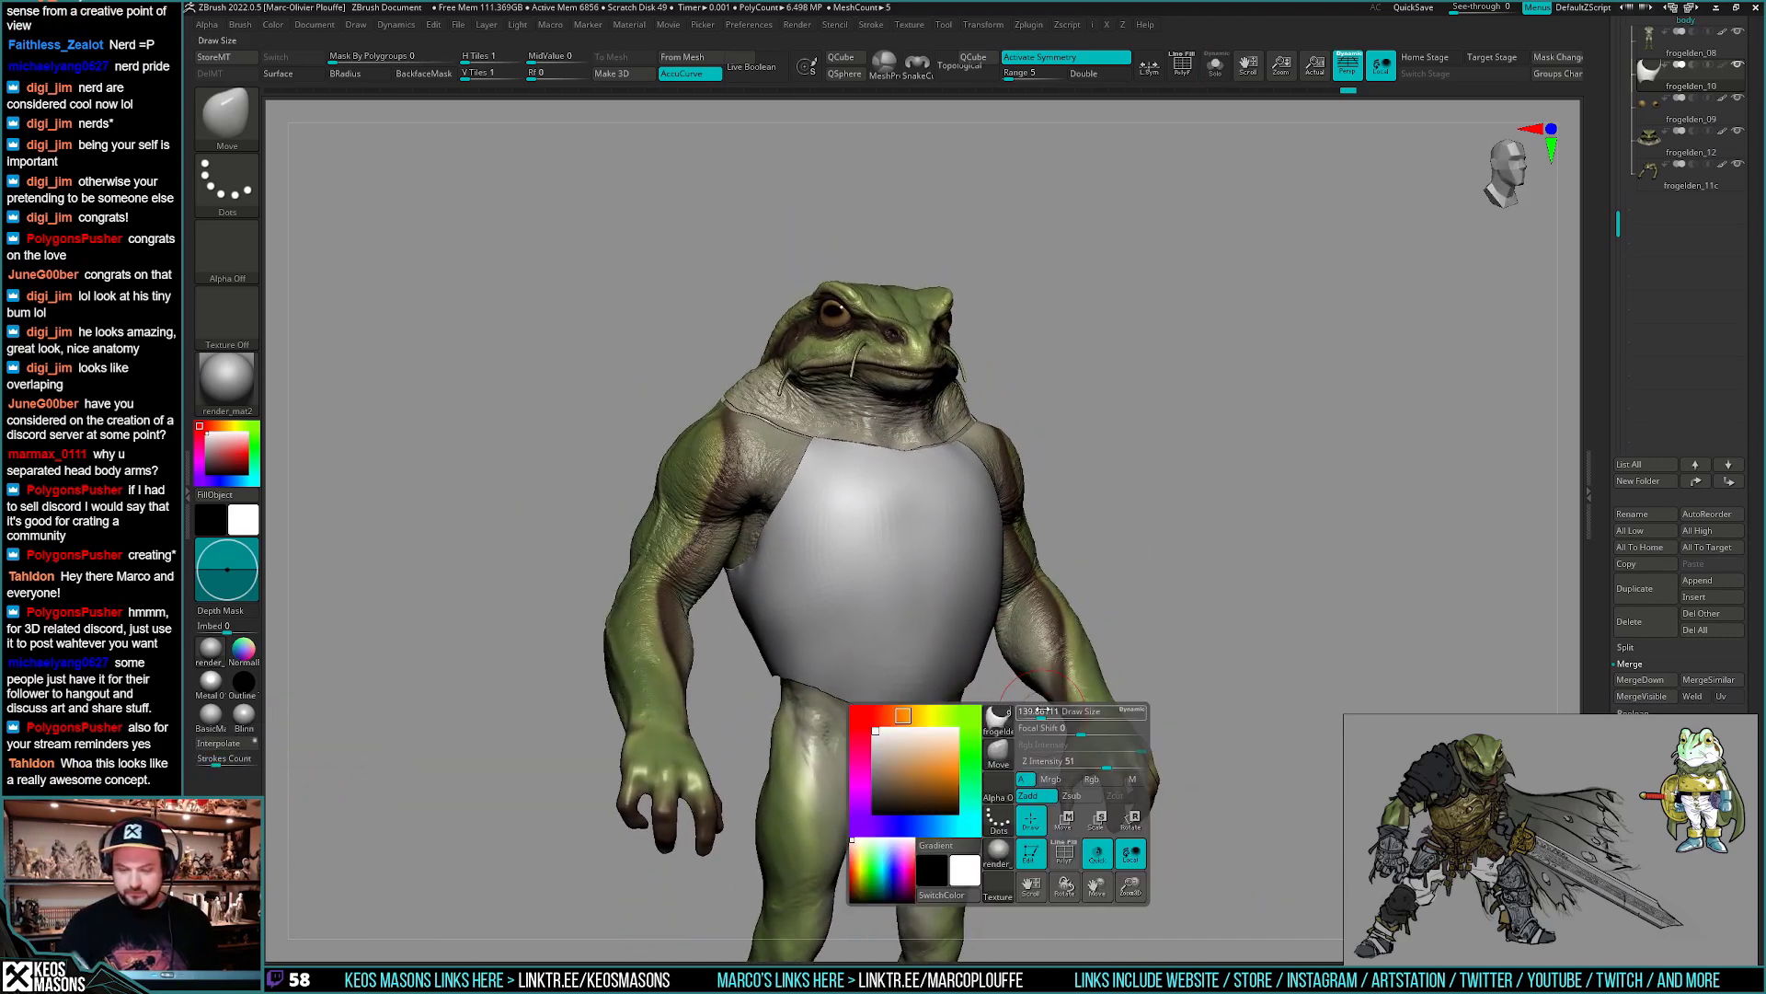
pyautogui.moveTo(920, 756)
pyautogui.mouseDown()
pyautogui.moveTo(901, 793)
pyautogui.moveTo(900, 716)
pyautogui.moveTo(900, 768)
pyautogui.mouseUp()
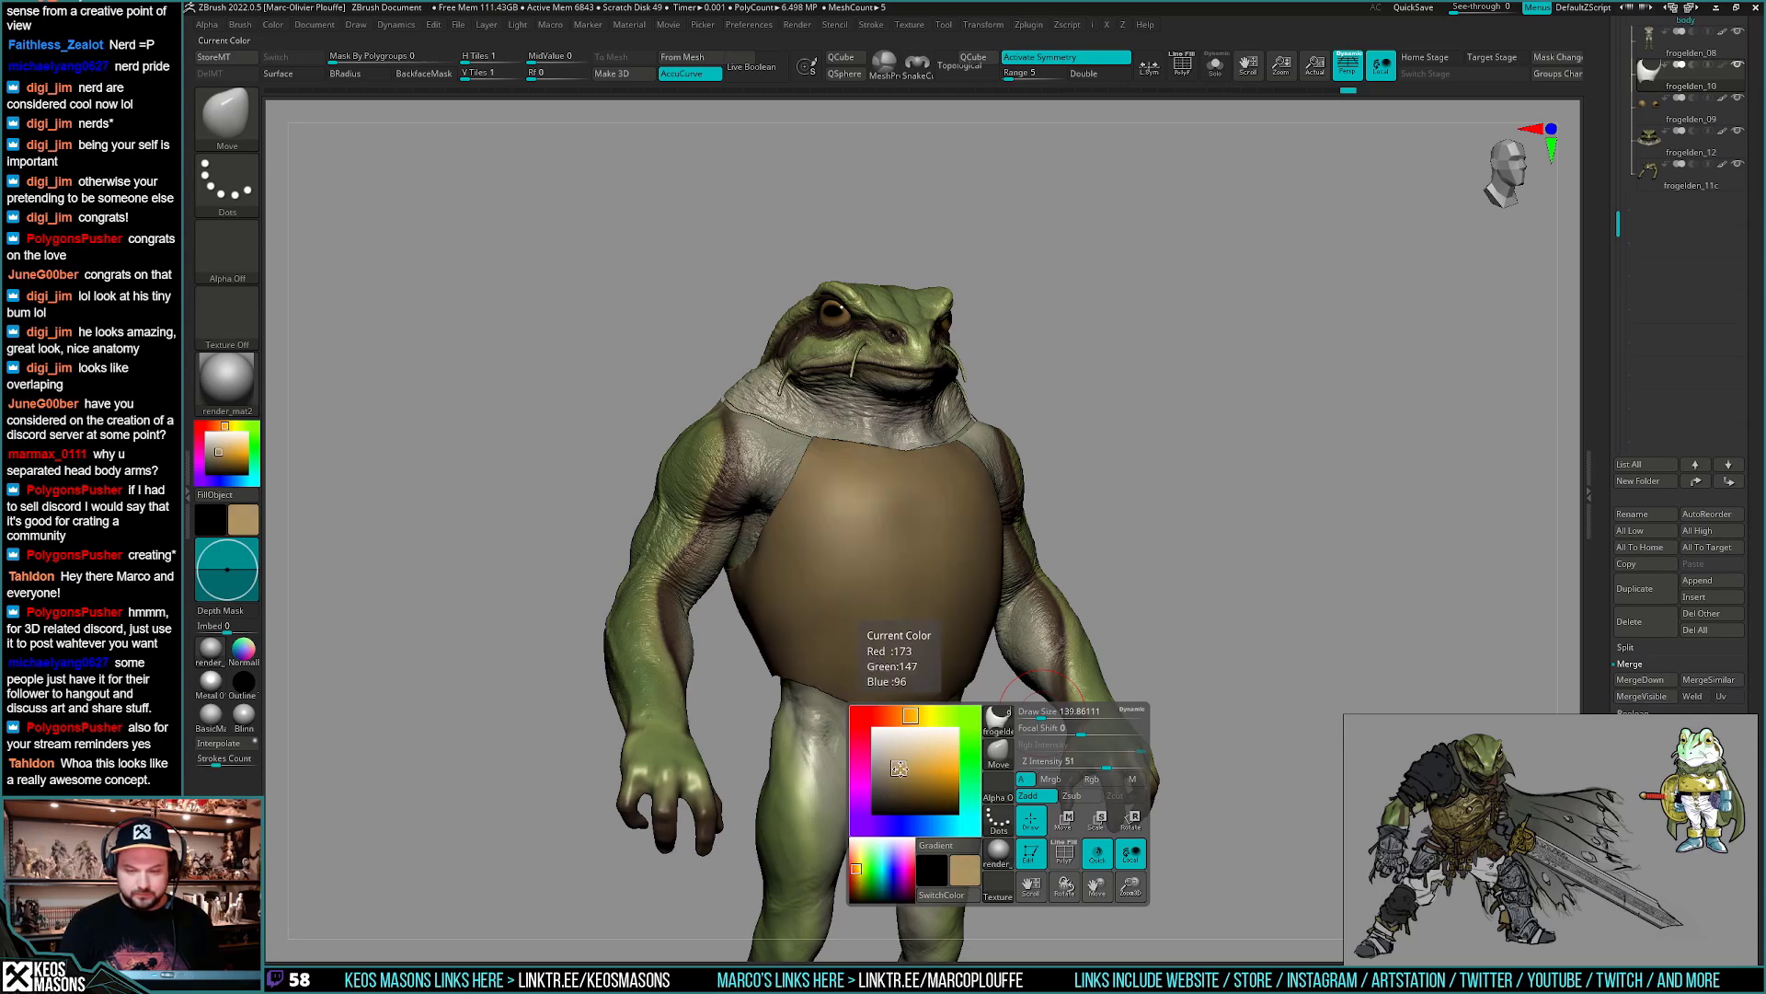
pyautogui.click(214, 683)
pyautogui.press('space')
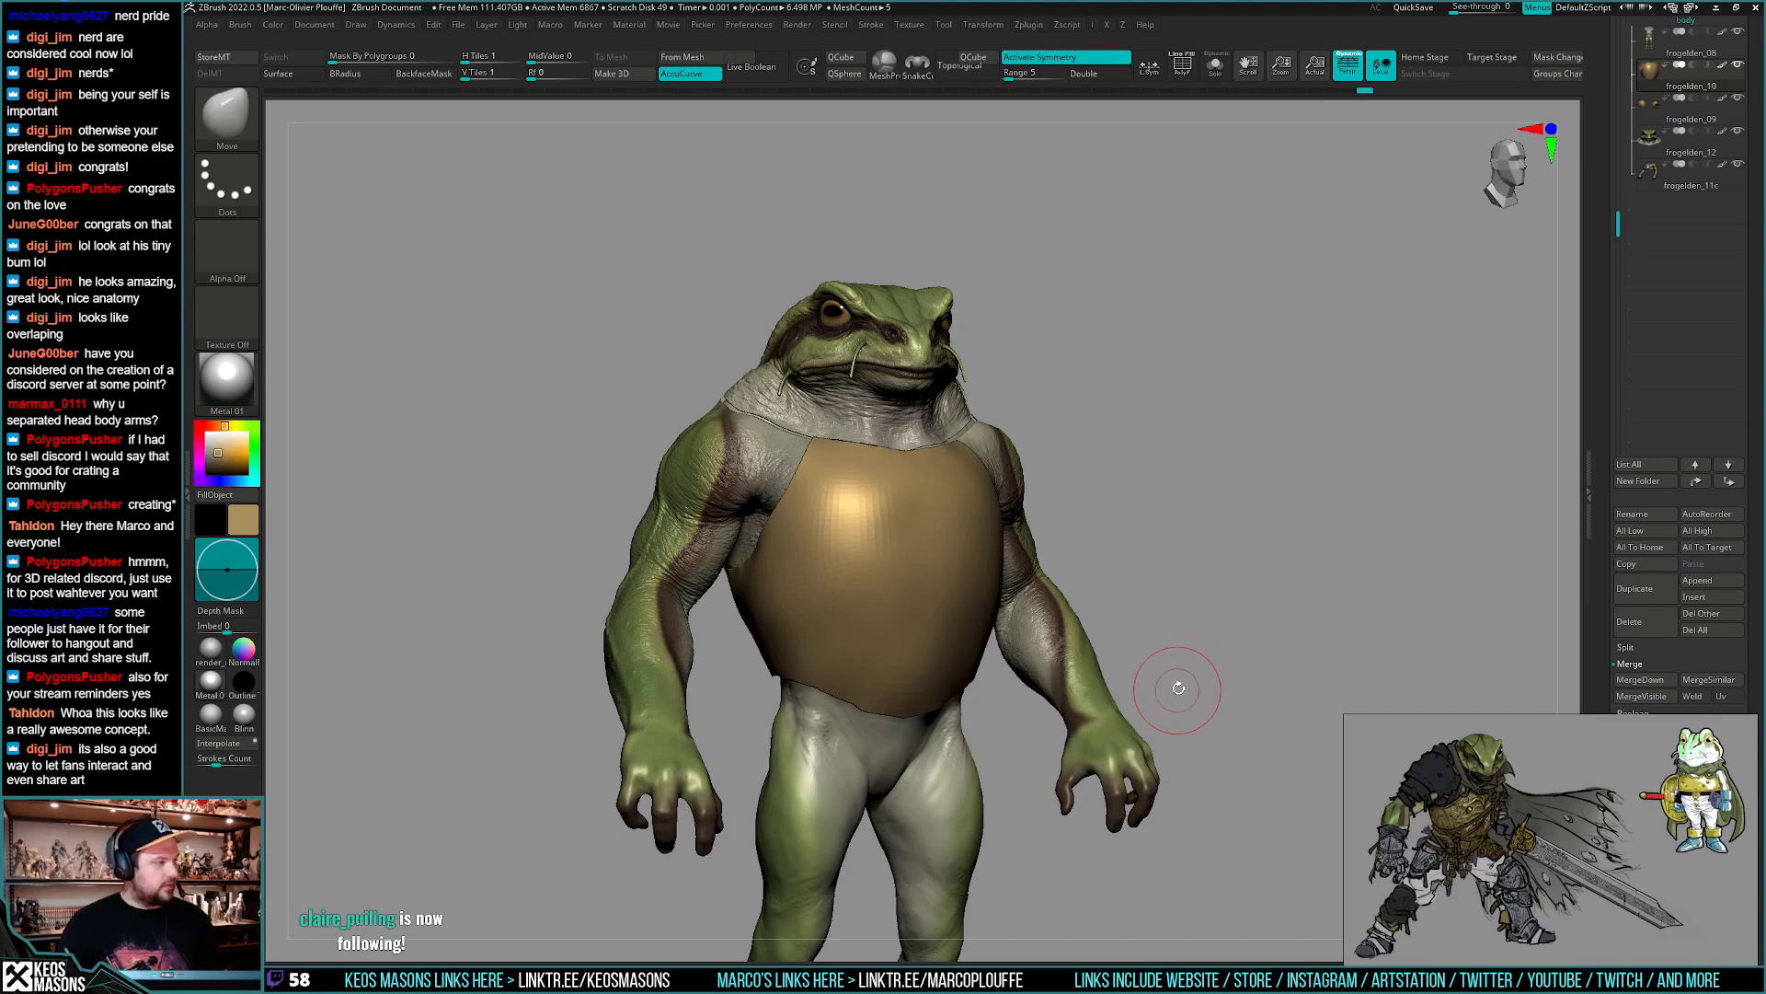
# - Darken the vest's colour to a muted brass of about RGB 131, 116, 74
pyautogui.moveTo(1208, 639); pyautogui.dragTo(1040, 720)
pyautogui.press('space')
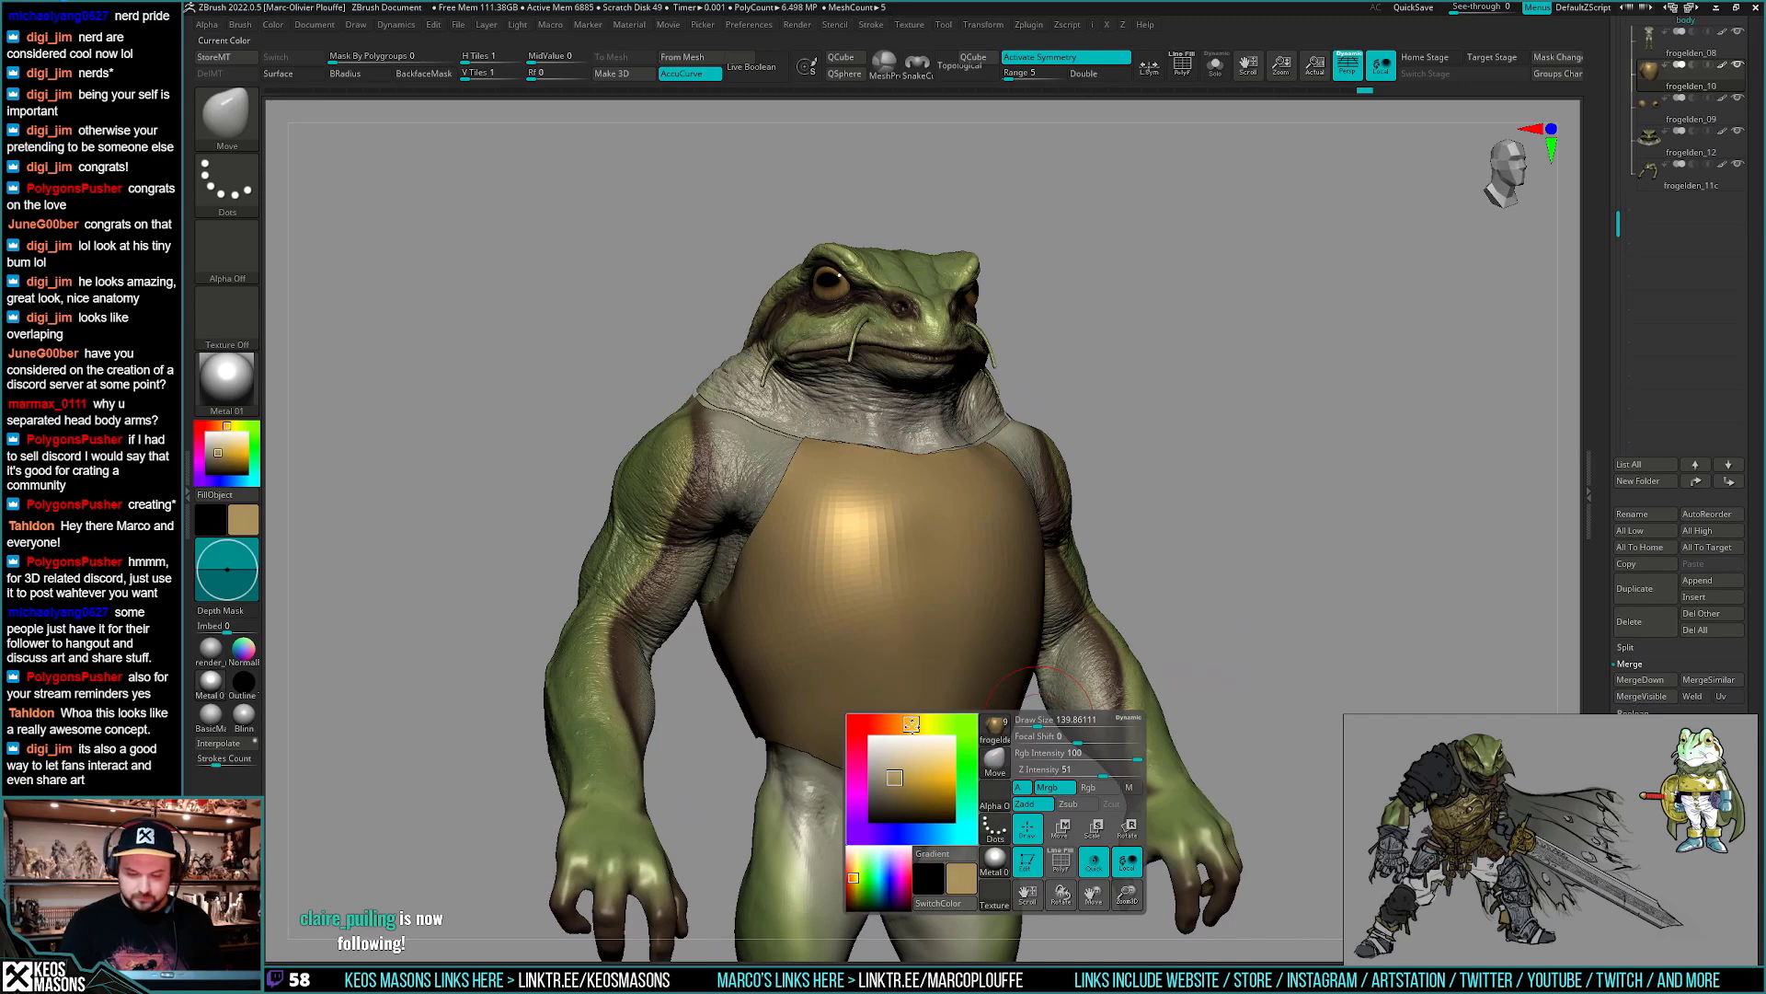
pyautogui.press('space')
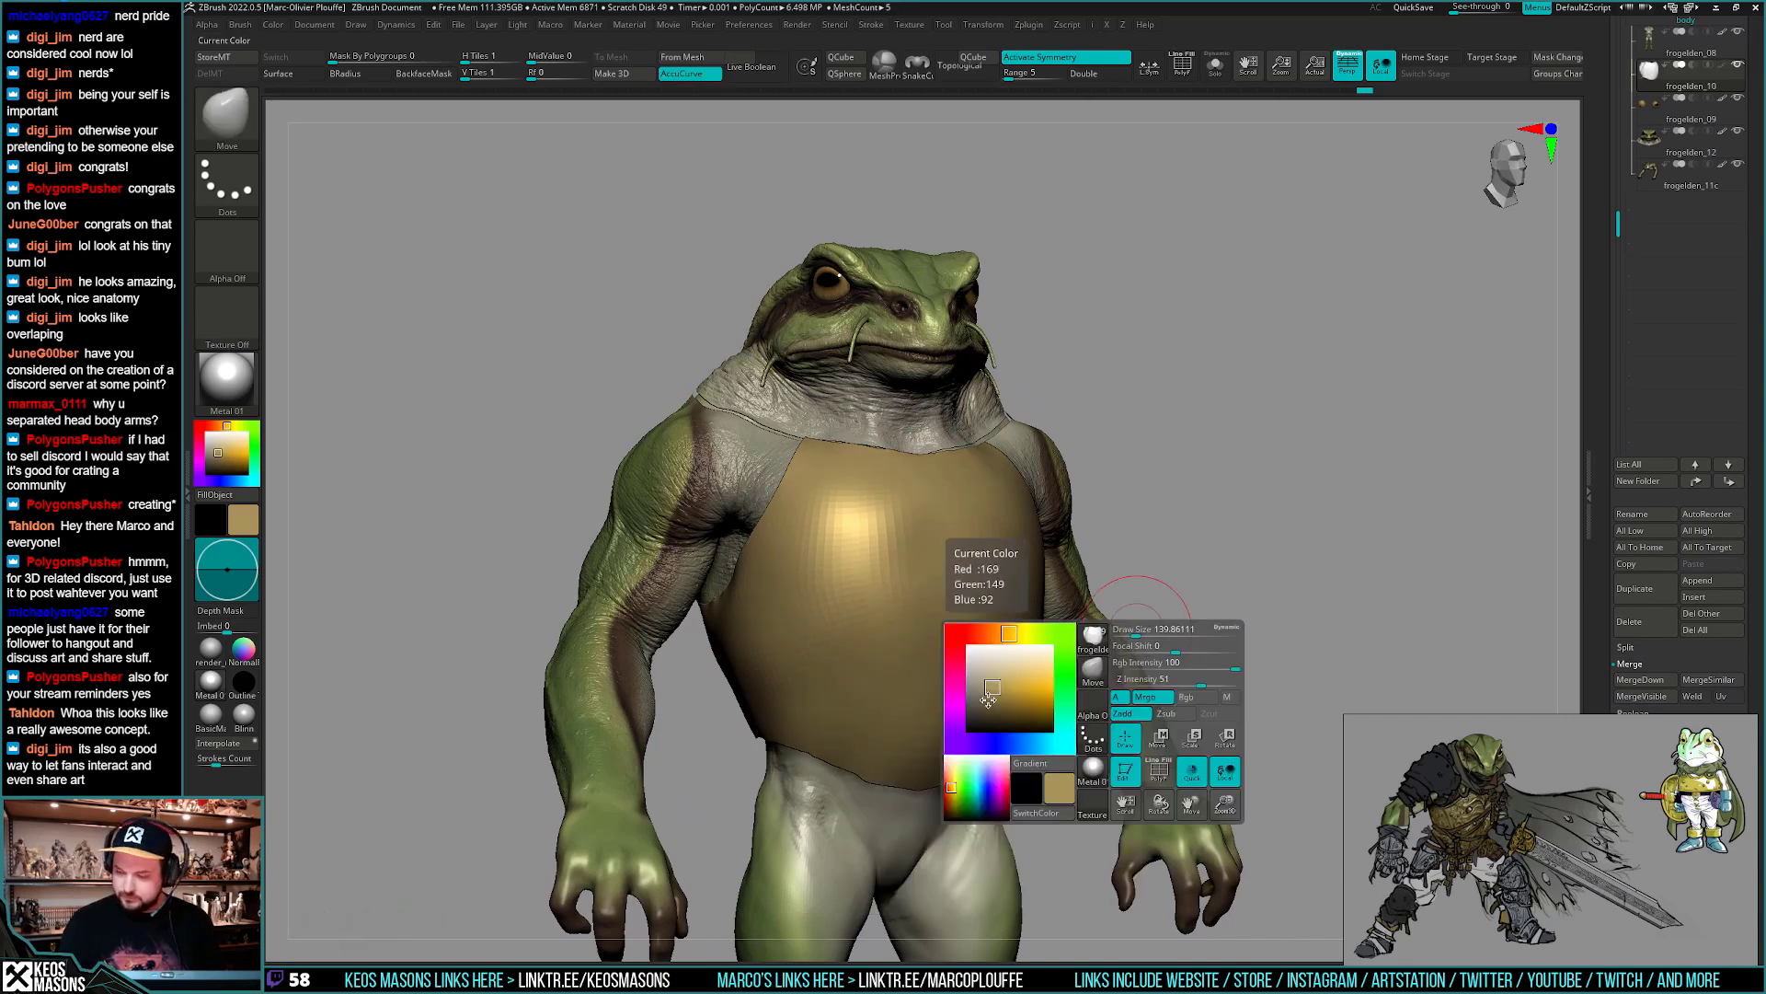
pyautogui.moveTo(989, 699); pyautogui.dragTo(990, 696)
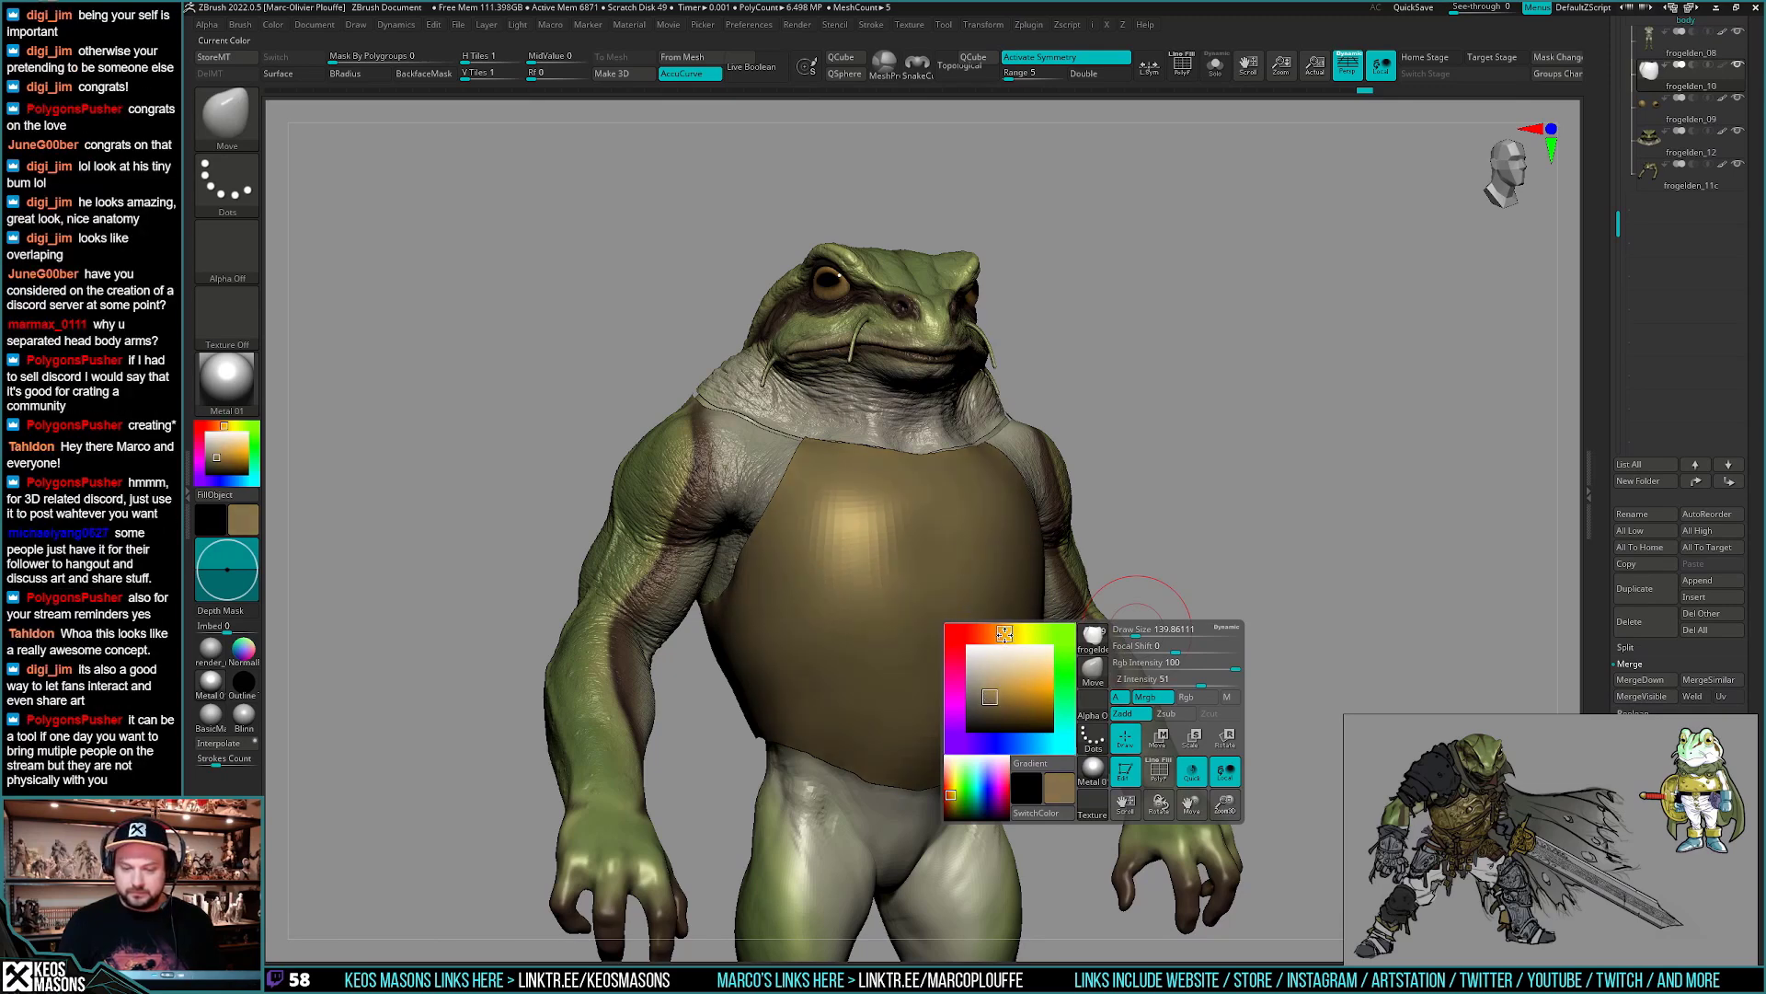
pyautogui.moveTo(1006, 633); pyautogui.dragTo(1010, 633)
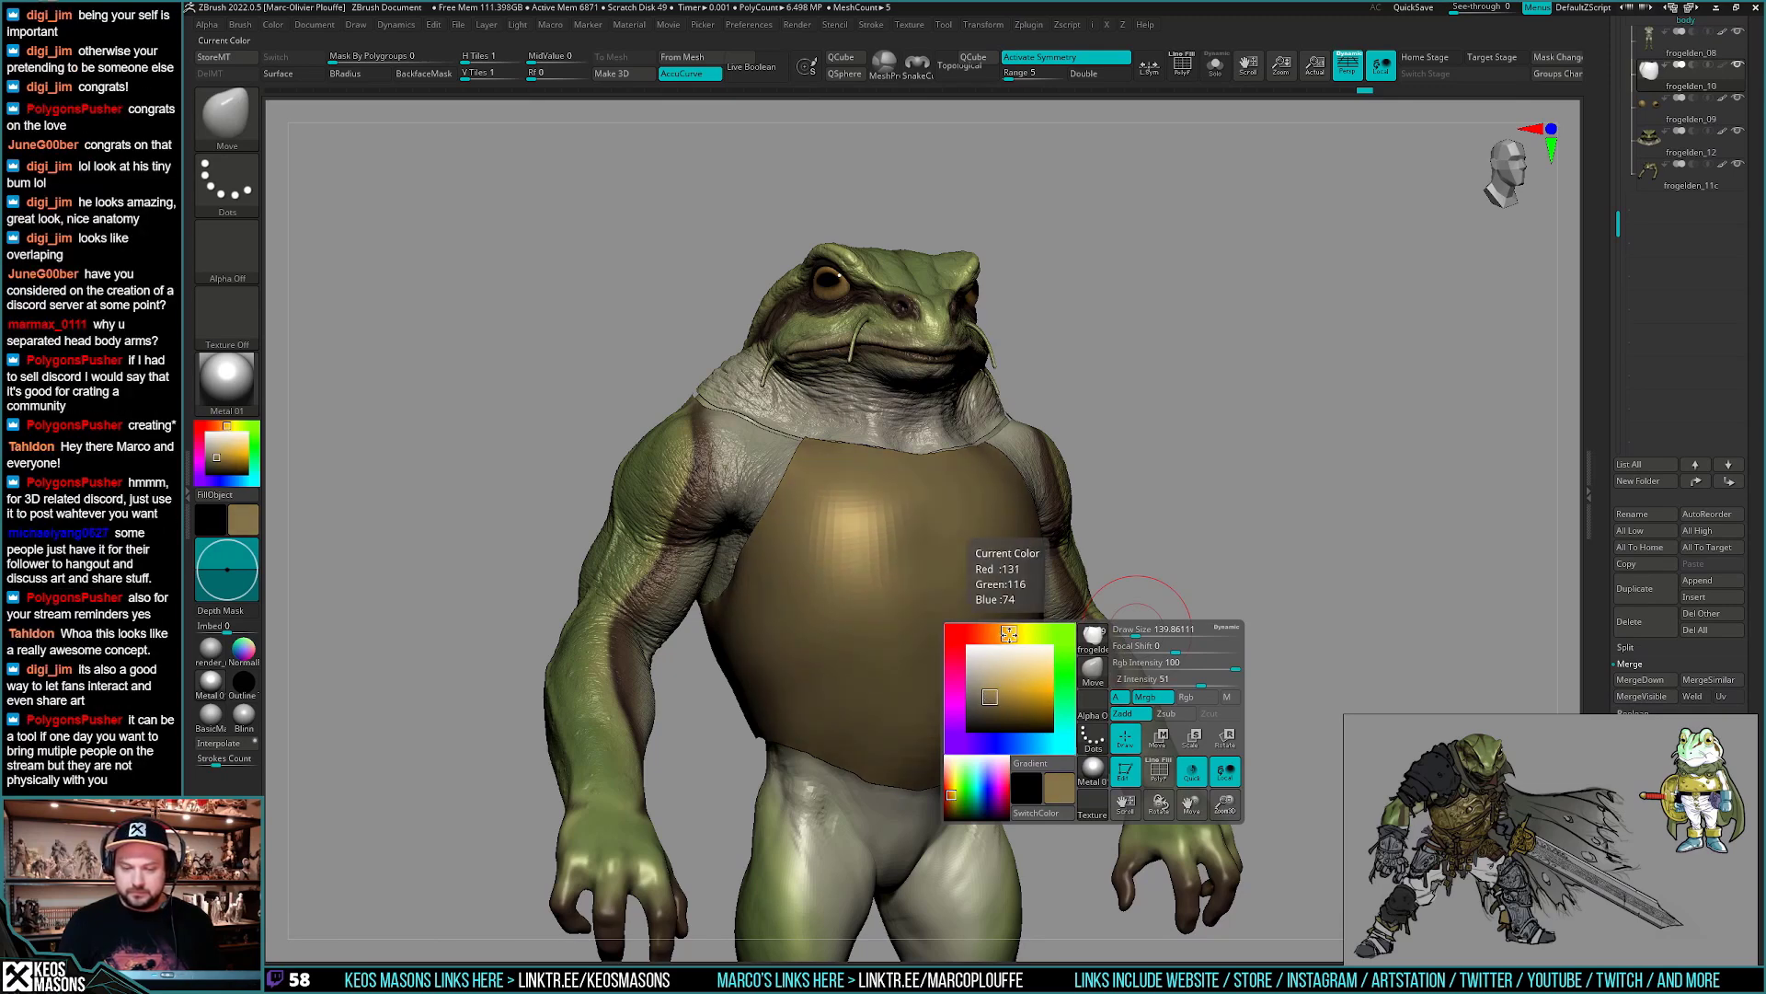
pyautogui.click(989, 695)
pyautogui.press('space')
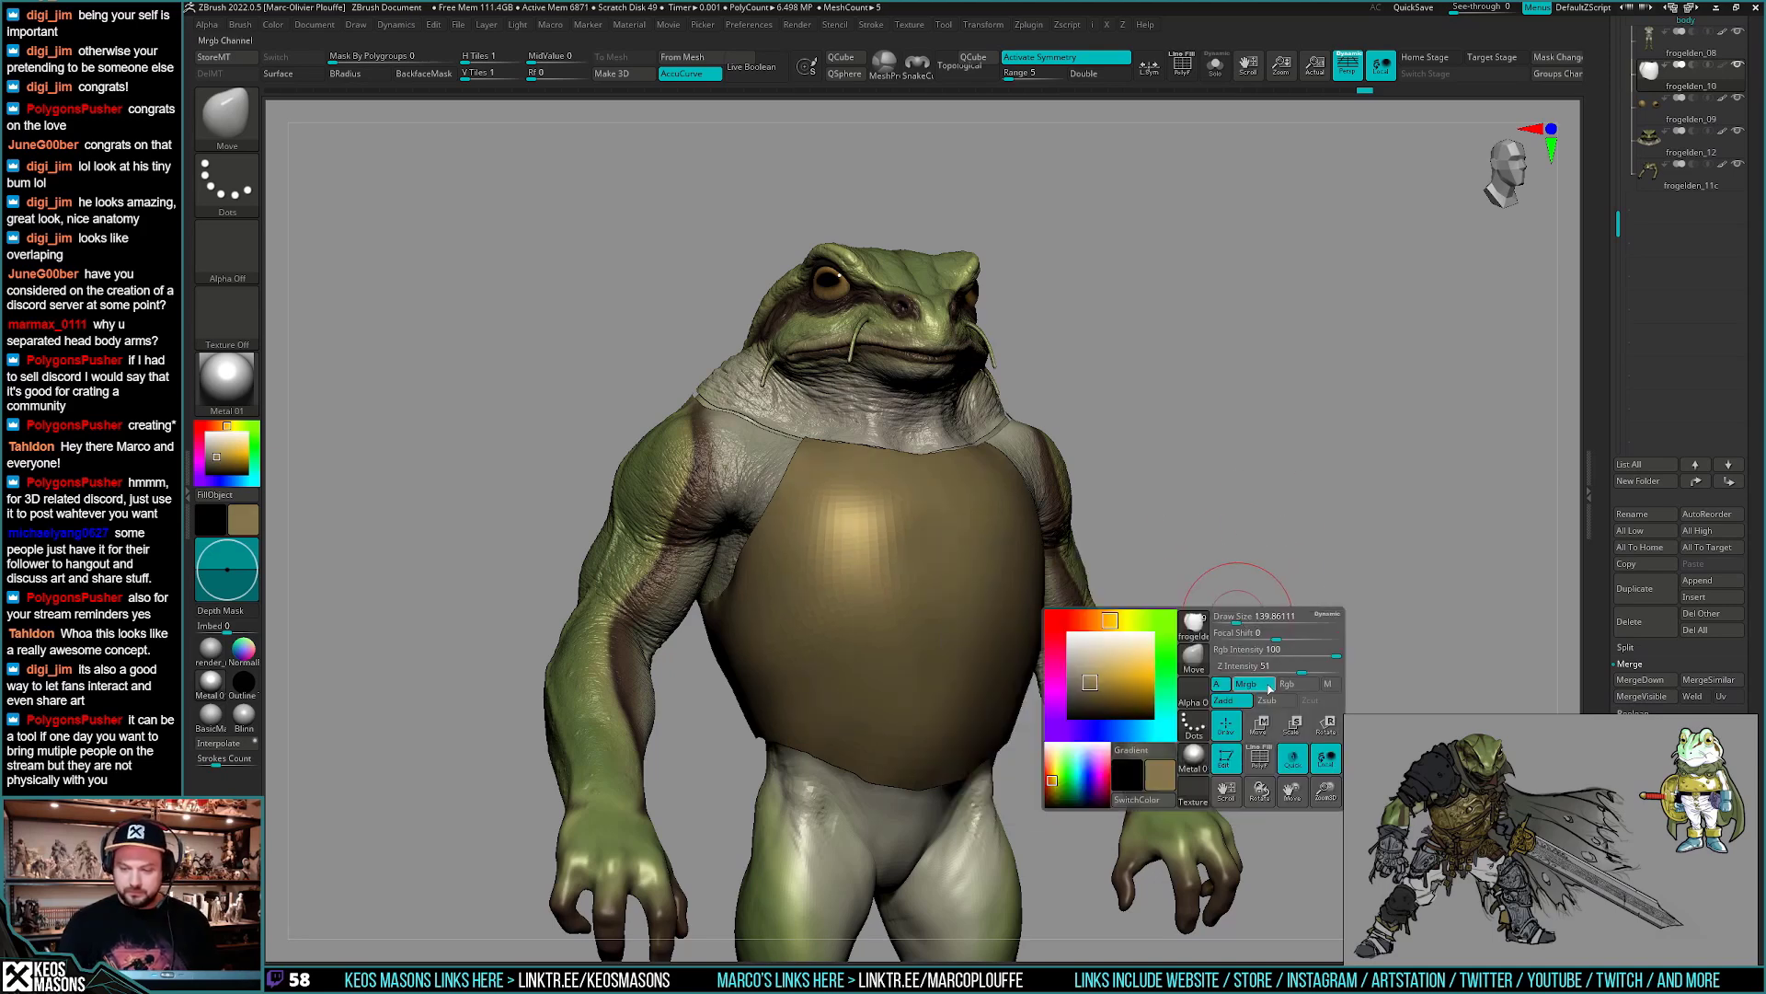
# - Isolate the vest with its wireframe shown and ZRemesh it twice at a target polygon count of 1
pyautogui.moveTo(1235, 646)
pyautogui.keyDown('shift'); pyautogui.mouseDown()
pyautogui.moveTo(1178, 648)
pyautogui.moveTo(1232, 656)
pyautogui.moveTo(1209, 654)
pyautogui.mouseUp(); pyautogui.keyUp('shift')
pyautogui.hotkey('shift', 'f')
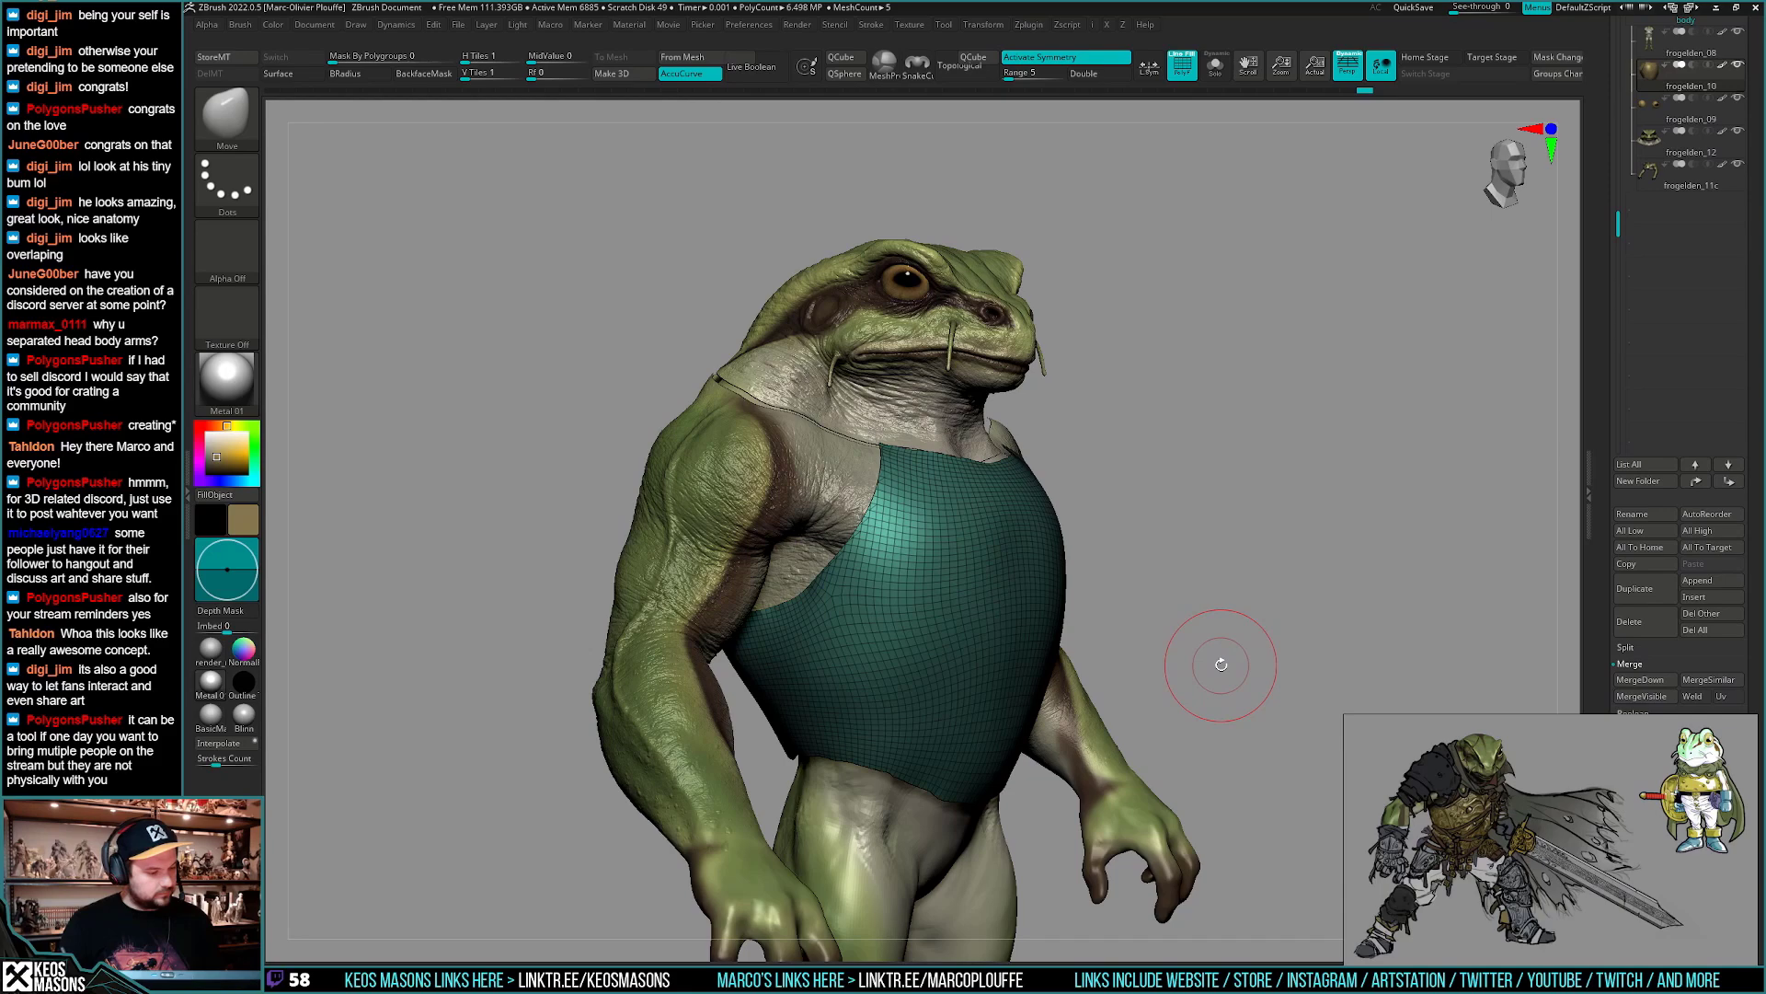
pyautogui.moveTo(1249, 645); pyautogui.dragTo(1118, 672)
pyautogui.hotkey('shift', 's')
pyautogui.press('space')
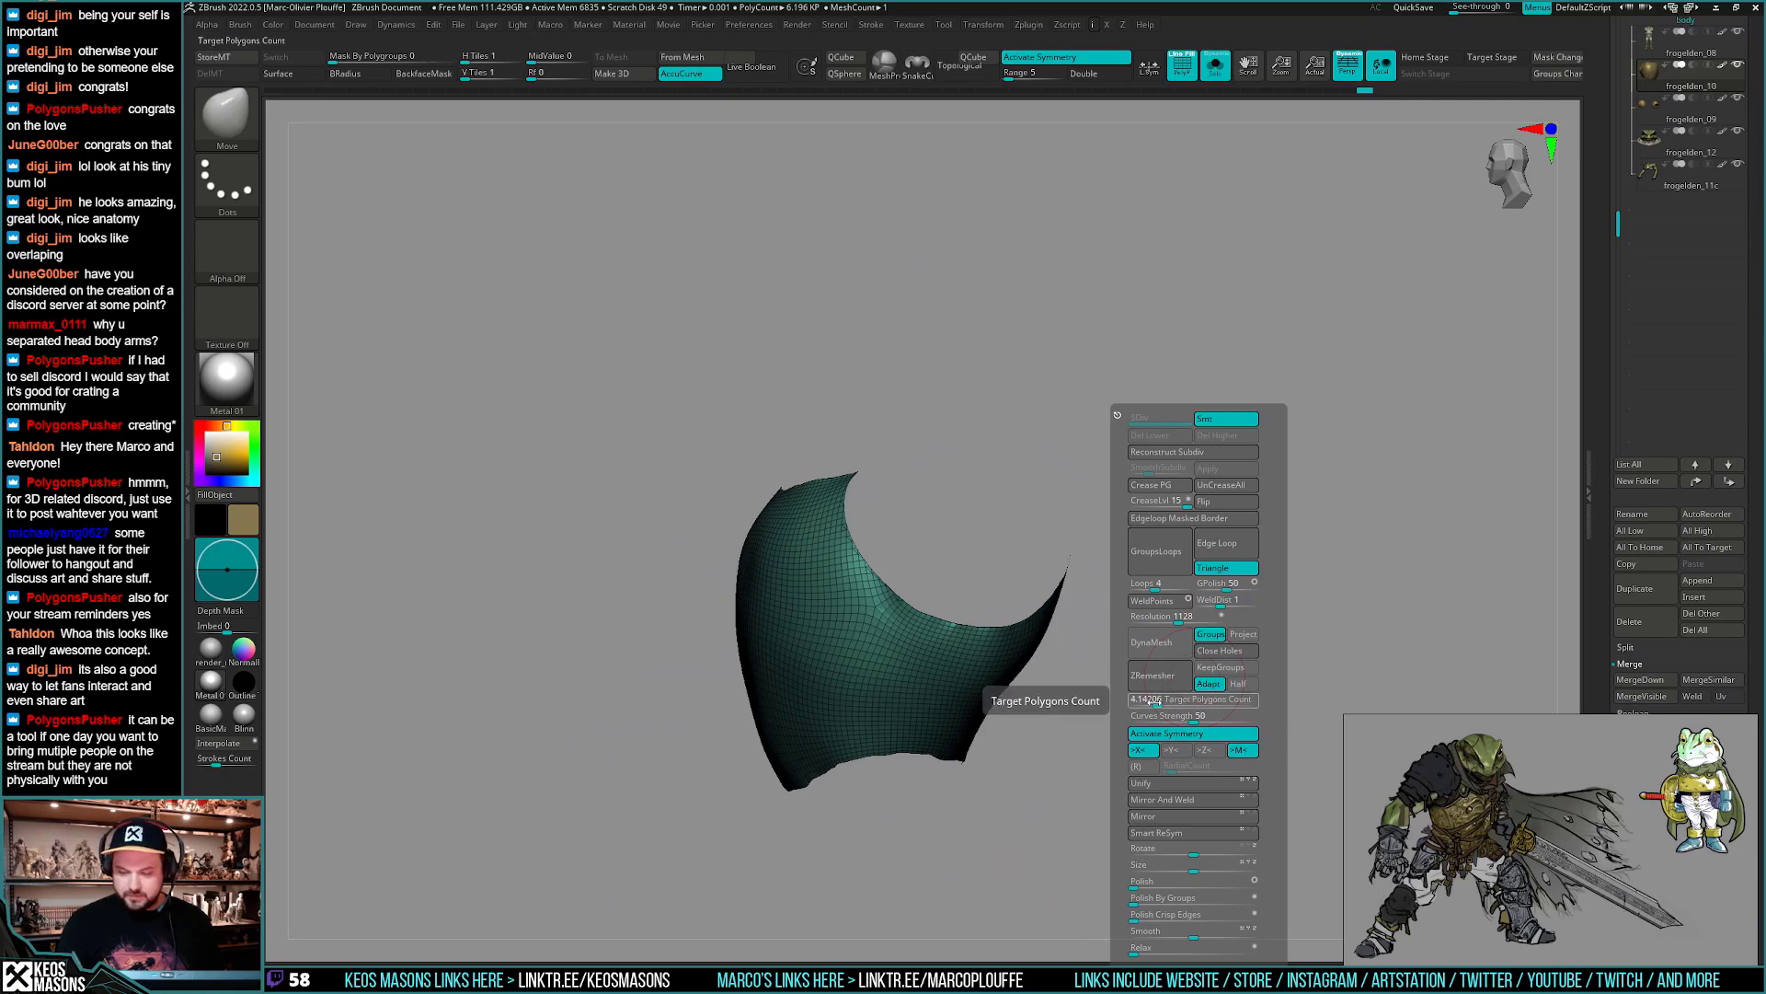
pyautogui.click(1162, 677)
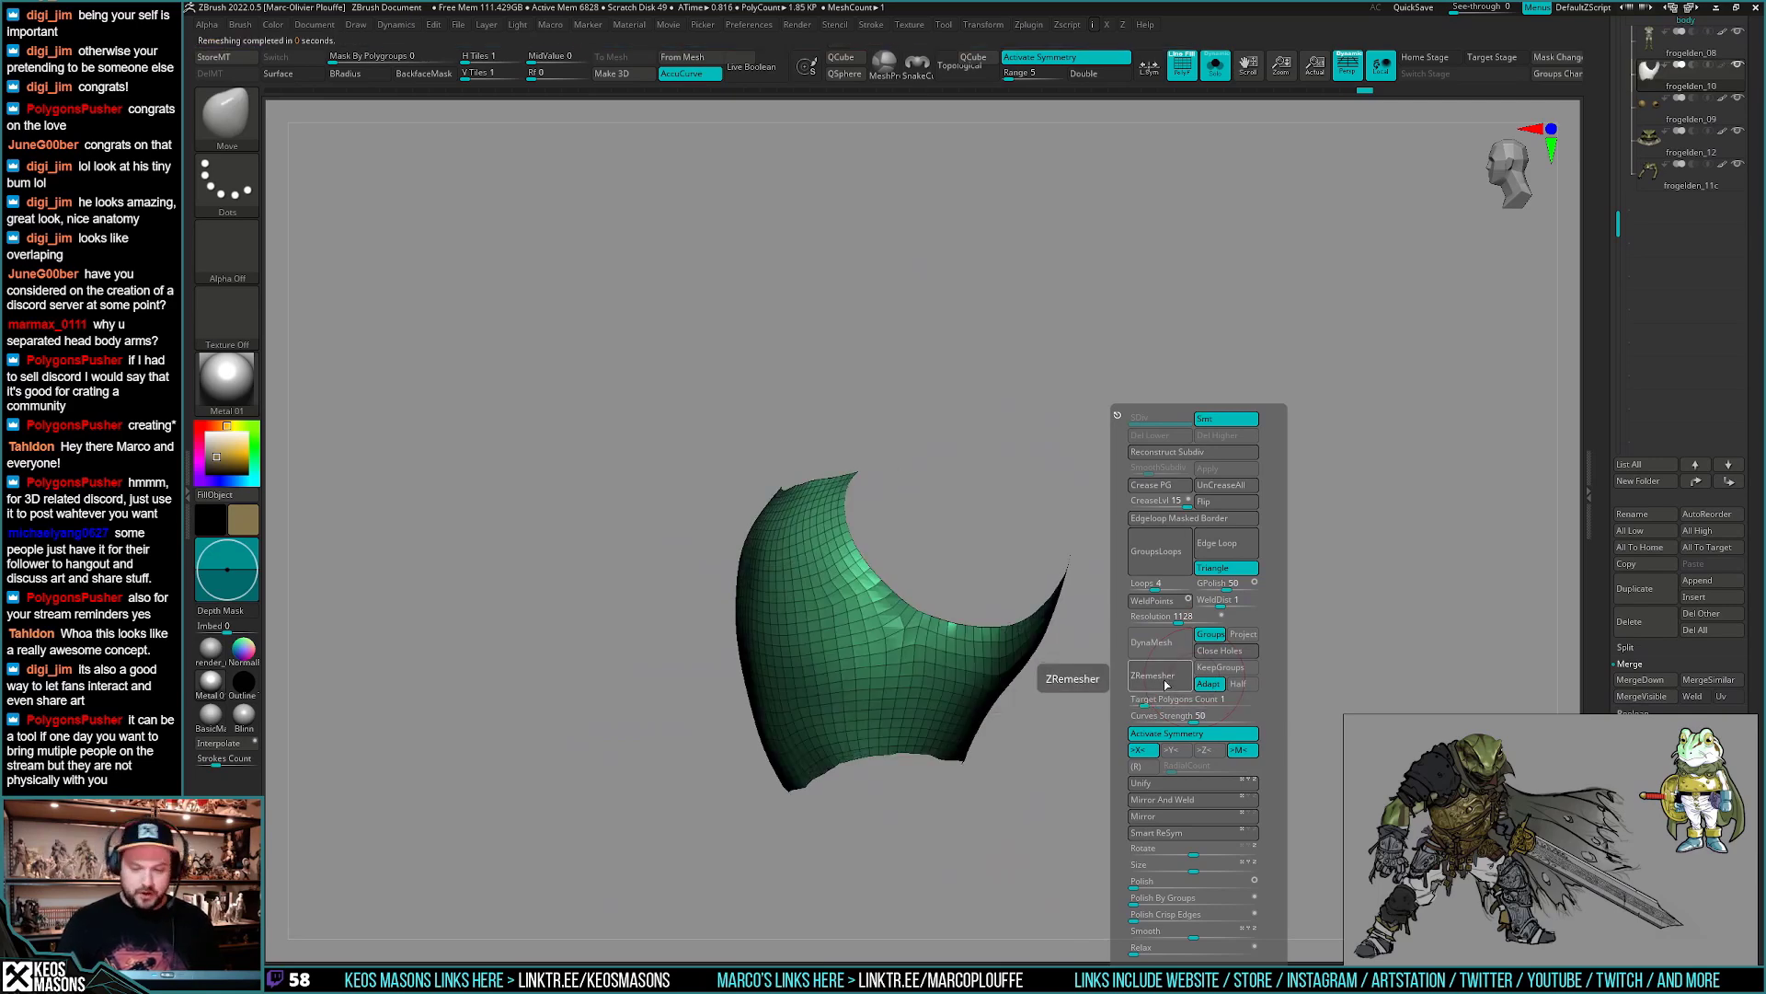
pyautogui.moveTo(1006, 760); pyautogui.dragTo(1125, 681)
pyautogui.press('g')
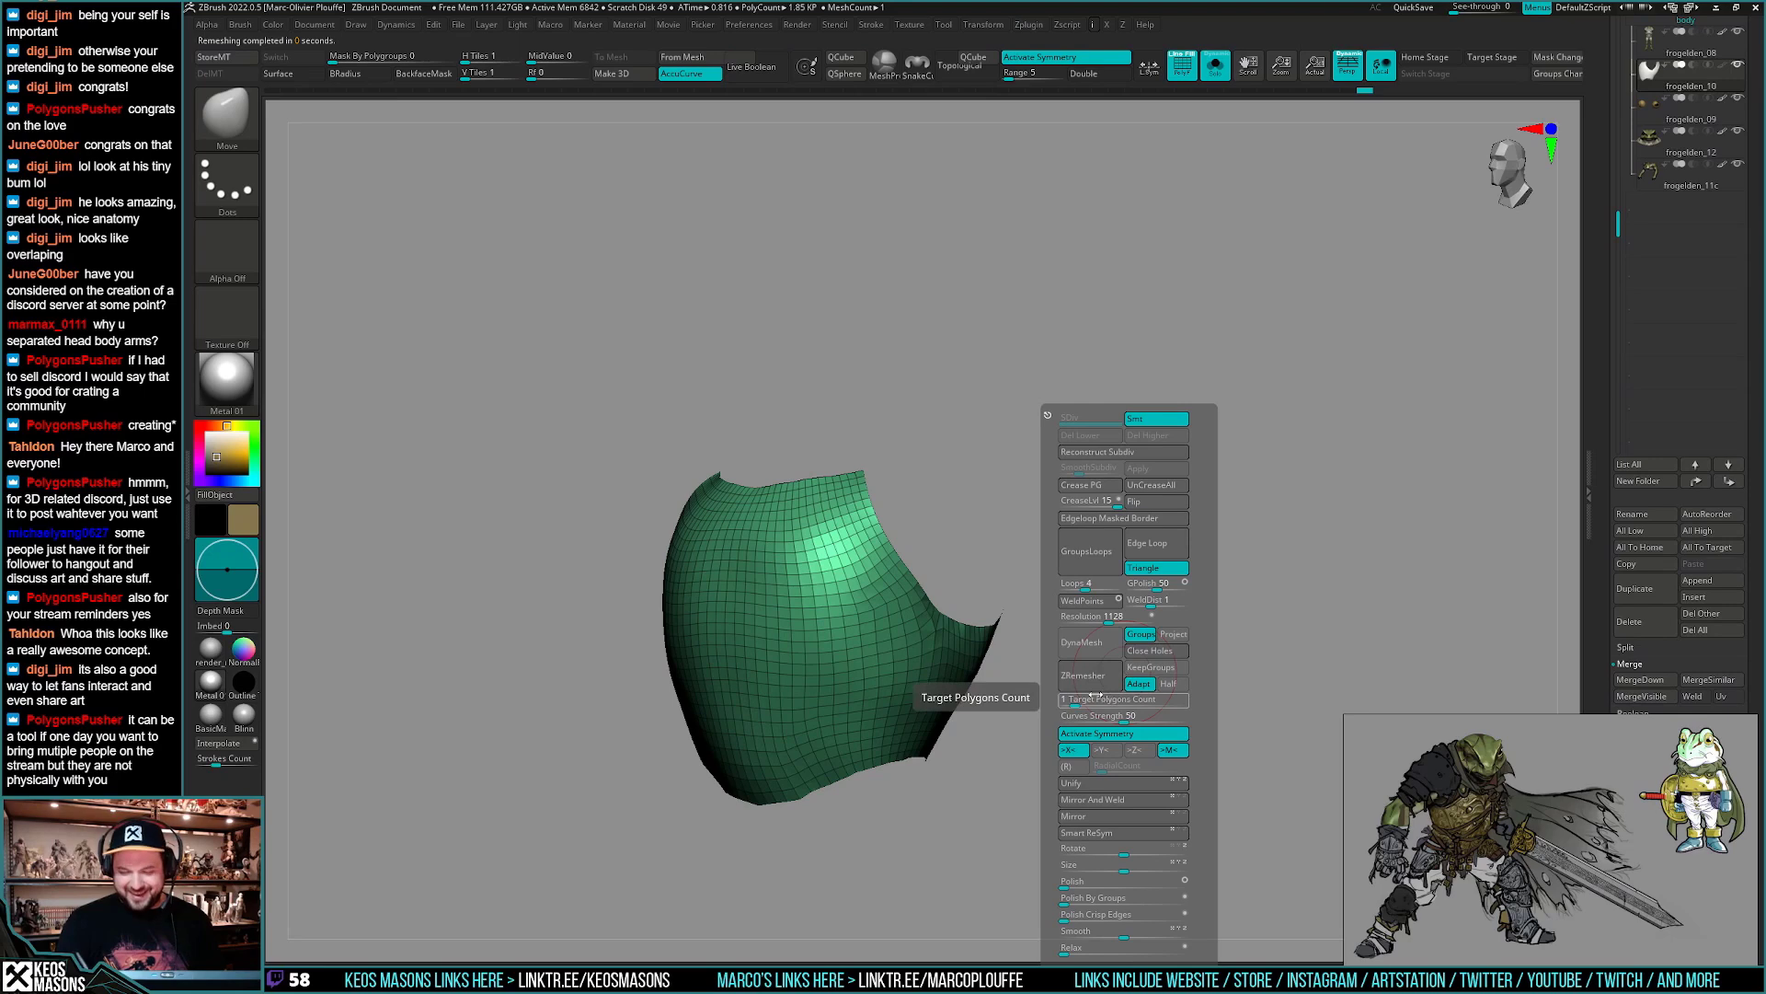
pyautogui.click(1090, 676)
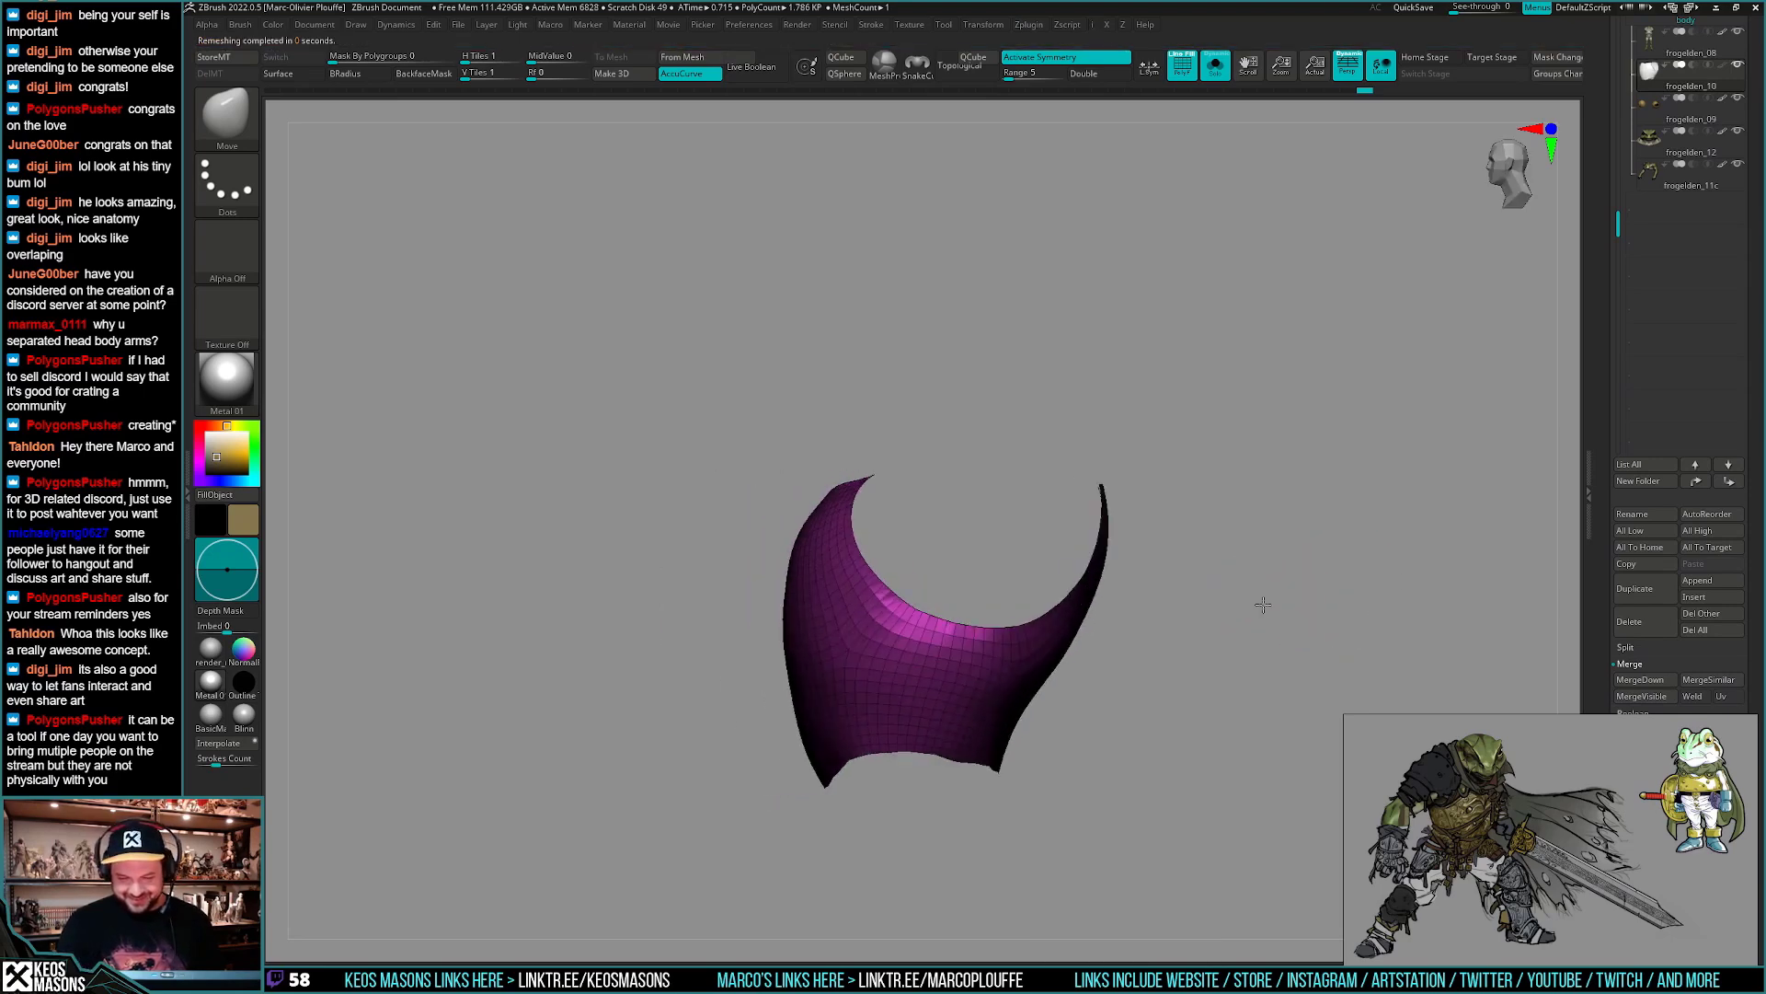
# - Give the remeshed vest thickness with Panel Loops, using thickness 0.01, elevation 100 and bevel 50
pyautogui.moveTo(1263, 605); pyautogui.dragTo(1041, 761)
pyautogui.hotkey('shift', 's')
pyautogui.hotkey('shift', 's')
pyautogui.press('z')
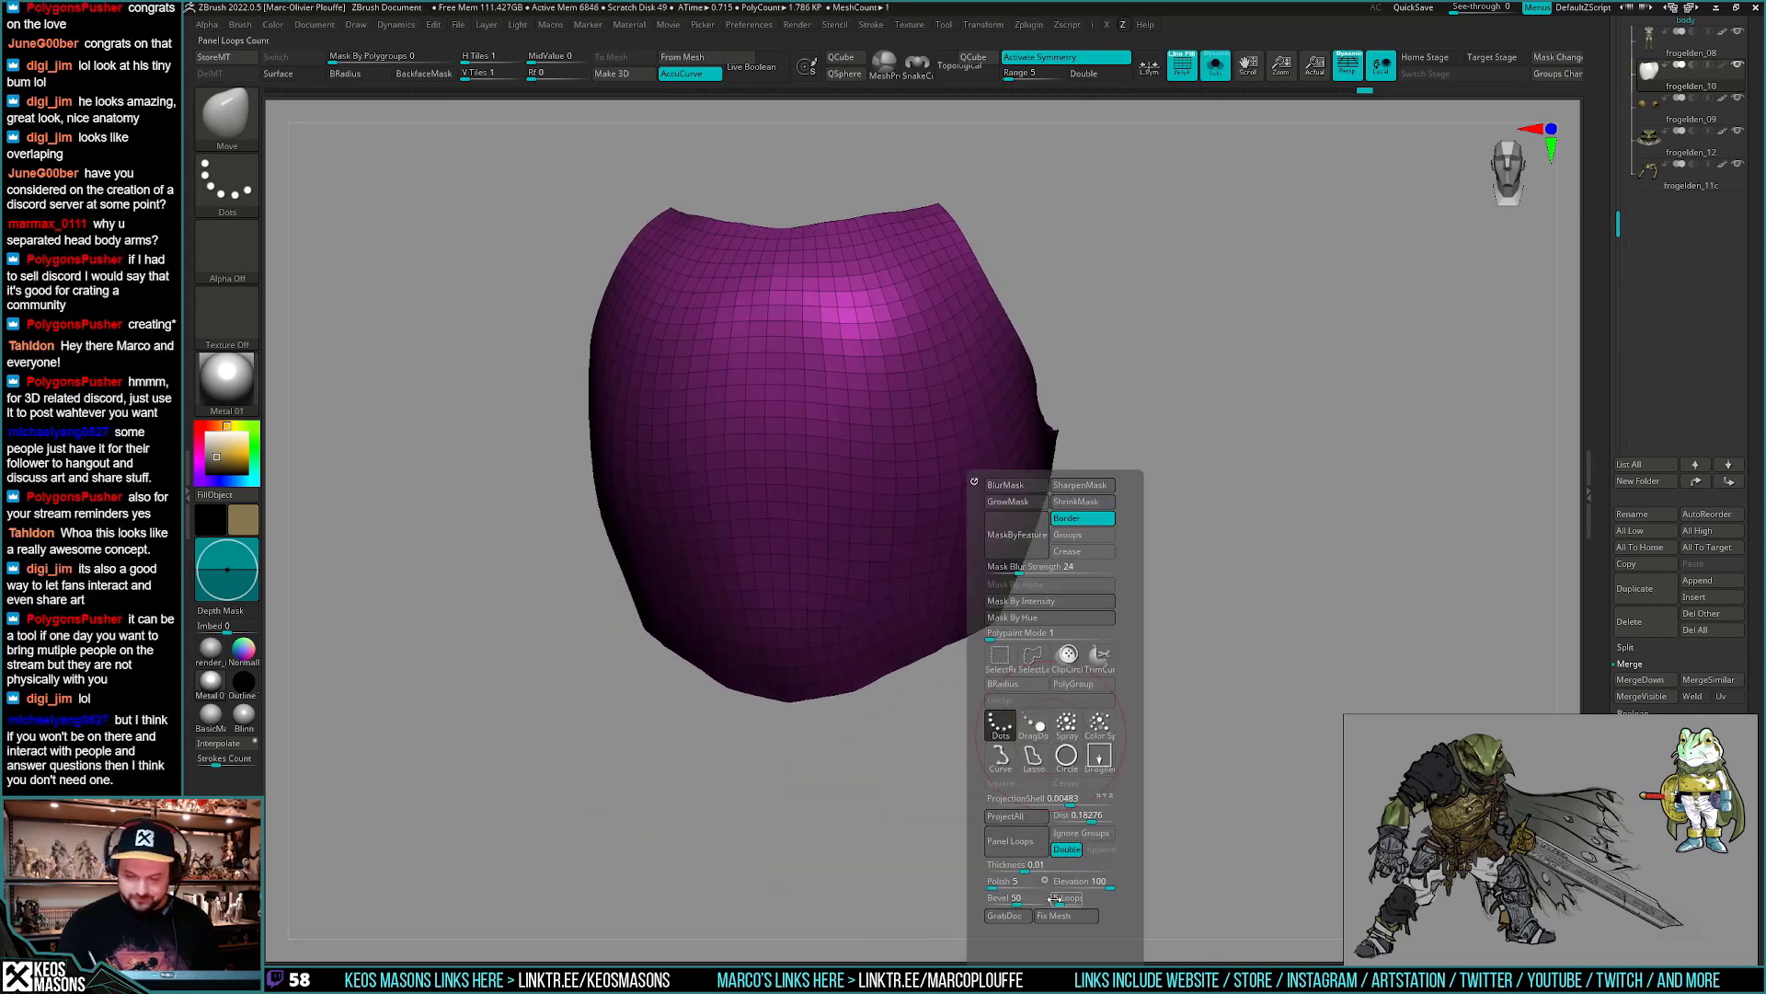
pyautogui.click(1037, 844)
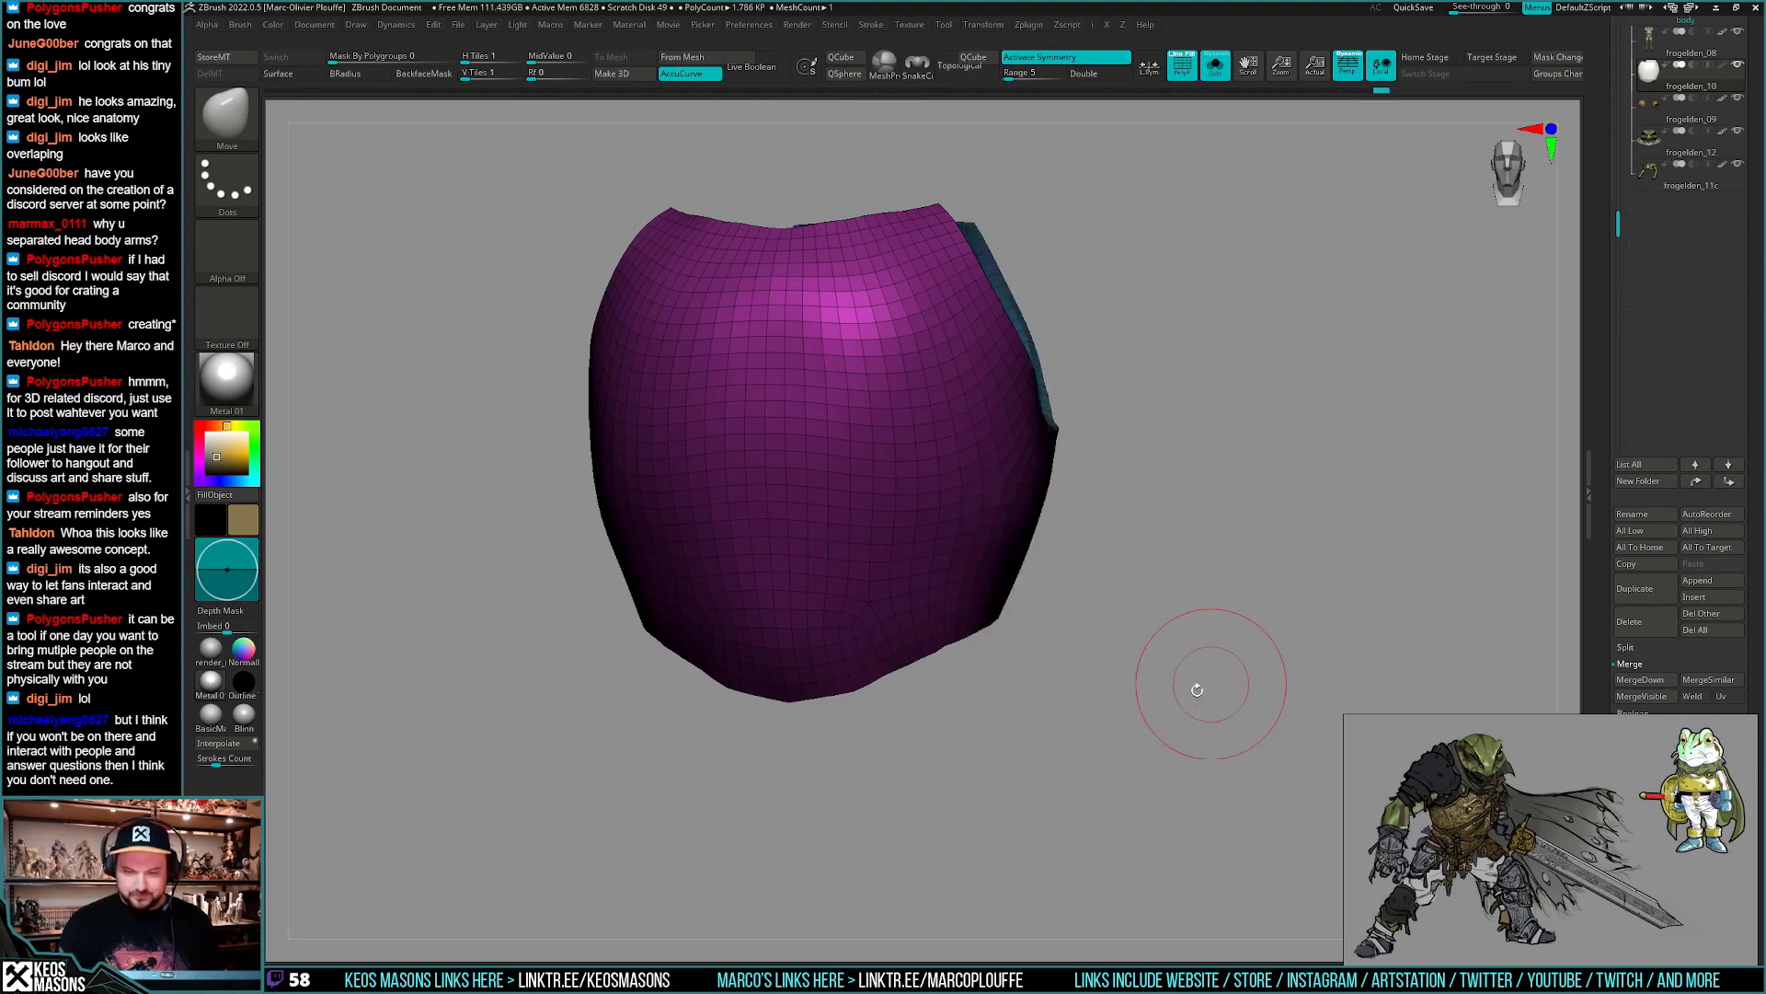
pyautogui.moveTo(1183, 690); pyautogui.dragTo(1019, 606)
pyautogui.moveTo(1019, 606)
pyautogui.mouseDown(button='right')
pyautogui.moveTo(1040, 524)
pyautogui.moveTo(1037, 579)
pyautogui.moveTo(1061, 536)
pyautogui.moveTo(1048, 720)
pyautogui.mouseUp(button='right')
# - Switch to the ZModeler brush, regroup the thickened vest's polygroups and mirror the mesh for symmetry
pyautogui.press('b')
pyautogui.press('z')
pyautogui.press('m')
pyautogui.moveTo(1049, 720); pyautogui.dragTo(1170, 676)
pyautogui.hotkey('ctrl', 'w')
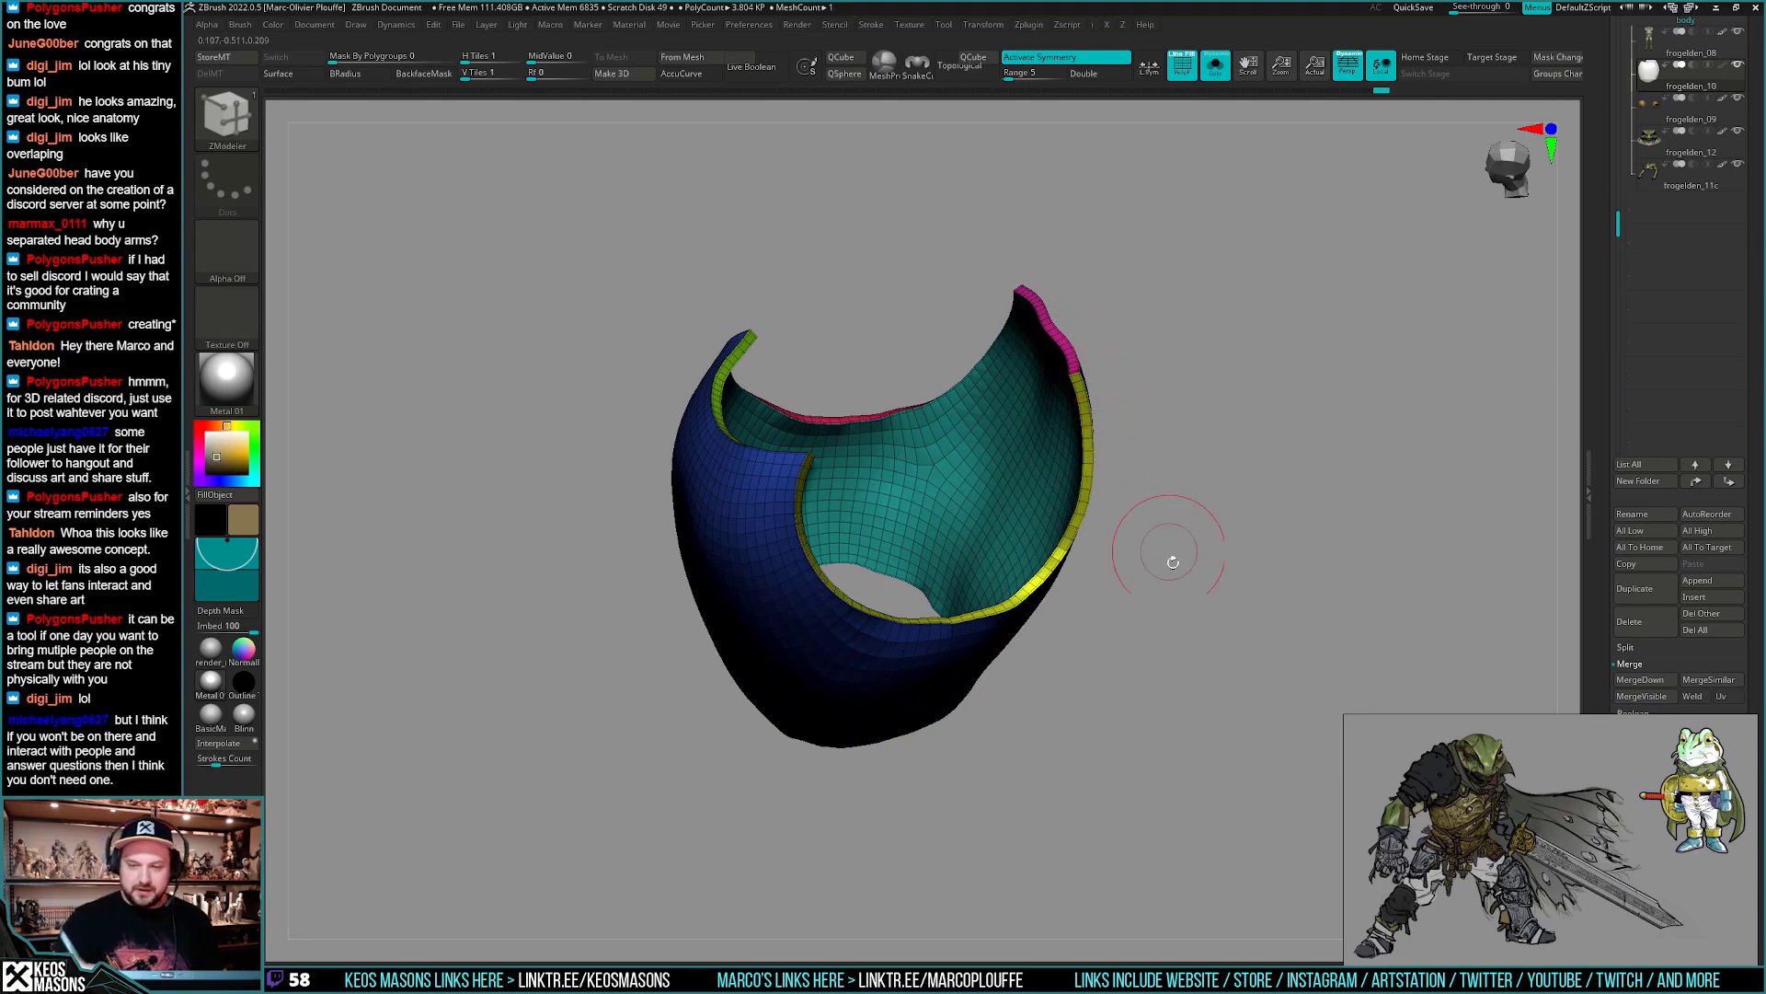
pyautogui.moveTo(1175, 736); pyautogui.dragTo(1185, 682)
pyautogui.press('space')
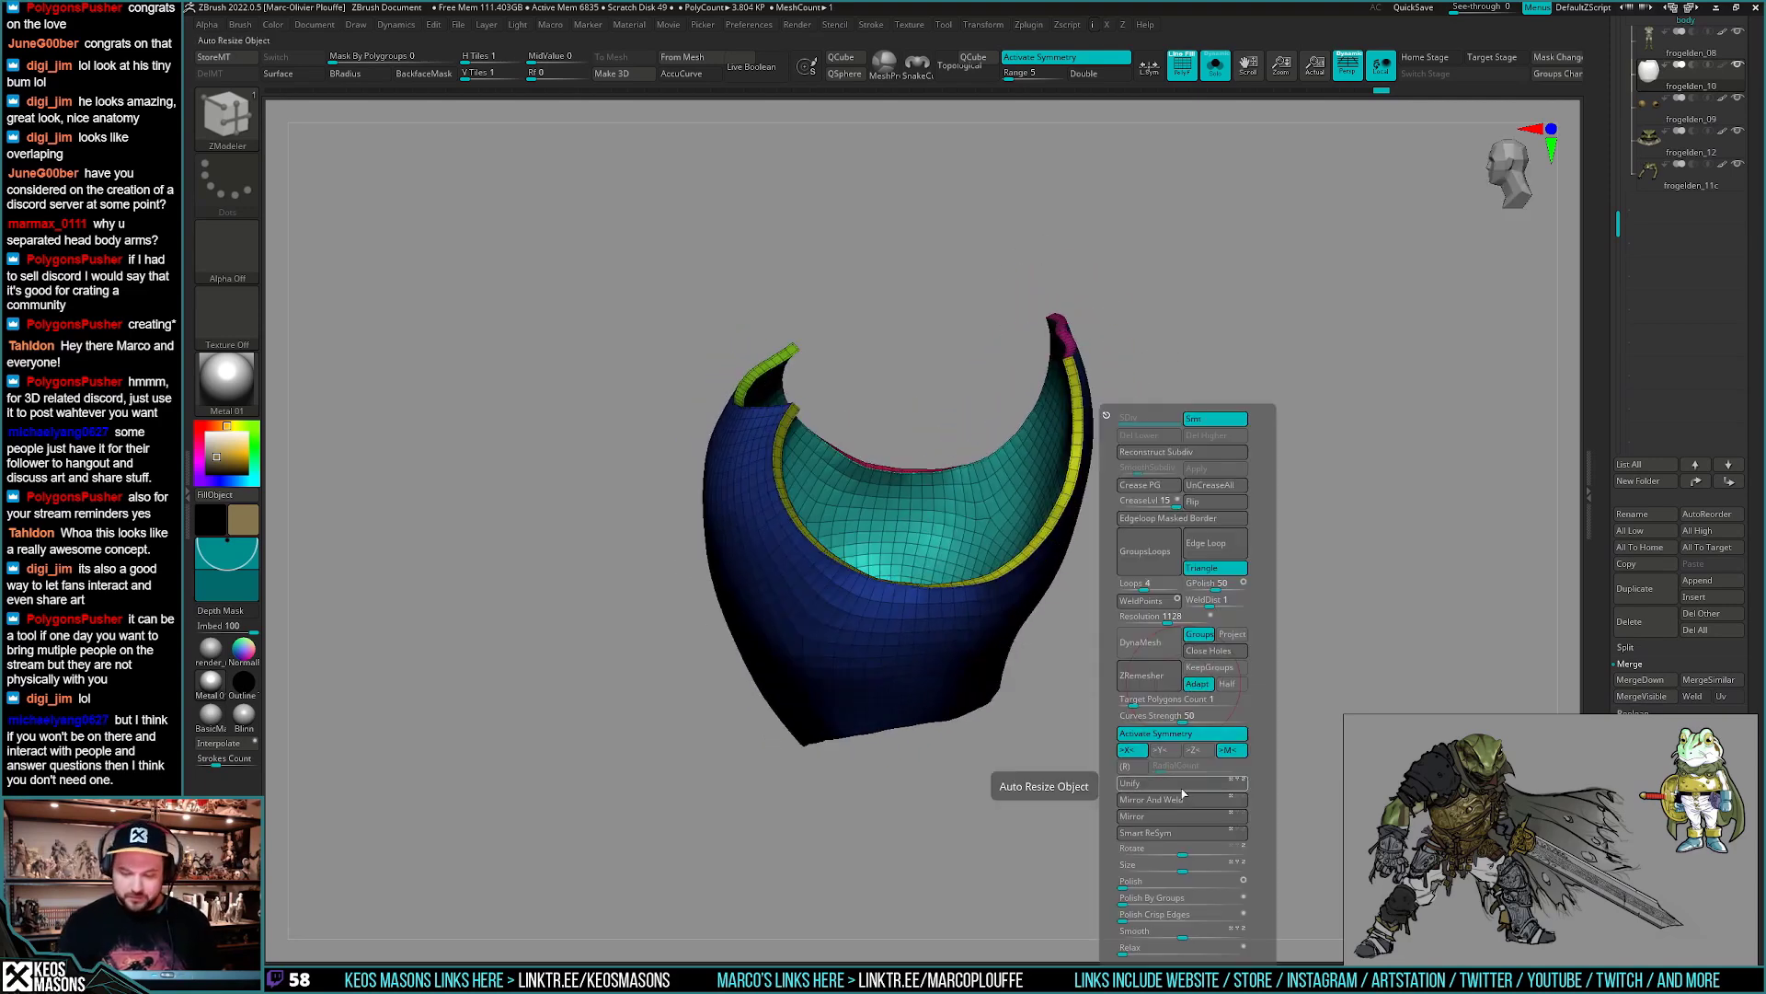
pyautogui.moveTo(1163, 816); pyautogui.dragTo(1146, 681)
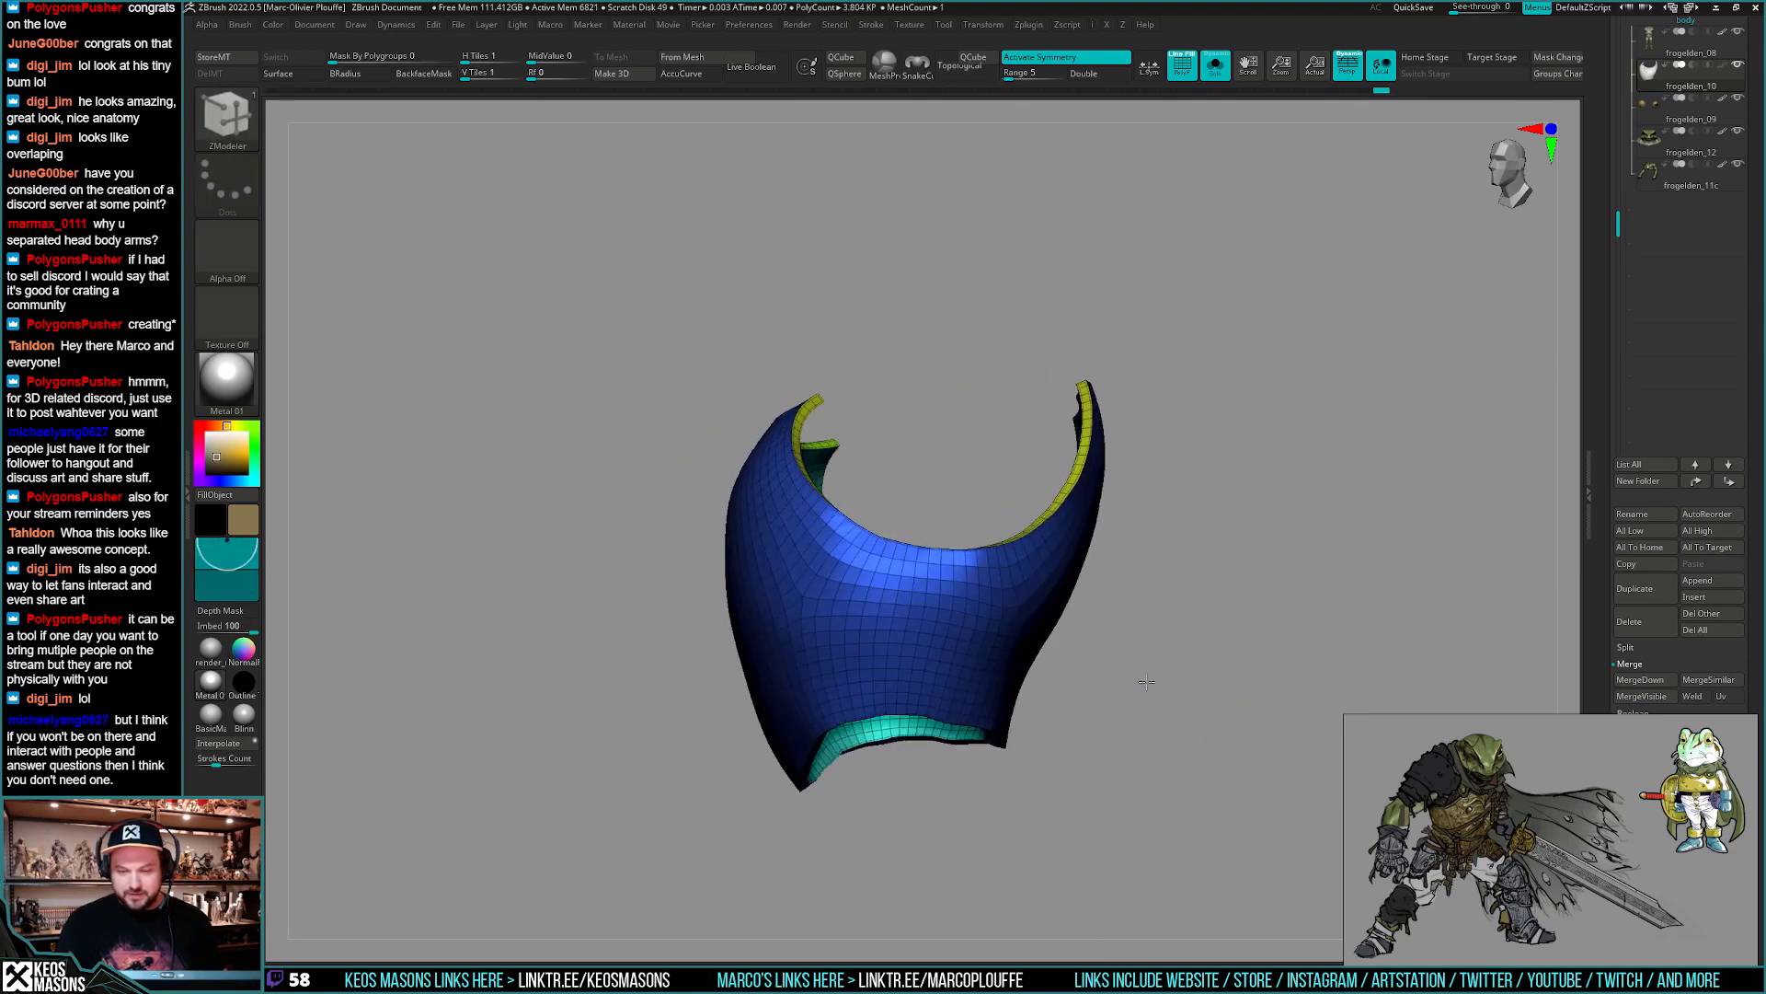
# - Hide the wireframe and shape the vest's lower side edge into a smoother arch with the Move brush
pyautogui.hotkey('shift', 'f')
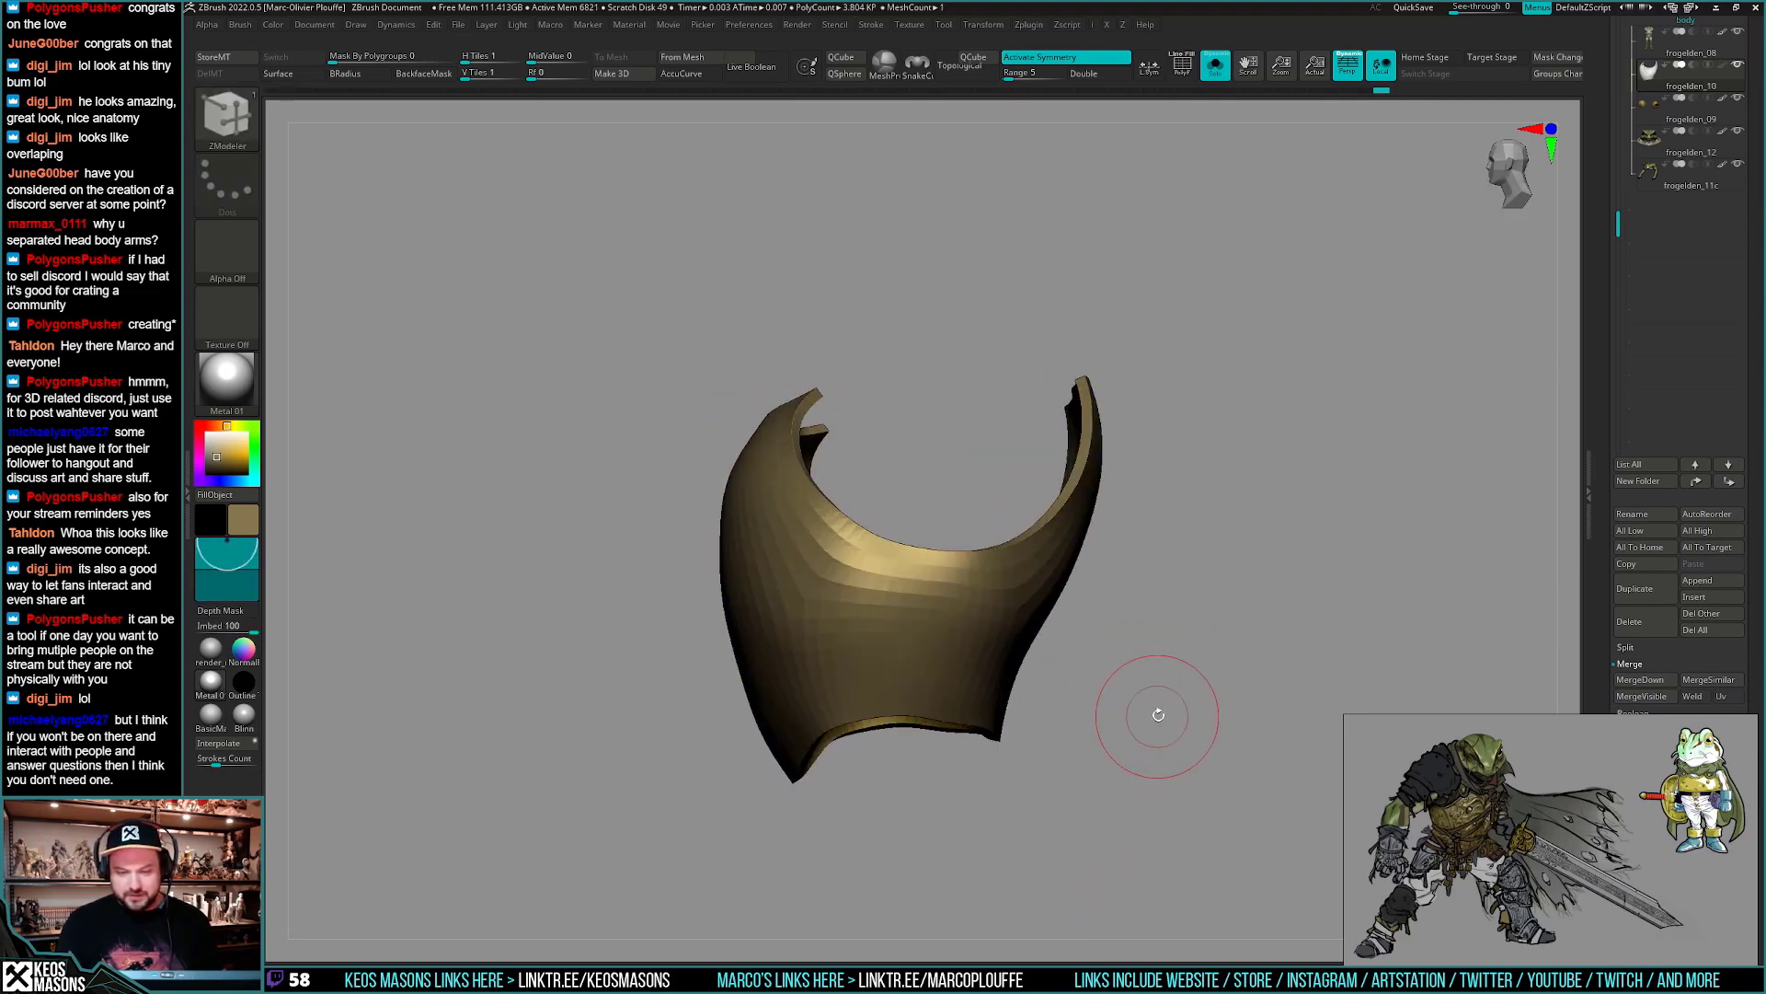
pyautogui.moveTo(1163, 702)
pyautogui.mouseDown()
pyautogui.moveTo(1147, 718)
pyautogui.moveTo(1171, 690)
pyautogui.mouseUp()
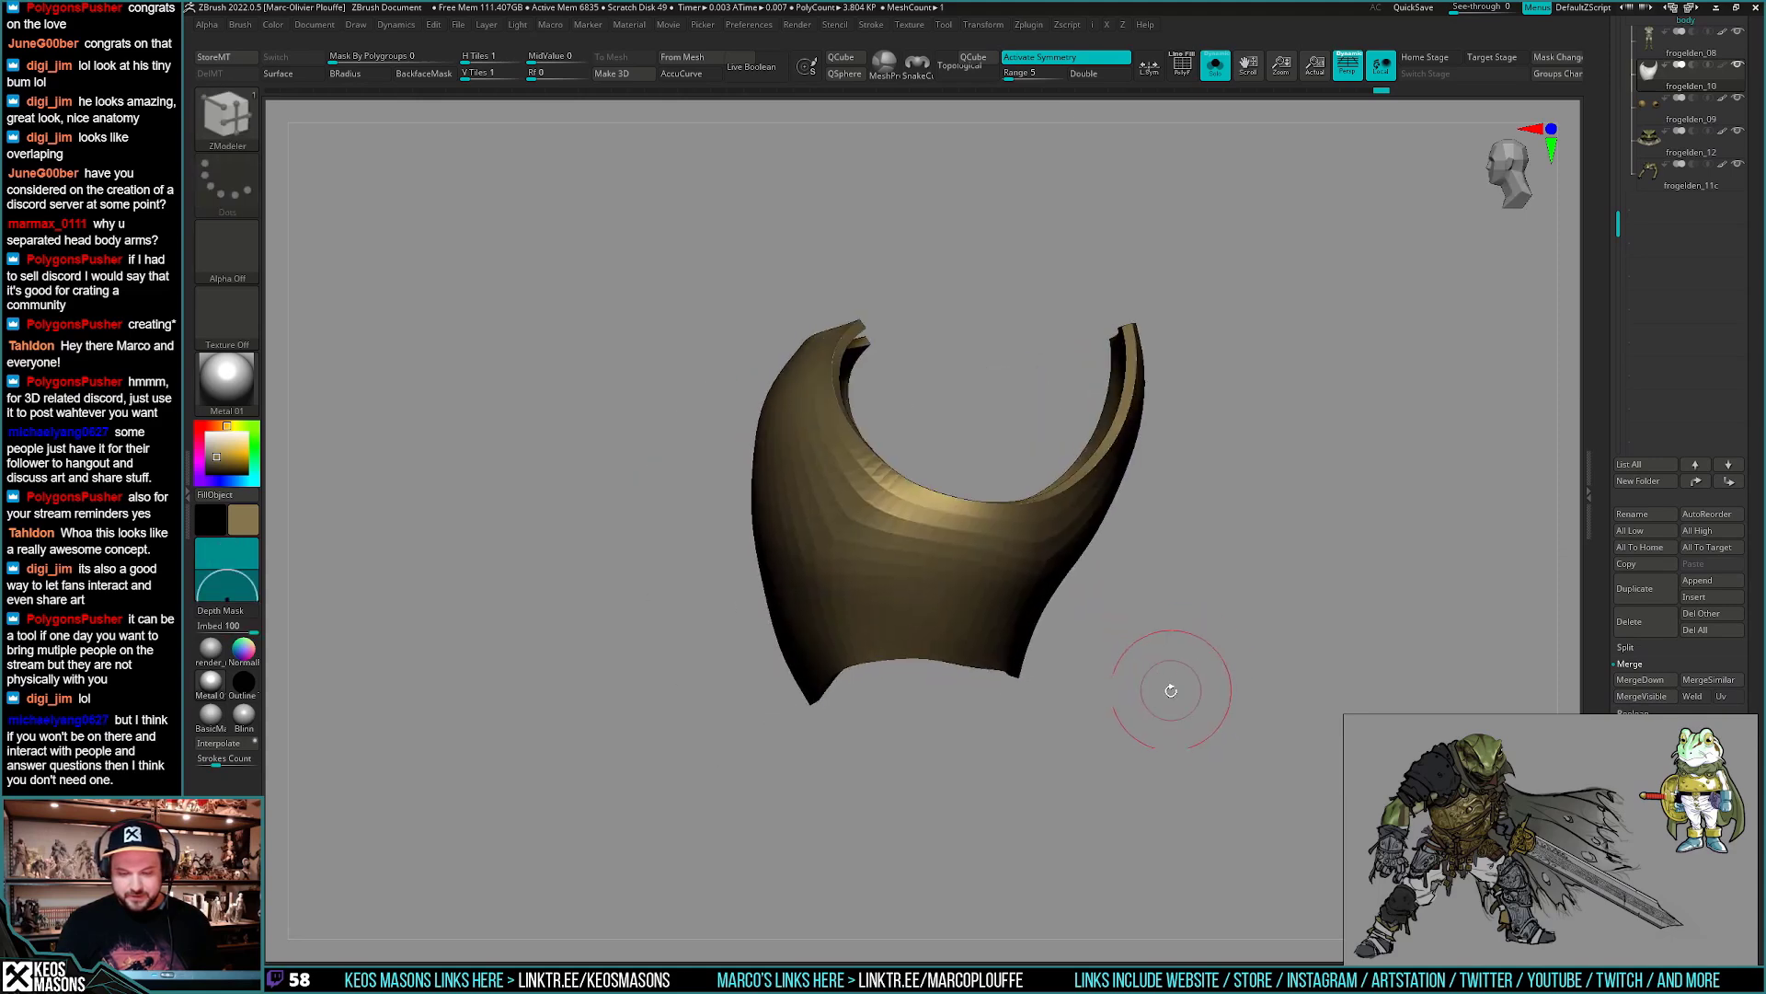
pyautogui.press('space')
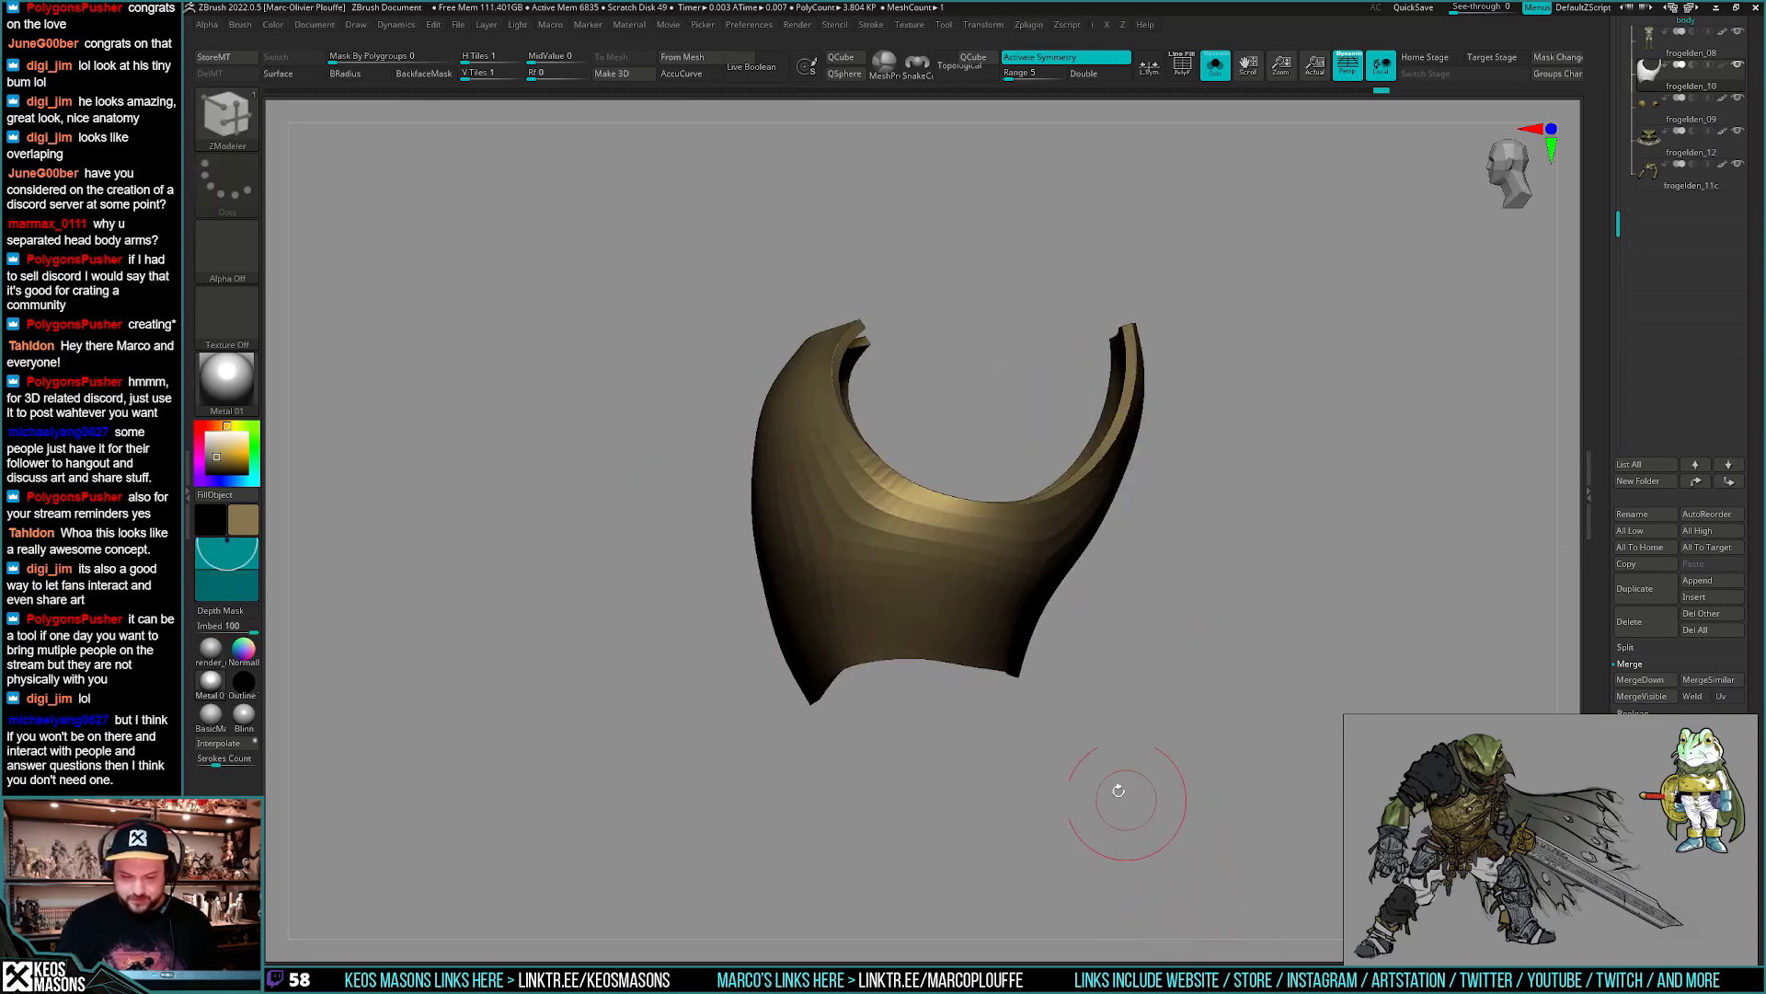
pyautogui.press('b')
pyautogui.press('m')
pyautogui.press('v')
pyautogui.moveTo(1018, 689); pyautogui.dragTo(938, 679)
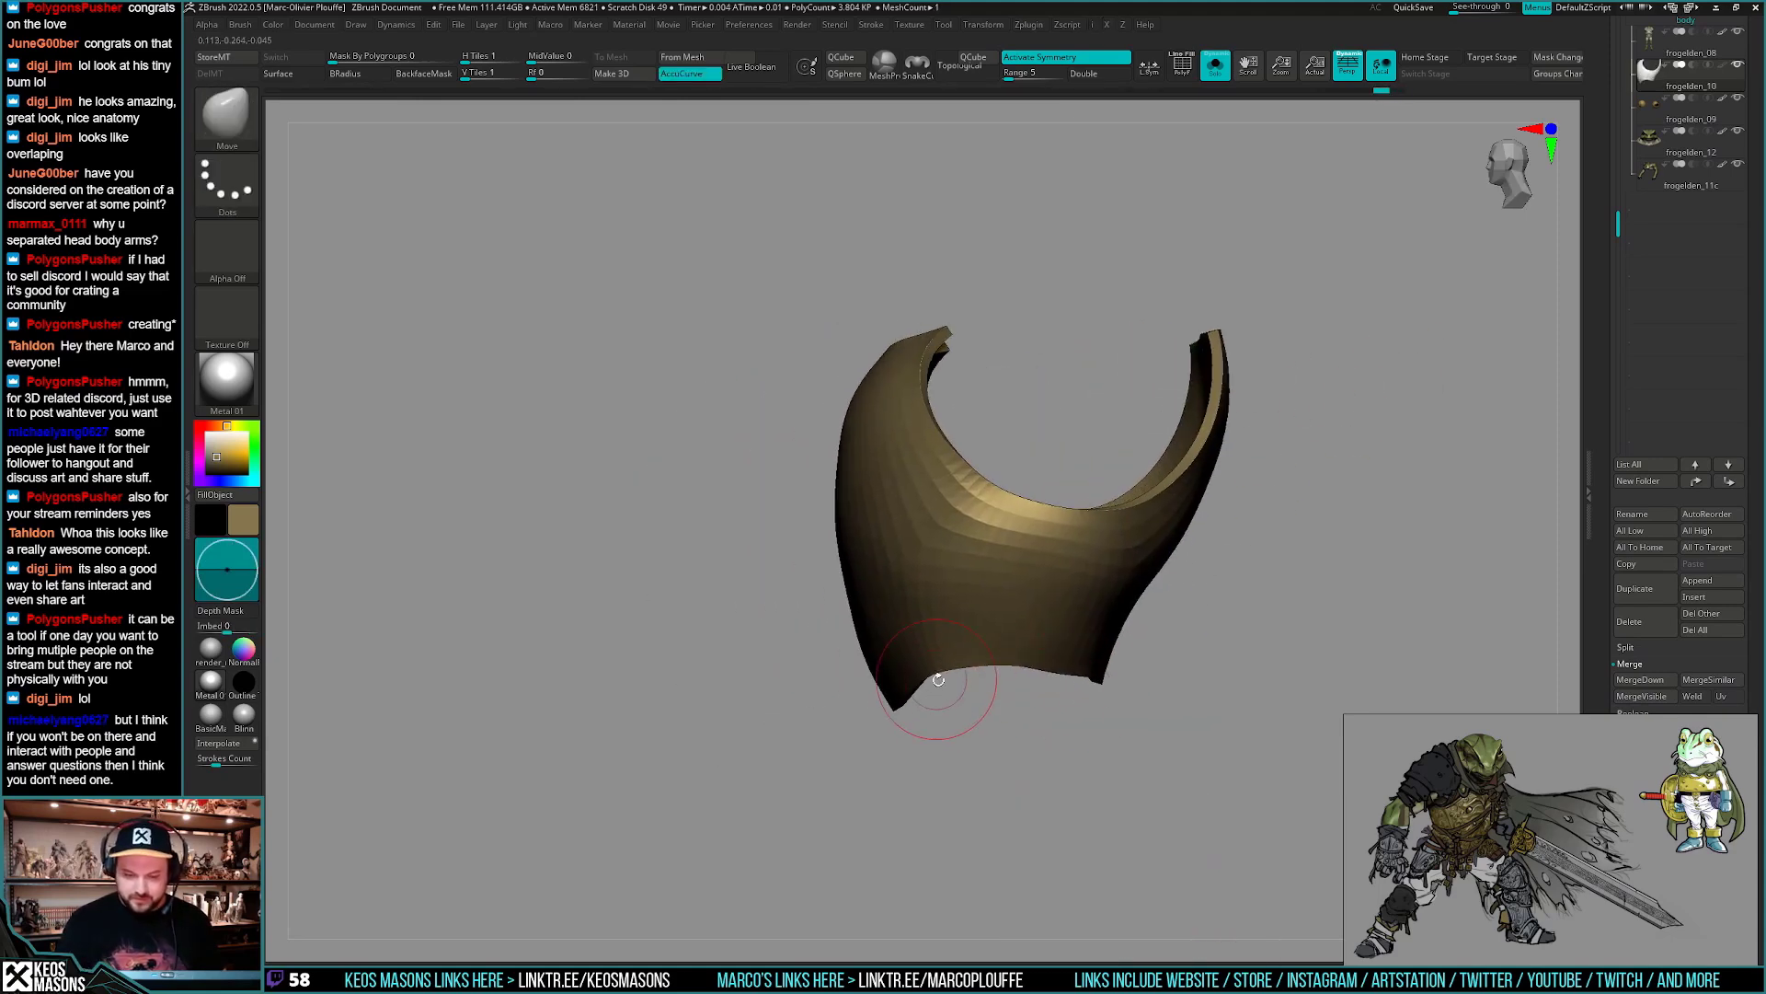
pyautogui.moveTo(909, 693)
pyautogui.mouseDown(button='right')
pyautogui.moveTo(962, 671)
pyautogui.moveTo(911, 688)
pyautogui.mouseUp(button='right')
pyautogui.moveTo(957, 673); pyautogui.dragTo(949, 662)
pyautogui.moveTo(951, 663)
pyautogui.mouseDown(button='right')
pyautogui.moveTo(1029, 655)
pyautogui.moveTo(1084, 618)
pyautogui.moveTo(951, 664)
pyautogui.mouseUp(button='right')
# - Adjust the lower armhole area and the rear corner of the vest's bottom edge with the Move brush
pyautogui.moveTo(1008, 632); pyautogui.dragTo(1085, 634)
pyautogui.moveTo(1038, 575)
pyautogui.mouseDown()
pyautogui.moveTo(930, 532)
pyautogui.moveTo(1163, 543)
pyautogui.moveTo(1041, 519)
pyautogui.moveTo(1069, 575)
pyautogui.mouseUp()
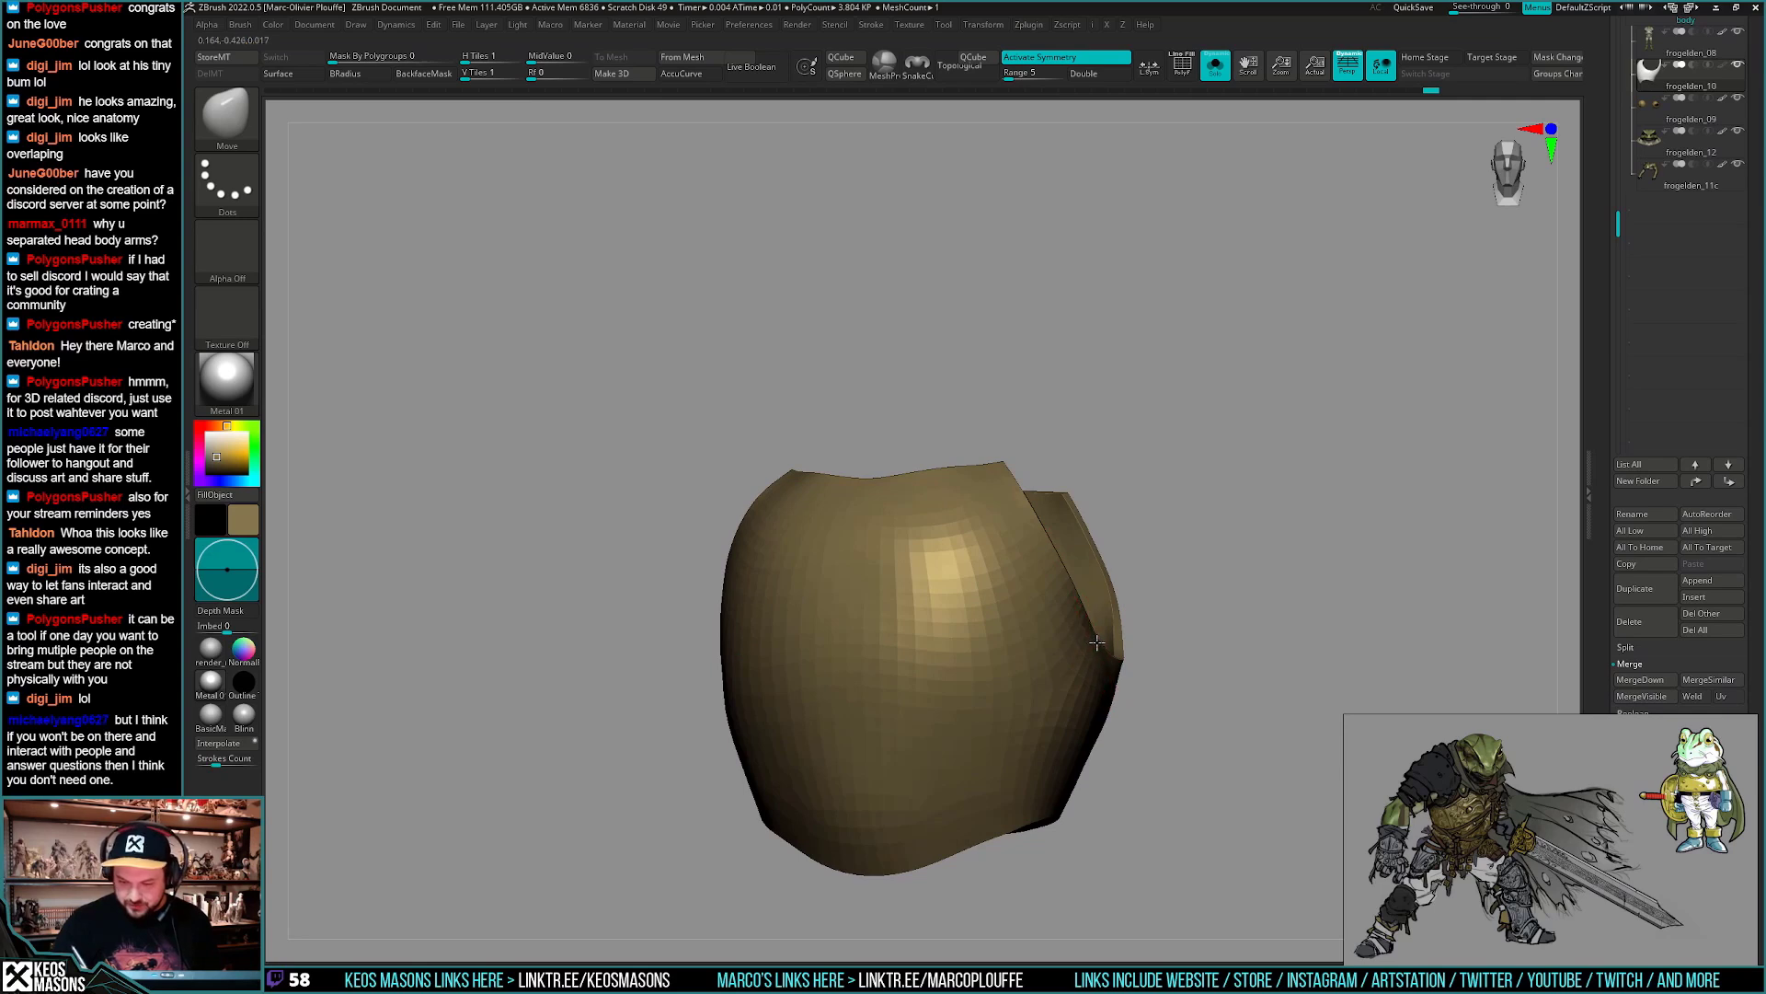
pyautogui.moveTo(1116, 653); pyautogui.dragTo(962, 662)
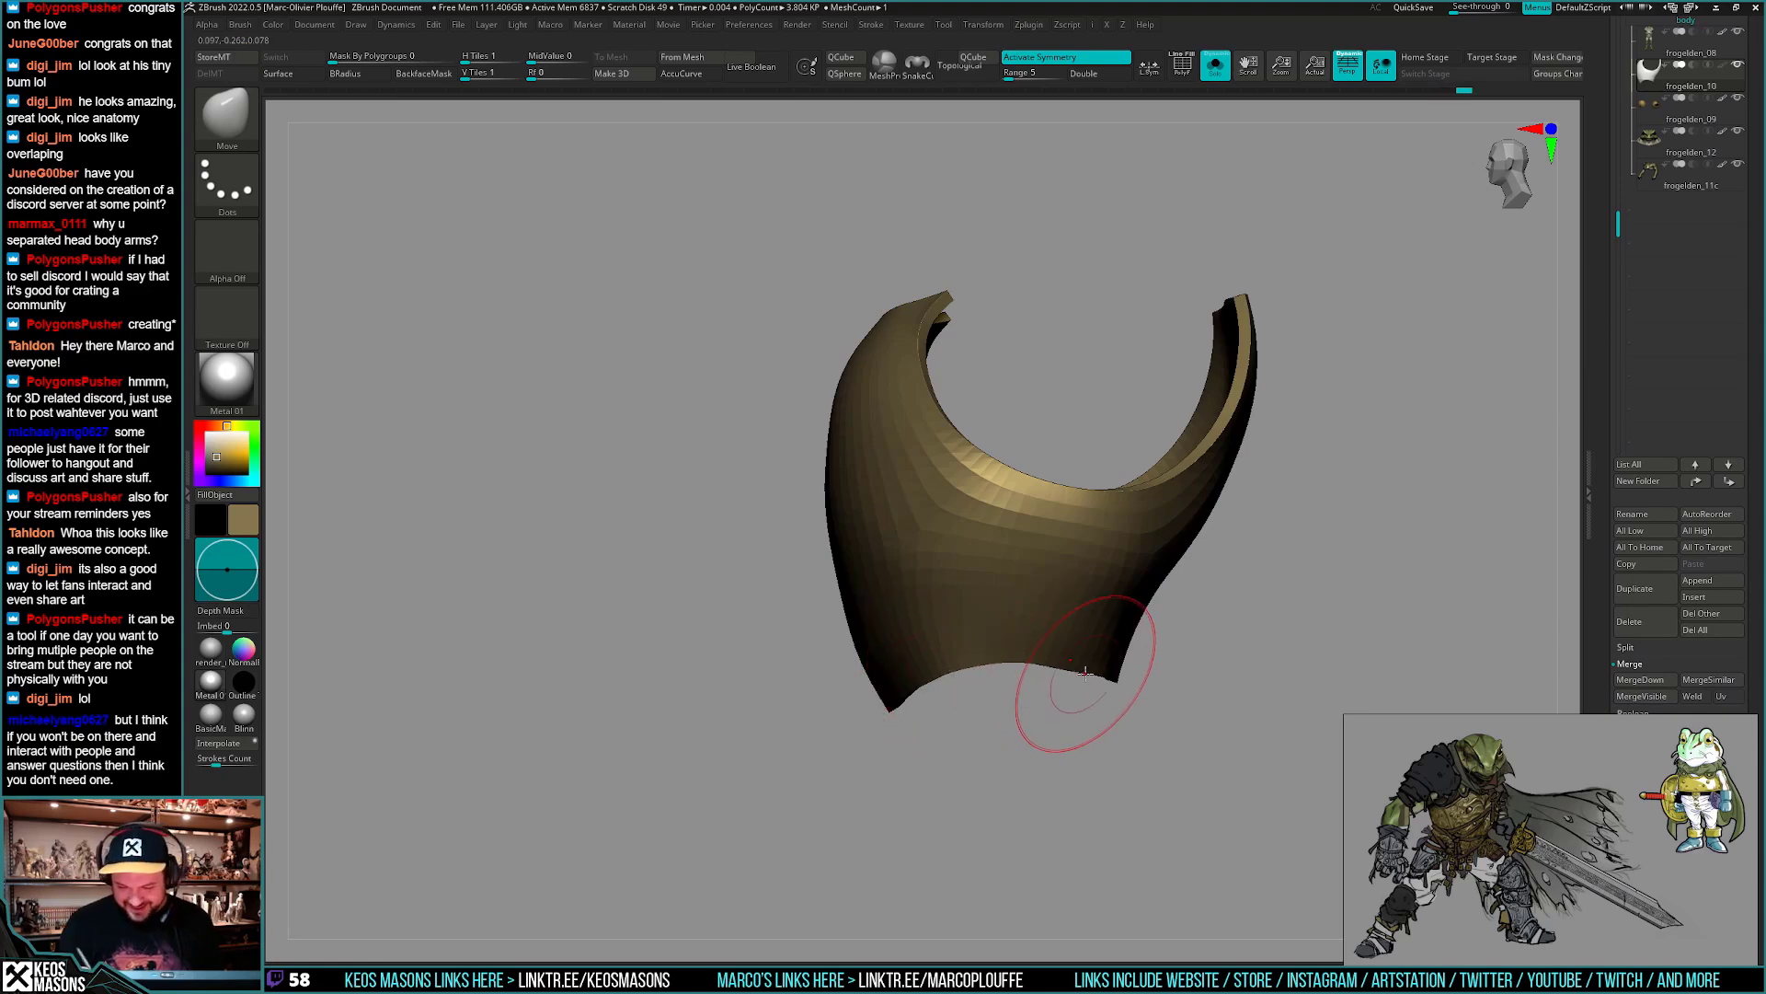
pyautogui.moveTo(1075, 661)
pyautogui.mouseDown()
pyautogui.moveTo(1256, 621)
pyautogui.moveTo(1178, 629)
pyautogui.moveTo(1086, 679)
pyautogui.moveTo(1057, 631)
pyautogui.moveTo(1104, 635)
pyautogui.moveTo(1116, 611)
pyautogui.moveTo(1124, 664)
pyautogui.moveTo(1167, 618)
pyautogui.mouseUp()
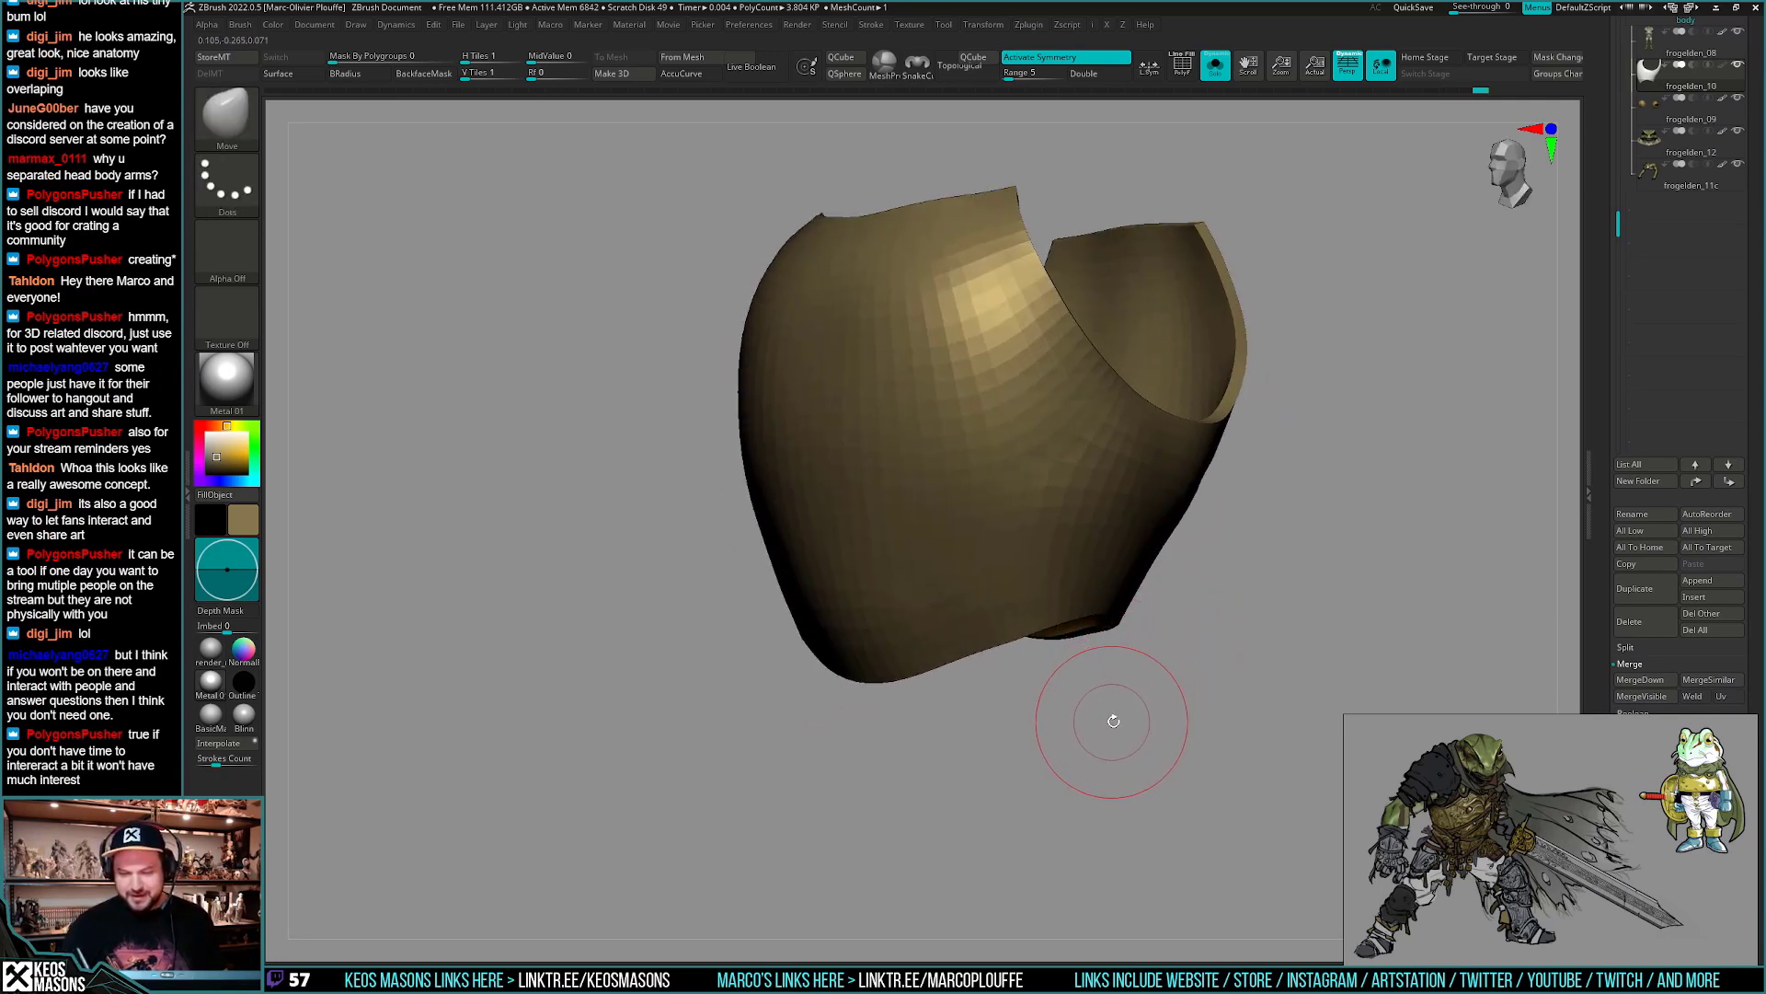
# - Extrude the bottom edge polygroup of the vest into a thin rim band using ZModeler's Extrude action on Polygroup All
pyautogui.moveTo(1111, 724)
pyautogui.mouseDown()
pyautogui.moveTo(1135, 678)
pyautogui.moveTo(1119, 693)
pyautogui.moveTo(1120, 597)
pyautogui.moveTo(1135, 646)
pyautogui.mouseUp()
pyautogui.hotkey('shift', 'f')
pyautogui.press('b')
pyautogui.press('z')
pyautogui.press('m')
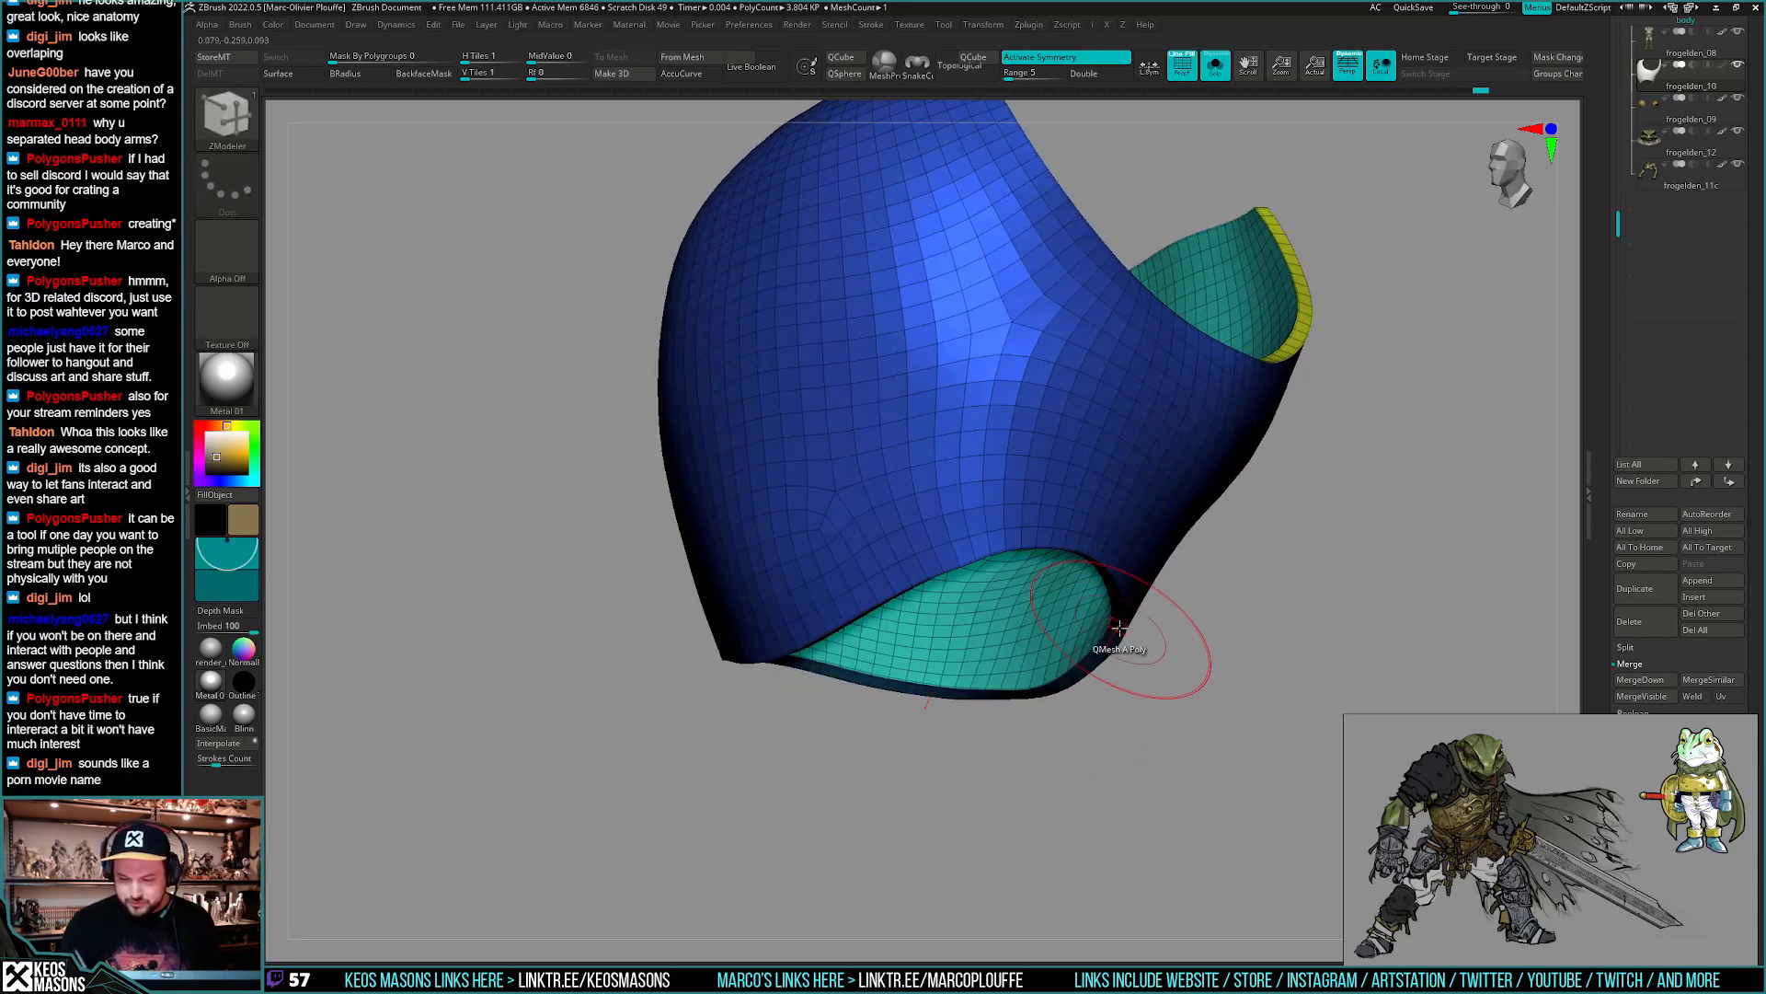
pyautogui.press('space')
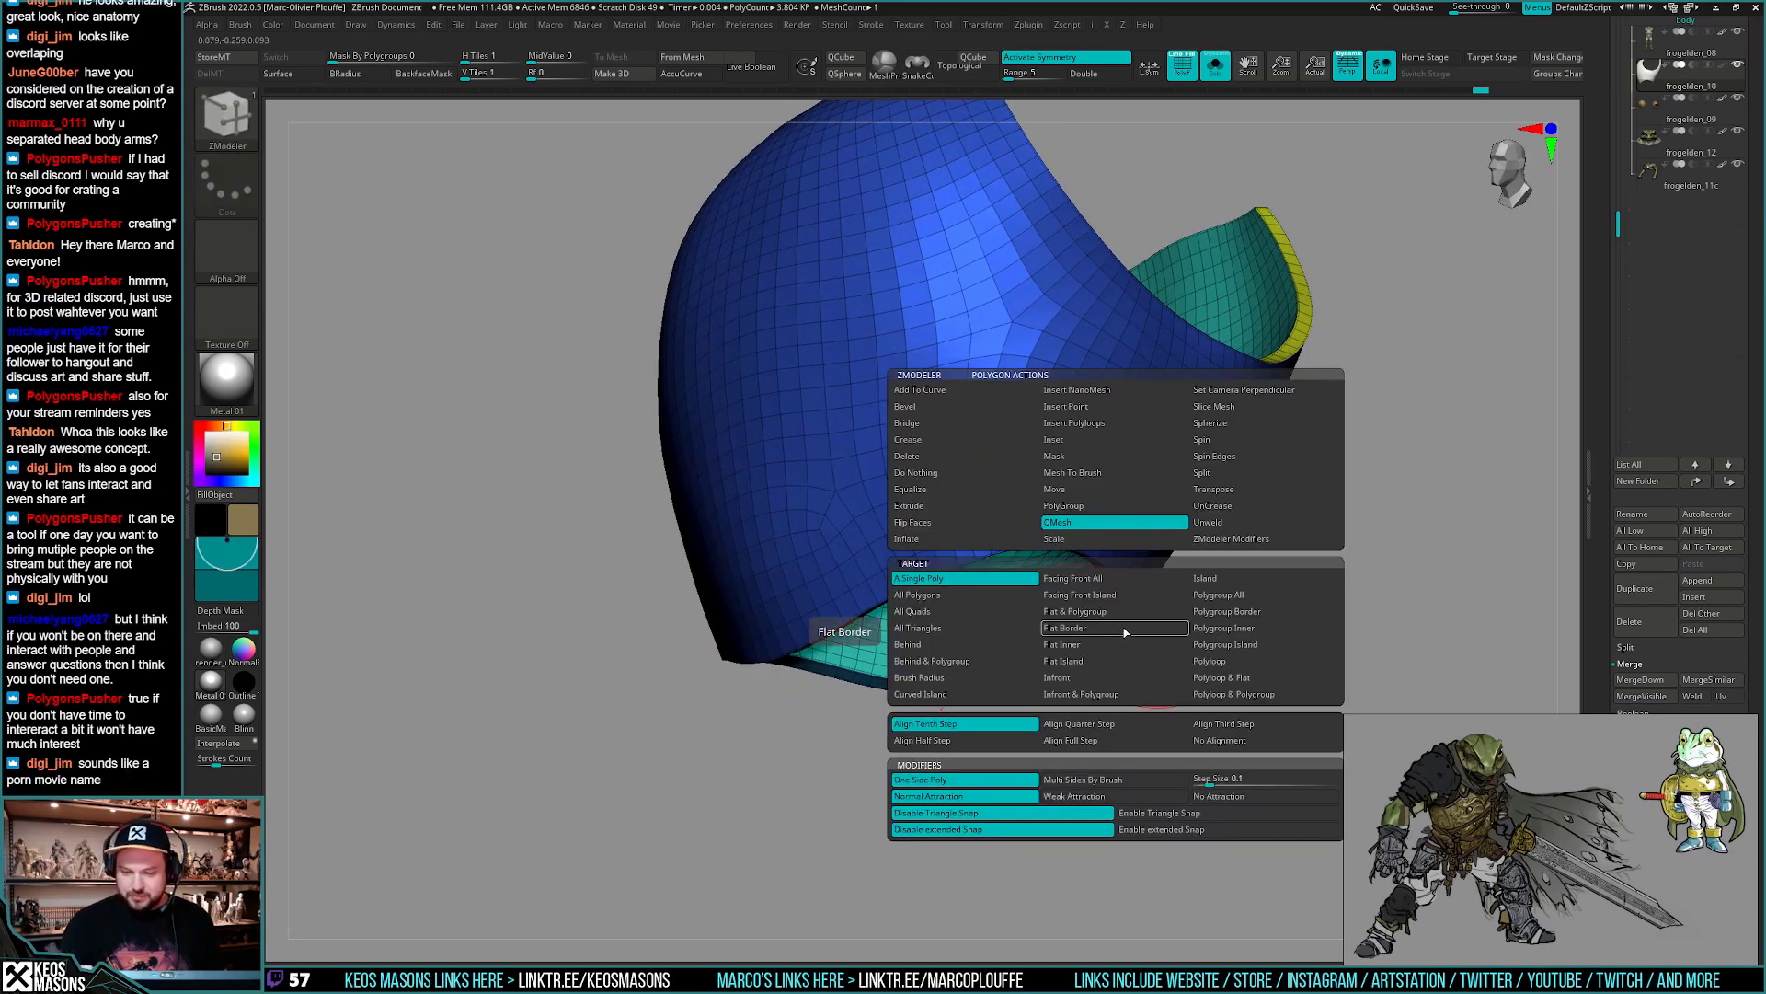
pyautogui.click(982, 506)
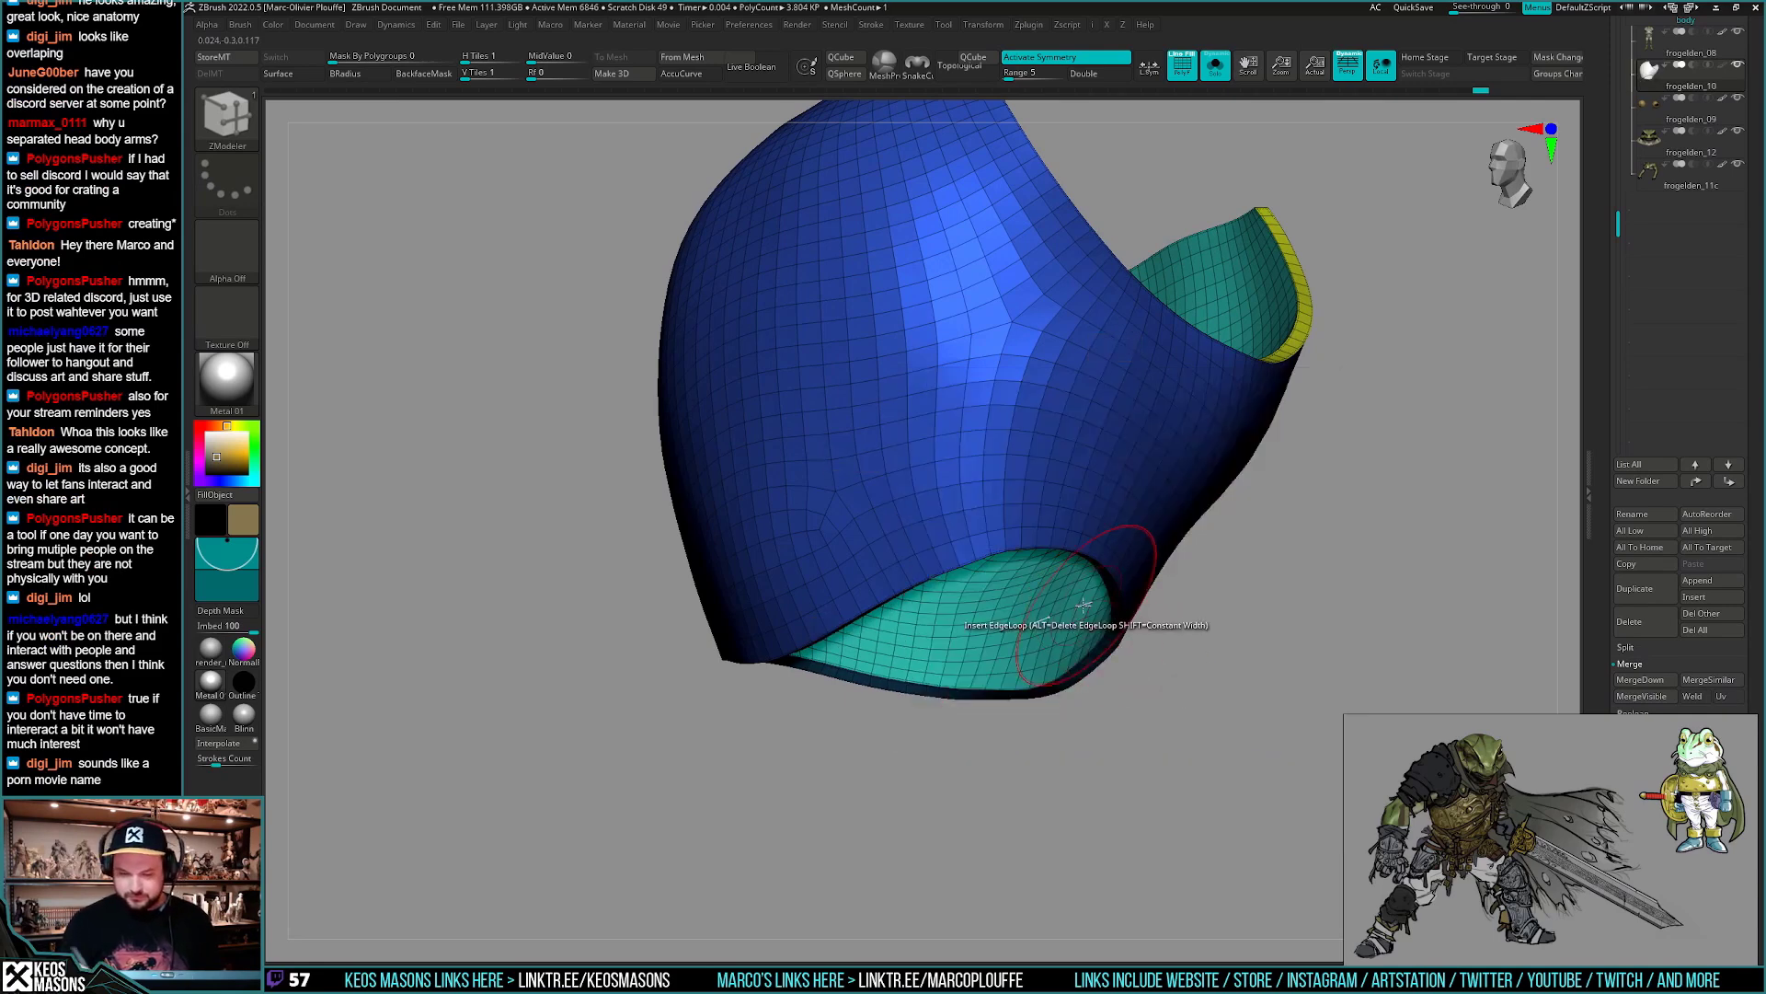
pyautogui.moveTo(1090, 609); pyautogui.dragTo(1141, 585, button='right')
pyautogui.press('space')
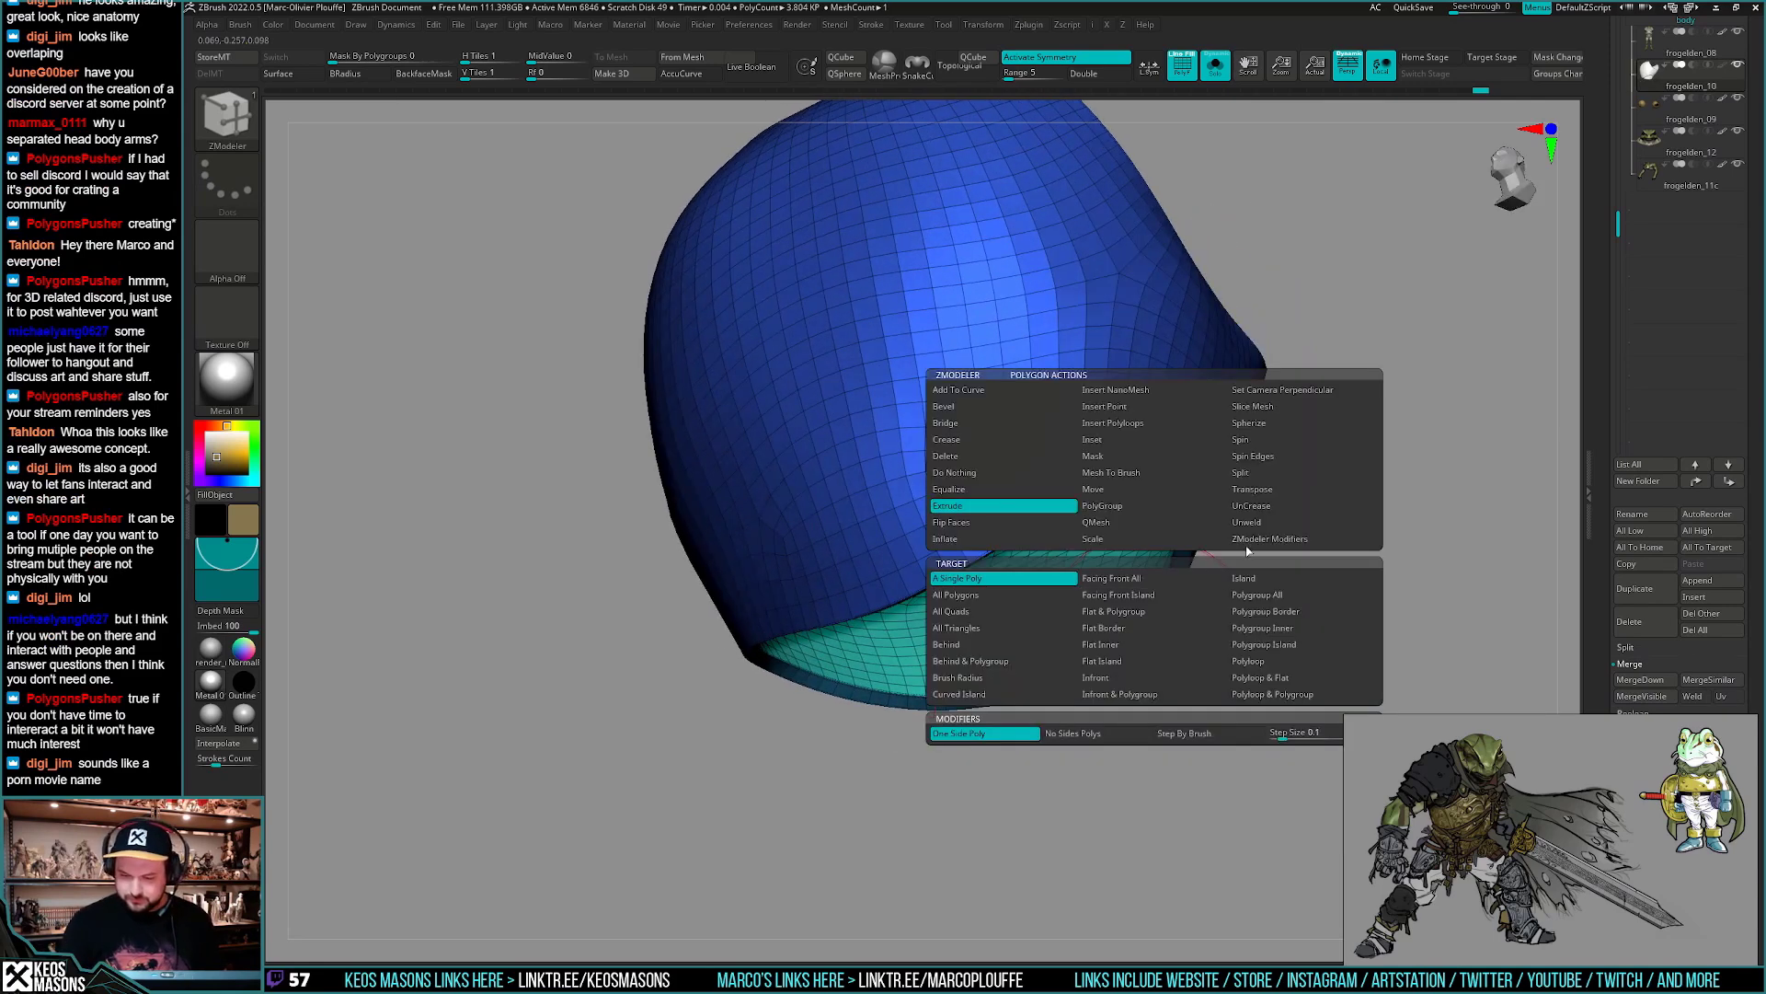
pyautogui.click(1269, 596)
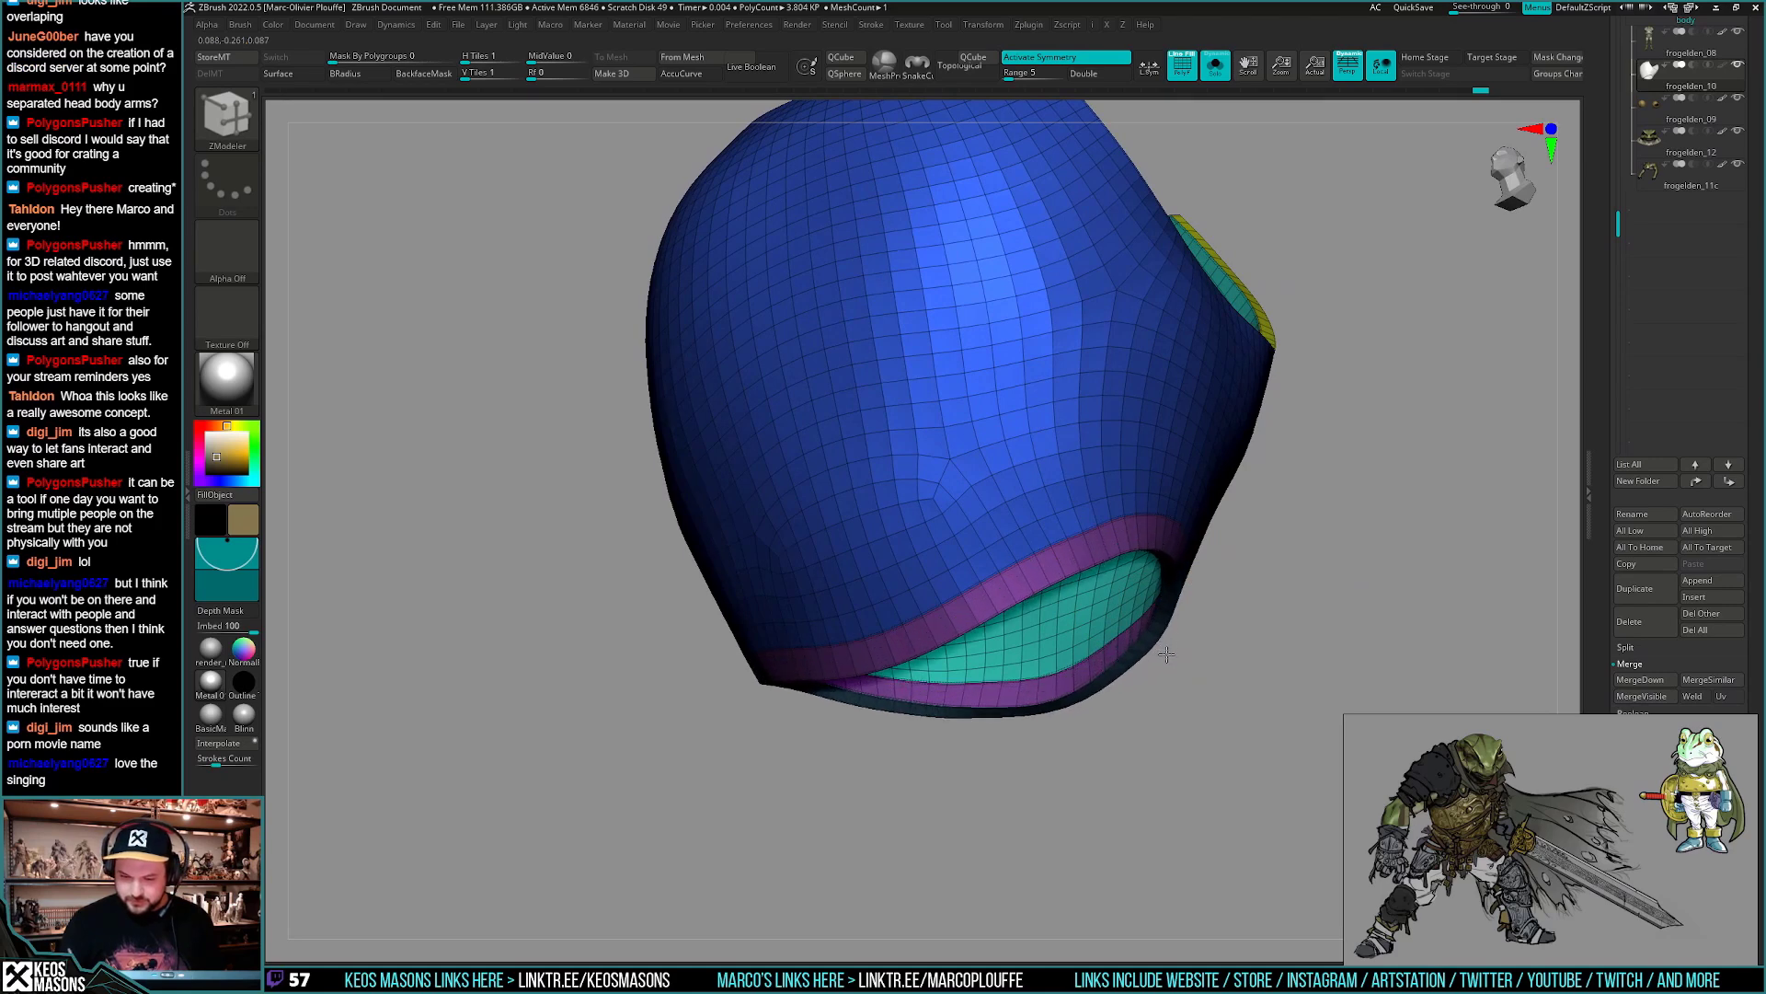
pyautogui.moveTo(1169, 638); pyautogui.dragTo(1101, 566)
pyautogui.moveTo(1049, 508); pyautogui.dragTo(1033, 503, button='right')
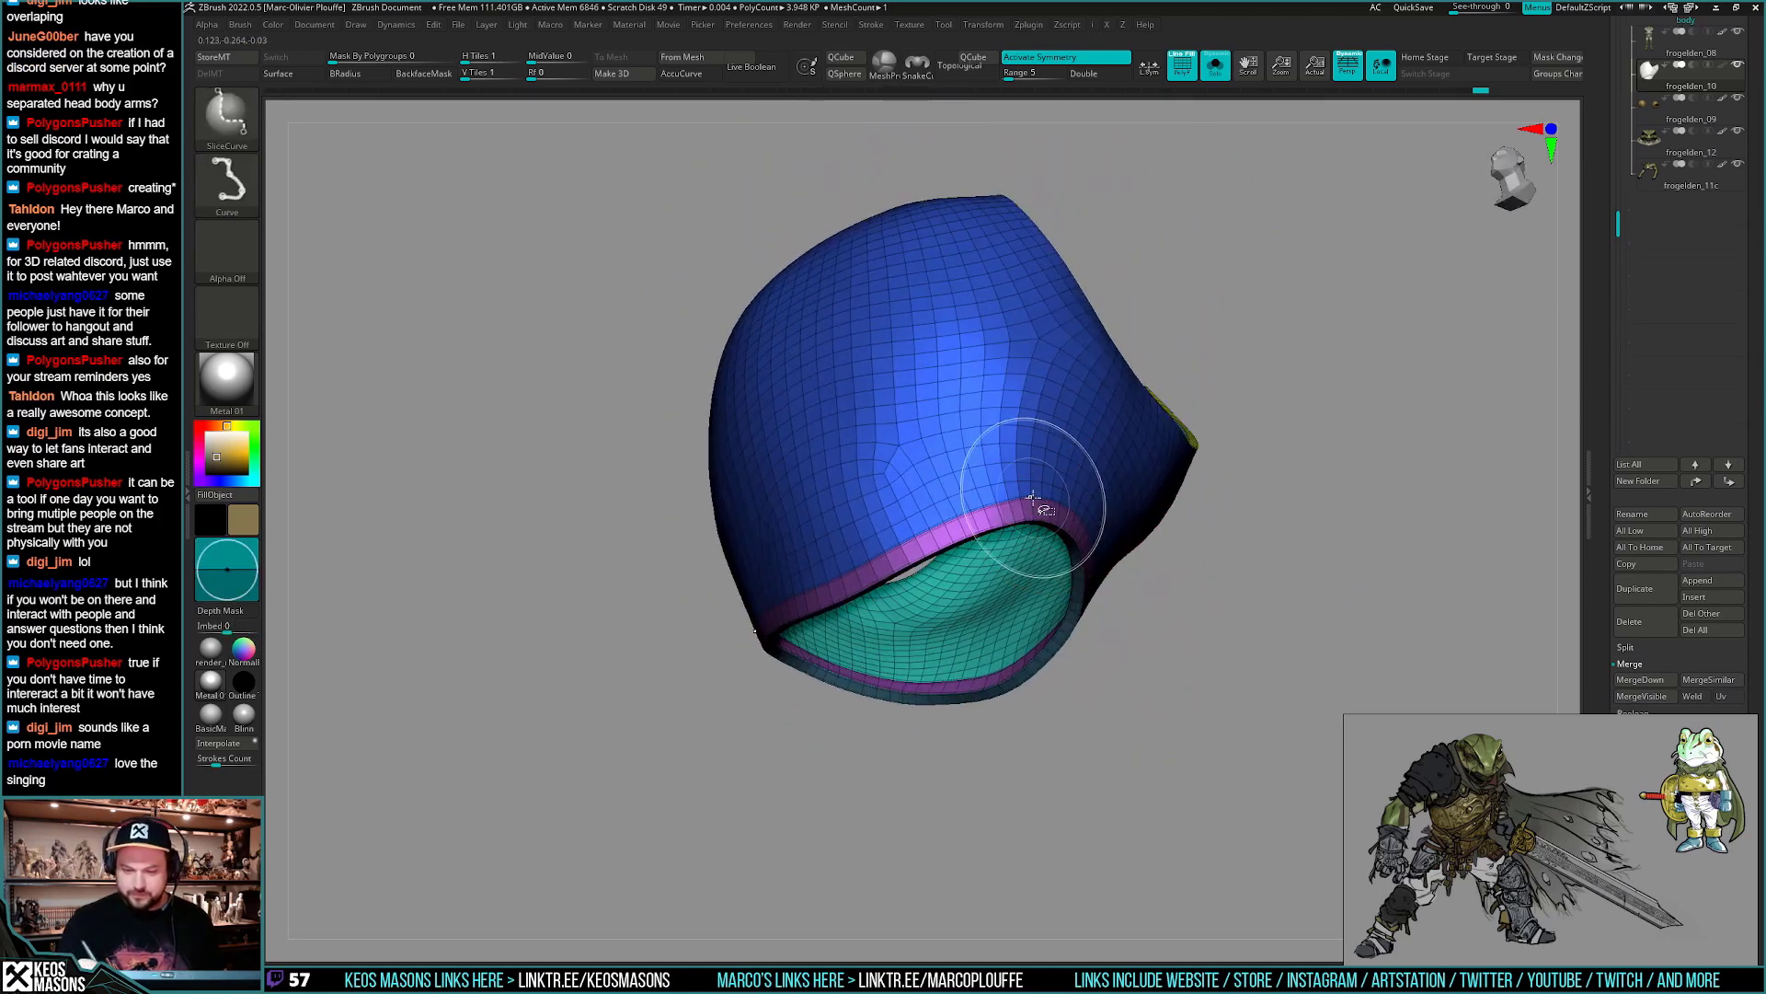
# - Inspect the outer shell with its extruded rim band, restore the full vest and apply Mirror And Weld
pyautogui.keyDown('ctrl'); pyautogui.keyDown('alt'); pyautogui.keyDown('shift'); pyautogui.click(1035, 512); pyautogui.keyUp('shift'); pyautogui.keyUp('alt'); pyautogui.keyUp('ctrl')
pyautogui.moveTo(1202, 682); pyautogui.dragTo(1230, 573)
pyautogui.moveTo(1213, 715); pyautogui.dragTo(1229, 626)
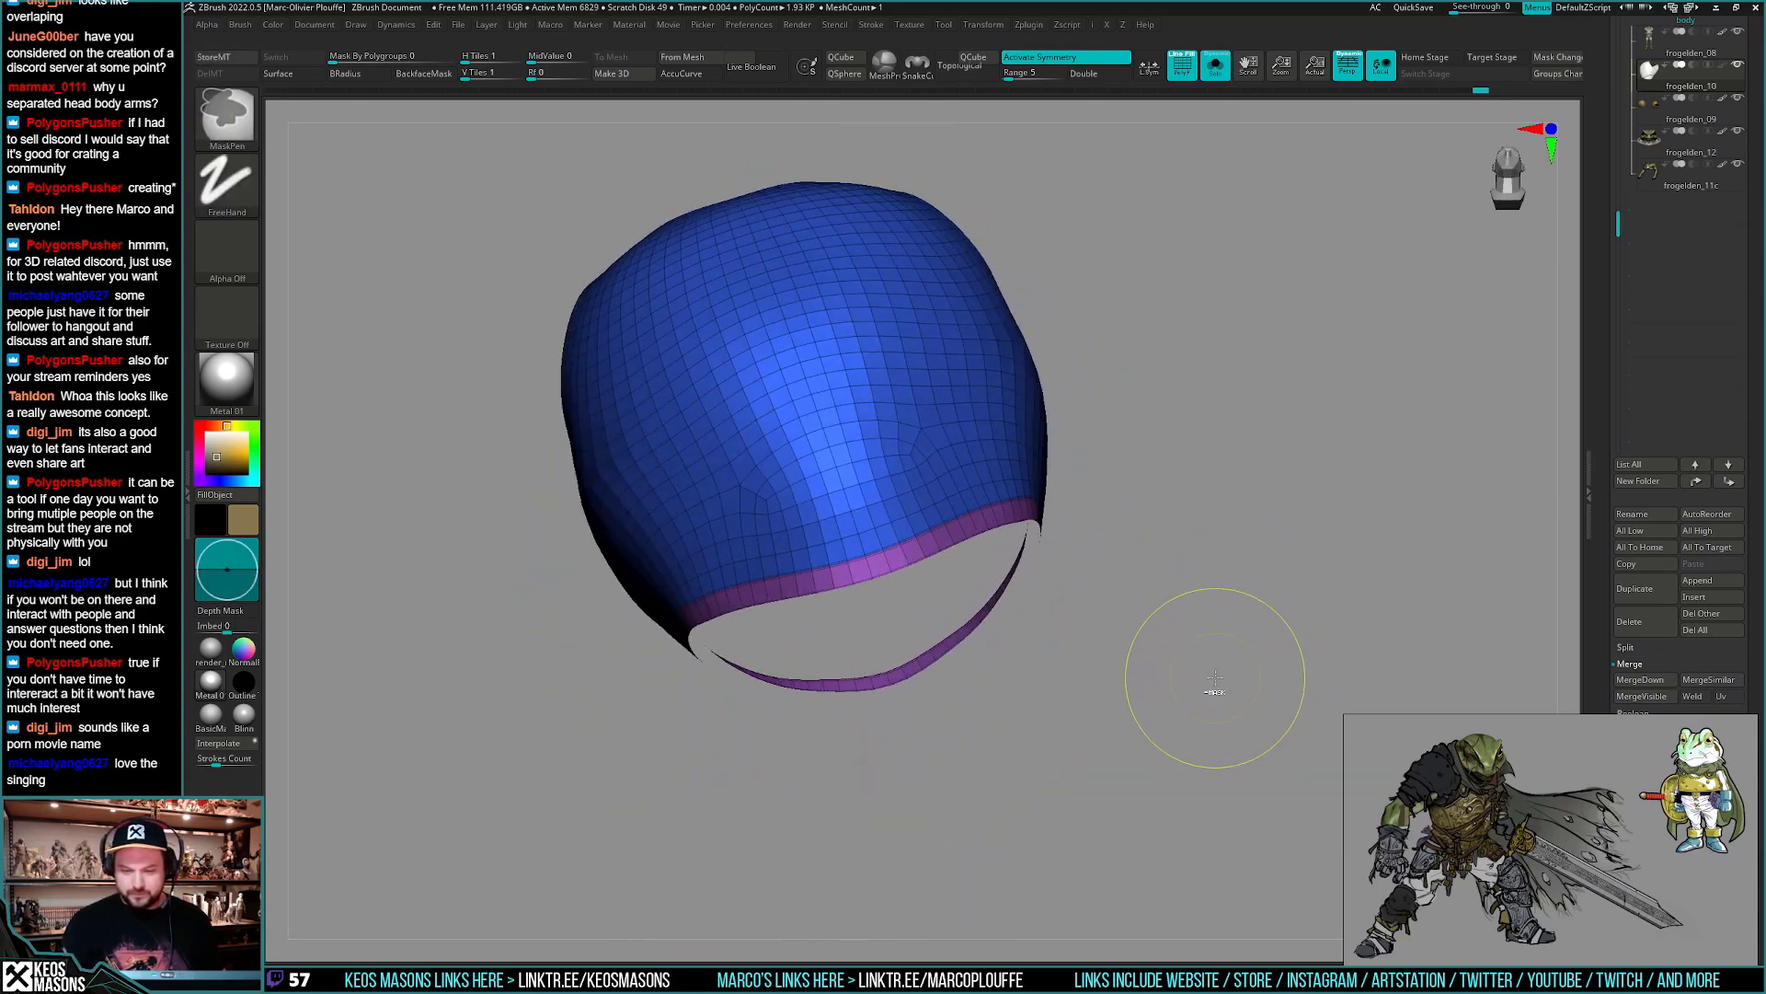
pyautogui.moveTo(1207, 683)
pyautogui.mouseDown()
pyautogui.moveTo(1150, 682)
pyautogui.moveTo(1164, 686)
pyautogui.mouseUp()
pyautogui.hotkey('shift', 'f')
pyautogui.hotkey('shift', 'f')
pyautogui.press('space')
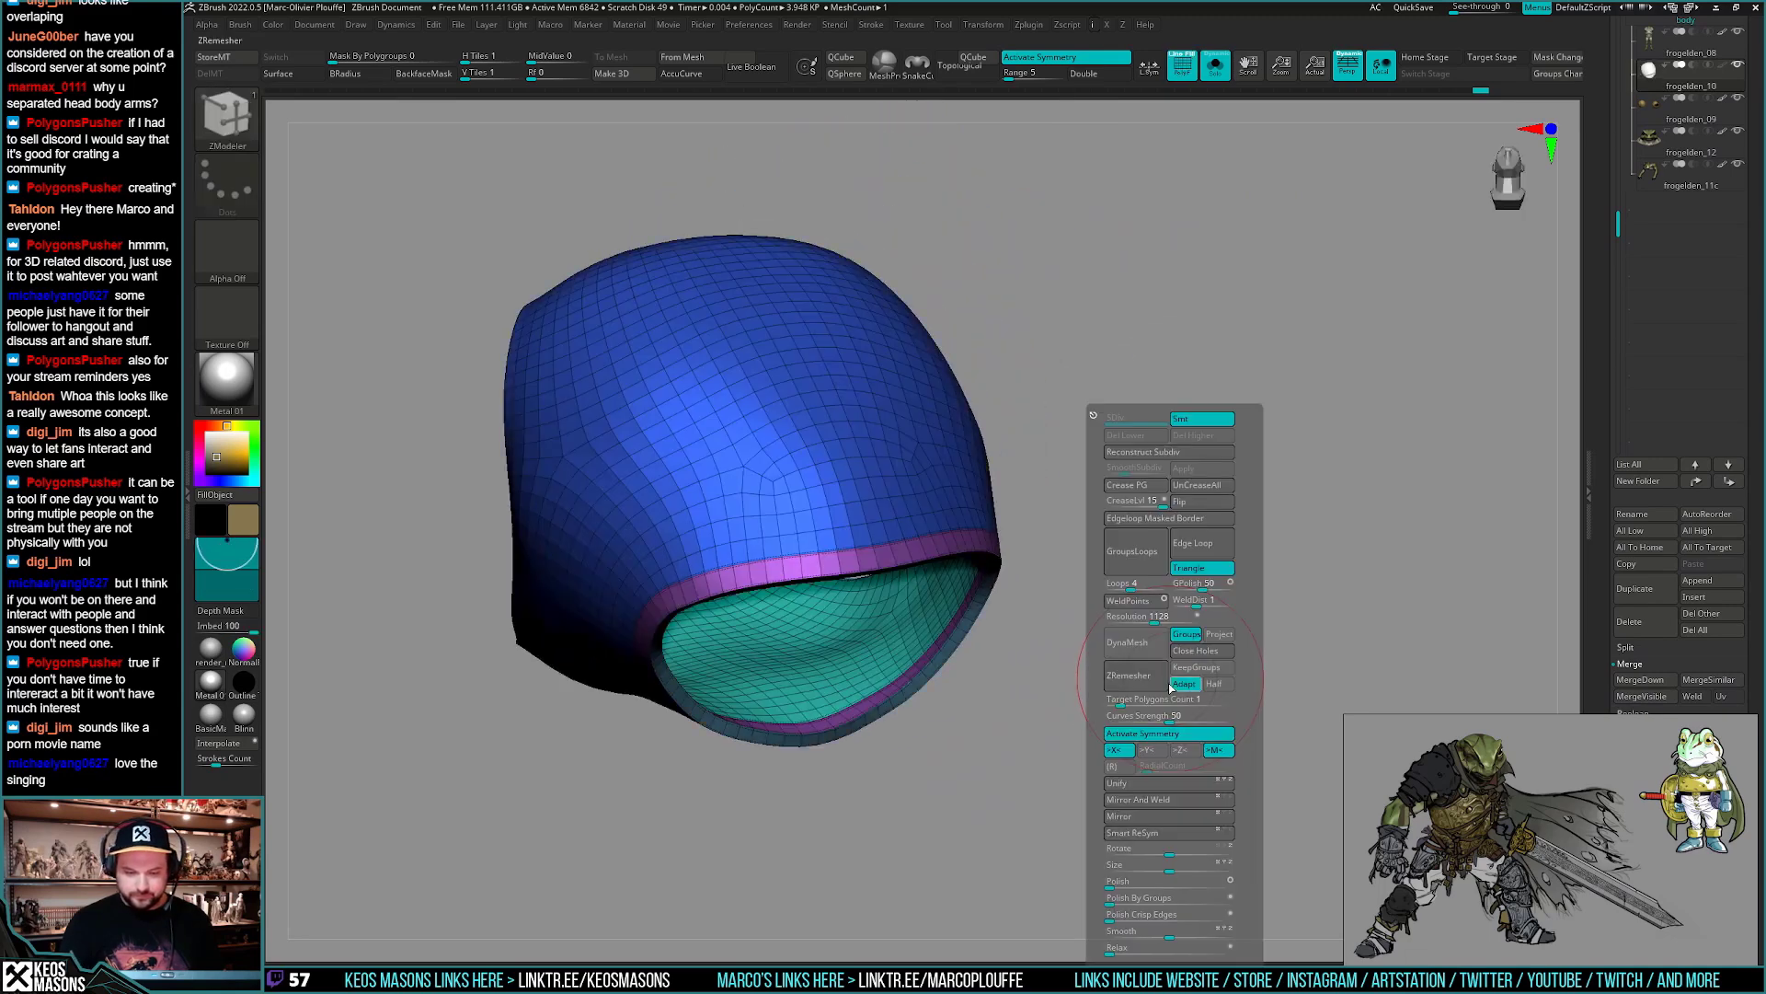
pyautogui.click(1177, 801)
# - Isolate the extruded rim at the vest's bottom opening, mask it and reveal the whole vest
pyautogui.moveTo(1301, 643); pyautogui.dragTo(1202, 702)
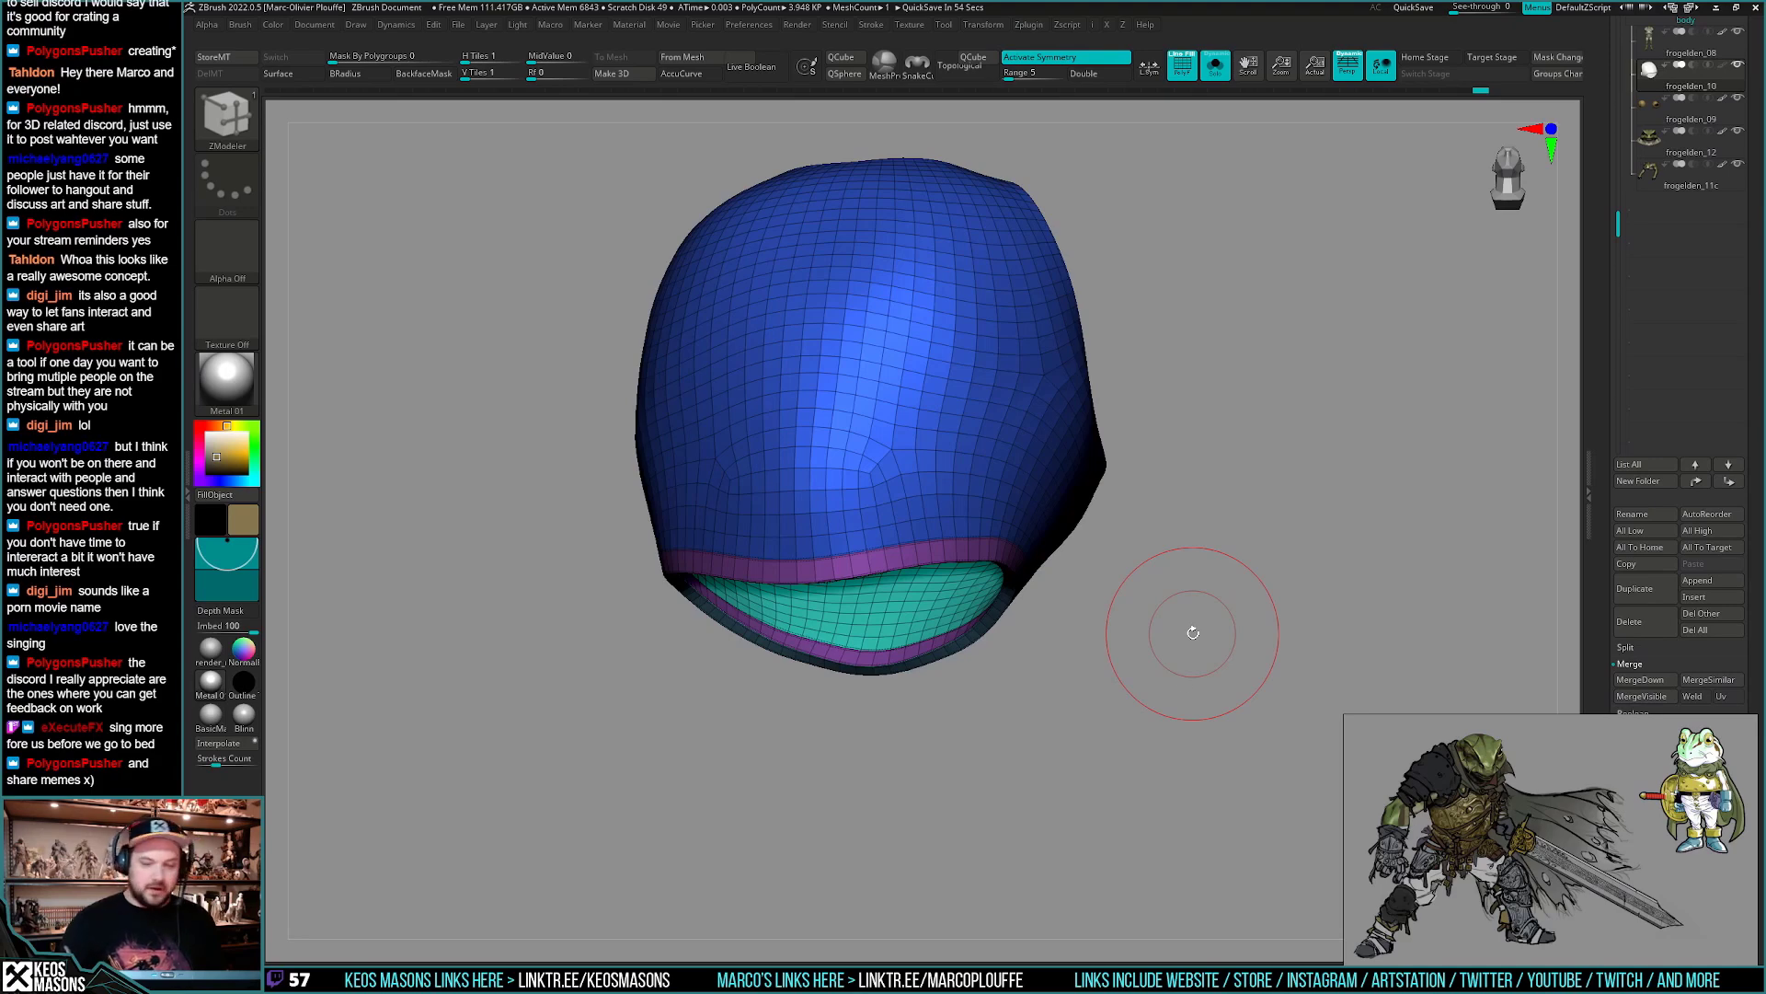
pyautogui.moveTo(1193, 633); pyautogui.dragTo(1123, 631)
pyautogui.hotkey('ctrl', 'shift')
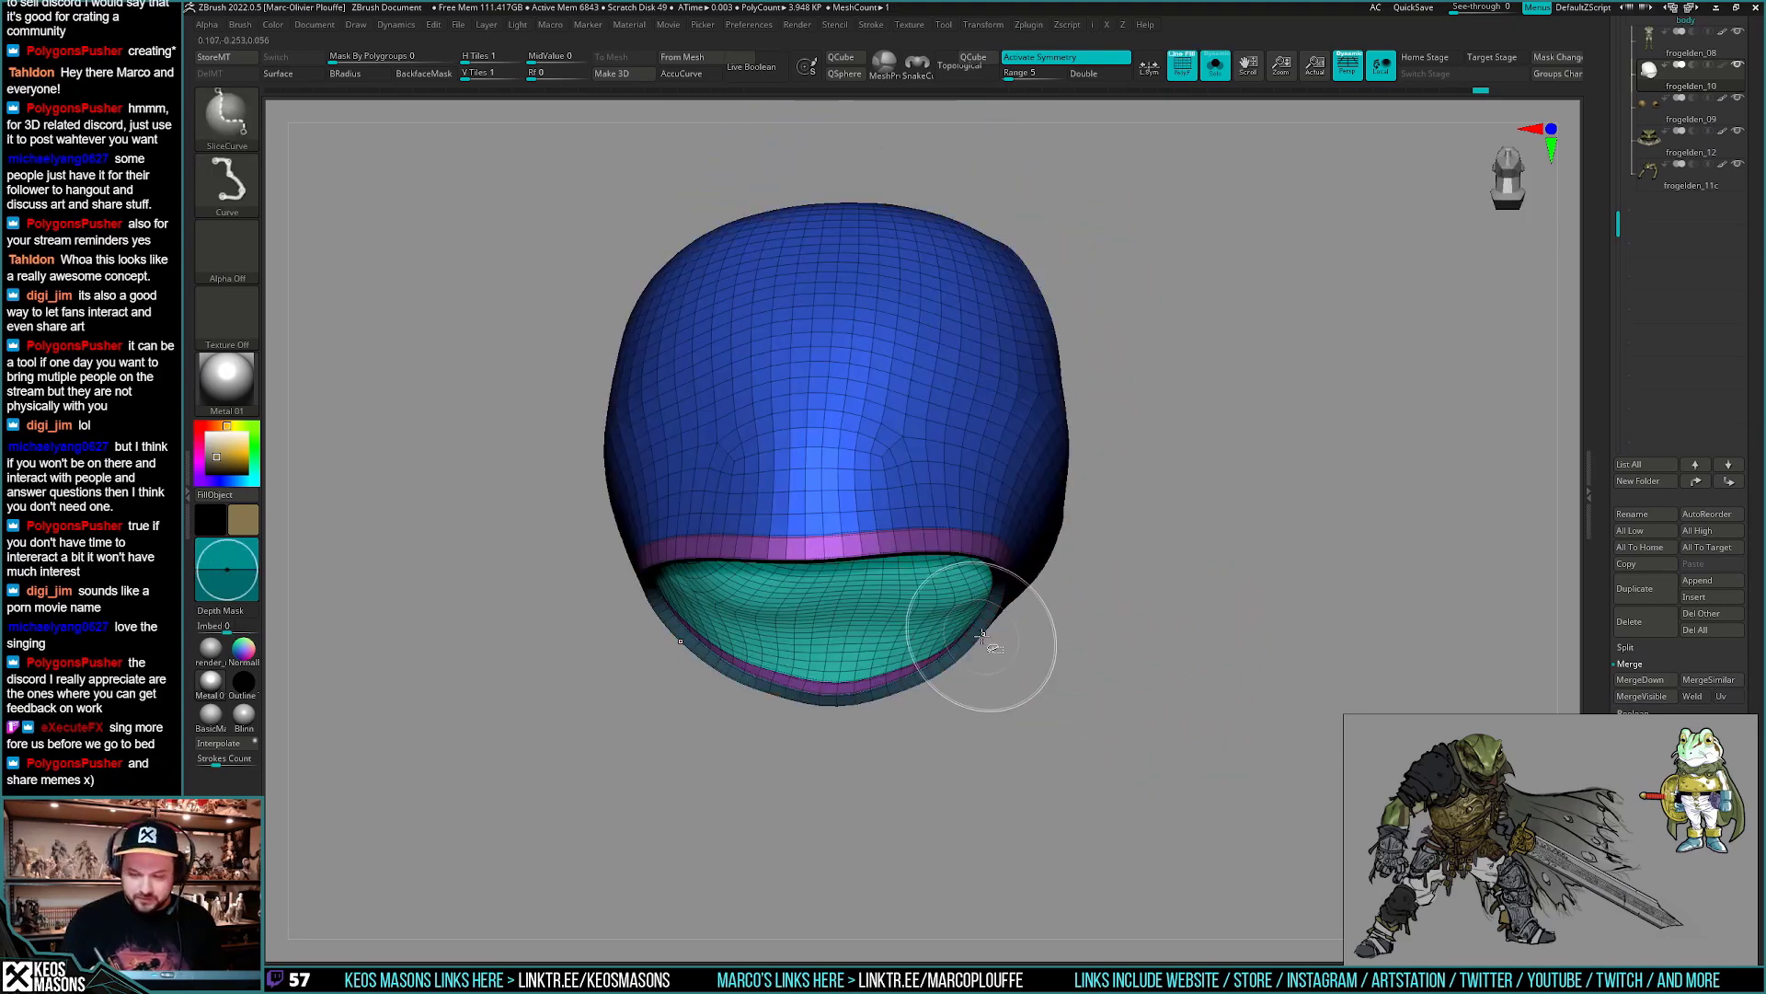
pyautogui.keyDown('ctrl'); pyautogui.keyDown('shift'); pyautogui.click(983, 635); pyautogui.keyUp('shift'); pyautogui.keyUp('ctrl')
pyautogui.moveTo(974, 619)
pyautogui.mouseDown()
pyautogui.moveTo(1045, 662)
pyautogui.moveTo(1132, 675)
pyautogui.mouseUp()
pyautogui.press('ctrl')
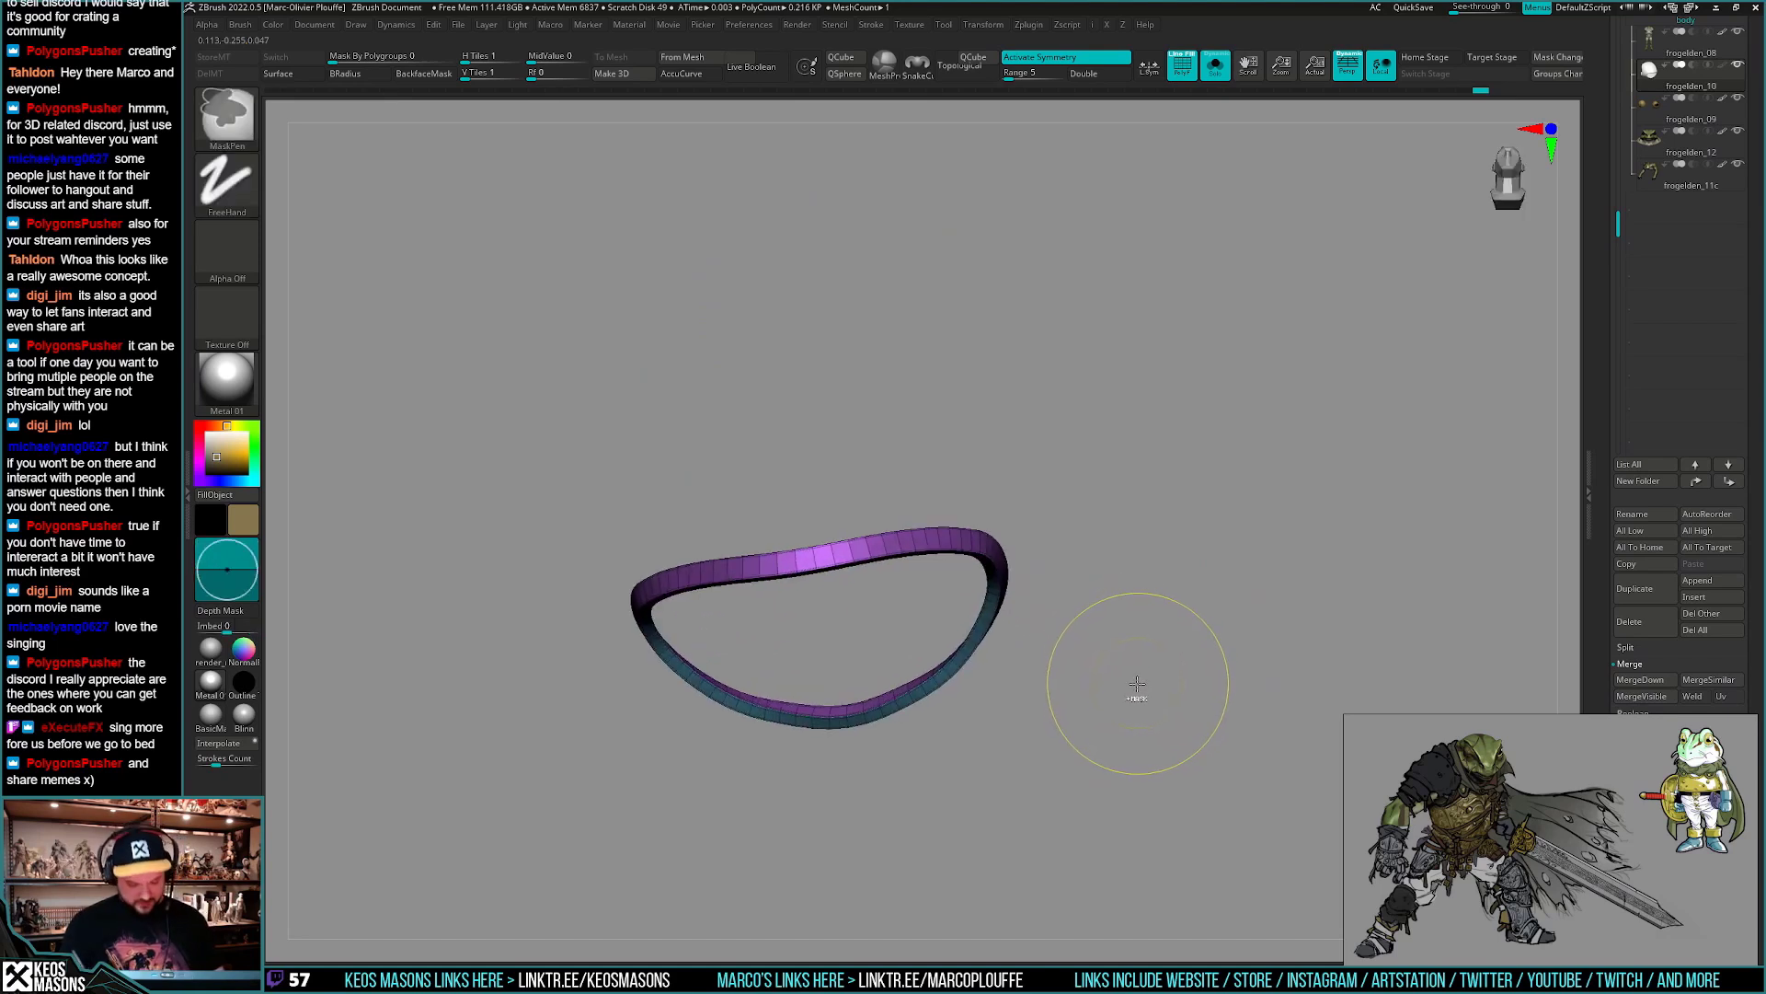
pyautogui.press('space')
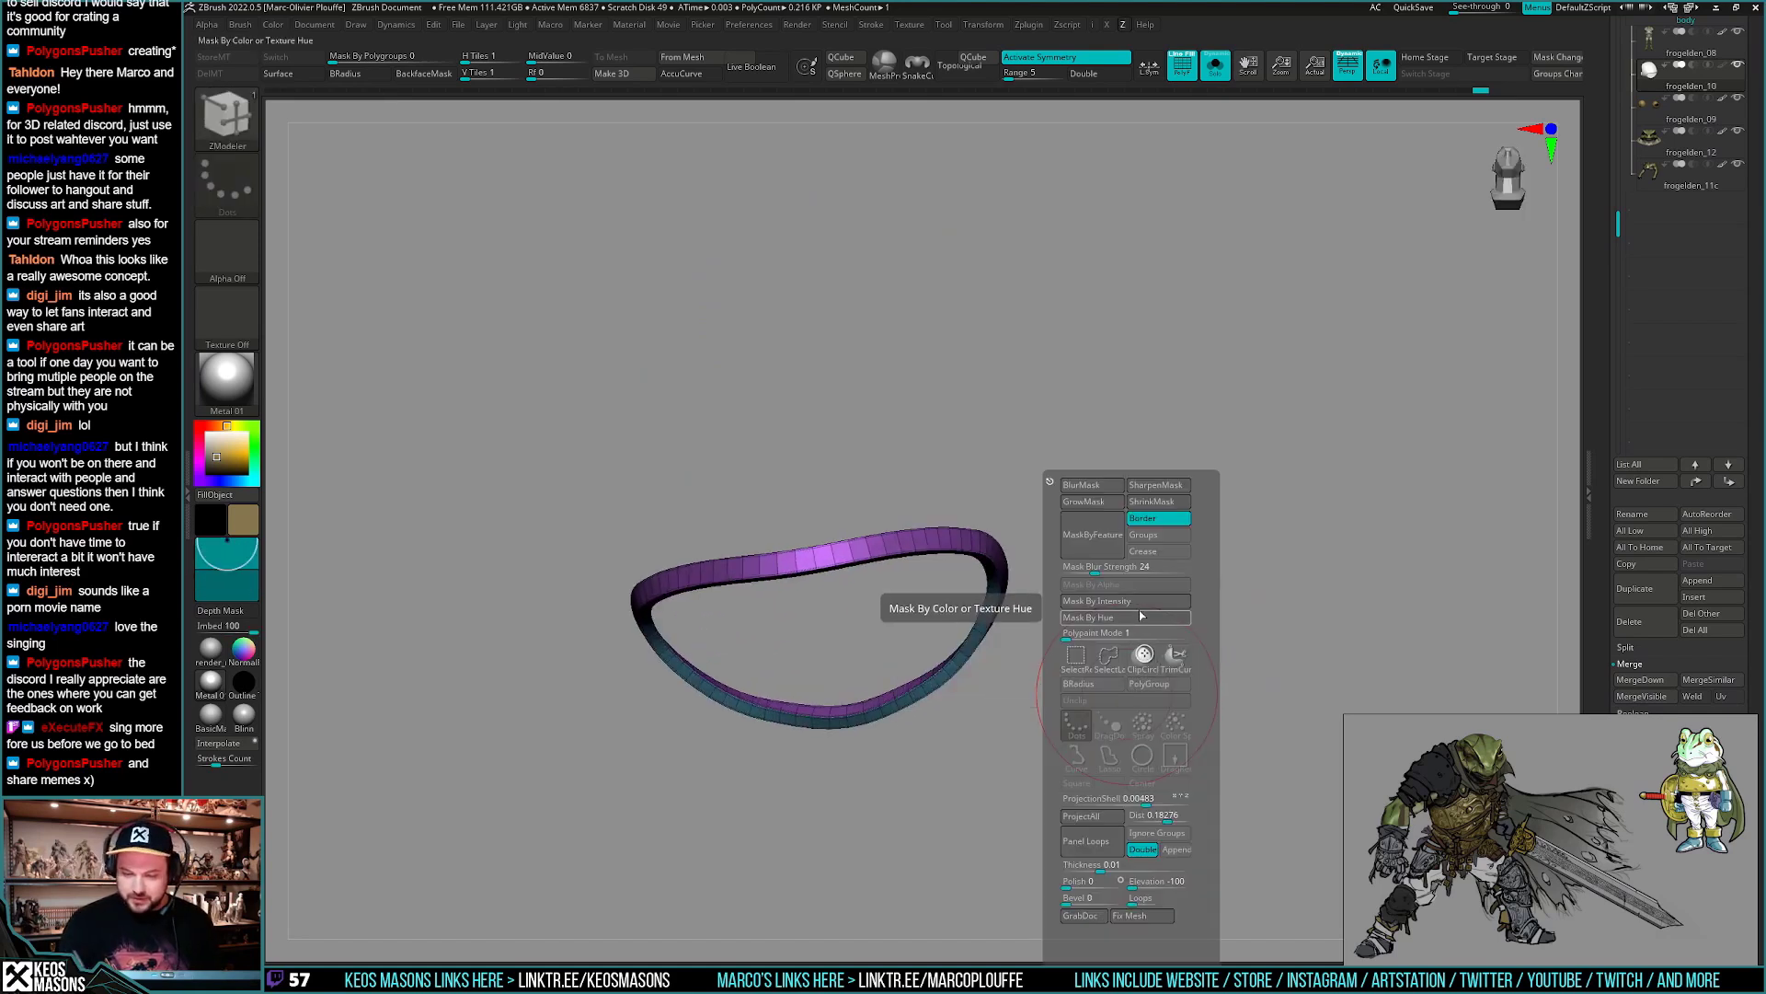
pyautogui.keyDown('ctrl'); pyautogui.keyDown('shift'); pyautogui.click(1201, 644); pyautogui.keyUp('shift'); pyautogui.keyUp('ctrl')
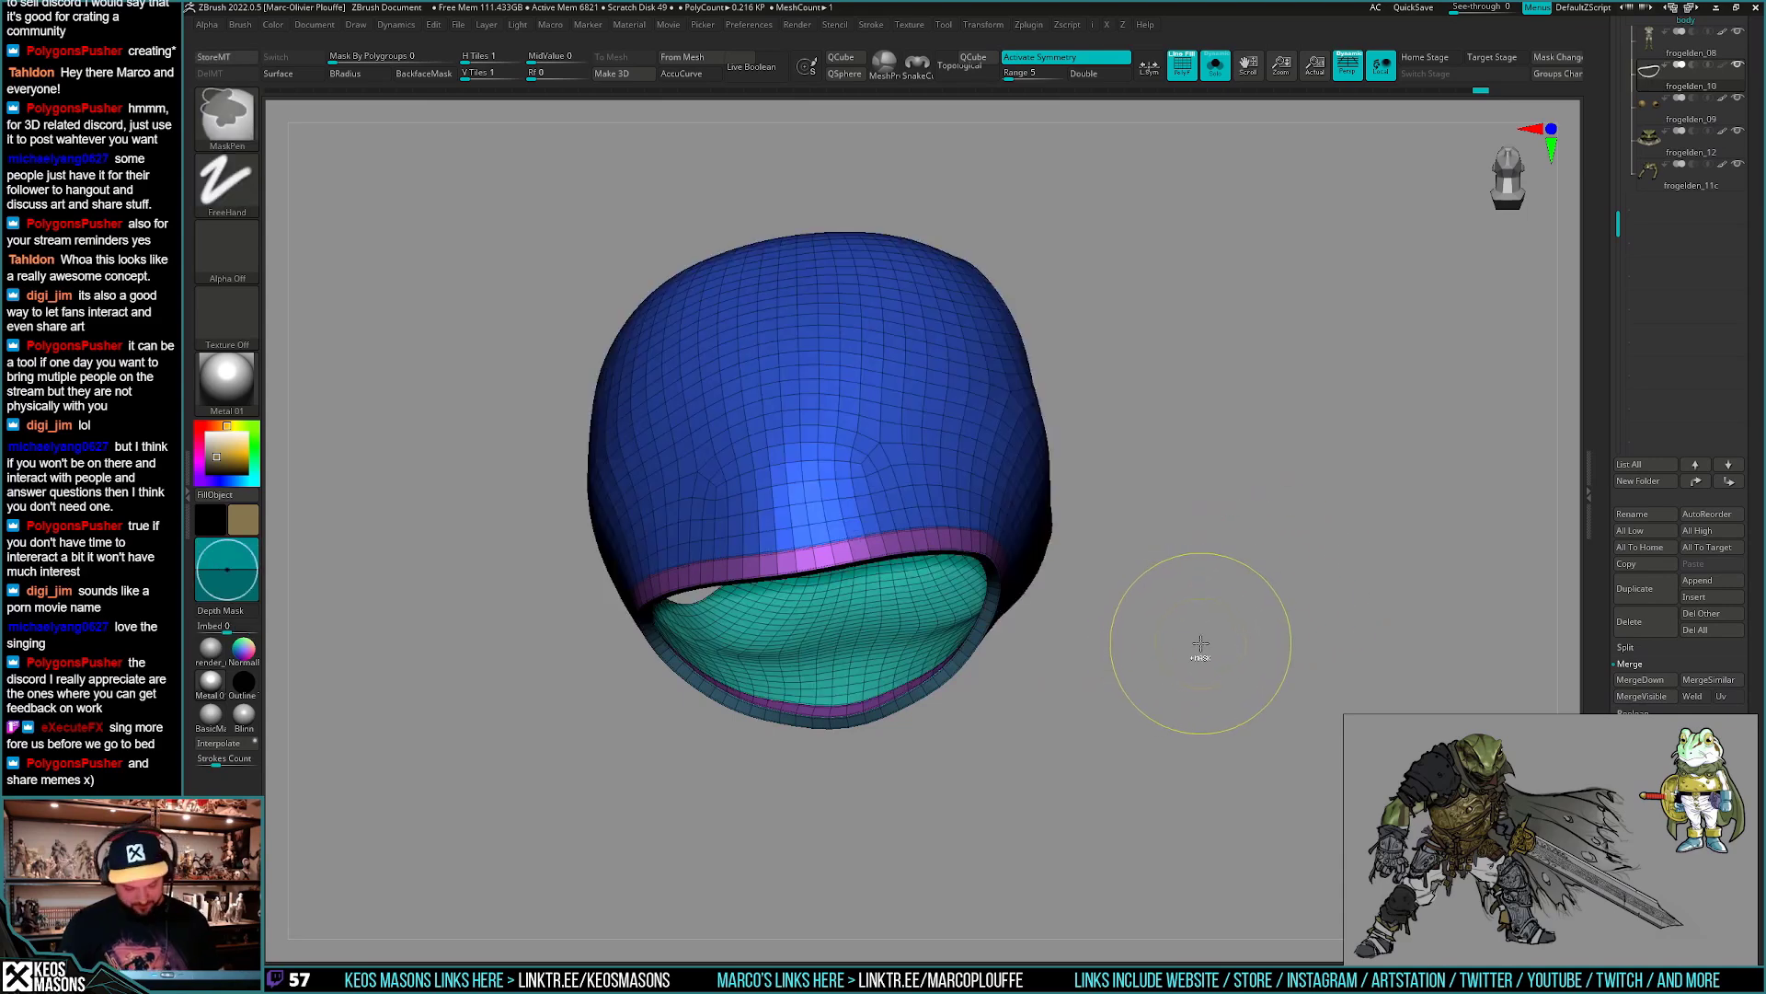
pyautogui.hotkey('ctrl', 'z')
pyautogui.hotkey('ctrl', 'z')
pyautogui.hotkey('ctrl', 'z')
pyautogui.hotkey('ctrl', 'z')
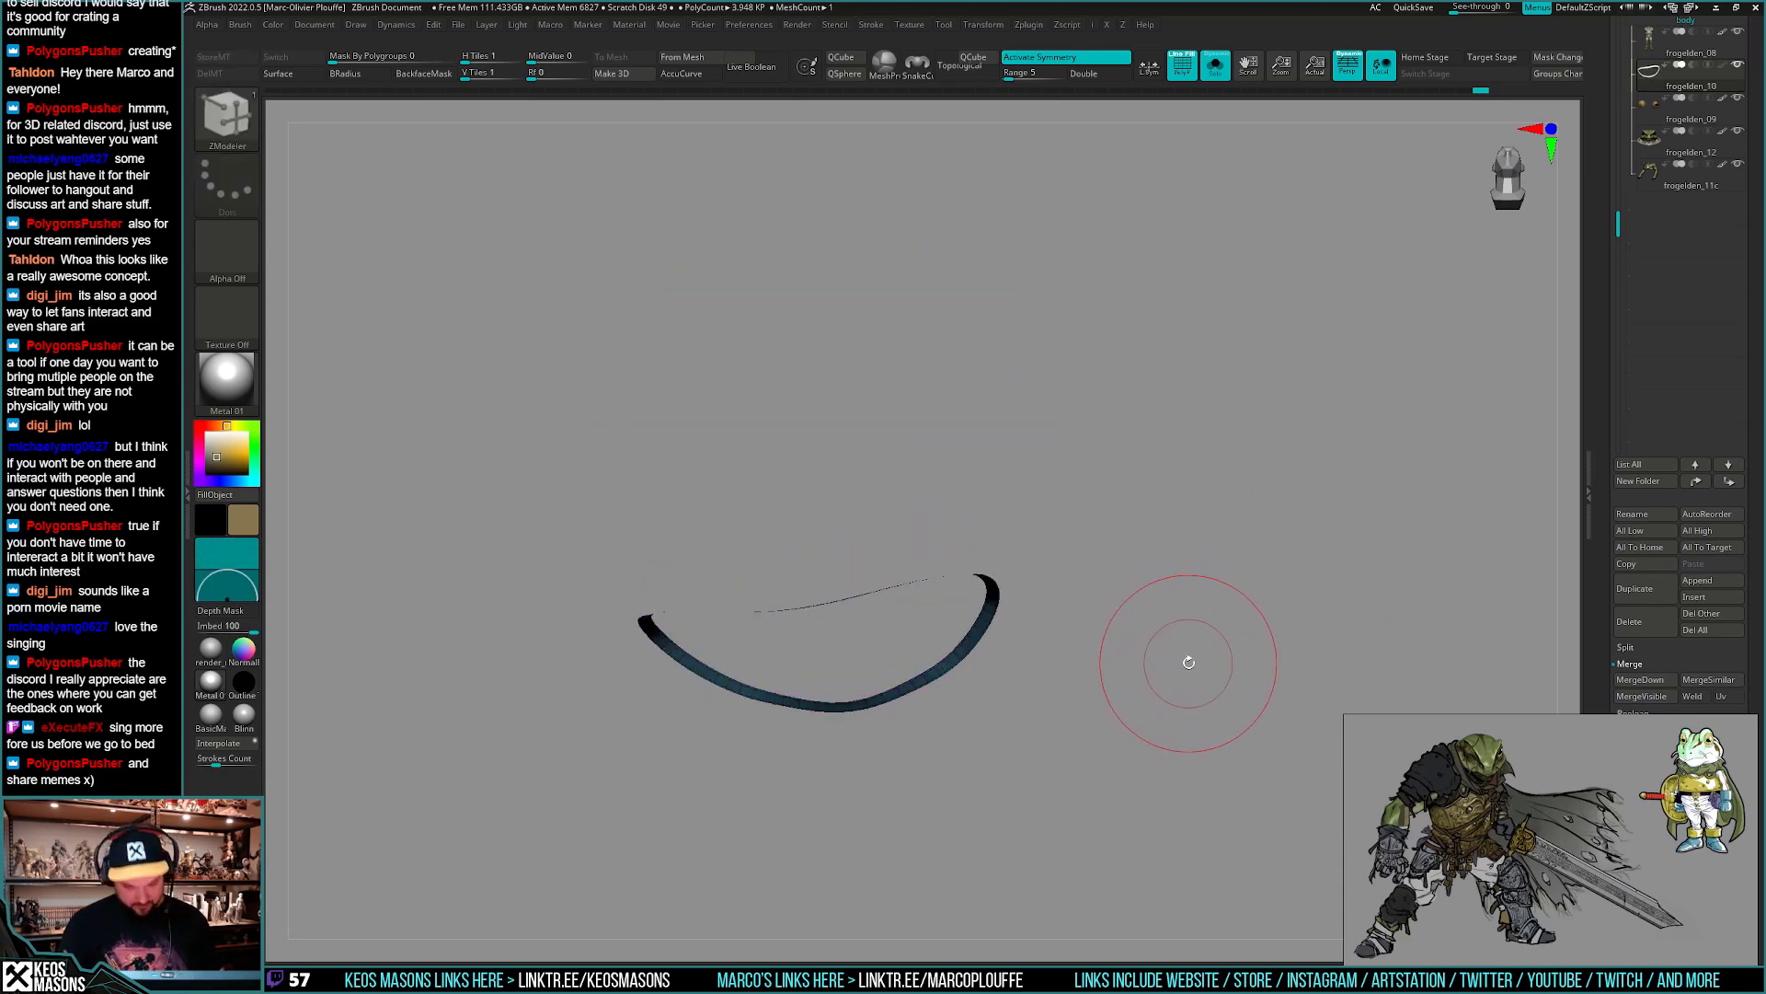
pyautogui.hotkey('ctrl', 'shift', 'z')
pyautogui.hotkey('ctrl', 'shift', 'z')
pyautogui.moveTo(1167, 674)
pyautogui.mouseDown()
pyautogui.moveTo(1187, 694)
pyautogui.moveTo(1147, 678)
pyautogui.mouseUp()
# - Invert the mask and flare the bottom rim outward by scaling it with the Transpose line
pyautogui.press('w')
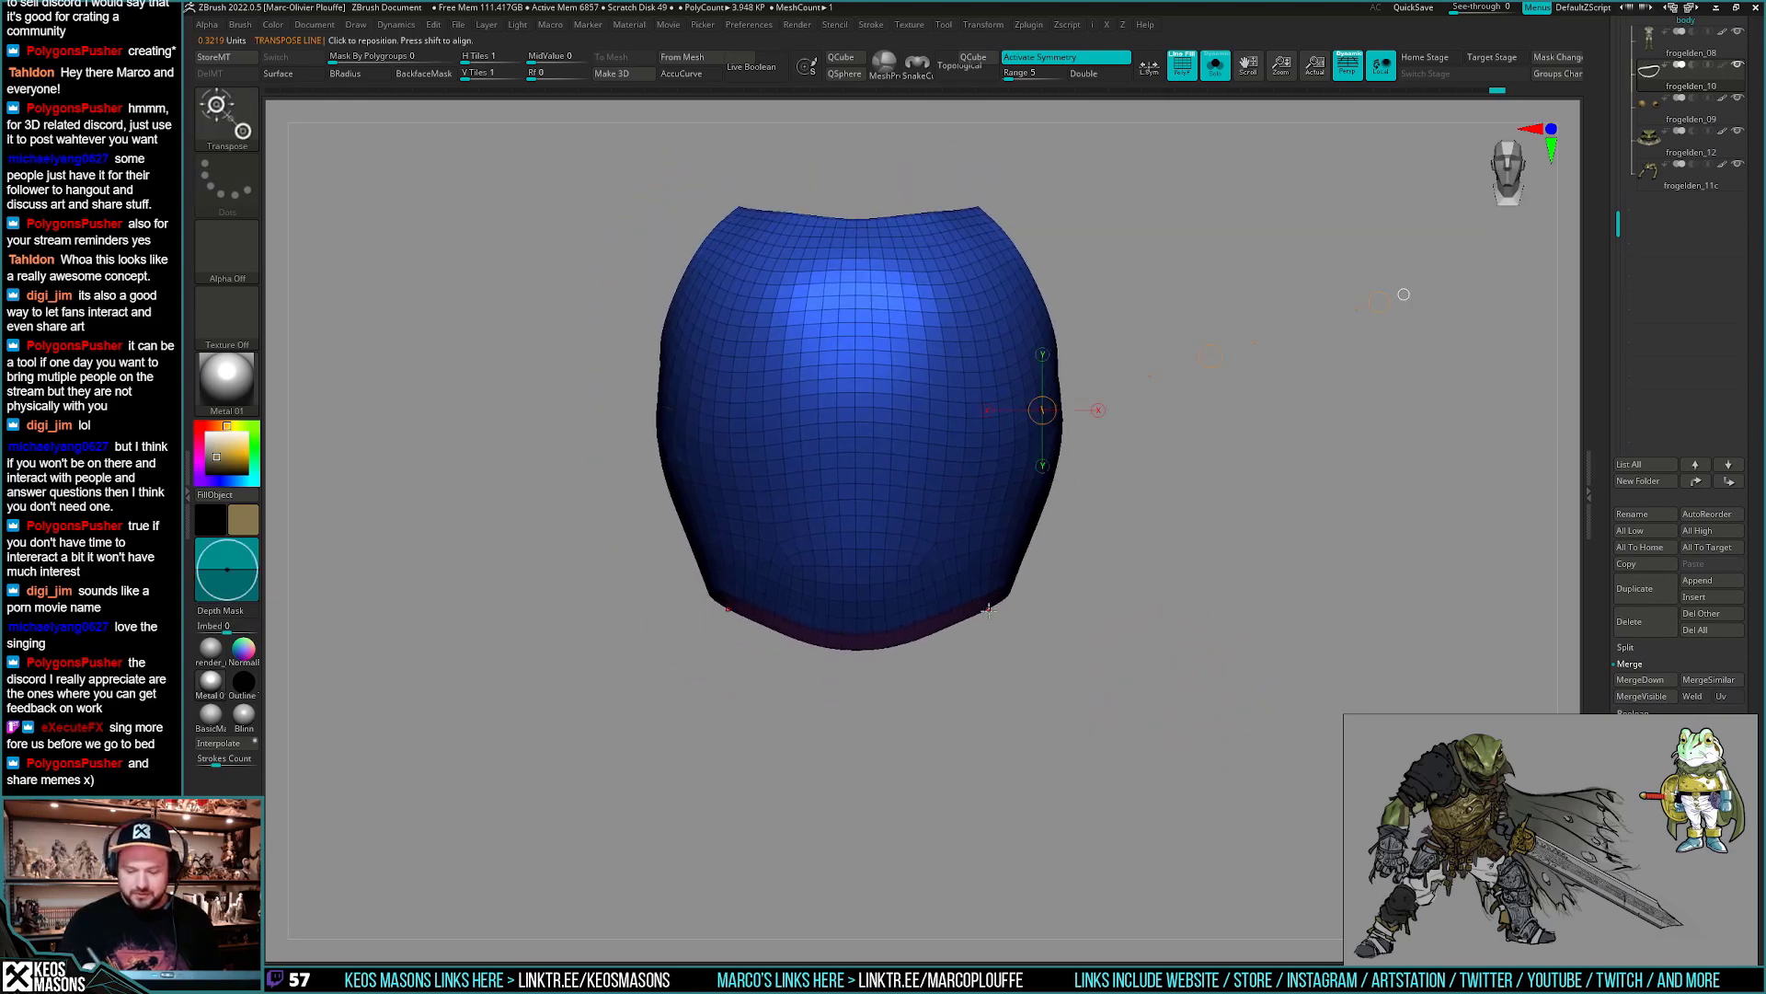
pyautogui.click(1012, 568)
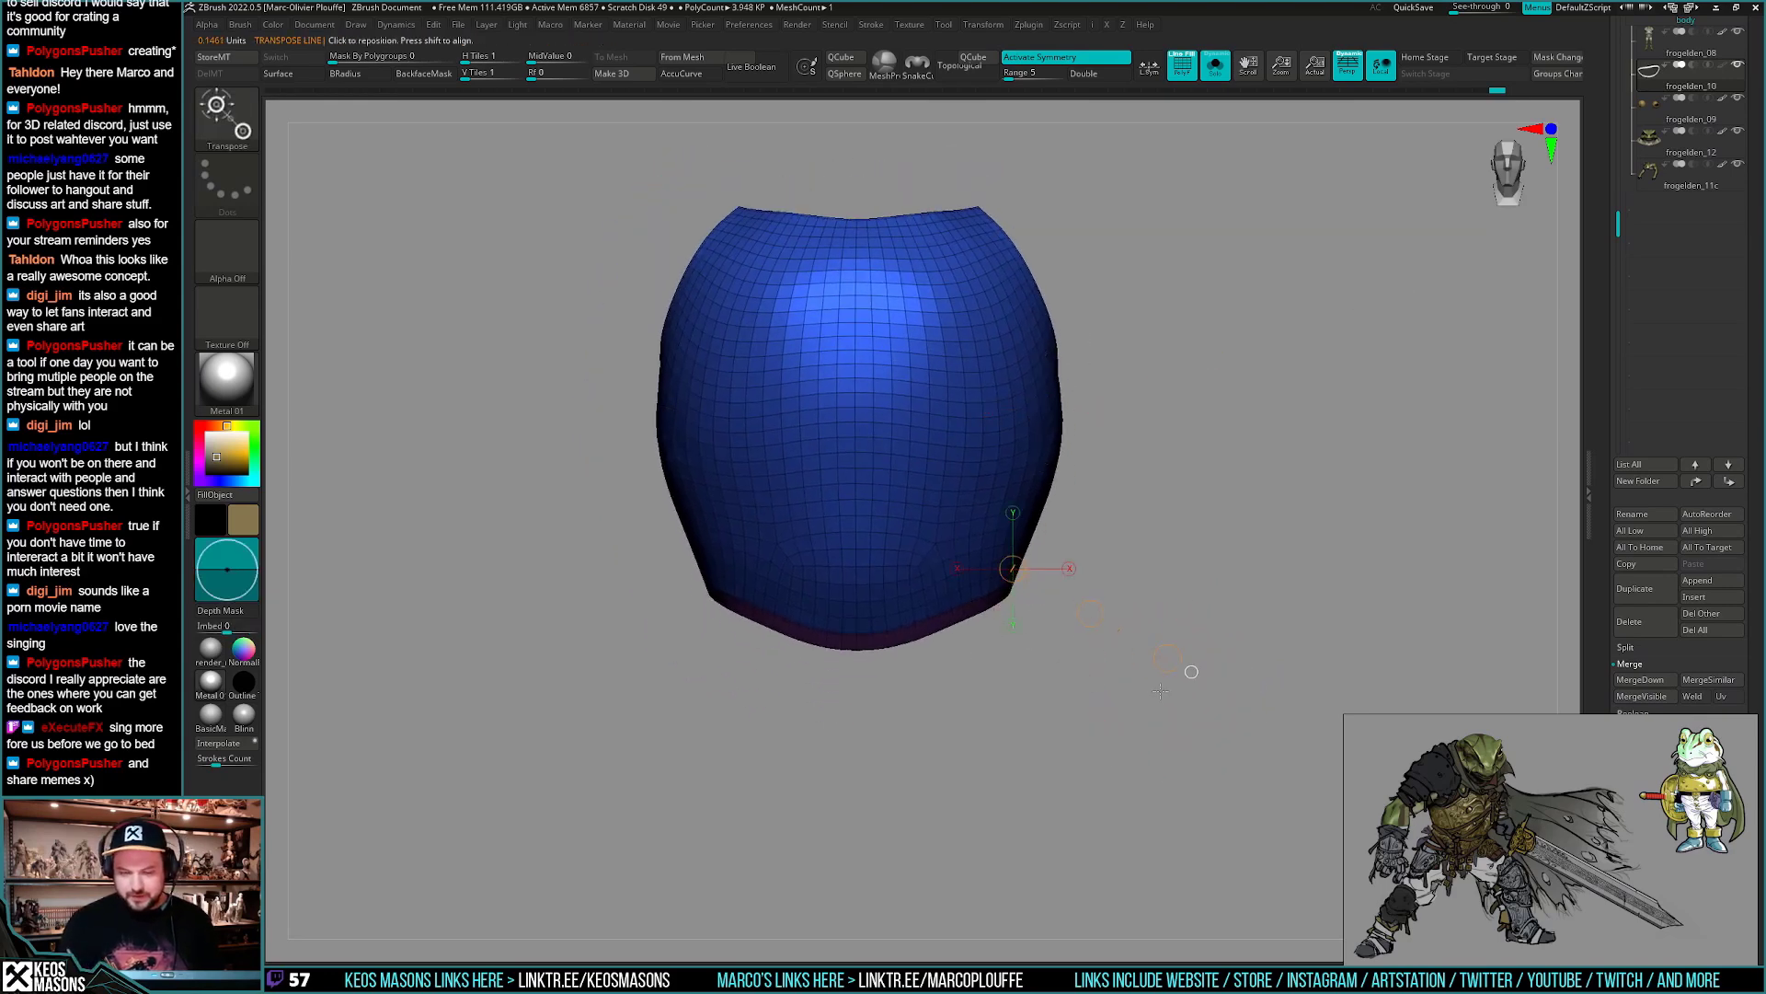
pyautogui.moveTo(858, 650); pyautogui.dragTo(1113, 650)
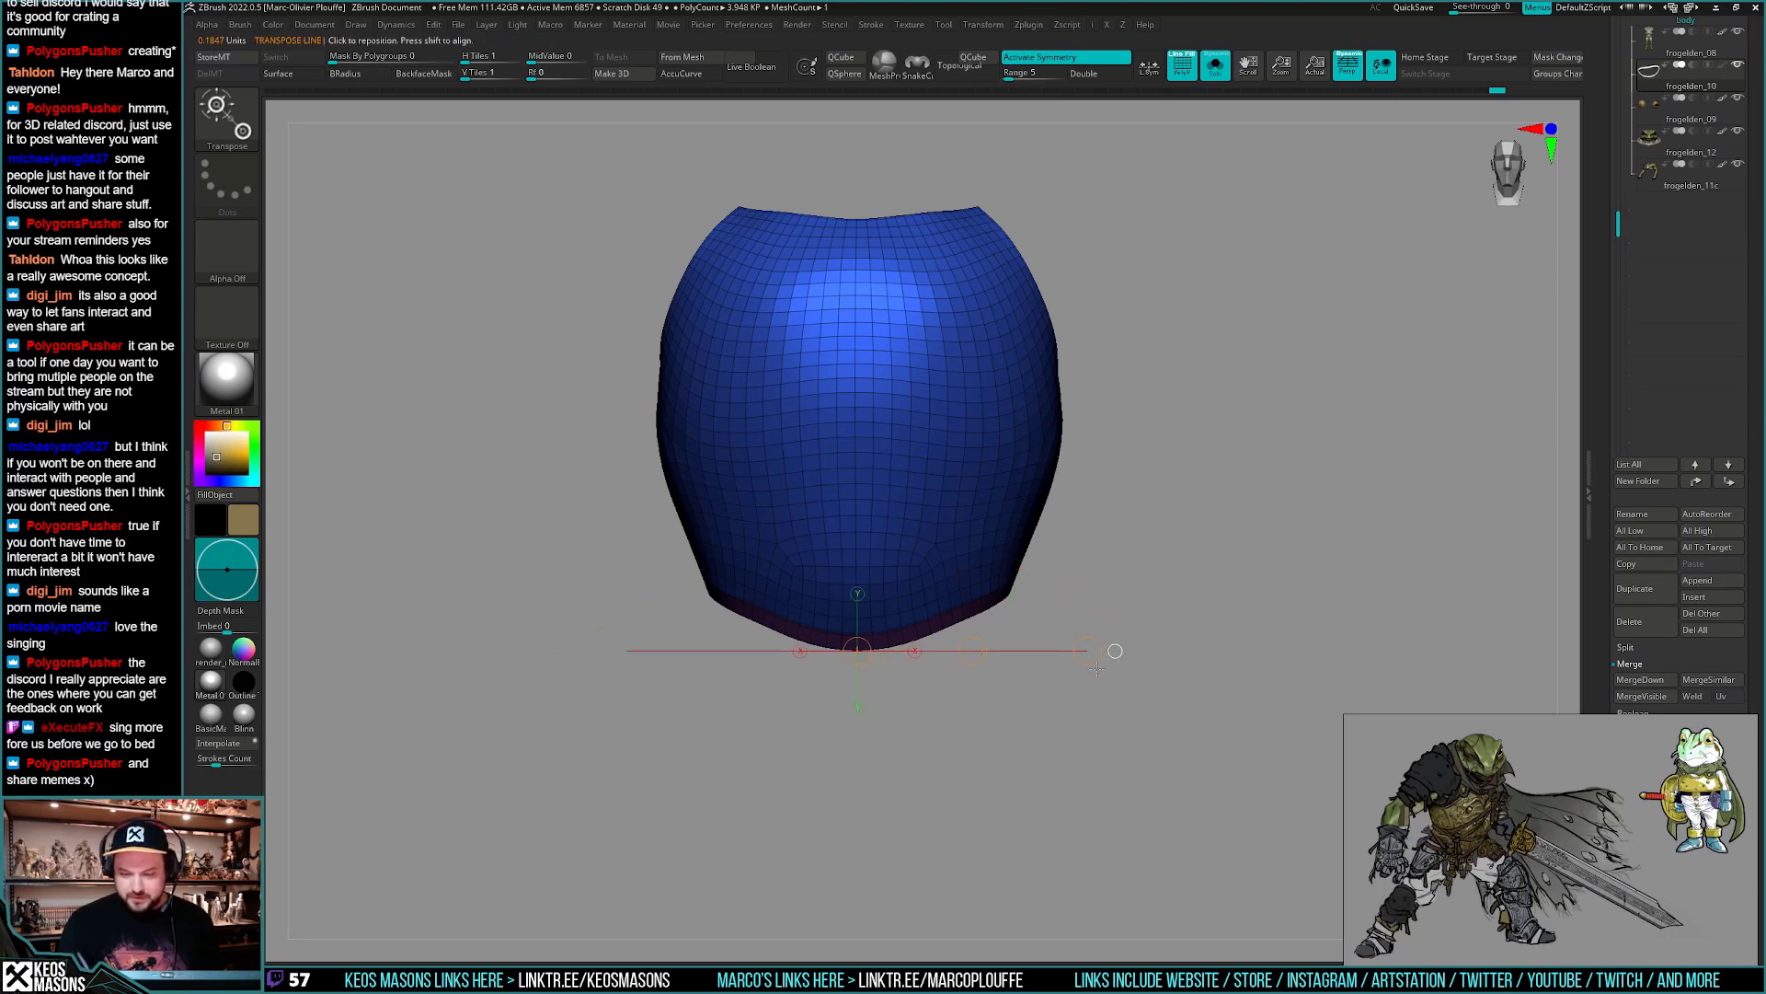
pyautogui.moveTo(857, 604); pyautogui.dragTo(1151, 631)
pyautogui.hotkey('ctrl', 'z')
pyautogui.keyDown('ctrl'); pyautogui.click(1134, 660); pyautogui.keyUp('ctrl')
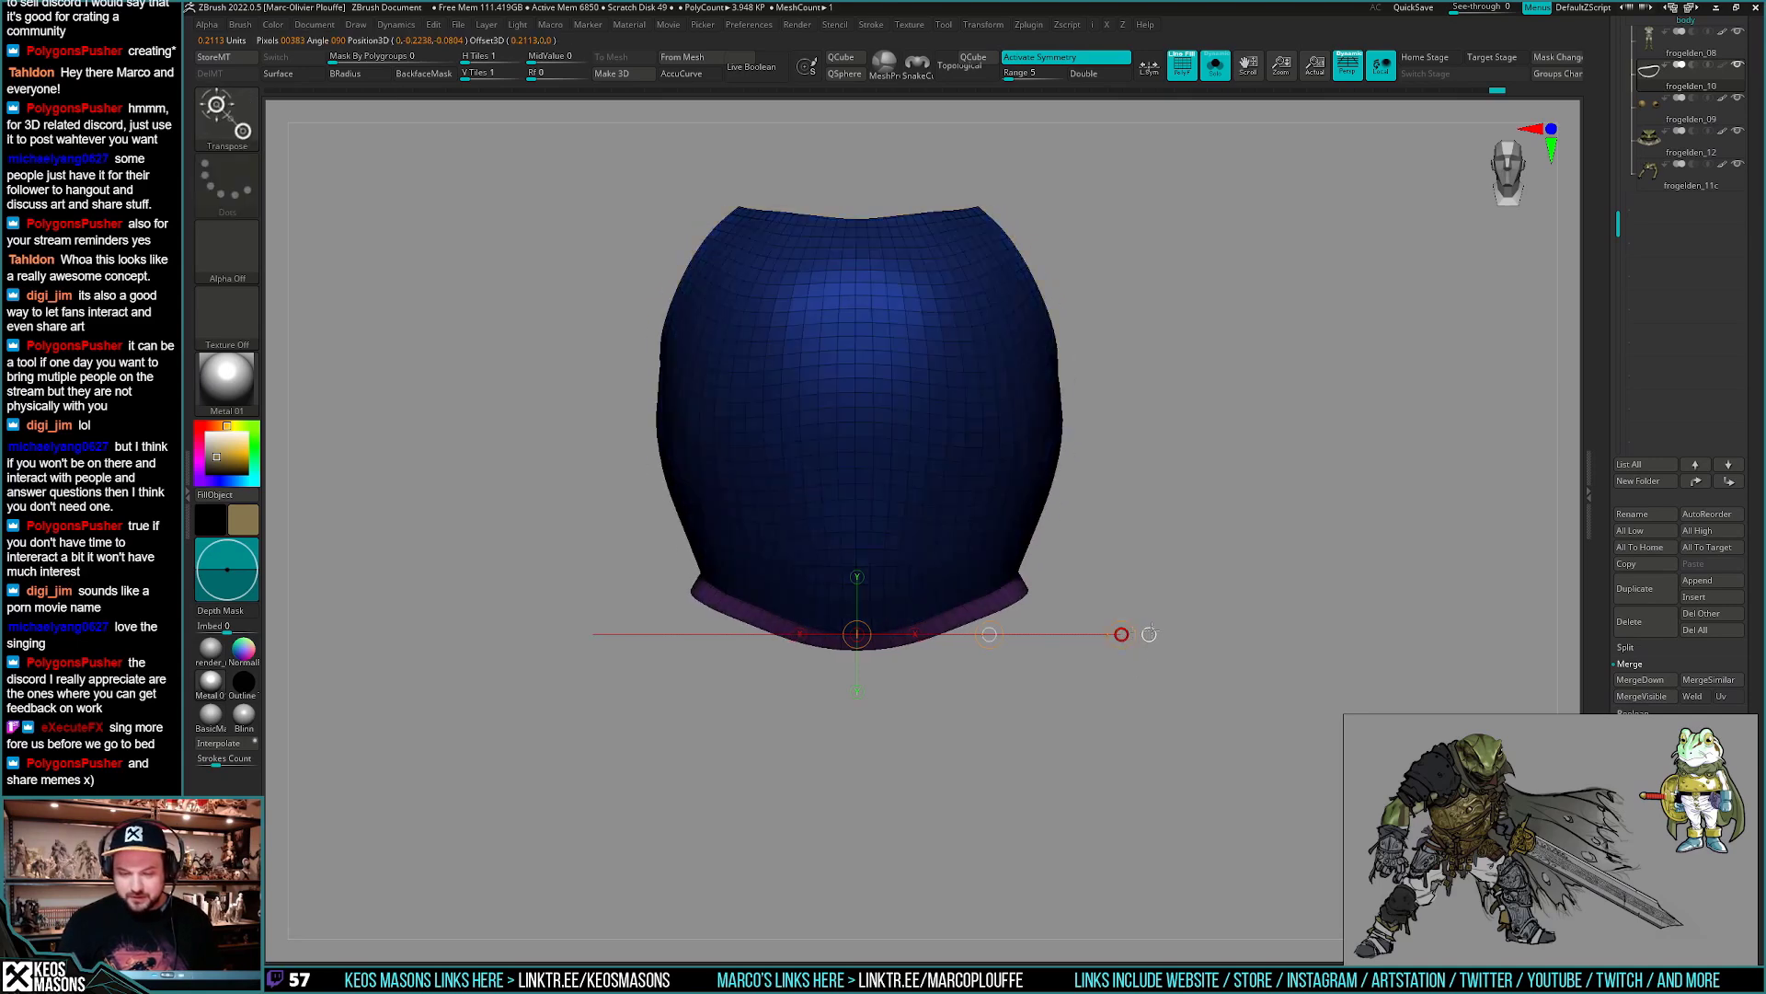
# - Lower the unmasked bottom rim and flare it further outward from the front and the side with Transpose
pyautogui.moveTo(1019, 575); pyautogui.dragTo(1016, 710)
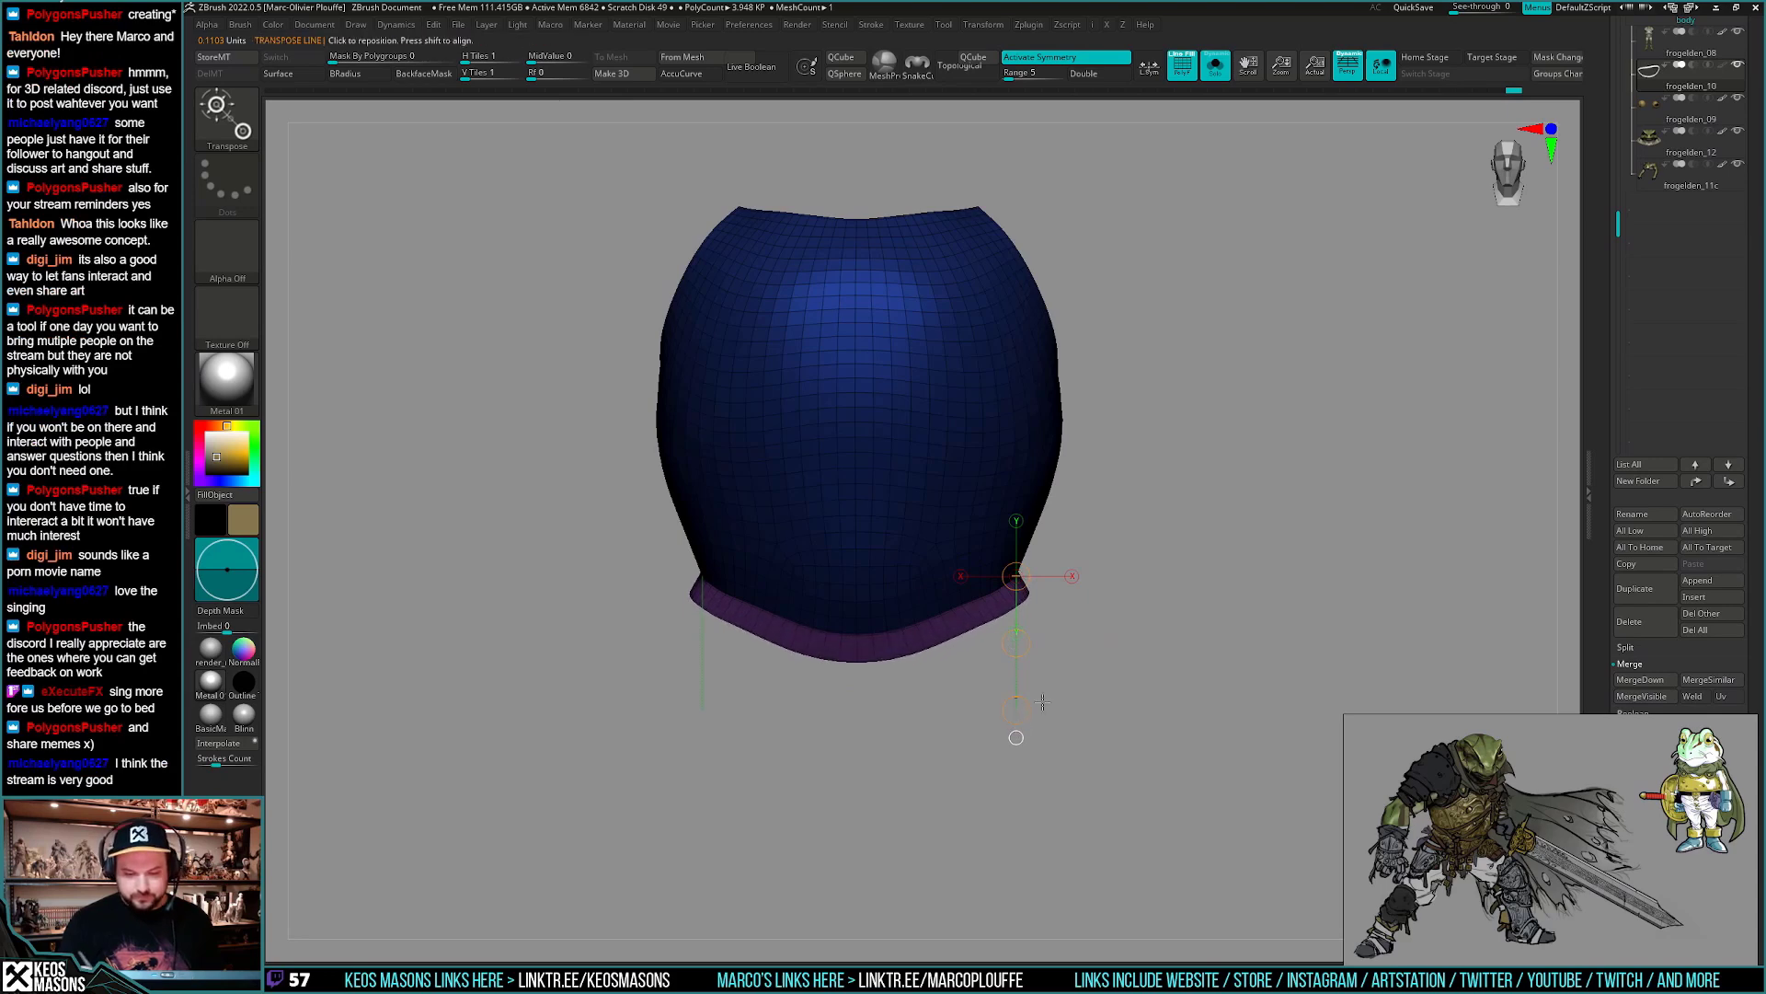
pyautogui.moveTo(1016, 643); pyautogui.dragTo(1016, 655)
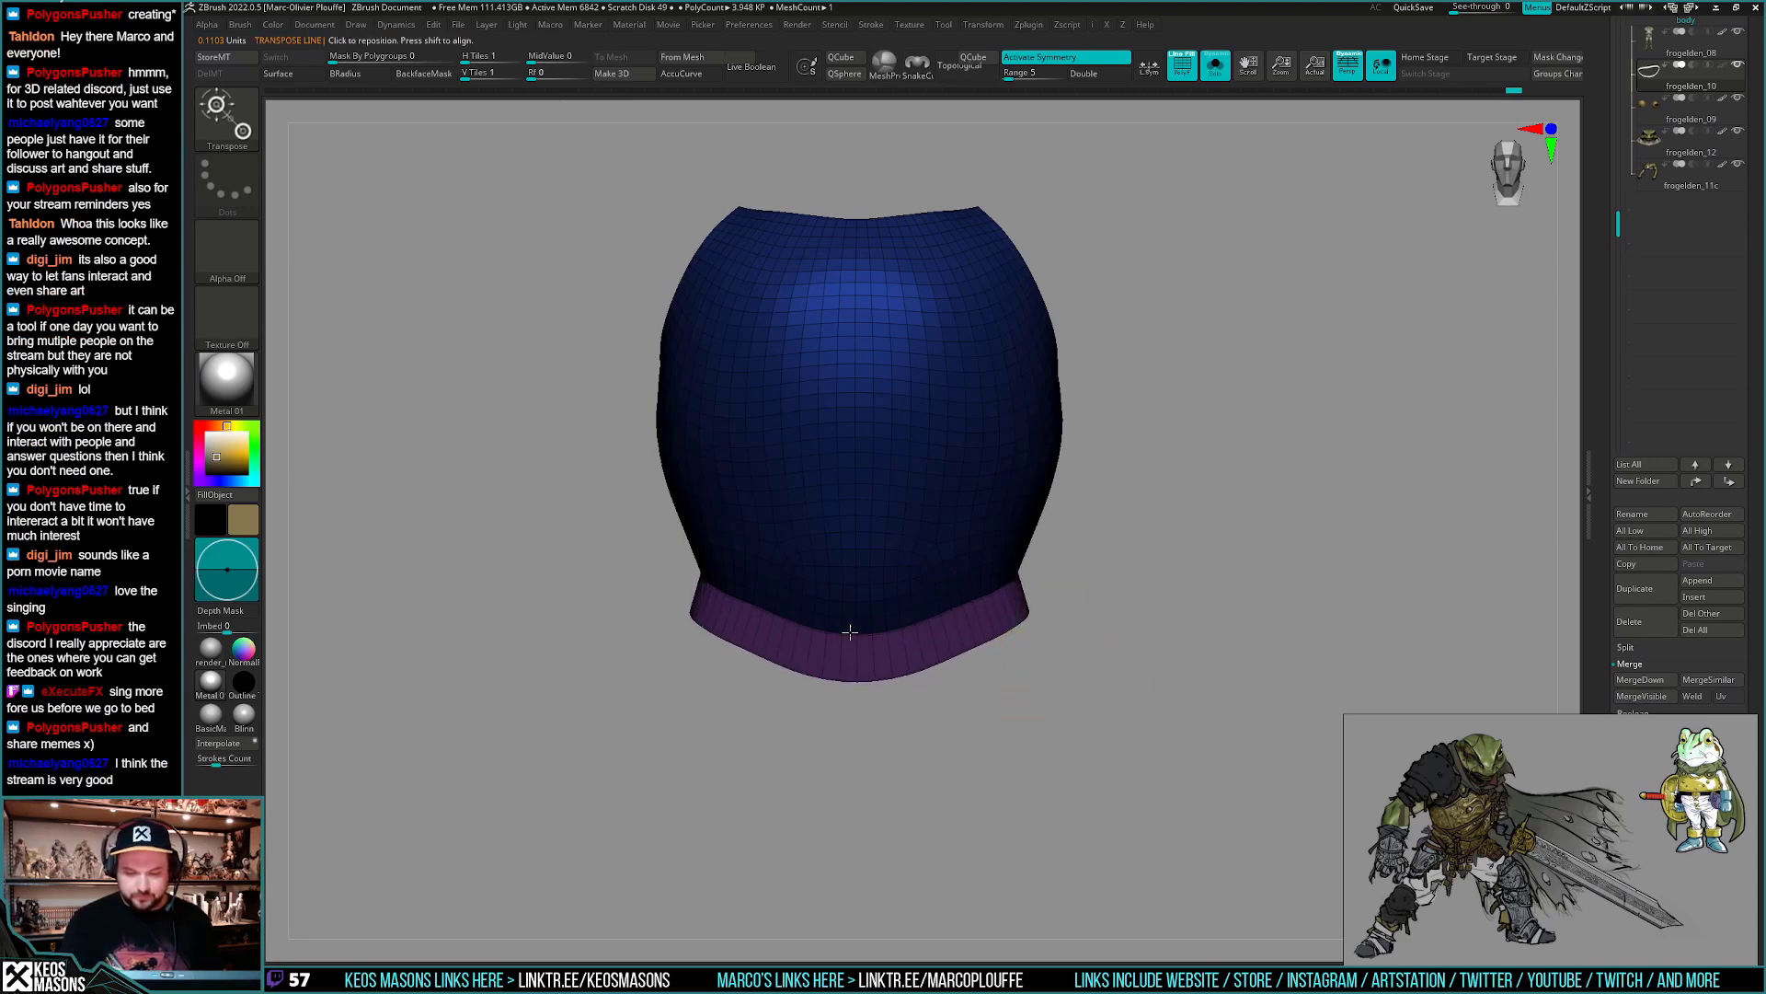
pyautogui.moveTo(849, 631); pyautogui.dragTo(1143, 629)
pyautogui.press('q')
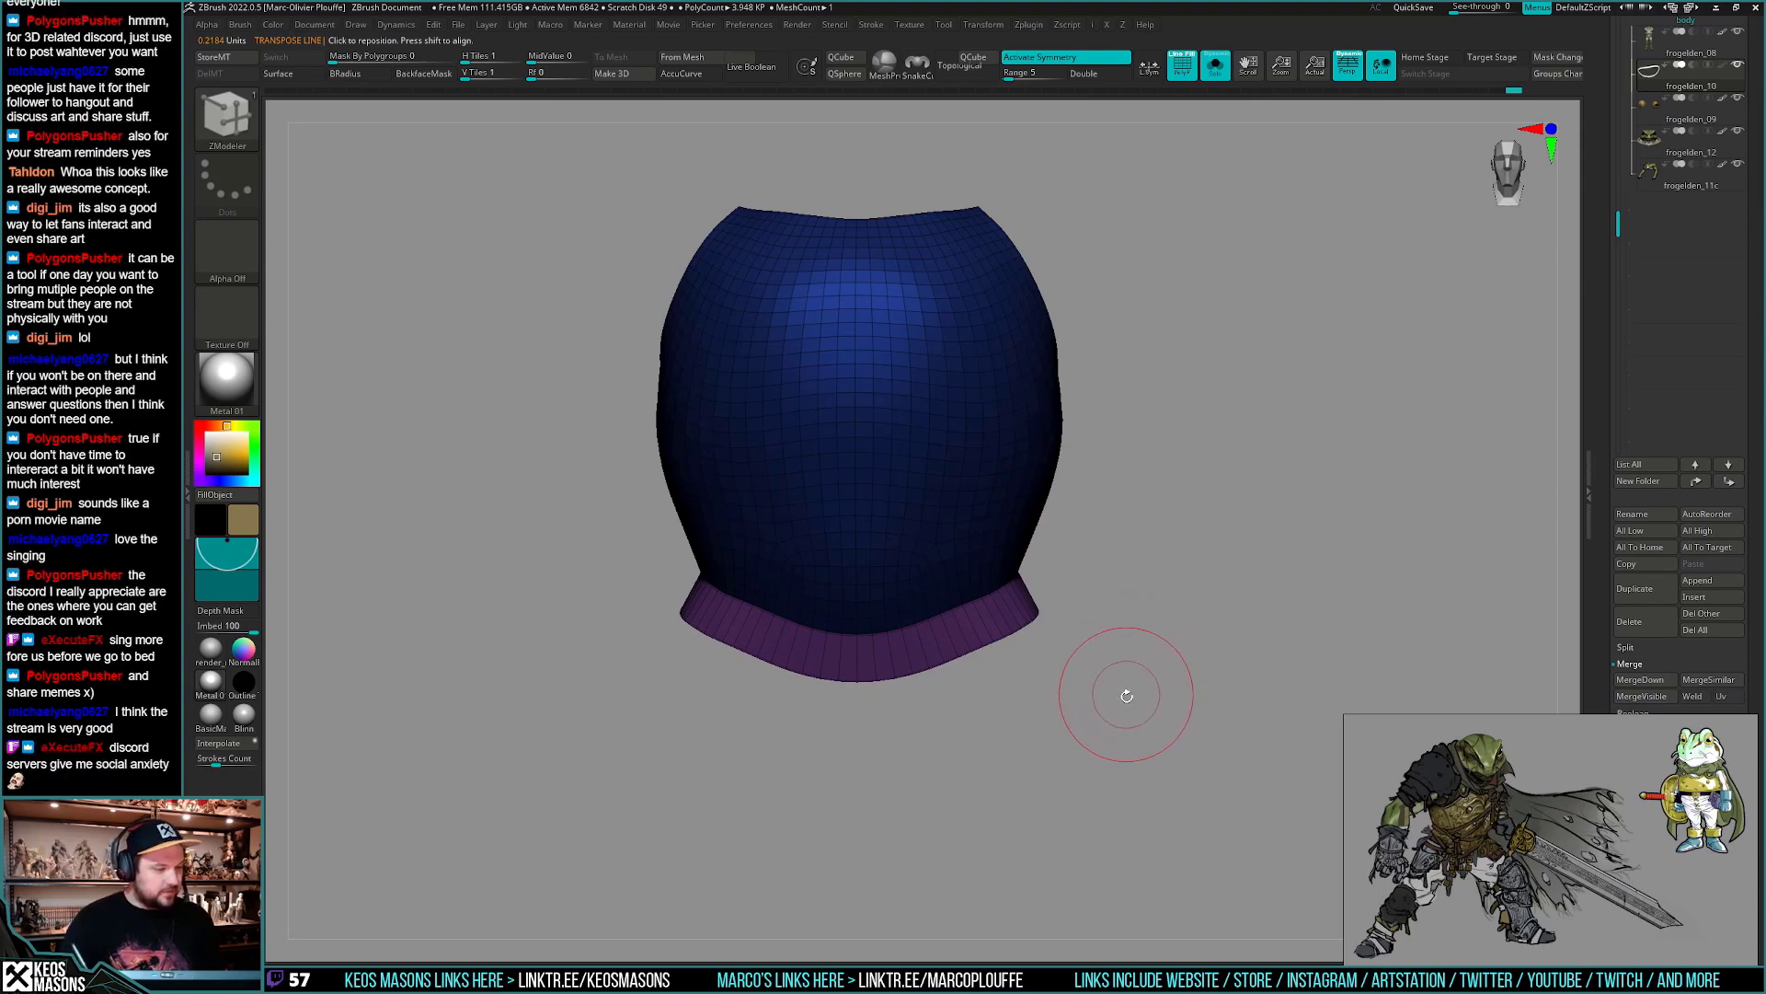
pyautogui.moveTo(1159, 662); pyautogui.dragTo(1109, 671)
pyautogui.press('w')
pyautogui.moveTo(946, 598)
pyautogui.mouseDown()
pyautogui.moveTo(1186, 607)
pyautogui.moveTo(1253, 579)
pyautogui.mouseUp()
pyautogui.press('q')
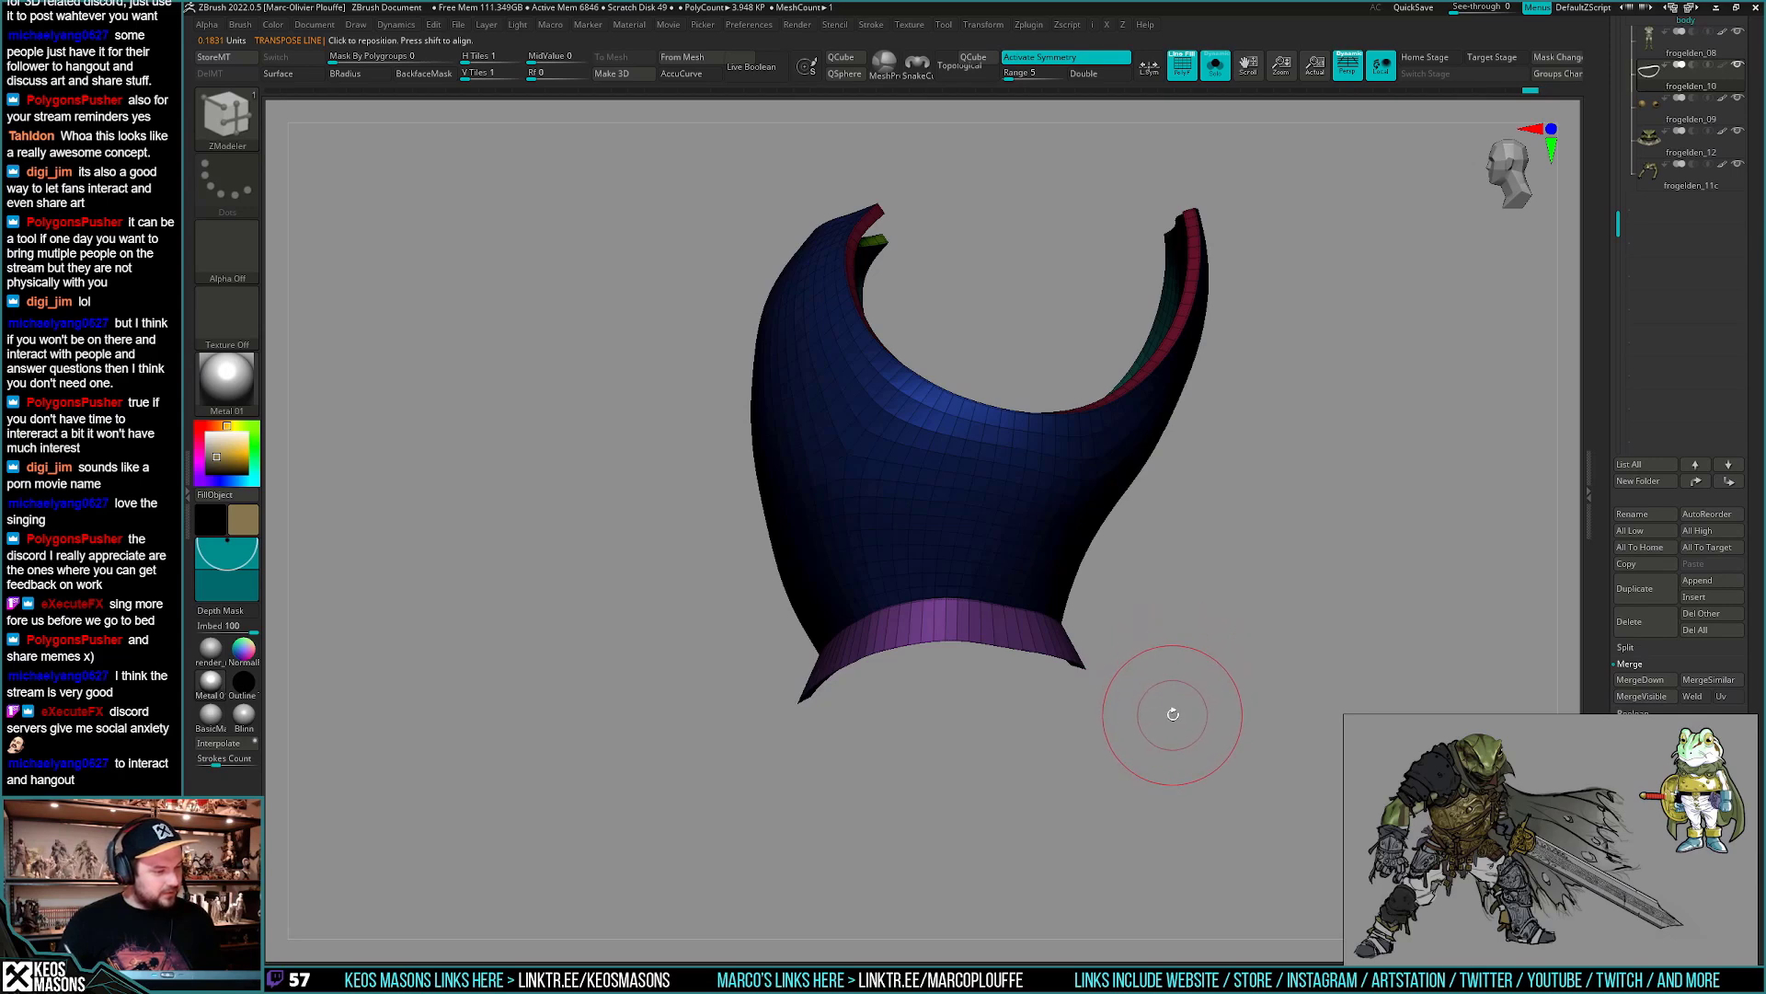
# - Clear the mask, remove the inner shell and leftover thickness faces, and regroup the outer surface and flared rim as one polygroup
pyautogui.moveTo(1173, 714)
pyautogui.mouseDown()
pyautogui.moveTo(1214, 682)
pyautogui.moveTo(1175, 706)
pyautogui.moveTo(1095, 690)
pyautogui.mouseUp()
pyautogui.keyDown('ctrl'); pyautogui.keyDown('shift'); pyautogui.click(848, 643); pyautogui.keyUp('shift'); pyautogui.keyUp('ctrl')
pyautogui.keyDown('ctrl'); pyautogui.moveTo(847, 643); pyautogui.dragTo(862, 598, button='right'); pyautogui.keyUp('ctrl')
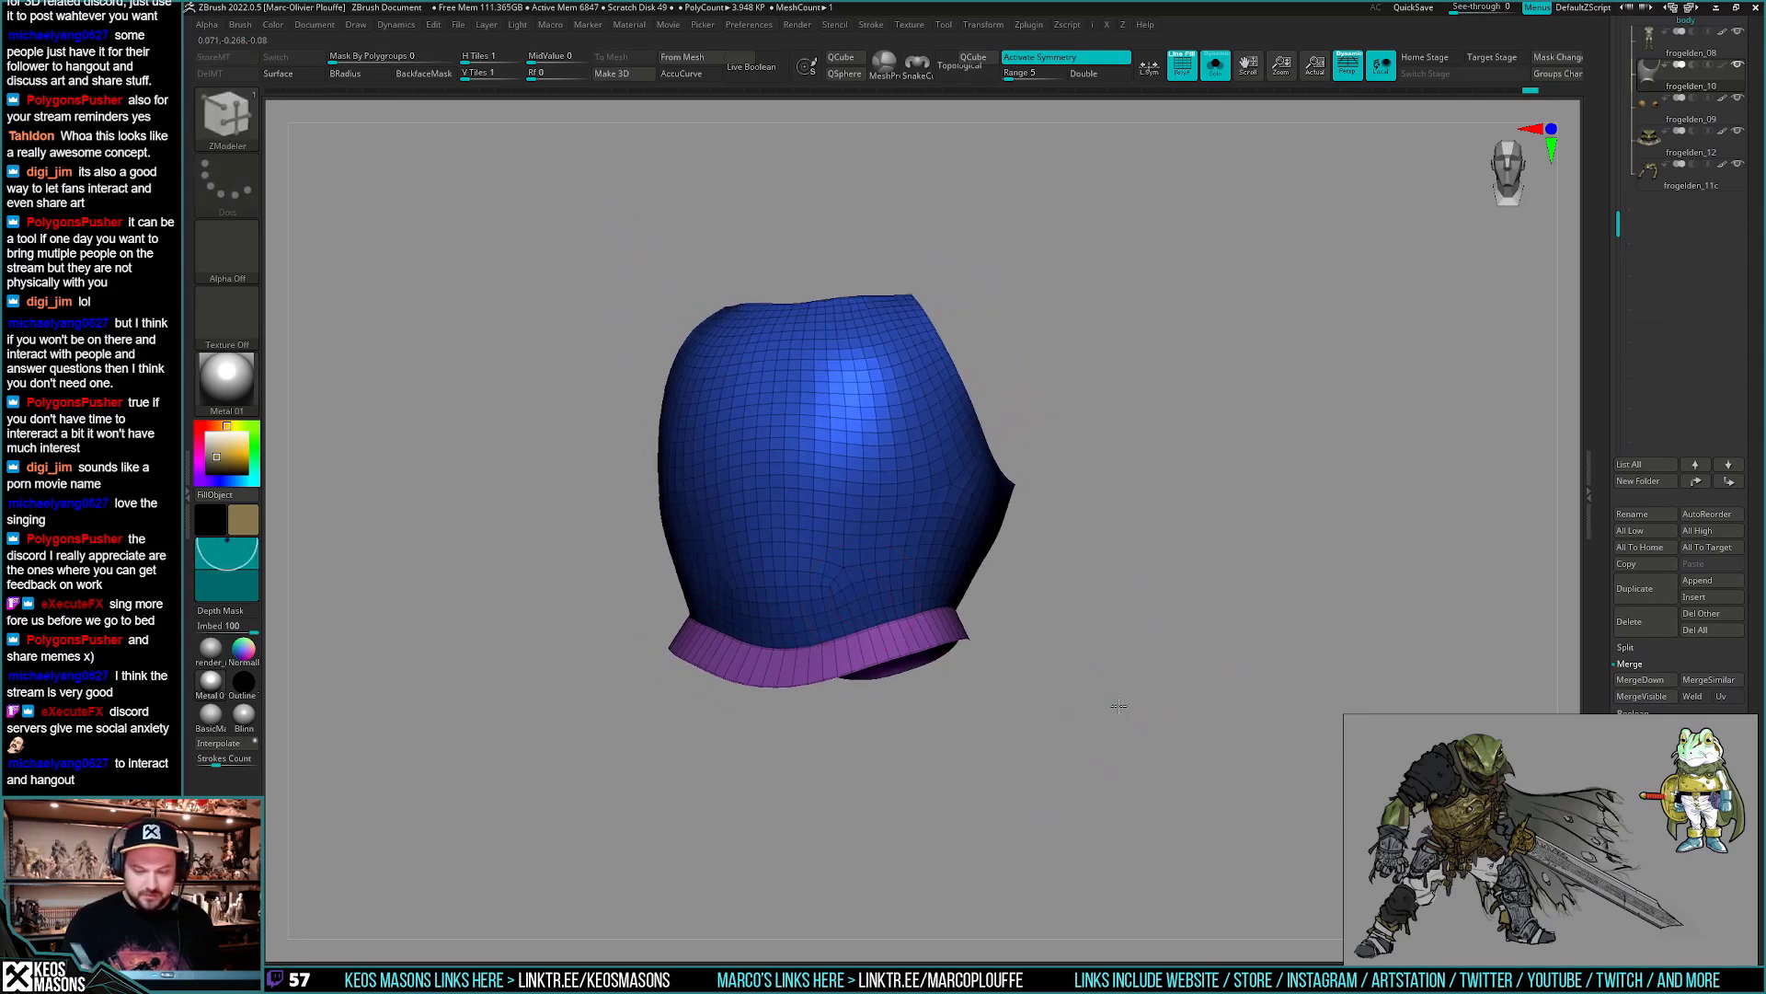
pyautogui.moveTo(1116, 702); pyautogui.dragTo(1128, 671)
pyautogui.hotkey('ctrl', 'alt', 'd')
pyautogui.hotkey('ctrl', 'w')
pyautogui.hotkey('ctrl', 'w')
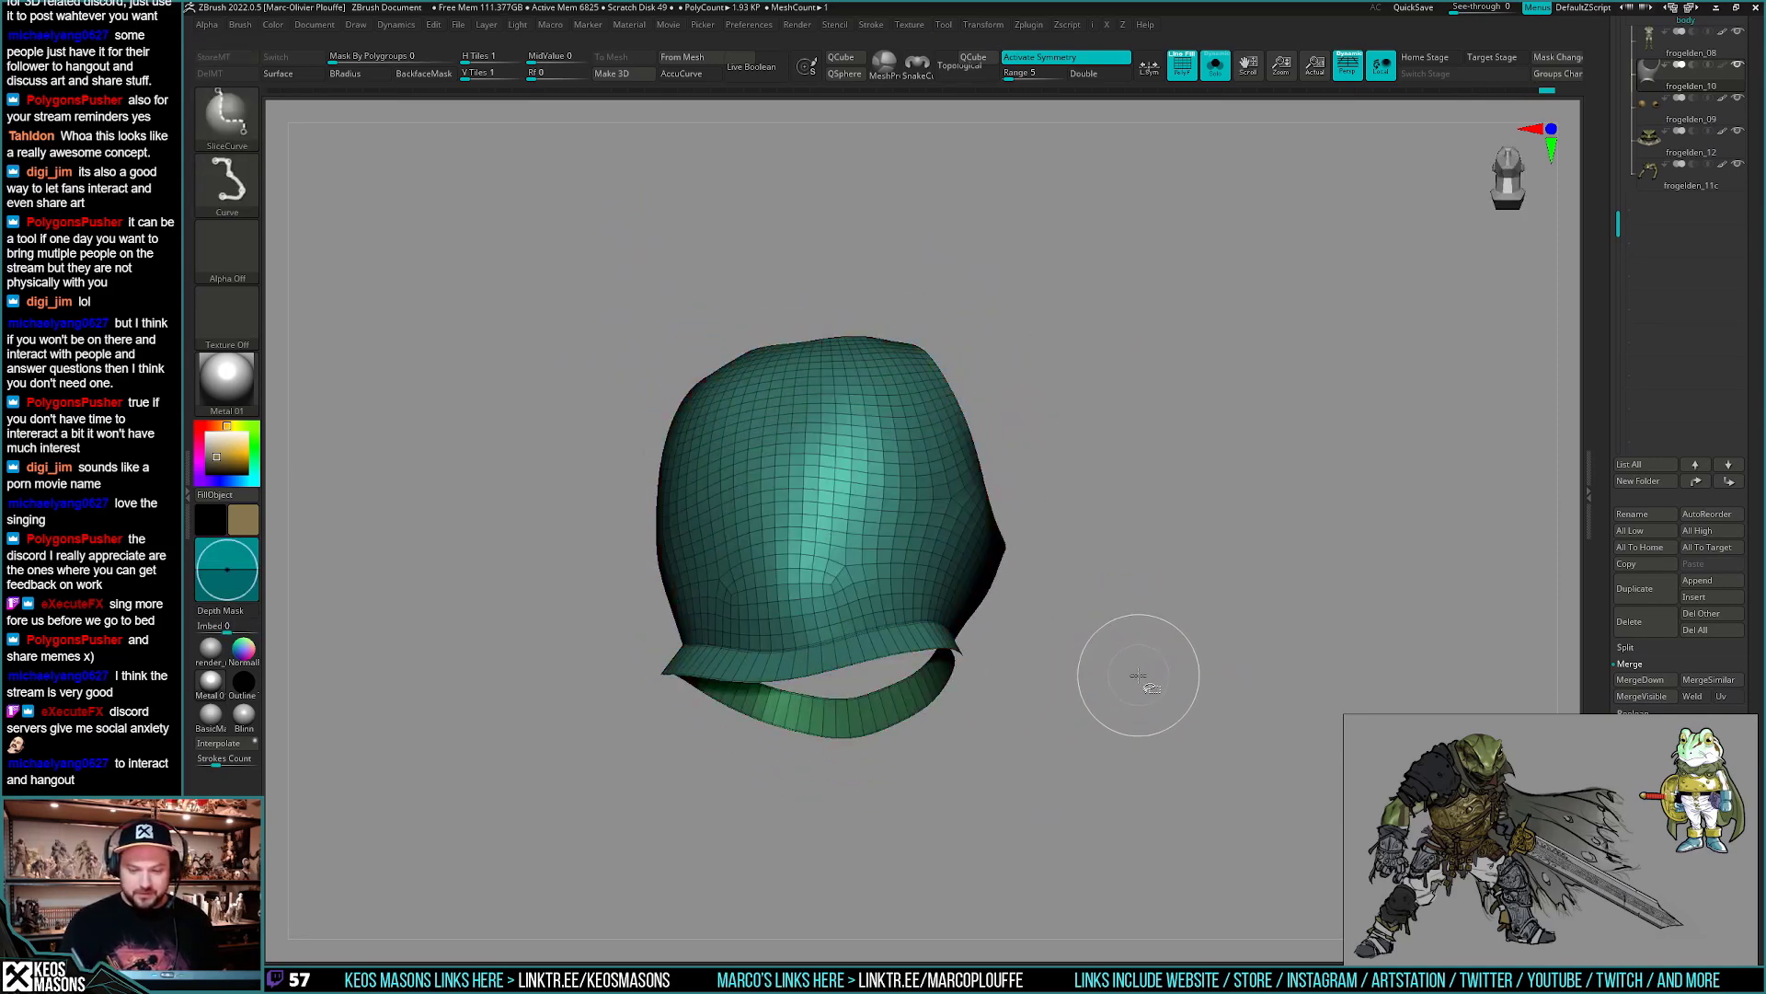
pyautogui.keyDown('ctrl'); pyautogui.keyDown('shift'); pyautogui.click(888, 594); pyautogui.keyUp('shift'); pyautogui.keyUp('ctrl')
pyautogui.moveTo(1135, 641); pyautogui.dragTo(1175, 710)
pyautogui.hotkey('ctrl', 'alt', 'd')
# - Insert a single edge loop along the flared bottom rim and check the vest on the full frog character without wireframe
pyautogui.press('space')
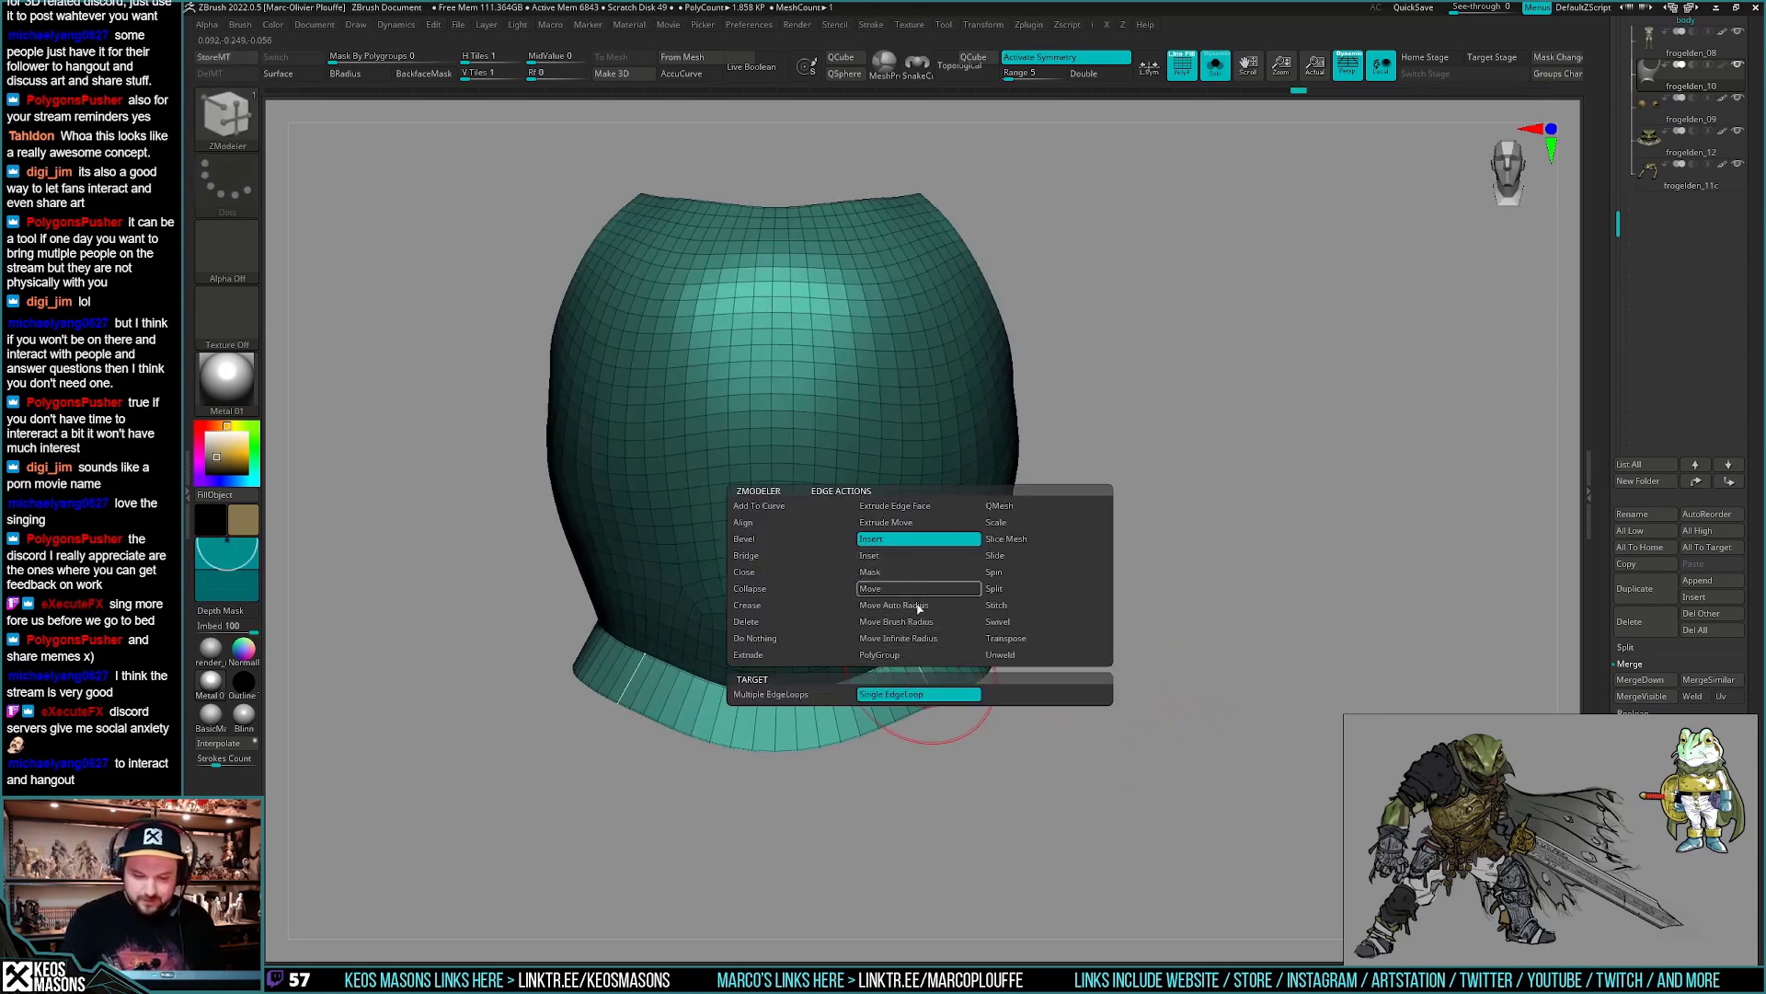
pyautogui.click(929, 688)
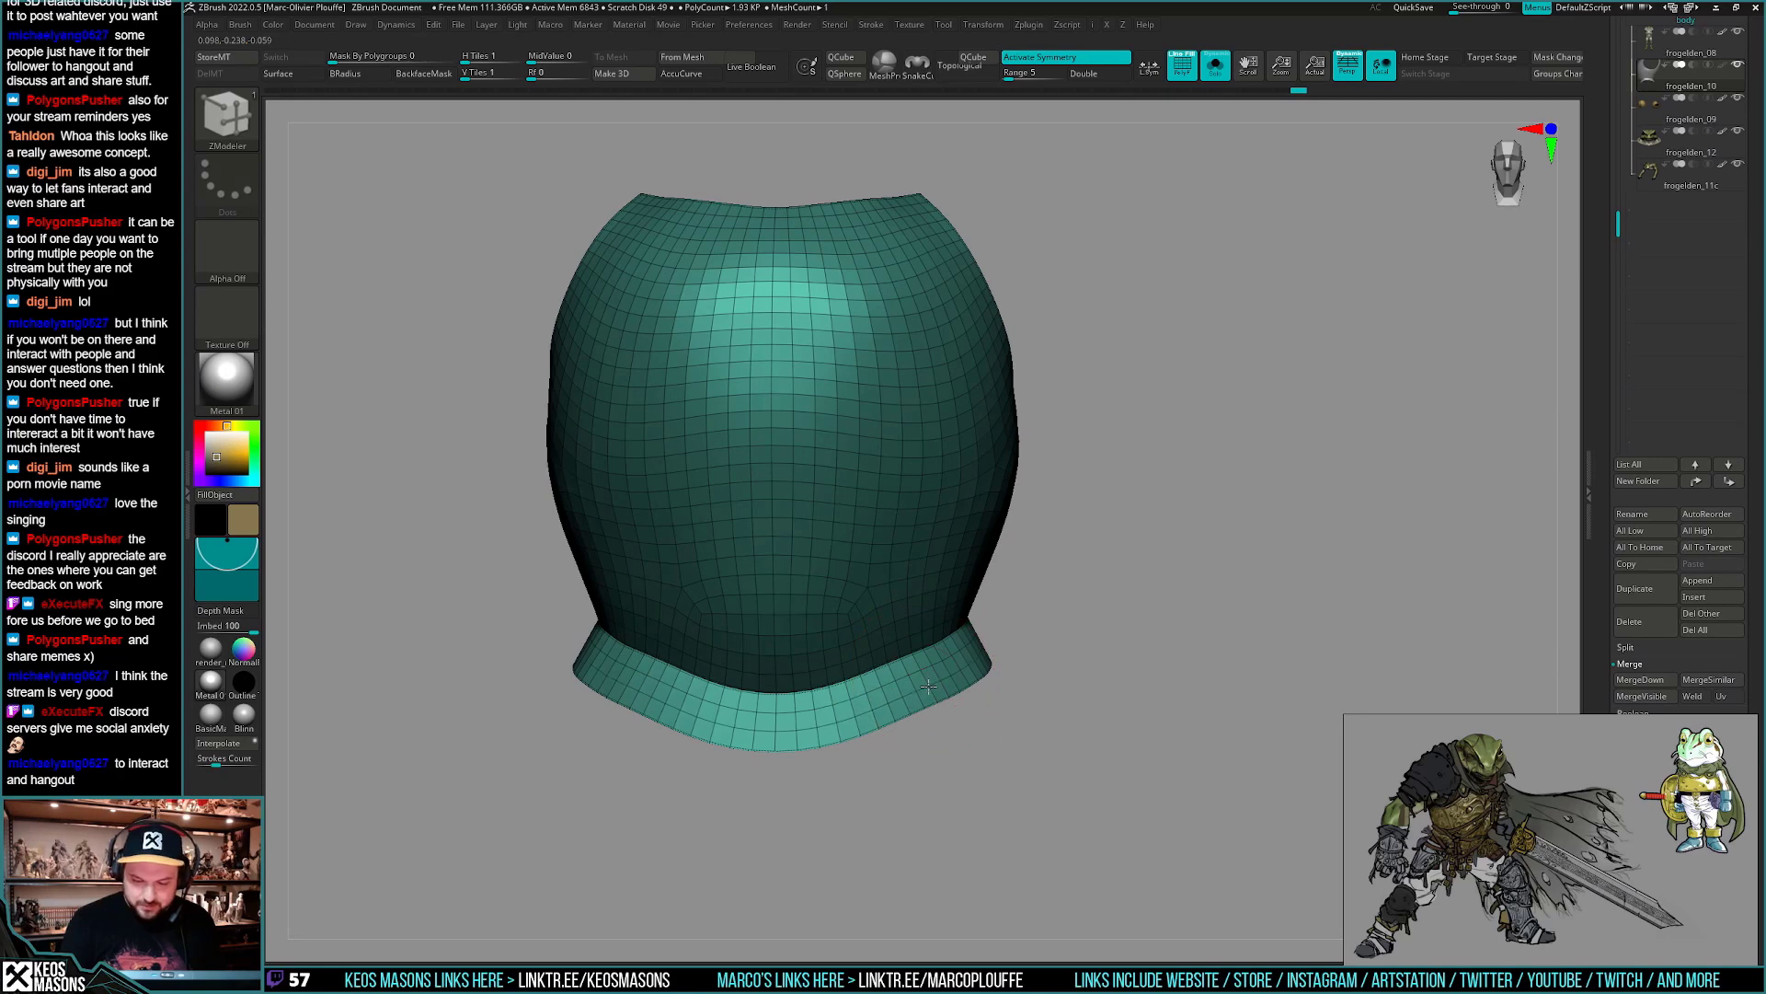
pyautogui.keyDown('ctrl'); pyautogui.moveTo(929, 686); pyautogui.dragTo(1148, 699, button='right'); pyautogui.keyUp('ctrl')
pyautogui.hotkey('shift', 'f')
pyautogui.hotkey('shift', 'f')
pyautogui.hotkey('shift', 's')
pyautogui.hotkey('shift', 'f')
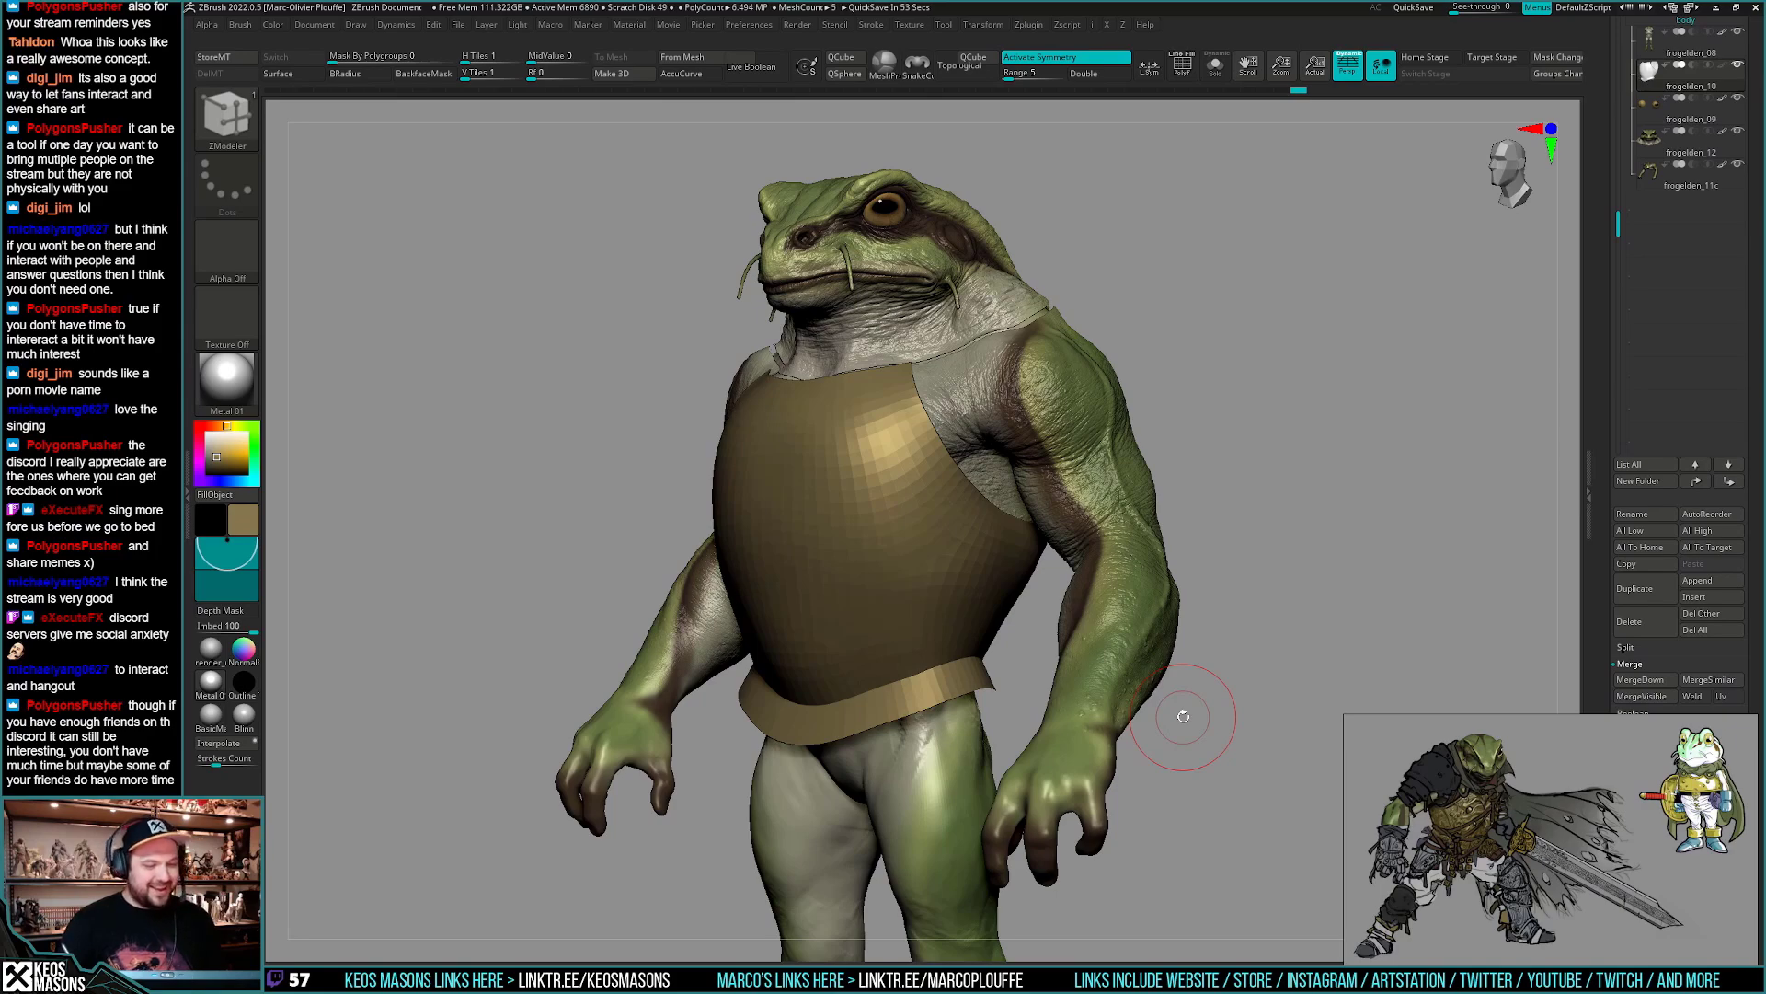
# - Isolate the vest, delete the extra edge loops along the flared rim and insert one new edge loop there
pyautogui.keyDown('shift'); pyautogui.moveTo(1188, 678); pyautogui.dragTo(1025, 698); pyautogui.keyUp('shift')
pyautogui.hotkey('shift', 'f')
pyautogui.hotkey('alt', 's')
pyautogui.keyDown('alt'); pyautogui.click(998, 690); pyautogui.keyUp('alt')
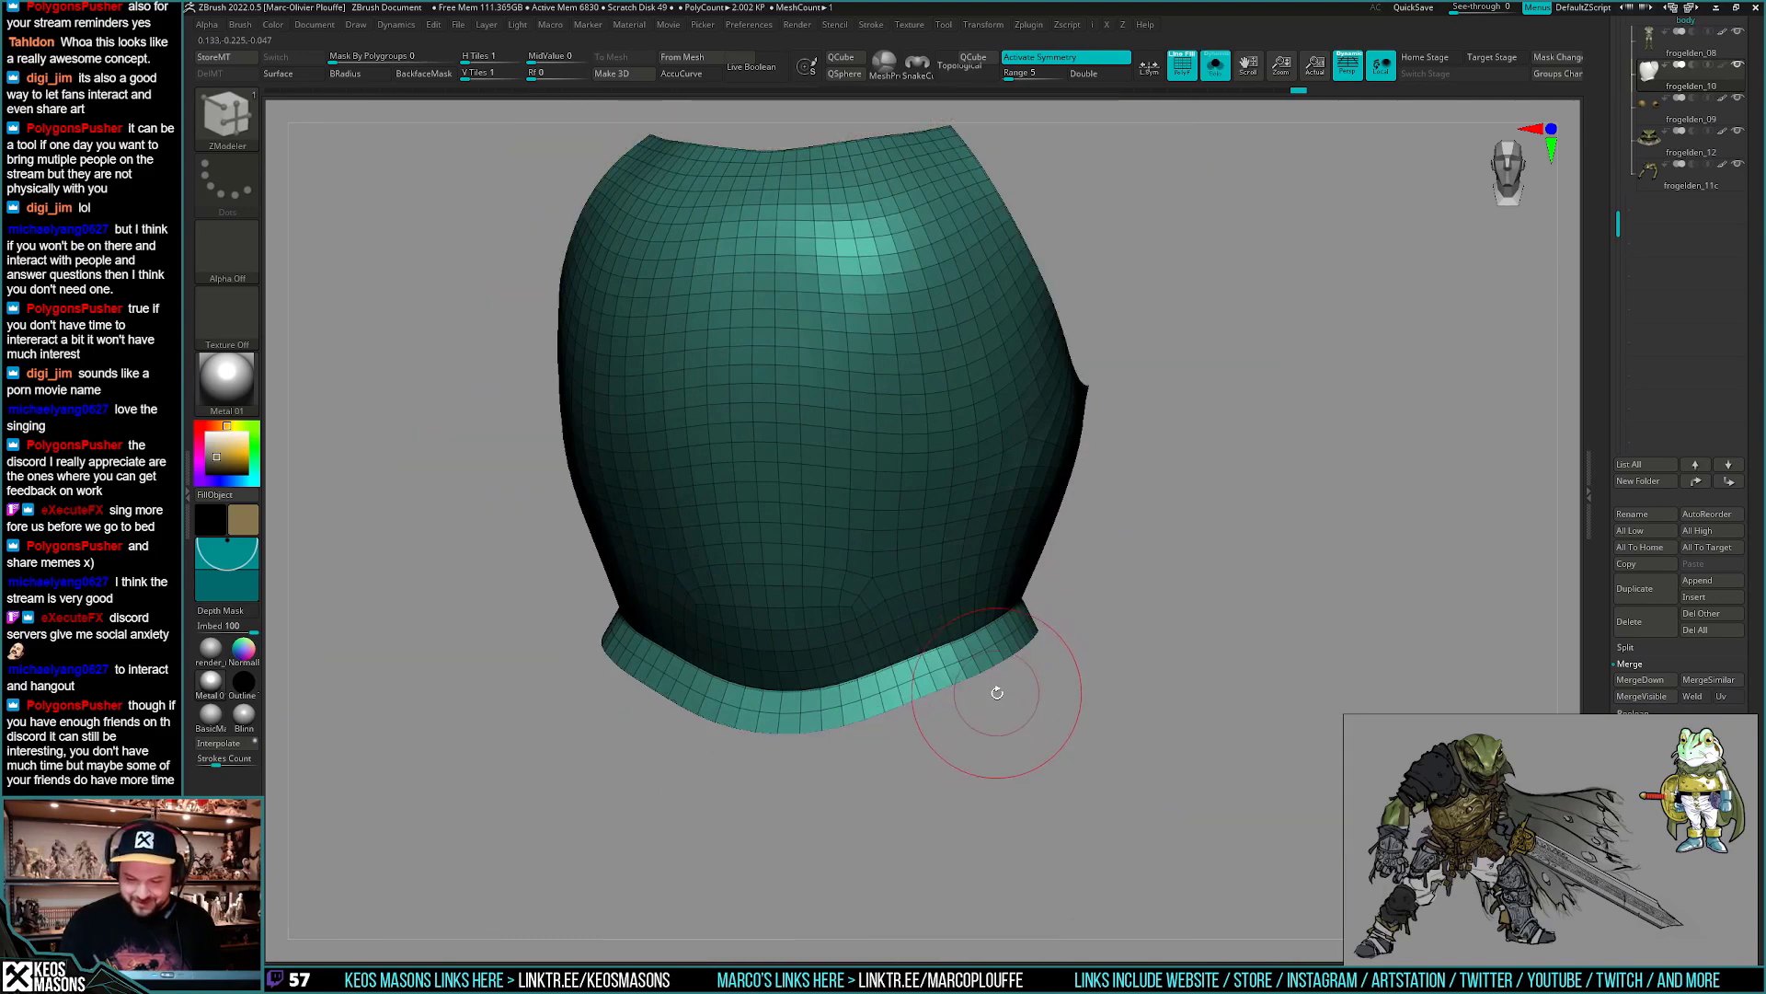
pyautogui.keyDown('ctrl'); pyautogui.moveTo(998, 692); pyautogui.dragTo(967, 721, button='right'); pyautogui.keyUp('ctrl')
pyautogui.moveTo(967, 721); pyautogui.dragTo(947, 672)
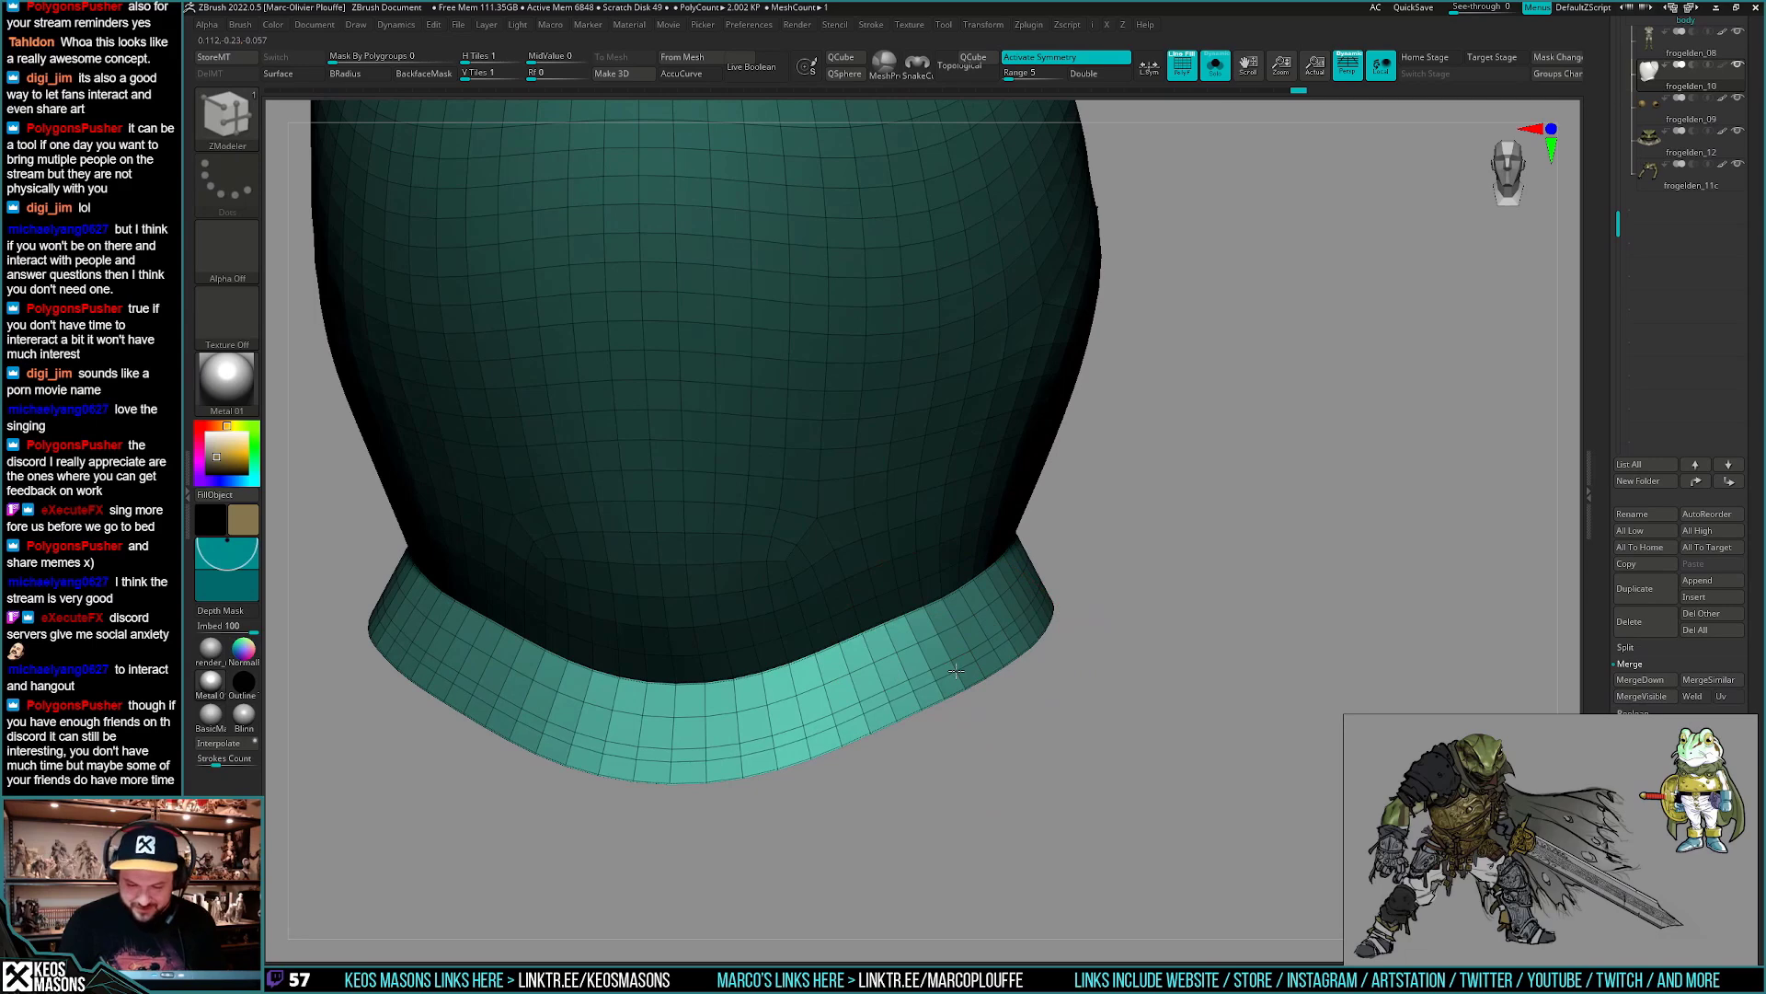
pyautogui.keyDown('alt'); pyautogui.click(963, 649); pyautogui.keyUp('alt')
pyautogui.keyDown('alt'); pyautogui.click(946, 628); pyautogui.keyUp('alt')
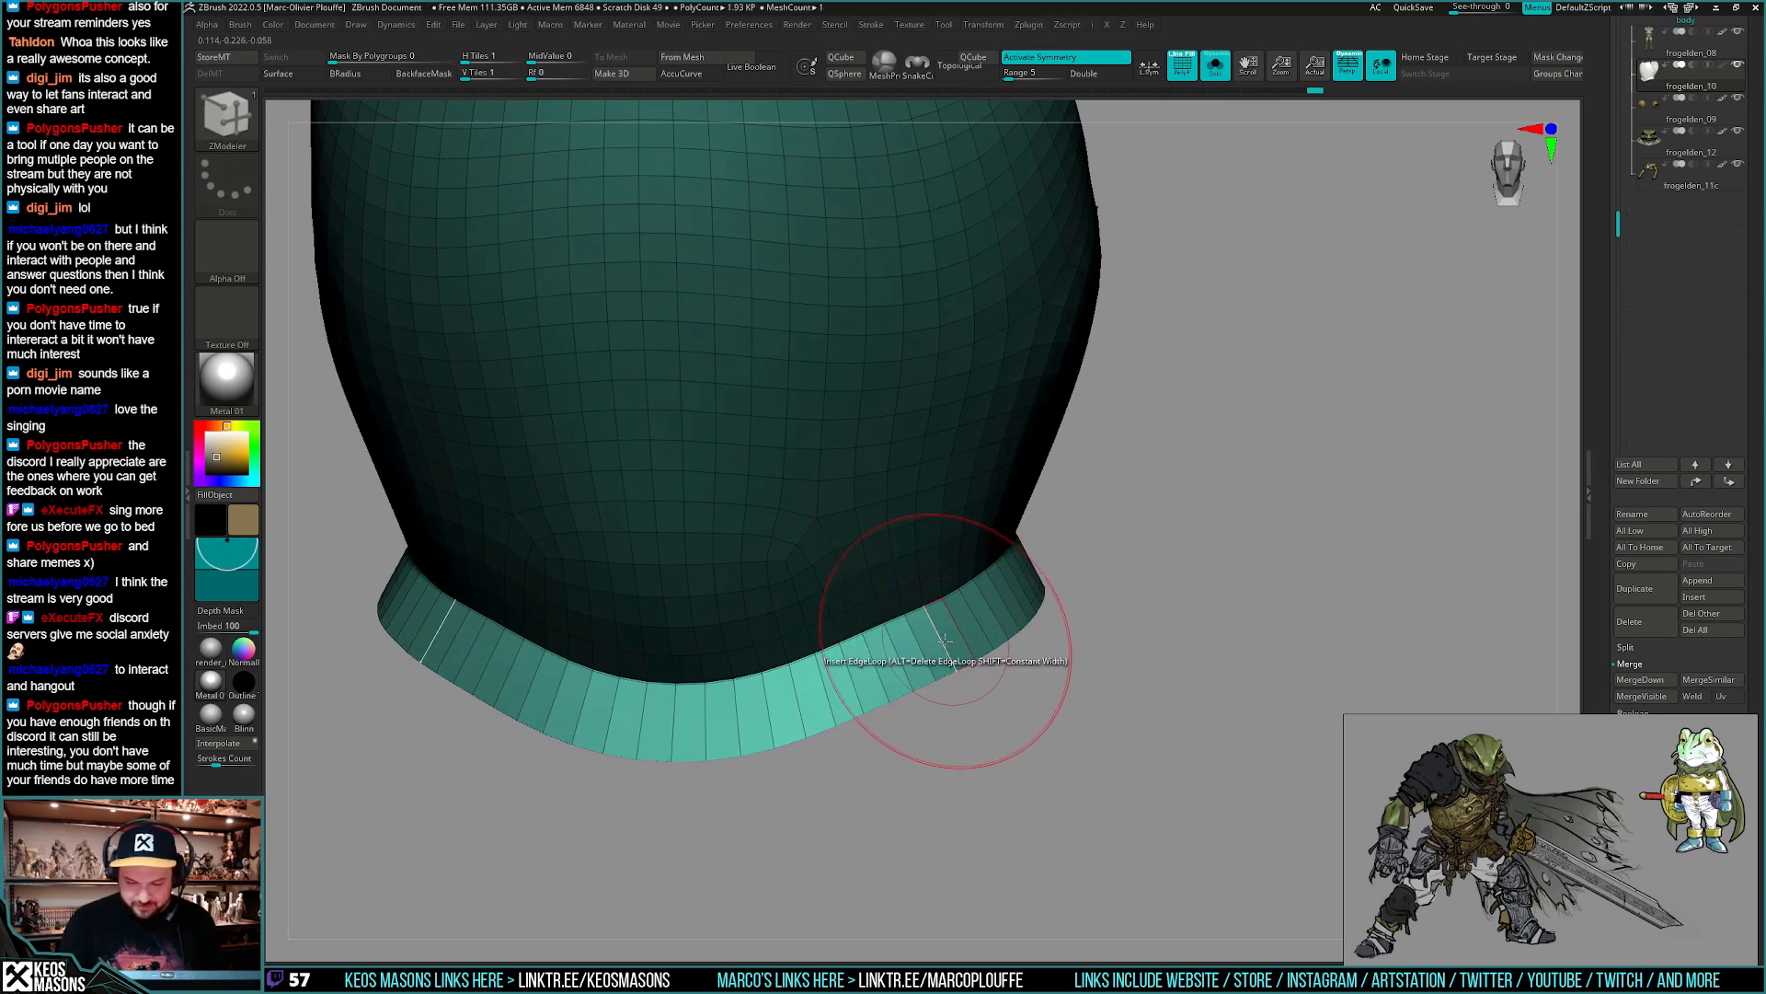
pyautogui.click(942, 642)
# - Hide the vest's wireframe and bring back the full frog character to check the armor from the side
pyautogui.keyDown('ctrl'); pyautogui.moveTo(953, 666); pyautogui.dragTo(947, 489, button='right'); pyautogui.keyUp('ctrl')
pyautogui.hotkey('shift', 'f')
pyautogui.keyDown('alt'); pyautogui.moveTo(1123, 717); pyautogui.dragTo(1132, 765, button='right'); pyautogui.keyUp('alt')
pyautogui.moveTo(1132, 765); pyautogui.dragTo(1104, 695, button='right')
pyautogui.hotkey('shift', 's')
pyautogui.moveTo(1129, 713); pyautogui.dragTo(1113, 731)
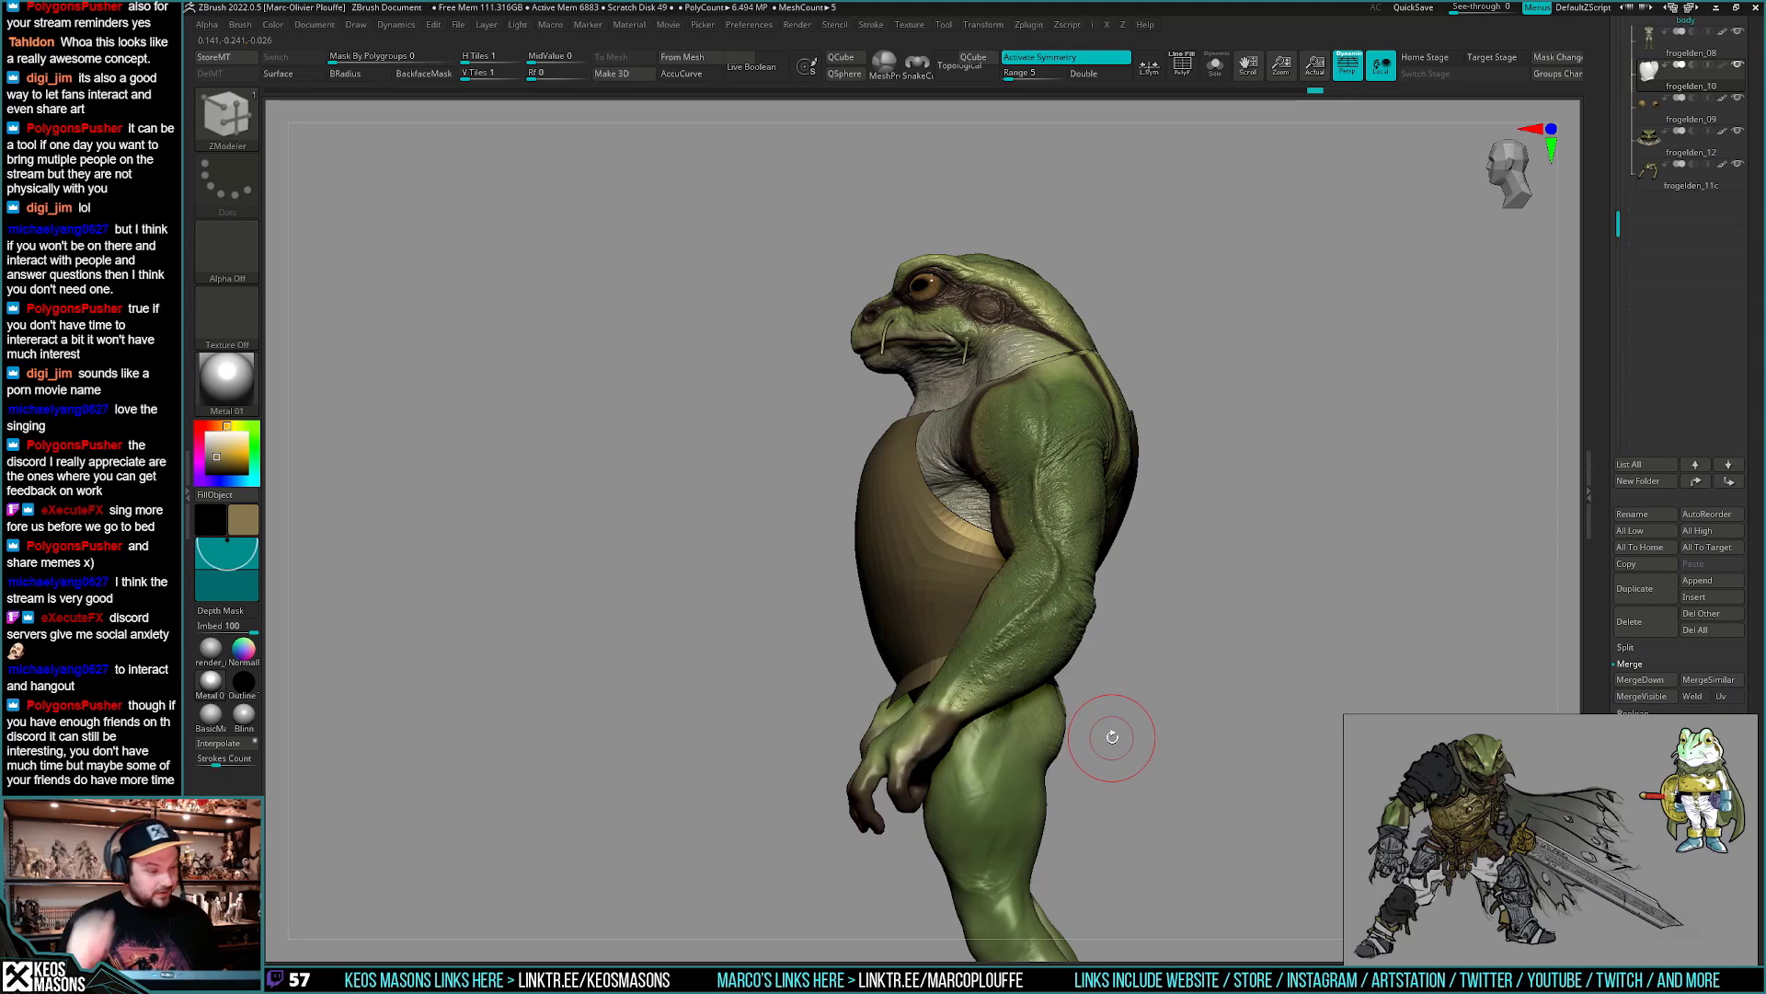
# - Reshape the vest's chest profile and upper sides with the Move brush against the full frog body
pyautogui.press('1')
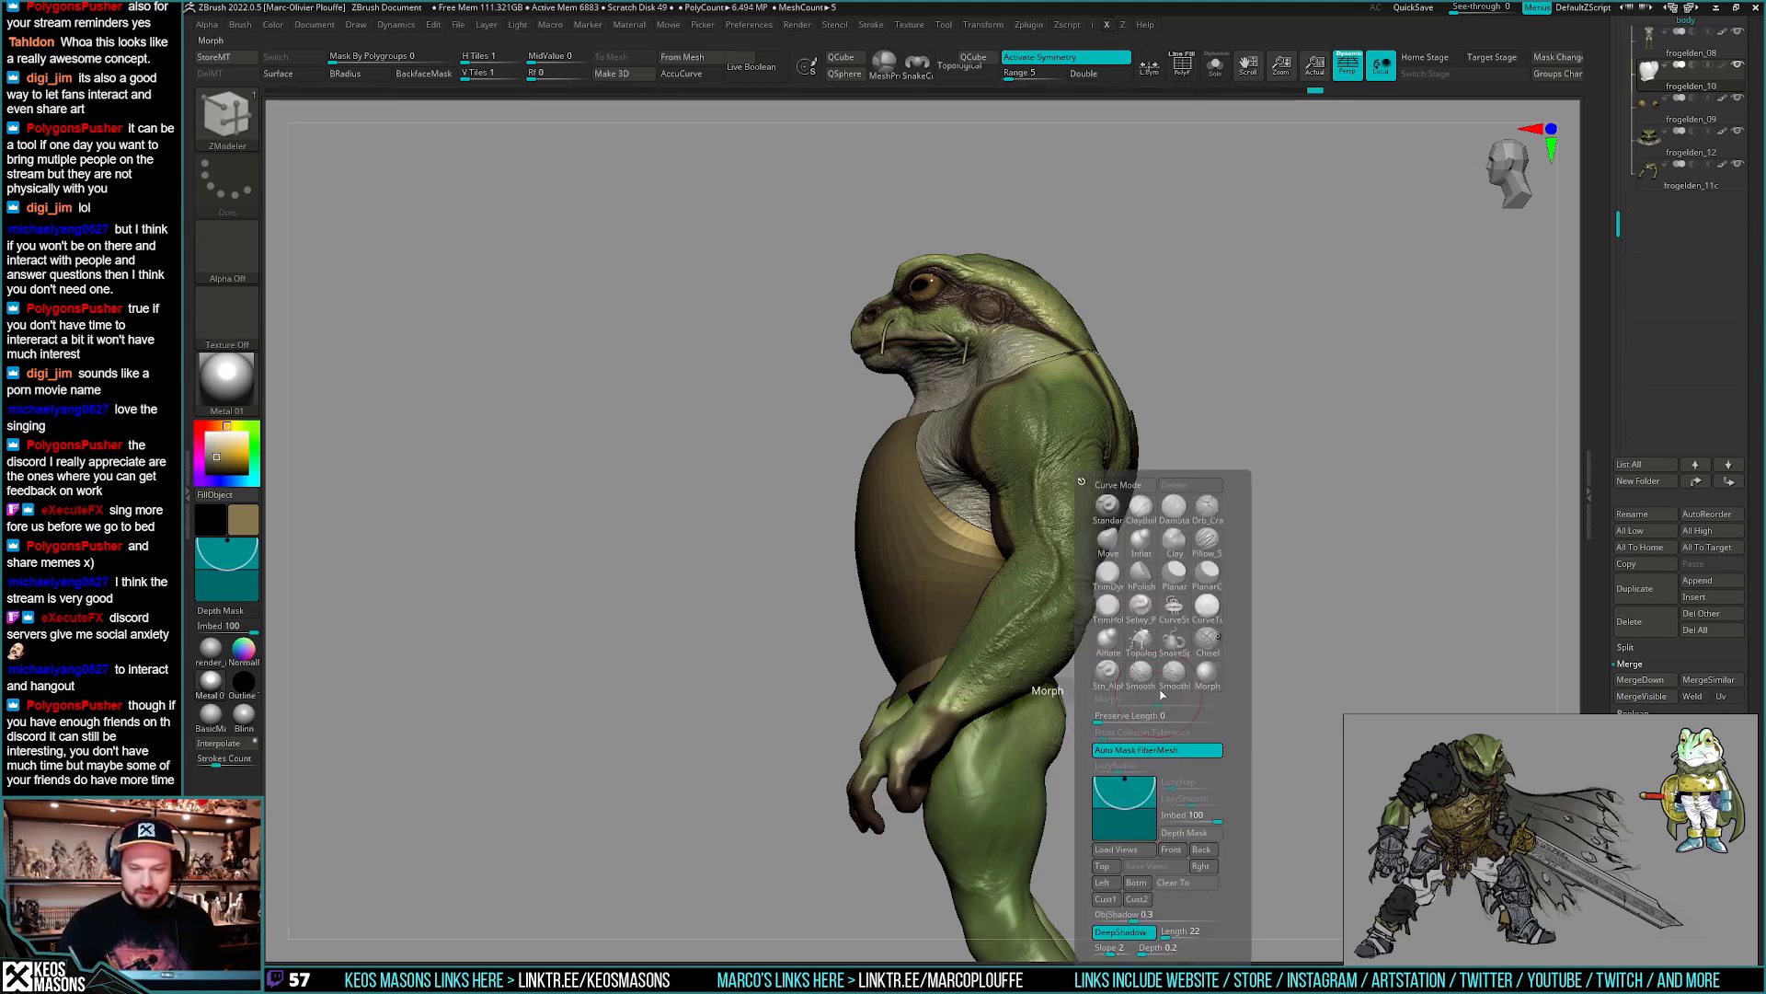
pyautogui.click(1117, 506)
pyautogui.press('space')
pyautogui.moveTo(884, 438)
pyautogui.keyDown('ctrl'); pyautogui.mouseDown(button='right')
pyautogui.moveTo(836, 543)
pyautogui.moveTo(998, 456)
pyautogui.moveTo(865, 460)
pyautogui.mouseUp(button='right'); pyautogui.keyUp('ctrl')
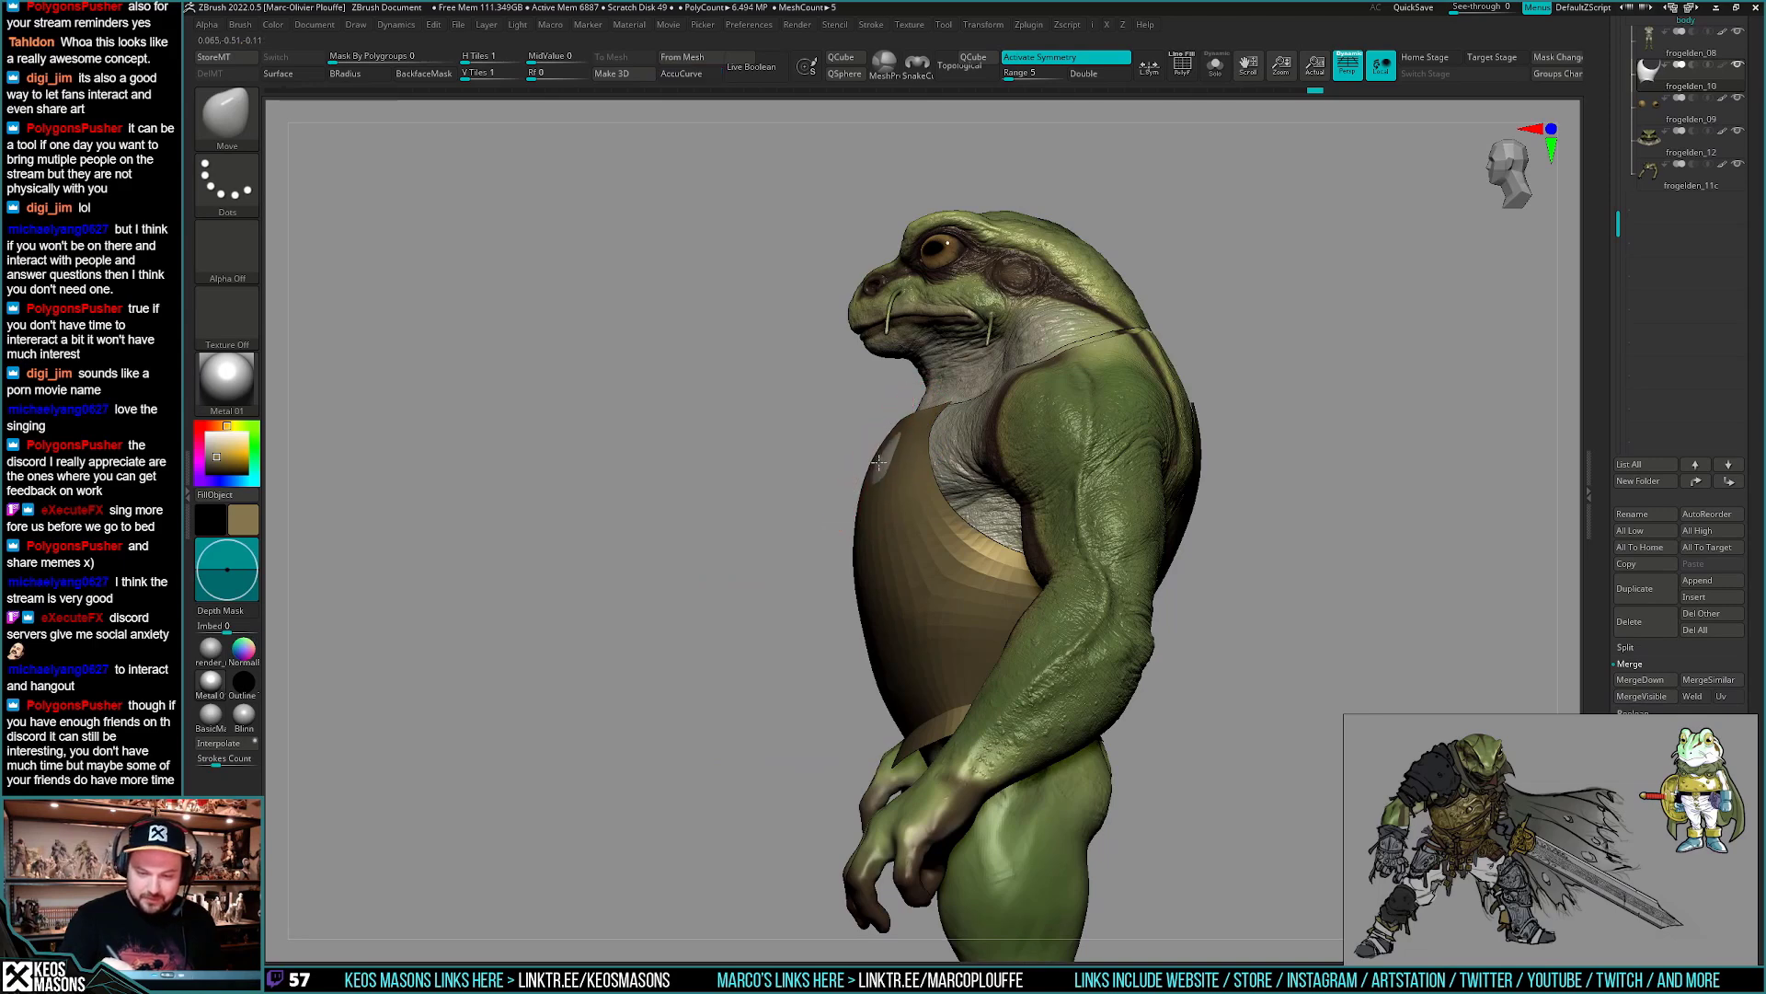
pyautogui.press('space')
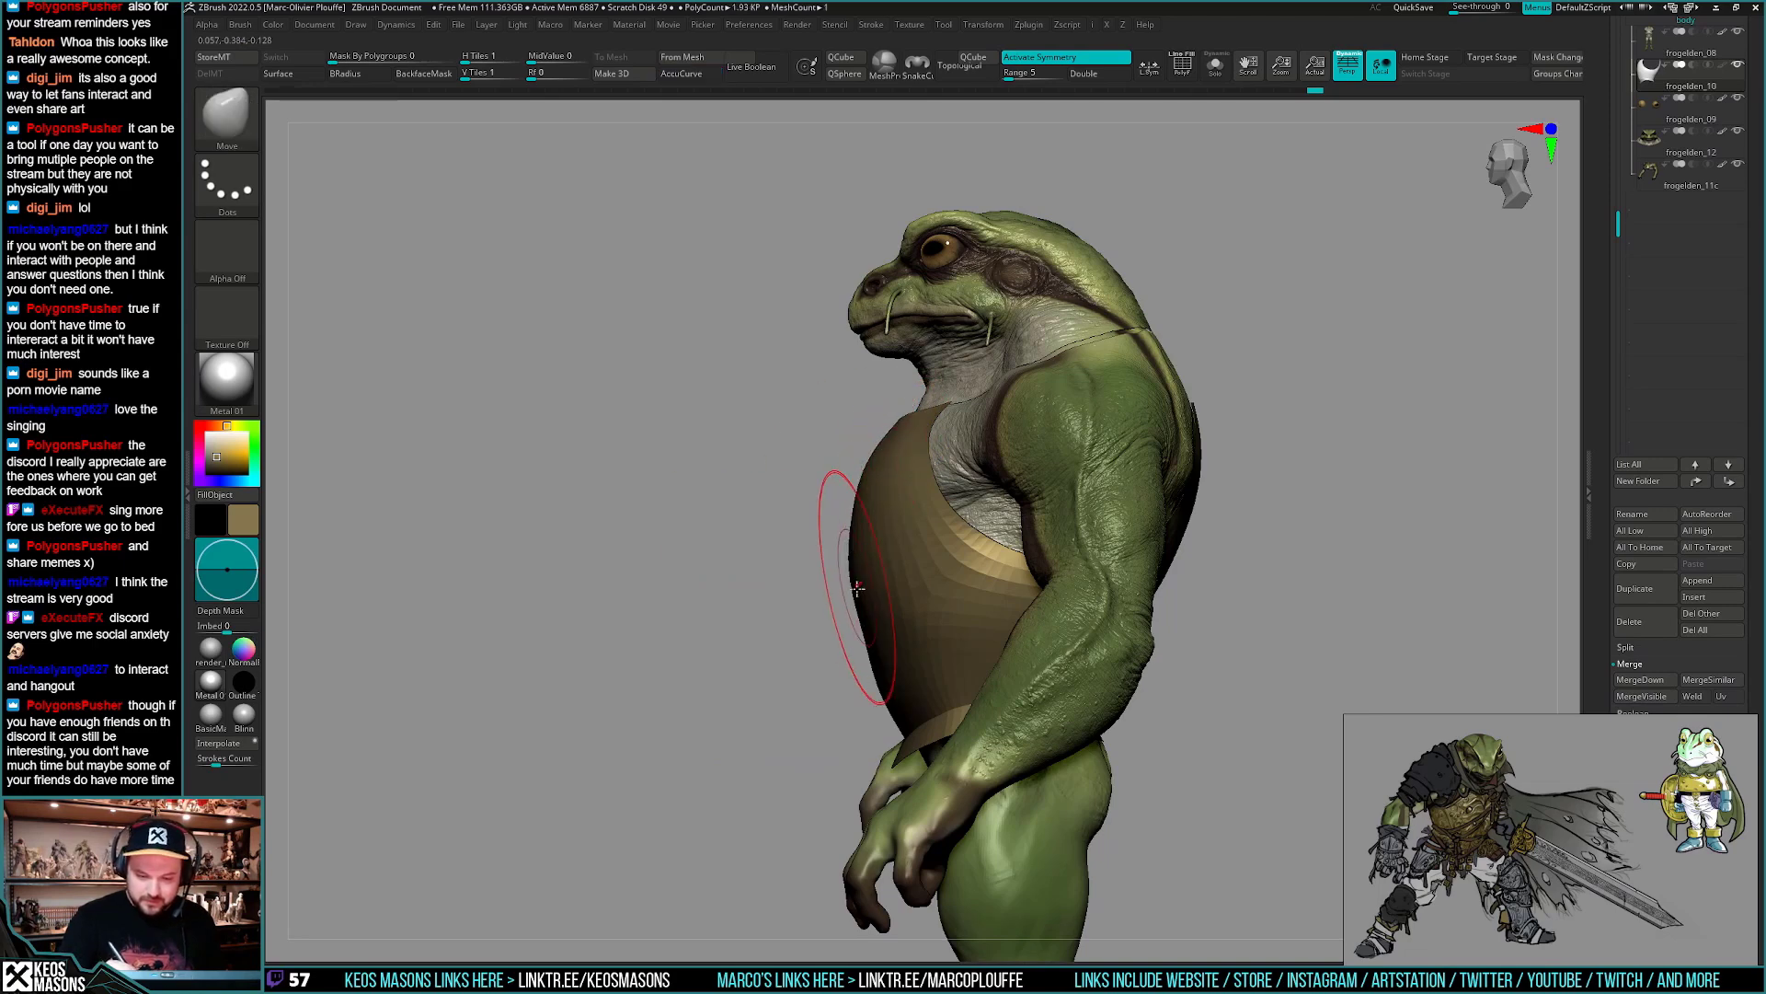
pyautogui.moveTo(865, 615)
pyautogui.mouseDown(button='right')
pyautogui.moveTo(1057, 552)
pyautogui.moveTo(947, 476)
pyautogui.moveTo(986, 560)
pyautogui.mouseUp(button='right')
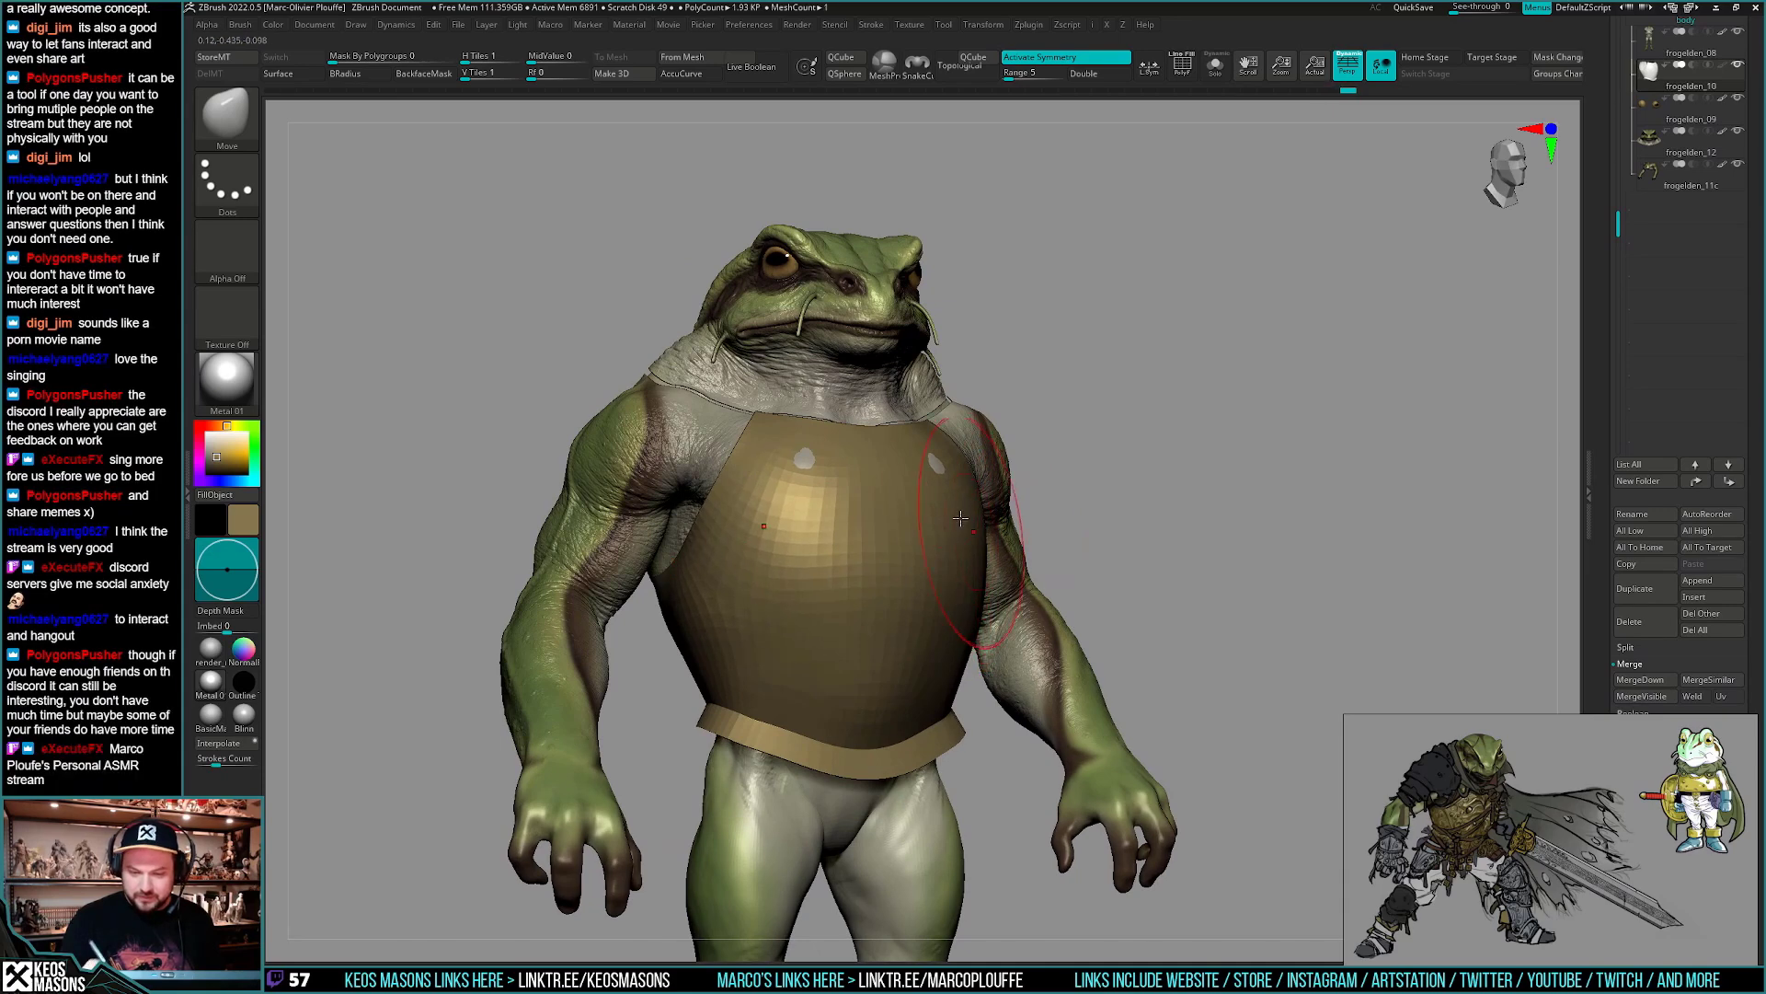
pyautogui.moveTo(931, 498)
pyautogui.keyDown('shift'); pyautogui.mouseDown(button='right')
pyautogui.moveTo(926, 451)
pyautogui.moveTo(976, 378)
pyautogui.moveTo(1049, 386)
pyautogui.moveTo(980, 417)
pyautogui.mouseUp(button='right'); pyautogui.keyUp('shift')
pyautogui.press('space')
pyautogui.moveTo(1040, 502); pyautogui.dragTo(1049, 502)
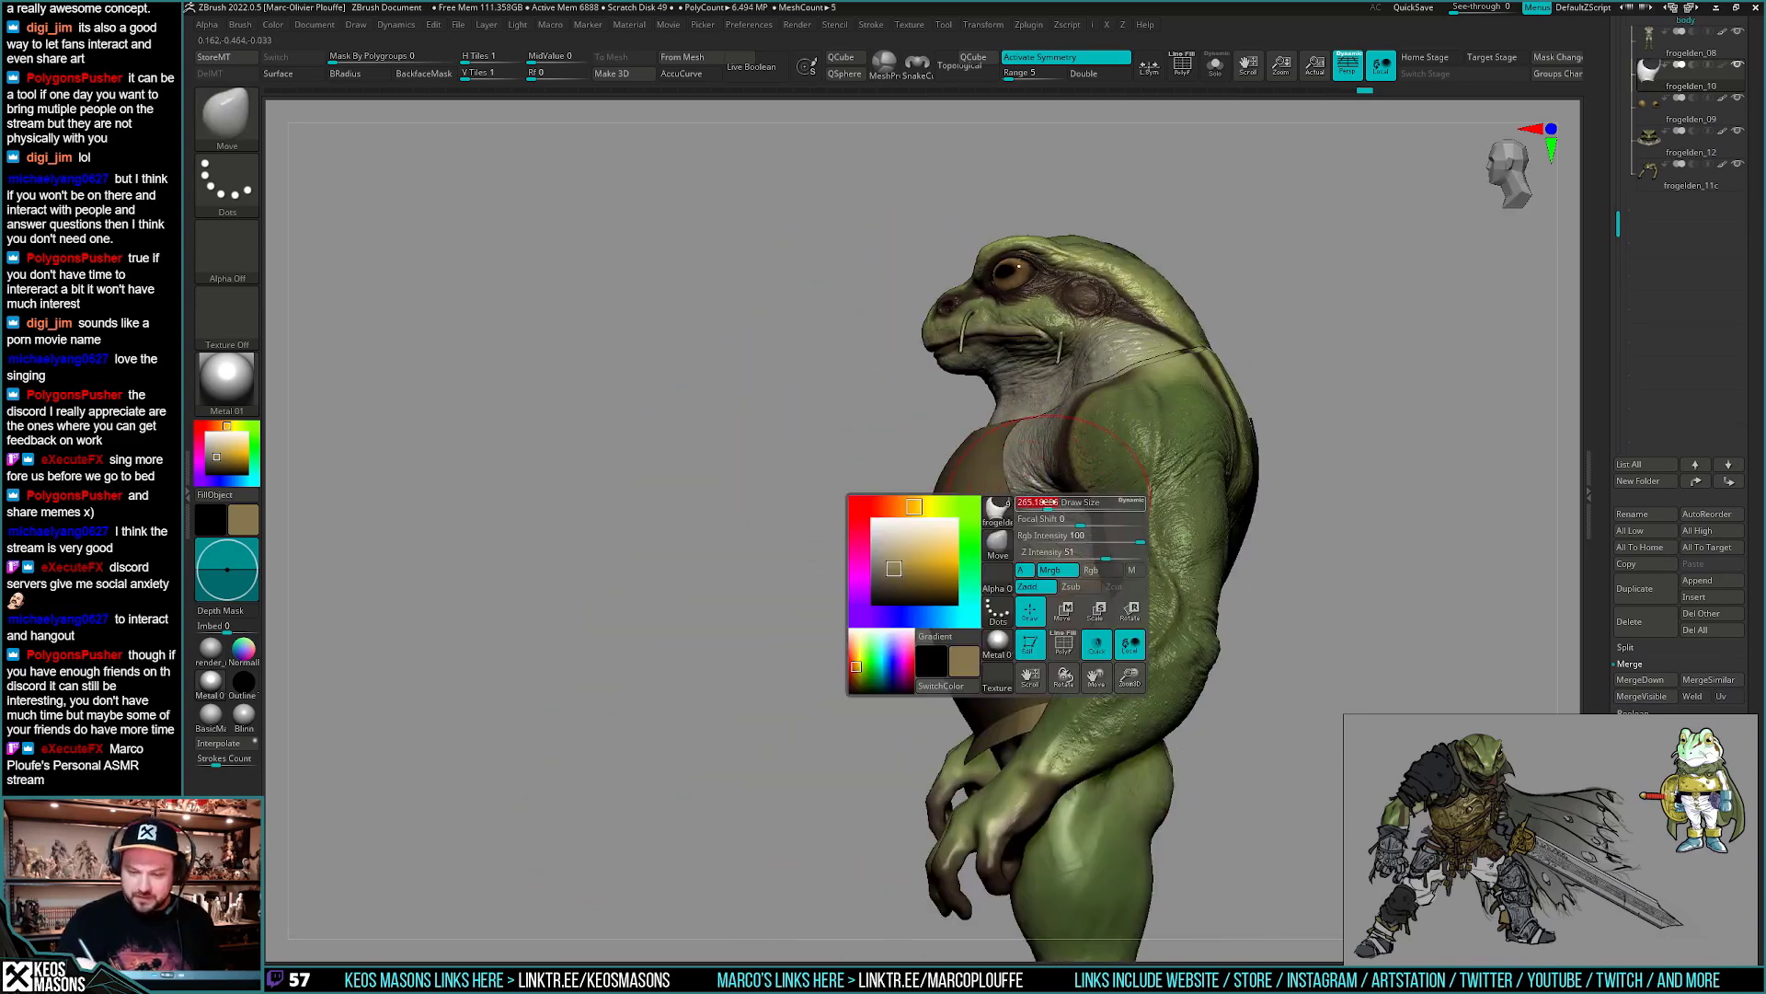
# - Isolate the vest and refine its armhole and neckline edges with a smaller Move brush
pyautogui.hotkey('shift', 's')
pyautogui.keyDown('alt'); pyautogui.moveTo(1208, 600); pyautogui.dragTo(1161, 624, button='right'); pyautogui.keyUp('alt')
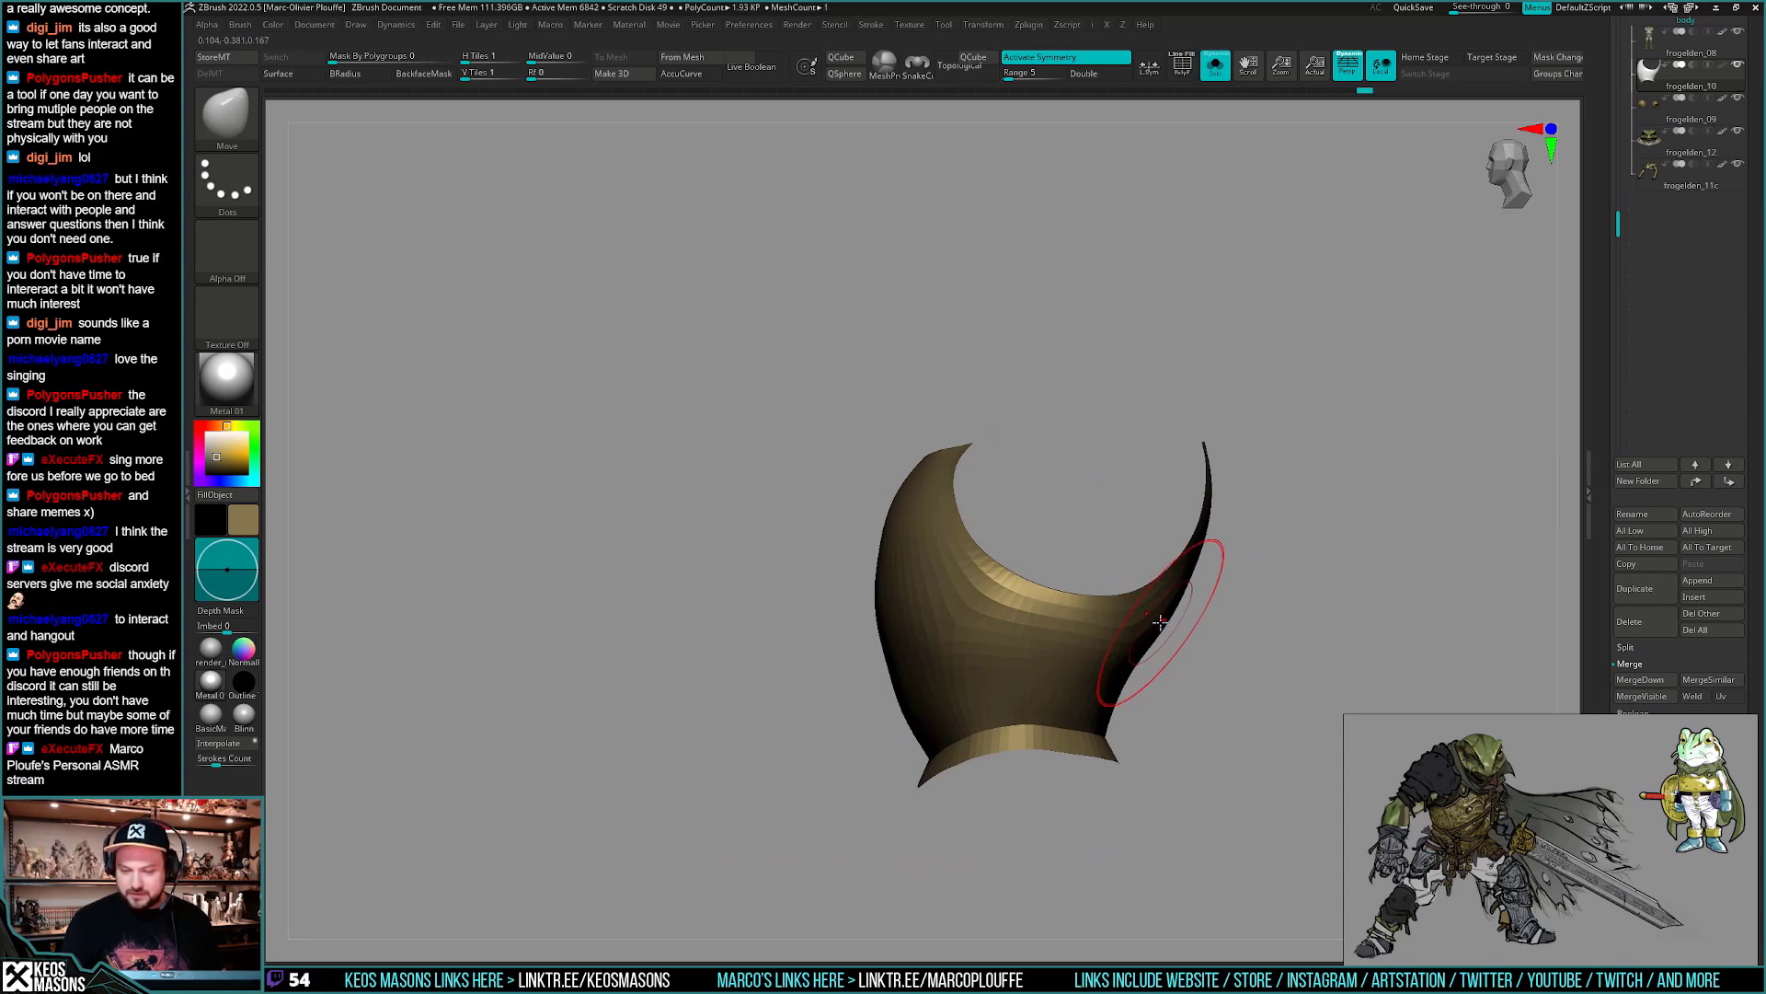
pyautogui.rightClick(1161, 622)
pyautogui.rightClick(1030, 578)
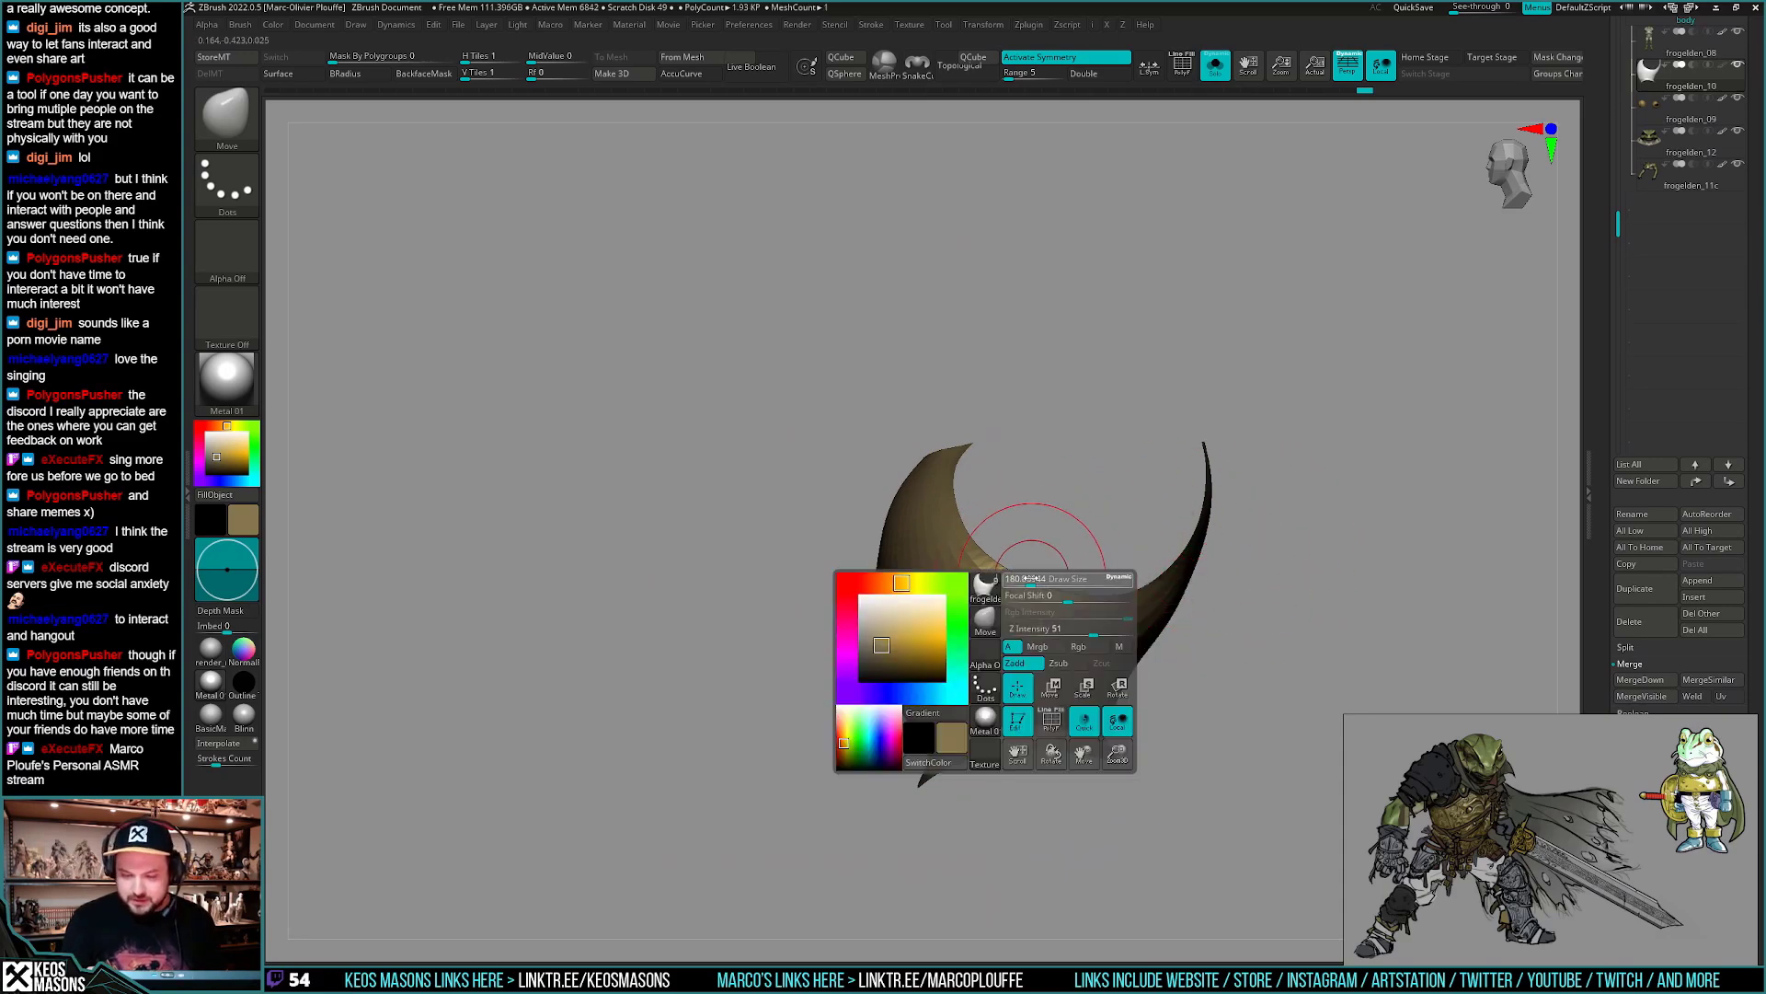
pyautogui.moveTo(1031, 577); pyautogui.dragTo(1026, 578)
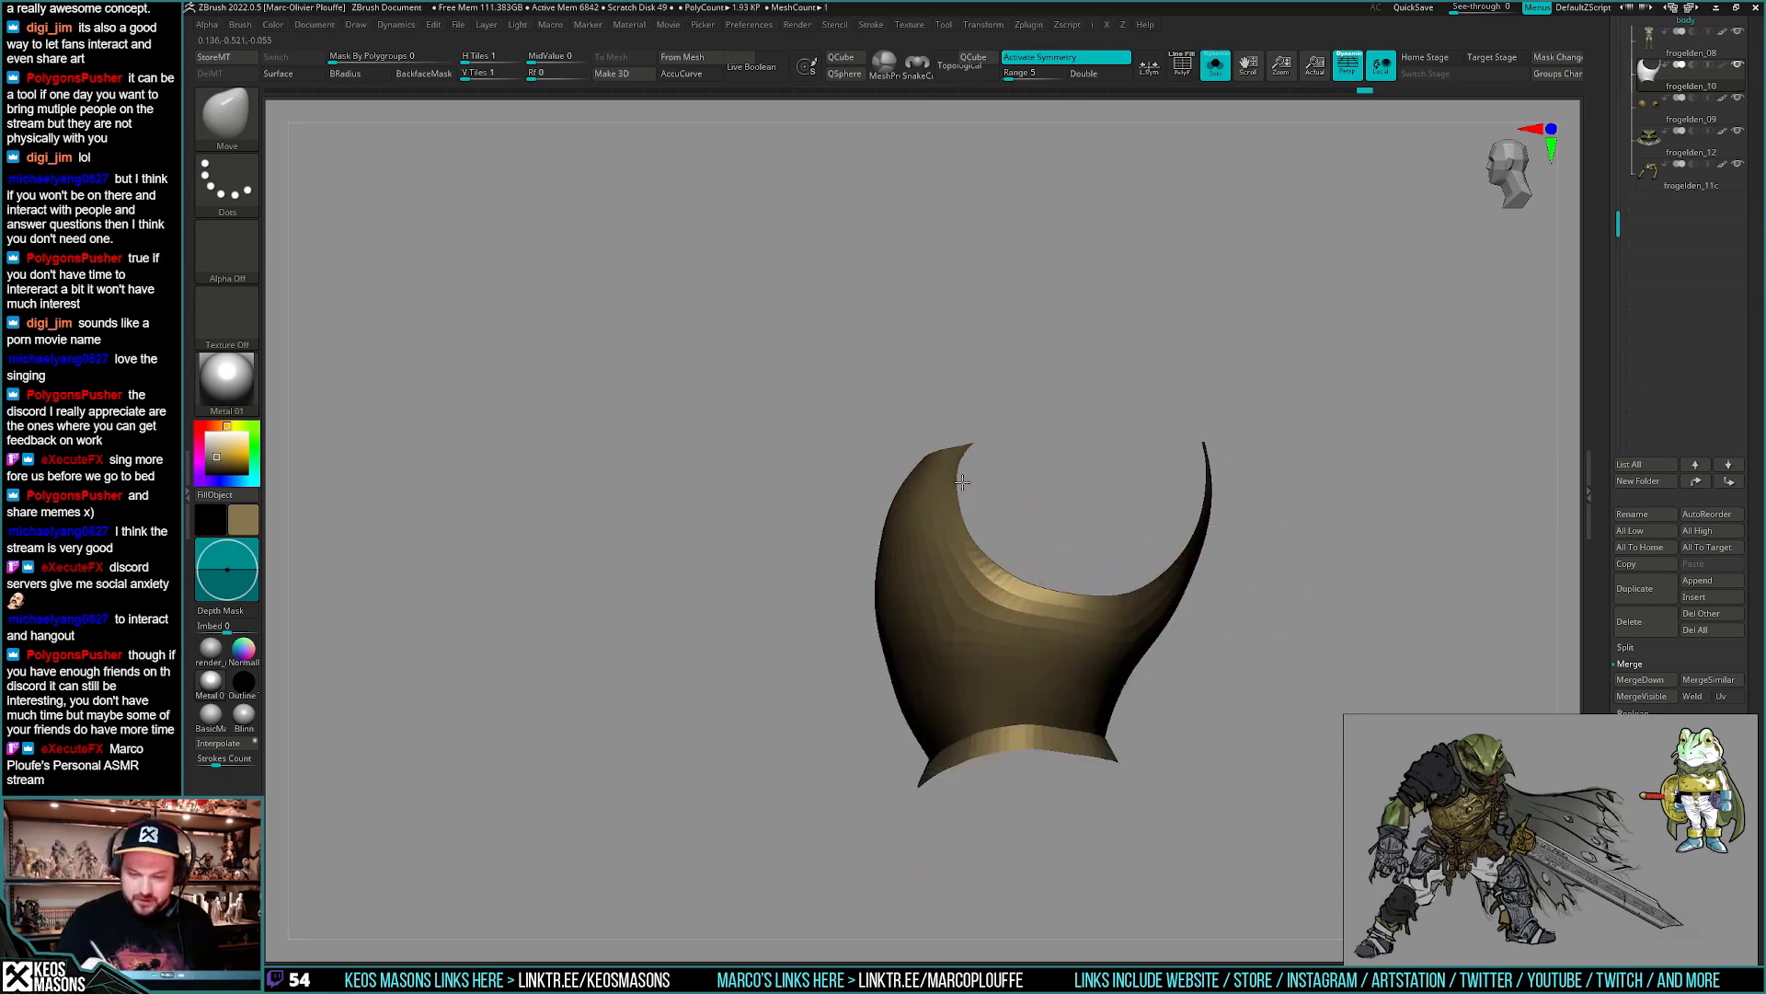
pyautogui.moveTo(1055, 605)
pyautogui.mouseDown()
pyautogui.moveTo(1130, 589)
pyautogui.moveTo(1080, 613)
pyautogui.moveTo(1112, 650)
pyautogui.moveTo(1064, 523)
pyautogui.moveTo(760, 473)
pyautogui.mouseUp()
pyautogui.rightClick(1076, 590)
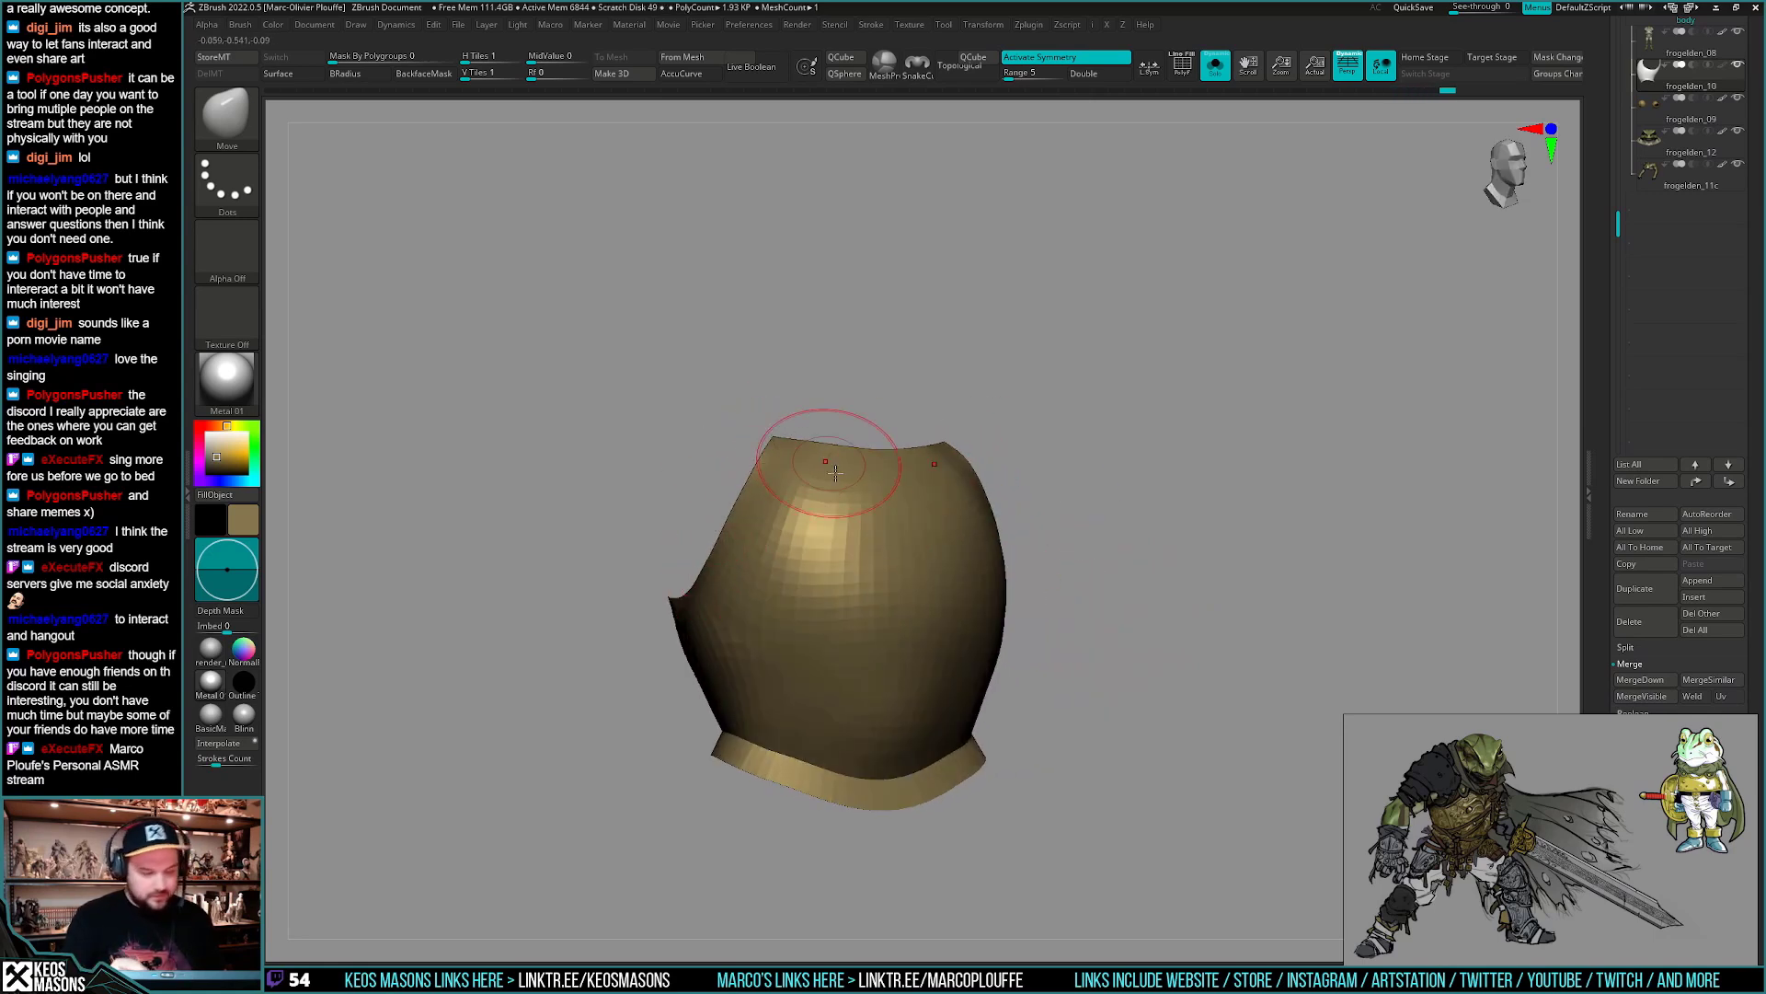
pyautogui.keyDown('shift'); pyautogui.moveTo(835, 473); pyautogui.dragTo(876, 598, button='right'); pyautogui.keyUp('shift')
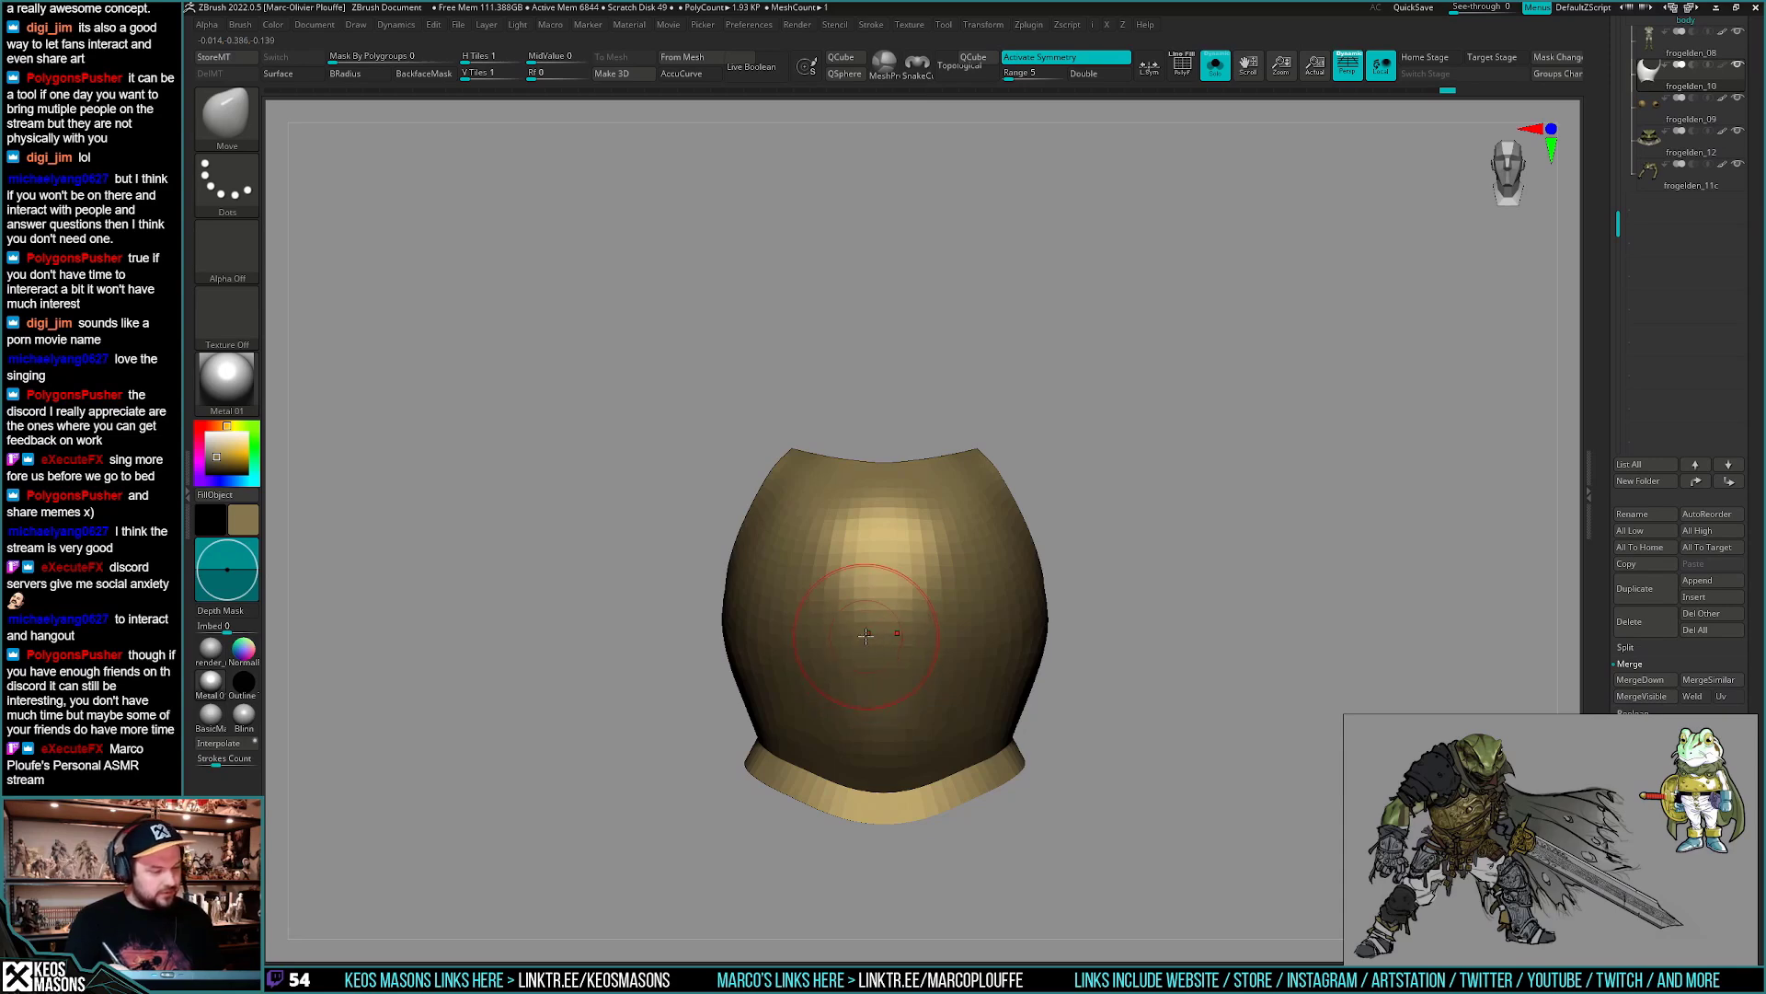
pyautogui.moveTo(1147, 654)
pyautogui.mouseDown()
pyautogui.moveTo(1183, 622)
pyautogui.moveTo(1167, 659)
pyautogui.mouseUp()
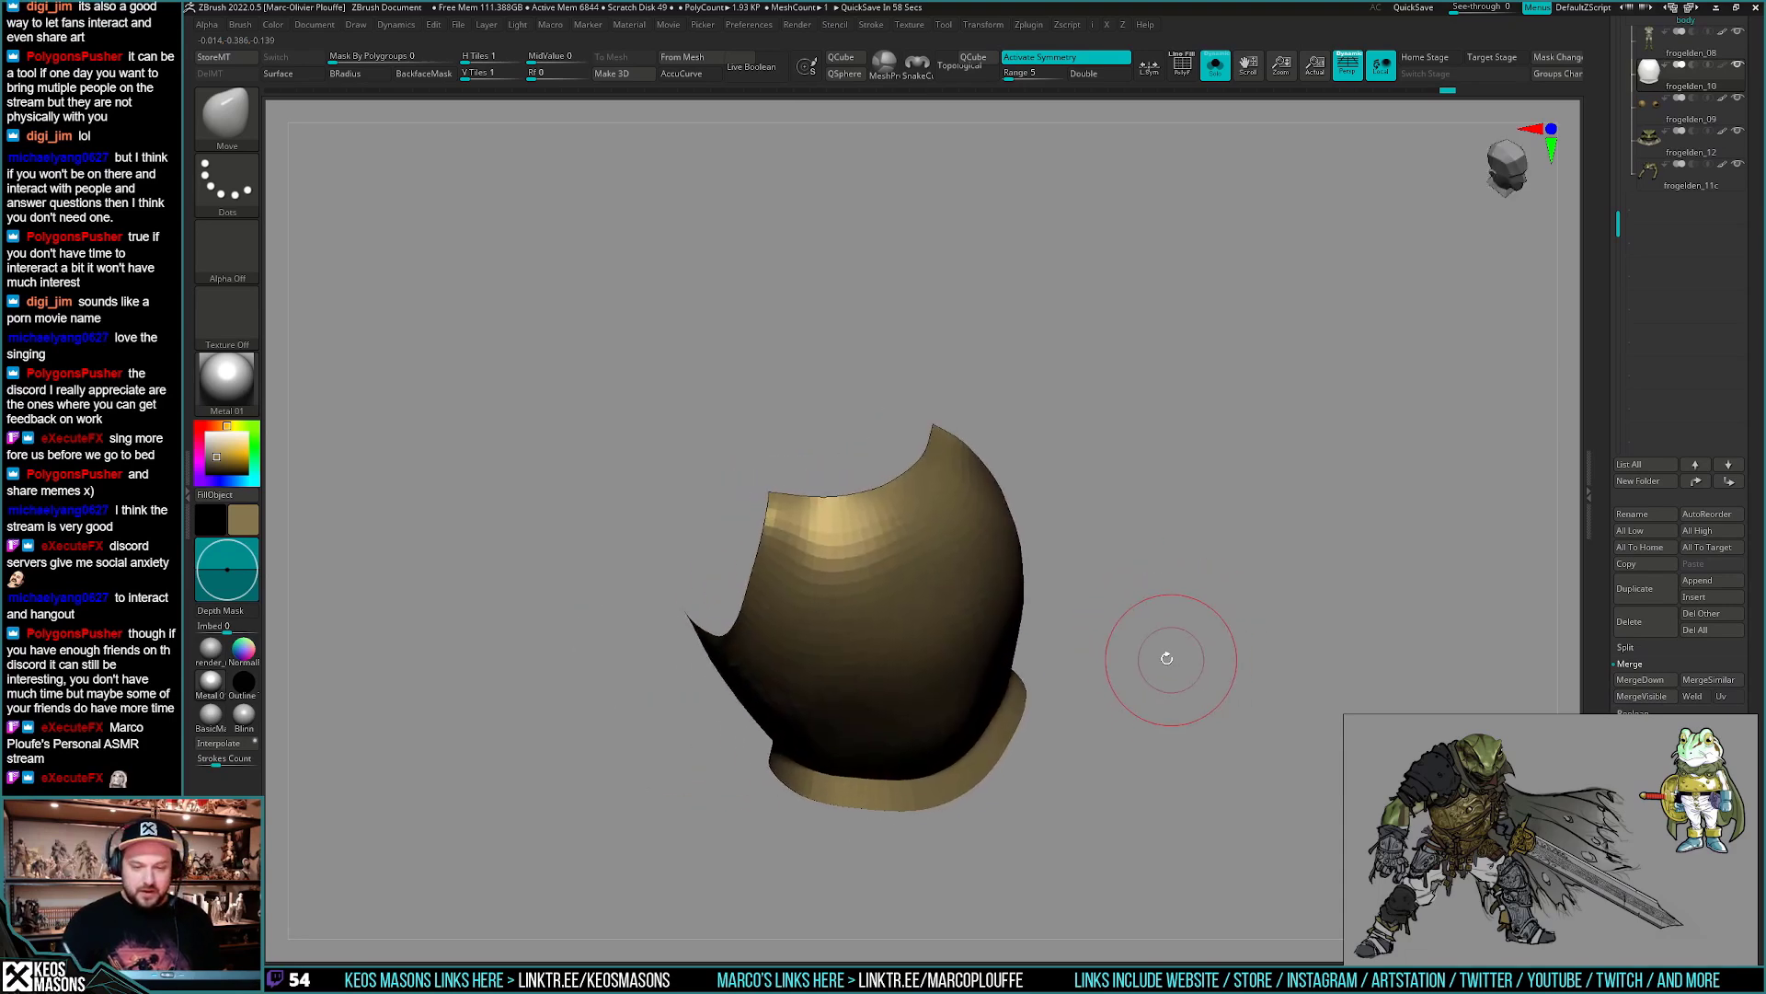
# - Flatten and smooth the upper chest near the neckline corners with the hPolish and Smooth brushes
pyautogui.press('b')
pyautogui.press('h')
pyautogui.press('p')
pyautogui.moveTo(1123, 421)
pyautogui.mouseDown()
pyautogui.moveTo(828, 513)
pyautogui.moveTo(859, 550)
pyautogui.mouseUp()
pyautogui.moveTo(859, 551); pyautogui.dragTo(1003, 516, button='right')
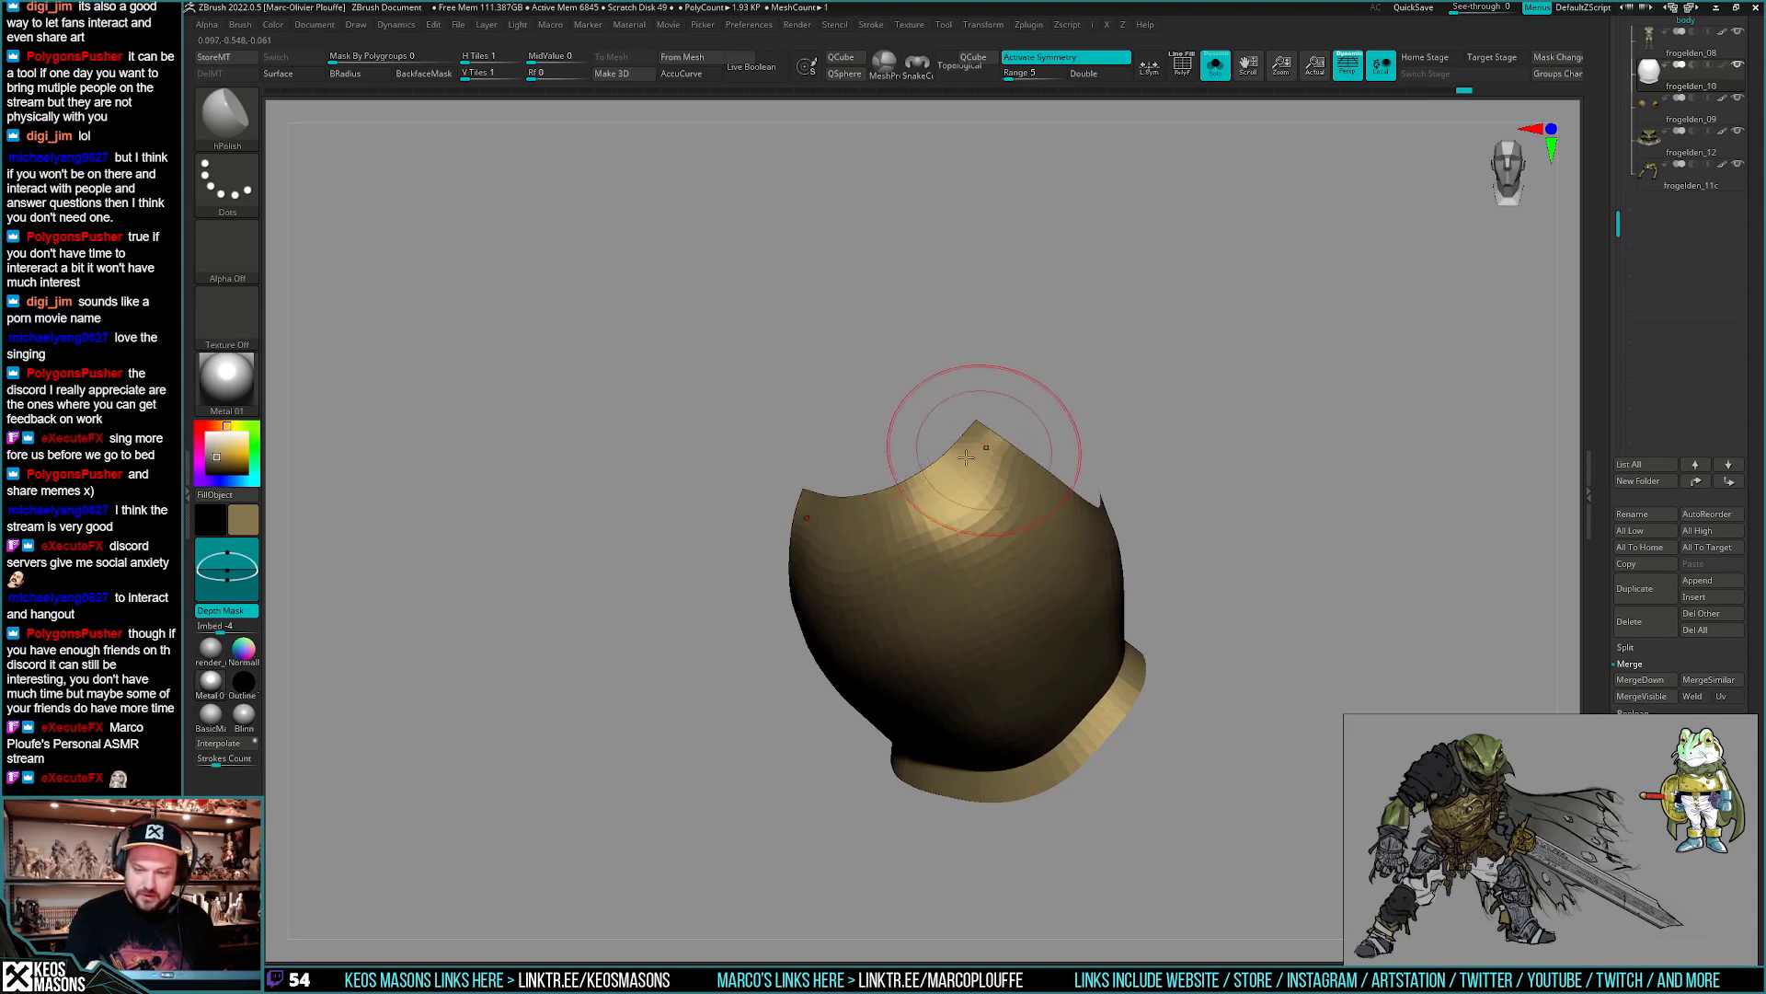
pyautogui.moveTo(983, 462)
pyautogui.mouseDown()
pyautogui.moveTo(1009, 479)
pyautogui.moveTo(954, 493)
pyautogui.mouseUp()
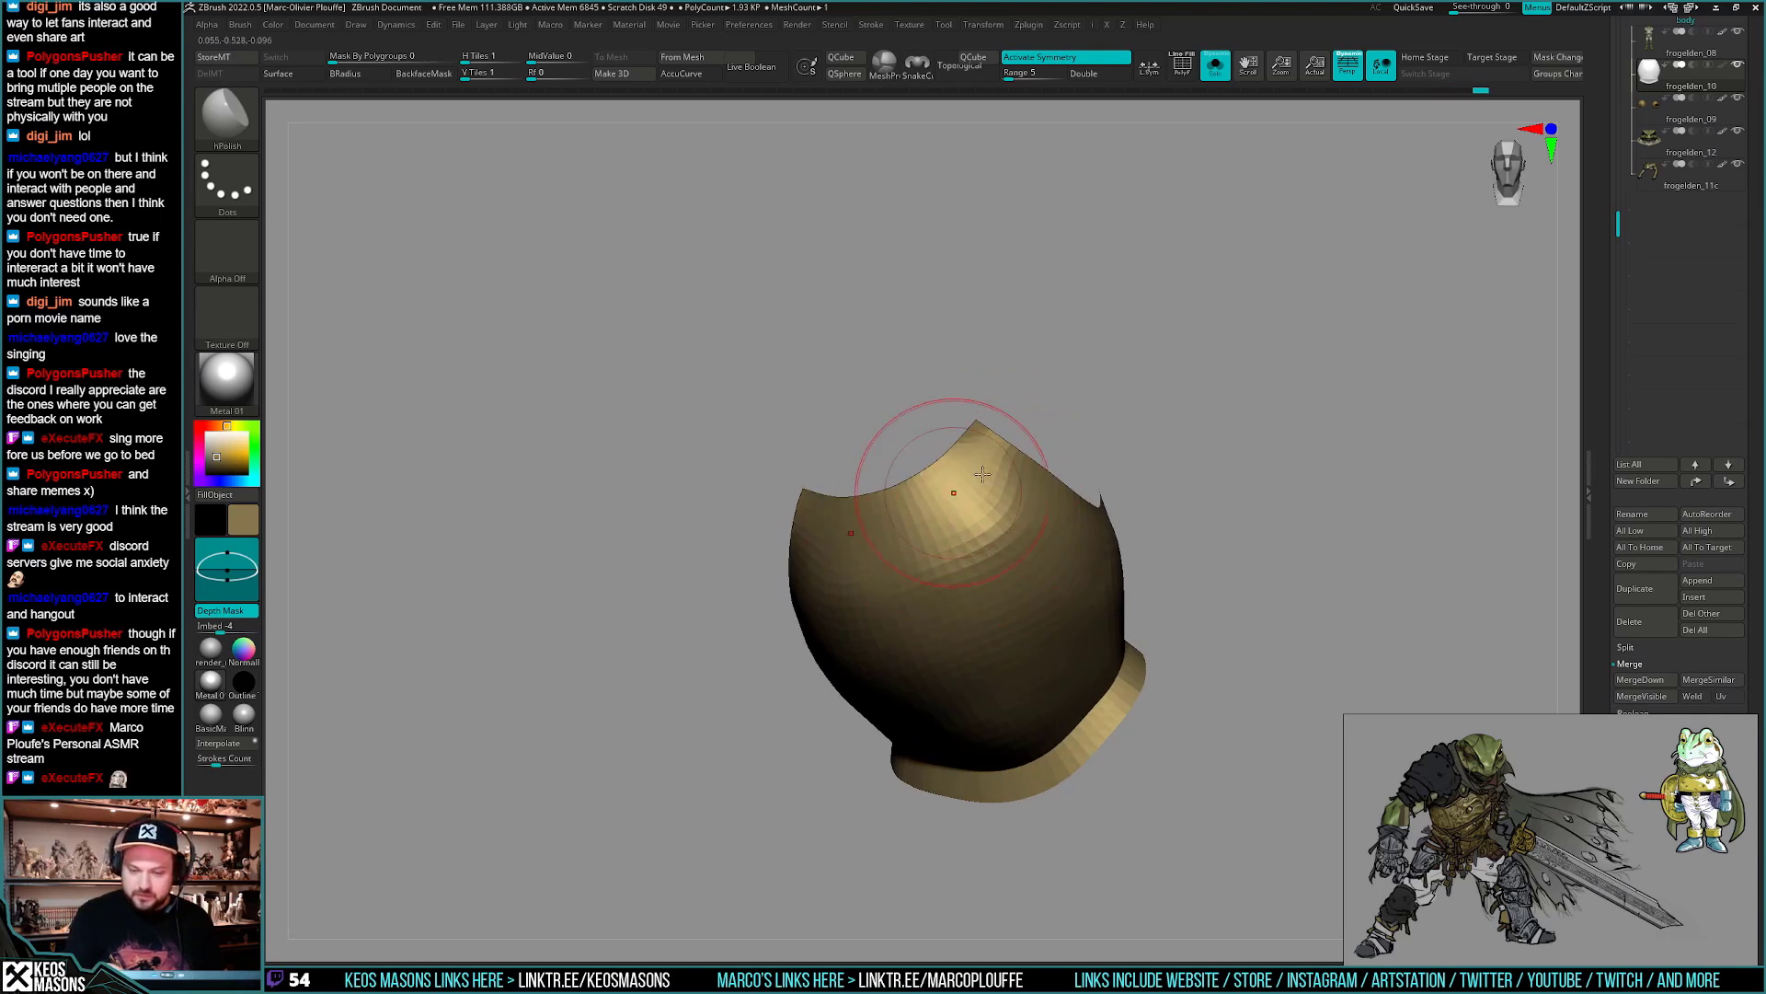
pyautogui.moveTo(1030, 423)
pyautogui.mouseDown(button='right')
pyautogui.moveTo(1018, 406)
pyautogui.moveTo(971, 490)
pyautogui.mouseUp(button='right')
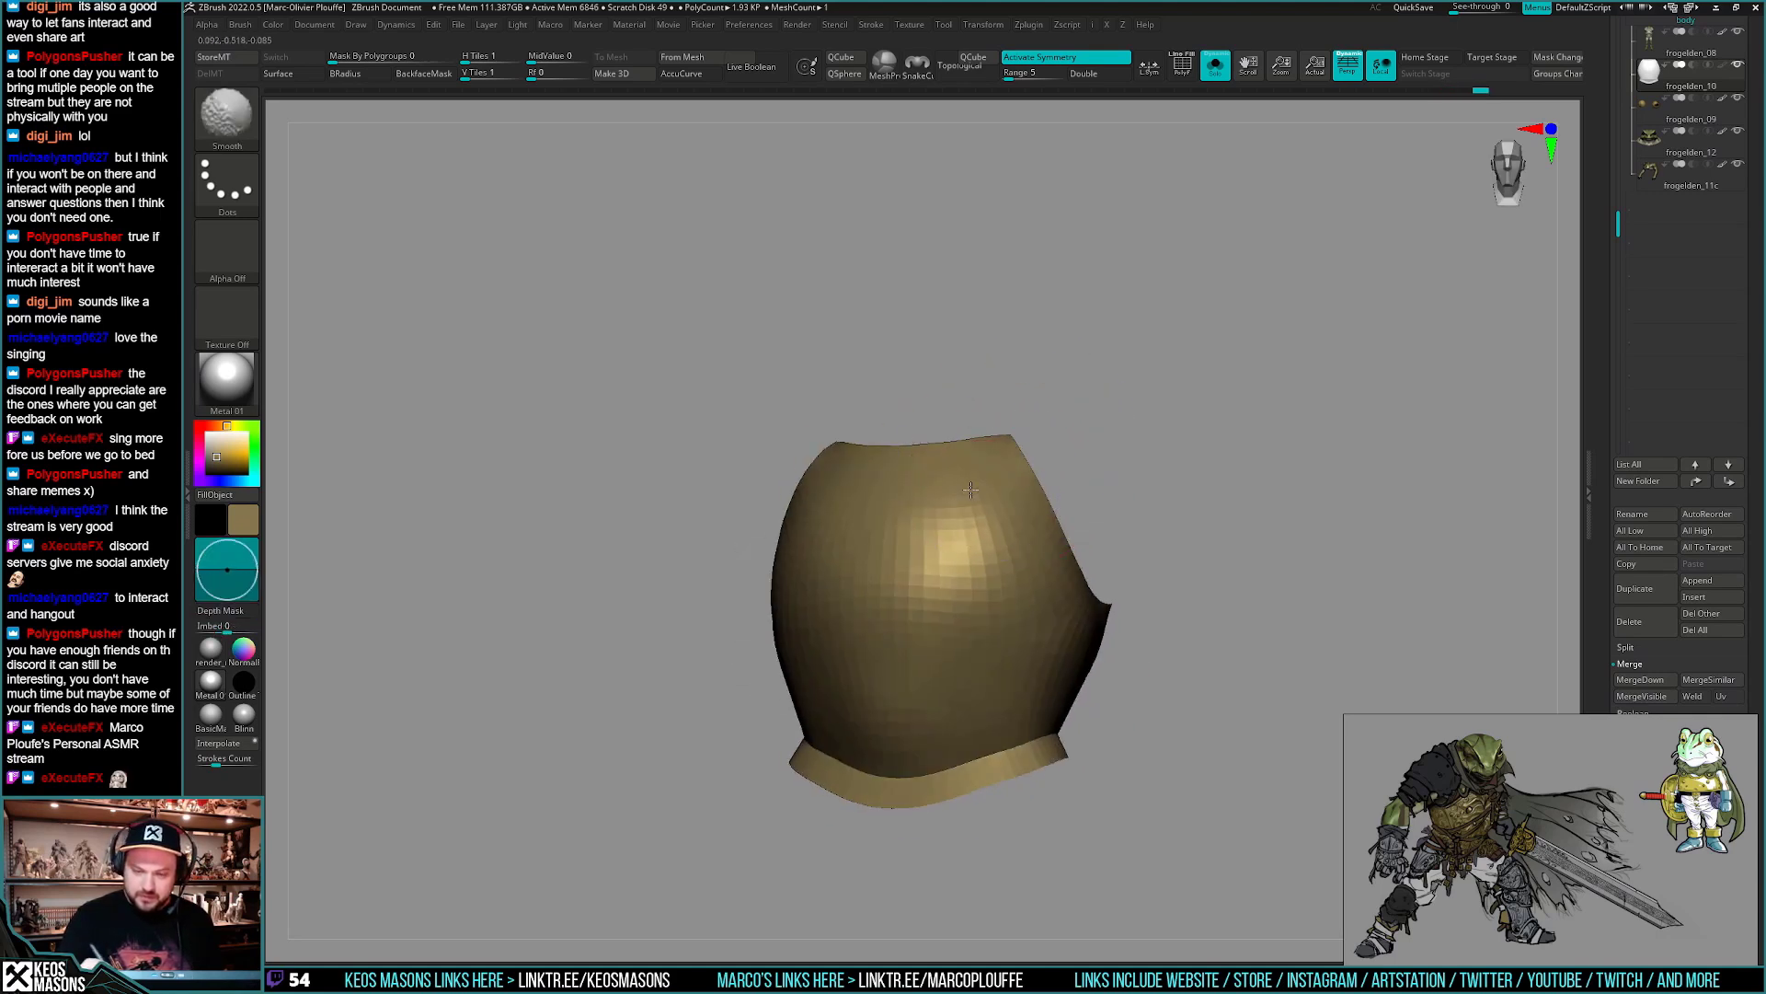
pyautogui.moveTo(959, 587); pyautogui.dragTo(907, 531, button='right')
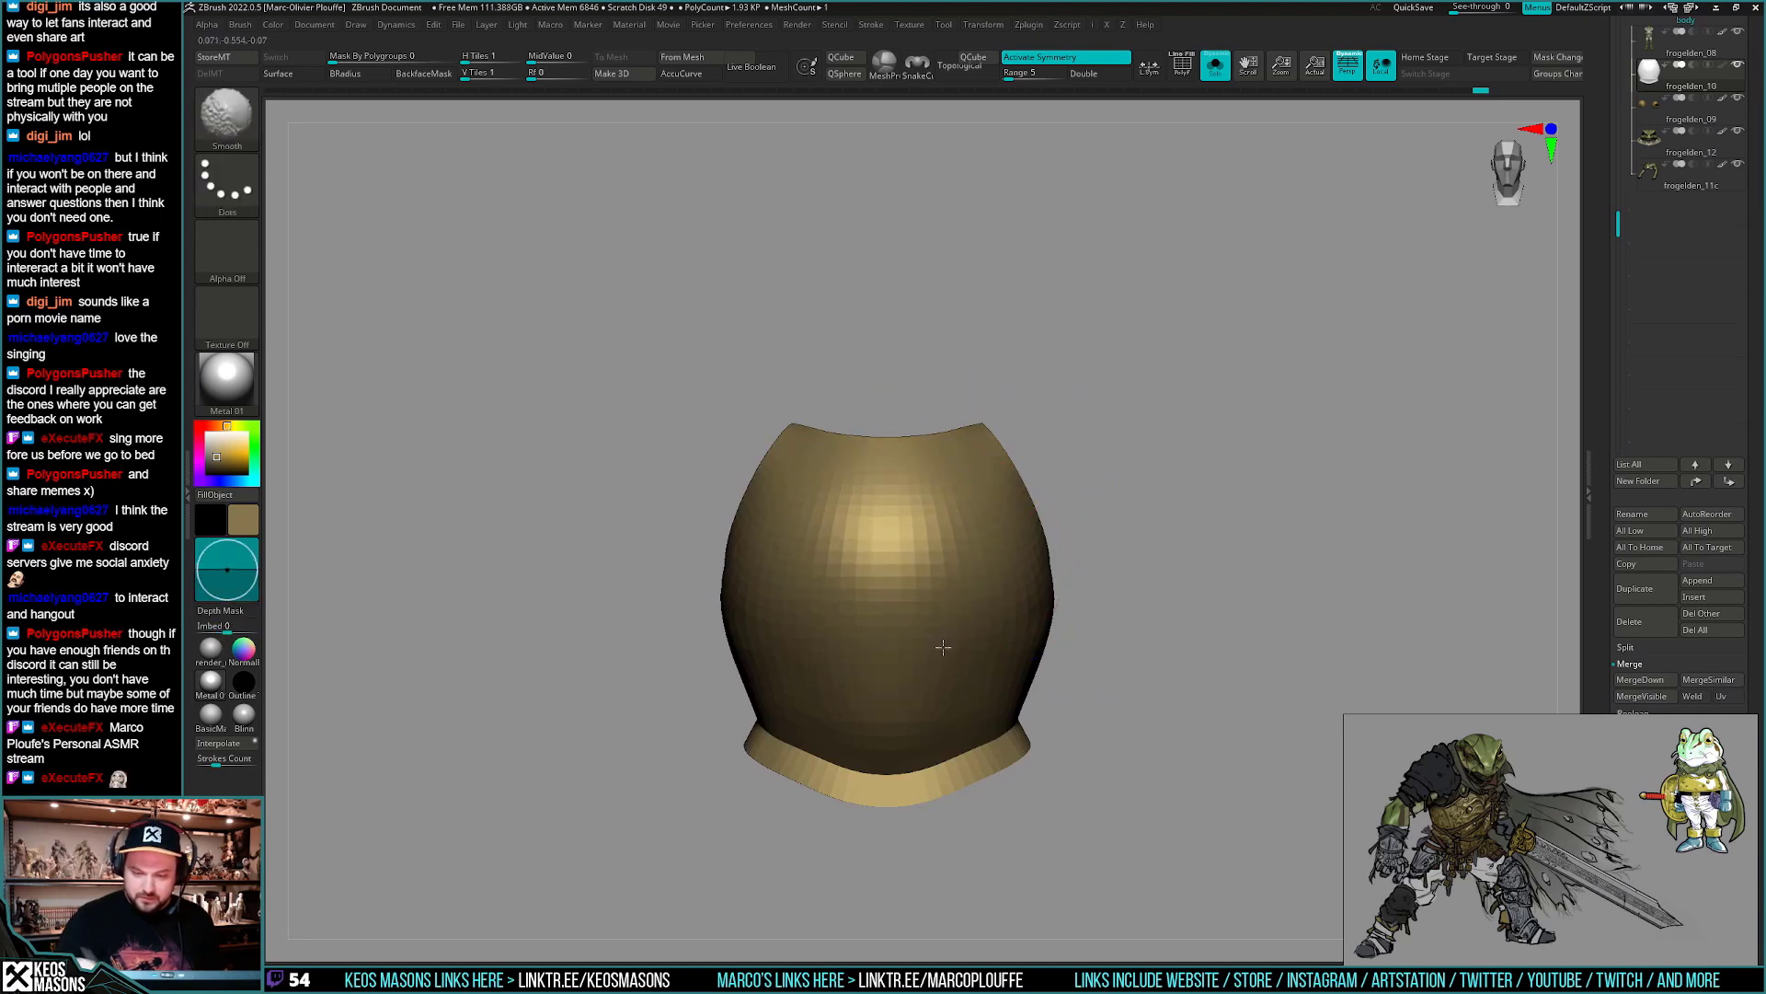
pyautogui.moveTo(1196, 524); pyautogui.dragTo(937, 471, button='right')
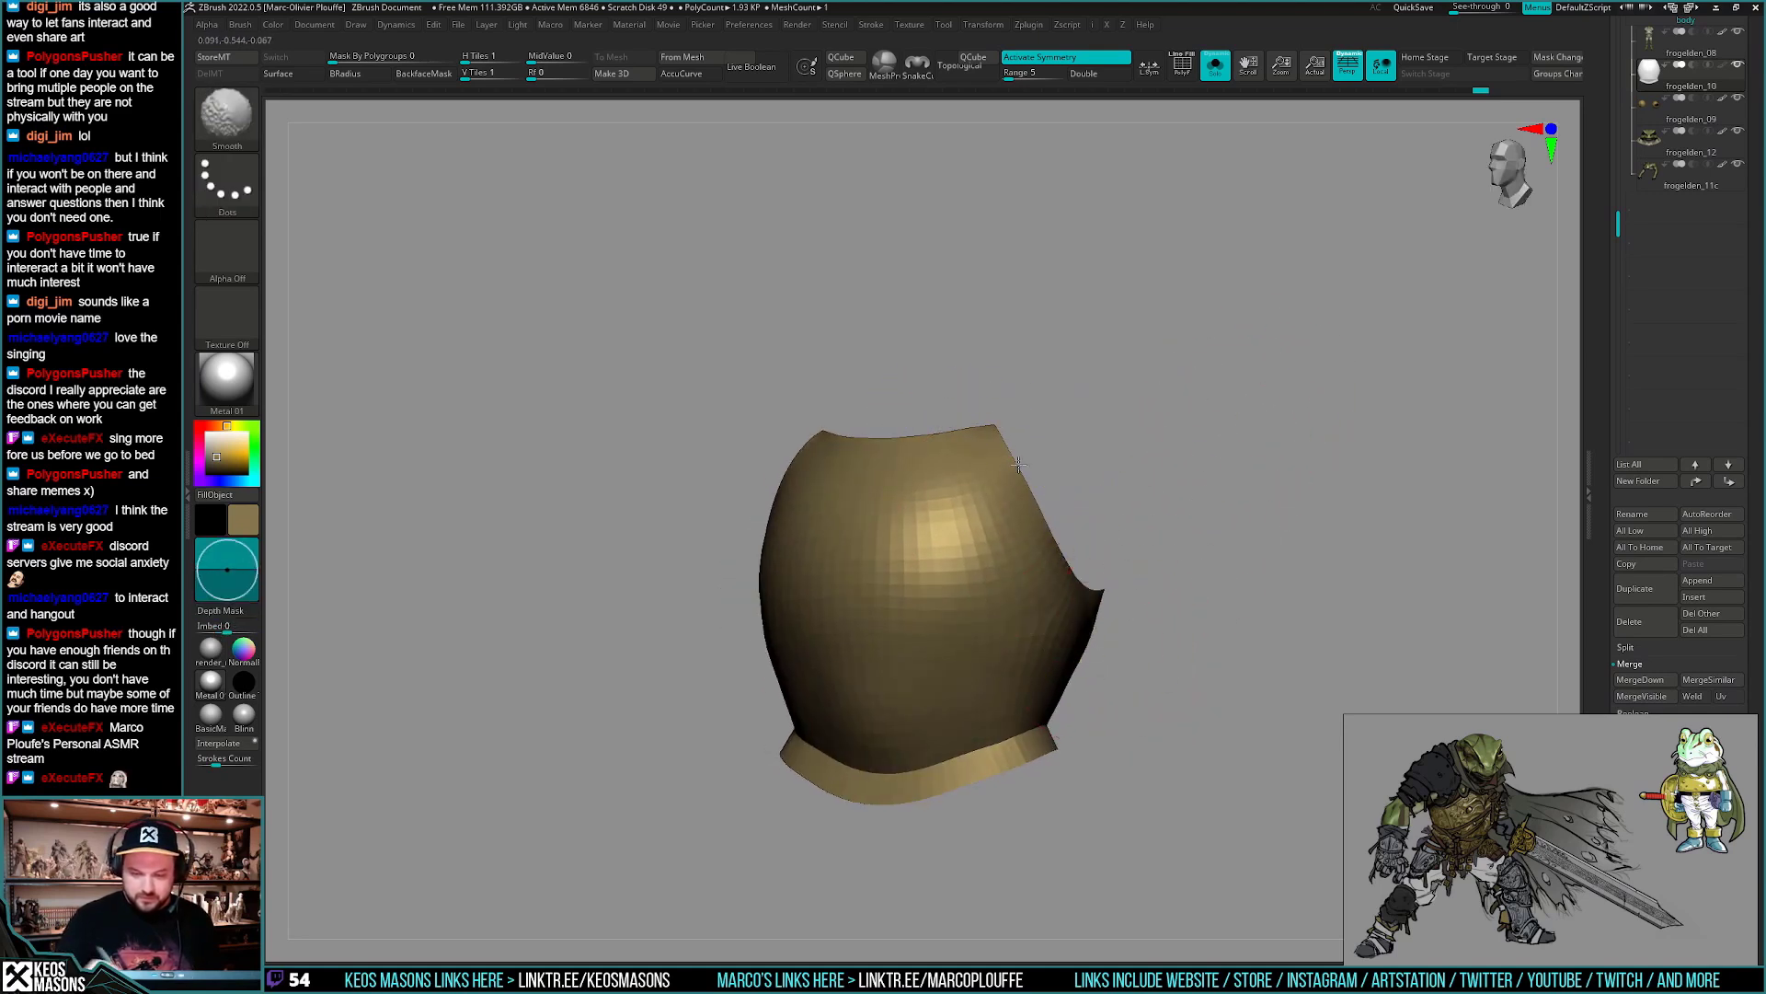
# - Polish the faceted surface along the front of the armholes with the hPolish brush
pyautogui.moveTo(1202, 552); pyautogui.dragTo(1092, 525, button='right')
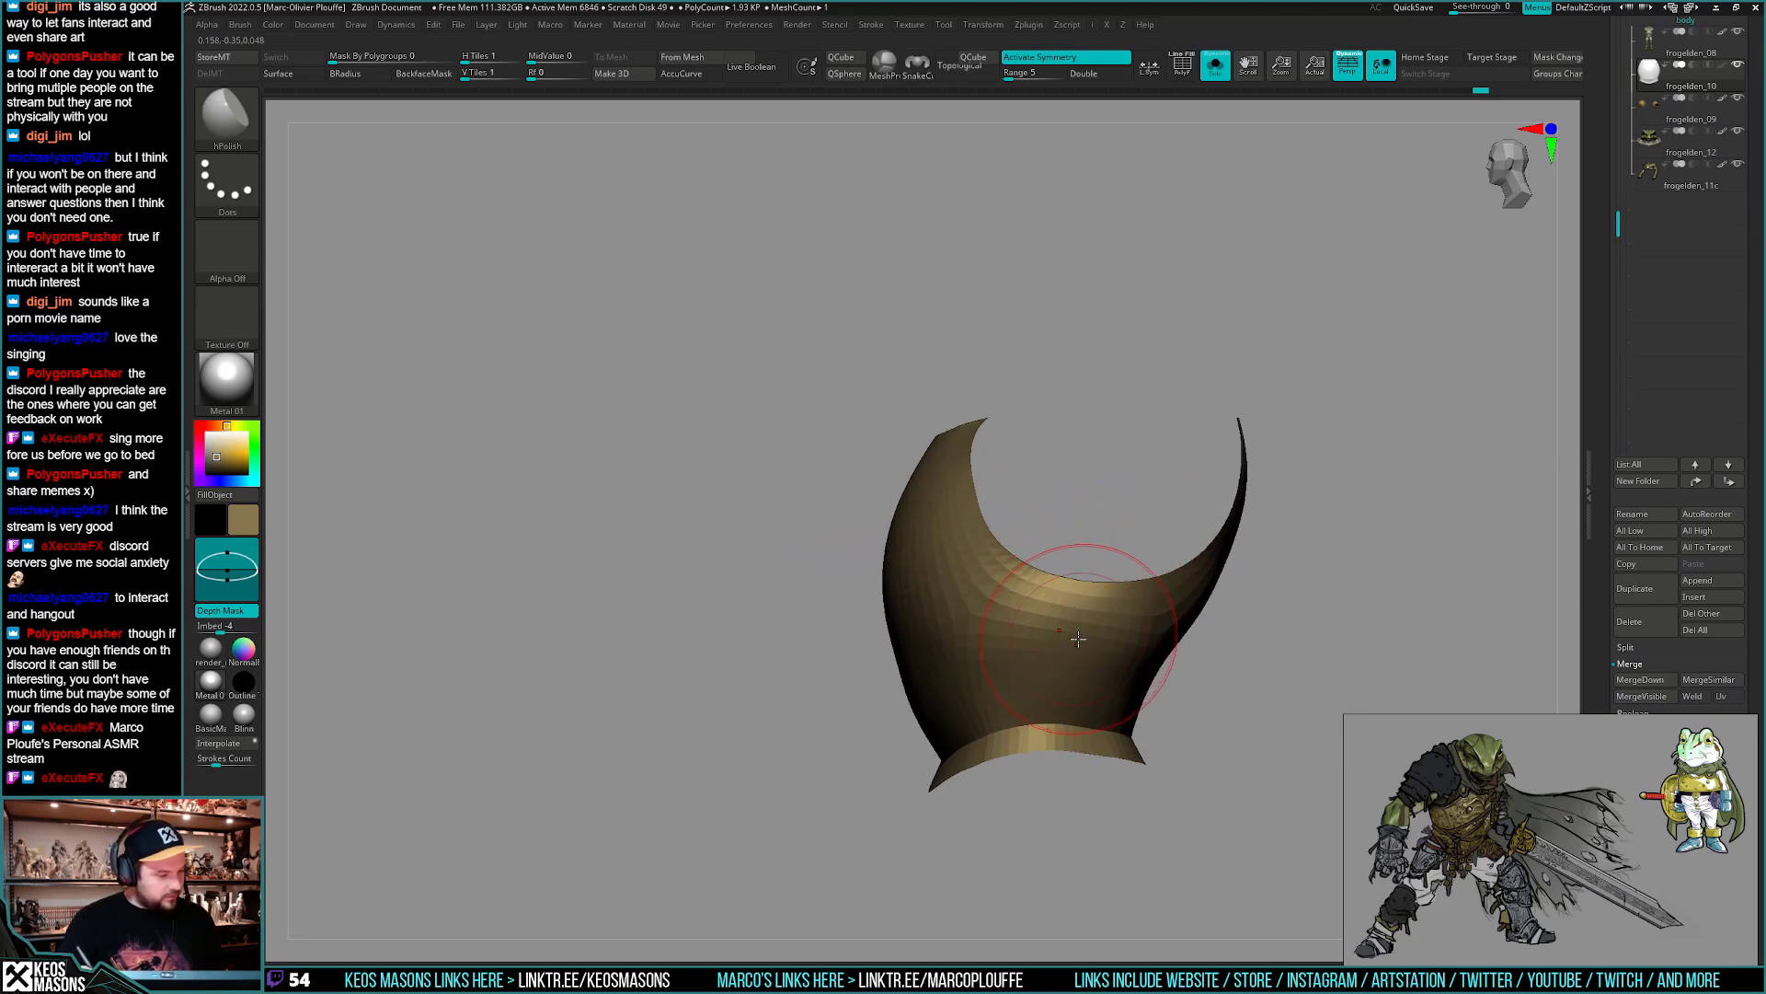
pyautogui.click(1082, 583)
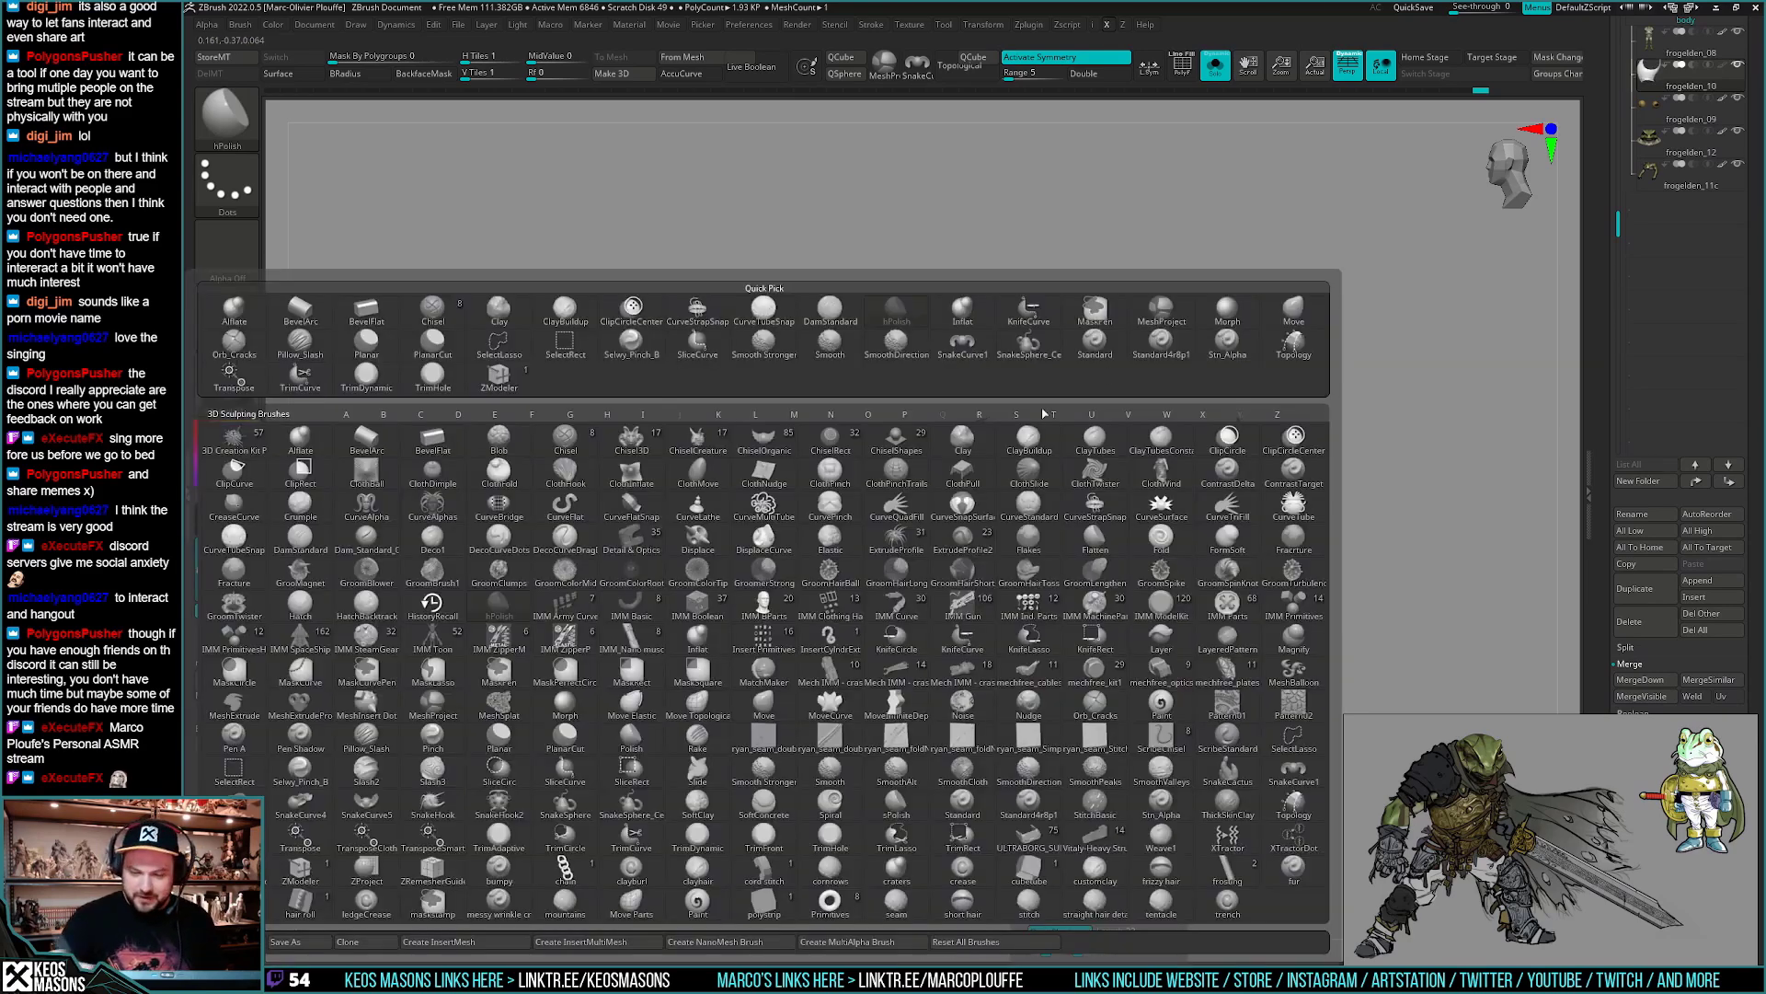
pyautogui.moveTo(1127, 243); pyautogui.dragTo(1031, 267)
pyautogui.rightClick(989, 513)
pyautogui.moveTo(995, 514); pyautogui.dragTo(1001, 497)
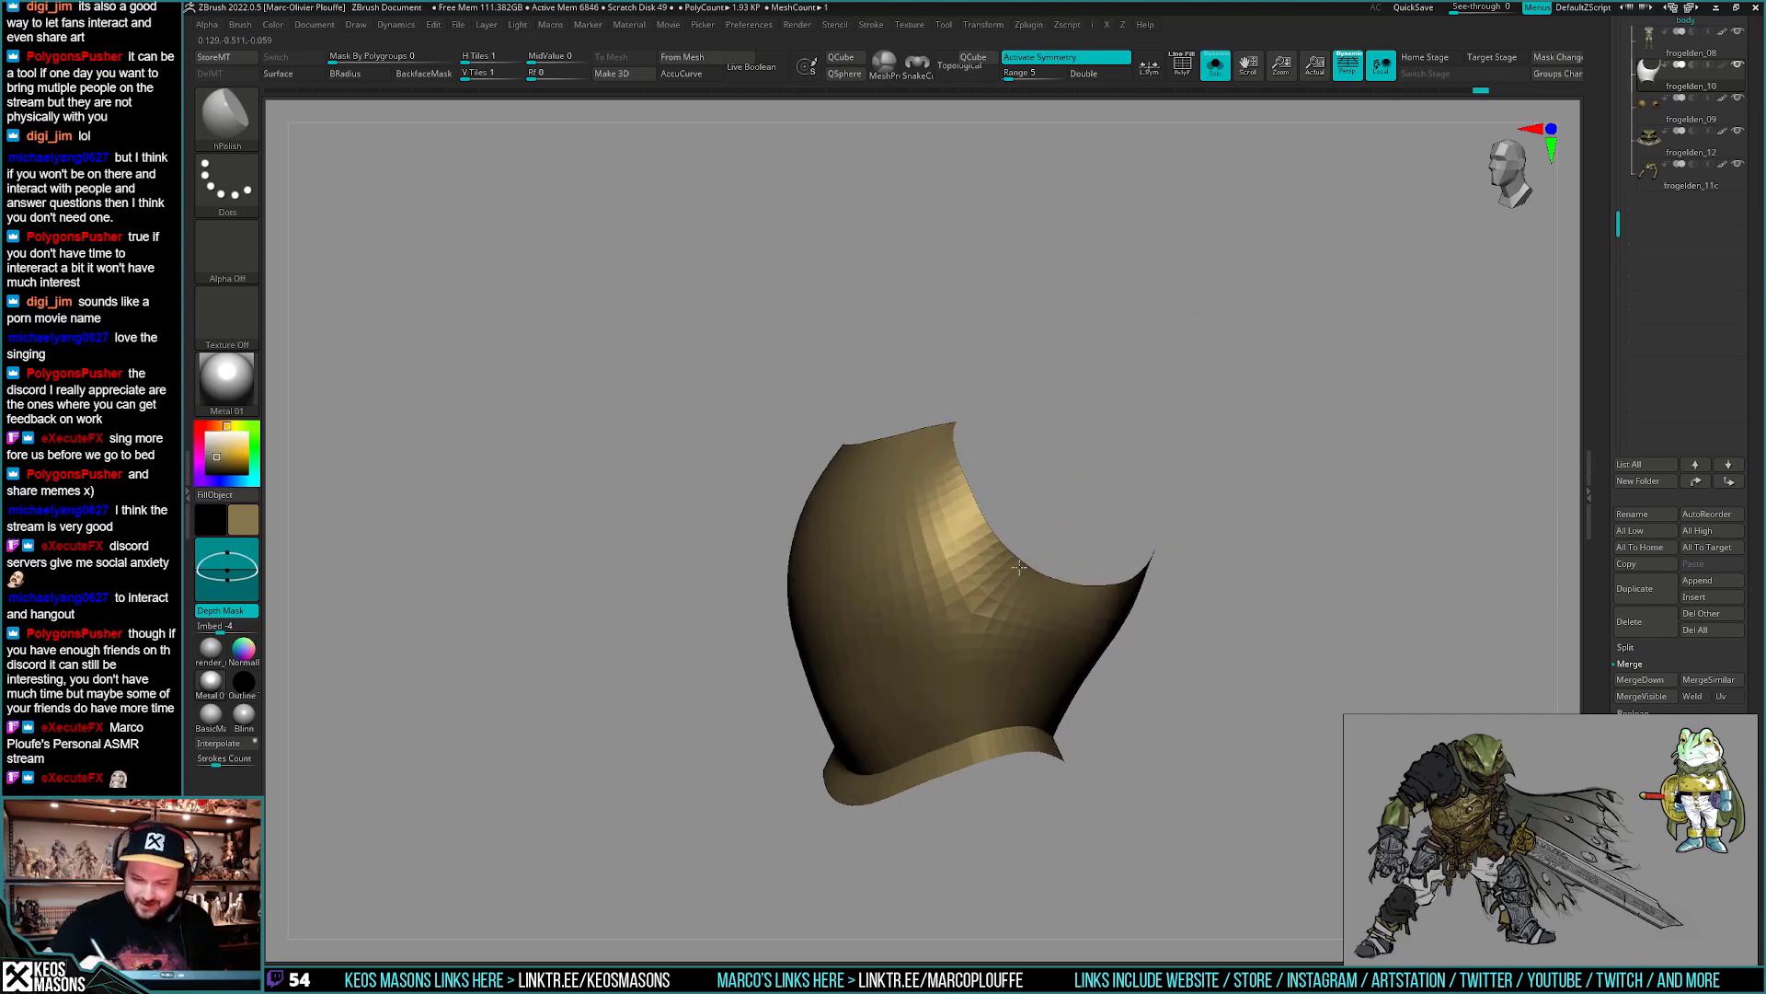
pyautogui.moveTo(1020, 566)
pyautogui.mouseDown(button='right')
pyautogui.moveTo(1096, 591)
pyautogui.moveTo(1025, 540)
pyautogui.moveTo(1055, 550)
pyautogui.mouseUp(button='right')
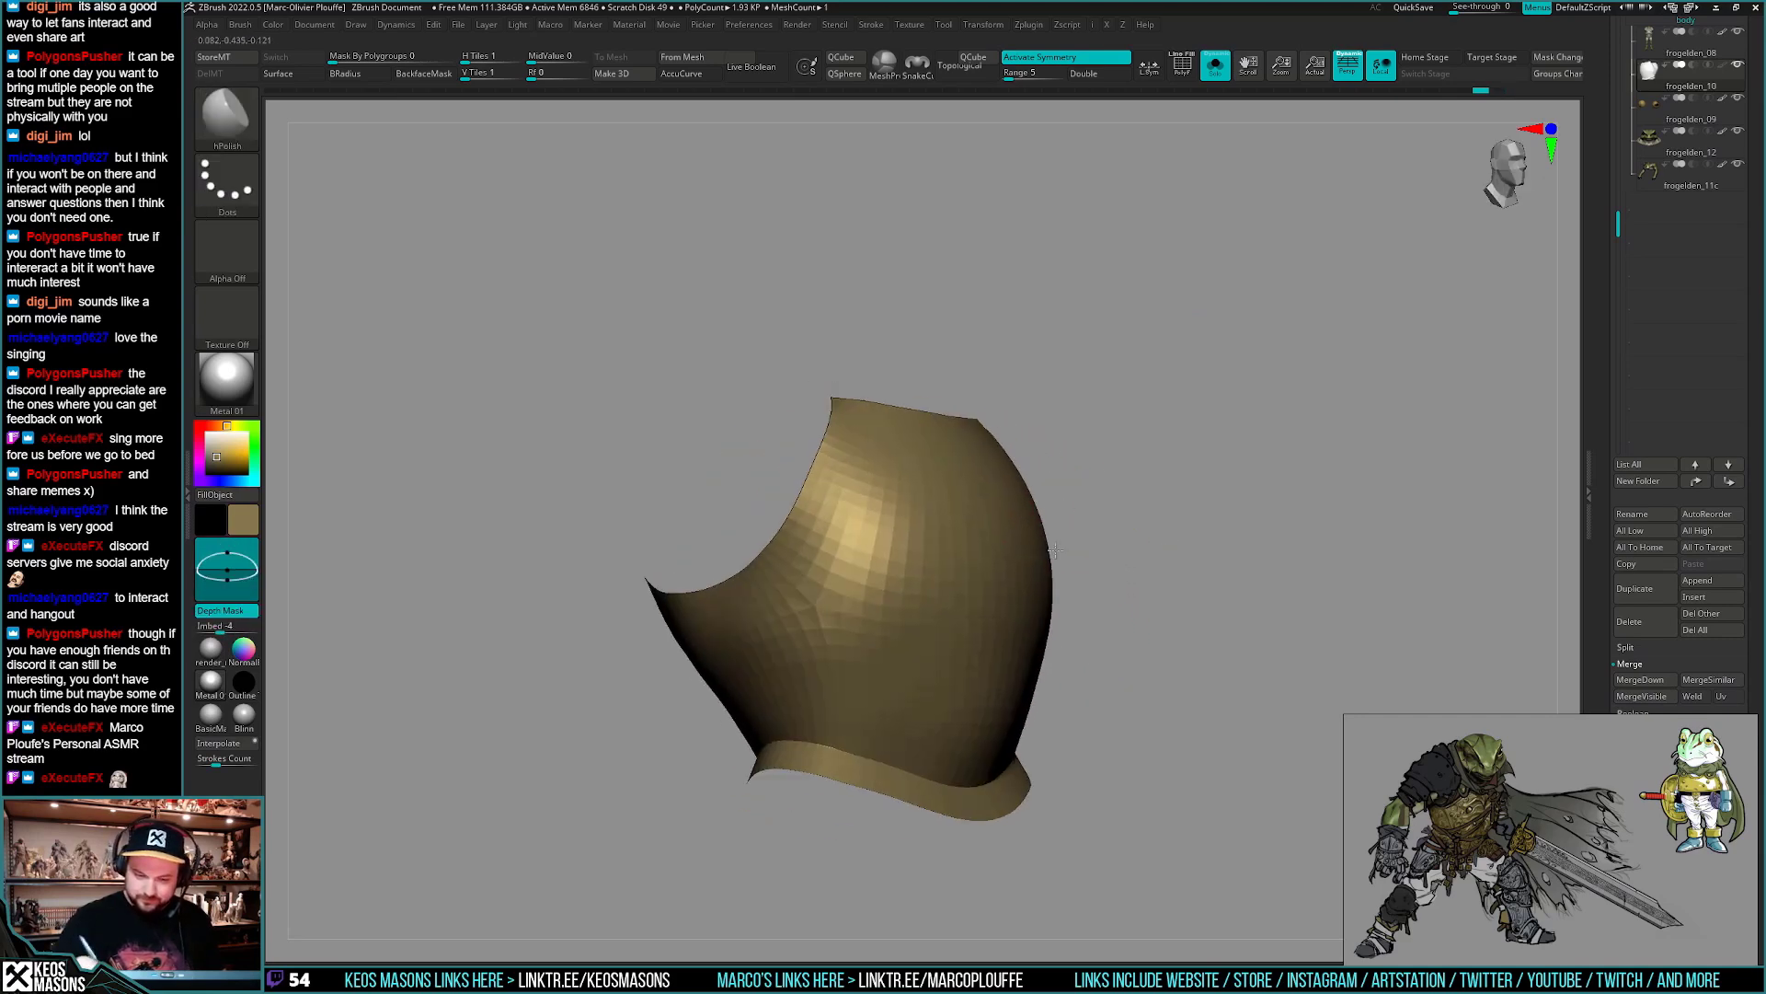
pyautogui.moveTo(1054, 550)
pyautogui.mouseDown()
pyautogui.moveTo(824, 626)
pyautogui.moveTo(837, 528)
pyautogui.moveTo(674, 490)
pyautogui.mouseUp()
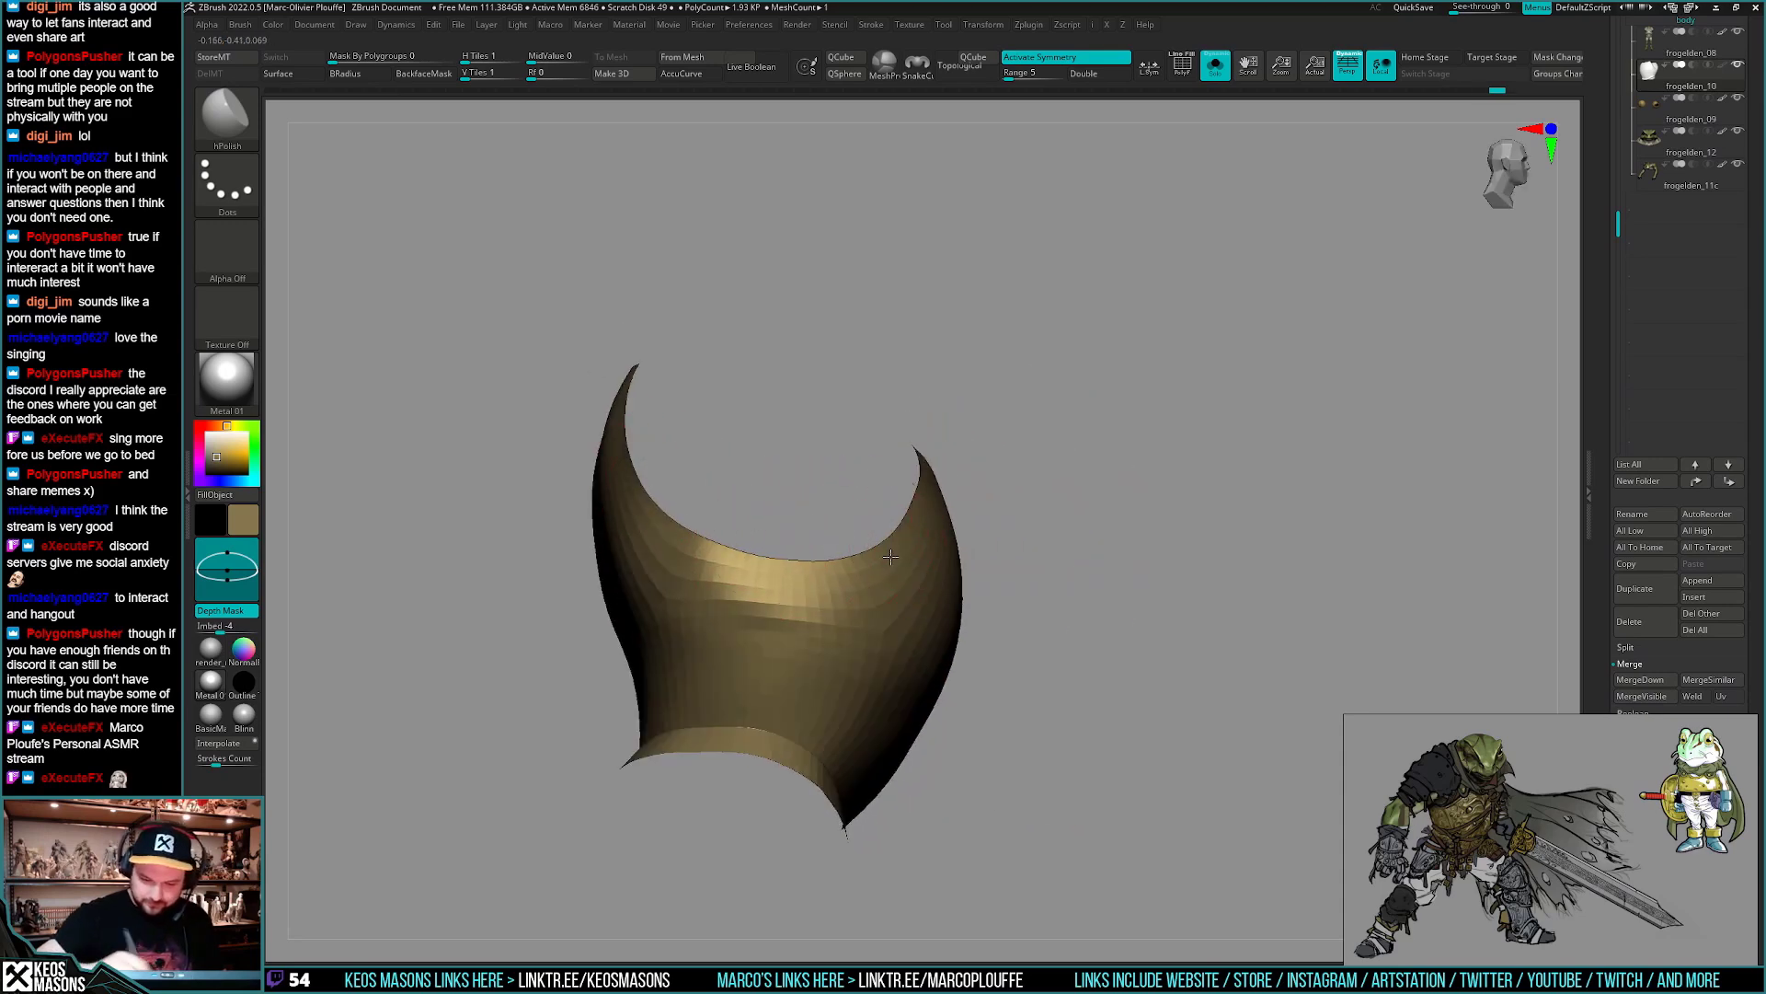
# - Polish and smooth the area under the armholes and around to the back of the vest
pyautogui.moveTo(803, 640); pyautogui.dragTo(699, 572, button='right')
pyautogui.rightClick(698, 571)
pyautogui.moveTo(733, 465); pyautogui.dragTo(673, 283, button='right')
pyautogui.moveTo(673, 281)
pyautogui.mouseDown()
pyautogui.moveTo(828, 512)
pyautogui.moveTo(1086, 570)
pyautogui.moveTo(986, 533)
pyautogui.moveTo(917, 568)
pyautogui.moveTo(1203, 622)
pyautogui.moveTo(1057, 532)
pyautogui.moveTo(809, 635)
pyautogui.moveTo(946, 510)
pyautogui.mouseUp()
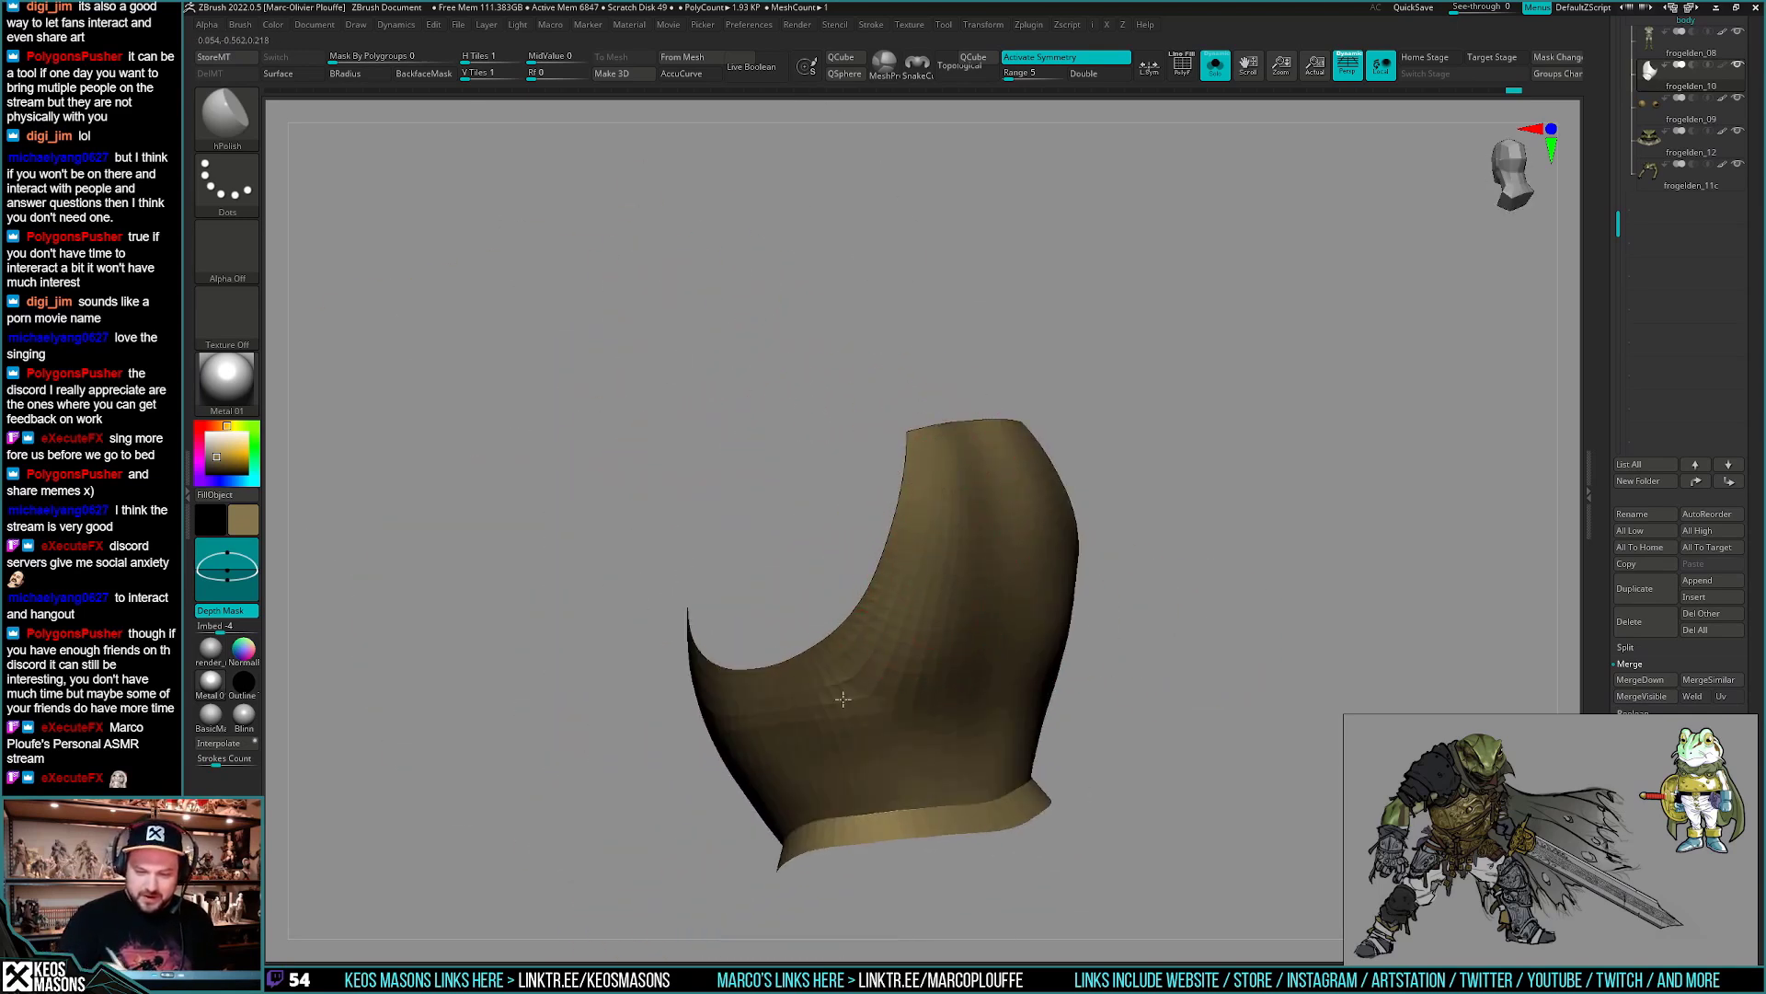
pyautogui.moveTo(843, 699); pyautogui.dragTo(953, 522)
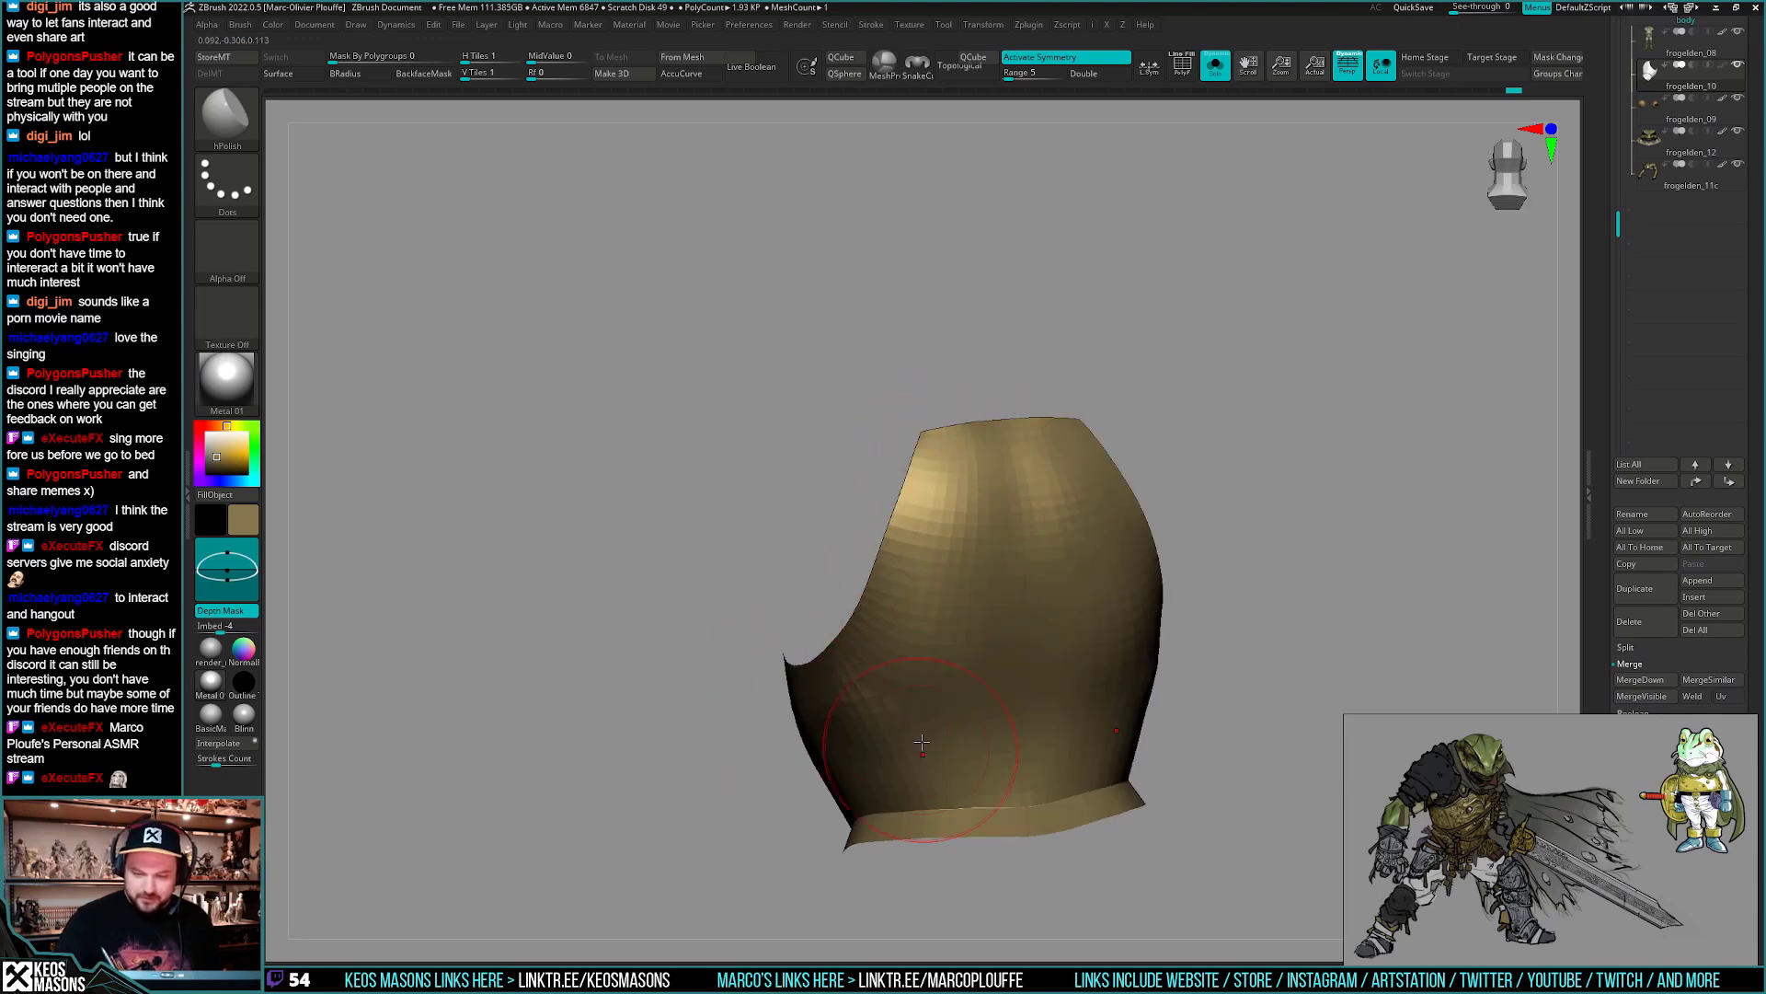
pyautogui.moveTo(858, 754); pyautogui.dragTo(934, 570, button='right')
pyautogui.keyDown('shift'); pyautogui.moveTo(934, 570); pyautogui.dragTo(917, 575); pyautogui.keyUp('shift')
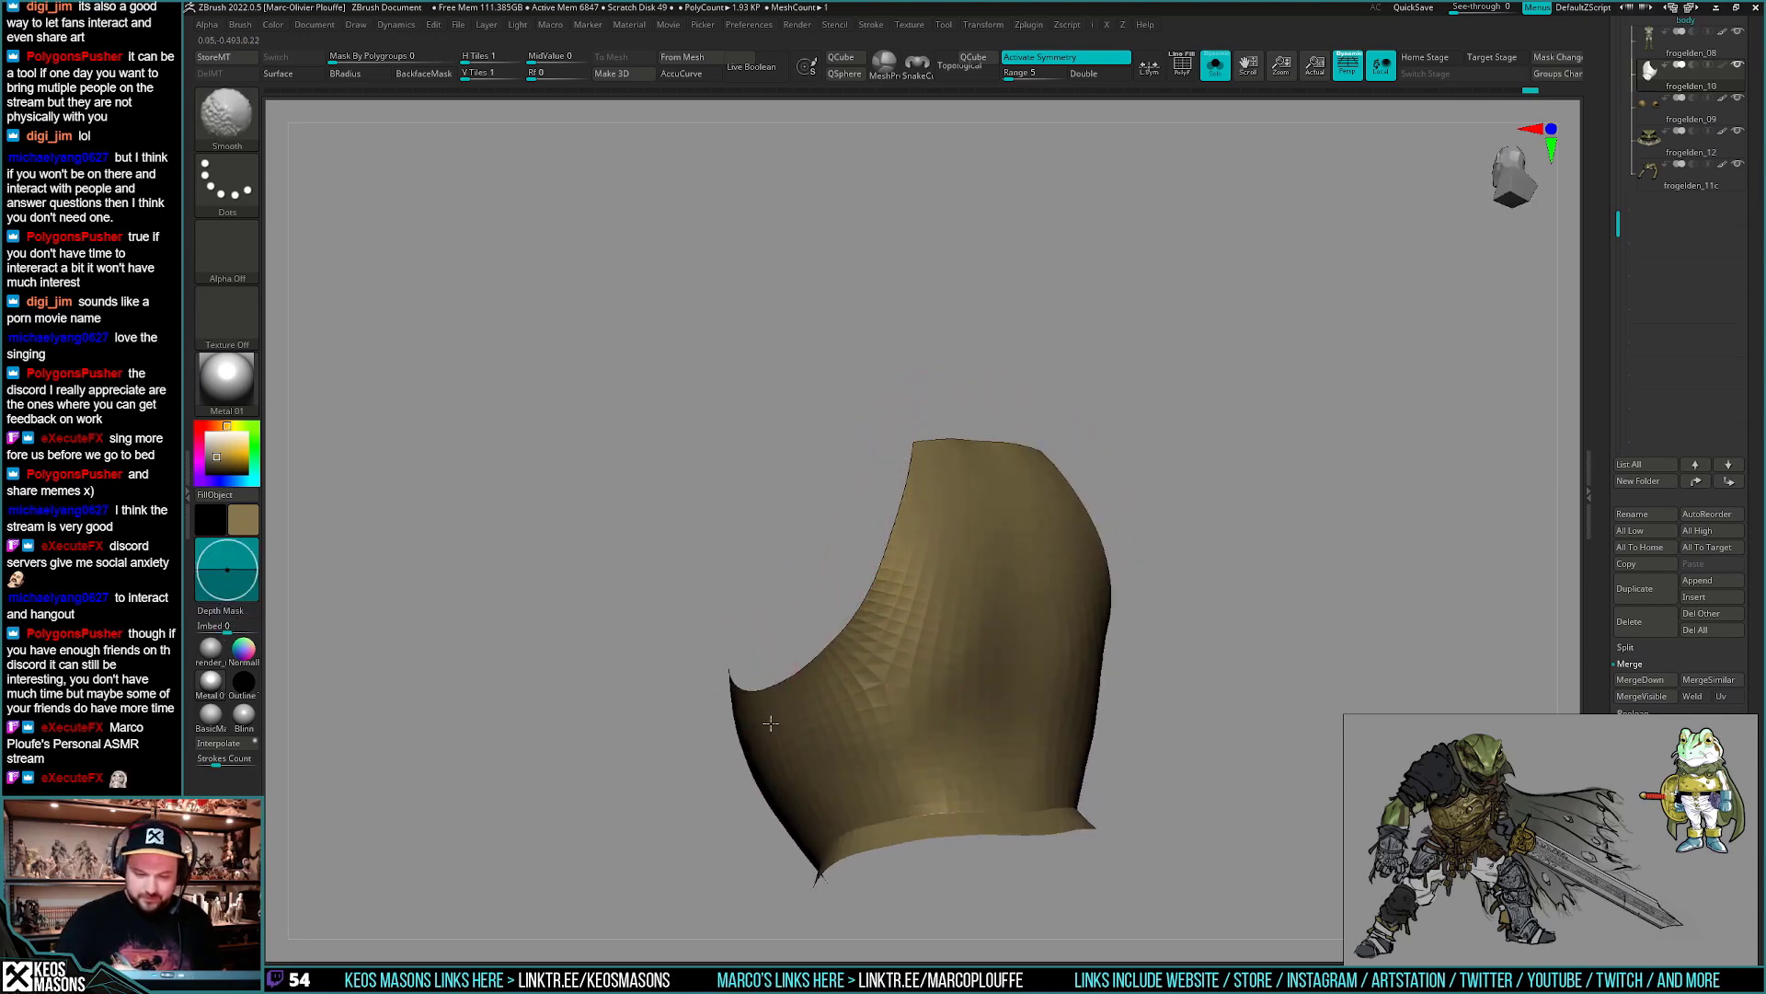
pyautogui.moveTo(771, 723)
pyautogui.mouseDown(button='right')
pyautogui.moveTo(950, 560)
pyautogui.moveTo(998, 488)
pyautogui.mouseUp(button='right')
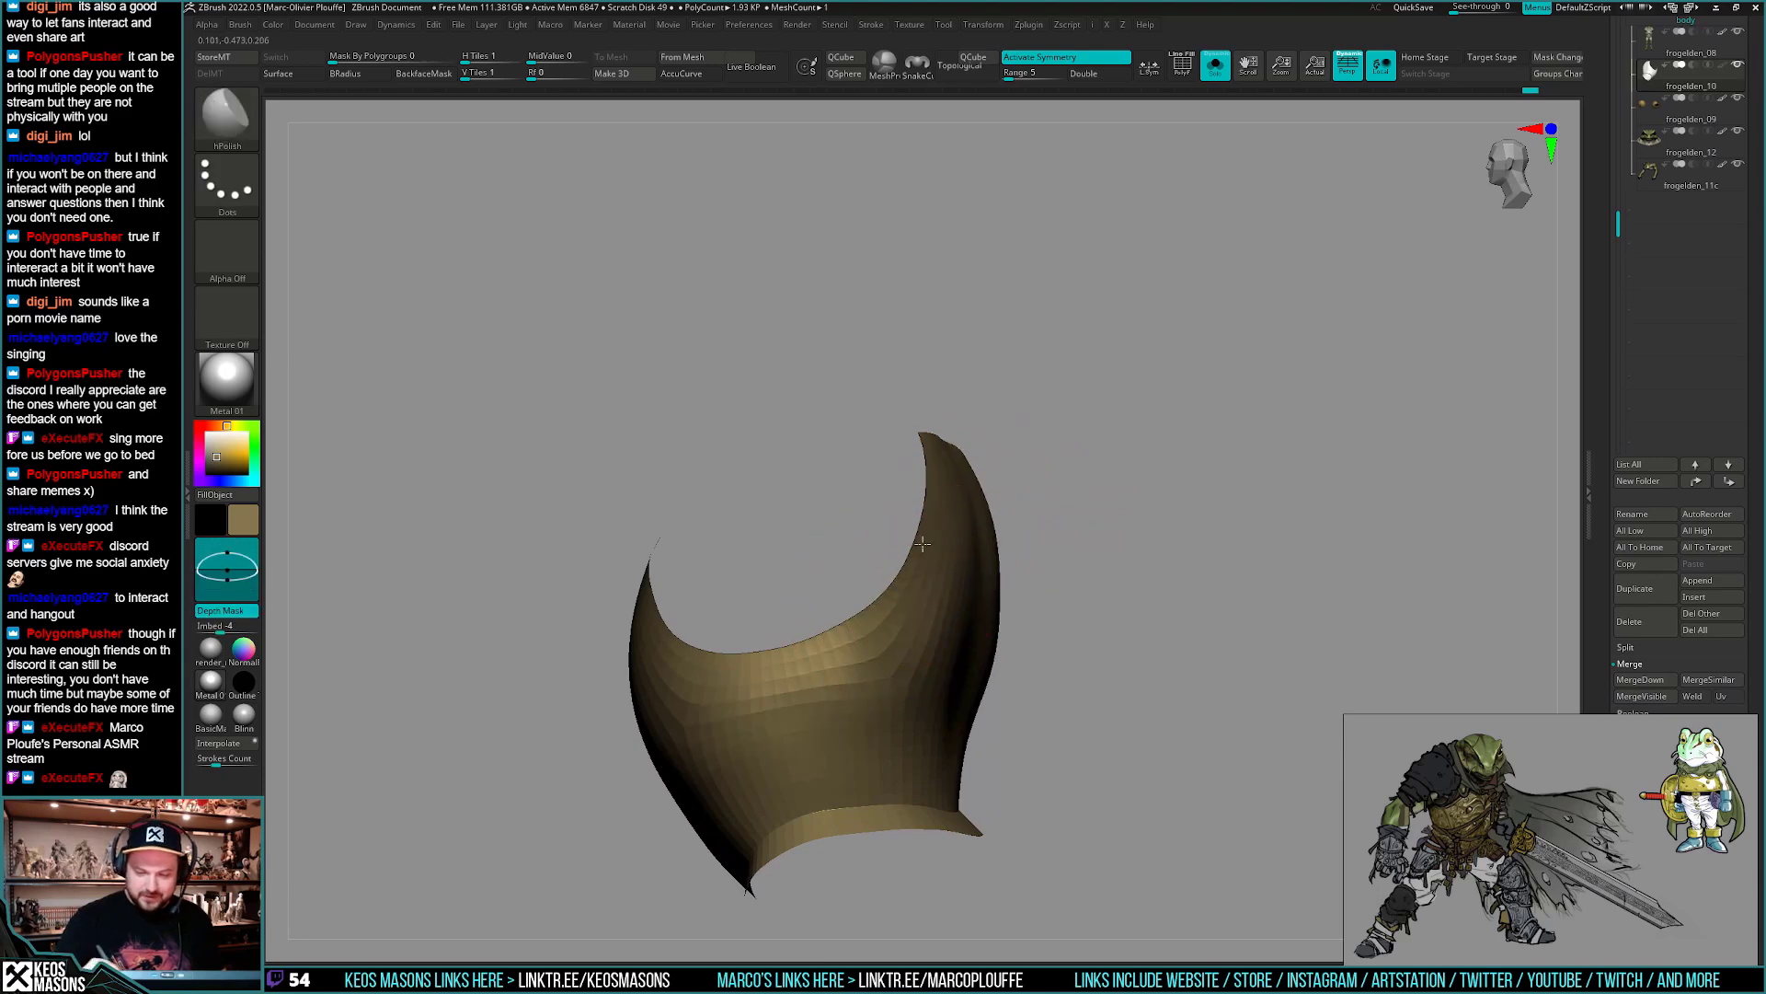
# - Adjust the hPolish brush size and even out the back armhole edges and upper back of the vest
pyautogui.moveTo(1058, 575); pyautogui.dragTo(1006, 583, button='right')
pyautogui.moveTo(1155, 560)
pyautogui.mouseDown(button='right')
pyautogui.moveTo(1012, 552)
pyautogui.moveTo(943, 598)
pyautogui.mouseUp(button='right')
pyautogui.press('space')
pyautogui.moveTo(985, 506); pyautogui.dragTo(994, 504)
pyautogui.press('shift')
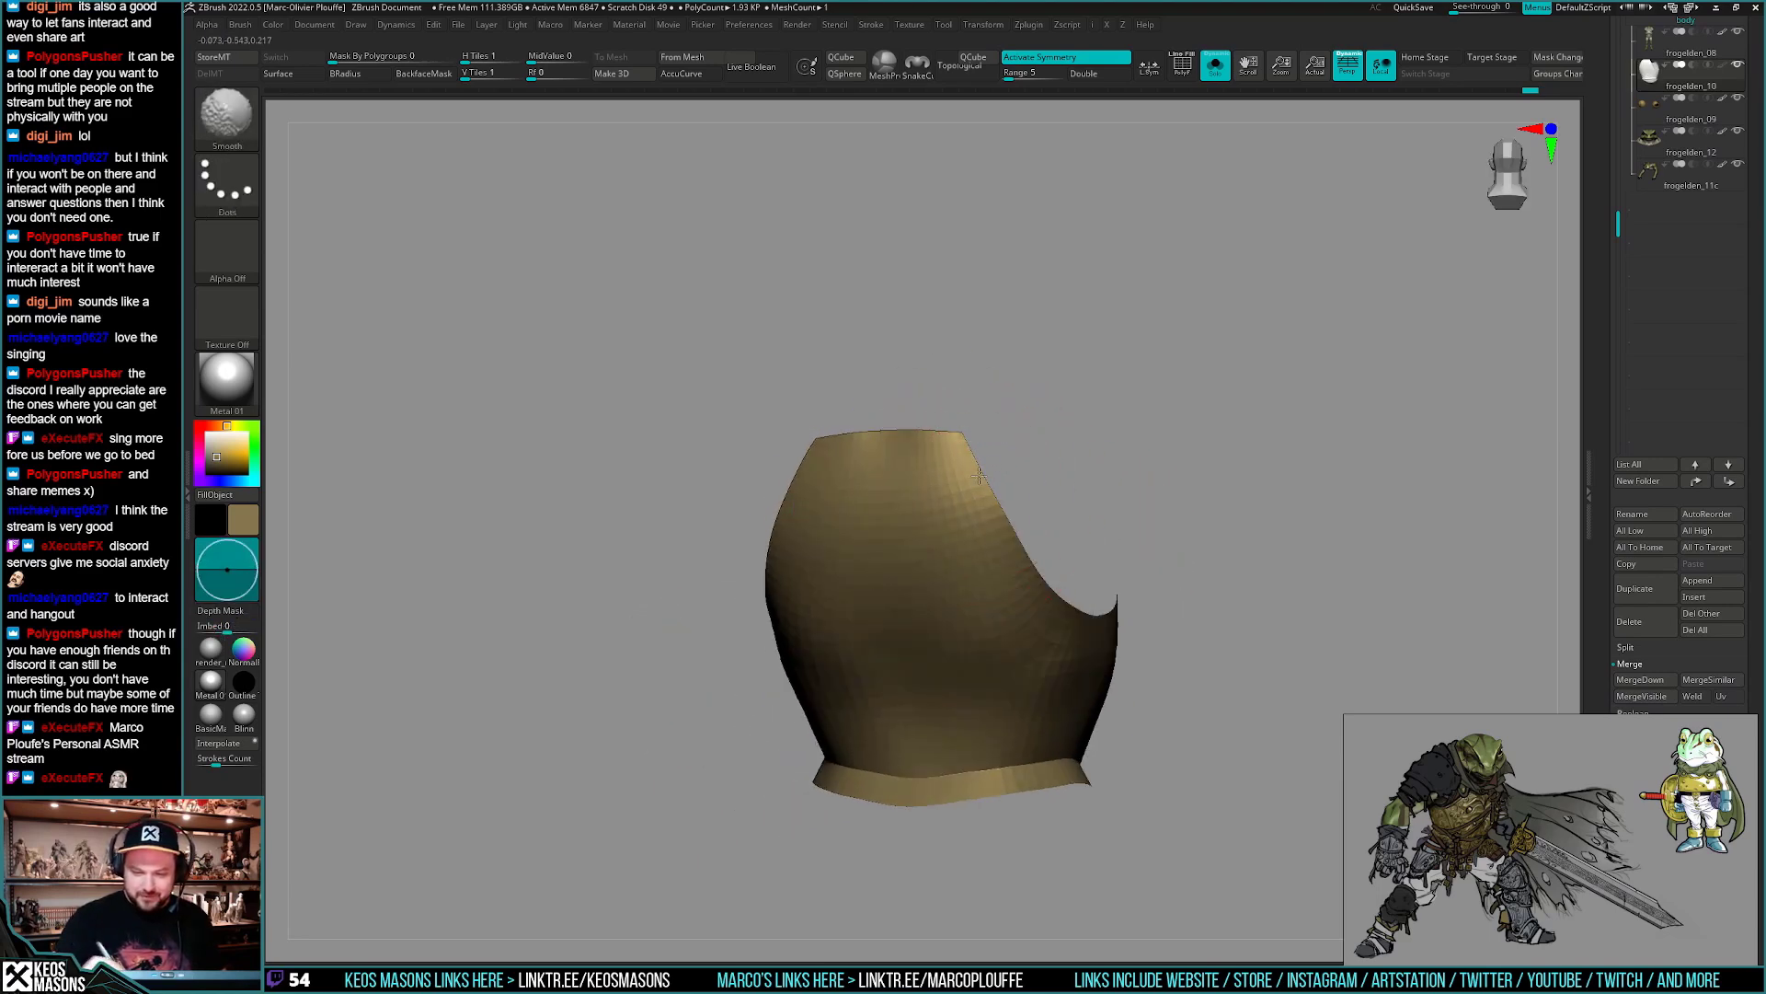
pyautogui.moveTo(1112, 626); pyautogui.dragTo(1161, 596, button='right')
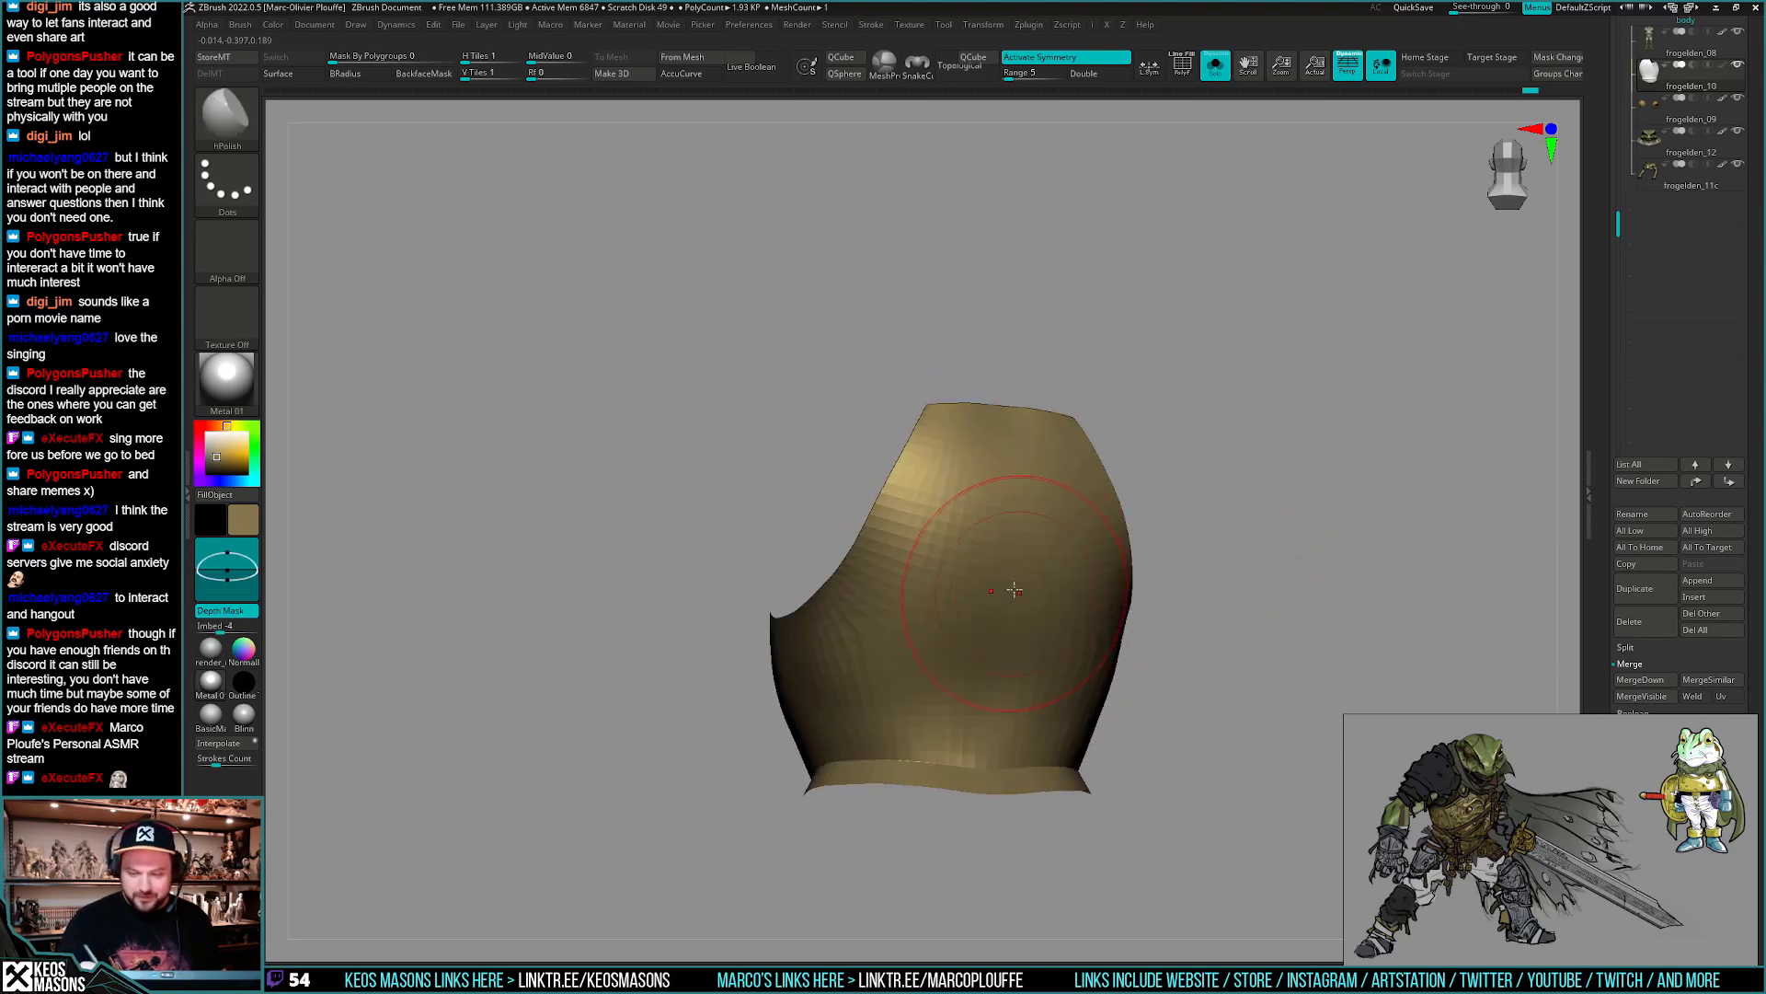
pyautogui.moveTo(1012, 525); pyautogui.dragTo(1003, 461, button='right')
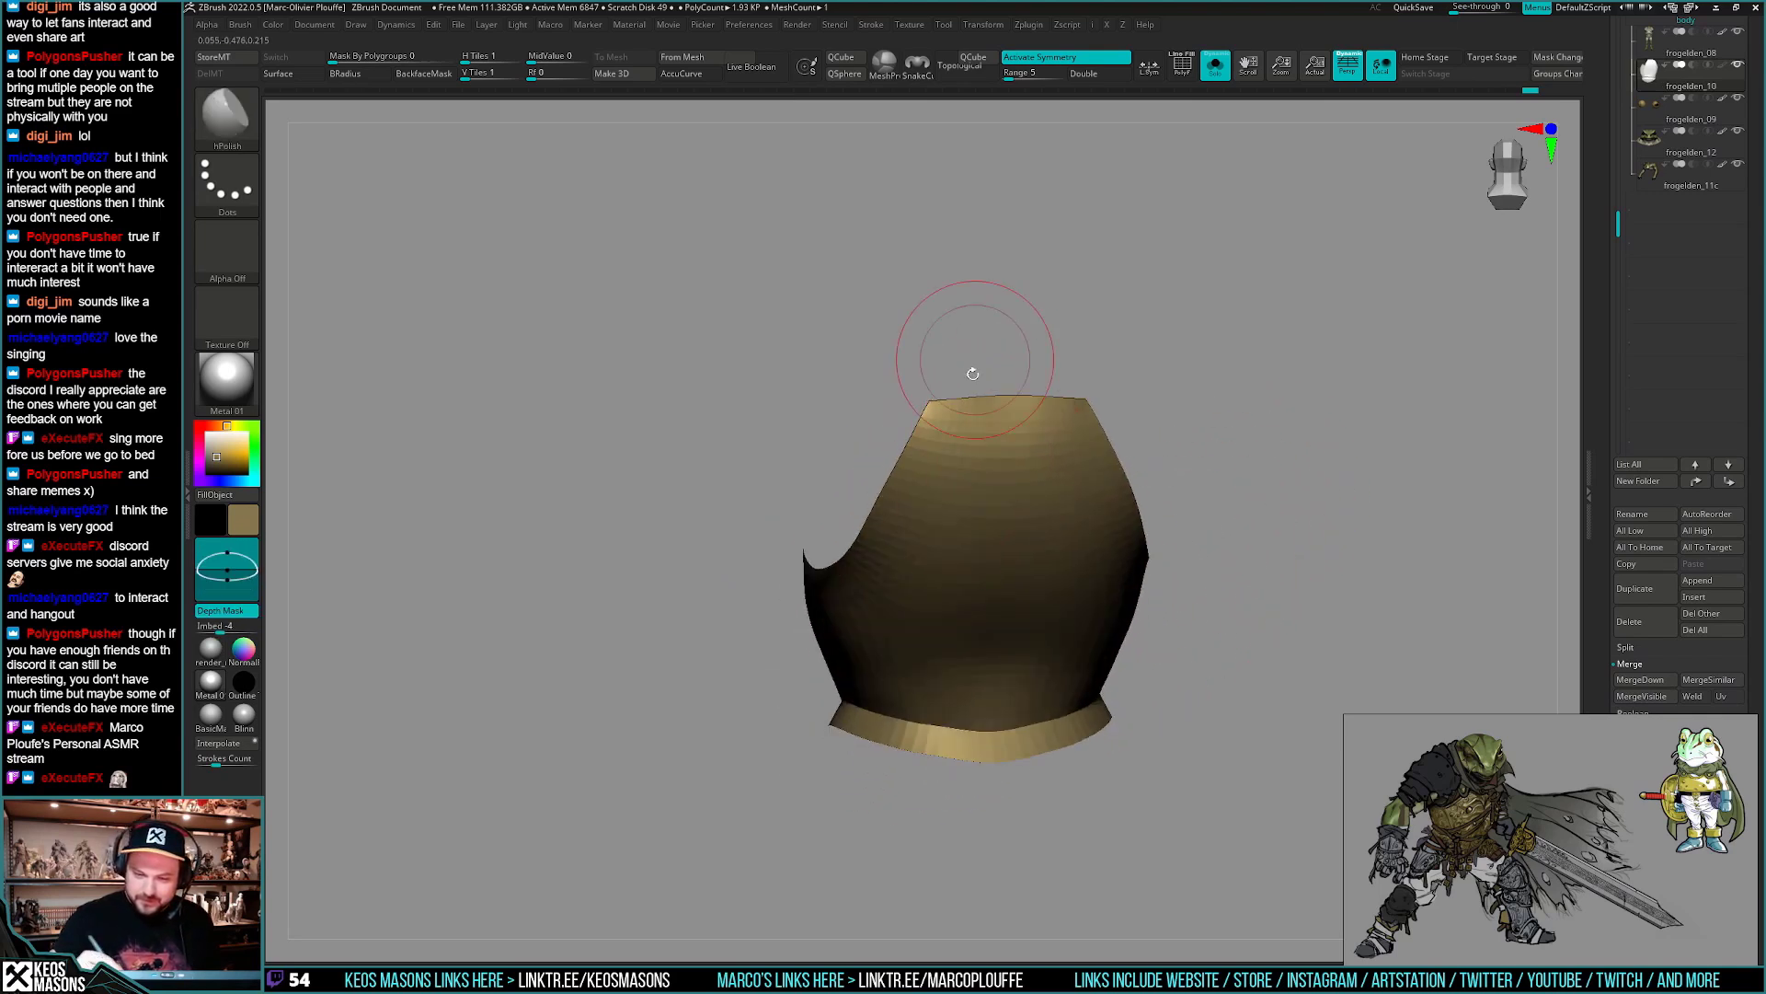
# - Polish the vest's upper back and blend the surface down its sides toward the flared rim
pyautogui.moveTo(956, 335); pyautogui.dragTo(931, 477, button='right')
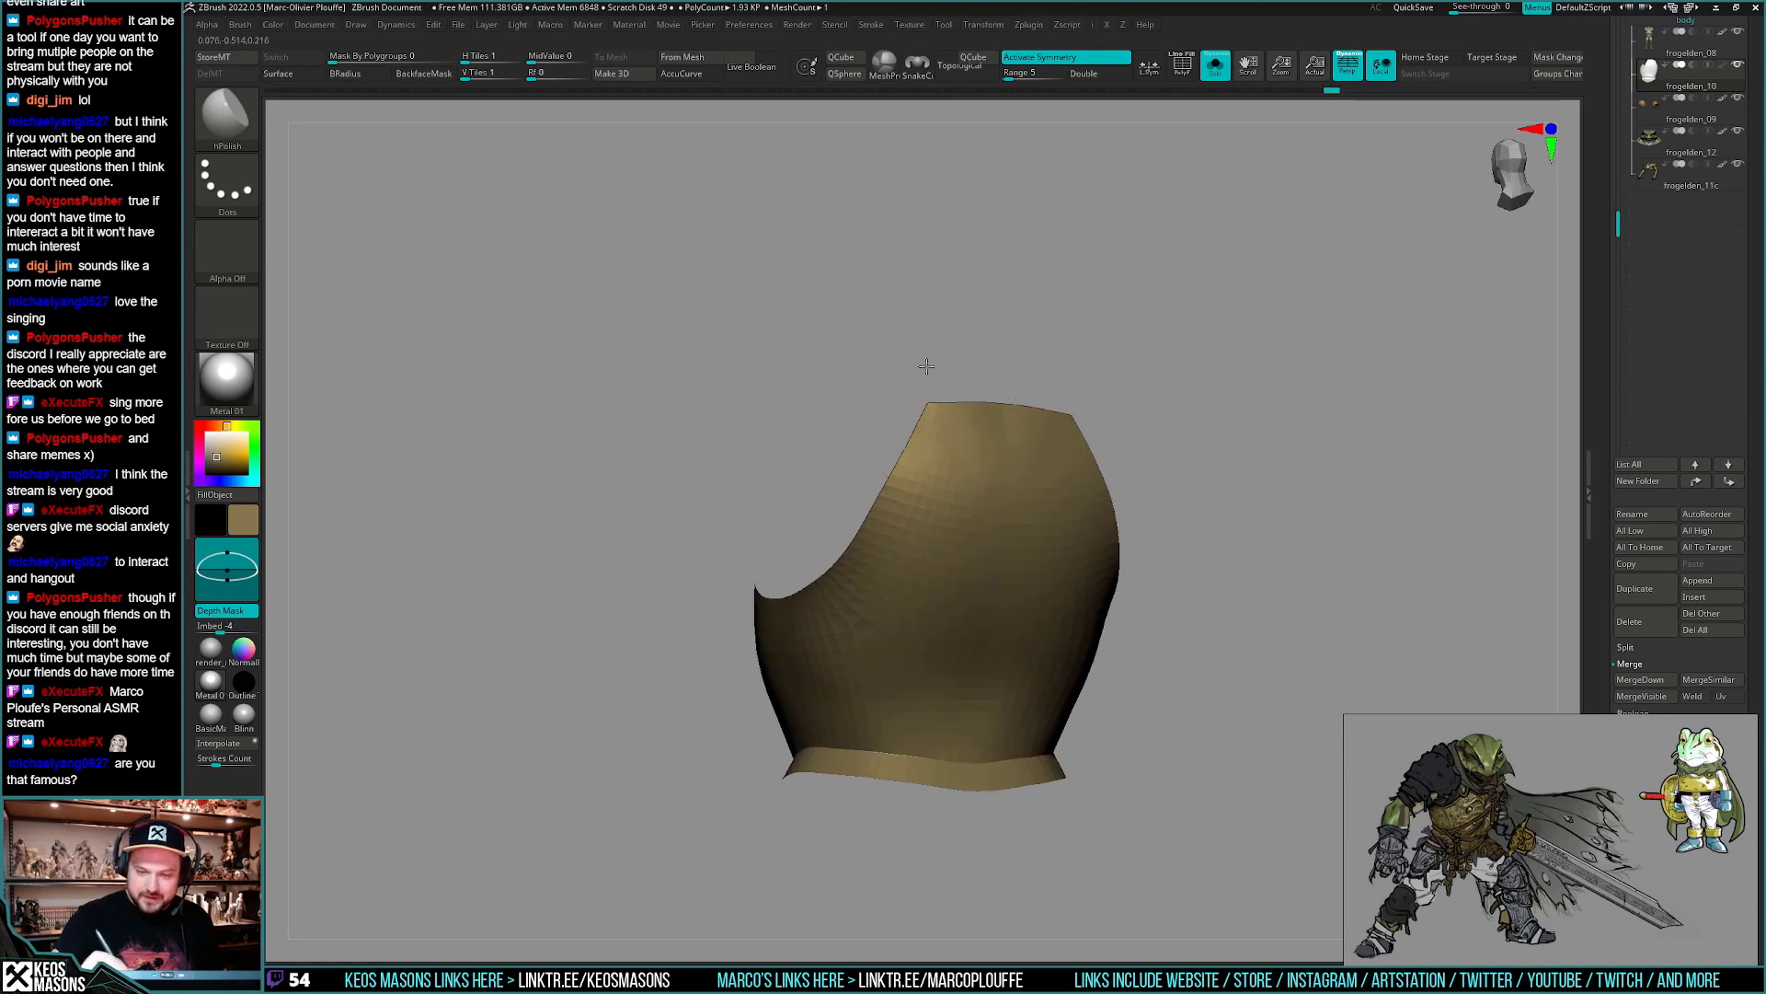
pyautogui.moveTo(927, 366)
pyautogui.mouseDown(button='right')
pyautogui.moveTo(959, 447)
pyautogui.moveTo(999, 460)
pyautogui.mouseUp(button='right')
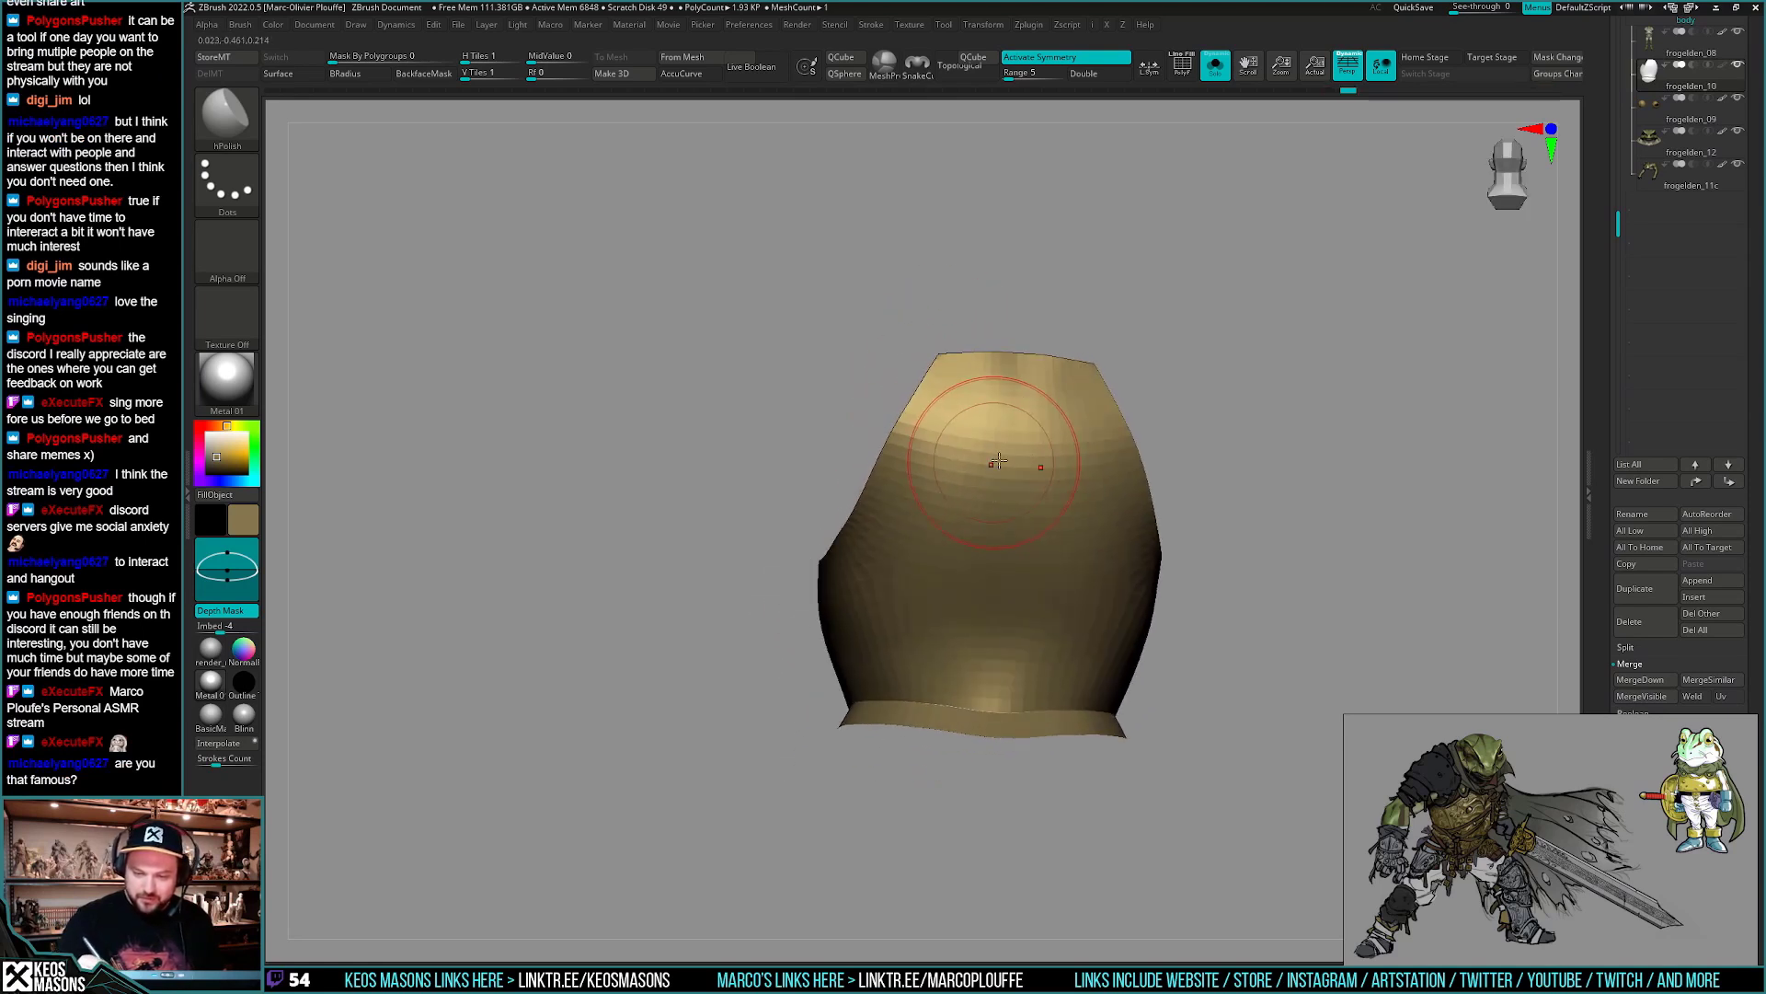
pyautogui.moveTo(1028, 308); pyautogui.dragTo(1034, 409, button='right')
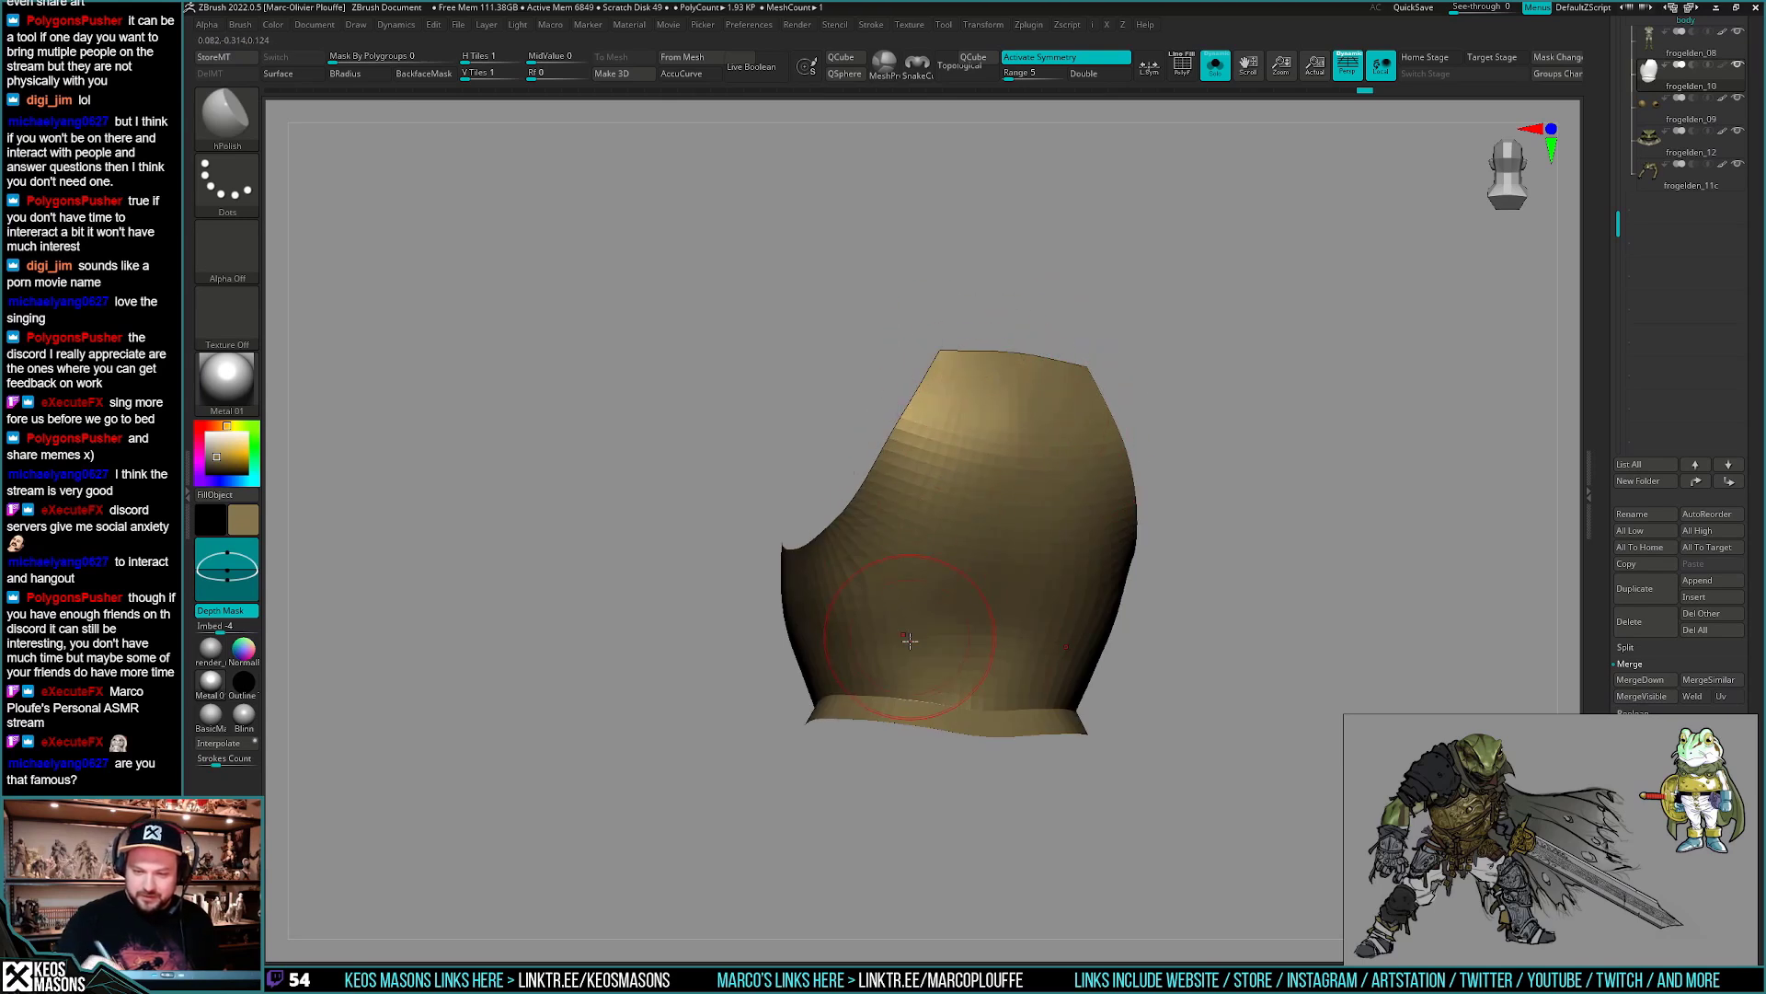
pyautogui.moveTo(909, 641)
pyautogui.mouseDown(button='right')
pyautogui.moveTo(984, 635)
pyautogui.moveTo(1022, 598)
pyautogui.moveTo(1052, 654)
pyautogui.moveTo(1008, 661)
pyautogui.moveTo(1102, 586)
pyautogui.mouseUp(button='right')
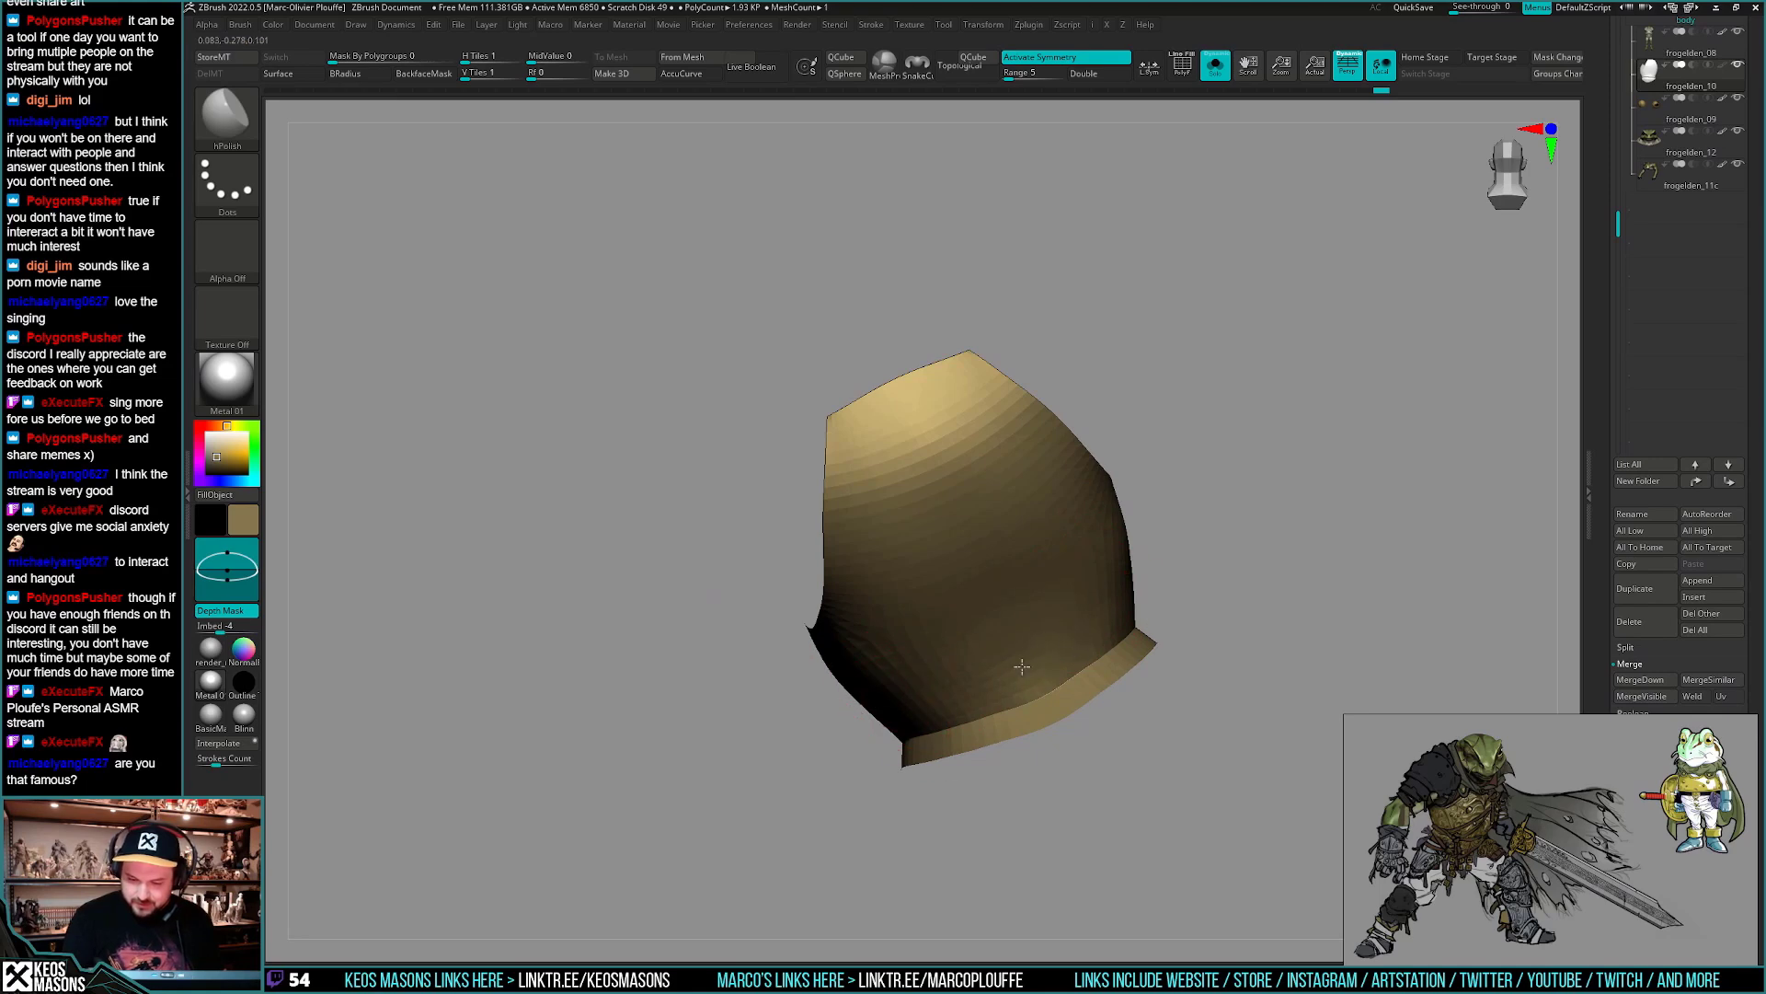
pyautogui.moveTo(1021, 666)
pyautogui.mouseDown(button='right')
pyautogui.moveTo(1040, 647)
pyautogui.moveTo(1020, 671)
pyautogui.moveTo(1058, 664)
pyautogui.moveTo(1022, 666)
pyautogui.moveTo(914, 605)
pyautogui.mouseUp(button='right')
pyautogui.moveTo(919, 693); pyautogui.dragTo(907, 611, button='right')
# - Check the vest's polygroups on the wireframe by isolating the vest body, inverting to the flared rim, and restoring full visibility
pyautogui.rightClick(1012, 715)
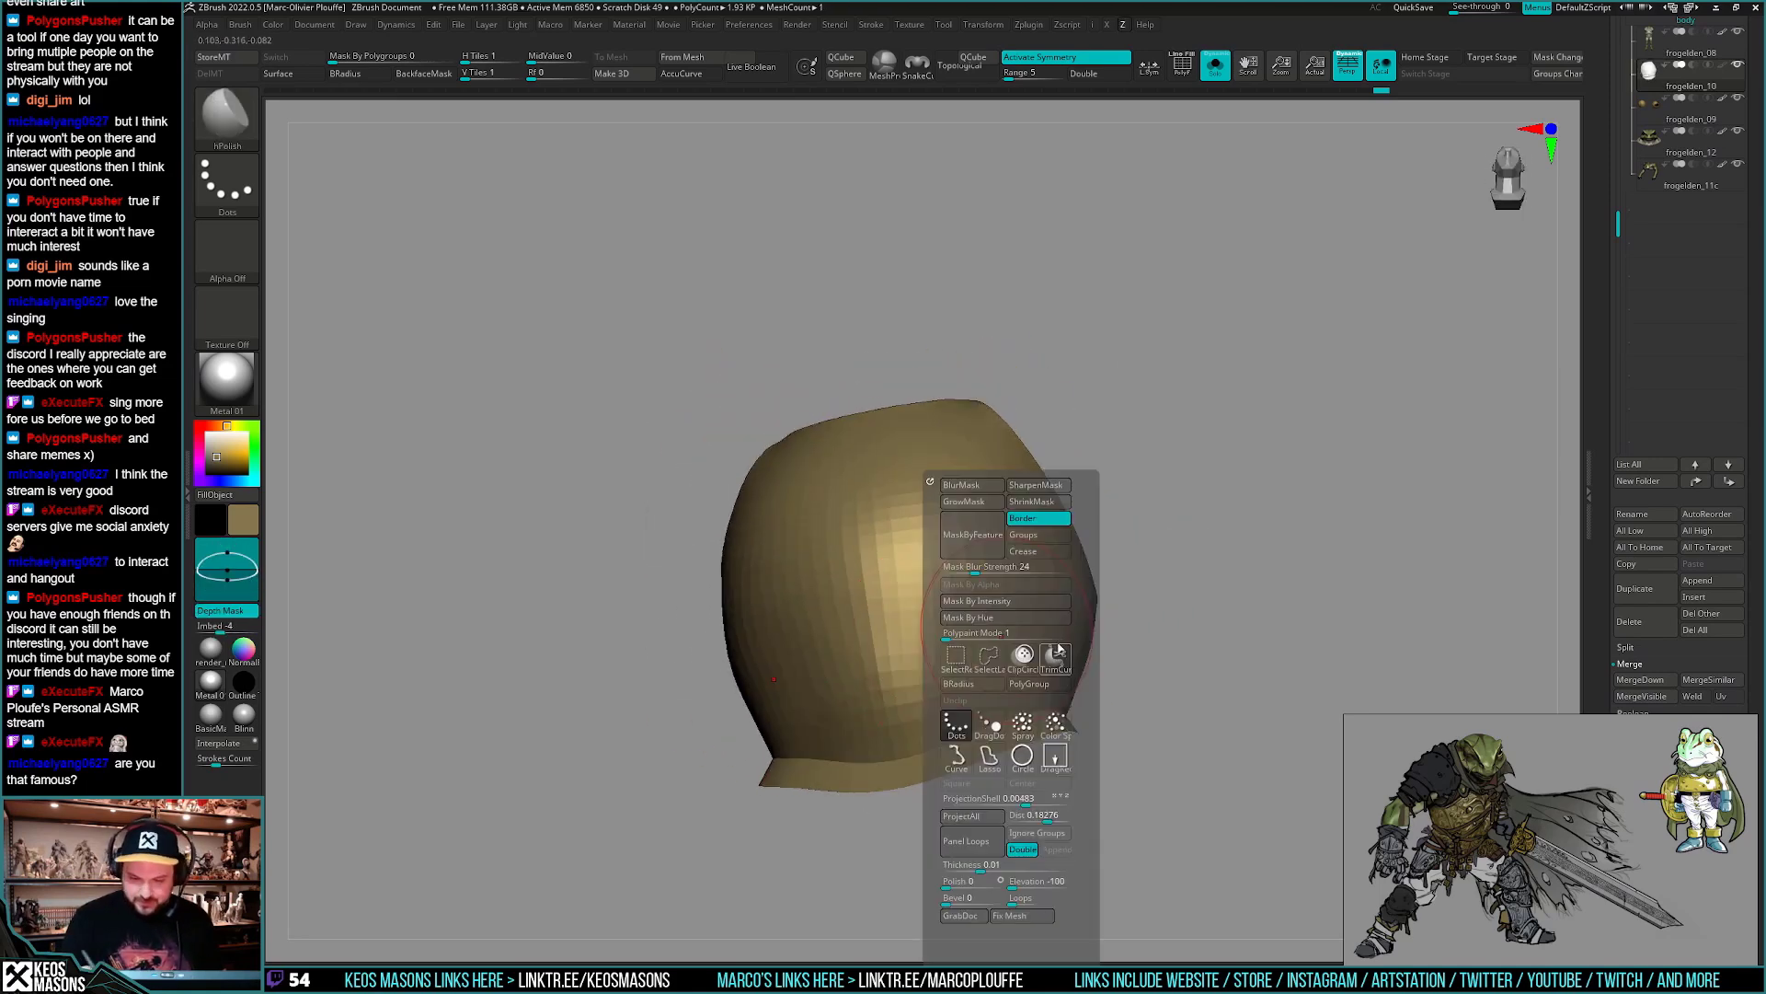
pyautogui.moveTo(1175, 631)
pyautogui.mouseDown(button='right')
pyautogui.moveTo(1099, 721)
pyautogui.moveTo(1187, 708)
pyautogui.moveTo(1118, 704)
pyautogui.moveTo(1143, 594)
pyautogui.moveTo(1125, 636)
pyautogui.moveTo(1143, 631)
pyautogui.mouseUp(button='right')
pyautogui.hotkey('shift', 'f')
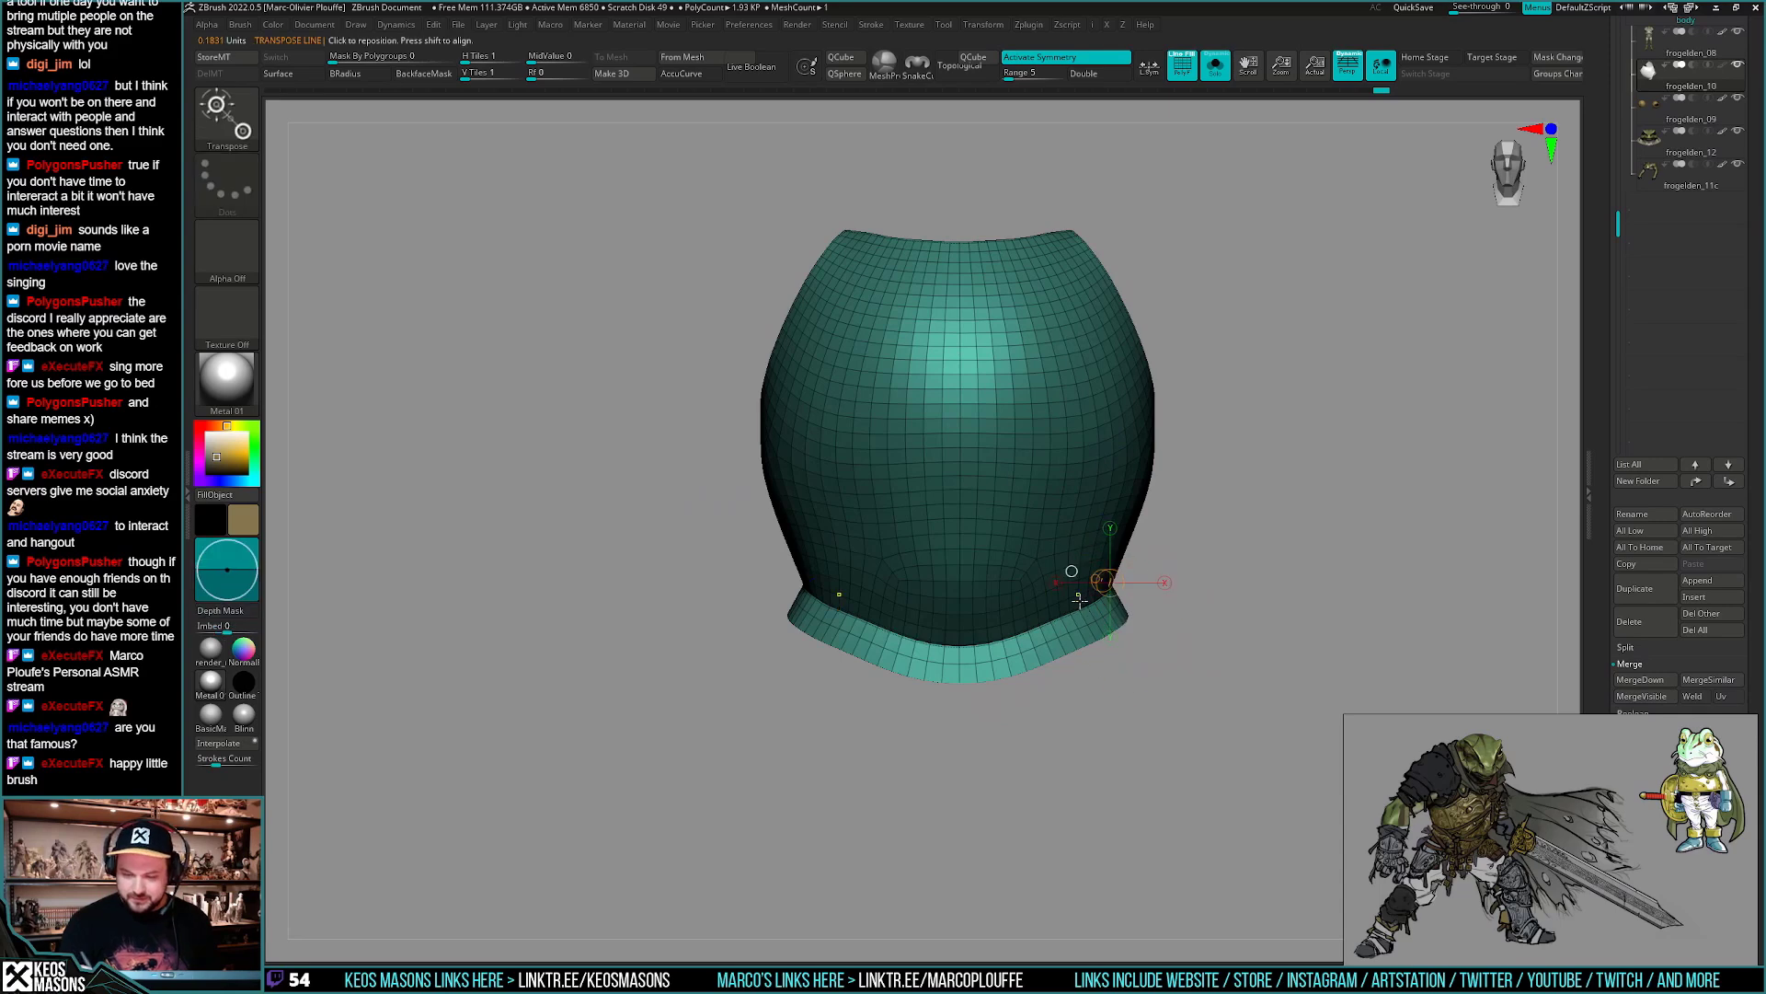
pyautogui.hotkey('ctrl', 'shift', 'h')
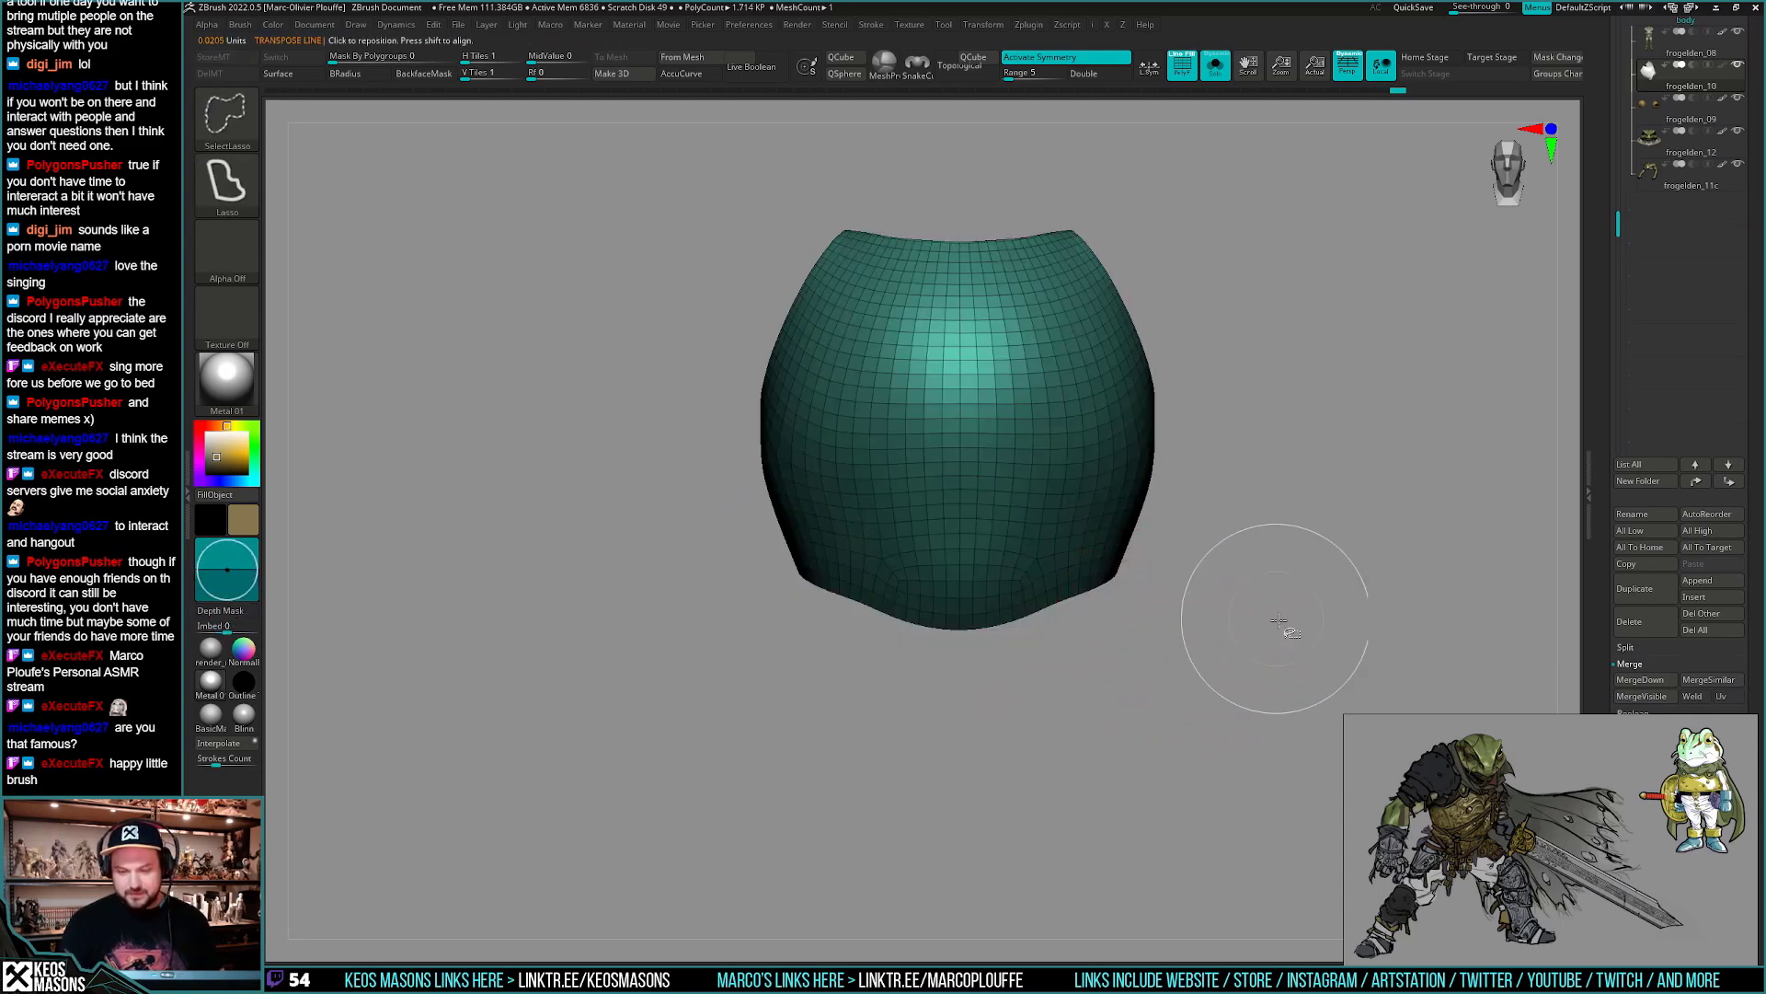
pyautogui.keyDown('ctrl'); pyautogui.keyDown('shift'); pyautogui.moveTo(1281, 623); pyautogui.dragTo(1242, 676); pyautogui.keyUp('shift'); pyautogui.keyUp('ctrl')
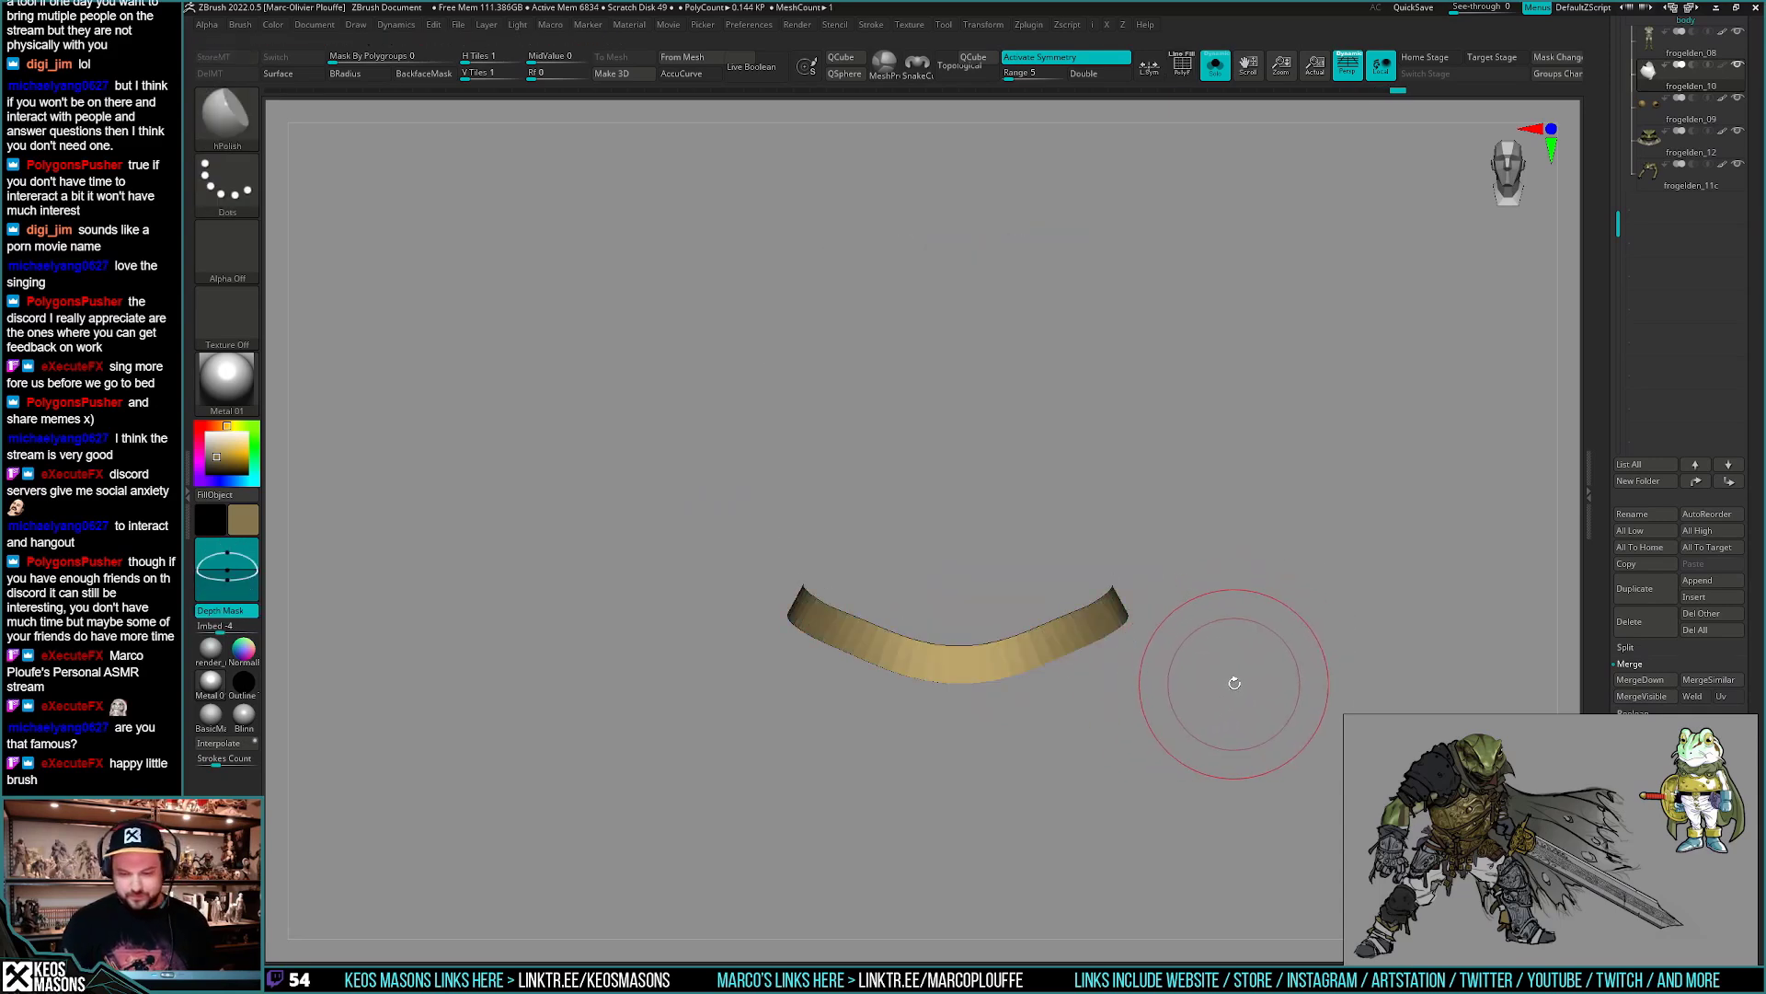
pyautogui.keyDown('ctrl'); pyautogui.keyDown('shift'); pyautogui.click(1235, 682); pyautogui.keyUp('shift'); pyautogui.keyUp('ctrl')
# - Polish the vest's front and side up to the armhole and down to the flared rim with the hPolish brush
pyautogui.moveTo(1155, 671); pyautogui.dragTo(1094, 653, button='right')
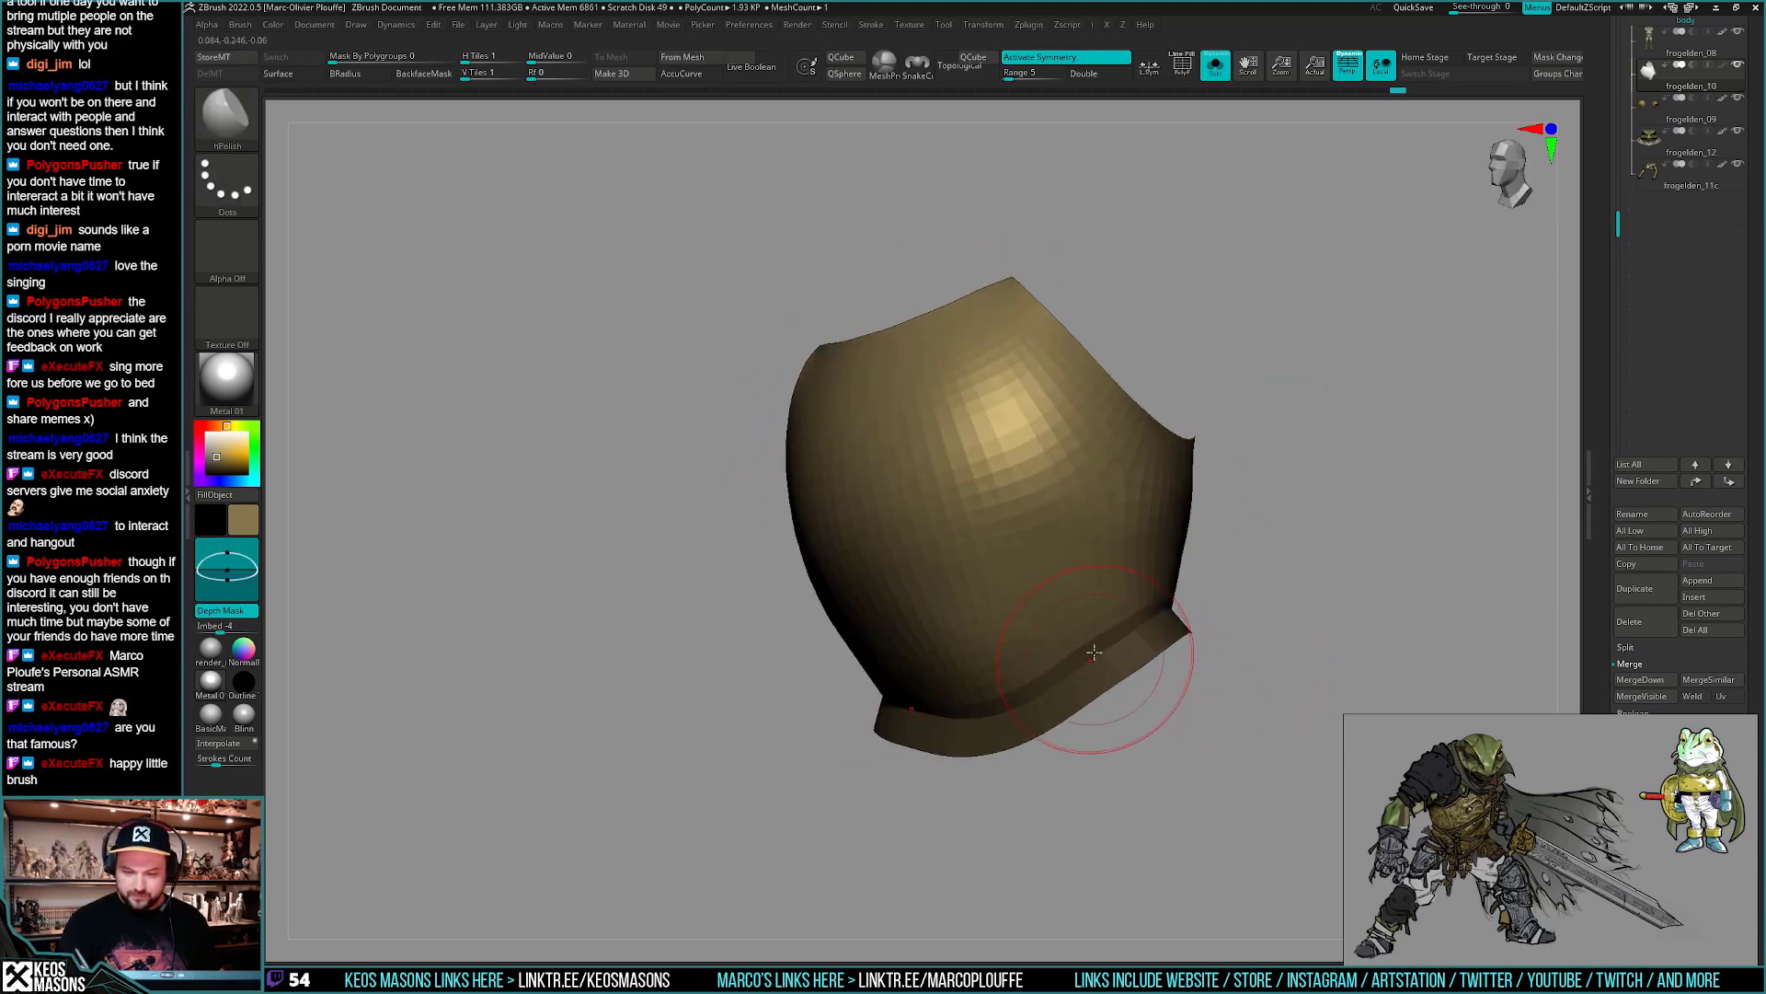
pyautogui.moveTo(1270, 493)
pyautogui.keyDown('shift'); pyautogui.mouseDown(button='right')
pyautogui.moveTo(1139, 607)
pyautogui.moveTo(1066, 561)
pyautogui.moveTo(993, 678)
pyautogui.moveTo(1018, 689)
pyautogui.moveTo(1039, 622)
pyautogui.mouseUp(button='right'); pyautogui.keyUp('shift')
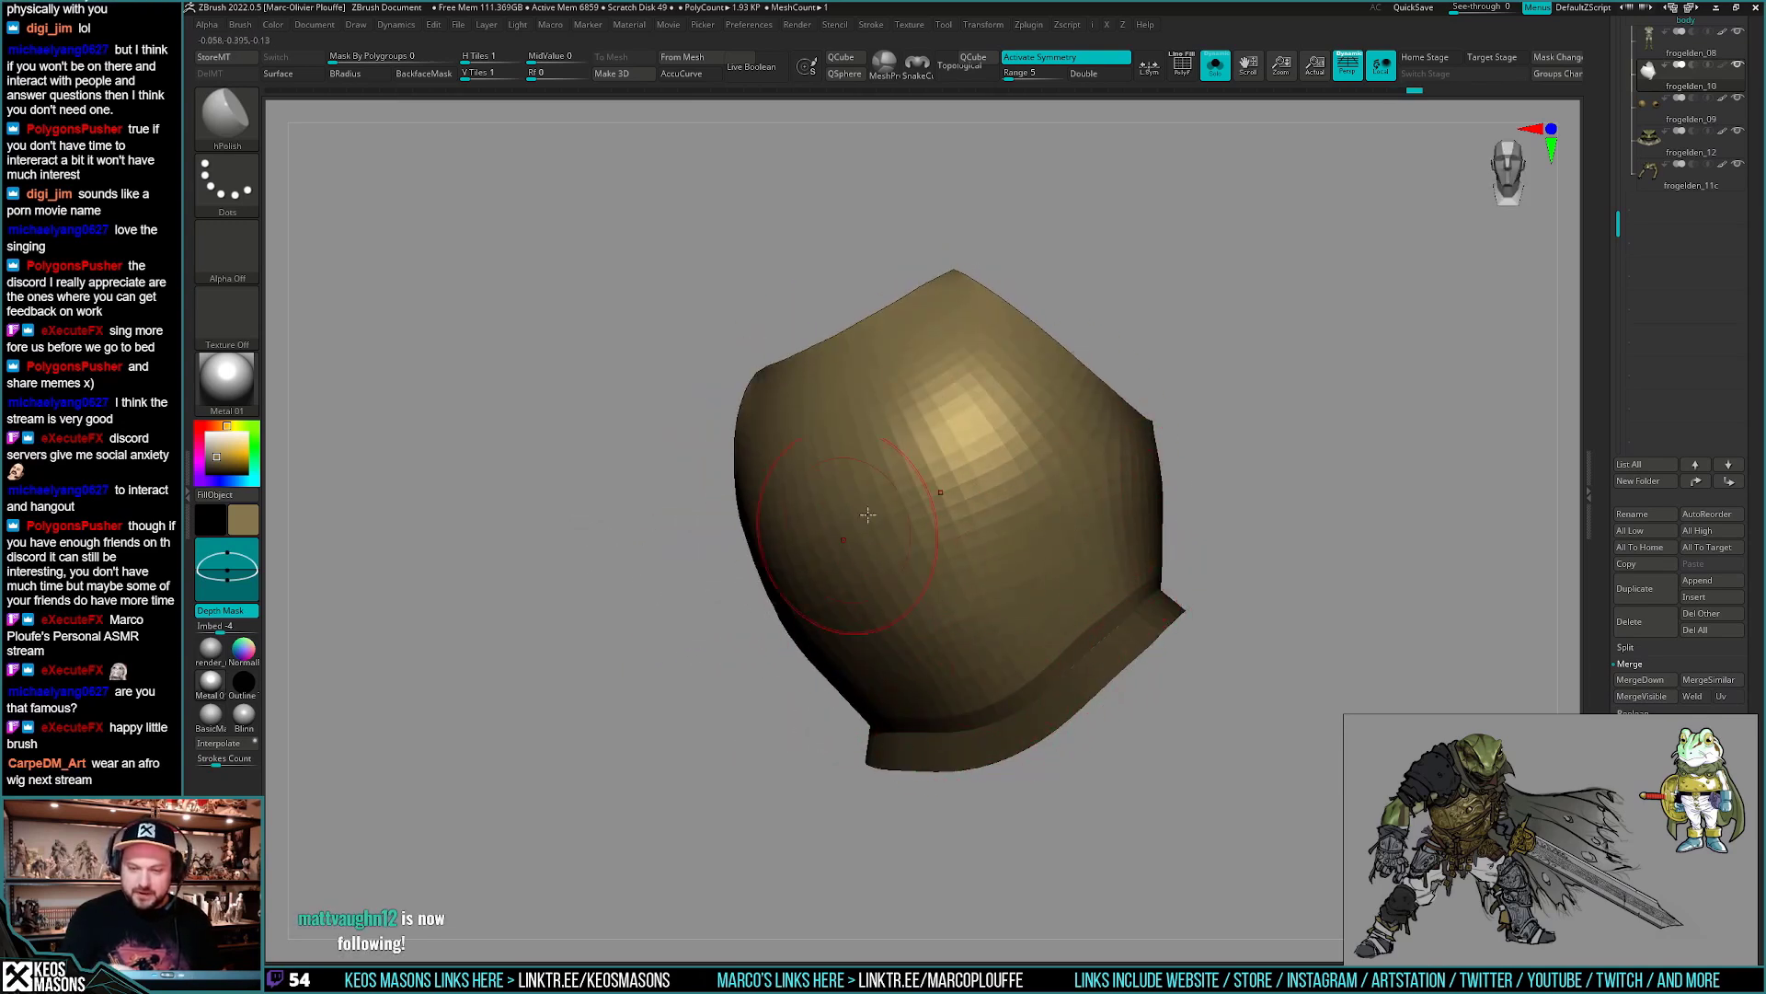
pyautogui.moveTo(960, 543); pyautogui.dragTo(1018, 634, button='right')
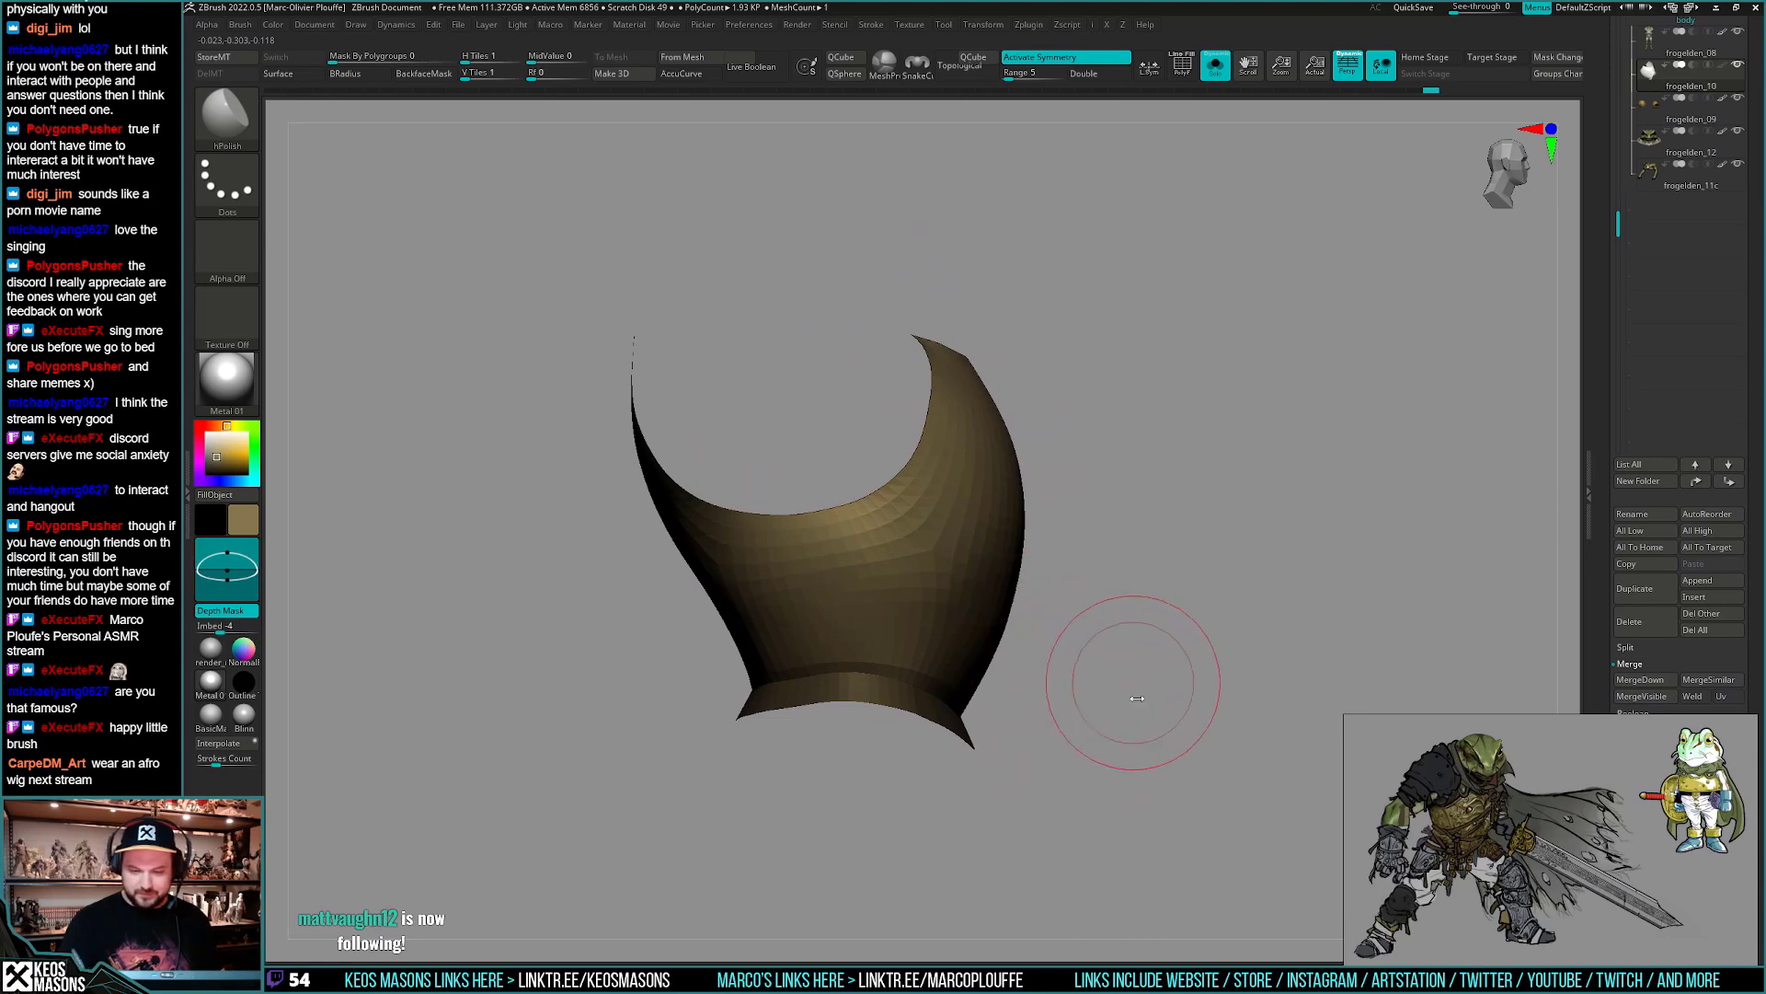
pyautogui.press('space')
pyautogui.press('space')
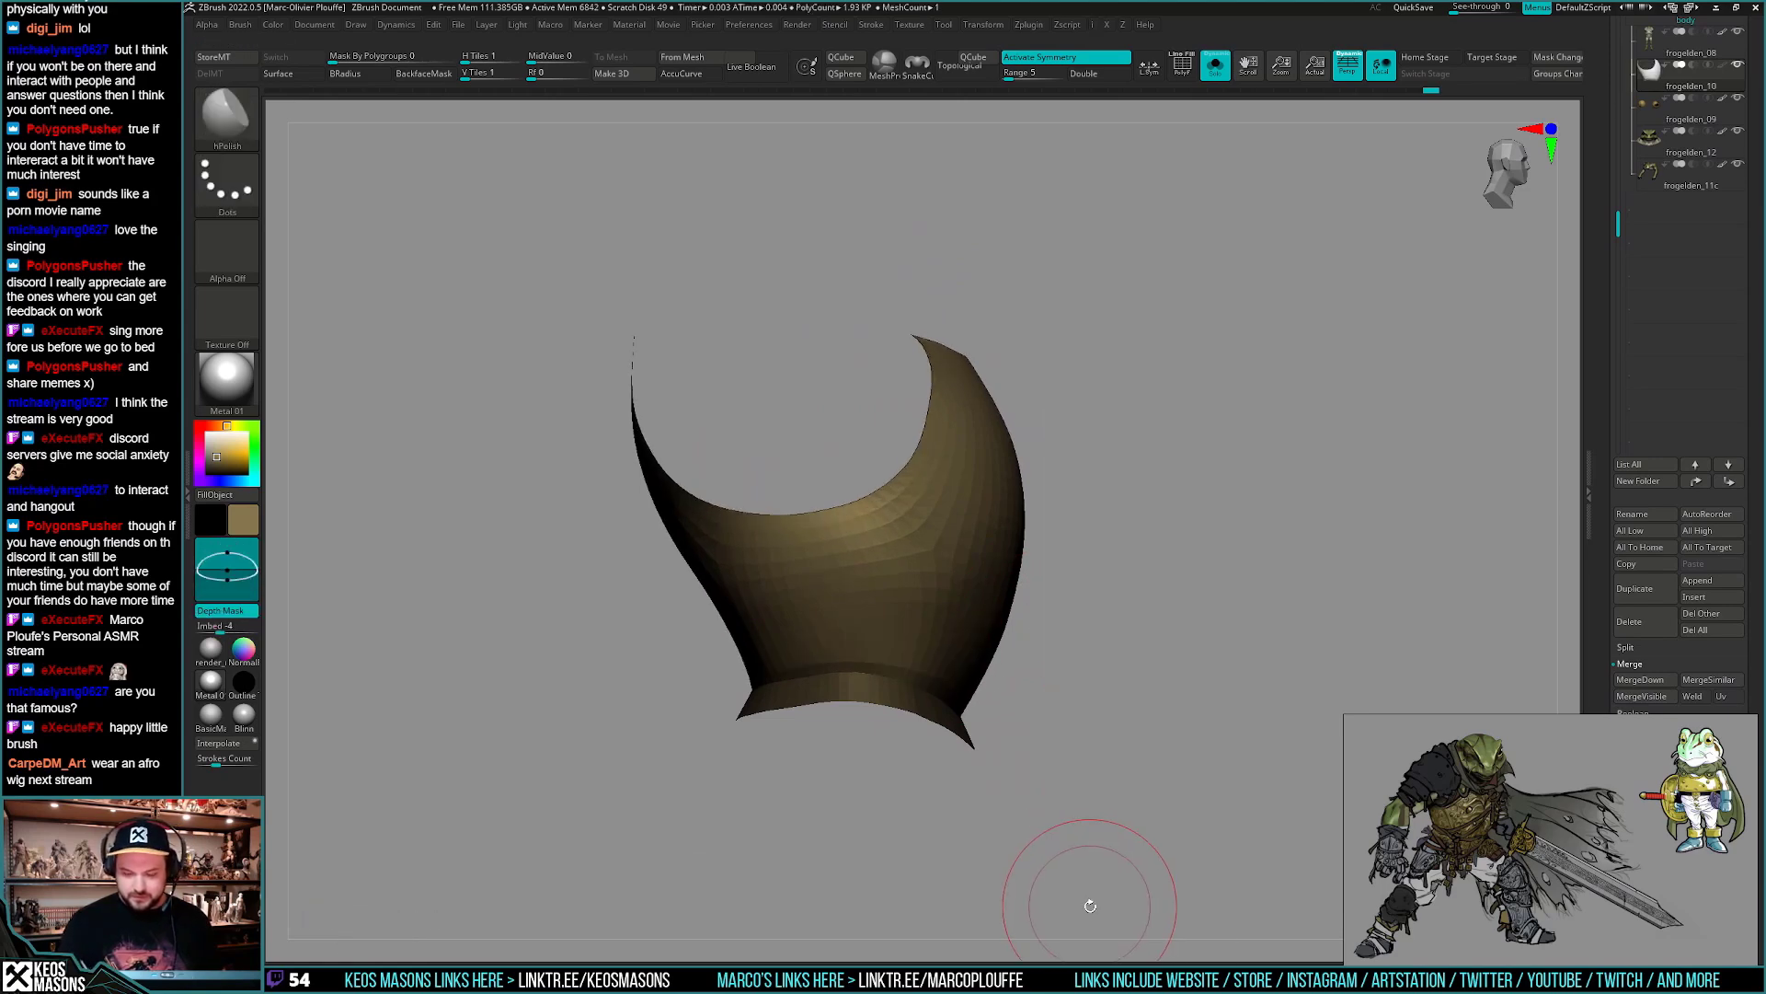
pyautogui.press('space')
# - Regroup the vest mesh into one polygroup and resize the hPolish brush for the armhole side
pyautogui.moveTo(1032, 902); pyautogui.dragTo(1171, 705)
pyautogui.hotkey('shift', 'f')
pyautogui.hotkey('shift', 'f')
pyautogui.press('ctrl')
pyautogui.hotkey('ctrl', 'w')
pyautogui.hotkey('shift', 'f')
pyautogui.hotkey('shift', 'f')
pyautogui.press('space')
pyautogui.moveTo(1121, 900); pyautogui.dragTo(1100, 897)
pyautogui.press('space')
pyautogui.moveTo(1311, 593)
pyautogui.mouseDown()
pyautogui.moveTo(1171, 643)
pyautogui.moveTo(1190, 743)
pyautogui.moveTo(1071, 707)
pyautogui.moveTo(1184, 702)
pyautogui.moveTo(1057, 820)
pyautogui.moveTo(1063, 795)
pyautogui.moveTo(1073, 821)
pyautogui.mouseUp()
# - Show the whole frog around the vest and switch to the Move brush with a draw size of about 482
pyautogui.hotkey('shift', 's')
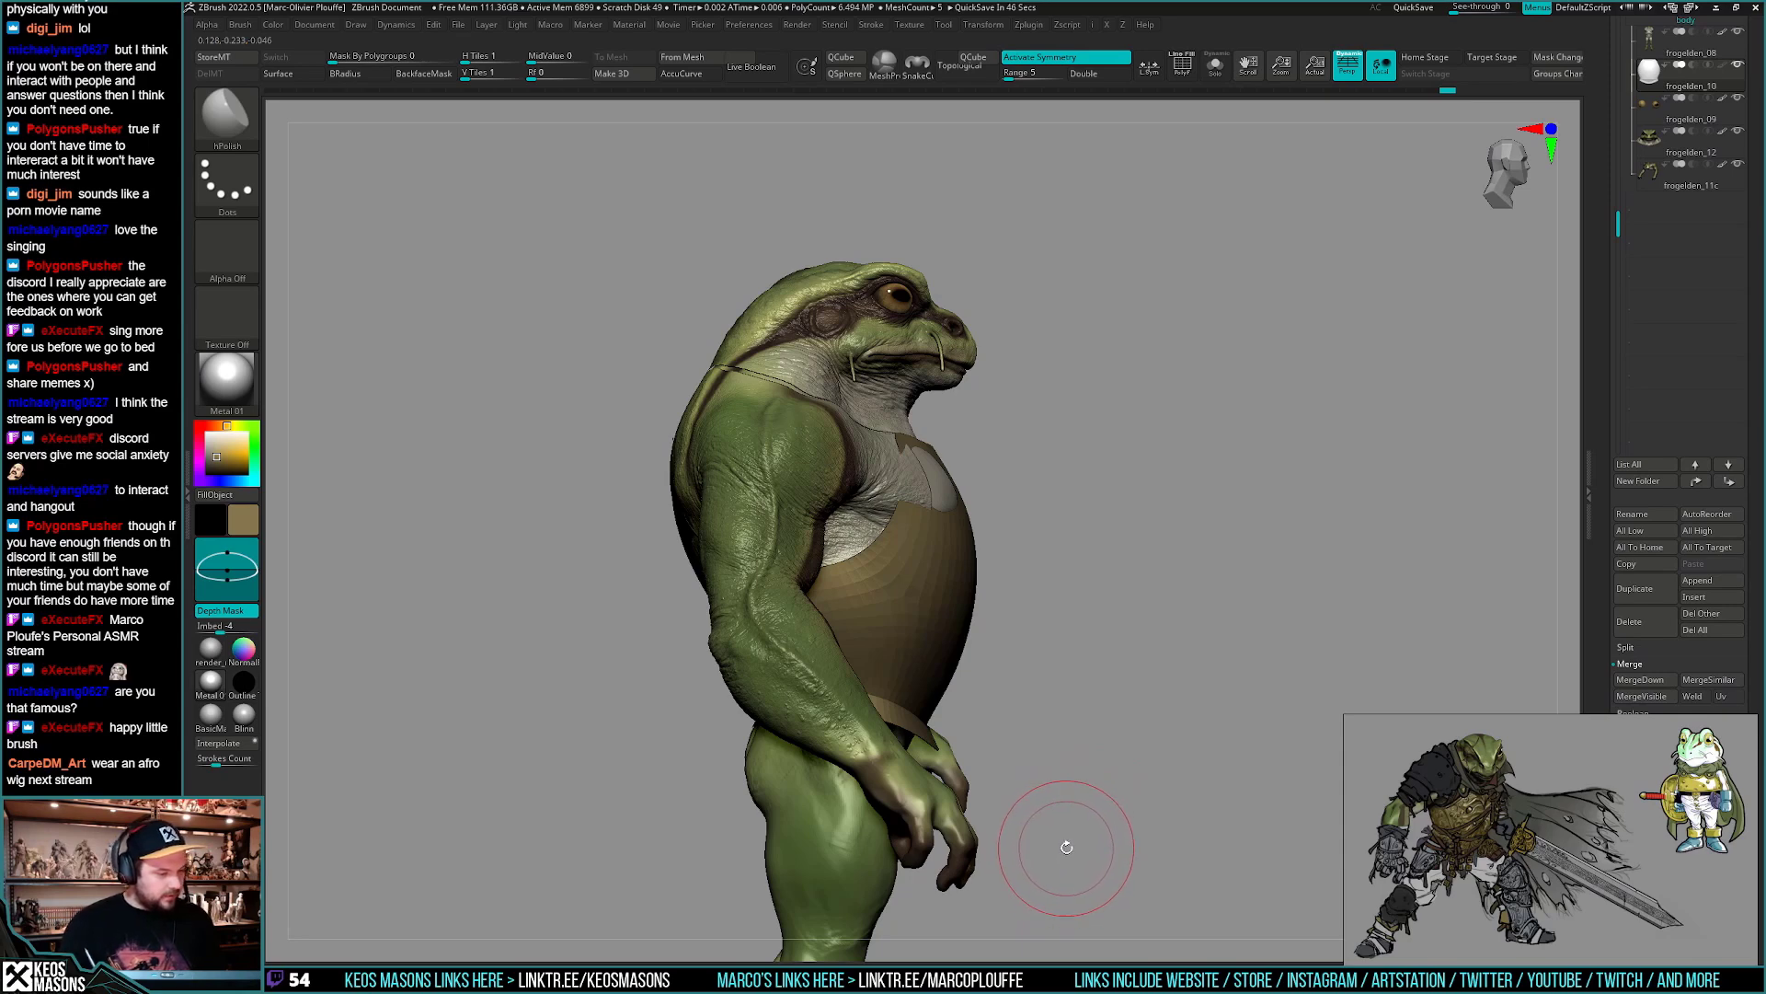
pyautogui.press('b')
pyautogui.press('m')
pyautogui.press('v')
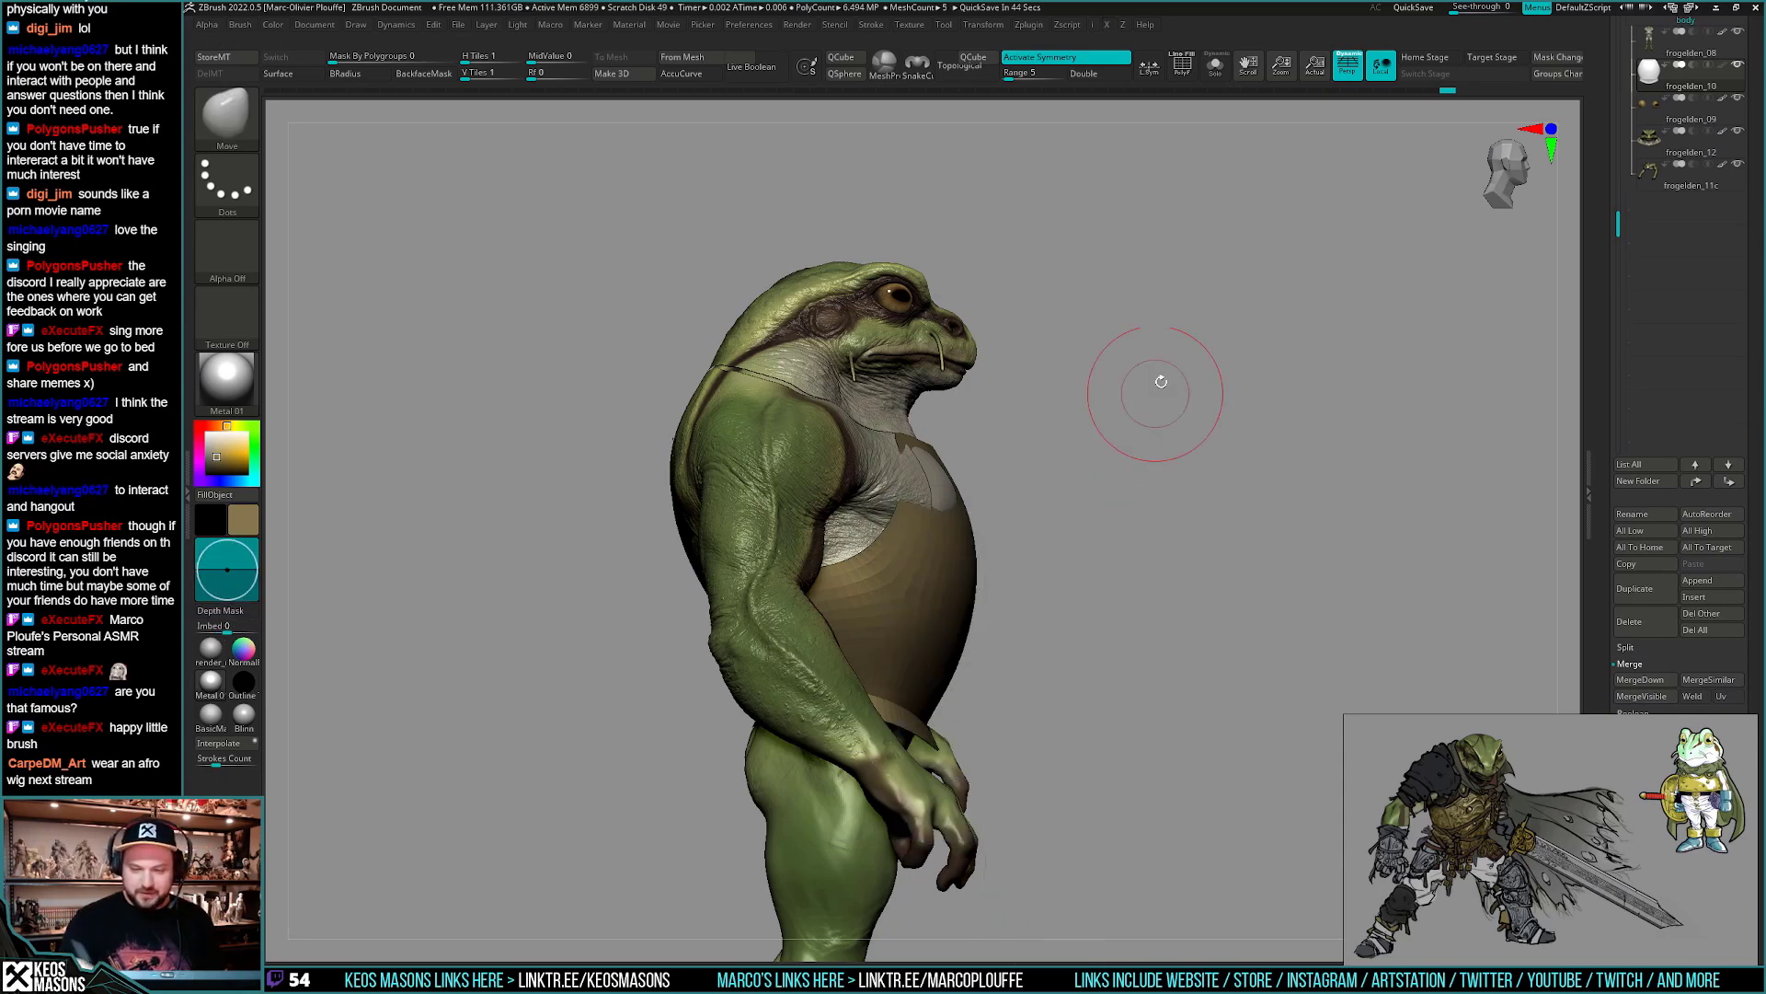
pyautogui.press('space')
pyautogui.keyDown('ctrl'); pyautogui.moveTo(937, 470); pyautogui.dragTo(930, 488, button='right'); pyautogui.keyUp('ctrl')
pyautogui.press('space')
pyautogui.moveTo(920, 483); pyautogui.dragTo(934, 480)
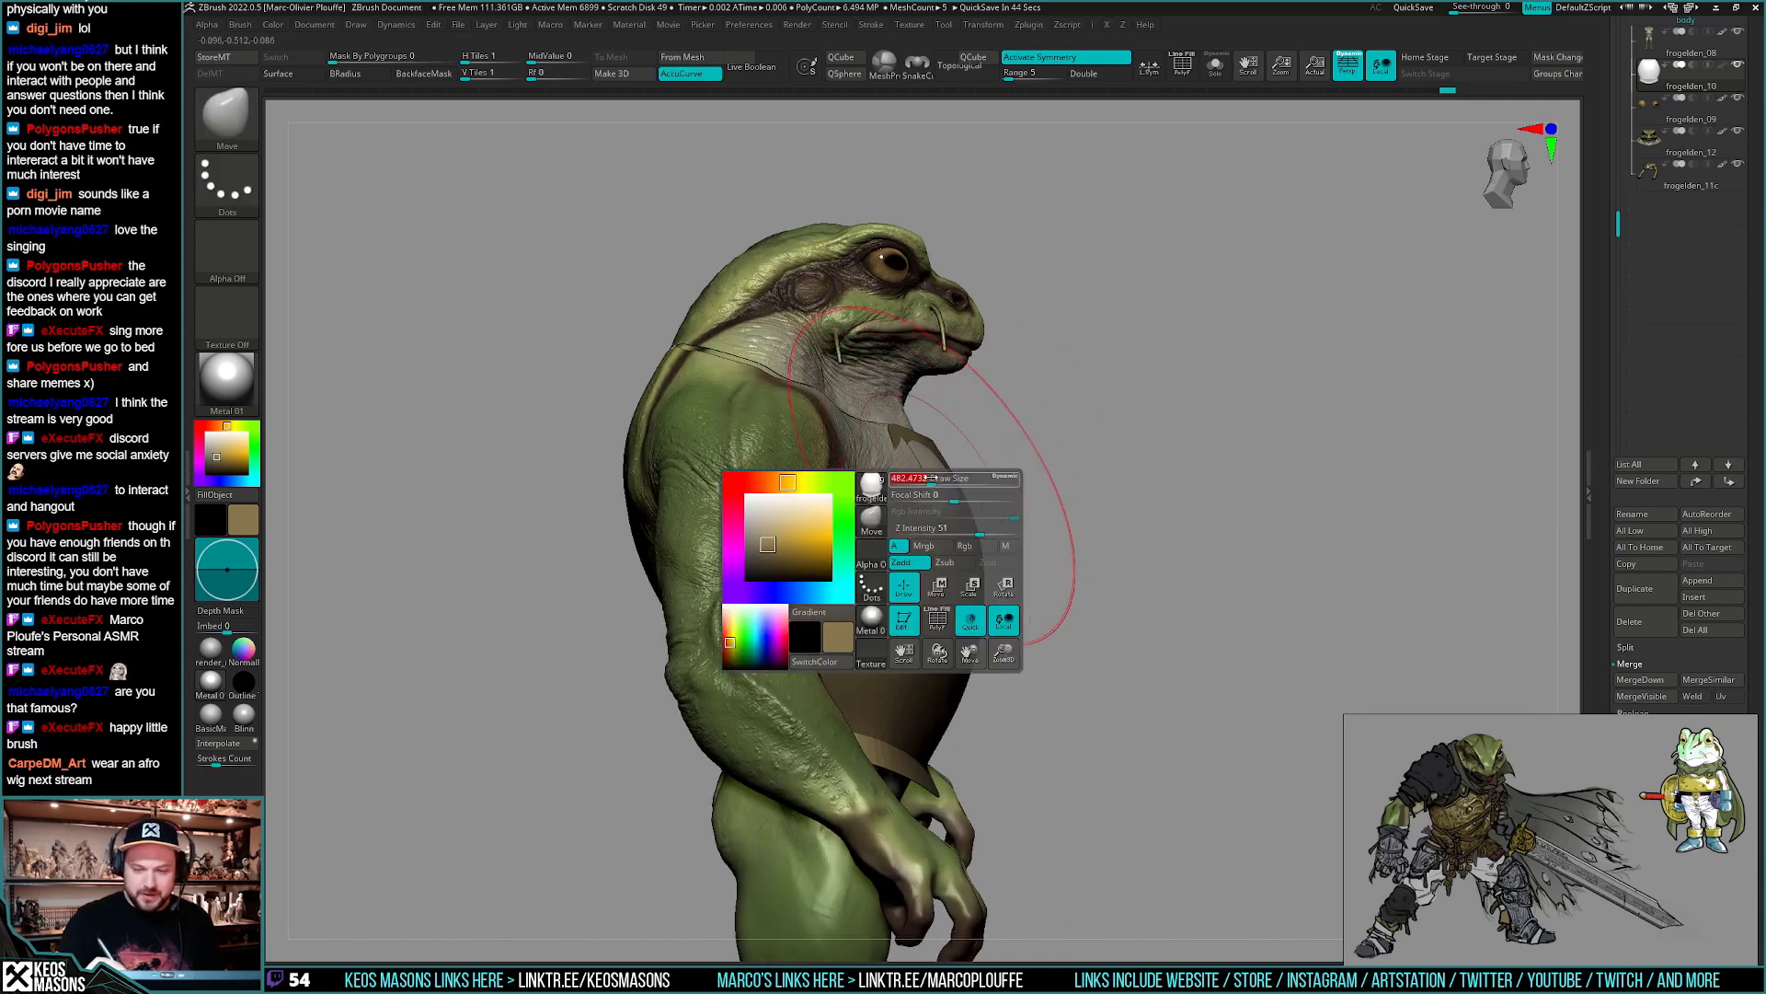
pyautogui.moveTo(944, 476); pyautogui.dragTo(699, 497, button='right')
pyautogui.moveTo(1105, 520); pyautogui.dragTo(1140, 509)
pyautogui.hotkey('ctrl', 'z')
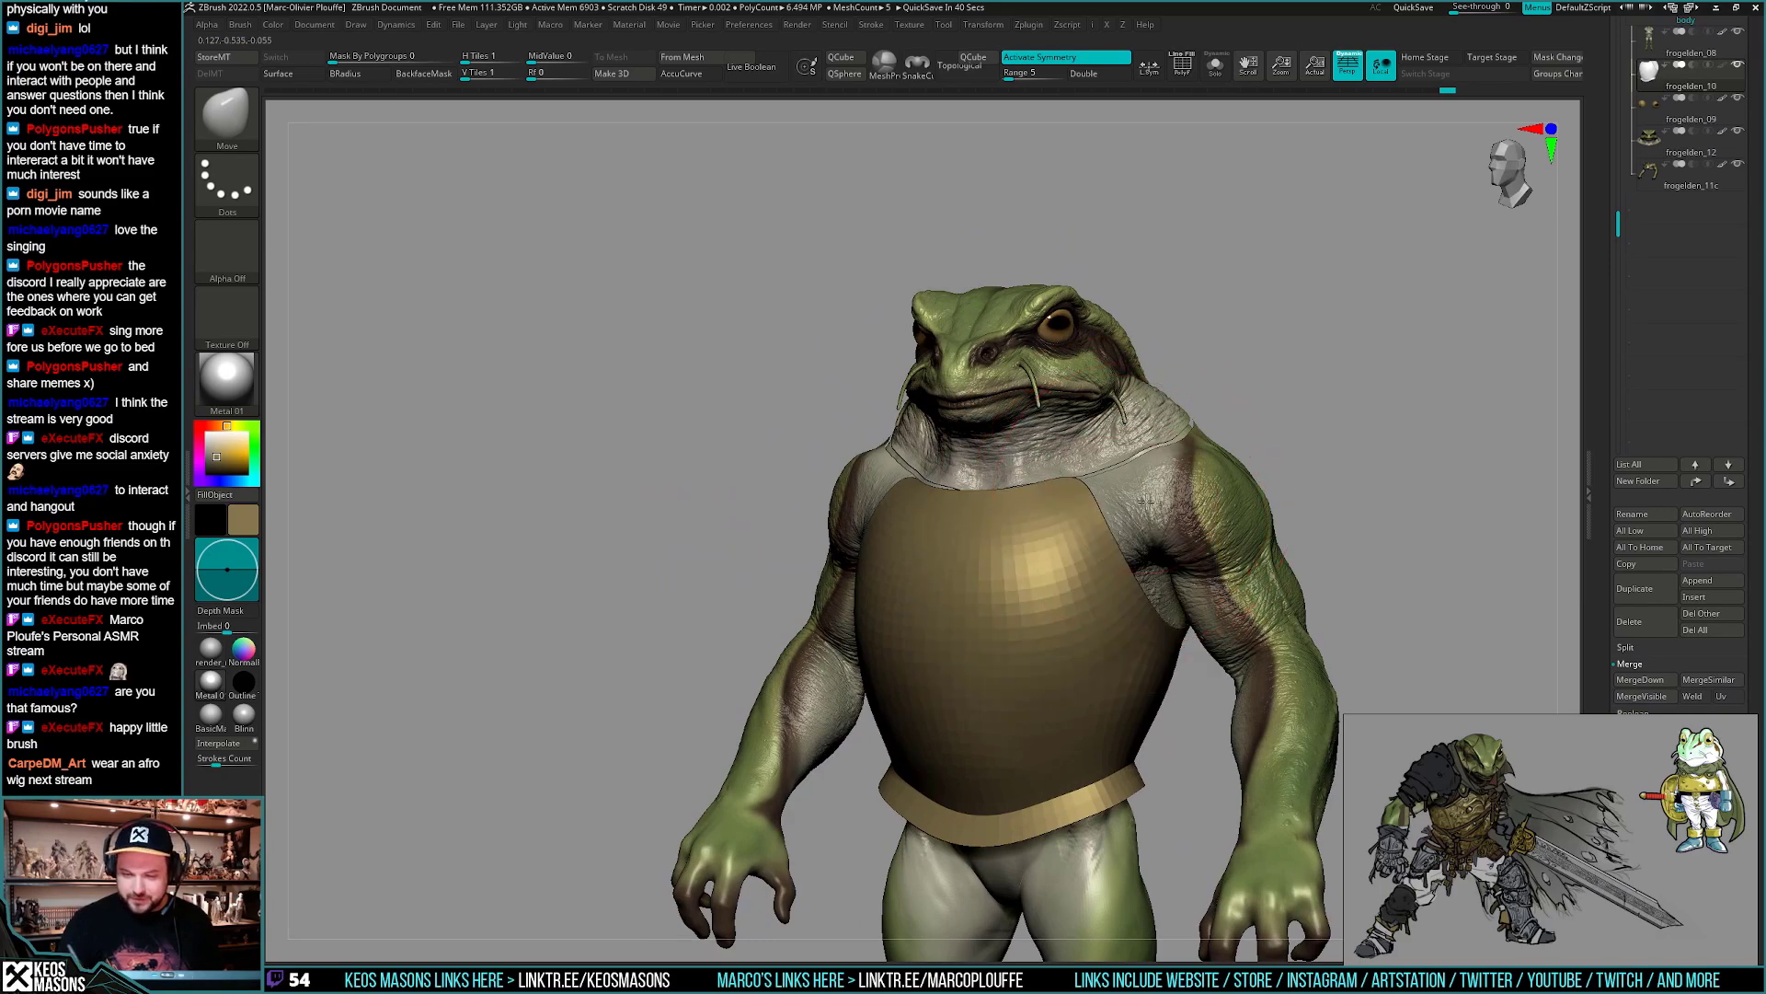
# - Resize the Move brush and fit the vest's front and back to the frog's torso
pyautogui.moveTo(1146, 503); pyautogui.dragTo(1037, 461, button='right')
pyautogui.moveTo(930, 433)
pyautogui.mouseDown(button='right')
pyautogui.moveTo(947, 467)
pyautogui.moveTo(971, 445)
pyautogui.moveTo(1064, 493)
pyautogui.moveTo(1064, 525)
pyautogui.moveTo(996, 524)
pyautogui.moveTo(1032, 490)
pyautogui.mouseUp(button='right')
pyautogui.press('space')
pyautogui.moveTo(1005, 631)
pyautogui.mouseDown(button='right')
pyautogui.moveTo(1044, 611)
pyautogui.moveTo(979, 464)
pyautogui.moveTo(1061, 550)
pyautogui.moveTo(1034, 598)
pyautogui.mouseUp(button='right')
pyautogui.press('space')
pyautogui.moveTo(1034, 597); pyautogui.dragTo(1020, 597)
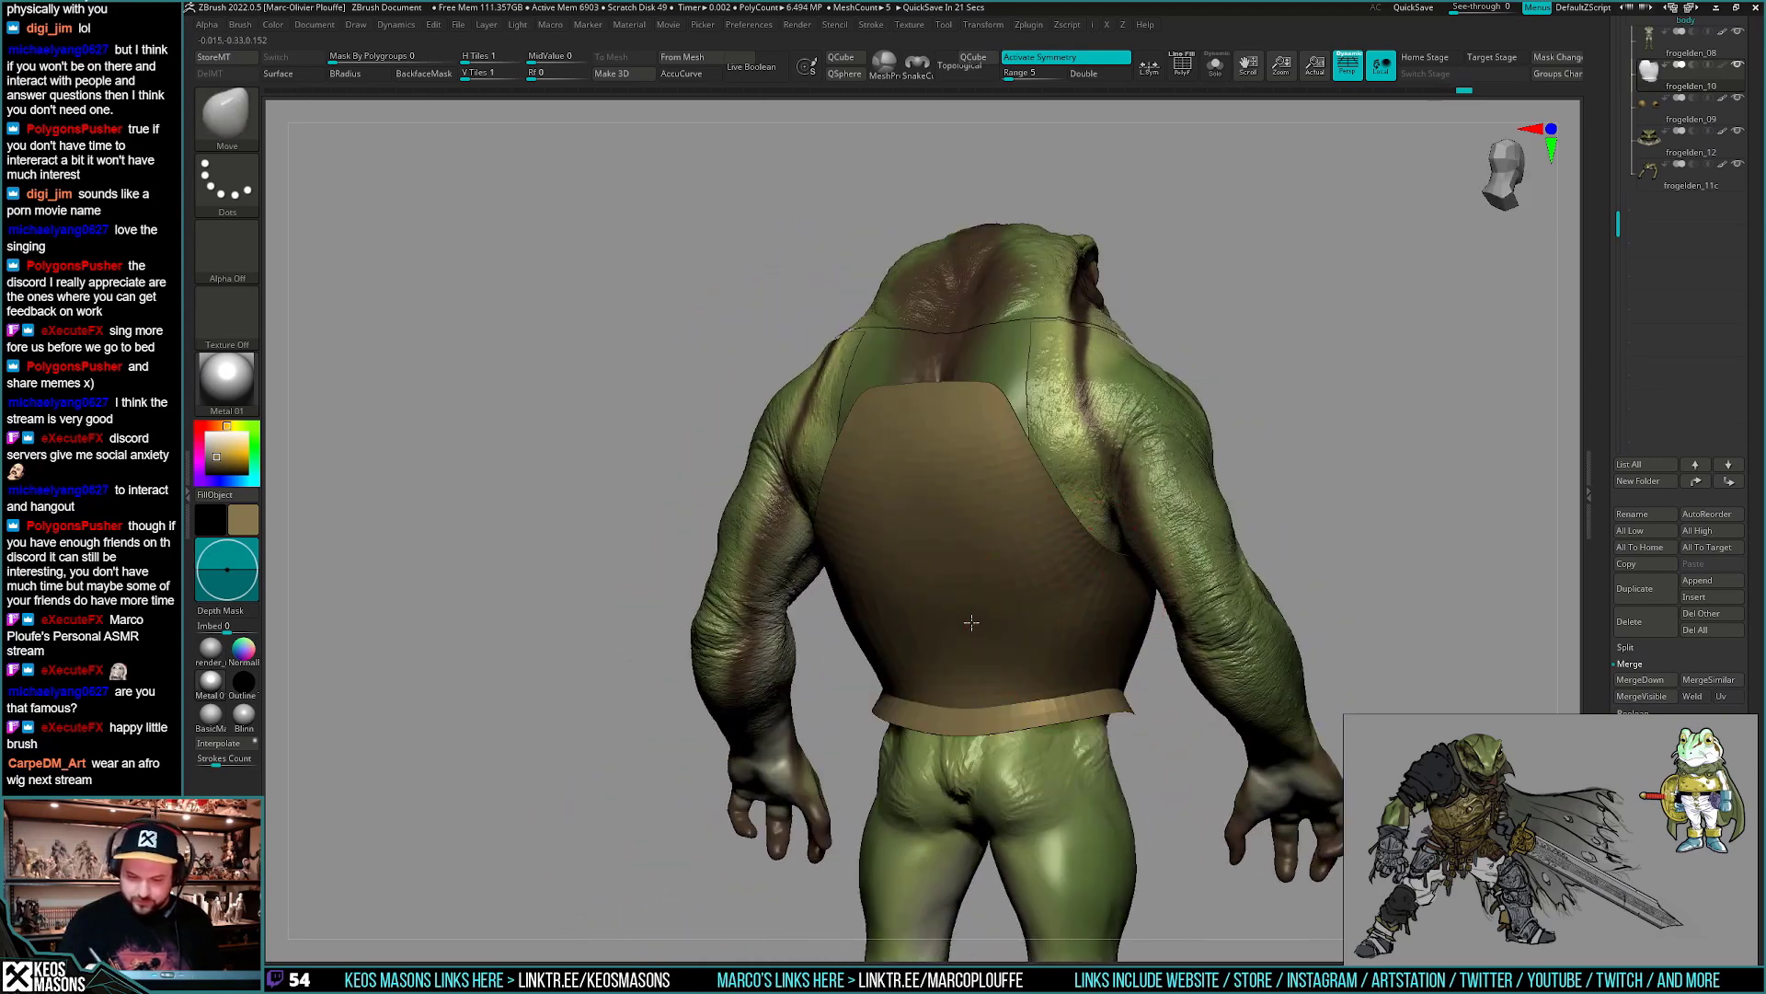
pyautogui.moveTo(972, 622)
pyautogui.mouseDown(button='right')
pyautogui.moveTo(1075, 596)
pyautogui.moveTo(1058, 561)
pyautogui.moveTo(1086, 552)
pyautogui.moveTo(1120, 605)
pyautogui.moveTo(1132, 578)
pyautogui.moveTo(1113, 515)
pyautogui.moveTo(1108, 571)
pyautogui.moveTo(1124, 552)
pyautogui.moveTo(1133, 587)
pyautogui.mouseUp(button='right')
# - Isolate the vest and refine its shoulder and armhole contours with the Move brush at a draw size of about 215
pyautogui.hotkey('shift', 's')
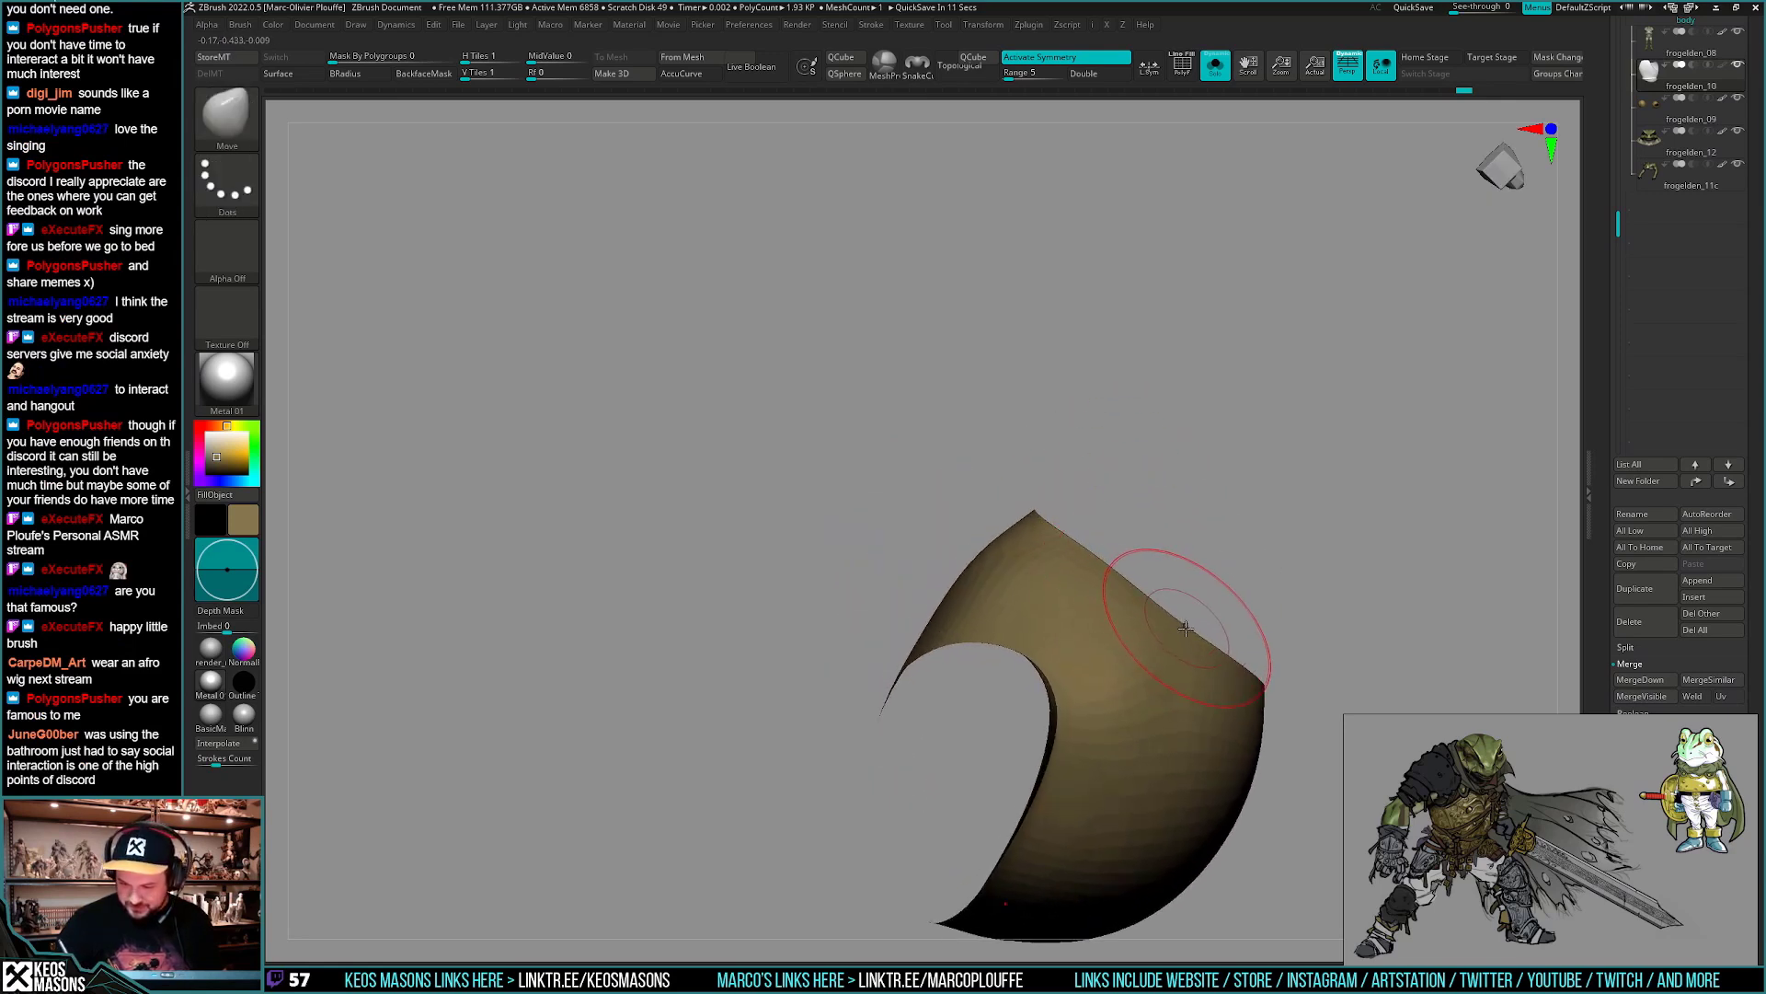
pyautogui.moveTo(1206, 645)
pyautogui.mouseDown(button='right')
pyautogui.moveTo(1199, 490)
pyautogui.moveTo(1178, 501)
pyautogui.mouseUp(button='right')
pyautogui.rightClick(1127, 535)
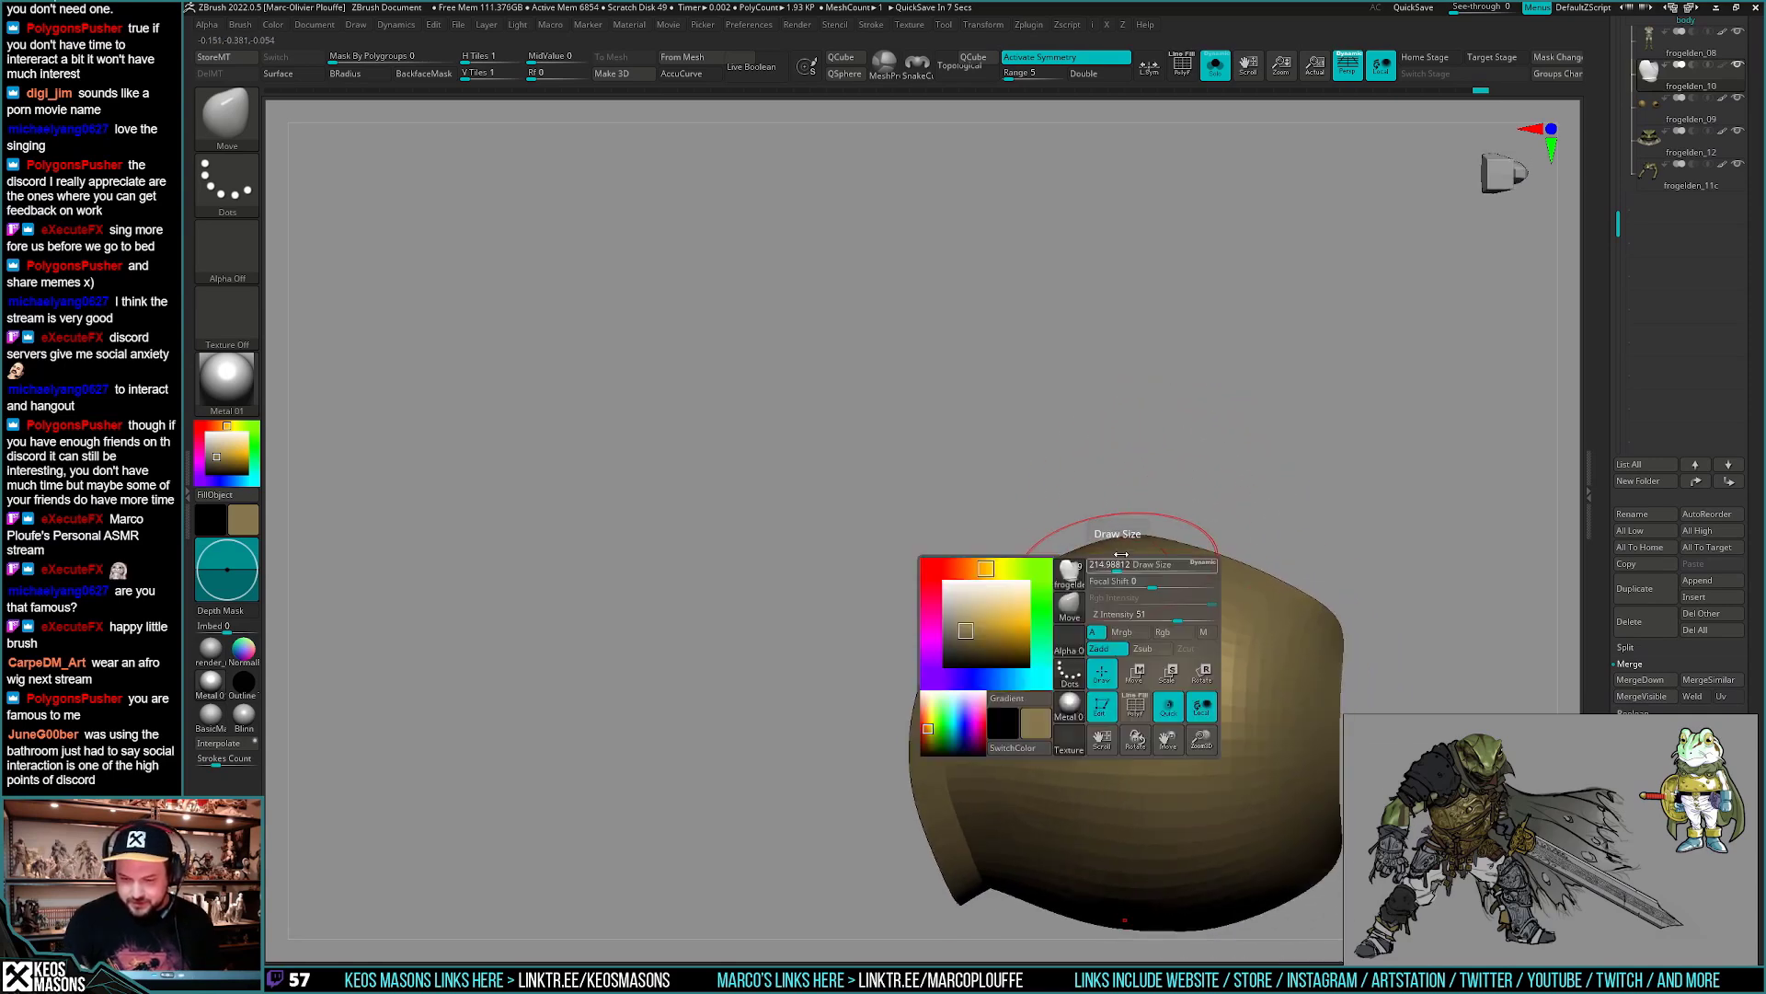
pyautogui.press('shift')
pyautogui.moveTo(1135, 549)
pyautogui.mouseDown(button='right')
pyautogui.moveTo(1183, 580)
pyautogui.moveTo(1151, 678)
pyautogui.moveTo(1137, 603)
pyautogui.moveTo(1044, 526)
pyautogui.mouseUp(button='right')
# - Switch to the hPolish brush and smooth the faceted area beside the back armholes and across the vest's back
pyautogui.rightClick(1137, 603)
pyautogui.click(1120, 572)
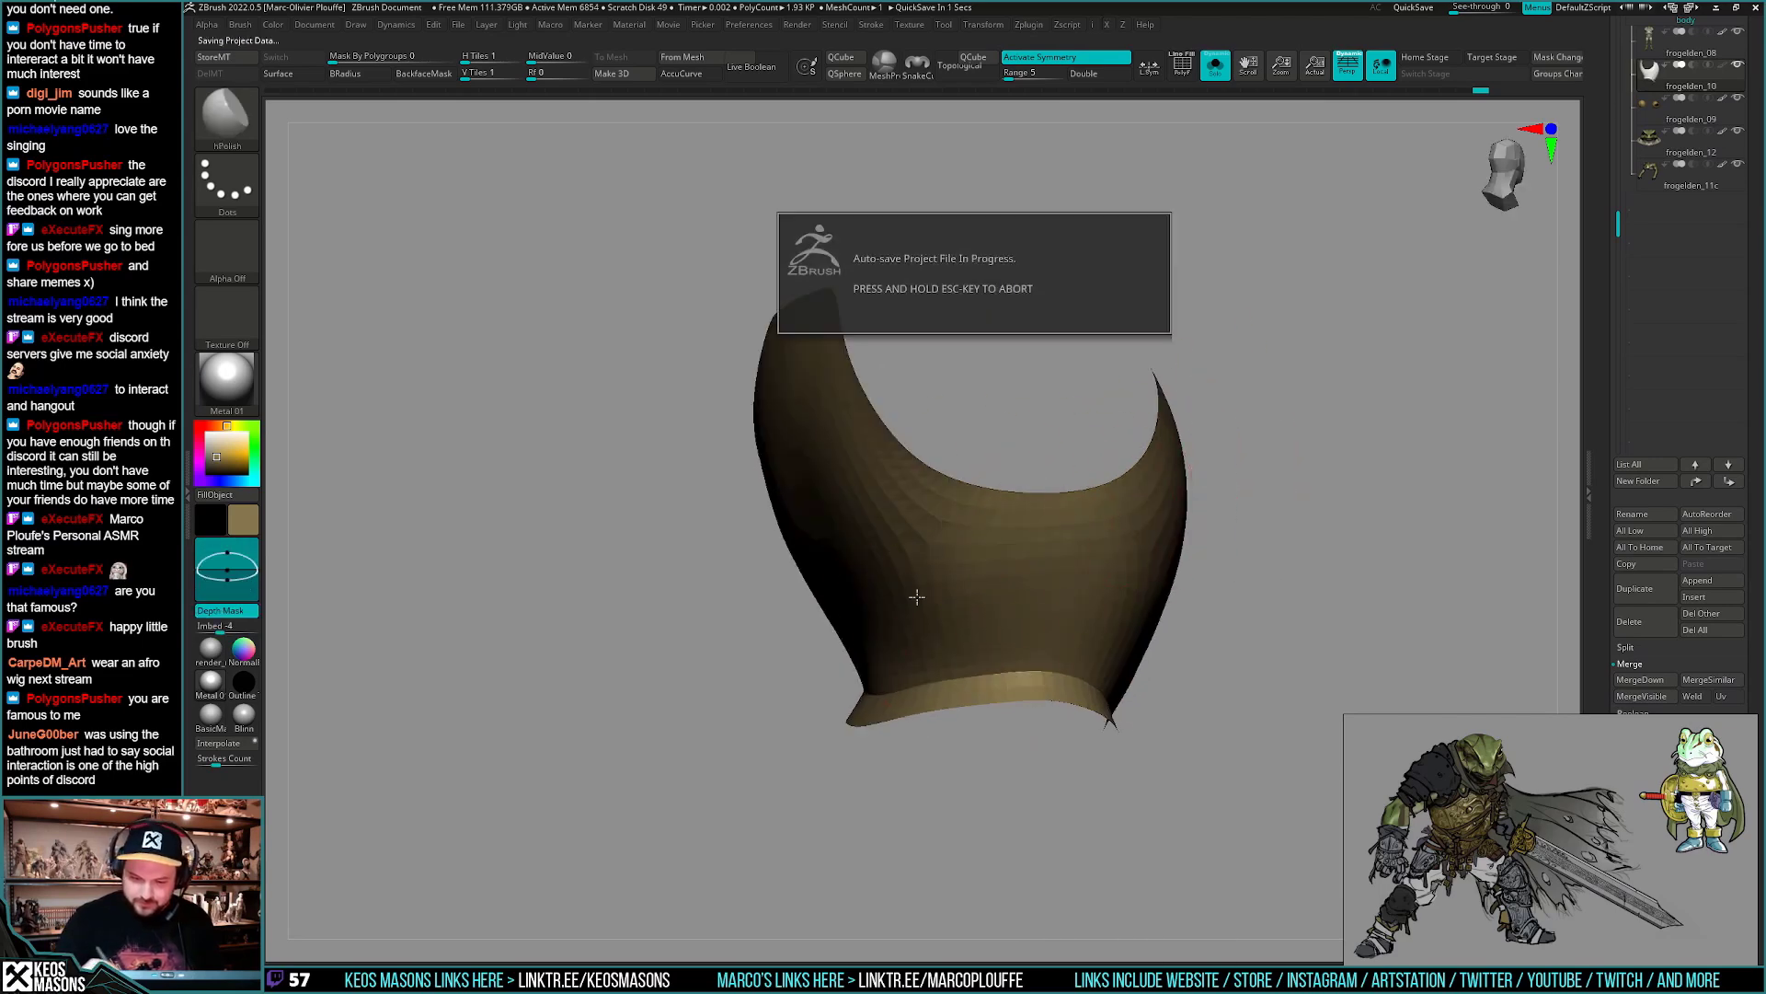
pyautogui.moveTo(1044, 710)
pyautogui.mouseDown(button='right')
pyautogui.moveTo(1167, 438)
pyautogui.moveTo(1194, 544)
pyautogui.moveTo(1233, 515)
pyautogui.moveTo(1108, 480)
pyautogui.mouseUp(button='right')
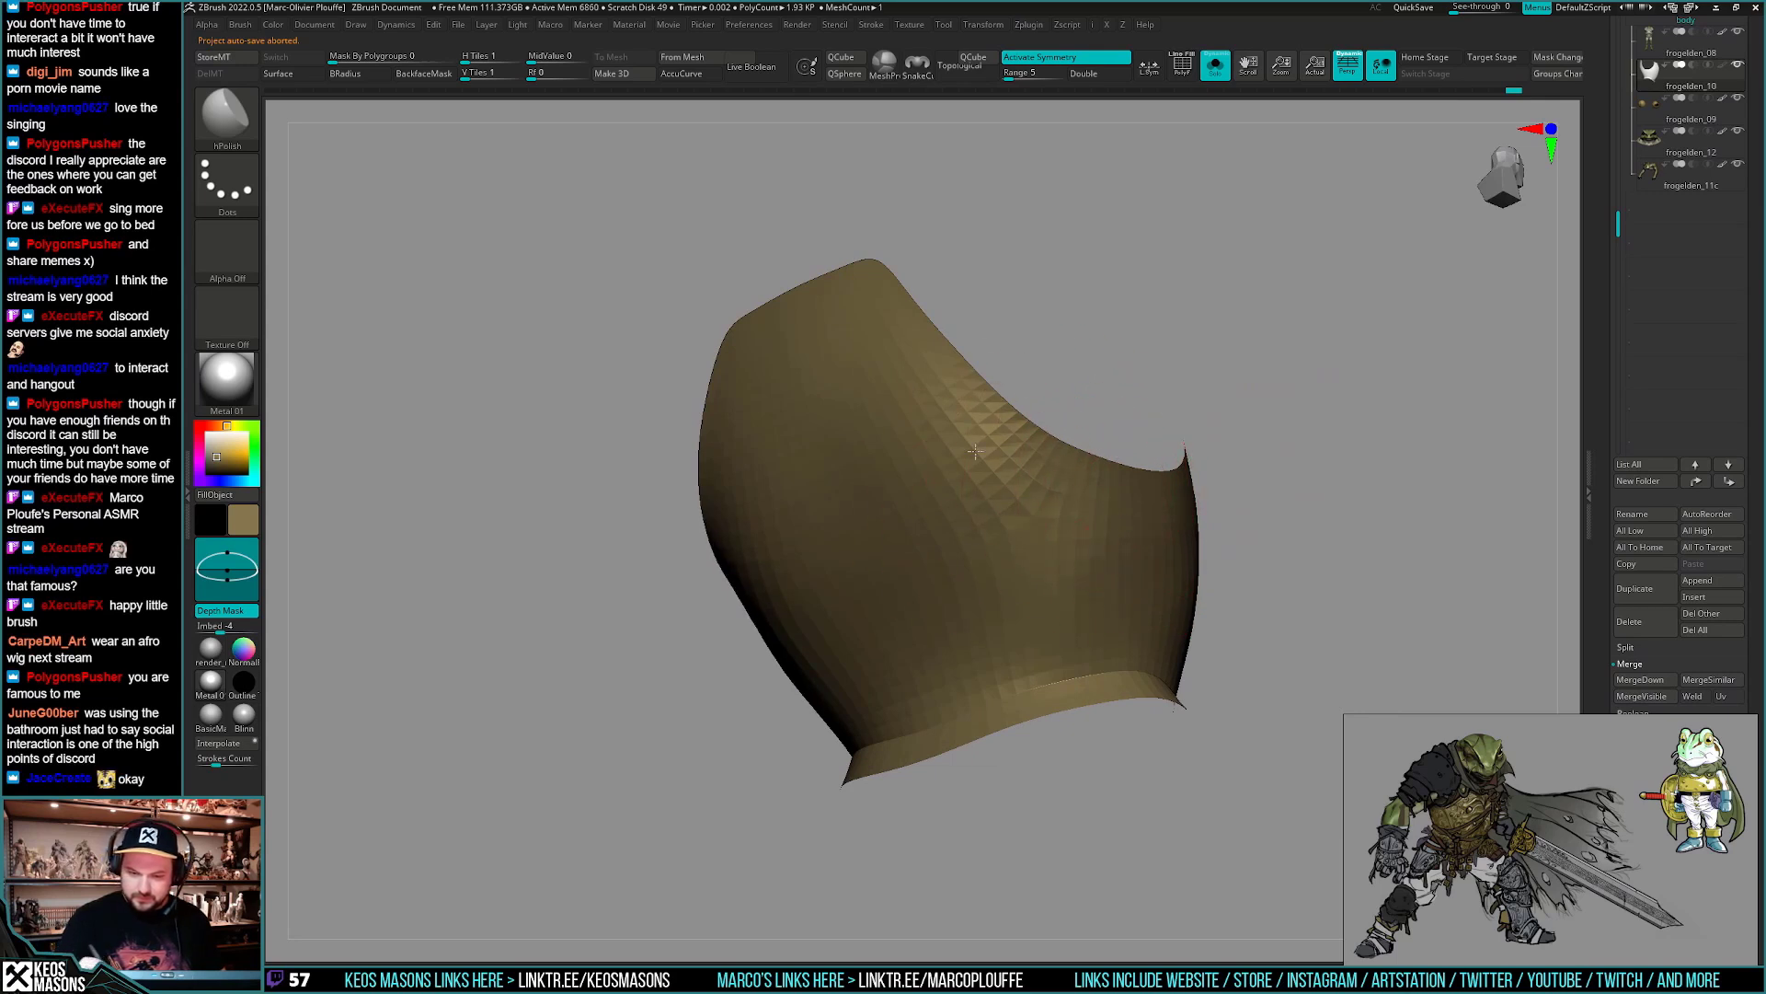
pyautogui.moveTo(961, 378); pyautogui.dragTo(1149, 618, button='right')
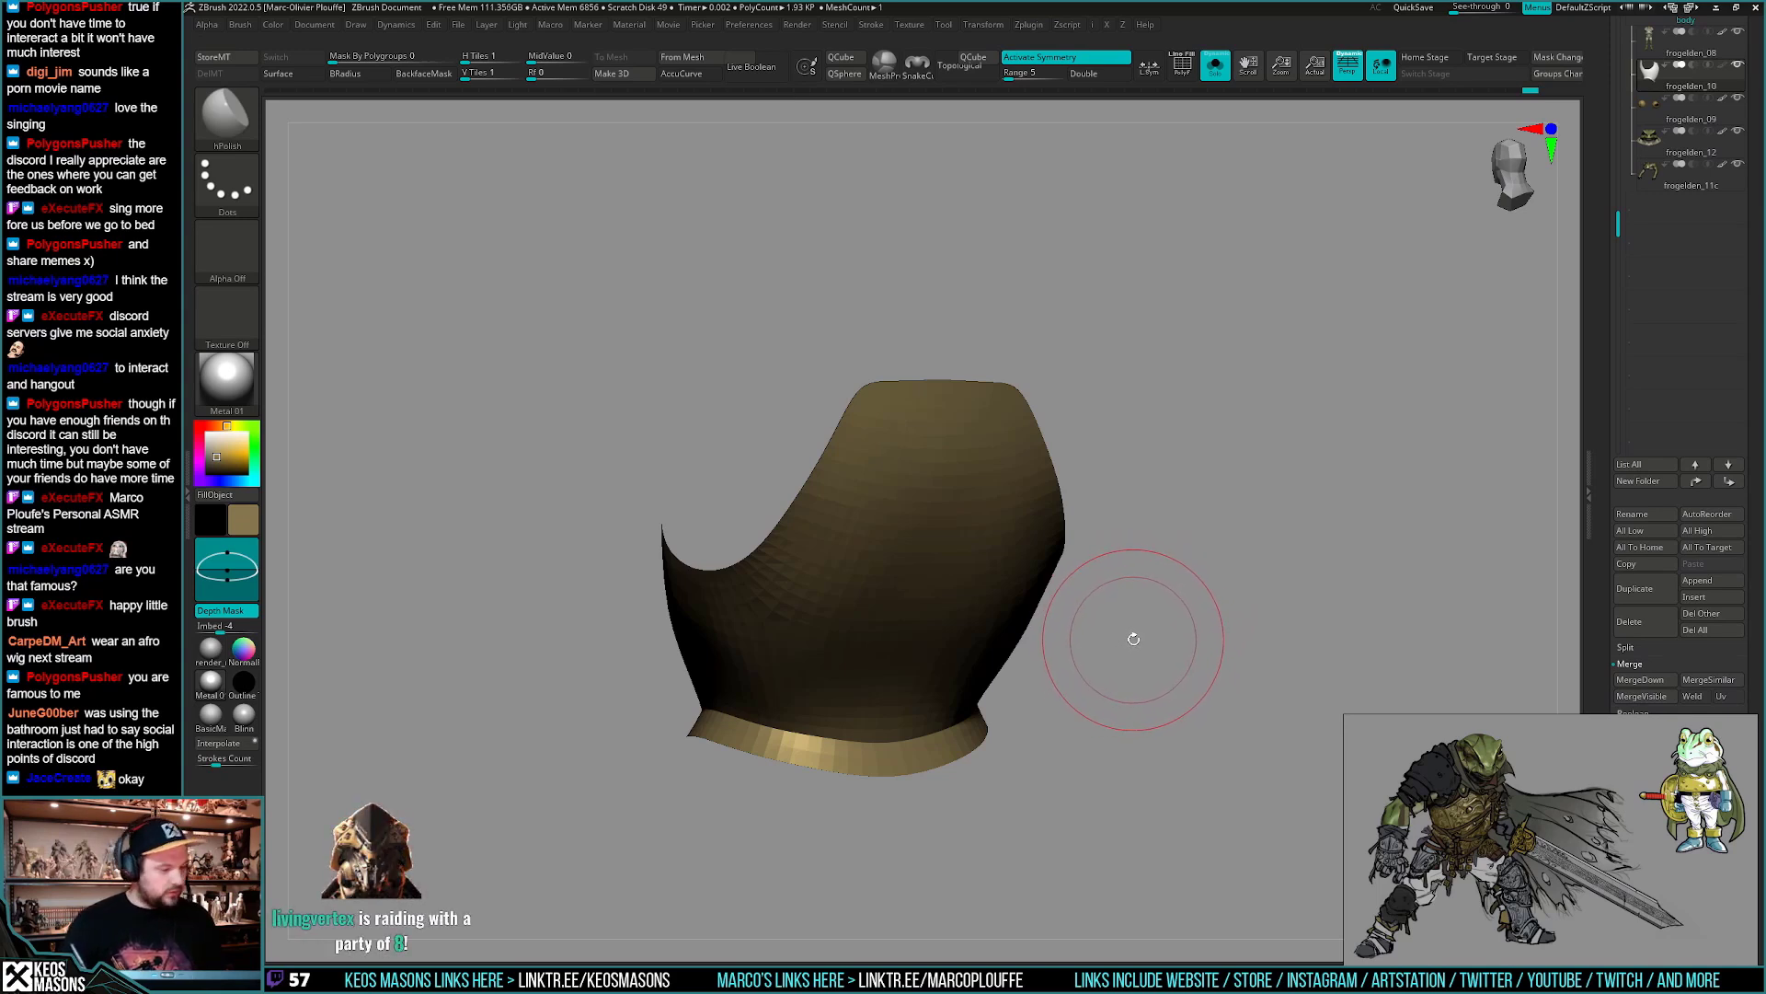
pyautogui.keyDown('shift'); pyautogui.moveTo(1143, 619); pyautogui.dragTo(1194, 614, button='right'); pyautogui.keyUp('shift')
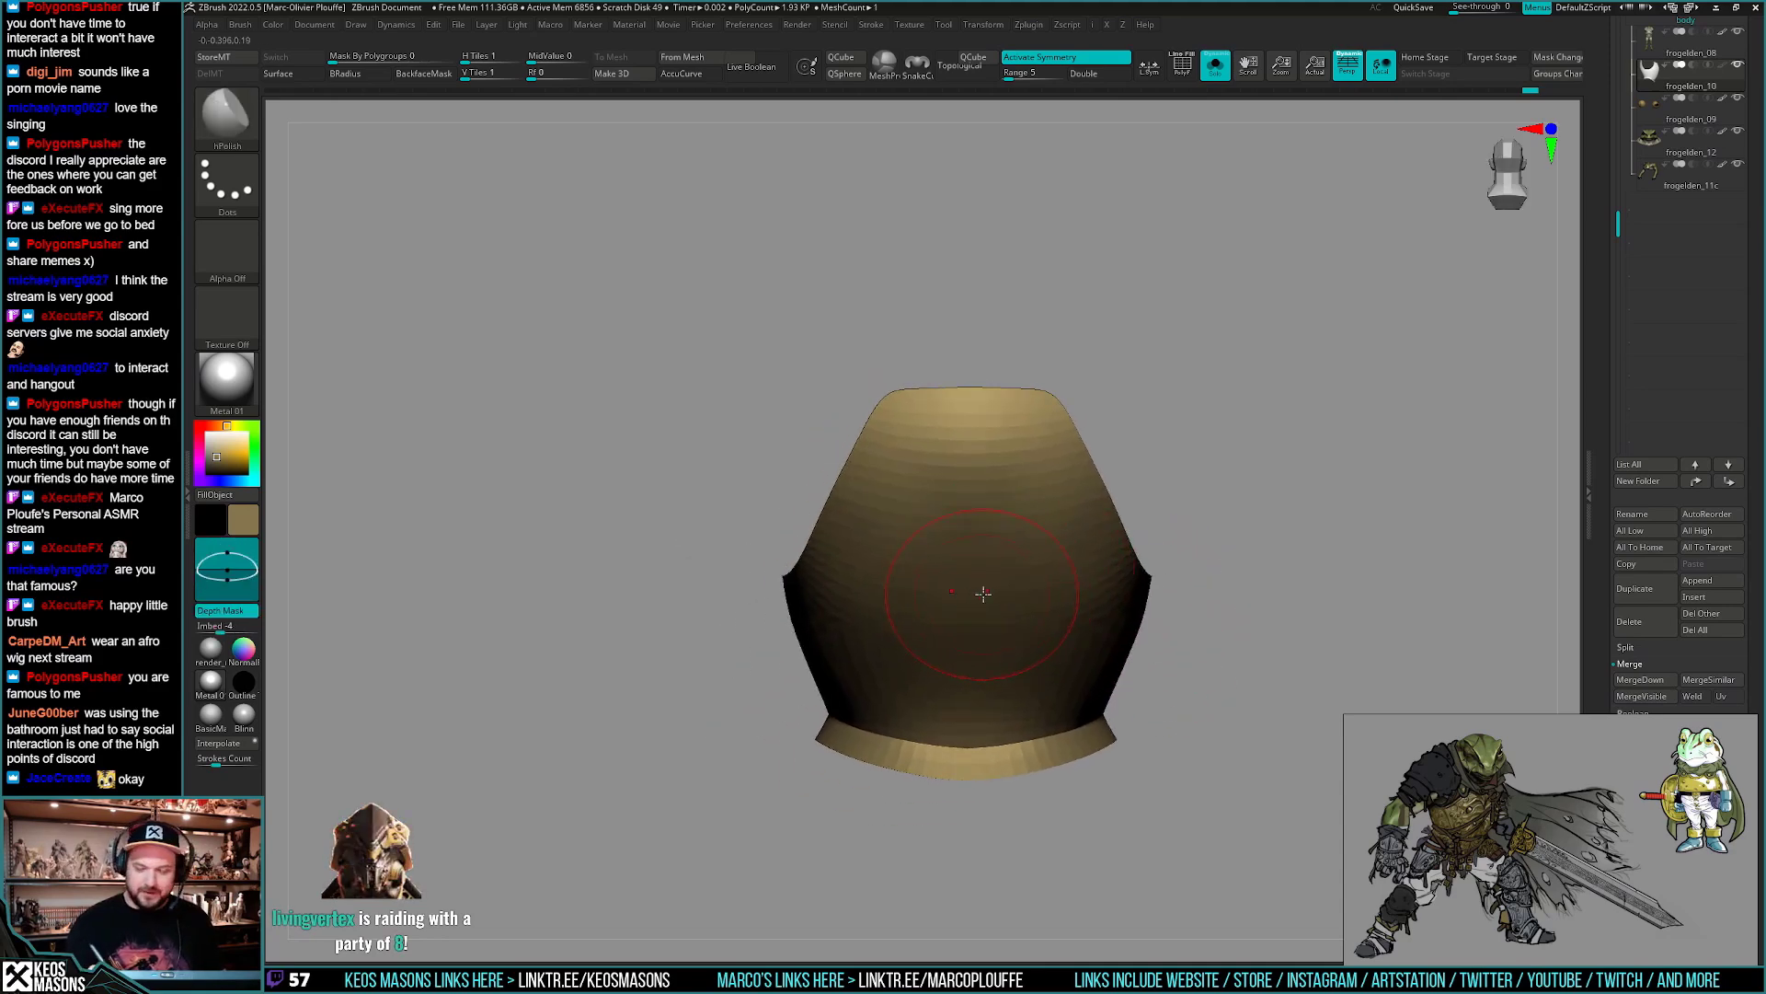
pyautogui.moveTo(984, 593)
pyautogui.mouseDown(button='right')
pyautogui.moveTo(903, 651)
pyautogui.moveTo(915, 570)
pyautogui.moveTo(1011, 596)
pyautogui.moveTo(978, 595)
pyautogui.moveTo(990, 576)
pyautogui.moveTo(975, 599)
pyautogui.mouseUp(button='right')
pyautogui.keyDown('alt'); pyautogui.moveTo(1134, 545); pyautogui.dragTo(1085, 685, button='right'); pyautogui.keyUp('alt')
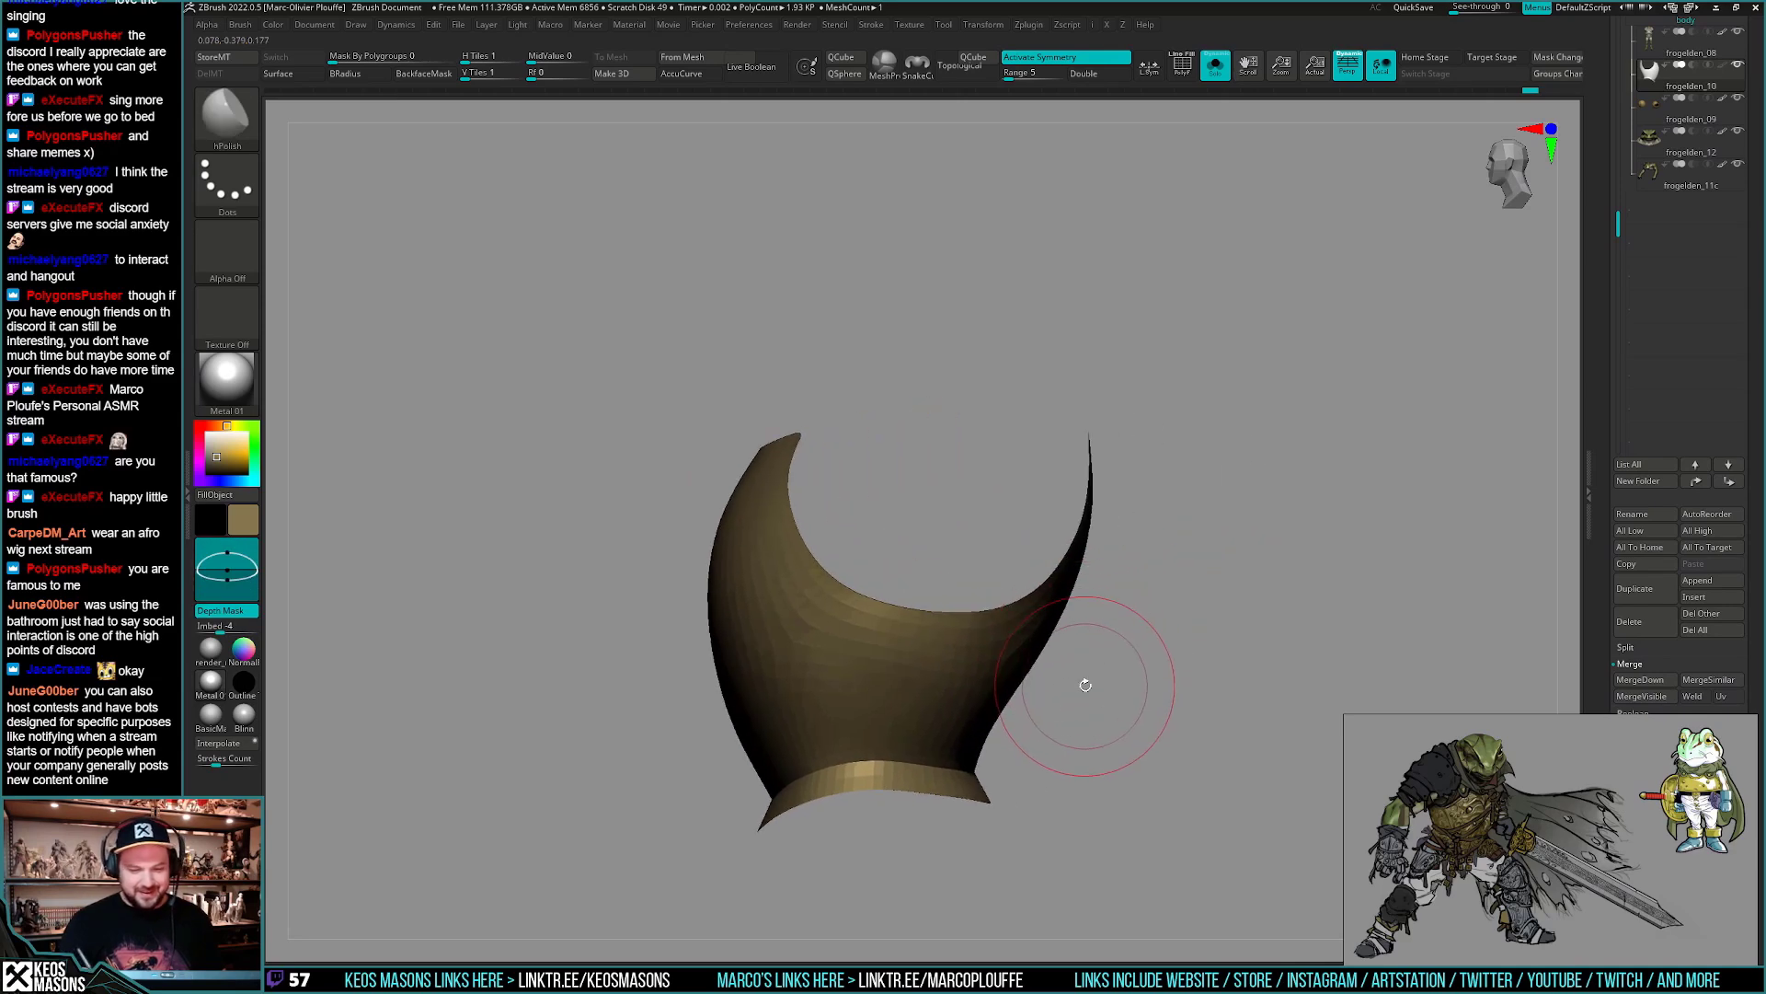
# - Switch to the Move brush, show the whole frog, and adjust the front of the flared bottom rim
pyautogui.press('space')
pyautogui.click(1039, 515)
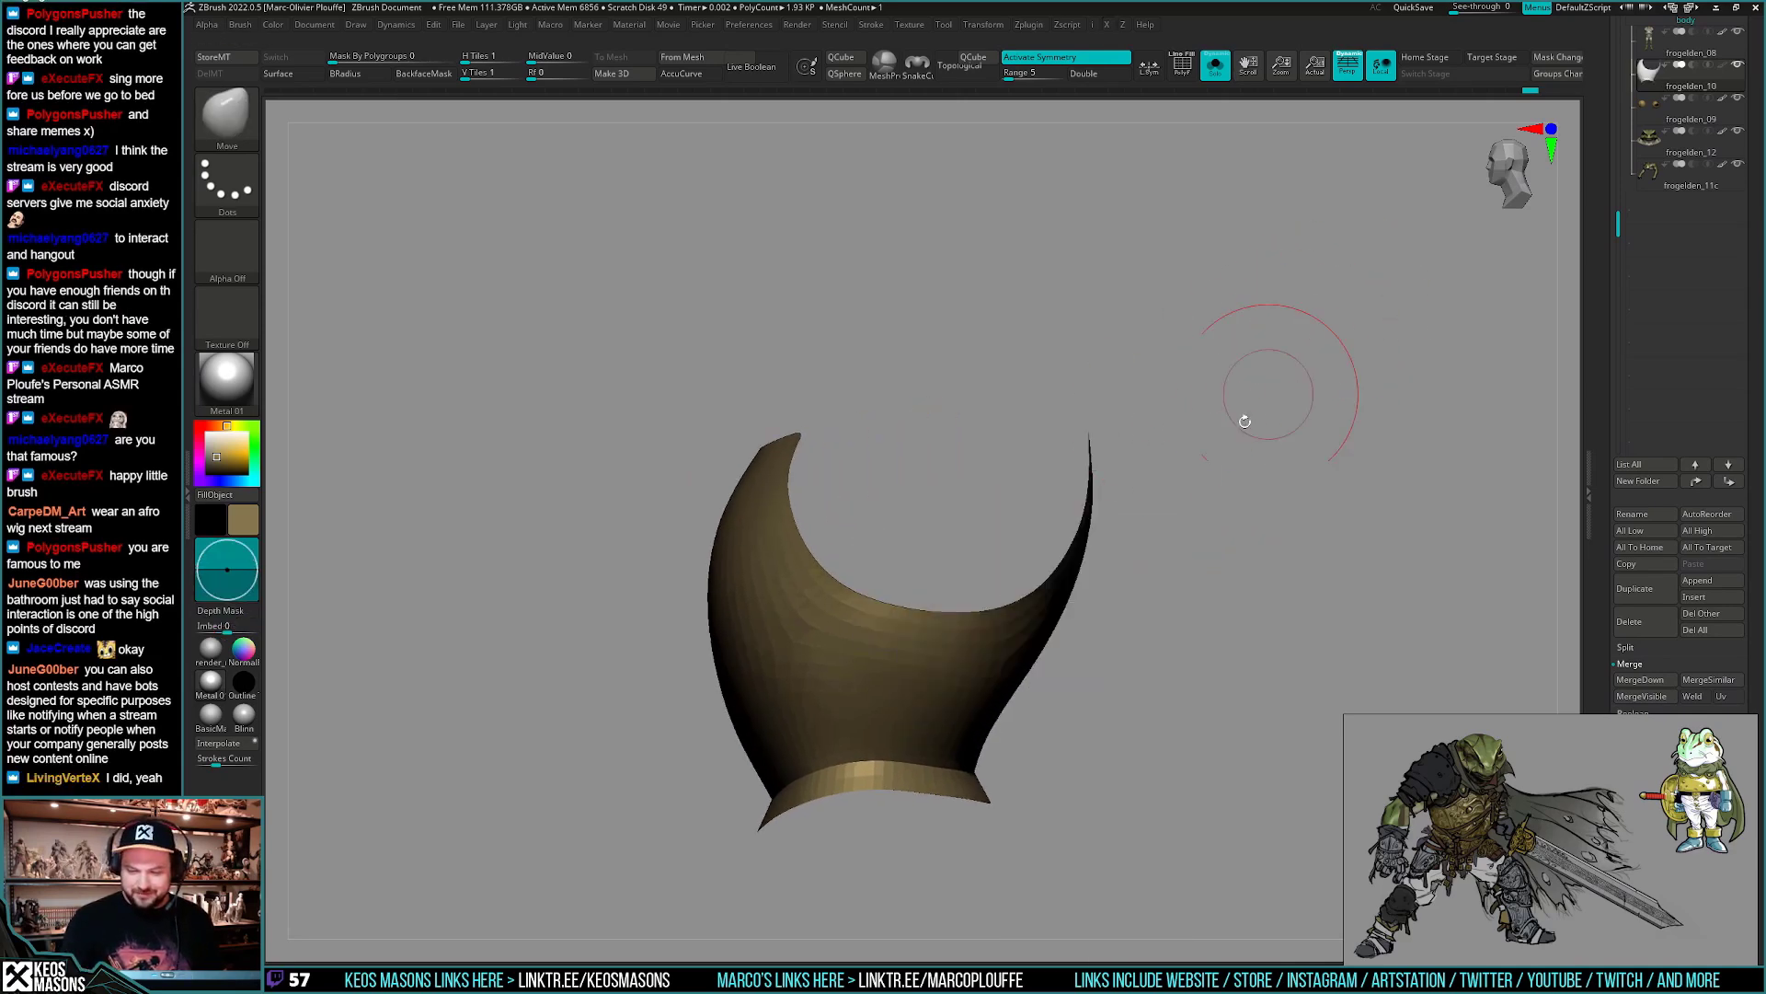
pyautogui.hotkey('shift', 's')
pyautogui.moveTo(1244, 422); pyautogui.dragTo(1205, 642, button='right')
pyautogui.moveTo(1049, 648)
pyautogui.keyDown('alt'); pyautogui.mouseDown(button='right')
pyautogui.moveTo(1142, 656)
pyautogui.moveTo(981, 723)
pyautogui.moveTo(990, 702)
pyautogui.mouseUp(button='right'); pyautogui.keyUp('alt')
pyautogui.moveTo(977, 740); pyautogui.dragTo(985, 718)
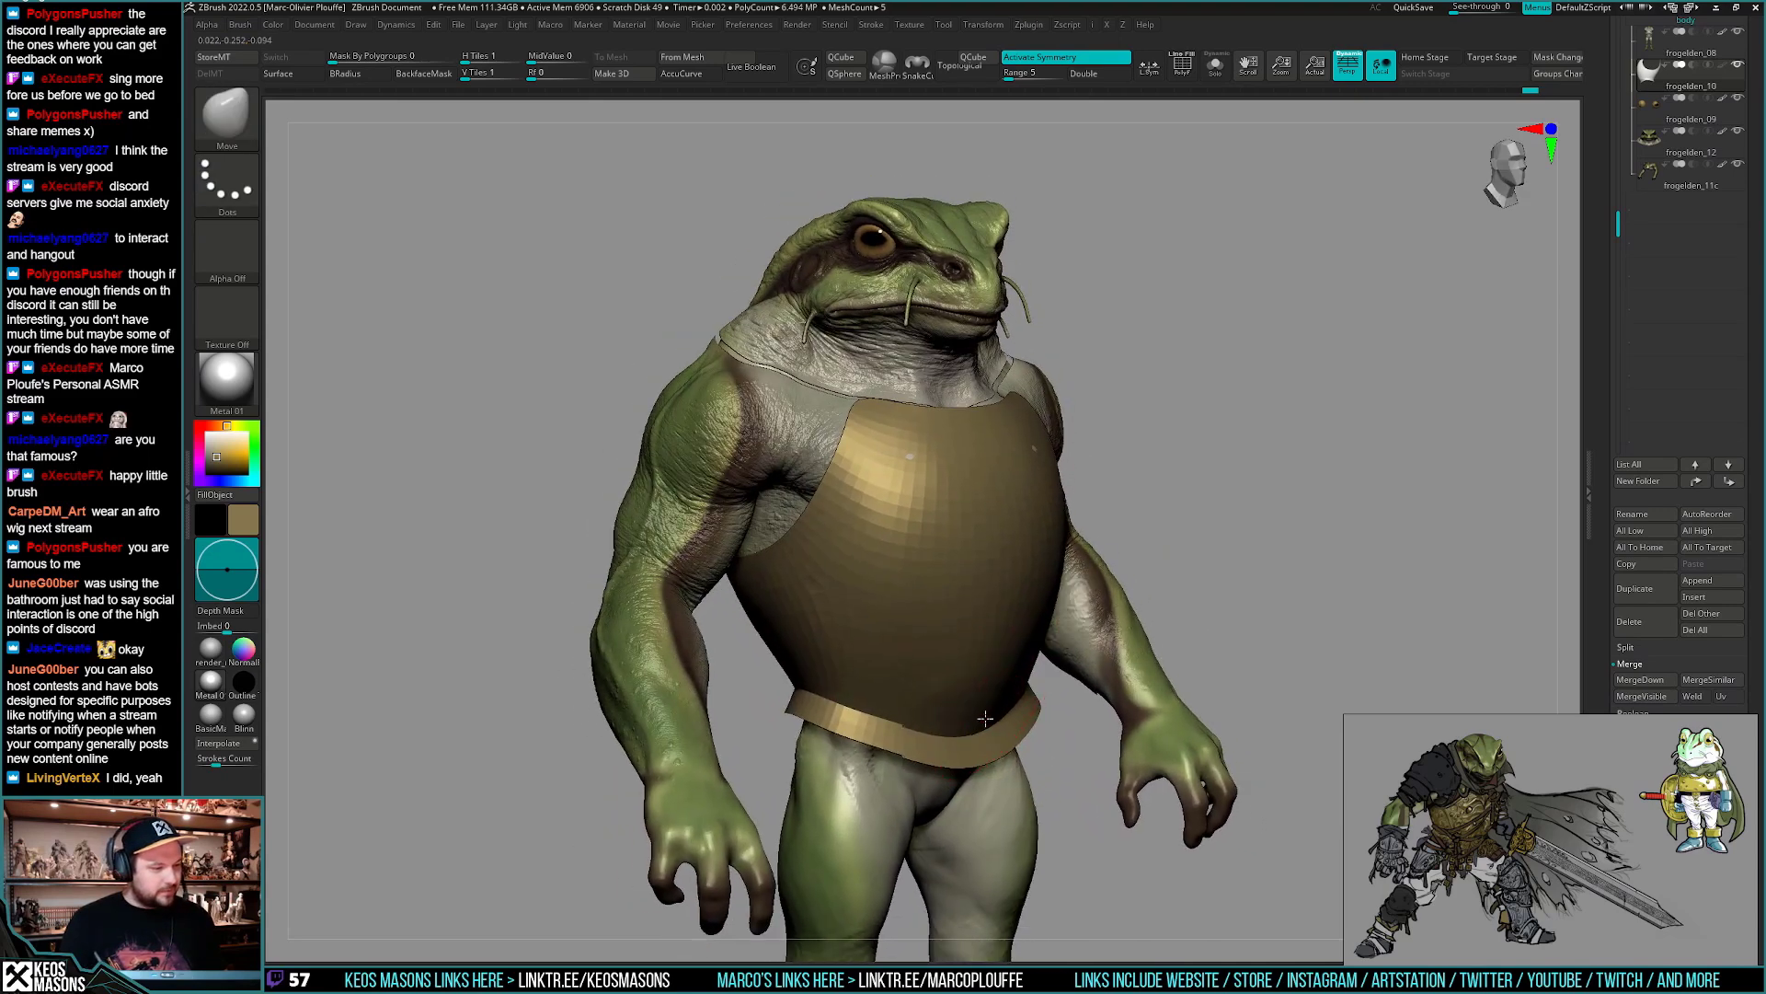
pyautogui.moveTo(984, 717); pyautogui.dragTo(962, 768, button='right')
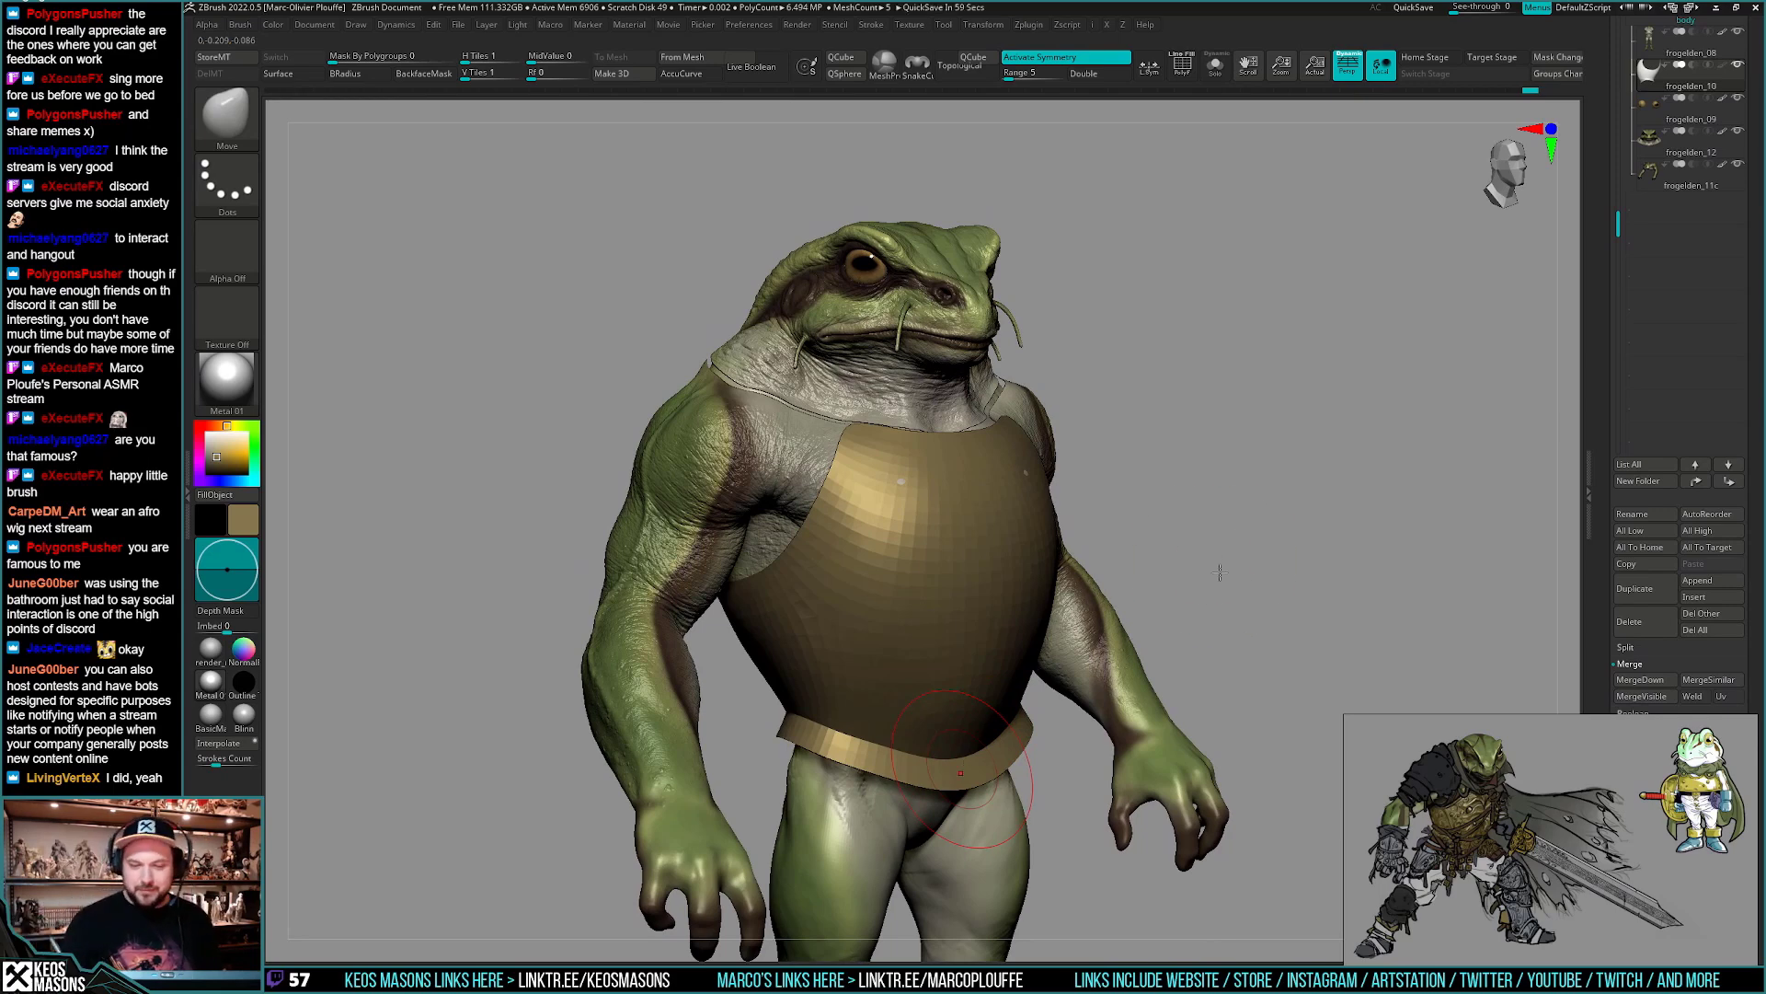
# - Enlarge the Move brush and refine the vest's overall volume around the frog's chest and belly
pyautogui.moveTo(1183, 603); pyautogui.dragTo(1195, 565, button='right')
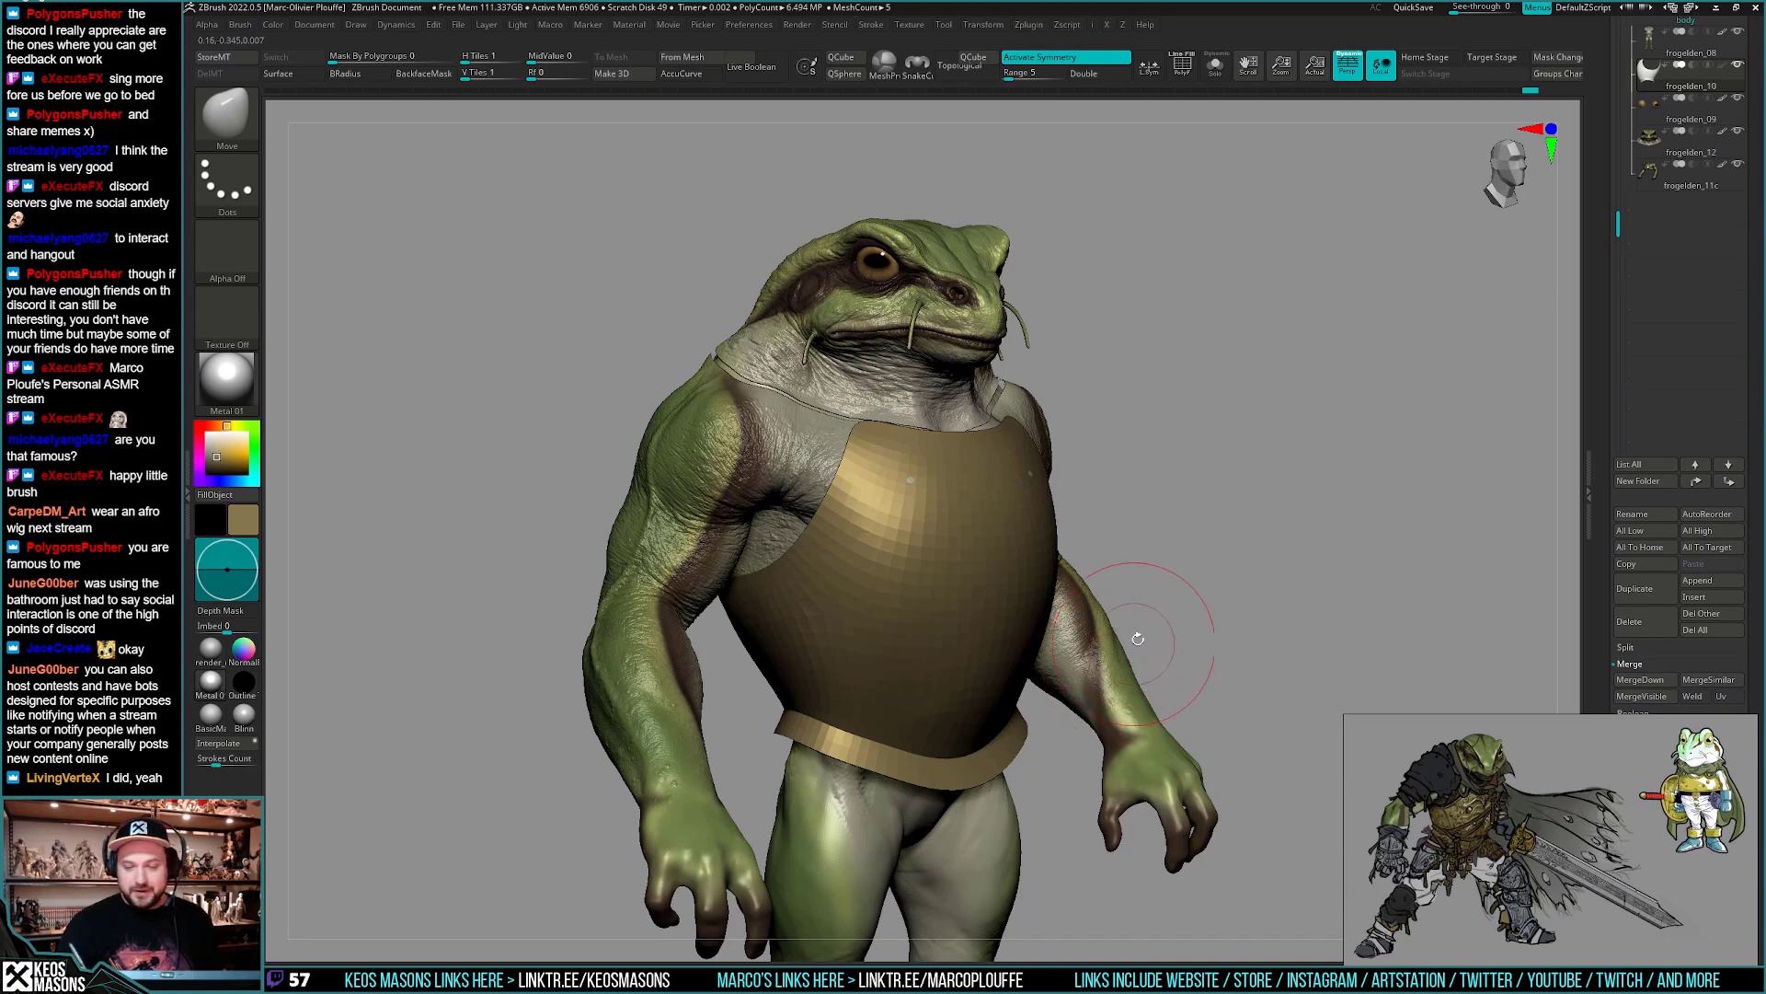
pyautogui.moveTo(1138, 639); pyautogui.dragTo(1091, 547, button='right')
pyautogui.press('space')
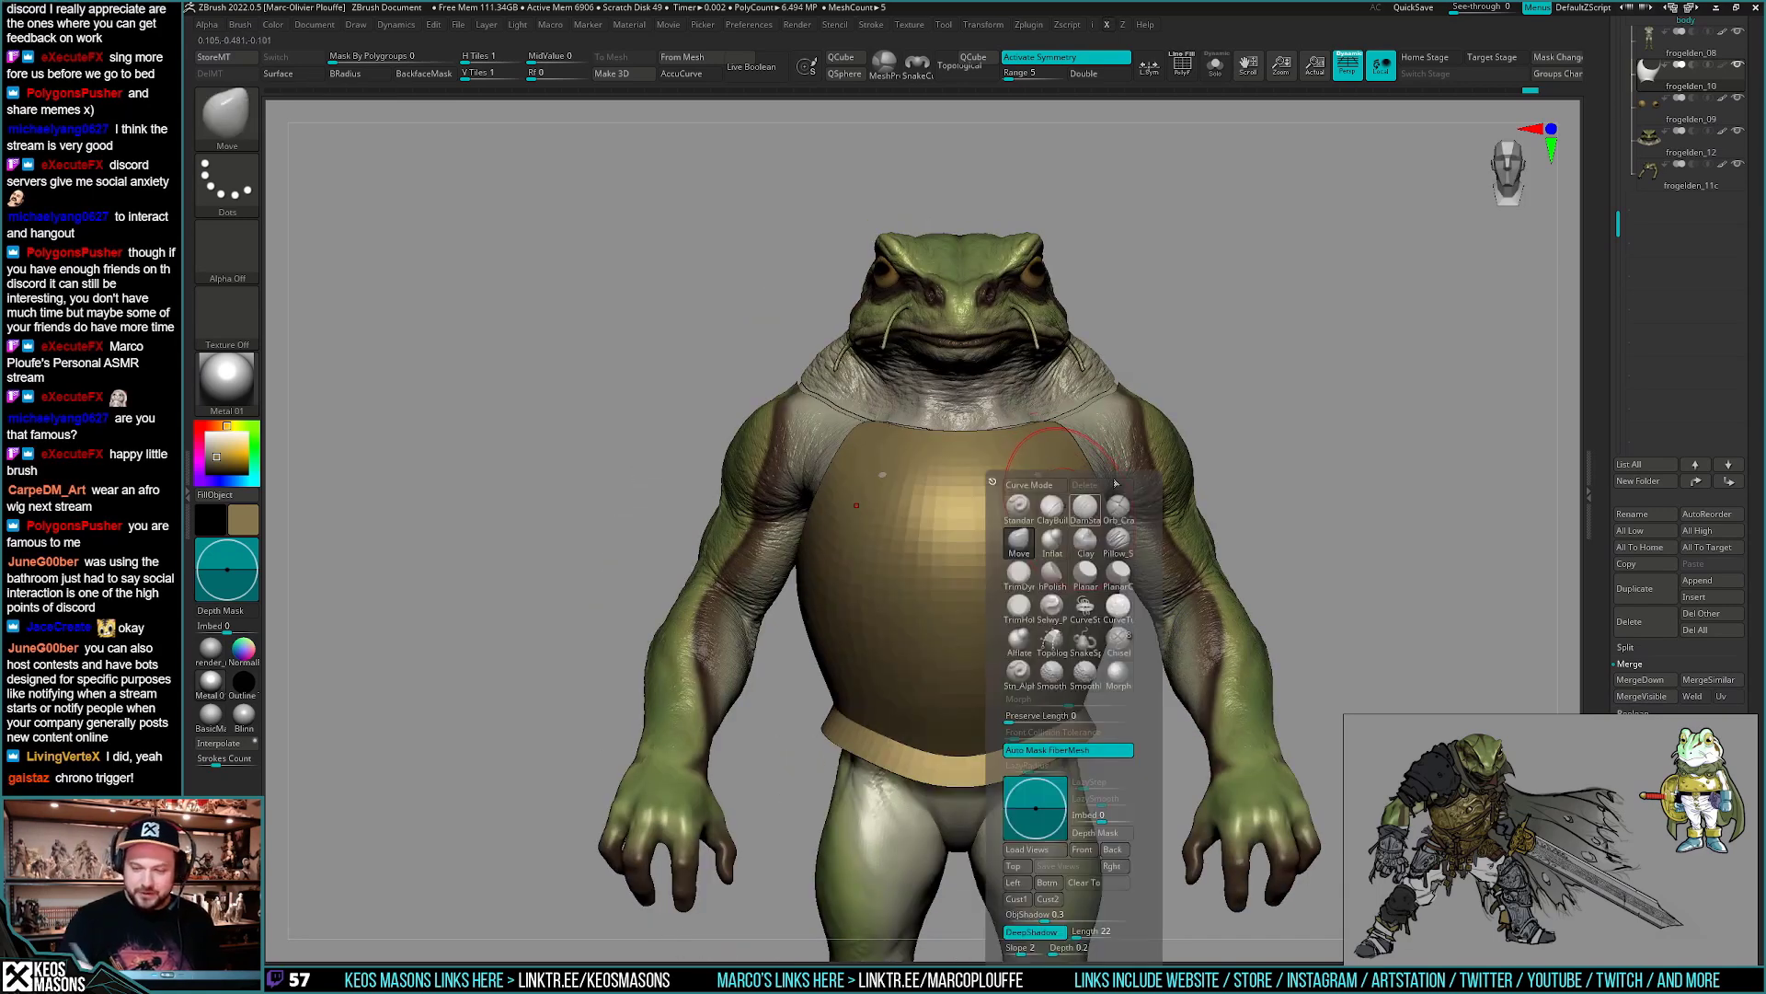
pyautogui.press('space')
pyautogui.moveTo(1043, 506); pyautogui.dragTo(1080, 508)
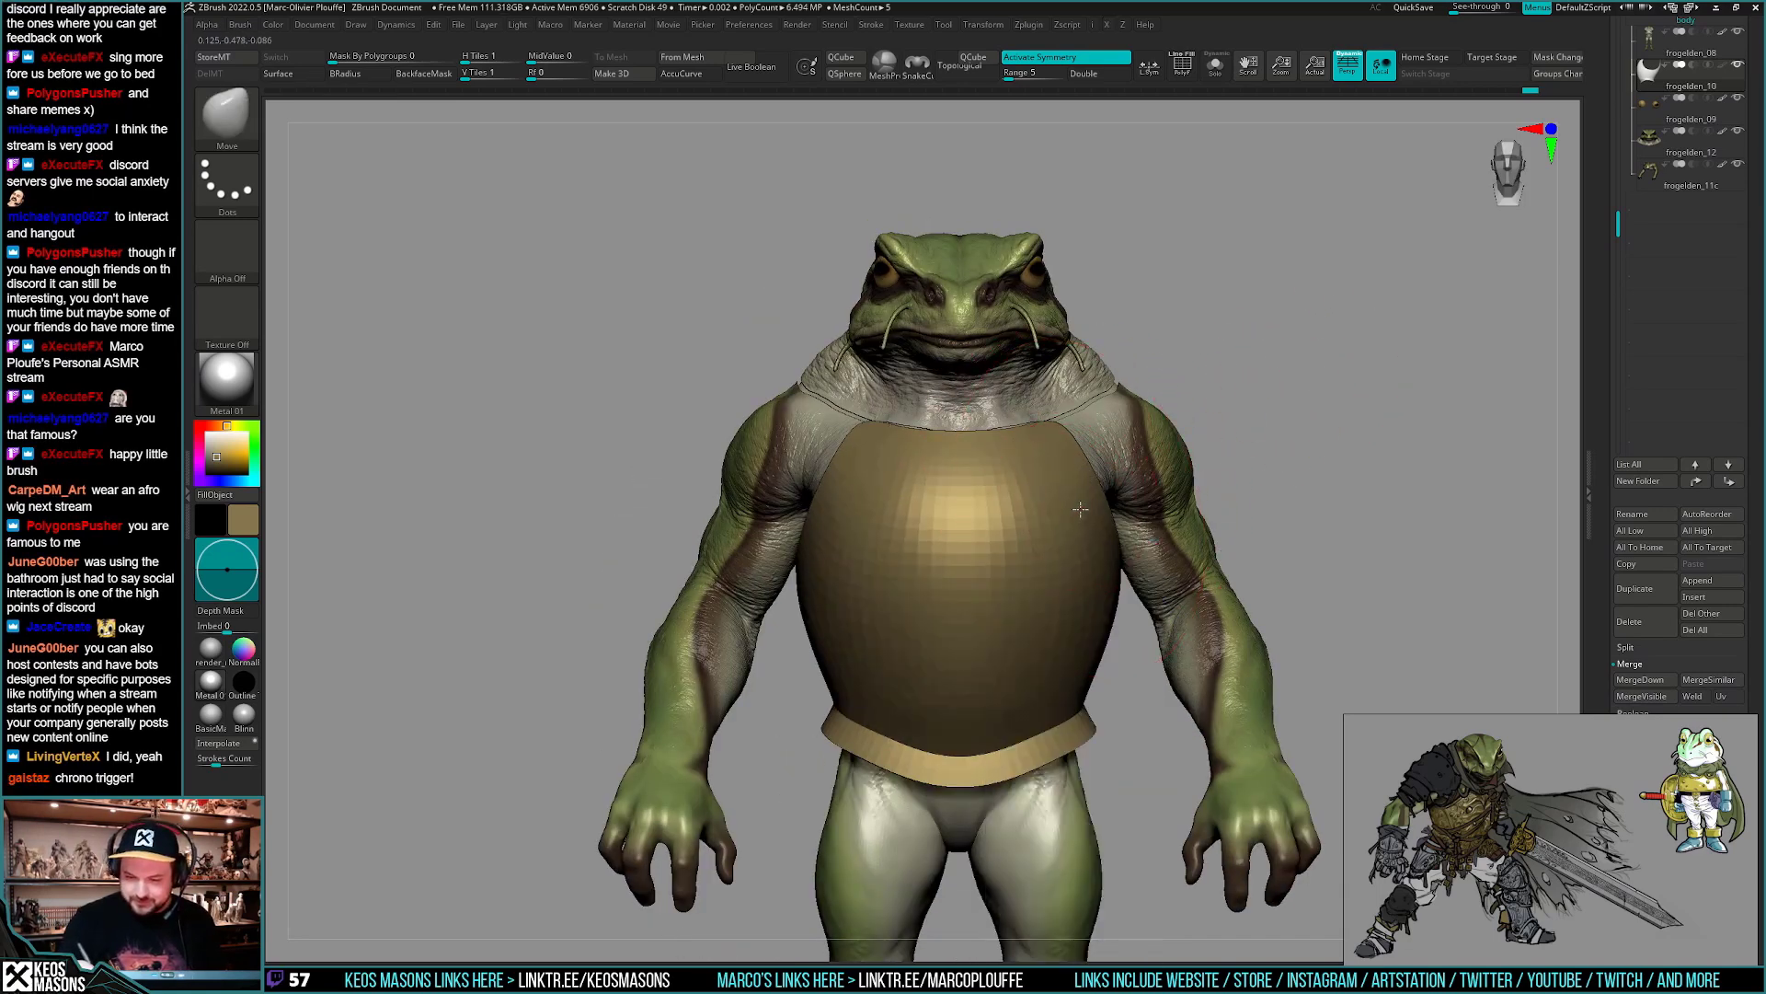
pyautogui.moveTo(1183, 393); pyautogui.dragTo(1034, 631, button='right')
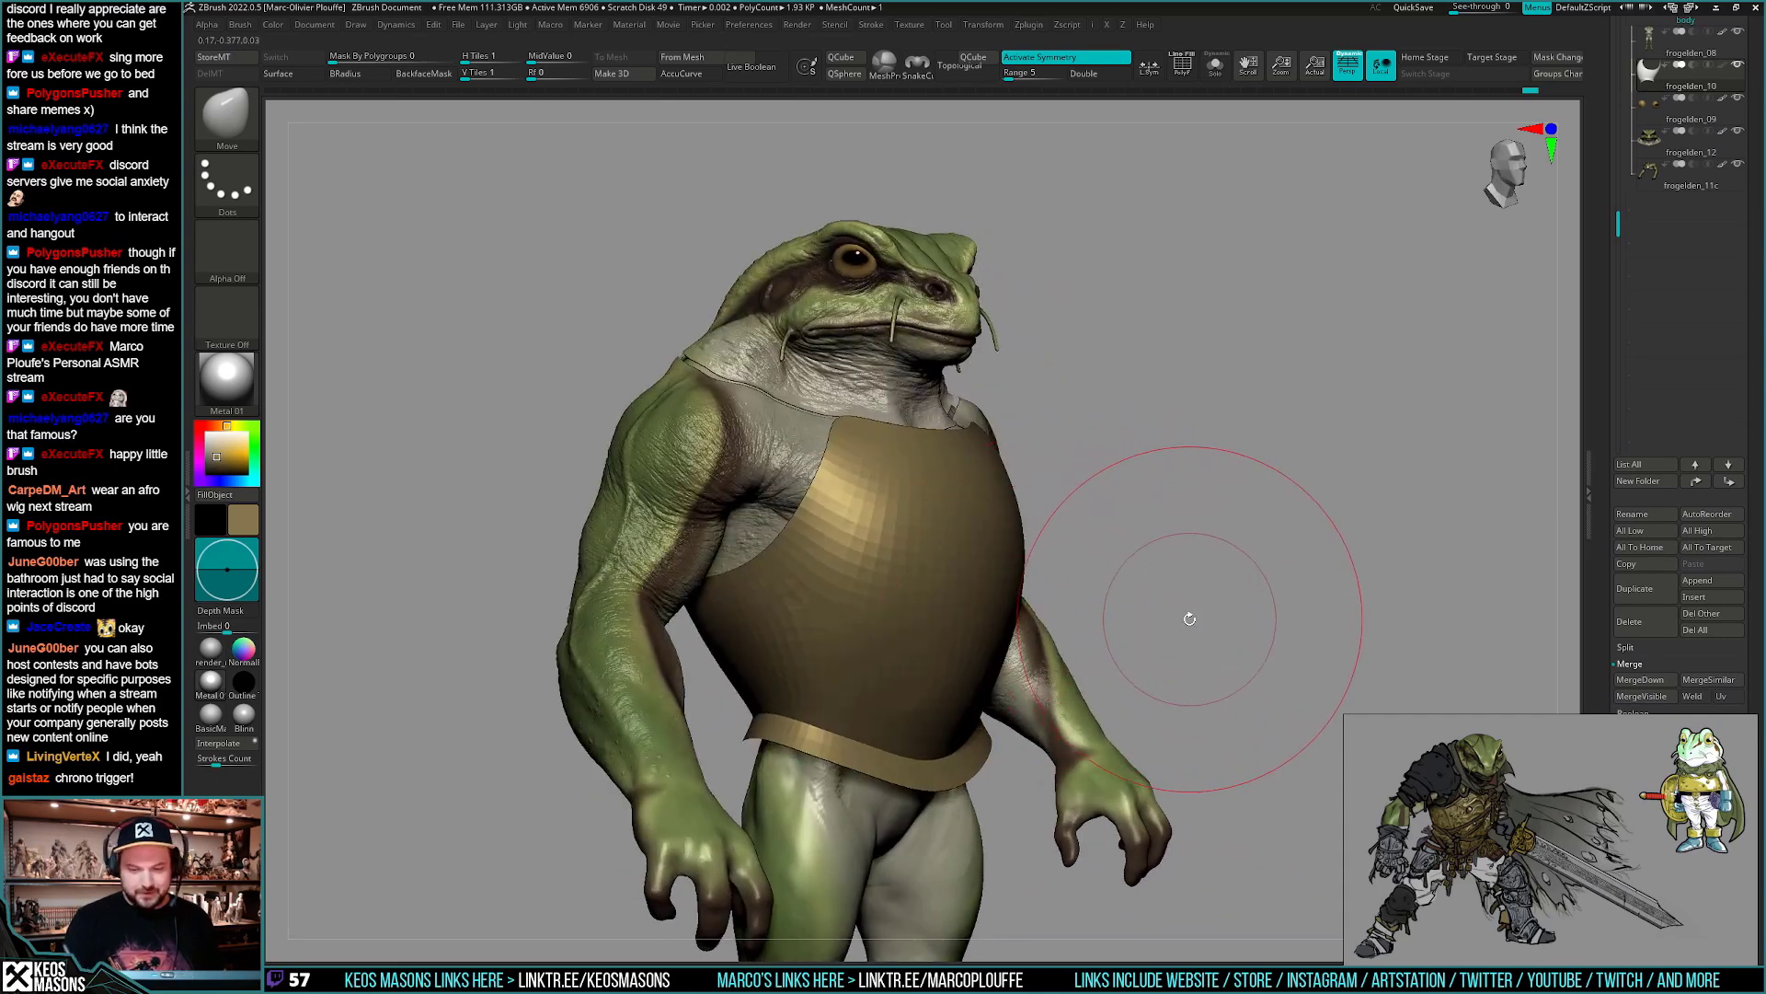
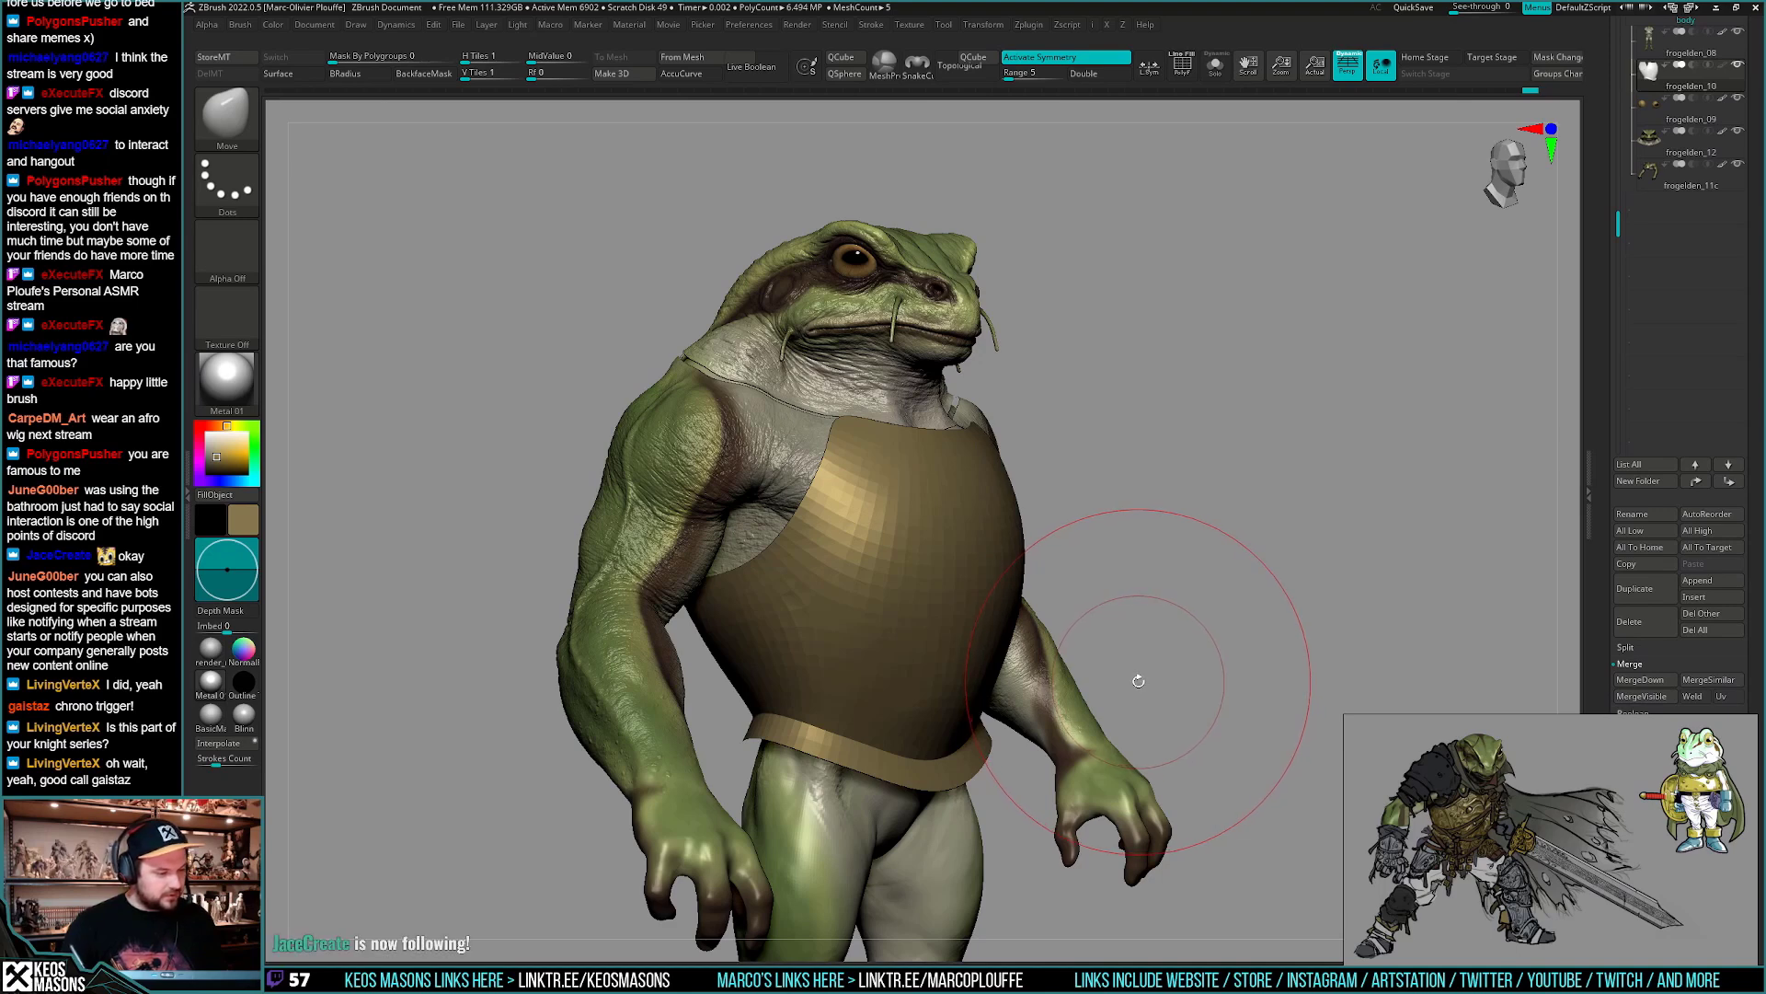
pyautogui.moveTo(1164, 633)
pyautogui.mouseDown()
pyautogui.moveTo(1028, 652)
pyautogui.moveTo(1025, 688)
pyautogui.mouseUp()
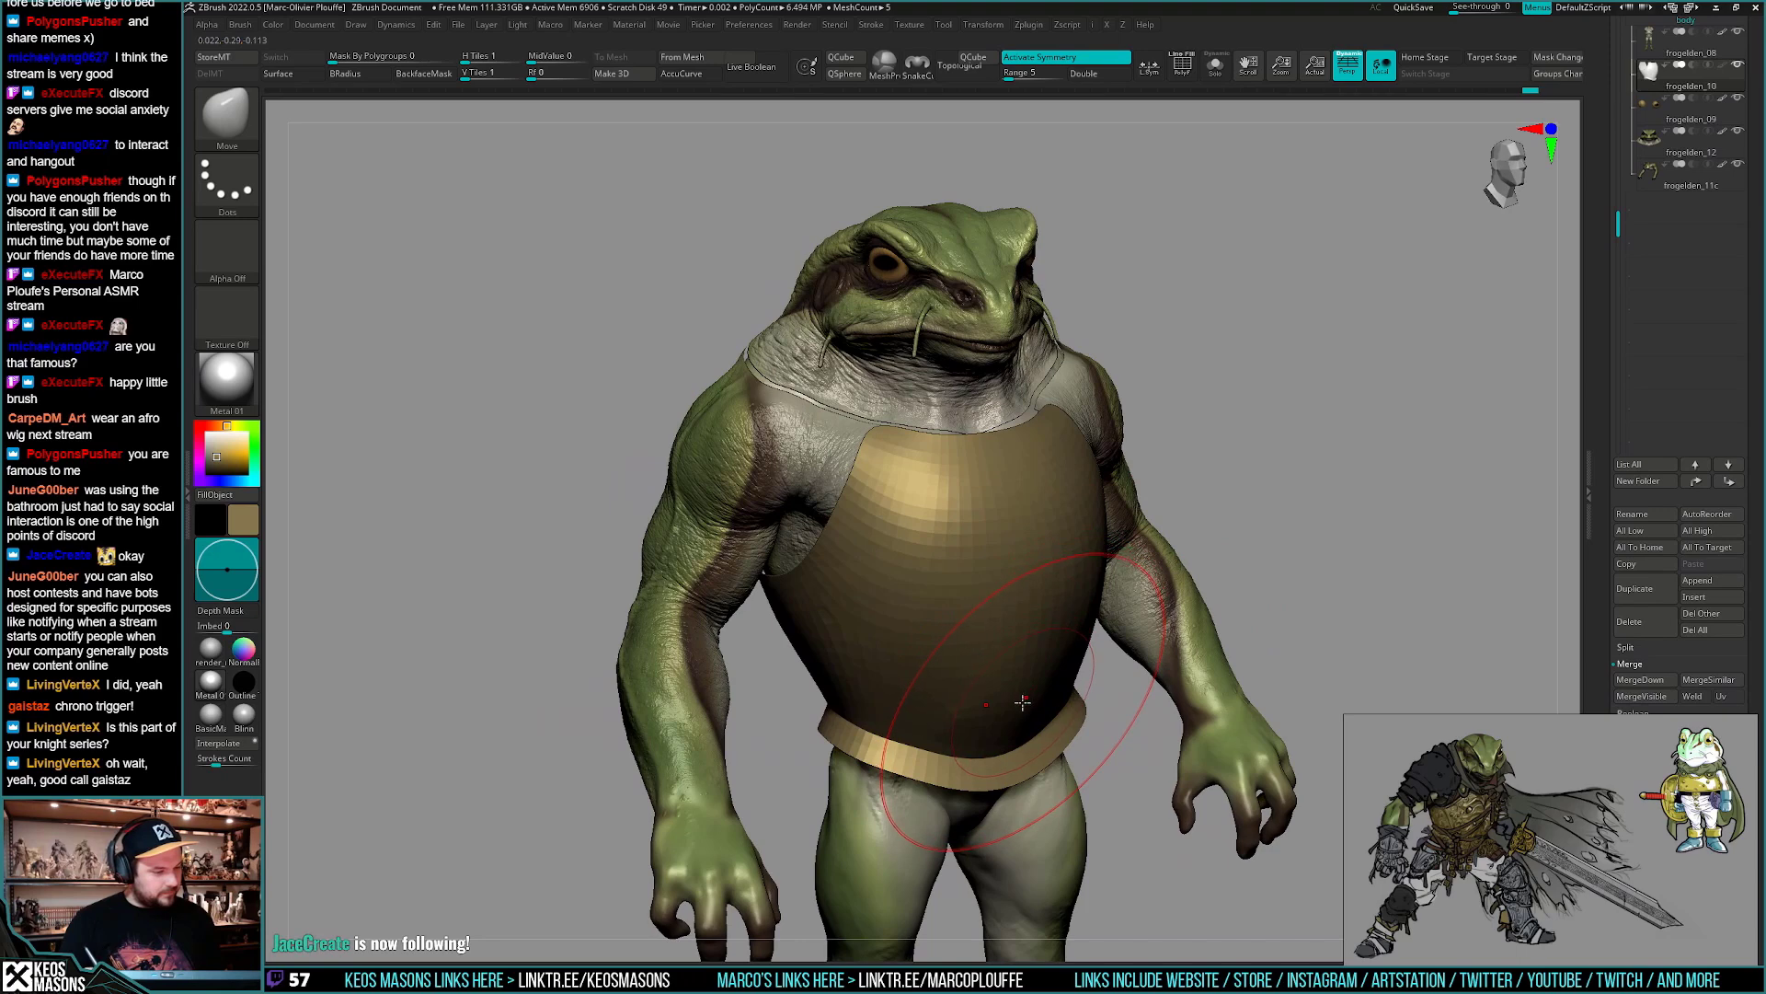
pyautogui.moveTo(1021, 707)
pyautogui.mouseDown(button='right')
pyautogui.moveTo(1034, 663)
pyautogui.moveTo(998, 671)
pyautogui.mouseUp(button='right')
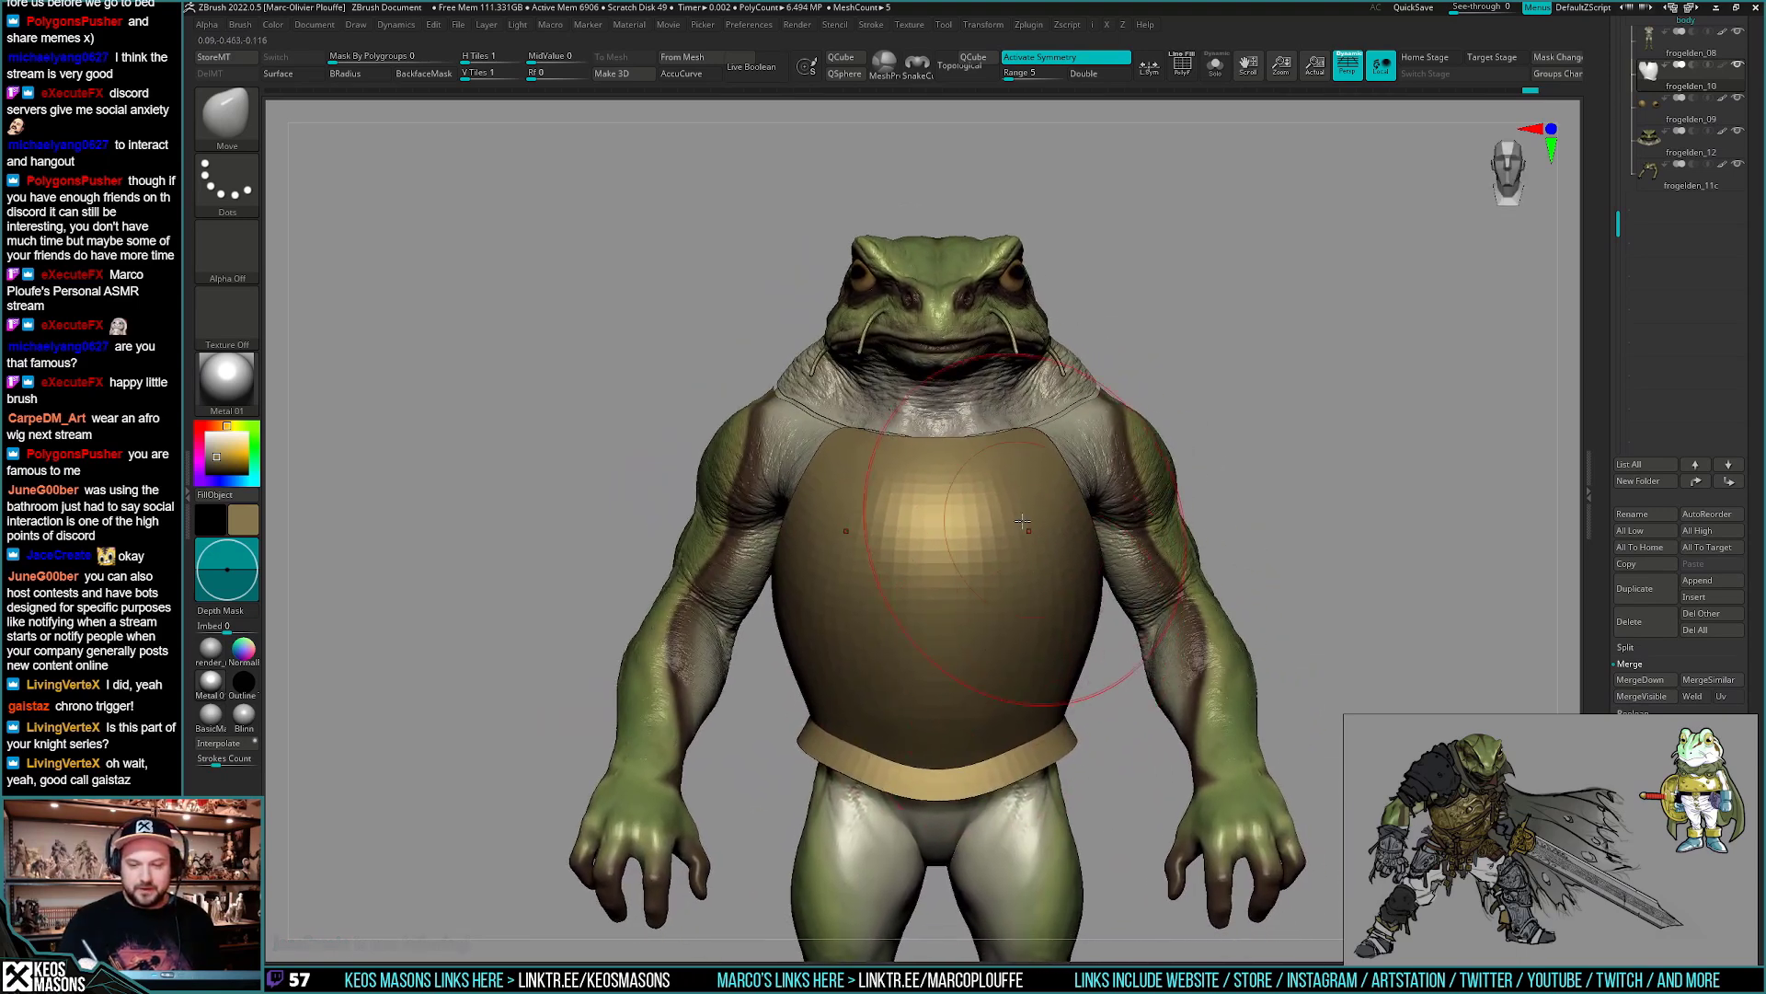
# - Reduce the Move brush size and fit the vest's neckline, sides and rear armhole edges to the frog's body
pyautogui.press('space')
pyautogui.moveTo(1028, 491); pyautogui.dragTo(1010, 491)
pyautogui.moveTo(1037, 552); pyautogui.dragTo(1010, 545, button='right')
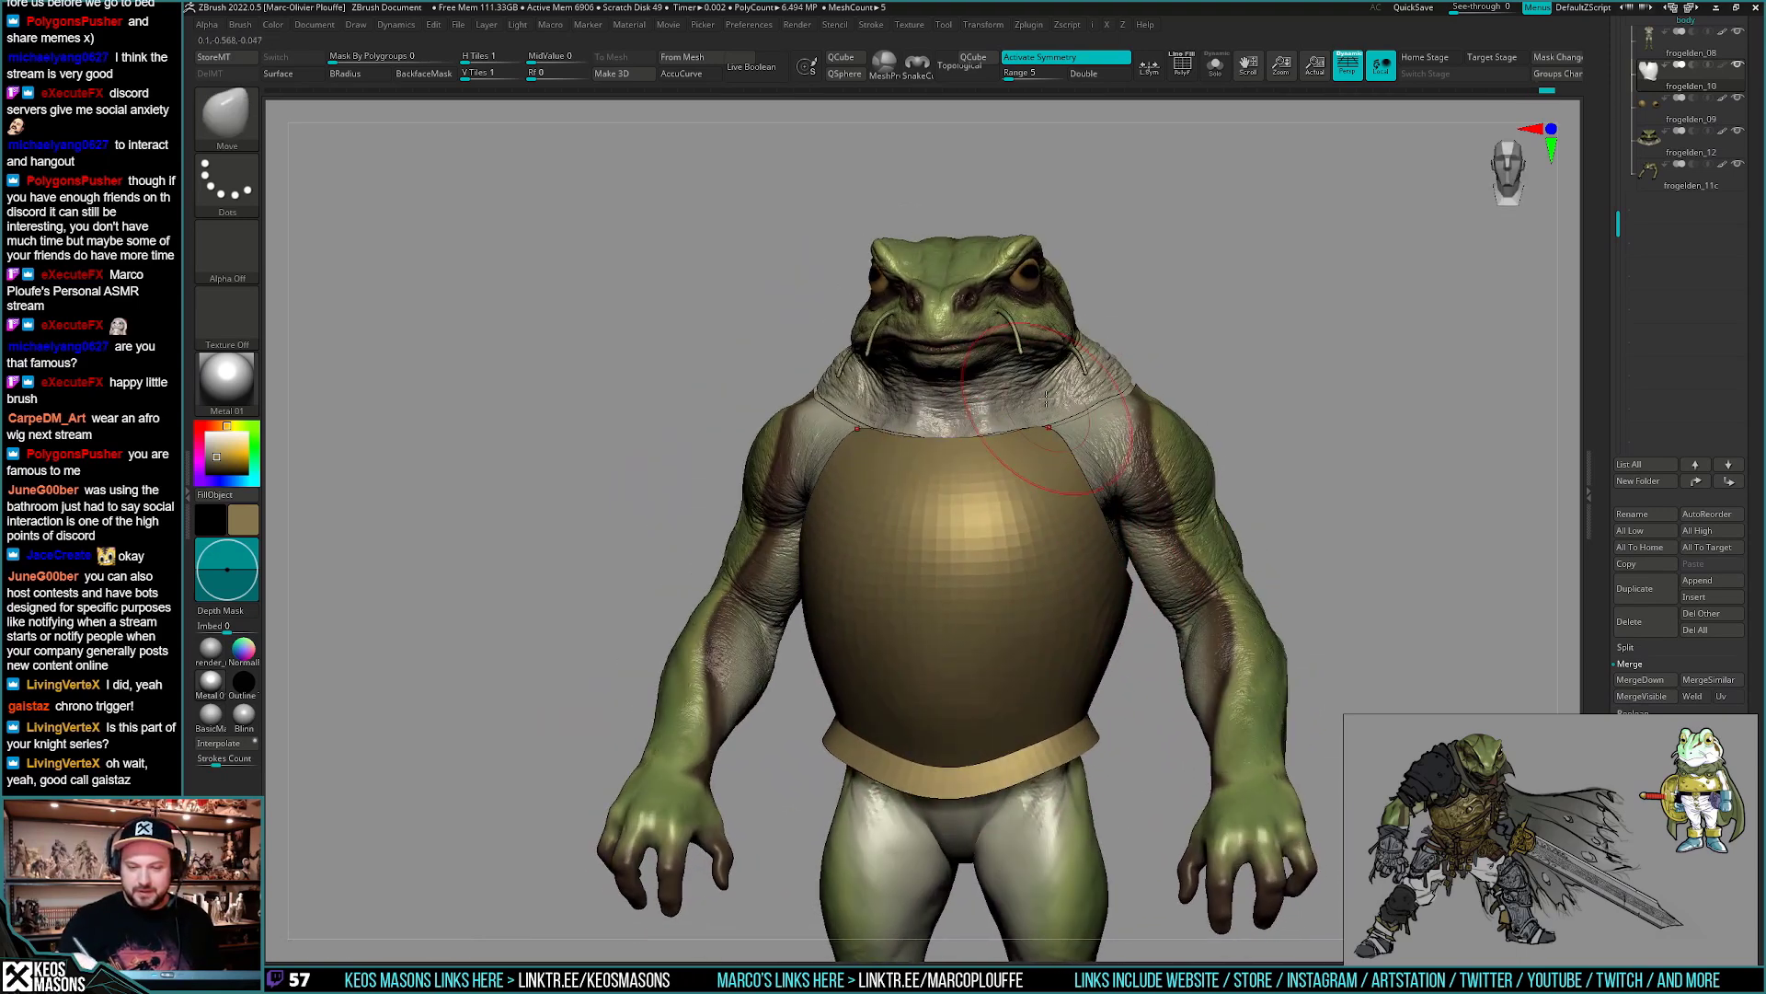
pyautogui.moveTo(860, 589)
pyautogui.mouseDown(button='right')
pyautogui.moveTo(1014, 636)
pyautogui.moveTo(1118, 570)
pyautogui.mouseUp(button='right')
pyautogui.moveTo(872, 562); pyautogui.dragTo(909, 550)
pyautogui.keyDown('shift'); pyautogui.moveTo(910, 550); pyautogui.dragTo(891, 556, button='right'); pyautogui.keyUp('shift')
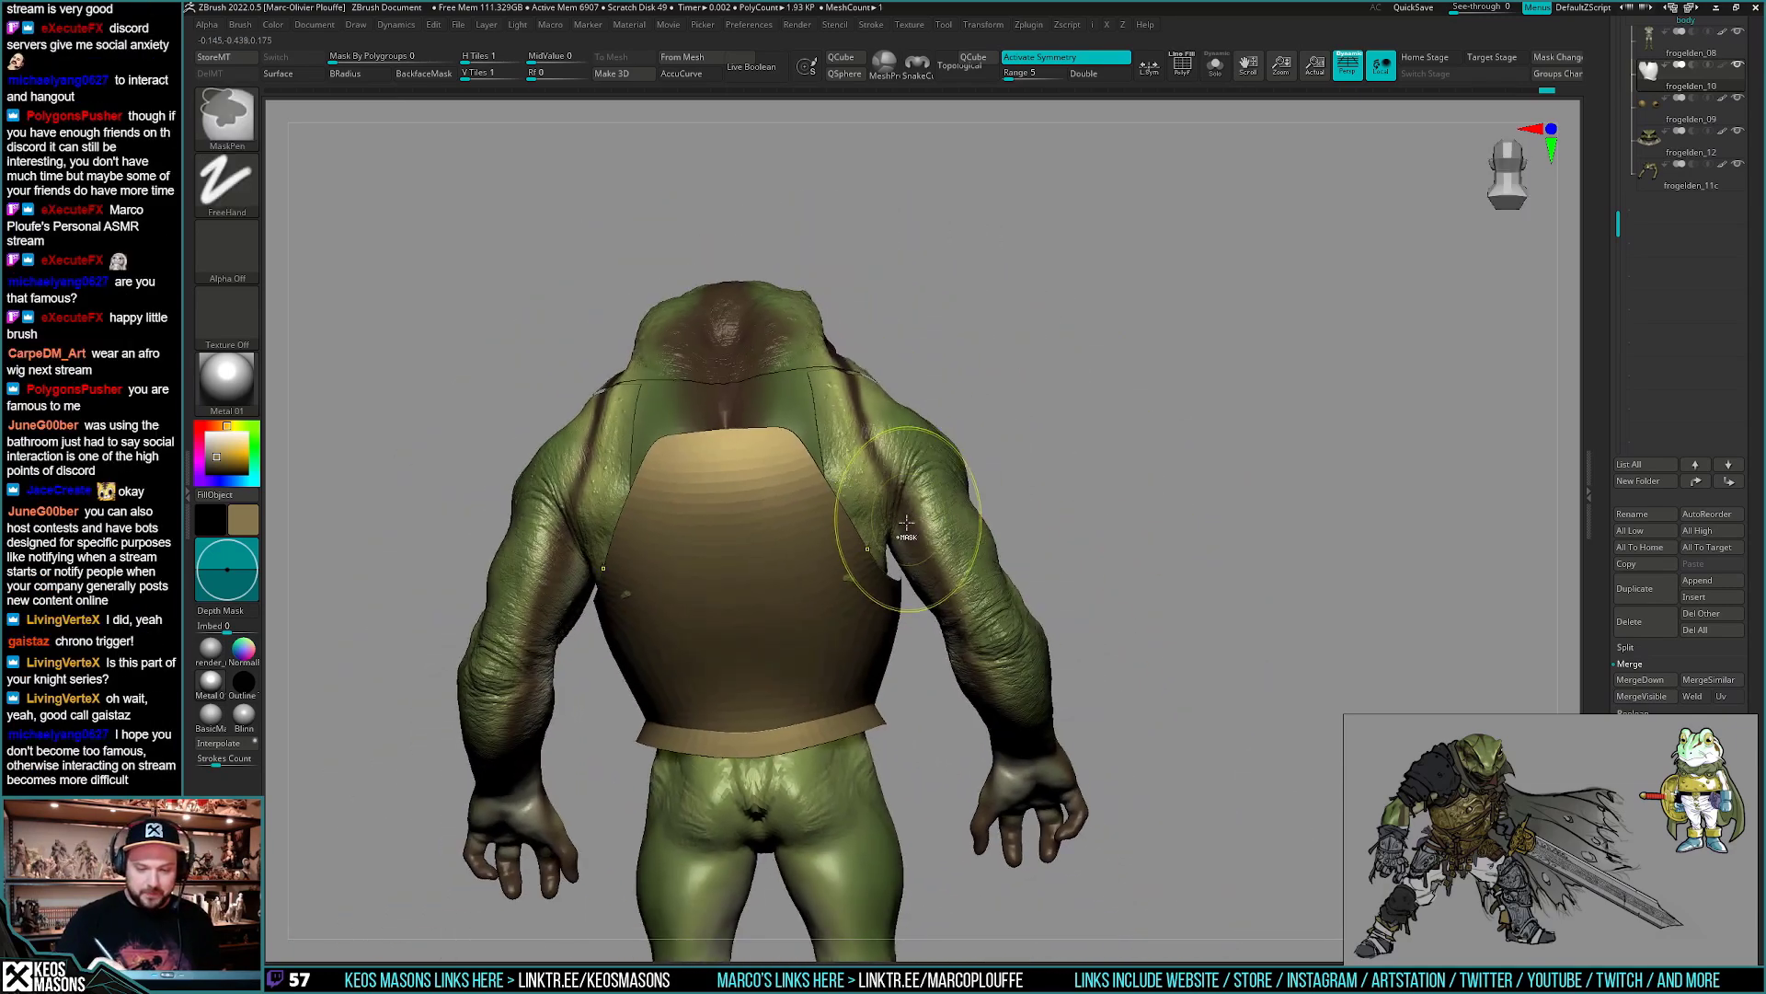
pyautogui.moveTo(757, 635)
pyautogui.mouseDown(button='right')
pyautogui.moveTo(797, 458)
pyautogui.moveTo(885, 593)
pyautogui.moveTo(1033, 702)
pyautogui.moveTo(1003, 670)
pyautogui.moveTo(952, 674)
pyautogui.mouseUp(button='right')
# - Switch to the hPolish brush and smooth the lower front of the vest just above the flared rim
pyautogui.hotkey('shift', 'f')
pyautogui.hotkey('shift', 'f')
pyautogui.press('space')
pyautogui.click(931, 570)
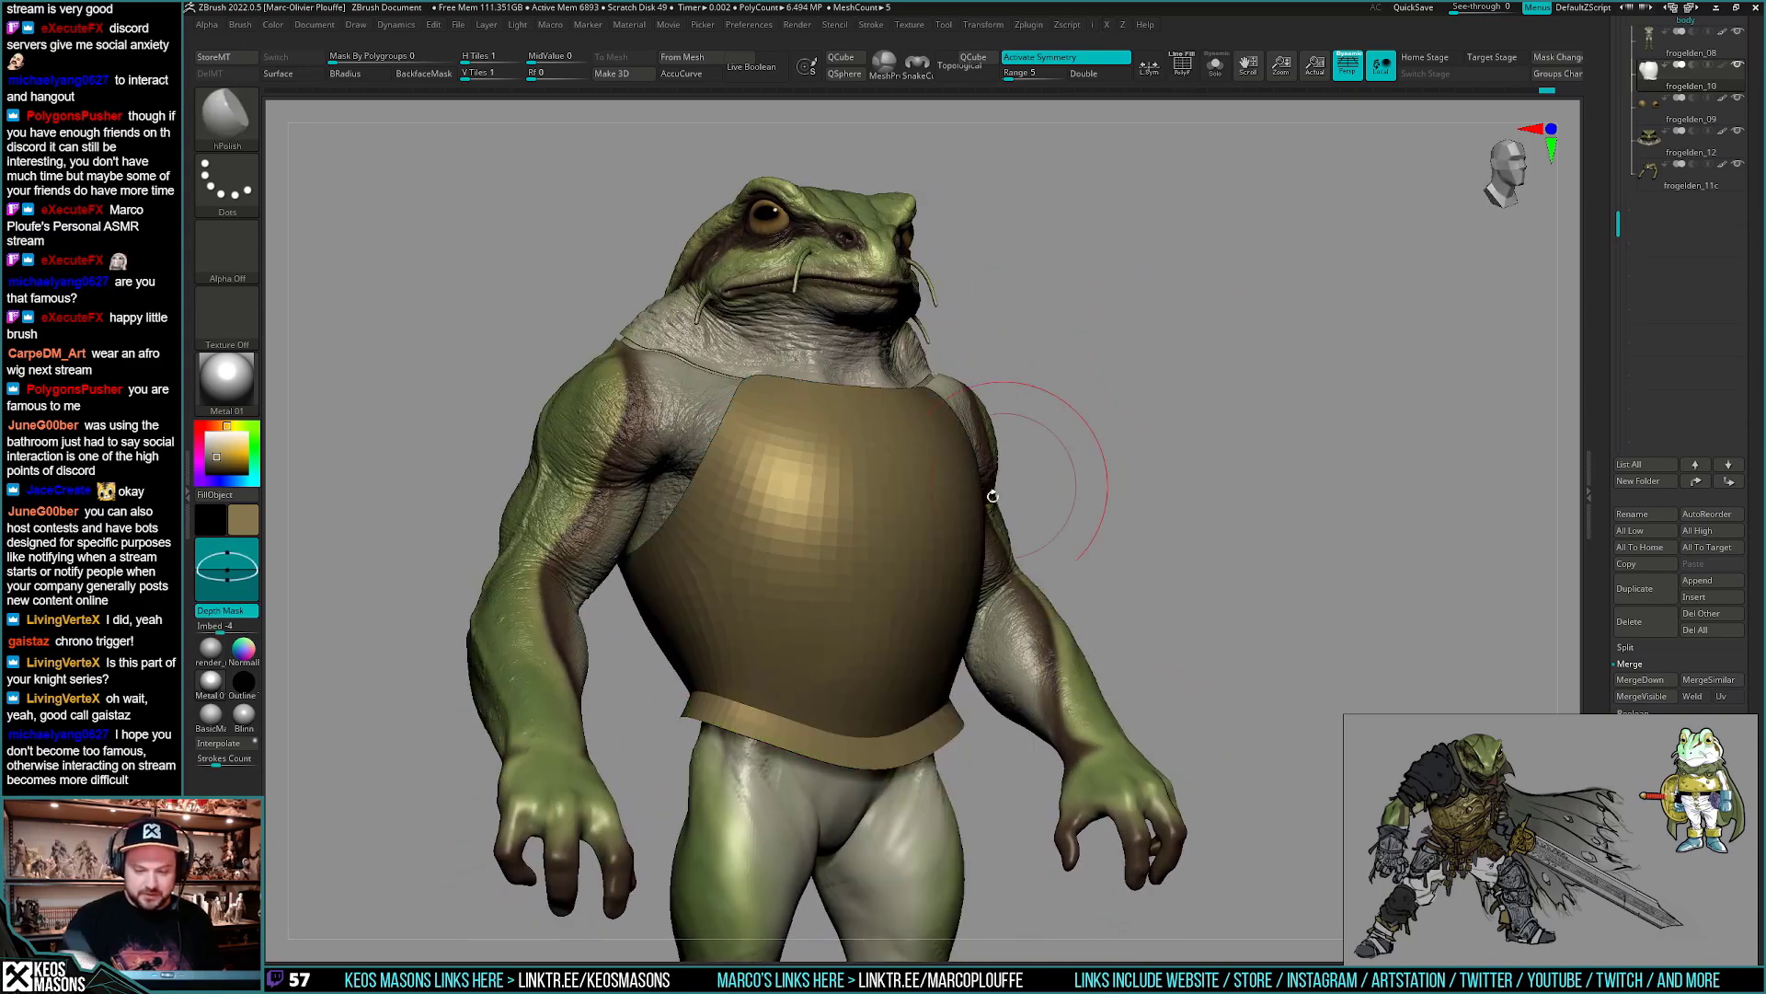
pyautogui.moveTo(1031, 432)
pyautogui.mouseDown(button='right')
pyautogui.moveTo(765, 586)
pyautogui.moveTo(759, 566)
pyautogui.moveTo(869, 762)
pyautogui.mouseUp(button='right')
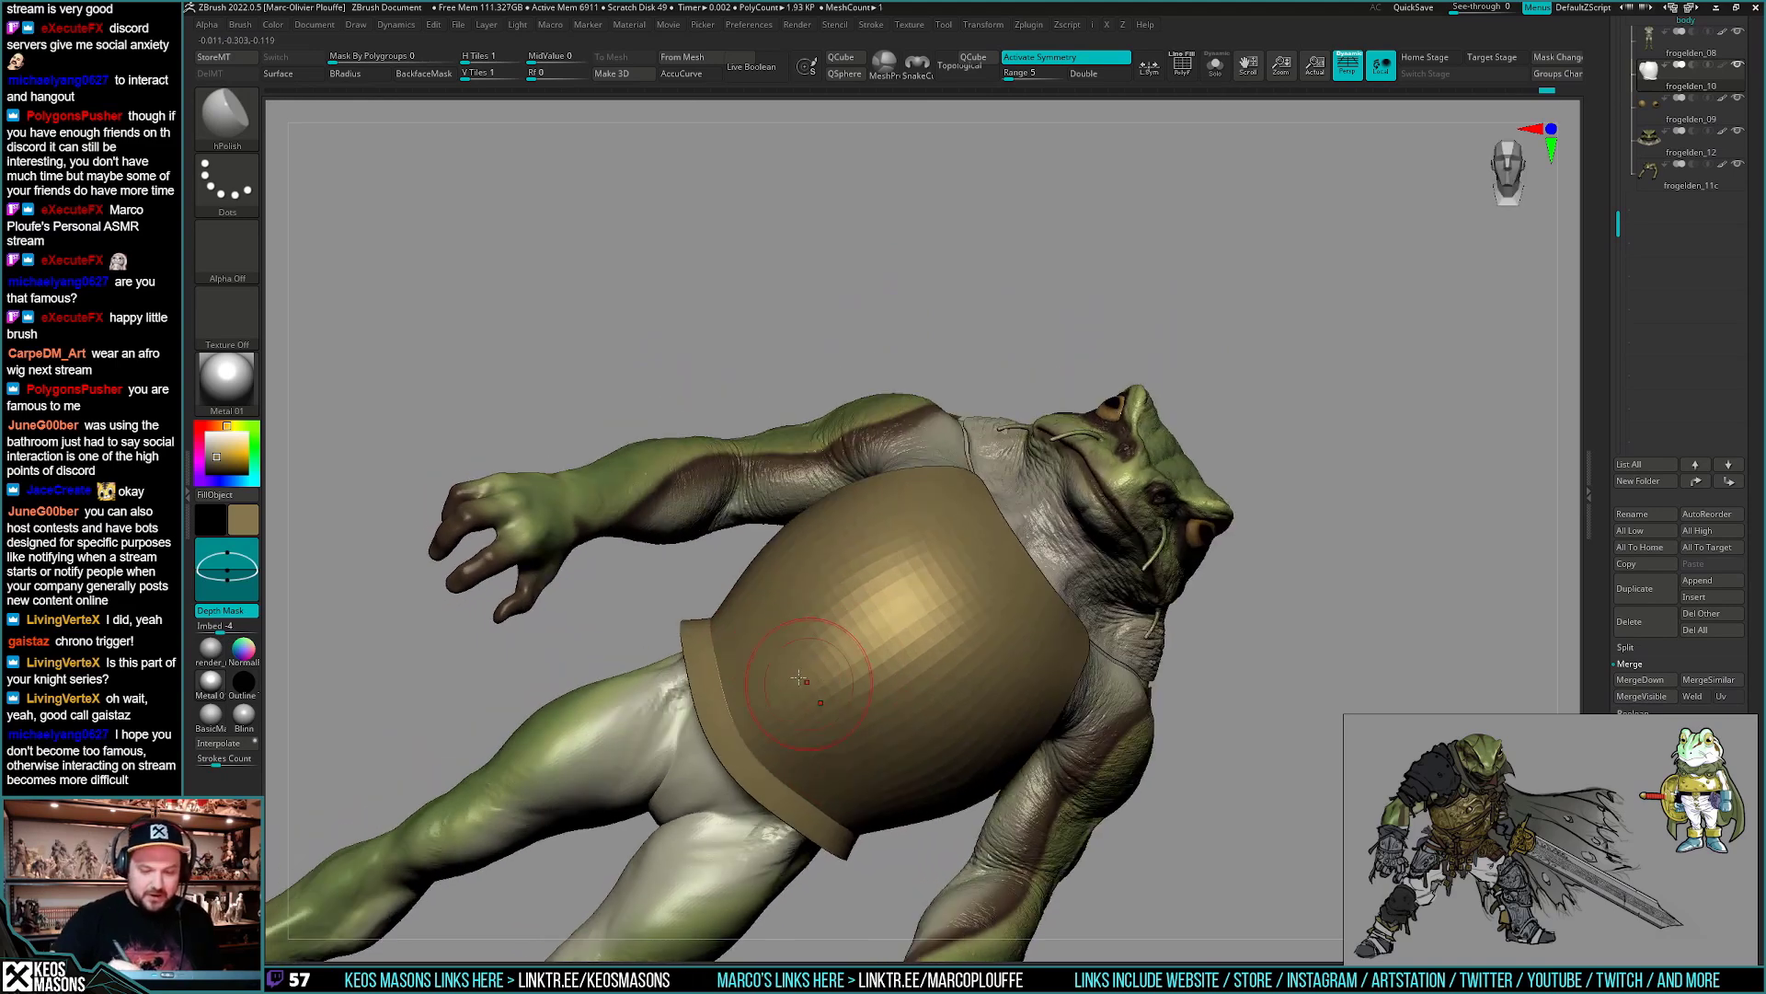
pyautogui.moveTo(798, 678); pyautogui.dragTo(727, 606, button='right')
pyautogui.moveTo(706, 546); pyautogui.dragTo(776, 585, button='right')
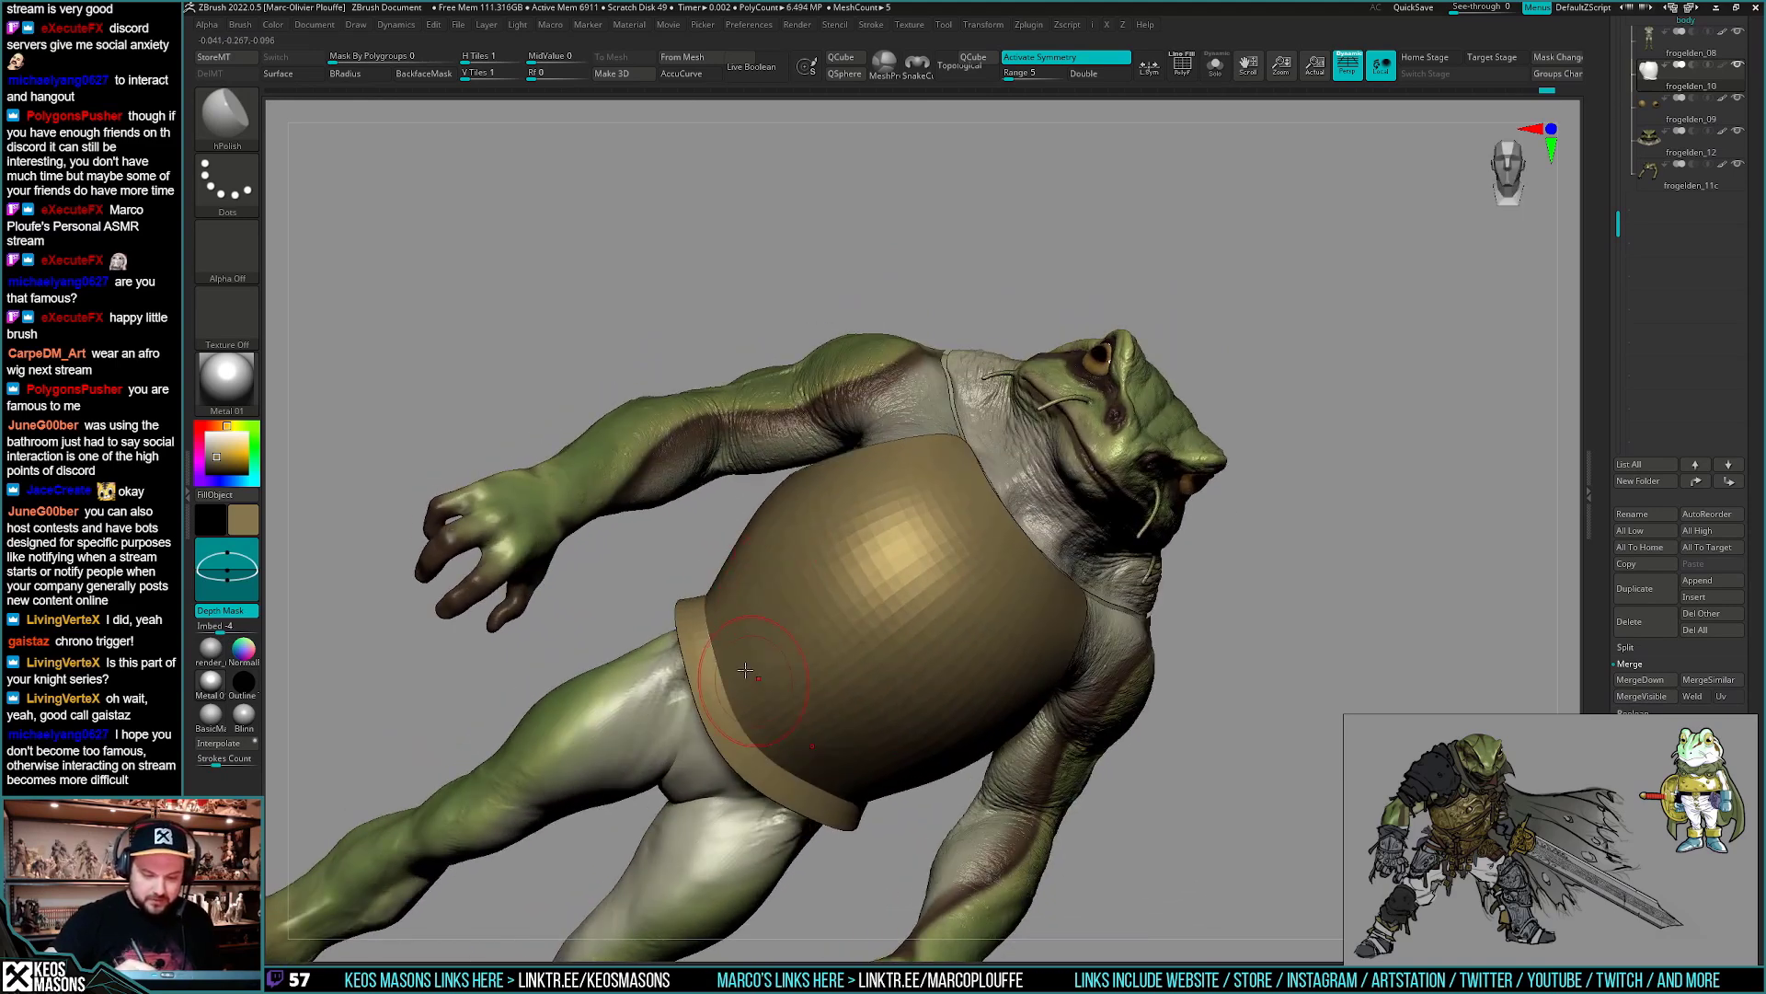
pyautogui.moveTo(839, 657)
pyautogui.mouseDown(button='right')
pyautogui.moveTo(888, 690)
pyautogui.moveTo(883, 725)
pyautogui.moveTo(942, 678)
pyautogui.moveTo(1026, 689)
pyautogui.moveTo(1007, 708)
pyautogui.moveTo(952, 699)
pyautogui.mouseUp(button='right')
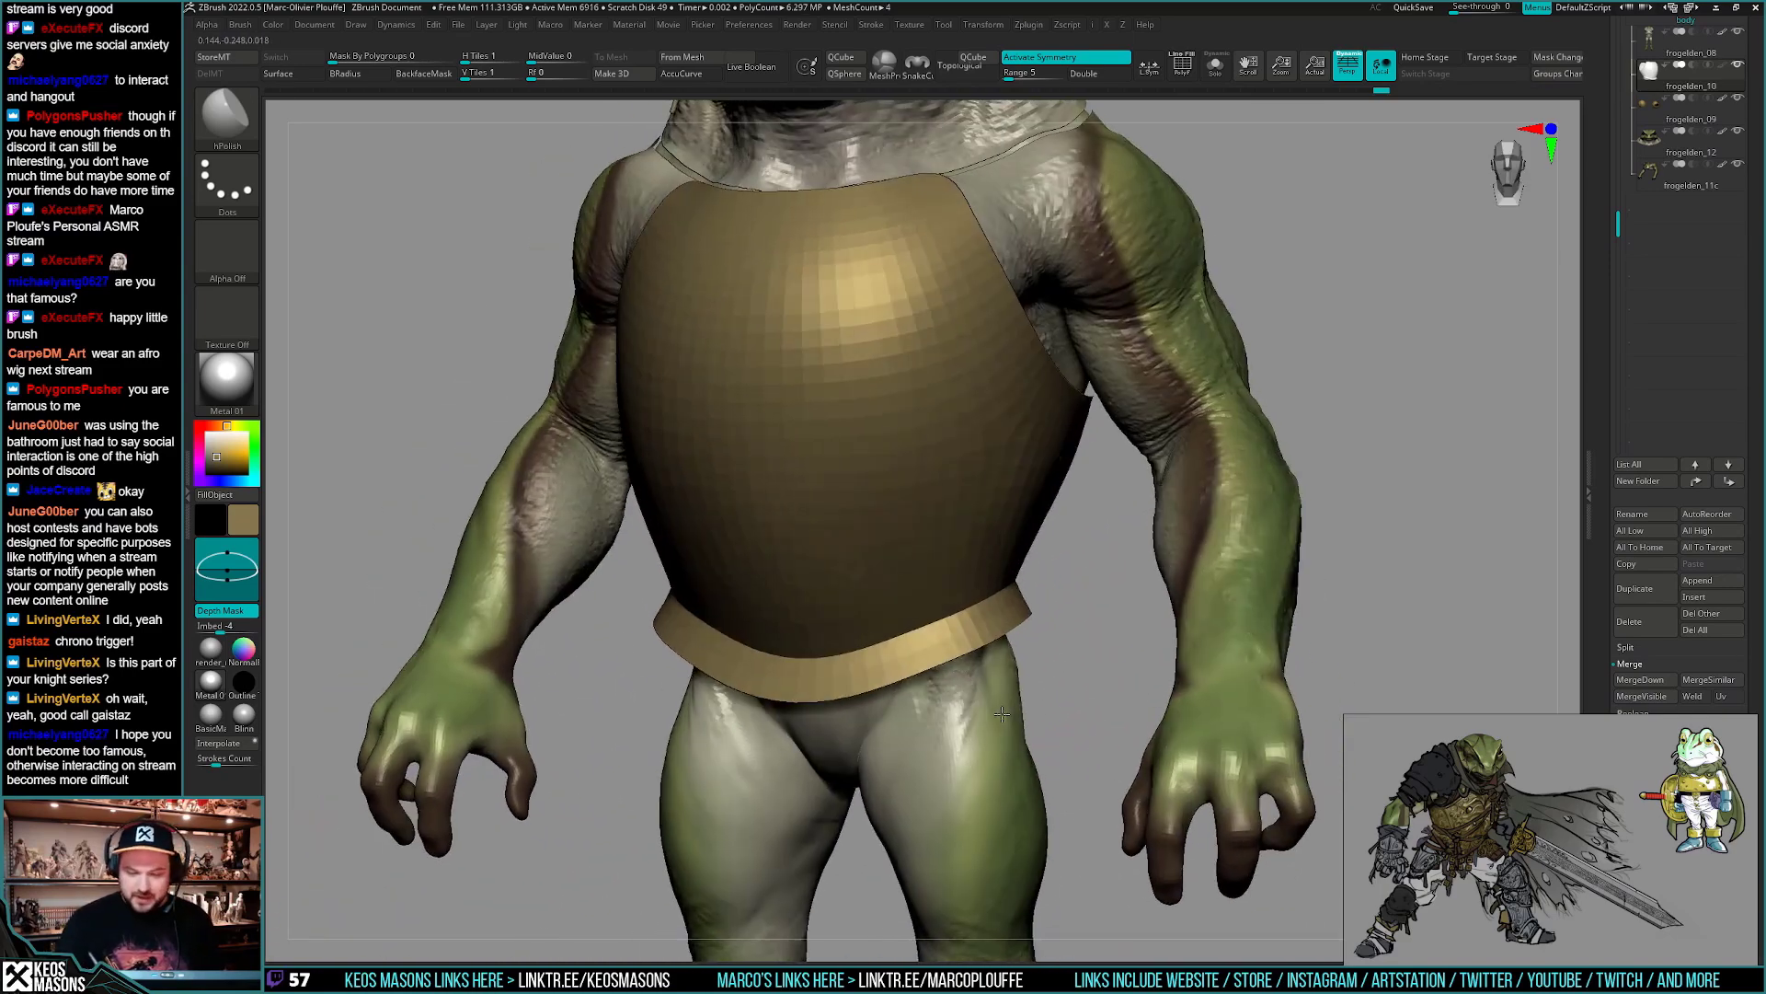
# - Switch to the ZModeler brush, show the polygon wireframe, and insert an edge loop in the flared bottom rim
pyautogui.press('b')
pyautogui.press('z')
pyautogui.press('m')
pyautogui.hotkey('shift', 'f')
pyautogui.press('space')
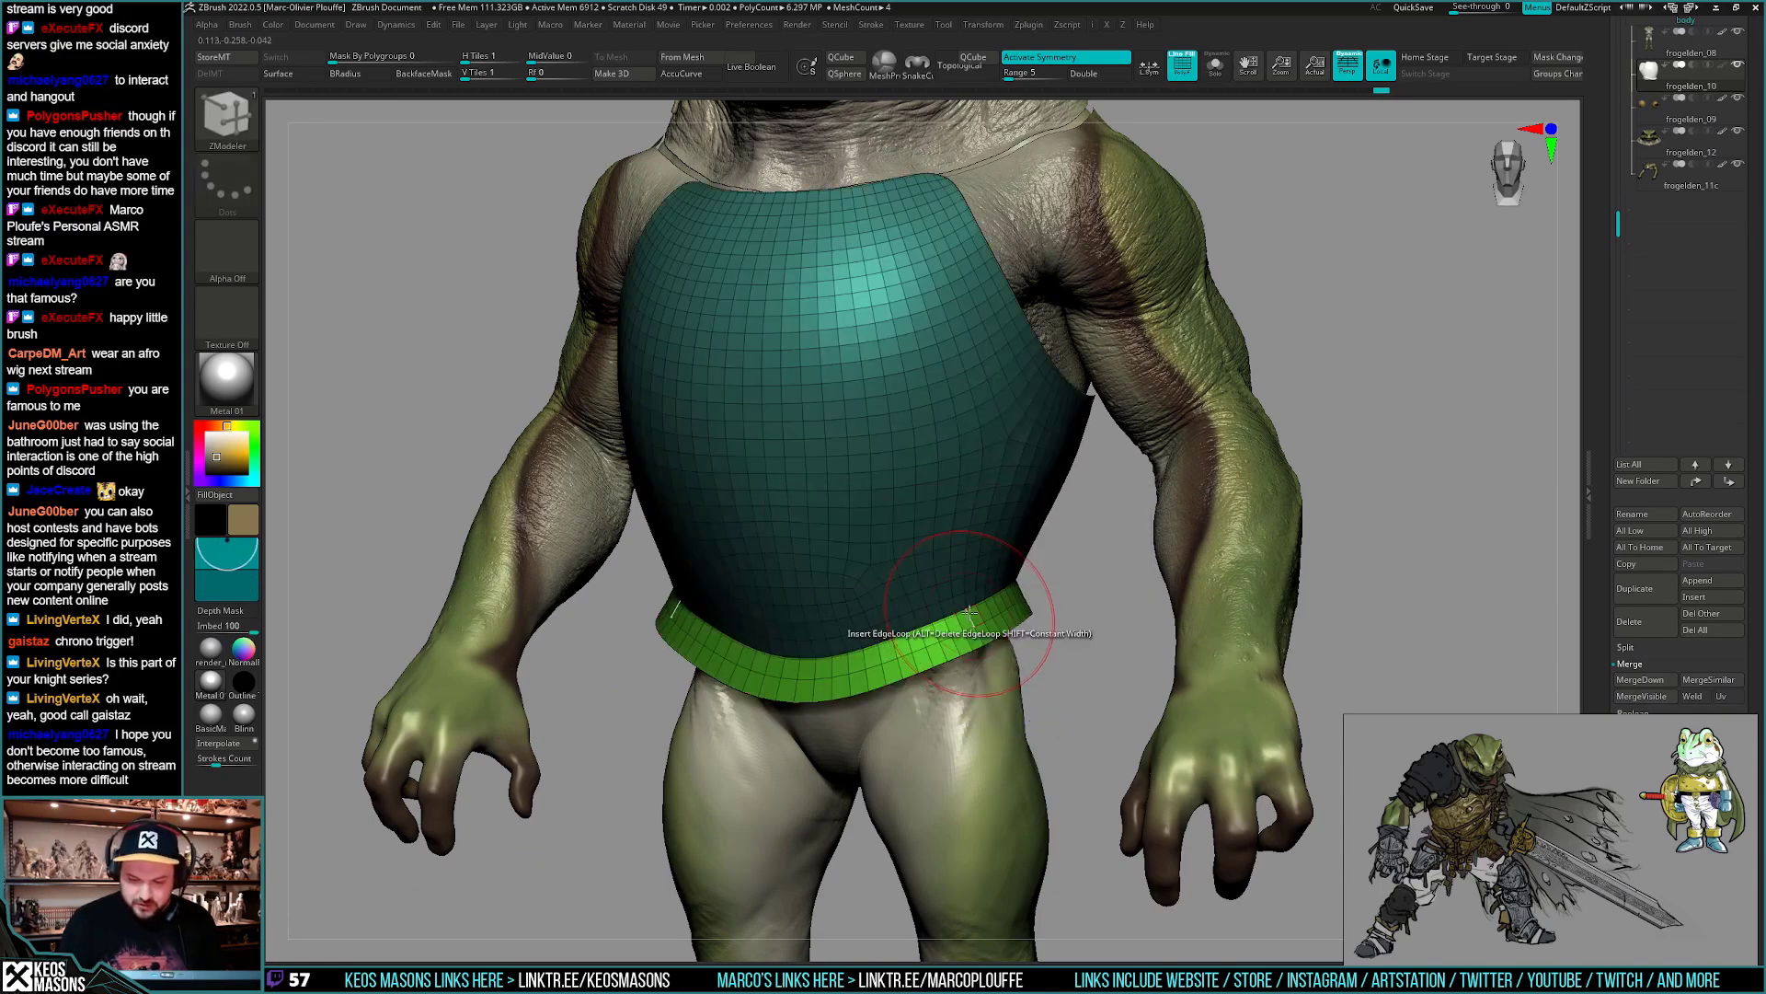
pyautogui.keyDown('ctrl'); pyautogui.moveTo(958, 634); pyautogui.dragTo(1006, 673, button='right'); pyautogui.keyUp('ctrl')
pyautogui.click(954, 643)
pyautogui.hotkey('shift', 'f')
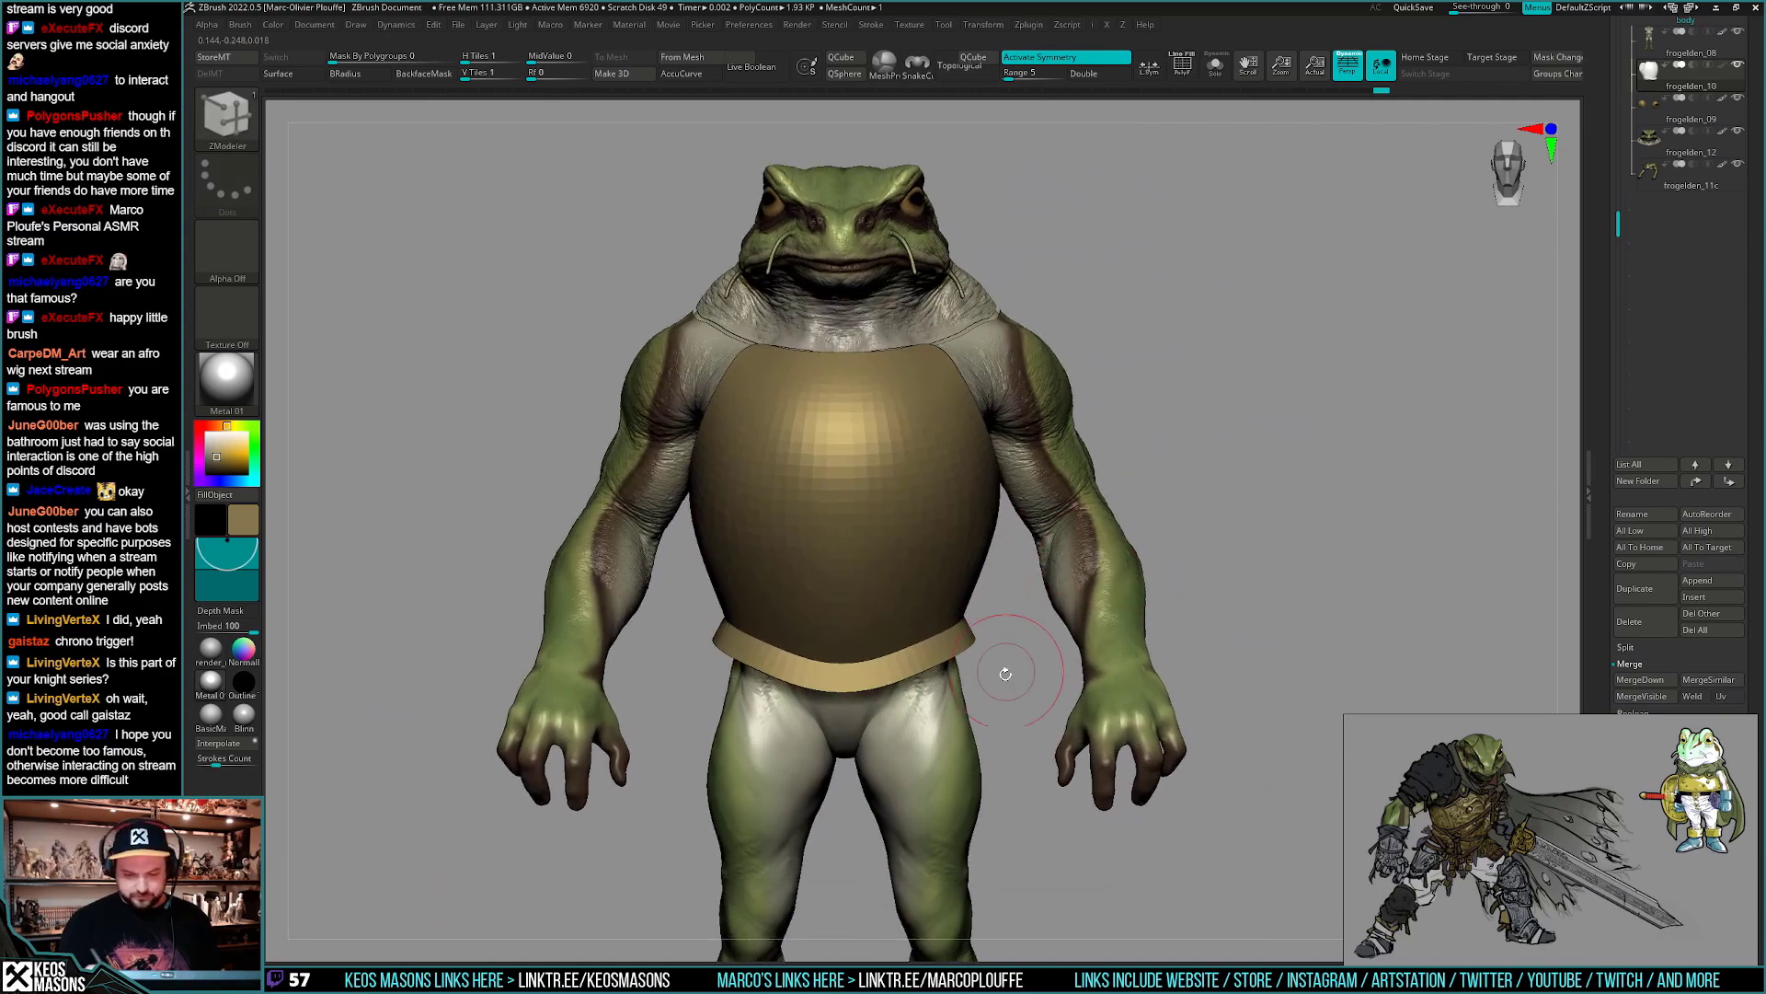
# - Switch to the Move brush with AccuCurve on and pull the front centre of the bottom rim down into a point
pyautogui.press('space')
pyautogui.click(976, 543)
pyautogui.moveTo(920, 618)
pyautogui.keyDown('ctrl'); pyautogui.mouseDown(button='right')
pyautogui.moveTo(917, 663)
pyautogui.moveTo(968, 701)
pyautogui.moveTo(985, 691)
pyautogui.mouseUp(button='right'); pyautogui.keyUp('ctrl')
pyautogui.press('space')
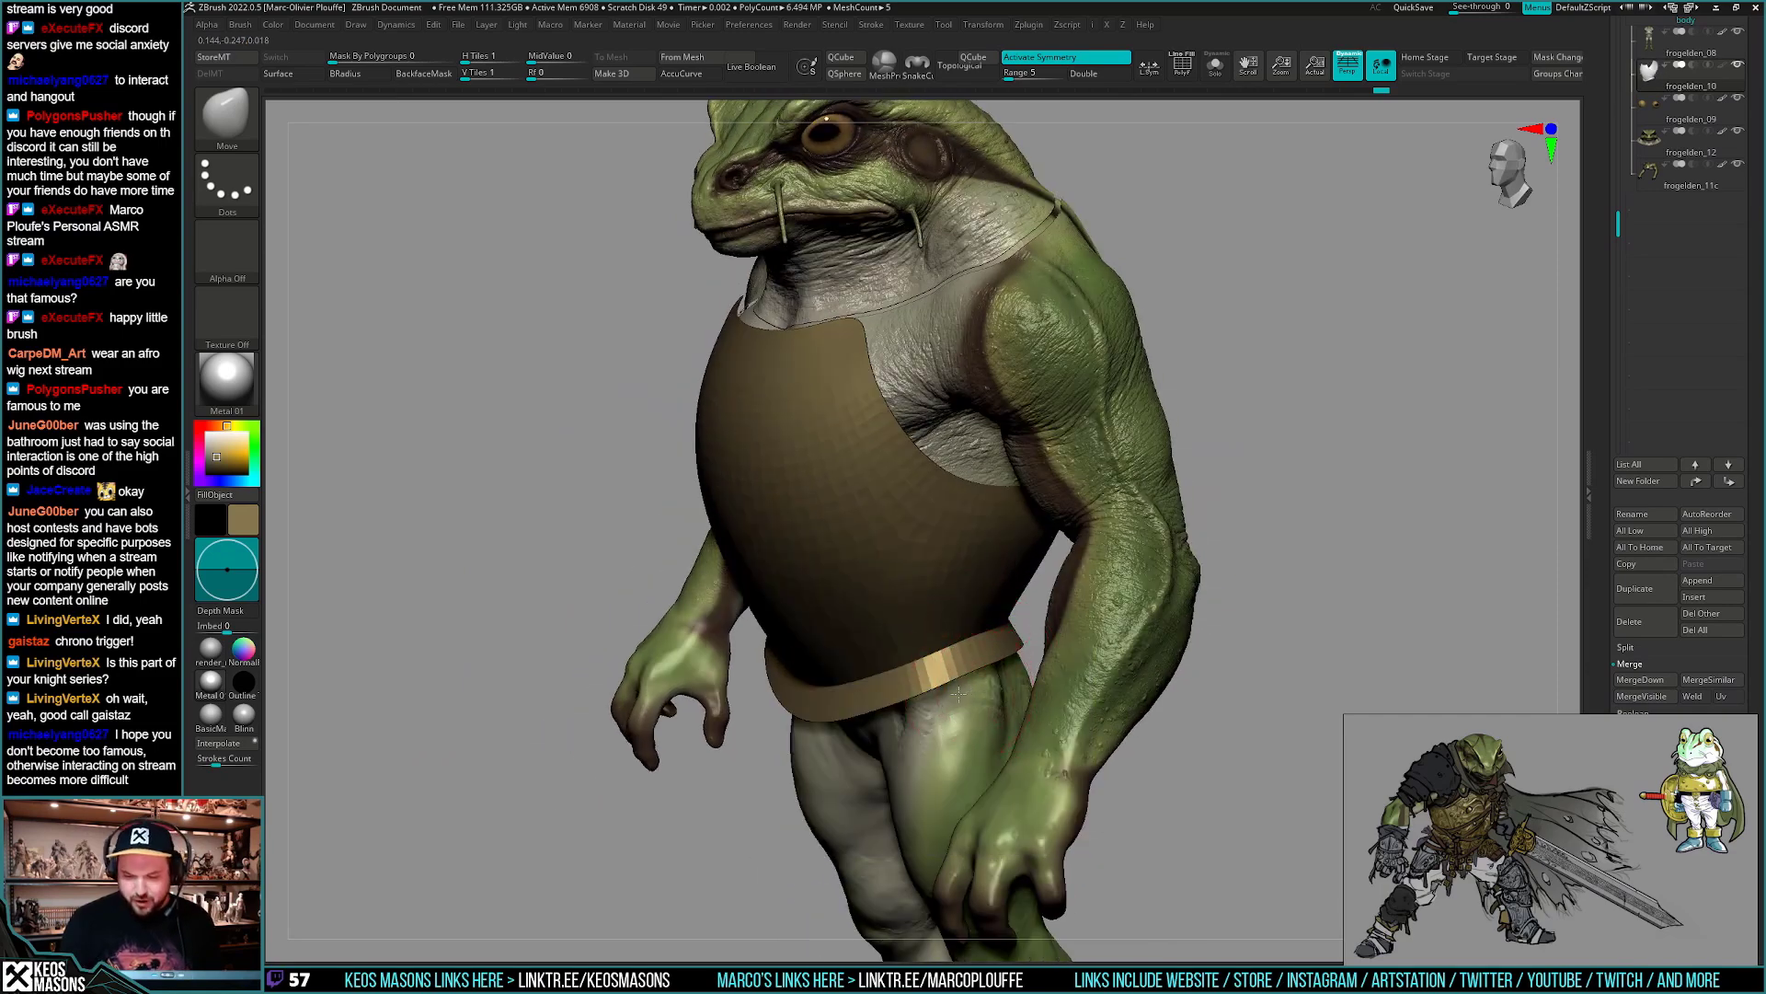
pyautogui.moveTo(957, 694); pyautogui.dragTo(997, 665, button='right')
pyautogui.hotkey('shift', 'f')
pyautogui.hotkey('shift', 'f')
pyautogui.press('space')
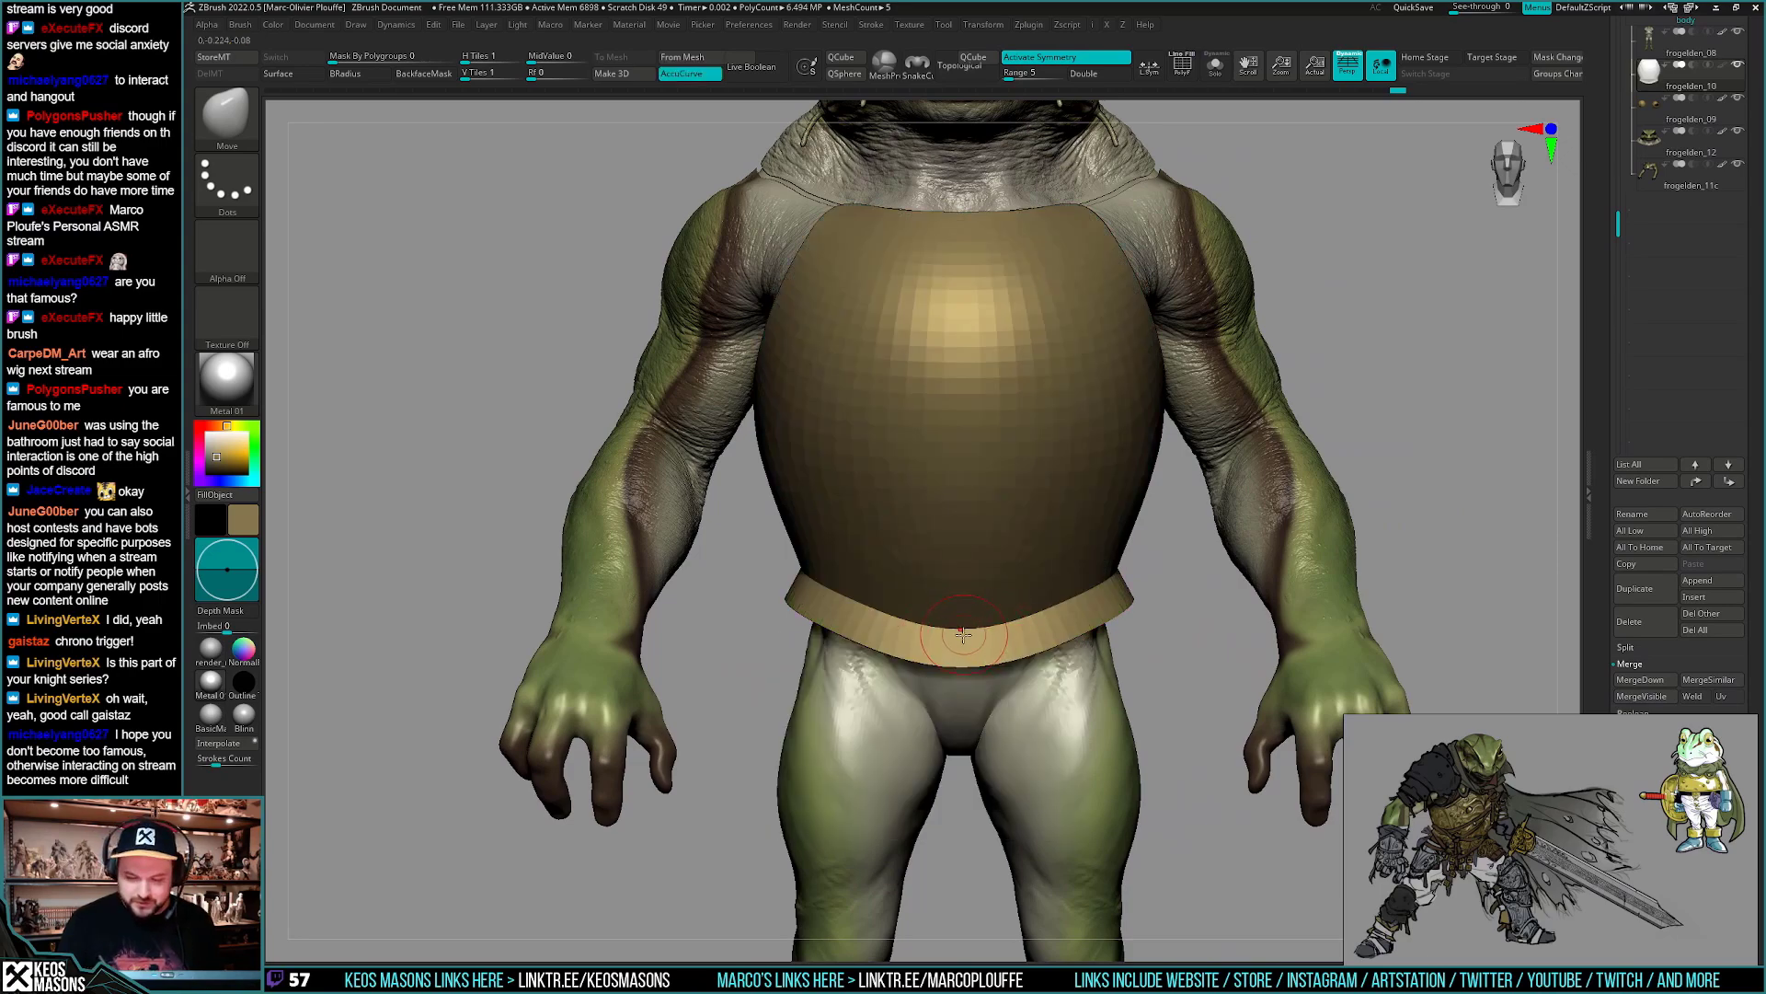
pyautogui.moveTo(962, 654)
pyautogui.mouseDown(button='right')
pyautogui.moveTo(966, 632)
pyautogui.moveTo(962, 660)
pyautogui.moveTo(979, 657)
pyautogui.mouseUp(button='right')
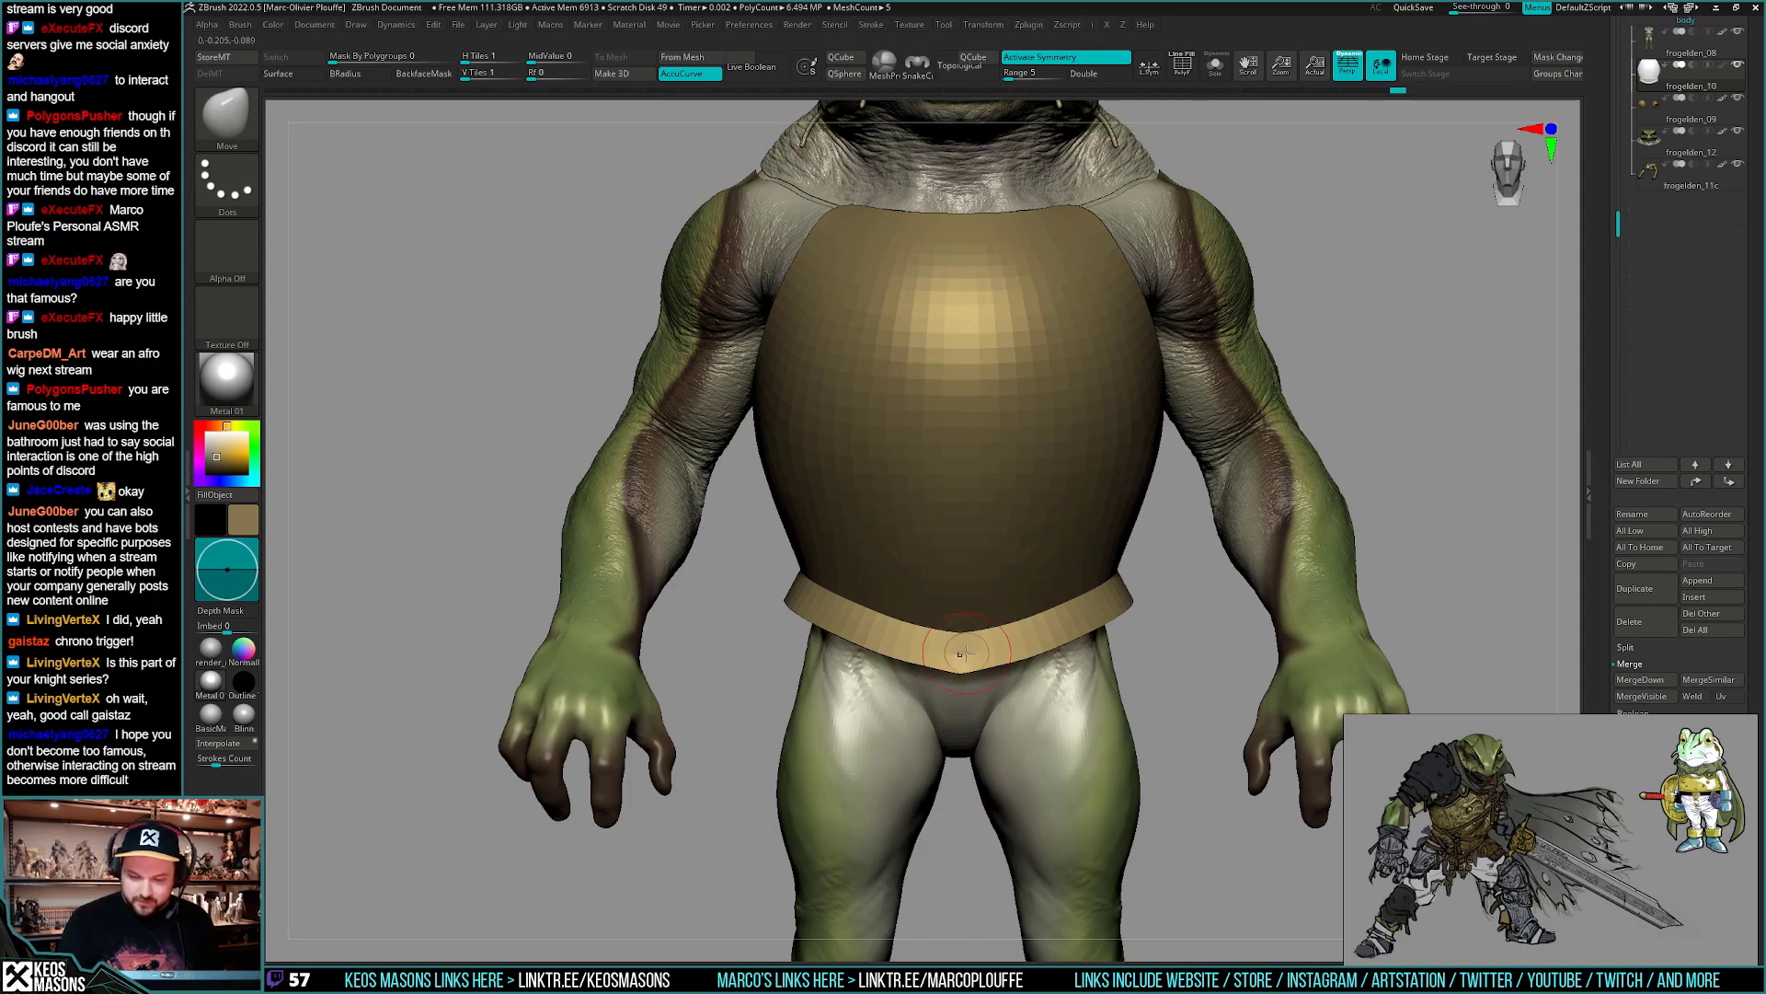
pyautogui.moveTo(962, 653)
pyautogui.mouseDown(button='right')
pyautogui.moveTo(1031, 657)
pyautogui.moveTo(967, 658)
pyautogui.moveTo(1051, 690)
pyautogui.moveTo(991, 699)
pyautogui.moveTo(987, 631)
pyautogui.moveTo(1006, 631)
pyautogui.moveTo(1009, 724)
pyautogui.mouseUp(button='right')
# - Inspect the rim's edges with the ZModeler brush, return to the Move brush, and refine the rim's pointed front
pyautogui.press('shift')
pyautogui.press('b')
pyautogui.press('z')
pyautogui.press('m')
pyautogui.hotkey('shift', 'f')
pyautogui.press('space')
pyautogui.hotkey('shift', 'f')
pyautogui.press('space')
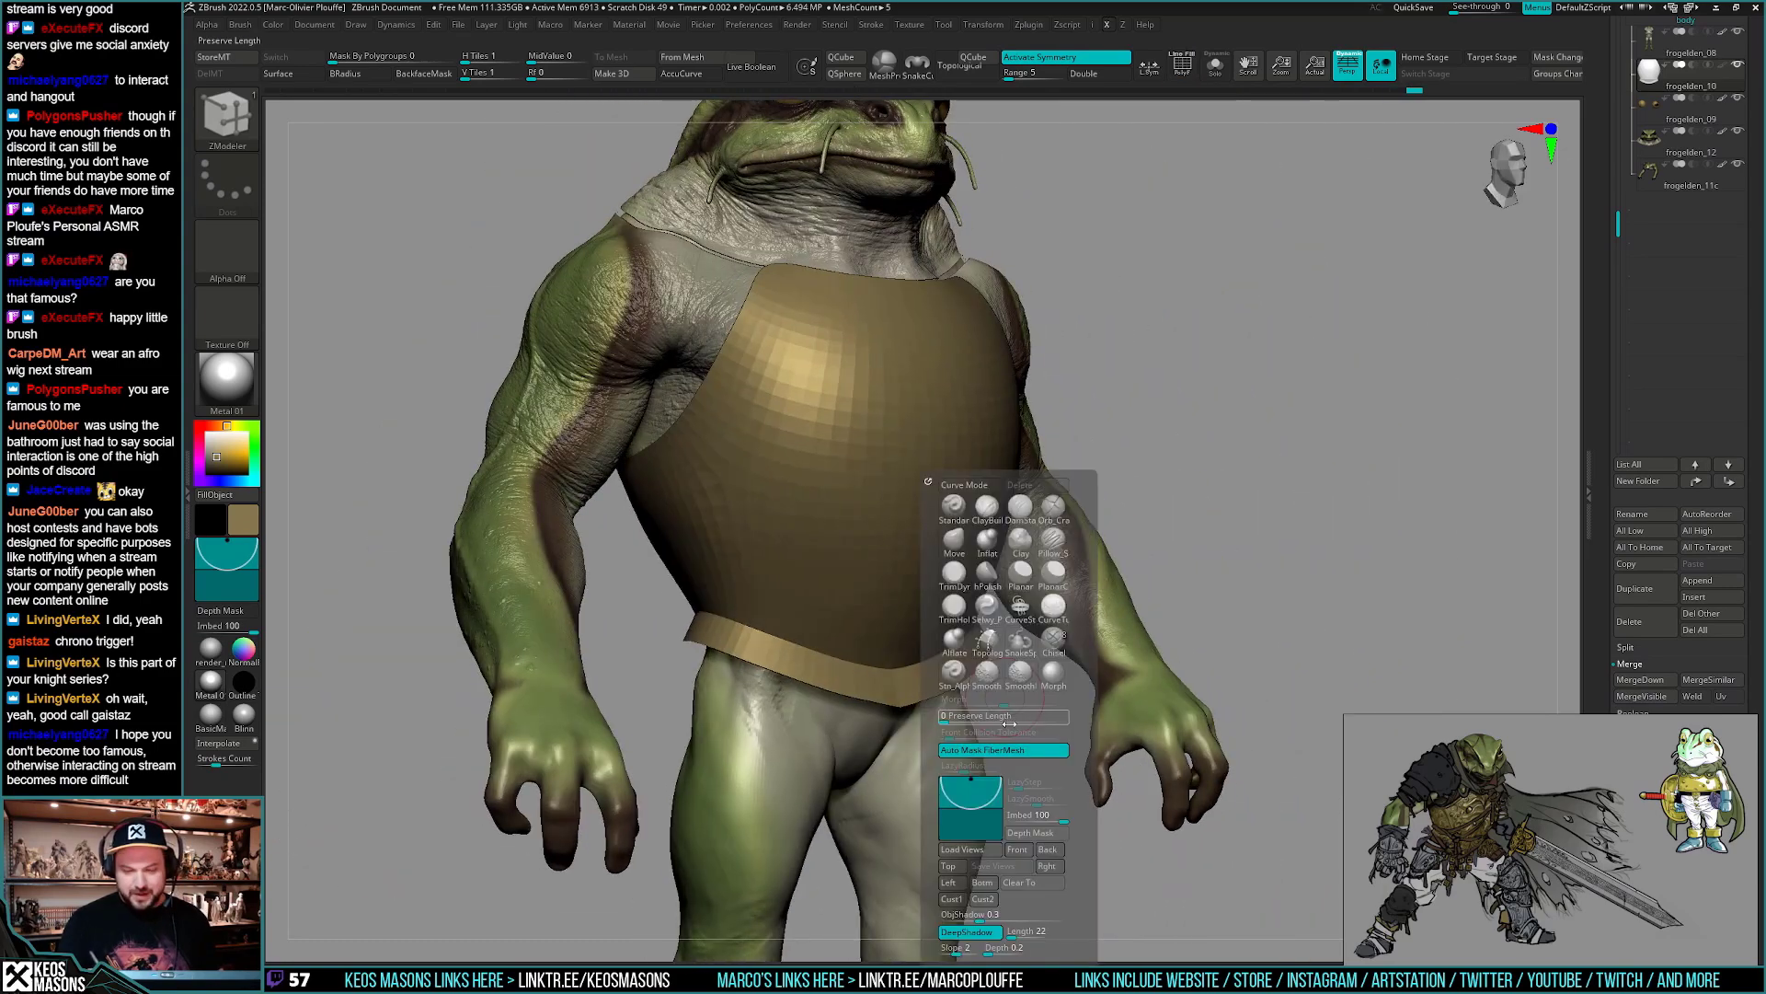
pyautogui.click(954, 543)
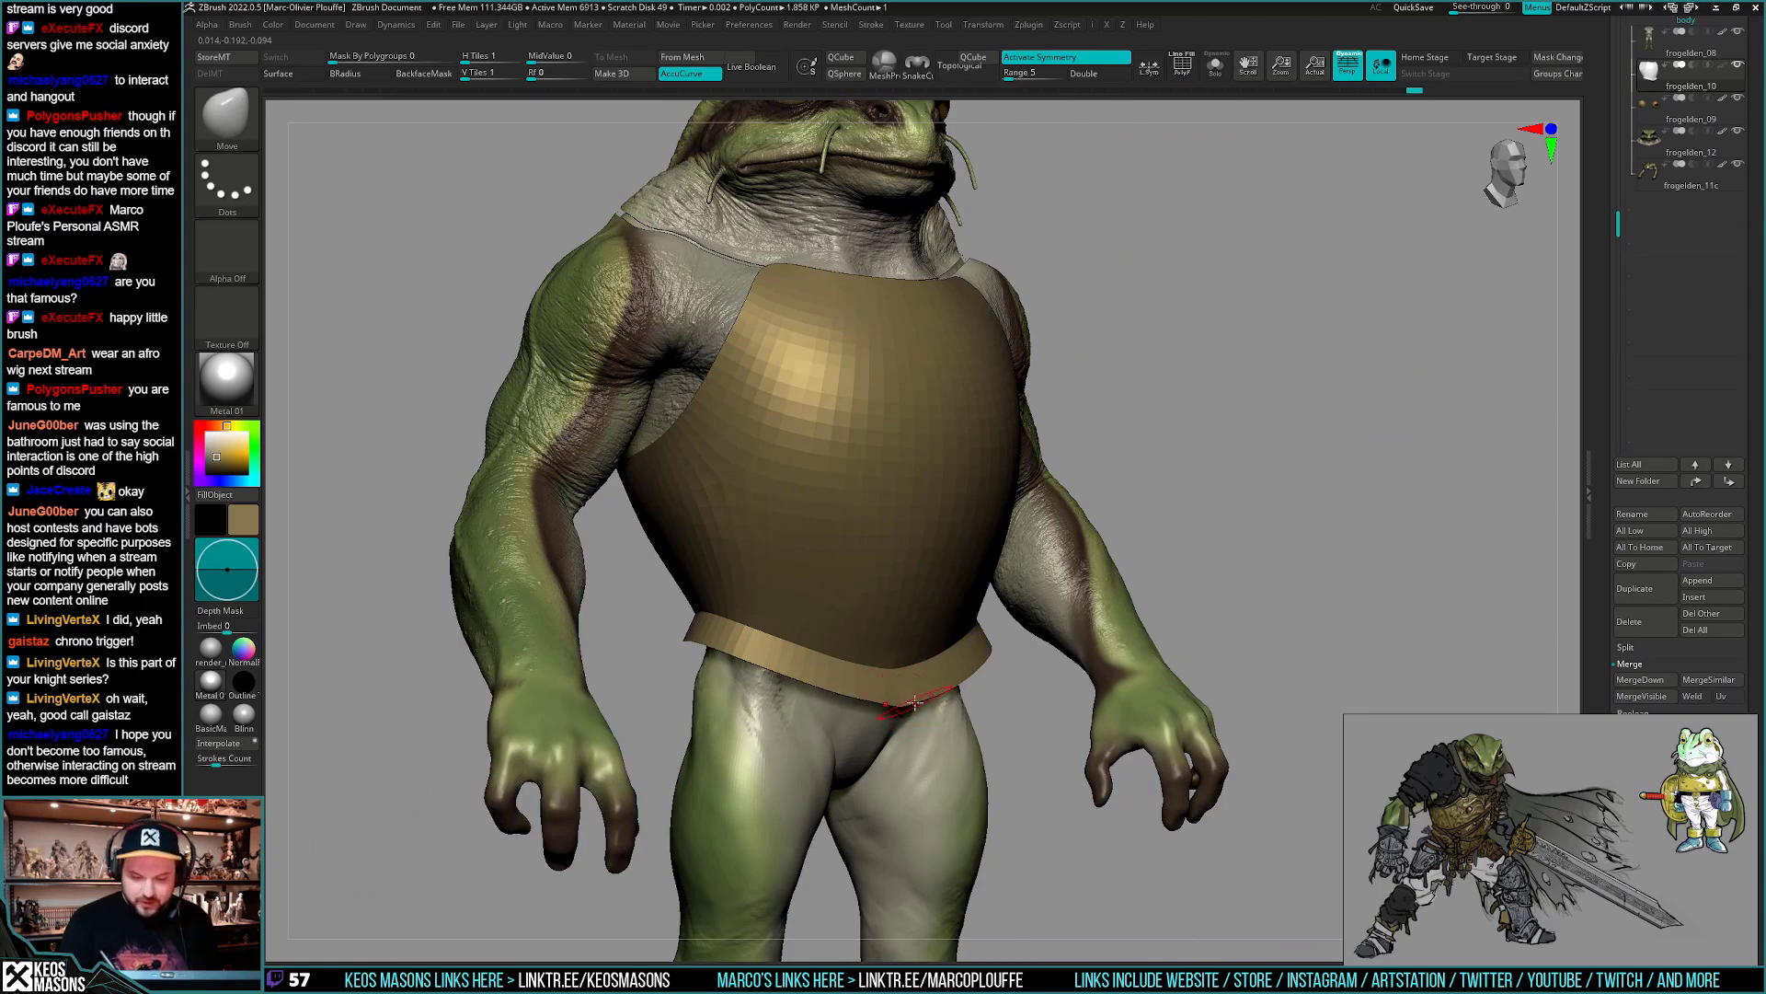
pyautogui.keyDown('ctrl'); pyautogui.moveTo(916, 703); pyautogui.dragTo(918, 662, button='right'); pyautogui.keyUp('ctrl')
pyautogui.moveTo(918, 662)
pyautogui.mouseDown(button='right')
pyautogui.moveTo(1003, 667)
pyautogui.moveTo(922, 690)
pyautogui.moveTo(925, 752)
pyautogui.moveTo(907, 696)
pyautogui.moveTo(989, 740)
pyautogui.moveTo(1076, 667)
pyautogui.moveTo(1038, 681)
pyautogui.mouseUp(button='right')
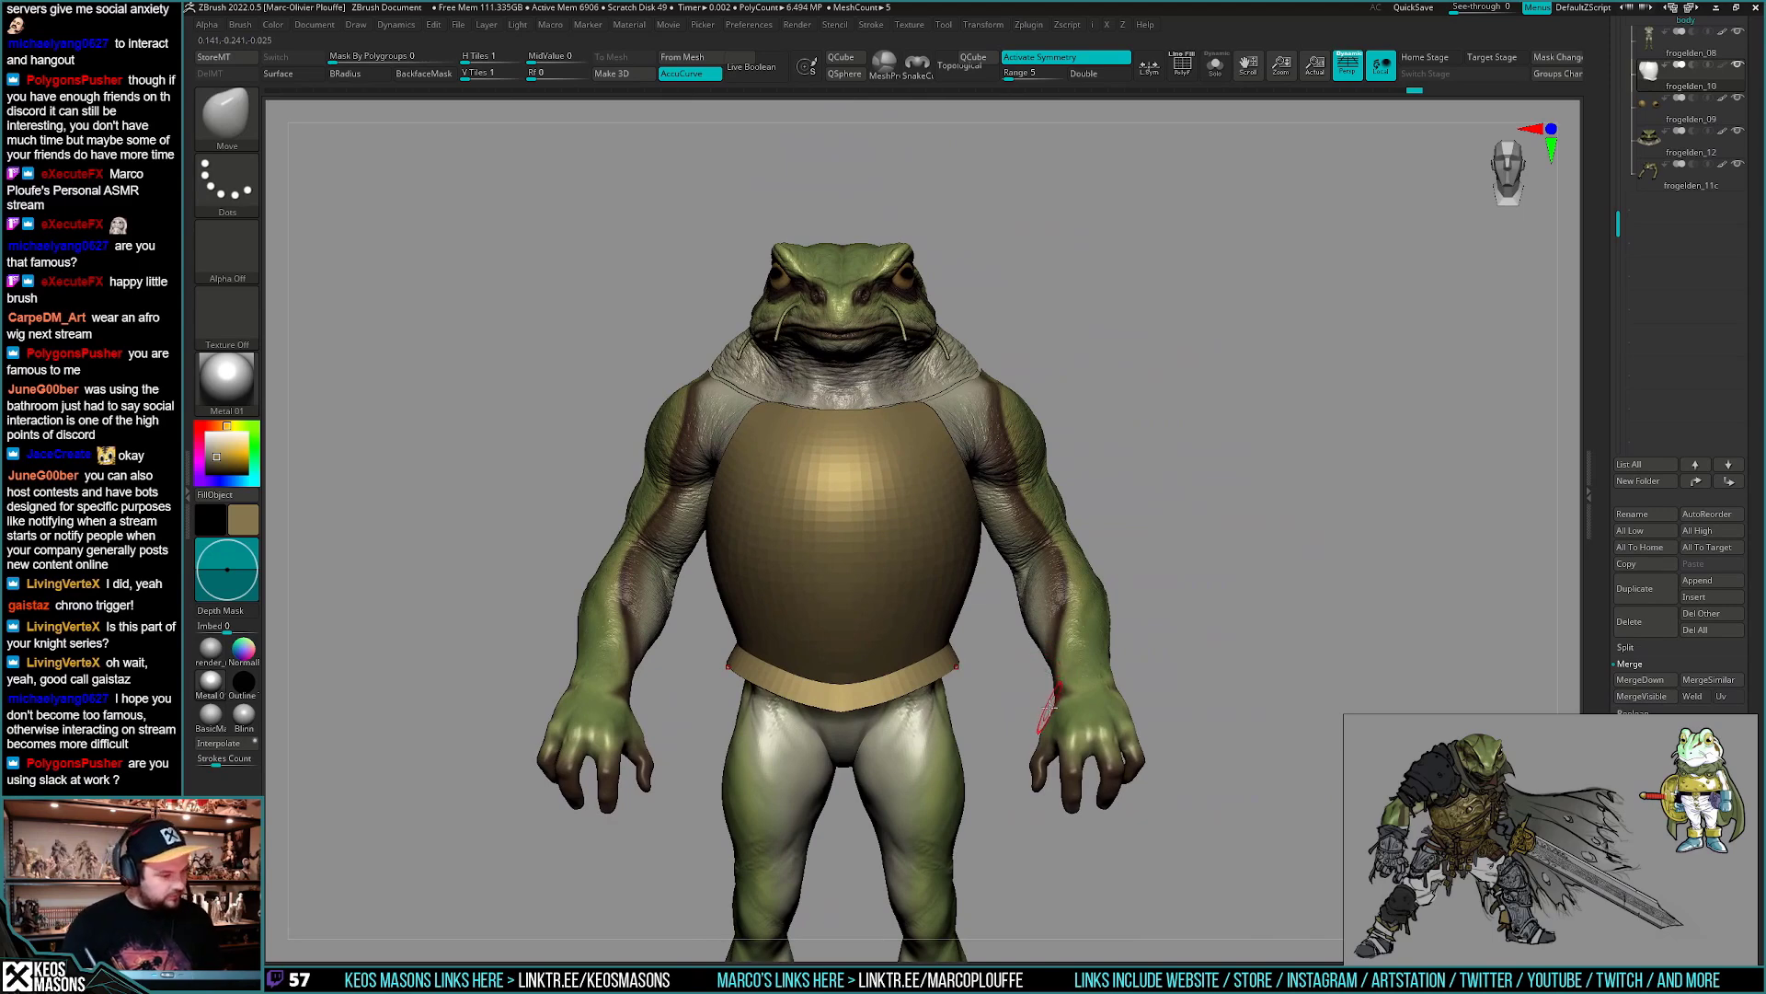
# - Isolate the vest, adjust the Move brush size, and reshape the sides of the flared bottom rim
pyautogui.moveTo(1137, 637); pyautogui.dragTo(1158, 602, button='right')
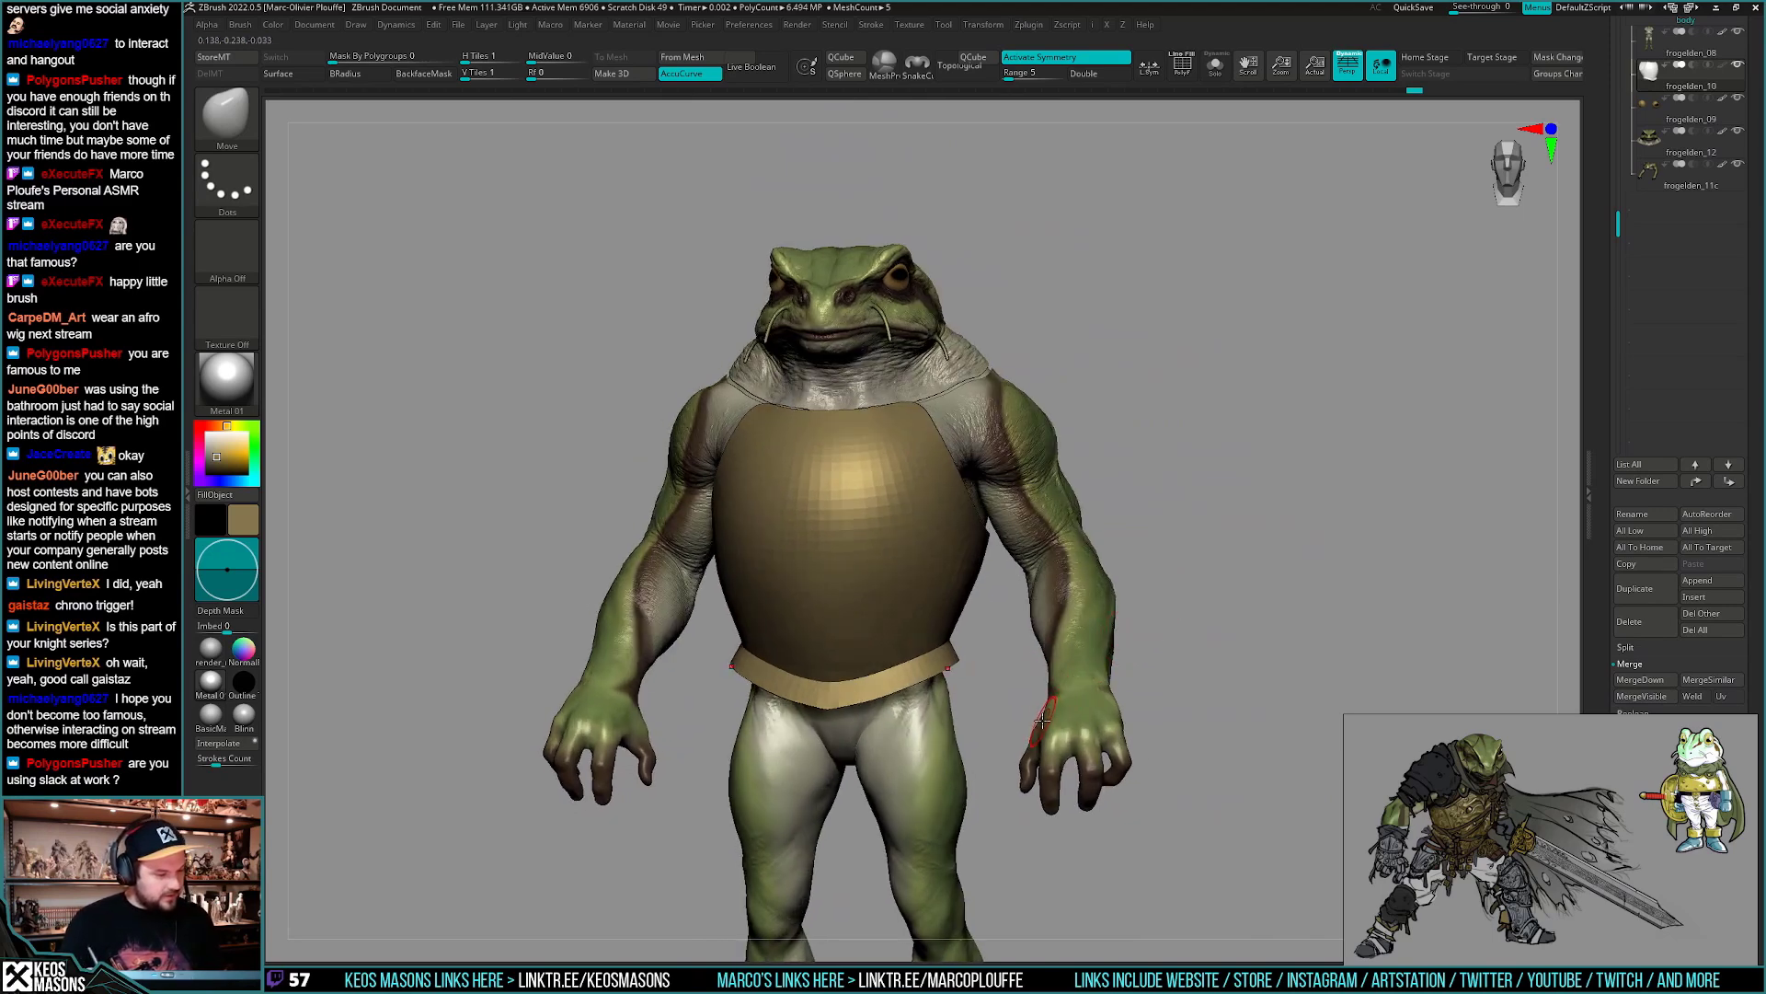
pyautogui.moveTo(1040, 723); pyautogui.dragTo(1056, 682, button='right')
pyautogui.hotkey('shift', 's')
pyautogui.press('space')
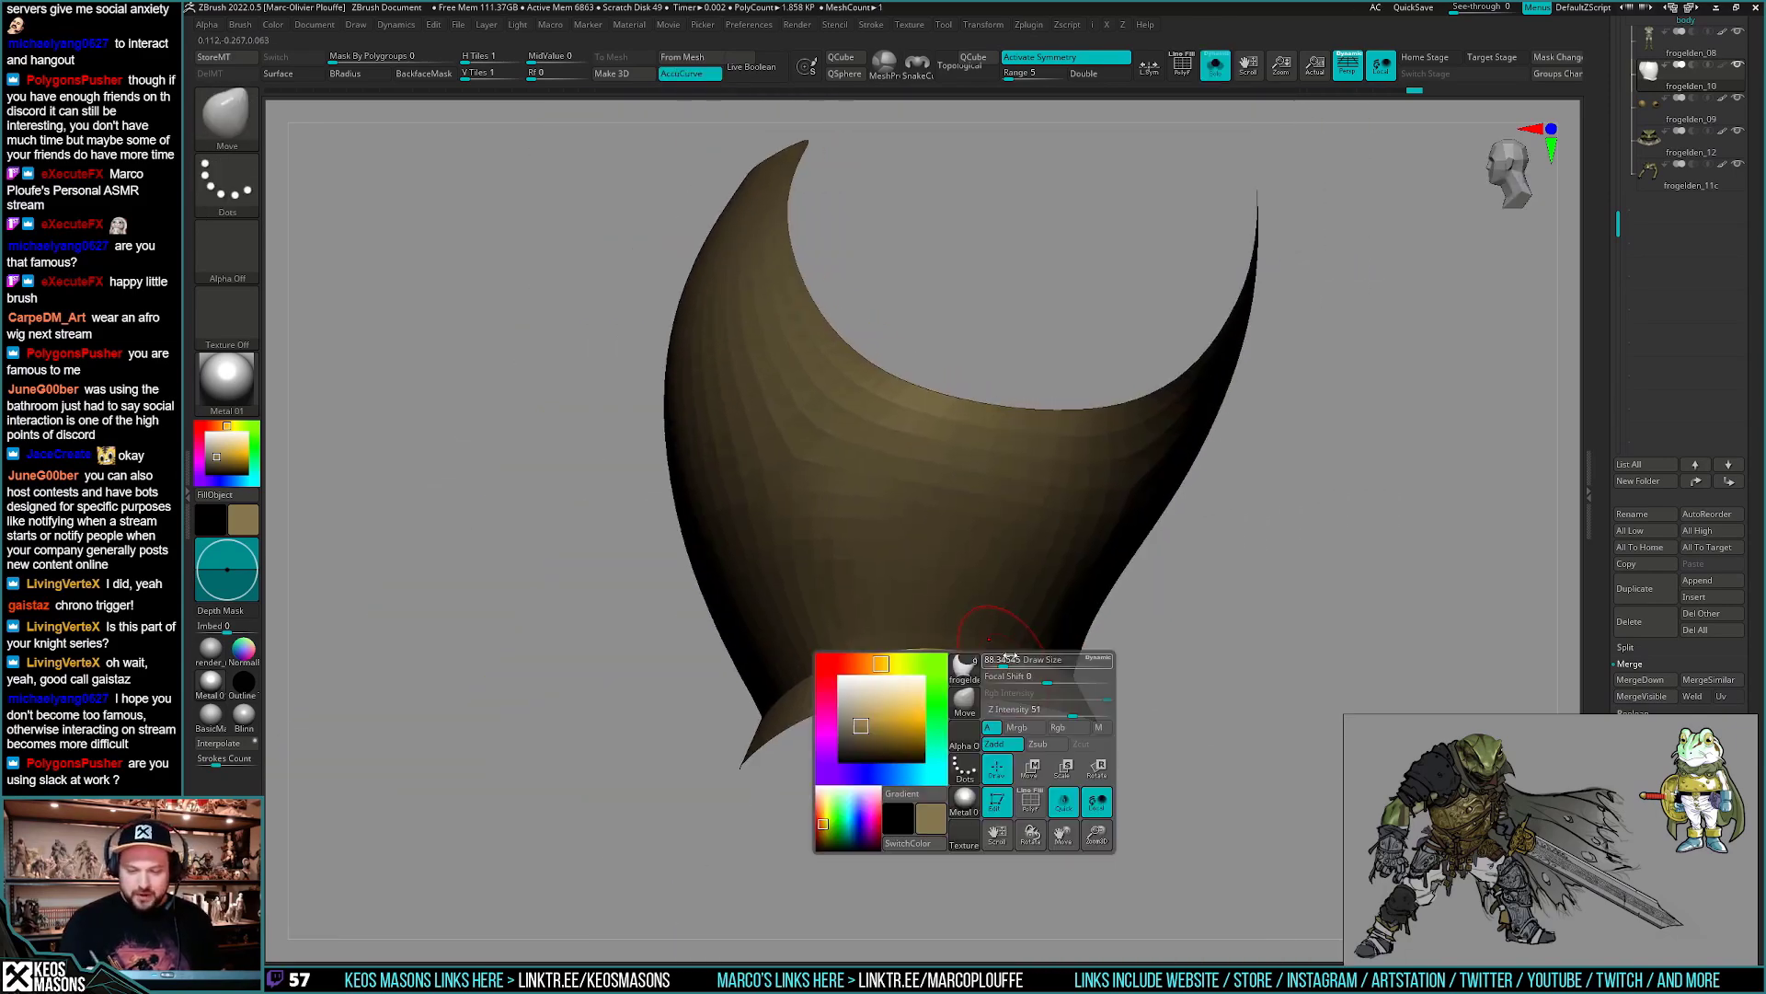
pyautogui.press('space')
pyautogui.moveTo(1009, 672); pyautogui.dragTo(1012, 661)
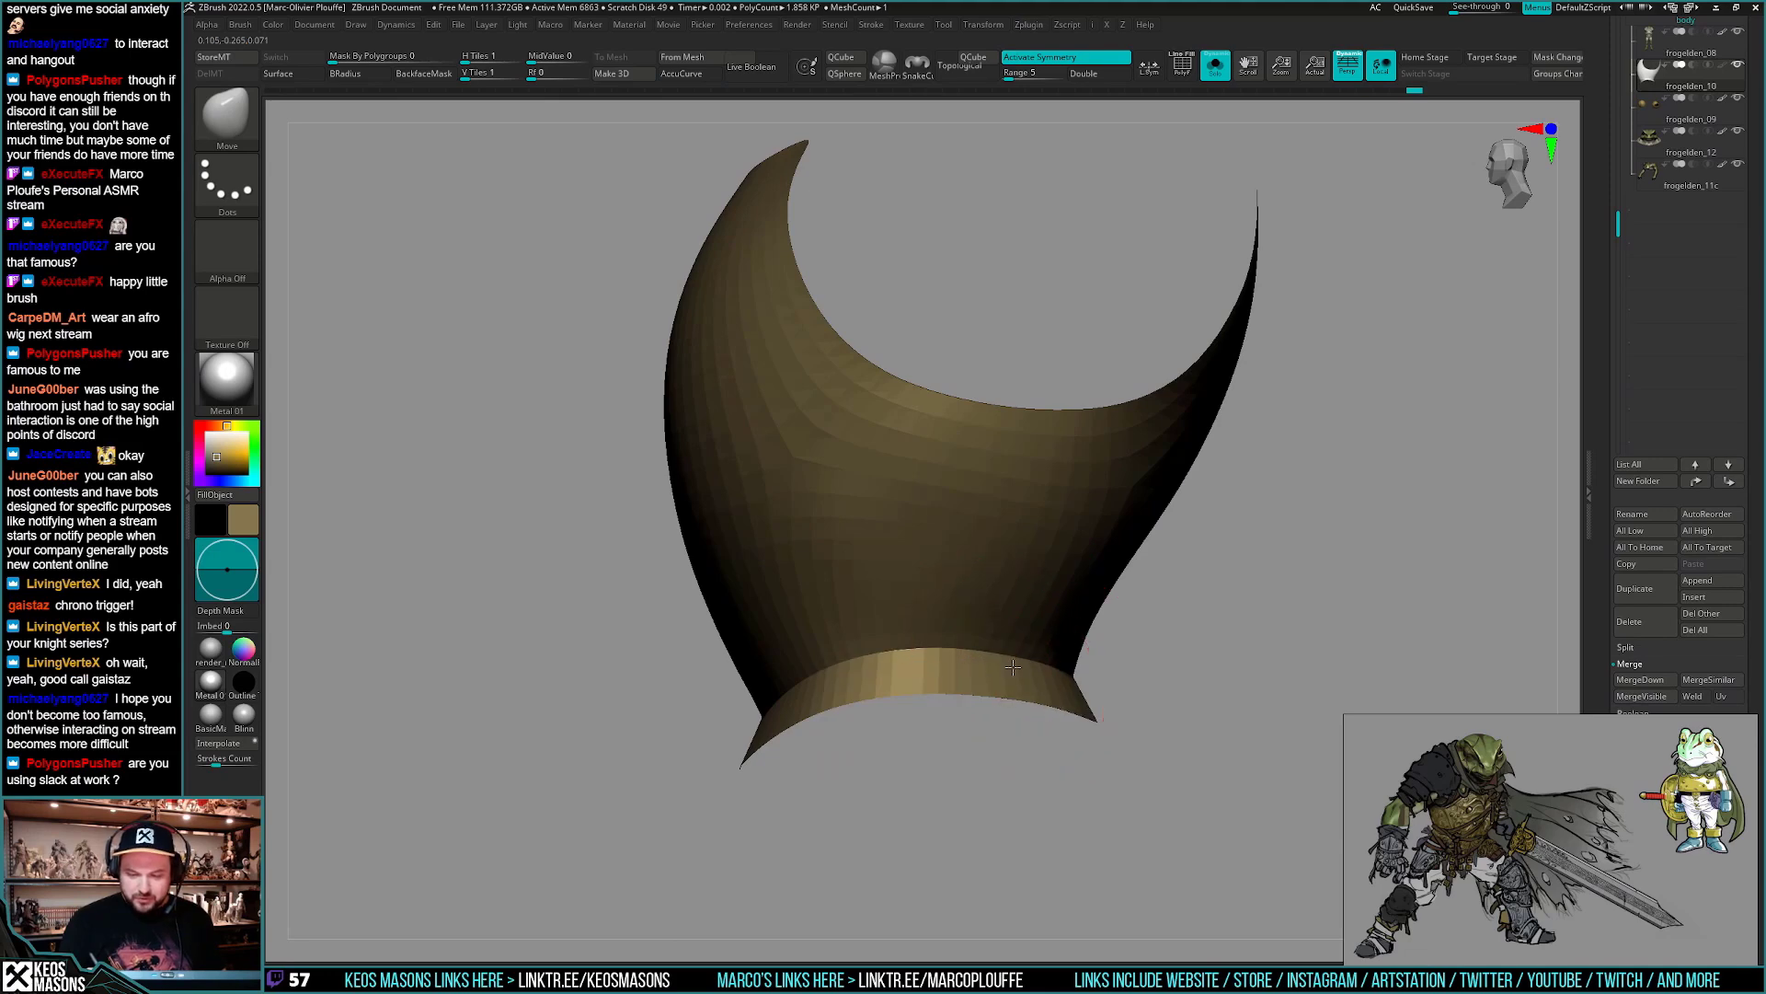
pyautogui.moveTo(1279, 685)
pyautogui.mouseDown(button='right')
pyautogui.moveTo(1152, 653)
pyautogui.moveTo(1104, 678)
pyautogui.moveTo(1072, 633)
pyautogui.moveTo(1058, 685)
pyautogui.moveTo(1175, 632)
pyautogui.moveTo(970, 678)
pyautogui.moveTo(911, 642)
pyautogui.moveTo(1012, 639)
pyautogui.moveTo(1124, 583)
pyautogui.moveTo(1131, 663)
pyautogui.moveTo(1048, 702)
pyautogui.moveTo(1084, 675)
pyautogui.mouseUp(button='right')
pyautogui.press('space')
pyautogui.press('space')
pyautogui.rightClick(1086, 674)
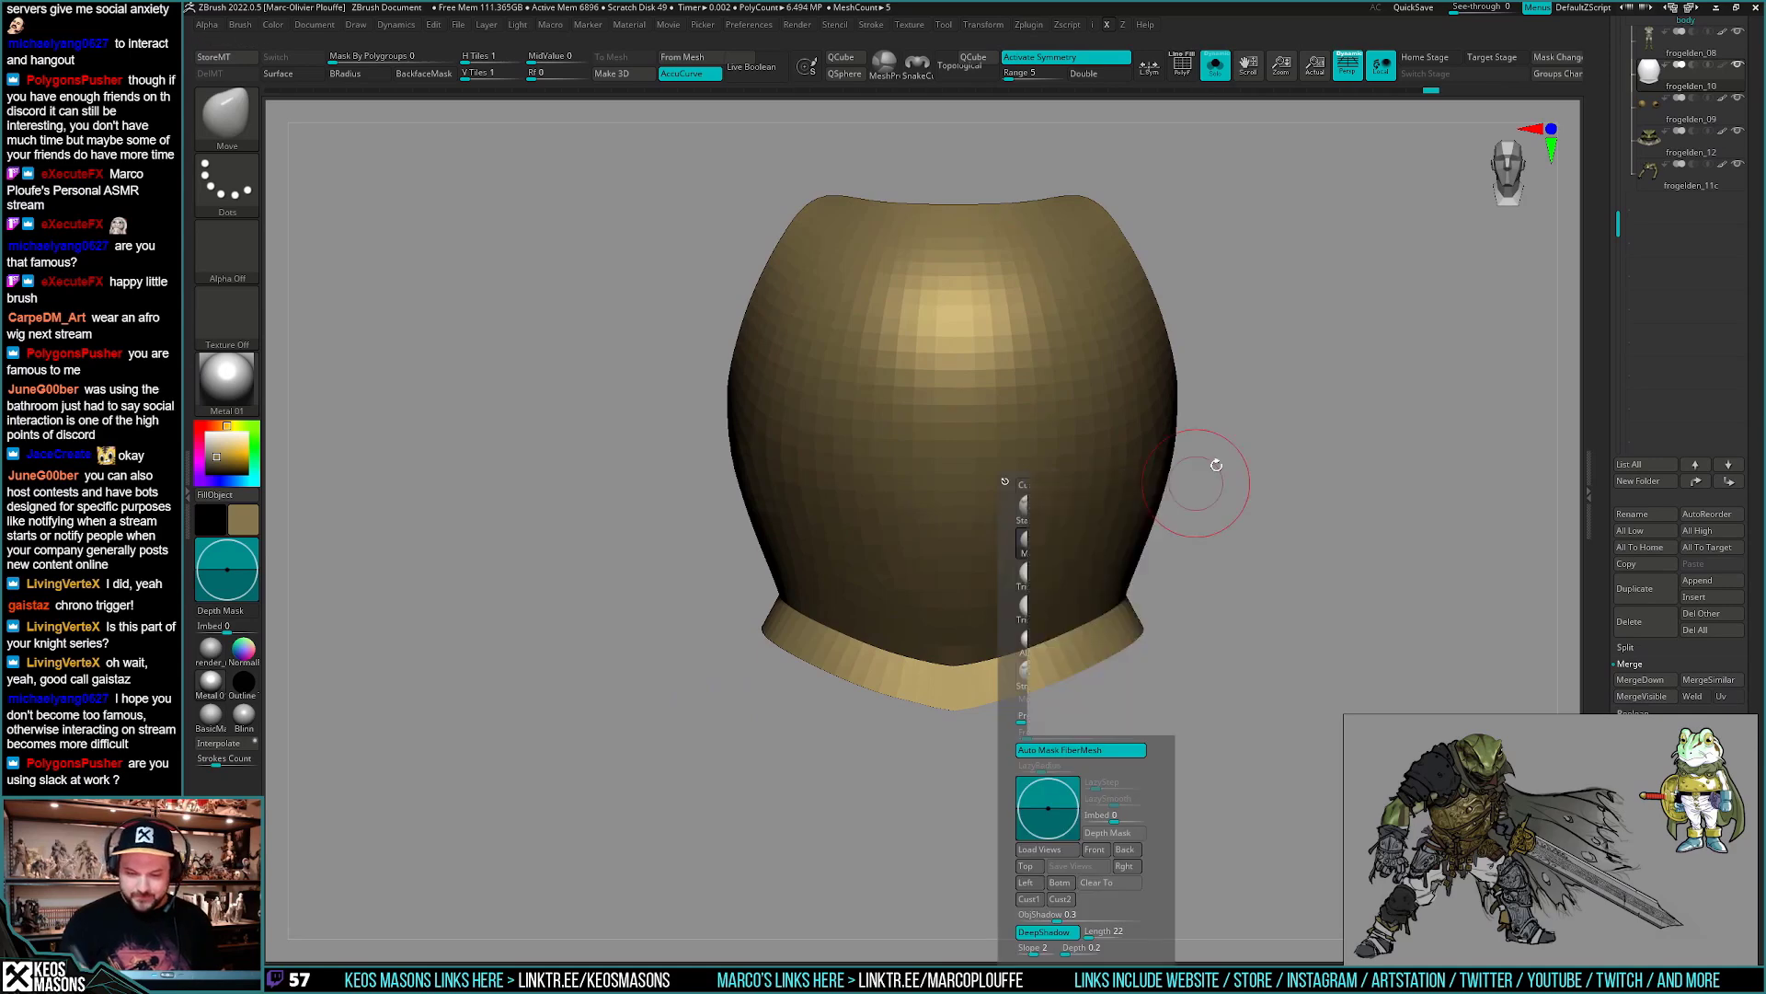
pyautogui.moveTo(1210, 474)
pyautogui.mouseDown(button='right')
pyautogui.moveTo(978, 615)
pyautogui.moveTo(955, 667)
pyautogui.moveTo(1102, 654)
pyautogui.mouseUp(button='right')
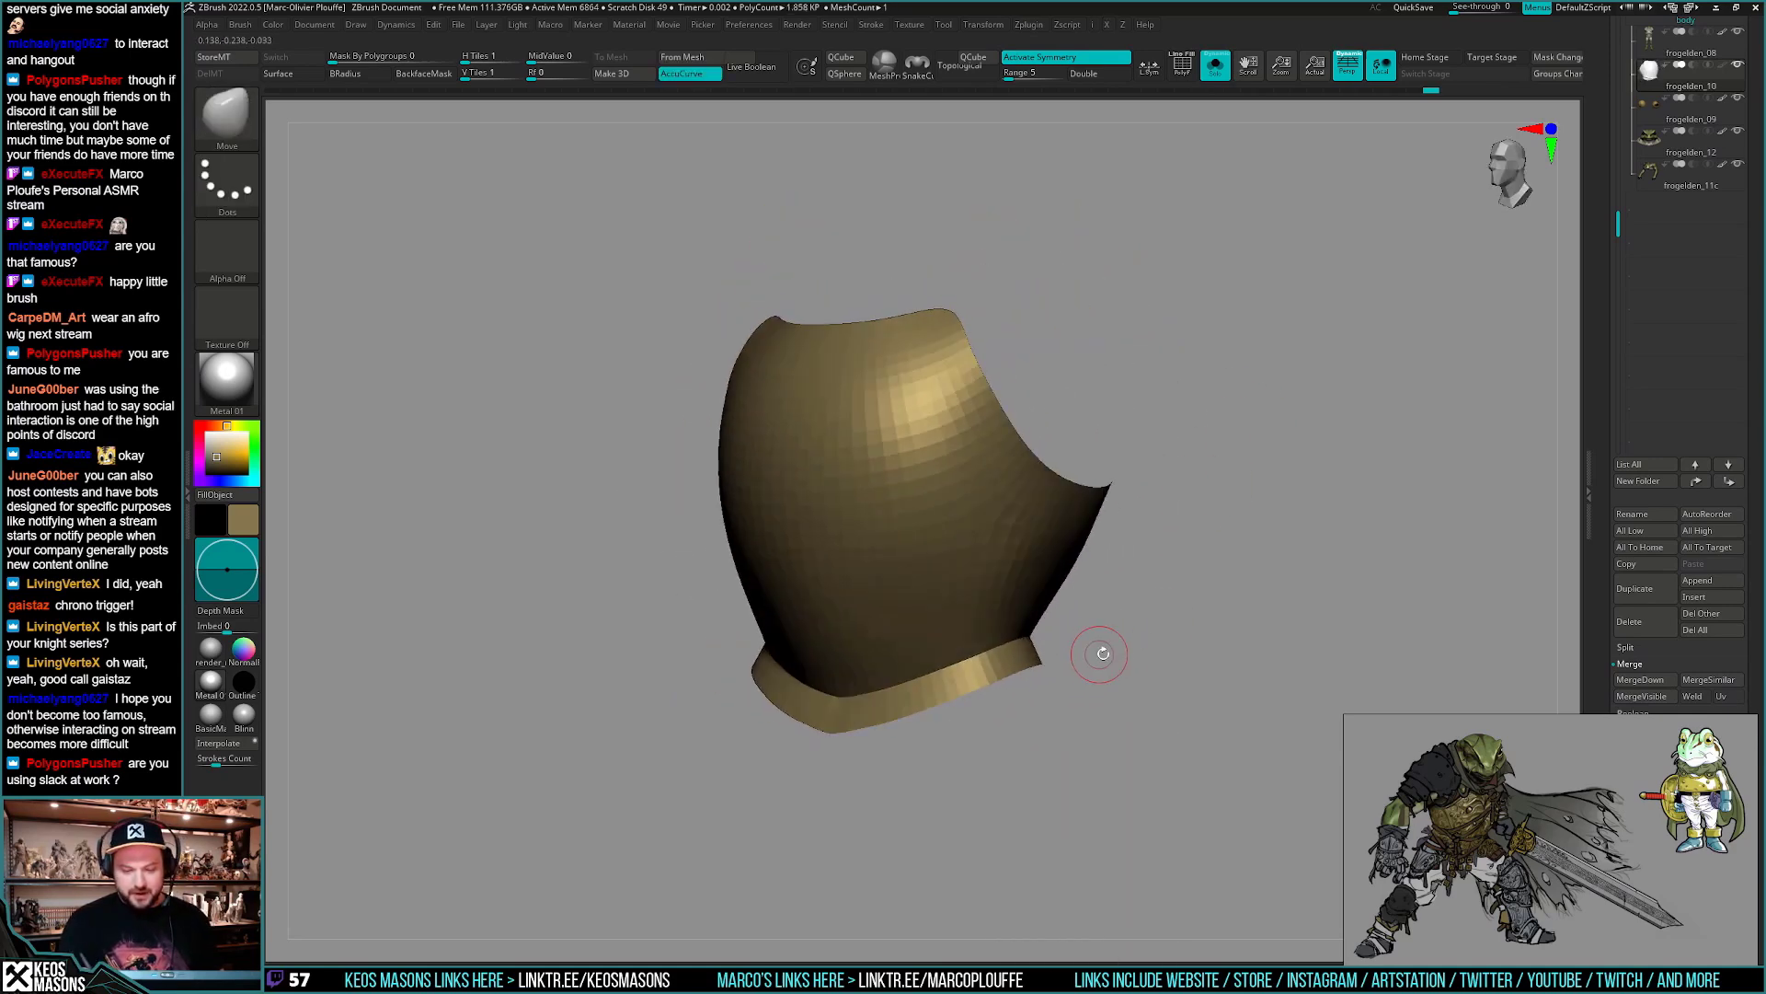
# - Show the whole frog again, turn off AccuCurve, and refine the vest's waist around the body
pyautogui.hotkey('shift', 's')
pyautogui.moveTo(1091, 713); pyautogui.dragTo(984, 802, button='right')
pyautogui.press('space')
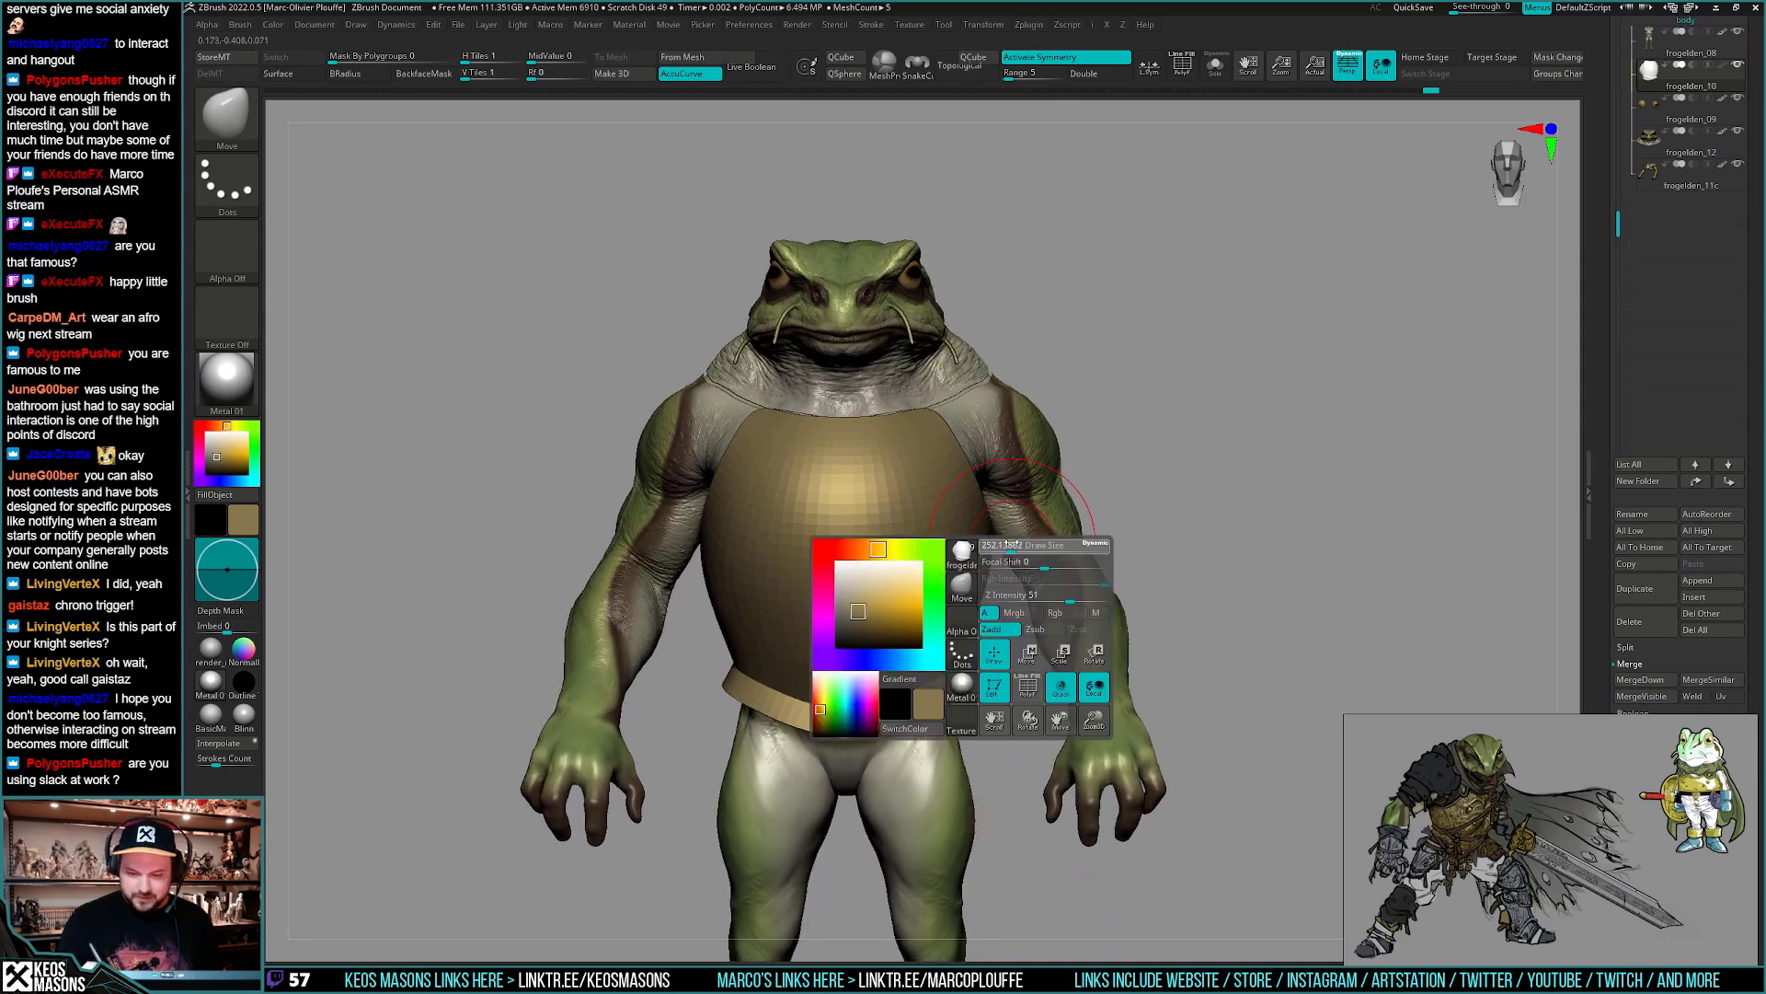
pyautogui.moveTo(925, 611); pyautogui.dragTo(985, 626, button='right')
pyautogui.moveTo(1007, 702); pyautogui.dragTo(986, 744, button='right')
pyautogui.moveTo(793, 605)
pyautogui.keyDown('shift'); pyautogui.mouseDown(button='right')
pyautogui.moveTo(919, 583)
pyautogui.moveTo(1141, 598)
pyautogui.moveTo(1168, 619)
pyautogui.moveTo(945, 607)
pyautogui.moveTo(1028, 615)
pyautogui.moveTo(1038, 577)
pyautogui.moveTo(1058, 675)
pyautogui.moveTo(1056, 635)
pyautogui.mouseUp(button='right'); pyautogui.keyUp('shift')
pyautogui.hotkey('shift', 'alt', 's')
pyautogui.hotkey('shift', 'alt', 's')
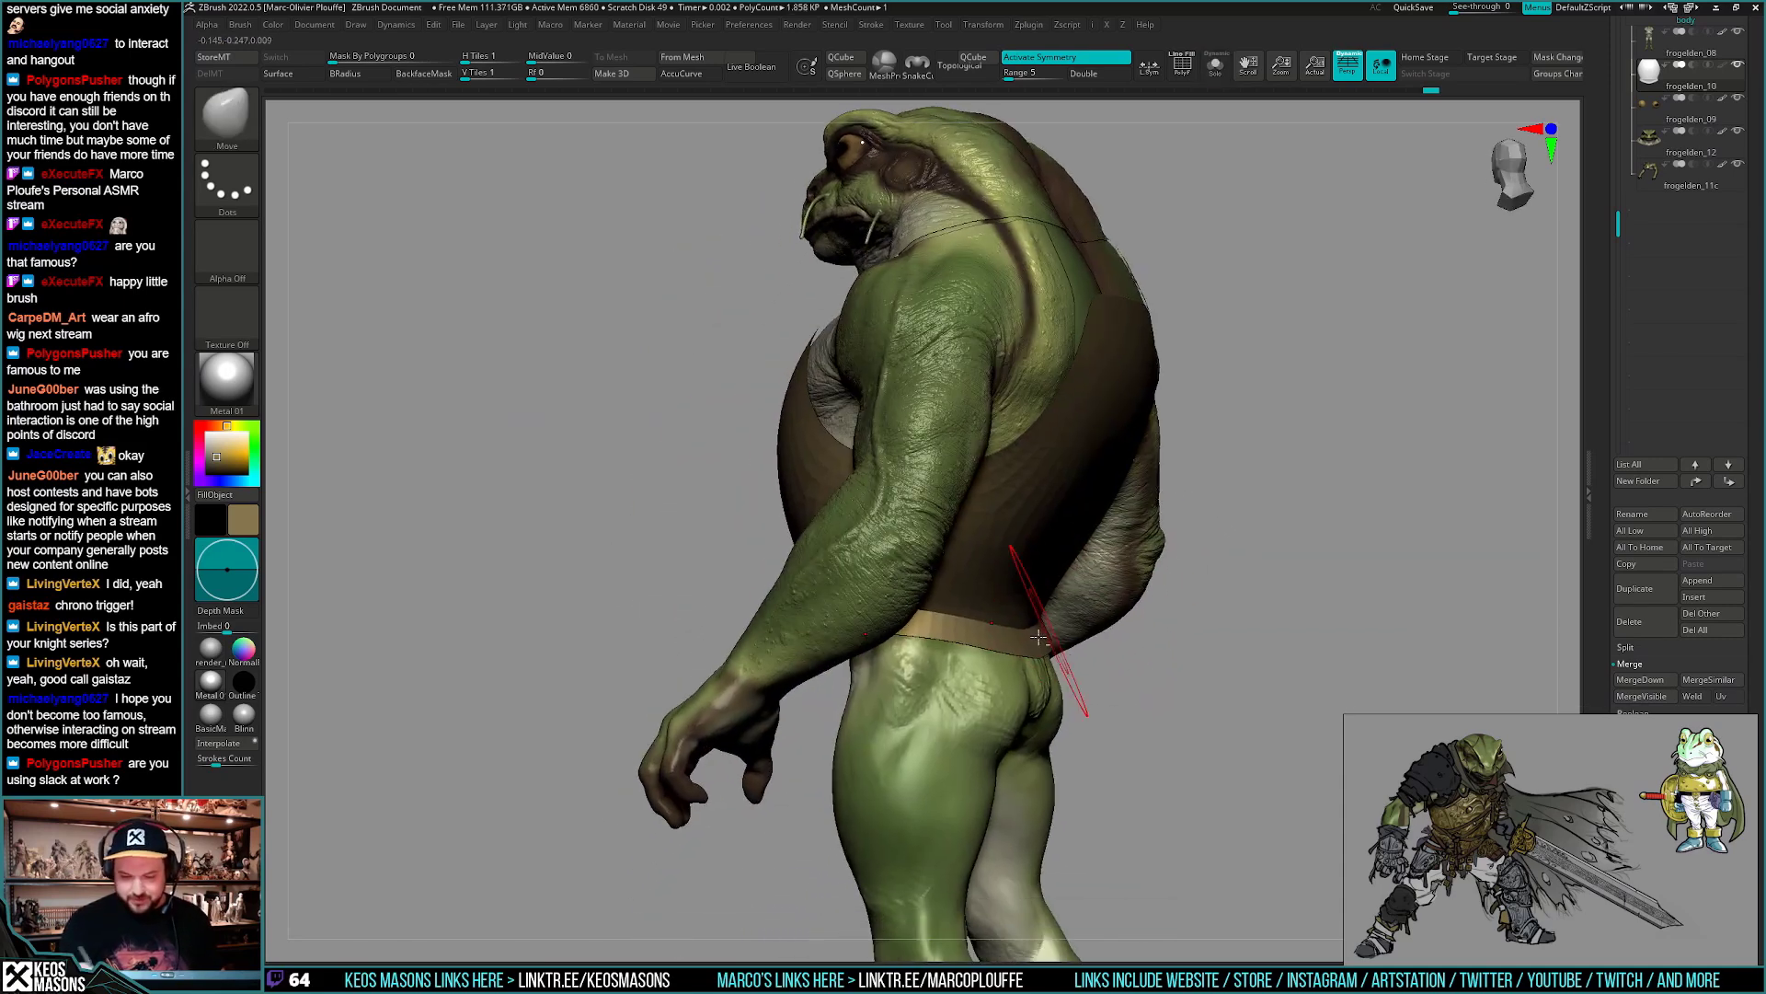
# - Resize the Move brush and adjust the rear of the flared rim against the frog's lower back
pyautogui.press('space')
pyautogui.moveTo(1039, 644); pyautogui.dragTo(1071, 644)
pyautogui.moveTo(1026, 713)
pyautogui.mouseDown(button='right')
pyautogui.moveTo(1122, 635)
pyautogui.moveTo(1237, 611)
pyautogui.moveTo(1223, 632)
pyautogui.mouseUp(button='right')
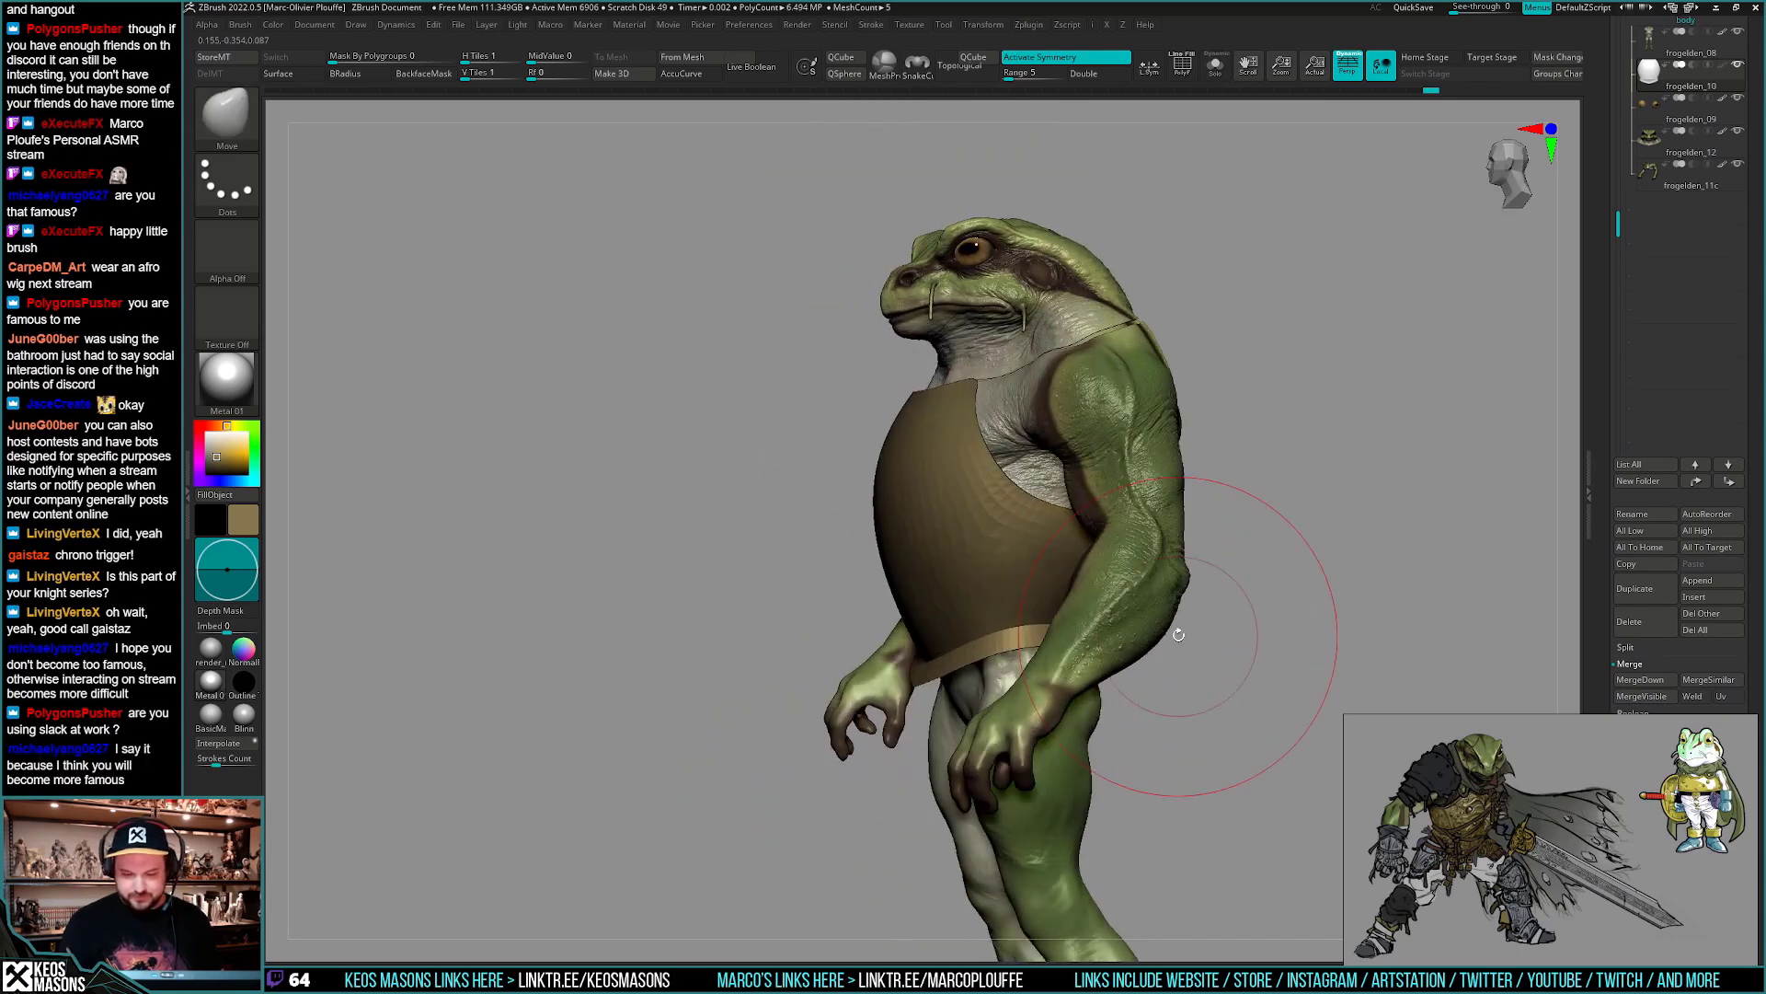
pyautogui.moveTo(959, 678); pyautogui.dragTo(983, 702, button='right')
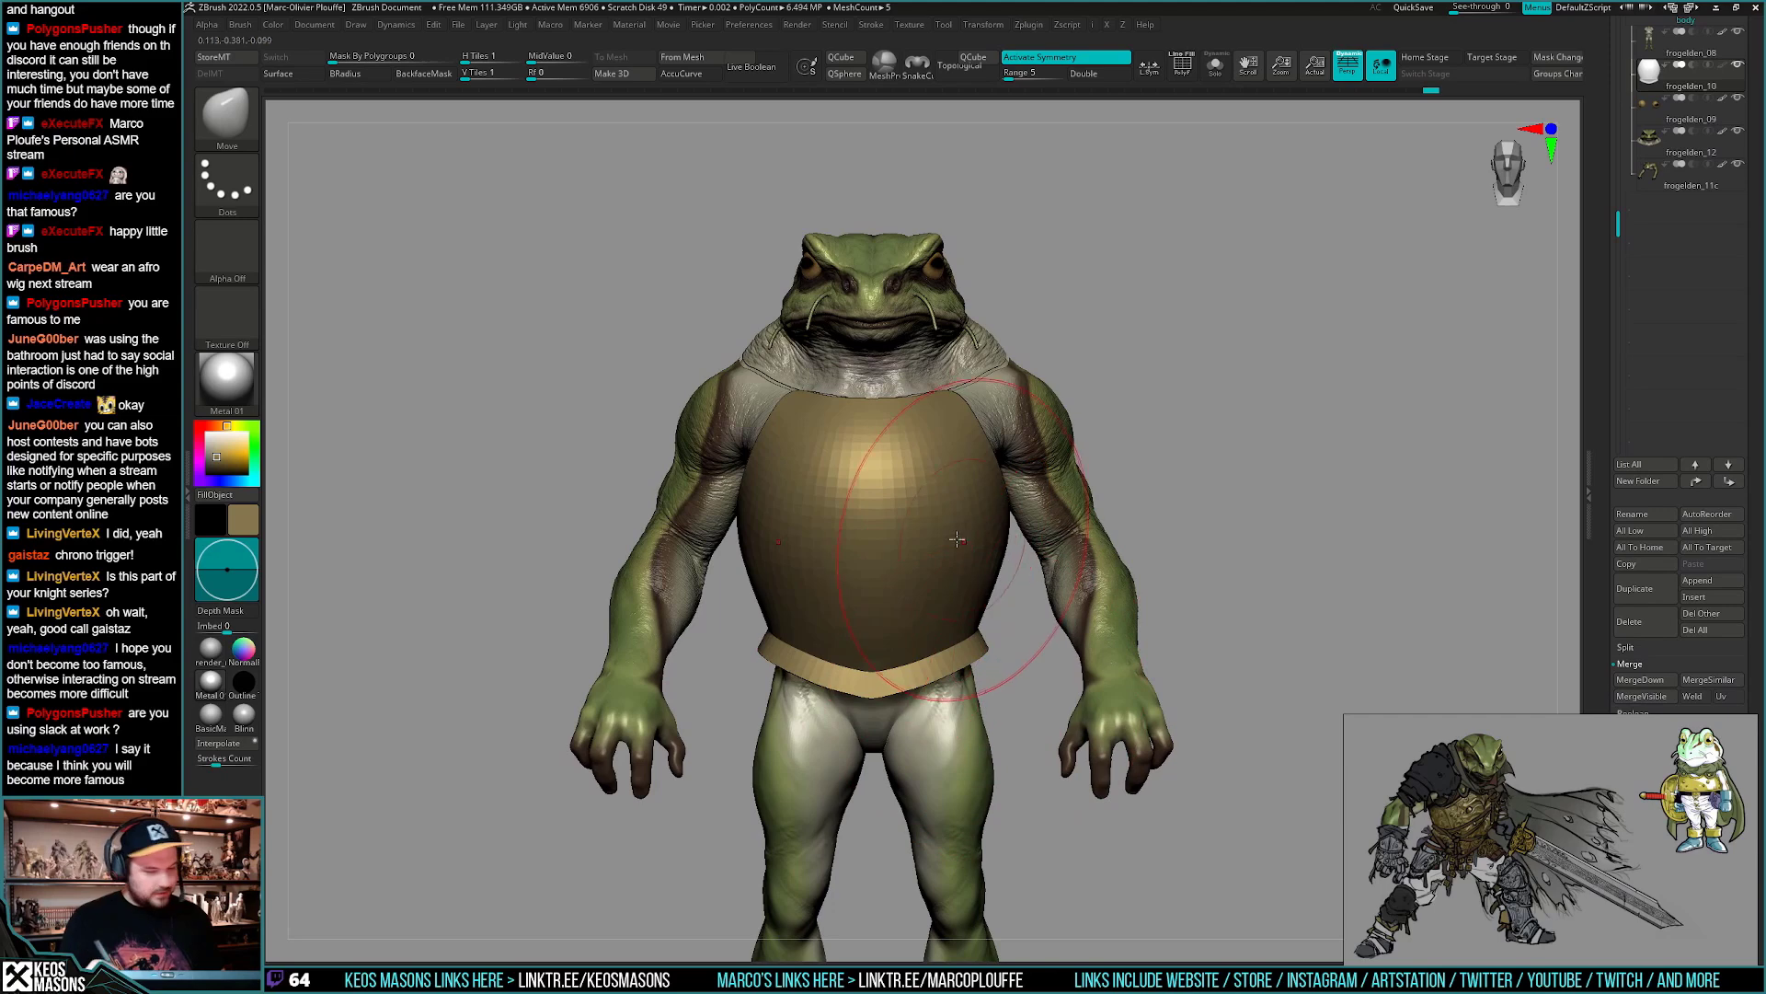
pyautogui.press('space')
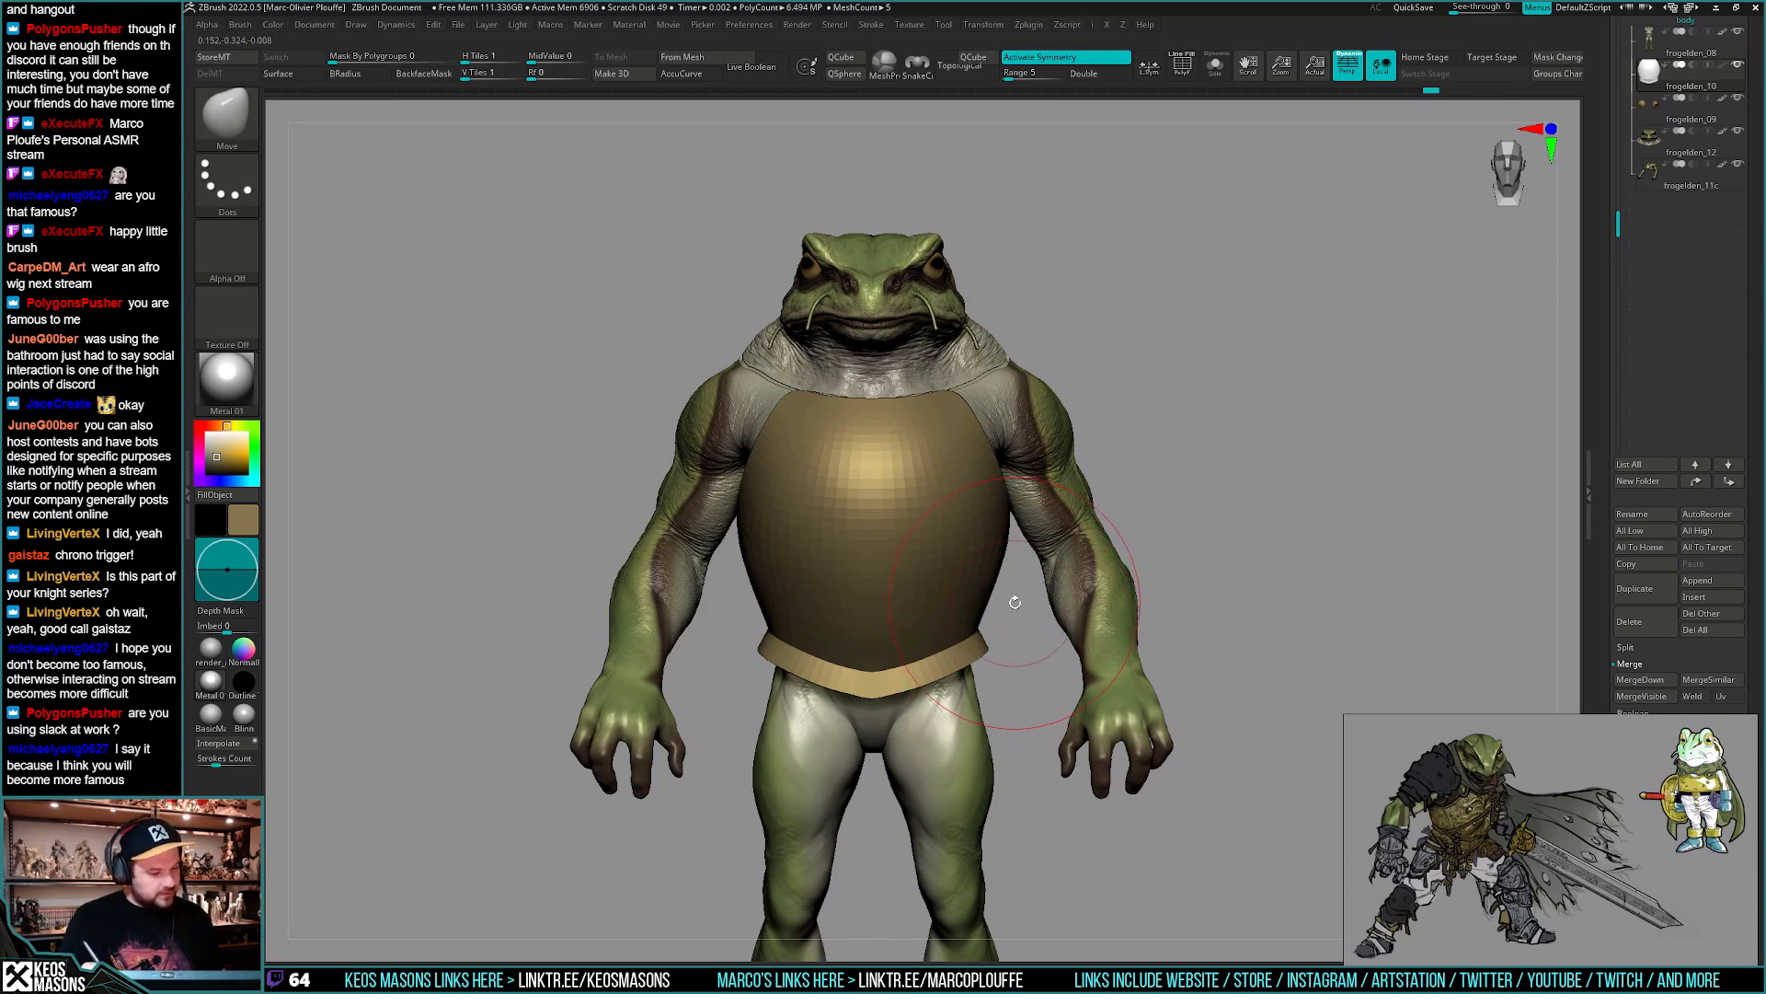
# - Refine the vest's side silhouette and waist from the front with the Move brush
pyautogui.keyDown('ctrl'); pyautogui.moveTo(1014, 605); pyautogui.dragTo(1005, 532, button='right'); pyautogui.keyUp('ctrl')
pyautogui.moveTo(1026, 452)
pyautogui.keyDown('alt'); pyautogui.mouseDown(button='right')
pyautogui.moveTo(1014, 545)
pyautogui.moveTo(1095, 442)
pyautogui.moveTo(1018, 497)
pyautogui.mouseUp(button='right'); pyautogui.keyUp('alt')
pyautogui.keyDown('ctrl'); pyautogui.moveTo(1006, 504); pyautogui.dragTo(1031, 543, button='right'); pyautogui.keyUp('ctrl')
pyautogui.moveTo(1031, 543); pyautogui.dragTo(957, 753, button='right')
pyautogui.moveTo(957, 754)
pyautogui.mouseDown()
pyautogui.moveTo(962, 773)
pyautogui.moveTo(938, 768)
pyautogui.moveTo(1012, 763)
pyautogui.moveTo(1203, 631)
pyautogui.moveTo(1164, 651)
pyautogui.moveTo(1167, 678)
pyautogui.moveTo(1178, 662)
pyautogui.moveTo(957, 783)
pyautogui.mouseUp()
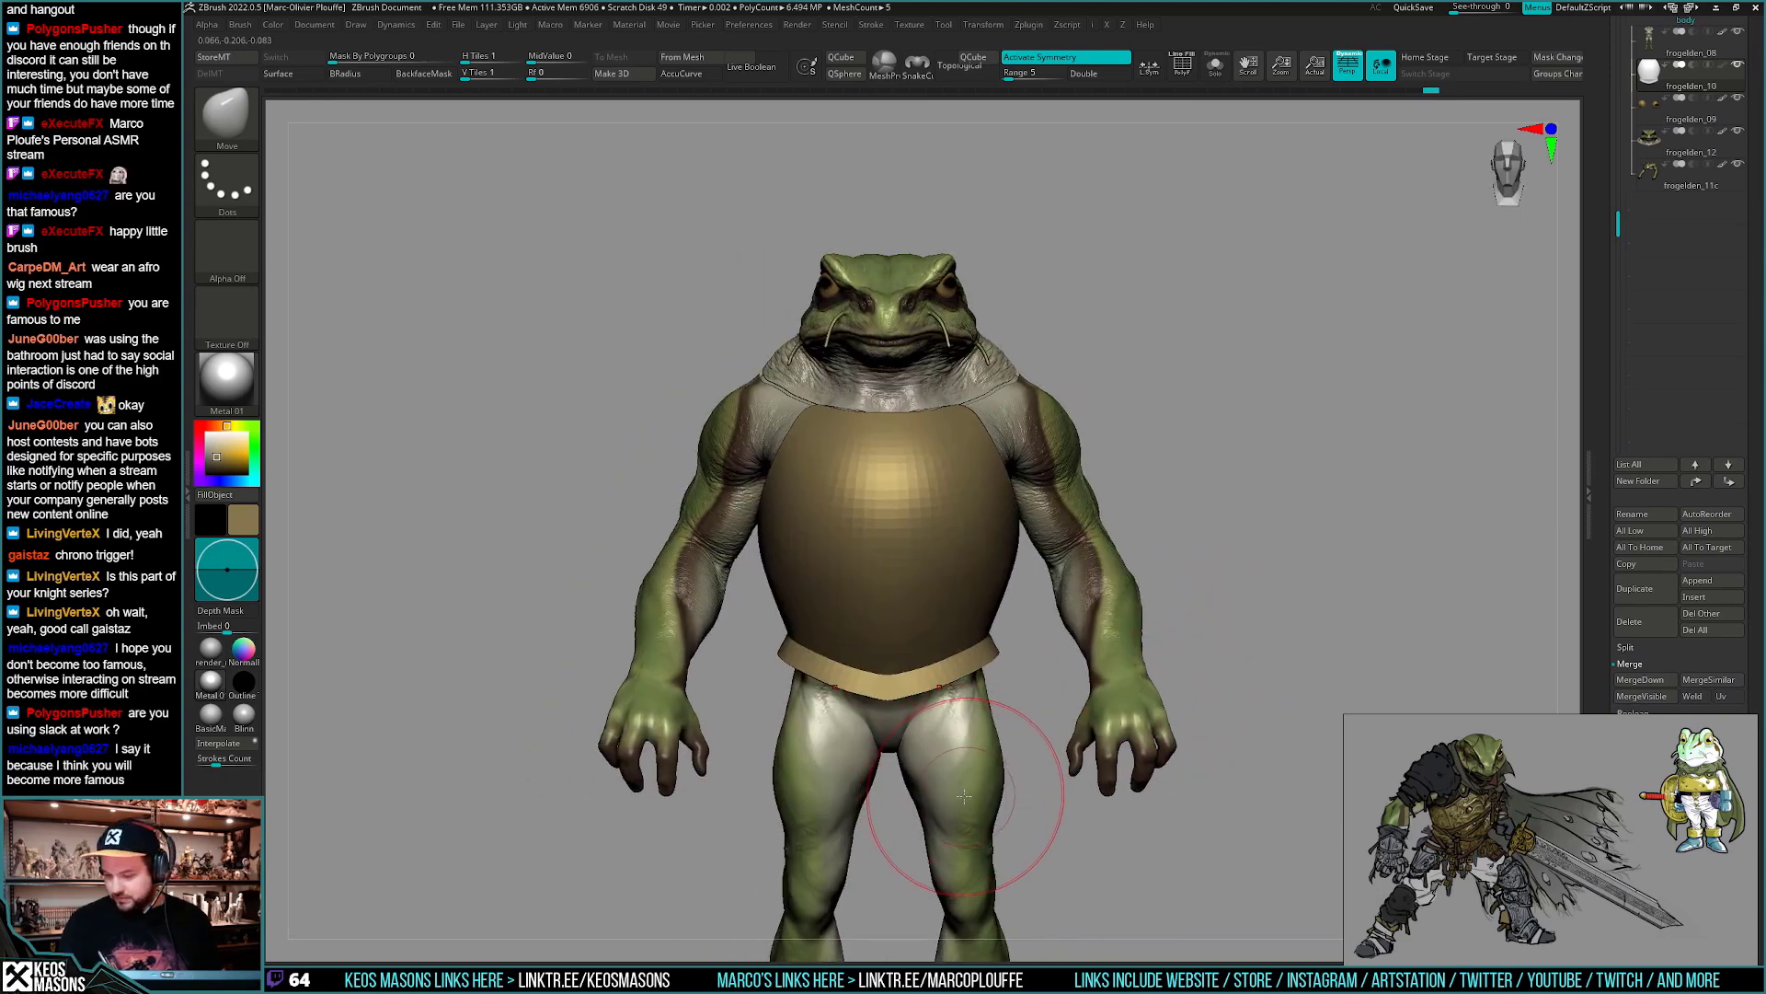
pyautogui.keyDown('alt'); pyautogui.moveTo(964, 795); pyautogui.dragTo(977, 760, button='right'); pyautogui.keyUp('alt')
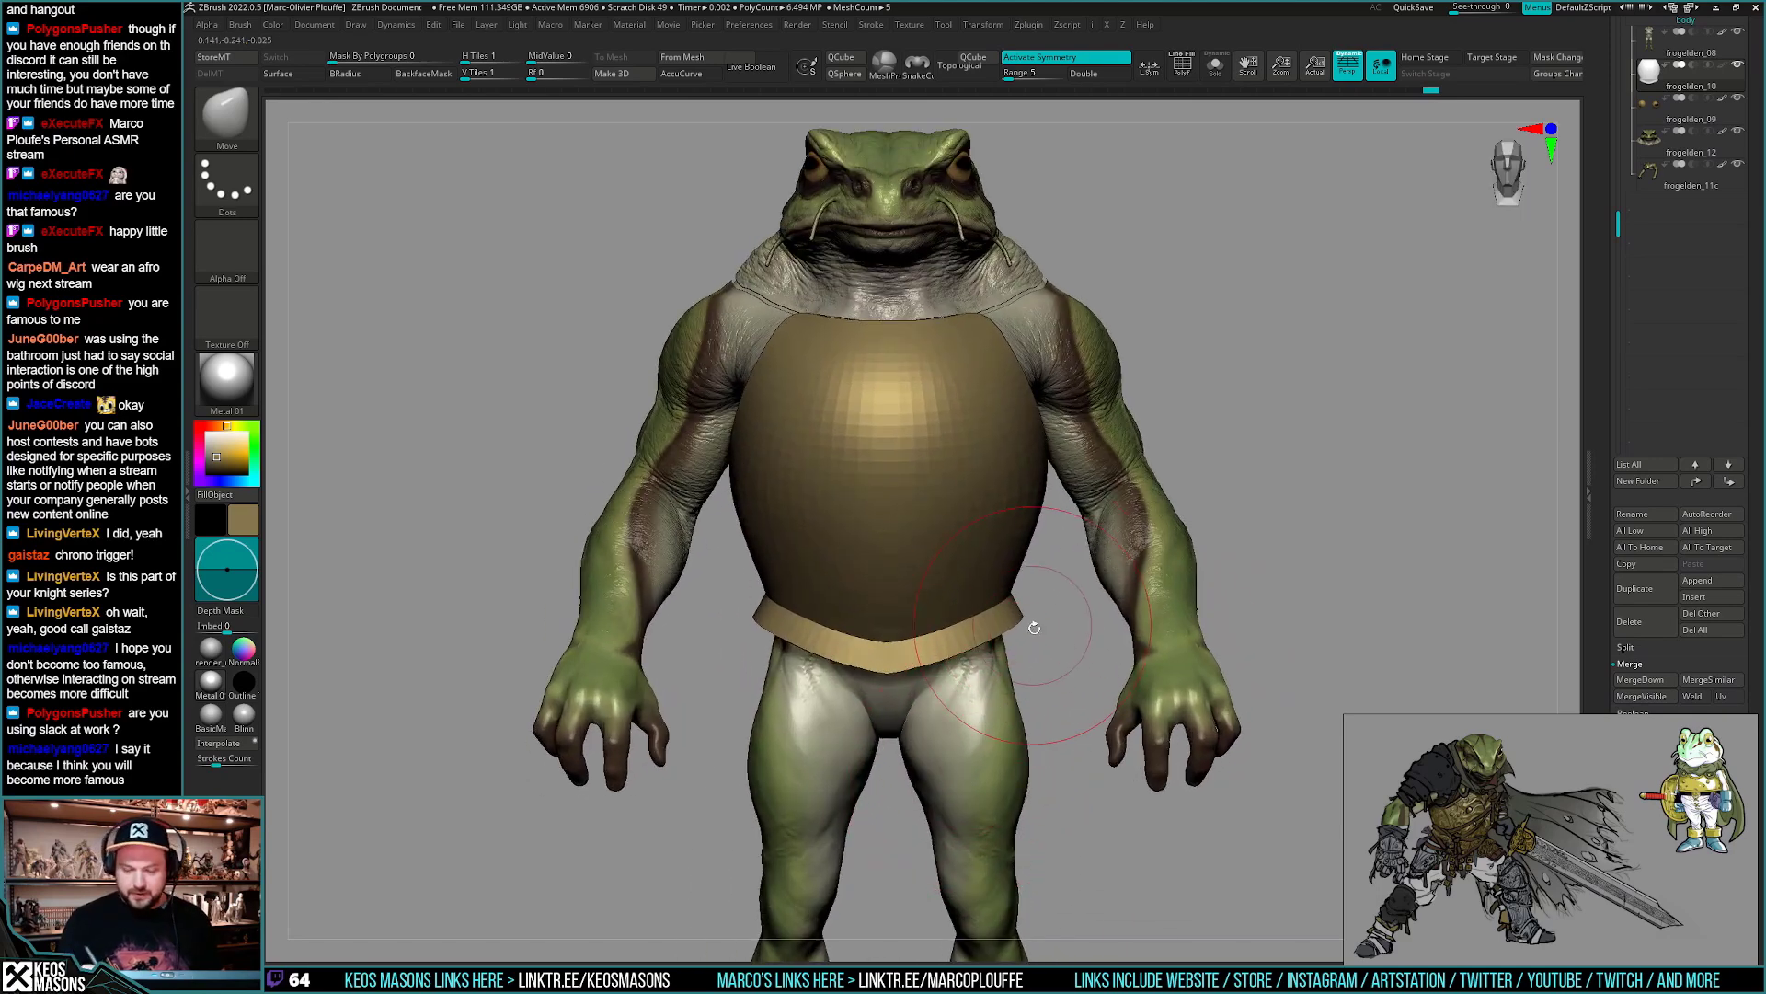
pyautogui.keyDown('alt'); pyautogui.moveTo(1034, 628); pyautogui.dragTo(1014, 680, button='right'); pyautogui.keyUp('alt')
# - Make the frog's body transparent and adjust the vest's sides below the armholes with the Move brush
pyautogui.hotkey('shift', 't')
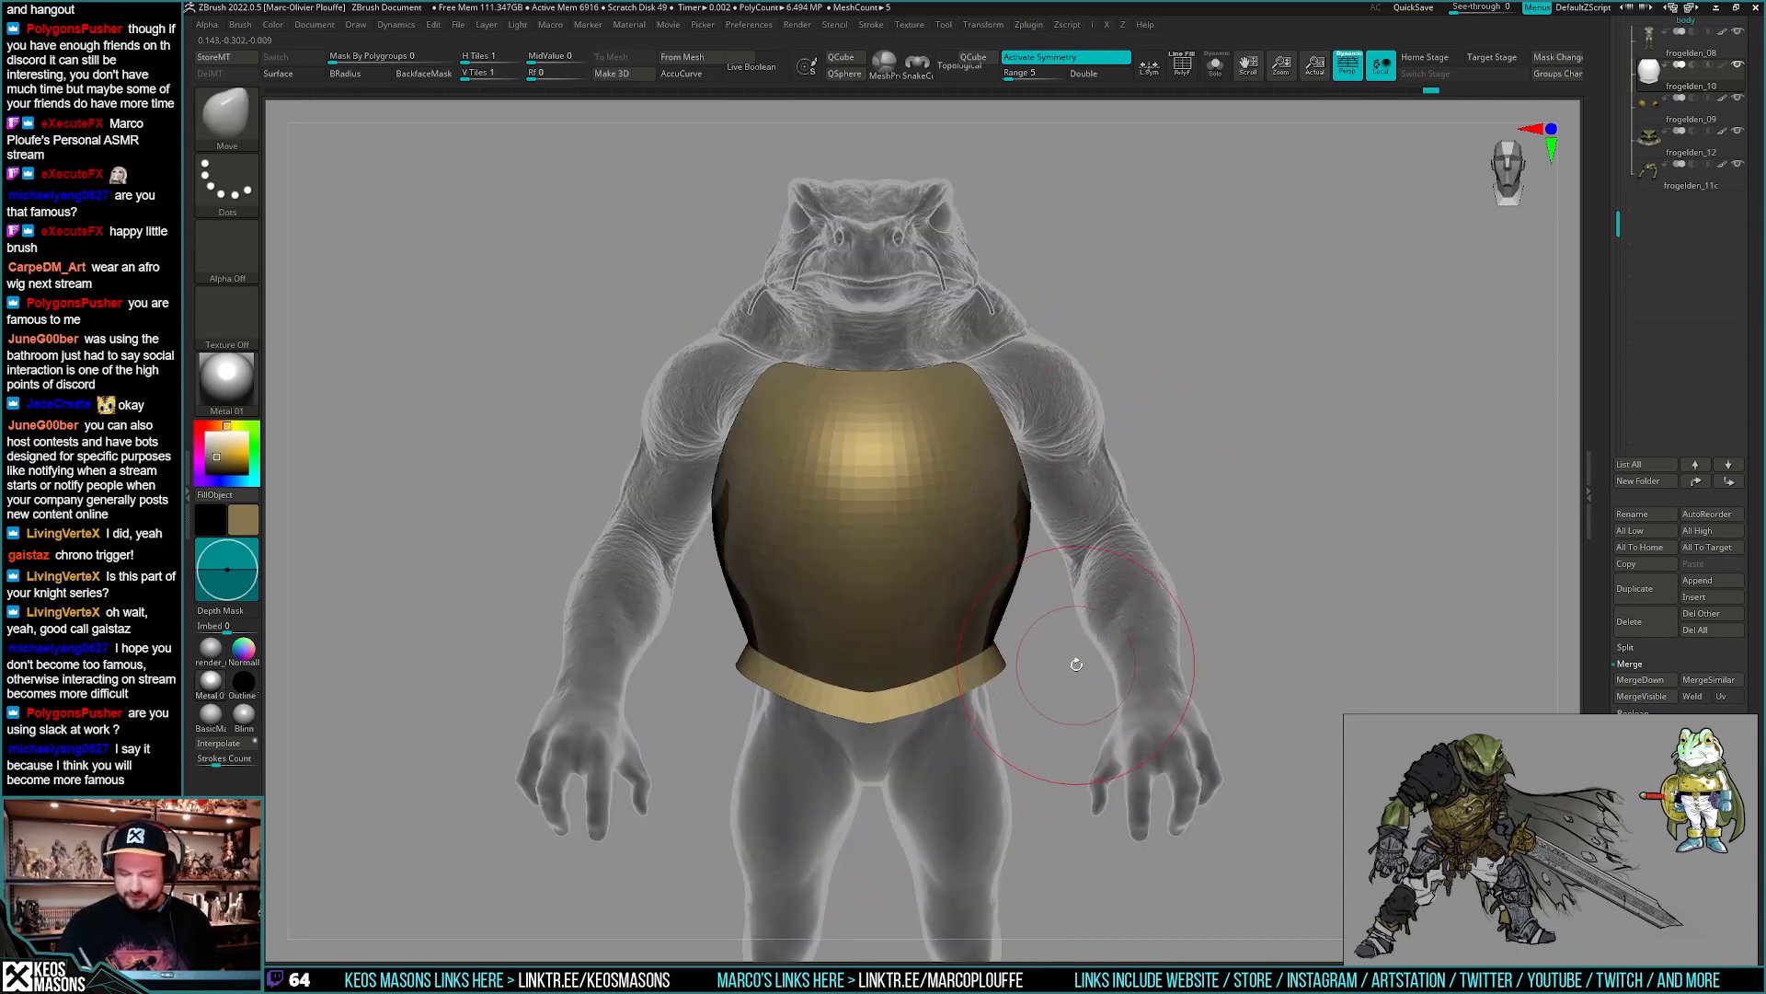
pyautogui.moveTo(1076, 664); pyautogui.dragTo(1112, 599)
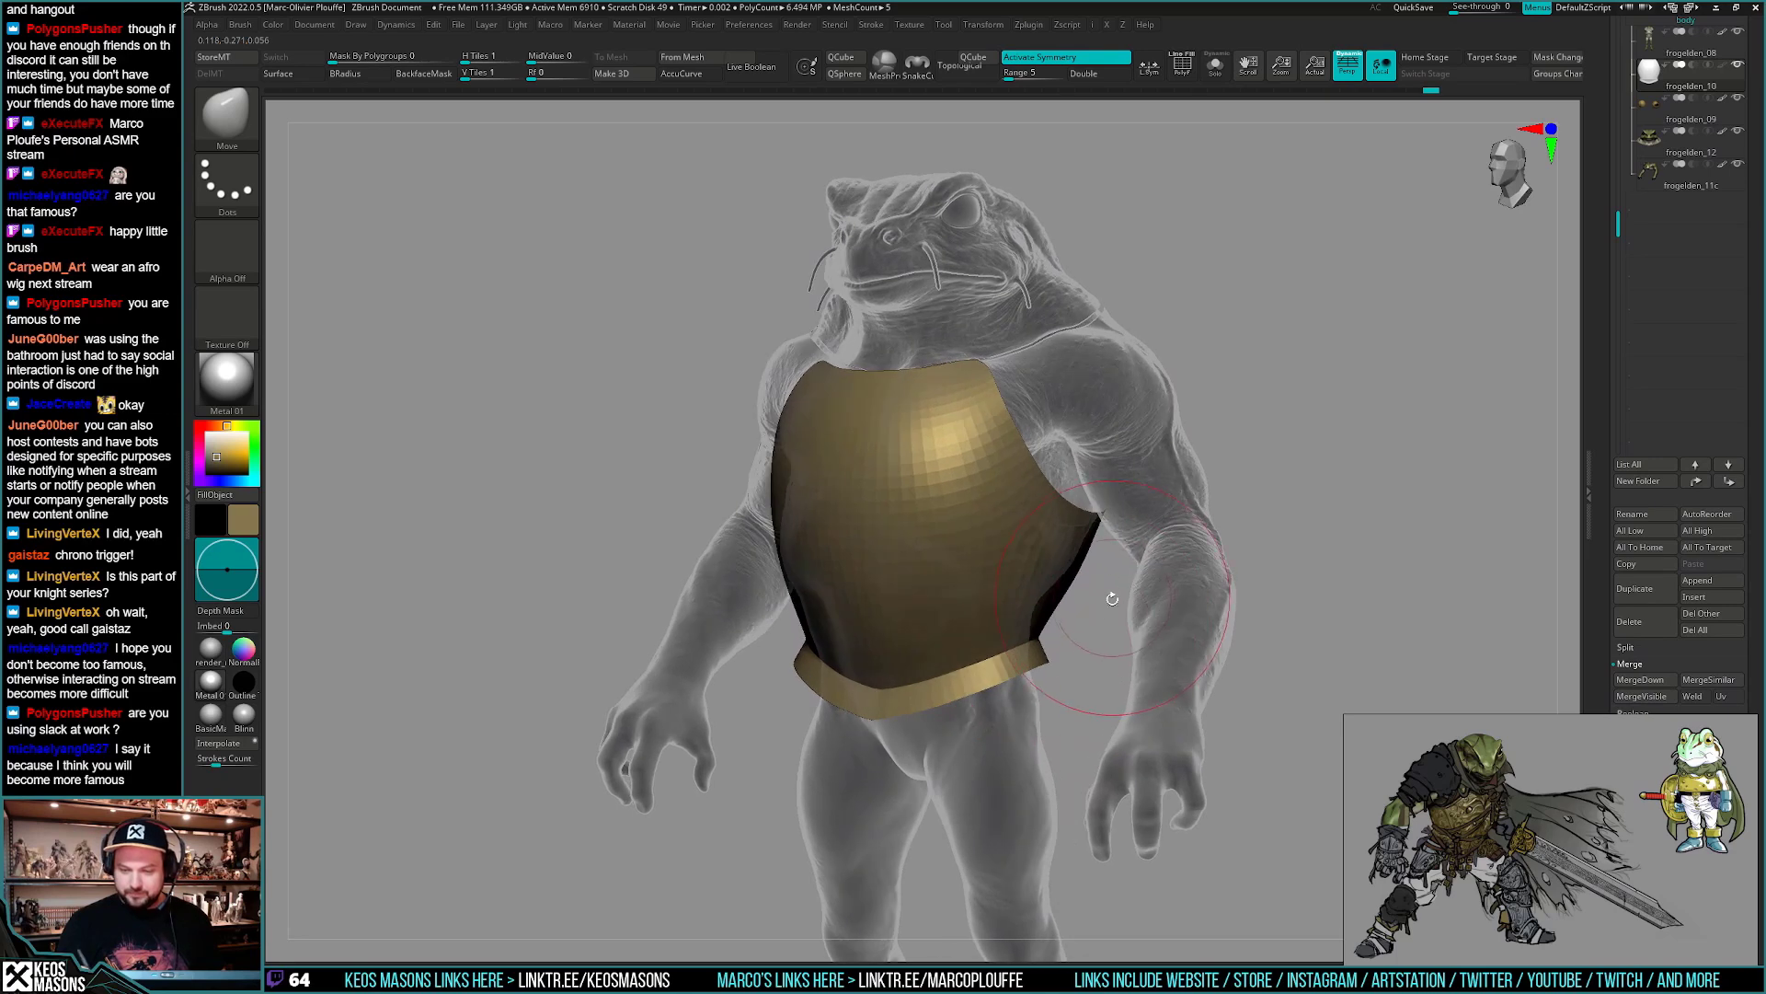
pyautogui.press('space')
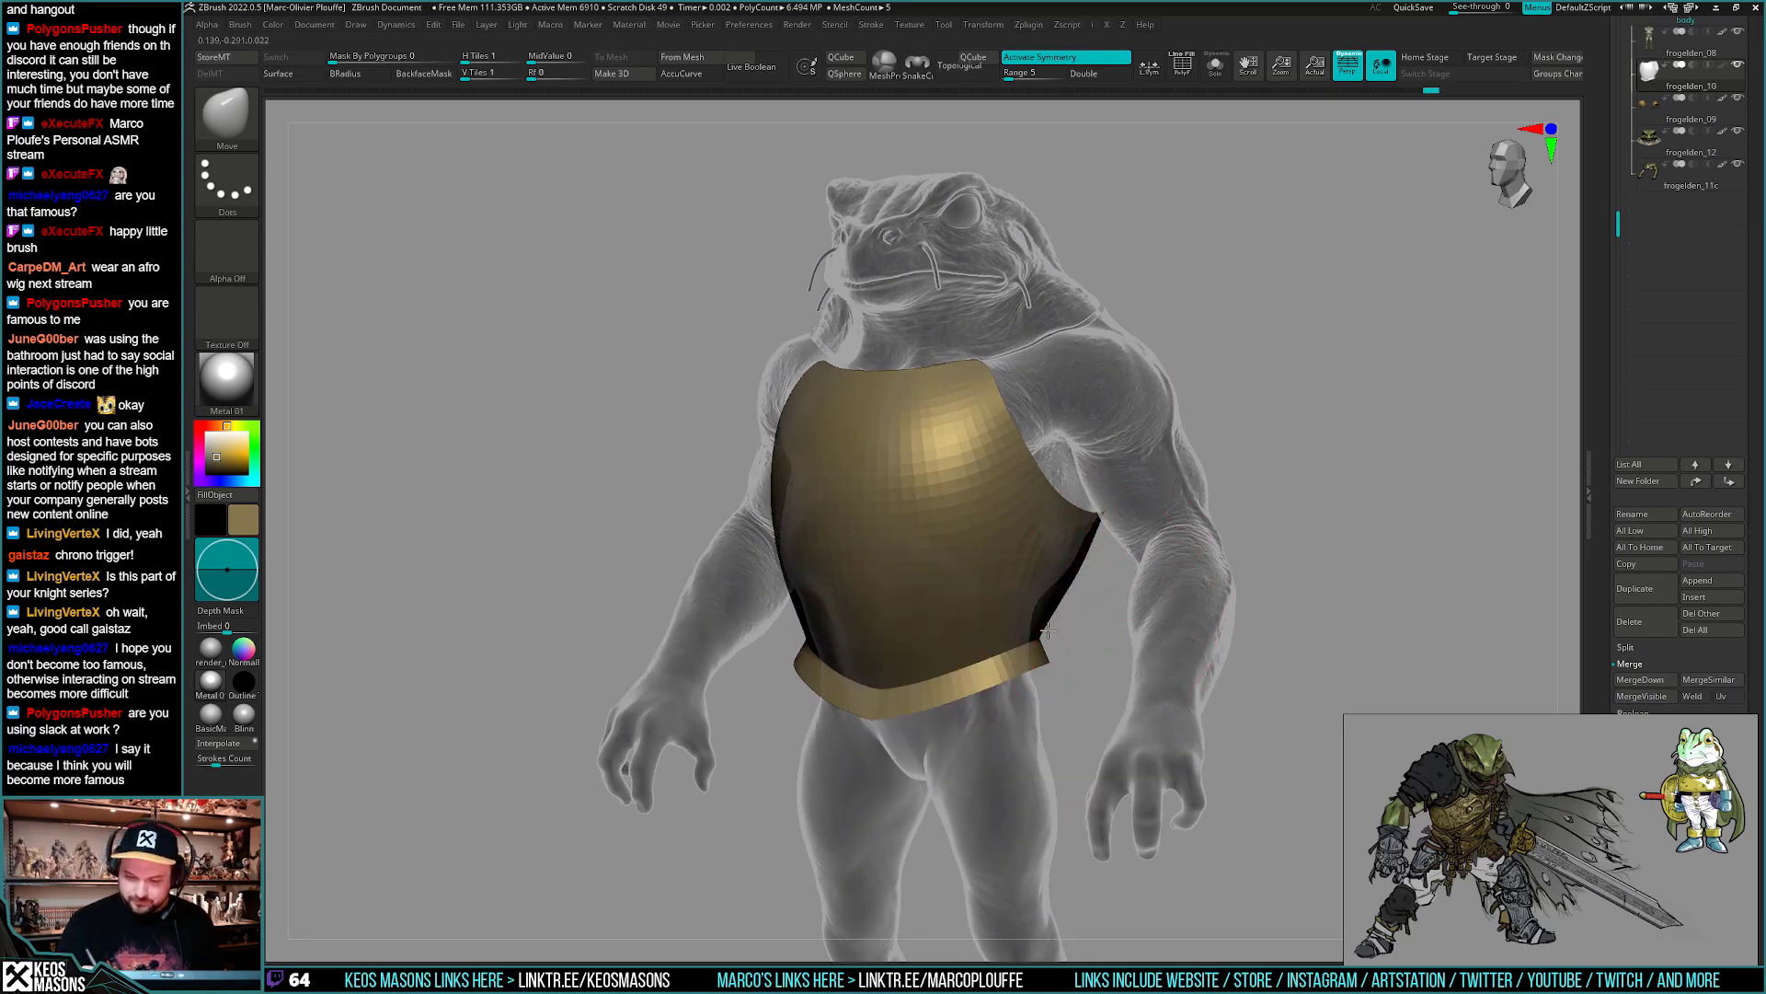
pyautogui.moveTo(1052, 616)
pyautogui.mouseDown()
pyautogui.moveTo(1097, 552)
pyautogui.moveTo(1081, 575)
pyautogui.mouseUp()
pyautogui.moveTo(1101, 515); pyautogui.dragTo(1096, 525)
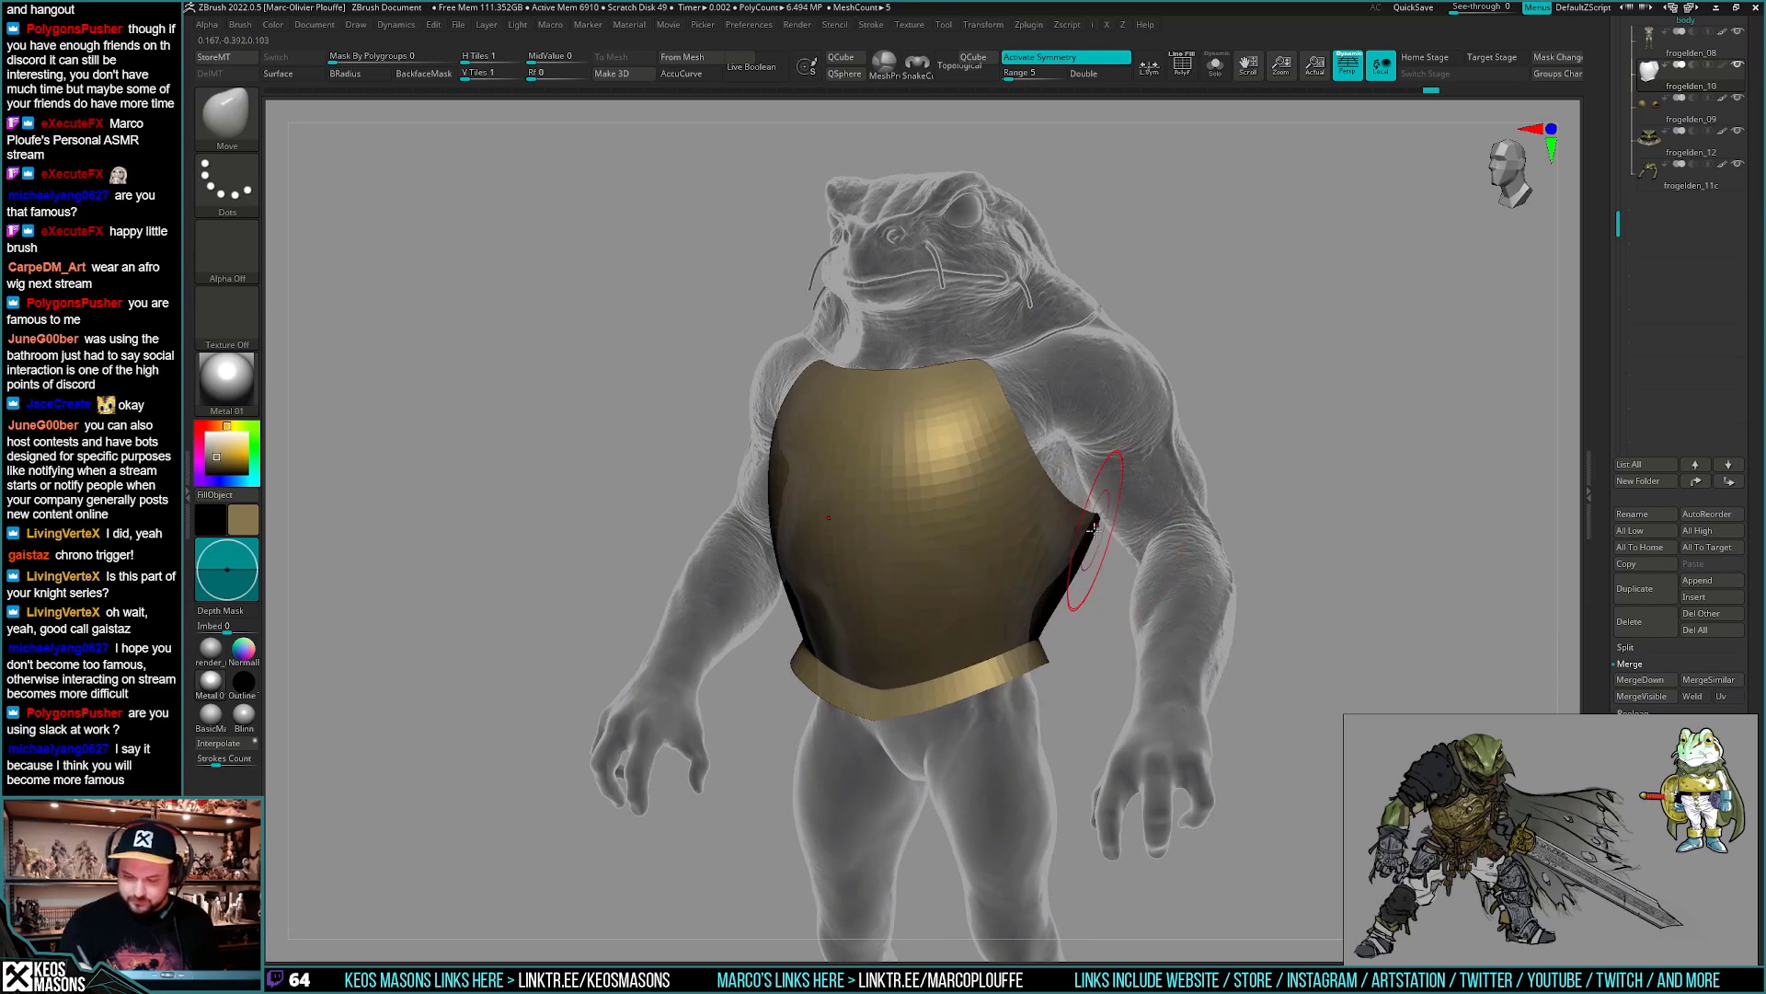
pyautogui.moveTo(1224, 589); pyautogui.dragTo(1113, 658)
pyautogui.moveTo(1288, 598); pyautogui.dragTo(1089, 598)
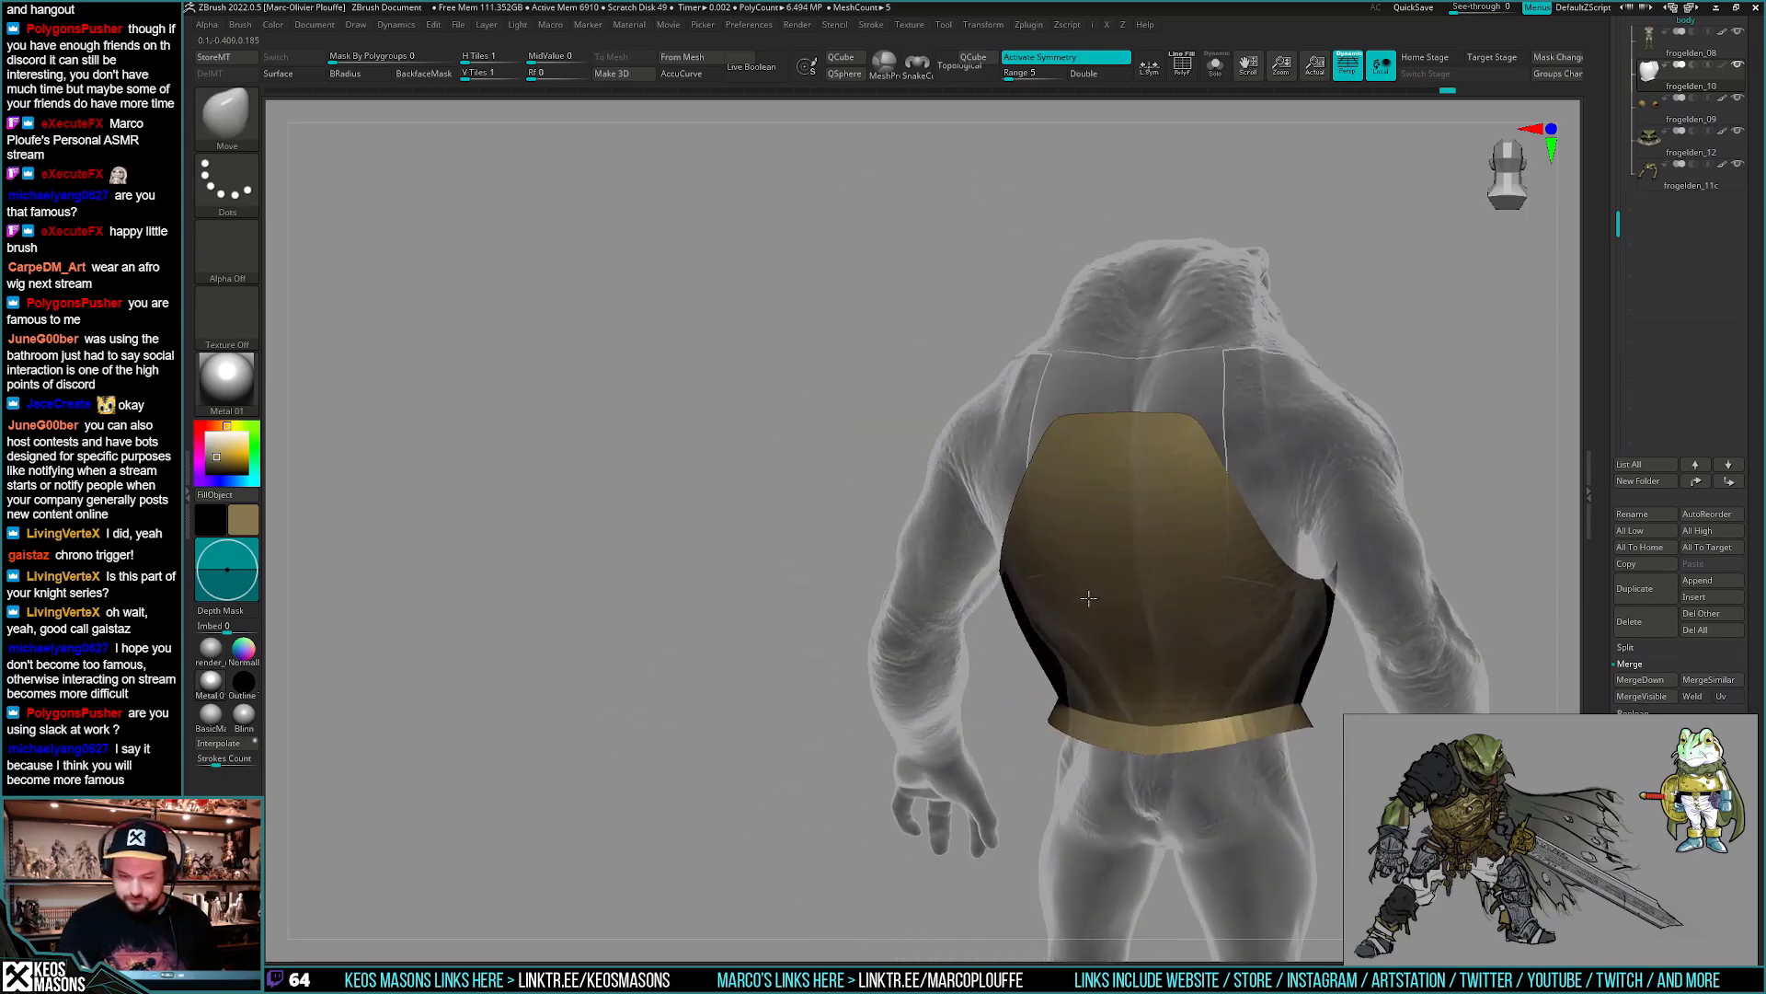
pyautogui.moveTo(1088, 598)
pyautogui.mouseDown(button='right')
pyautogui.moveTo(1174, 587)
pyautogui.moveTo(999, 591)
pyautogui.mouseUp(button='right')
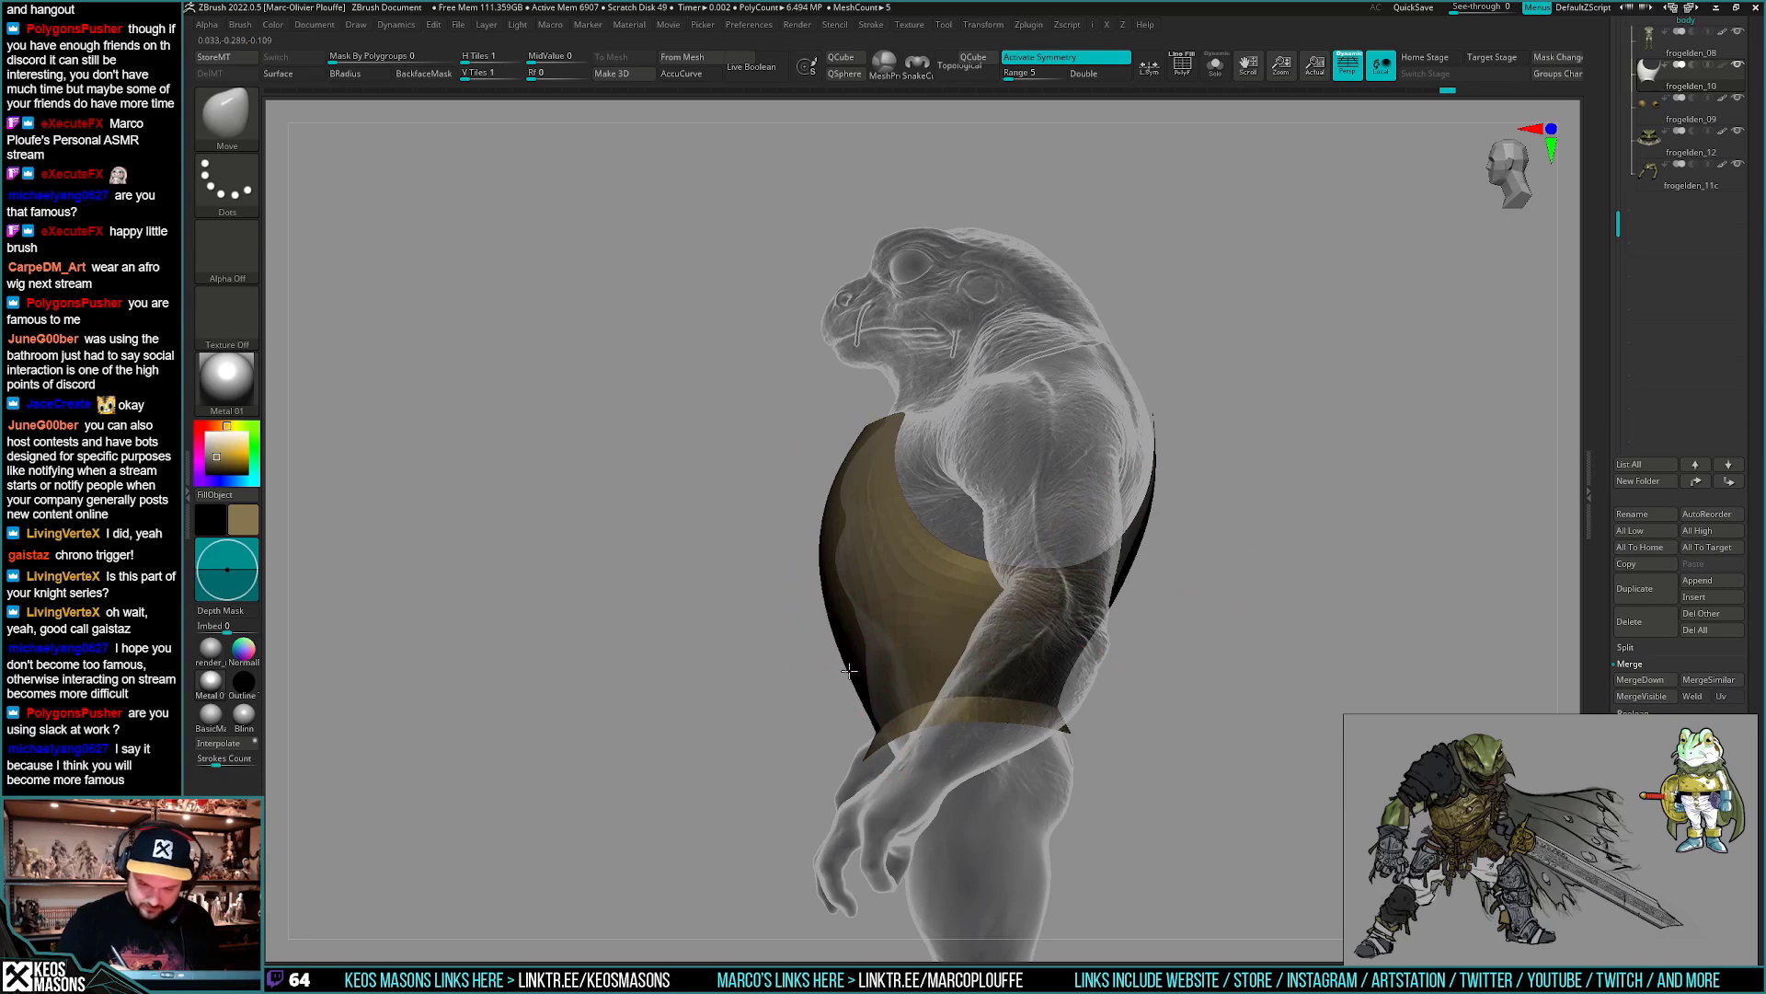
# - Turn off the transparency and refine the belly curve of the vest in side profile
pyautogui.press('ctrl')
pyautogui.moveTo(928, 590)
pyautogui.keyDown('ctrl'); pyautogui.mouseDown(button='right')
pyautogui.moveTo(882, 631)
pyautogui.moveTo(1022, 488)
pyautogui.moveTo(1011, 534)
pyautogui.mouseUp(button='right'); pyautogui.keyUp('ctrl')
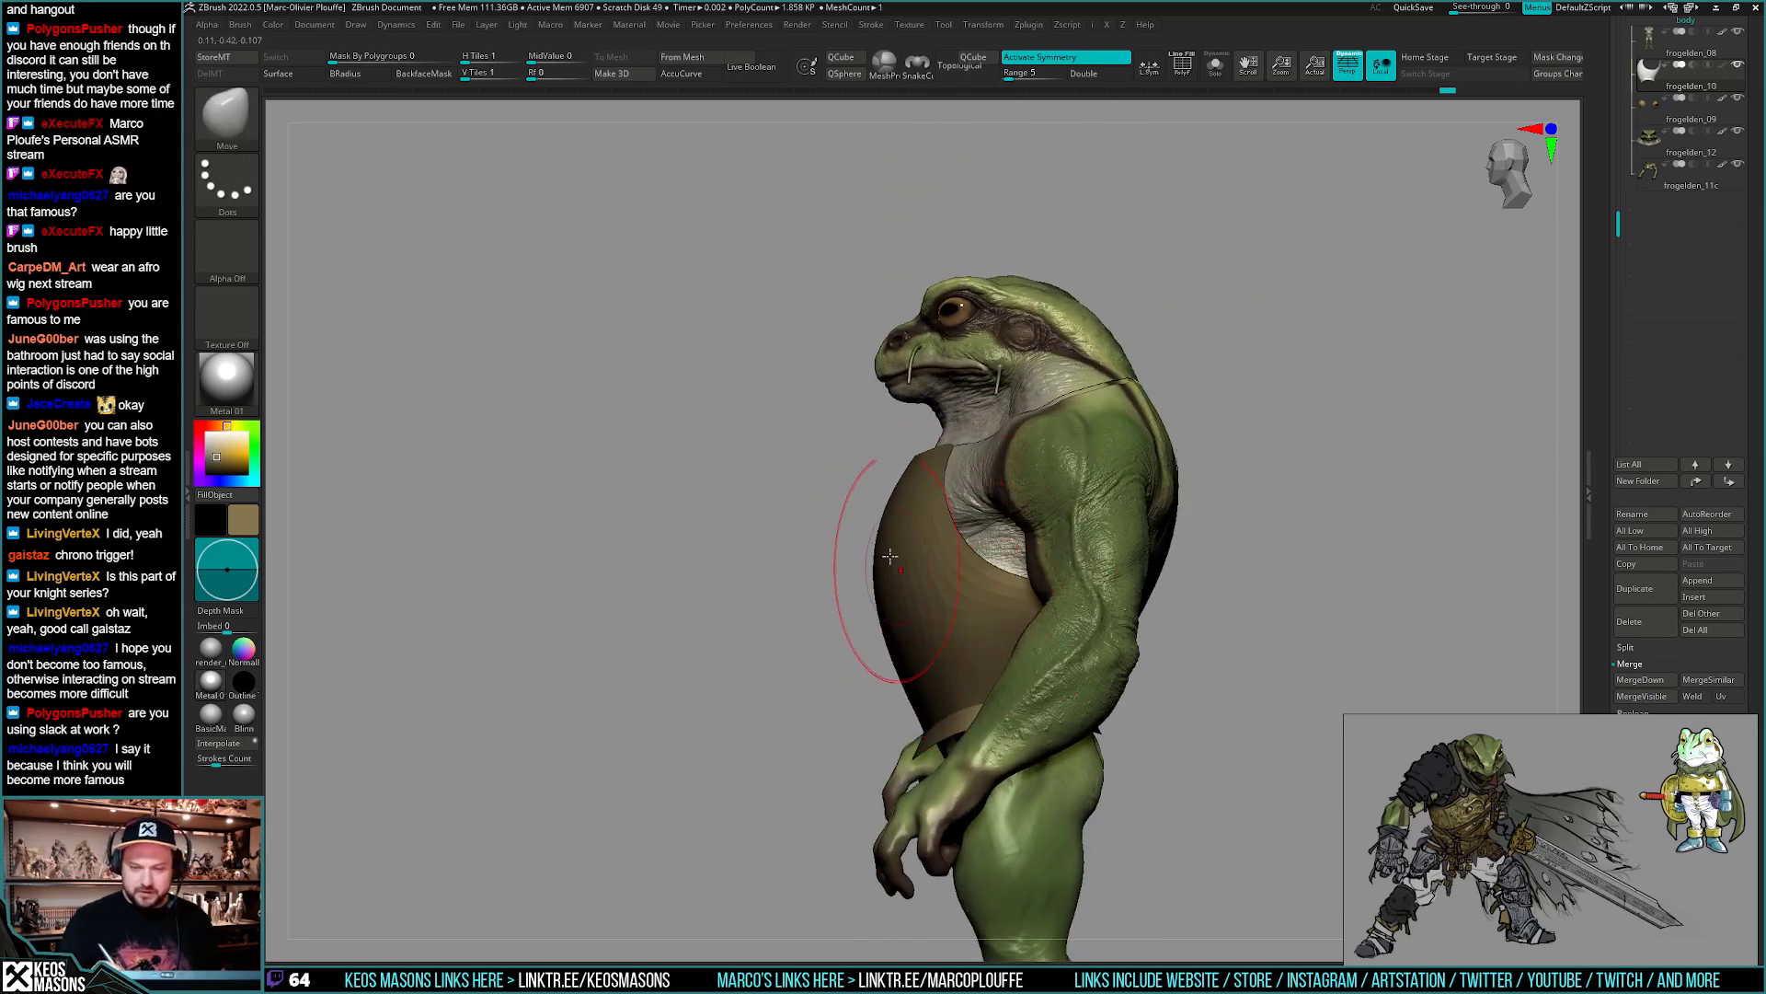
pyautogui.moveTo(900, 662); pyautogui.dragTo(889, 635)
pyautogui.moveTo(874, 532)
pyautogui.keyDown('shift'); pyautogui.mouseDown(button='right')
pyautogui.moveTo(1031, 508)
pyautogui.moveTo(1049, 536)
pyautogui.mouseUp(button='right'); pyautogui.keyUp('shift')
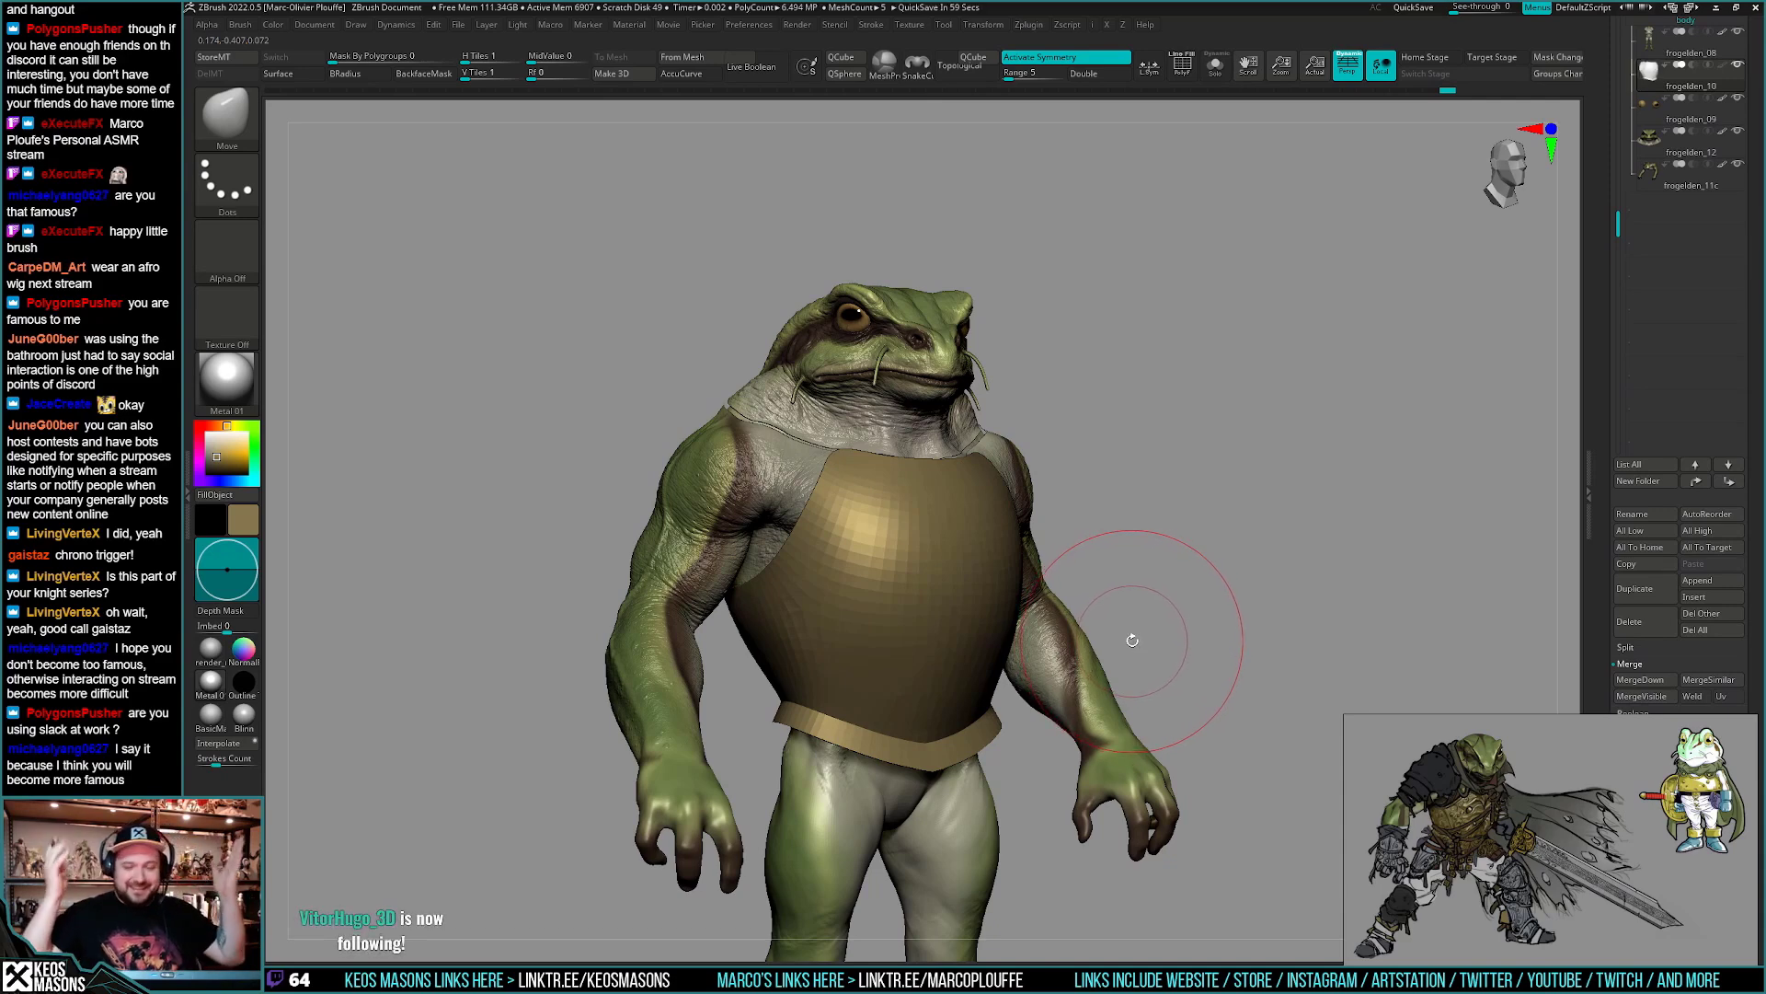
pyautogui.moveTo(1132, 639); pyautogui.dragTo(1007, 662)
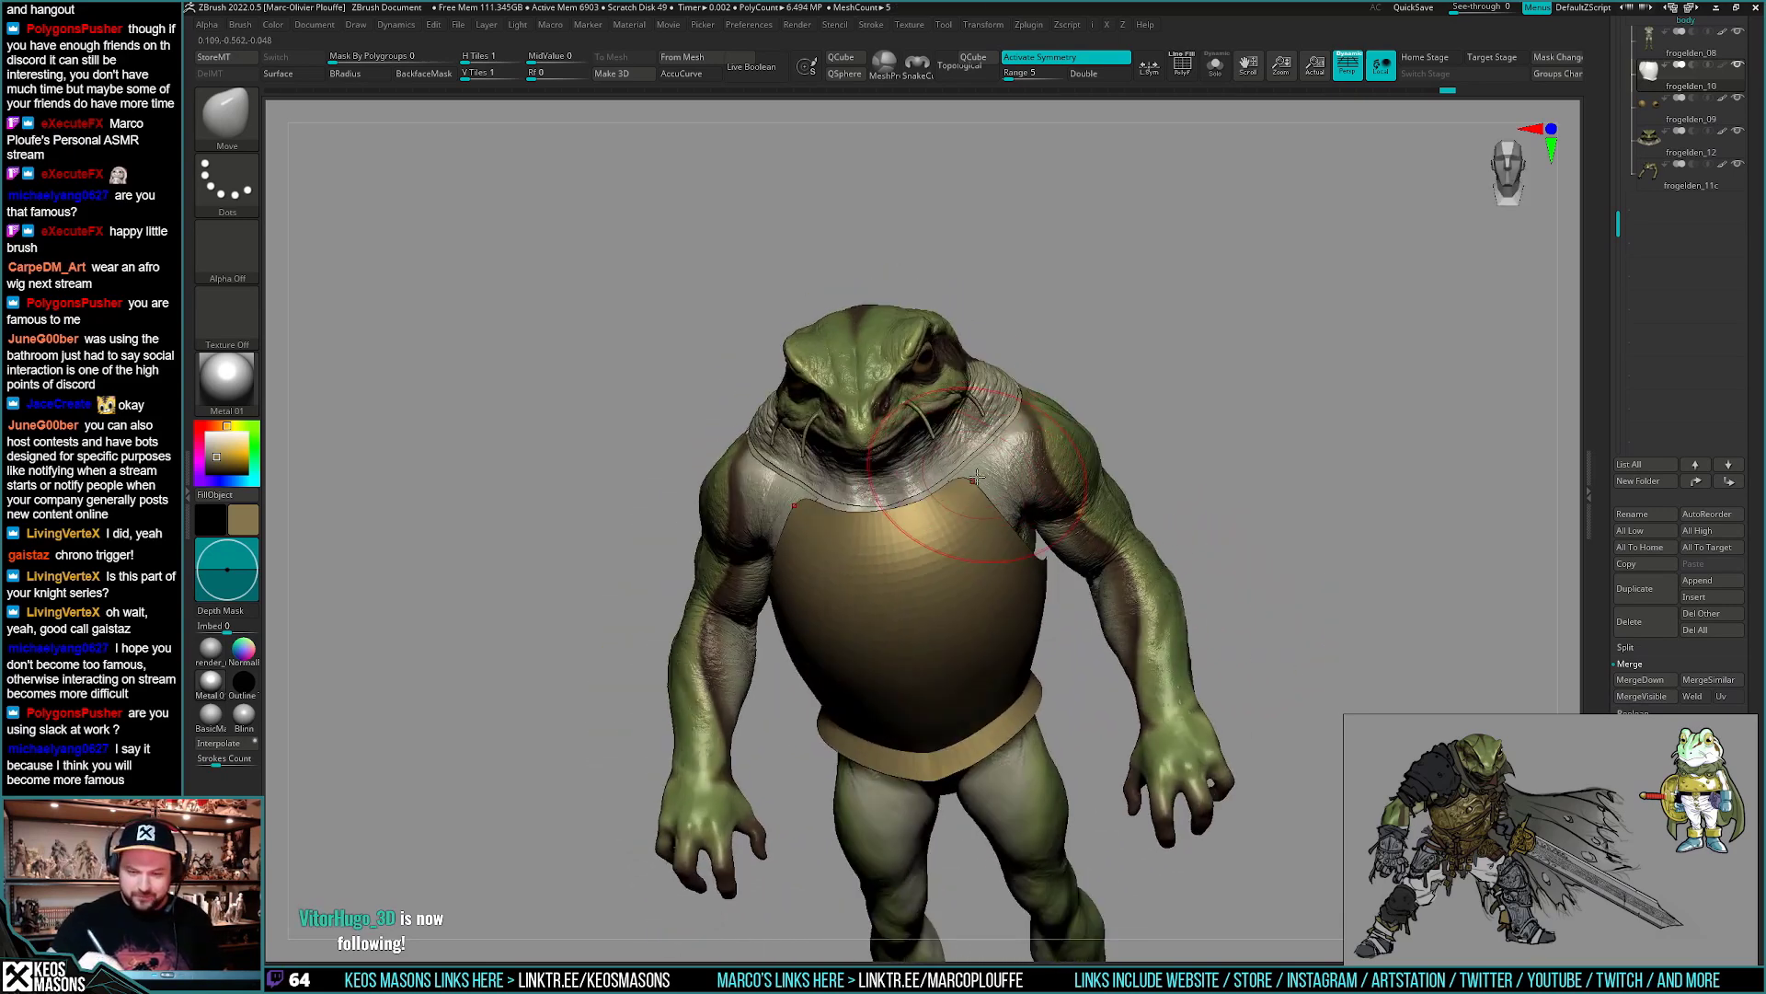
# - Make the frog's body transparent and check how the vest's chest and armholes sit from the front and in side profile
pyautogui.press('space')
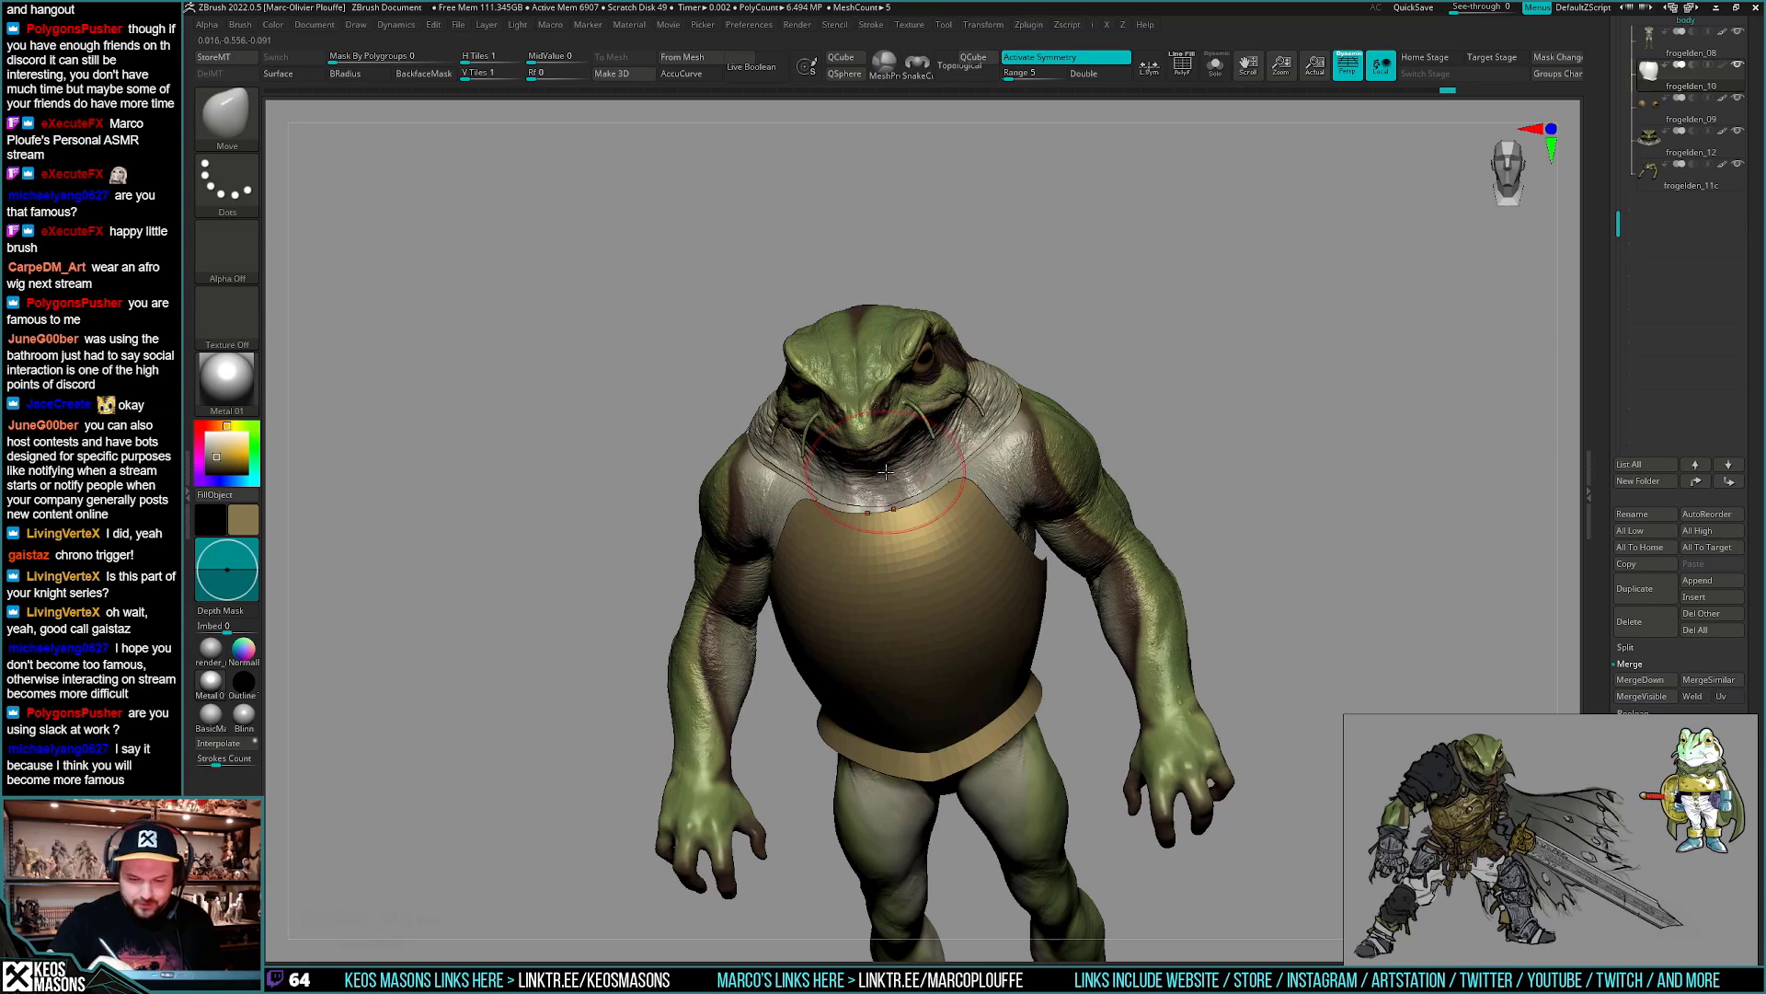
pyautogui.rightClick(854, 564)
pyautogui.moveTo(886, 471)
pyautogui.mouseDown(button='right')
pyautogui.moveTo(854, 564)
pyautogui.moveTo(878, 462)
pyautogui.mouseUp(button='right')
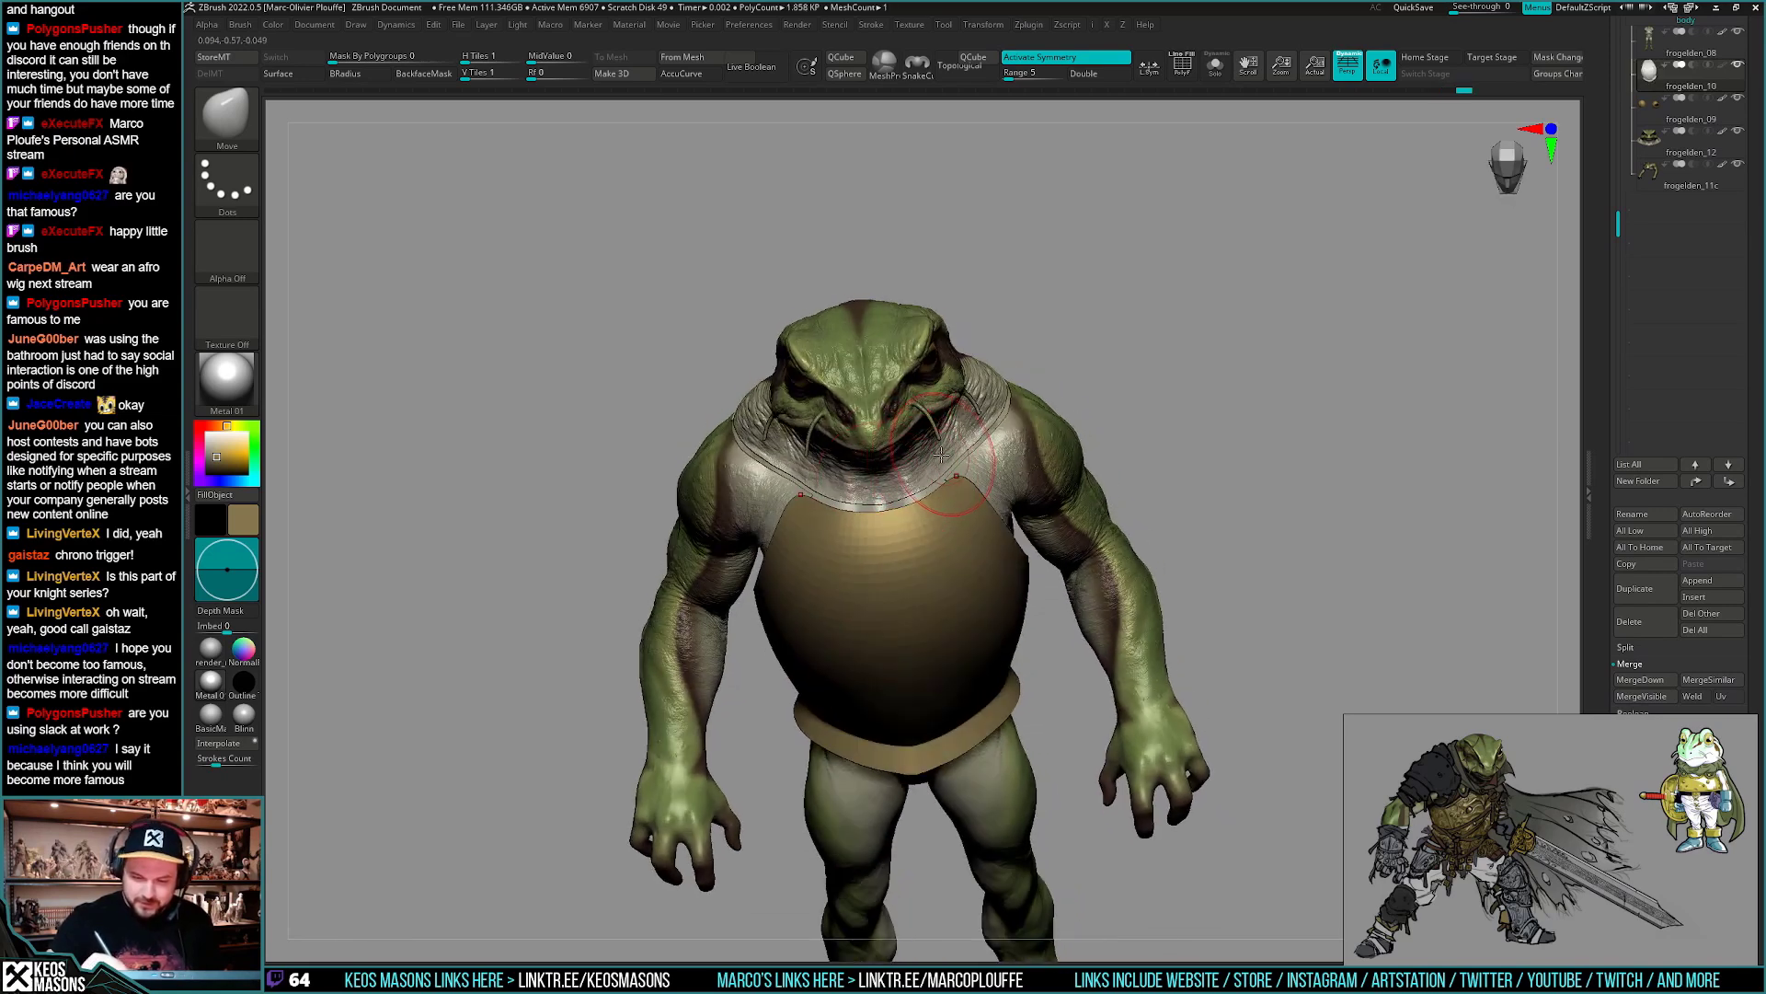
pyautogui.moveTo(943, 455); pyautogui.dragTo(1111, 544, button='right')
pyautogui.hotkey('shift', 't')
pyautogui.moveTo(975, 552); pyautogui.dragTo(1073, 580, button='right')
pyautogui.moveTo(1202, 611); pyautogui.dragTo(1105, 572, button='right')
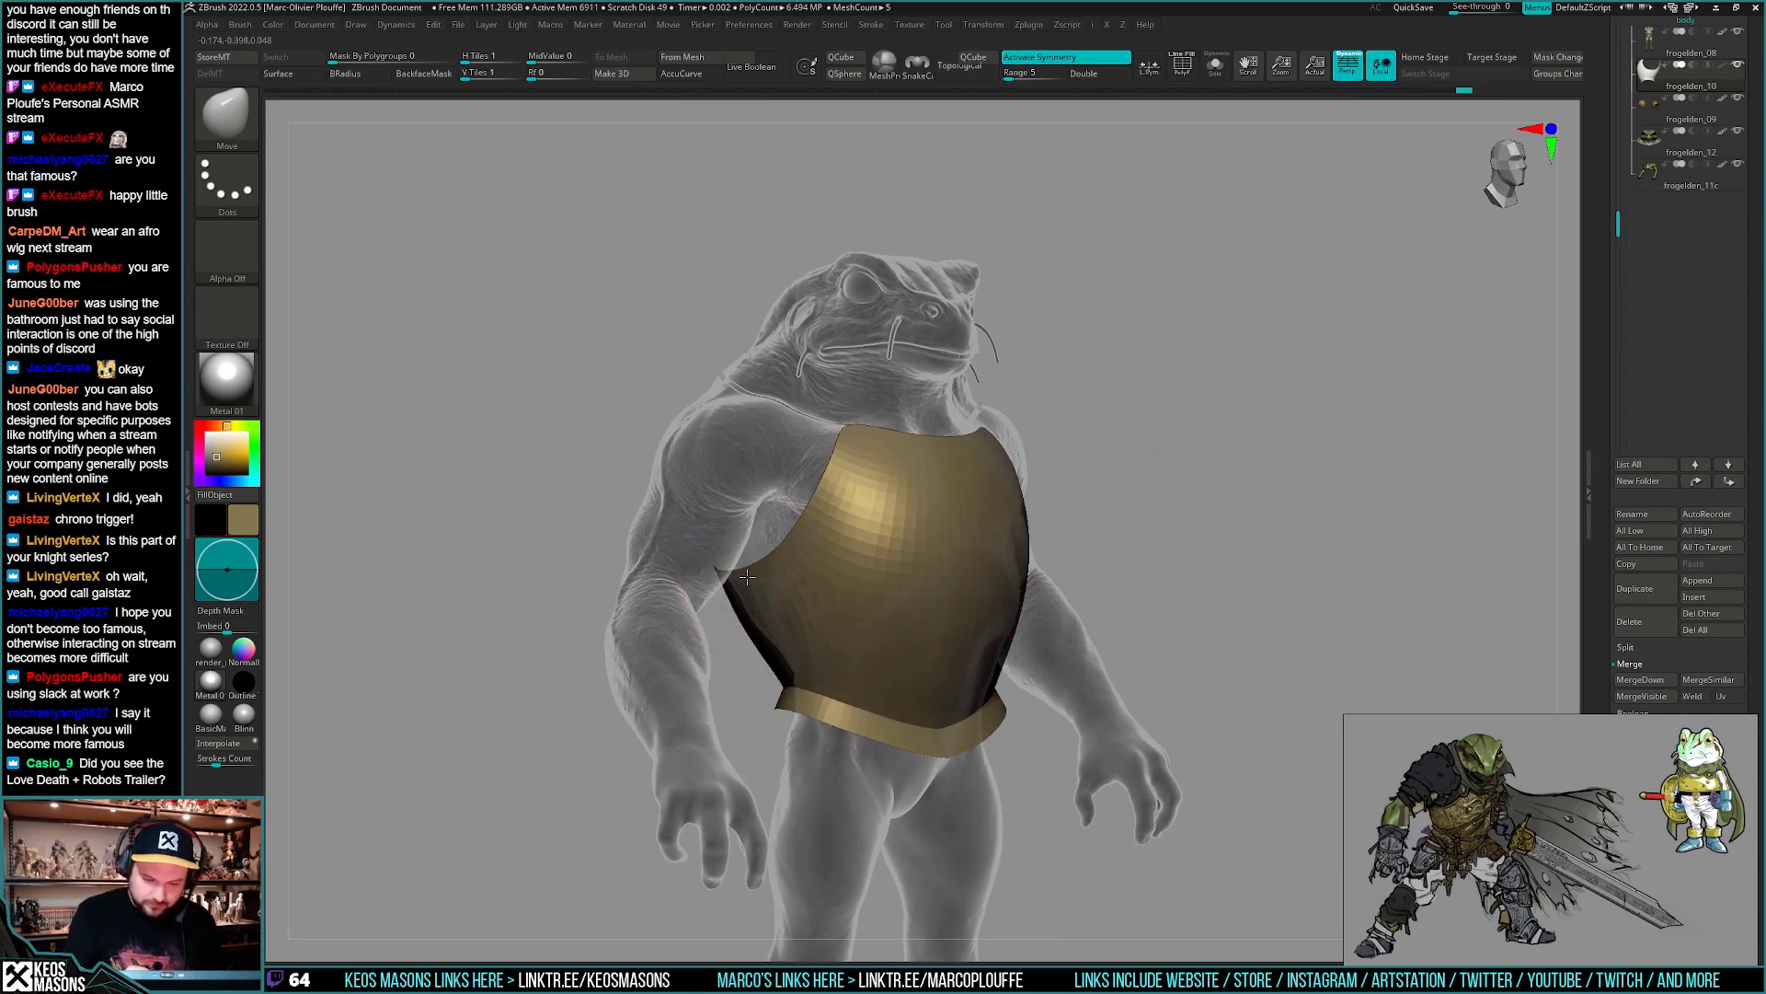
pyautogui.moveTo(747, 577); pyautogui.dragTo(1203, 501, button='right')
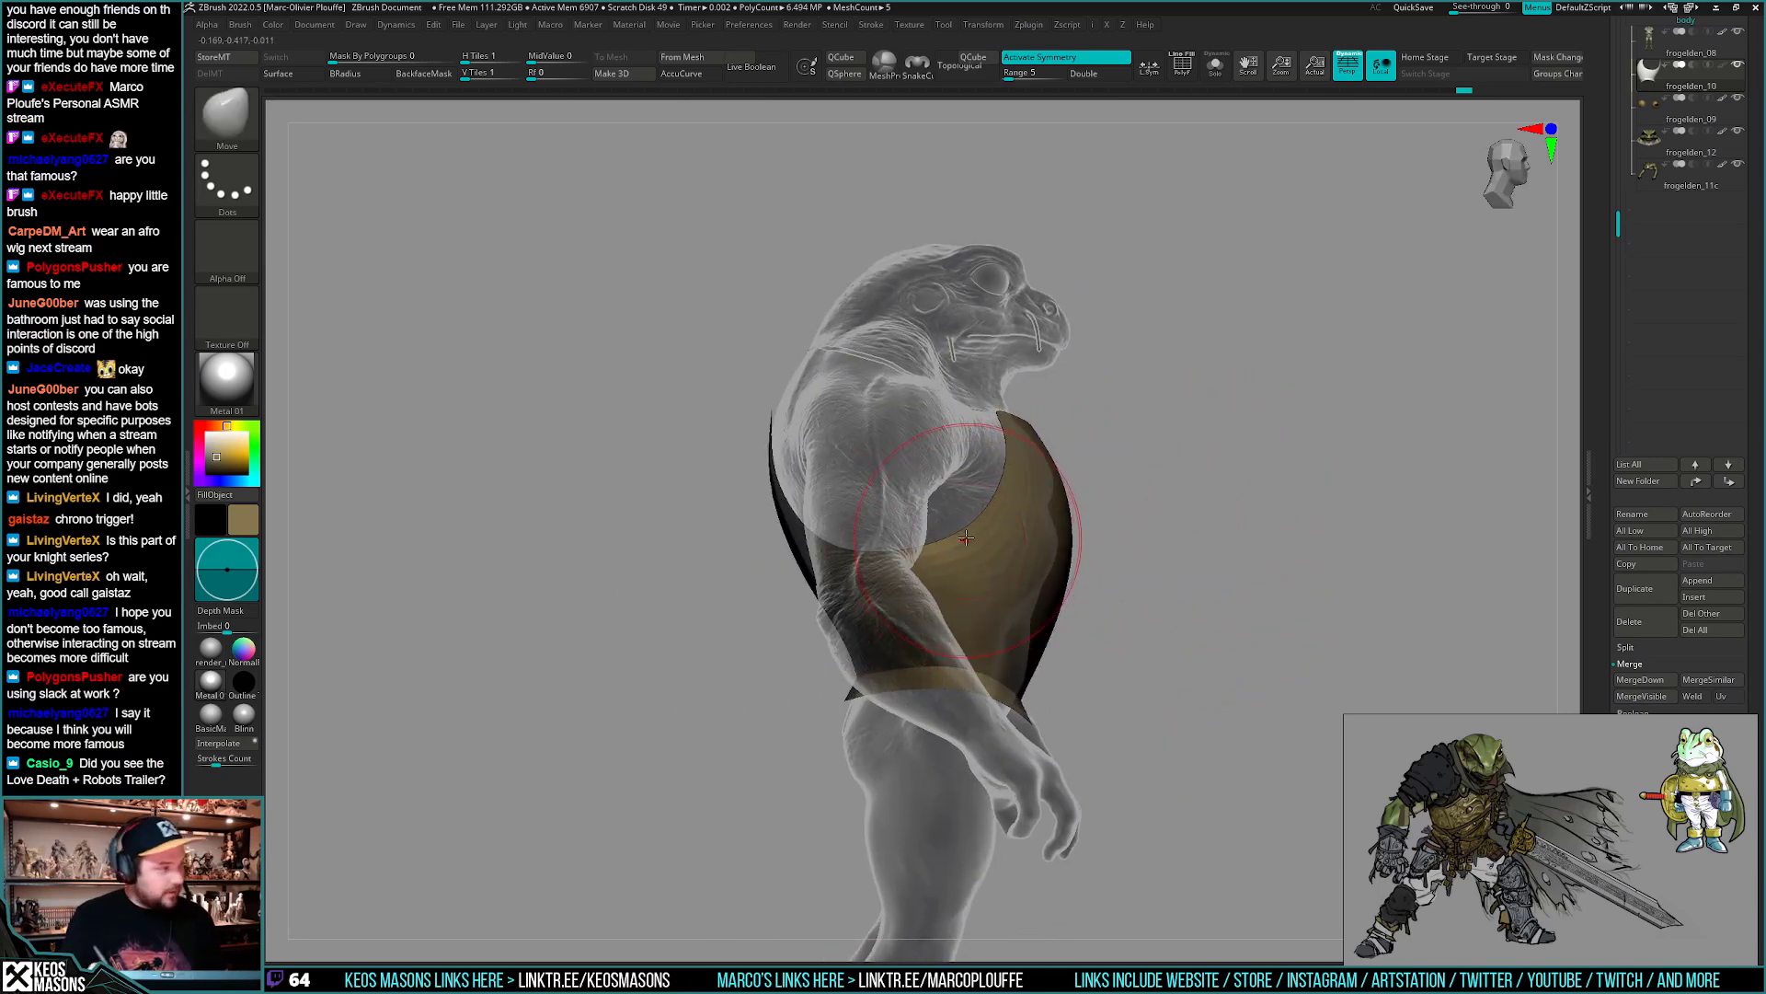
pyautogui.press('space')
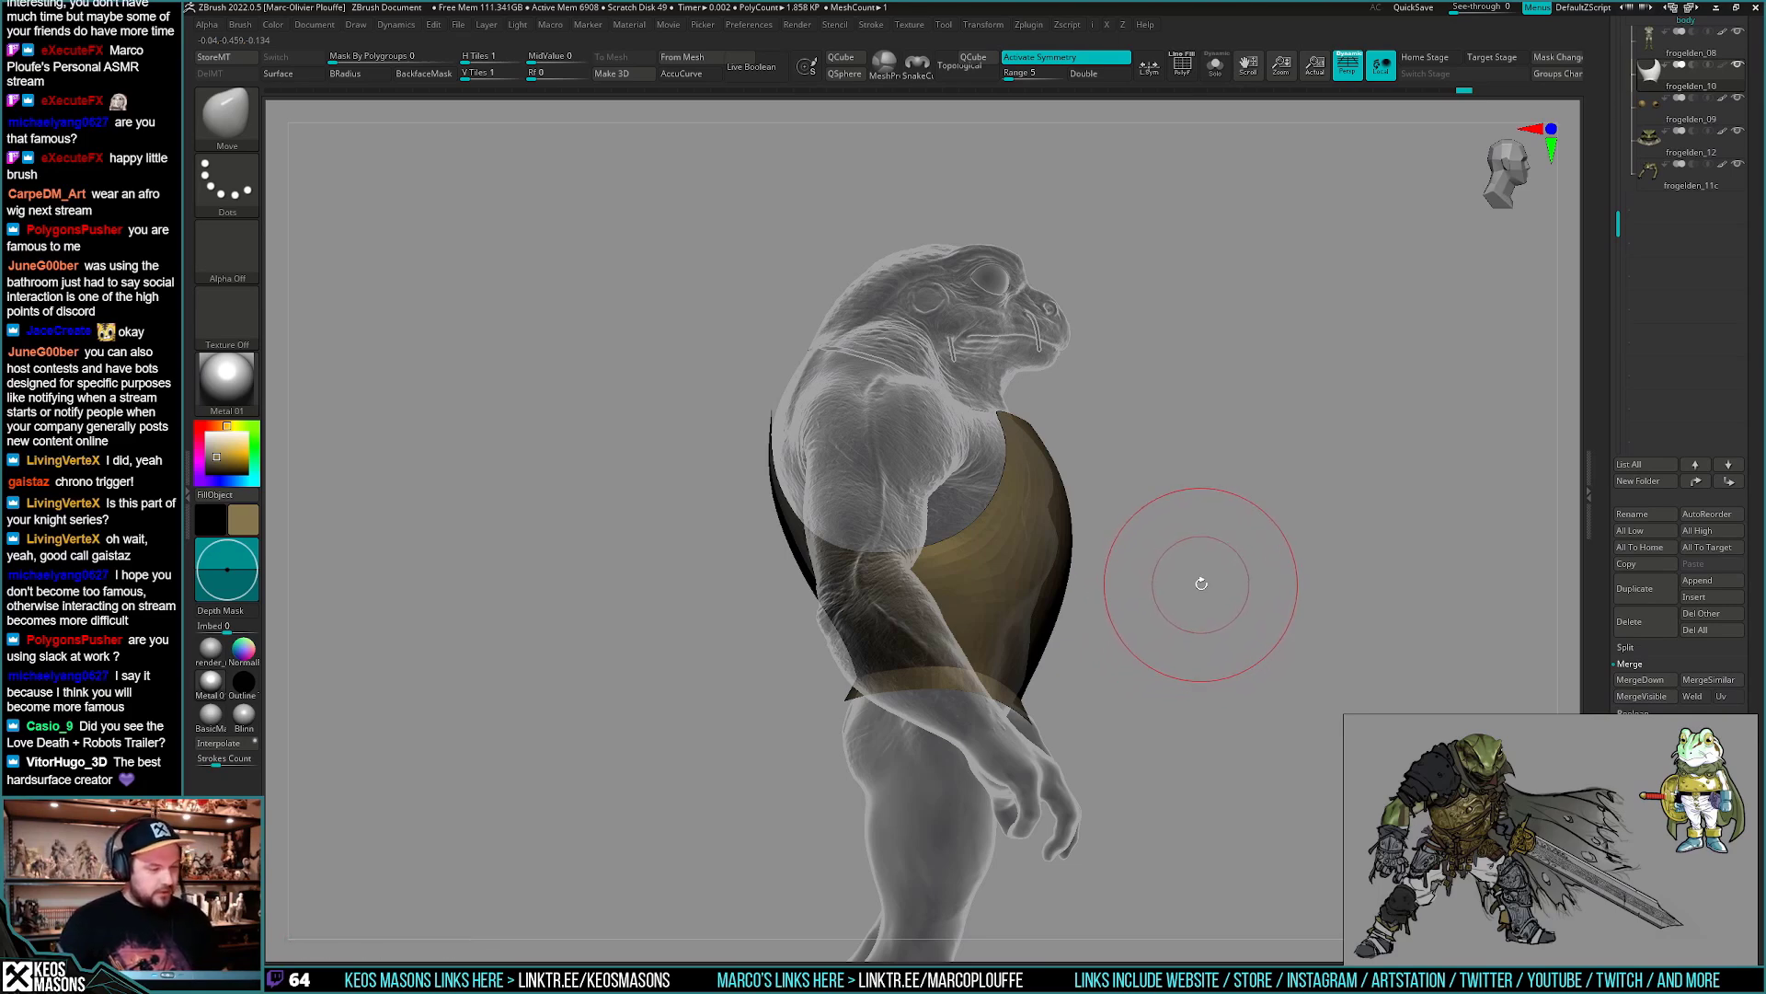
pyautogui.moveTo(1202, 583); pyautogui.dragTo(1159, 607)
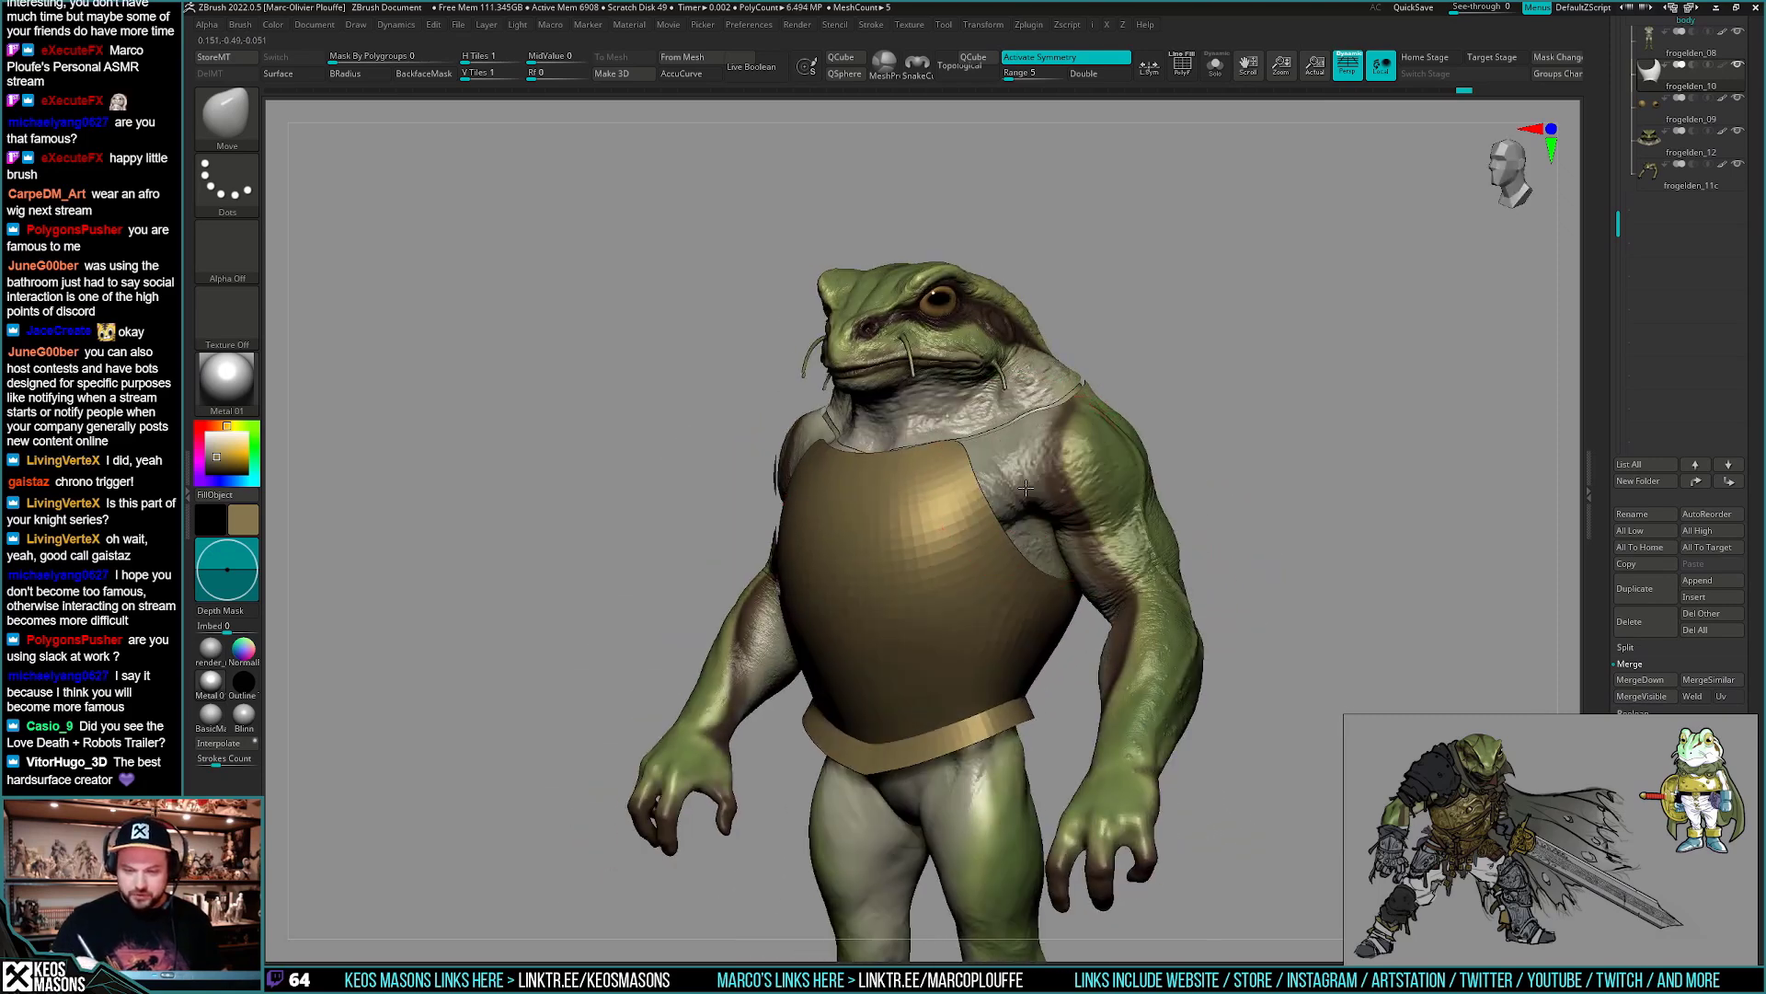
# - Refine the vest's armhole edge beside the chest with the Move brush
pyautogui.moveTo(1025, 488); pyautogui.dragTo(1053, 479)
pyautogui.moveTo(1048, 483)
pyautogui.mouseDown(button='right')
pyautogui.moveTo(1104, 465)
pyautogui.moveTo(1064, 454)
pyautogui.moveTo(1061, 505)
pyautogui.mouseUp(button='right')
pyautogui.moveTo(1061, 505)
pyautogui.mouseDown()
pyautogui.moveTo(1030, 534)
pyautogui.moveTo(1077, 620)
pyautogui.moveTo(975, 653)
pyautogui.moveTo(1006, 713)
pyautogui.mouseUp()
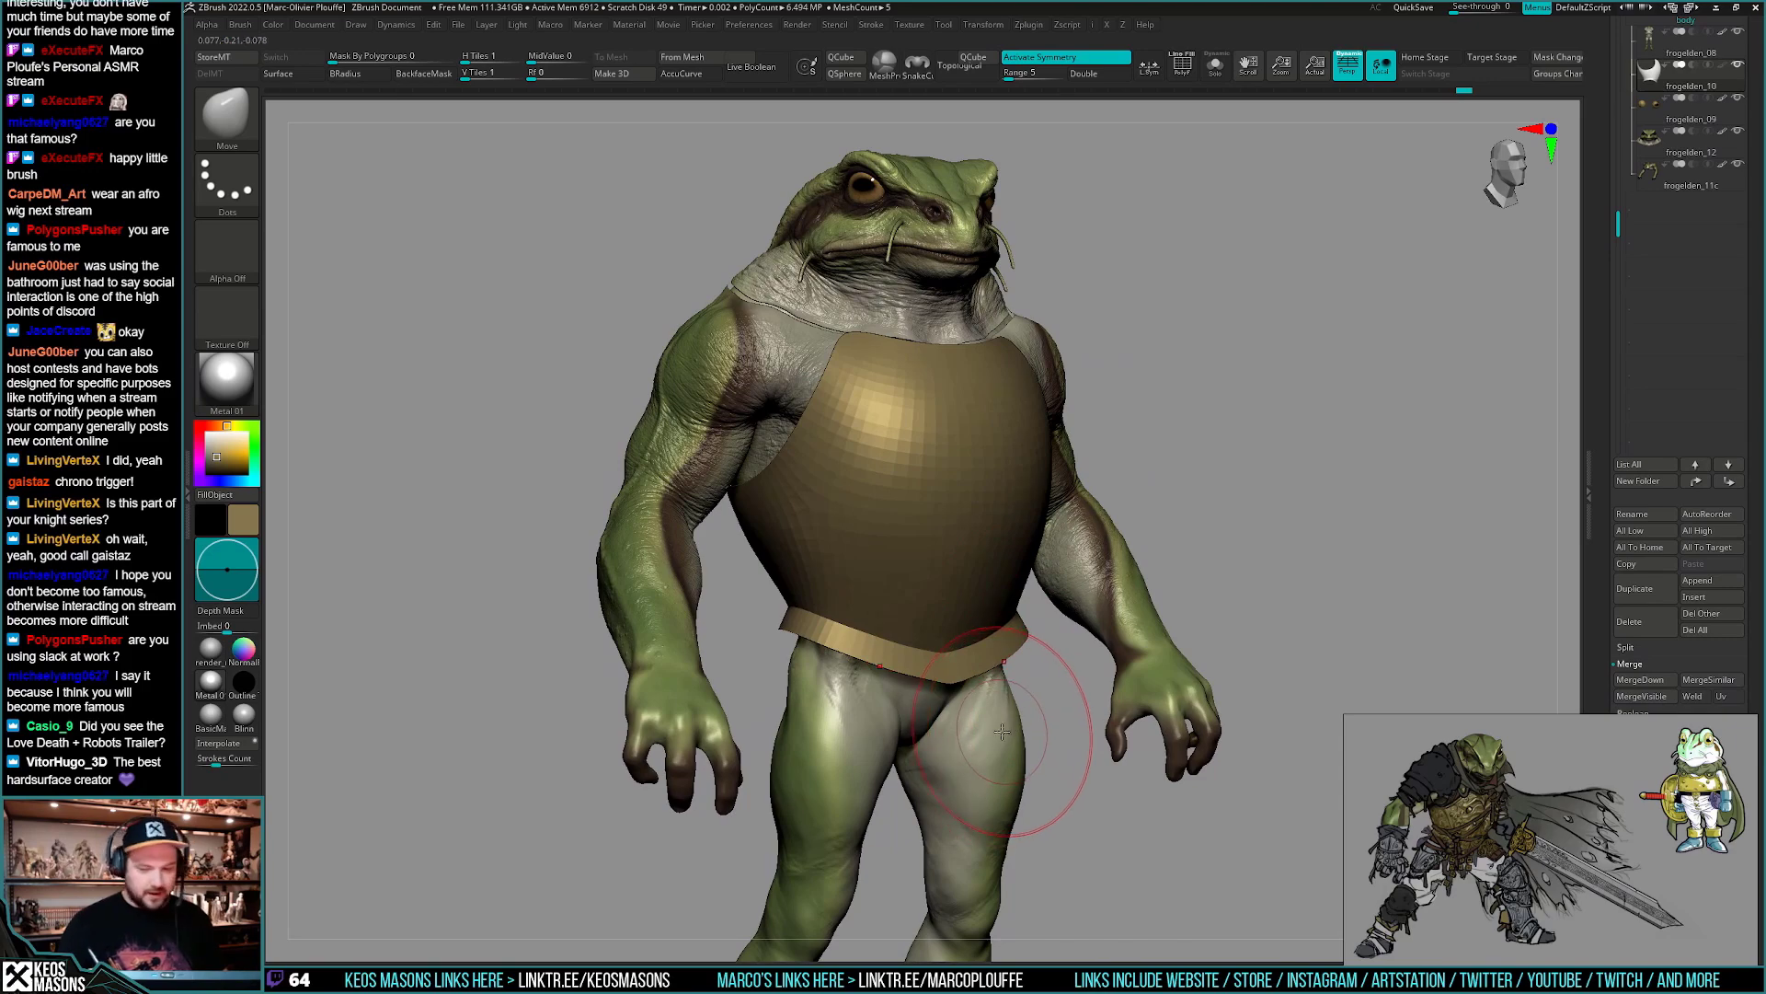
pyautogui.moveTo(994, 727)
pyautogui.mouseDown()
pyautogui.moveTo(888, 511)
pyautogui.moveTo(806, 545)
pyautogui.moveTo(881, 614)
pyautogui.mouseUp()
pyautogui.hotkey('shift', 'f')
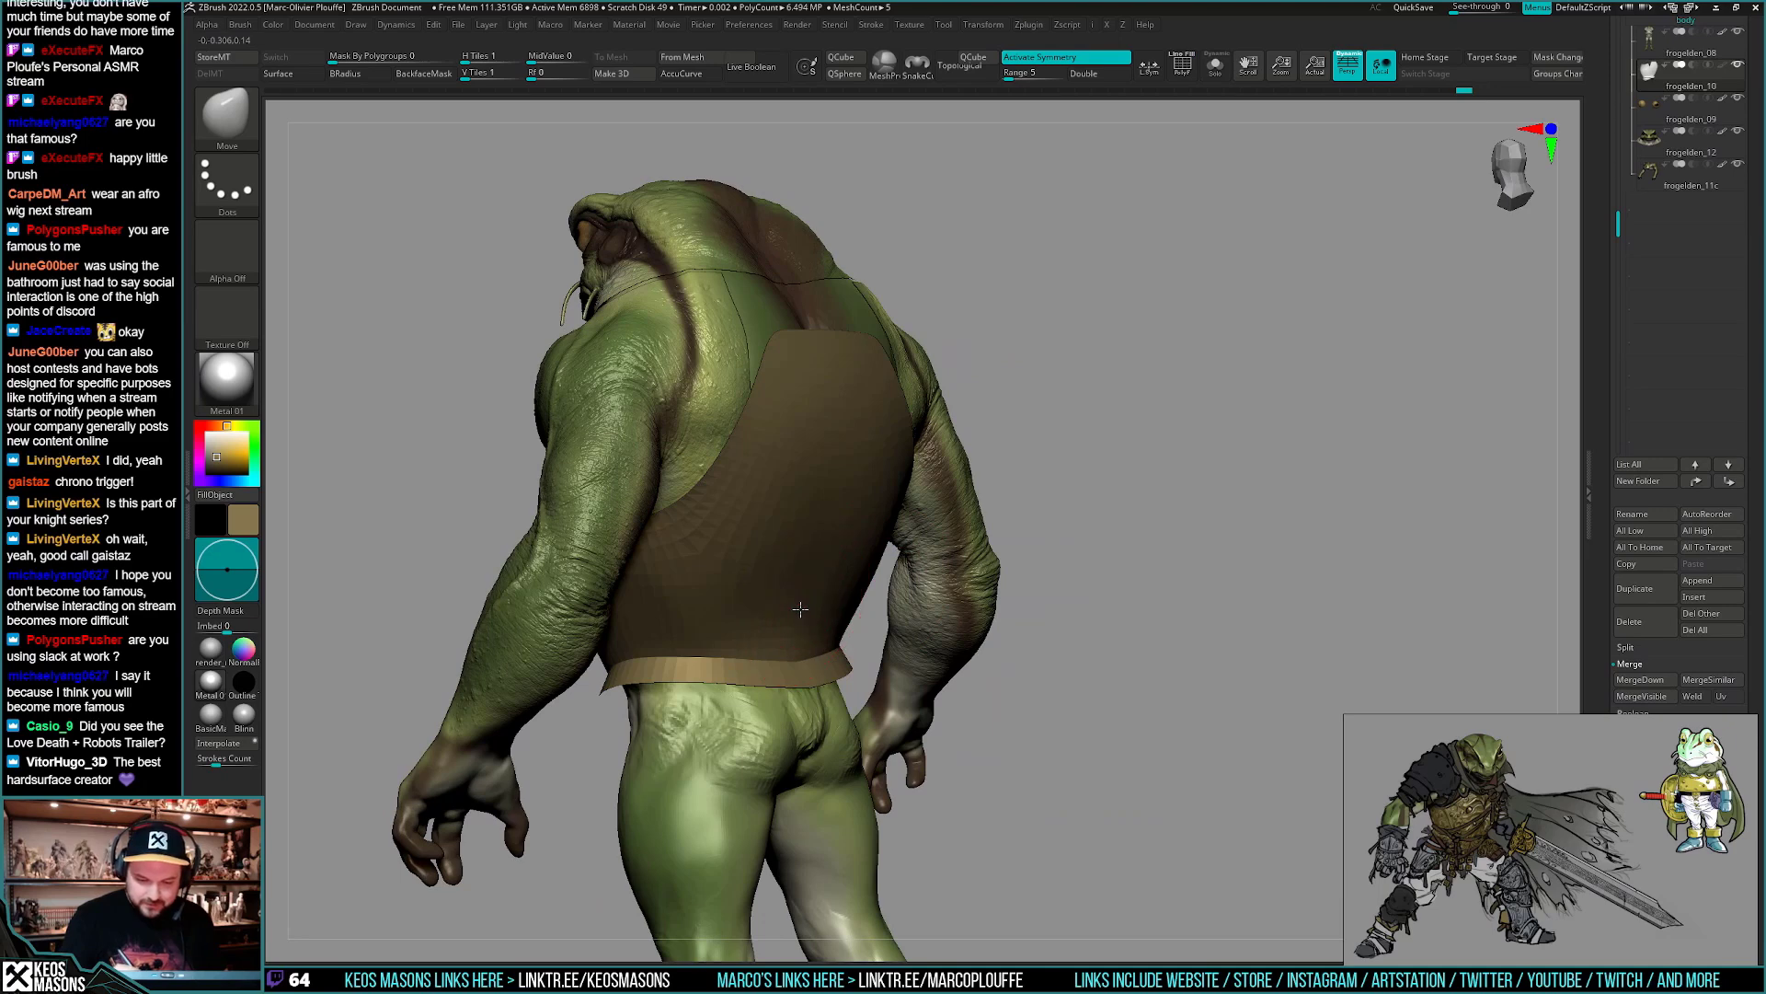
# - Examine the vest's silhouette from the back, side and front, and check its wireframe and polygroups
pyautogui.keyDown('ctrl'); pyautogui.moveTo(801, 609); pyautogui.dragTo(1116, 608, button='right'); pyautogui.keyUp('ctrl')
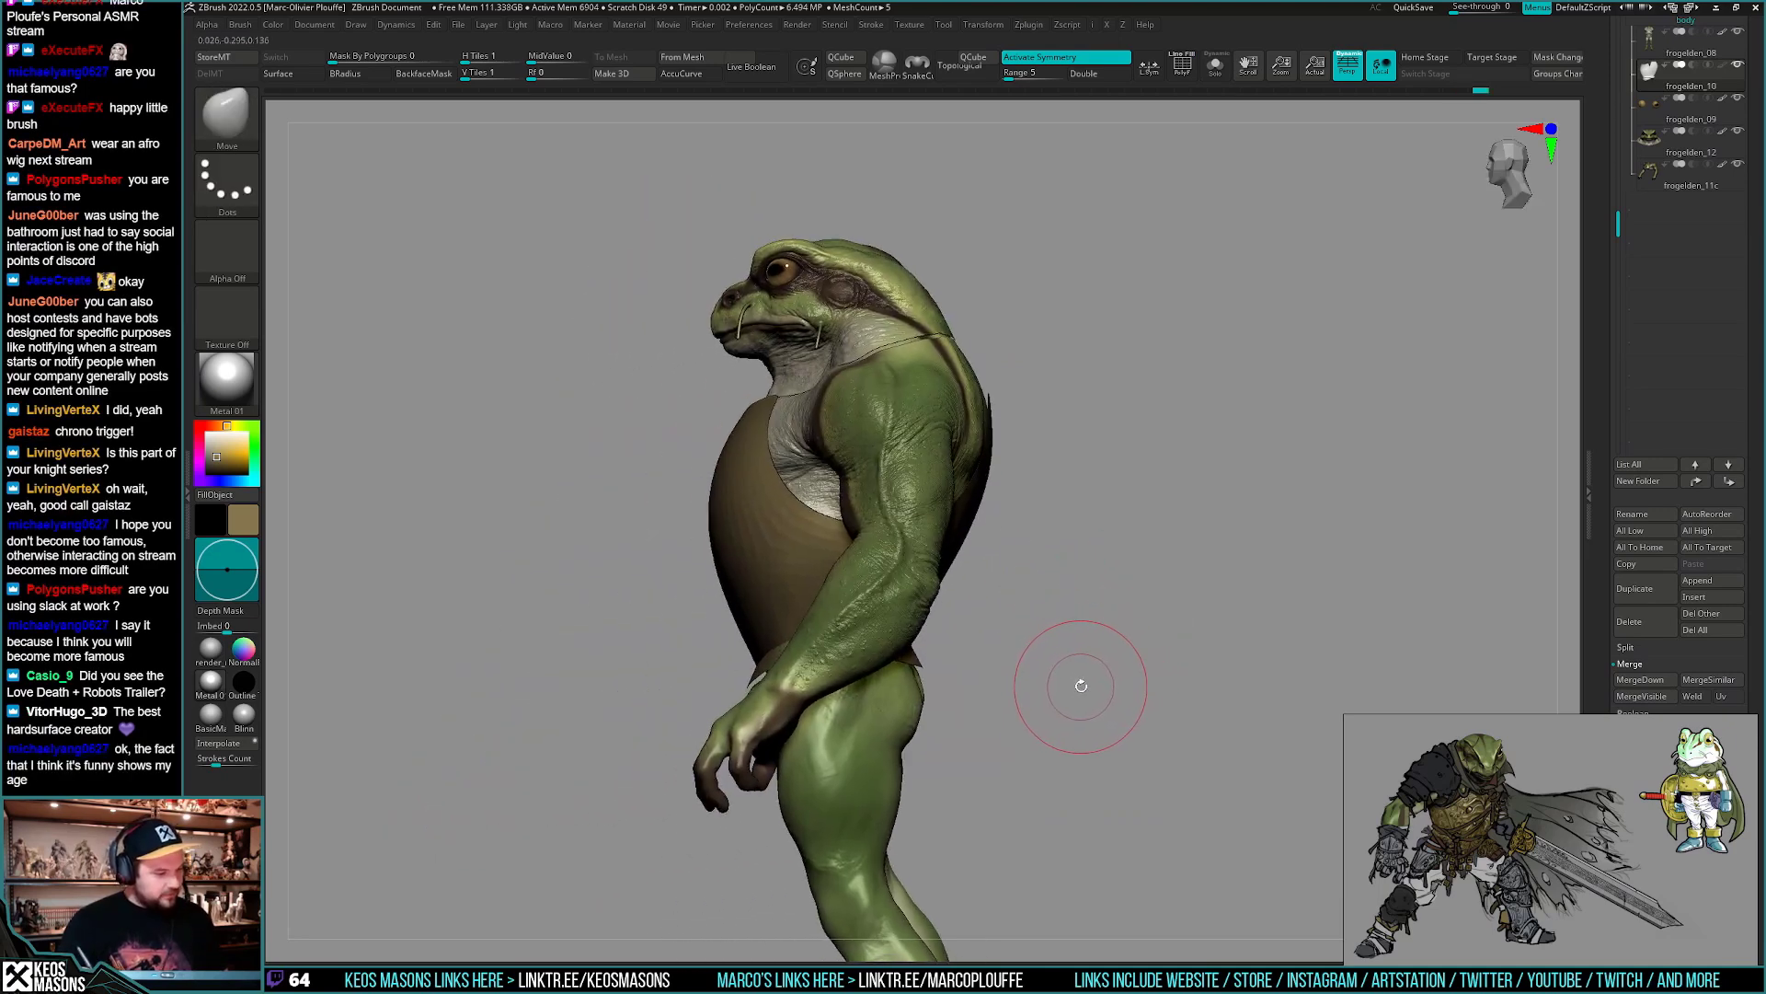
pyautogui.moveTo(1001, 685)
pyautogui.keyDown('shift'); pyautogui.mouseDown(button='right')
pyautogui.moveTo(925, 697)
pyautogui.moveTo(961, 644)
pyautogui.moveTo(949, 713)
pyautogui.moveTo(939, 688)
pyautogui.moveTo(977, 727)
pyautogui.moveTo(906, 784)
pyautogui.moveTo(986, 765)
pyautogui.moveTo(939, 743)
pyautogui.moveTo(963, 706)
pyautogui.mouseUp(button='right'); pyautogui.keyUp('shift')
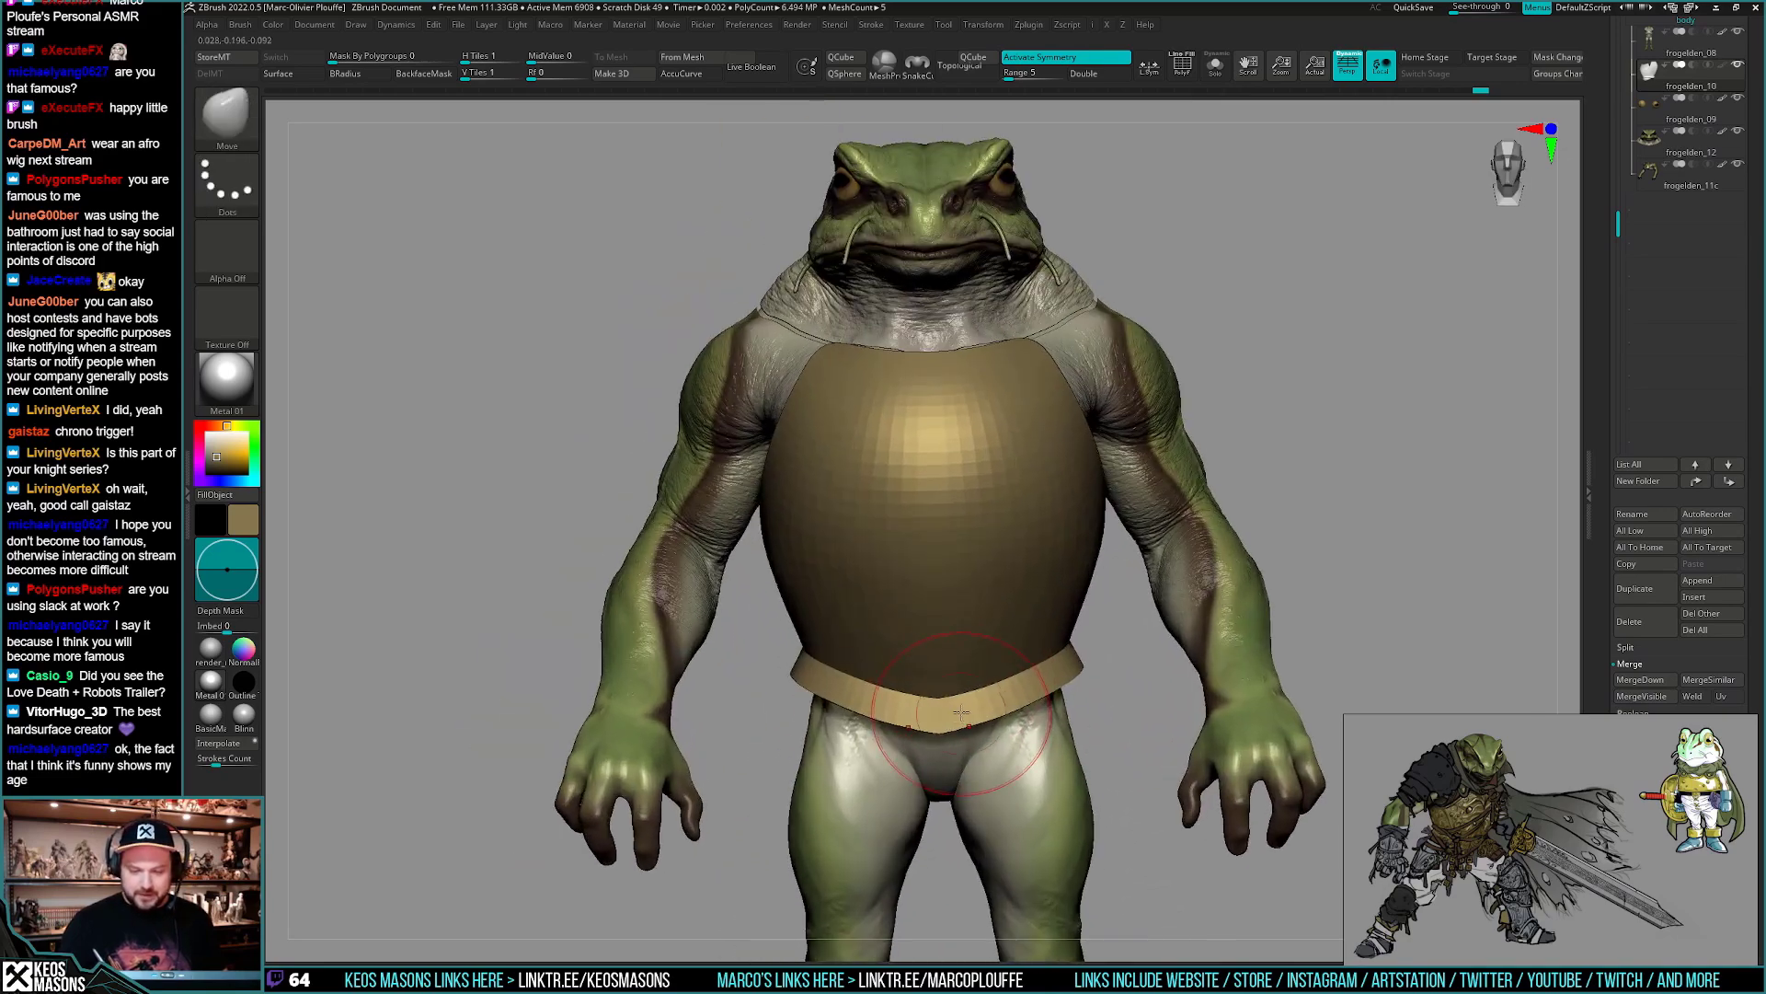
pyautogui.keyDown('alt'); pyautogui.moveTo(1019, 769); pyautogui.dragTo(978, 738, button='right'); pyautogui.keyUp('alt')
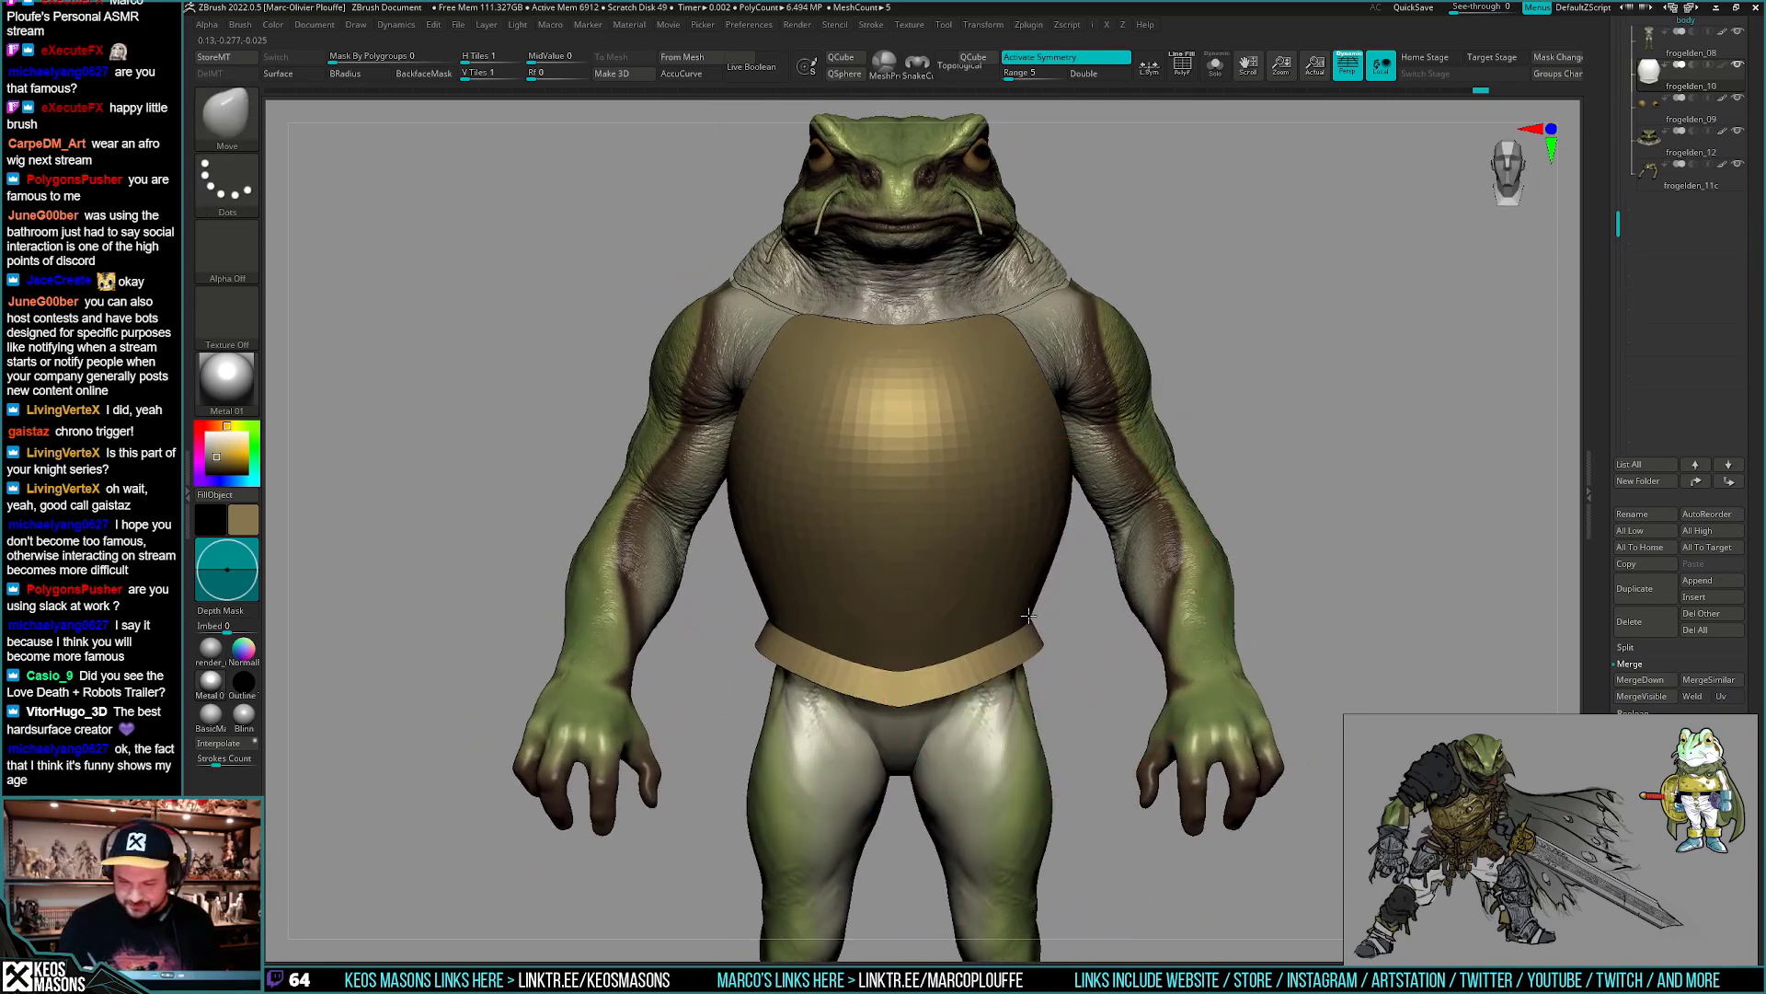
pyautogui.keyDown('ctrl'); pyautogui.moveTo(1027, 616); pyautogui.dragTo(1039, 674, button='right'); pyautogui.keyUp('ctrl')
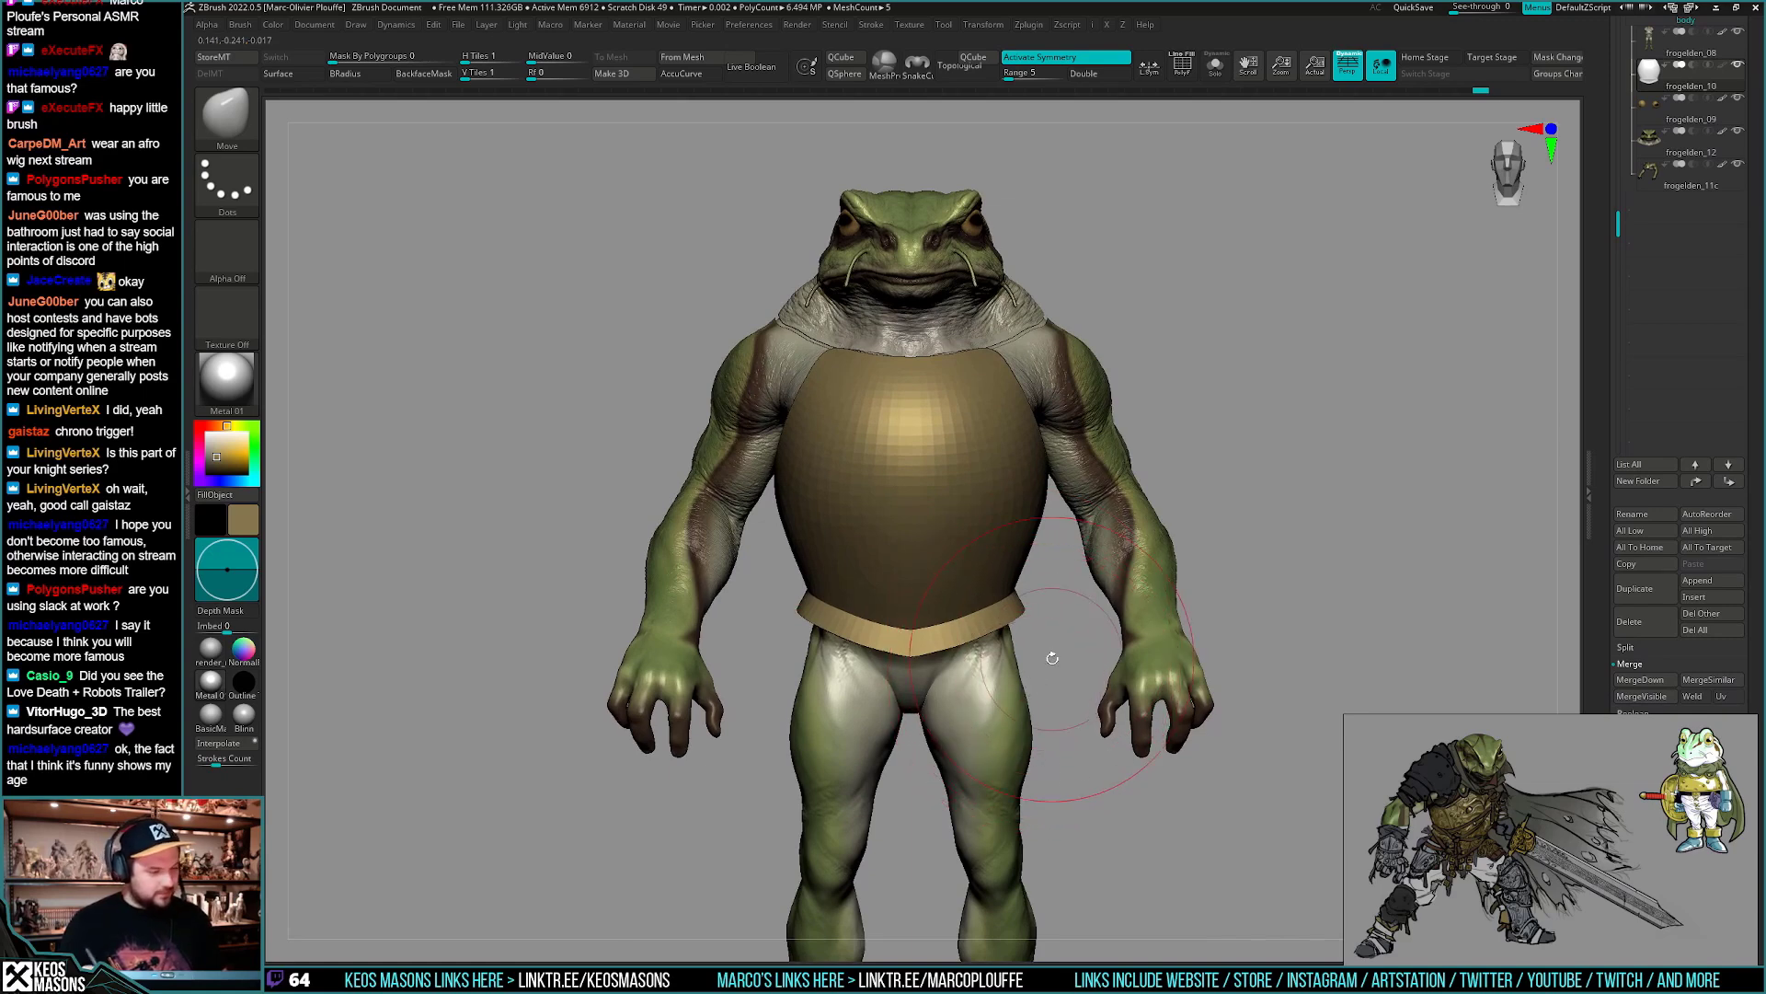
pyautogui.moveTo(1053, 658); pyautogui.dragTo(1028, 713, button='right')
pyautogui.hotkey('shift', 't')
pyautogui.hotkey('shift', 'f')
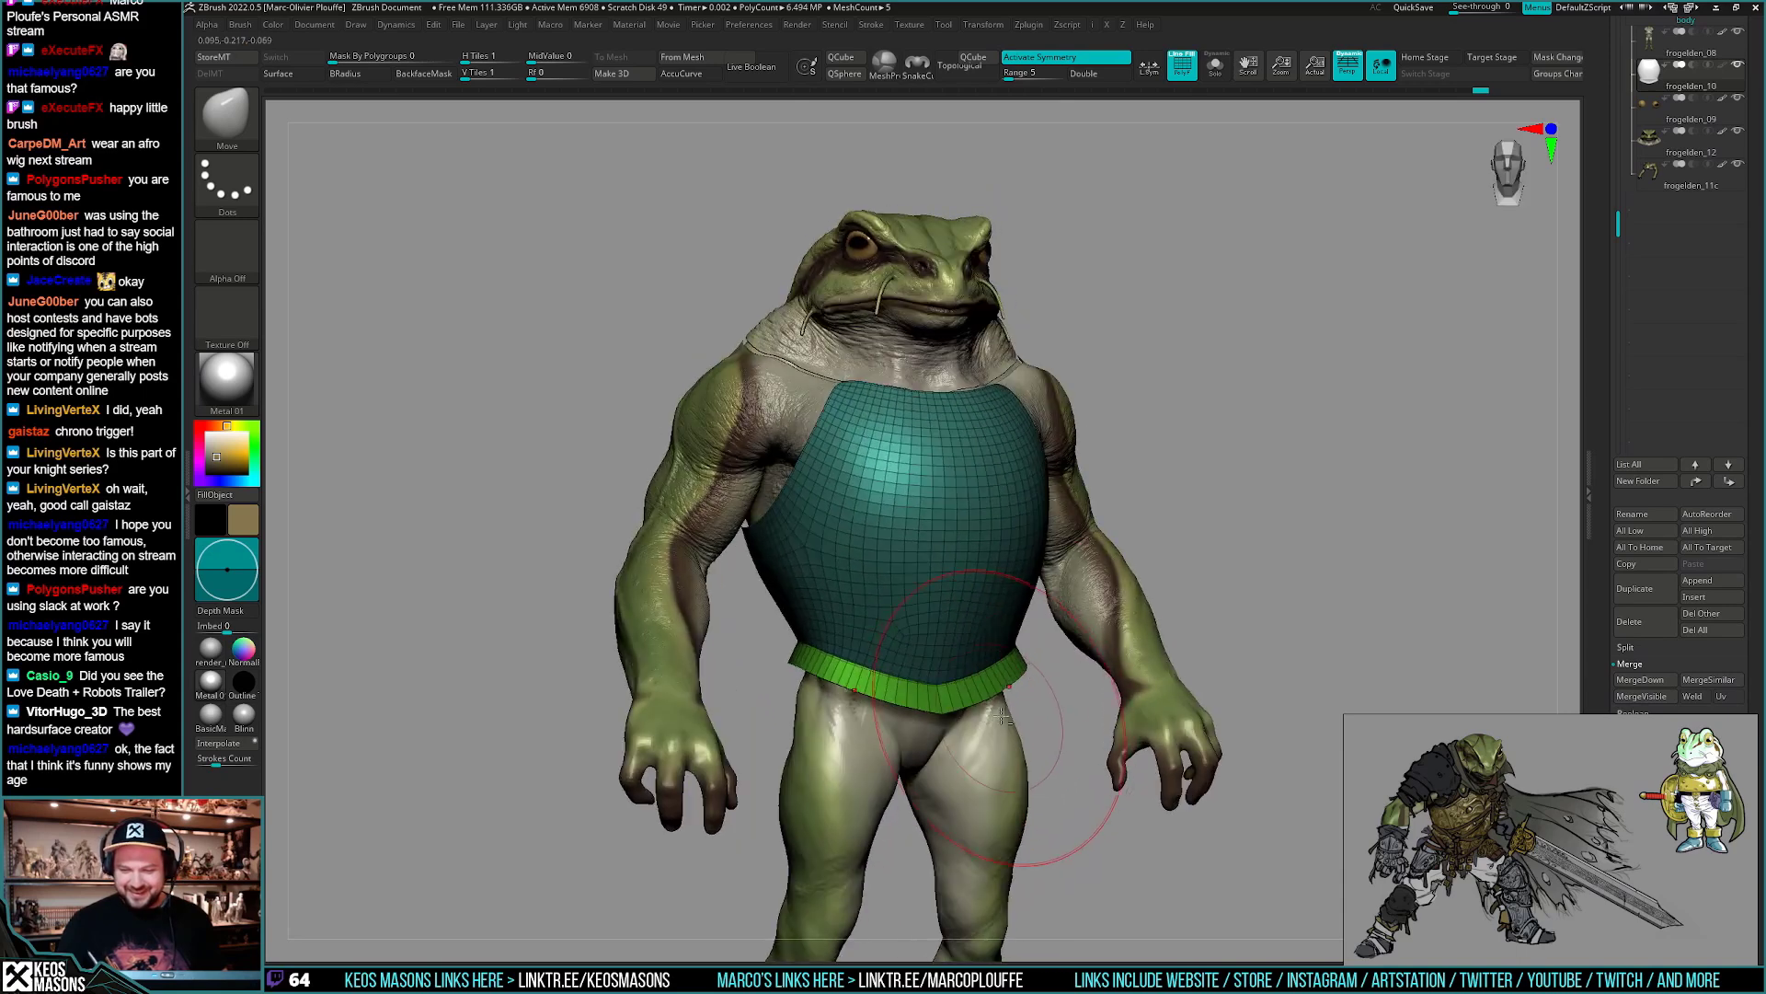
pyautogui.hotkey('shift', 'f')
pyautogui.moveTo(1058, 497); pyautogui.dragTo(1021, 492, button='right')
pyautogui.moveTo(1044, 451); pyautogui.dragTo(1032, 460)
pyautogui.hotkey('ctrl', 'z')
pyautogui.moveTo(1002, 460)
pyautogui.mouseDown(button='right')
pyautogui.moveTo(1058, 478)
pyautogui.moveTo(1012, 469)
pyautogui.mouseUp(button='right')
pyautogui.keyDown('ctrl'); pyautogui.moveTo(1012, 469); pyautogui.dragTo(1040, 414, button='right'); pyautogui.keyUp('ctrl')
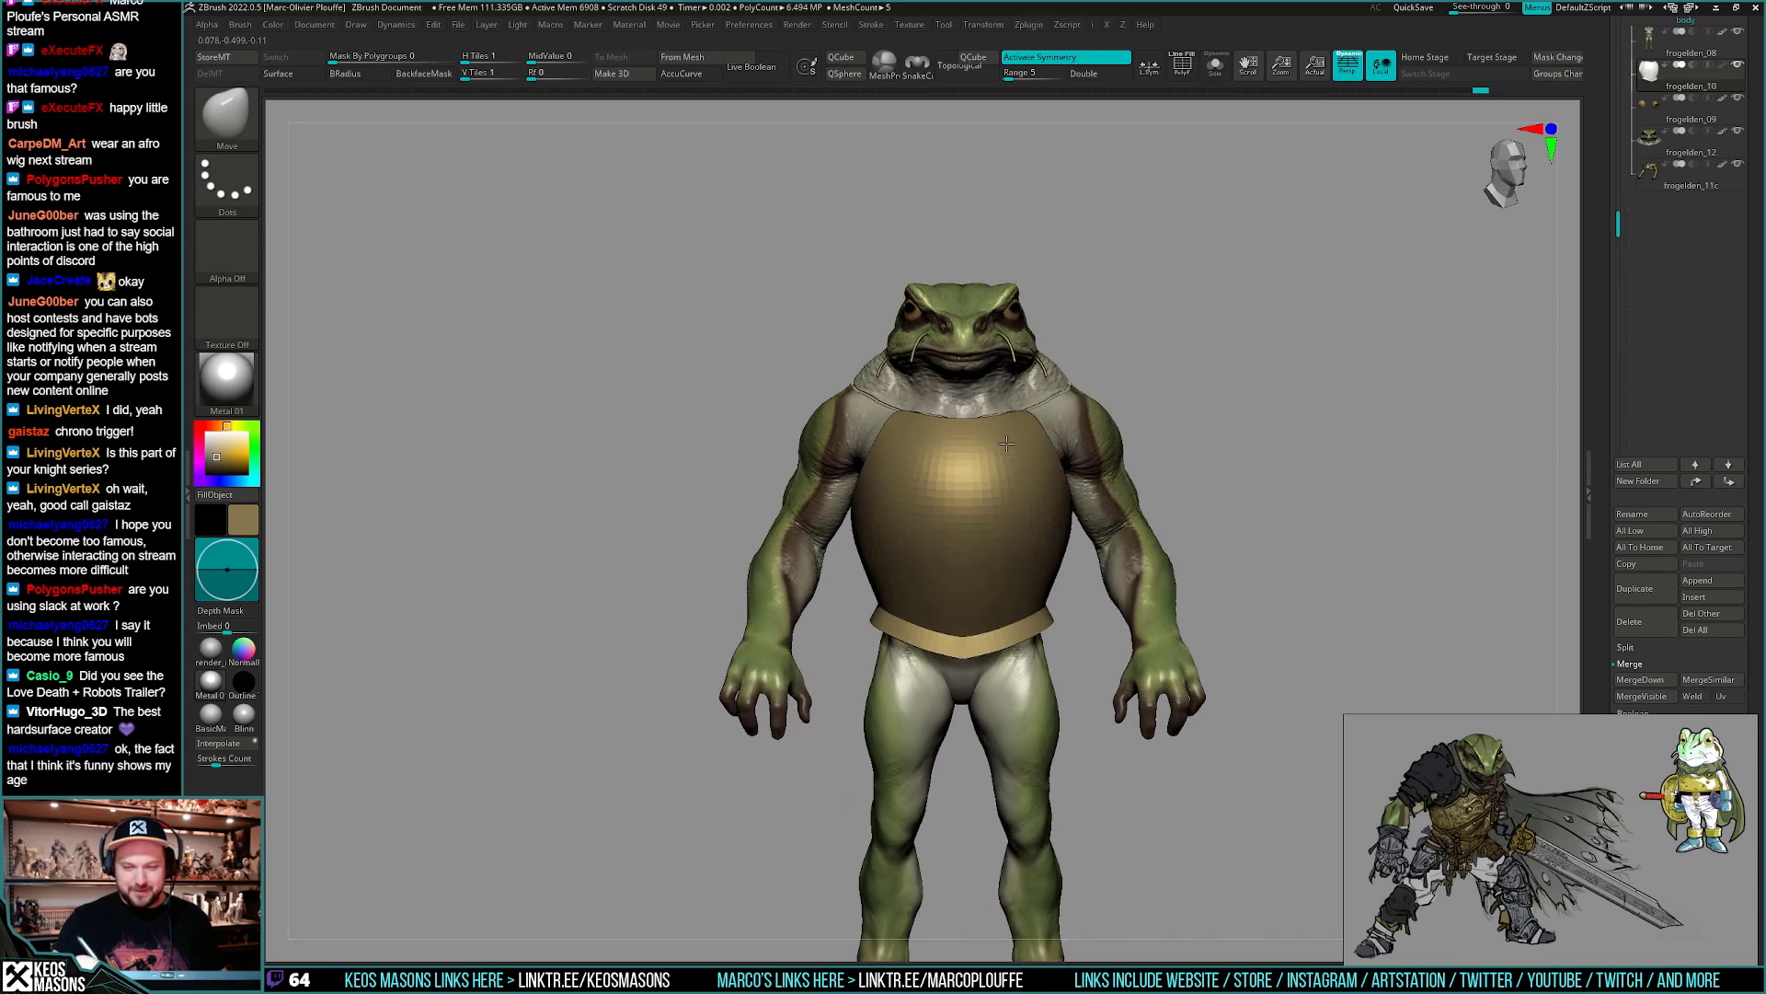
pyautogui.keyDown('alt'); pyautogui.moveTo(1226, 363); pyautogui.dragTo(1063, 685, button='right'); pyautogui.keyUp('alt')
# - Isolate the vest with its polygroups shown and set the Panel Loops elevation to -100
pyautogui.hotkey('shift', 'f')
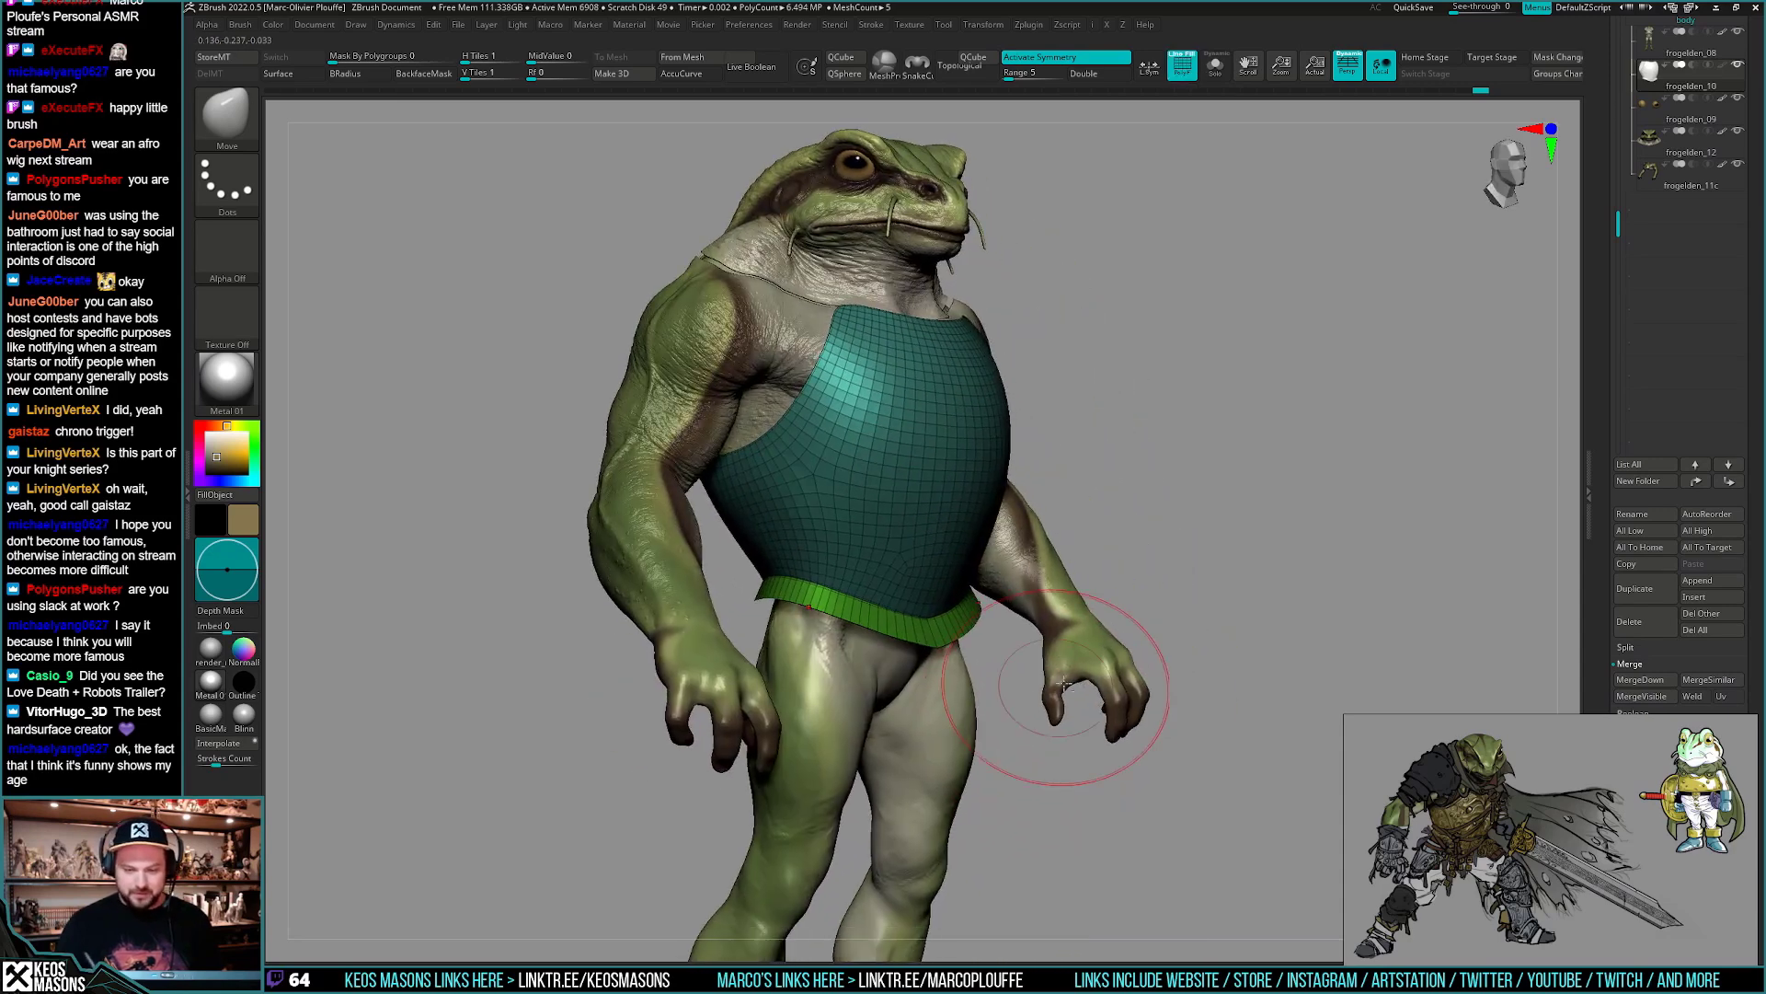
pyautogui.hotkey('shift', 's')
pyautogui.press('space')
pyautogui.click(1175, 898)
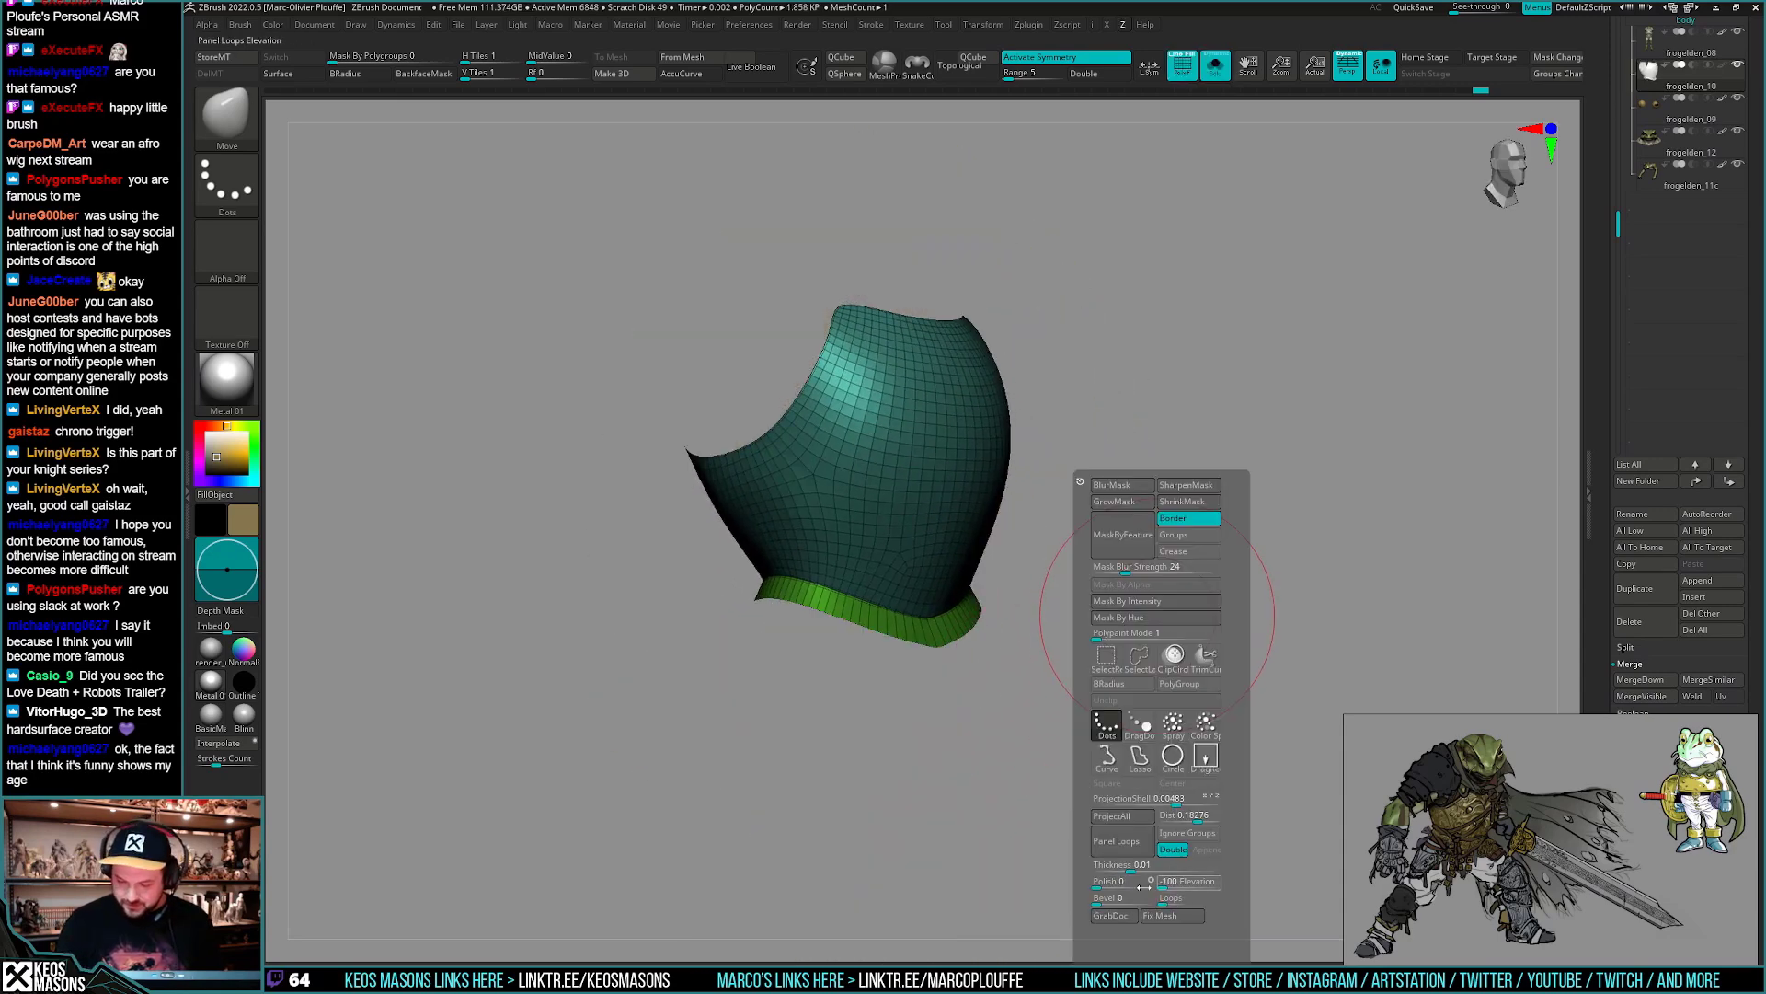
pyautogui.click(1116, 840)
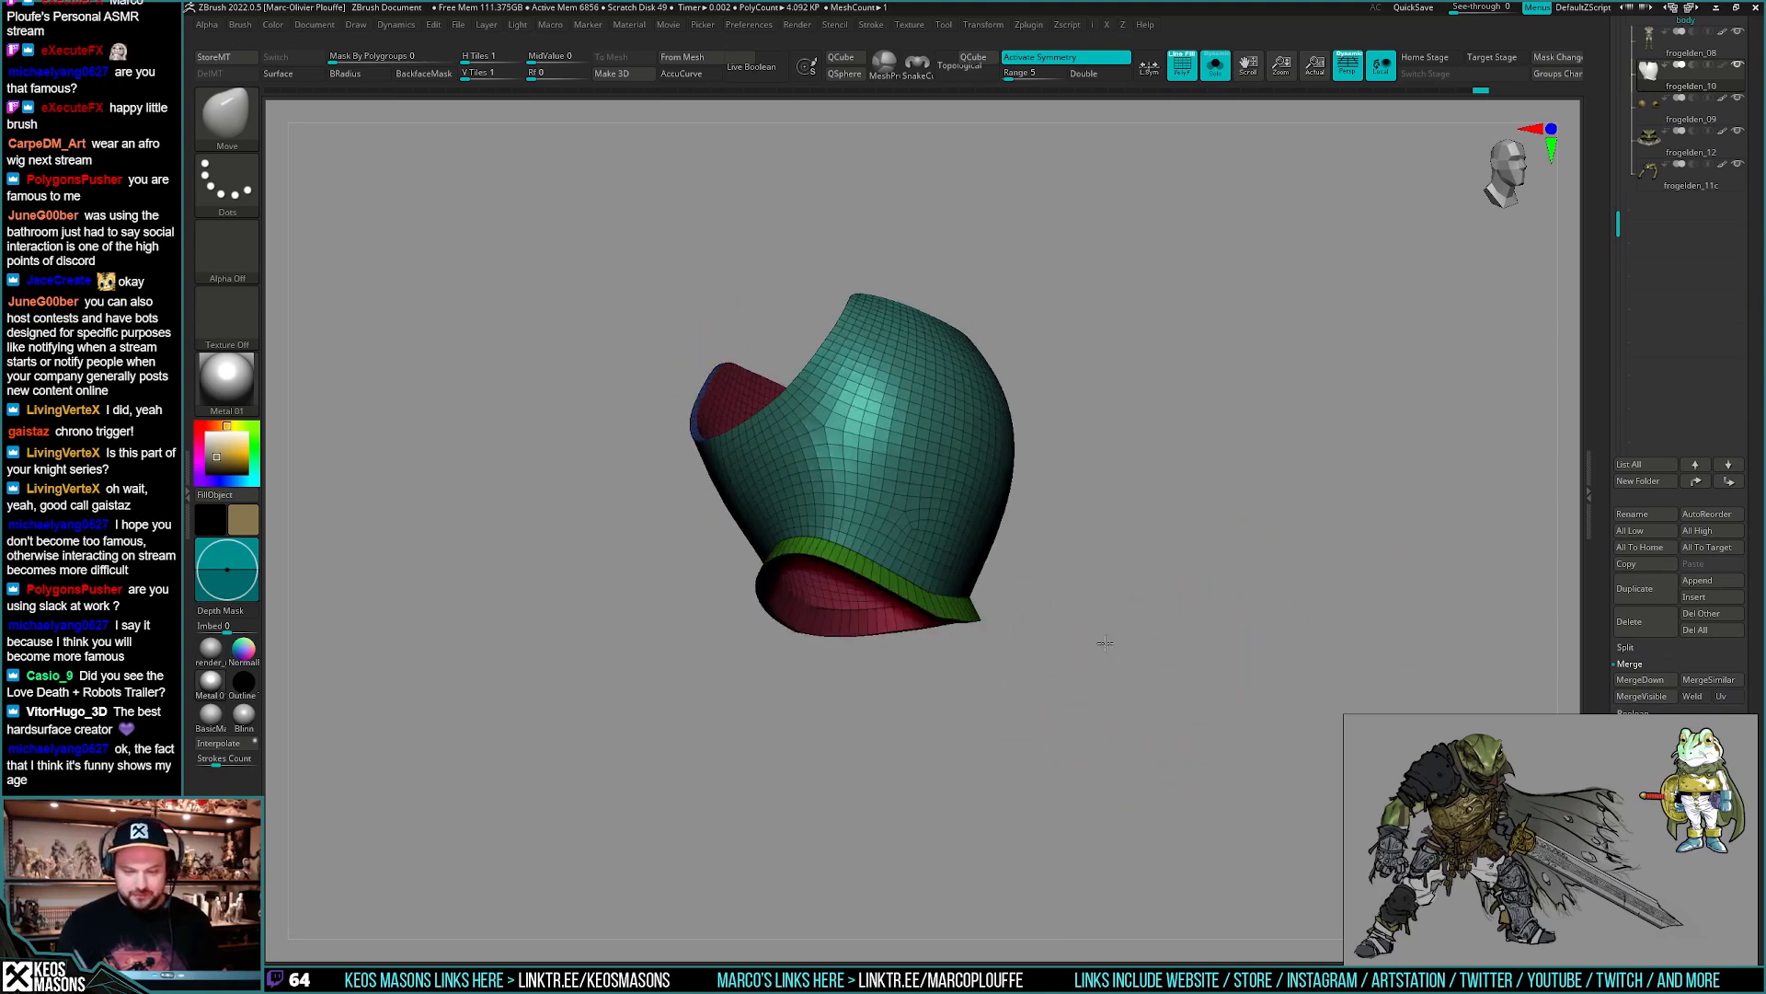
pyautogui.press('f')
pyautogui.hotkey('ctrl', 'z')
# - Thicken the vest with Panel Loops using Ignore Groups and a thickness of about 0.00645, and show the whole frog again
pyautogui.press('space')
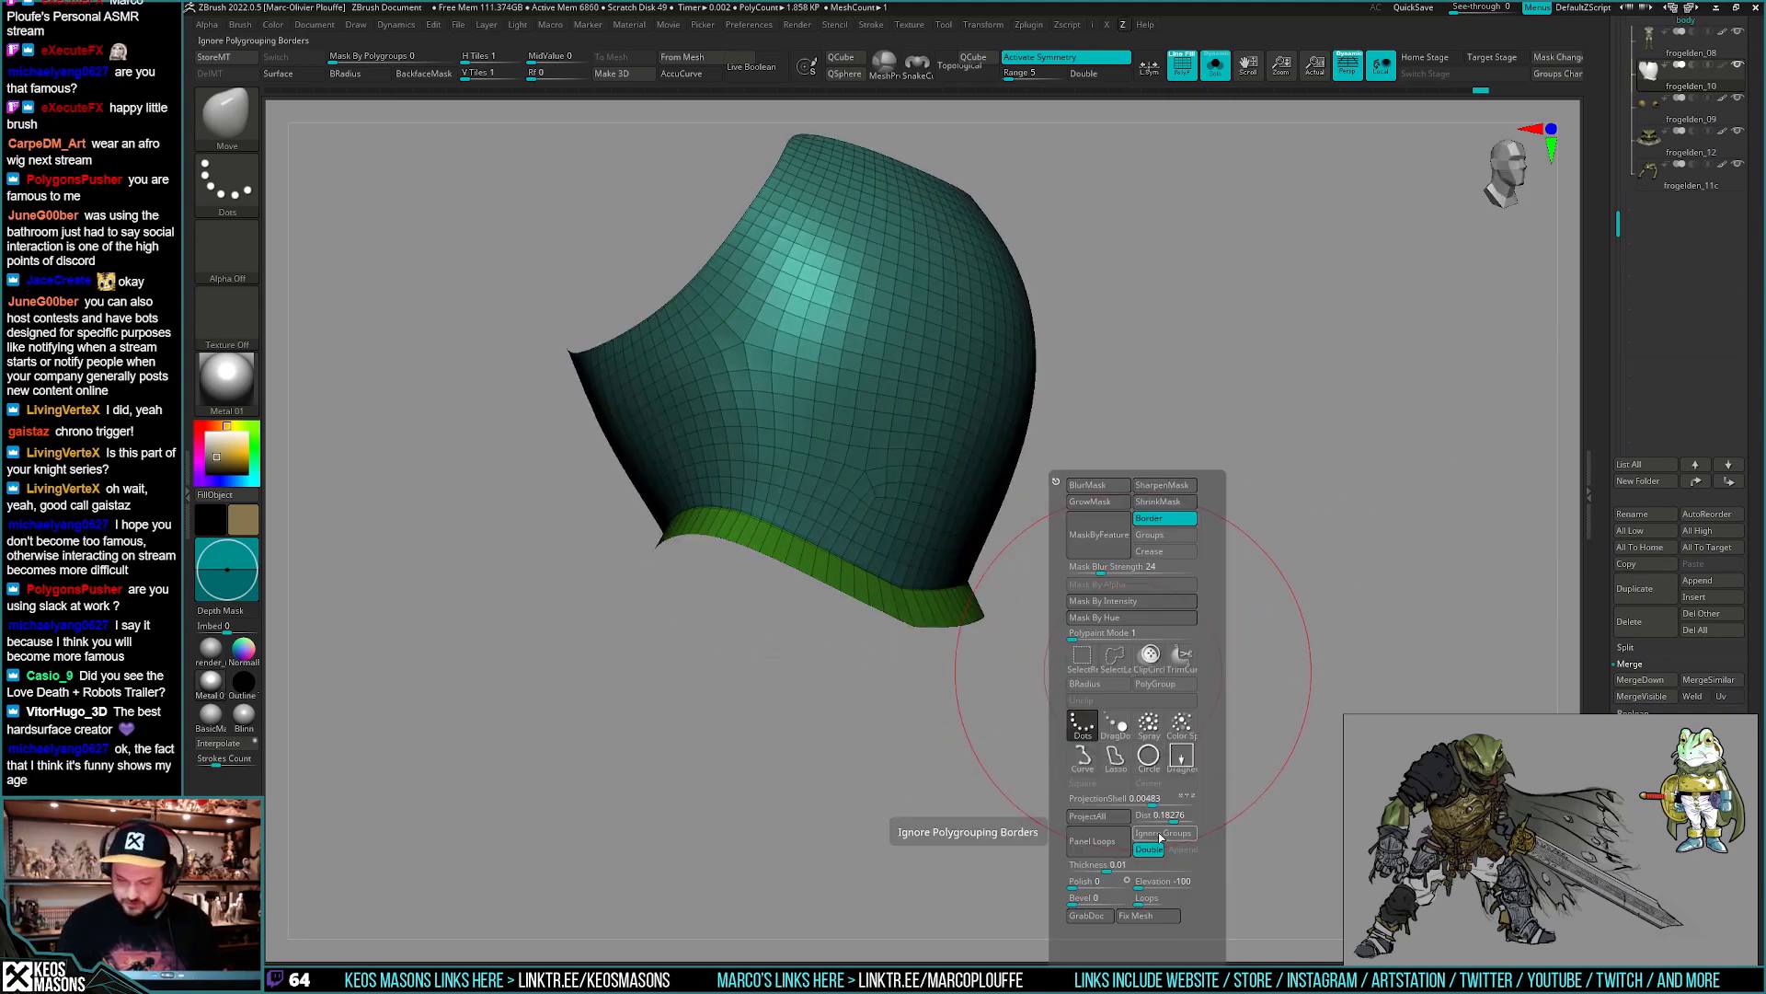
pyautogui.click(1161, 836)
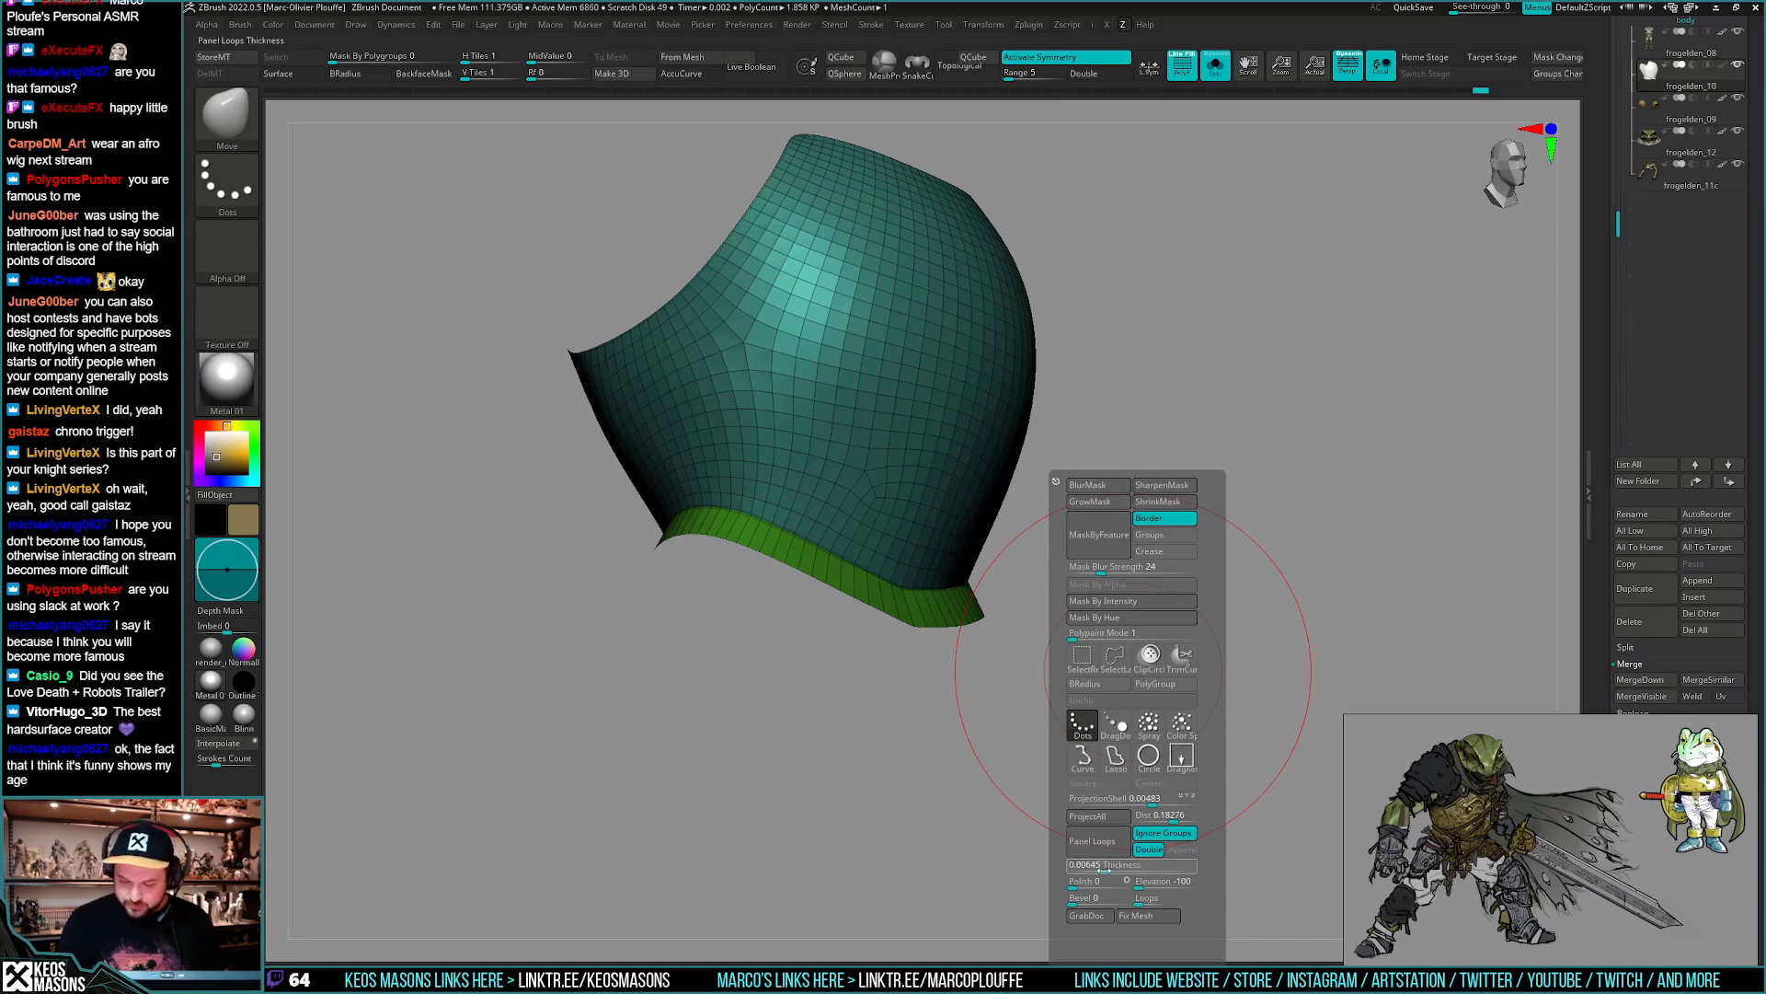
pyautogui.click(1111, 841)
pyautogui.moveTo(1159, 663); pyautogui.dragTo(1143, 706)
pyautogui.hotkey('shift', 'f')
pyautogui.hotkey('alt', 's')
# - Examine the thickened vest on the frog's body from the front and both sides
pyautogui.keyDown('alt'); pyautogui.moveTo(1141, 765); pyautogui.dragTo(998, 784); pyautogui.keyUp('alt')
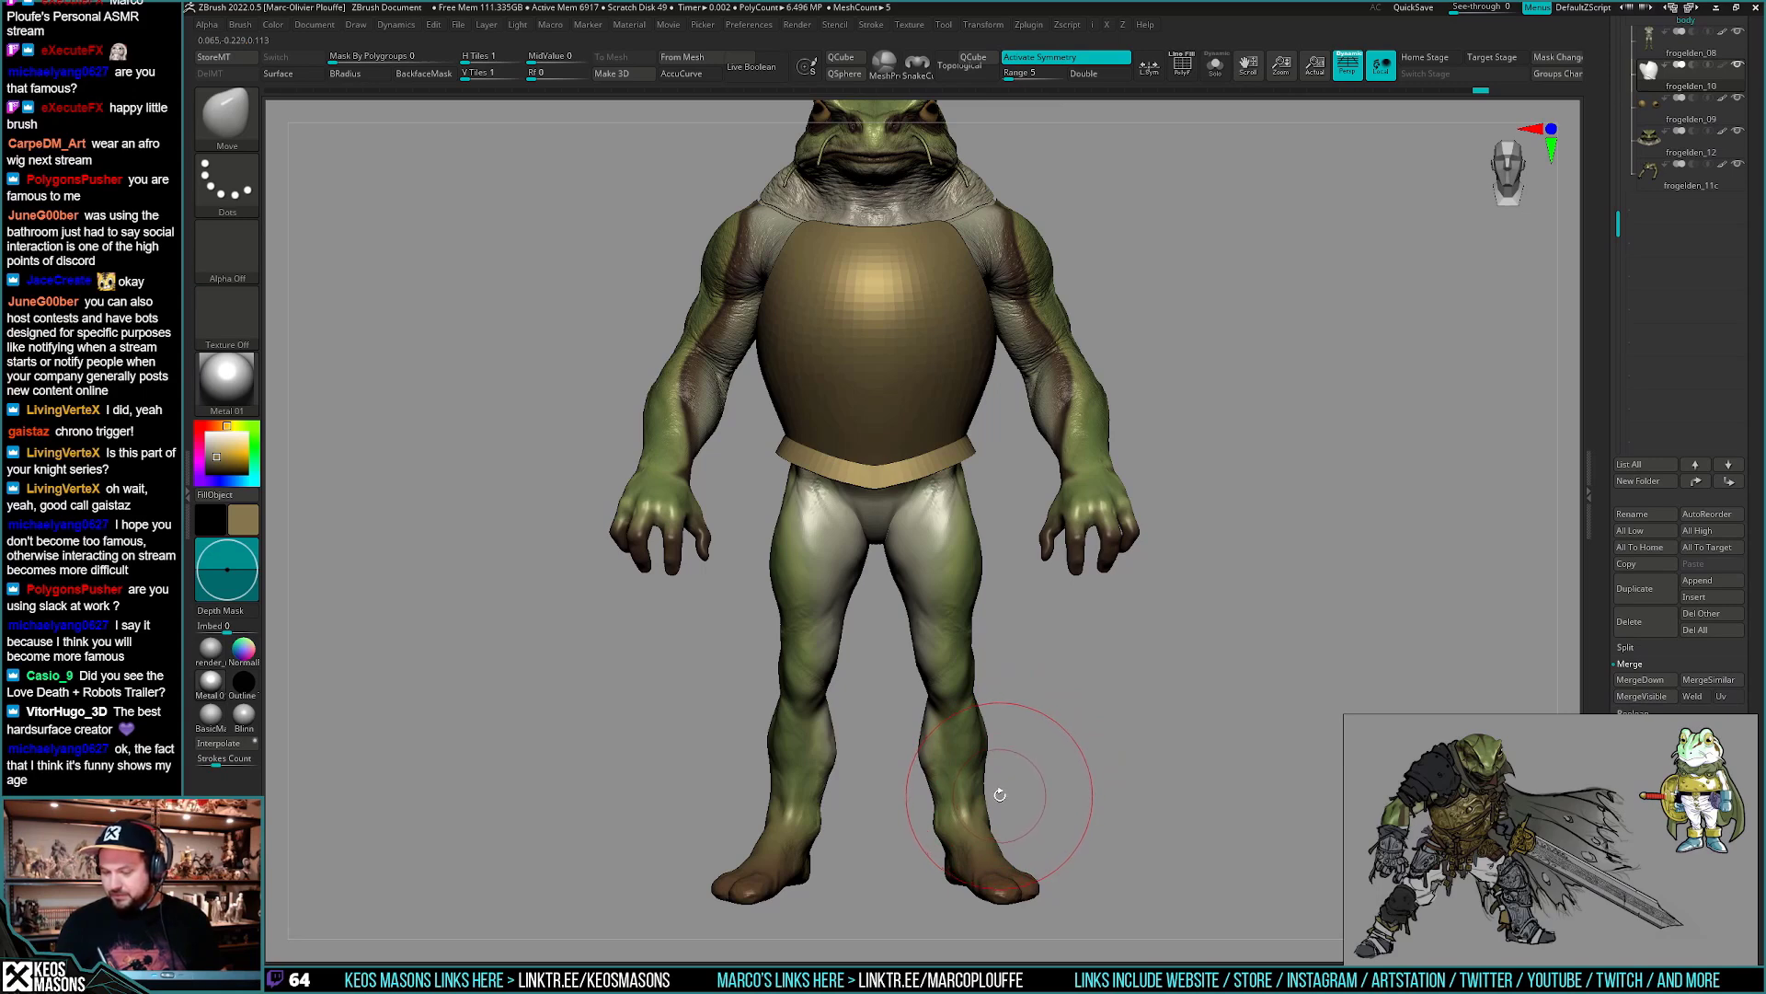
pyautogui.keyDown('alt'); pyautogui.moveTo(1097, 747); pyautogui.dragTo(1073, 698); pyautogui.keyUp('alt')
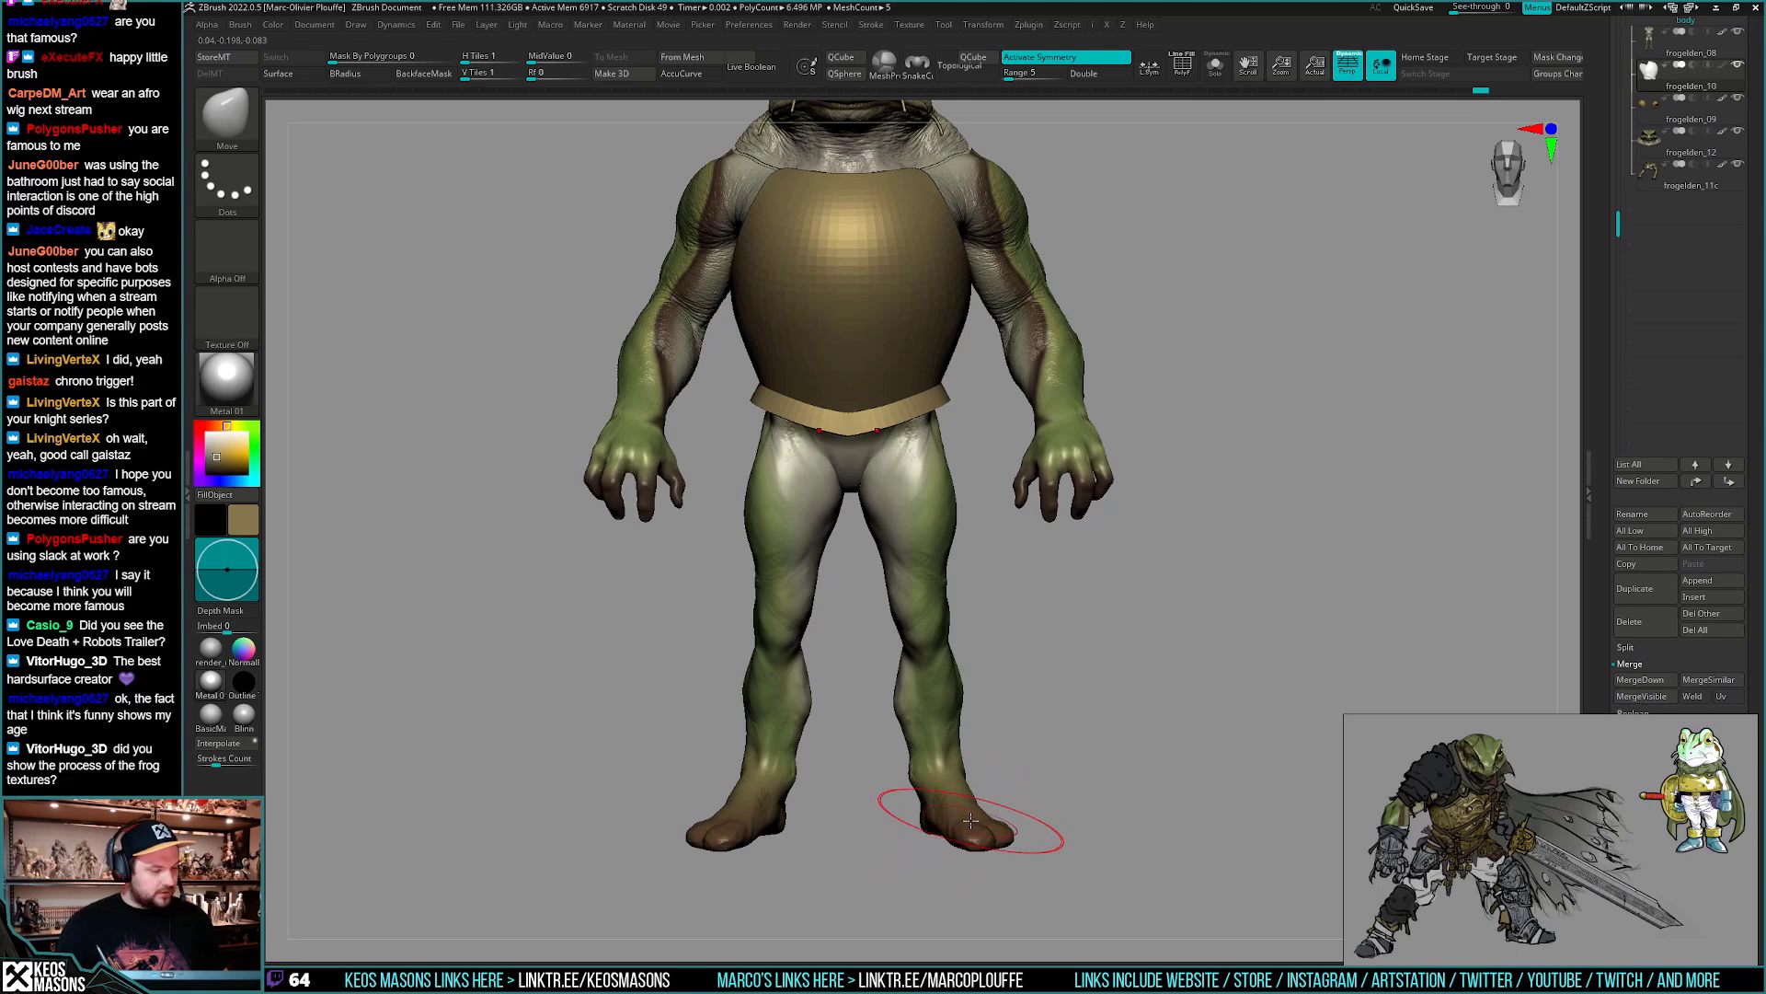
pyautogui.keyDown('alt'); pyautogui.moveTo(901, 432); pyautogui.dragTo(811, 479, button='right'); pyautogui.keyUp('alt')
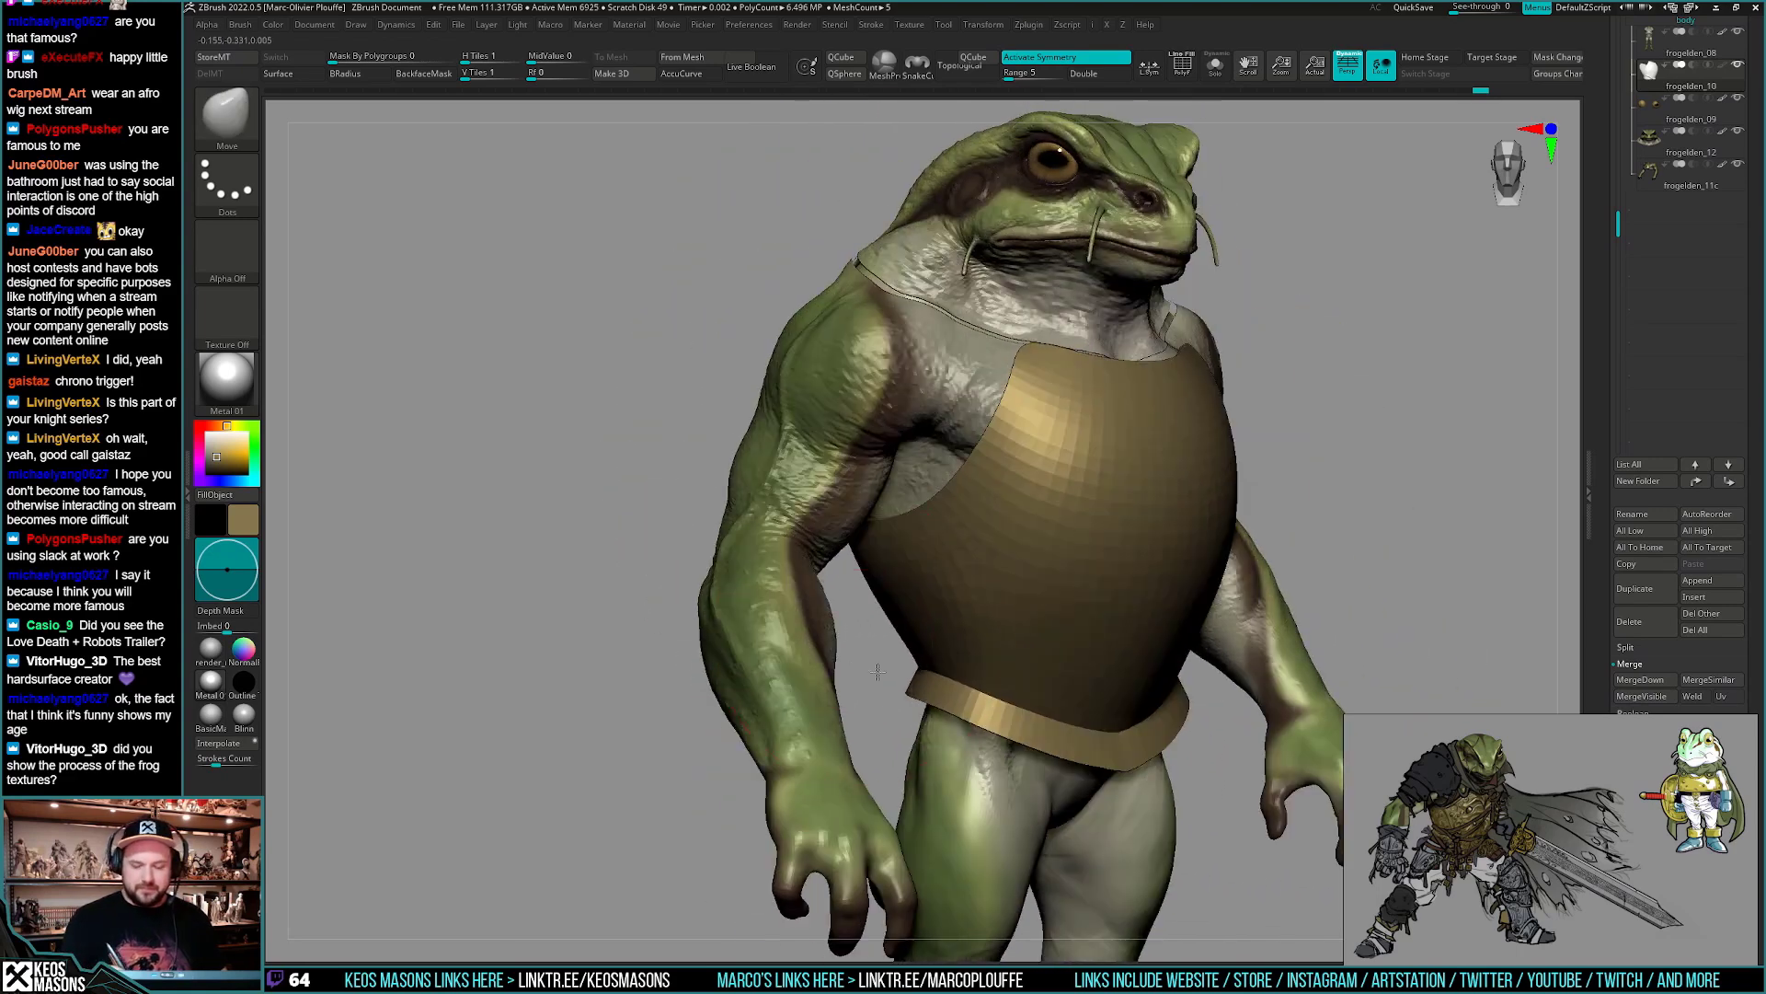
pyautogui.rightClick(769, 679)
pyautogui.moveTo(840, 550); pyautogui.dragTo(804, 644, button='right')
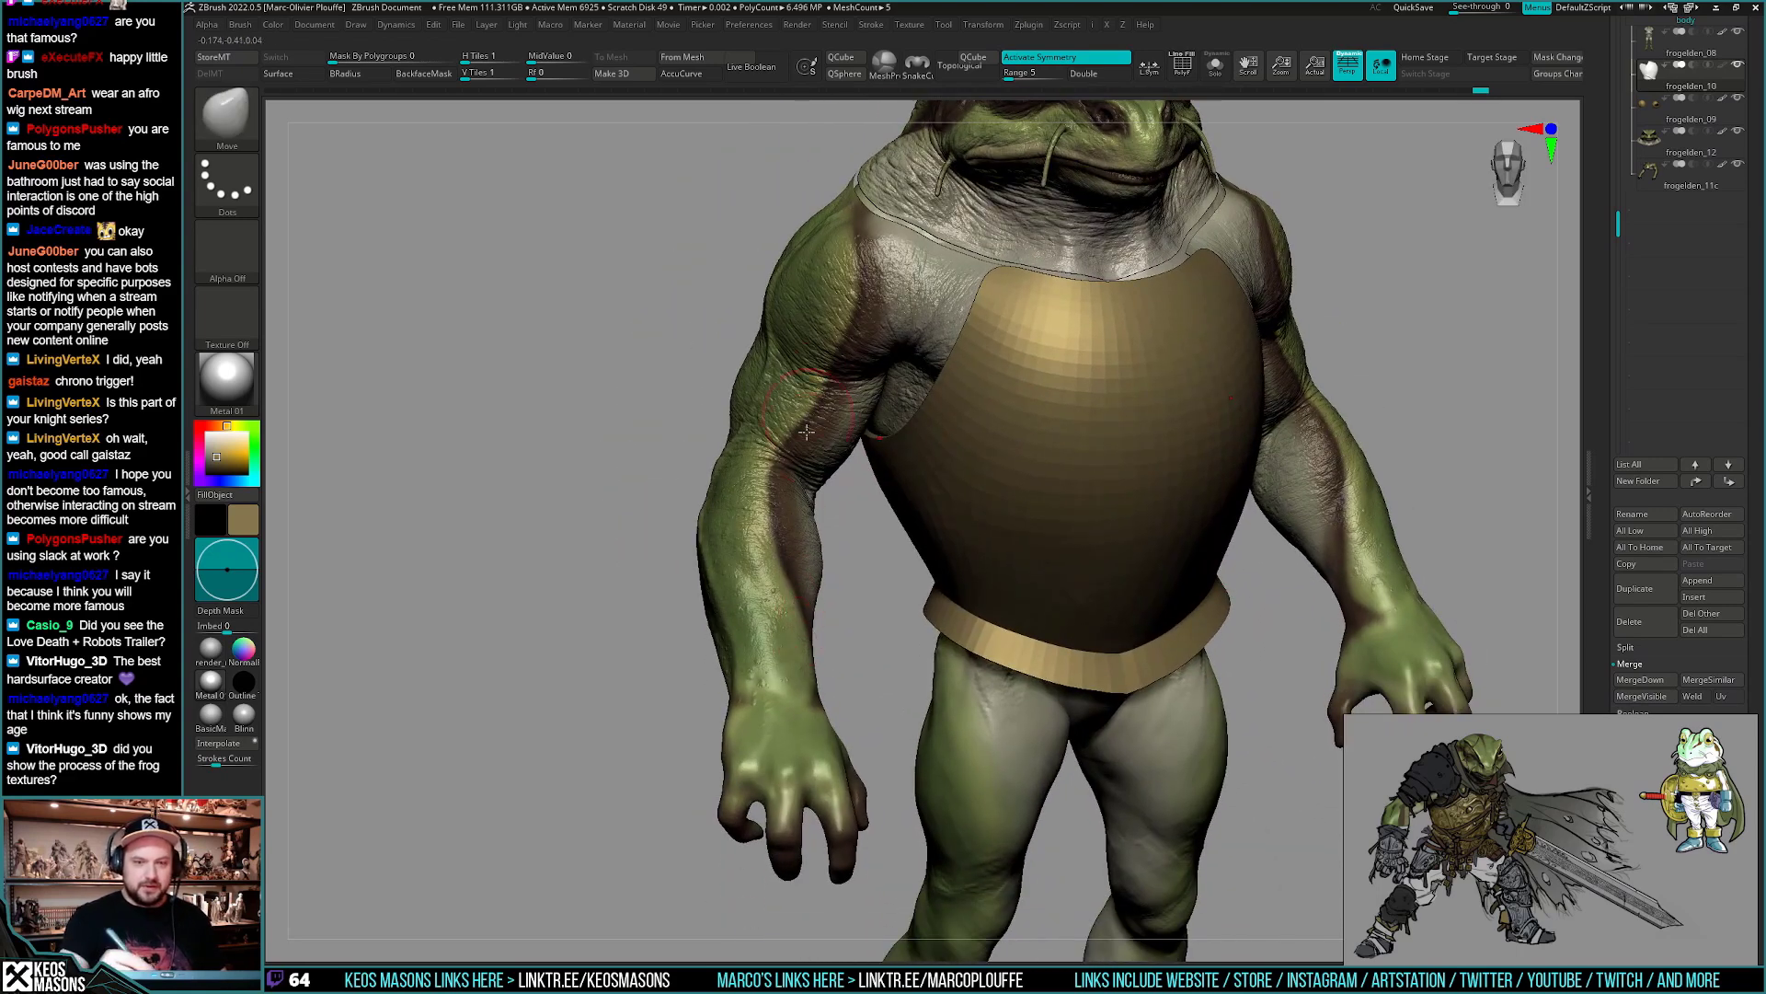
pyautogui.moveTo(805, 431); pyautogui.dragTo(820, 525, button='right')
pyautogui.moveTo(807, 713)
pyautogui.mouseDown(button='right')
pyautogui.moveTo(821, 696)
pyautogui.moveTo(823, 727)
pyautogui.moveTo(813, 710)
pyautogui.mouseUp(button='right')
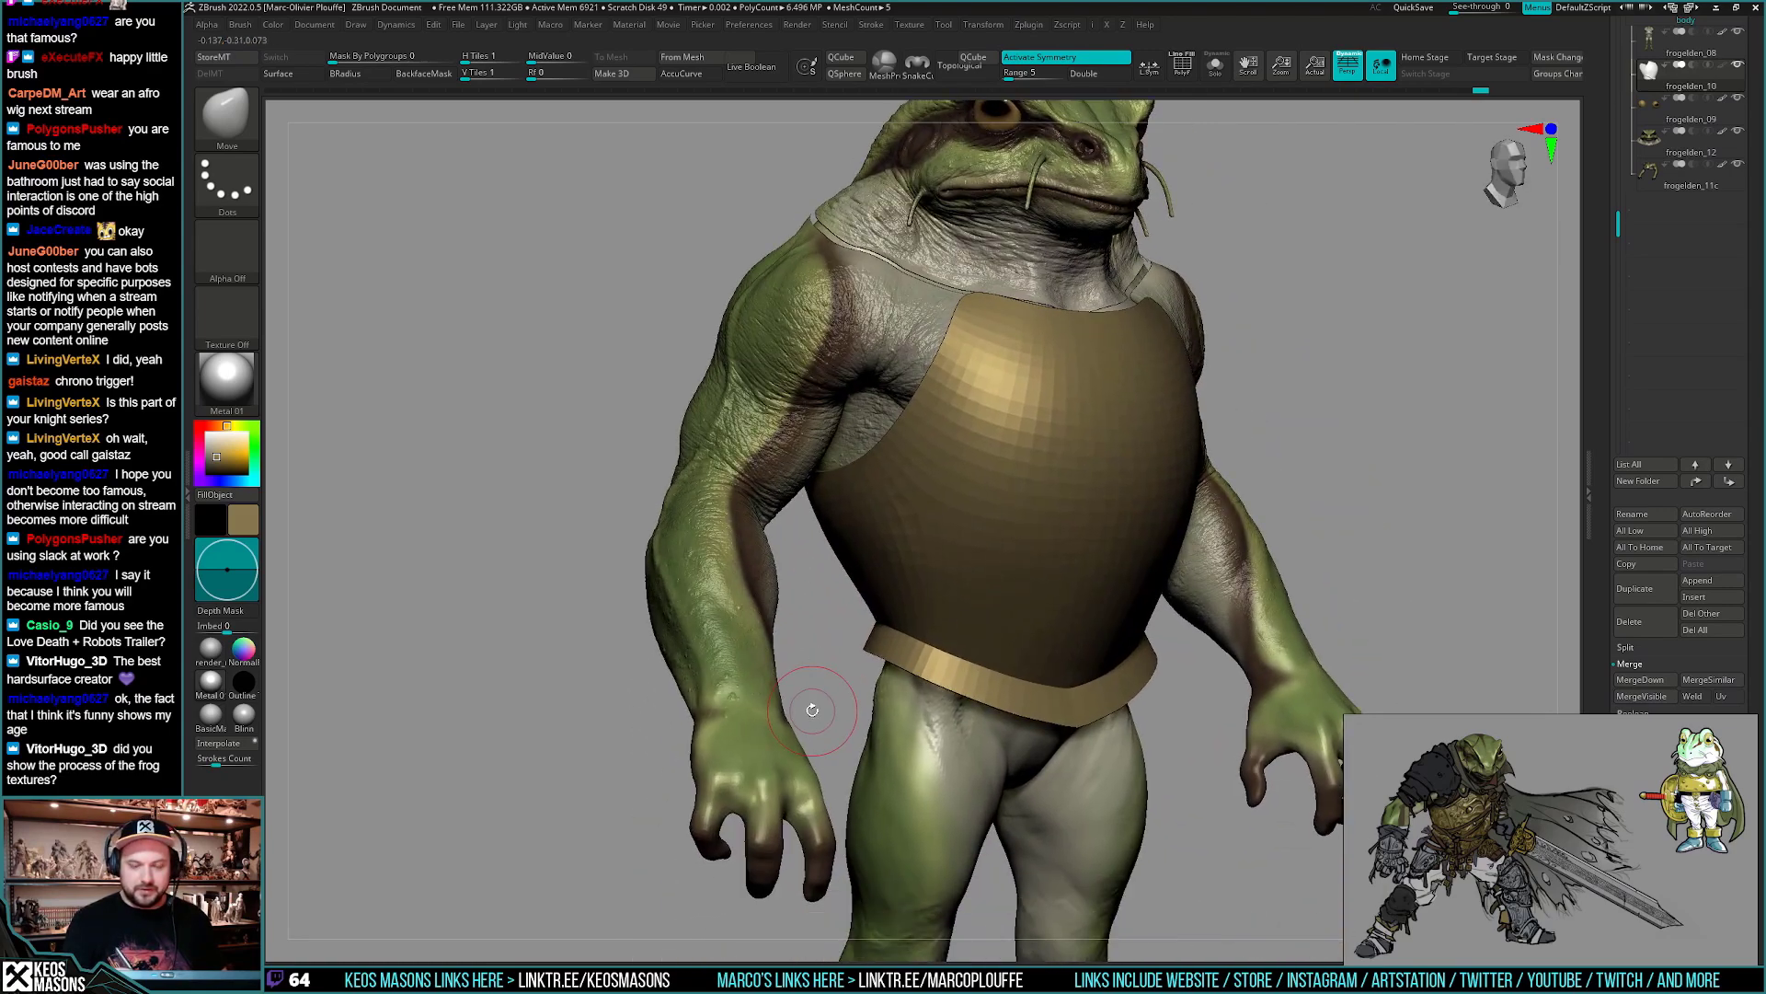
pyautogui.moveTo(795, 575); pyautogui.dragTo(791, 723, button='right')
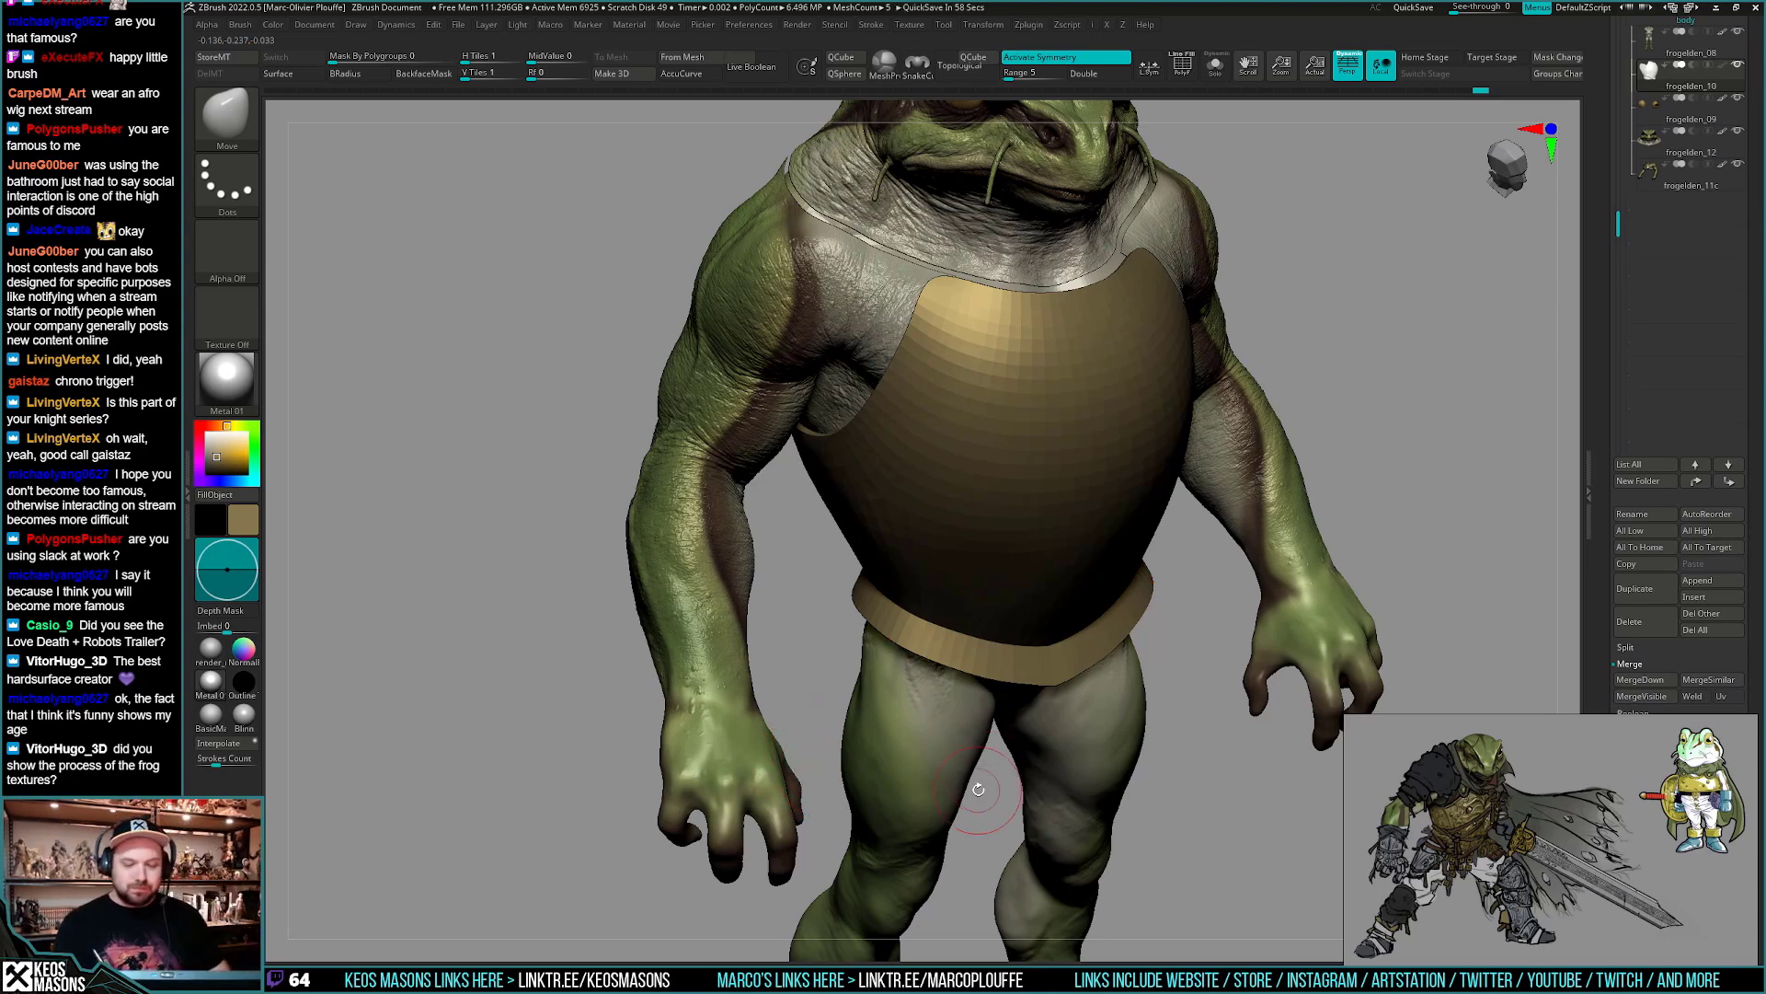
pyautogui.moveTo(807, 767); pyautogui.dragTo(1033, 680)
pyautogui.hotkey('shift', 'f')
pyautogui.hotkey('shift', 'f')
# - Select the frog's arms, isolate them and duplicate the subtool
pyautogui.keyDown('alt'); pyautogui.click(997, 648); pyautogui.keyUp('alt')
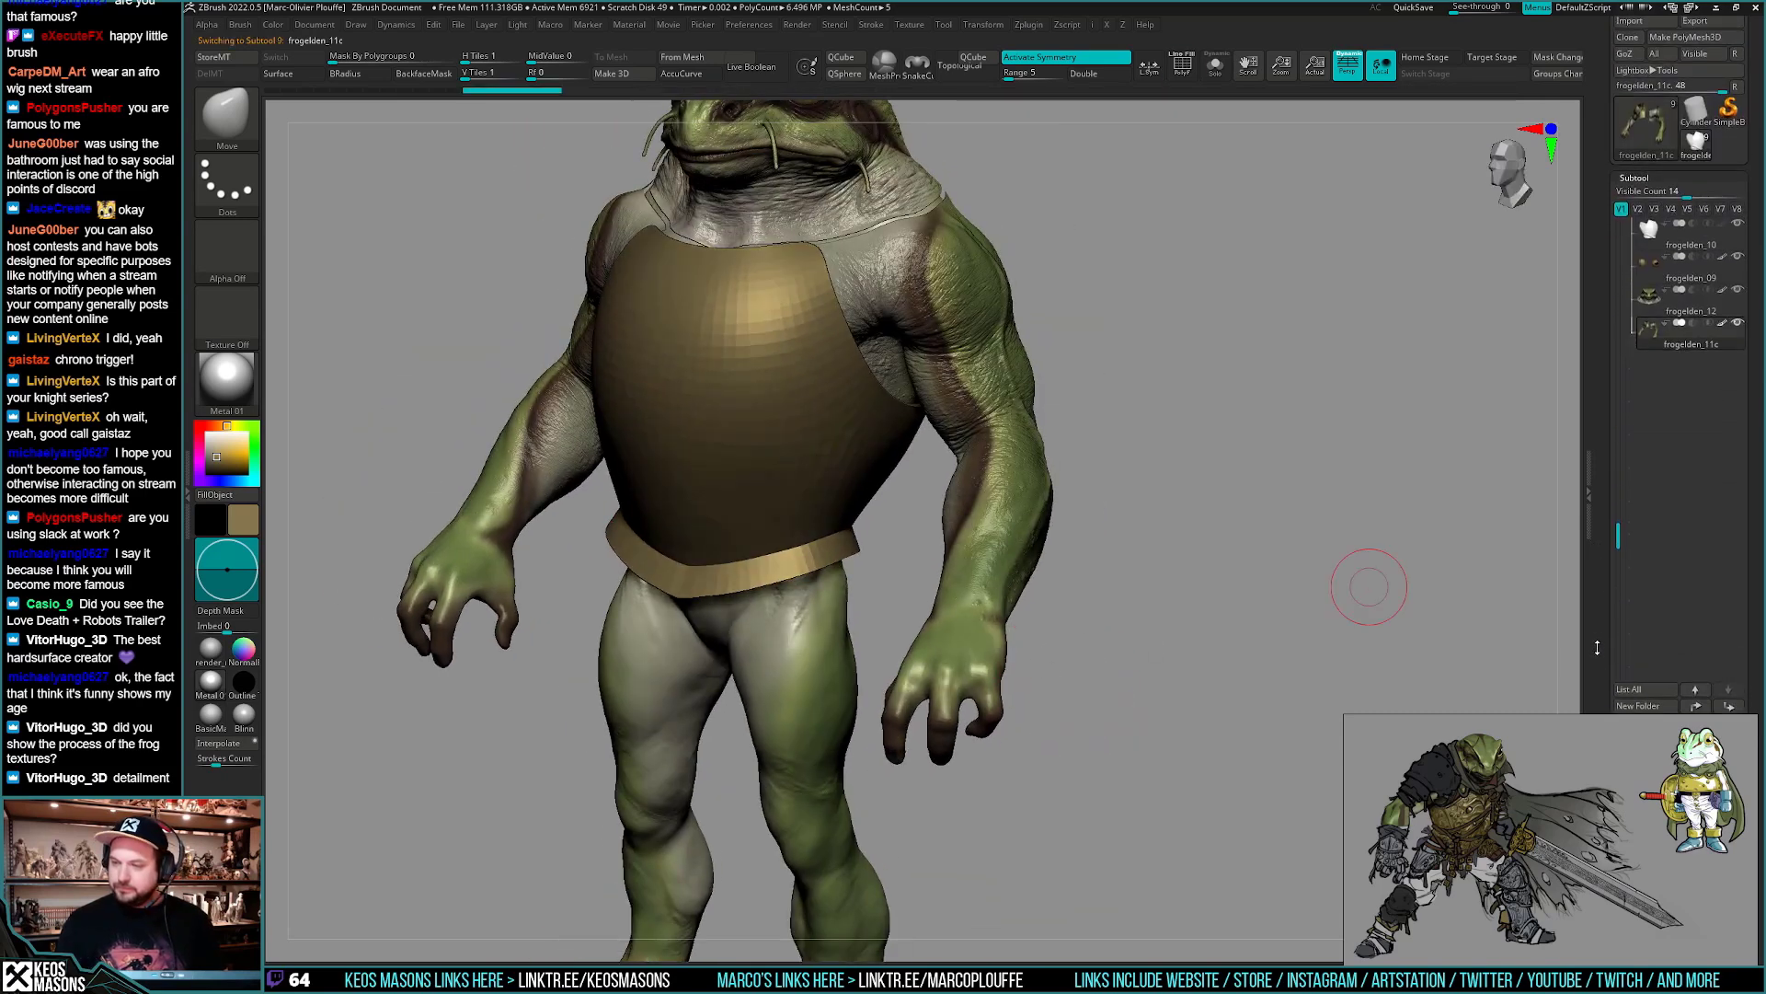
pyautogui.hotkey('shift', 's')
pyautogui.moveTo(1604, 628); pyautogui.dragTo(1607, 550)
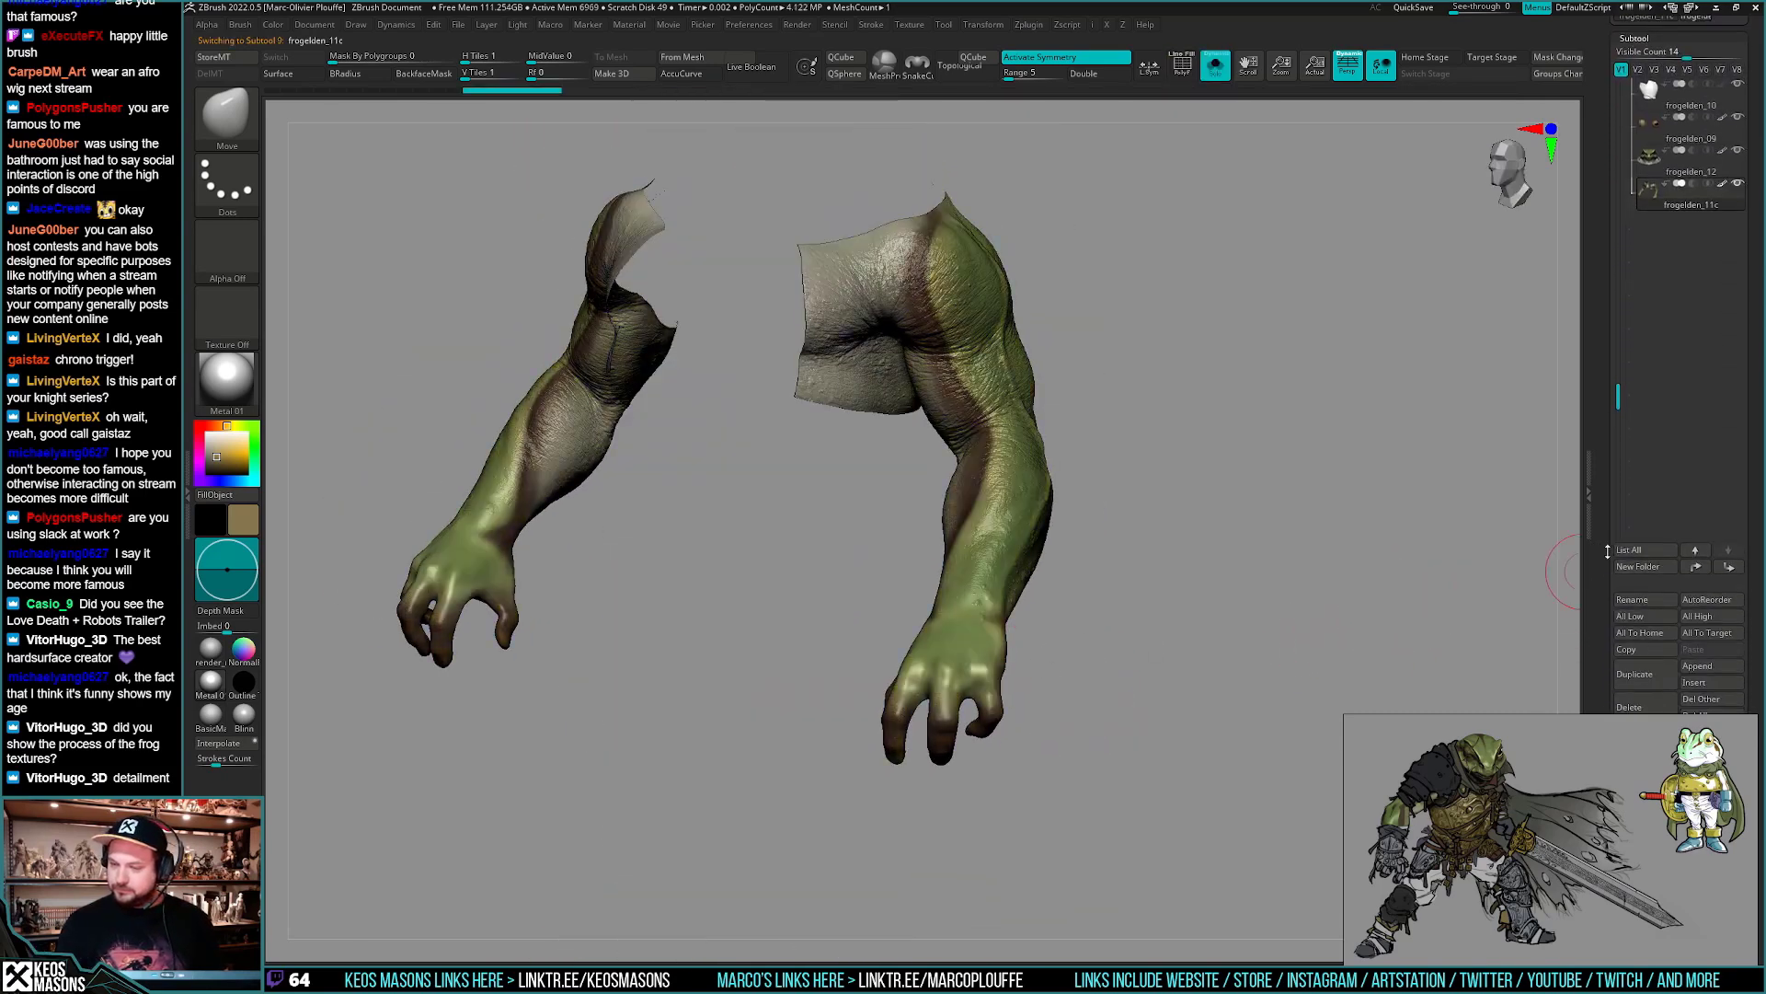
pyautogui.moveTo(1612, 327); pyautogui.dragTo(1610, 450)
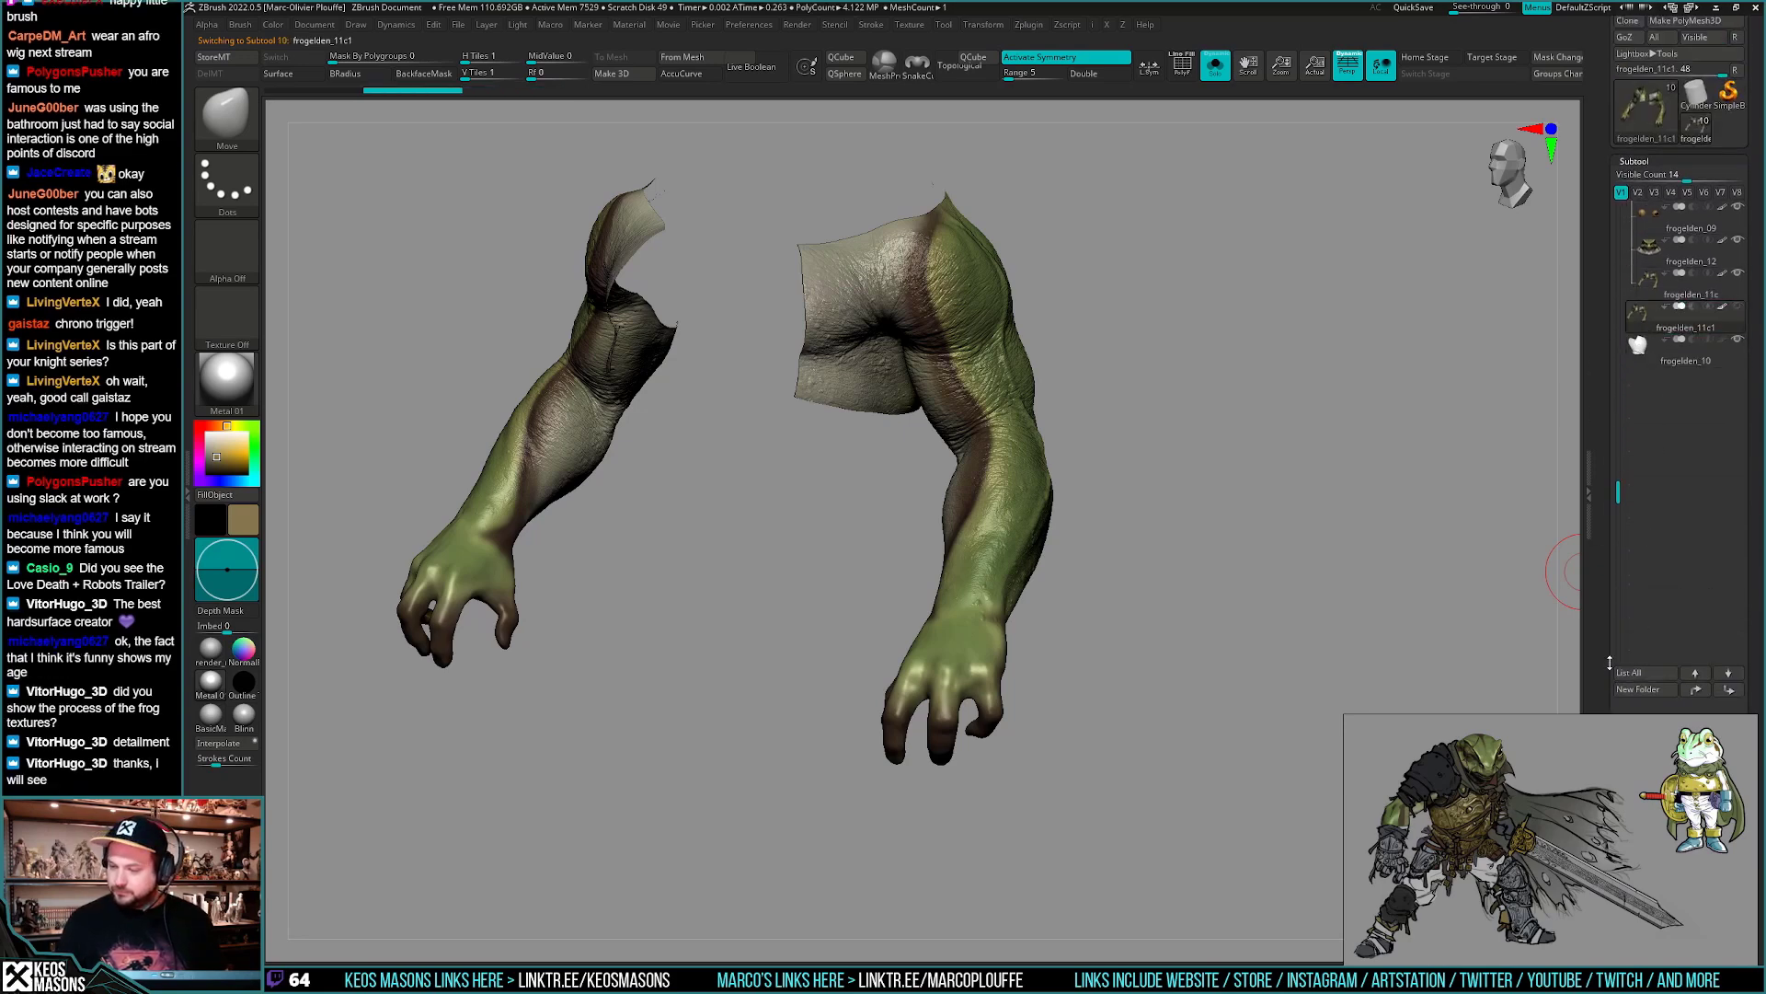
# - Create a new subtool folder to hold the vest and the duplicated arms
pyautogui.scroll(-1, 1610, 662)
pyautogui.click(1639, 645)
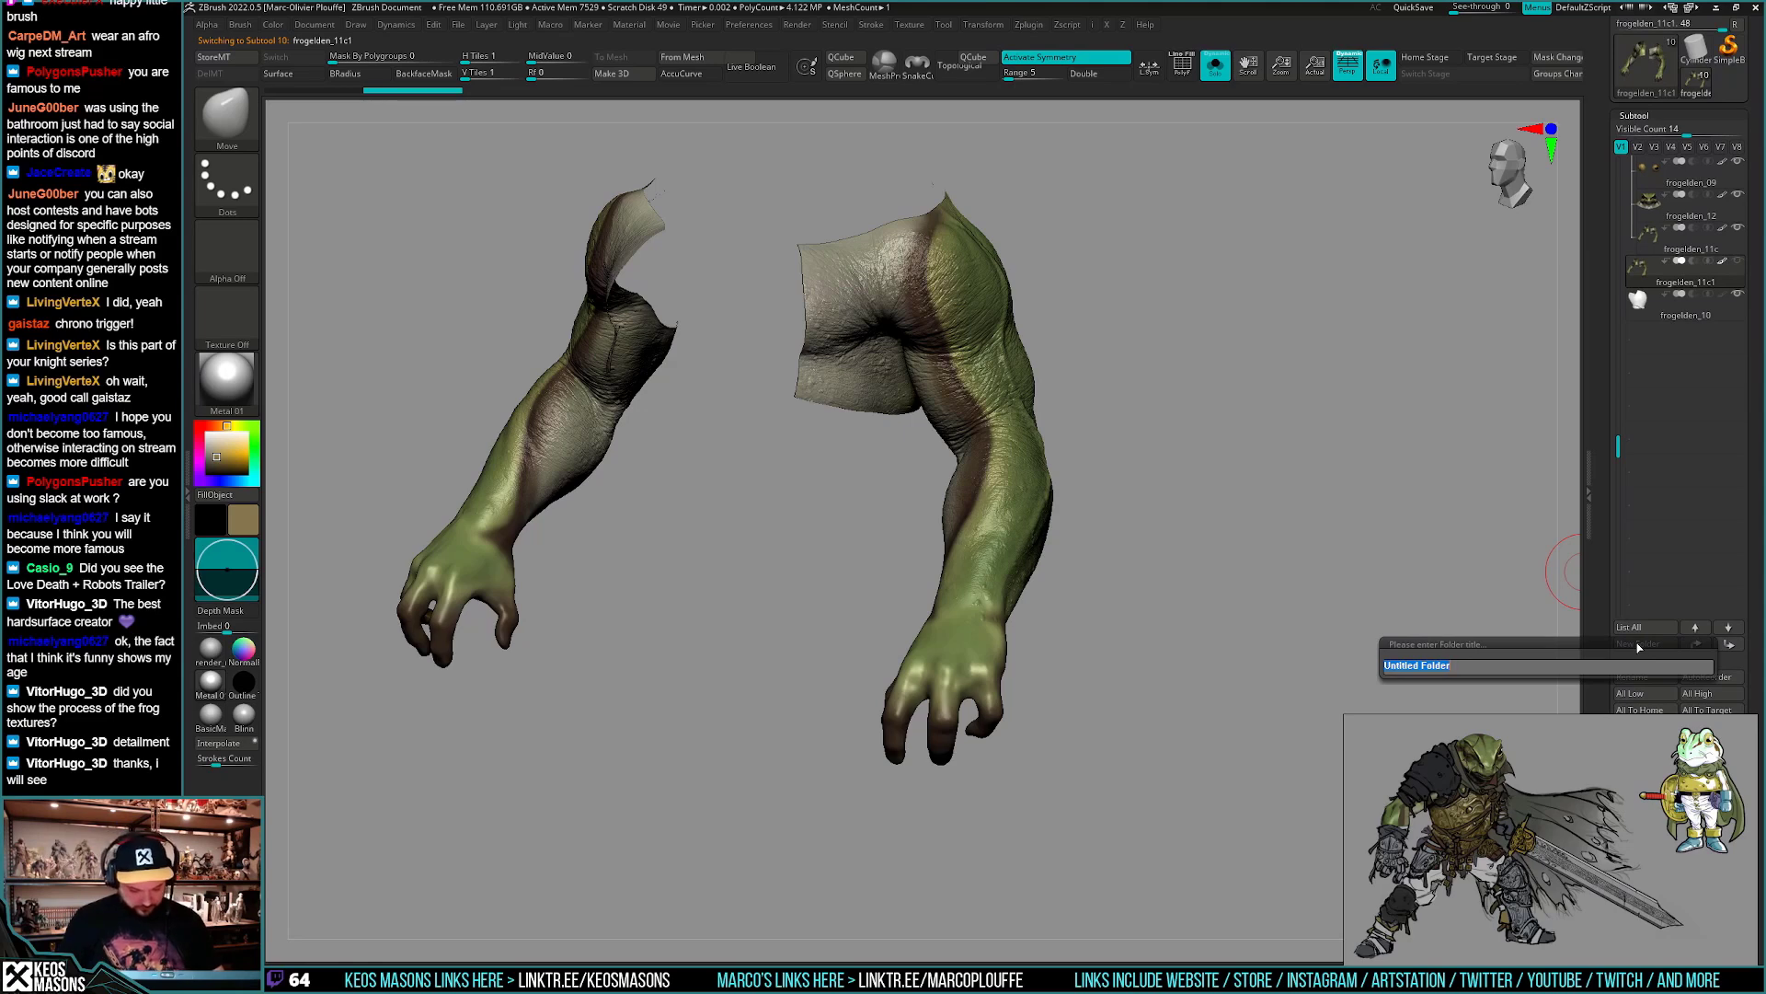
pyautogui.press('Return')
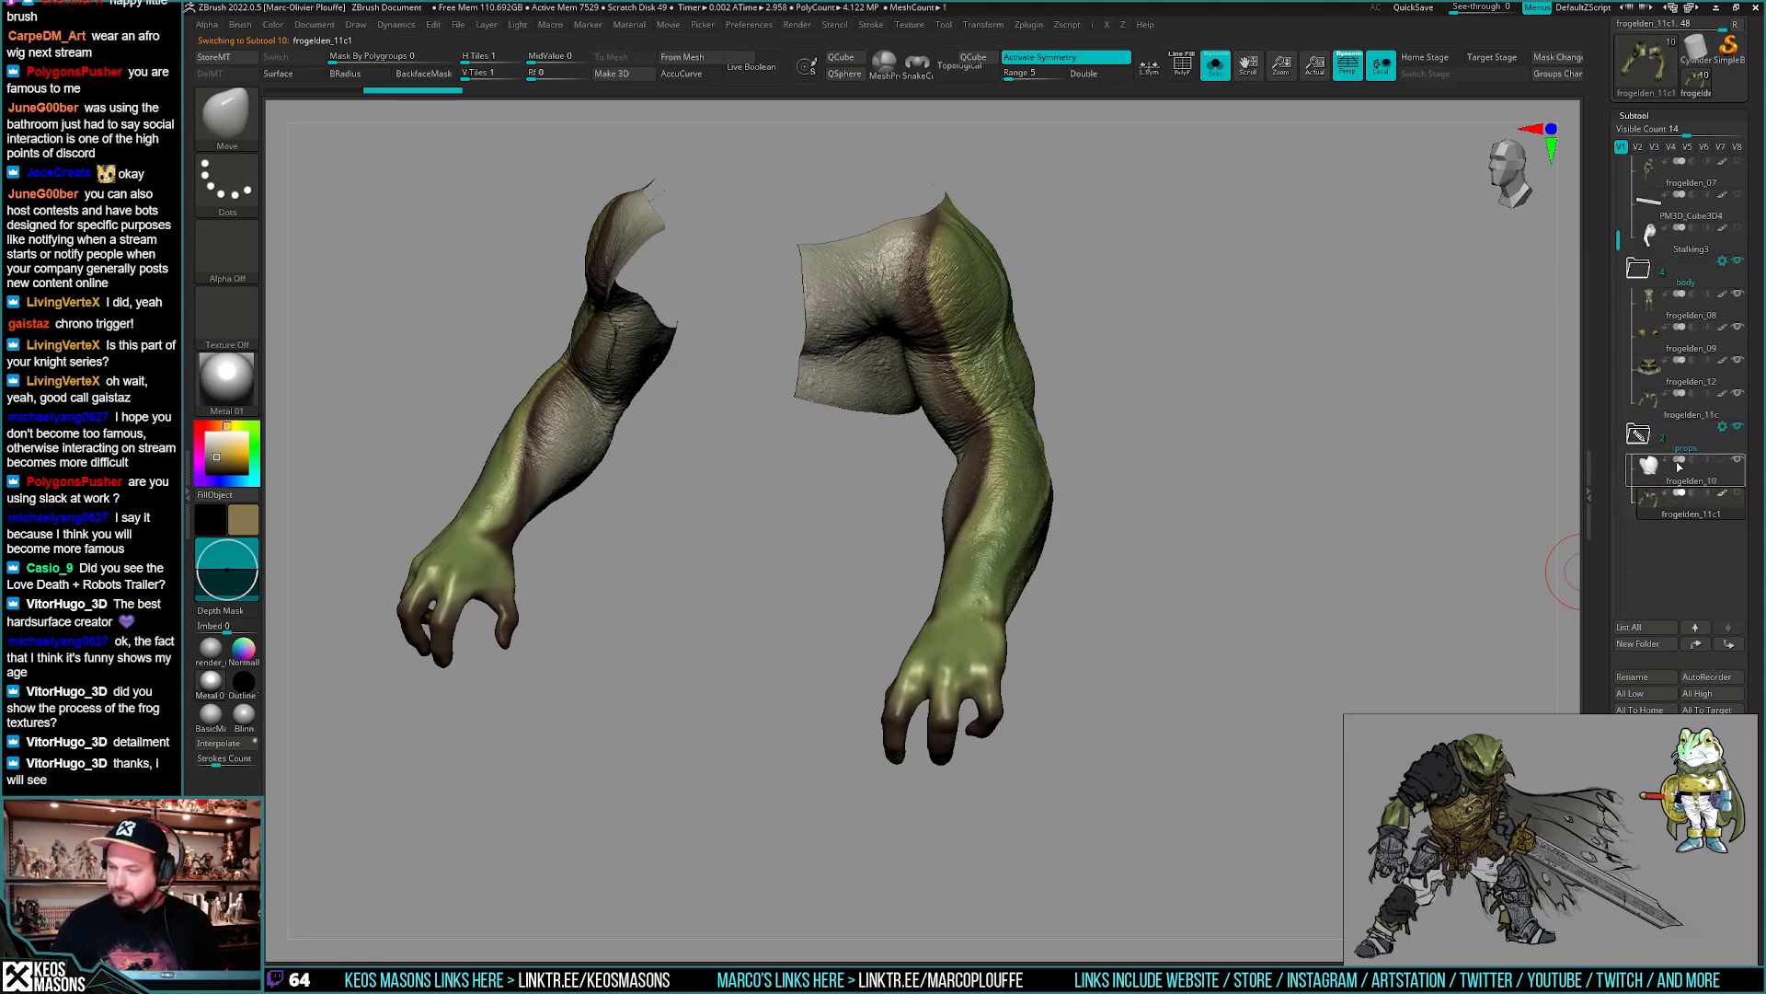
# - Drop the duplicated arms to a lower subdivision level and delete the levels above and below it
pyautogui.moveTo(1127, 704)
pyautogui.mouseDown()
pyautogui.moveTo(1168, 729)
pyautogui.moveTo(1157, 691)
pyautogui.mouseUp()
pyautogui.press('space')
pyautogui.click(1128, 417)
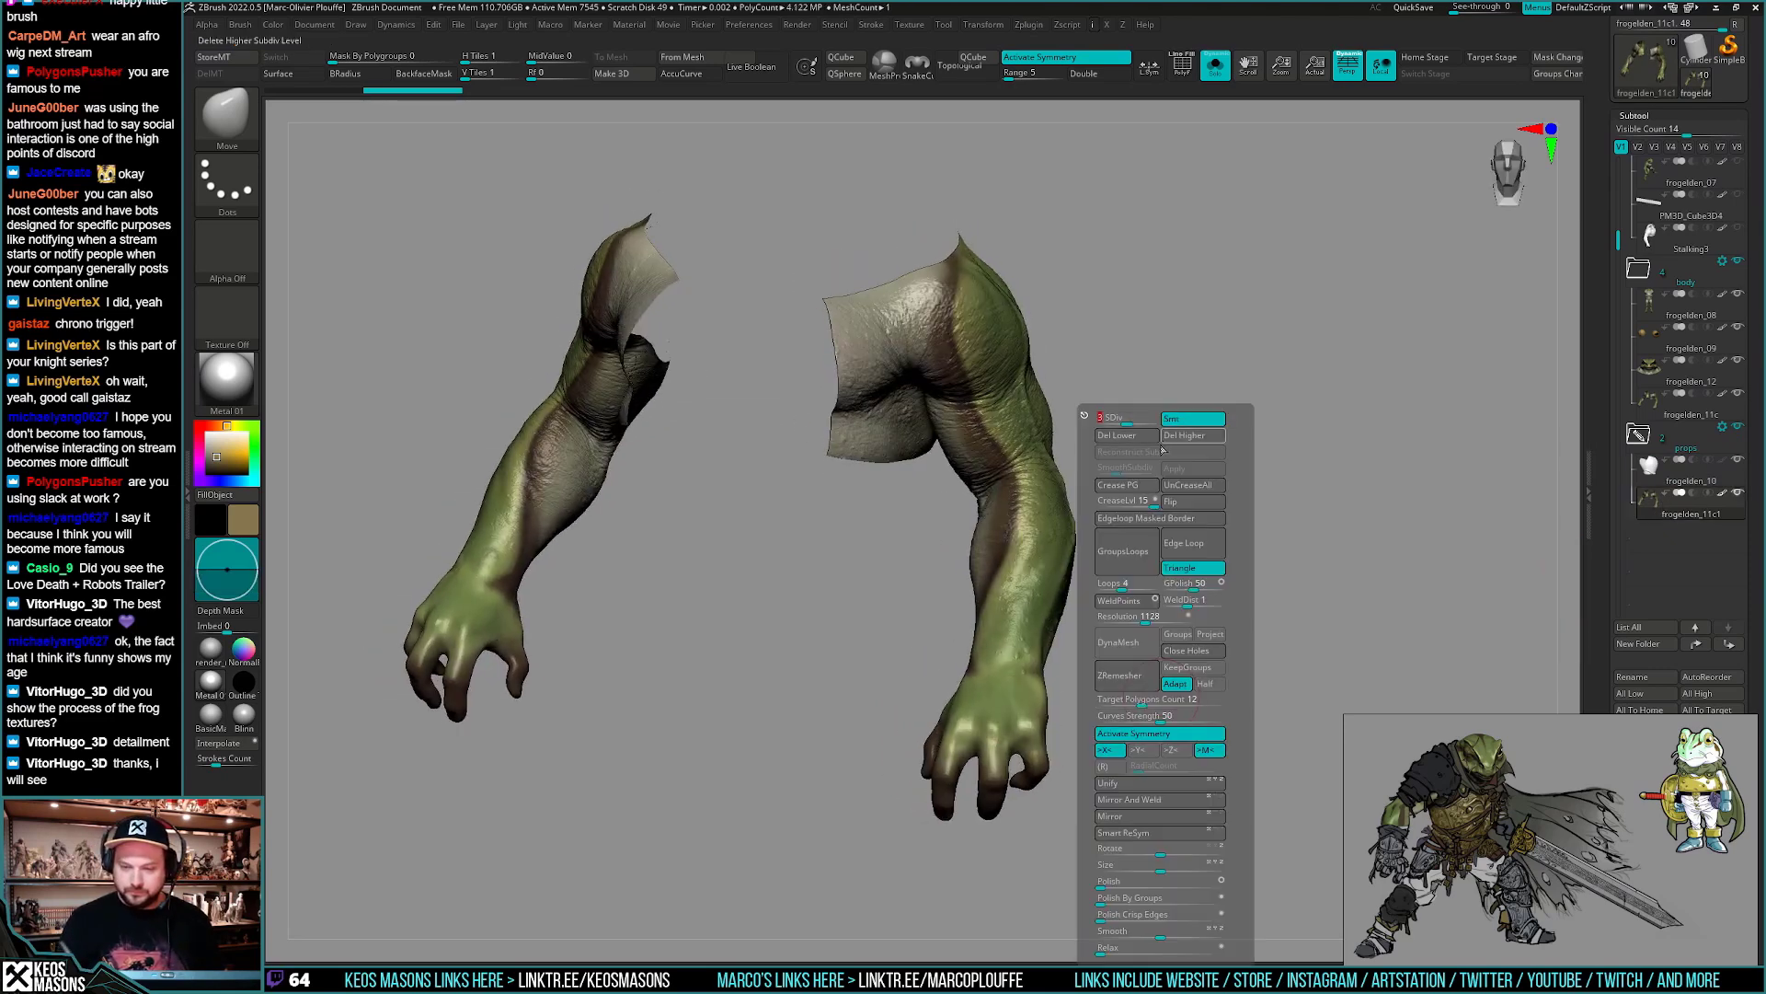
pyautogui.click(1144, 438)
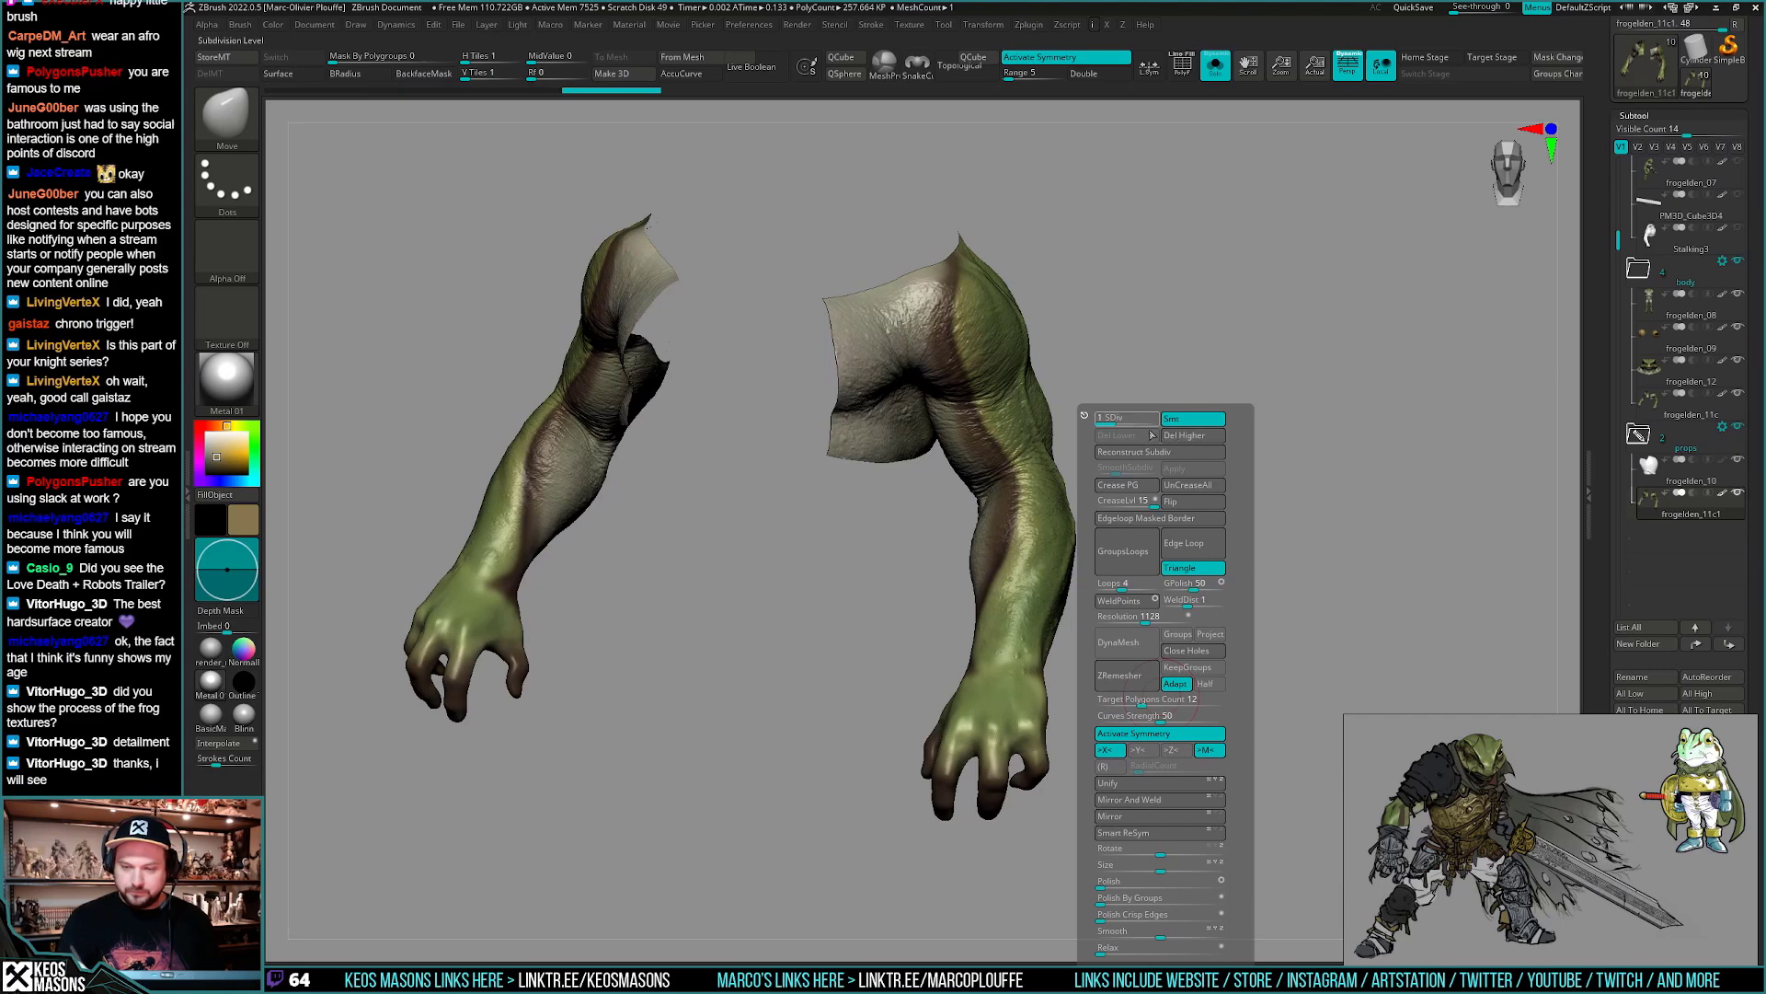
pyautogui.hotkey('ctrl', 'z')
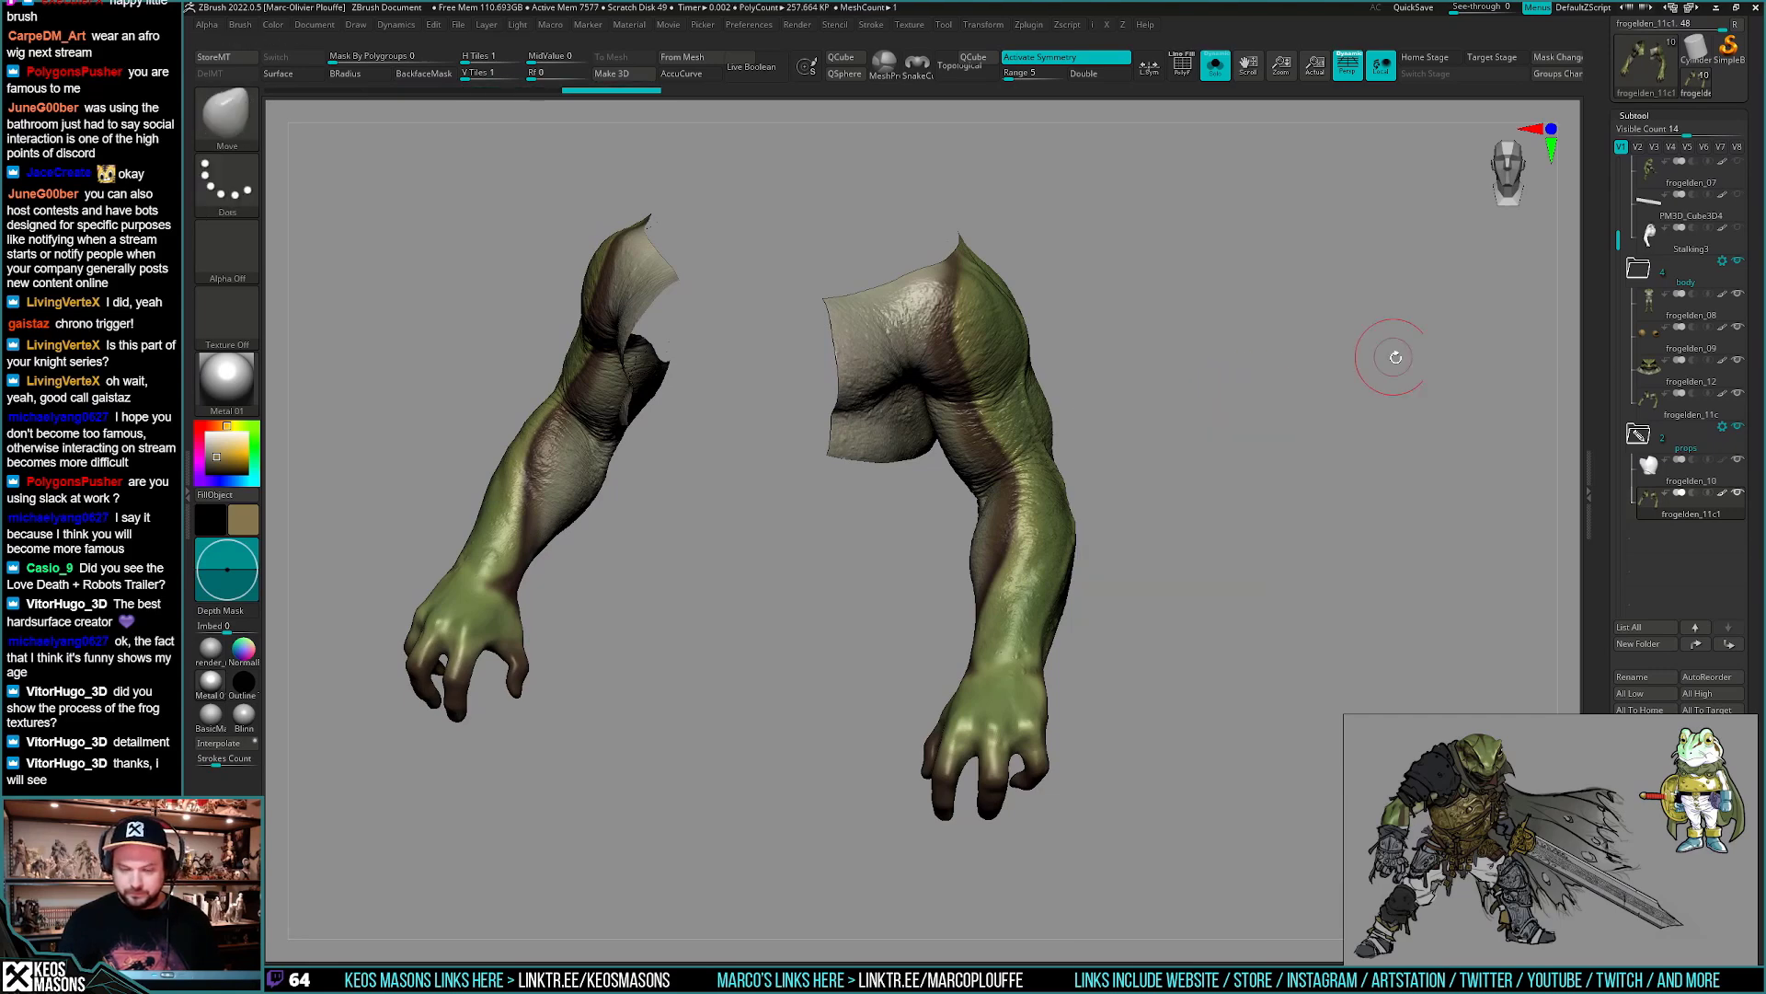
# - Fill the duplicated arms with white and assign them the render material
pyautogui.press('space')
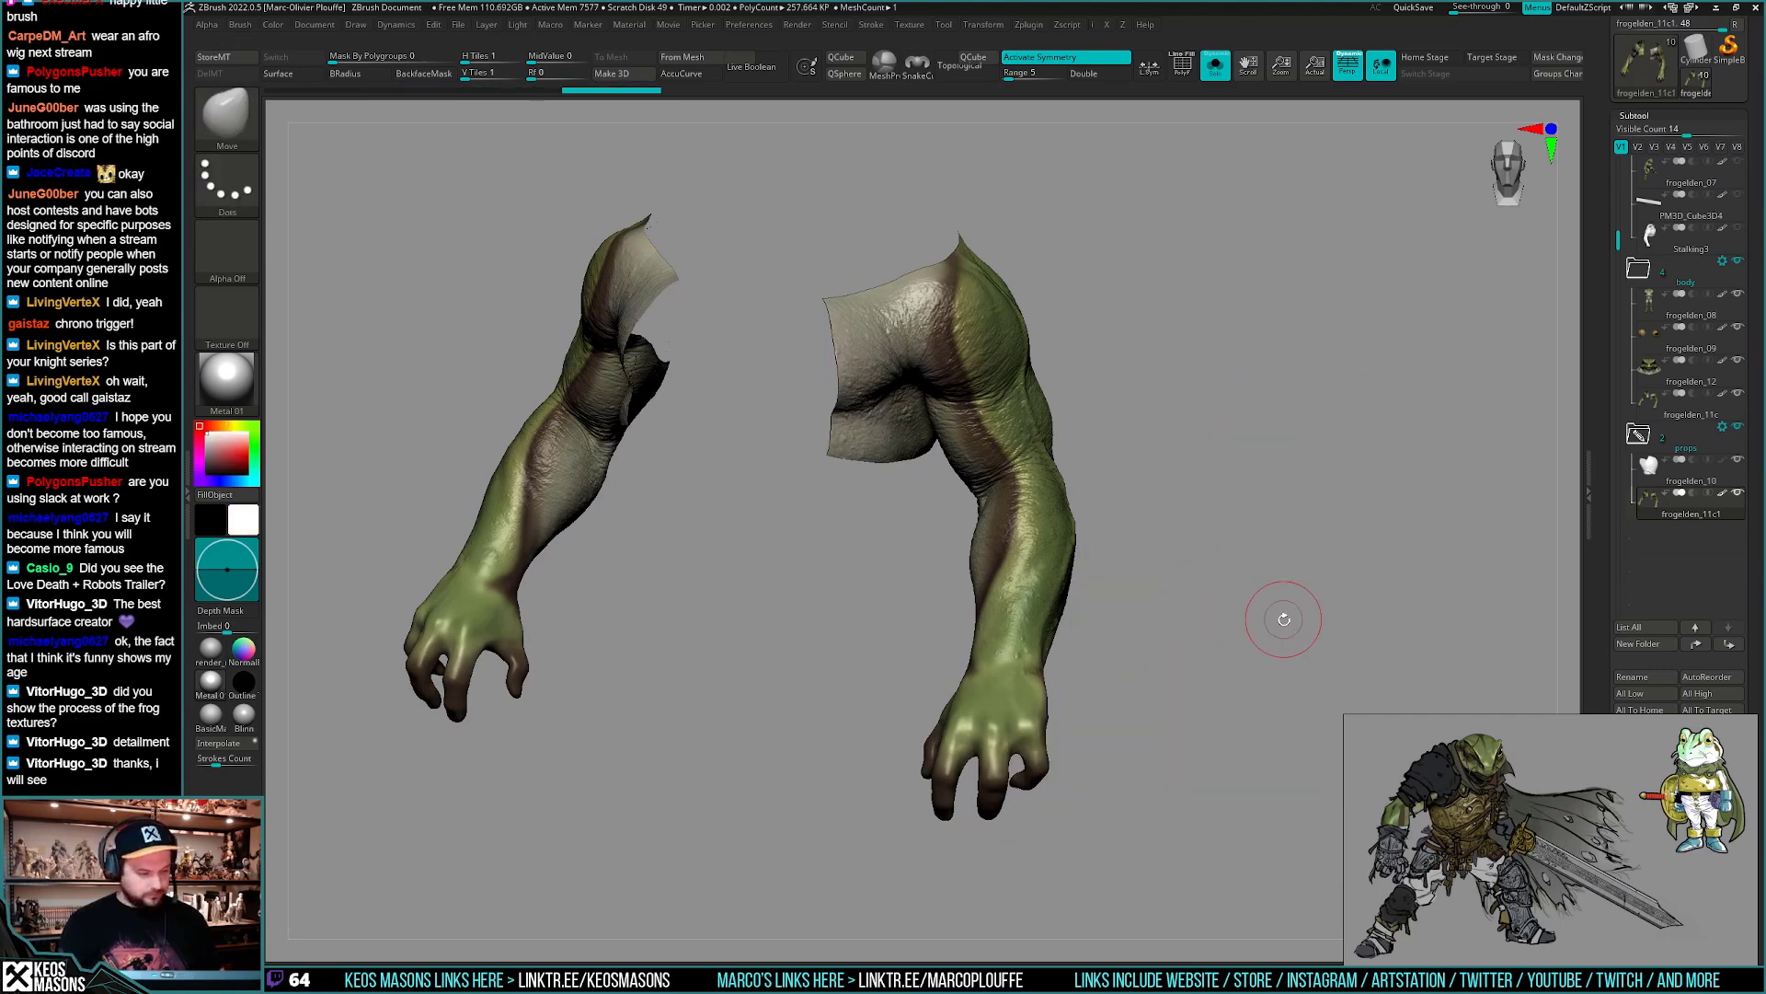
pyautogui.click(211, 646)
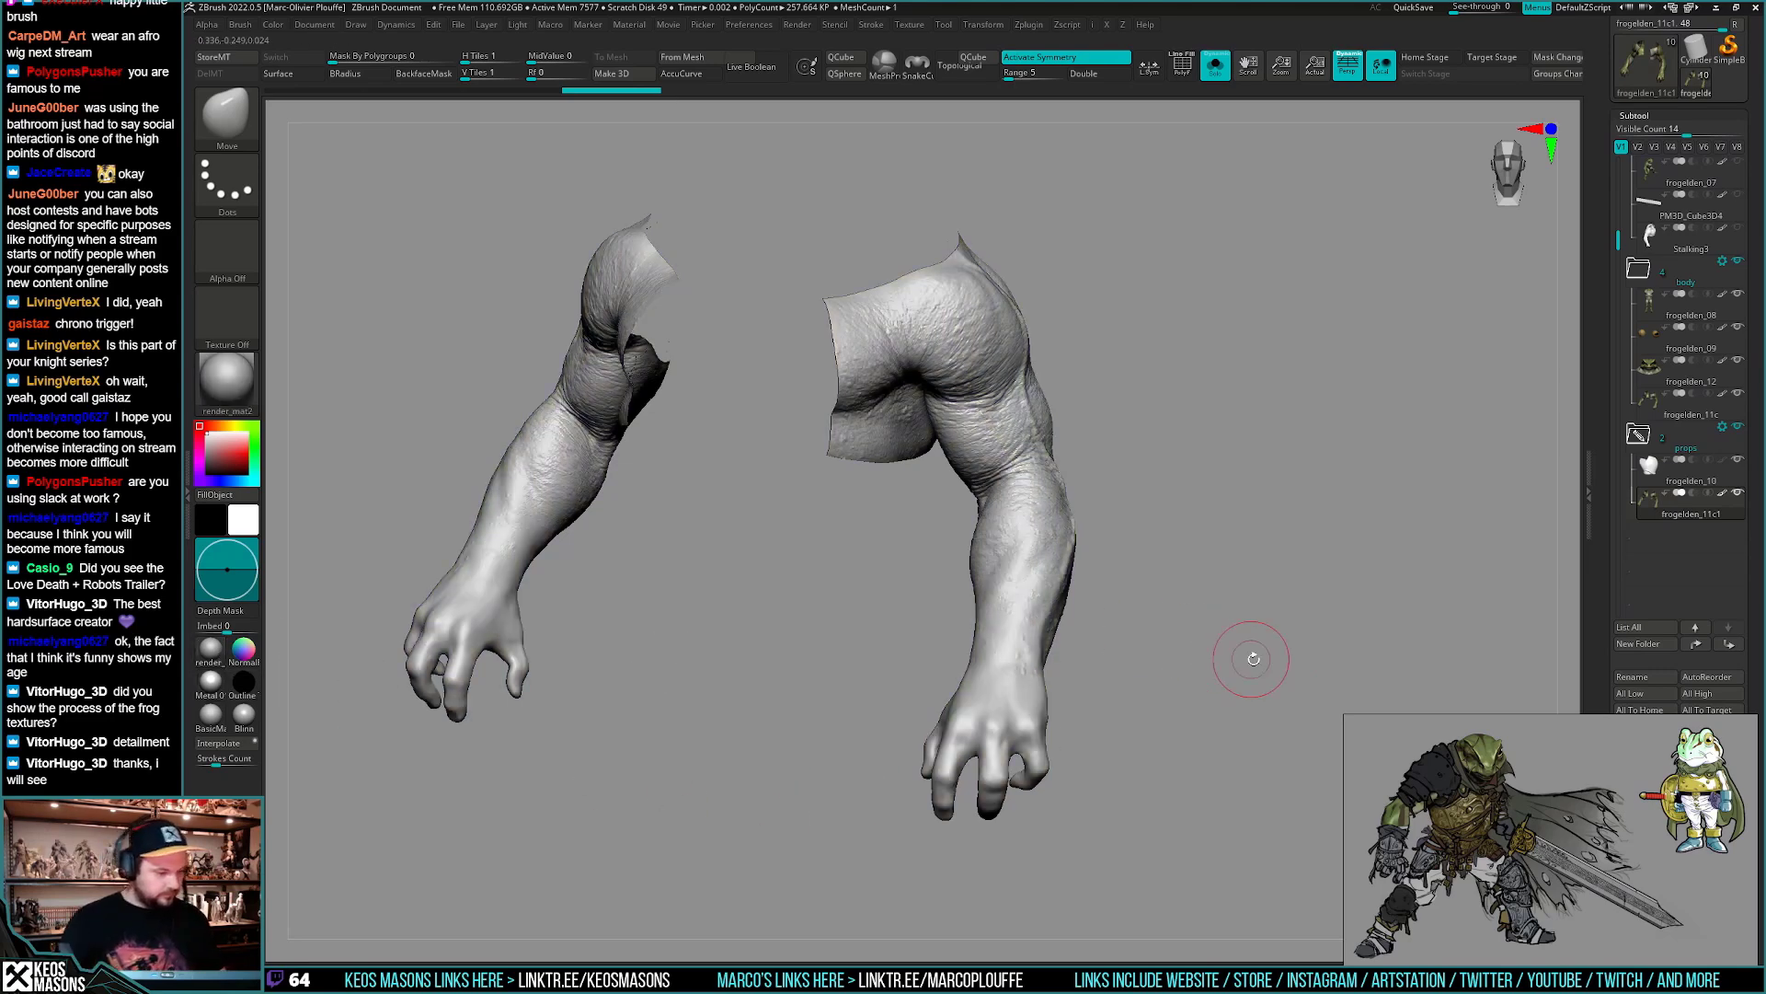
# - Switch the duplicated arms to subdivision level 1 and delete all their higher levels
pyautogui.moveTo(1250, 659); pyautogui.dragTo(855, 799)
pyautogui.keyDown('ctrl'); pyautogui.moveTo(1165, 607); pyautogui.dragTo(1219, 631); pyautogui.keyUp('ctrl')
pyautogui.press('2')
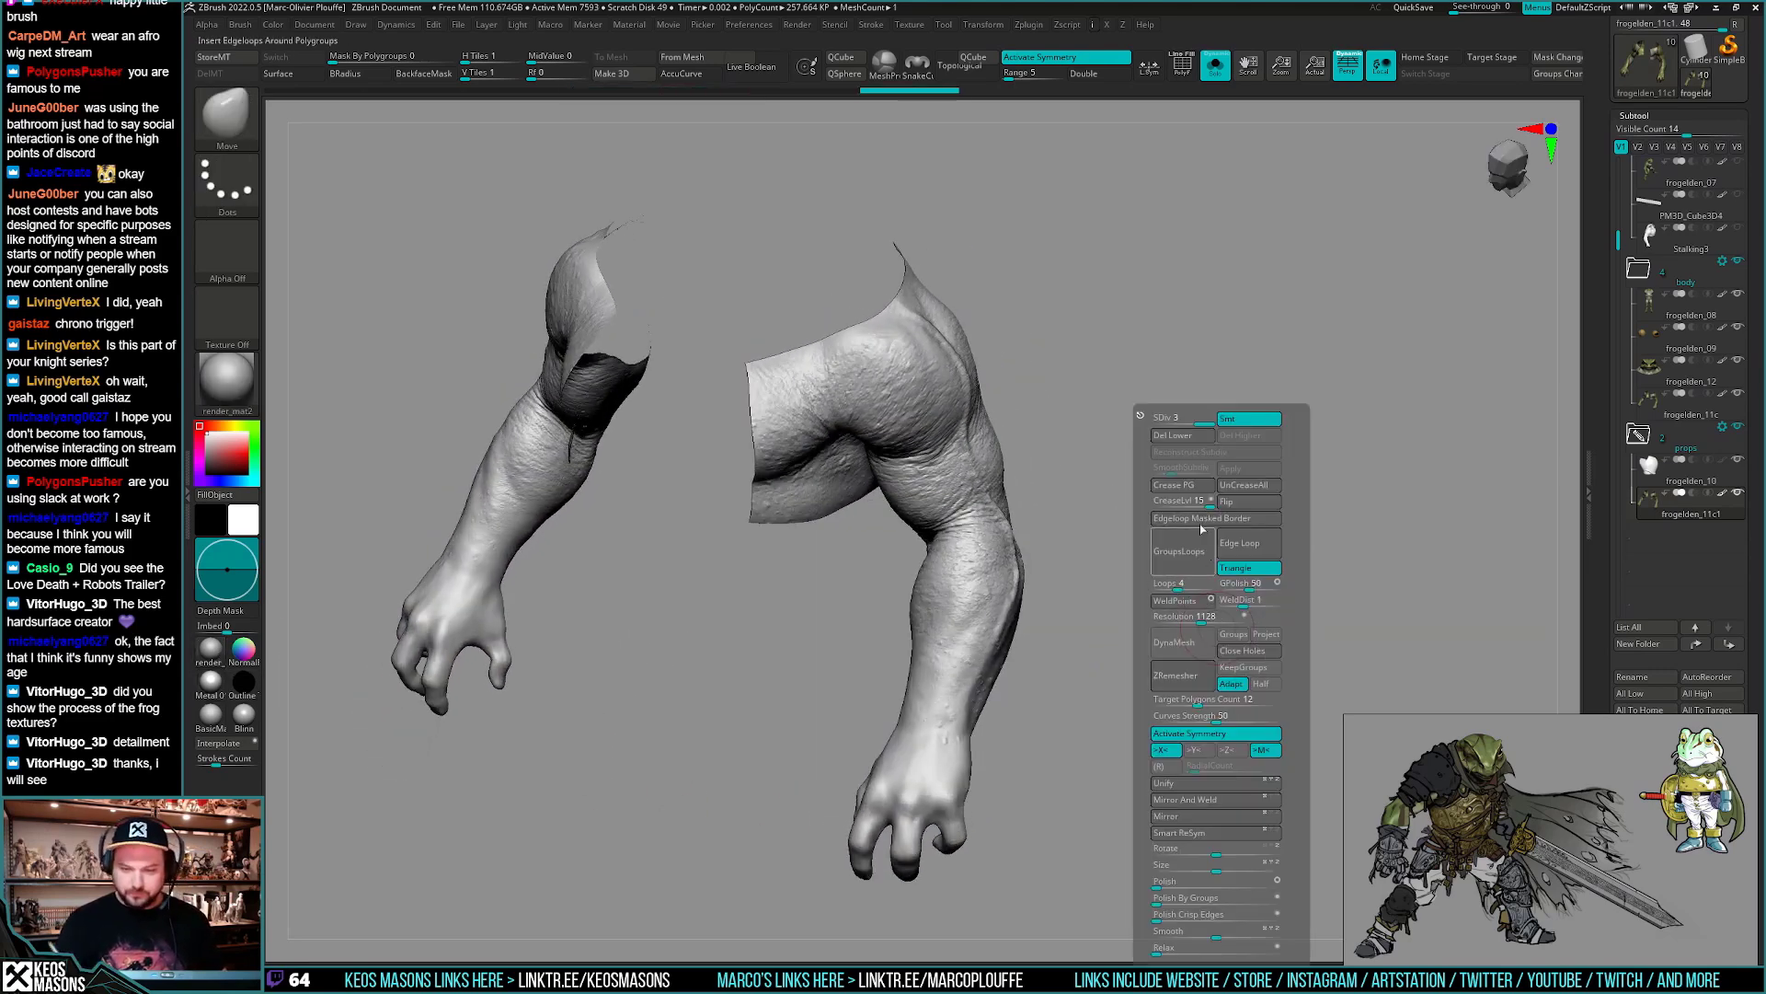
pyautogui.click(1161, 419)
pyautogui.hotkey('shift', 'f')
pyautogui.keyDown('alt'); pyautogui.moveTo(1065, 772); pyautogui.dragTo(1079, 718); pyautogui.keyUp('alt')
pyautogui.press('2')
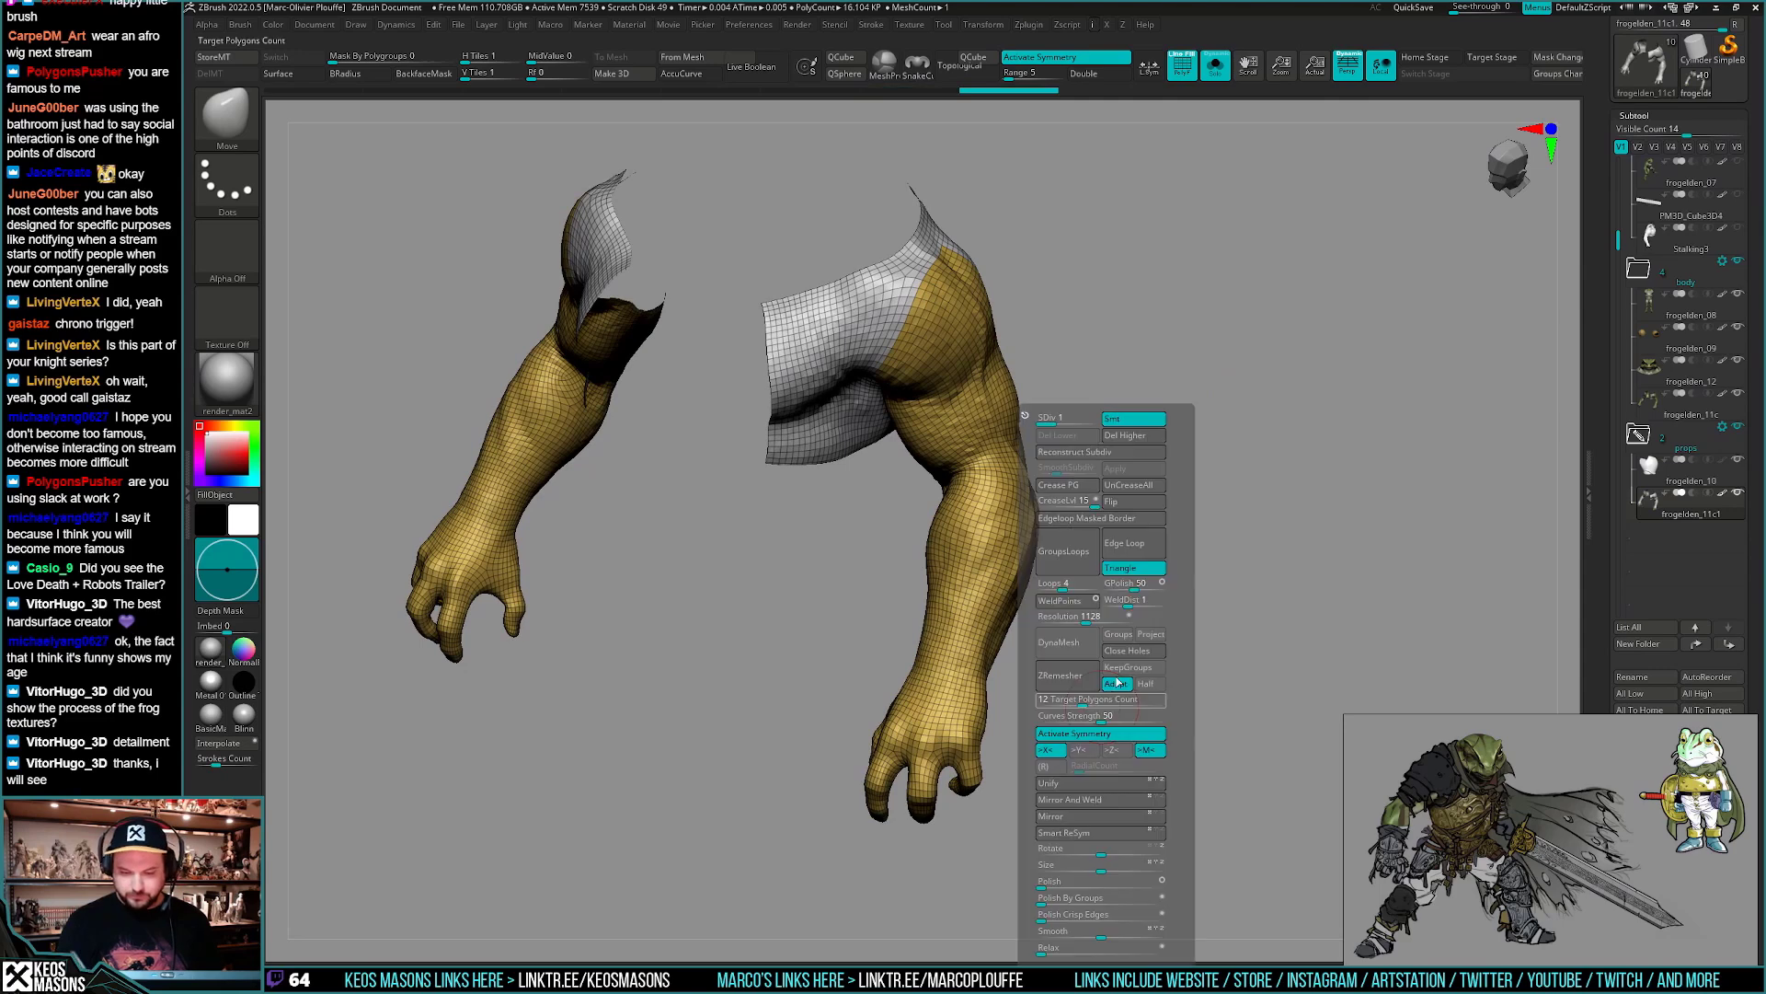
pyautogui.click(1124, 440)
pyautogui.keyDown('shift'); pyautogui.moveTo(1210, 437); pyautogui.dragTo(1288, 424); pyautogui.keyUp('shift')
pyautogui.keyDown('alt'); pyautogui.moveTo(1078, 673); pyautogui.dragTo(1157, 627); pyautogui.keyUp('alt')
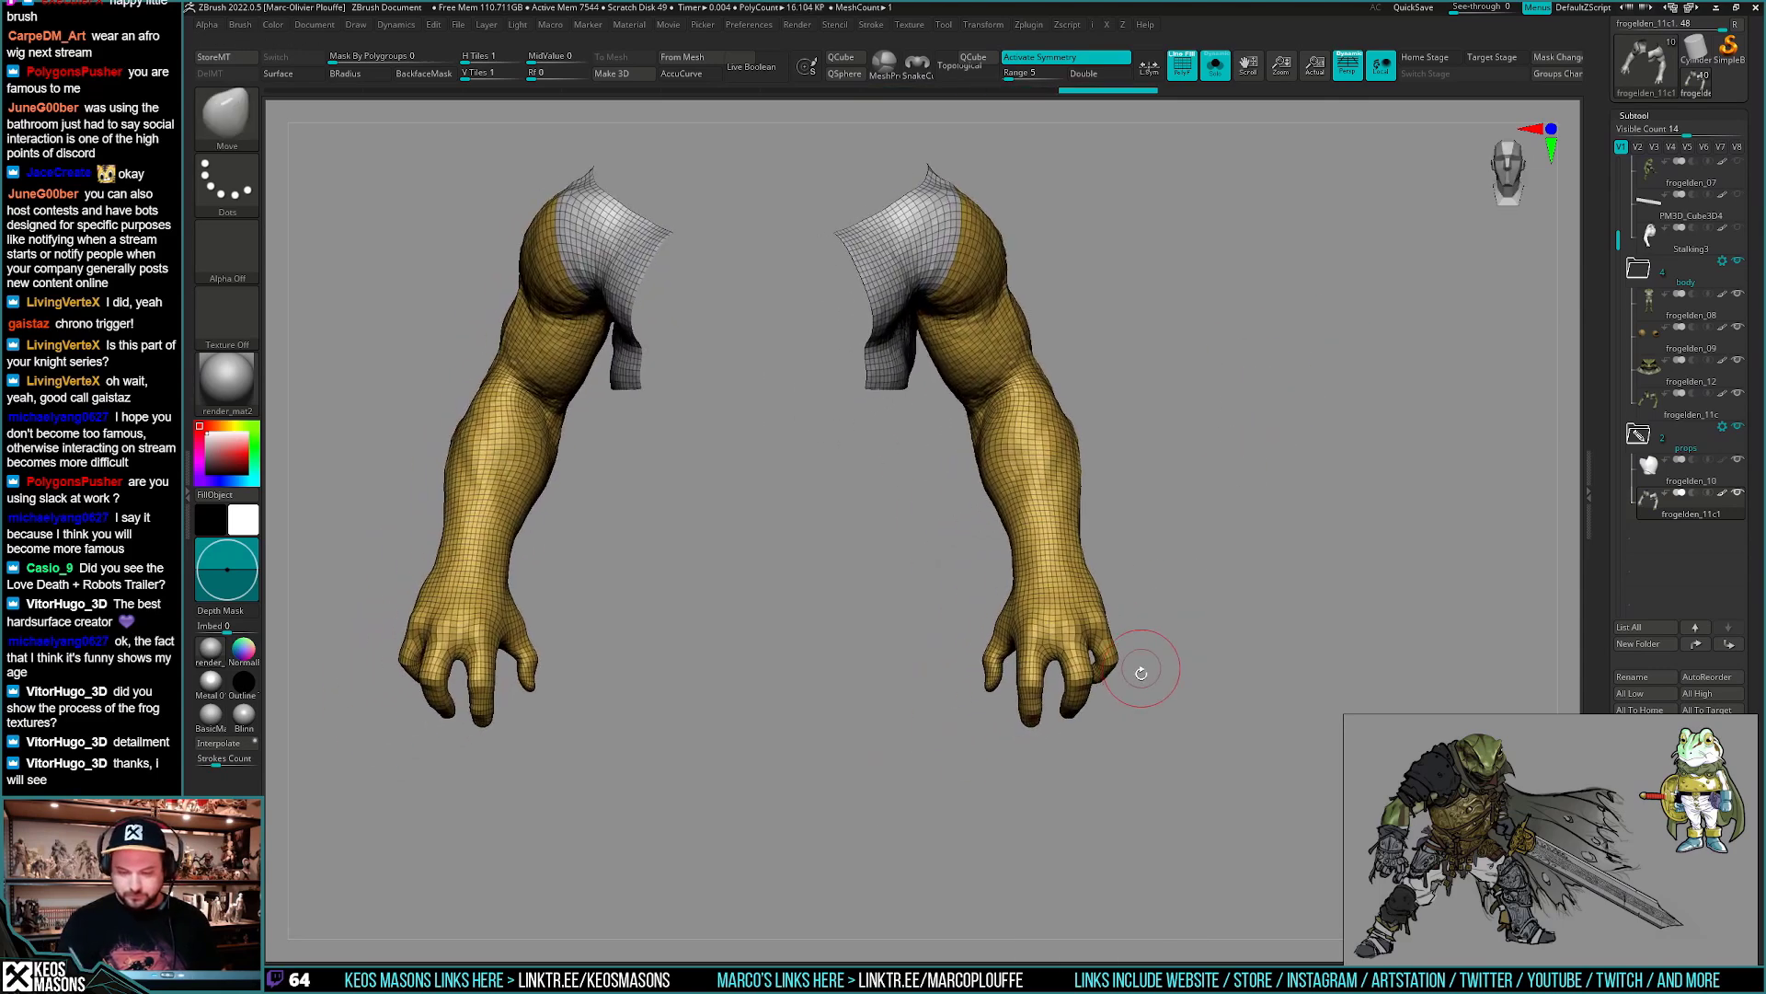
pyautogui.keyDown('alt'); pyautogui.moveTo(961, 783); pyautogui.dragTo(985, 813); pyautogui.keyUp('alt')
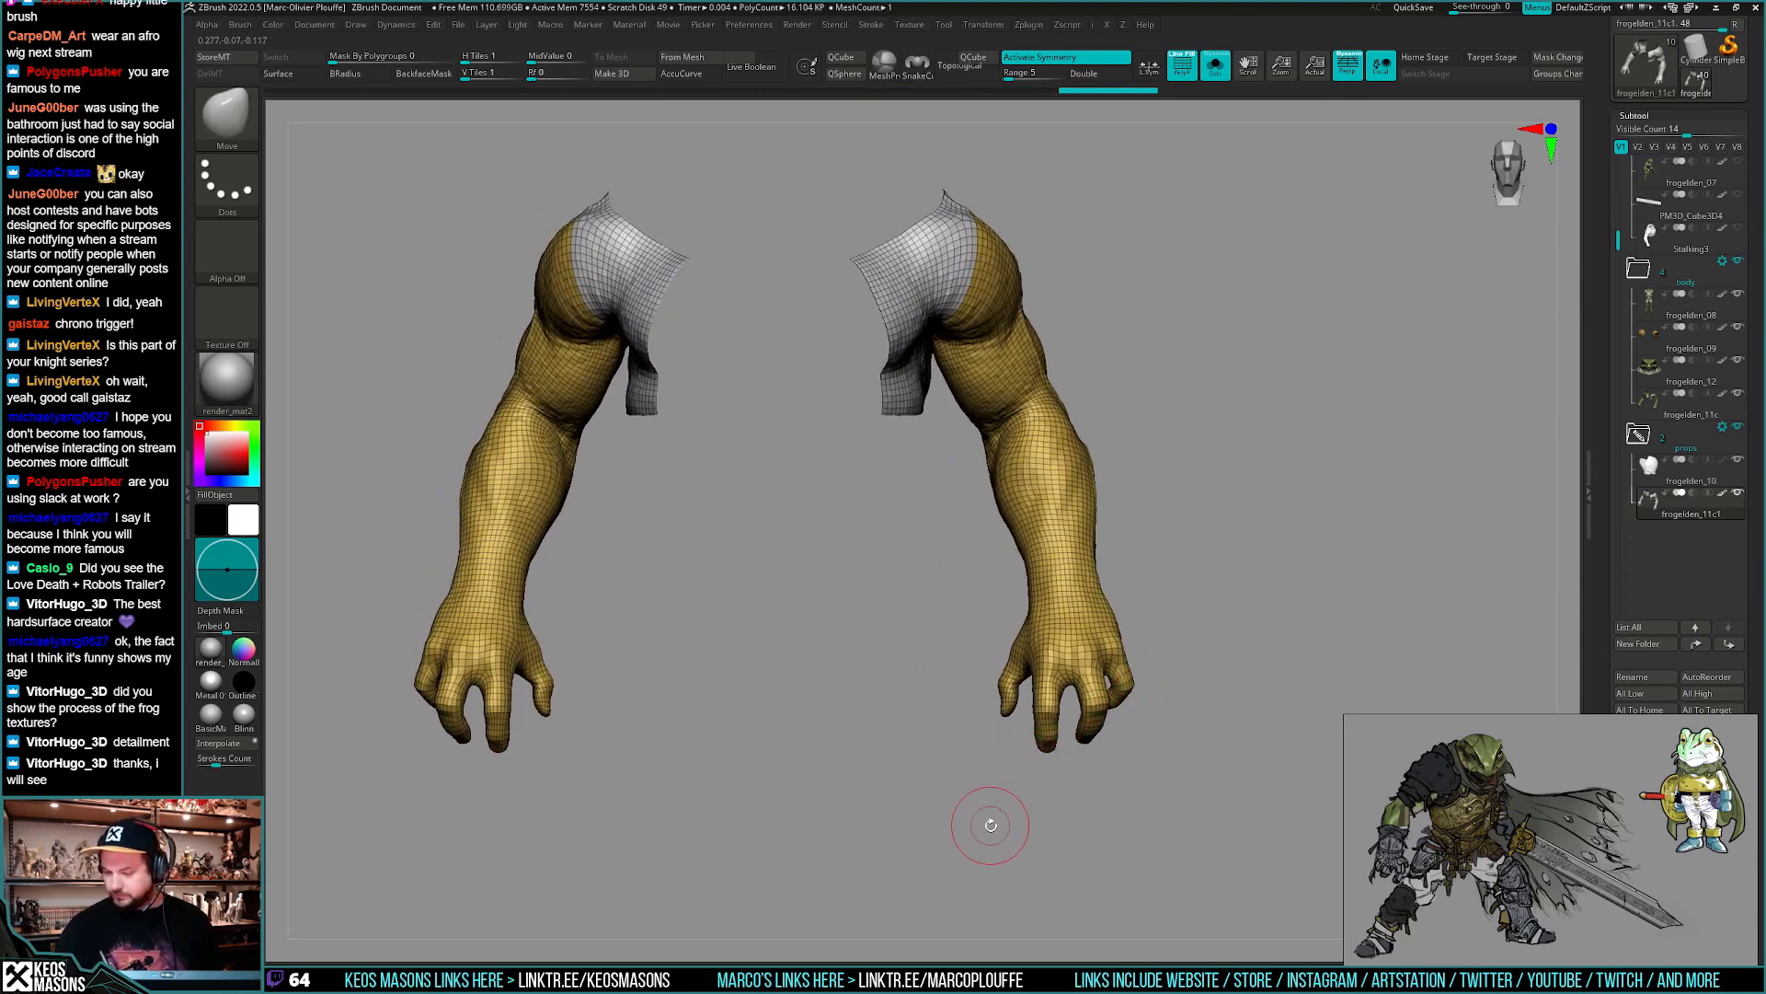
# - Try to slice the duplicated arms across the forearm with the SliceCurve brush
pyautogui.moveTo(1110, 711)
pyautogui.mouseDown(button='right')
pyautogui.moveTo(1080, 725)
pyautogui.moveTo(1085, 708)
pyautogui.mouseUp(button='right')
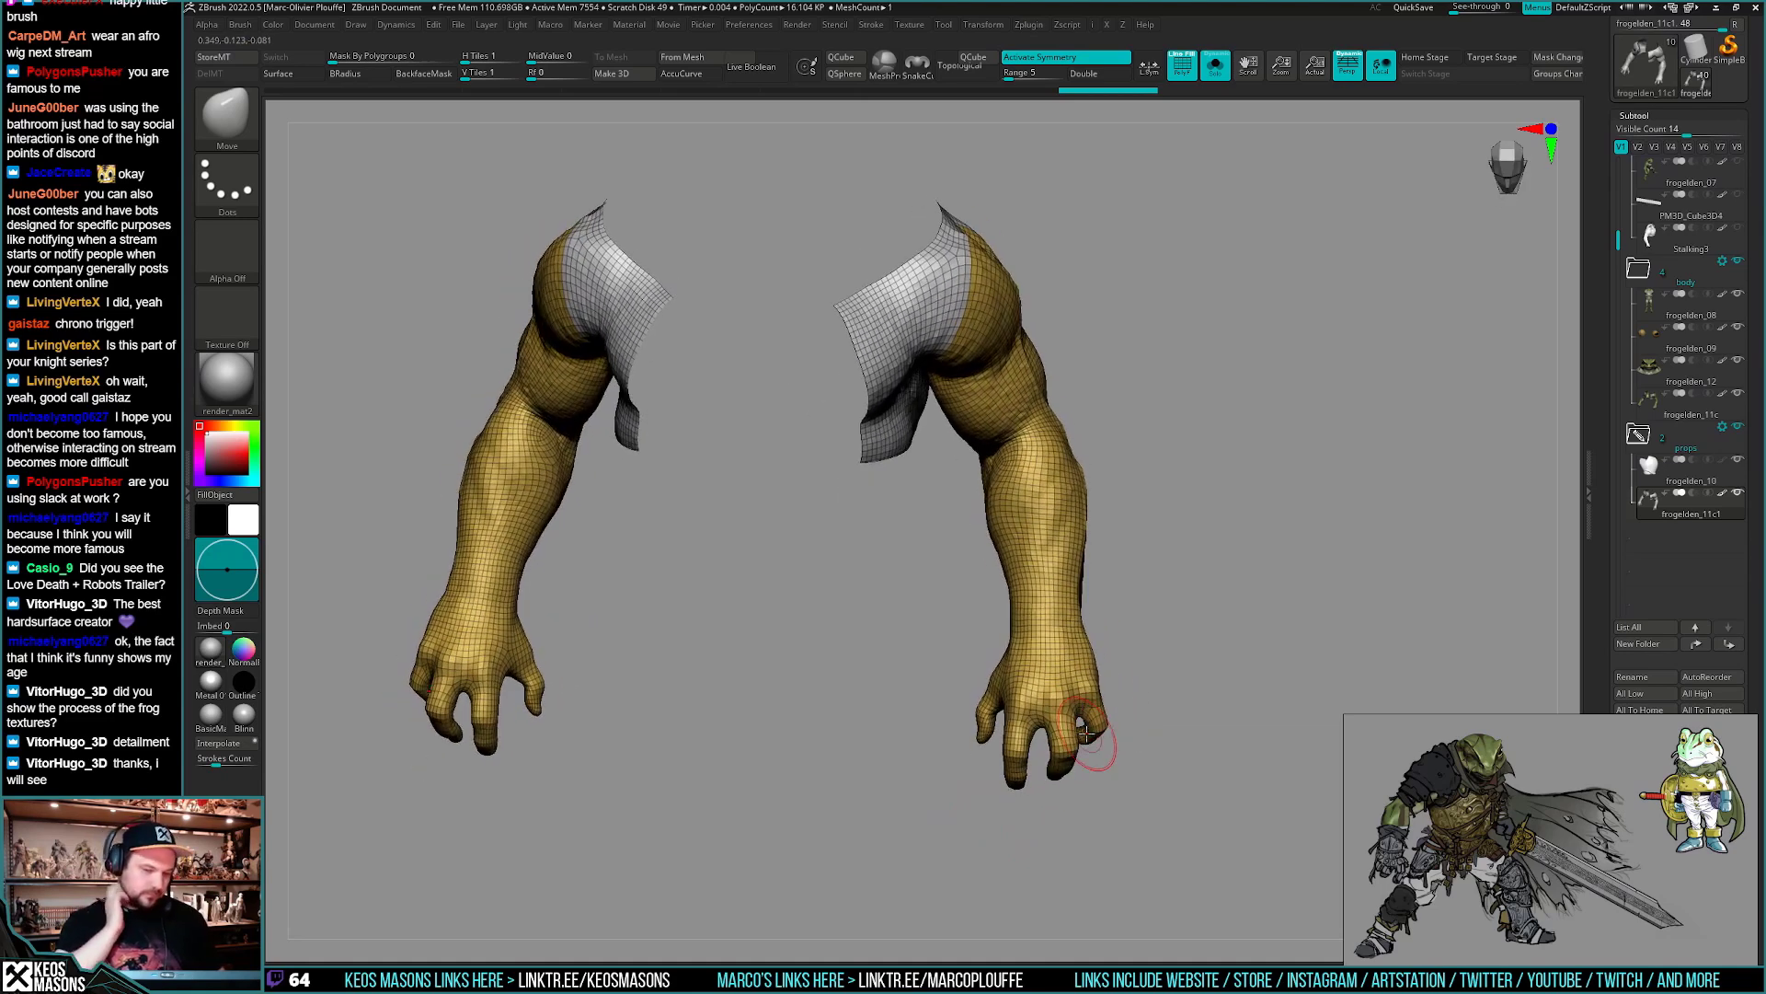
pyautogui.moveTo(1139, 656)
pyautogui.mouseDown()
pyautogui.moveTo(1156, 619)
pyautogui.moveTo(1183, 684)
pyautogui.moveTo(1204, 641)
pyautogui.moveTo(1175, 662)
pyautogui.moveTo(1202, 662)
pyautogui.moveTo(1230, 622)
pyautogui.moveTo(1167, 650)
pyautogui.moveTo(1171, 688)
pyautogui.moveTo(1128, 694)
pyautogui.moveTo(1213, 753)
pyautogui.moveTo(1144, 678)
pyautogui.moveTo(1134, 706)
pyautogui.mouseUp()
pyautogui.press('w')
pyautogui.press('q')
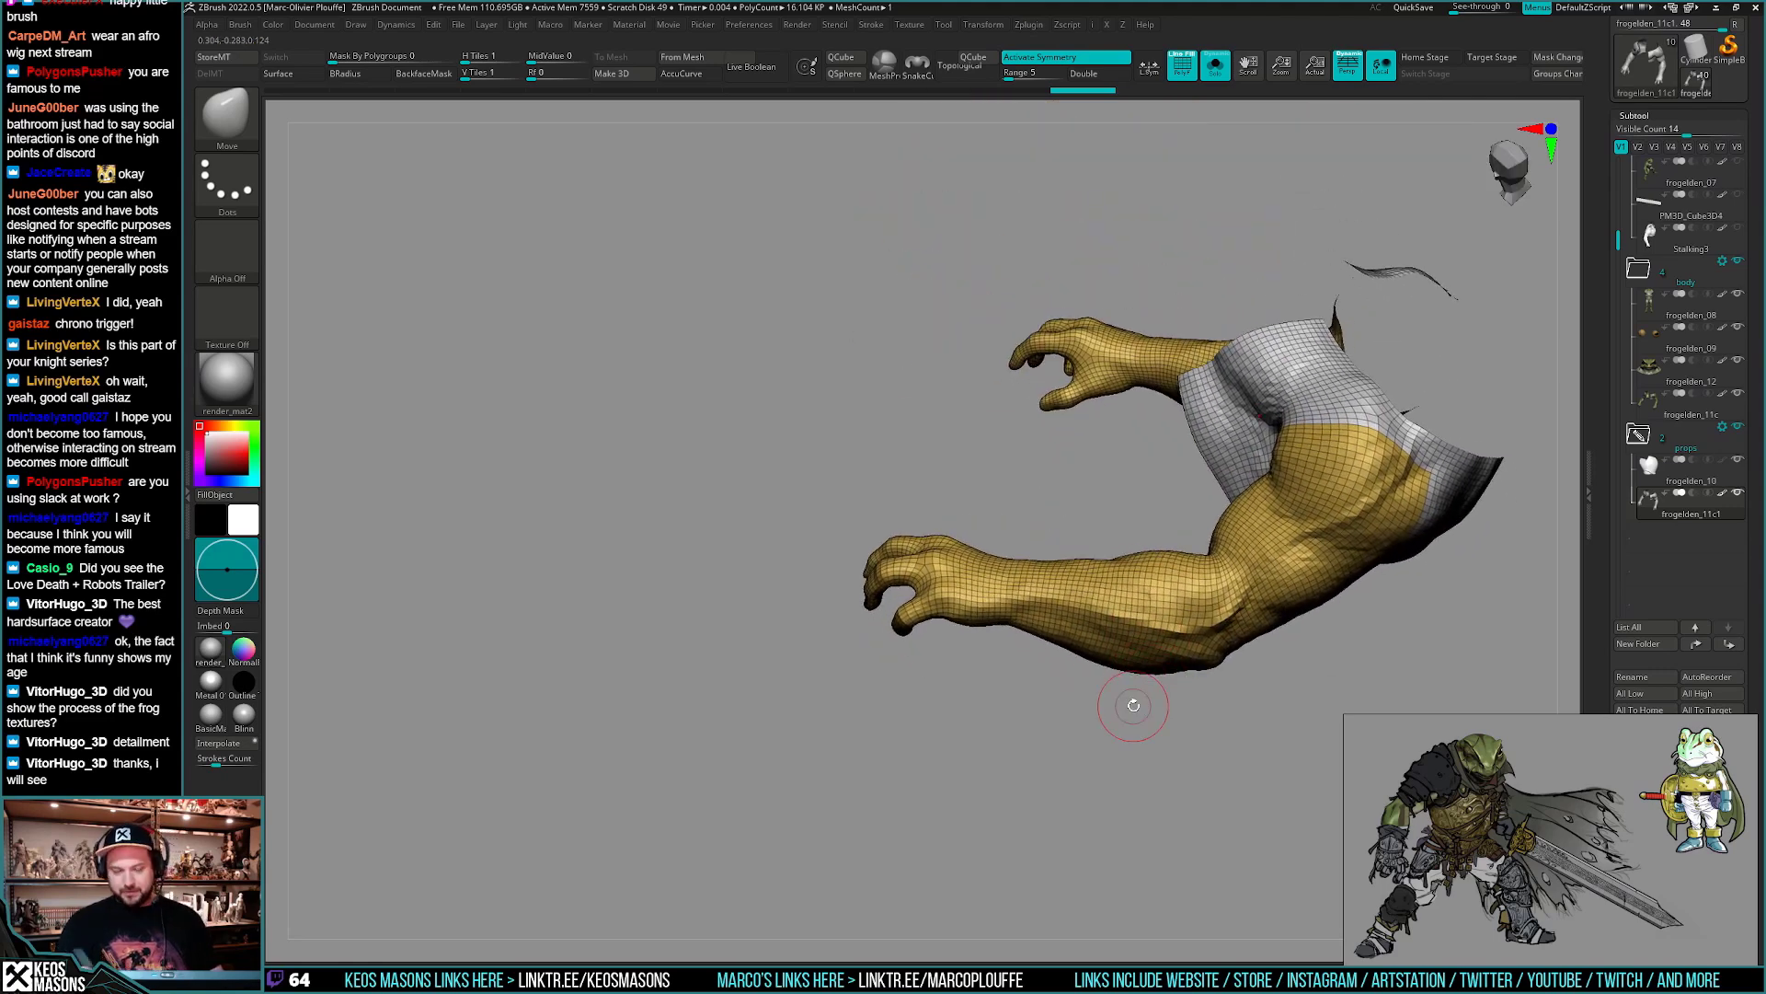
pyautogui.moveTo(1098, 770); pyautogui.dragTo(1116, 749)
pyautogui.press('ctrl')
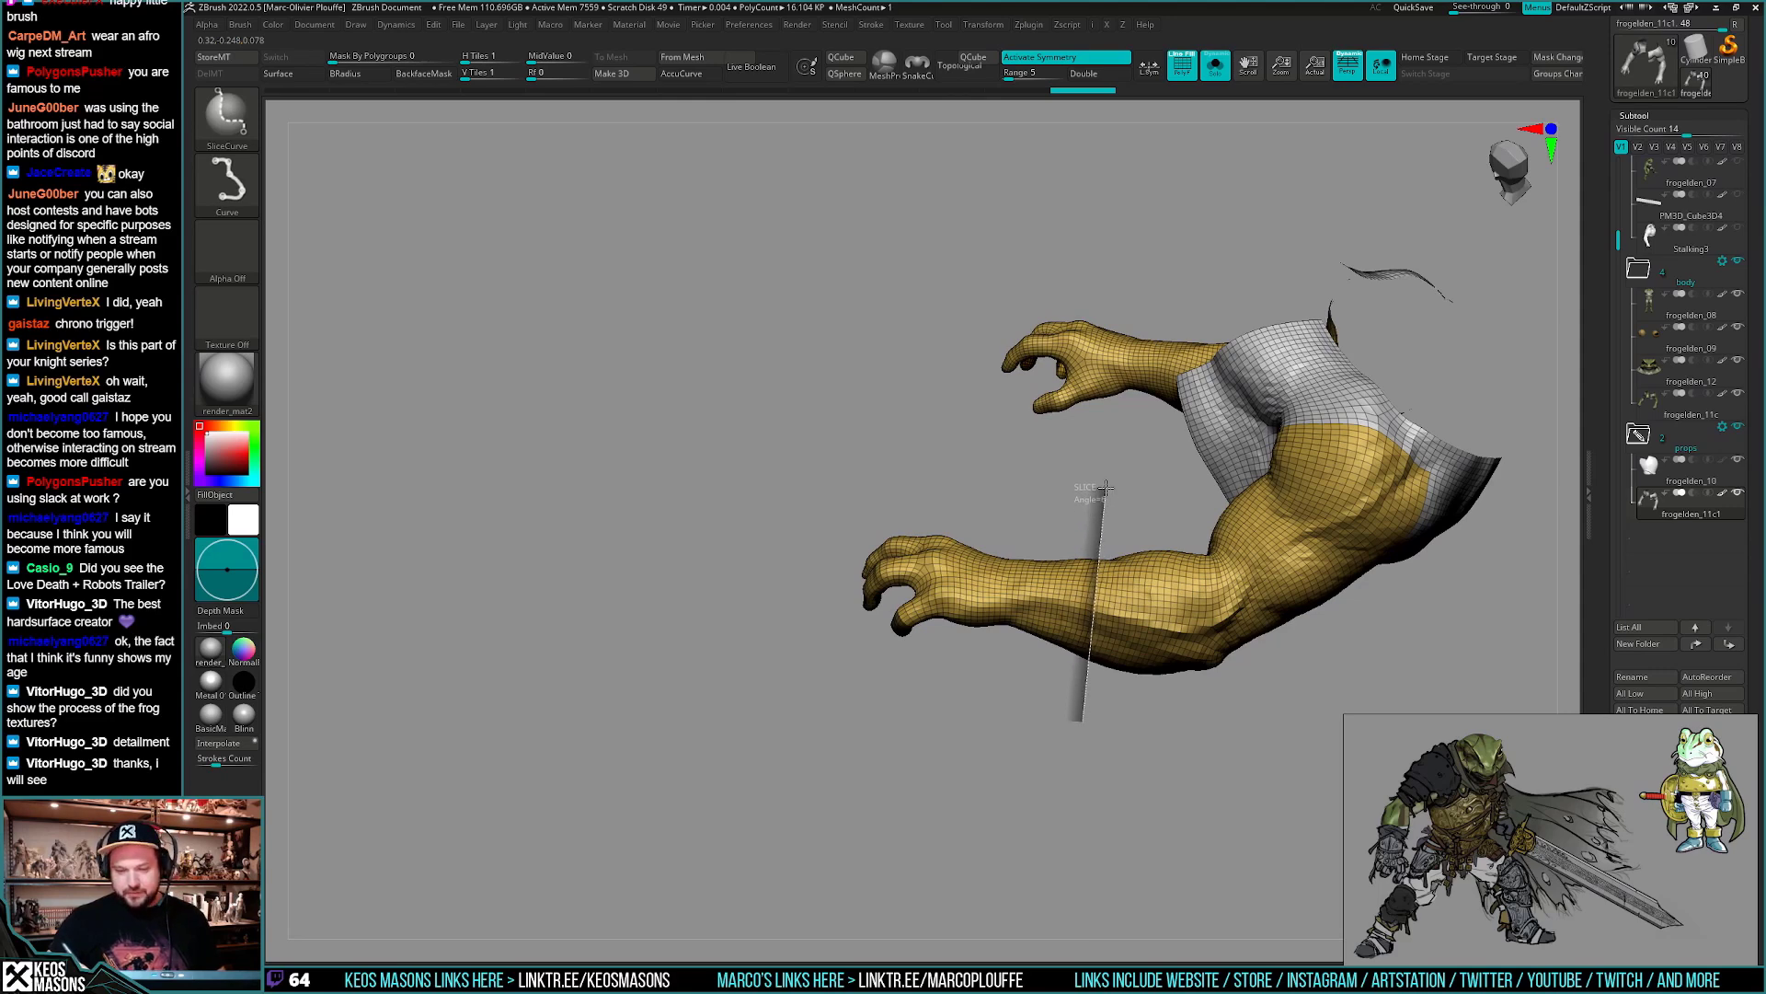
pyautogui.hotkey('shift', 'f')
pyautogui.moveTo(1162, 662)
pyautogui.mouseDown(button='right')
pyautogui.moveTo(1123, 611)
pyautogui.moveTo(1183, 690)
pyautogui.moveTo(1139, 779)
pyautogui.moveTo(1136, 705)
pyautogui.moveTo(1177, 682)
pyautogui.mouseUp(button='right')
pyautogui.hotkey('shift', 'f')
pyautogui.rightClick(1178, 681)
pyautogui.moveTo(1380, 500); pyautogui.dragTo(1366, 515, button='right')
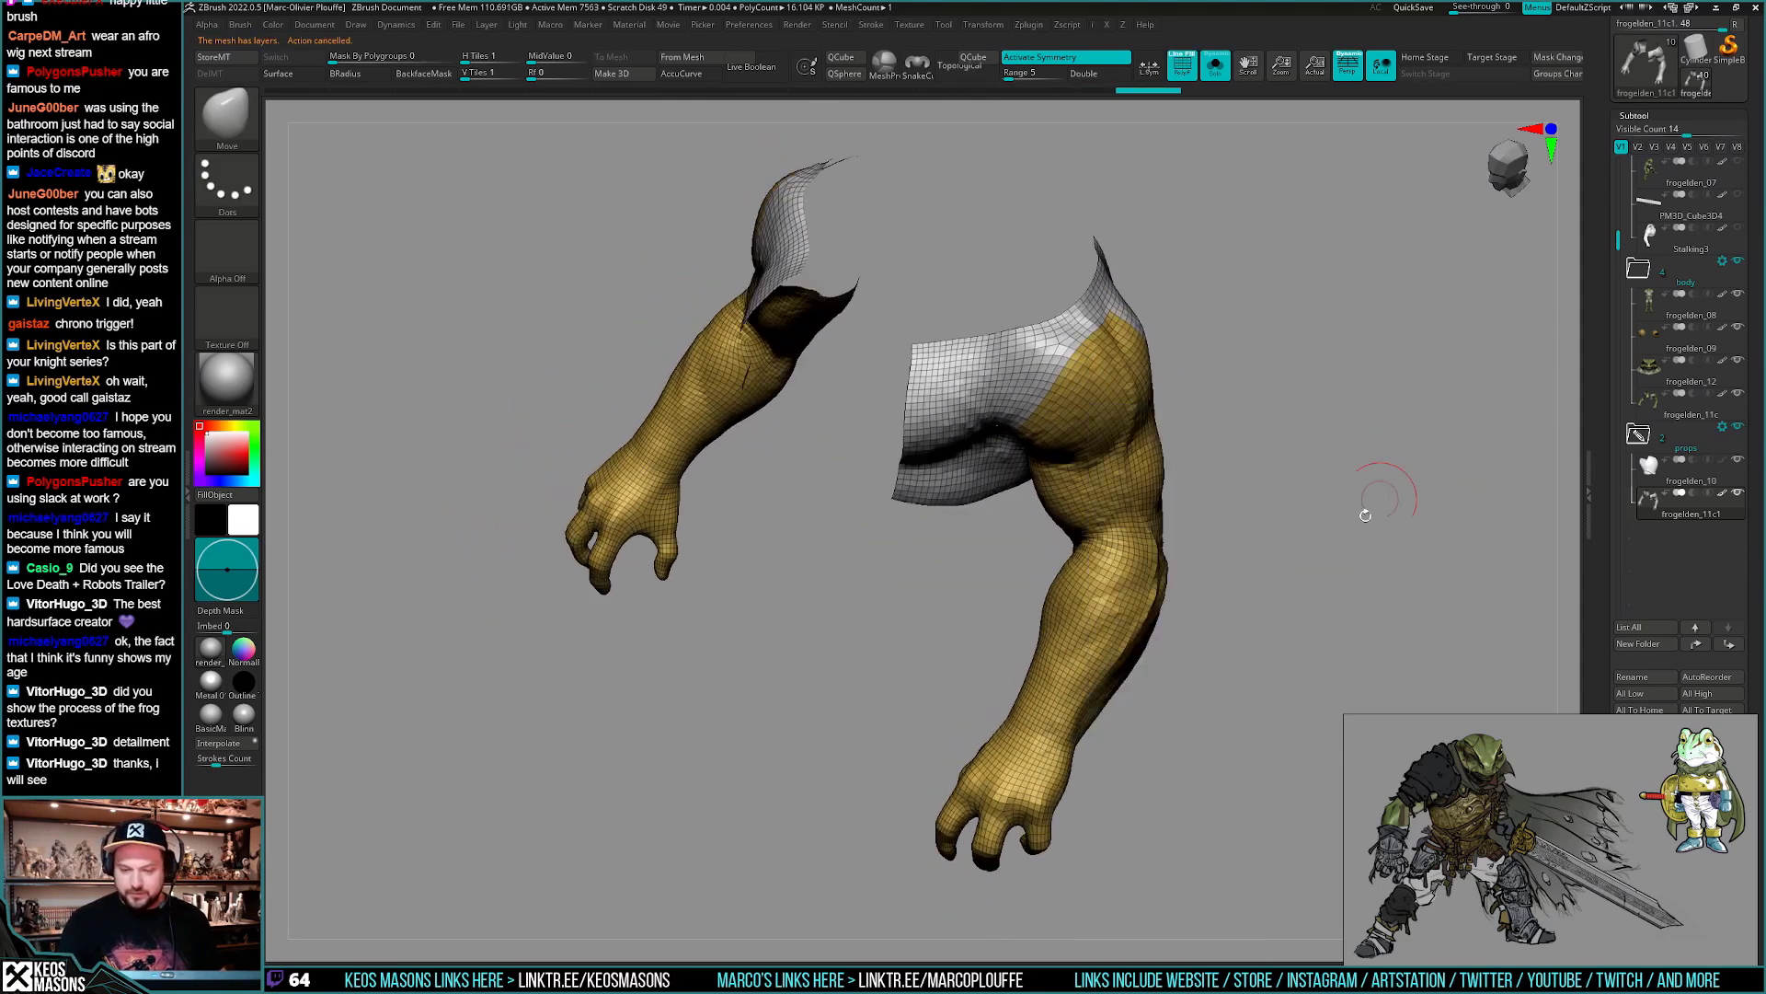
pyautogui.moveTo(1158, 705)
pyautogui.keyDown('shift'); pyautogui.mouseDown(button='right')
pyautogui.moveTo(1155, 666)
pyautogui.moveTo(1109, 664)
pyautogui.mouseUp(button='right'); pyautogui.keyUp('shift')
pyautogui.hotkey('ctrl', 'z')
pyautogui.moveTo(1307, 676); pyautogui.dragTo(1170, 708, button='right')
pyautogui.moveTo(1170, 708)
pyautogui.mouseDown()
pyautogui.moveTo(1167, 820)
pyautogui.moveTo(1116, 769)
pyautogui.moveTo(1092, 702)
pyautogui.moveTo(1037, 678)
pyautogui.moveTo(1045, 466)
pyautogui.moveTo(1081, 439)
pyautogui.moveTo(1049, 443)
pyautogui.moveTo(1084, 434)
pyautogui.moveTo(1062, 421)
pyautogui.moveTo(1068, 619)
pyautogui.moveTo(1041, 578)
pyautogui.mouseUp()
# - Bake all sculpt layers into the duplicated arms
pyautogui.press('space')
pyautogui.moveTo(1606, 662); pyautogui.dragTo(1609, 391)
pyautogui.scroll(-2, 1598, 567)
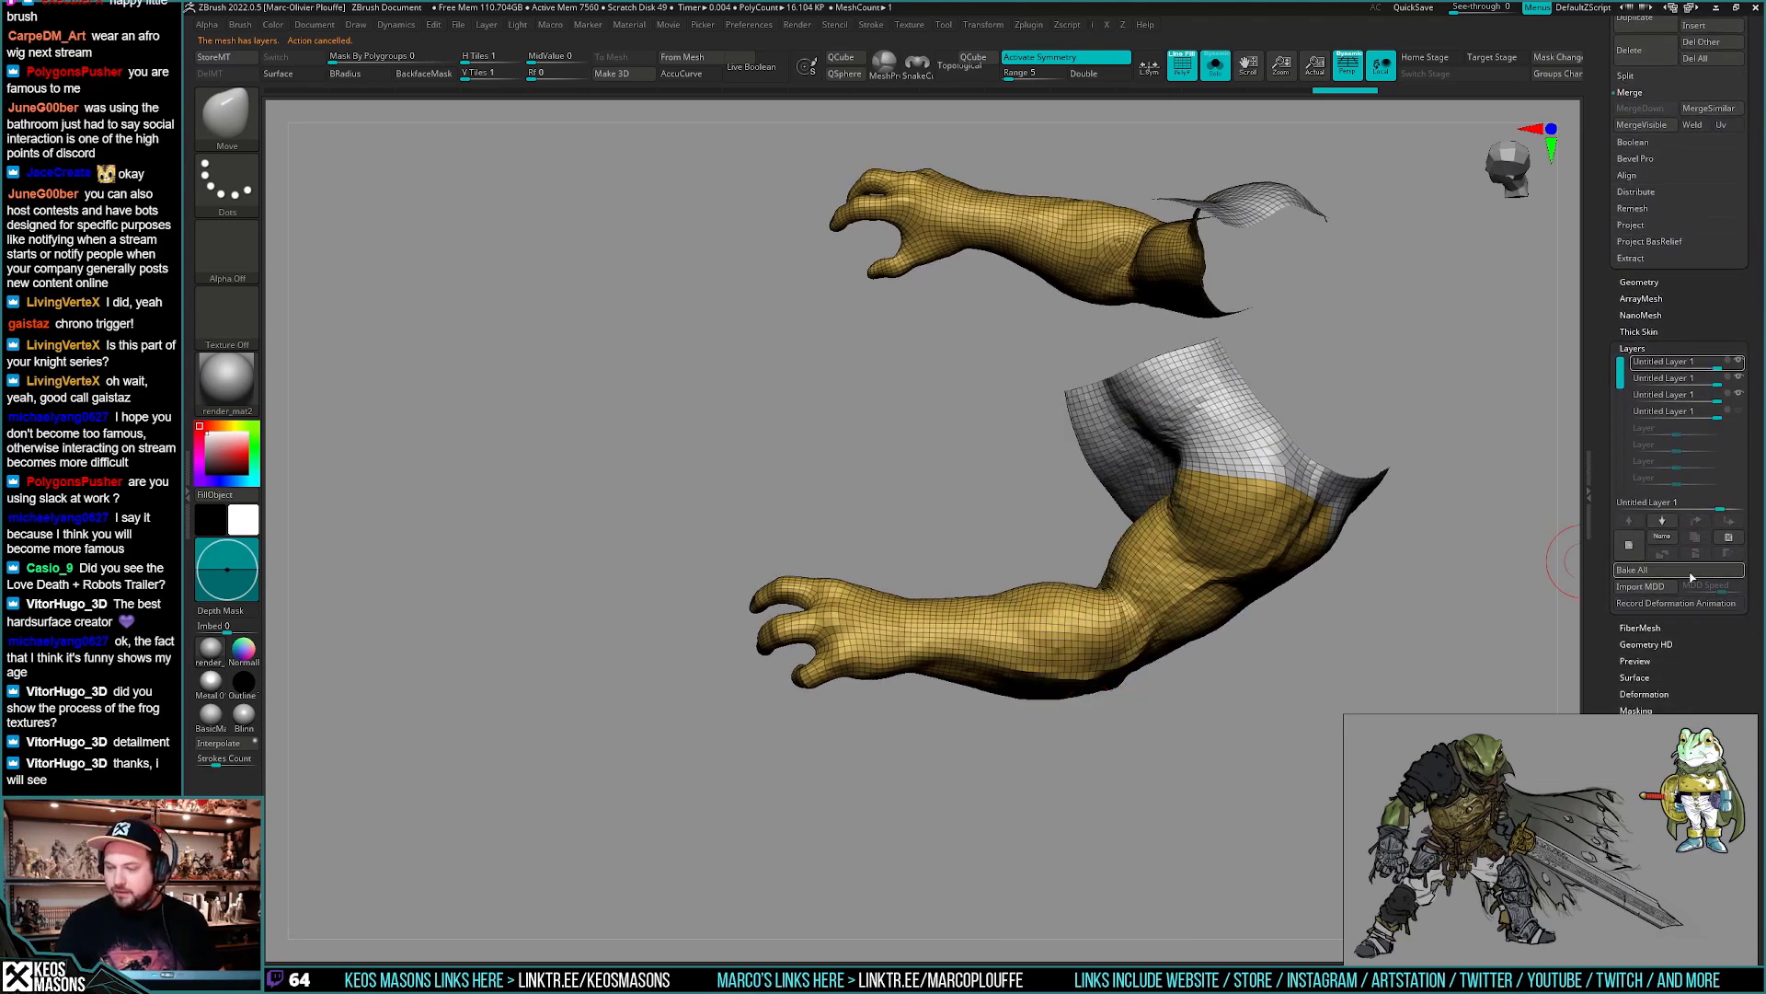
pyautogui.scroll(10, 1590, 660)
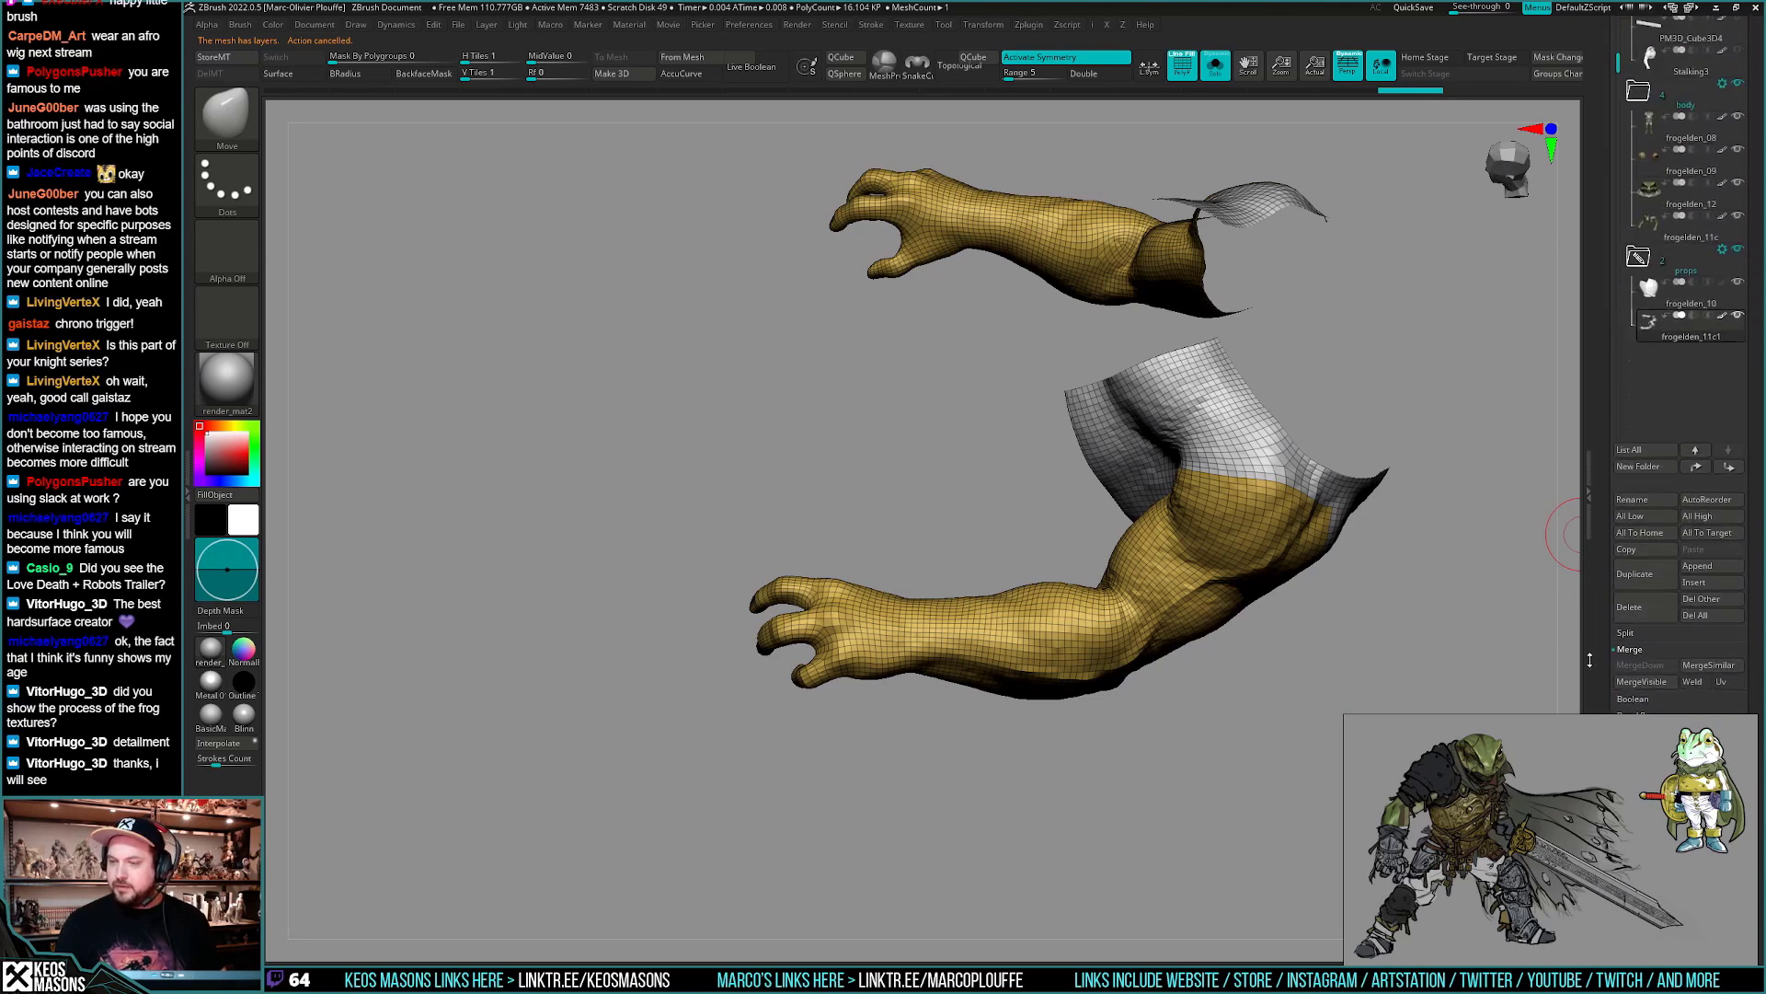
# - Check the fourth sculpt layer on the original, painted arms by toggling its visibility
pyautogui.scroll(-8, 1602, 414)
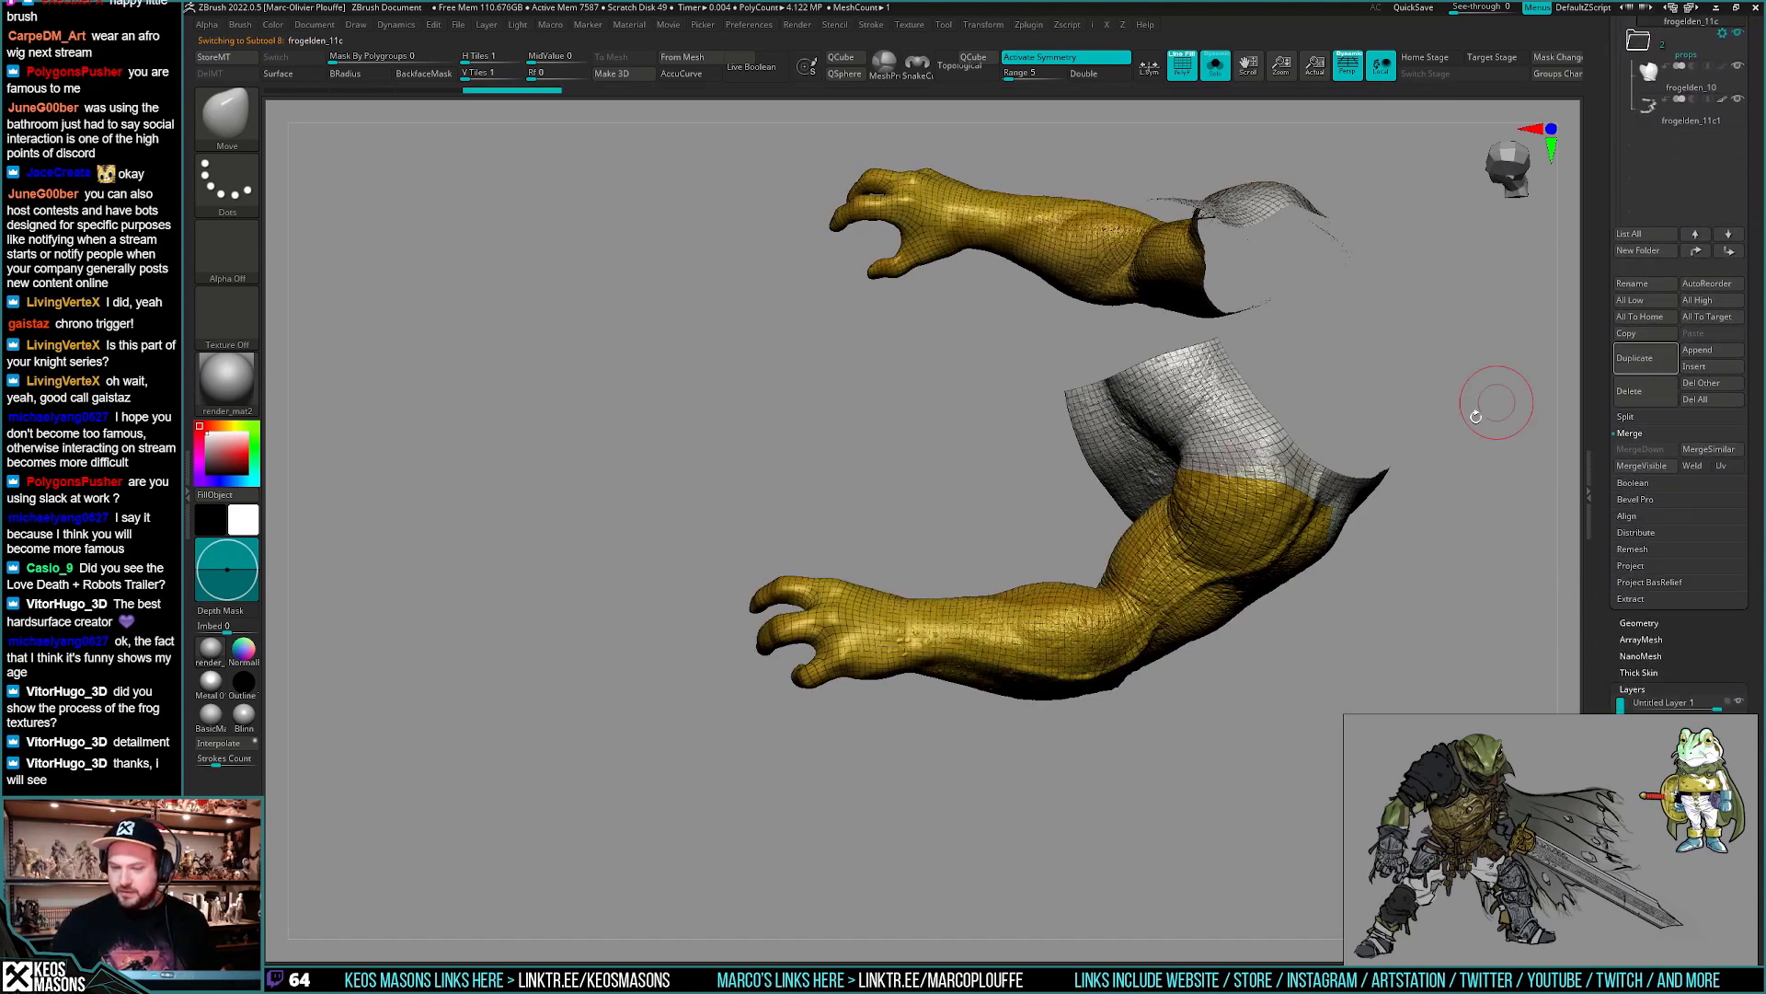
pyautogui.hotkey('shift', 'f')
pyautogui.scroll(-1, 1608, 494)
pyautogui.click(1737, 381)
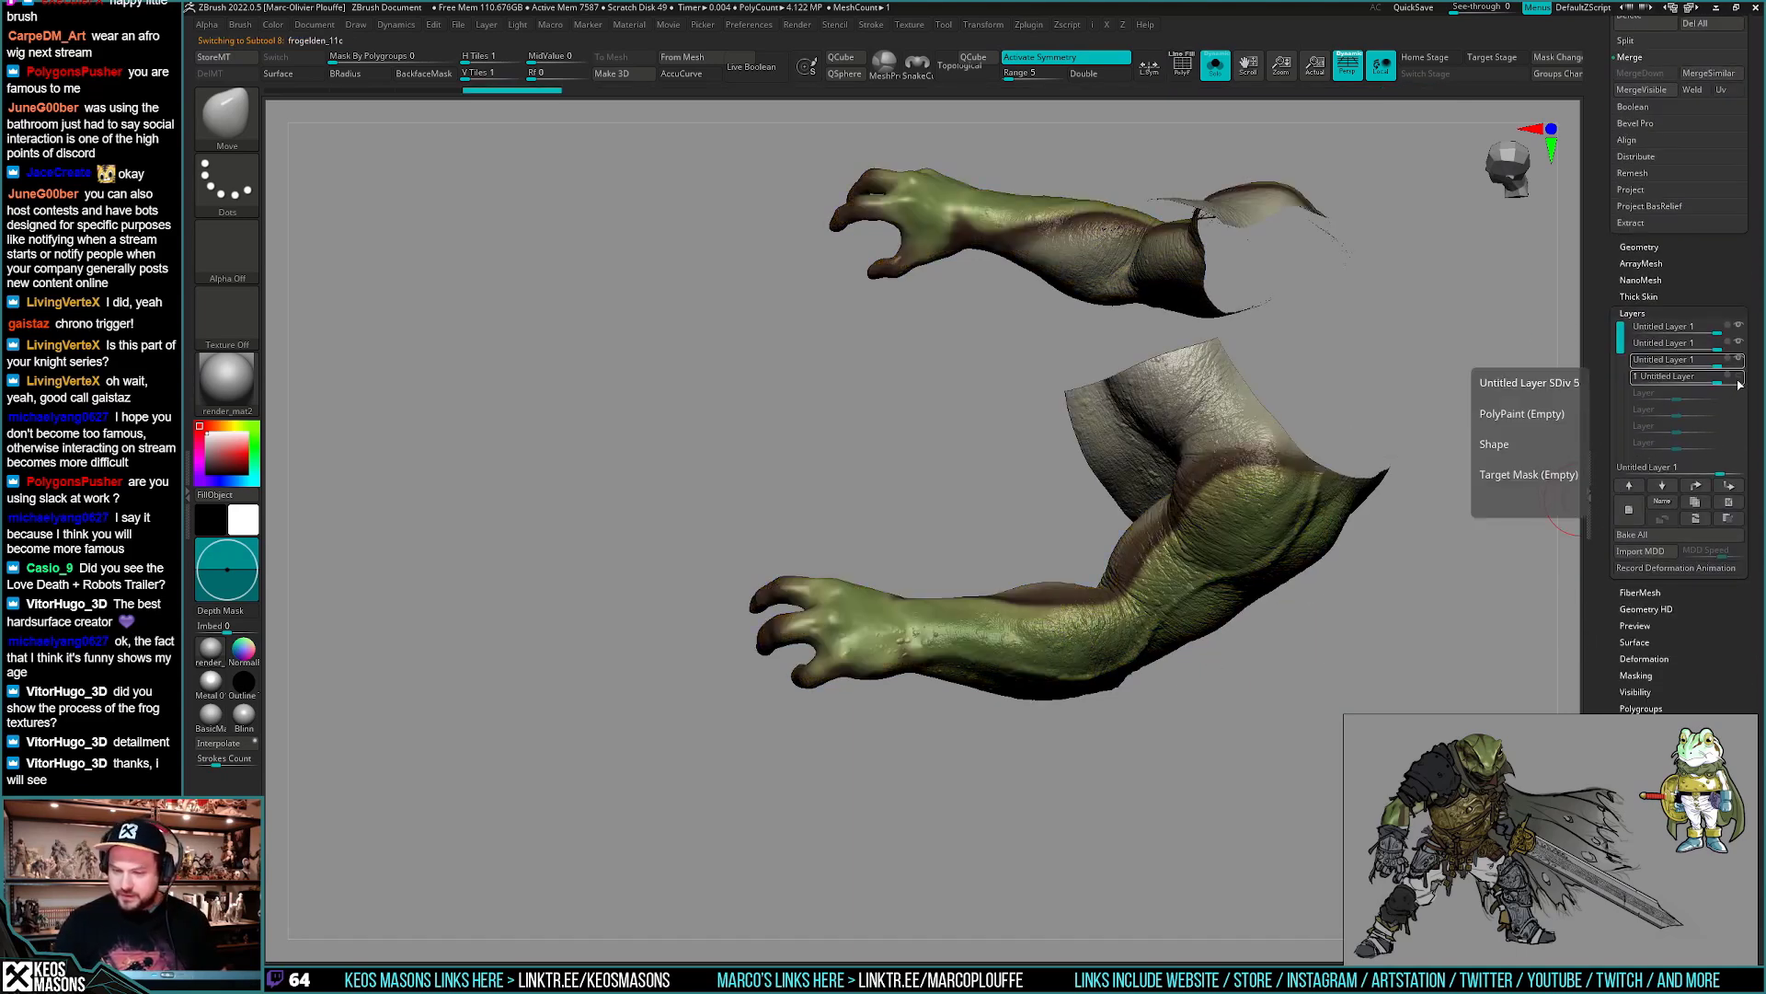
pyautogui.moveTo(1518, 497)
pyautogui.mouseDown()
pyautogui.moveTo(1509, 460)
pyautogui.moveTo(1554, 515)
pyautogui.moveTo(1541, 473)
pyautogui.mouseUp()
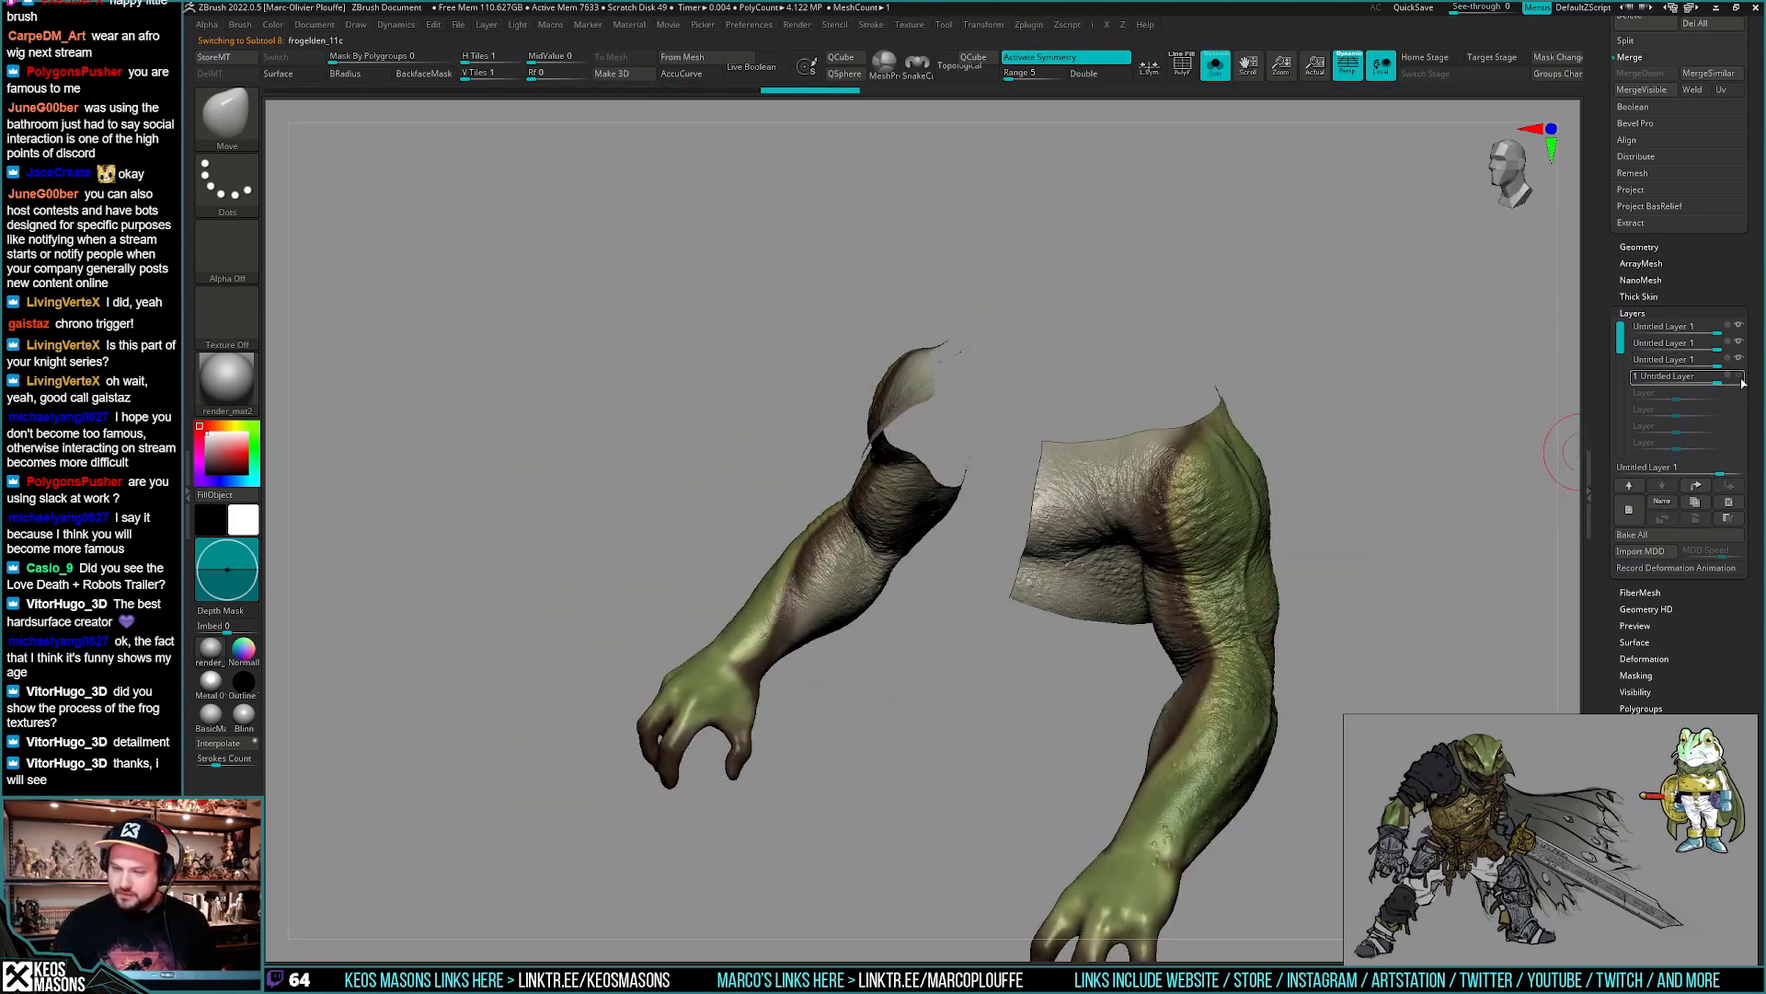
pyautogui.scroll(8, 1710, 445)
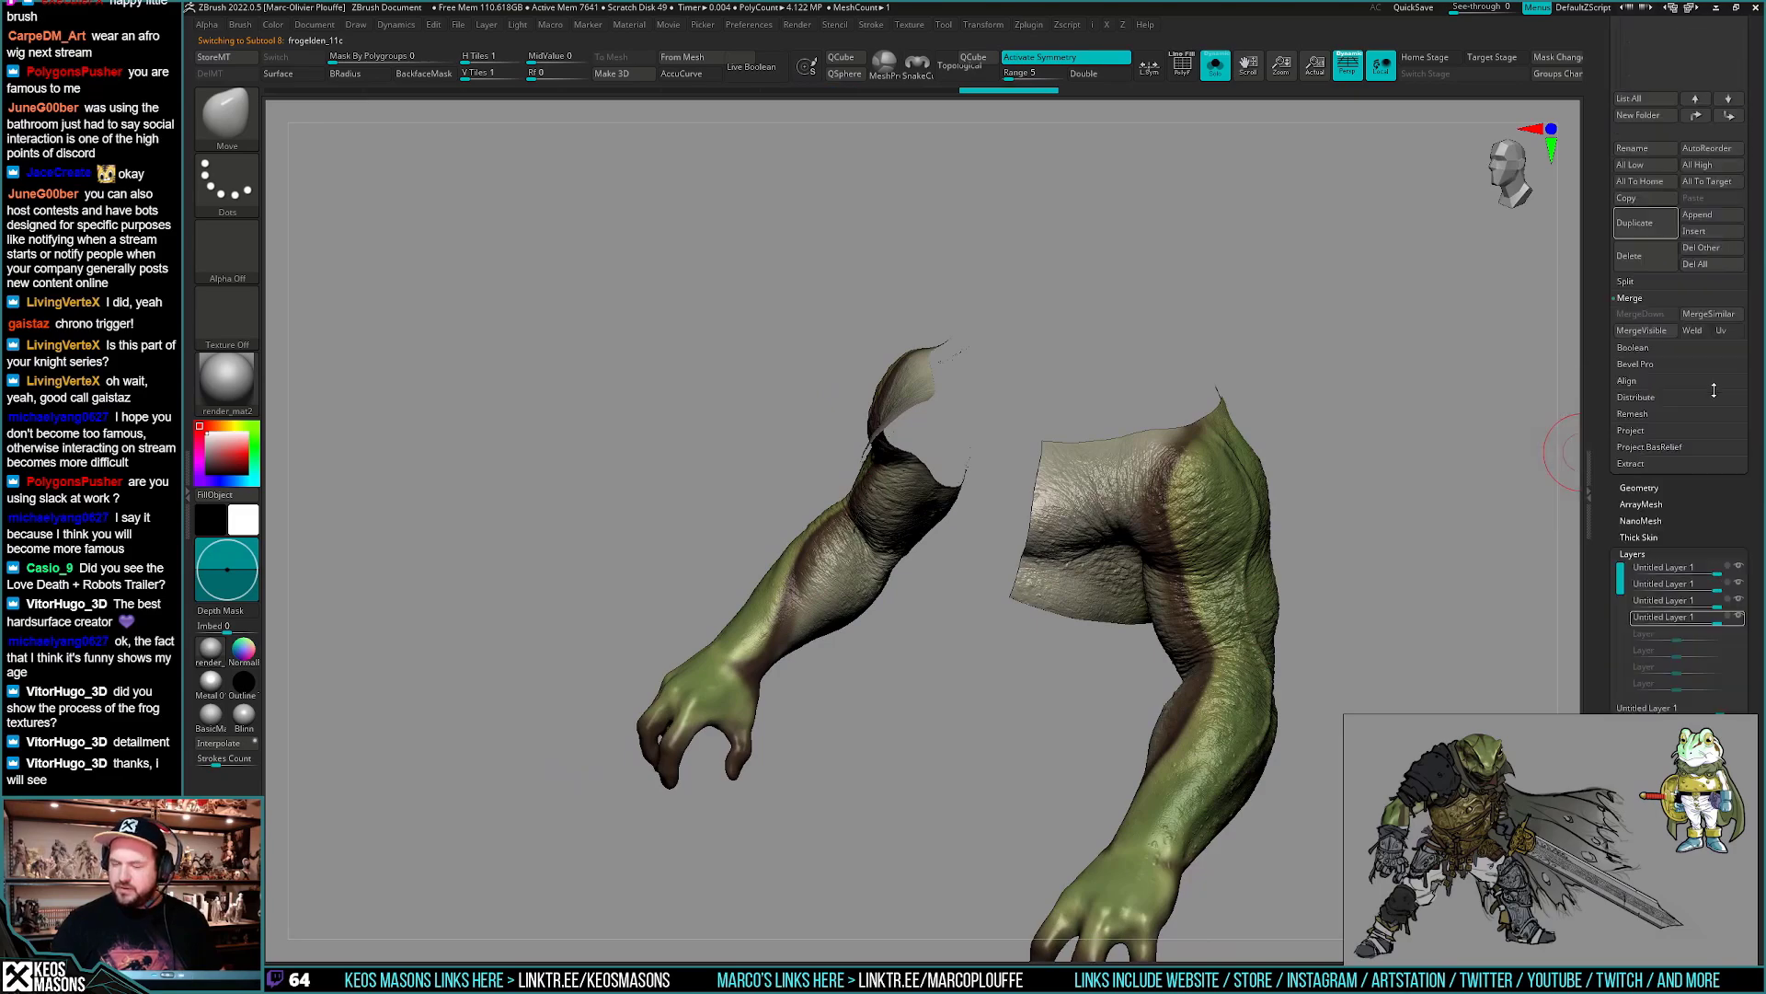
pyautogui.moveTo(1710, 444); pyautogui.dragTo(1710, 449)
# - Reselect the duplicated arms, slice them across the forearms and isolate the hand sections as glove pieces
pyautogui.click(1689, 353)
pyautogui.hotkey('shift', 'f')
pyautogui.moveTo(1325, 579)
pyautogui.keyDown('alt'); pyautogui.mouseDown()
pyautogui.moveTo(1223, 816)
pyautogui.moveTo(1148, 653)
pyautogui.moveTo(1118, 705)
pyautogui.moveTo(1144, 502)
pyautogui.moveTo(1188, 607)
pyautogui.moveTo(1139, 670)
pyautogui.moveTo(1175, 694)
pyautogui.moveTo(1174, 661)
pyautogui.moveTo(1198, 697)
pyautogui.moveTo(1222, 635)
pyautogui.moveTo(1273, 598)
pyautogui.moveTo(1234, 663)
pyautogui.moveTo(1219, 655)
pyautogui.mouseUp(); pyautogui.keyUp('alt')
pyautogui.keyDown('ctrl'); pyautogui.keyDown('shift'); pyautogui.click(1175, 694); pyautogui.keyUp('shift'); pyautogui.keyUp('ctrl')
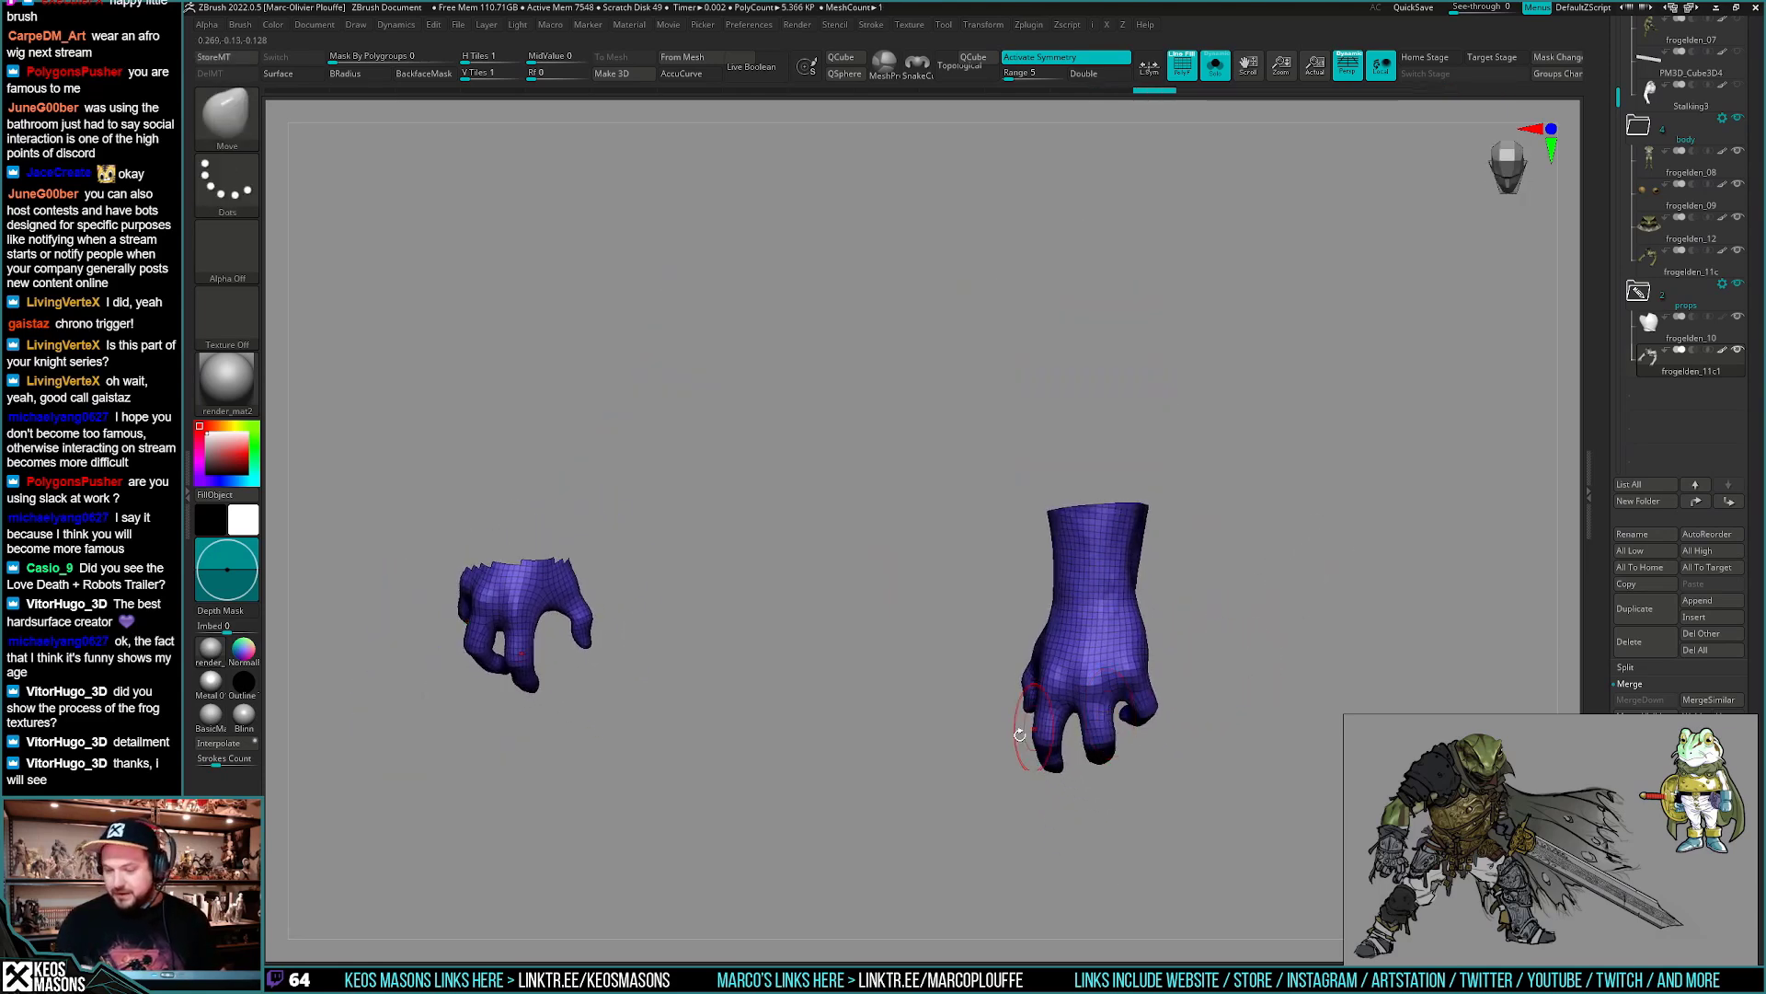
pyautogui.moveTo(1125, 527)
pyautogui.mouseDown()
pyautogui.moveTo(1215, 561)
pyautogui.moveTo(1227, 599)
pyautogui.moveTo(1168, 631)
pyautogui.mouseUp()
pyautogui.keyDown('ctrl'); pyautogui.keyDown('shift'); pyautogui.click(1199, 630); pyautogui.keyUp('shift'); pyautogui.keyUp('ctrl')
# - Inflate the glove pieces slightly so they cover the frog's hands and wrists
pyautogui.press('w')
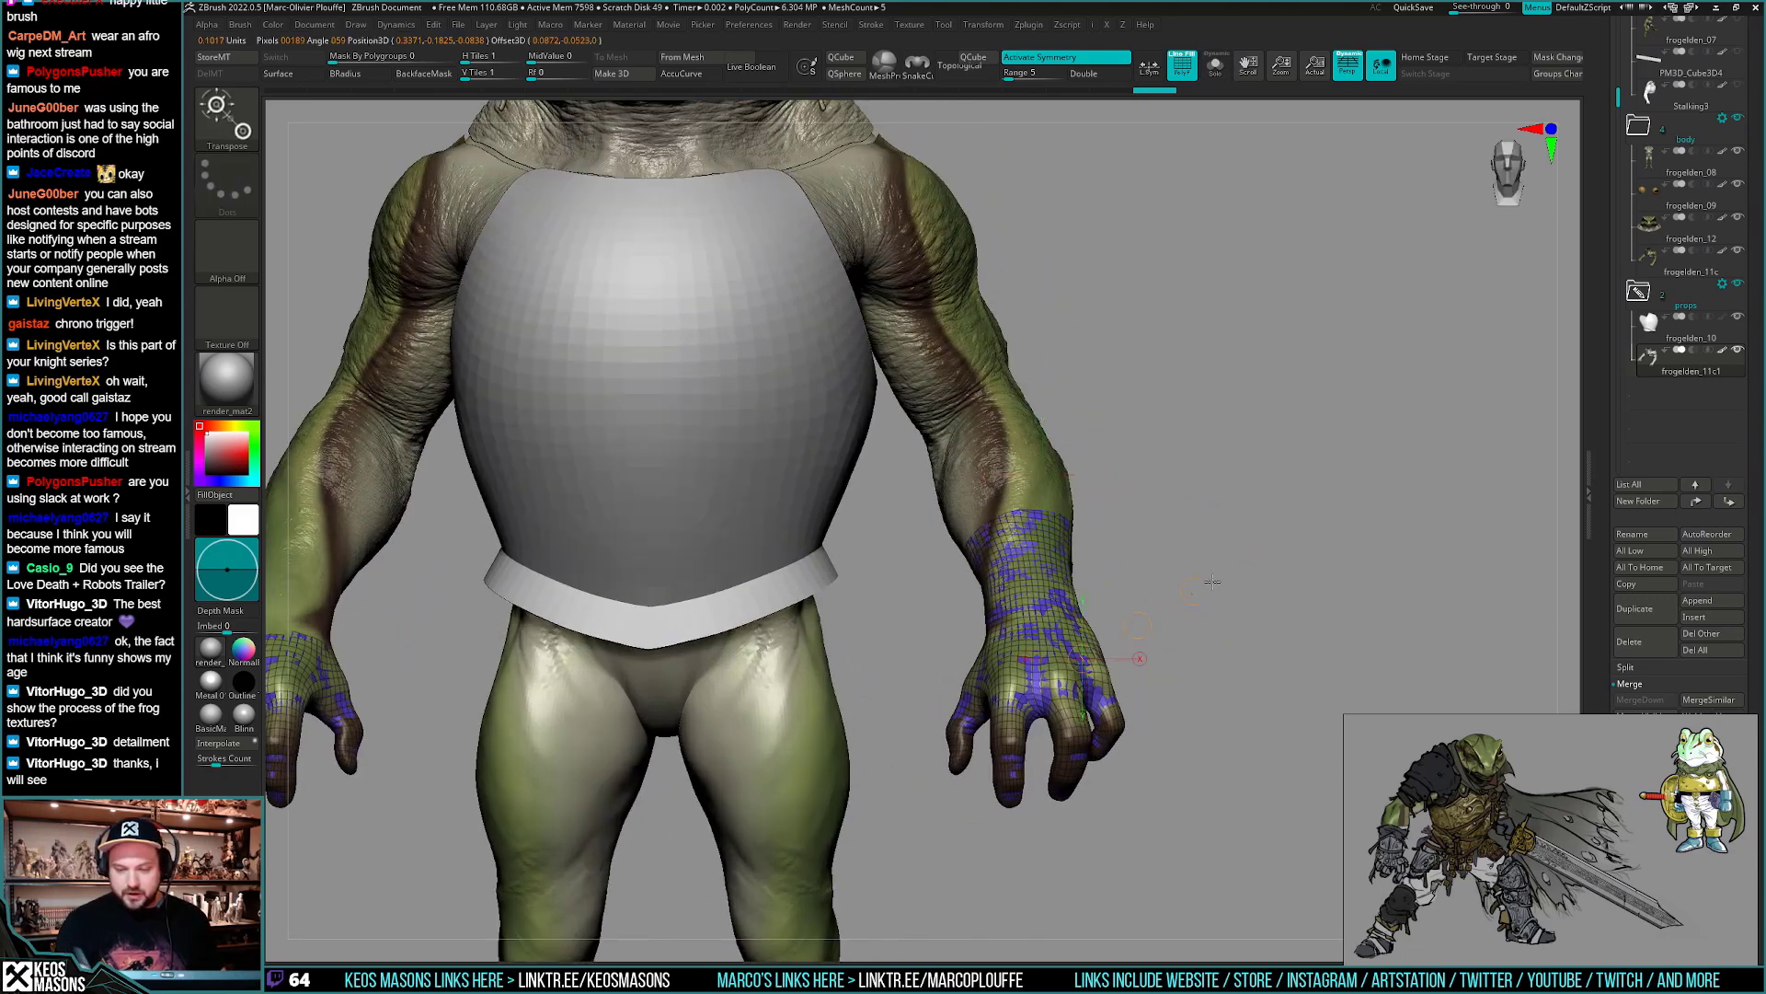
pyautogui.moveTo(1317, 540); pyautogui.dragTo(1316, 538)
pyautogui.press('q')
# - Select the chest piece, color it brass and give it the glossy metal material
pyautogui.click(1724, 317)
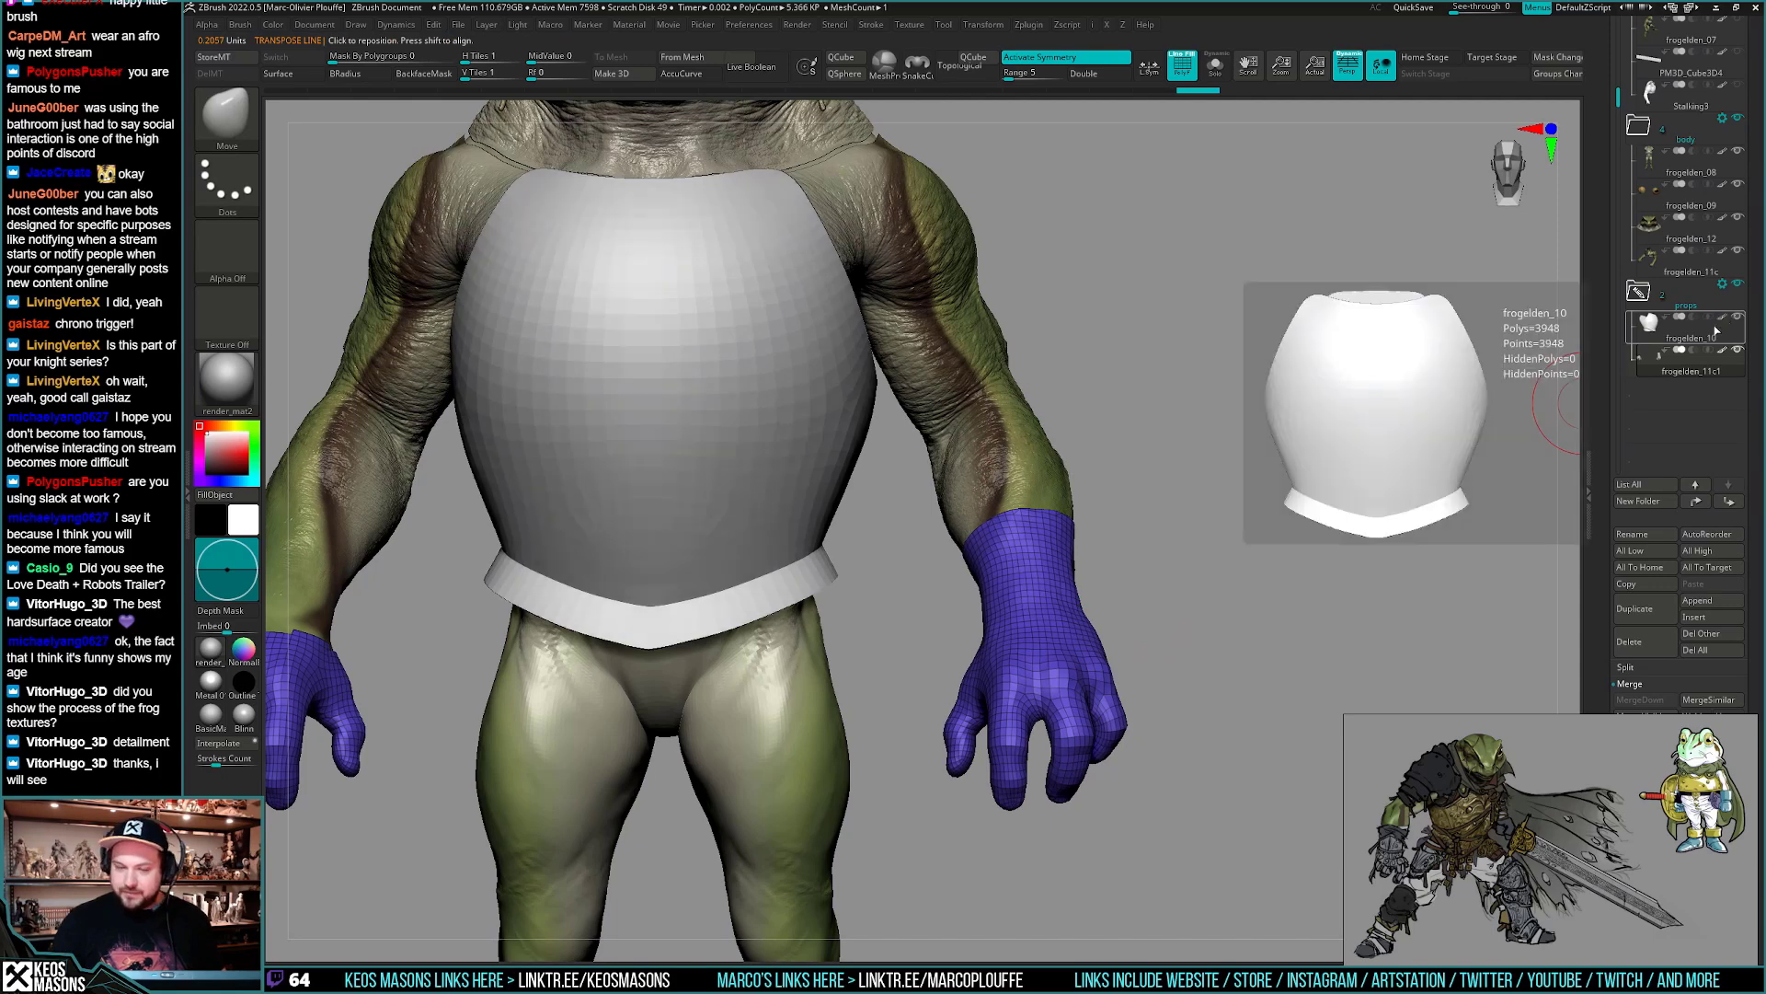
pyautogui.keyDown('ctrl'); pyautogui.moveTo(1288, 529); pyautogui.dragTo(1248, 639, button='right'); pyautogui.keyUp('ctrl')
pyautogui.click(1684, 326)
pyautogui.moveTo(1196, 585); pyautogui.dragTo(1257, 579, button='right')
pyautogui.hotkey('shift', 'f')
pyautogui.hotkey('shift', 's')
pyautogui.press('space')
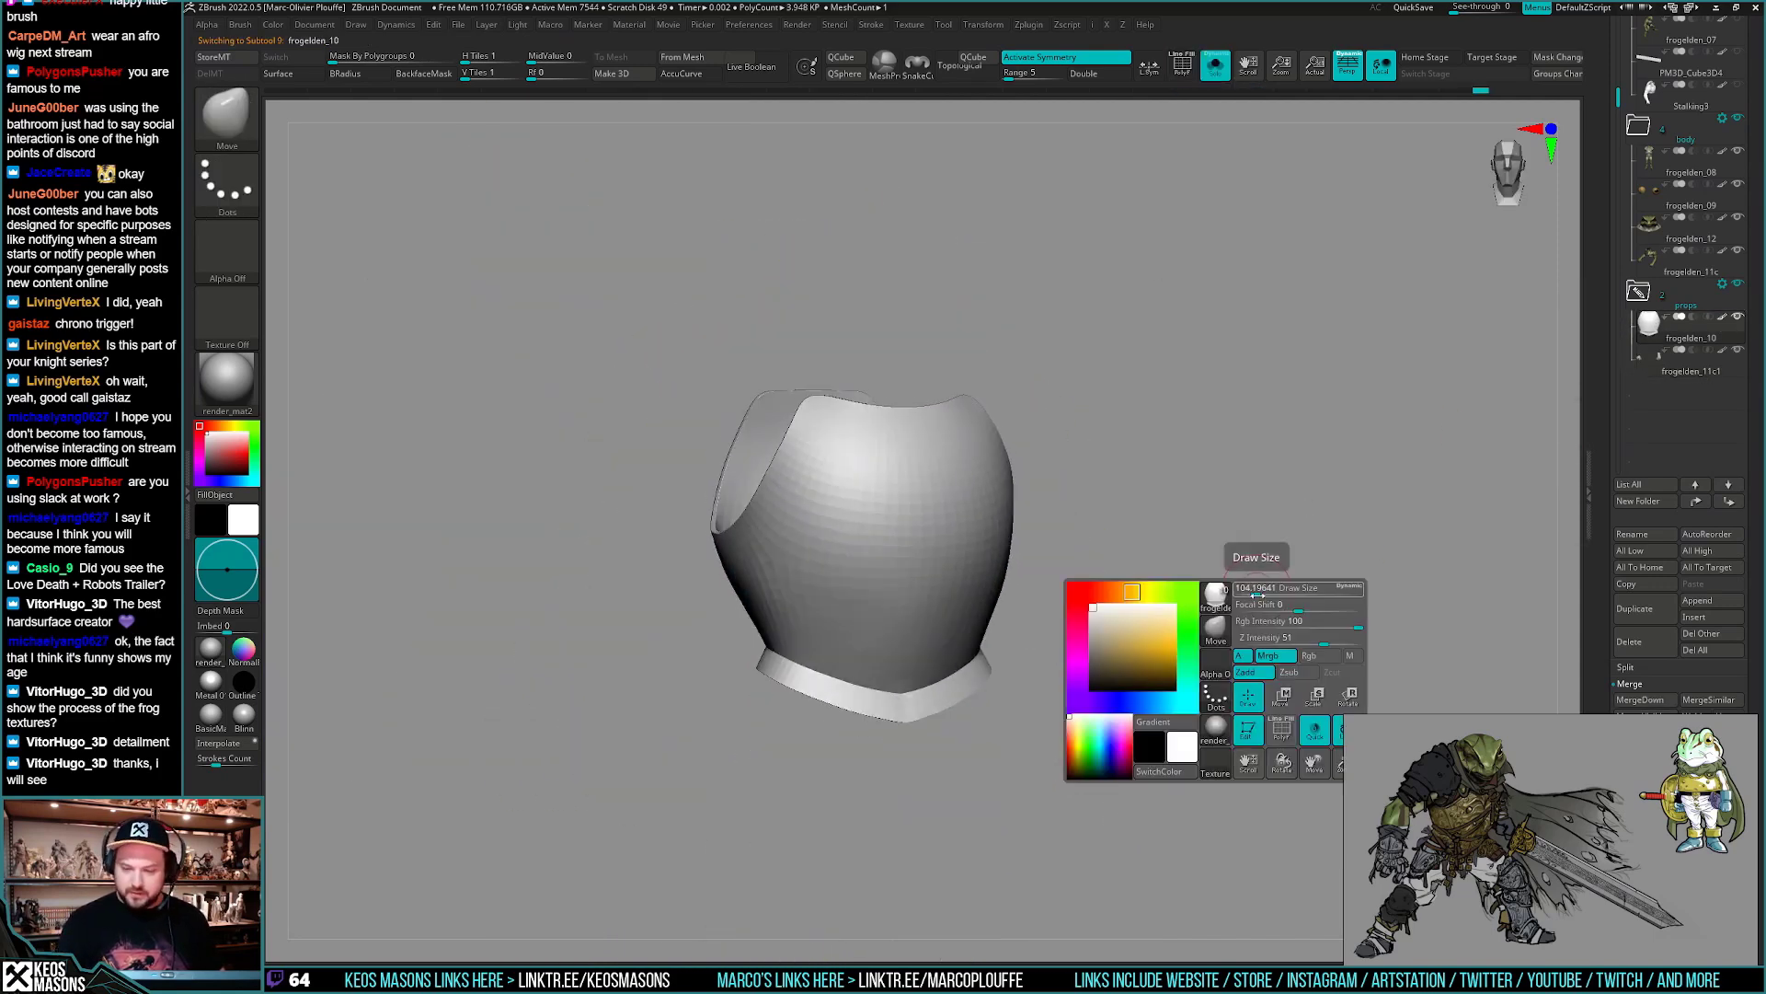
pyautogui.click(1117, 650)
pyautogui.moveTo(1117, 650); pyautogui.dragTo(1121, 650)
pyautogui.moveTo(1198, 556); pyautogui.dragTo(1156, 600, button='right')
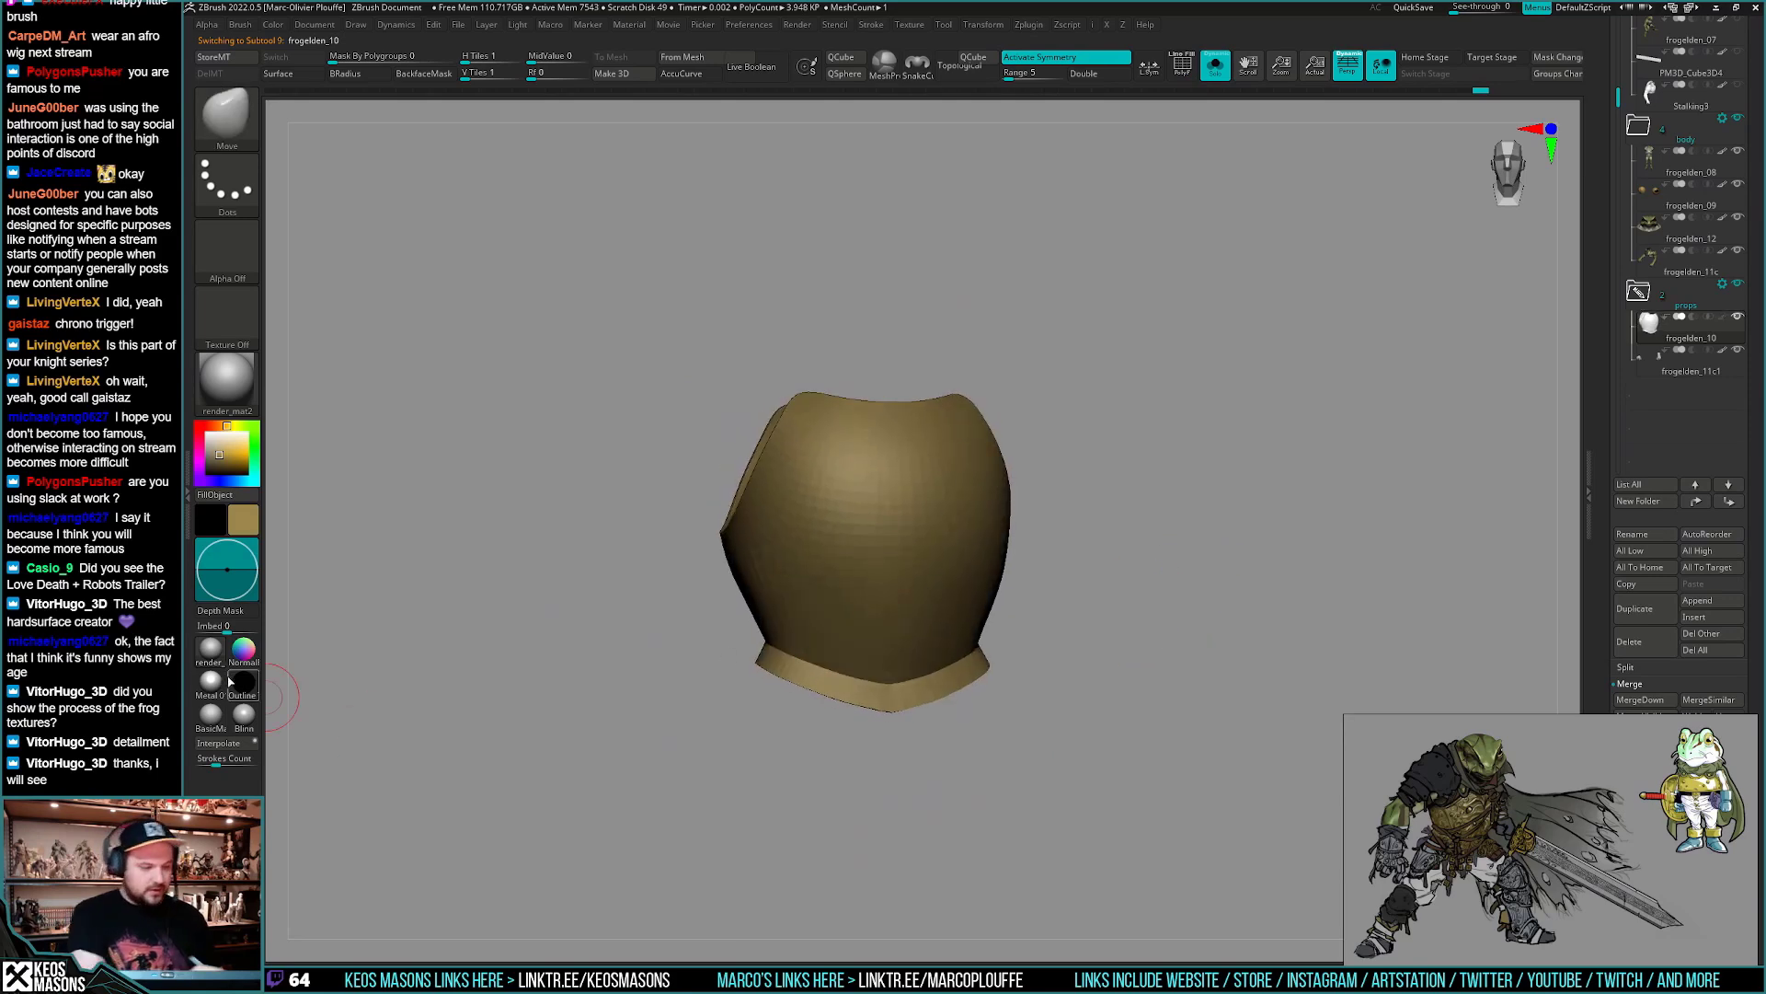
pyautogui.click(226, 680)
pyautogui.hotkey('alt', 's')
# - Isolate the chest piece, set its crease level to 2 and adjust its smooth subdivision preview
pyautogui.press('space')
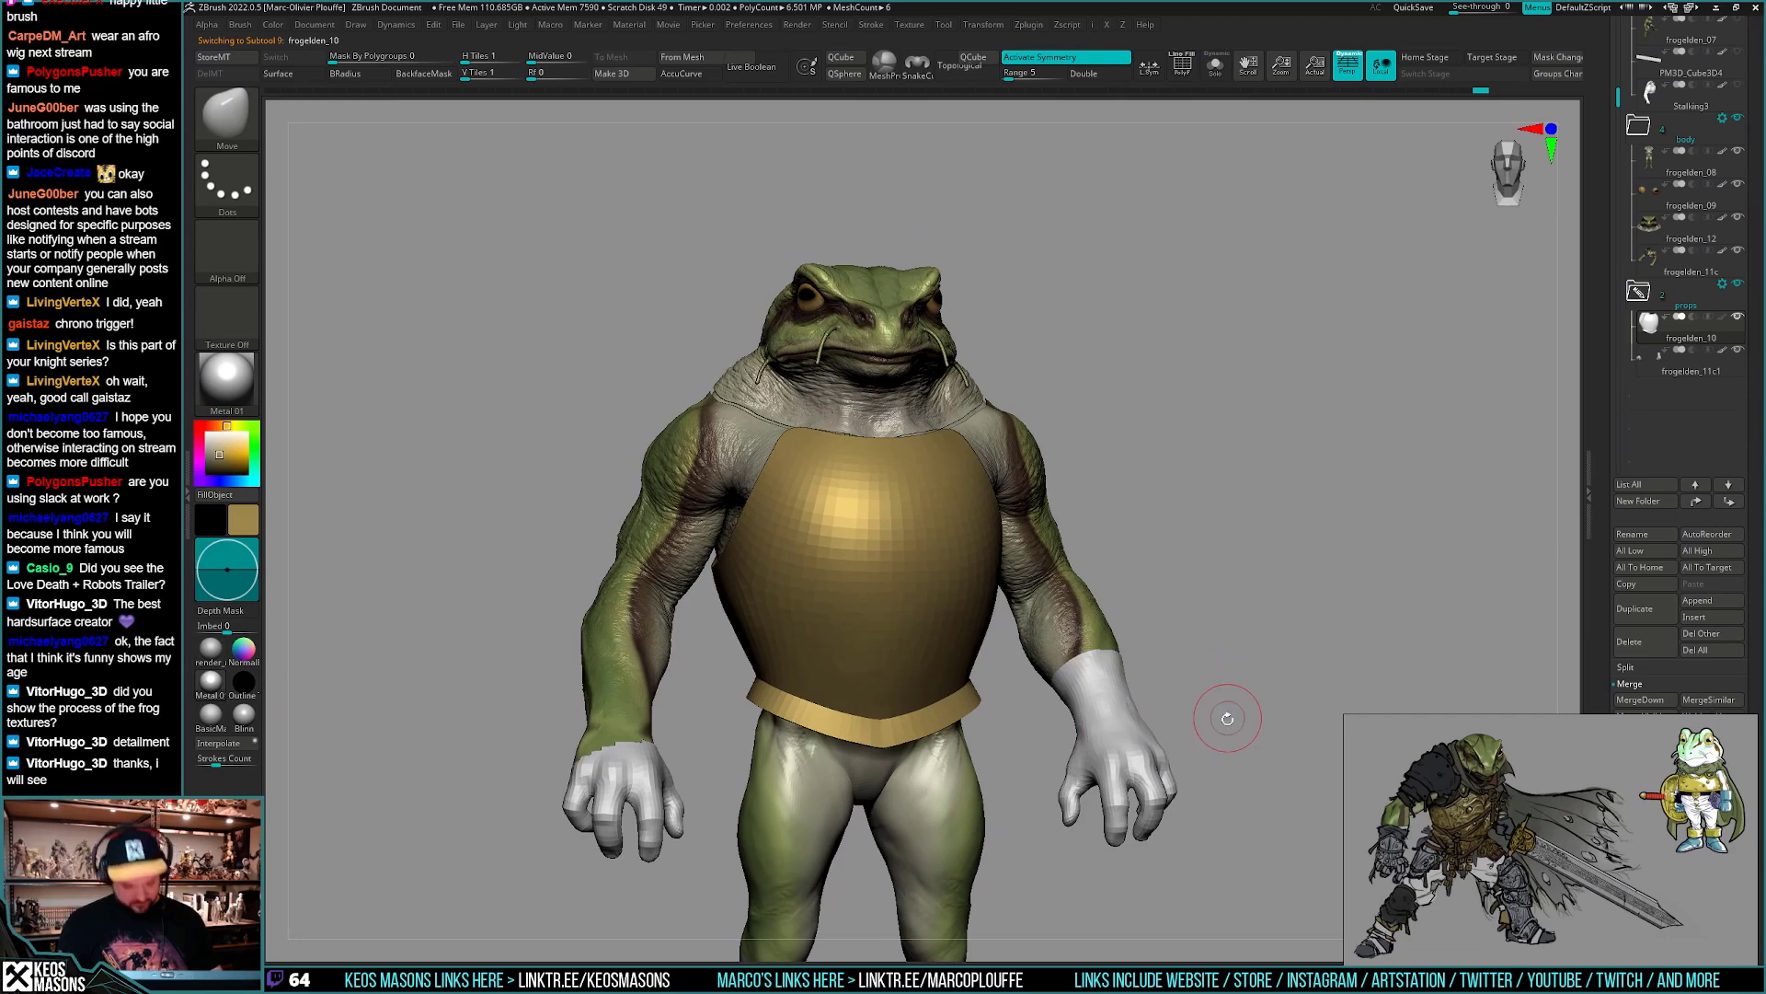
pyautogui.press('space')
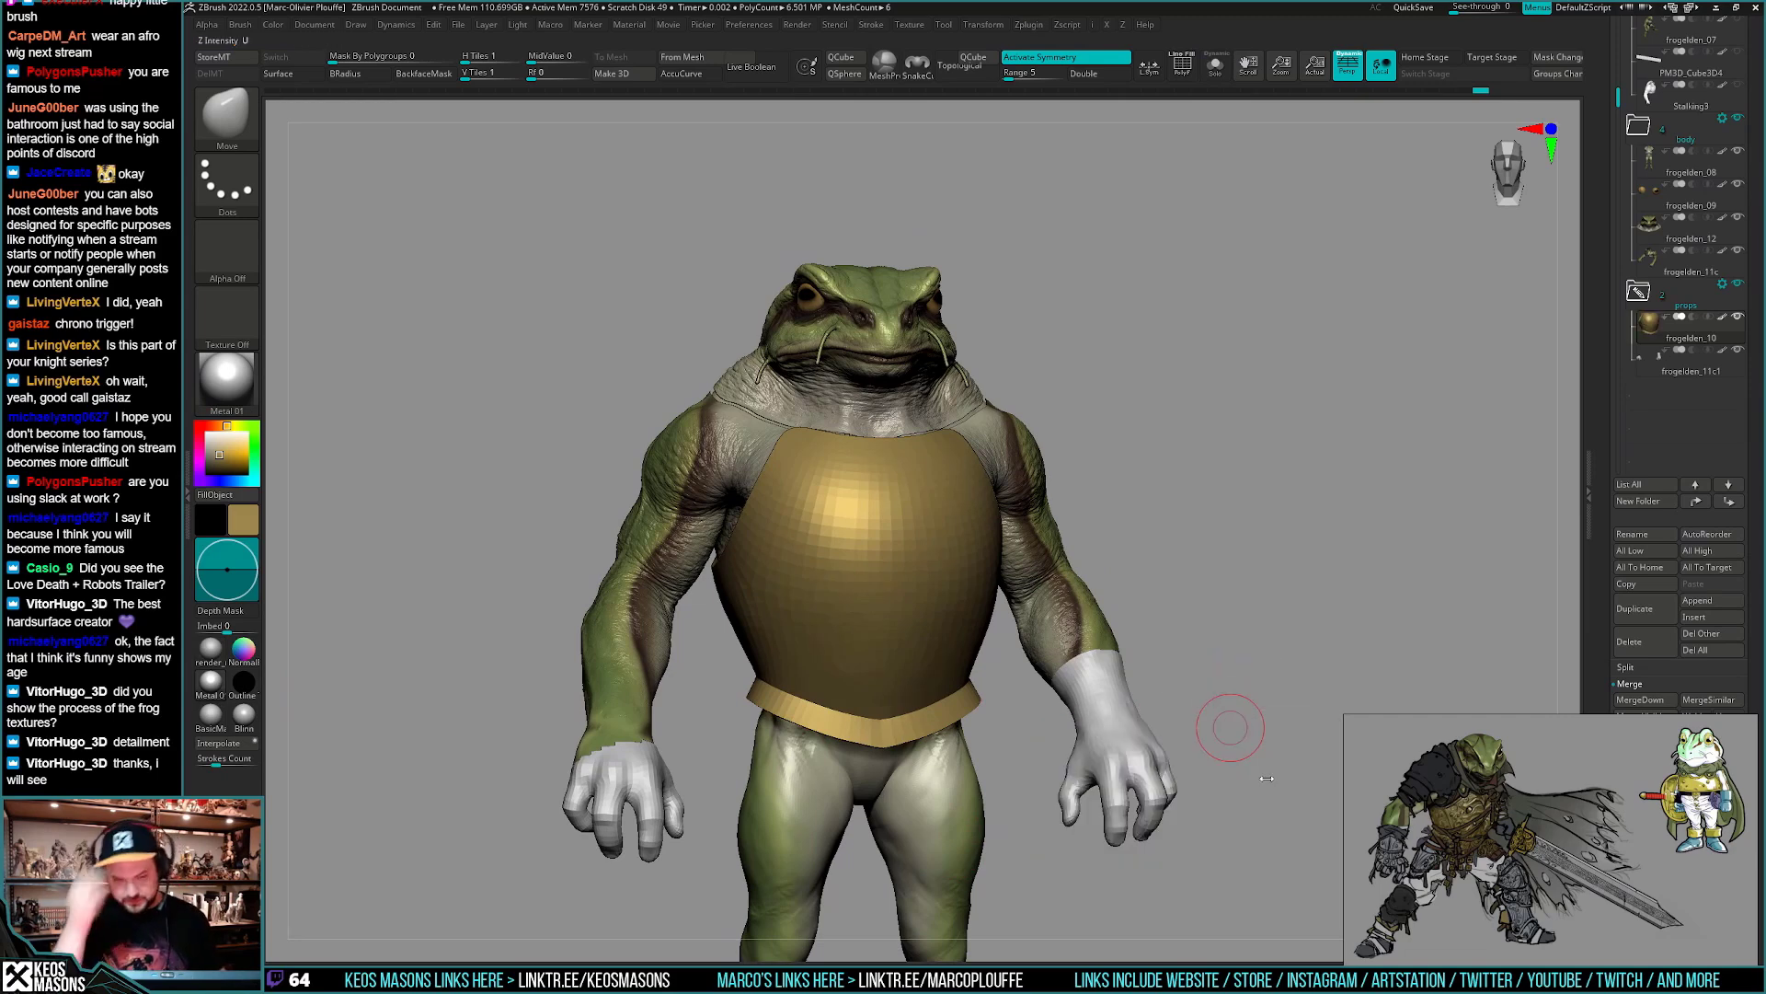
pyautogui.hotkey('alt', 's')
pyautogui.press('space')
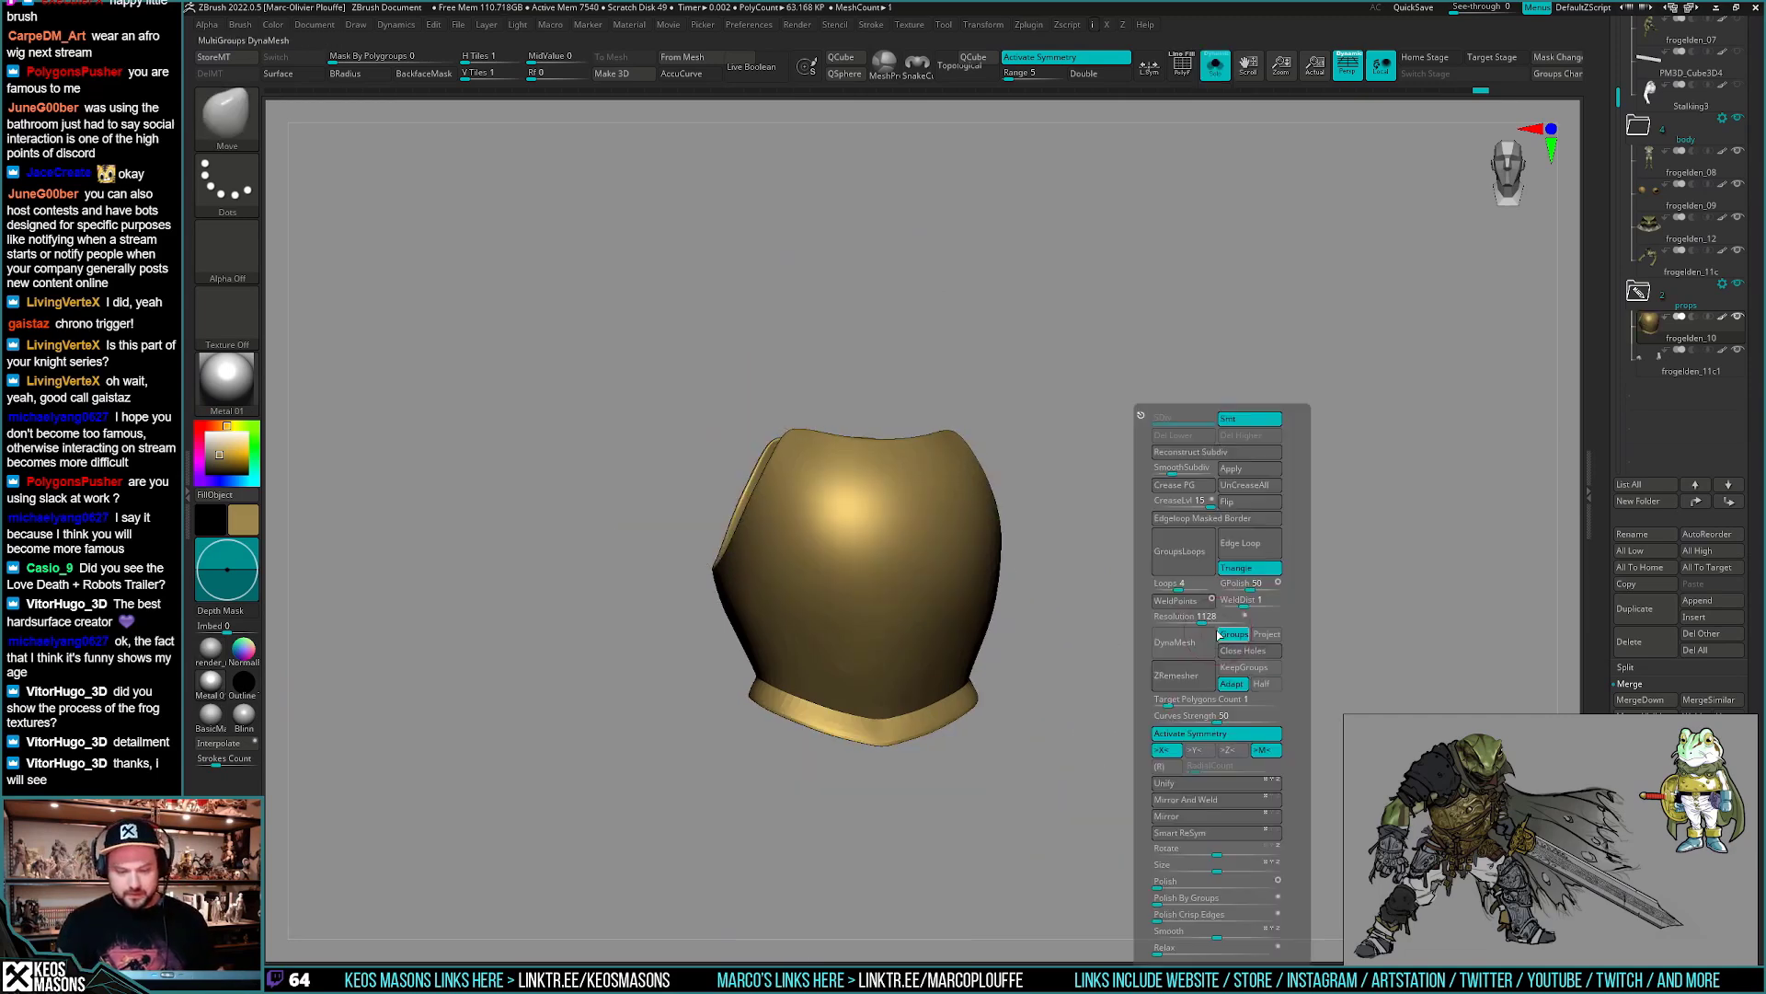
pyautogui.click(1186, 504)
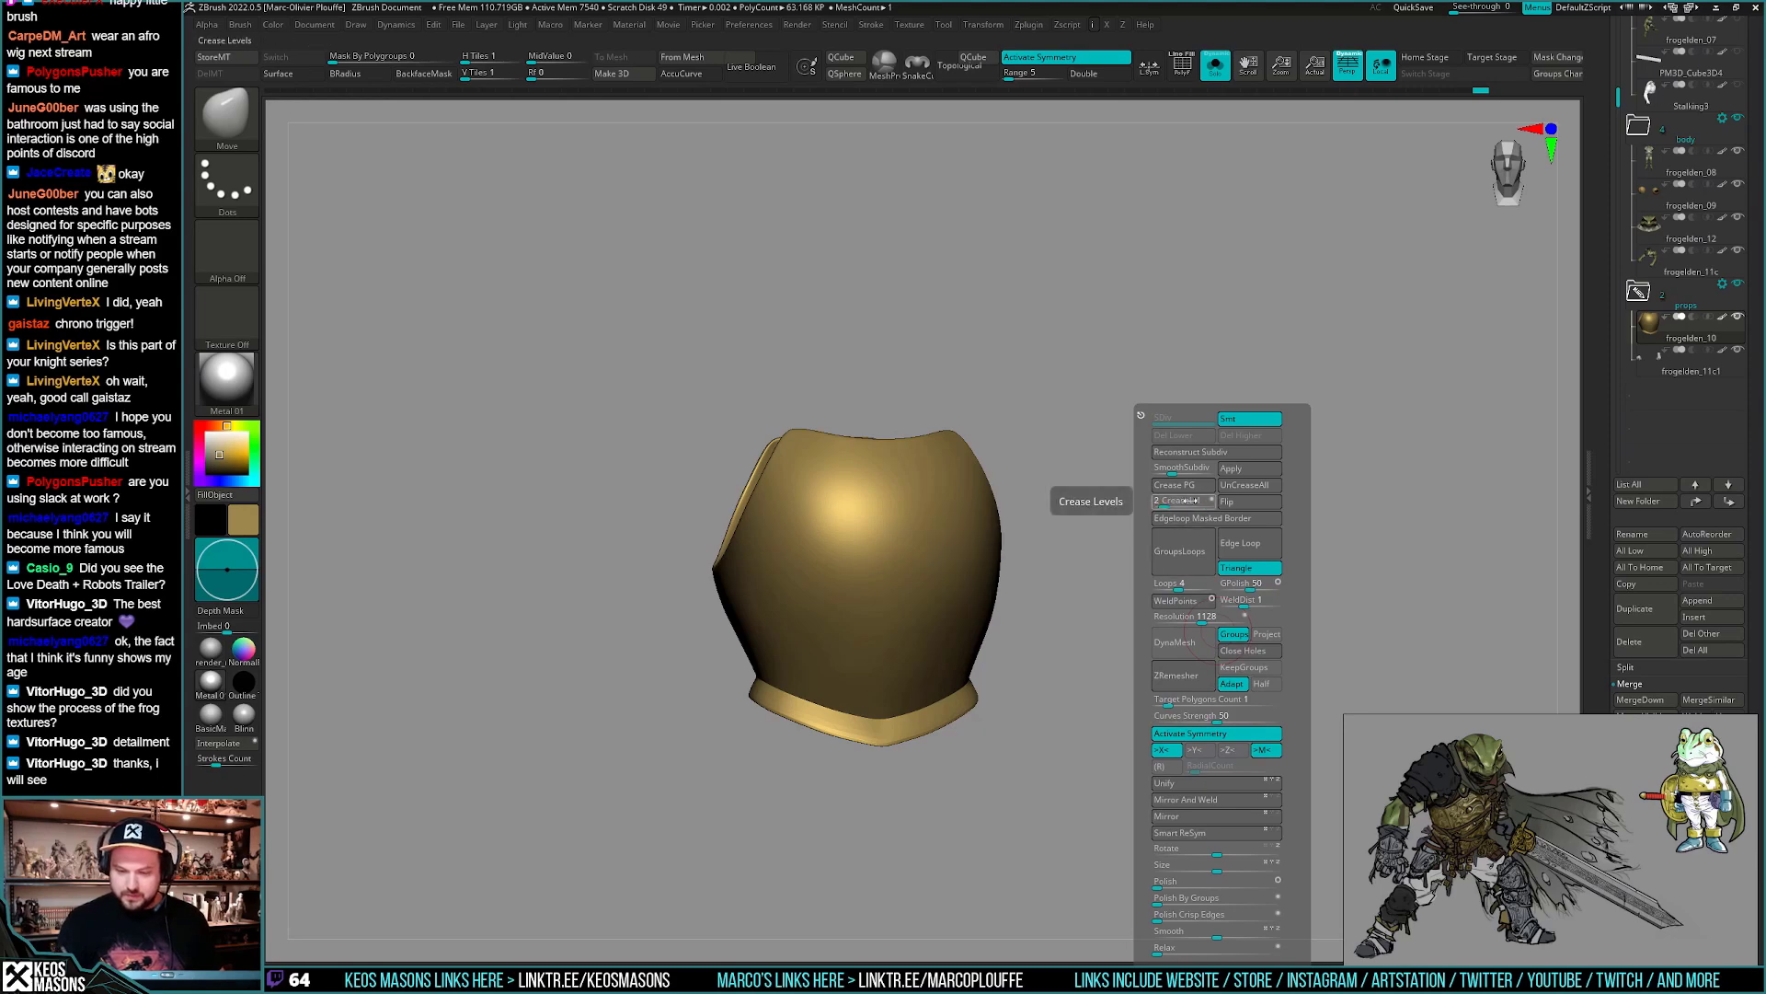
pyautogui.moveTo(1104, 722); pyautogui.dragTo(1105, 724)
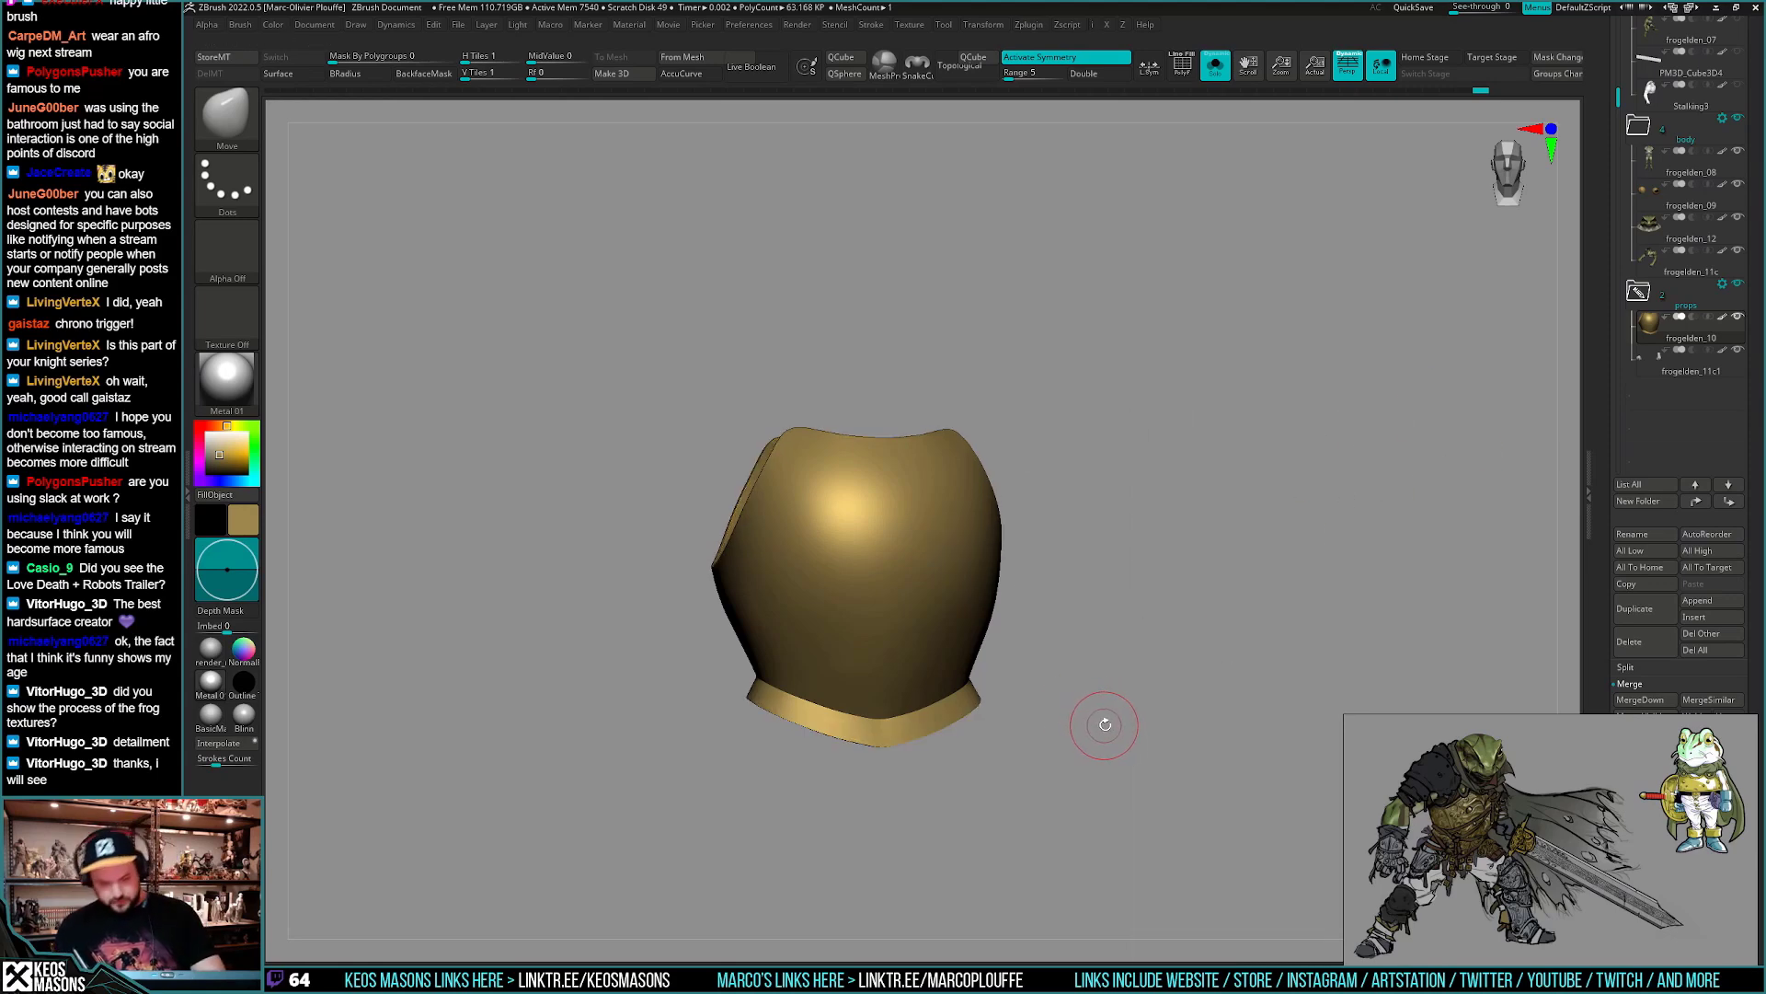
pyautogui.press('space')
pyautogui.press('space')
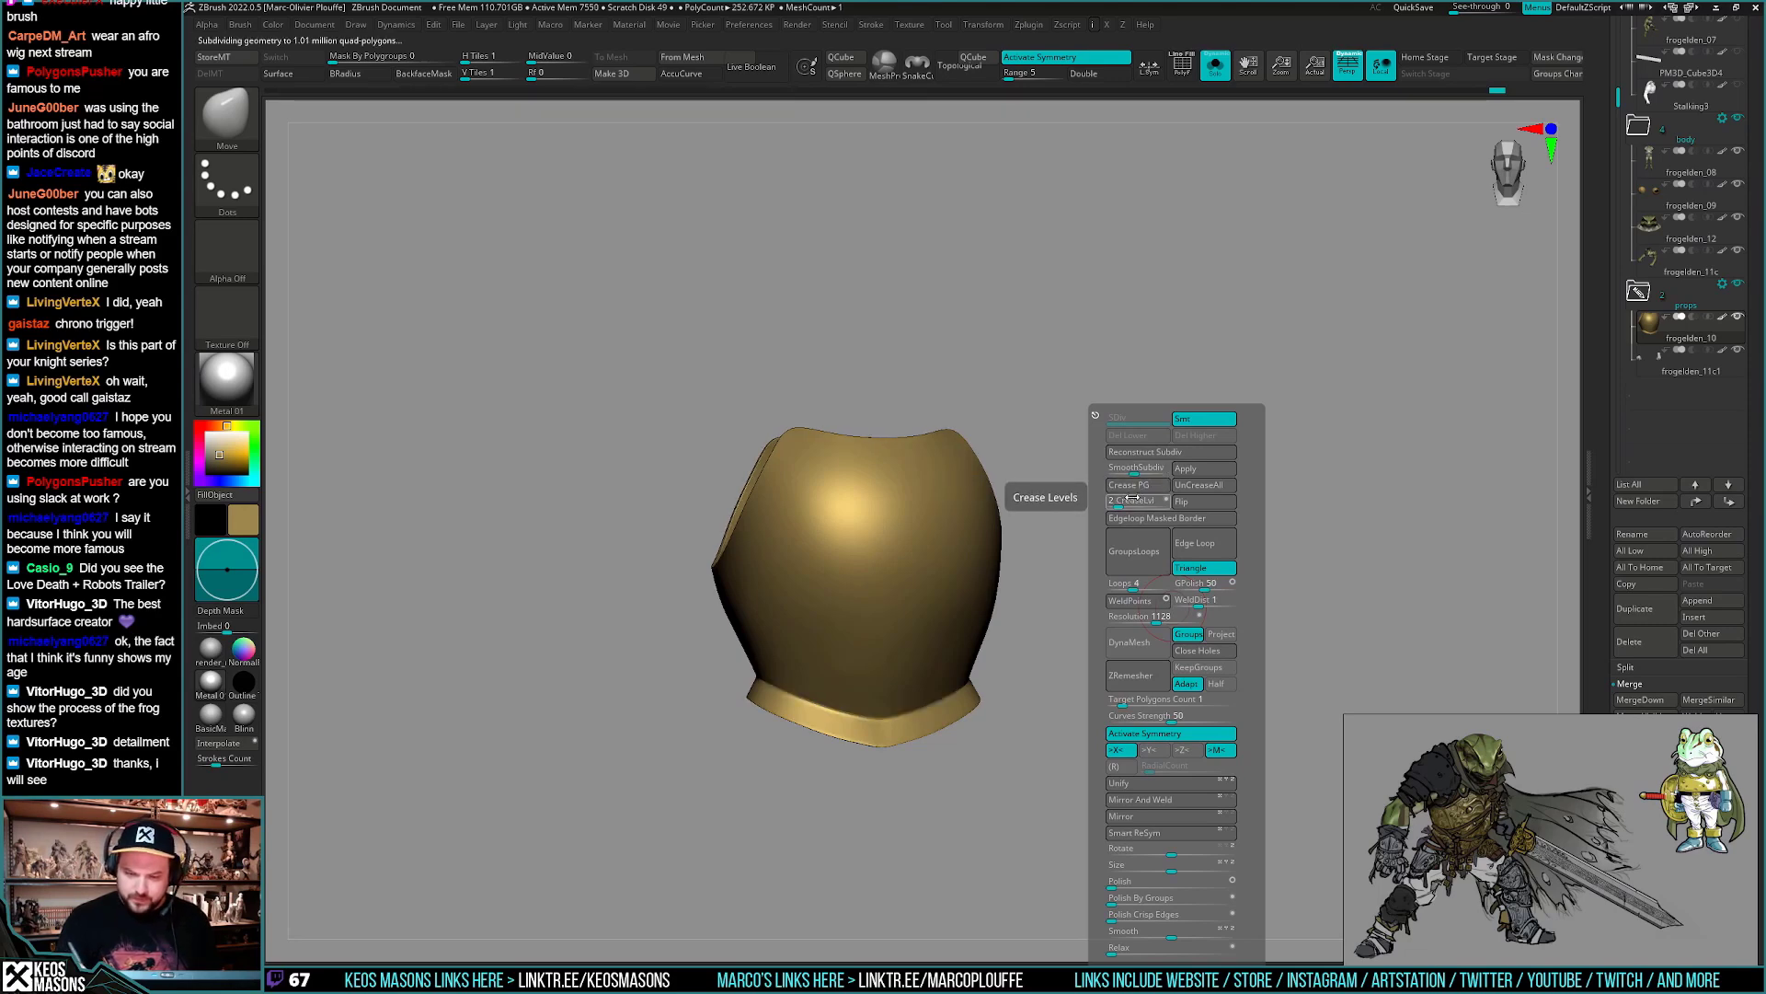
pyautogui.press('Return')
pyautogui.moveTo(1134, 468); pyautogui.dragTo(1124, 467)
# - Insert an edge loop around the chest piece's flared rim with the ZModeler brush
pyautogui.moveTo(1315, 598); pyautogui.dragTo(1257, 627)
pyautogui.hotkey('shift', 'f')
pyautogui.press('f')
pyautogui.press('b')
pyautogui.press('z')
pyautogui.press('m')
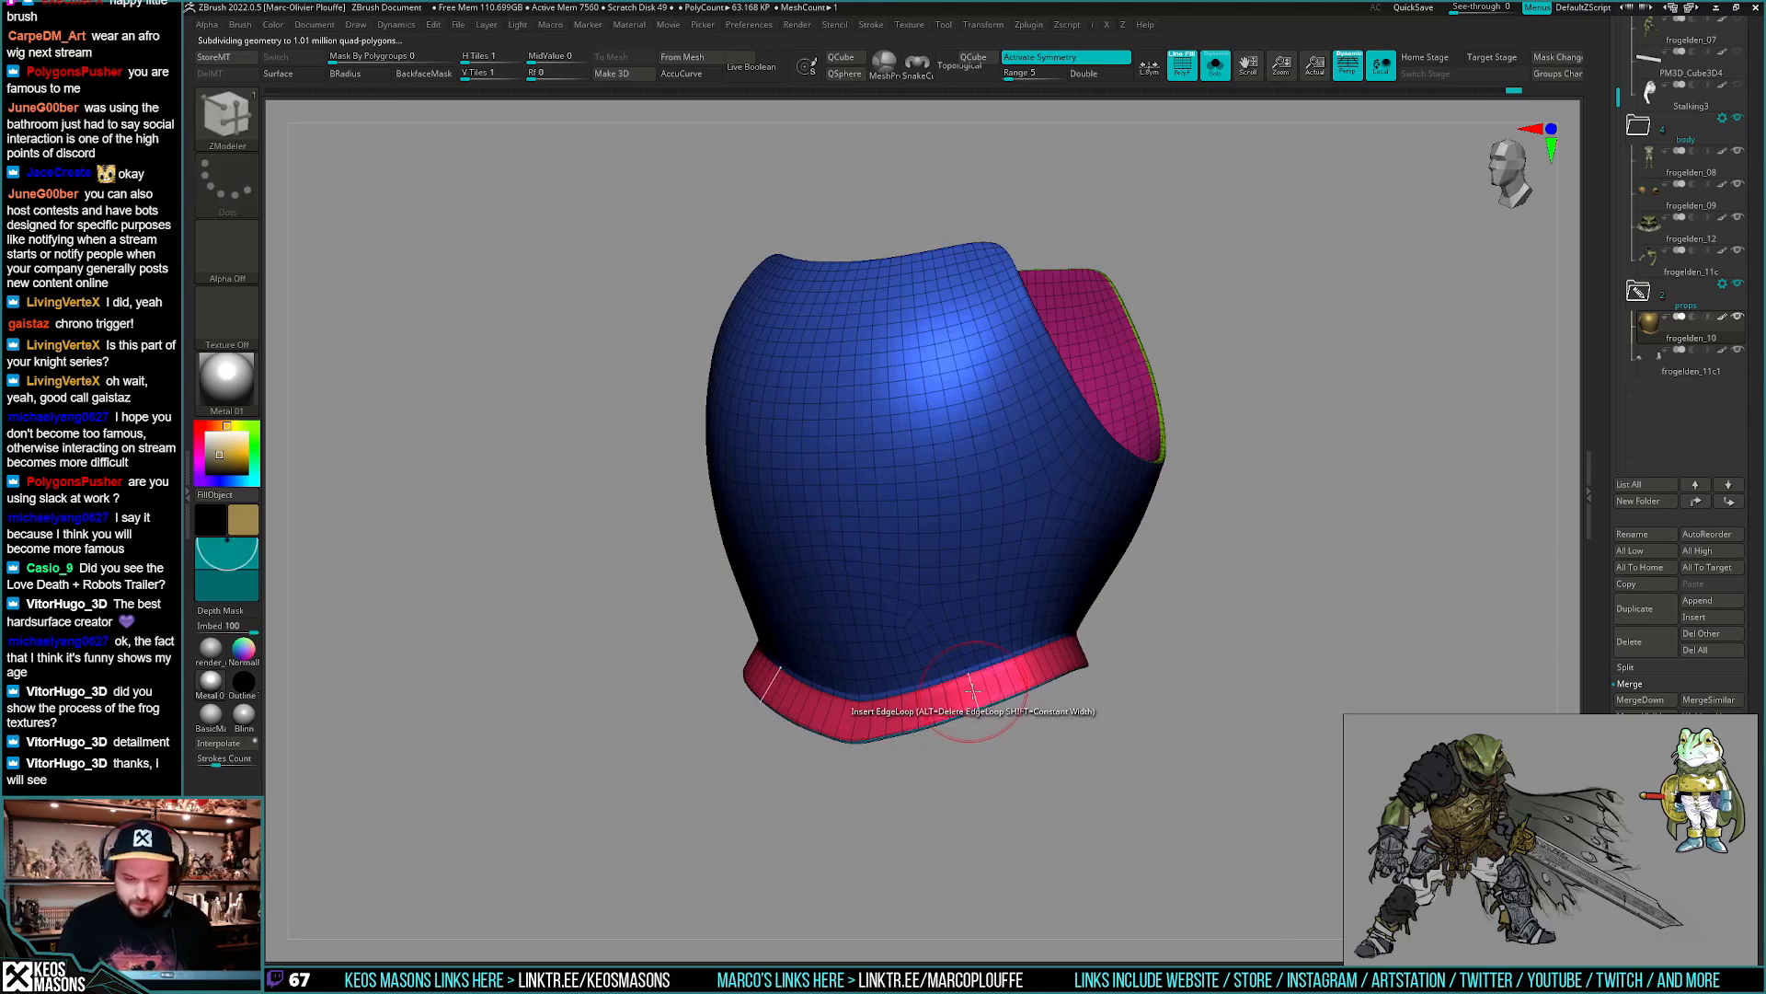
pyautogui.press('space')
pyautogui.click(974, 695)
pyautogui.click(977, 692)
pyautogui.keyDown('ctrl'); pyautogui.moveTo(980, 695); pyautogui.dragTo(1192, 626, button='right'); pyautogui.keyUp('ctrl')
pyautogui.hotkey('shift', 'f')
# - Select the glove subtool and switch to the Move brush with the whole frog visible
pyautogui.moveTo(1192, 626); pyautogui.dragTo(1229, 633)
pyautogui.hotkey('shift', 's')
pyautogui.press('space')
pyautogui.click(1211, 509)
pyautogui.moveTo(1488, 393)
pyautogui.mouseDown()
pyautogui.moveTo(1276, 615)
pyautogui.moveTo(1293, 632)
pyautogui.moveTo(1267, 626)
pyautogui.mouseUp()
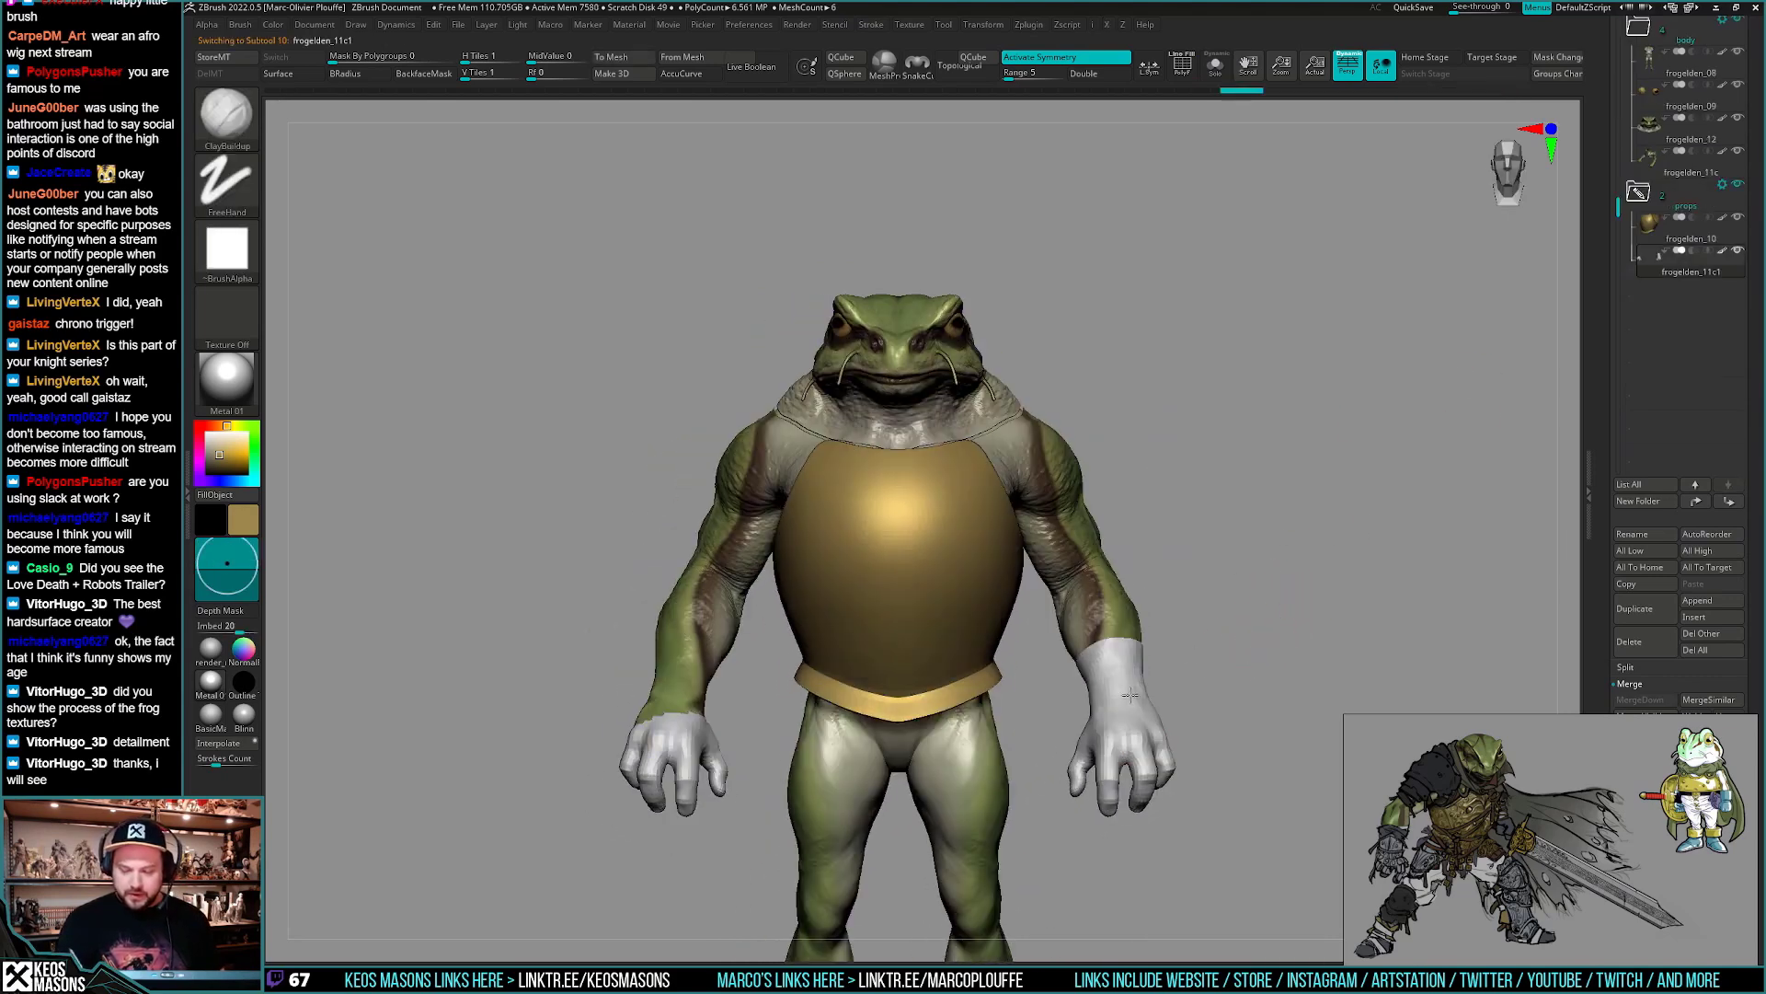
pyautogui.hotkey('shift', 's')
pyautogui.moveTo(1205, 686)
pyautogui.mouseDown()
pyautogui.moveTo(1099, 676)
pyautogui.moveTo(1063, 652)
pyautogui.moveTo(1064, 714)
pyautogui.moveTo(1104, 670)
pyautogui.moveTo(1073, 702)
pyautogui.moveTo(1073, 670)
pyautogui.mouseUp()
pyautogui.press('space')
pyautogui.click(1157, 823)
pyautogui.hotkey('shift', 'alt', 's')
pyautogui.press('space')
pyautogui.click(1021, 542)
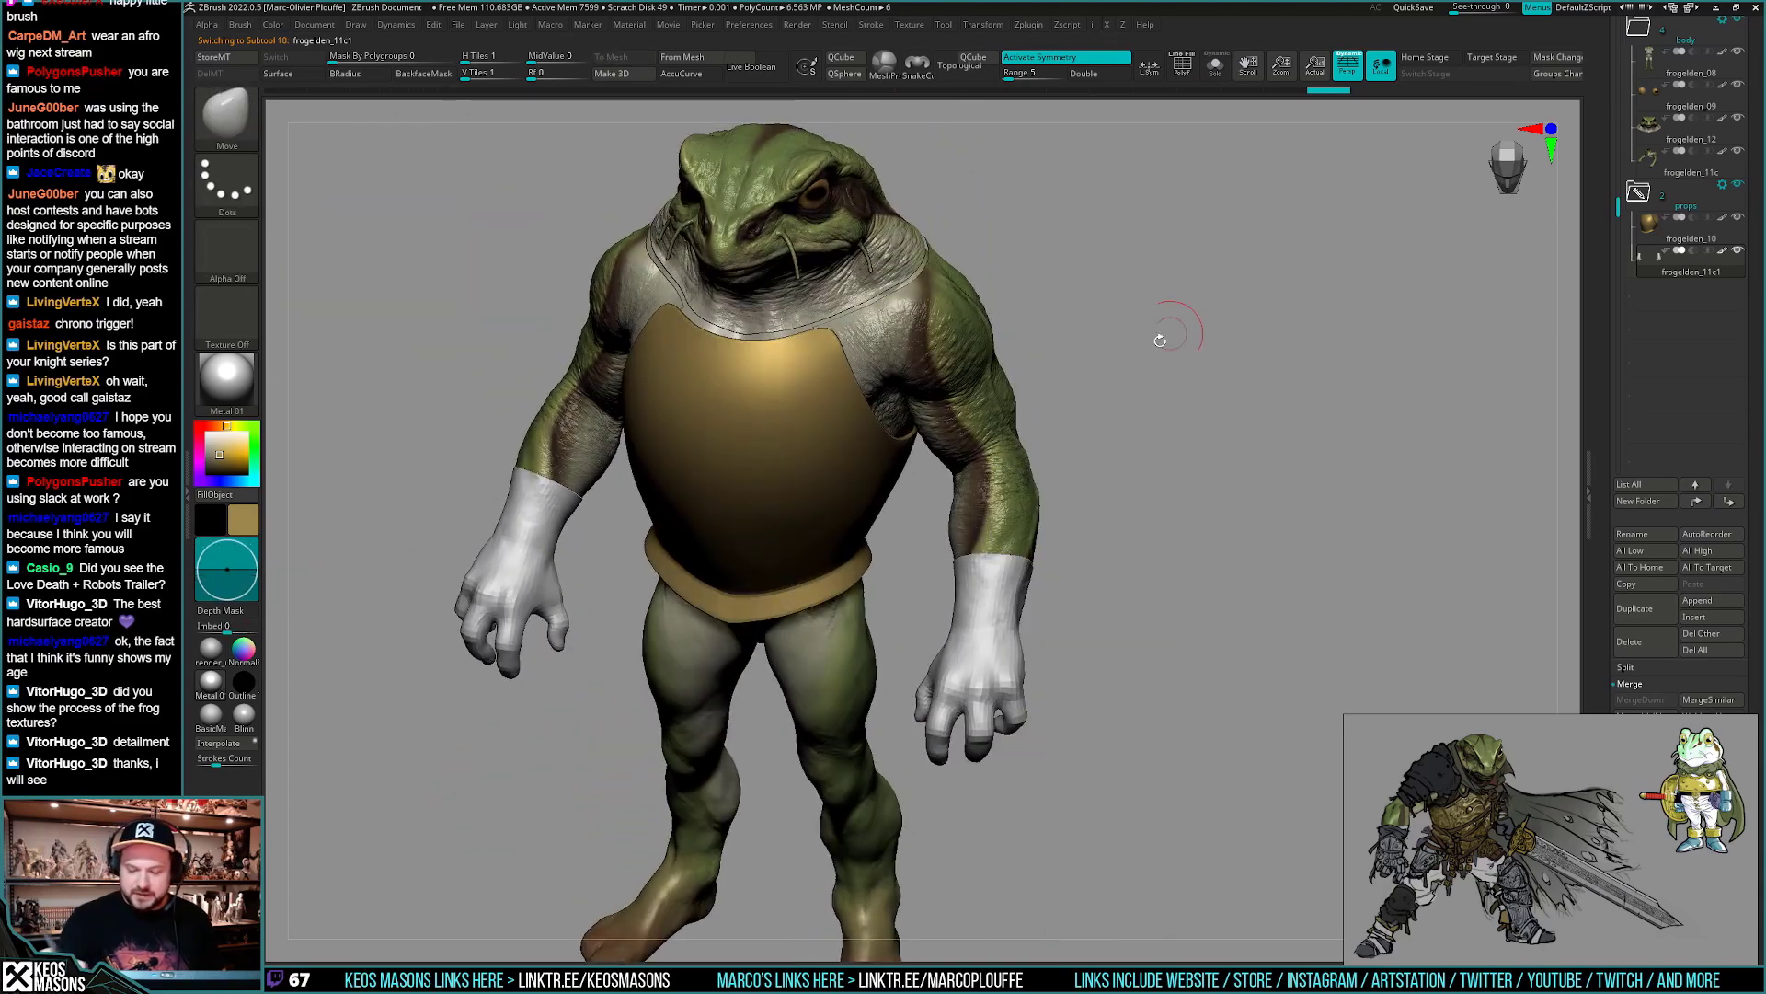
# - Reshape both gloves symmetrically with the Move and Smooth brushes, flaring the cuffs away from the forearms
pyautogui.moveTo(1175, 340); pyautogui.dragTo(1161, 405)
pyautogui.rightClick(902, 541)
pyautogui.moveTo(910, 541)
pyautogui.mouseDown(button='right')
pyautogui.moveTo(1044, 544)
pyautogui.moveTo(1076, 583)
pyautogui.moveTo(1097, 513)
pyautogui.mouseUp(button='right')
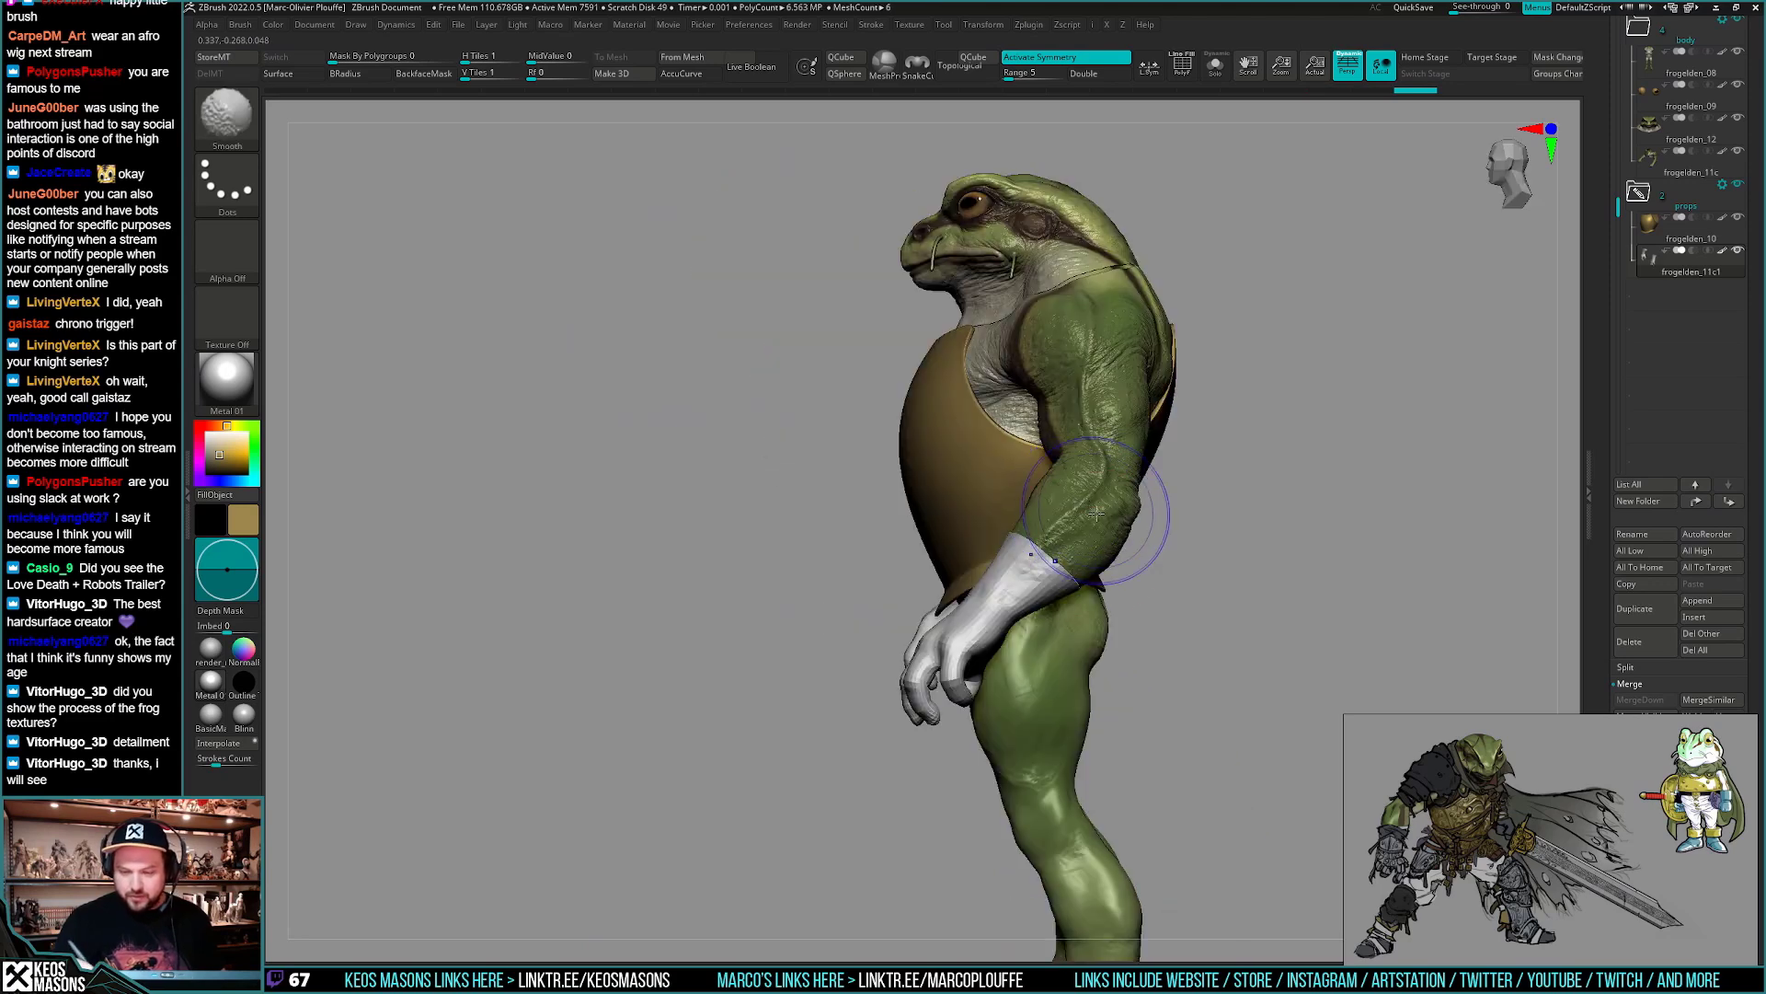
pyautogui.moveTo(1026, 520)
pyautogui.mouseDown()
pyautogui.moveTo(920, 523)
pyautogui.moveTo(1047, 521)
pyautogui.moveTo(1095, 552)
pyautogui.moveTo(997, 608)
pyautogui.moveTo(1005, 534)
pyautogui.moveTo(1034, 540)
pyautogui.mouseUp()
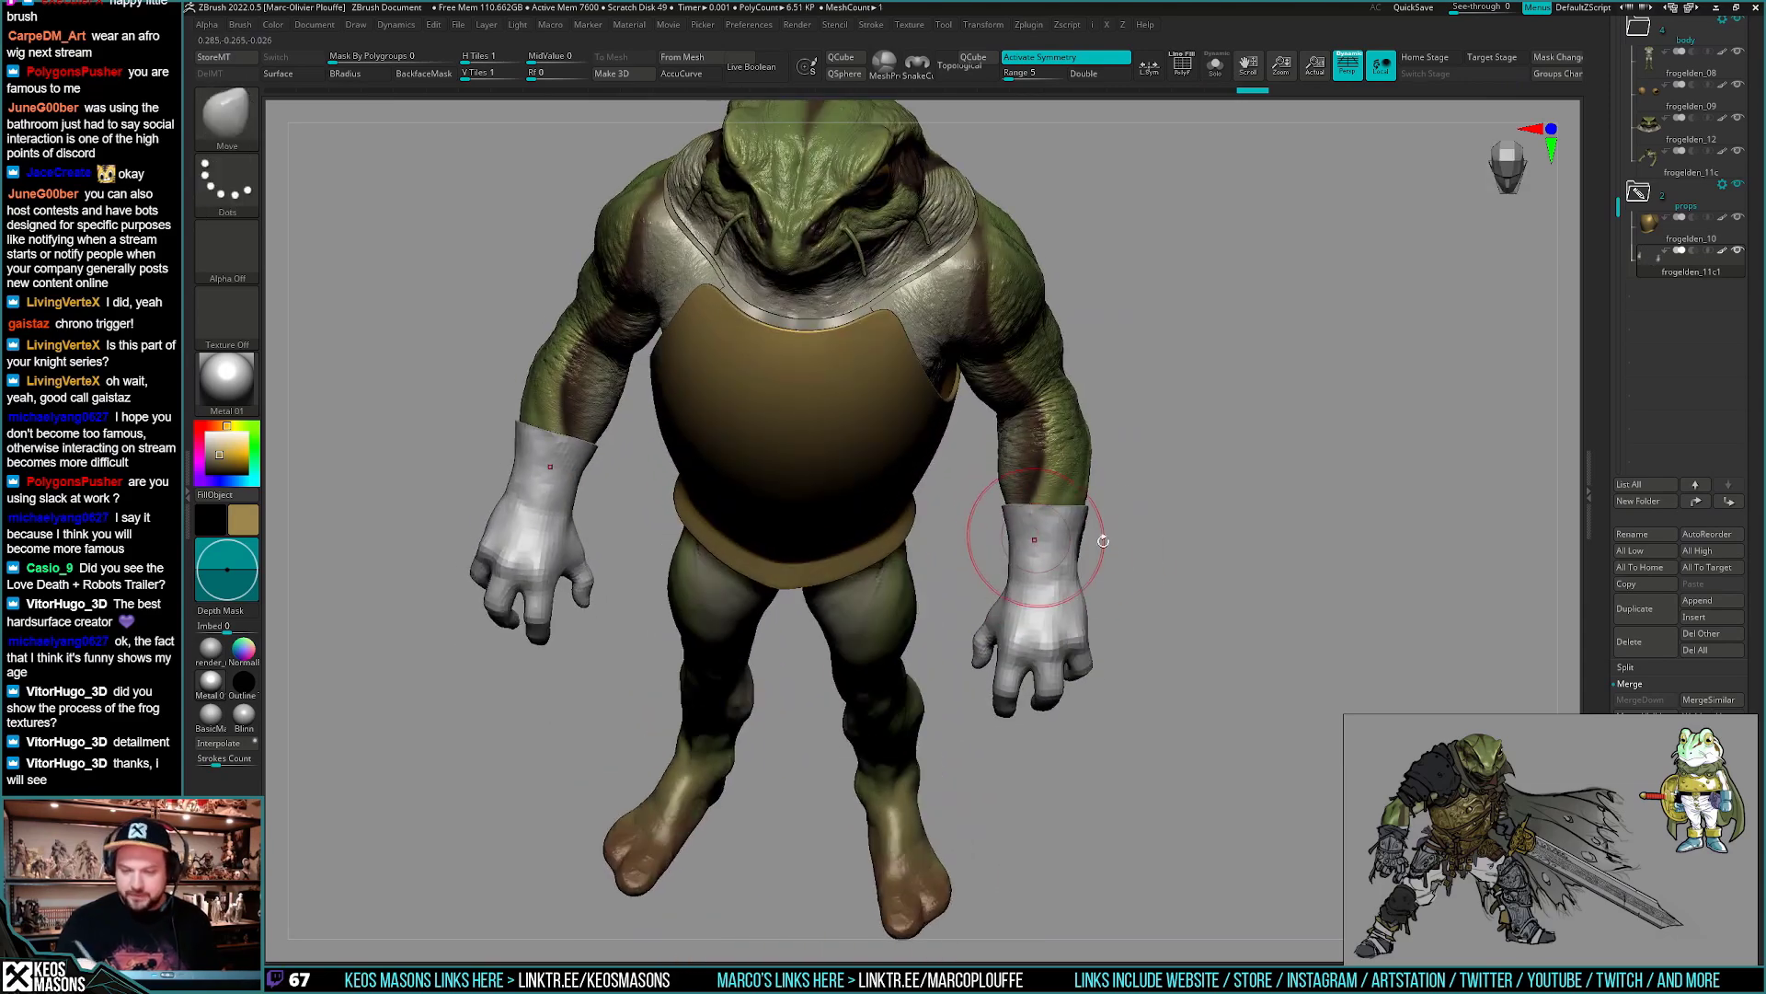
pyautogui.moveTo(1107, 507); pyautogui.dragTo(1090, 725)
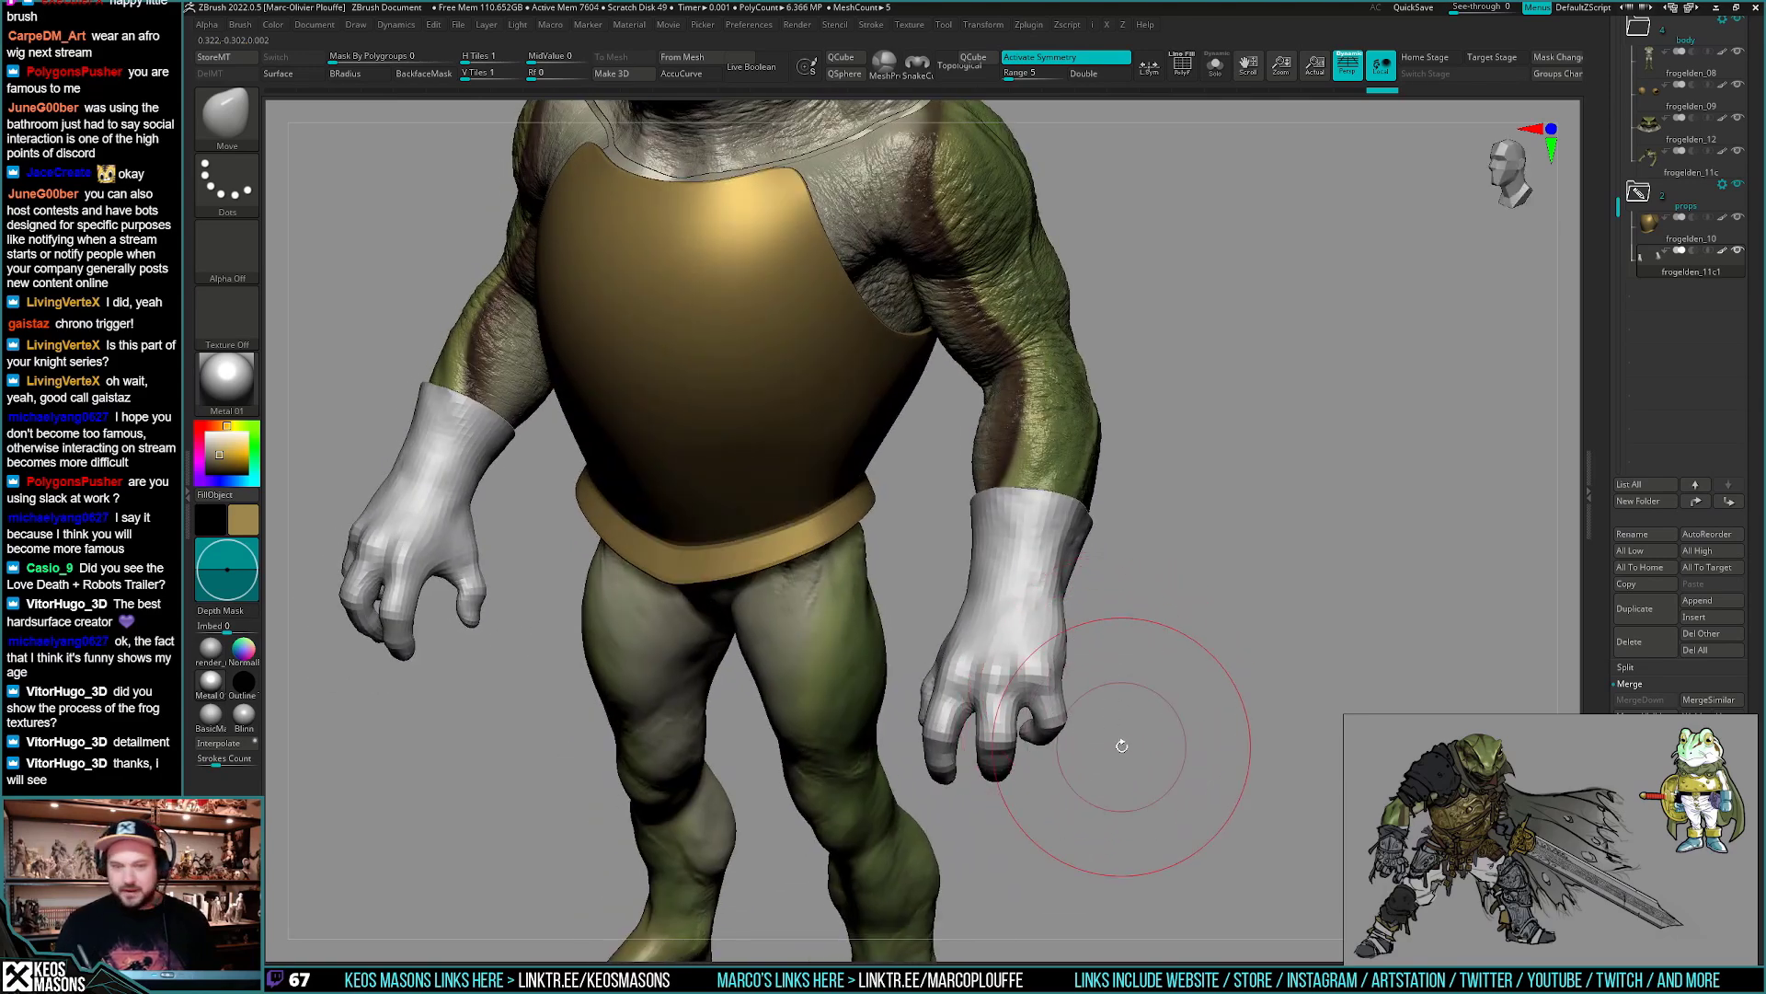
# - Examine the gloved hand and trousers of the small frog character in the reference image
pyautogui.moveTo(1121, 745); pyautogui.dragTo(1143, 711)
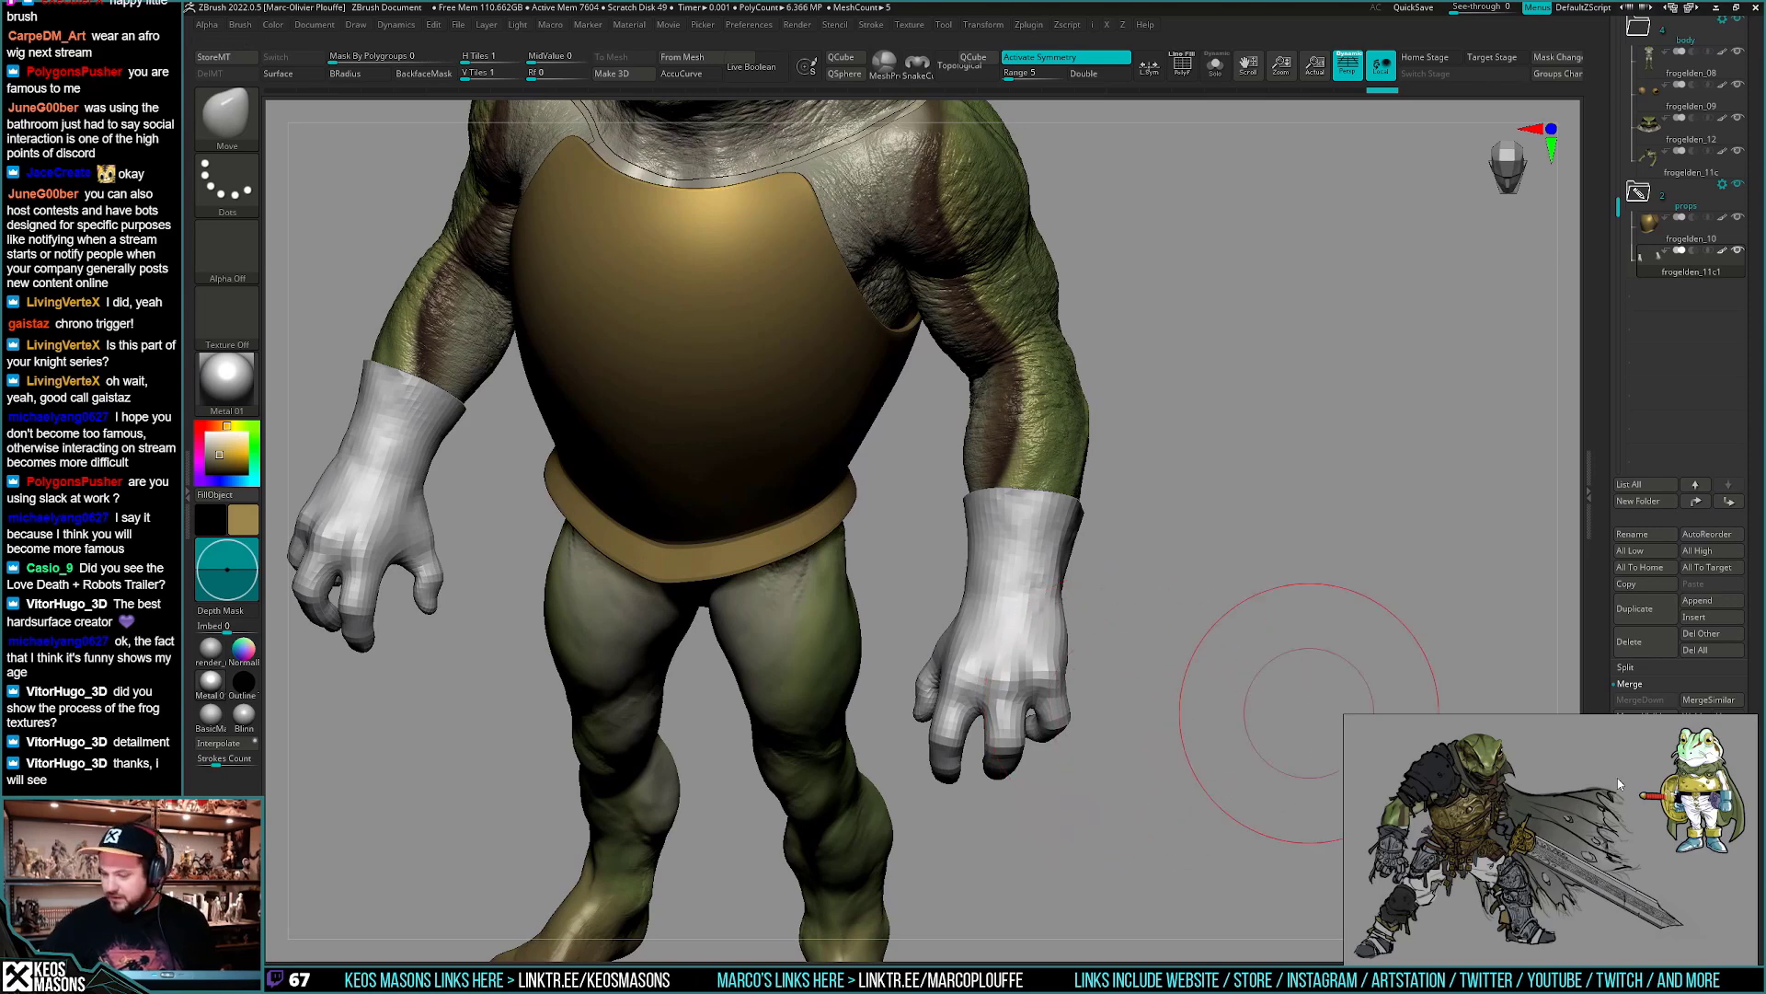
pyautogui.scroll(10, 1676, 817)
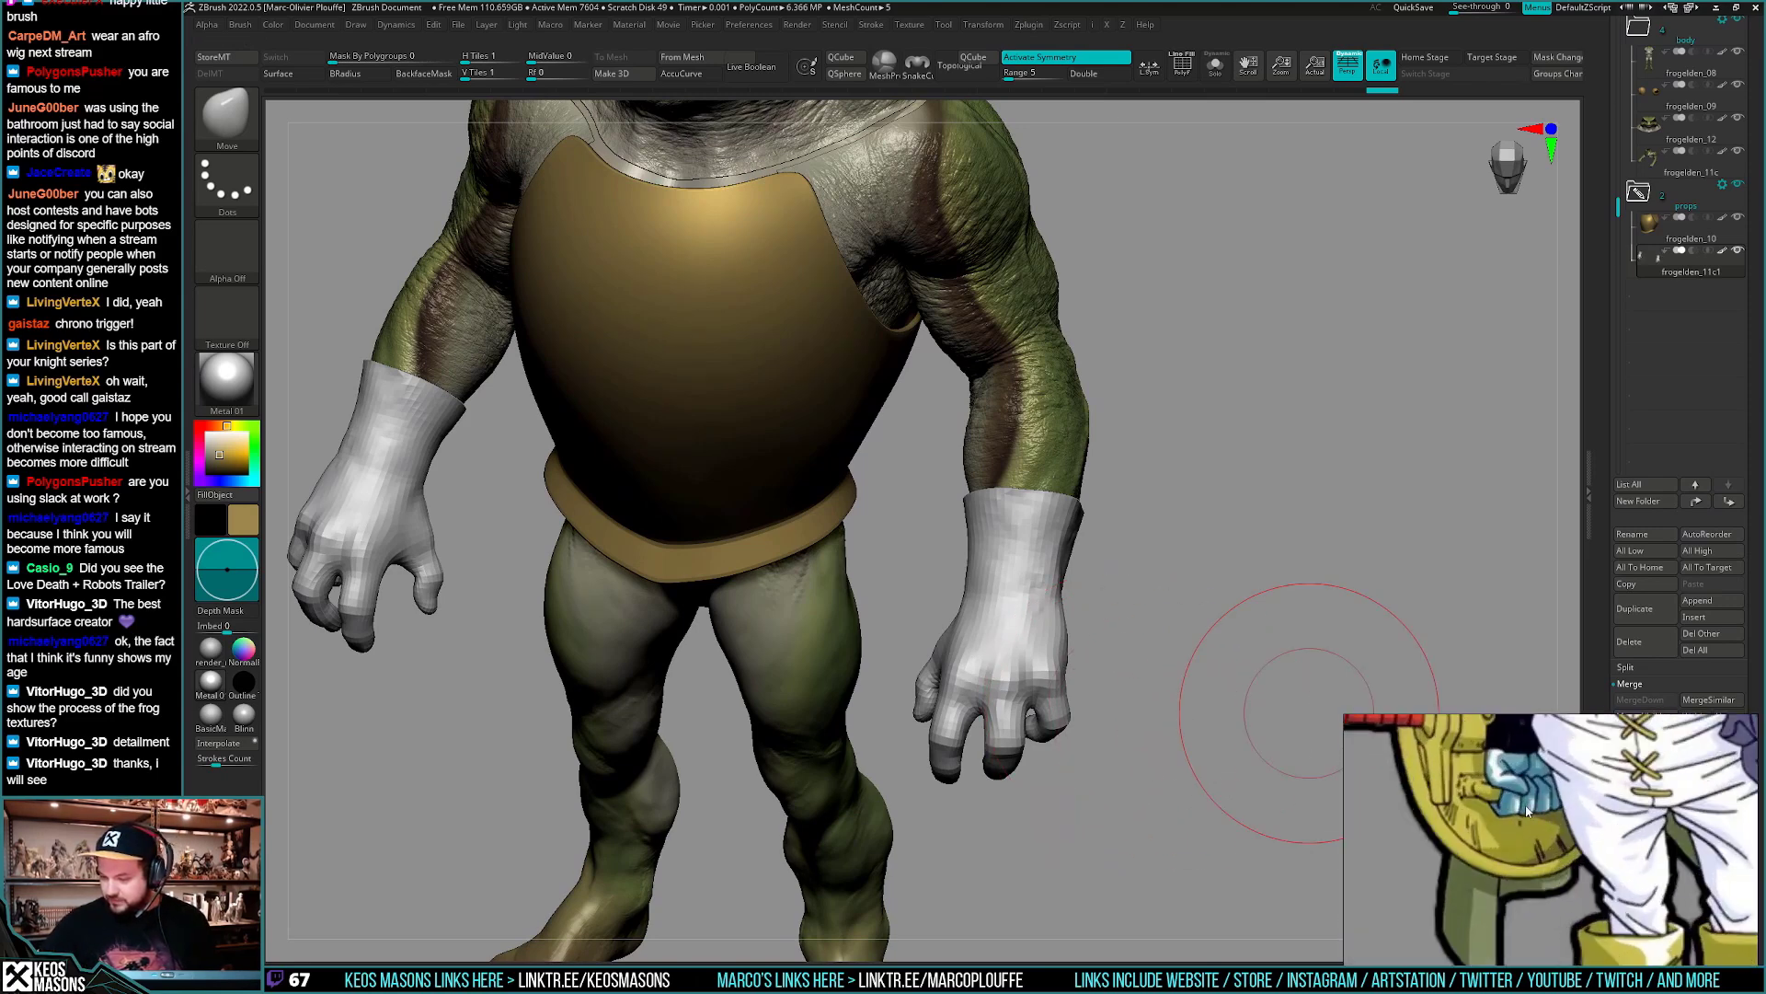
pyautogui.scroll(-10, 1596, 814)
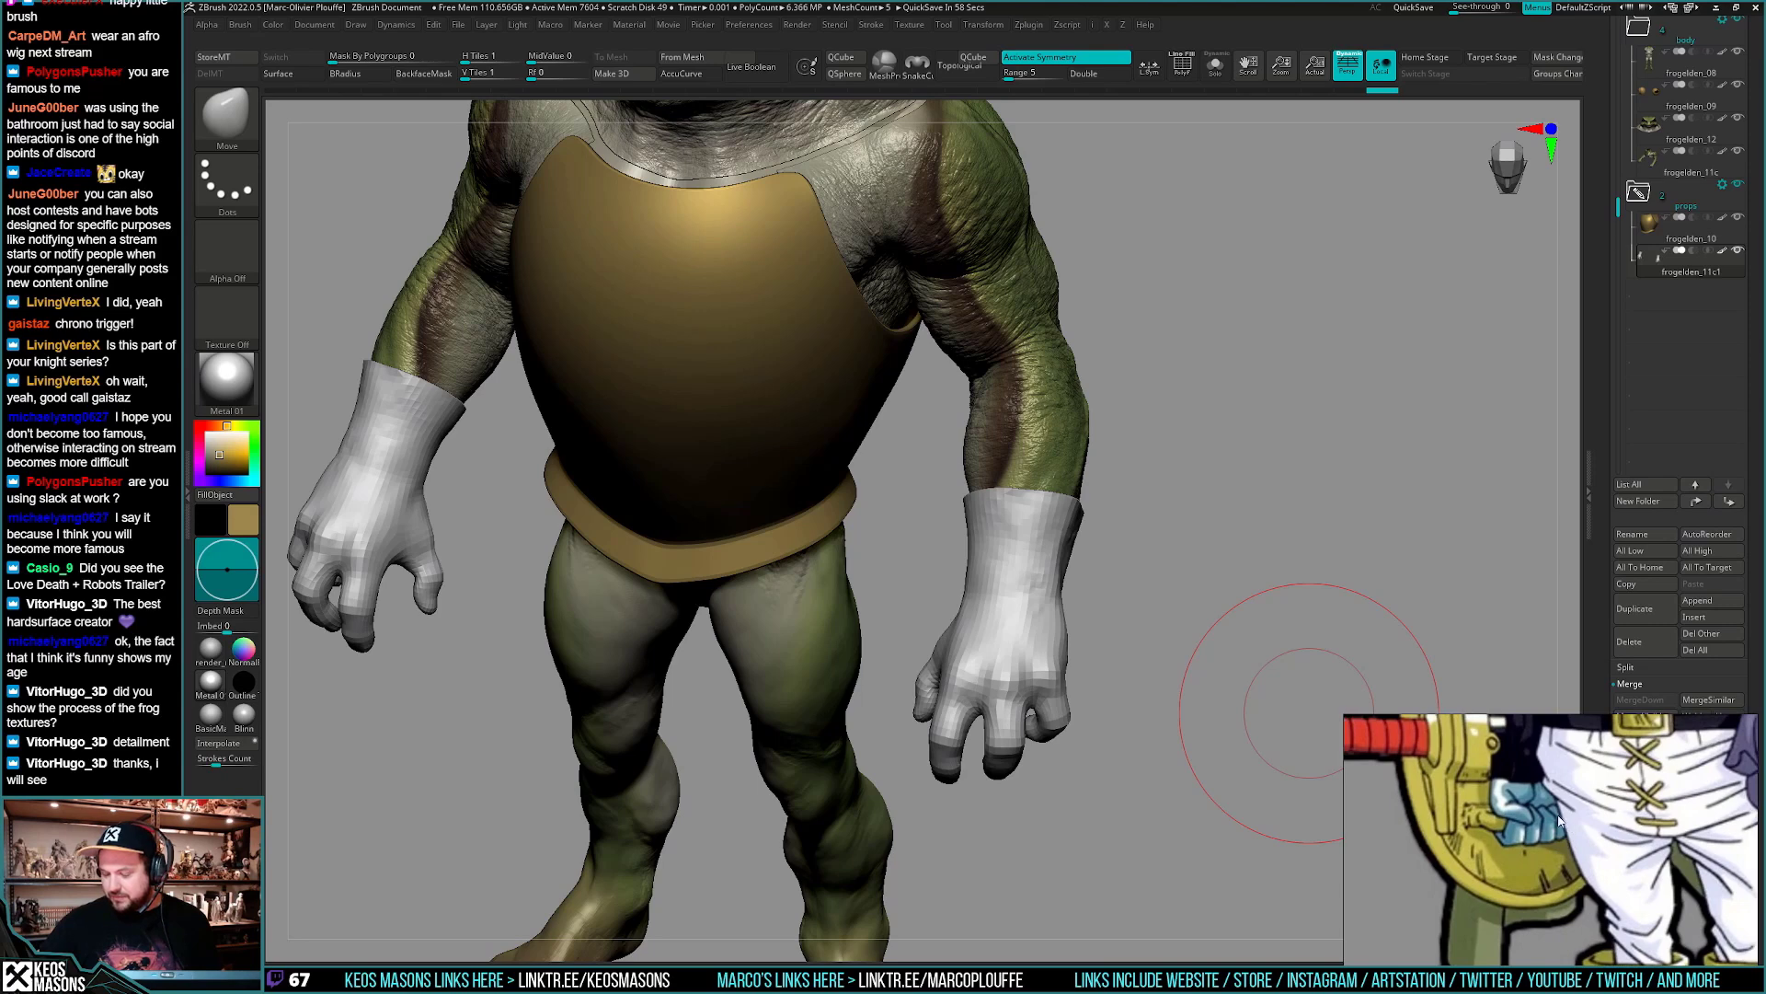
pyautogui.scroll(-6, 1645, 821)
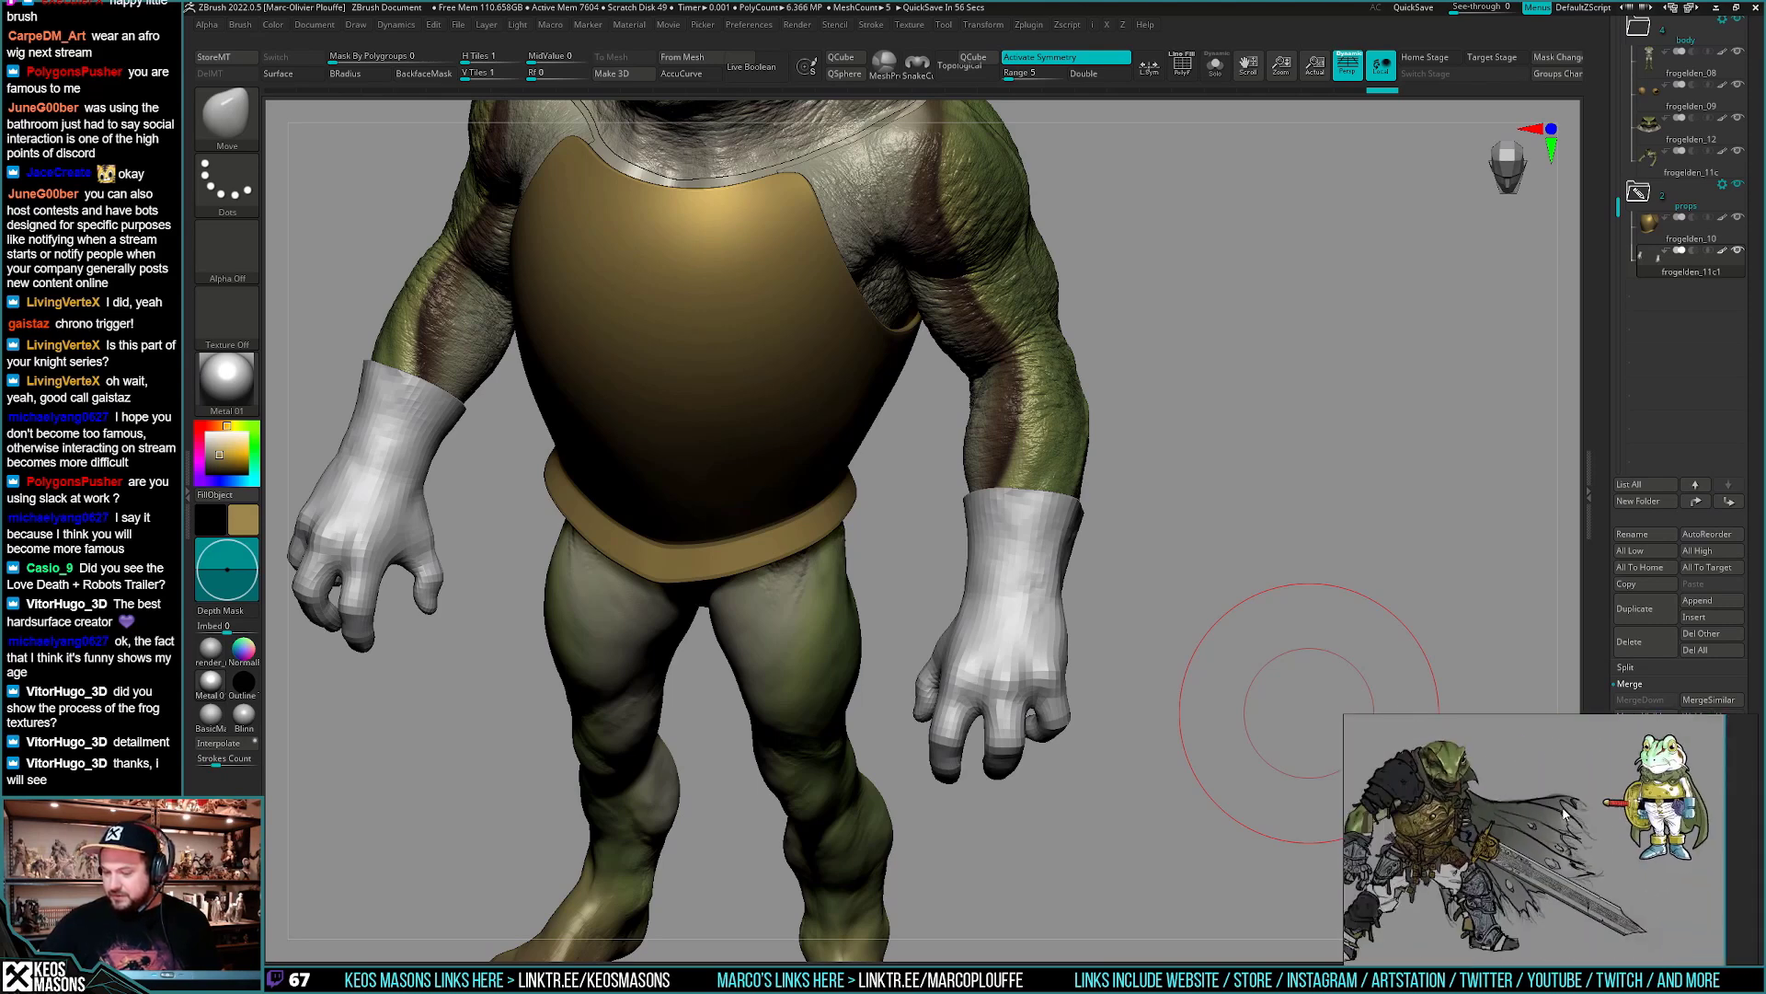
# - Remesh both gloves with ZRemesher at a target polygon count of 1, keeping symmetry active
pyautogui.moveTo(1601, 810); pyautogui.dragTo(1598, 808, button='middle')
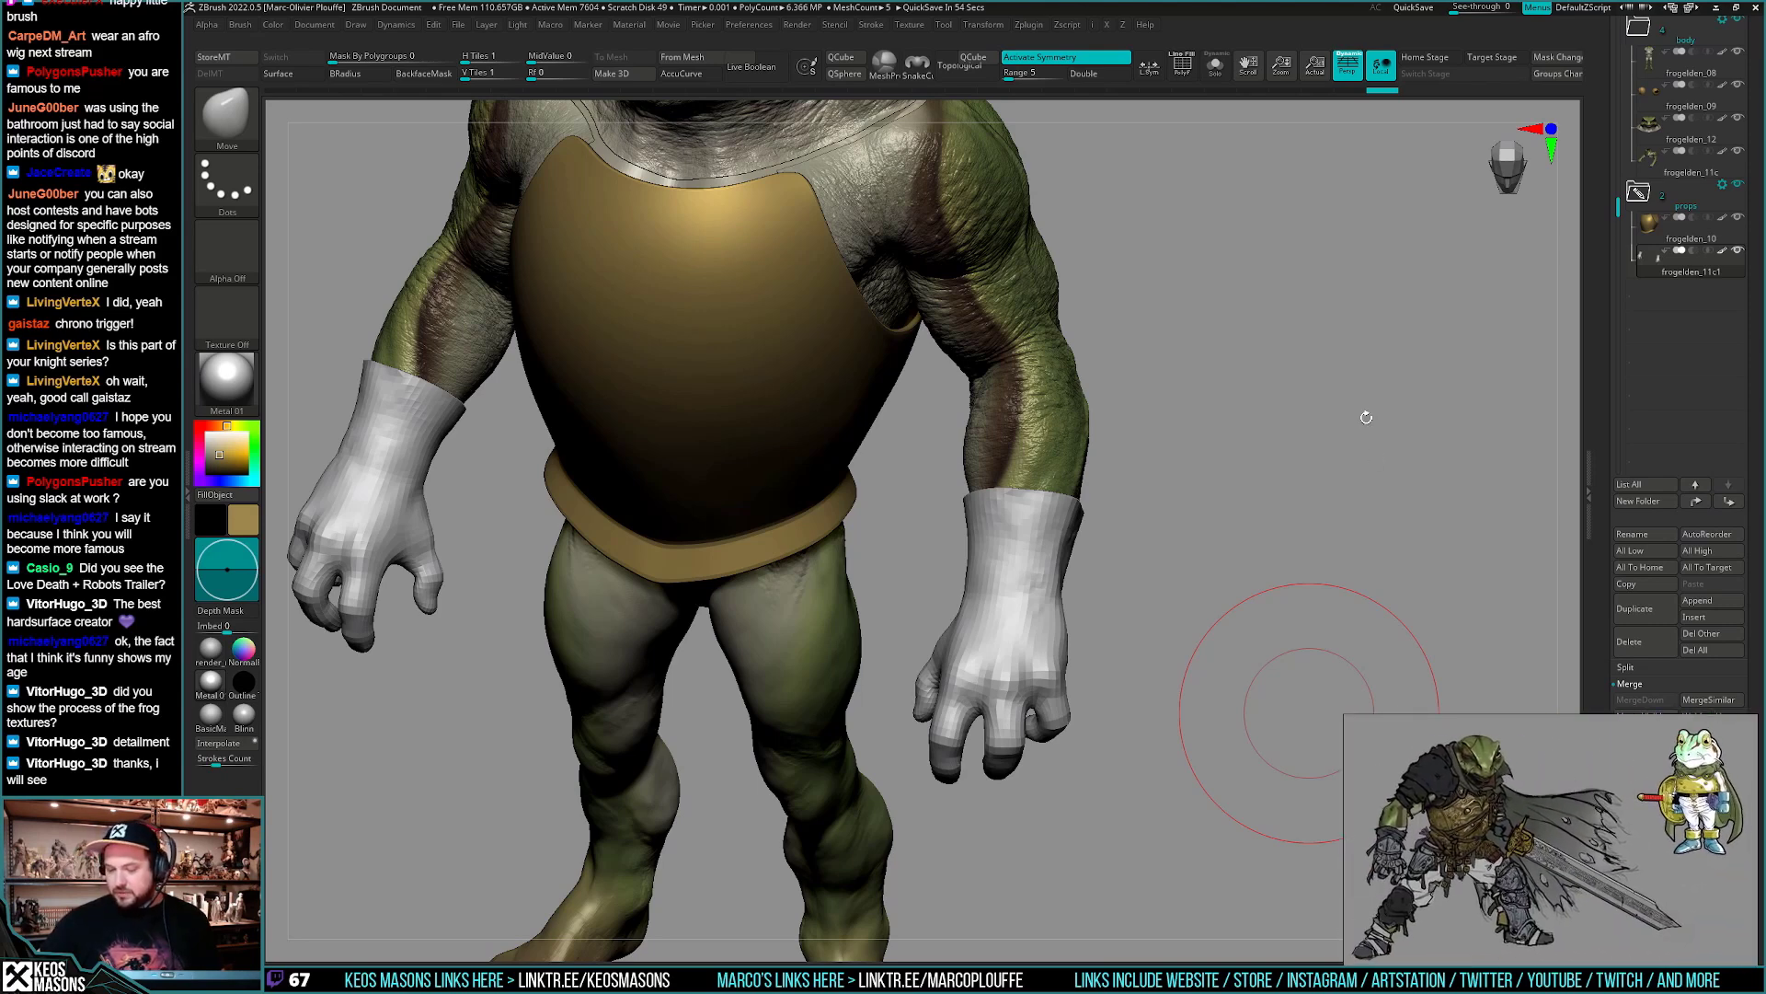
pyautogui.moveTo(1296, 607); pyautogui.dragTo(1168, 693, button='right')
pyautogui.moveTo(1211, 571); pyautogui.dragTo(1203, 737)
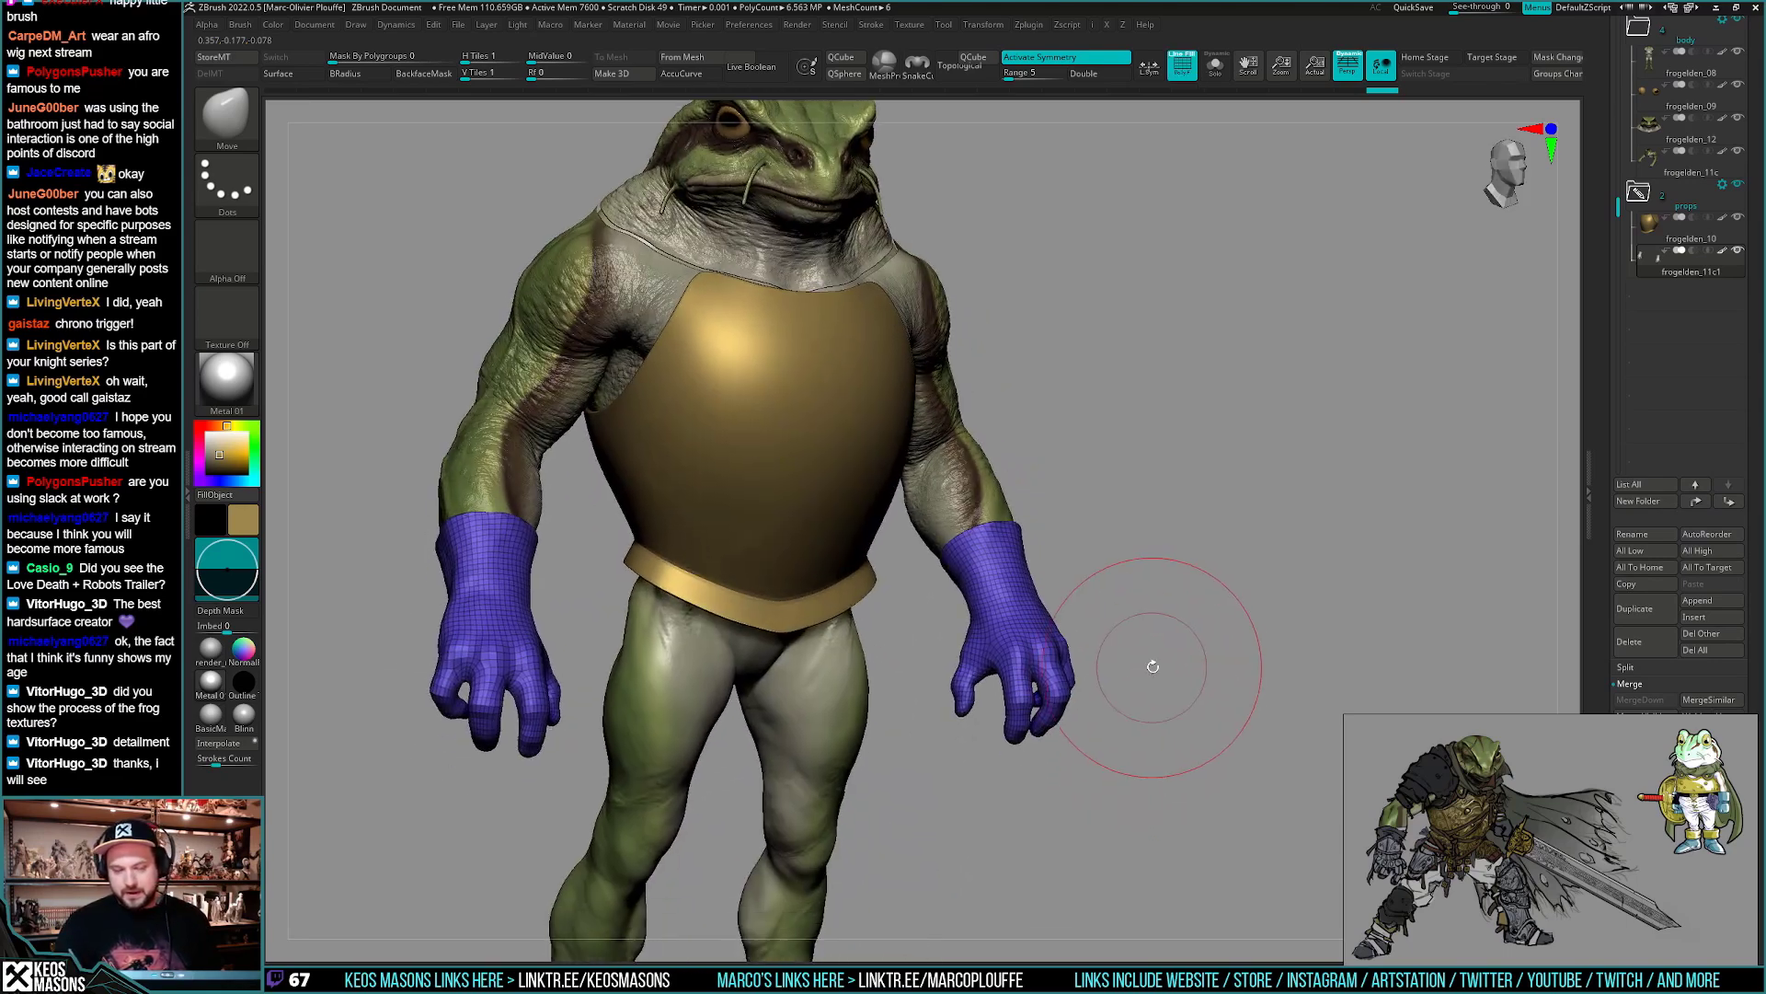
pyautogui.moveTo(1157, 666); pyautogui.dragTo(1167, 641)
pyautogui.press('2')
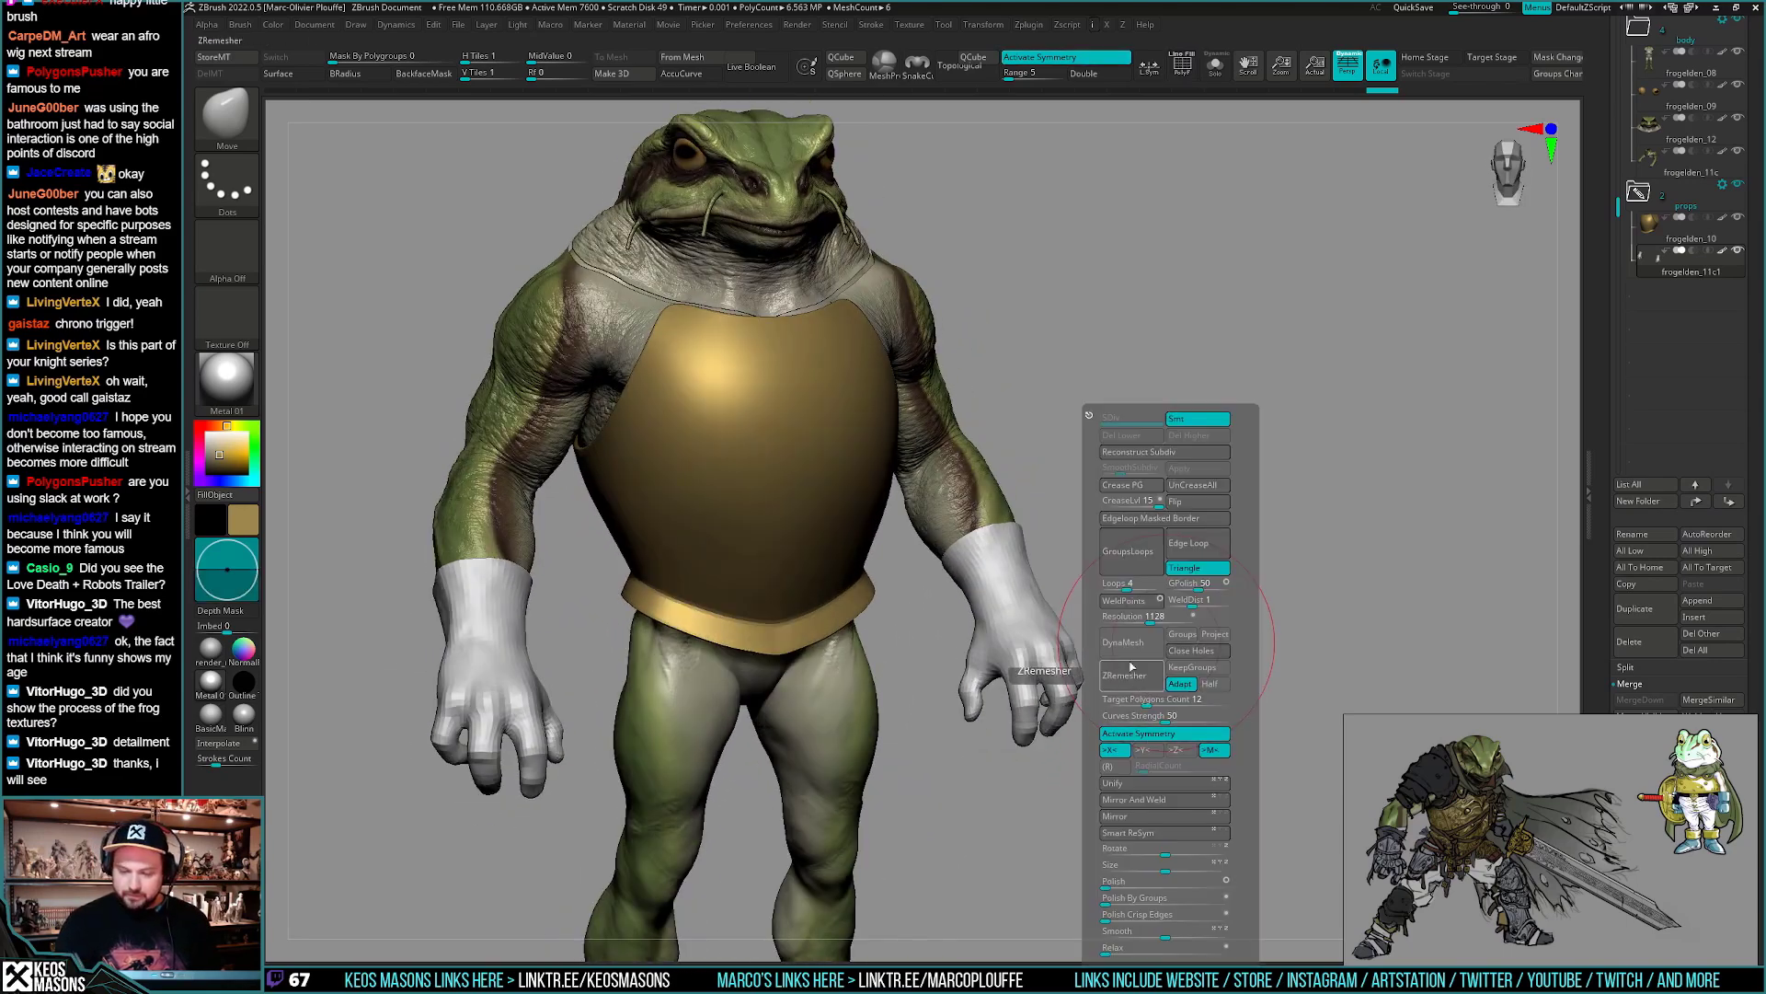
pyautogui.click(1117, 701)
pyautogui.moveTo(1121, 701); pyautogui.dragTo(1112, 701)
pyautogui.click(1127, 682)
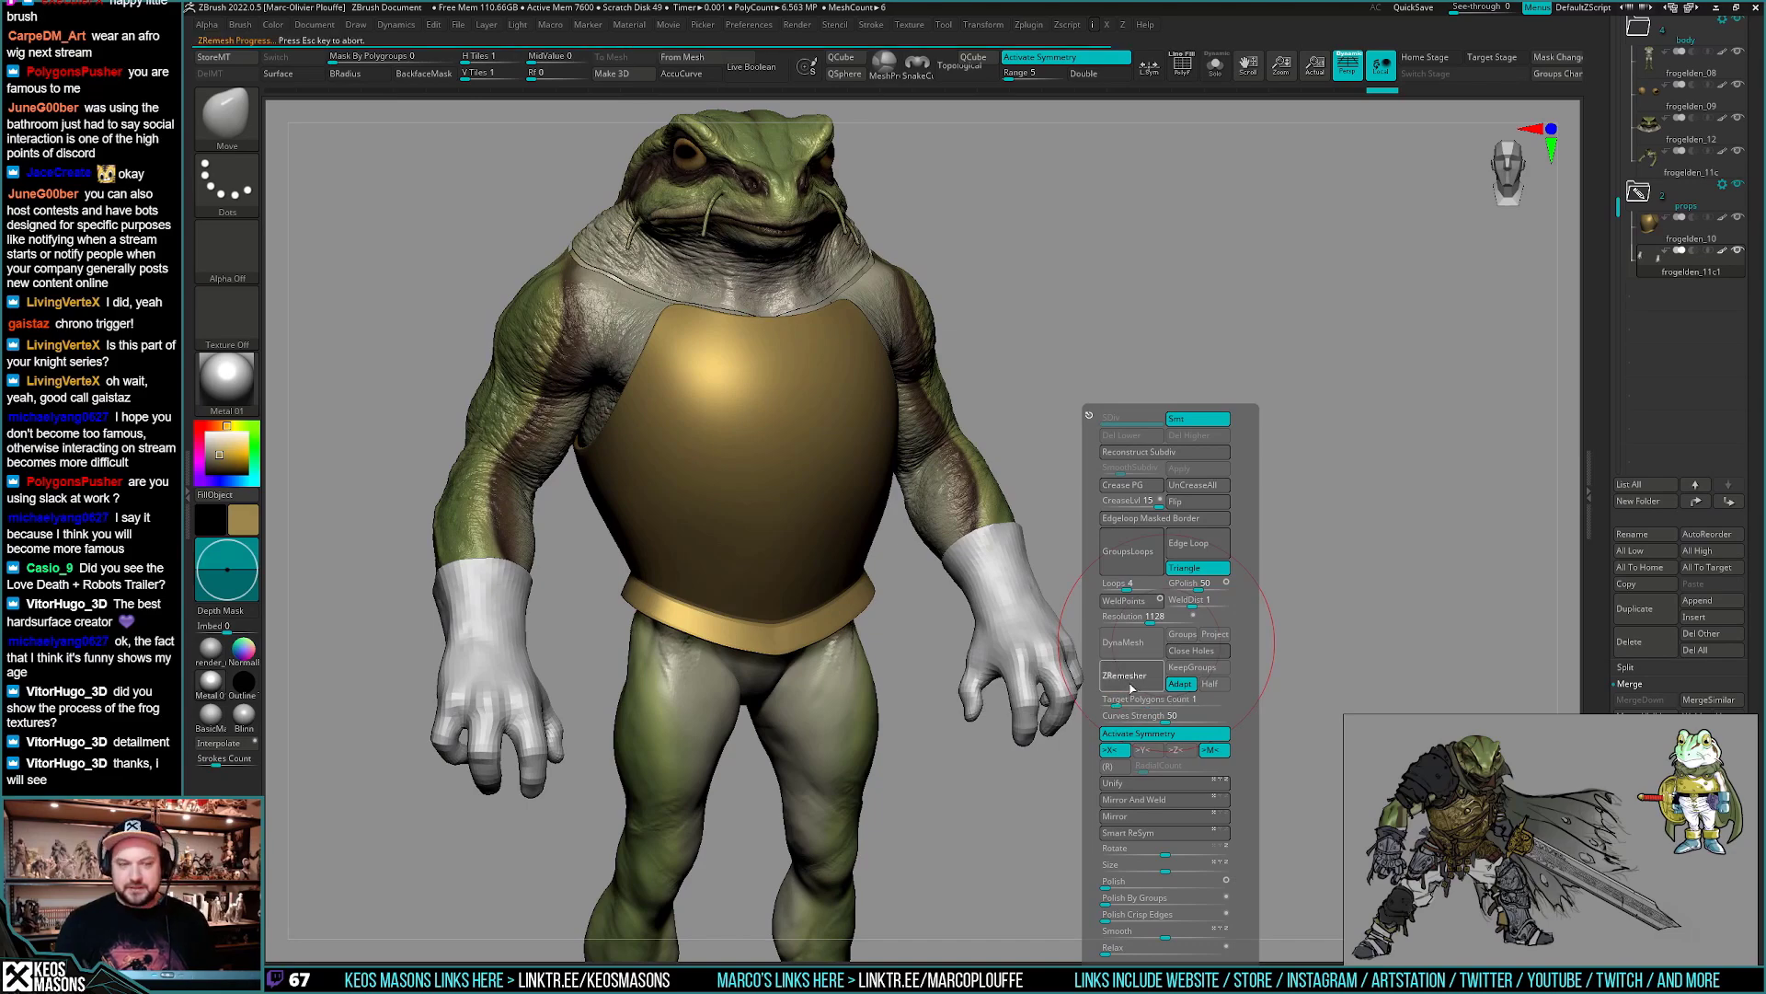
pyautogui.hotkey('shift', 'f')
pyautogui.moveTo(1341, 607); pyautogui.dragTo(1191, 686)
pyautogui.hotkey('shift', 'f')
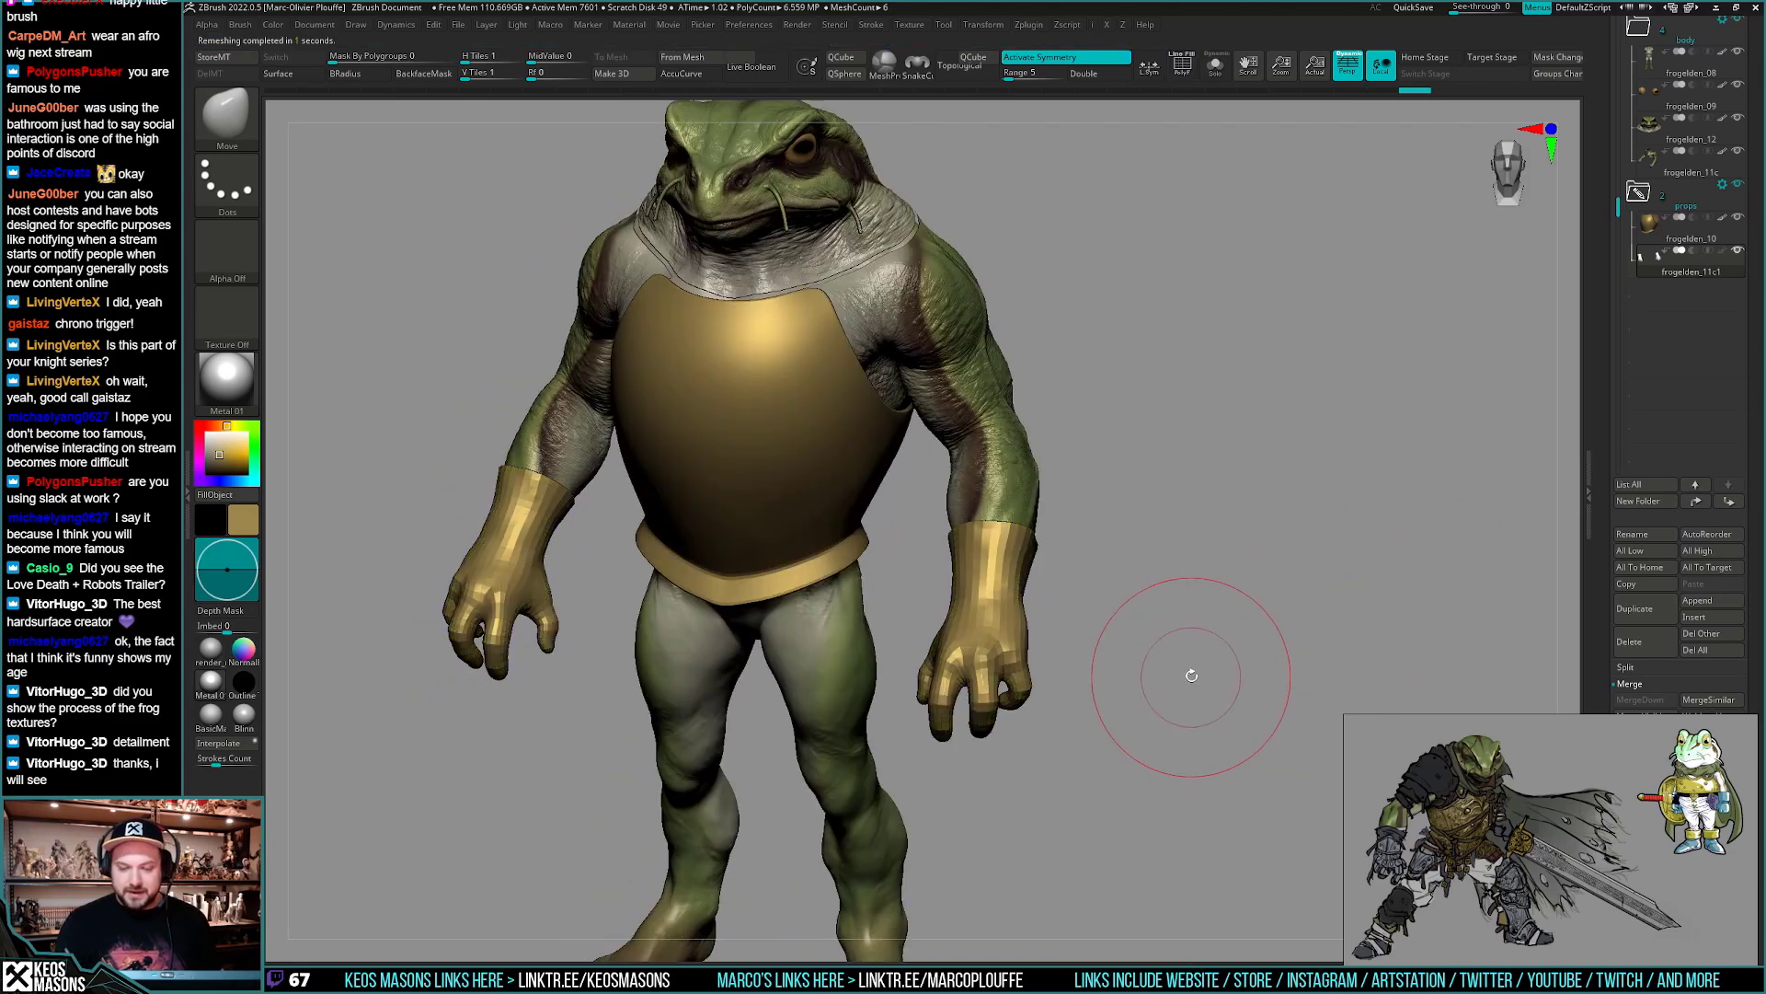
# - Fill the gloves with a blue-grey colour and assign them BasicMaterial
pyautogui.click(211, 649)
pyautogui.press('space')
pyautogui.click(1057, 694)
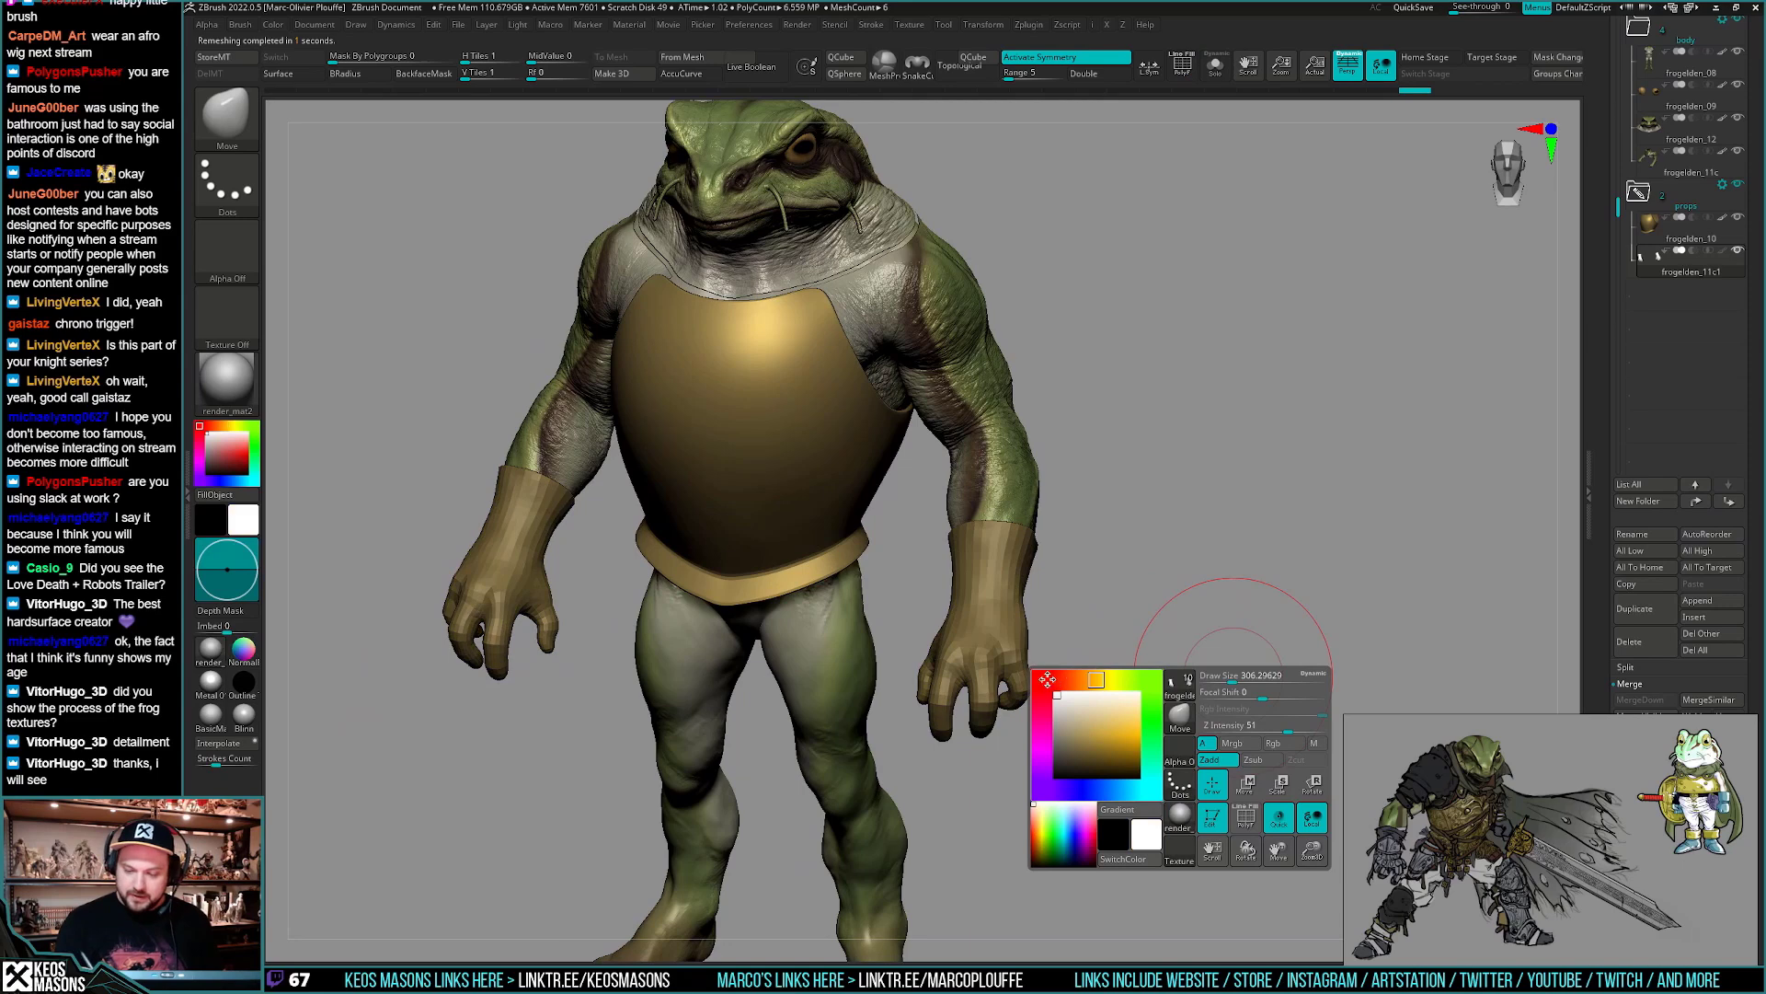
pyautogui.press('space')
pyautogui.click(1045, 691)
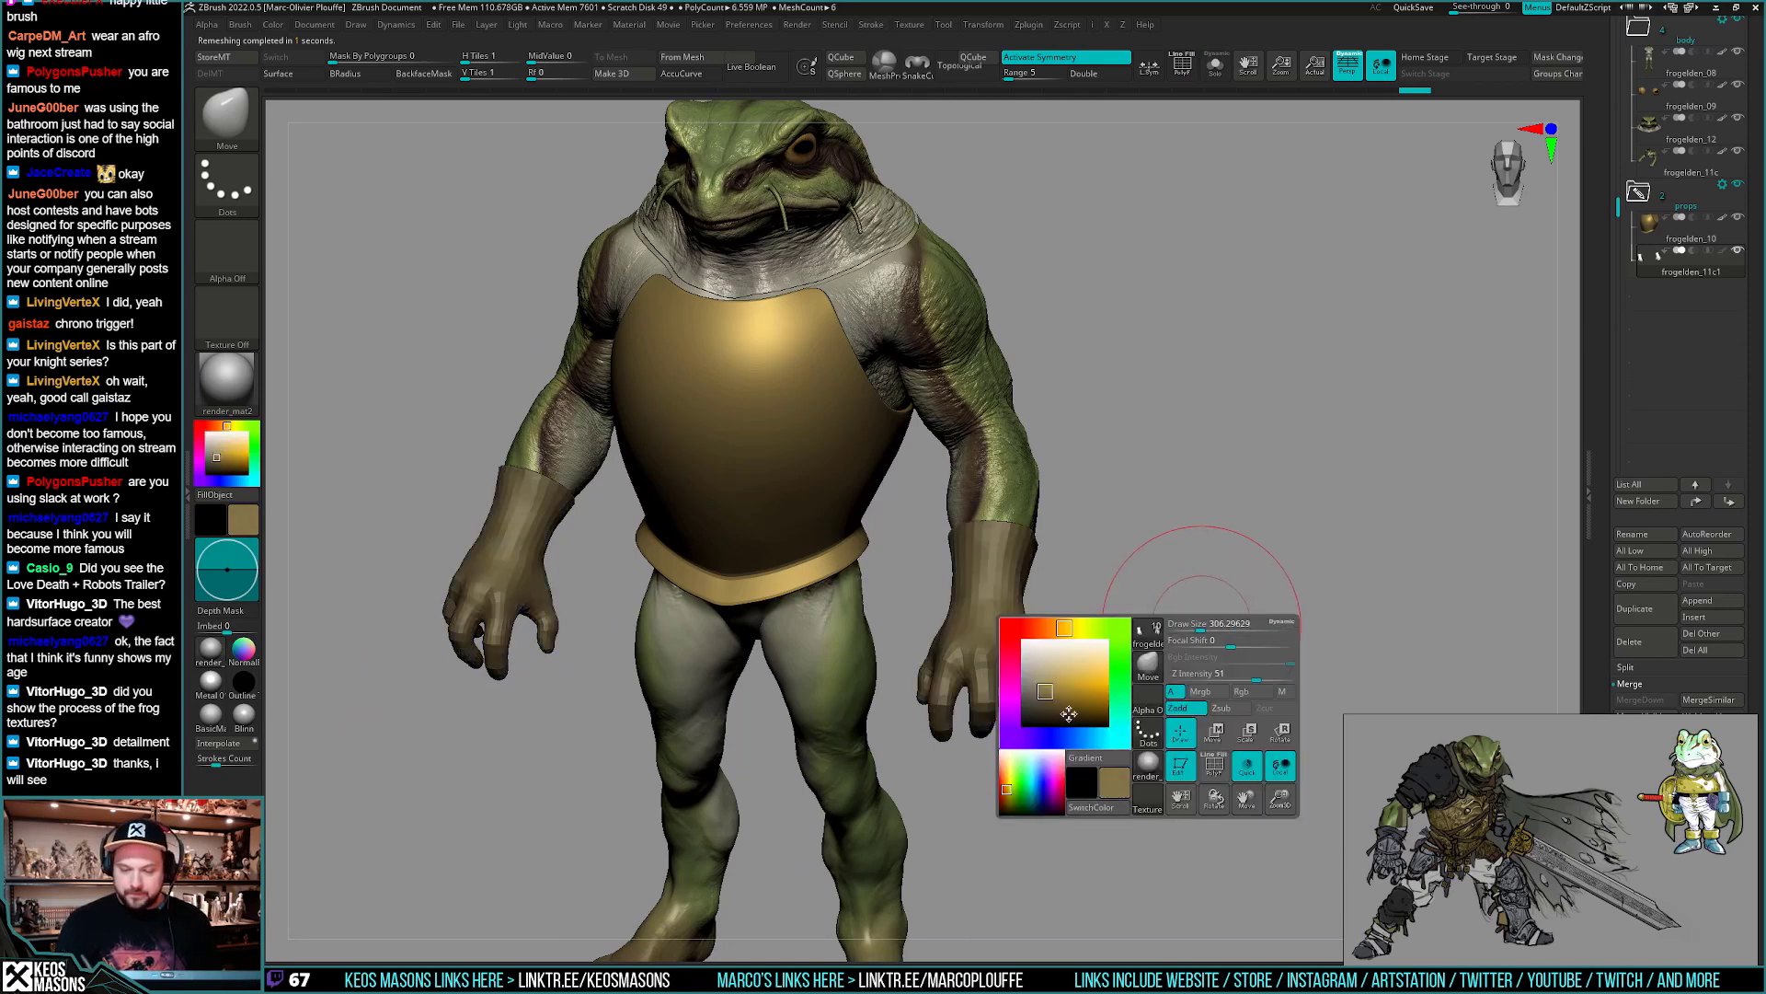
pyautogui.click(1063, 739)
pyautogui.click(1076, 739)
pyautogui.click(1034, 671)
pyautogui.click(1032, 686)
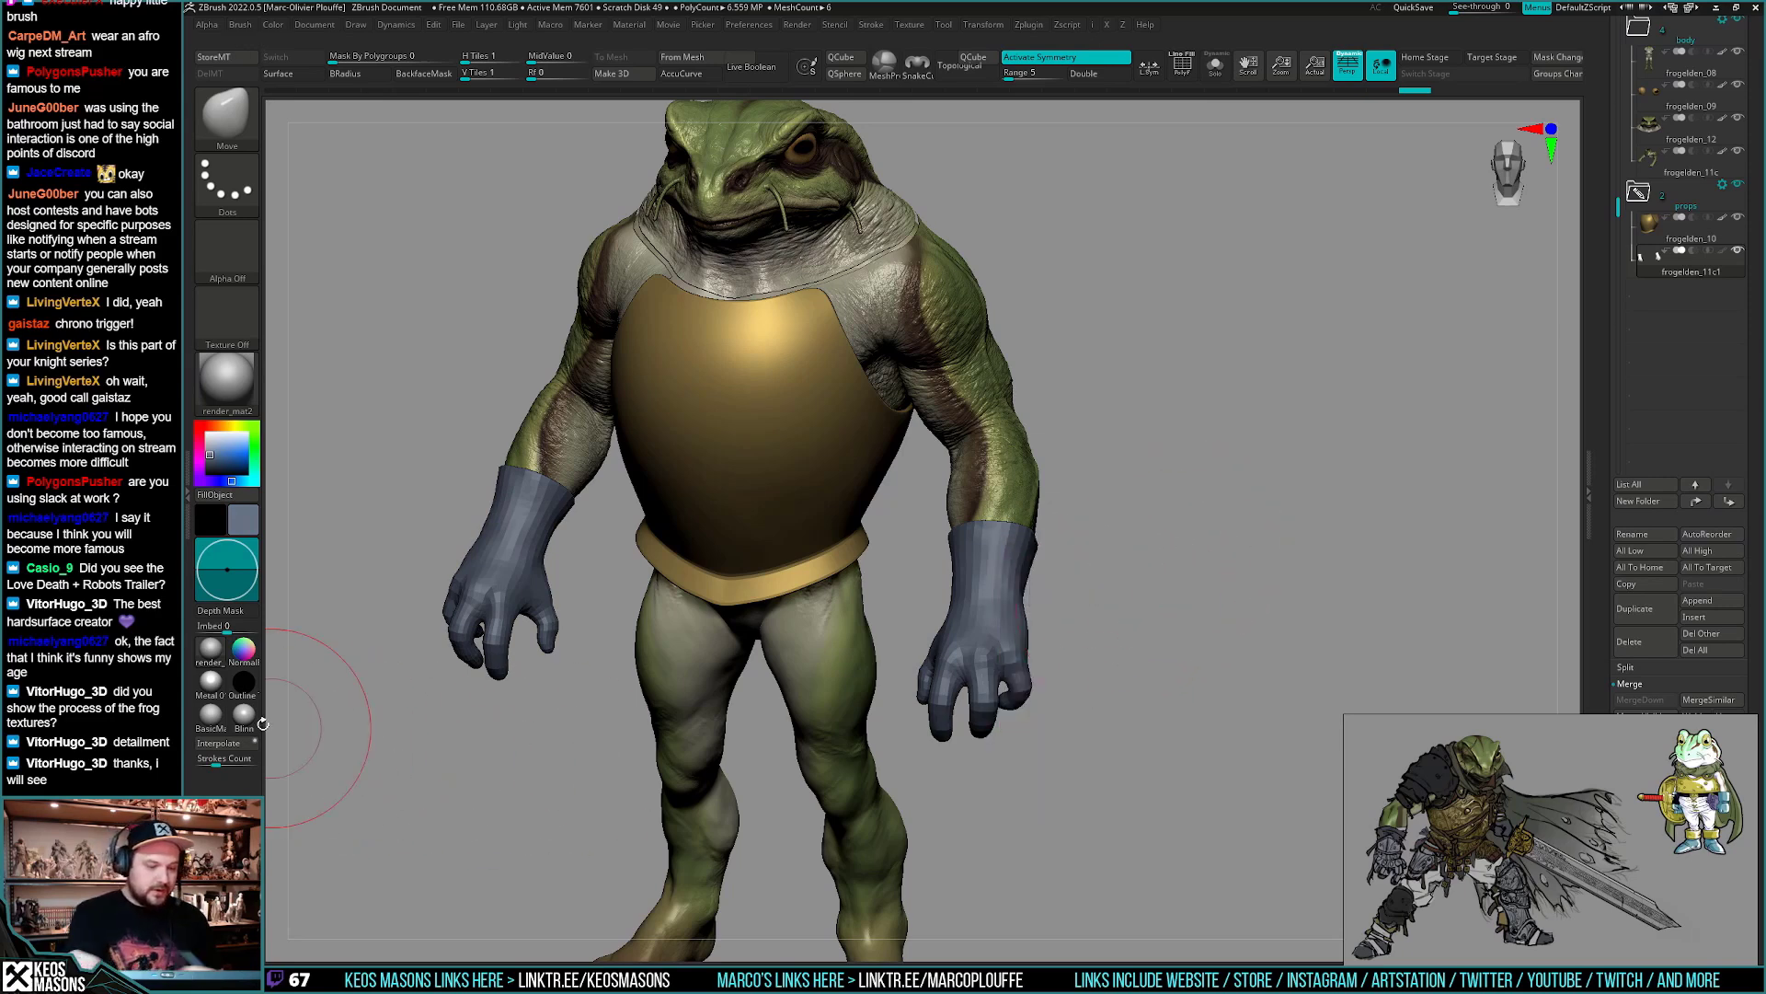
pyautogui.press('space')
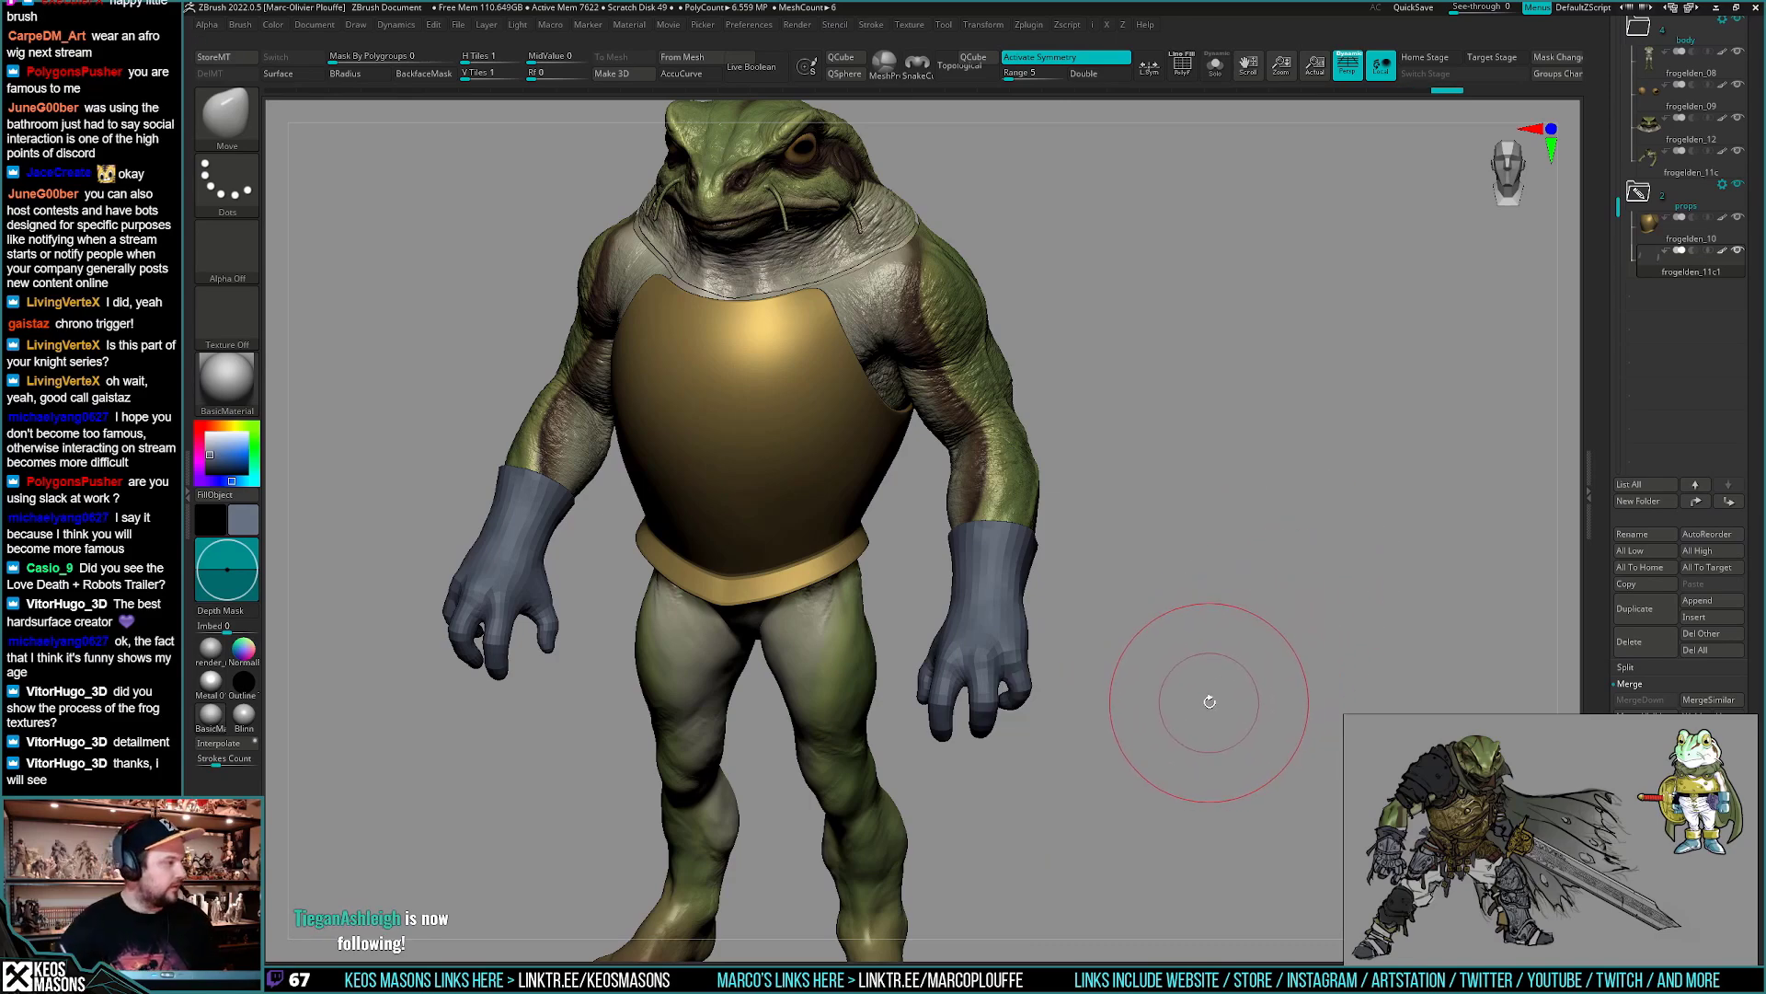
# - Examine the proportions of the gloves against the chest piece and body from front and three-quarter views
pyautogui.keyDown('alt'); pyautogui.moveTo(1079, 590); pyautogui.dragTo(1140, 704); pyautogui.keyUp('alt')
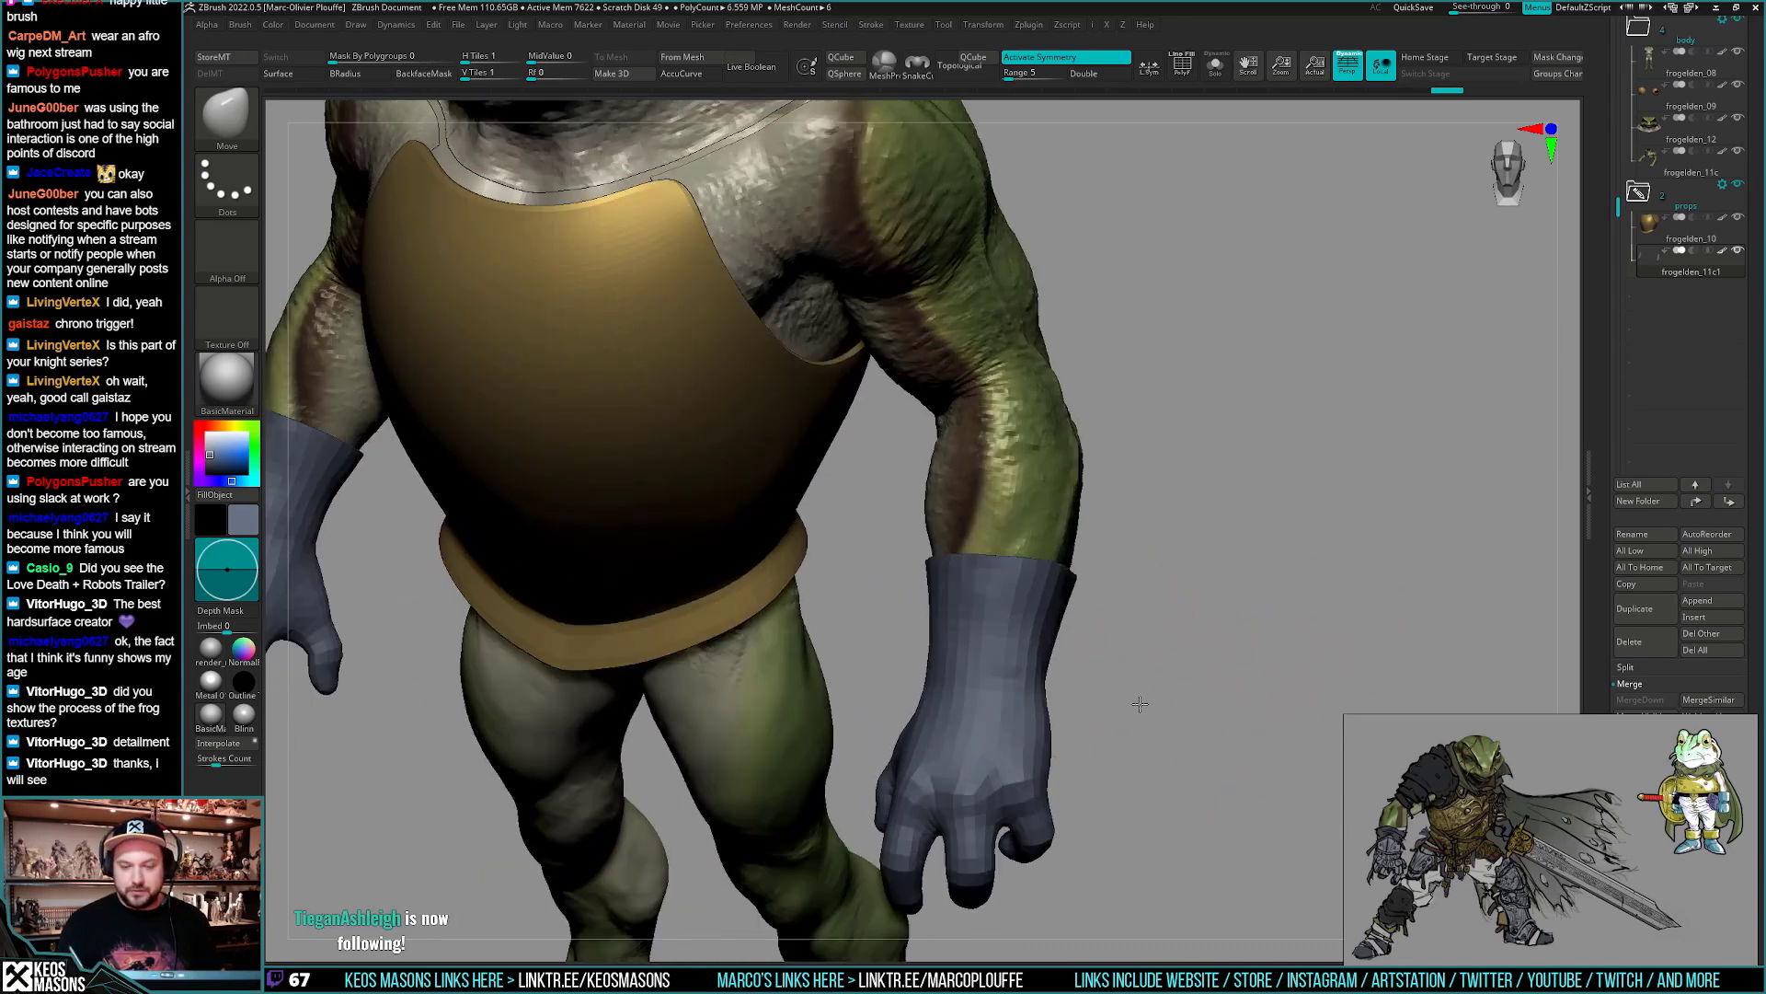
pyautogui.moveTo(1140, 704)
pyautogui.keyDown('ctrl'); pyautogui.mouseDown(button='right')
pyautogui.moveTo(1189, 604)
pyautogui.moveTo(1151, 659)
pyautogui.moveTo(1160, 696)
pyautogui.mouseUp(button='right'); pyautogui.keyUp('ctrl')
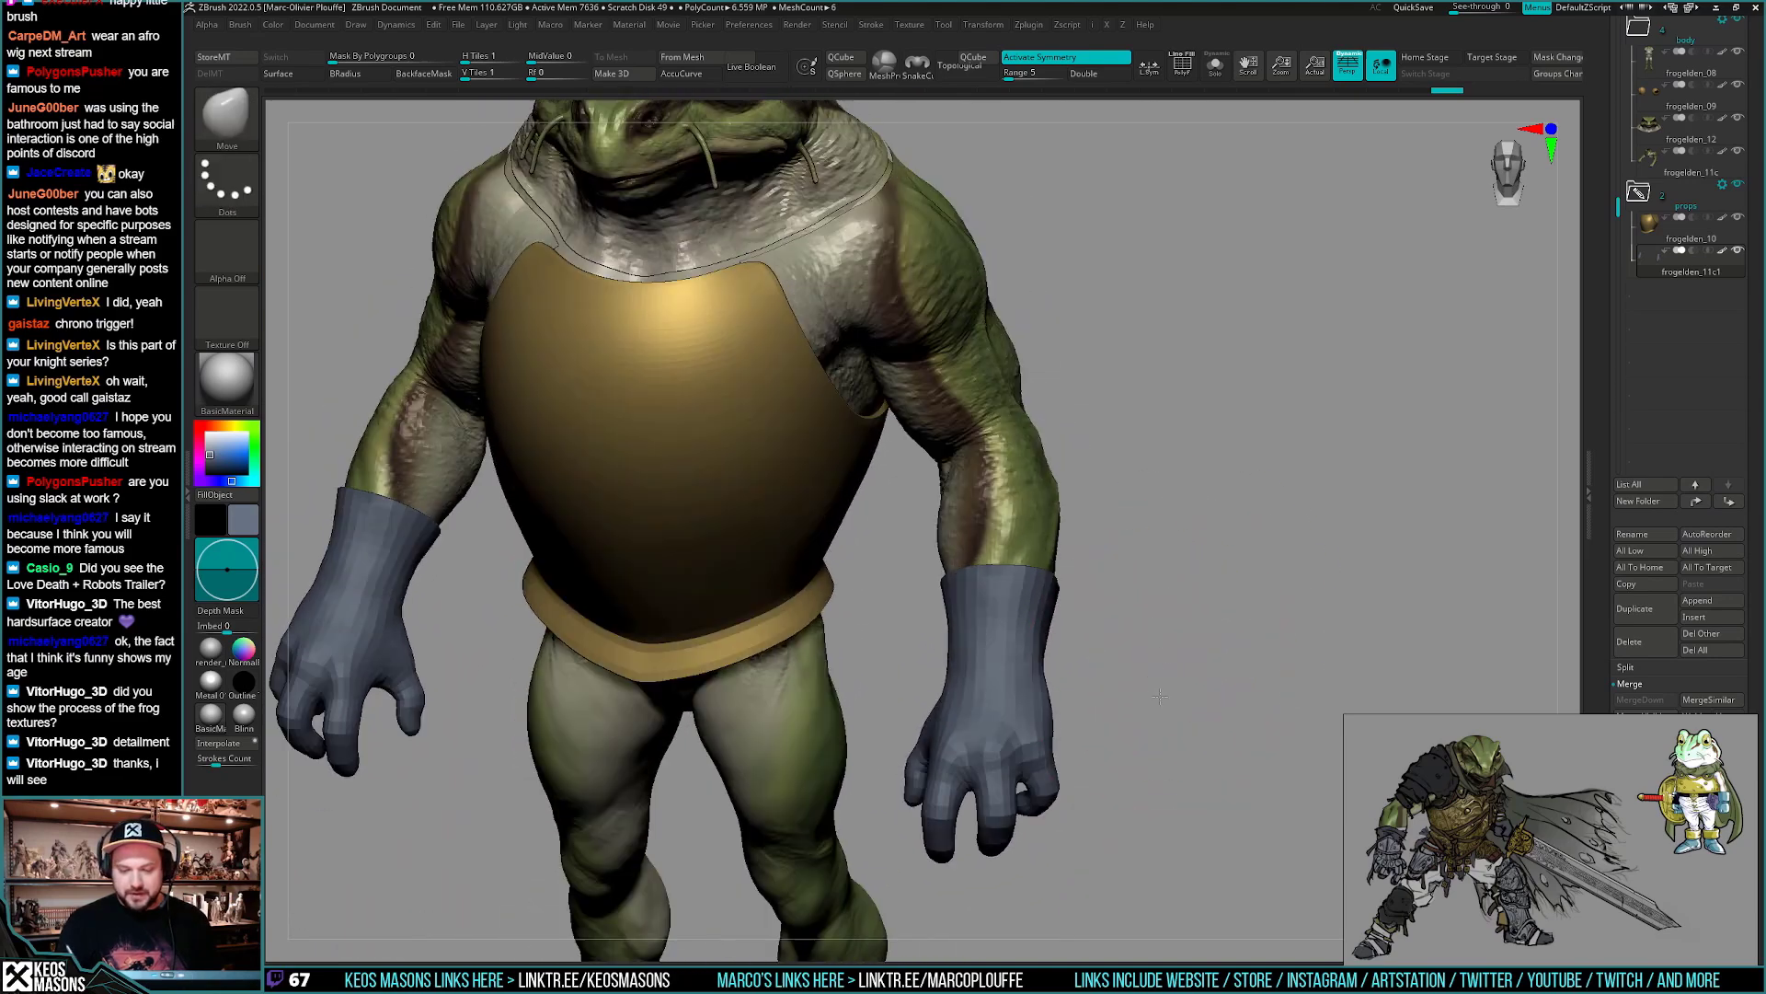
pyautogui.rightClick(1159, 696)
pyautogui.moveTo(1187, 626); pyautogui.dragTo(1157, 659, button='right')
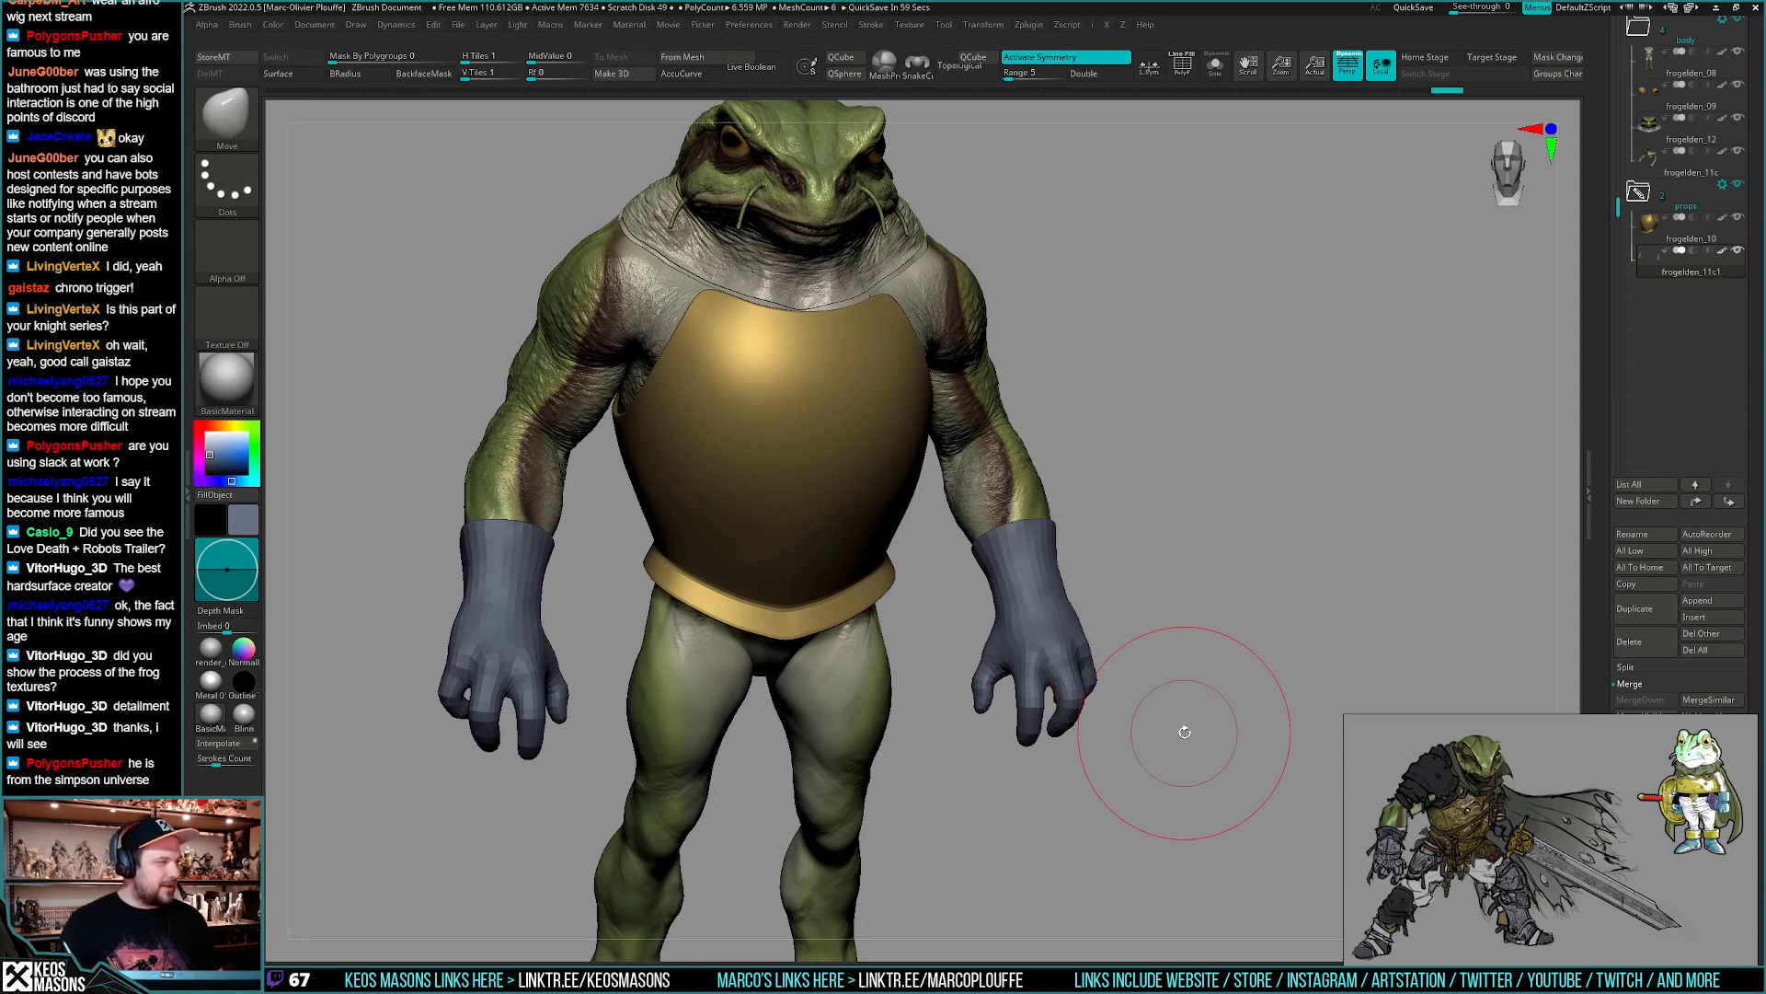
pyautogui.moveTo(1185, 731)
pyautogui.mouseDown()
pyautogui.moveTo(1156, 670)
pyautogui.moveTo(1175, 654)
pyautogui.moveTo(1128, 676)
pyautogui.moveTo(1321, 650)
pyautogui.moveTo(1242, 708)
pyautogui.moveTo(1116, 753)
pyautogui.moveTo(1183, 710)
pyautogui.moveTo(1152, 680)
pyautogui.moveTo(1163, 698)
pyautogui.moveTo(1151, 690)
pyautogui.moveTo(1104, 764)
pyautogui.moveTo(1150, 736)
pyautogui.moveTo(1104, 677)
pyautogui.moveTo(1163, 689)
pyautogui.moveTo(1169, 764)
pyautogui.moveTo(1152, 680)
pyautogui.moveTo(1146, 694)
pyautogui.mouseUp()
pyautogui.hotkey('shift', 'f')
pyautogui.hotkey('shift', 'f')
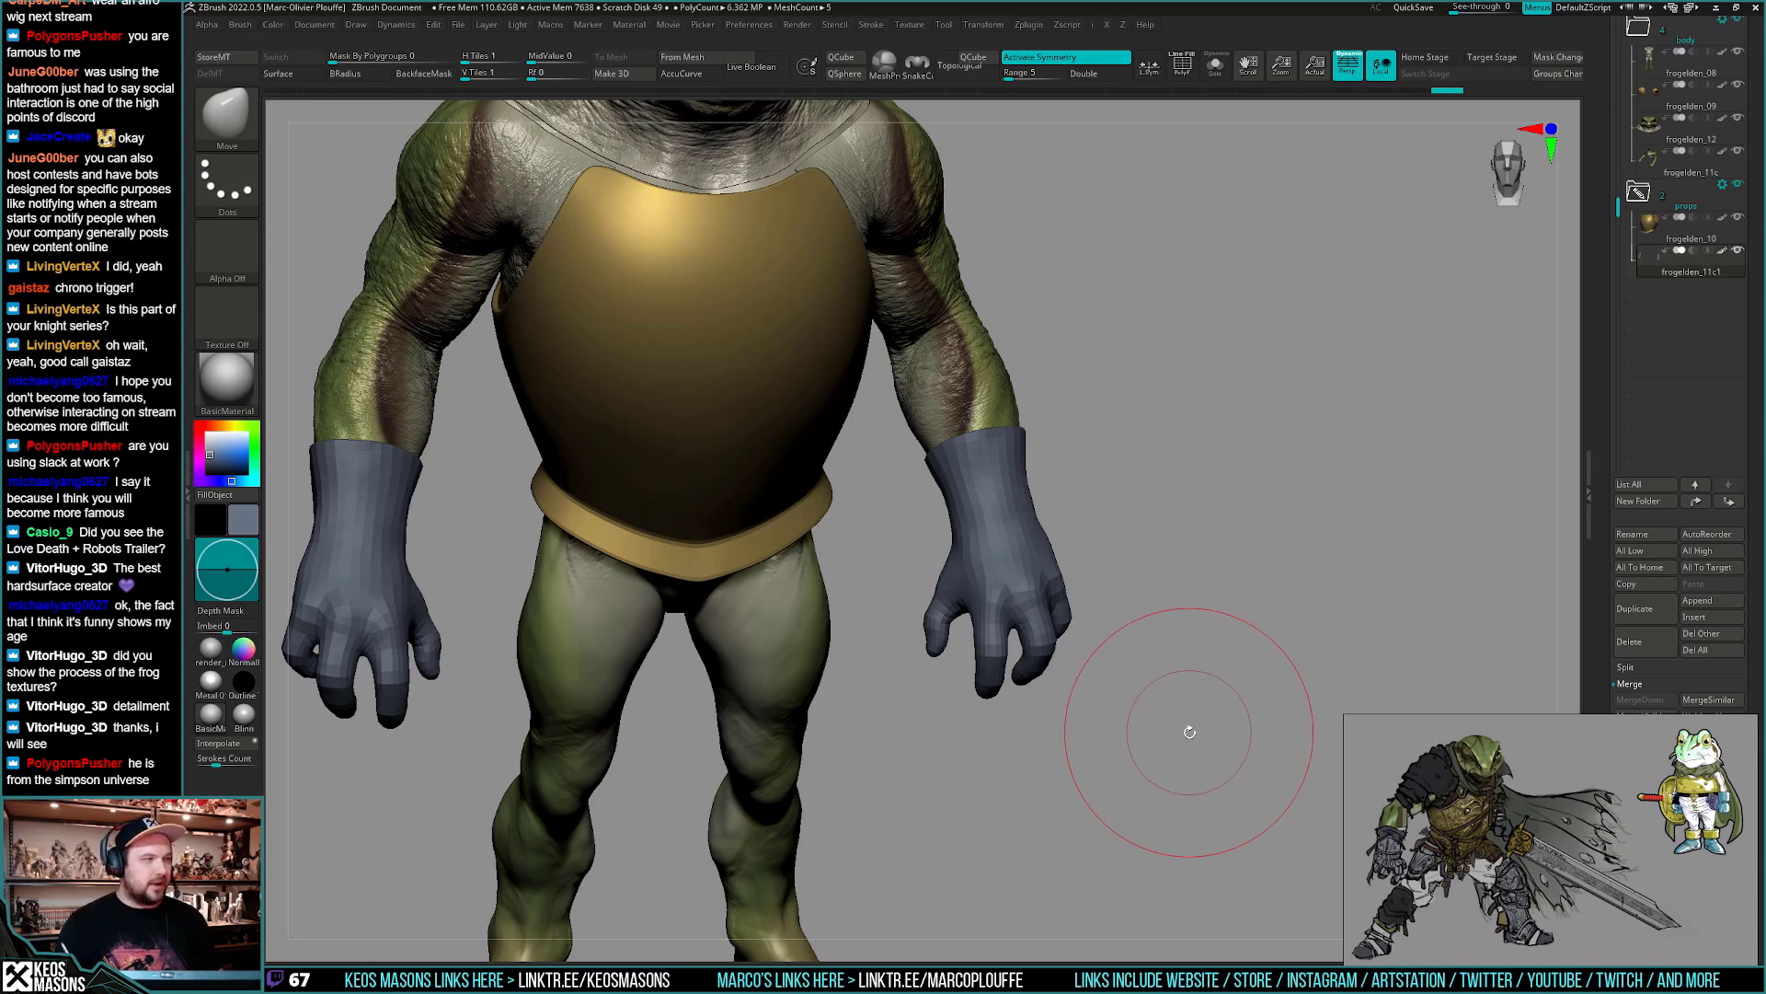
pyautogui.moveTo(1184, 738)
pyautogui.mouseDown()
pyautogui.moveTo(1166, 651)
pyautogui.moveTo(1221, 668)
pyautogui.mouseUp()
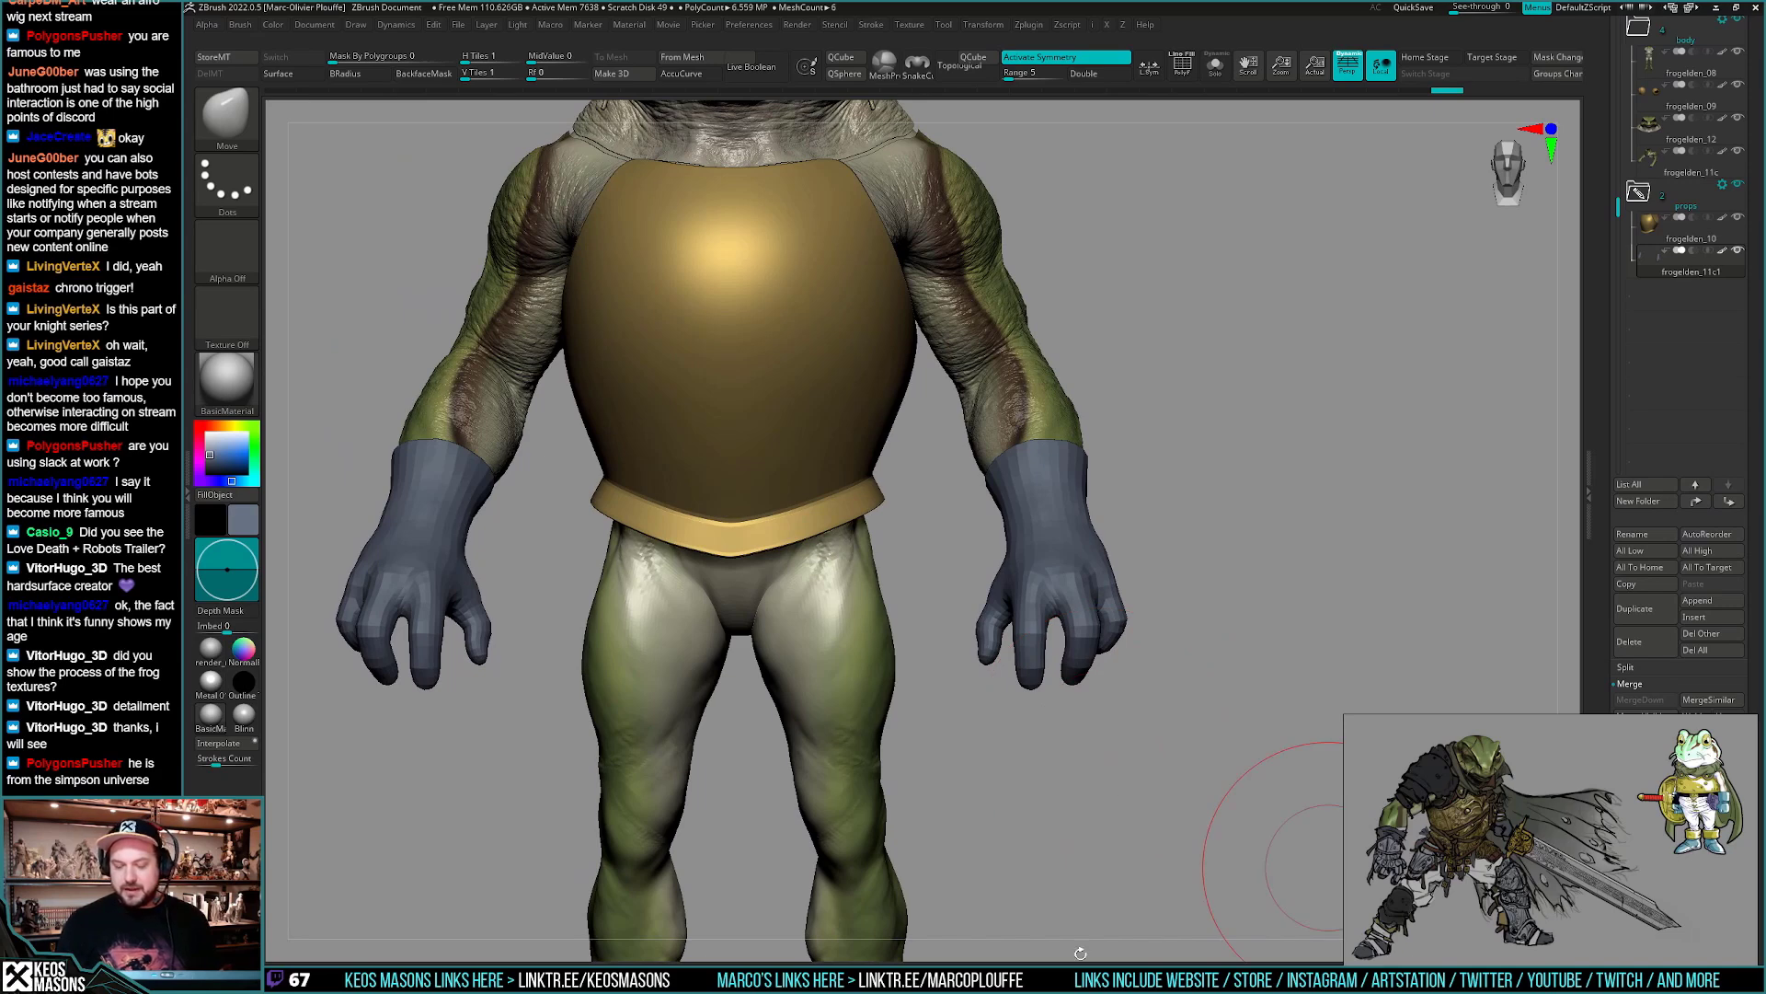
pyautogui.keyDown('ctrl'); pyautogui.moveTo(1082, 776); pyautogui.dragTo(1104, 754, button='right'); pyautogui.keyUp('ctrl')
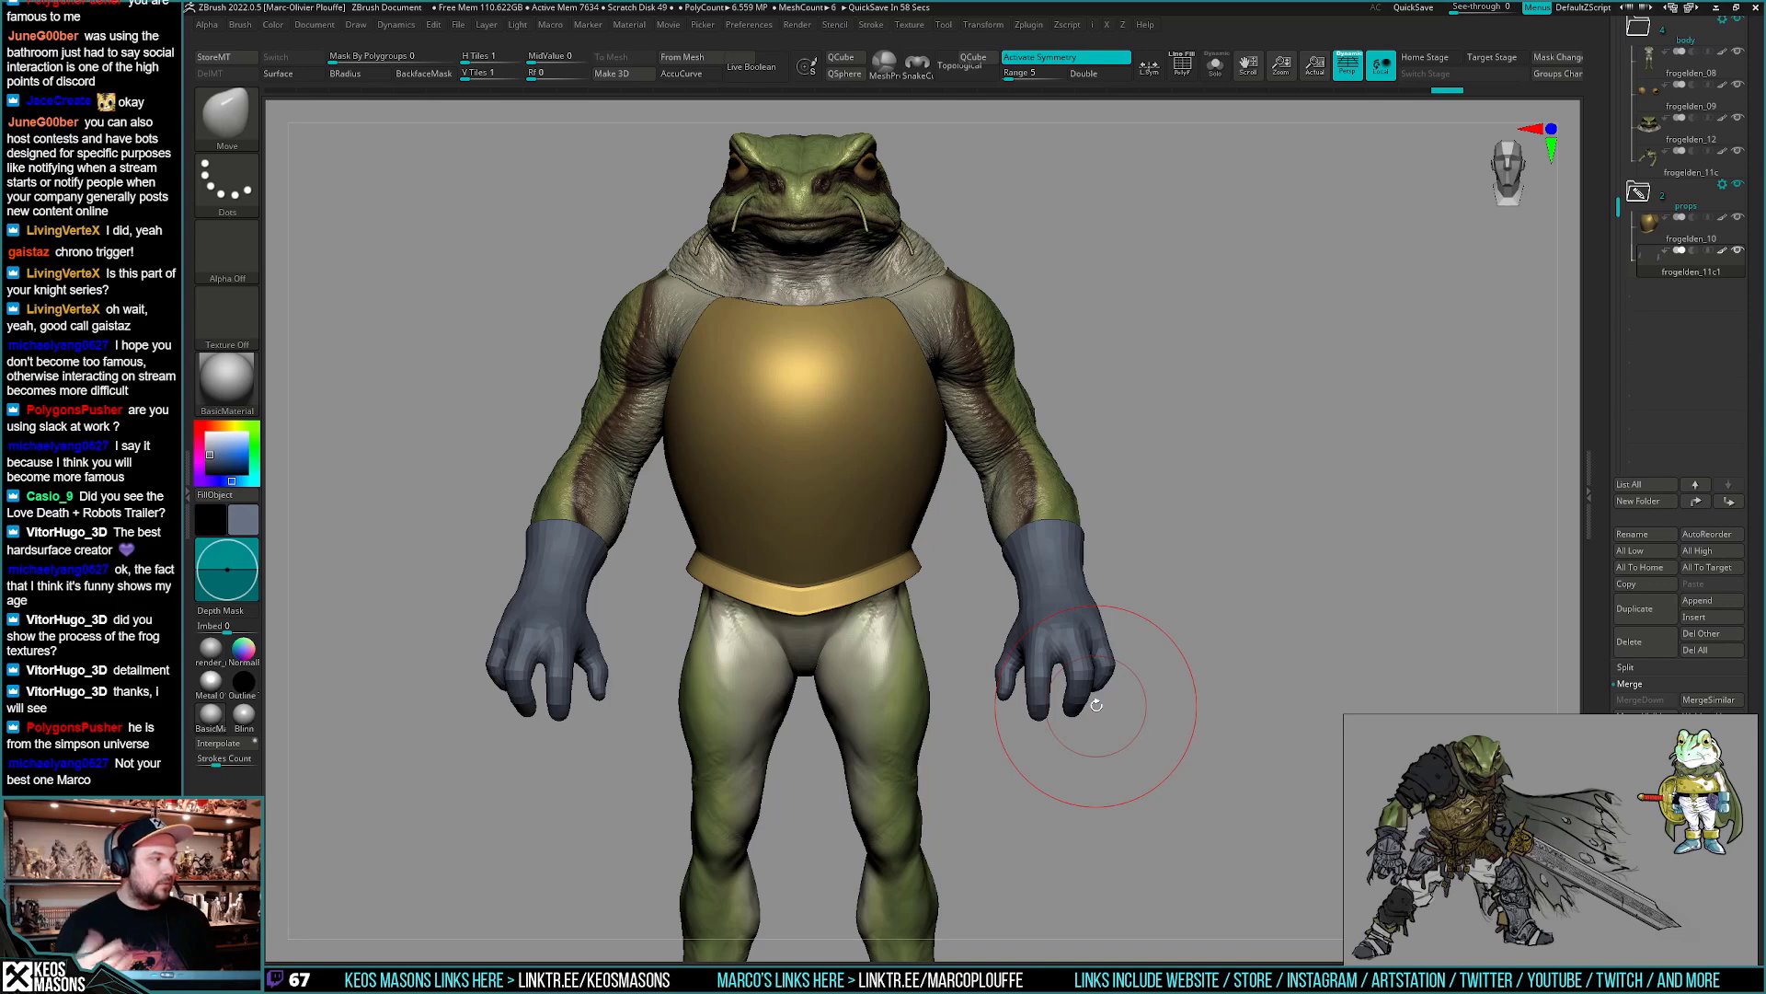
pyautogui.moveTo(1137, 659); pyautogui.dragTo(1156, 698)
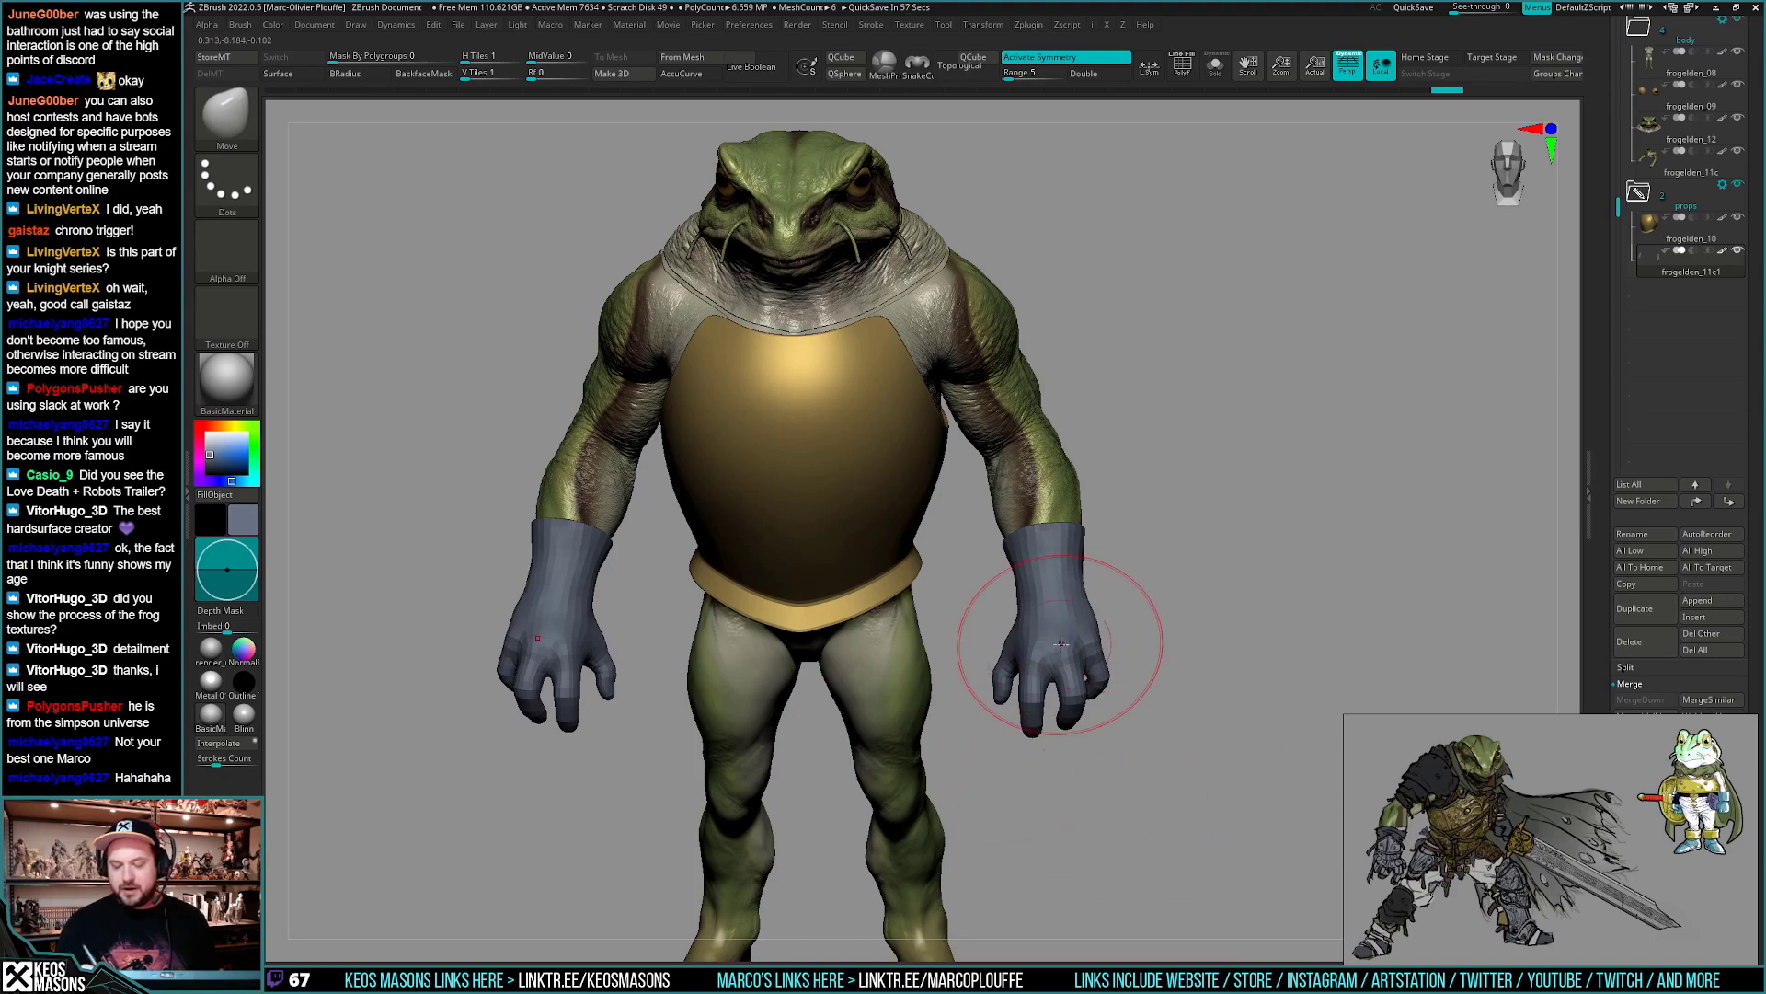
pyautogui.moveTo(1061, 648)
pyautogui.keyDown('ctrl'); pyautogui.mouseDown(button='right')
pyautogui.moveTo(1107, 714)
pyautogui.moveTo(1101, 648)
pyautogui.moveTo(1108, 733)
pyautogui.moveTo(1058, 718)
pyautogui.moveTo(1052, 690)
pyautogui.moveTo(1081, 695)
pyautogui.moveTo(1116, 639)
pyautogui.moveTo(1135, 678)
pyautogui.mouseUp(button='right'); pyautogui.keyUp('ctrl')
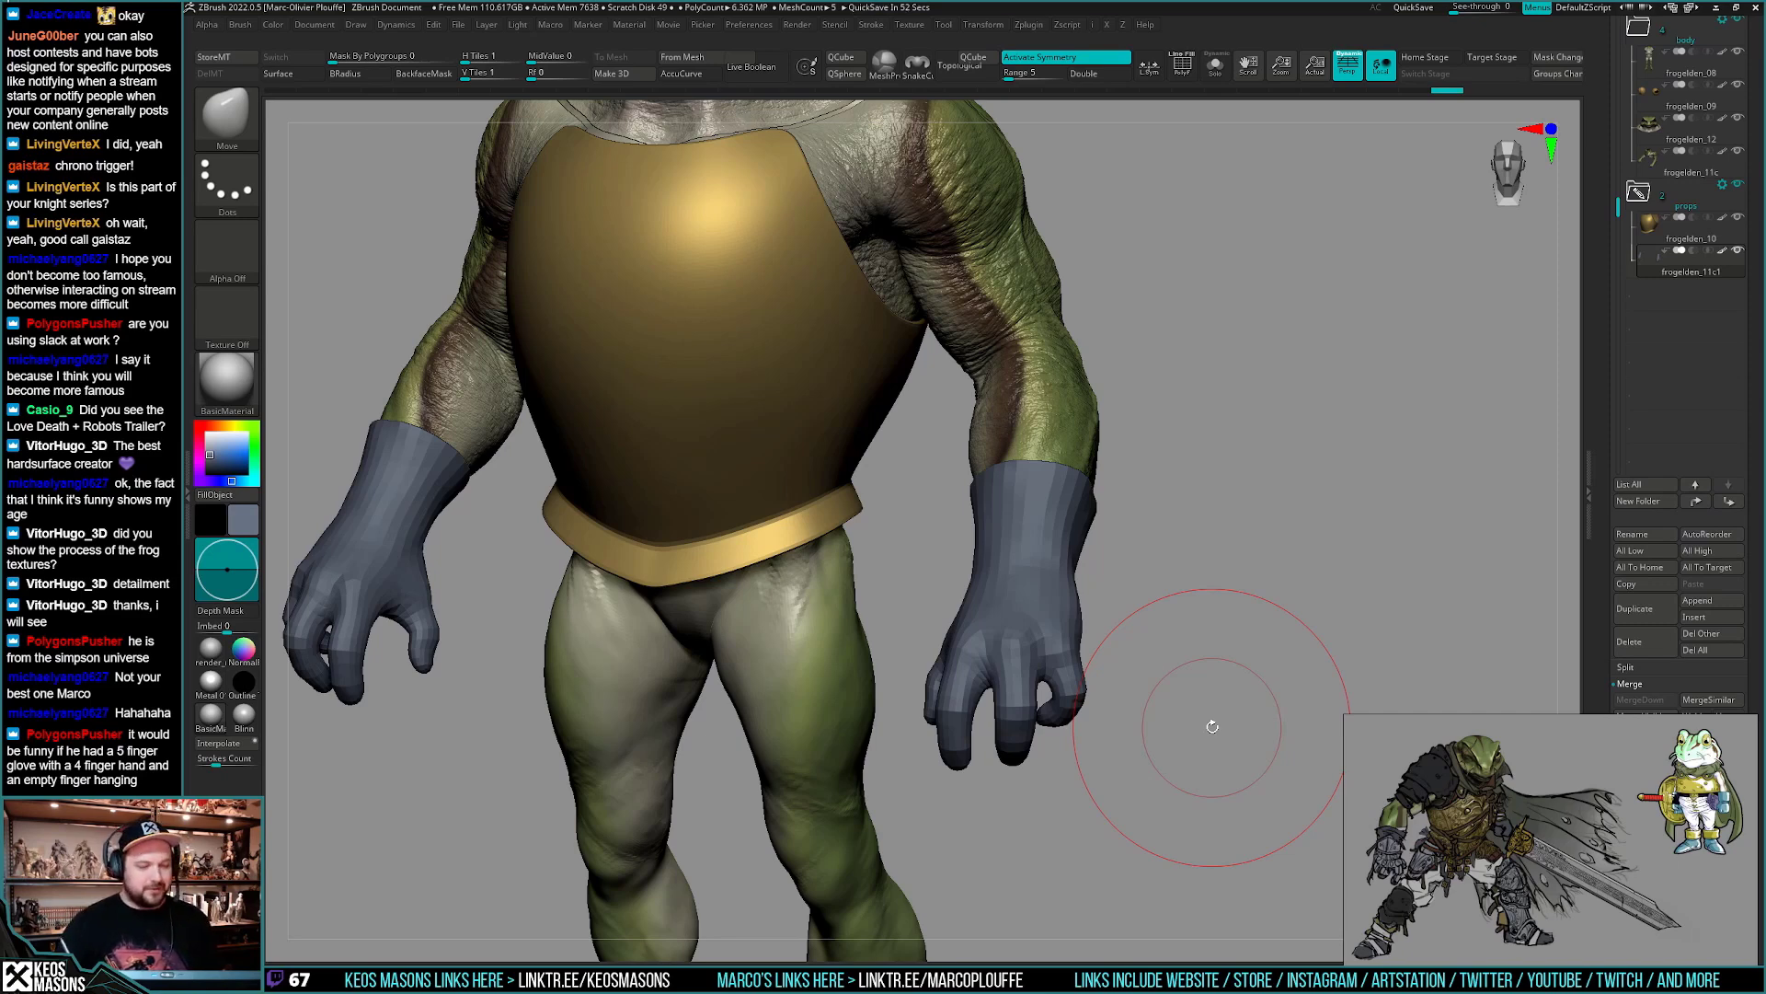
pyautogui.moveTo(1213, 727); pyautogui.dragTo(1214, 678)
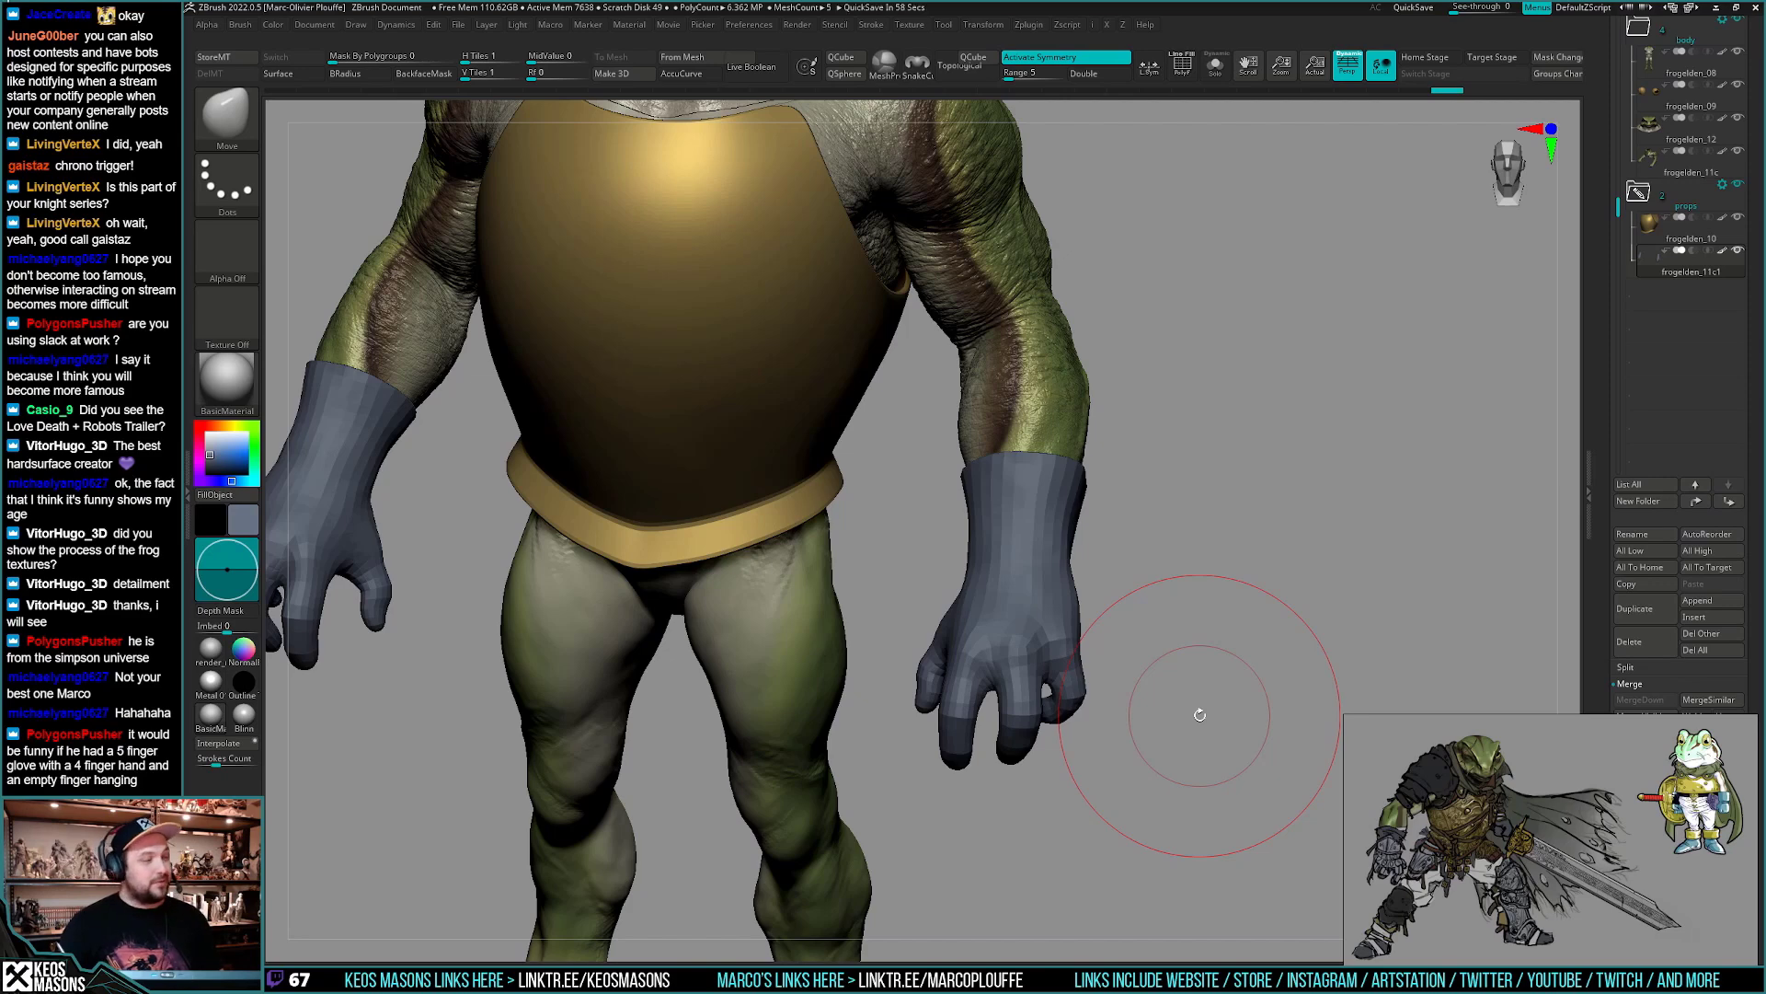
pyautogui.moveTo(1187, 726)
pyautogui.mouseDown()
pyautogui.moveTo(1137, 699)
pyautogui.moveTo(1195, 687)
pyautogui.mouseUp()
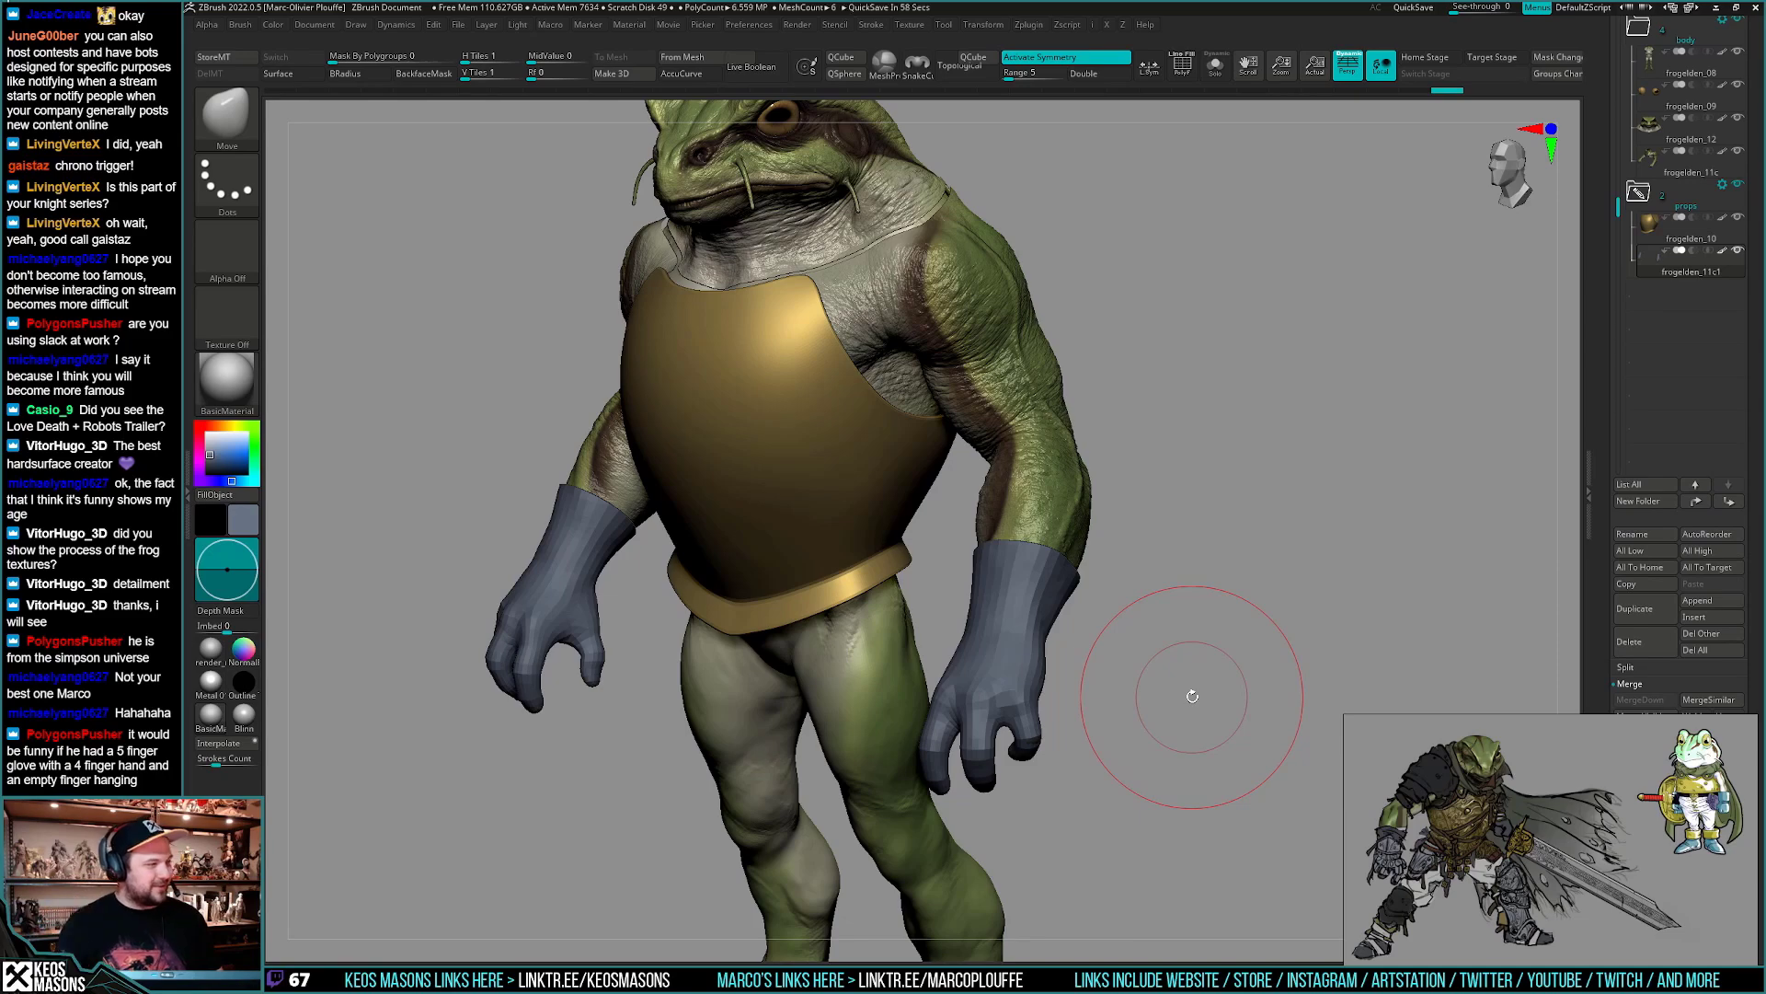
# - Inspect the gloves' wireframe, fingers and cuffs up close from several angles
pyautogui.keyDown('shift'); pyautogui.moveTo(1187, 700); pyautogui.dragTo(1137, 707); pyautogui.keyUp('shift')
pyautogui.hotkey('alt', 's')
pyautogui.hotkey('alt', 's')
pyautogui.hotkey('shift', 'f')
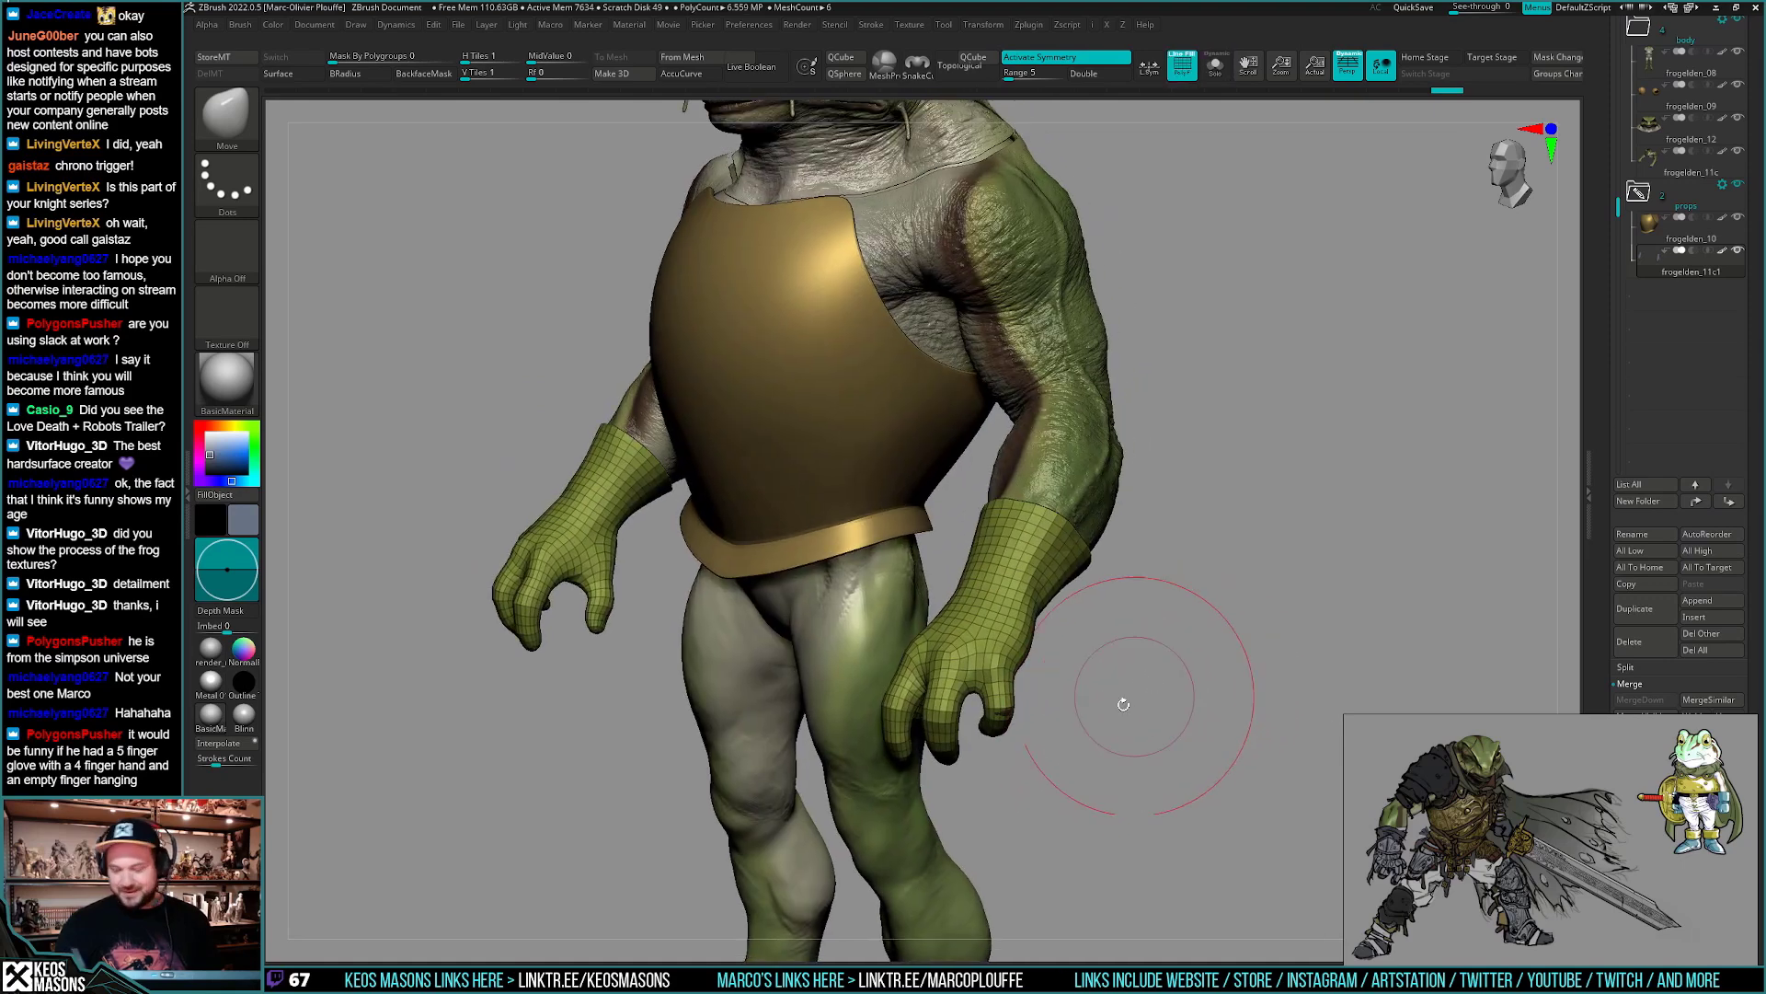
pyautogui.moveTo(1054, 755); pyautogui.dragTo(1161, 747)
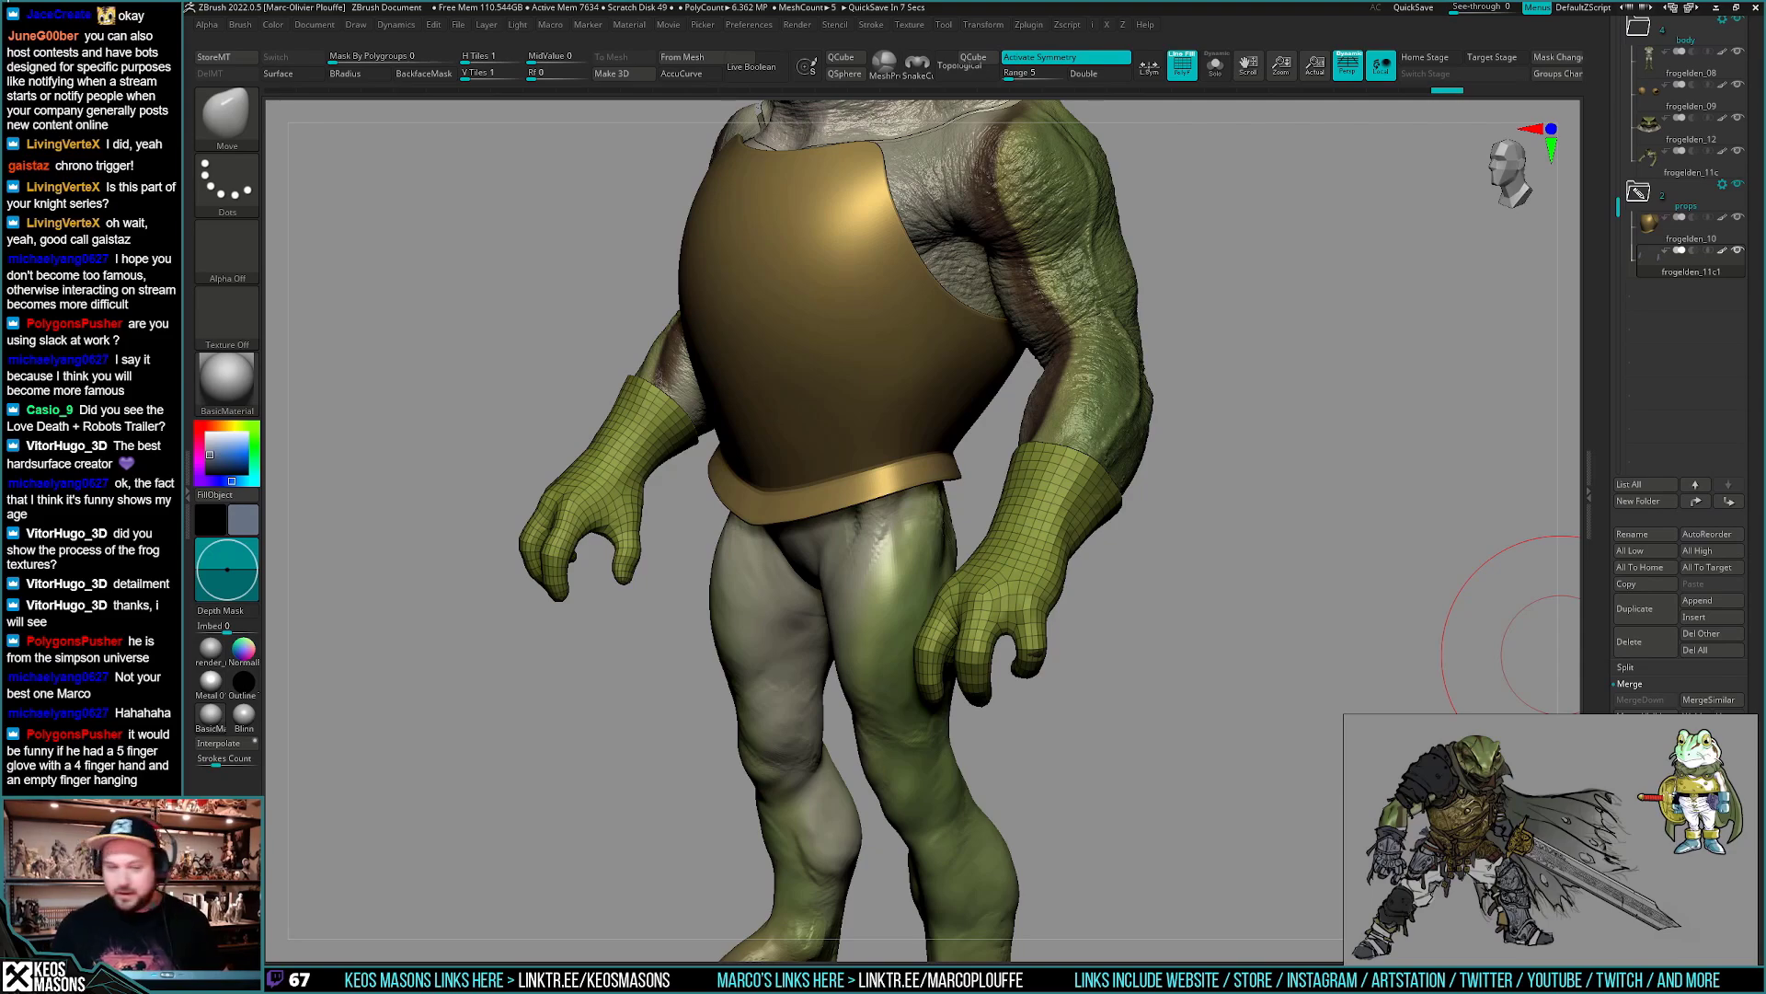
pyautogui.moveTo(1555, 647); pyautogui.dragTo(1132, 720)
pyautogui.hotkey('shift', 'f')
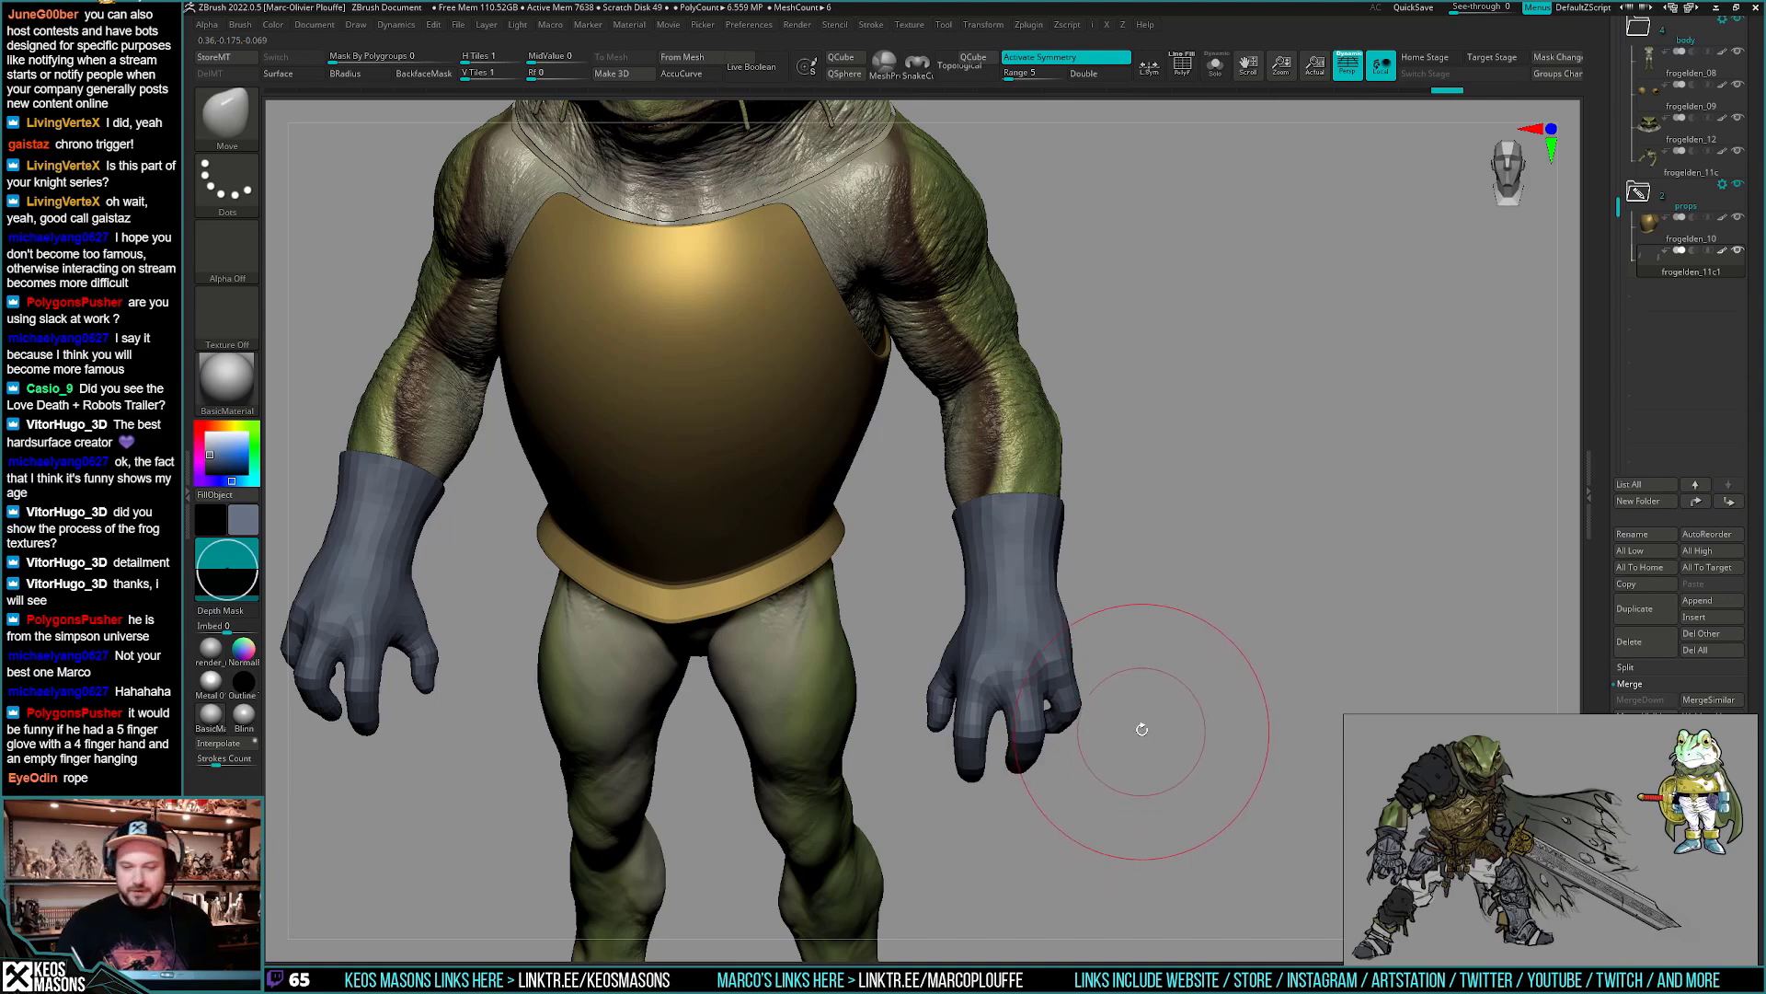
pyautogui.moveTo(1142, 729); pyautogui.dragTo(1104, 730)
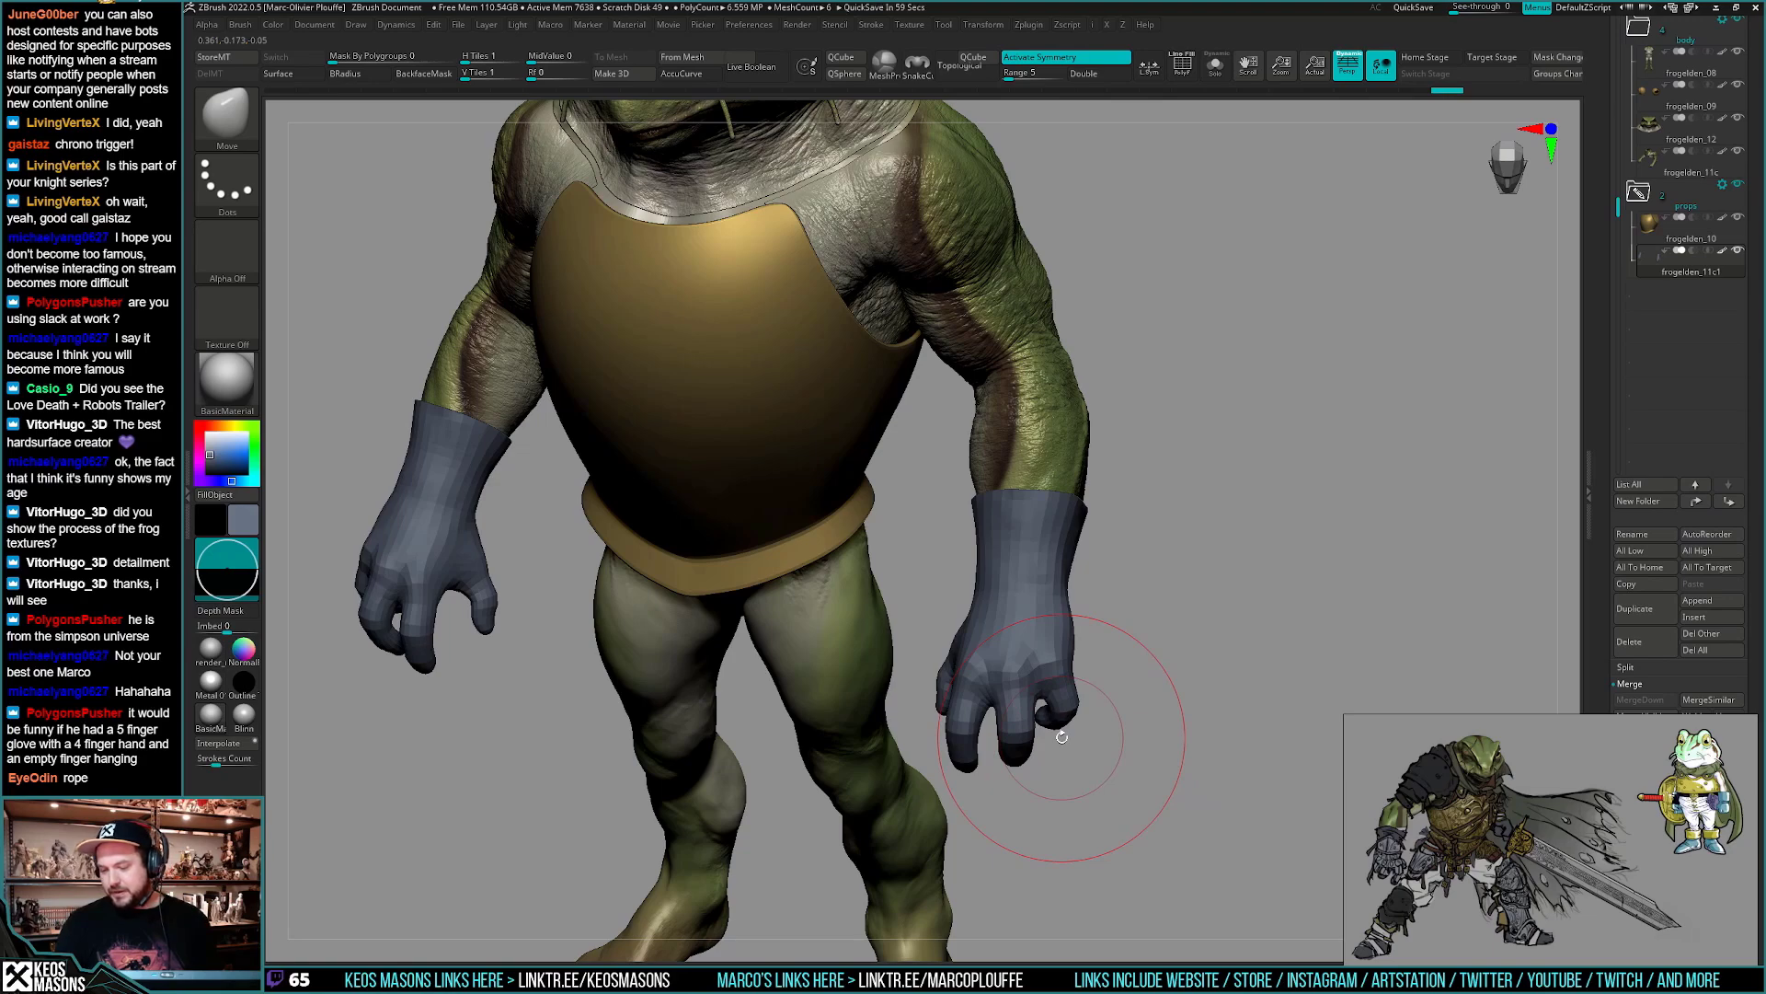
pyautogui.moveTo(1062, 736)
pyautogui.mouseDown()
pyautogui.moveTo(1106, 780)
pyautogui.moveTo(1182, 640)
pyautogui.moveTo(1137, 478)
pyautogui.mouseUp()
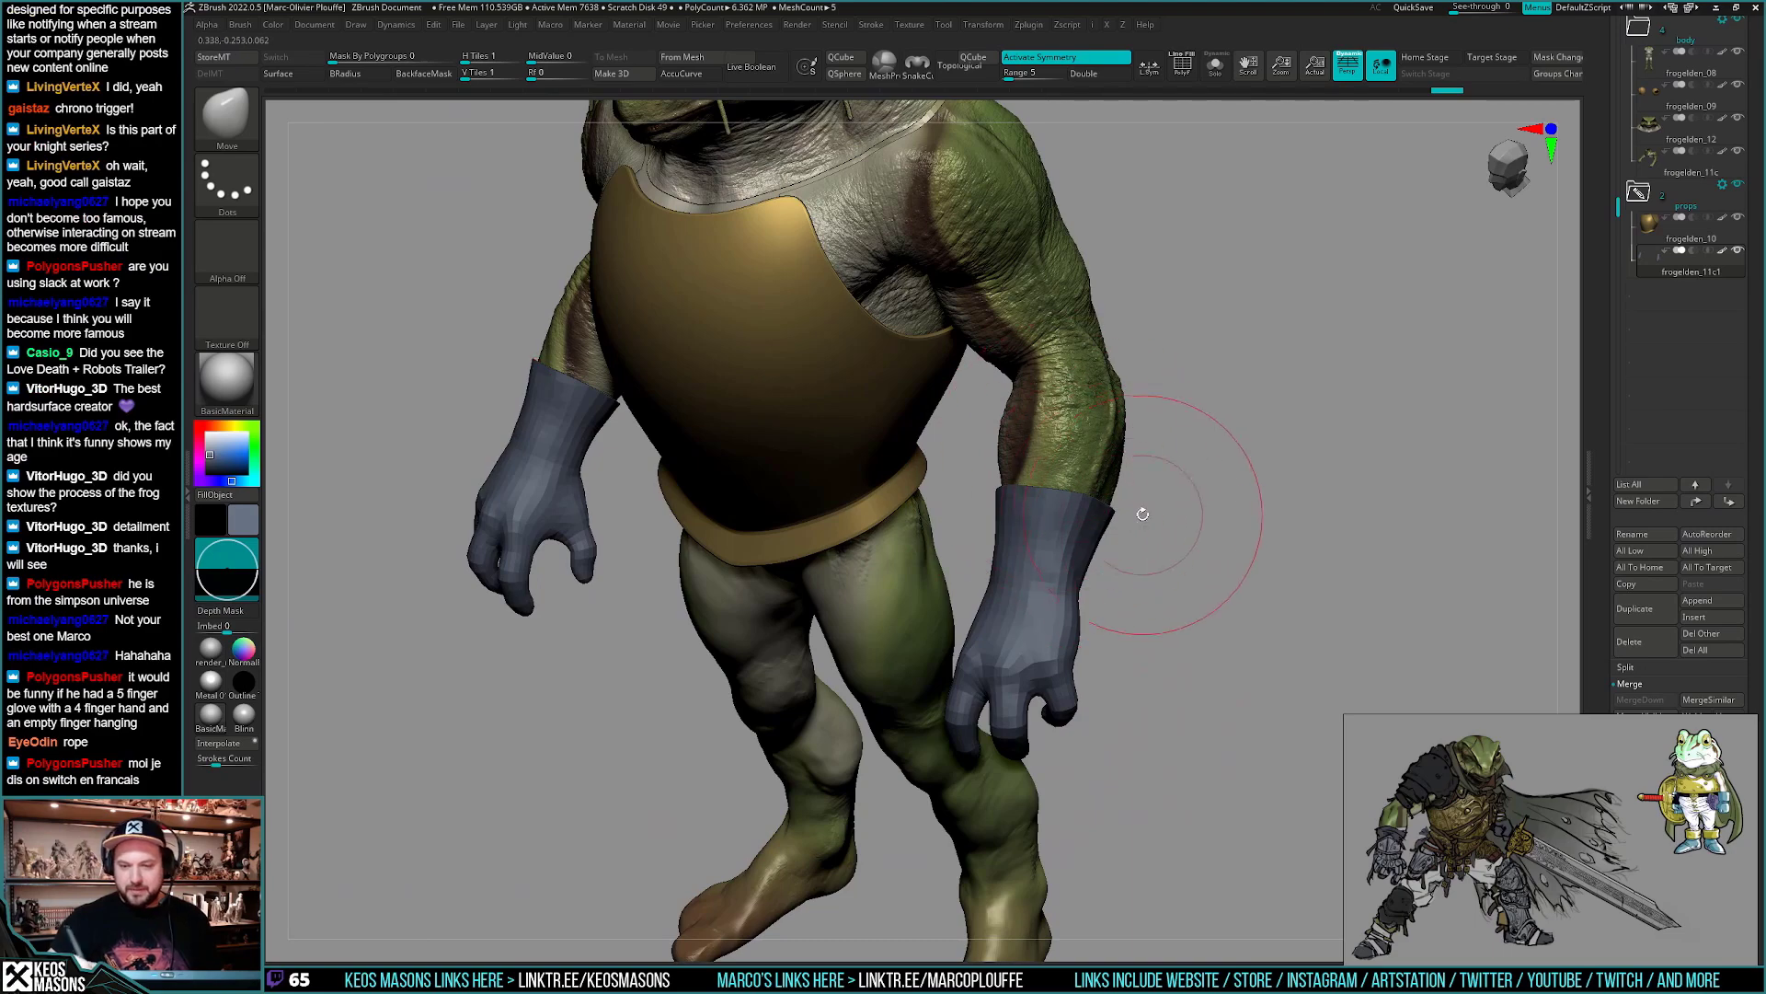
pyautogui.moveTo(1145, 552); pyautogui.dragTo(1155, 644)
pyautogui.press('space')
pyautogui.hotkey('shift', 'f')
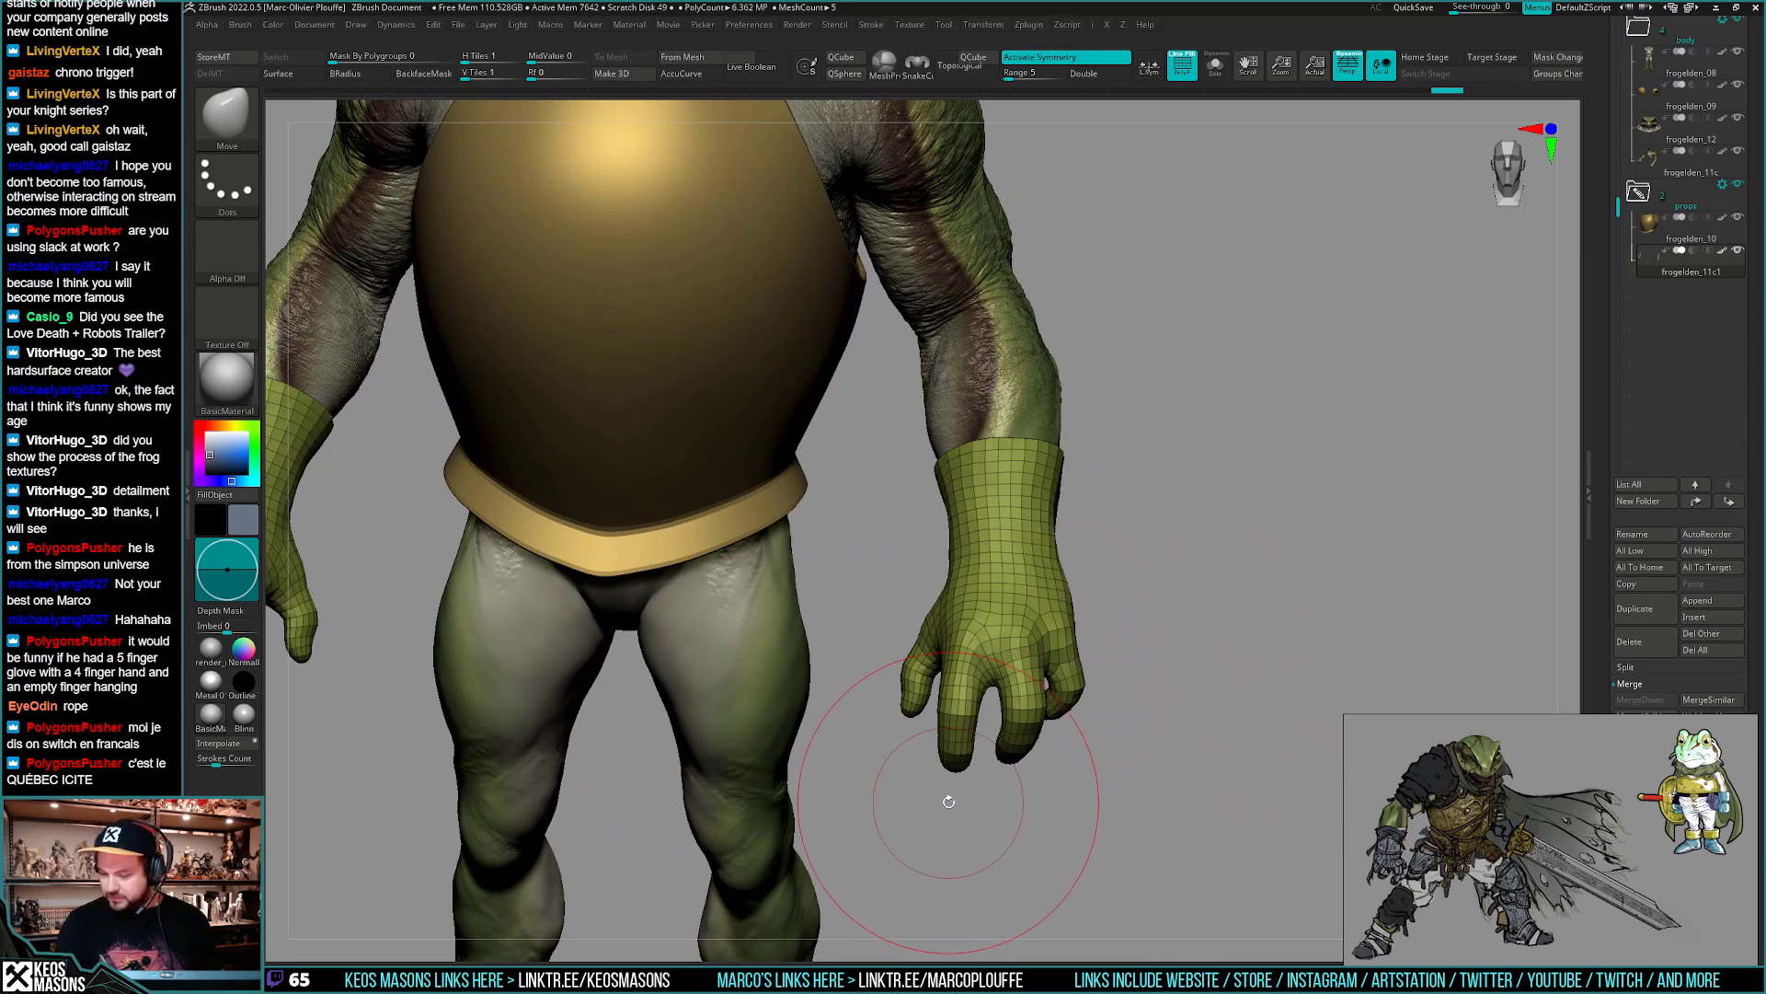
pyautogui.moveTo(1000, 759); pyautogui.dragTo(1202, 745)
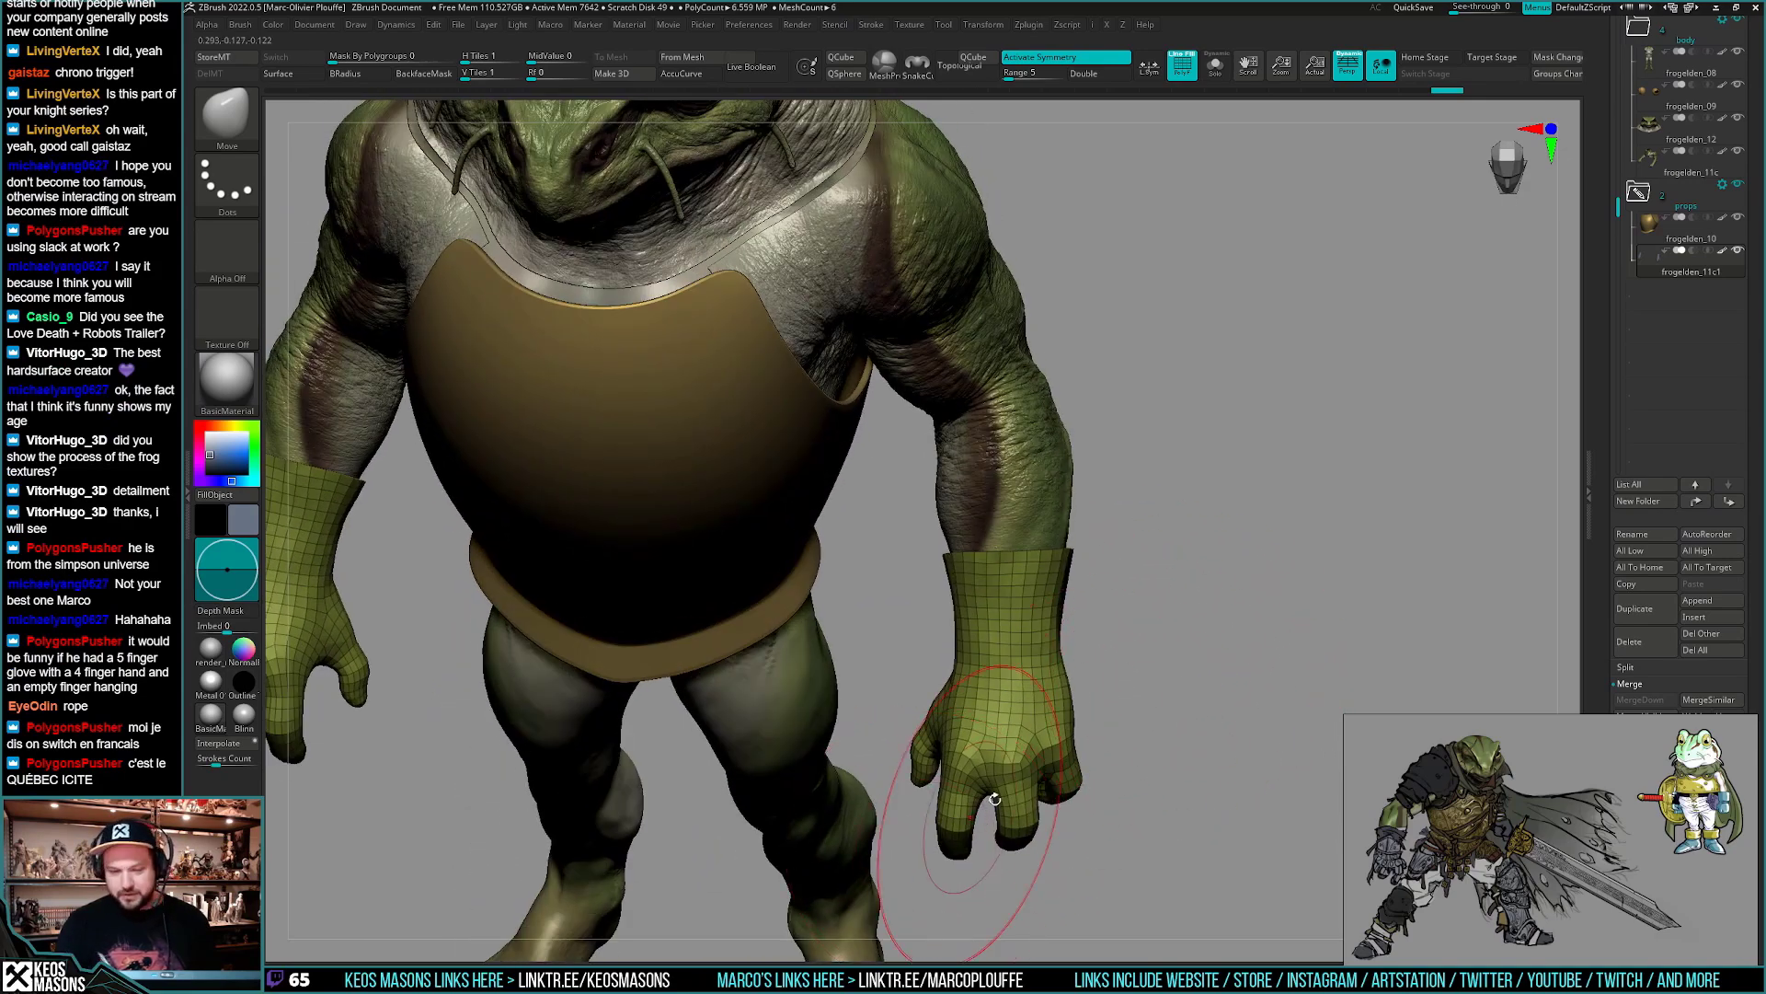
pyautogui.moveTo(957, 810); pyautogui.dragTo(1143, 678)
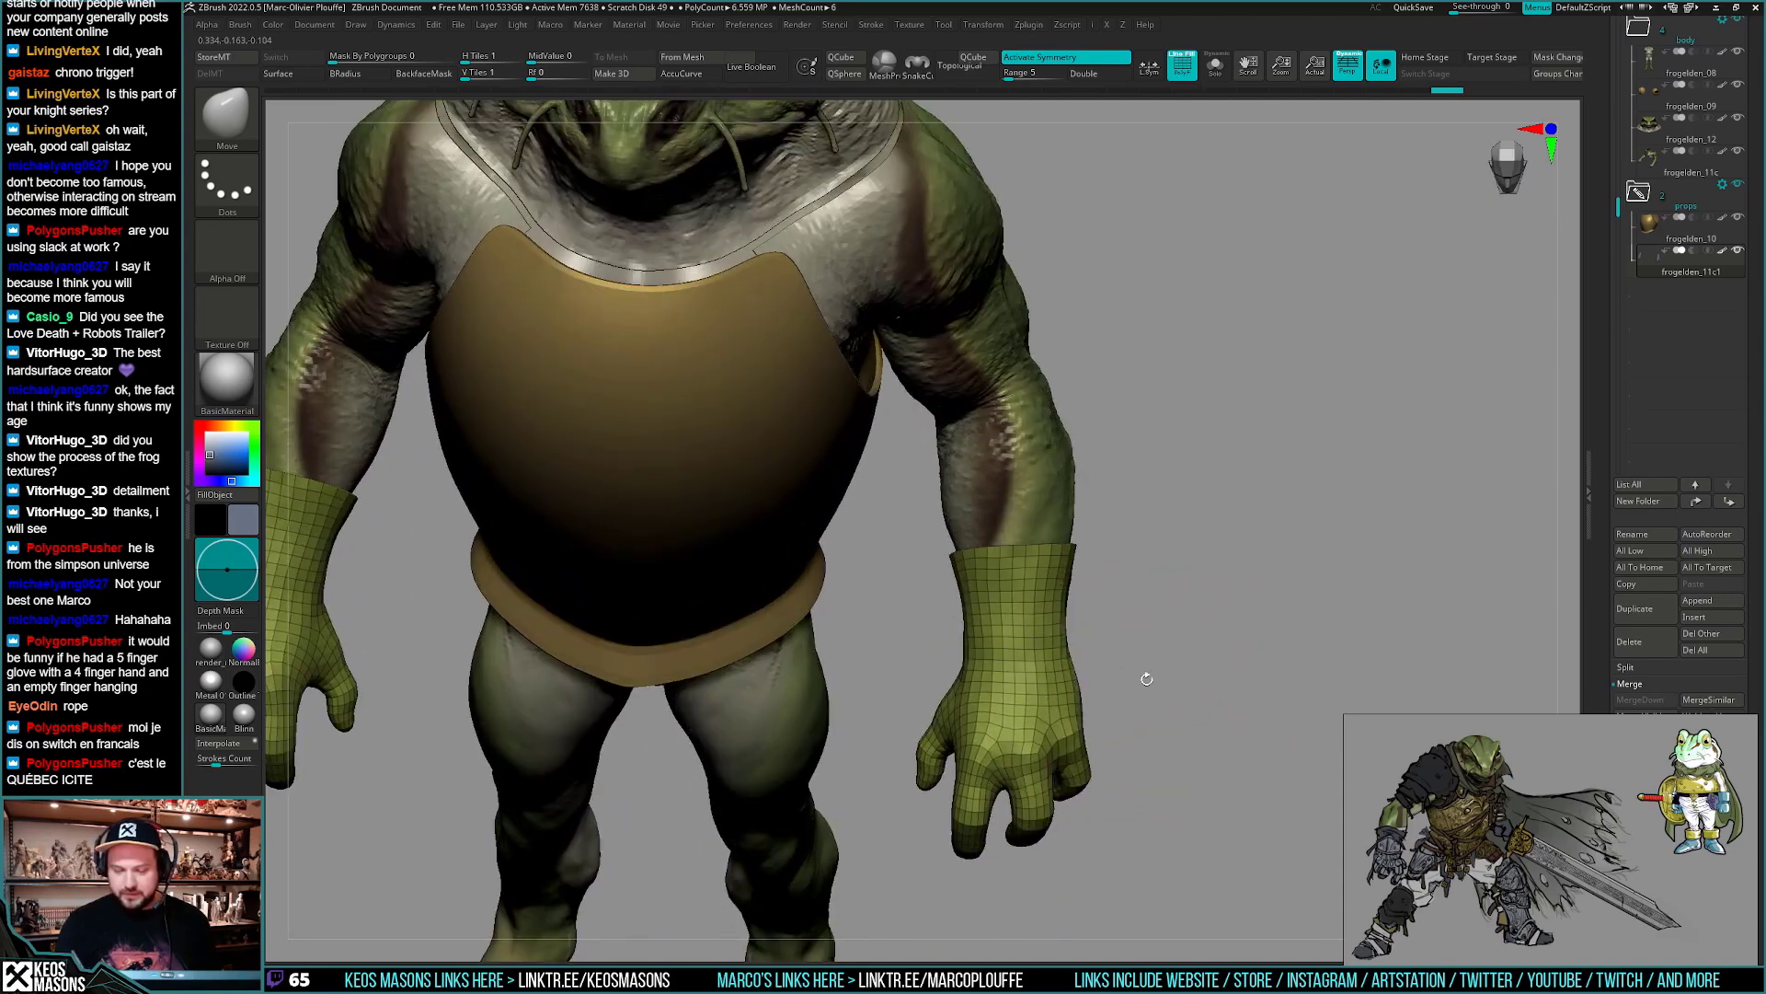
pyautogui.press('space')
pyautogui.moveTo(1242, 245); pyautogui.dragTo(977, 506)
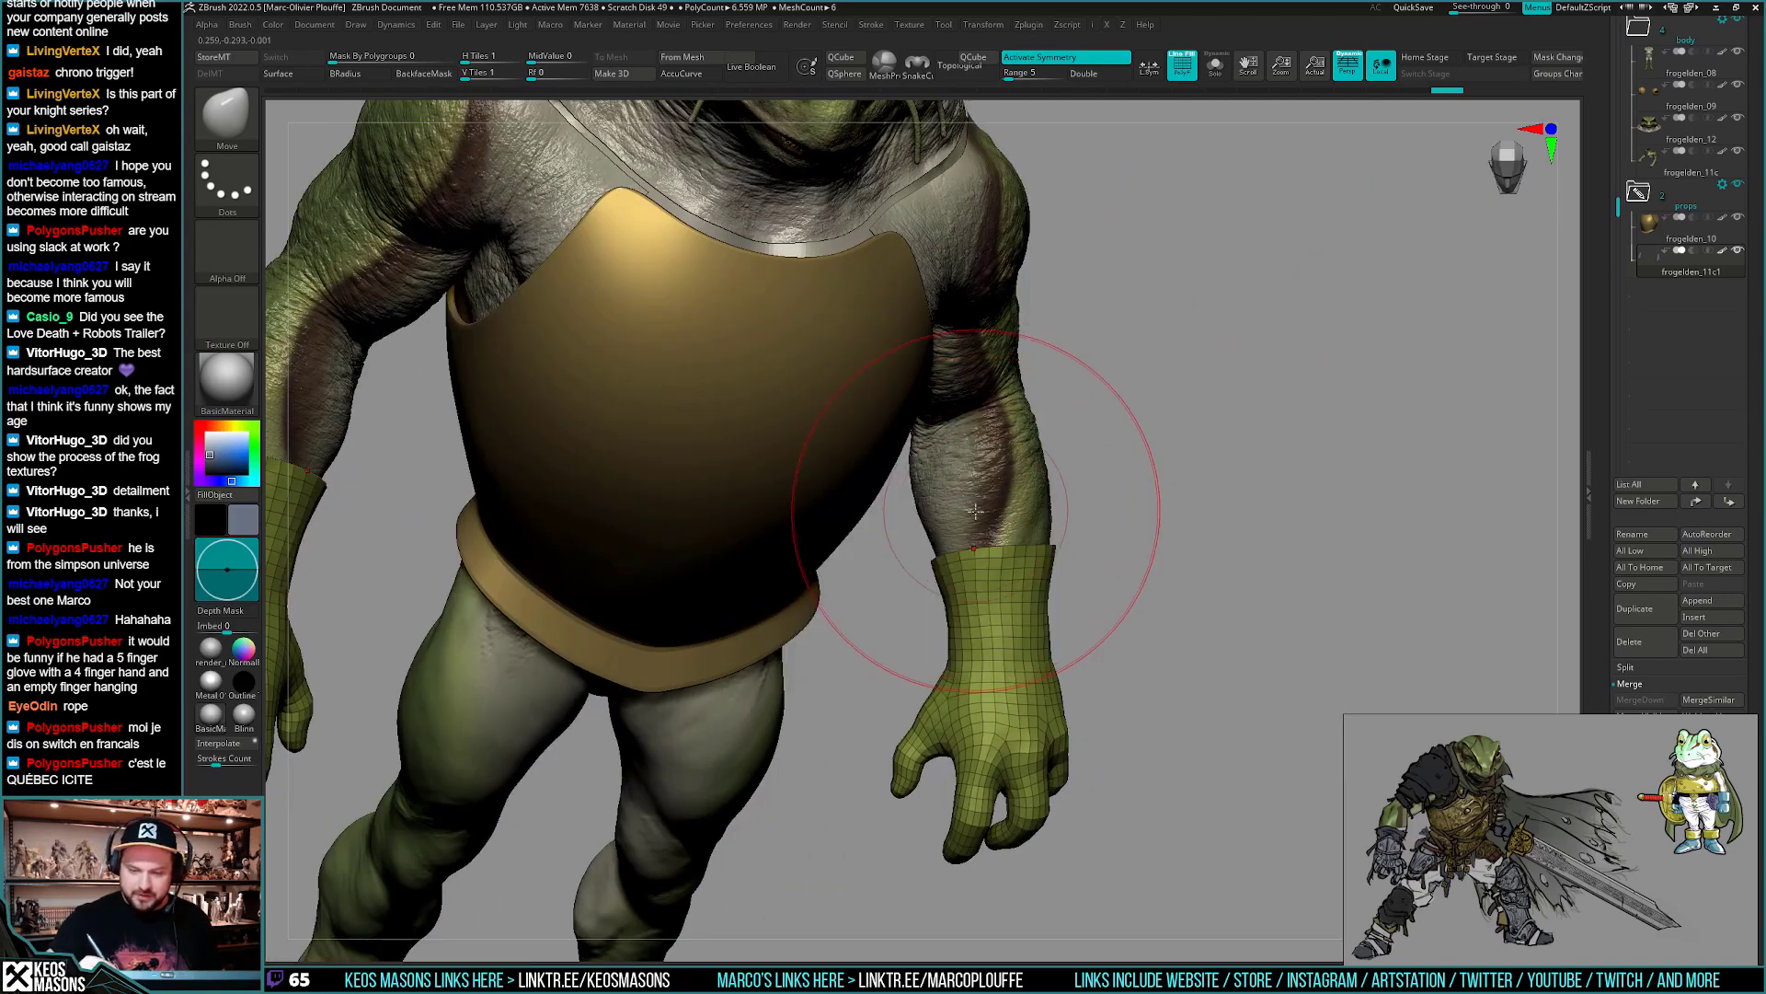
# - Refine the cuff edges of both gloves symmetrically from front and back with a smaller Move brush
pyautogui.moveTo(974, 507); pyautogui.dragTo(810, 464, button='right')
pyautogui.press('space')
pyautogui.moveTo(1125, 527)
pyautogui.mouseDown(button='right')
pyautogui.moveTo(1196, 497)
pyautogui.moveTo(1178, 541)
pyautogui.moveTo(1223, 563)
pyautogui.moveTo(1133, 522)
pyautogui.mouseUp(button='right')
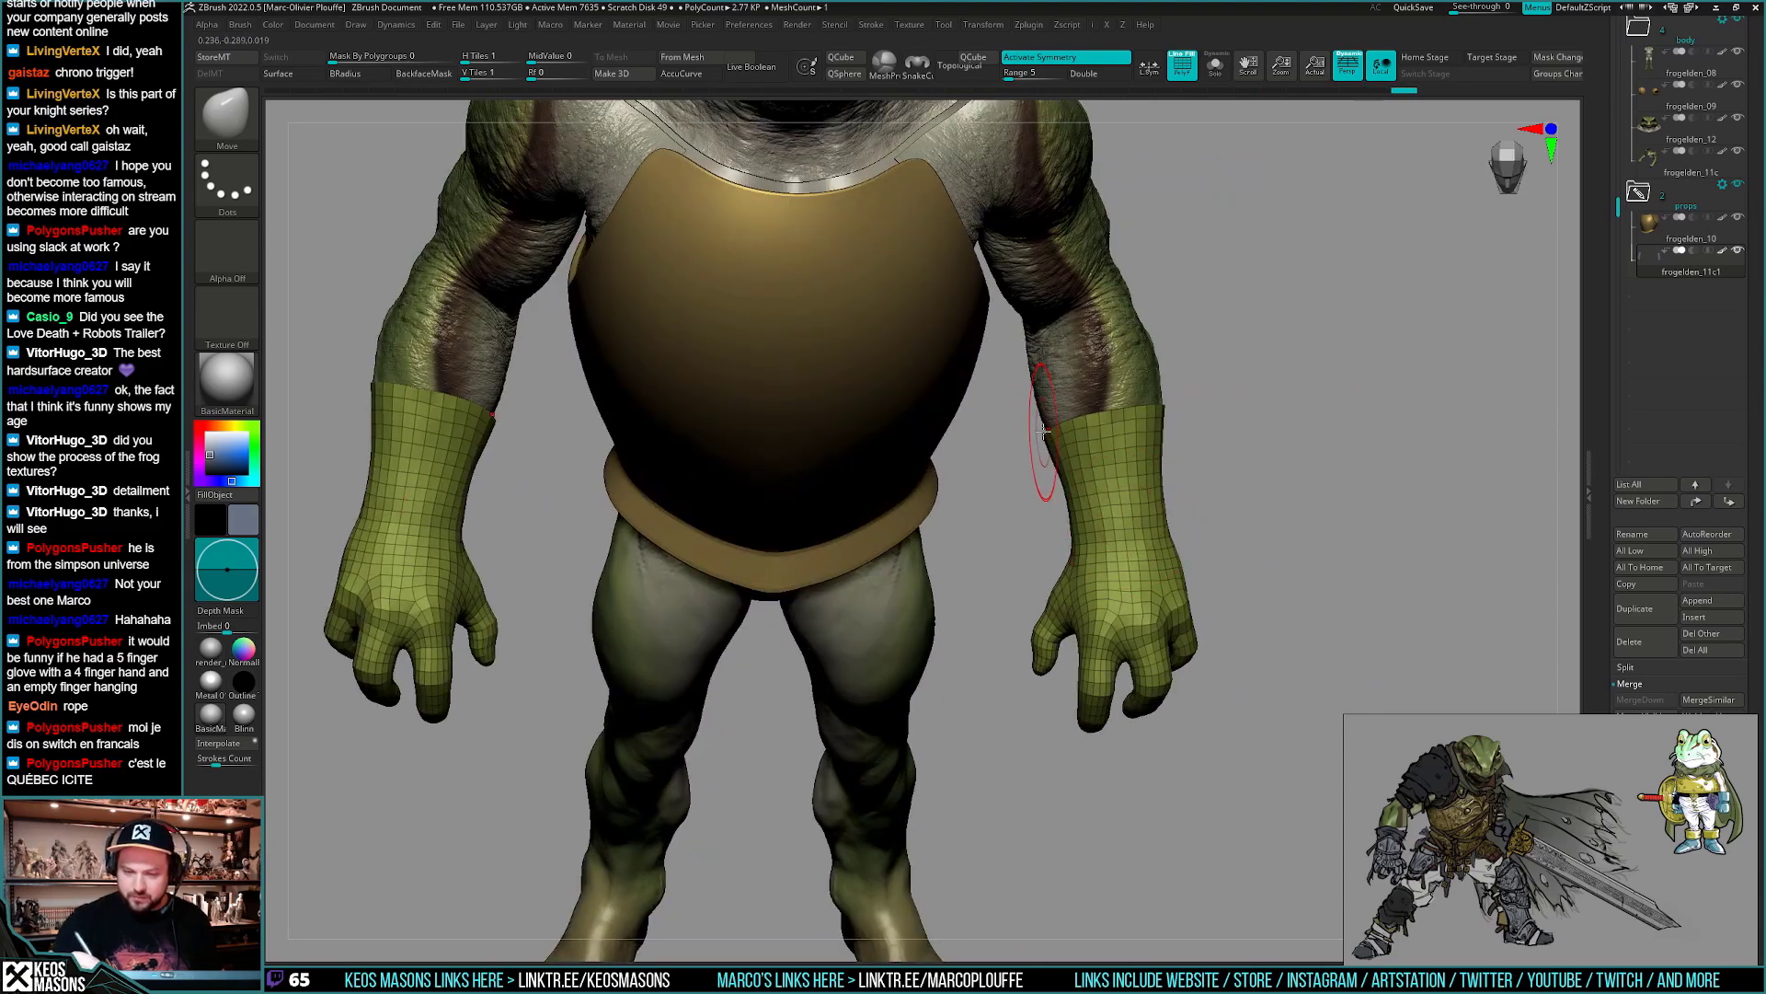
pyautogui.moveTo(1045, 431)
pyautogui.mouseDown(button='right')
pyautogui.moveTo(1067, 488)
pyautogui.moveTo(985, 394)
pyautogui.moveTo(1068, 533)
pyautogui.moveTo(1088, 518)
pyautogui.mouseUp(button='right')
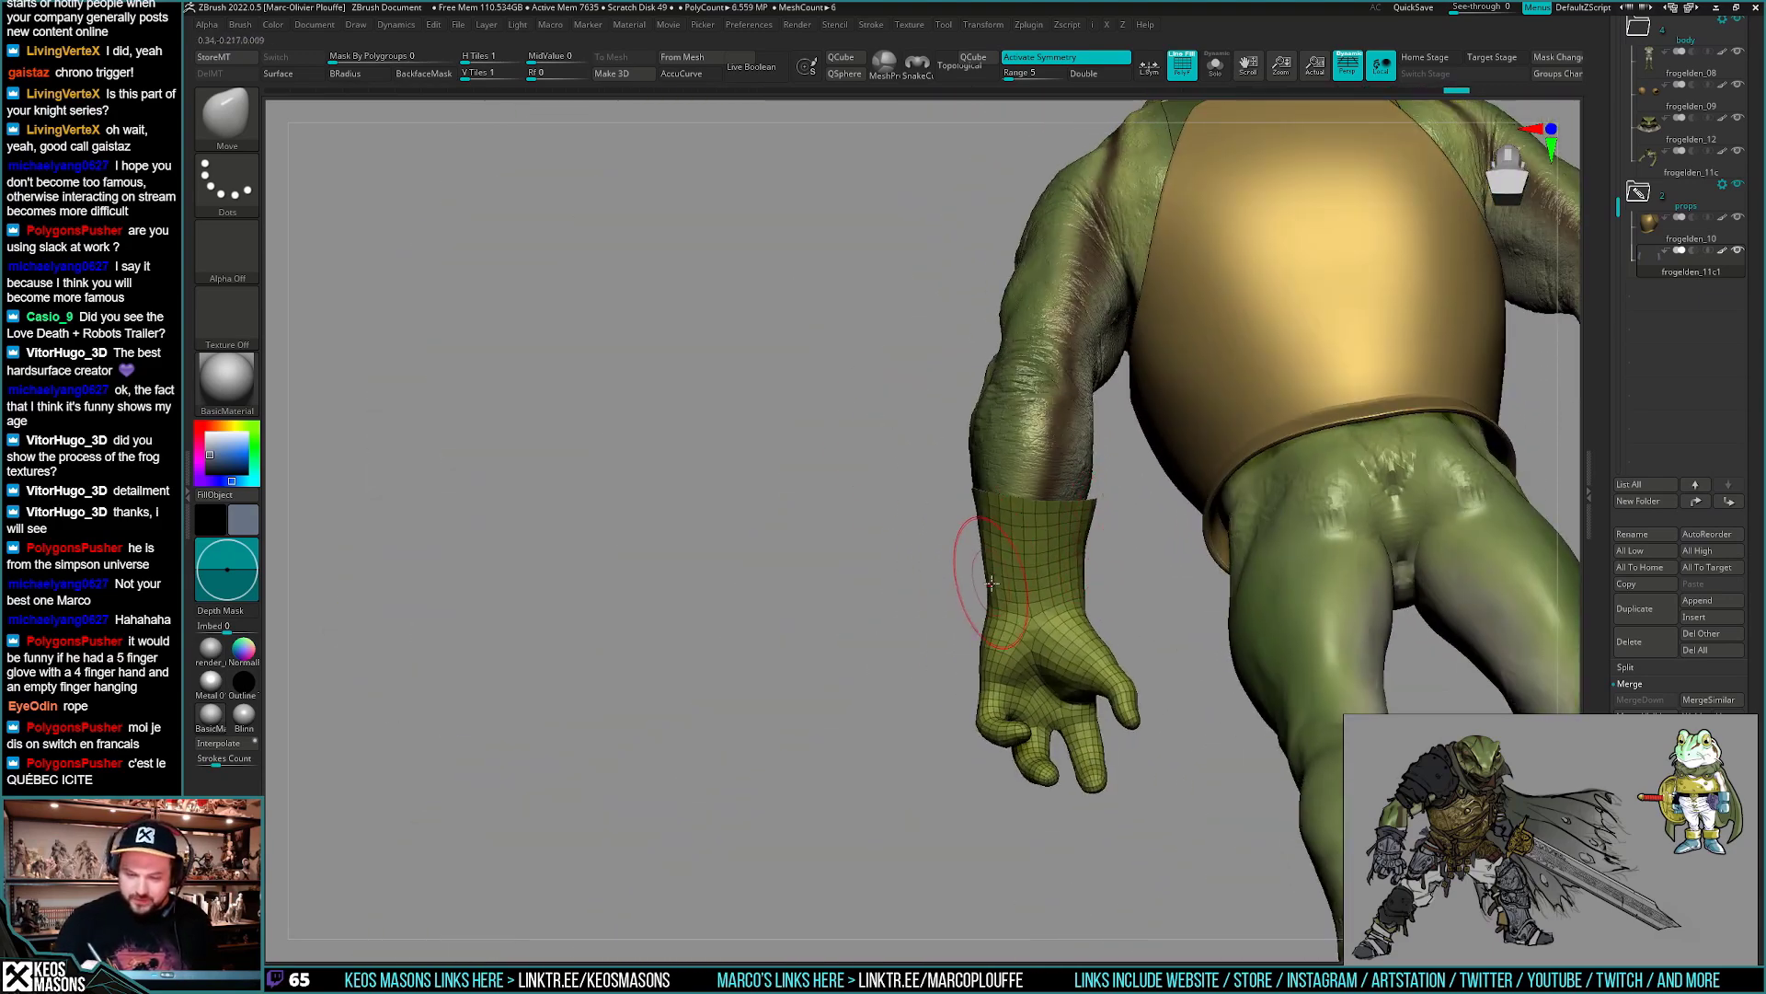
pyautogui.moveTo(992, 581); pyautogui.dragTo(1118, 502, button='right')
pyautogui.rightClick(1006, 513)
pyautogui.rightClick(979, 497)
pyautogui.moveTo(977, 497)
pyautogui.mouseDown(button='right')
pyautogui.moveTo(946, 498)
pyautogui.moveTo(931, 460)
pyautogui.moveTo(918, 541)
pyautogui.moveTo(966, 634)
pyautogui.moveTo(993, 633)
pyautogui.moveTo(1073, 547)
pyautogui.moveTo(1104, 552)
pyautogui.moveTo(1155, 727)
pyautogui.moveTo(1123, 591)
pyautogui.moveTo(1096, 572)
pyautogui.moveTo(1109, 533)
pyautogui.moveTo(1111, 658)
pyautogui.moveTo(1133, 591)
pyautogui.moveTo(1187, 578)
pyautogui.mouseUp(button='right')
pyautogui.rightClick(1133, 609)
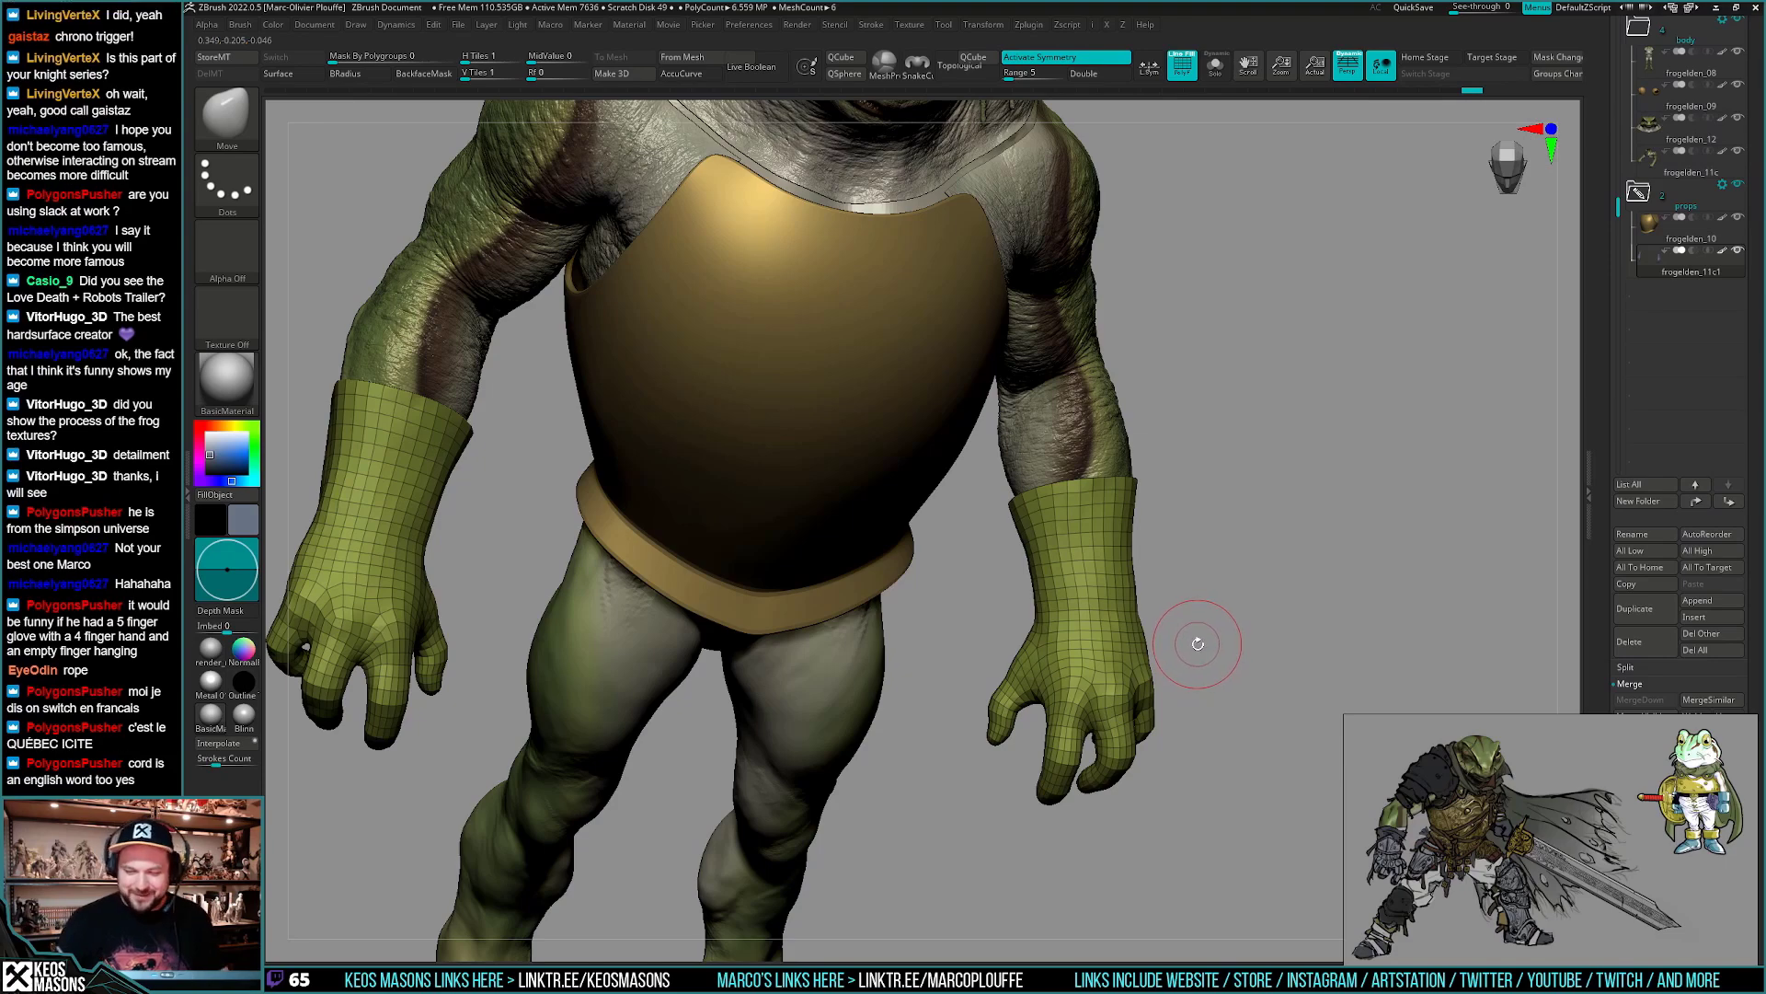
# - Flare the glove cuffs further outward around the forearms and check their shape without the wireframe
pyautogui.rightClick(1058, 559)
pyautogui.moveTo(1085, 523)
pyautogui.mouseDown(button='right')
pyautogui.moveTo(1026, 473)
pyautogui.moveTo(1078, 506)
pyautogui.mouseUp(button='right')
pyautogui.rightClick(1110, 549)
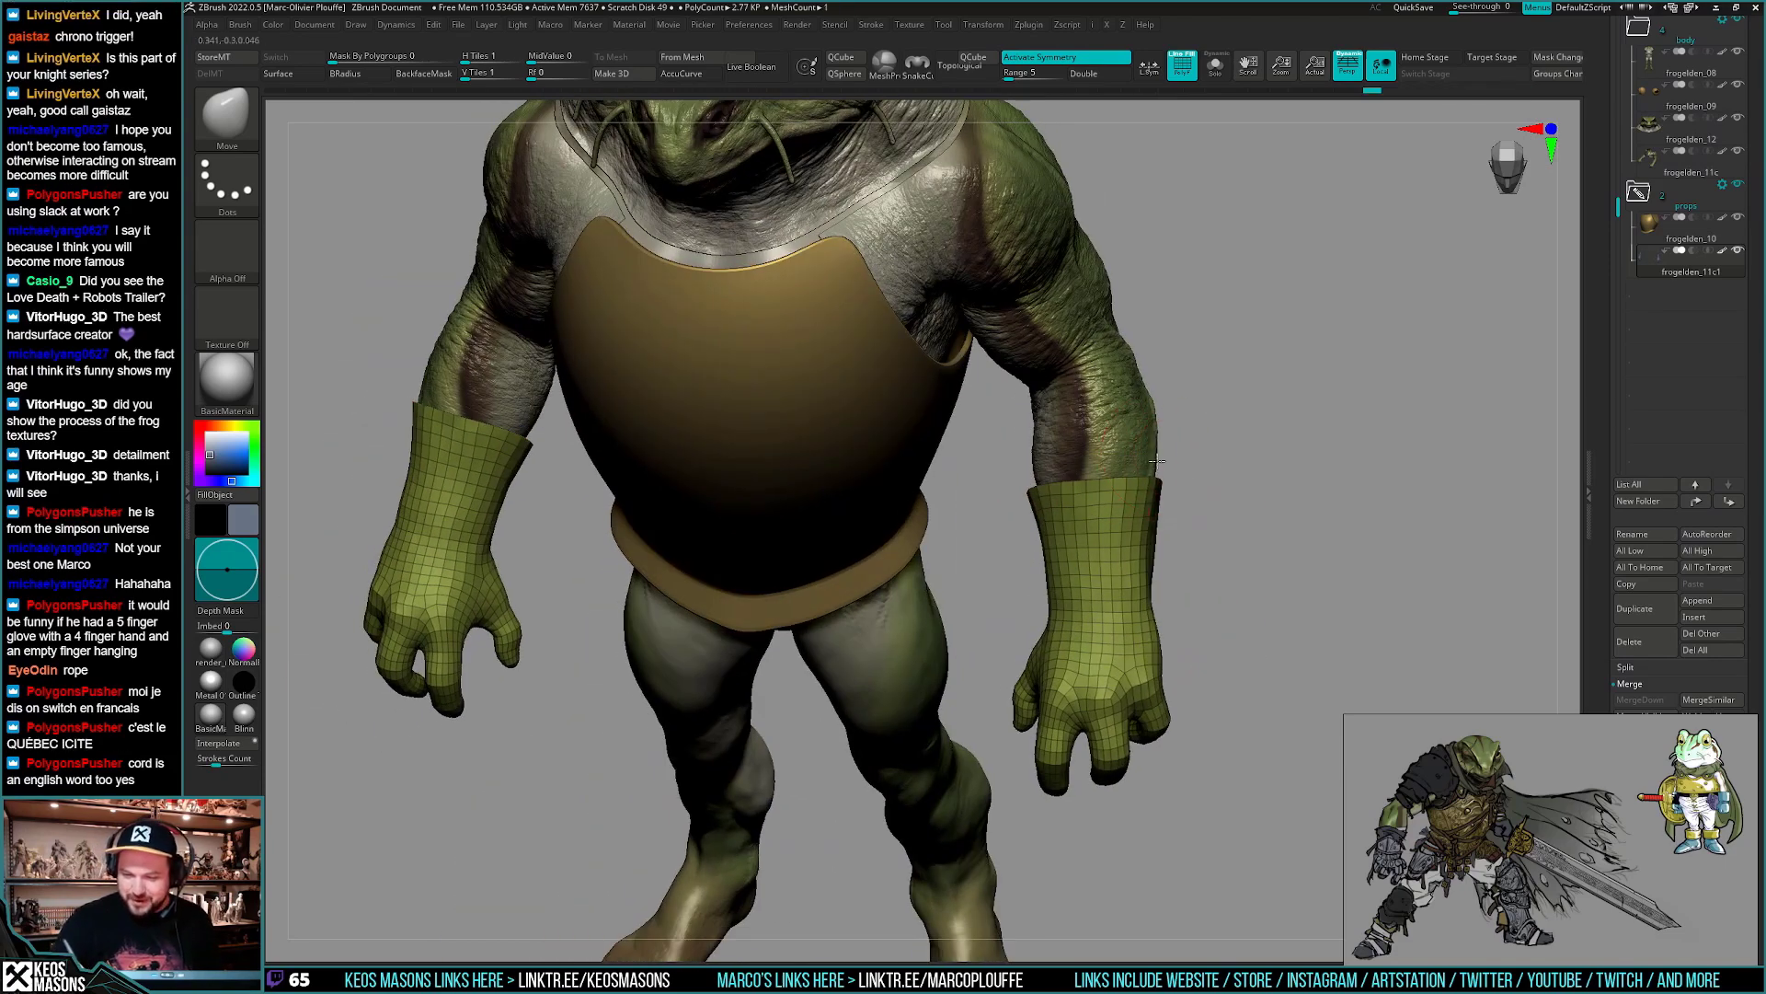
pyautogui.moveTo(1168, 456); pyautogui.dragTo(1210, 619, button='right')
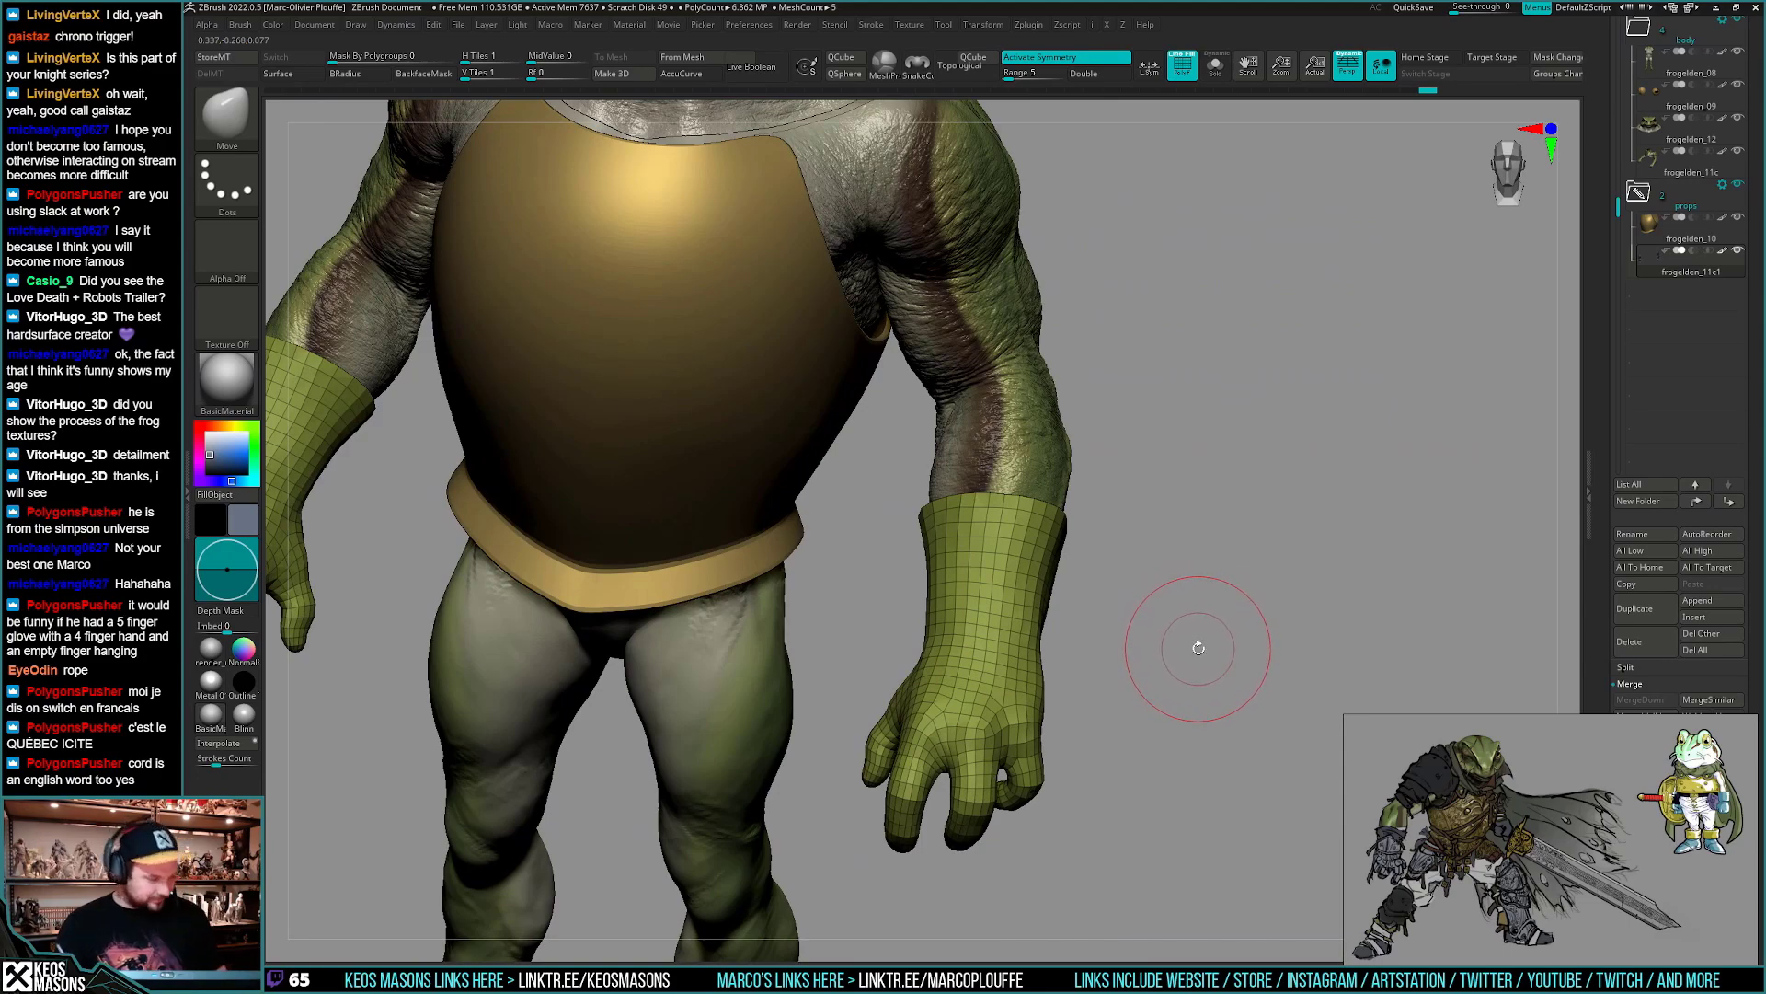
pyautogui.moveTo(1193, 644)
pyautogui.mouseDown(button='right')
pyautogui.moveTo(1215, 635)
pyautogui.moveTo(1190, 612)
pyautogui.moveTo(1155, 619)
pyautogui.moveTo(1175, 638)
pyautogui.mouseUp(button='right')
pyautogui.hotkey('shift', 'f')
pyautogui.moveTo(1079, 686)
pyautogui.mouseDown(button='right')
pyautogui.moveTo(1099, 681)
pyautogui.moveTo(1072, 736)
pyautogui.mouseUp(button='right')
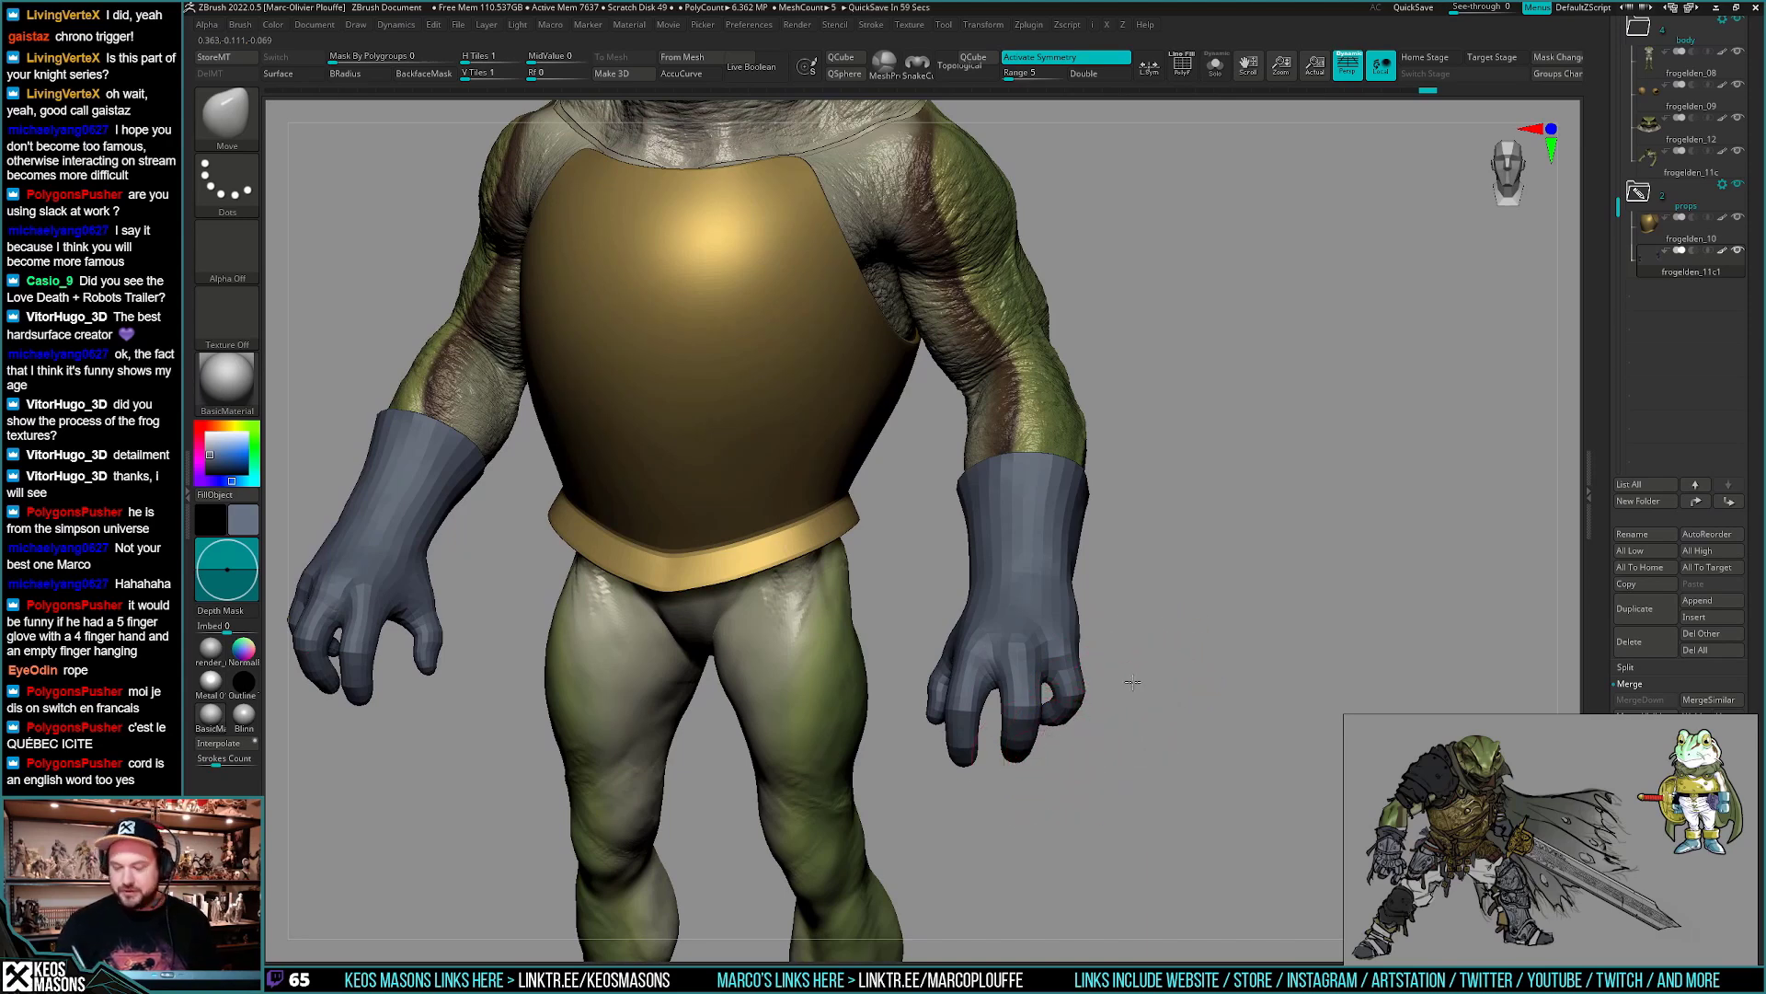
pyautogui.moveTo(1133, 682); pyautogui.dragTo(1143, 686, button='right')
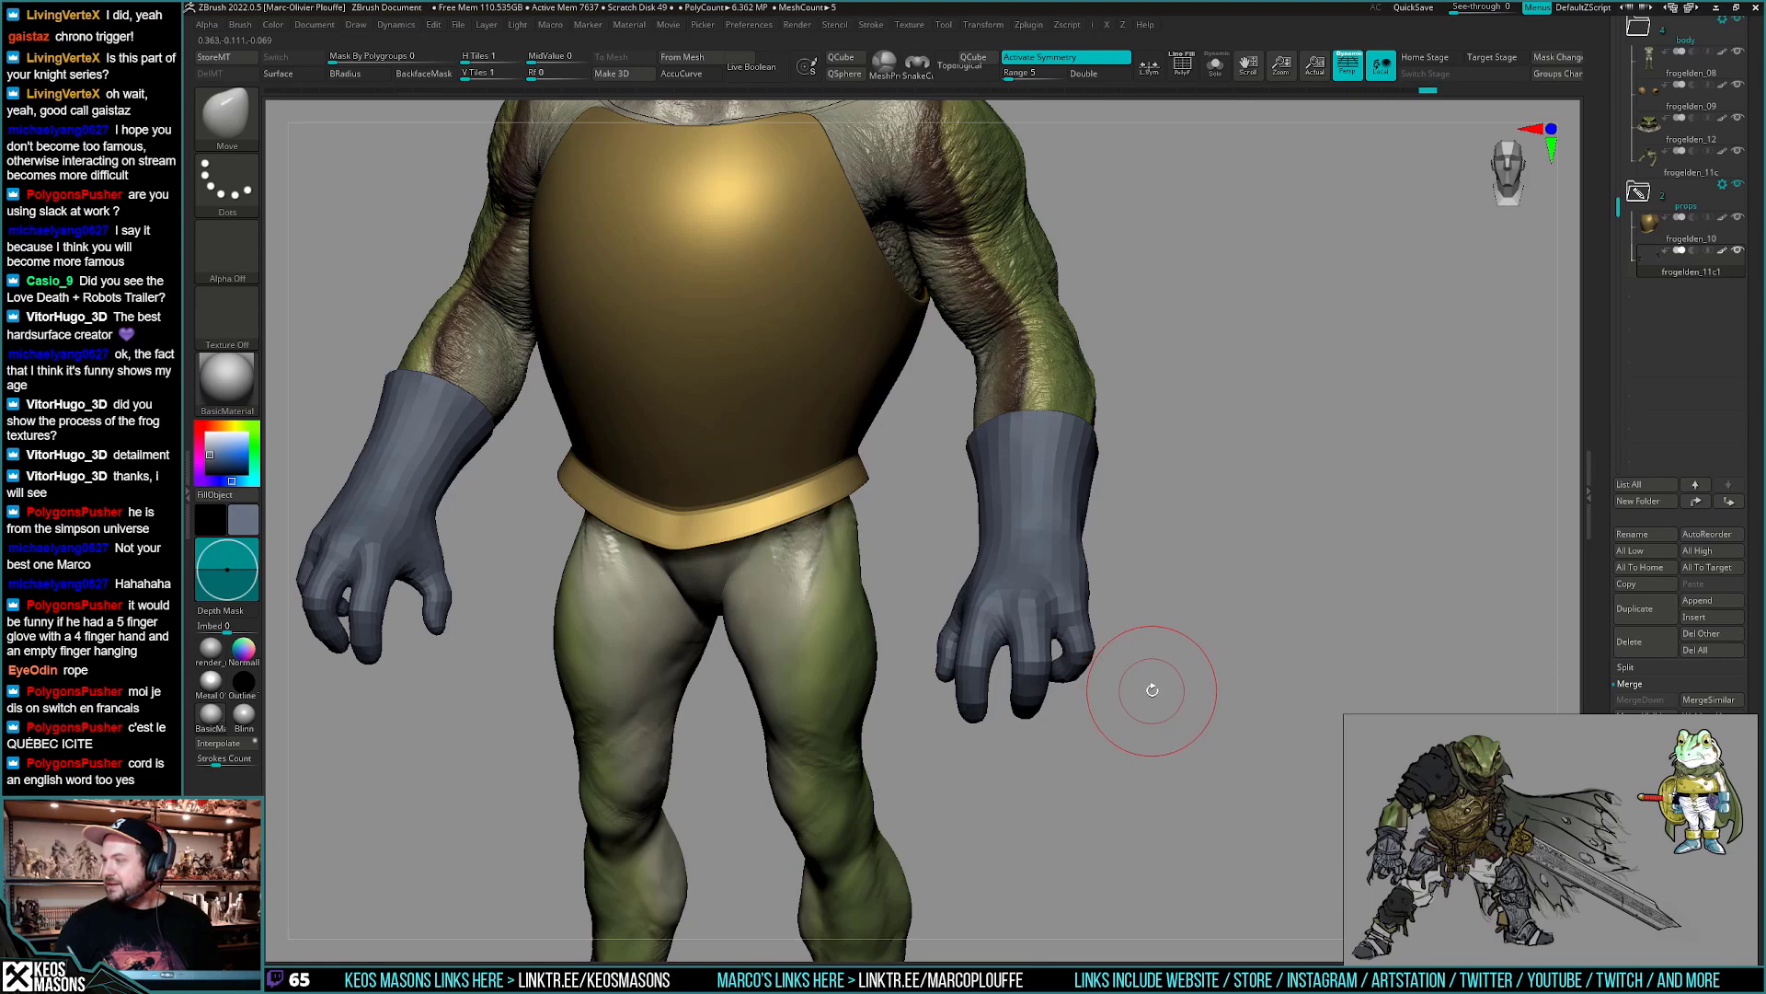
# - Browse the brush library and open its _Misc folder to look for a brush suited to the gloves
pyautogui.moveTo(1141, 673); pyautogui.dragTo(1141, 730, button='right')
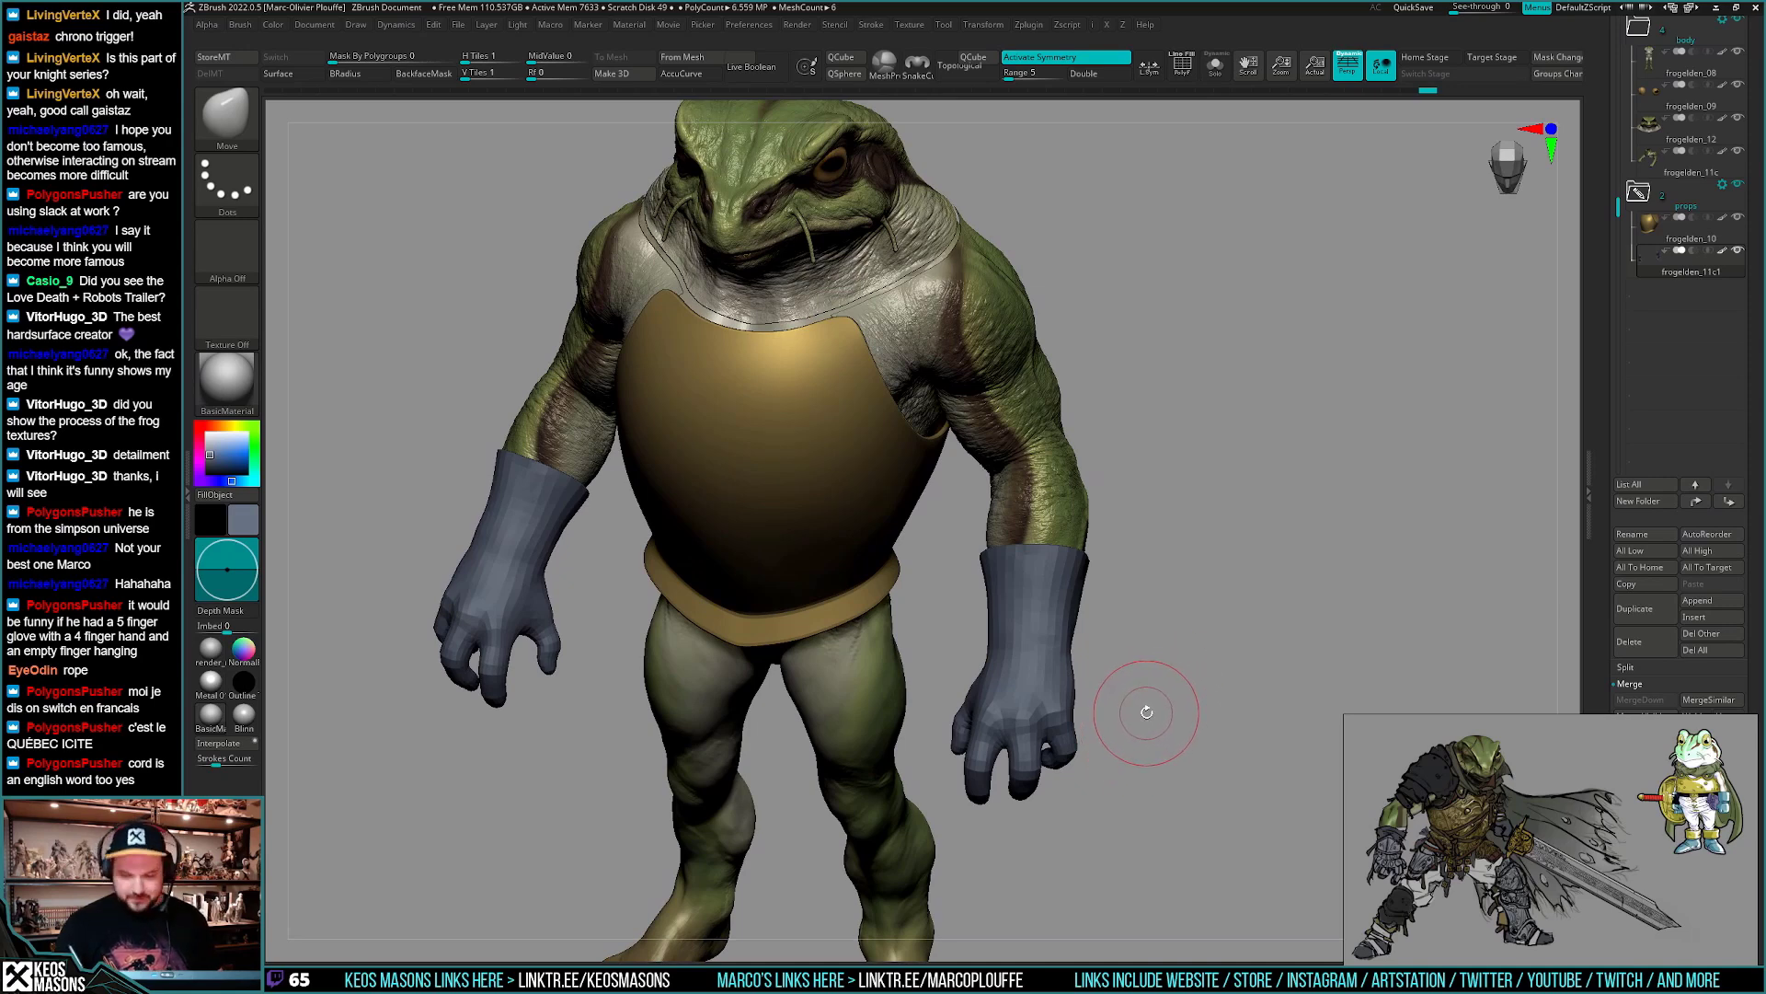
pyautogui.press('space')
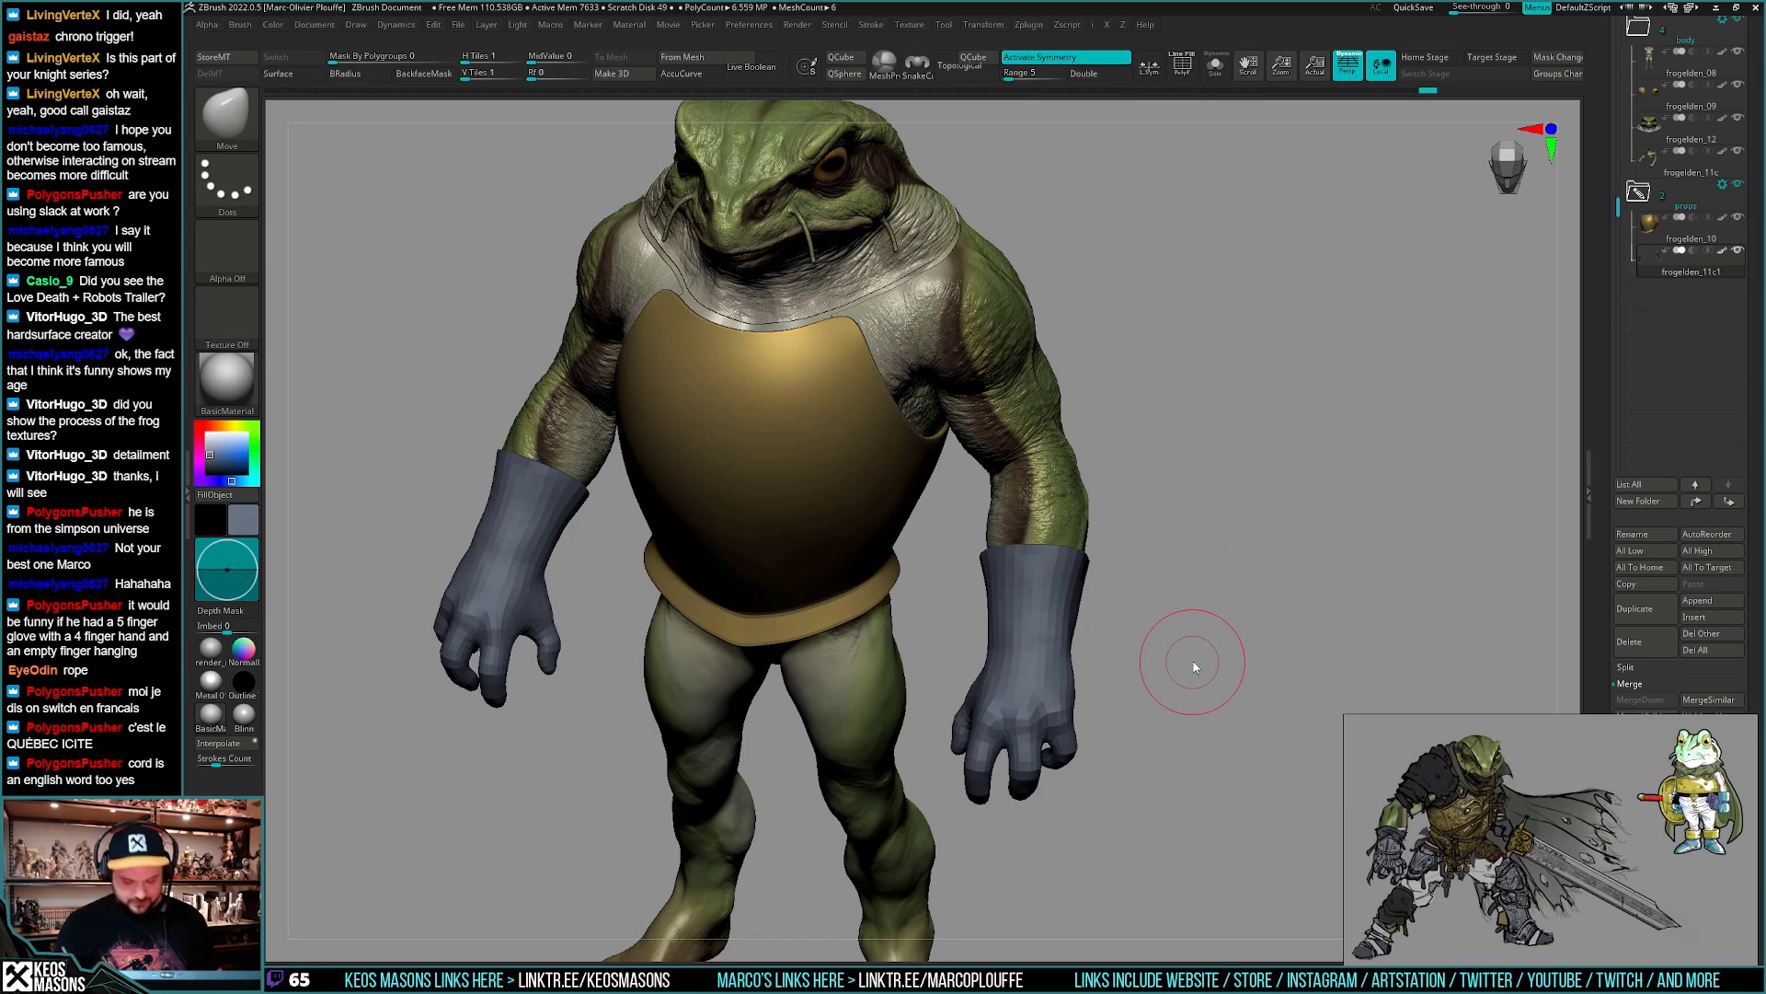
pyautogui.press('b')
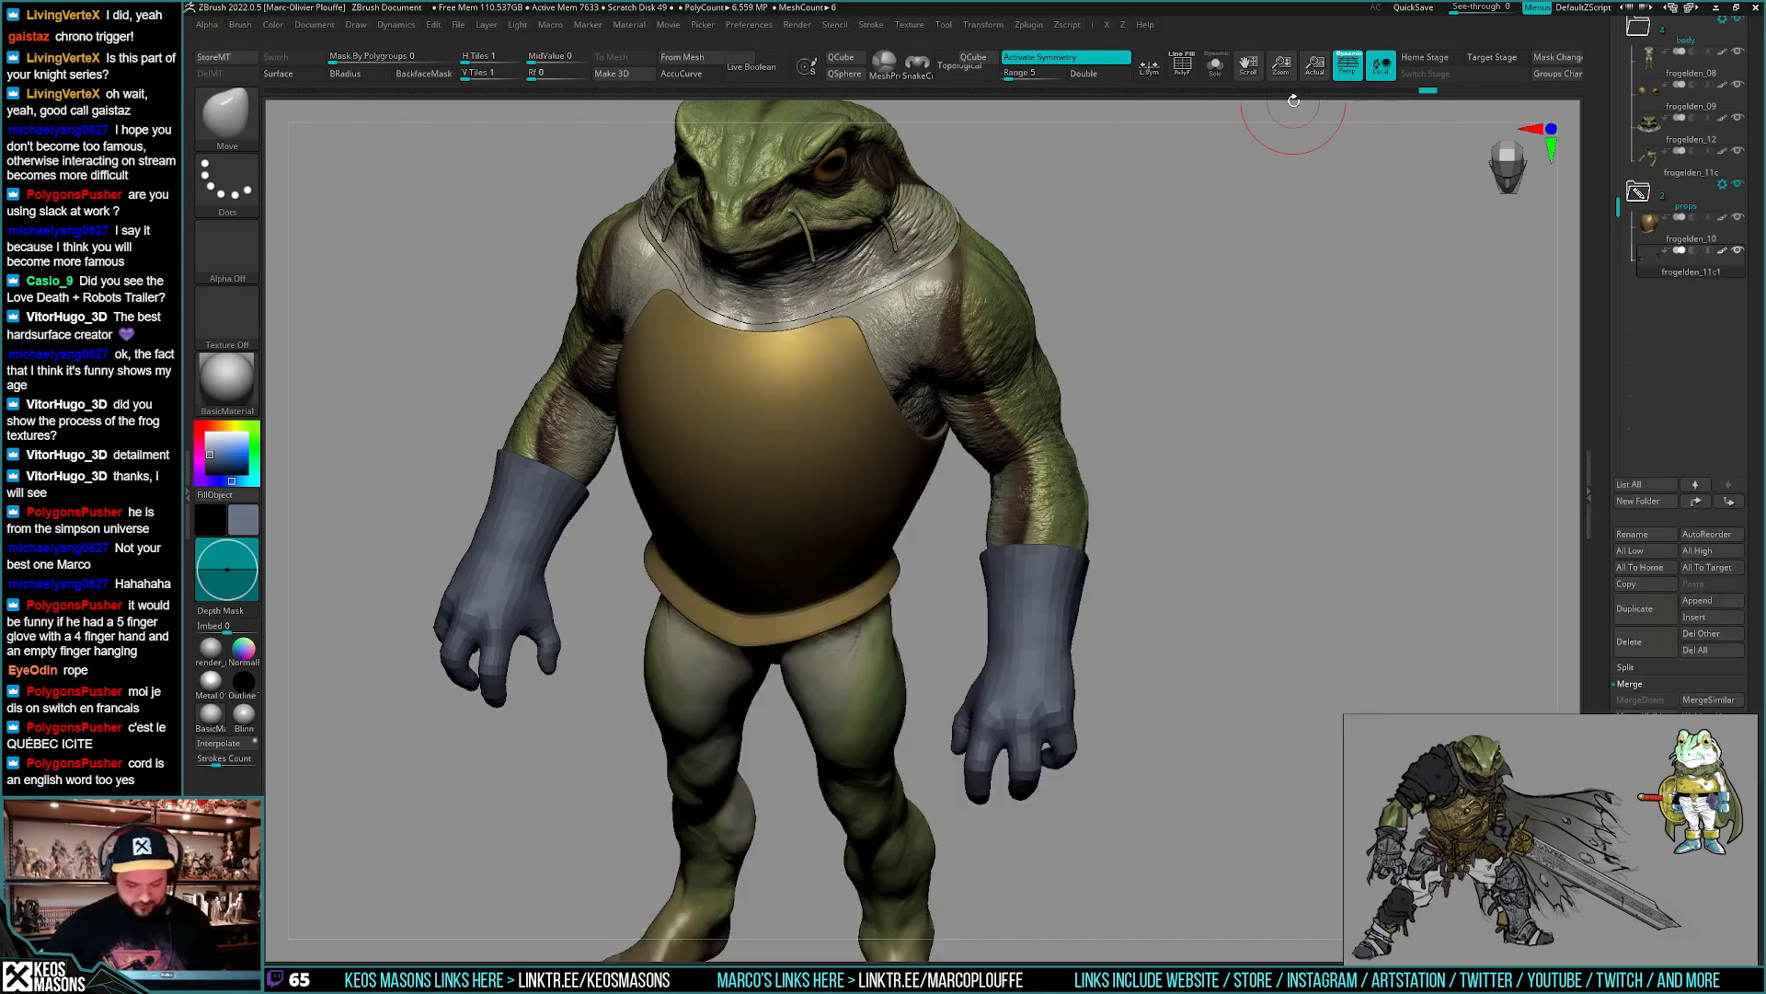
pyautogui.scroll(3, 1598, 249)
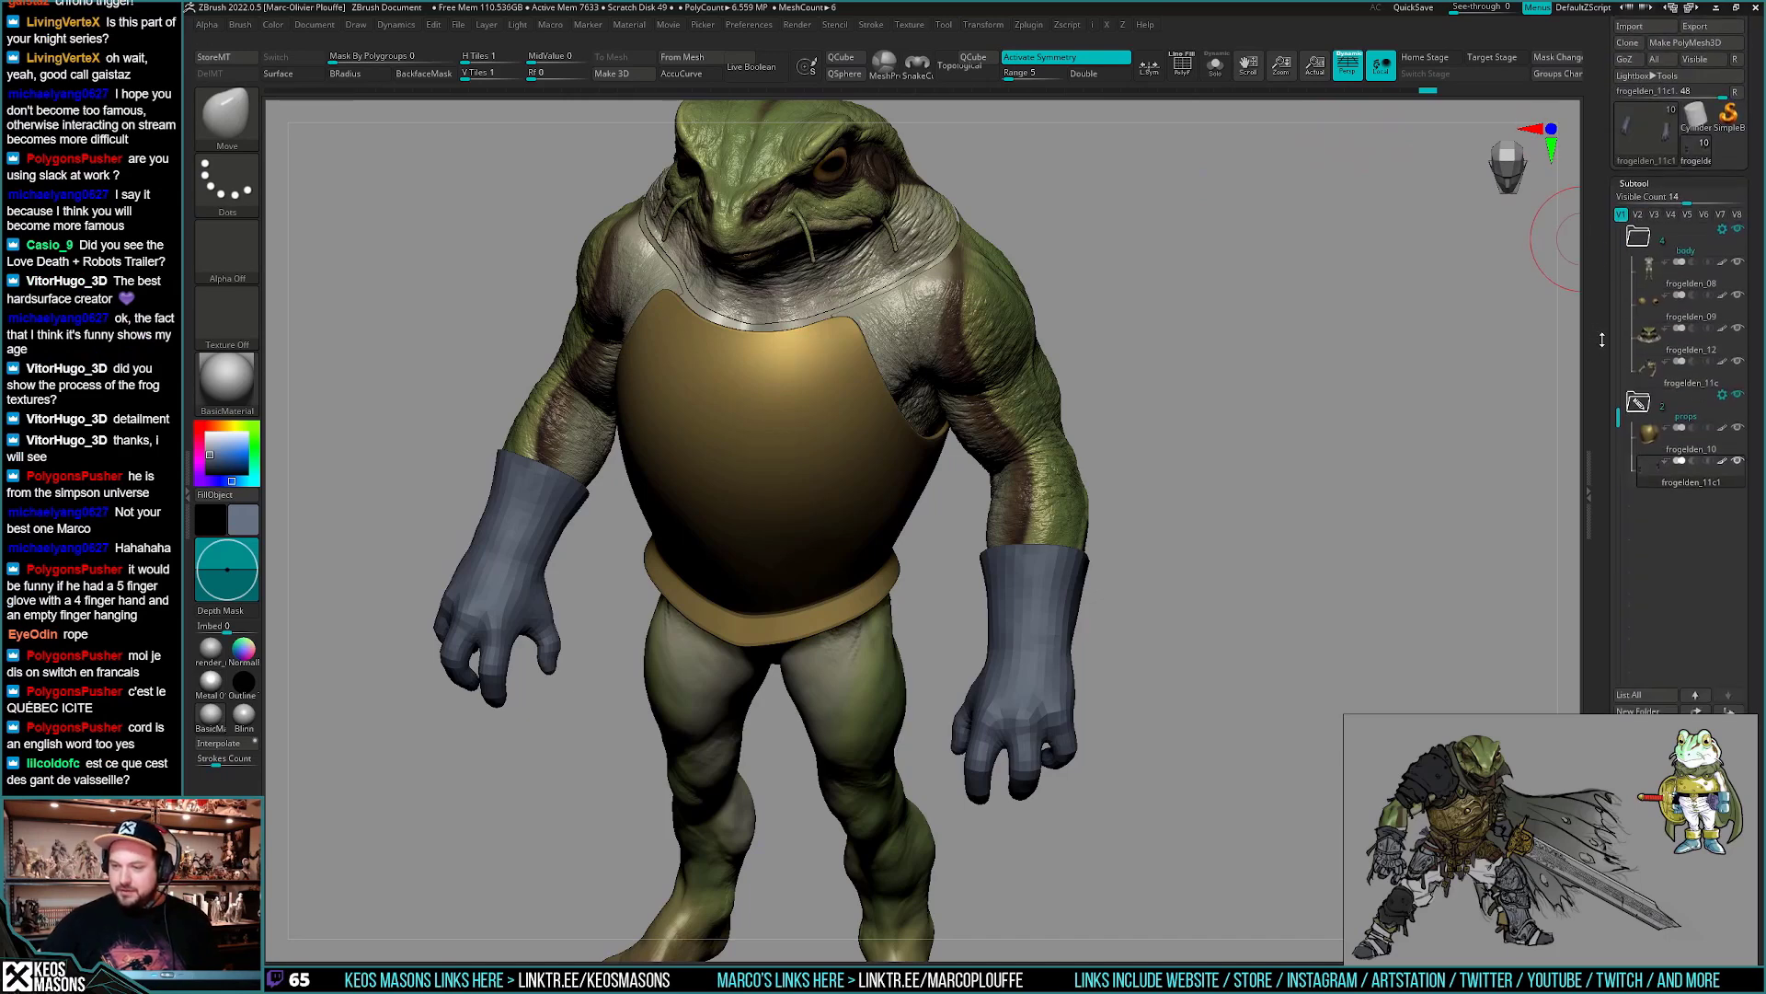
pyautogui.press('b')
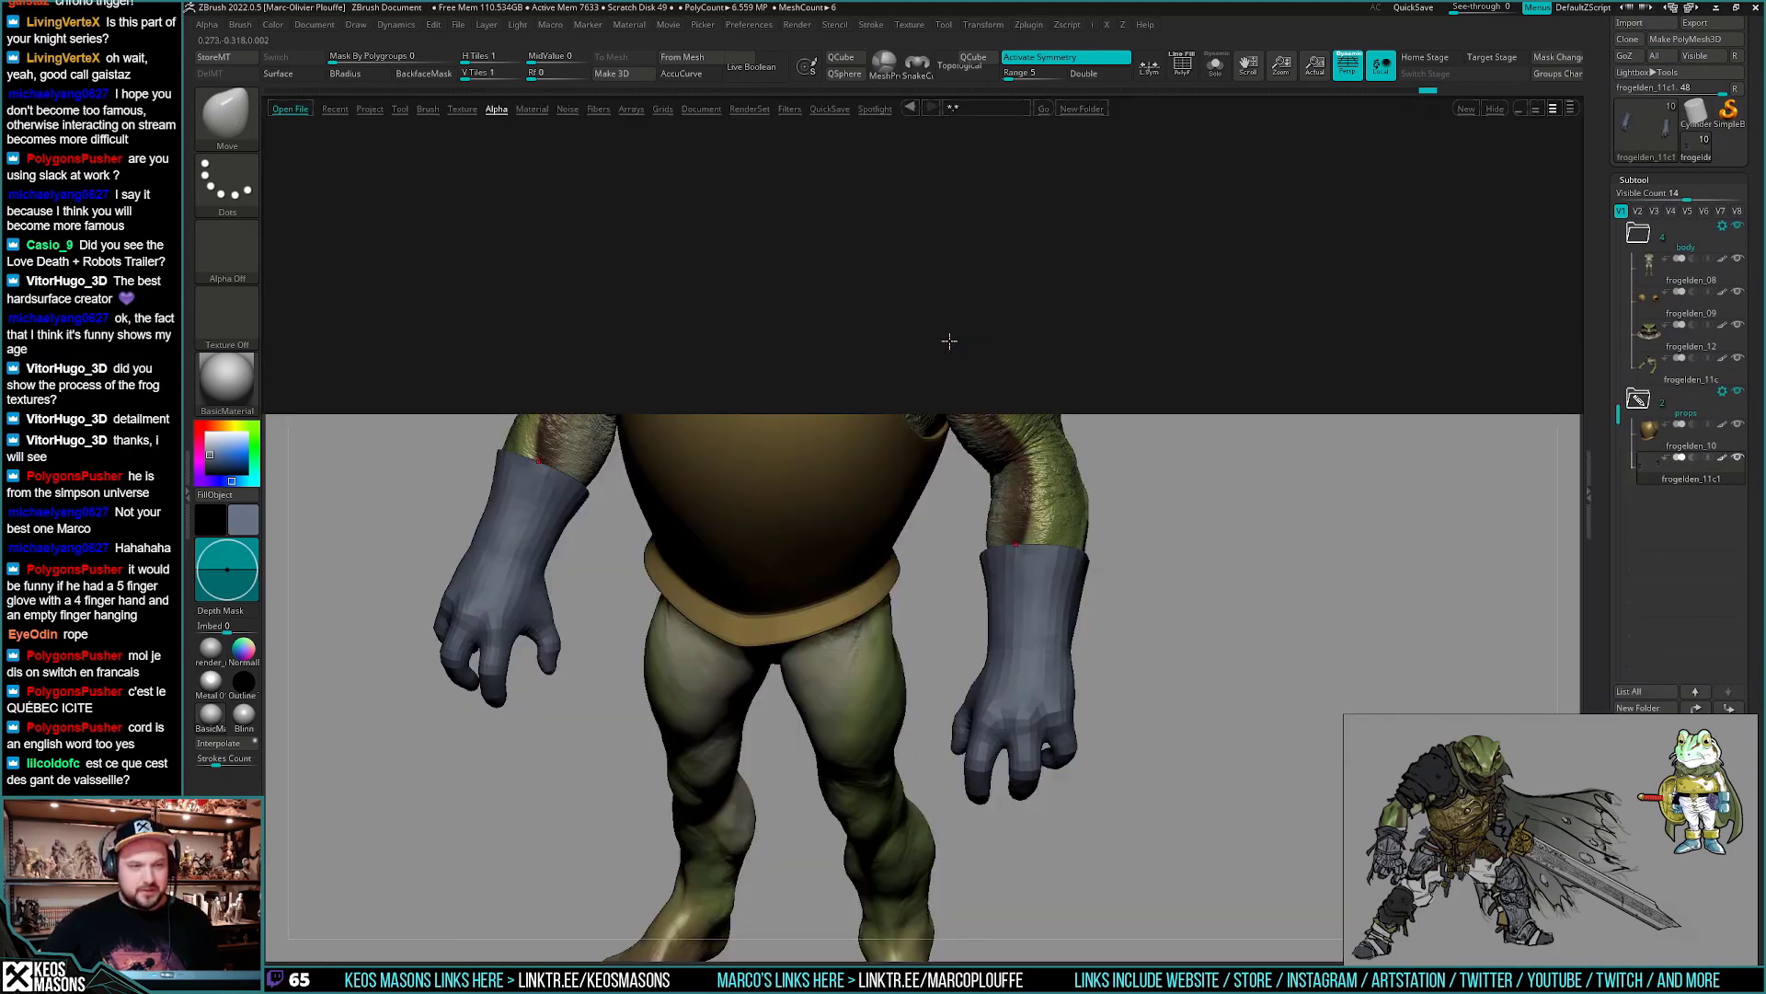
pyautogui.click(428, 109)
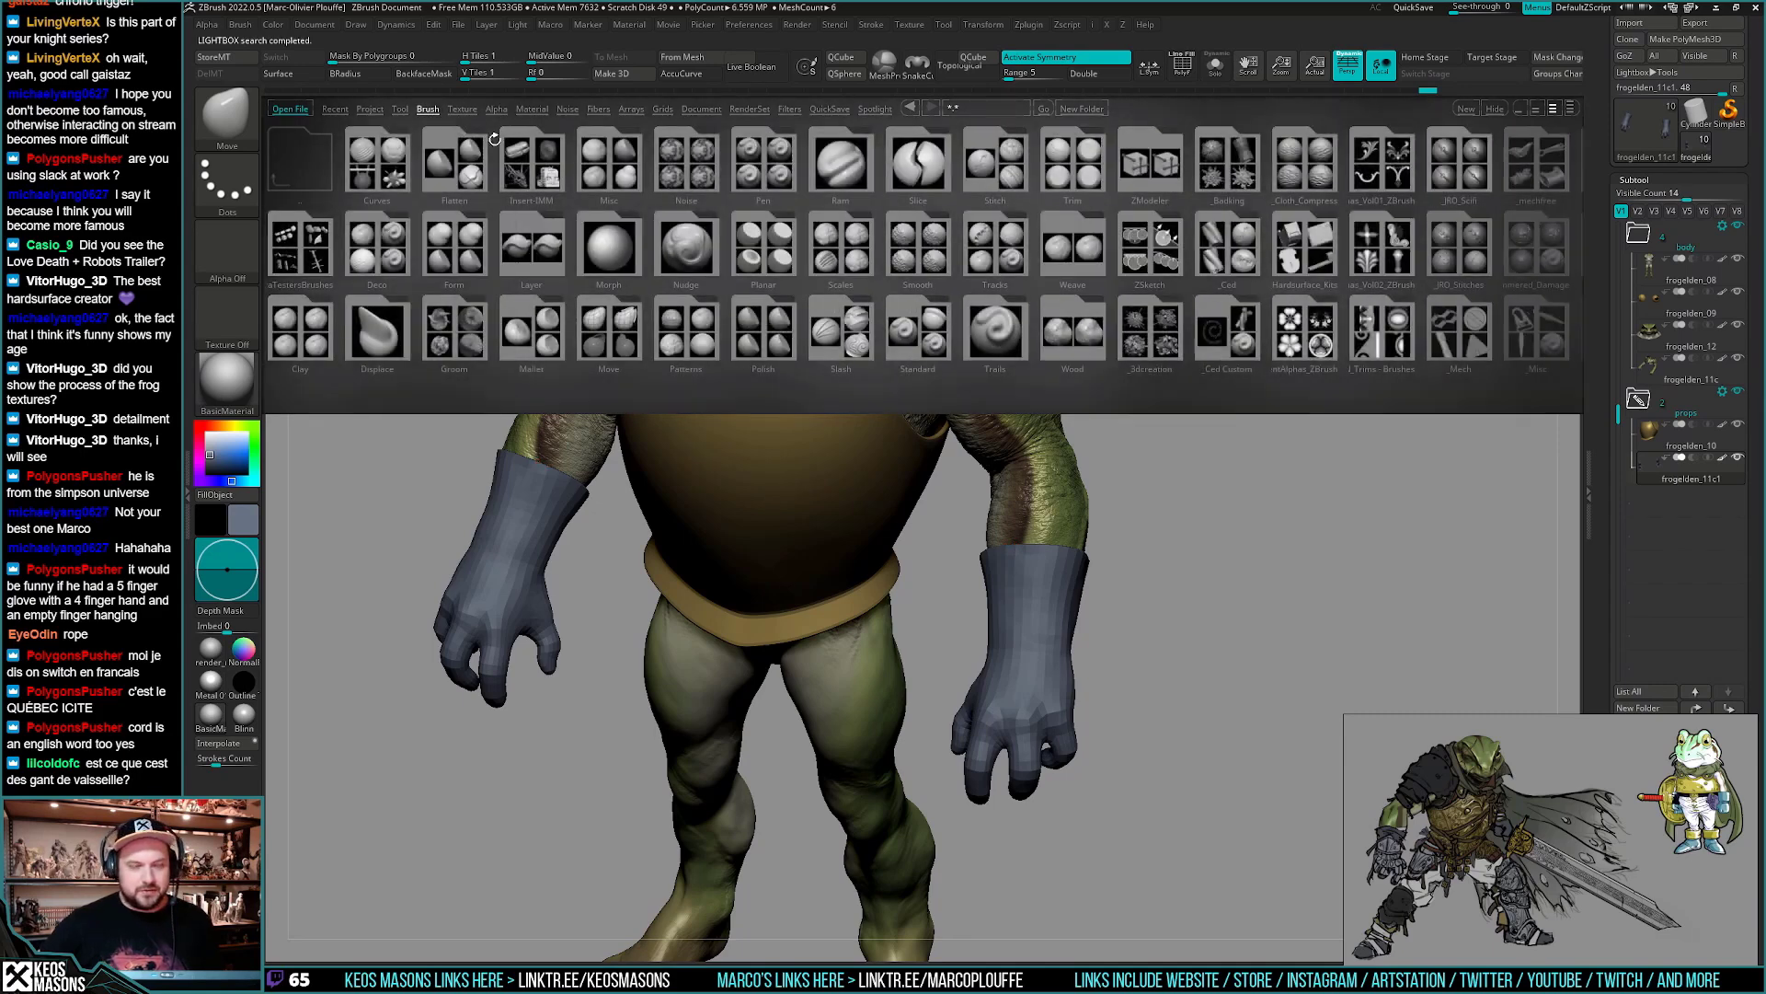
pyautogui.moveTo(1100, 209); pyautogui.dragTo(1056, 223)
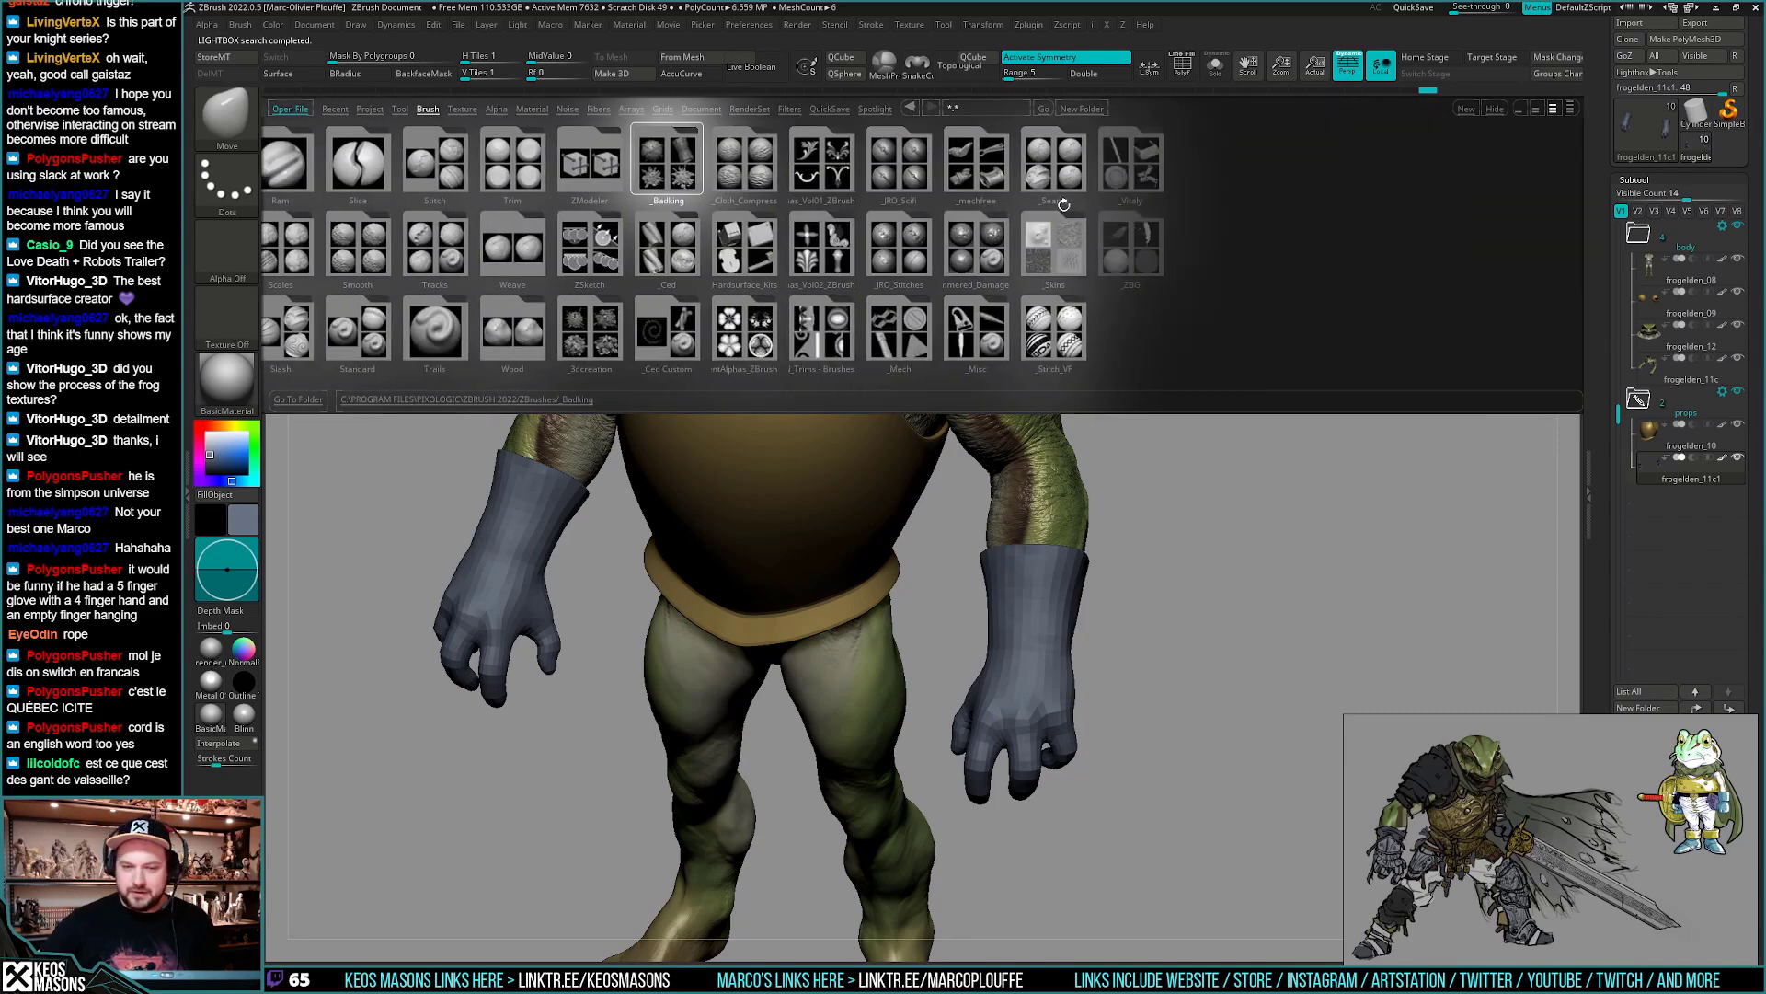
pyautogui.click(989, 333)
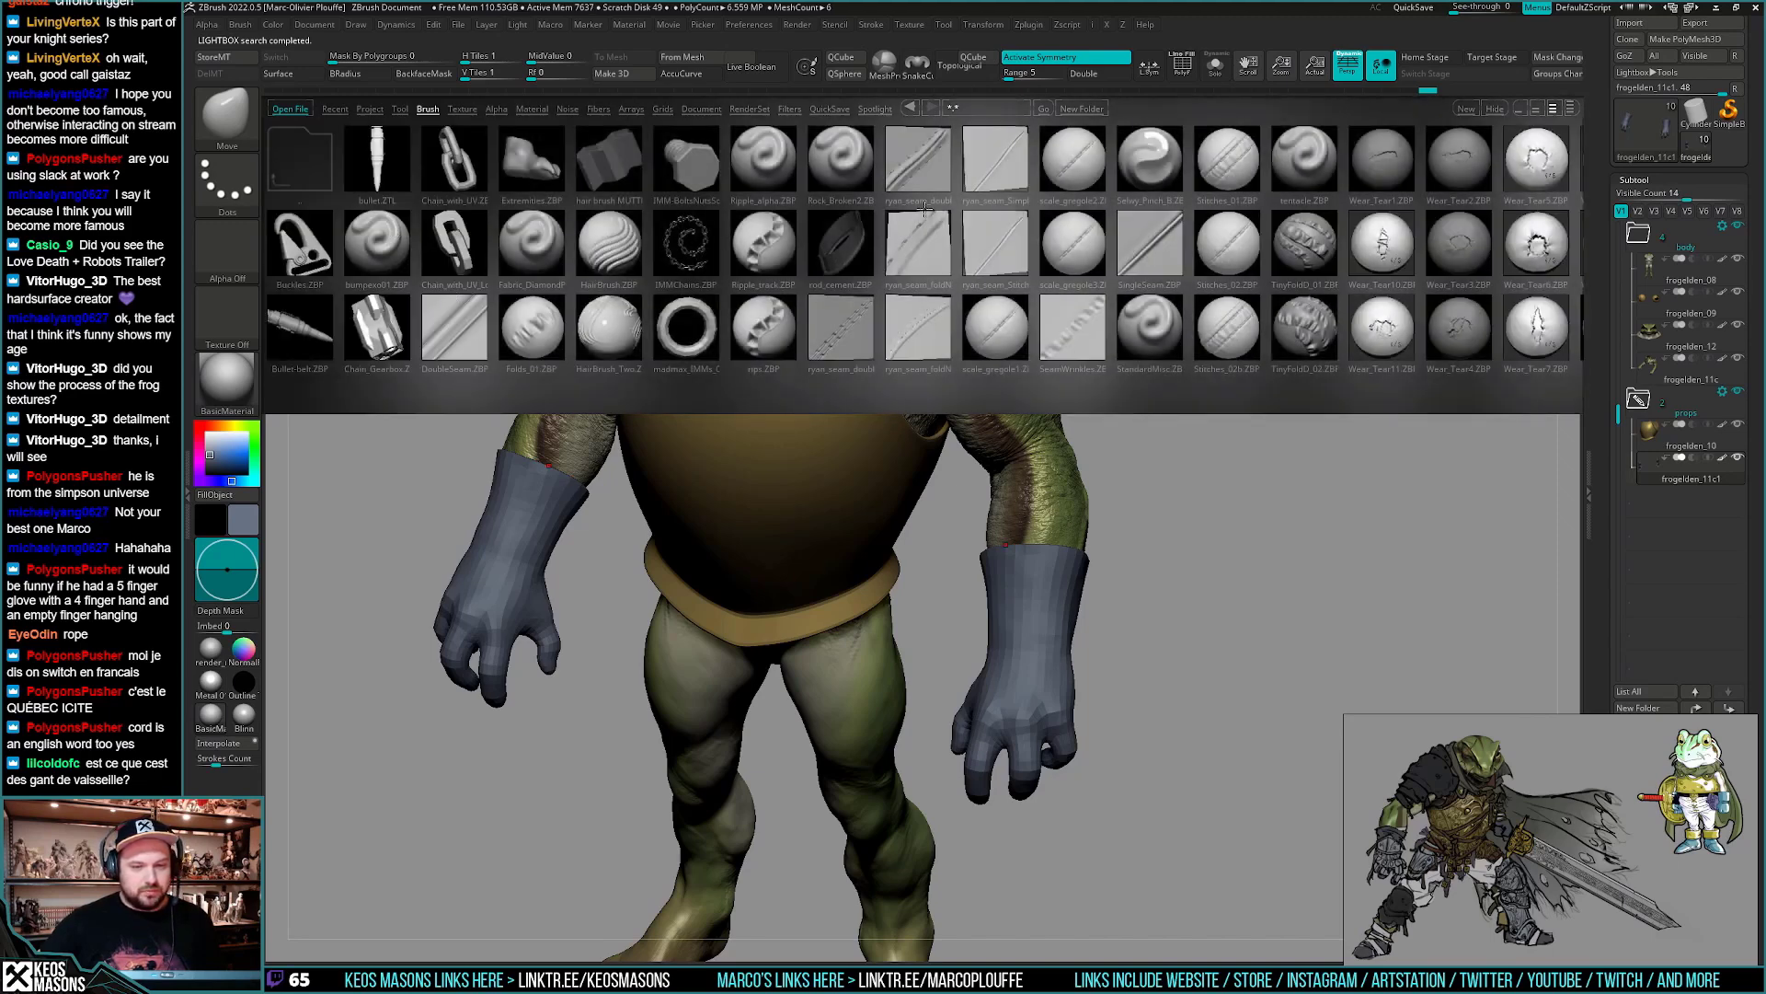
pyautogui.doubleClick(356, 160)
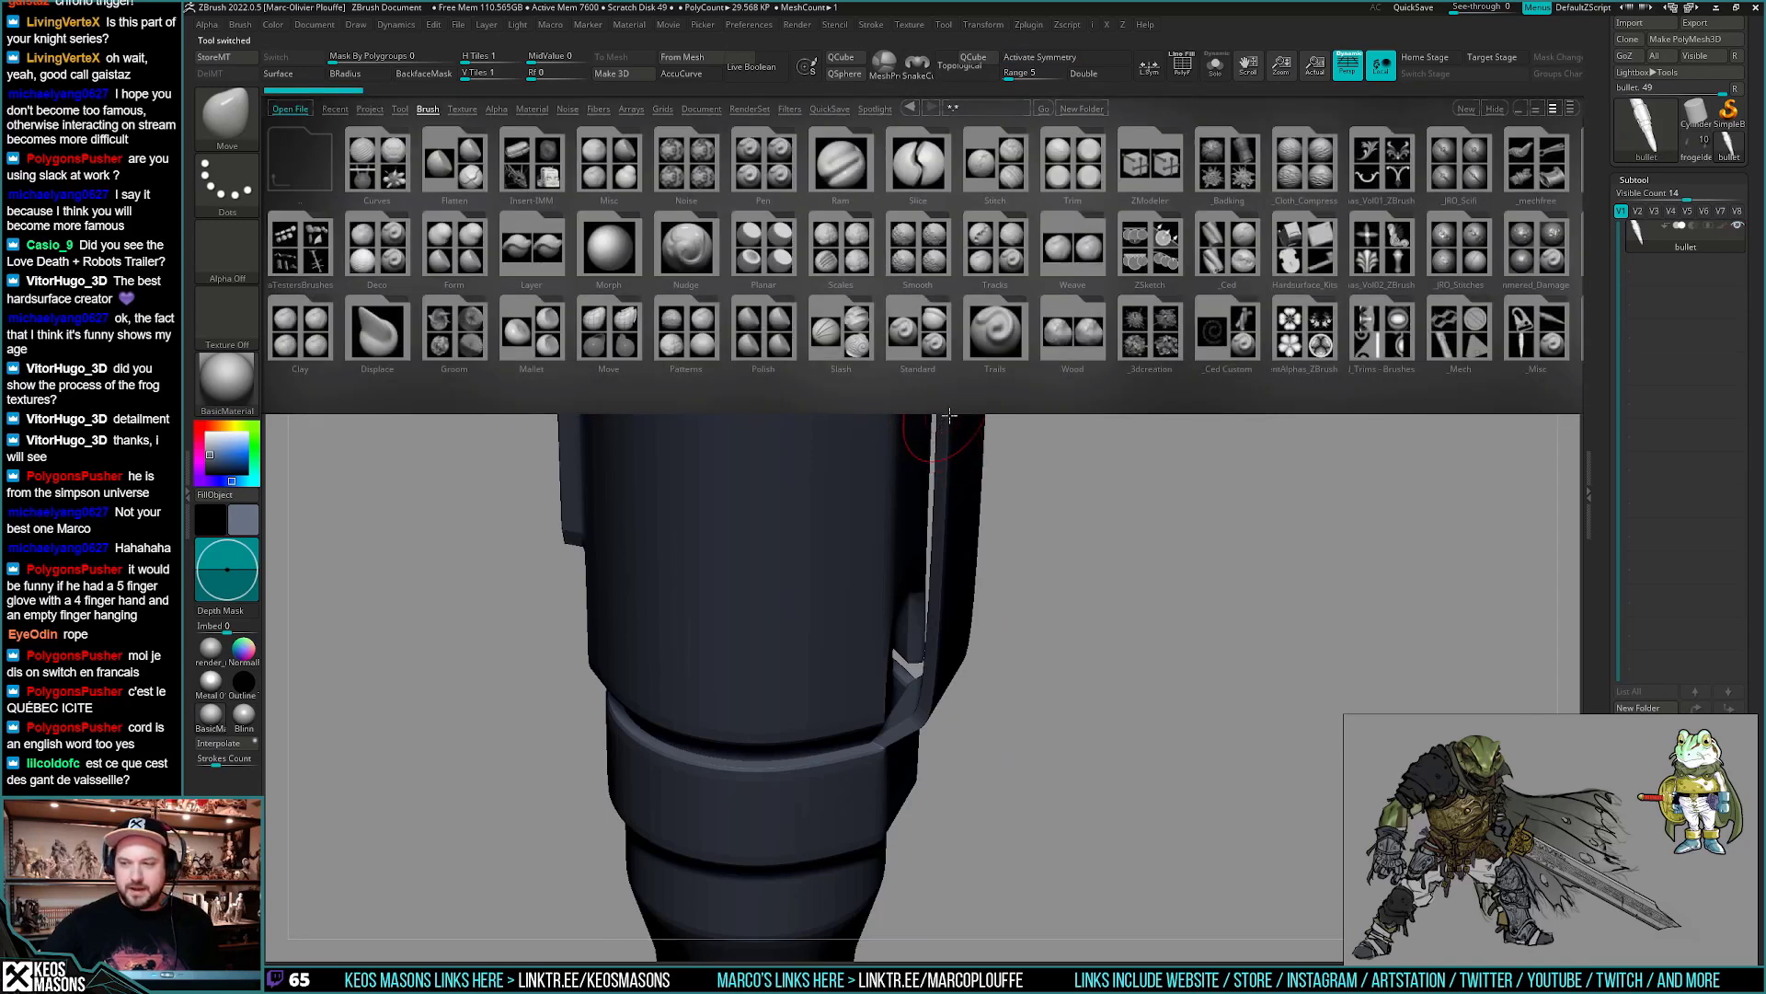
pyautogui.moveTo(1007, 607); pyautogui.dragTo(1003, 566)
pyautogui.press('ctrl')
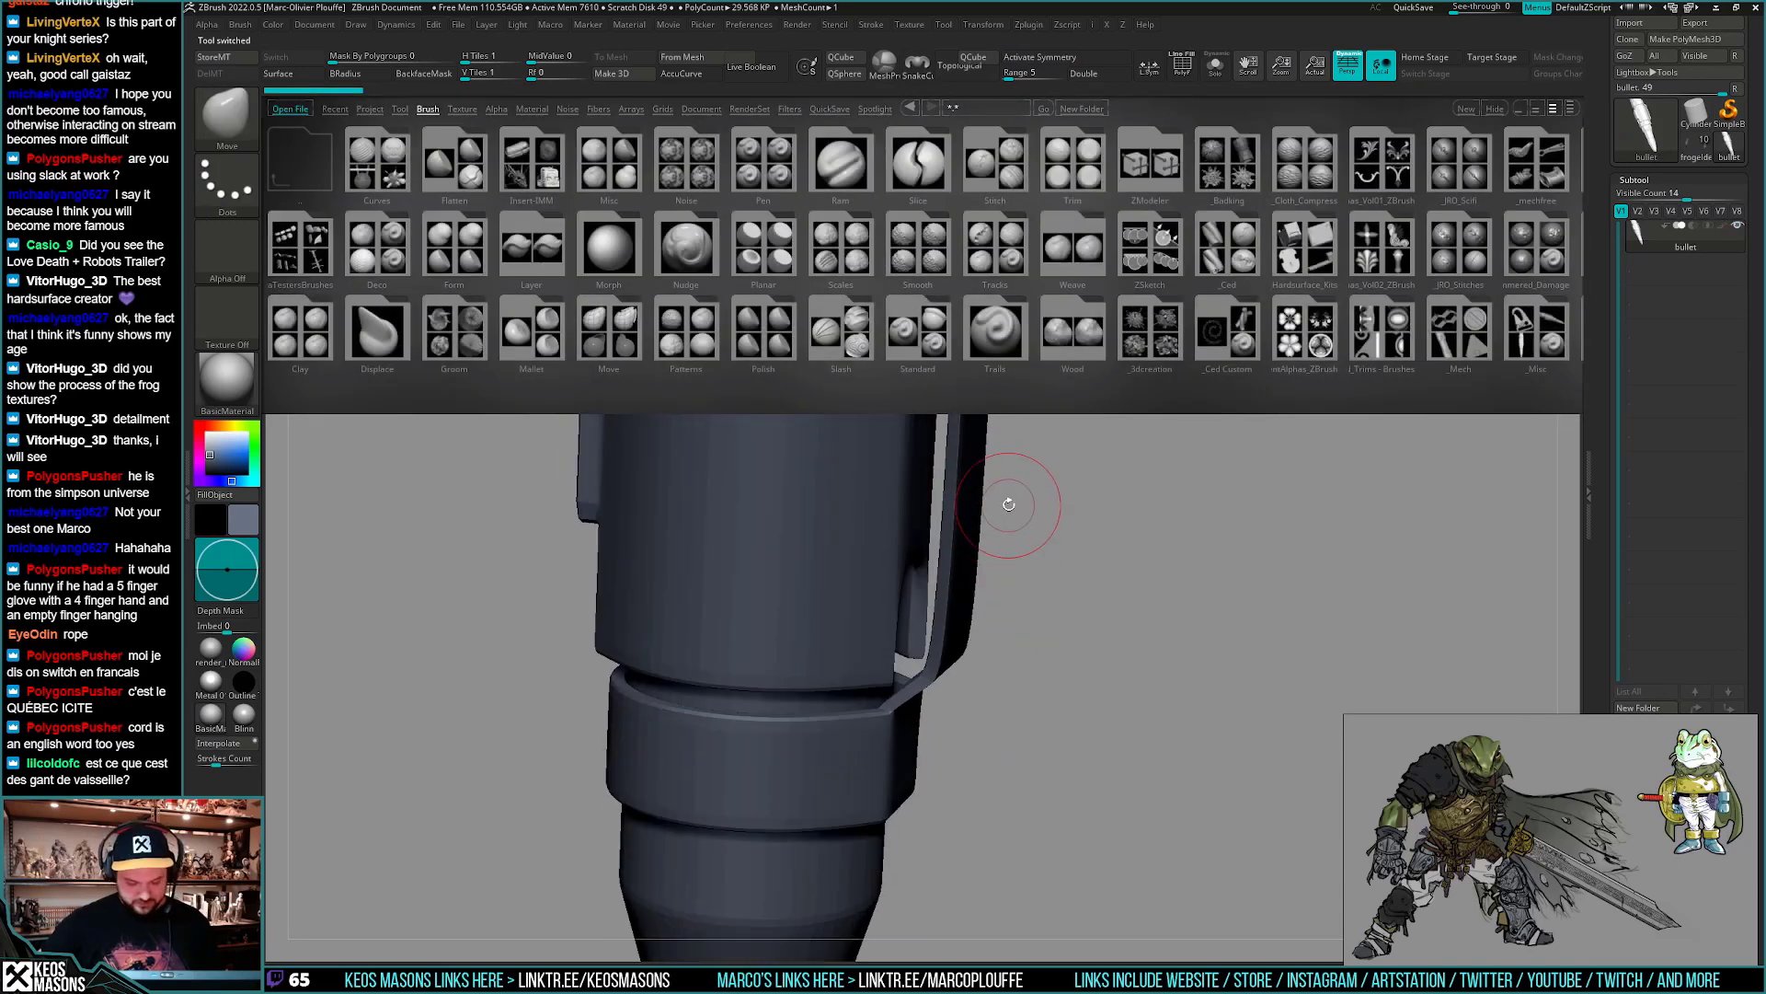
pyautogui.press('ctrl')
pyautogui.moveTo(954, 592)
pyautogui.keyDown('ctrl'); pyautogui.mouseDown(button='right')
pyautogui.moveTo(875, 650)
pyautogui.moveTo(836, 522)
pyautogui.moveTo(889, 638)
pyautogui.moveTo(924, 635)
pyautogui.mouseUp(button='right'); pyautogui.keyUp('ctrl')
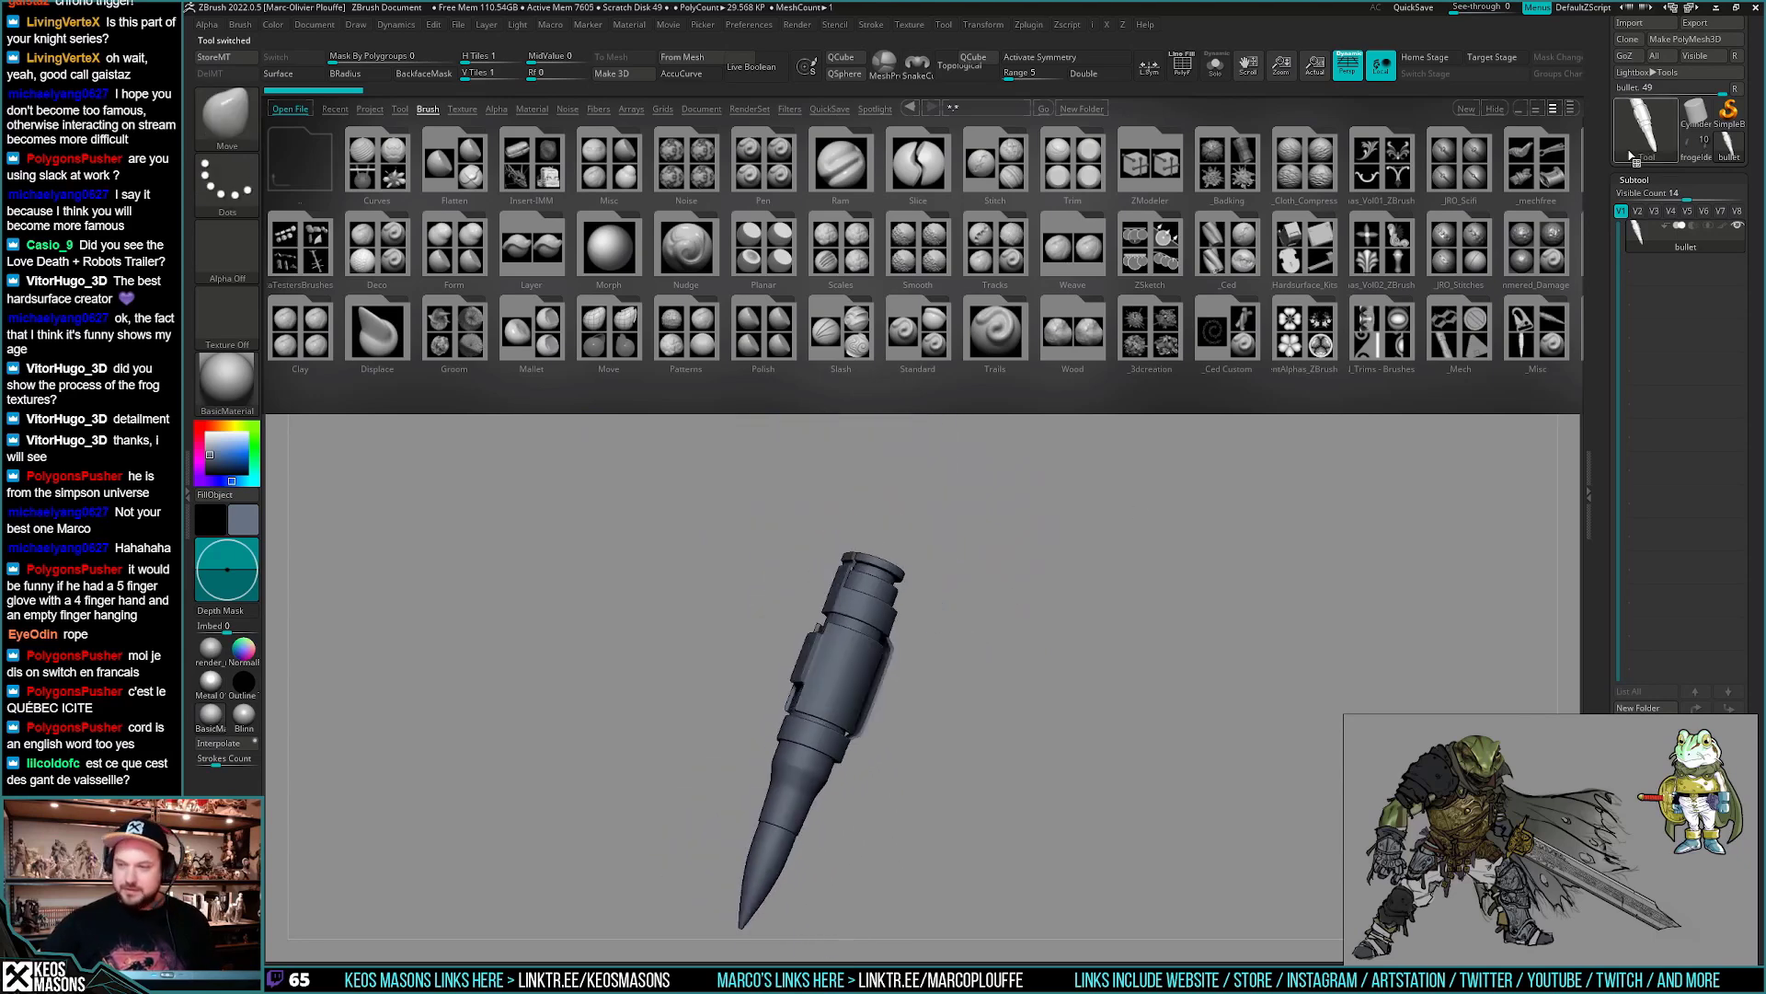
pyautogui.click(1702, 157)
# - Load the Torsade rope brush from the brush library's folders
pyautogui.hscroll(5, 975, 276)
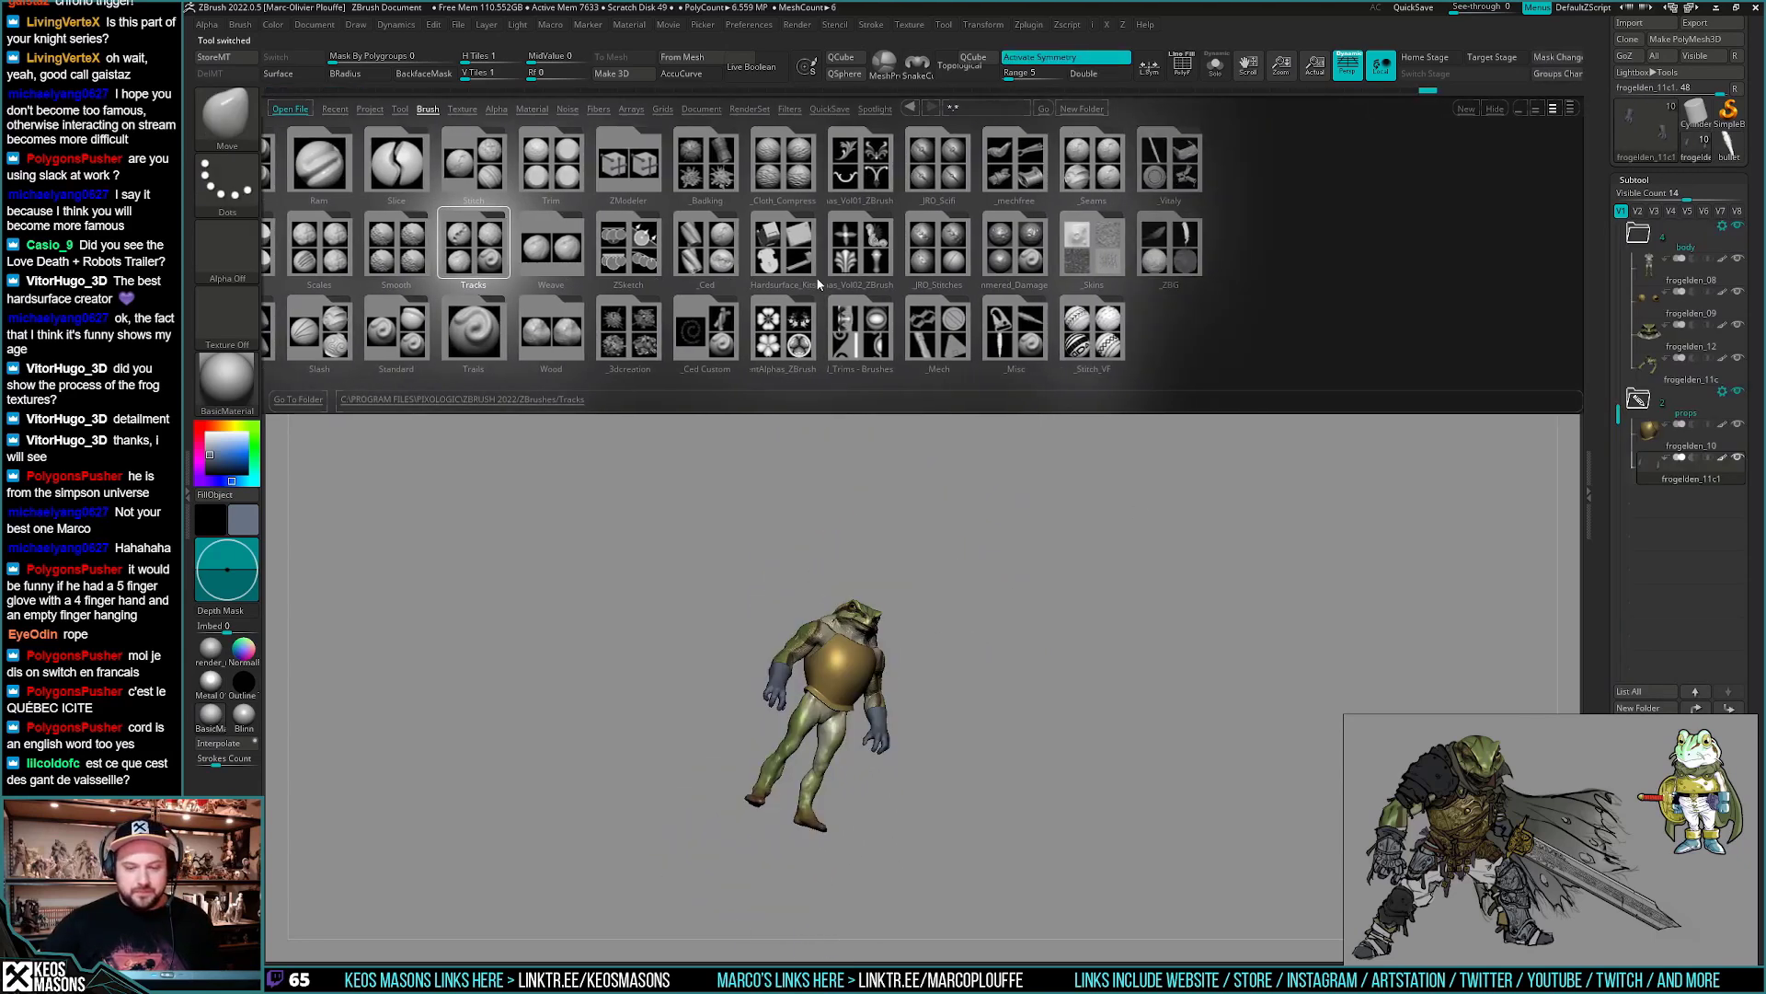
pyautogui.hscroll(-3, 920, 294)
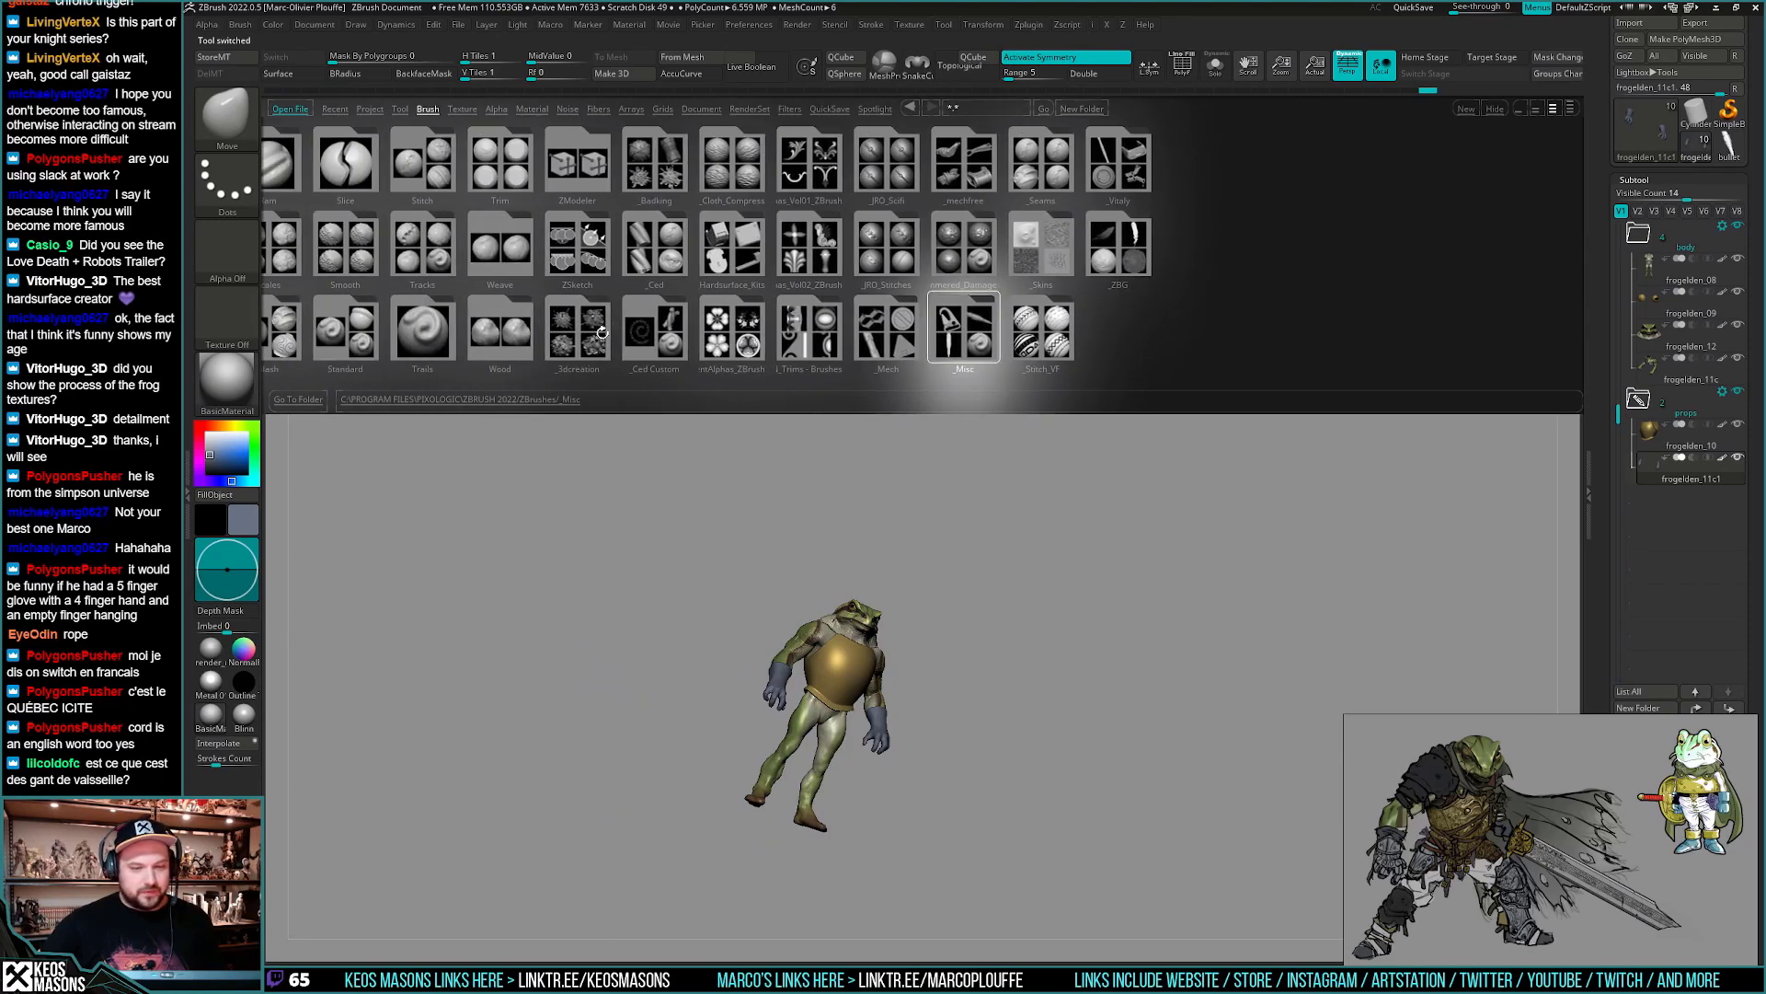
pyautogui.doubleClick(636, 267)
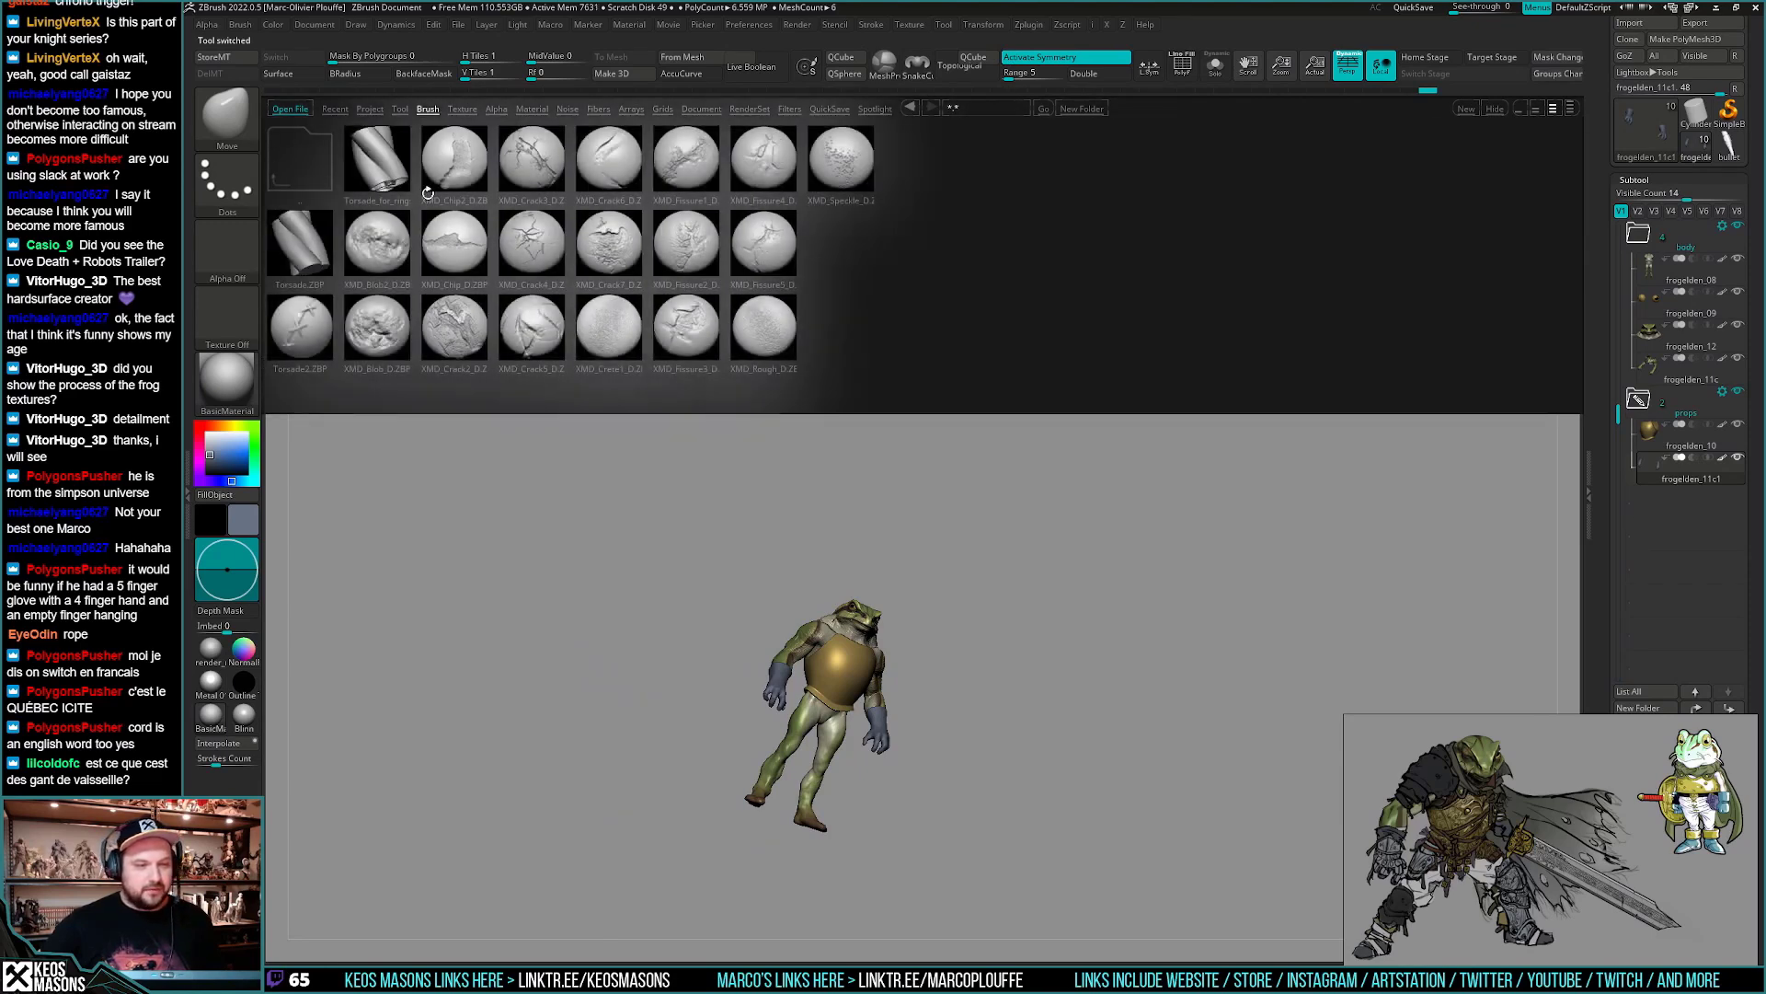
pyautogui.doubleClick(312, 251)
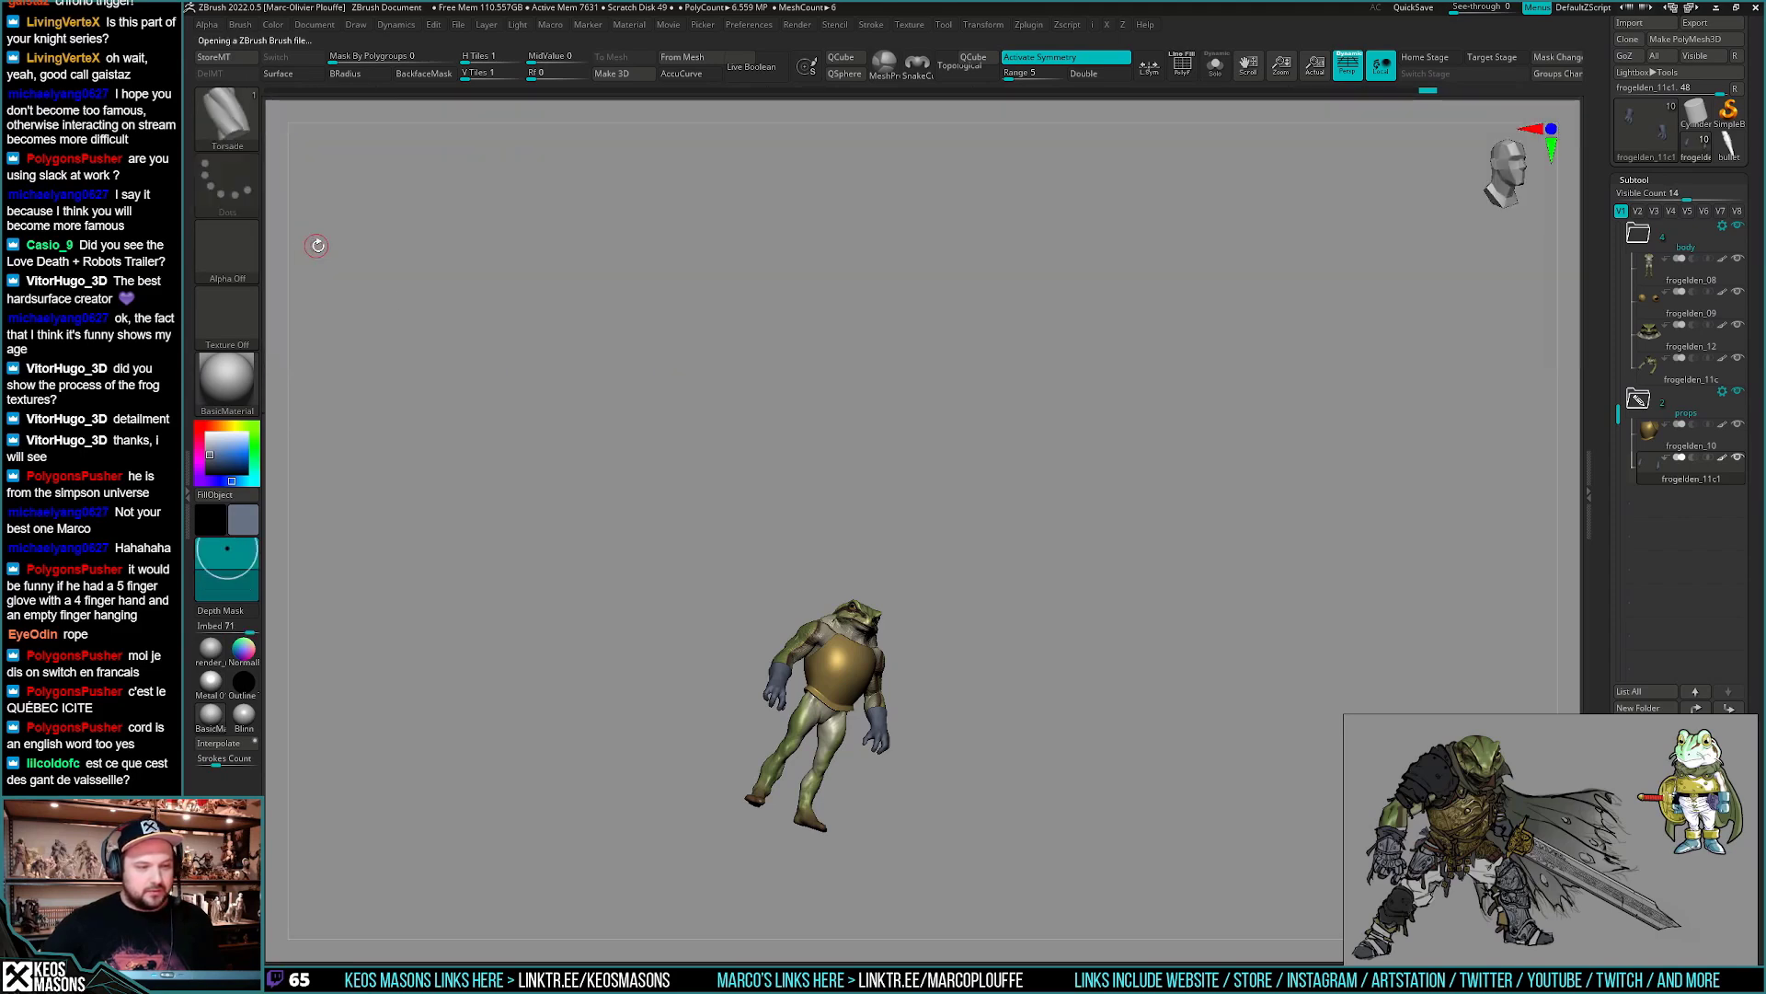
# - Try to wrap a twisted rope around the upper cuffs of both gloves with the Torsade brush
pyautogui.moveTo(1172, 521)
pyautogui.keyDown('shift'); pyautogui.mouseDown()
pyautogui.moveTo(1068, 671)
pyautogui.moveTo(1037, 845)
pyautogui.moveTo(975, 833)
pyautogui.moveTo(1024, 731)
pyautogui.moveTo(997, 741)
pyautogui.moveTo(1102, 709)
pyautogui.moveTo(1060, 773)
pyautogui.mouseUp(); pyautogui.keyUp('shift')
pyautogui.press('space')
pyautogui.click(1095, 683)
pyautogui.moveTo(1050, 680)
pyautogui.mouseDown()
pyautogui.moveTo(1181, 720)
pyautogui.moveTo(1196, 694)
pyautogui.moveTo(1135, 697)
pyautogui.moveTo(1095, 636)
pyautogui.mouseUp()
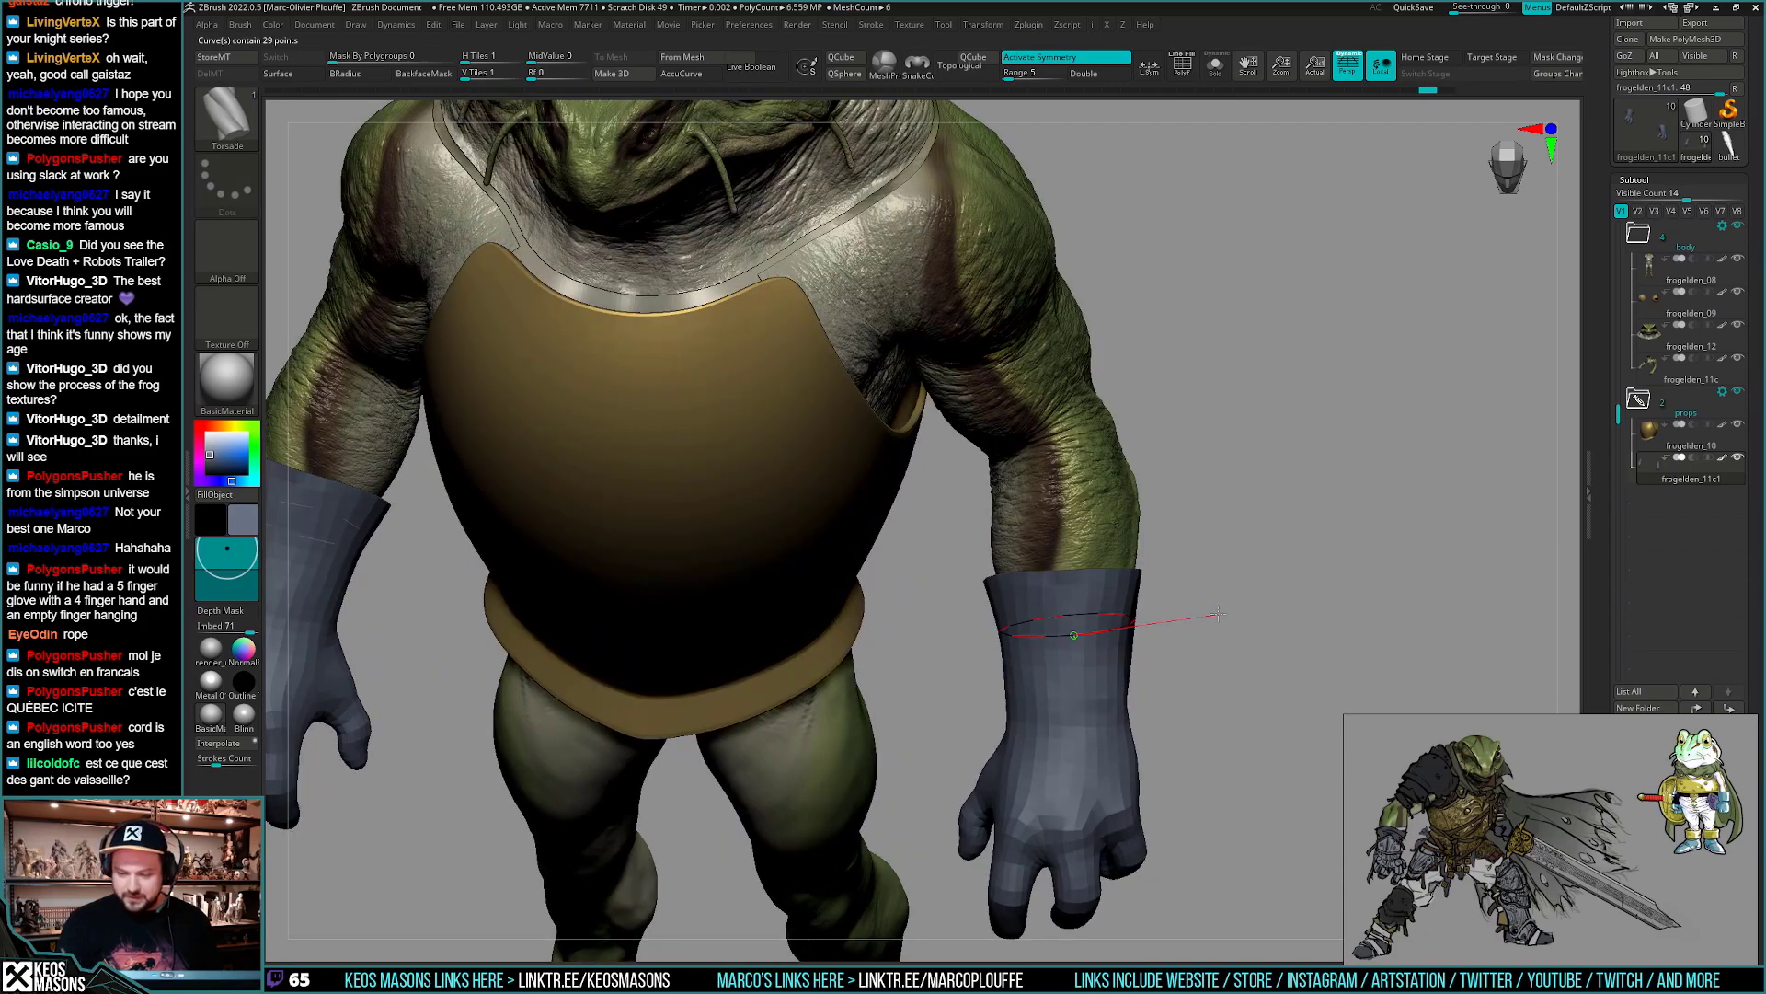
pyautogui.moveTo(1219, 614)
pyautogui.mouseDown()
pyautogui.moveTo(1235, 602)
pyautogui.moveTo(1220, 630)
pyautogui.mouseUp()
pyautogui.moveTo(1168, 654); pyautogui.dragTo(1253, 635, button='right')
pyautogui.moveTo(1058, 666); pyautogui.dragTo(1068, 646)
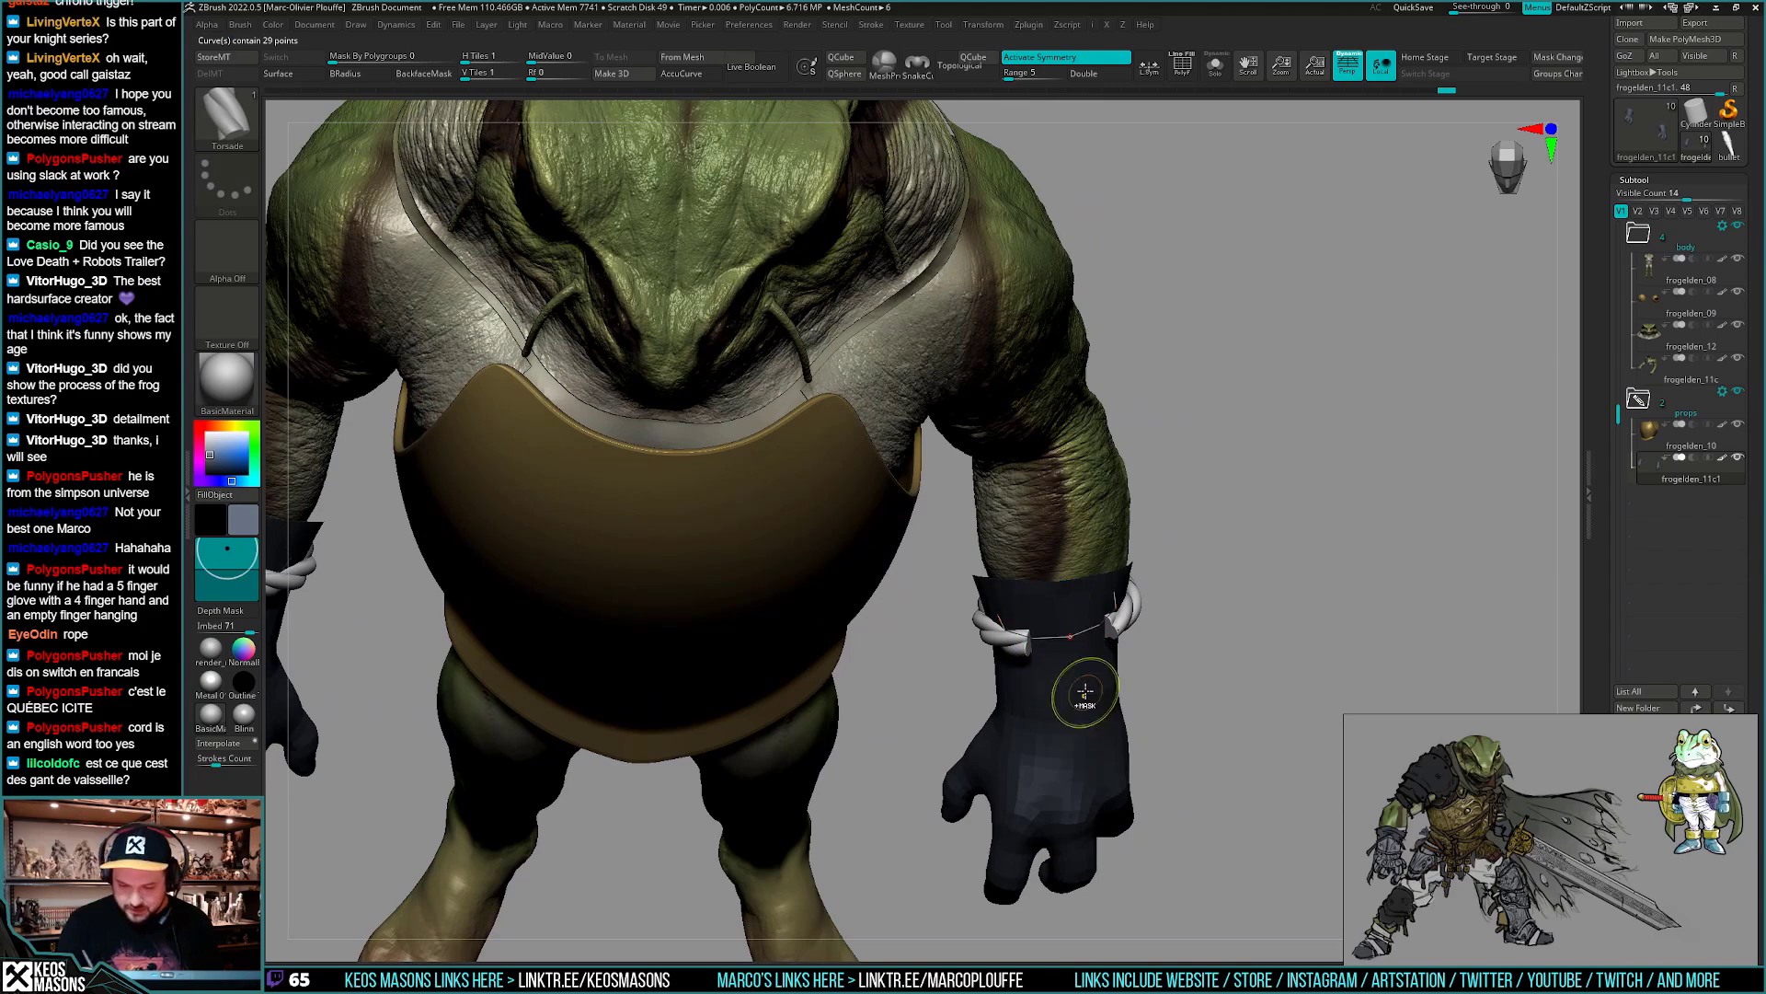
pyautogui.hotkey('ctrl', 'z')
pyautogui.moveTo(1093, 706); pyautogui.dragTo(1088, 638, button='right')
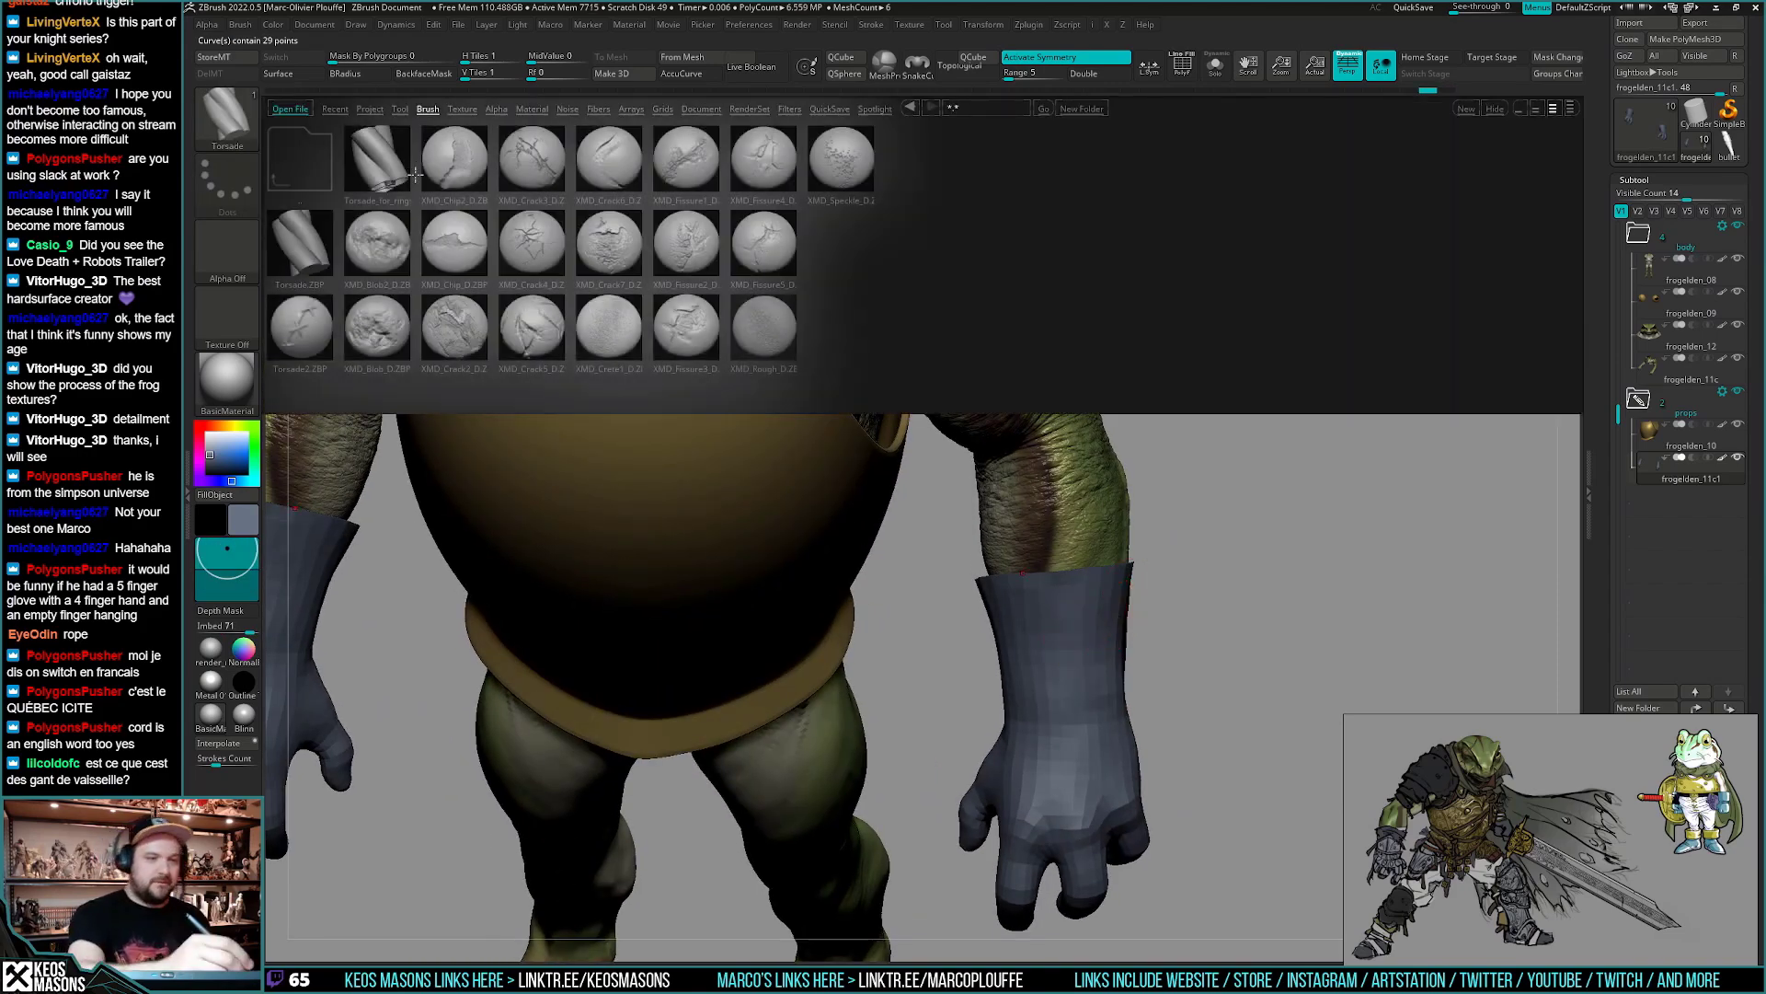
# - Load the ring variant of the Torsade brush and adjust its draw size for a thinner rope
pyautogui.doubleClick(377, 161)
pyautogui.rightClick(1045, 733)
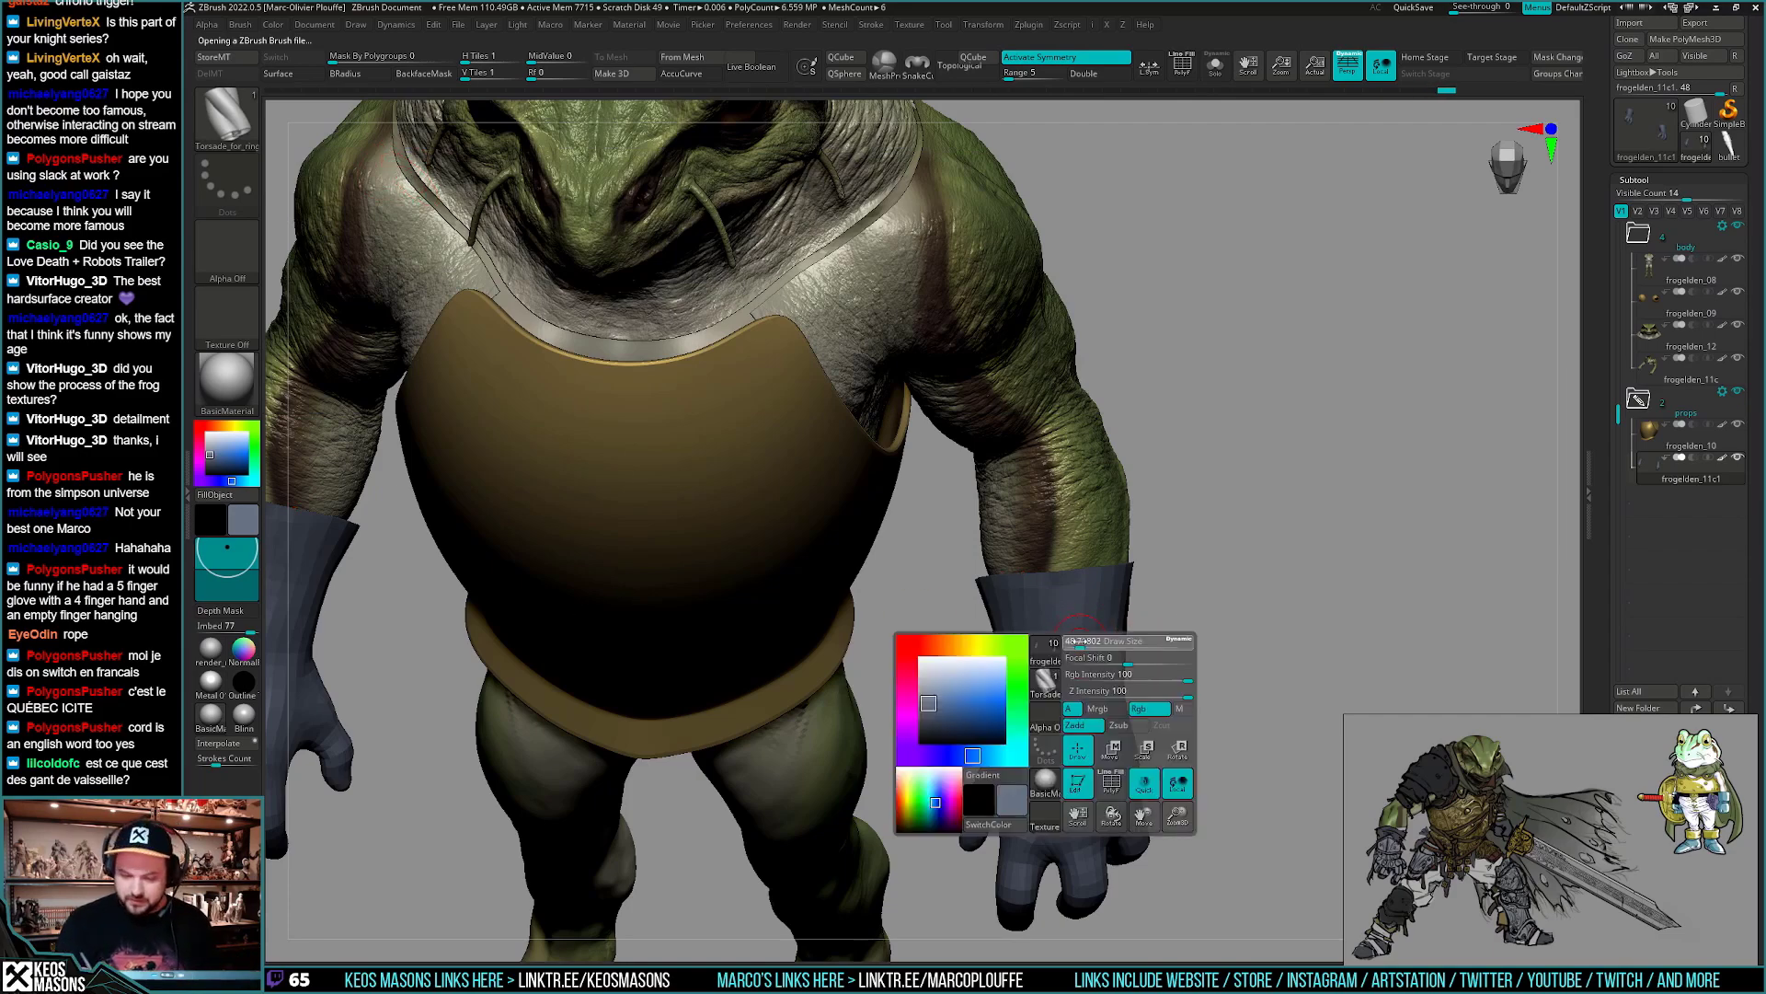
pyautogui.moveTo(1045, 733); pyautogui.dragTo(1045, 638, button='right')
# - Try a thin twisted rope around the upper cuffs of both gloves with the Torsade ring variant
pyautogui.moveTo(1121, 622); pyautogui.dragTo(1168, 599)
pyautogui.moveTo(1167, 599); pyautogui.dragTo(1218, 644, button='right')
pyautogui.hotkey('ctrl', 'z')
pyautogui.moveTo(1082, 621); pyautogui.dragTo(1258, 596)
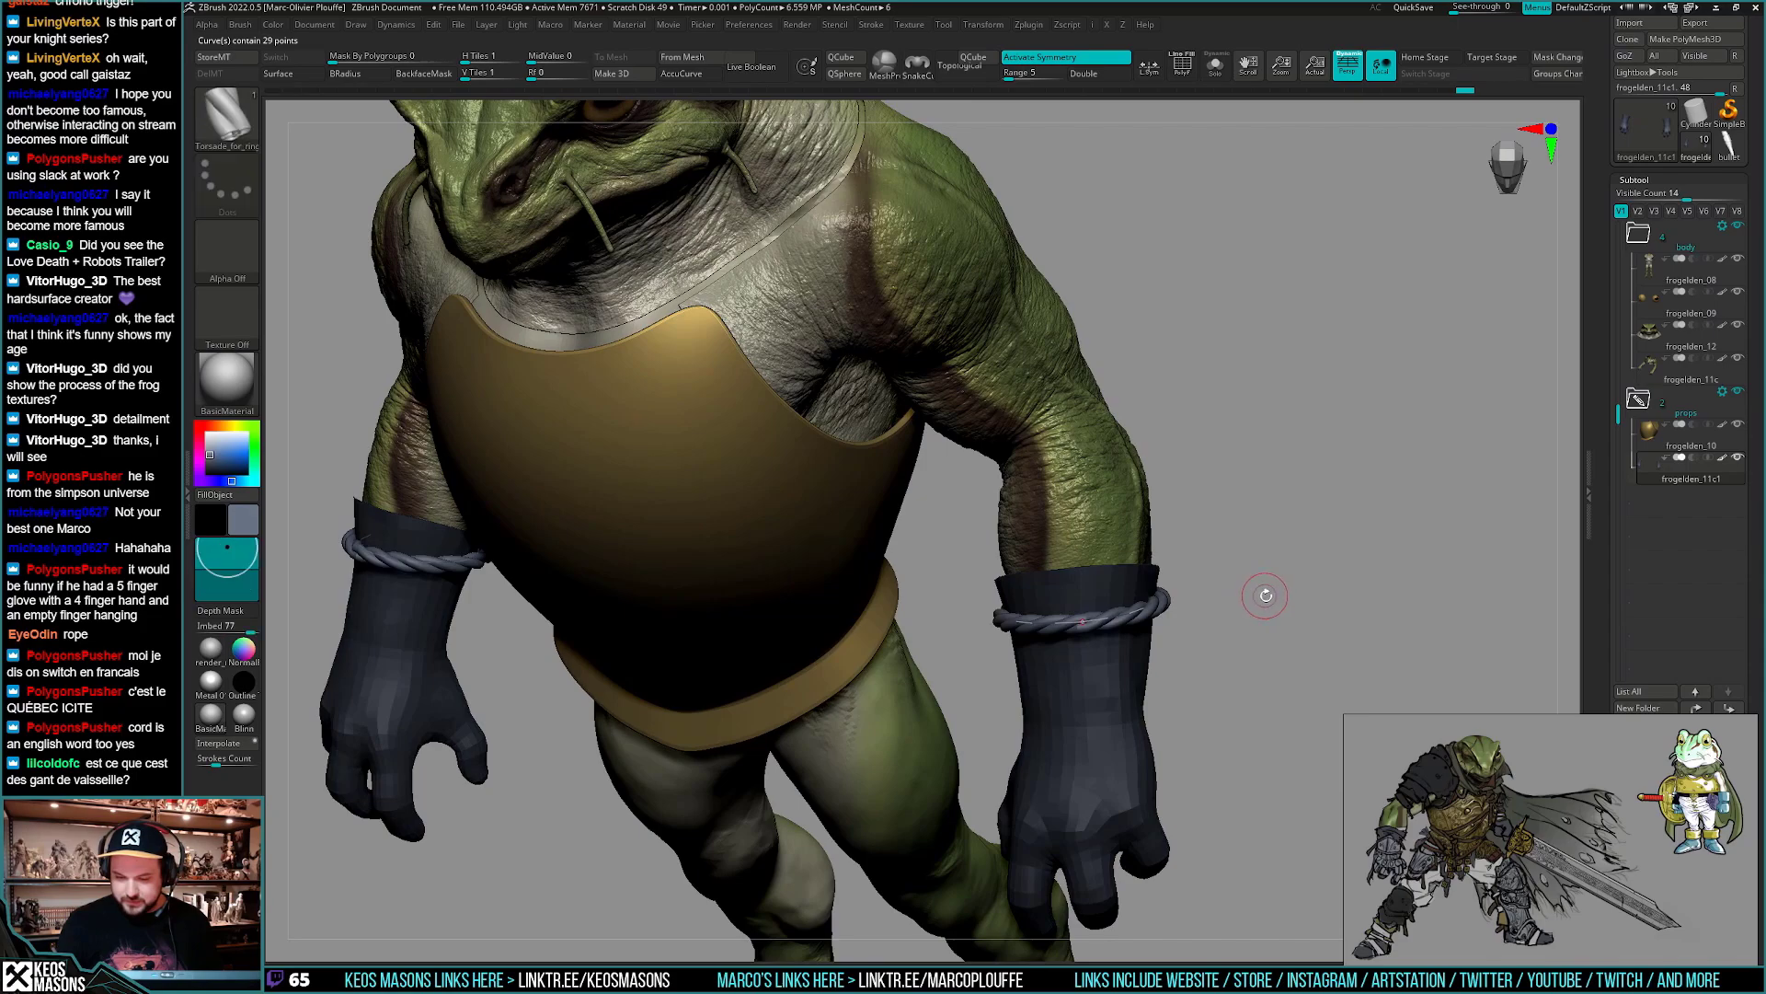
pyautogui.moveTo(1266, 599); pyautogui.dragTo(922, 840, button='right')
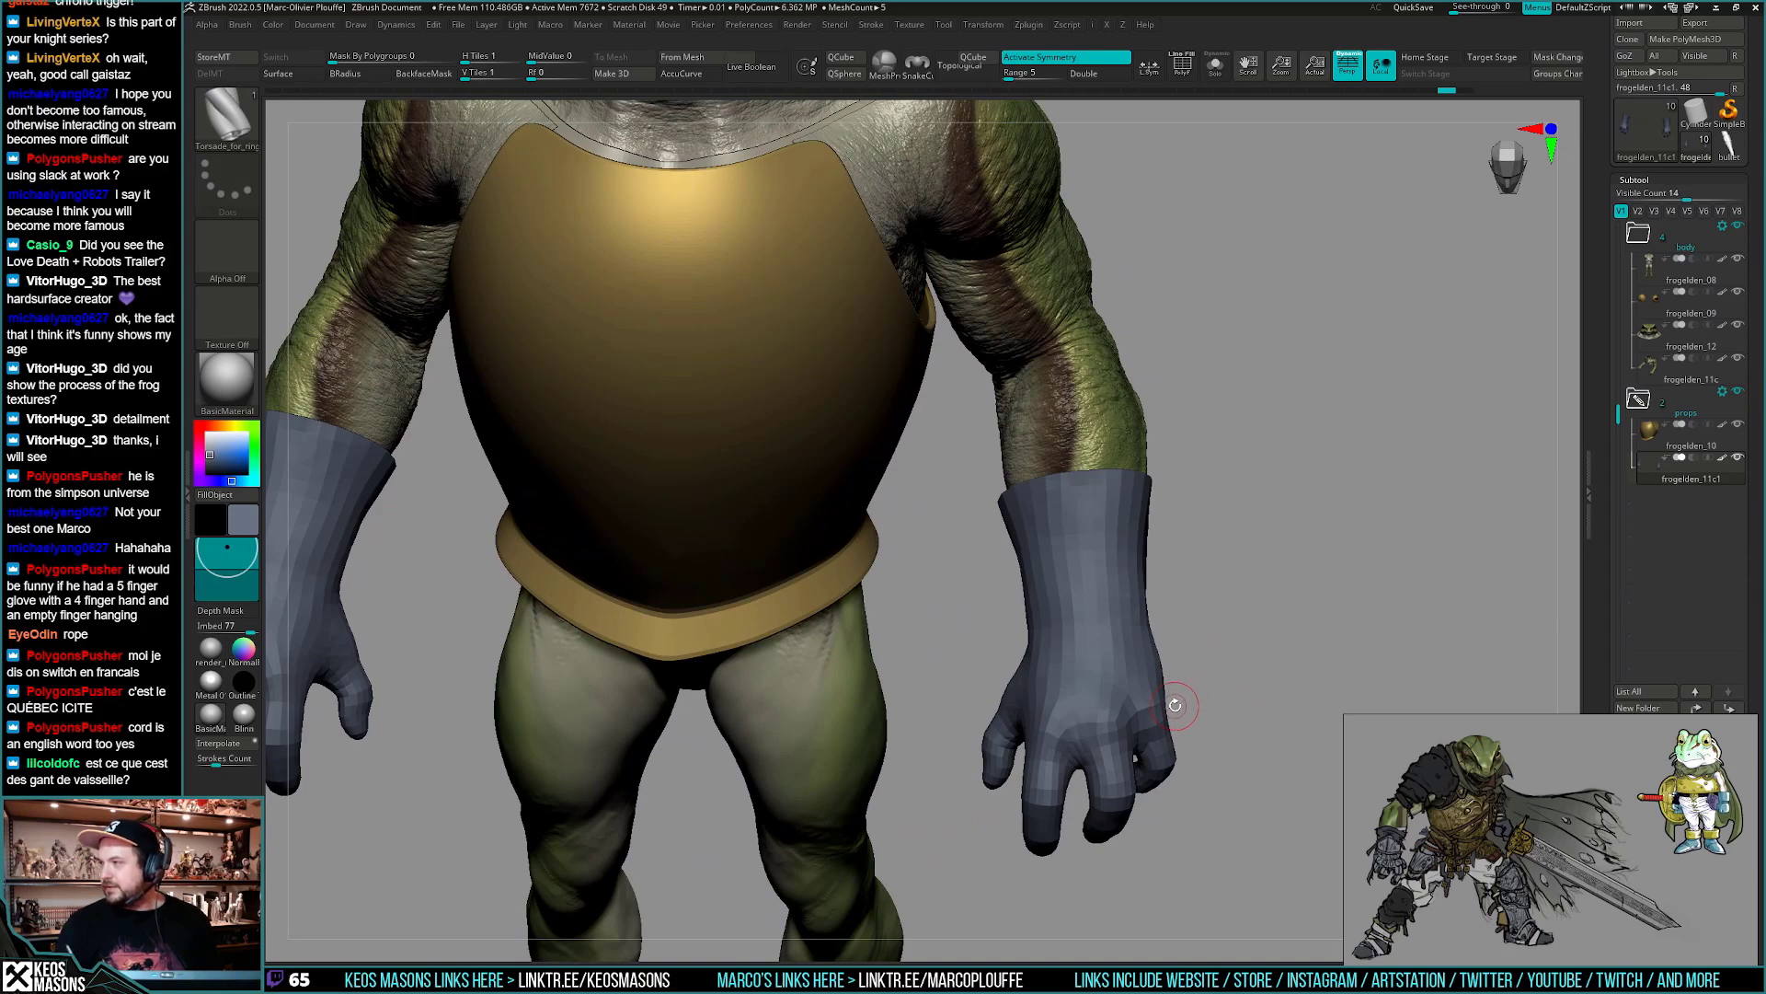
# - Try a rope ring lower down around the wrists of both gloves, then undo it
pyautogui.moveTo(1176, 705)
pyautogui.mouseDown(button='right')
pyautogui.moveTo(1181, 657)
pyautogui.moveTo(1147, 676)
pyautogui.moveTo(1150, 703)
pyautogui.mouseUp(button='right')
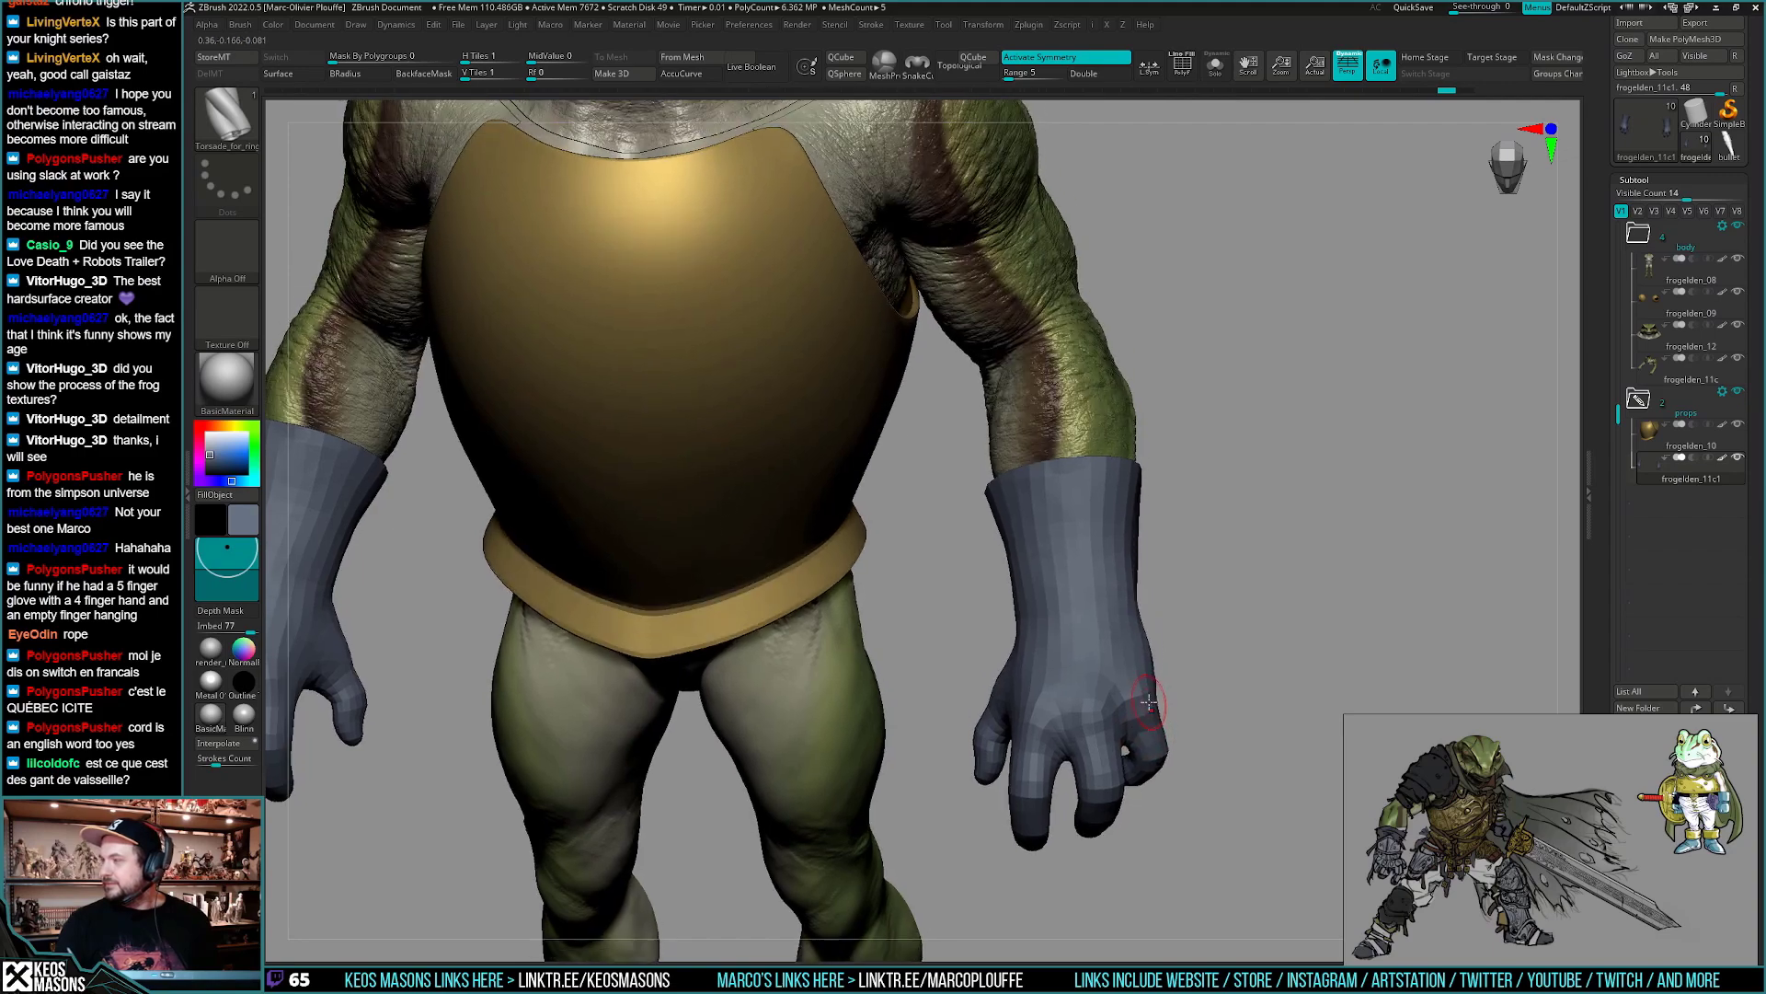
pyautogui.moveTo(1094, 638); pyautogui.dragTo(1107, 627, button='right')
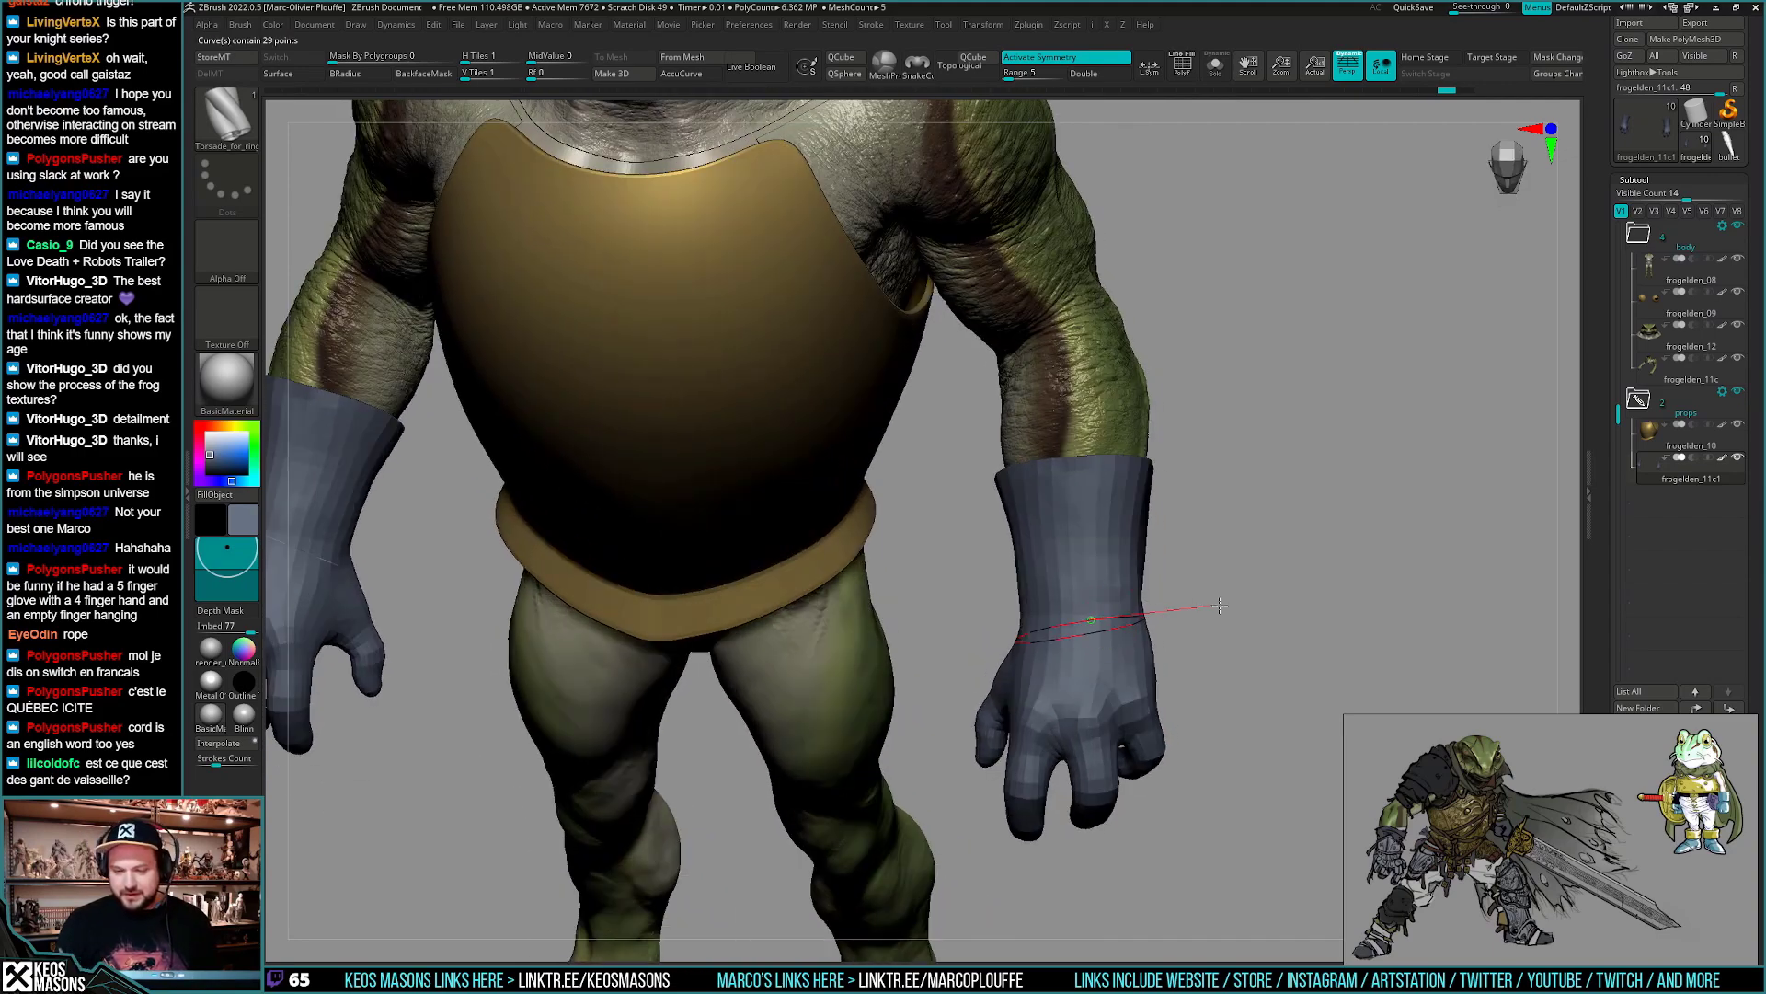
pyautogui.moveTo(1232, 605); pyautogui.dragTo(1234, 604)
pyautogui.hotkey('ctrl', 'z')
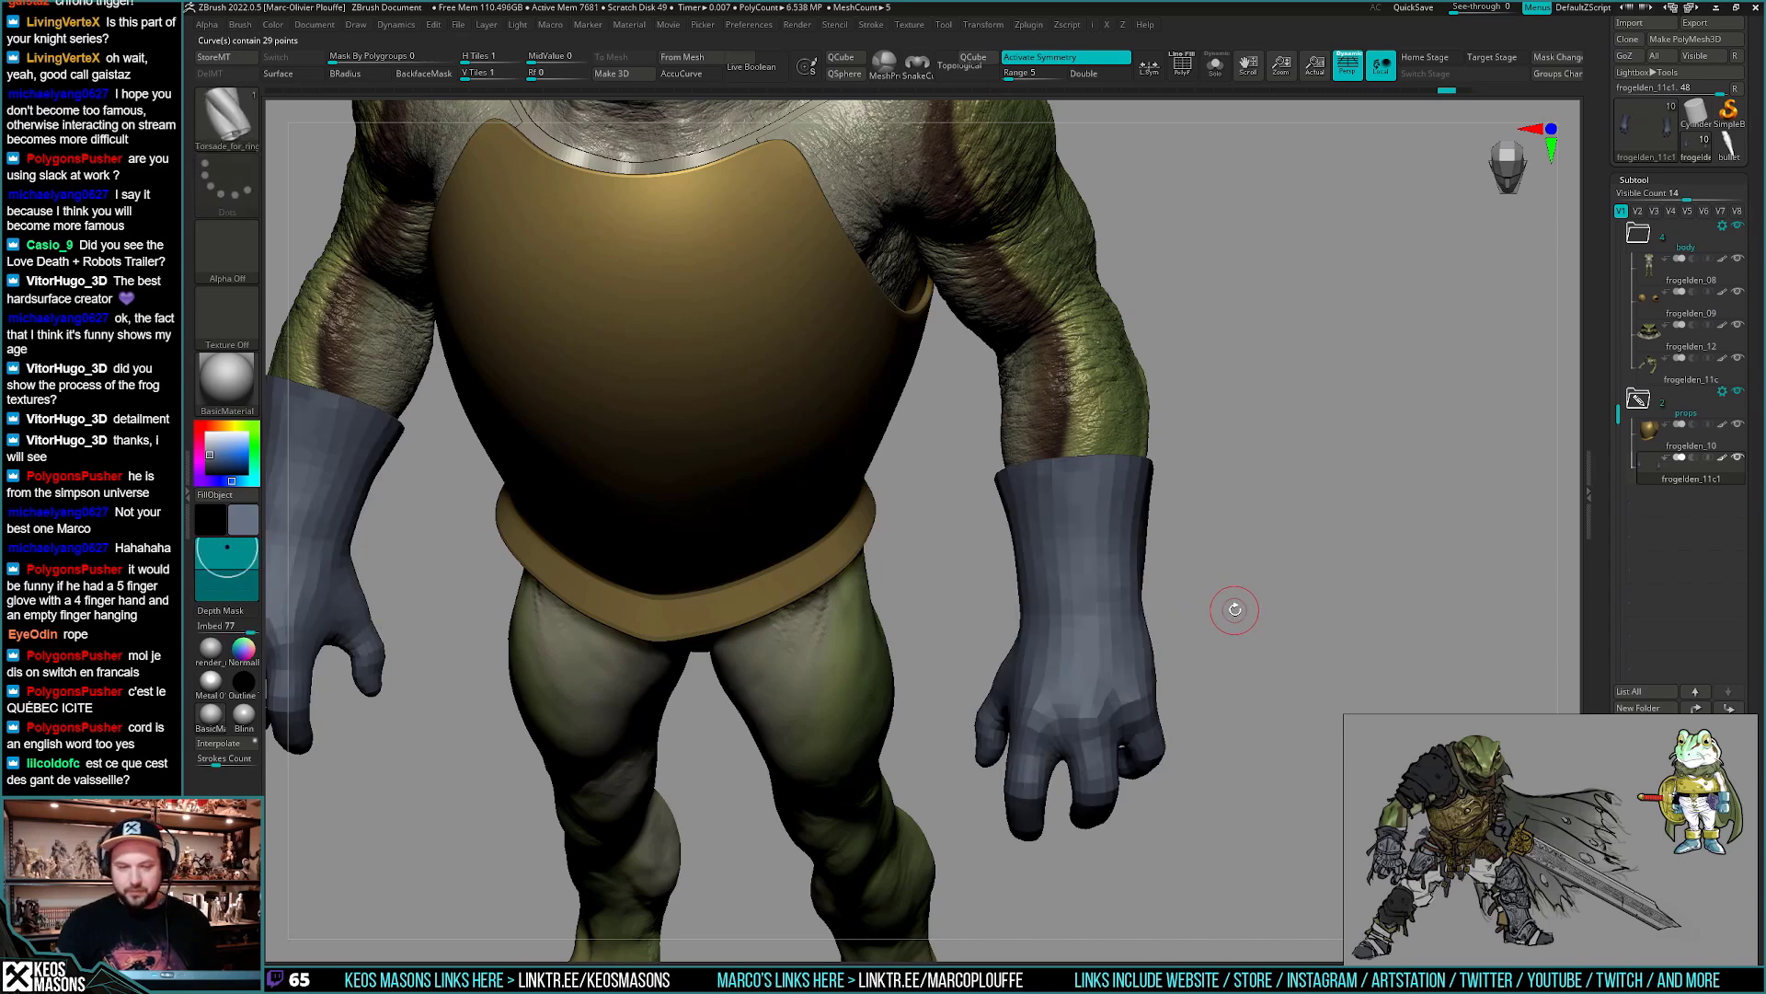
pyautogui.moveTo(1235, 609); pyautogui.dragTo(1227, 587, button='right')
# - Choose a muted brown as the active colour for the rope
pyautogui.press('space')
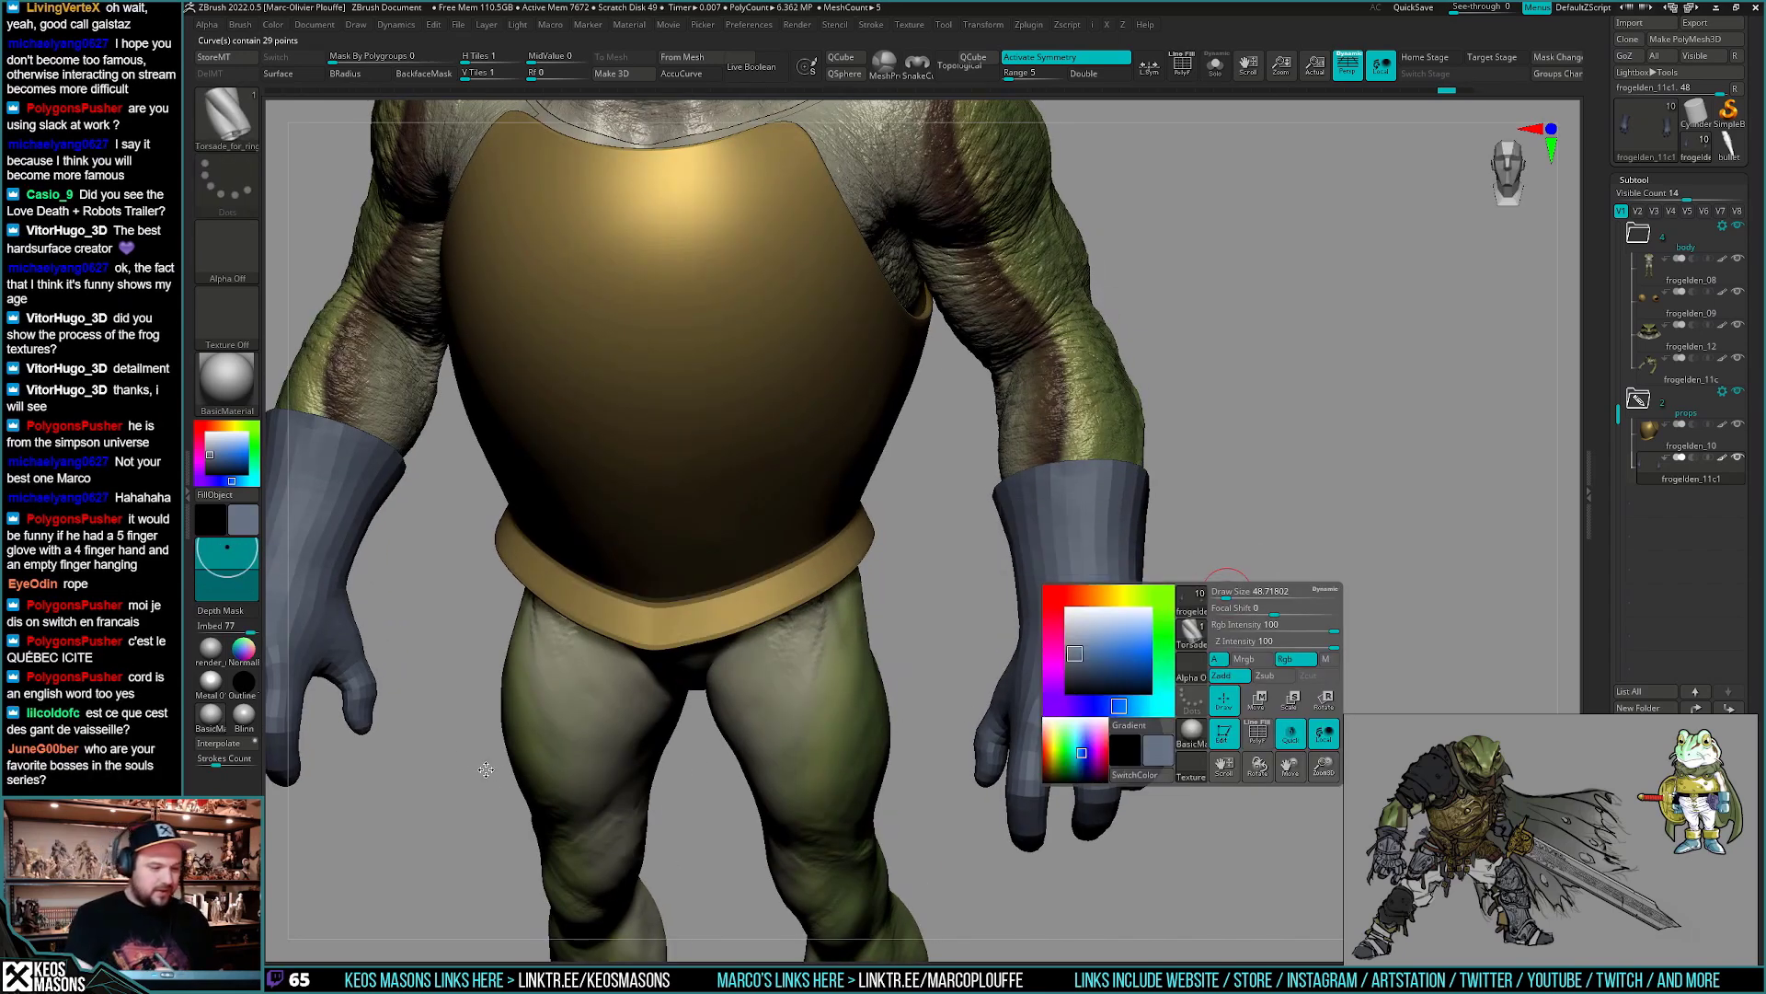
pyautogui.press('space')
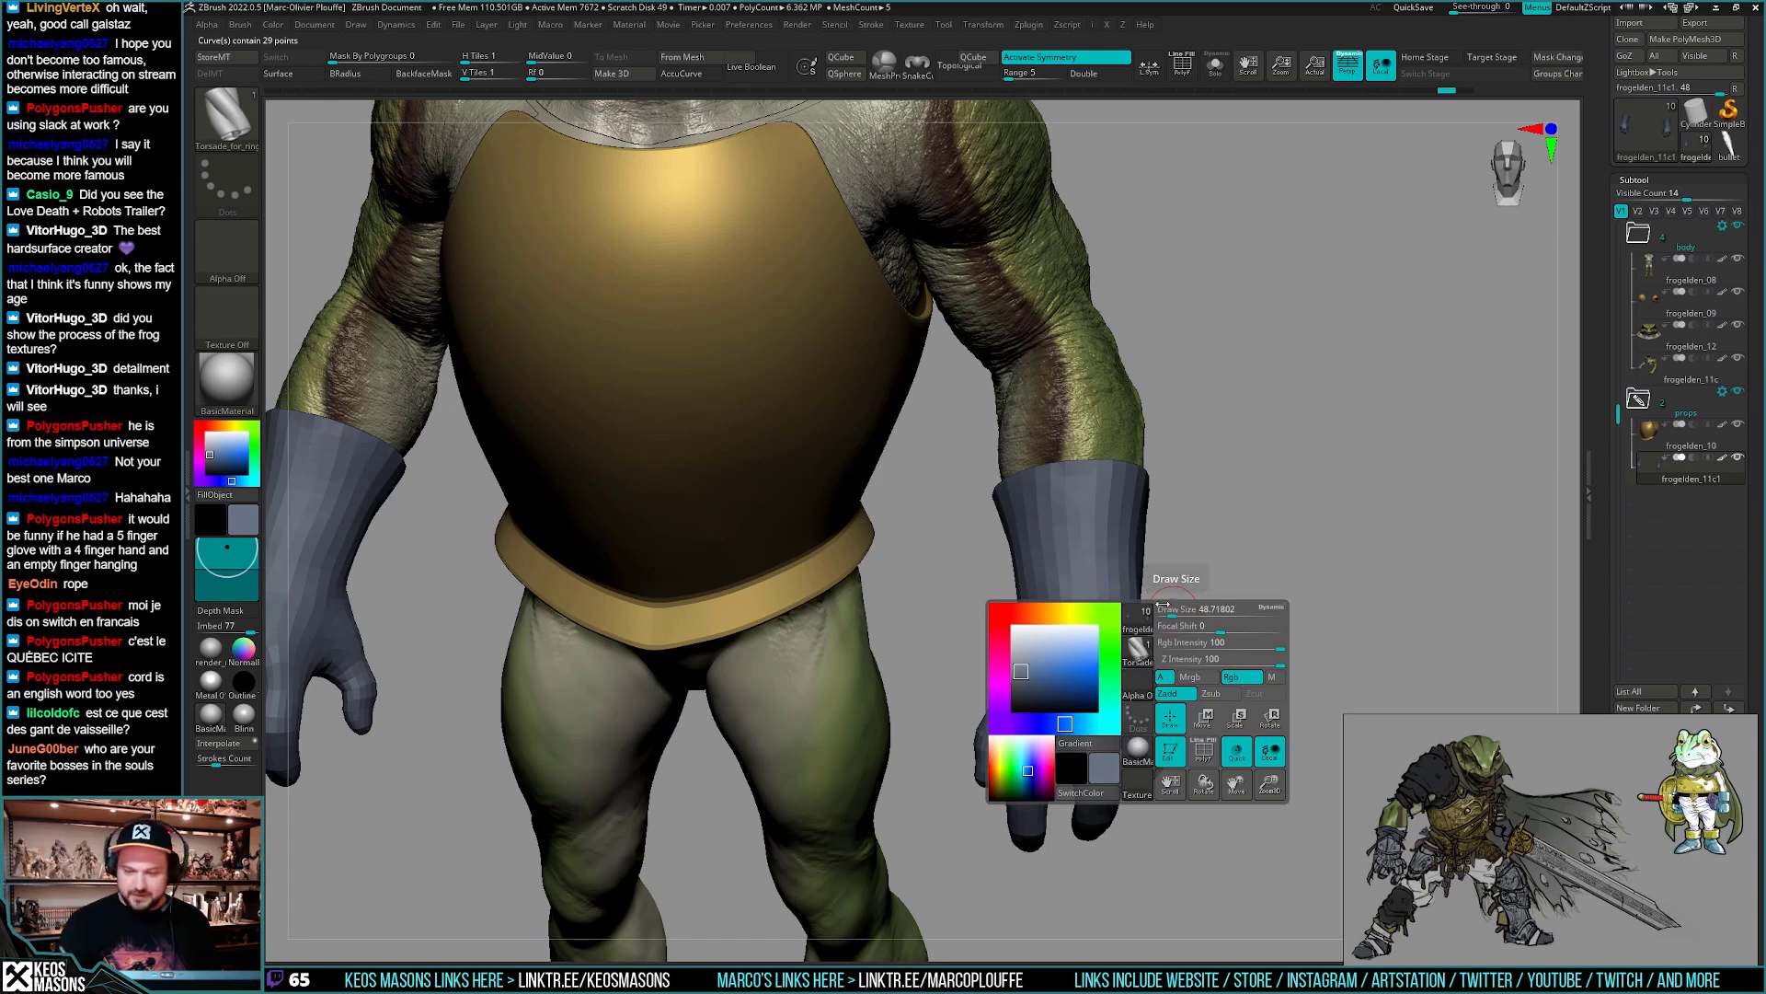
pyautogui.click(1042, 615)
pyautogui.click(1036, 666)
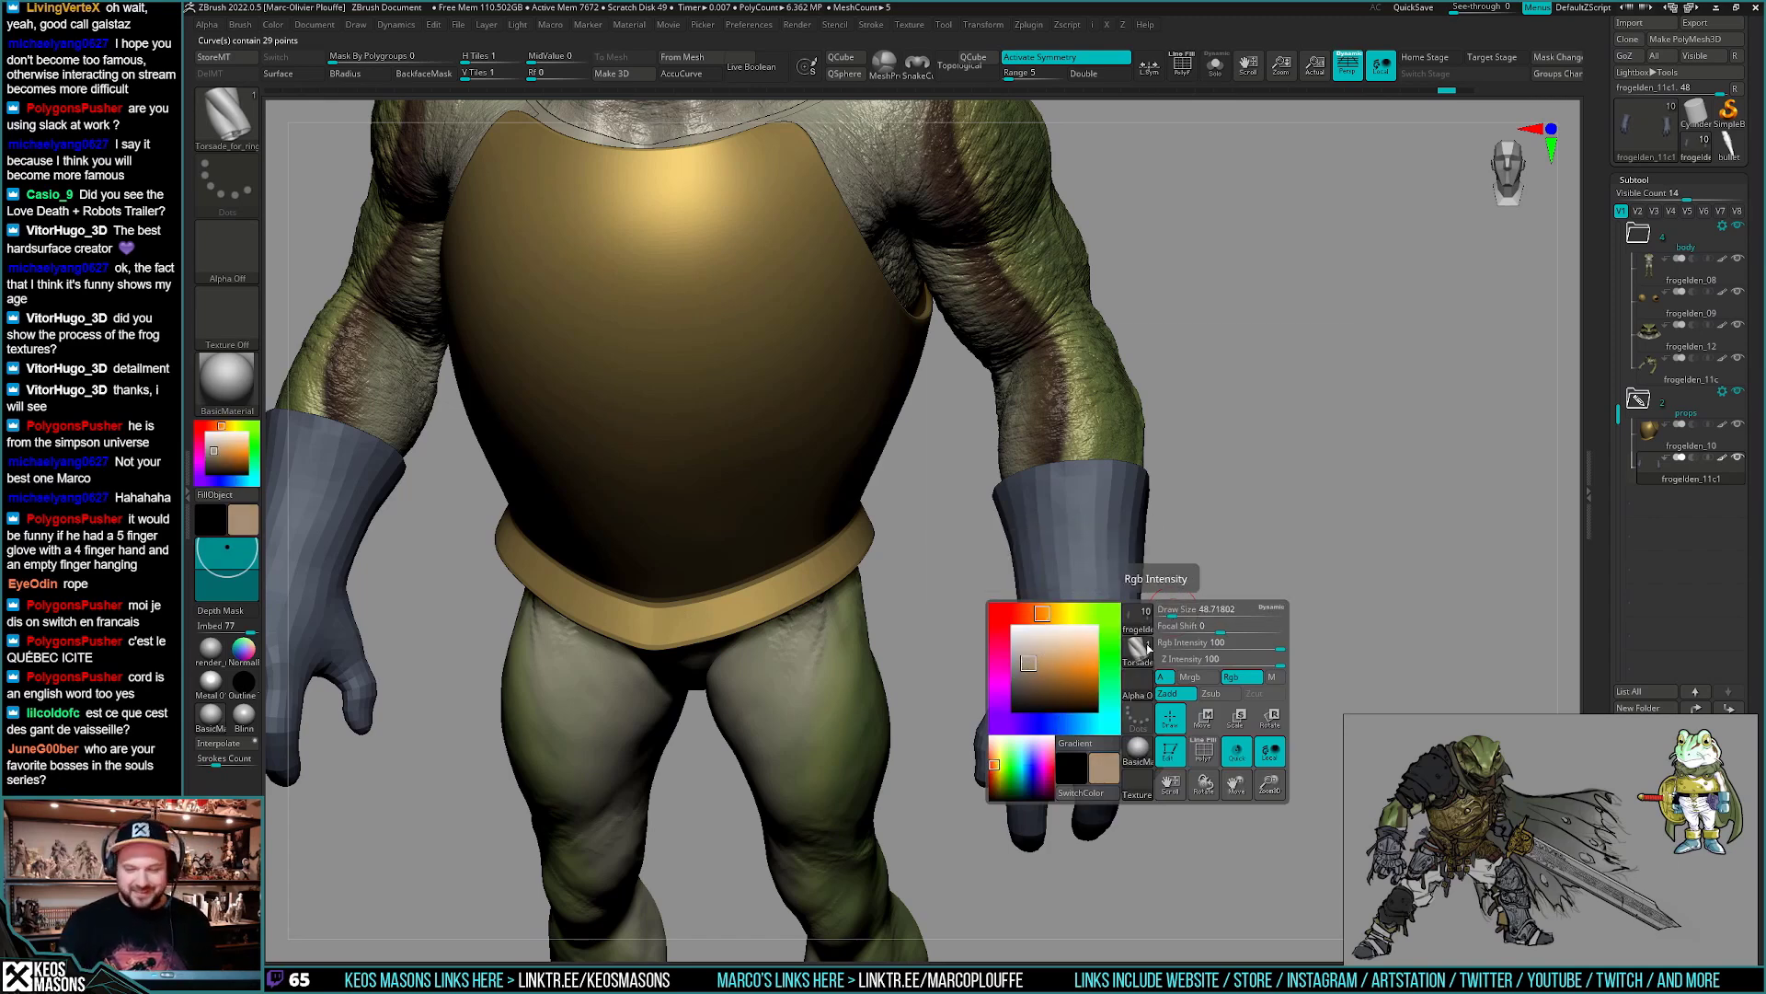
pyautogui.click(1031, 665)
# - Try brown rope strokes on the wrists of both gloves and undo them
pyautogui.moveTo(1136, 583); pyautogui.dragTo(1100, 563, button='right')
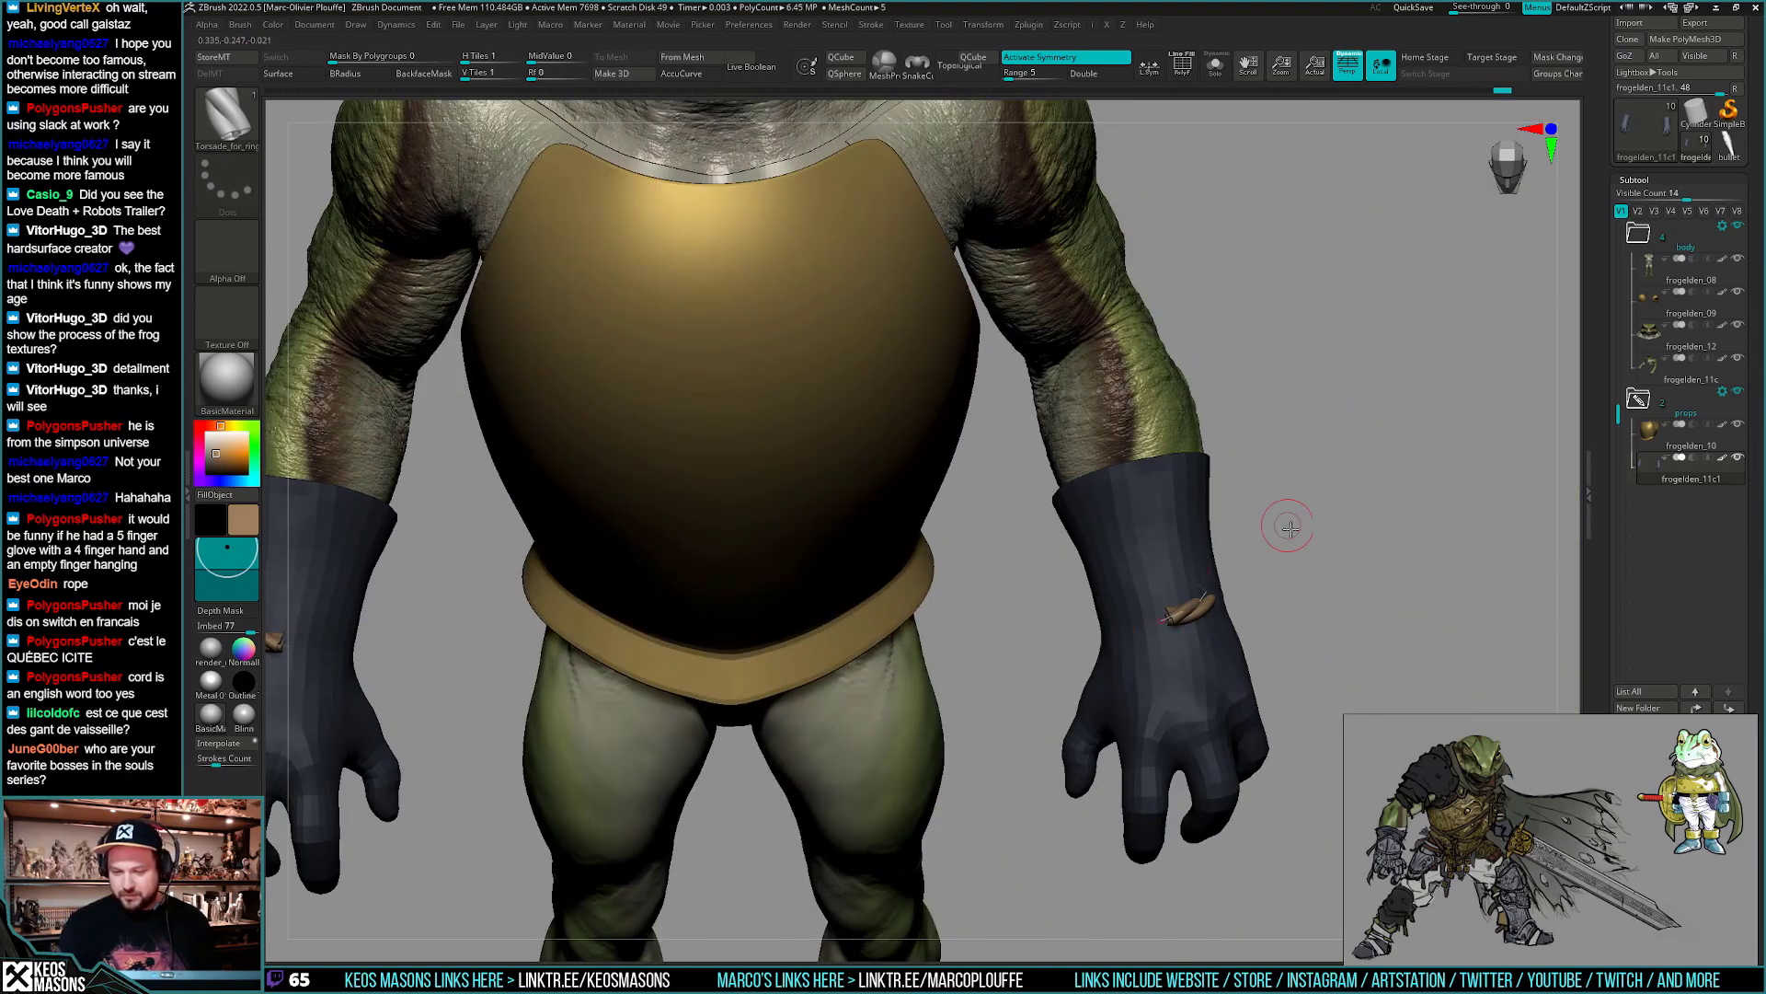
pyautogui.keyDown('alt'); pyautogui.moveTo(1290, 529); pyautogui.dragTo(1229, 599, button='right'); pyautogui.keyUp('alt')
pyautogui.hotkey('ctrl', 'z')
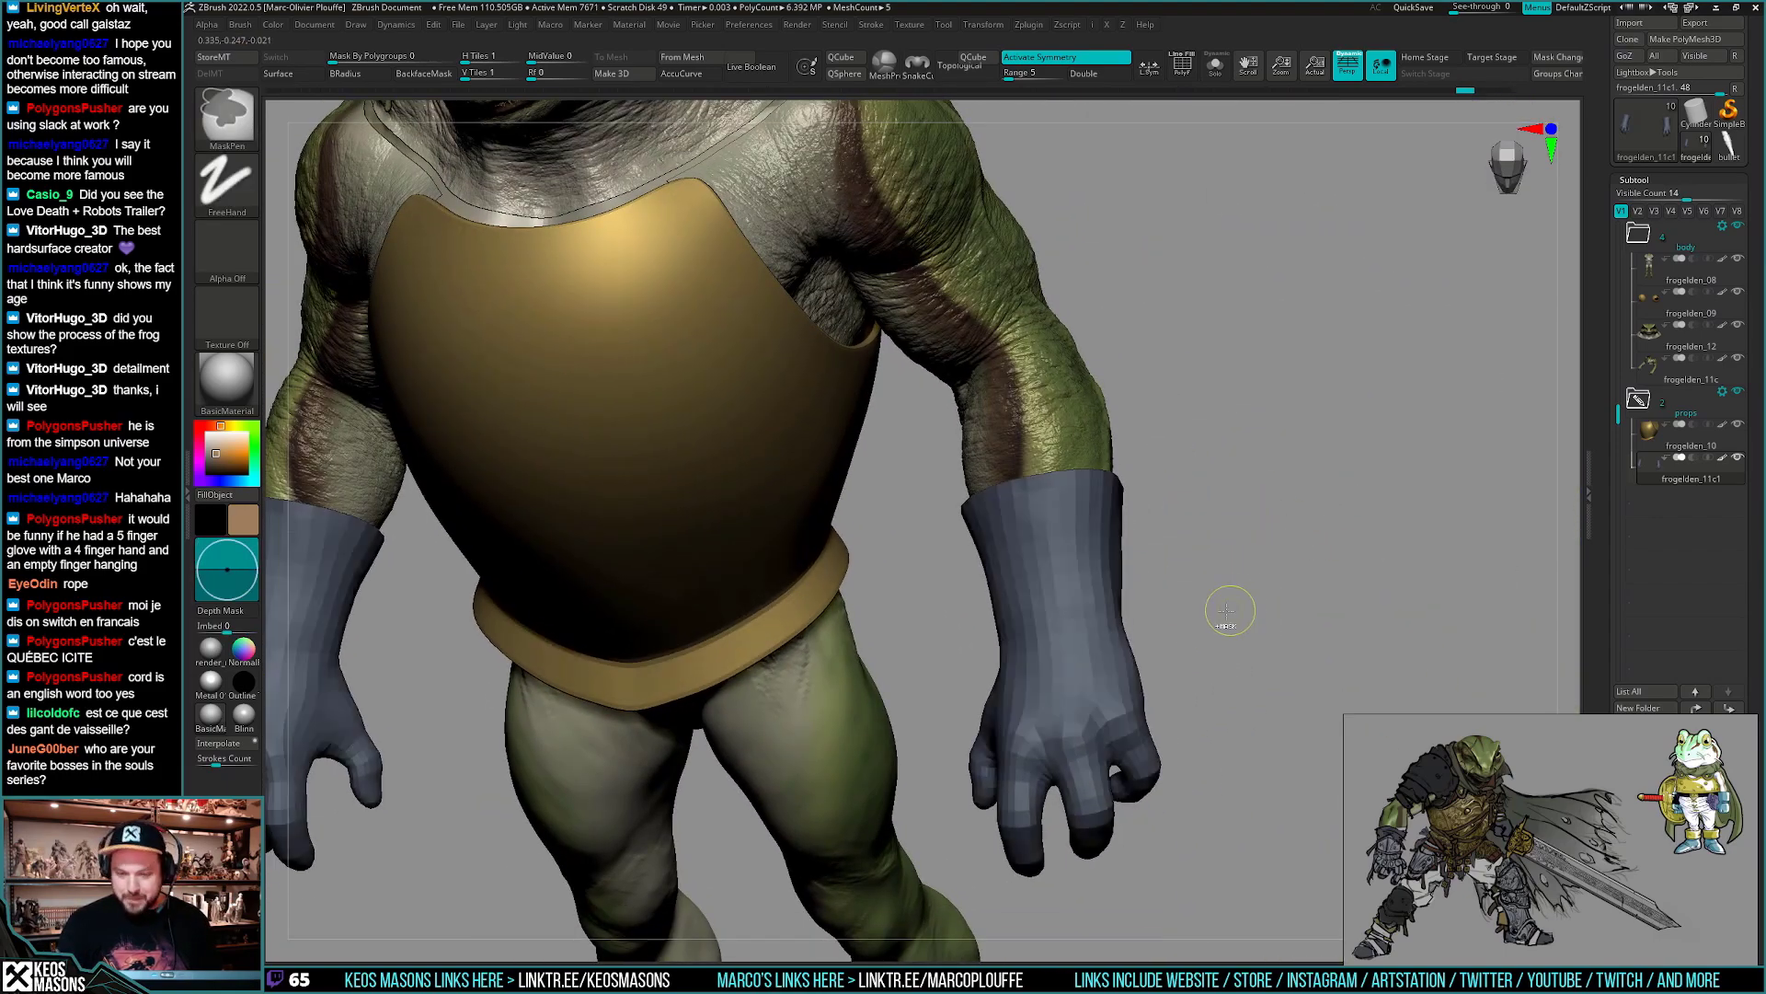
pyautogui.hotkey('ctrl', 'z')
pyautogui.moveTo(1205, 613); pyautogui.dragTo(1210, 615)
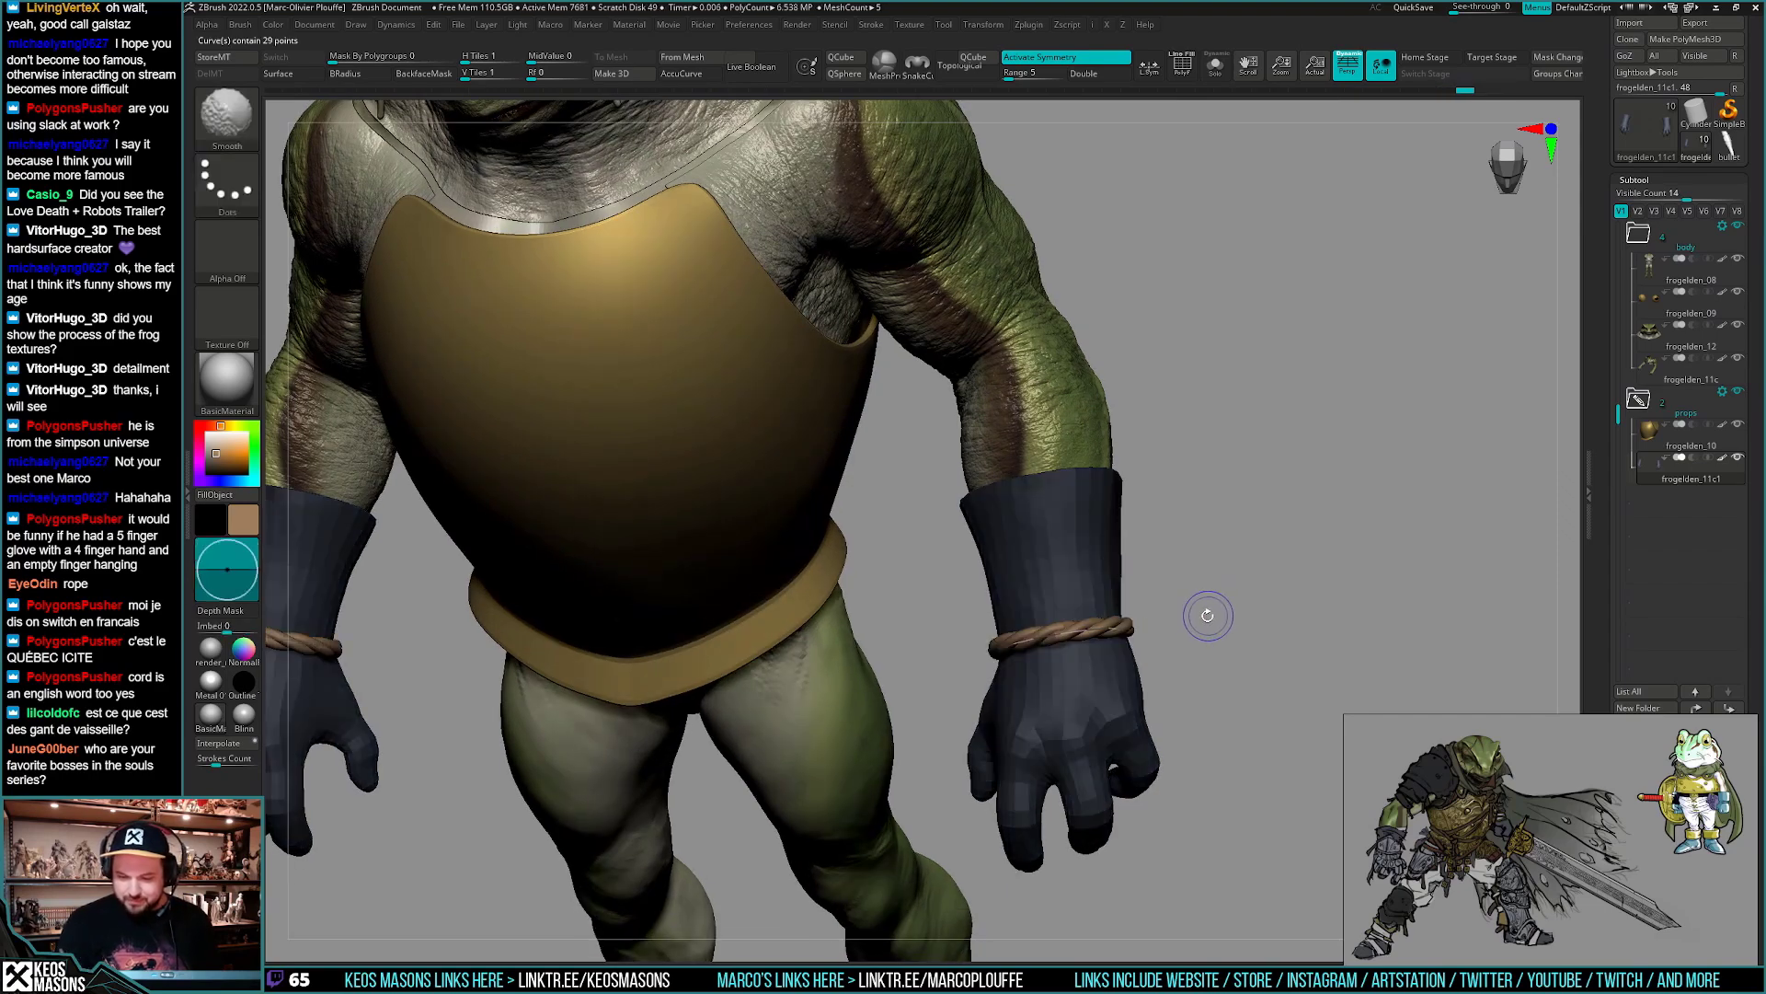
pyautogui.moveTo(1288, 614); pyautogui.dragTo(1095, 614, button='right')
pyautogui.hotkey('ctrl', 'z')
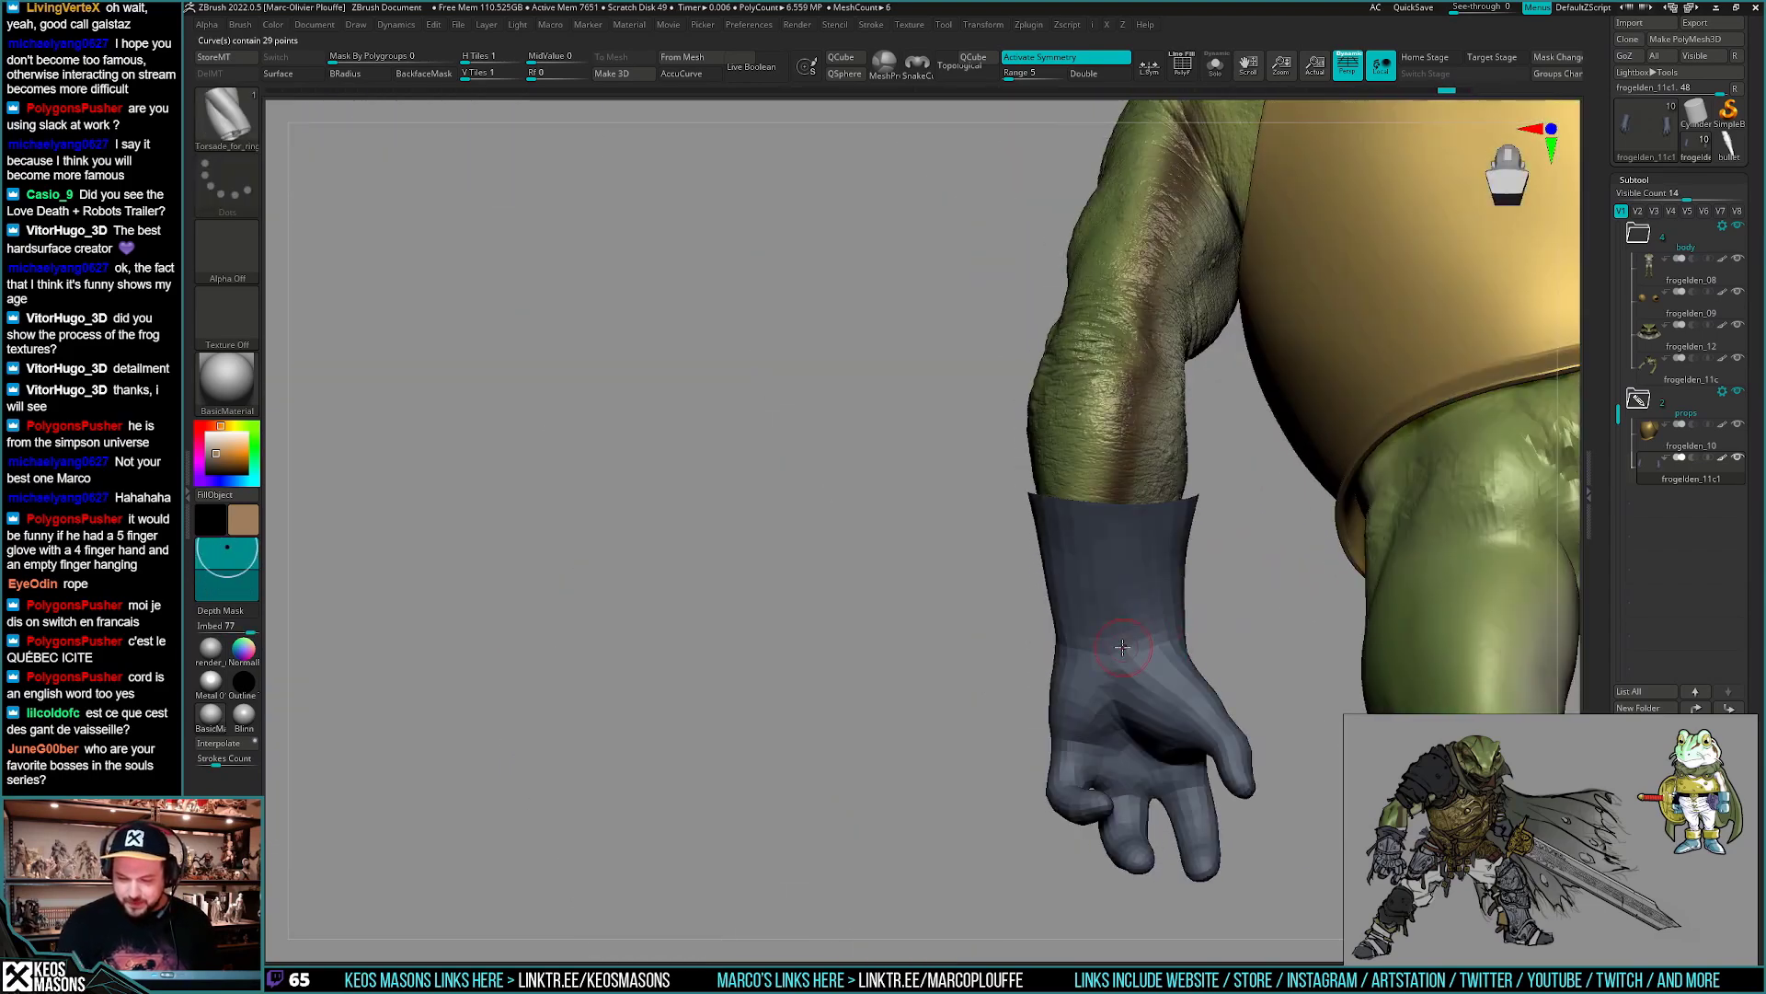
# - Wrap brown twisted ropes around the wrists and cuffs of both gloves
pyautogui.moveTo(1246, 626); pyautogui.dragTo(1249, 625)
pyautogui.moveTo(1288, 626)
pyautogui.keyDown('ctrl'); pyautogui.mouseDown(button='right')
pyautogui.moveTo(1012, 588)
pyautogui.moveTo(1161, 659)
pyautogui.moveTo(1179, 708)
pyautogui.moveTo(1187, 602)
pyautogui.moveTo(1222, 623)
pyautogui.moveTo(1229, 656)
pyautogui.moveTo(1187, 623)
pyautogui.moveTo(1112, 633)
pyautogui.mouseUp(button='right'); pyautogui.keyUp('ctrl')
pyautogui.press('r')
pyautogui.moveTo(1053, 651); pyautogui.dragTo(1175, 638)
pyautogui.moveTo(1174, 638)
pyautogui.mouseDown(button='right')
pyautogui.moveTo(1283, 644)
pyautogui.moveTo(1230, 698)
pyautogui.moveTo(1302, 644)
pyautogui.moveTo(1249, 697)
pyautogui.moveTo(1245, 651)
pyautogui.moveTo(1242, 687)
pyautogui.moveTo(1234, 659)
pyautogui.moveTo(1233, 709)
pyautogui.moveTo(1226, 687)
pyautogui.mouseUp(button='right')
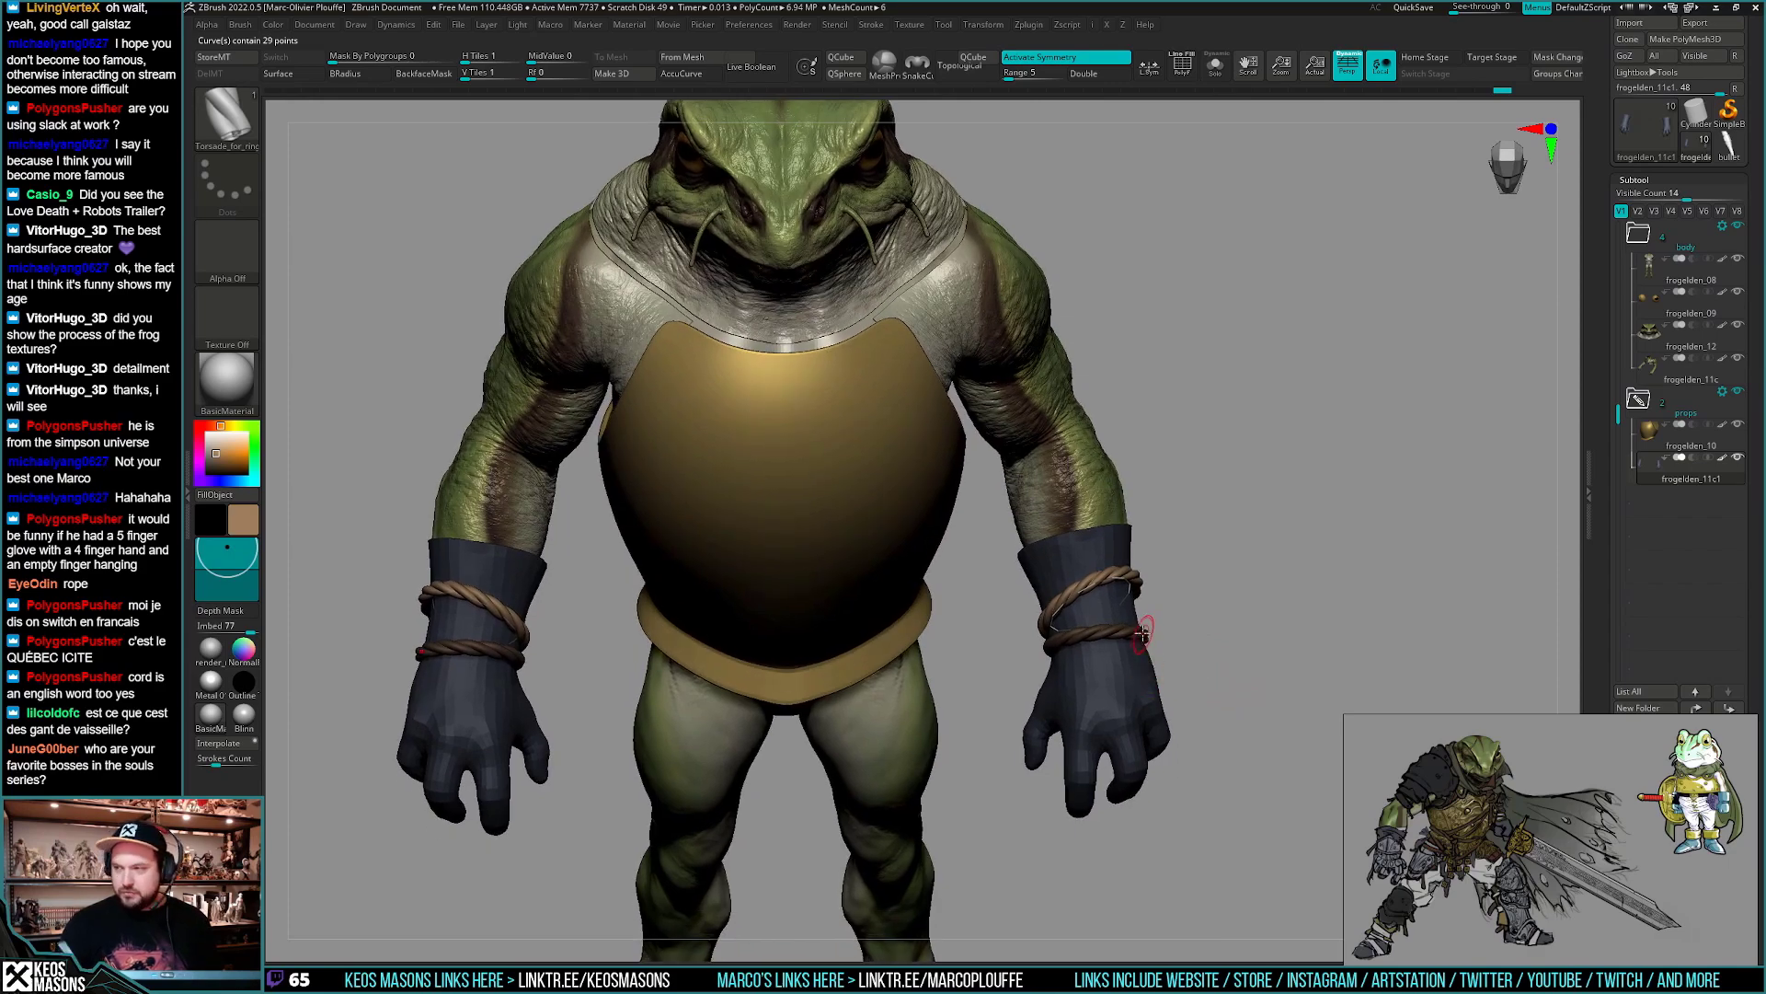
# - Undo the rope wraps on both gloves and try a new brown rope ring around the wrists
pyautogui.moveTo(1143, 633)
pyautogui.keyDown('ctrl'); pyautogui.mouseDown(button='right')
pyautogui.moveTo(1127, 674)
pyautogui.moveTo(1151, 662)
pyautogui.mouseUp(button='right'); pyautogui.keyUp('ctrl')
pyautogui.hotkey('ctrl', 'z')
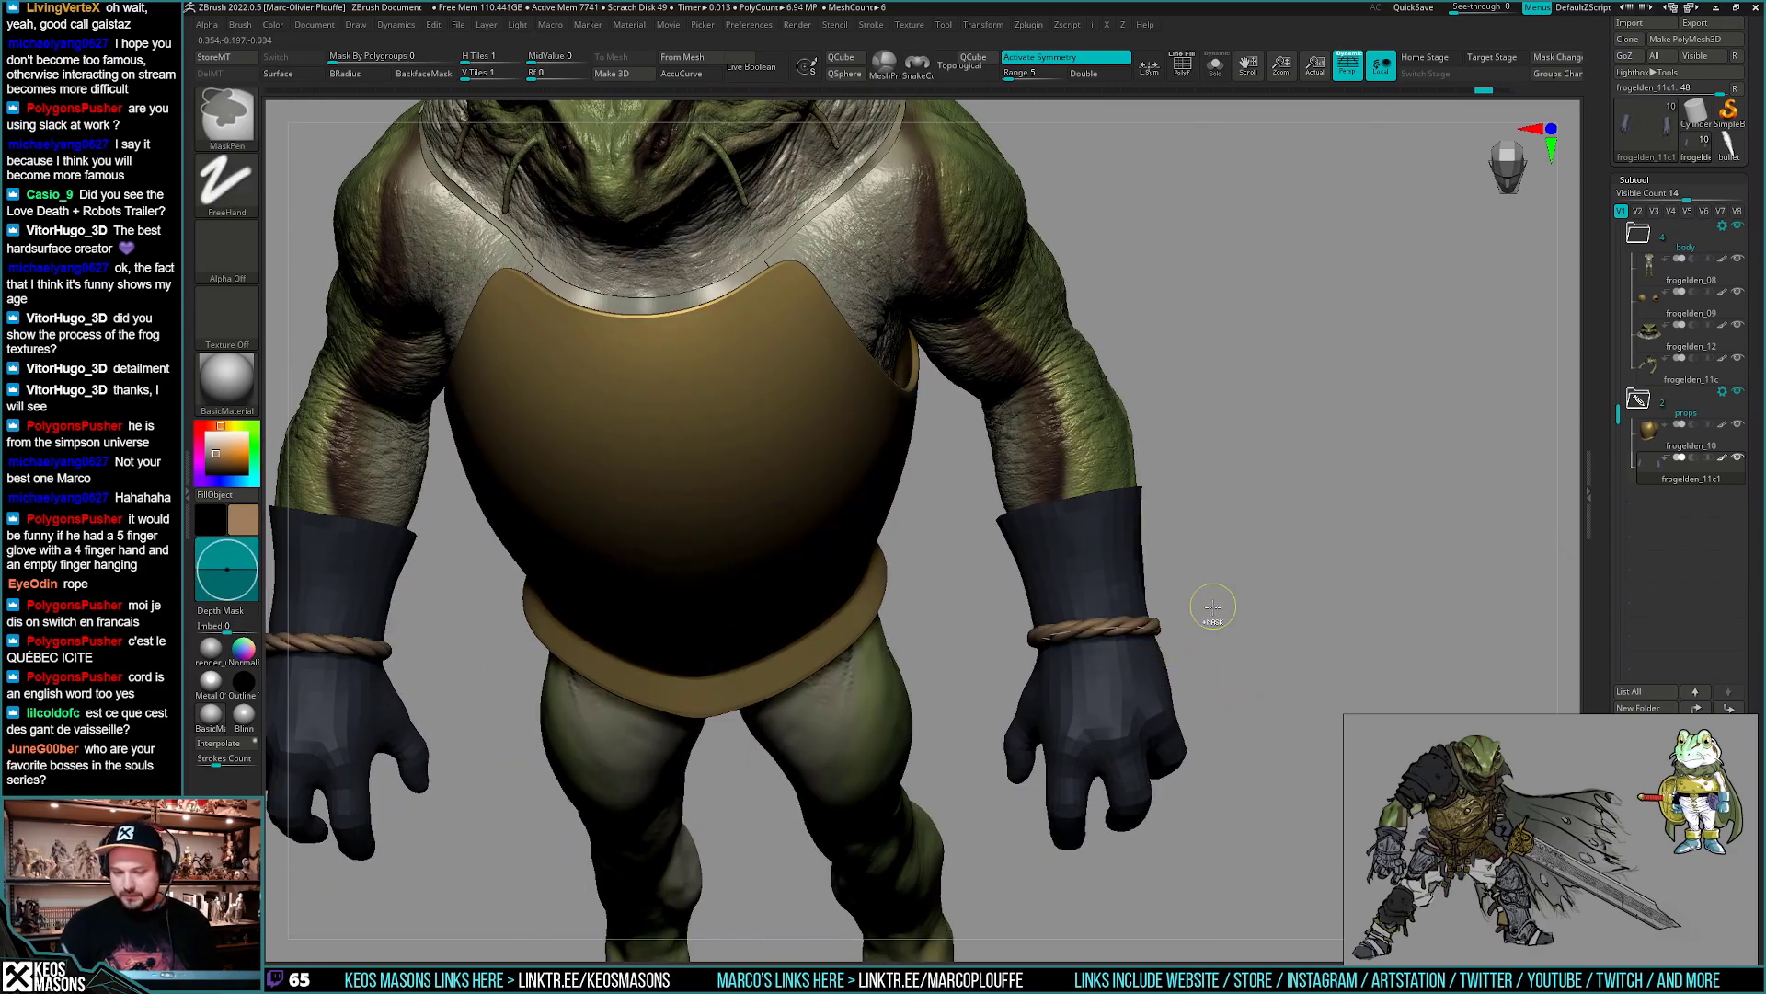
pyautogui.keyDown('ctrl'); pyautogui.moveTo(1213, 606); pyautogui.dragTo(1239, 599, button='right'); pyautogui.keyUp('ctrl')
pyautogui.hotkey('ctrl', 'z')
pyautogui.press('space')
pyautogui.hotkey('ctrl', 'shift', 'z')
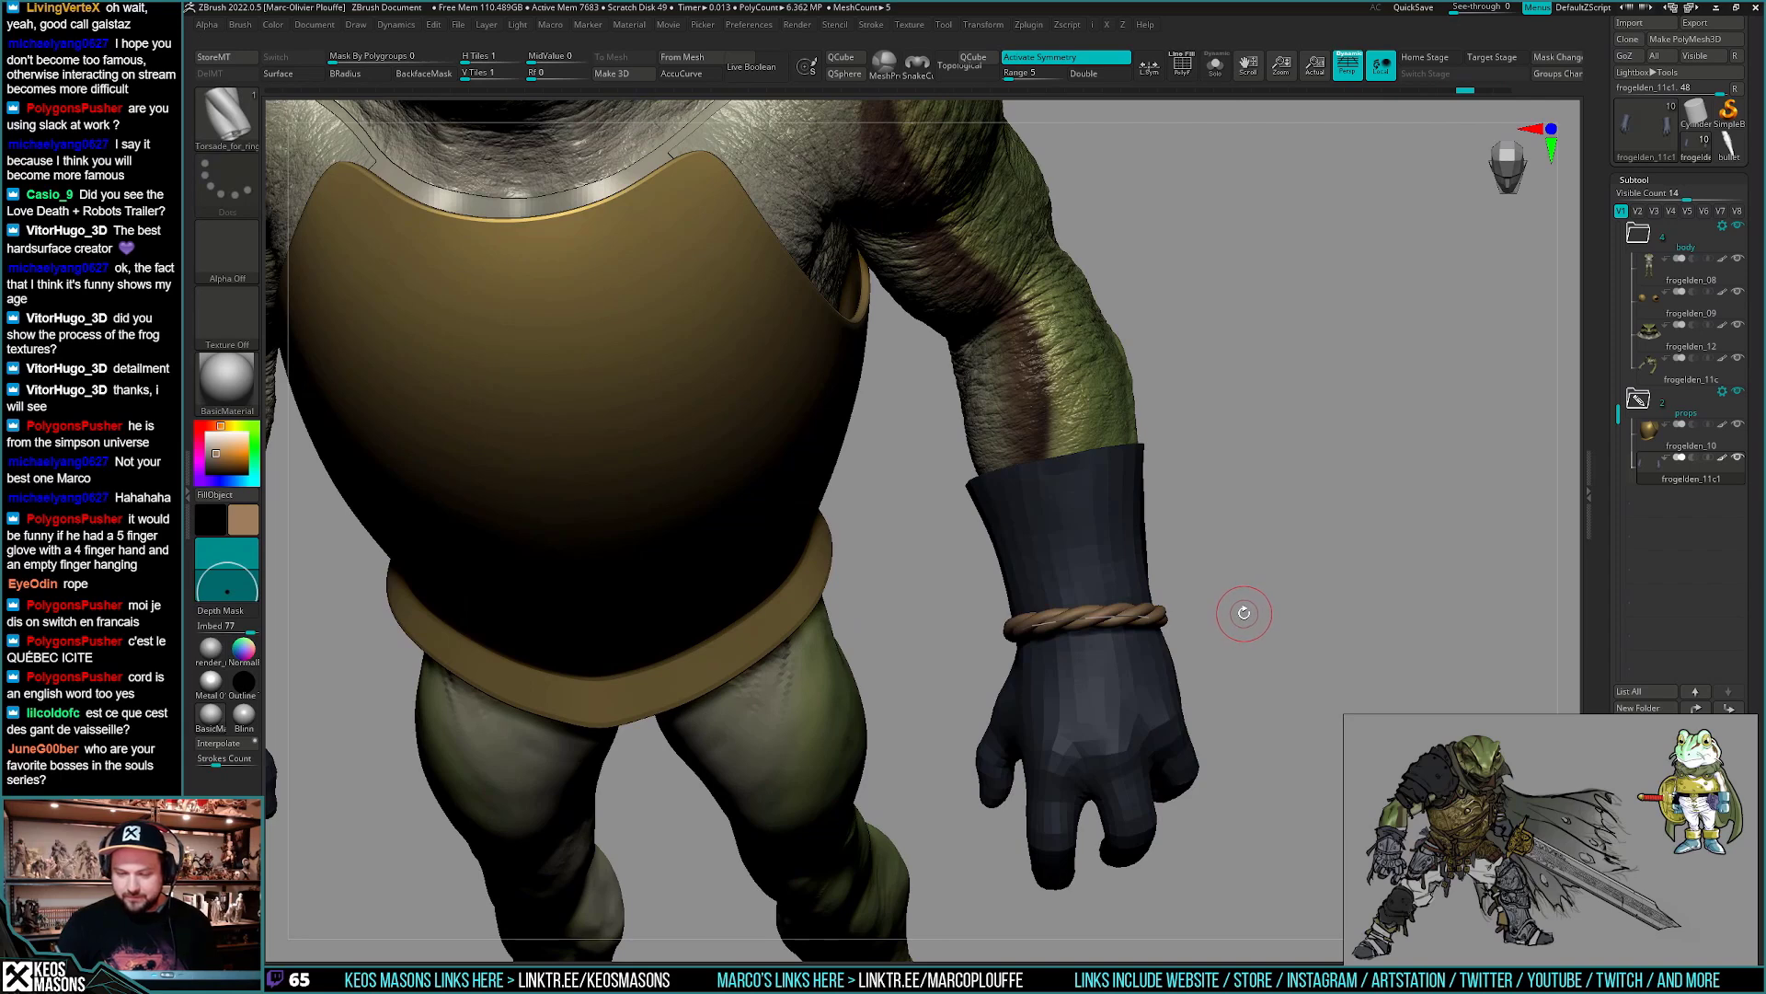
pyautogui.rightClick(1244, 612)
pyautogui.rightClick(1251, 611)
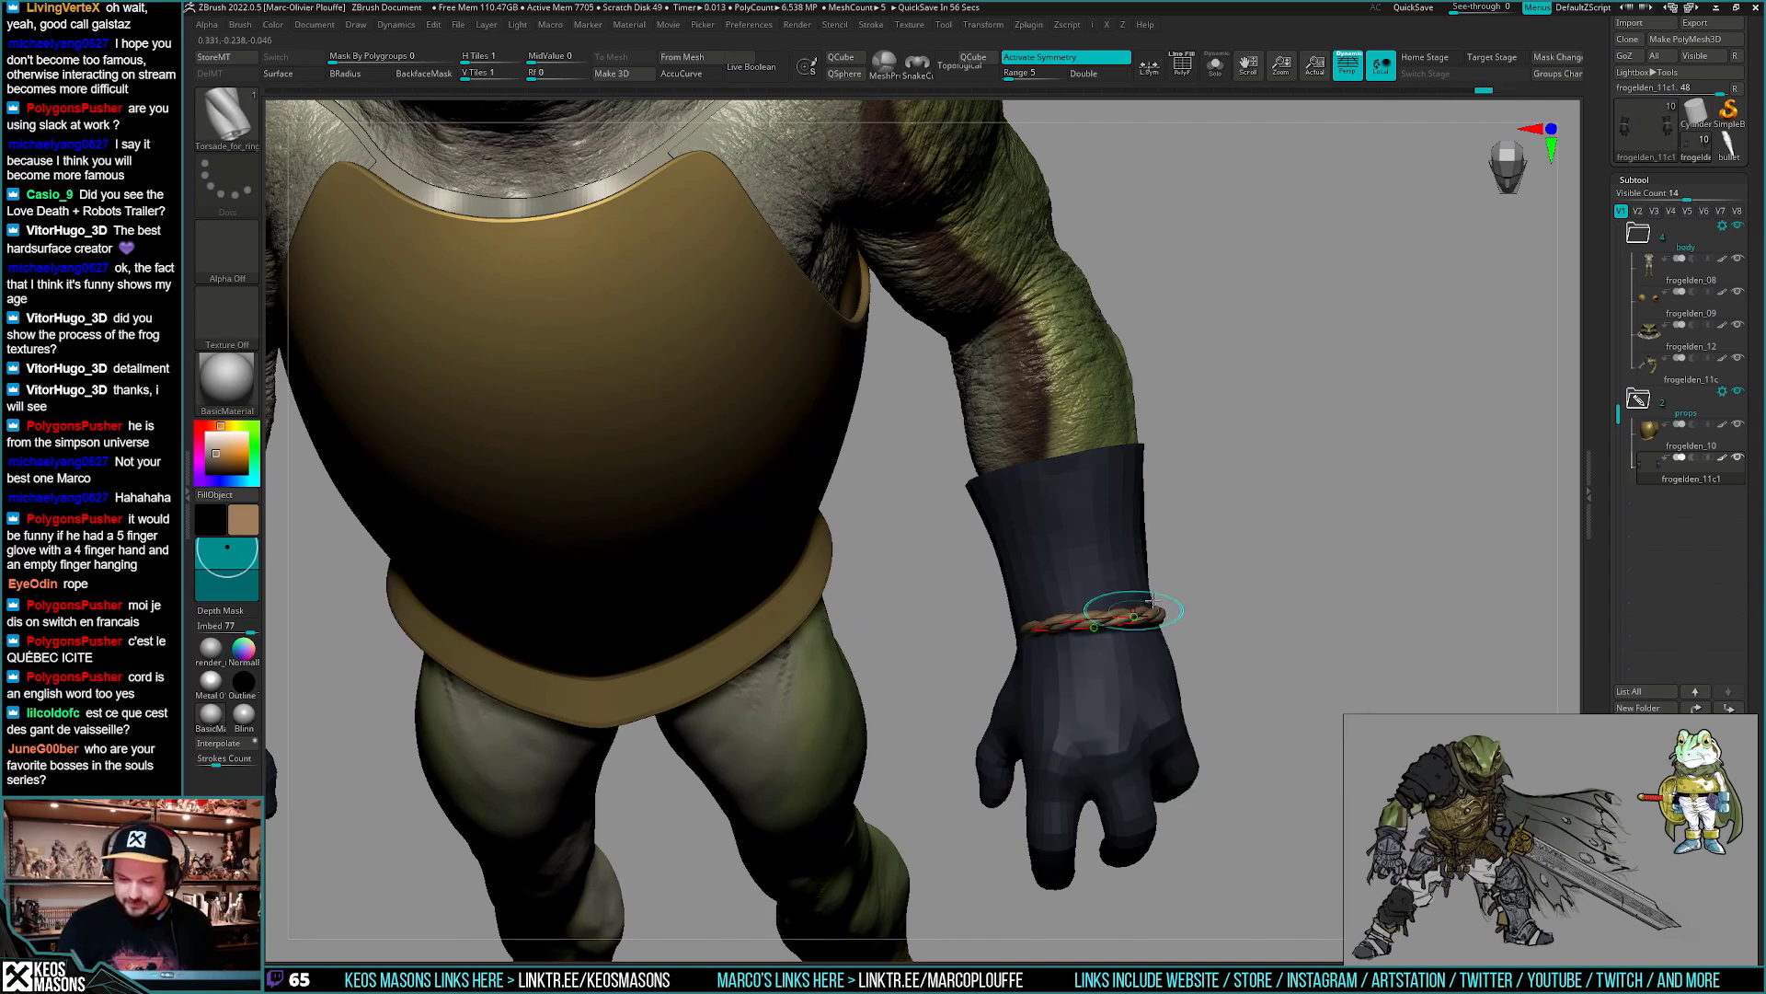
# - Redraw a single brown twisted rope ring tightly around the wrists of both gloves
pyautogui.moveTo(1275, 600); pyautogui.dragTo(1275, 624)
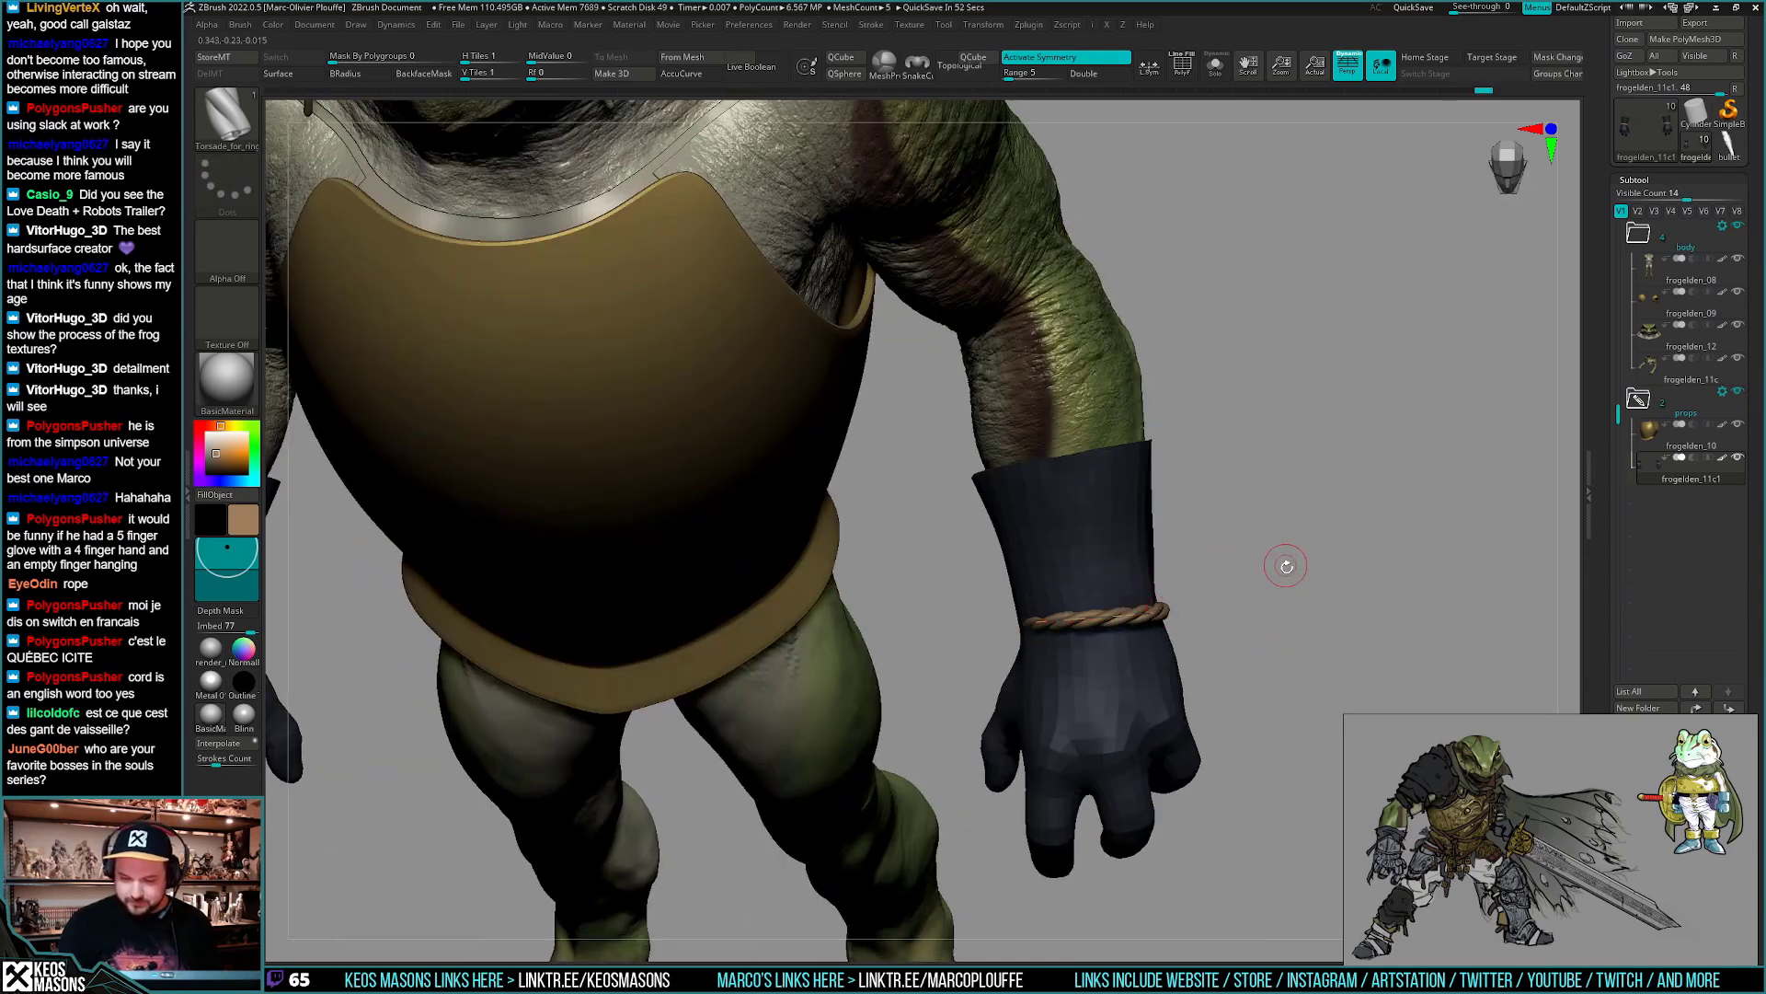
pyautogui.moveTo(1317, 576); pyautogui.dragTo(956, 611)
pyautogui.hotkey('ctrl', 'z')
pyautogui.moveTo(1200, 640); pyautogui.dragTo(1283, 596)
pyautogui.hotkey('ctrl', 'shift', 'z')
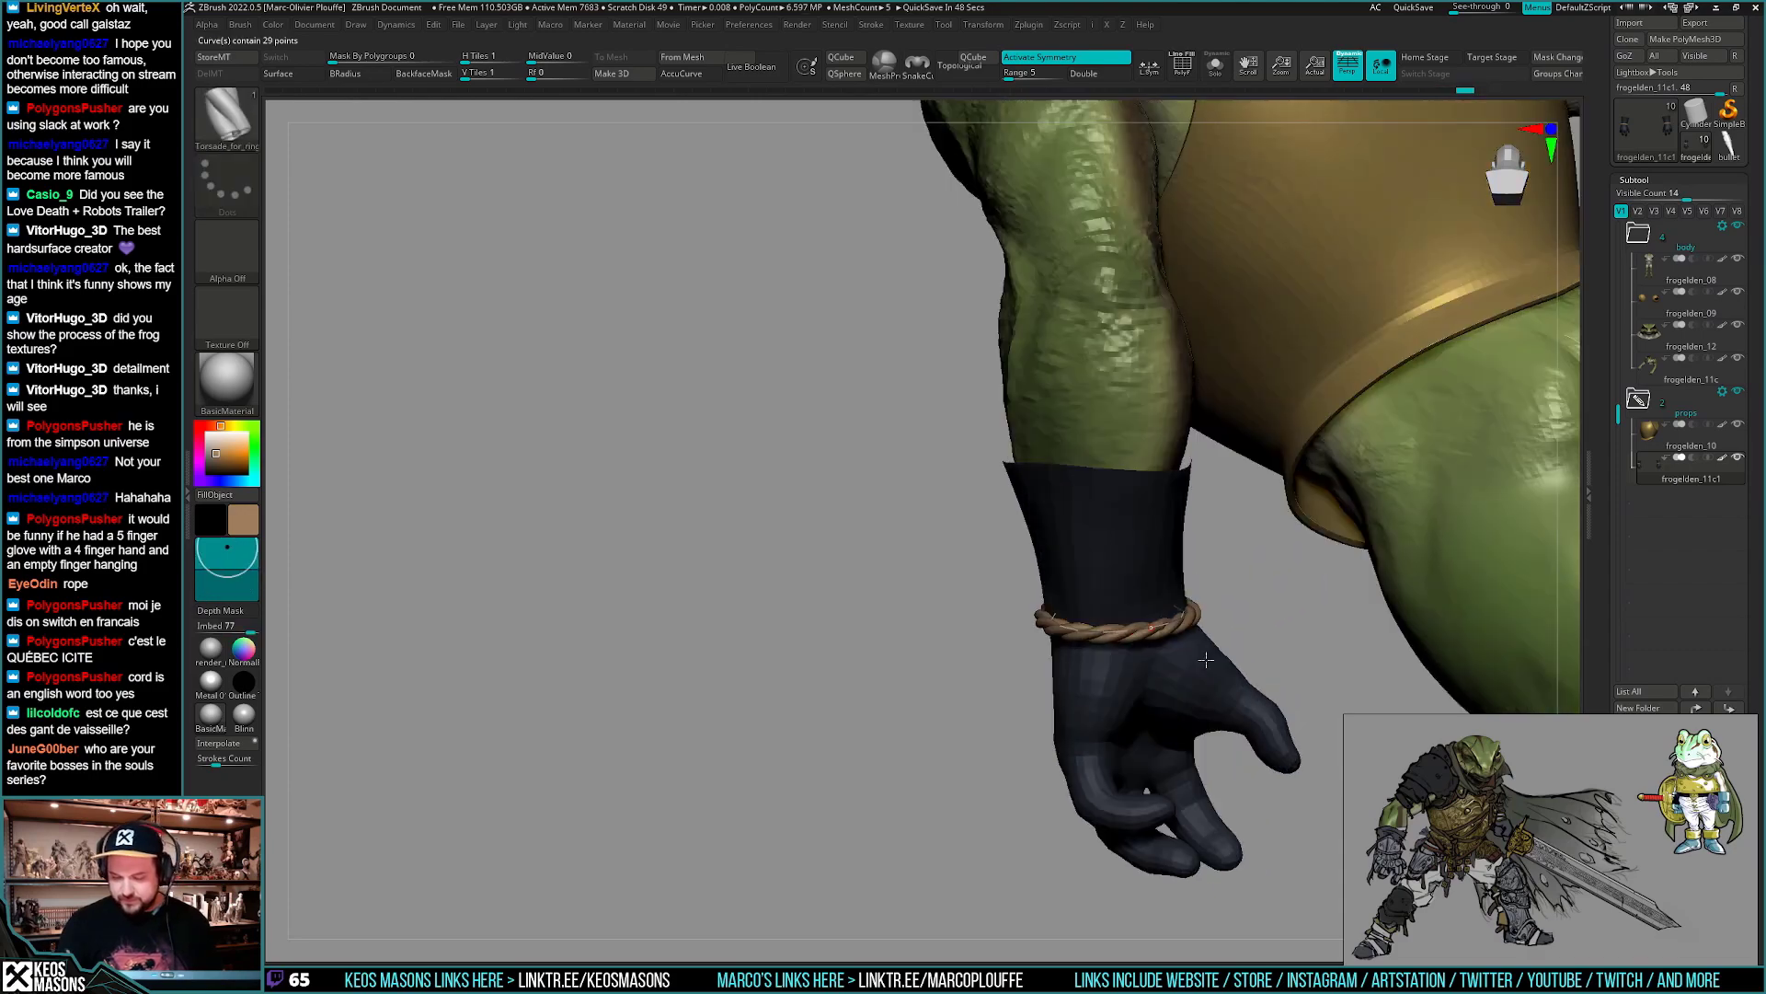
pyautogui.keyDown('ctrl'); pyautogui.moveTo(1284, 596); pyautogui.dragTo(1259, 590, button='right'); pyautogui.keyUp('ctrl')
pyautogui.moveTo(1258, 591)
pyautogui.keyDown('shift'); pyautogui.mouseDown()
pyautogui.moveTo(1301, 572)
pyautogui.moveTo(1301, 613)
pyautogui.moveTo(1259, 664)
pyautogui.mouseUp(); pyautogui.keyUp('shift')
pyautogui.moveTo(1259, 664)
pyautogui.keyDown('ctrl'); pyautogui.mouseDown(button='right')
pyautogui.moveTo(1250, 697)
pyautogui.moveTo(1267, 660)
pyautogui.mouseUp(button='right'); pyautogui.keyUp('ctrl')
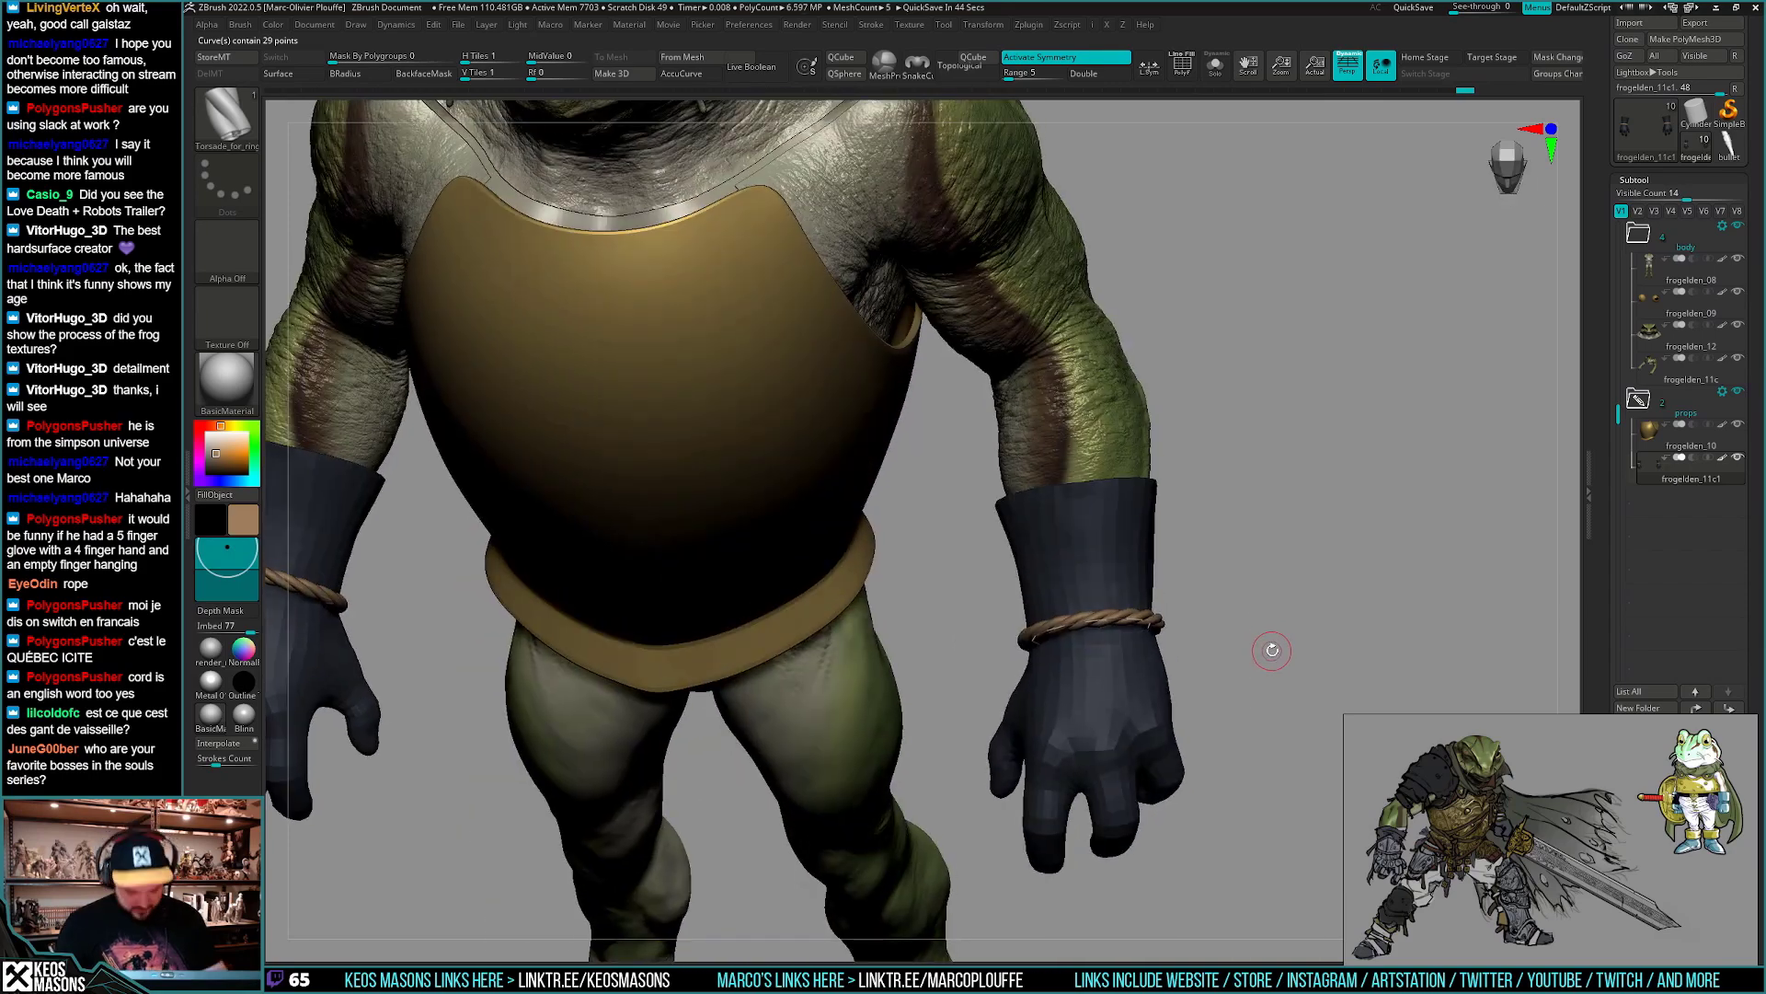
pyautogui.moveTo(1270, 656); pyautogui.dragTo(1230, 629)
pyautogui.keyDown('ctrl'); pyautogui.moveTo(1230, 629); pyautogui.dragTo(1224, 651, button='right'); pyautogui.keyUp('ctrl')
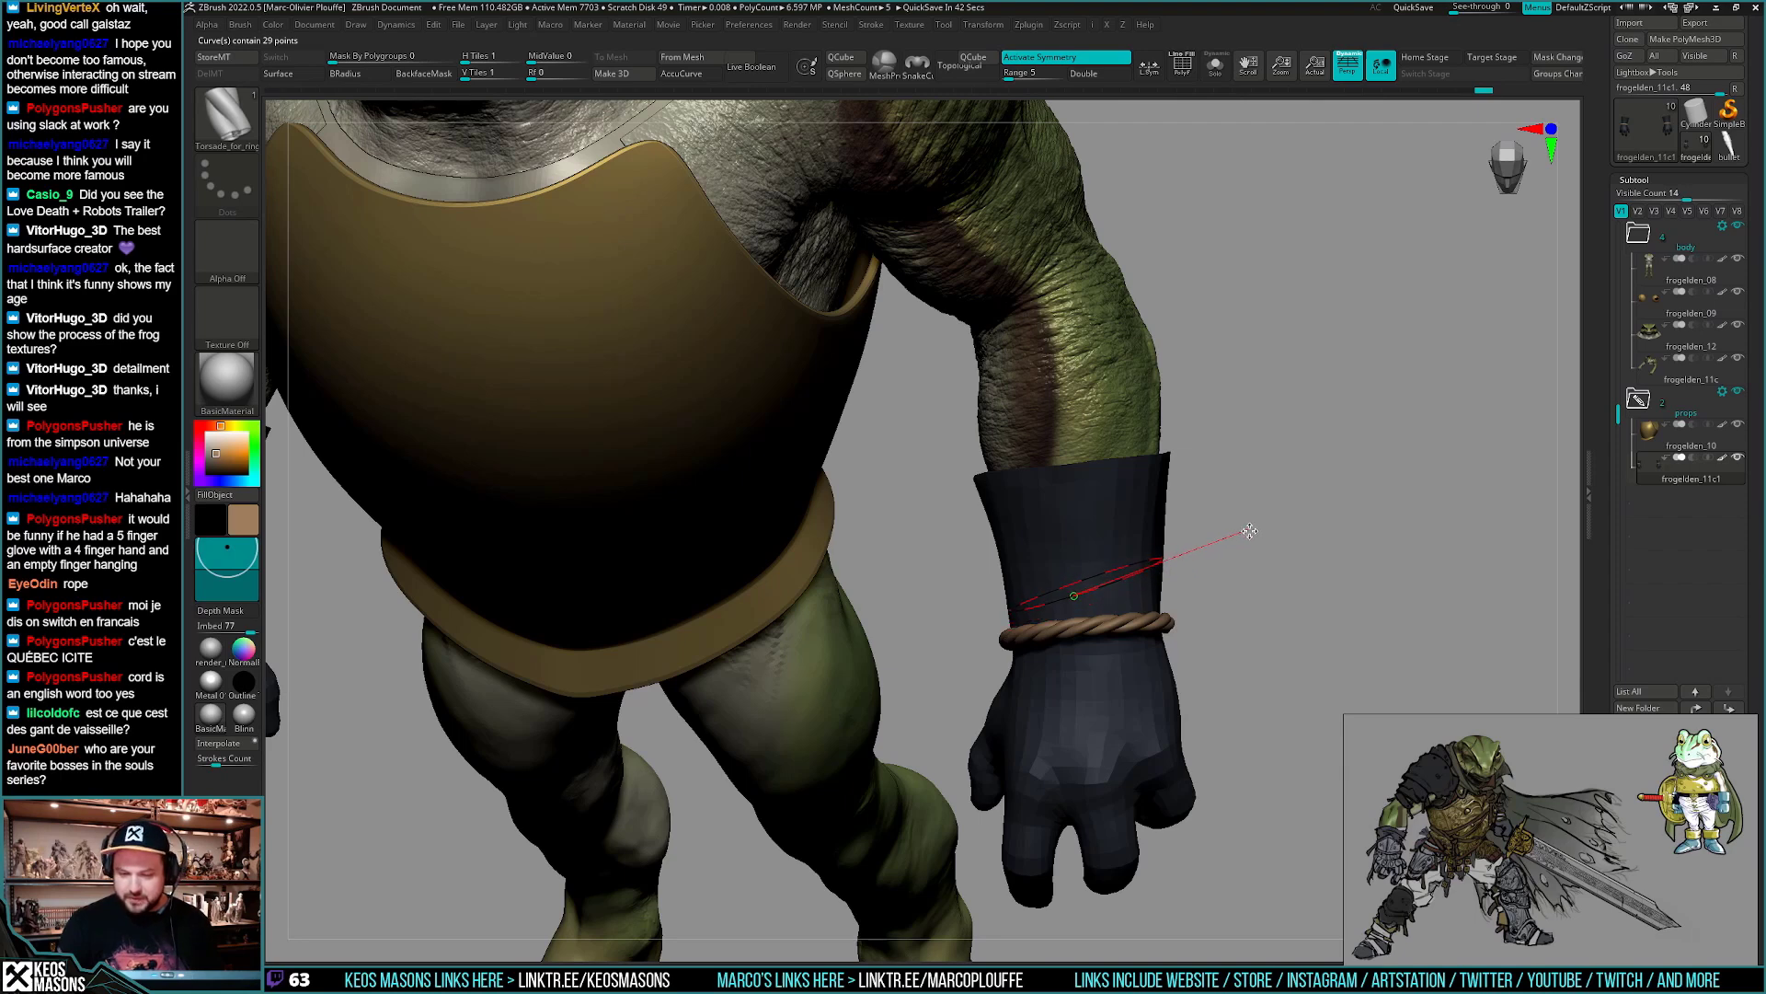
# - Wrap a second brown rope diagonally just above the wrist ring on both gloves
pyautogui.moveTo(1253, 534); pyautogui.dragTo(1255, 533)
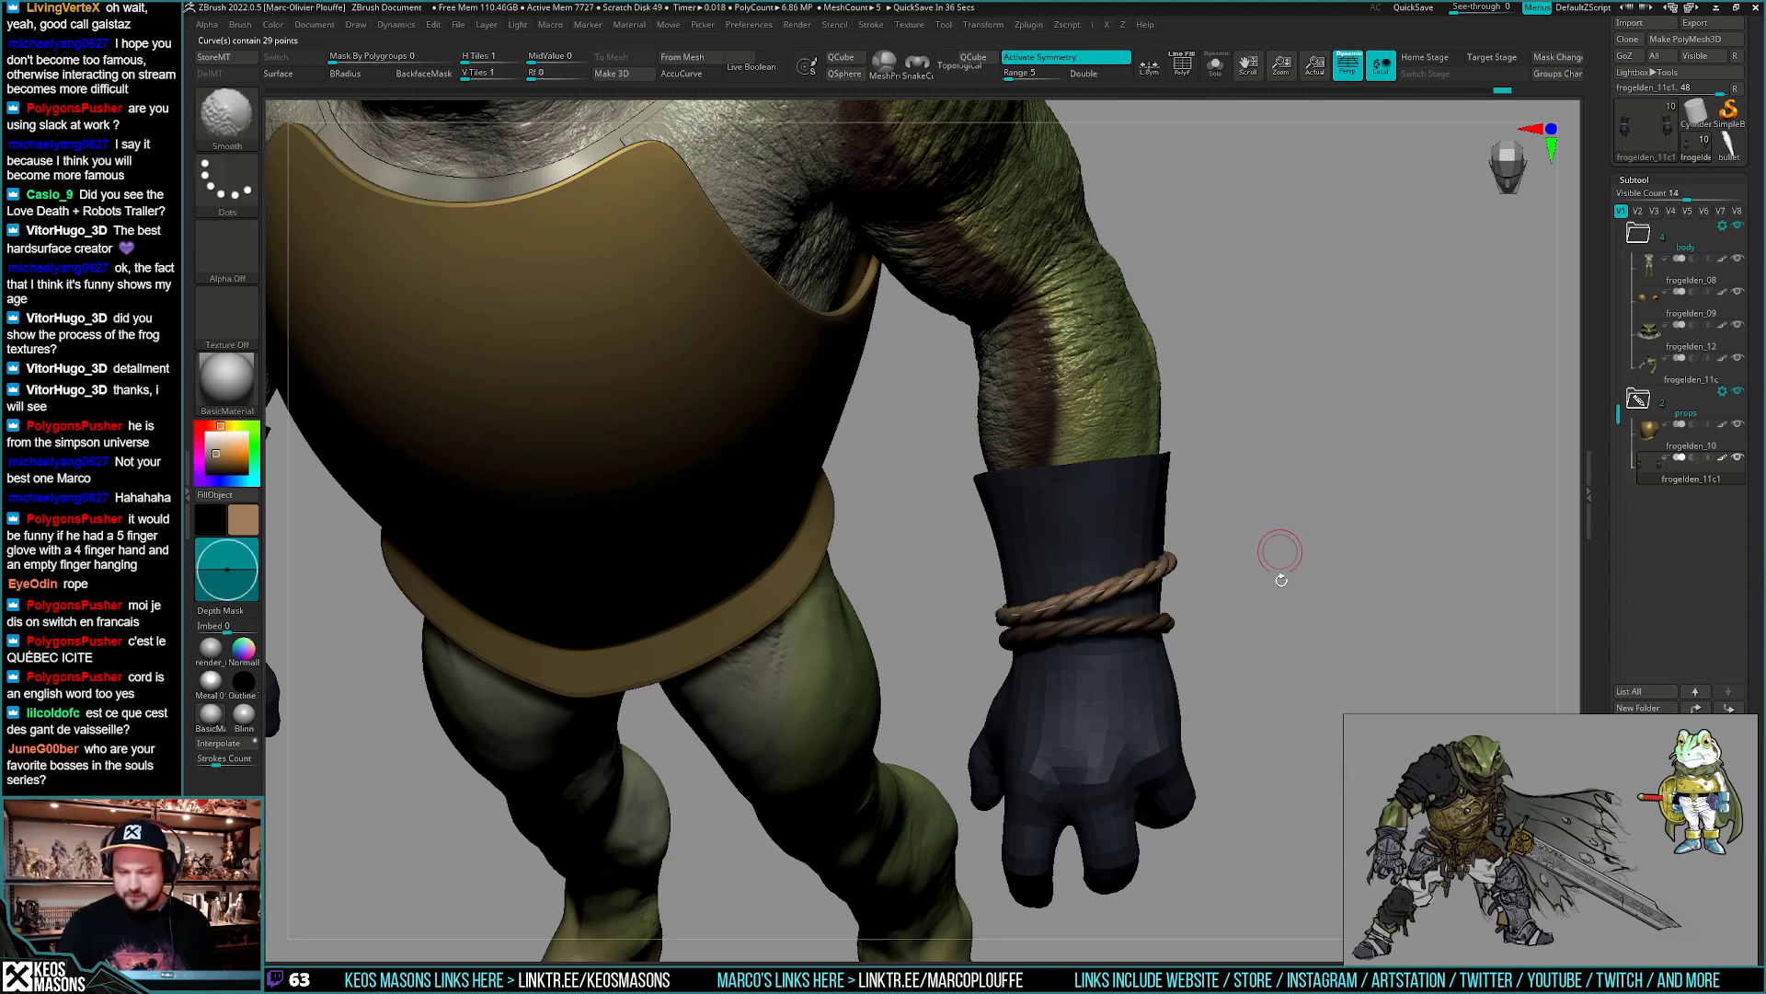
pyautogui.moveTo(1266, 635); pyautogui.dragTo(1207, 596)
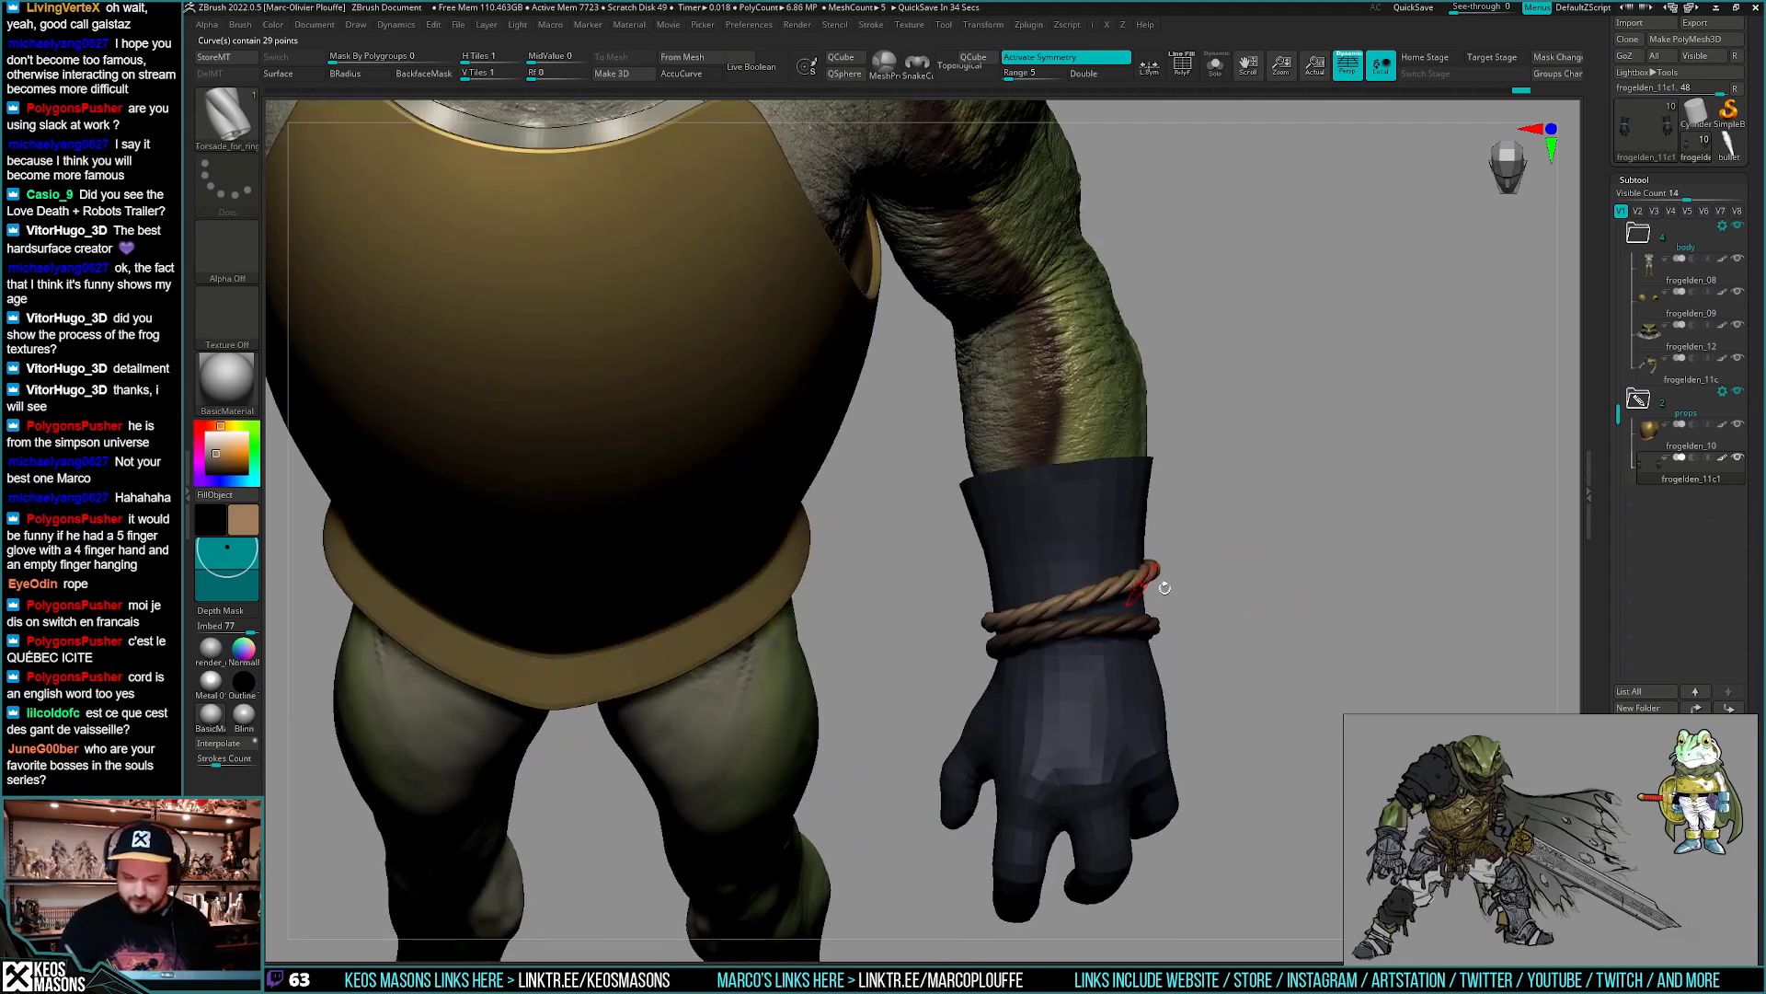
pyautogui.hotkey('ctrl', 'z')
pyautogui.moveTo(1317, 631)
pyautogui.mouseDown()
pyautogui.moveTo(1211, 633)
pyautogui.moveTo(1140, 603)
pyautogui.moveTo(1246, 552)
pyautogui.moveTo(1203, 650)
pyautogui.moveTo(1225, 650)
pyautogui.moveTo(976, 607)
pyautogui.mouseUp()
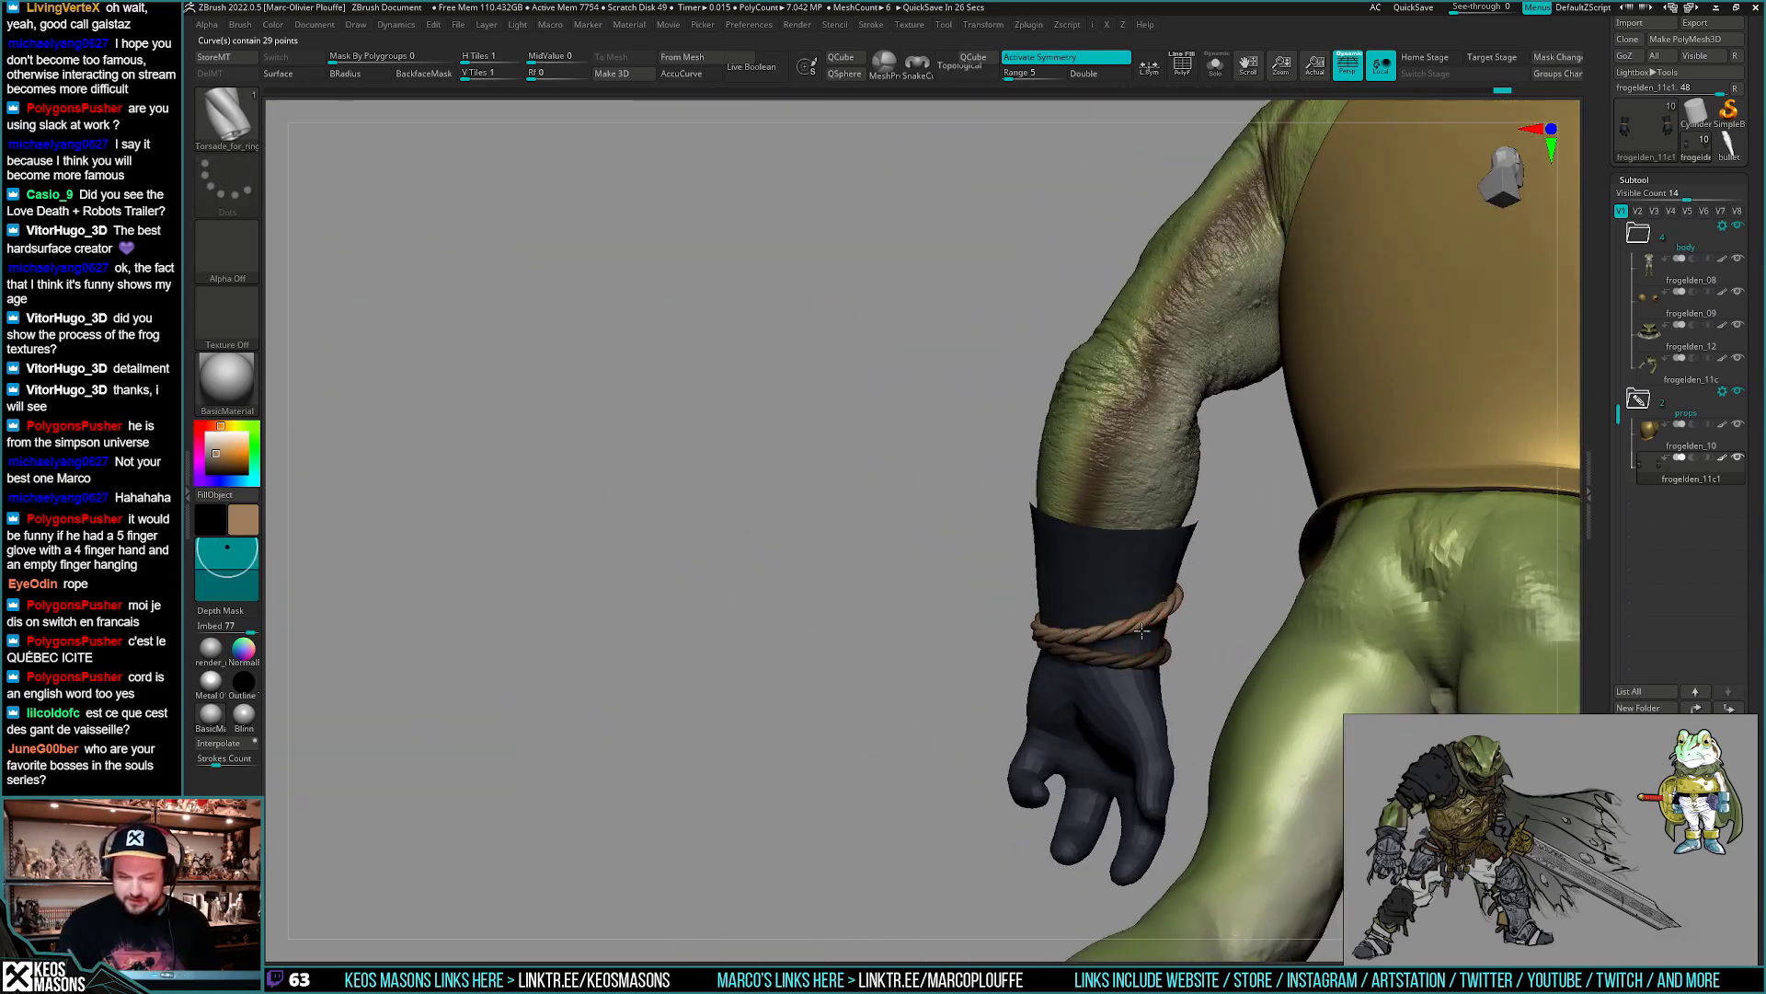
pyautogui.keyDown('ctrl'); pyautogui.moveTo(975, 607); pyautogui.dragTo(962, 513, button='right'); pyautogui.keyUp('ctrl')
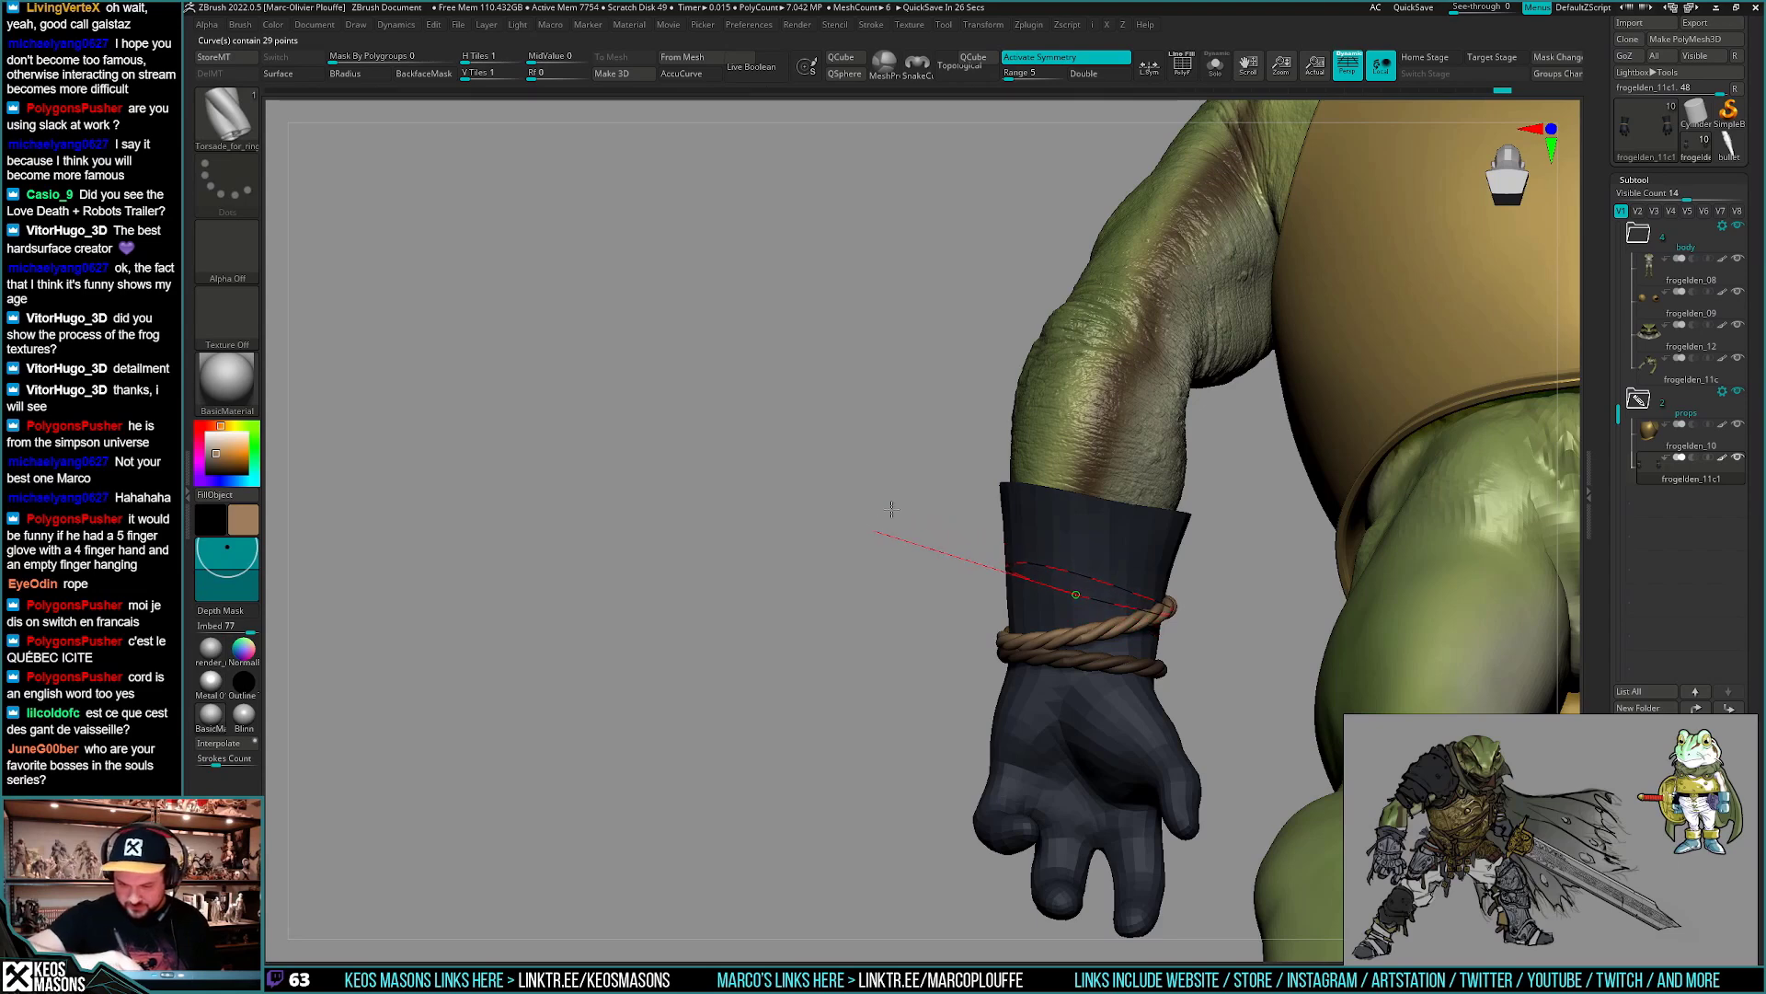
# - Try a third rope slanting up across the glove cuffs and undo it
pyautogui.moveTo(905, 482); pyautogui.dragTo(903, 484)
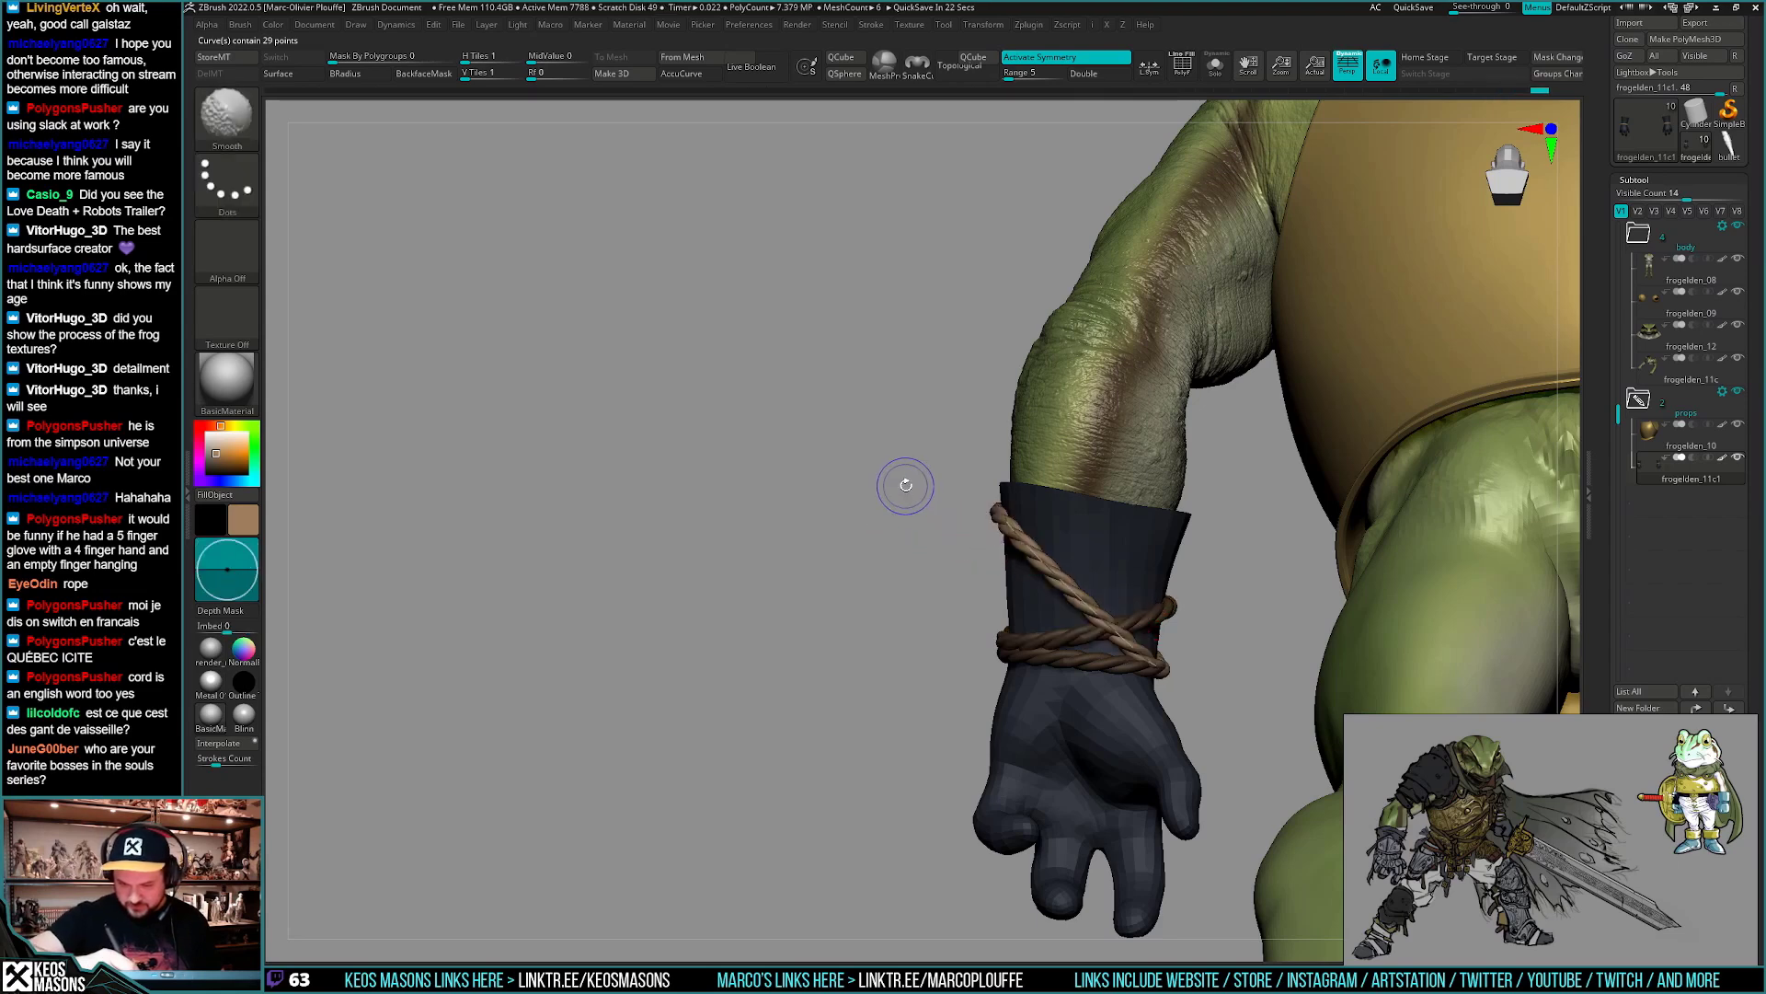
pyautogui.hotkey('ctrl', 'z')
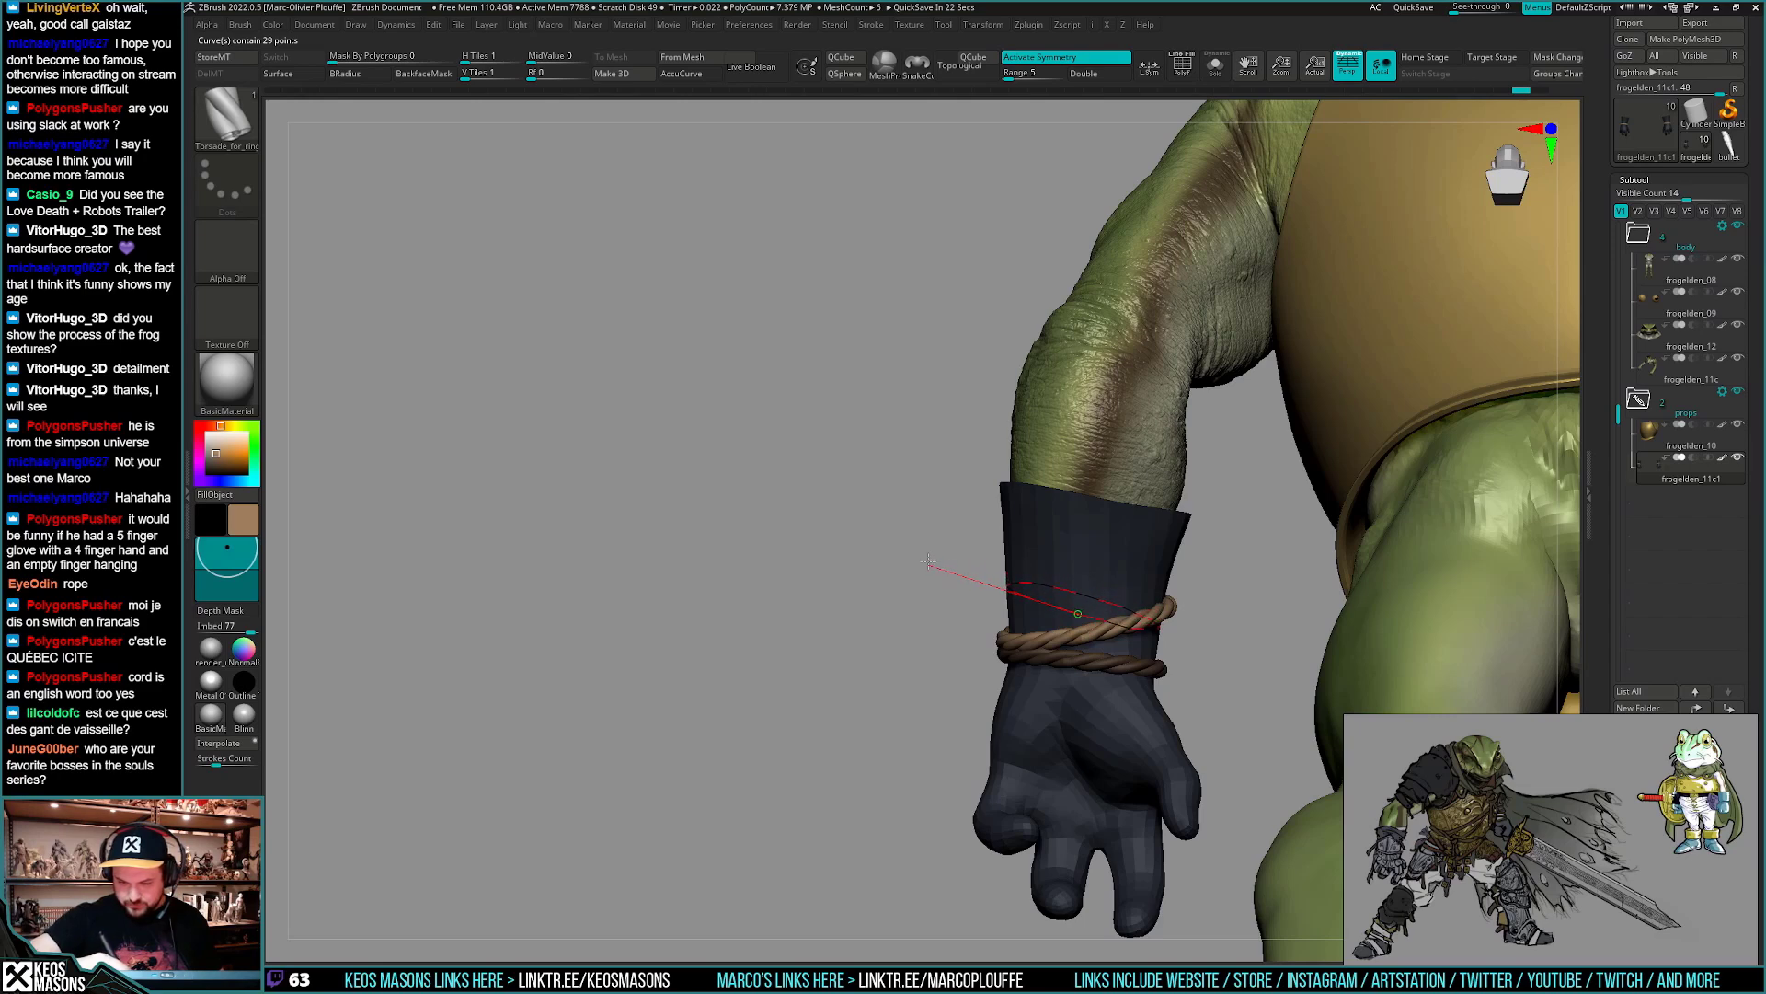
pyautogui.moveTo(928, 561); pyautogui.dragTo(930, 558)
pyautogui.hotkey('ctrl', 'z')
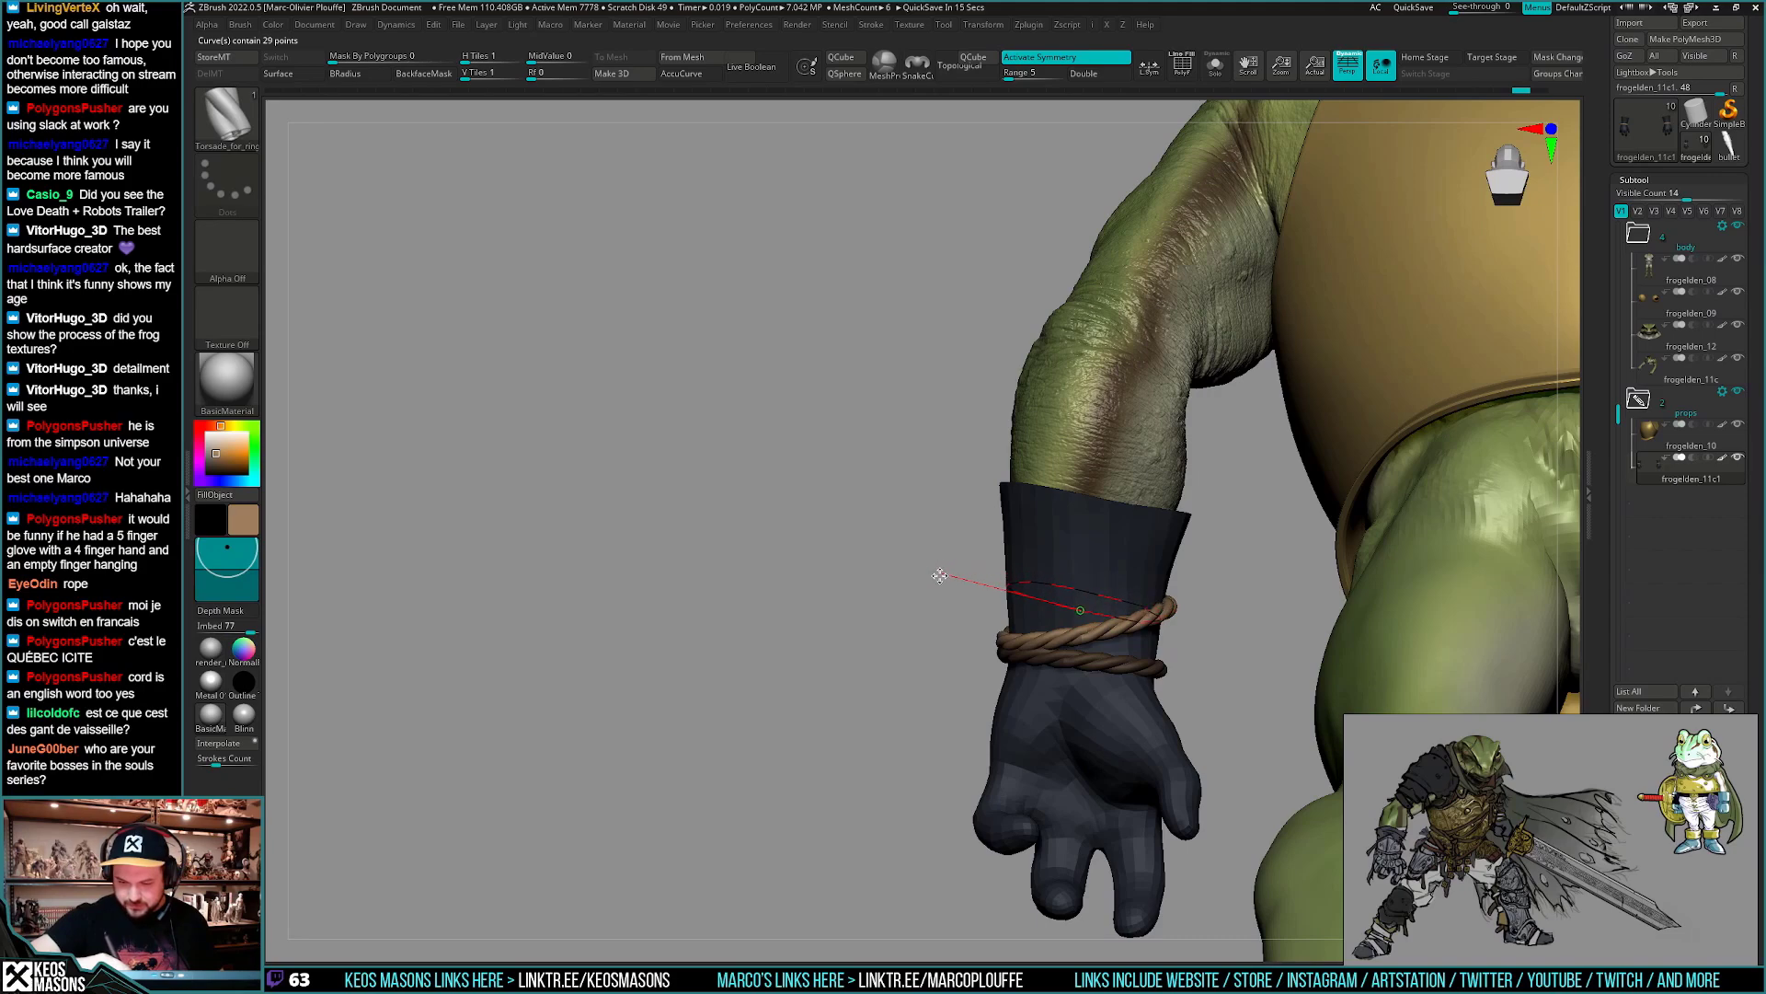
# - Wrap further brown ropes around the cuffs of both gloves, crossing diagonally and ending with a loop near the forearm
pyautogui.moveTo(940, 565)
pyautogui.mouseDown()
pyautogui.moveTo(1234, 611)
pyautogui.moveTo(1269, 589)
pyautogui.moveTo(1254, 632)
pyautogui.moveTo(1288, 736)
pyautogui.moveTo(1080, 702)
pyautogui.moveTo(1179, 619)
pyautogui.moveTo(1241, 607)
pyautogui.moveTo(973, 909)
pyautogui.mouseUp()
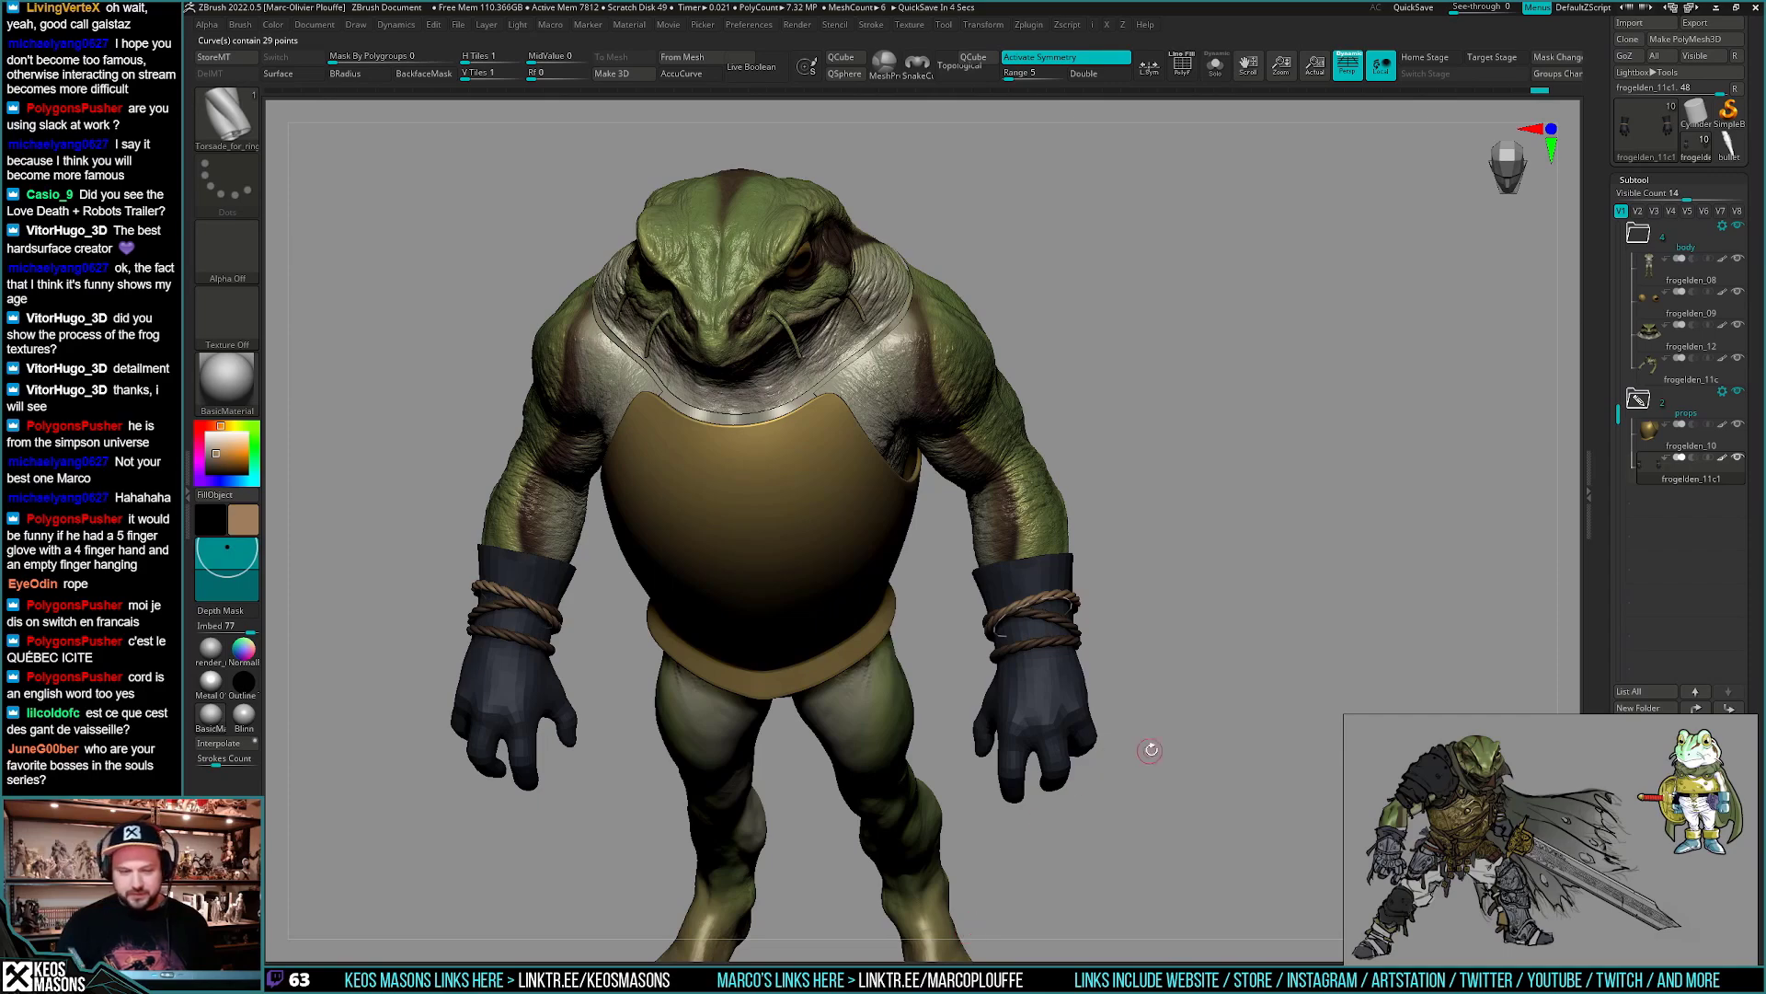
pyautogui.moveTo(1150, 750); pyautogui.dragTo(1016, 669)
pyautogui.press('Escape')
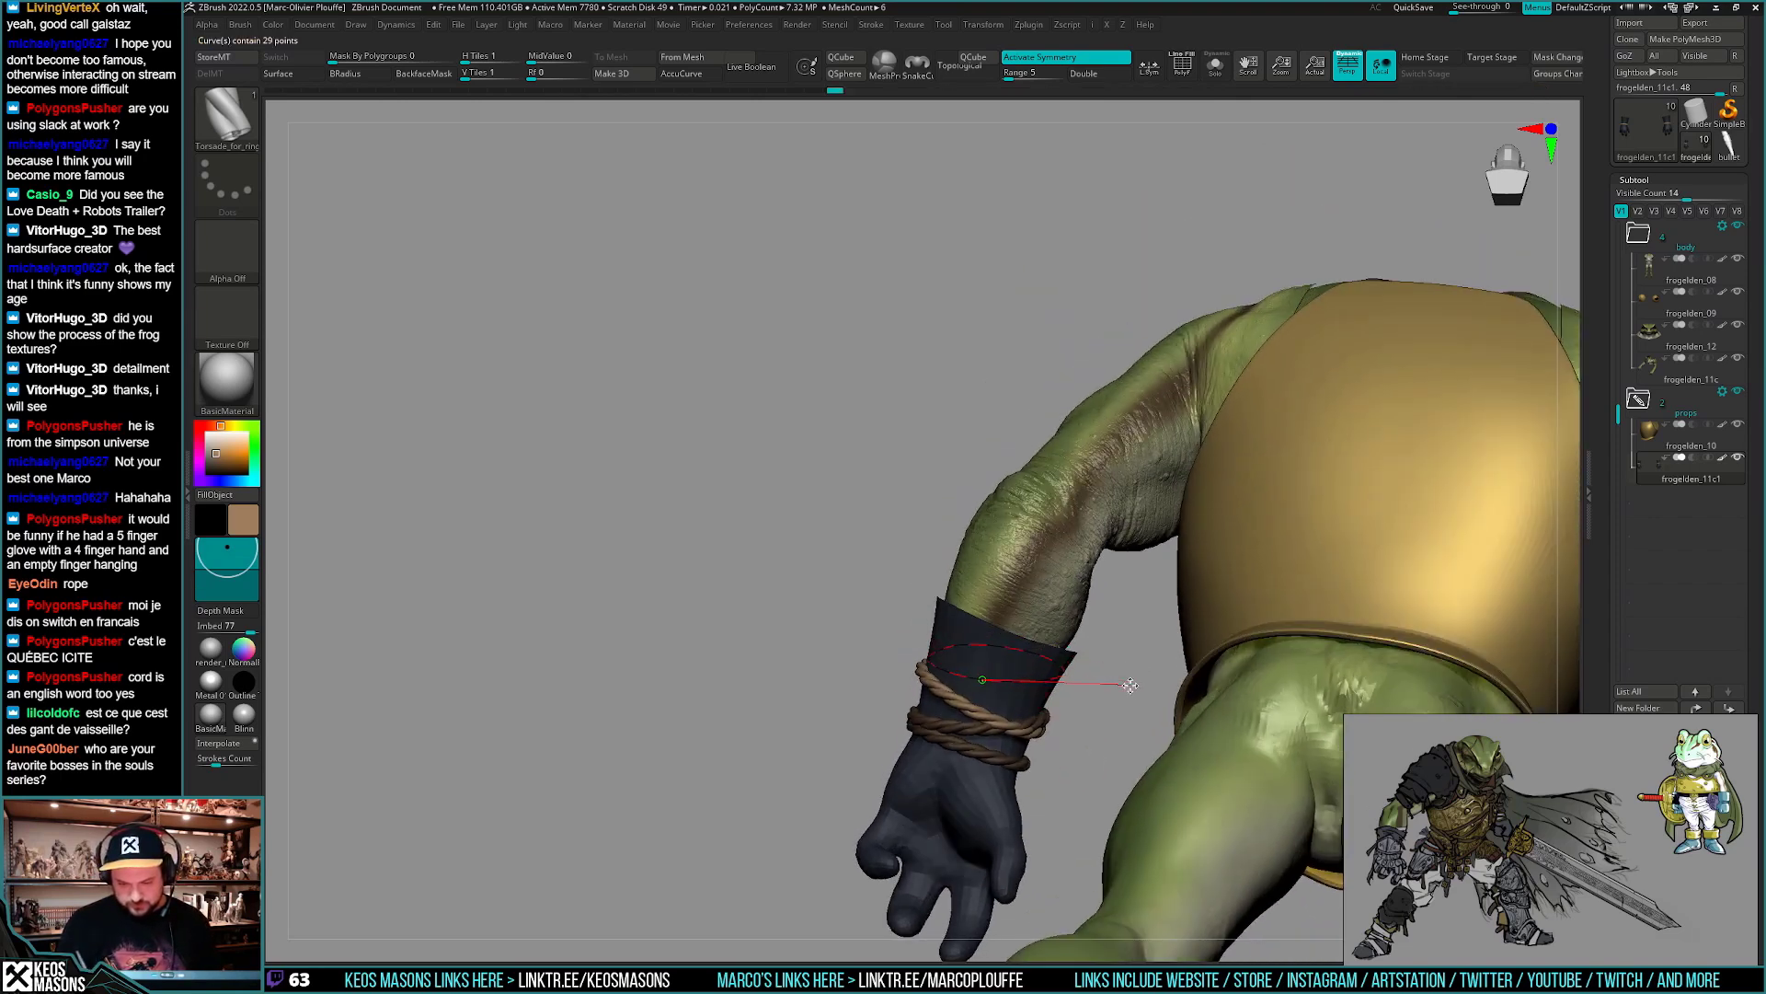
pyautogui.moveTo(1123, 682); pyautogui.dragTo(985, 674)
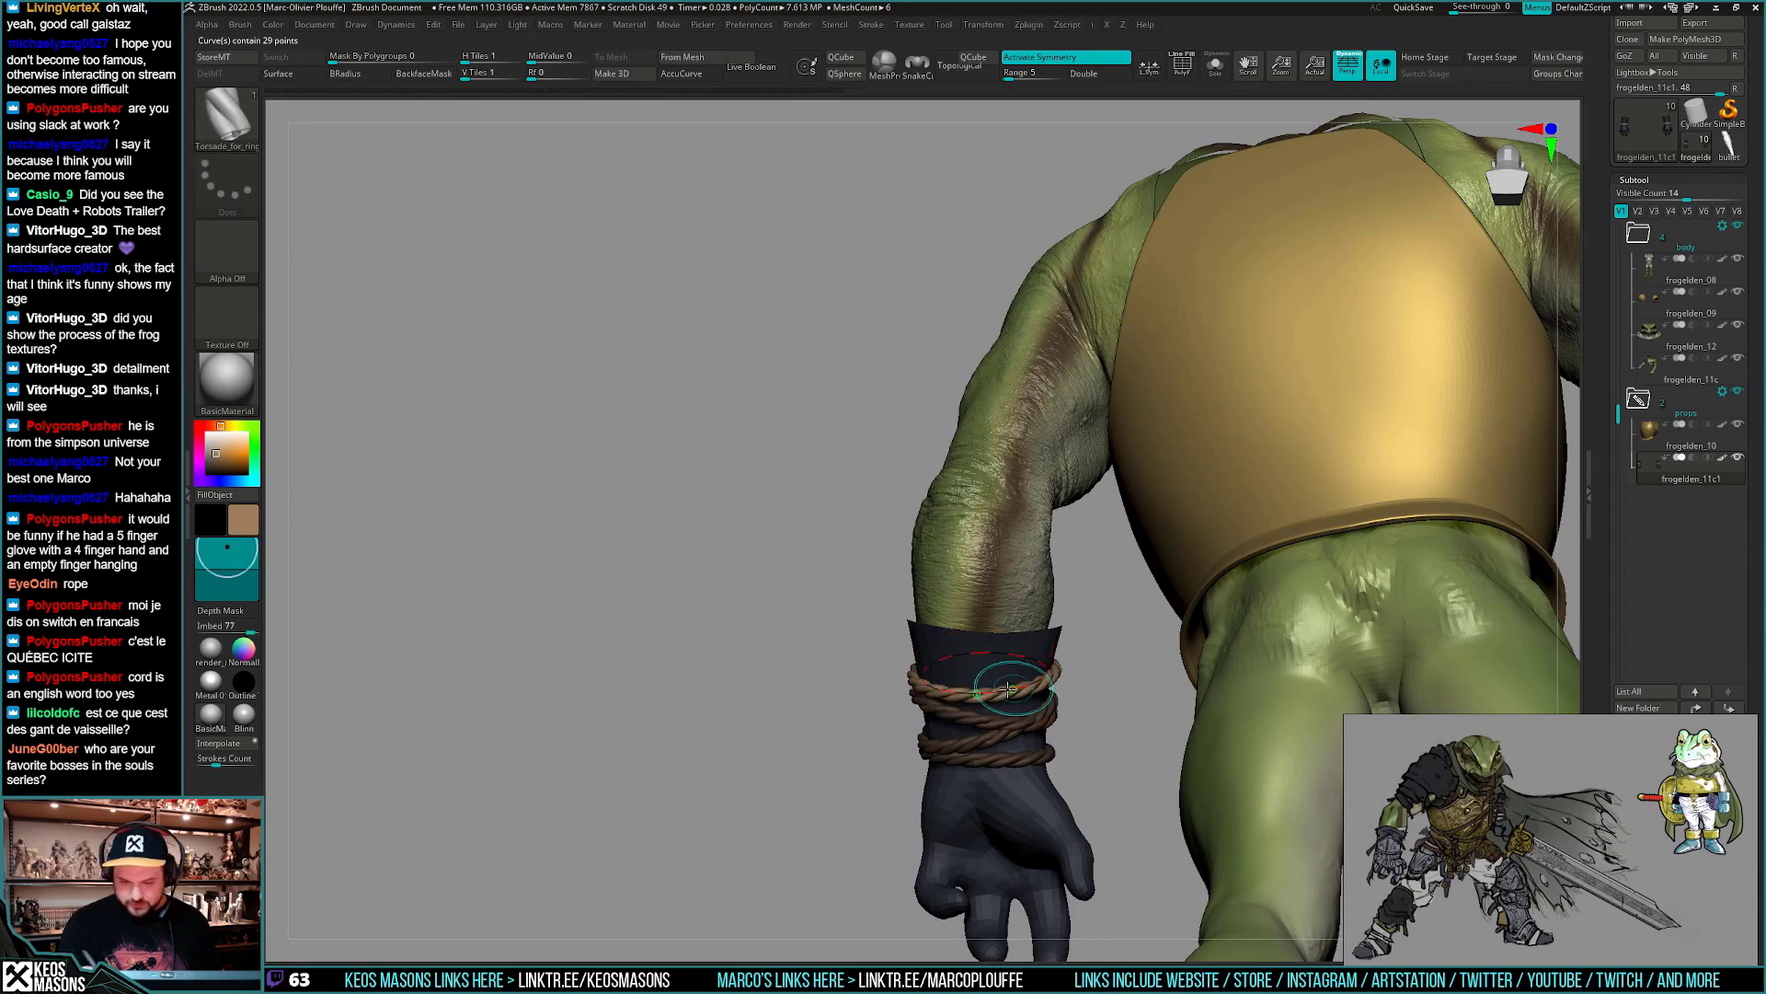
pyautogui.moveTo(1010, 689)
pyautogui.mouseDown()
pyautogui.moveTo(1195, 651)
pyautogui.moveTo(1064, 654)
pyautogui.moveTo(1048, 660)
pyautogui.moveTo(1194, 638)
pyautogui.moveTo(1173, 697)
pyautogui.moveTo(1219, 676)
pyautogui.moveTo(1201, 688)
pyautogui.moveTo(1195, 649)
pyautogui.moveTo(1196, 678)
pyautogui.mouseUp()
# - Separate the gloves from the ropes into their own subtool and select the glove subtool
pyautogui.press('w')
pyautogui.keyDown('ctrl'); pyautogui.moveTo(1031, 753); pyautogui.dragTo(1053, 648); pyautogui.keyUp('ctrl')
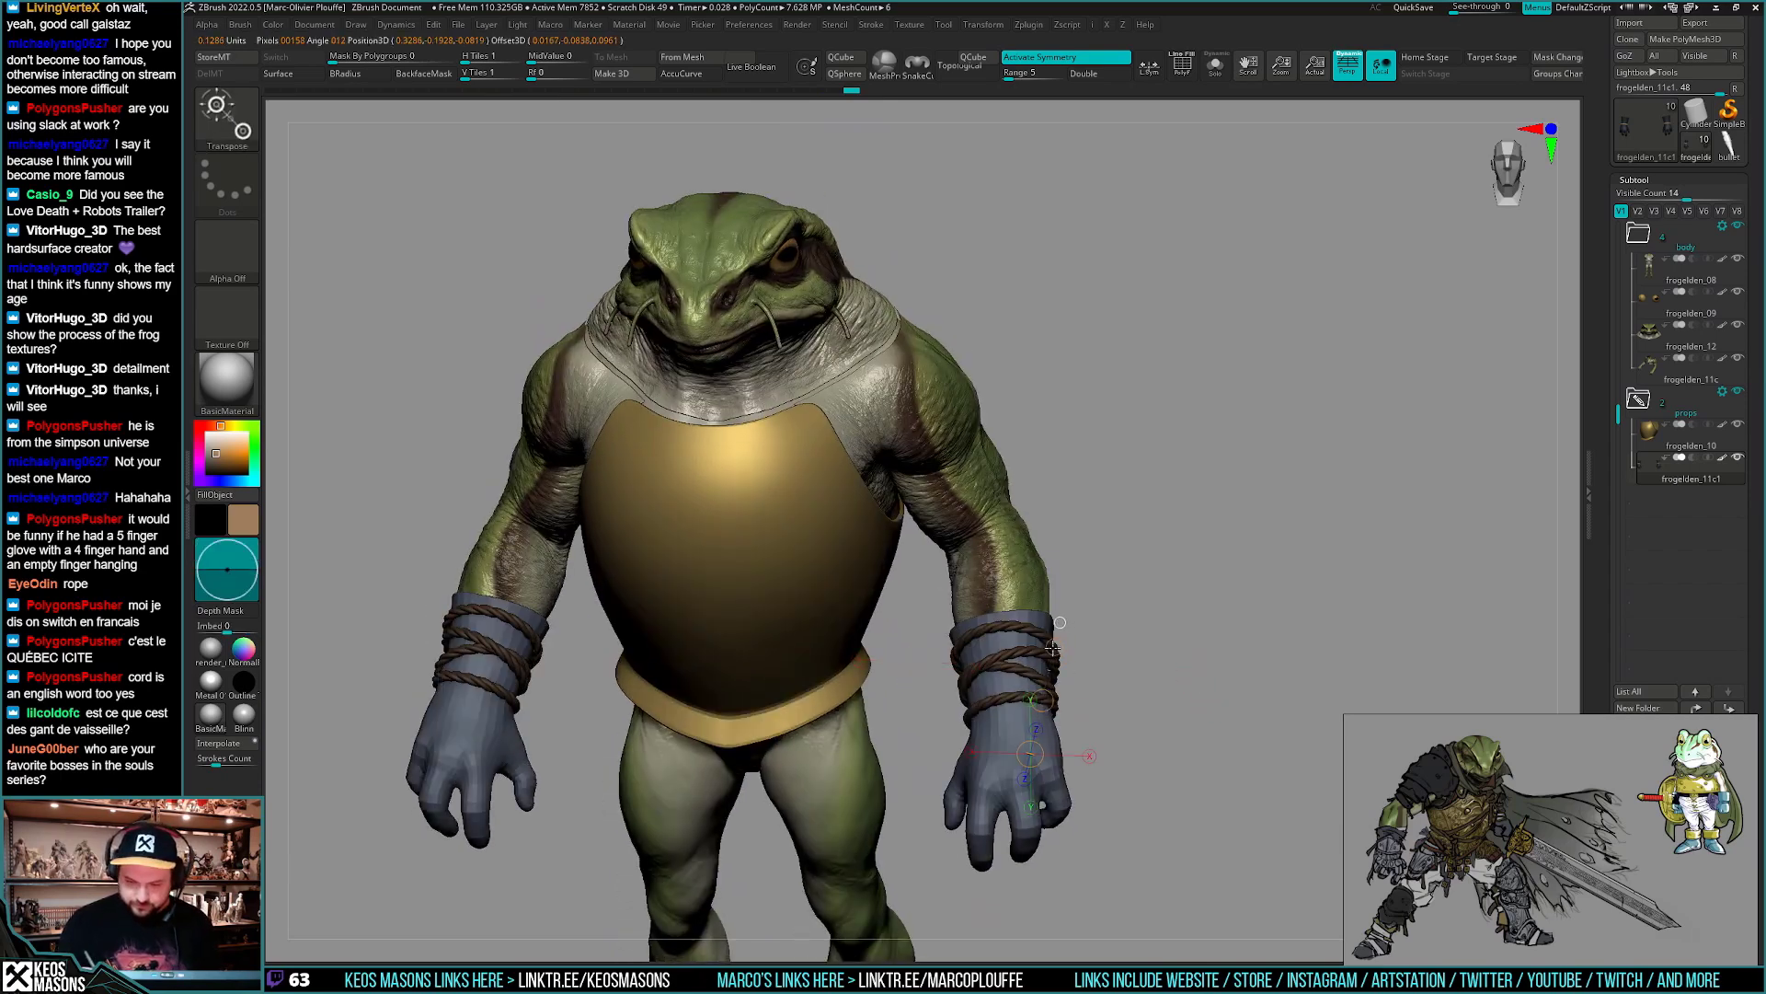
pyautogui.press('q')
pyautogui.hotkey('ctrl', 'w')
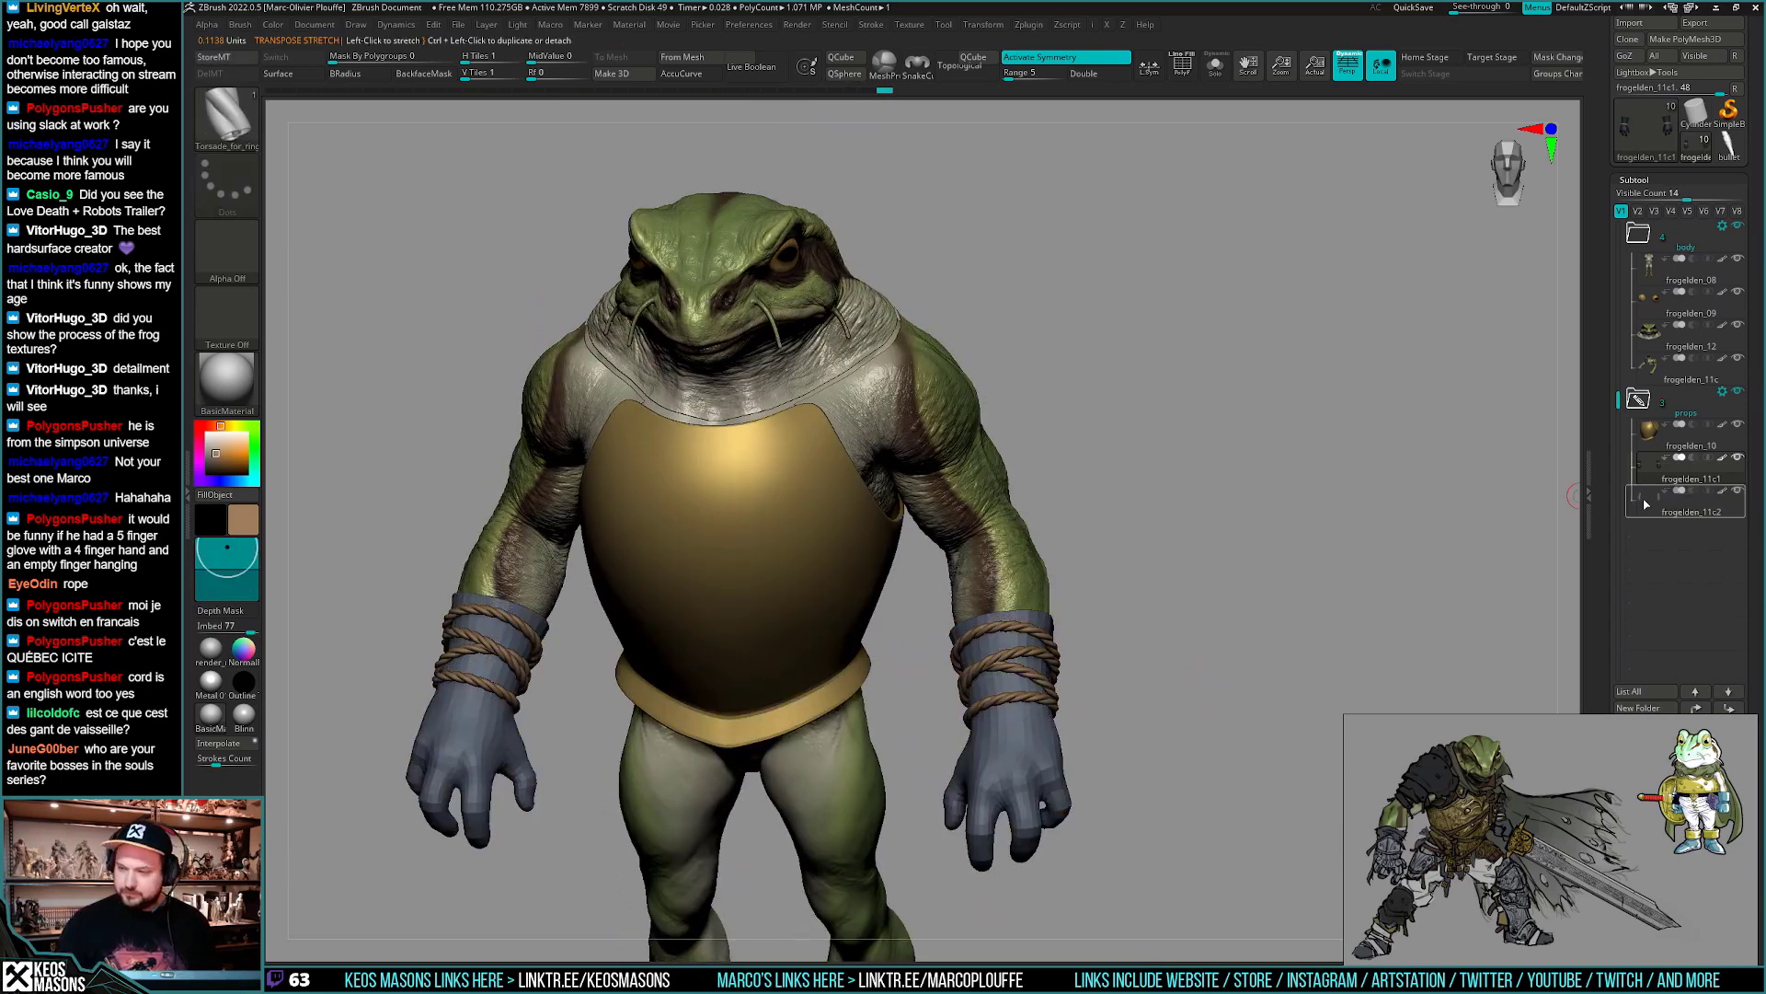
pyautogui.click(1647, 504)
# - Reshape the open ends of both glove cuffs above the ropes using the Move brush with the wireframe shown
pyautogui.moveTo(1123, 729); pyautogui.dragTo(1169, 669)
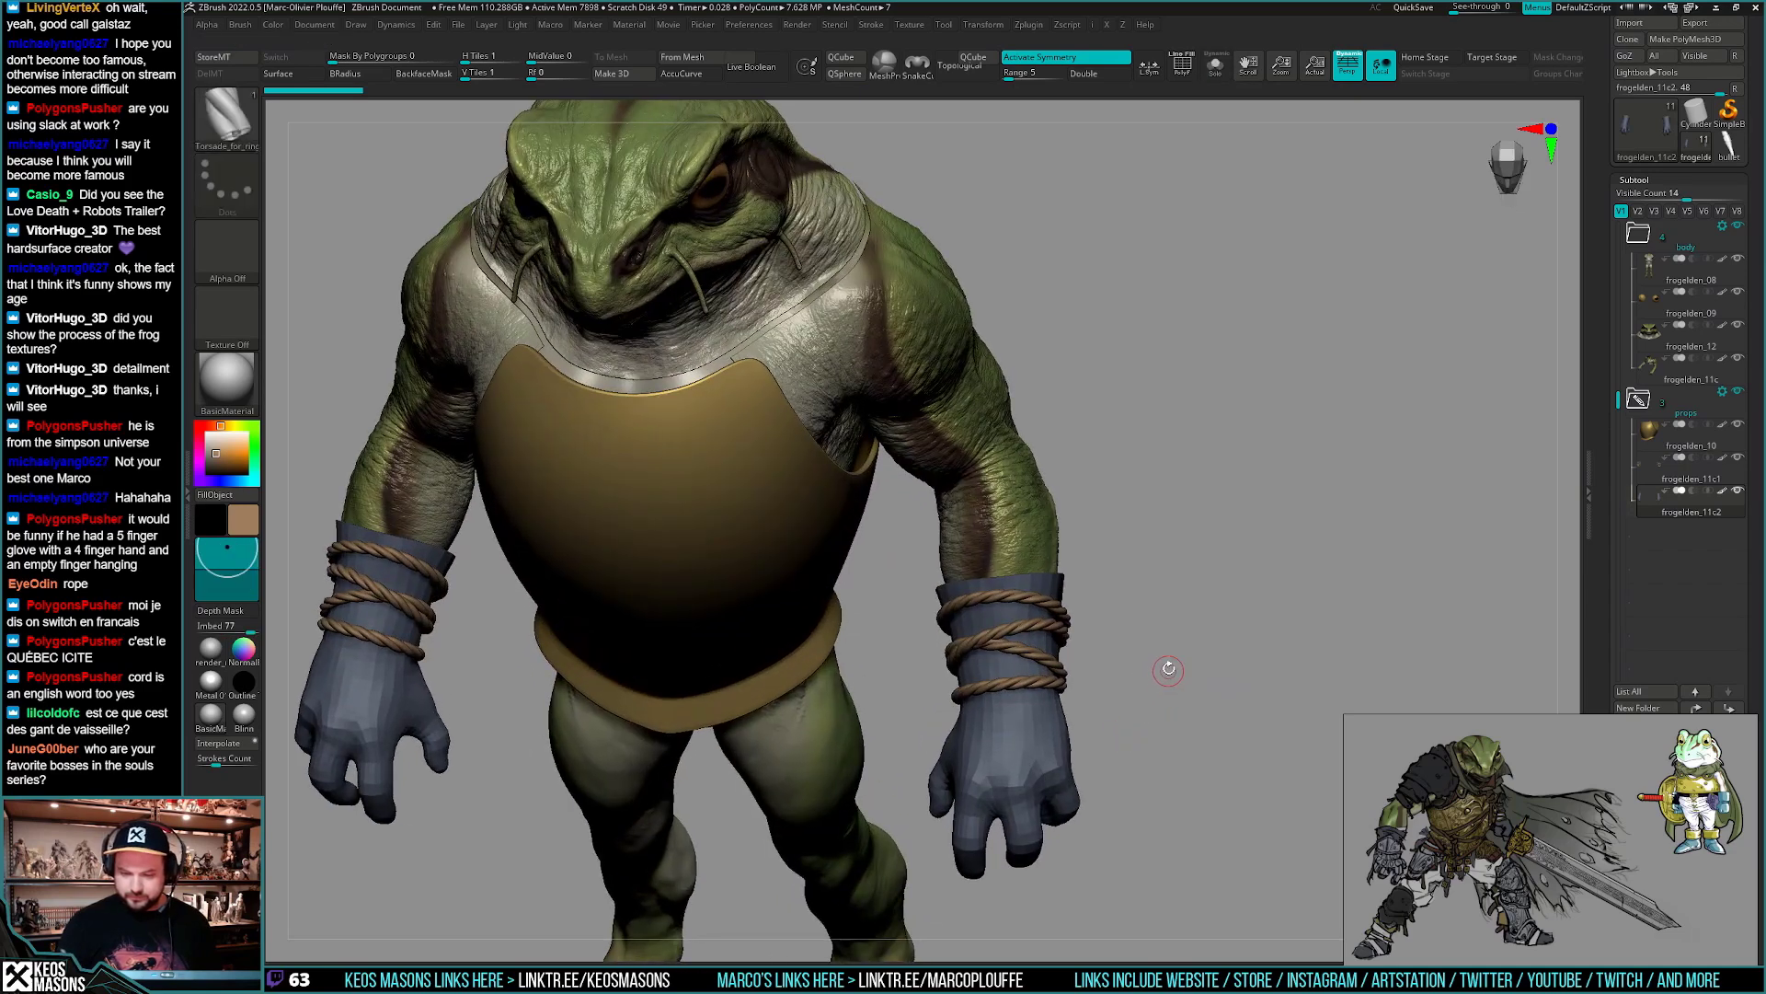
pyautogui.press('b')
pyautogui.press('m')
pyautogui.press('v')
pyautogui.hotkey('shift', 'f')
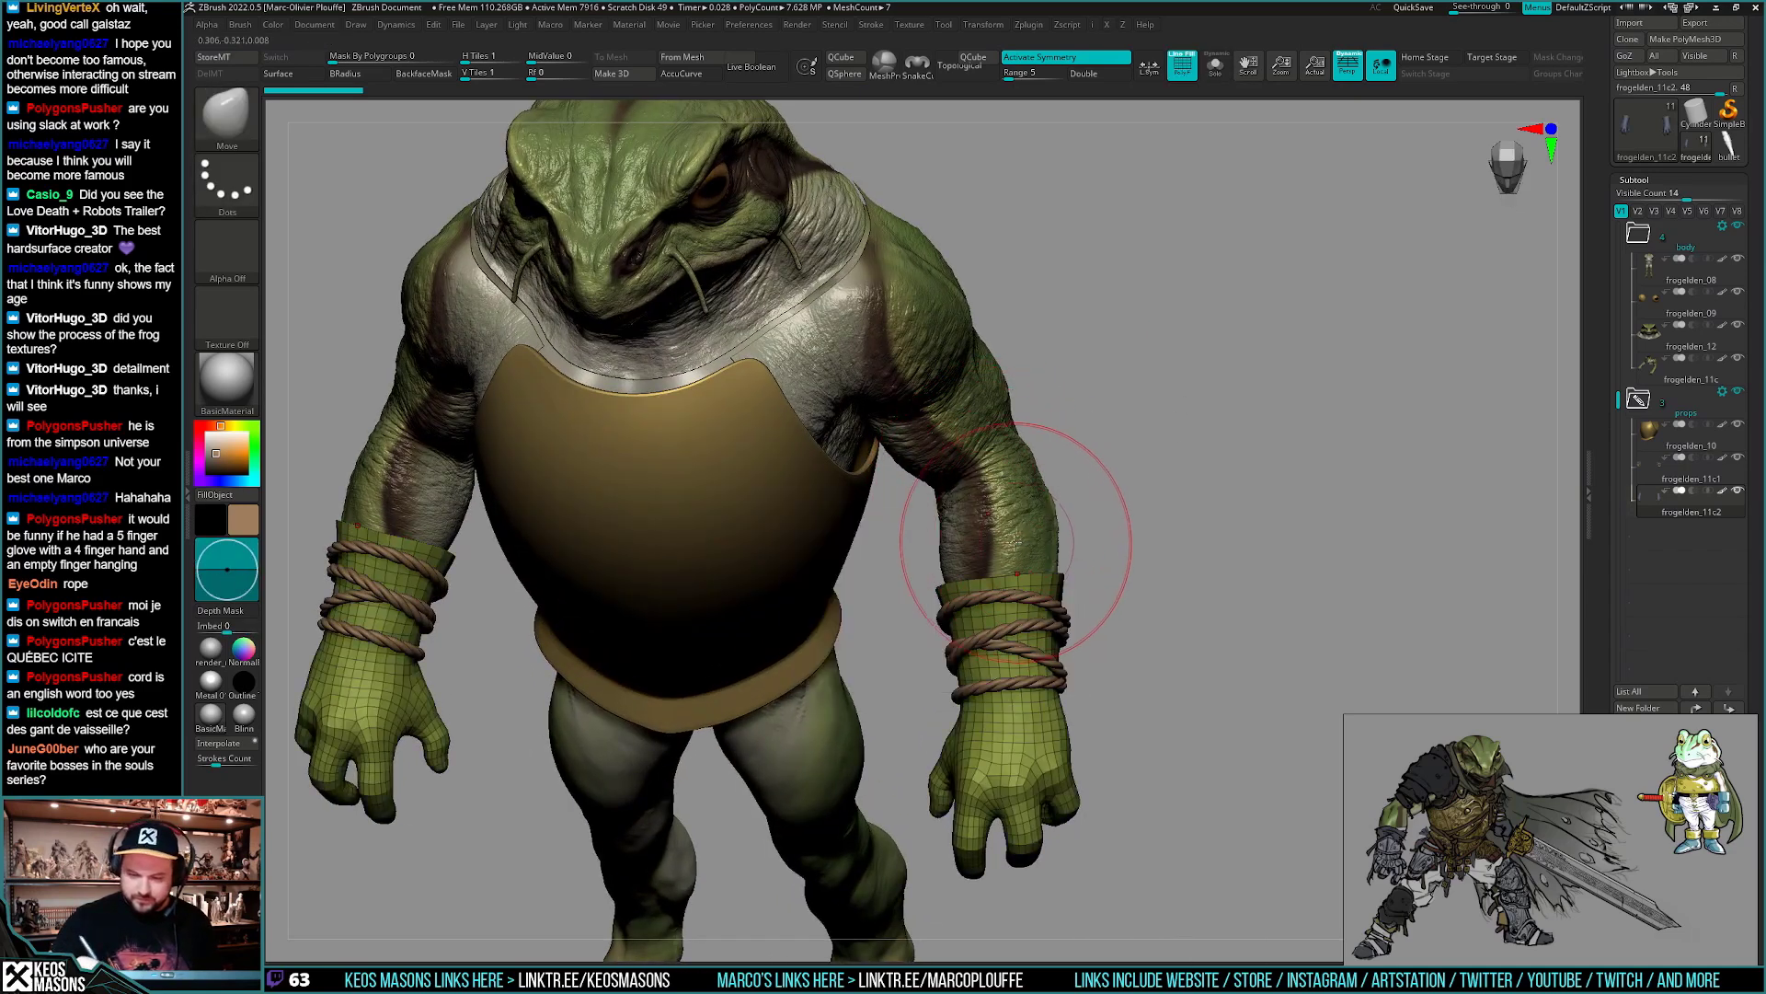
pyautogui.press('space')
pyautogui.moveTo(987, 552); pyautogui.dragTo(957, 556)
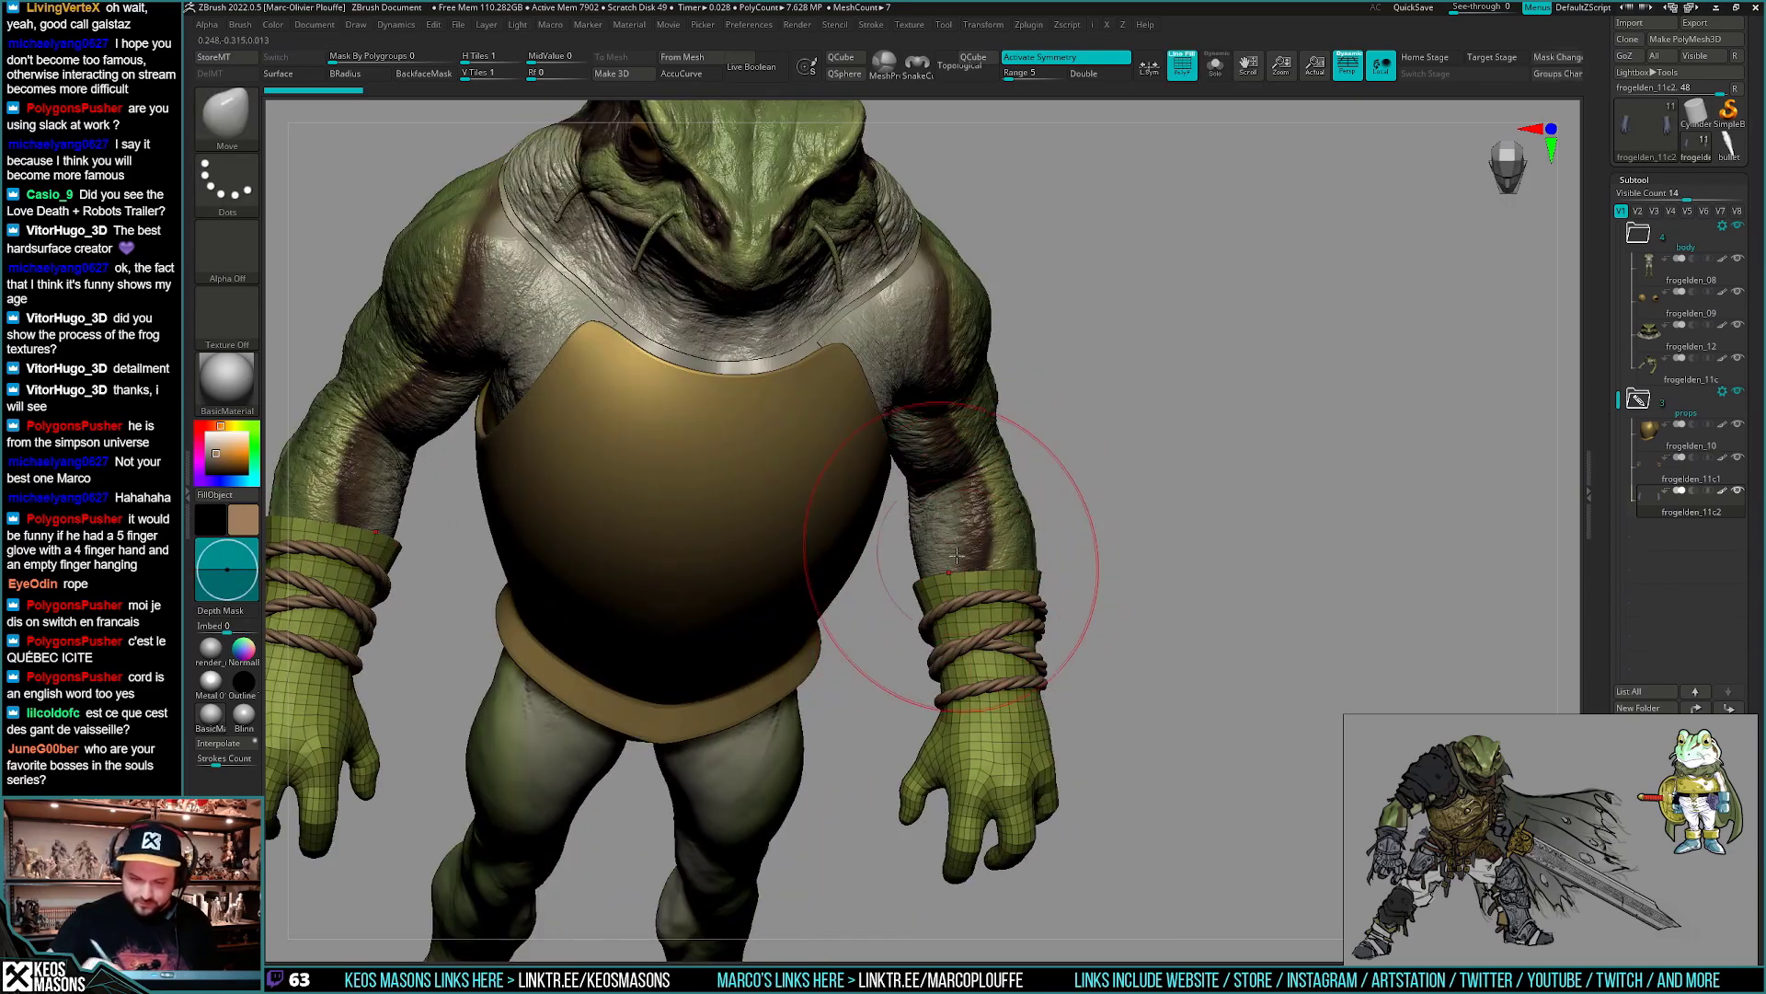
pyautogui.moveTo(1150, 570); pyautogui.dragTo(1045, 592)
pyautogui.moveTo(1417, 589); pyautogui.dragTo(1165, 572)
pyautogui.press('space')
pyautogui.moveTo(1226, 657); pyautogui.dragTo(1211, 674)
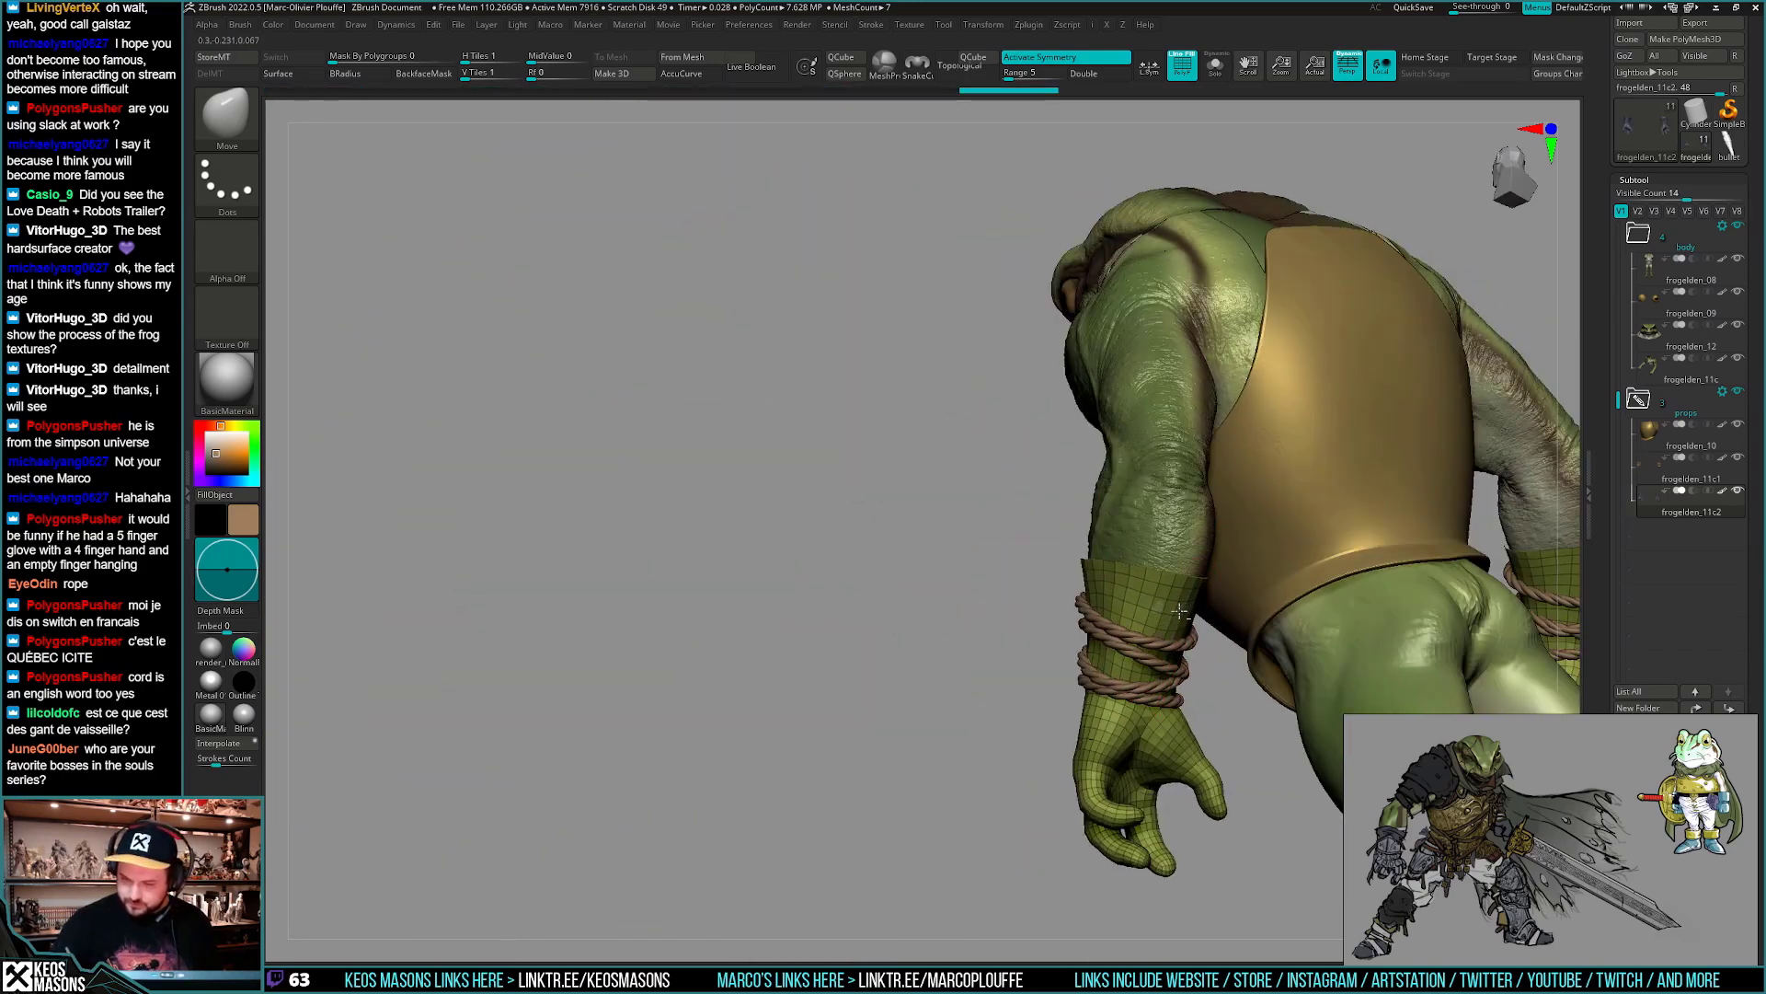
# - Flare the outer and rear edges of both glove cuffs with the Move brush
pyautogui.moveTo(1179, 611); pyautogui.dragTo(1148, 555)
pyautogui.moveTo(1026, 563); pyautogui.dragTo(1030, 681)
pyautogui.keyDown('ctrl'); pyautogui.moveTo(1030, 681); pyautogui.dragTo(948, 687, button='right'); pyautogui.keyUp('ctrl')
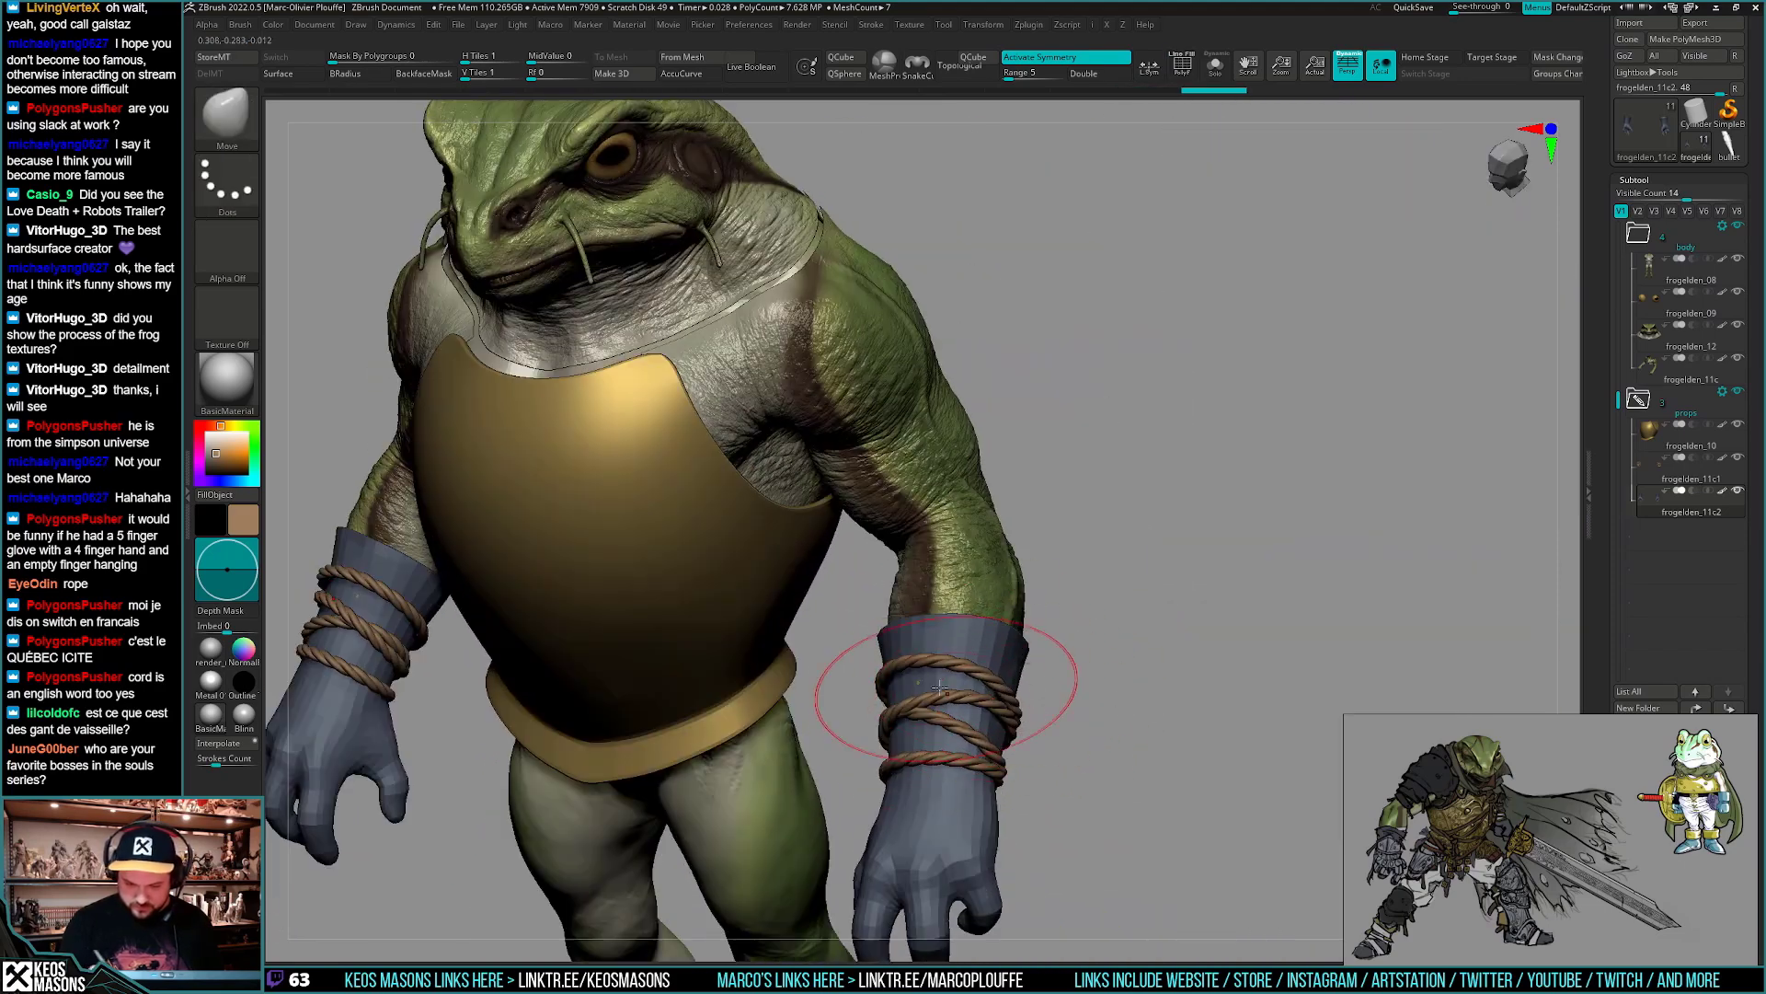
pyautogui.hotkey('ctrl', 'shift', 'z')
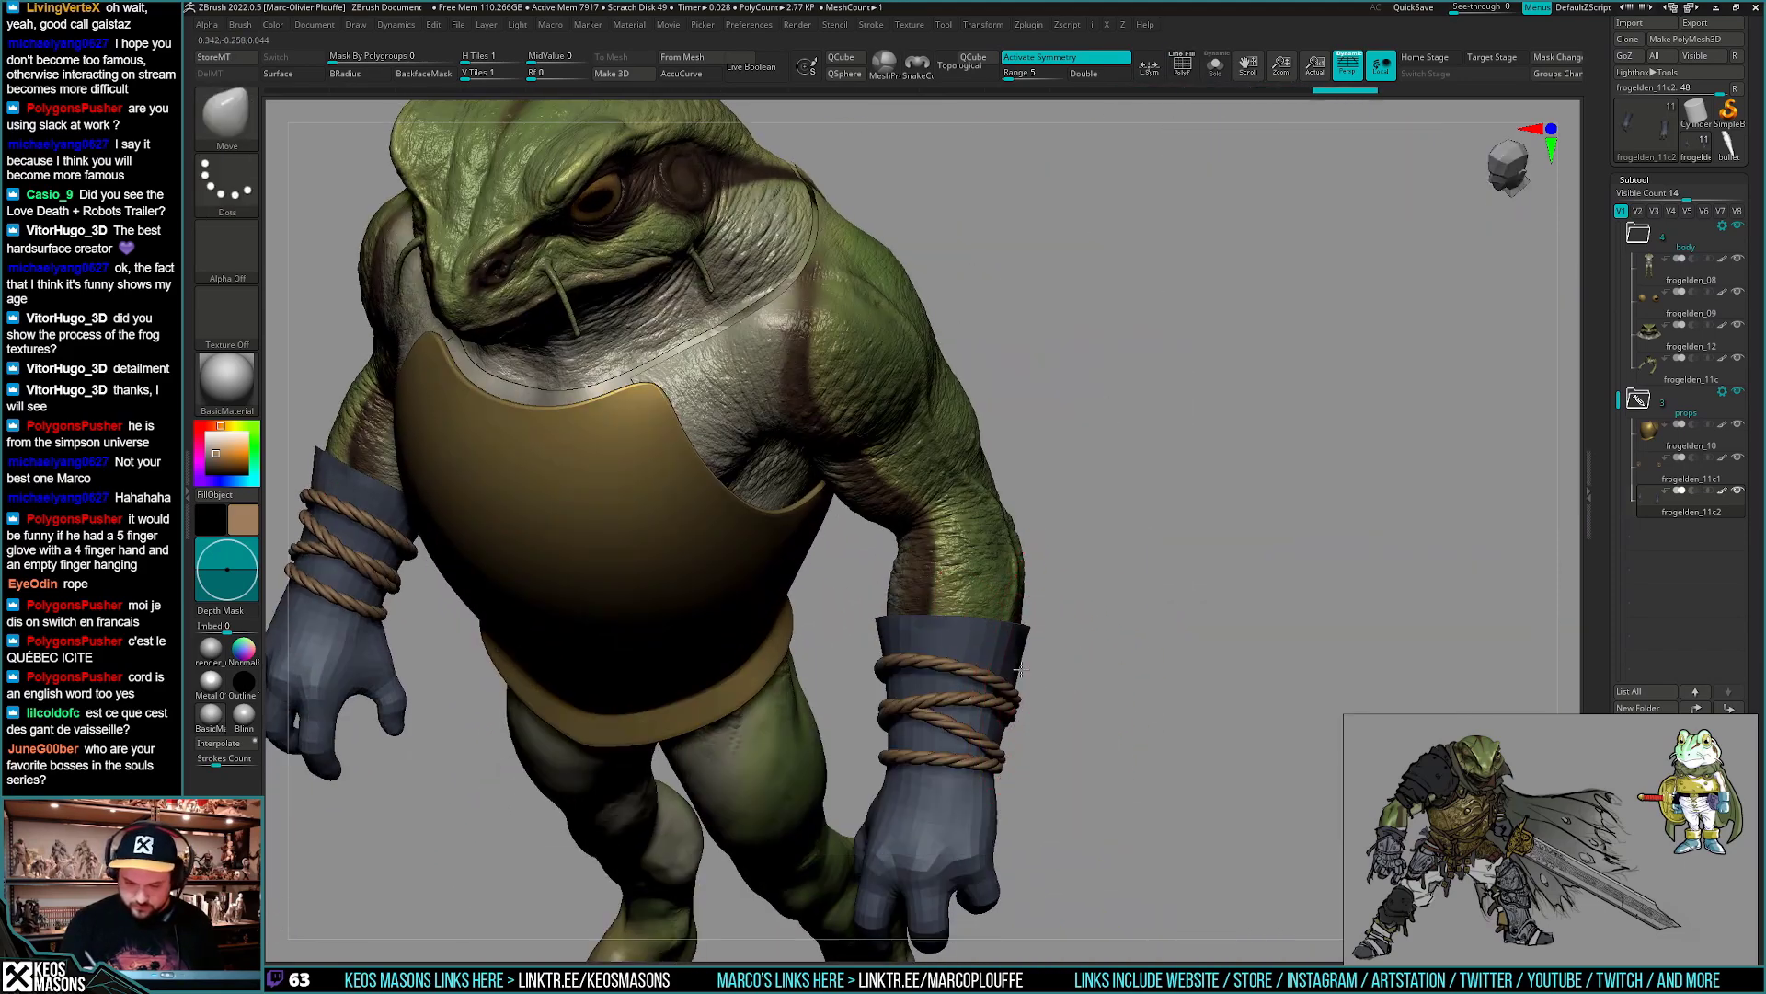
pyautogui.moveTo(1020, 671); pyautogui.dragTo(1089, 626)
pyautogui.moveTo(1059, 717); pyautogui.dragTo(1100, 660)
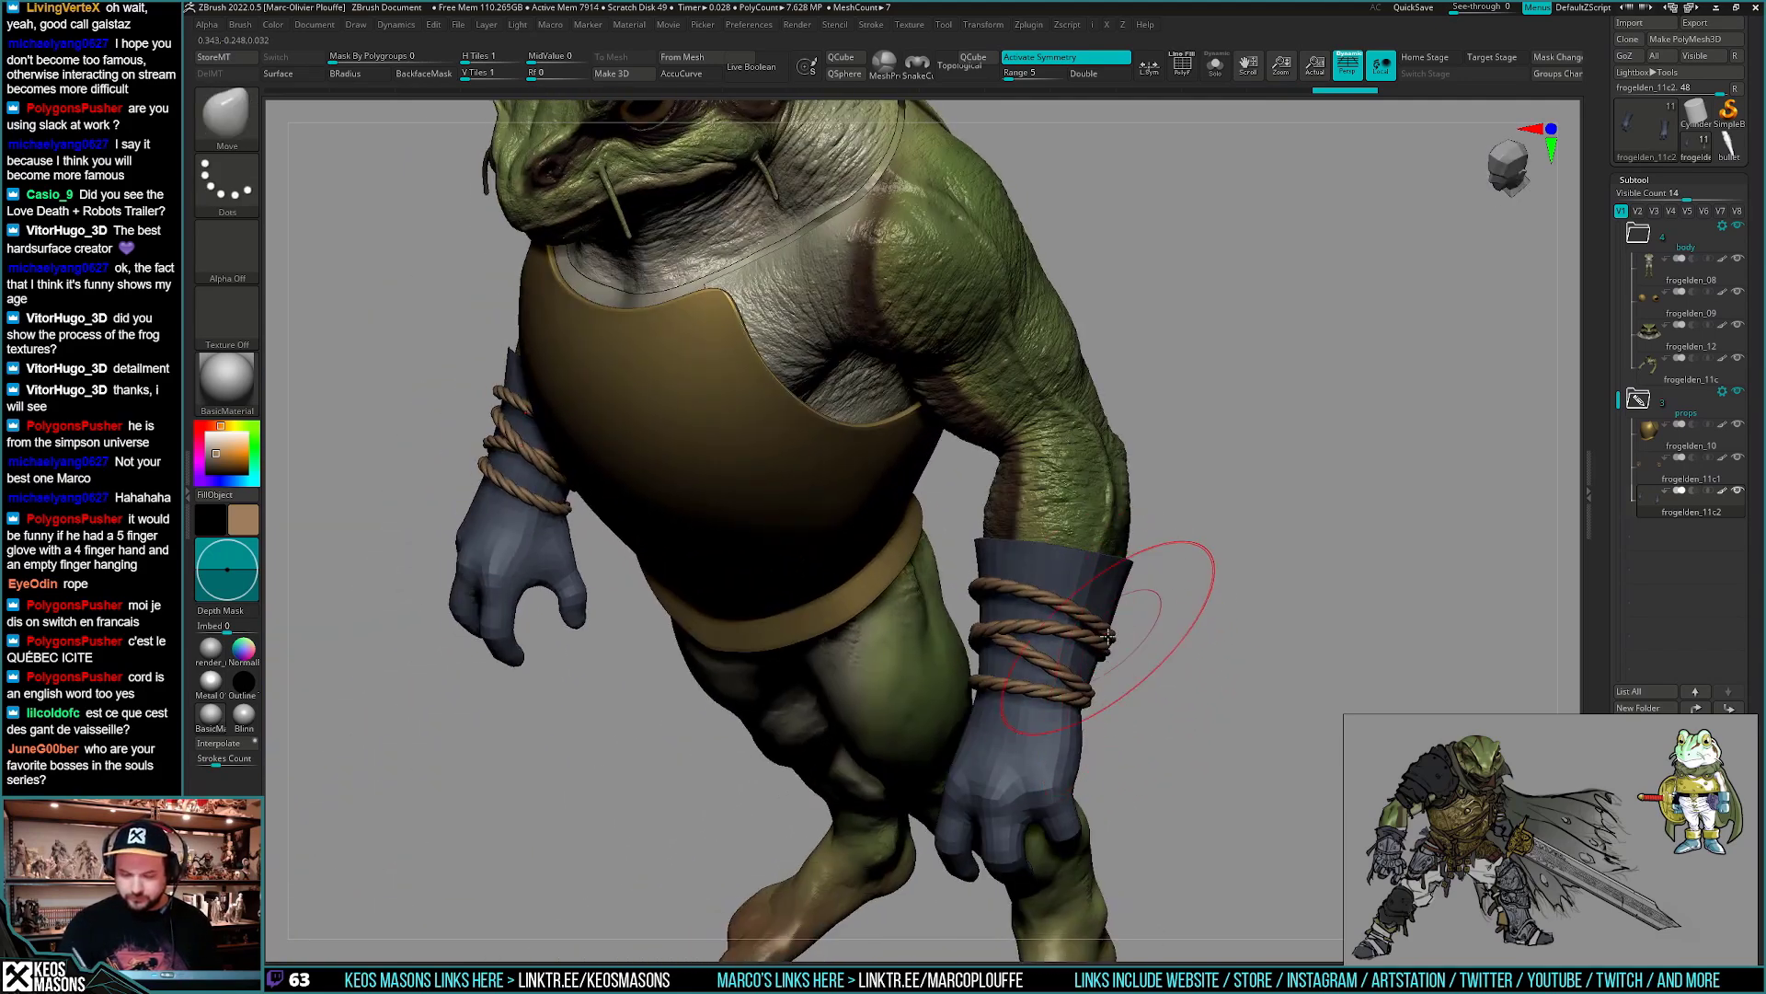
# - Switch to the Torsade_for_ring rope brush and adjust its draw size
pyautogui.press('b')
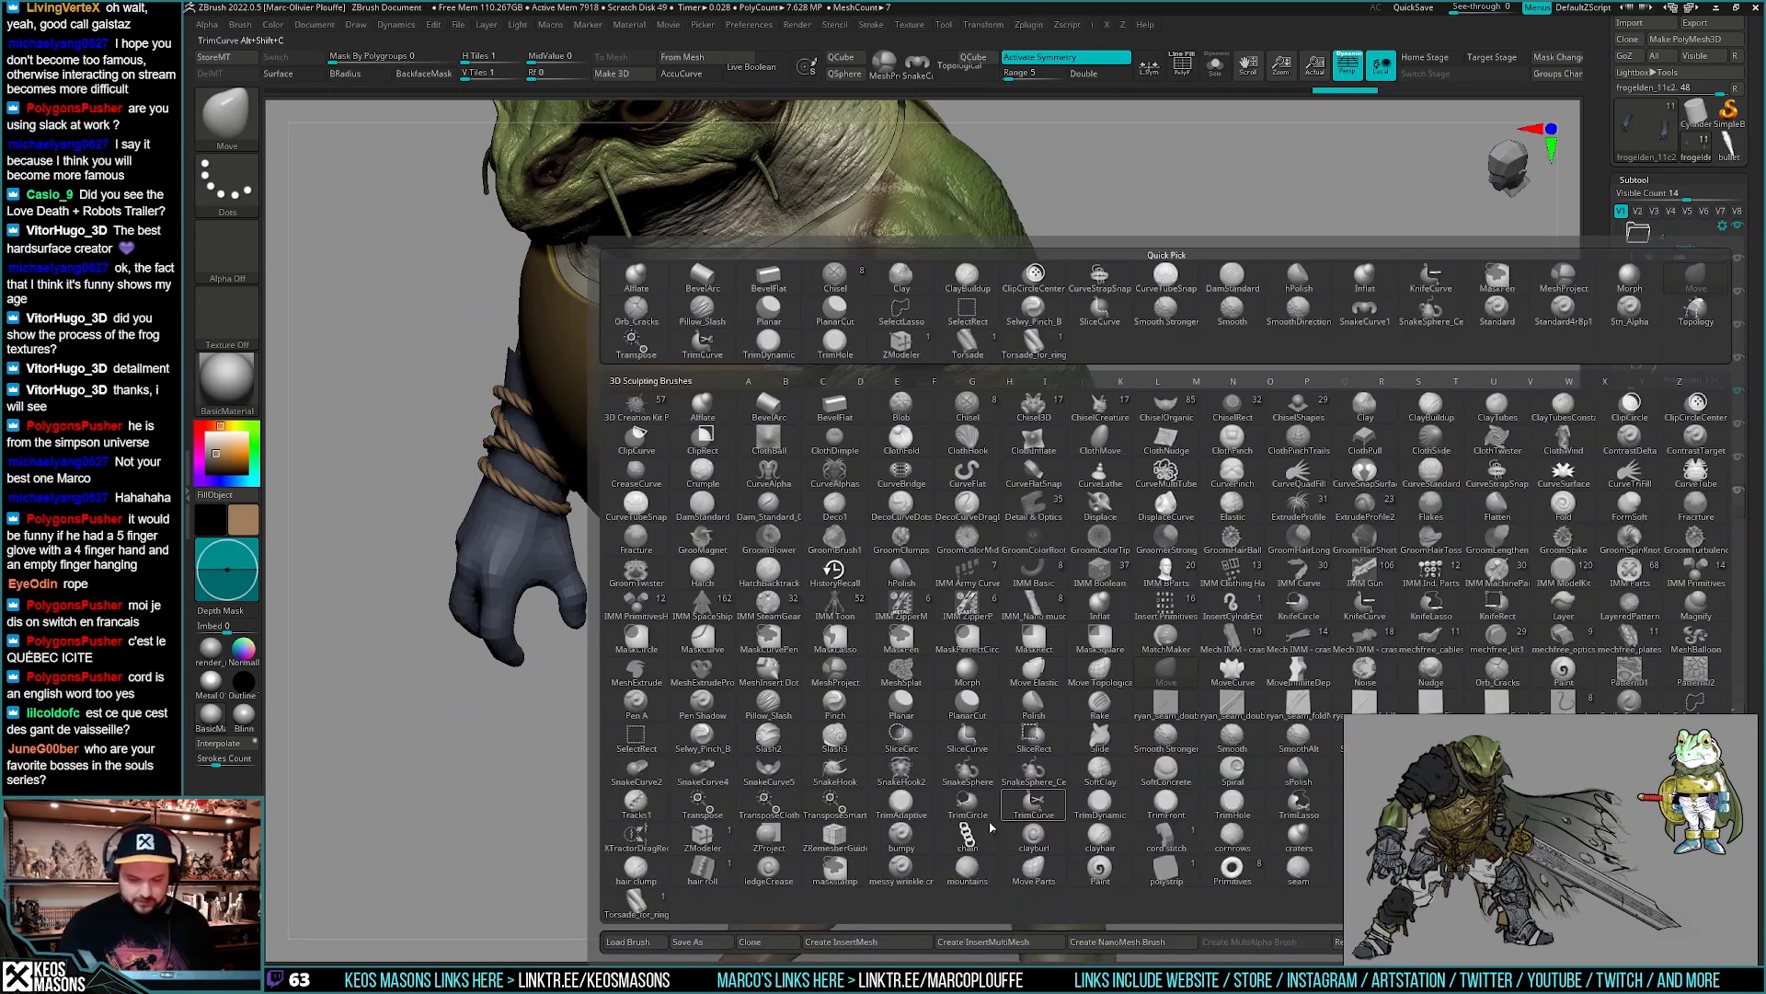
pyautogui.click(655, 913)
pyautogui.press('space')
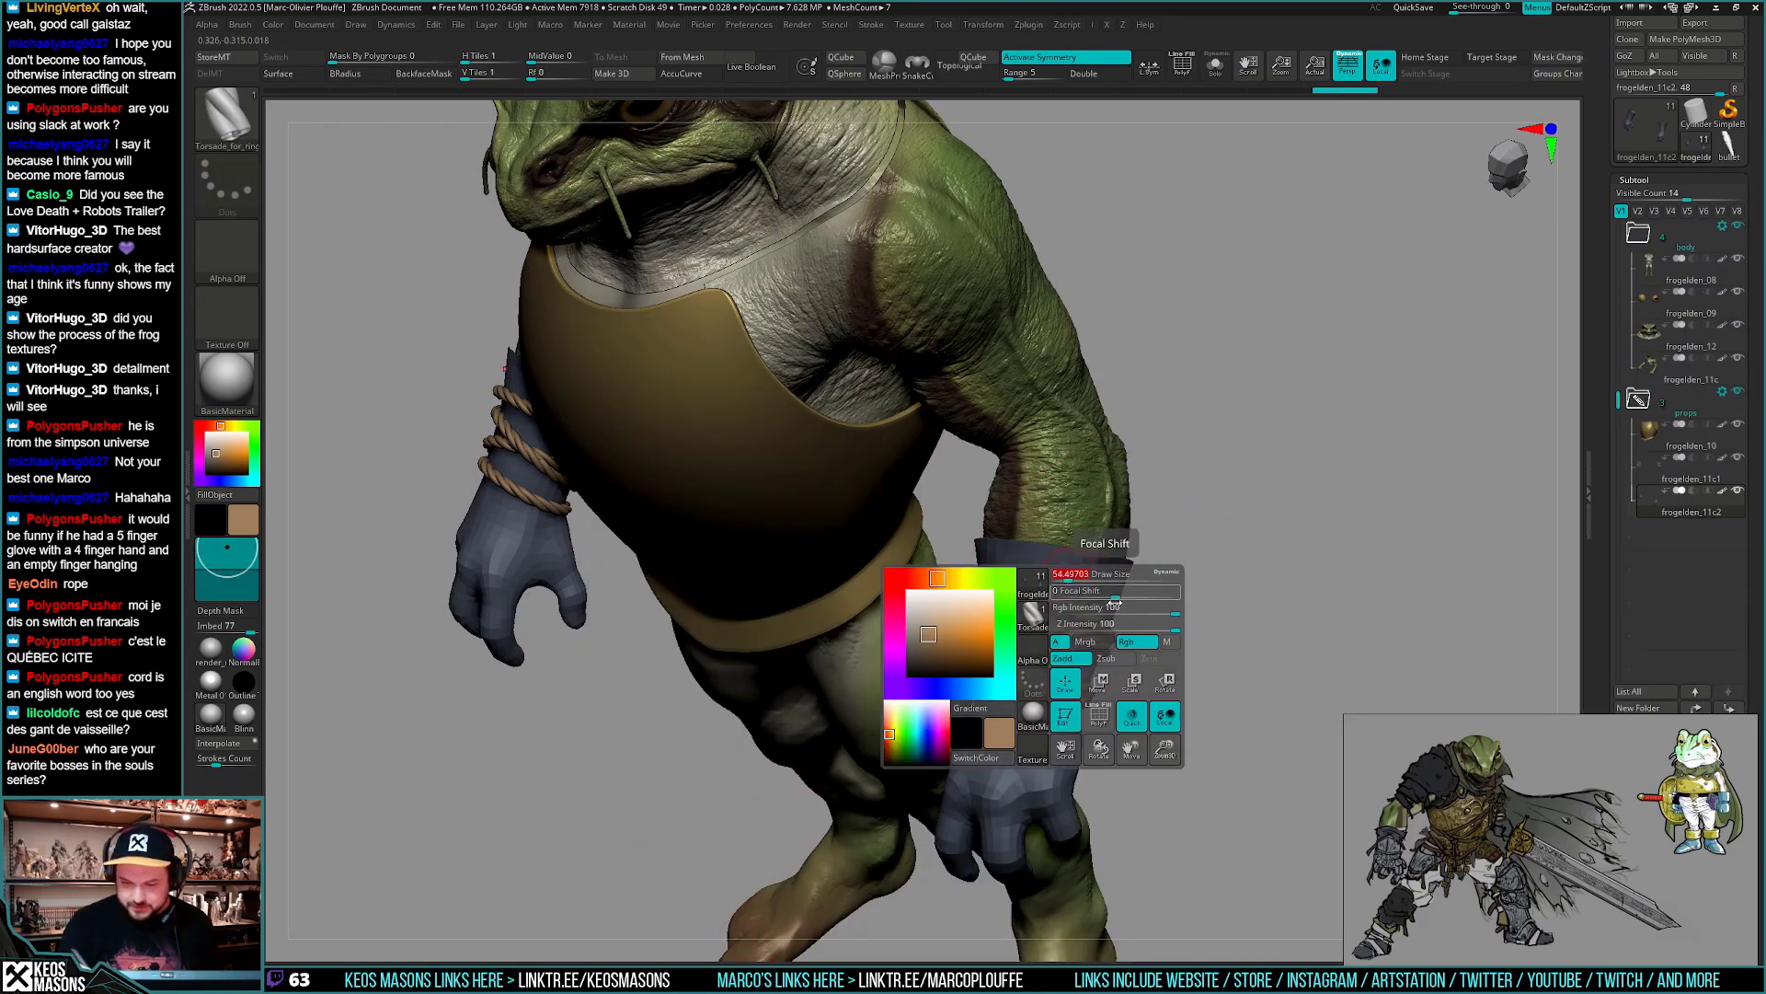
pyautogui.moveTo(1161, 589); pyautogui.dragTo(1224, 589)
# - Try a rope on the outer side of both glove cuffs and undo it
pyautogui.moveTo(1115, 561); pyautogui.dragTo(1090, 637)
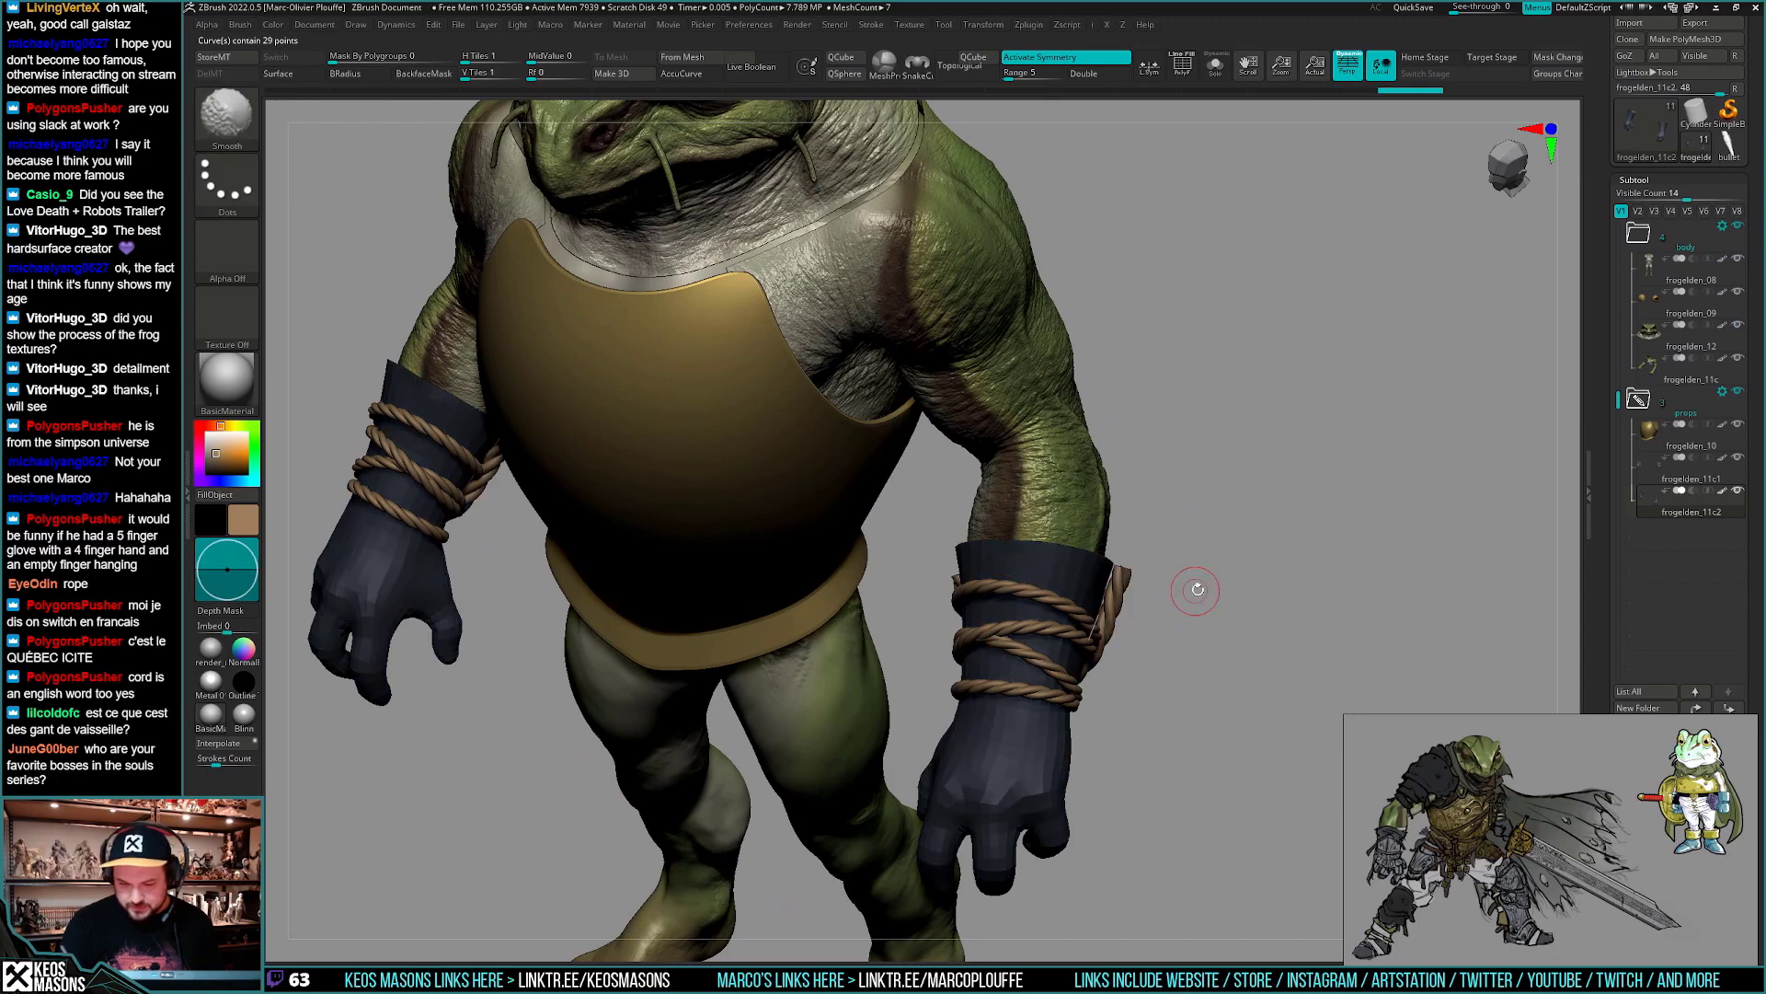
pyautogui.moveTo(1198, 589); pyautogui.dragTo(920, 603)
pyautogui.hotkey('ctrl', 'z')
pyautogui.keyDown('alt'); pyautogui.moveTo(1270, 708); pyautogui.dragTo(1150, 722); pyautogui.keyUp('alt')
# - Turn off RGB colouring for the rope brush and reduce its draw size
pyautogui.press('space')
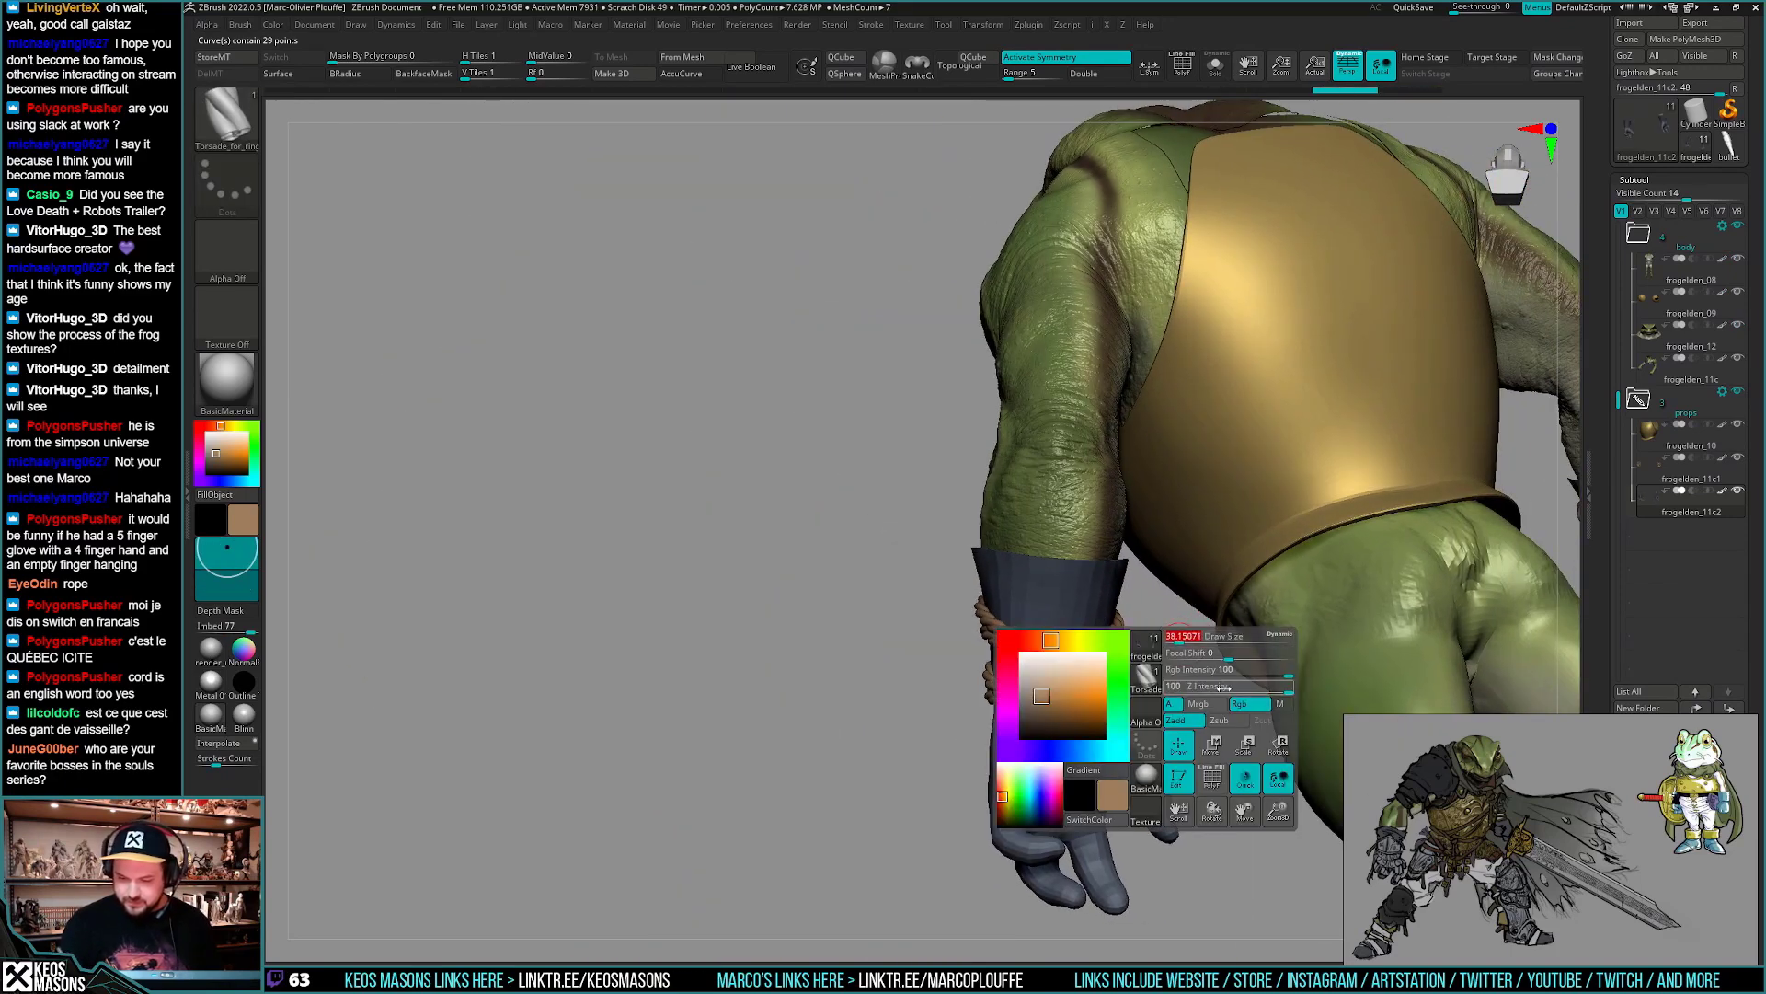
pyautogui.moveTo(1173, 598); pyautogui.dragTo(1196, 616)
pyautogui.moveTo(1070, 605)
pyautogui.mouseDown()
pyautogui.moveTo(1171, 609)
pyautogui.moveTo(1182, 648)
pyautogui.mouseUp()
pyautogui.press('space')
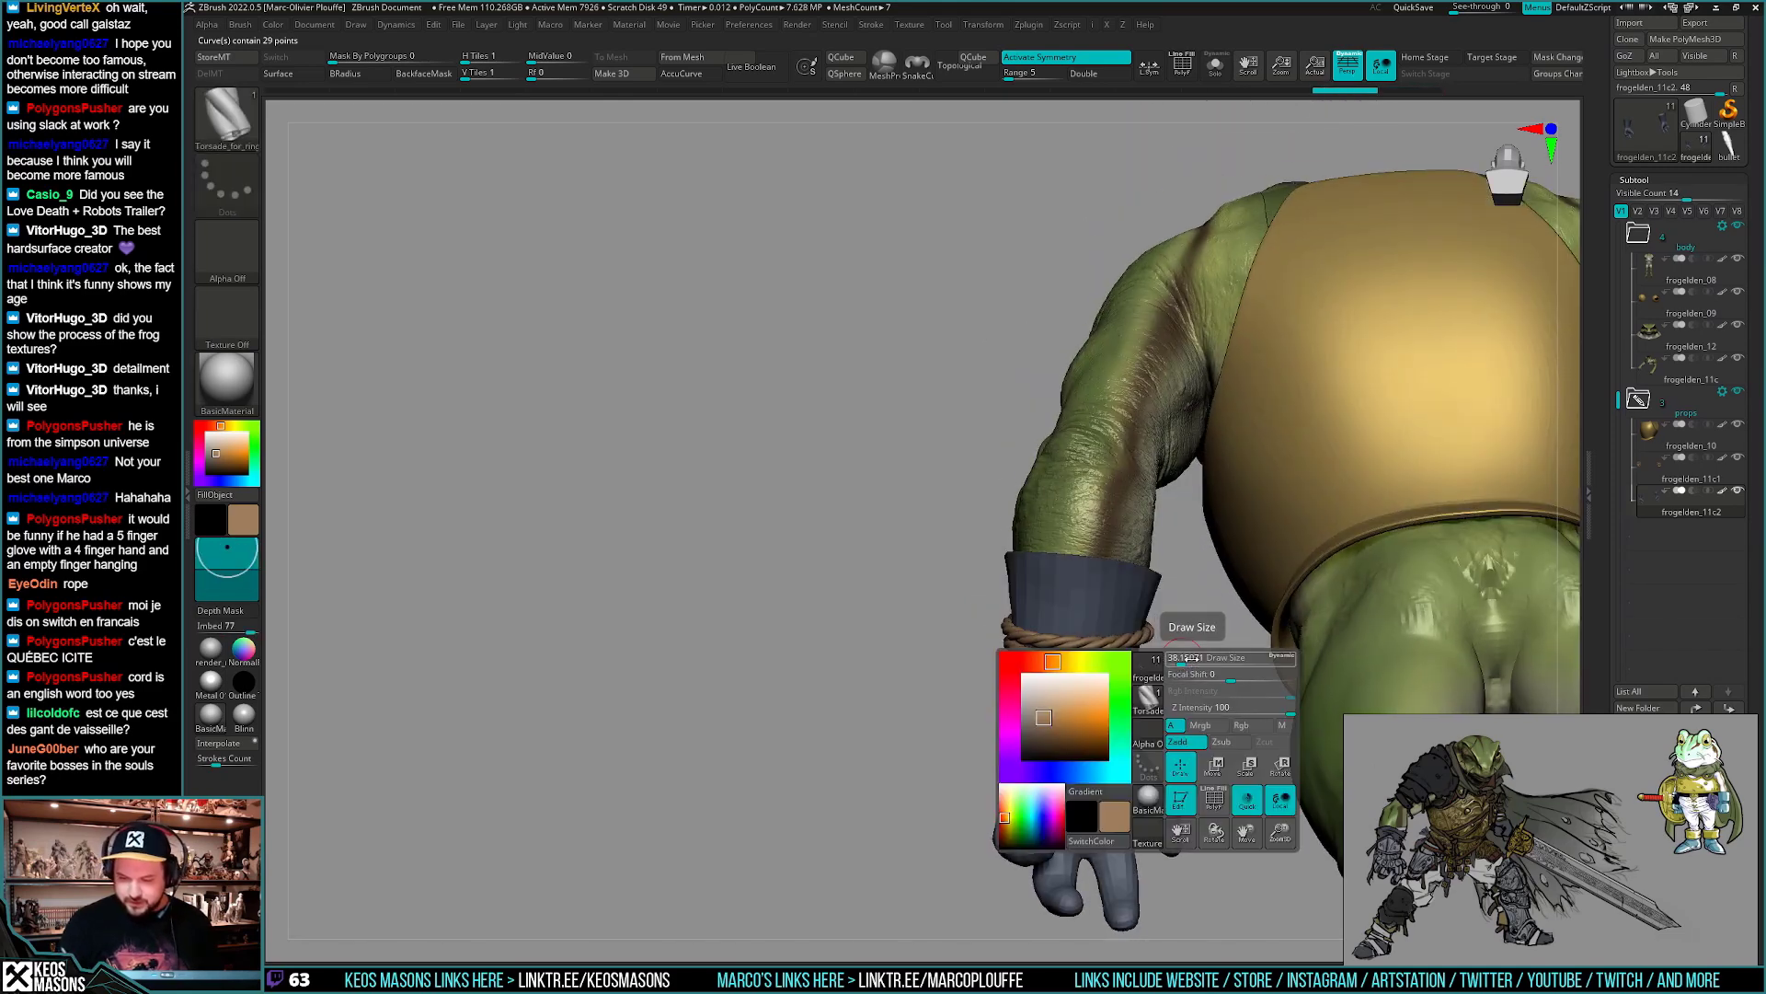
pyautogui.press('space')
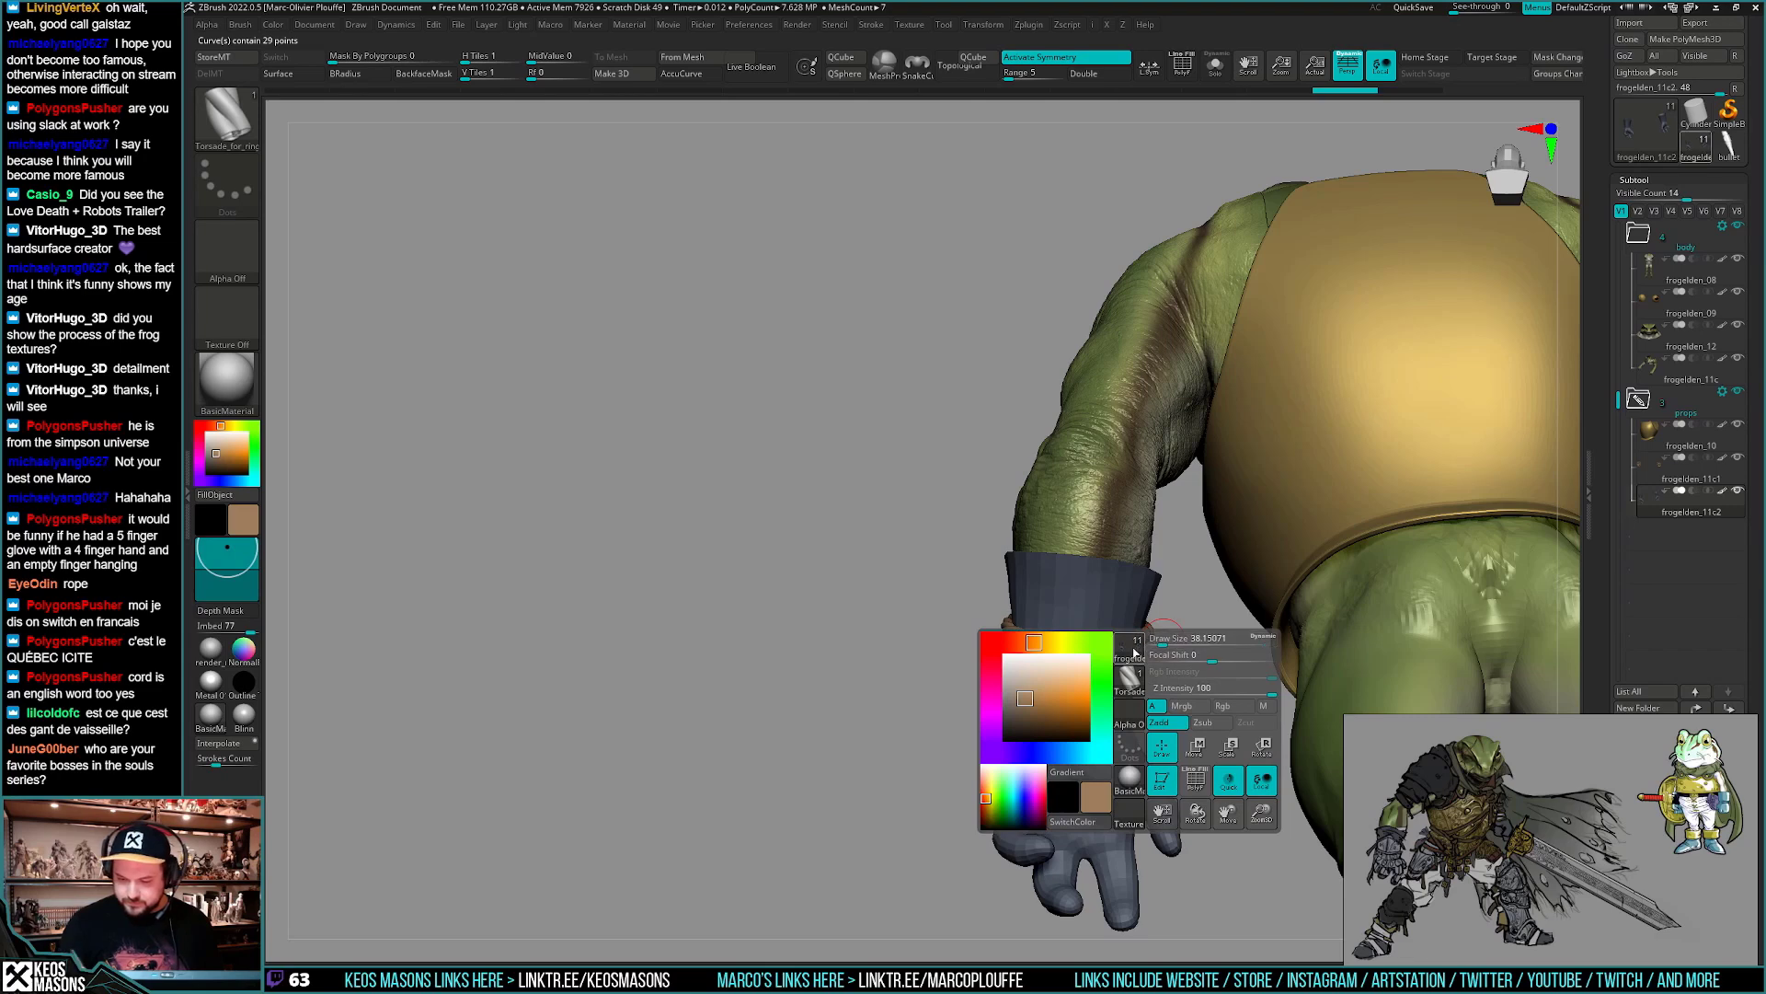
pyautogui.click(1198, 603)
# - Try thinner uncoloured ropes around the upper part of the glove cuffs, undoing each attempt
pyautogui.moveTo(1196, 665); pyautogui.dragTo(1183, 626)
pyautogui.hotkey('ctrl', 'z')
pyautogui.press('space')
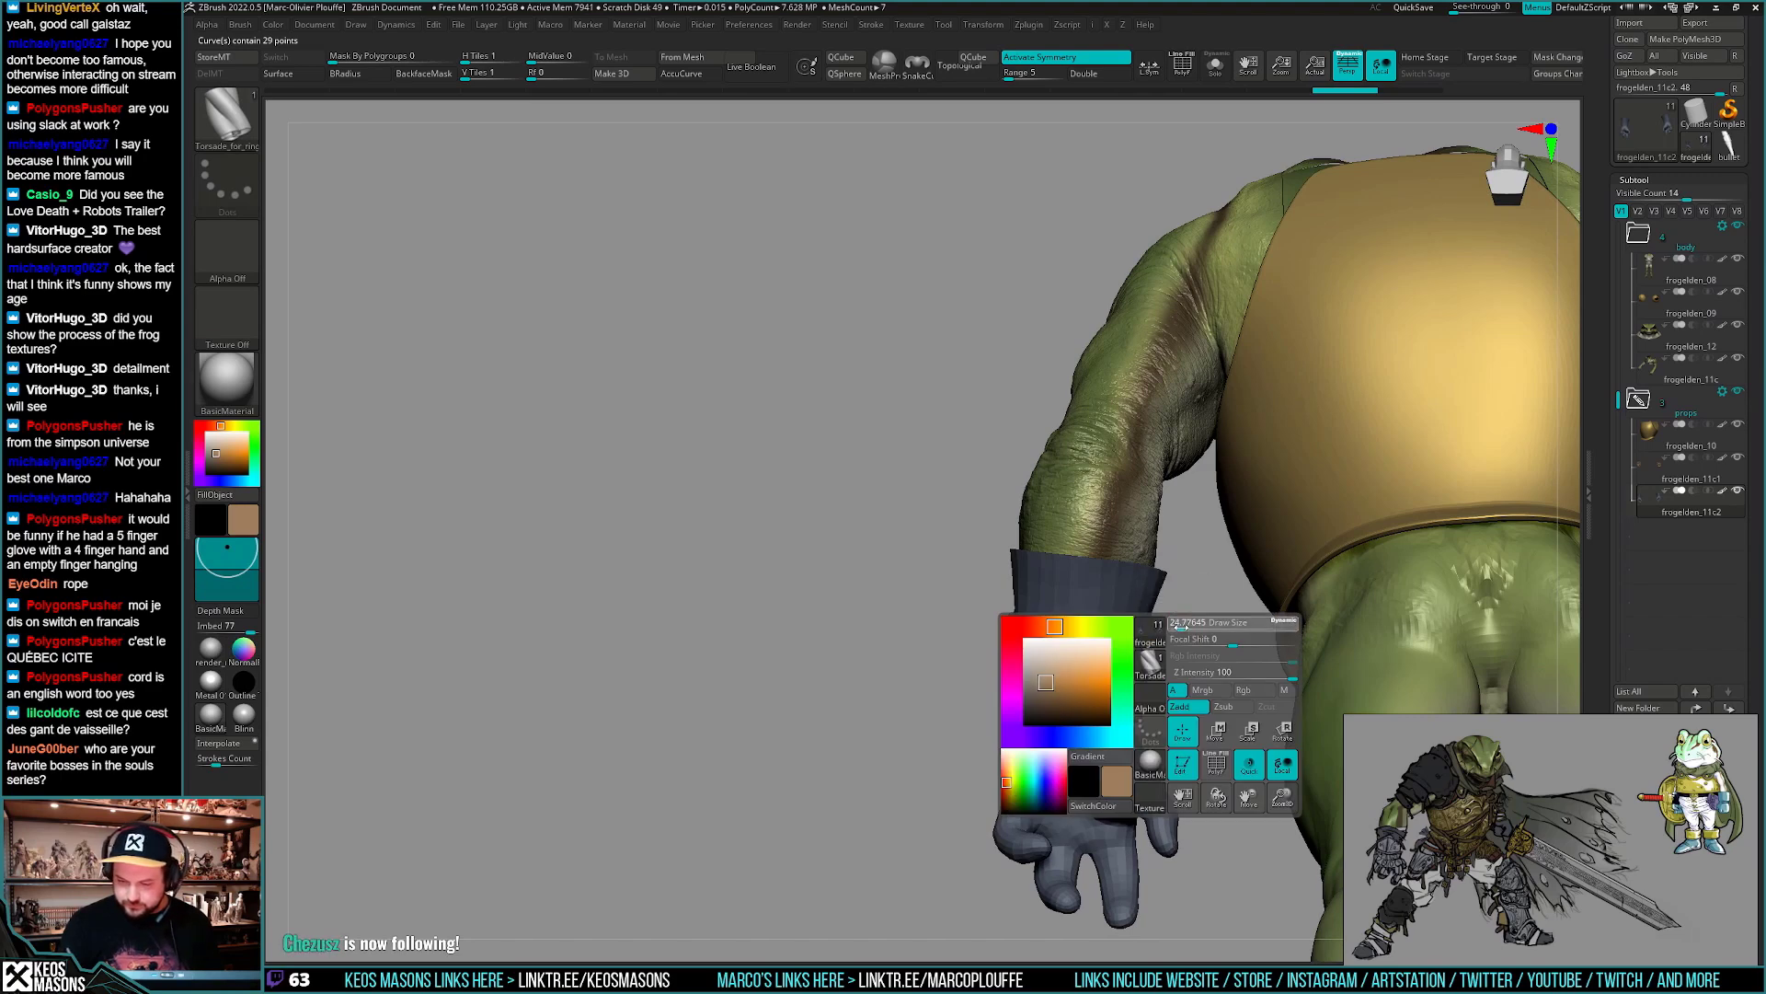
pyautogui.moveTo(1175, 611)
pyautogui.mouseDown()
pyautogui.moveTo(1123, 605)
pyautogui.moveTo(1256, 643)
pyautogui.moveTo(1161, 629)
pyautogui.moveTo(1242, 649)
pyautogui.mouseUp()
pyautogui.click(1202, 611)
pyautogui.hotkey('ctrl', 'z')
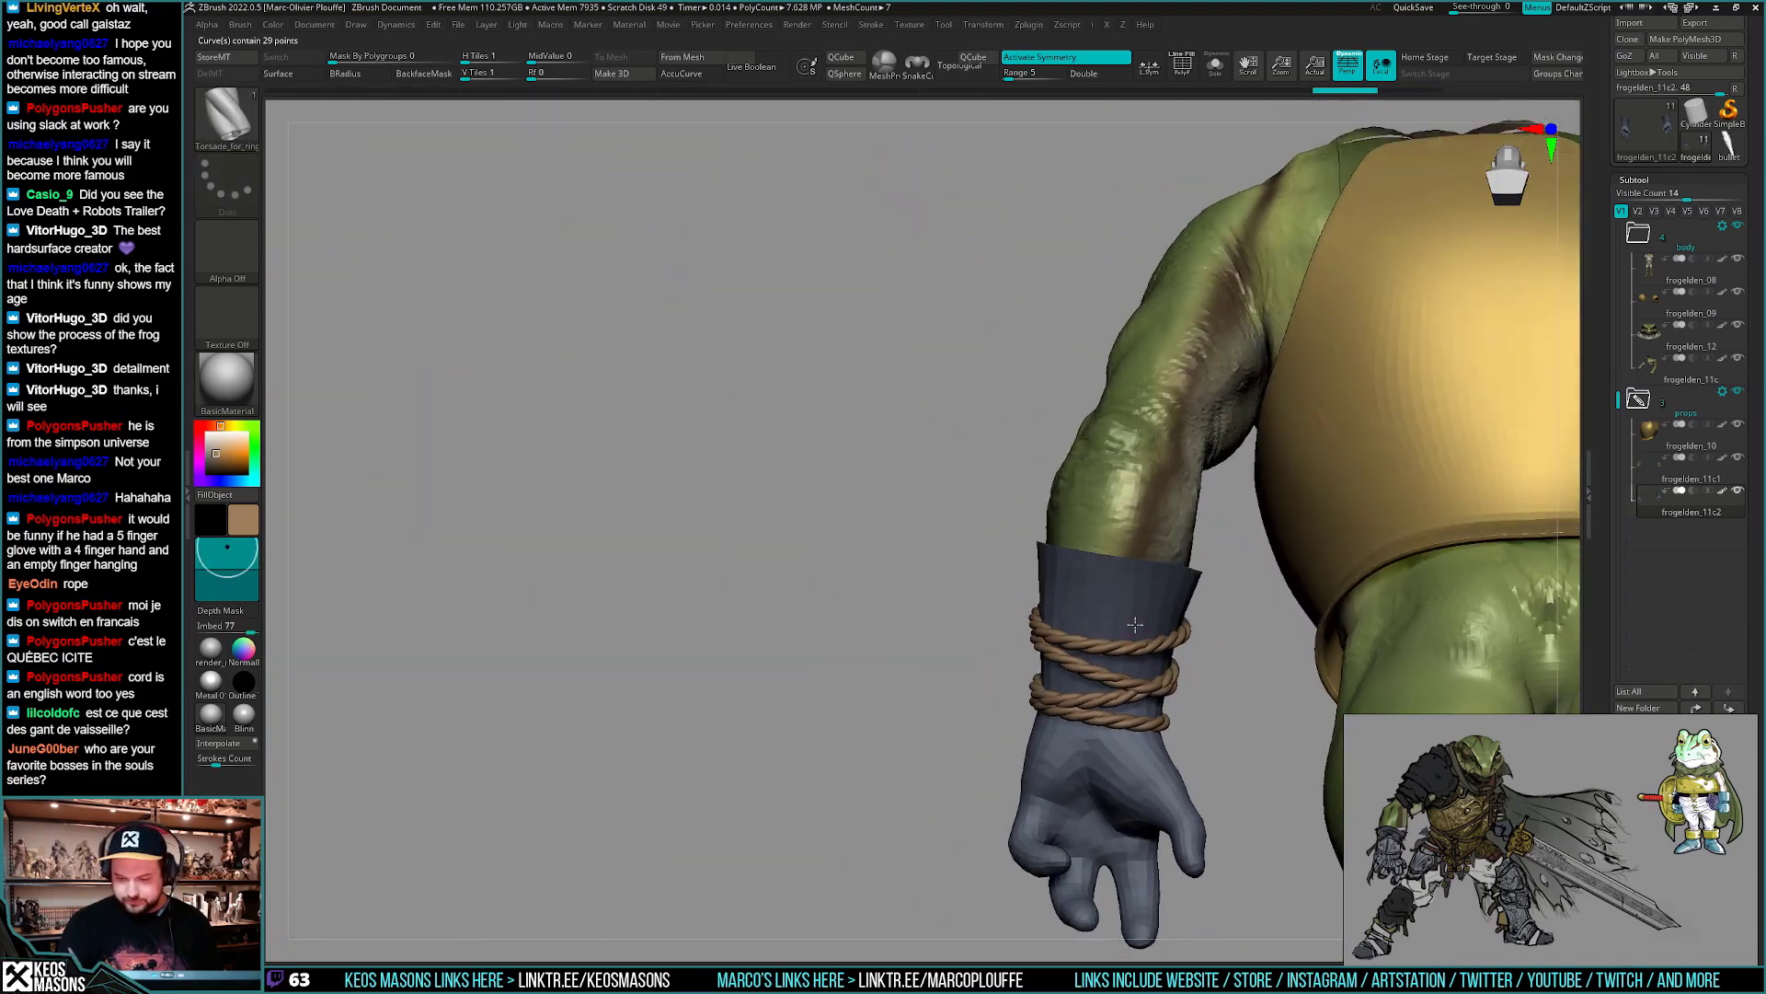
# - Try another rope across the back of the cuffs above the existing wraps and undo it
pyautogui.moveTo(1105, 612)
pyautogui.mouseDown()
pyautogui.moveTo(1252, 615)
pyautogui.moveTo(1218, 614)
pyautogui.mouseUp()
pyautogui.click(1222, 590)
pyautogui.hotkey('ctrl', 'z')
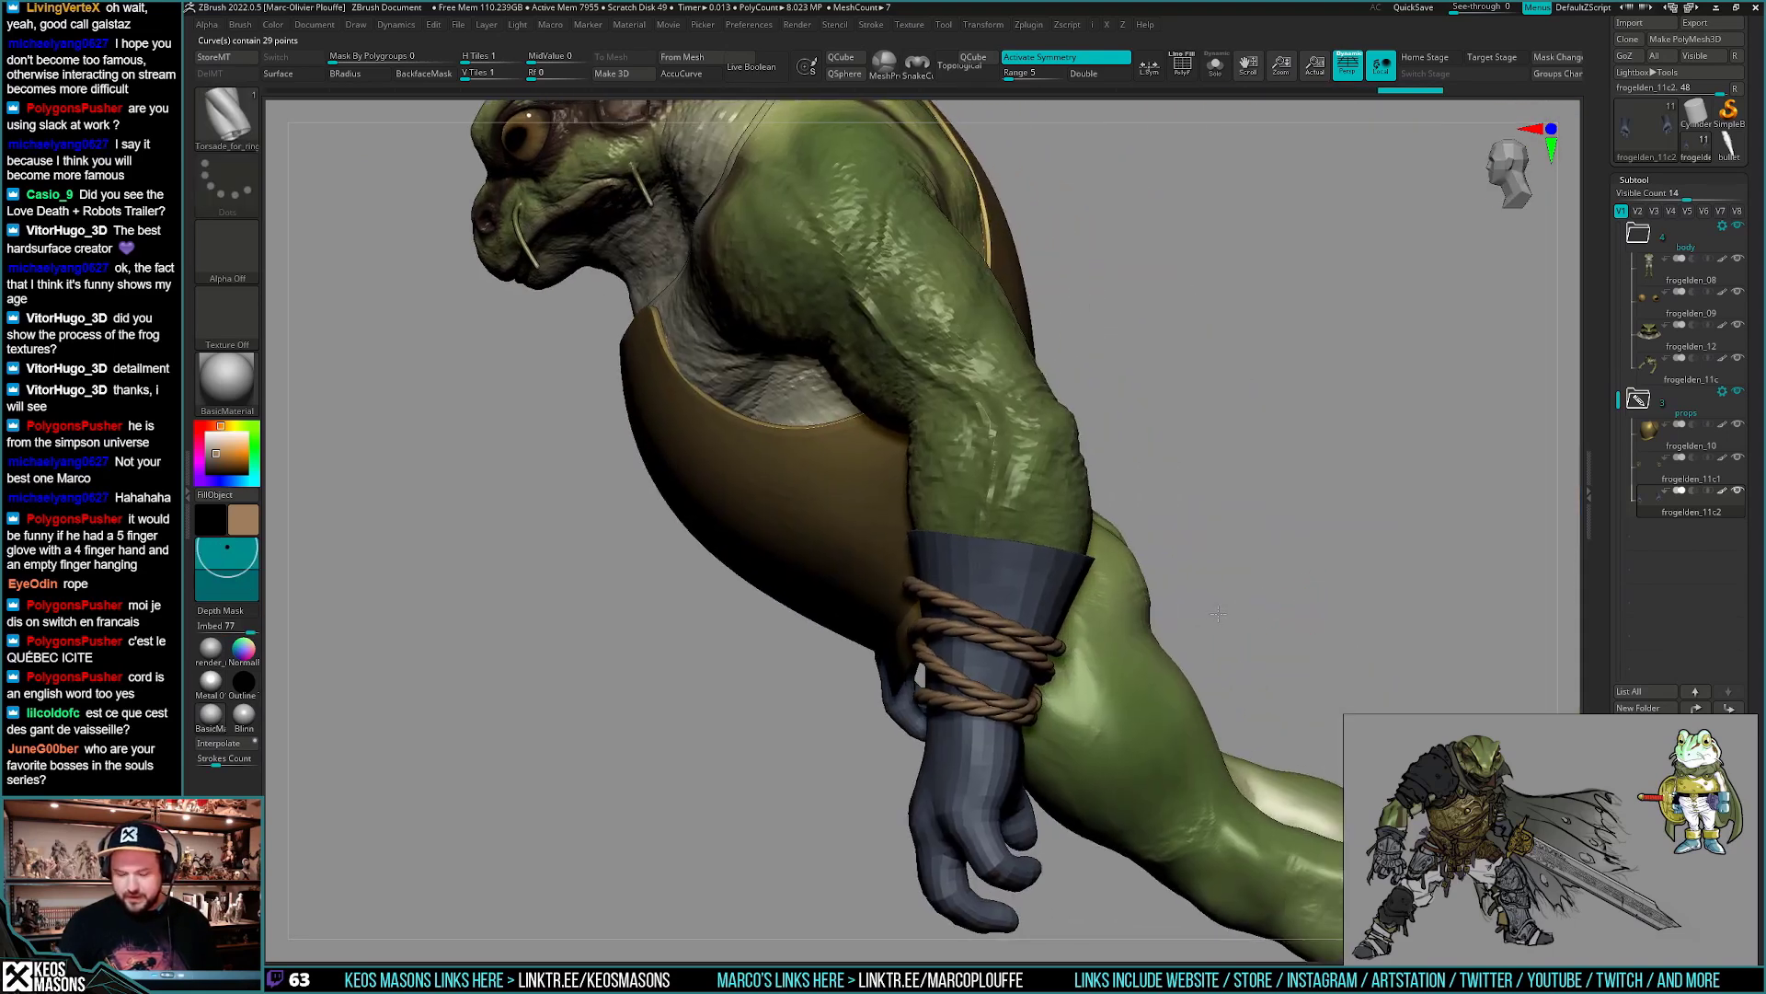
pyautogui.moveTo(1218, 614); pyautogui.dragTo(1222, 667, button='right')
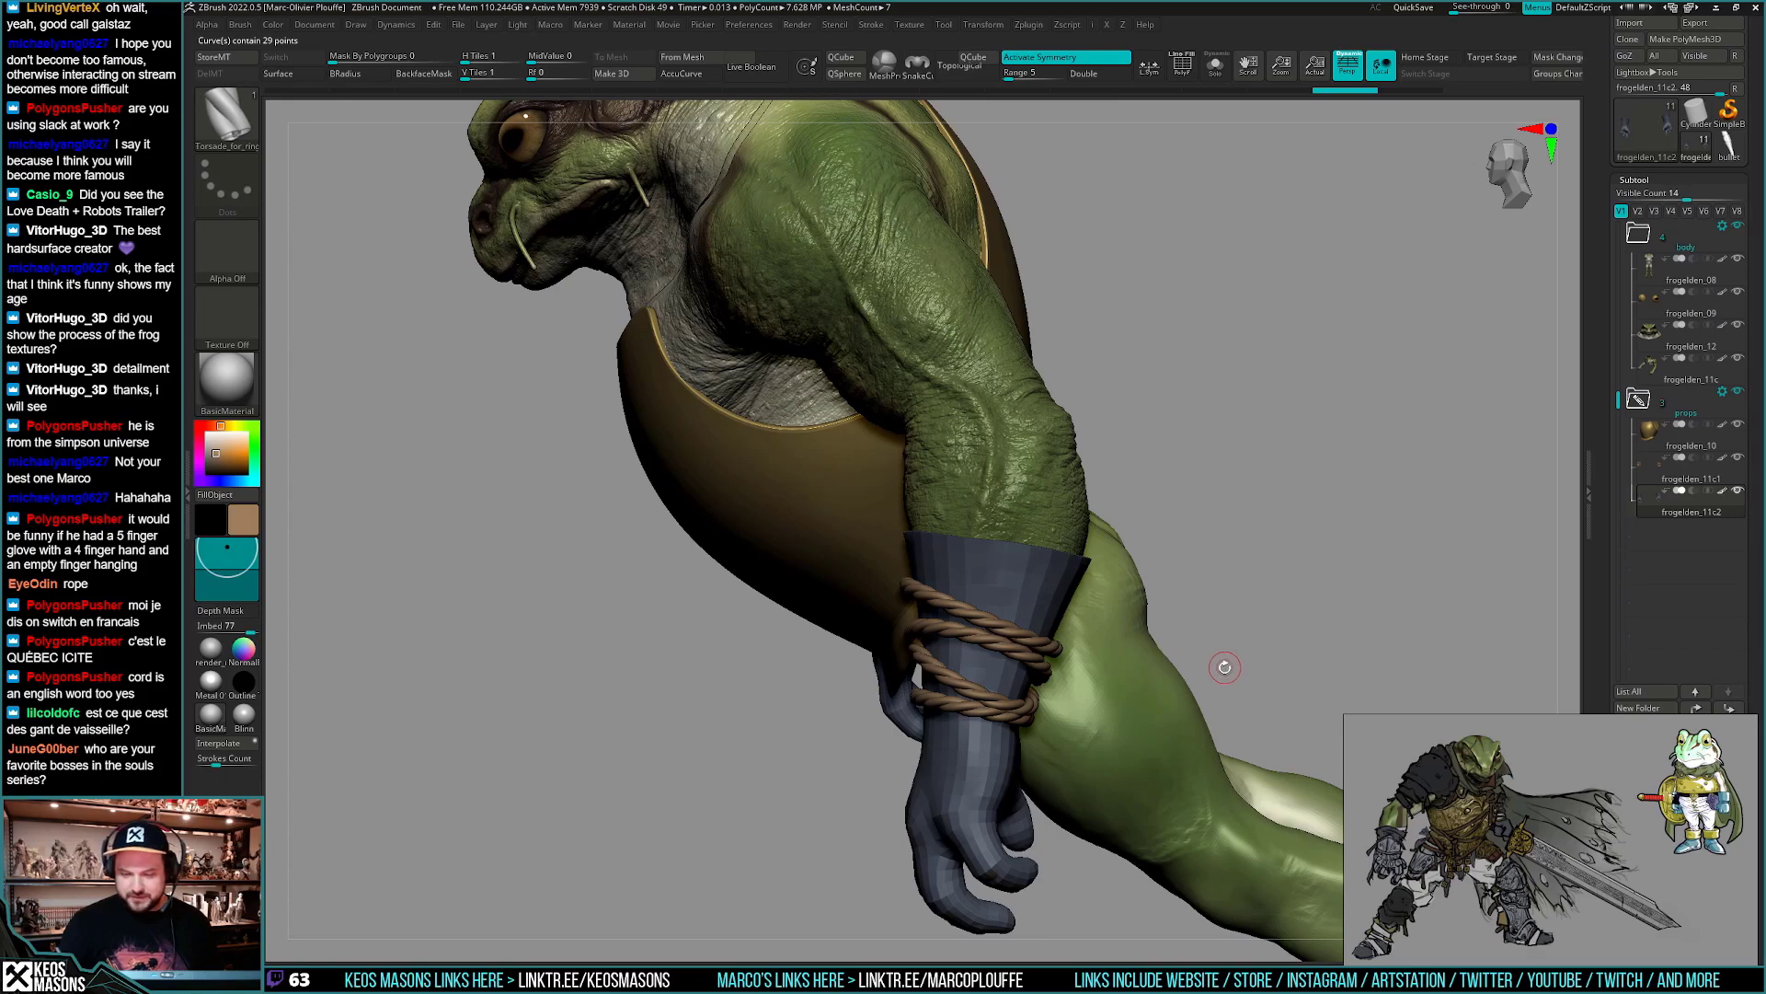
pyautogui.moveTo(1216, 690); pyautogui.dragTo(1056, 607, button='right')
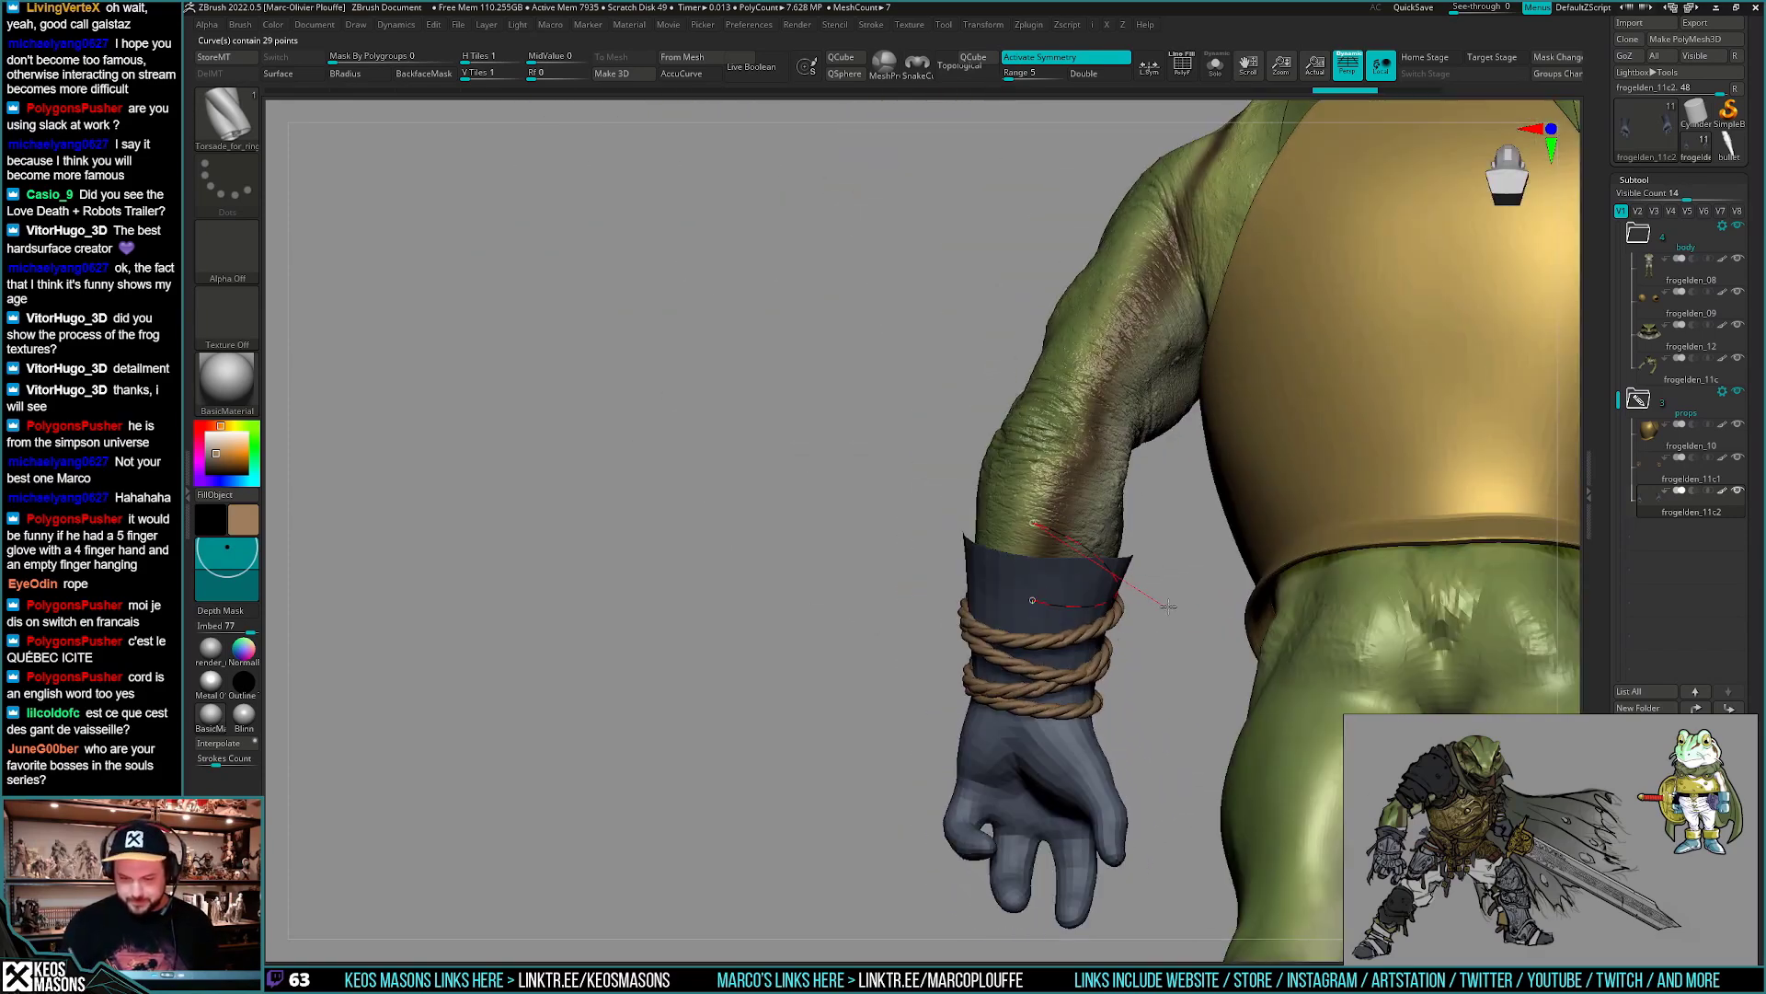
pyautogui.moveTo(1214, 543); pyautogui.dragTo(1265, 560, button='right')
# - Isolate the gloves, add an uncoloured twisted rope ring near the top of both cuffs, and show the whole frog again
pyautogui.hotkey('shift', 's')
pyautogui.hotkey('ctrl', 'shift', 'z')
pyautogui.hotkey('ctrl', 'shift', 'z')
pyautogui.hotkey('ctrl', 'z')
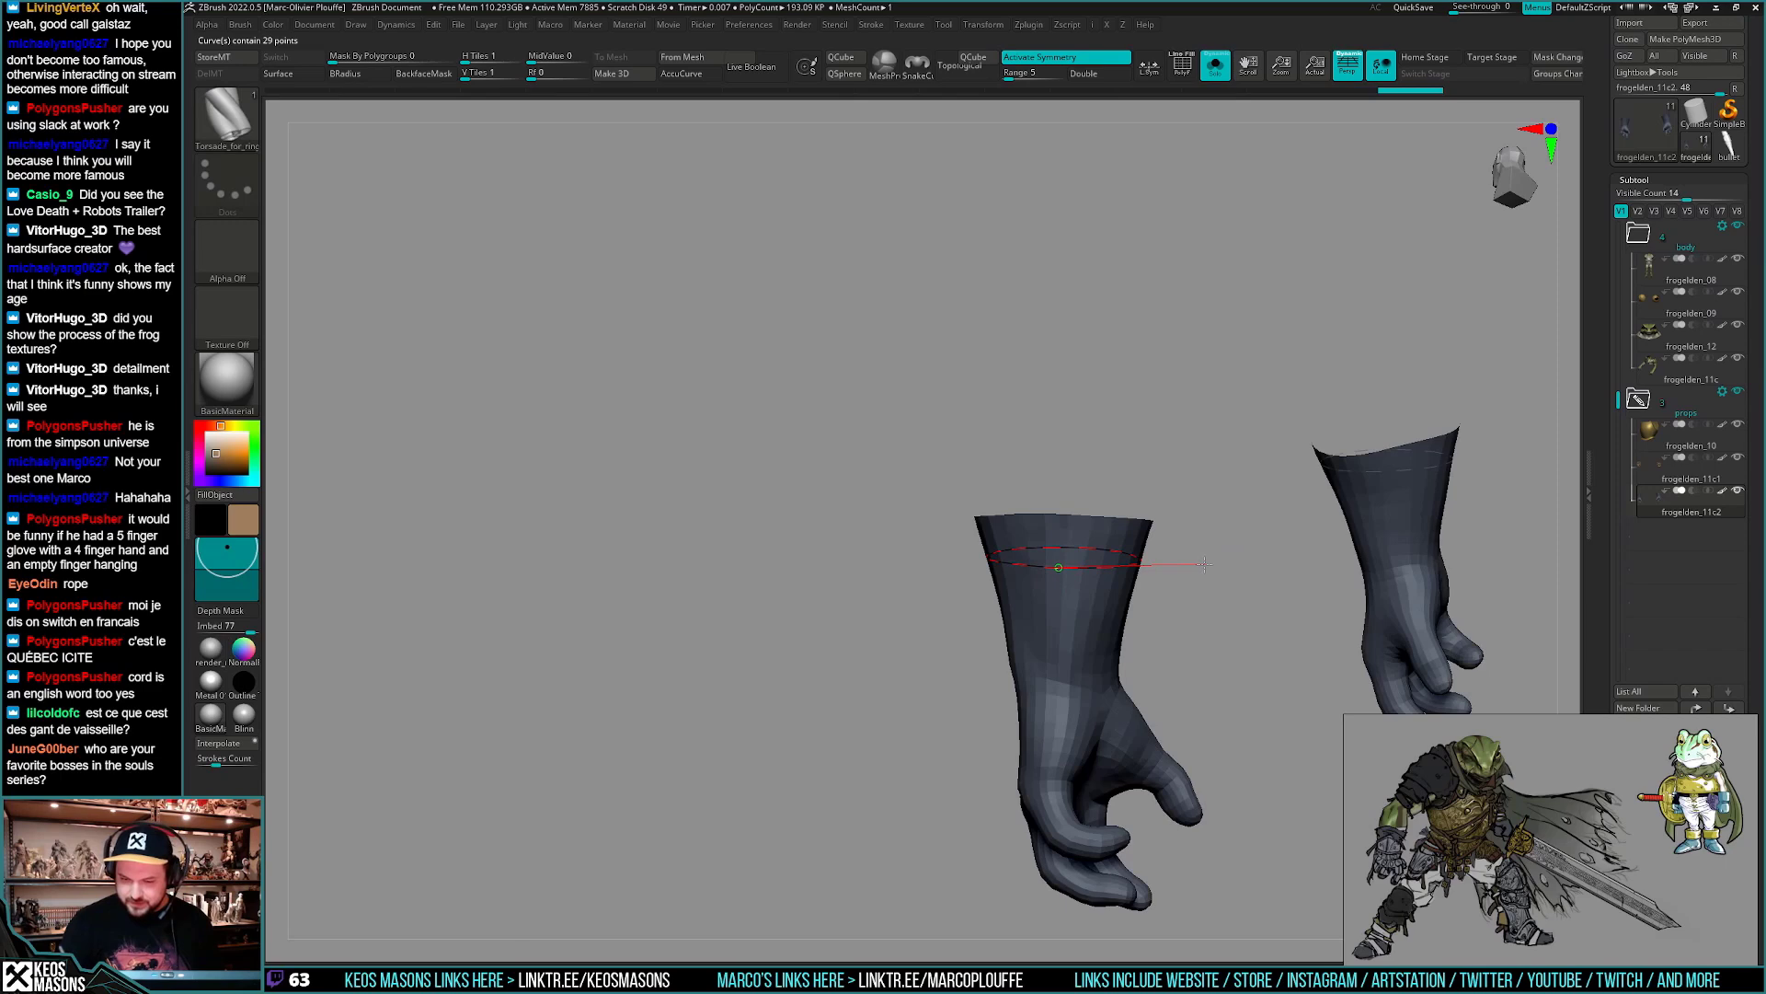
pyautogui.click(1204, 564)
pyautogui.hotkey('ctrl', 'shift', 'f')
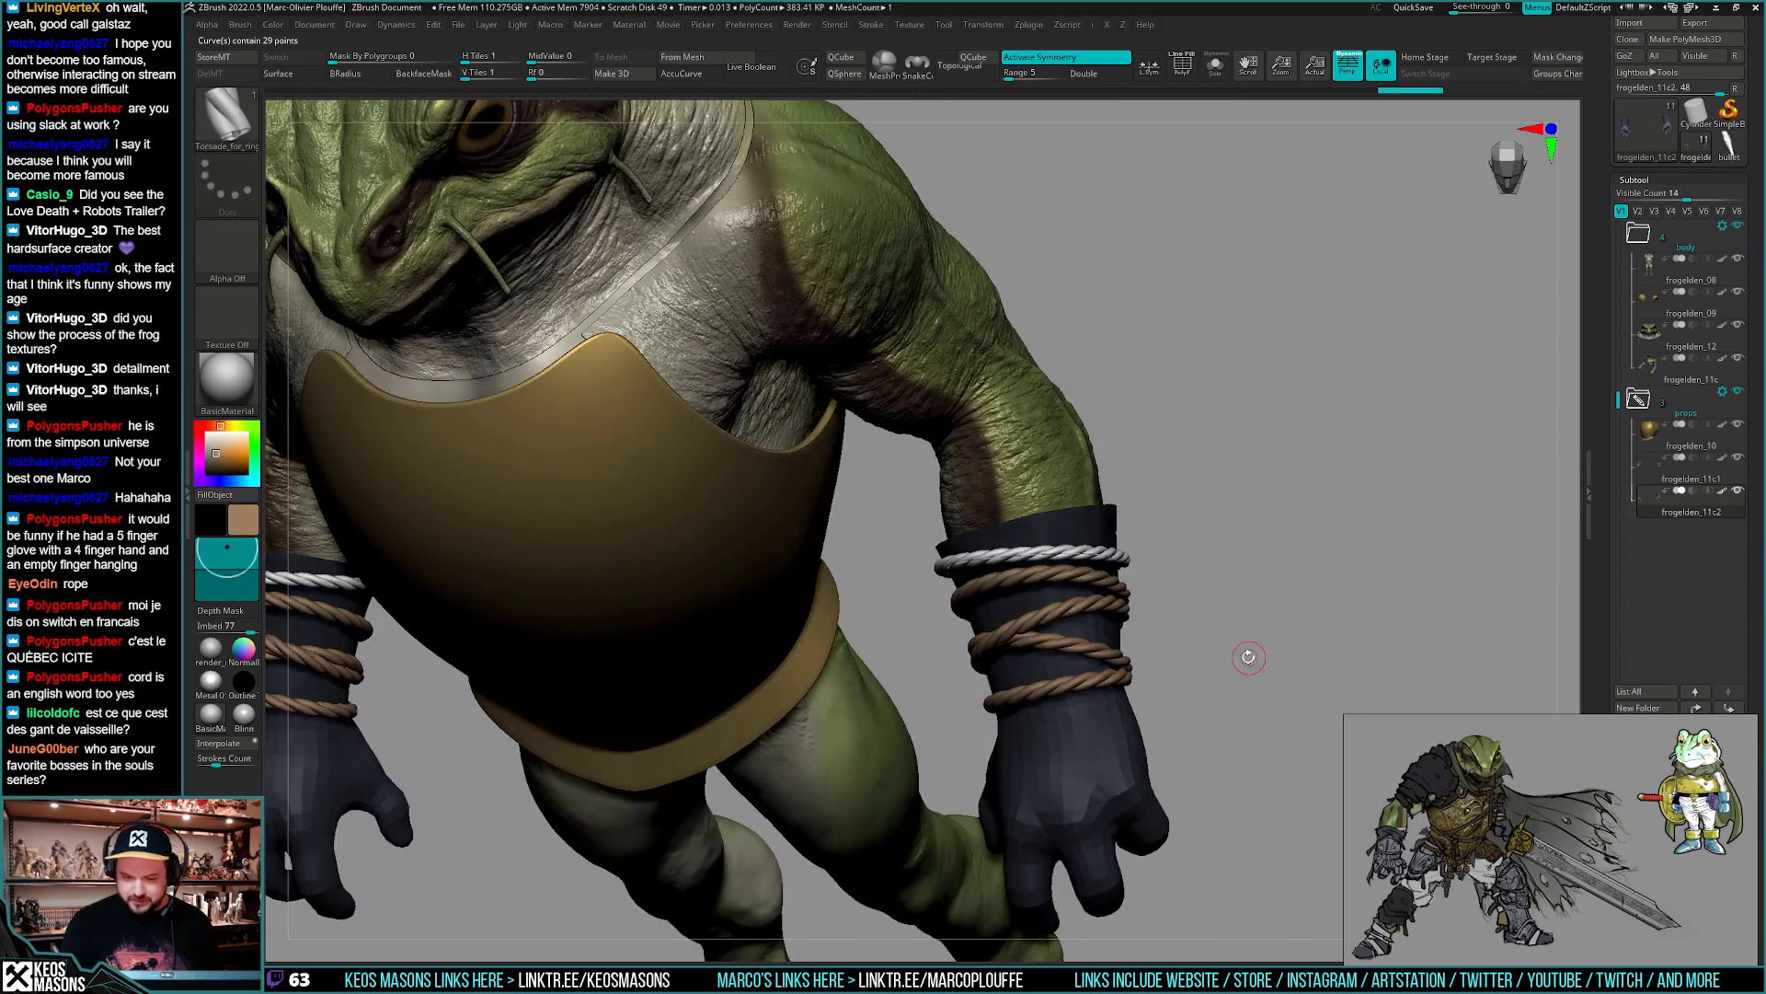
# - Undo the white rope ring wrapped around the upper edge of the glove cuffs
pyautogui.moveTo(1248, 657); pyautogui.dragTo(1246, 672, button='right')
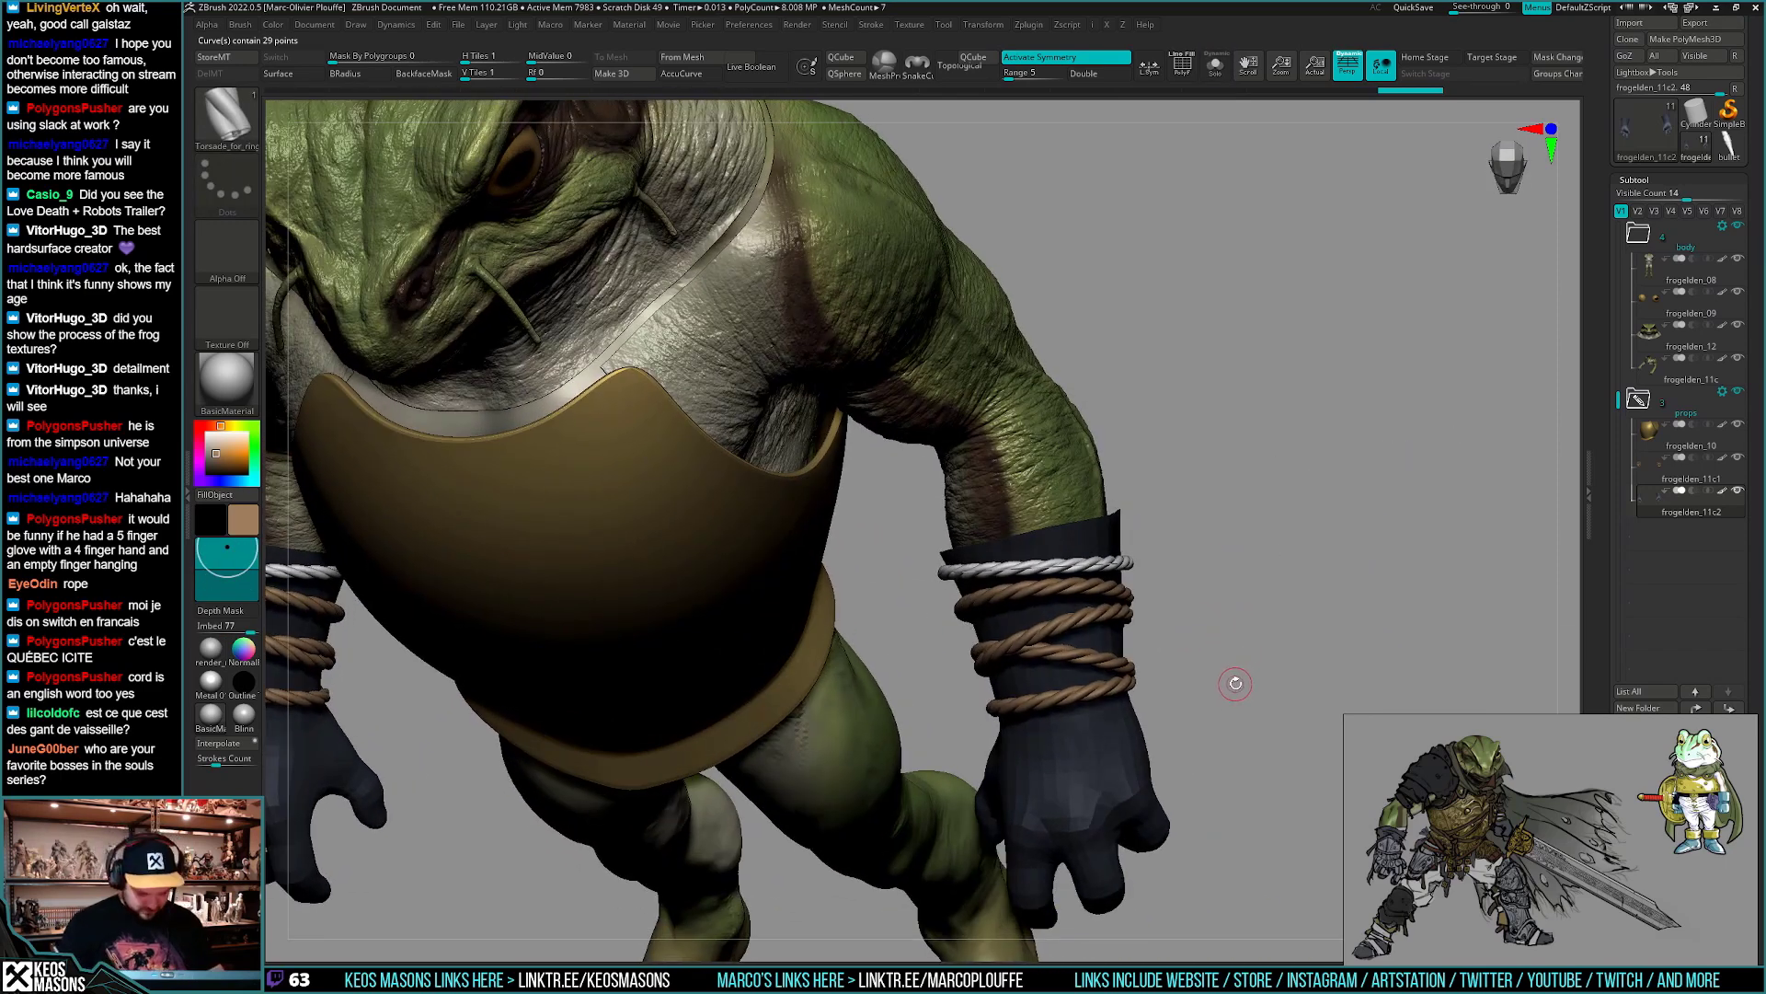
pyautogui.moveTo(1243, 663)
pyautogui.mouseDown(button='right')
pyautogui.moveTo(1279, 727)
pyautogui.moveTo(1219, 667)
pyautogui.moveTo(1256, 685)
pyautogui.moveTo(1234, 679)
pyautogui.mouseUp(button='right')
pyautogui.press('w')
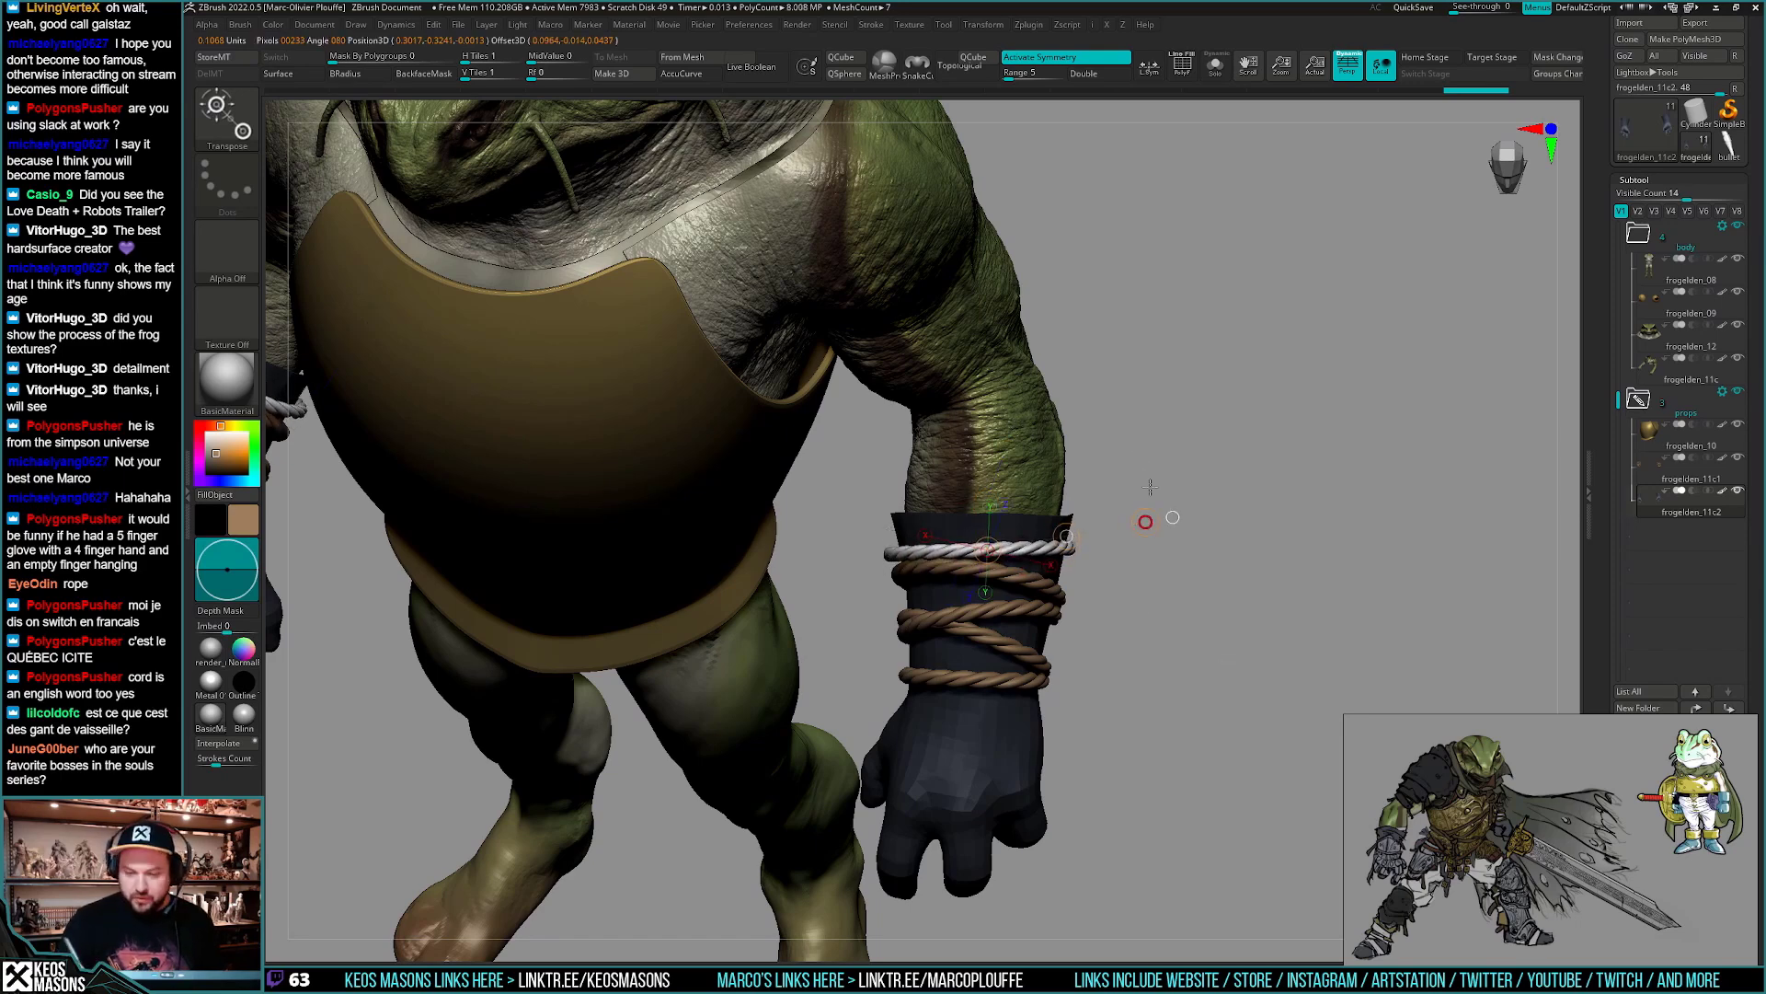
pyautogui.press('q')
pyautogui.hotkey('ctrl', 'z')
pyautogui.hotkey('ctrl', 'z')
pyautogui.hotkey('ctrl', 'z')
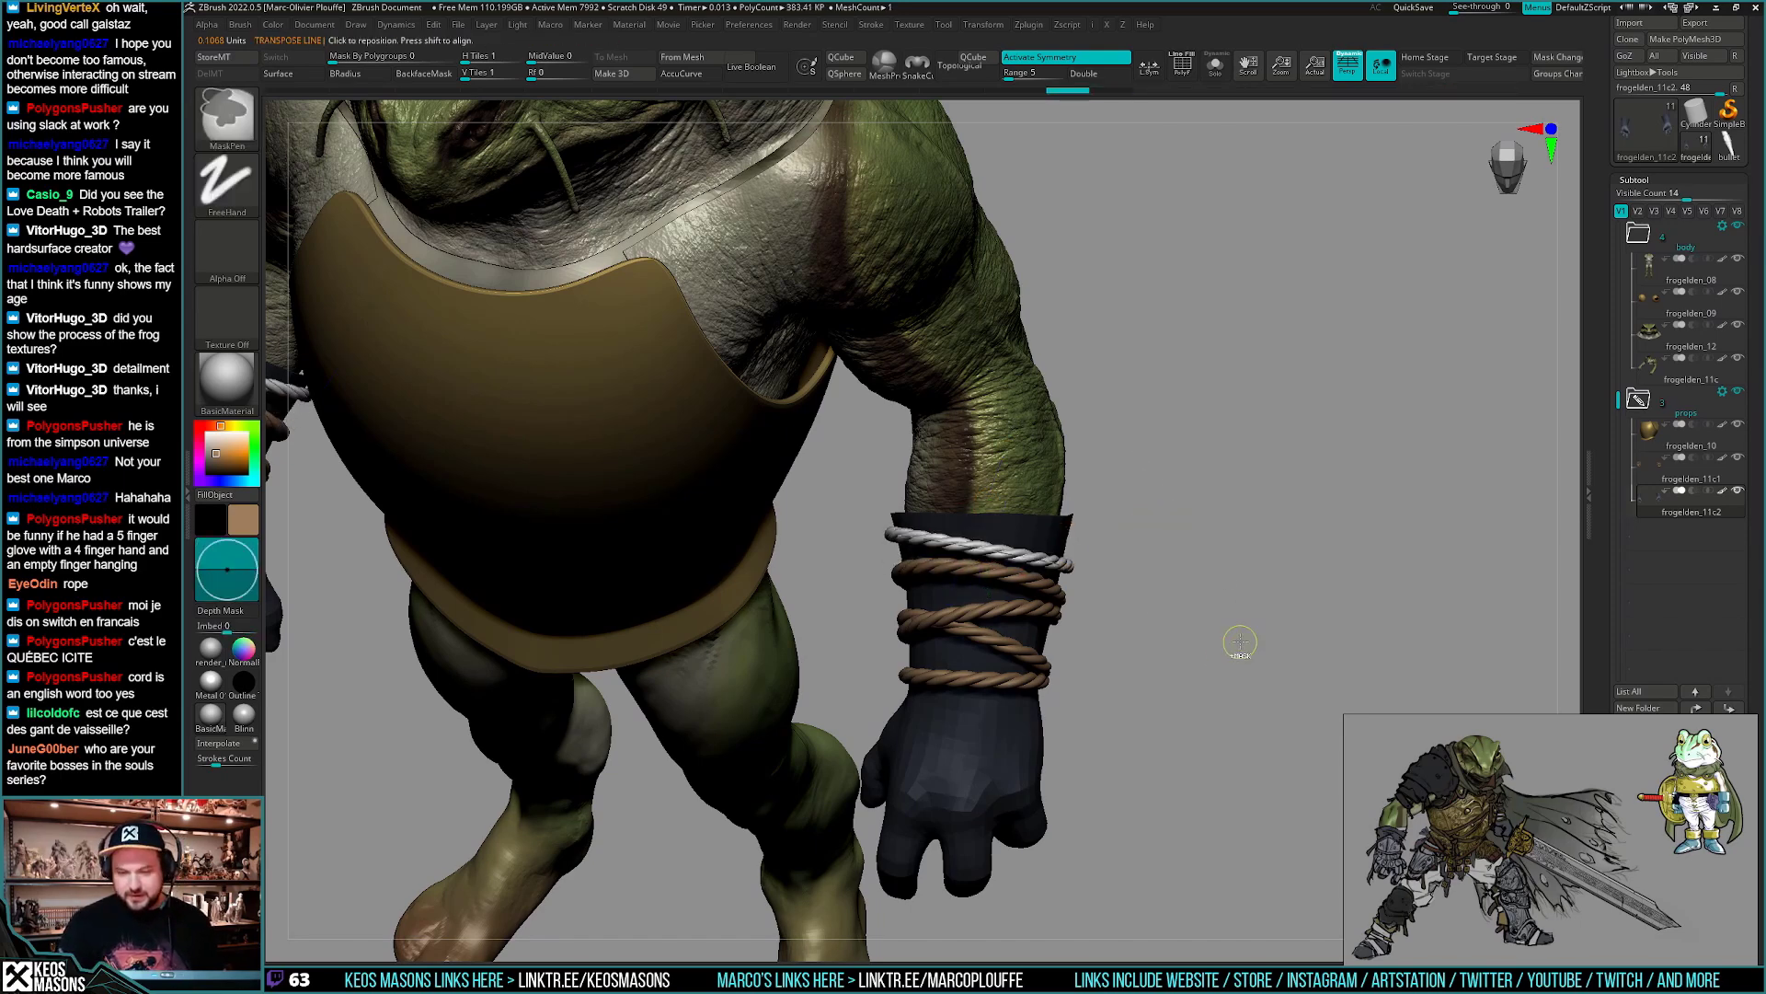
# - Try to wrap a larger twisted rope ring around the upper glove cuff with the rope curve brush
pyautogui.press('space')
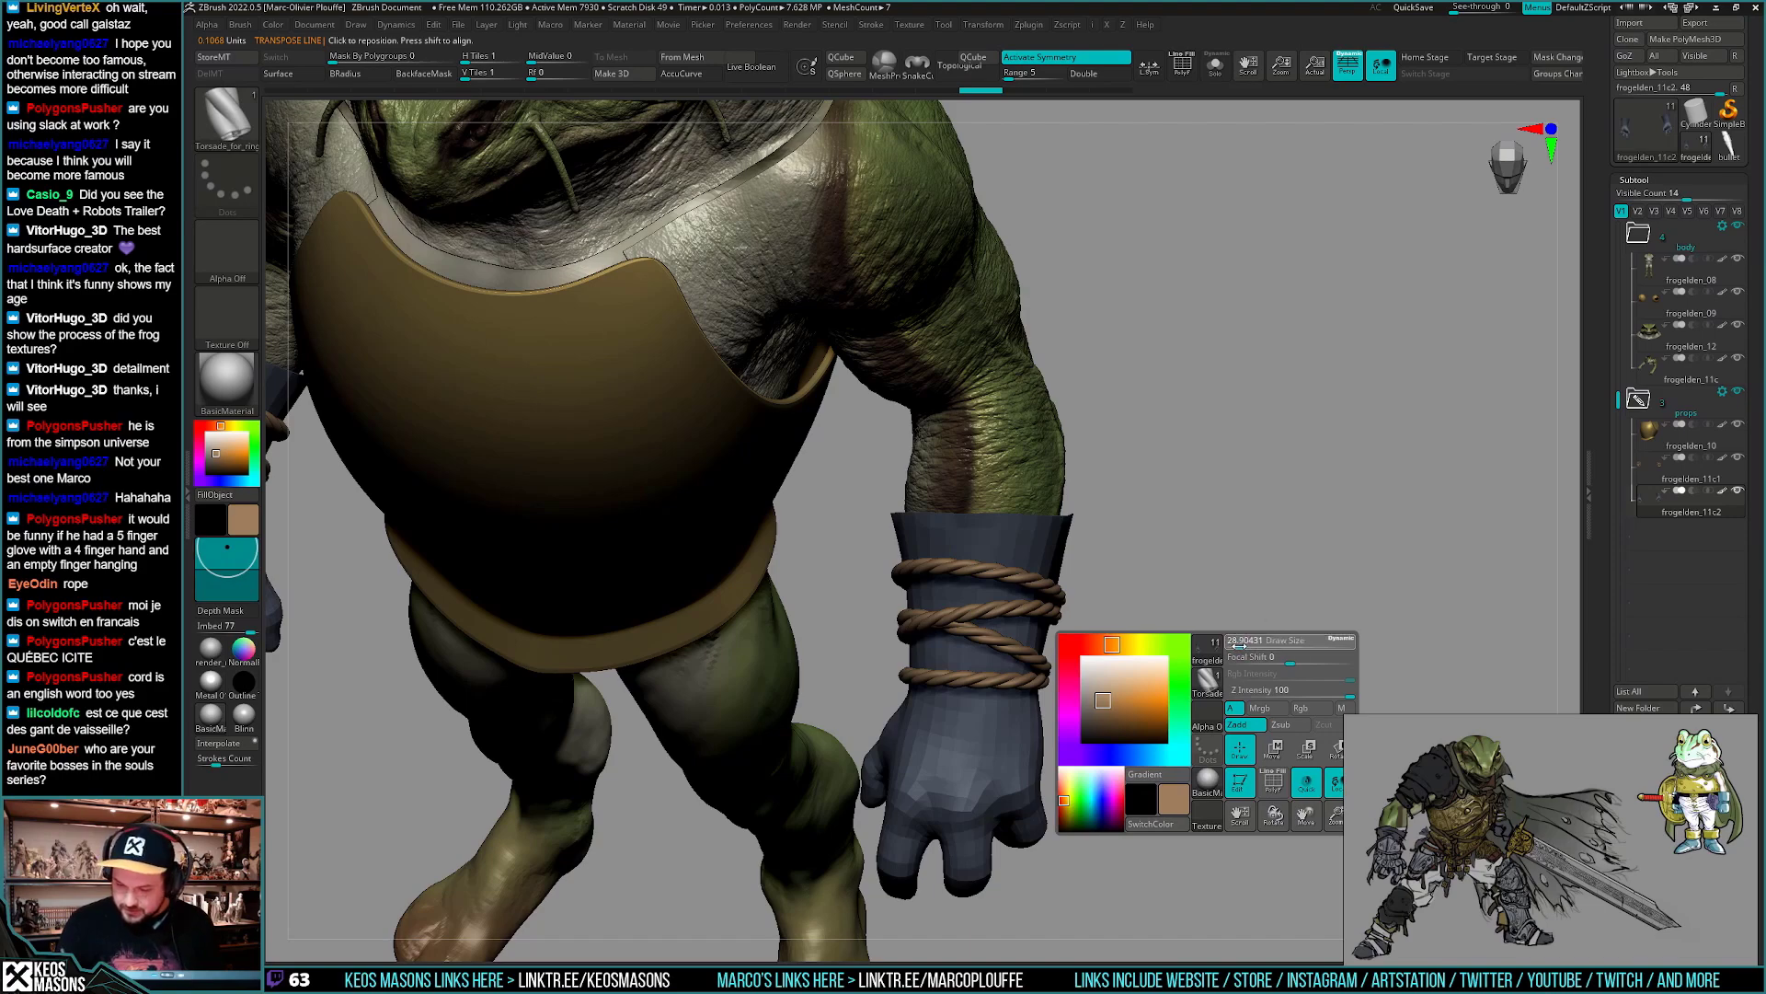
pyautogui.moveTo(1241, 645); pyautogui.dragTo(1257, 645)
pyautogui.moveTo(1278, 607)
pyautogui.mouseDown(button='right')
pyautogui.moveTo(1083, 585)
pyautogui.moveTo(1112, 568)
pyautogui.mouseUp(button='right')
pyautogui.hotkey('shift', 's')
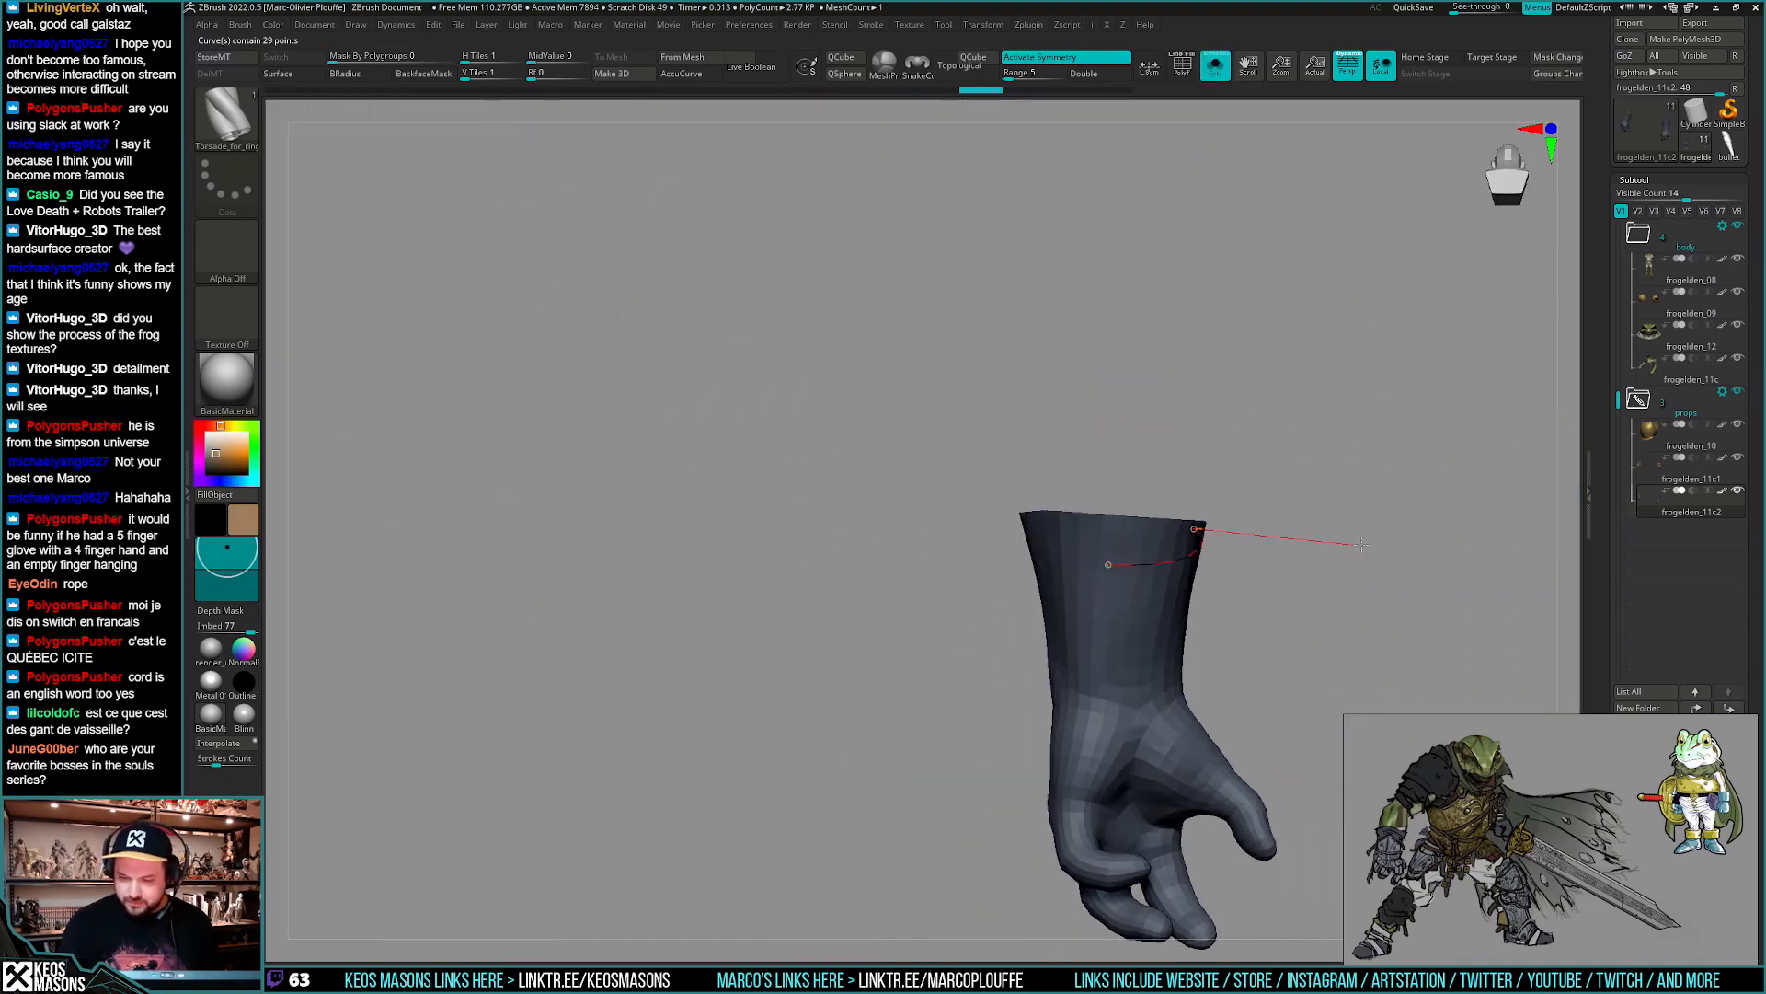
pyautogui.moveTo(1263, 590); pyautogui.dragTo(1263, 589)
pyautogui.hotkey('ctrl', 'z')
pyautogui.moveTo(1100, 567); pyautogui.dragTo(1266, 556)
pyautogui.hotkey('alt', 's')
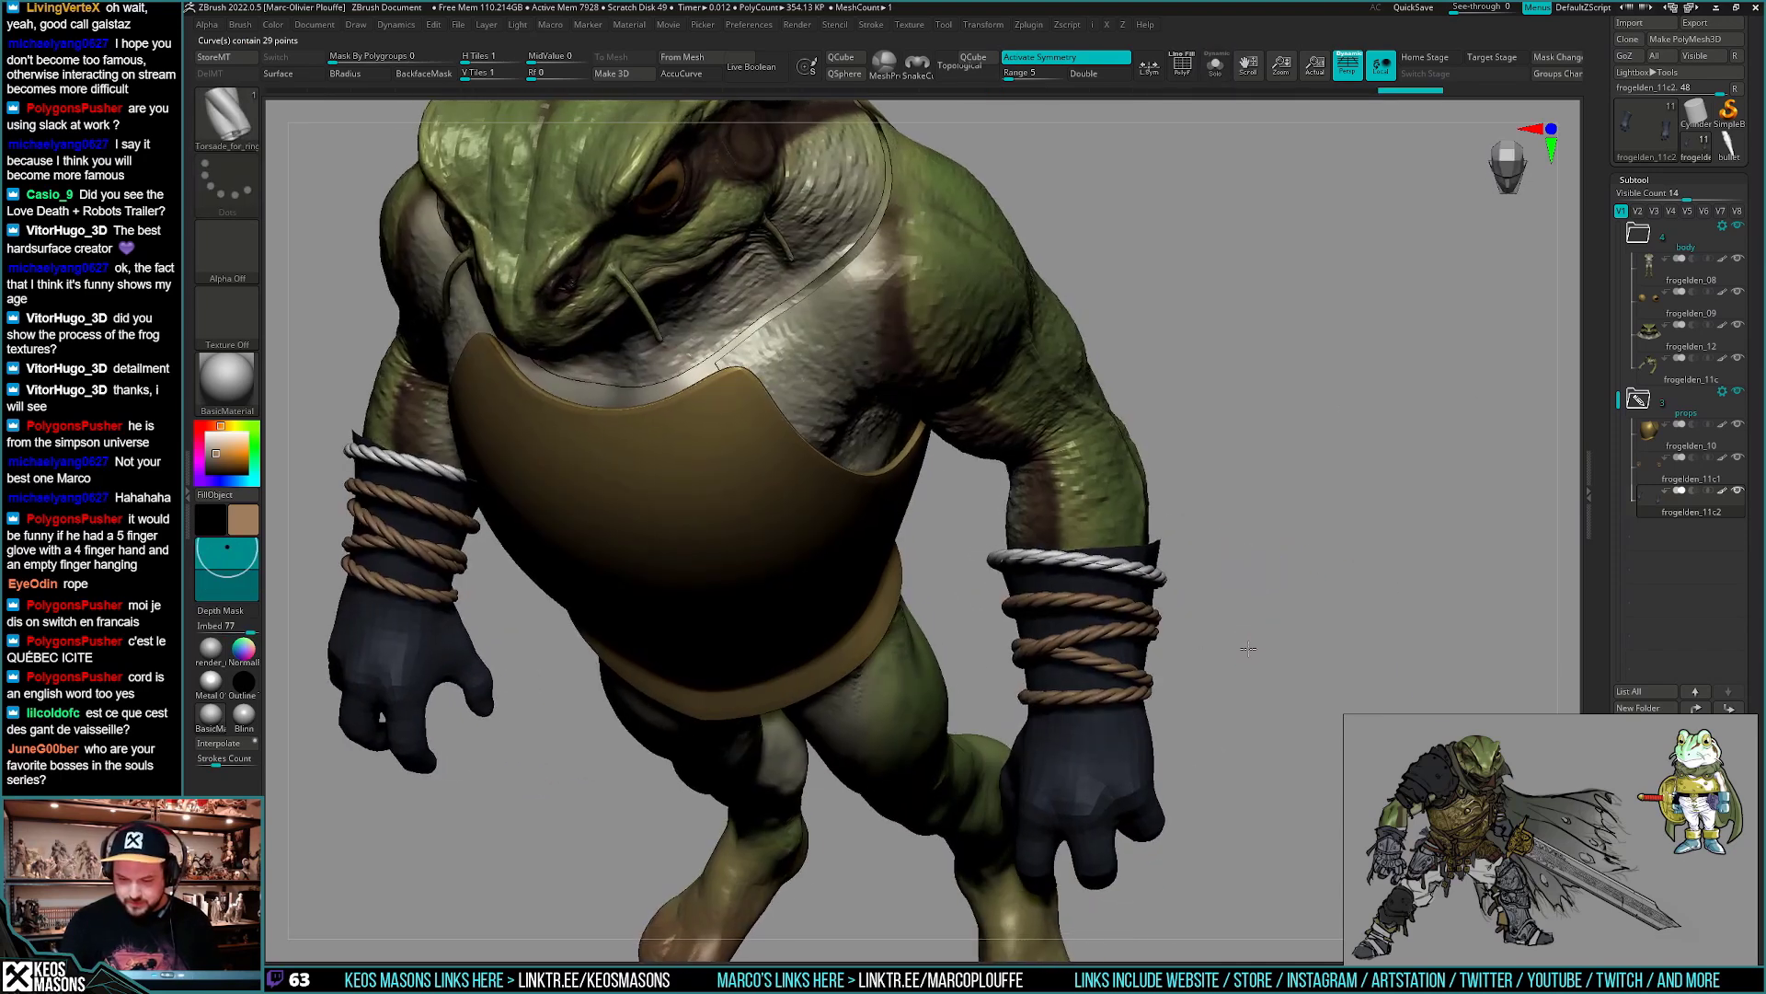
pyautogui.moveTo(1248, 648); pyautogui.dragTo(1141, 635, button='right')
pyautogui.hotkey('ctrl', 'z')
# - Try to draw the rope ring around the isolated glove's upper cuff again from a side view
pyautogui.hotkey('alt', 's')
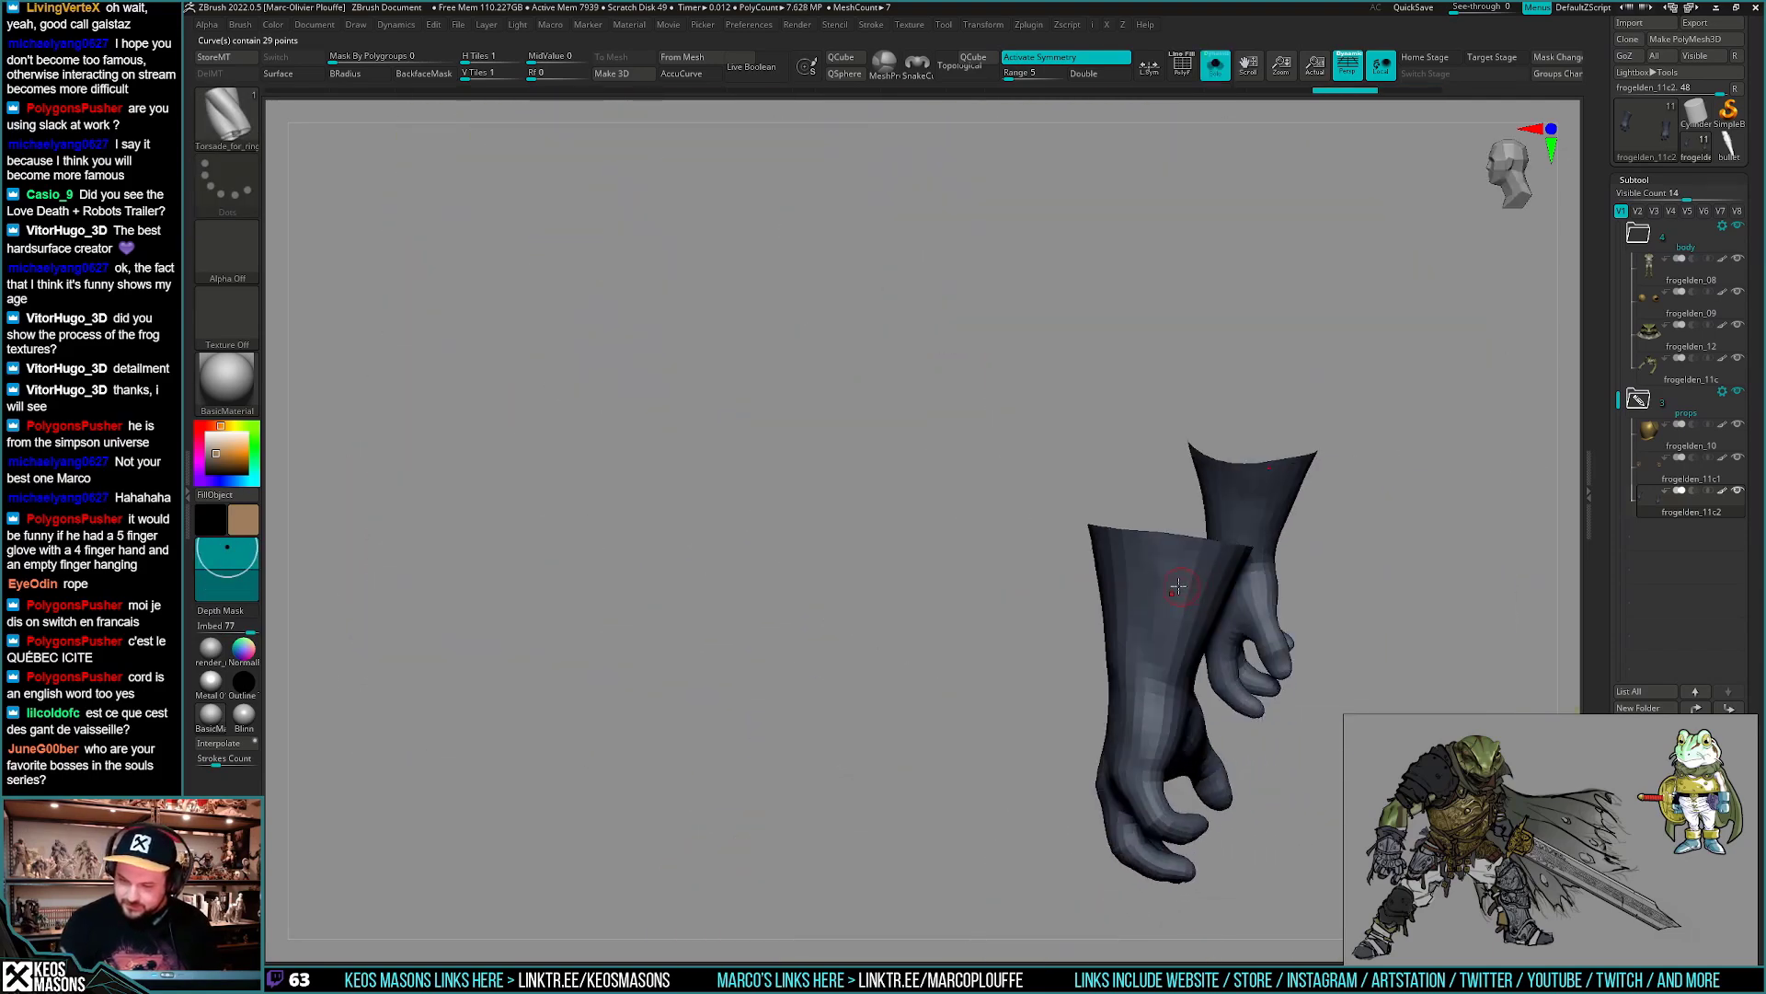
pyautogui.moveTo(1219, 583); pyautogui.dragTo(1265, 578, button='right')
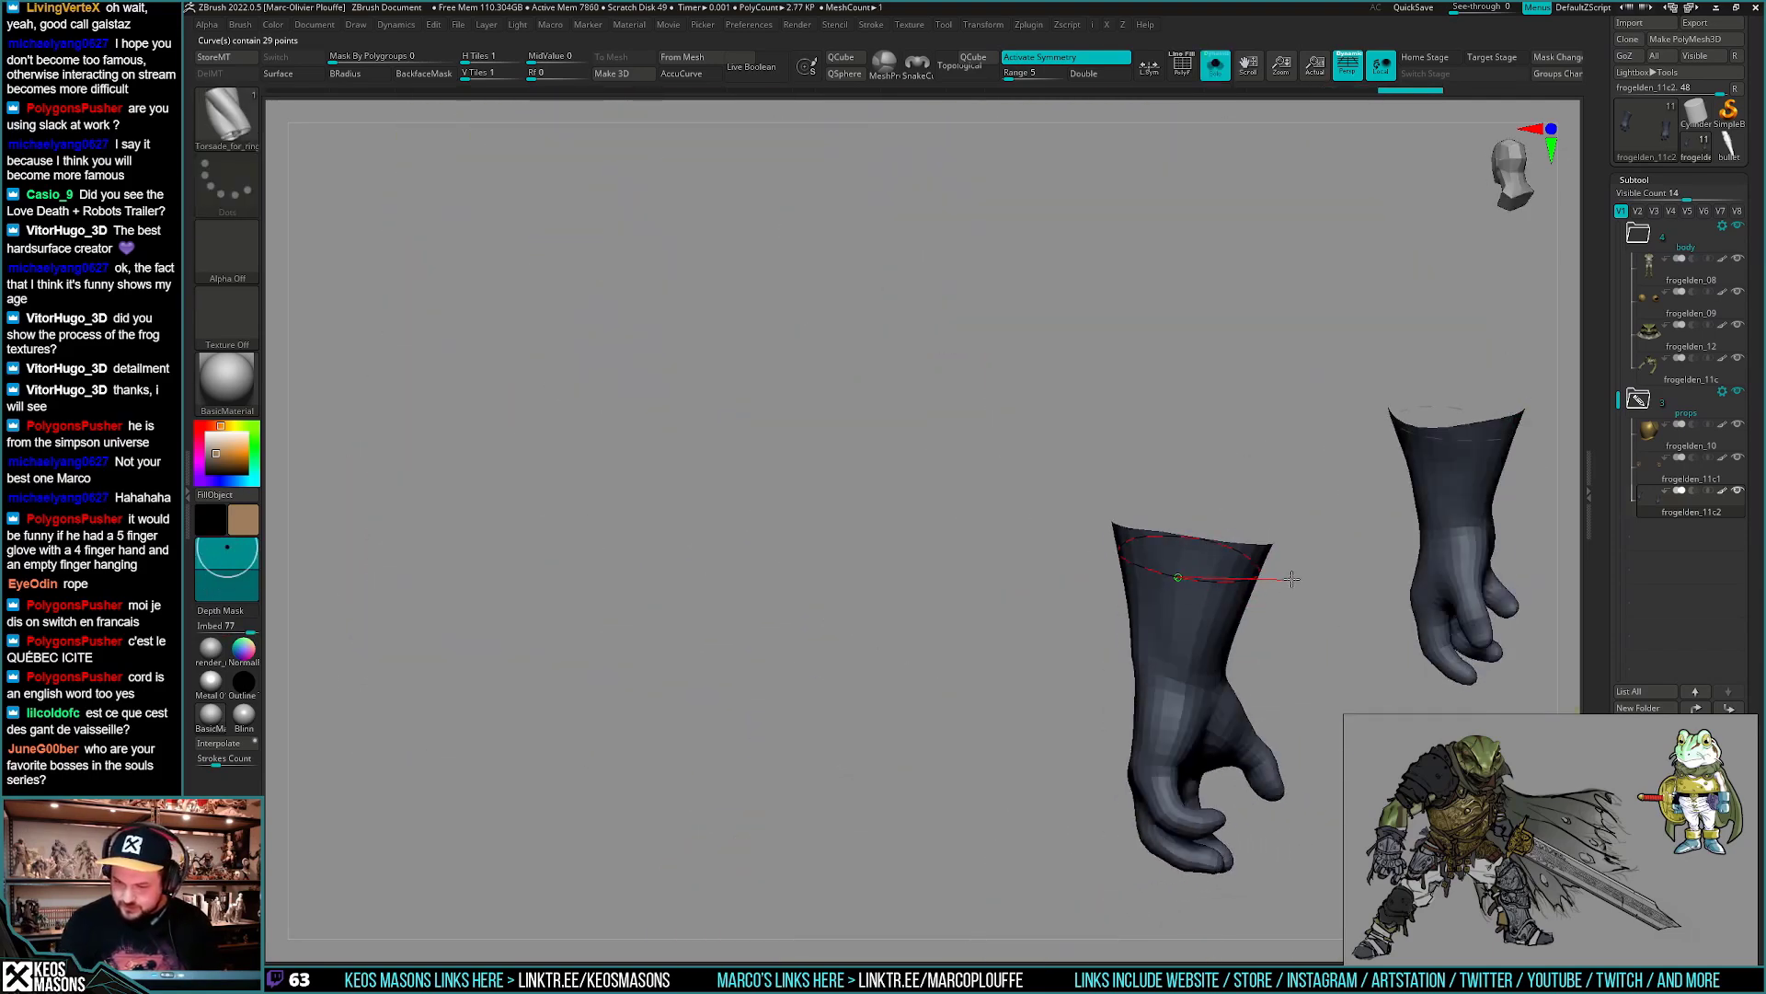
pyautogui.click(1288, 572)
pyautogui.moveTo(1206, 635)
pyautogui.mouseDown(button='right')
pyautogui.moveTo(1321, 623)
pyautogui.moveTo(1270, 619)
pyautogui.mouseUp(button='right')
pyautogui.press('ctrl')
pyautogui.hotkey('ctrl', 'z')
pyautogui.hotkey('alt', 's')
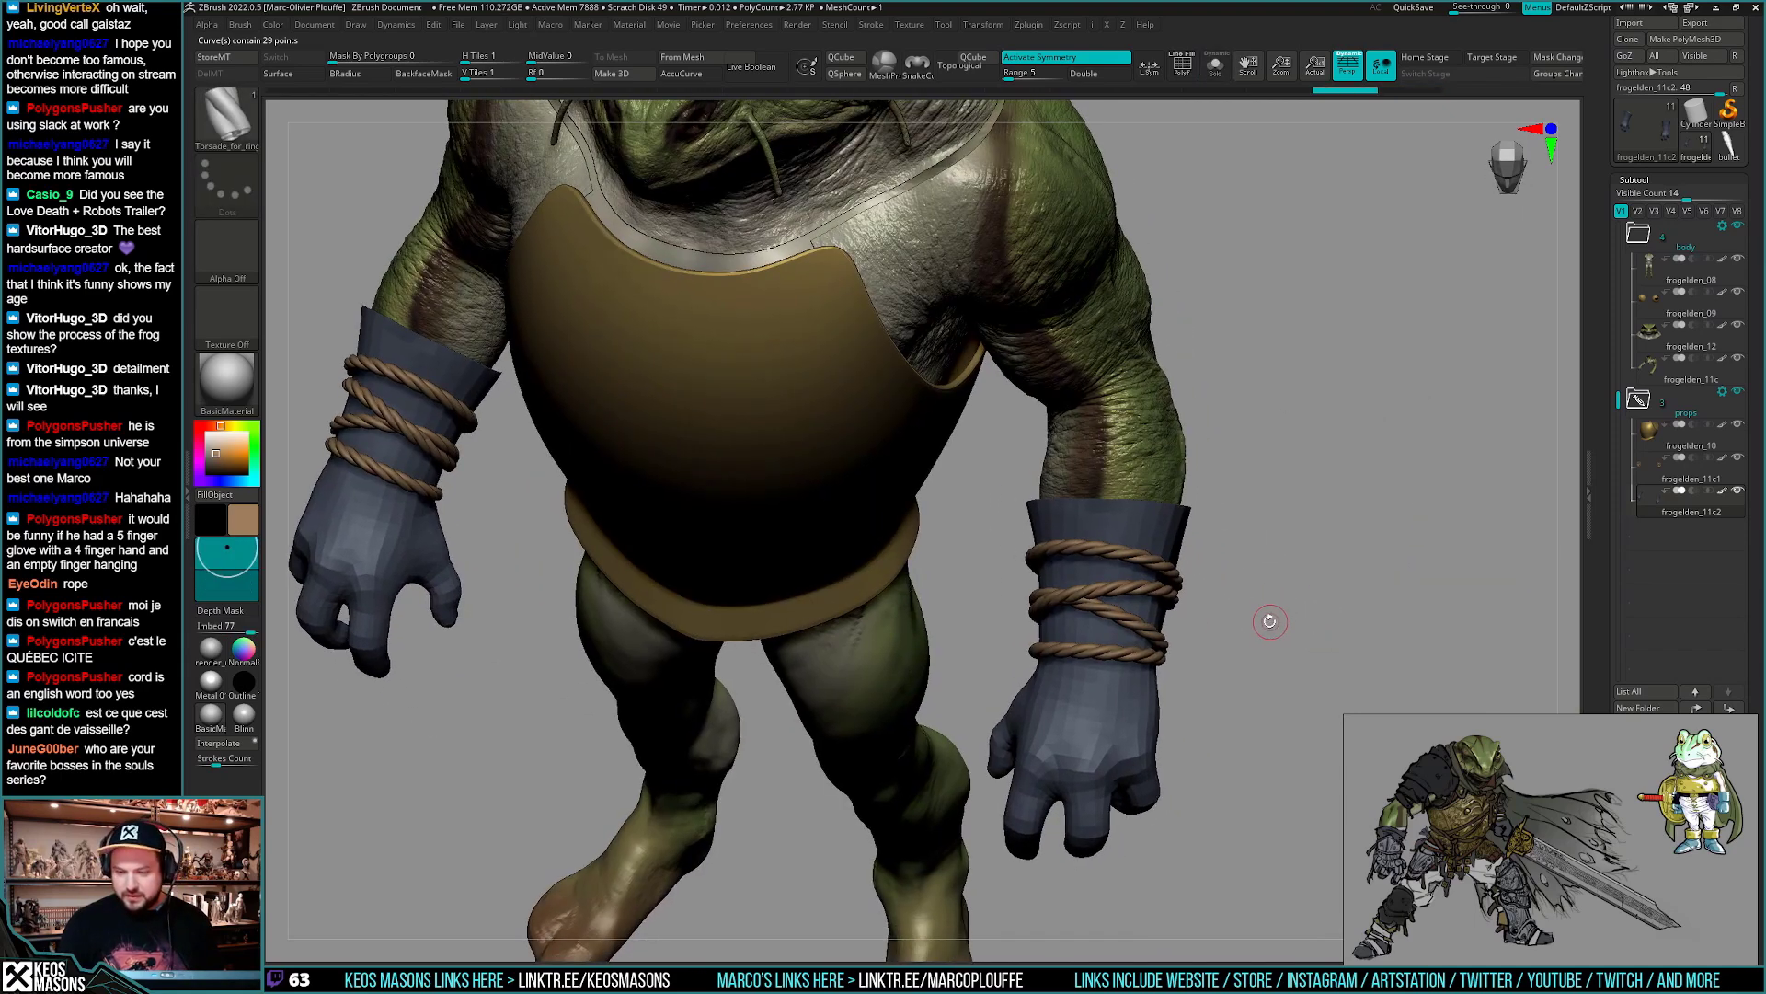
# - Switch to the ClayBuildup brush, select the rope wraps on the gloves and isolate them with polygroups shown
pyautogui.press('space')
pyautogui.click(1257, 541)
pyautogui.keyDown('ctrl'); pyautogui.moveTo(1418, 409); pyautogui.dragTo(1398, 488, button='right'); pyautogui.keyUp('ctrl')
pyautogui.hotkey('alt', 's')
pyautogui.hotkey('shift', 'f')
pyautogui.hotkey('shift', 'f')
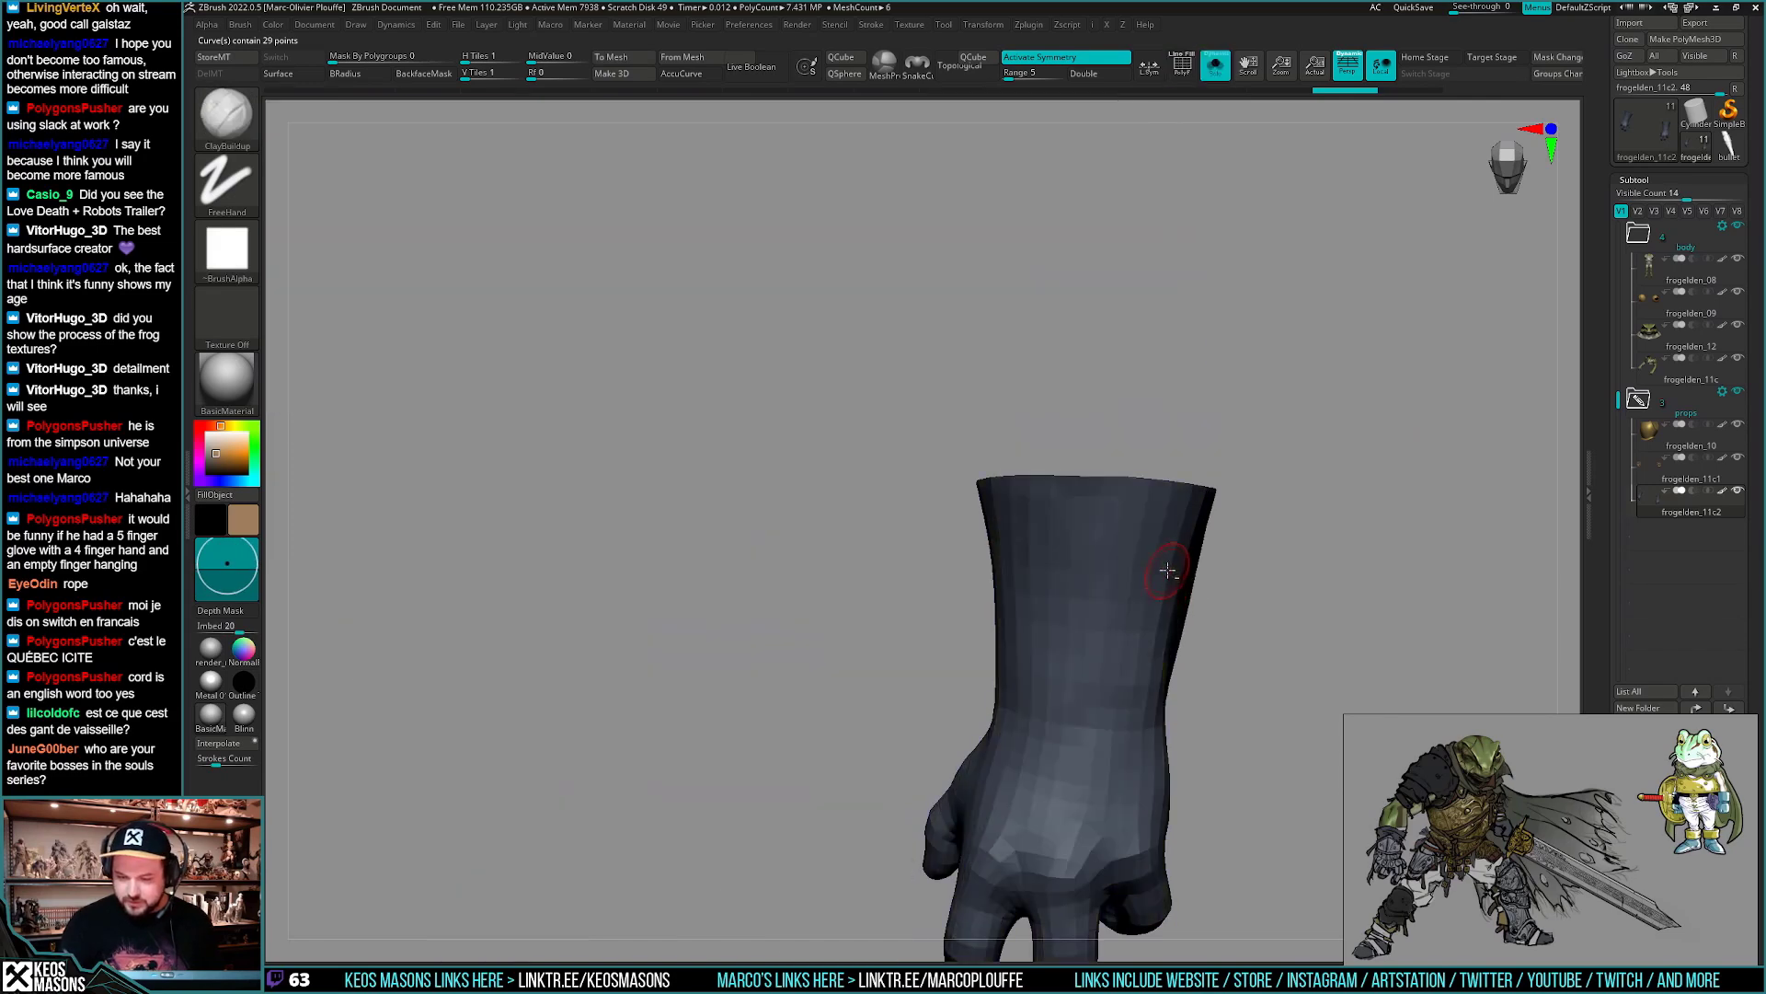
pyautogui.hotkey('alt', 's')
pyautogui.keyDown('alt'); pyautogui.click(1169, 574); pyautogui.keyUp('alt')
pyautogui.hotkey('alt', 's')
pyautogui.keyDown('ctrl'); pyautogui.moveTo(1186, 569); pyautogui.dragTo(1183, 623, button='right'); pyautogui.keyUp('ctrl')
pyautogui.hotkey('shift', 'f')
pyautogui.press('w')
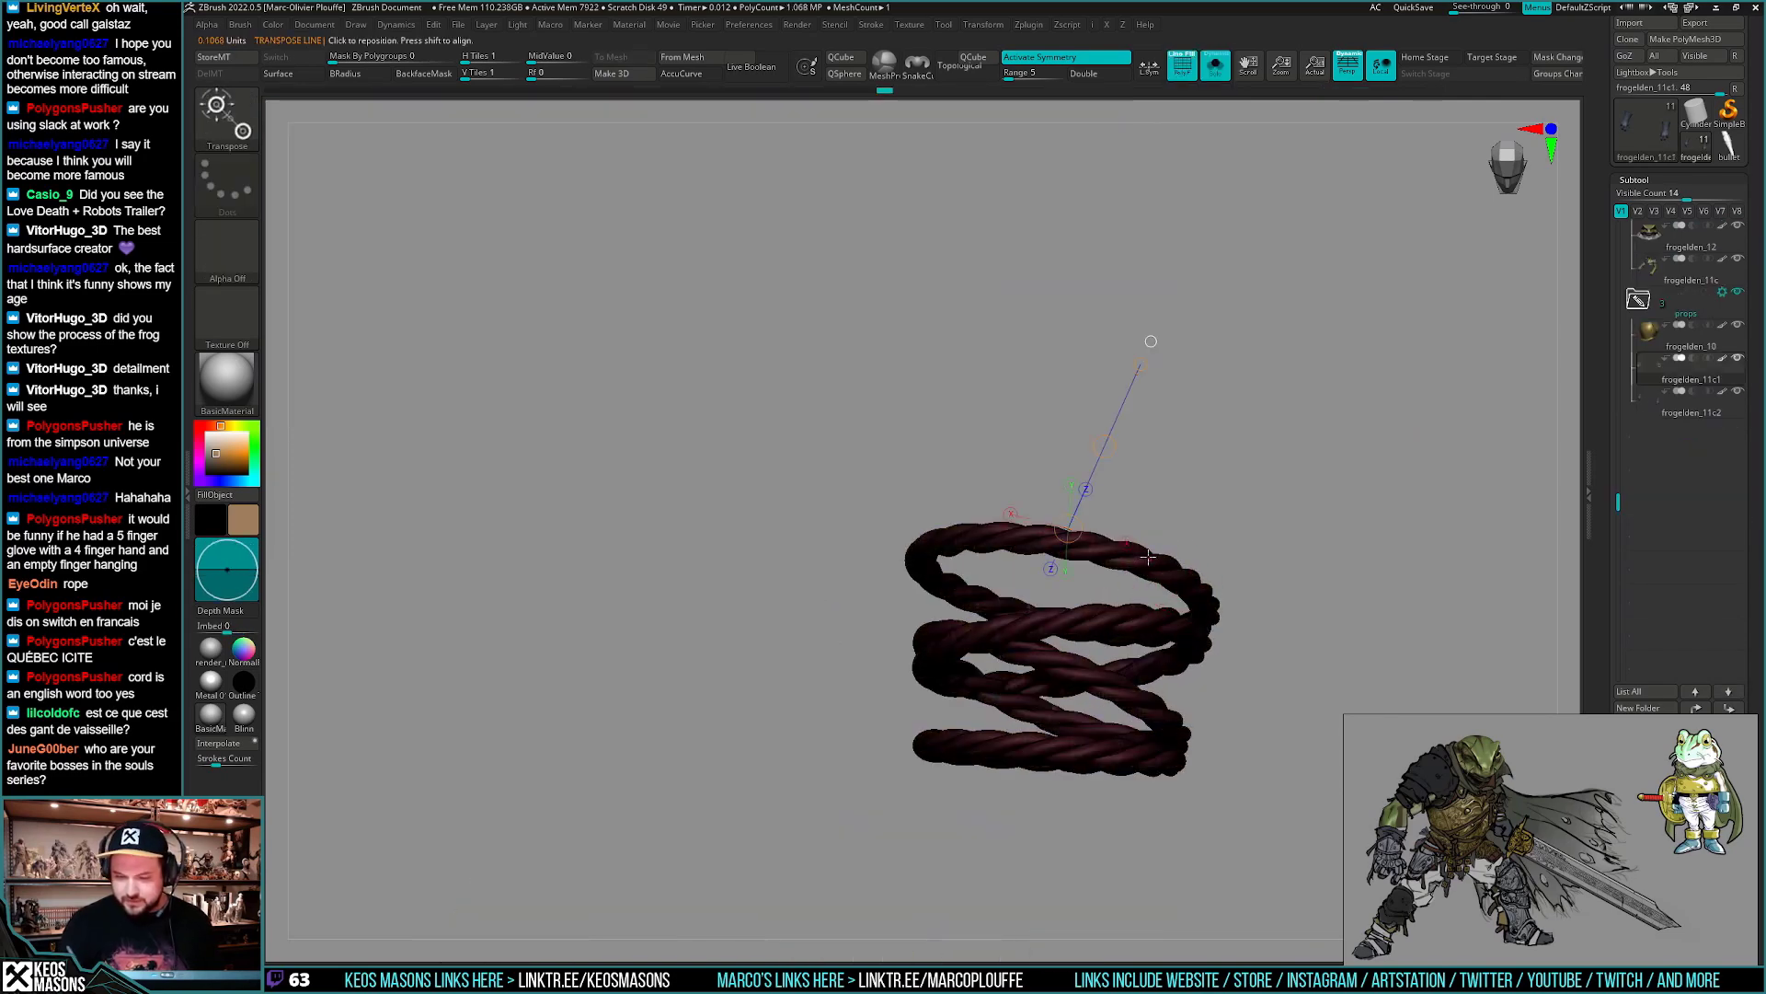
# - Mask the lower rope turns and duplicate the top turn slightly above the original
pyautogui.keyDown('ctrl'); pyautogui.moveTo(1090, 558); pyautogui.dragTo(1130, 623, button='right'); pyautogui.keyUp('ctrl')
pyautogui.moveTo(1100, 548)
pyautogui.keyDown('ctrl'); pyautogui.mouseDown()
pyautogui.moveTo(1134, 566)
pyautogui.moveTo(1123, 552)
pyautogui.mouseUp(); pyautogui.keyUp('ctrl')
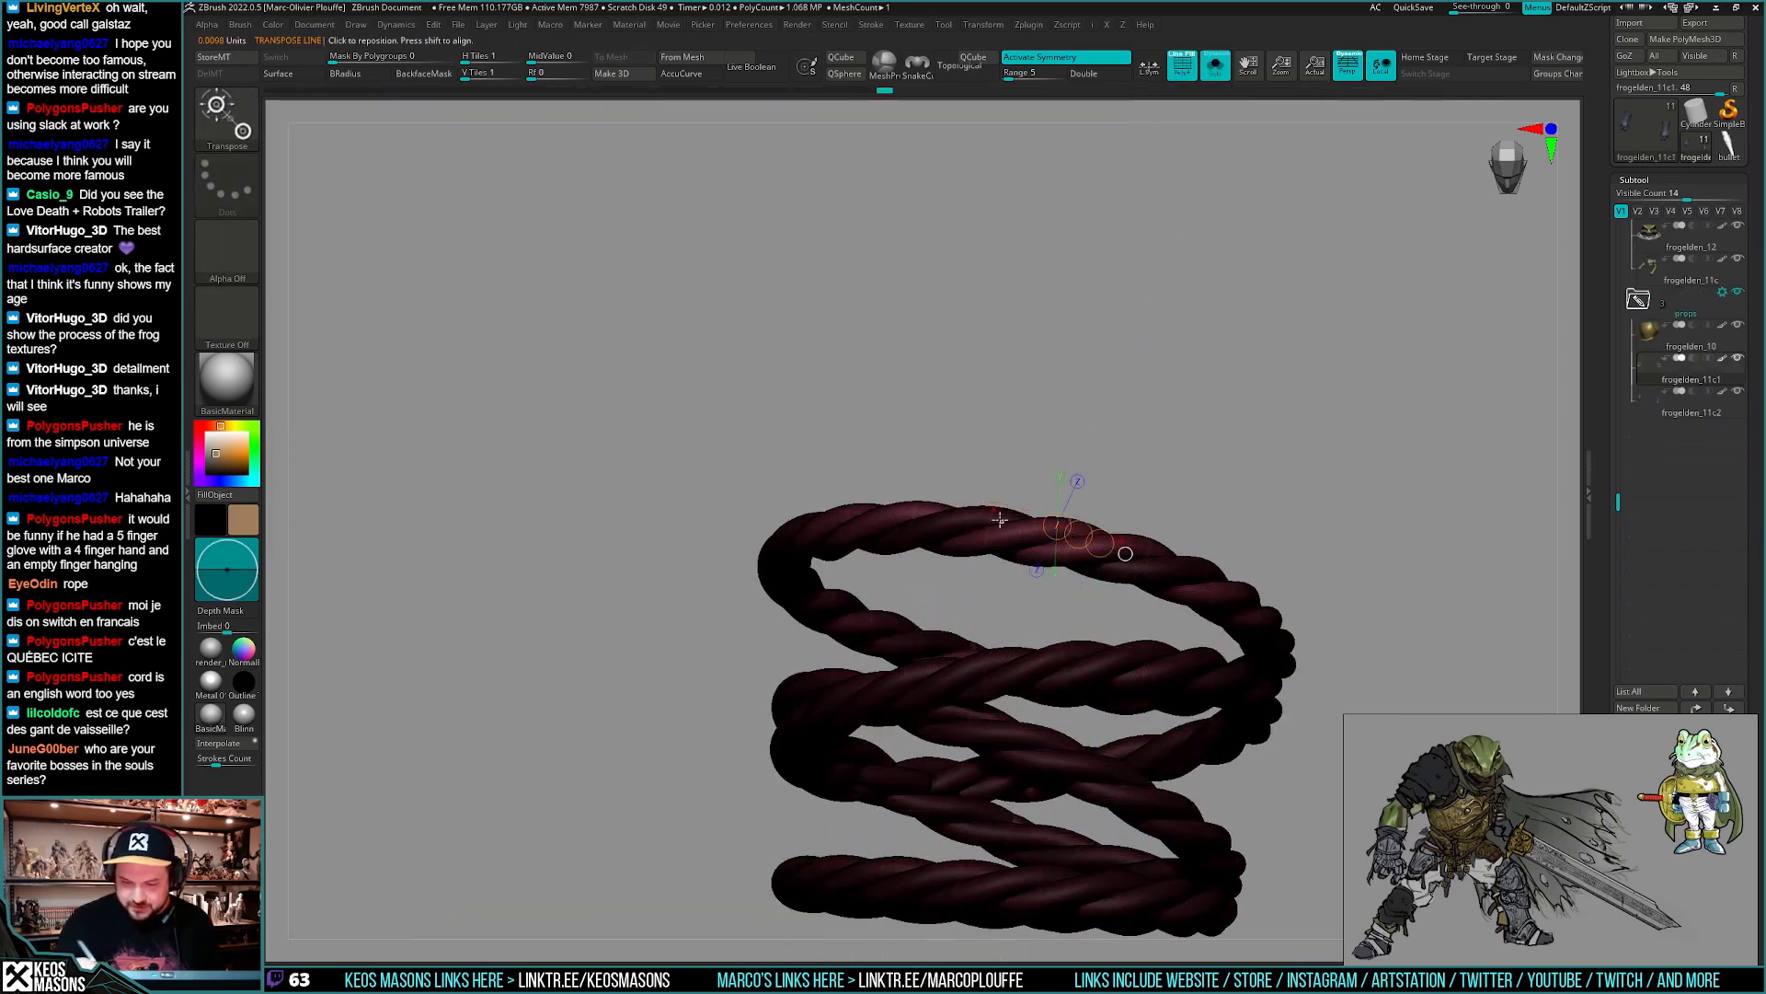
pyautogui.moveTo(990, 514); pyautogui.dragTo(1037, 552)
pyautogui.moveTo(1171, 450)
pyautogui.keyDown('ctrl'); pyautogui.mouseDown(button='right')
pyautogui.moveTo(1159, 405)
pyautogui.moveTo(1220, 618)
pyautogui.moveTo(1187, 604)
pyautogui.moveTo(1193, 620)
pyautogui.mouseUp(button='right'); pyautogui.keyUp('ctrl')
pyautogui.press('q')
pyautogui.press('w')
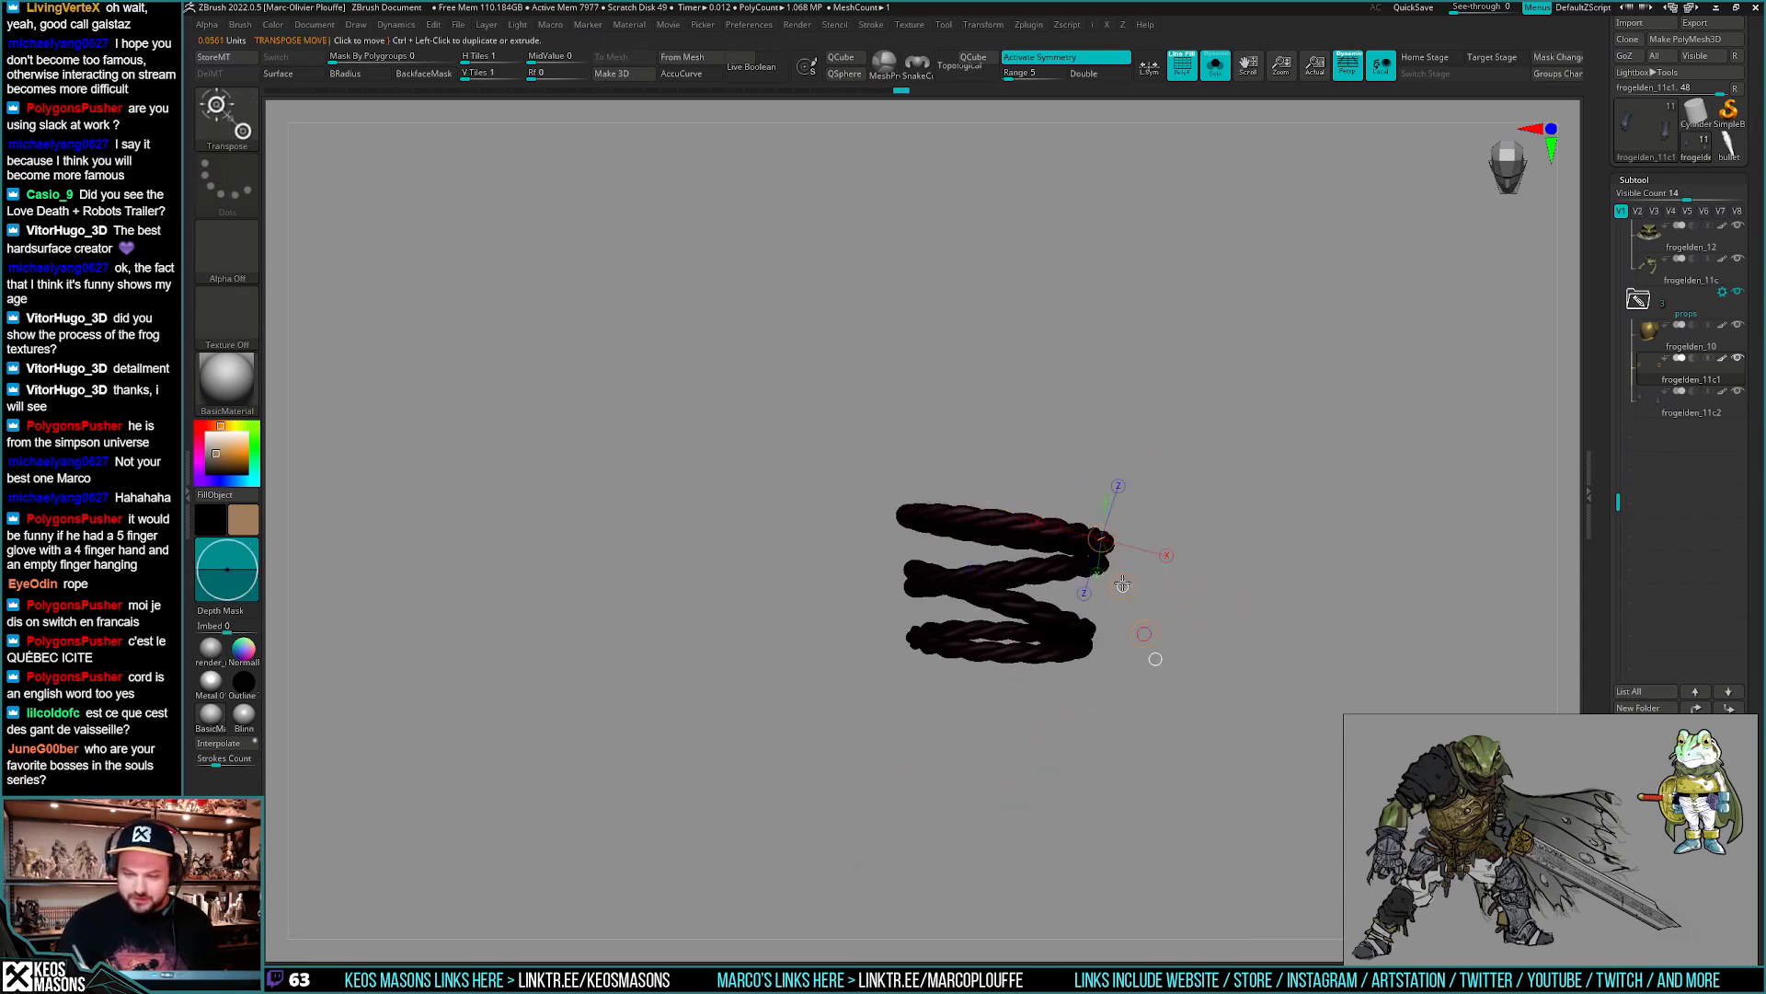
pyautogui.keyDown('ctrl'); pyautogui.moveTo(1123, 584); pyautogui.dragTo(1126, 563); pyautogui.keyUp('ctrl')
pyautogui.moveTo(1191, 497); pyautogui.dragTo(1185, 500)
pyautogui.hotkey('shift', 'f')
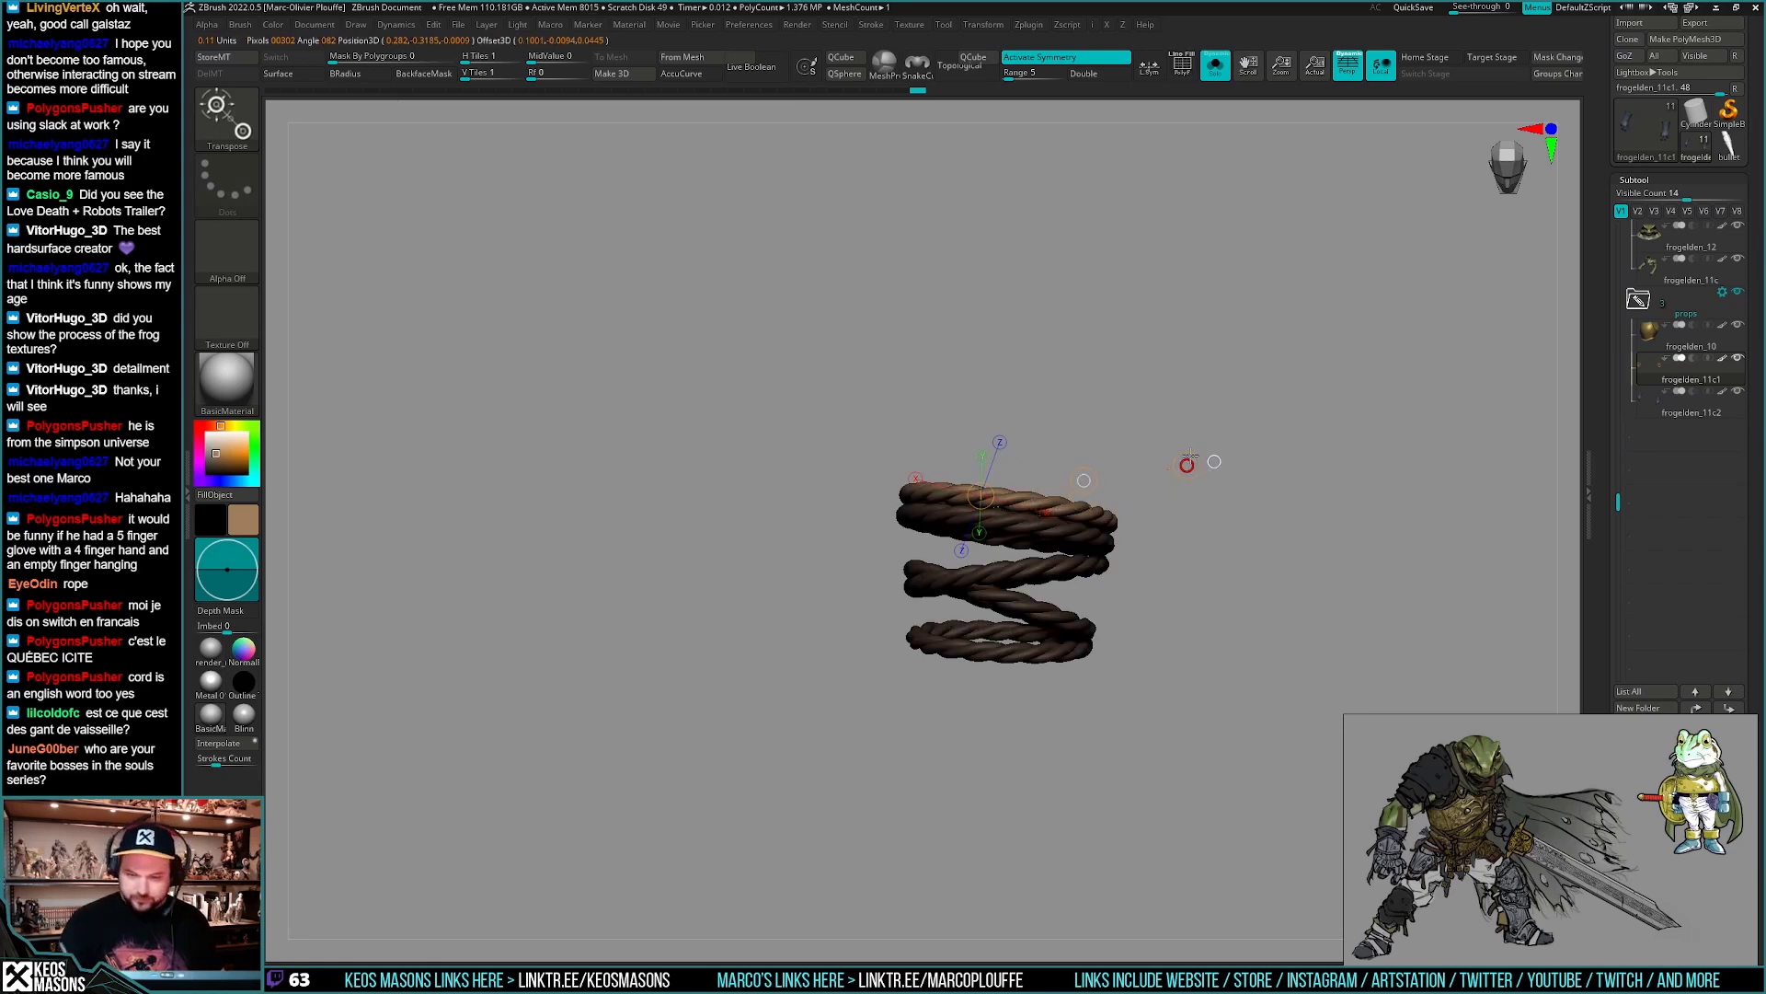
pyautogui.moveTo(1088, 480); pyautogui.dragTo(1092, 484)
# - Show the whole character and tilt the duplicated rope turn so it wraps the upper glove cuff at an angle
pyautogui.press('q')
pyautogui.hotkey('alt', 's')
pyautogui.moveTo(1192, 580)
pyautogui.mouseDown()
pyautogui.moveTo(1190, 623)
pyautogui.moveTo(1190, 584)
pyautogui.moveTo(1196, 603)
pyautogui.mouseUp()
pyautogui.press('w')
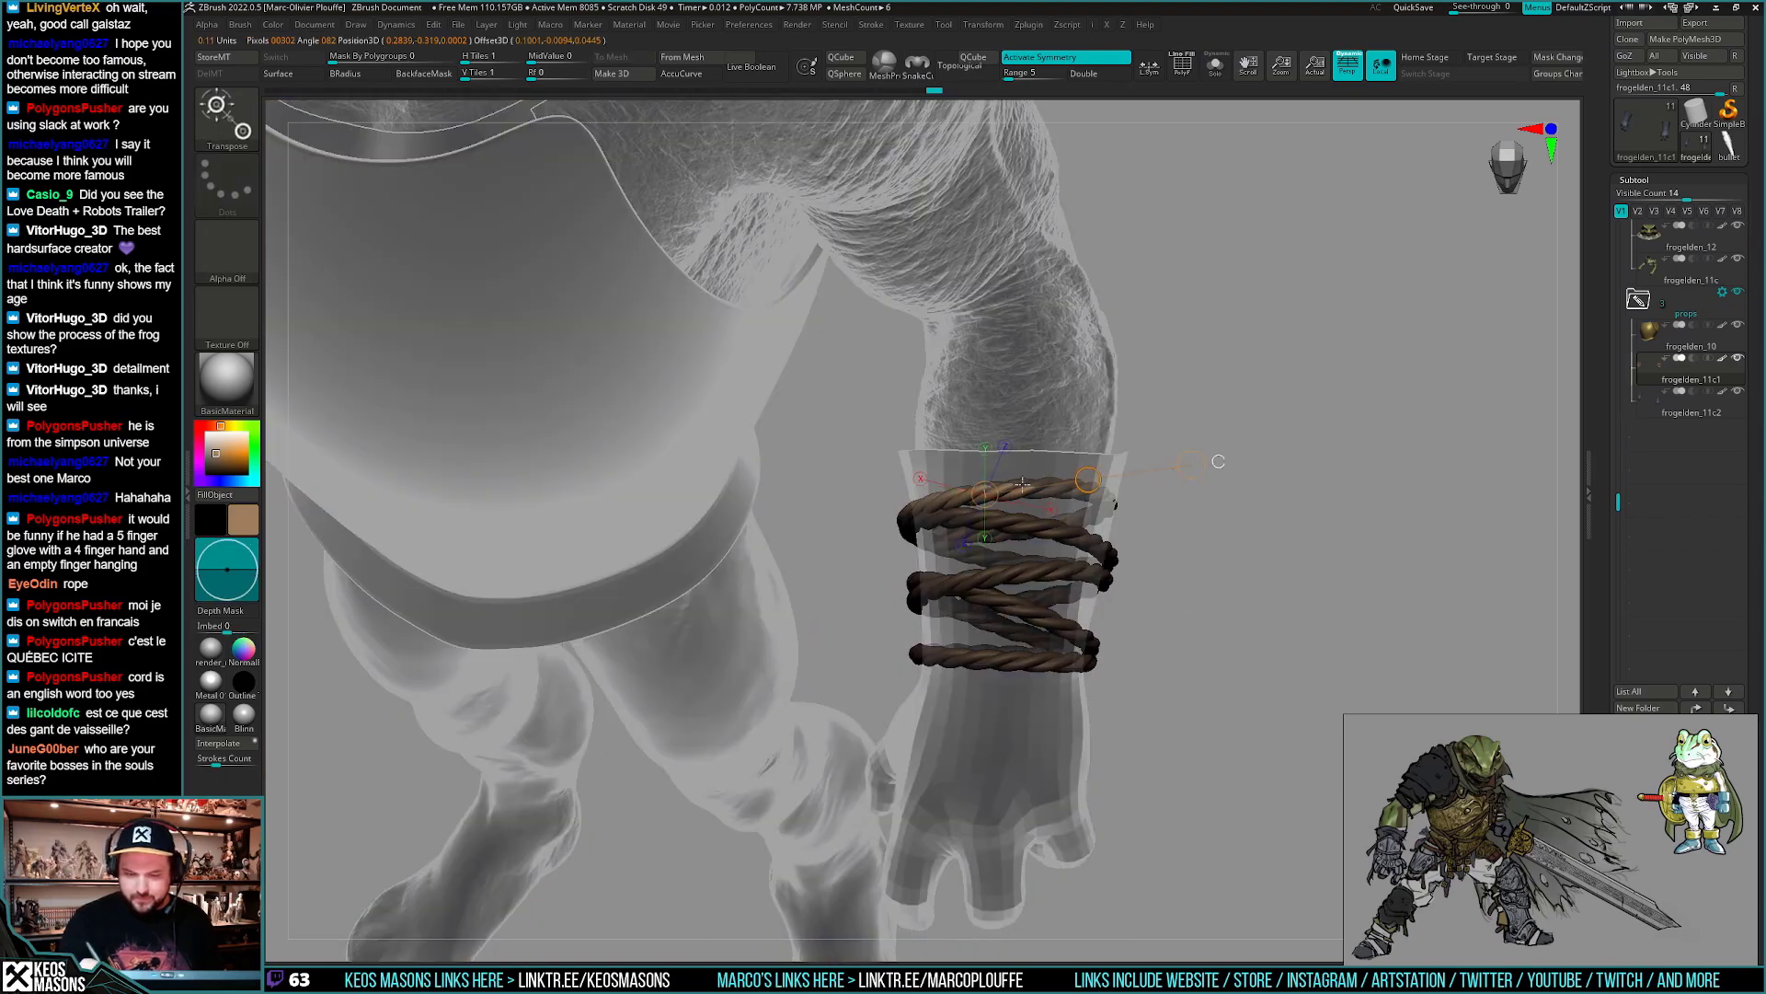
pyautogui.moveTo(1235, 464); pyautogui.dragTo(966, 529)
pyautogui.moveTo(1036, 587); pyautogui.dragTo(1047, 590)
pyautogui.moveTo(1173, 589); pyautogui.dragTo(1168, 552)
pyautogui.press('q')
pyautogui.hotkey('shift', 't')
pyautogui.keyDown('alt'); pyautogui.moveTo(1564, 552); pyautogui.dragTo(1218, 666); pyautogui.keyUp('alt')
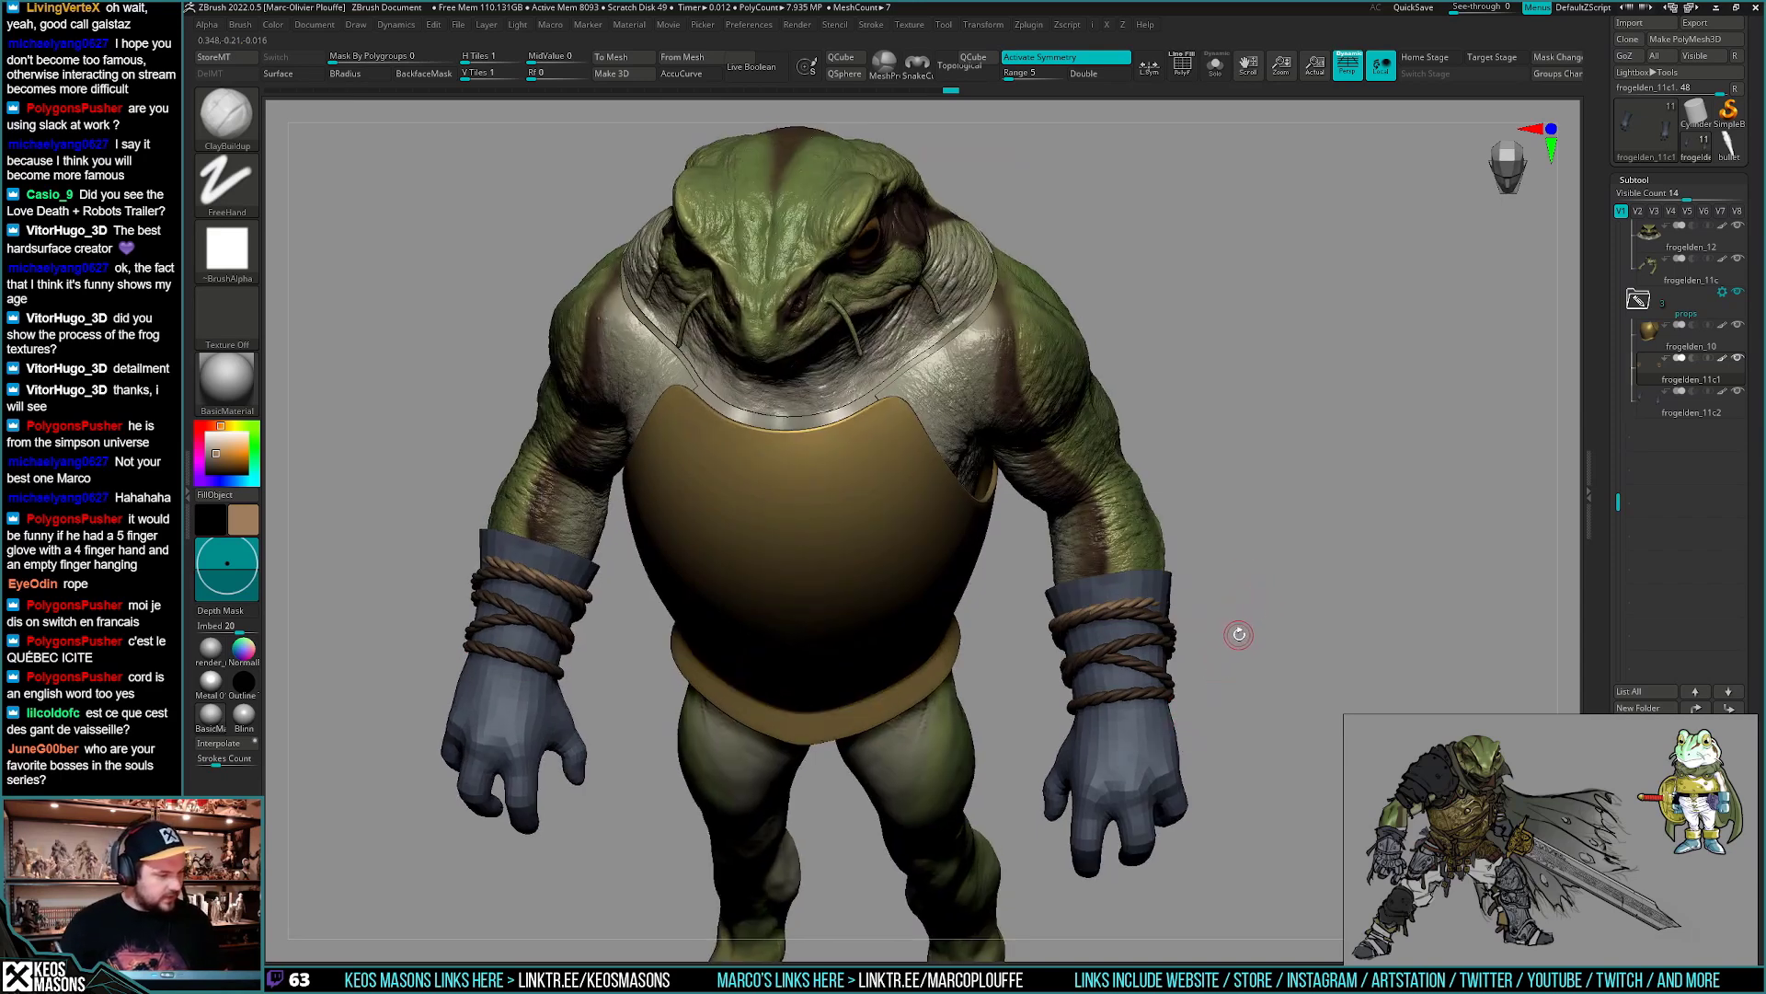
# - Switch to the Move brush, adjust its draw size and hide the gloves
pyautogui.moveTo(1221, 649)
pyautogui.mouseDown()
pyautogui.moveTo(1194, 642)
pyautogui.moveTo(1196, 670)
pyautogui.moveTo(1213, 627)
pyautogui.moveTo(1214, 643)
pyautogui.mouseUp()
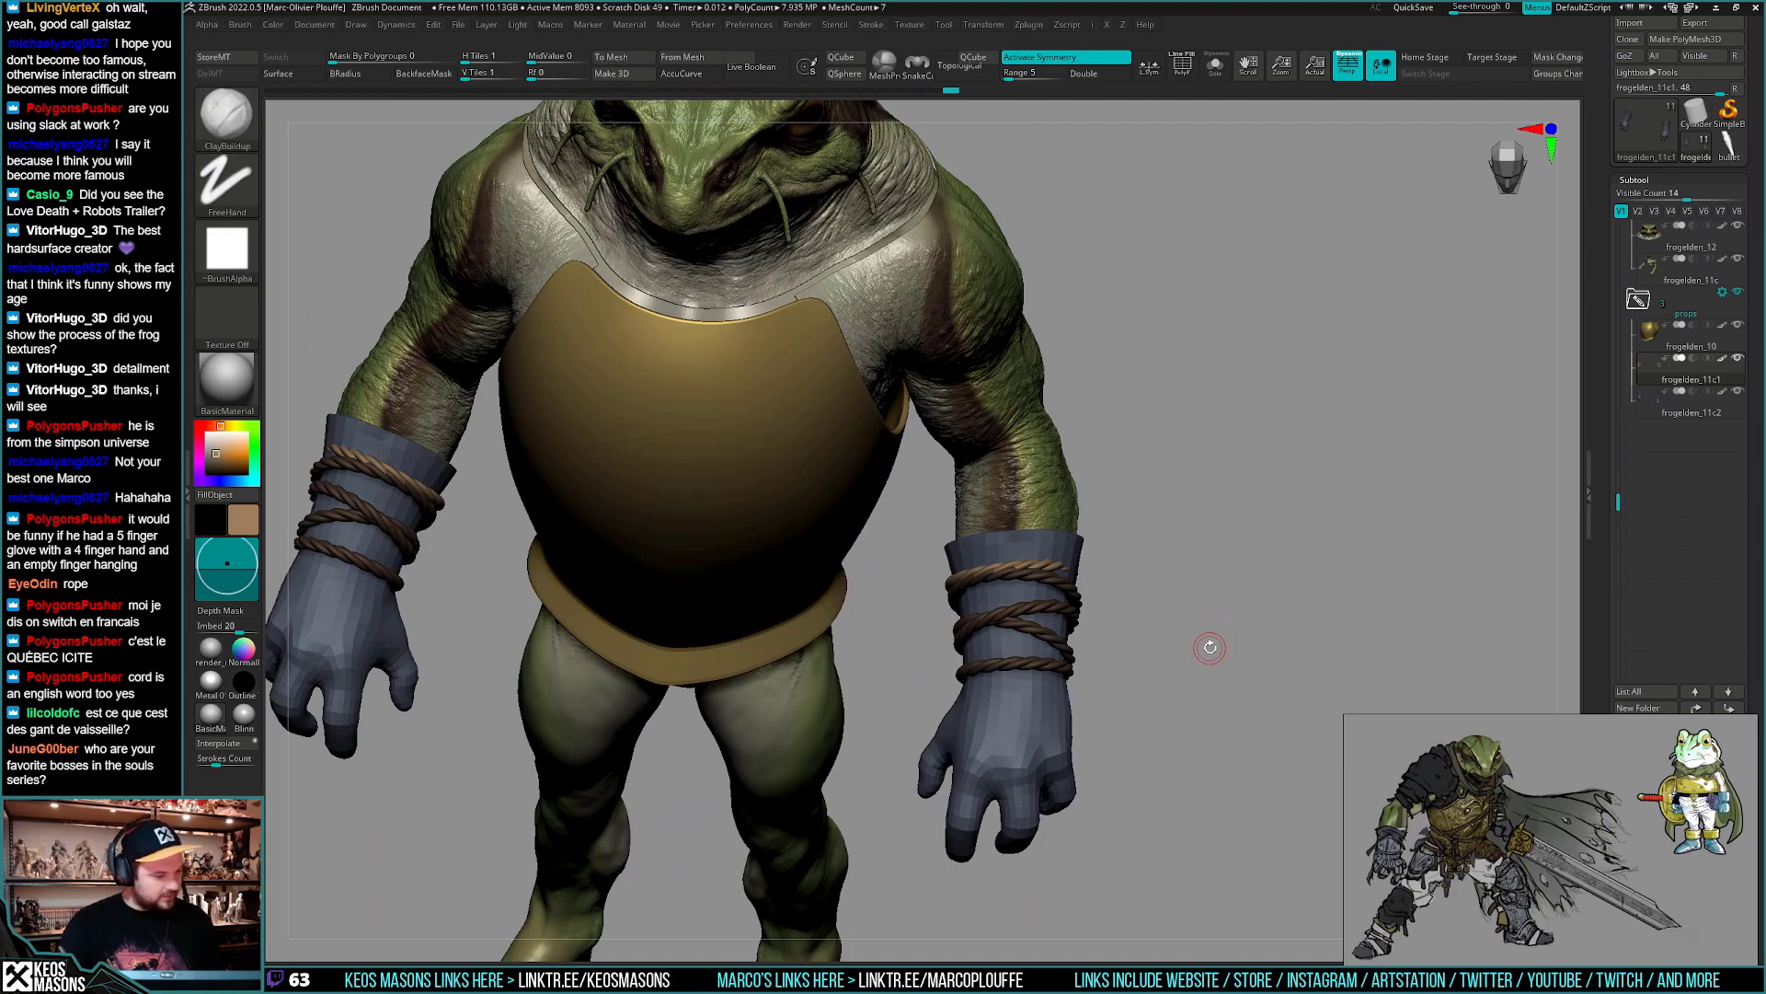
pyautogui.moveTo(1213, 646); pyautogui.dragTo(1124, 651)
pyautogui.moveTo(1125, 651)
pyautogui.mouseDown(button='right')
pyautogui.moveTo(1173, 634)
pyautogui.moveTo(1104, 635)
pyautogui.moveTo(1133, 589)
pyautogui.mouseUp(button='right')
pyautogui.press('space')
pyautogui.click(1094, 553)
pyautogui.moveTo(782, 626); pyautogui.dragTo(977, 630, button='right')
pyautogui.press('space')
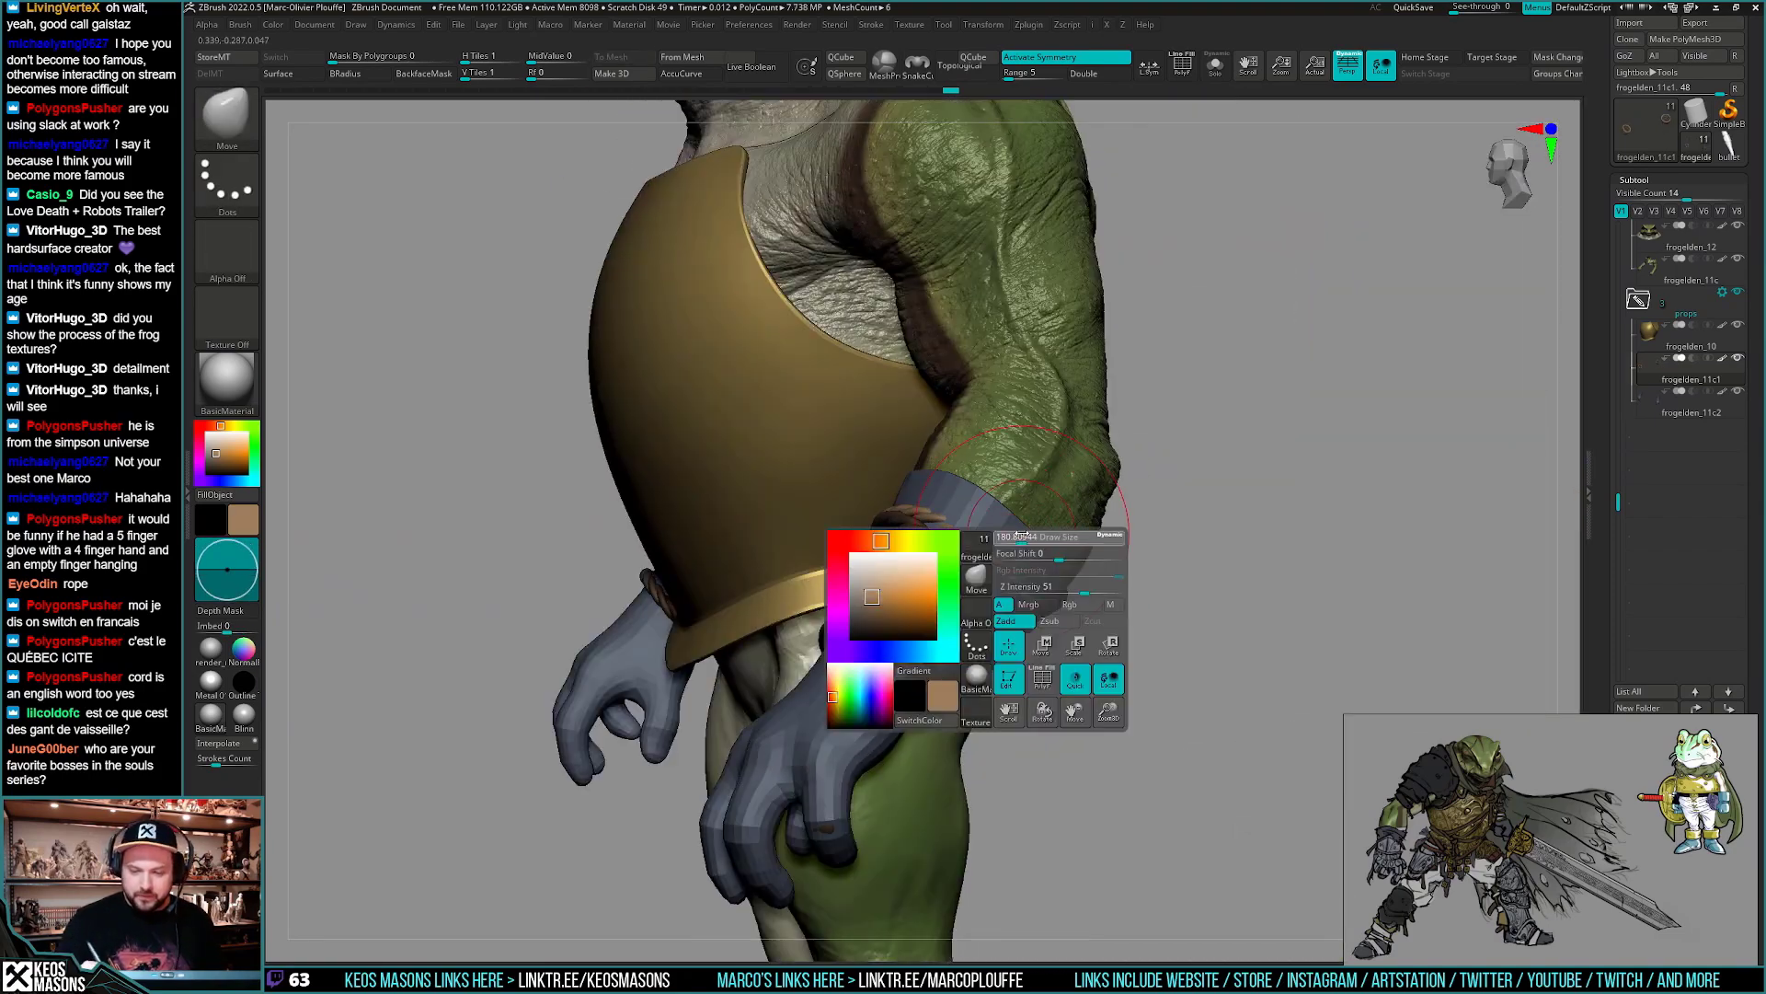
pyautogui.moveTo(1021, 535)
pyautogui.mouseDown()
pyautogui.moveTo(1218, 656)
pyautogui.moveTo(1183, 592)
pyautogui.moveTo(1177, 624)
pyautogui.moveTo(1219, 607)
pyautogui.moveTo(1196, 633)
pyautogui.moveTo(1206, 619)
pyautogui.moveTo(1187, 617)
pyautogui.mouseUp()
pyautogui.click(1738, 392)
# - Give the duplicated top rope turn its own polygroup
pyautogui.hotkey('shift', 's')
pyautogui.hotkey('shift', 'f')
pyautogui.hotkey('ctrl', 'w')
pyautogui.hotkey('shift', 's')
pyautogui.keyDown('ctrl'); pyautogui.moveTo(1058, 557); pyautogui.dragTo(909, 534, button='right'); pyautogui.keyUp('ctrl')
pyautogui.hotkey('shift', 'f')
pyautogui.press('w')
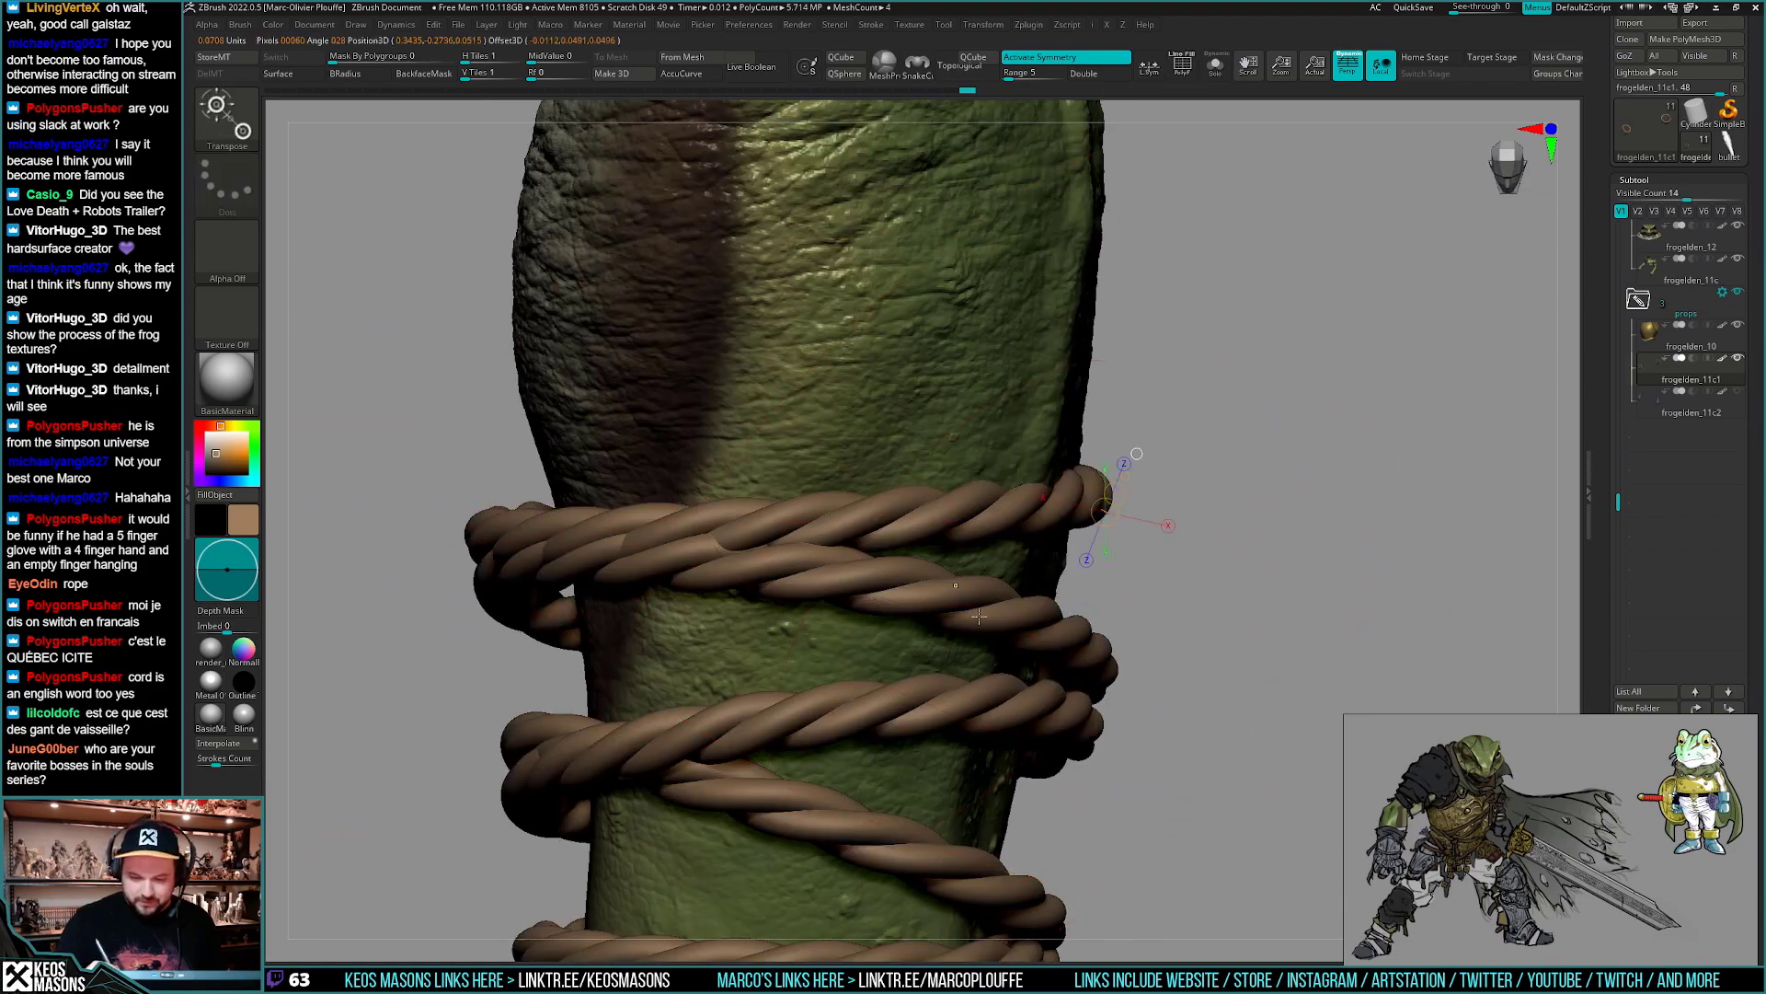
# - Mask all rope turns except the second one with Transpose topological masking, then clear the mask
pyautogui.keyDown('ctrl'); pyautogui.click(955, 597); pyautogui.keyUp('ctrl')
pyautogui.keyDown('ctrl'); pyautogui.click(909, 572); pyautogui.keyUp('ctrl')
pyautogui.keyDown('ctrl'); pyautogui.moveTo(808, 556); pyautogui.dragTo(855, 579); pyautogui.keyUp('ctrl')
pyautogui.keyDown('ctrl'); pyautogui.moveTo(855, 579); pyautogui.dragTo(1238, 560, button='right'); pyautogui.keyUp('ctrl')
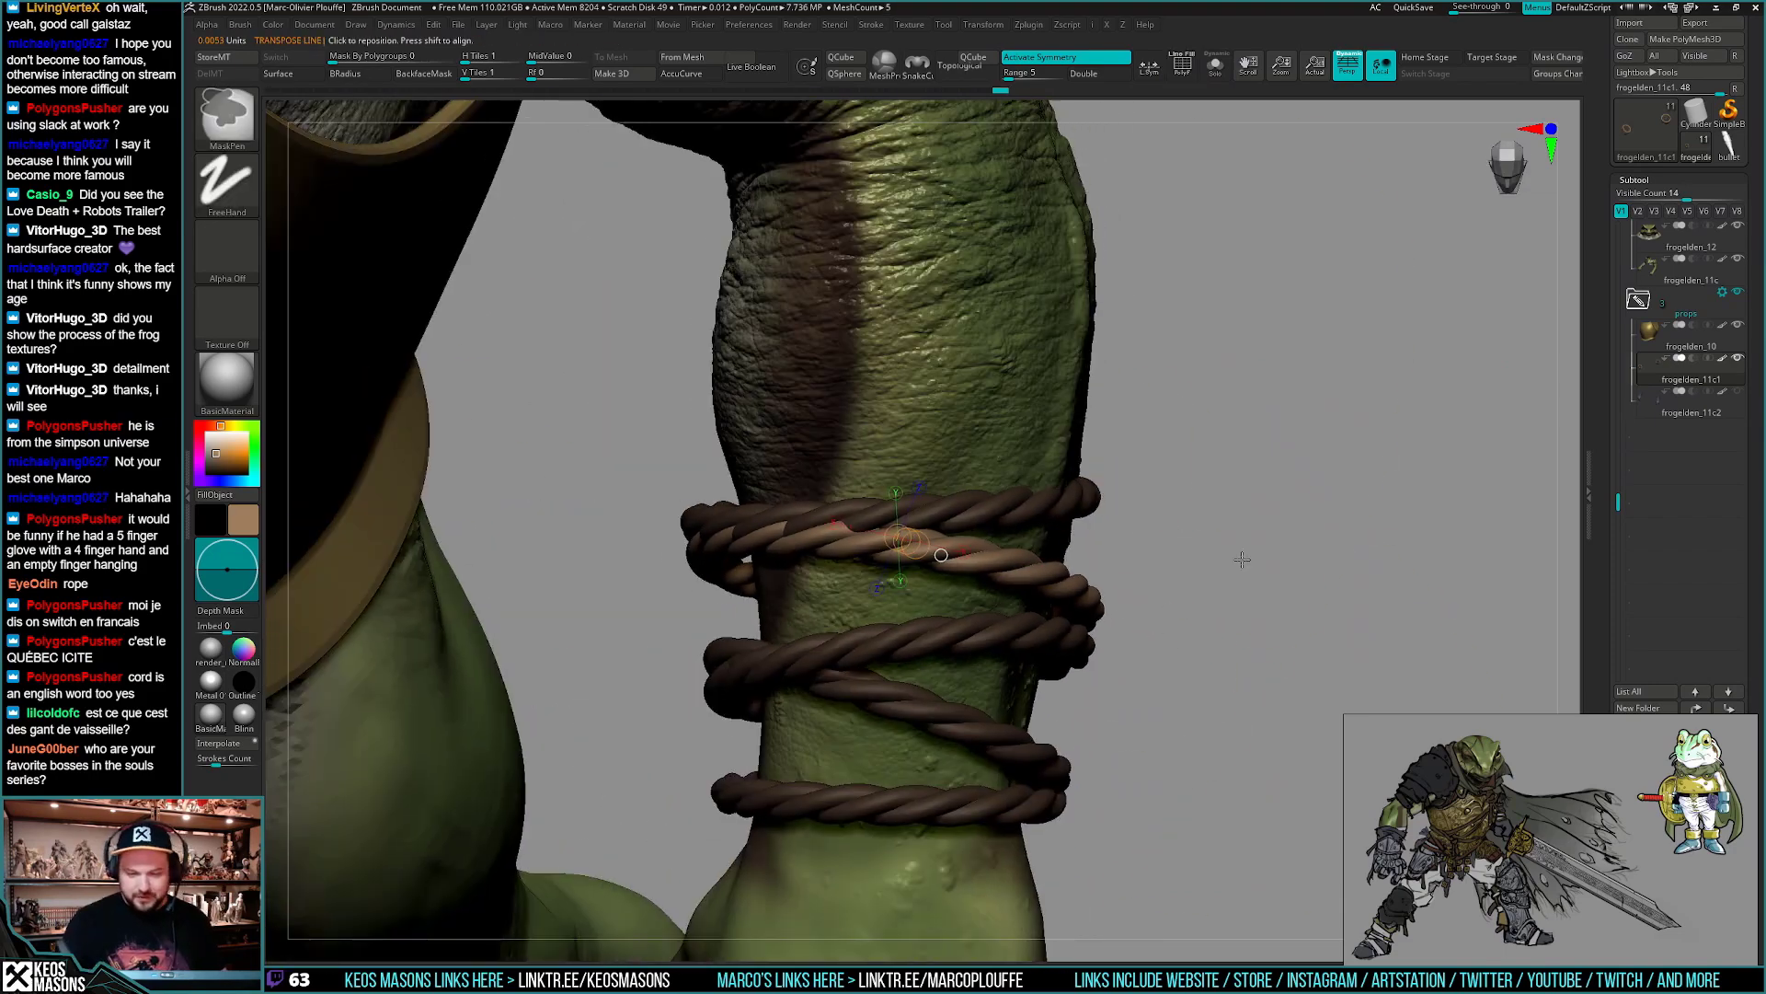
pyautogui.keyDown('ctrl'); pyautogui.moveTo(1242, 560); pyautogui.dragTo(1278, 643); pyautogui.keyUp('ctrl')
pyautogui.keyDown('ctrl'); pyautogui.moveTo(954, 665); pyautogui.dragTo(878, 682, button='right'); pyautogui.keyUp('ctrl')
pyautogui.hotkey('shift', 'f')
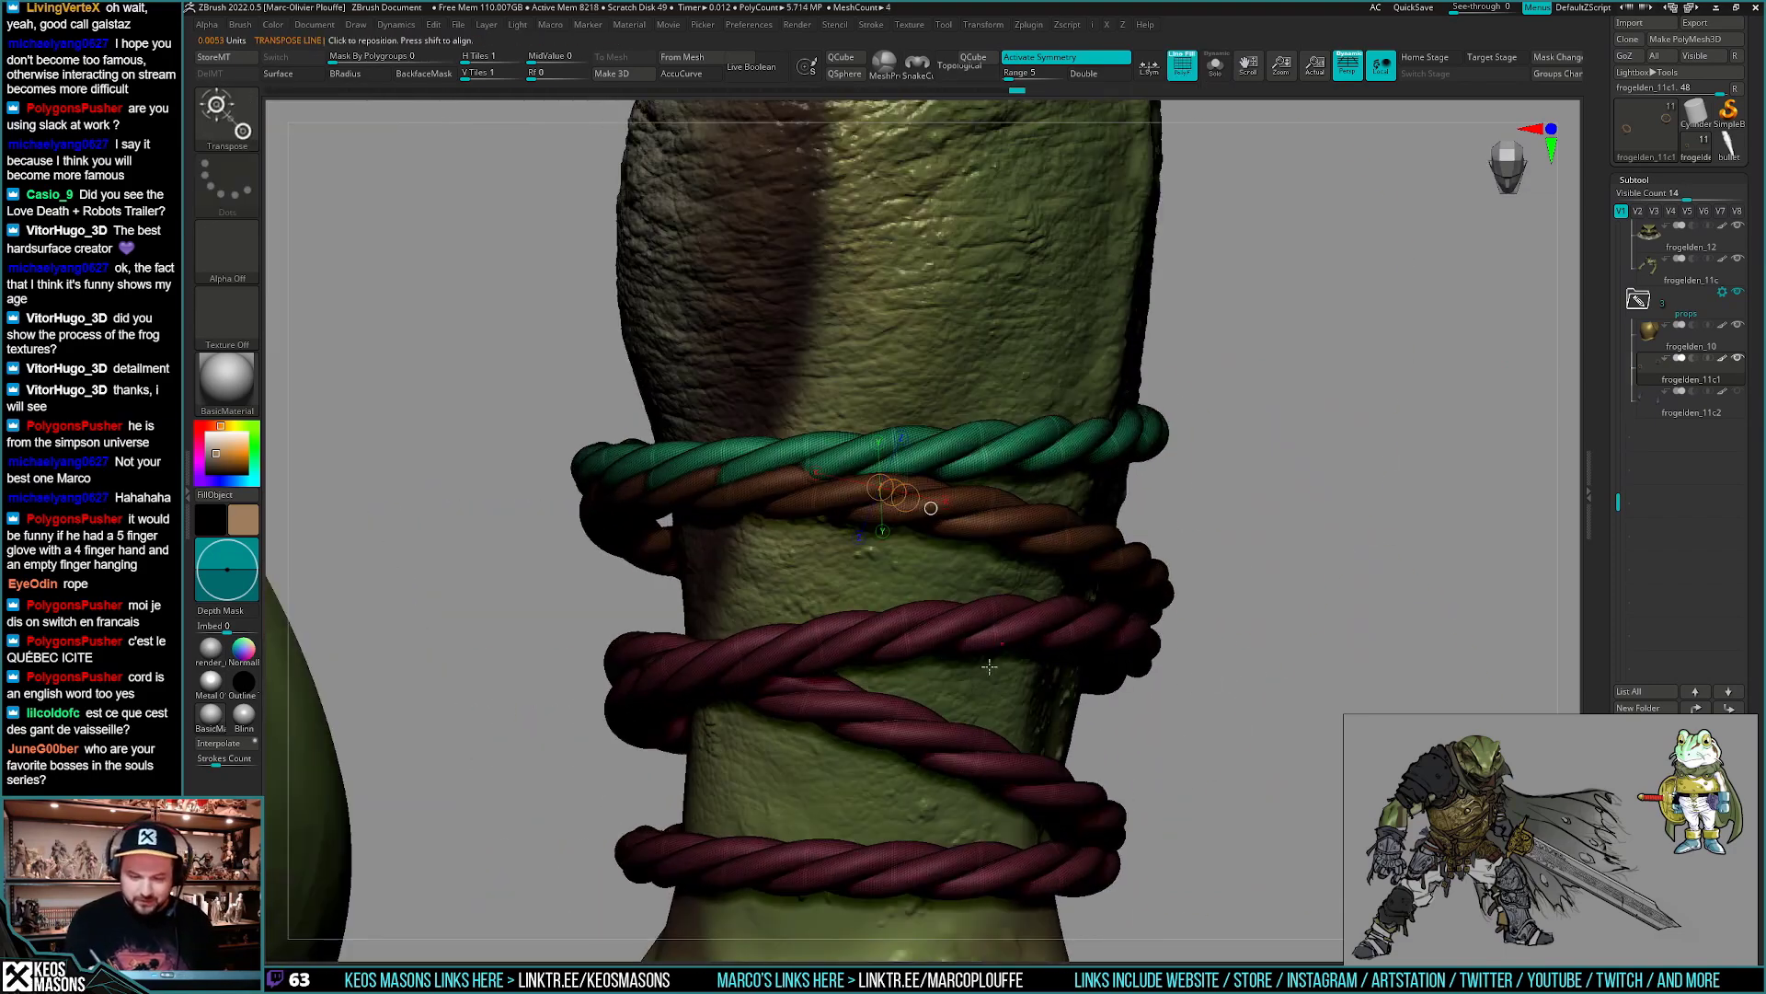
# - Mask everything but the third rope turn, then clear the mask
pyautogui.moveTo(963, 624)
pyautogui.keyDown('ctrl'); pyautogui.mouseDown()
pyautogui.moveTo(1006, 632)
pyautogui.moveTo(994, 606)
pyautogui.moveTo(1036, 655)
pyautogui.moveTo(971, 612)
pyautogui.mouseUp(); pyautogui.keyUp('ctrl')
pyautogui.hotkey('shift', 'f')
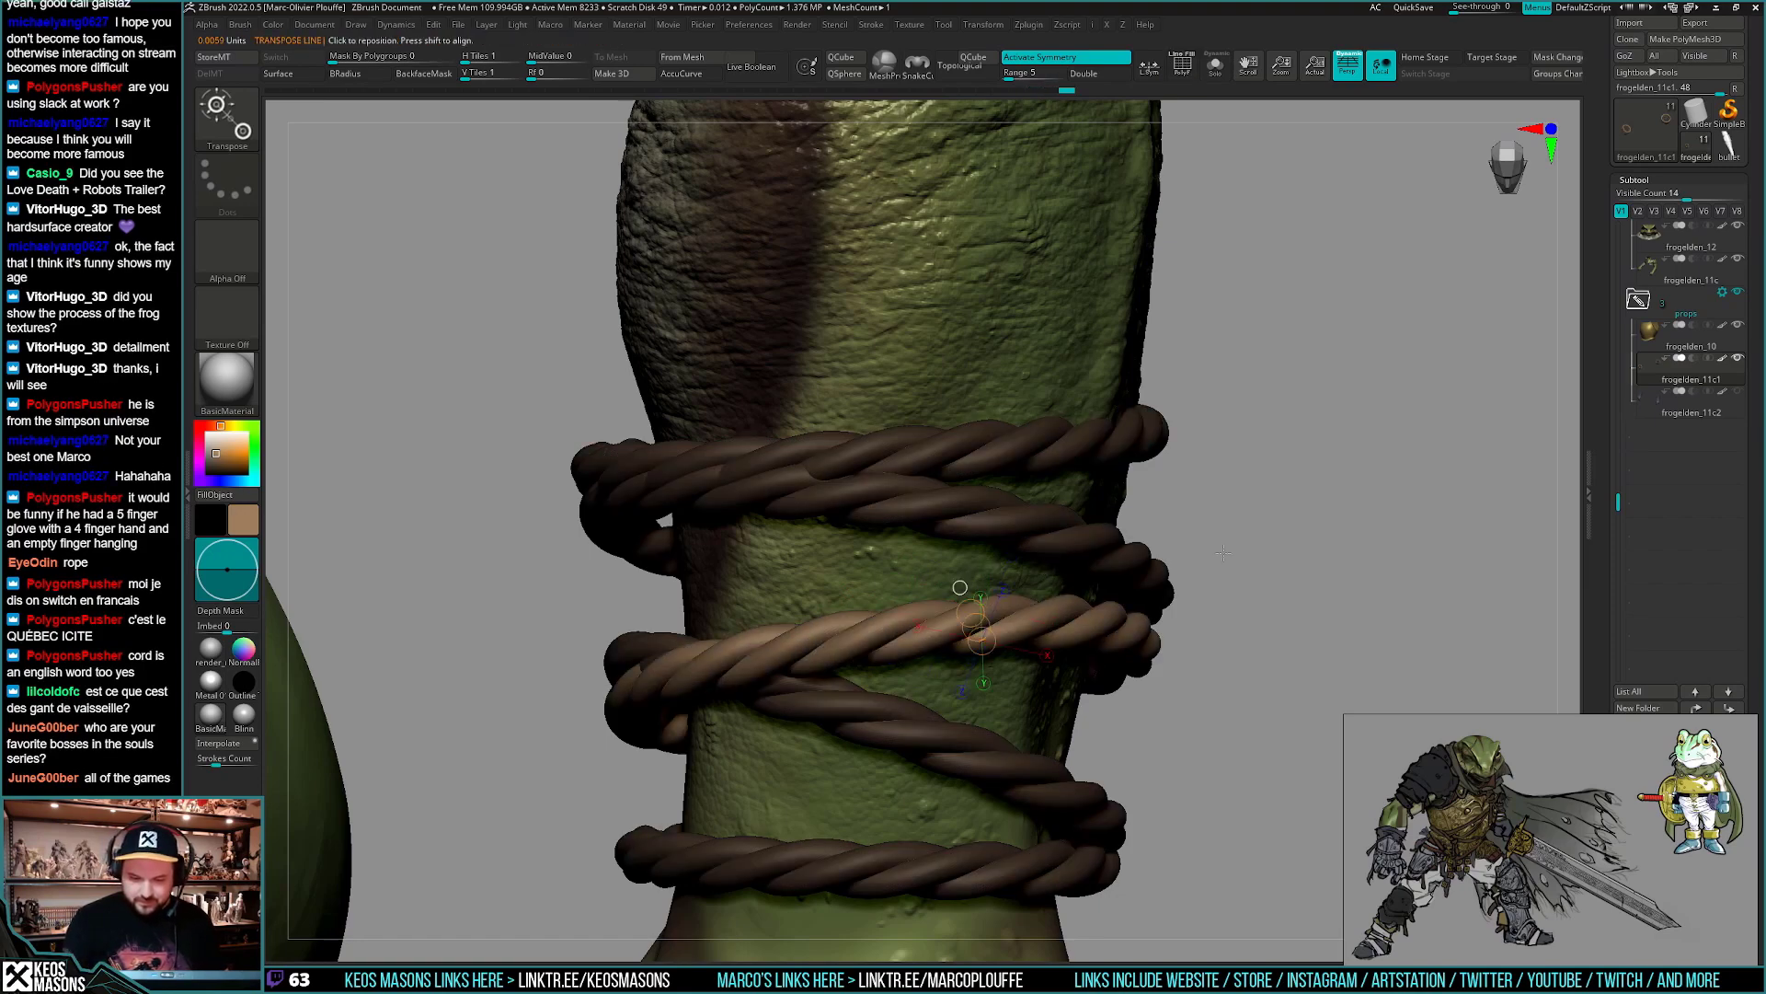
pyautogui.moveTo(1223, 552)
pyautogui.keyDown('ctrl'); pyautogui.mouseDown(button='right')
pyautogui.moveTo(1216, 506)
pyautogui.moveTo(1254, 594)
pyautogui.moveTo(1228, 588)
pyautogui.moveTo(1172, 495)
pyautogui.moveTo(1159, 396)
pyautogui.mouseUp(button='right'); pyautogui.keyUp('ctrl')
pyautogui.press('q')
pyautogui.keyDown('ctrl'); pyautogui.moveTo(1167, 638); pyautogui.dragTo(1205, 681); pyautogui.keyUp('ctrl')
pyautogui.moveTo(1205, 680); pyautogui.dragTo(1049, 681, button='right')
# - Mask along the third rope turn from an angled view of the forearm
pyautogui.press('space')
pyautogui.hotkey('shift', 'f')
pyautogui.hotkey('shift', 'f')
pyautogui.hotkey('shift', 'f')
pyautogui.press('w')
pyautogui.keyDown('ctrl'); pyautogui.moveTo(992, 574); pyautogui.dragTo(1044, 585); pyautogui.keyUp('ctrl')
pyautogui.click(1073, 570)
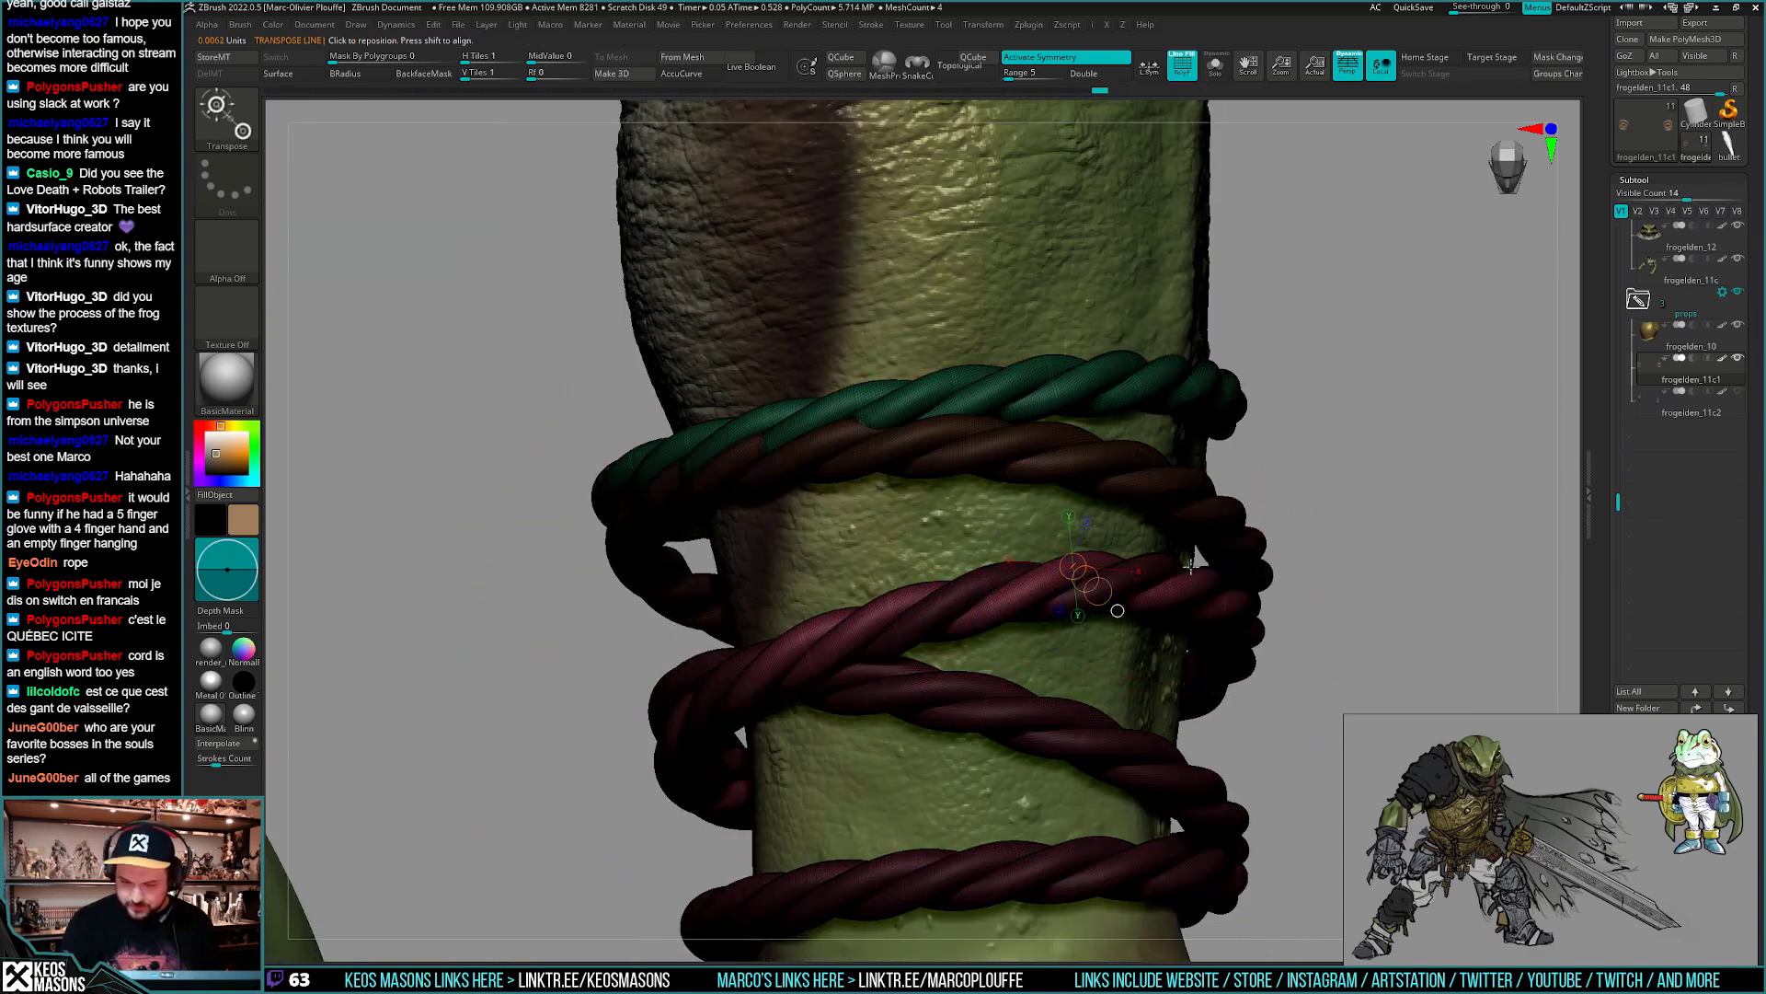
pyautogui.keyDown('ctrl'); pyautogui.moveTo(1160, 587); pyautogui.dragTo(1199, 577); pyautogui.keyUp('ctrl')
# - Try to mask the outer part of the third rope turn, then clear the mask
pyautogui.press('q')
pyautogui.moveTo(1345, 628)
pyautogui.mouseDown(button='right')
pyautogui.moveTo(1233, 607)
pyautogui.moveTo(1306, 614)
pyautogui.mouseUp(button='right')
pyautogui.hotkey('shift', 'f')
pyautogui.press('w')
pyautogui.keyDown('ctrl'); pyautogui.moveTo(1151, 590); pyautogui.dragTo(1106, 570); pyautogui.keyUp('ctrl')
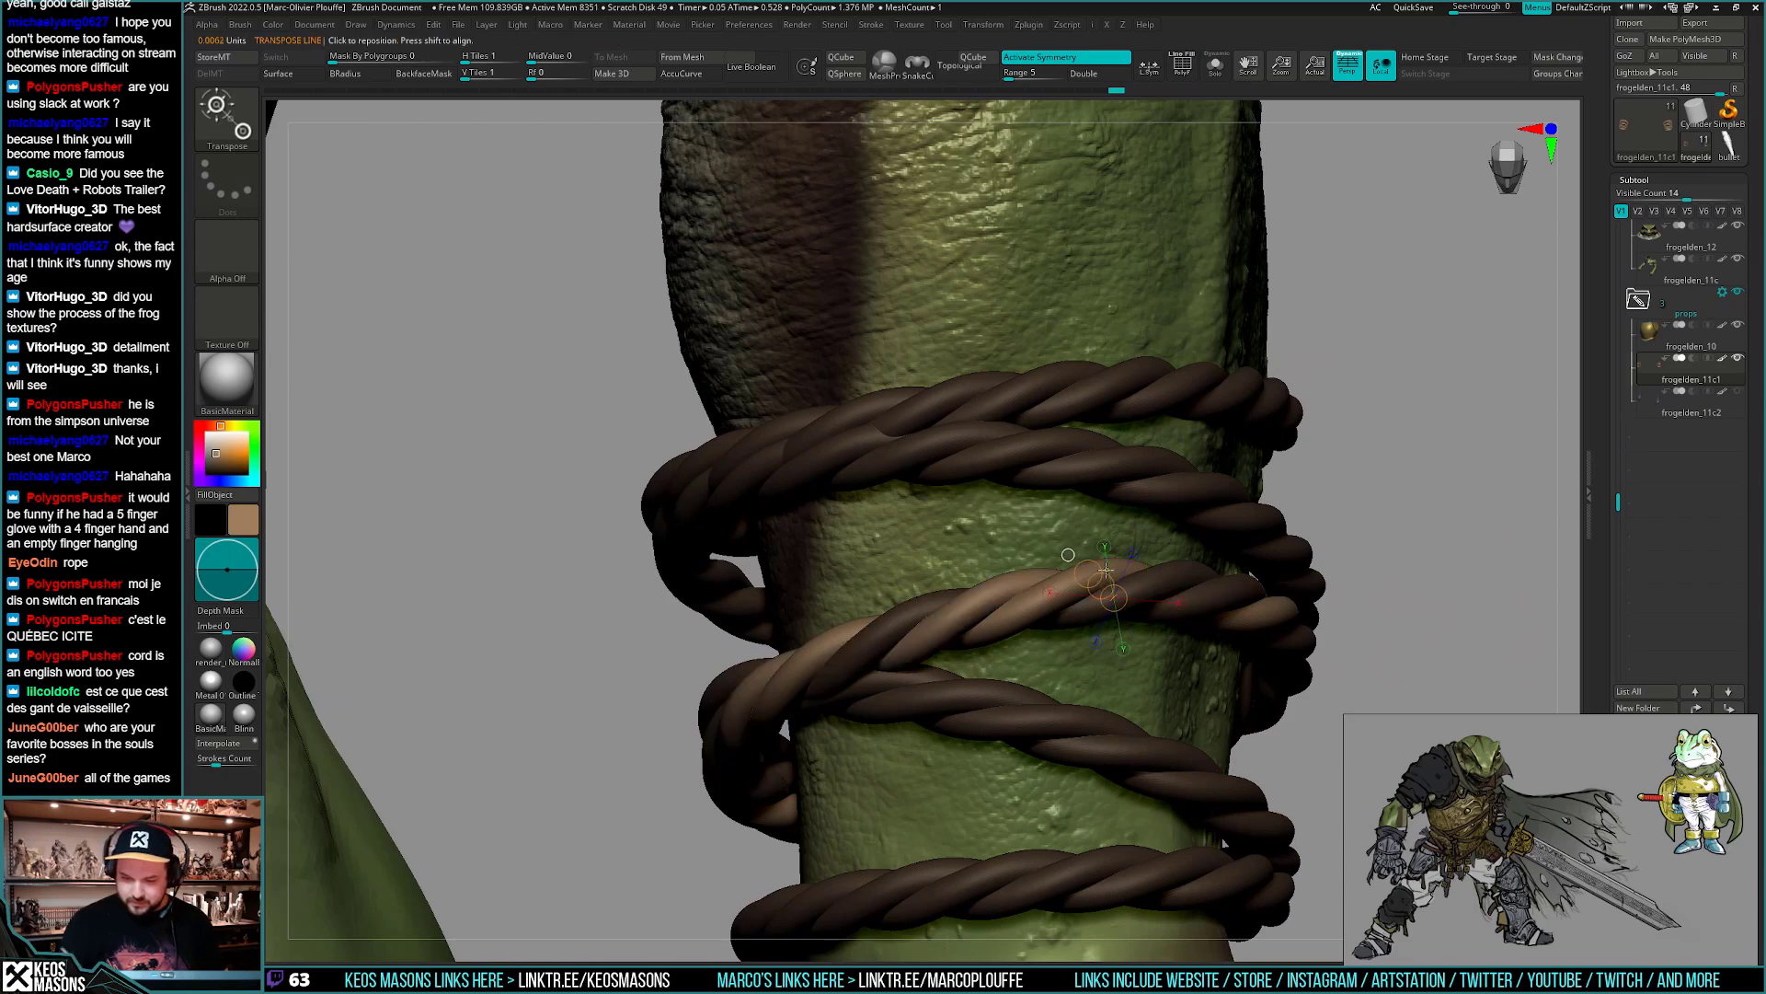
pyautogui.keyDown('ctrl'); pyautogui.moveTo(1352, 577); pyautogui.dragTo(1373, 582); pyautogui.keyUp('ctrl')
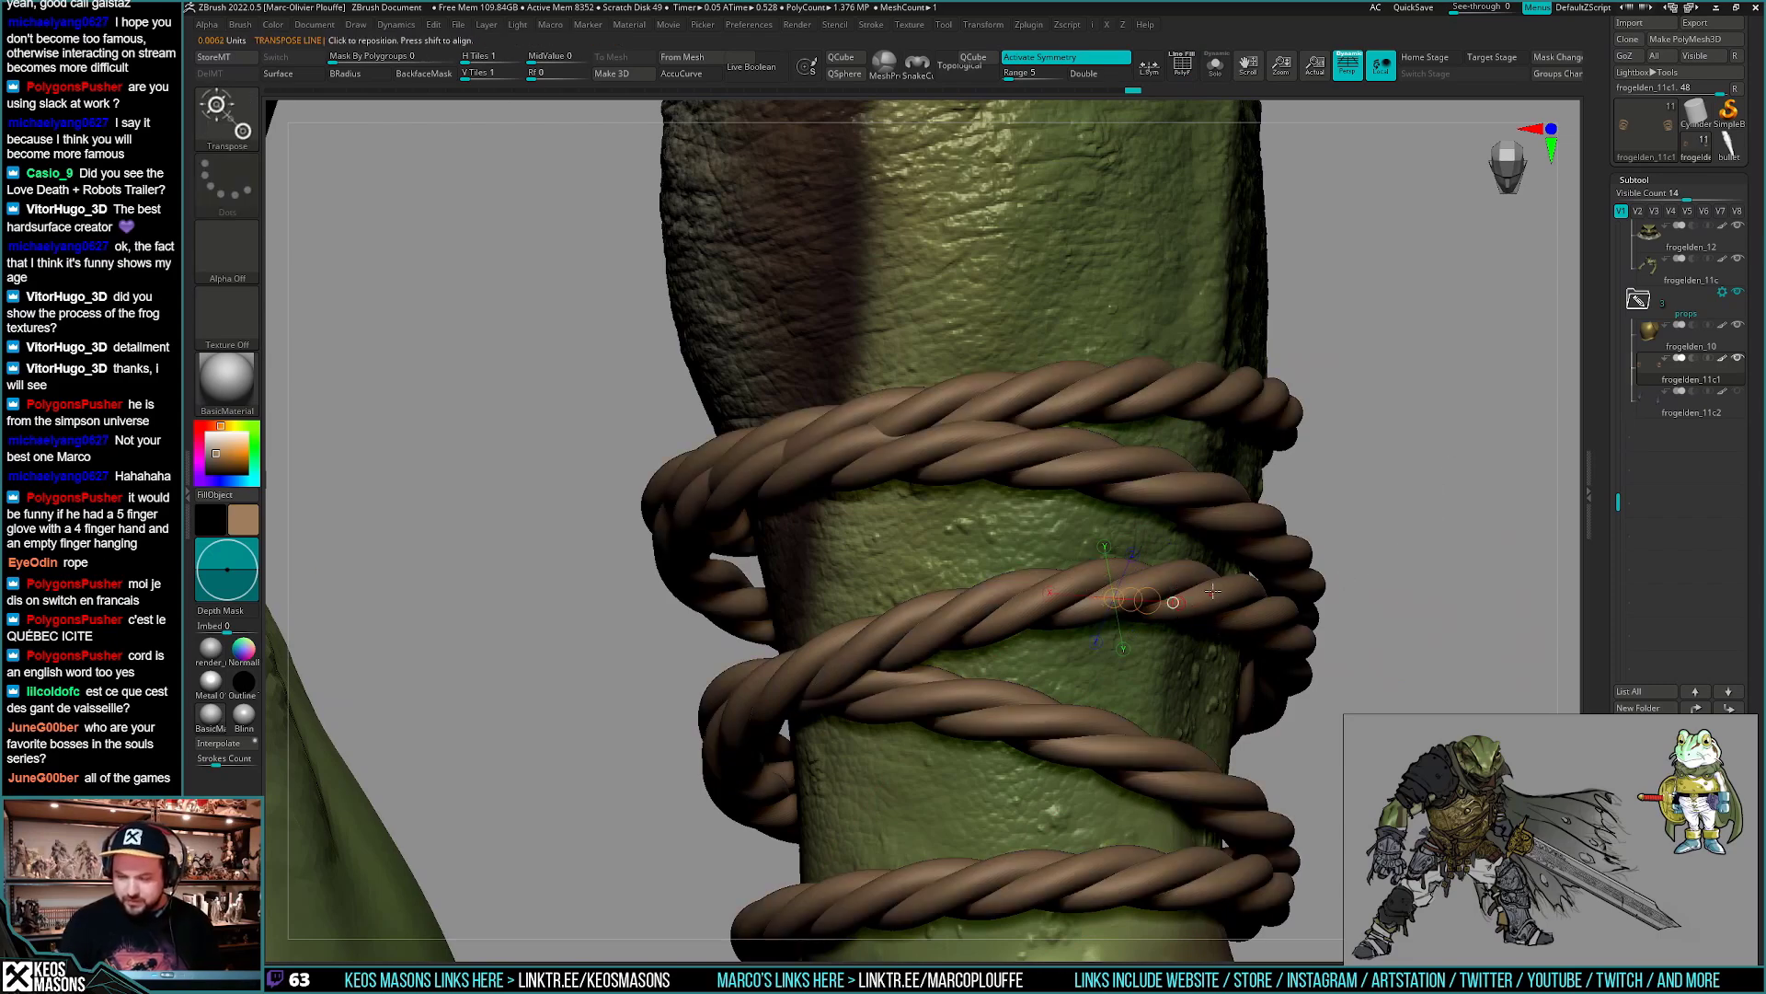
# - Try to mask around individual strands of the third rope turn, then clear the mask
pyautogui.moveTo(1192, 585); pyautogui.dragTo(1172, 593, button='right')
pyautogui.press('space')
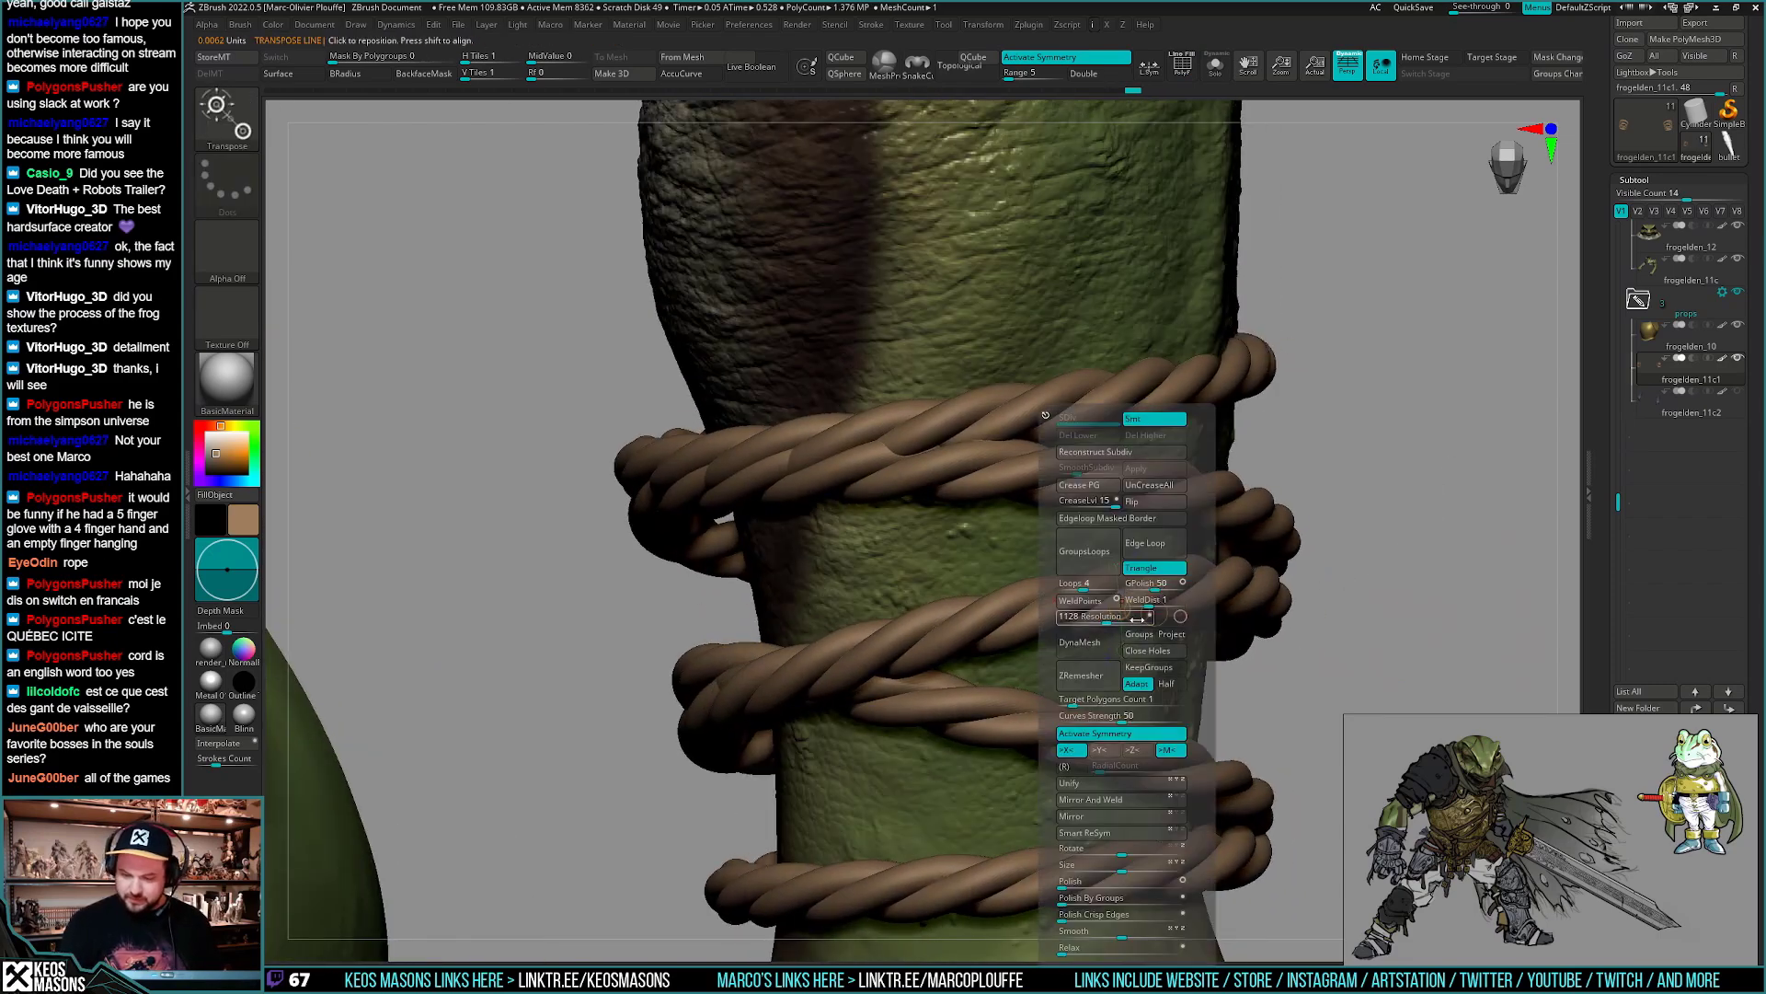
pyautogui.click(1140, 432)
pyautogui.keyDown('ctrl'); pyautogui.moveTo(1011, 600); pyautogui.dragTo(1073, 630); pyautogui.keyUp('ctrl')
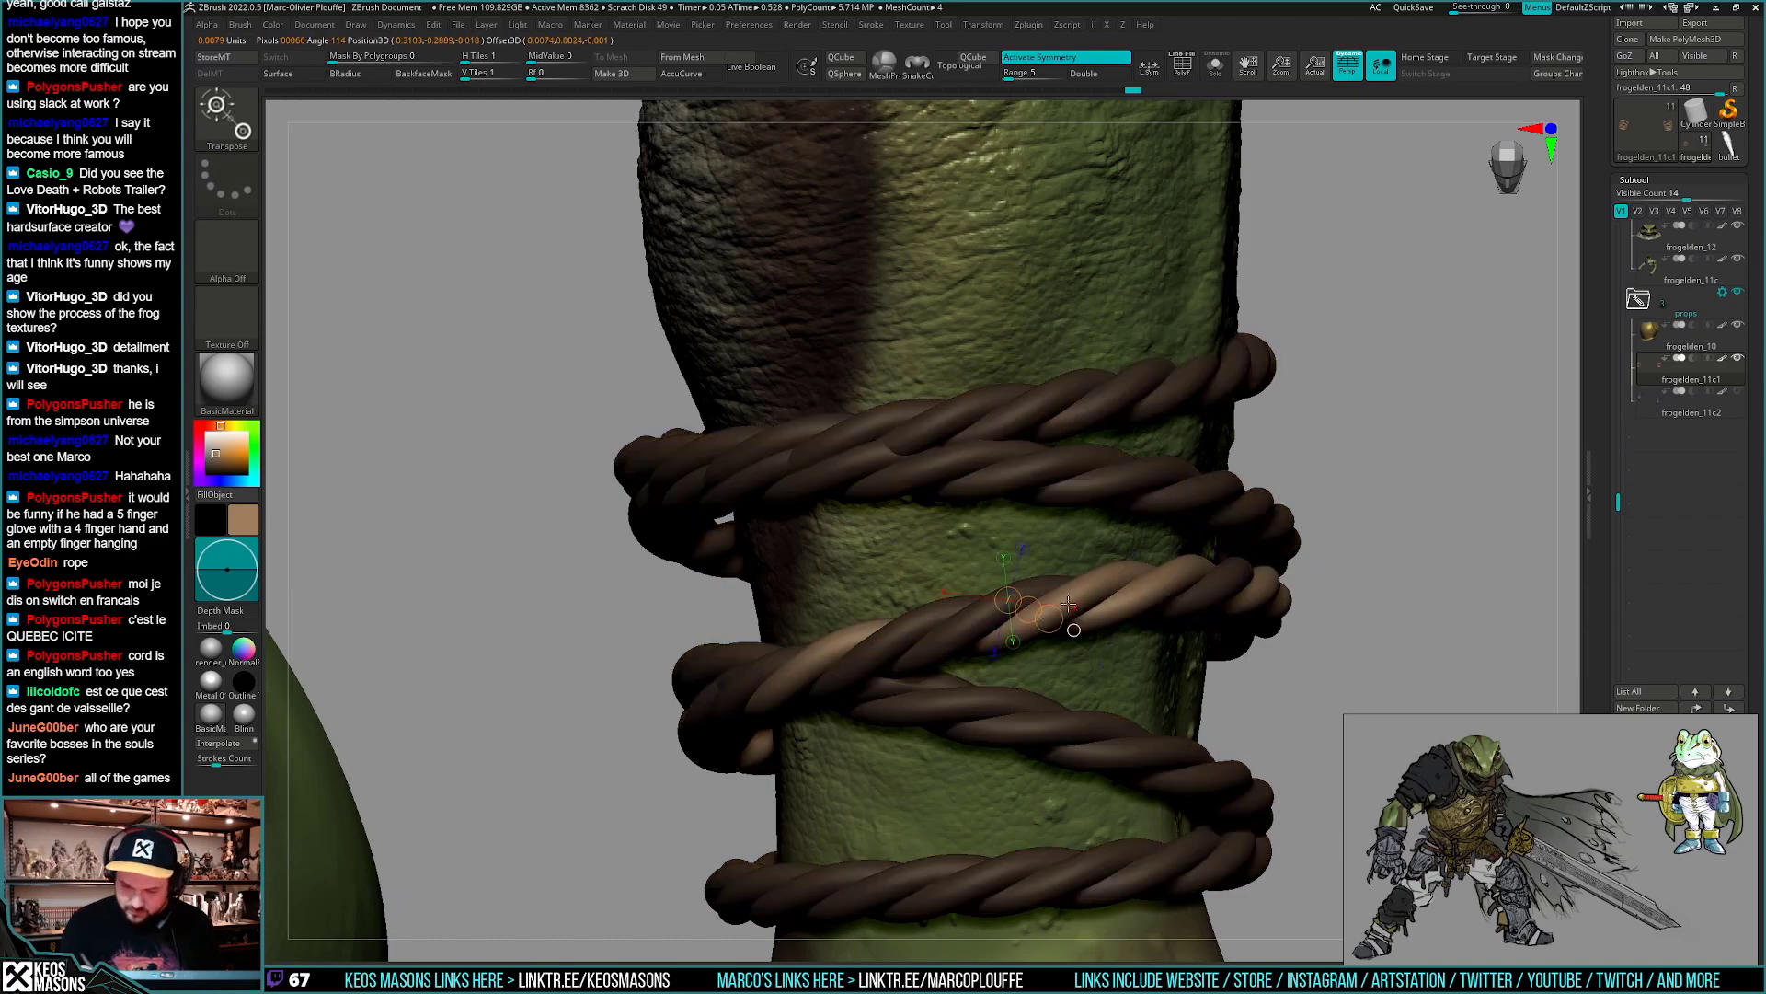
pyautogui.press('q')
pyautogui.moveTo(1136, 575)
pyautogui.keyDown('ctrl'); pyautogui.mouseDown(button='right')
pyautogui.moveTo(1068, 623)
pyautogui.moveTo(1135, 702)
pyautogui.mouseUp(button='right'); pyautogui.keyUp('ctrl')
pyautogui.moveTo(1344, 555)
pyautogui.mouseDown(button='right')
pyautogui.moveTo(1467, 557)
pyautogui.moveTo(1348, 574)
pyautogui.mouseUp(button='right')
pyautogui.keyDown('ctrl'); pyautogui.moveTo(1347, 574); pyautogui.dragTo(1333, 584); pyautogui.keyUp('ctrl')
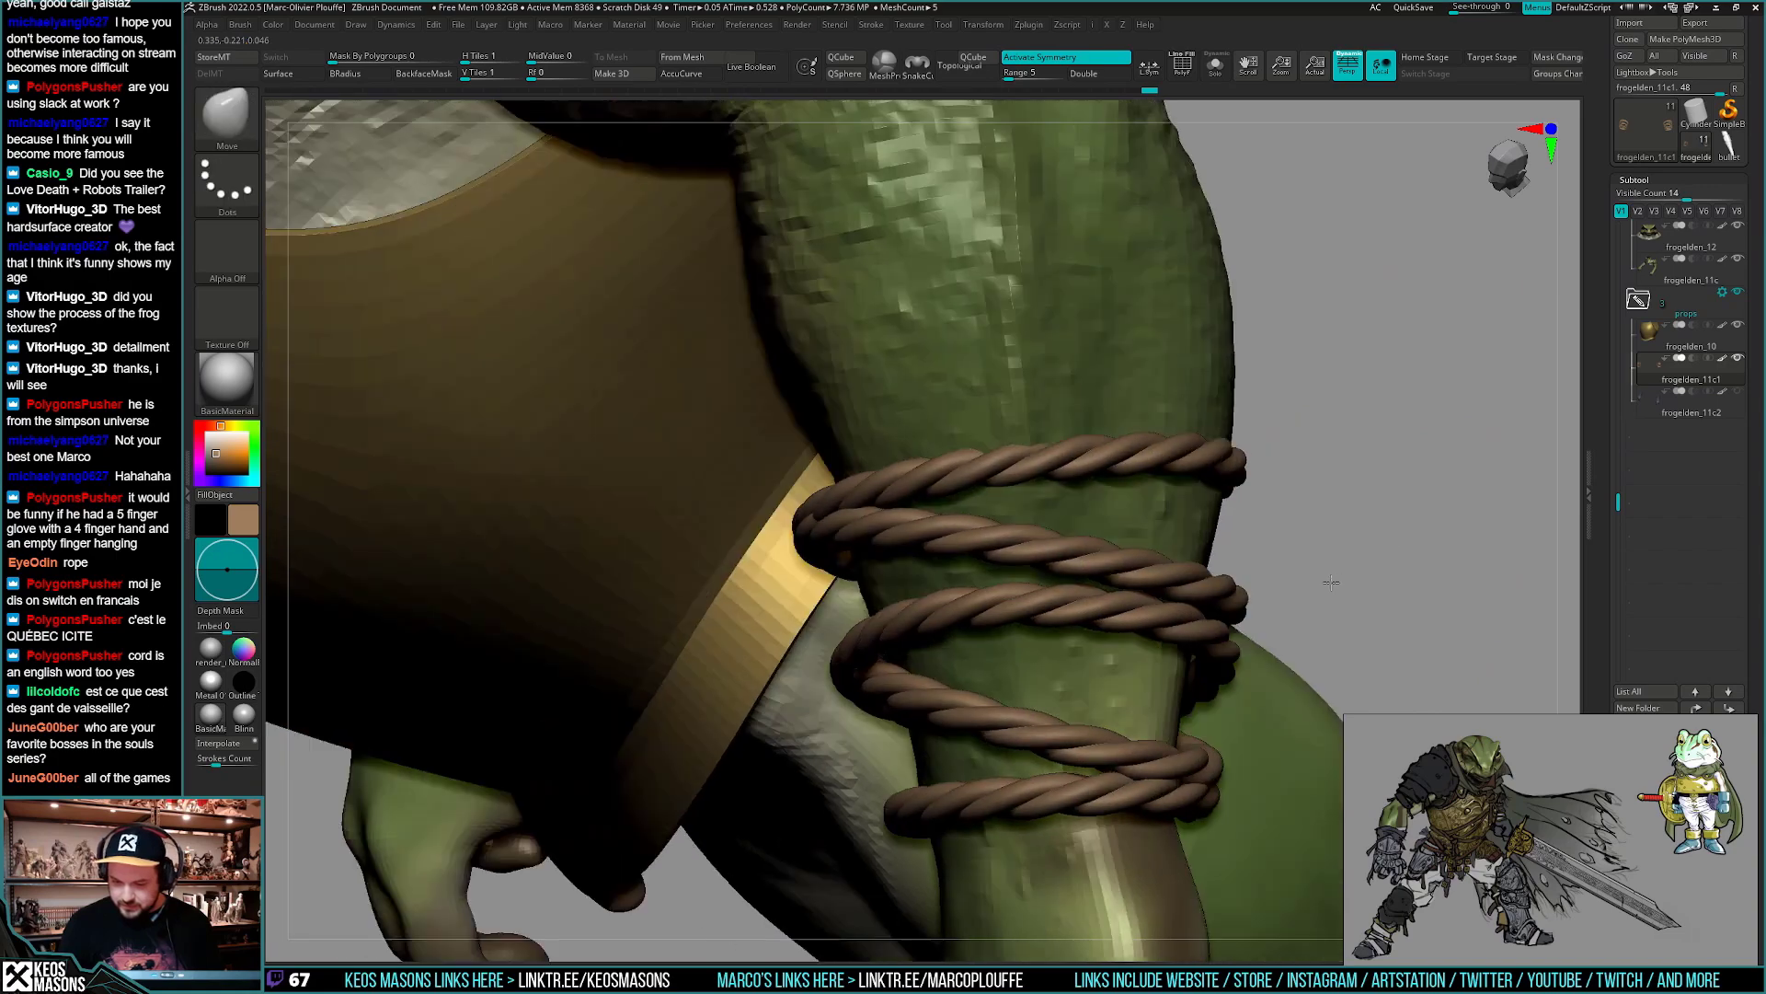
# - Isolate the rope wraps and regroup the rope pieces into new polygroups
pyautogui.moveTo(1333, 583)
pyautogui.mouseDown(button='right')
pyautogui.moveTo(1509, 589)
pyautogui.moveTo(1323, 625)
pyautogui.moveTo(1340, 594)
pyautogui.moveTo(1101, 684)
pyautogui.moveTo(1316, 732)
pyautogui.moveTo(1121, 684)
pyautogui.moveTo(1155, 619)
pyautogui.moveTo(1174, 760)
pyautogui.moveTo(1155, 687)
pyautogui.moveTo(1086, 644)
pyautogui.moveTo(1016, 561)
pyautogui.moveTo(1049, 625)
pyautogui.moveTo(1151, 698)
pyautogui.moveTo(1132, 694)
pyautogui.moveTo(1219, 631)
pyautogui.moveTo(1202, 690)
pyautogui.moveTo(1141, 648)
pyautogui.mouseUp(button='right')
pyautogui.hotkey('alt', 's')
pyautogui.hotkey('shift', 'f')
pyautogui.hotkey('ctrl', 'w')
pyautogui.hotkey('shift', 'f')
pyautogui.hotkey('shift', 'f')
pyautogui.keyDown('ctrl'); pyautogui.keyDown('shift'); pyautogui.click(1083, 682); pyautogui.keyUp('shift'); pyautogui.keyUp('ctrl')
pyautogui.hotkey('ctrl', 'w')
pyautogui.hotkey('ctrl', 'w')
pyautogui.hotkey('shift', 's')
pyautogui.hotkey('shift', 's')
pyautogui.keyDown('ctrl'); pyautogui.keyDown('shift'); pyautogui.click(1194, 673); pyautogui.keyUp('shift'); pyautogui.keyUp('ctrl')
# - Inspect individual rope strands by isolating their polygroups, then show all rope turns again
pyautogui.hotkey('shift', 'f')
pyautogui.hotkey('shift', 'f')
pyautogui.keyDown('ctrl'); pyautogui.keyDown('shift'); pyautogui.click(954, 531); pyautogui.keyUp('shift'); pyautogui.keyUp('ctrl')
pyautogui.keyDown('alt'); pyautogui.moveTo(954, 531); pyautogui.dragTo(1067, 580, button='right'); pyautogui.keyUp('alt')
pyautogui.keyDown('ctrl'); pyautogui.keyDown('shift'); pyautogui.click(1039, 548); pyautogui.keyUp('shift'); pyautogui.keyUp('ctrl')
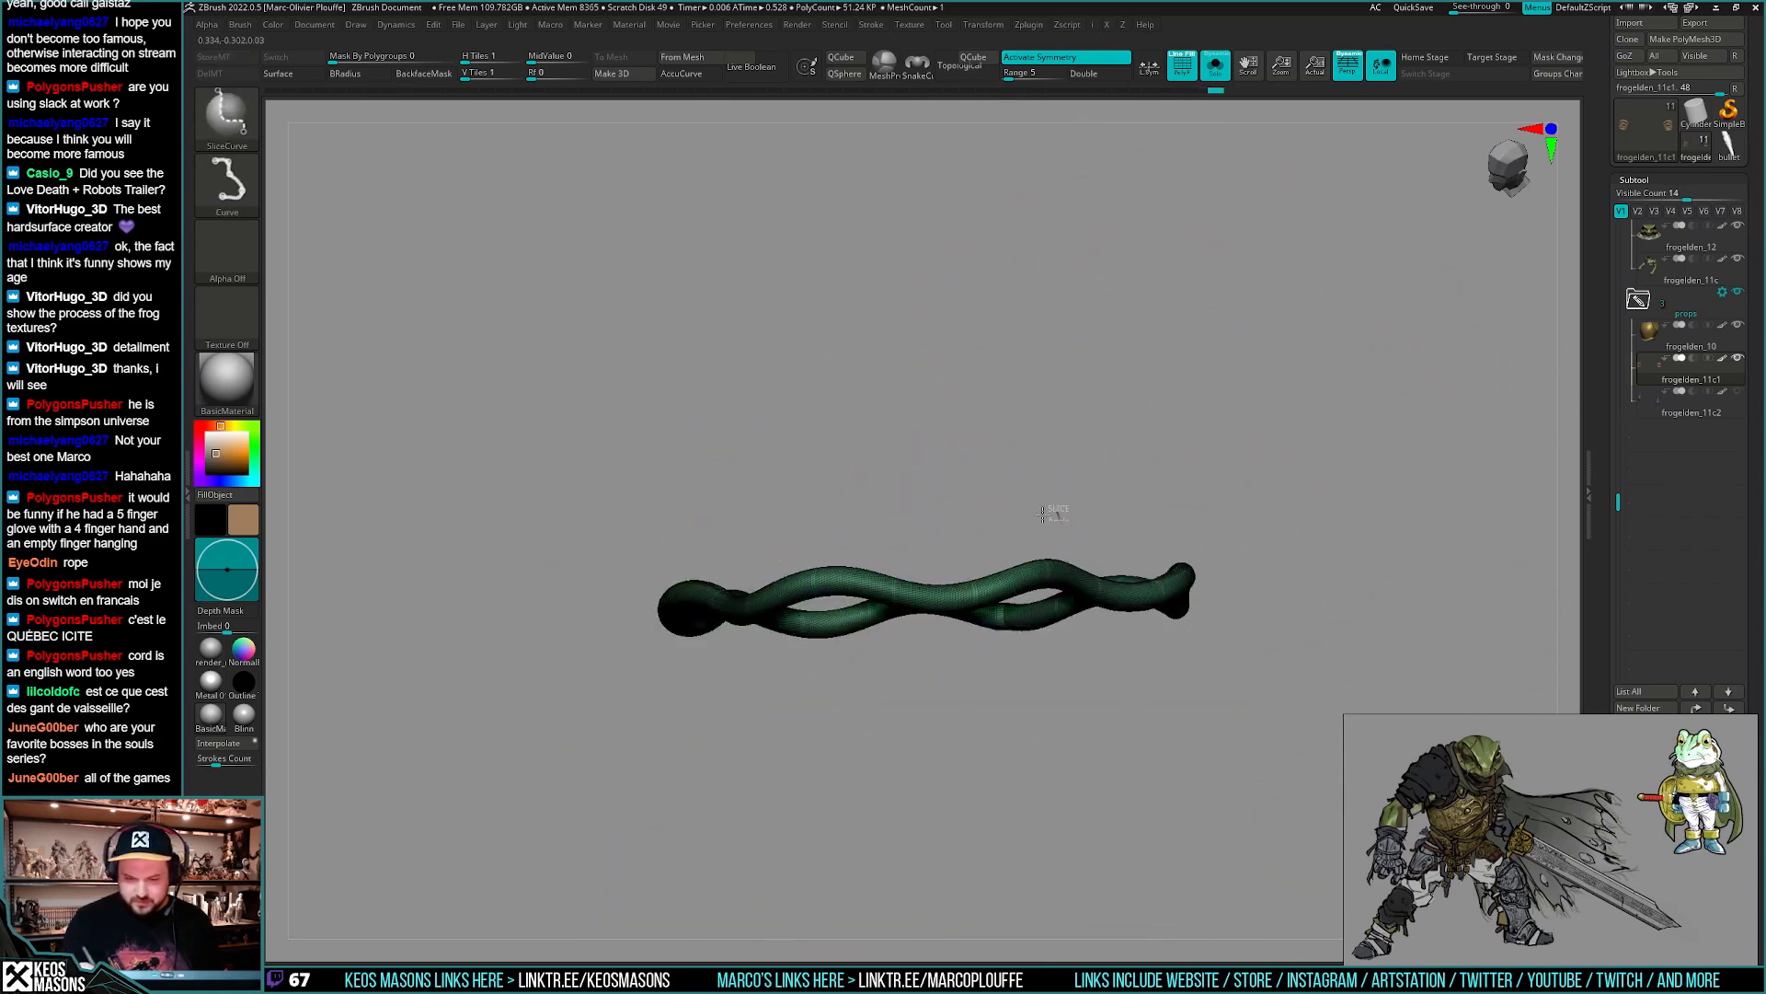
pyautogui.keyDown('ctrl'); pyautogui.keyDown('shift'); pyautogui.click(1052, 512); pyautogui.keyUp('shift'); pyautogui.keyUp('ctrl')
pyautogui.keyDown('ctrl'); pyautogui.keyDown('shift'); pyautogui.click(985, 580); pyautogui.keyUp('shift'); pyautogui.keyUp('ctrl')
pyautogui.keyDown('ctrl'); pyautogui.keyDown('shift'); pyautogui.click(1076, 505); pyautogui.keyUp('shift'); pyautogui.keyUp('ctrl')
pyautogui.moveTo(1076, 505)
pyautogui.keyDown('ctrl'); pyautogui.mouseDown(button='right')
pyautogui.moveTo(1072, 750)
pyautogui.moveTo(1058, 690)
pyautogui.moveTo(1092, 763)
pyautogui.mouseUp(button='right'); pyautogui.keyUp('ctrl')
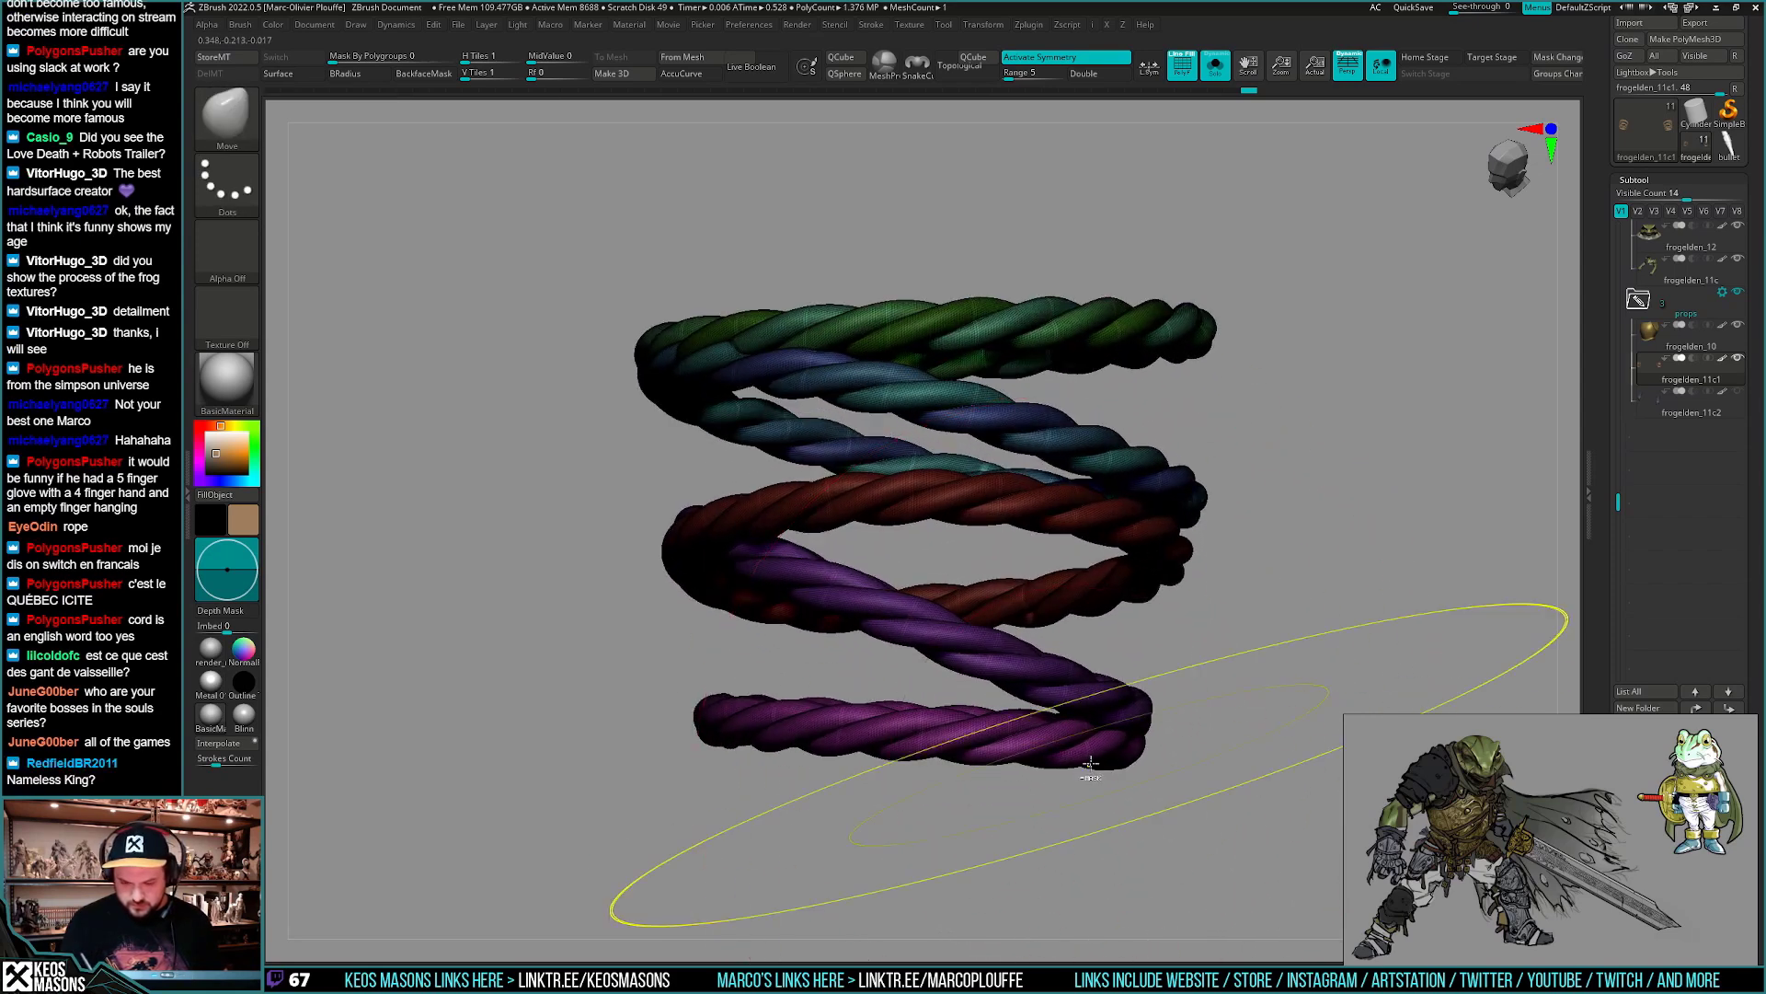
# - Try to merge the visible rope pieces into one polygroup, then undo the last changes
pyautogui.hotkey('ctrl', 'w')
pyautogui.hotkey('ctrl', 'z')
pyautogui.hotkey('ctrl', 'z')
pyautogui.hotkey('ctrl', 'z')
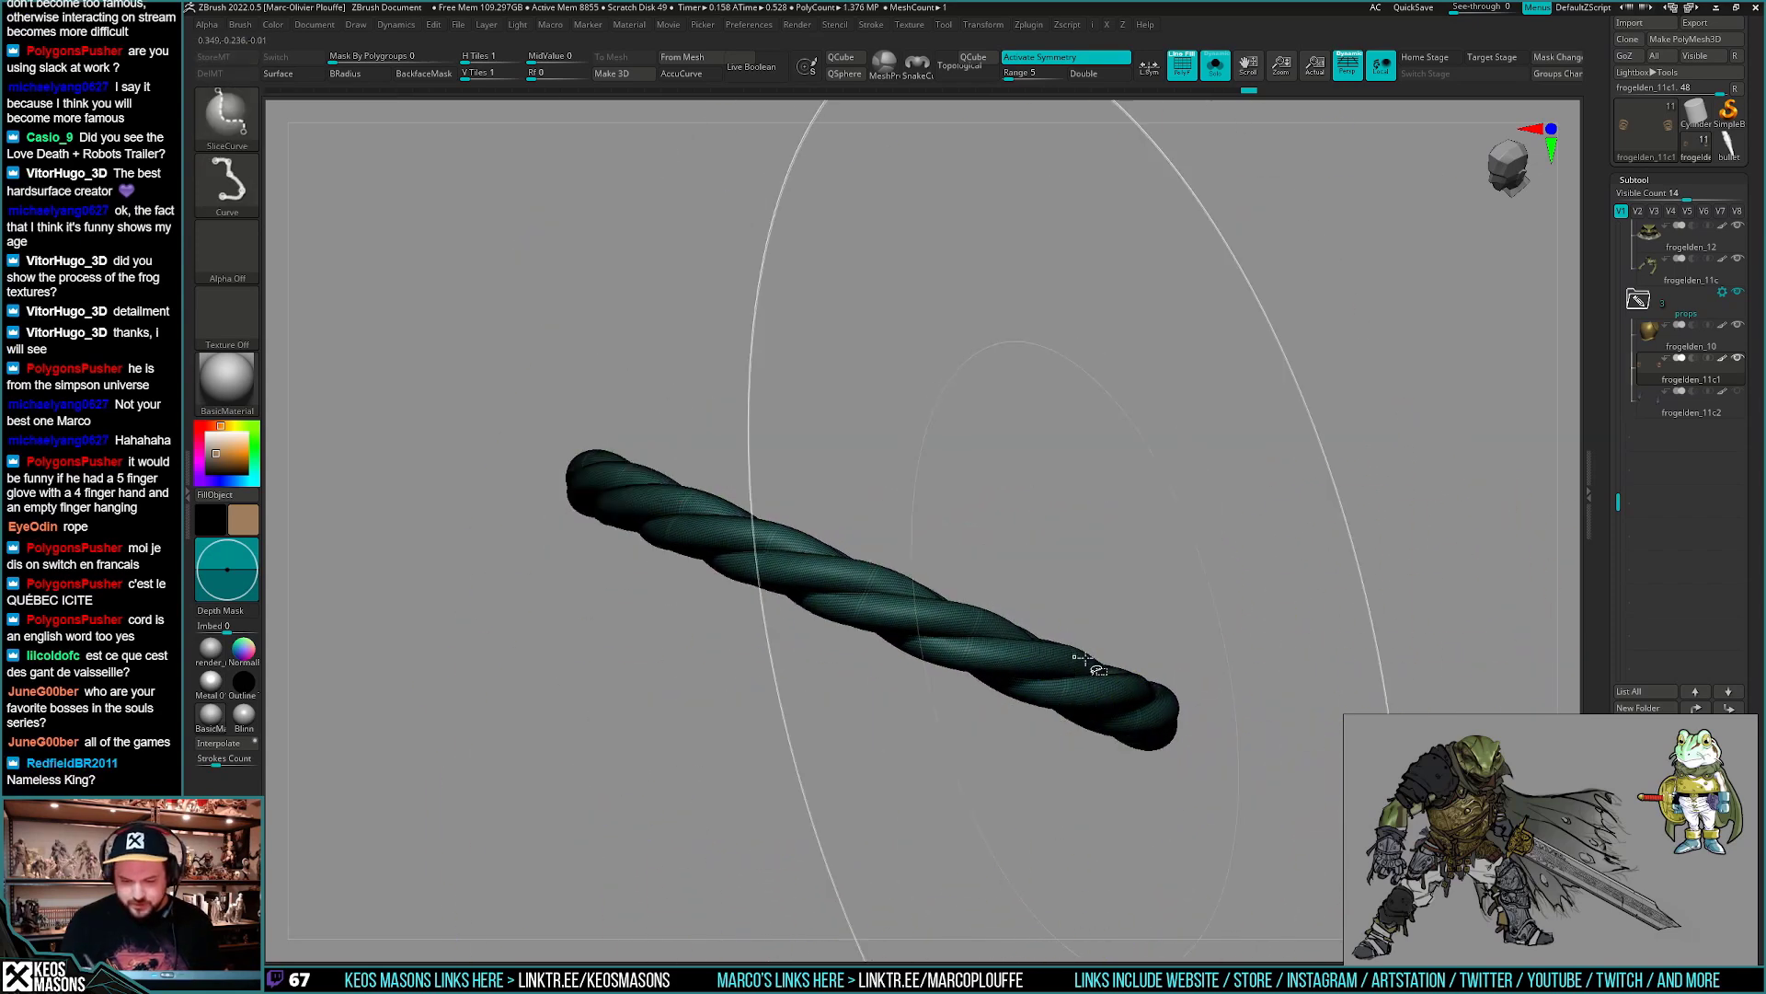
pyautogui.moveTo(1220, 676)
pyautogui.mouseDown(button='right')
pyautogui.moveTo(1120, 749)
pyautogui.moveTo(1131, 797)
pyautogui.mouseUp(button='right')
pyautogui.moveTo(1130, 797); pyautogui.dragTo(1114, 752)
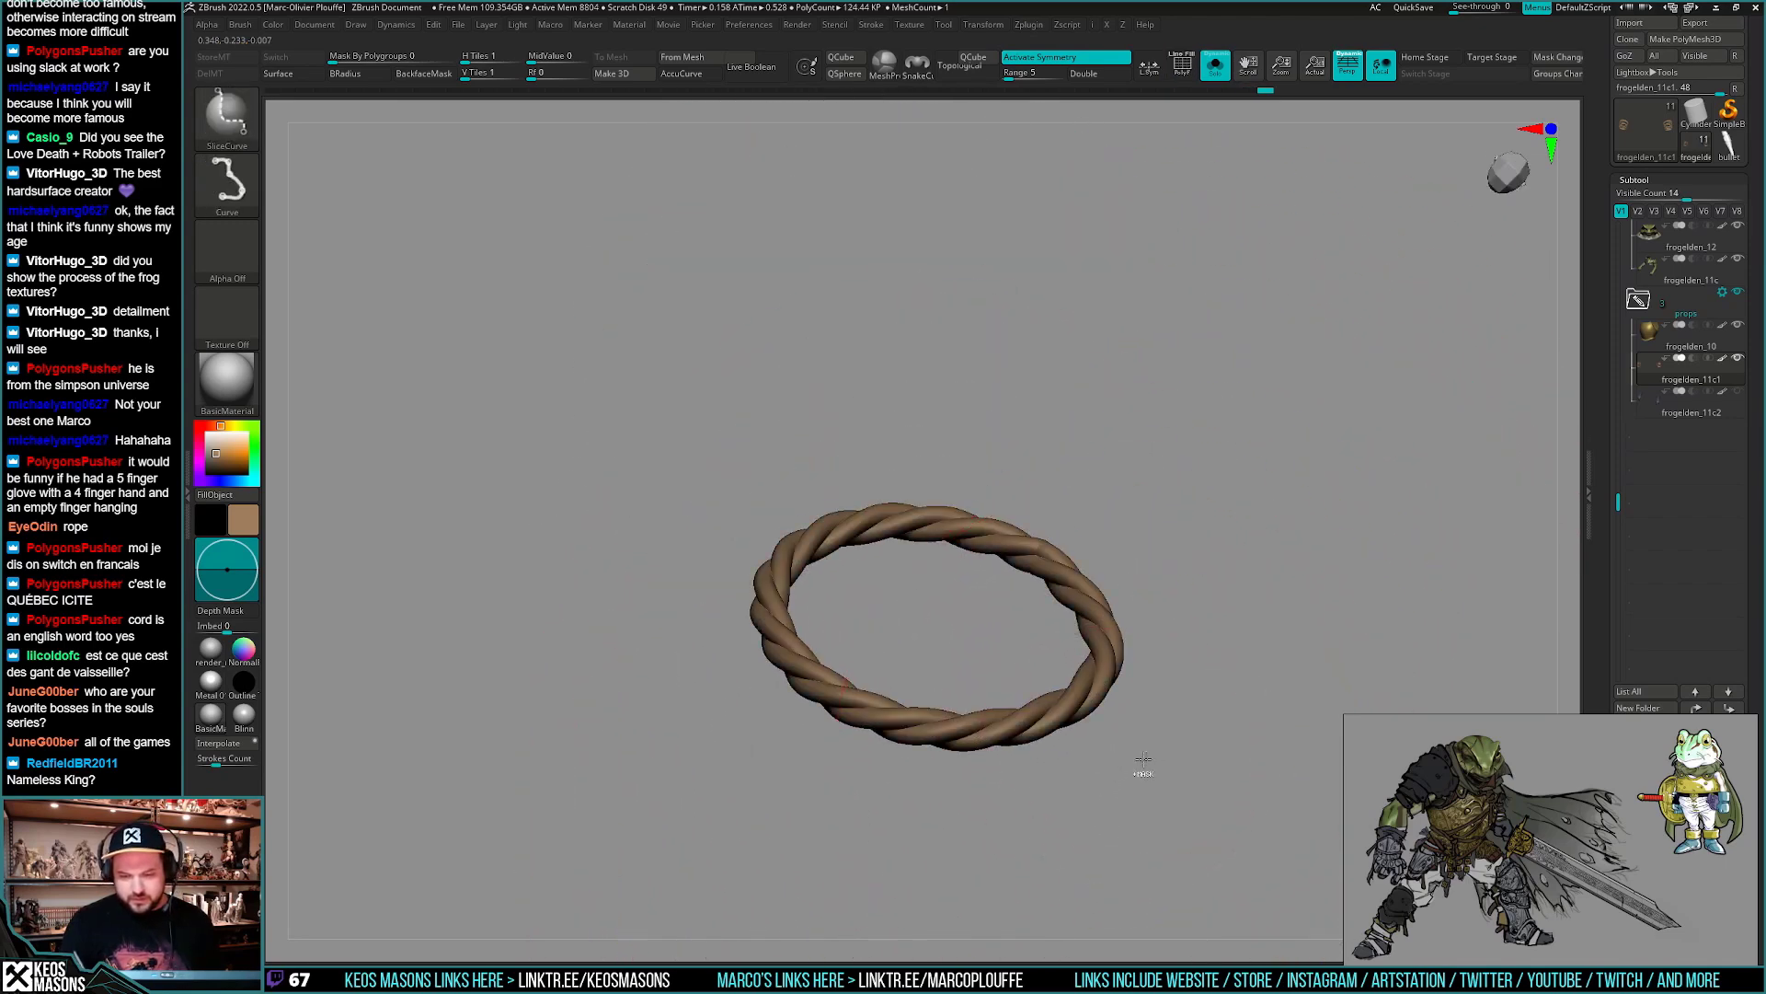
# - Display the polygroup colours on the rope wraps and isolate a single strand to check its grouping
pyautogui.keyDown('ctrl'); pyautogui.keyDown('shift'); pyautogui.click(1144, 759); pyautogui.keyUp('shift'); pyautogui.keyUp('ctrl')
pyautogui.hotkey('shift', 'f')
pyautogui.moveTo(1025, 591); pyautogui.dragTo(1018, 552, button='right')
pyautogui.keyDown('ctrl'); pyautogui.keyDown('shift'); pyautogui.click(1018, 552); pyautogui.keyUp('shift'); pyautogui.keyUp('ctrl')
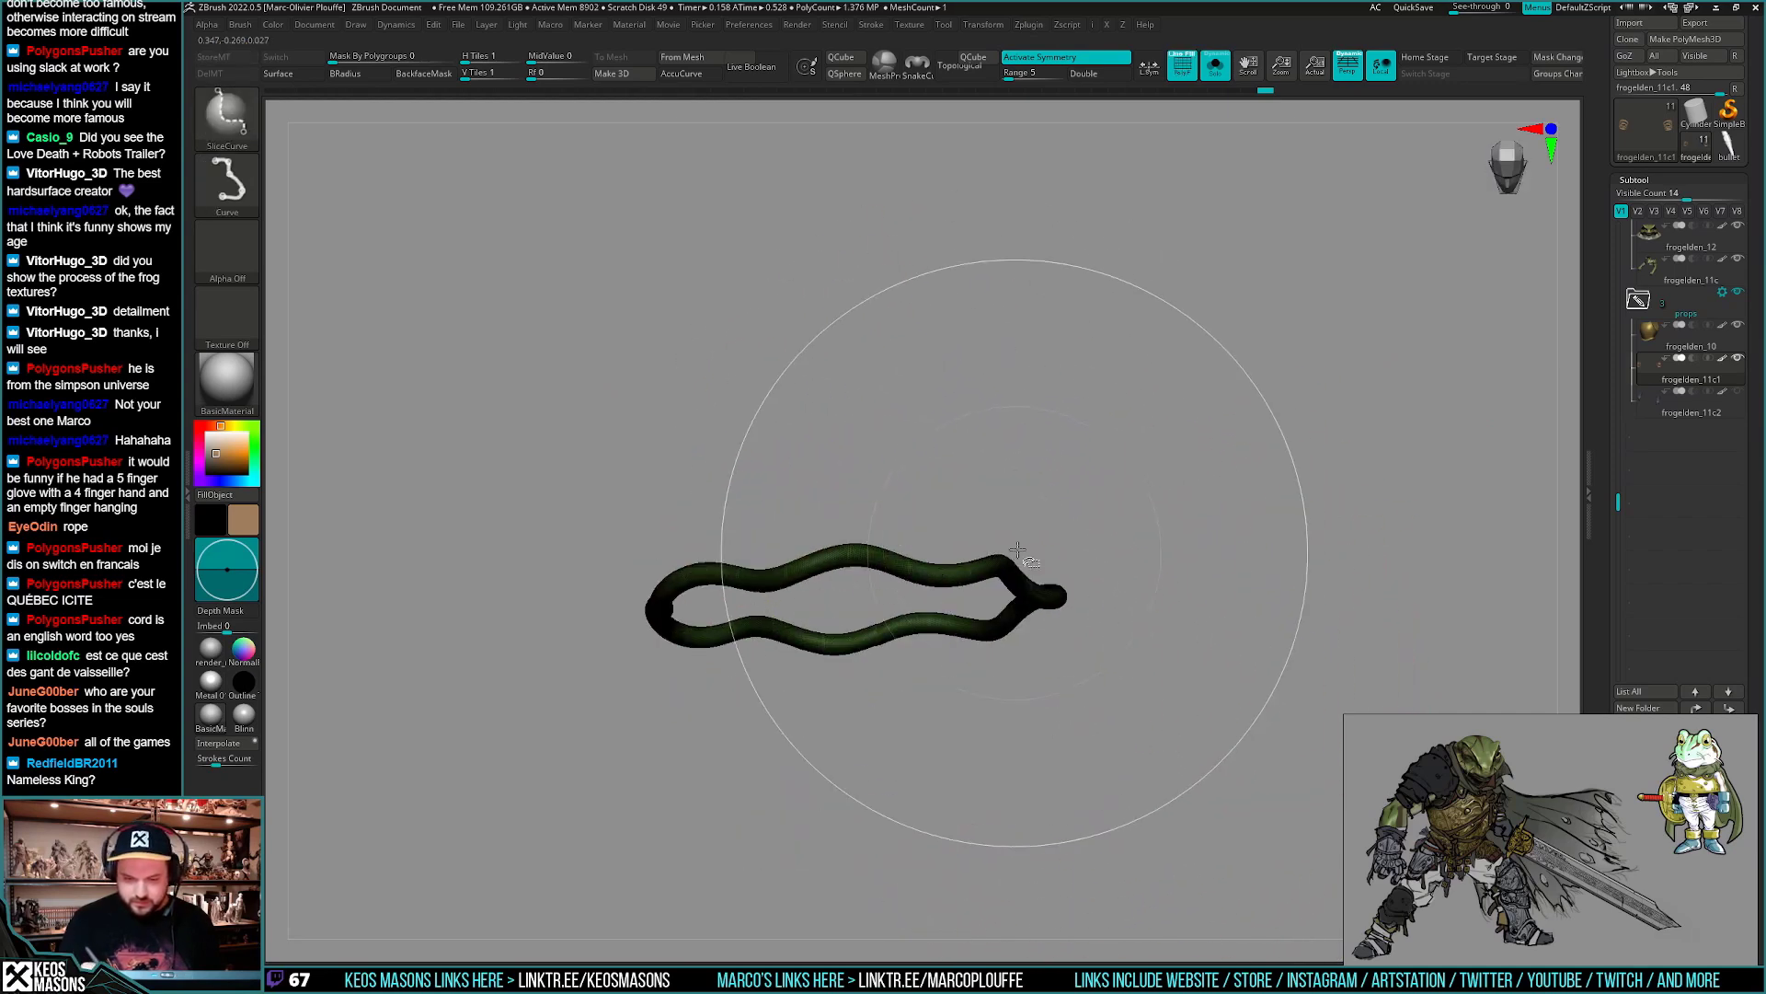
# - Redo the undone polygroup changes on the rope turns
pyautogui.hotkey('ctrl', 'shift', 'z')
pyautogui.hotkey('ctrl', 'shift', 'z')
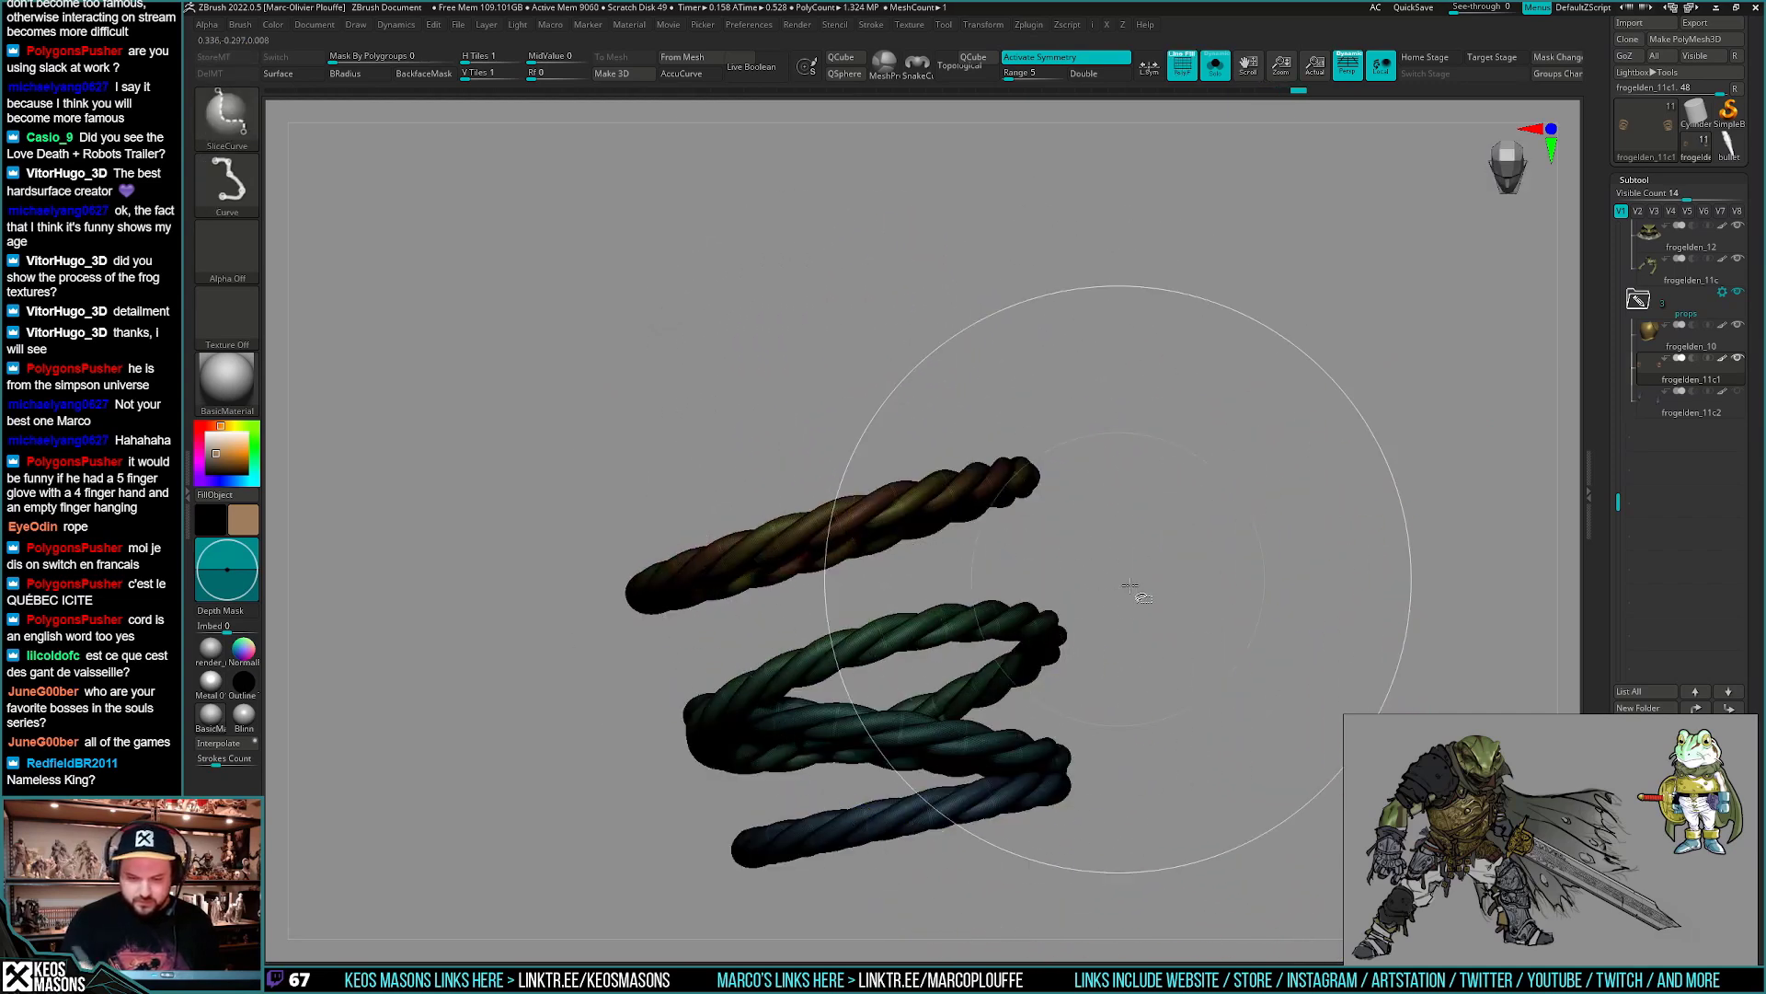
pyautogui.hotkey('ctrl', 'shift', 'z')
pyautogui.hotkey('ctrl', 'shift', 'z')
pyautogui.hotkey('ctrl', 'shift', 'z')
pyautogui.hotkey('ctrl', 'shift', 'z')
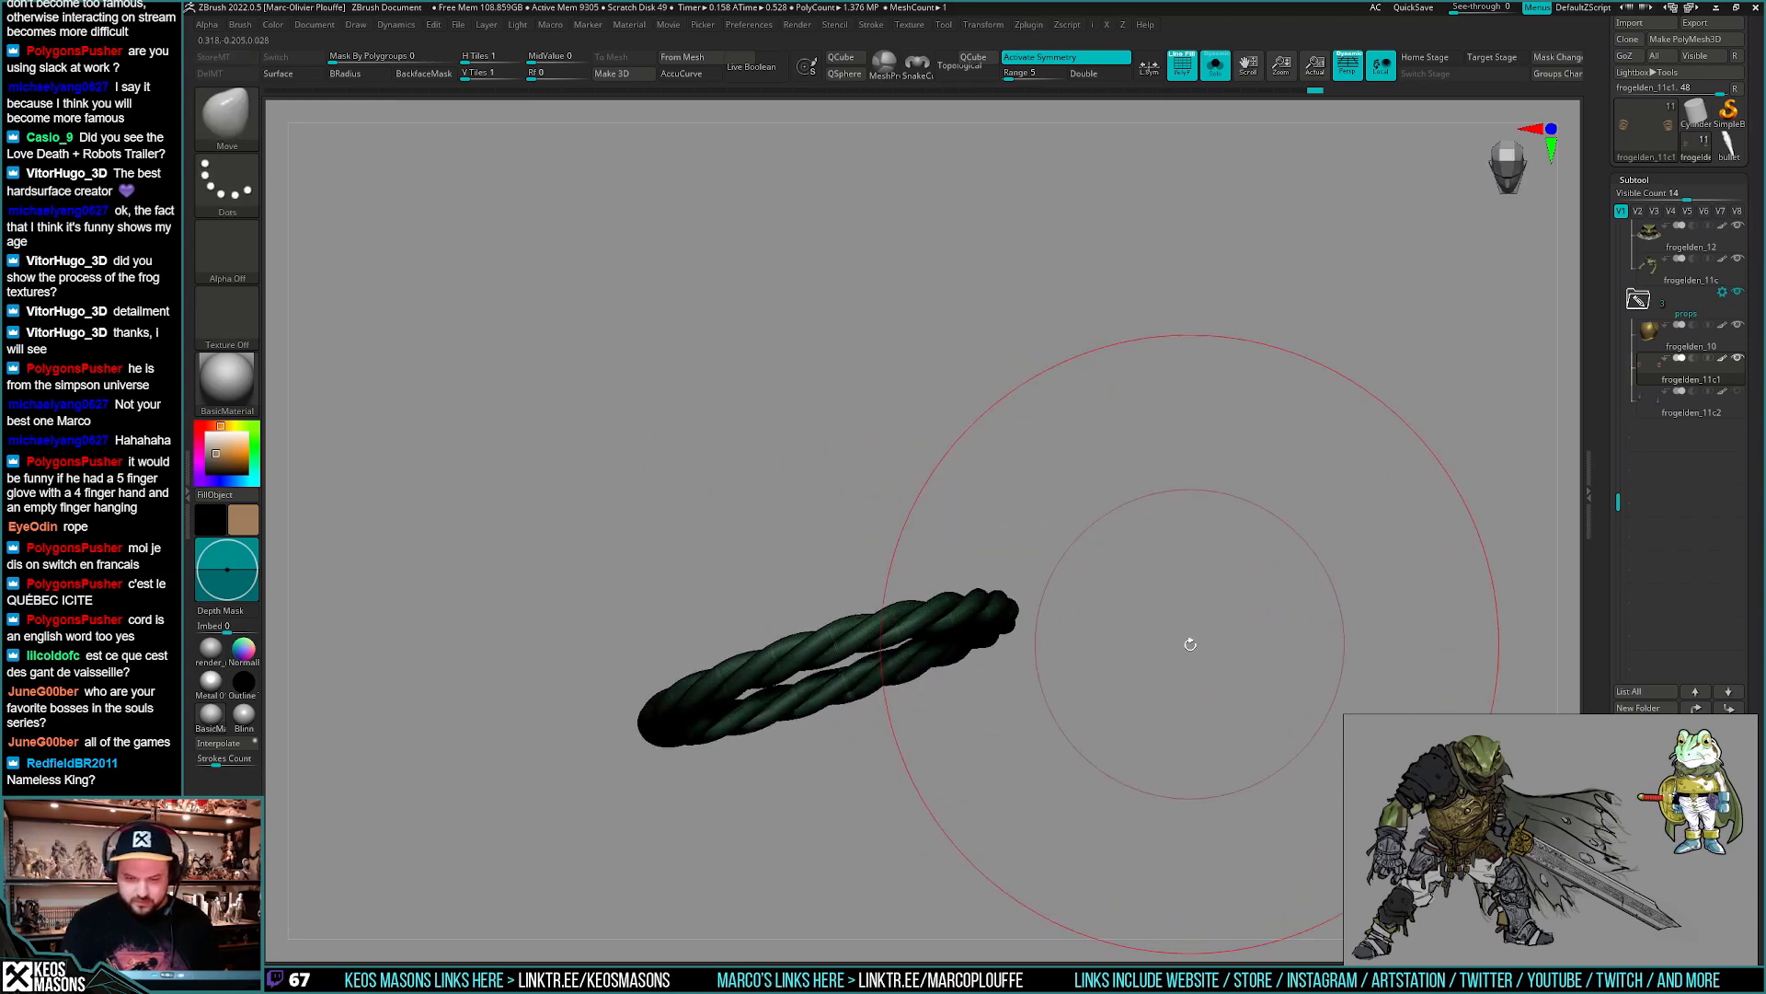
# - Bring all the rope turns back into view and turn off the polygroup display
pyautogui.moveTo(1190, 644)
pyautogui.mouseDown()
pyautogui.moveTo(1167, 651)
pyautogui.moveTo(1187, 700)
pyautogui.moveTo(1191, 643)
pyautogui.moveTo(1180, 685)
pyautogui.mouseUp()
pyautogui.hotkey('ctrl', 'z')
pyautogui.hotkey('ctrl', 'z')
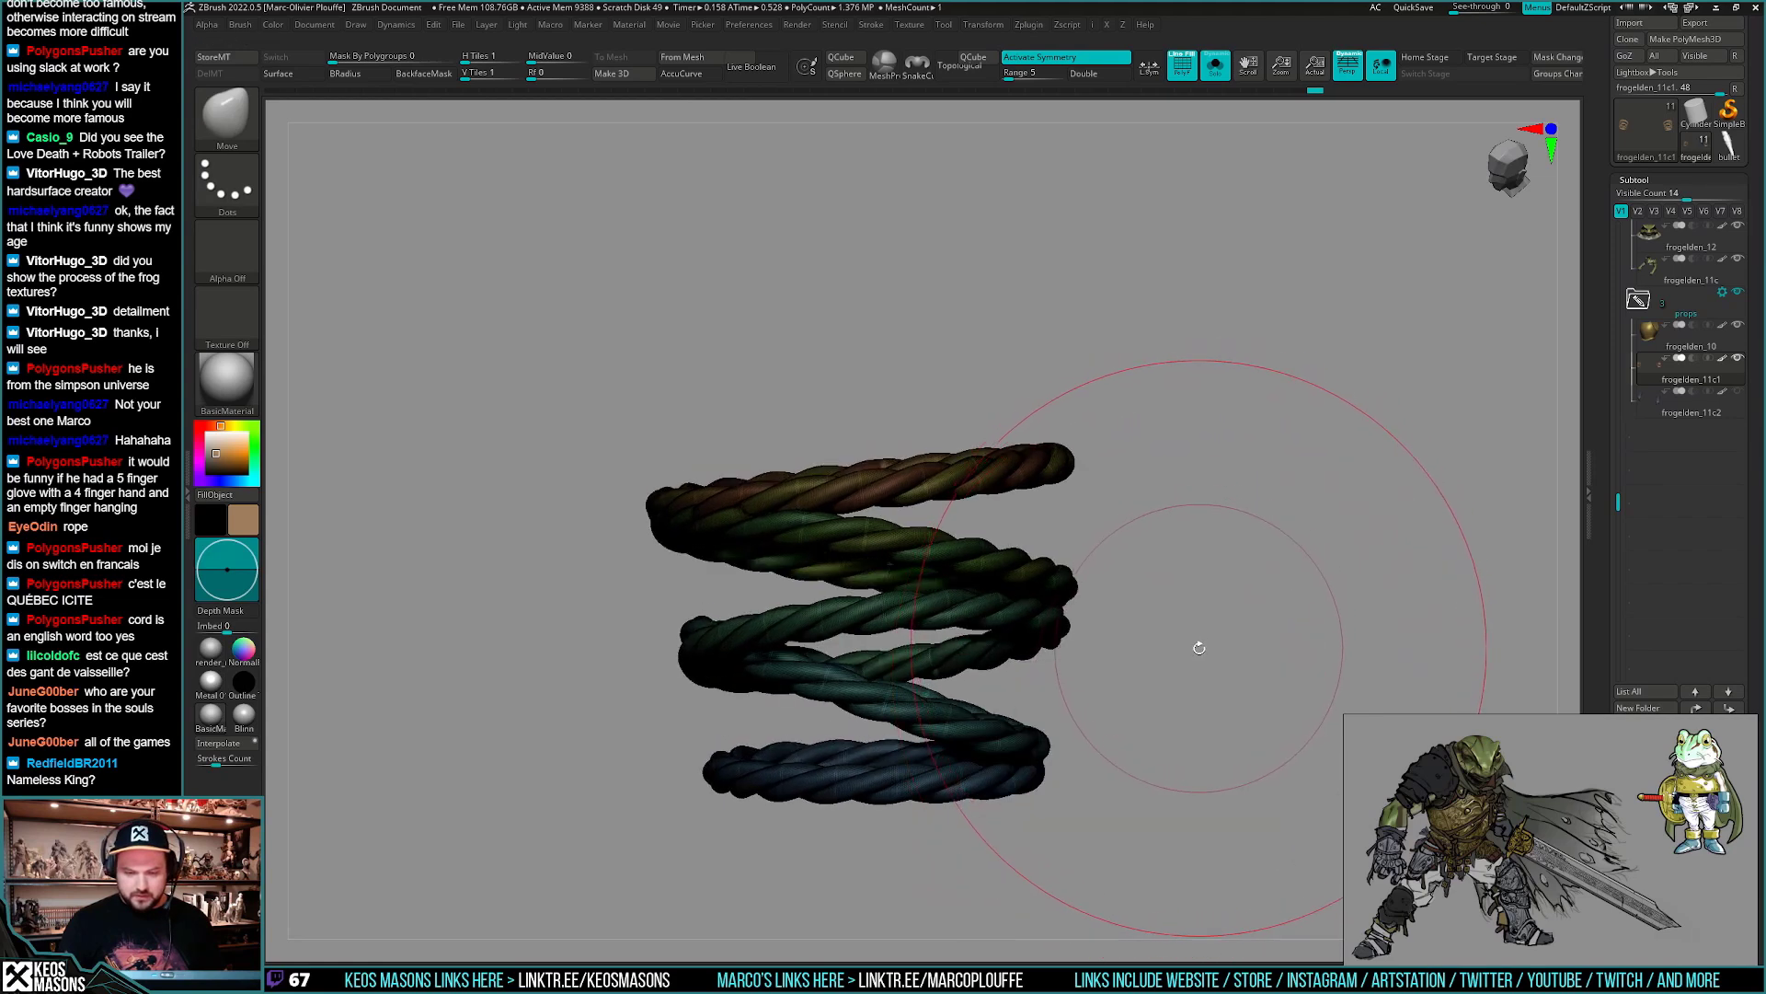
pyautogui.hotkey('ctrl', 'z')
pyautogui.hotkey('ctrl', 'z')
pyautogui.press('w')
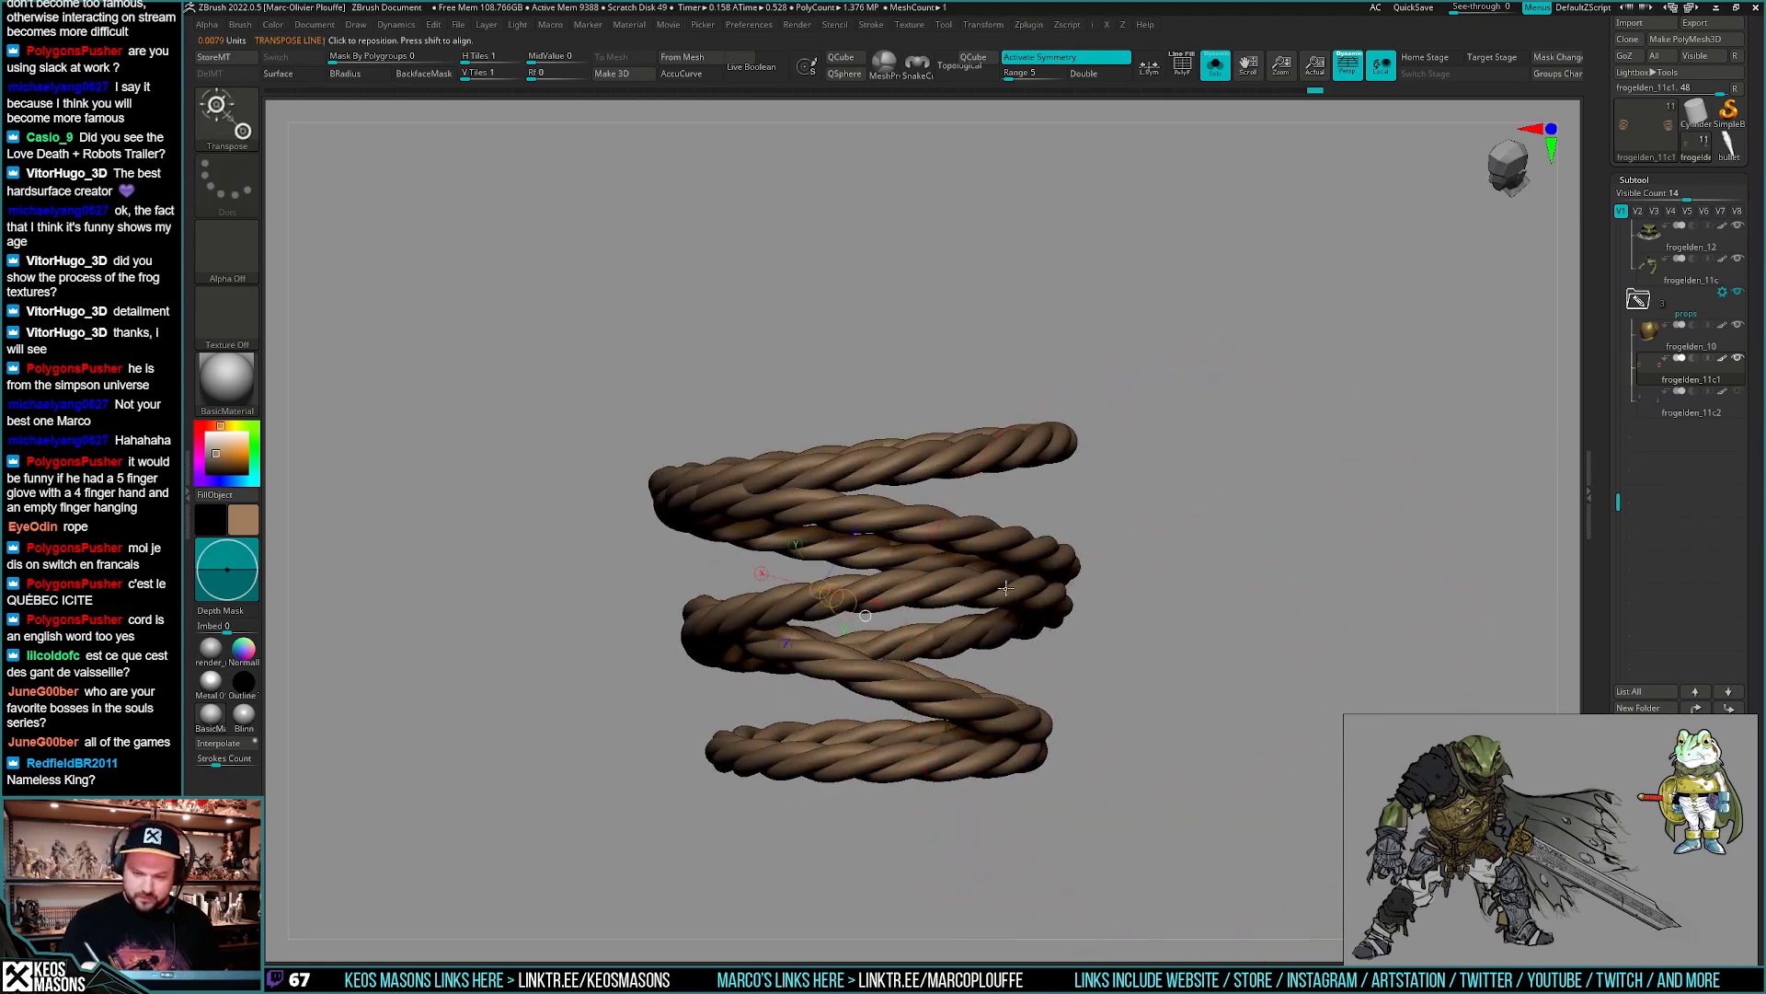
pyautogui.press('q')
# - Hide the lower rope turns by polygroup and split them off the upper turns into their own subtool
pyautogui.keyDown('ctrl'); pyautogui.keyDown('shift'); pyautogui.click(1041, 597); pyautogui.keyUp('shift'); pyautogui.keyUp('ctrl')
pyautogui.keyDown('ctrl'); pyautogui.keyDown('shift'); pyautogui.moveTo(1161, 530); pyautogui.dragTo(1179, 558); pyautogui.keyUp('shift'); pyautogui.keyUp('ctrl')
pyautogui.keyDown('ctrl'); pyautogui.keyDown('shift'); pyautogui.click(962, 699); pyautogui.keyUp('shift'); pyautogui.keyUp('ctrl')
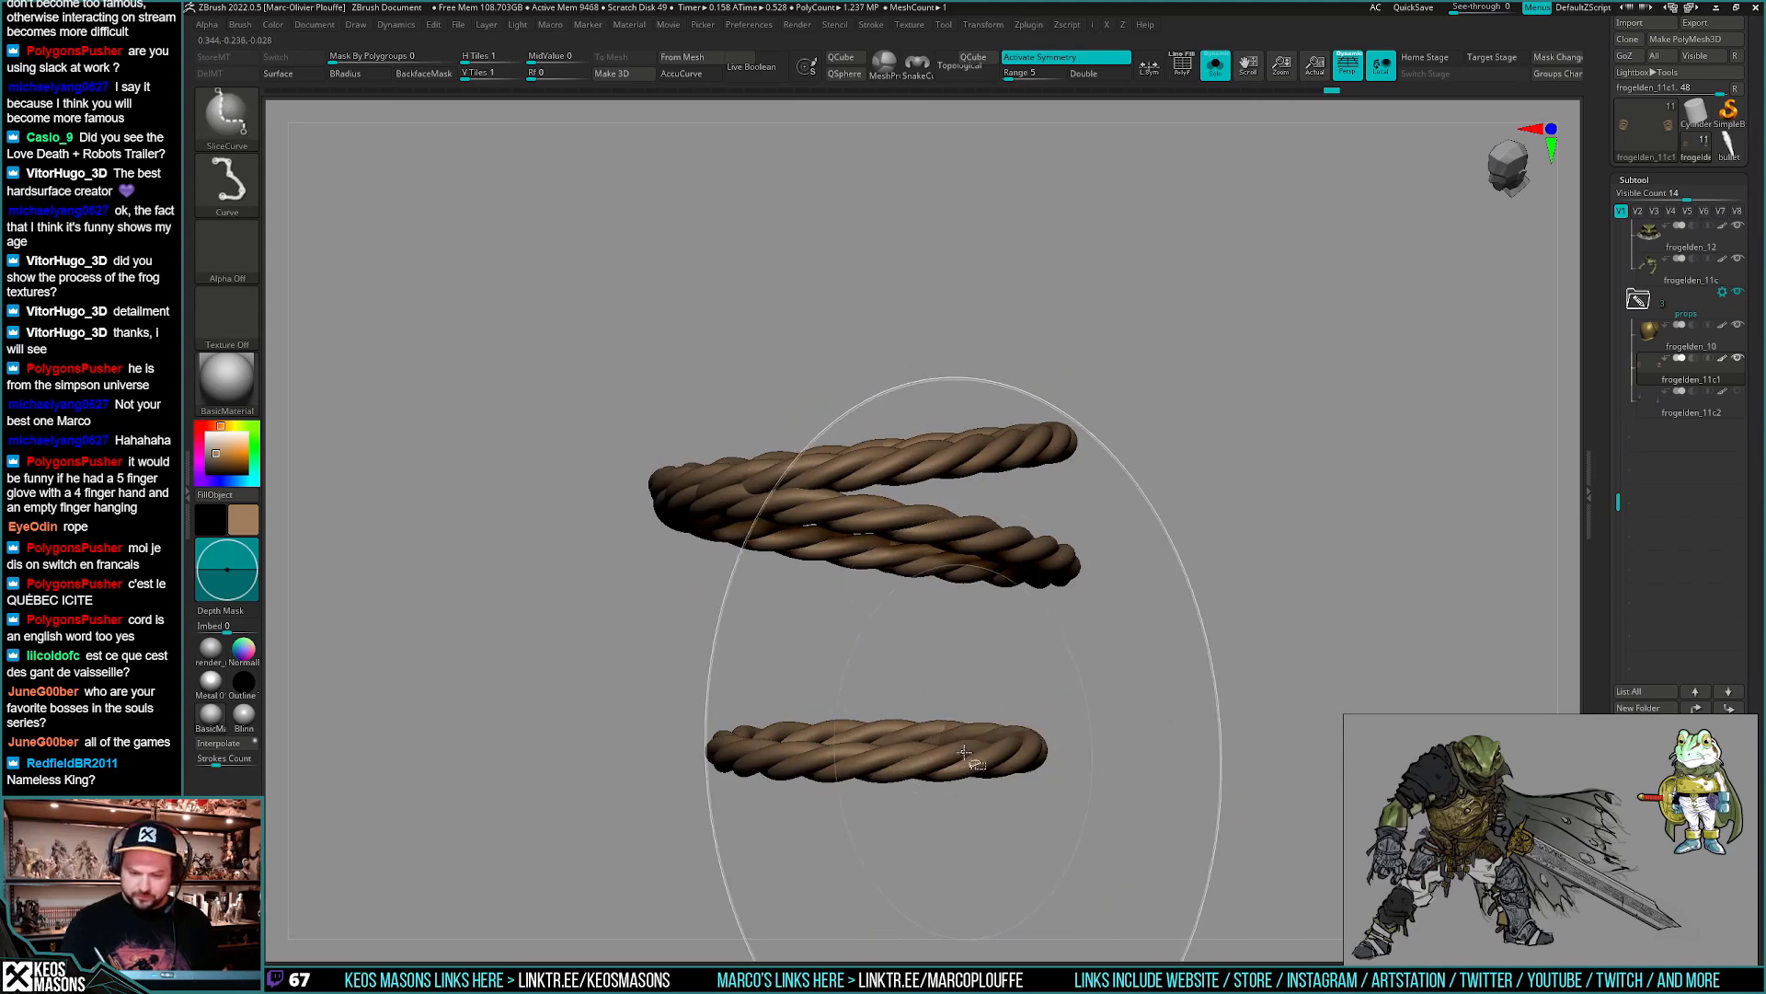
pyautogui.keyDown('ctrl'); pyautogui.keyDown('shift'); pyautogui.click(964, 752); pyautogui.keyUp('shift'); pyautogui.keyUp('ctrl')
pyautogui.hotkey('ctrl', 'shift', 's')
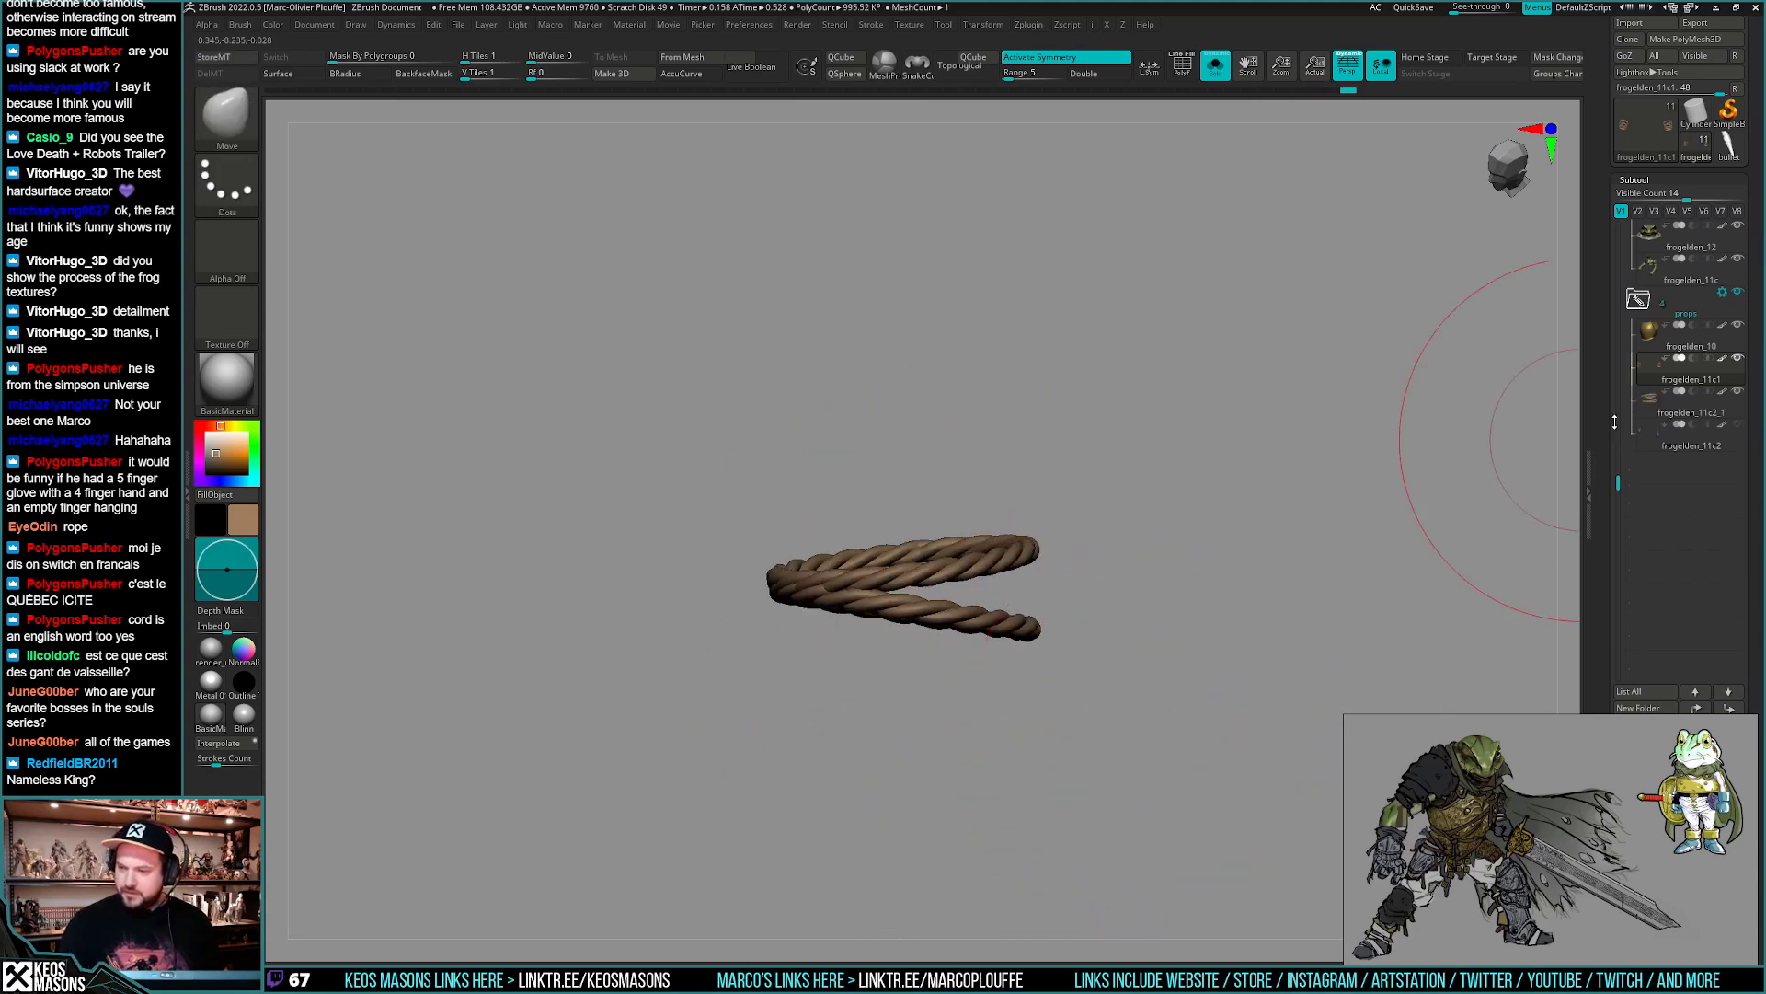
# - Fill the split-off lower rope subtool frogelden_11c2_1 with green to mark it as a placement guide
pyautogui.click(1642, 409)
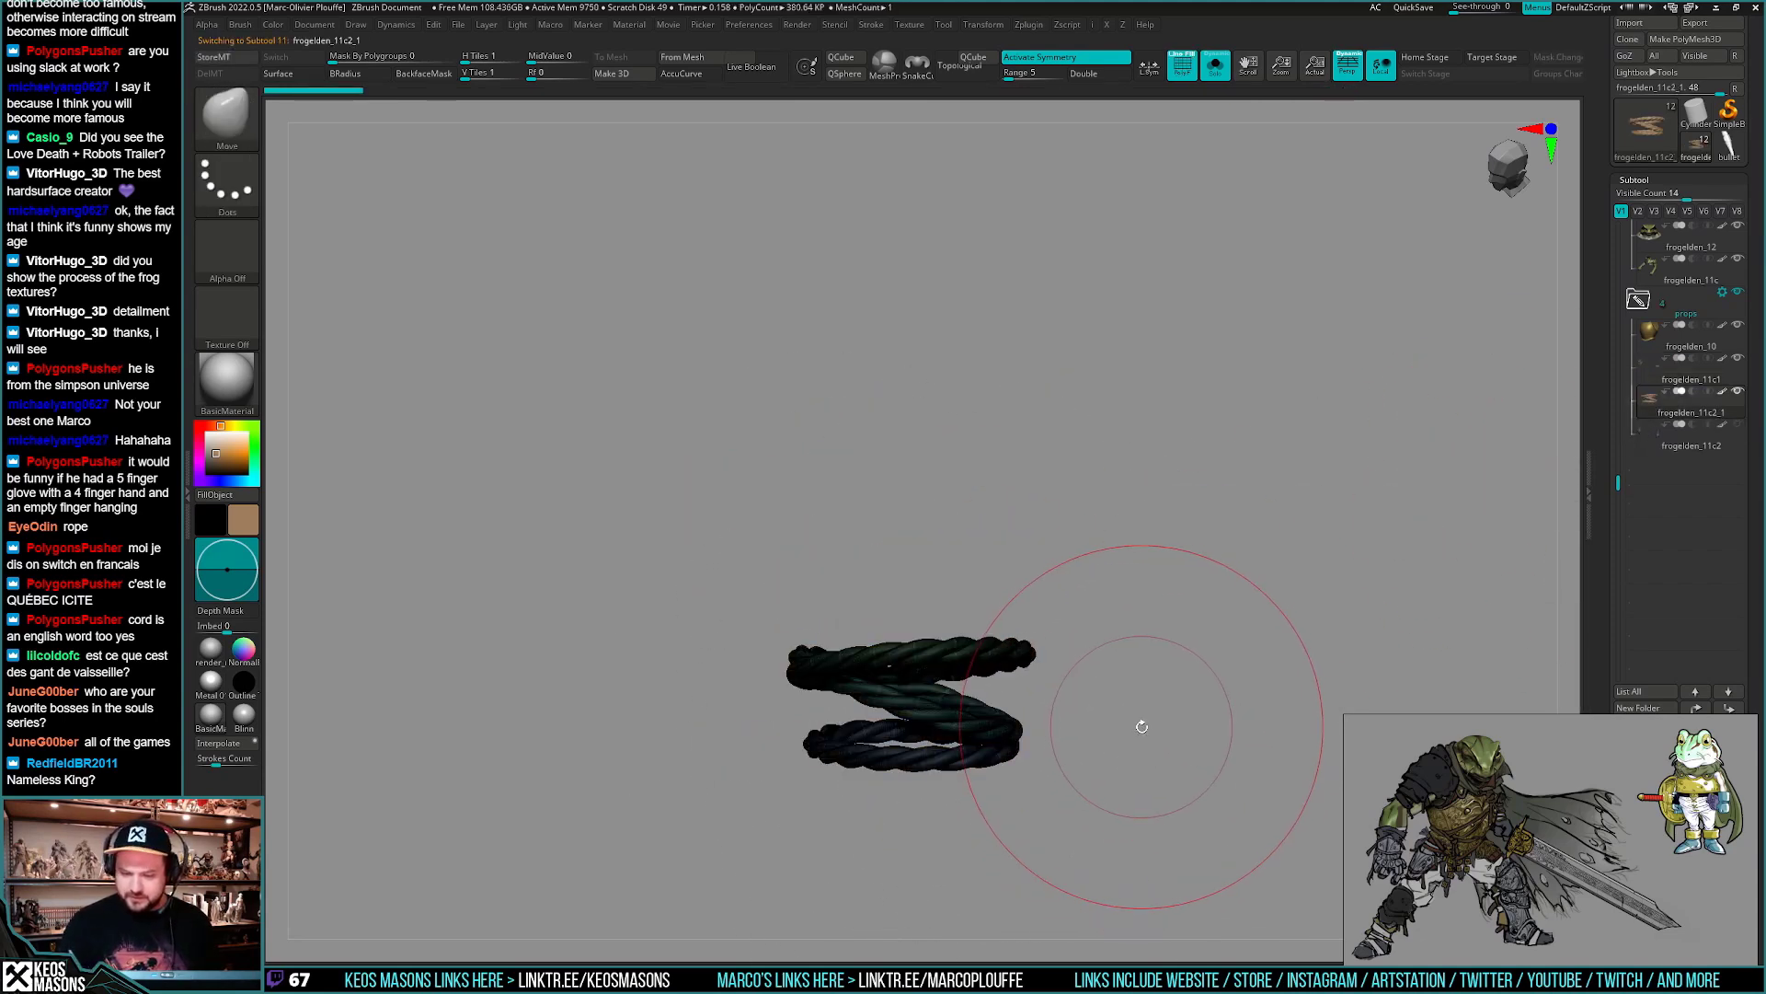
pyautogui.click(1653, 381)
pyautogui.click(1653, 405)
pyautogui.press('space')
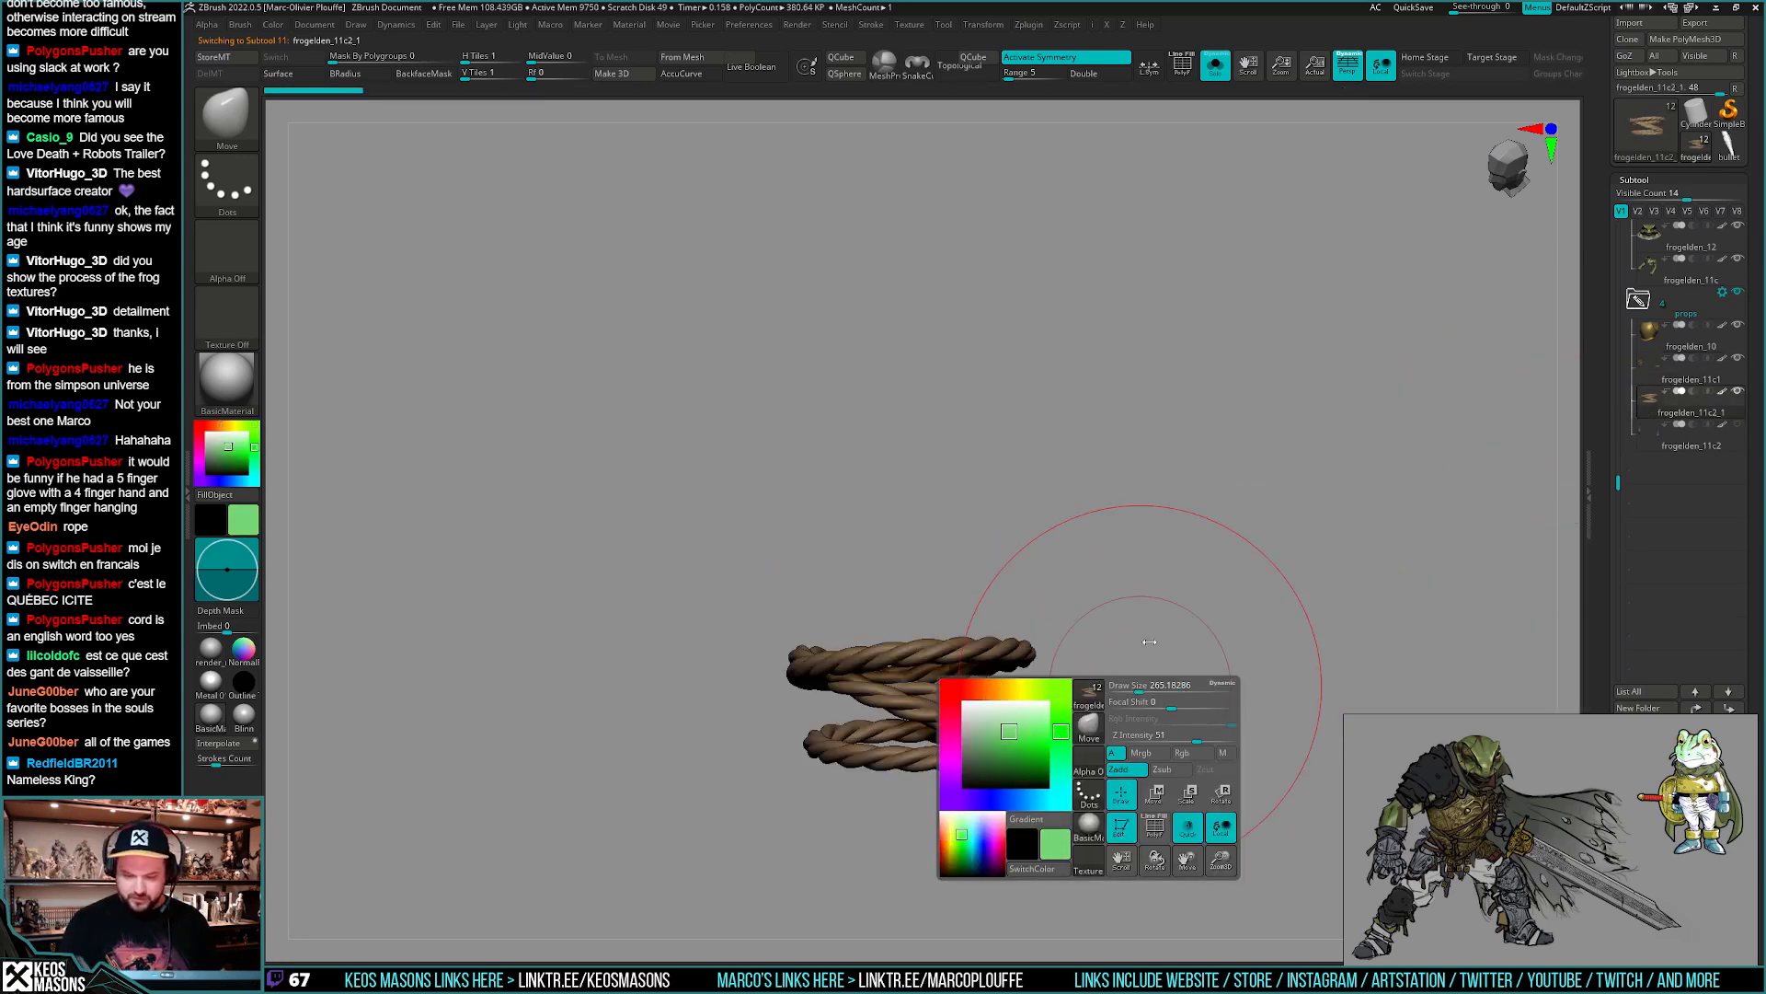
pyautogui.hotkey('ctrl', 'f')
pyautogui.press('space')
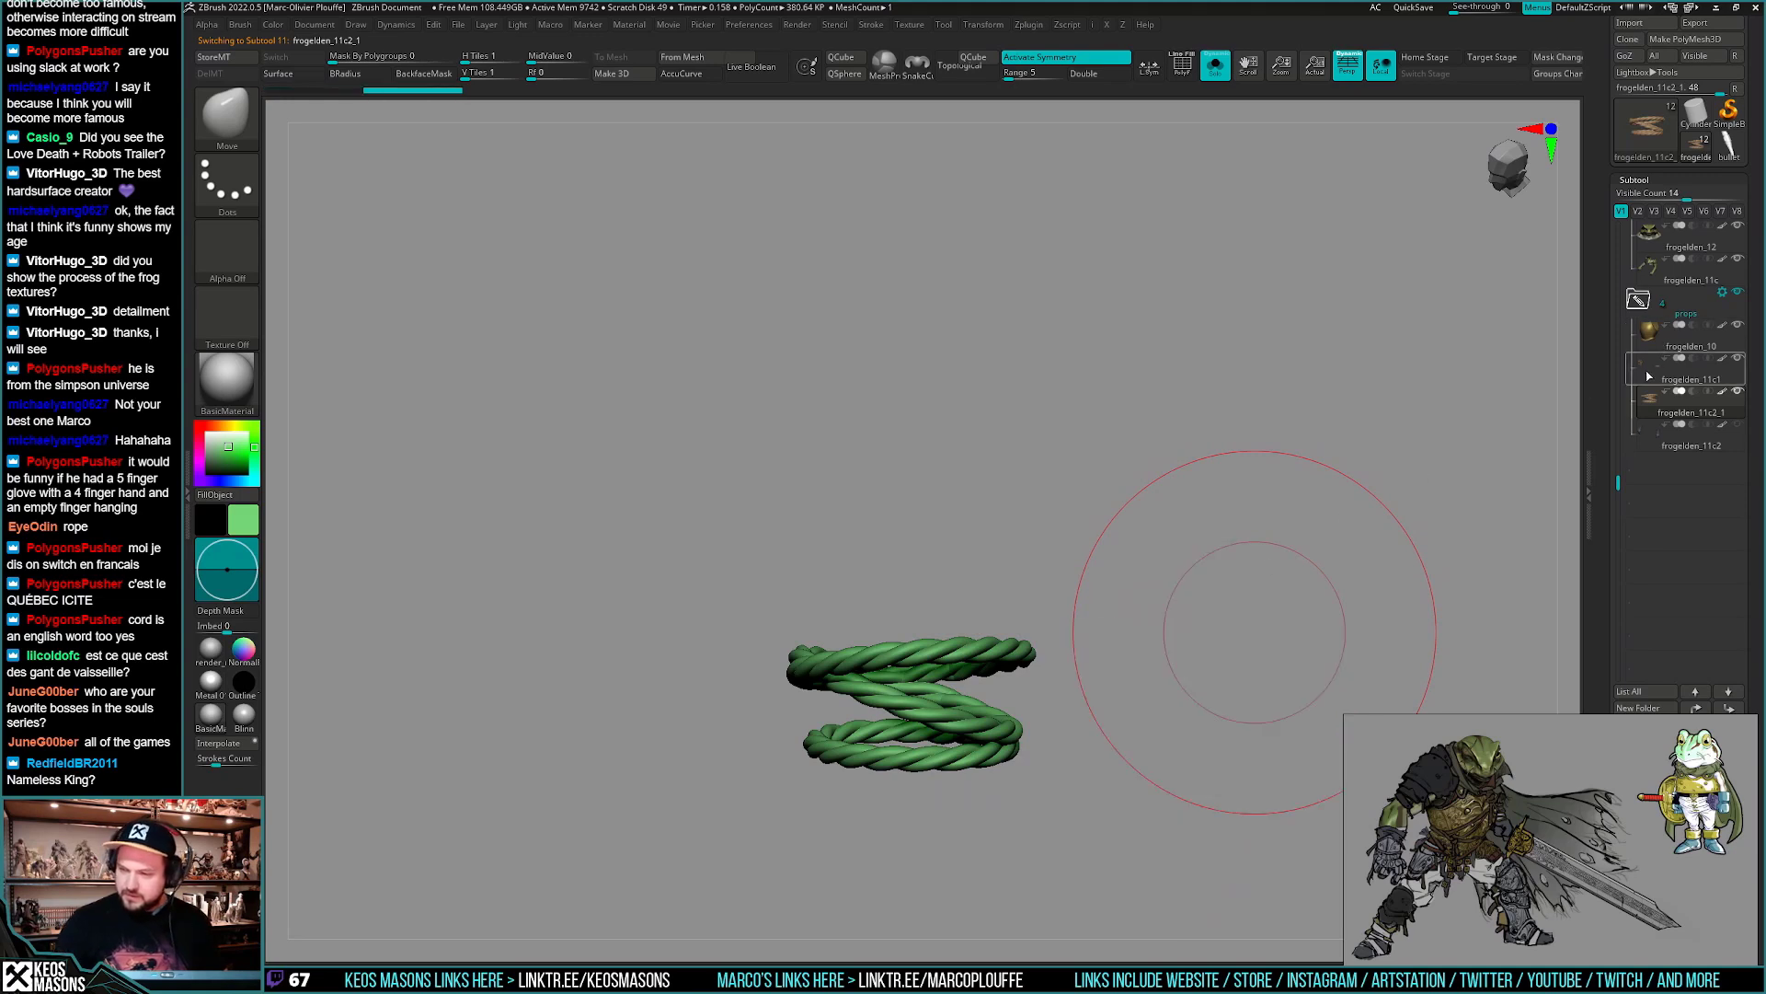
# - In subtool frogelden_11c1, mask everything except the second rope turn and place a duplicate of it over the green guide below
pyautogui.click(1649, 376)
pyautogui.moveTo(1018, 639); pyautogui.dragTo(1083, 635)
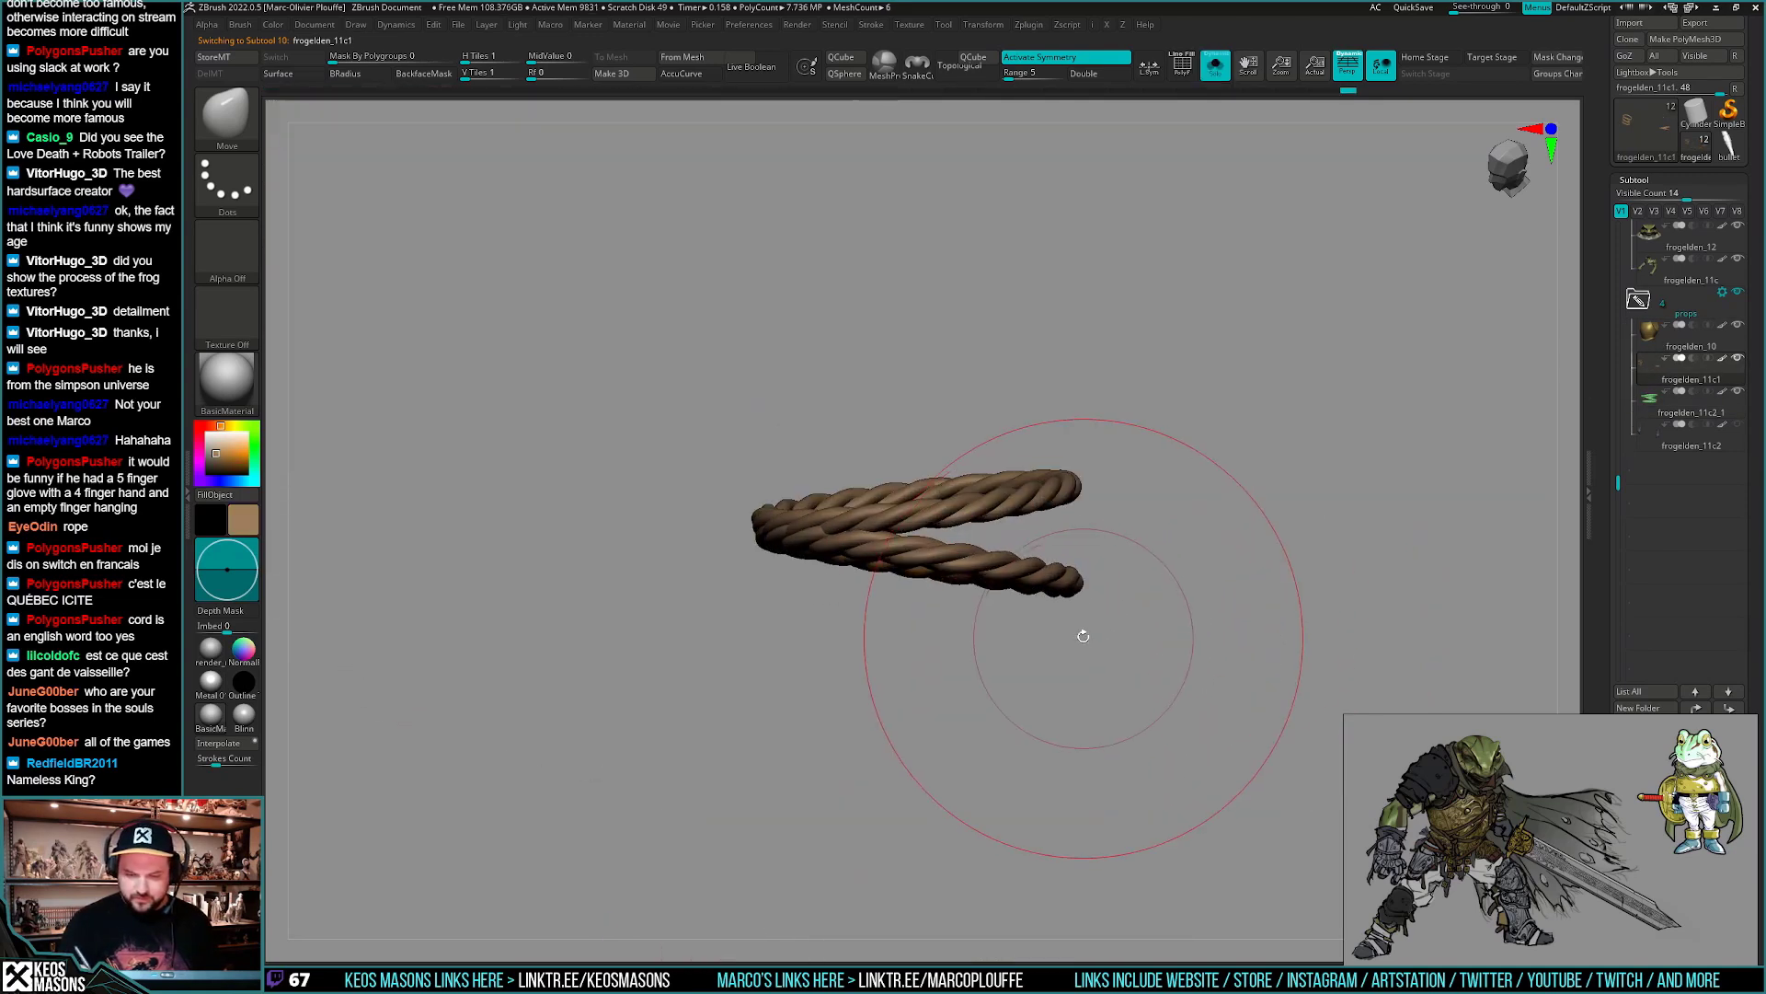
pyautogui.press('w')
pyautogui.keyDown('ctrl'); pyautogui.click(980, 558); pyautogui.keyUp('ctrl')
pyautogui.moveTo(954, 550); pyautogui.dragTo(954, 500)
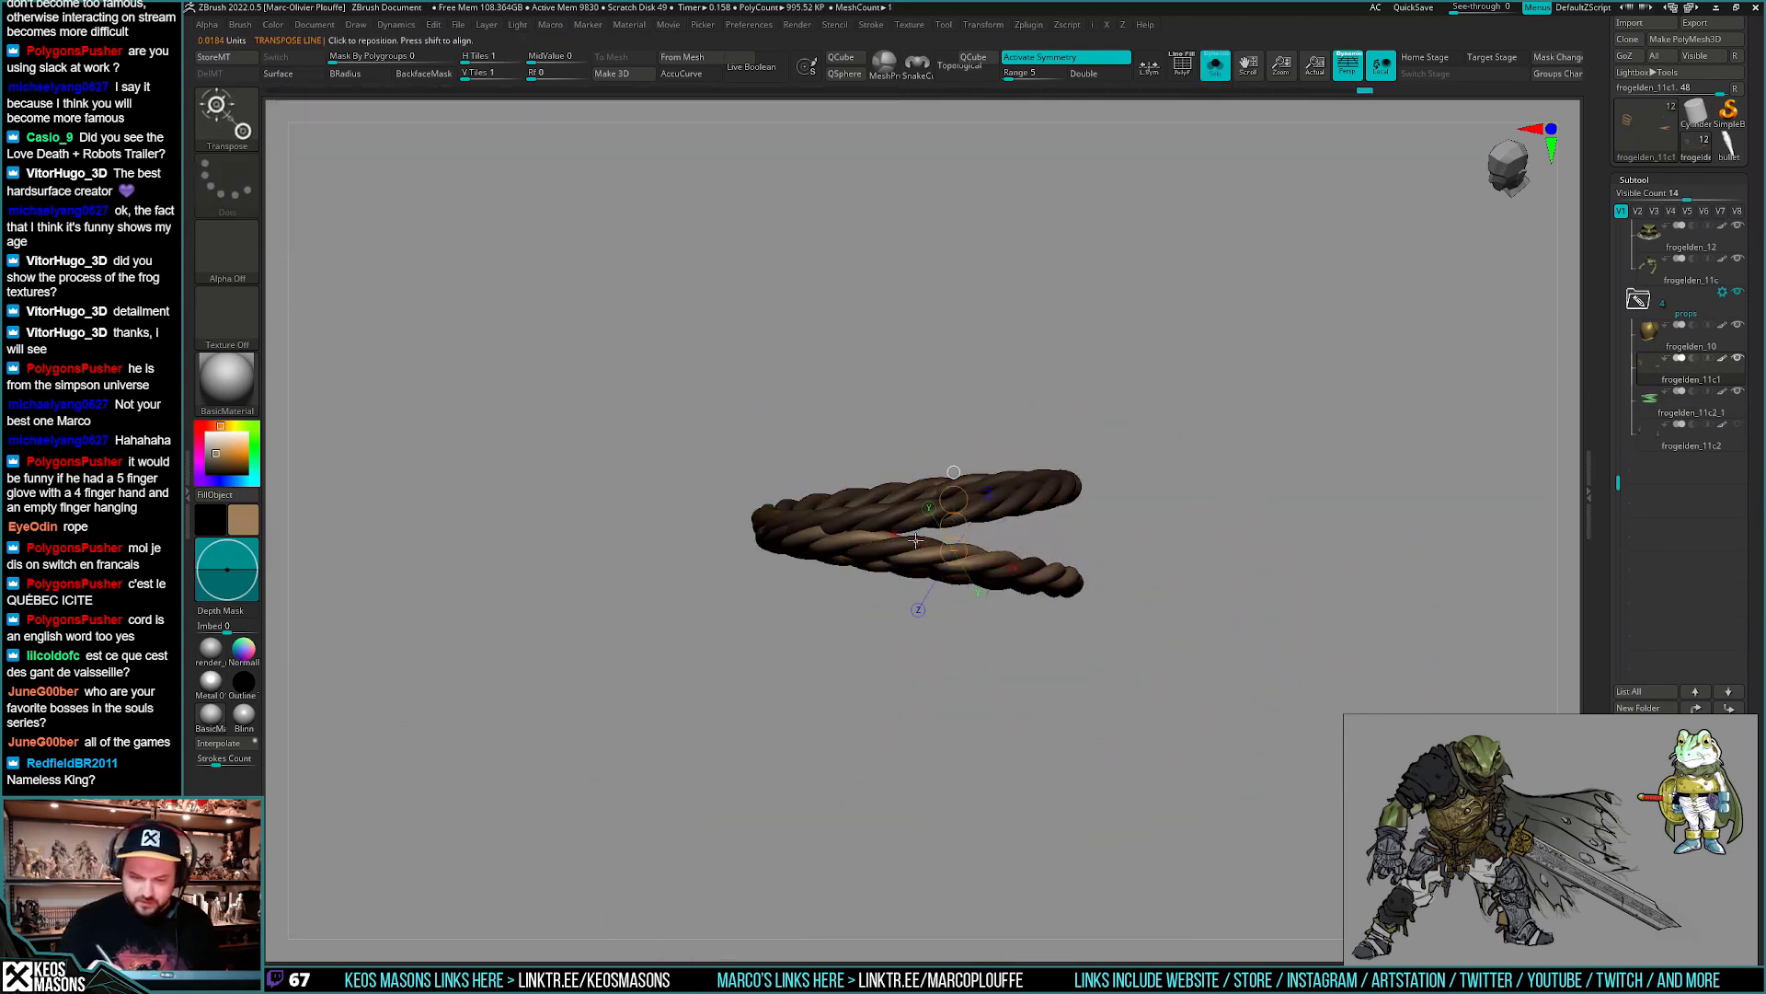
pyautogui.moveTo(1109, 602); pyautogui.dragTo(1021, 627)
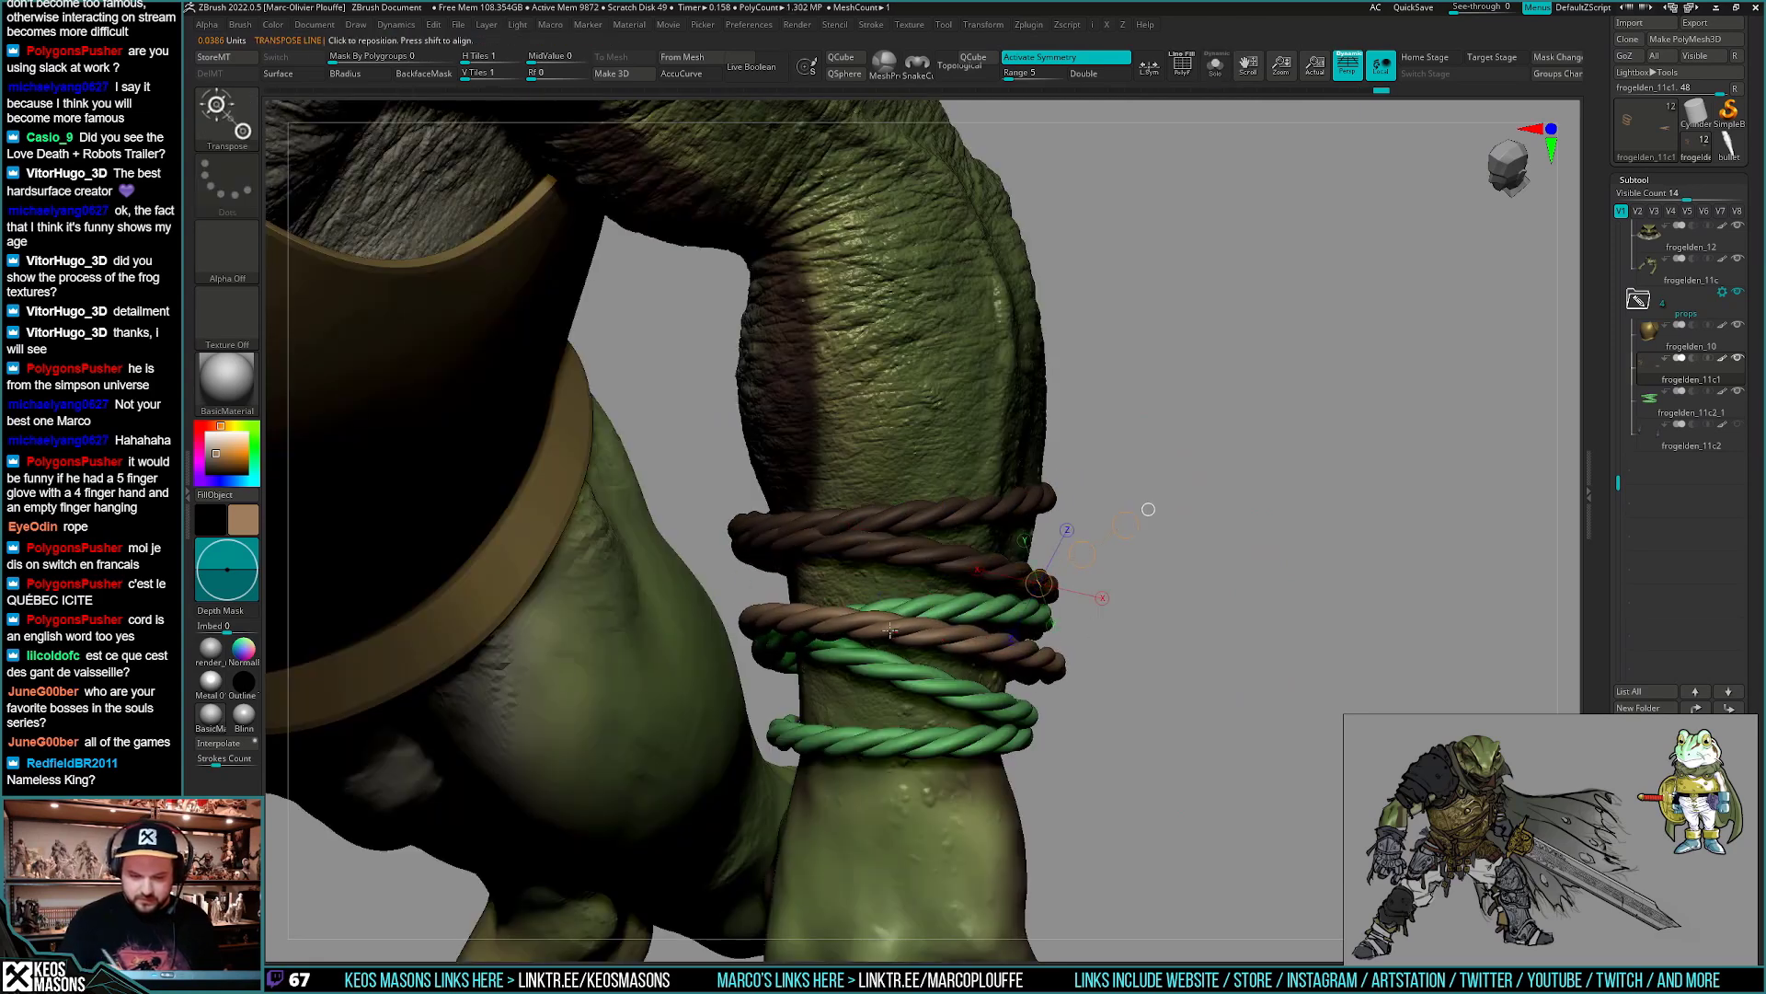
# - Rotate and shift the duplicated rope turn so it follows the slant of the upper green guide turn
pyautogui.moveTo(1126, 606); pyautogui.dragTo(1116, 550)
pyautogui.moveTo(1010, 626); pyautogui.dragTo(1006, 607)
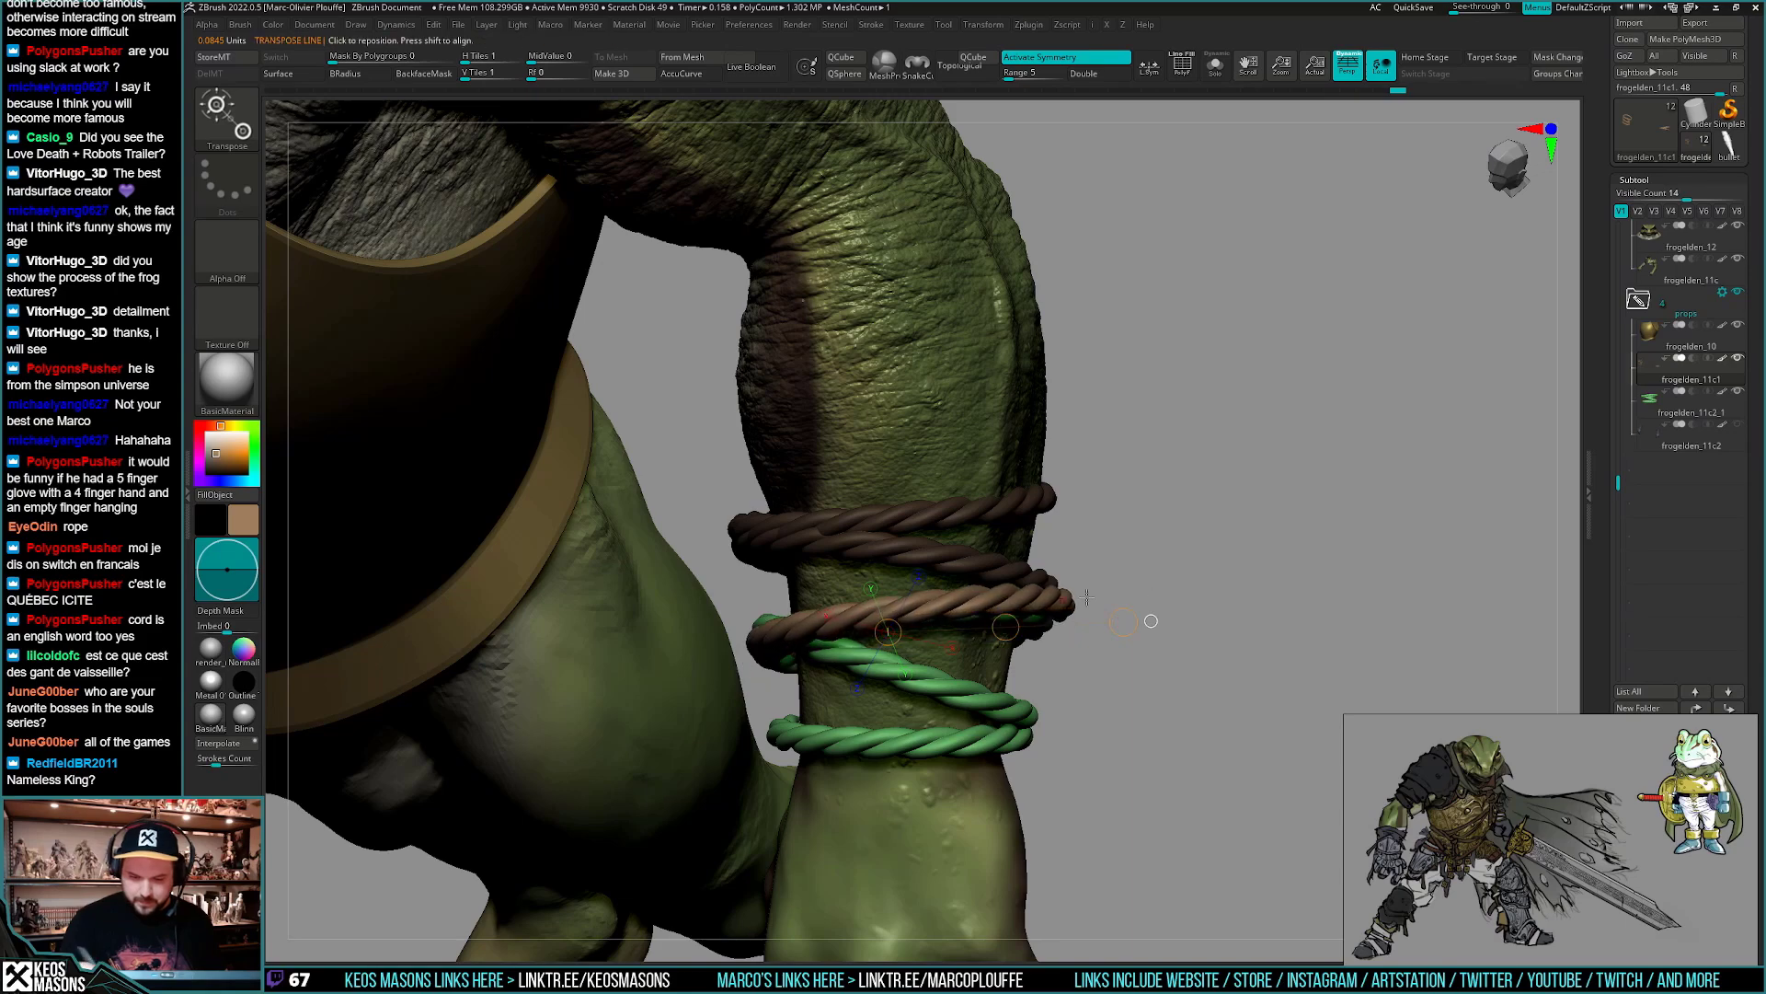
pyautogui.moveTo(1270, 622); pyautogui.dragTo(1213, 697)
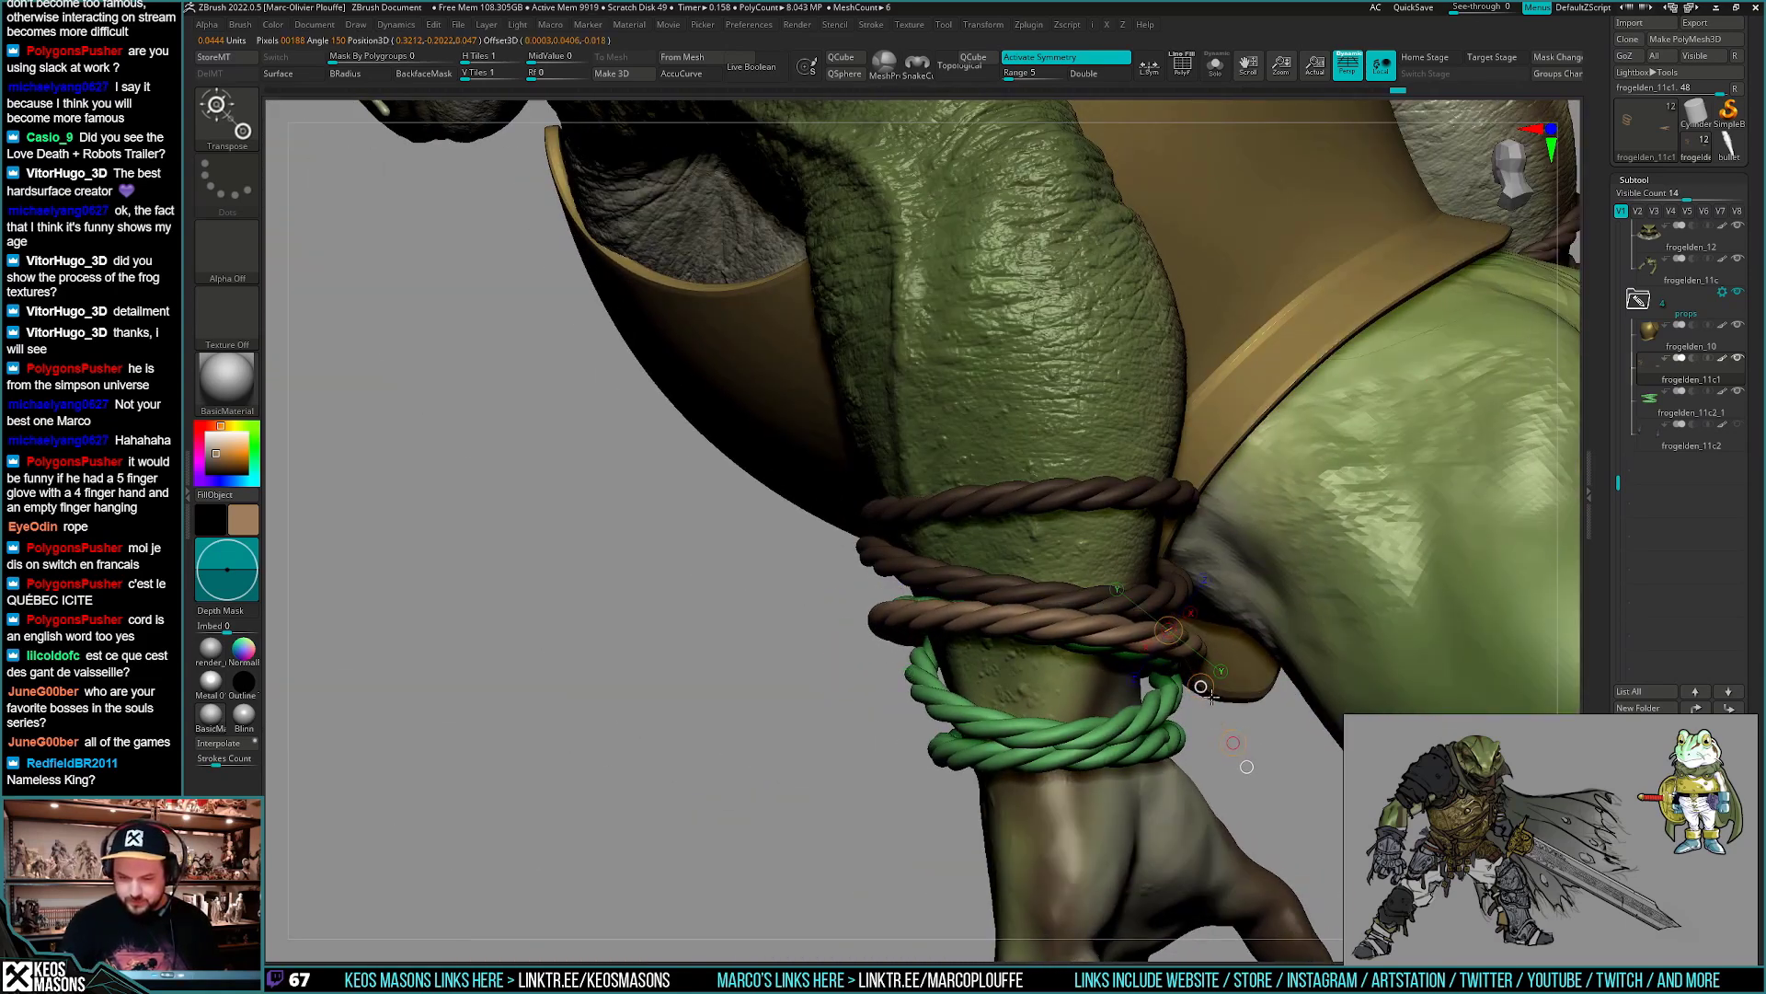
# - Duplicate the rope turn twice more, fitting the copies to the lower green guide turns down to the wrist
pyautogui.moveTo(874, 704); pyautogui.dragTo(1279, 618)
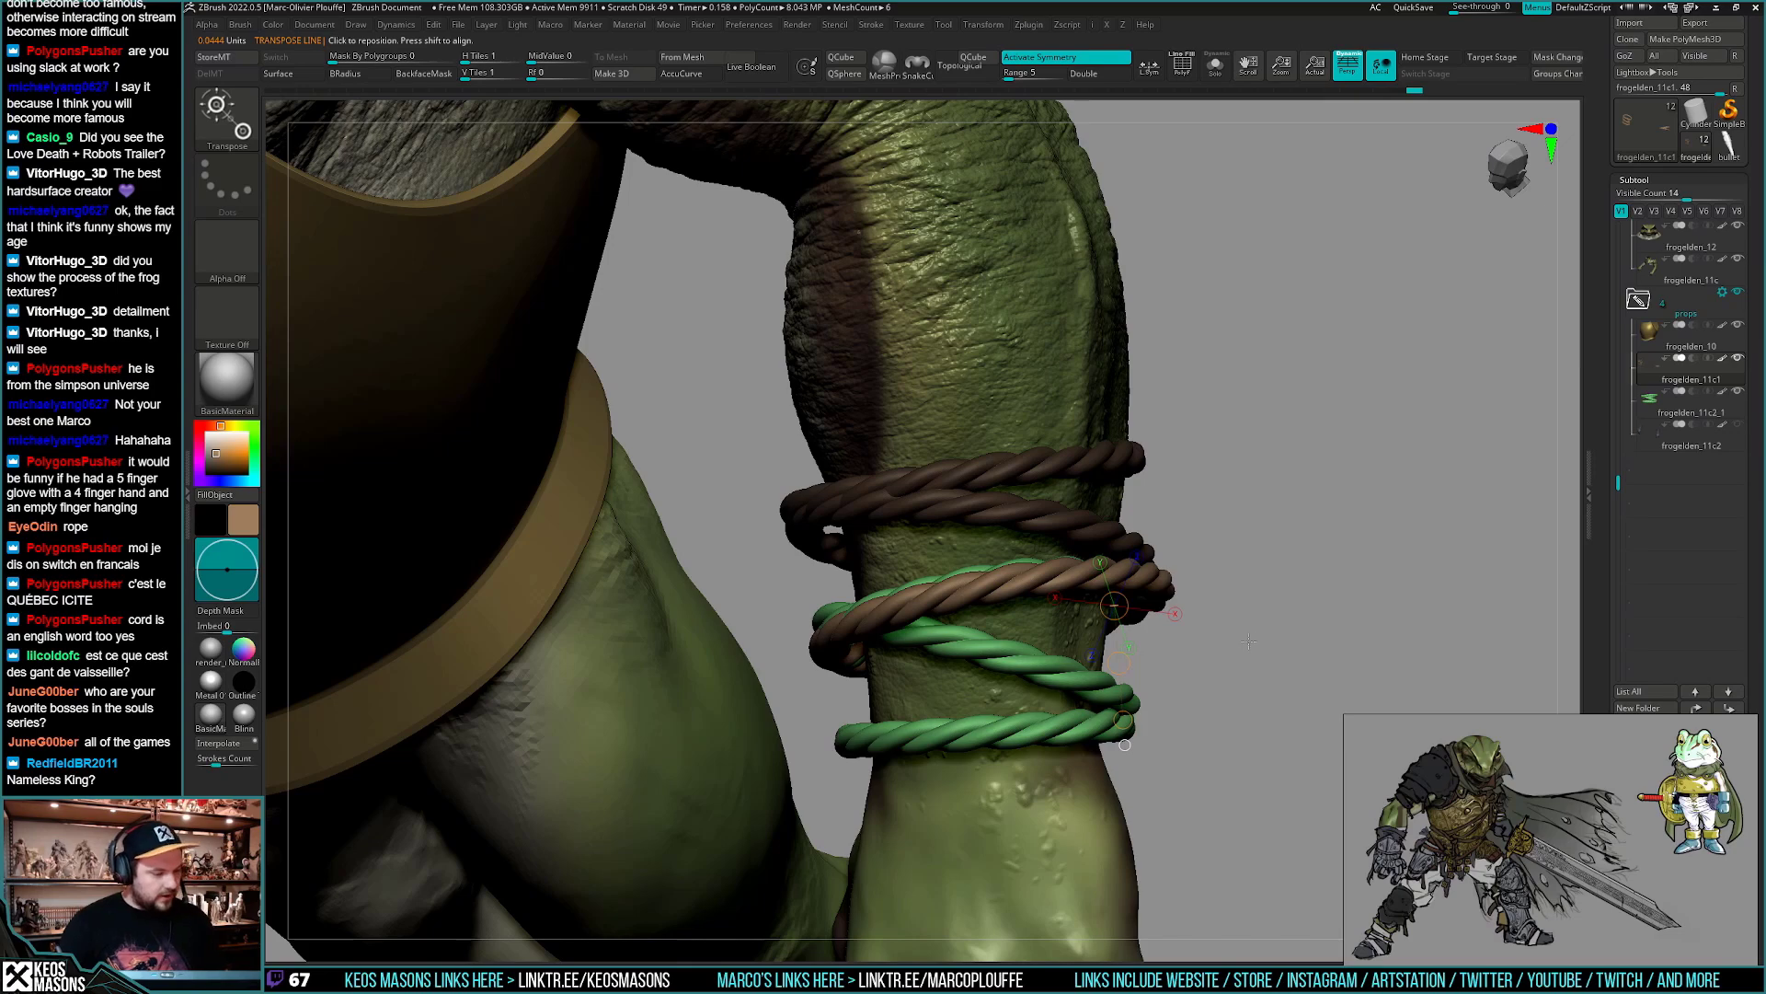
pyautogui.moveTo(1261, 641); pyautogui.dragTo(1071, 632)
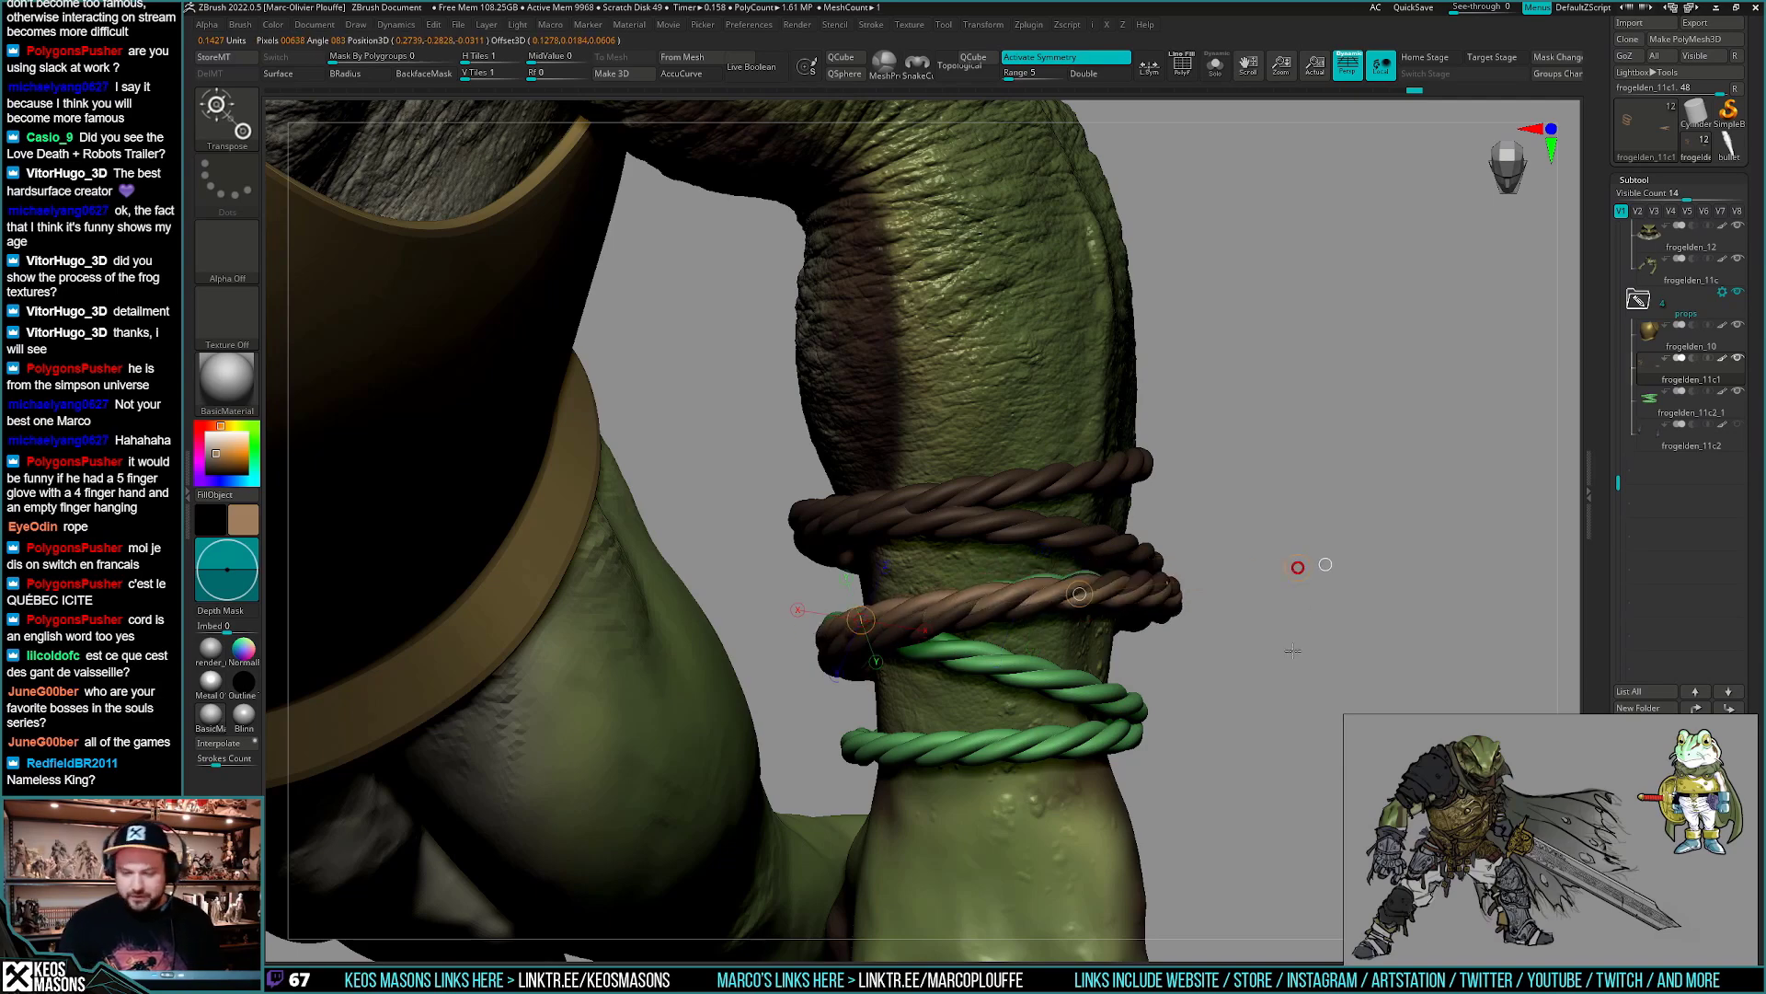
pyautogui.moveTo(1280, 757); pyautogui.dragTo(1285, 552)
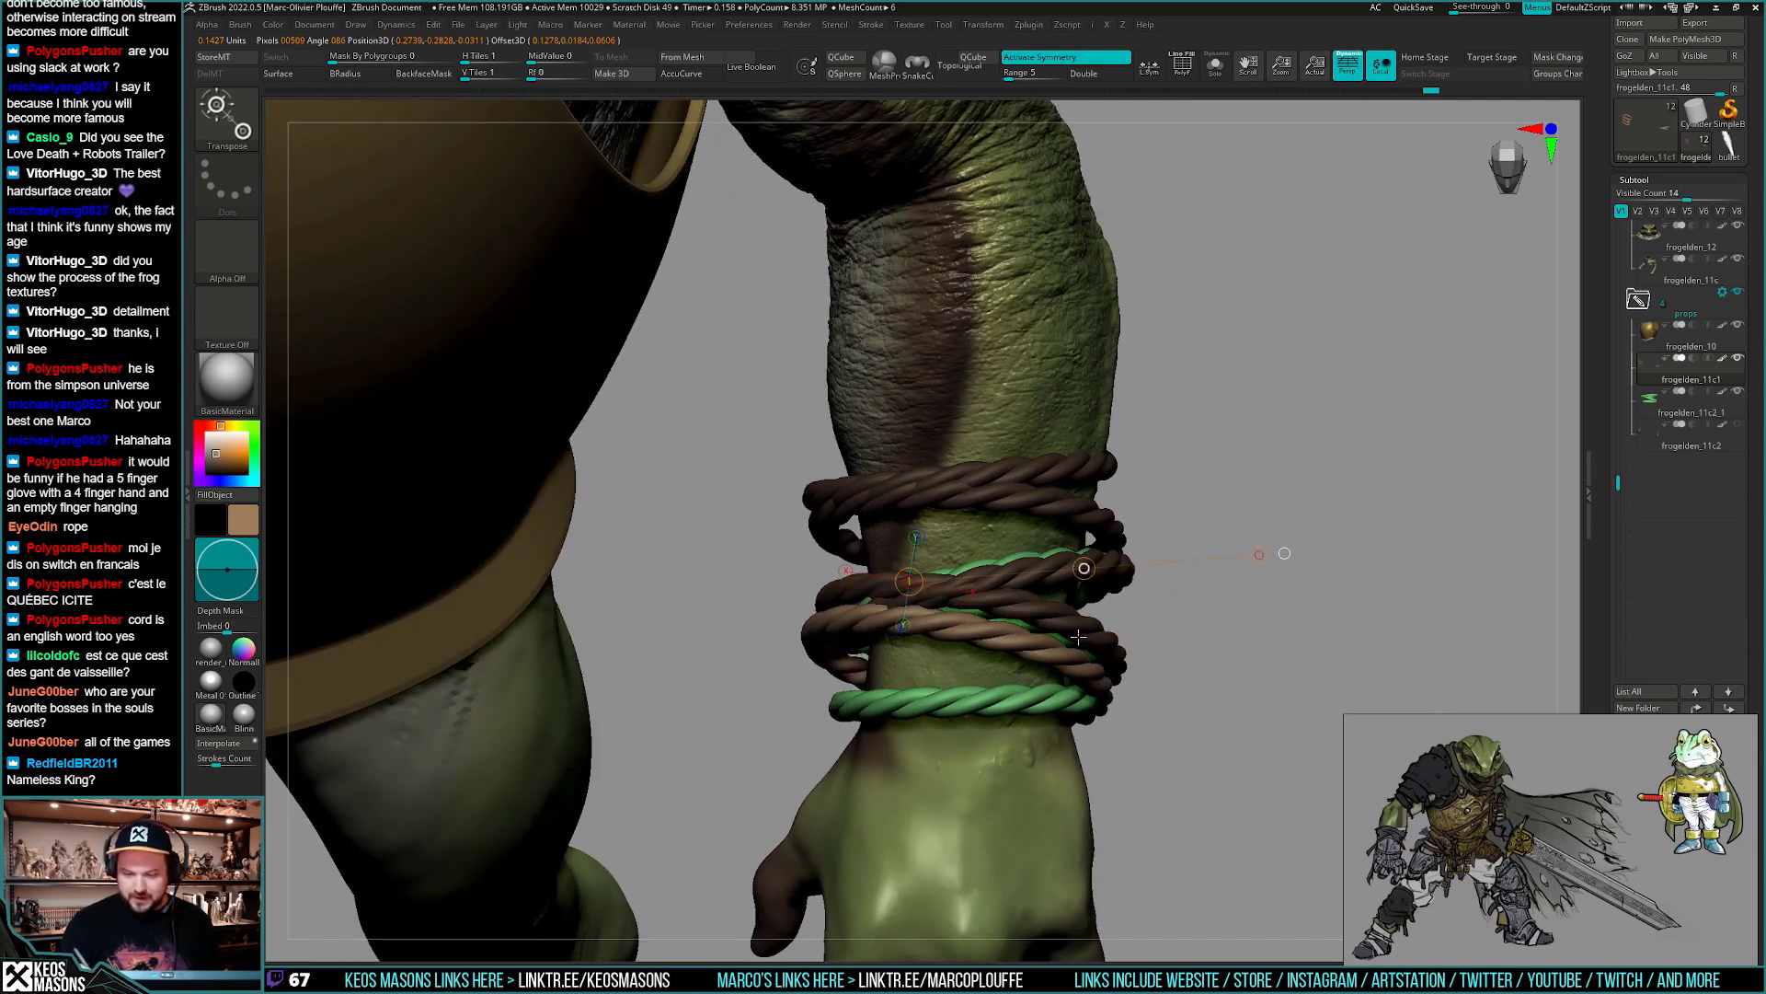
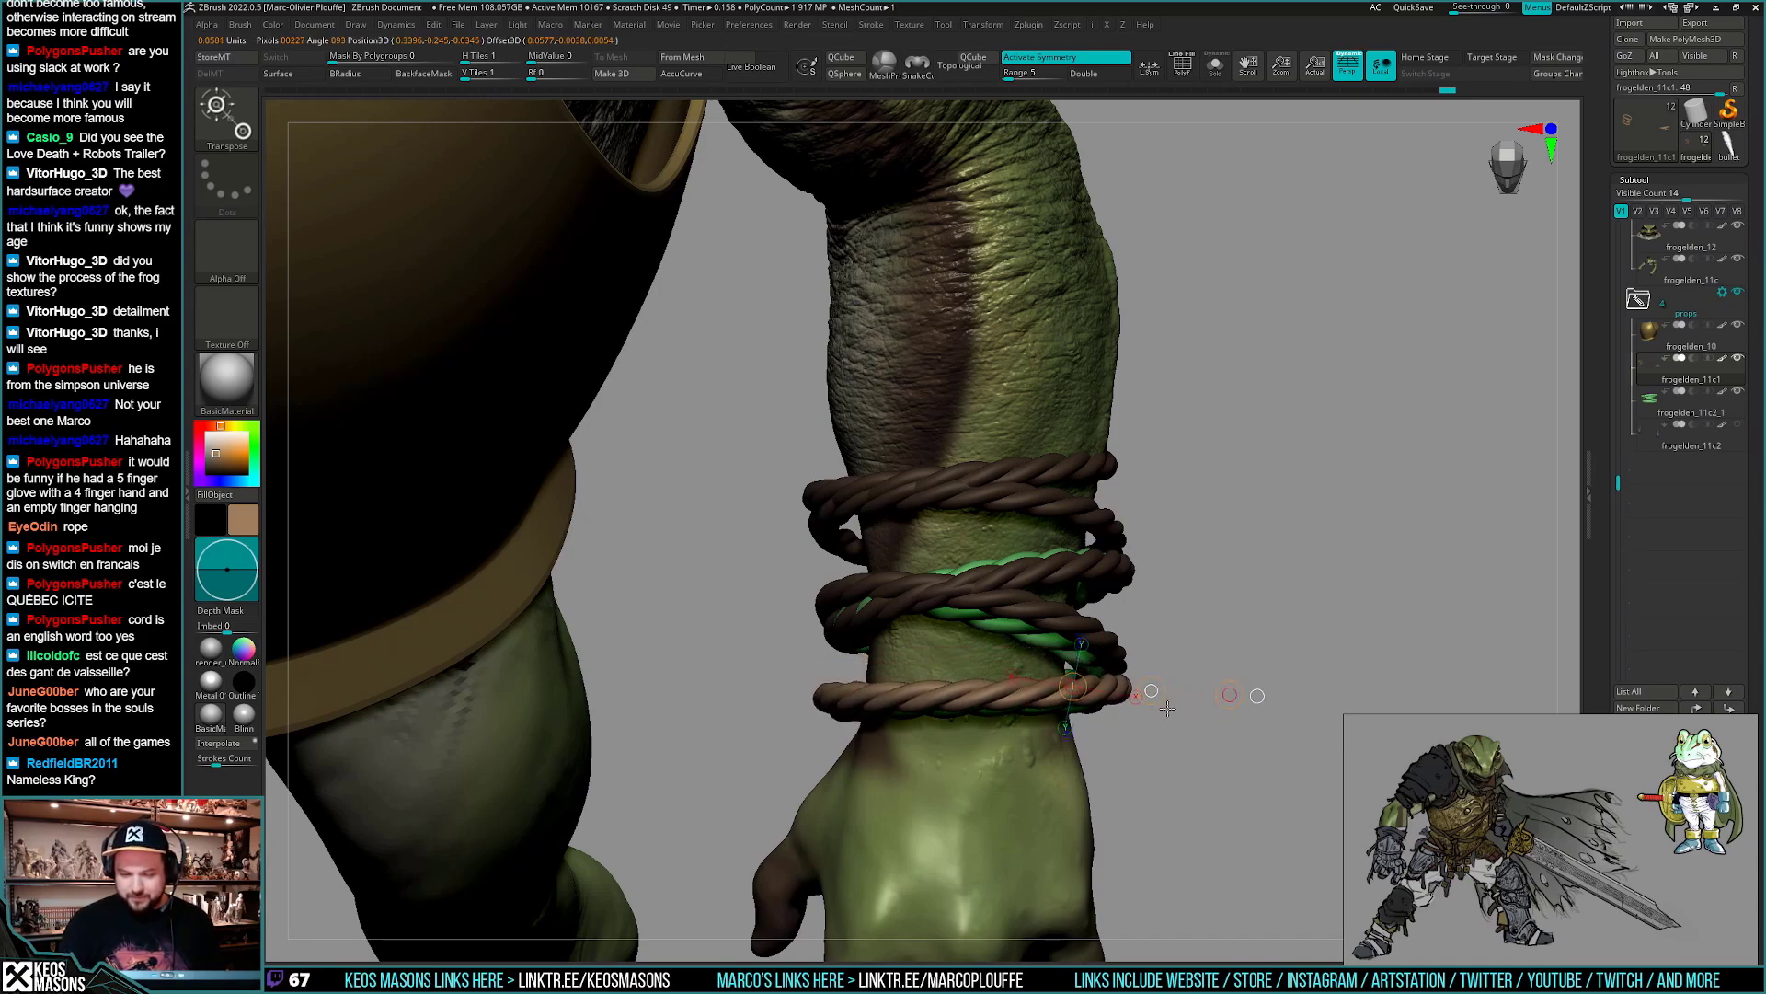
# - Leave transpose mode, switch to the ClayBuildup brush and check the polygroups of the rebuilt rope wraps
pyautogui.press('q')
pyautogui.moveTo(1245, 669)
pyautogui.keyDown('alt'); pyautogui.mouseDown()
pyautogui.moveTo(1242, 579)
pyautogui.moveTo(1282, 598)
pyautogui.moveTo(1141, 704)
pyautogui.moveTo(1097, 706)
pyautogui.moveTo(1178, 643)
pyautogui.moveTo(1175, 725)
pyautogui.moveTo(1176, 692)
pyautogui.mouseUp(); pyautogui.keyUp('alt')
pyautogui.hotkey('shift', 's')
pyautogui.moveTo(1177, 692)
pyautogui.mouseDown(button='right')
pyautogui.moveTo(1233, 654)
pyautogui.moveTo(1195, 662)
pyautogui.moveTo(1195, 685)
pyautogui.moveTo(1165, 635)
pyautogui.mouseUp(button='right')
pyautogui.press('b')
pyautogui.press('c')
pyautogui.press('b')
pyautogui.hotkey('shift', 'f')
pyautogui.press('space')
pyautogui.hotkey('shift', 'f')
# - Isolate individual strands and whole turns of the lower rope to examine their polygroups, then show every turn
pyautogui.keyDown('ctrl'); pyautogui.keyDown('shift'); pyautogui.click(1072, 711); pyautogui.keyUp('shift'); pyautogui.keyUp('ctrl')
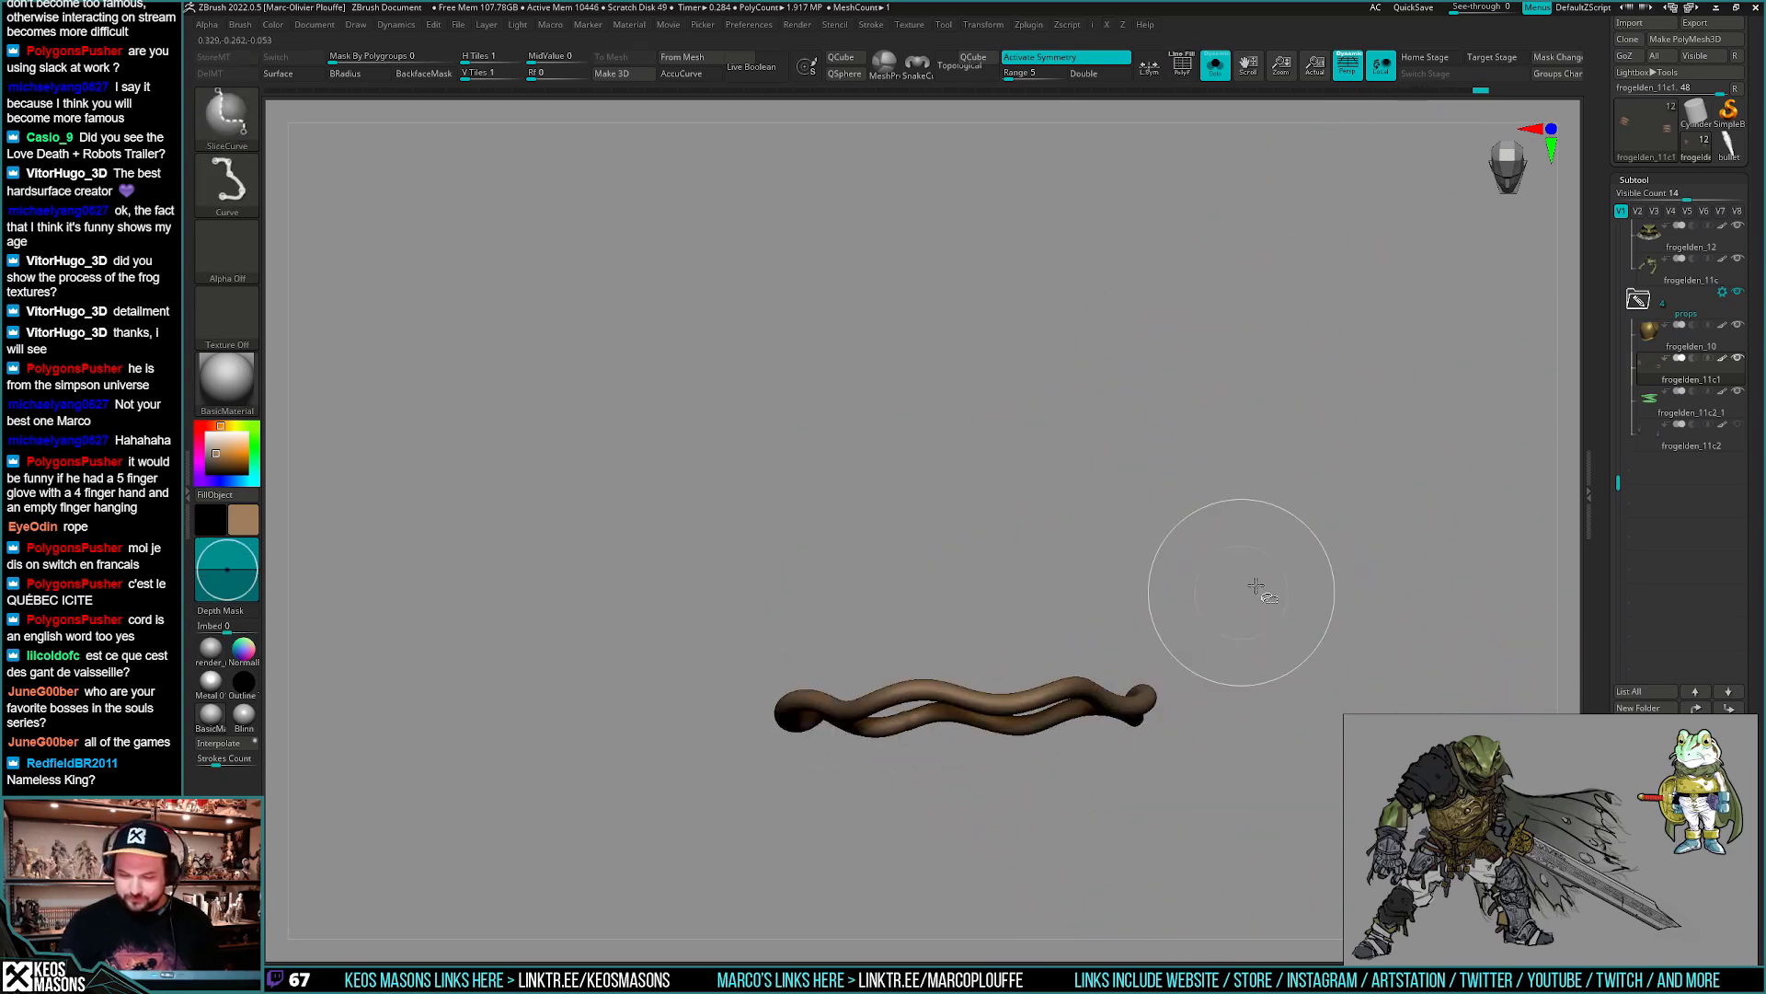
pyautogui.moveTo(1243, 579)
pyautogui.keyDown('ctrl'); pyautogui.keyDown('shift'); pyautogui.mouseDown()
pyautogui.moveTo(1260, 619)
pyautogui.moveTo(1286, 574)
pyautogui.moveTo(1256, 611)
pyautogui.mouseUp(); pyautogui.keyUp('shift'); pyautogui.keyUp('ctrl')
pyautogui.keyDown('ctrl'); pyautogui.keyDown('shift'); pyautogui.click(1102, 611); pyautogui.keyUp('shift'); pyautogui.keyUp('ctrl')
pyautogui.keyDown('ctrl'); pyautogui.keyDown('shift'); pyautogui.click(1109, 701); pyautogui.keyUp('shift'); pyautogui.keyUp('ctrl')
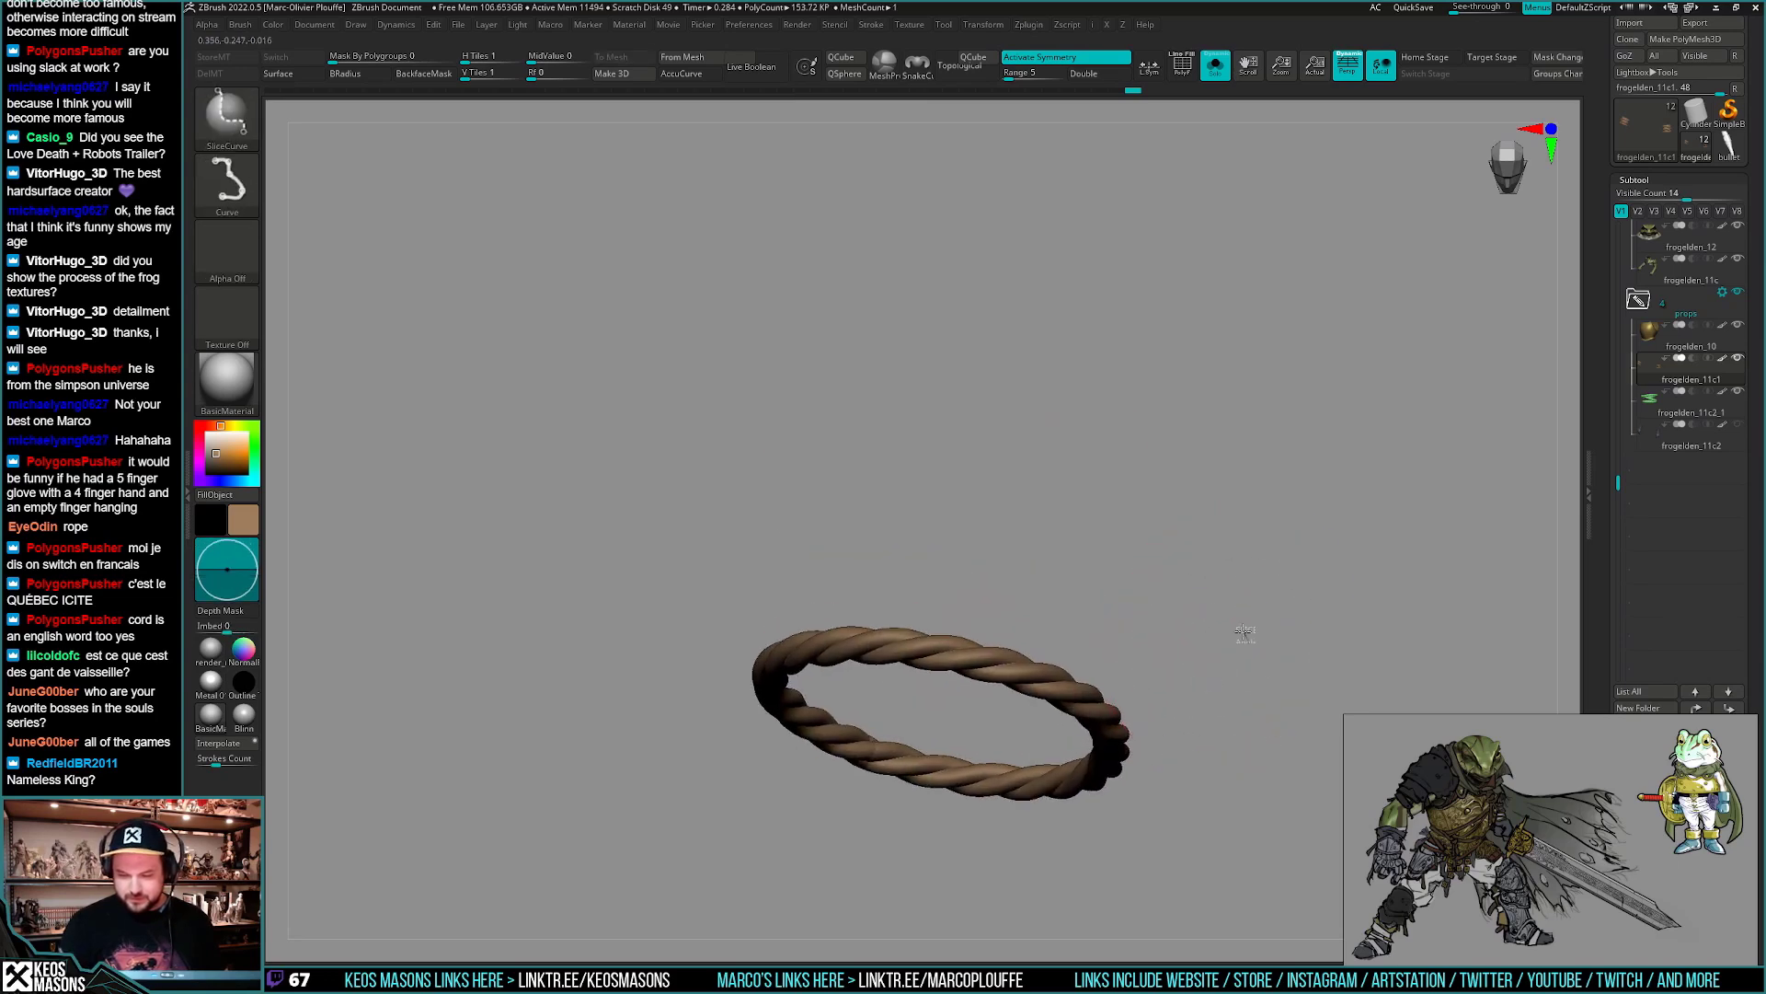
pyautogui.keyDown('ctrl'); pyautogui.keyDown('shift'); pyautogui.click(1232, 612); pyautogui.keyUp('shift'); pyautogui.keyUp('ctrl')
pyautogui.keyDown('ctrl'); pyautogui.keyDown('shift'); pyautogui.click(1113, 649); pyautogui.keyUp('shift'); pyautogui.keyUp('ctrl')
pyautogui.keyDown('ctrl'); pyautogui.keyDown('shift'); pyautogui.click(1236, 576); pyautogui.keyUp('shift'); pyautogui.keyUp('ctrl')
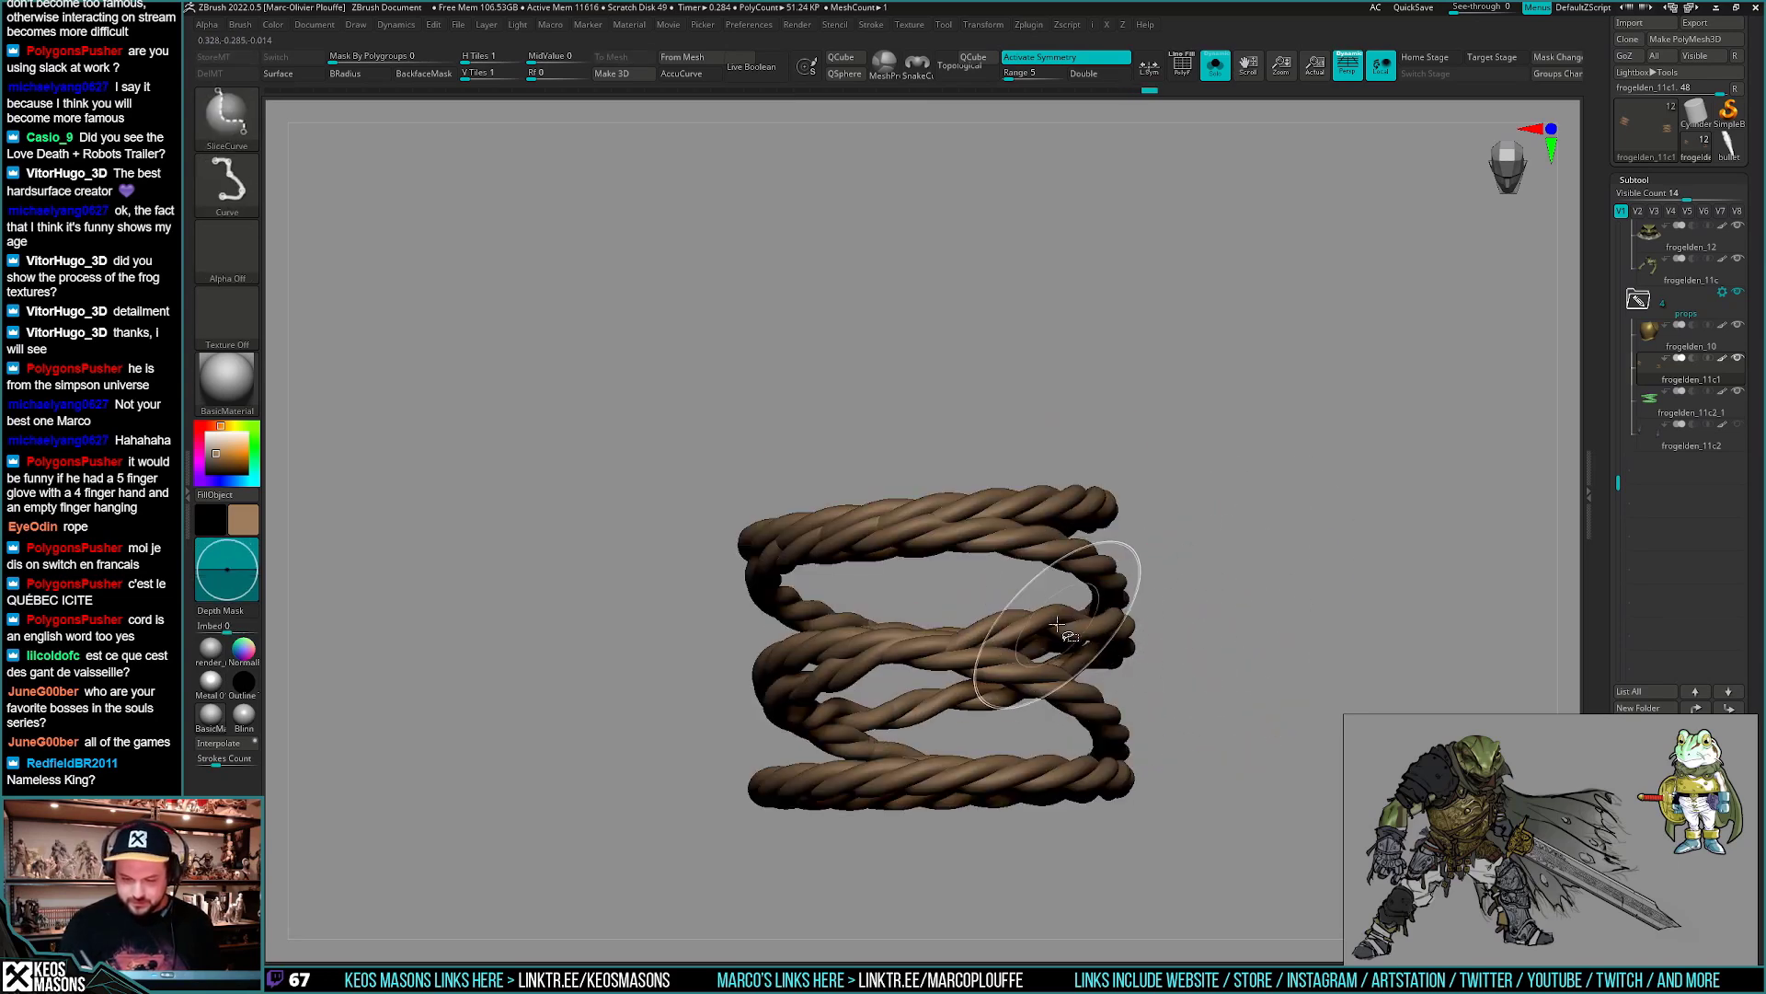
# - Hide the second turn and a top-turn strand in succession to check the groups, then show all rope wraps
pyautogui.keyDown('ctrl'); pyautogui.keyDown('shift'); pyautogui.moveTo(1262, 592); pyautogui.dragTo(1274, 488); pyautogui.keyUp('shift'); pyautogui.keyUp('ctrl')
pyautogui.keyDown('ctrl'); pyautogui.keyDown('shift'); pyautogui.click(1252, 598); pyautogui.keyUp('shift'); pyautogui.keyUp('ctrl')
pyautogui.keyDown('ctrl'); pyautogui.keyDown('shift'); pyautogui.click(1104, 553); pyautogui.keyUp('shift'); pyautogui.keyUp('ctrl')
pyautogui.keyDown('ctrl'); pyautogui.keyDown('shift'); pyautogui.click(1040, 537); pyautogui.keyUp('shift'); pyautogui.keyUp('ctrl')
pyautogui.keyDown('ctrl'); pyautogui.keyDown('shift'); pyautogui.click(1054, 550); pyautogui.keyUp('shift'); pyautogui.keyUp('ctrl')
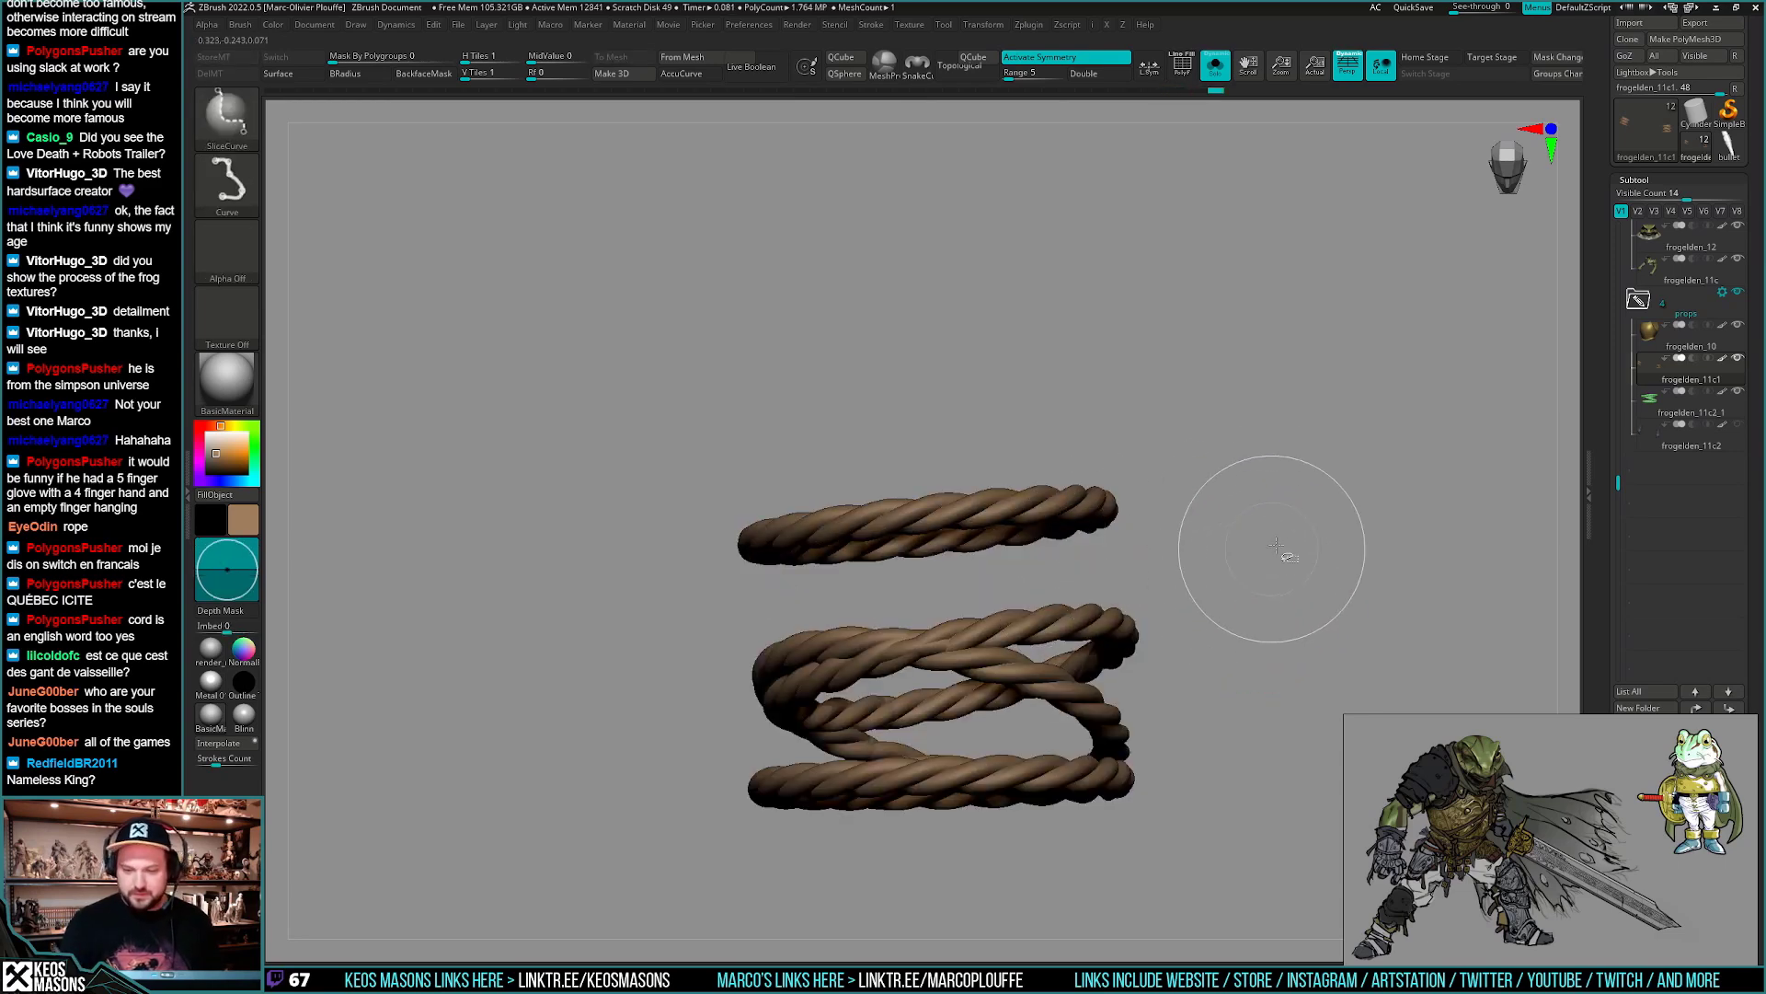
pyautogui.keyDown('ctrl'); pyautogui.keyDown('shift'); pyautogui.moveTo(1274, 550); pyautogui.dragTo(1253, 581); pyautogui.keyUp('shift'); pyautogui.keyUp('ctrl')
pyautogui.keyDown('ctrl'); pyautogui.keyDown('shift'); pyautogui.click(1270, 556); pyautogui.keyUp('shift'); pyautogui.keyUp('ctrl')
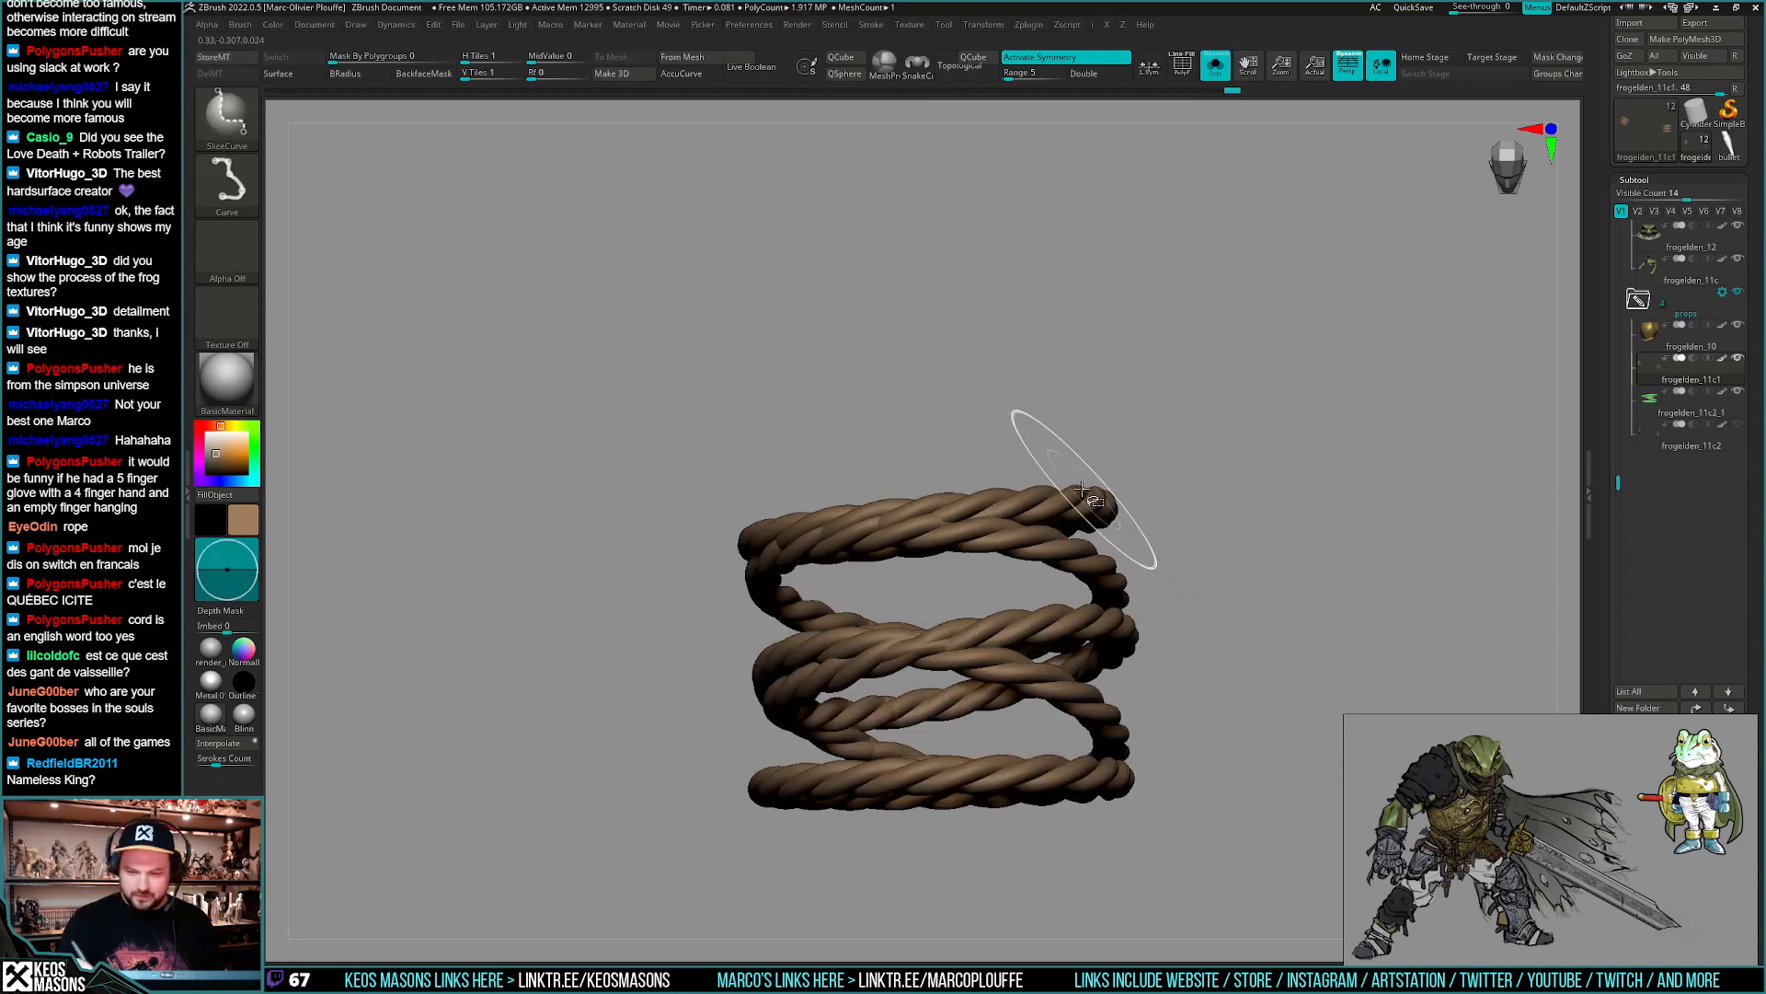
pyautogui.keyDown('ctrl'); pyautogui.keyDown('shift'); pyautogui.click(1235, 445); pyautogui.keyUp('shift'); pyautogui.keyUp('ctrl')
pyautogui.keyDown('ctrl'); pyautogui.keyDown('shift'); pyautogui.click(1157, 483); pyautogui.keyUp('shift'); pyautogui.keyUp('ctrl')
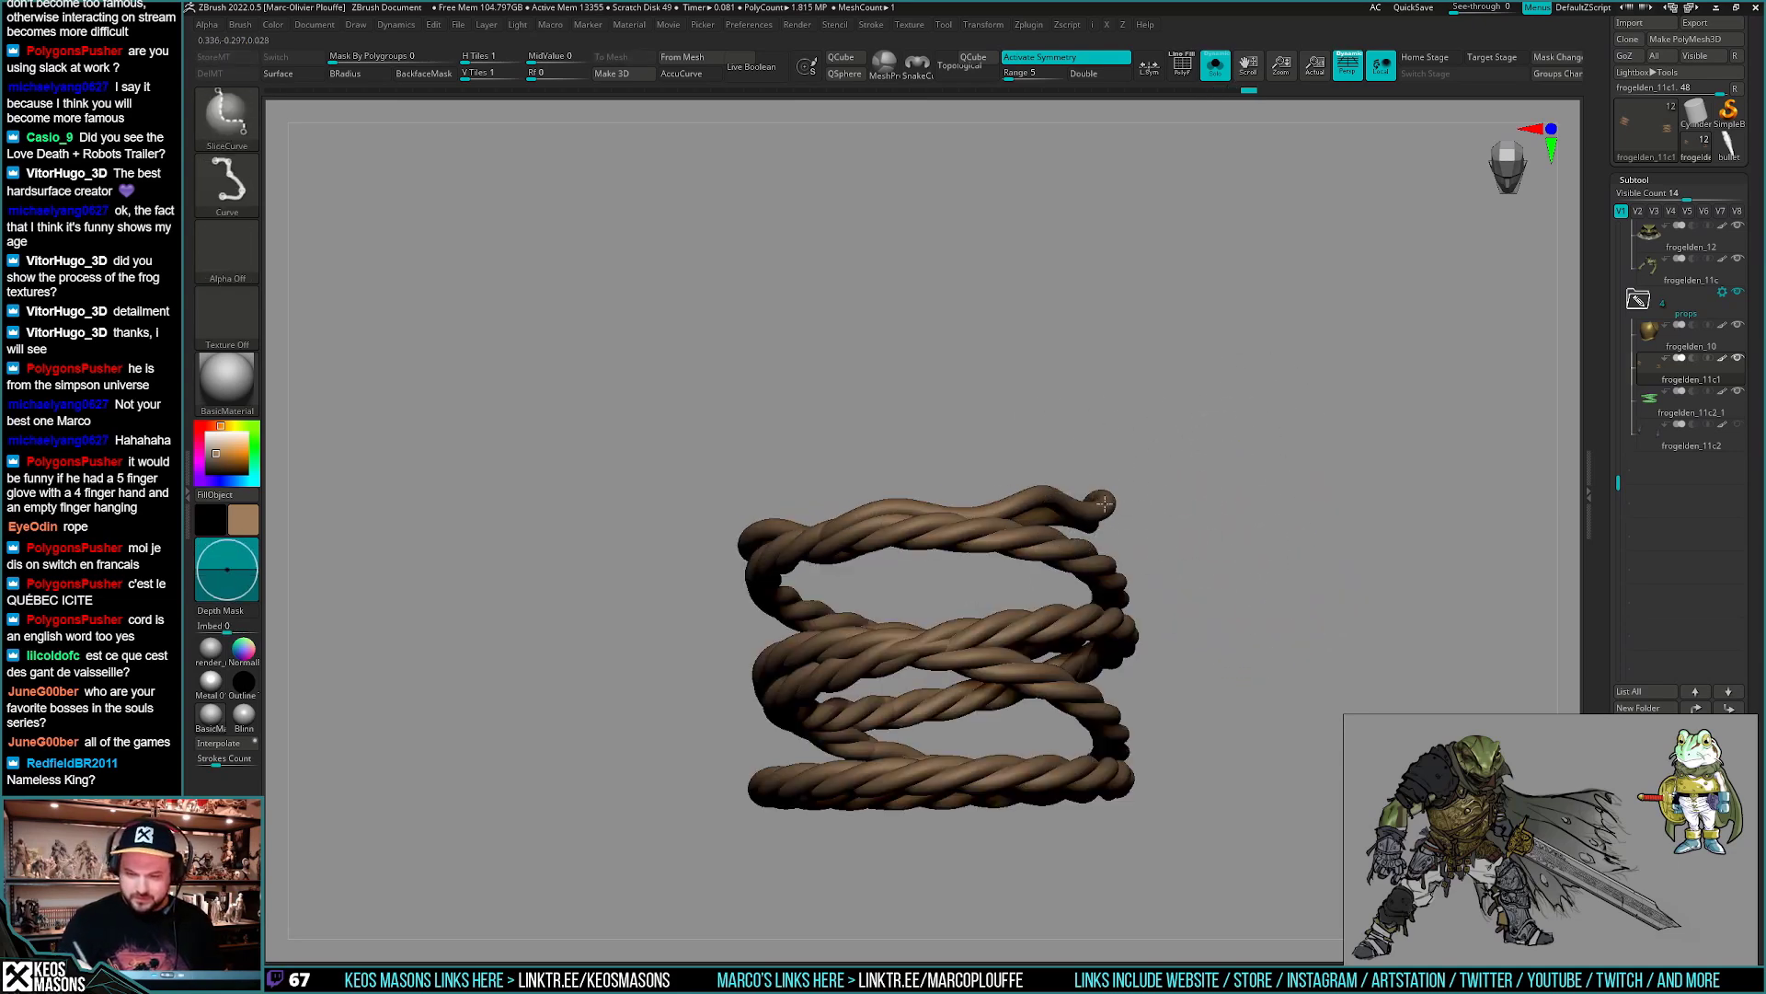
pyautogui.keyDown('ctrl'); pyautogui.keyDown('shift'); pyautogui.click(1282, 575); pyautogui.keyUp('shift'); pyautogui.keyUp('ctrl')
pyautogui.keyDown('ctrl'); pyautogui.keyDown('shift'); pyautogui.click(1263, 596); pyautogui.keyUp('shift'); pyautogui.keyUp('ctrl')
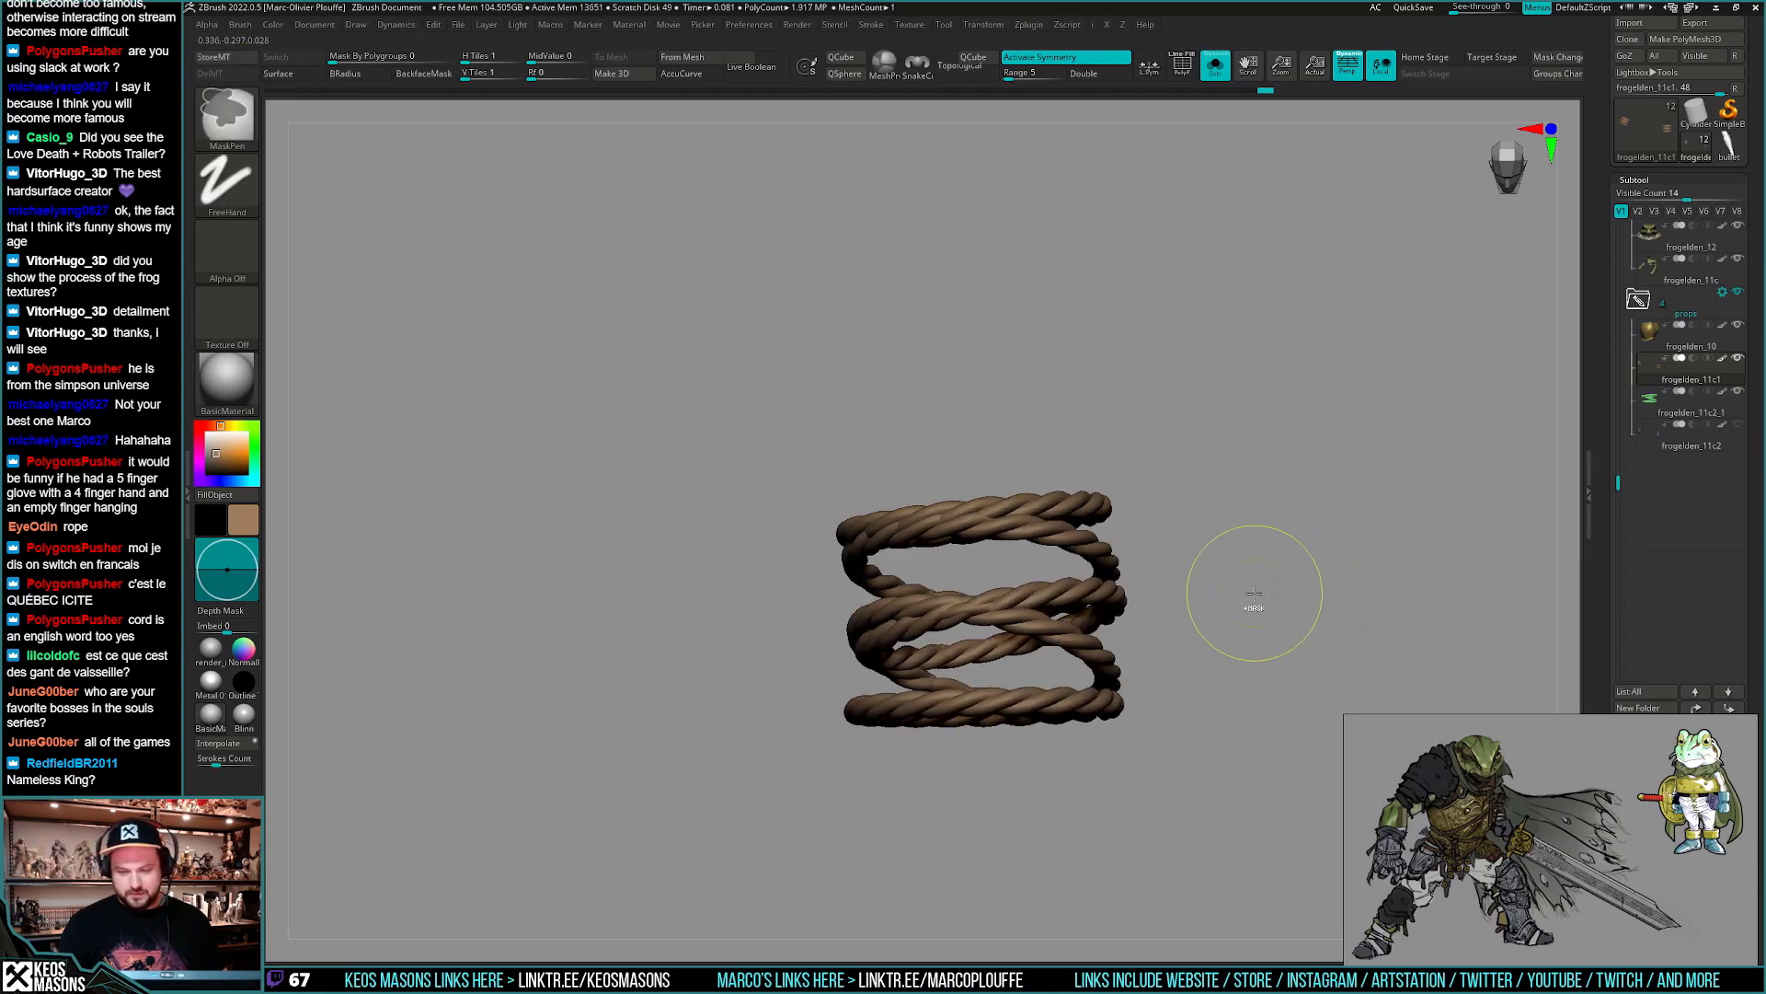
pyautogui.keyDown('ctrl'); pyautogui.keyDown('shift'); pyautogui.click(1254, 593); pyautogui.keyUp('shift'); pyautogui.keyUp('ctrl')
# - Delete the green guide rope subtool frogelden_11c2_1
pyautogui.hotkey('shift', 'f')
pyautogui.keyDown('alt'); pyautogui.moveTo(1254, 609); pyautogui.dragTo(1209, 649); pyautogui.keyUp('alt')
pyautogui.hotkey('shift', 'f')
pyautogui.hotkey('alt', 's')
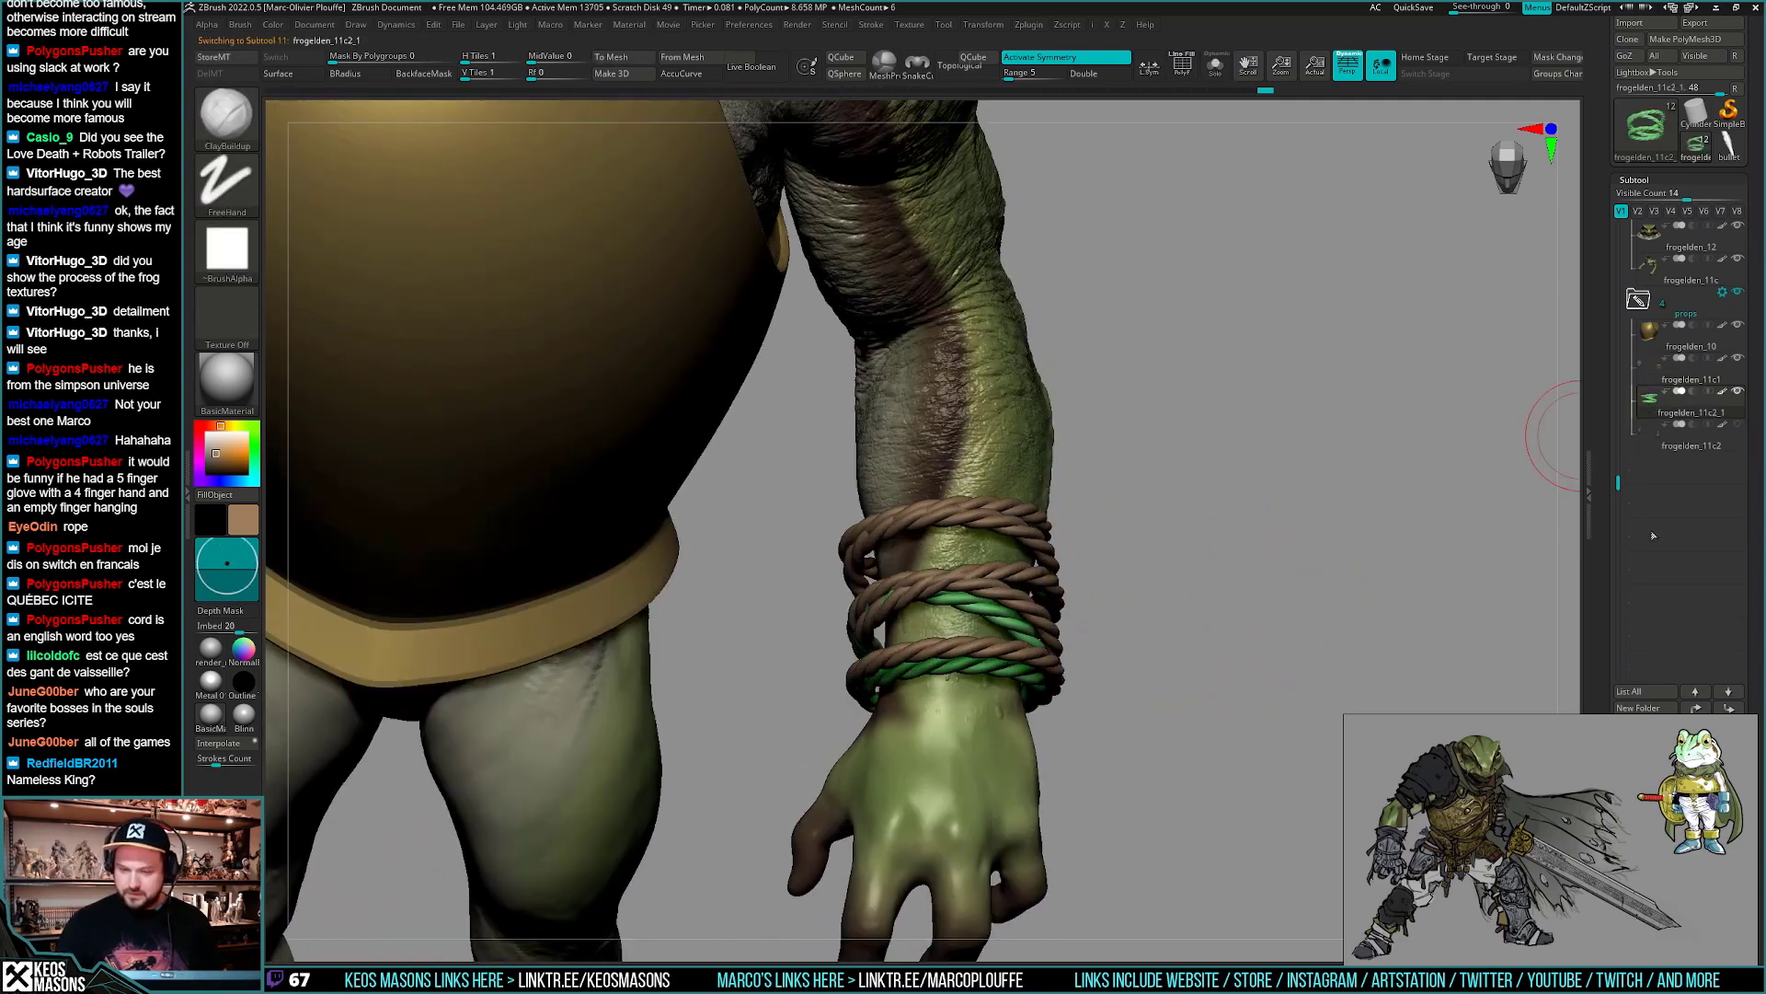
pyautogui.scroll(-3, 1615, 589)
pyautogui.click(1639, 648)
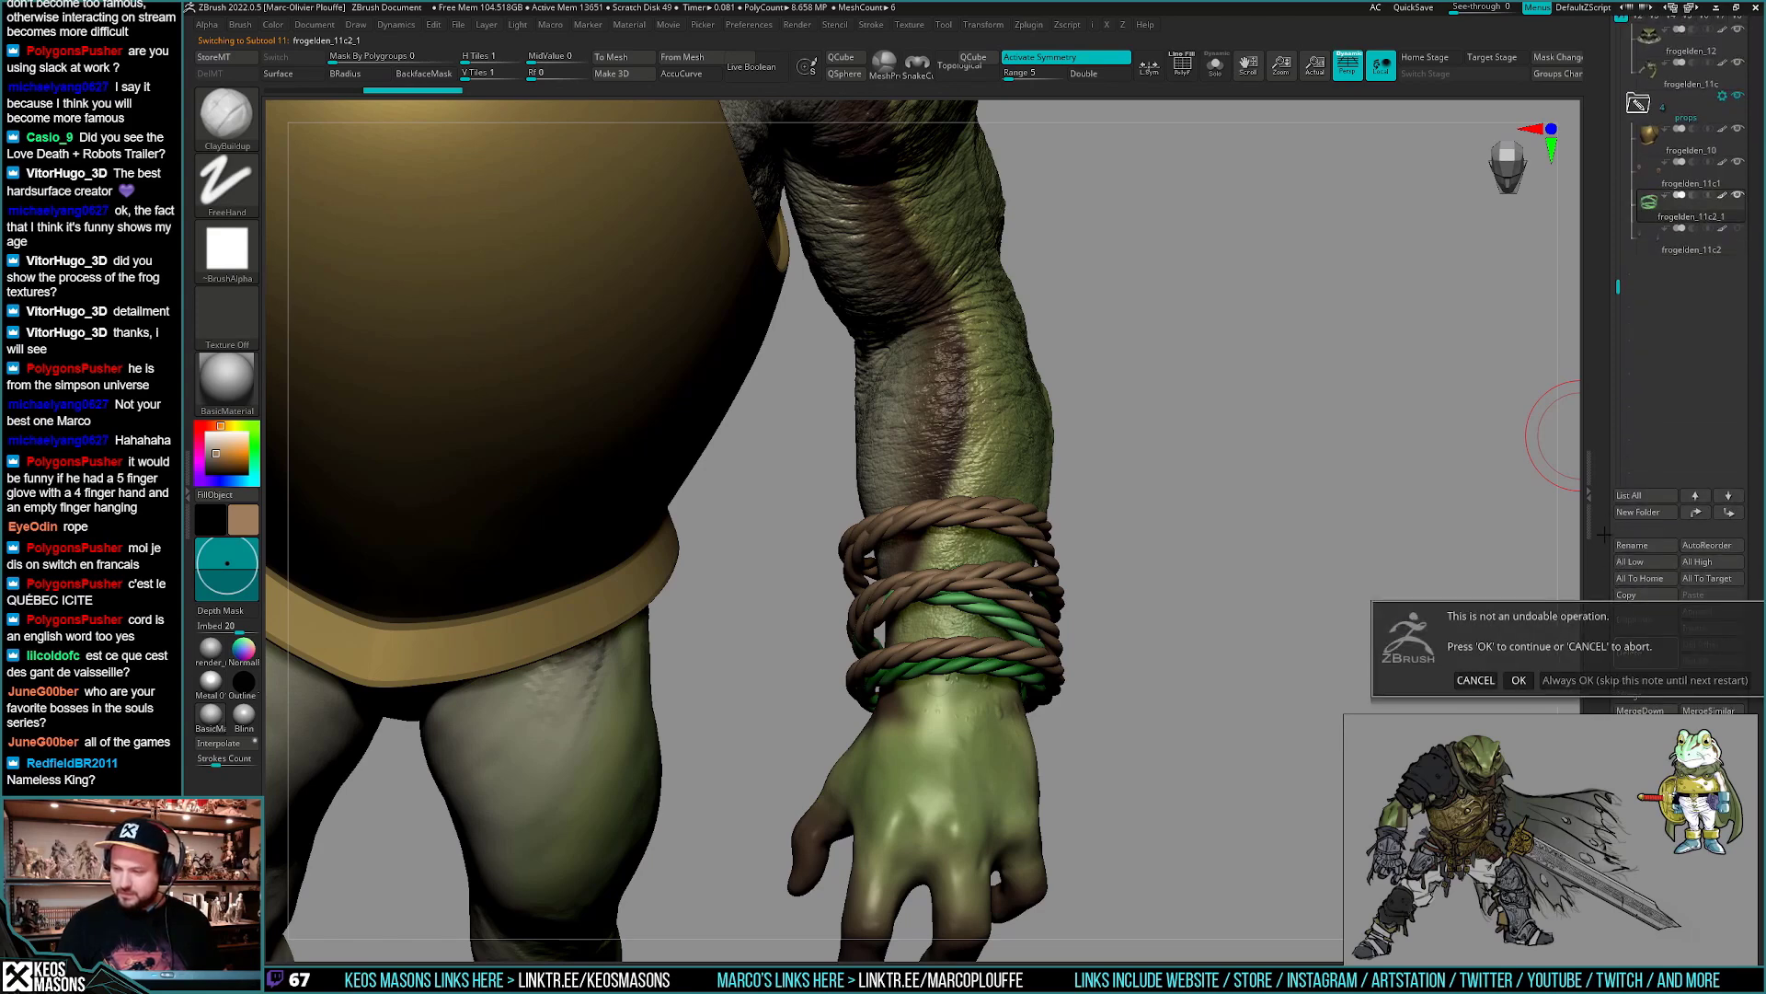
pyautogui.click(1519, 680)
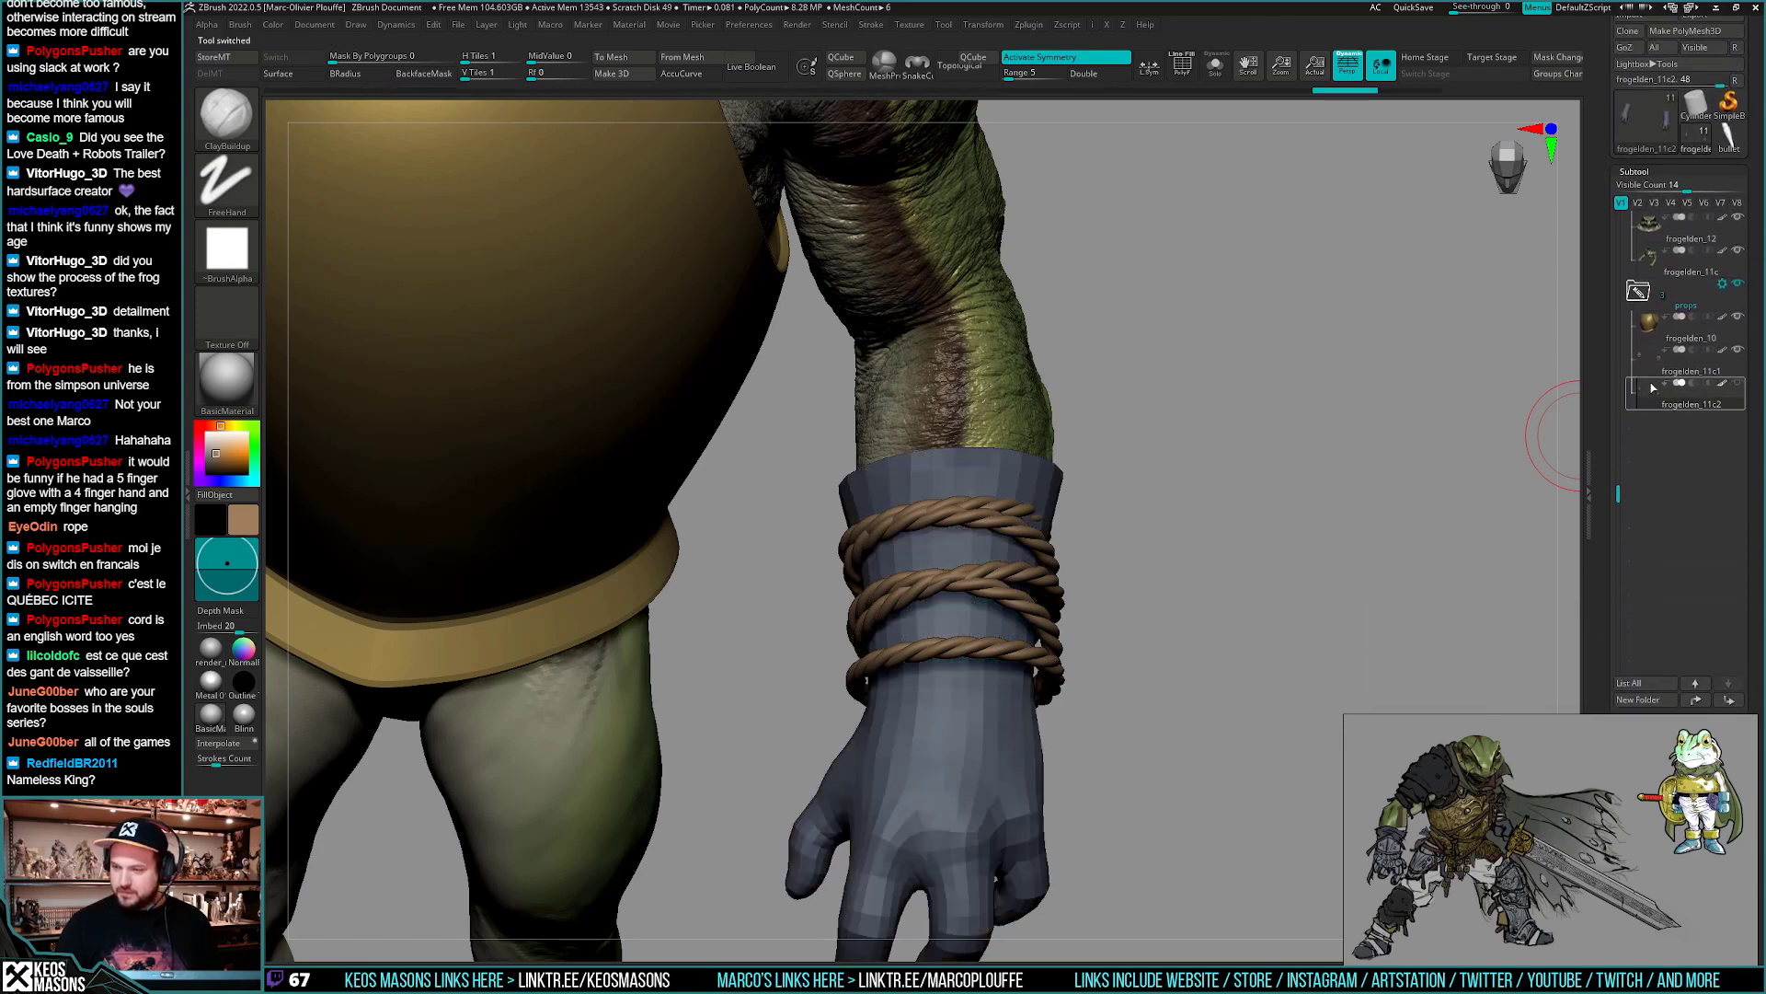
# - Make the rope subtool frogelden_11c1 active with the gloves shown, and save the tool over frogelden_12.ztl
pyautogui.moveTo(1309, 585); pyautogui.dragTo(1555, 455)
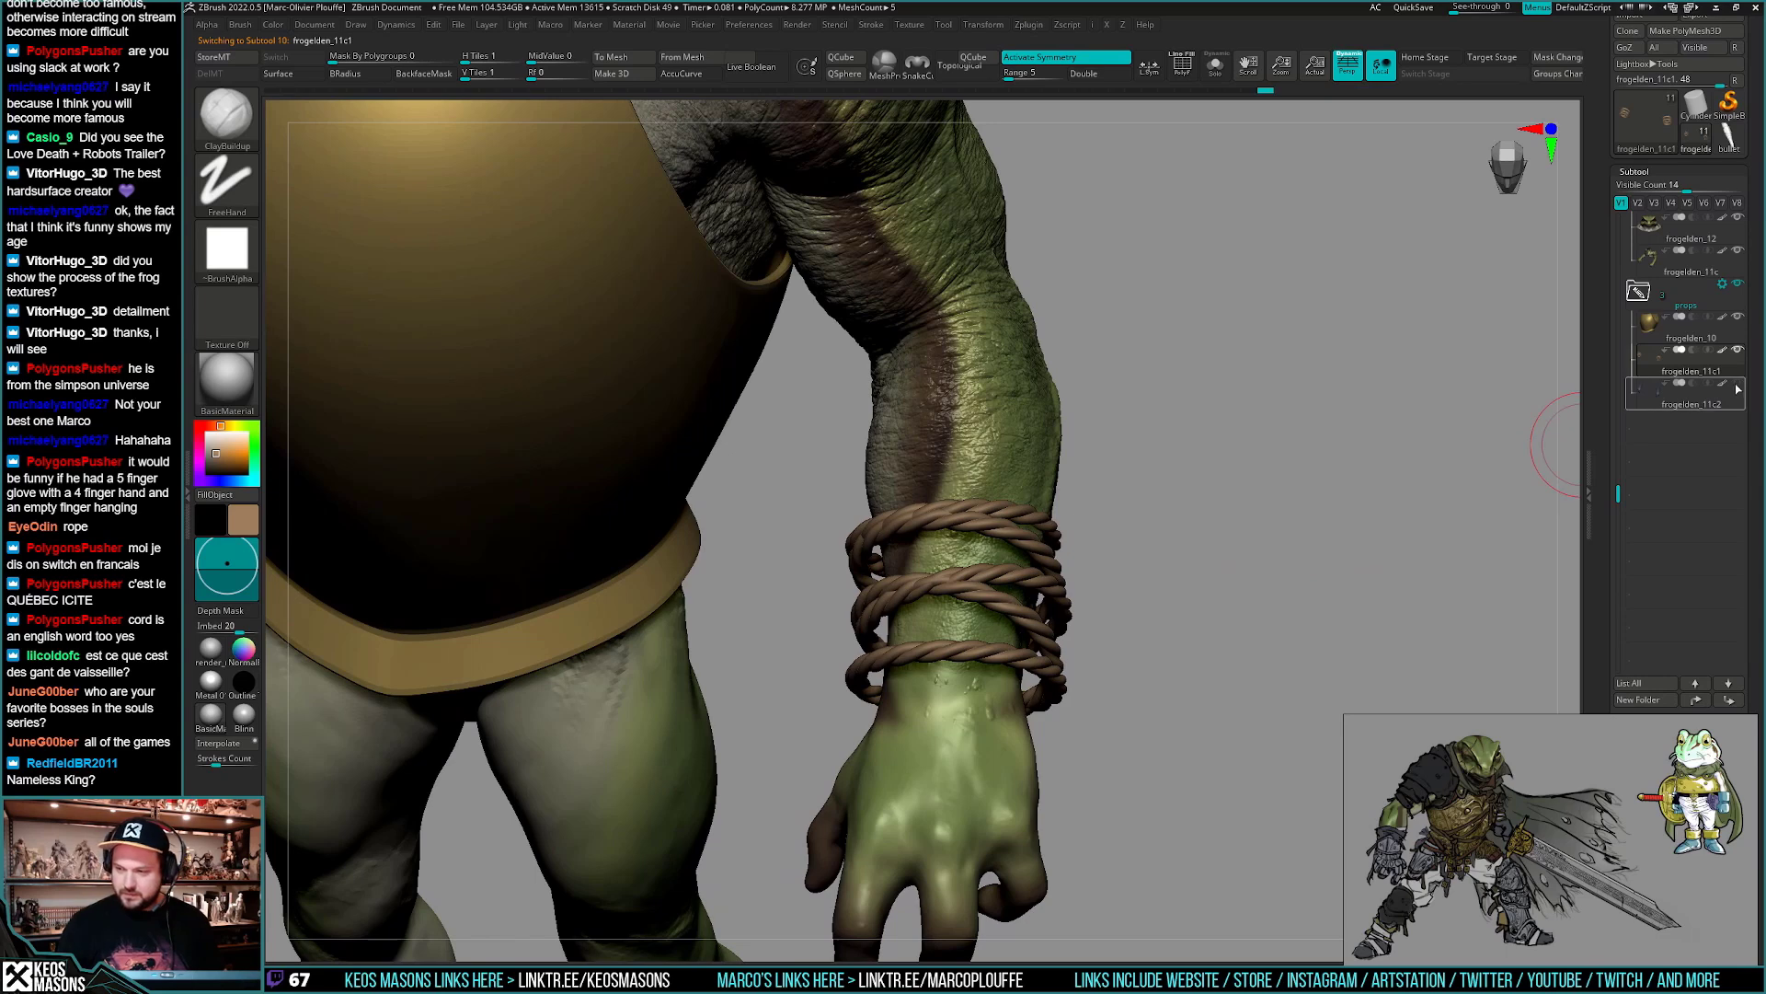
pyautogui.hotkey('ctrl', 's')
pyautogui.press('Return')
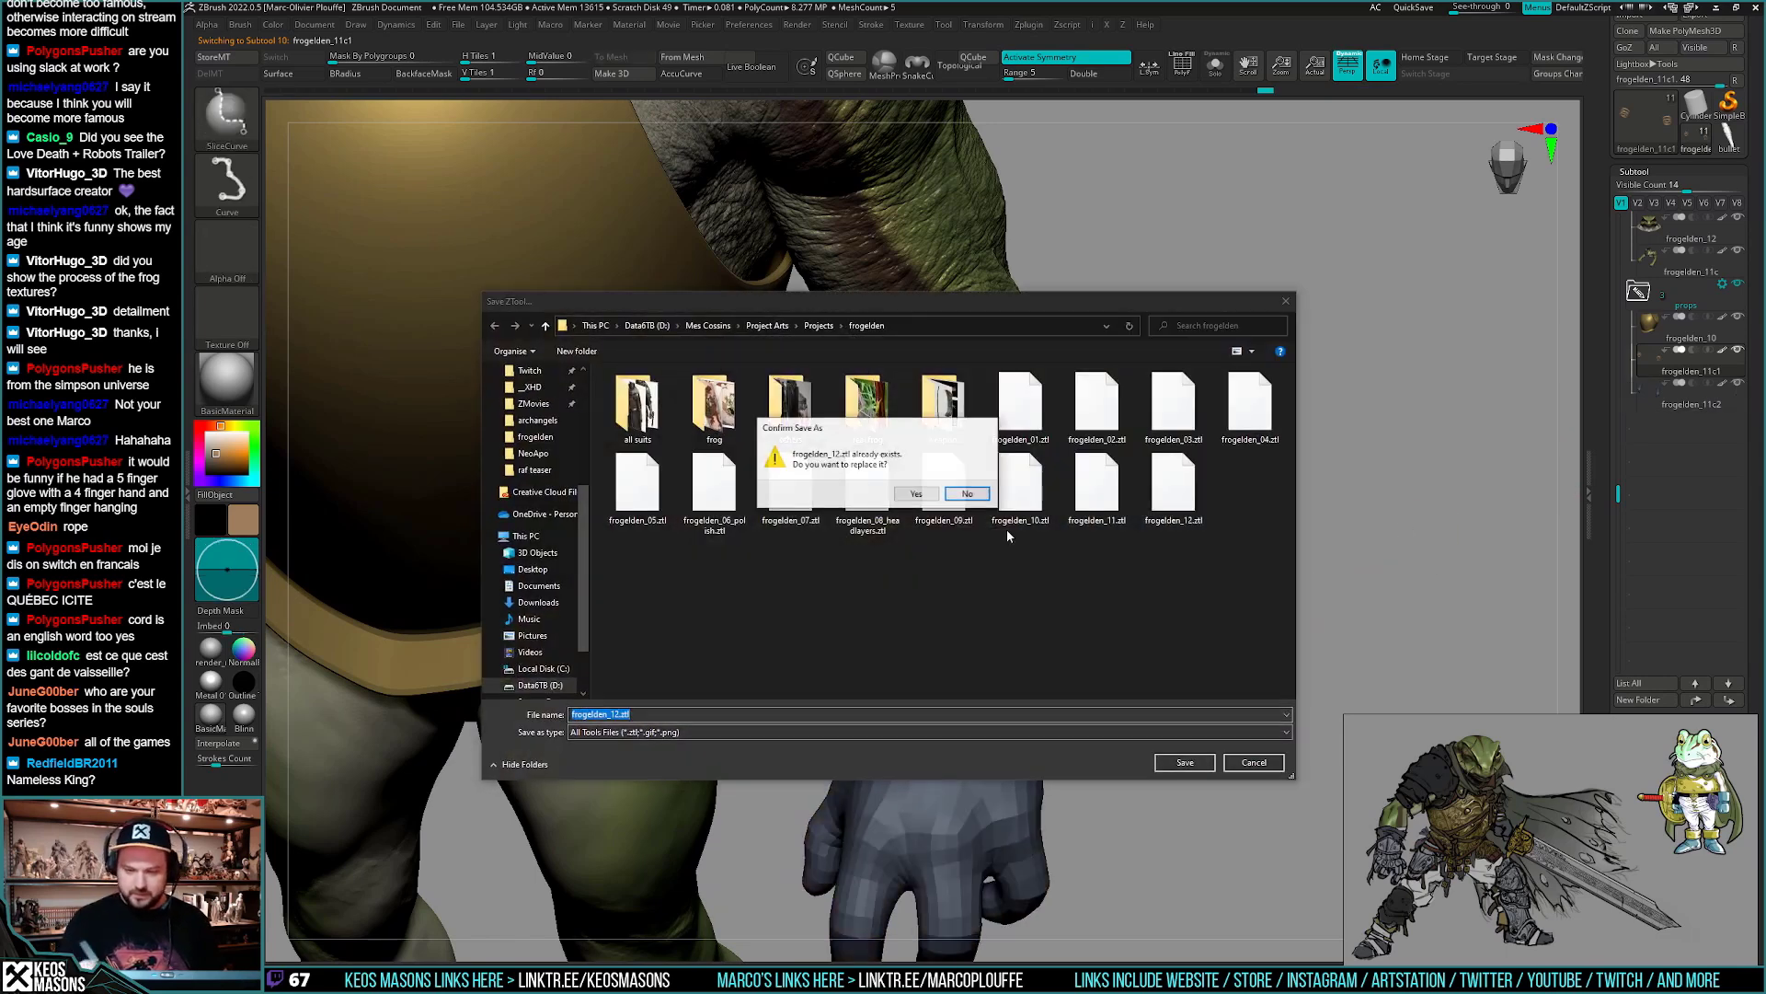
pyautogui.press('y')
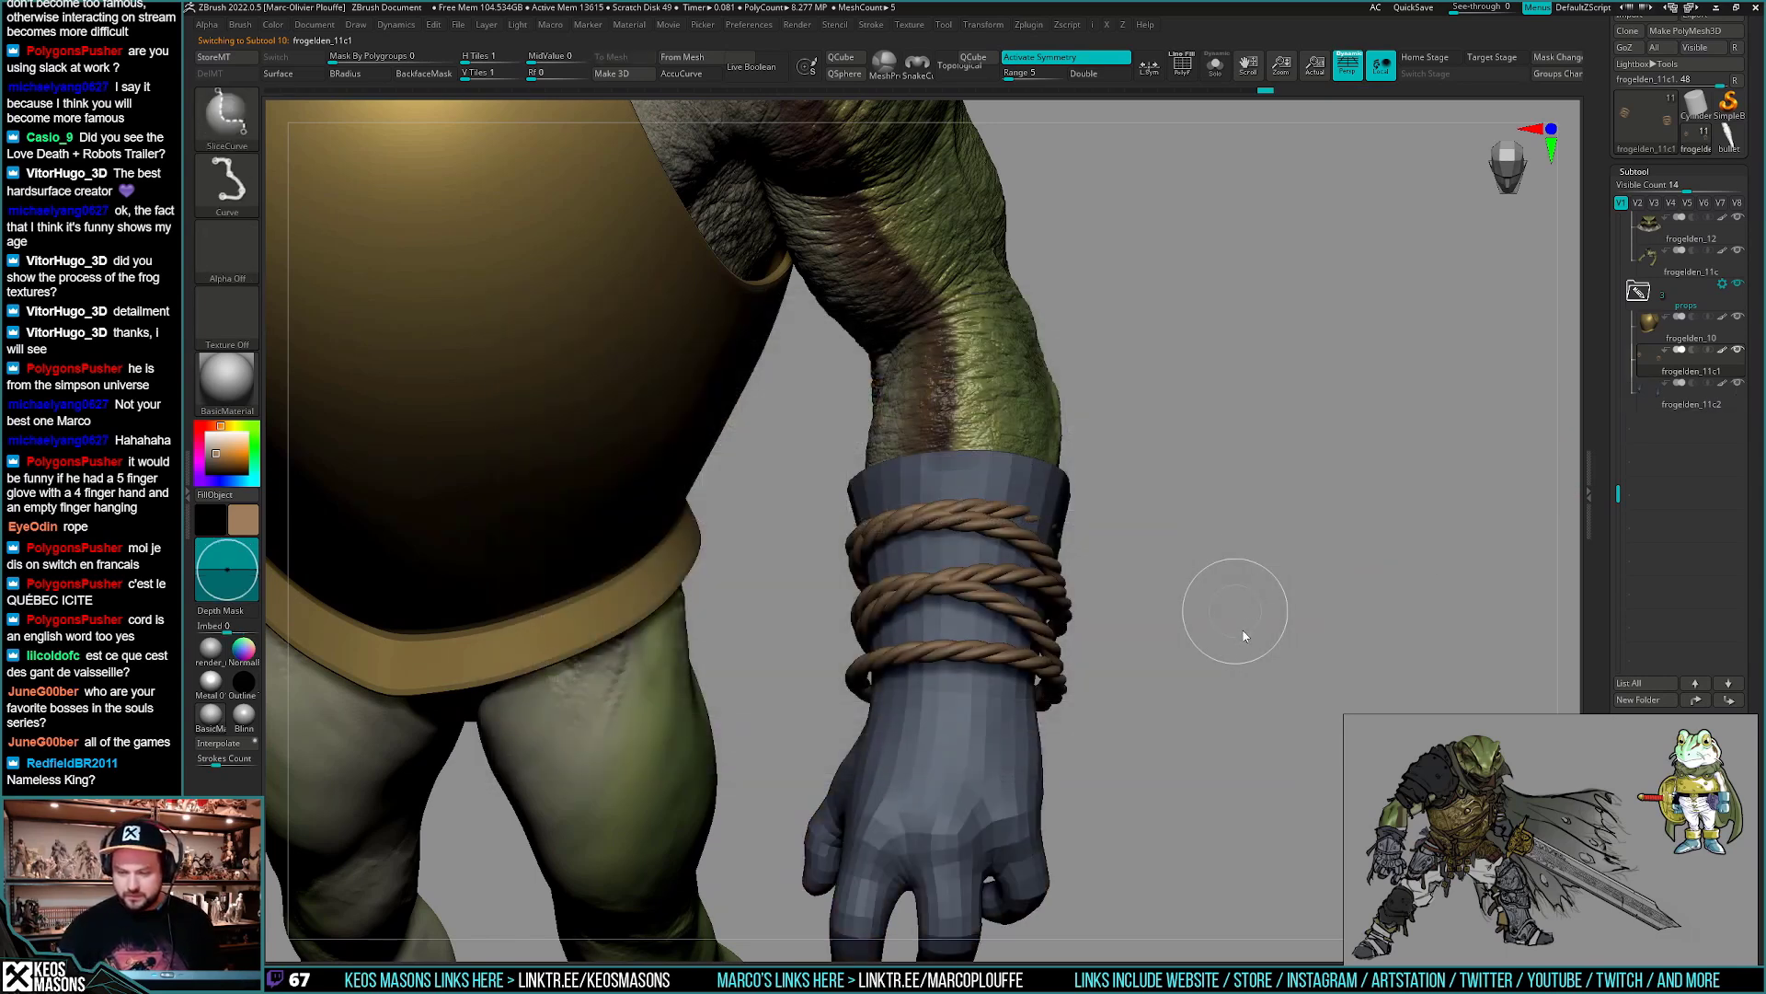
# - Tilt and reposition the rope wraps with local symmetry so they line up with the angle of the glove cuff
pyautogui.moveTo(1217, 663); pyautogui.dragTo(1077, 649)
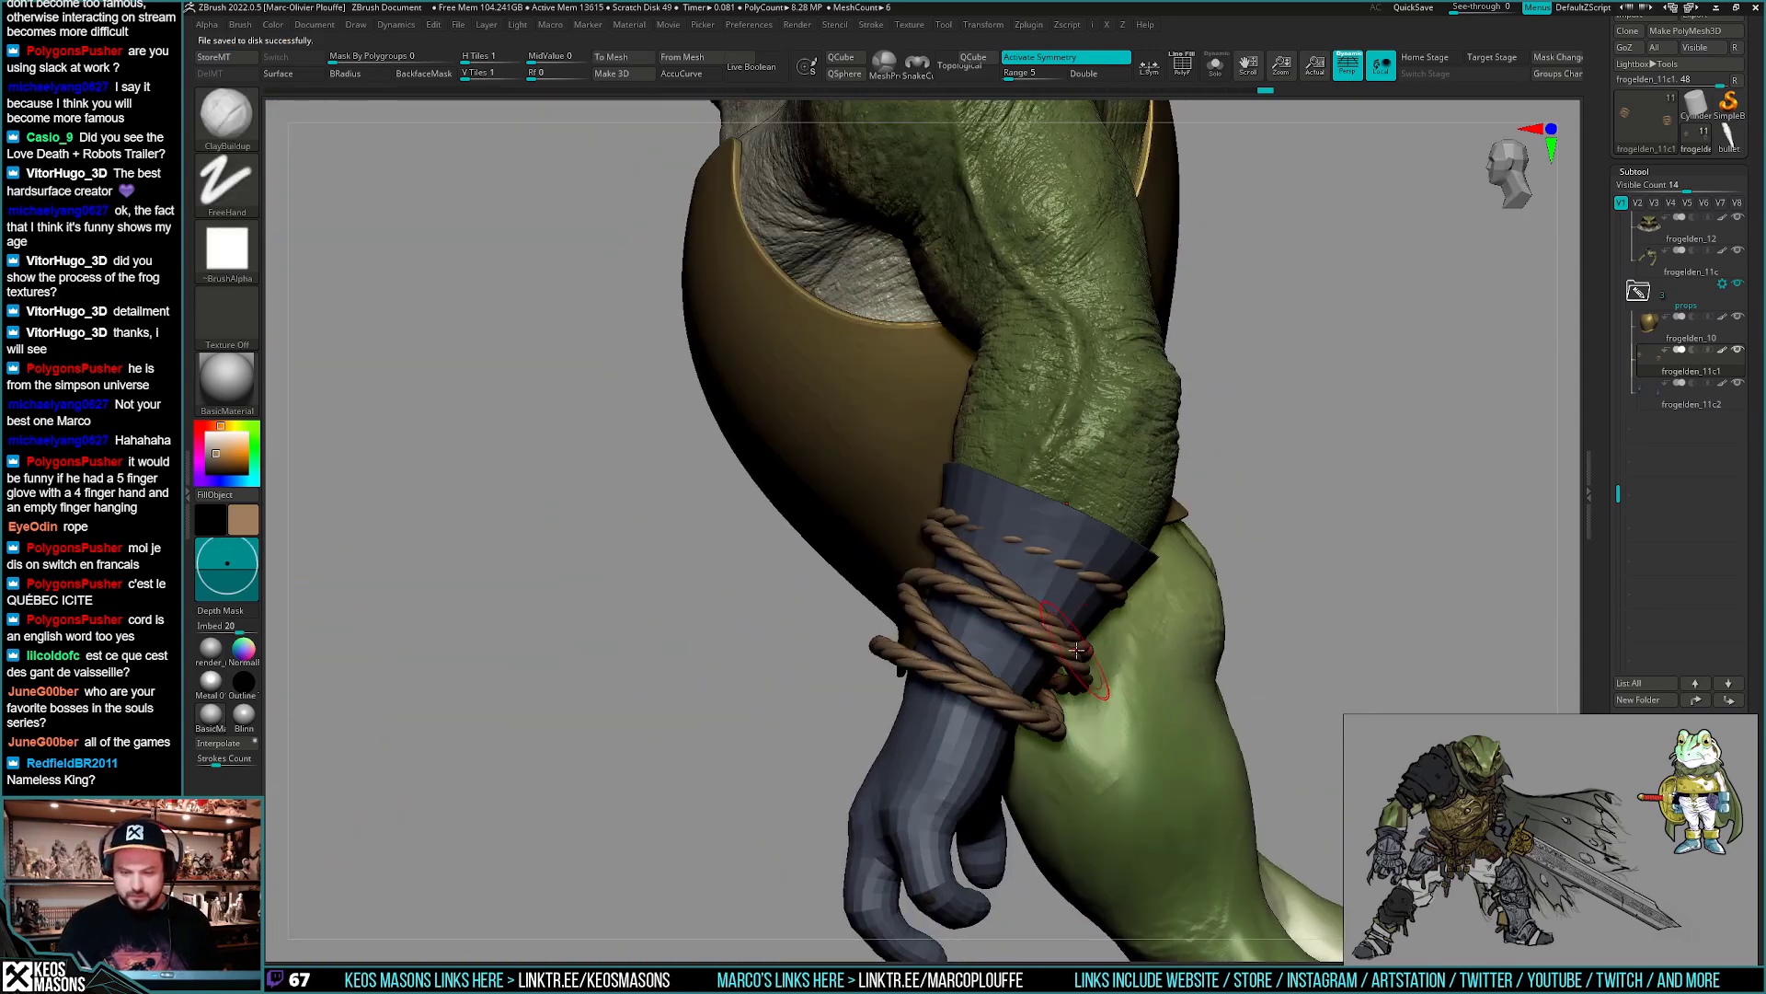
pyautogui.press('w')
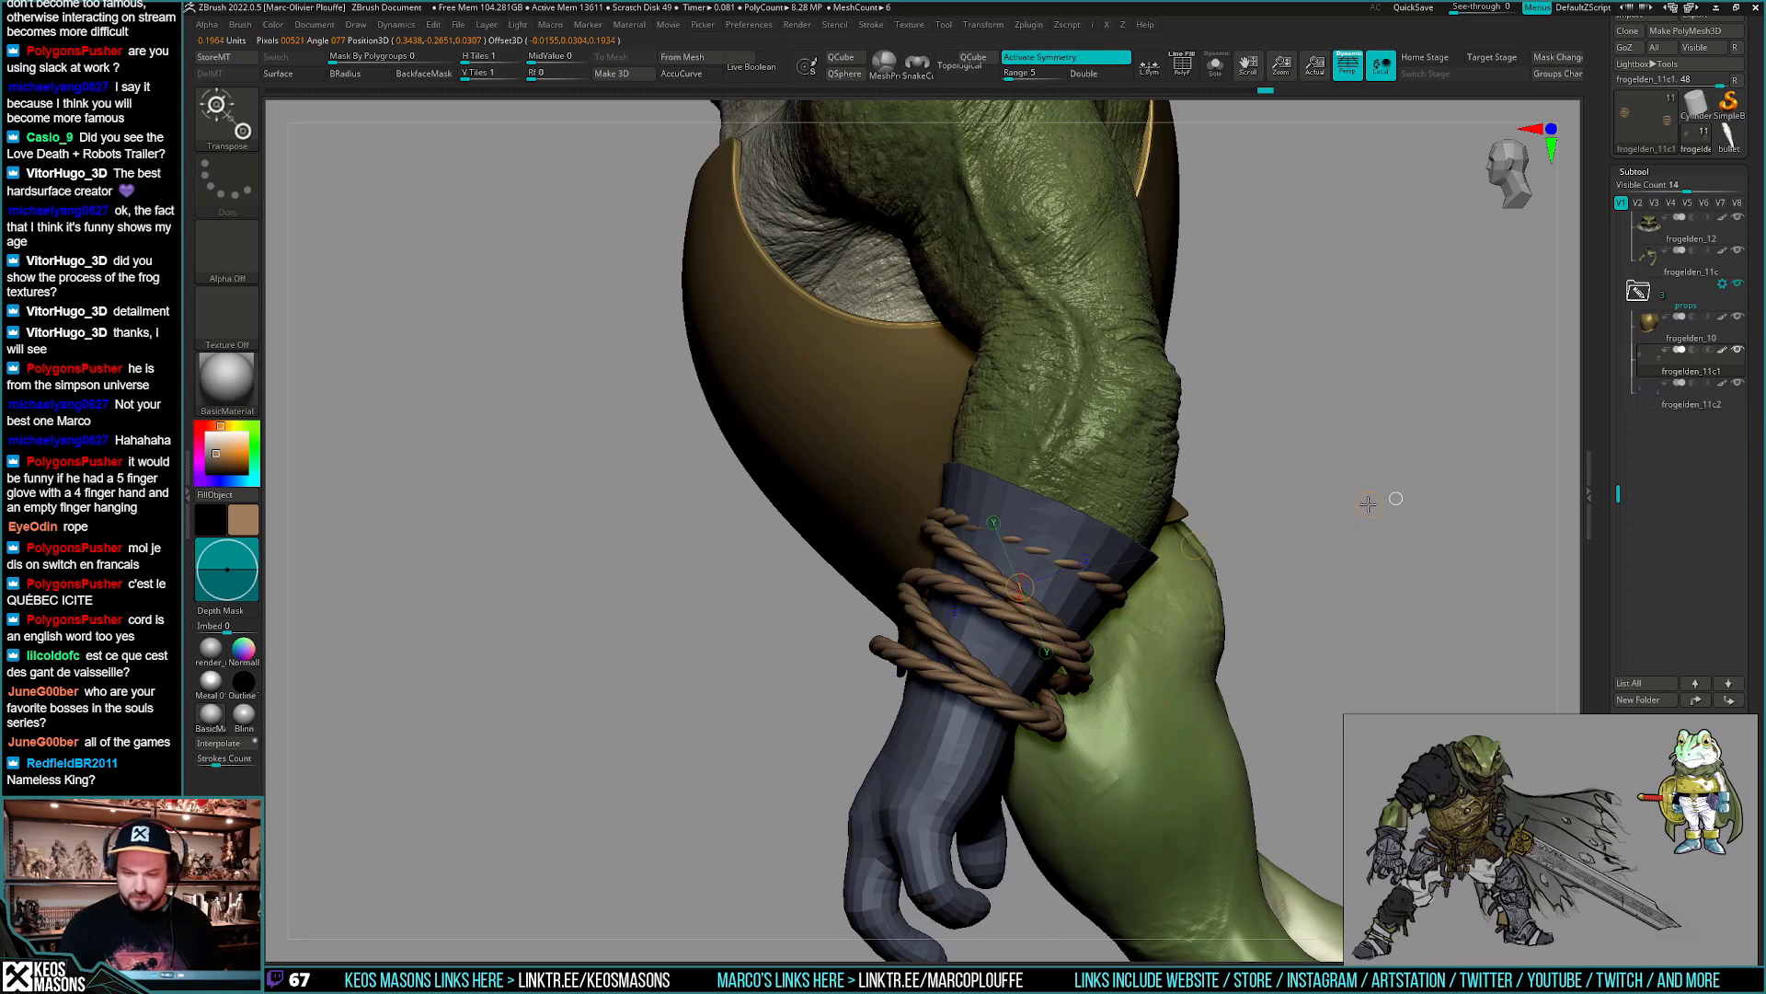
pyautogui.hotkey('ctrl', 'shift')
pyautogui.moveTo(1368, 505); pyautogui.dragTo(1343, 521)
pyautogui.moveTo(1240, 553); pyautogui.dragTo(1090, 634)
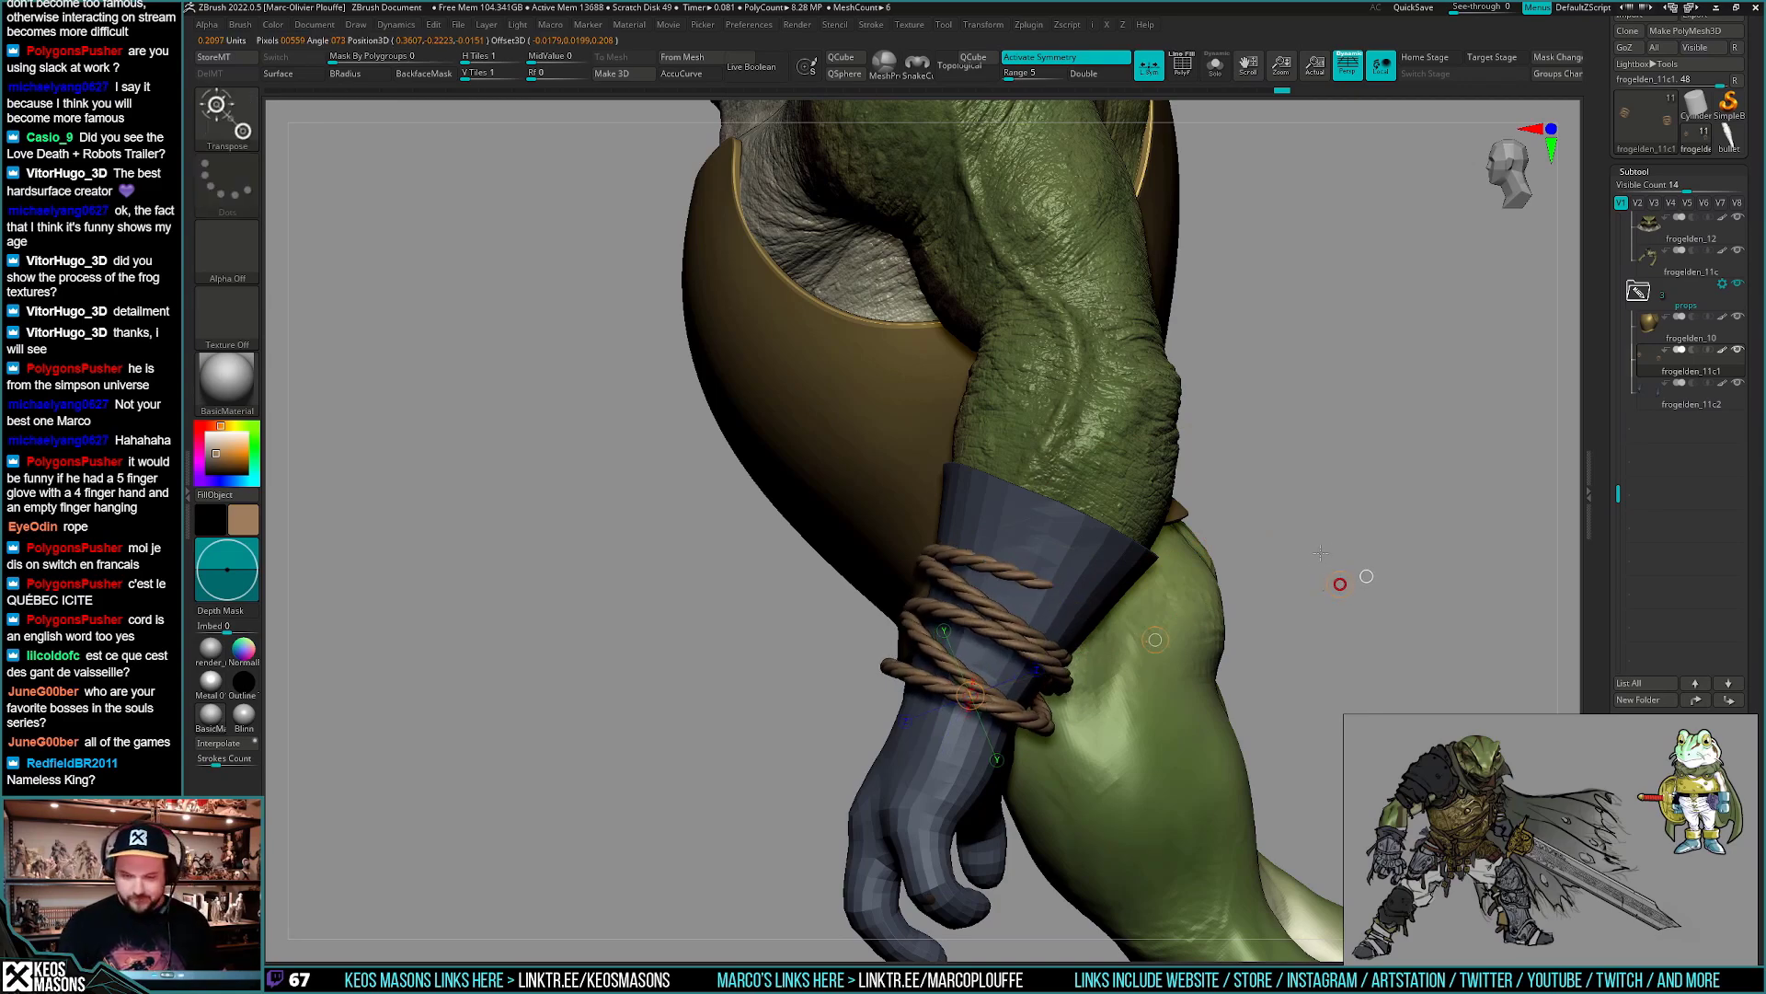
# - Reposition the bottom rope turn so it sits around the wrist end of the glove cuff
pyautogui.press('q')
pyautogui.moveTo(1320, 553); pyautogui.dragTo(1201, 622)
pyautogui.press('w')
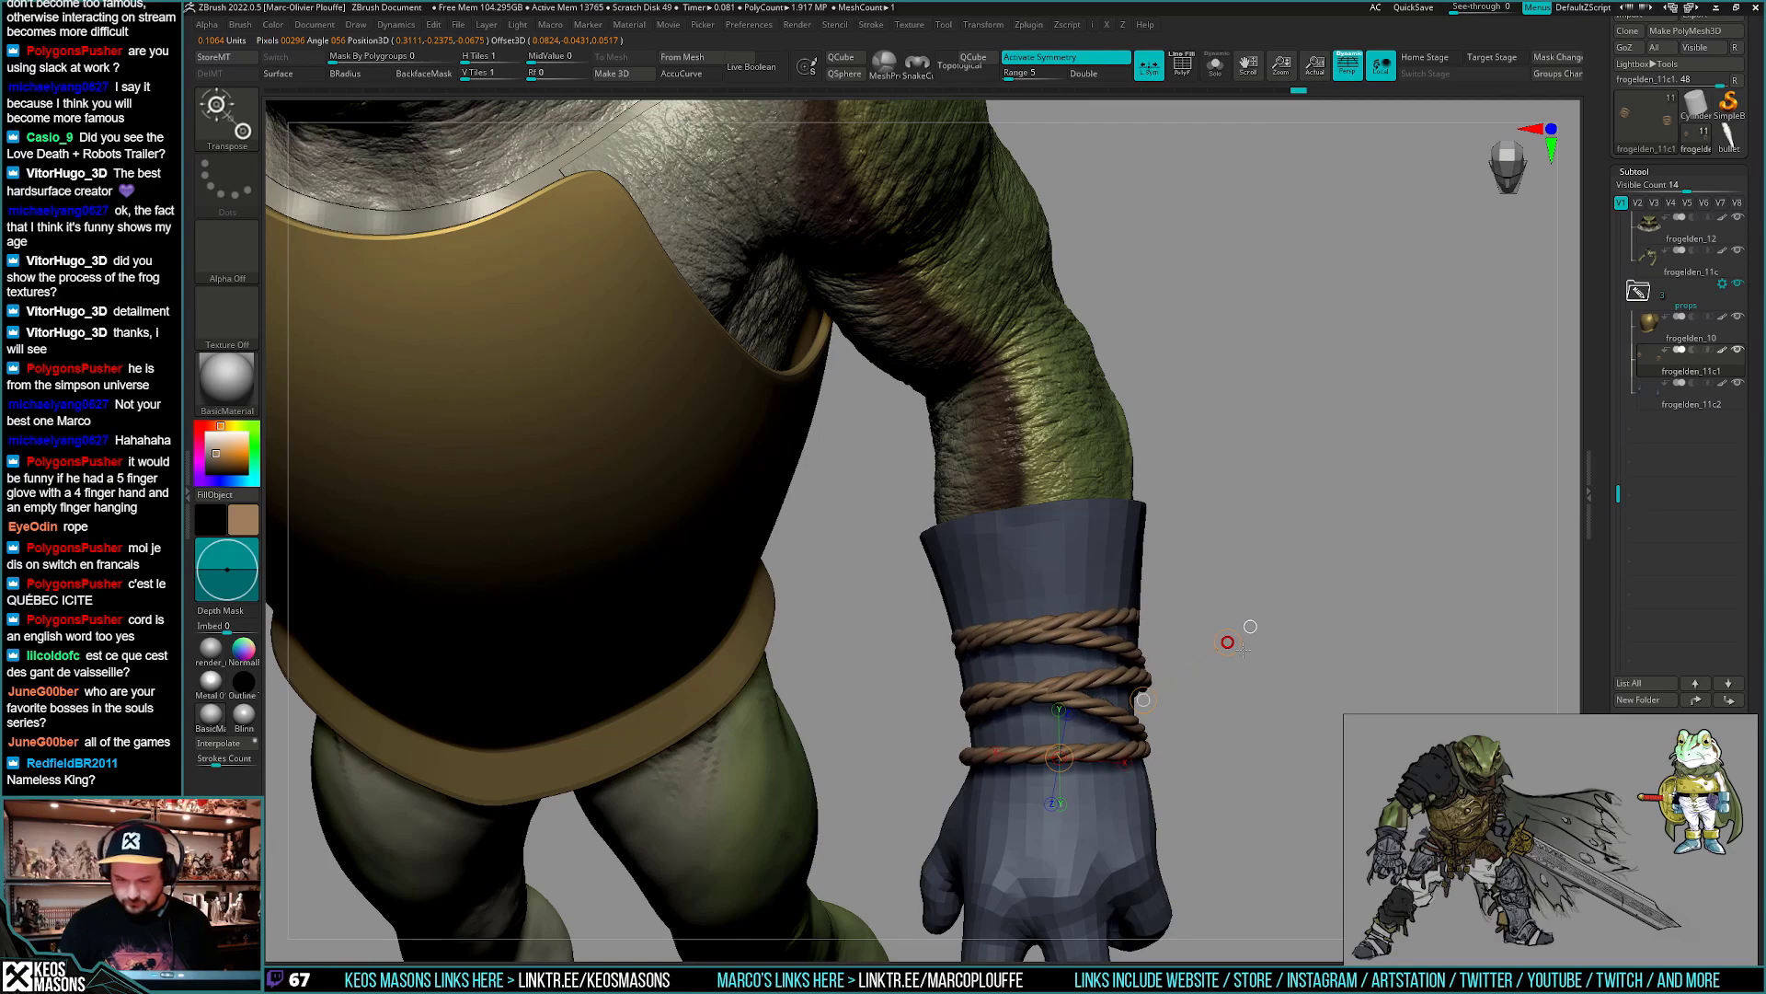
pyautogui.press('q')
pyautogui.moveTo(1242, 648)
pyautogui.mouseDown()
pyautogui.moveTo(1241, 736)
pyautogui.moveTo(1242, 637)
pyautogui.moveTo(1138, 719)
pyautogui.moveTo(1181, 717)
pyautogui.moveTo(1142, 715)
pyautogui.mouseUp()
pyautogui.moveTo(1147, 734)
pyautogui.keyDown('ctrl'); pyautogui.mouseDown(button='right')
pyautogui.moveTo(1145, 756)
pyautogui.moveTo(1130, 639)
pyautogui.moveTo(1143, 675)
pyautogui.moveTo(1078, 670)
pyautogui.moveTo(1152, 600)
pyautogui.mouseUp(button='right'); pyautogui.keyUp('ctrl')
# - Pull the rope wraps into contact with the underside and back of the glove cuff using a large Move brush
pyautogui.press('space')
pyautogui.click(1089, 626)
pyautogui.moveTo(1057, 638); pyautogui.dragTo(1105, 607, button='right')
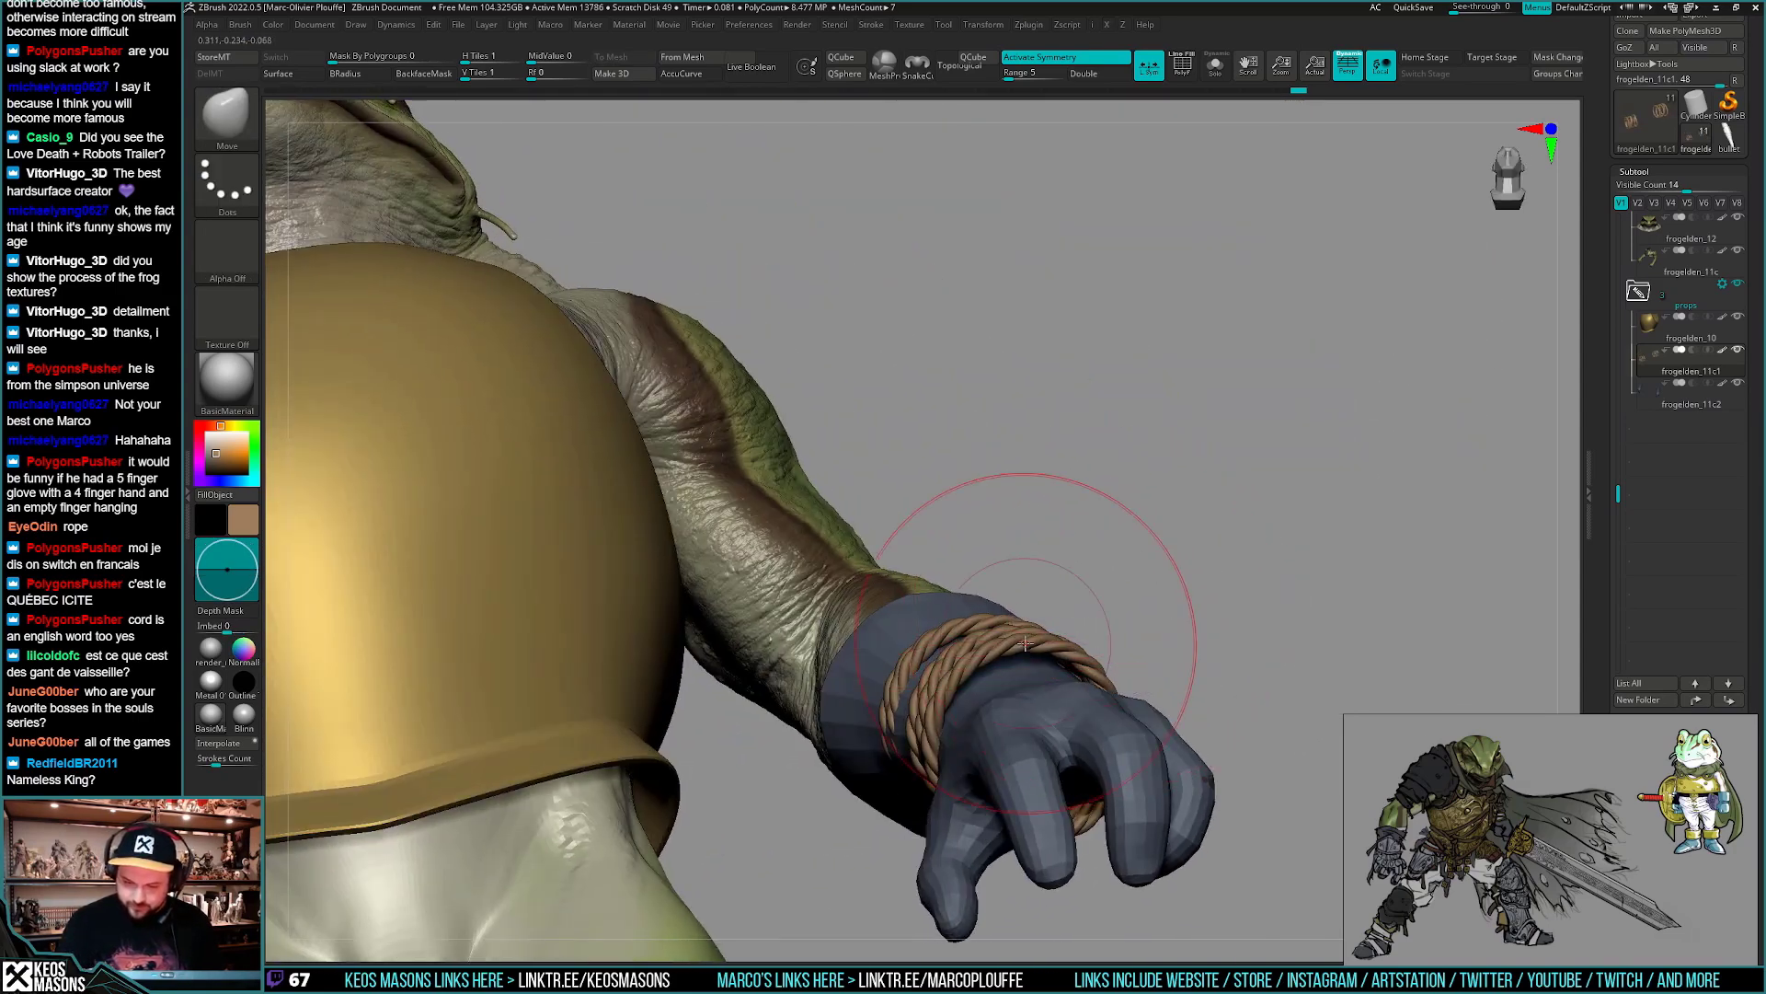
pyautogui.moveTo(1027, 687)
pyautogui.mouseDown(button='right')
pyautogui.moveTo(950, 617)
pyautogui.moveTo(1144, 602)
pyautogui.moveTo(1064, 395)
pyautogui.moveTo(1084, 412)
pyautogui.mouseUp(button='right')
pyautogui.moveTo(995, 467); pyautogui.dragTo(997, 488)
pyautogui.moveTo(1031, 497)
pyautogui.mouseDown(button='right')
pyautogui.moveTo(1137, 565)
pyautogui.moveTo(1163, 648)
pyautogui.moveTo(1123, 583)
pyautogui.moveTo(1076, 686)
pyautogui.moveTo(1042, 670)
pyautogui.moveTo(888, 538)
pyautogui.moveTo(855, 465)
pyautogui.mouseUp(button='right')
pyautogui.rightClick(869, 533)
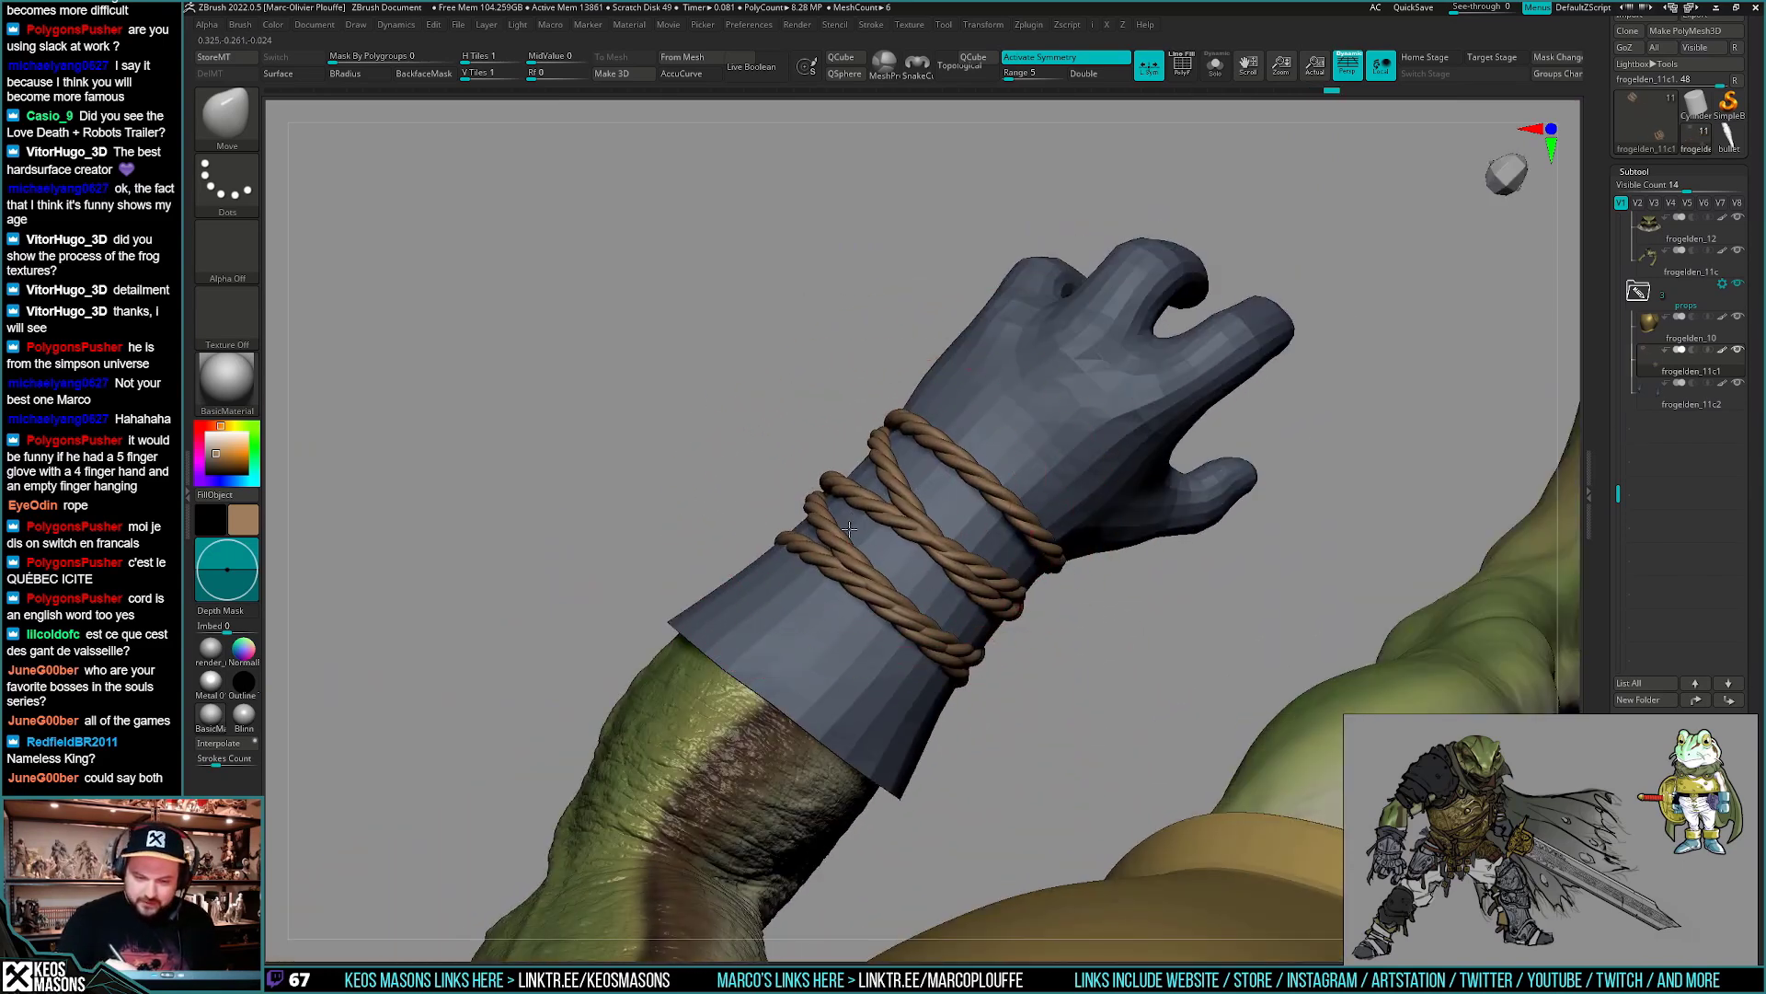
pyautogui.moveTo(848, 529); pyautogui.dragTo(1184, 647, button='right')
# - Ghost the other subtools and duplicate a rope turn, placing the copy above the existing wraps near the cuff opening
pyautogui.hotkey('shift', 't')
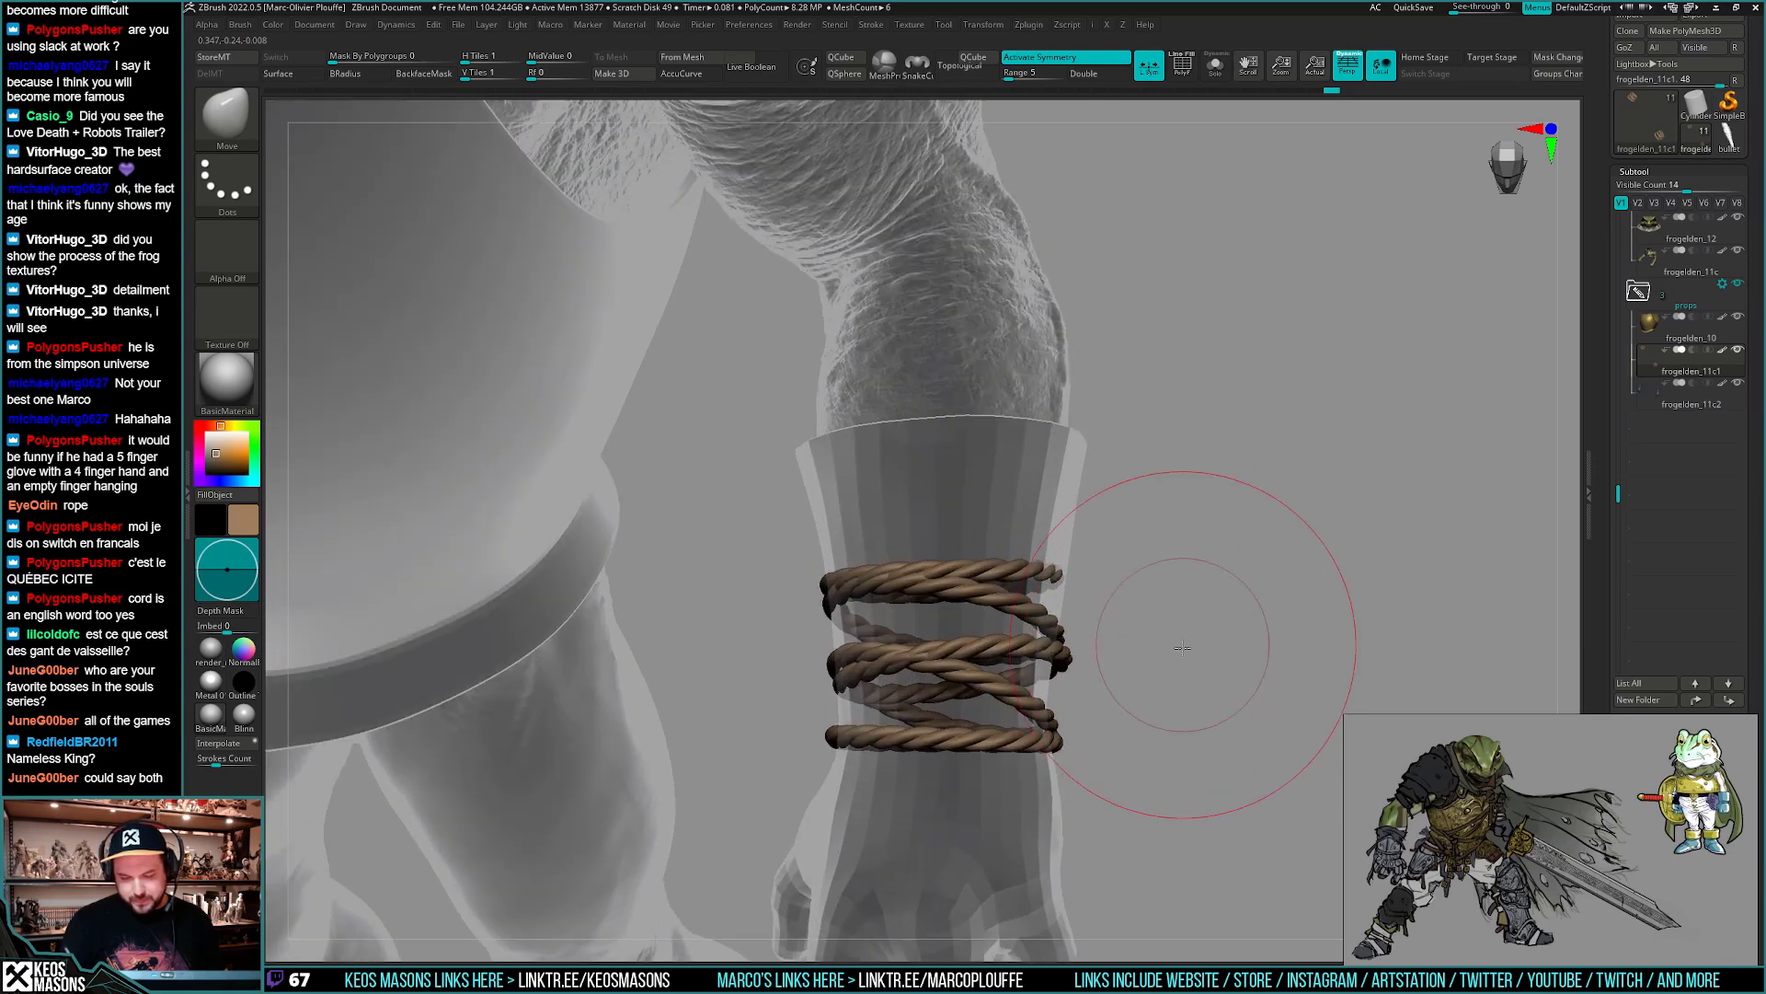
pyautogui.press('w')
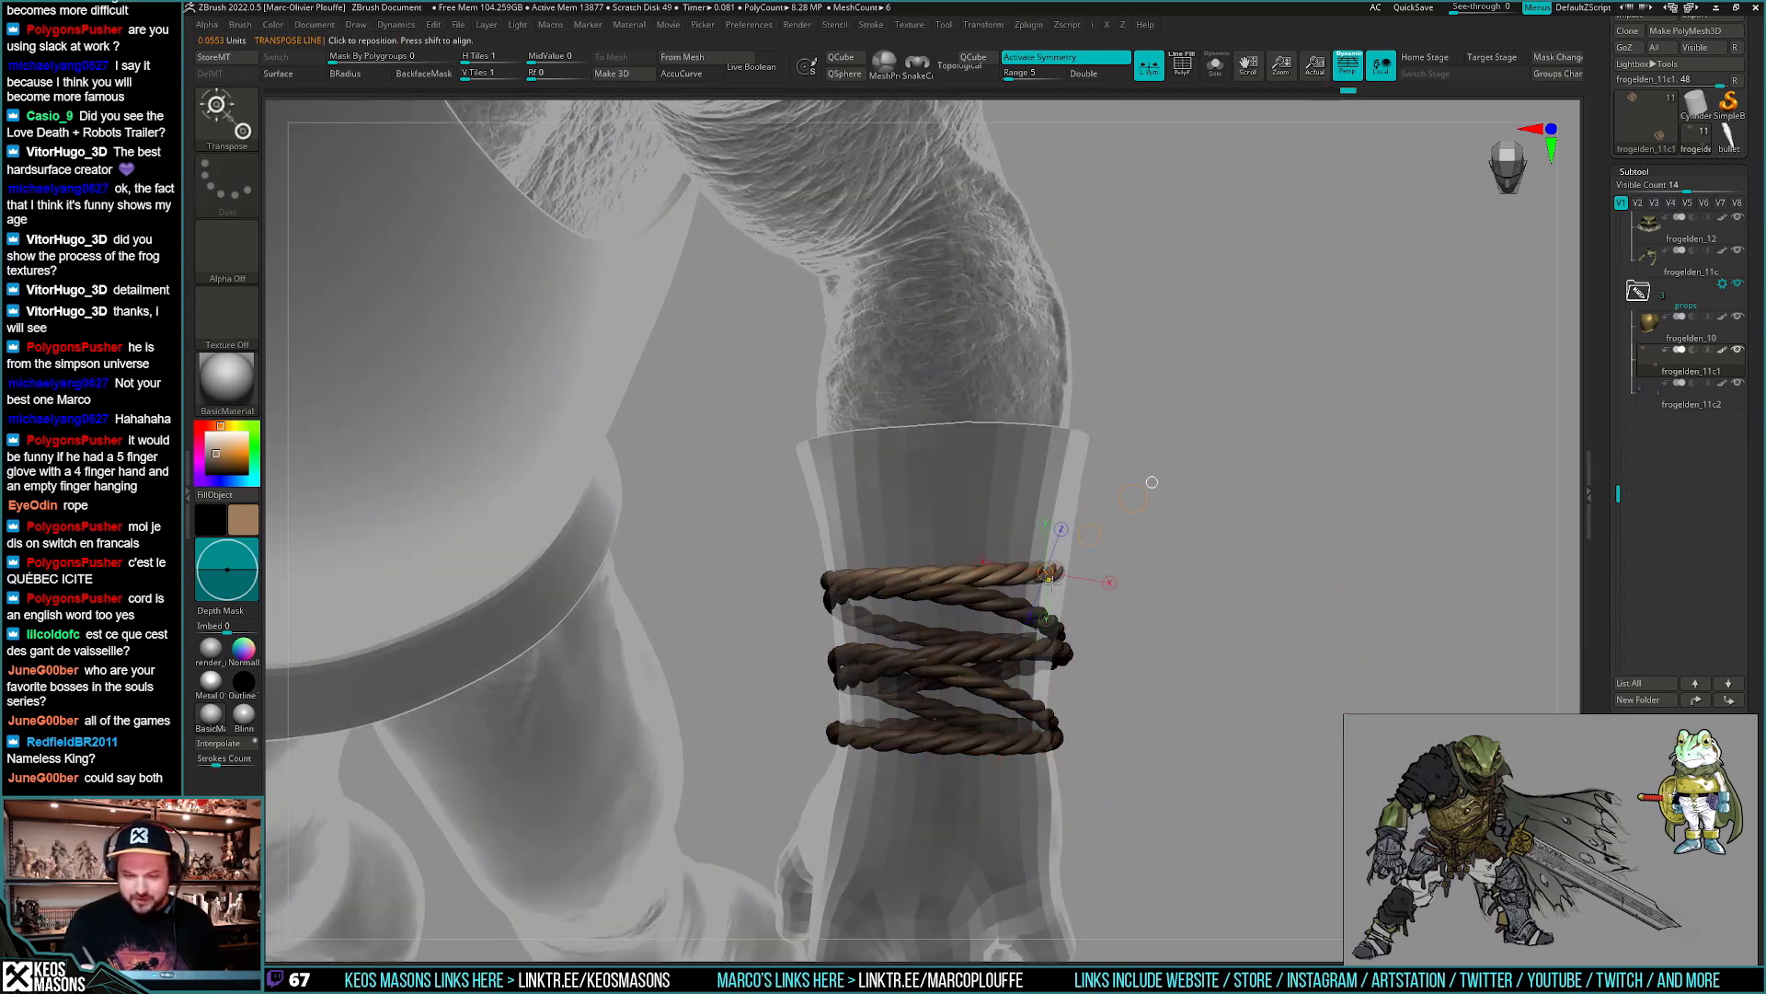
pyautogui.press('ctrl')
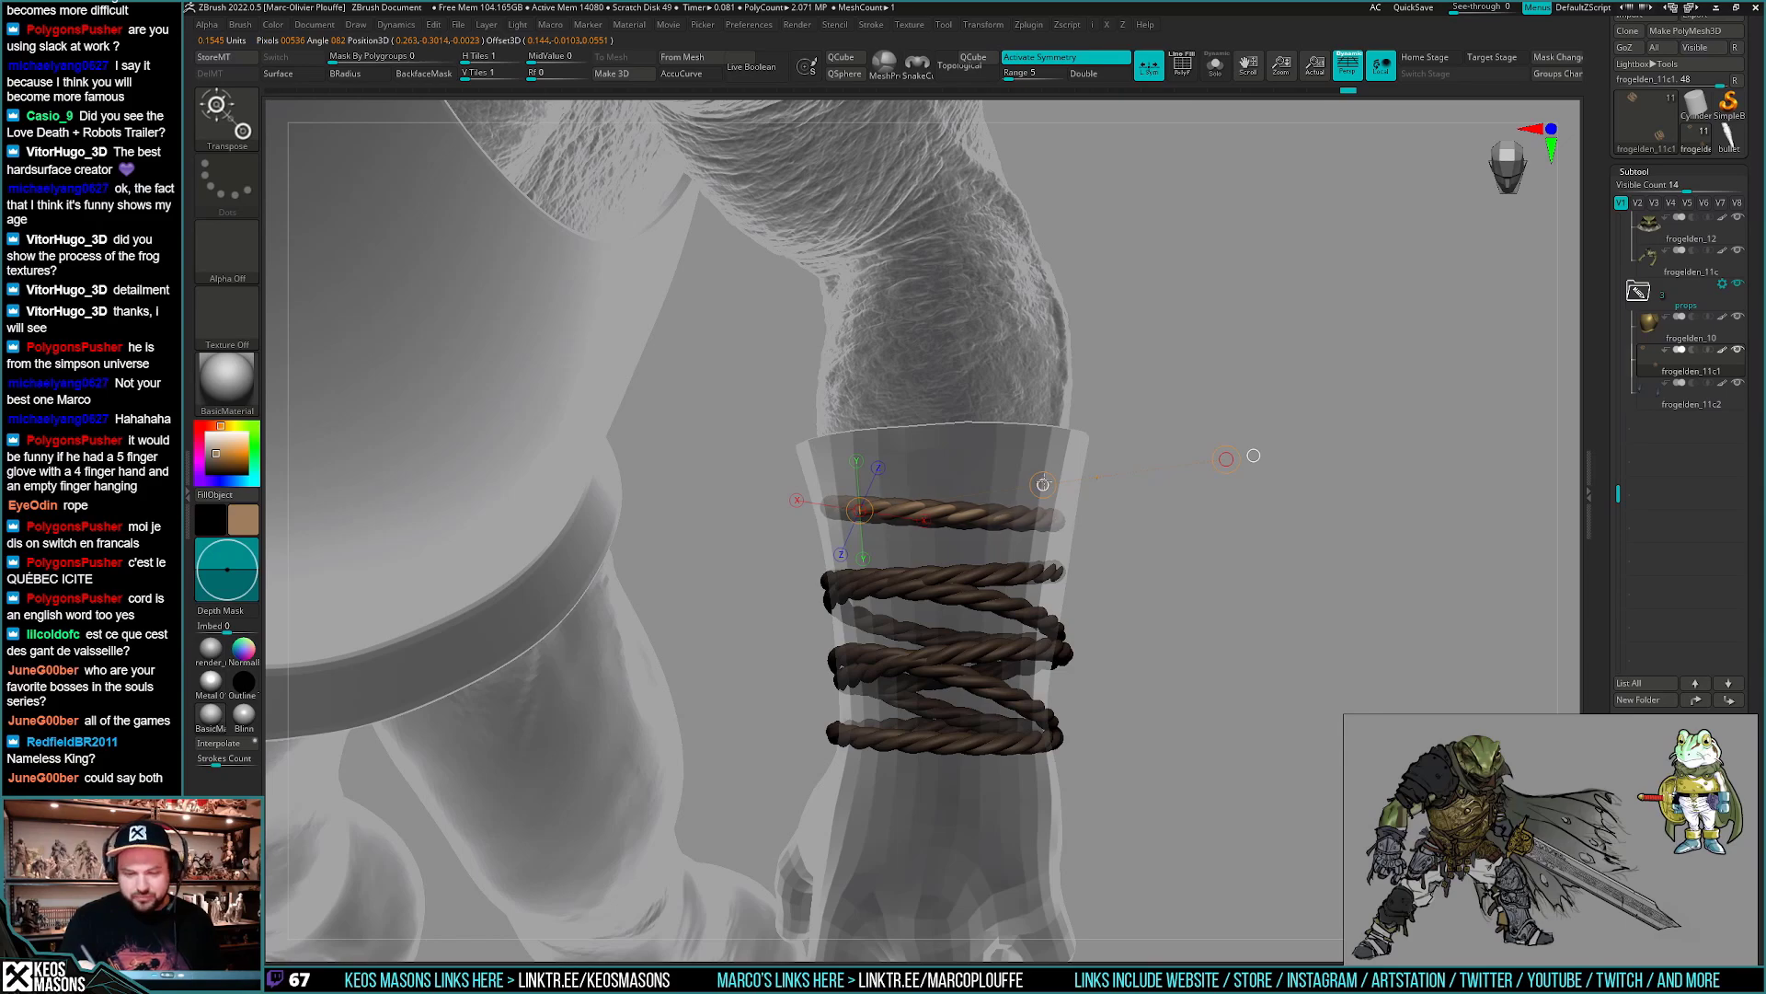
pyautogui.moveTo(1183, 642)
pyautogui.mouseDown()
pyautogui.moveTo(1033, 701)
pyautogui.moveTo(1178, 635)
pyautogui.moveTo(1167, 678)
pyautogui.moveTo(1163, 663)
pyautogui.mouseUp()
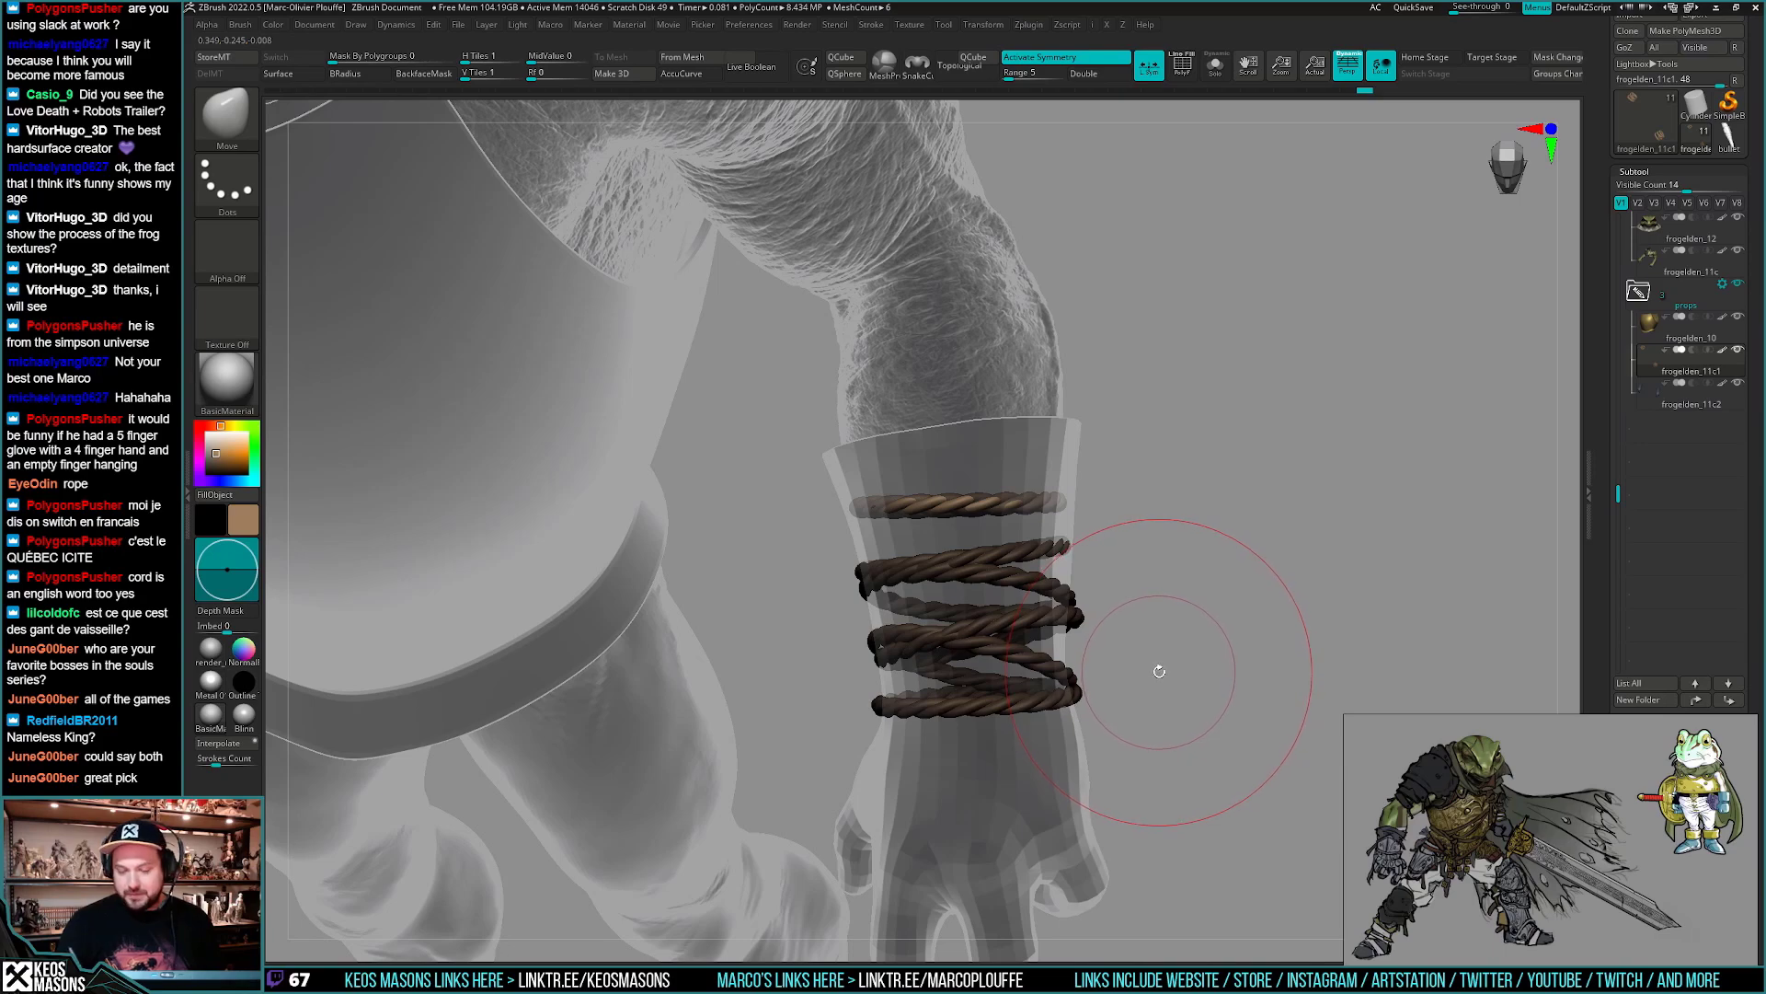
pyautogui.moveTo(1163, 663); pyautogui.dragTo(1192, 627)
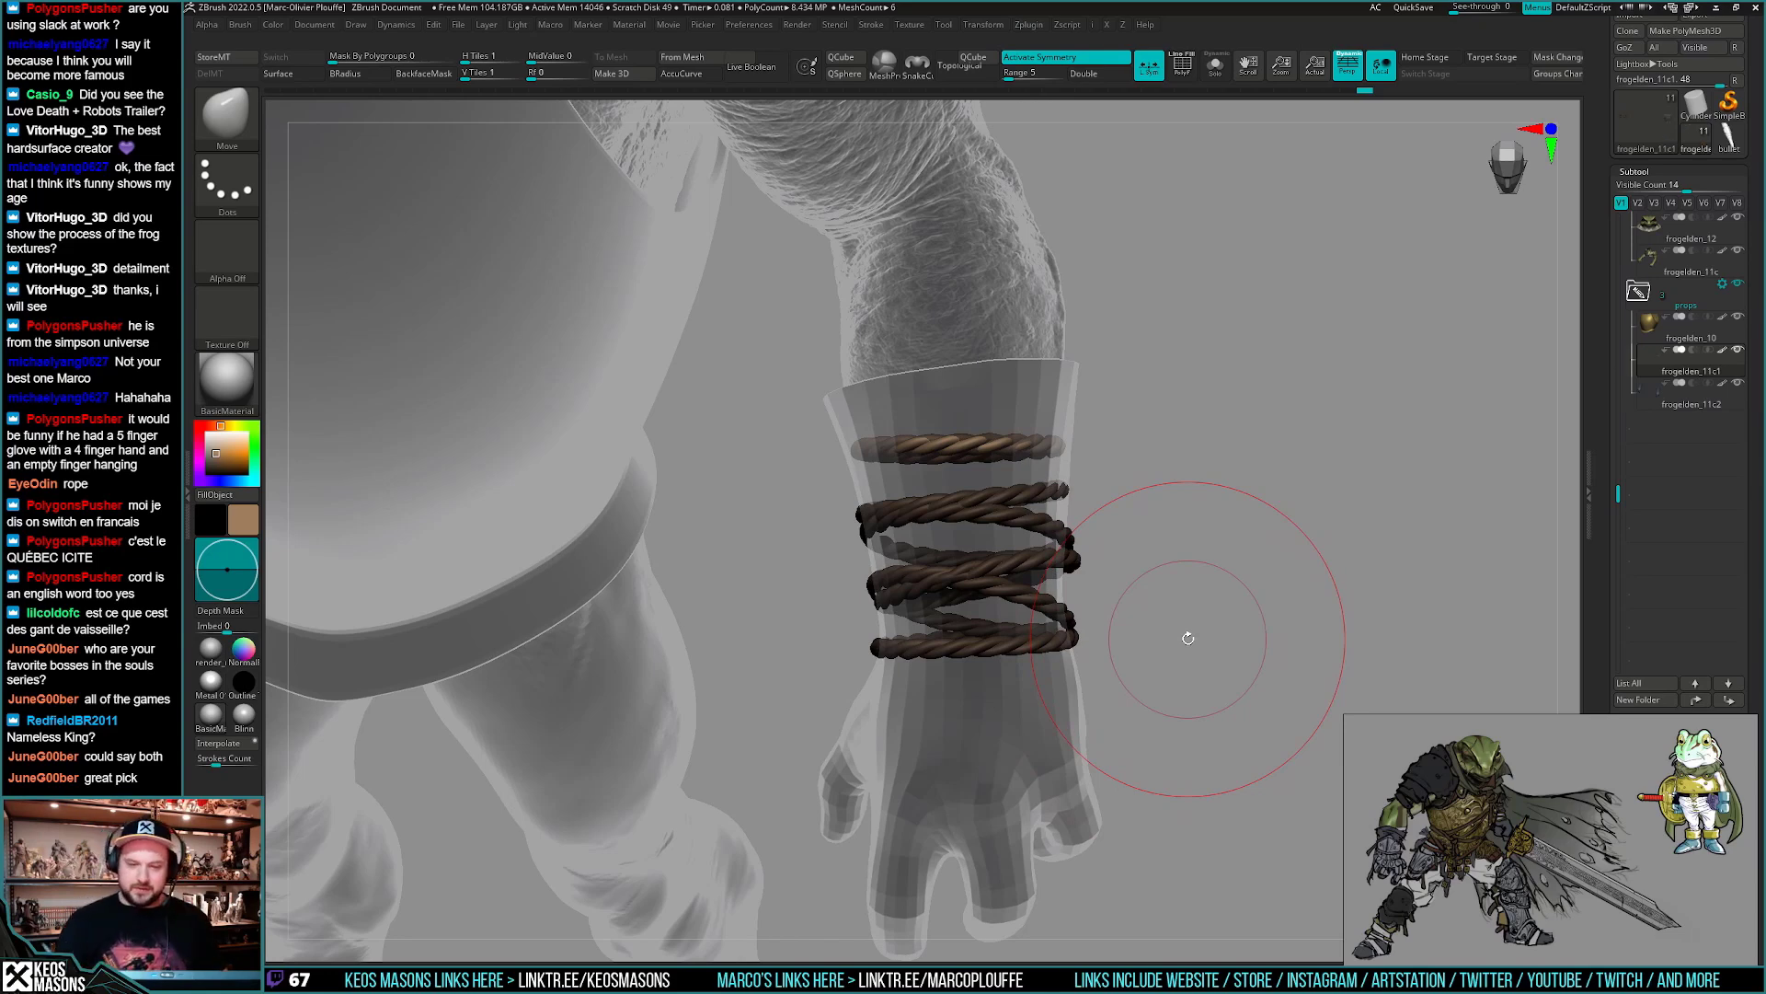
pyautogui.moveTo(1219, 657)
pyautogui.mouseDown()
pyautogui.moveTo(1245, 599)
pyautogui.moveTo(1223, 670)
pyautogui.moveTo(1233, 580)
pyautogui.moveTo(1270, 749)
pyautogui.moveTo(1202, 623)
pyautogui.mouseUp()
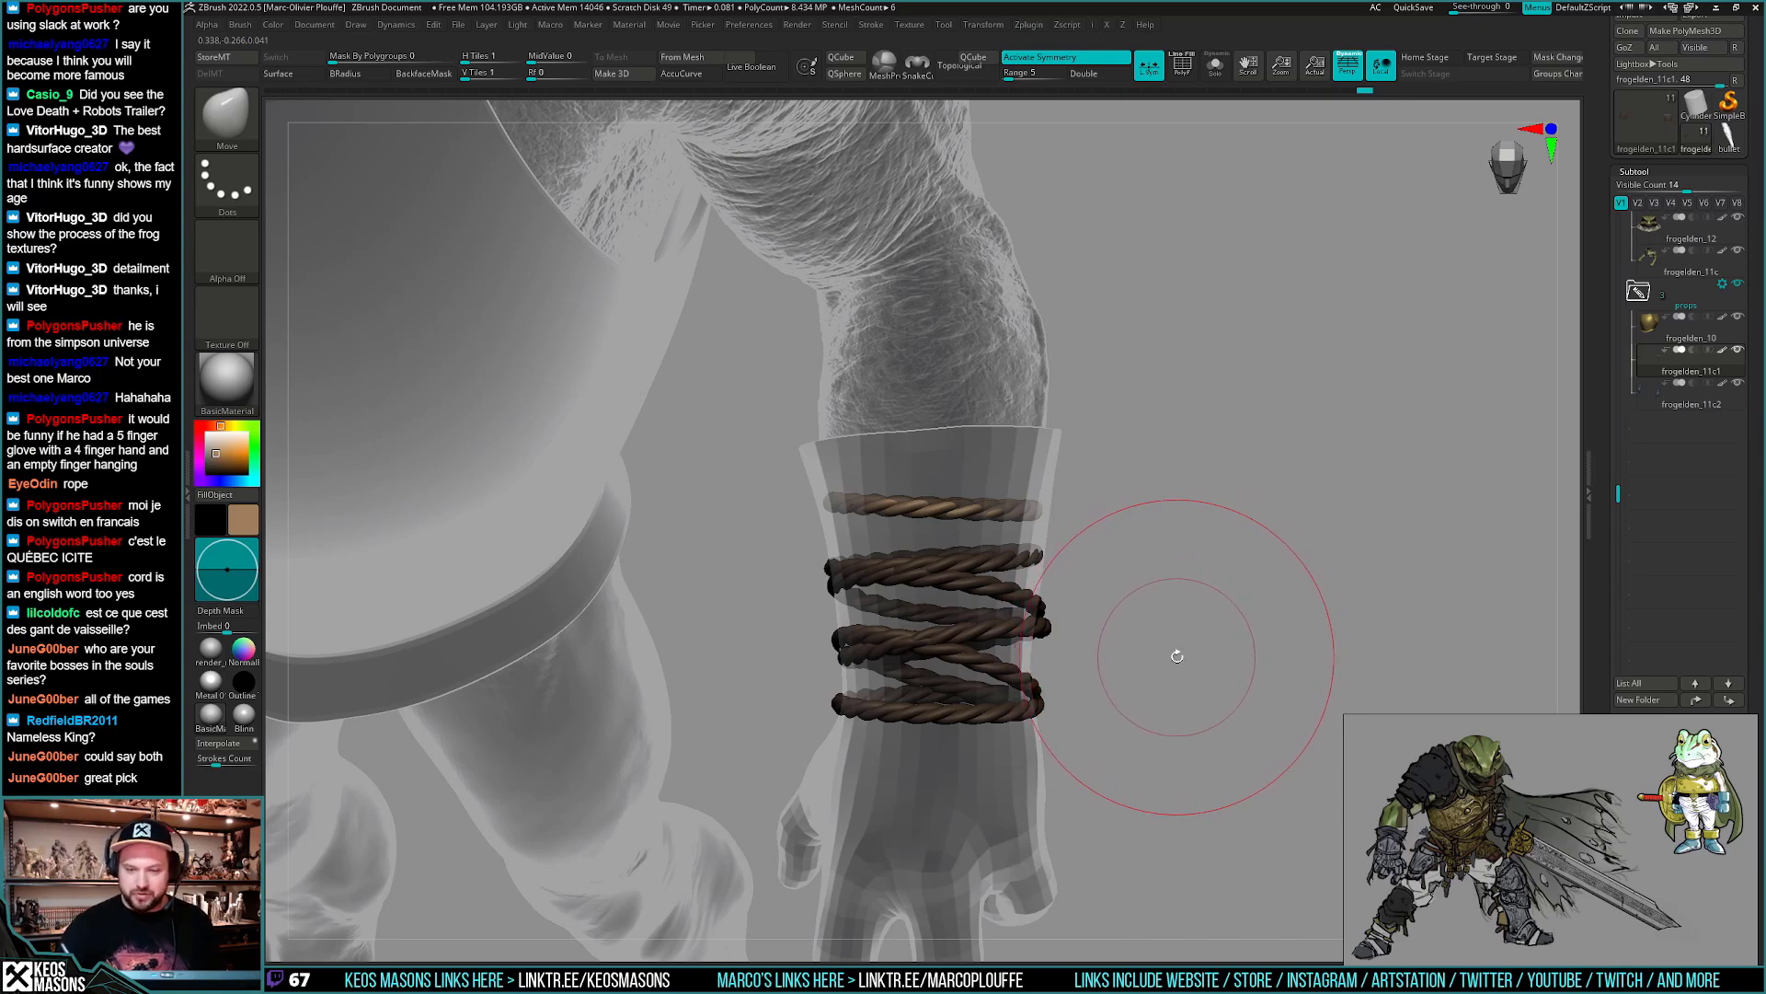
pyautogui.moveTo(1195, 623)
pyautogui.mouseDown()
pyautogui.moveTo(1196, 594)
pyautogui.moveTo(1242, 570)
pyautogui.moveTo(1224, 595)
pyautogui.moveTo(1248, 551)
pyautogui.moveTo(1207, 608)
pyautogui.mouseUp()
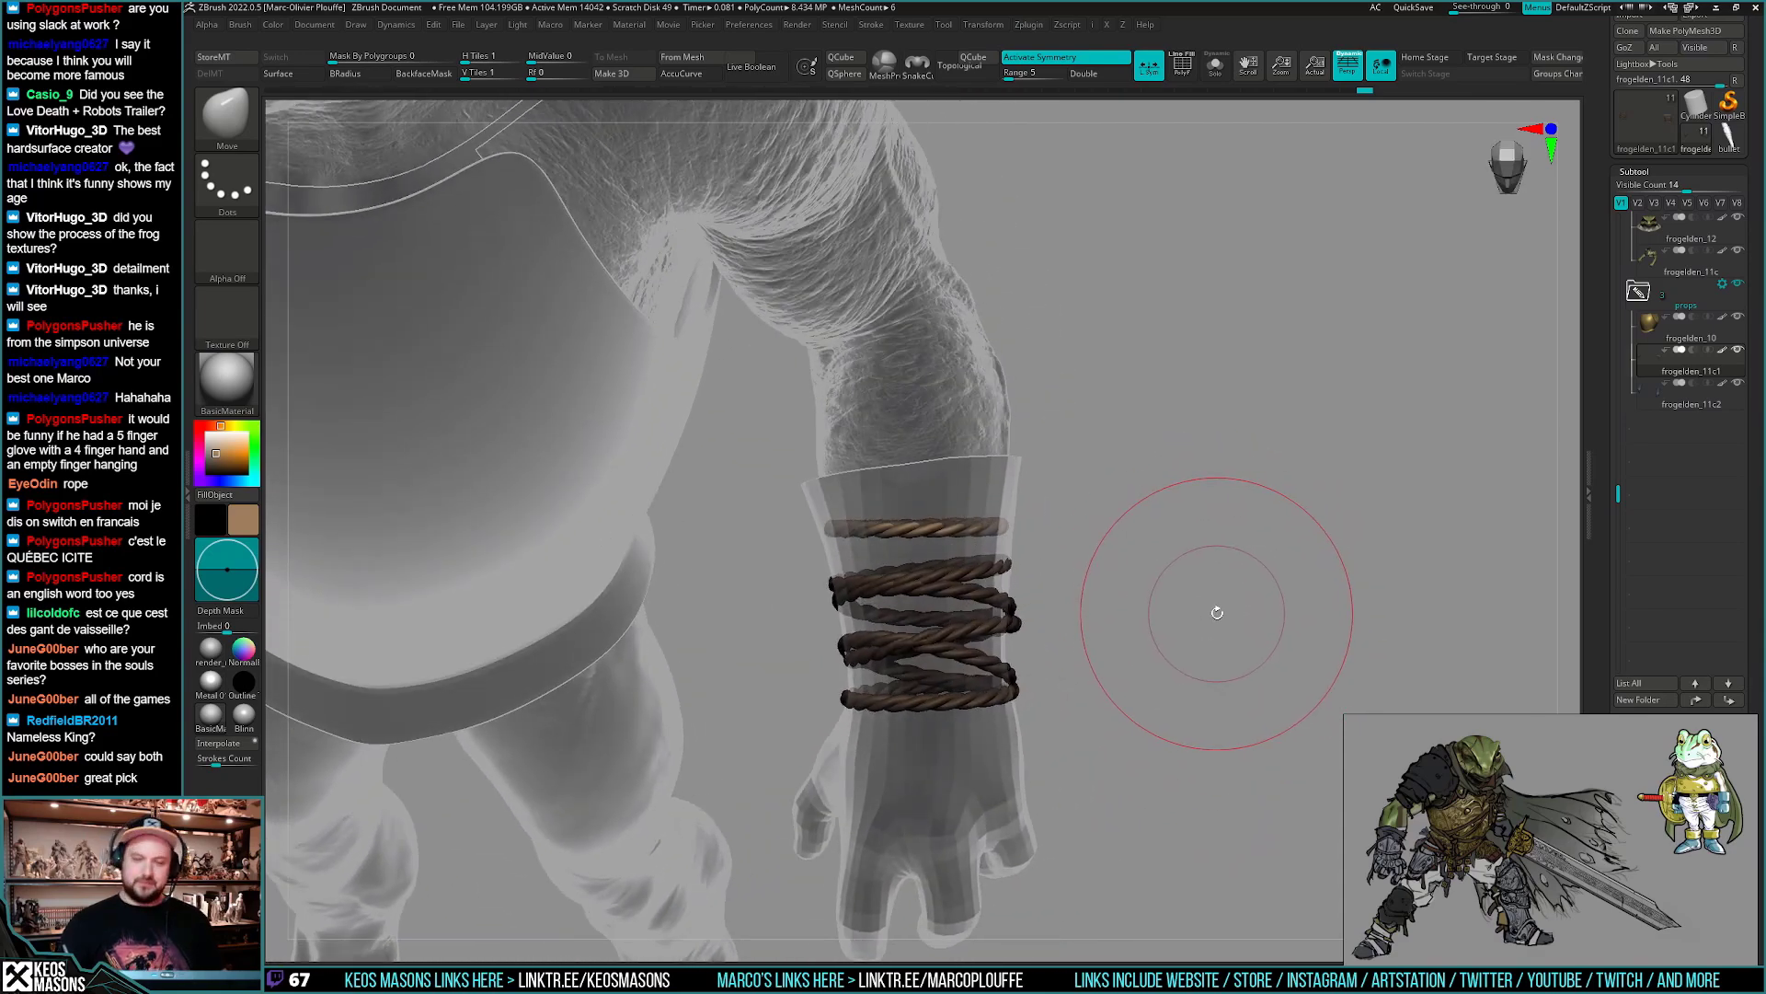
# - Turn off the ghosted transparency and hide the gloves subtool frogelden_11c2 so only the ropes surround the bare forearms
pyautogui.hotkey('shift', 't')
pyautogui.moveTo(1213, 612); pyautogui.dragTo(1107, 700, button='right')
pyautogui.moveTo(1108, 701); pyautogui.dragTo(1104, 696)
pyautogui.press('space')
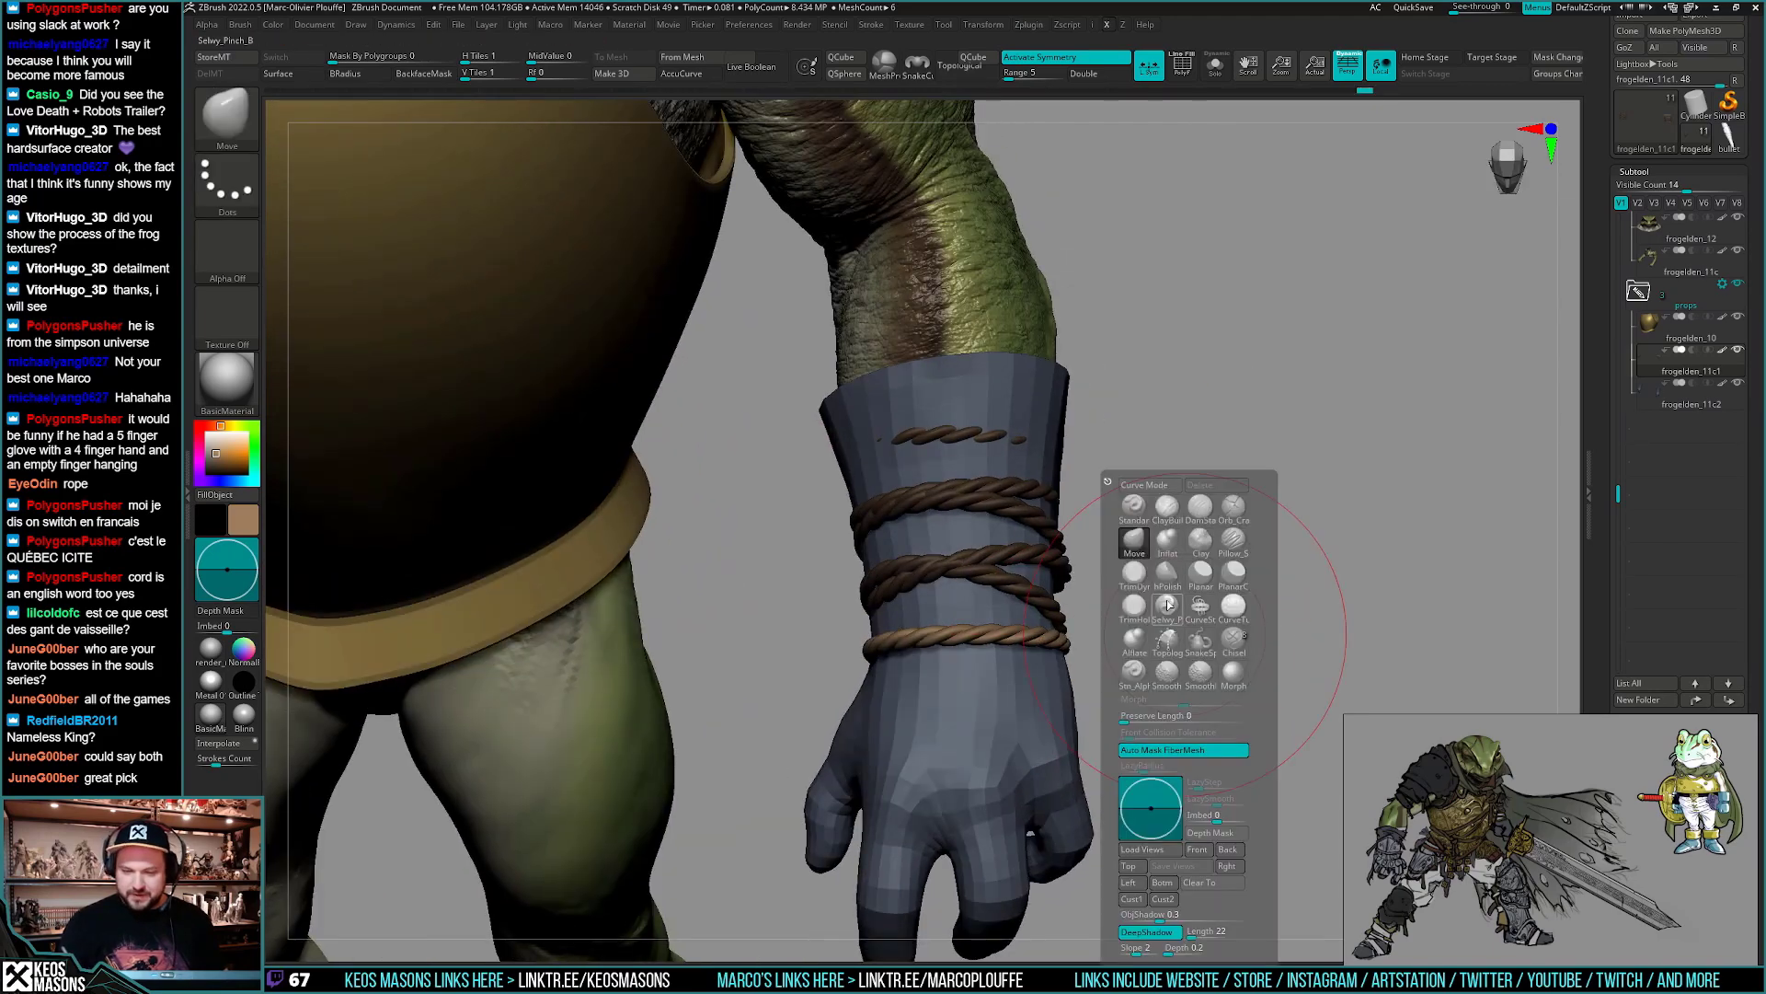
pyautogui.press('b')
pyautogui.moveTo(1372, 378)
pyautogui.mouseDown(button='right')
pyautogui.moveTo(920, 653)
pyautogui.moveTo(847, 749)
pyautogui.moveTo(759, 736)
pyautogui.mouseUp(button='right')
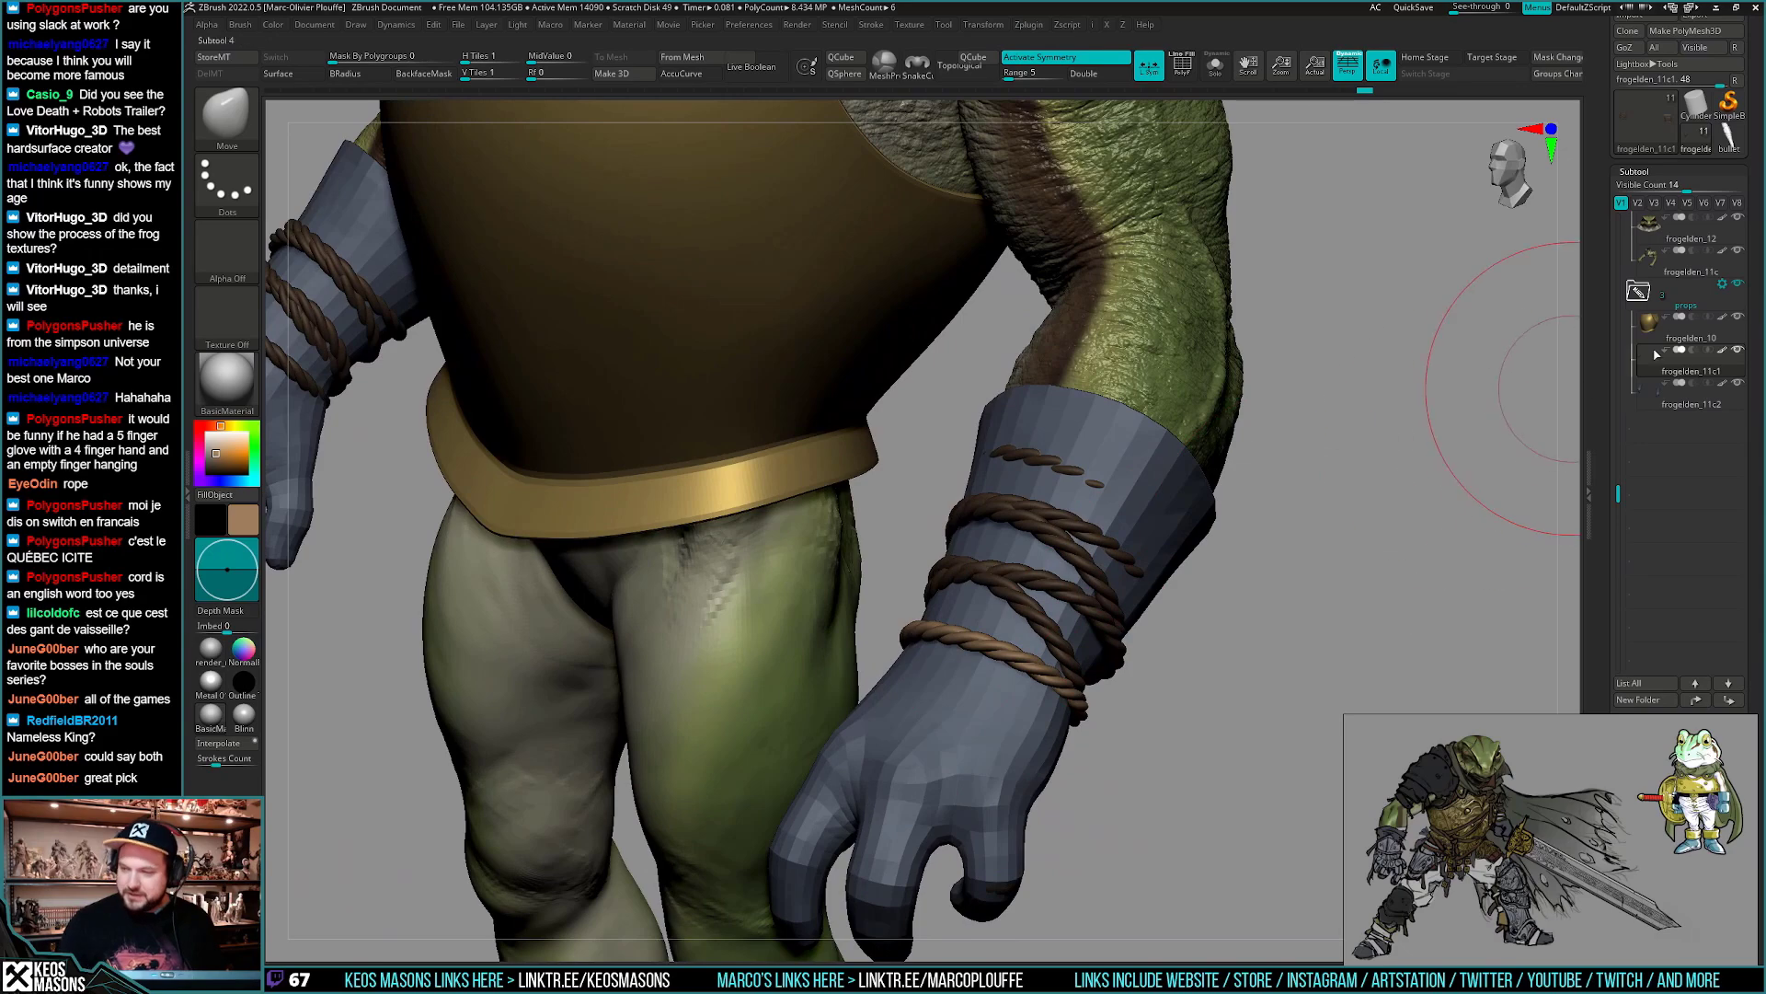
pyautogui.click(1737, 384)
pyautogui.moveTo(1040, 700); pyautogui.dragTo(1085, 533, button='right')
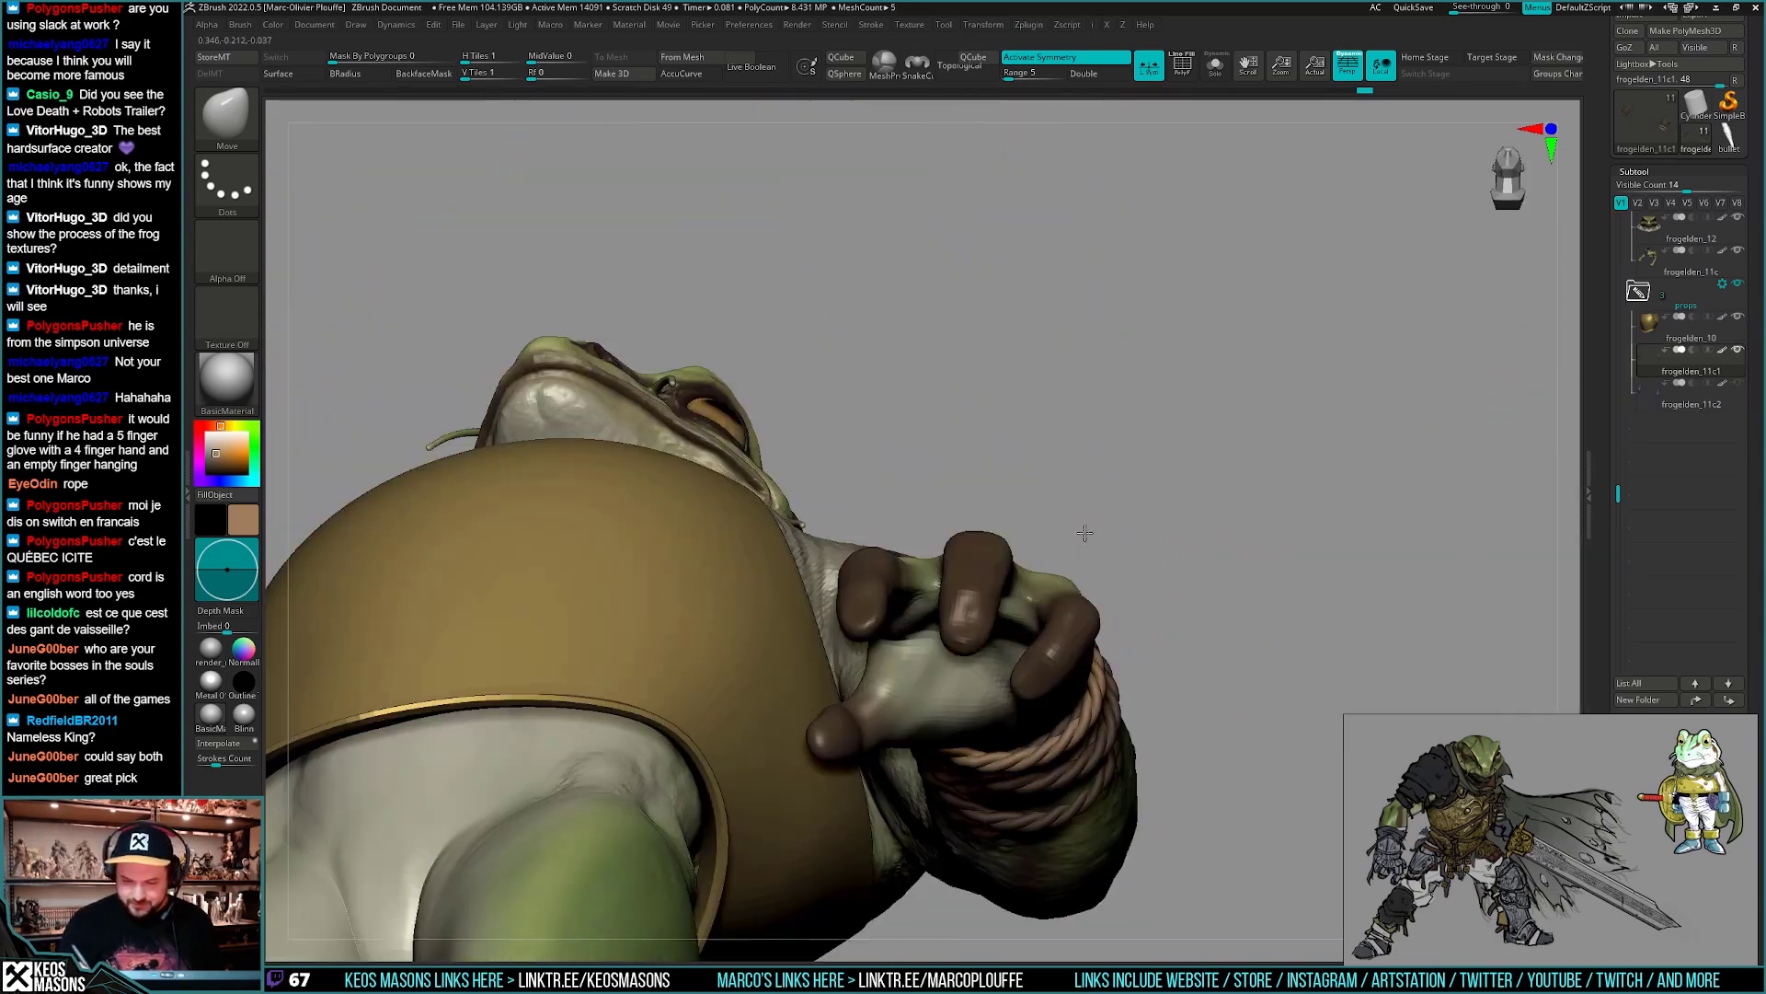
# - Reshape the rope turns around the underside and front of the bare forearm with the Move brush
pyautogui.moveTo(1085, 533); pyautogui.dragTo(1076, 515)
pyautogui.moveTo(1036, 750); pyautogui.dragTo(1066, 759)
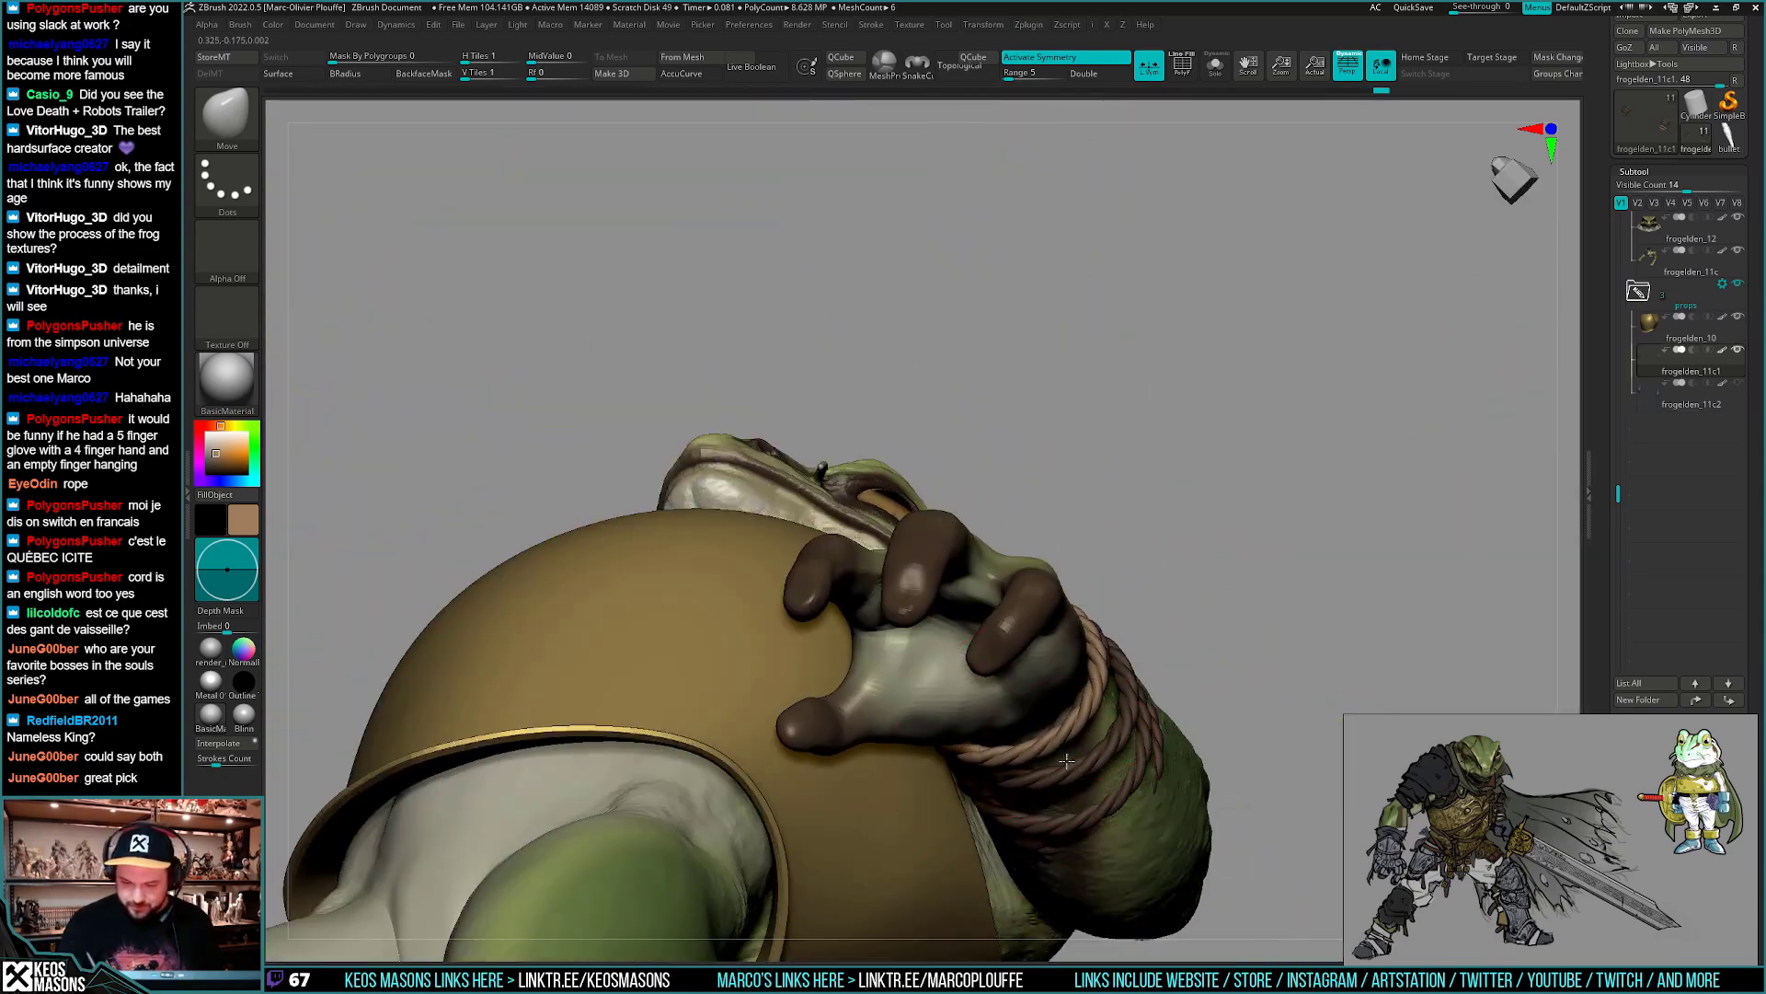
pyautogui.moveTo(1058, 729); pyautogui.dragTo(1085, 663, button='right')
pyautogui.moveTo(1153, 642)
pyautogui.mouseDown()
pyautogui.moveTo(1179, 659)
pyautogui.moveTo(1167, 685)
pyautogui.moveTo(1058, 534)
pyautogui.moveTo(1053, 566)
pyautogui.moveTo(1134, 655)
pyautogui.moveTo(1081, 683)
pyautogui.mouseUp()
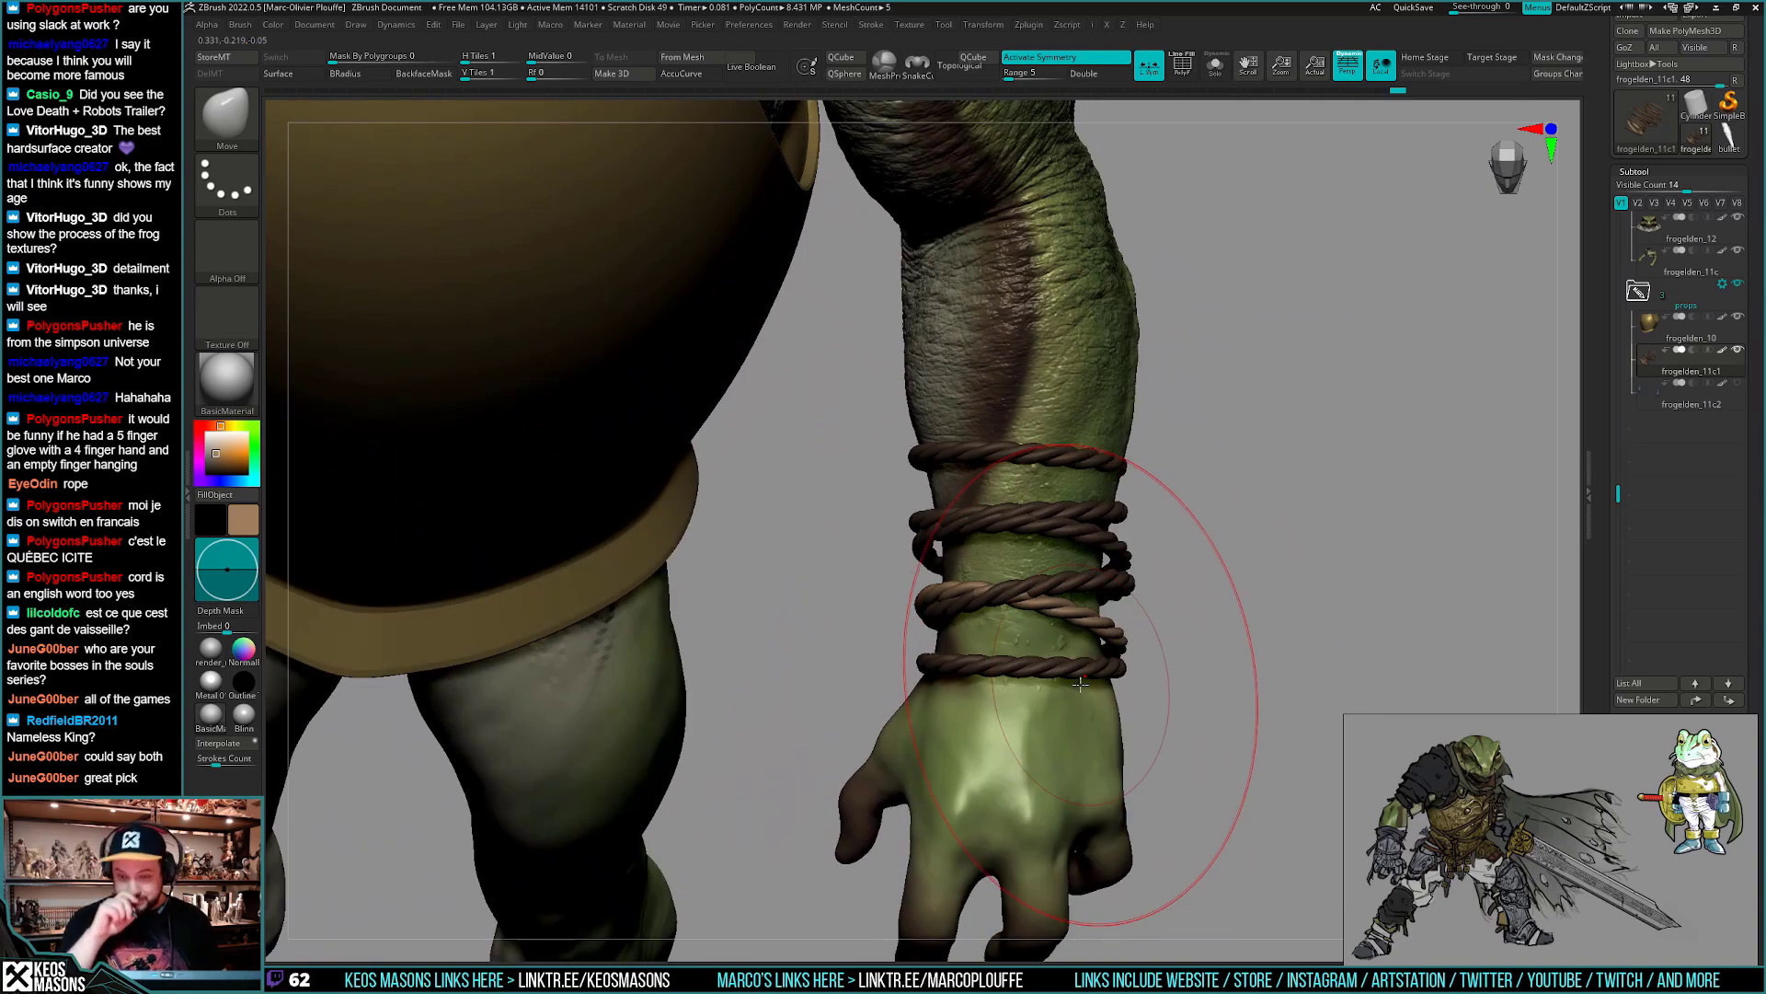
pyautogui.moveTo(1081, 683)
pyautogui.mouseDown()
pyautogui.moveTo(1046, 611)
pyautogui.moveTo(867, 552)
pyautogui.moveTo(1041, 604)
pyautogui.moveTo(1024, 615)
pyautogui.mouseUp()
pyautogui.moveTo(1141, 626); pyautogui.dragTo(1224, 616)
# - Reposition the third rope turn from the top against the forearm, just above the wrist turn
pyautogui.press('w')
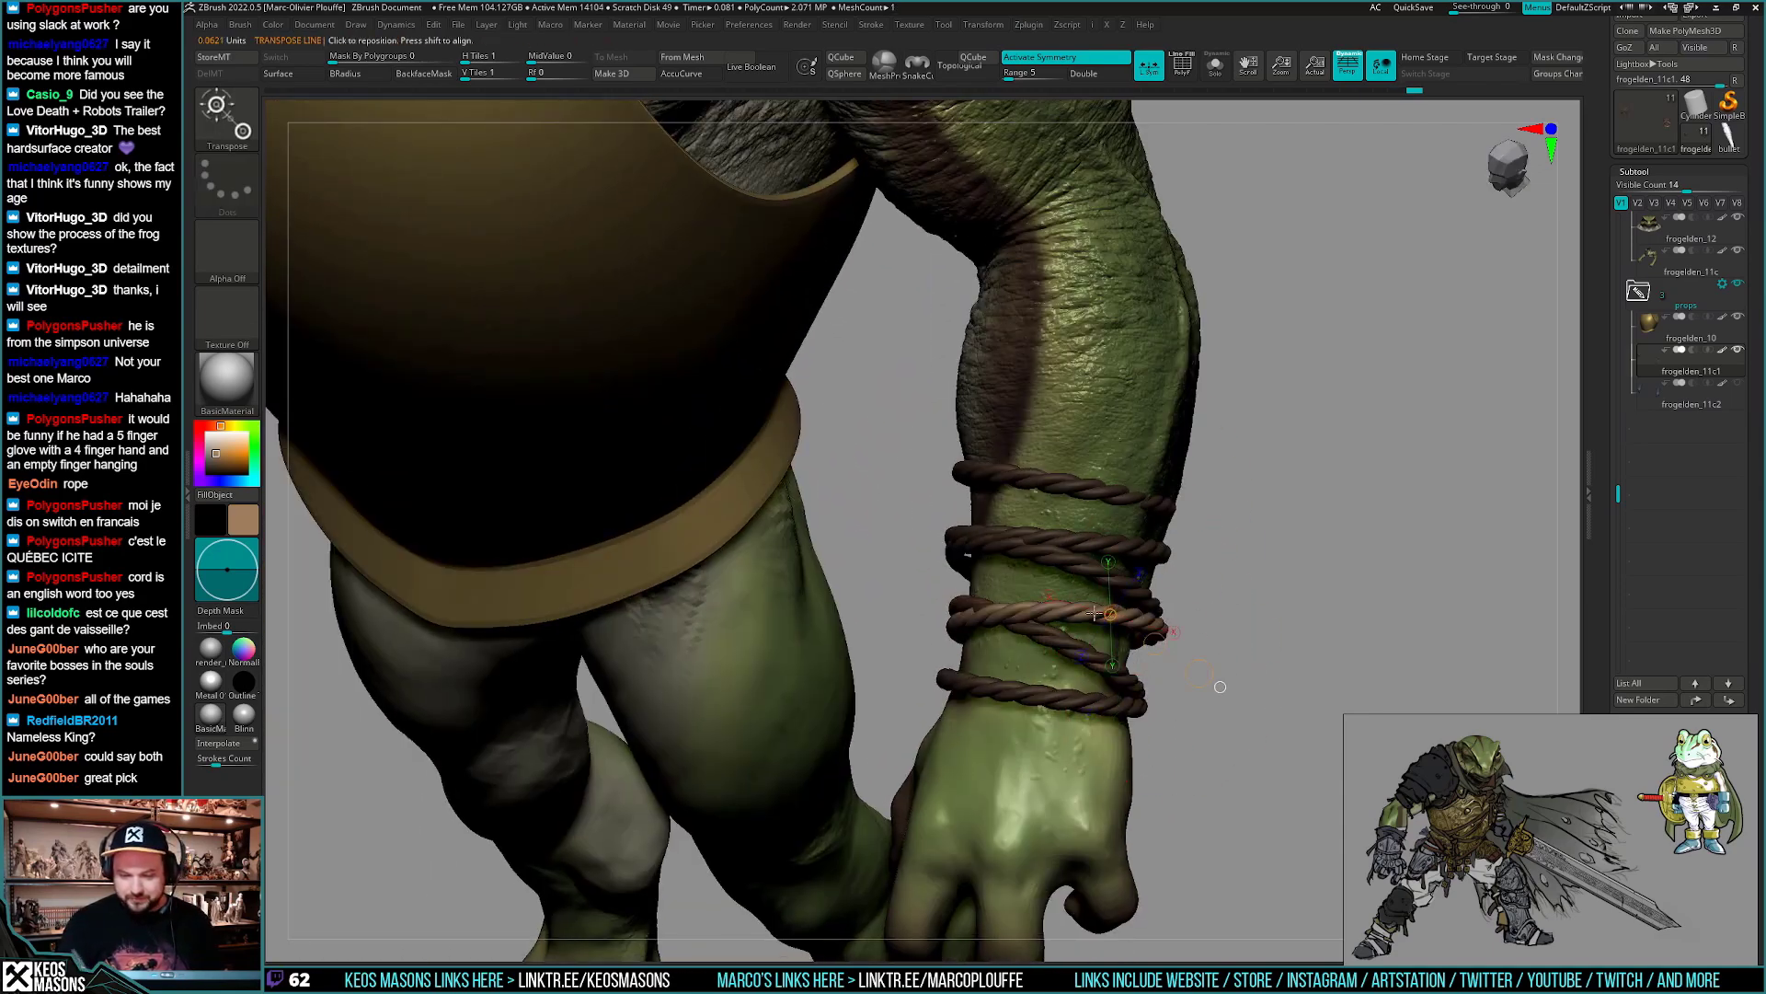
pyautogui.press('q')
pyautogui.moveTo(1220, 686)
pyautogui.mouseDown()
pyautogui.moveTo(997, 647)
pyautogui.moveTo(1005, 696)
pyautogui.moveTo(1016, 655)
pyautogui.moveTo(985, 558)
pyautogui.moveTo(970, 572)
pyautogui.moveTo(971, 554)
pyautogui.moveTo(994, 569)
pyautogui.moveTo(985, 596)
pyautogui.moveTo(988, 546)
pyautogui.moveTo(952, 579)
pyautogui.mouseUp()
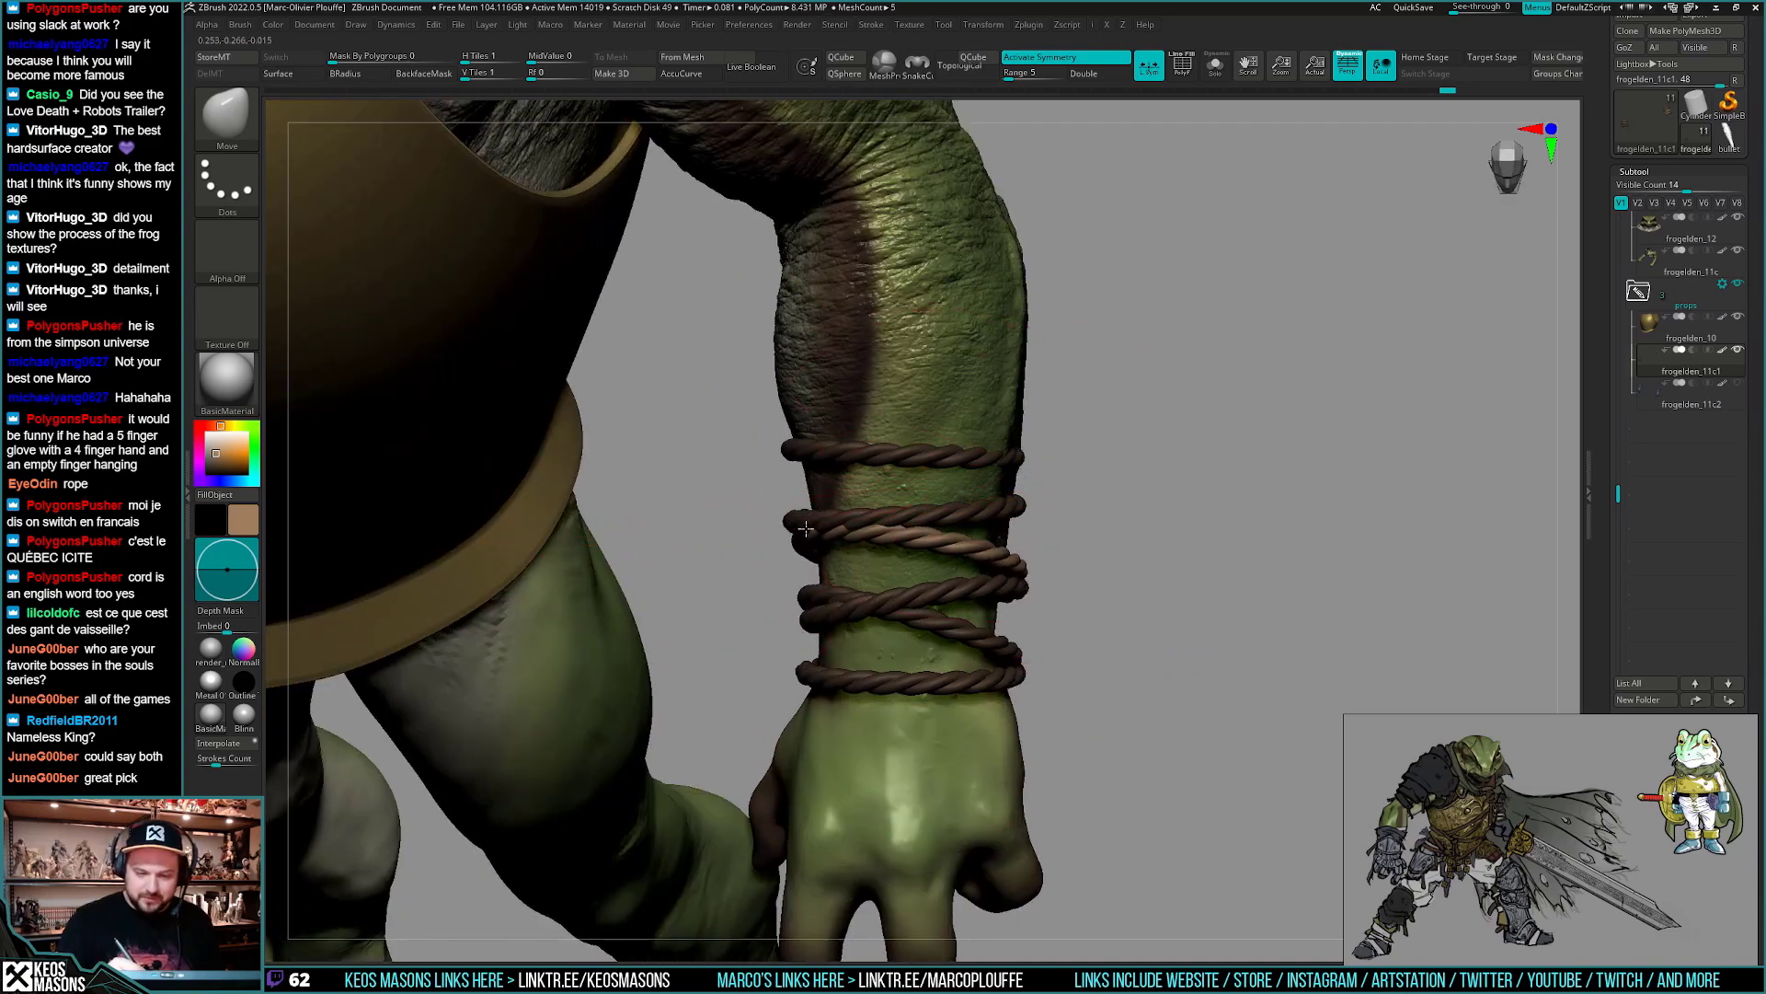
pyautogui.moveTo(806, 528)
pyautogui.mouseDown(button='right')
pyautogui.moveTo(851, 480)
pyautogui.moveTo(1085, 562)
pyautogui.mouseUp(button='right')
# - Adjust the Move brush's draw size and shape the crossing rope strands around the side of the forearm
pyautogui.press('space')
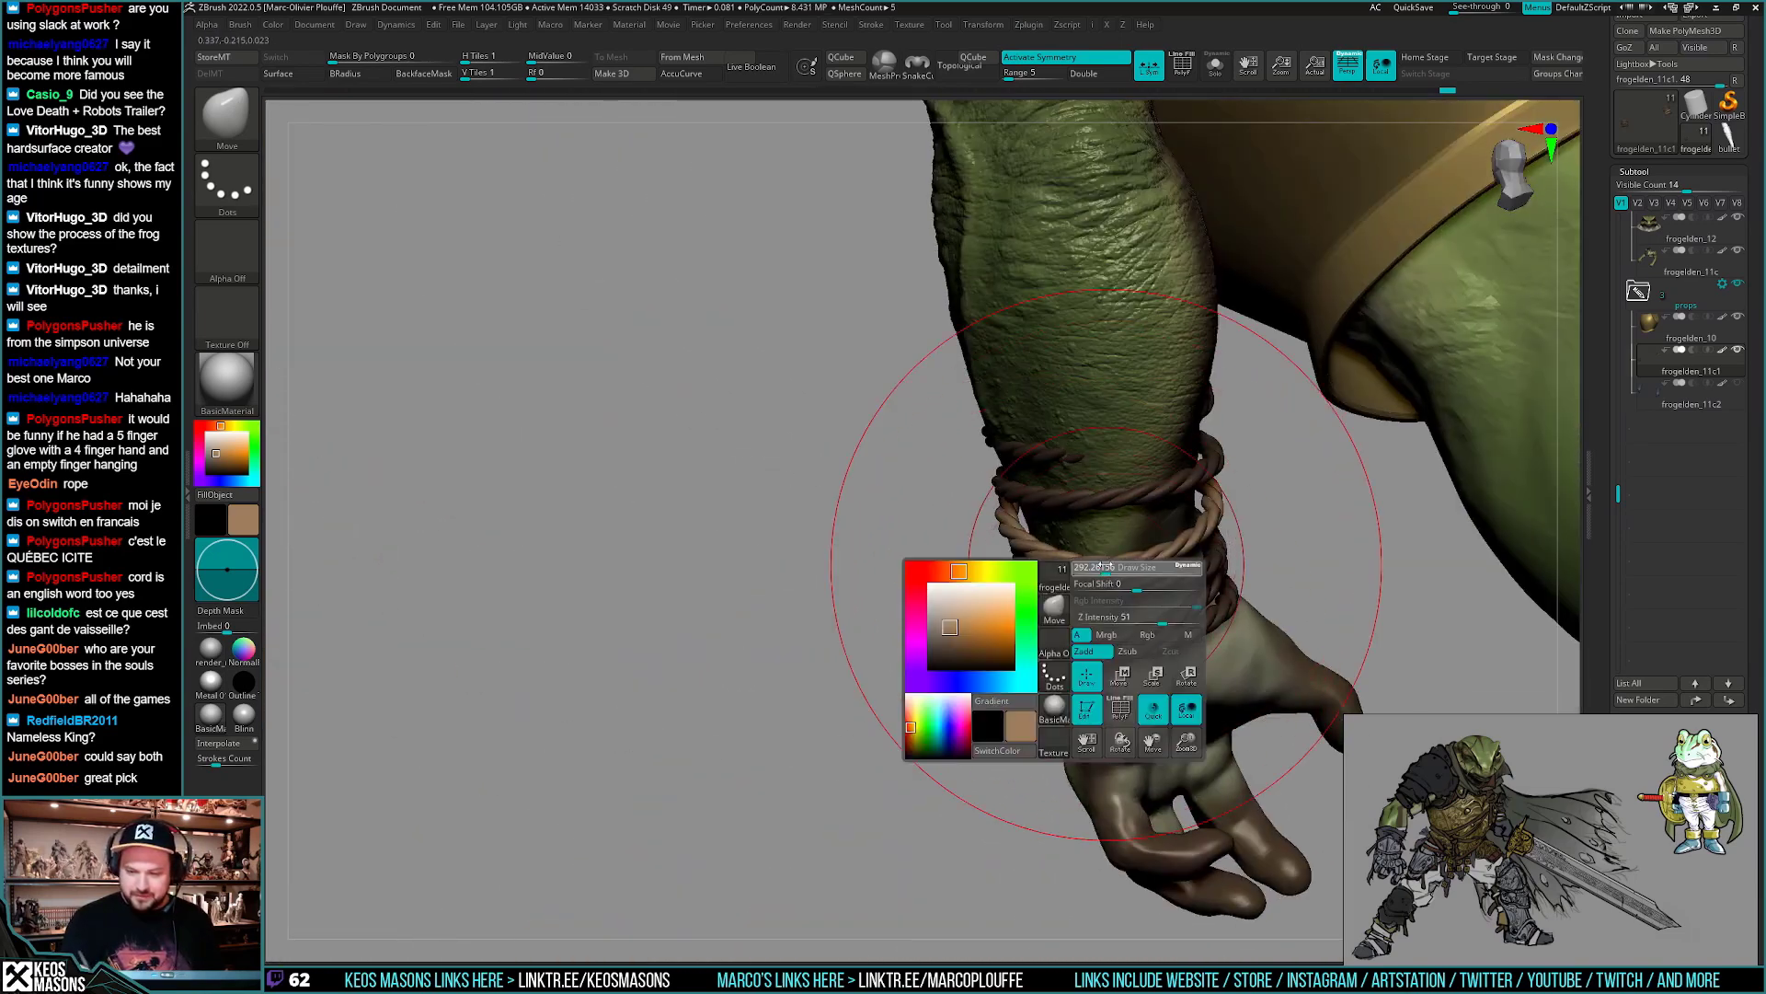
pyautogui.moveTo(1101, 565); pyautogui.dragTo(1044, 546)
pyautogui.moveTo(907, 524); pyautogui.dragTo(1020, 519, button='right')
pyautogui.moveTo(847, 516); pyautogui.dragTo(1063, 509, button='right')
pyautogui.moveTo(1063, 509); pyautogui.dragTo(1047, 491)
# - Isolate the rope subtool to mask the turns below the top one, and show the full figure again
pyautogui.press('w')
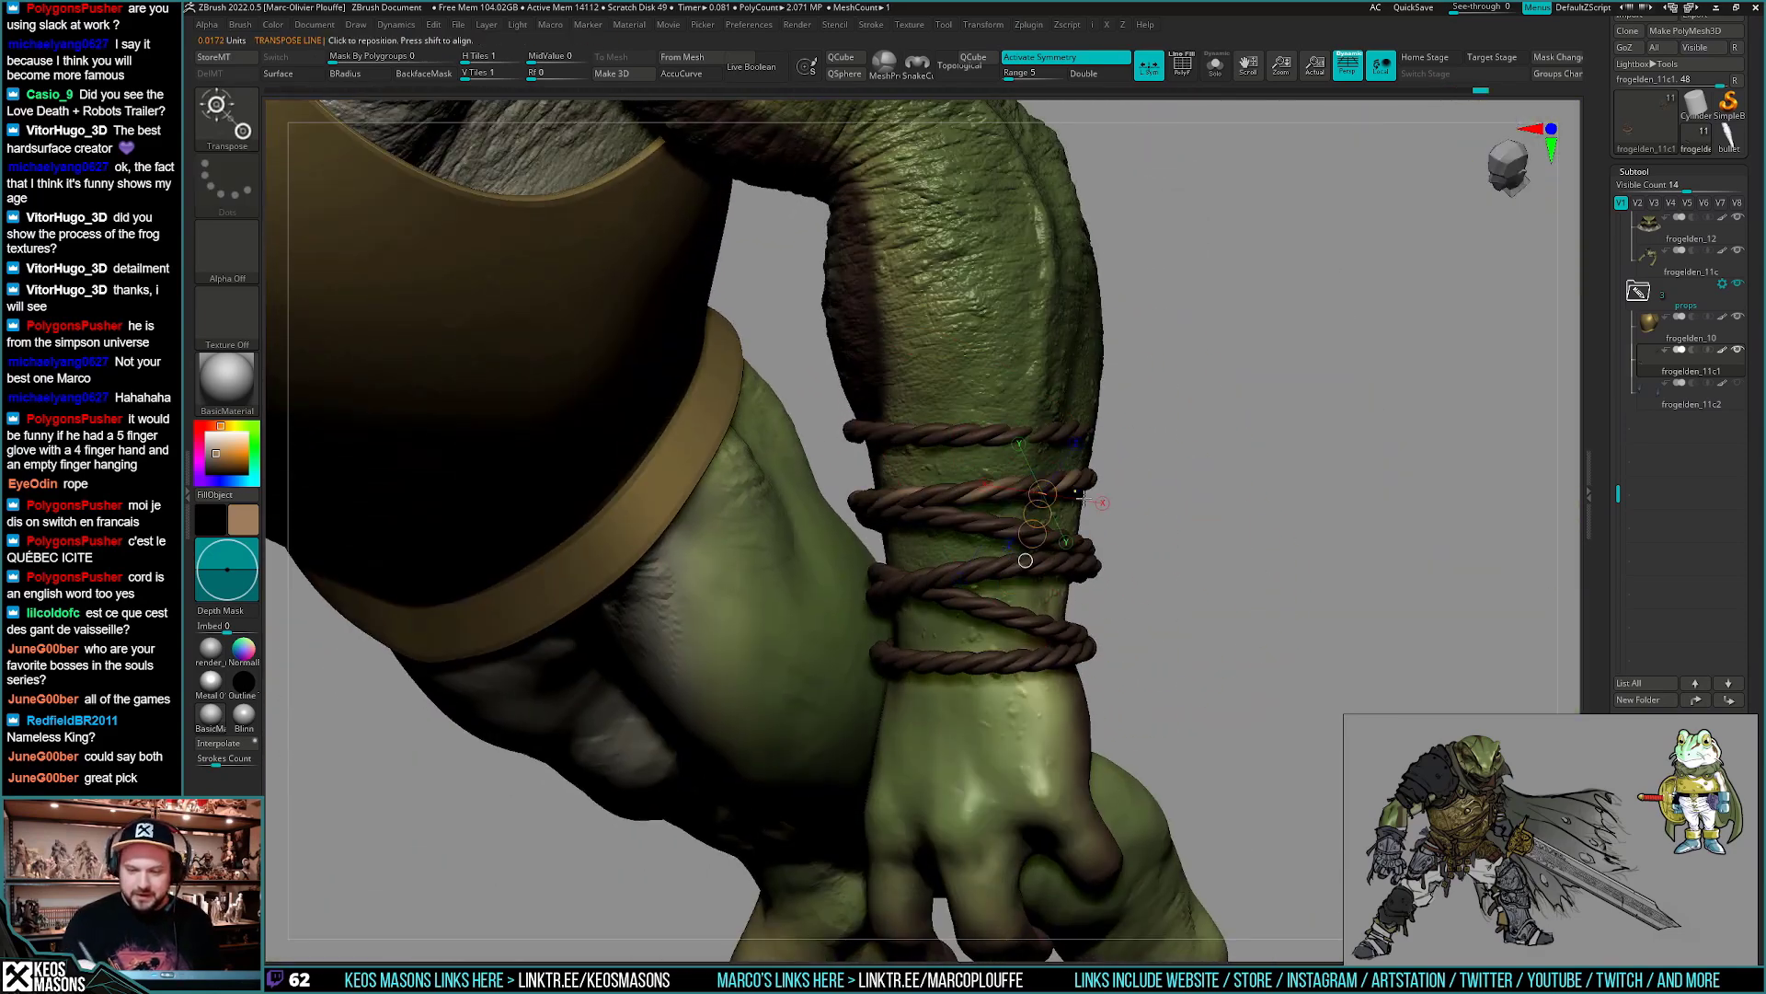
pyautogui.click(1076, 480)
pyautogui.hotkey('shift', 's')
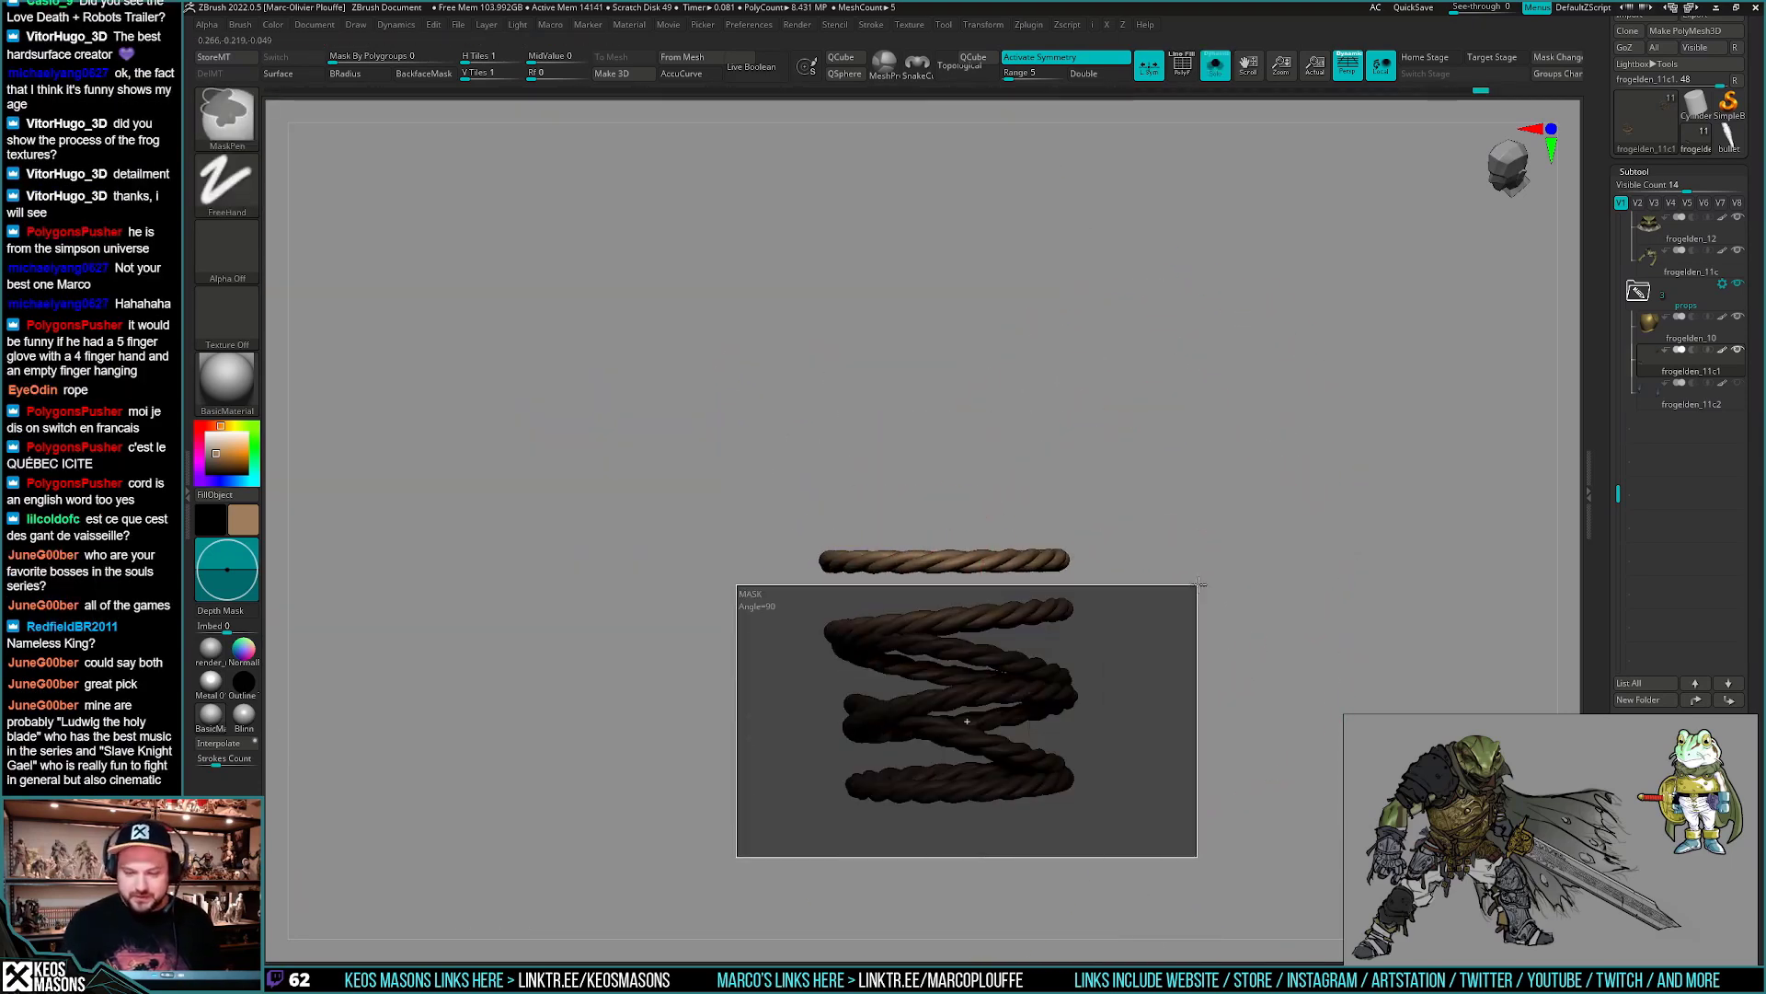
pyautogui.keyDown('ctrl'); pyautogui.moveTo(1199, 583); pyautogui.dragTo(1201, 585); pyautogui.keyUp('ctrl')
pyautogui.keyDown('alt'); pyautogui.moveTo(1168, 649); pyautogui.dragTo(1183, 618); pyautogui.keyUp('alt')
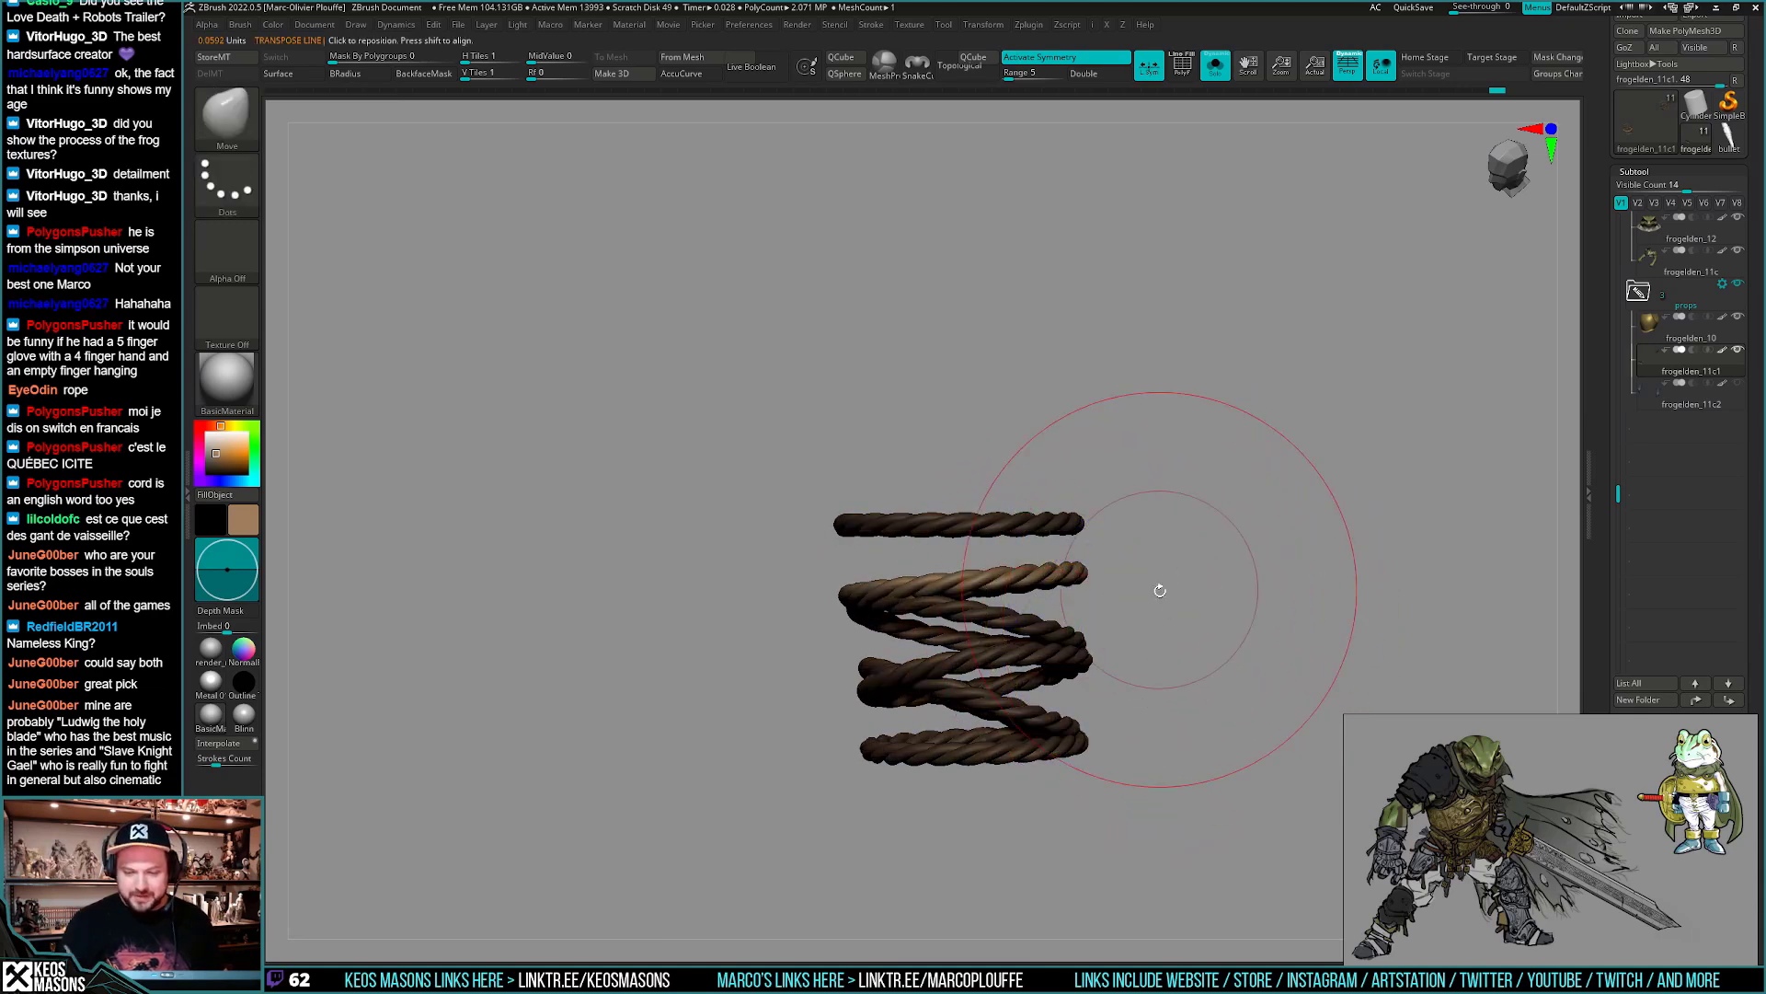
pyautogui.hotkey('shift', 's')
# - Reposition the second, third and bottom rope turns so they wrap evenly around the forearm
pyautogui.moveTo(874, 603); pyautogui.dragTo(835, 576, button='right')
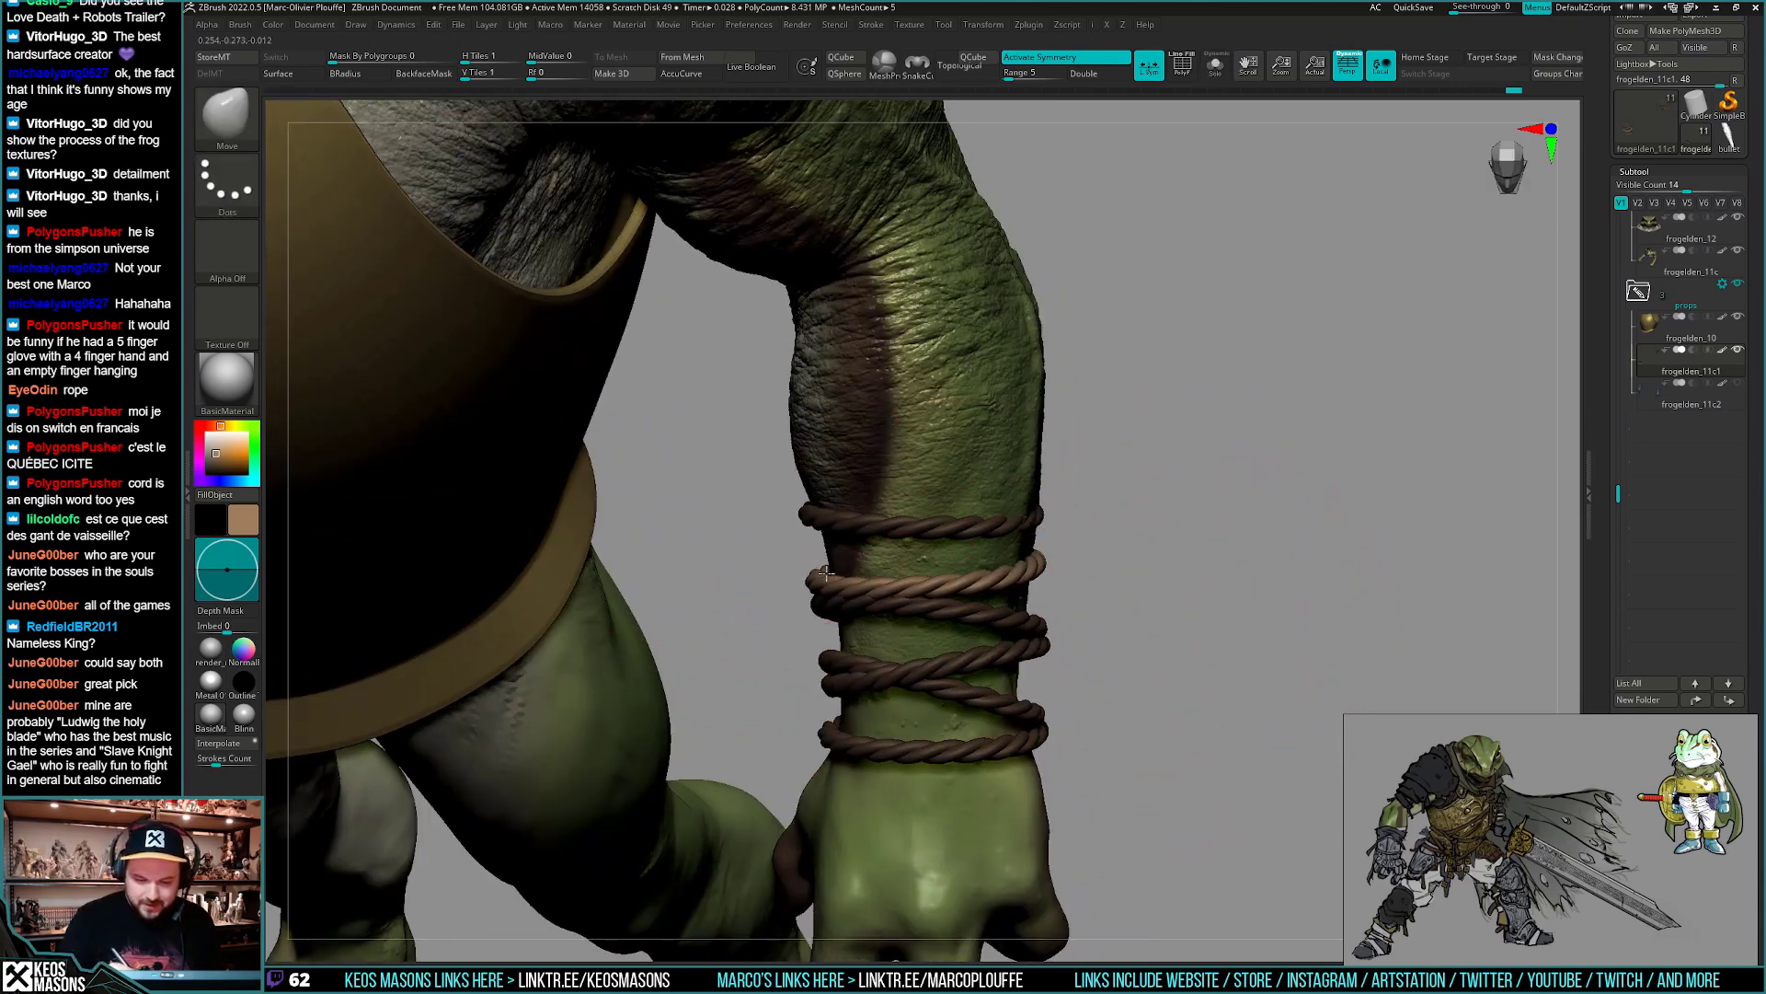
pyautogui.moveTo(945, 566)
pyautogui.mouseDown(button='right')
pyautogui.moveTo(1130, 559)
pyautogui.moveTo(1094, 503)
pyautogui.moveTo(1117, 476)
pyautogui.moveTo(1255, 446)
pyautogui.moveTo(1110, 574)
pyautogui.moveTo(1086, 638)
pyautogui.moveTo(1121, 570)
pyautogui.mouseUp(button='right')
pyautogui.press('q')
pyautogui.press('w')
pyautogui.moveTo(1235, 650)
pyautogui.mouseDown(button='right')
pyautogui.moveTo(1145, 587)
pyautogui.moveTo(1166, 617)
pyautogui.moveTo(1138, 676)
pyautogui.moveTo(1036, 600)
pyautogui.moveTo(914, 552)
pyautogui.moveTo(1175, 544)
pyautogui.moveTo(996, 596)
pyautogui.moveTo(989, 540)
pyautogui.moveTo(1045, 571)
pyautogui.moveTo(1071, 626)
pyautogui.moveTo(1065, 687)
pyautogui.moveTo(1039, 684)
pyautogui.moveTo(1078, 685)
pyautogui.moveTo(980, 635)
pyautogui.moveTo(1141, 644)
pyautogui.moveTo(1131, 704)
pyautogui.moveTo(1142, 635)
pyautogui.moveTo(1015, 659)
pyautogui.moveTo(920, 638)
pyautogui.moveTo(906, 675)
pyautogui.moveTo(848, 528)
pyautogui.moveTo(877, 573)
pyautogui.moveTo(809, 565)
pyautogui.moveTo(975, 598)
pyautogui.mouseUp(button='right')
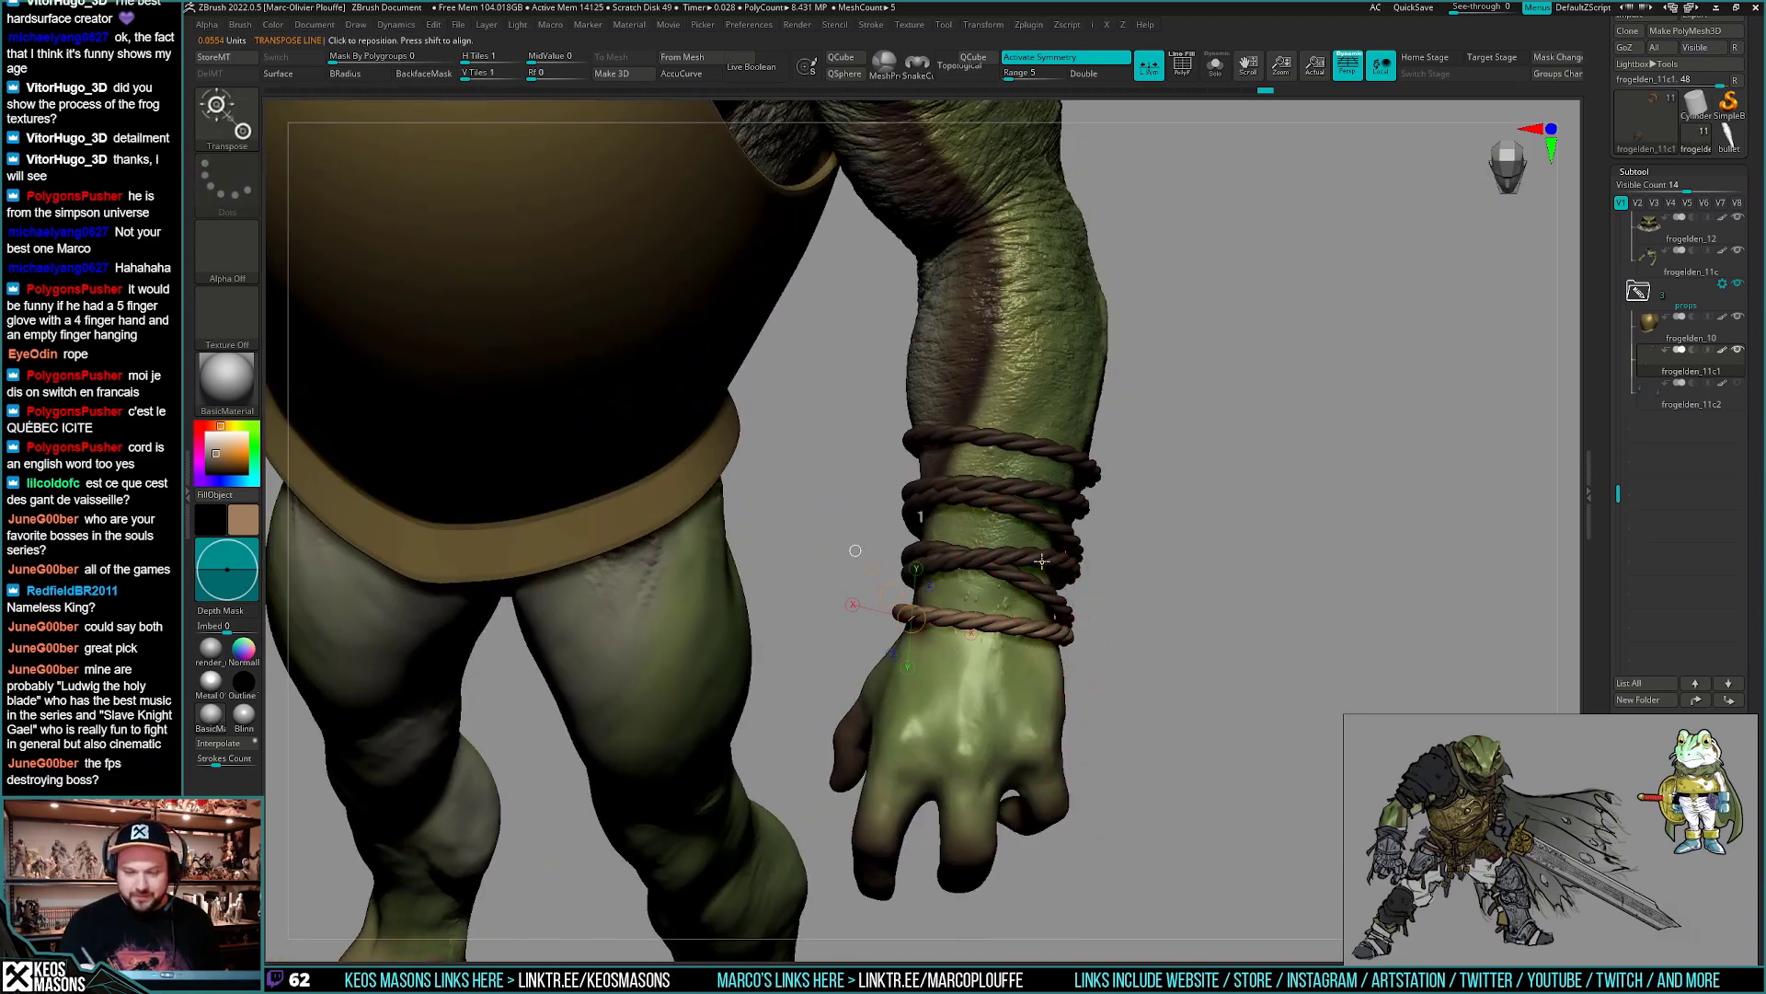
pyautogui.moveTo(1157, 595); pyautogui.dragTo(1040, 593, button='right')
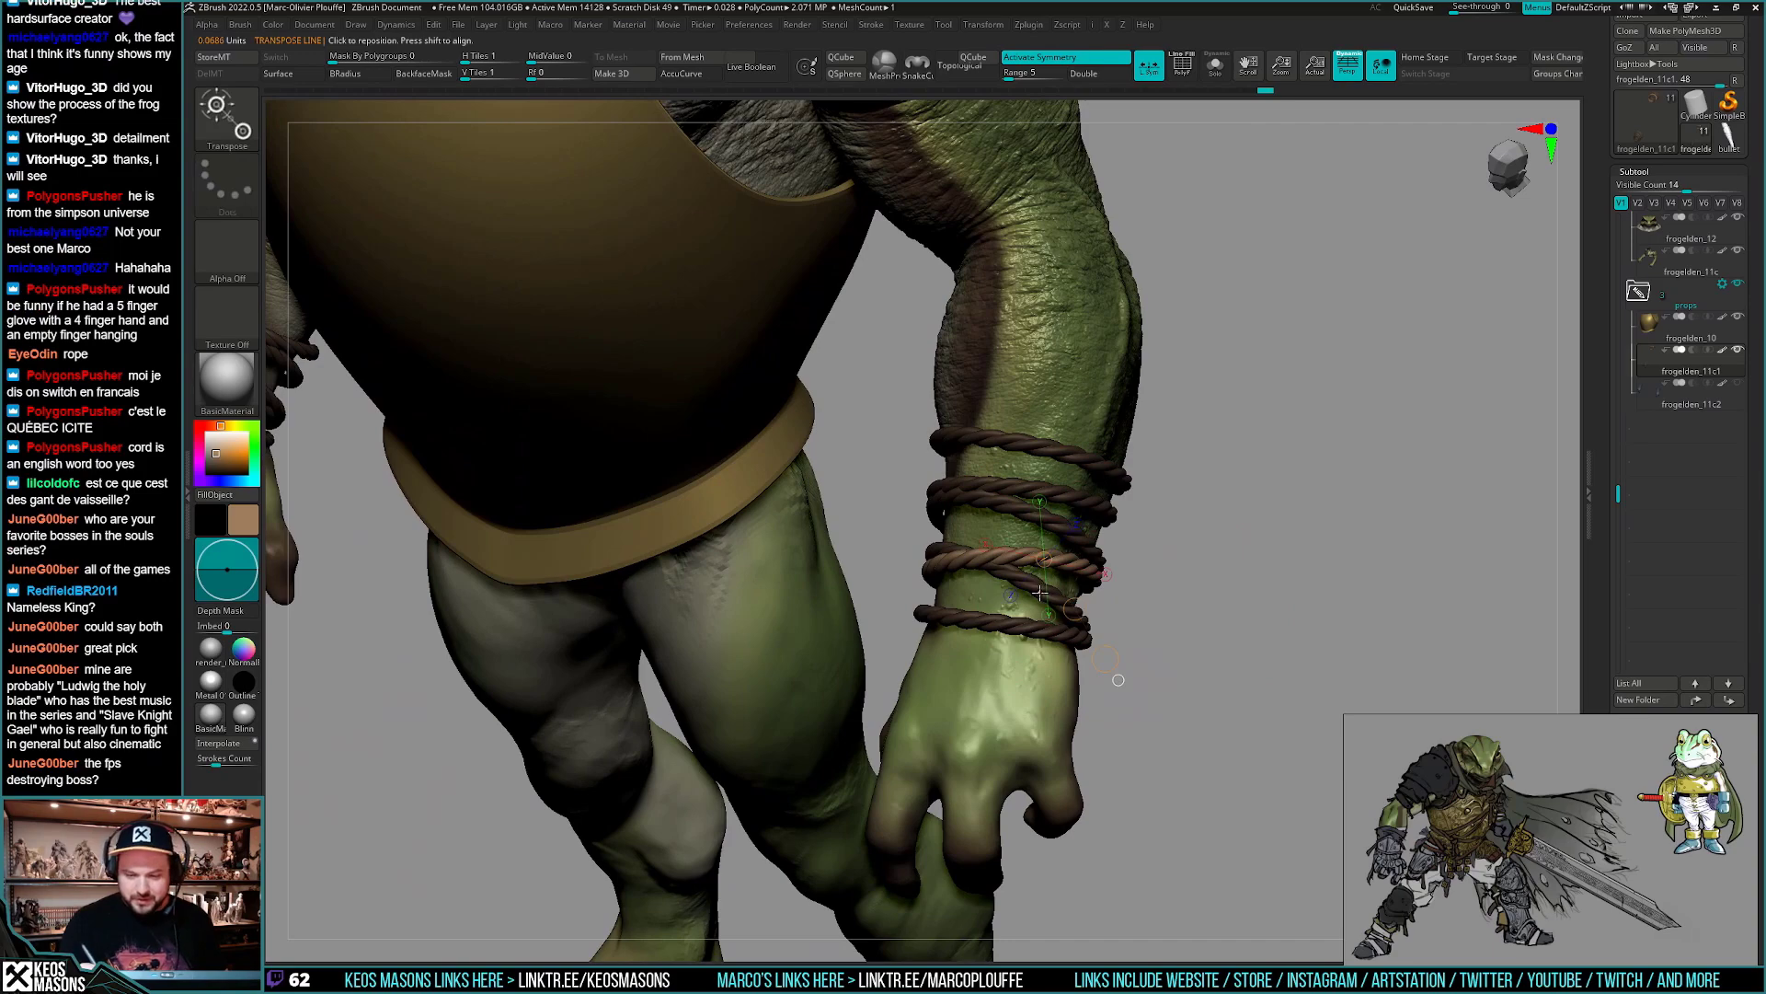
# - Refine the middle rope strands with the Move brush on both sides of the forearm, and check them on the whole figure
pyautogui.press('q')
pyautogui.moveTo(920, 589)
pyautogui.mouseDown(button='right')
pyautogui.moveTo(1050, 592)
pyautogui.moveTo(985, 611)
pyautogui.moveTo(966, 571)
pyautogui.moveTo(917, 563)
pyautogui.moveTo(1032, 694)
pyautogui.moveTo(1037, 578)
pyautogui.moveTo(987, 572)
pyautogui.mouseUp(button='right')
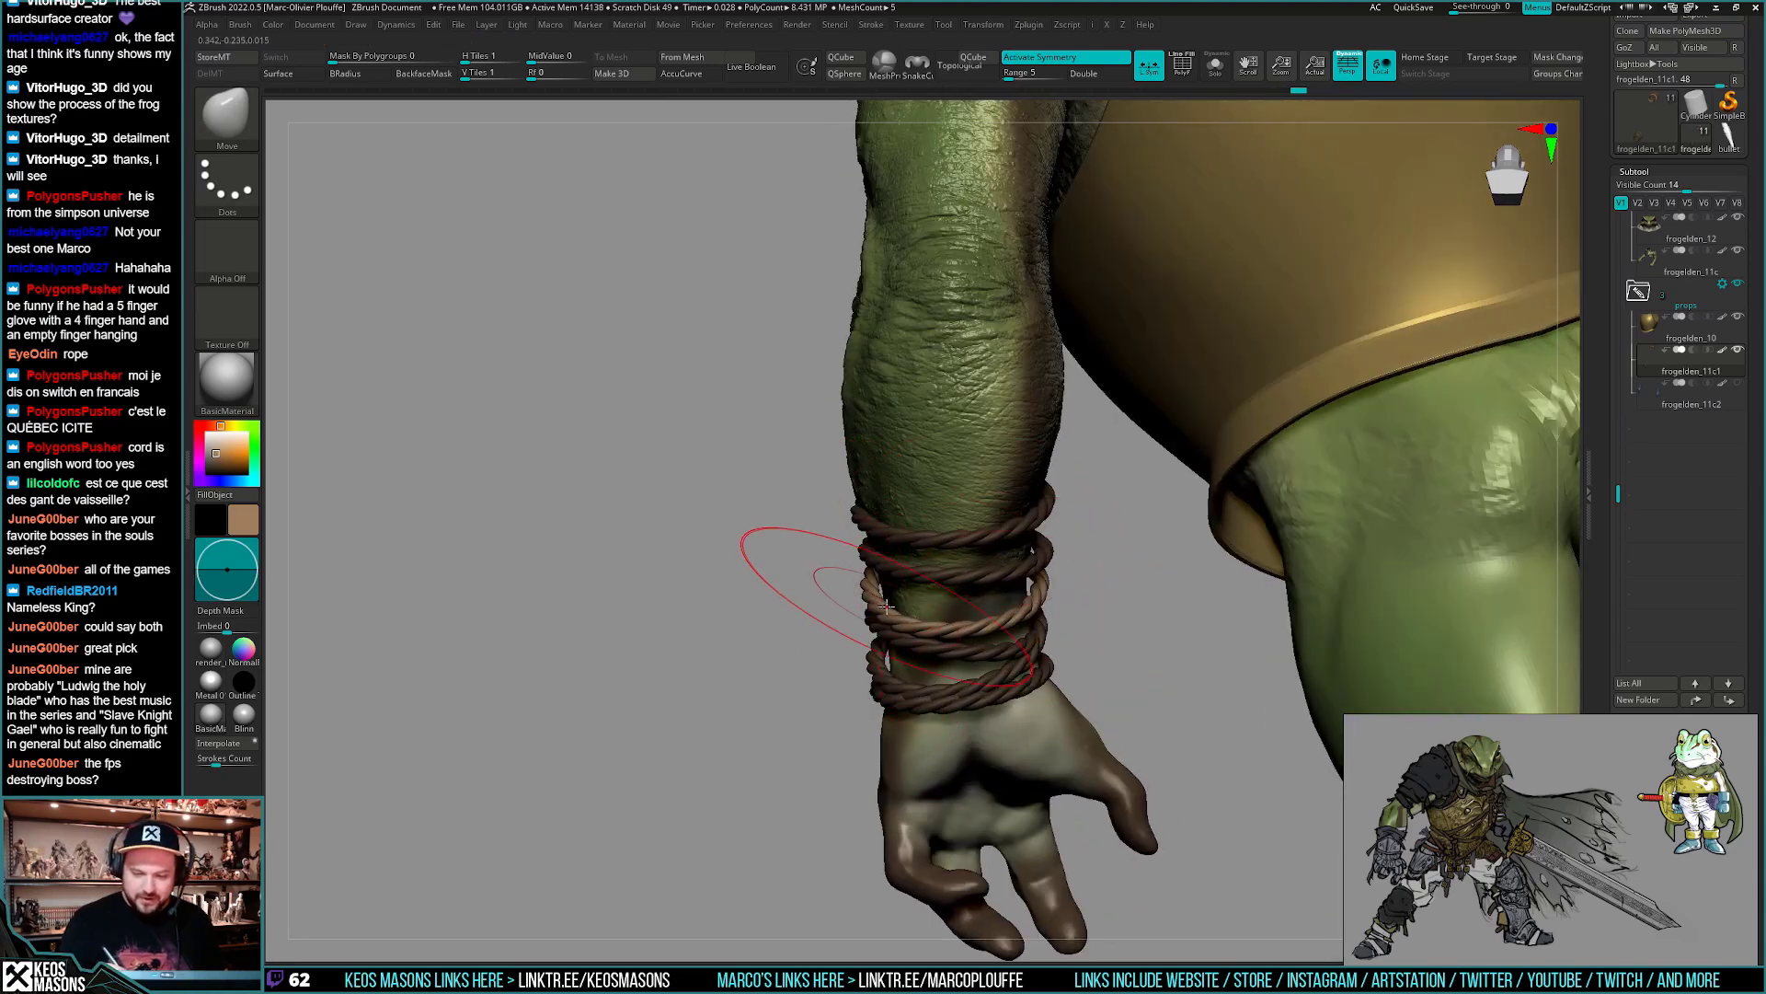
pyautogui.moveTo(886, 606)
pyautogui.mouseDown(button='right')
pyautogui.moveTo(1183, 619)
pyautogui.moveTo(946, 591)
pyautogui.moveTo(1067, 571)
pyautogui.moveTo(1117, 647)
pyautogui.moveTo(869, 550)
pyautogui.moveTo(1040, 609)
pyautogui.moveTo(1024, 614)
pyautogui.mouseUp(button='right')
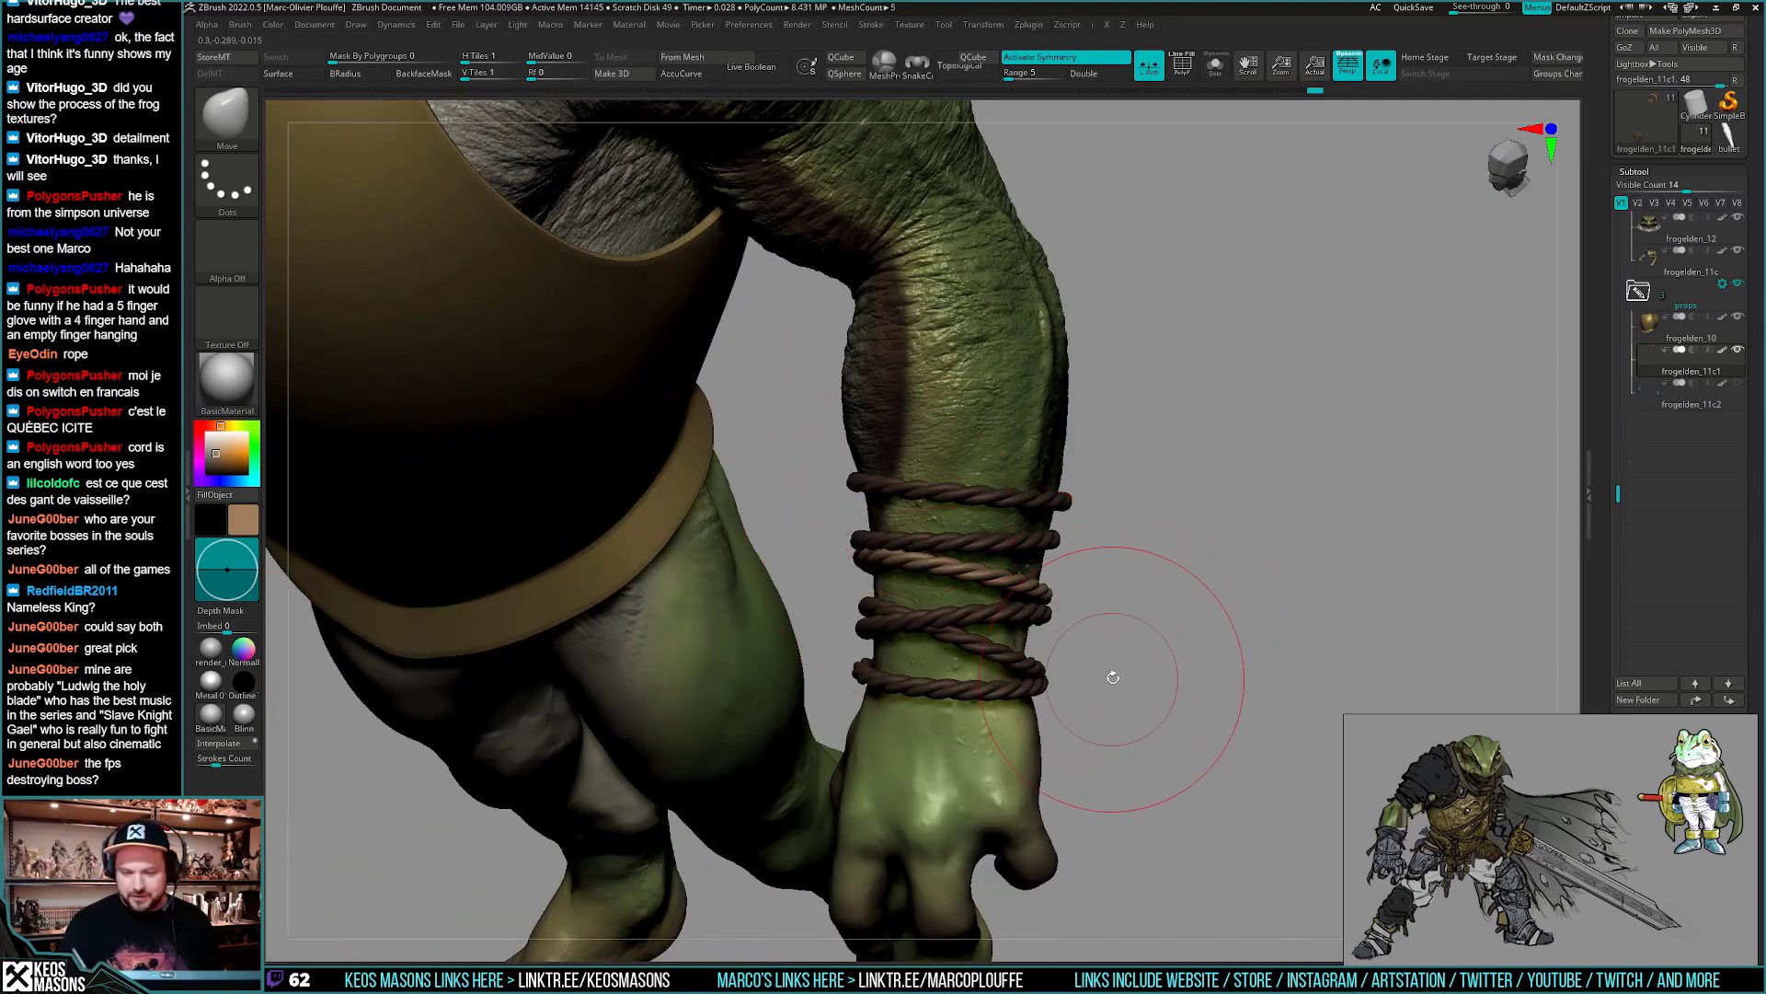
pyautogui.moveTo(1113, 677)
pyautogui.mouseDown(button='right')
pyautogui.moveTo(1115, 632)
pyautogui.moveTo(1163, 626)
pyautogui.moveTo(1154, 644)
pyautogui.mouseUp(button='right')
pyautogui.moveTo(1104, 644); pyautogui.dragTo(1122, 678)
pyautogui.keyDown('ctrl'); pyautogui.moveTo(1122, 678); pyautogui.dragTo(1108, 643, button='right'); pyautogui.keyUp('ctrl')
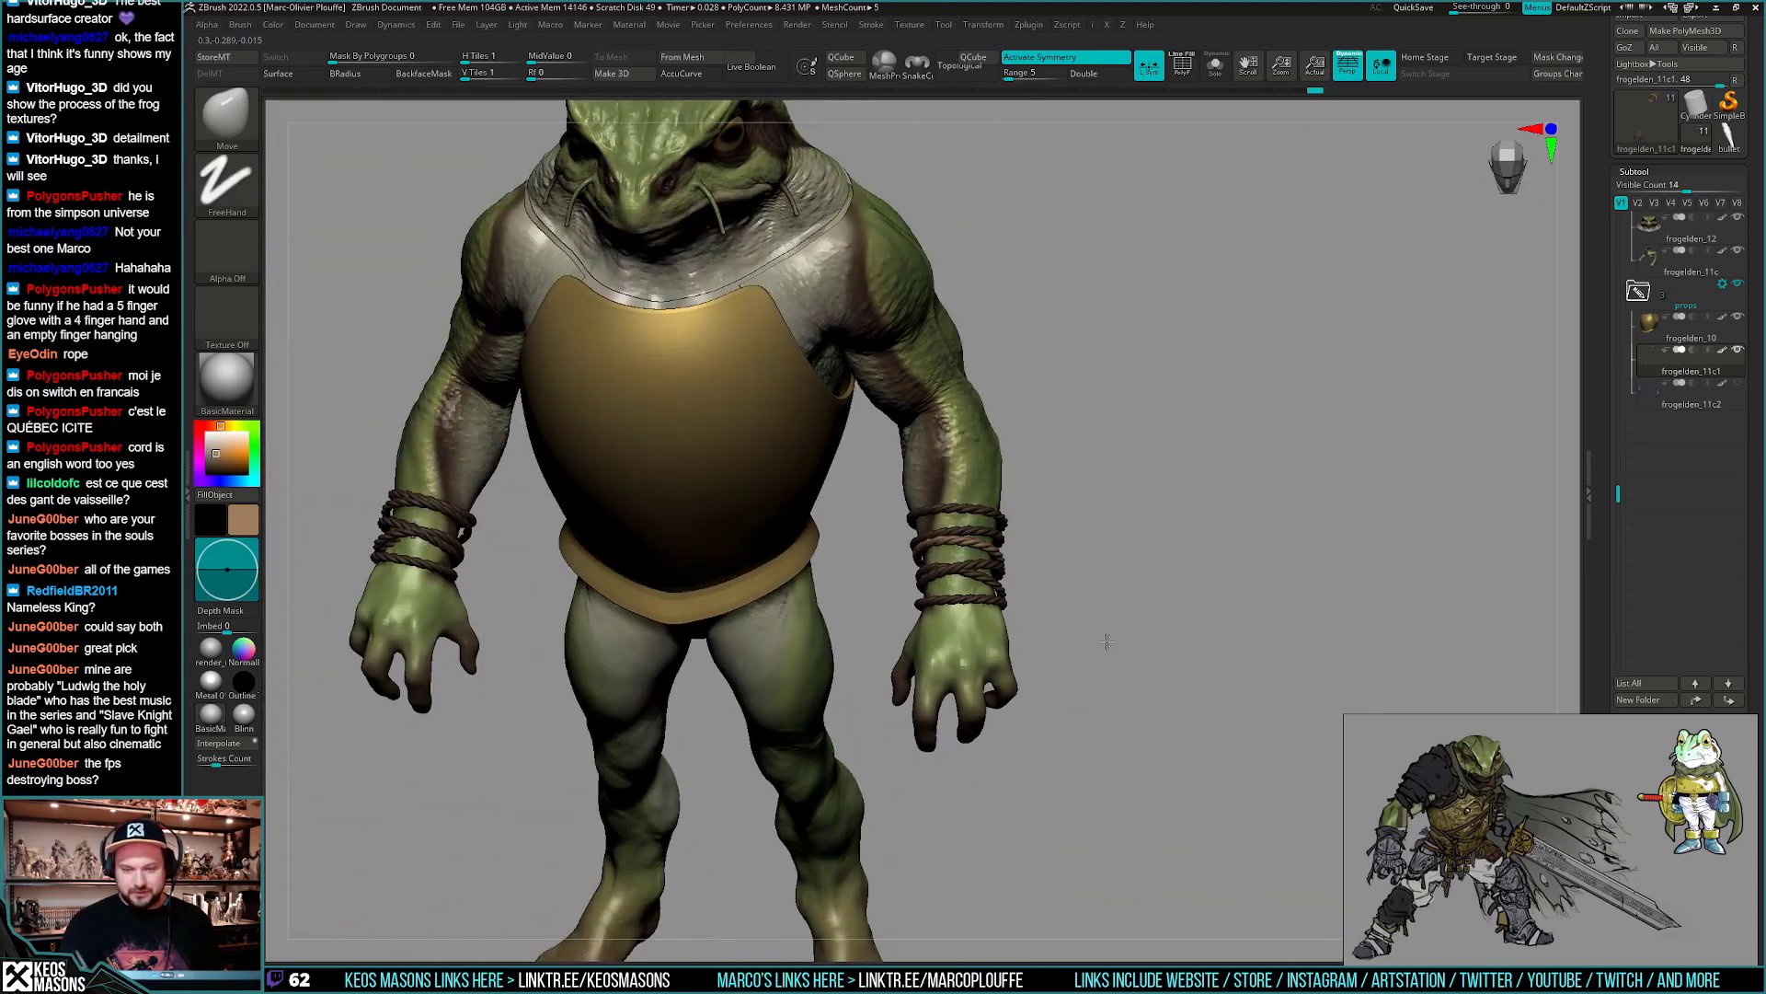
pyautogui.moveTo(1108, 643); pyautogui.dragTo(1164, 664)
# - Isolate the gloves subtool frogelden_11c2 and thicken it with Panel Loops using Polish 0, Bevel 0 and Elevation -100
pyautogui.click(1650, 395)
pyautogui.press('z')
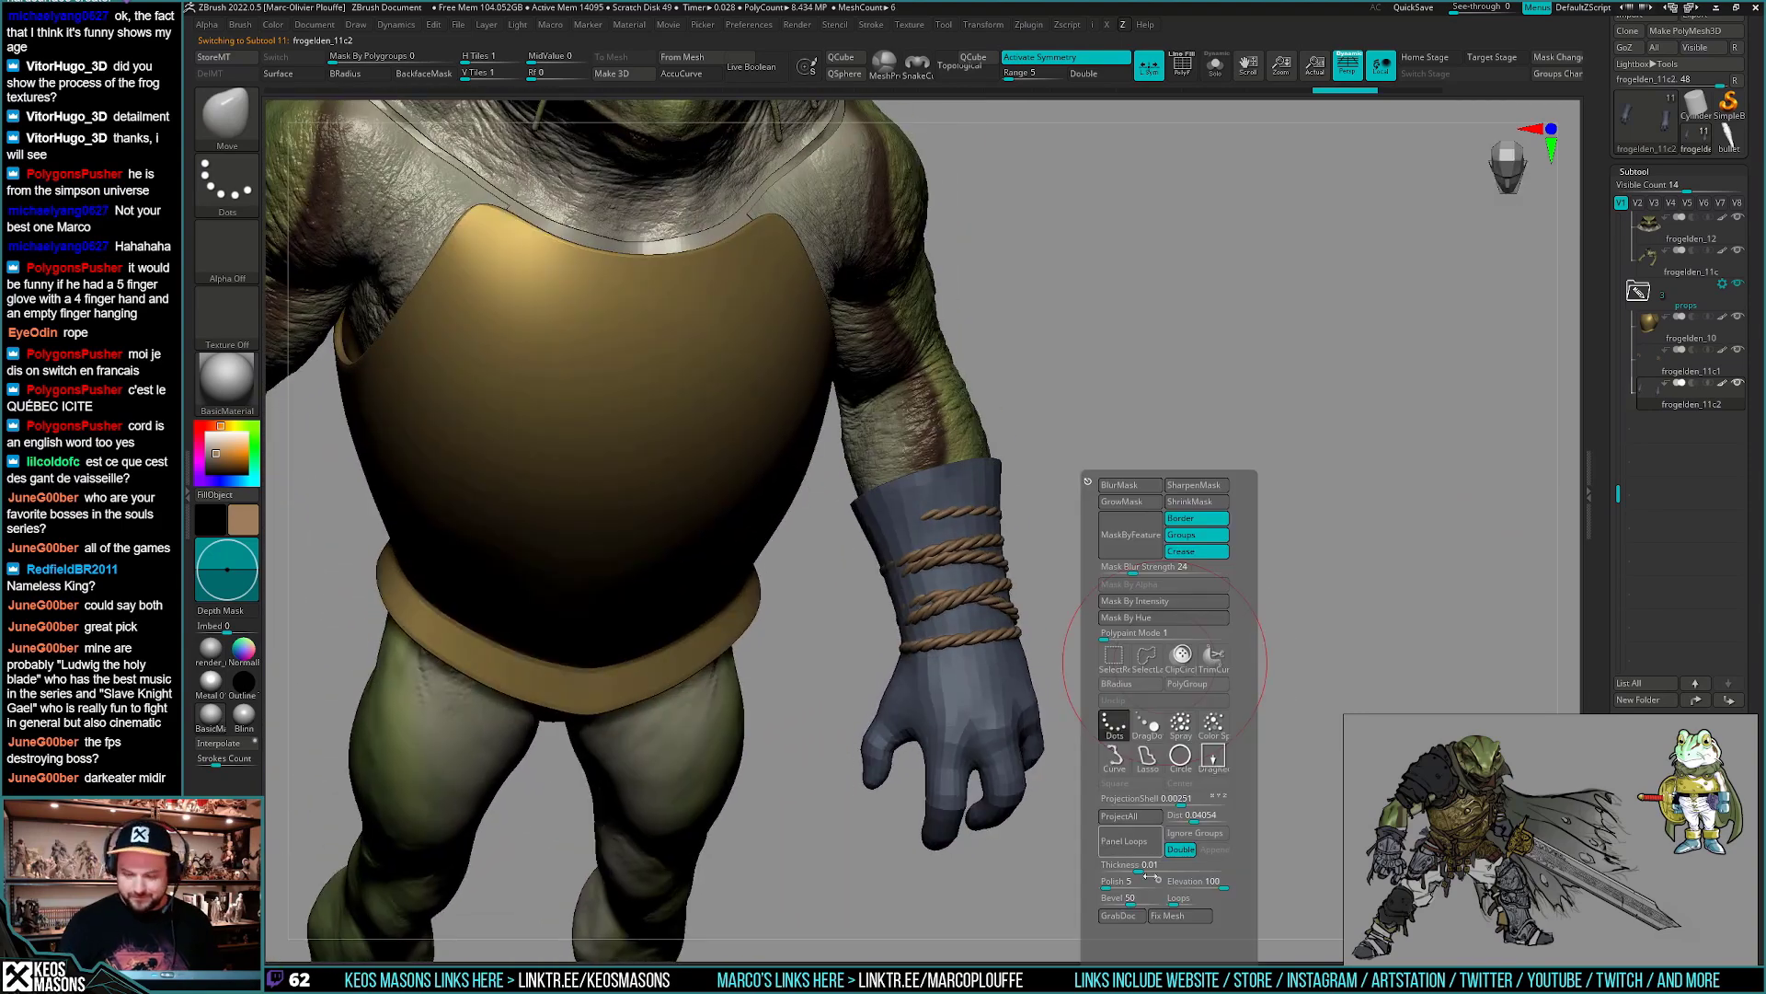
pyautogui.click(1124, 841)
pyautogui.hotkey('shift', 's')
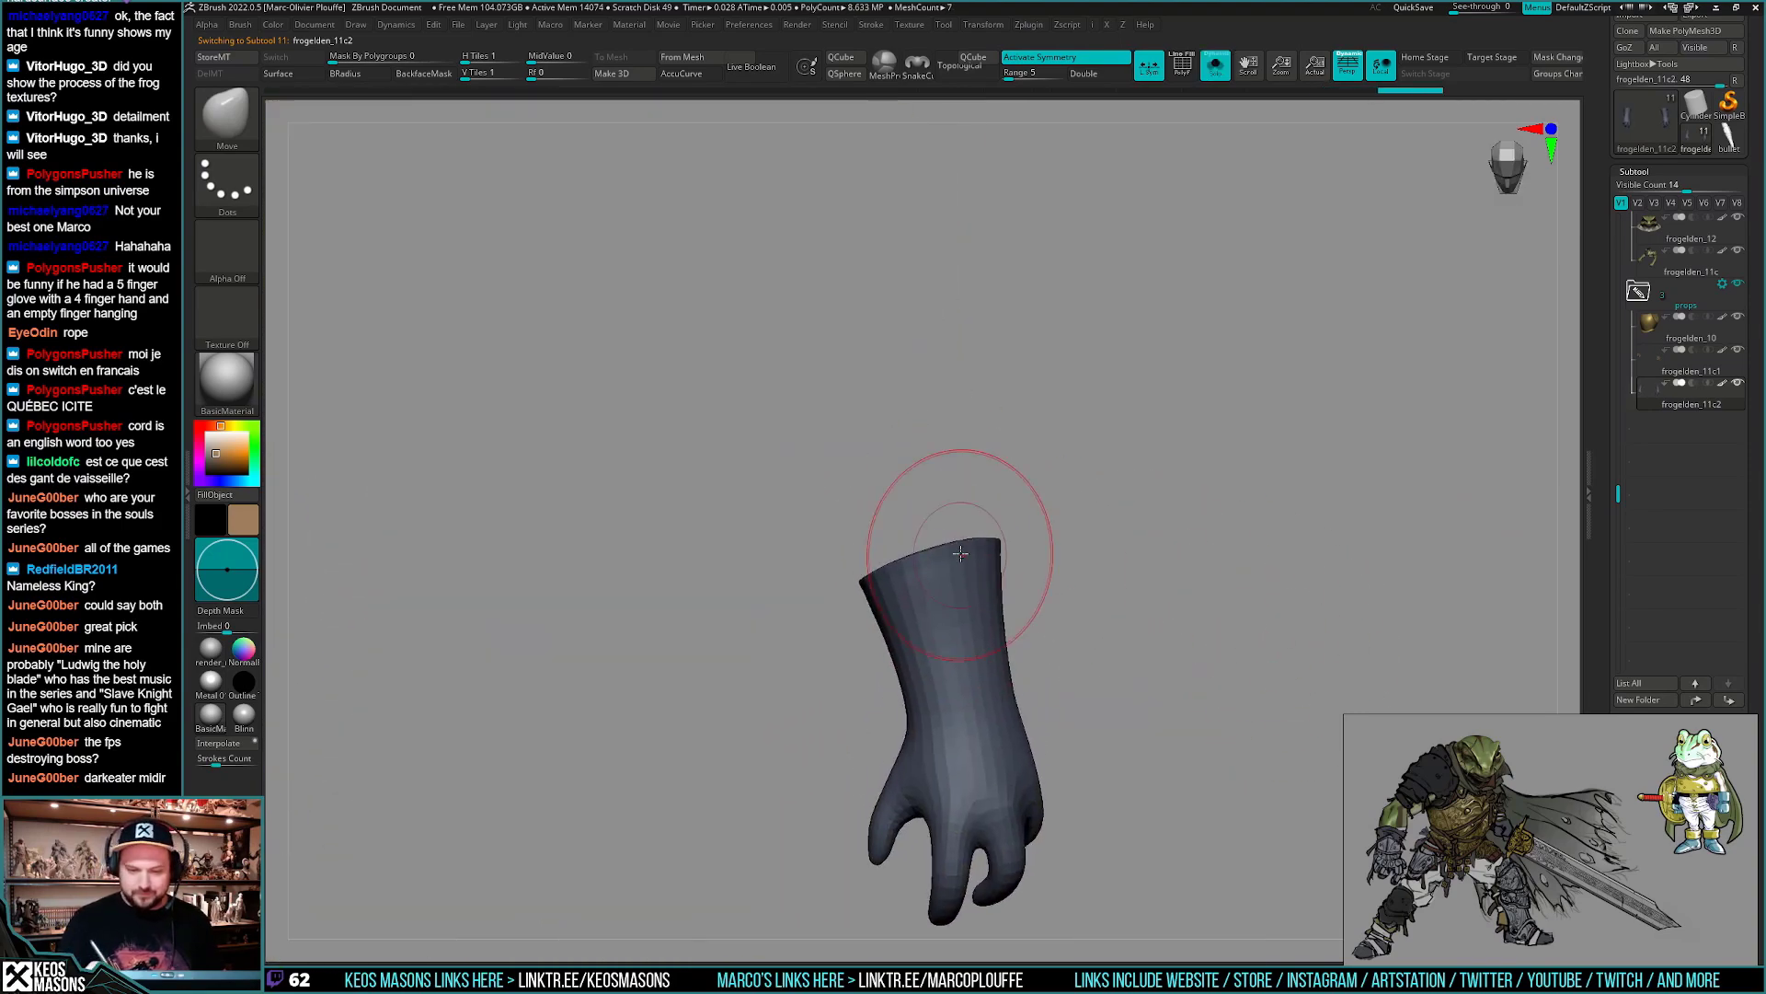
pyautogui.moveTo(959, 557); pyautogui.dragTo(1111, 586, button='right')
pyautogui.press('z')
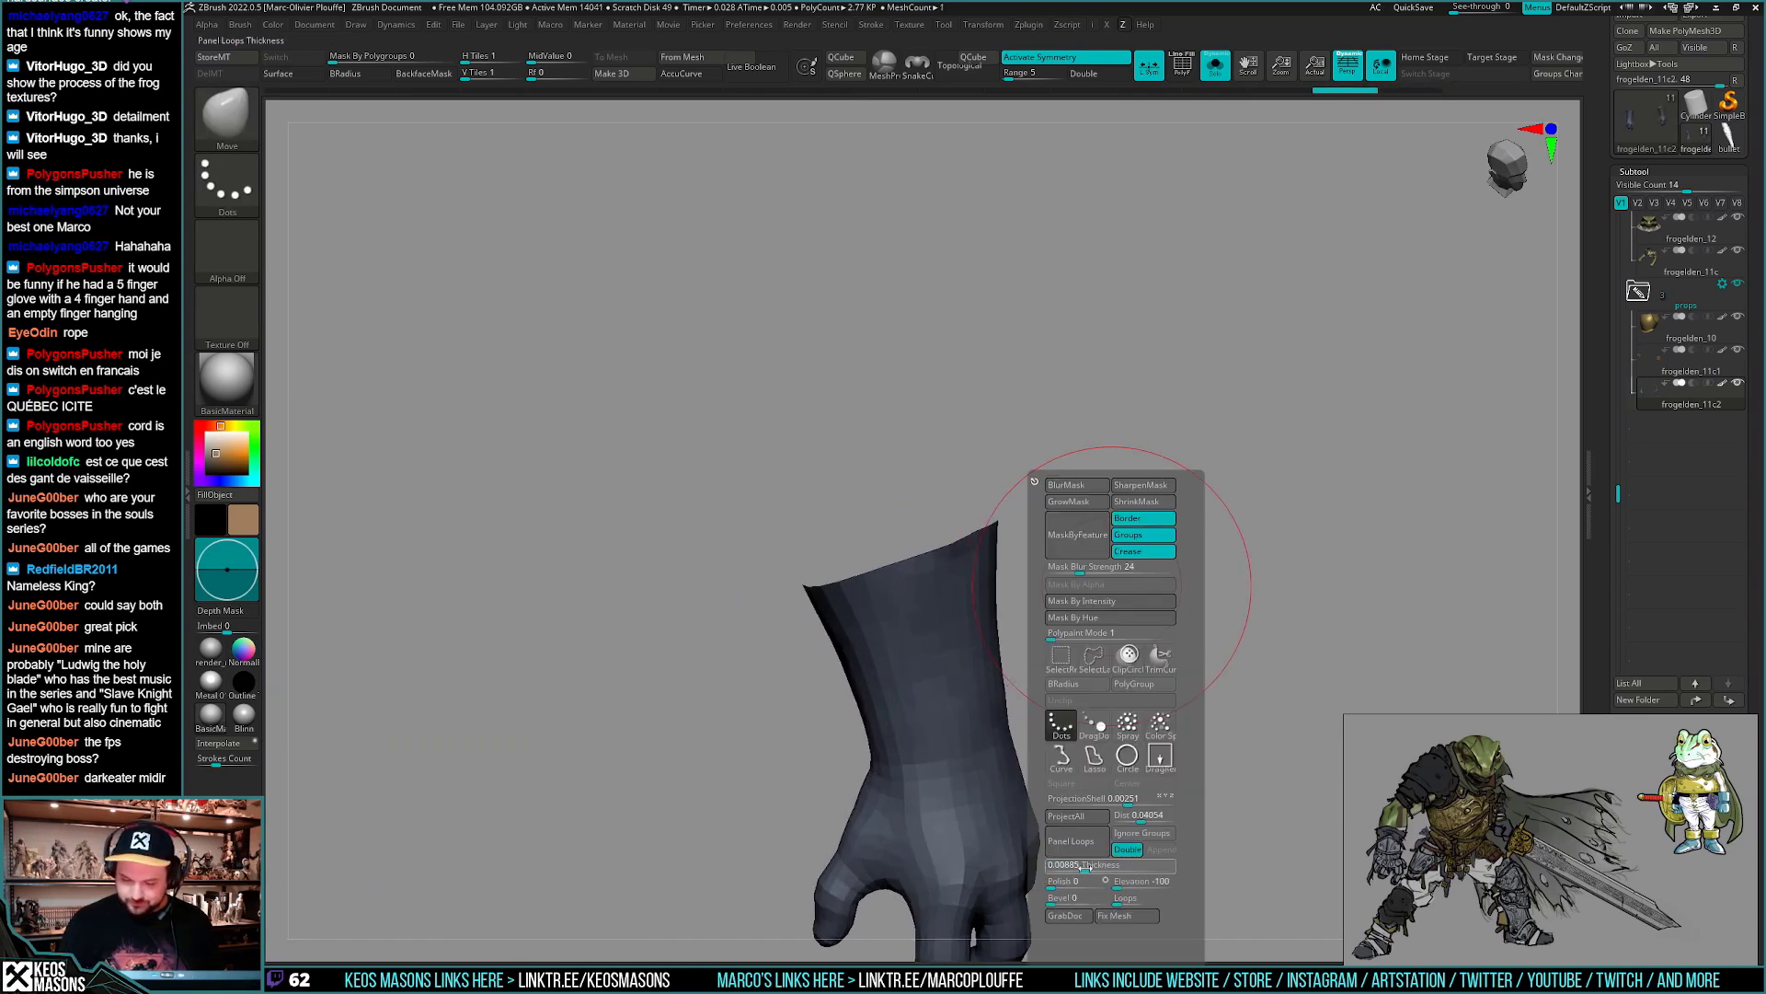
pyautogui.click(1082, 848)
# - Show the glove's polygroups and strip away its inner shell, keeping only a narrow band inside the cuff rim
pyautogui.hotkey('shift', 'f')
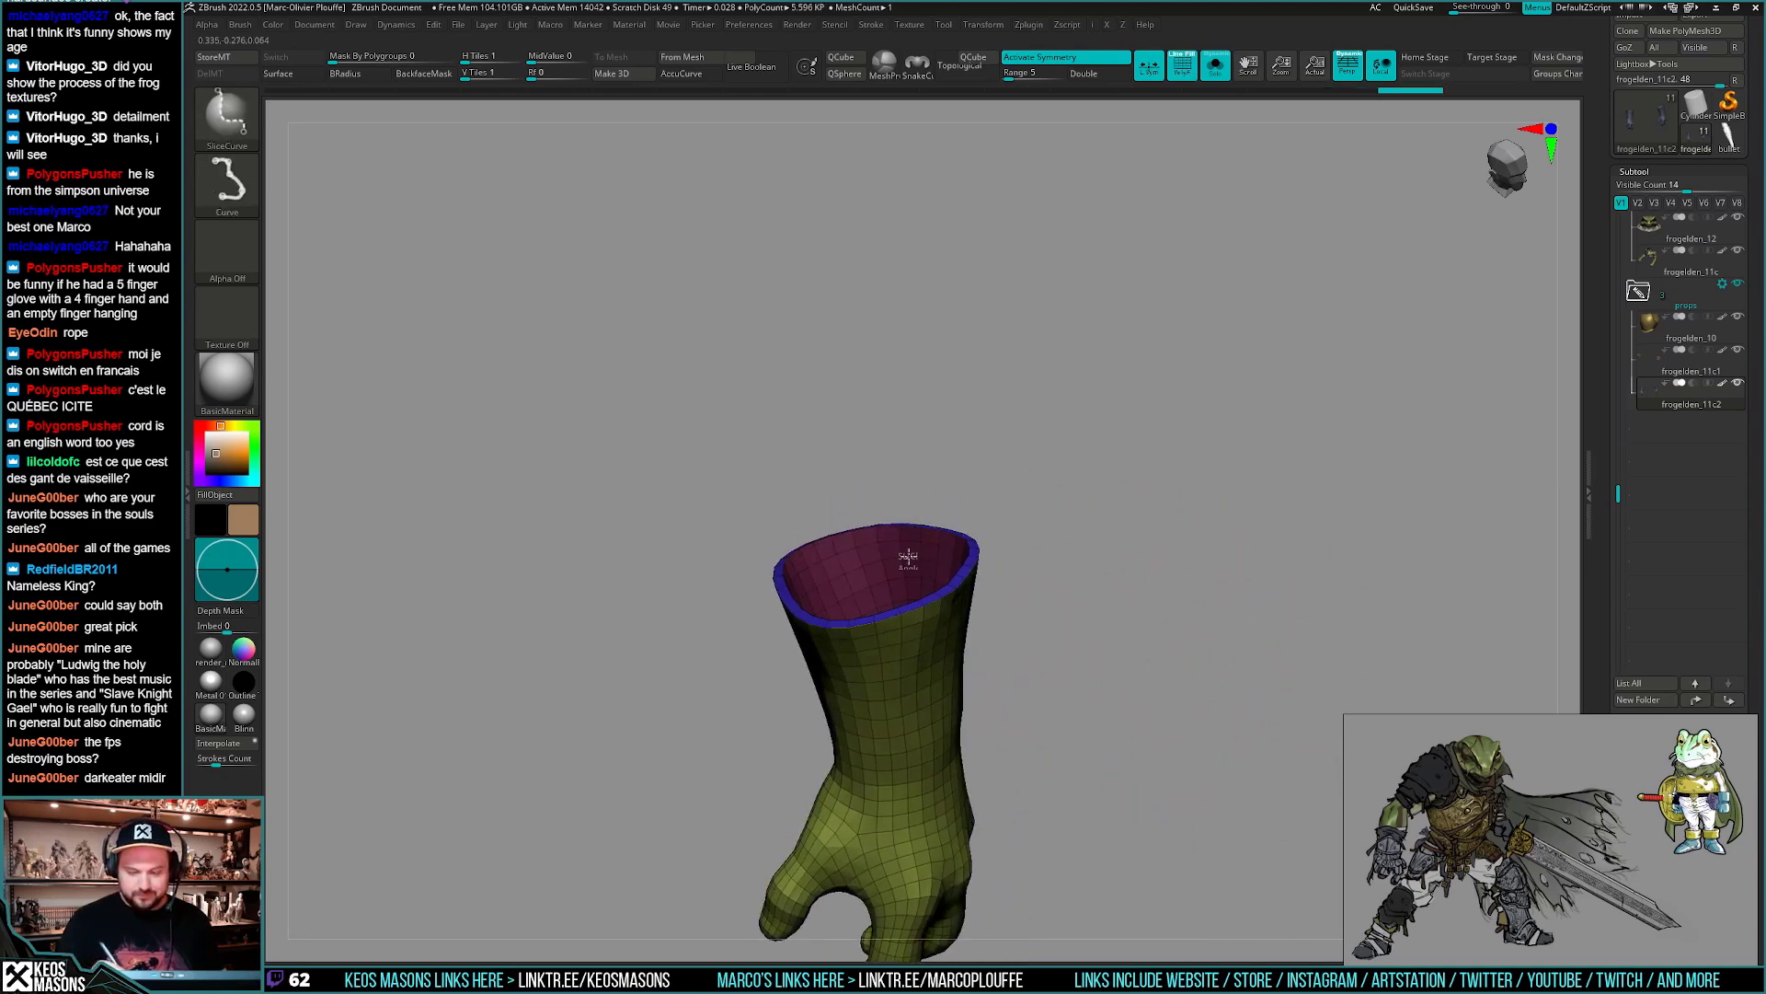
pyautogui.keyDown('ctrl'); pyautogui.keyDown('shift'); pyautogui.click(908, 557); pyautogui.keyUp('shift'); pyautogui.keyUp('ctrl')
pyautogui.moveTo(1187, 644)
pyautogui.keyDown('ctrl'); pyautogui.keyDown('shift'); pyautogui.mouseDown()
pyautogui.moveTo(1188, 659)
pyautogui.moveTo(1175, 631)
pyautogui.moveTo(1159, 643)
pyautogui.moveTo(1181, 698)
pyautogui.moveTo(1163, 626)
pyautogui.moveTo(1088, 576)
pyautogui.mouseUp(); pyautogui.keyUp('shift'); pyautogui.keyUp('ctrl')
pyautogui.moveTo(978, 528)
pyautogui.mouseDown(button='right')
pyautogui.moveTo(986, 547)
pyautogui.moveTo(954, 402)
pyautogui.mouseUp(button='right')
# - Close the opening inside the cuff rim with a triangle-fan cap using a ZModeler edge action
pyautogui.press('b')
pyautogui.press('z')
pyautogui.press('m')
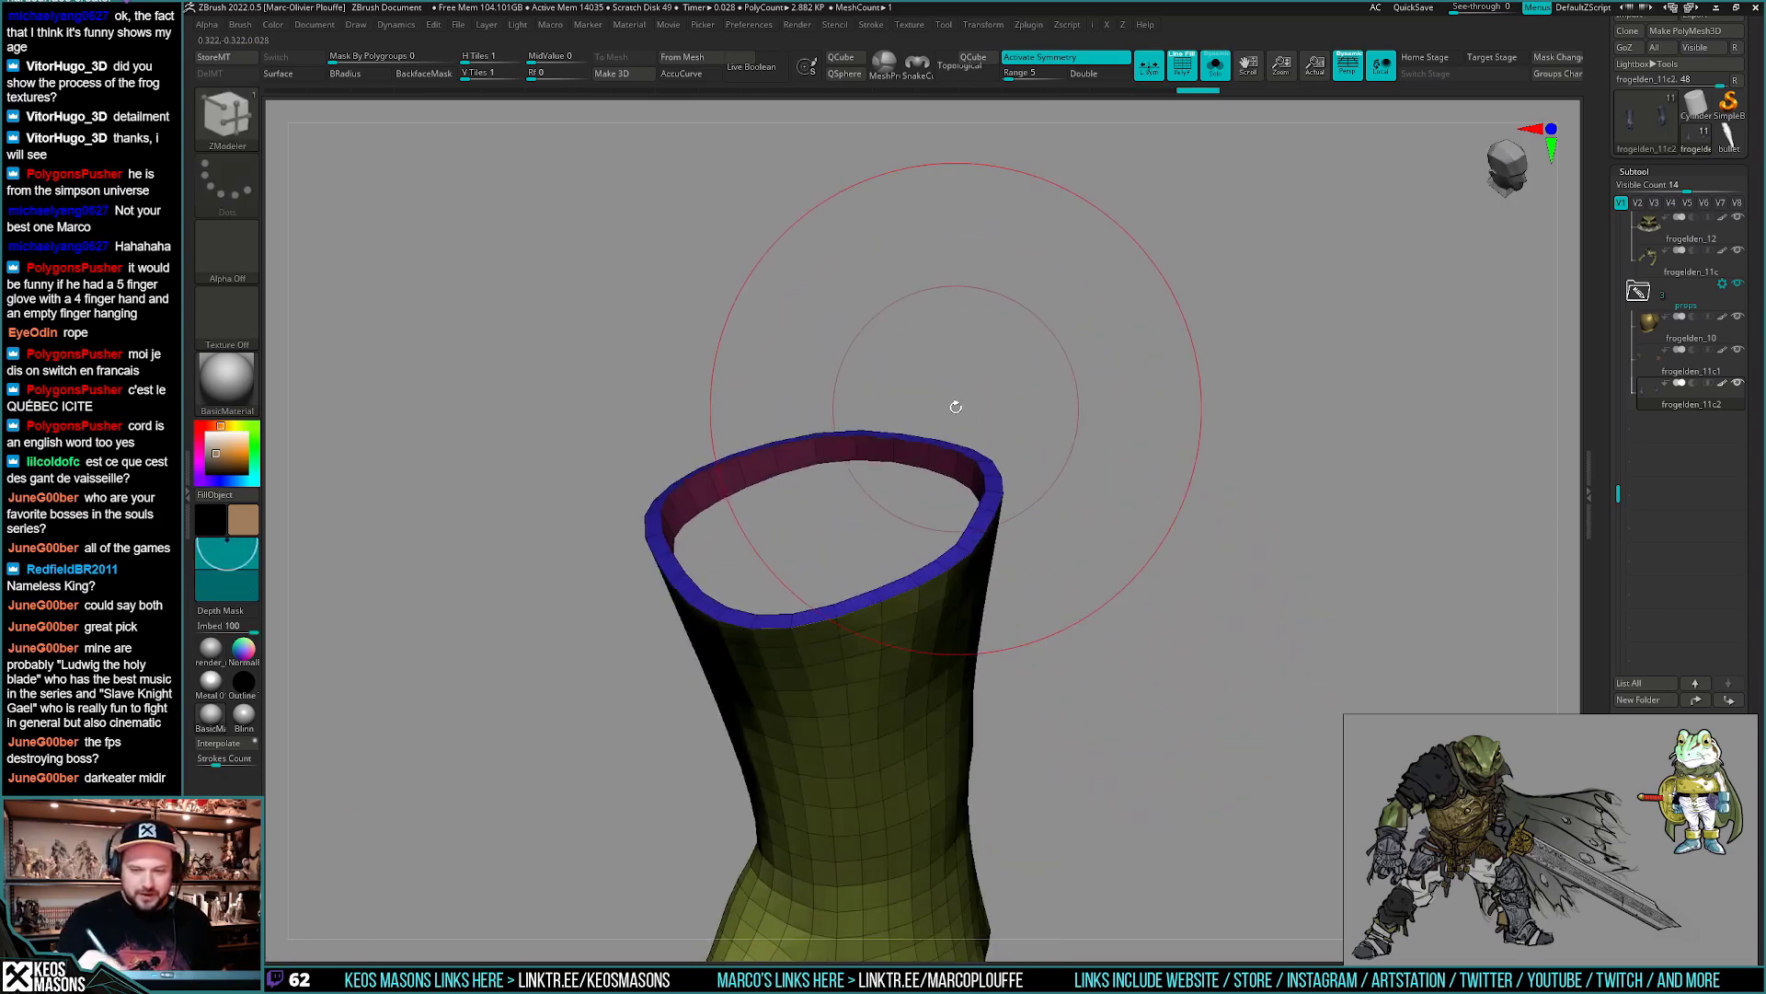
pyautogui.press('space')
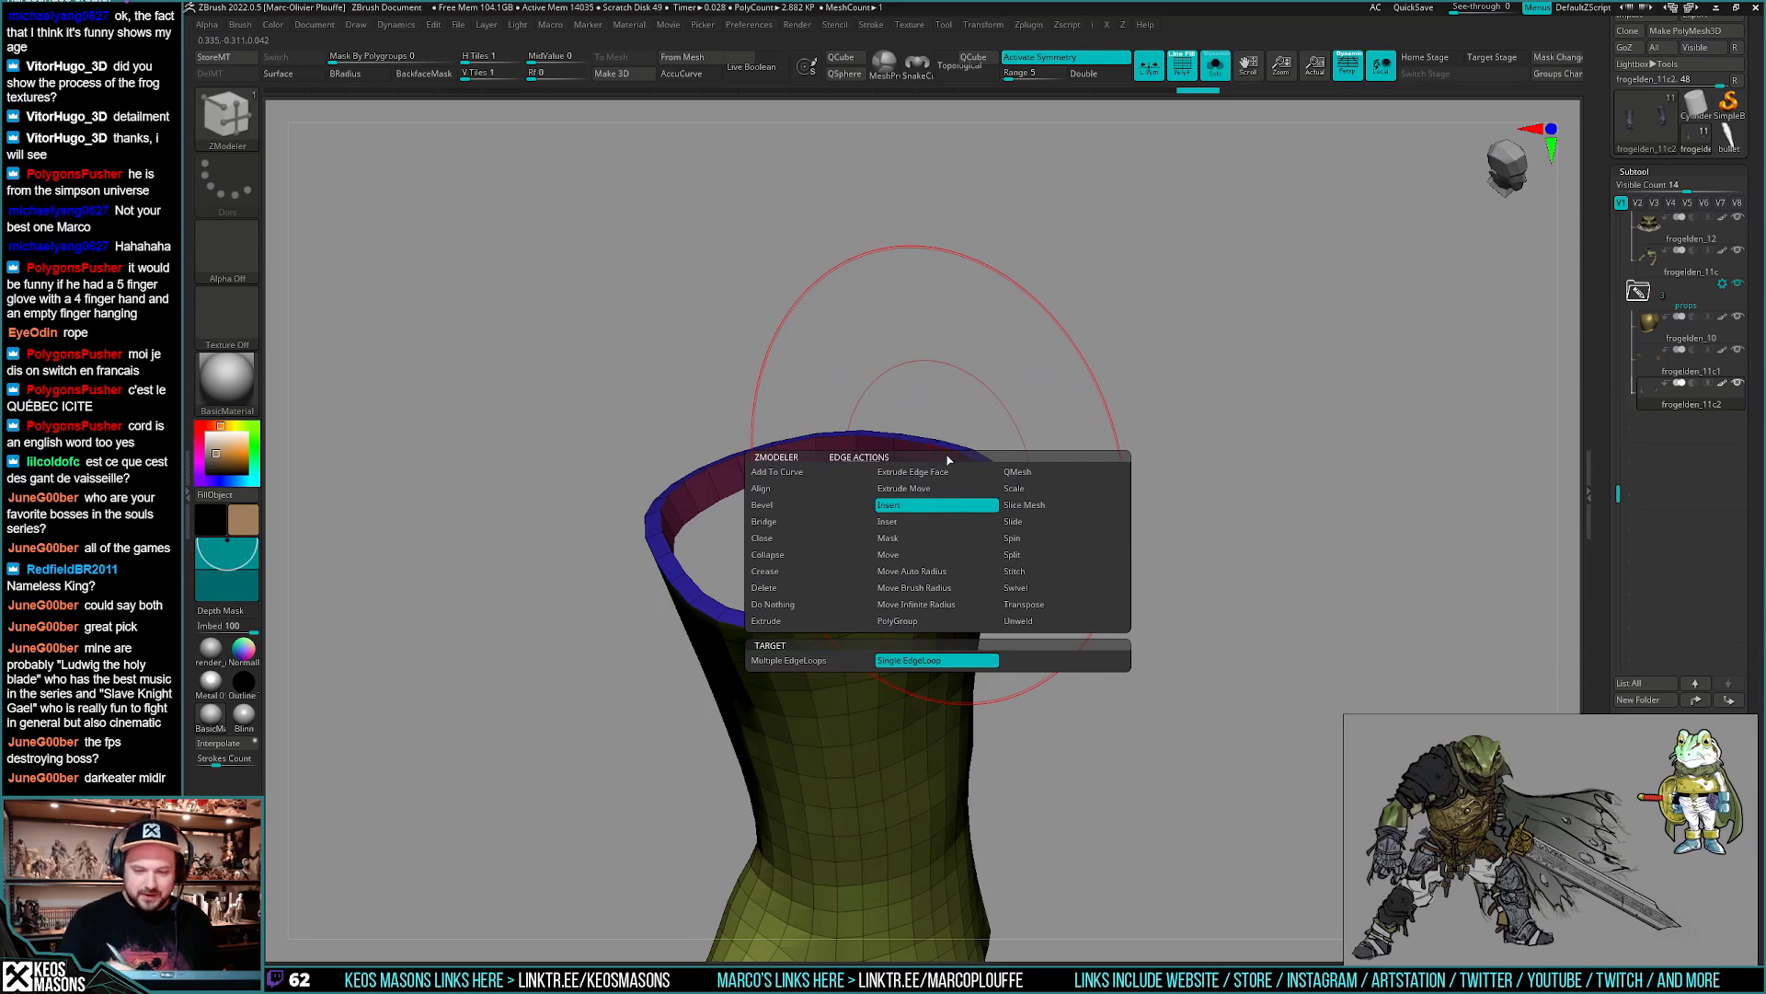
pyautogui.click(914, 587)
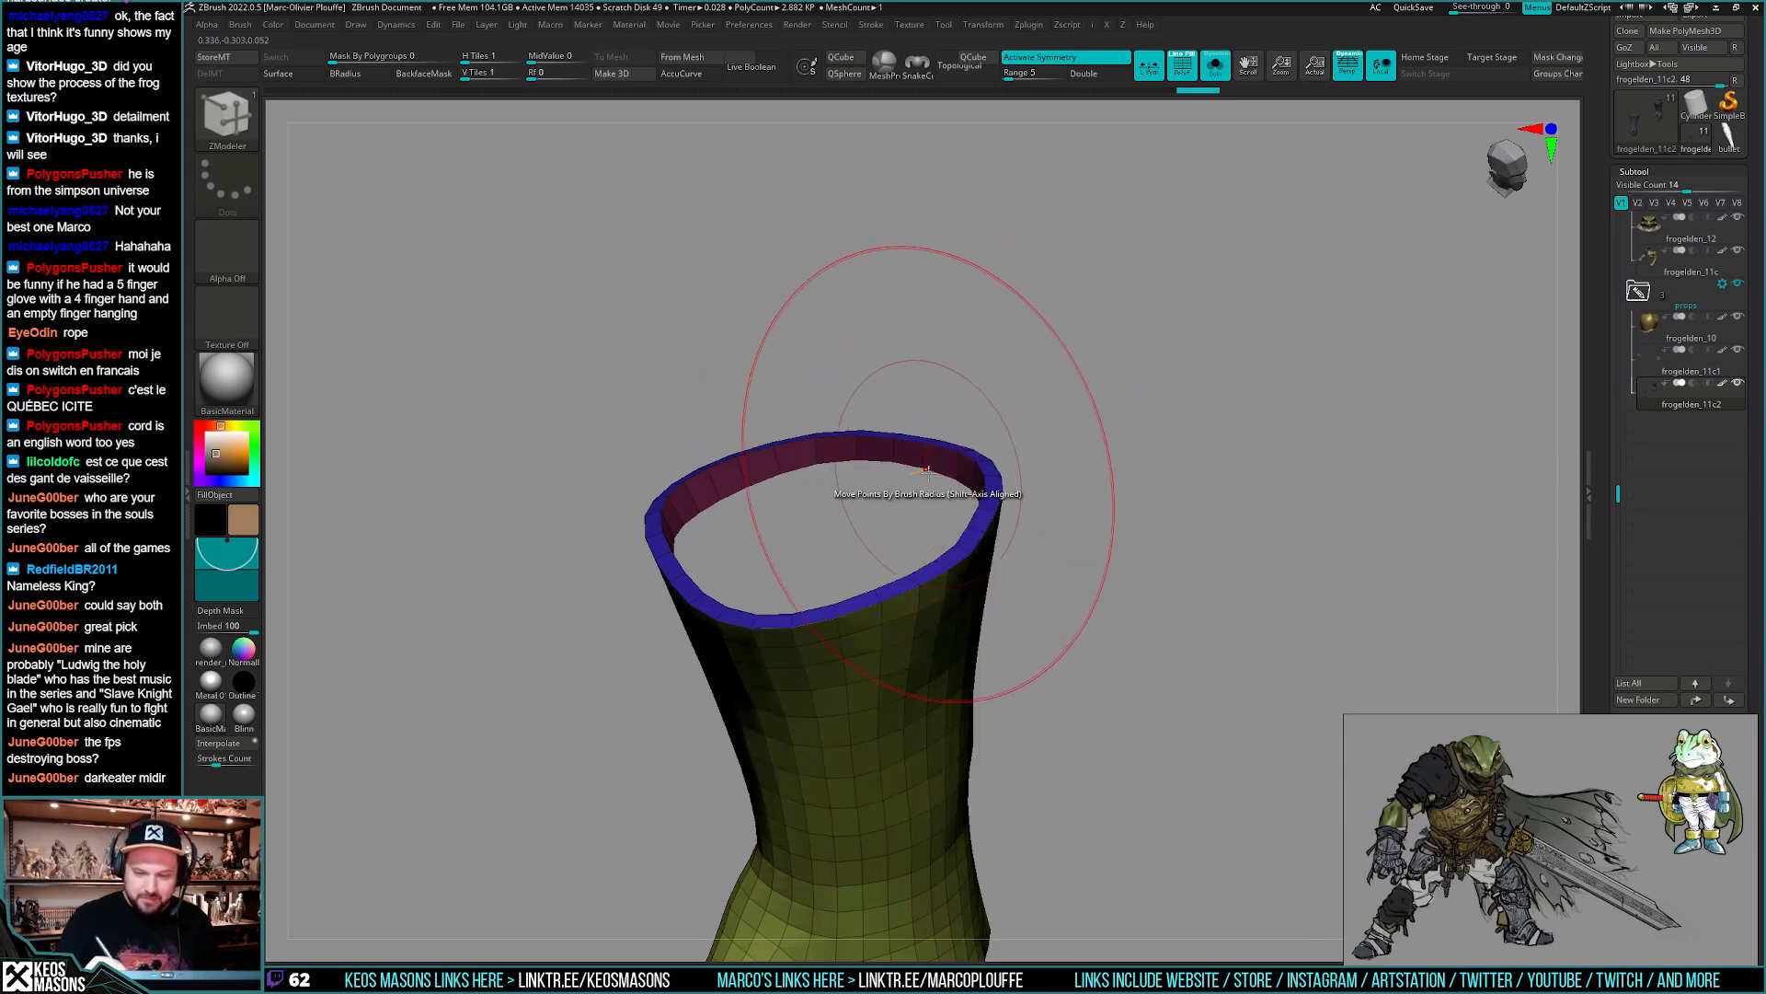
pyautogui.moveTo(939, 471); pyautogui.dragTo(918, 533)
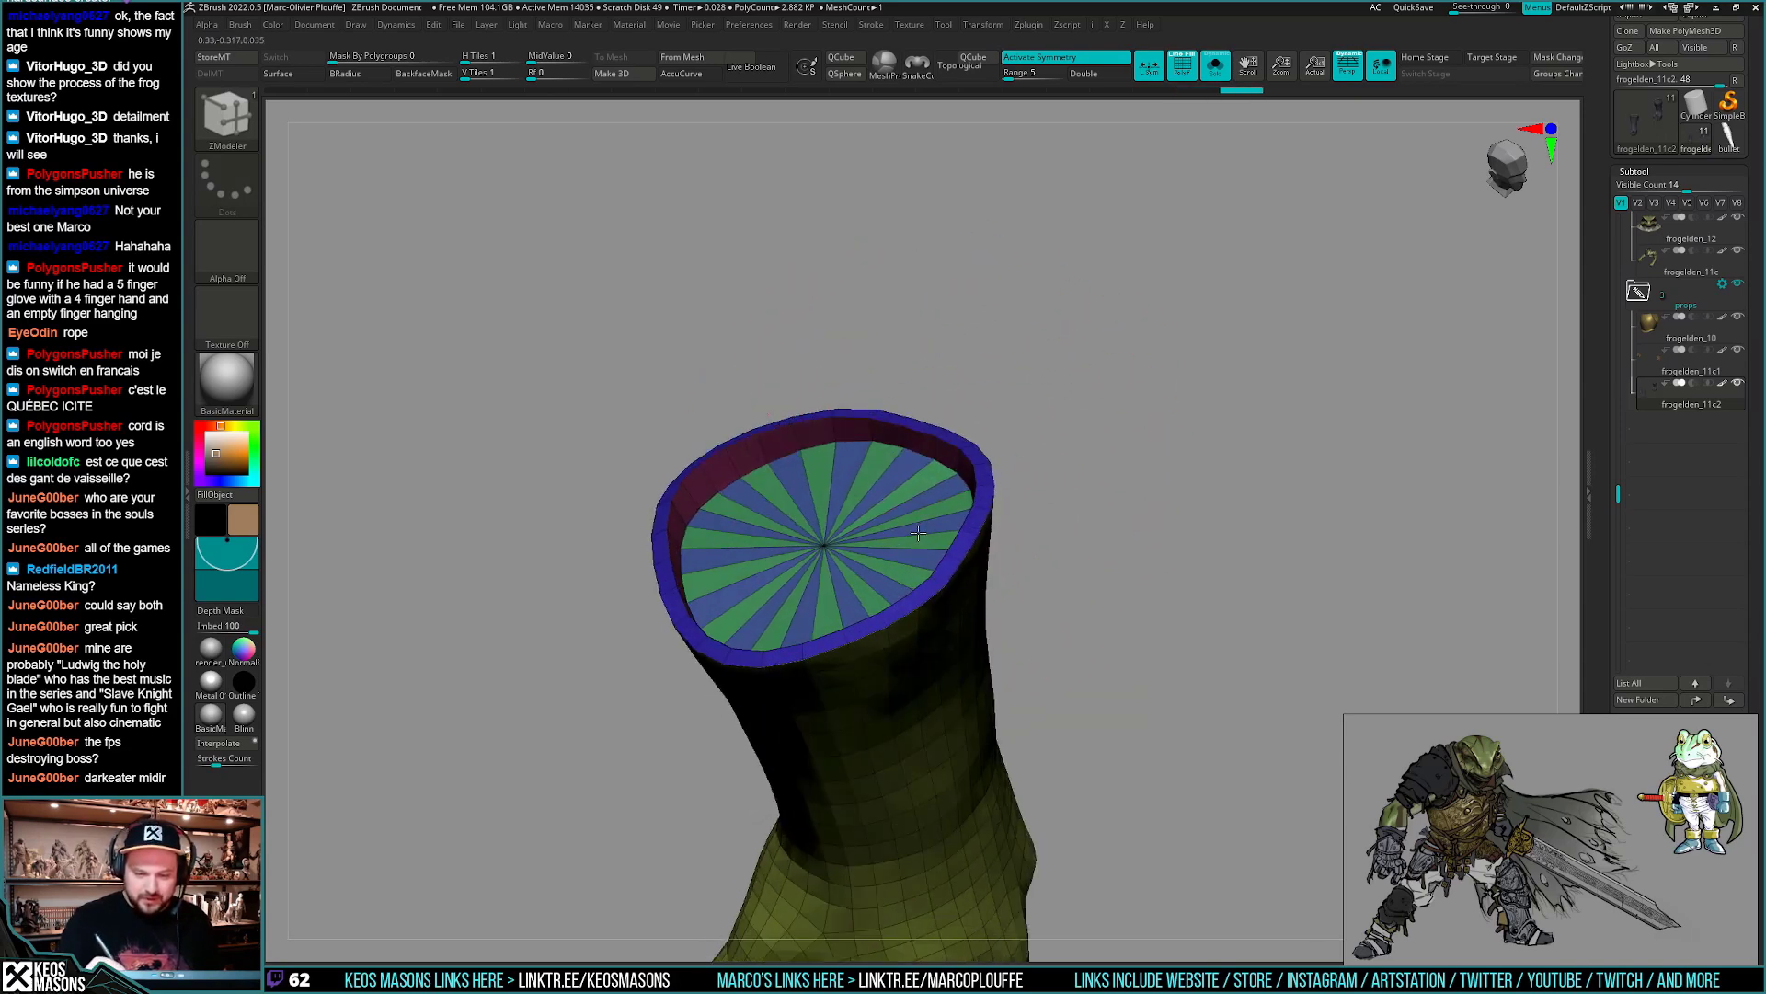
# - Isolate the cuff's cap briefly, restore the full glove, and try it subdivided twice alongside the rest of the figure
pyautogui.keyDown('ctrl'); pyautogui.keyDown('shift'); pyautogui.click(829, 546); pyautogui.keyUp('shift'); pyautogui.keyUp('ctrl')
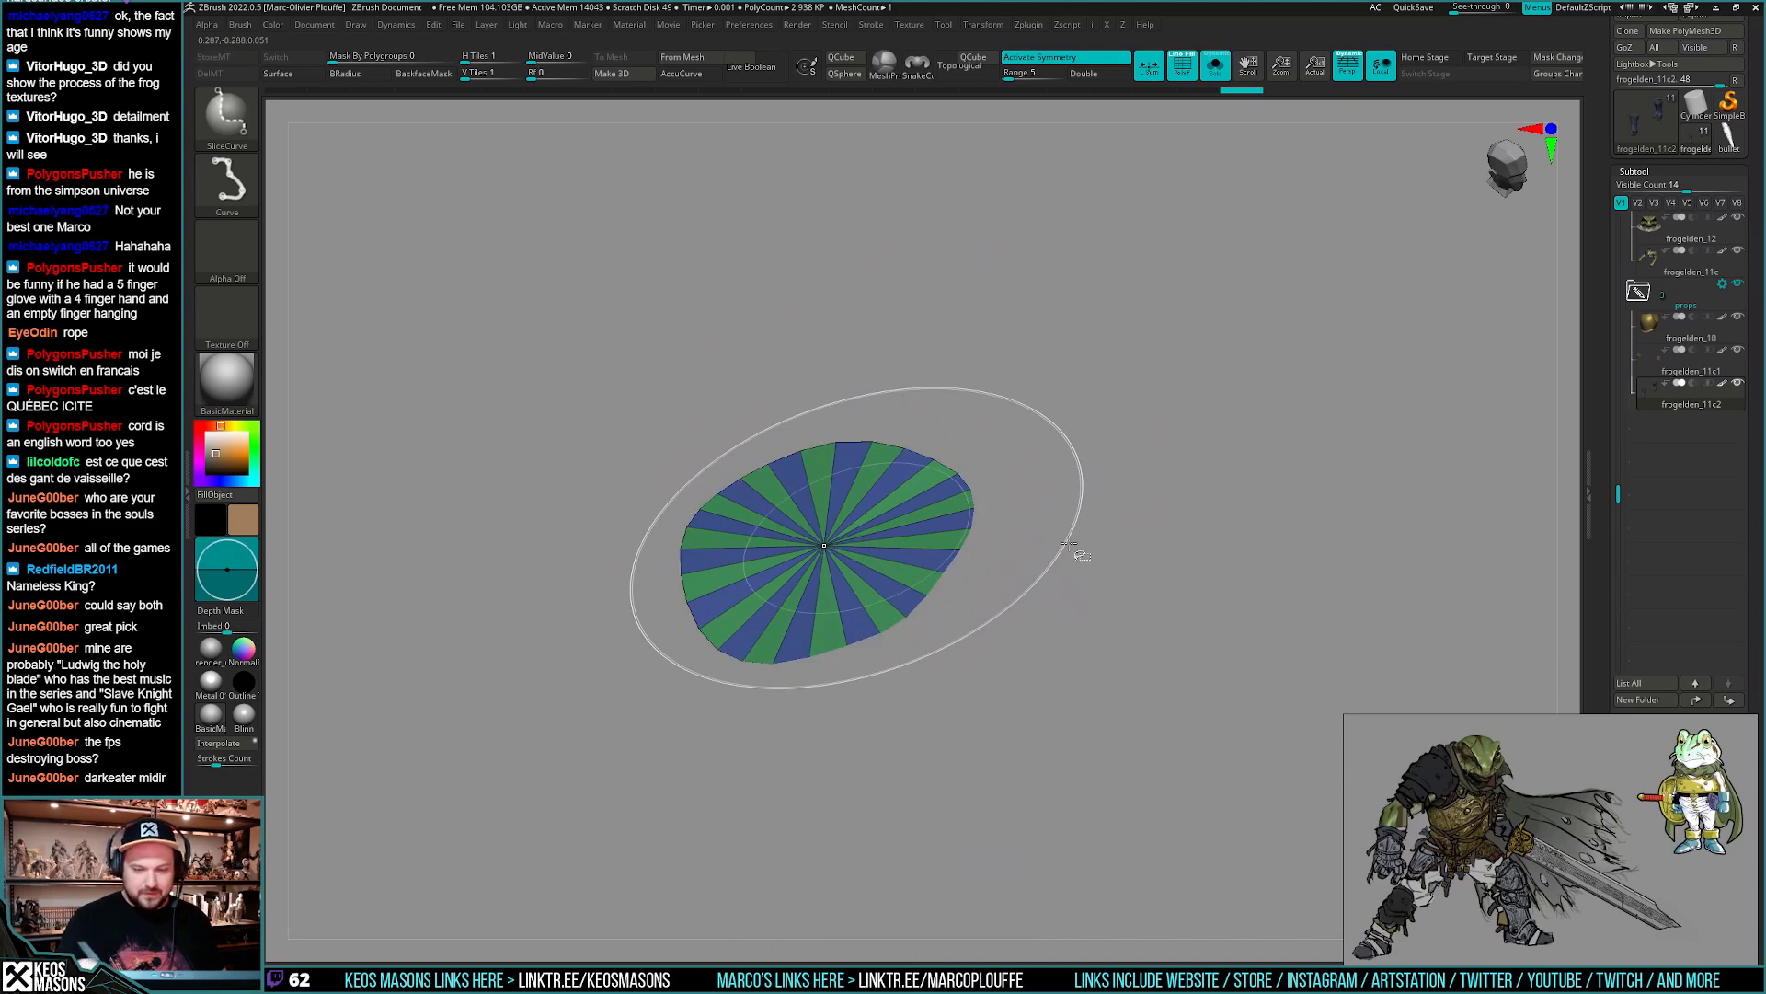
pyautogui.keyDown('ctrl'); pyautogui.keyDown('shift'); pyautogui.click(1173, 629); pyautogui.keyUp('shift'); pyautogui.keyUp('ctrl')
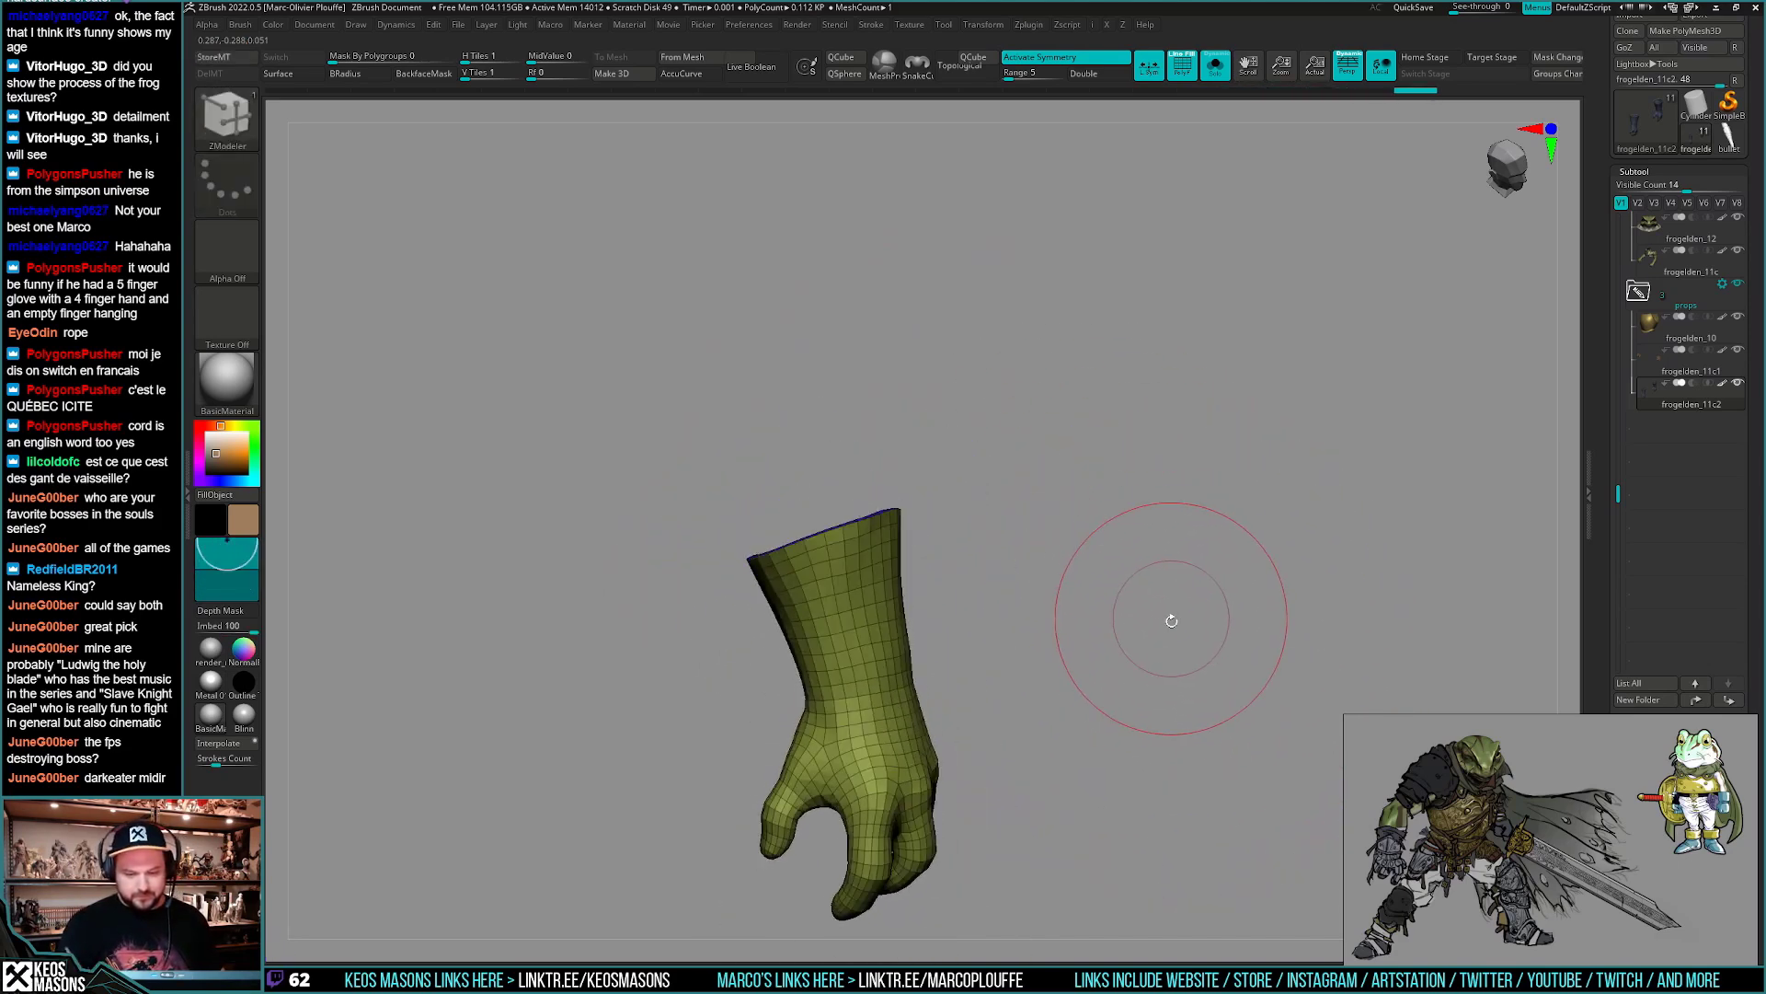
pyautogui.hotkey('shift', 'f')
pyautogui.moveTo(1149, 656)
pyautogui.mouseDown()
pyautogui.moveTo(1143, 670)
pyautogui.moveTo(1161, 610)
pyautogui.moveTo(1159, 639)
pyautogui.moveTo(1135, 631)
pyautogui.moveTo(1178, 659)
pyautogui.moveTo(1176, 683)
pyautogui.moveTo(1172, 658)
pyautogui.mouseUp()
pyautogui.hotkey('ctrl', 'd')
pyautogui.hotkey('ctrl', 'd')
pyautogui.hotkey('alt', 's')
# - Switch to the Move brush and inspect the gloves and rope wraps on the whole figure
pyautogui.press('space')
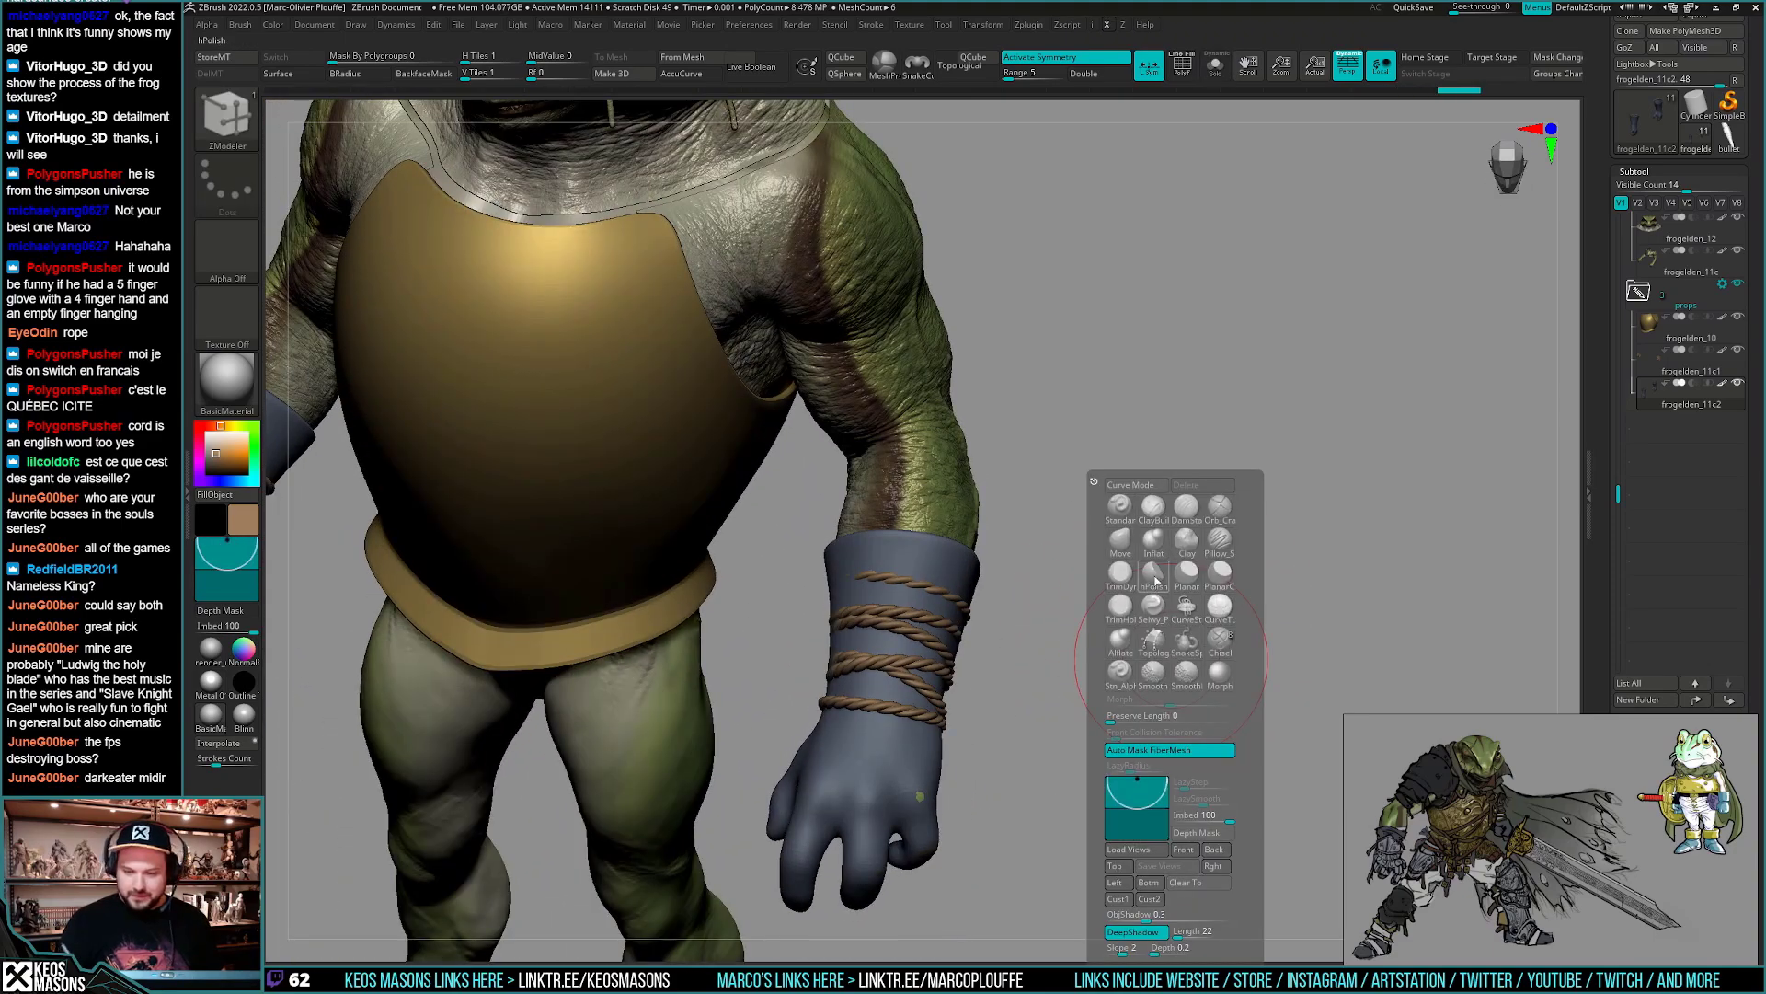
pyautogui.moveTo(1291, 433)
pyautogui.mouseDown()
pyautogui.moveTo(1251, 598)
pyautogui.moveTo(1270, 643)
pyautogui.moveTo(1150, 649)
pyautogui.moveTo(1180, 644)
pyautogui.mouseUp()
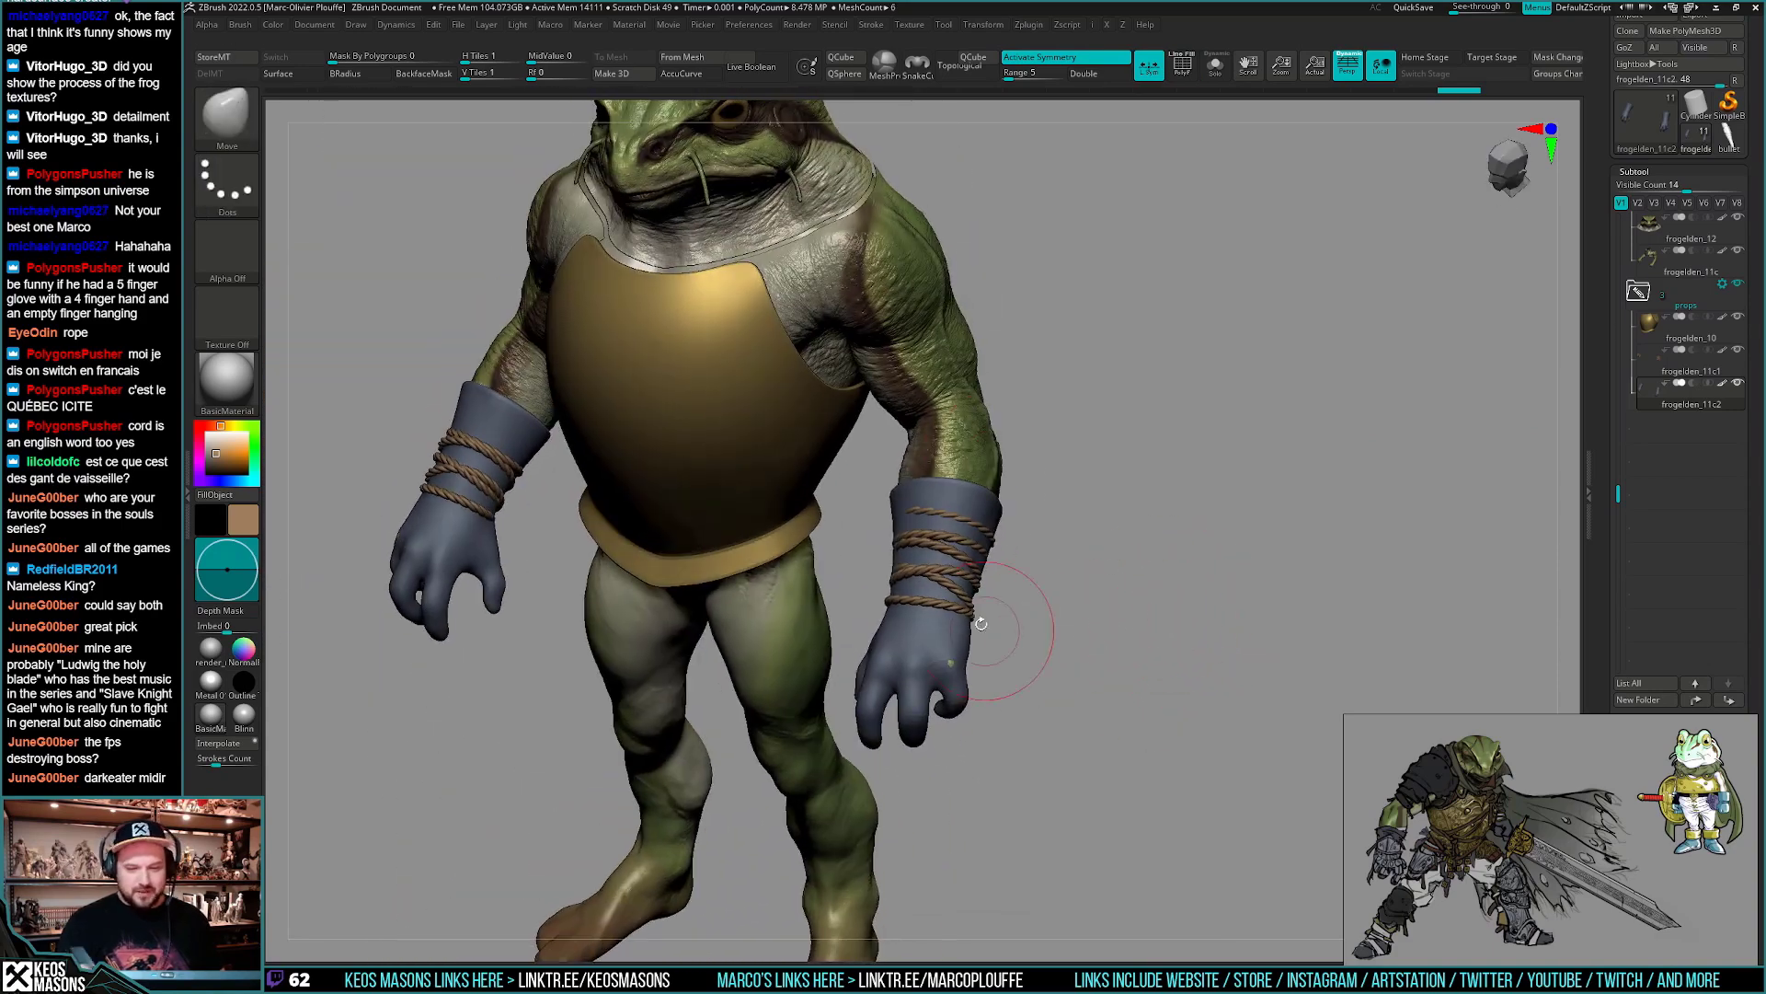
pyautogui.moveTo(1086, 594); pyautogui.dragTo(1155, 688)
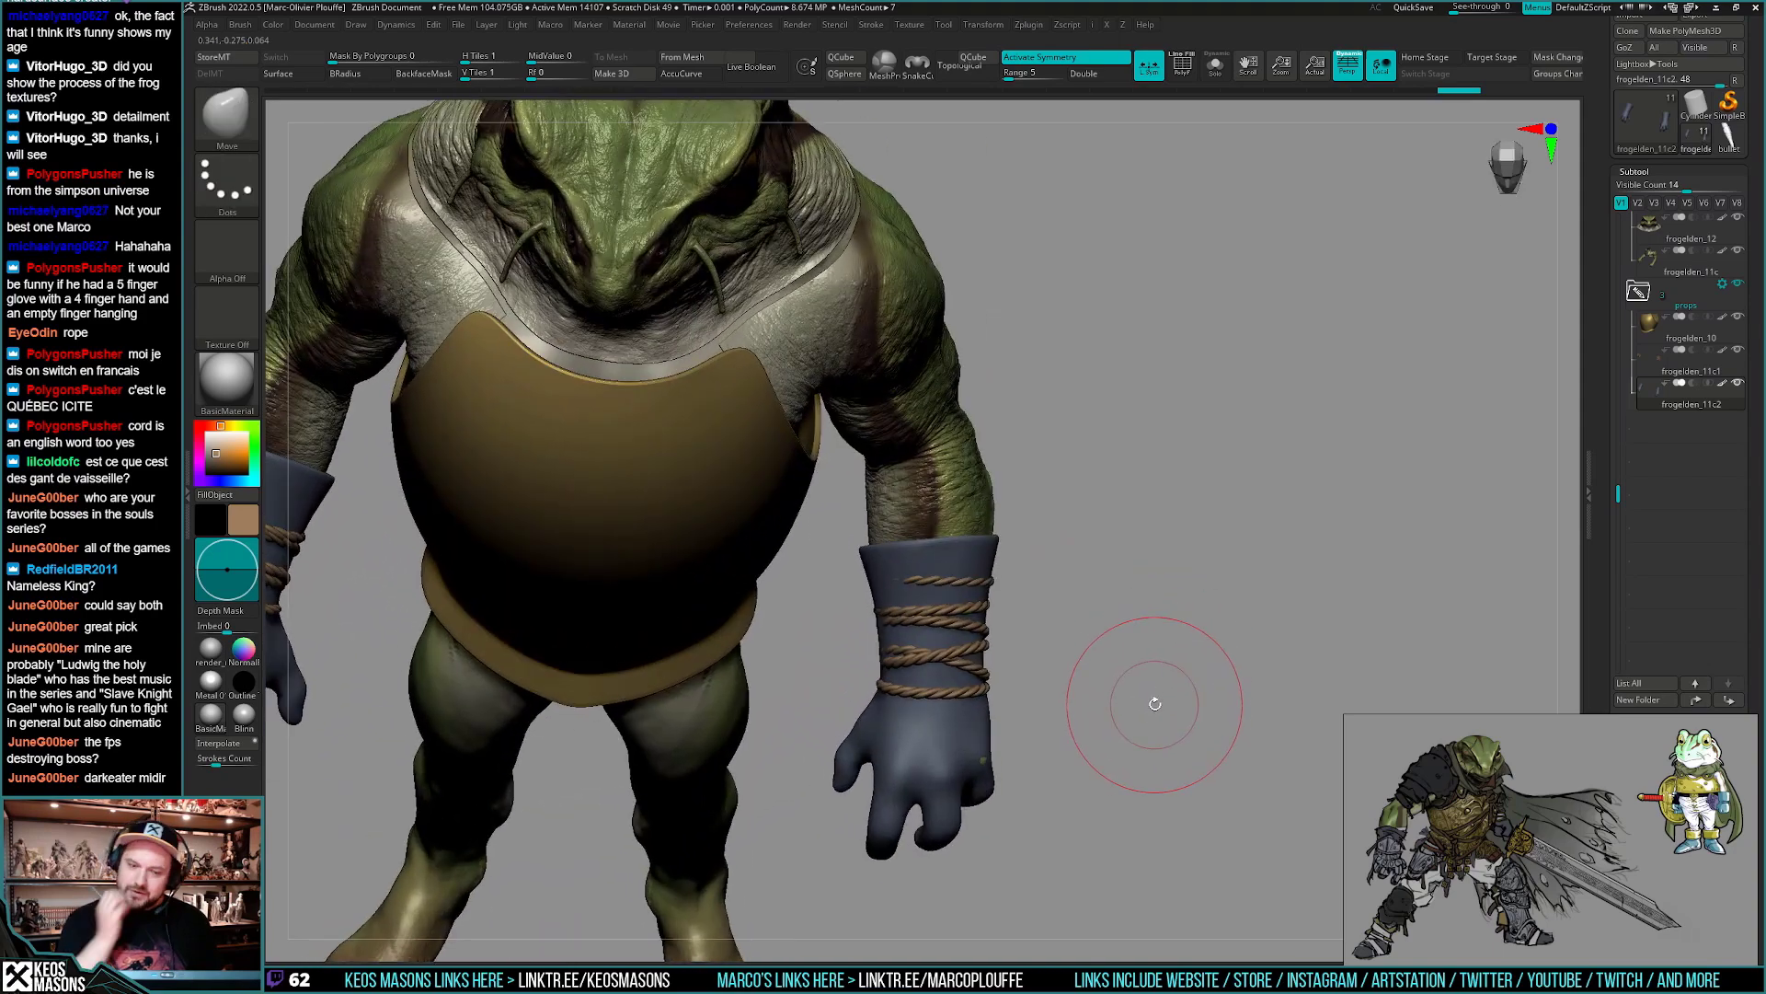
# - Isolate the glove with its wireframe, mask the hand and stretch the unmasked cuff upward along the forearm
pyautogui.hotkey('shift', 'f')
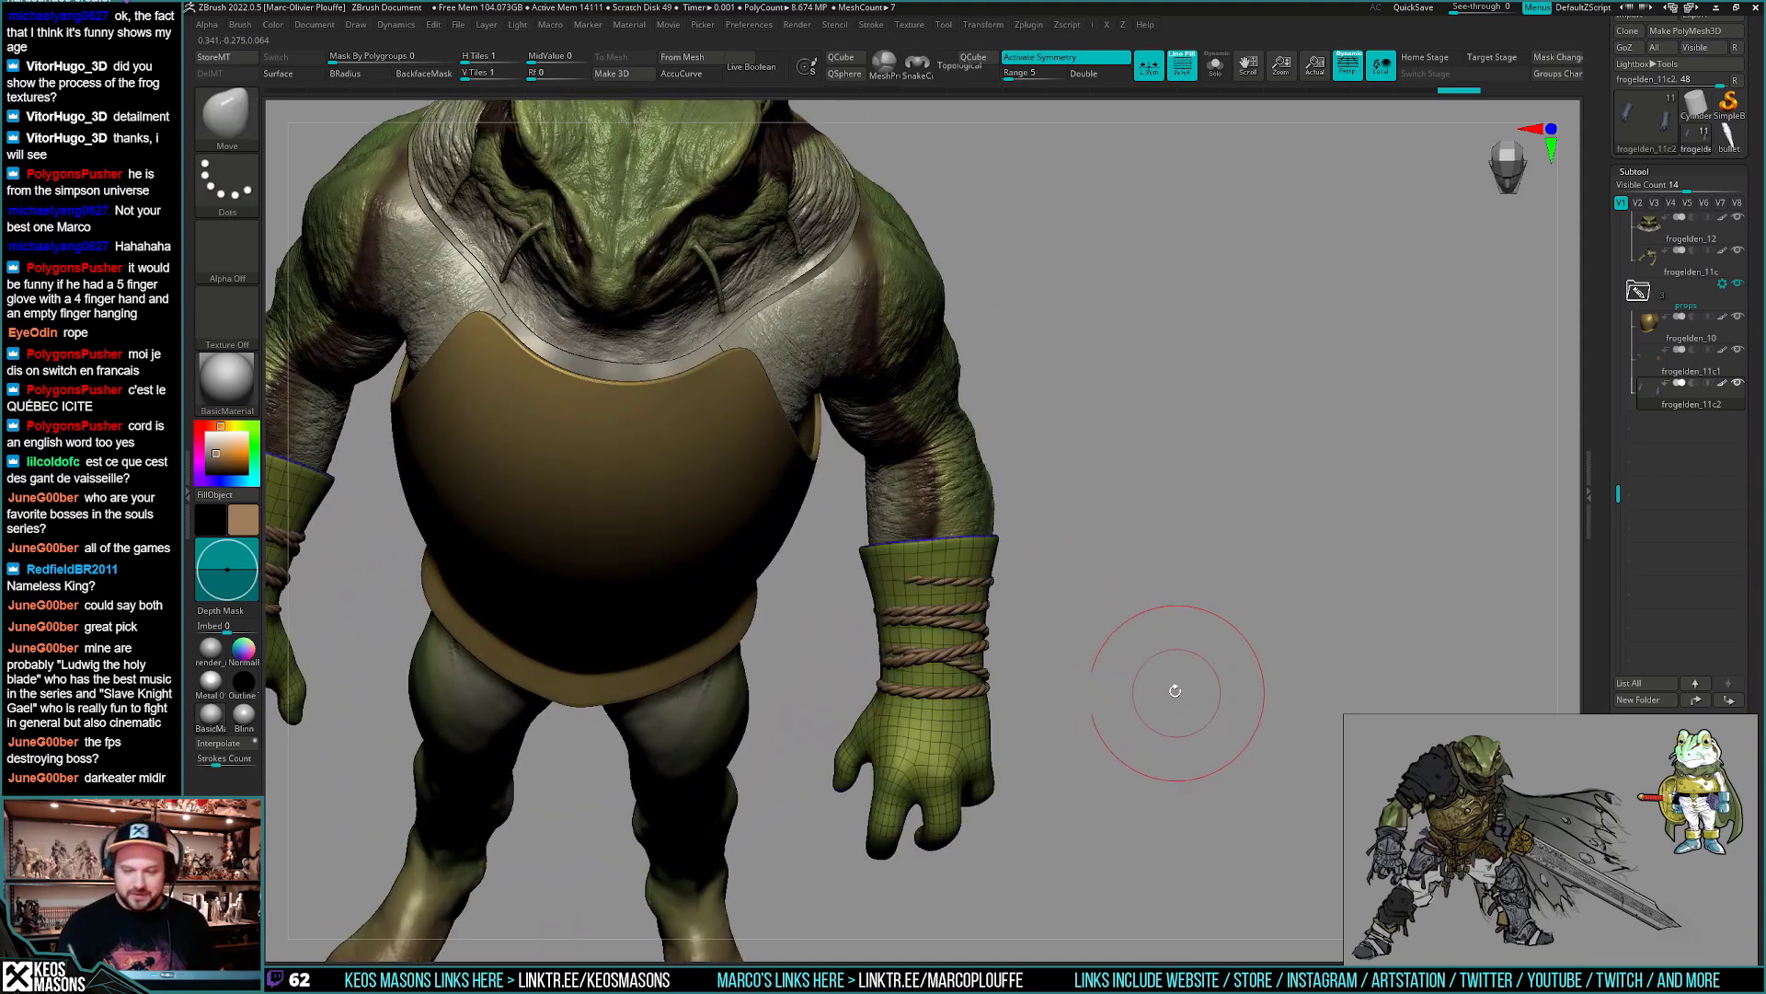
pyautogui.hotkey('ctrl', 'shift', 's')
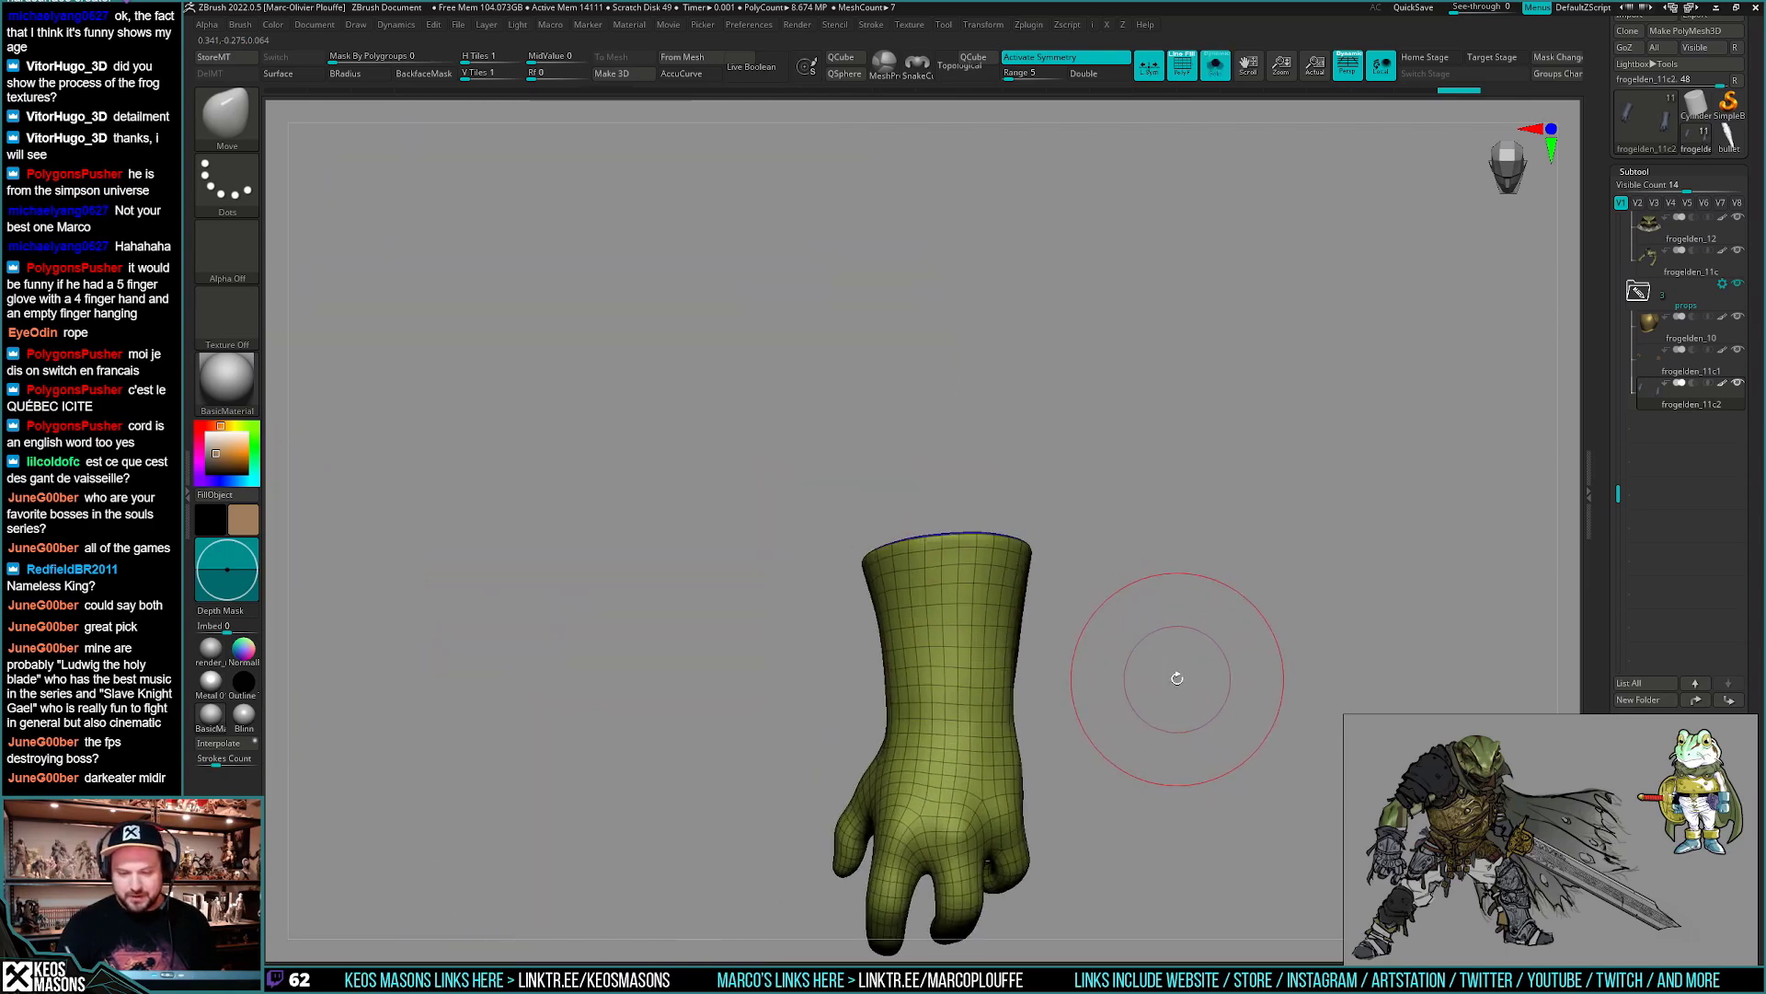
pyautogui.keyDown('ctrl'); pyautogui.moveTo(1229, 414); pyautogui.dragTo(815, 736); pyautogui.keyUp('ctrl')
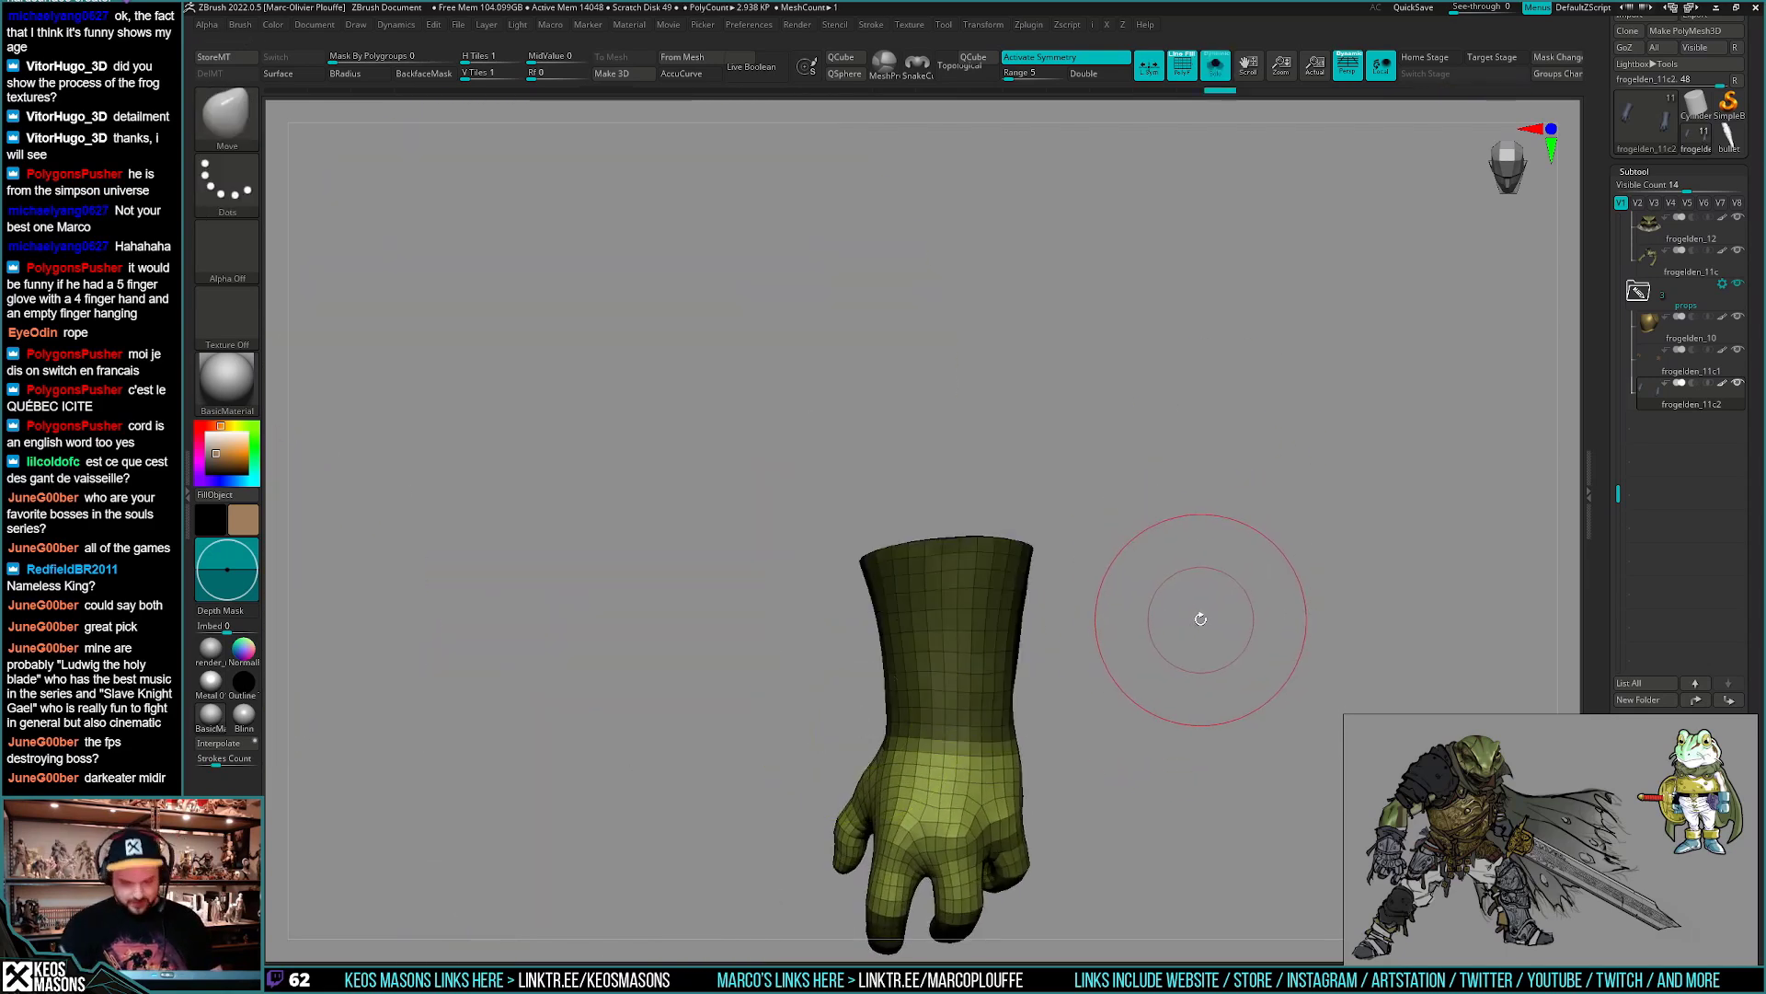
pyautogui.hotkey('ctrl', 'i')
pyautogui.press('w')
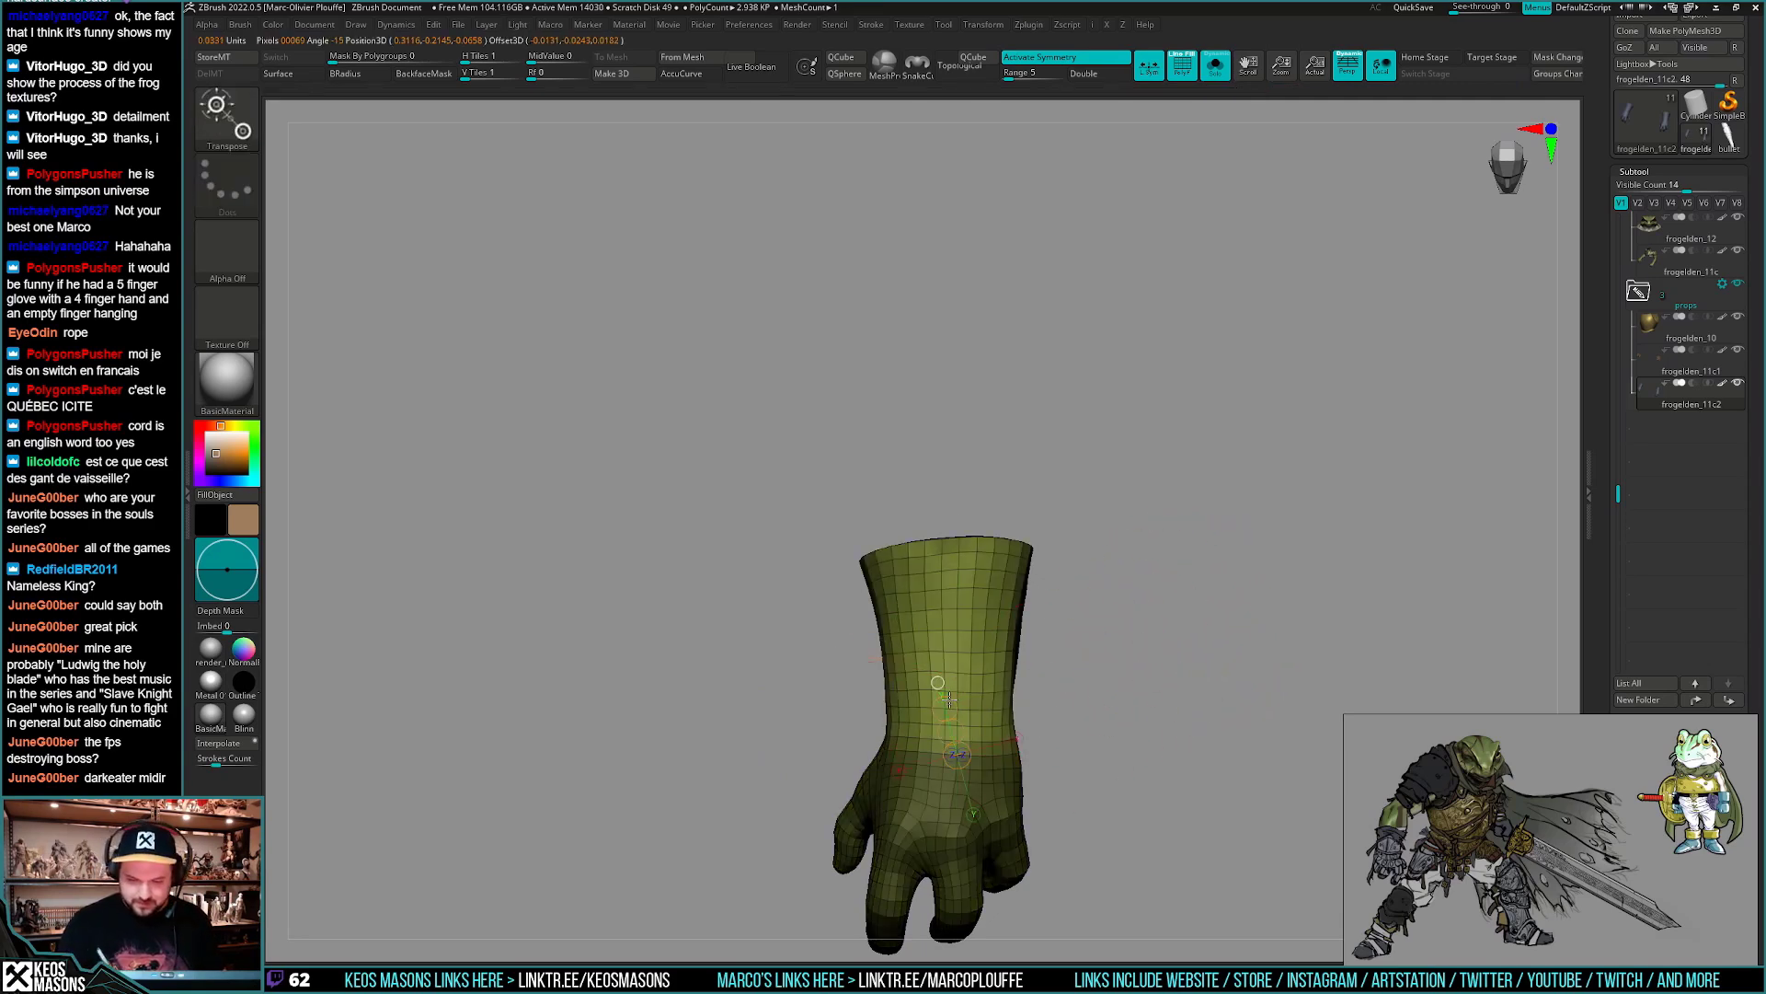
pyautogui.hotkey('shift', 's')
pyautogui.moveTo(950, 453); pyautogui.dragTo(946, 394)
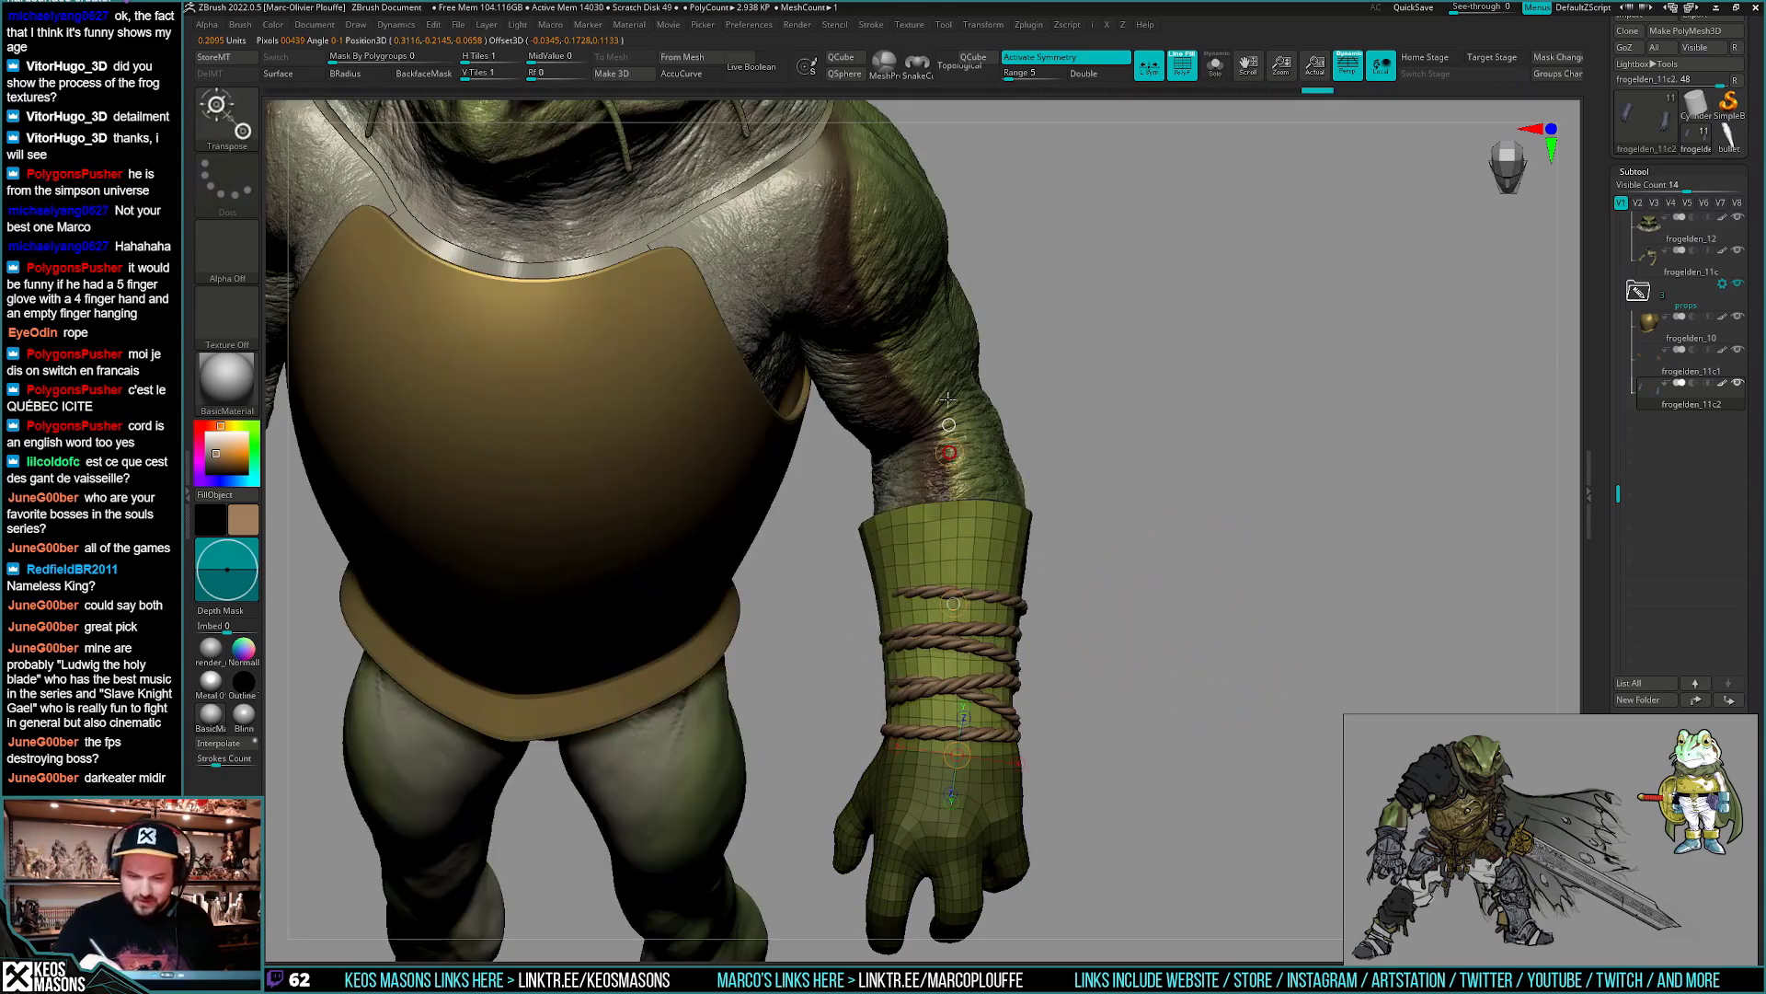
pyautogui.press('q')
# - Isolate the glove and delete the horizontal edge loops along its forearm section with ZModeler's Insert edge action
pyautogui.hotkey('shift', 's')
pyautogui.moveTo(1132, 671); pyautogui.dragTo(1158, 744)
pyautogui.press('b')
pyautogui.press('z')
pyautogui.press('m')
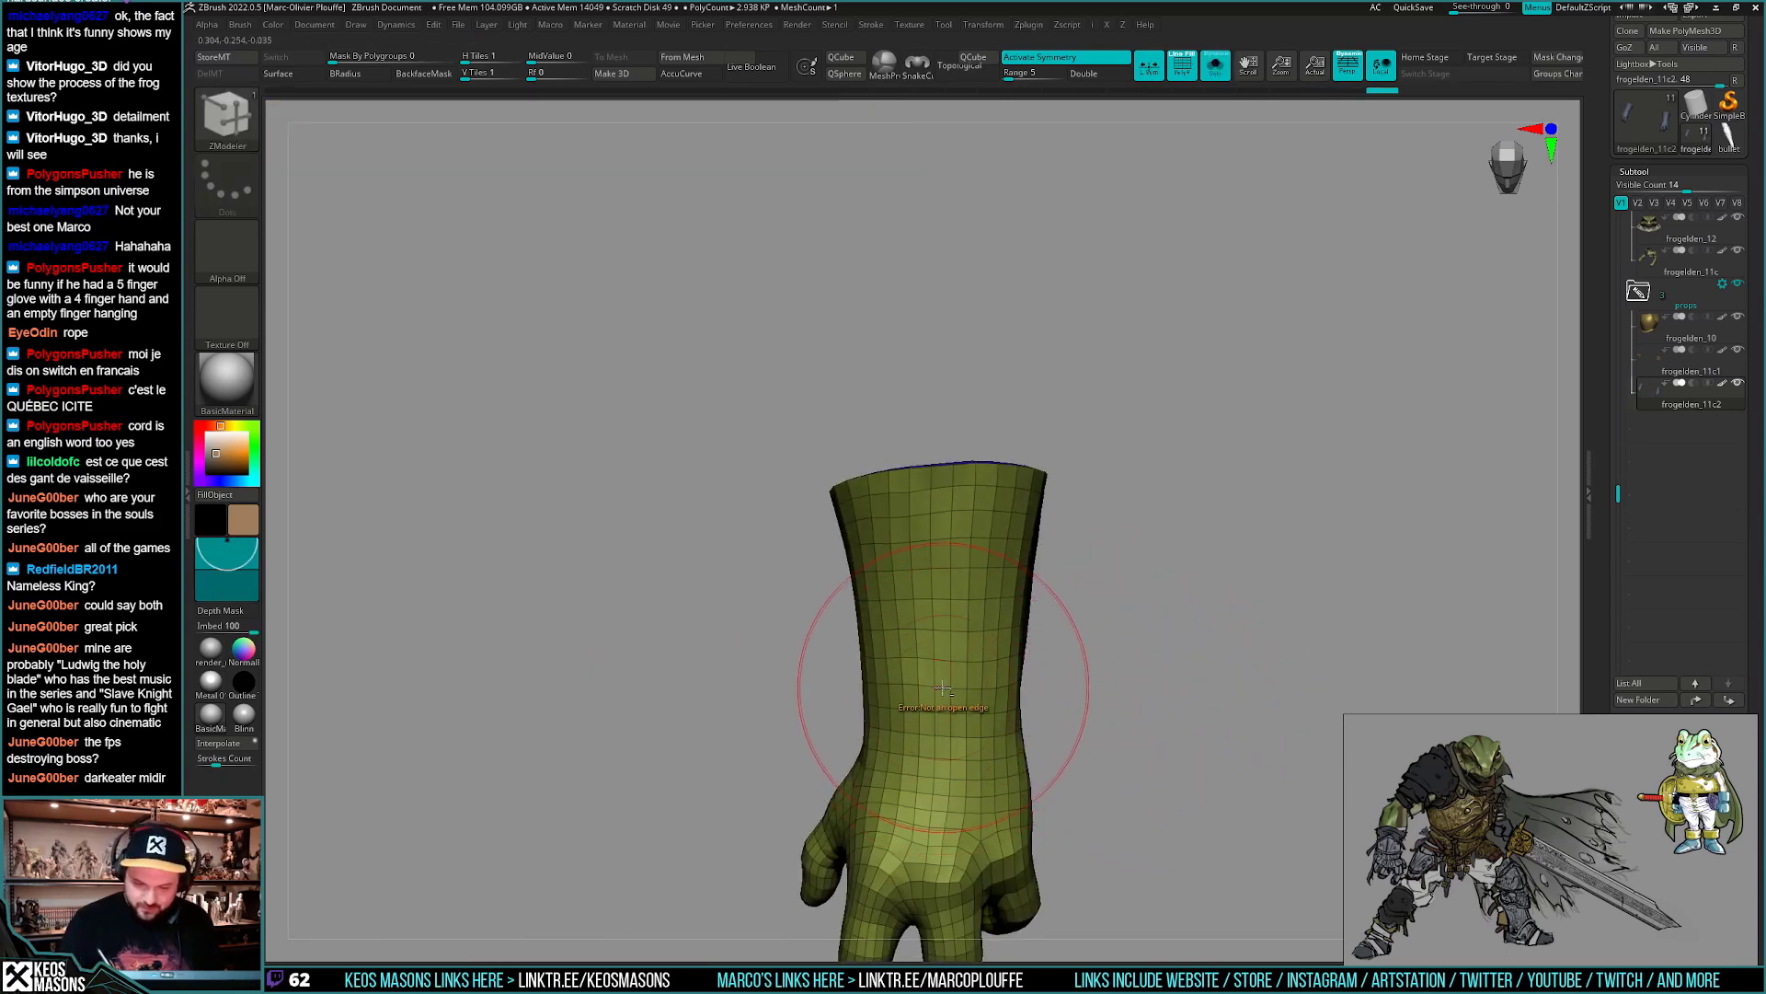
pyautogui.press('space')
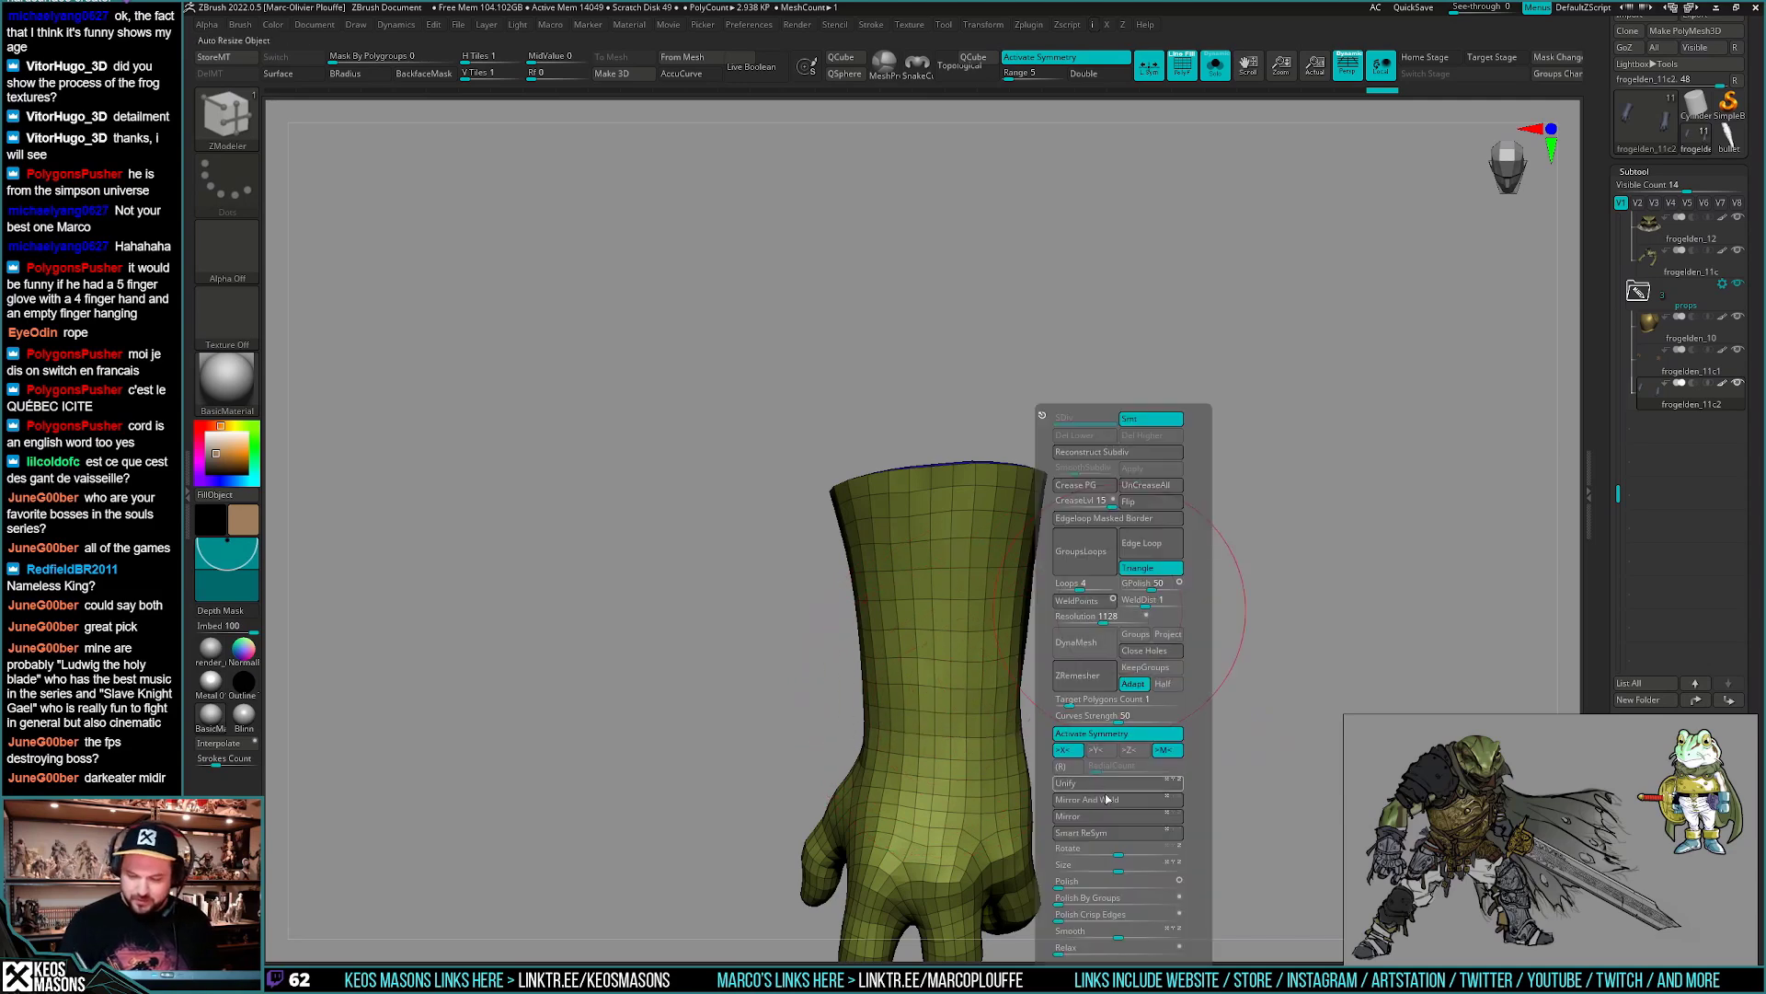
pyautogui.press('space')
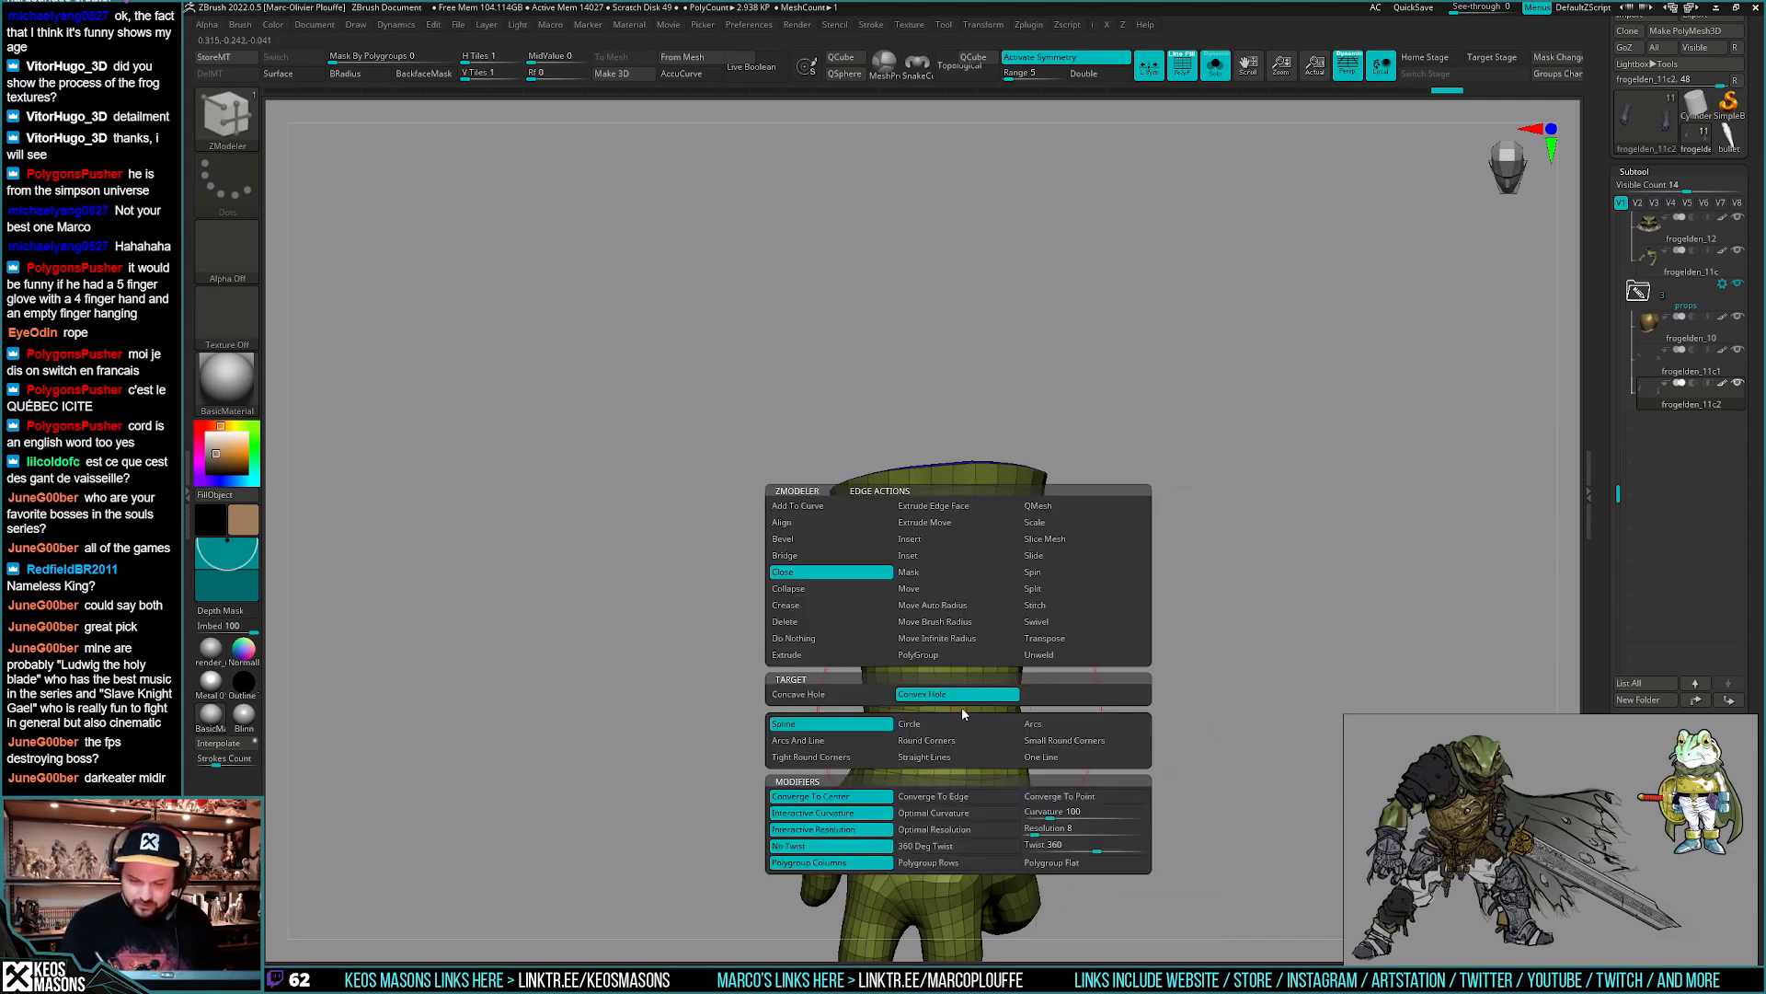
pyautogui.click(954, 544)
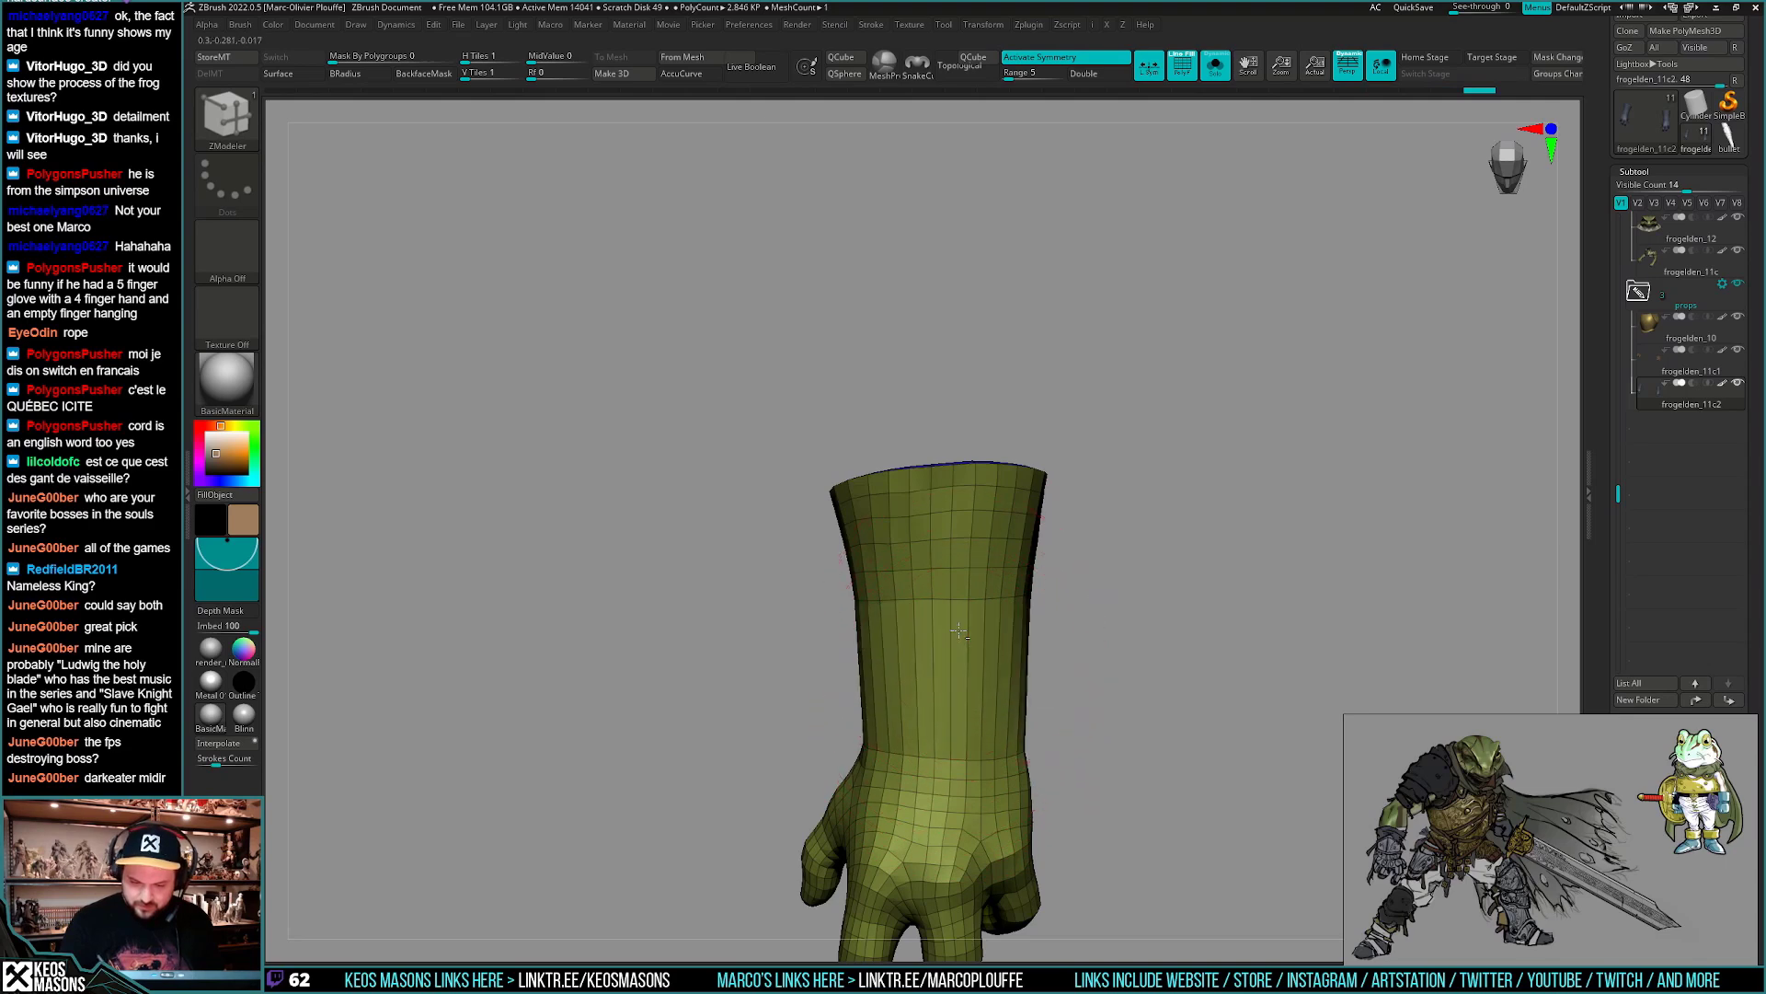
pyautogui.hotkey('ctrl', 'z')
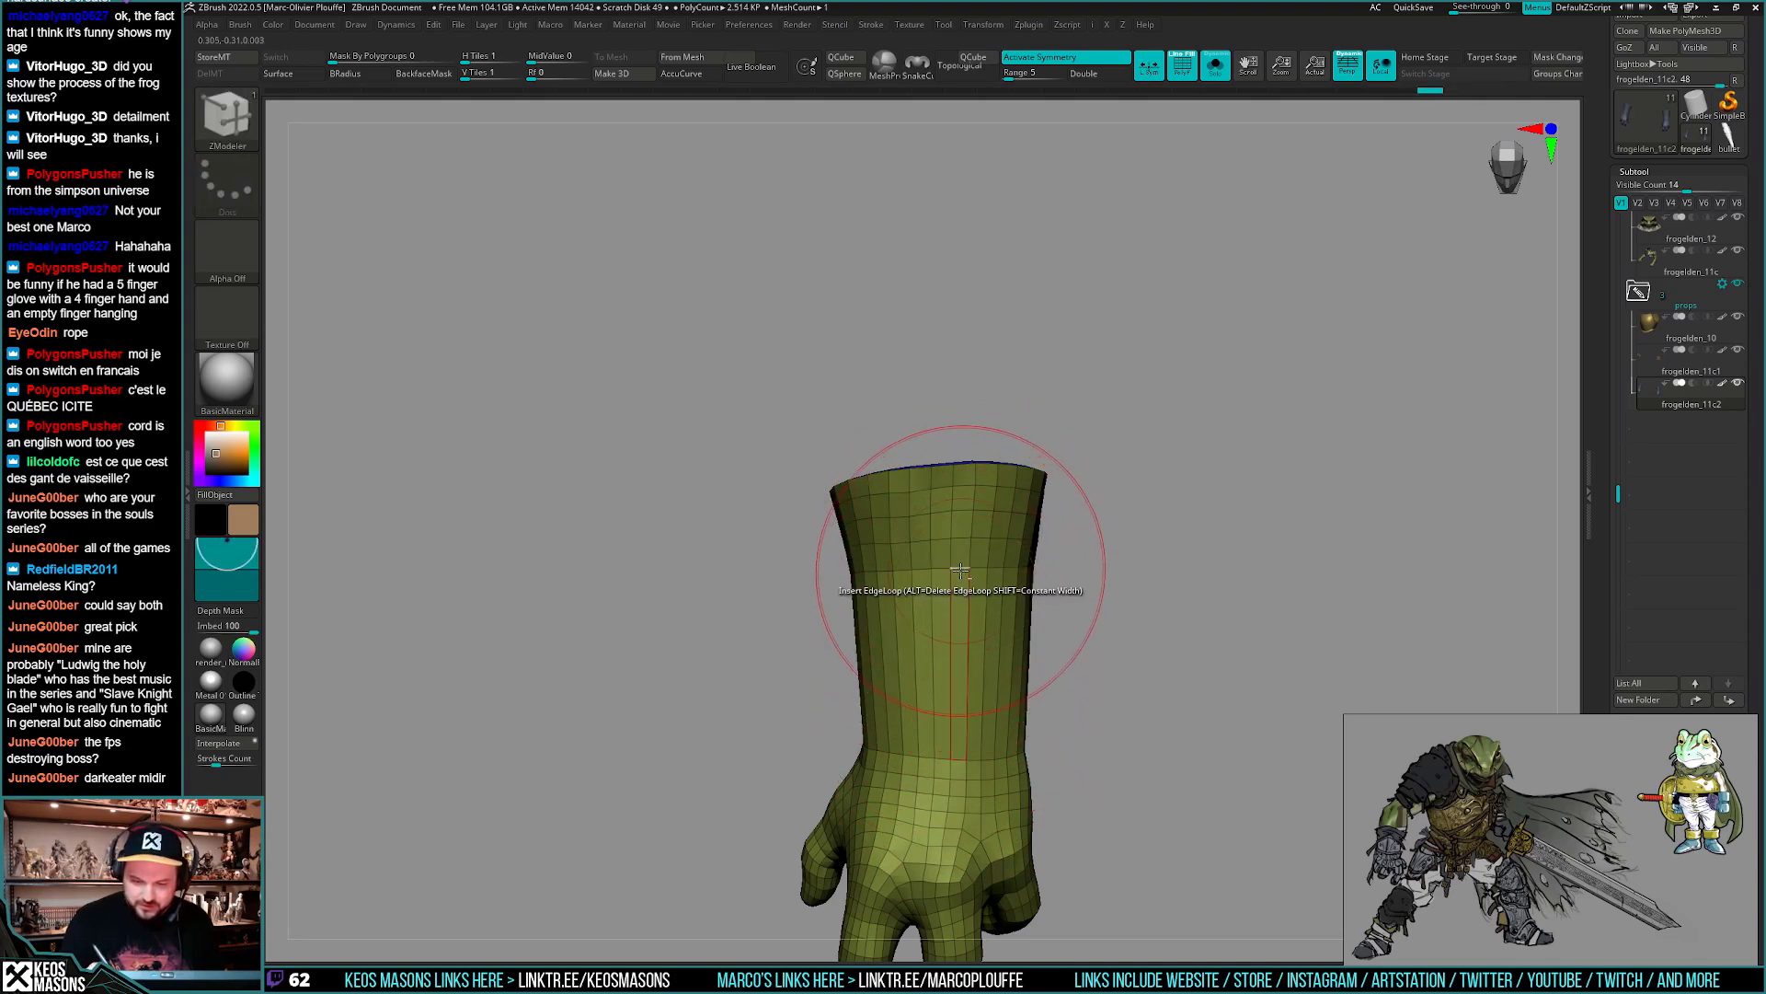
pyautogui.hotkey('ctrl', 'shift', 'z')
pyautogui.hotkey('ctrl', 'shift', 'z')
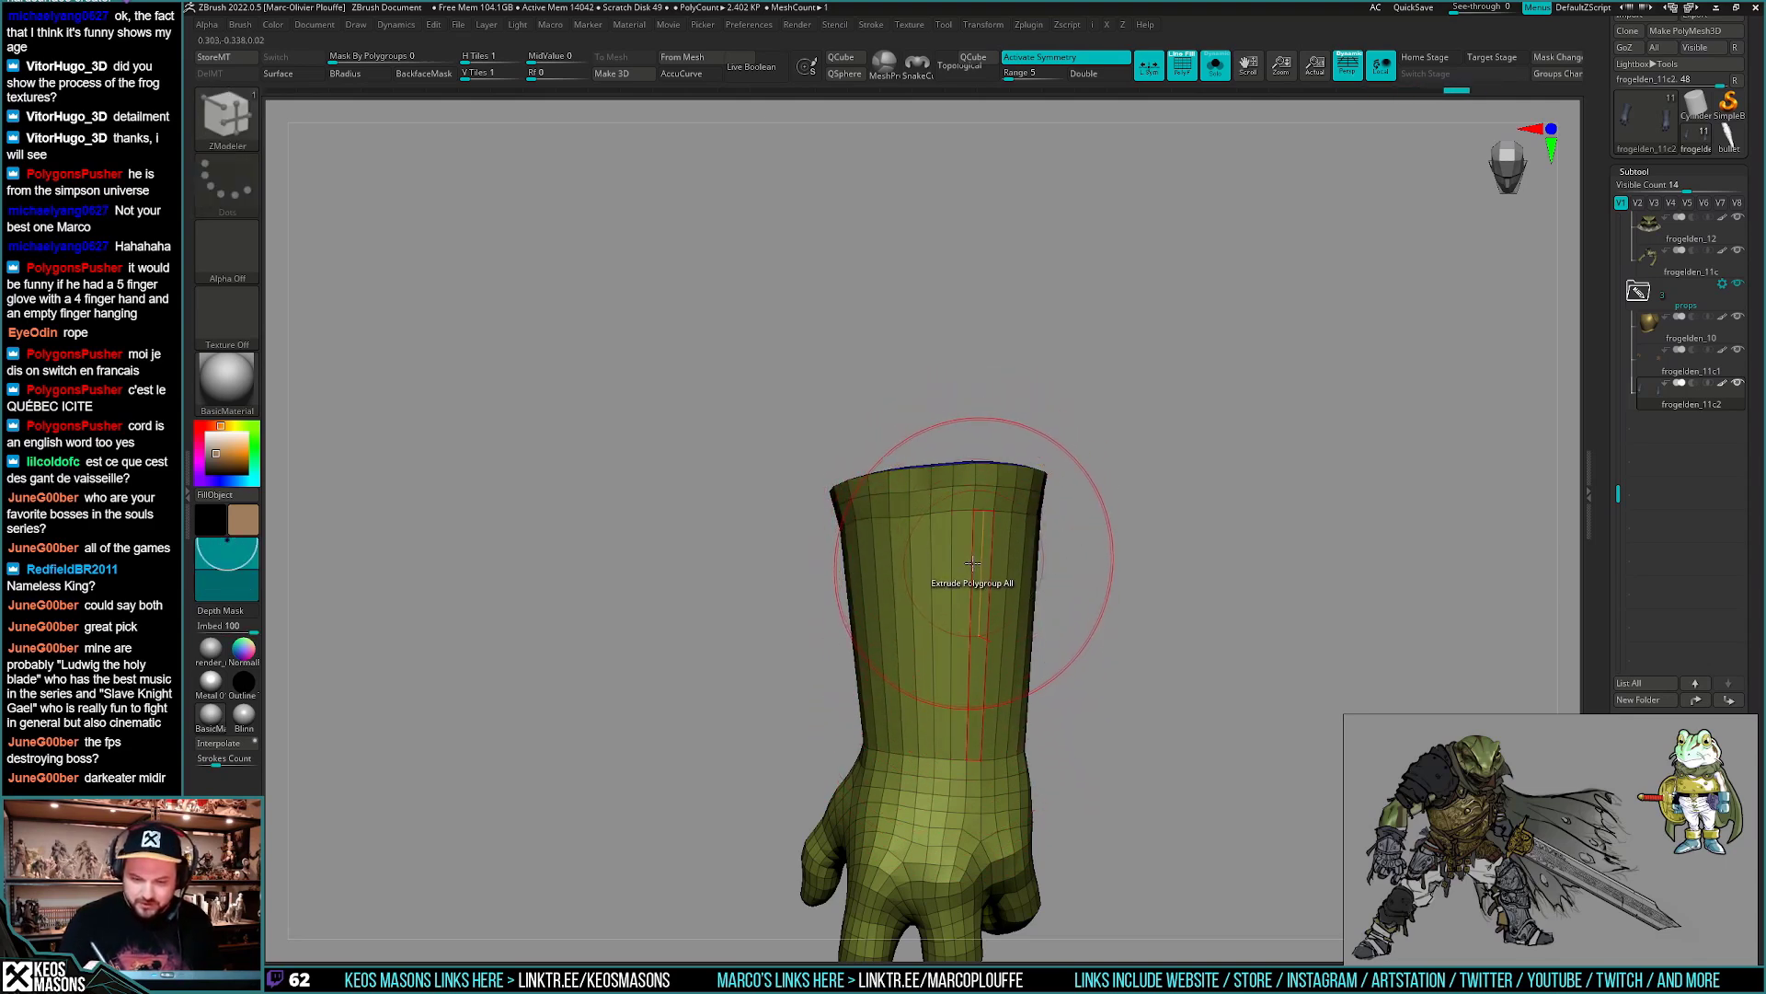
# - Insert multiple evenly spaced edge loops along the cleared forearm section of the glove
pyautogui.press('space')
pyautogui.click(926, 690)
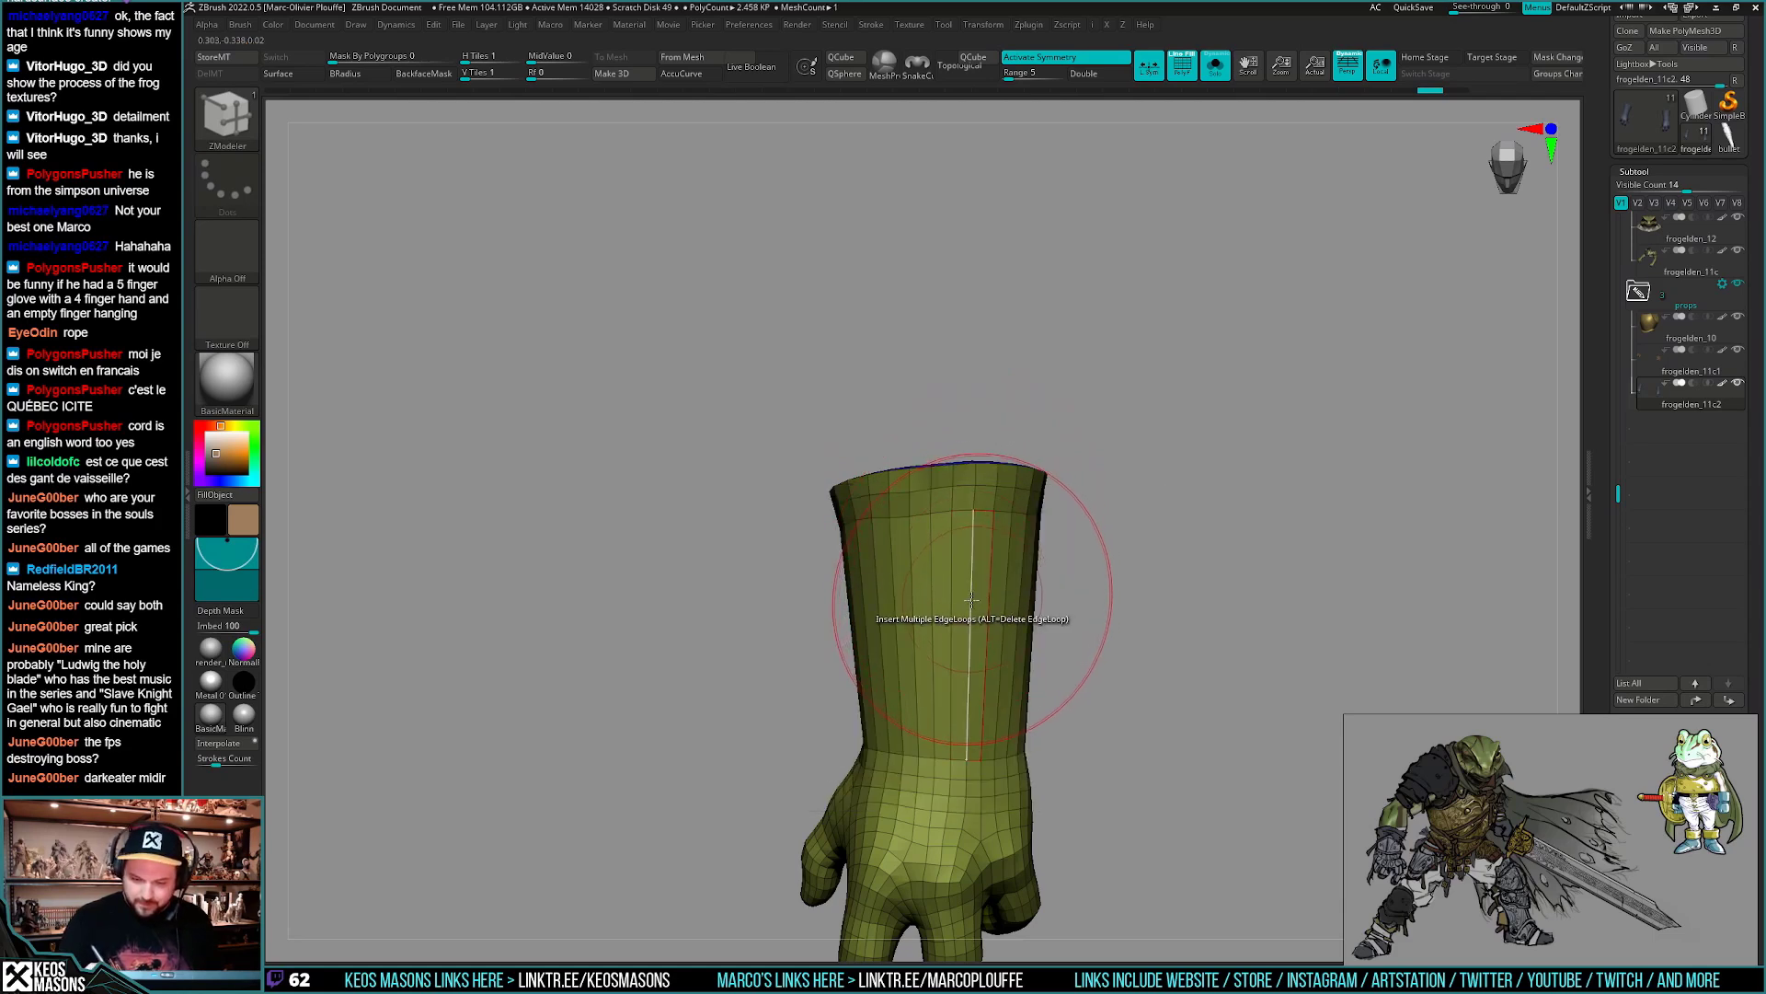
pyautogui.moveTo(971, 599); pyautogui.dragTo(977, 546)
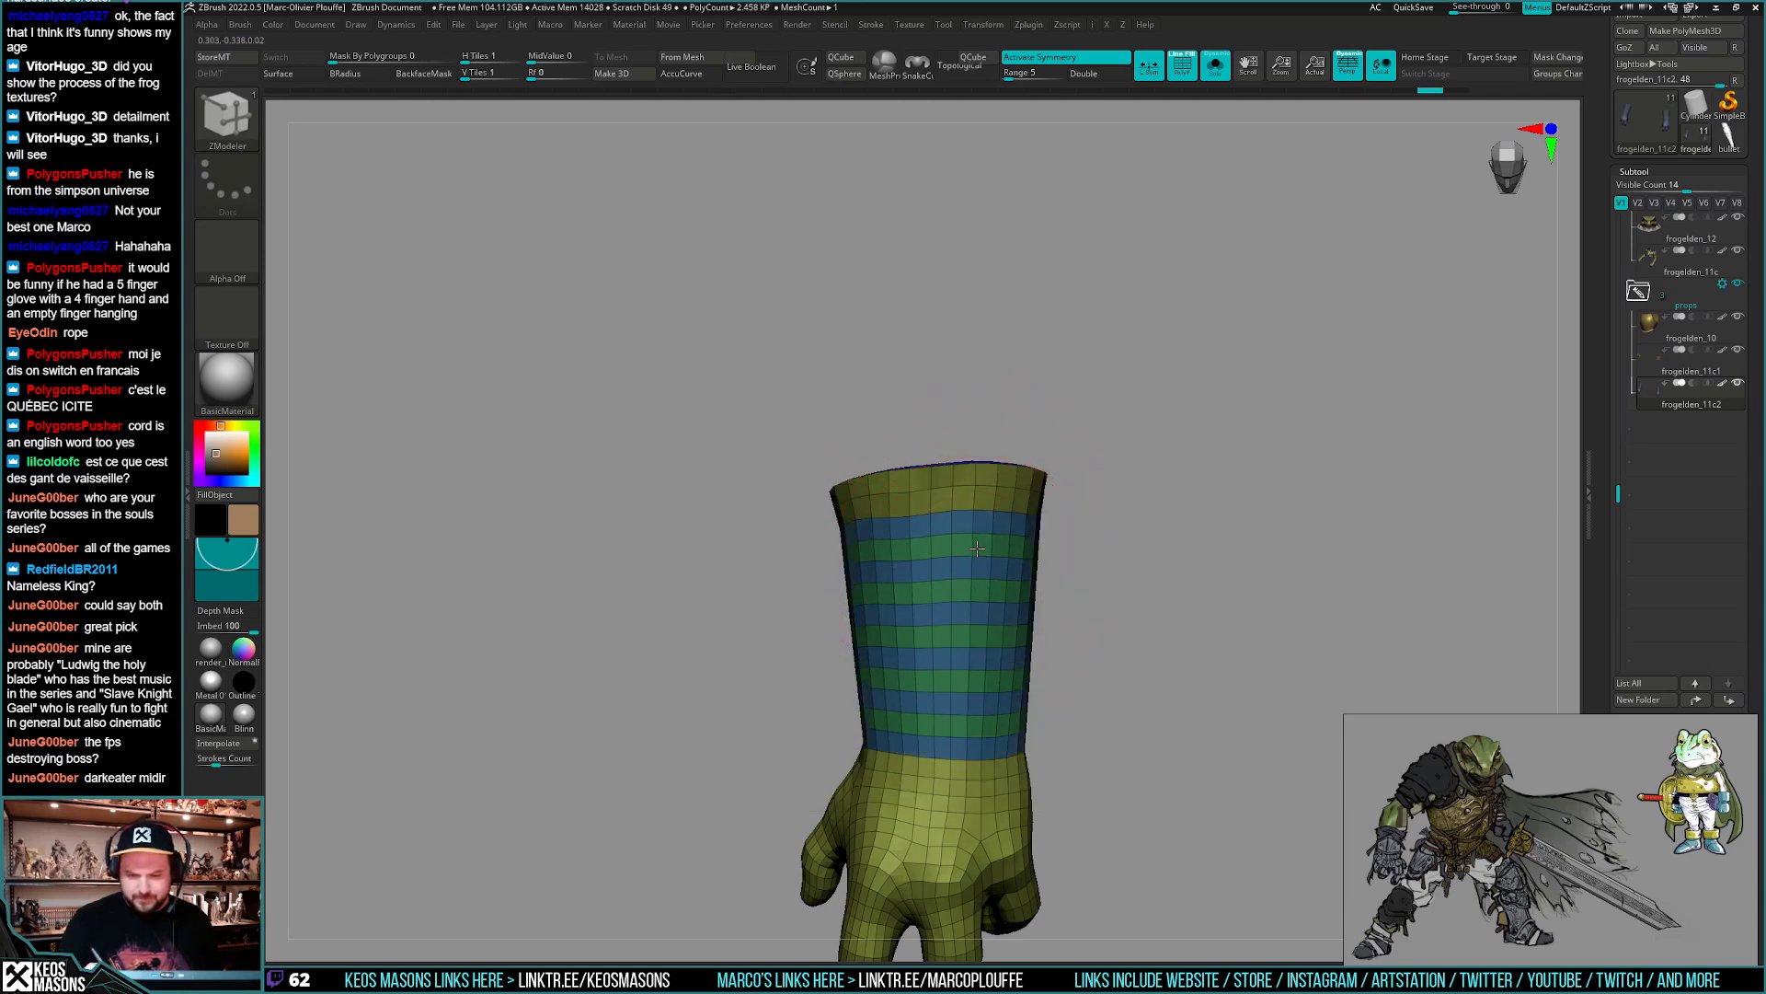
# - Merge the alternating striped bands on the glove's forearm into a single polygroup
pyautogui.keyDown('ctrl'); pyautogui.moveTo(970, 622); pyautogui.dragTo(961, 555, button='right'); pyautogui.keyUp('ctrl')
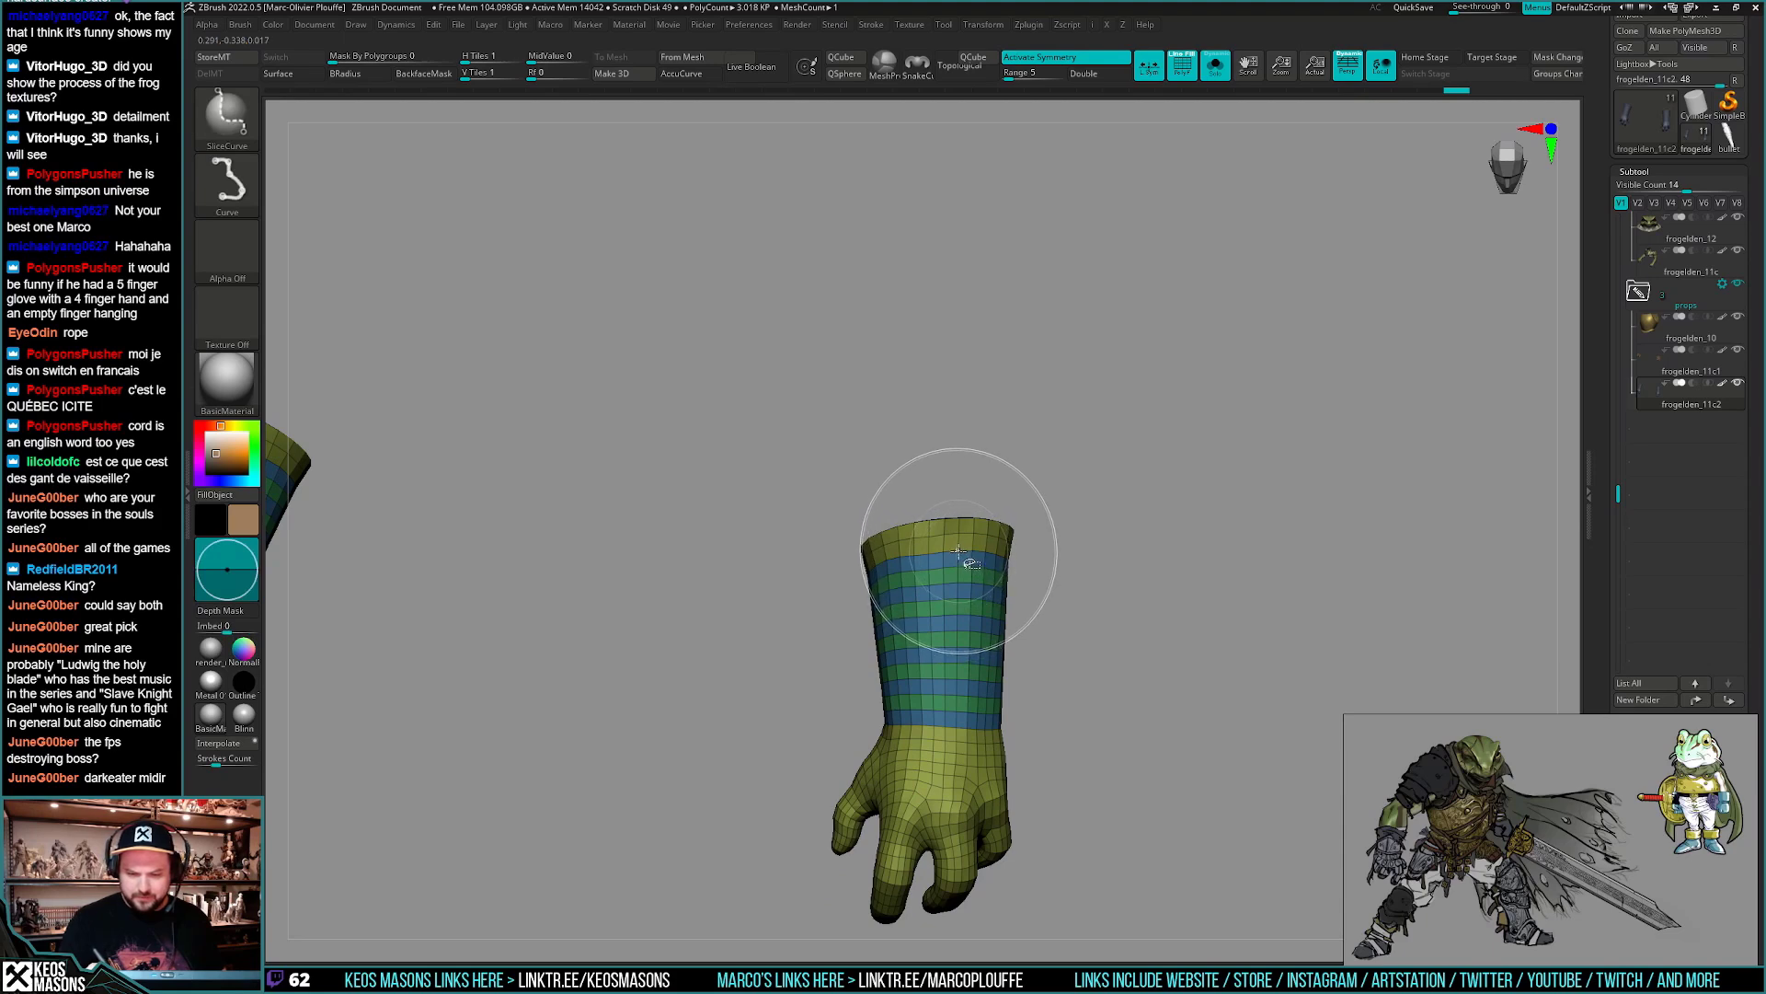
pyautogui.keyDown('ctrl'); pyautogui.keyDown('alt'); pyautogui.keyDown('shift'); pyautogui.click(960, 551); pyautogui.keyUp('shift'); pyautogui.keyUp('alt'); pyautogui.keyUp('ctrl')
pyautogui.hotkey('ctrl', 'w')
pyautogui.keyDown('ctrl'); pyautogui.keyDown('shift'); pyautogui.click(1139, 612); pyautogui.keyUp('shift'); pyautogui.keyUp('ctrl')
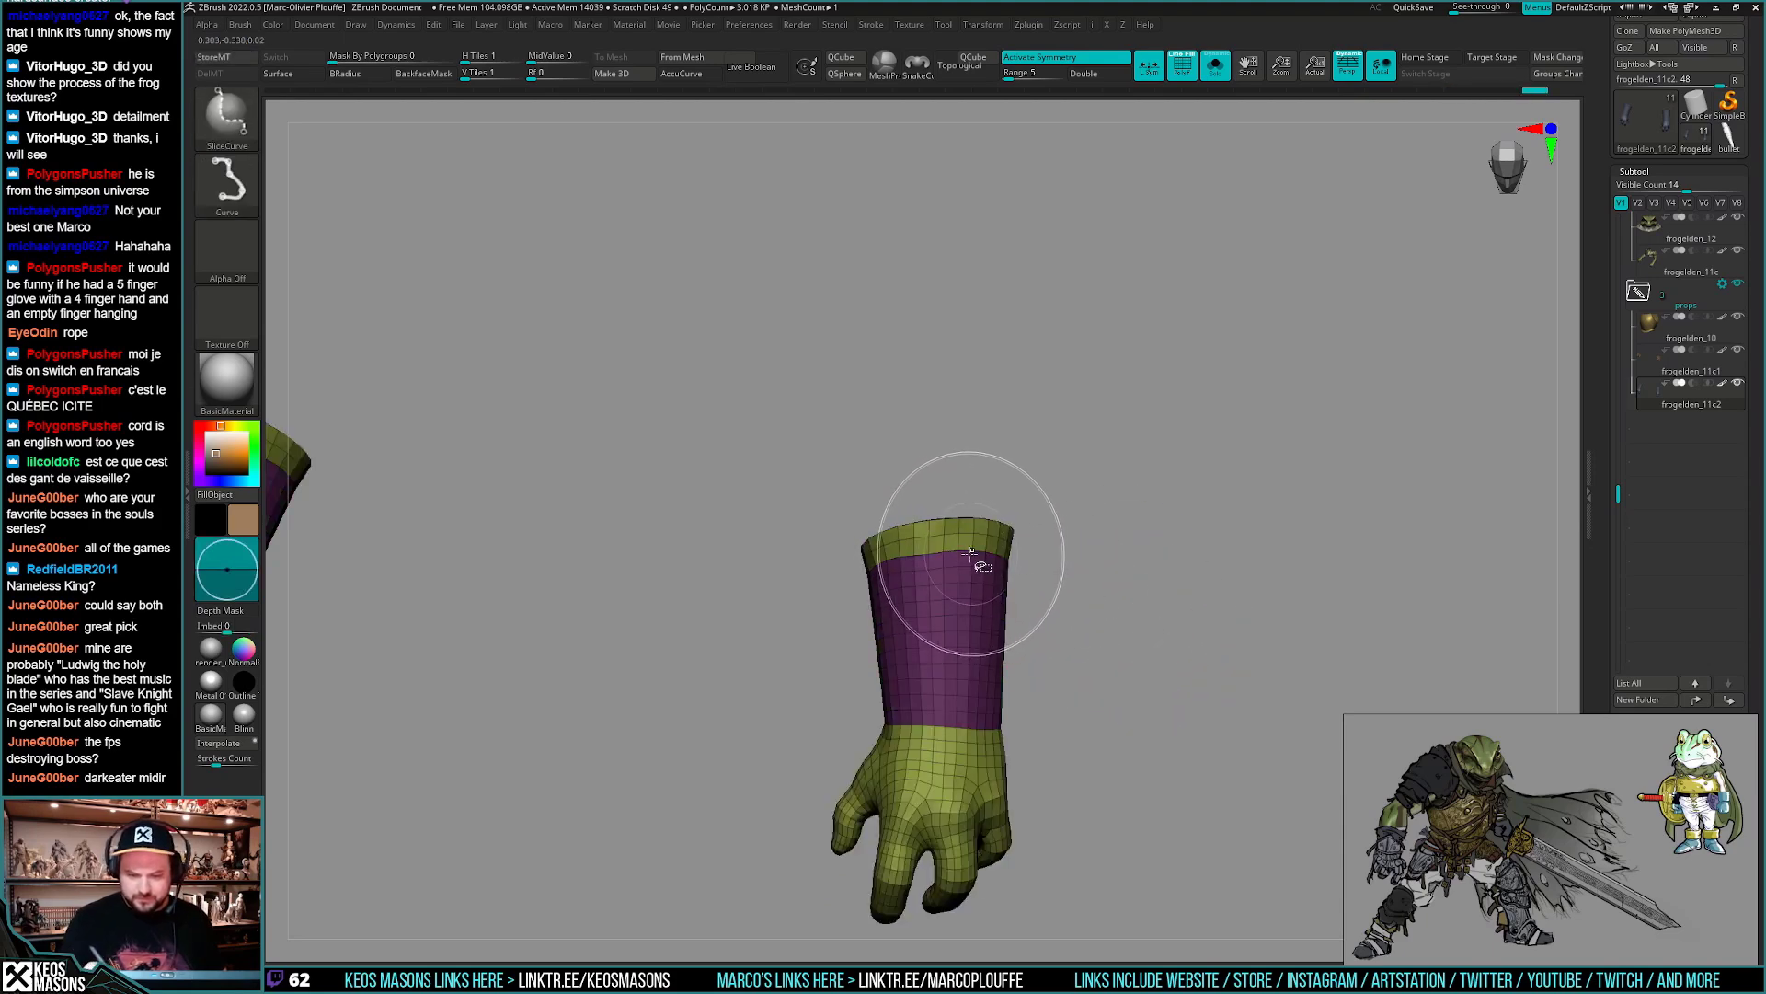
pyautogui.hotkey('ctrl', 'w')
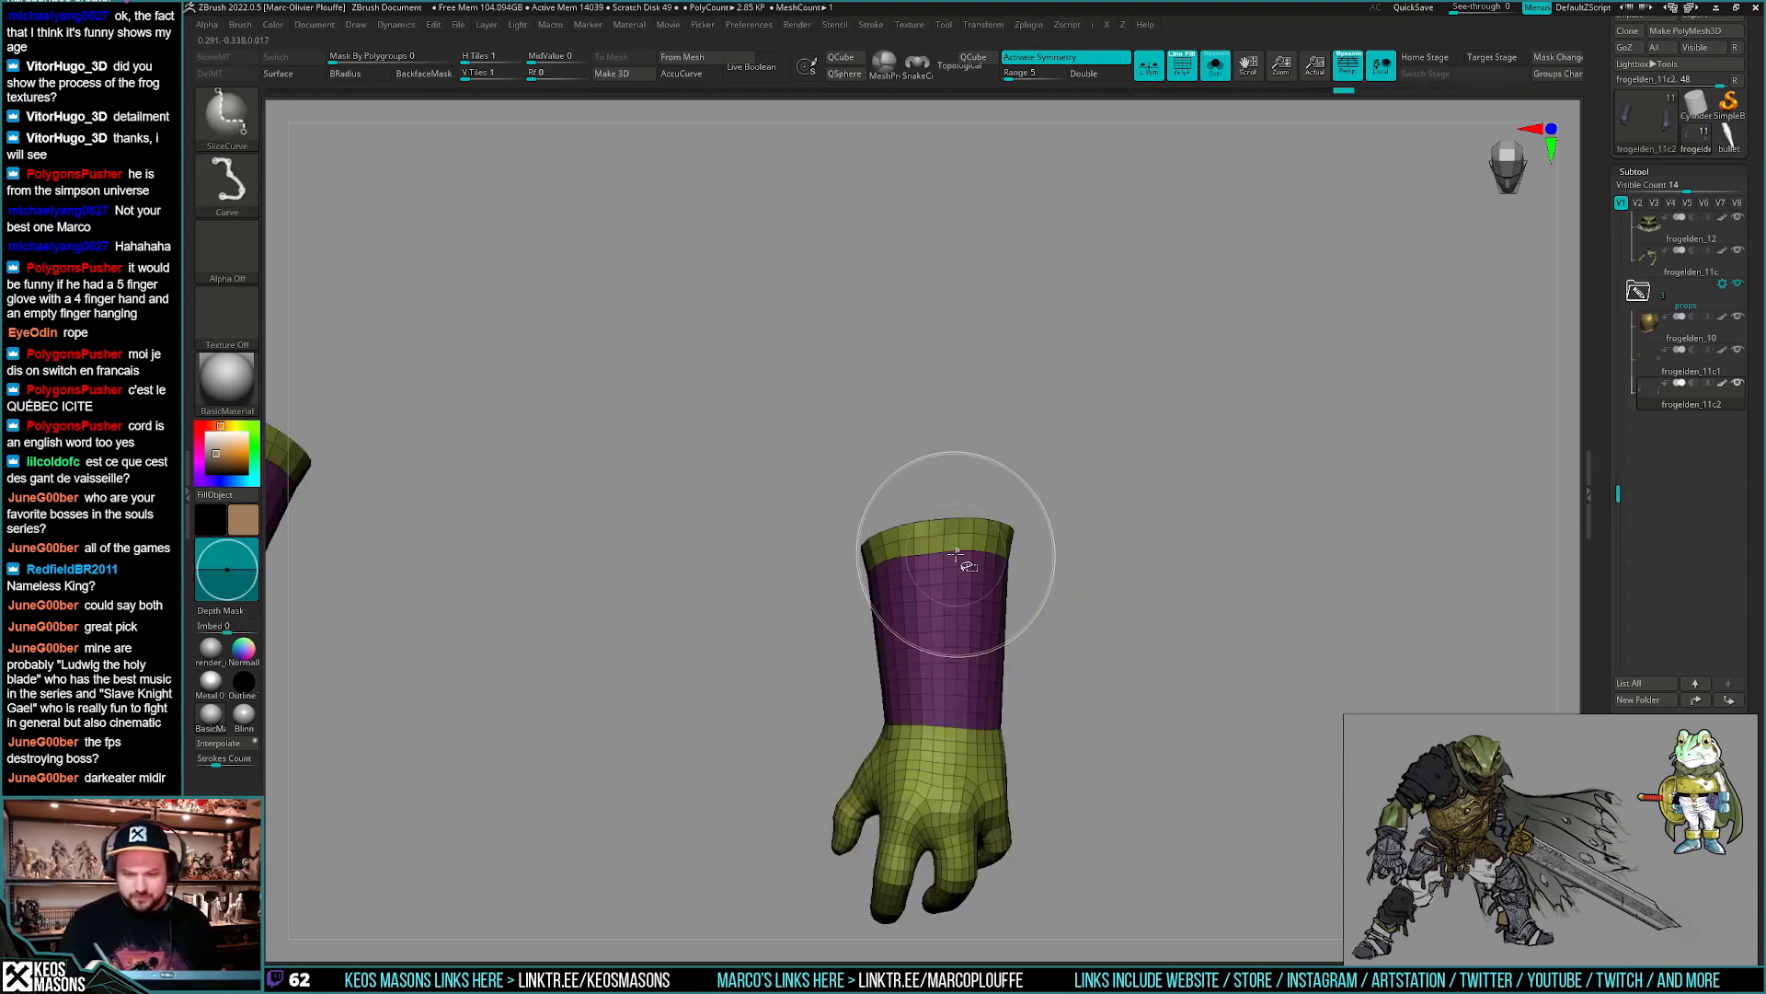
# - Check the cuff's polygroups in isolation, regroup the visible glove faces, and bring back the whole figure without wireframe
pyautogui.keyDown('ctrl'); pyautogui.keyDown('shift'); pyautogui.click(958, 554); pyautogui.keyUp('shift'); pyautogui.keyUp('ctrl')
pyautogui.keyDown('ctrl'); pyautogui.keyDown('shift'); pyautogui.click(1153, 649); pyautogui.keyUp('shift'); pyautogui.keyUp('ctrl')
pyautogui.hotkey('shift', 'f')
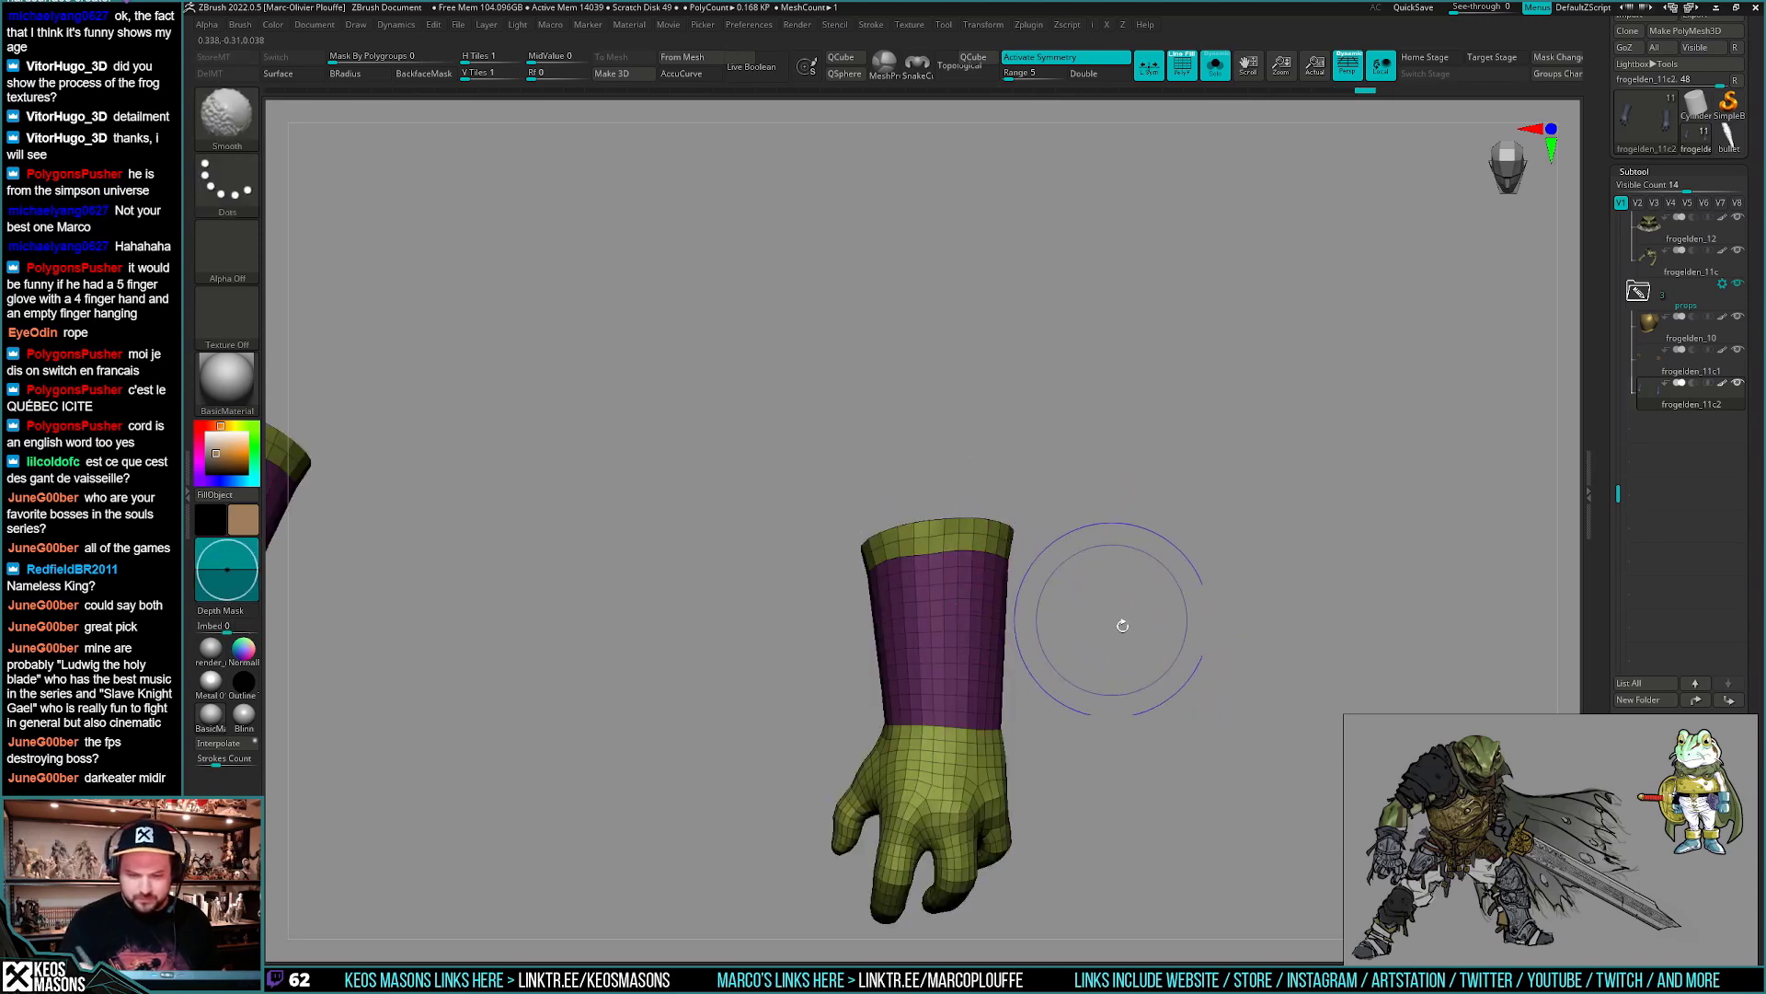
pyautogui.hotkey('ctrl', 'w')
pyautogui.moveTo(1151, 697)
pyautogui.keyDown('ctrl'); pyautogui.mouseDown(button='right')
pyautogui.moveTo(1124, 673)
pyautogui.moveTo(1136, 718)
pyautogui.moveTo(1120, 726)
pyautogui.moveTo(1132, 693)
pyautogui.moveTo(1104, 685)
pyautogui.moveTo(1131, 705)
pyautogui.moveTo(1149, 665)
pyautogui.mouseUp(button='right'); pyautogui.keyUp('ctrl')
pyautogui.hotkey('shift', 'f')
pyautogui.hotkey('shift', 's')
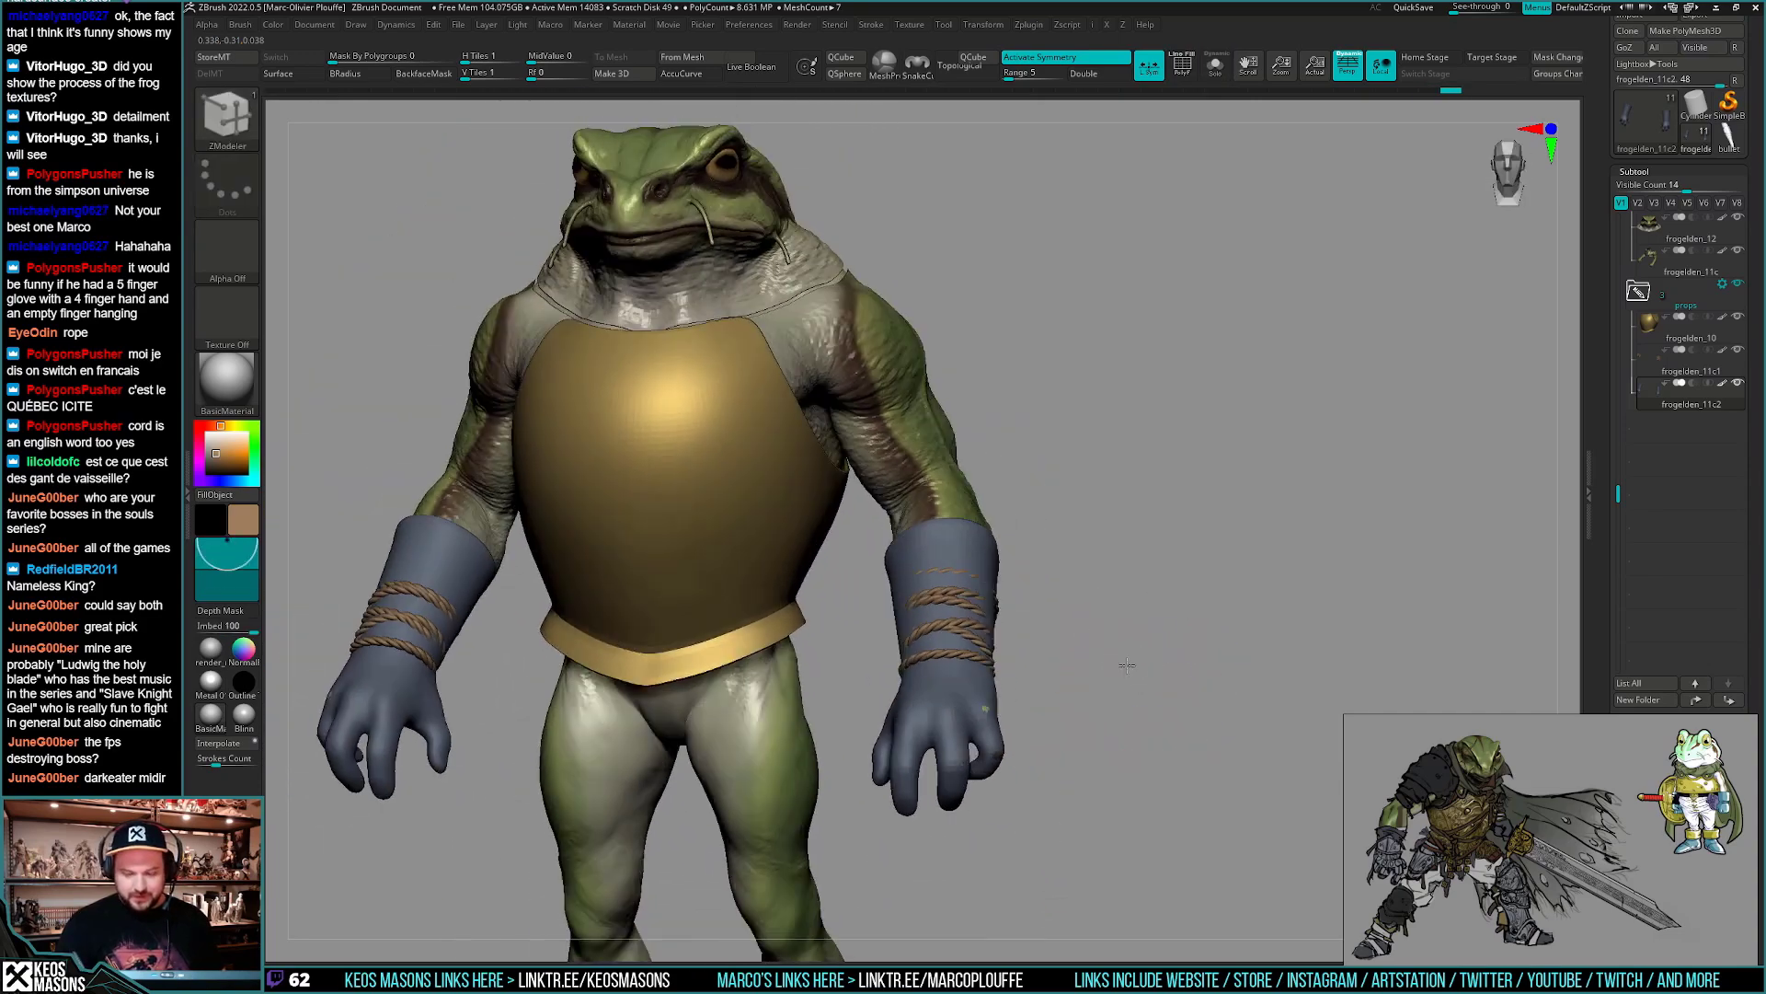
# - Pick the ClayBuildup brush and subdivide the reworked gloves twice
pyautogui.press('b')
pyautogui.press('c')
pyautogui.press('b')
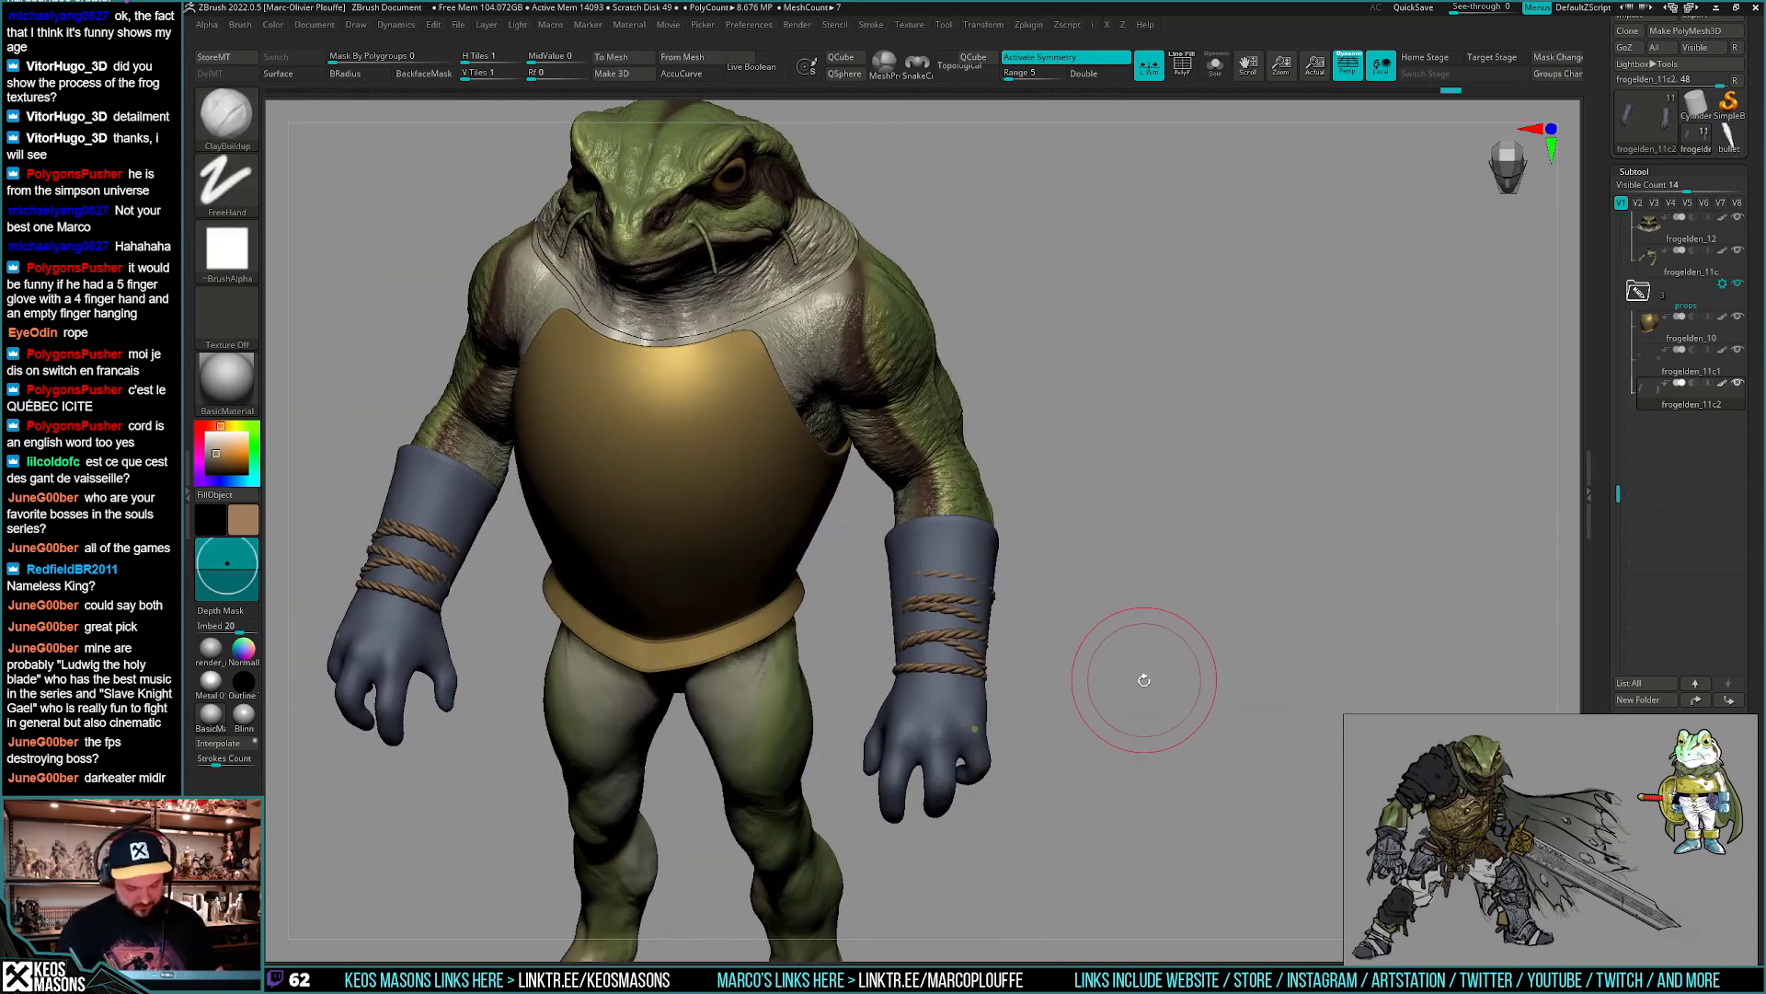
pyautogui.press('2')
pyautogui.moveTo(1048, 637); pyautogui.dragTo(1064, 721, button='right')
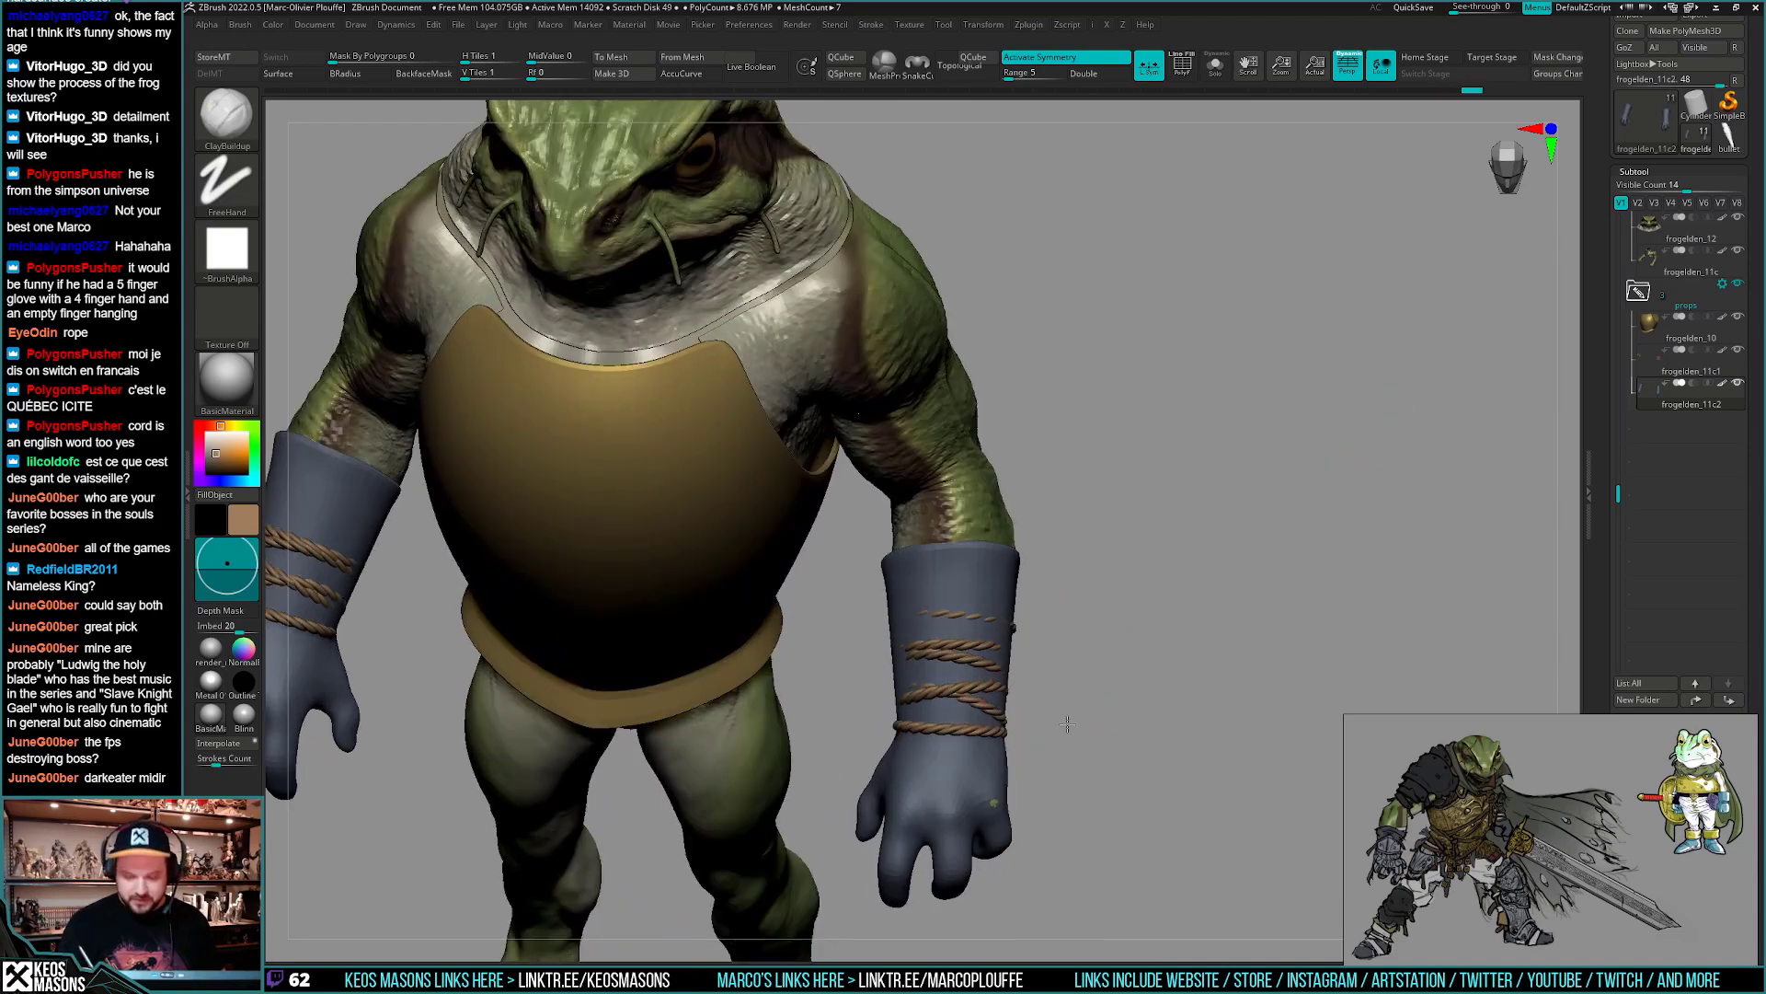
# - Try pulling the glove cuff outward with the ClothHook brush at a large size
pyautogui.press('b')
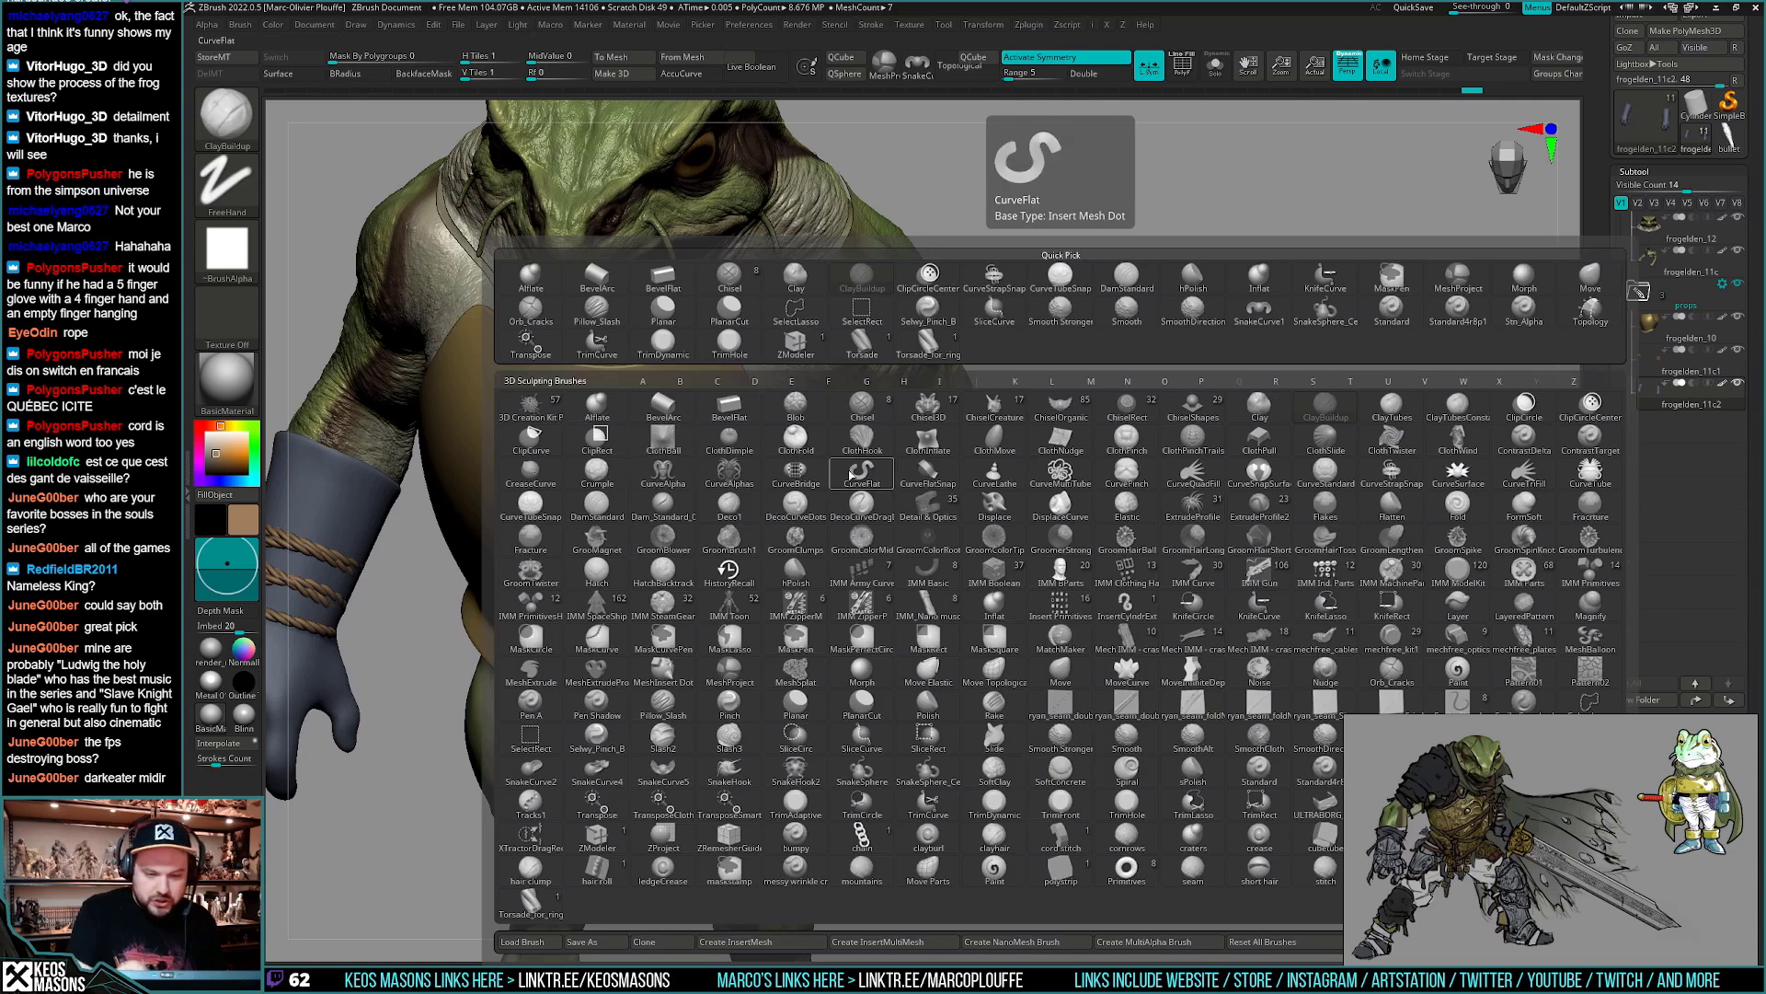
pyautogui.press('c')
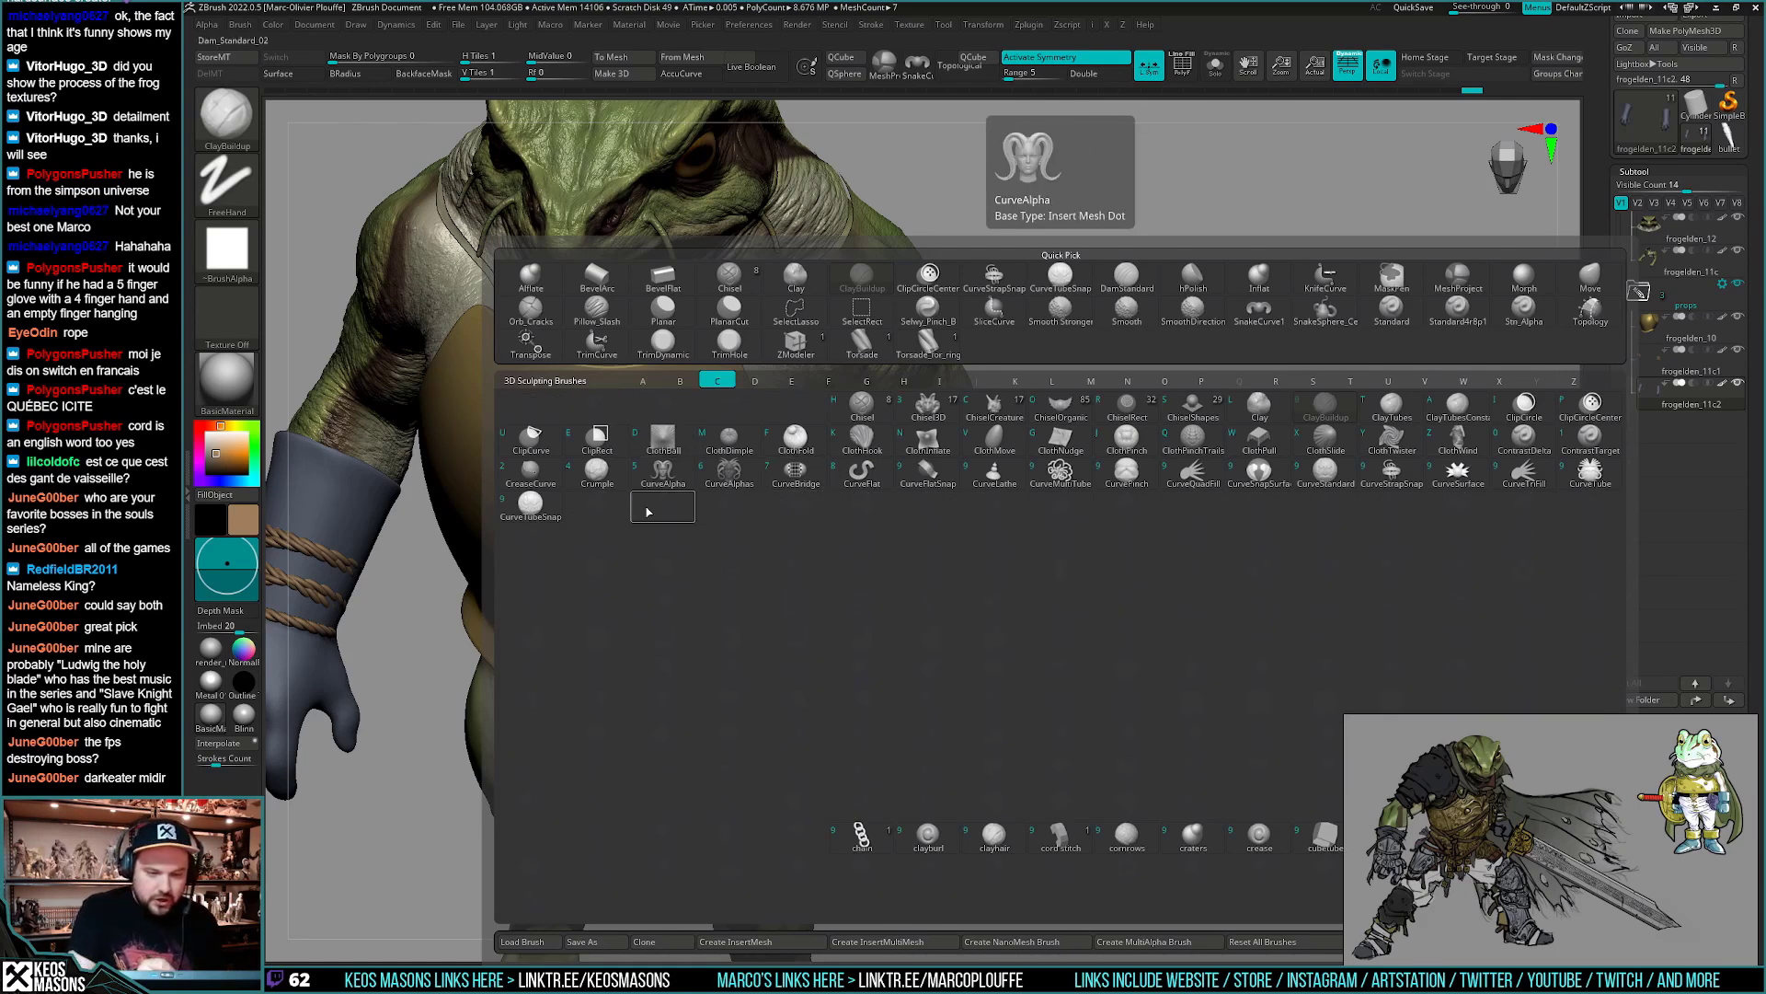
pyautogui.press('k')
pyautogui.press('space')
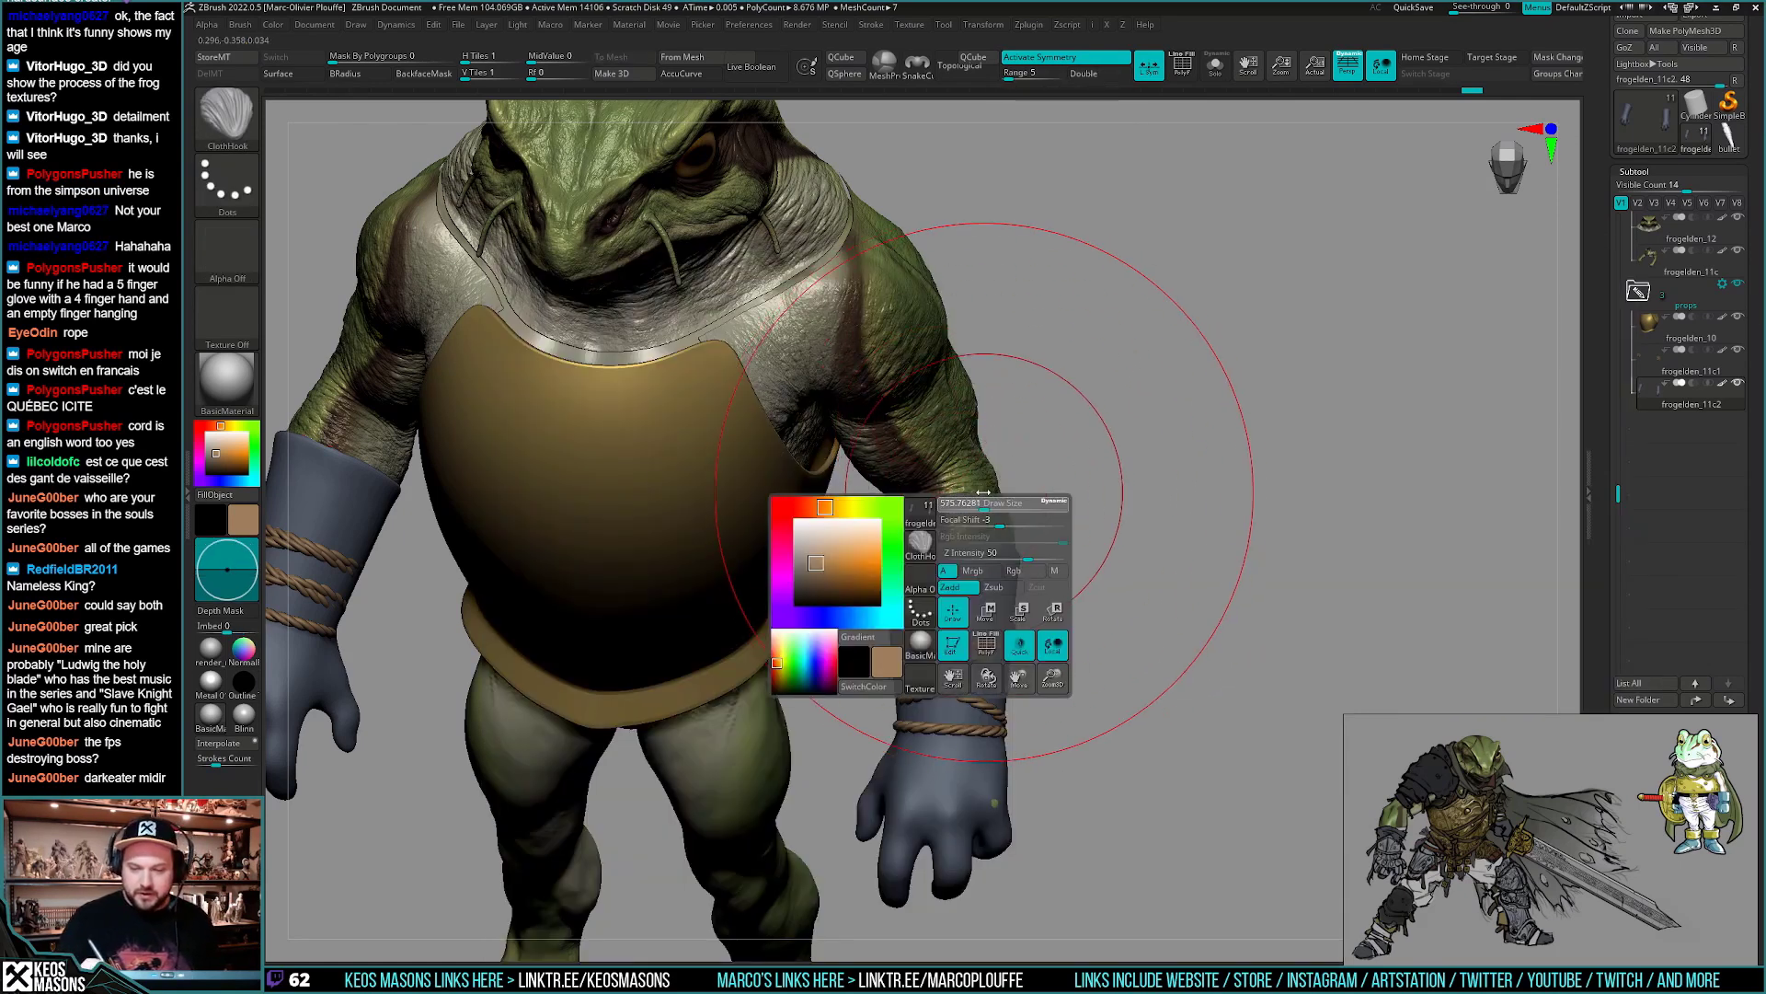
pyautogui.moveTo(1040, 523)
pyautogui.mouseDown(button='right')
pyautogui.moveTo(994, 502)
pyautogui.moveTo(961, 454)
pyautogui.mouseUp(button='right')
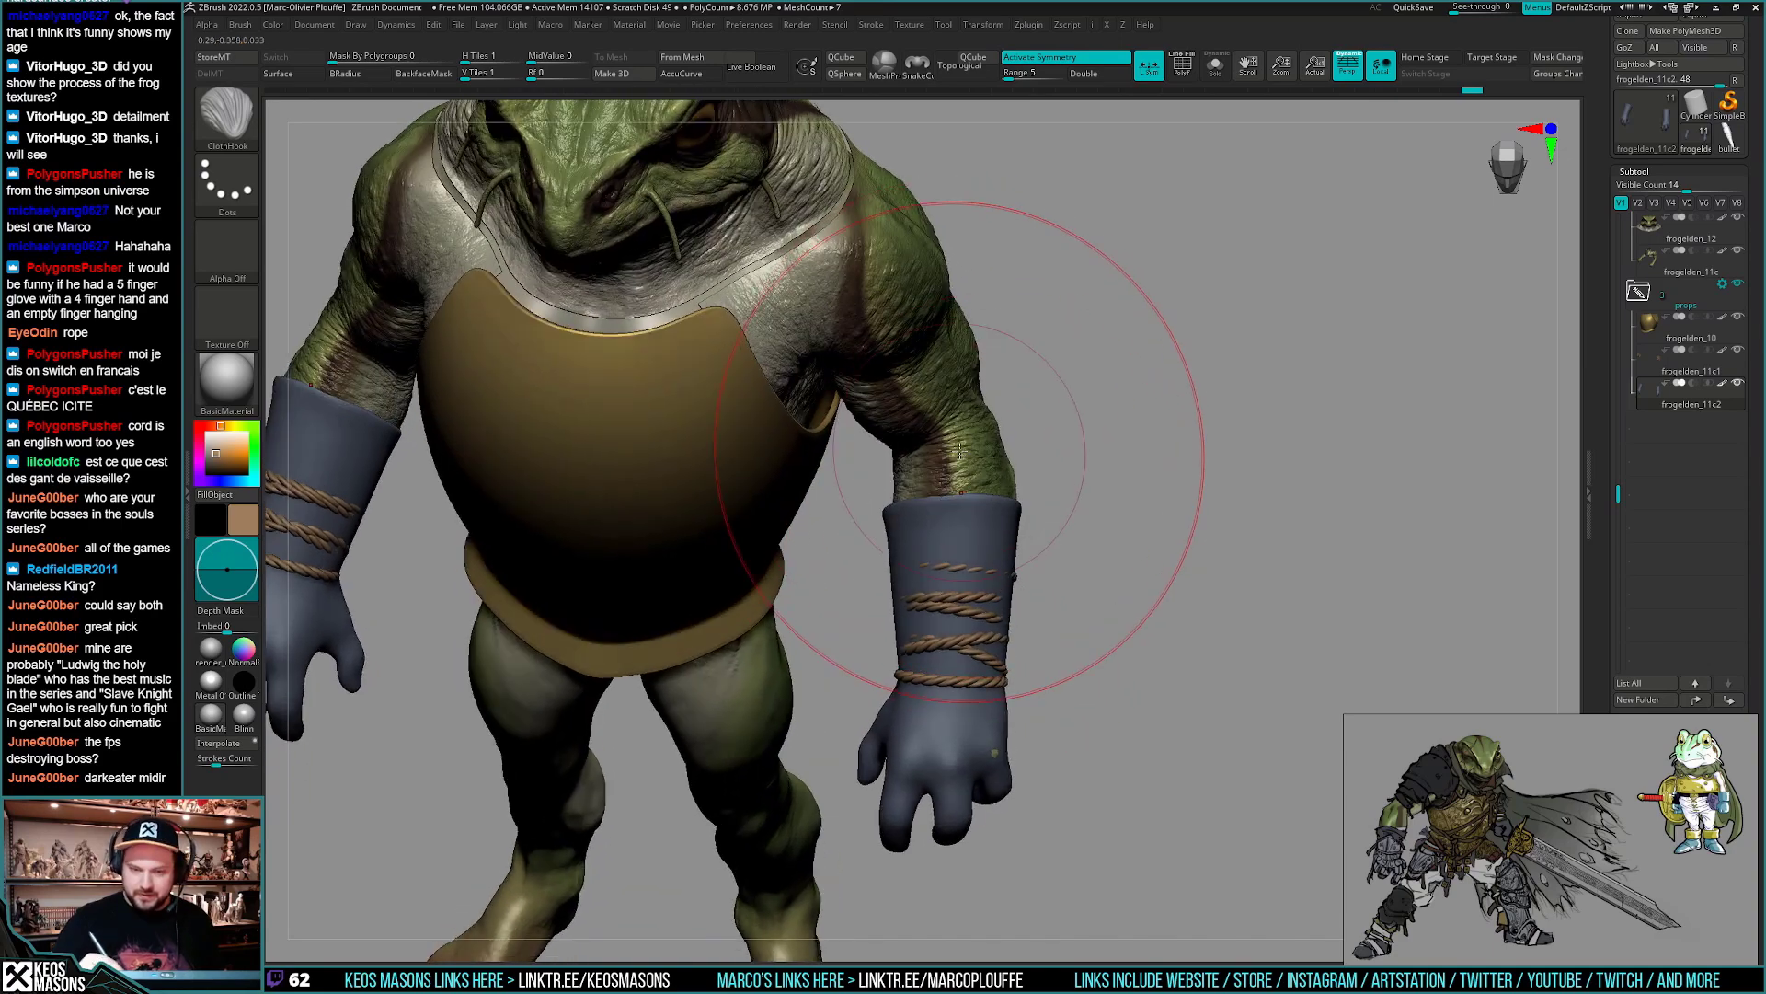
pyautogui.moveTo(958, 453); pyautogui.dragTo(984, 440)
pyautogui.moveTo(1159, 631)
pyautogui.mouseDown(button='right')
pyautogui.moveTo(1303, 478)
pyautogui.moveTo(1151, 659)
pyautogui.mouseUp(button='right')
pyautogui.moveTo(1151, 660)
pyautogui.mouseDown()
pyautogui.moveTo(1127, 699)
pyautogui.moveTo(1178, 657)
pyautogui.mouseUp()
pyautogui.hotkey('ctrl', 'z')
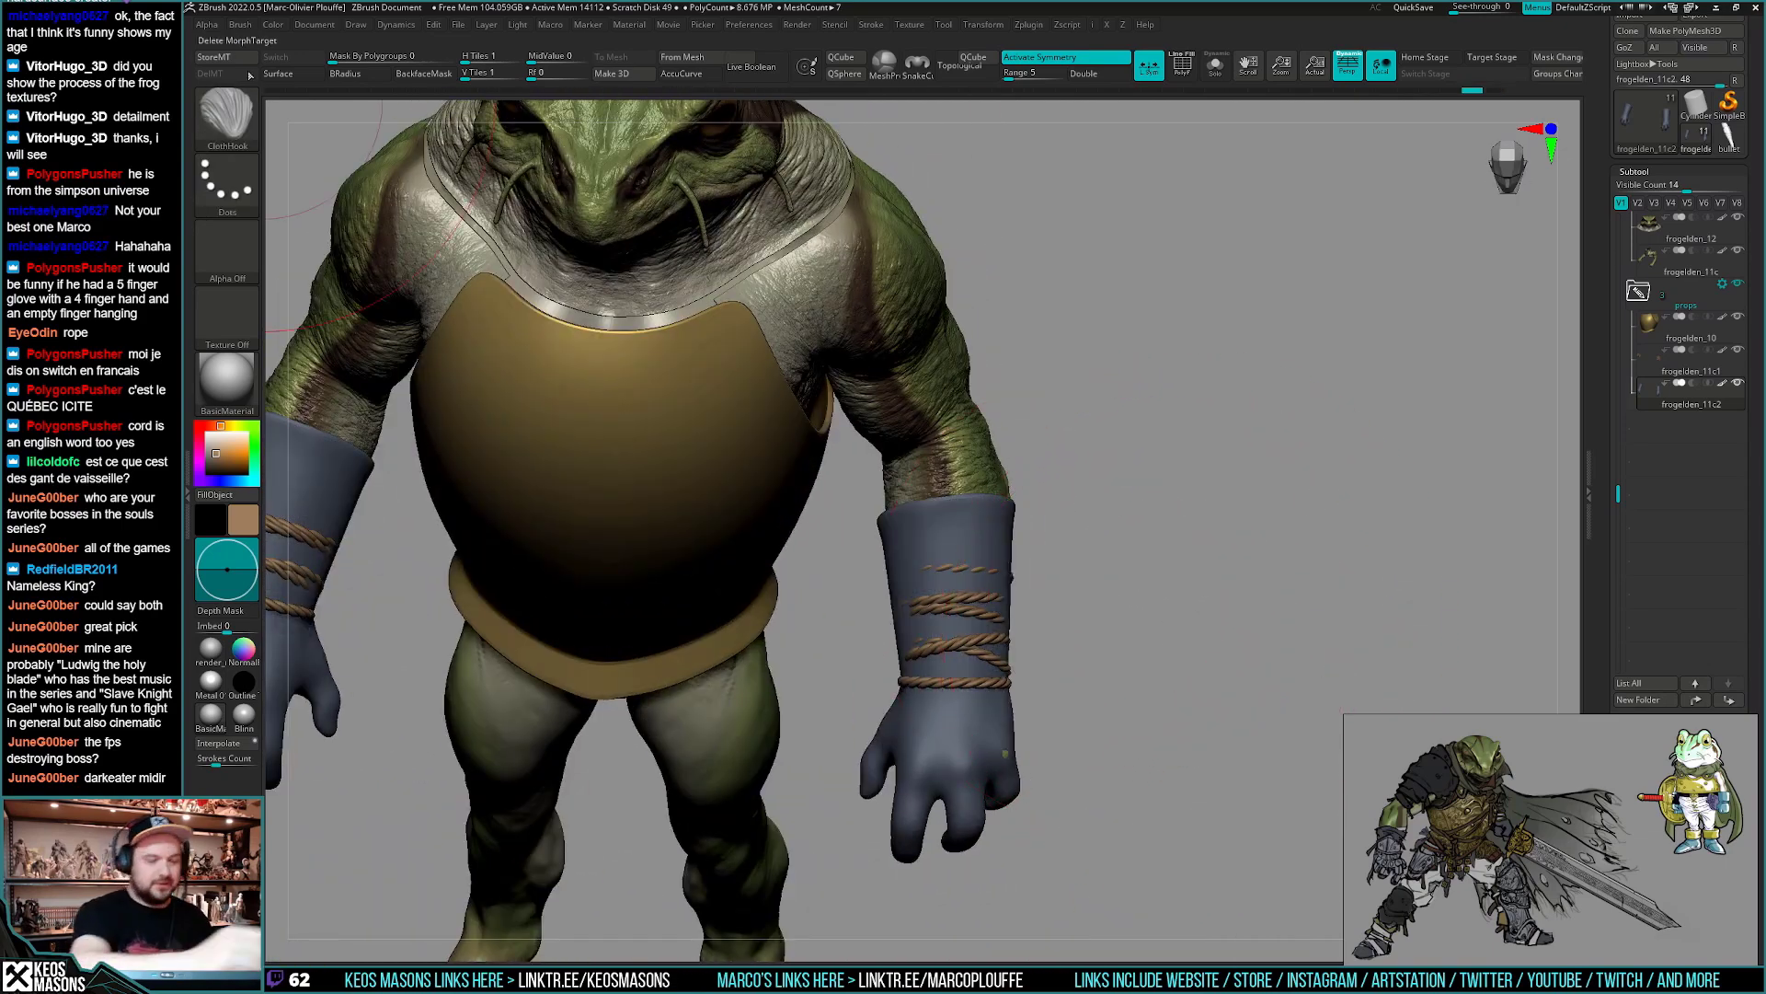
# - Store a morph target for the gloves and try the ClothHook brush on the cuff with a larger brush size
pyautogui.press('space')
pyautogui.moveTo(969, 447); pyautogui.dragTo(994, 441)
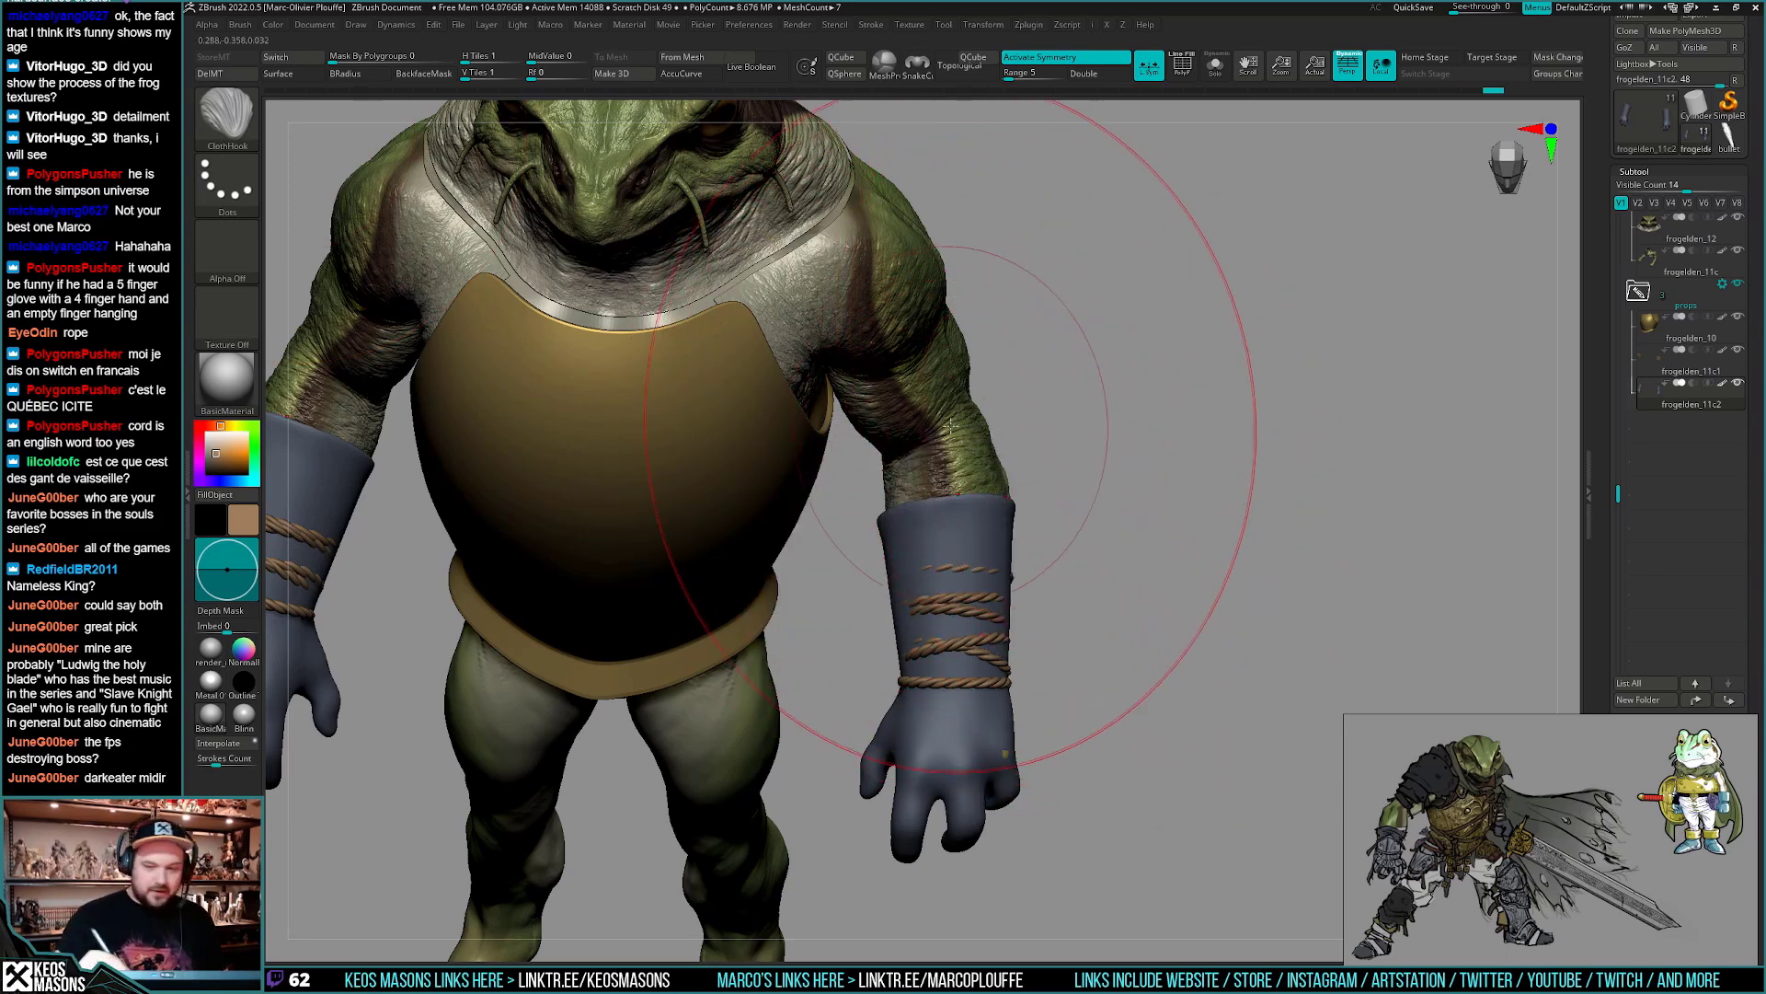
pyautogui.press('space')
pyautogui.moveTo(958, 515)
pyautogui.mouseDown()
pyautogui.moveTo(958, 589)
pyautogui.moveTo(958, 516)
pyautogui.mouseUp()
pyautogui.moveTo(959, 451)
pyautogui.mouseDown(button='right')
pyautogui.moveTo(972, 427)
pyautogui.moveTo(1046, 533)
pyautogui.moveTo(1022, 552)
pyautogui.moveTo(690, 552)
pyautogui.mouseUp(button='right')
pyautogui.hotkey('ctrl', 'z')
# - Push the back of the glove cuff outward with the Move brush so it covers the forearm skin
pyautogui.moveTo(1017, 501)
pyautogui.mouseDown(button='right')
pyautogui.moveTo(1010, 528)
pyautogui.moveTo(958, 502)
pyautogui.mouseUp(button='right')
pyautogui.press('b')
pyautogui.click(911, 543)
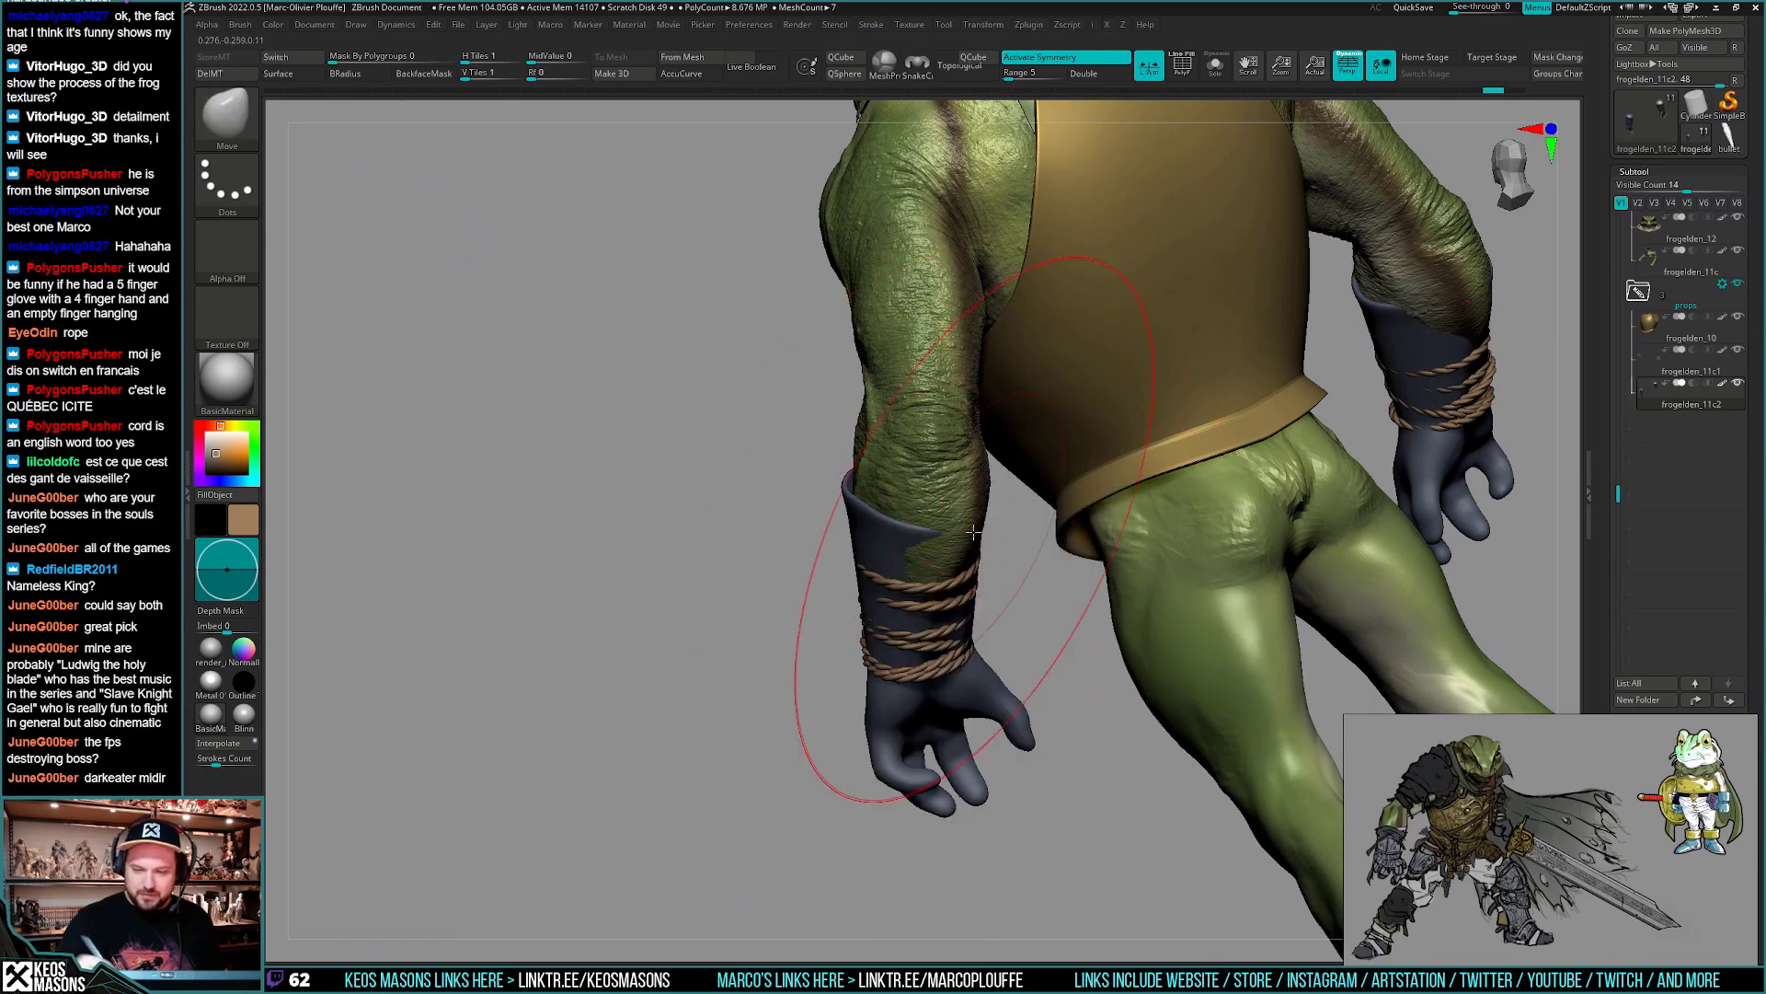
pyautogui.press('space')
pyautogui.moveTo(989, 566); pyautogui.dragTo(955, 566)
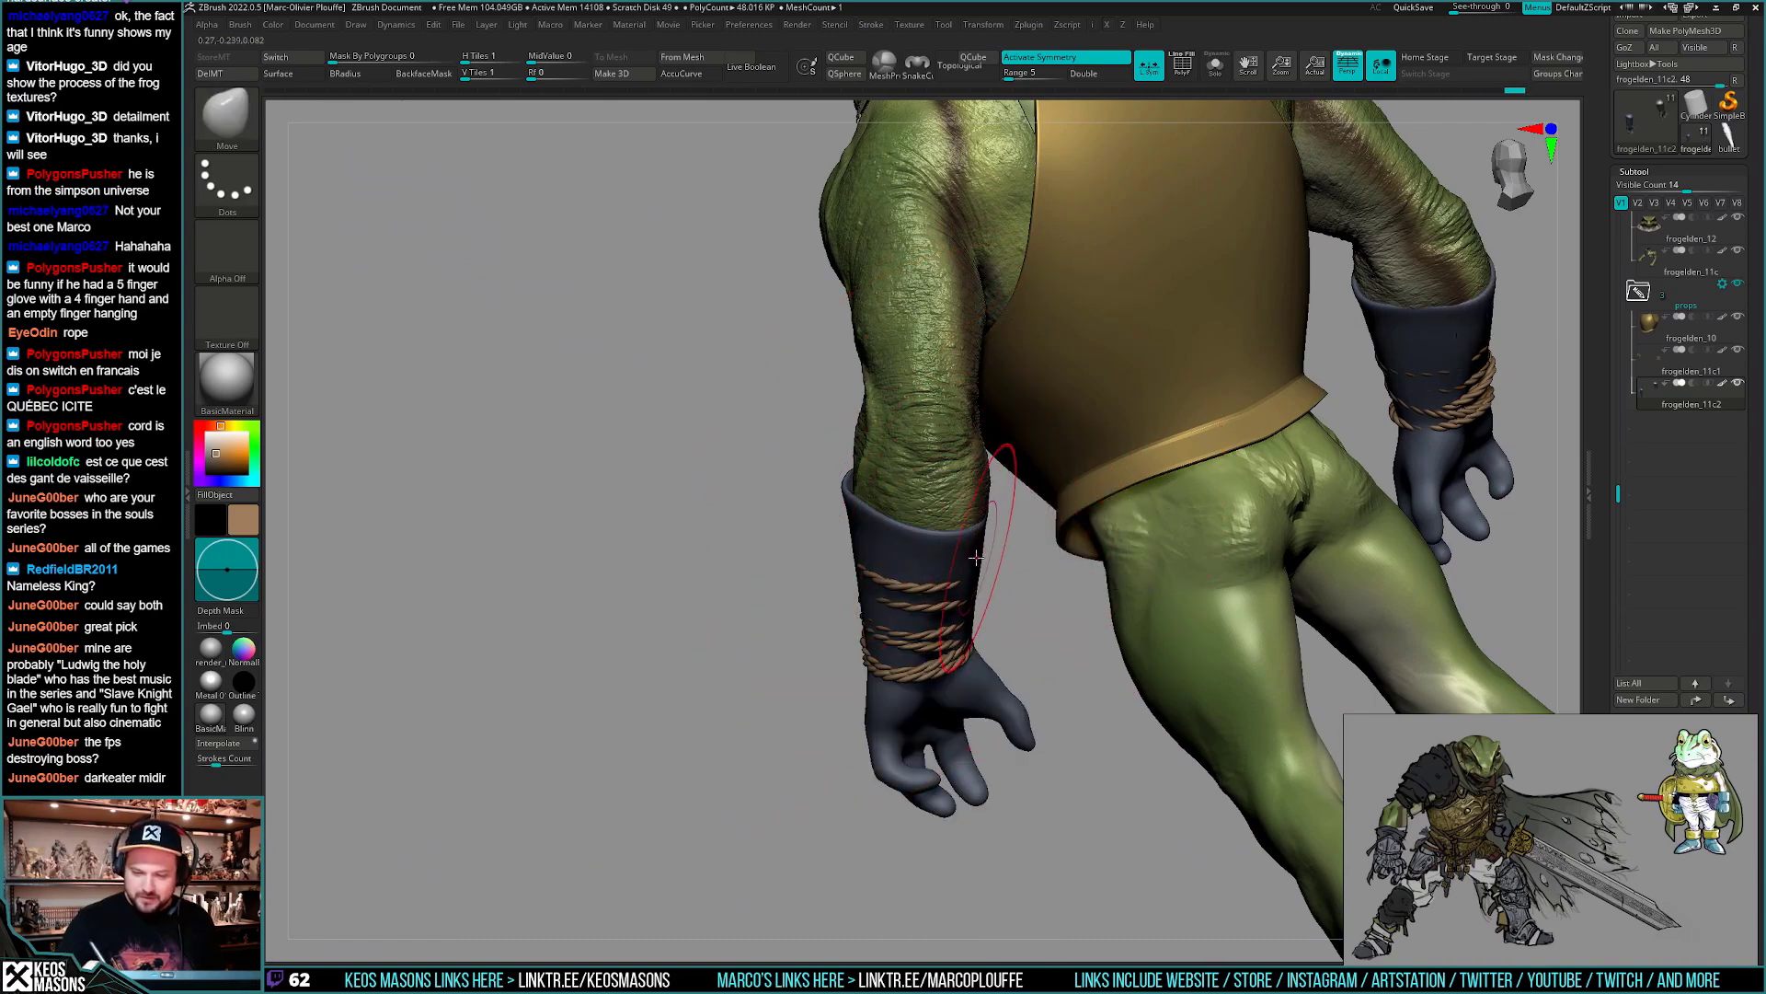
pyautogui.moveTo(976, 557); pyautogui.dragTo(1065, 512, button='right')
pyautogui.press('space')
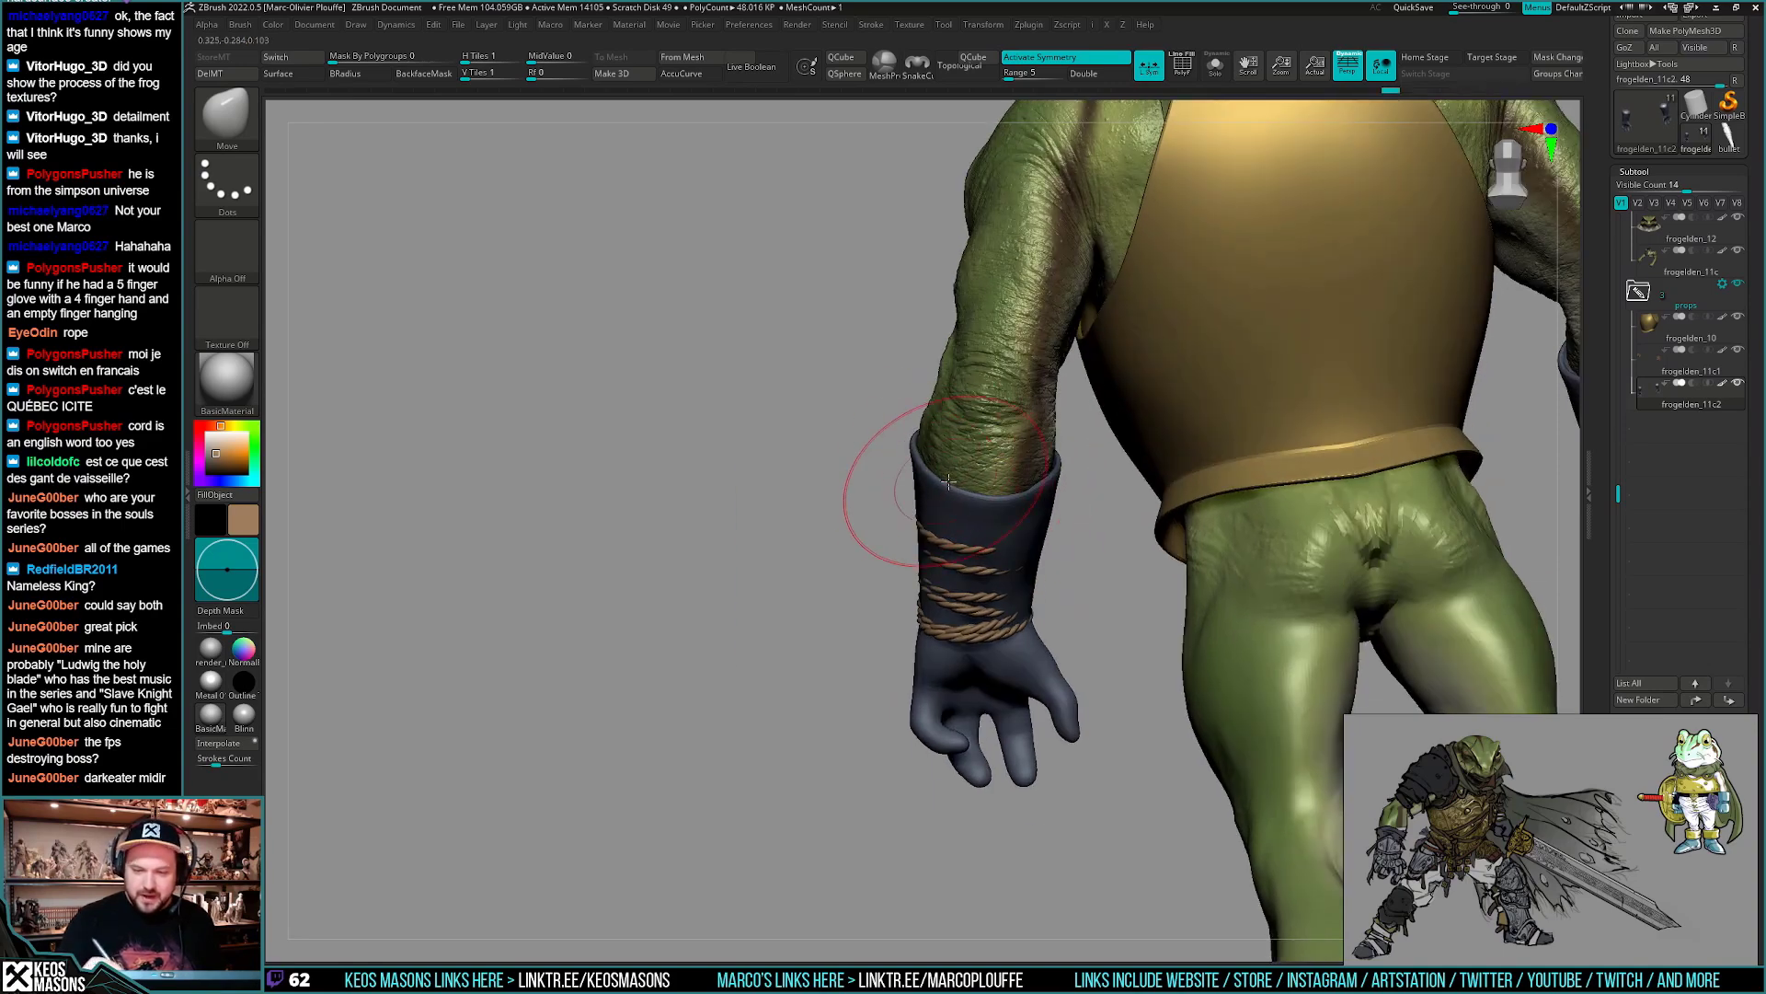
# - Shape the cuff rims around the forearms from behind and in front with the Move brush
pyautogui.moveTo(948, 480); pyautogui.dragTo(985, 504, button='right')
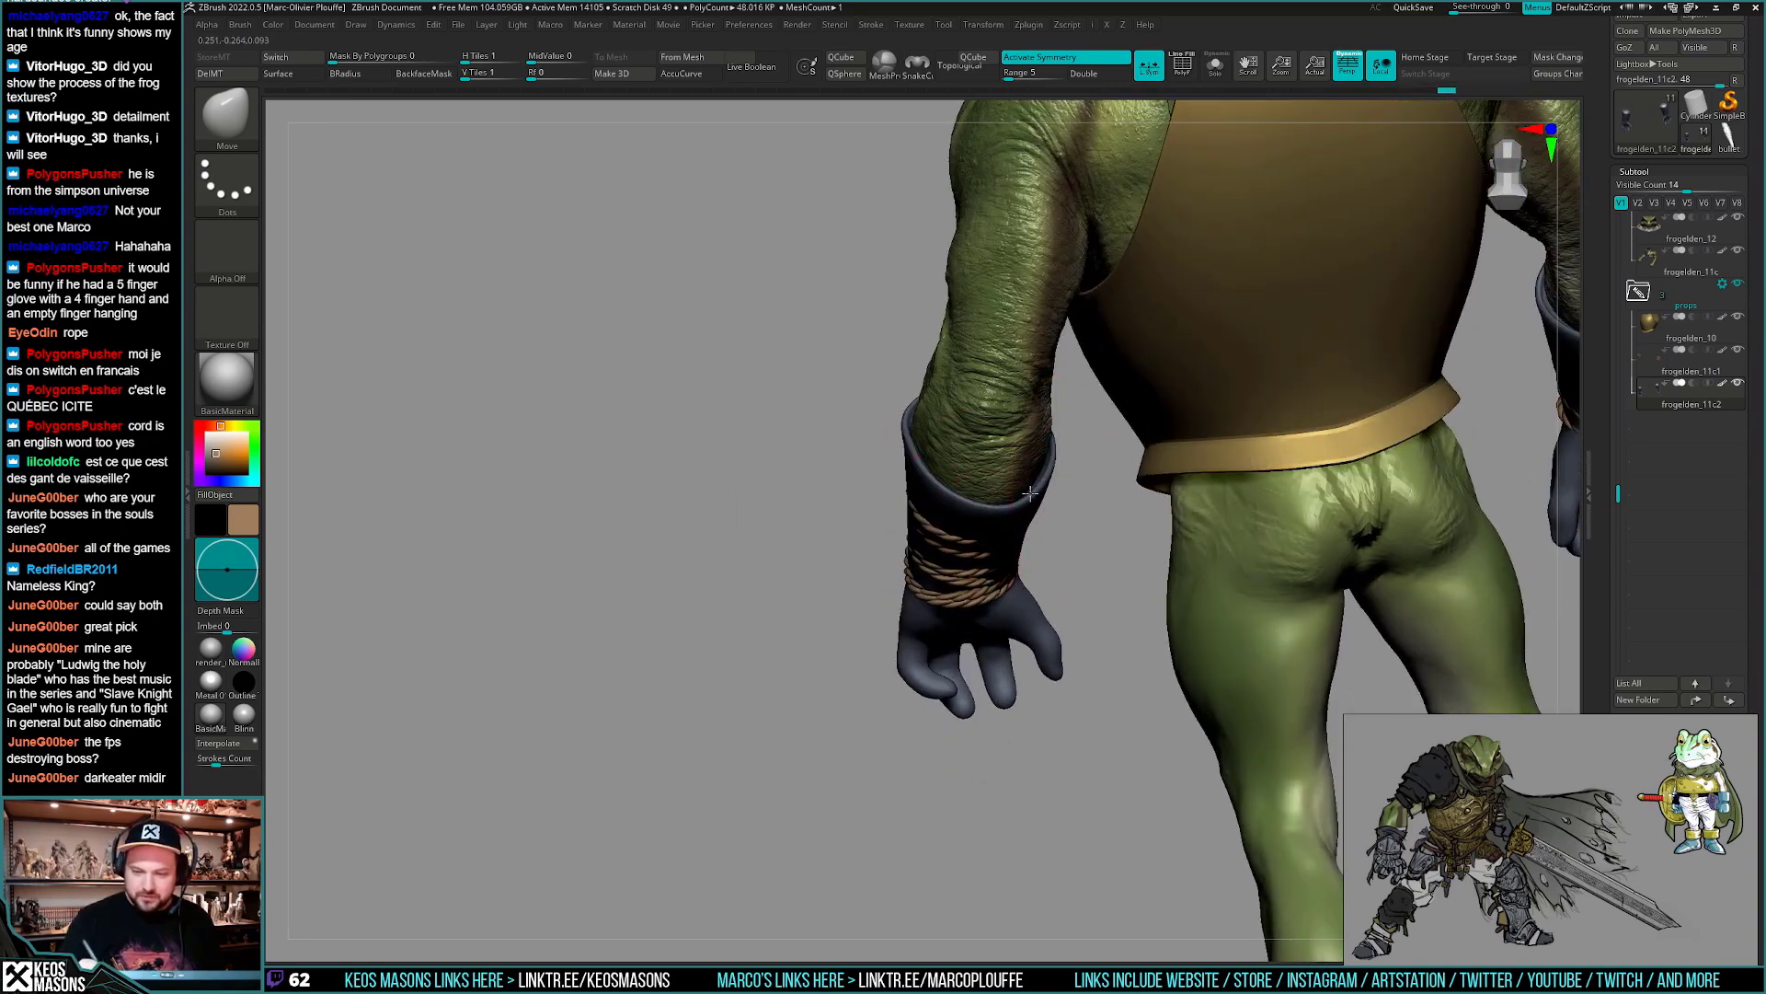
pyautogui.moveTo(899, 394)
pyautogui.mouseDown(button='right')
pyautogui.moveTo(1013, 446)
pyautogui.moveTo(872, 357)
pyautogui.moveTo(993, 391)
pyautogui.moveTo(1005, 572)
pyautogui.mouseUp(button='right')
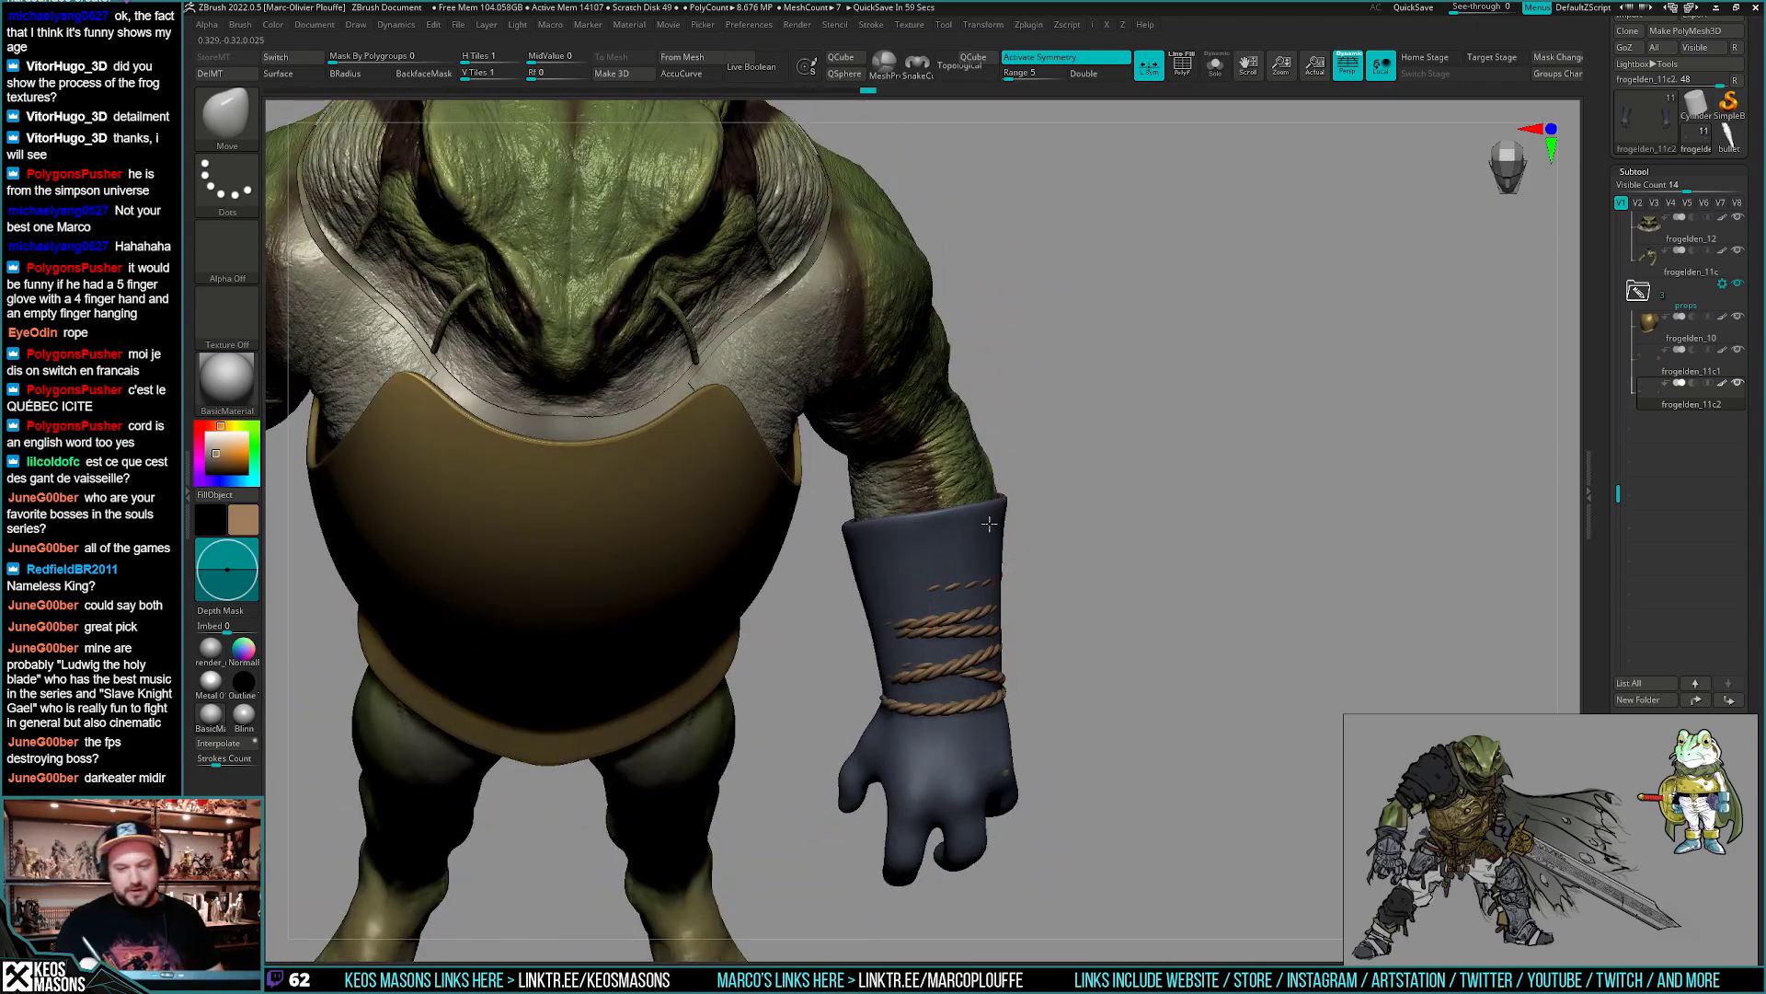
pyautogui.moveTo(989, 524)
pyautogui.mouseDown(button='right')
pyautogui.moveTo(923, 444)
pyautogui.moveTo(1057, 512)
pyautogui.moveTo(1055, 623)
pyautogui.moveTo(1009, 632)
pyautogui.moveTo(1008, 610)
pyautogui.moveTo(956, 645)
pyautogui.mouseUp(button='right')
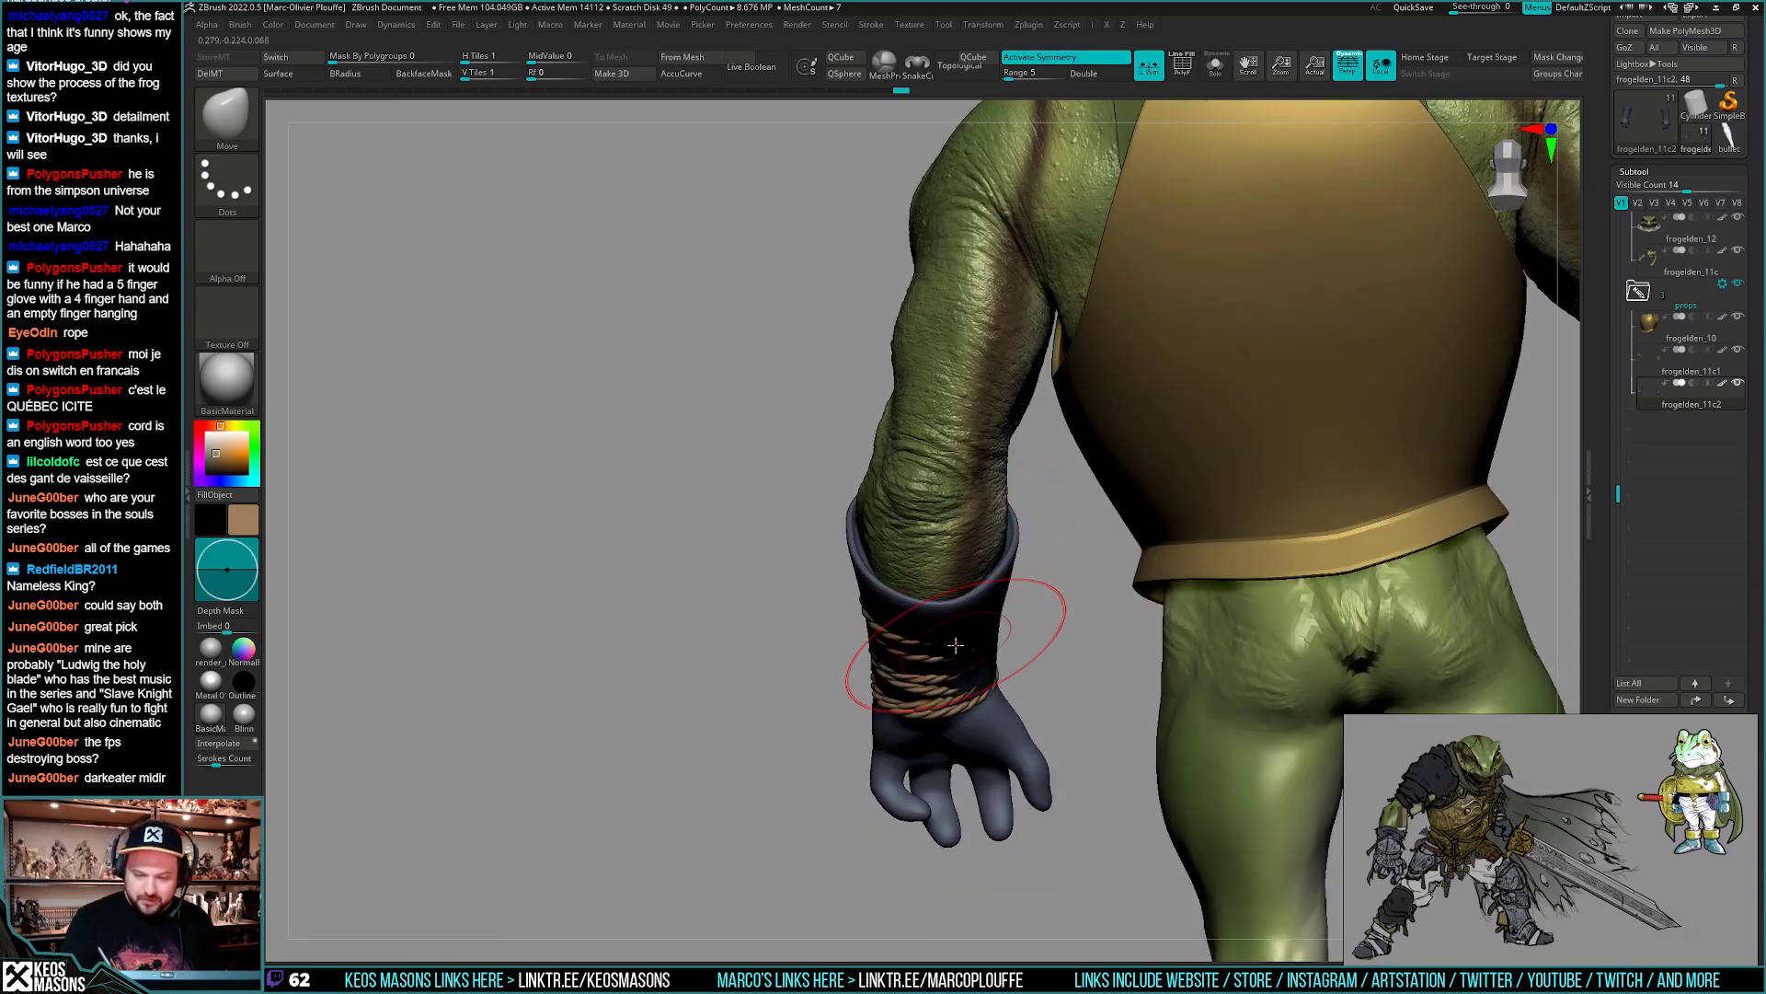
pyautogui.moveTo(886, 532)
pyautogui.mouseDown(button='right')
pyautogui.moveTo(908, 533)
pyautogui.moveTo(907, 505)
pyautogui.moveTo(807, 615)
pyautogui.moveTo(988, 576)
pyautogui.moveTo(853, 577)
pyautogui.moveTo(1068, 441)
pyautogui.moveTo(1151, 575)
pyautogui.moveTo(1153, 614)
pyautogui.moveTo(1161, 589)
pyautogui.moveTo(1134, 625)
pyautogui.mouseUp(button='right')
pyautogui.press('space')
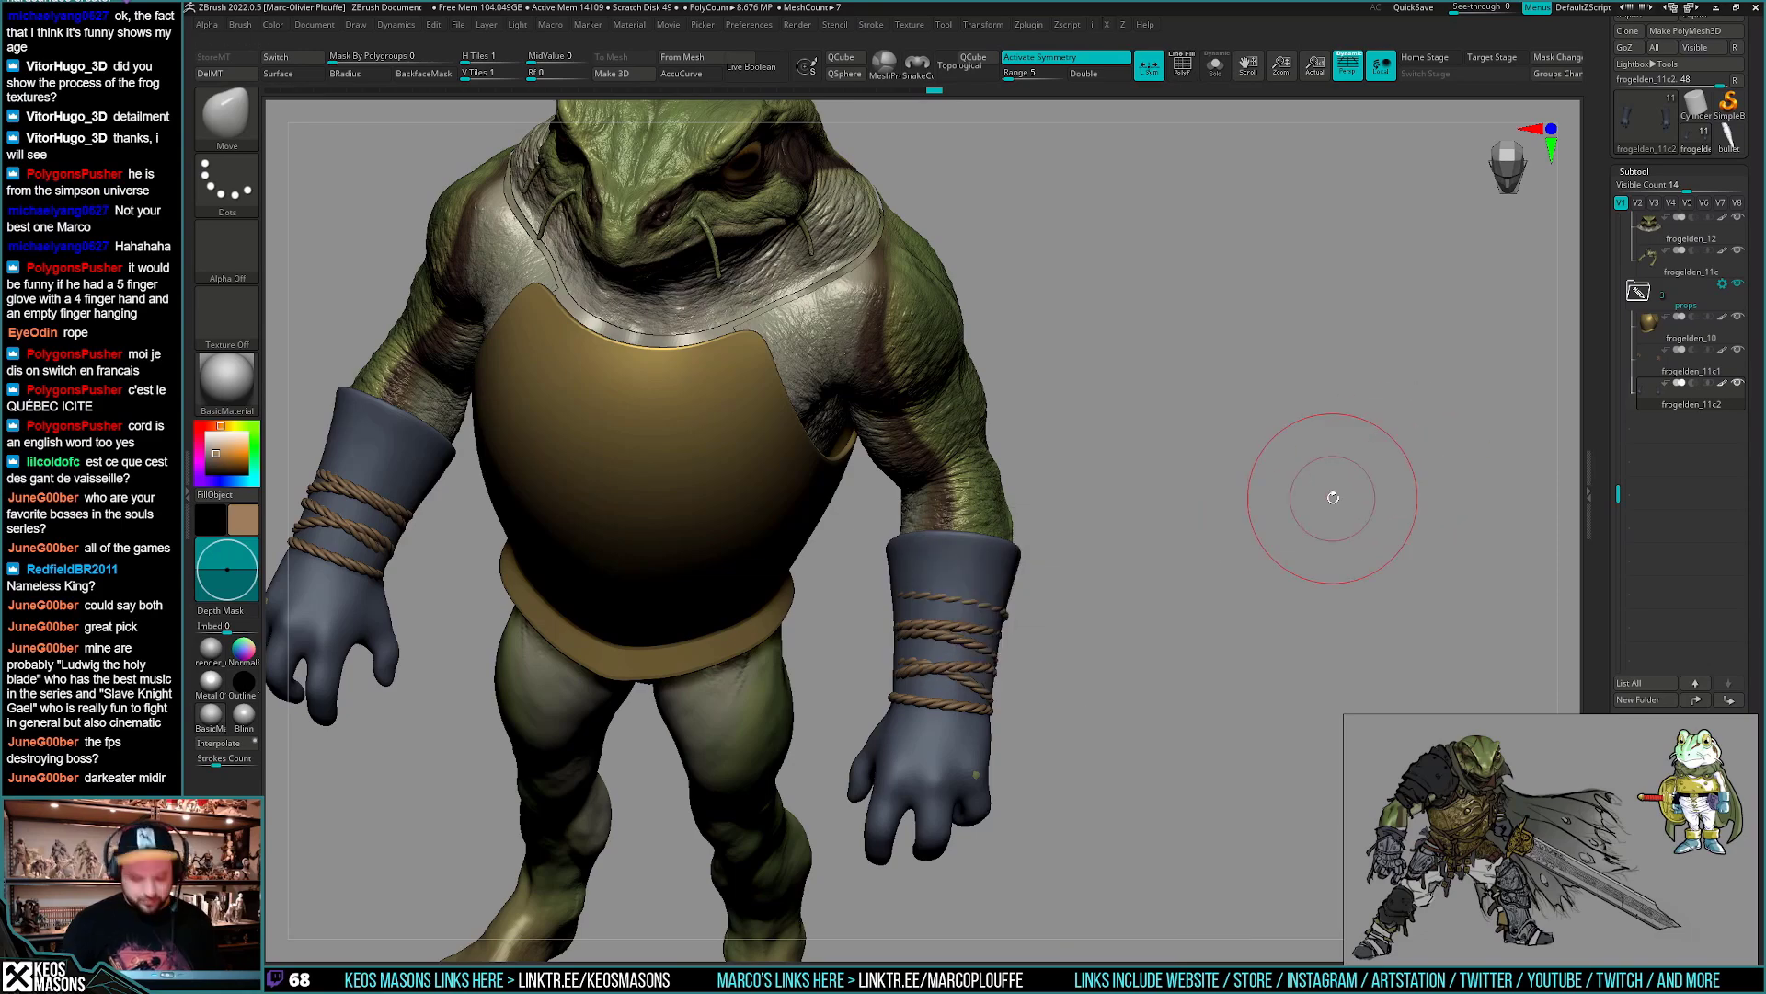
# - Pull the cuffs toward the wrists with a large ClothHook brush so the fabric bunches into folds around the ropes
pyautogui.press('b')
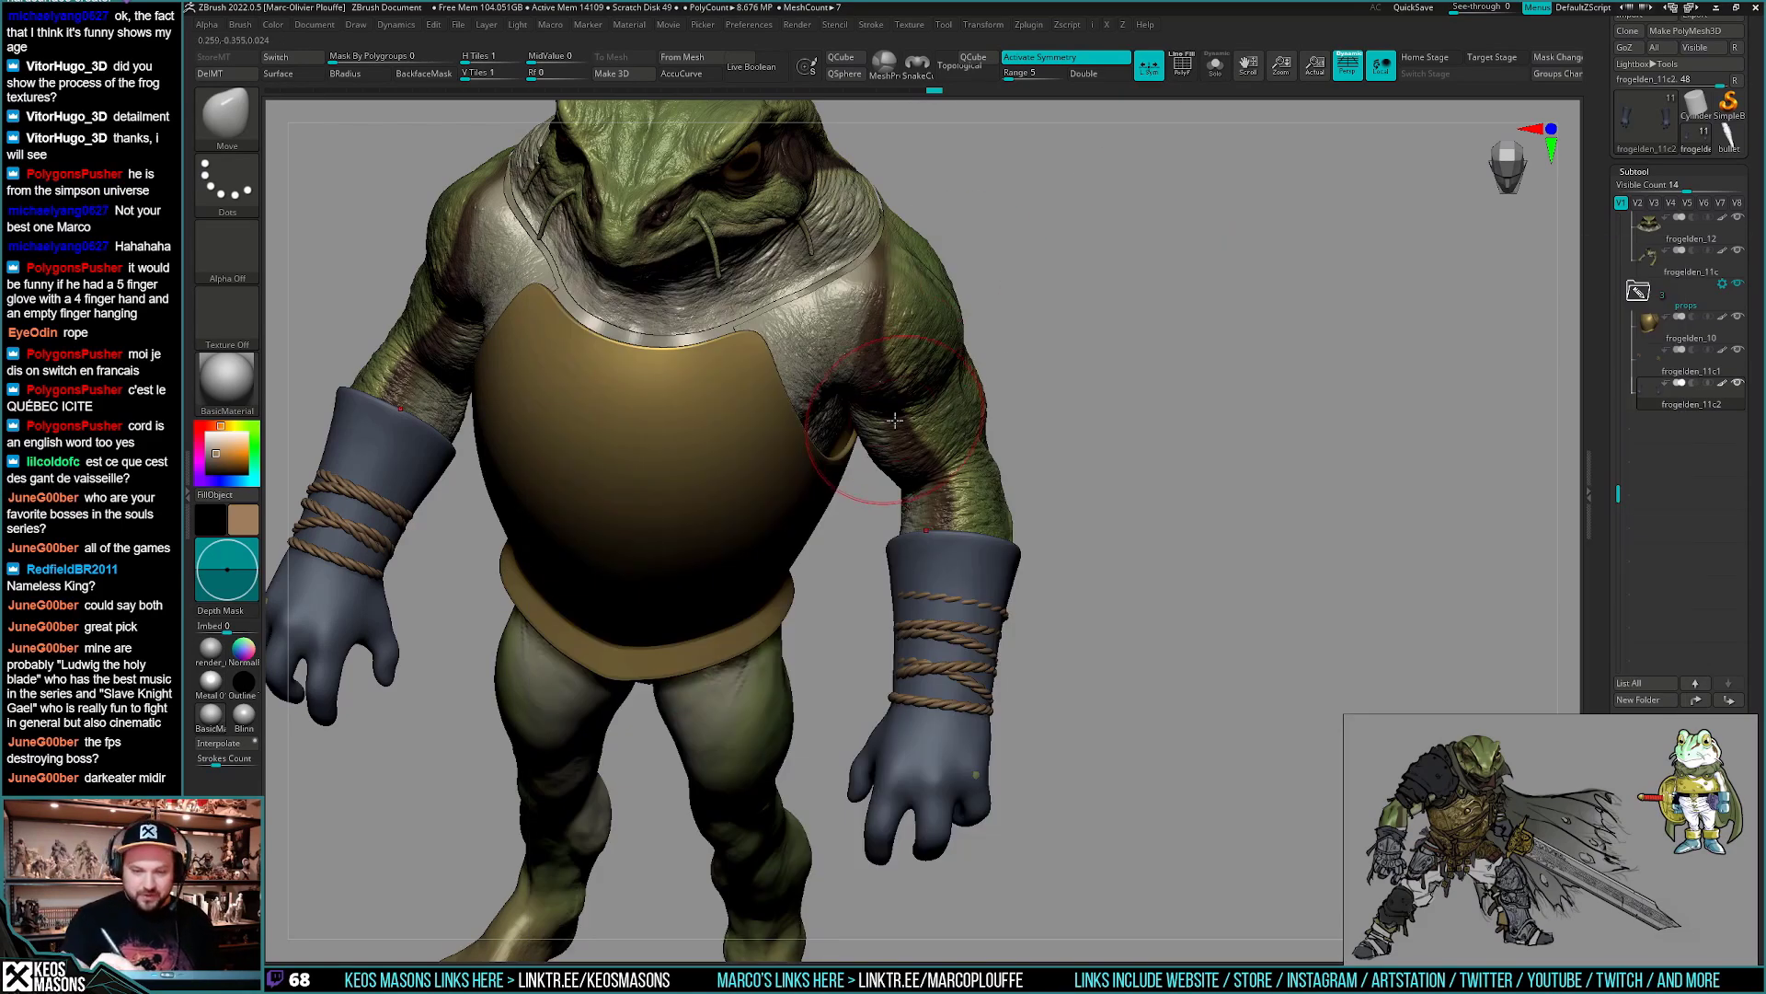
pyautogui.moveTo(1039, 386); pyautogui.dragTo(1065, 457)
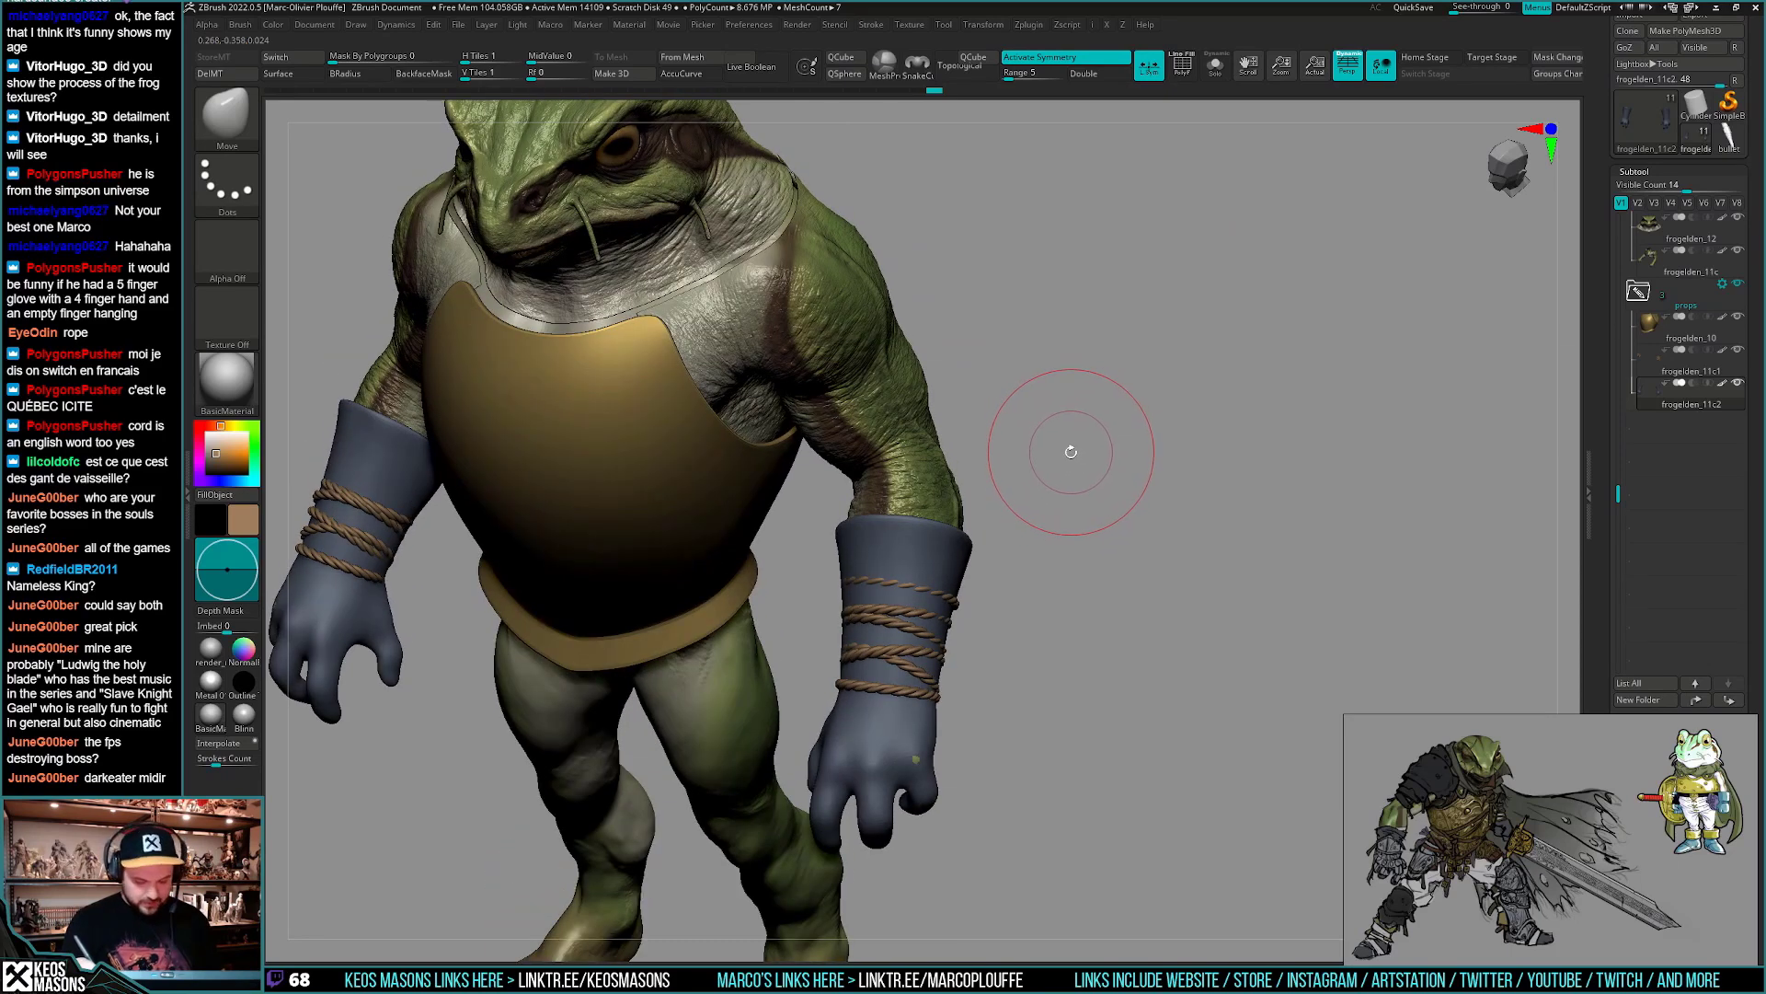
pyautogui.press('b')
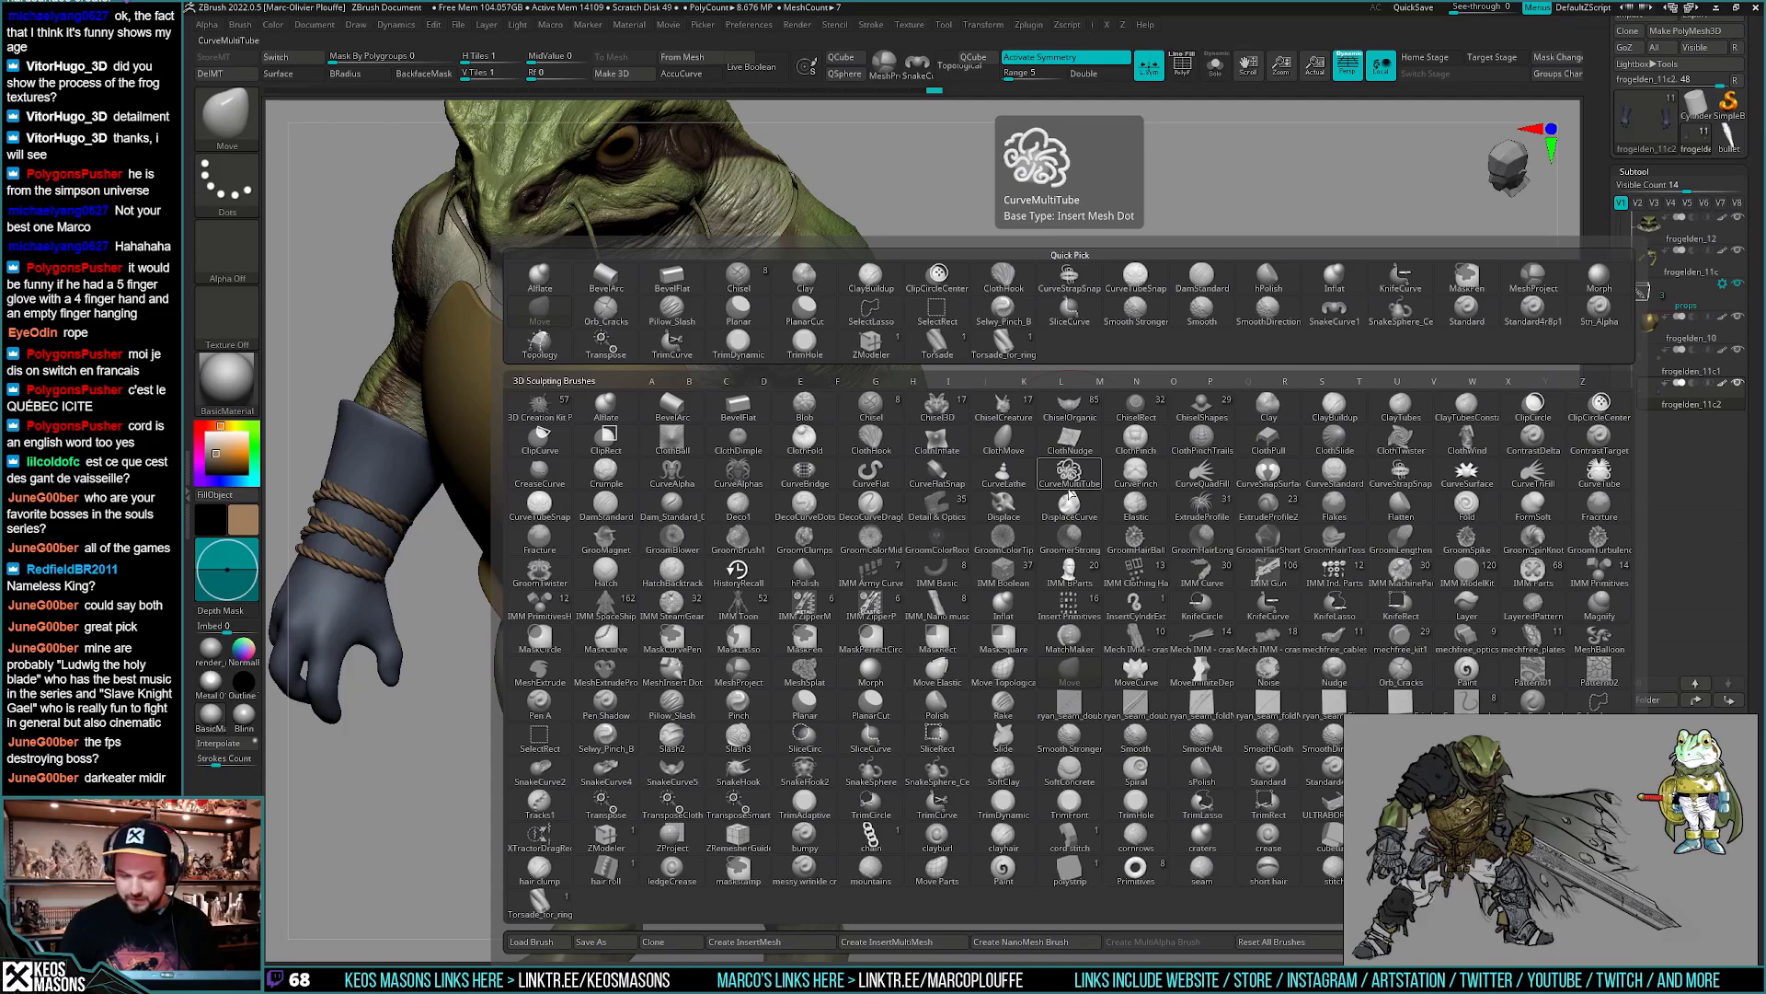
pyautogui.press('Escape')
pyautogui.press('b')
pyautogui.press('c')
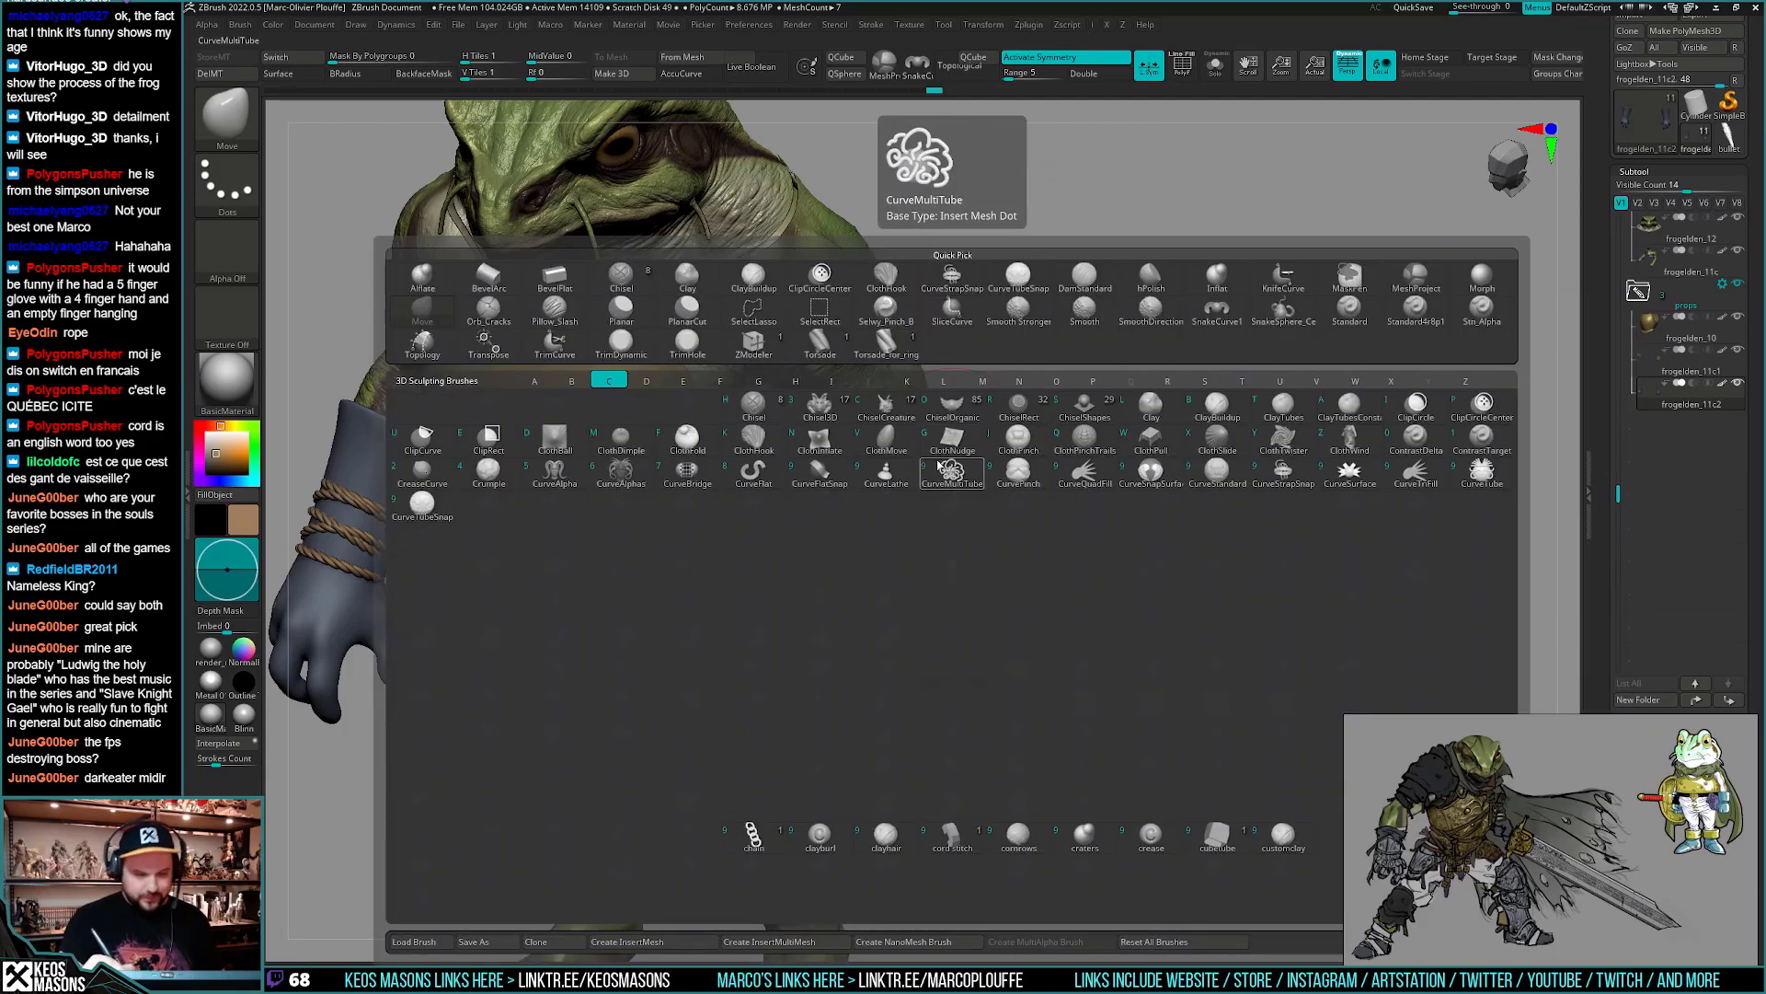
pyautogui.click(755, 436)
pyautogui.press('space')
pyautogui.moveTo(946, 478); pyautogui.dragTo(953, 478)
pyautogui.moveTo(953, 482); pyautogui.dragTo(974, 458, button='right')
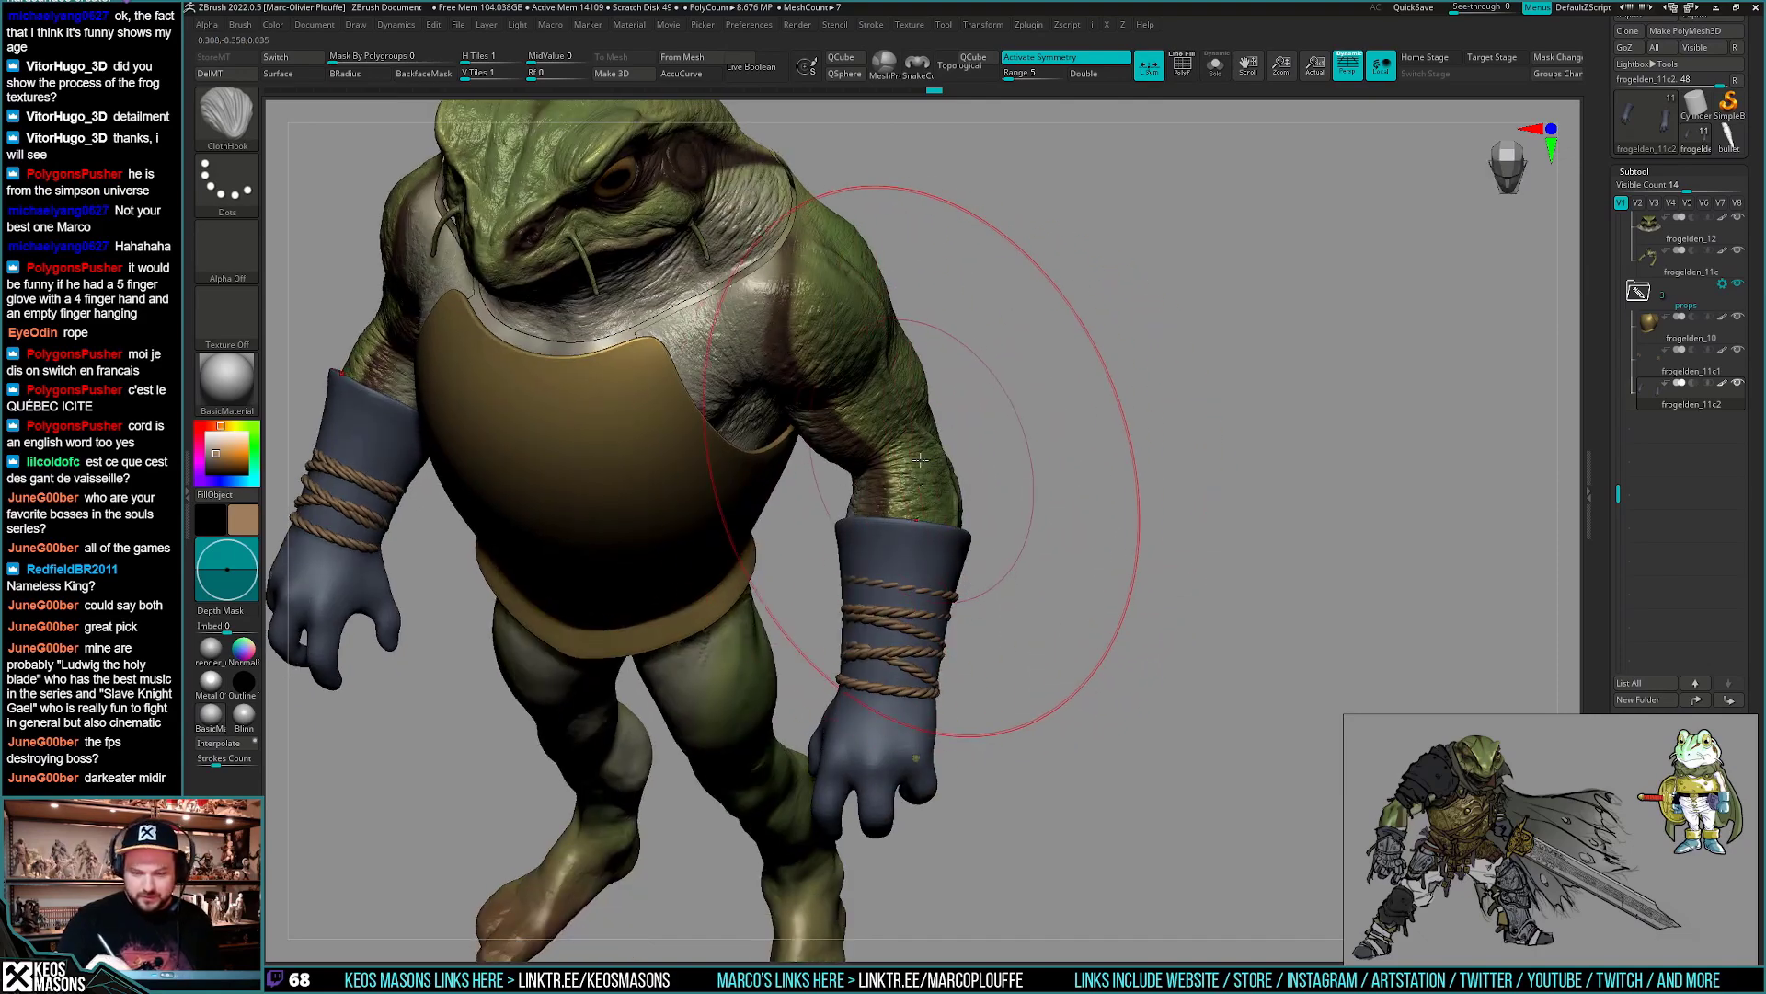
pyautogui.moveTo(973, 458)
pyautogui.mouseDown()
pyautogui.moveTo(943, 492)
pyautogui.moveTo(921, 457)
pyautogui.mouseUp()
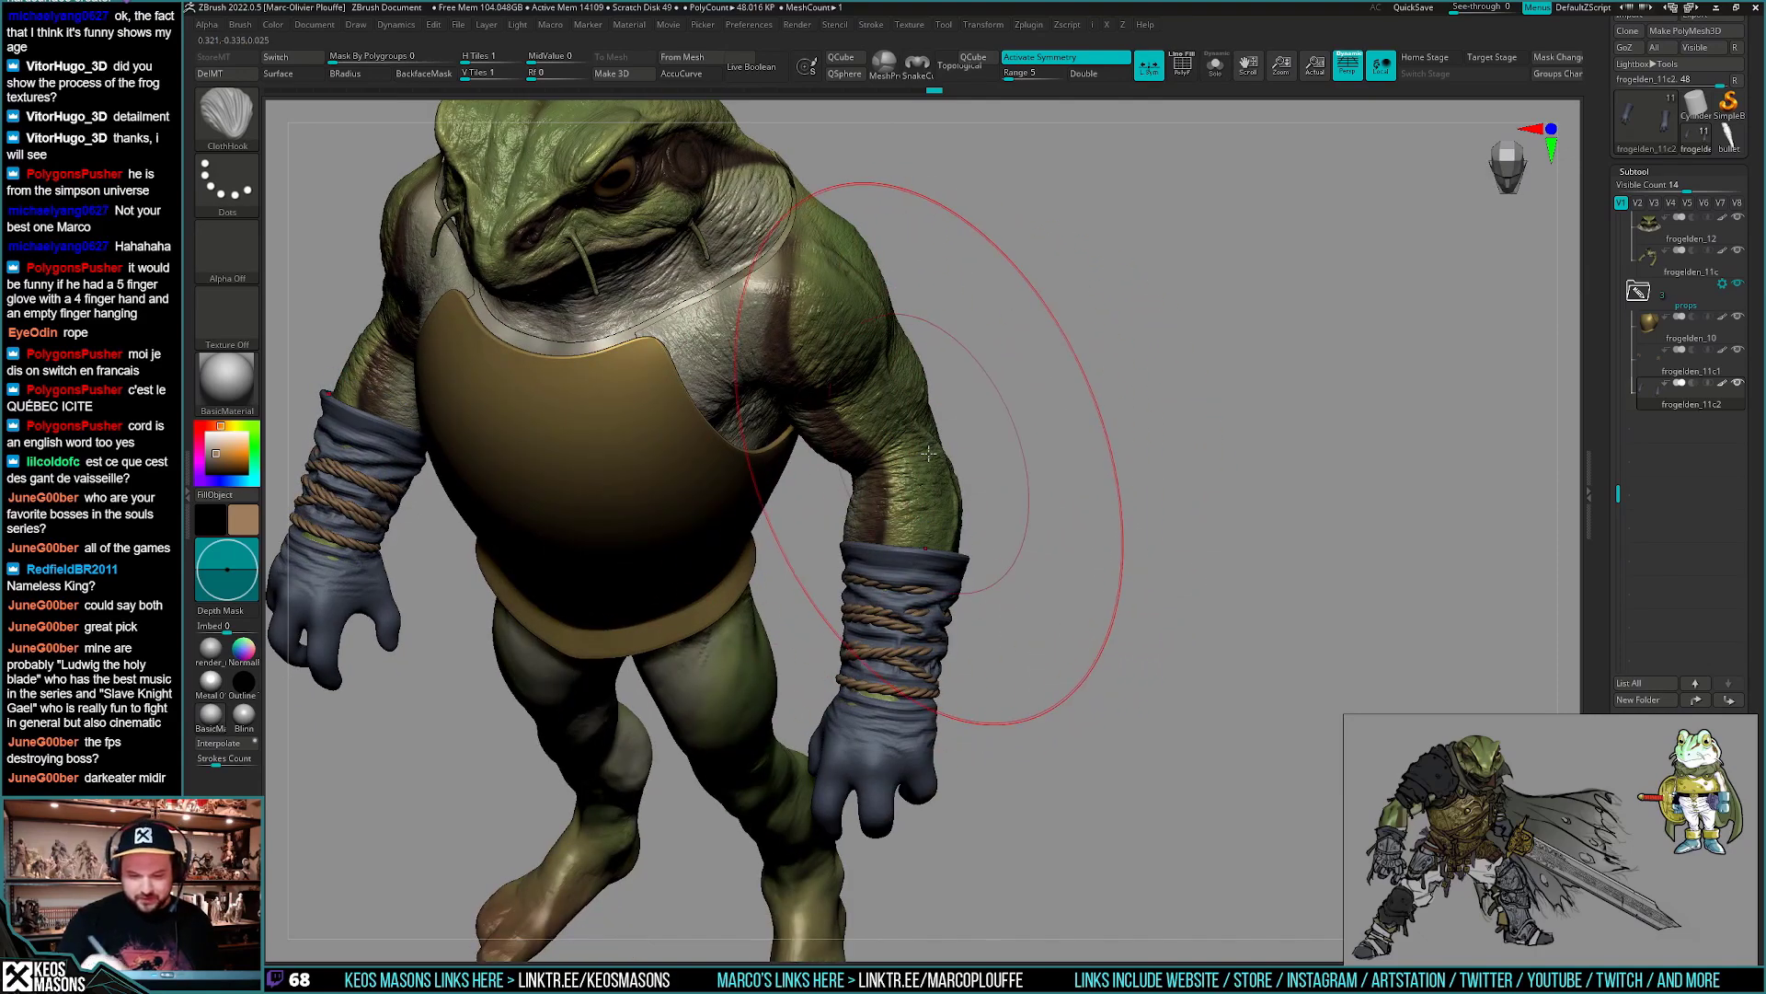
pyautogui.moveTo(929, 452); pyautogui.dragTo(1086, 665, button='right')
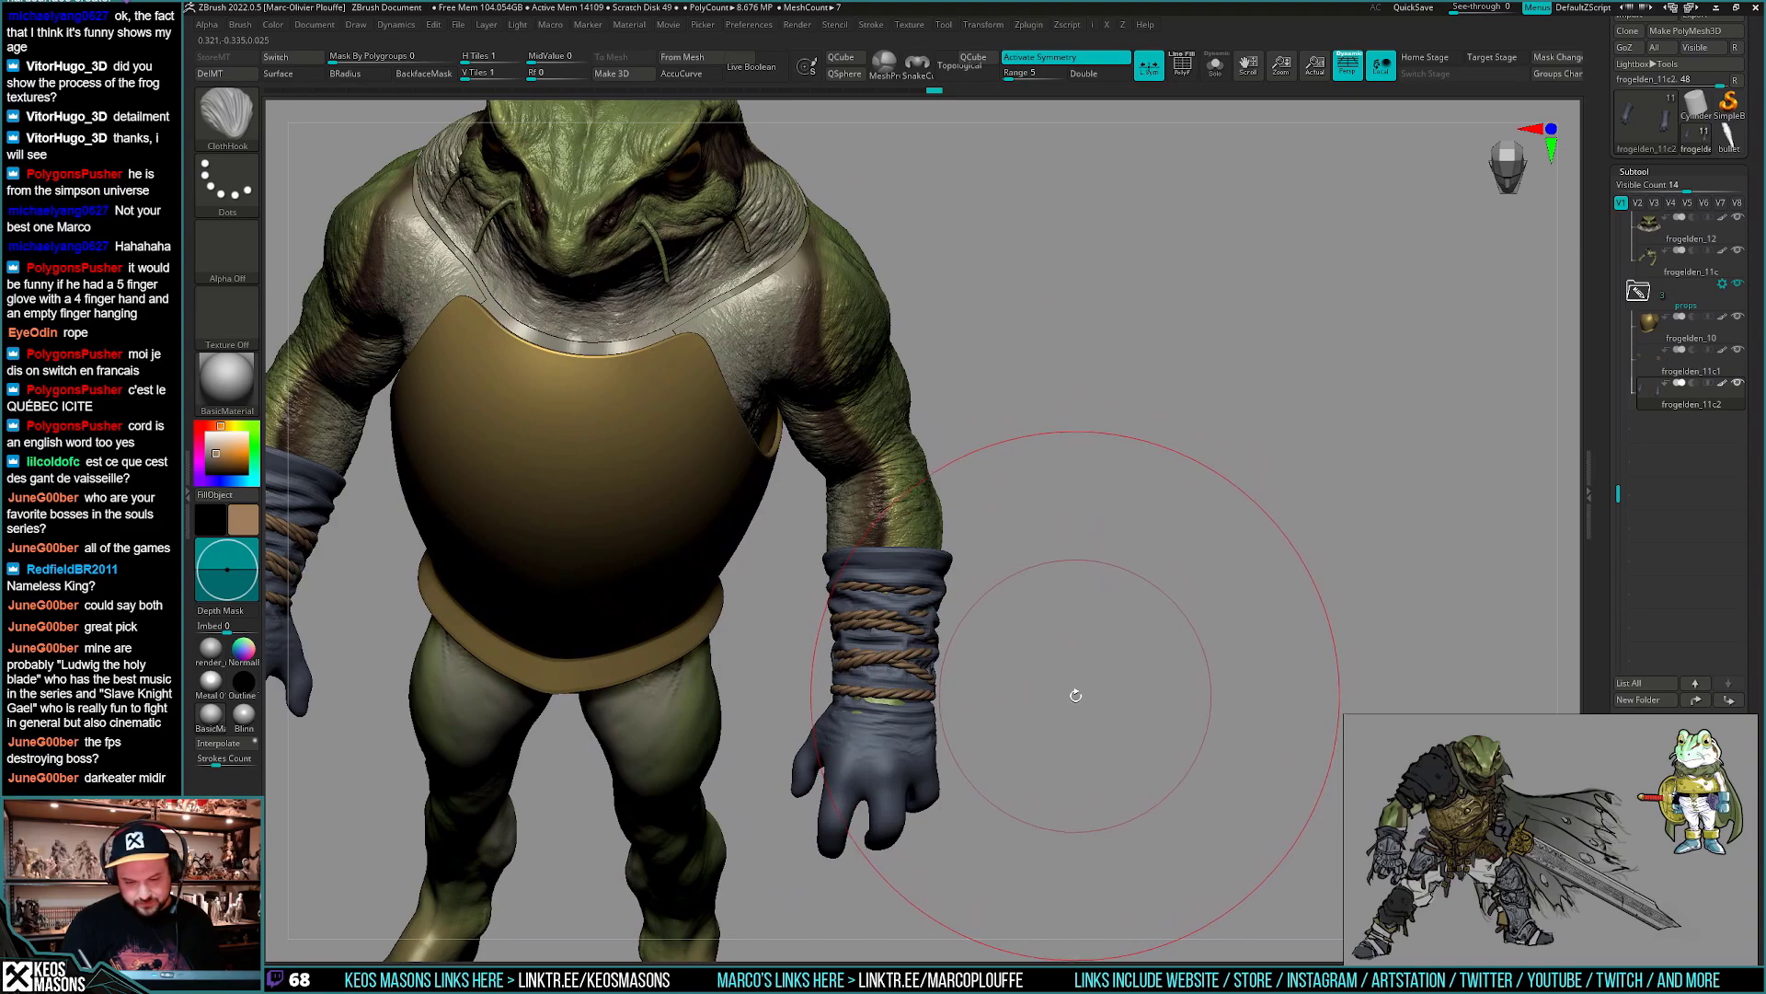
pyautogui.moveTo(1069, 702)
pyautogui.mouseDown()
pyautogui.moveTo(1045, 680)
pyautogui.moveTo(1102, 660)
pyautogui.moveTo(1116, 699)
pyautogui.moveTo(1091, 681)
pyautogui.moveTo(1115, 641)
pyautogui.mouseUp()
# - Mask the gloves' hands and pull the unmasked cuffs with the Transpose line to create stronger wrinkles between the ropes
pyautogui.press('space')
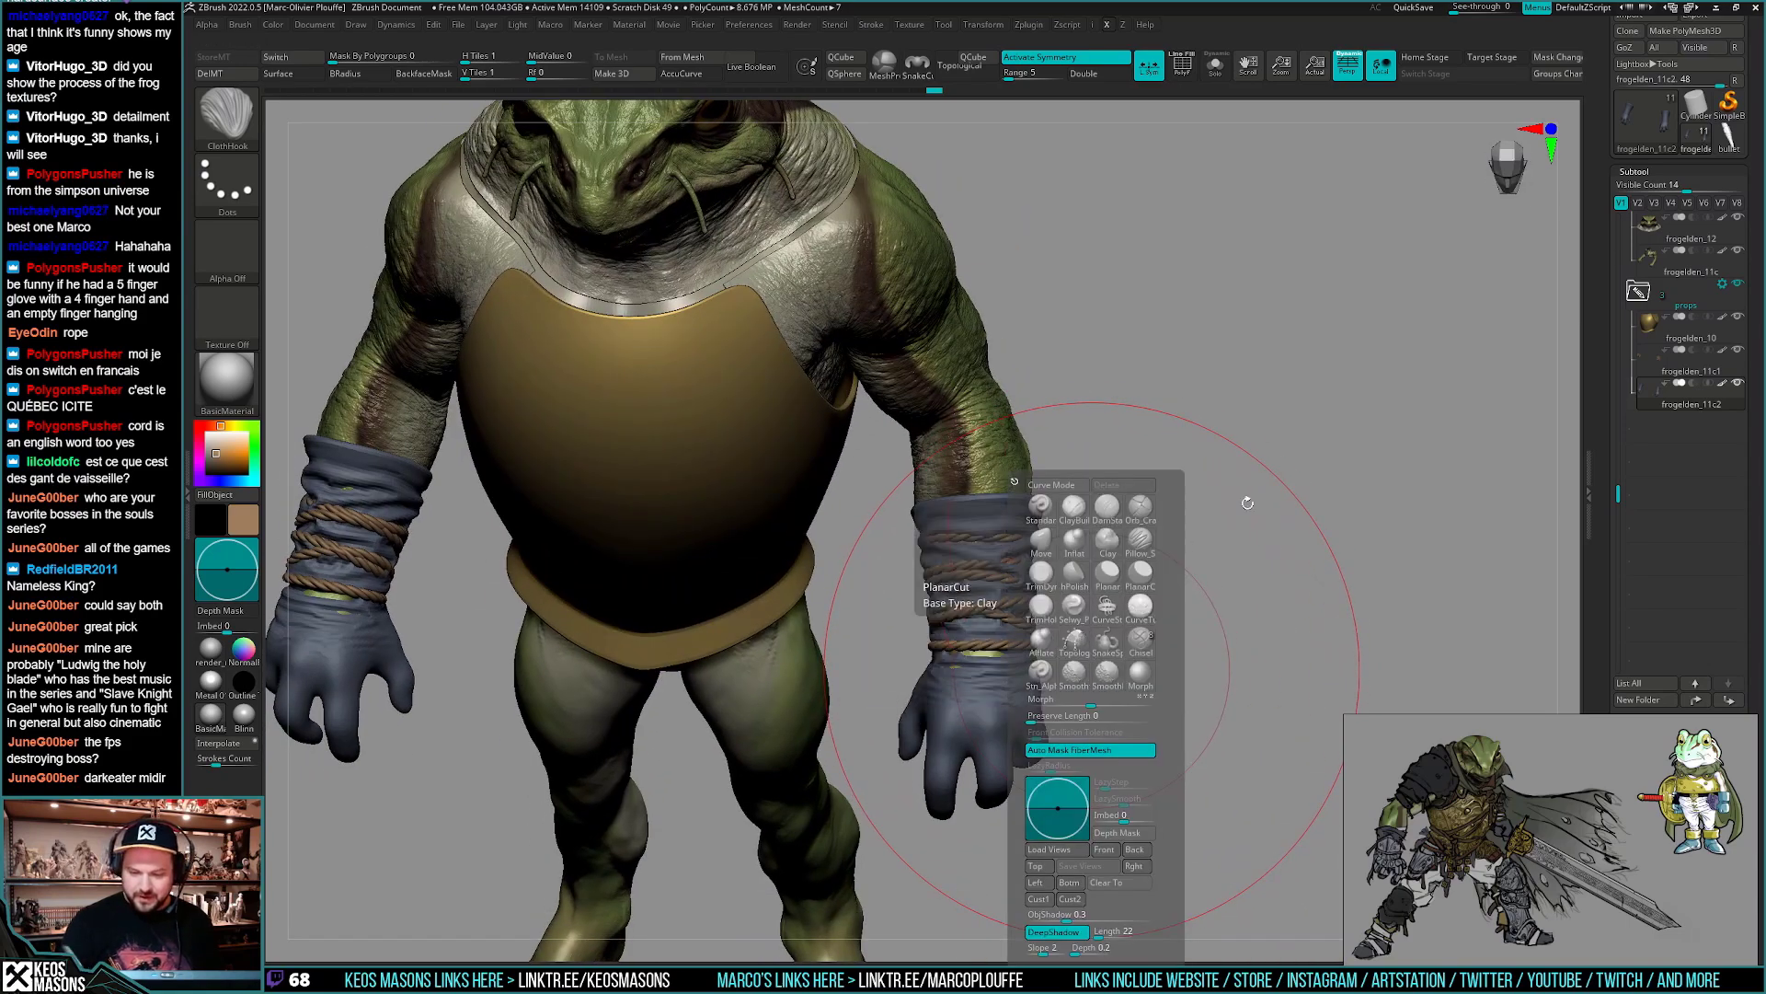
pyautogui.press('space')
pyautogui.click(1188, 671)
pyautogui.rightClick(1046, 652)
pyautogui.moveTo(1067, 700)
pyautogui.keyDown('alt'); pyautogui.mouseDown()
pyautogui.moveTo(1111, 618)
pyautogui.moveTo(1045, 699)
pyautogui.moveTo(1072, 621)
pyautogui.moveTo(1058, 575)
pyautogui.mouseUp(); pyautogui.keyUp('alt')
pyautogui.moveTo(1039, 487)
pyautogui.keyDown('ctrl'); pyautogui.mouseDown()
pyautogui.moveTo(1010, 433)
pyautogui.moveTo(1038, 443)
pyautogui.mouseUp(); pyautogui.keyUp('ctrl')
pyautogui.press('w')
pyautogui.keyDown('ctrl'); pyautogui.click(1128, 524); pyautogui.keyUp('ctrl')
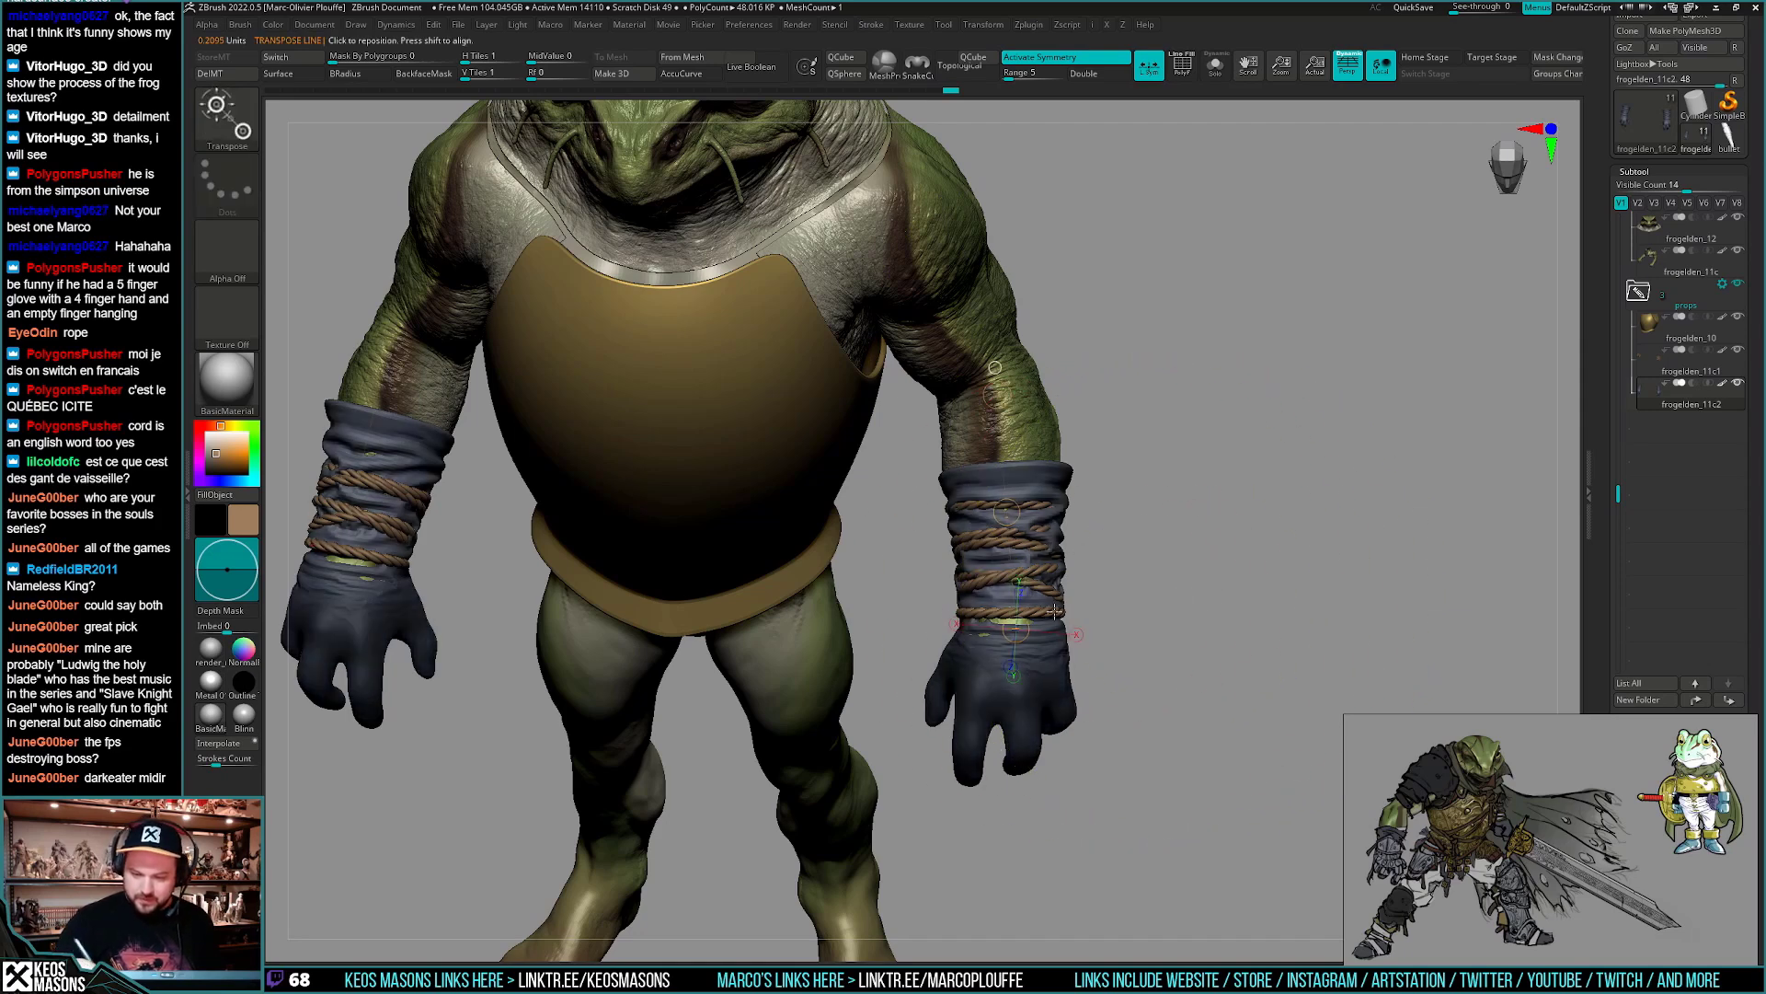
pyautogui.moveTo(1050, 338); pyautogui.dragTo(1050, 457)
pyautogui.press('q')
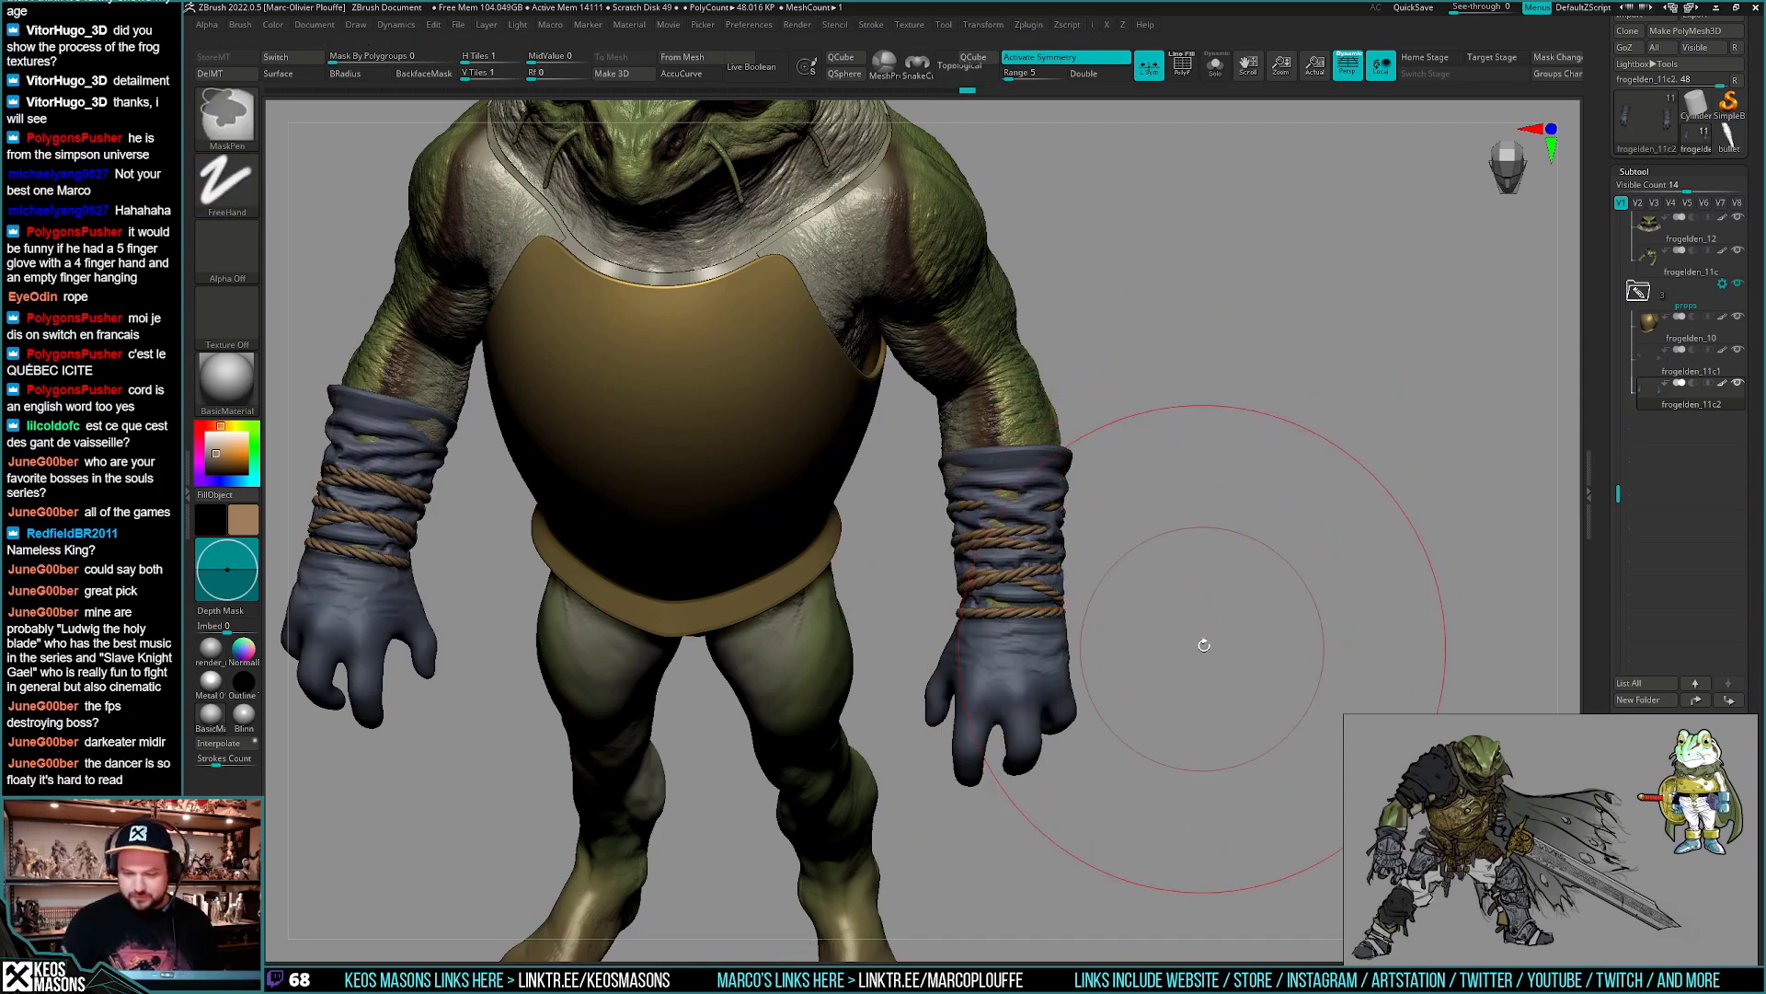
# - Smooth the gloves' hands back toward the stored morph target with the Morph brush
pyautogui.press('space')
pyautogui.rightClick(1058, 708)
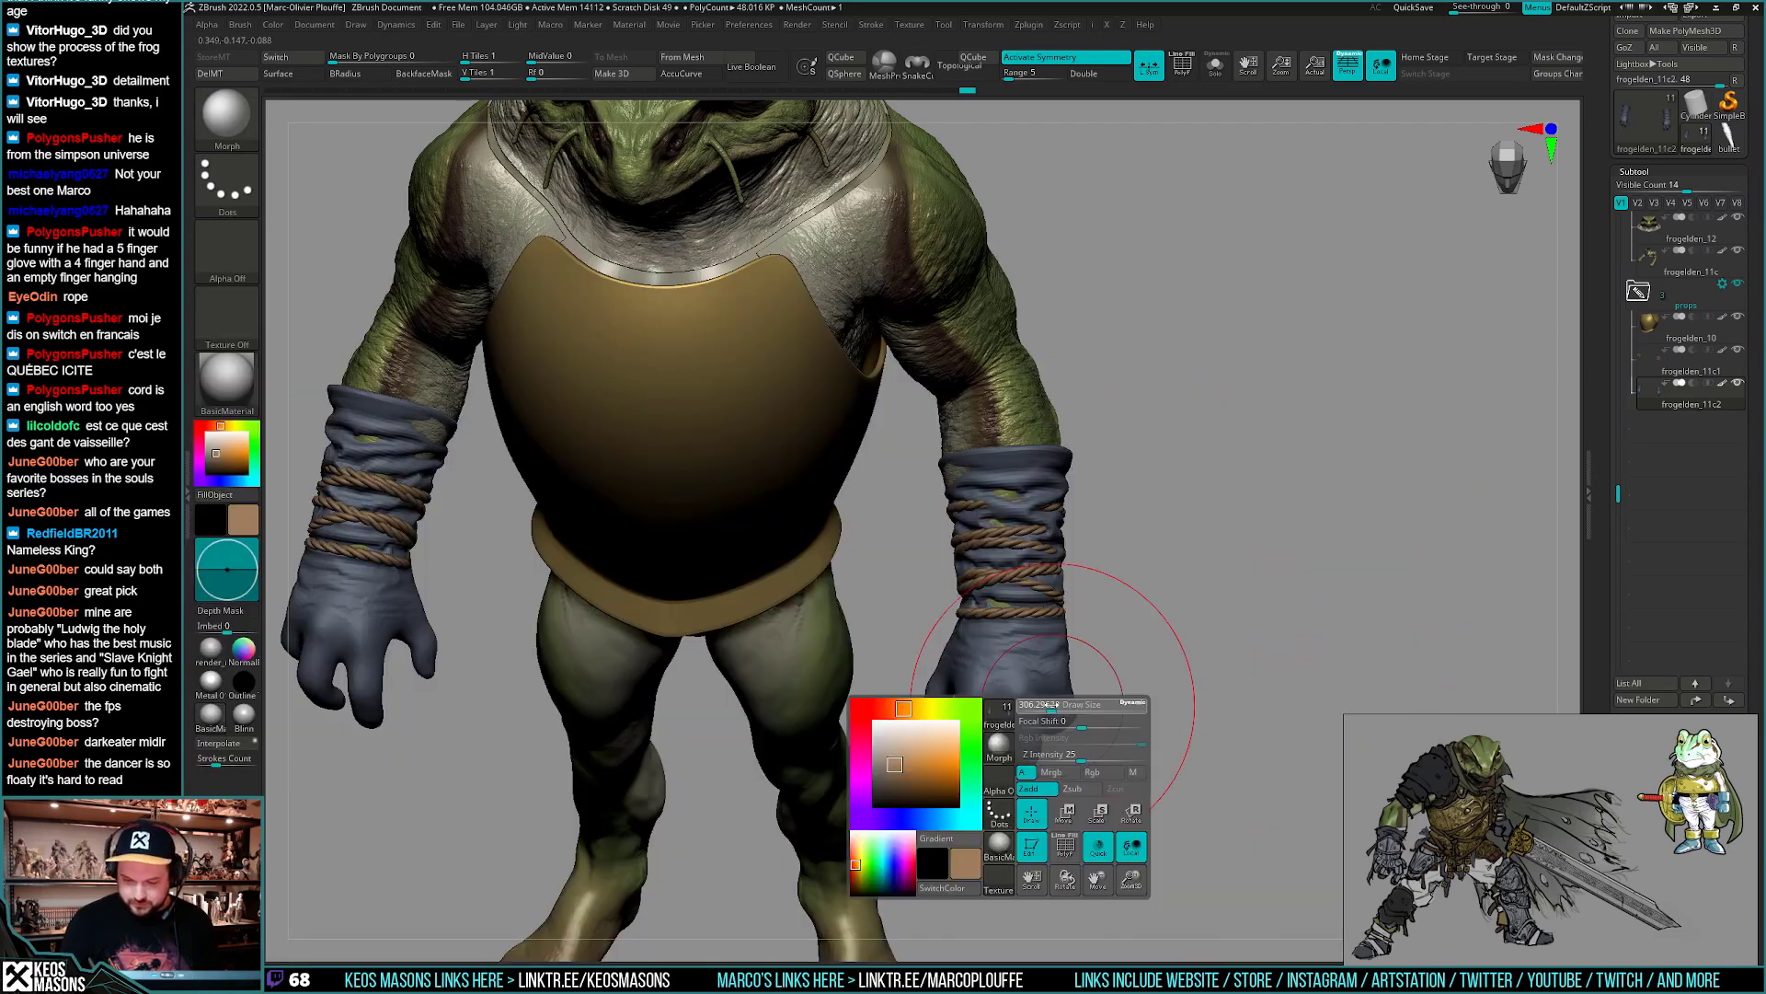
pyautogui.moveTo(964, 716)
pyautogui.mouseDown(button='right')
pyautogui.moveTo(906, 726)
pyautogui.moveTo(957, 727)
pyautogui.moveTo(1058, 673)
pyautogui.moveTo(980, 731)
pyautogui.moveTo(1006, 728)
pyautogui.moveTo(1068, 552)
pyautogui.moveTo(898, 601)
pyautogui.mouseUp(button='right')
# - Reshape the wrinkled cuffs around the forearms and ropes with the Move brush at an adjusted size
pyautogui.press('b')
pyautogui.click(1008, 545)
pyautogui.press('space')
pyautogui.moveTo(931, 509); pyautogui.dragTo(950, 509)
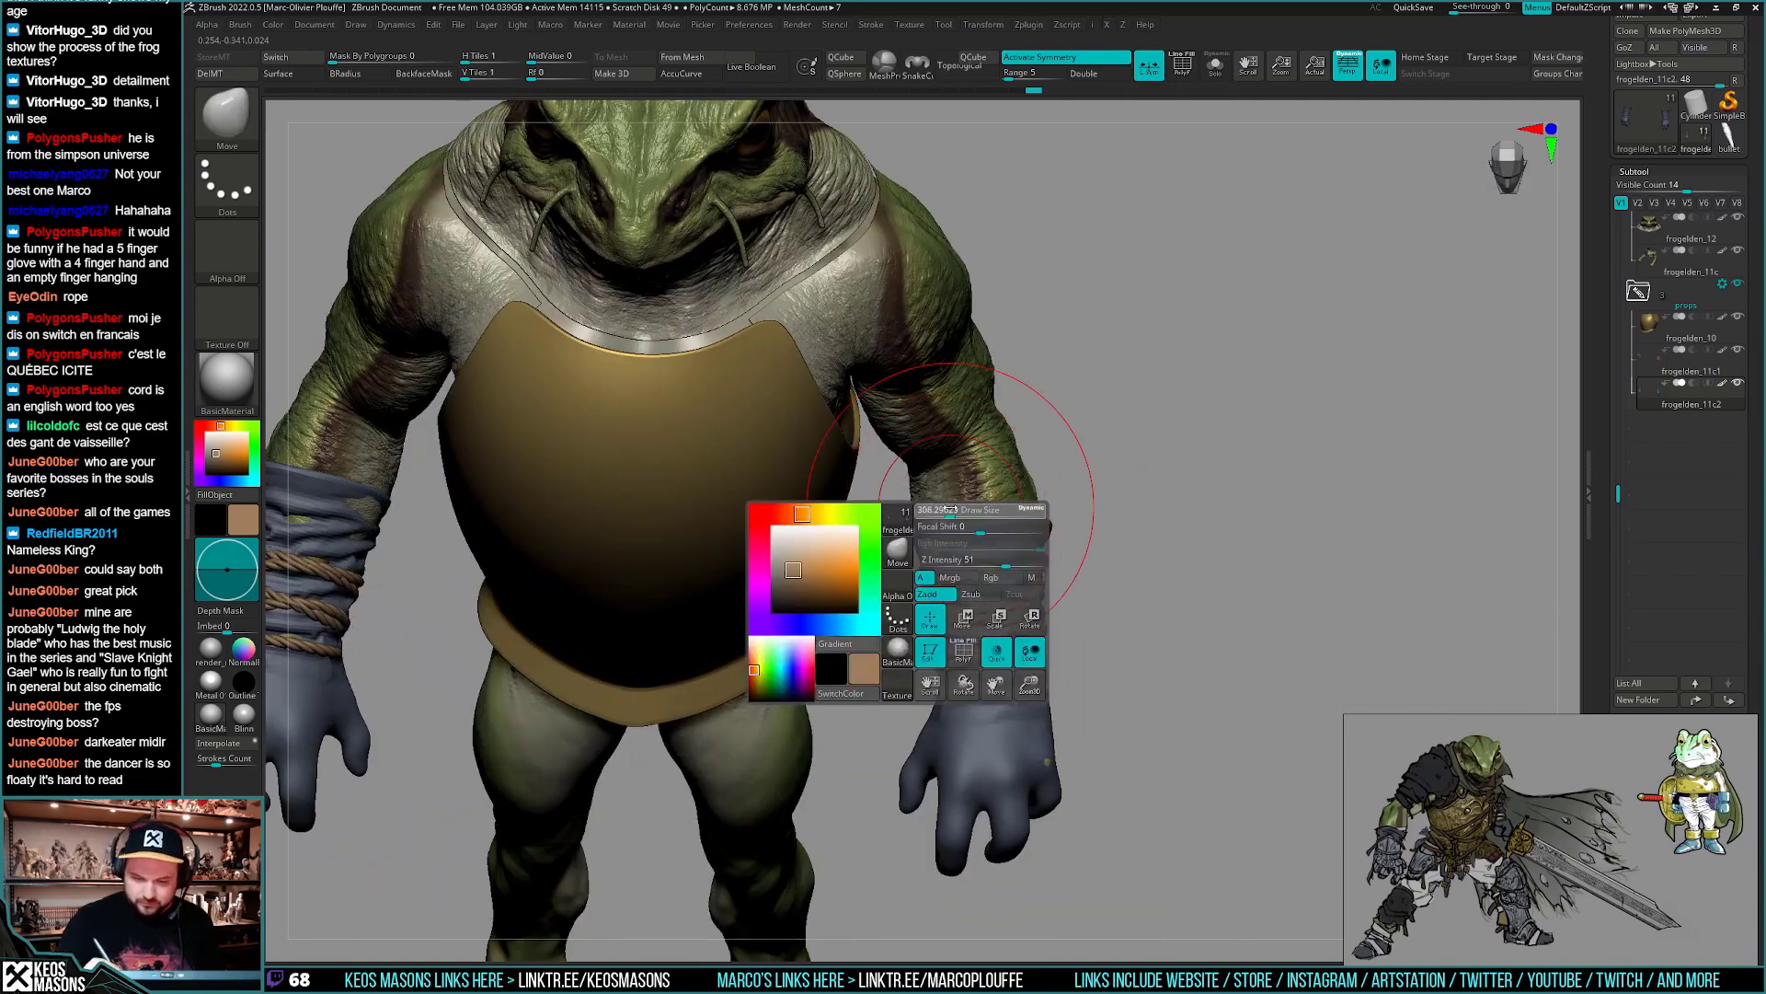
pyautogui.moveTo(950, 509); pyautogui.dragTo(914, 534, button='right')
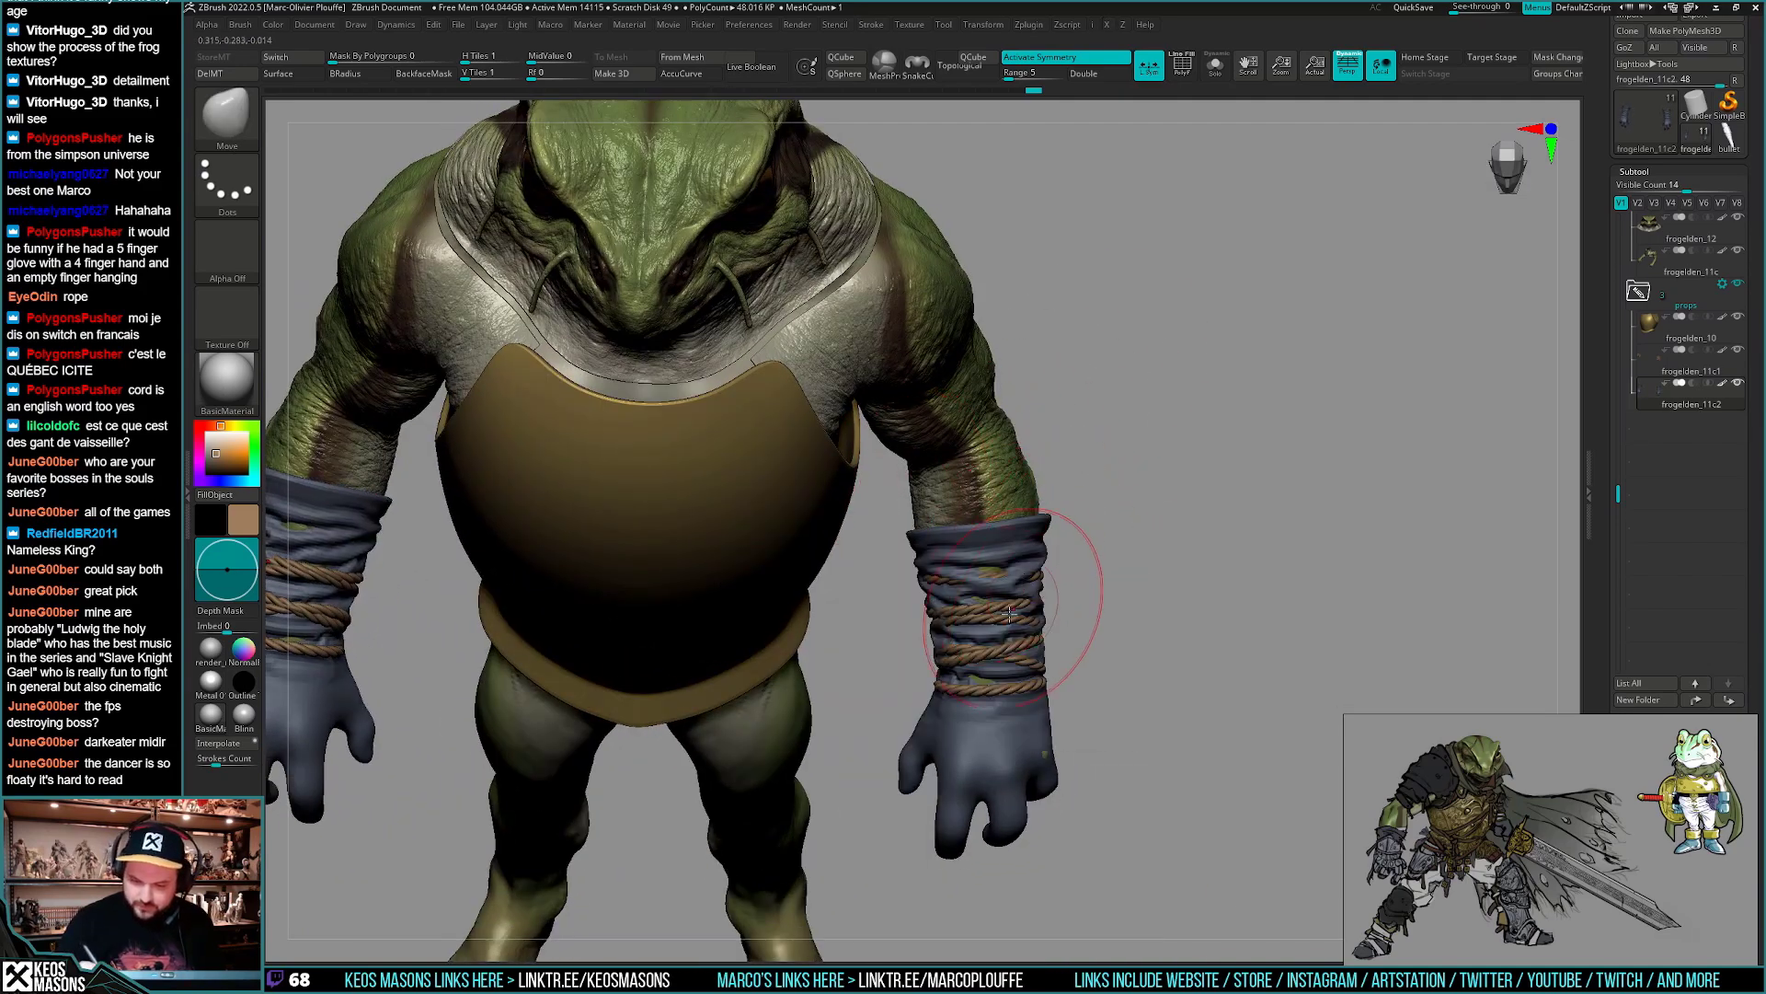
pyautogui.moveTo(1012, 598); pyautogui.dragTo(1001, 622)
pyautogui.moveTo(1001, 628)
pyautogui.mouseDown(button='right')
pyautogui.moveTo(919, 564)
pyautogui.moveTo(948, 588)
pyautogui.moveTo(917, 618)
pyautogui.moveTo(1015, 661)
pyautogui.moveTo(1030, 543)
pyautogui.moveTo(909, 531)
pyautogui.moveTo(886, 552)
pyautogui.moveTo(899, 592)
pyautogui.moveTo(1025, 646)
pyautogui.moveTo(1002, 671)
pyautogui.moveTo(907, 691)
pyautogui.moveTo(1063, 658)
pyautogui.moveTo(1132, 520)
pyautogui.moveTo(1104, 580)
pyautogui.moveTo(1160, 658)
pyautogui.moveTo(1069, 659)
pyautogui.moveTo(964, 536)
pyautogui.moveTo(1049, 487)
pyautogui.moveTo(1040, 610)
pyautogui.moveTo(1043, 555)
pyautogui.mouseUp(button='right')
pyautogui.moveTo(899, 553)
pyautogui.mouseDown(button='right')
pyautogui.moveTo(1061, 622)
pyautogui.moveTo(1095, 592)
pyautogui.moveTo(1116, 635)
pyautogui.moveTo(1050, 618)
pyautogui.moveTo(992, 690)
pyautogui.moveTo(997, 721)
pyautogui.moveTo(1064, 644)
pyautogui.moveTo(1132, 637)
pyautogui.mouseUp(button='right')
# - Pick the DamStandard brush for the cuff creases and check the gloves' wireframe
pyautogui.press('space')
pyautogui.click(1107, 511)
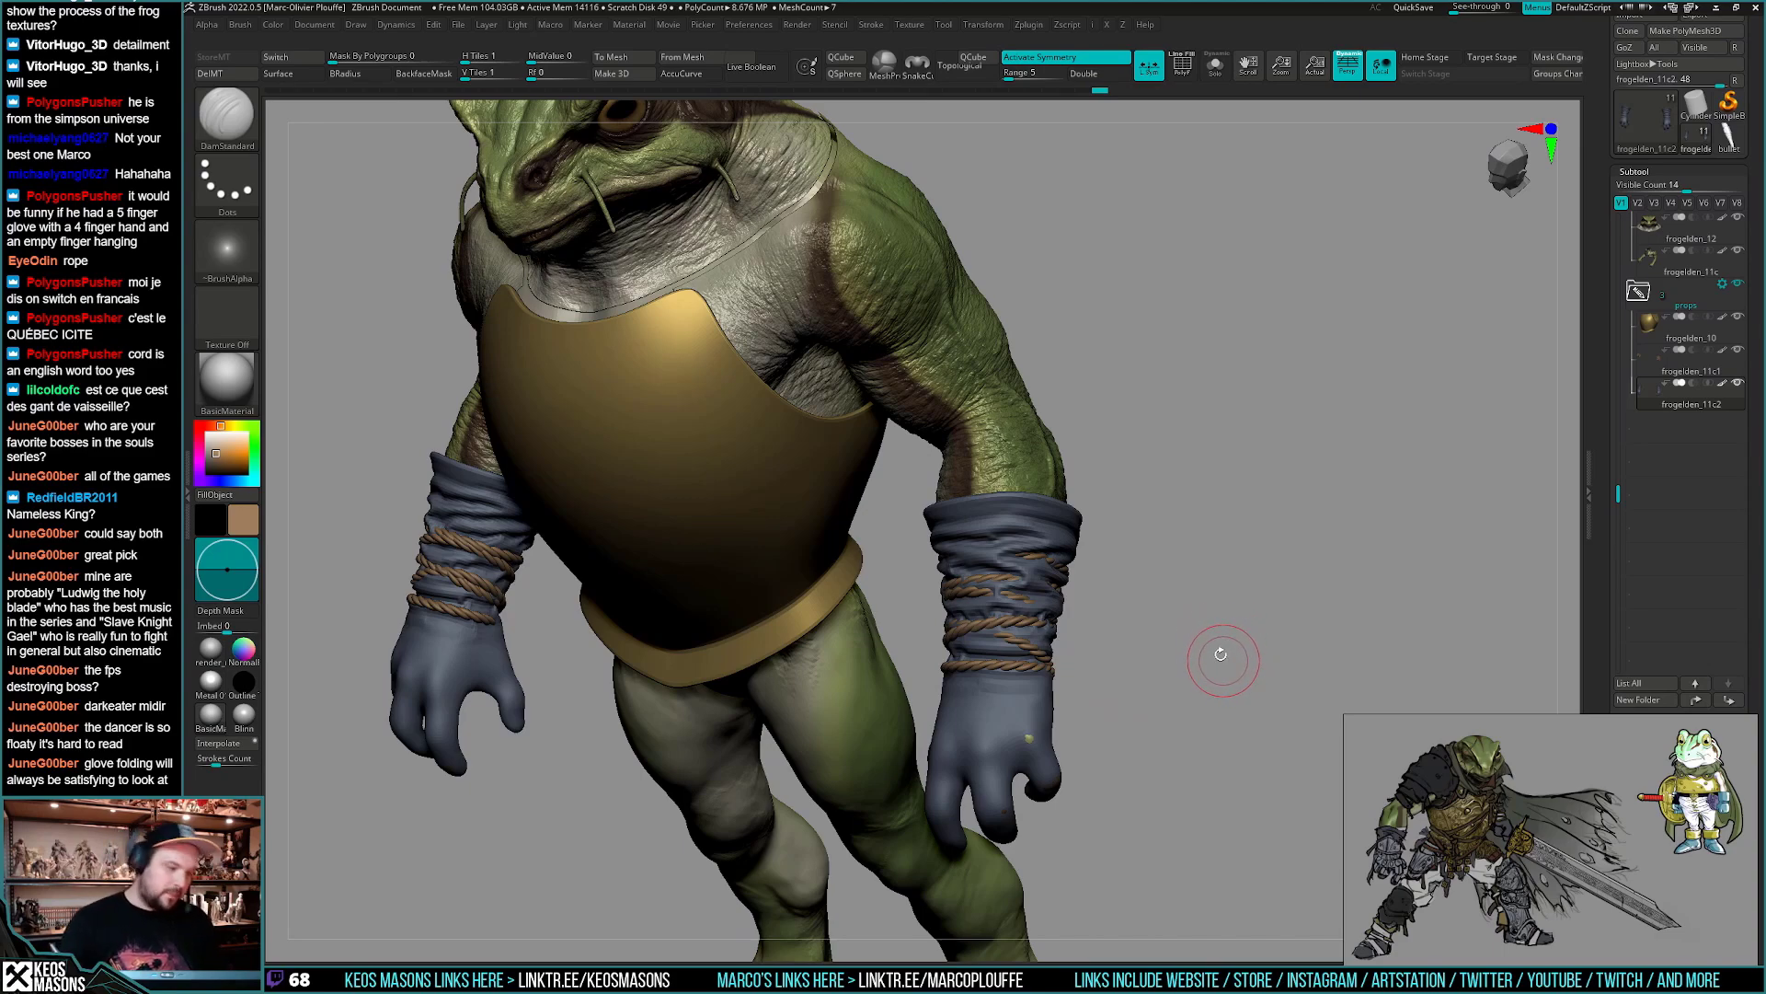
pyautogui.moveTo(1228, 635)
pyautogui.mouseDown()
pyautogui.moveTo(1159, 637)
pyautogui.moveTo(1188, 636)
pyautogui.moveTo(1168, 667)
pyautogui.mouseUp()
pyautogui.hotkey('ctrl', 'z')
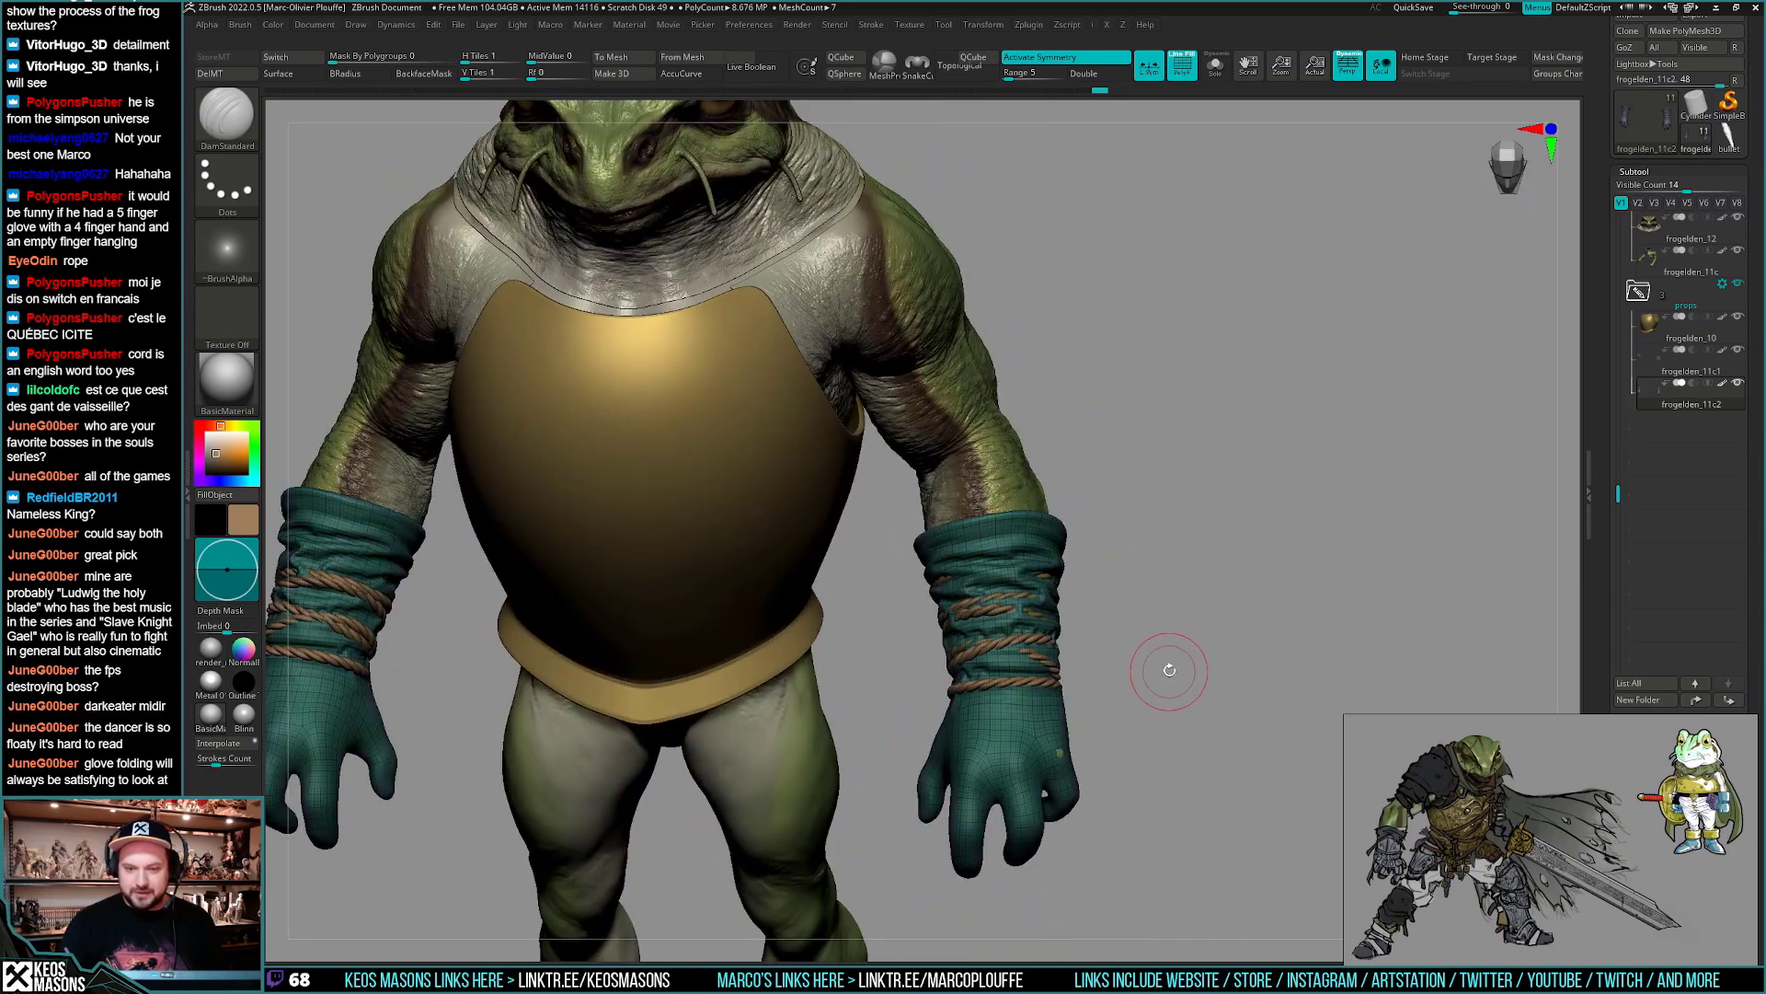
pyautogui.hotkey('ctrl', 'shift', 'z')
# - Build up the fabric folds on the outer and inner sides of the cuffs with the Standard brush
pyautogui.press('space')
pyautogui.click(1121, 508)
pyautogui.moveTo(1274, 359)
pyautogui.mouseDown()
pyautogui.moveTo(1160, 458)
pyautogui.moveTo(1073, 664)
pyautogui.moveTo(1019, 657)
pyautogui.moveTo(1035, 617)
pyautogui.moveTo(1029, 649)
pyautogui.mouseUp()
pyautogui.press('space')
pyautogui.press('space')
pyautogui.press('Return')
pyautogui.moveTo(1116, 700); pyautogui.dragTo(973, 632)
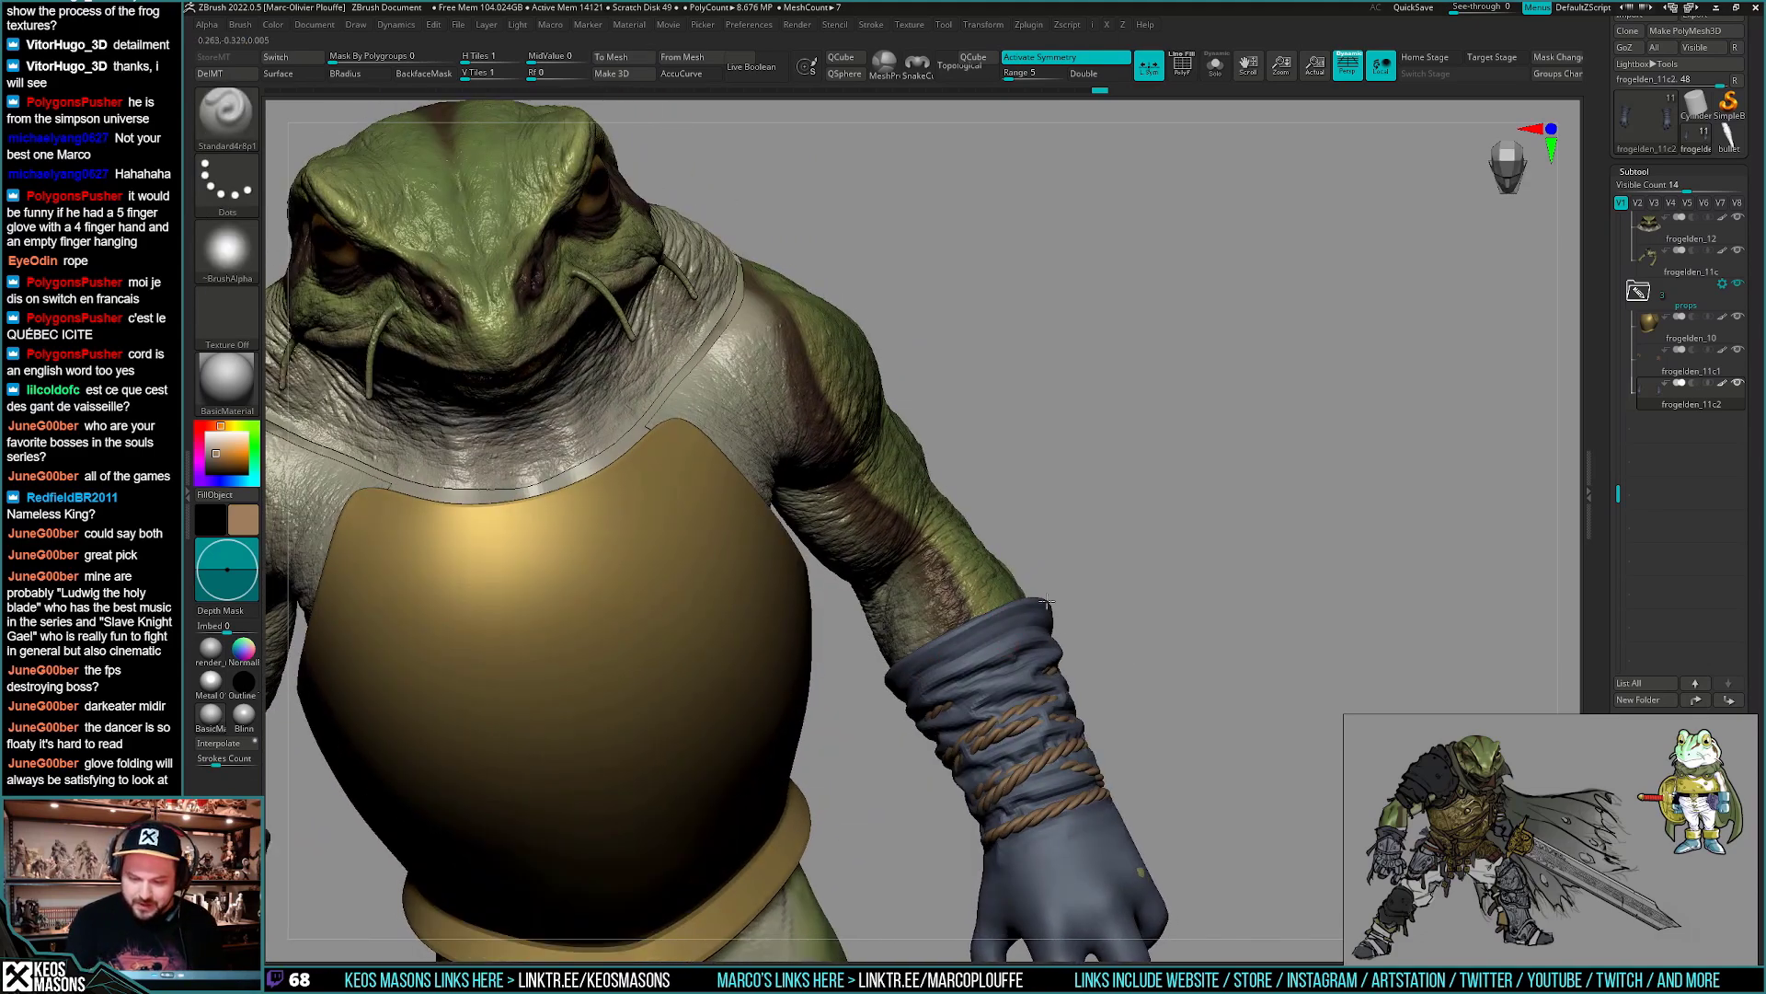
pyautogui.moveTo(961, 648); pyautogui.dragTo(1066, 682, button='right')
pyautogui.press('space')
pyautogui.moveTo(1066, 682)
pyautogui.mouseDown()
pyautogui.moveTo(1131, 626)
pyautogui.moveTo(1095, 638)
pyautogui.moveTo(1100, 621)
pyautogui.moveTo(1040, 659)
pyautogui.mouseUp()
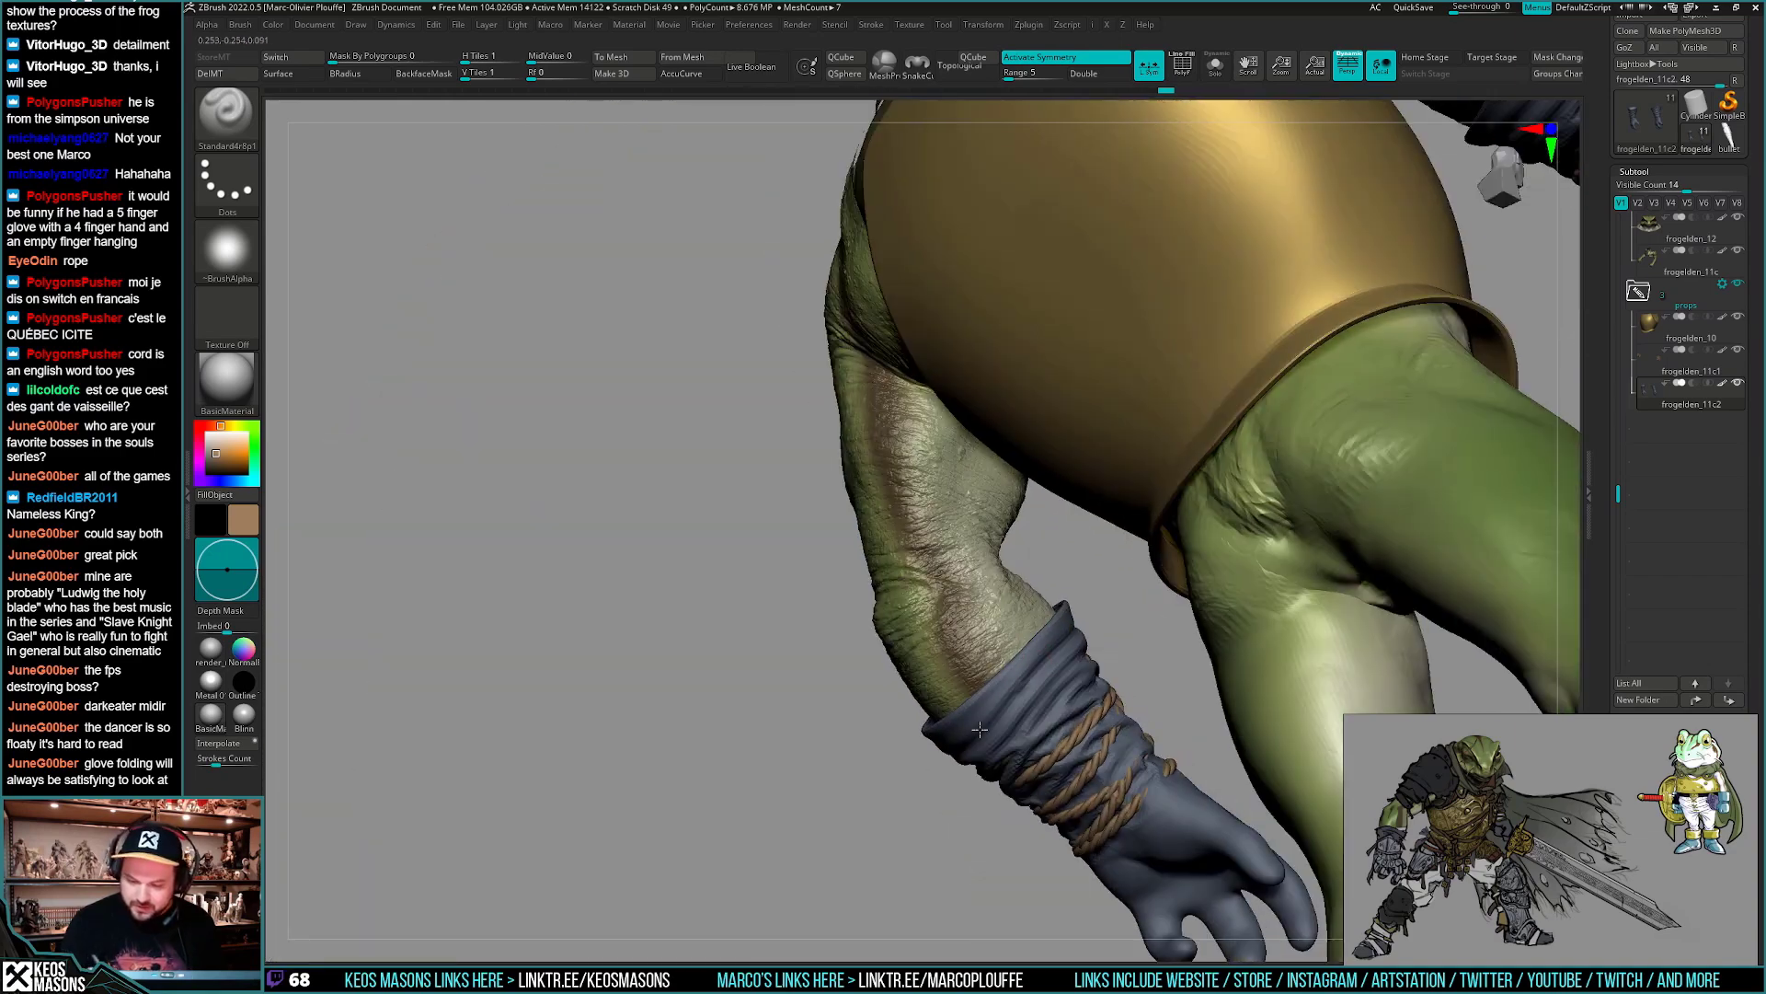
pyautogui.moveTo(980, 728); pyautogui.dragTo(1074, 625)
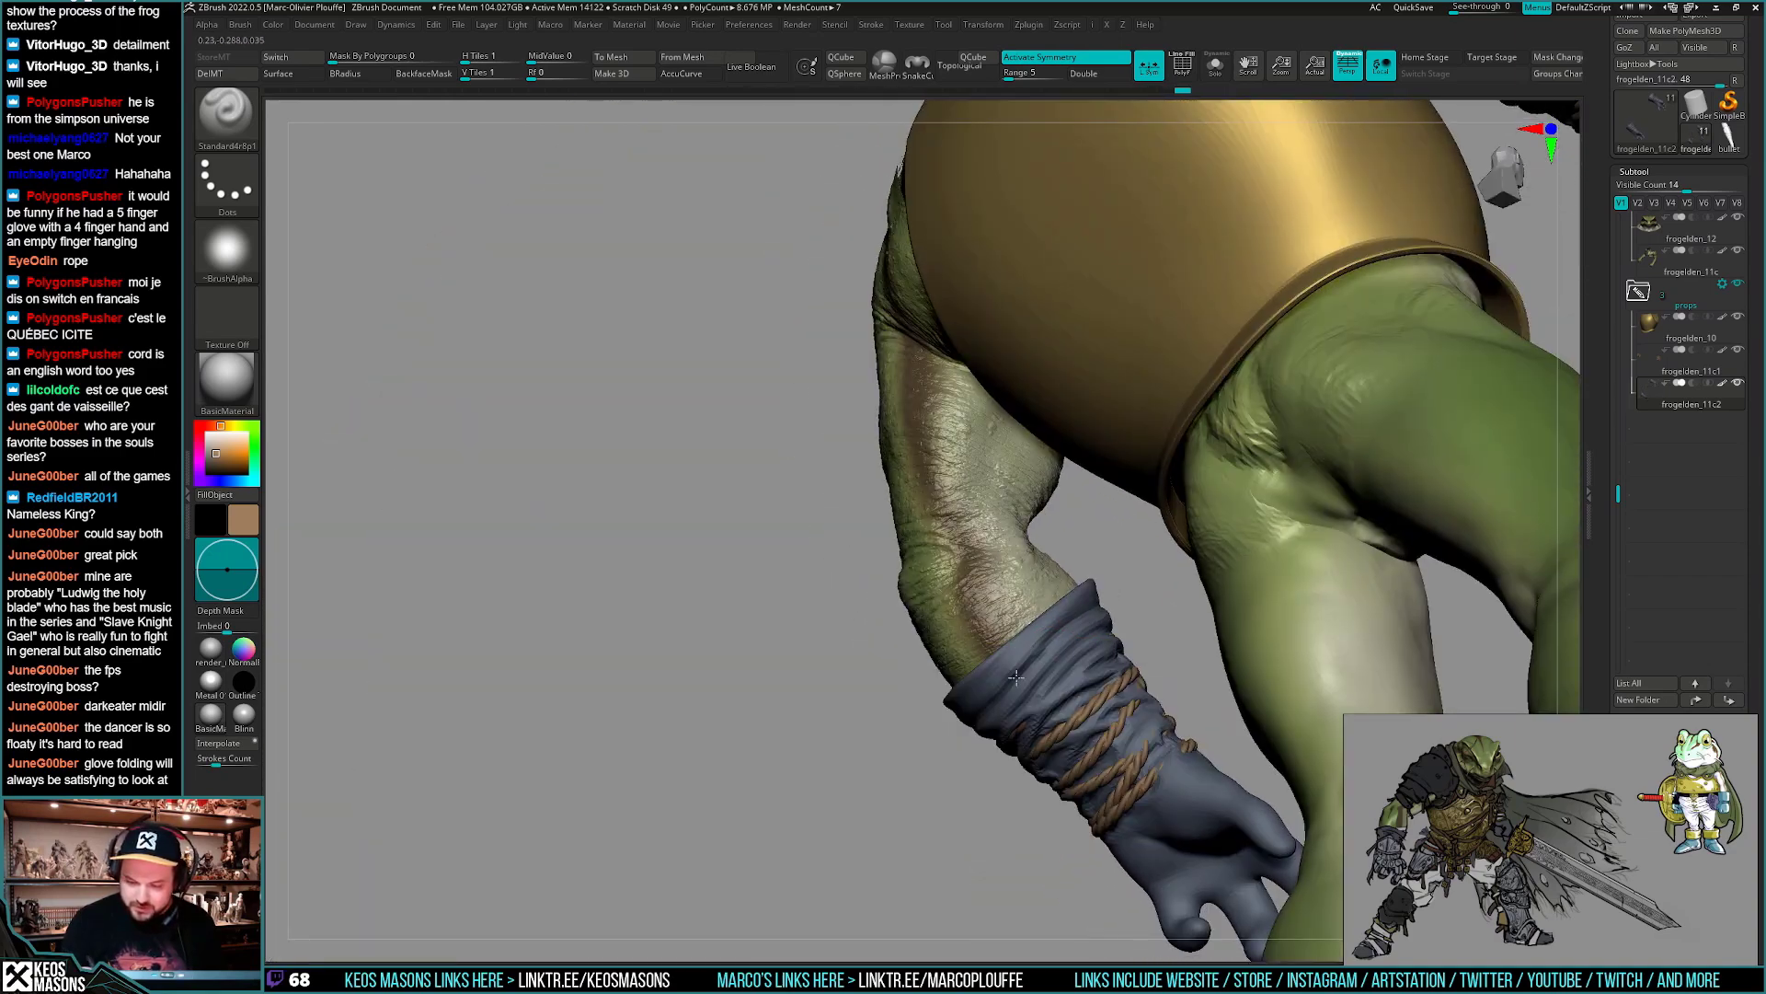
pyautogui.moveTo(1016, 677); pyautogui.dragTo(1081, 664)
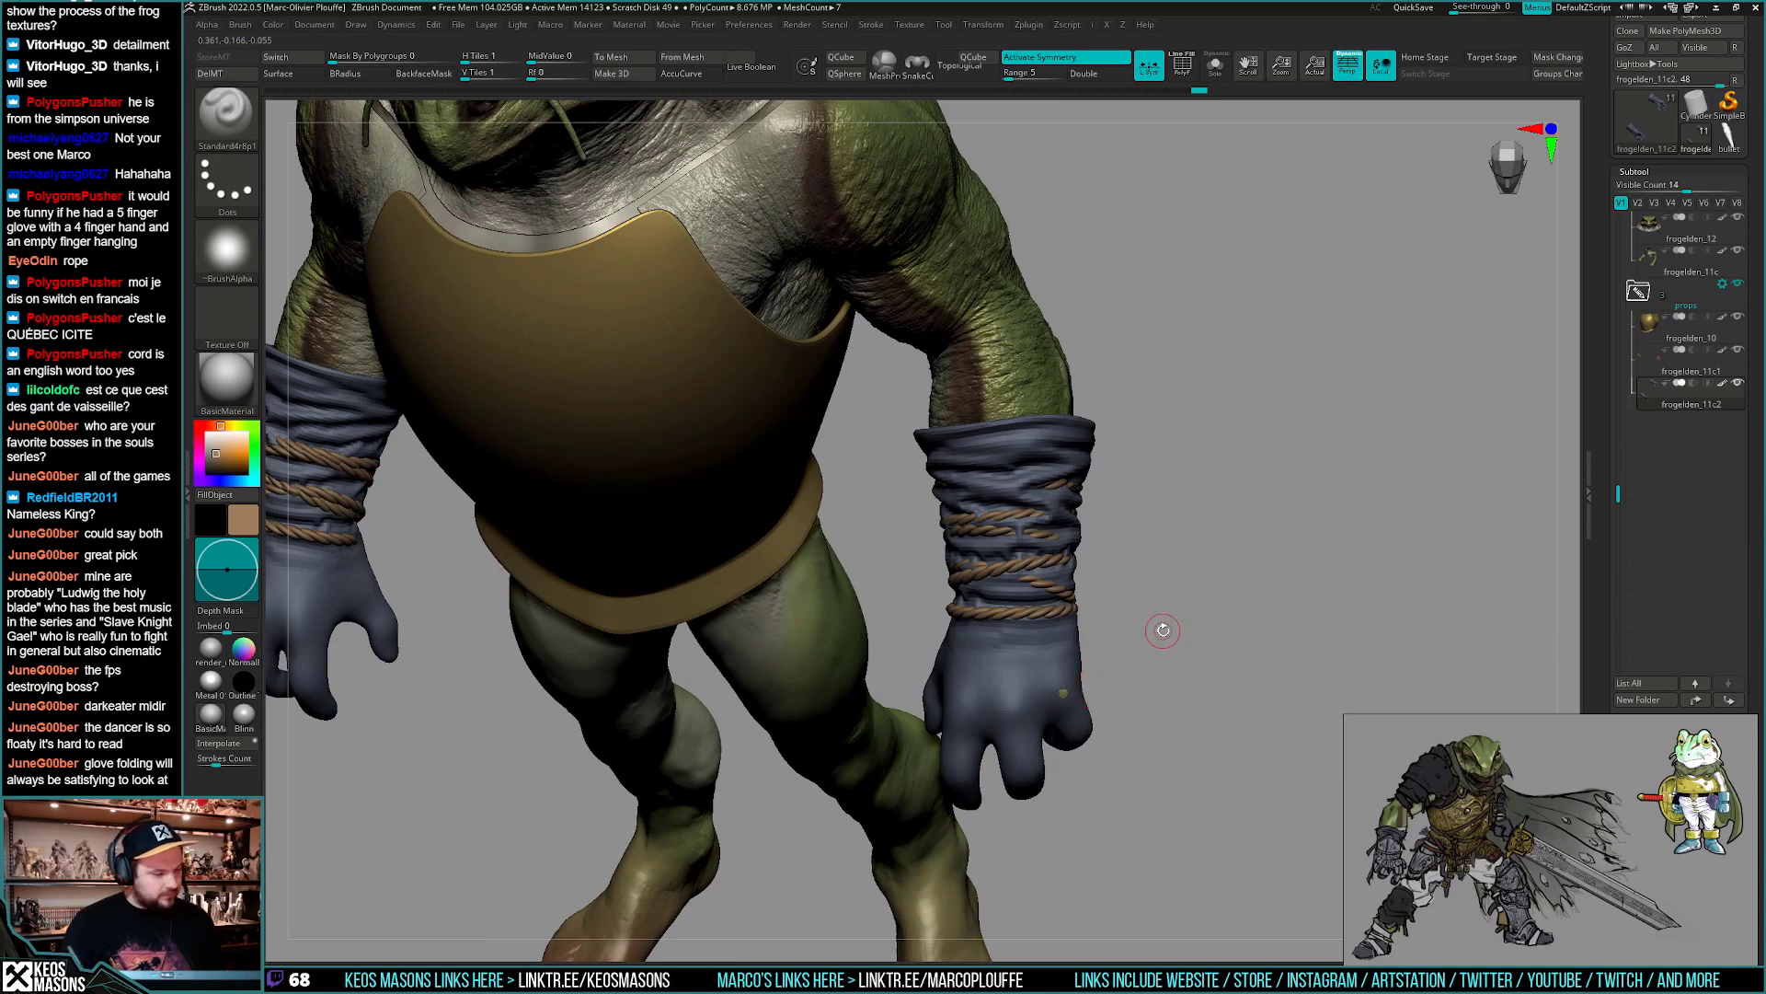
# - Refine the outline of the wrinkled cuff with the Move brush at a large size
pyautogui.moveTo(1171, 689)
pyautogui.mouseDown()
pyautogui.moveTo(1143, 672)
pyautogui.moveTo(1161, 713)
pyautogui.moveTo(1146, 681)
pyautogui.moveTo(1145, 710)
pyautogui.moveTo(1176, 671)
pyautogui.moveTo(1166, 714)
pyautogui.mouseUp()
pyautogui.press('1')
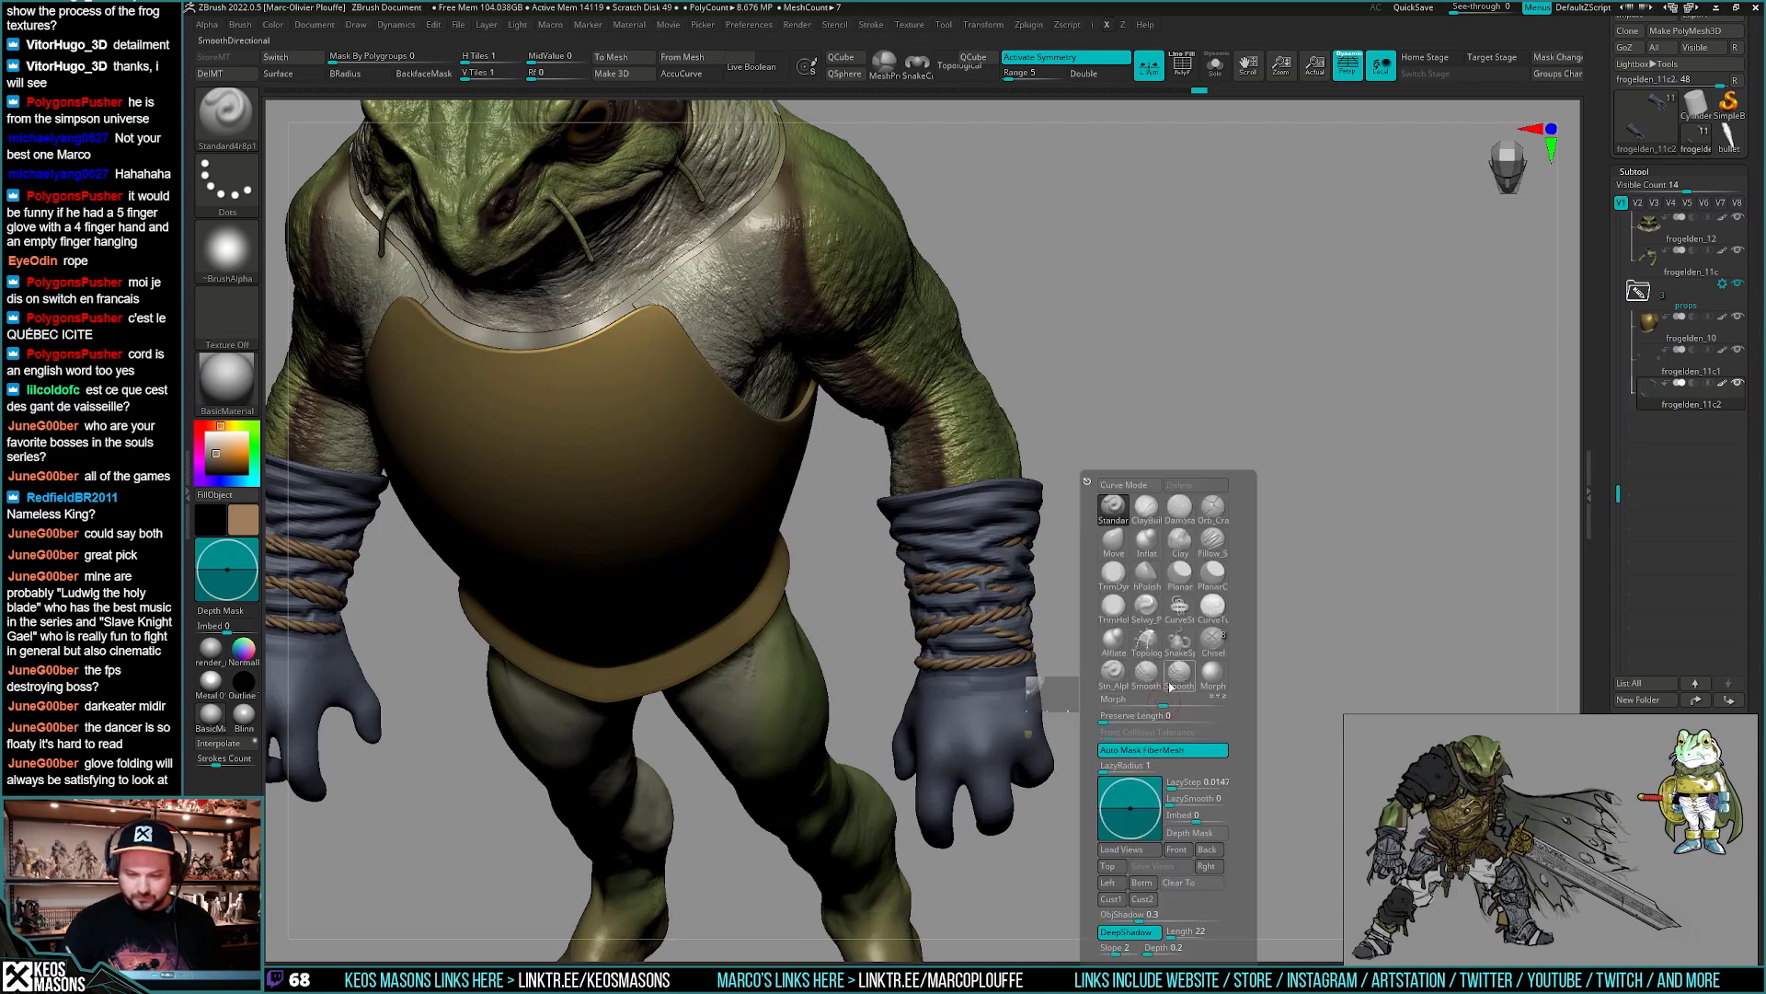
pyautogui.click(1147, 575)
pyautogui.press('space')
pyautogui.moveTo(1049, 588); pyautogui.dragTo(1037, 575)
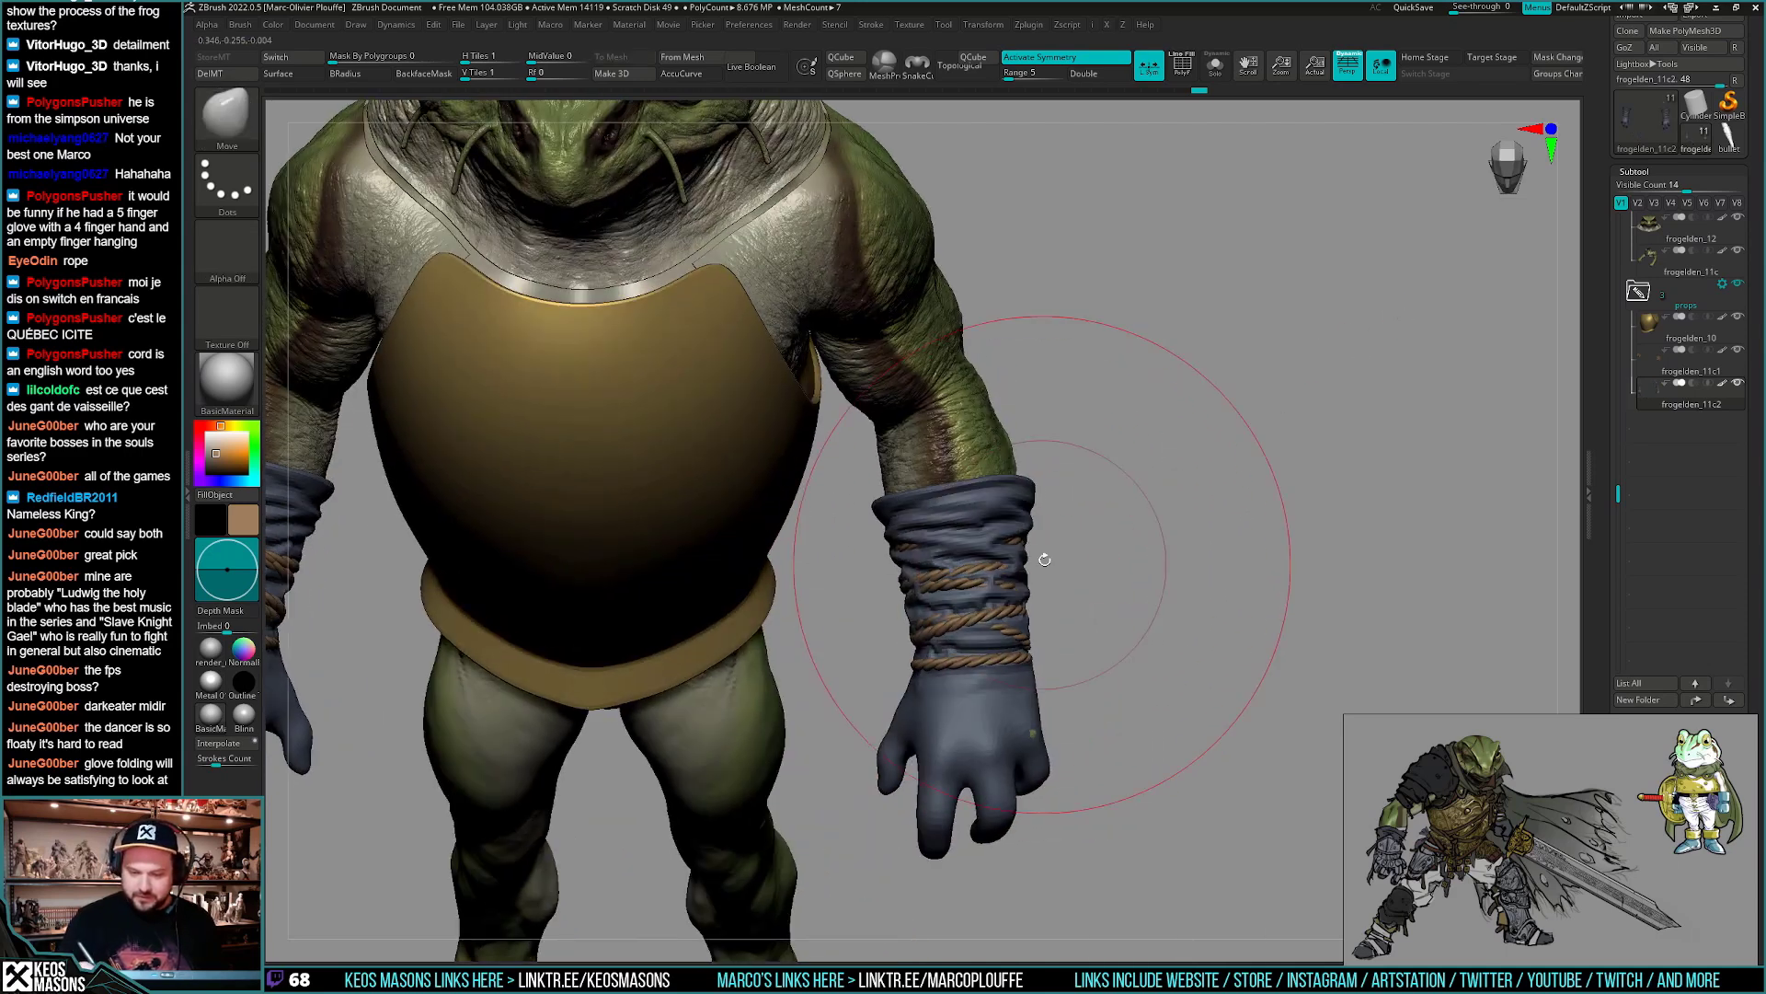
# - Select the rope wraps subtool, view it in isolation, and bring back the whole figure around the wrapped forearm
pyautogui.hotkey('alt', 's')
pyautogui.hotkey('shift', 'f')
pyautogui.moveTo(1056, 647); pyautogui.dragTo(1108, 579)
pyautogui.hotkey('shift', 'f')
pyautogui.click(1657, 368)
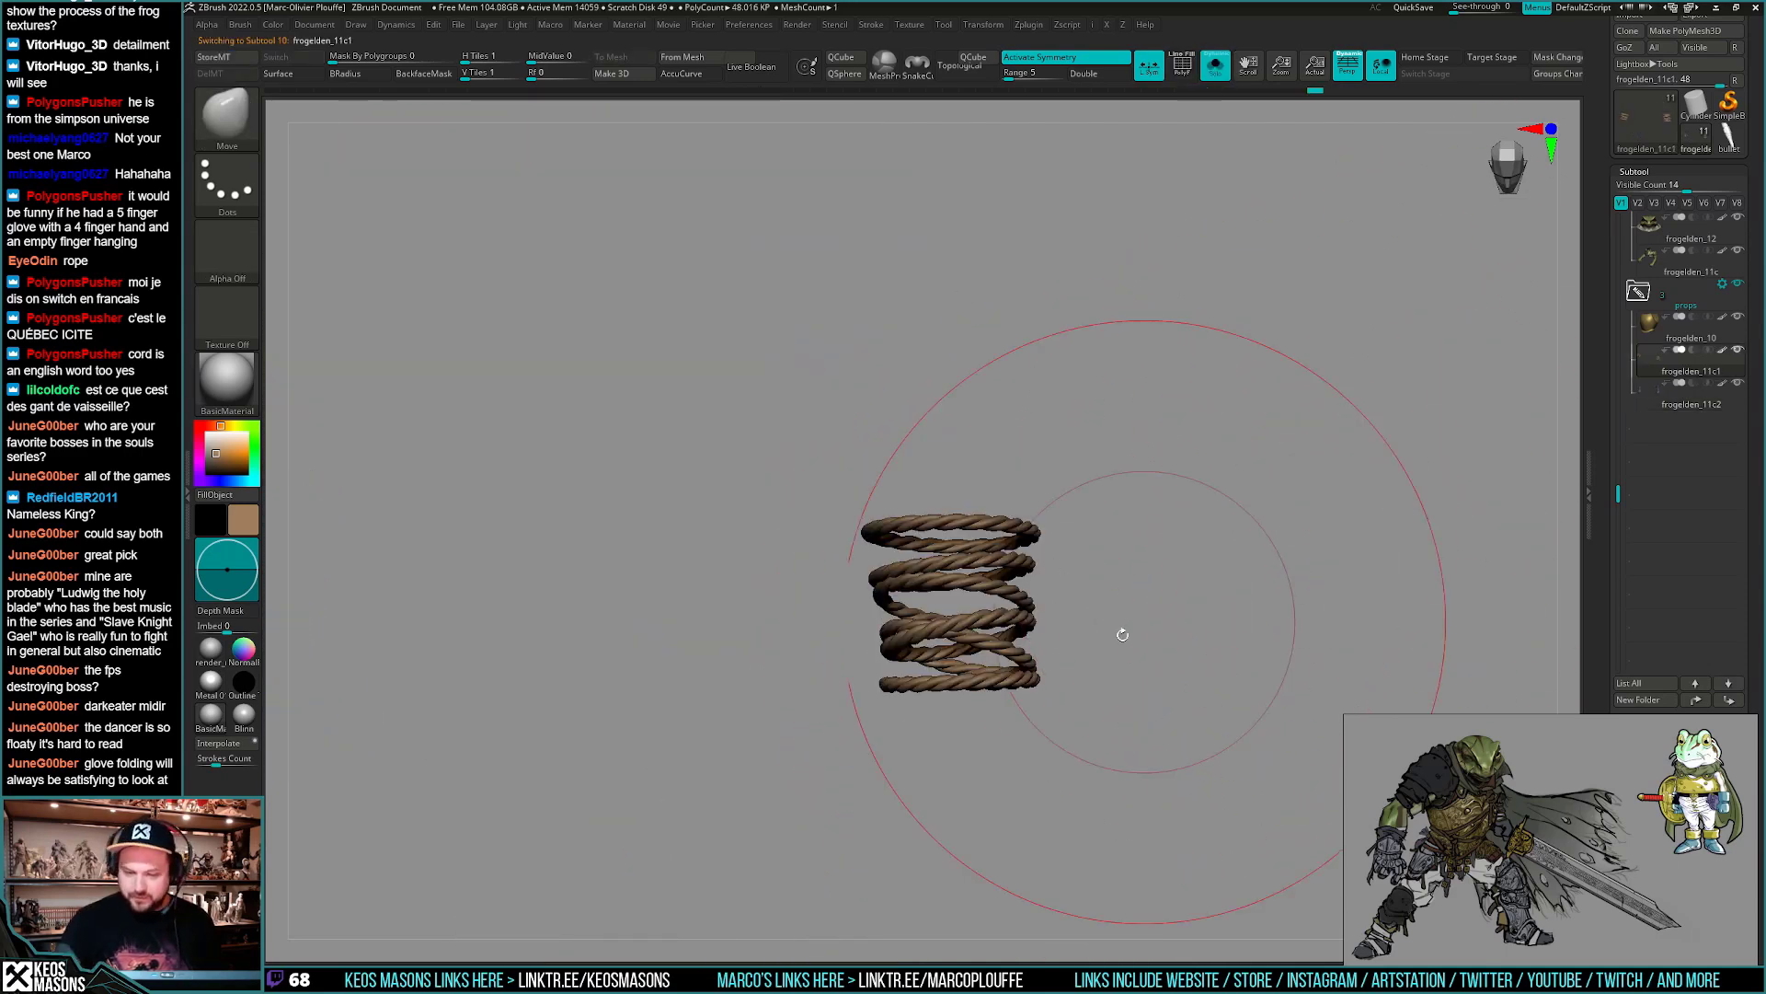
pyautogui.hotkey('alt', 's')
pyautogui.moveTo(1092, 671)
pyautogui.mouseDown()
pyautogui.moveTo(1161, 690)
pyautogui.moveTo(1122, 658)
pyautogui.mouseUp()
pyautogui.keyDown('ctrl'); pyautogui.moveTo(1121, 658); pyautogui.dragTo(1082, 686, button='right'); pyautogui.keyUp('ctrl')
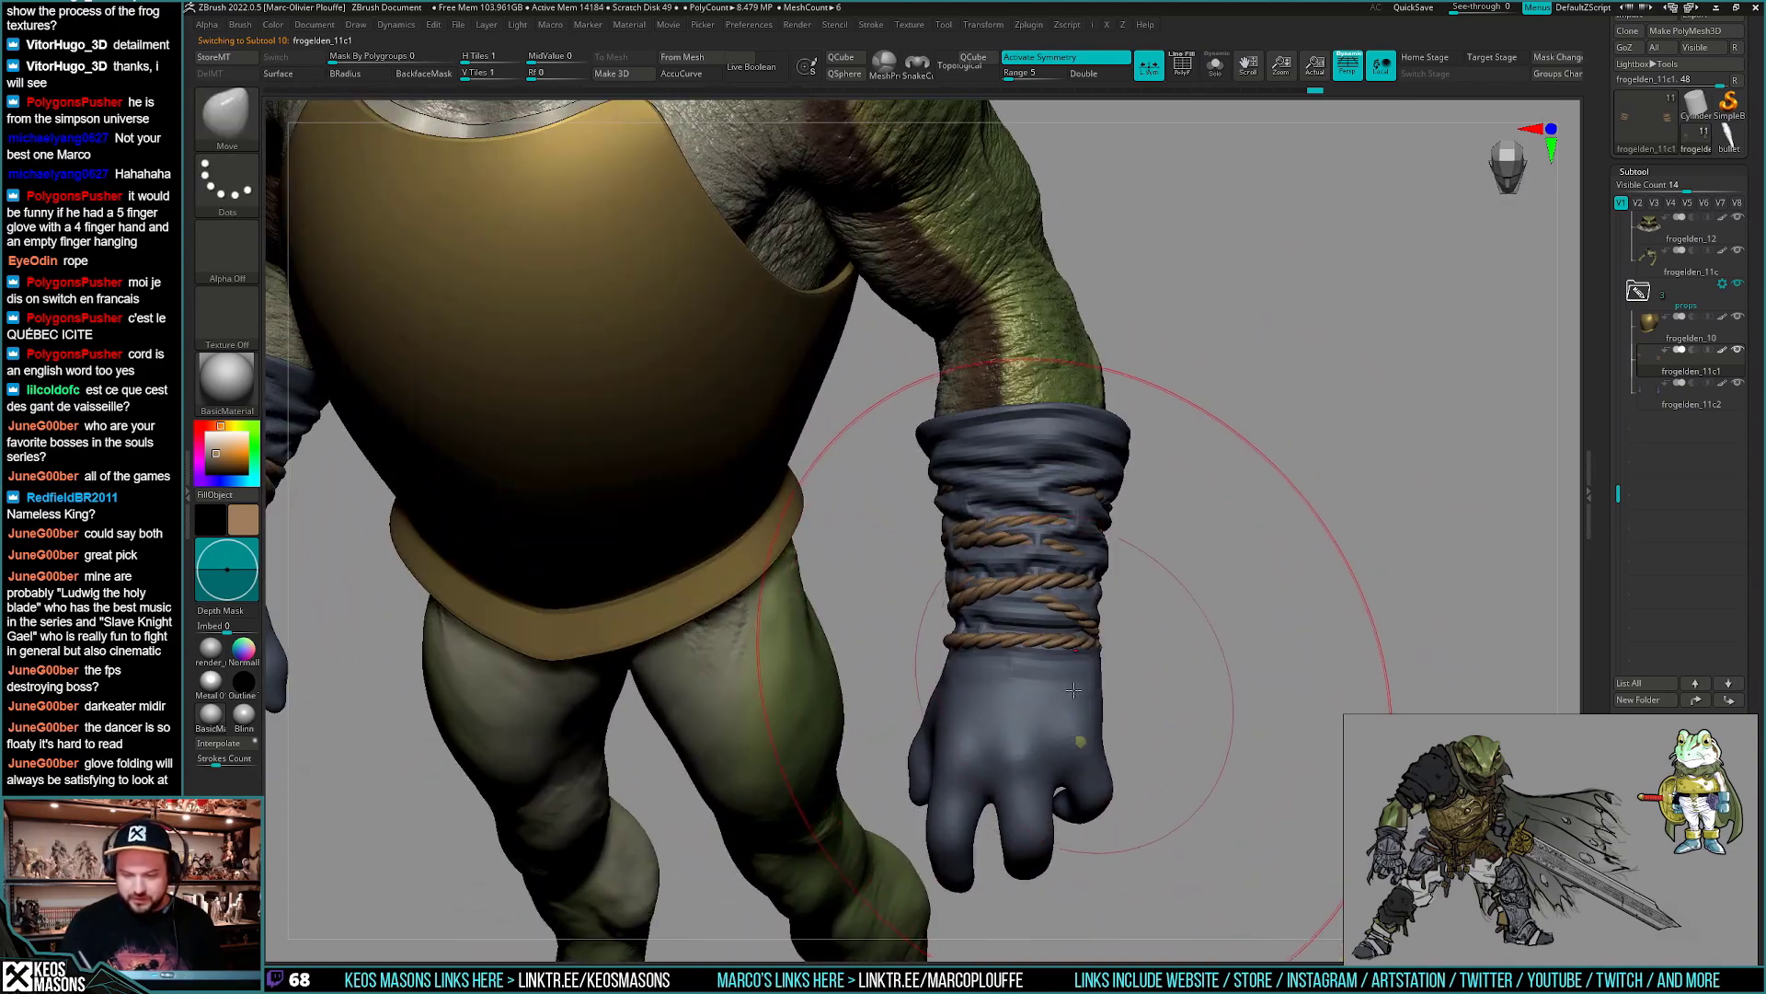
pyautogui.moveTo(1100, 484); pyautogui.dragTo(1157, 604, button='right')
# - Isolate the ropes with their wireframe shown and try to reconstruct their lower subdivision levels
pyautogui.hotkey('shift', 't')
pyautogui.hotkey('ctrl', 'shift', 't')
pyautogui.hotkey('shift', 'f')
pyautogui.press('space')
pyautogui.click(1216, 457)
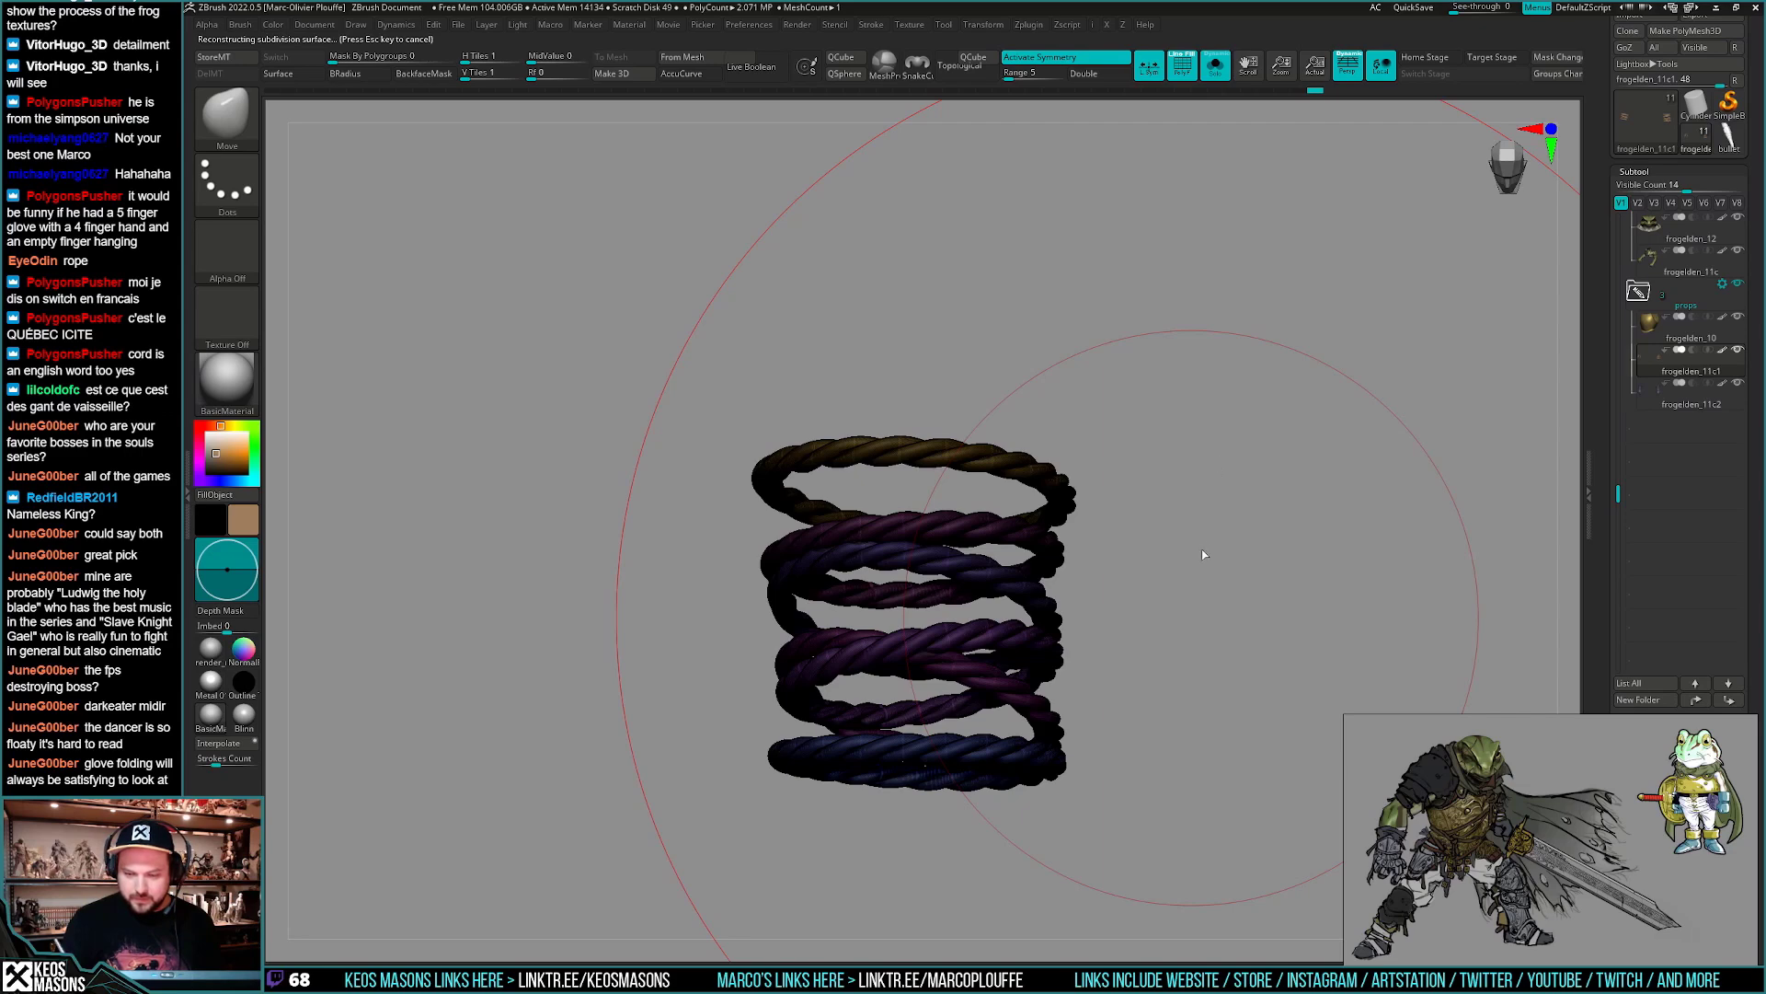
pyautogui.press('space')
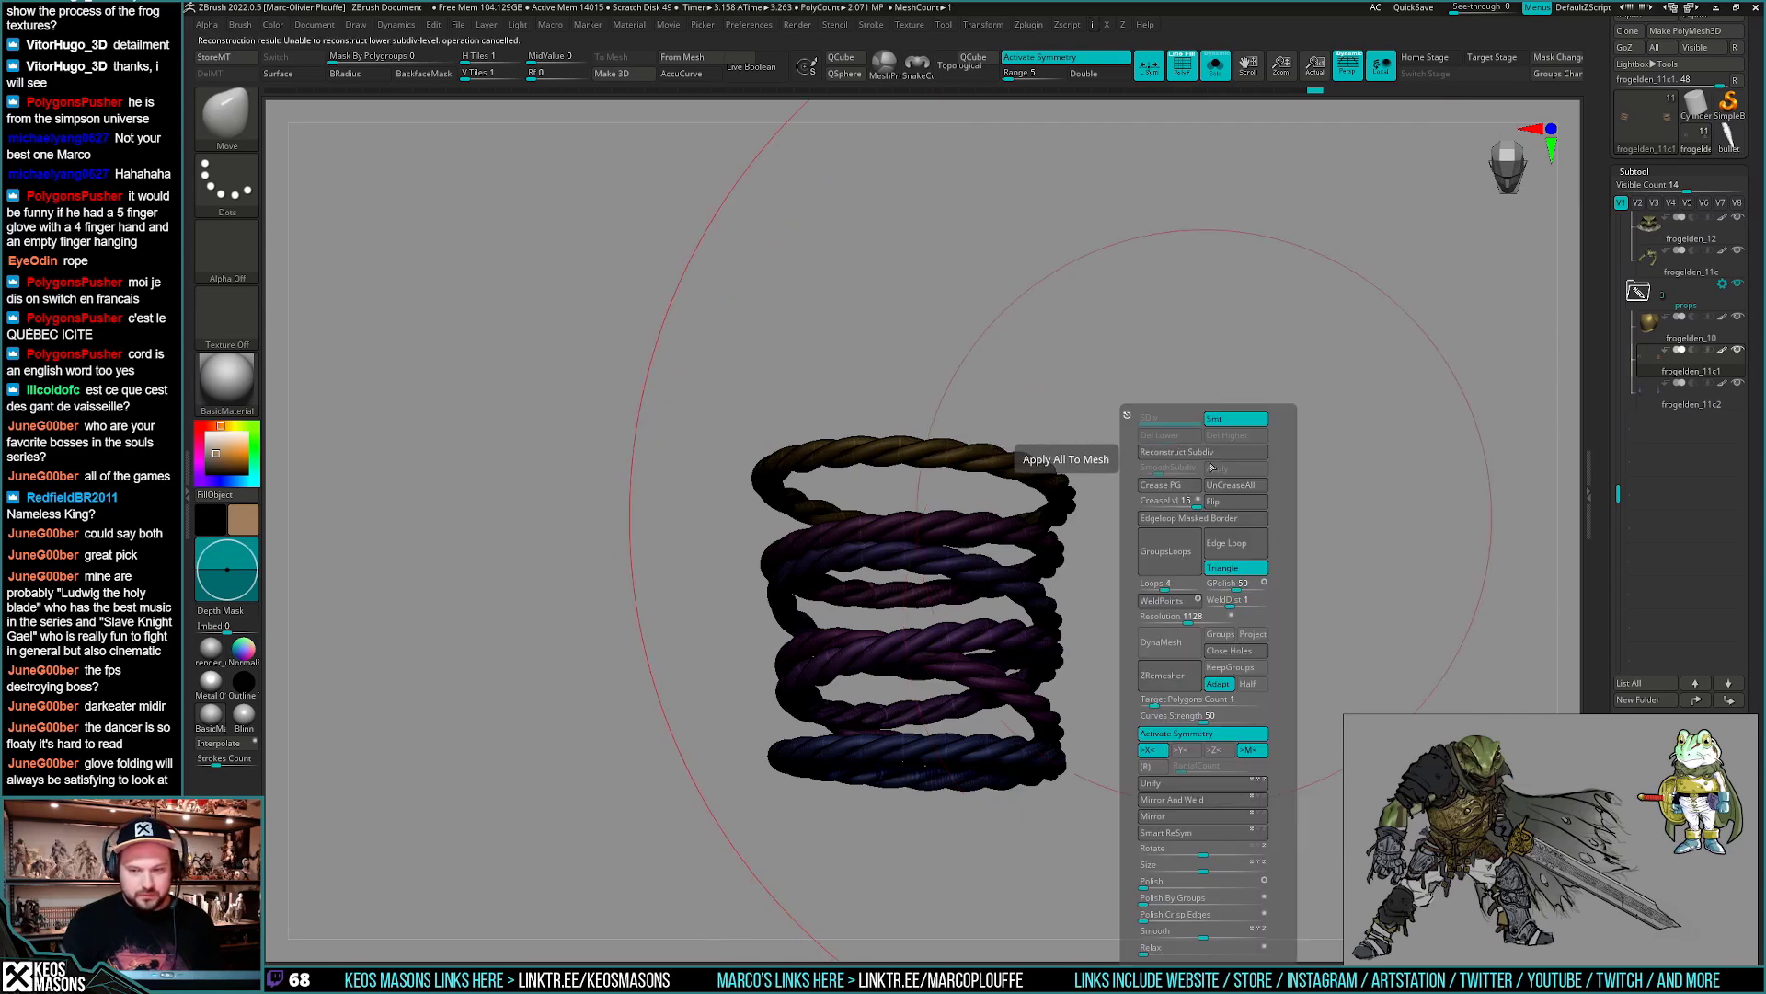
# - Examine the isolated rope wraps from several angles with and without wireframe
pyautogui.hotkey('shift', 'f')
pyautogui.moveTo(1199, 596)
pyautogui.mouseDown()
pyautogui.moveTo(1228, 589)
pyautogui.moveTo(1171, 678)
pyautogui.mouseUp()
pyautogui.hotkey('shift', 'f')
pyautogui.hotkey('shift', 'f')
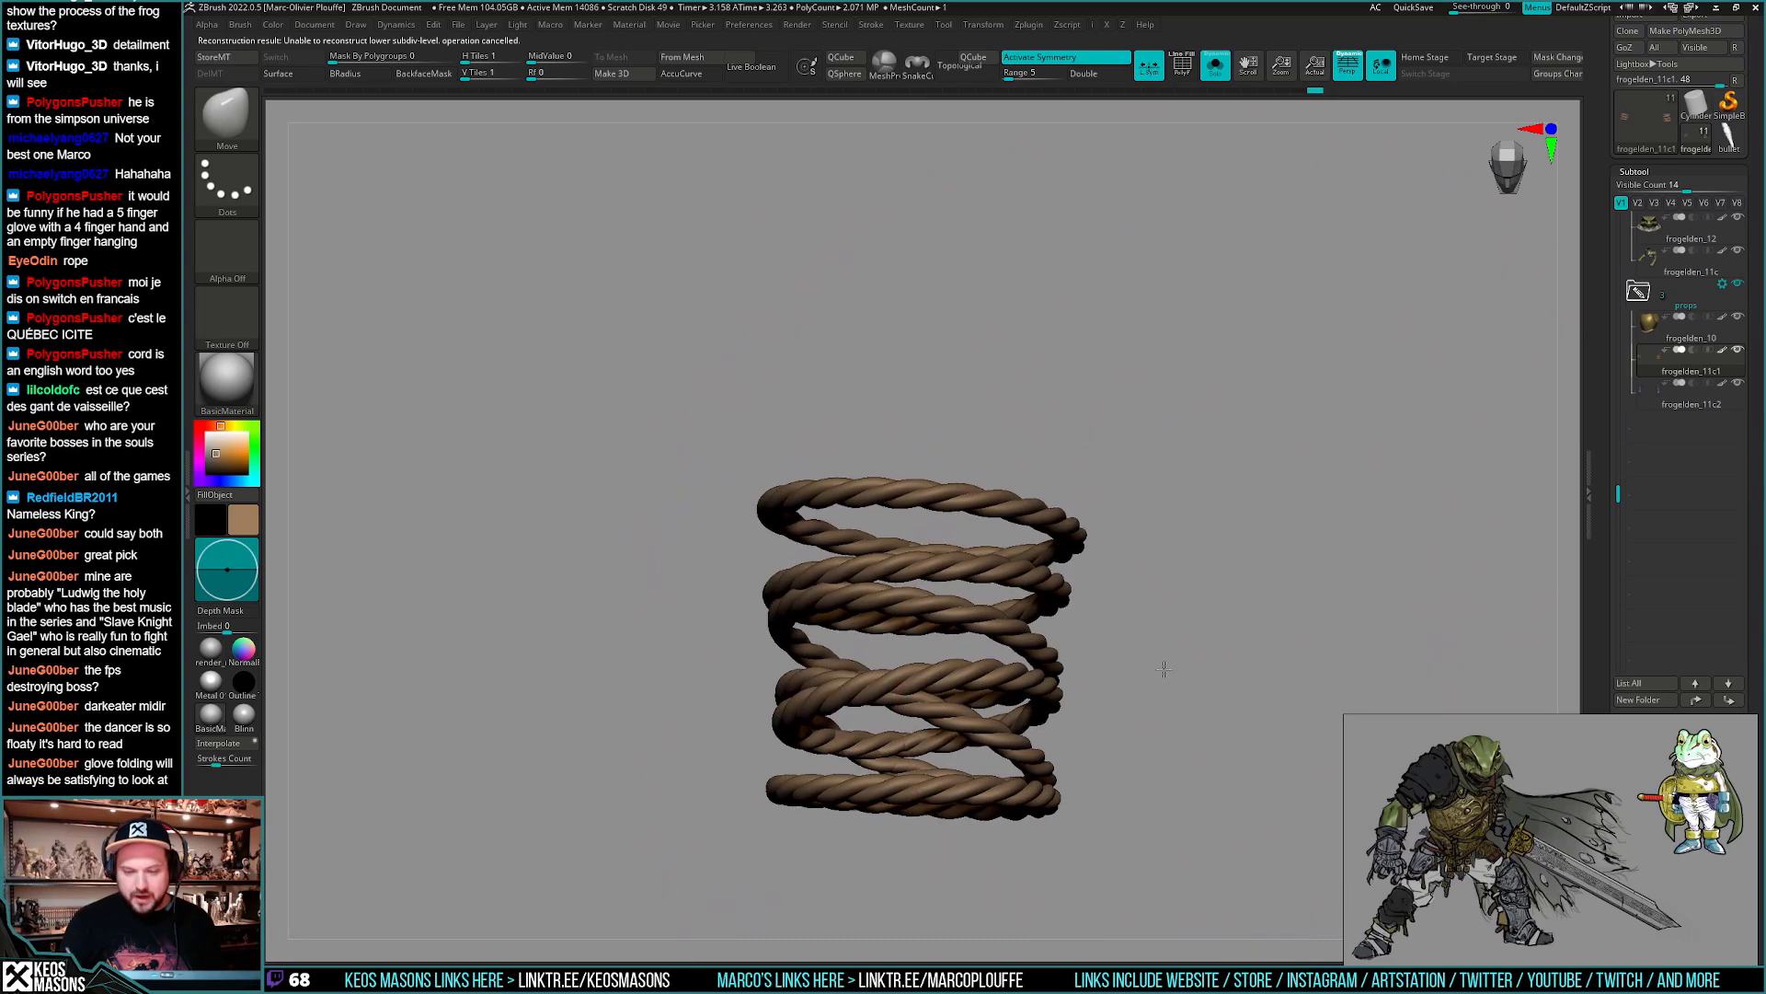
pyautogui.moveTo(1164, 668)
pyautogui.mouseDown(button='right')
pyautogui.moveTo(957, 678)
pyautogui.moveTo(1104, 675)
pyautogui.moveTo(994, 694)
pyautogui.moveTo(993, 657)
pyautogui.moveTo(1115, 687)
pyautogui.moveTo(1096, 677)
pyautogui.mouseUp(button='right')
pyautogui.hotkey('shift', 'f')
pyautogui.hotkey('shift', 'f')
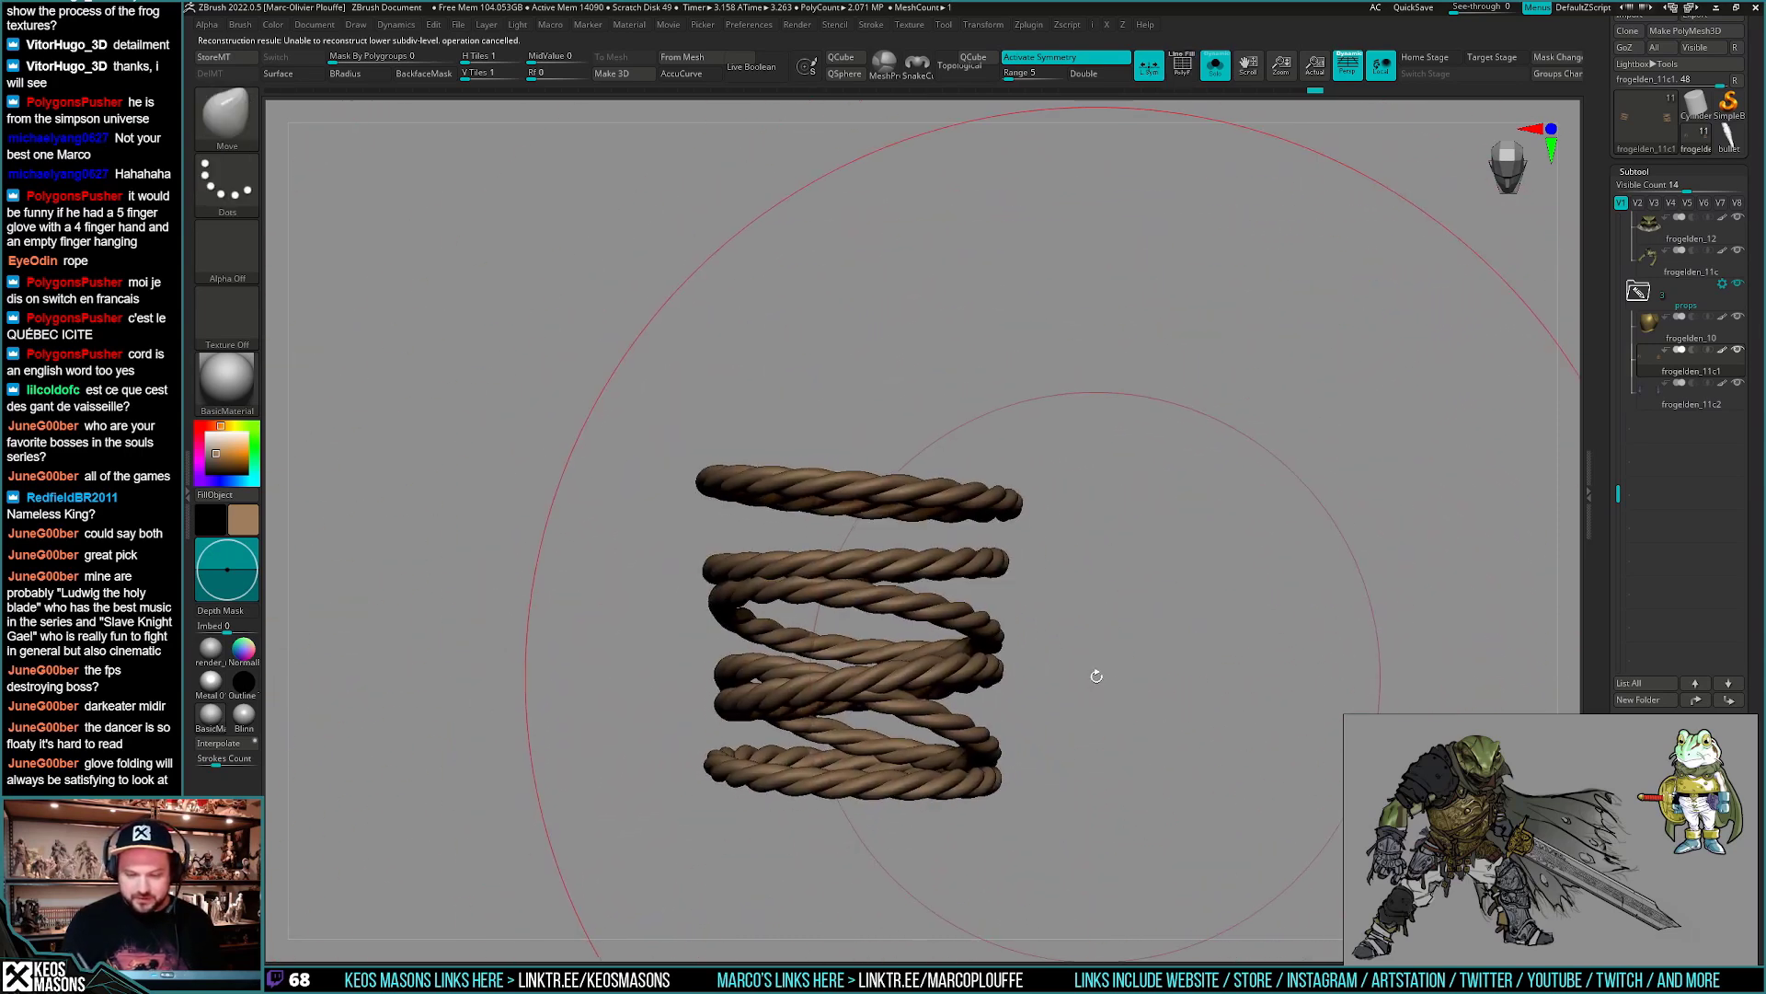
pyautogui.scroll(2, 1590, 428)
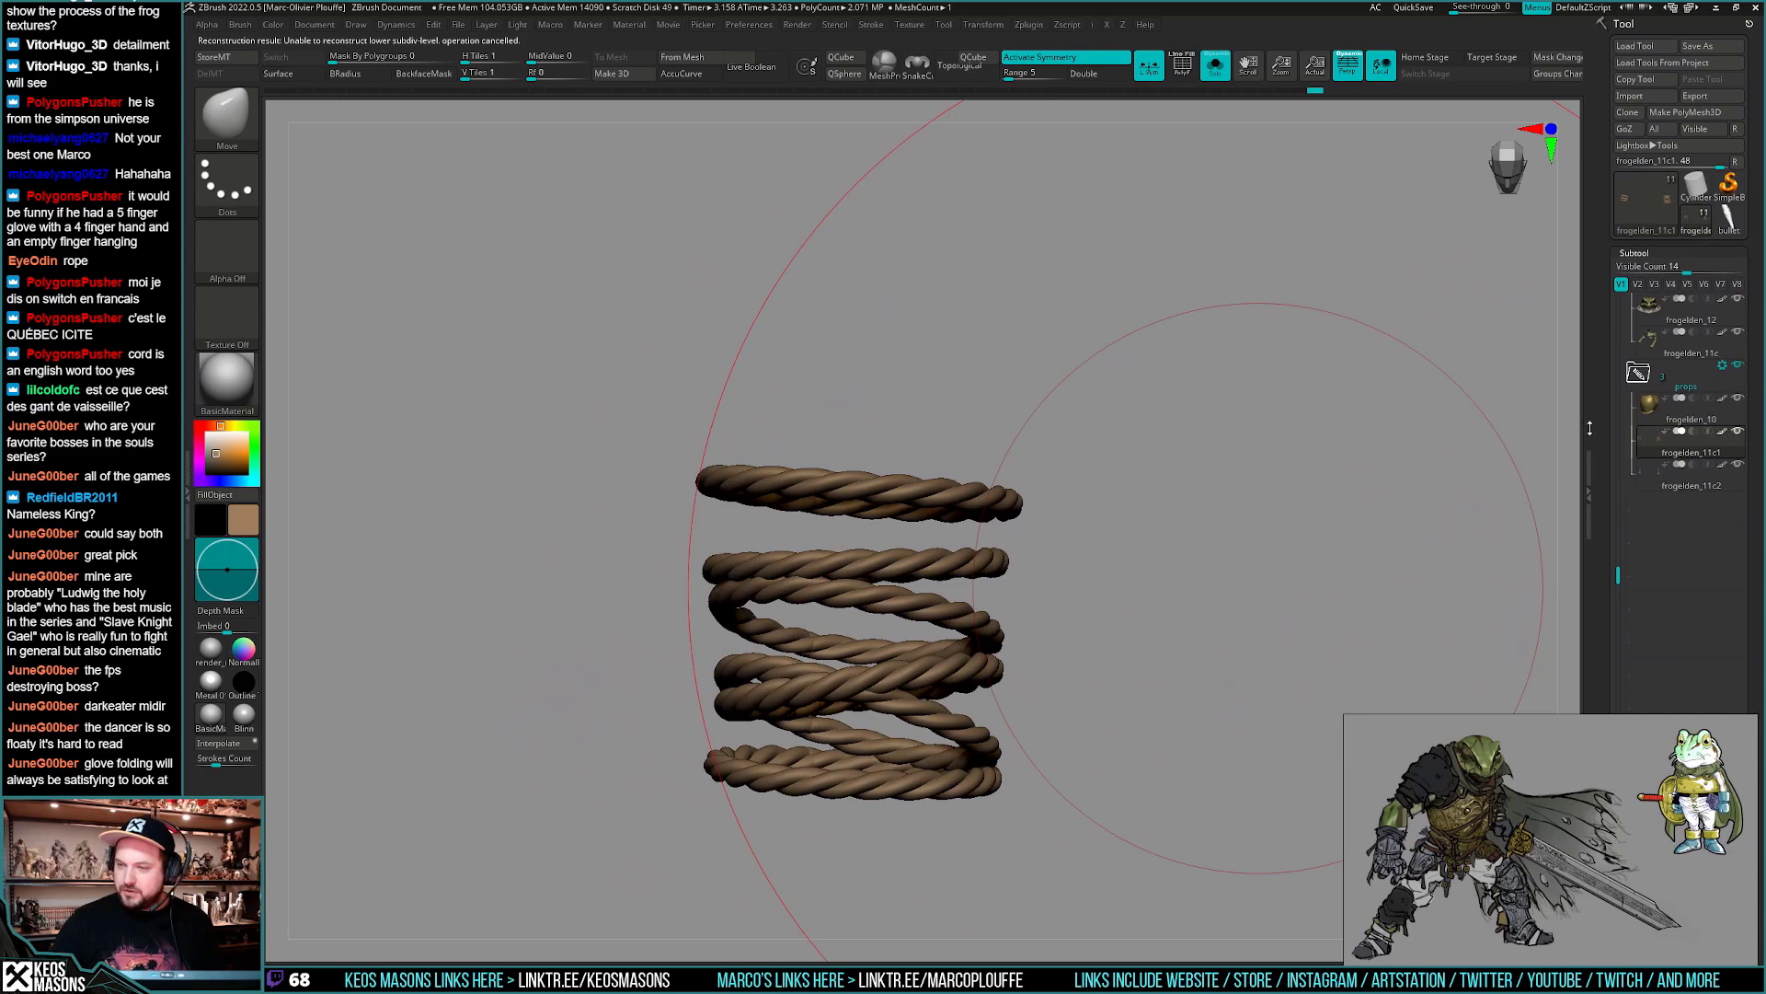
# - Clone the rope wraps into a separate tool and display their polygroups and wireframe
pyautogui.click(1630, 112)
pyautogui.click(1695, 223)
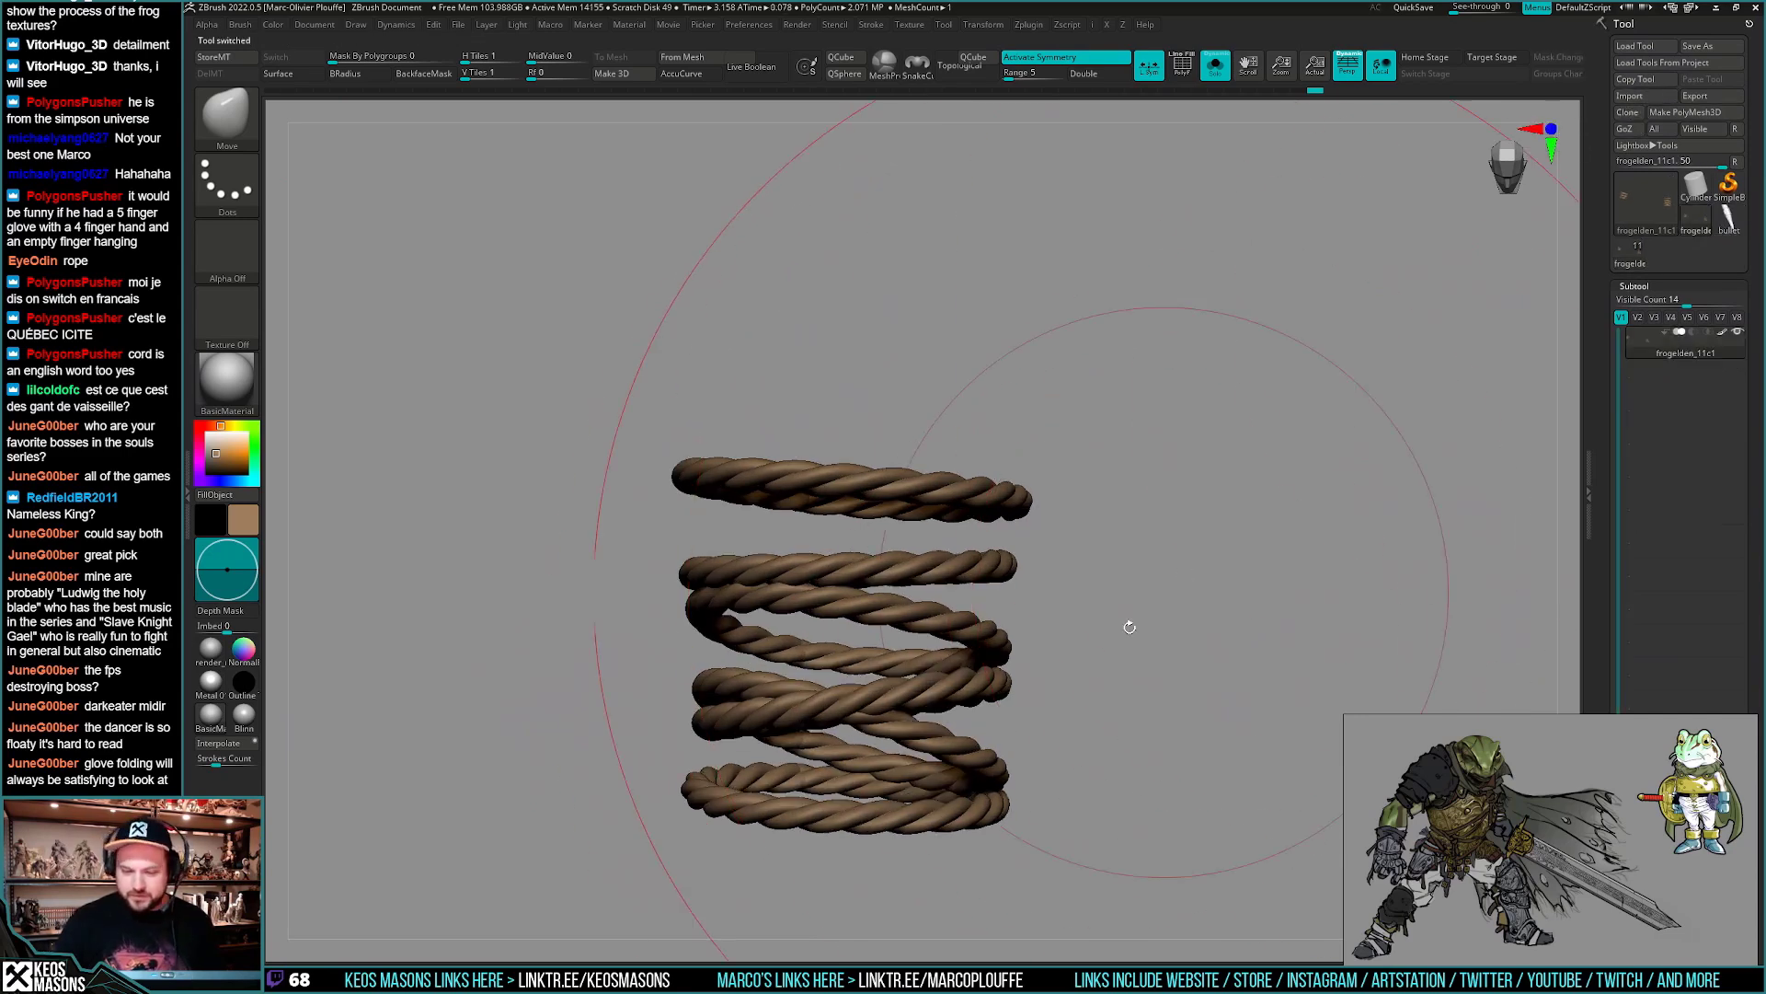
pyautogui.hotkey('shift', 'f')
pyautogui.moveTo(1128, 623); pyautogui.dragTo(1085, 674, button='right')
pyautogui.press('g')
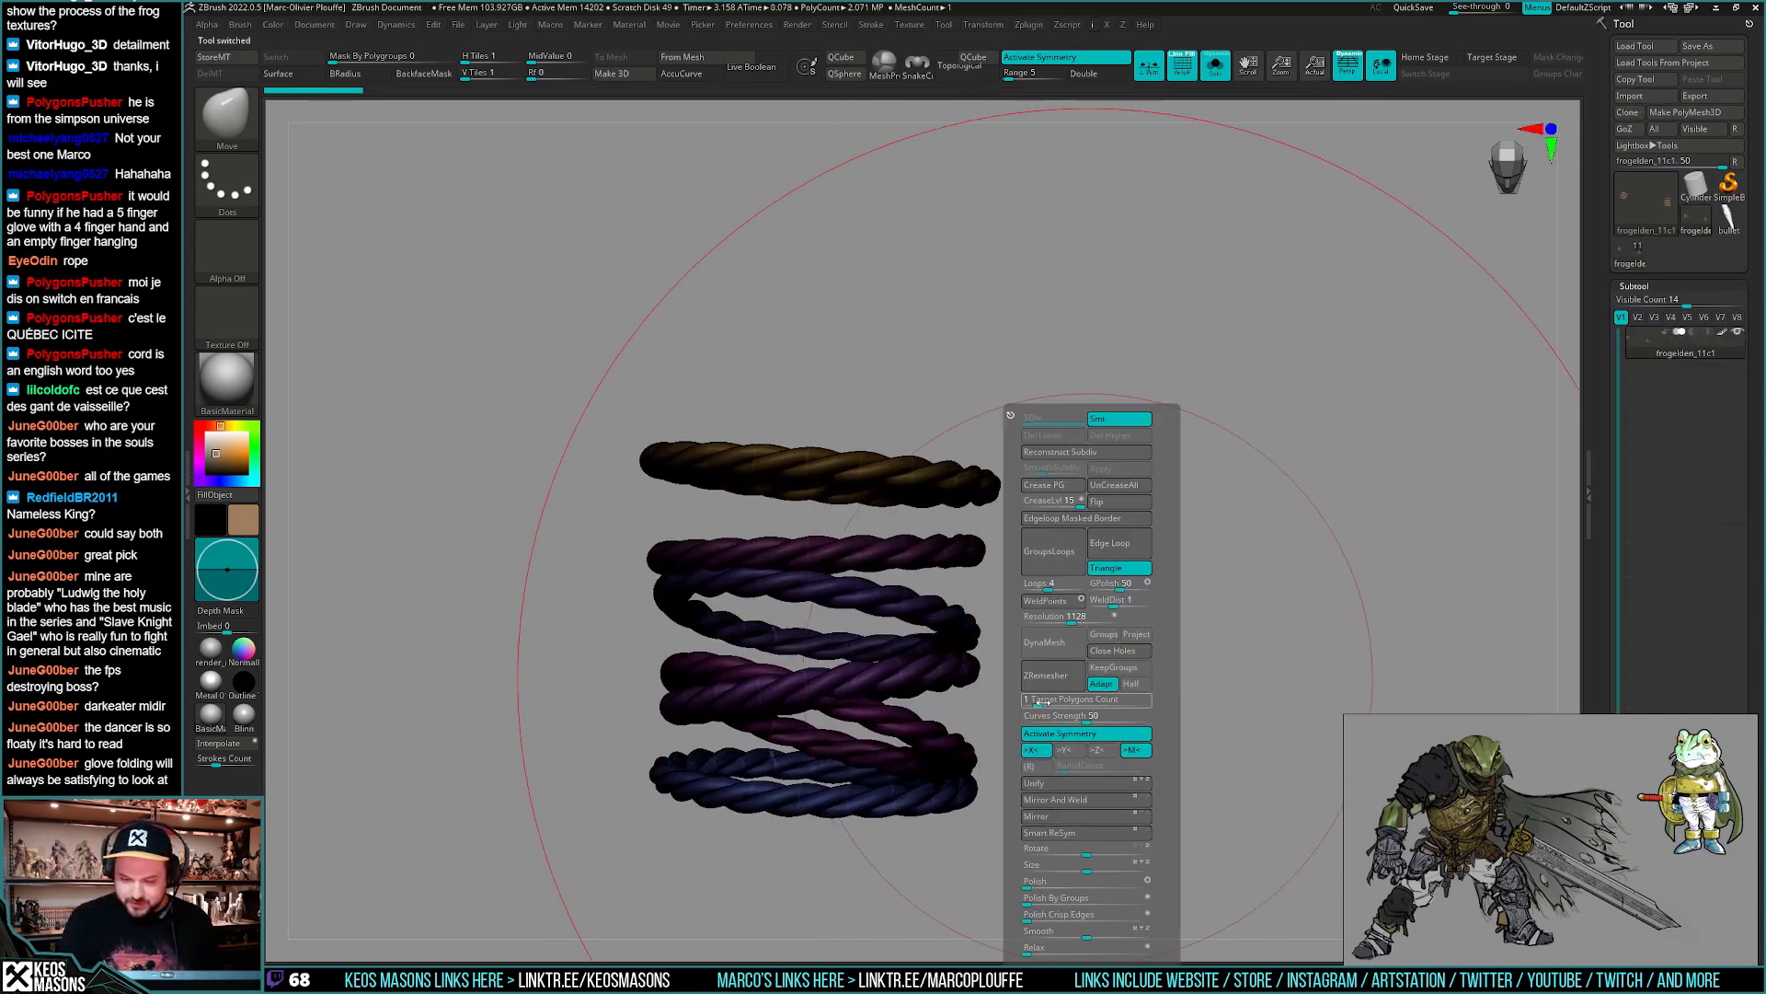
# - Try to ZRemesh the cloned ropes with a target polygon count of 1 and undo the remesh
pyautogui.click(1054, 685)
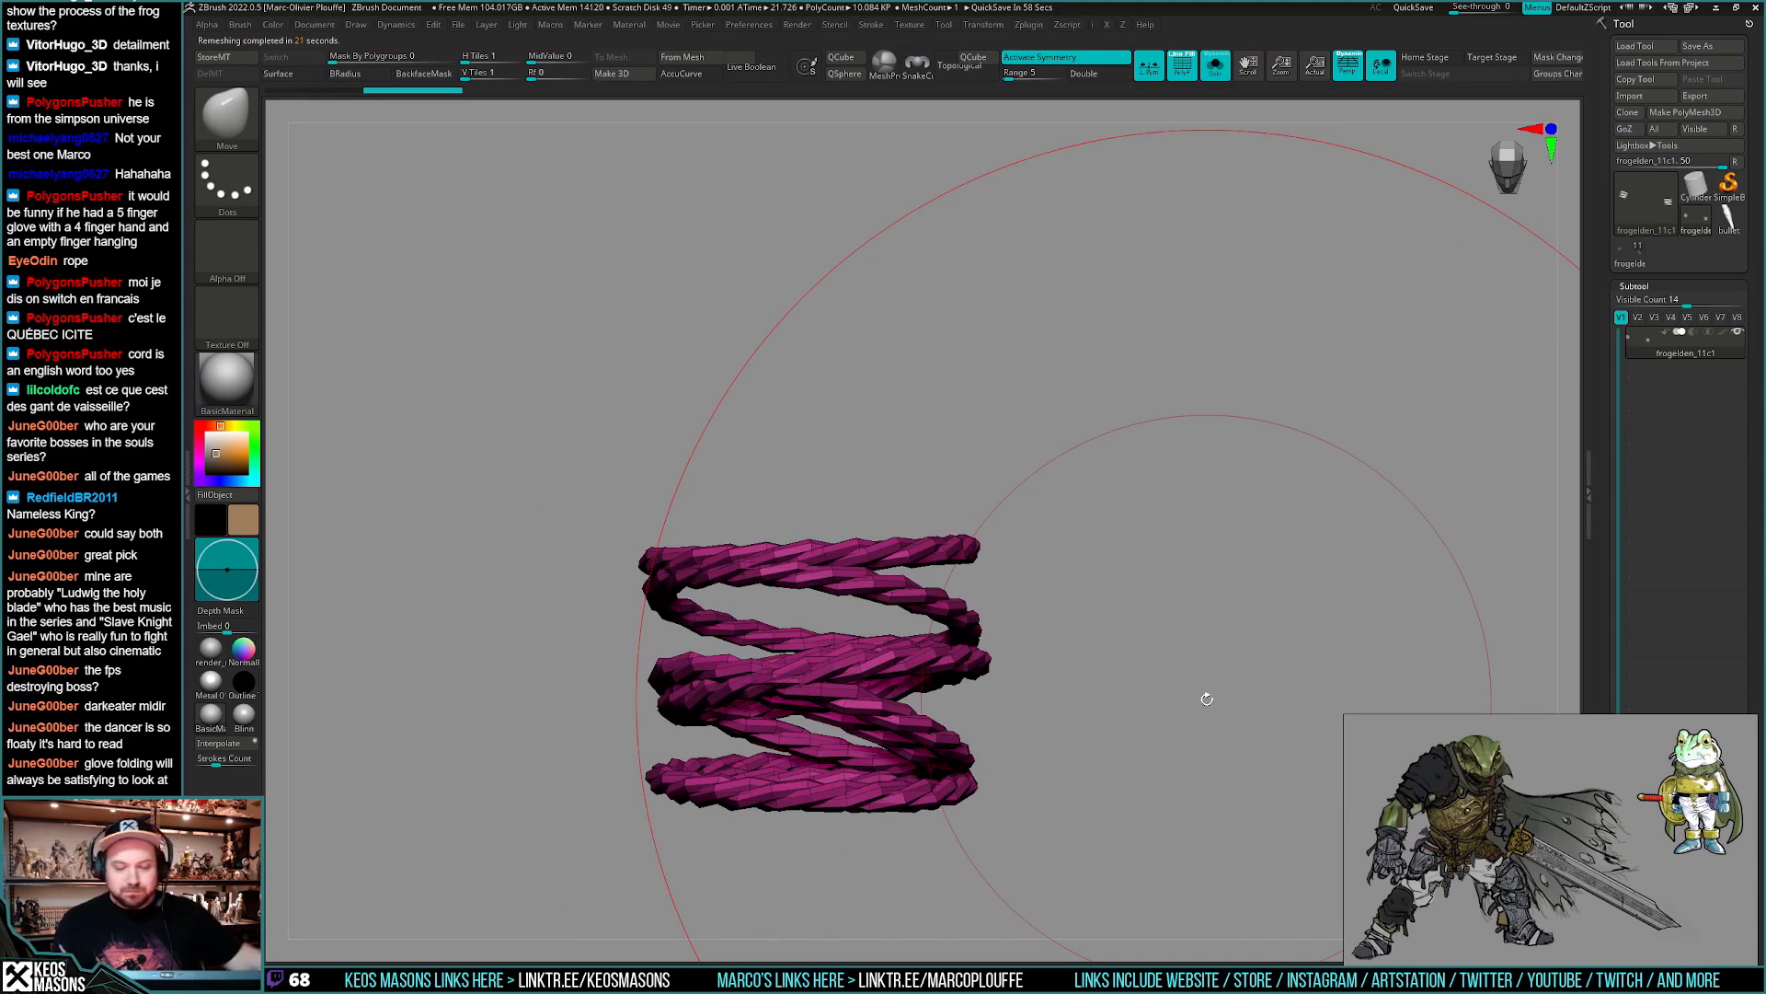
pyautogui.moveTo(1207, 699); pyautogui.dragTo(1171, 725)
pyautogui.moveTo(1178, 690); pyautogui.dragTo(1178, 654)
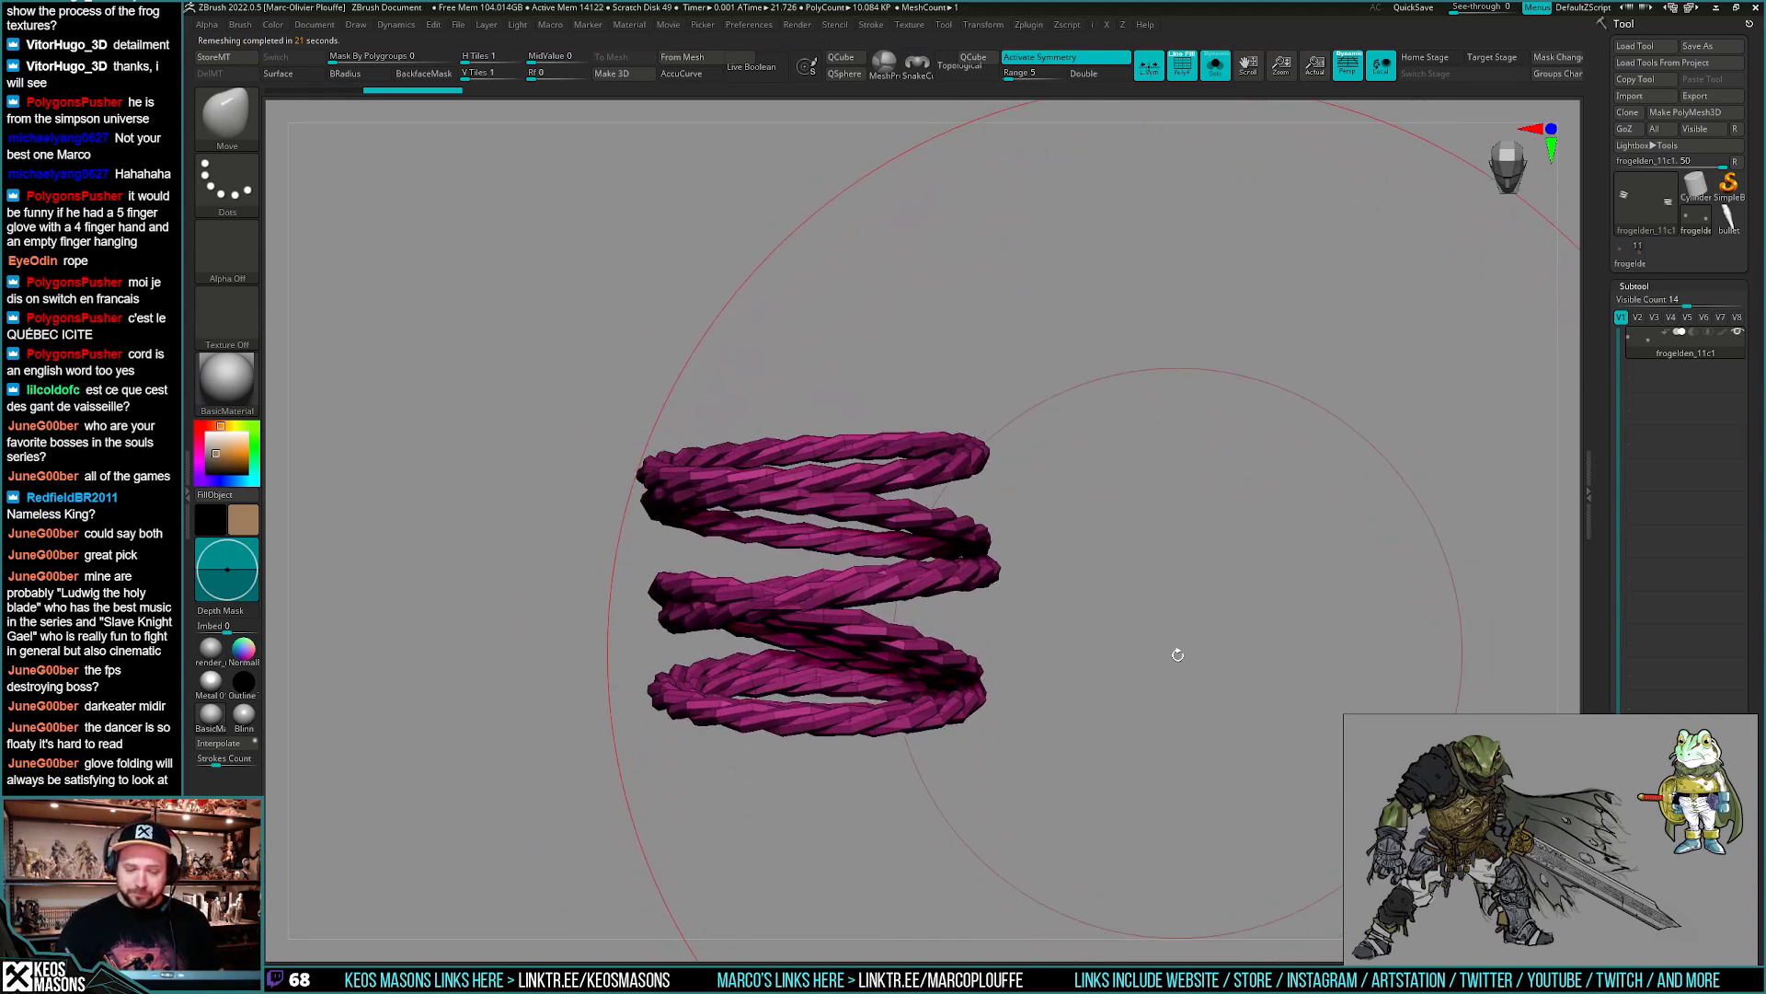
pyautogui.hotkey('ctrl', 'z')
# - Mirror and weld the cloned ropes so both forearms carry matching wraps
pyautogui.press('space')
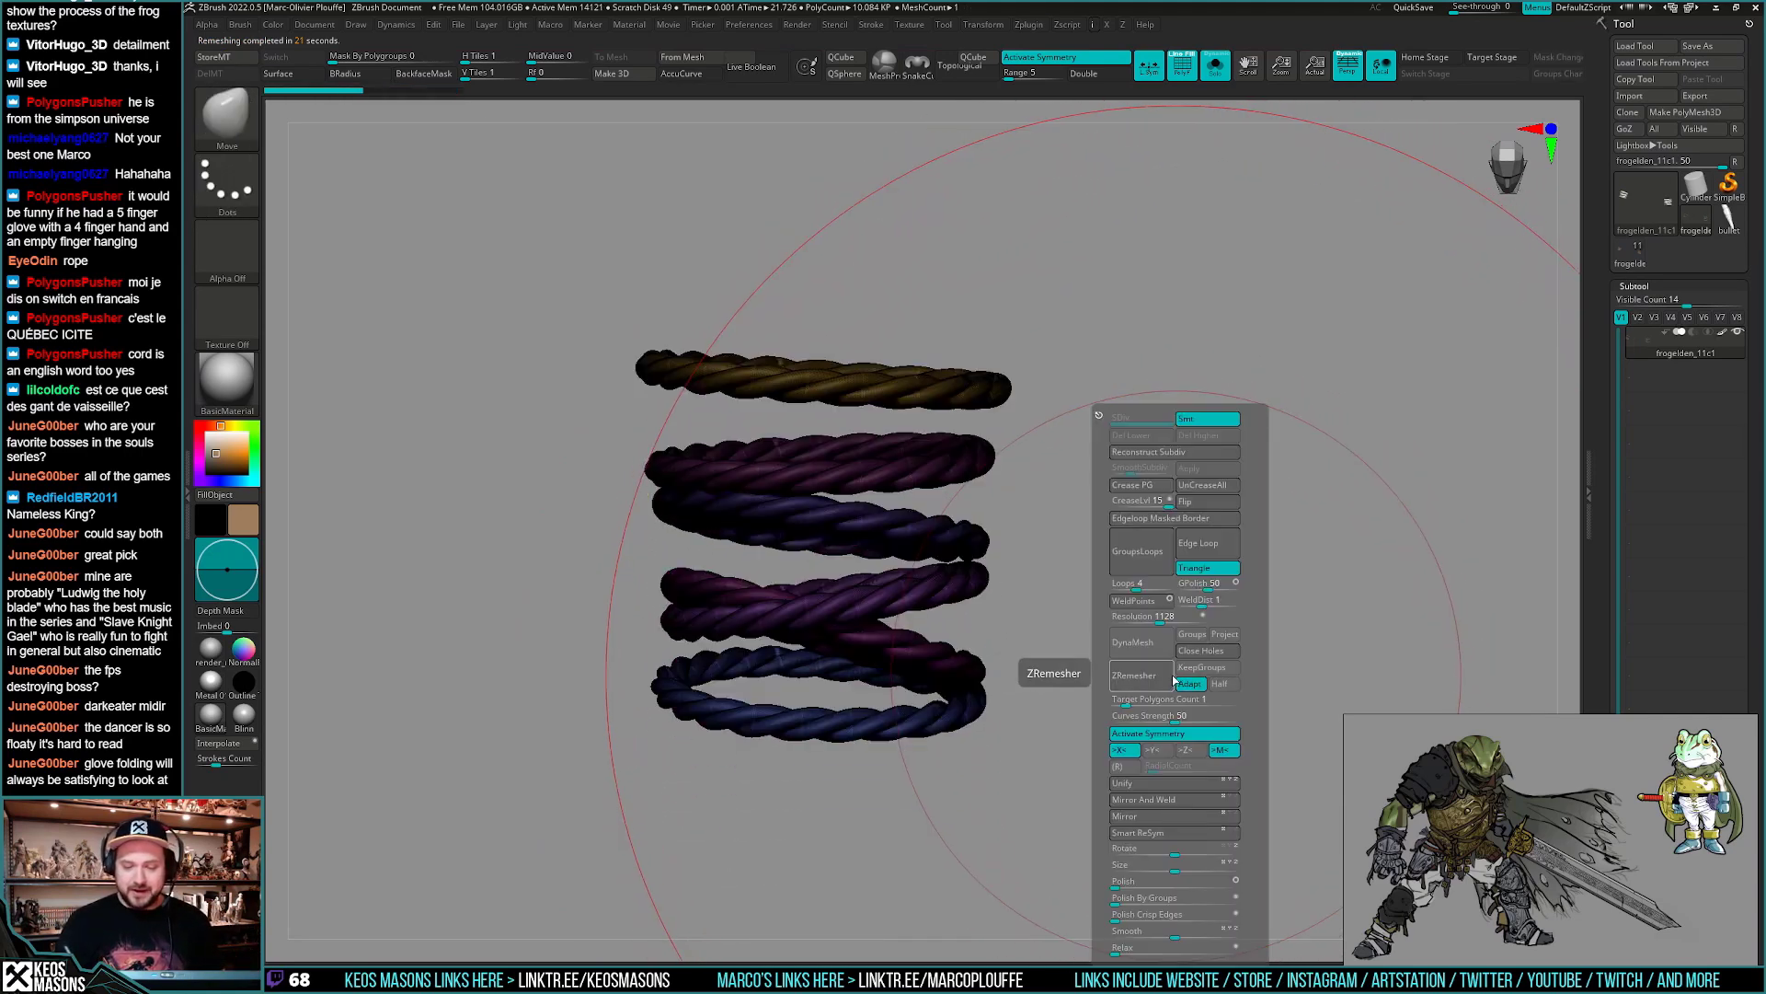
pyautogui.moveTo(1387, 573)
pyautogui.mouseDown()
pyautogui.moveTo(1156, 670)
pyautogui.moveTo(978, 484)
pyautogui.moveTo(1171, 548)
pyautogui.moveTo(946, 524)
pyautogui.moveTo(1049, 635)
pyautogui.mouseUp()
pyautogui.keyDown('ctrl'); pyautogui.keyDown('alt'); pyautogui.keyDown('shift'); pyautogui.moveTo(1150, 433); pyautogui.dragTo(1265, 705); pyautogui.keyUp('shift'); pyautogui.keyUp('alt'); pyautogui.keyUp('ctrl')
pyautogui.hotkey('ctrl', 'shift', 'a')
pyautogui.keyDown('ctrl'); pyautogui.moveTo(833, 526); pyautogui.dragTo(920, 571, button='right'); pyautogui.keyUp('ctrl')
pyautogui.keyDown('ctrl'); pyautogui.keyDown('shift'); pyautogui.click(1150, 789); pyautogui.keyUp('shift'); pyautogui.keyUp('ctrl')
pyautogui.keyDown('alt'); pyautogui.moveTo(1150, 790); pyautogui.dragTo(819, 765); pyautogui.keyUp('alt')
pyautogui.moveTo(819, 765)
pyautogui.mouseDown()
pyautogui.moveTo(902, 706)
pyautogui.moveTo(1015, 780)
pyautogui.mouseUp()
pyautogui.press('2')
pyautogui.click(1088, 816)
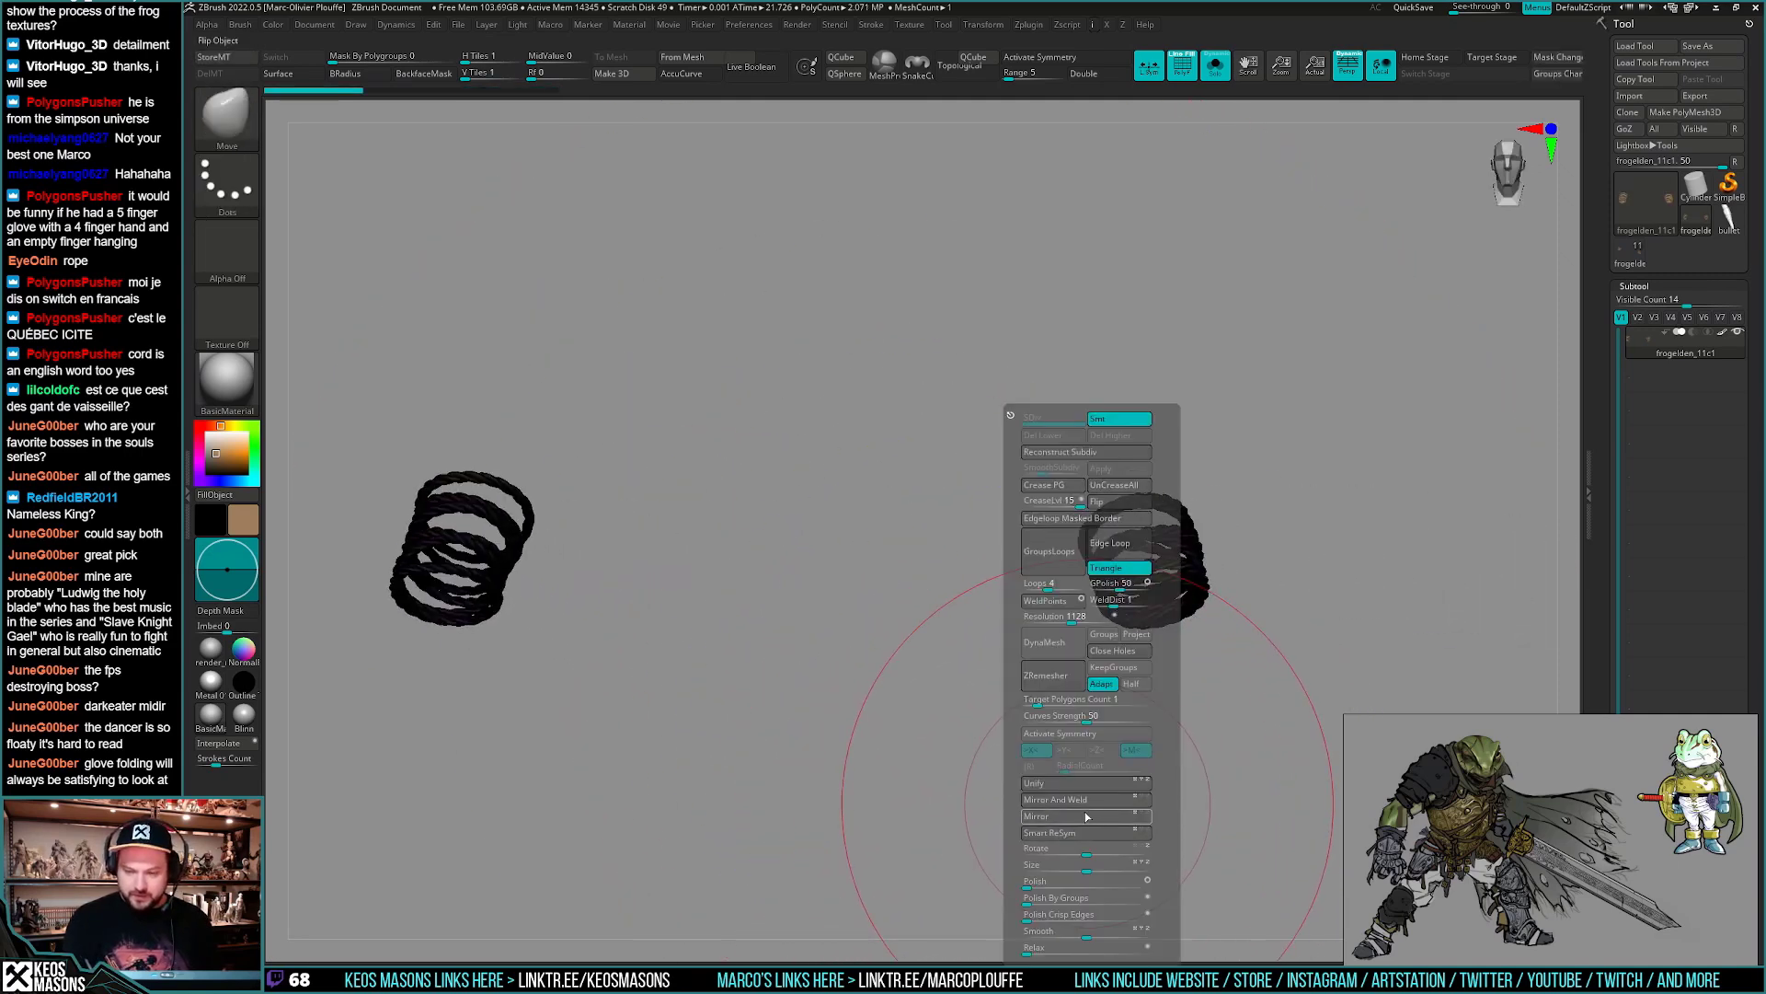
pyautogui.hotkey('ctrl', 'z')
pyautogui.hotkey('ctrl', 'shift', 'z')
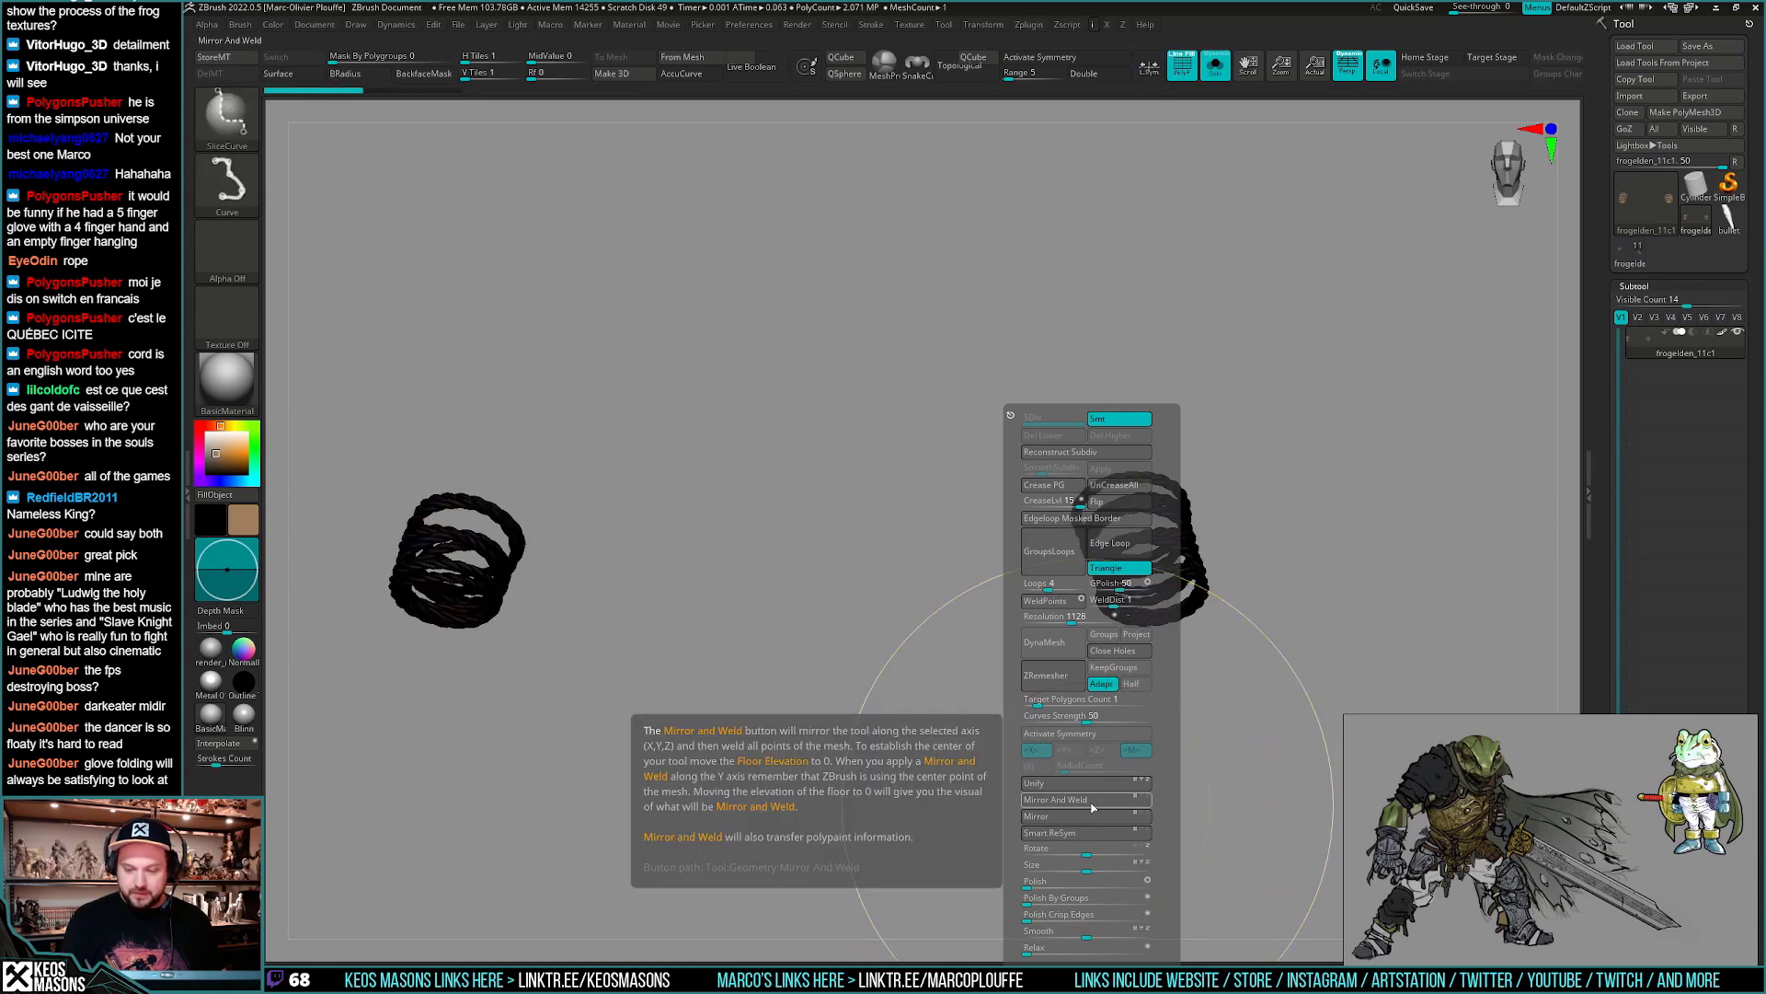
pyautogui.click(1094, 803)
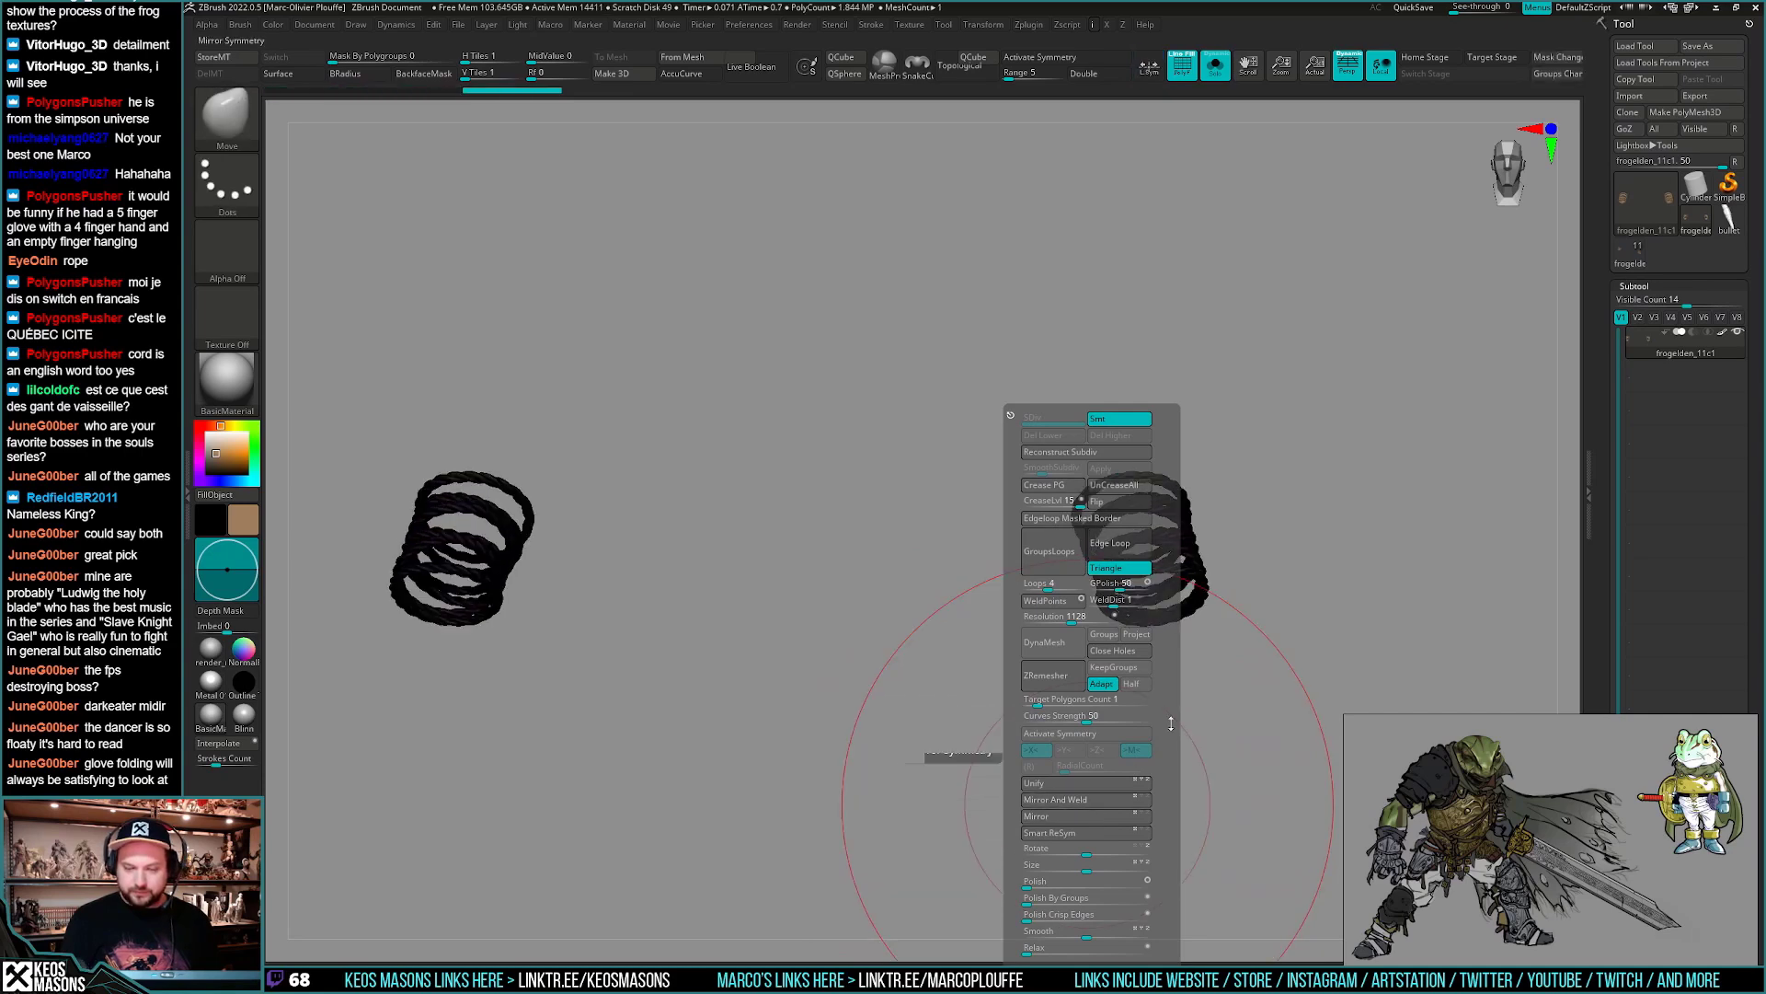
# - Hide the rope wraps of one arm and delete the hidden geometry, keeping a single set
pyautogui.moveTo(1338, 501); pyautogui.dragTo(1173, 626)
pyautogui.press('x')
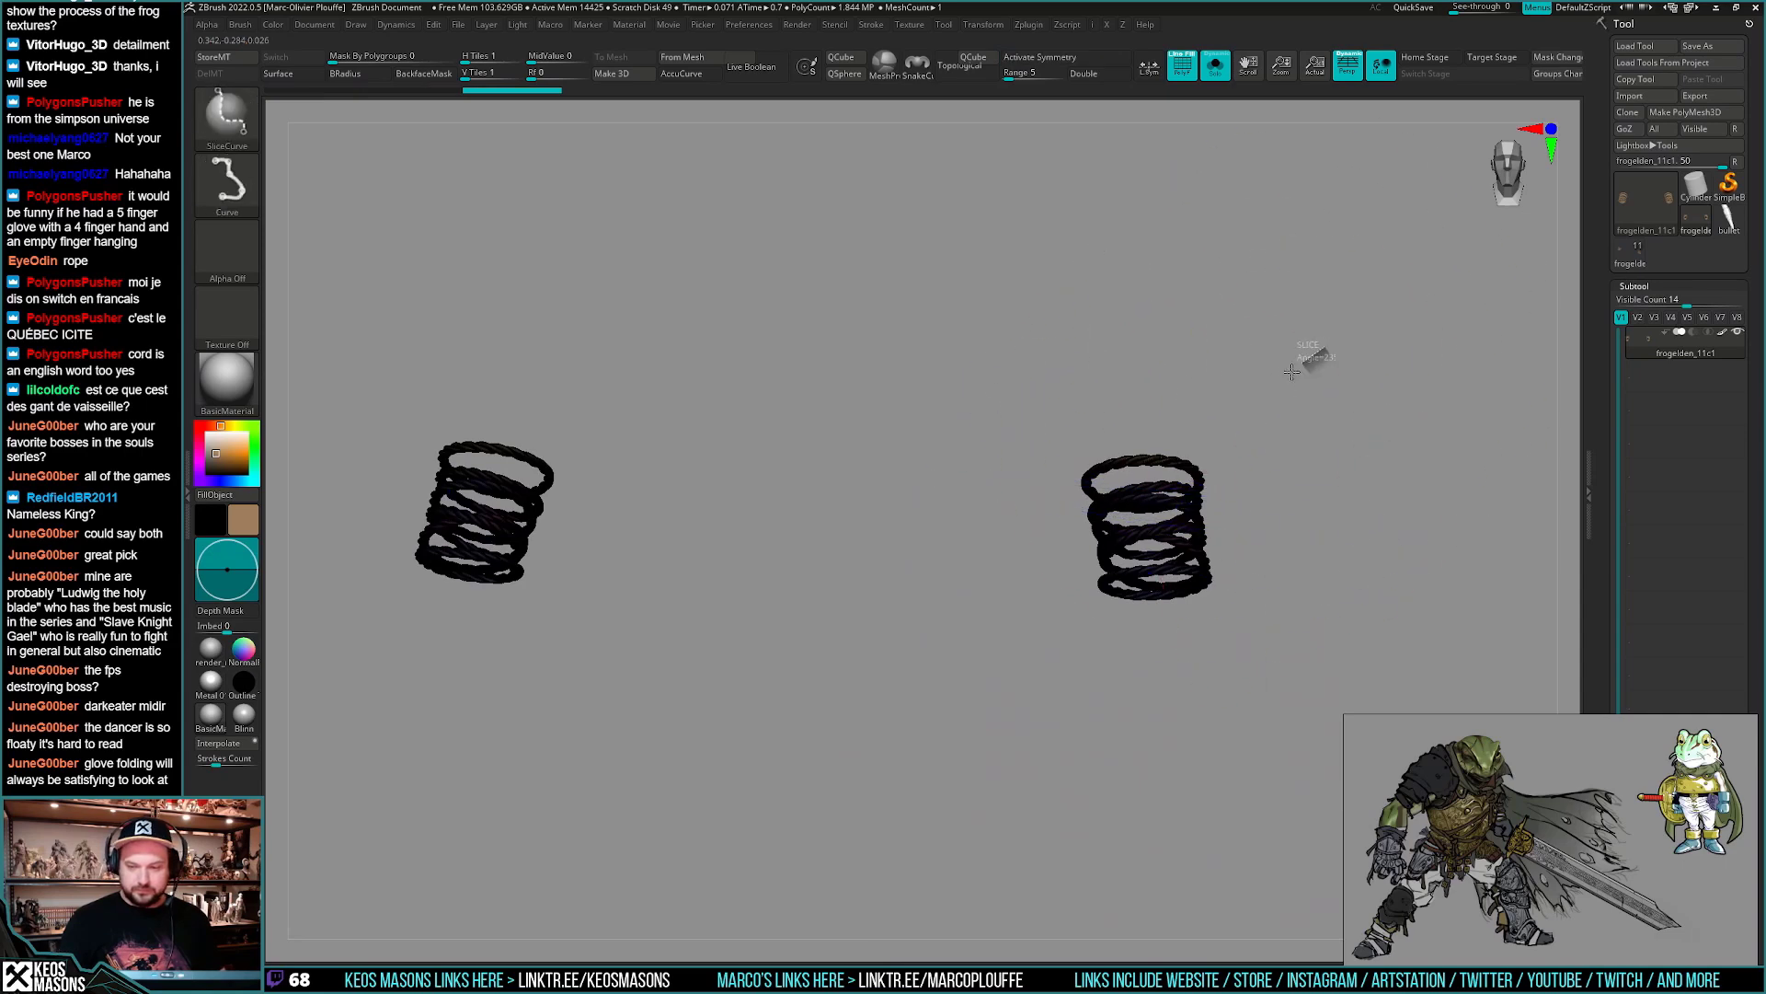
pyautogui.moveTo(1325, 347)
pyautogui.keyDown('ctrl'); pyautogui.keyDown('alt'); pyautogui.keyDown('shift'); pyautogui.mouseDown()
pyautogui.moveTo(1006, 721)
pyautogui.moveTo(978, 729)
pyautogui.moveTo(1186, 766)
pyautogui.moveTo(1173, 809)
pyautogui.moveTo(981, 682)
pyautogui.moveTo(964, 640)
pyautogui.mouseUp(); pyautogui.keyUp('shift'); pyautogui.keyUp('alt'); pyautogui.keyUp('ctrl')
pyautogui.hotkey('ctrl', 'shift', 'd')
pyautogui.press('2')
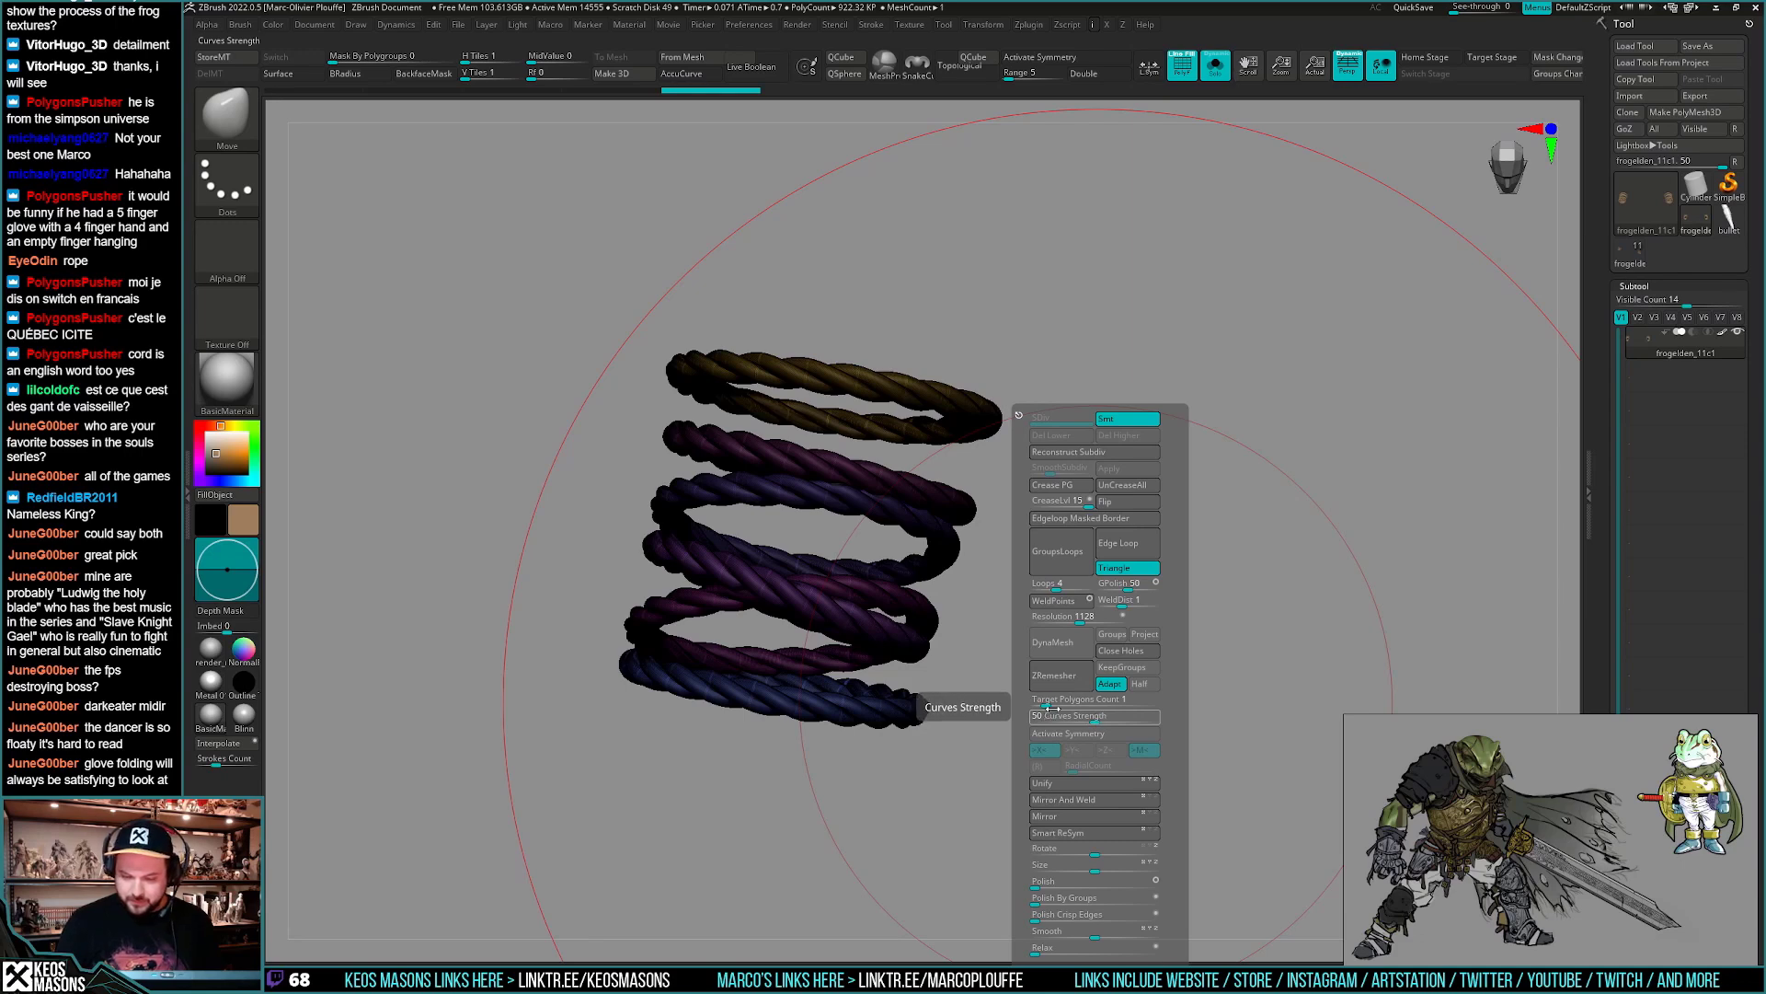
# - Split the remaining ropes into separate polygroups and run DynaMesh on them with Groups enabled
pyautogui.hotkey('ctrl', 'w')
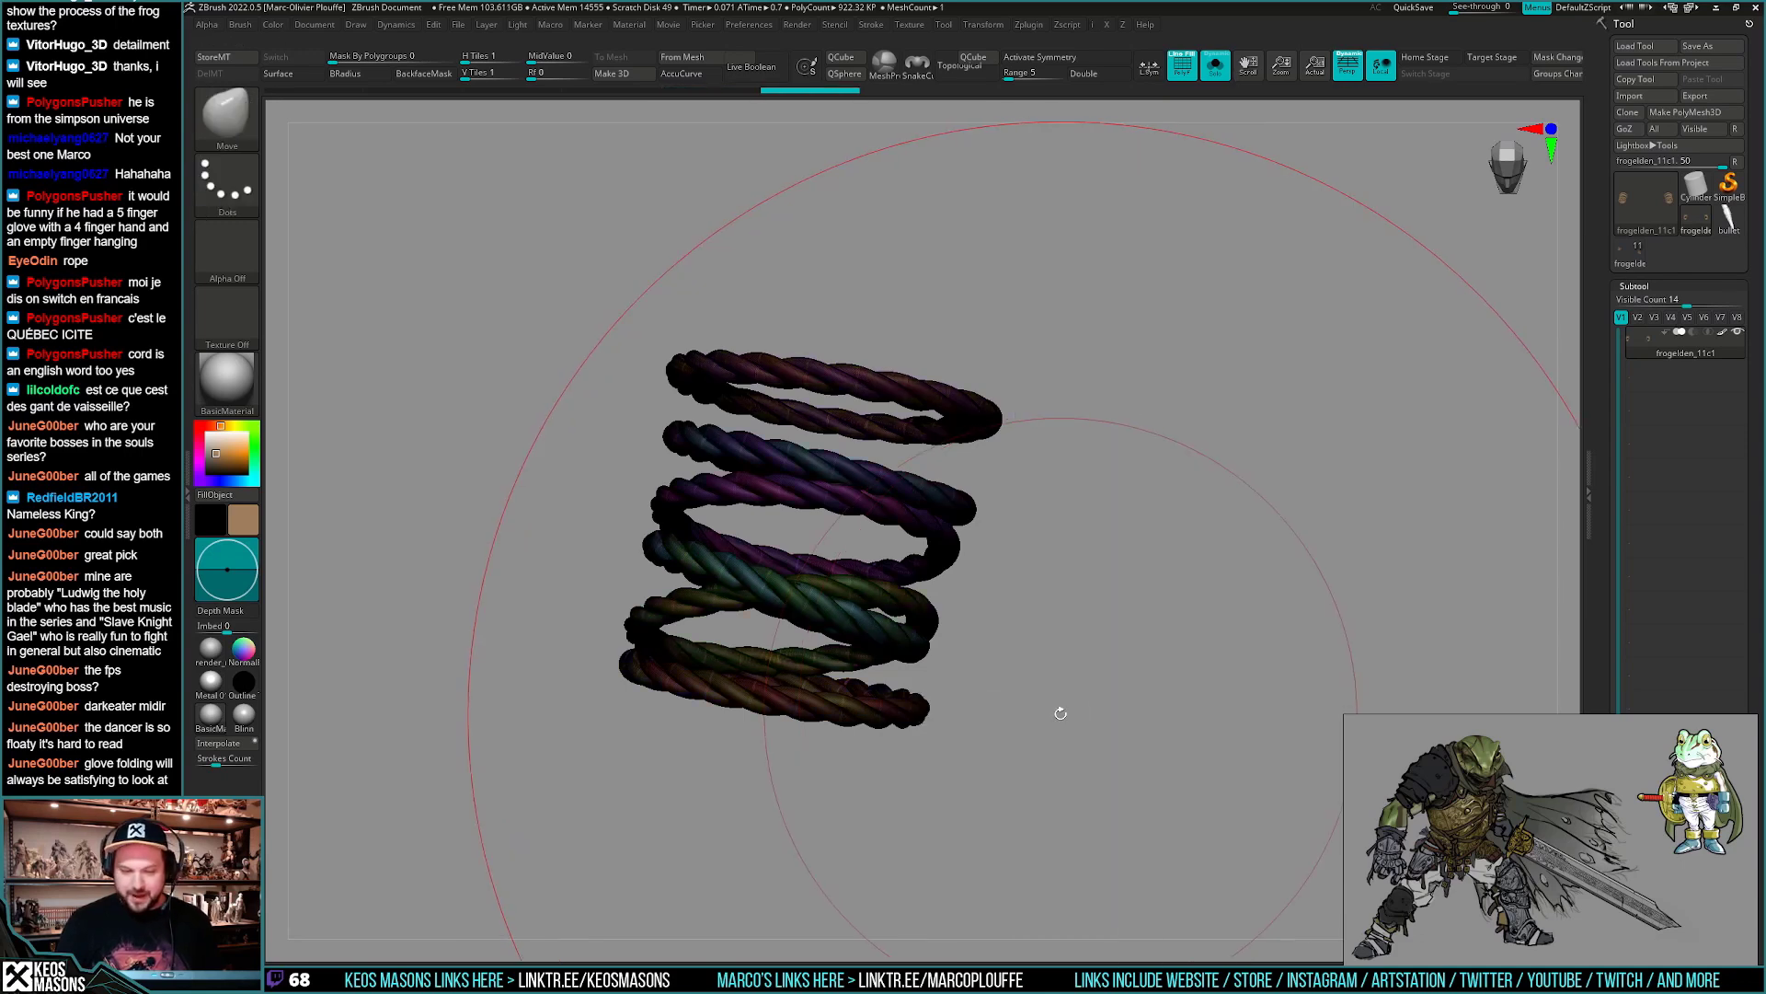
pyautogui.press('2')
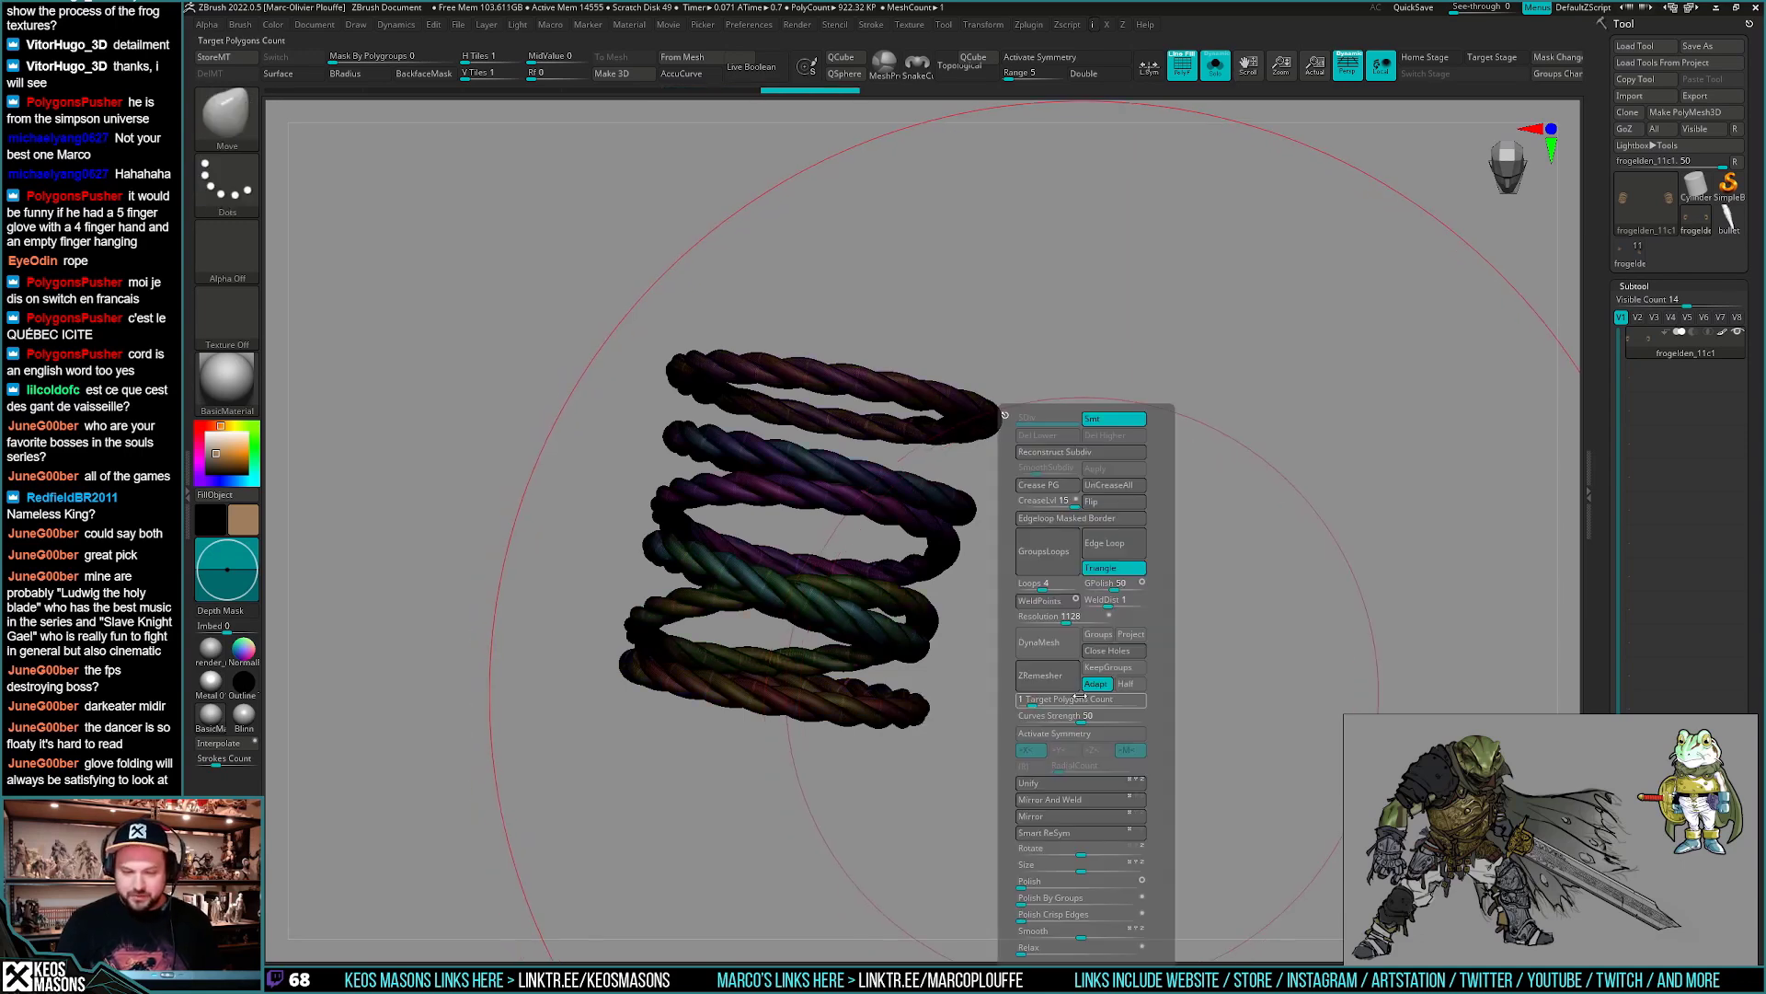
pyautogui.click(1063, 643)
pyautogui.hotkey('ctrl', 'z')
pyautogui.press('g')
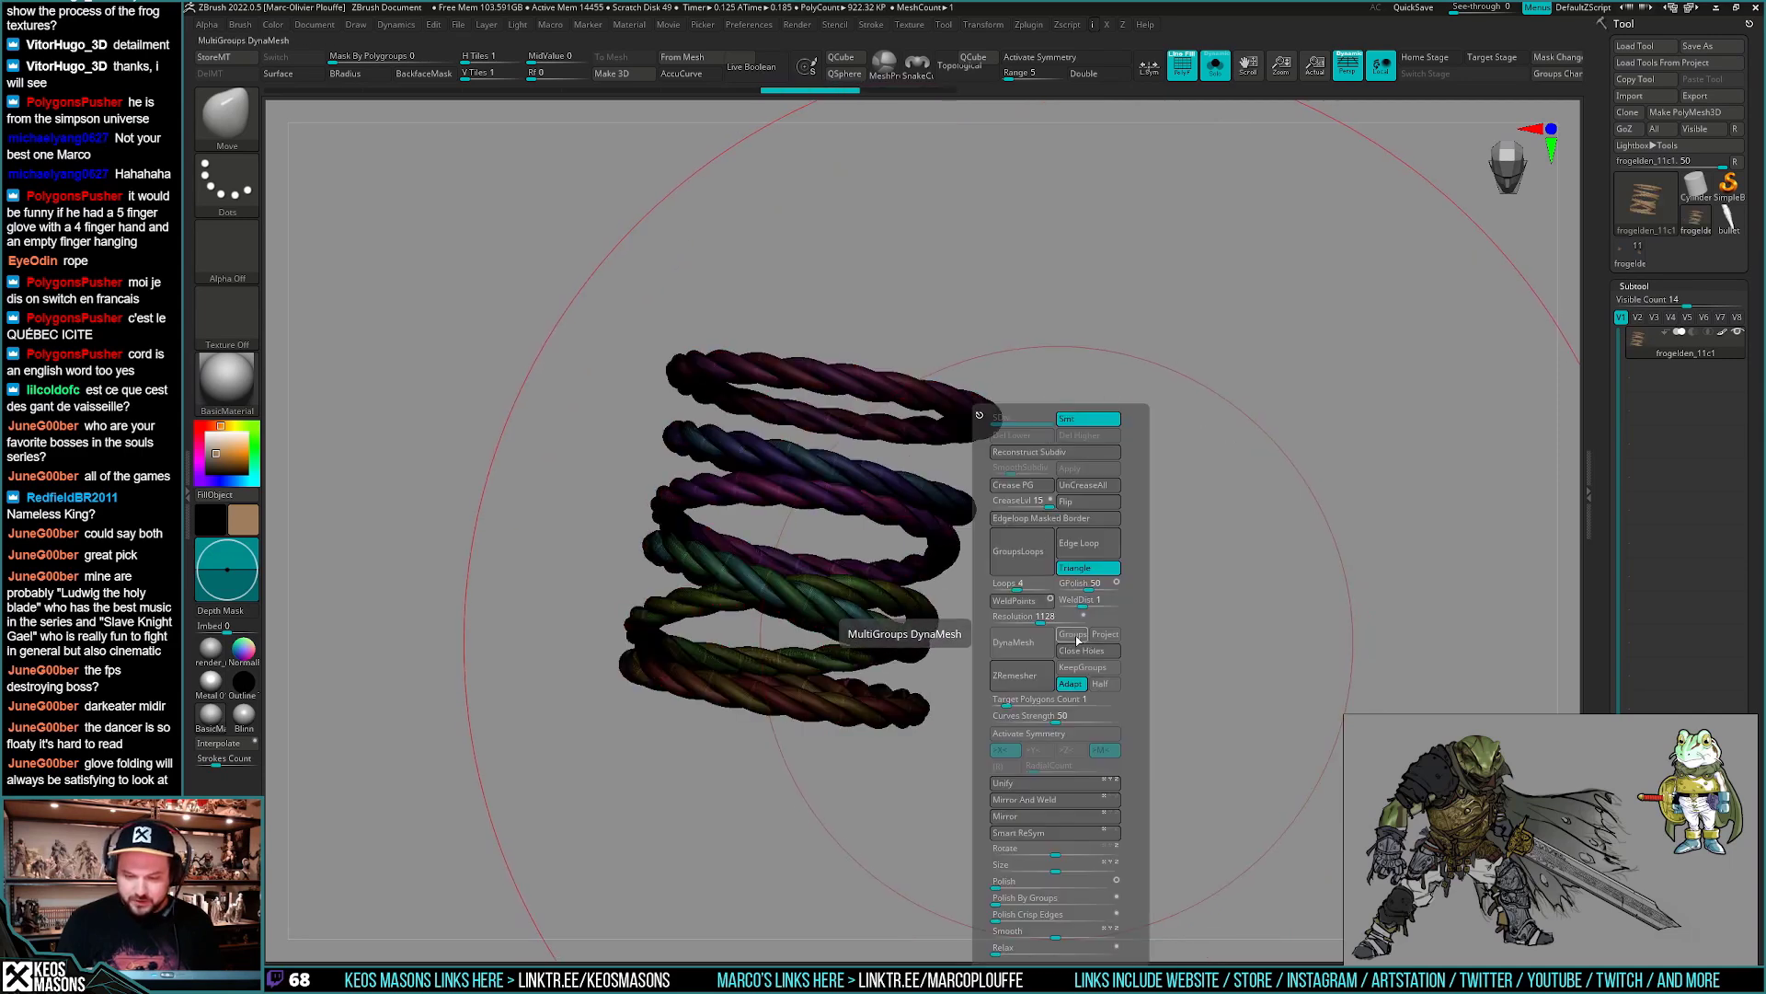
pyautogui.click(1028, 643)
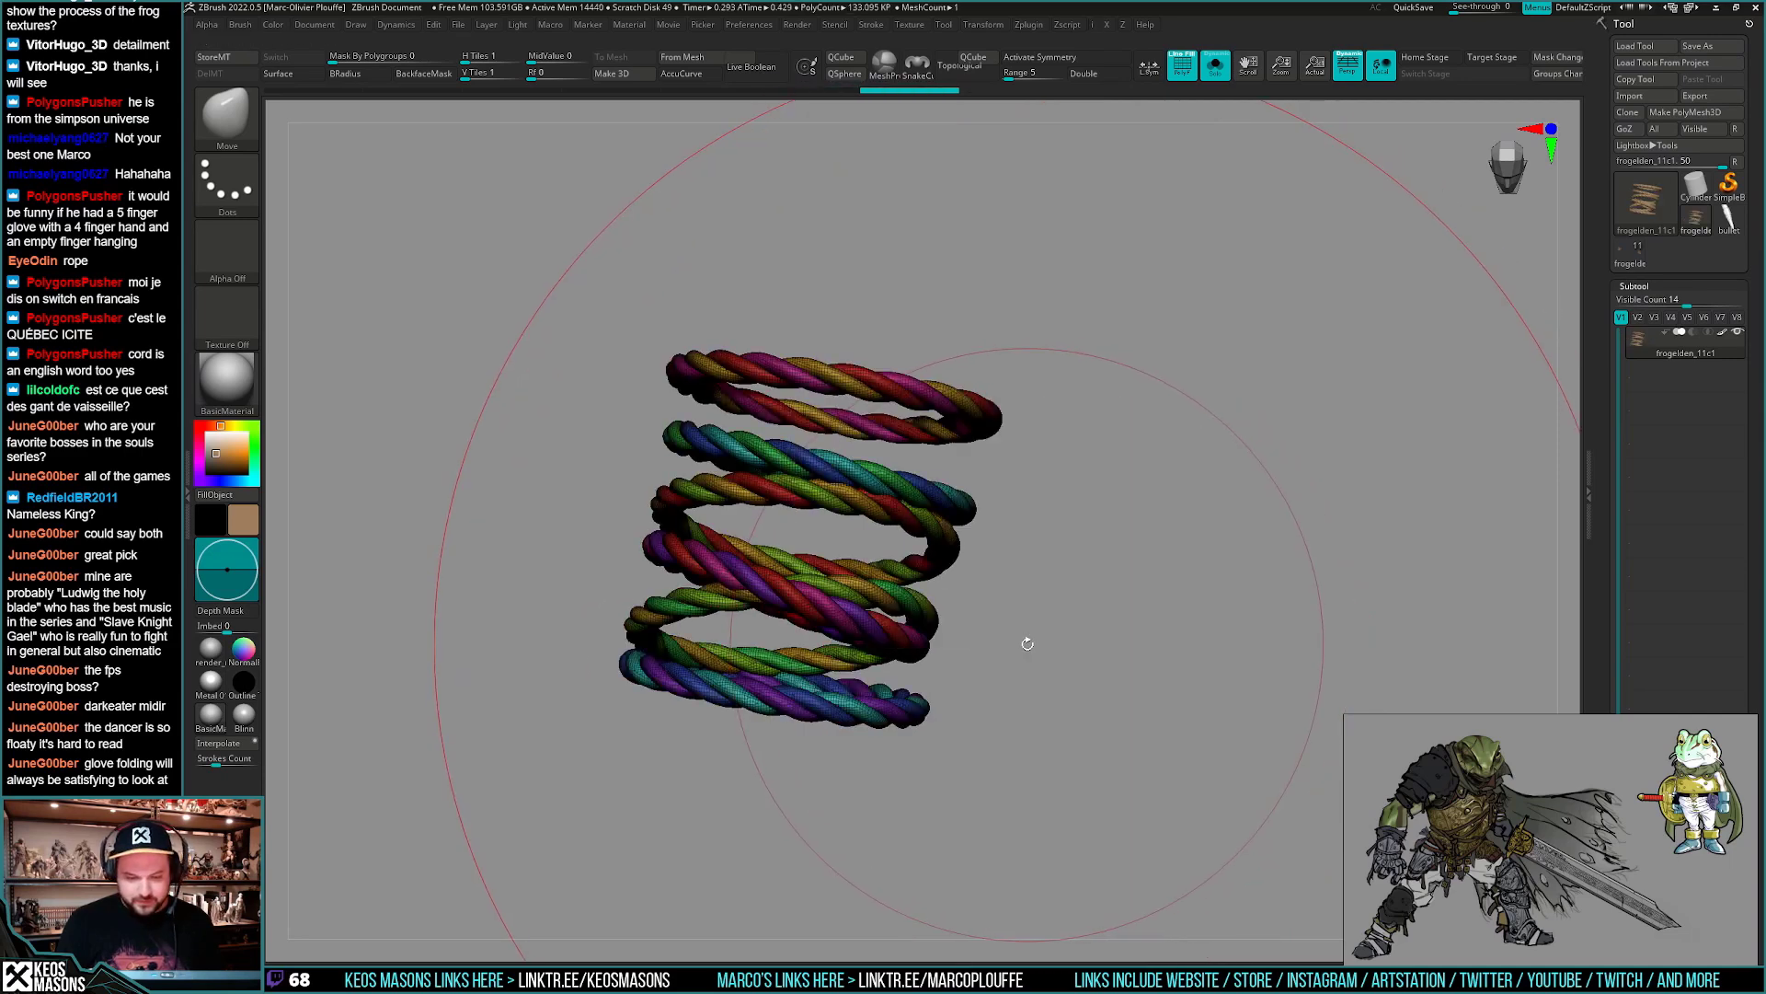
# - ZRemesh the ropes with a target polygon count of 4 and inspect the new mesh with and without wireframe
pyautogui.hotkey('shift', 'f')
pyautogui.moveTo(1098, 688); pyautogui.dragTo(1096, 674)
pyautogui.press('g')
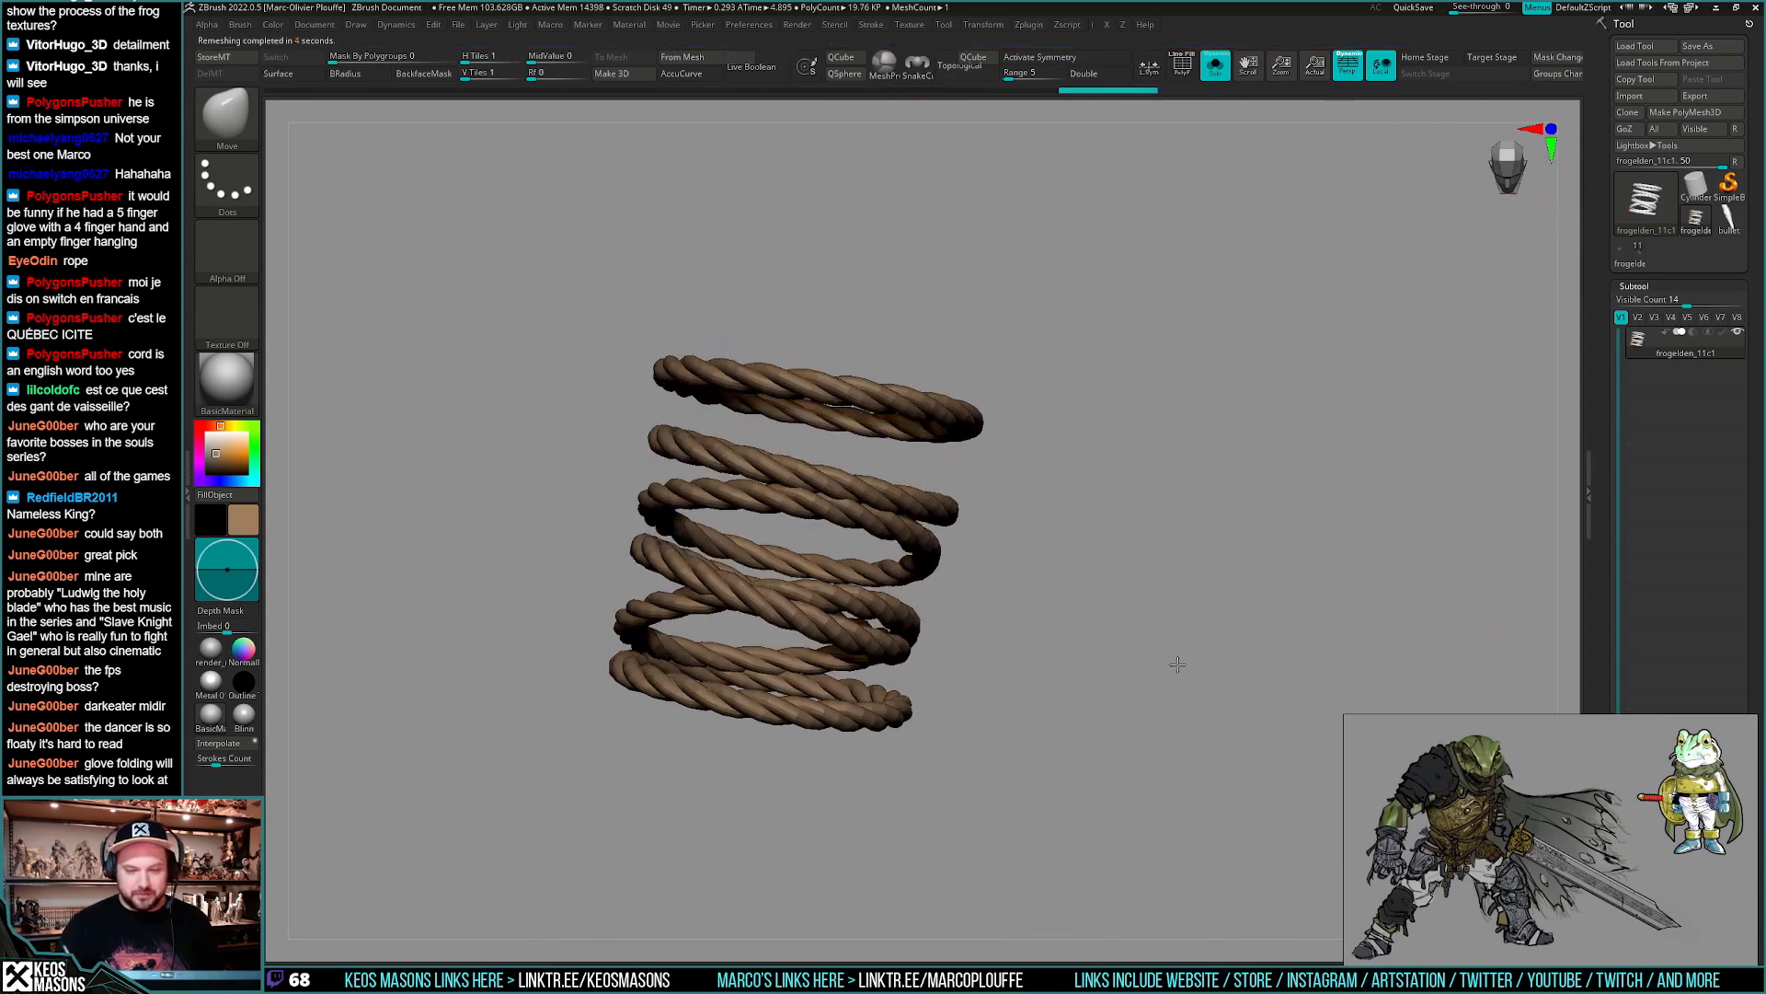
pyautogui.hotkey('shift', 'f')
pyautogui.keyDown('ctrl'); pyautogui.moveTo(1155, 654); pyautogui.dragTo(1183, 678, button='right'); pyautogui.keyUp('ctrl')
pyautogui.moveTo(1183, 678); pyautogui.dragTo(1177, 675)
pyautogui.hotkey('shift', 'f')
pyautogui.hotkey('shift', 'f')
pyautogui.keyDown('ctrl'); pyautogui.moveTo(1170, 689); pyautogui.dragTo(1159, 644, button='right'); pyautogui.keyUp('ctrl')
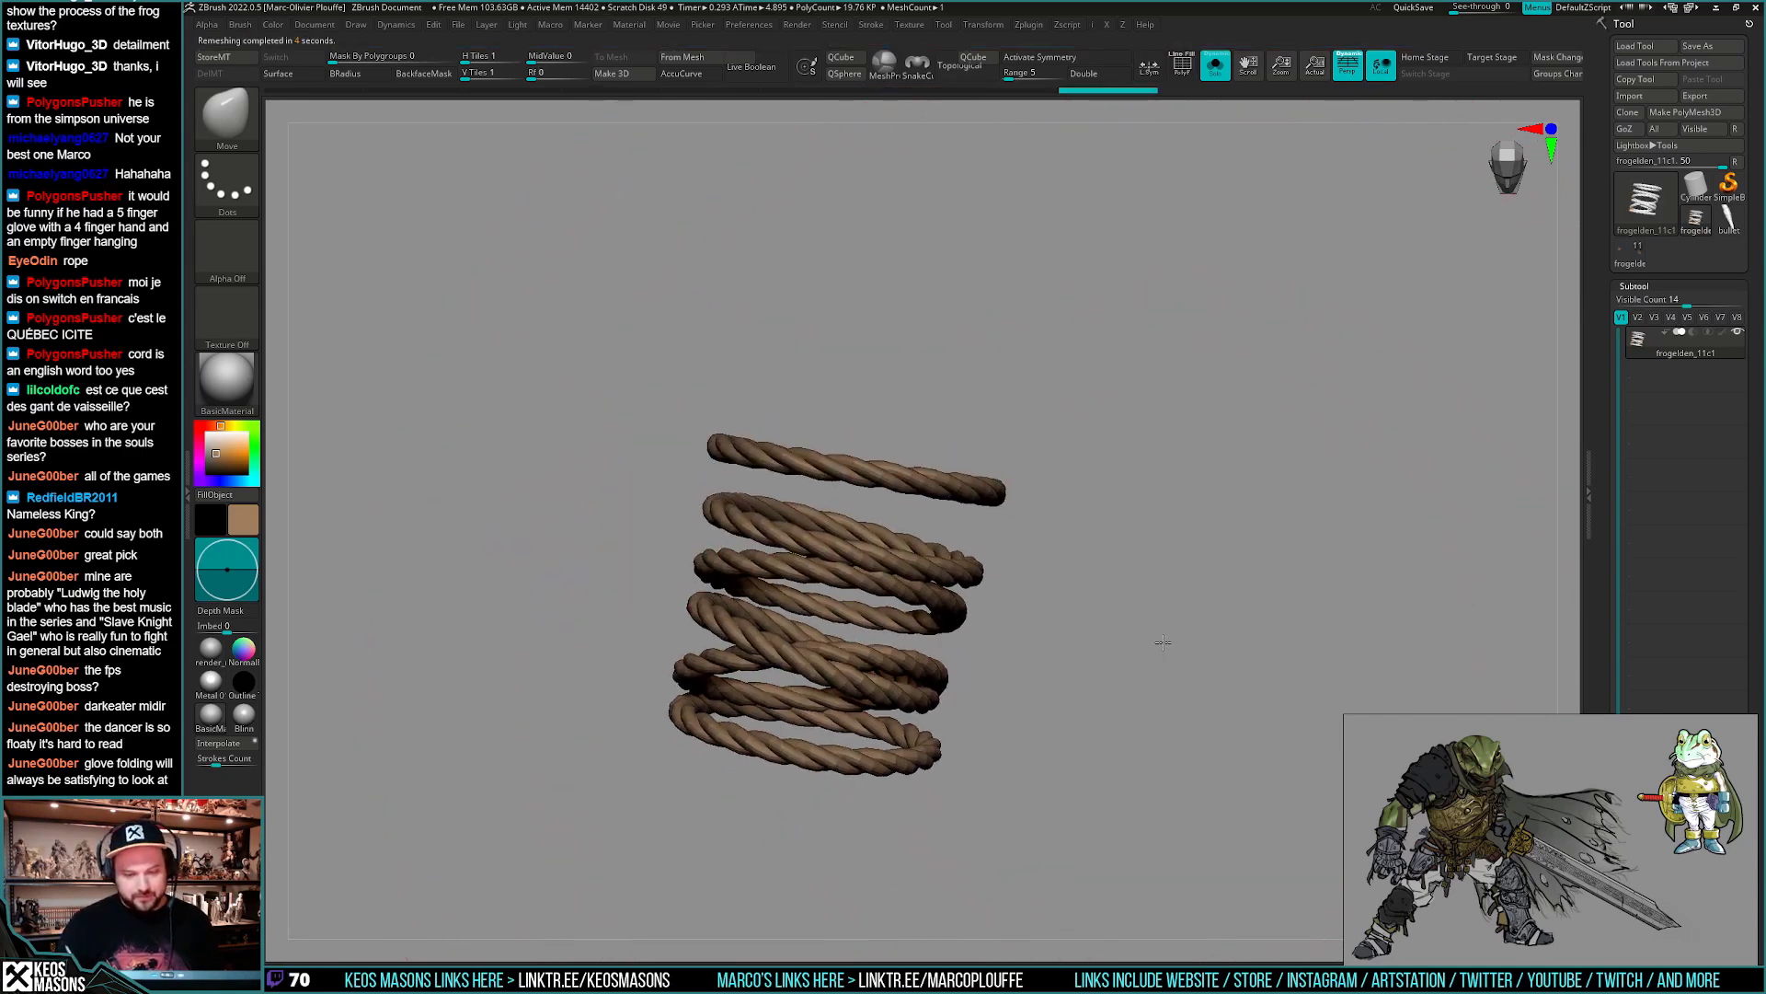
pyautogui.moveTo(1160, 643)
pyautogui.mouseDown()
pyautogui.moveTo(1159, 676)
pyautogui.moveTo(1161, 654)
pyautogui.mouseUp()
pyautogui.scroll(2, 1157, 655)
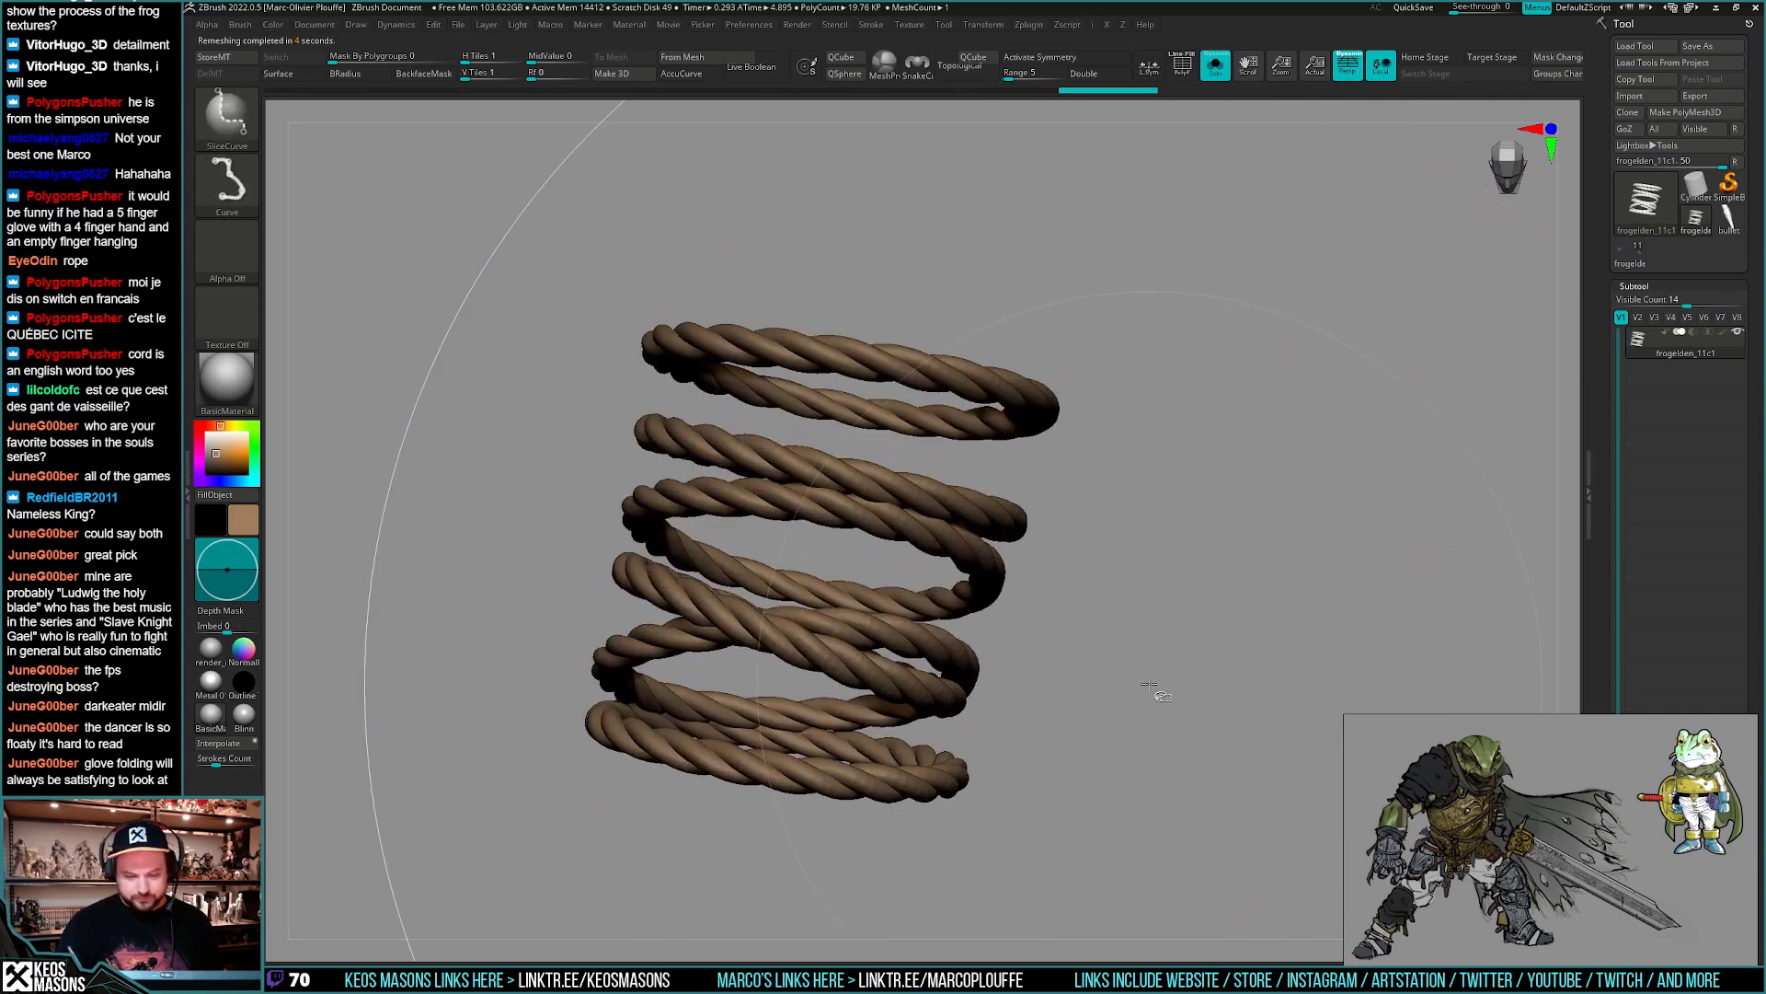
# - Subdivide the remeshed ropes twice and delete their lower subdivision levels
pyautogui.hotkey('ctrl', 'd')
pyautogui.hotkey('ctrl', 'd')
pyautogui.keyDown('ctrl'); pyautogui.moveTo(1120, 702); pyautogui.dragTo(986, 703, button='right'); pyautogui.keyUp('ctrl')
pyautogui.press('w')
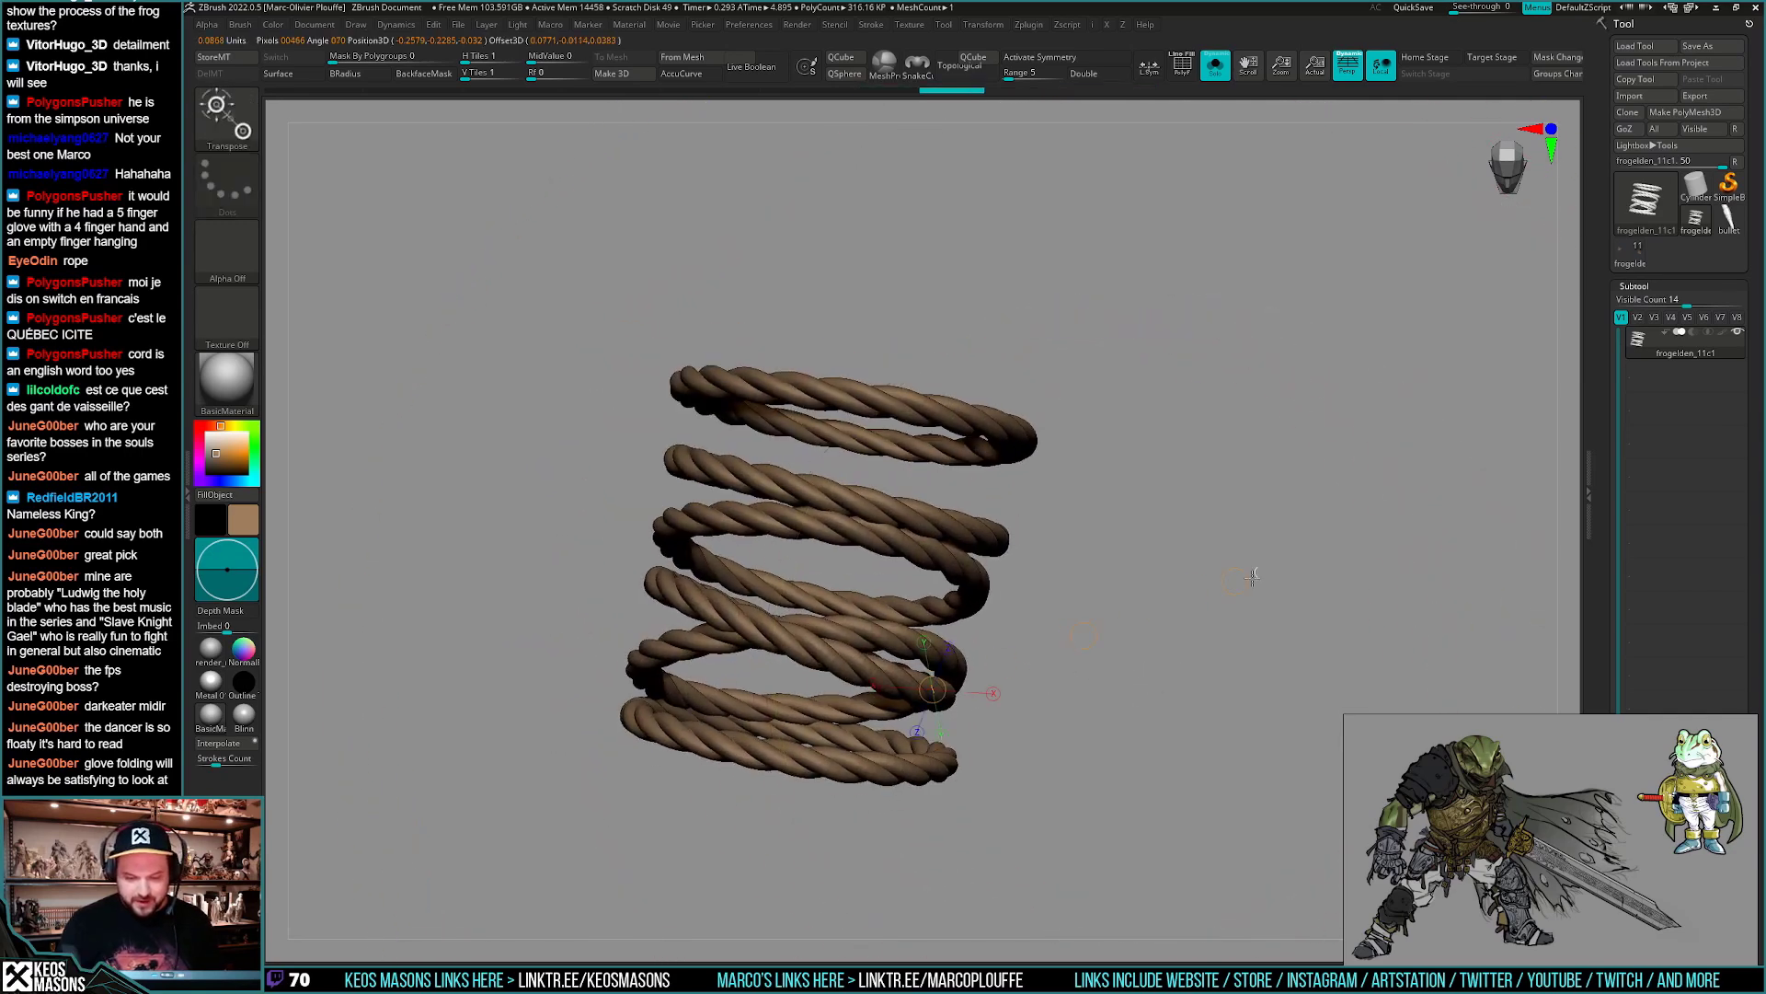
pyautogui.moveTo(1264, 580); pyautogui.dragTo(1265, 580)
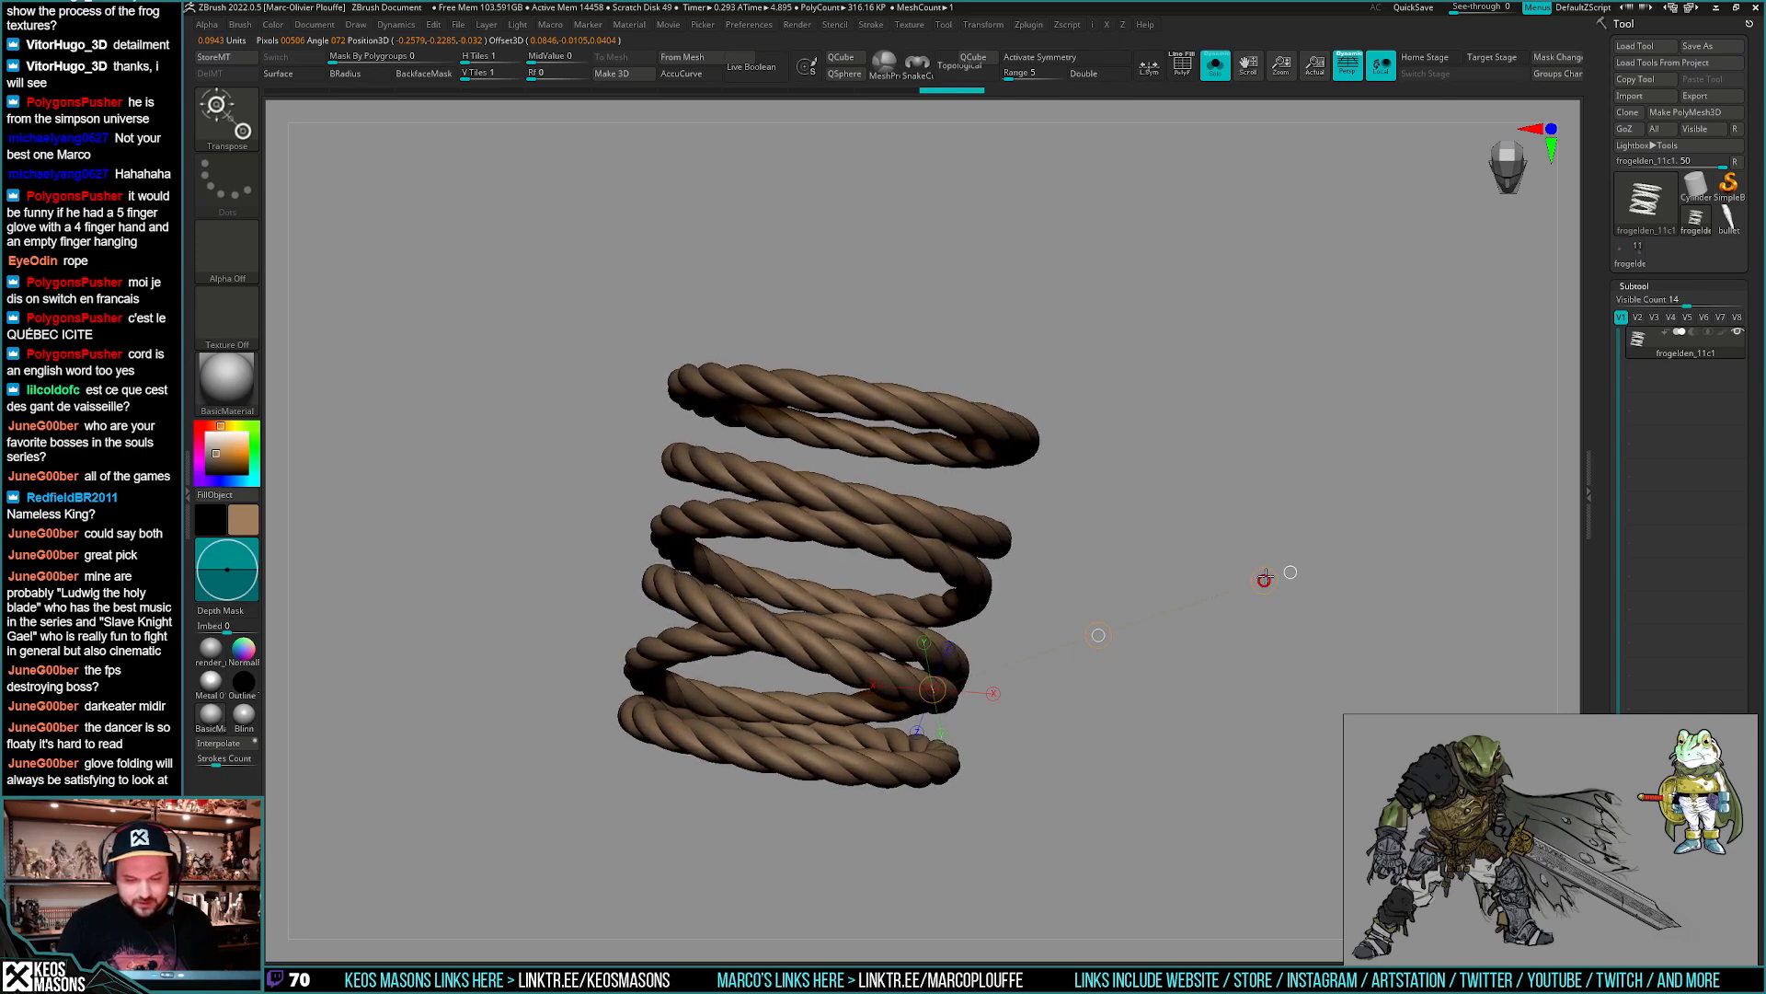
pyautogui.press('q')
pyautogui.moveTo(1242, 654)
pyautogui.keyDown('ctrl'); pyautogui.mouseDown(button='right')
pyautogui.moveTo(1190, 688)
pyautogui.moveTo(1144, 676)
pyautogui.moveTo(1150, 580)
pyautogui.mouseUp(button='right'); pyautogui.keyUp('ctrl')
pyautogui.hotkey('shift', 'f')
pyautogui.hotkey('shift', 'f')
pyautogui.moveTo(1150, 580); pyautogui.dragTo(1078, 493, button='right')
pyautogui.press('space')
pyautogui.click(1070, 438)
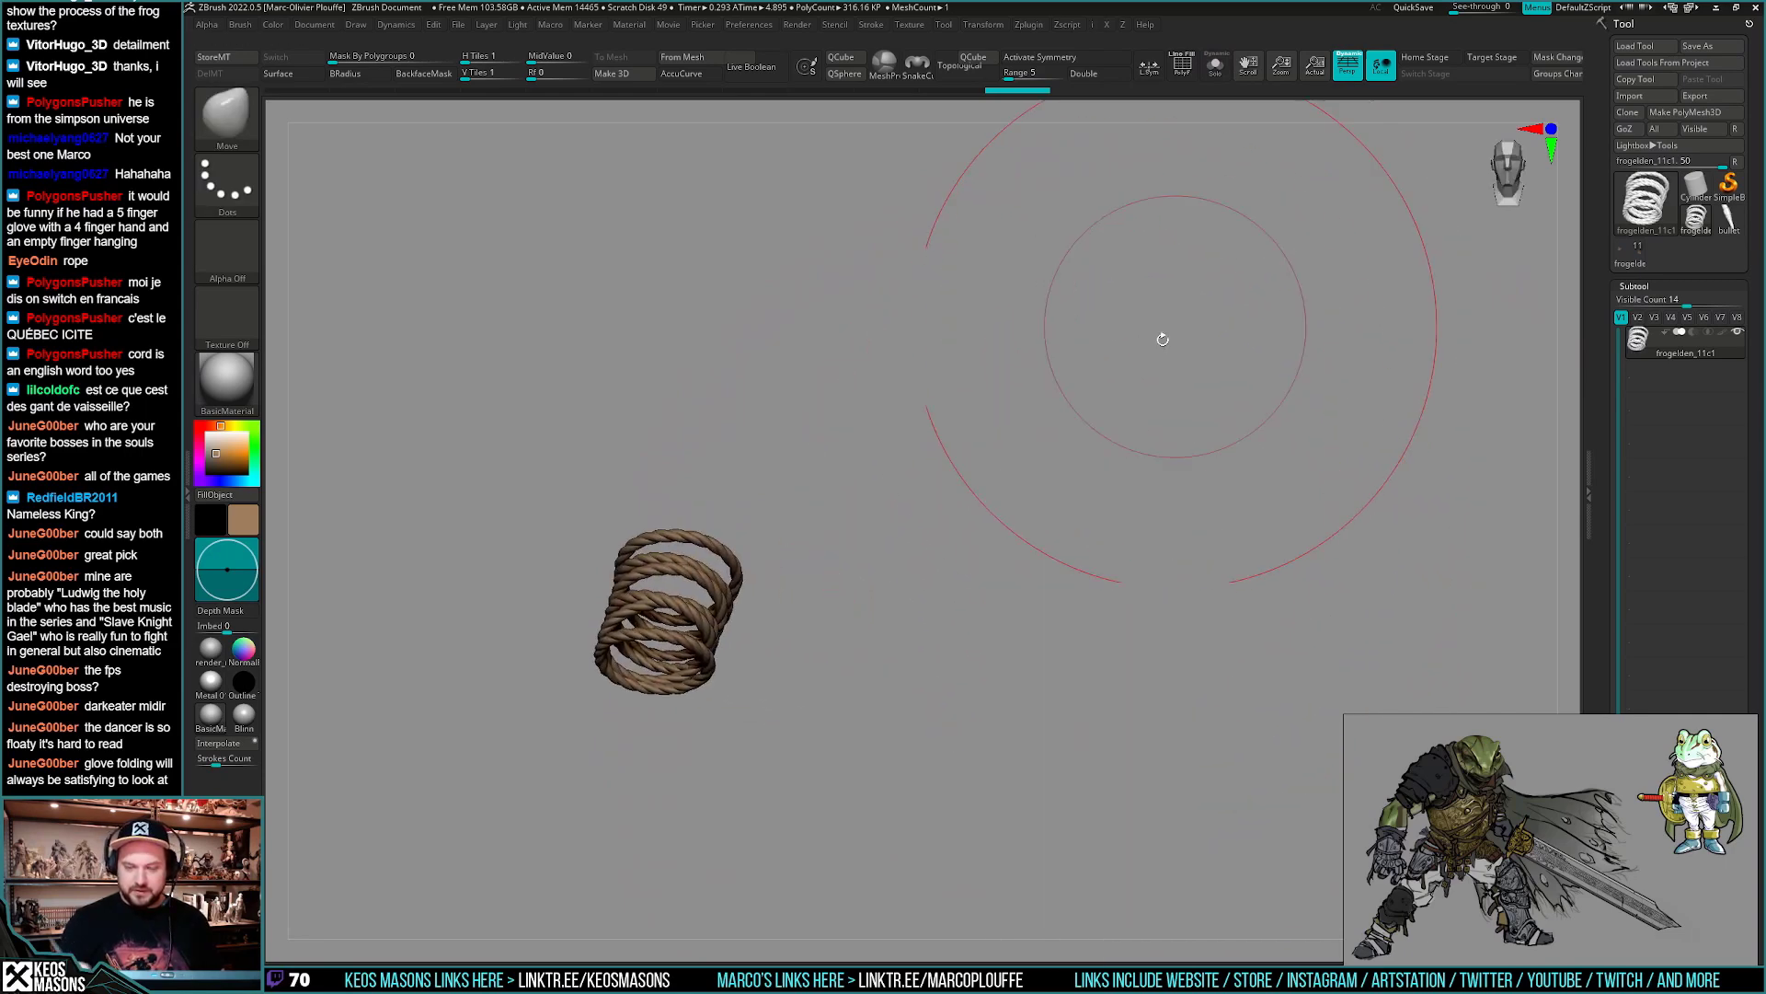
# - Mirror and weld the ropes across to the other arm and reconstruct their lower subdivision levels, with symmetry activated
pyautogui.press('space')
pyautogui.click(1113, 799)
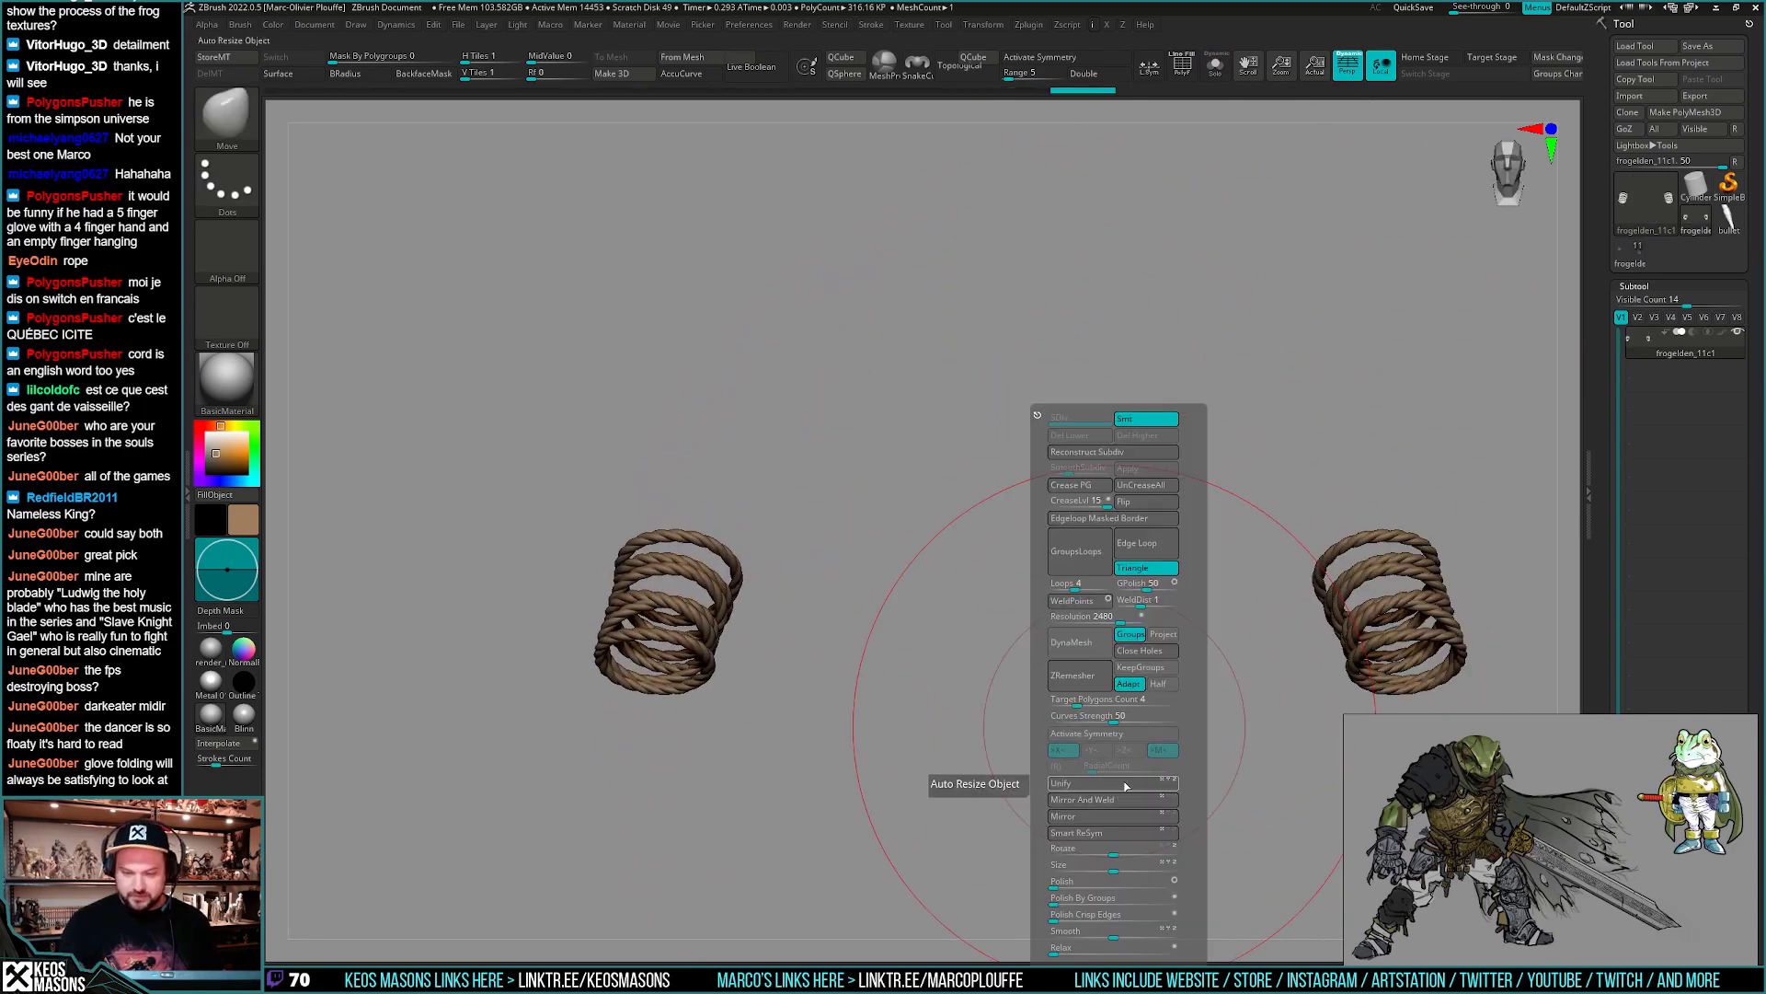
pyautogui.press('space')
pyautogui.click(1141, 452)
pyautogui.press('space')
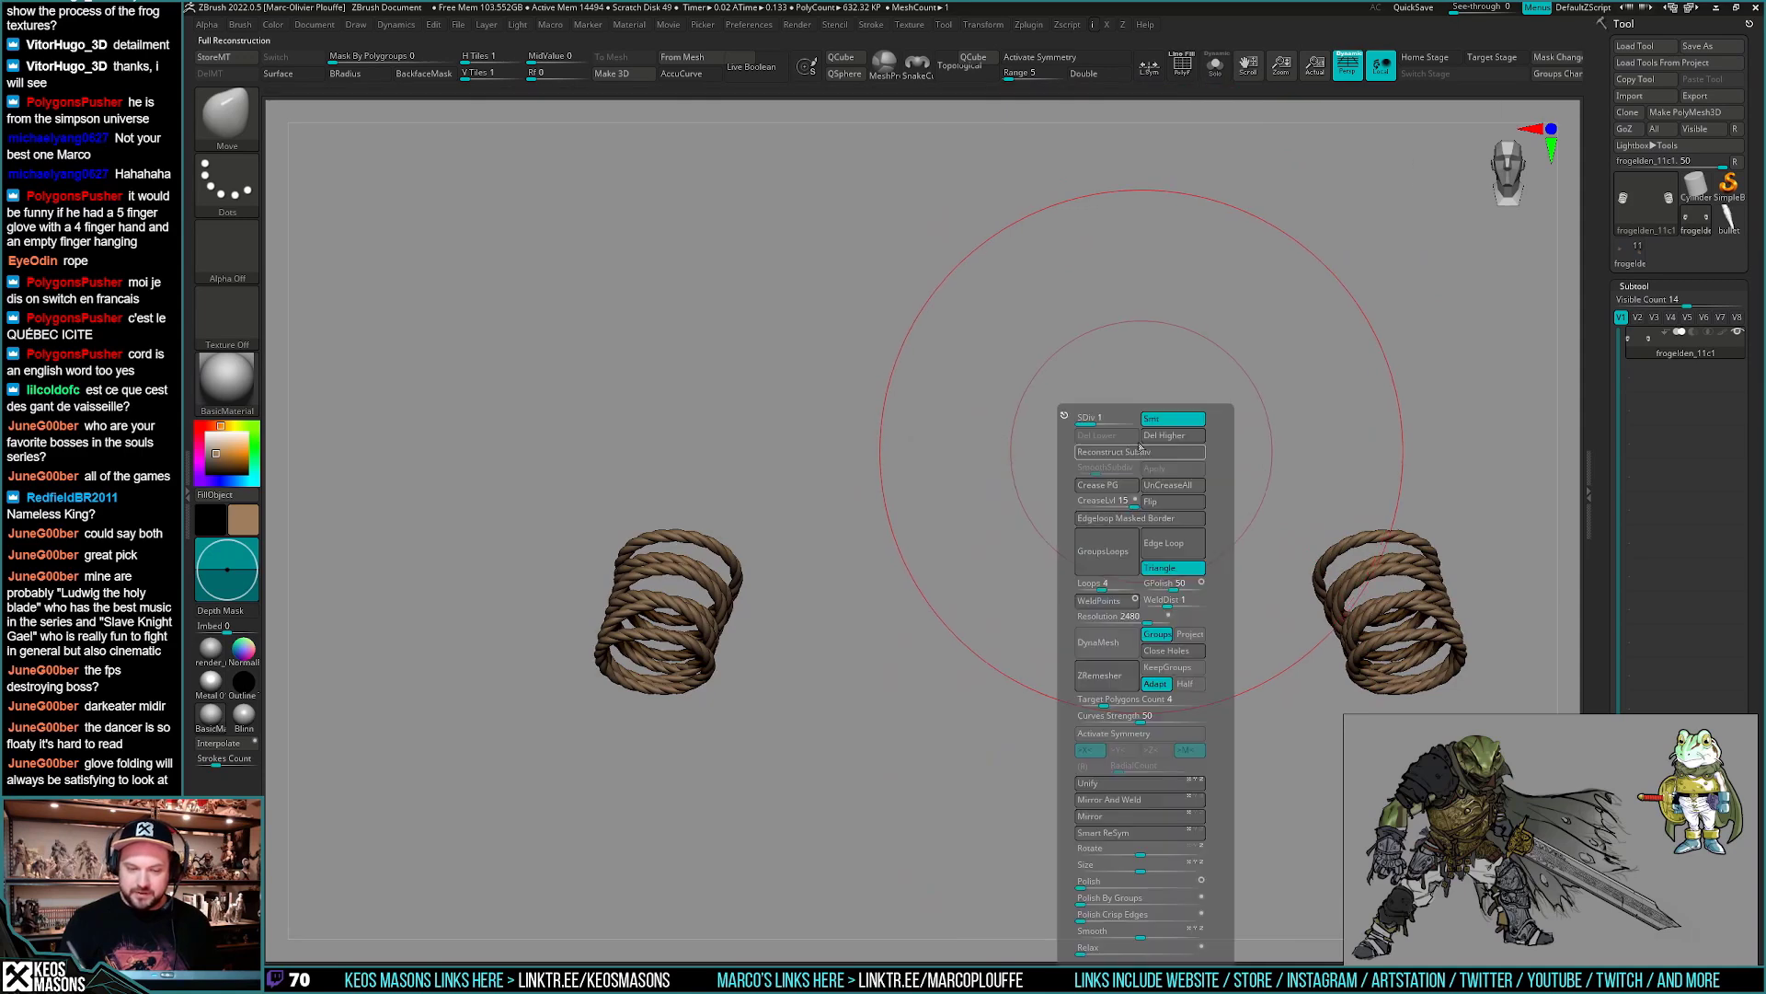
pyautogui.press('x')
pyautogui.keyDown('alt'); pyautogui.moveTo(1363, 622); pyautogui.dragTo(1174, 614, button='right'); pyautogui.keyUp('alt')
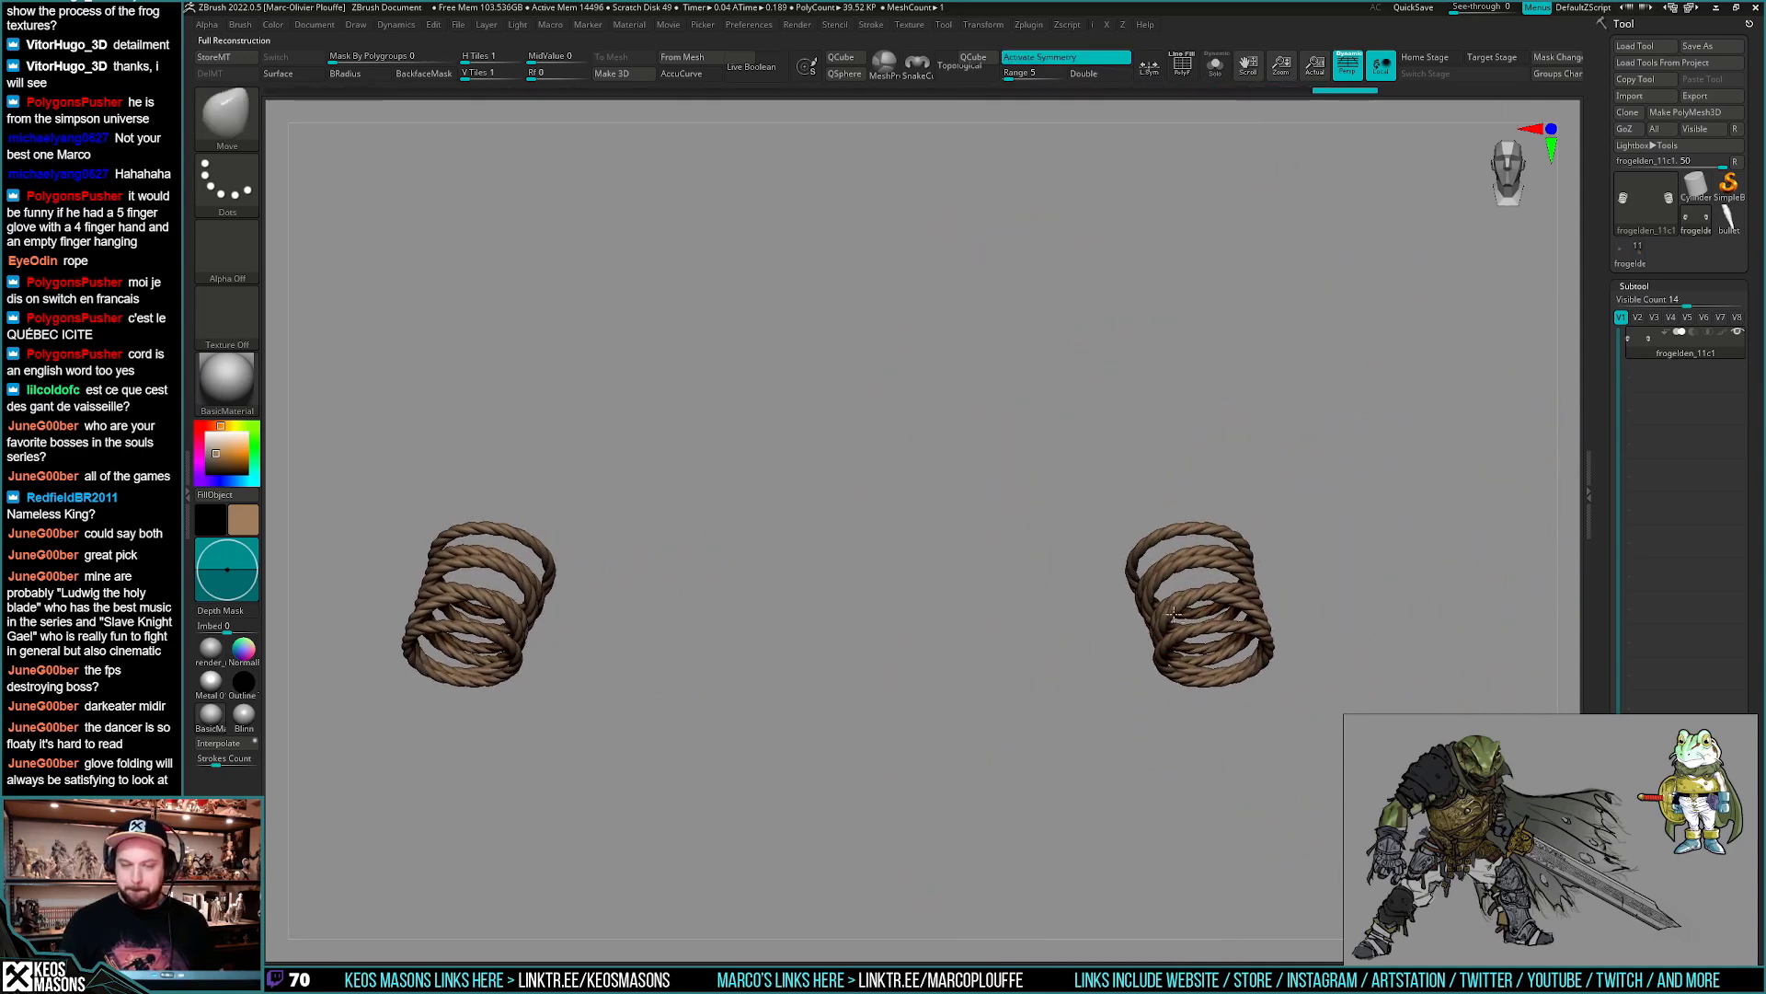
# - Return to the full frog figure's tool and insert the remeshed rope wraps as a new subtool
pyautogui.click(1630, 252)
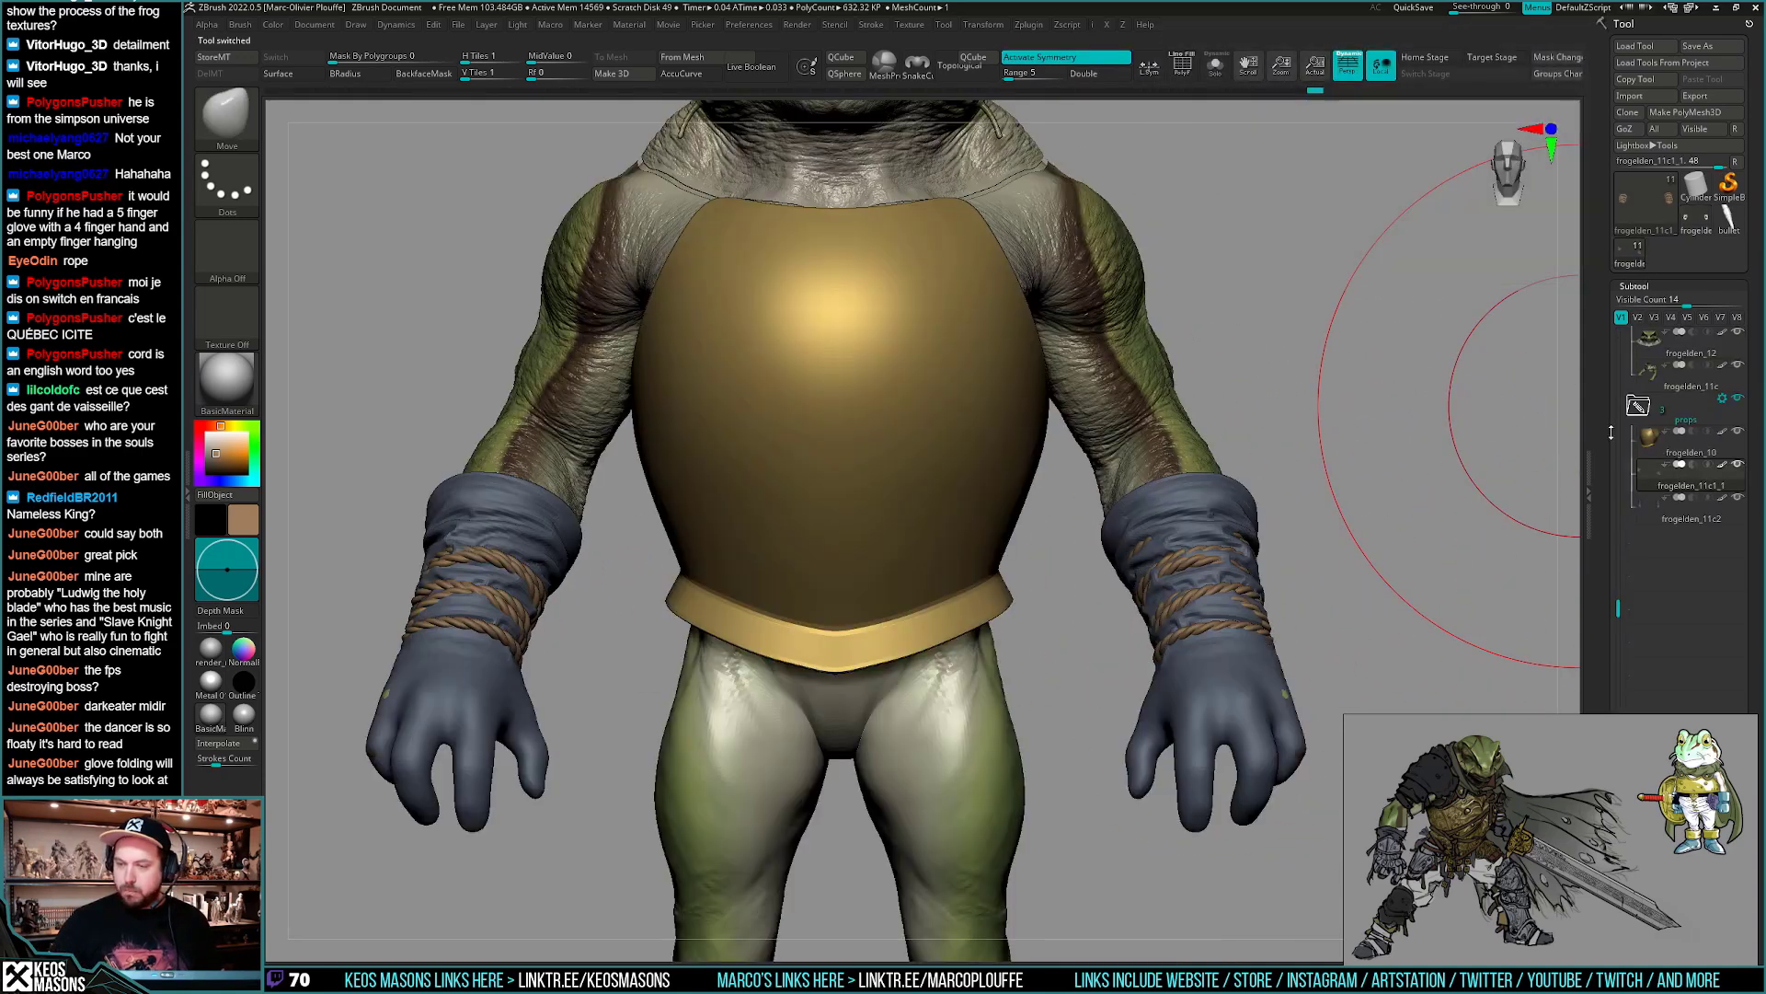
pyautogui.scroll(-5, 1647, 442)
pyautogui.click(1700, 546)
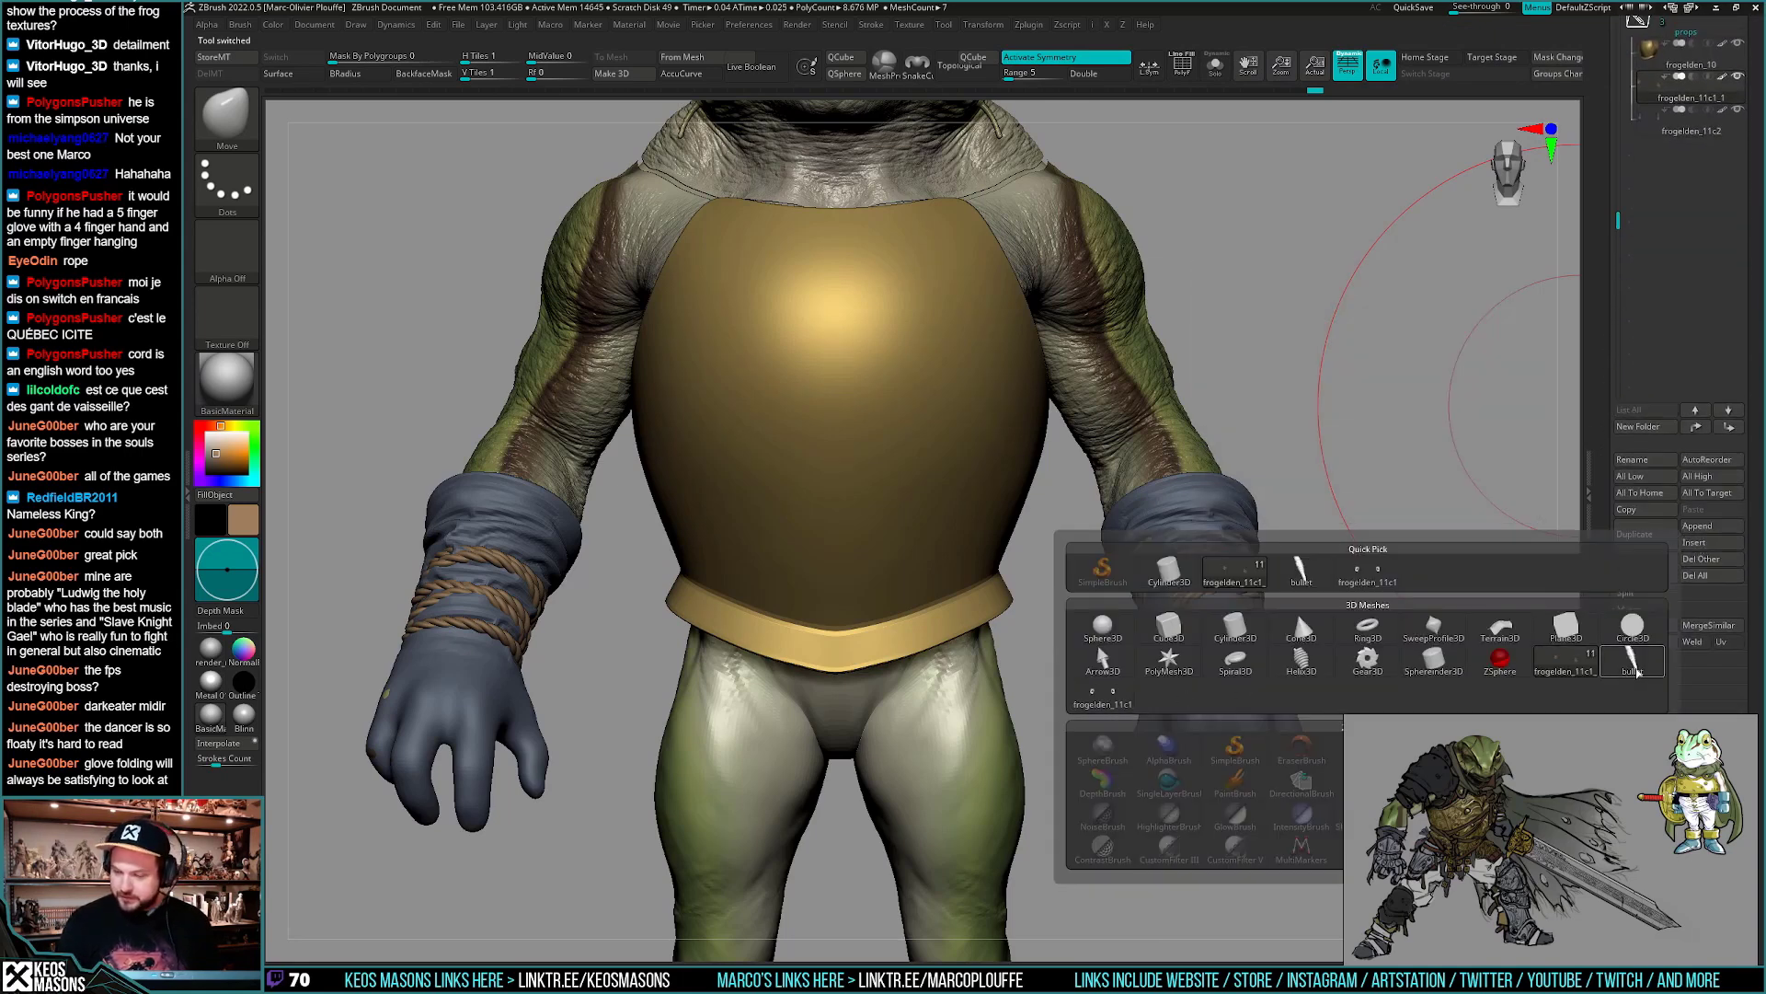
pyautogui.click(1103, 697)
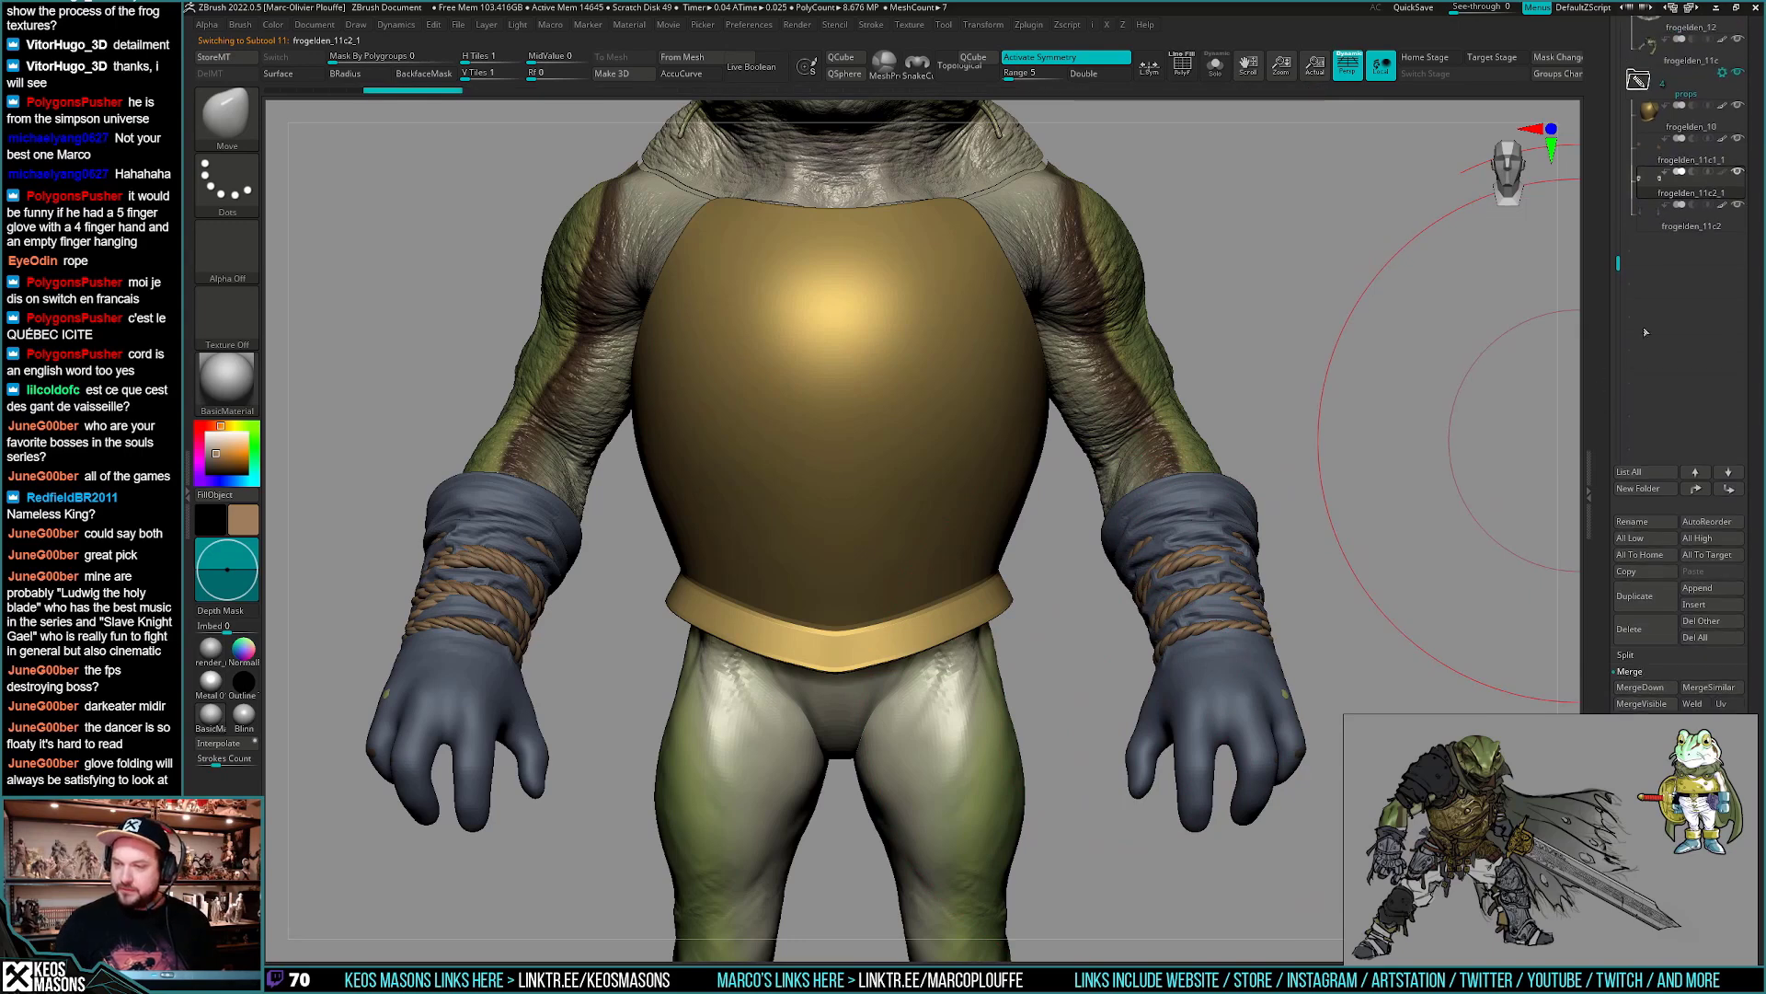
# - Compare the original and remeshed rope wraps in isolation and delete the original rope subtool
pyautogui.click(1659, 158)
pyautogui.hotkey('shift', 's')
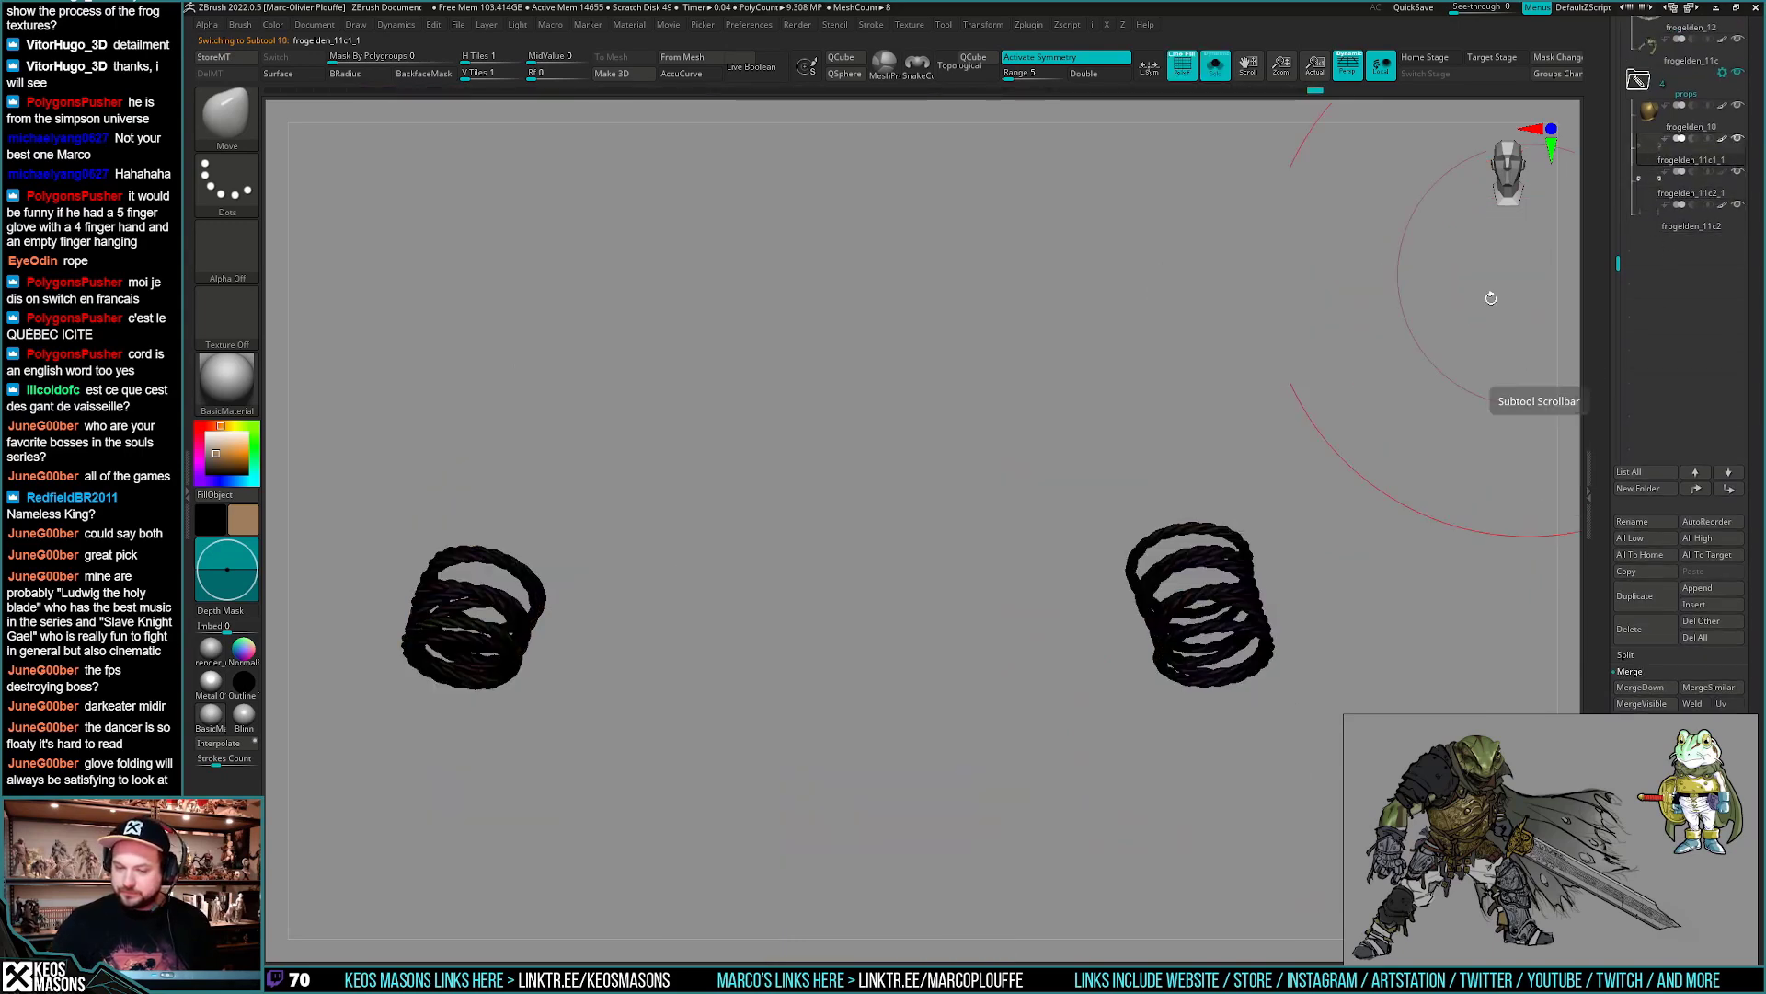
pyautogui.keyDown('ctrl'); pyautogui.moveTo(1196, 575); pyautogui.dragTo(1293, 642, button='right'); pyautogui.keyUp('ctrl')
pyautogui.click(1647, 165)
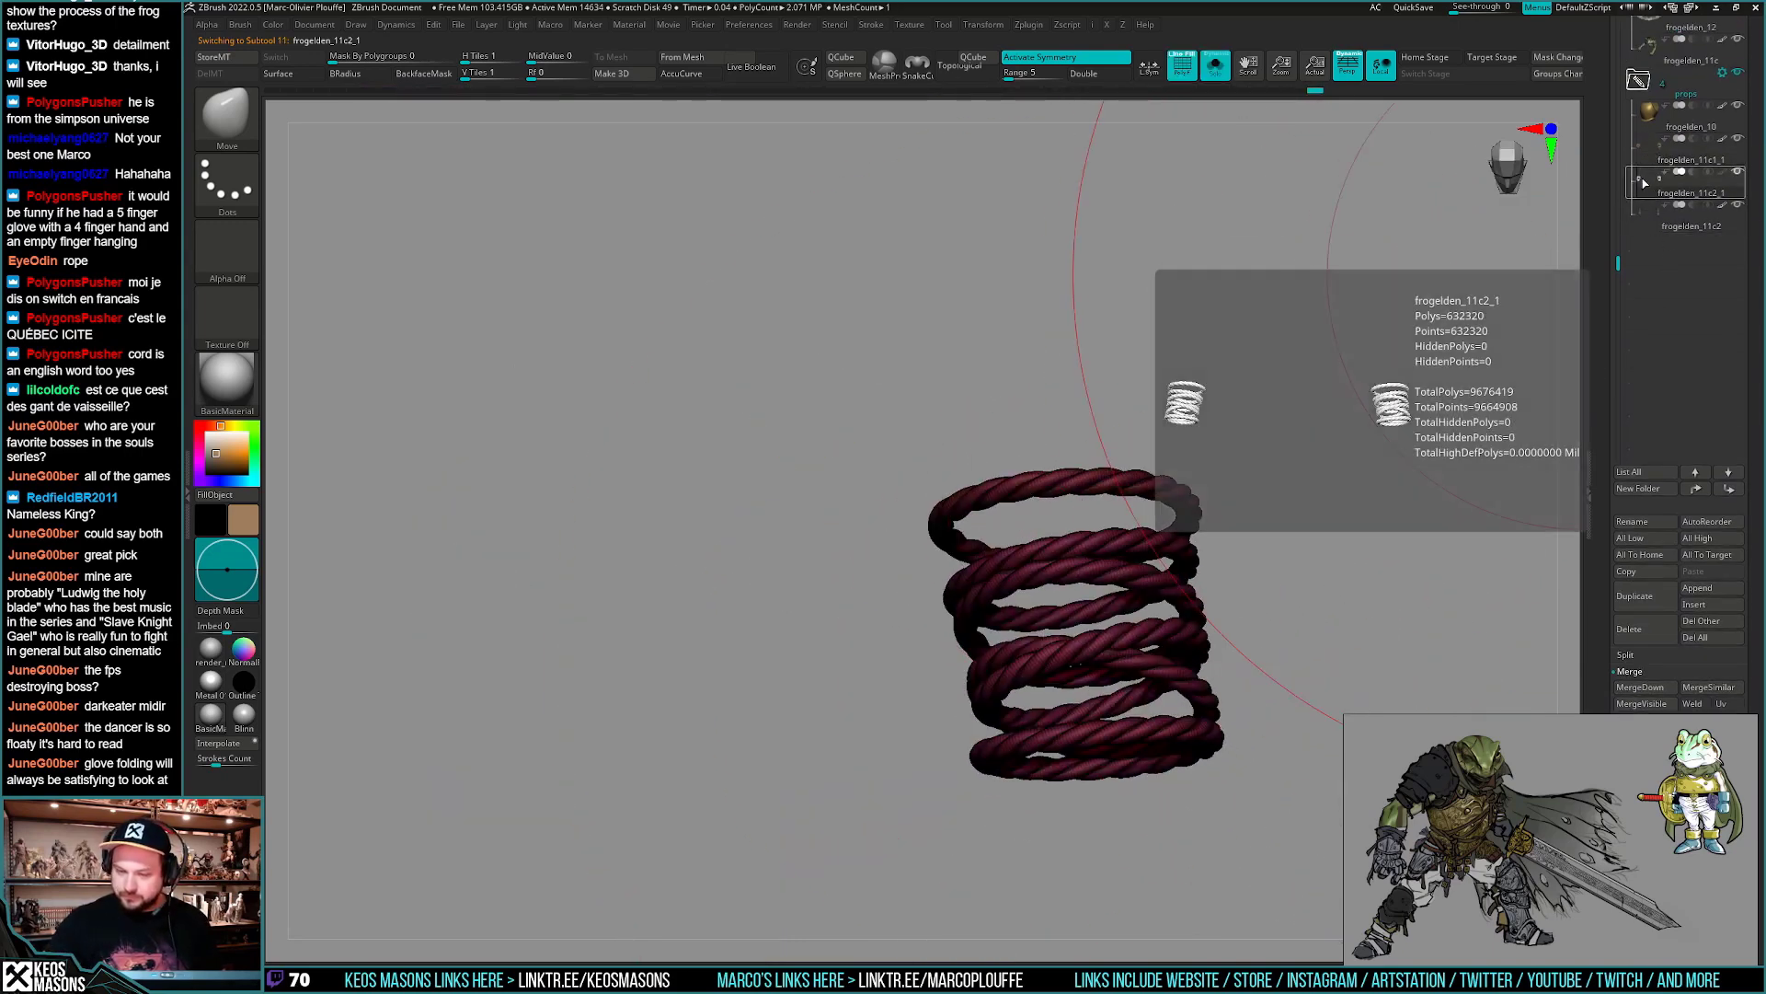
pyautogui.click(1647, 163)
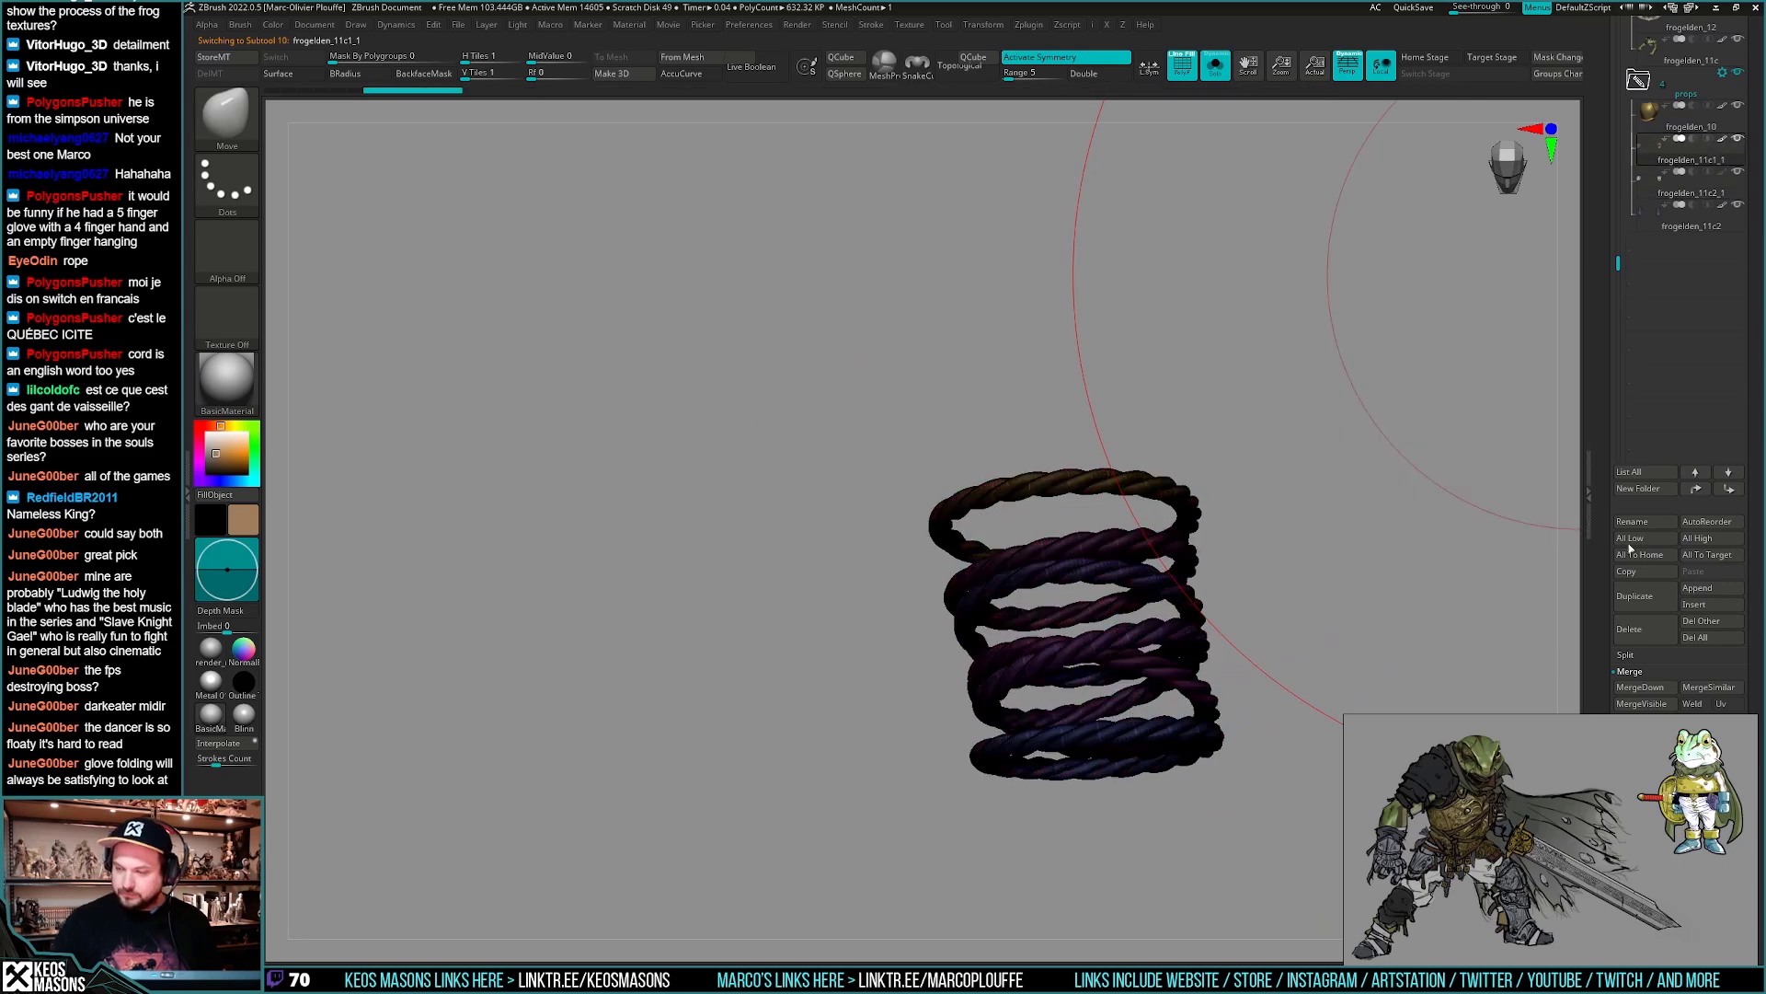
pyautogui.click(1630, 633)
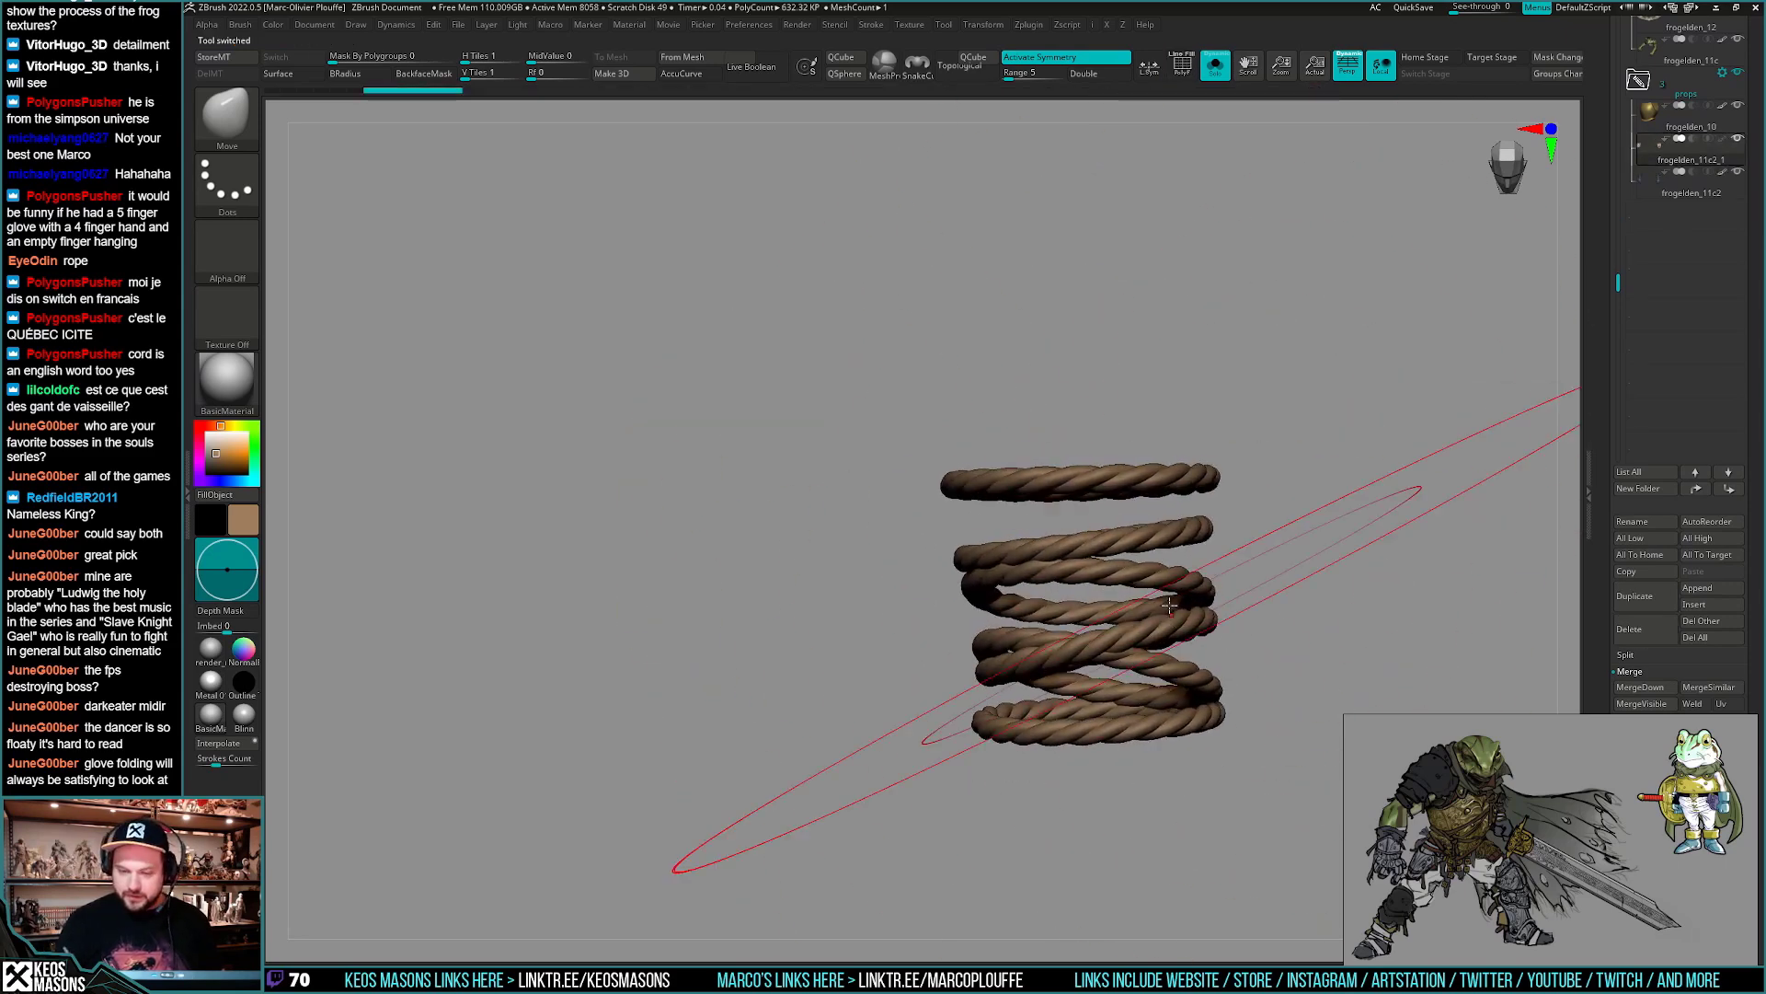
# - Isolate the second rope coil from the top with a topological mask and assign it its own polygroup
pyautogui.hotkey('shift', 'f')
pyautogui.hotkey('shift', 'f')
pyautogui.press('w')
pyautogui.keyDown('ctrl'); pyautogui.moveTo(1150, 483); pyautogui.dragTo(1102, 483); pyautogui.keyUp('ctrl')
pyautogui.click(1034, 461)
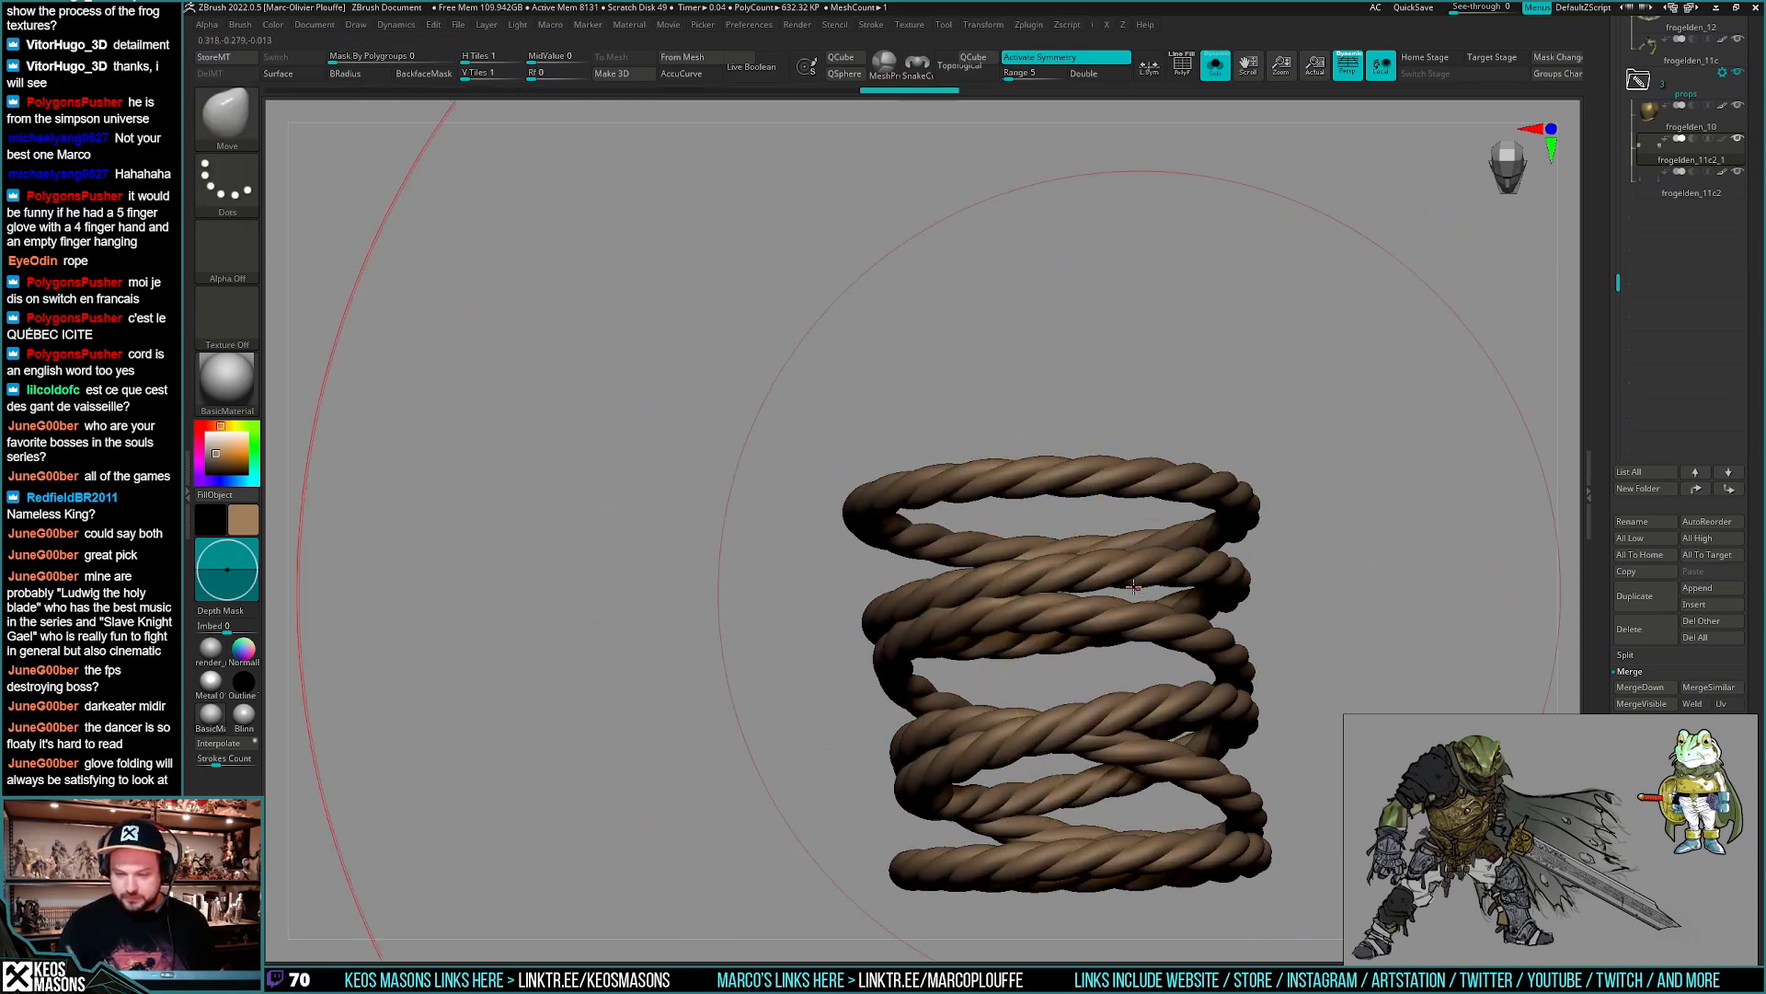
pyautogui.hotkey('shift', 'f')
pyautogui.click(1113, 563)
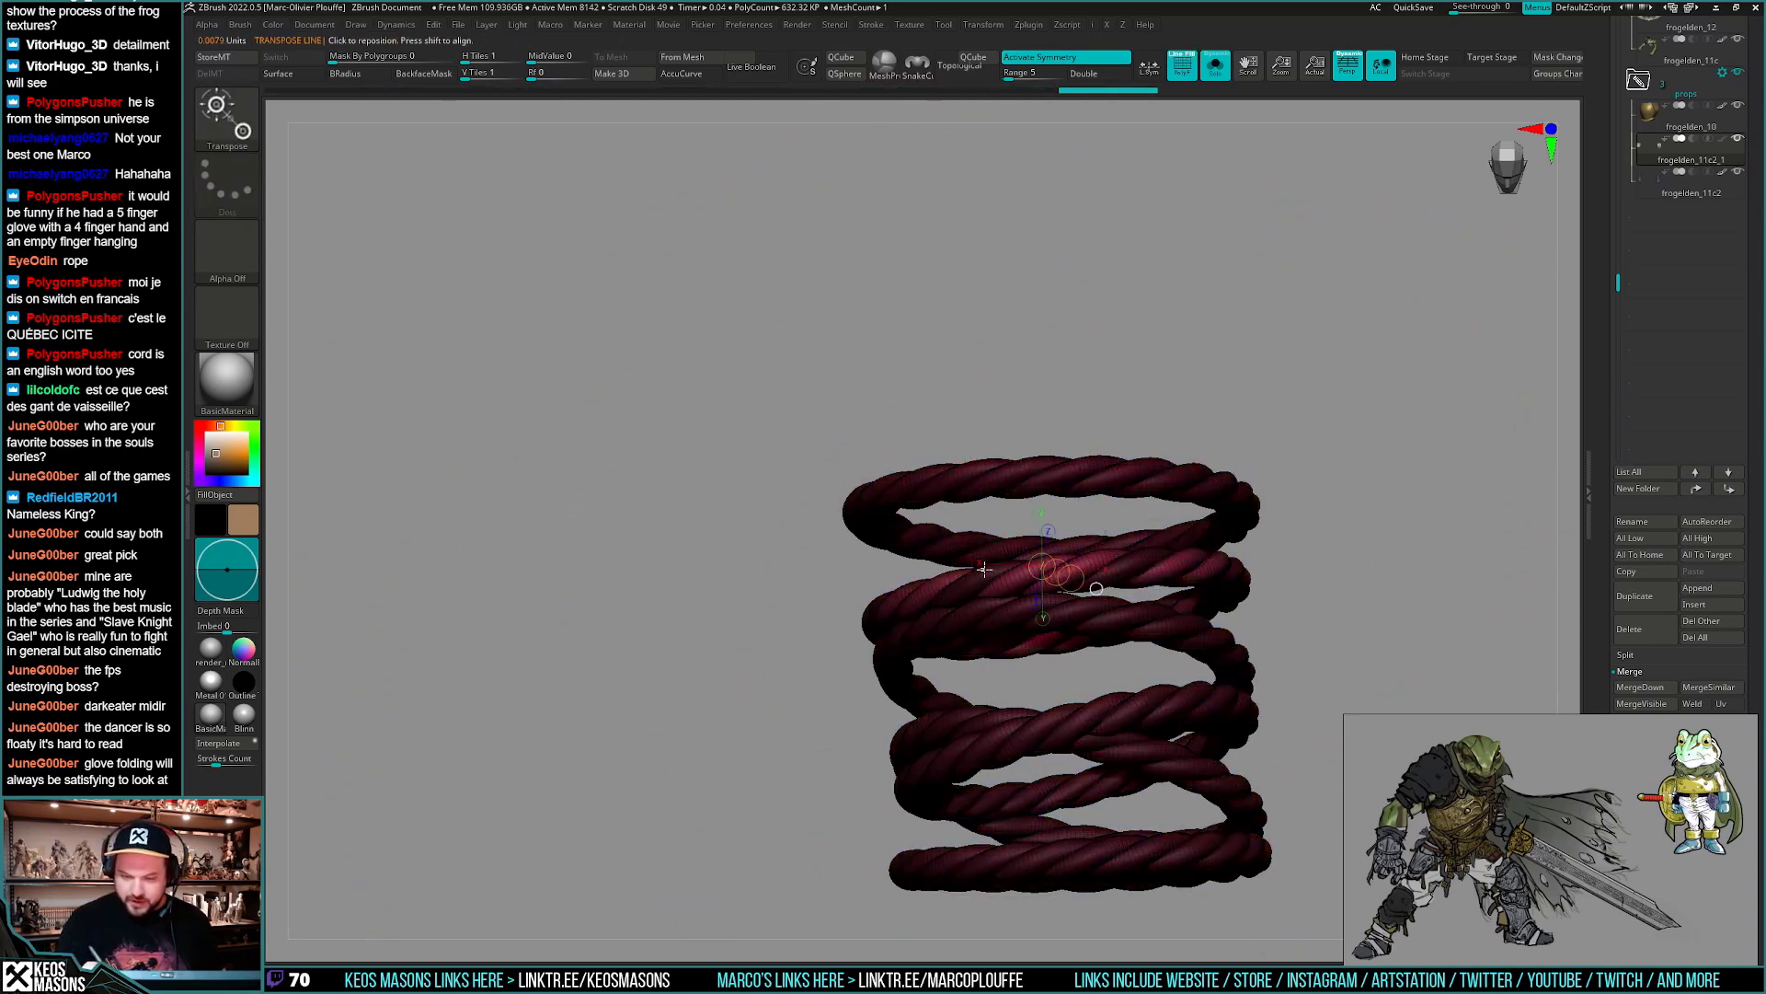
pyautogui.hotkey('ctrl', 'w')
# - Mask the third and fourth rope coils one at a time and give each its own polygroup
pyautogui.click(1069, 617)
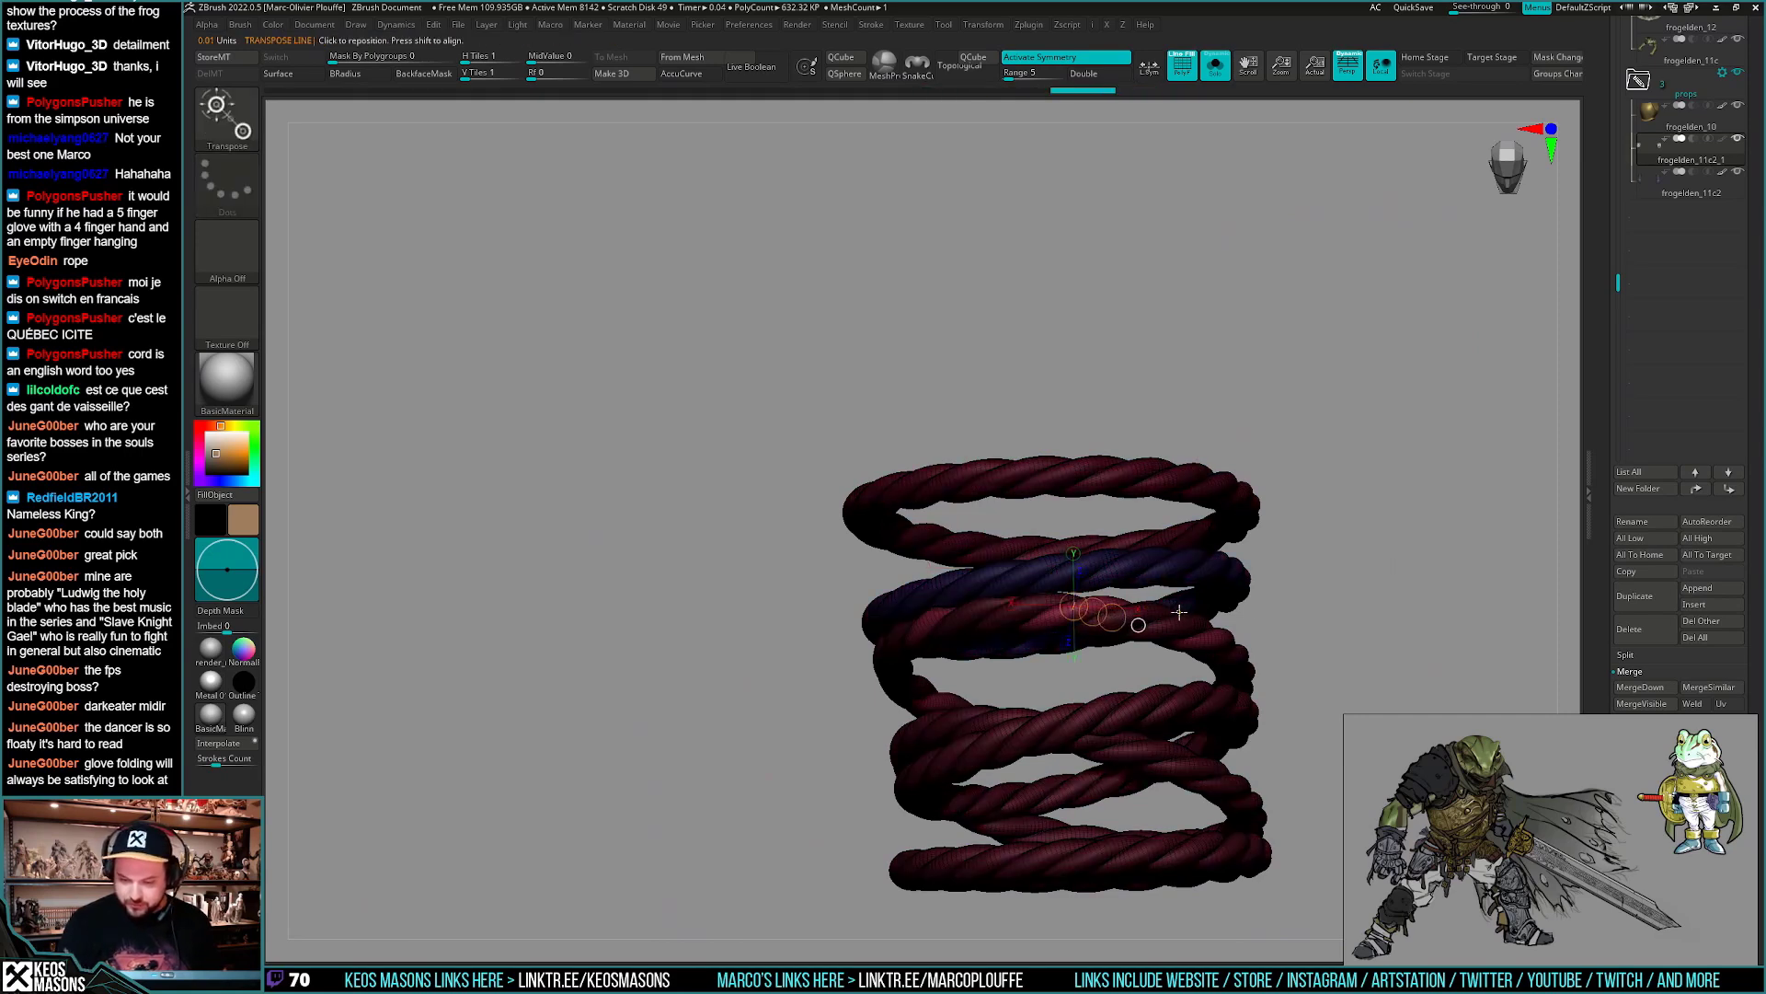
pyautogui.click(1134, 613)
pyautogui.keyDown('ctrl'); pyautogui.click(1316, 619); pyautogui.keyUp('ctrl')
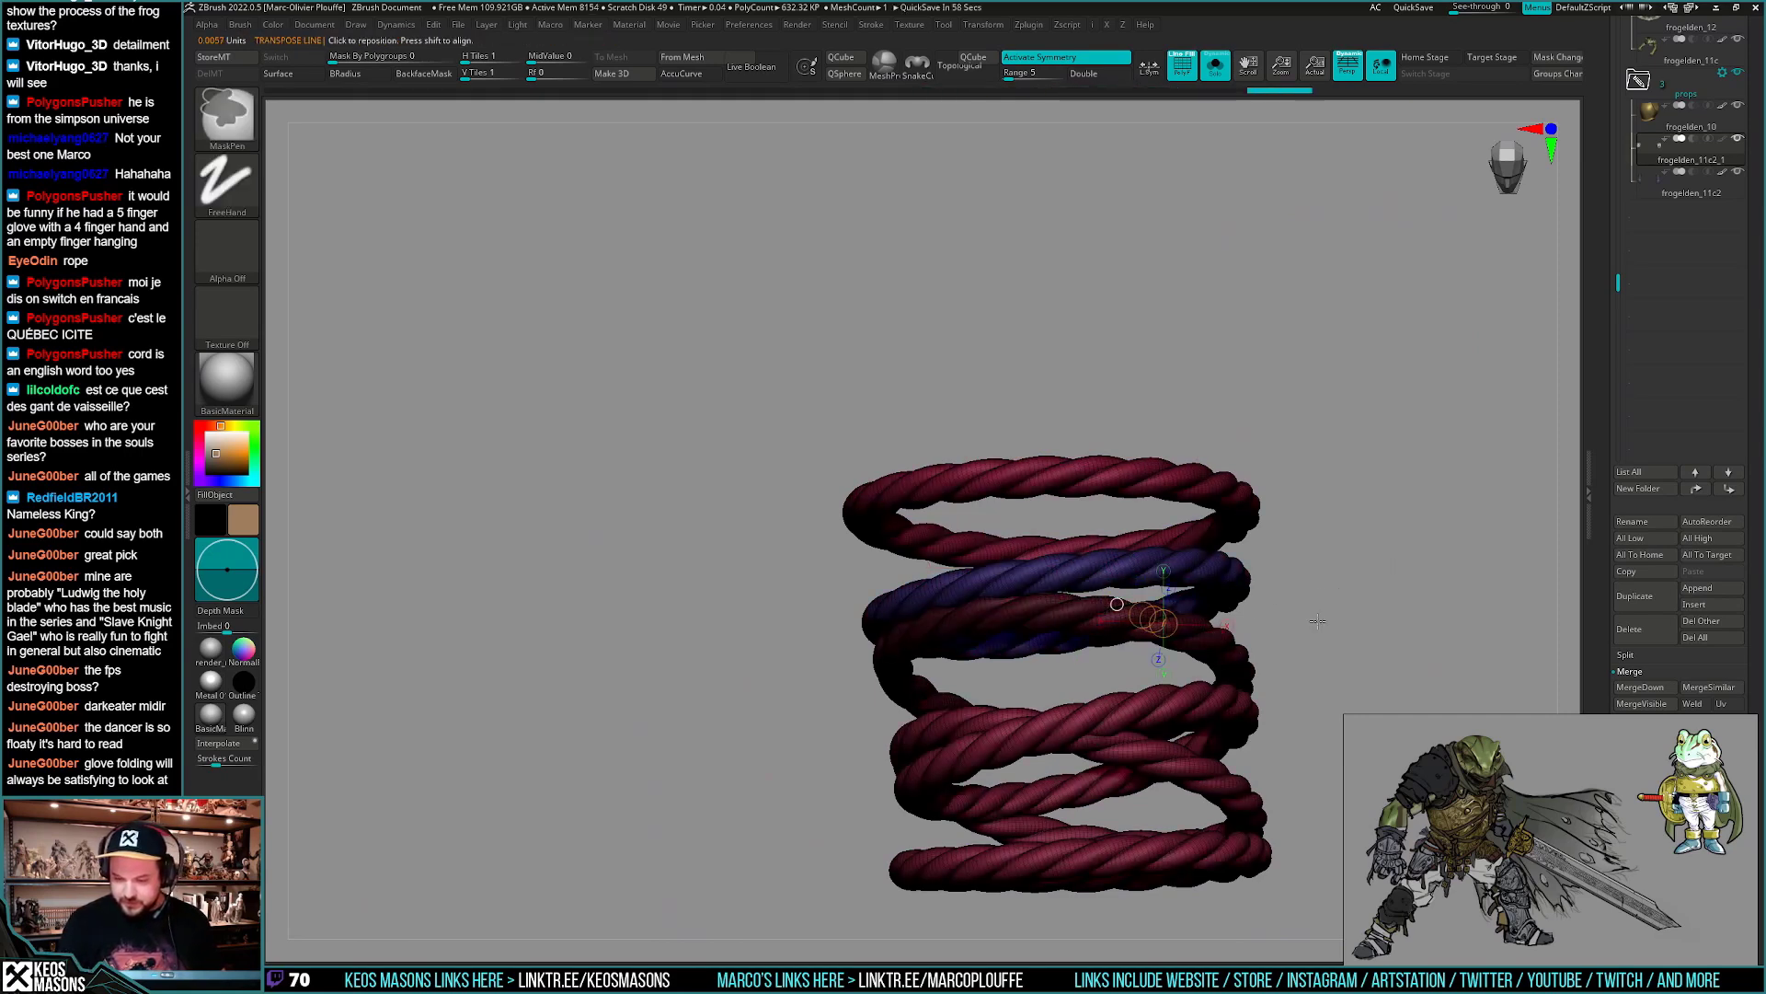
pyautogui.hotkey('ctrl', 'w')
pyautogui.keyDown('ctrl'); pyautogui.moveTo(1129, 712); pyautogui.dragTo(1210, 756); pyautogui.keyUp('ctrl')
pyautogui.keyDown('ctrl'); pyautogui.click(1361, 615); pyautogui.keyUp('ctrl')
pyautogui.hotkey('ctrl', 'w')
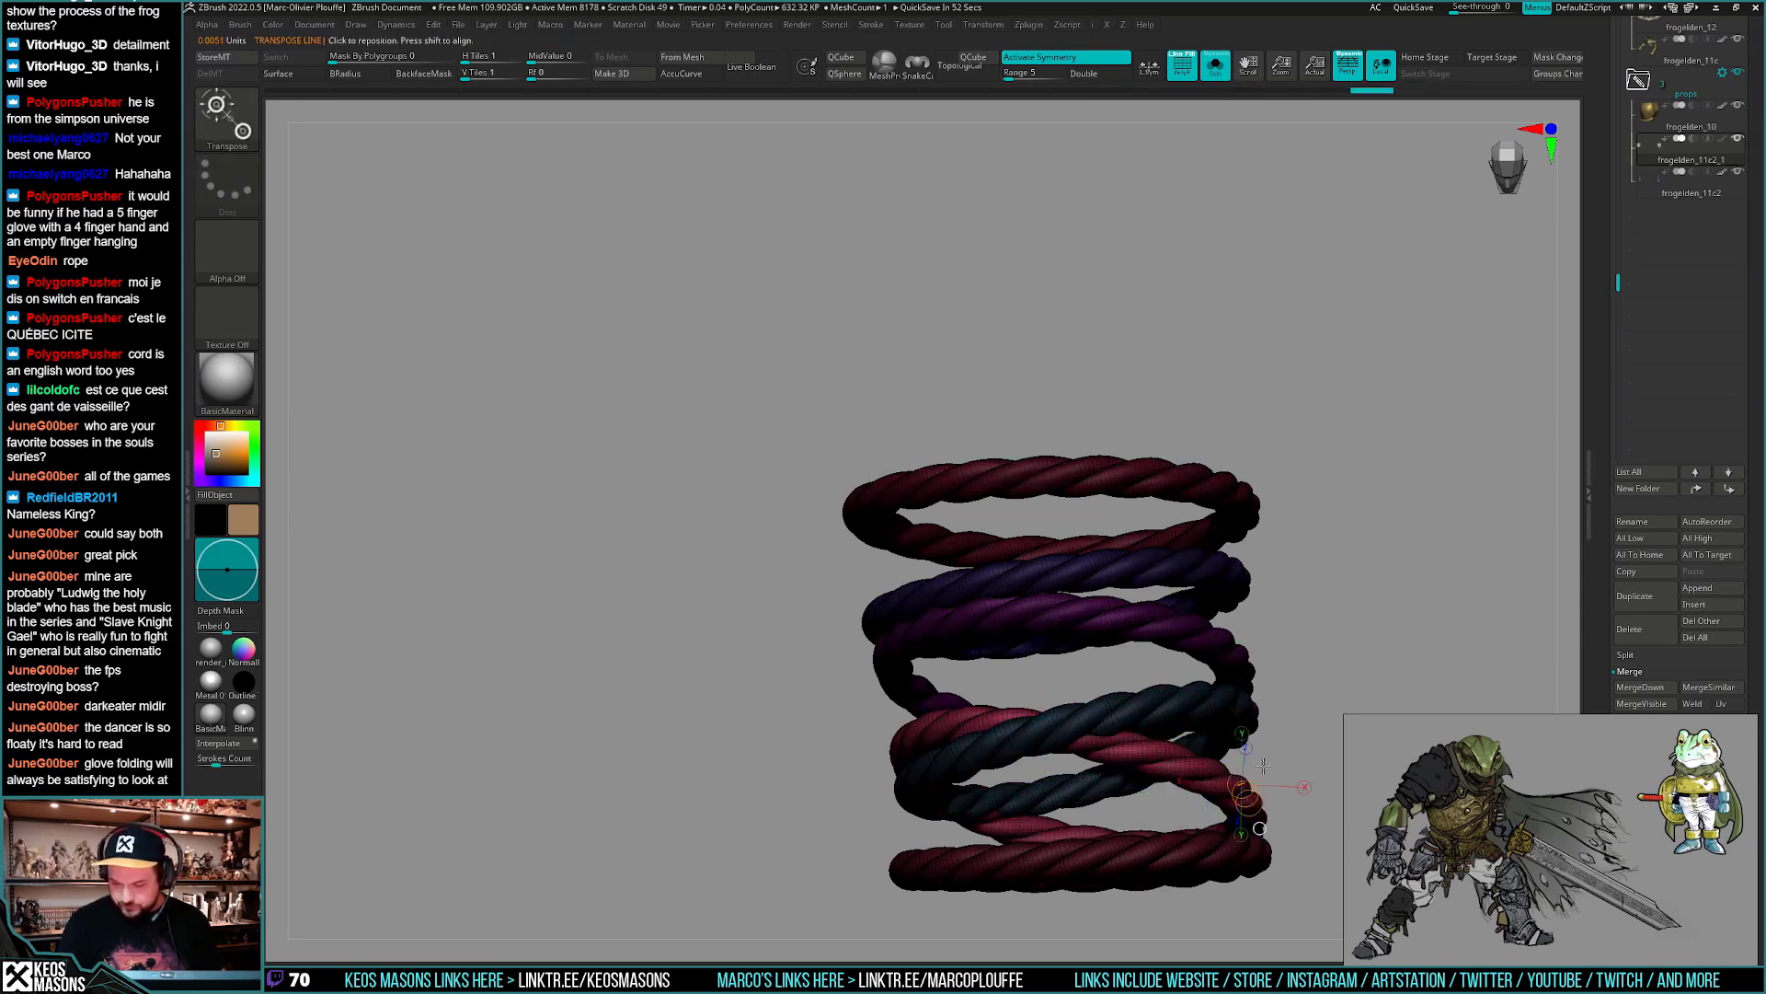
# - Mask the last two rope coils at the wrist end one at a time and give each its own polygroup
pyautogui.keyDown('ctrl'); pyautogui.click(1341, 675); pyautogui.keyUp('ctrl')
pyautogui.hotkey('ctrl', 'w')
pyautogui.keyDown('alt'); pyautogui.moveTo(1340, 675); pyautogui.dragTo(1341, 552); pyautogui.keyUp('alt')
pyautogui.keyDown('ctrl'); pyautogui.moveTo(1143, 741); pyautogui.dragTo(1061, 776); pyautogui.keyUp('ctrl')
pyautogui.keyDown('ctrl'); pyautogui.click(1380, 596); pyautogui.keyUp('ctrl')
pyautogui.hotkey('ctrl', 'w')
pyautogui.keyDown('ctrl'); pyautogui.moveTo(1380, 595); pyautogui.dragTo(1339, 543, button='right'); pyautogui.keyUp('ctrl')
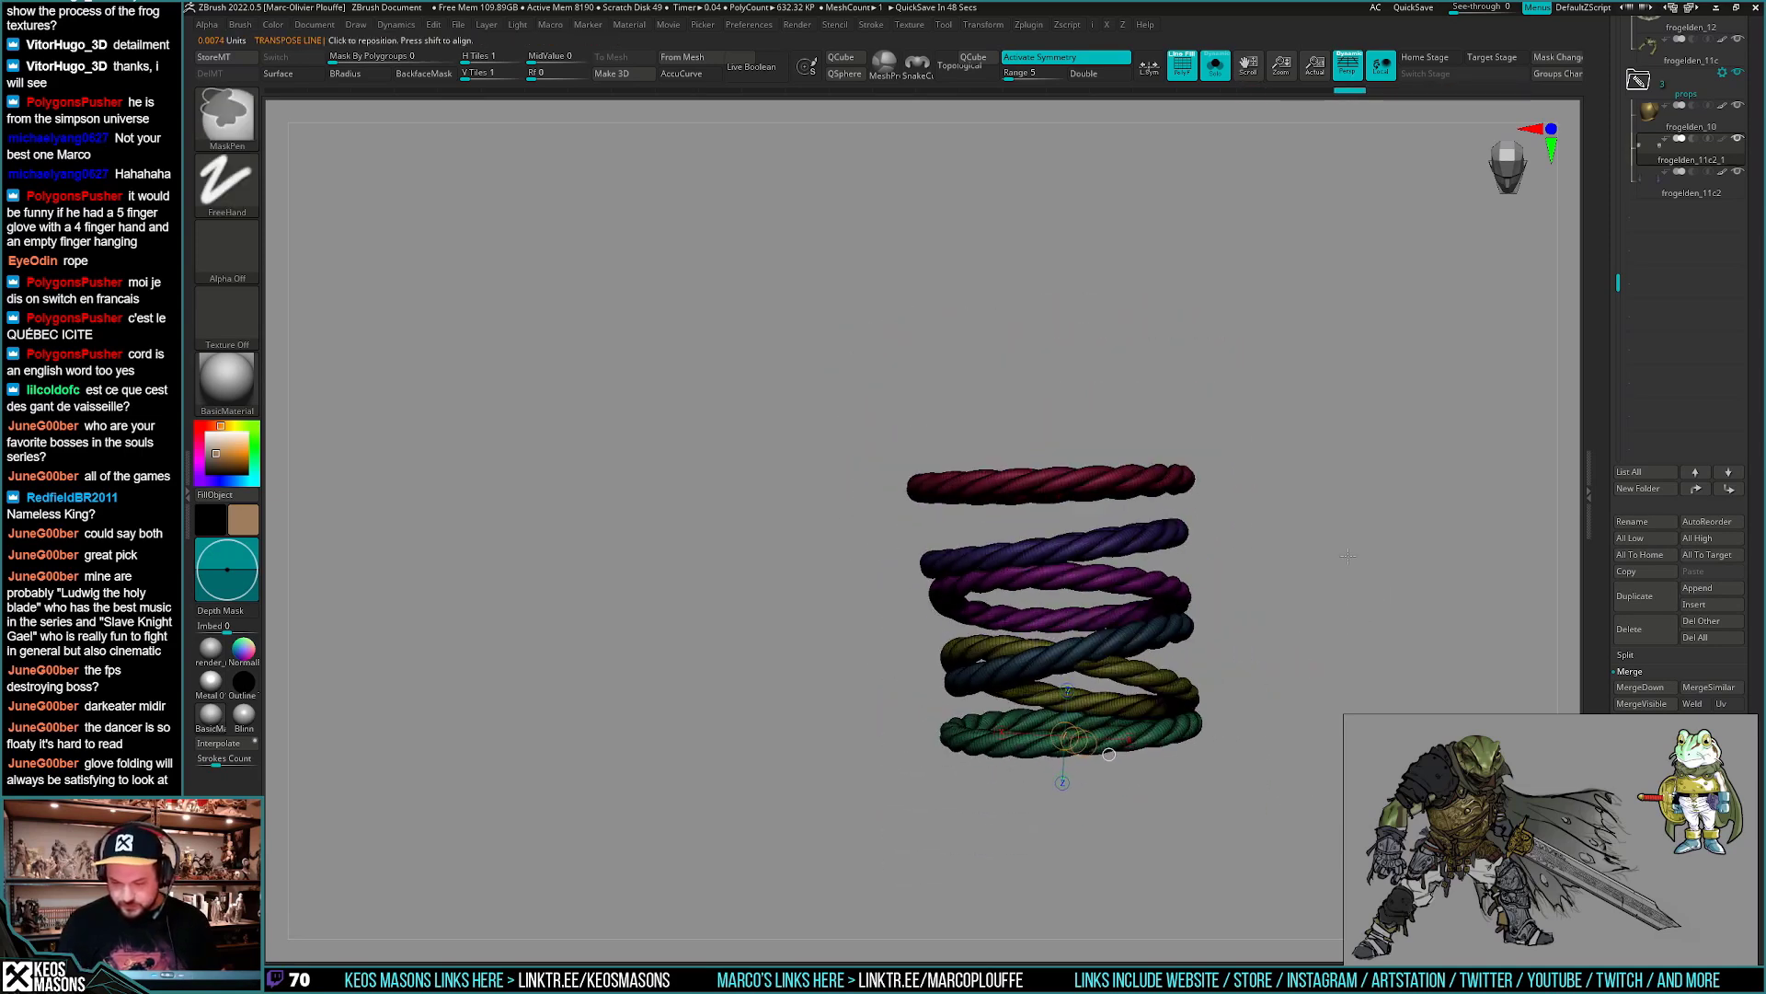
pyautogui.moveTo(1339, 542); pyautogui.dragTo(1209, 589)
# - Show the full figure again without polygroup colours and set Mask By Polygroups to 100 for the Move brush
pyautogui.hotkey('shift', 's')
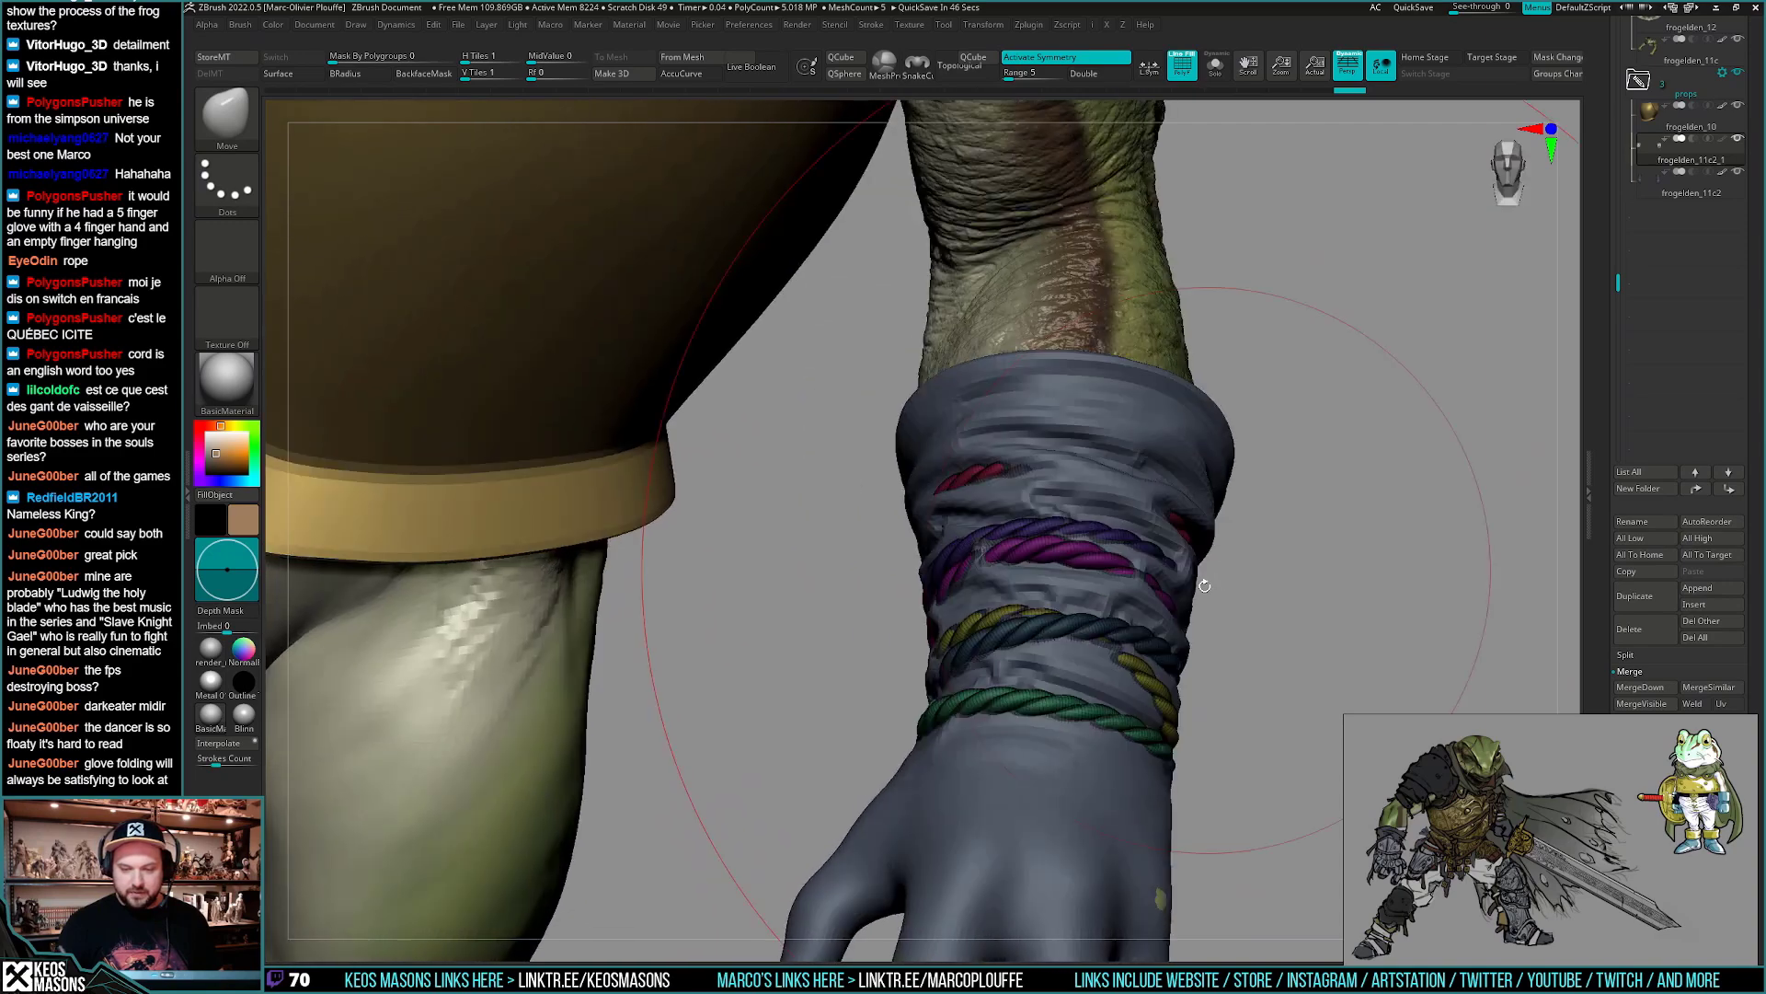
pyautogui.hotkey('shift', 'f')
pyautogui.rightClick(1209, 587)
pyautogui.press('b')
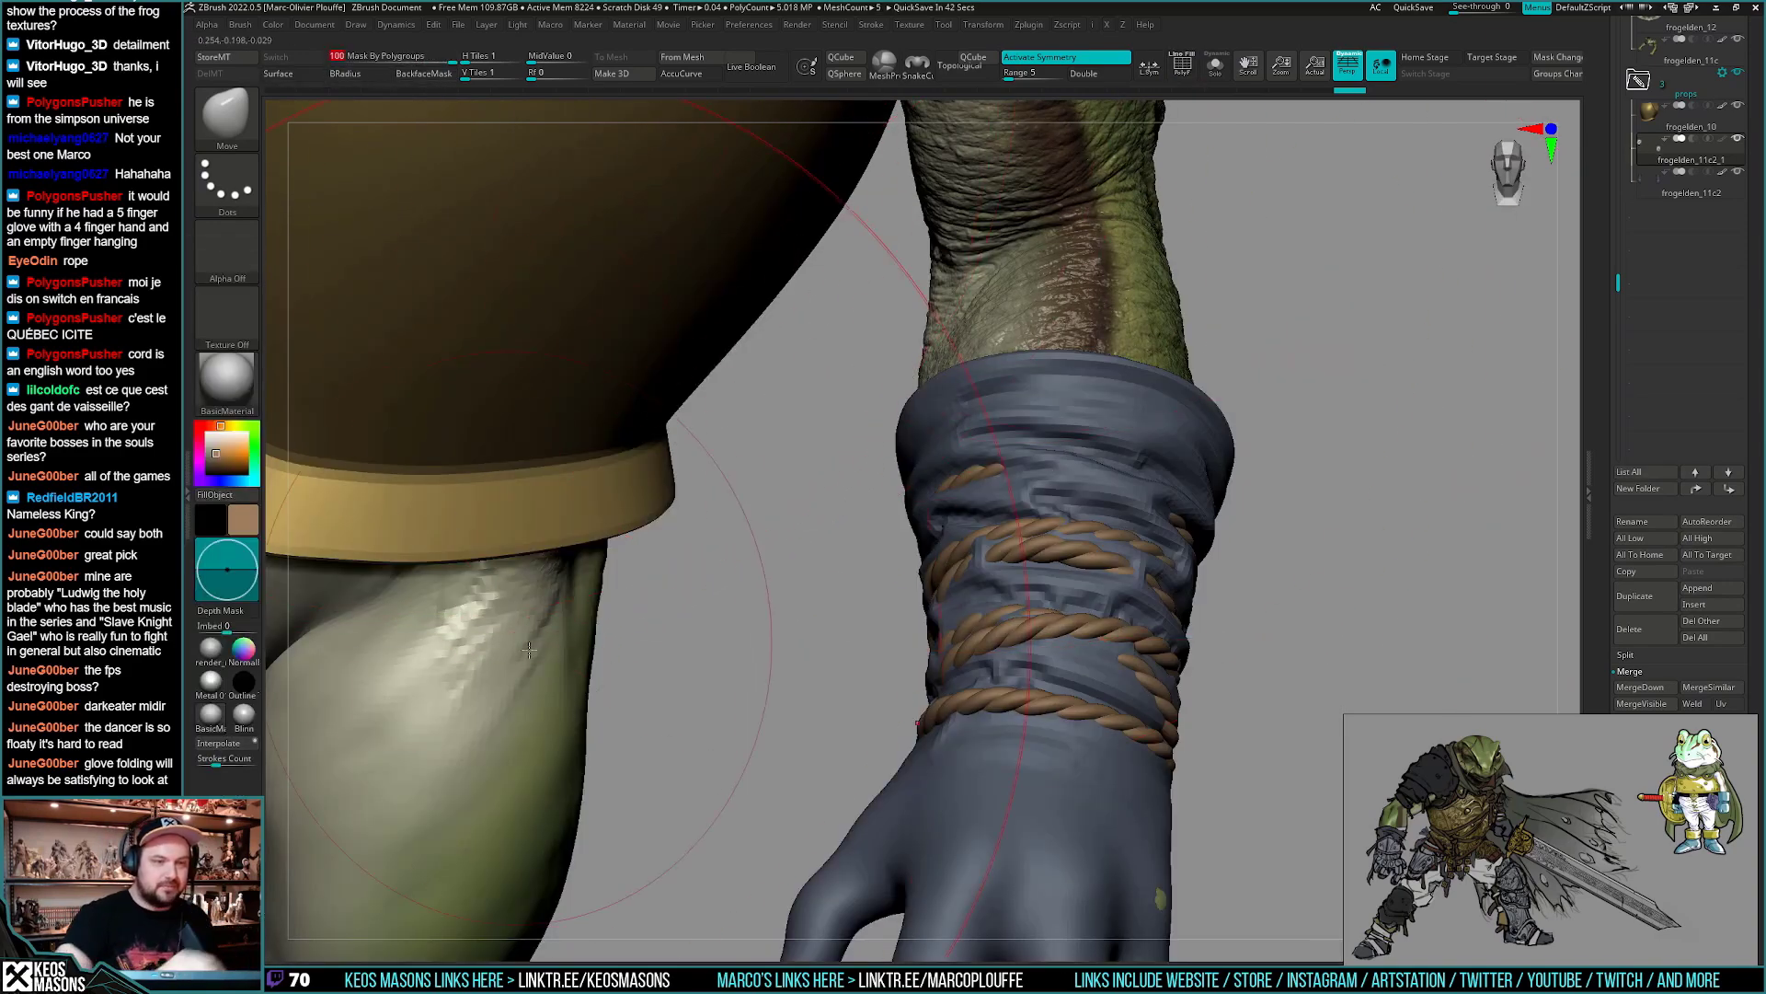
# - Pull the top rope coil outward with a resized Move brush so it sits on the glove cuff
pyautogui.keyDown('ctrl'); pyautogui.moveTo(529, 649); pyautogui.dragTo(552, 571, button='right'); pyautogui.keyUp('ctrl')
pyautogui.moveTo(1343, 543); pyautogui.dragTo(1192, 593, button='right')
pyautogui.rightClick(1192, 593)
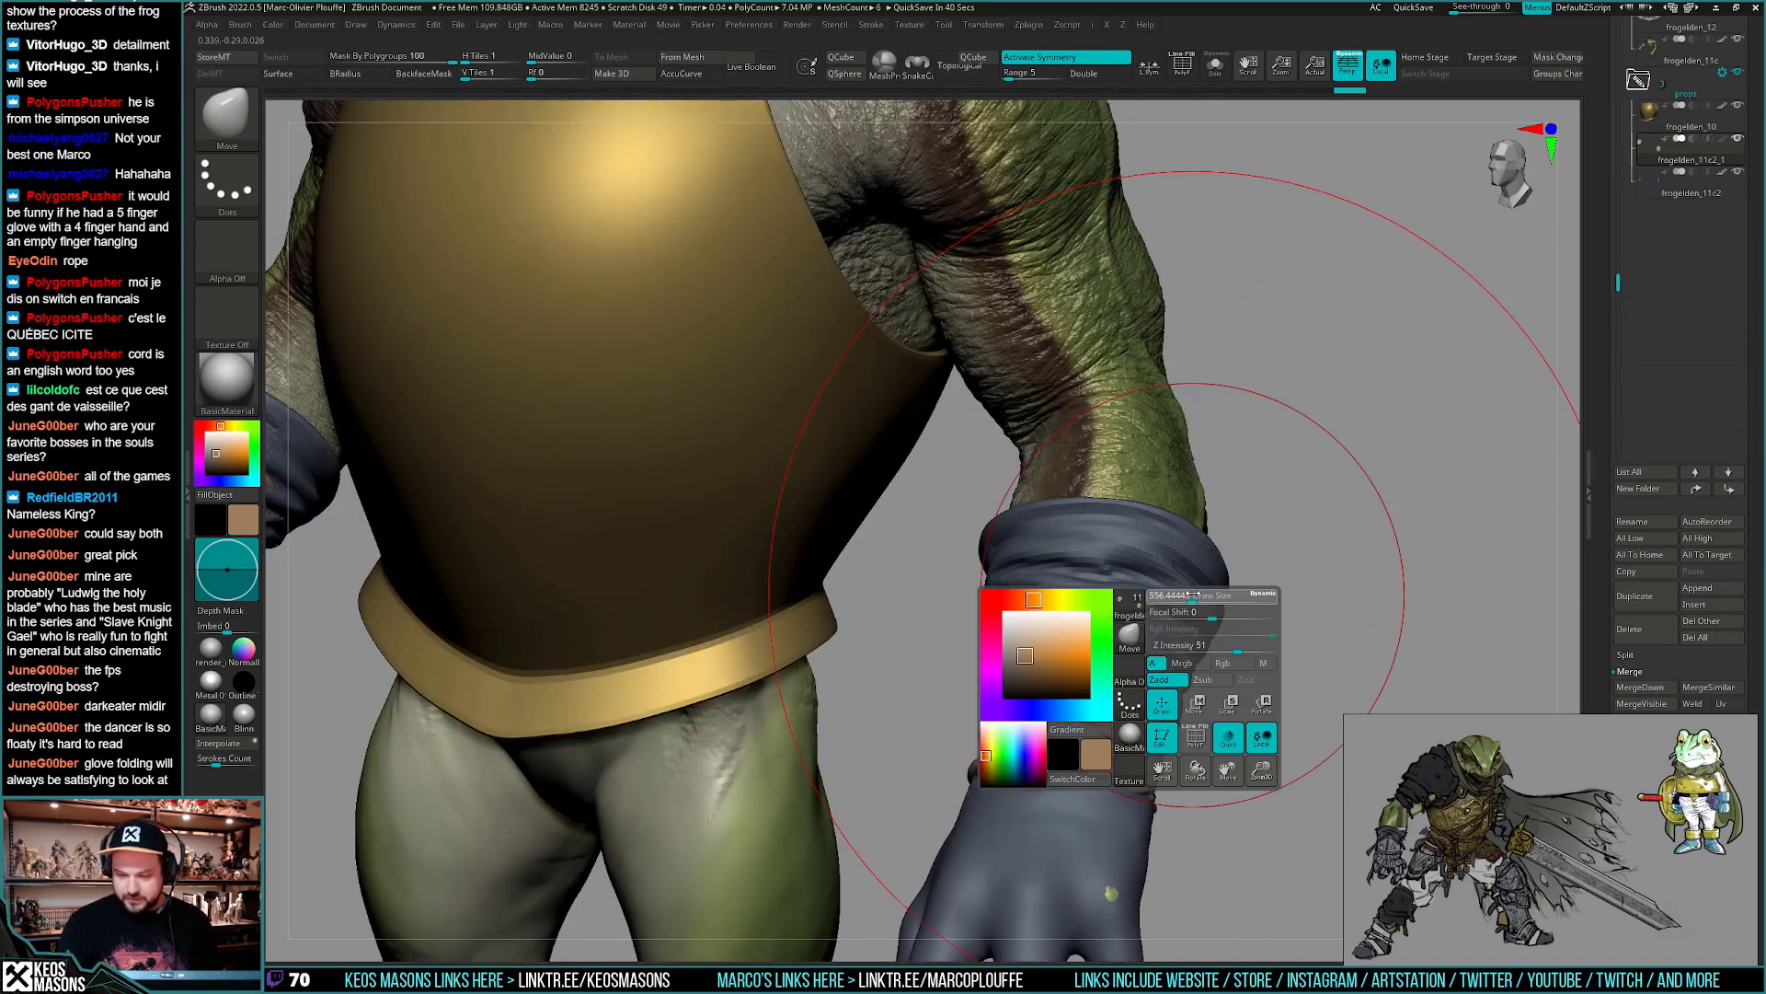
pyautogui.moveTo(1192, 593); pyautogui.dragTo(1167, 594)
pyautogui.moveTo(1167, 594); pyautogui.dragTo(1122, 579, button='right')
pyautogui.hotkey('shift', 's')
pyautogui.rightClick(1124, 577)
pyautogui.moveTo(1125, 578); pyautogui.dragTo(1100, 578)
pyautogui.hotkey('shift', 's')
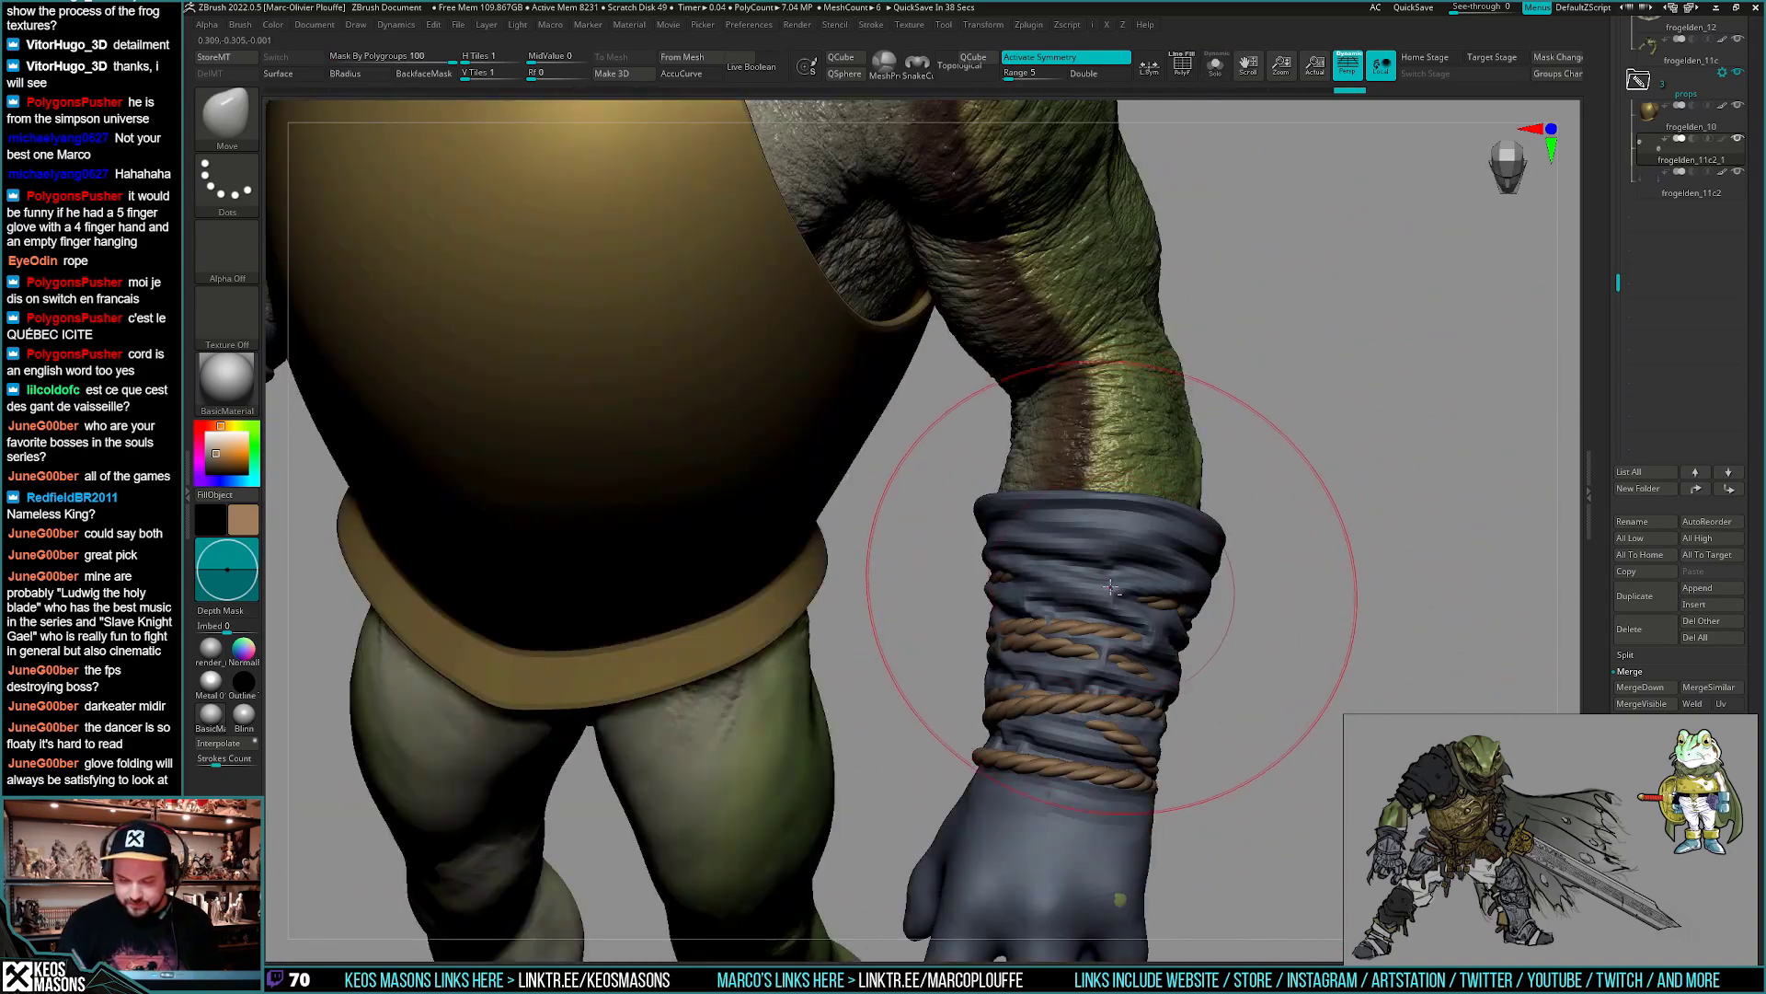
# - Adjust the upper rope coils around the forearm with the Move brush, using the ghosted view of the figure
pyautogui.hotkey('shift', 't')
pyautogui.press('space')
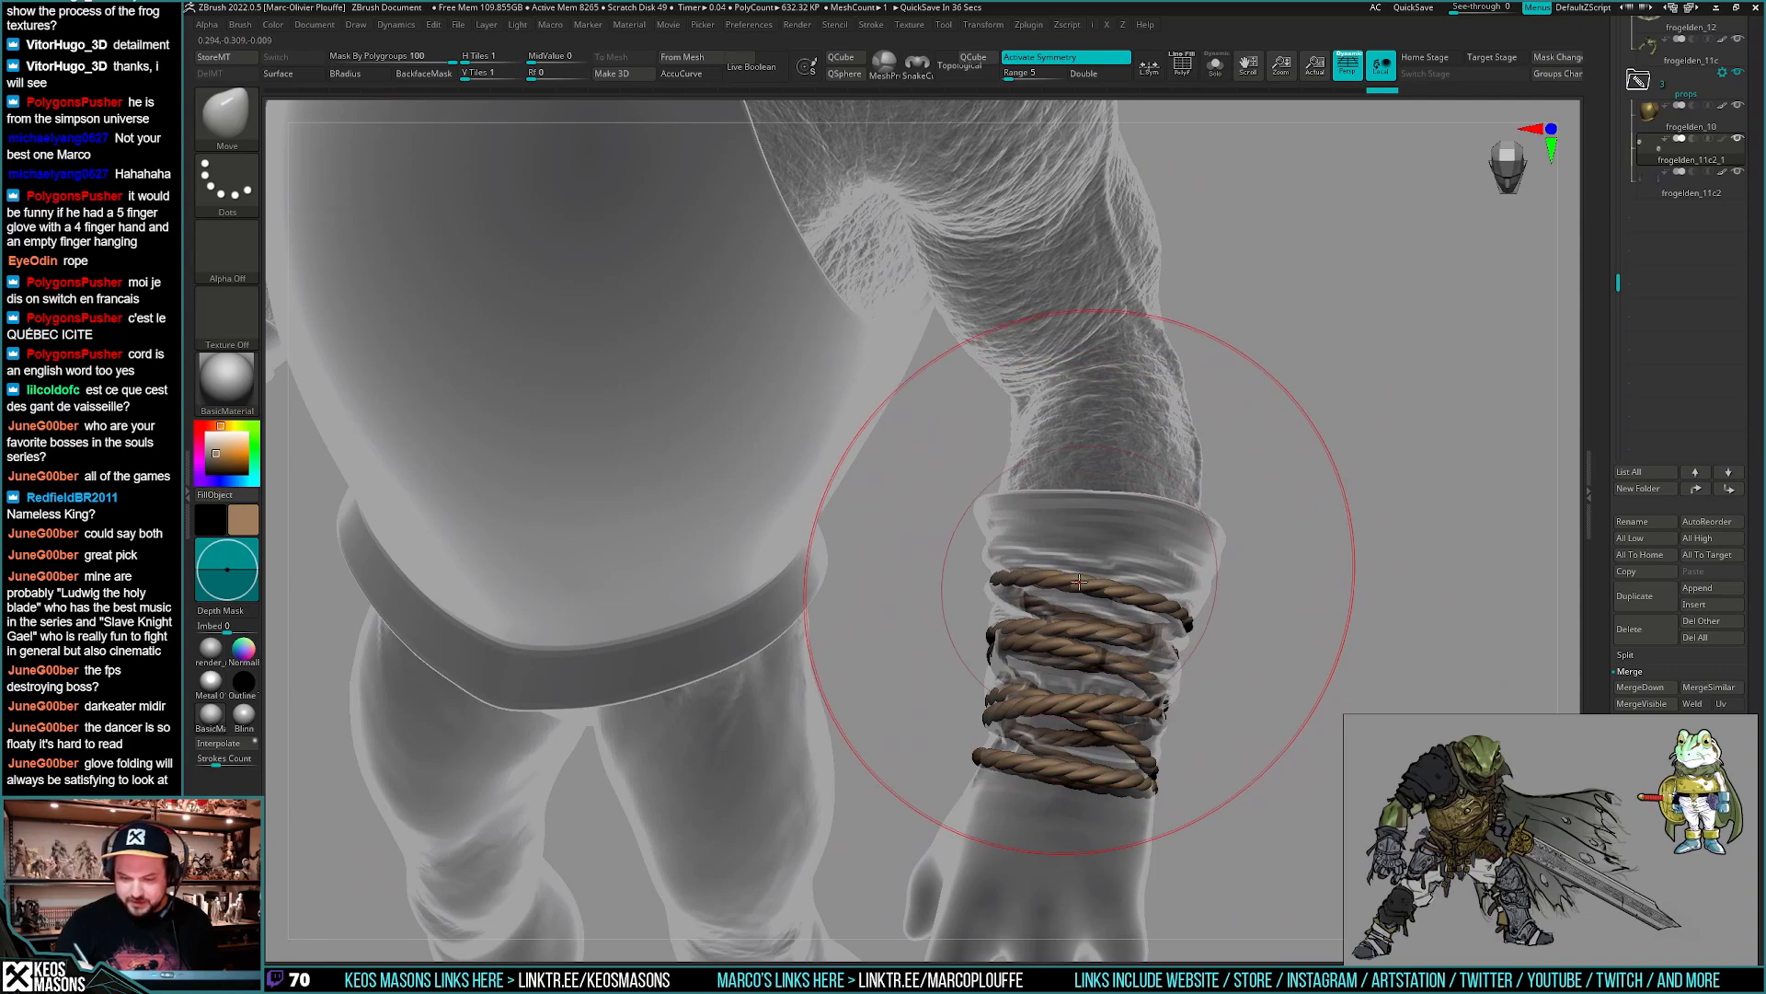
pyautogui.hotkey('shift', 't')
pyautogui.press('space')
pyautogui.moveTo(1164, 414)
pyautogui.mouseDown(button='right')
pyautogui.moveTo(1182, 598)
pyautogui.moveTo(1083, 582)
pyautogui.mouseUp(button='right')
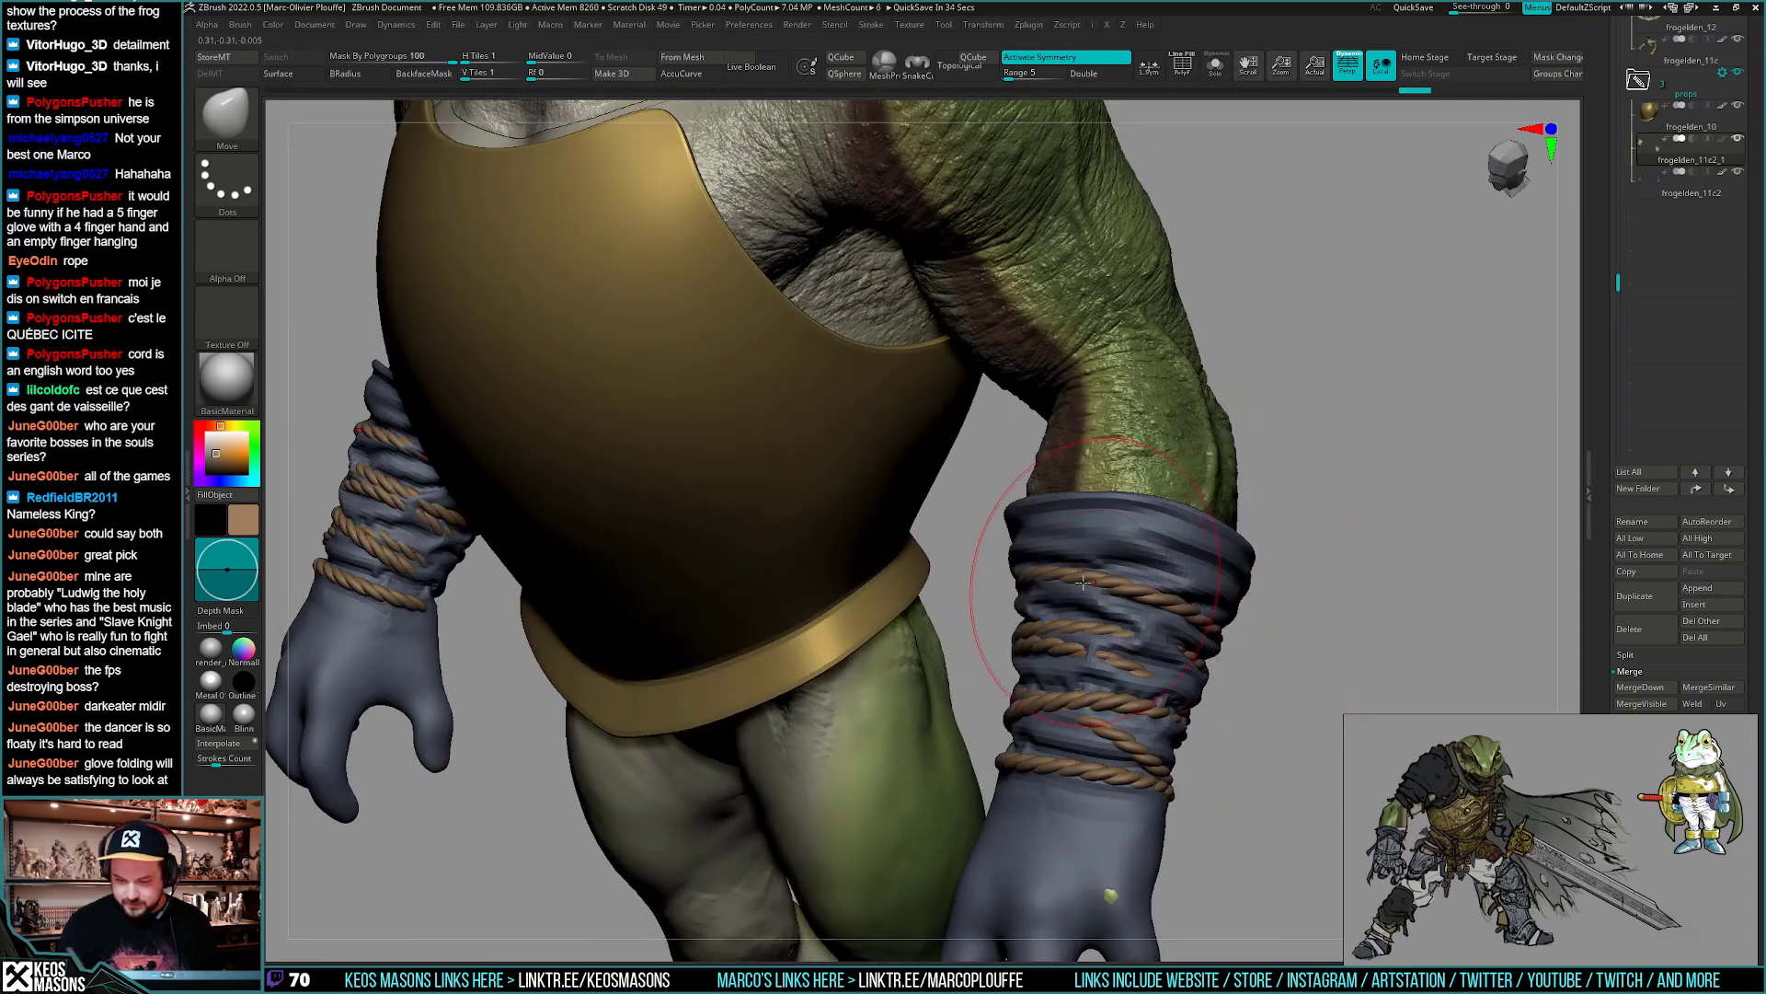
pyautogui.moveTo(1195, 624); pyautogui.dragTo(1018, 672, button='right')
pyautogui.rightClick(1223, 630)
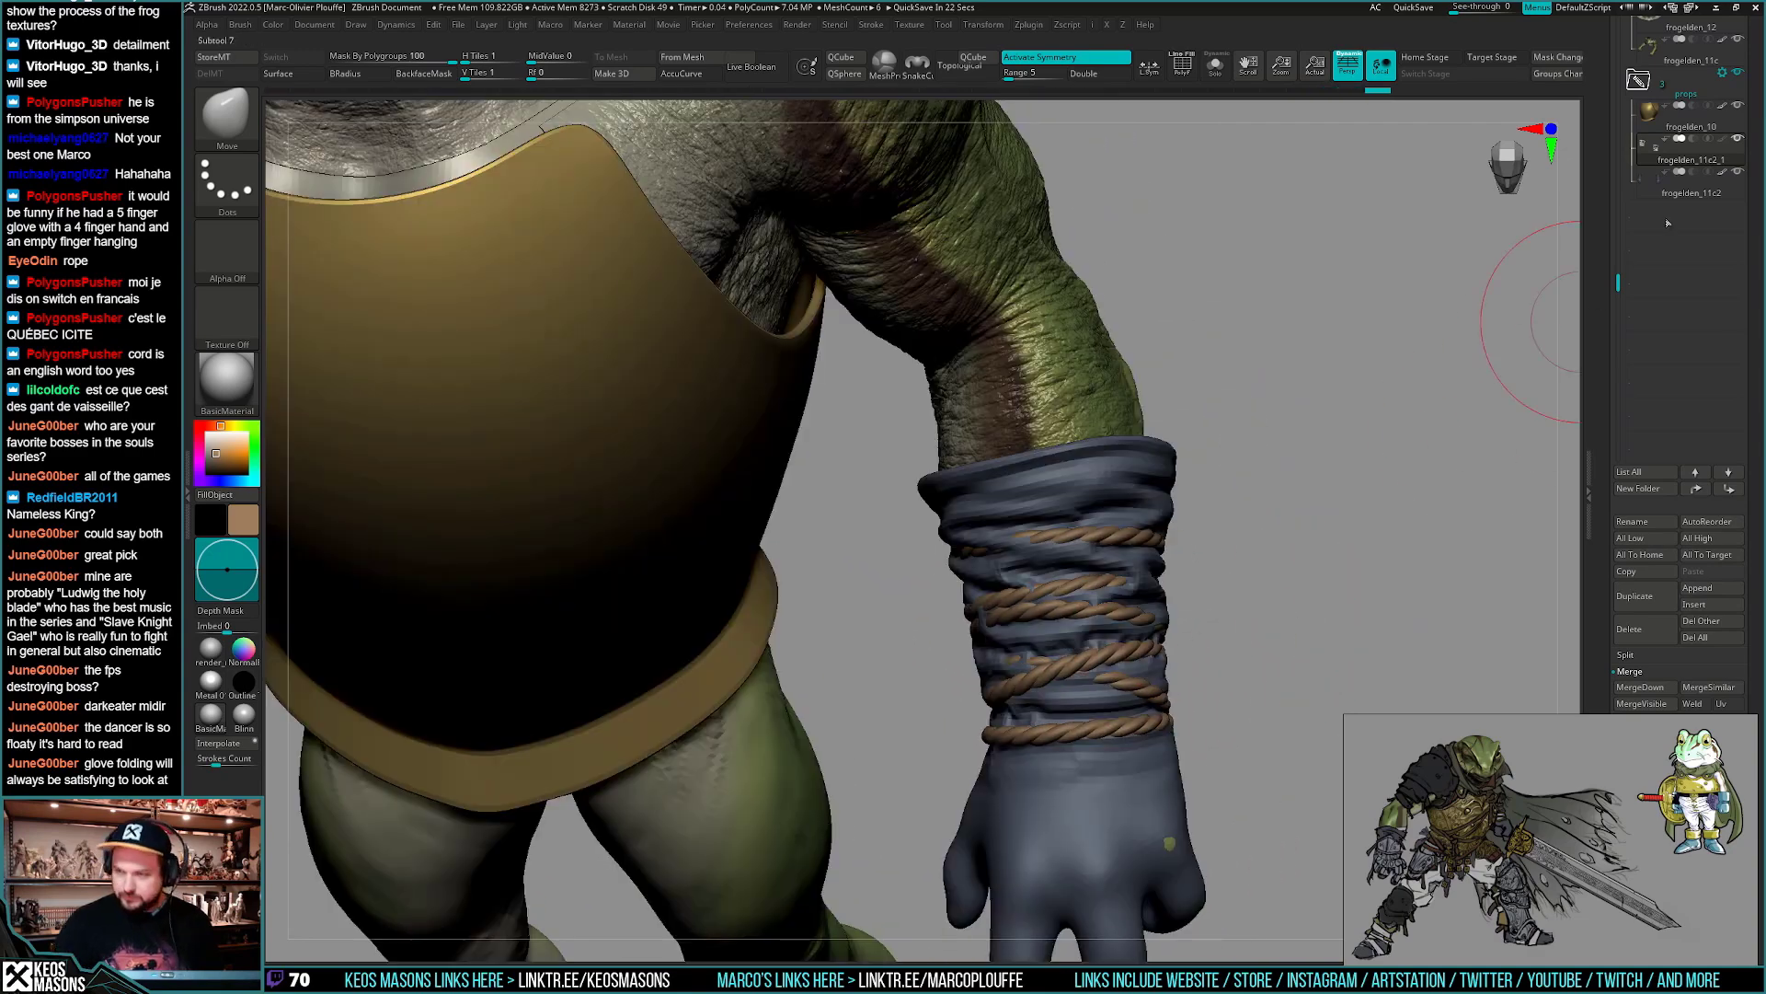
# - Toggle the gloves' visibility to check the rope fit and nudge the second coil on the cuff
pyautogui.click(1738, 172)
pyautogui.moveTo(1341, 532)
pyautogui.mouseDown(button='right')
pyautogui.moveTo(1163, 644)
pyautogui.moveTo(1008, 666)
pyautogui.moveTo(1215, 605)
pyautogui.moveTo(1149, 645)
pyautogui.moveTo(980, 653)
pyautogui.mouseUp(button='right')
pyautogui.click(1738, 172)
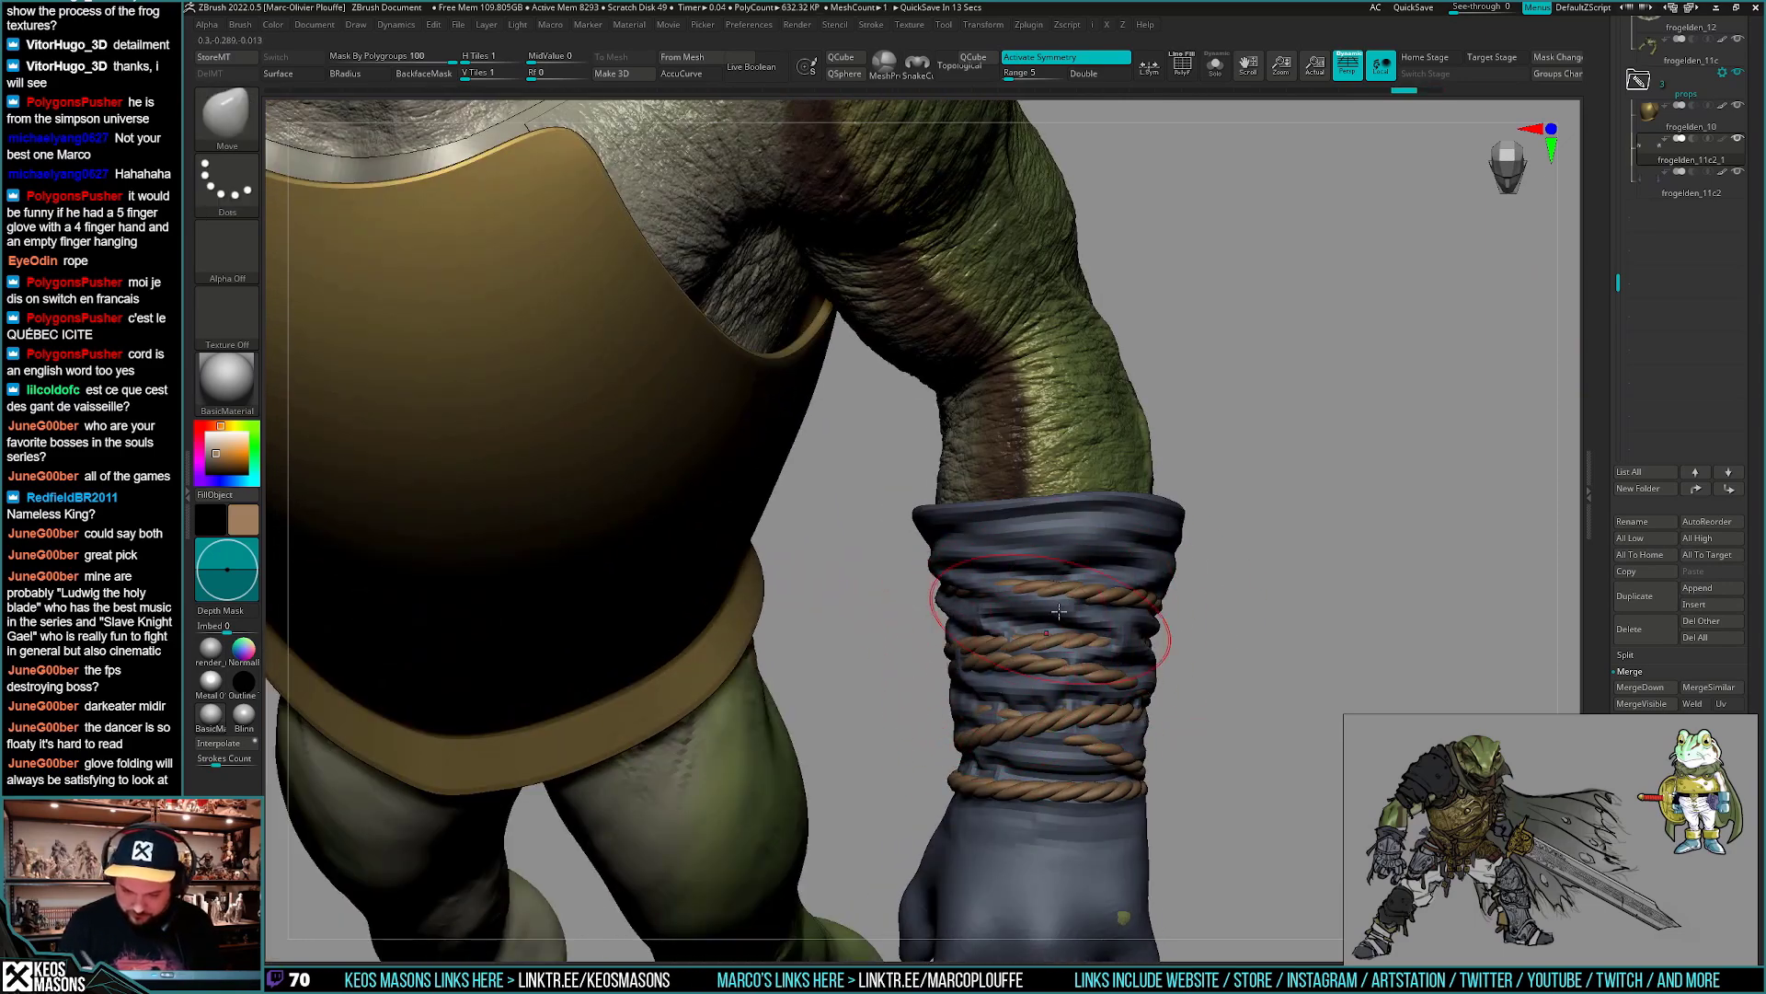
pyautogui.moveTo(1059, 610); pyautogui.dragTo(1170, 630, button='right')
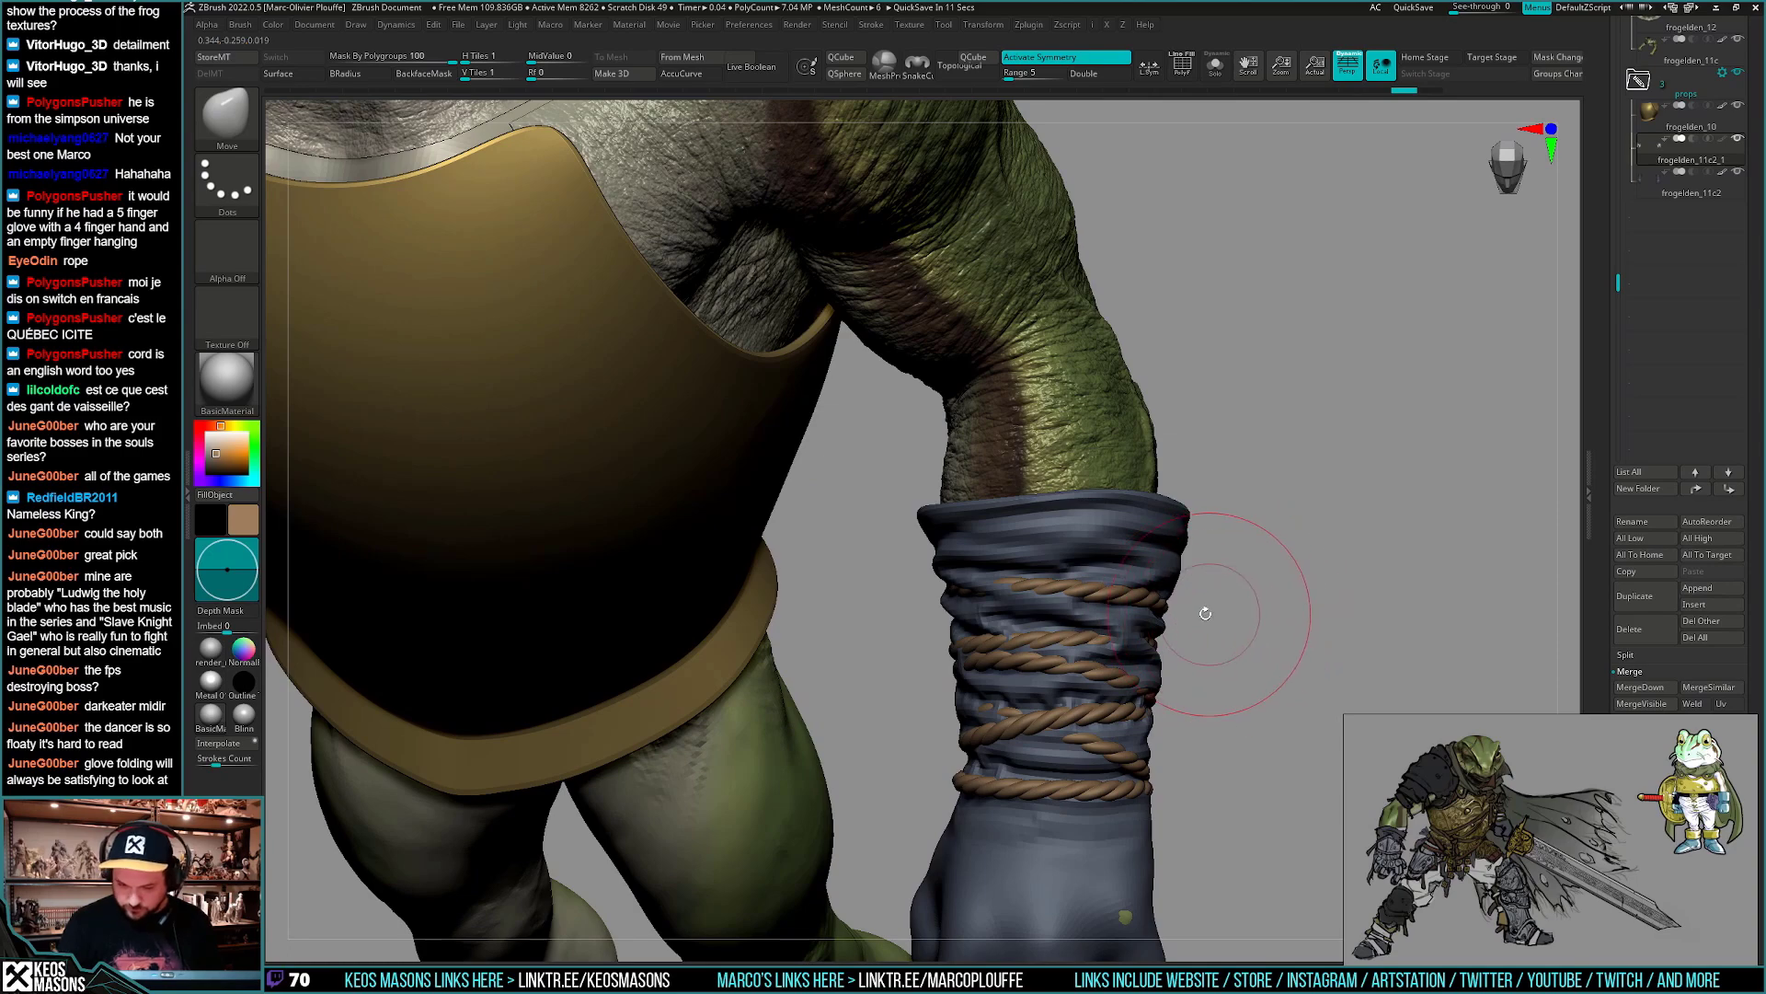
# - Hide one of the two crowded rope coils in the middle of the wrap and delete its hidden geometry
pyautogui.keyDown('ctrl'); pyautogui.moveTo(1214, 724); pyautogui.dragTo(1209, 637, button='right'); pyautogui.keyUp('ctrl')
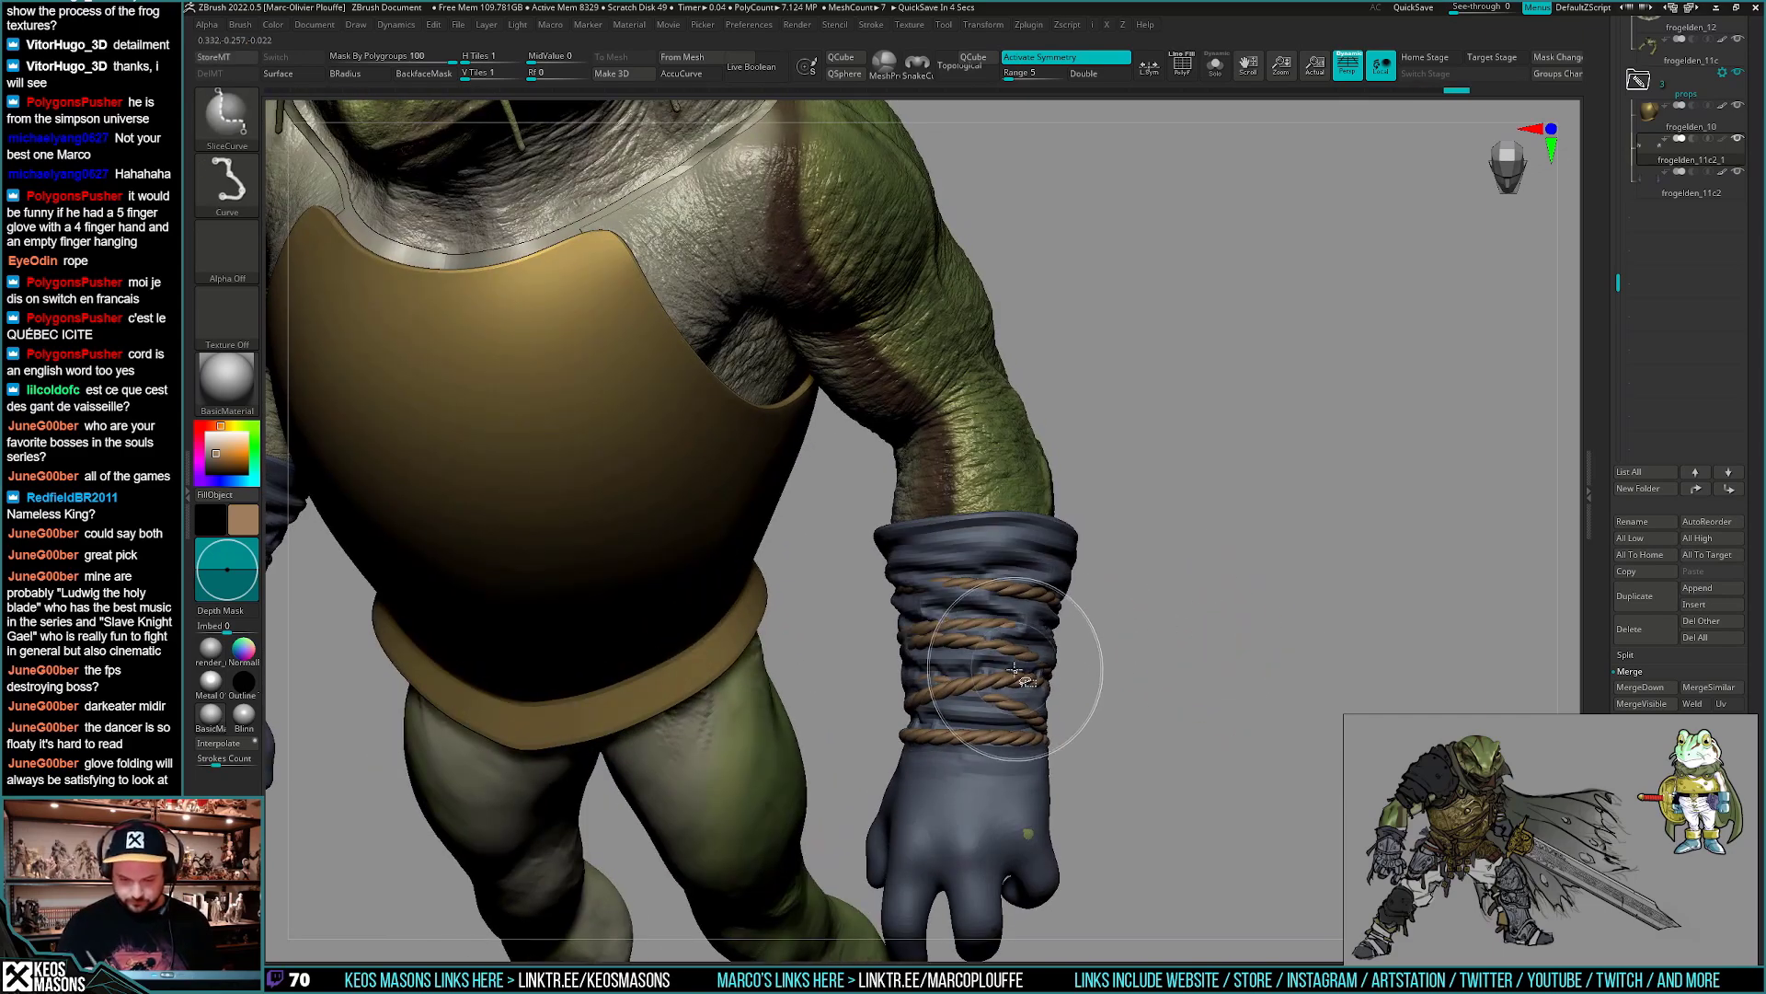
pyautogui.keyDown('ctrl'); pyautogui.keyDown('shift'); pyautogui.moveTo(1242, 625); pyautogui.dragTo(1241, 630); pyautogui.keyUp('shift'); pyautogui.keyUp('ctrl')
pyautogui.moveTo(1241, 629); pyautogui.dragTo(1242, 617, button='right')
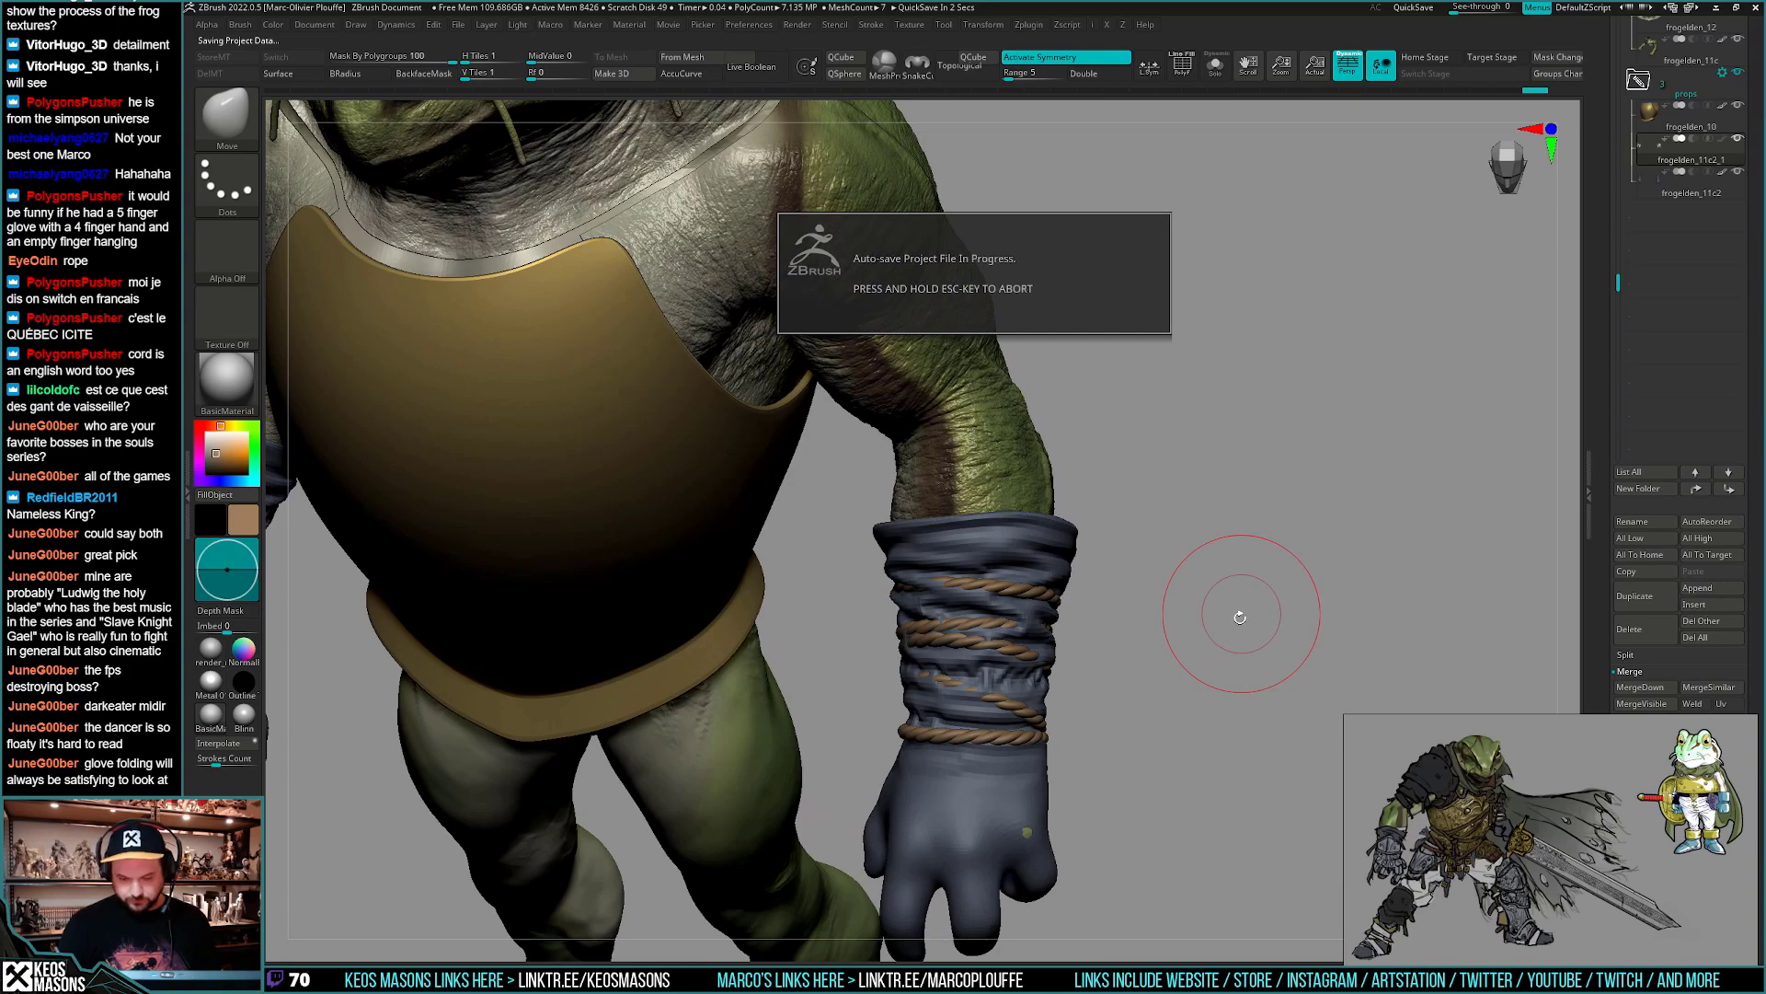
pyautogui.press('Escape')
pyautogui.moveTo(1235, 618)
pyautogui.mouseDown(button='right')
pyautogui.moveTo(1226, 604)
pyautogui.moveTo(1229, 629)
pyautogui.mouseUp(button='right')
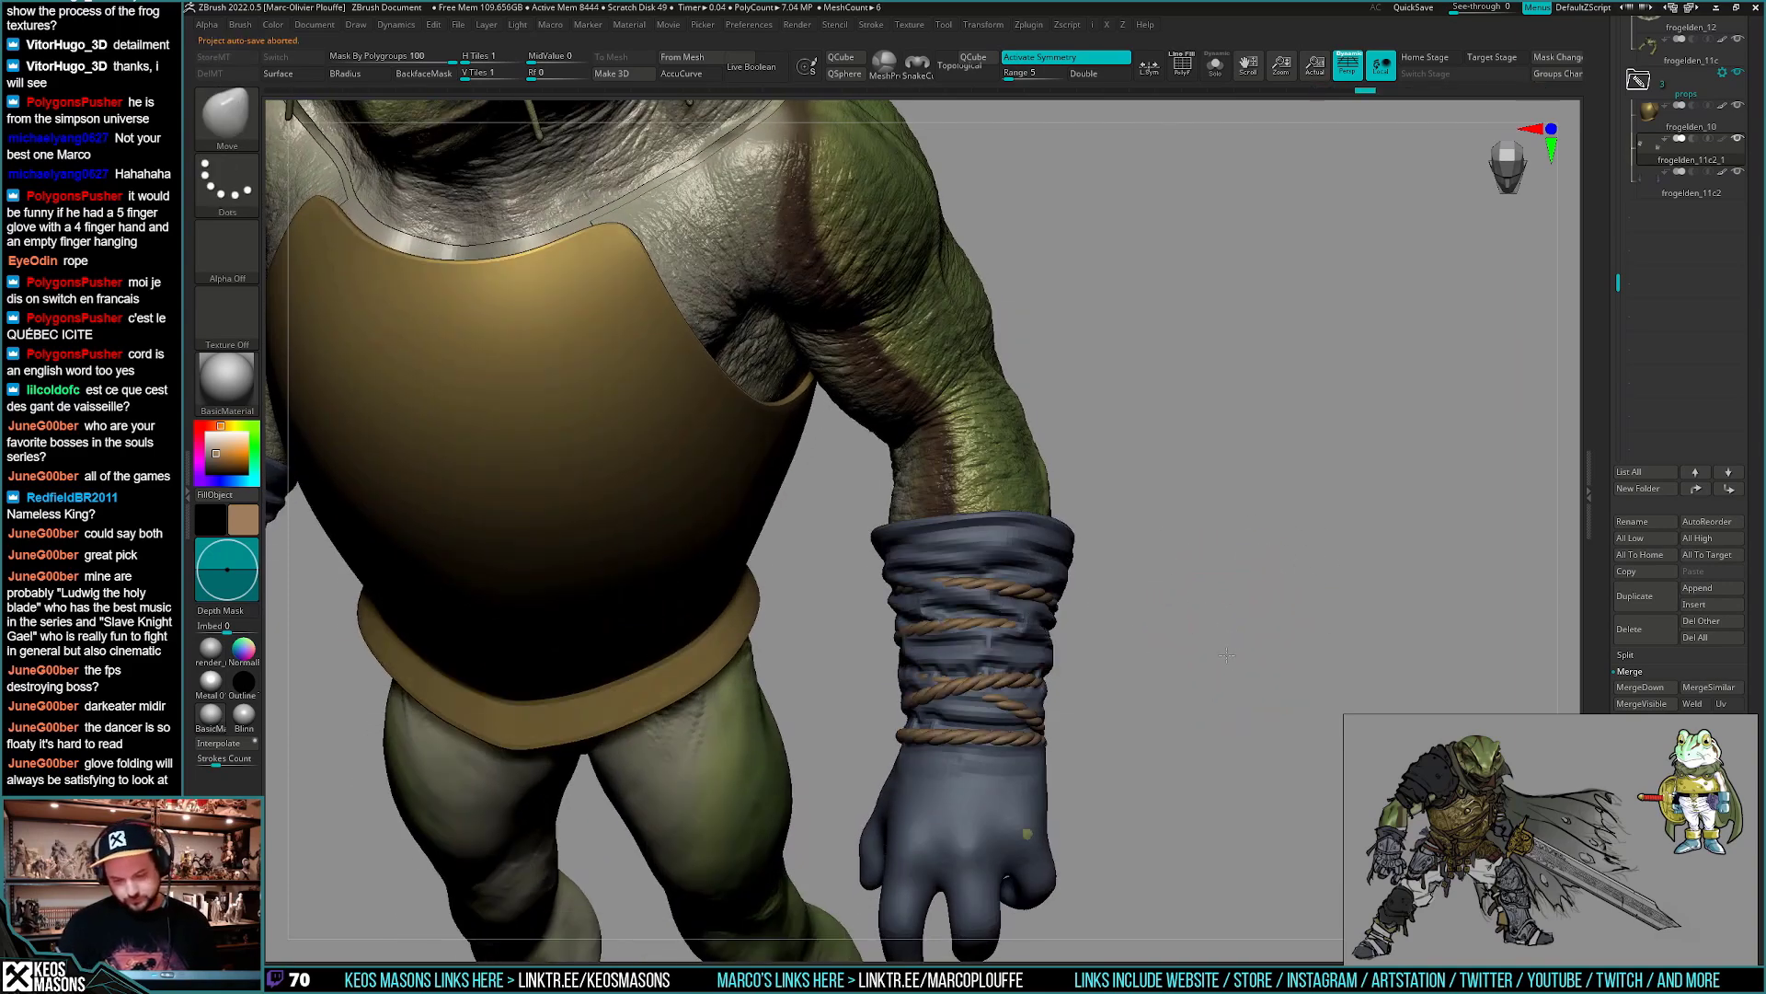
pyautogui.moveTo(1226, 655)
pyautogui.mouseDown(button='right')
pyautogui.moveTo(1223, 682)
pyautogui.moveTo(1228, 654)
pyautogui.mouseUp(button='right')
pyautogui.hotkey('ctrl', 'shift', 'd')
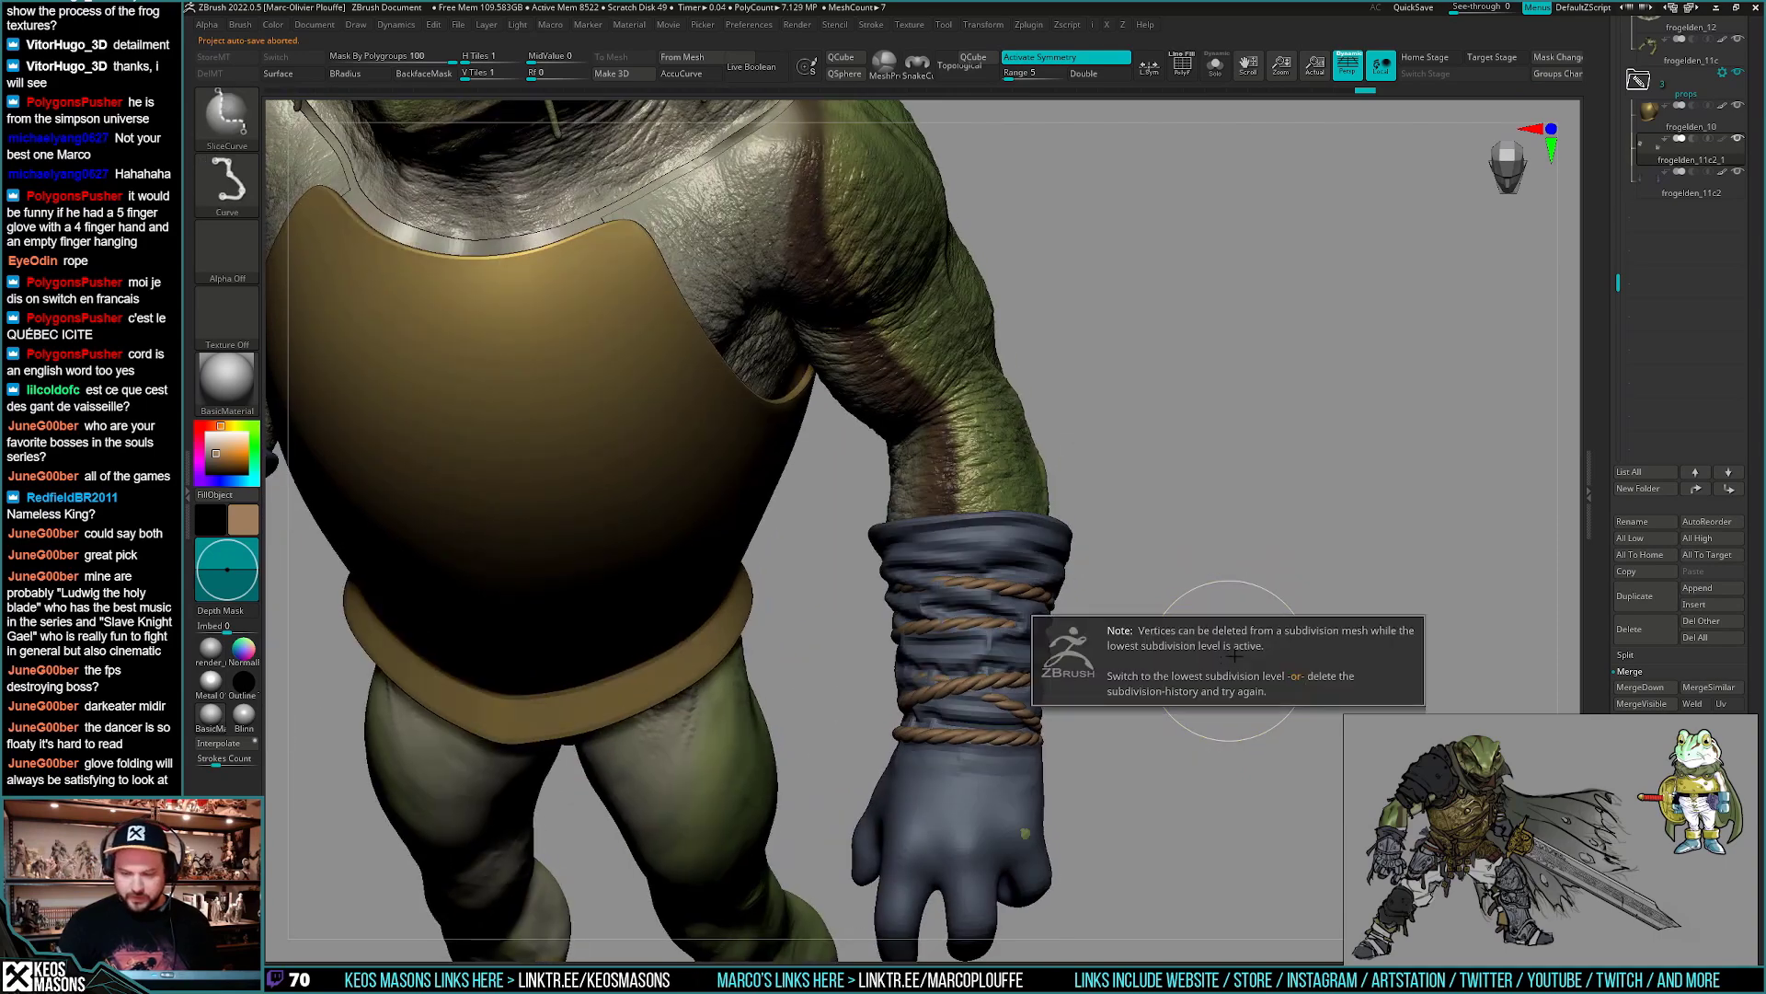
pyautogui.press('space')
pyautogui.moveTo(1223, 623)
pyautogui.mouseDown(button='right')
pyautogui.moveTo(1297, 649)
pyautogui.moveTo(1297, 699)
pyautogui.mouseUp(button='right')
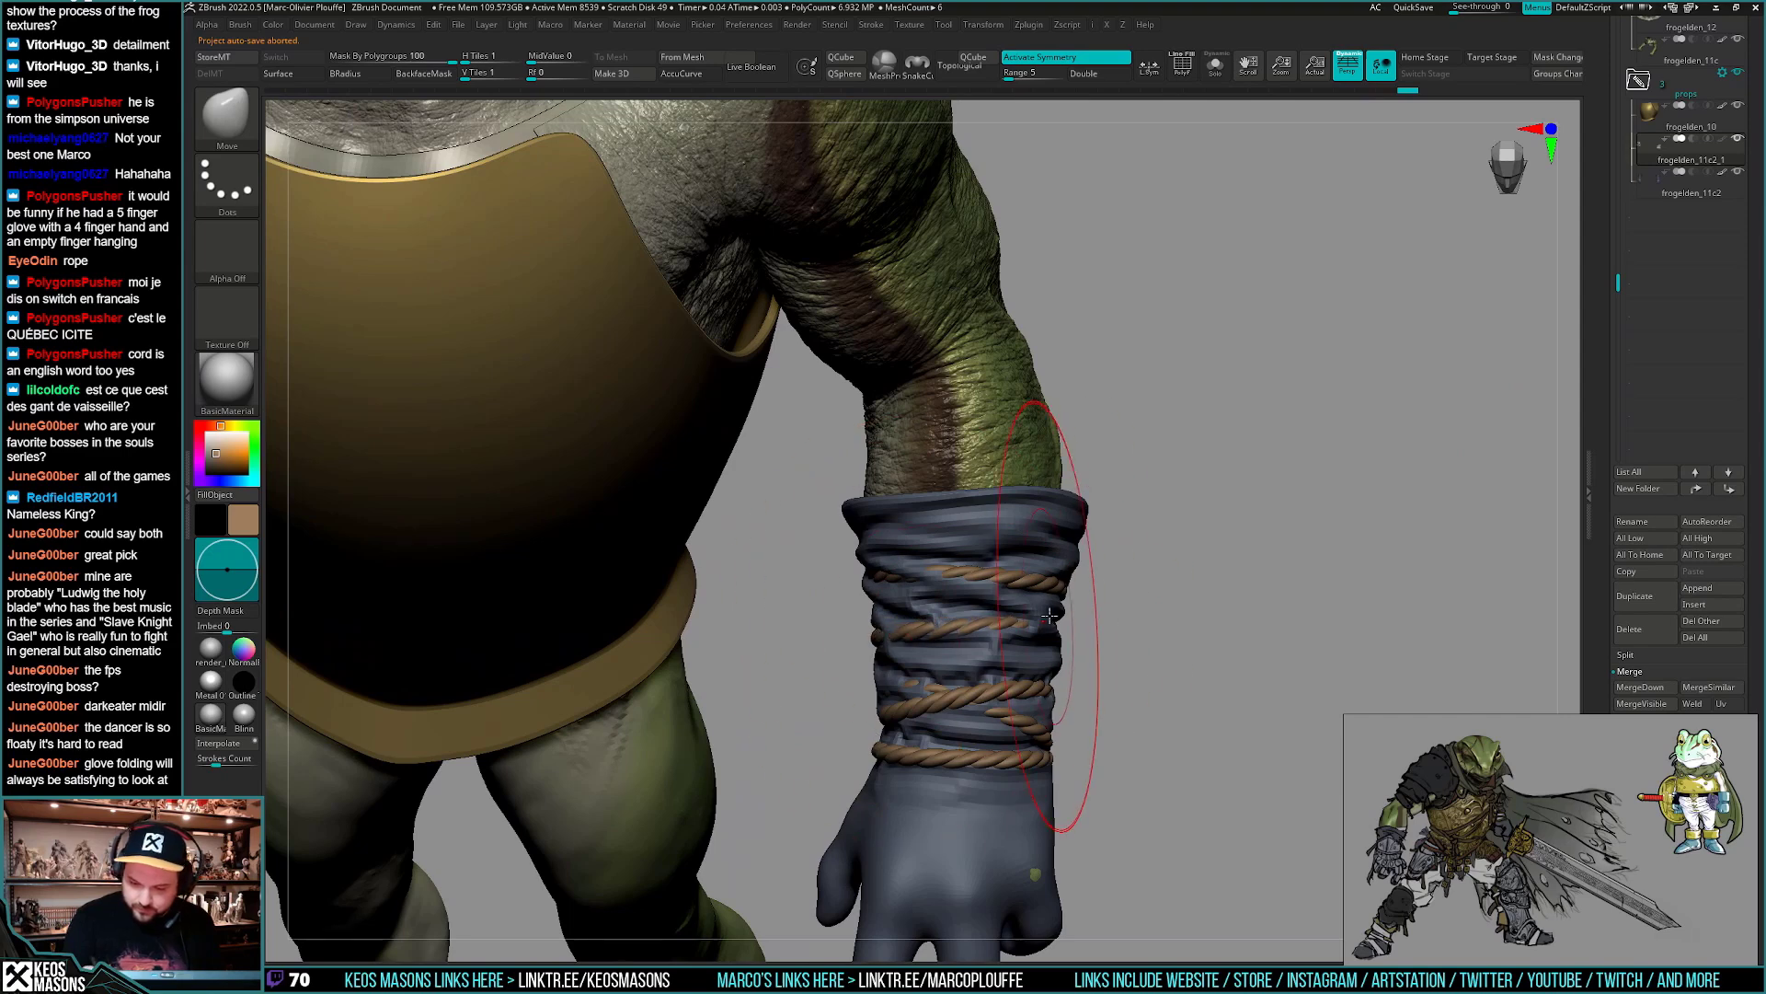
# - Move the remaining rope coils individually in the ghosted view to adjust their spacing along the glove
pyautogui.moveTo(1049, 616); pyautogui.dragTo(1067, 594)
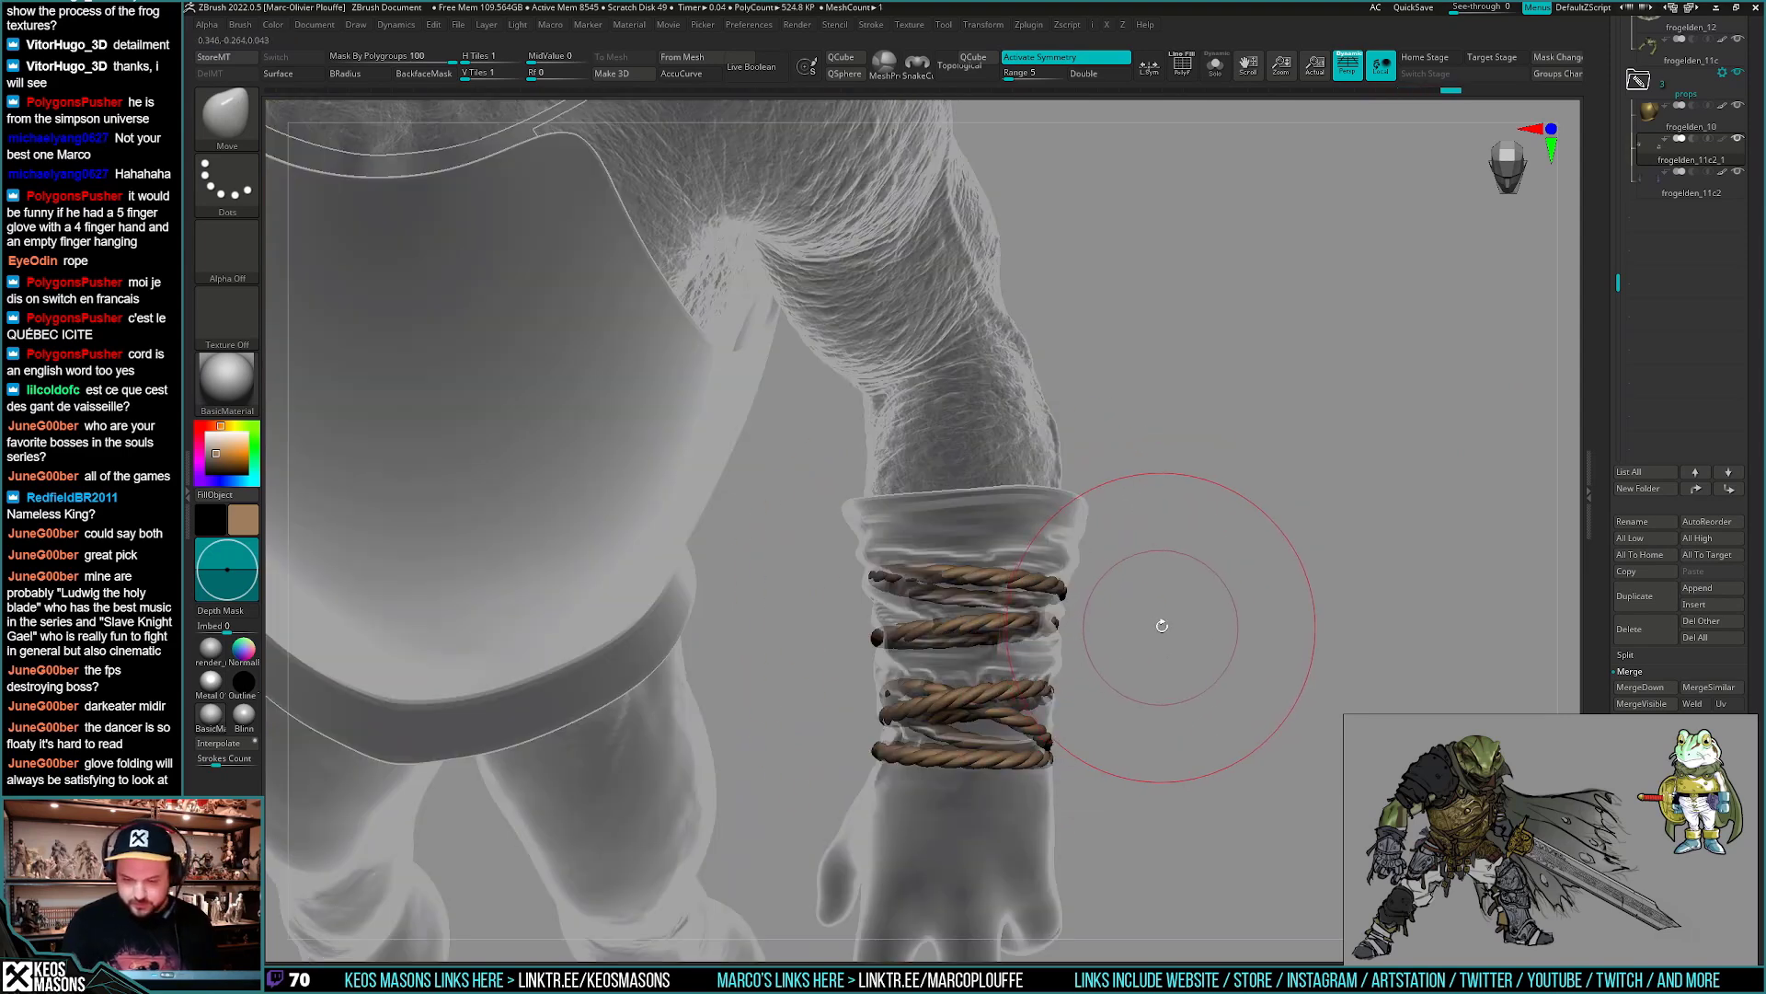
pyautogui.moveTo(1161, 625); pyautogui.dragTo(1074, 611, button='right')
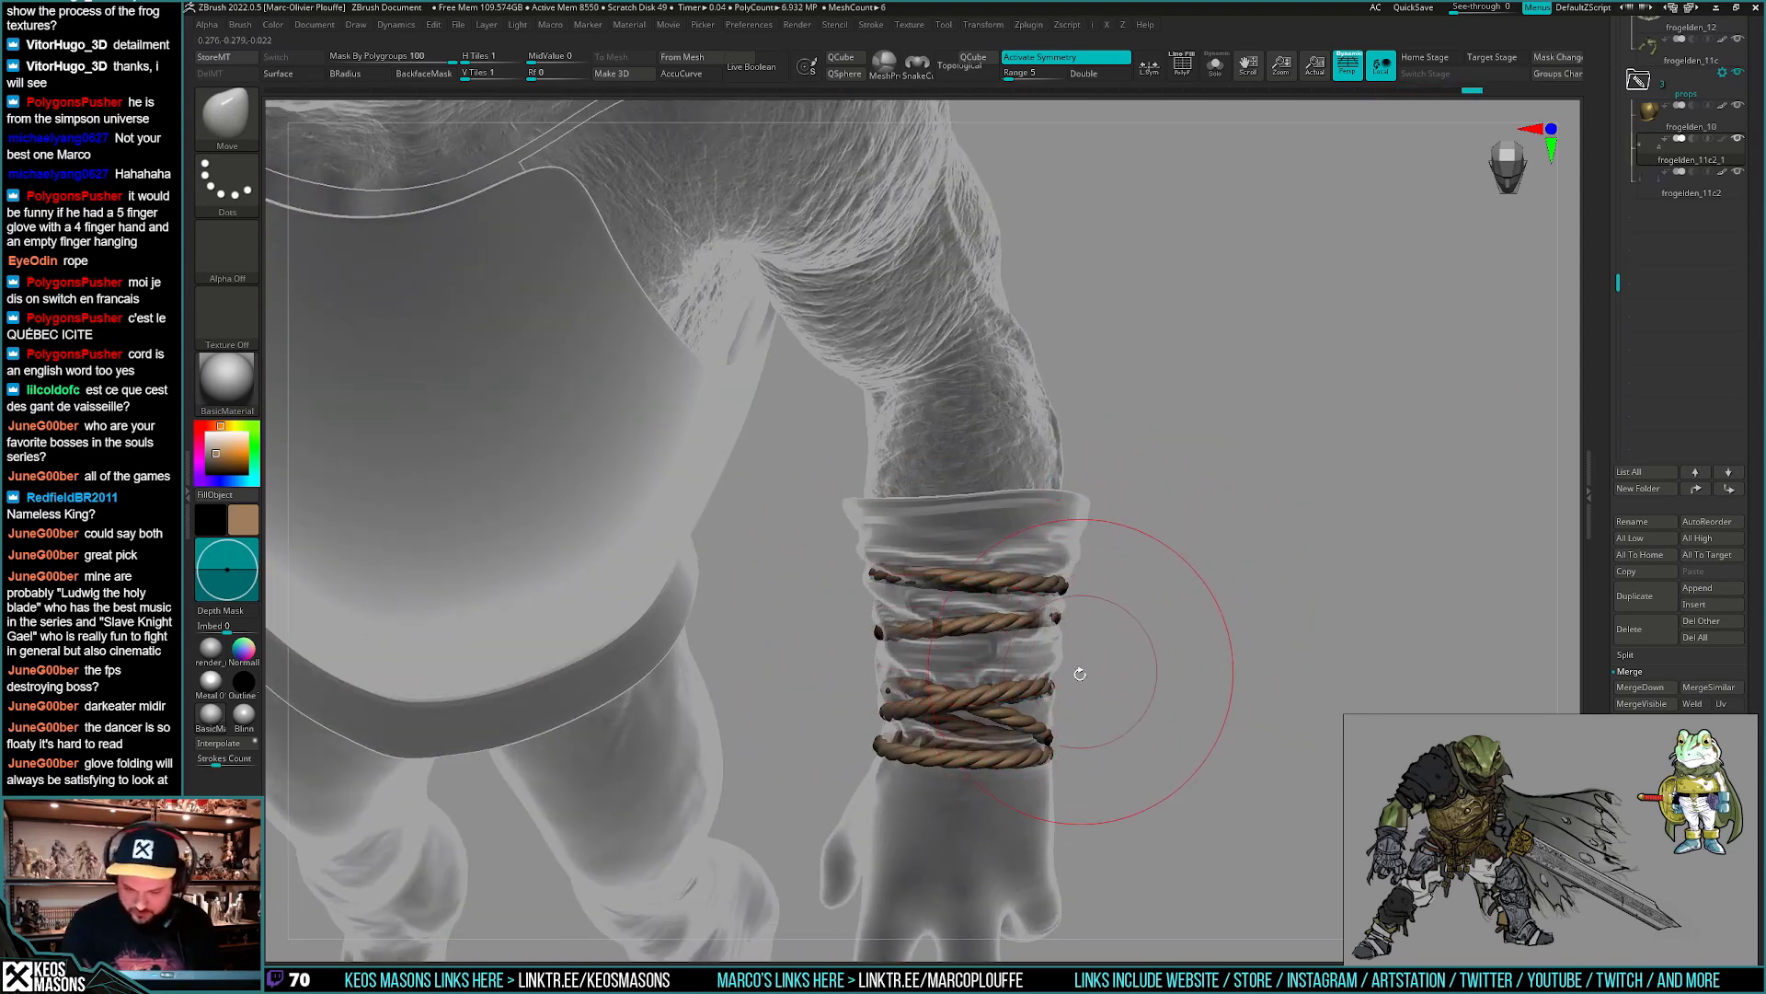
pyautogui.moveTo(1144, 671); pyautogui.dragTo(1192, 631, button='right')
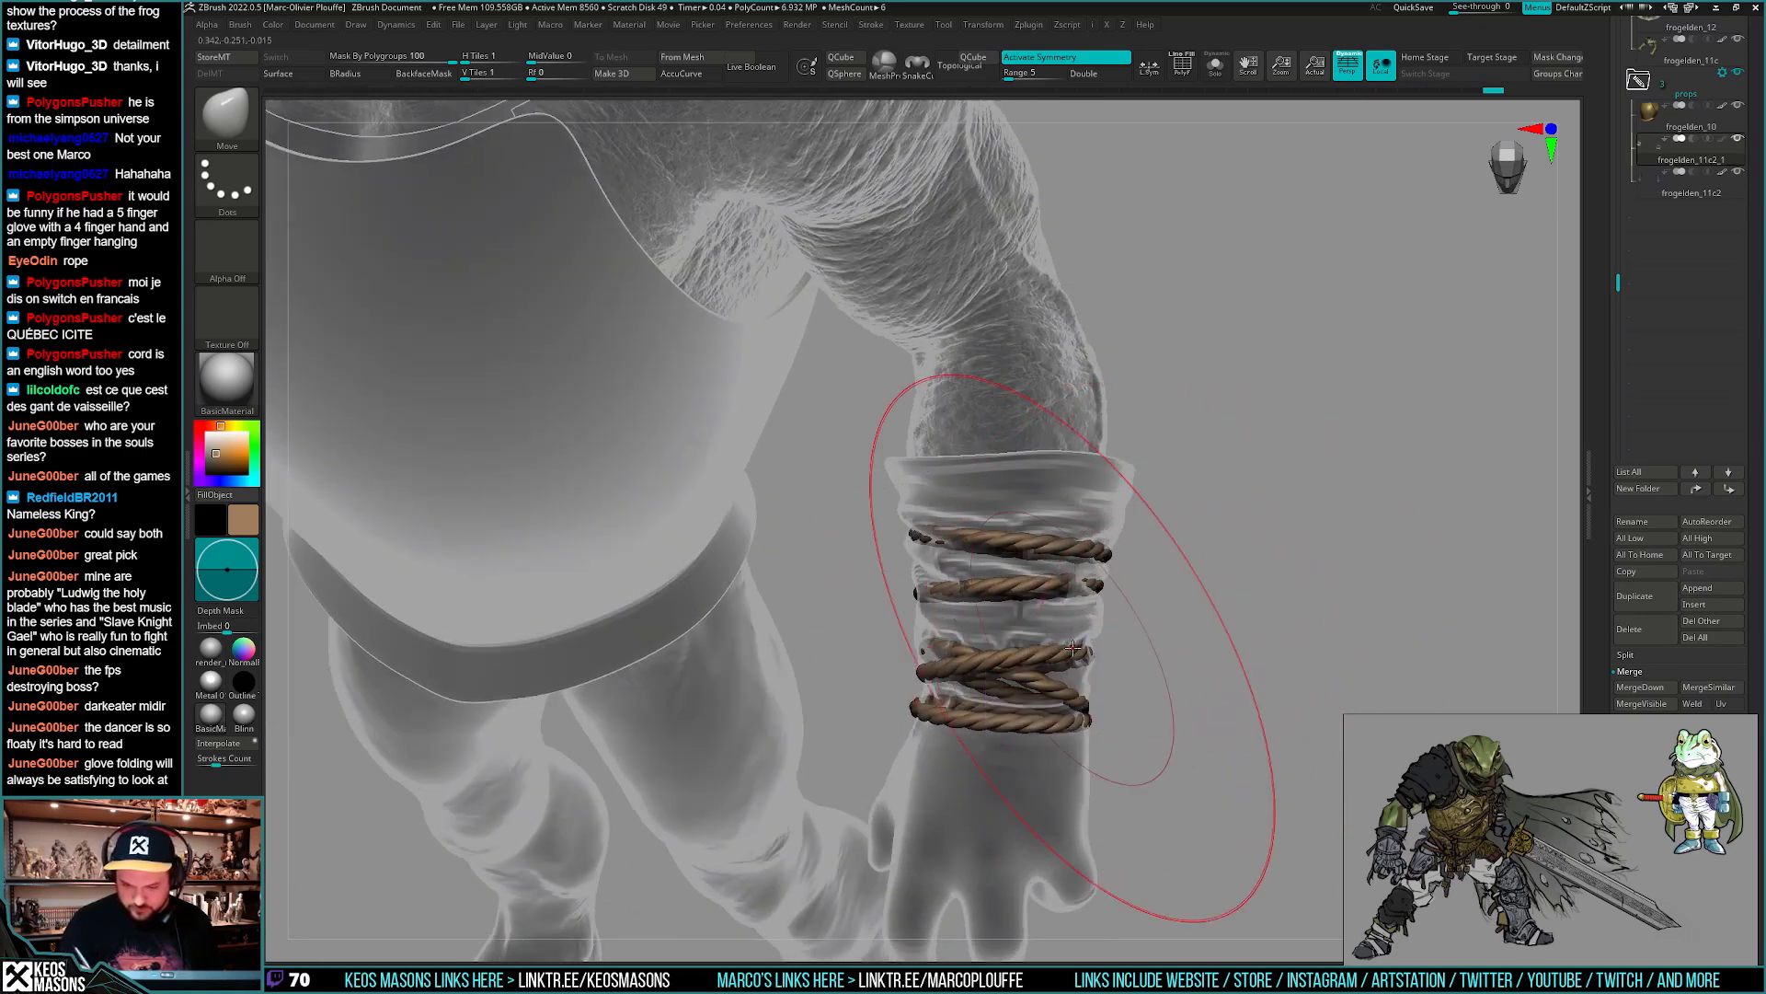
pyautogui.rightClick(1104, 633)
pyautogui.moveTo(1089, 642); pyautogui.dragTo(1095, 635)
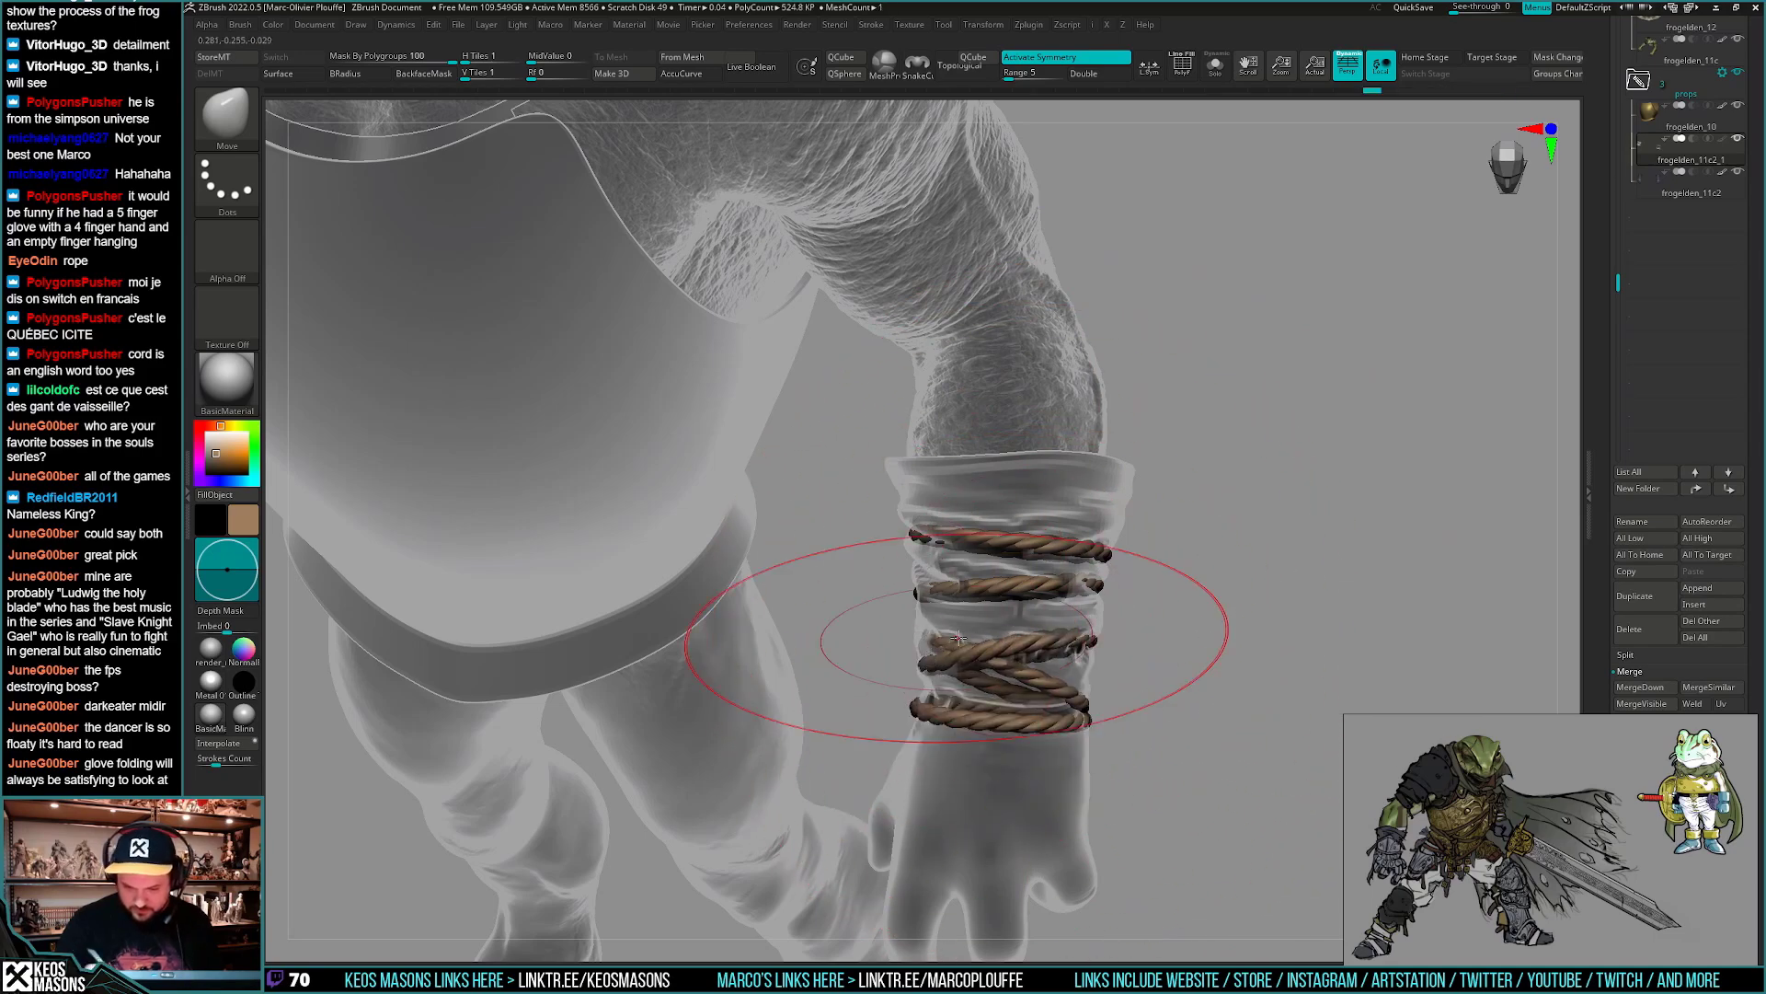
pyautogui.moveTo(1151, 718); pyautogui.dragTo(957, 718, button='right')
pyautogui.hotkey('shift', 't')
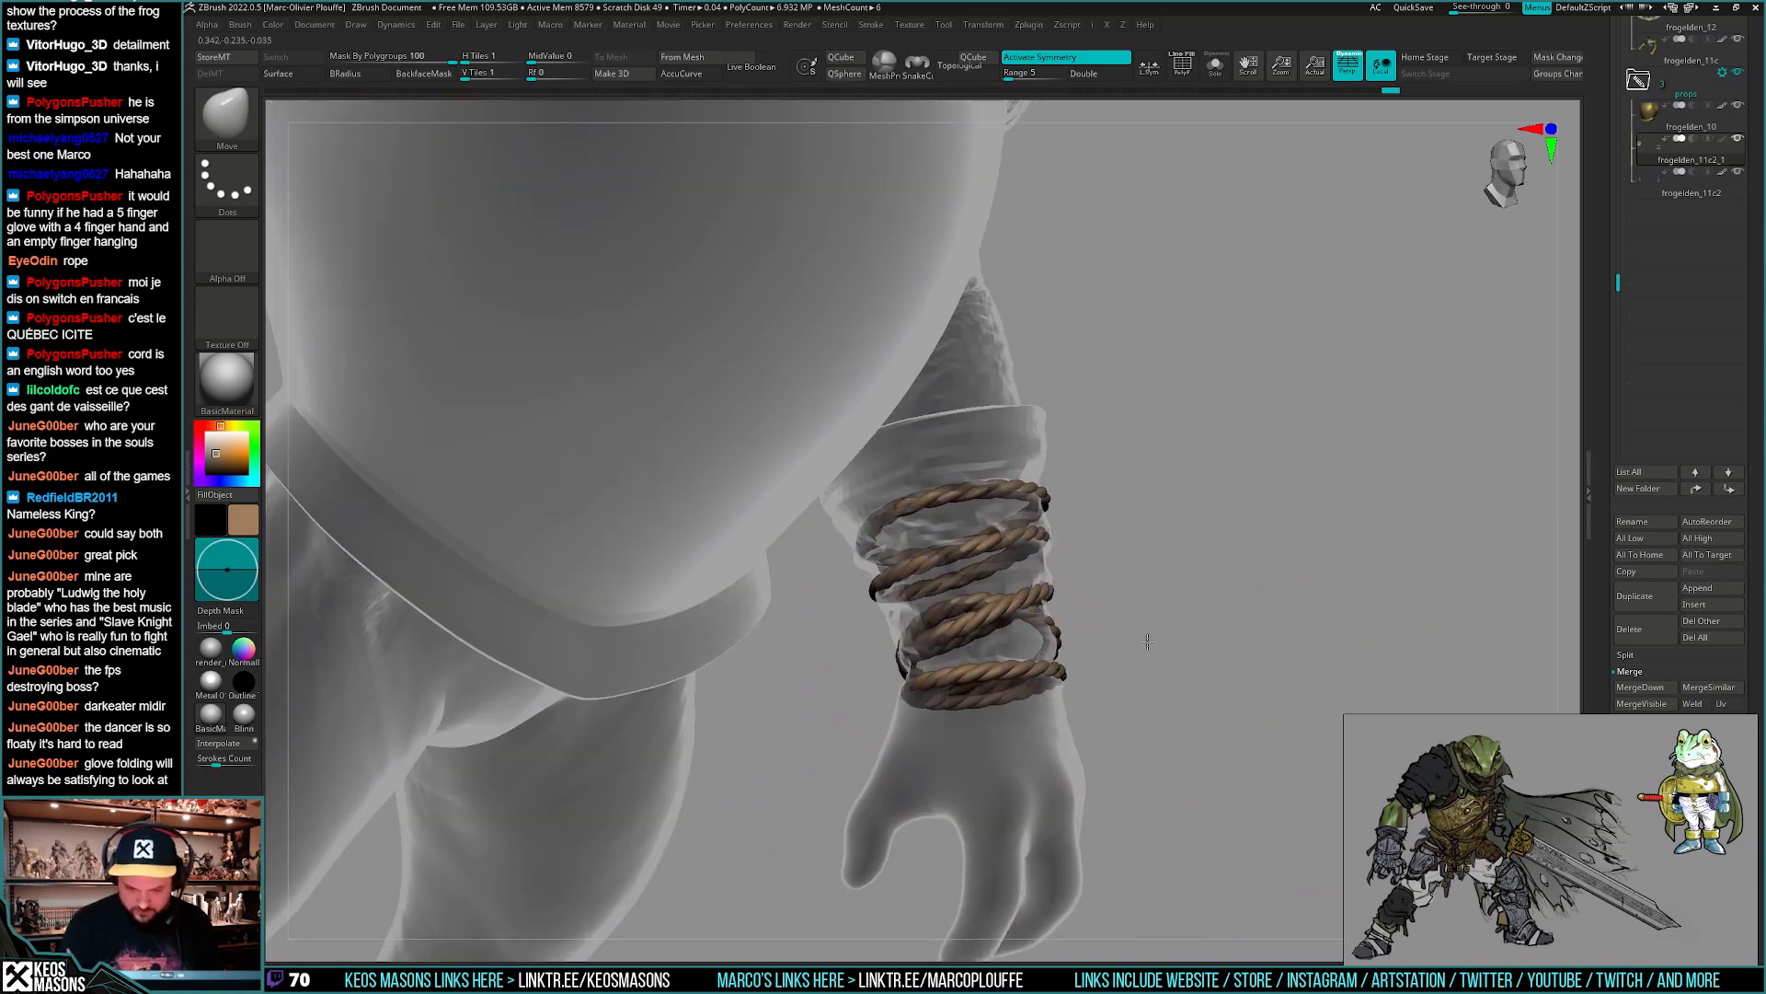
pyautogui.hotkey('shift', 't')
# - Hide the gloves and reshape the rope coils around the bare forearm and wrist with the Move brush
pyautogui.click(1737, 171)
pyautogui.moveTo(1093, 576); pyautogui.dragTo(934, 677, button='right')
pyautogui.moveTo(1158, 662); pyautogui.dragTo(928, 667)
pyautogui.moveTo(944, 660); pyautogui.dragTo(1107, 643, button='right')
pyautogui.moveTo(1108, 644); pyautogui.dragTo(1113, 628)
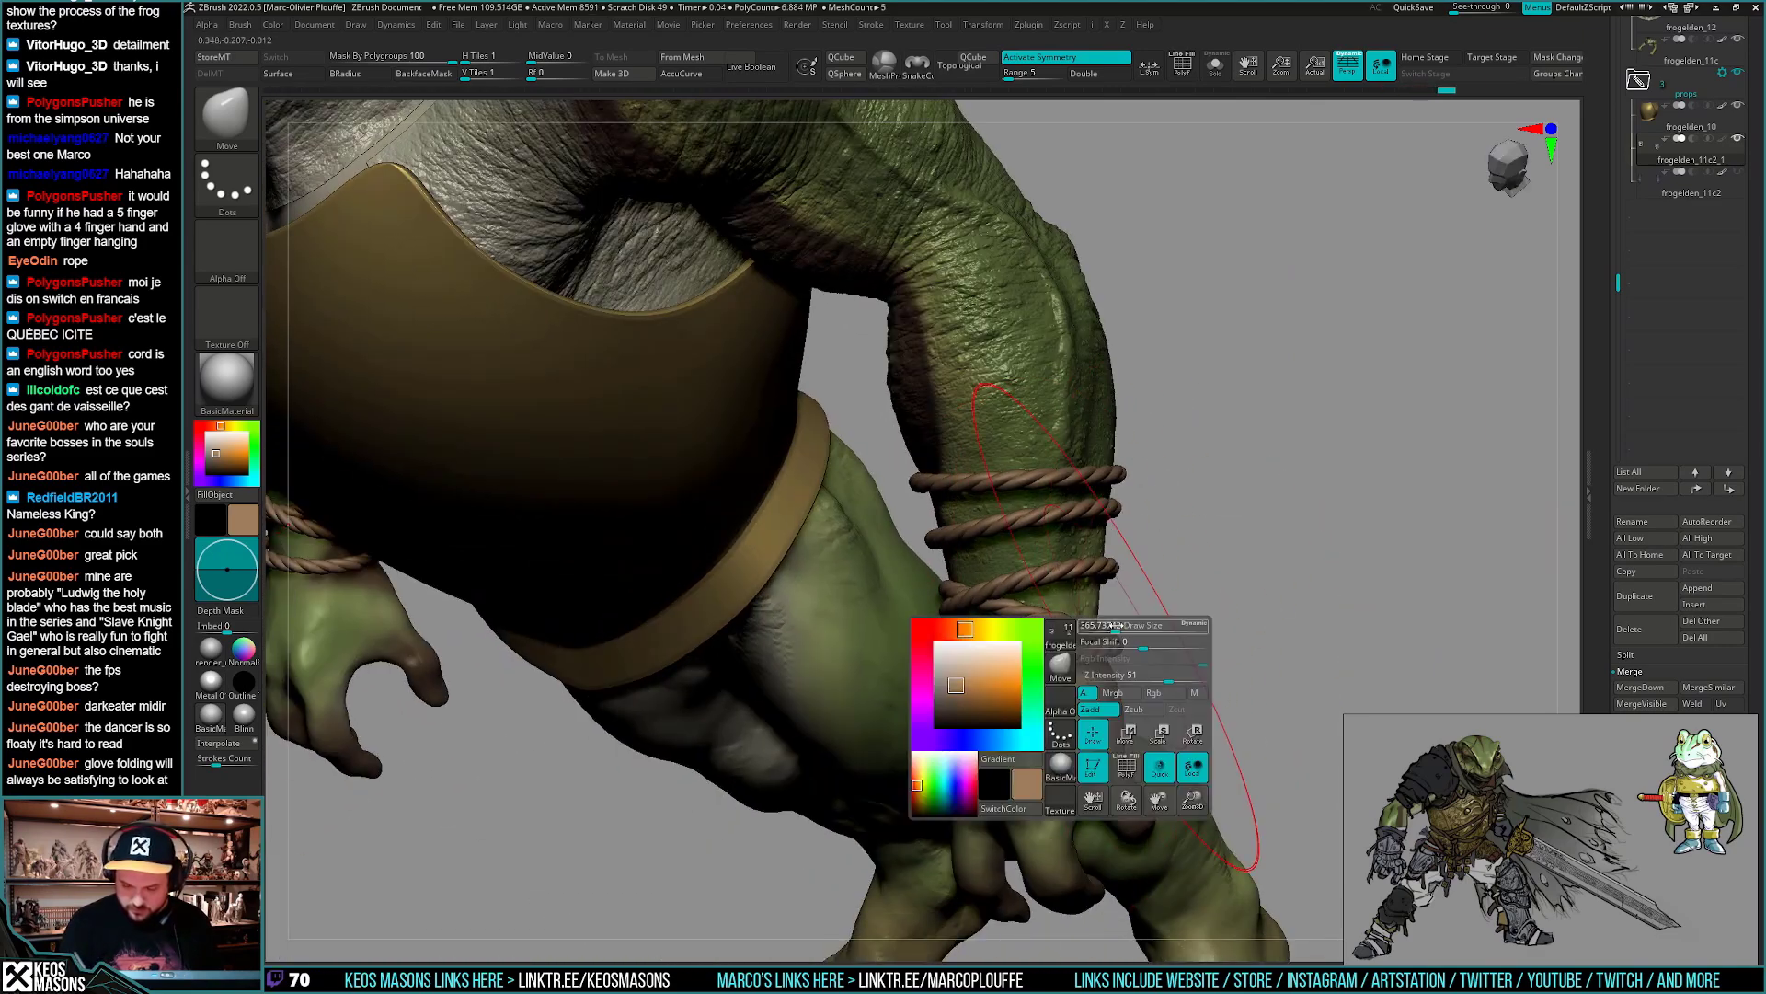
pyautogui.press('ctrl')
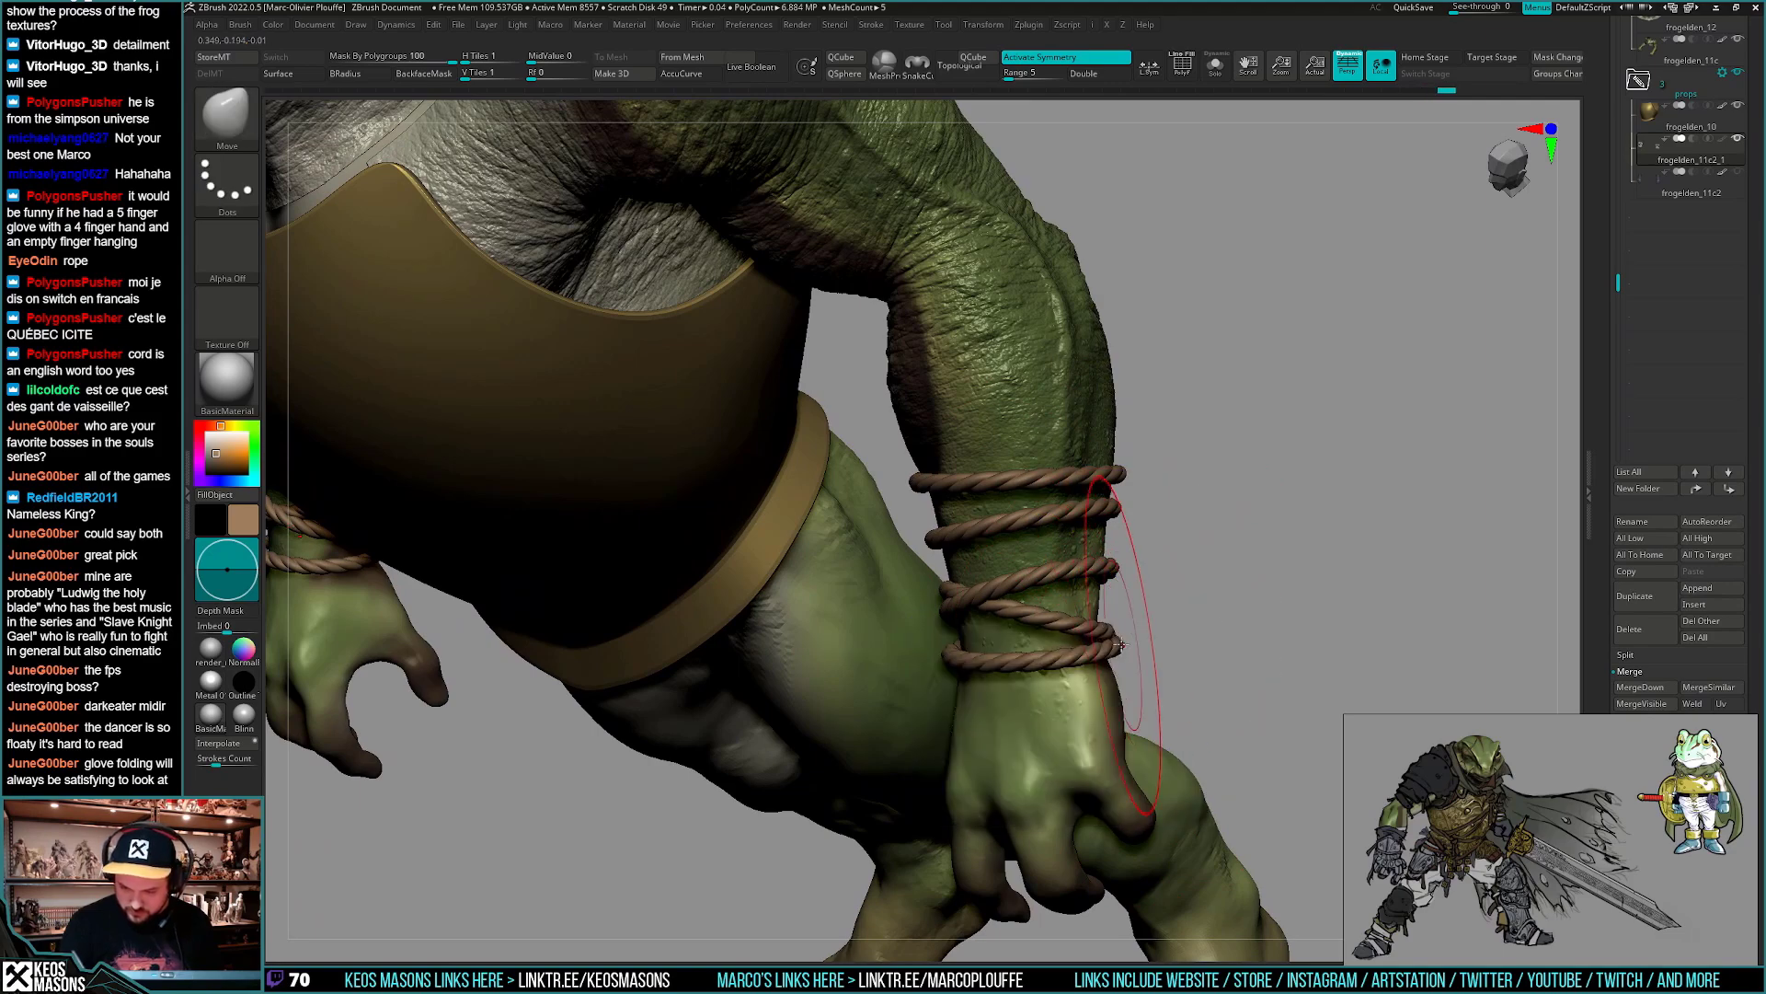
pyautogui.moveTo(1113, 641)
pyautogui.mouseDown()
pyautogui.moveTo(1191, 599)
pyautogui.moveTo(1215, 619)
pyautogui.moveTo(1233, 604)
pyautogui.moveTo(1196, 614)
pyautogui.mouseUp()
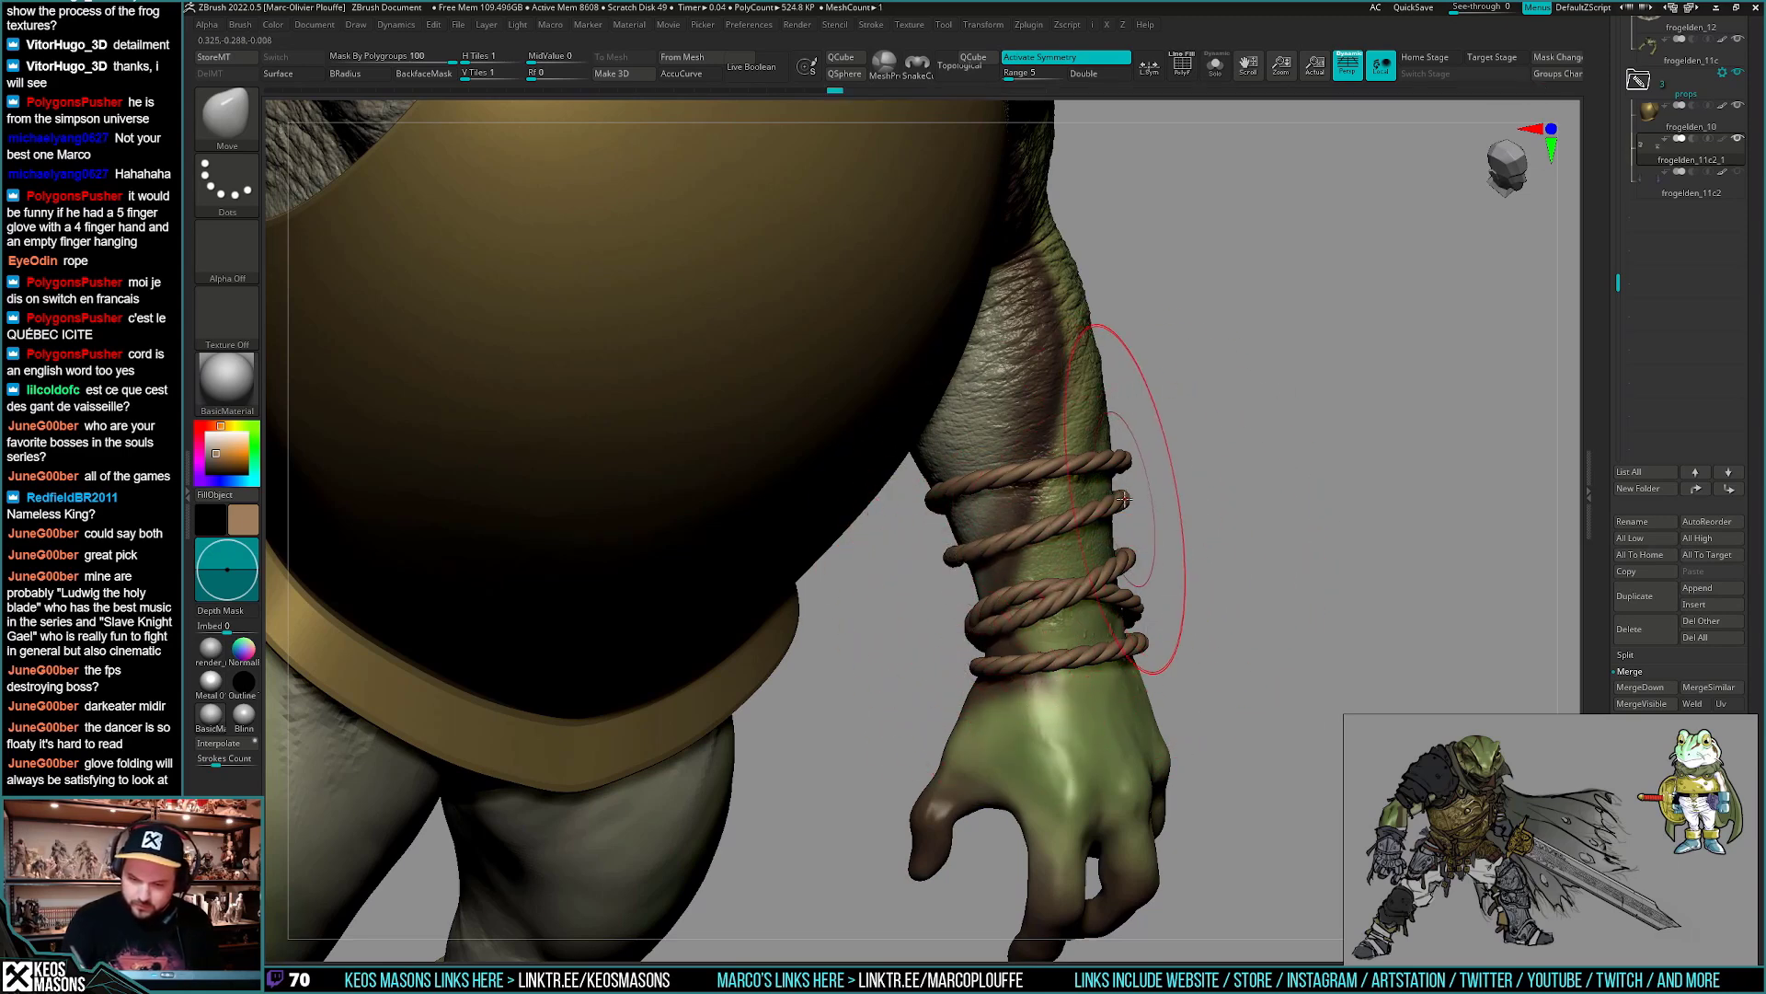
pyautogui.moveTo(1125, 498); pyautogui.dragTo(1044, 660)
pyautogui.moveTo(1053, 655); pyautogui.dragTo(1069, 600, button='right')
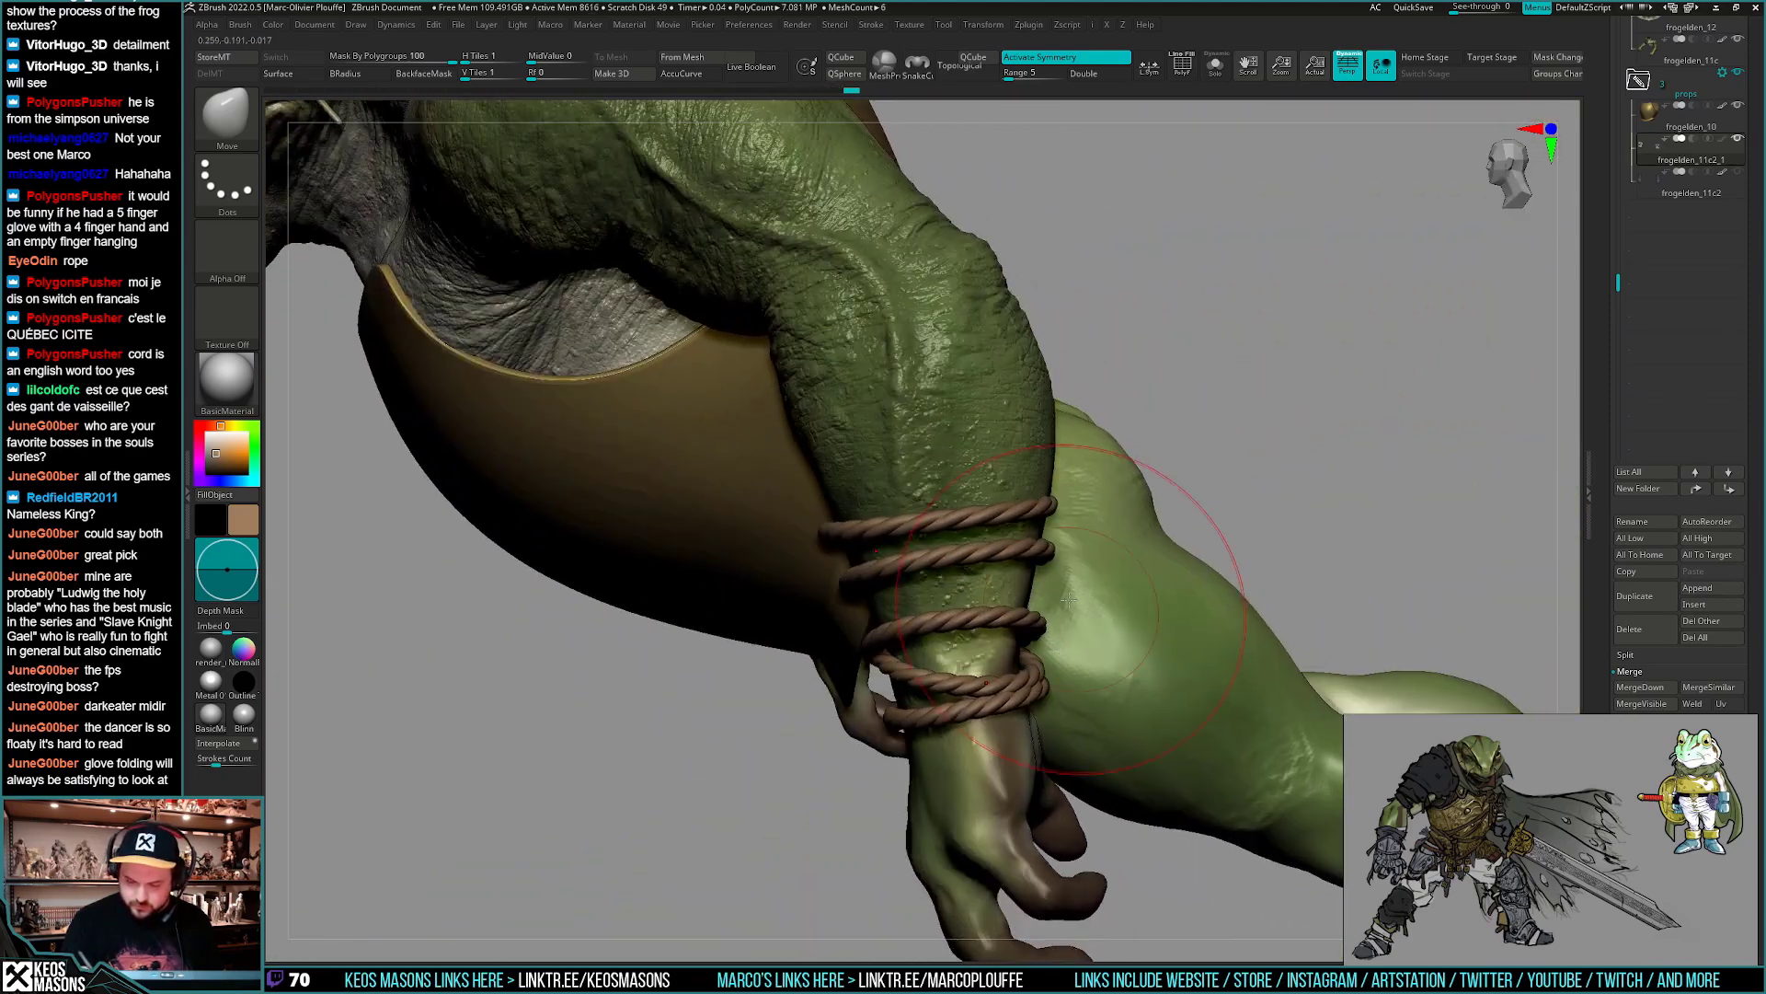
pyautogui.moveTo(1064, 511)
pyautogui.mouseDown(button='right')
pyautogui.moveTo(1176, 634)
pyautogui.moveTo(920, 534)
pyautogui.moveTo(1190, 678)
pyautogui.moveTo(1178, 631)
pyautogui.moveTo(1163, 678)
pyautogui.moveTo(1162, 652)
pyautogui.moveTo(948, 732)
pyautogui.moveTo(985, 755)
pyautogui.moveTo(1163, 643)
pyautogui.moveTo(1173, 787)
pyautogui.moveTo(1177, 773)
pyautogui.mouseUp(button='right')
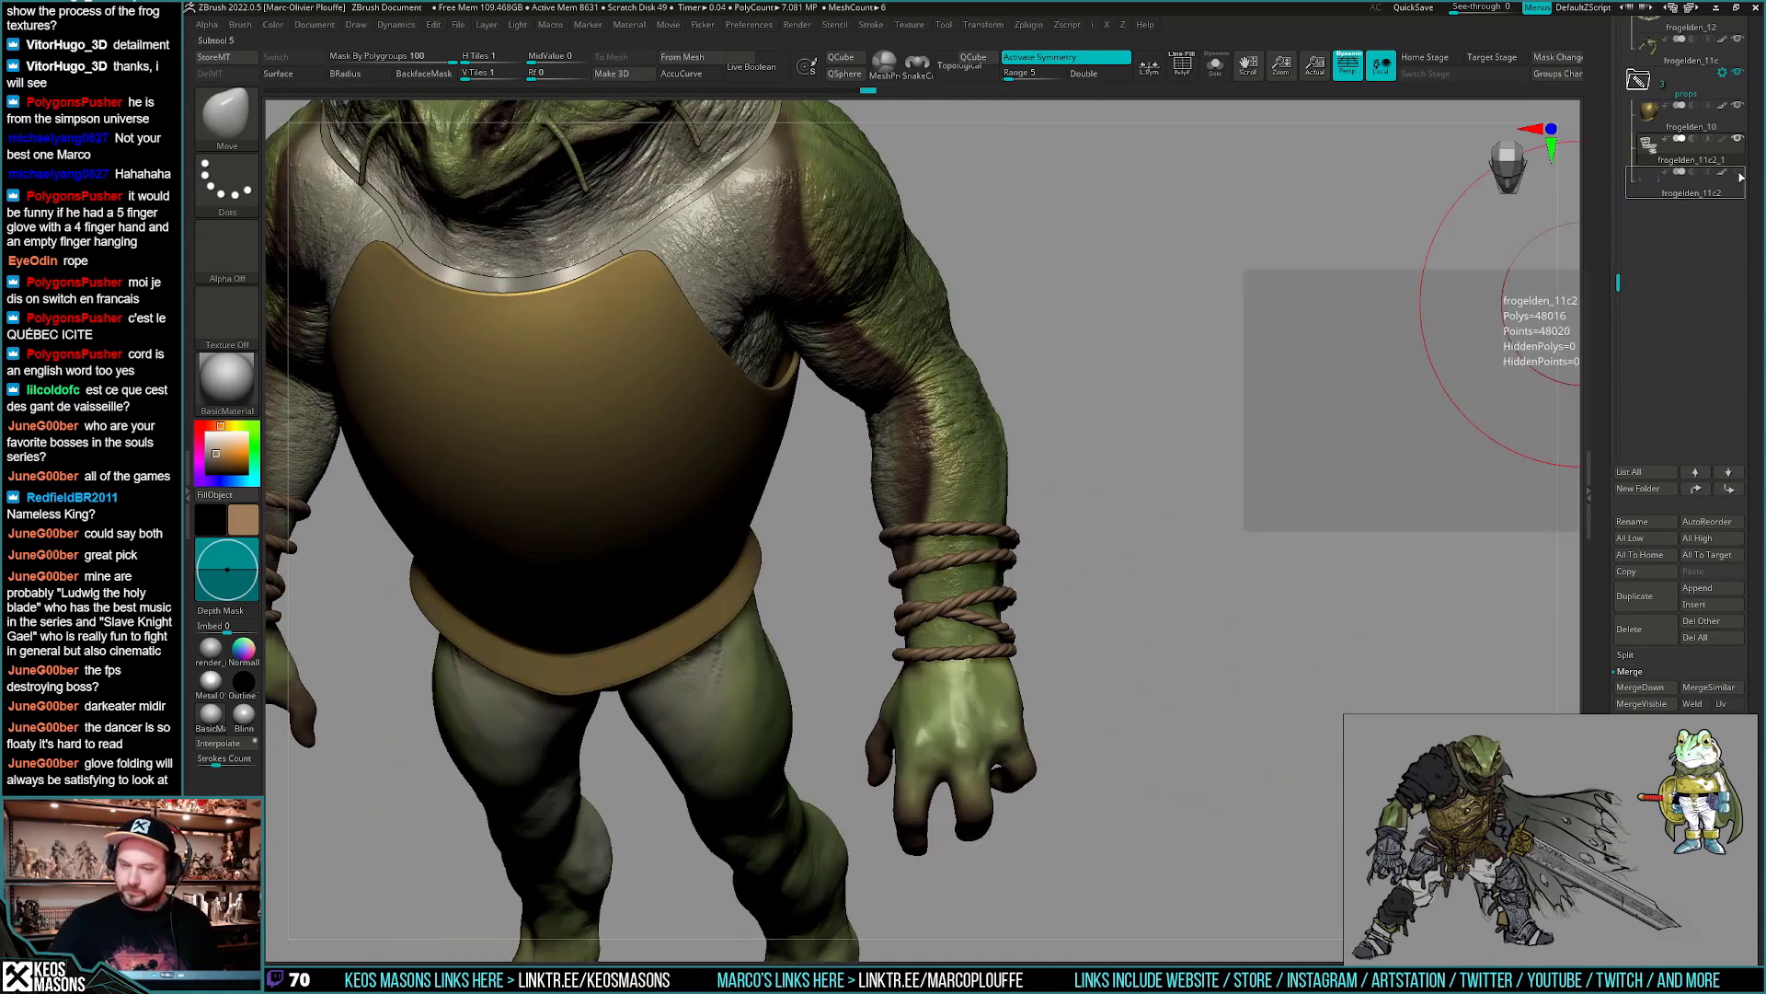
# - Show the gloves again and isolate the glove subtool as the active one
pyautogui.click(1737, 171)
pyautogui.moveTo(1282, 709)
pyautogui.mouseDown(button='right')
pyautogui.moveTo(1242, 729)
pyautogui.moveTo(1183, 700)
pyautogui.moveTo(1206, 671)
pyautogui.moveTo(1169, 678)
pyautogui.moveTo(1176, 655)
pyautogui.moveTo(1163, 702)
pyautogui.moveTo(1163, 681)
pyautogui.mouseUp(button='right')
pyautogui.hotkey('shift', 's')
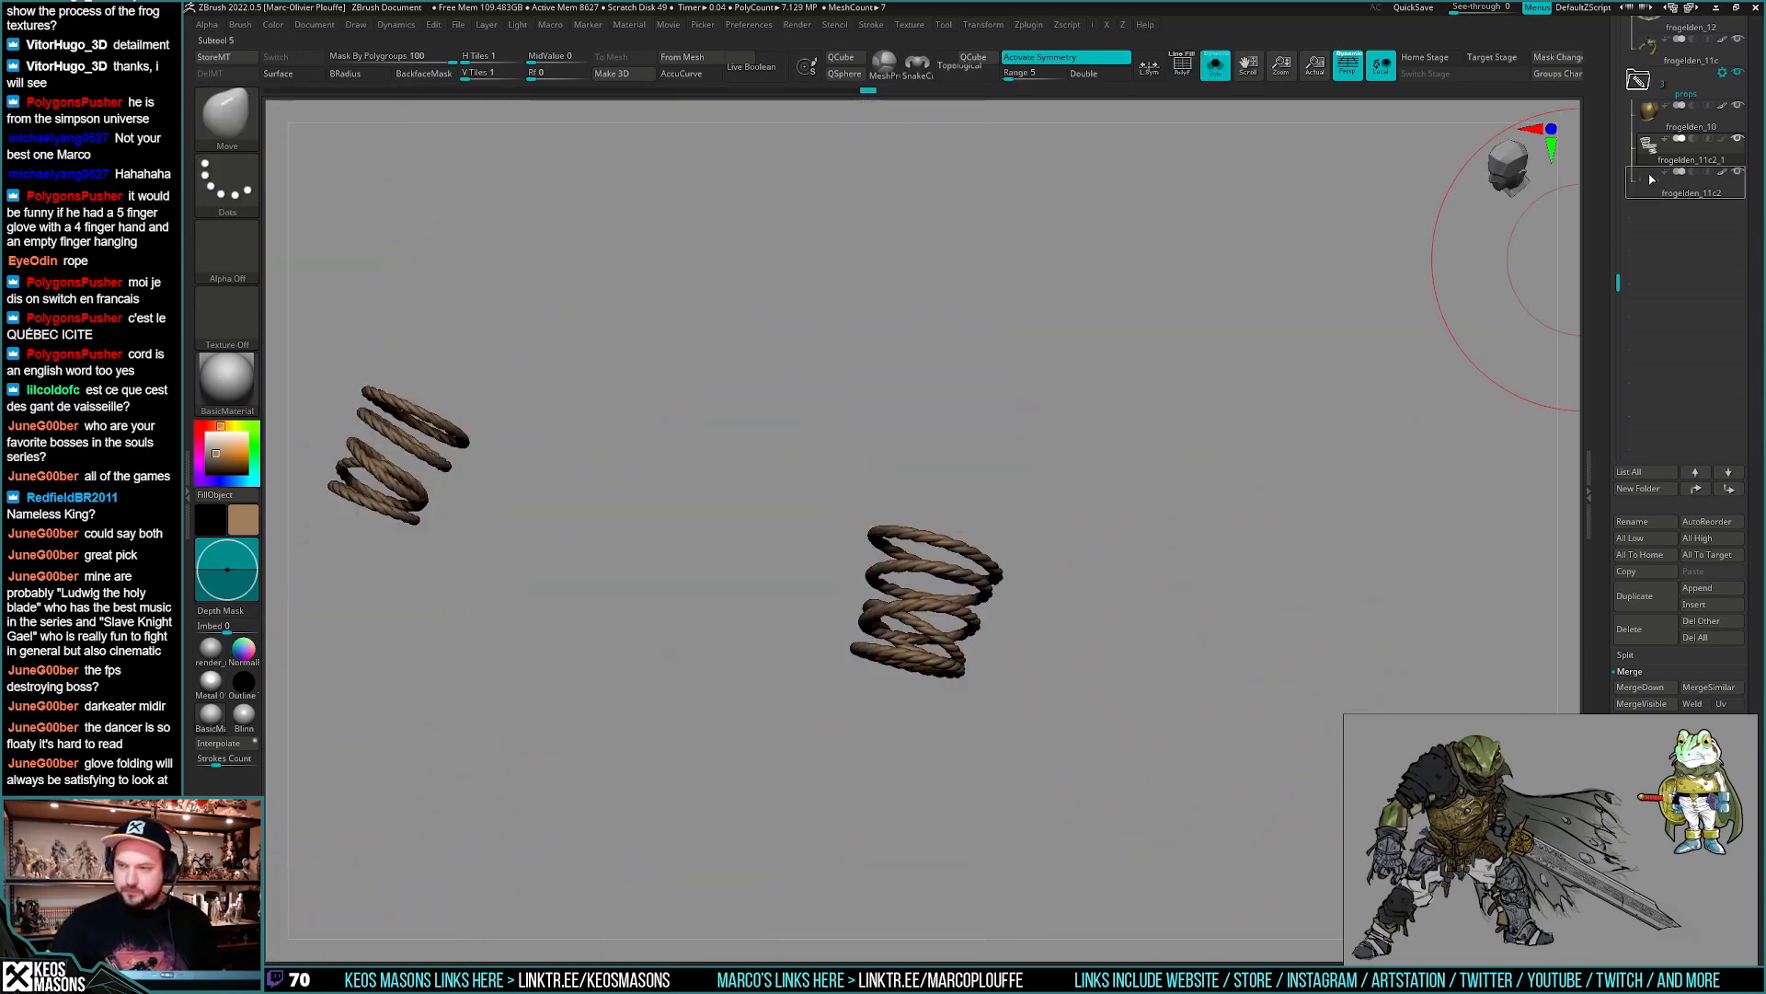
pyautogui.click(1689, 184)
pyautogui.click(1689, 150)
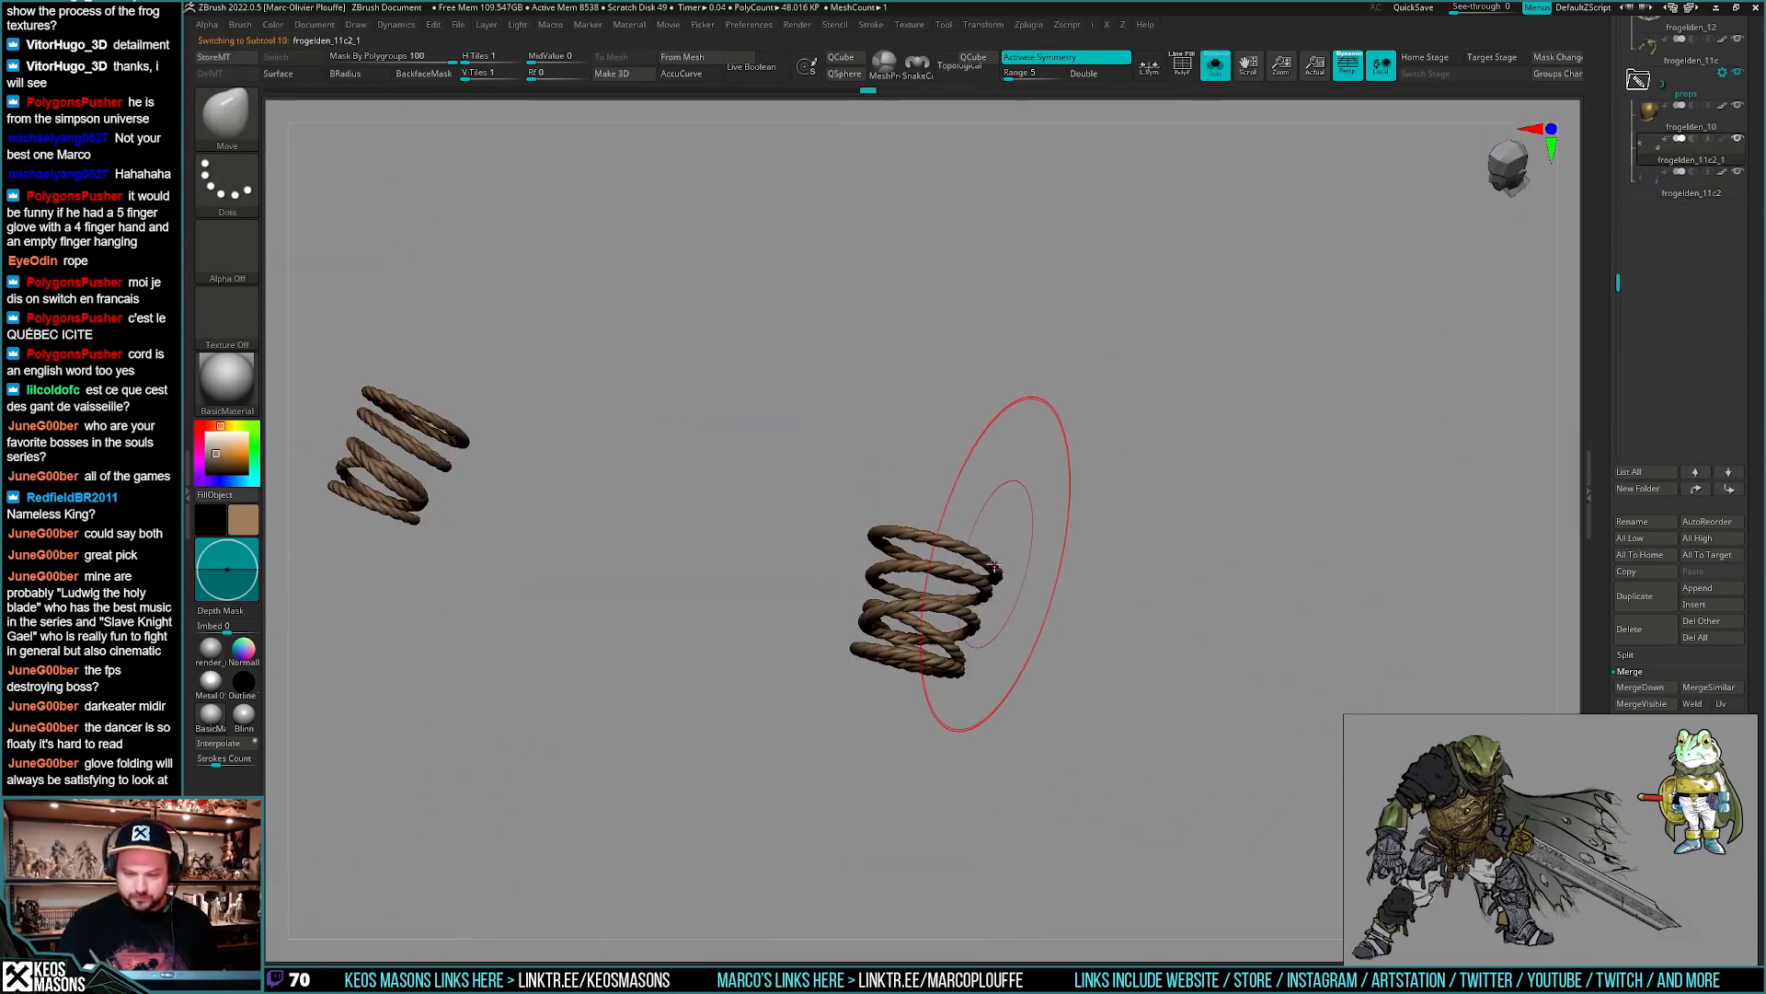
pyautogui.rightClick(993, 565)
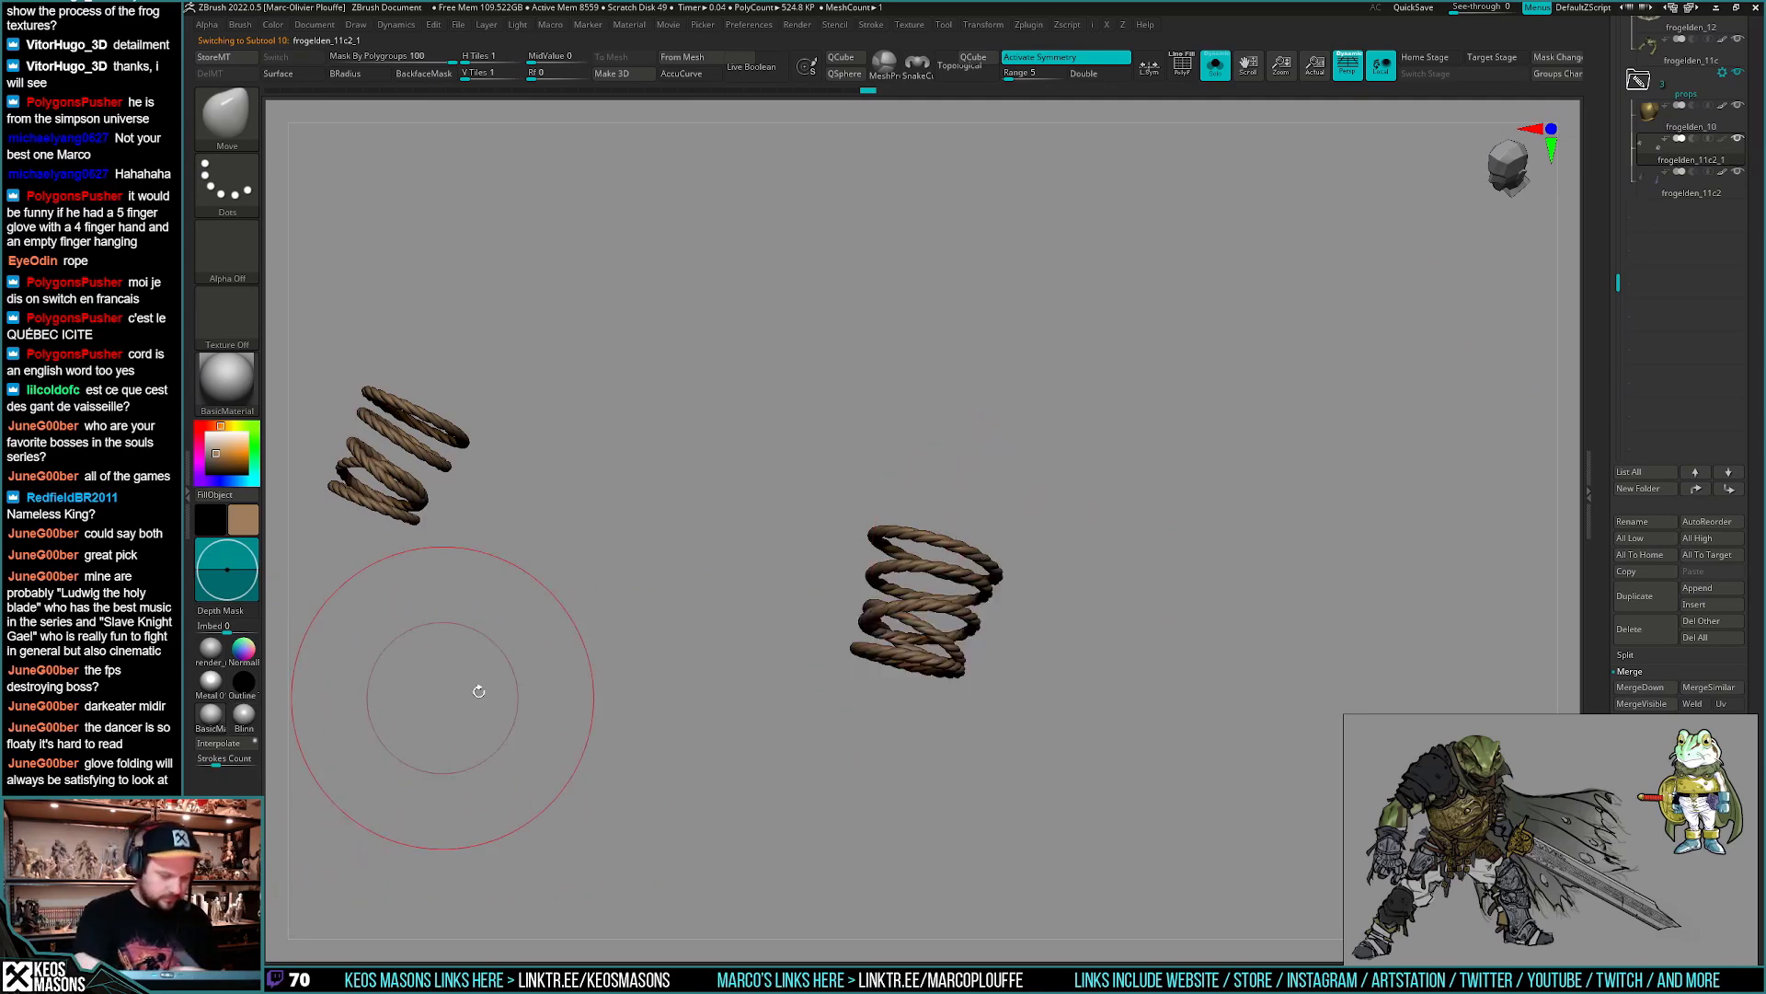
pyautogui.click(1649, 188)
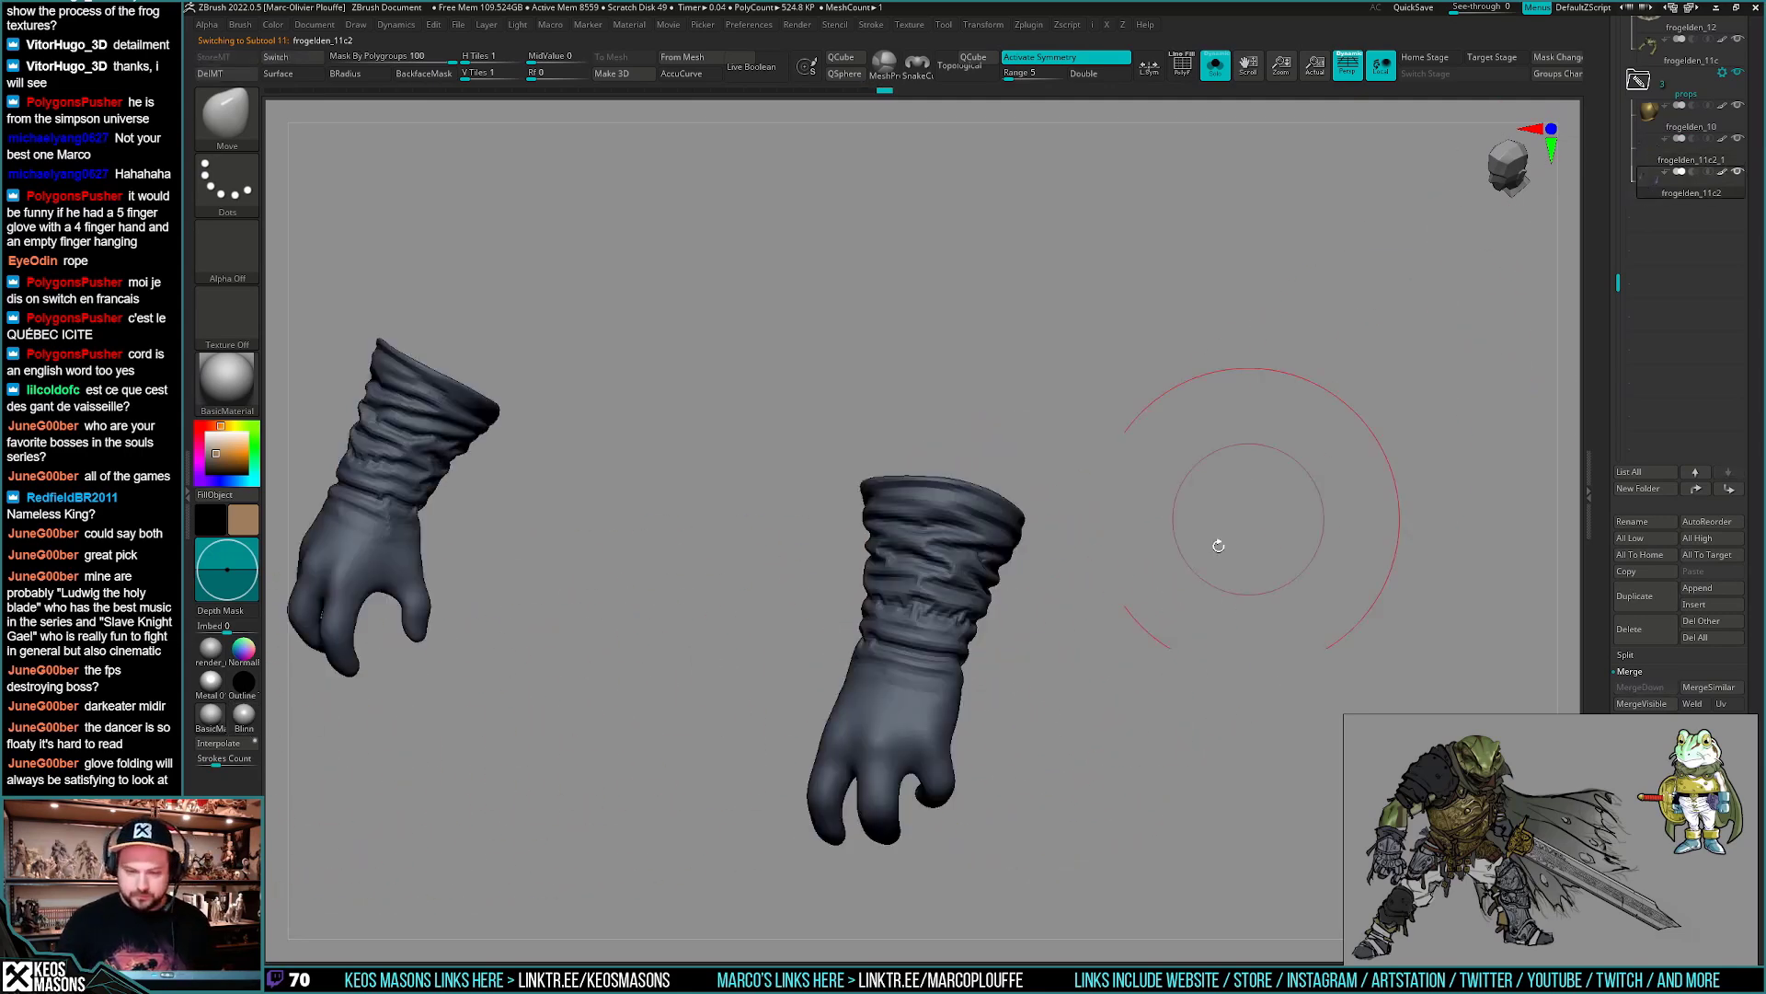
pyautogui.press('f')
pyautogui.moveTo(1070, 721); pyautogui.dragTo(1078, 724)
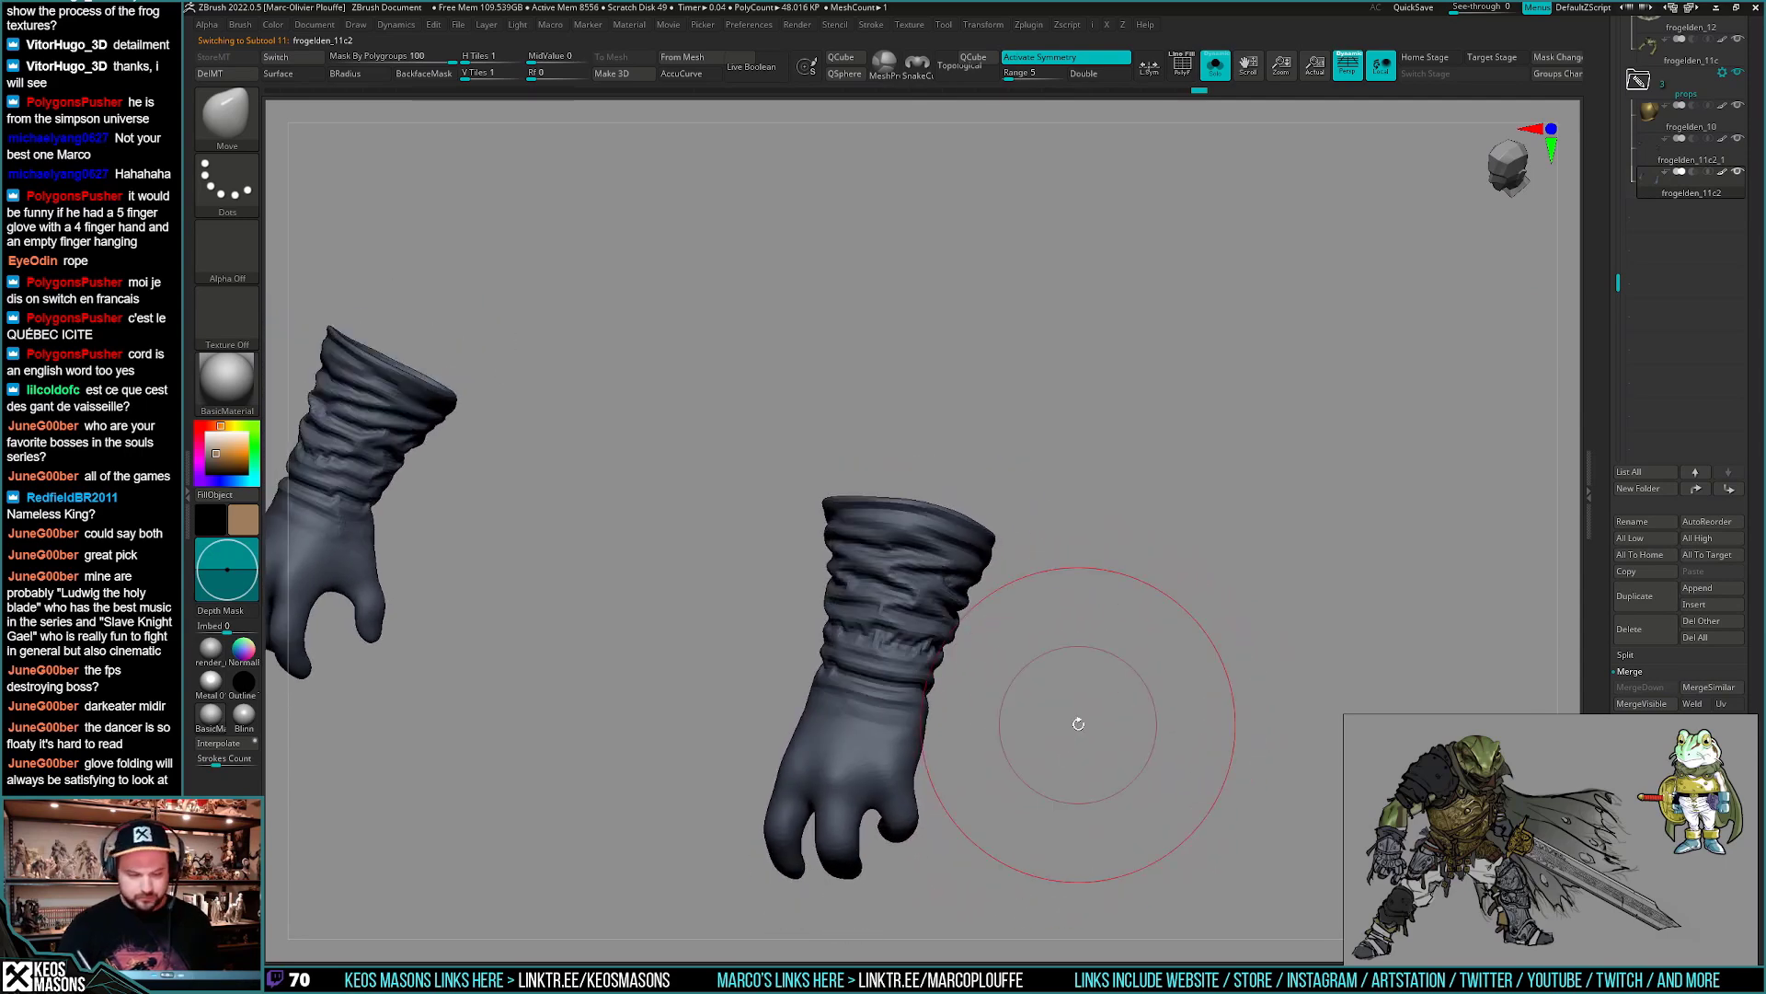
# - Choose the render material and sample the gloves' blue-grey as the active colour
pyautogui.click(211, 648)
pyautogui.press('space')
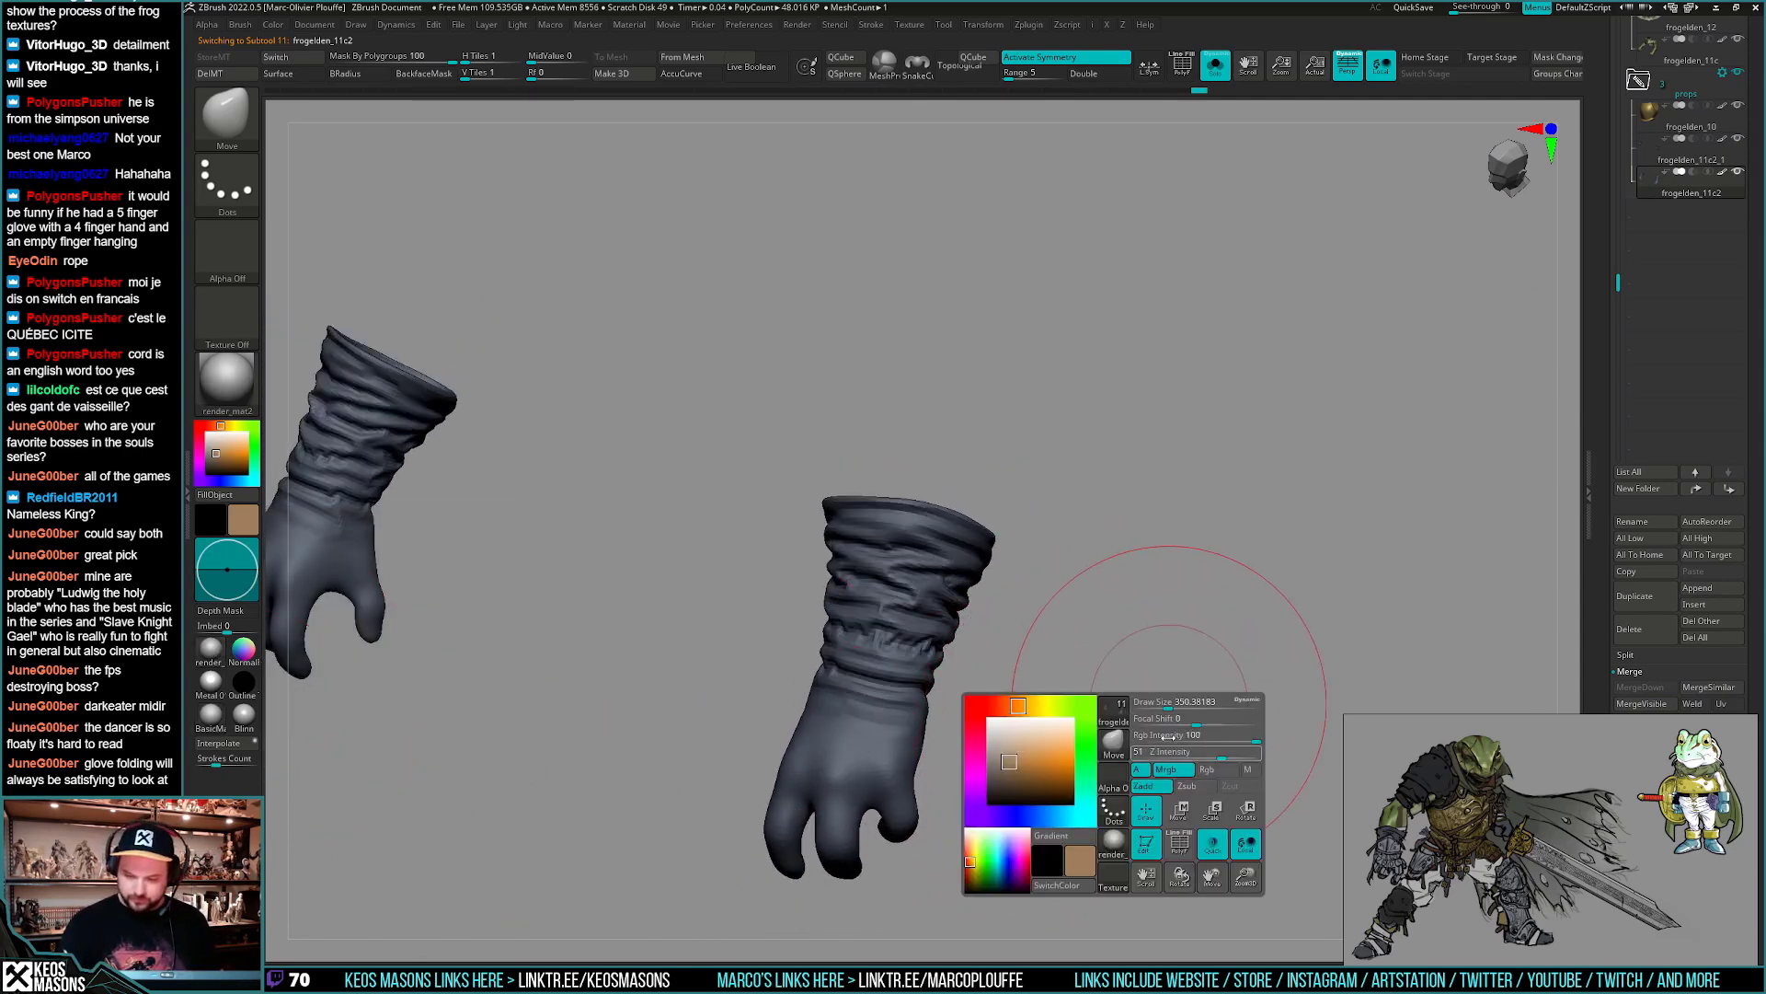
pyautogui.press('c')
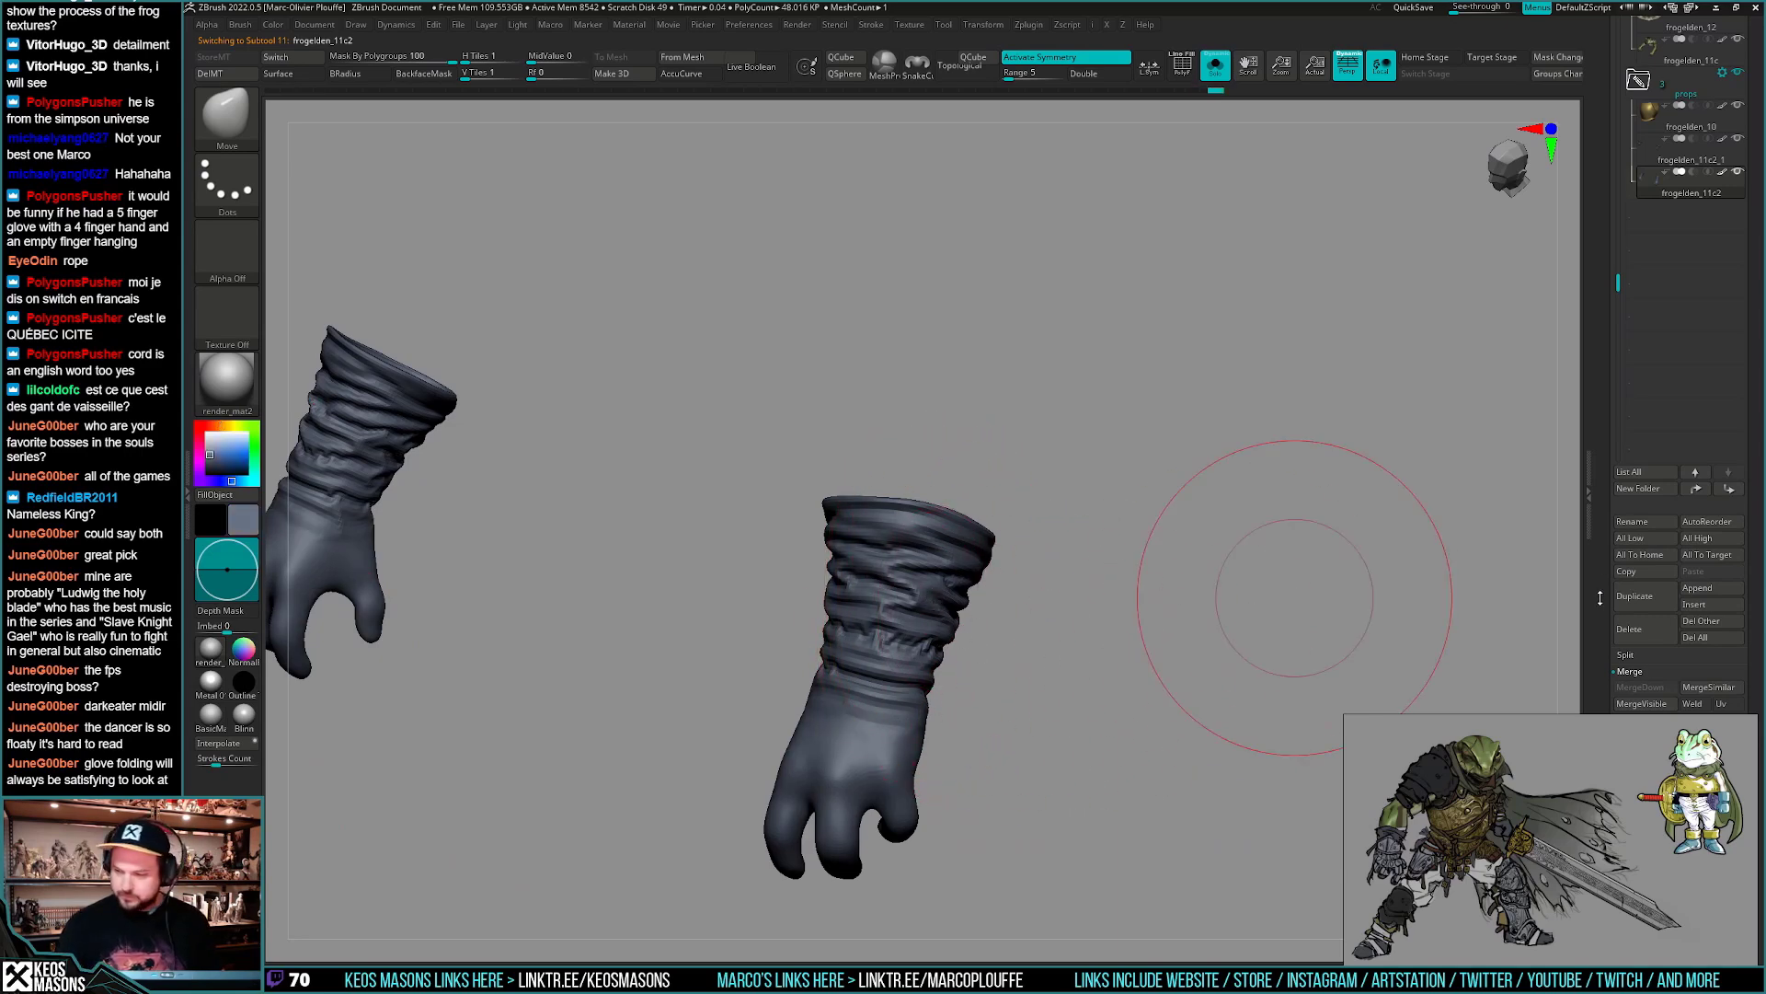
# - Divide the glove mesh to add one higher subdivision level
pyautogui.moveTo(1600, 598); pyautogui.dragTo(1609, 310)
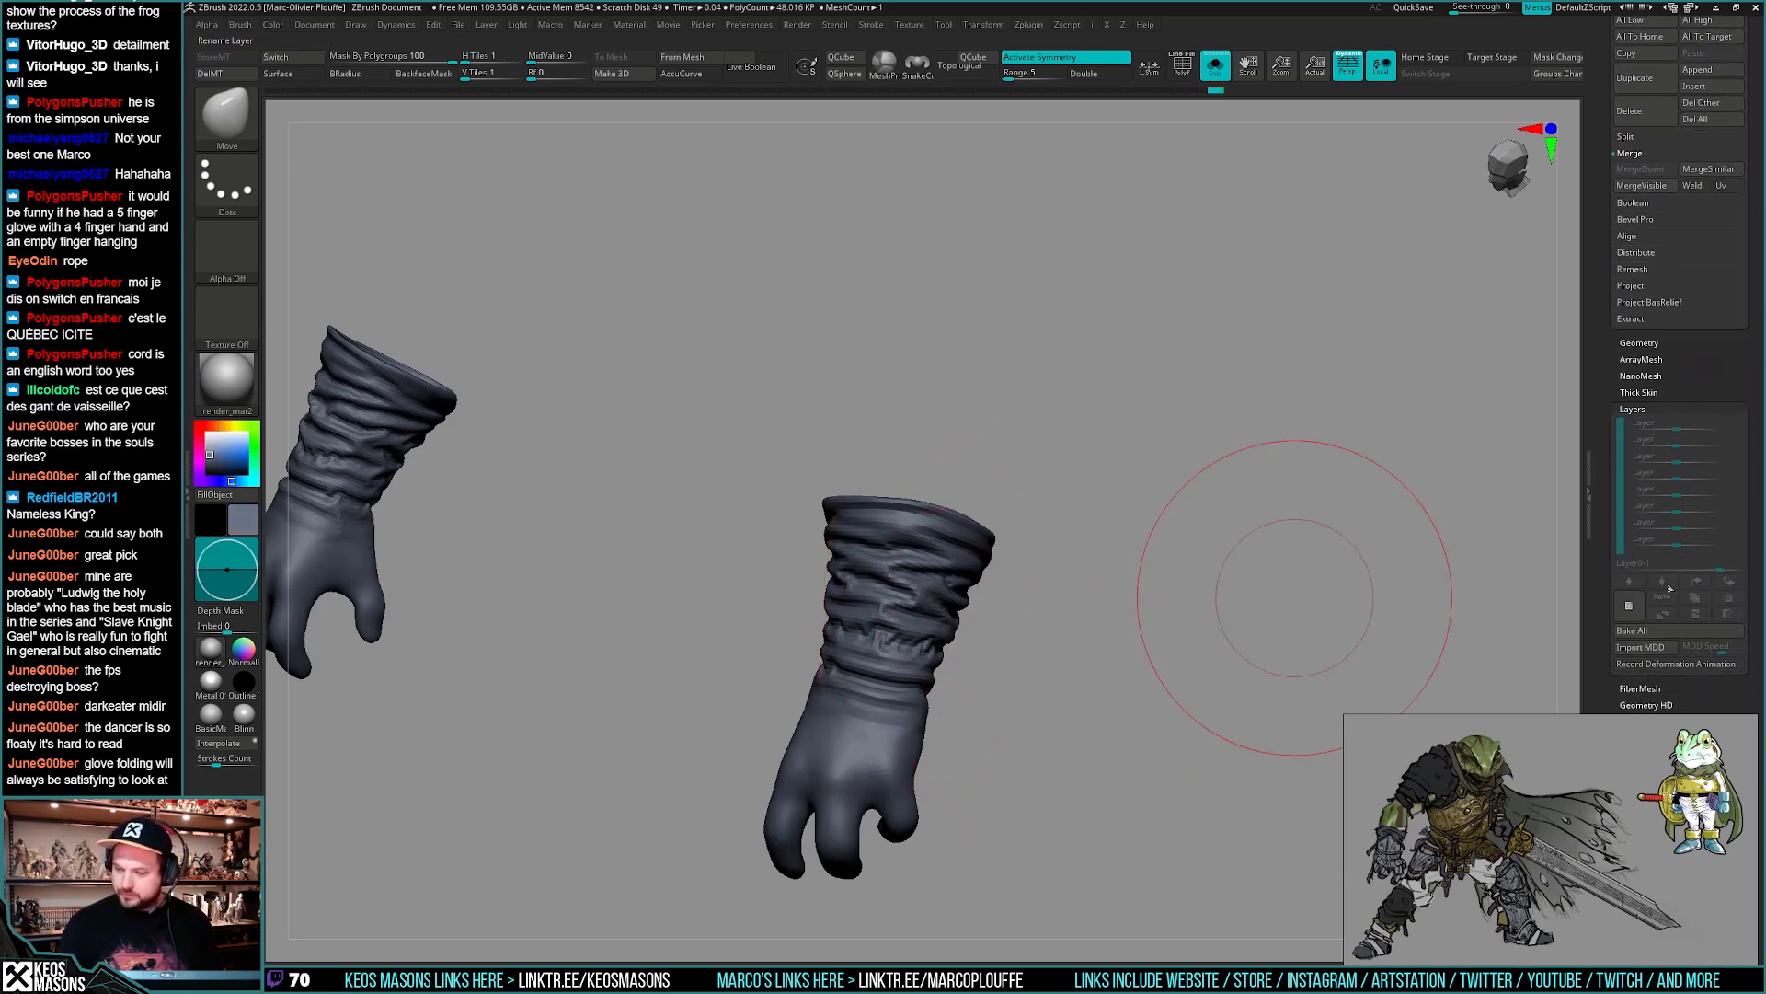
pyautogui.hotkey('shift', 'f')
pyautogui.keyDown('ctrl'); pyautogui.moveTo(1151, 671); pyautogui.dragTo(1141, 640, button='right'); pyautogui.keyUp('ctrl')
pyautogui.hotkey('shift', 'f')
pyautogui.press('2')
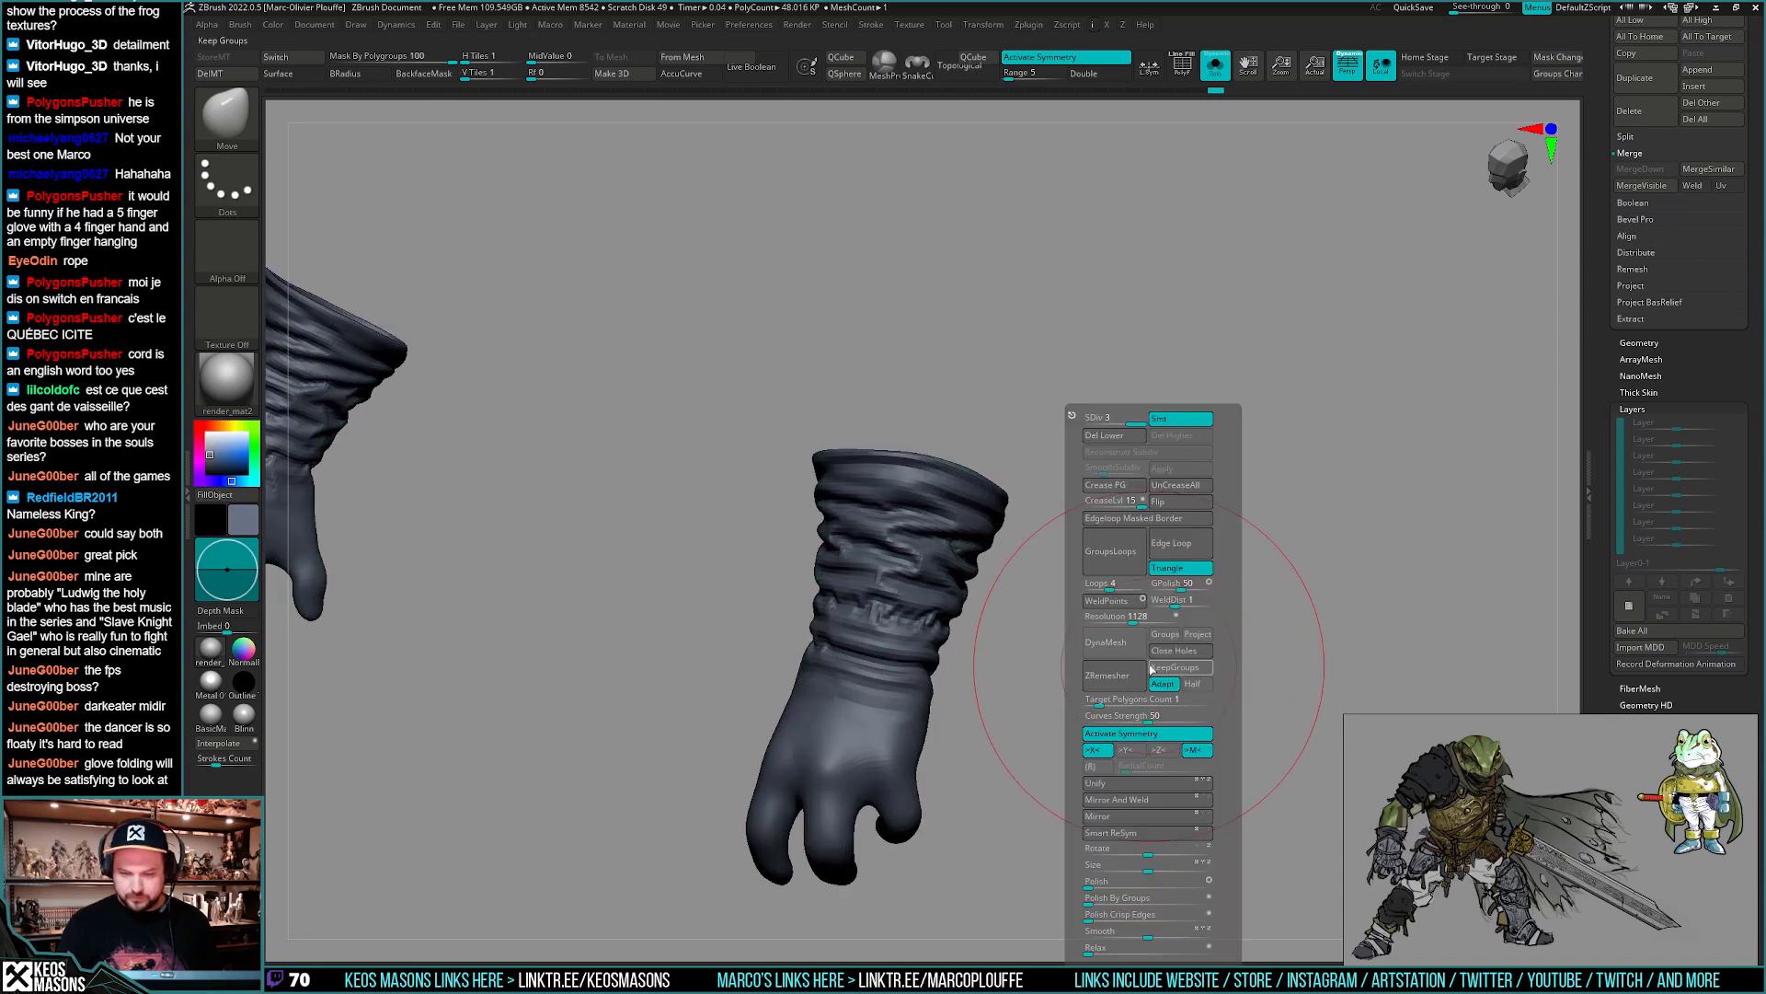
pyautogui.hotkey('ctrl', 'd')
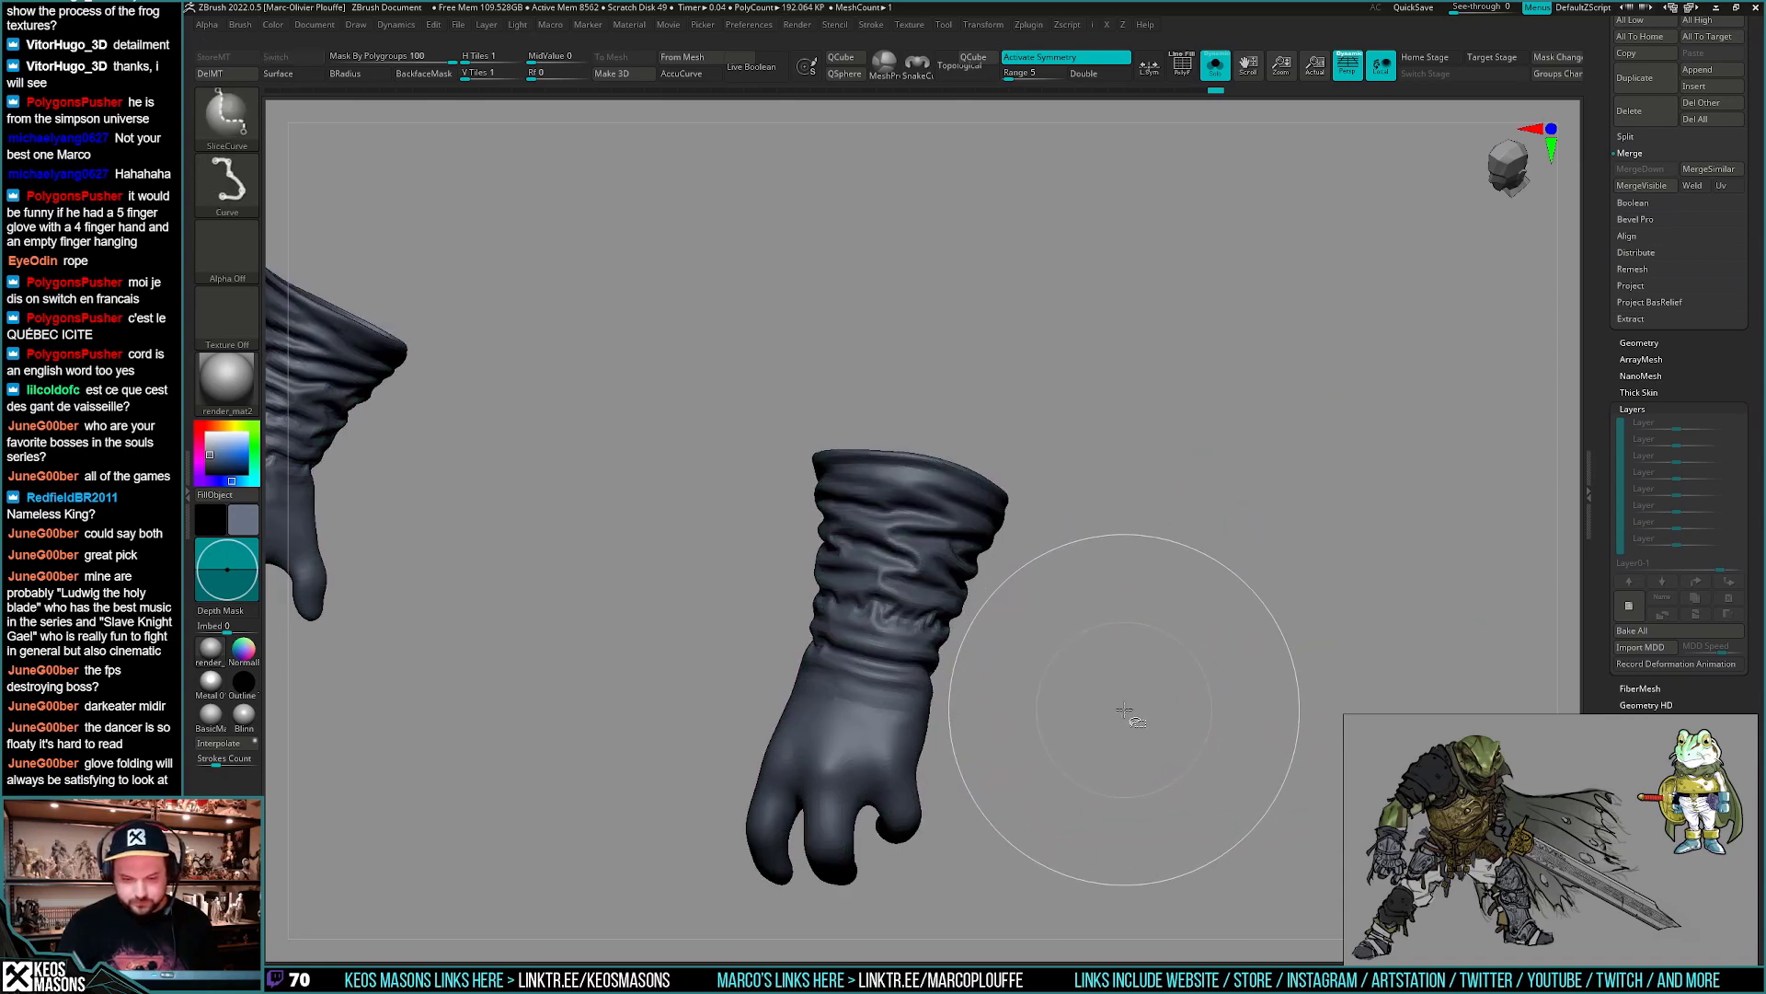
# - Add a new sculpt layer to the gloves and bring the rest of the character back into view
pyautogui.click(1630, 606)
pyautogui.moveTo(1242, 699)
pyautogui.mouseDown(button='right')
pyautogui.moveTo(1187, 710)
pyautogui.moveTo(1155, 671)
pyautogui.moveTo(1155, 714)
pyautogui.moveTo(1152, 696)
pyautogui.mouseUp(button='right')
pyautogui.hotkey('shift', 's')
# - Switch to the Standard detailing brush with the Dots stroke and reduce its size for fine glove folds
pyautogui.press('1')
pyautogui.click(1133, 507)
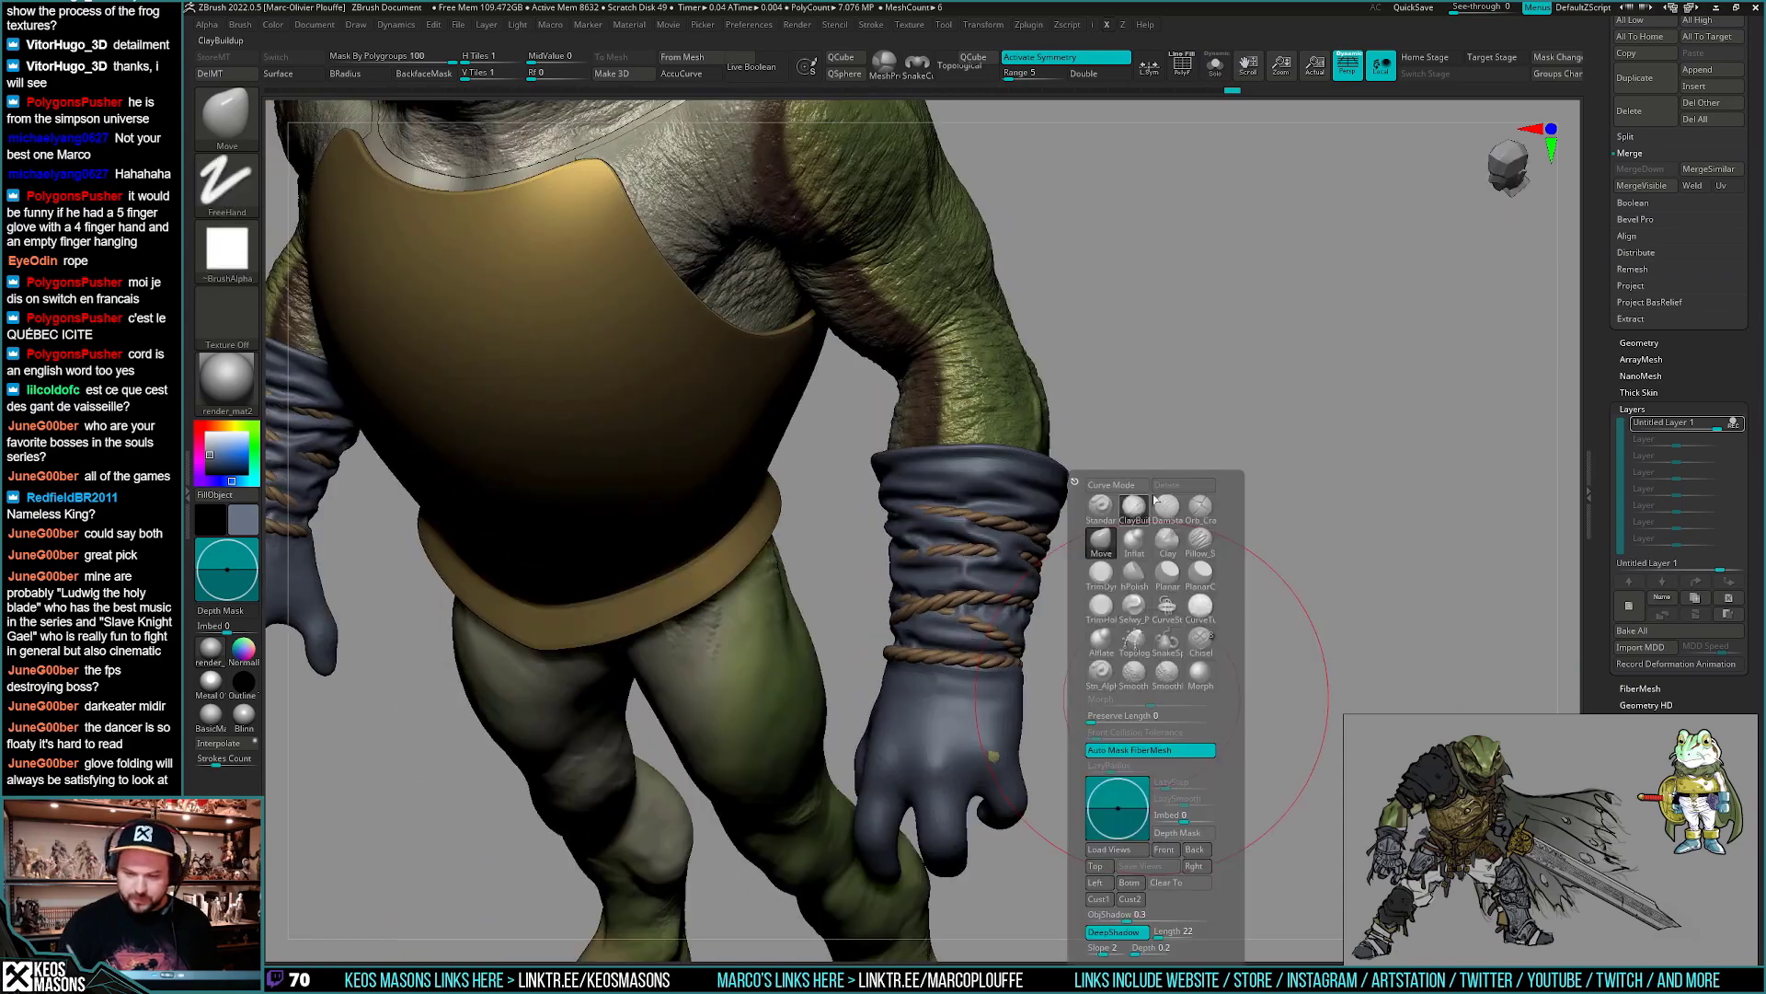
pyautogui.moveTo(1141, 552)
pyautogui.keyDown('alt'); pyautogui.mouseDown(button='right')
pyautogui.moveTo(1179, 582)
pyautogui.moveTo(1150, 631)
pyautogui.mouseUp(button='right'); pyautogui.keyUp('alt')
pyautogui.press('space')
pyautogui.moveTo(1037, 540); pyautogui.dragTo(998, 540)
pyautogui.moveTo(998, 537)
pyautogui.keyDown('alt'); pyautogui.mouseDown(button='right')
pyautogui.moveTo(1116, 595)
pyautogui.moveTo(1041, 556)
pyautogui.moveTo(1025, 603)
pyautogui.moveTo(1015, 572)
pyautogui.moveTo(1064, 614)
pyautogui.moveTo(1065, 589)
pyautogui.mouseUp(button='right'); pyautogui.keyUp('alt')
pyautogui.press('1')
pyautogui.click(1067, 611)
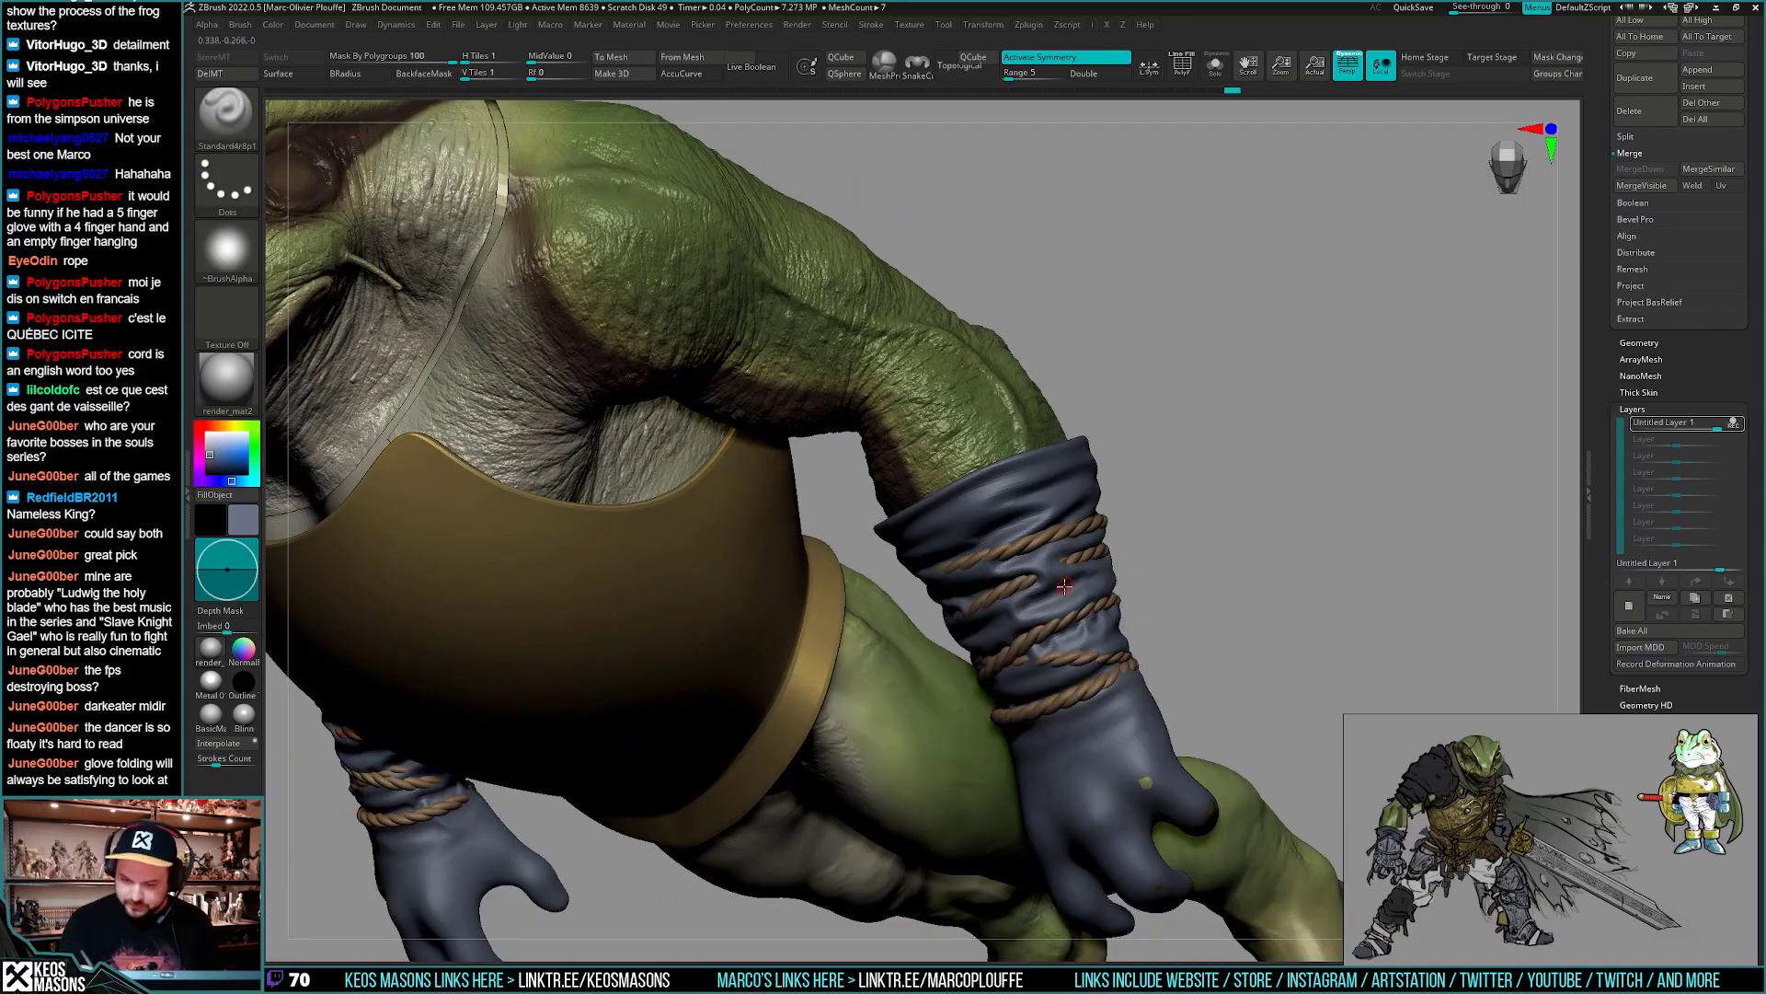
# - Sculpt fine cloth folds on the glove's forearm between the rope coils, working around the outer and palm sides
pyautogui.press('space')
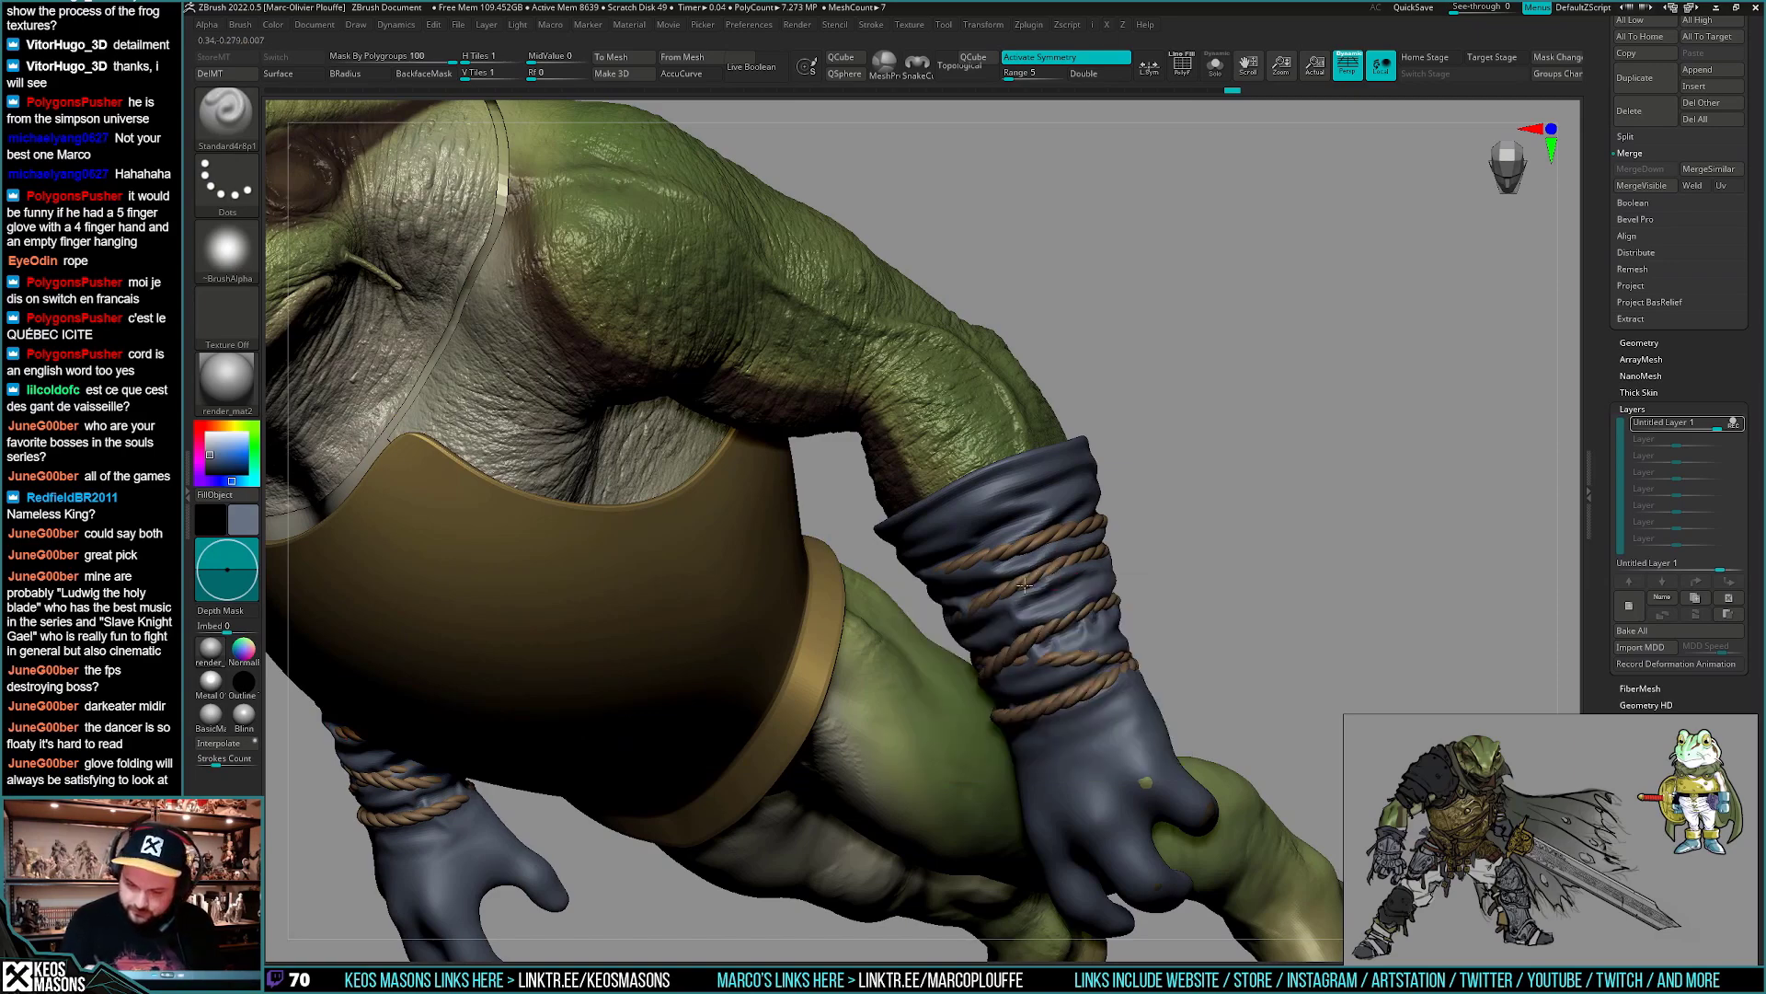
pyautogui.moveTo(1051, 579); pyautogui.dragTo(999, 618, button='right')
pyautogui.moveTo(1060, 563); pyautogui.dragTo(1004, 578, button='right')
pyautogui.rightClick(995, 694)
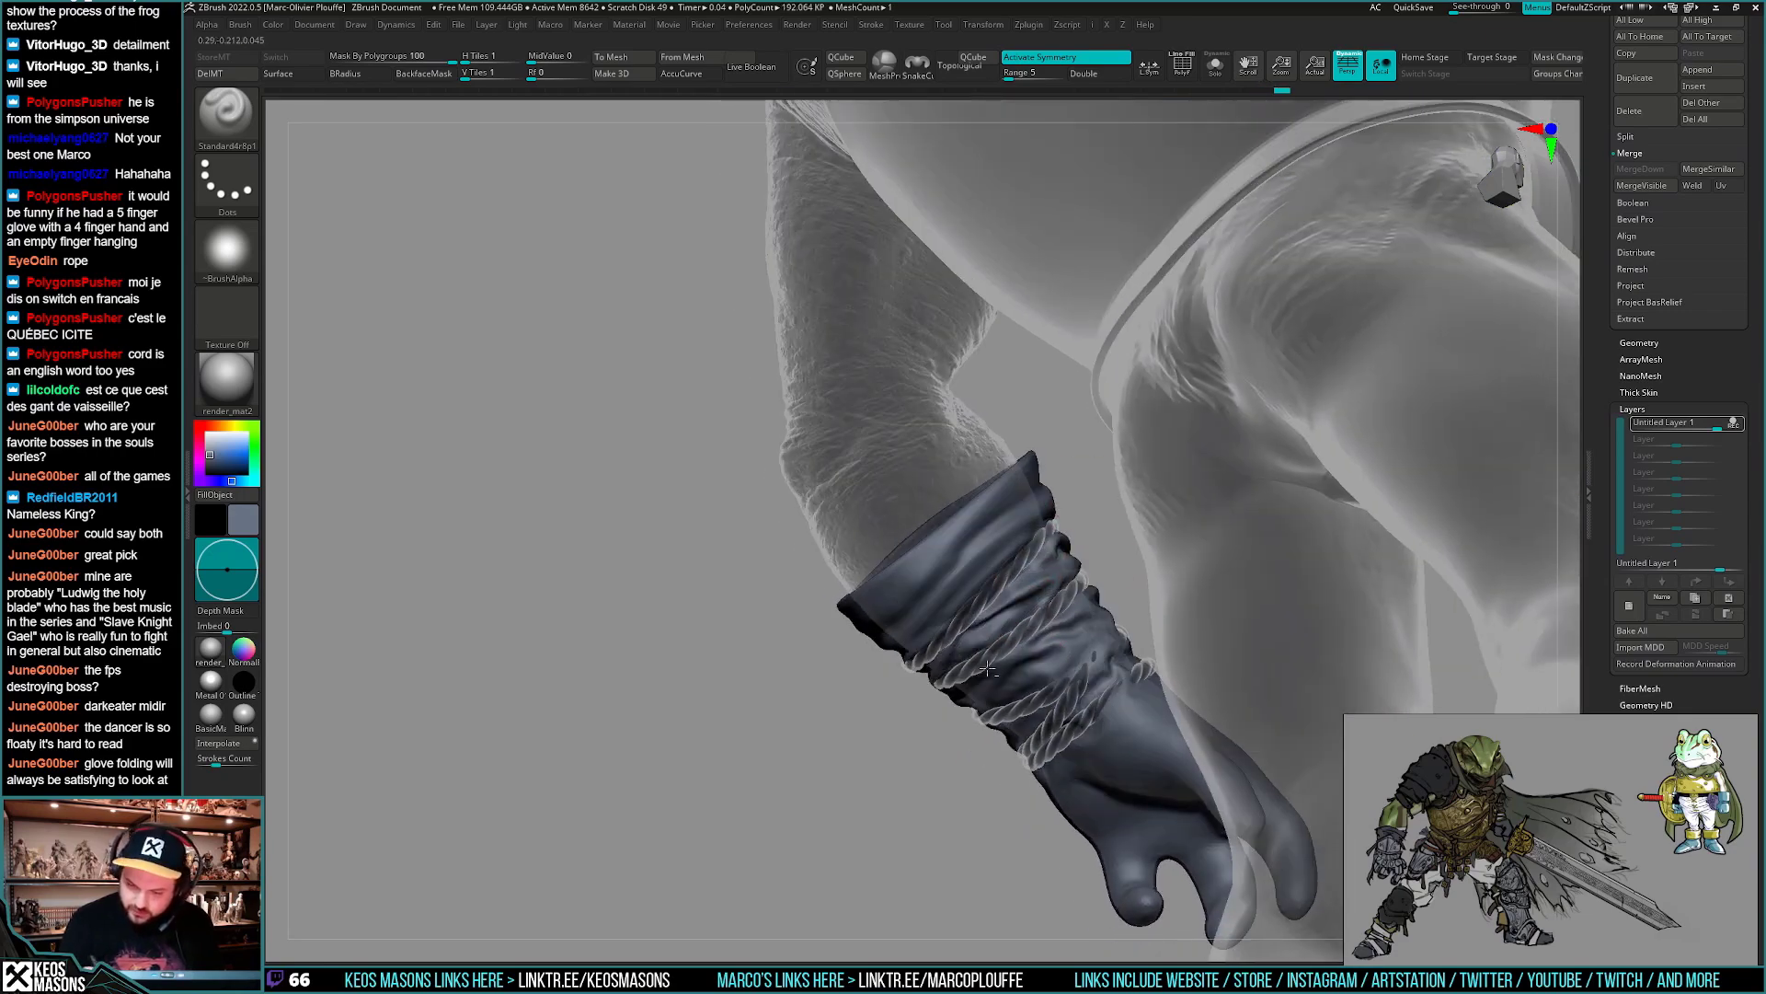
pyautogui.moveTo(988, 669)
pyautogui.mouseDown(button='right')
pyautogui.moveTo(1001, 583)
pyautogui.moveTo(985, 602)
pyautogui.moveTo(1030, 630)
pyautogui.mouseUp(button='right')
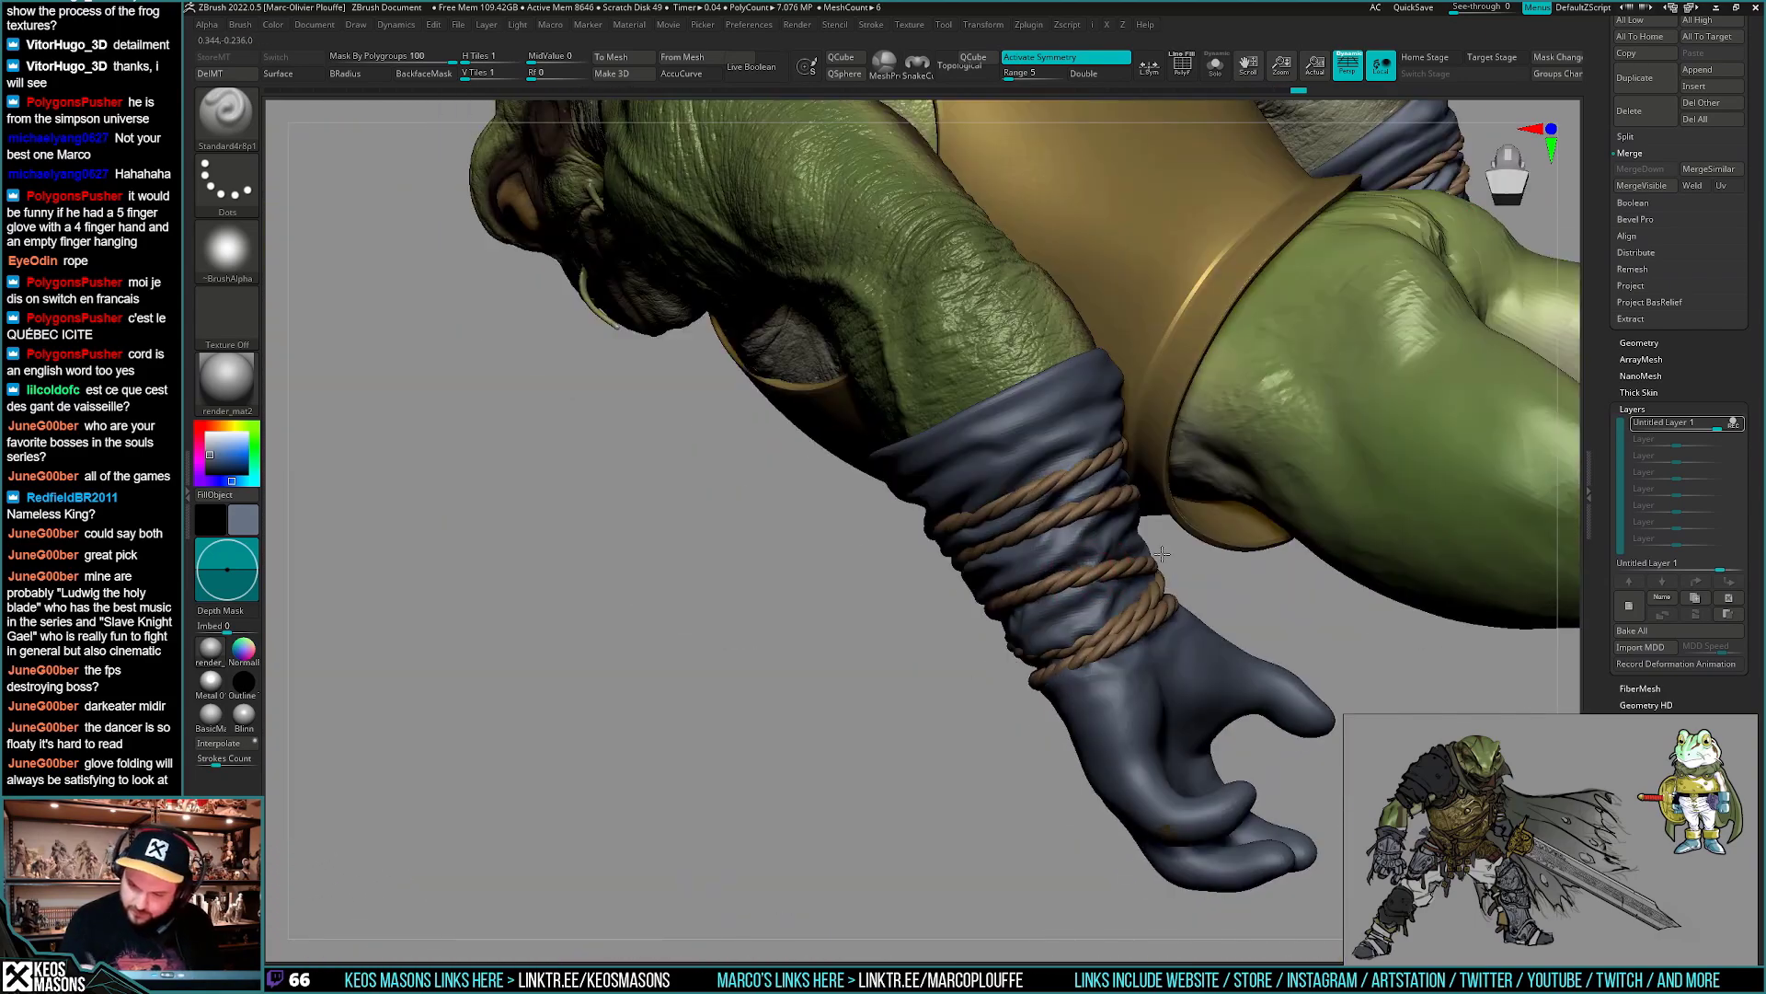
pyautogui.moveTo(1162, 554)
pyautogui.mouseDown(button='right')
pyautogui.moveTo(1163, 584)
pyautogui.moveTo(1184, 557)
pyautogui.moveTo(1161, 571)
pyautogui.moveTo(1265, 556)
pyautogui.moveTo(1226, 543)
pyautogui.moveTo(1284, 552)
pyautogui.moveTo(1251, 579)
pyautogui.mouseUp(button='right')
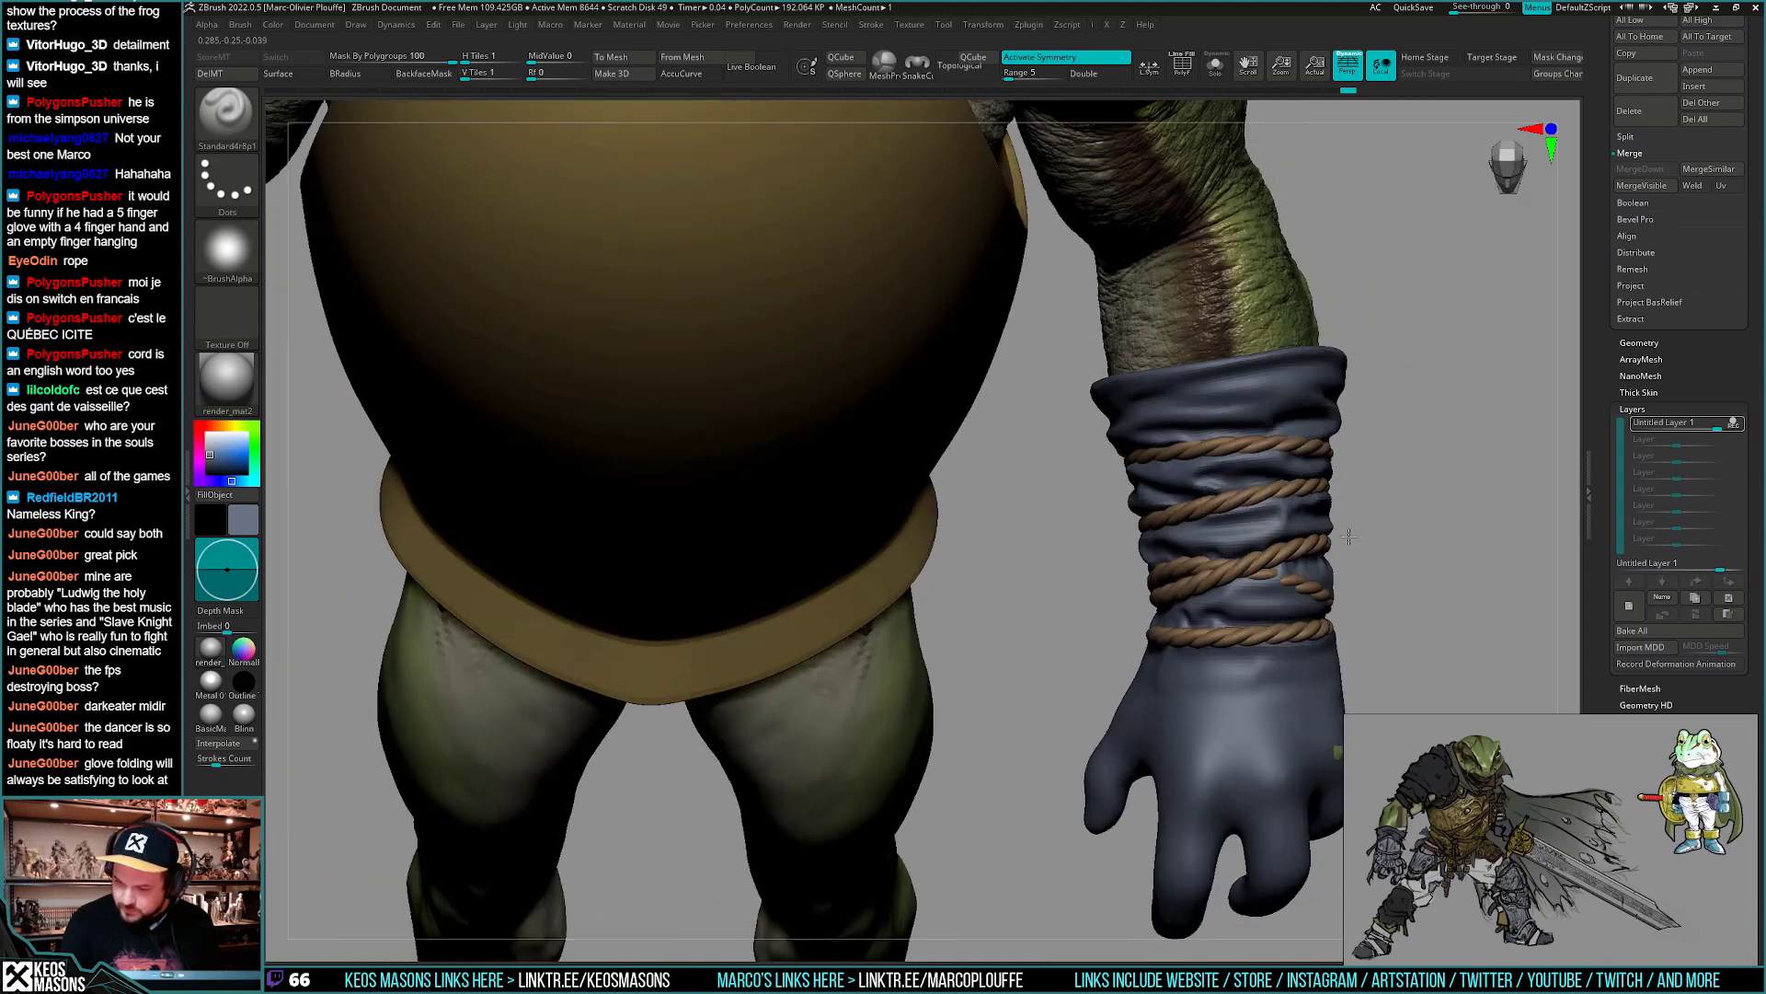
pyautogui.moveTo(1350, 625); pyautogui.dragTo(1076, 678, button='right')
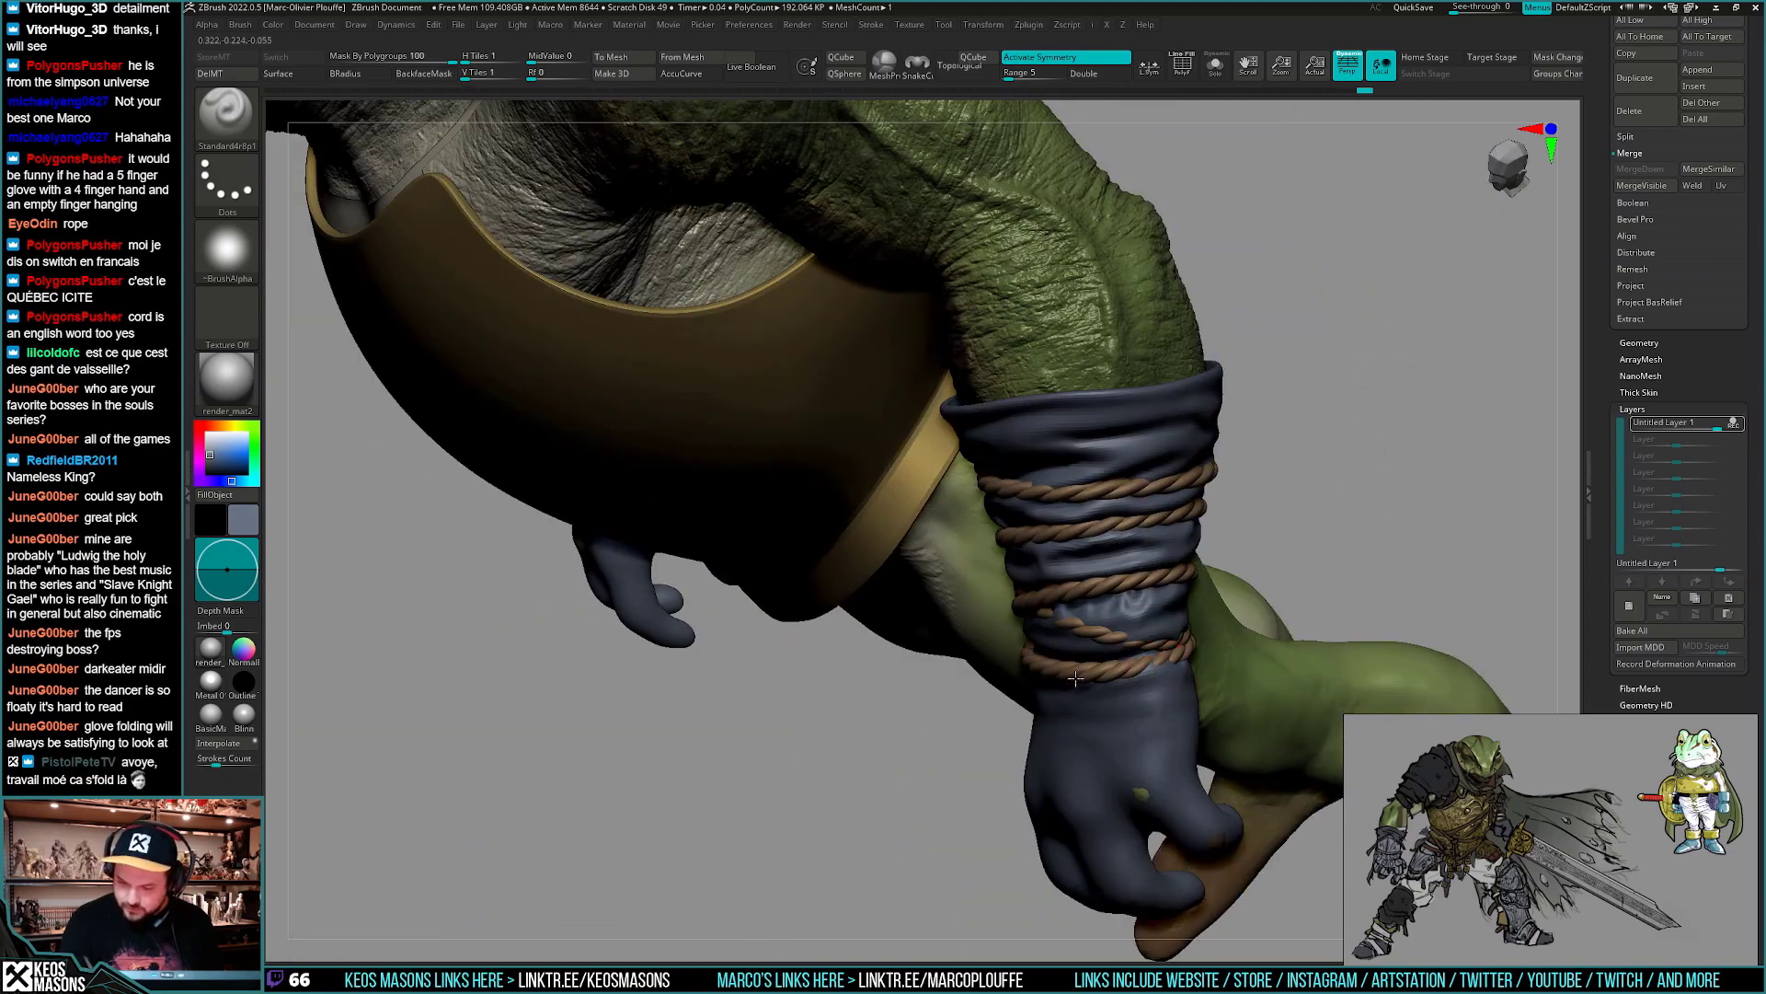
# - Sculpt creases beneath the topmost rope coil along the inner edge of the glove, just below the cuff
pyautogui.moveTo(1208, 641)
pyautogui.mouseDown(button='right')
pyautogui.moveTo(1263, 635)
pyautogui.moveTo(1115, 644)
pyautogui.moveTo(1242, 583)
pyautogui.moveTo(1135, 607)
pyautogui.moveTo(1187, 614)
pyautogui.moveTo(1037, 631)
pyautogui.moveTo(1066, 631)
pyautogui.mouseUp(button='right')
pyautogui.moveTo(994, 679); pyautogui.dragTo(776, 525, button='right')
pyautogui.moveTo(902, 518); pyautogui.dragTo(982, 507, button='right')
pyautogui.moveTo(792, 530); pyautogui.dragTo(904, 508, button='right')
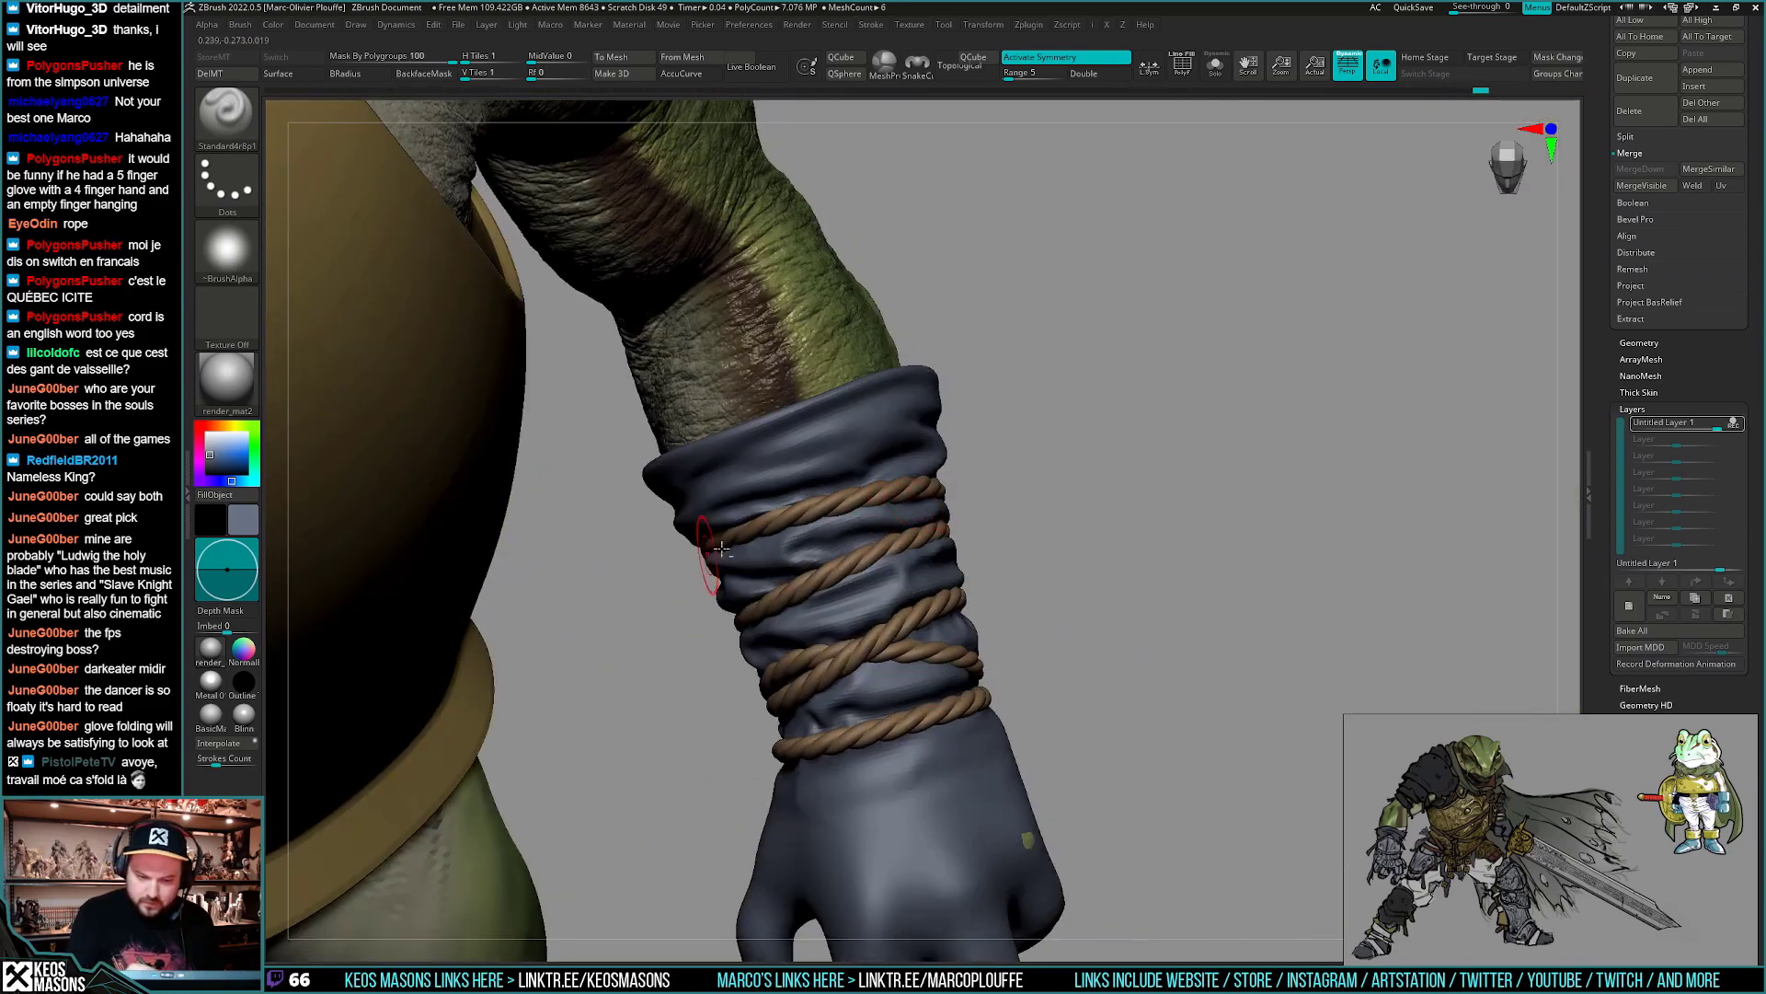
pyautogui.moveTo(722, 548); pyautogui.dragTo(1058, 662, button='right')
pyautogui.moveTo(1058, 662); pyautogui.dragTo(1129, 739, button='right')
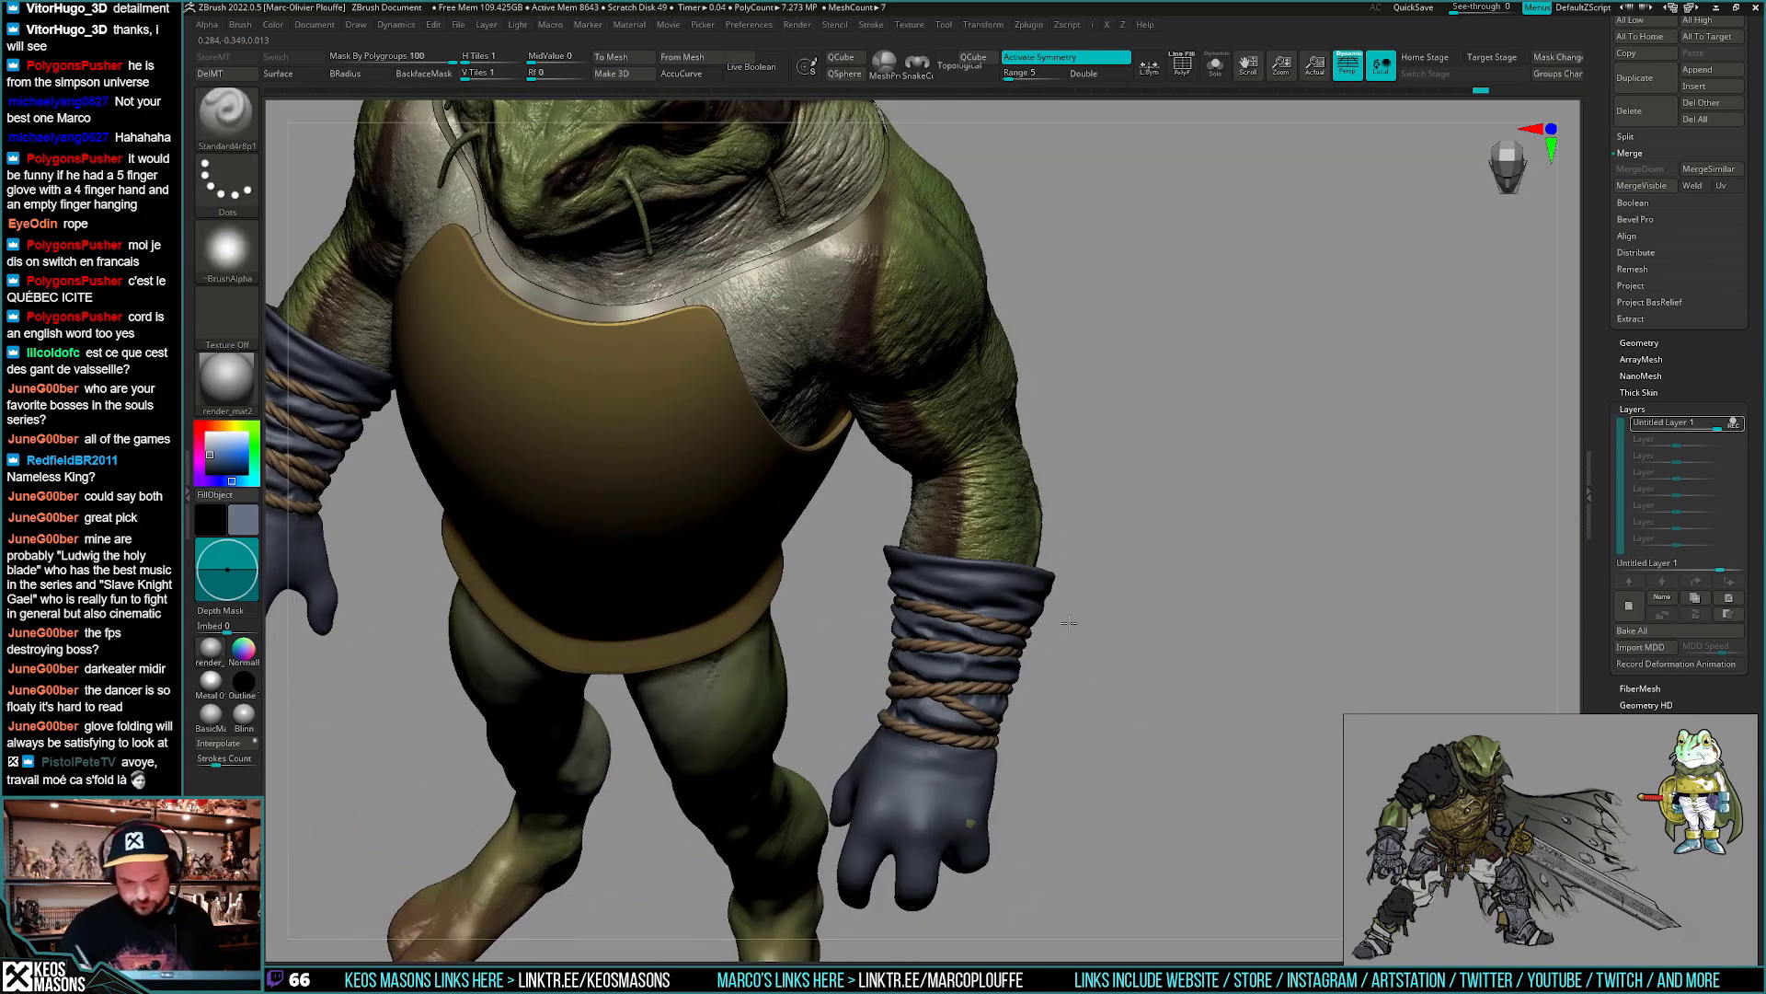
# - Sculpt subtle folds just above the topmost rope coil on the outer side of the glove's cuff
pyautogui.moveTo(1067, 623)
pyautogui.mouseDown(button='right')
pyautogui.moveTo(1096, 588)
pyautogui.moveTo(1116, 599)
pyautogui.moveTo(1134, 654)
pyautogui.moveTo(1116, 623)
pyautogui.moveTo(1132, 631)
pyautogui.moveTo(1119, 678)
pyautogui.moveTo(1047, 626)
pyautogui.moveTo(1037, 549)
pyautogui.mouseUp(button='right')
pyautogui.press('space')
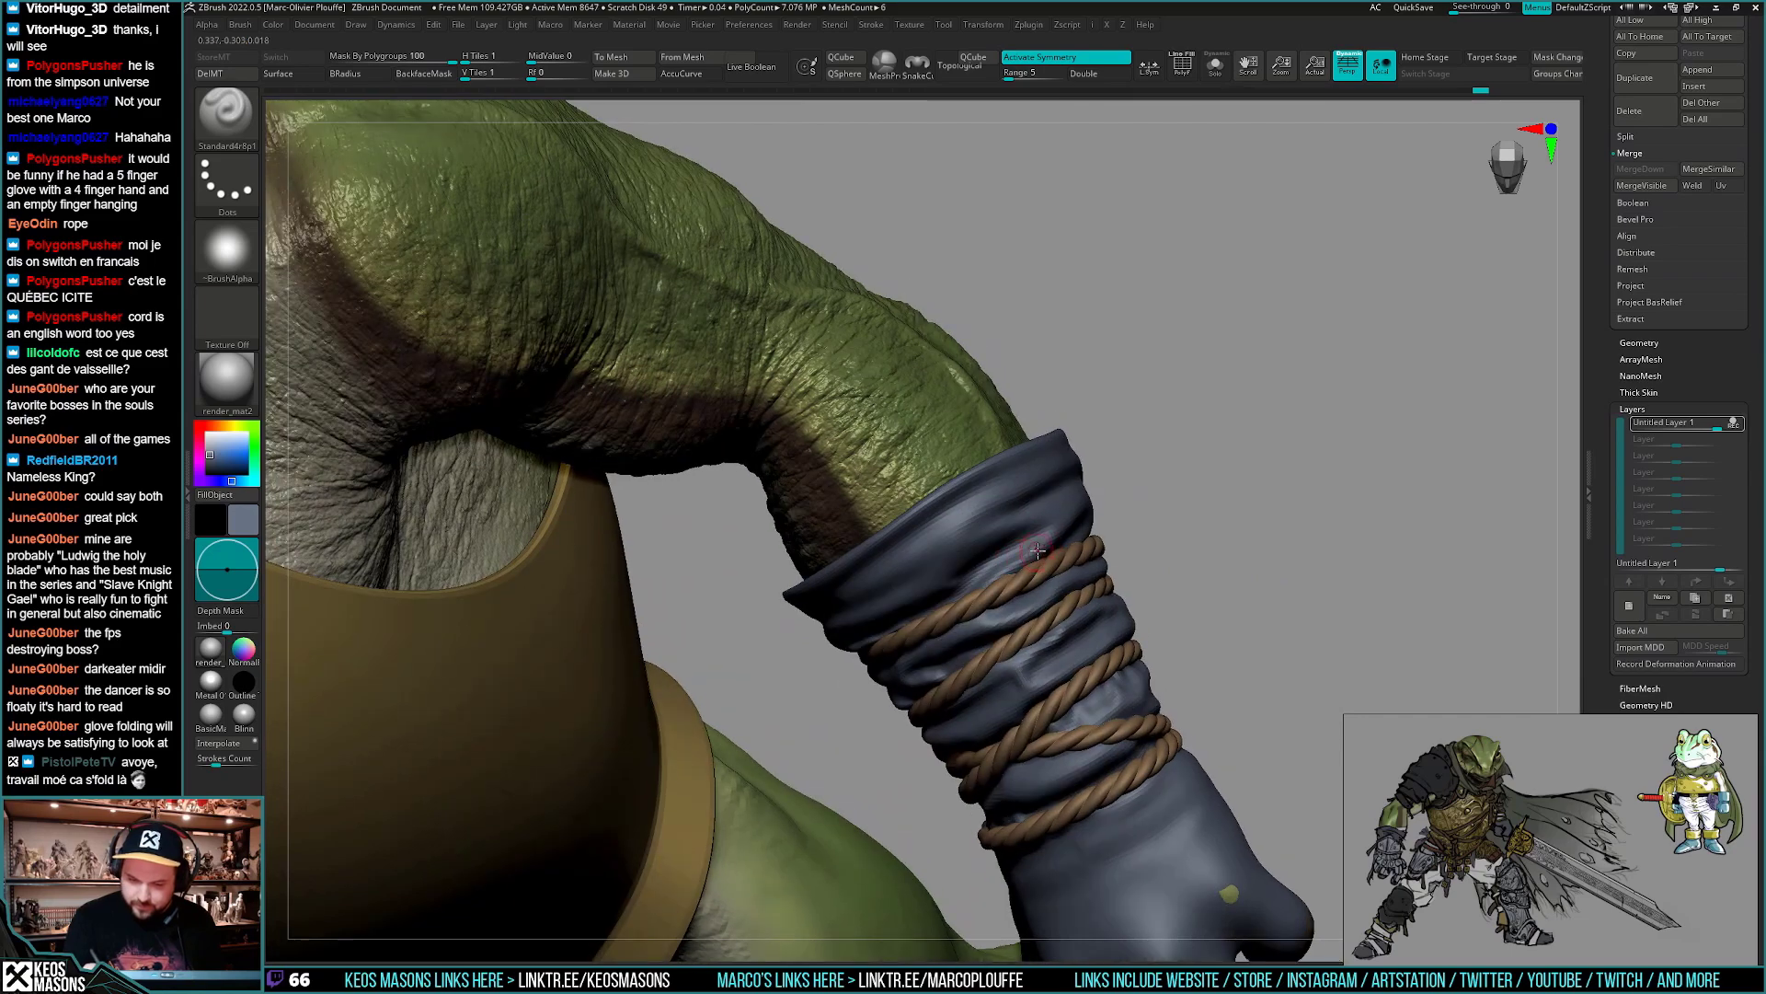
pyautogui.moveTo(960, 591); pyautogui.dragTo(993, 643, button='right')
pyautogui.moveTo(1215, 584); pyautogui.dragTo(1227, 631, button='right')
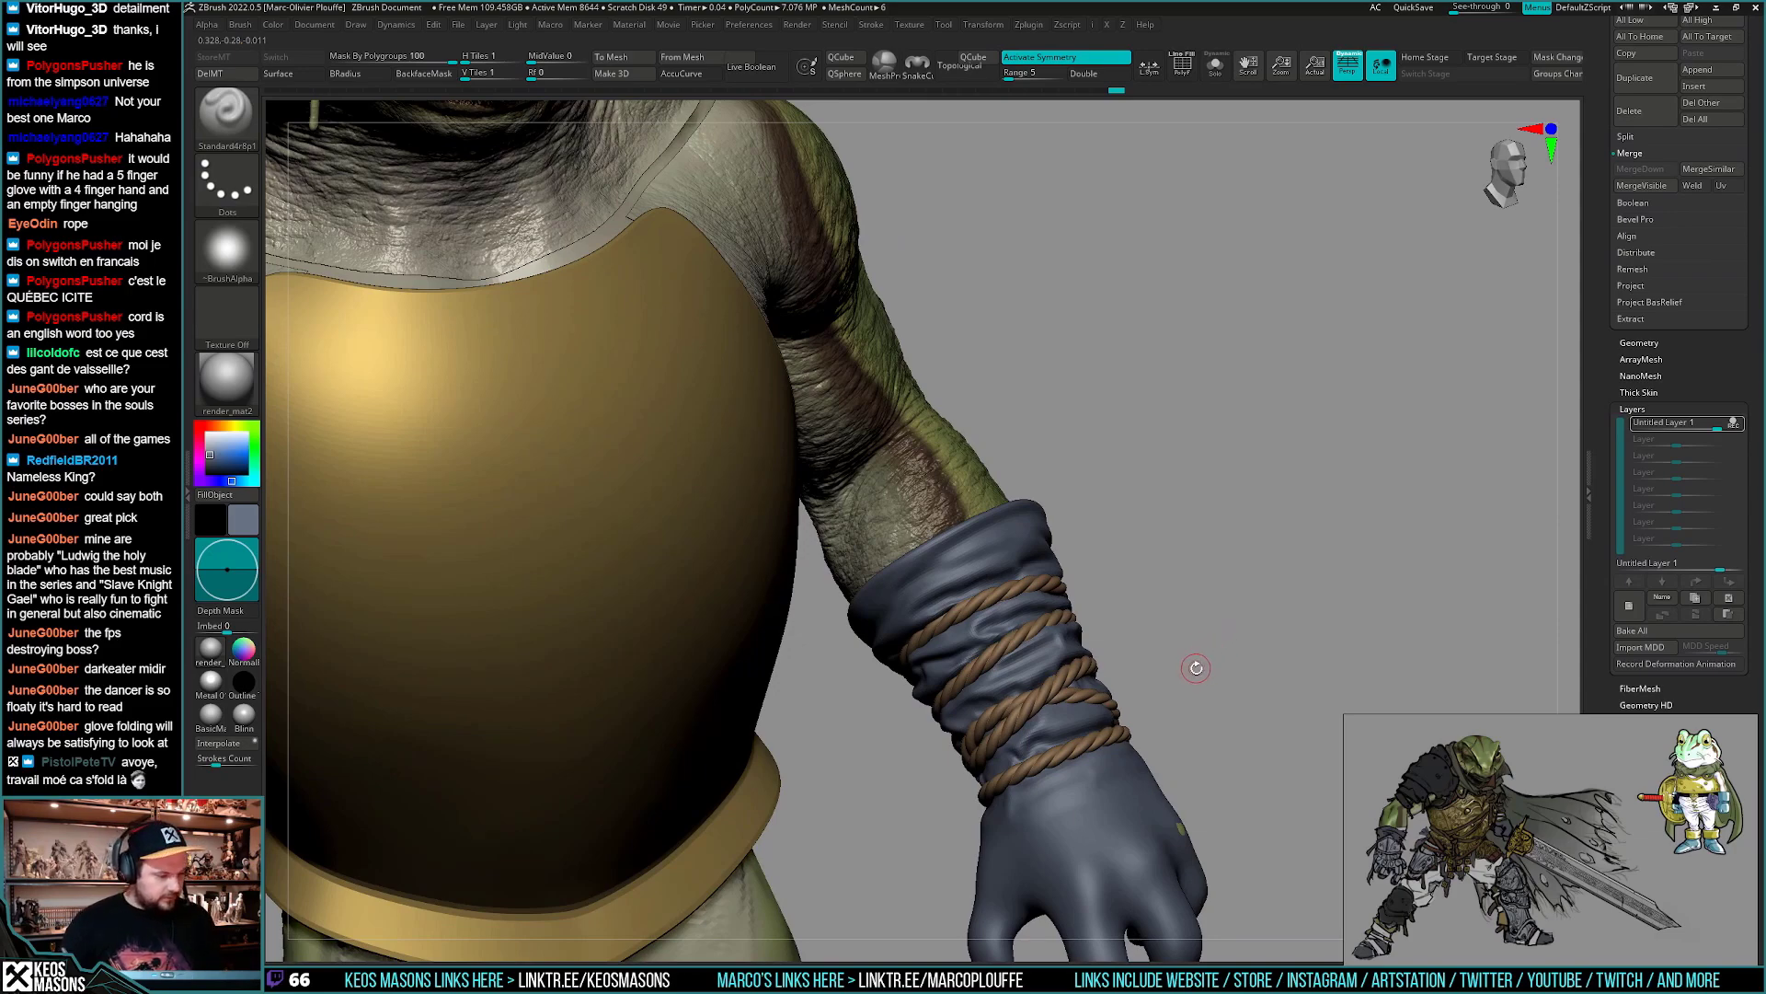
pyautogui.moveTo(1196, 668); pyautogui.dragTo(1184, 575, button='right')
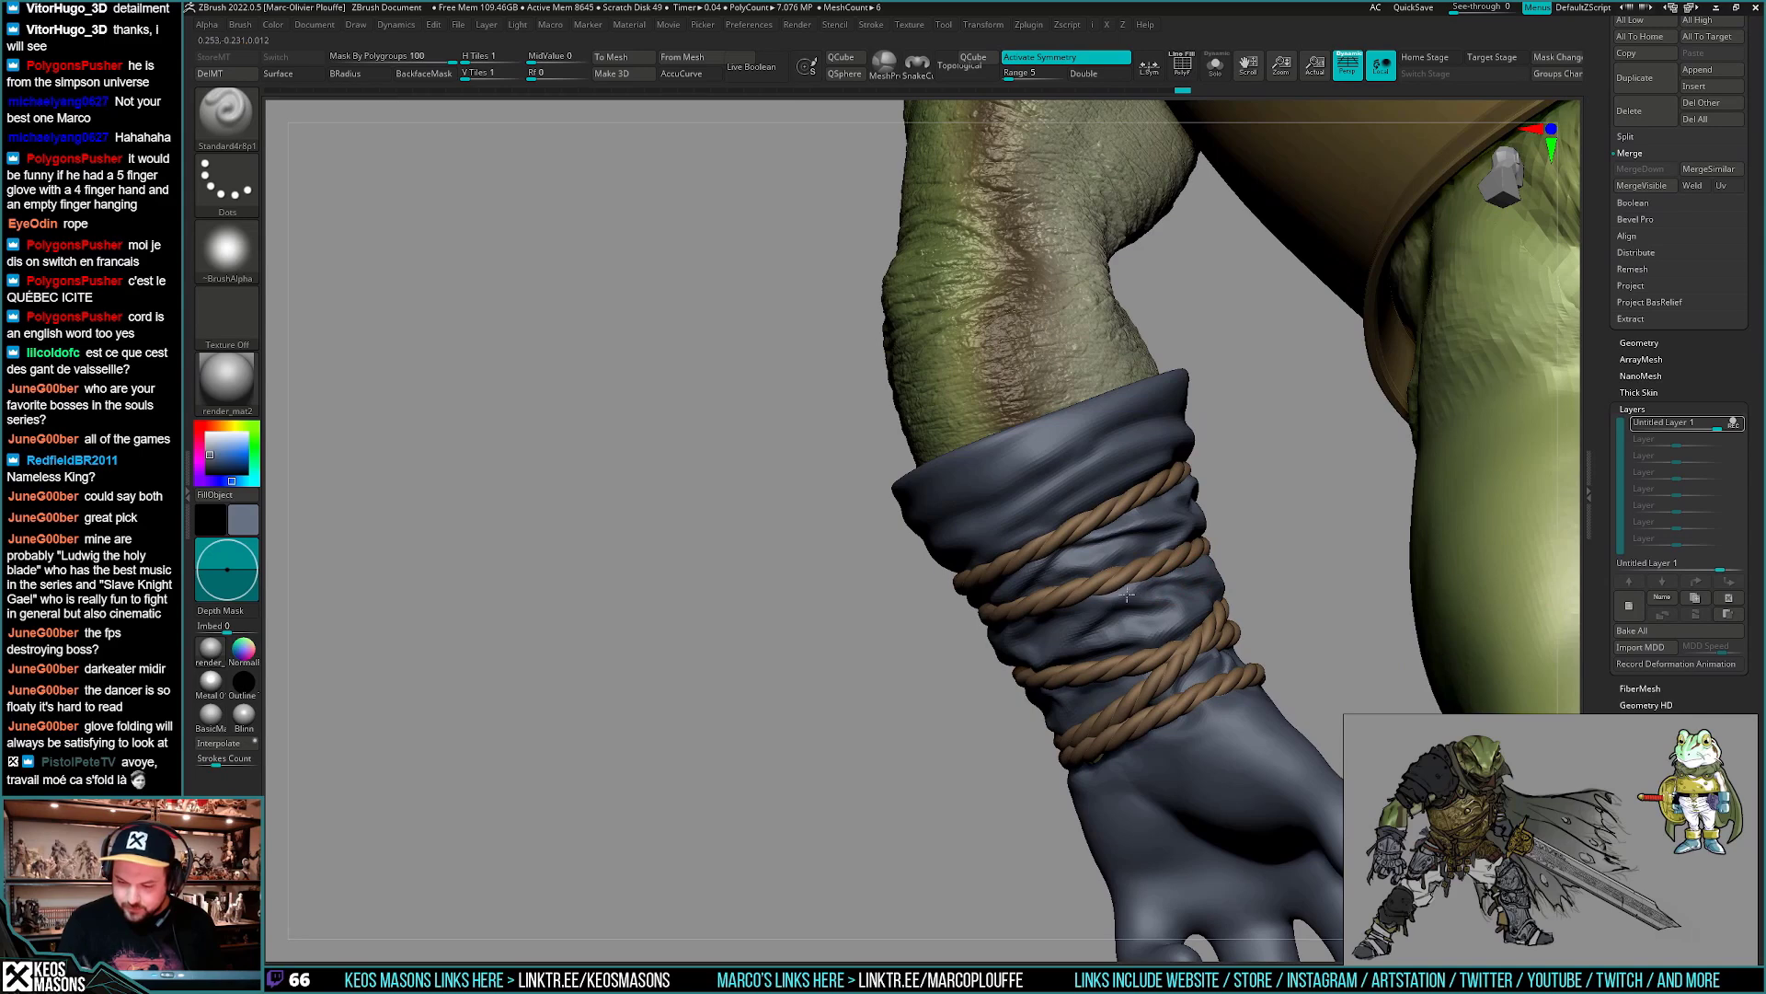
# - Sculpt and smooth wrinkles on the palm side of the forearm between the second and third rope coils
pyautogui.hotkey('shift', 'alt', 's')
pyautogui.hotkey('alt', 's')
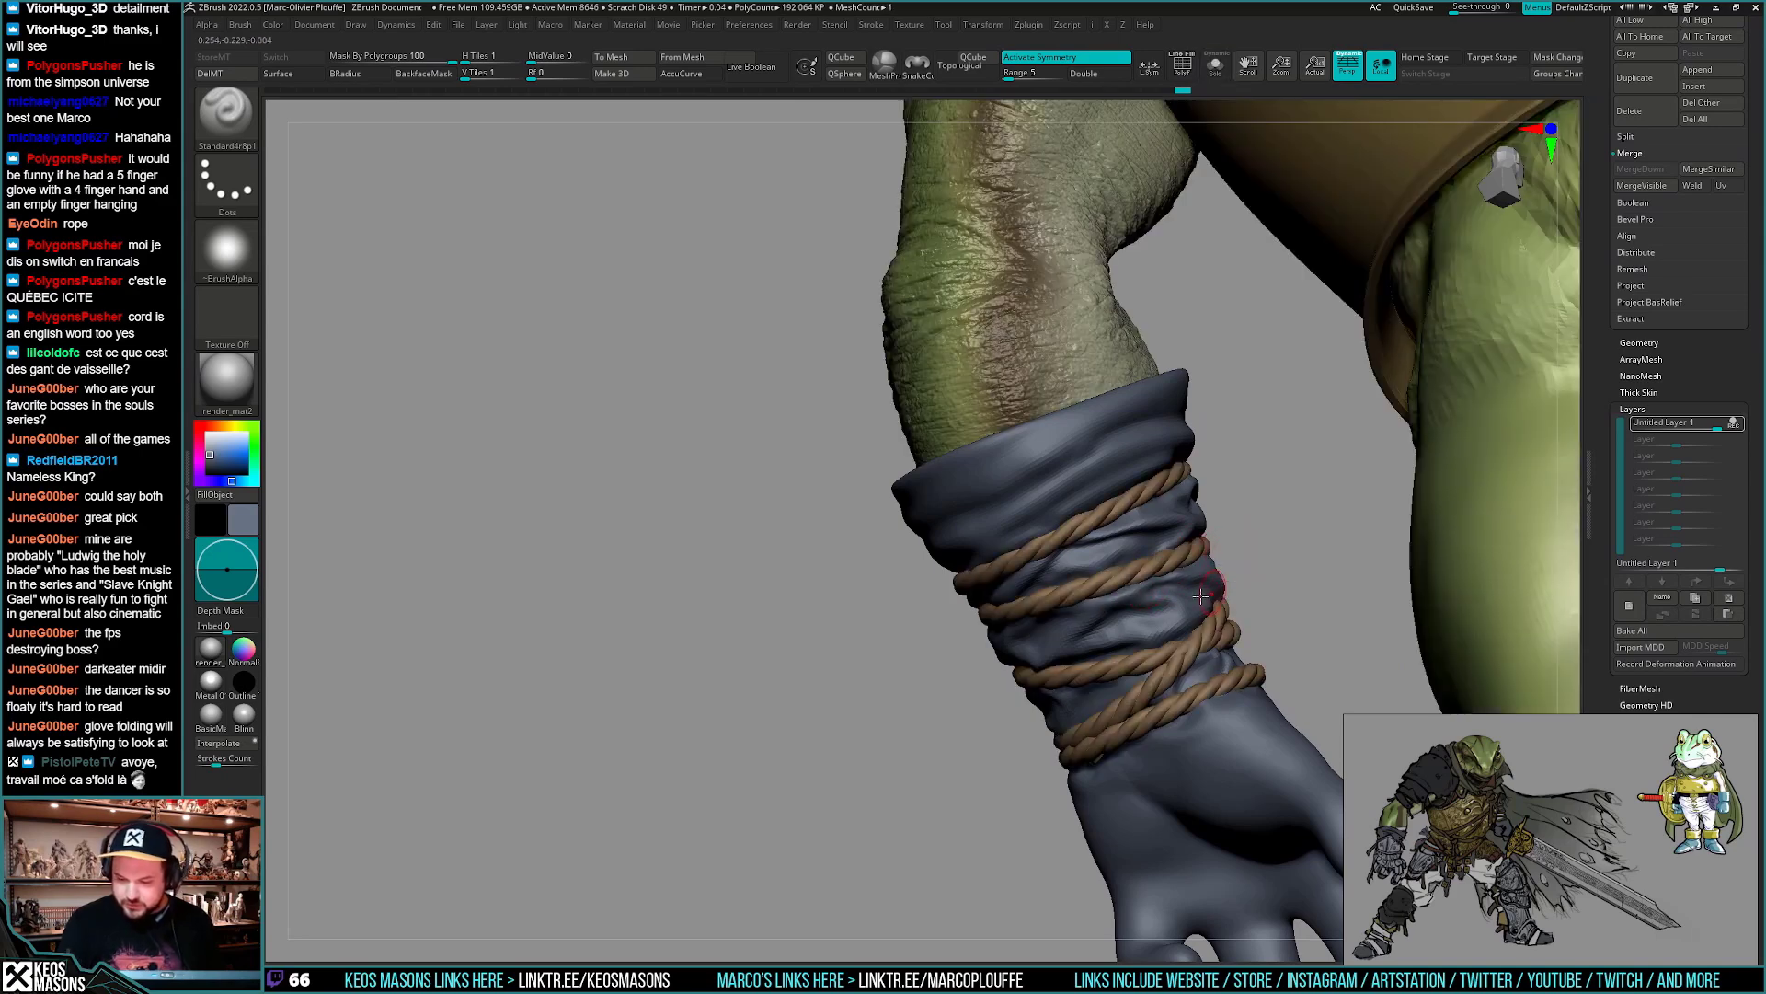
pyautogui.moveTo(1191, 615); pyautogui.dragTo(1104, 608, button='right')
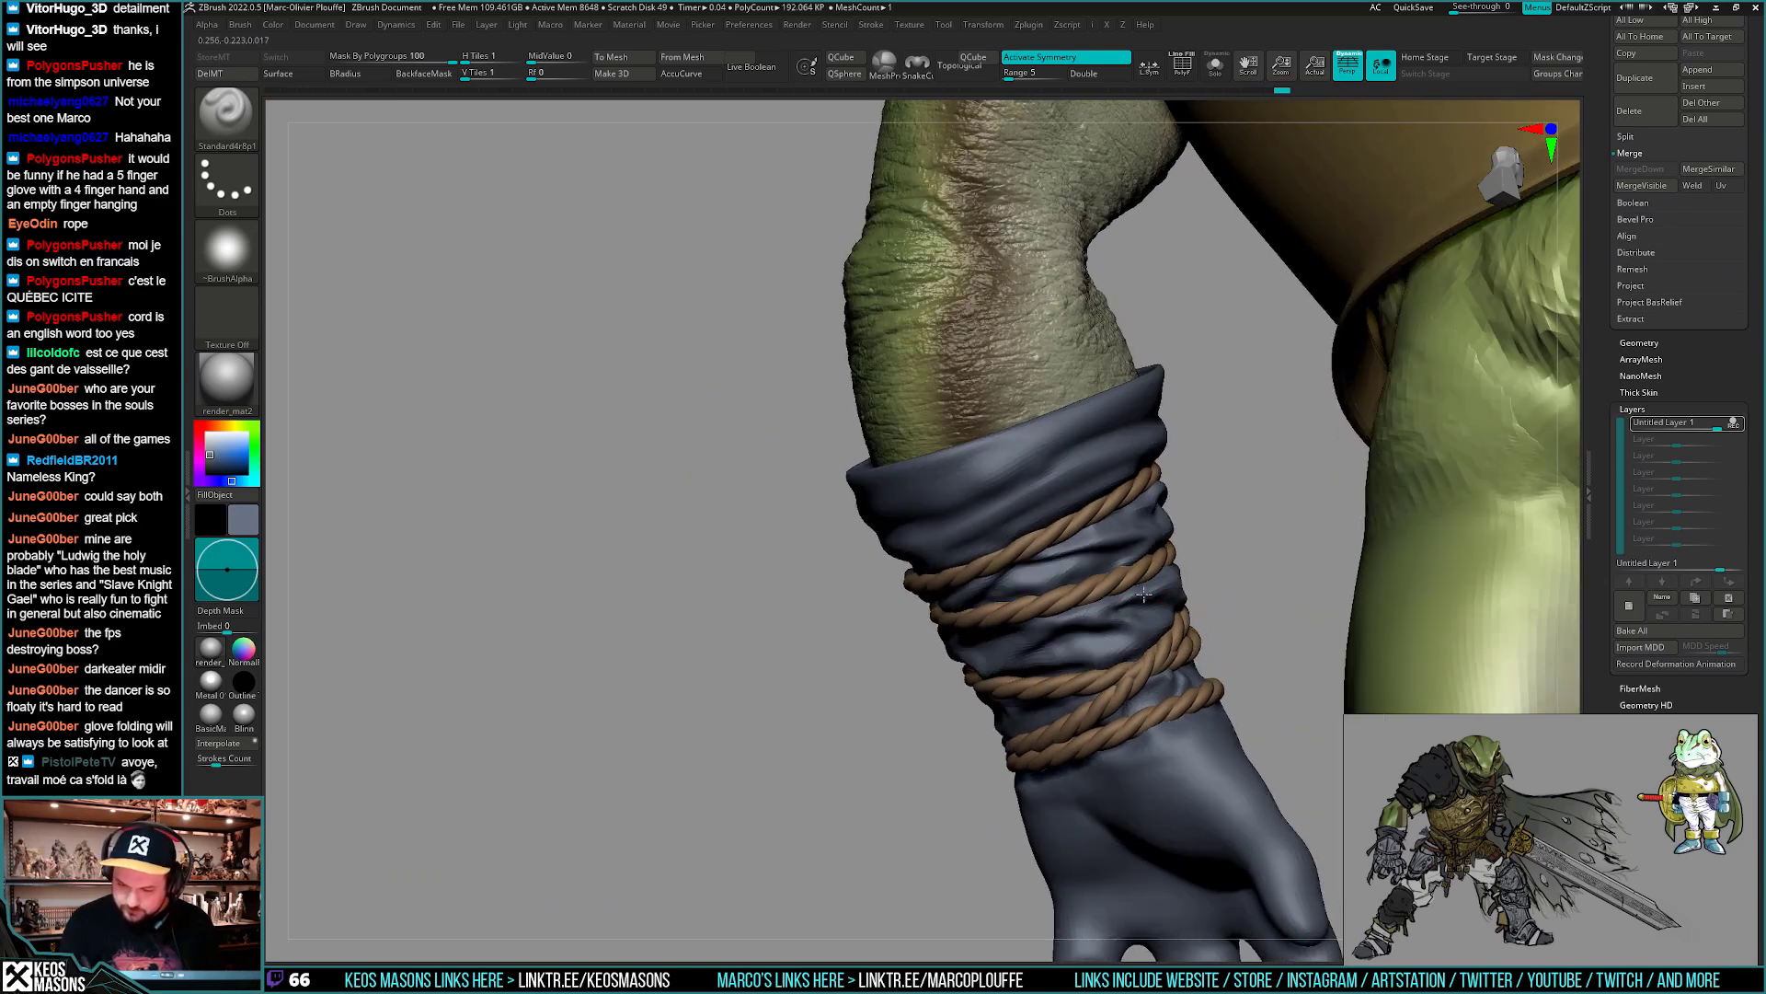
pyautogui.press('shift')
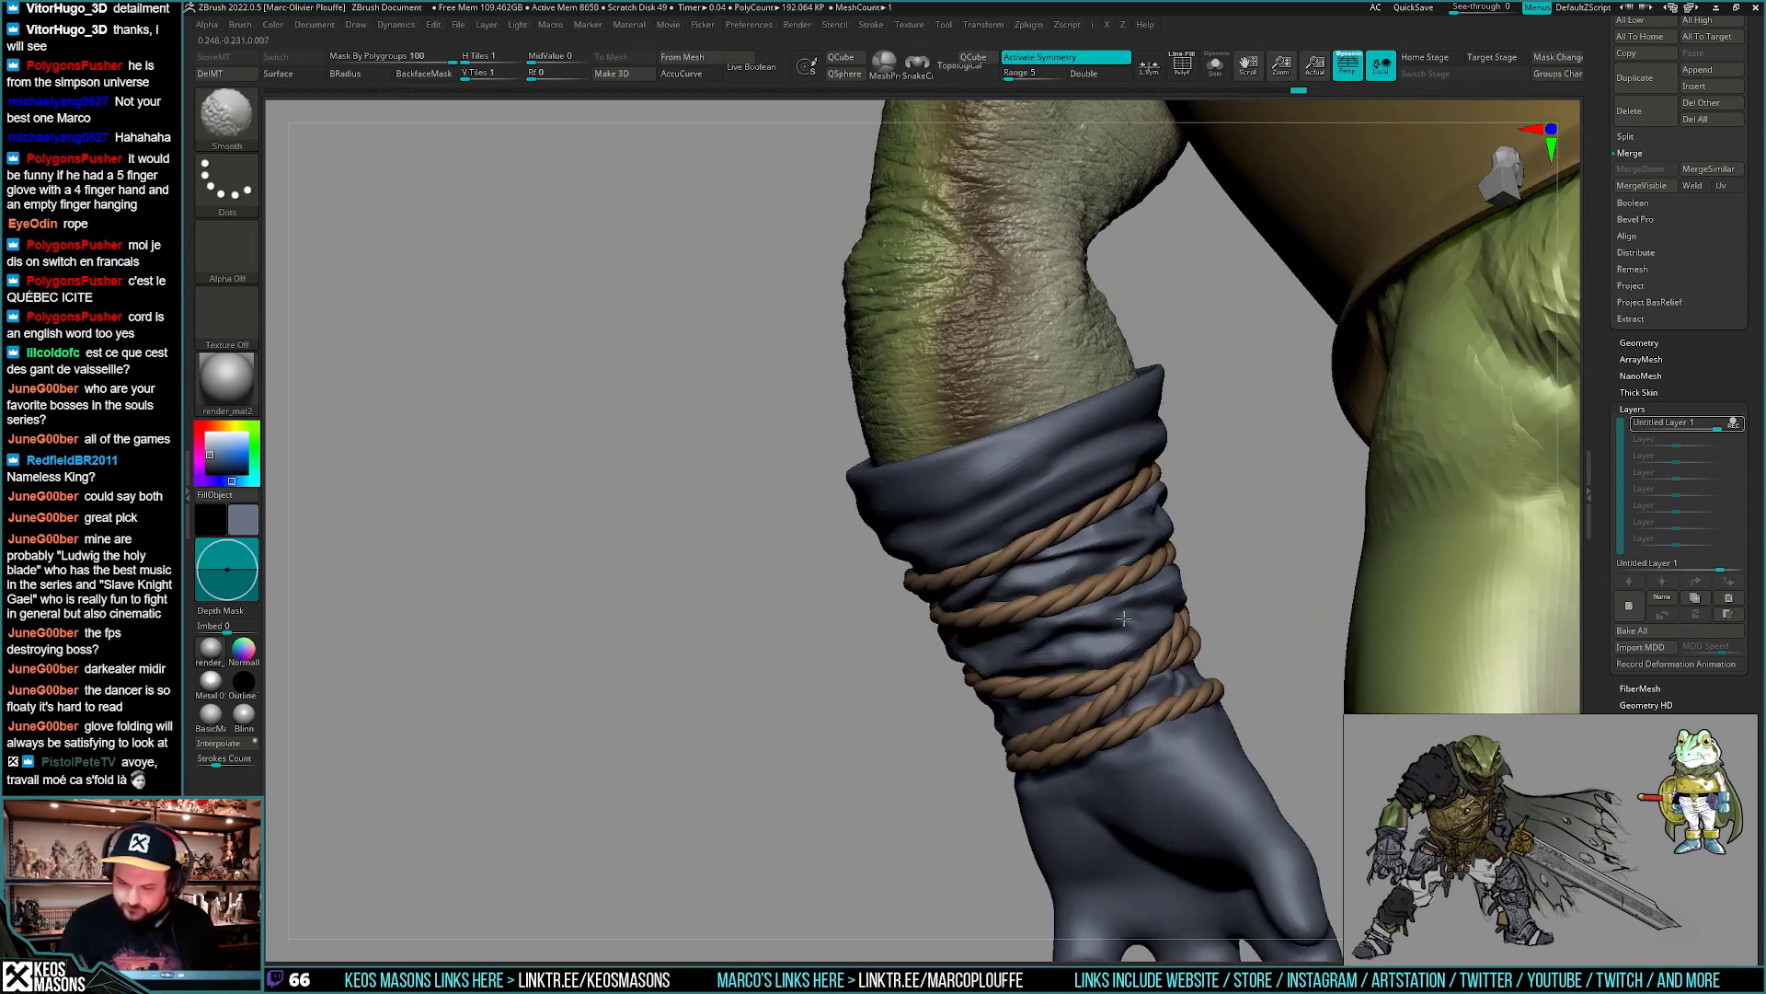
pyautogui.moveTo(1124, 619); pyautogui.dragTo(1149, 596, button='right')
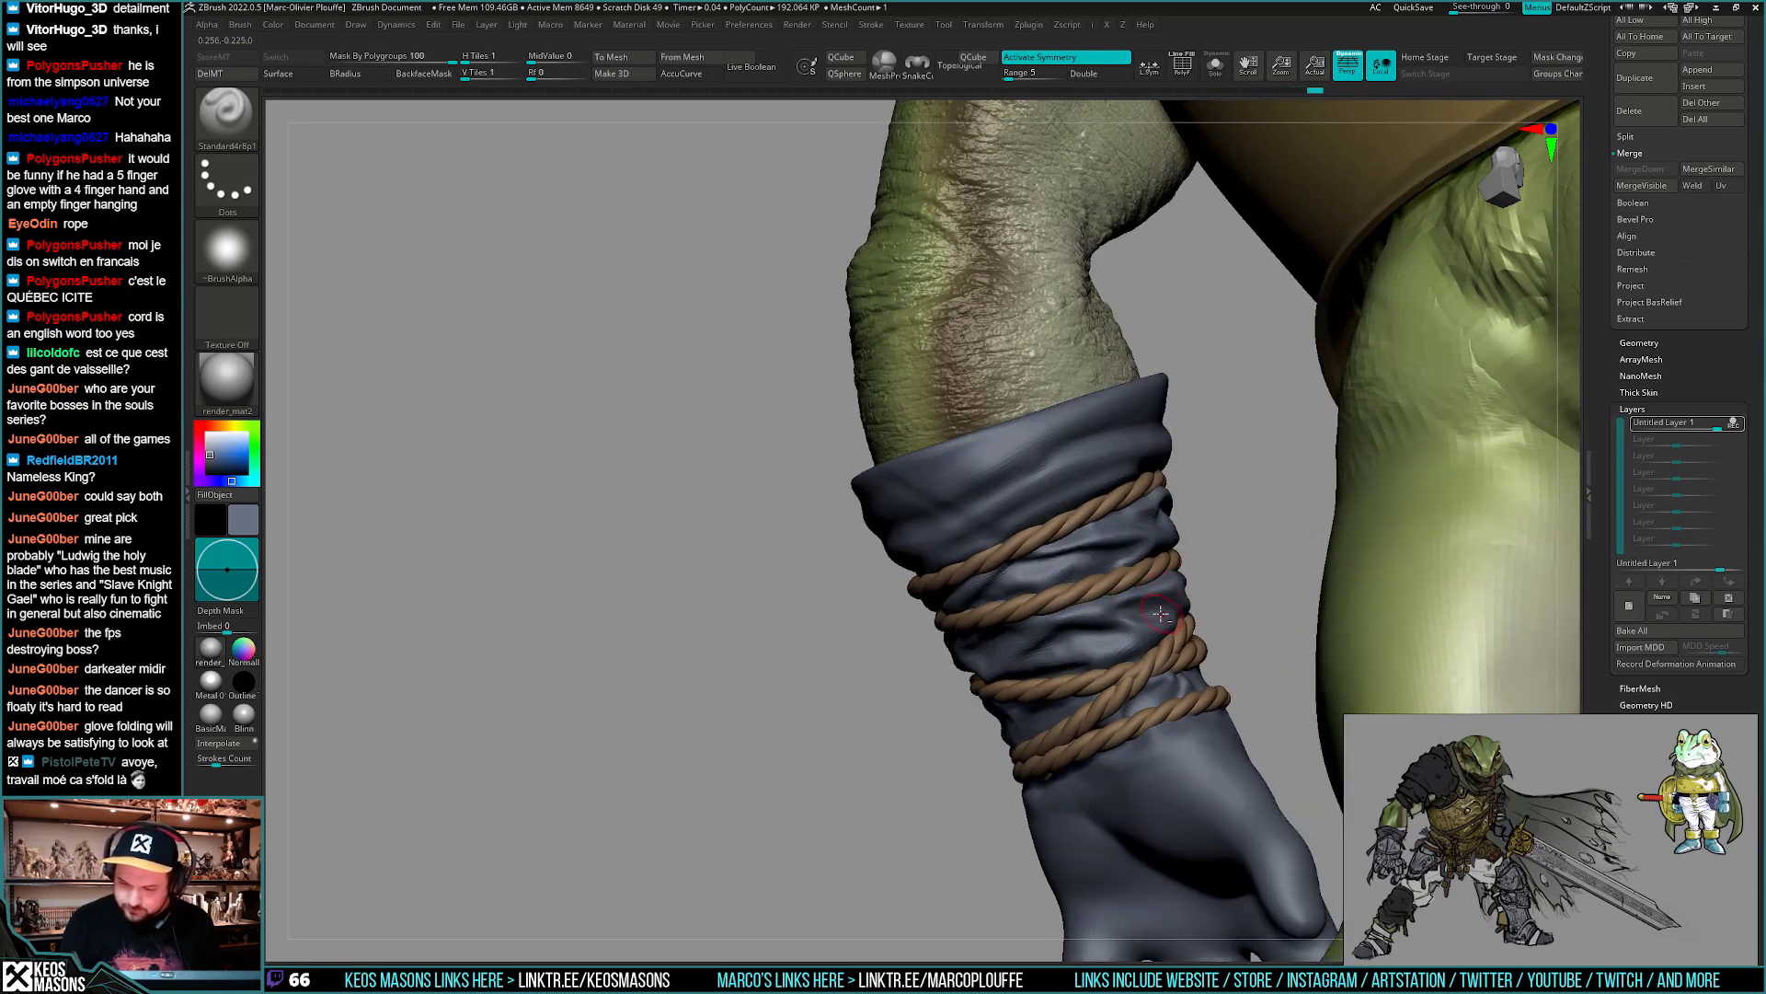
pyautogui.moveTo(1255, 557); pyautogui.dragTo(1064, 622, button='right')
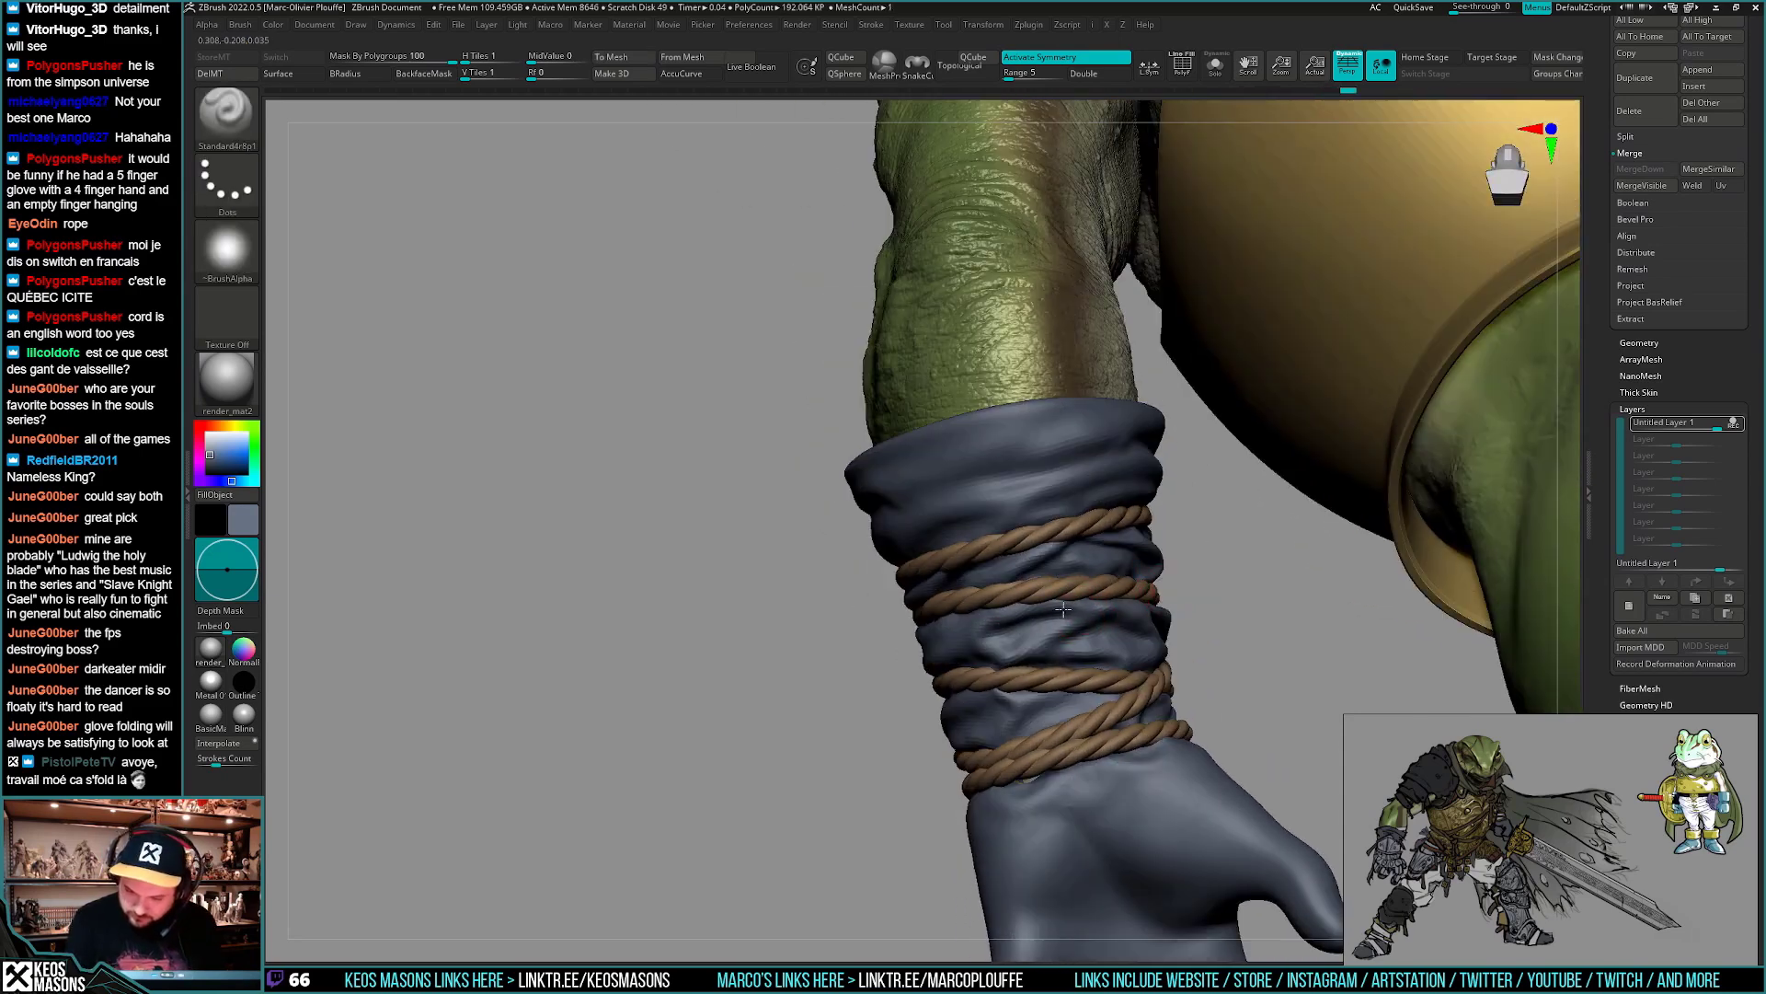
pyautogui.moveTo(1044, 644)
pyautogui.mouseDown(button='right')
pyautogui.moveTo(1012, 618)
pyautogui.moveTo(965, 635)
pyautogui.moveTo(1167, 671)
pyautogui.moveTo(1189, 644)
pyautogui.moveTo(1174, 728)
pyautogui.moveTo(1199, 663)
pyautogui.moveTo(1199, 702)
pyautogui.moveTo(1076, 637)
pyautogui.mouseUp(button='right')
pyautogui.moveTo(1016, 541)
pyautogui.mouseDown(button='right')
pyautogui.moveTo(1019, 572)
pyautogui.moveTo(1030, 557)
pyautogui.moveTo(998, 586)
pyautogui.moveTo(1101, 542)
pyautogui.moveTo(999, 589)
pyautogui.moveTo(1101, 541)
pyautogui.moveTo(1076, 532)
pyautogui.moveTo(999, 579)
pyautogui.mouseUp(button='right')
pyautogui.keyDown('ctrl'); pyautogui.moveTo(1187, 543); pyautogui.dragTo(1199, 433, button='right'); pyautogui.keyUp('ctrl')
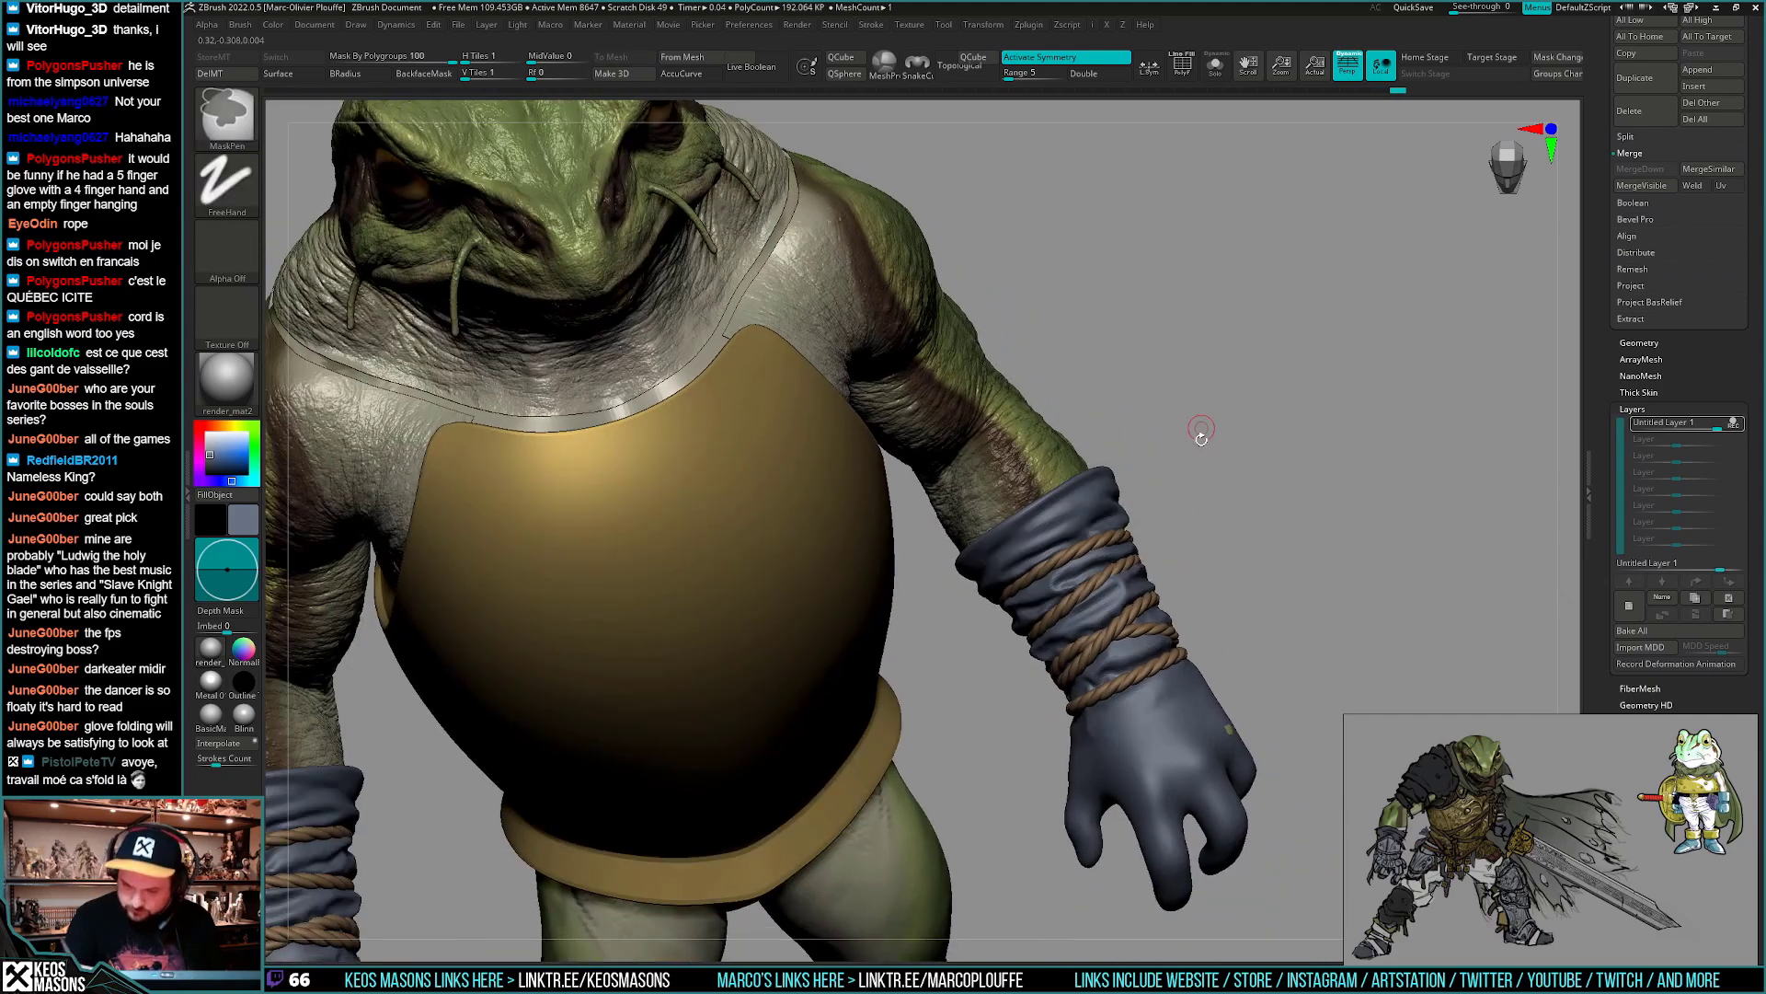
# - Check the glove in isolation and sculpt wrist folds between the lowest rope coils above the back of the hand
pyautogui.moveTo(1230, 615); pyautogui.dragTo(1061, 654, button='right')
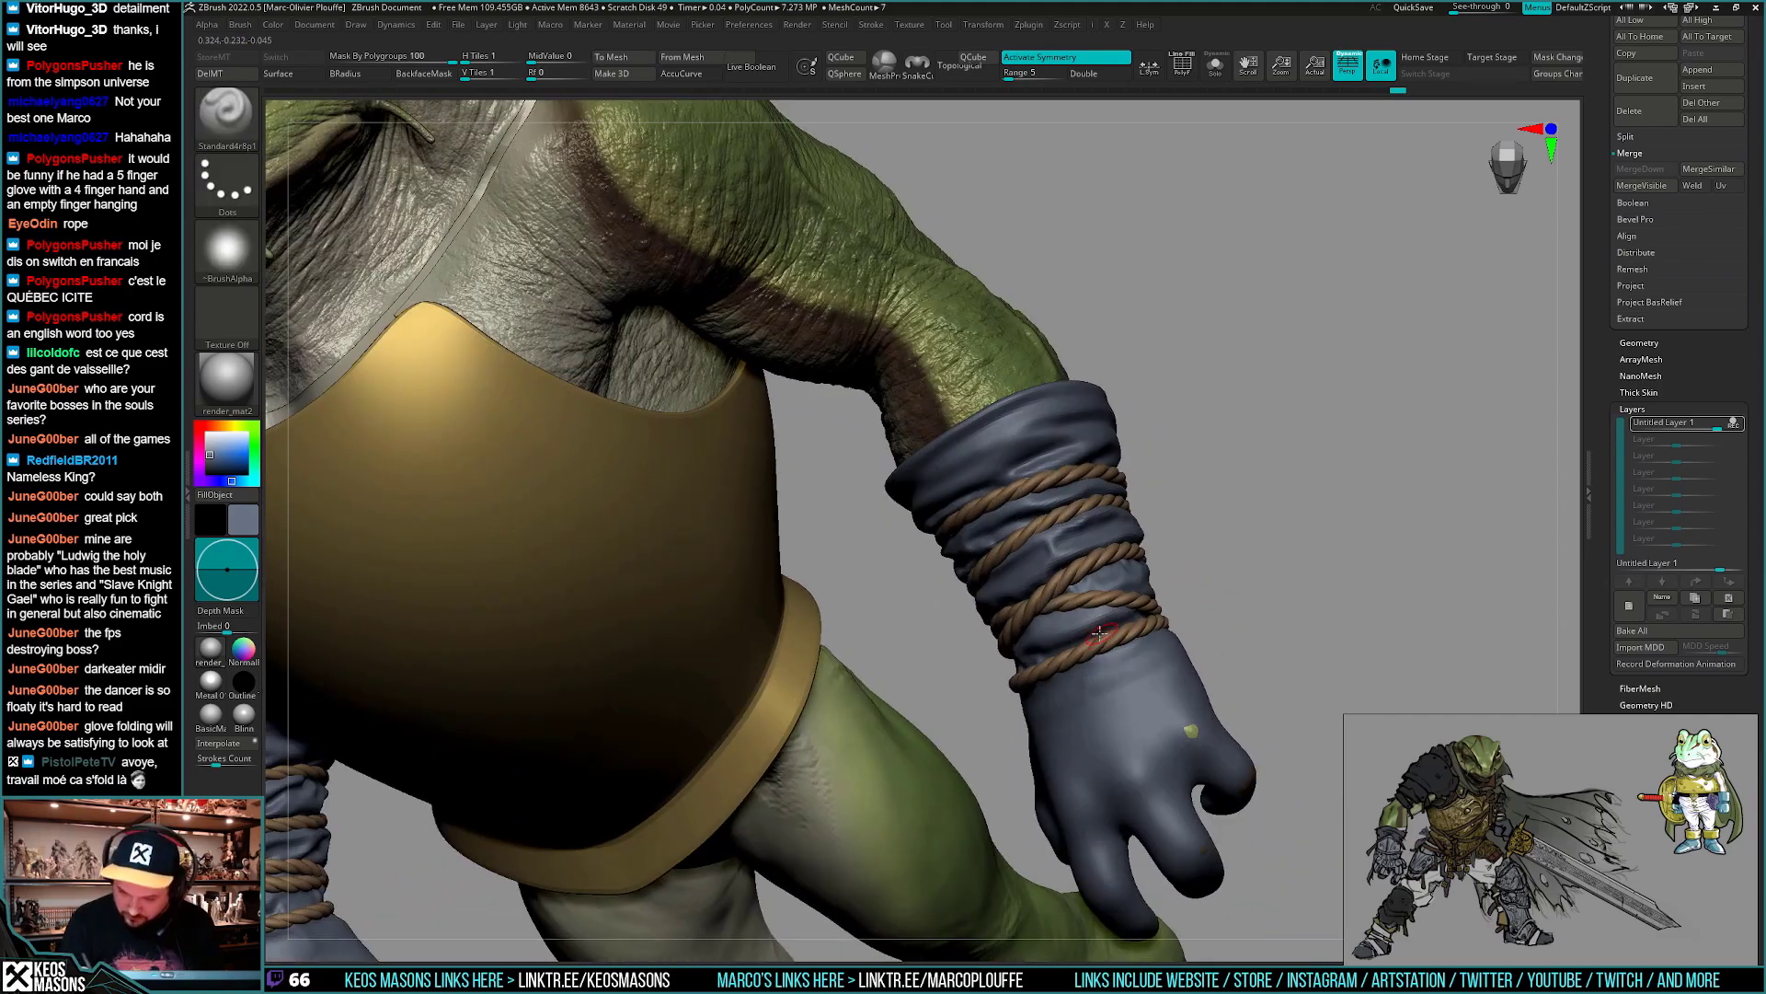
pyautogui.hotkey('alt', 's')
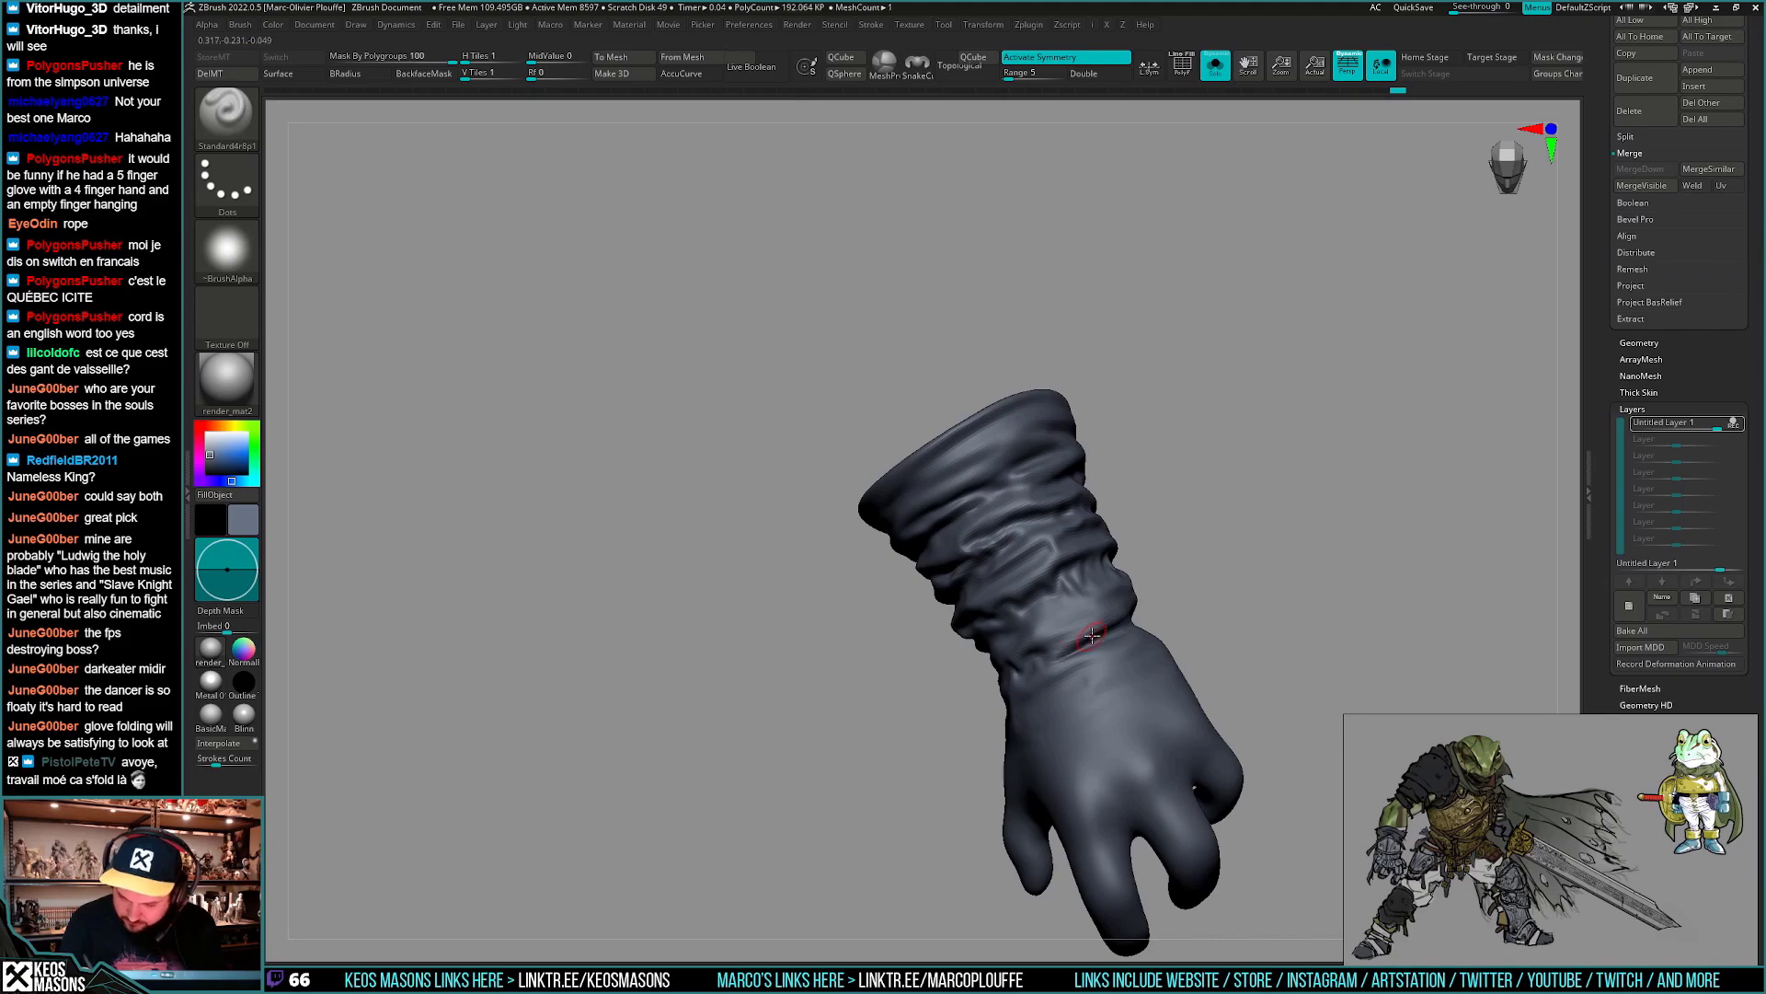
pyautogui.hotkey('shift', 's')
pyautogui.rightClick(1036, 657)
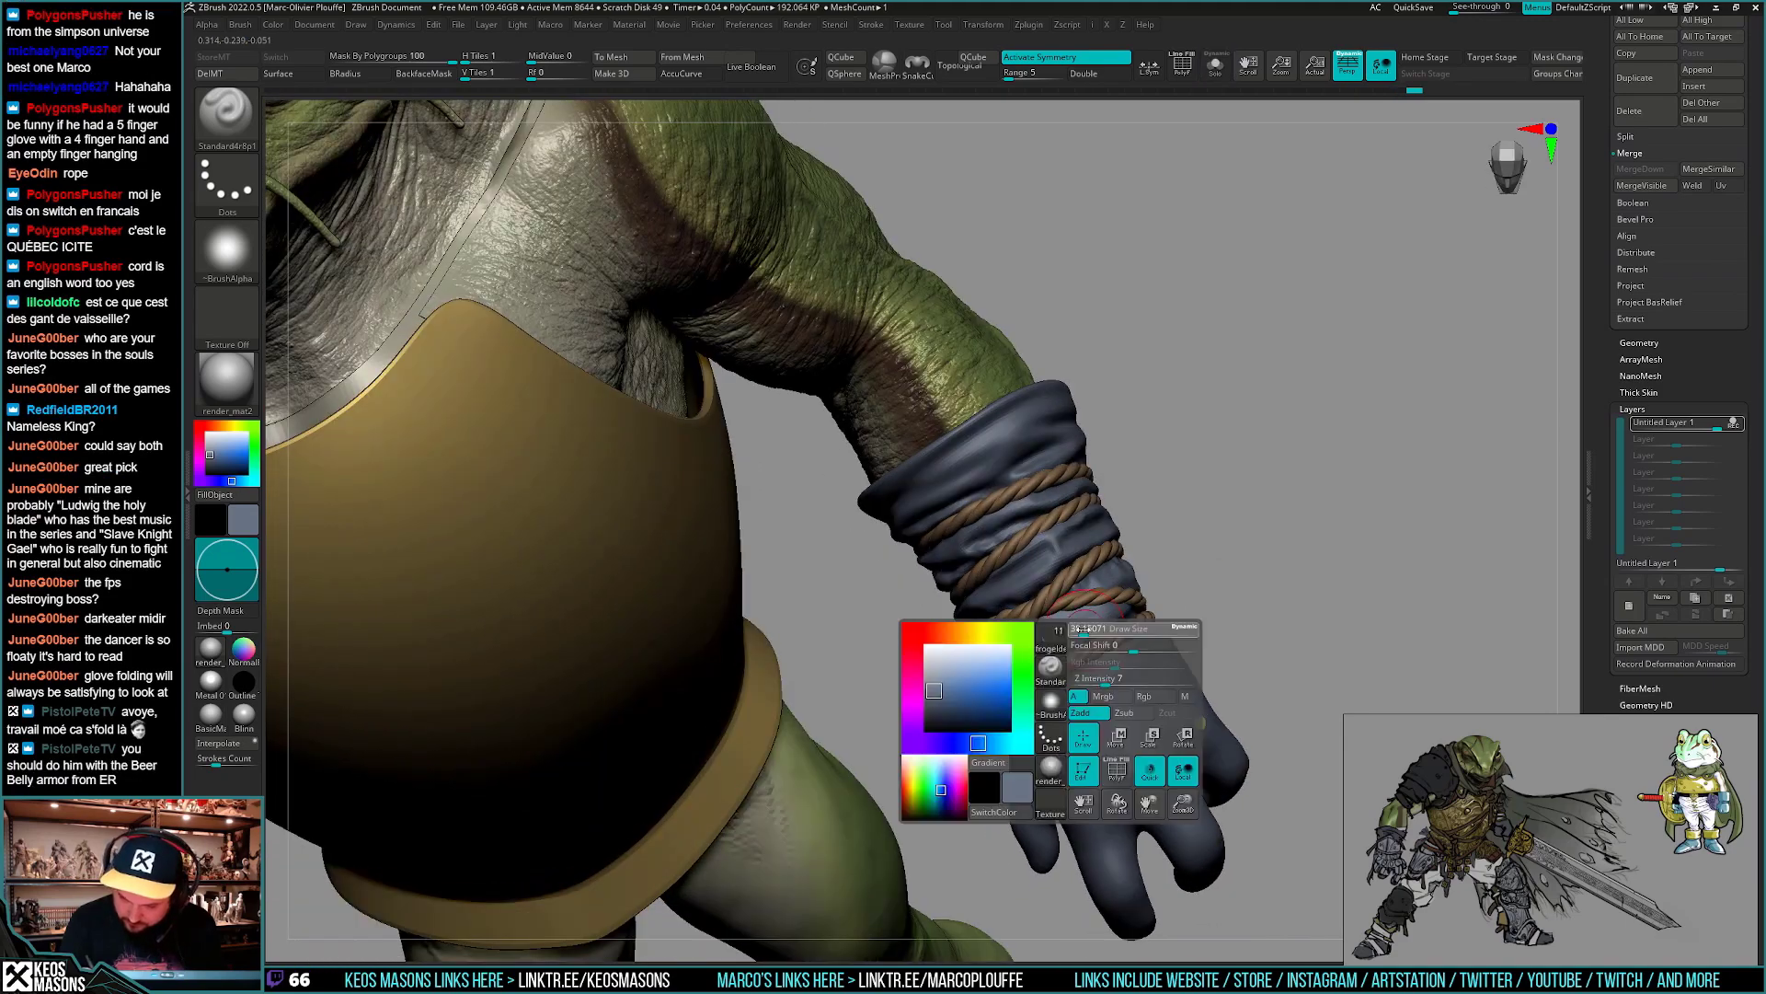
pyautogui.moveTo(1036, 656)
pyautogui.mouseDown(button='right')
pyautogui.moveTo(1156, 571)
pyautogui.moveTo(1250, 611)
pyautogui.moveTo(1161, 614)
pyautogui.moveTo(1049, 655)
pyautogui.mouseUp(button='right')
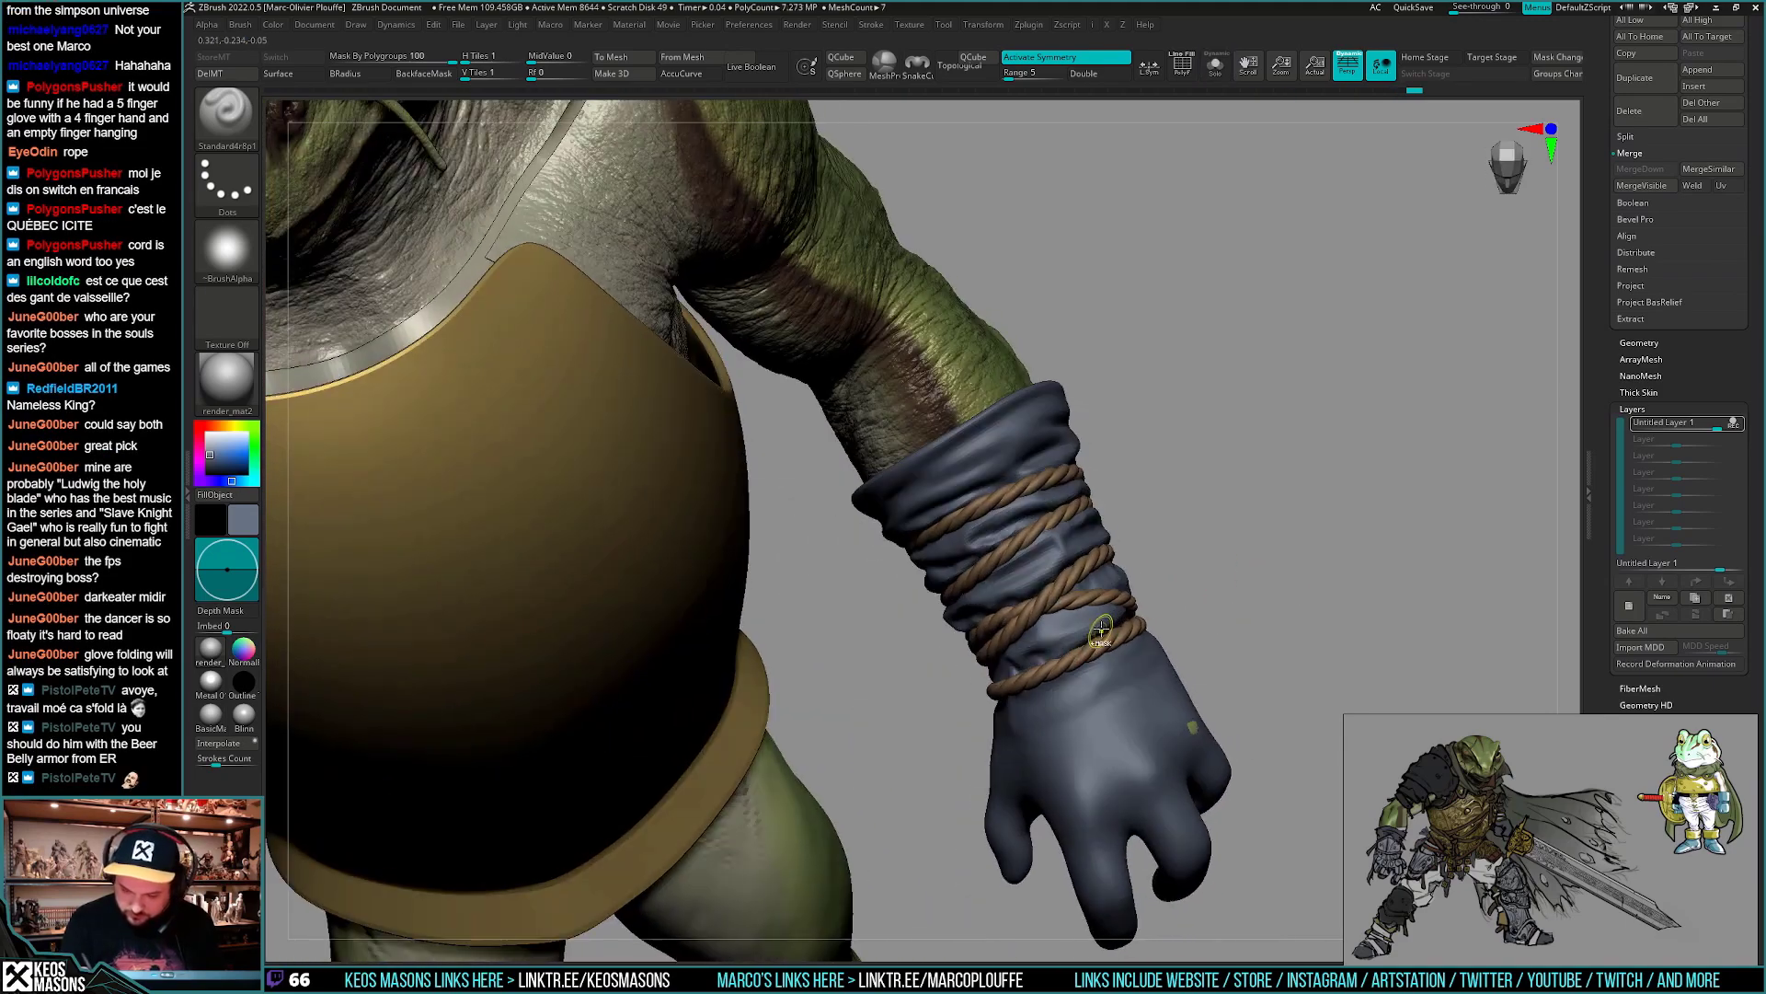
pyautogui.moveTo(1049, 655)
pyautogui.mouseDown()
pyautogui.moveTo(1101, 624)
pyautogui.moveTo(1070, 638)
pyautogui.mouseUp()
pyautogui.moveTo(1070, 637)
pyautogui.mouseDown(button='right')
pyautogui.moveTo(1161, 604)
pyautogui.moveTo(1113, 612)
pyautogui.moveTo(1145, 589)
pyautogui.mouseUp(button='right')
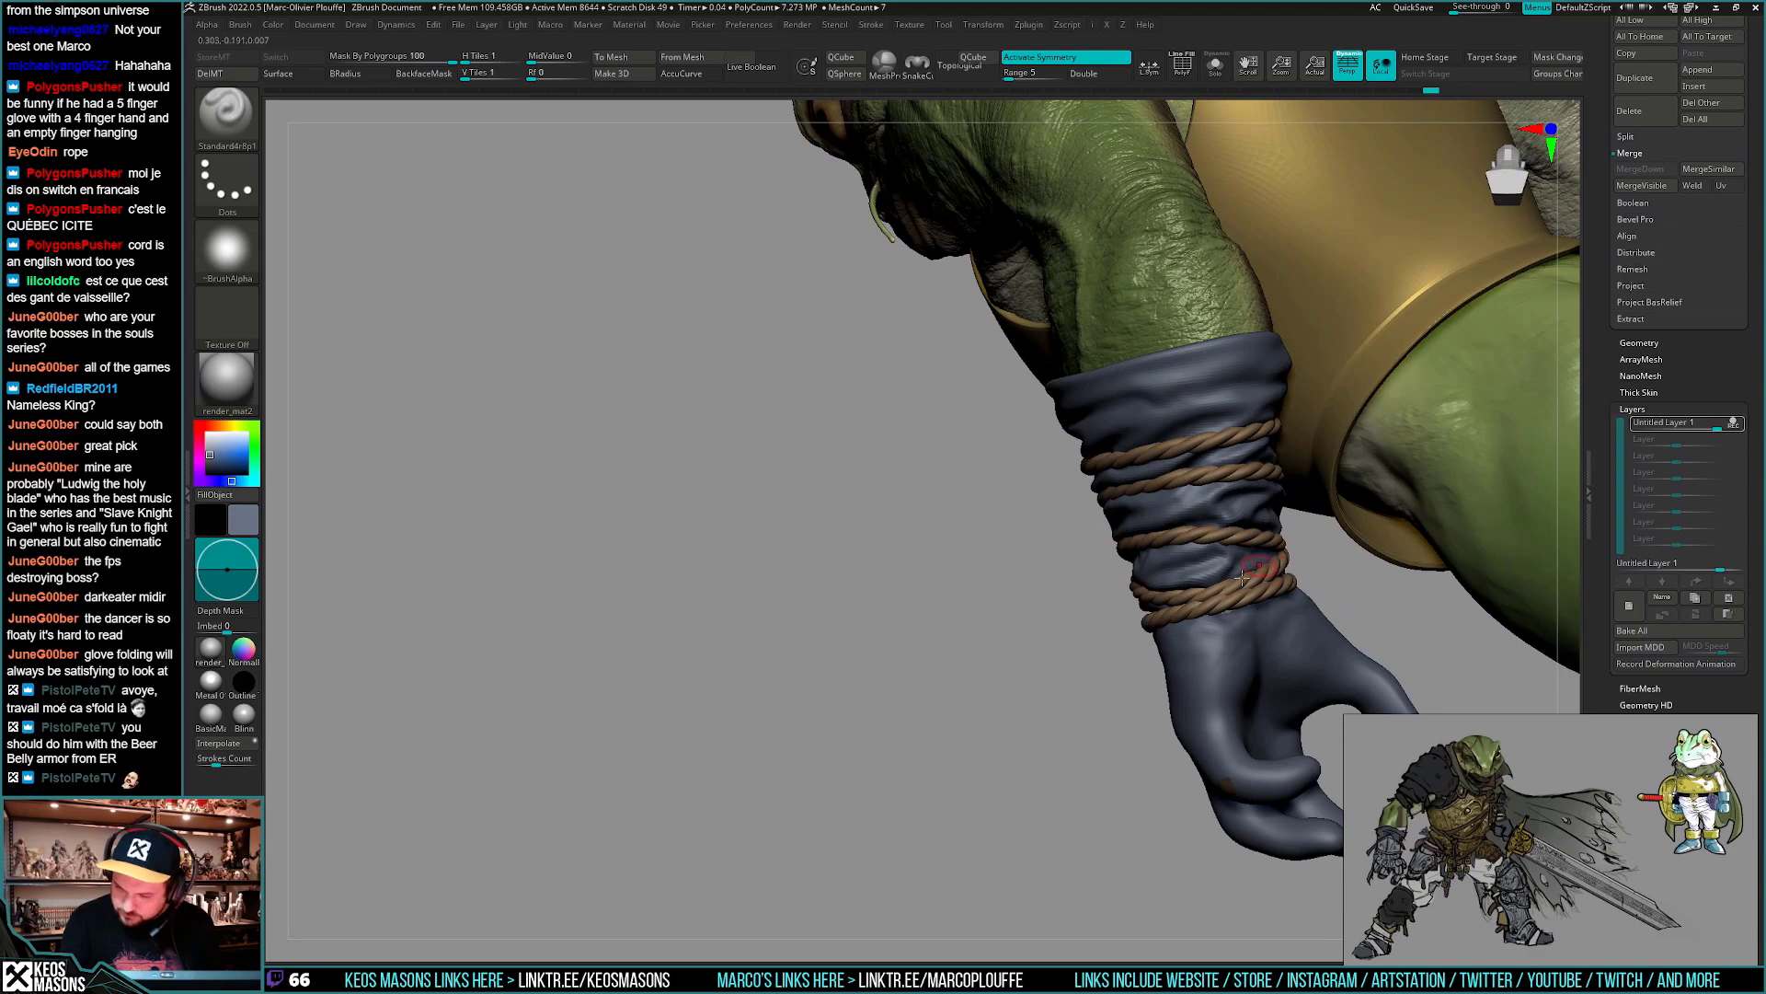
# - Sculpt and smooth the wrist creases beside the lowest rope coil, from the back of the hand to the thumb side
pyautogui.moveTo(1242, 575)
pyautogui.mouseDown(button='right')
pyautogui.moveTo(1295, 548)
pyautogui.moveTo(1228, 610)
pyautogui.moveTo(1157, 563)
pyautogui.moveTo(1213, 528)
pyautogui.moveTo(1181, 540)
pyautogui.moveTo(1177, 568)
pyautogui.moveTo(1115, 577)
pyautogui.mouseUp(button='right')
pyautogui.press('shift')
pyautogui.press('shift')
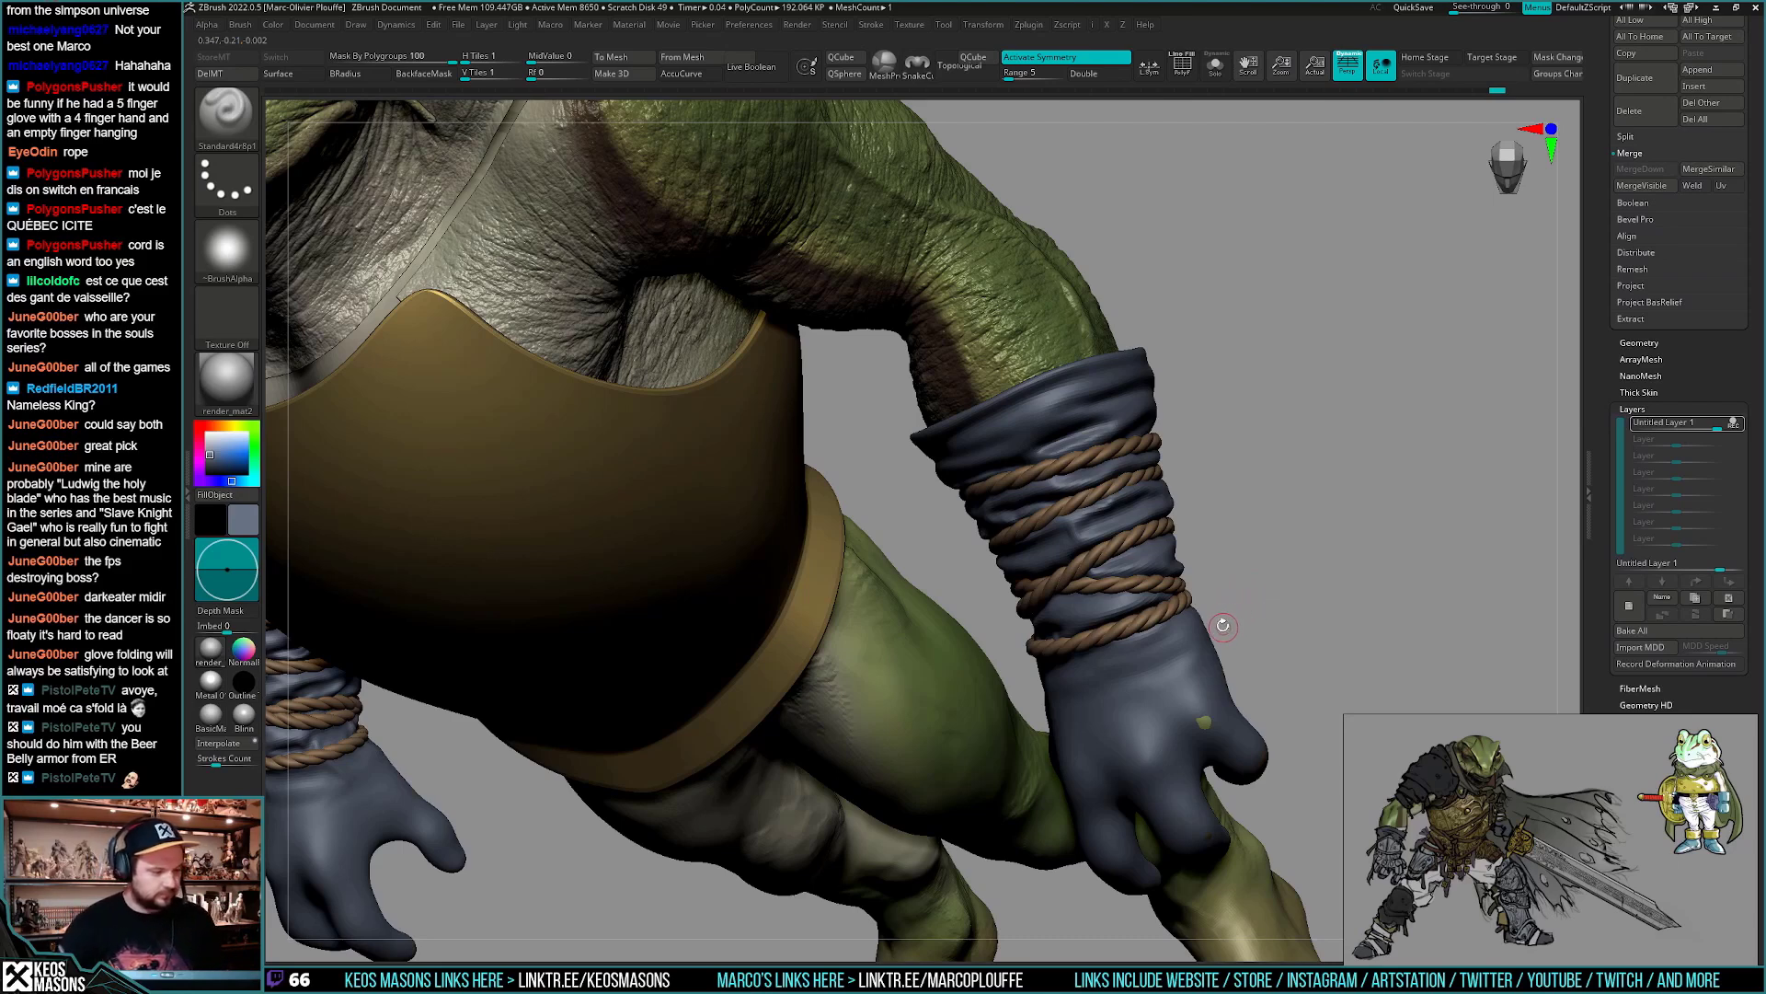
pyautogui.moveTo(1239, 605); pyautogui.dragTo(1194, 618)
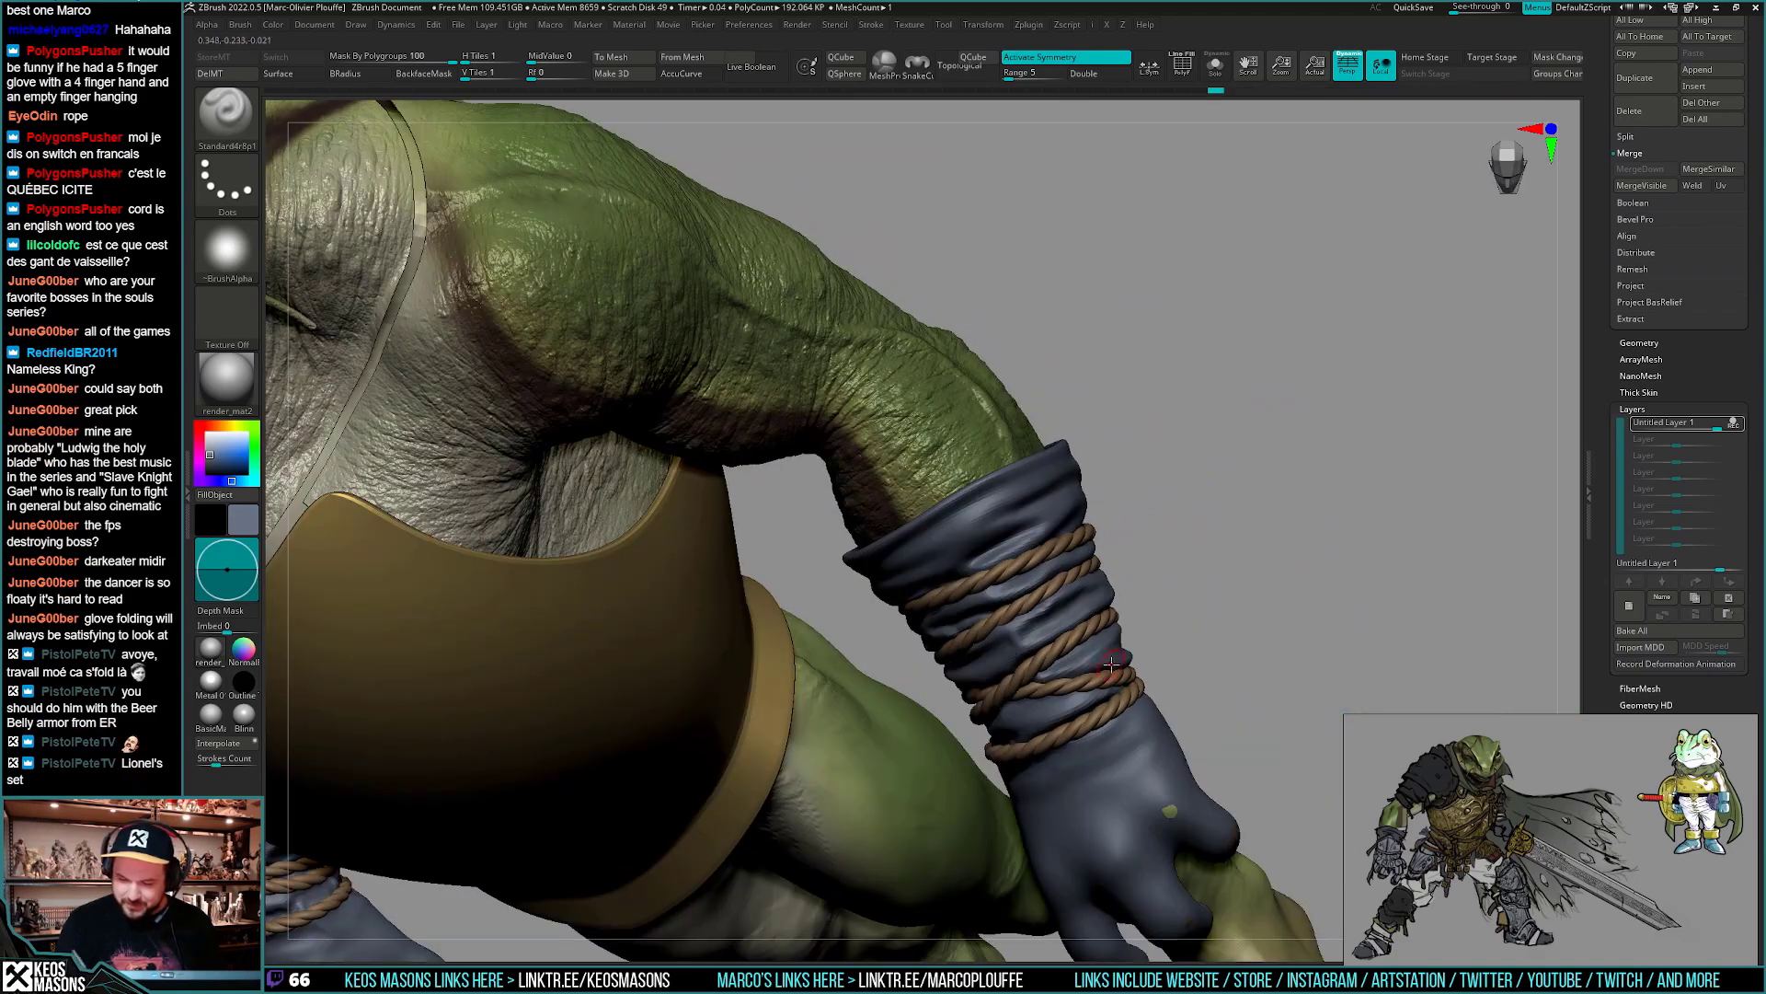
pyautogui.moveTo(1111, 662)
pyautogui.mouseDown()
pyautogui.moveTo(1178, 635)
pyautogui.moveTo(1104, 659)
pyautogui.mouseUp()
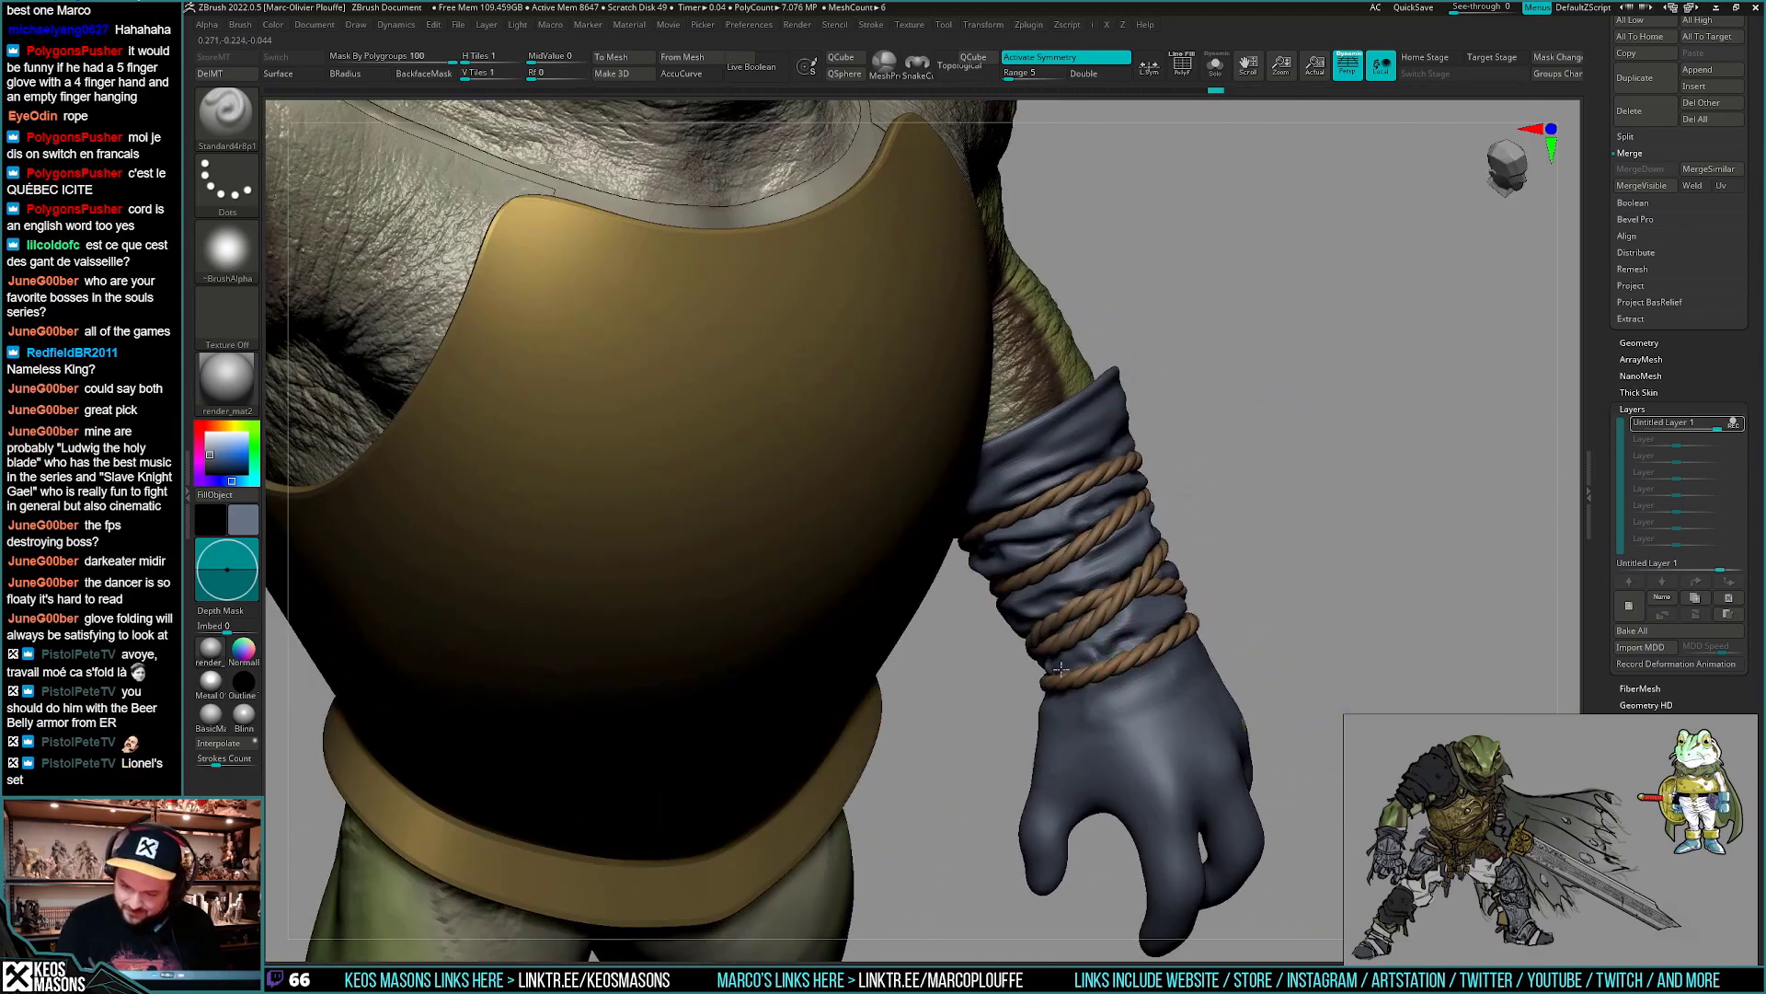
pyautogui.press('shift')
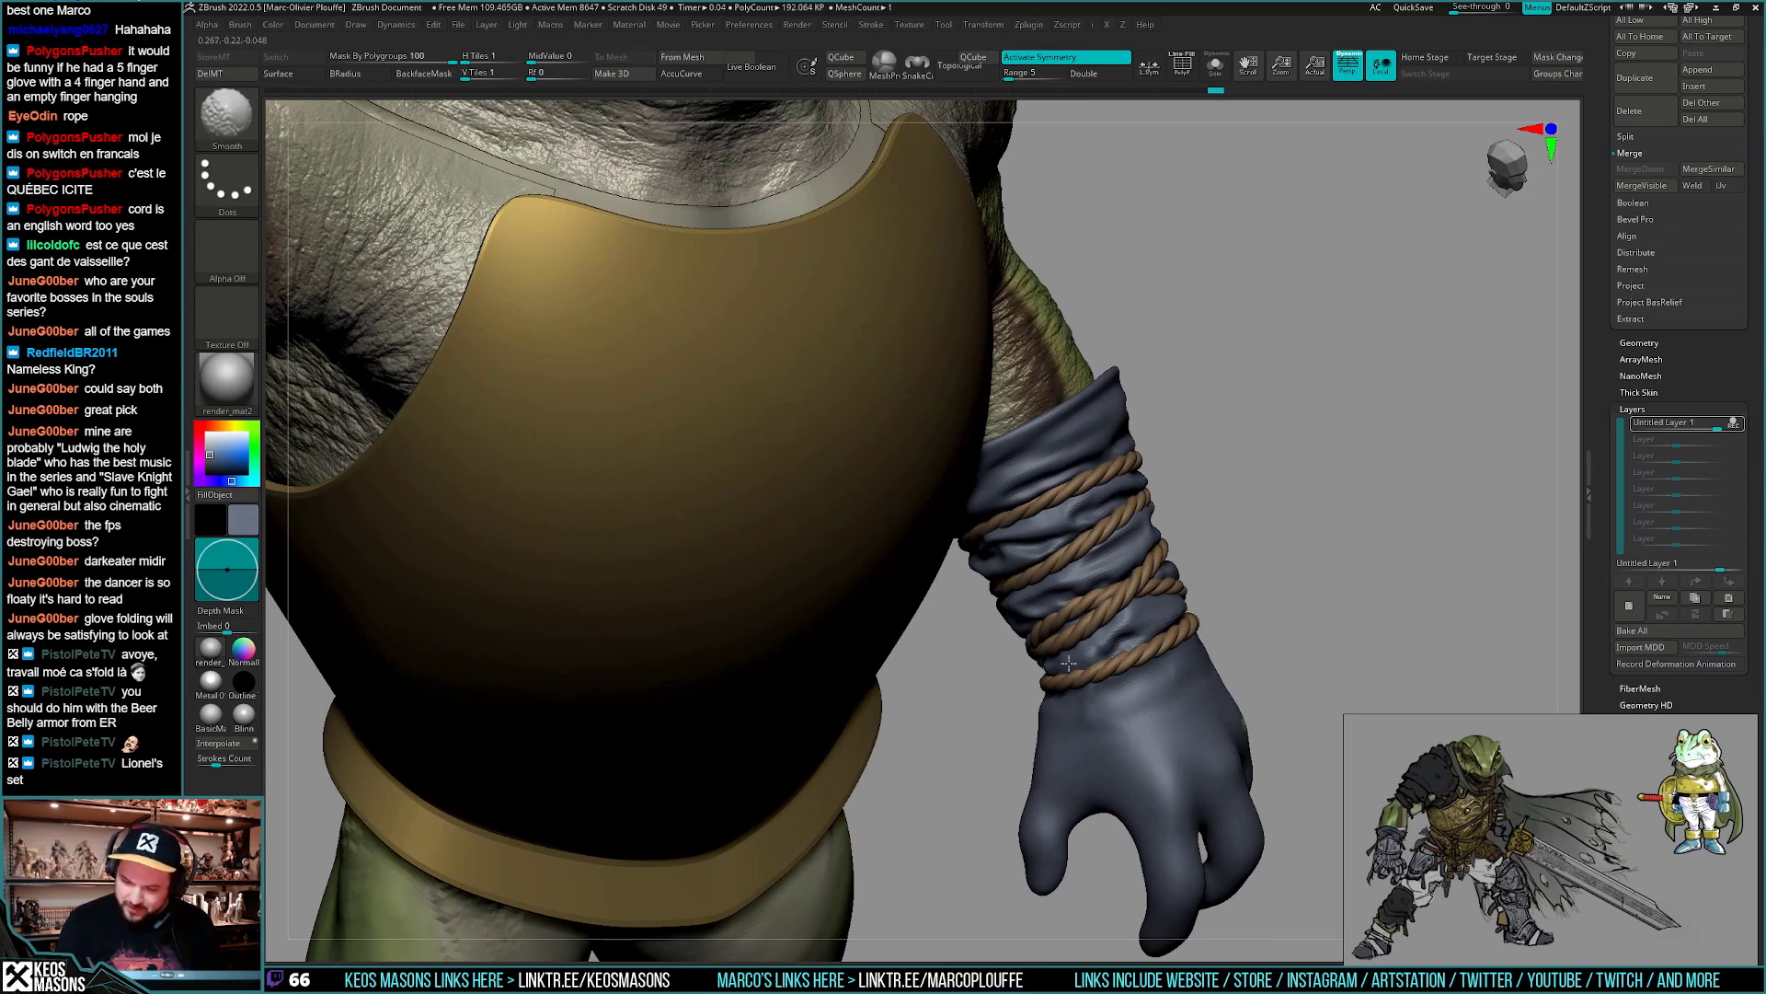
pyautogui.moveTo(1068, 662)
pyautogui.mouseDown()
pyautogui.moveTo(1178, 642)
pyautogui.moveTo(1225, 602)
pyautogui.mouseUp()
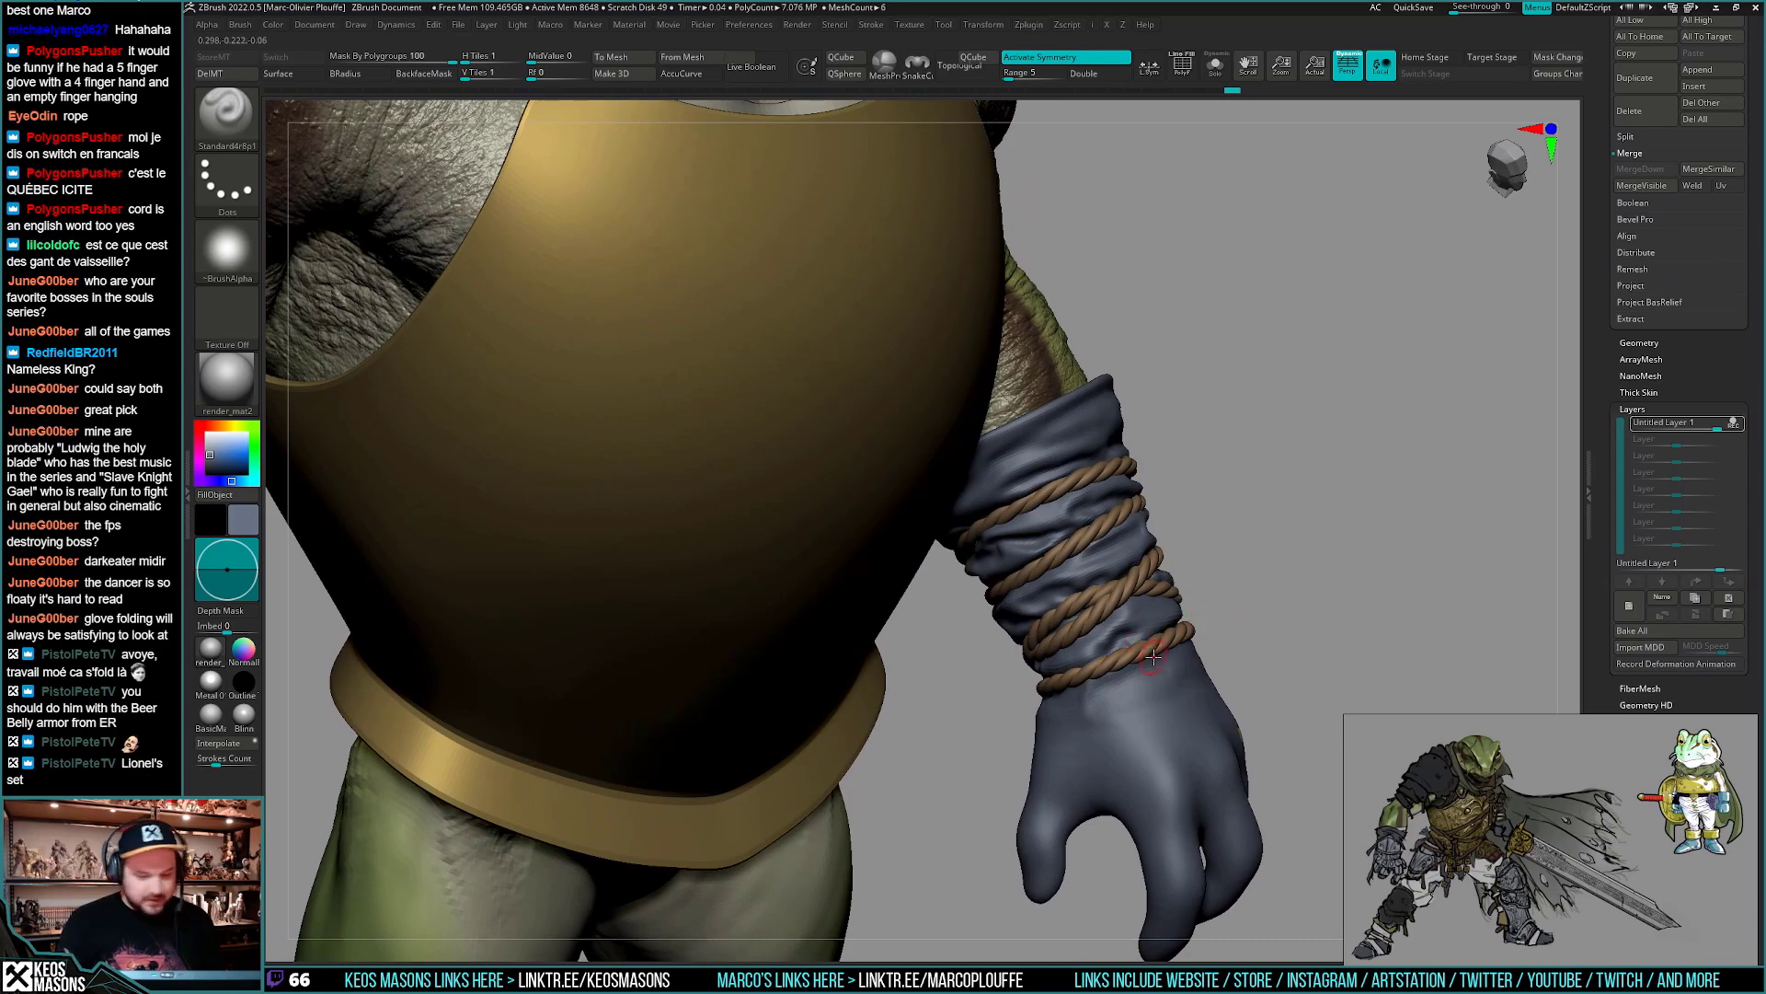
pyautogui.moveTo(1102, 651); pyautogui.dragTo(1211, 571)
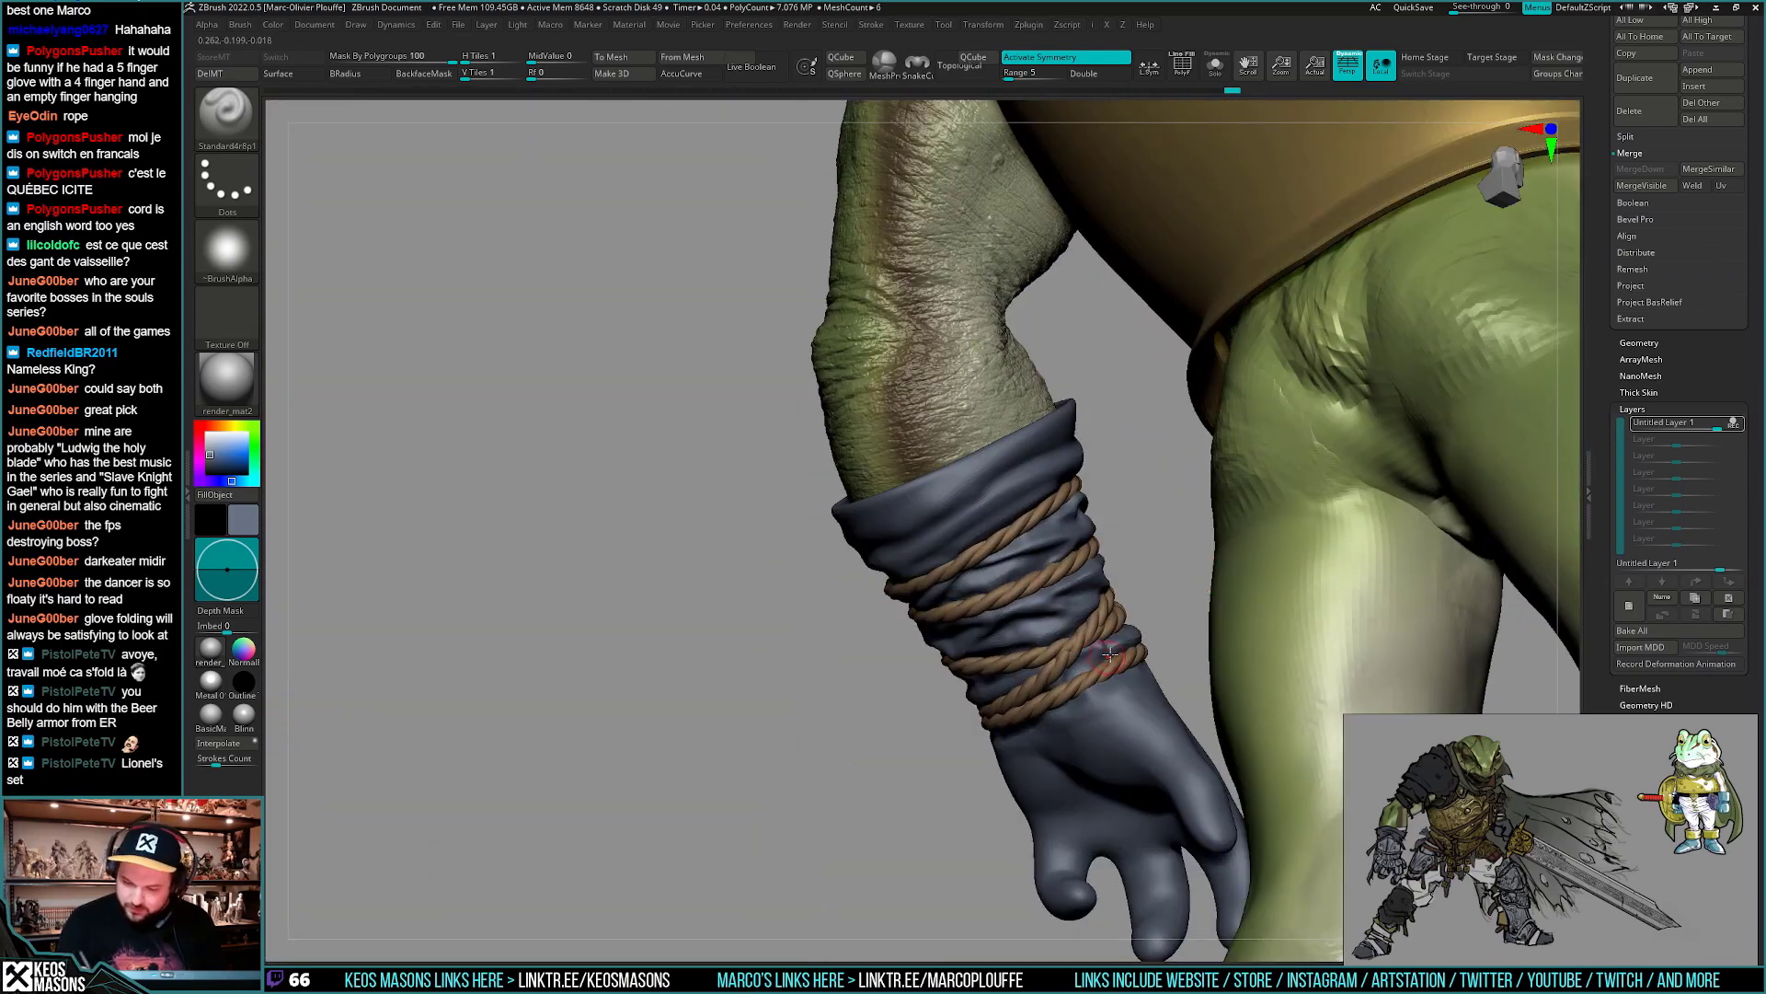
# - Refine the cloth folds between the two lowest rope coils on the palm side of the wrist, smoothing rough spots
pyautogui.press('shift')
pyautogui.moveTo(1073, 671)
pyautogui.mouseDown()
pyautogui.moveTo(1126, 648)
pyautogui.moveTo(1099, 664)
pyautogui.mouseUp()
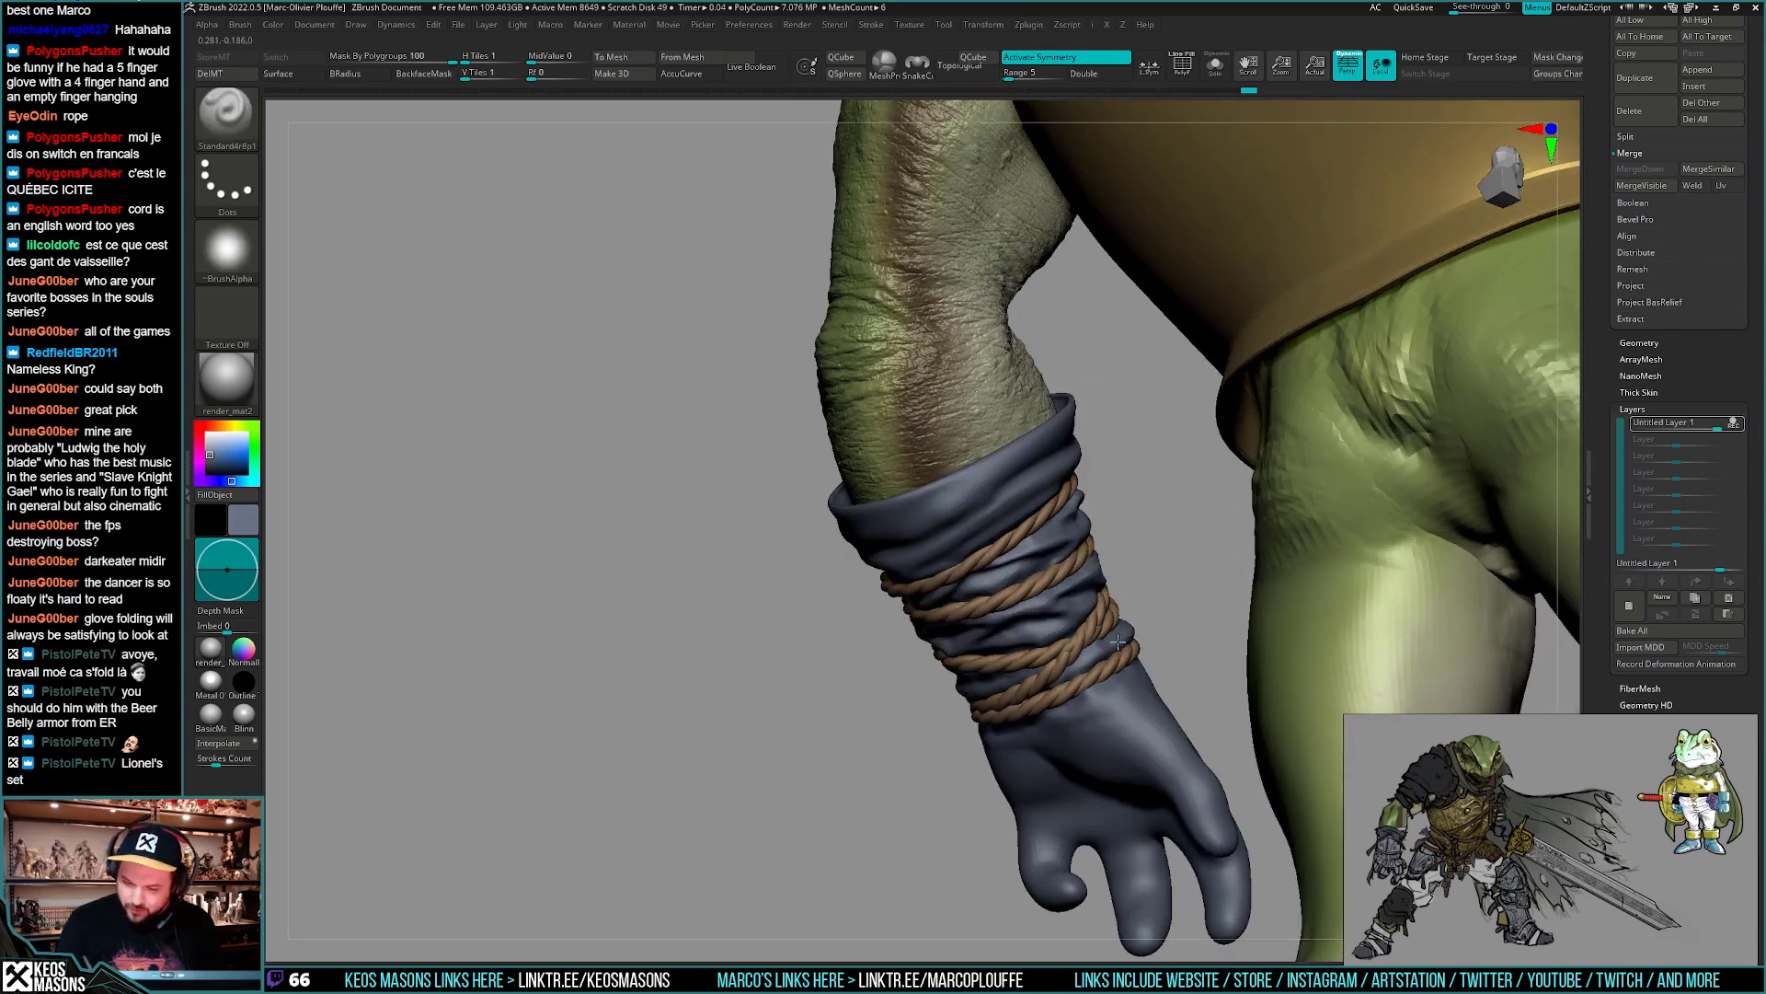
pyautogui.keyDown('alt'); pyautogui.click(1071, 673); pyautogui.keyUp('alt')
pyautogui.press('shift')
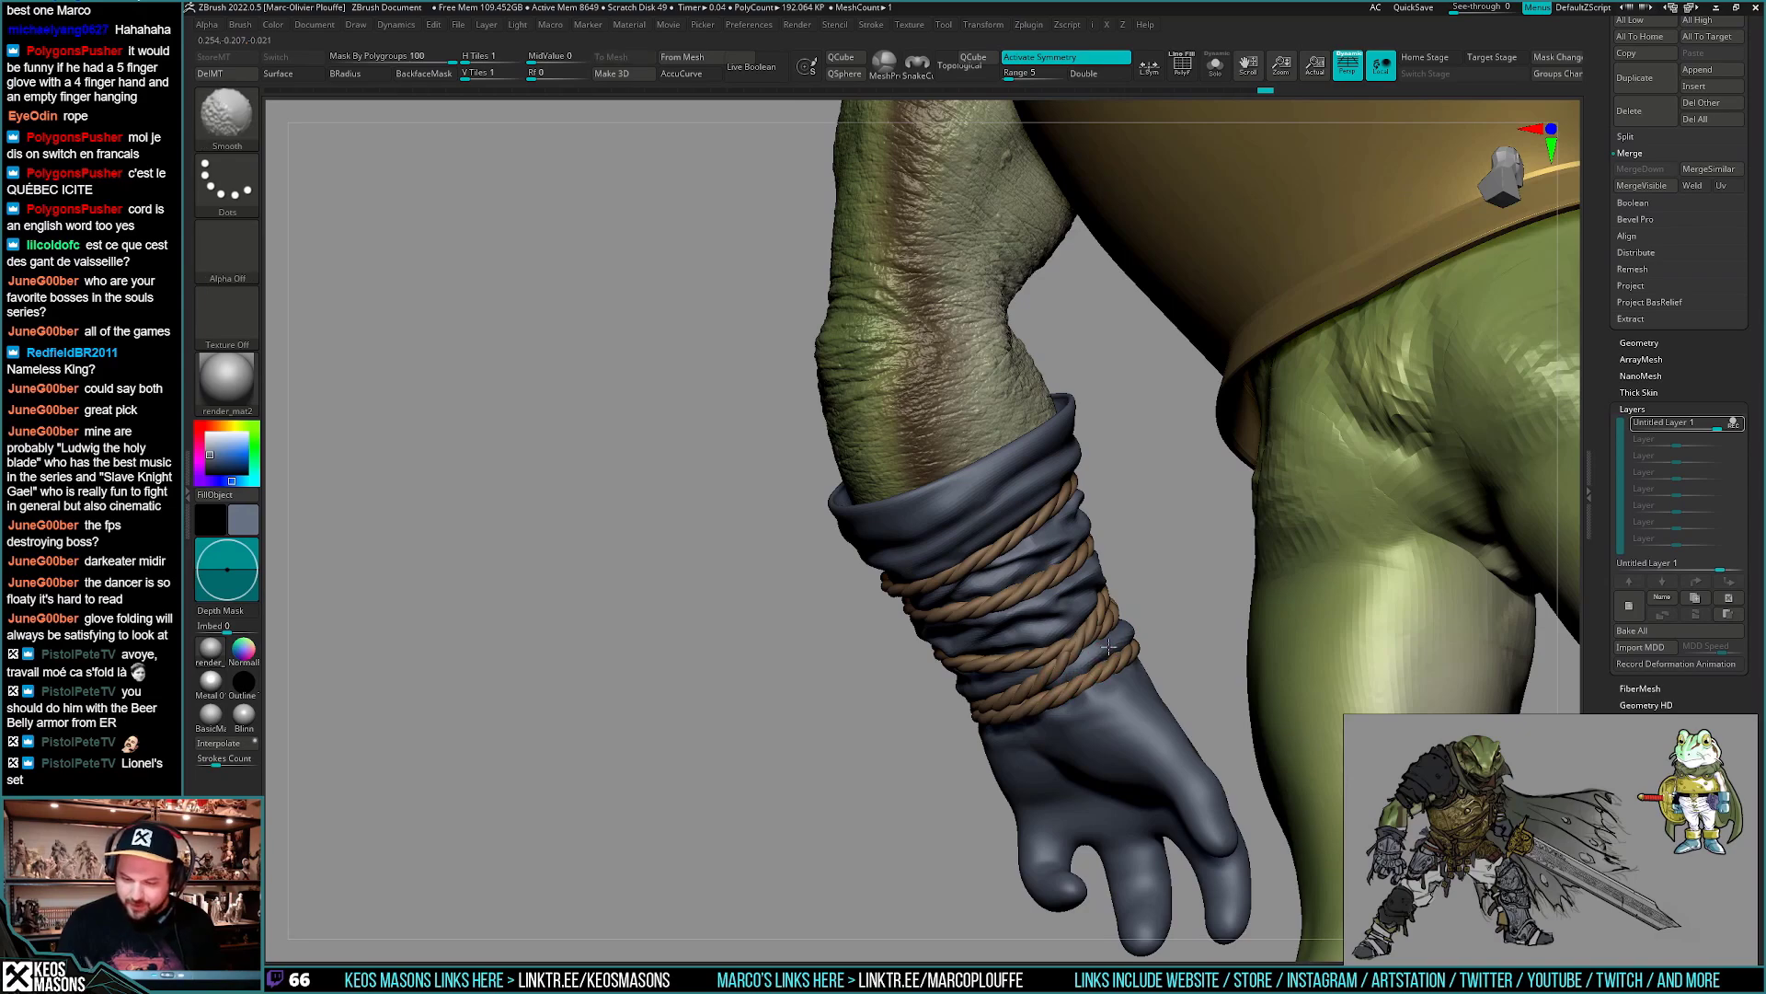
pyautogui.moveTo(1109, 646); pyautogui.dragTo(1131, 629, button='right')
pyautogui.moveTo(1043, 690); pyautogui.dragTo(1108, 649, button='right')
pyautogui.keyDown('alt'); pyautogui.click(1108, 649); pyautogui.keyUp('alt')
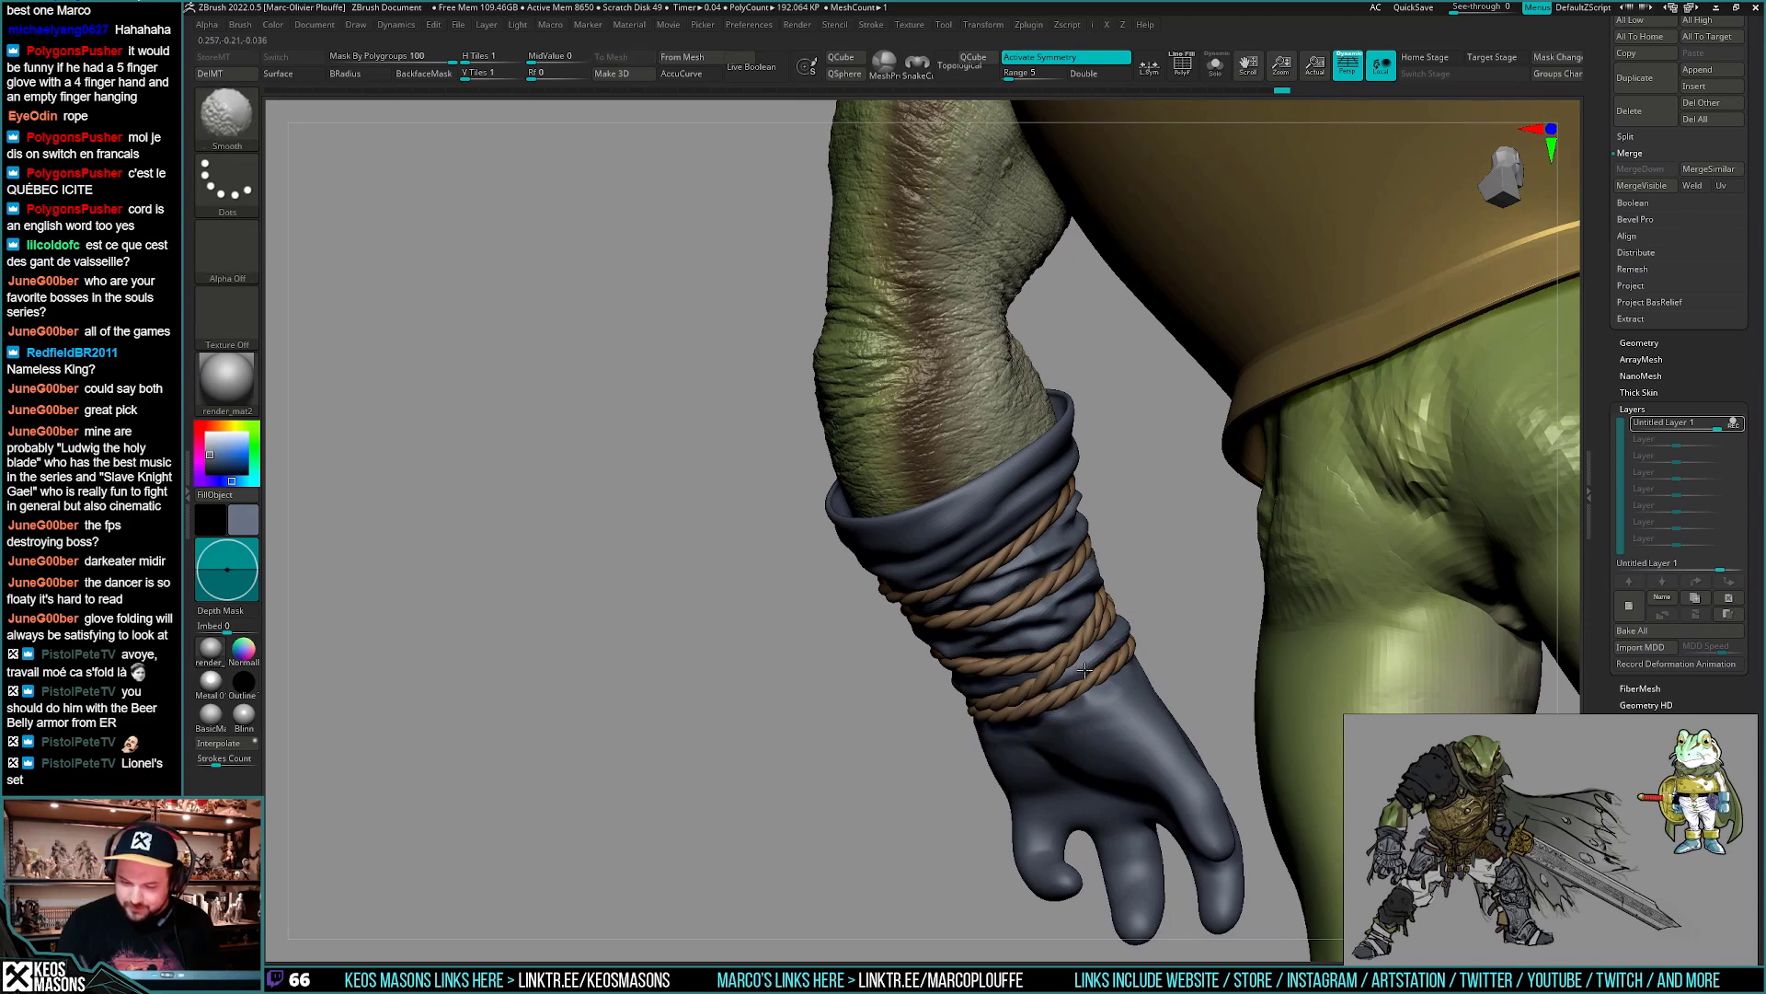
pyautogui.keyDown('alt'); pyautogui.click(1108, 655); pyautogui.keyUp('alt')
# - Sculpt additional folds on the outer forearm of the glove between the second and third rope coils
pyautogui.moveTo(1109, 655)
pyautogui.mouseDown(button='right')
pyautogui.moveTo(949, 632)
pyautogui.moveTo(1066, 590)
pyautogui.moveTo(971, 631)
pyautogui.moveTo(983, 621)
pyautogui.mouseUp(button='right')
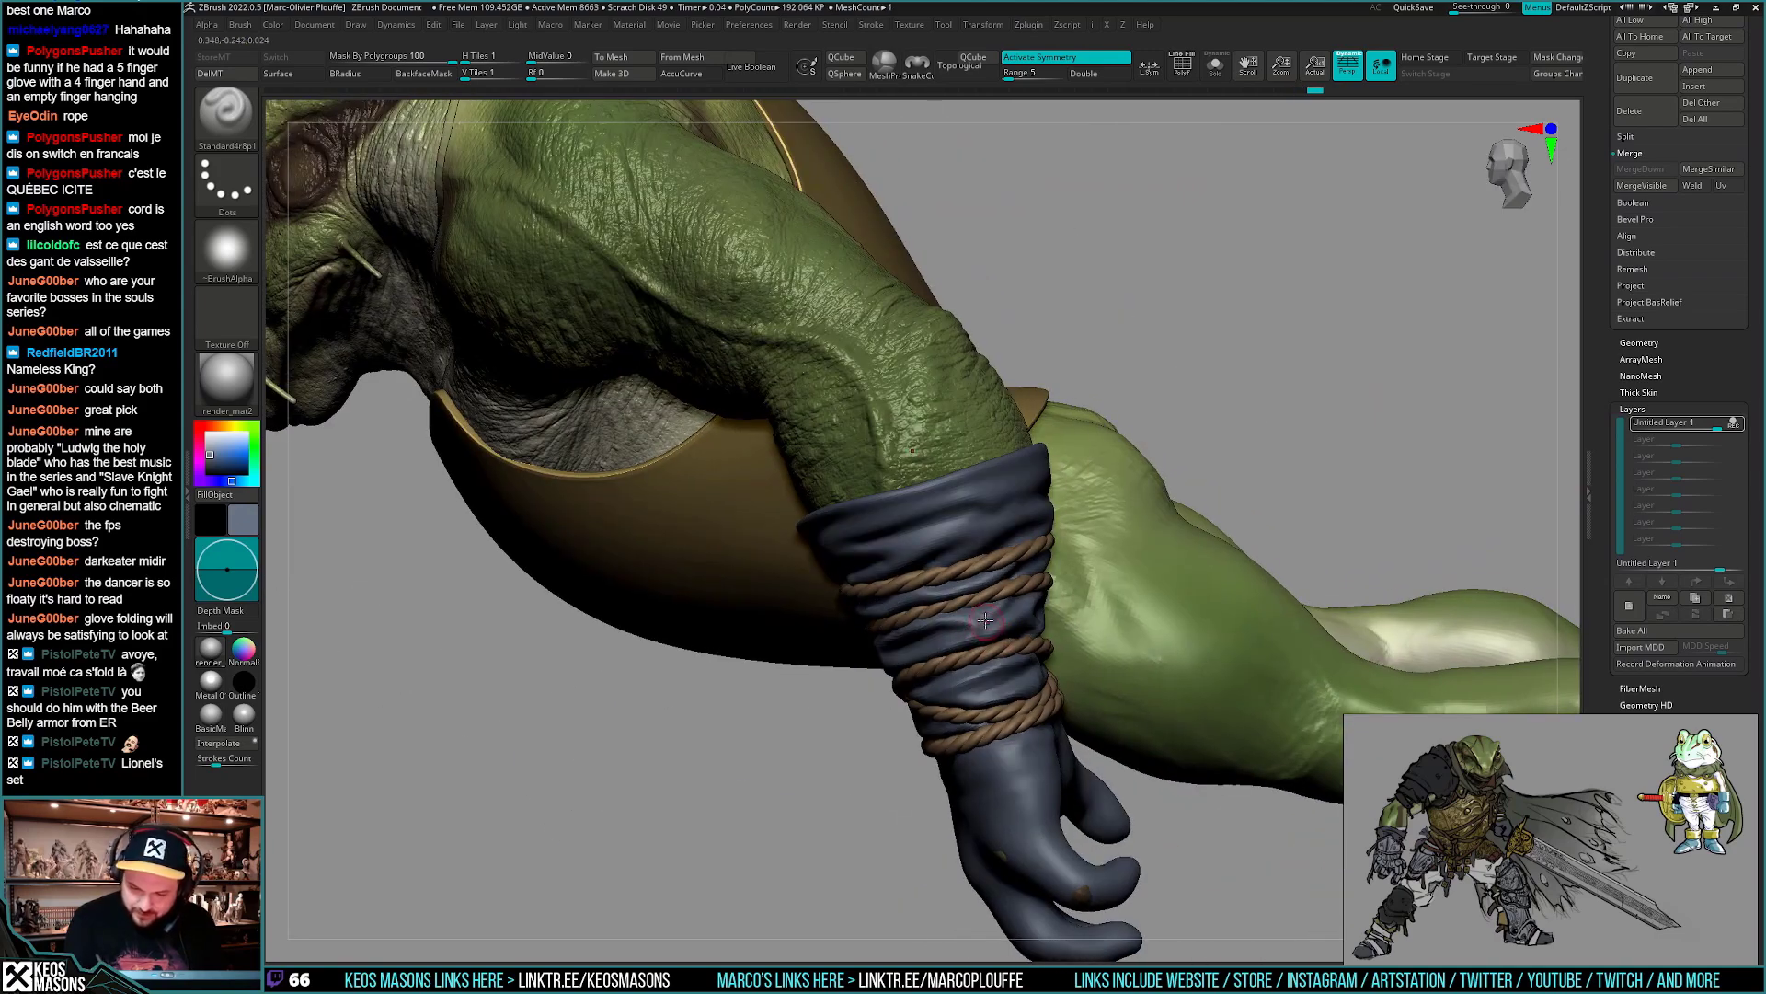
pyautogui.moveTo(989, 628); pyautogui.dragTo(1096, 583, button='right')
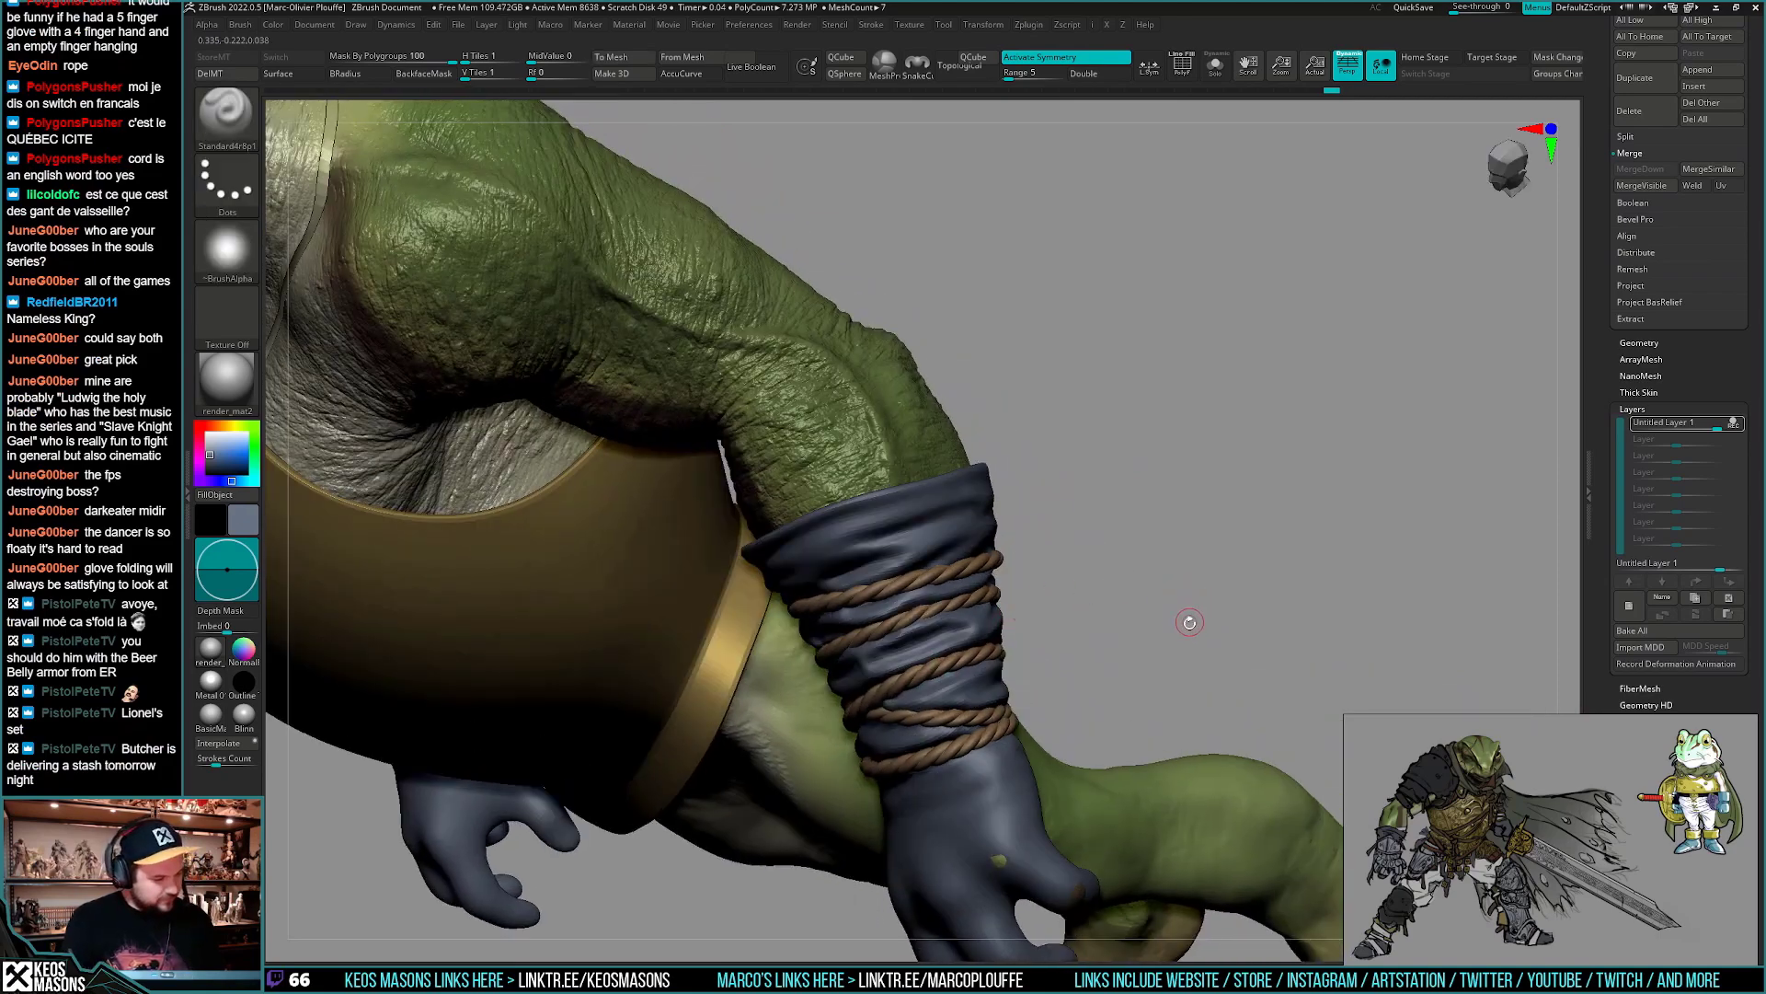
pyautogui.moveTo(1176, 642)
pyautogui.mouseDown(button='right')
pyautogui.moveTo(1156, 641)
pyautogui.moveTo(1167, 623)
pyautogui.moveTo(979, 662)
pyautogui.moveTo(1010, 614)
pyautogui.moveTo(951, 669)
pyautogui.moveTo(1027, 606)
pyautogui.moveTo(995, 608)
pyautogui.mouseUp(button='right')
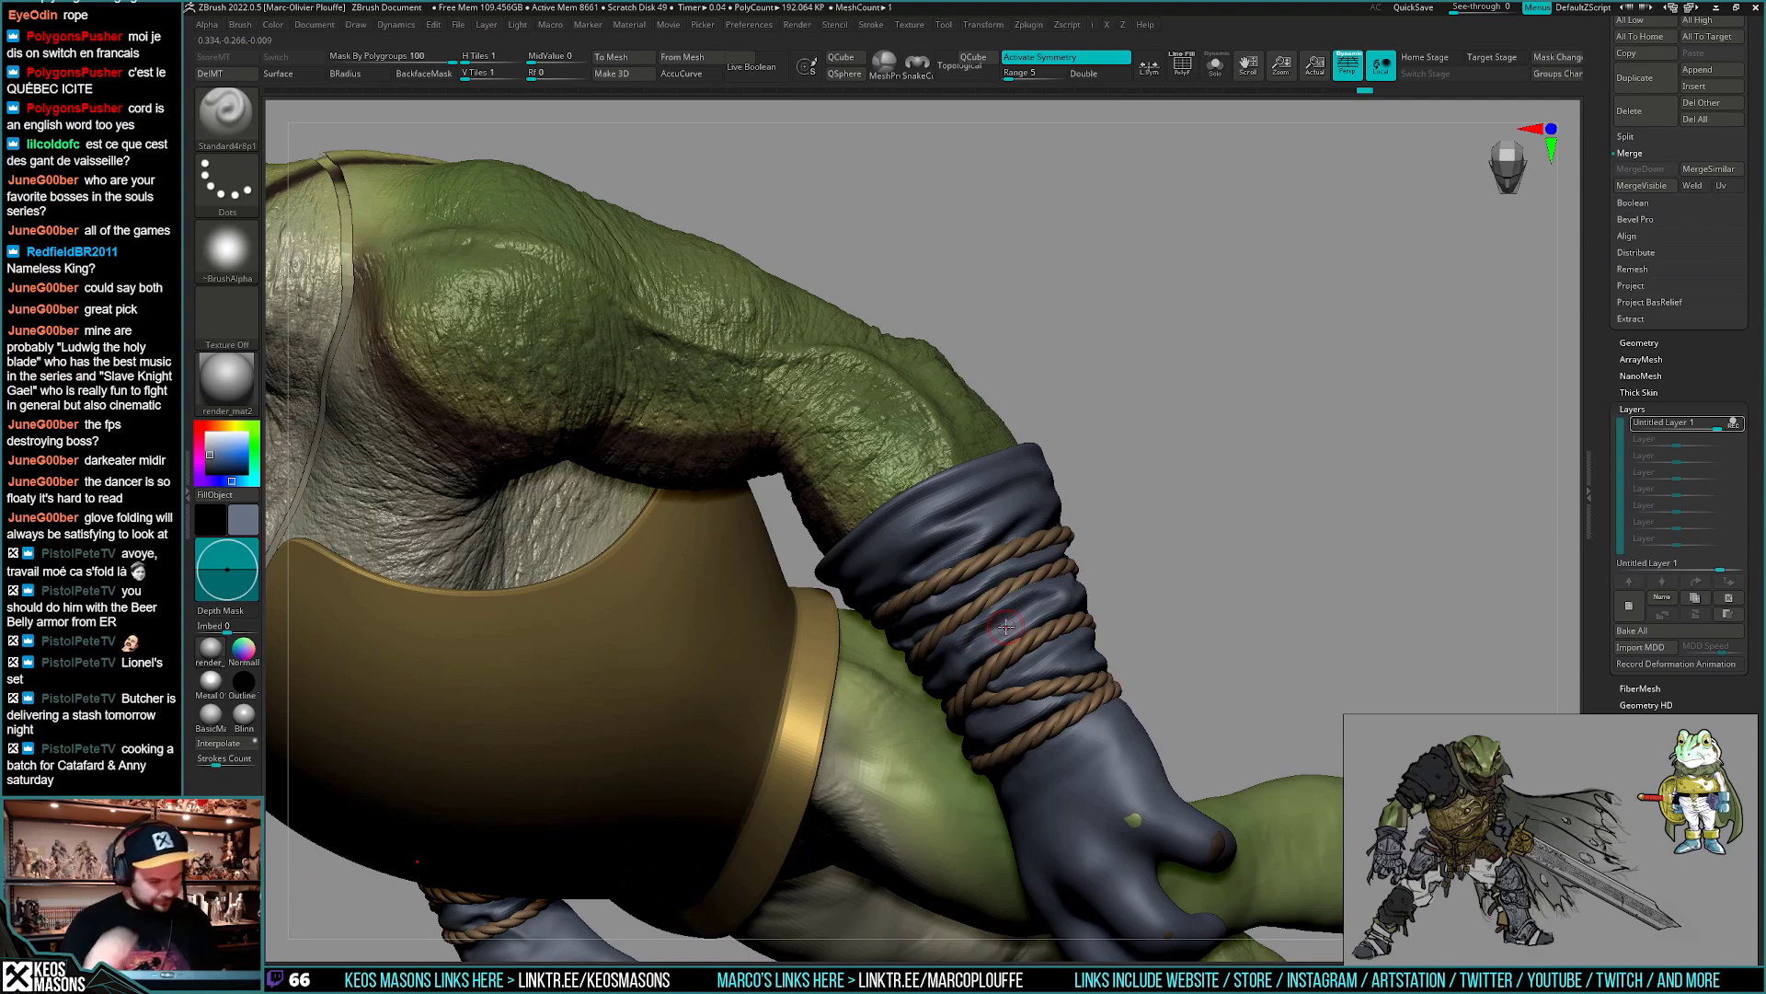
# - Compare the gloves with and without the fold layer's sculpting while viewing the whole figure
pyautogui.moveTo(1018, 725); pyautogui.dragTo(1167, 782, button='right')
pyautogui.click(1733, 422)
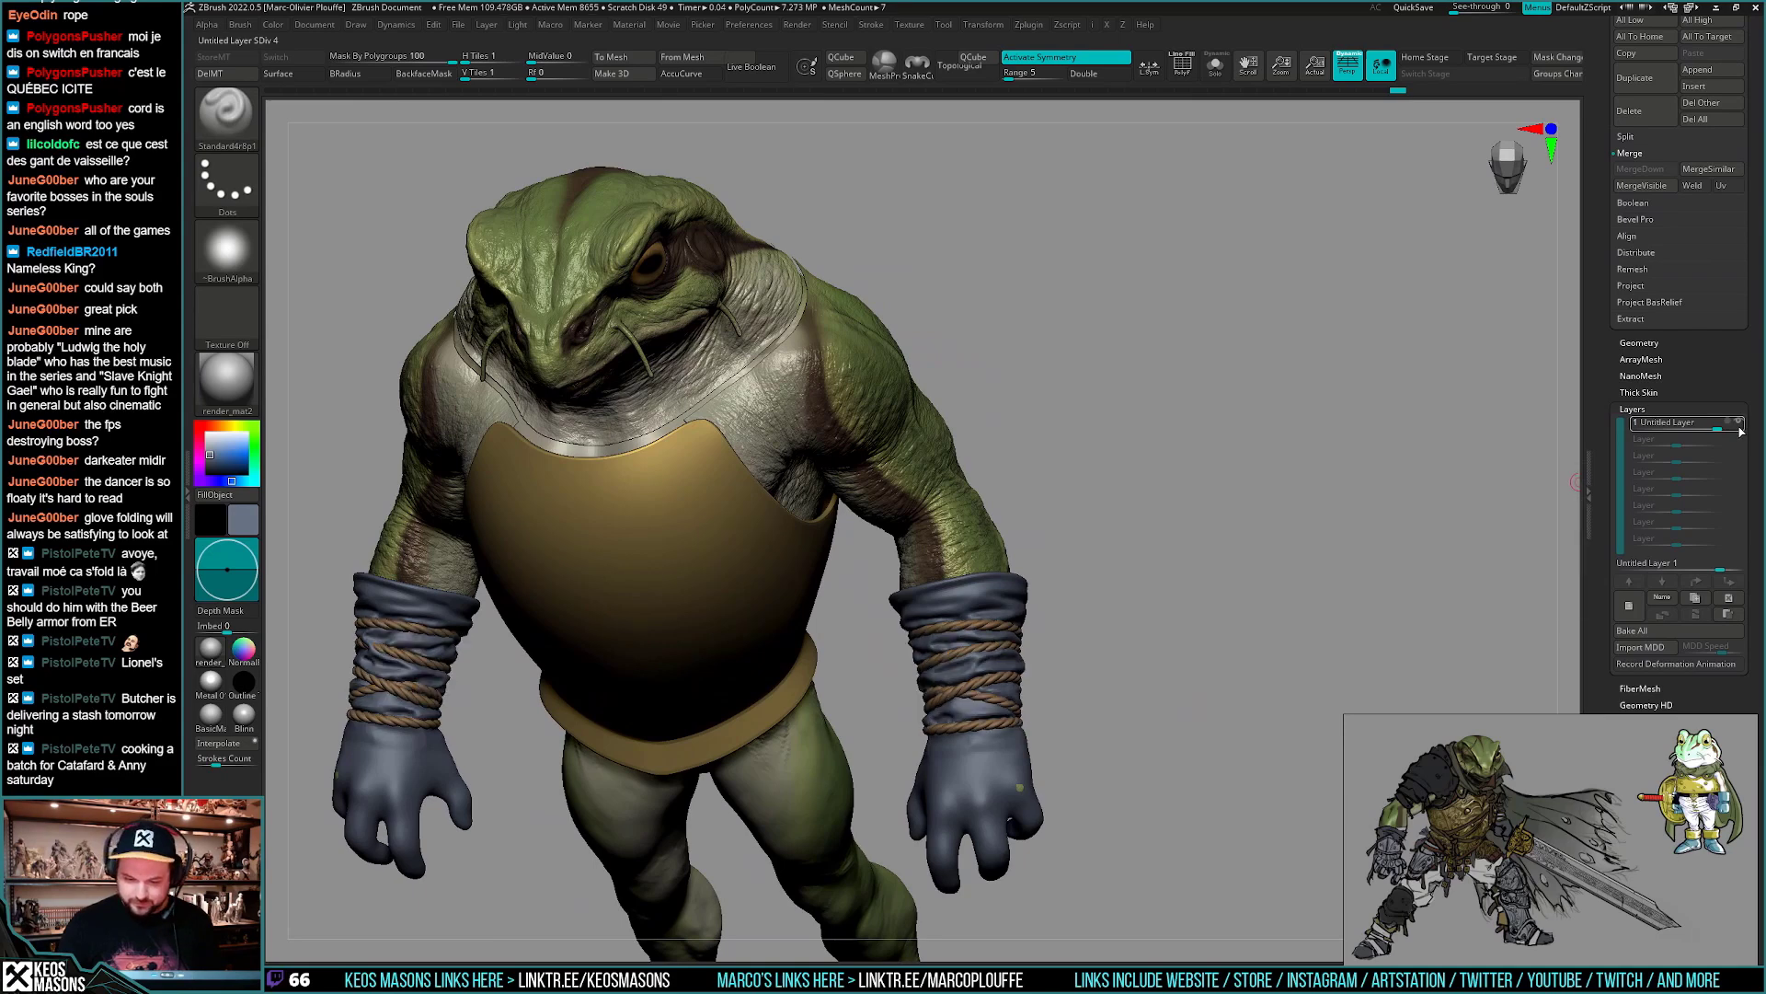
pyautogui.click(1737, 424)
pyautogui.click(1738, 424)
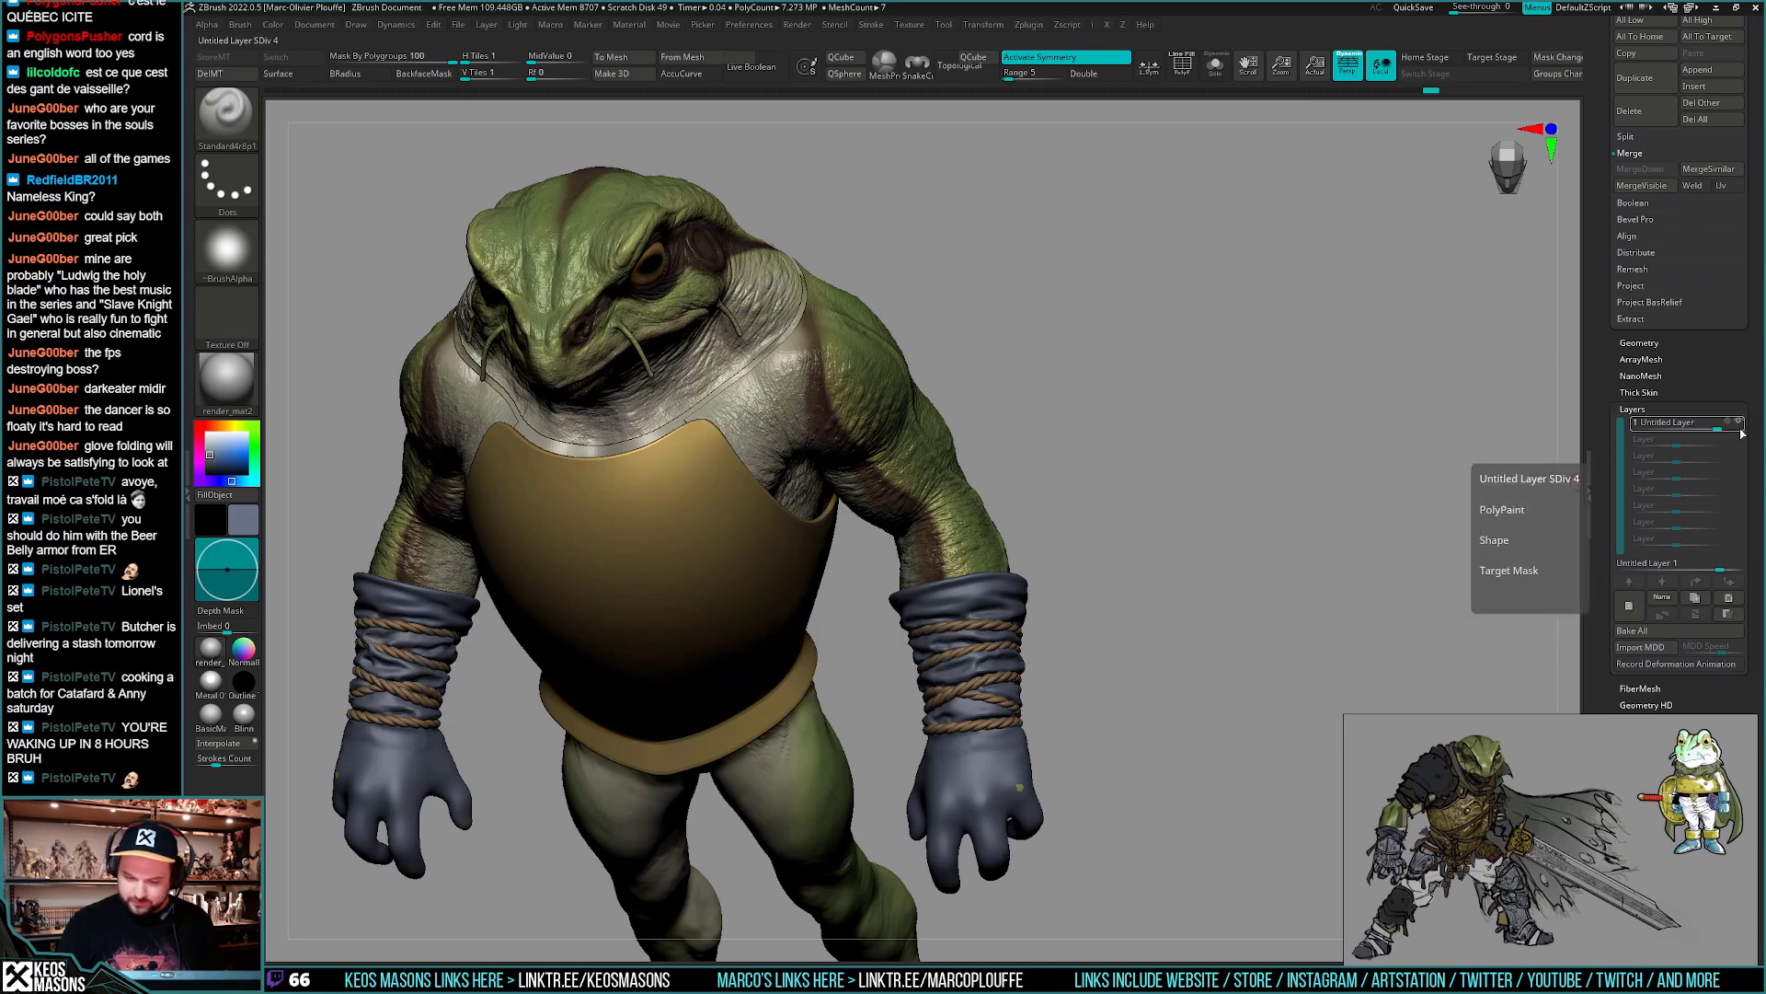
pyautogui.click(1735, 423)
pyautogui.moveTo(1035, 644)
pyautogui.mouseDown()
pyautogui.moveTo(1096, 676)
pyautogui.moveTo(1039, 727)
pyautogui.moveTo(1086, 662)
pyautogui.moveTo(1021, 644)
pyautogui.mouseUp()
pyautogui.click(1735, 423)
pyautogui.click(1729, 425)
# - Sculpt more fine cloth folds between the rope coils around the front and side of the forearm
pyautogui.moveTo(937, 563)
pyautogui.mouseDown()
pyautogui.moveTo(1151, 528)
pyautogui.moveTo(1194, 666)
pyautogui.moveTo(1200, 644)
pyautogui.moveTo(1141, 670)
pyautogui.moveTo(1078, 626)
pyautogui.moveTo(1270, 564)
pyautogui.mouseUp()
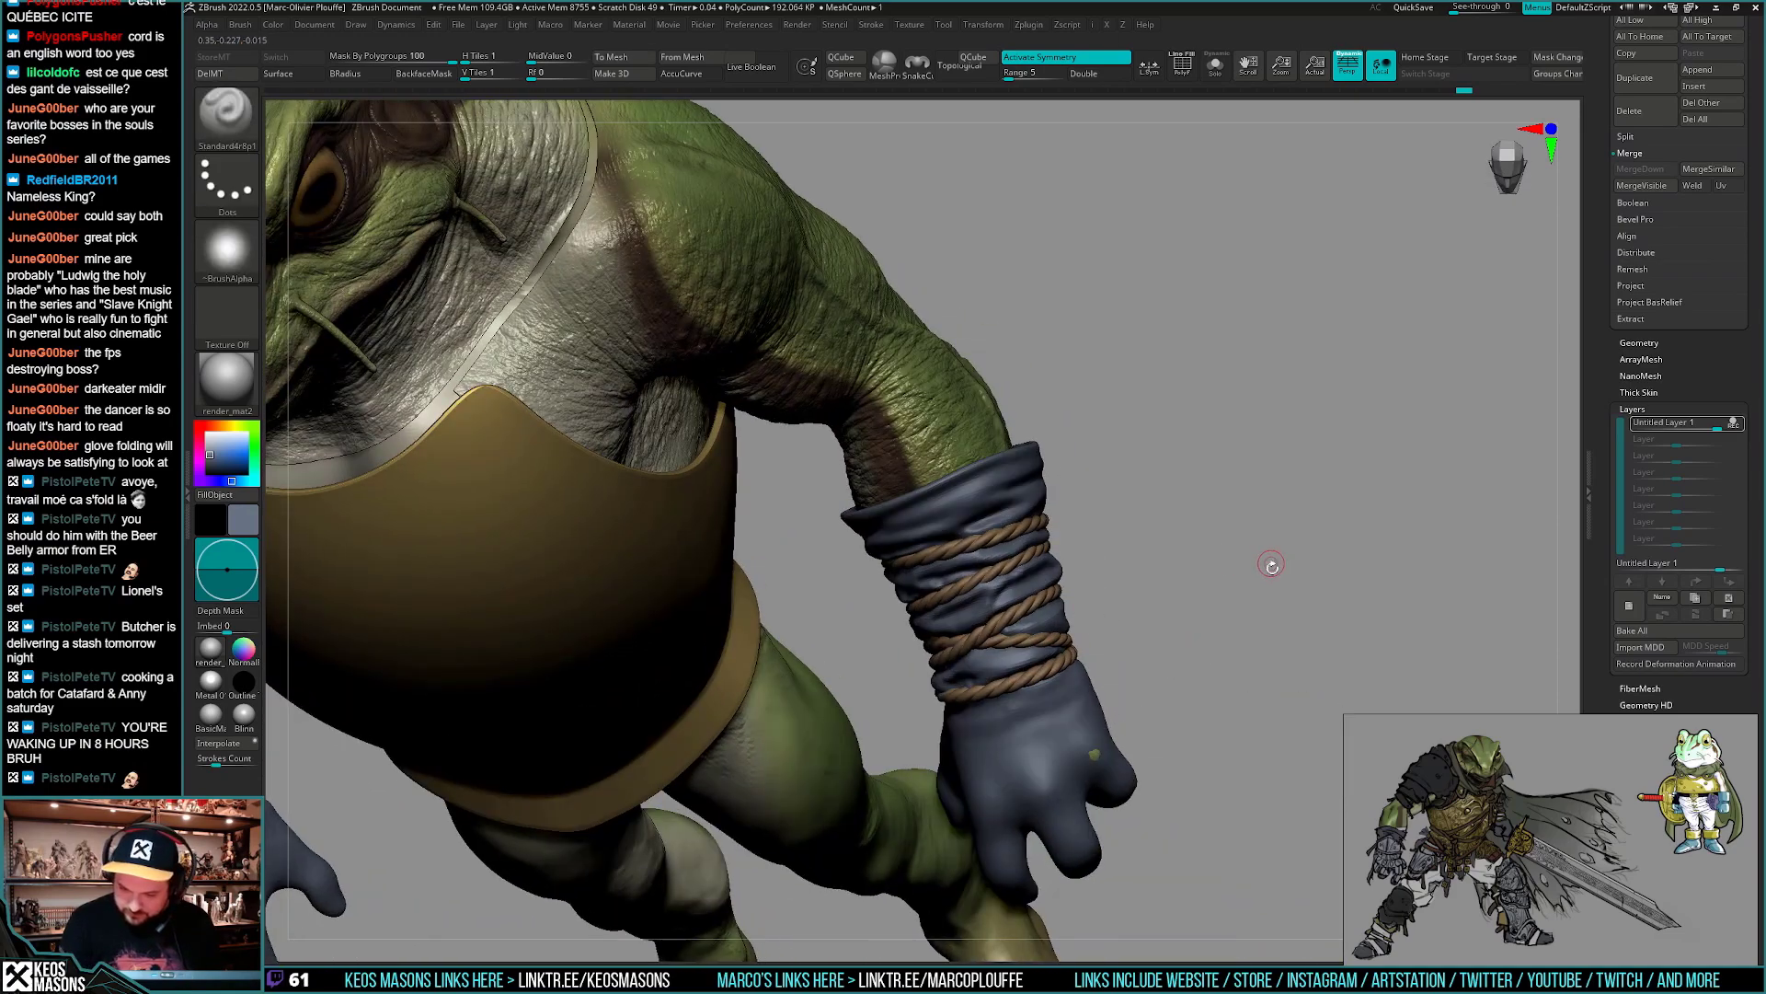
pyautogui.moveTo(1212, 624)
pyautogui.mouseDown()
pyautogui.moveTo(1206, 611)
pyautogui.moveTo(1198, 653)
pyautogui.mouseUp()
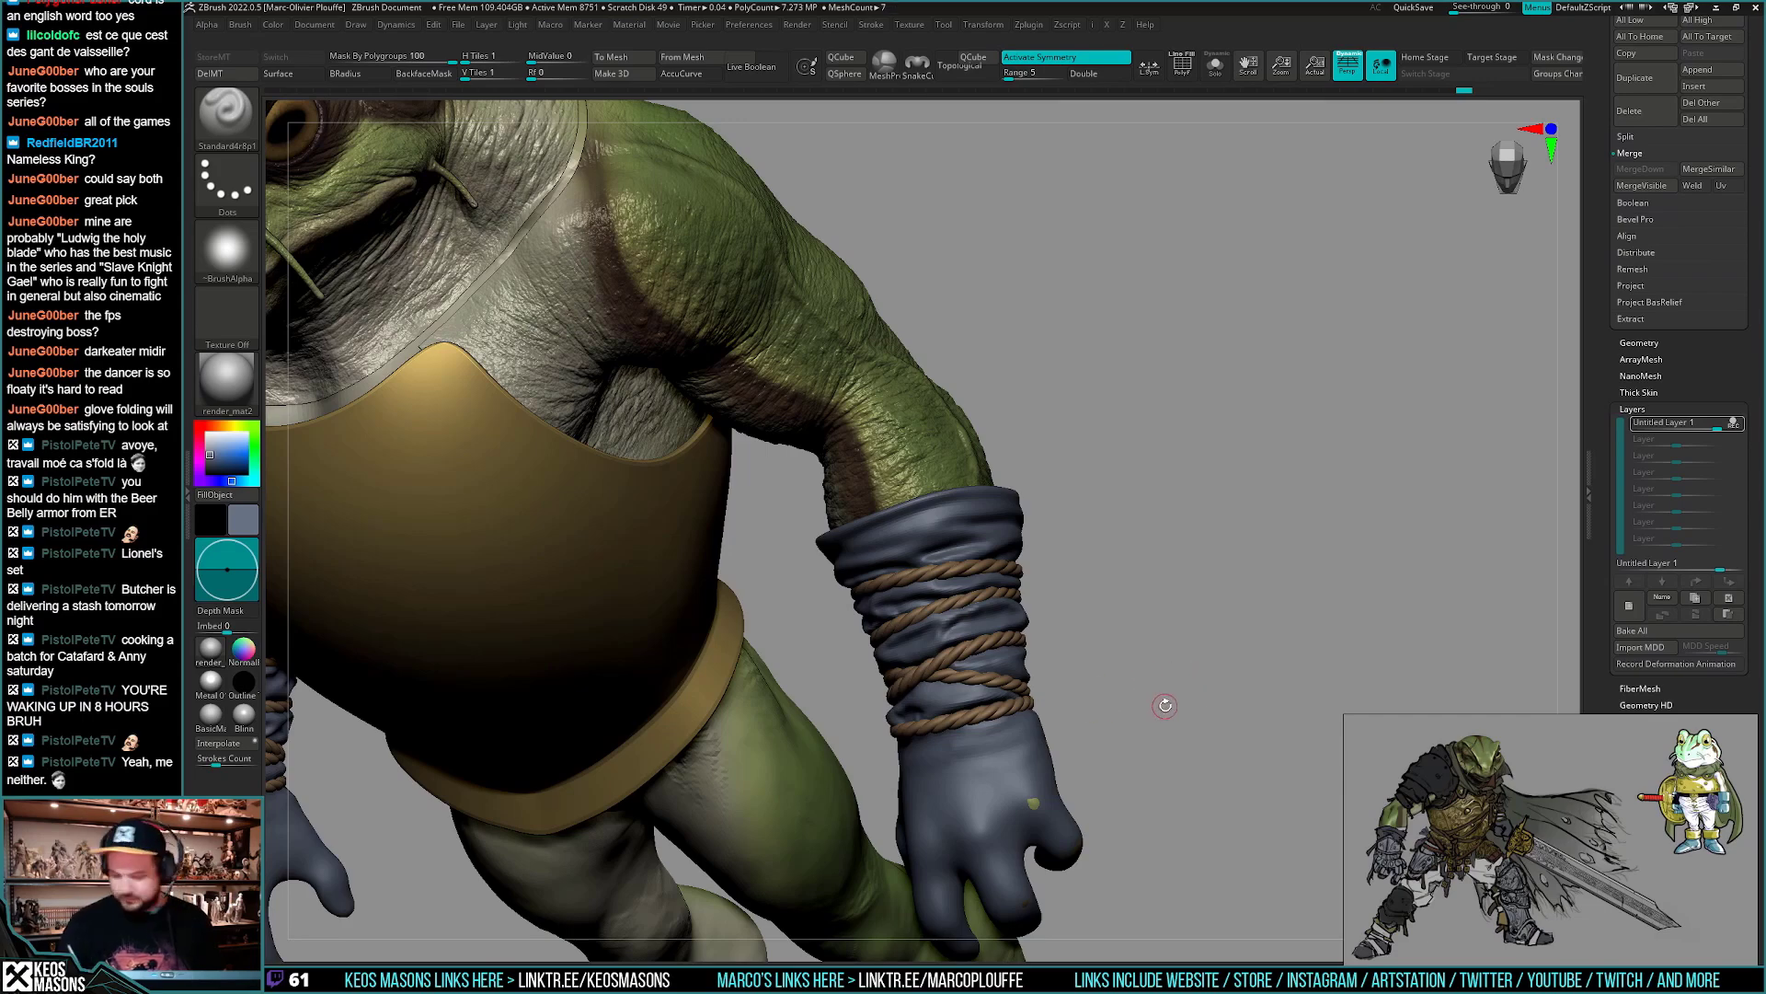
pyautogui.moveTo(1165, 699); pyautogui.dragTo(933, 664)
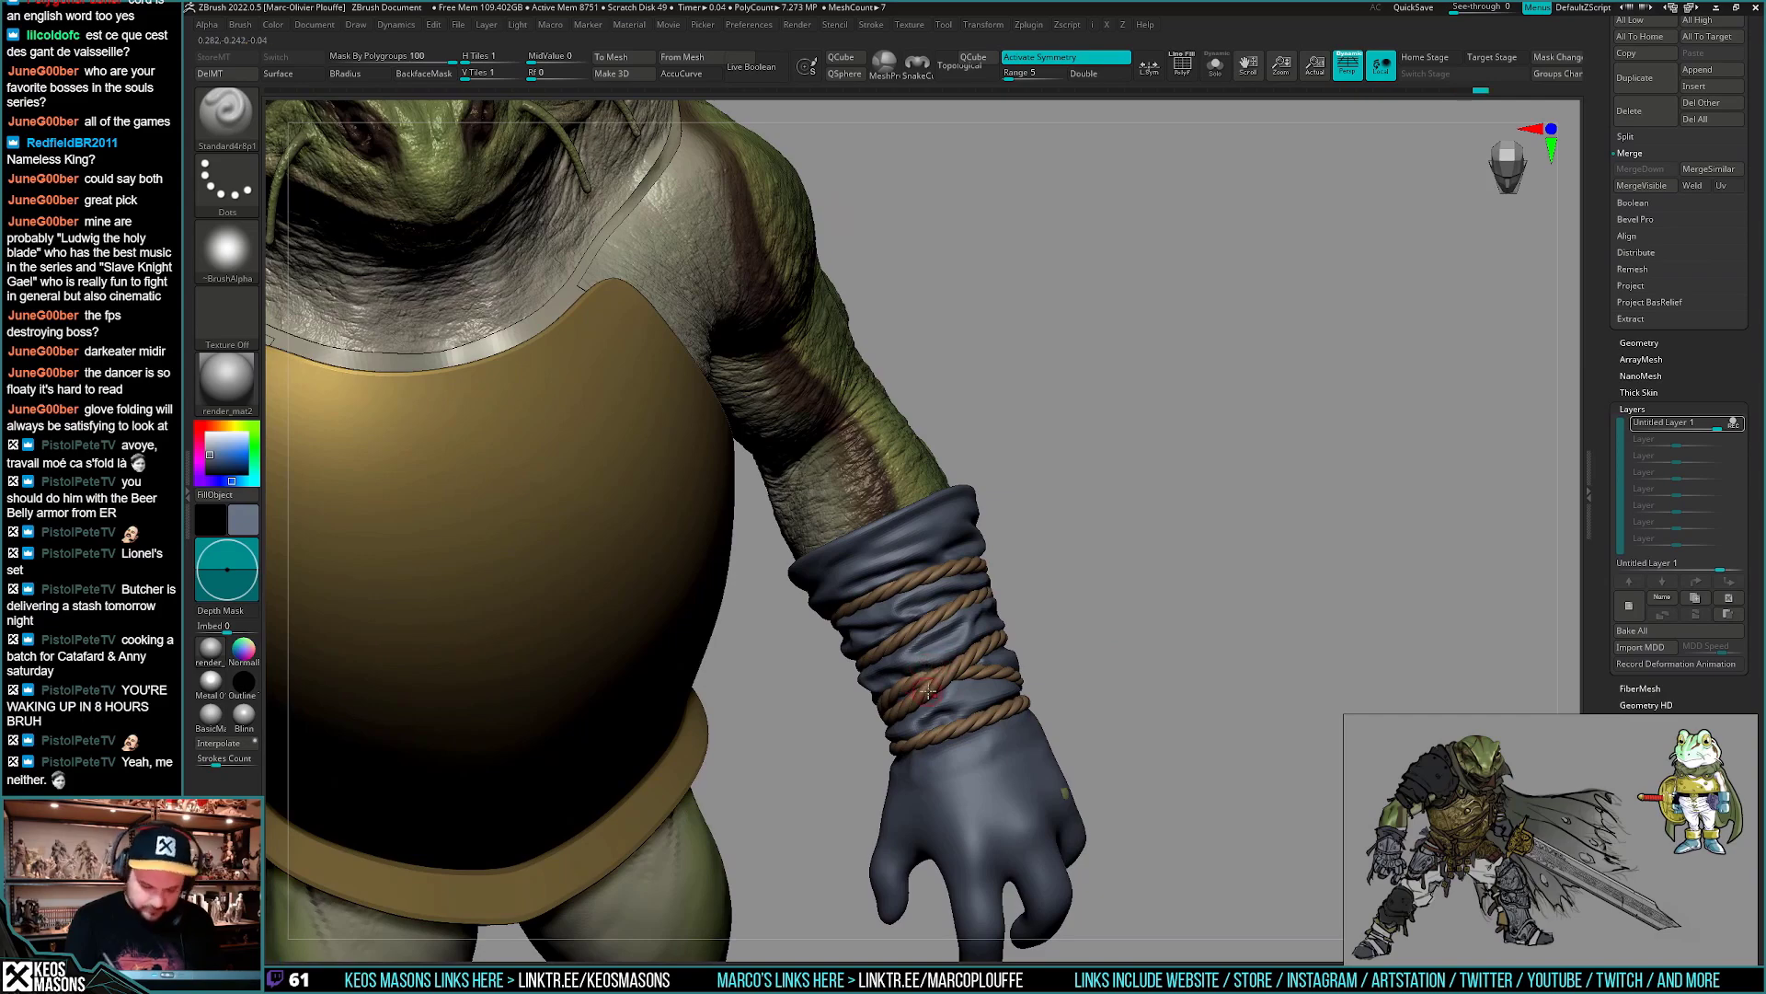
pyautogui.moveTo(1166, 638); pyautogui.dragTo(1018, 669)
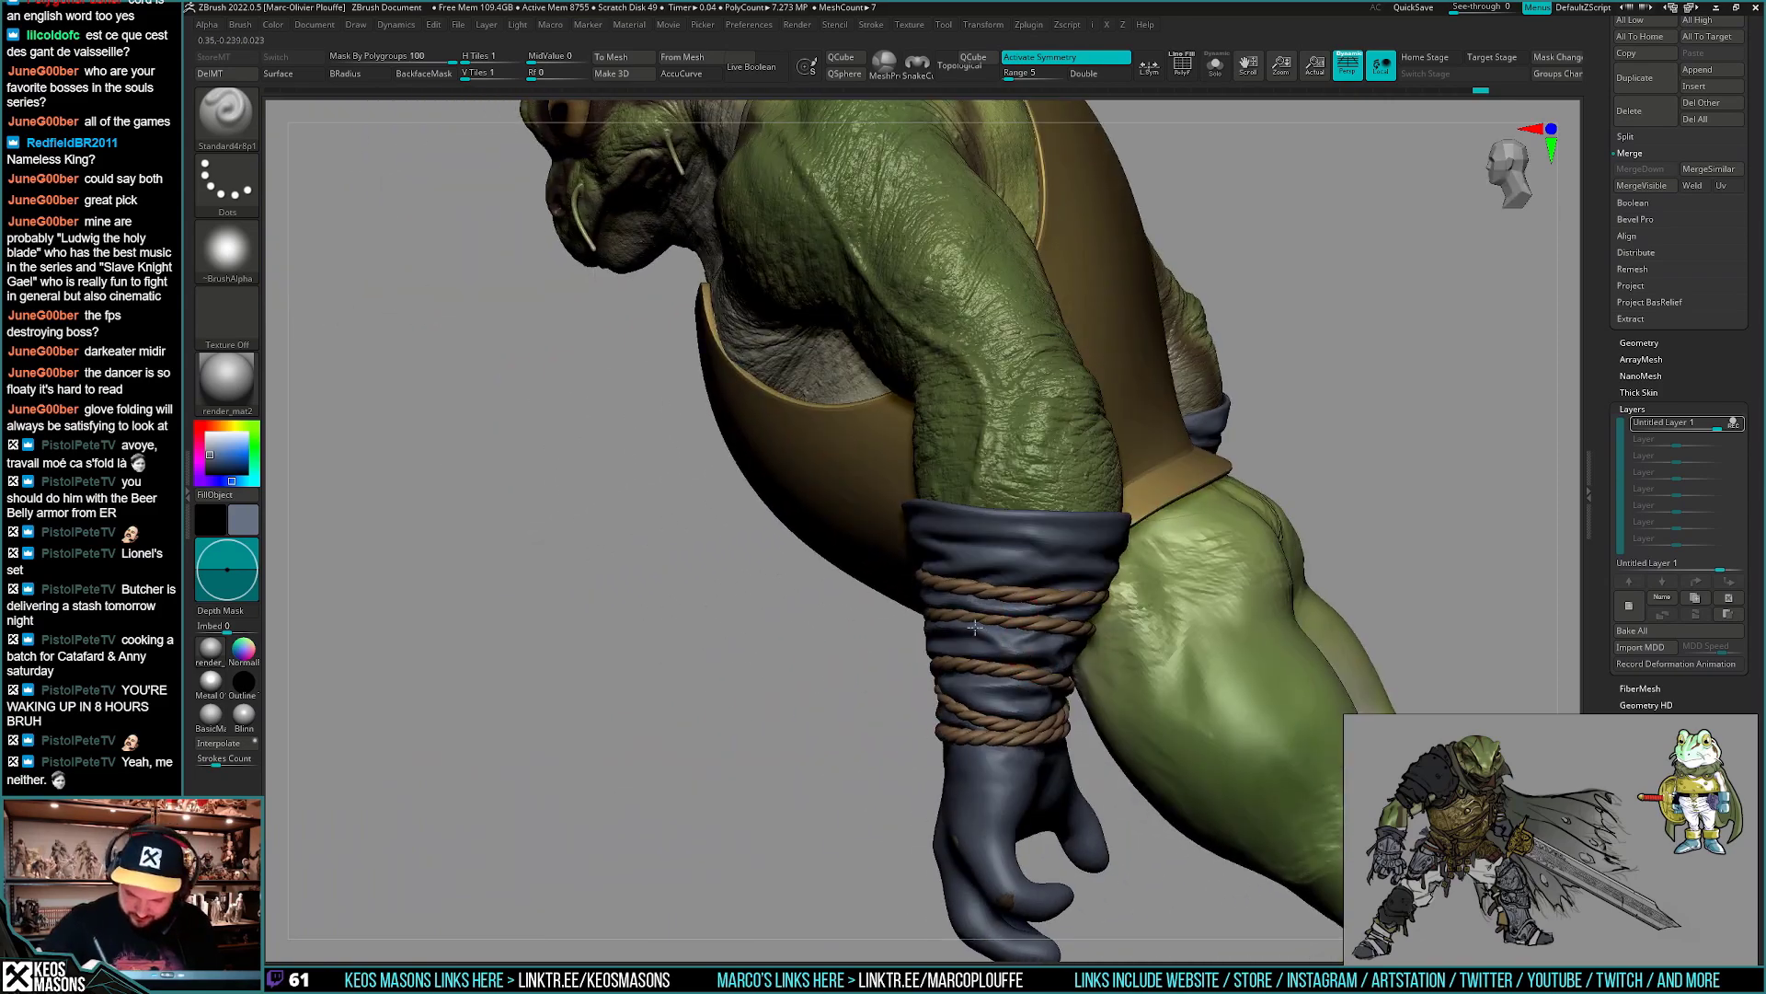
pyautogui.moveTo(1020, 633); pyautogui.dragTo(954, 644)
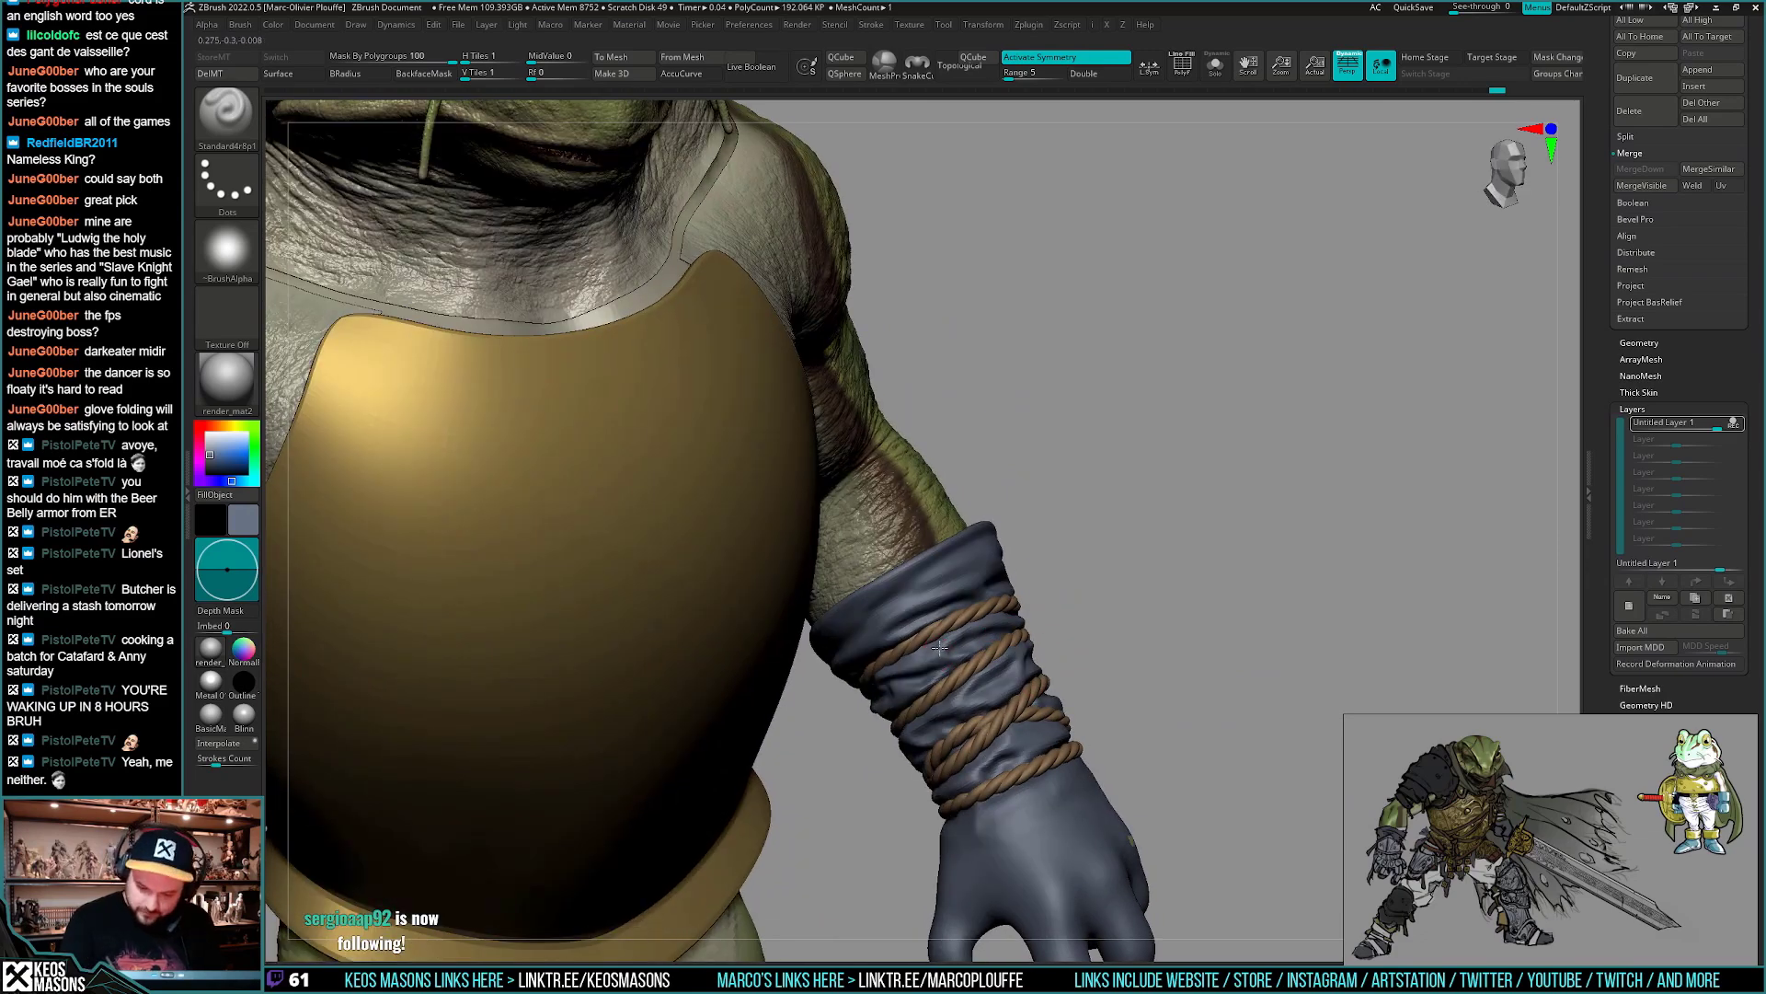
pyautogui.keyDown('alt'); pyautogui.moveTo(1196, 665); pyautogui.dragTo(1133, 687); pyautogui.keyUp('alt')
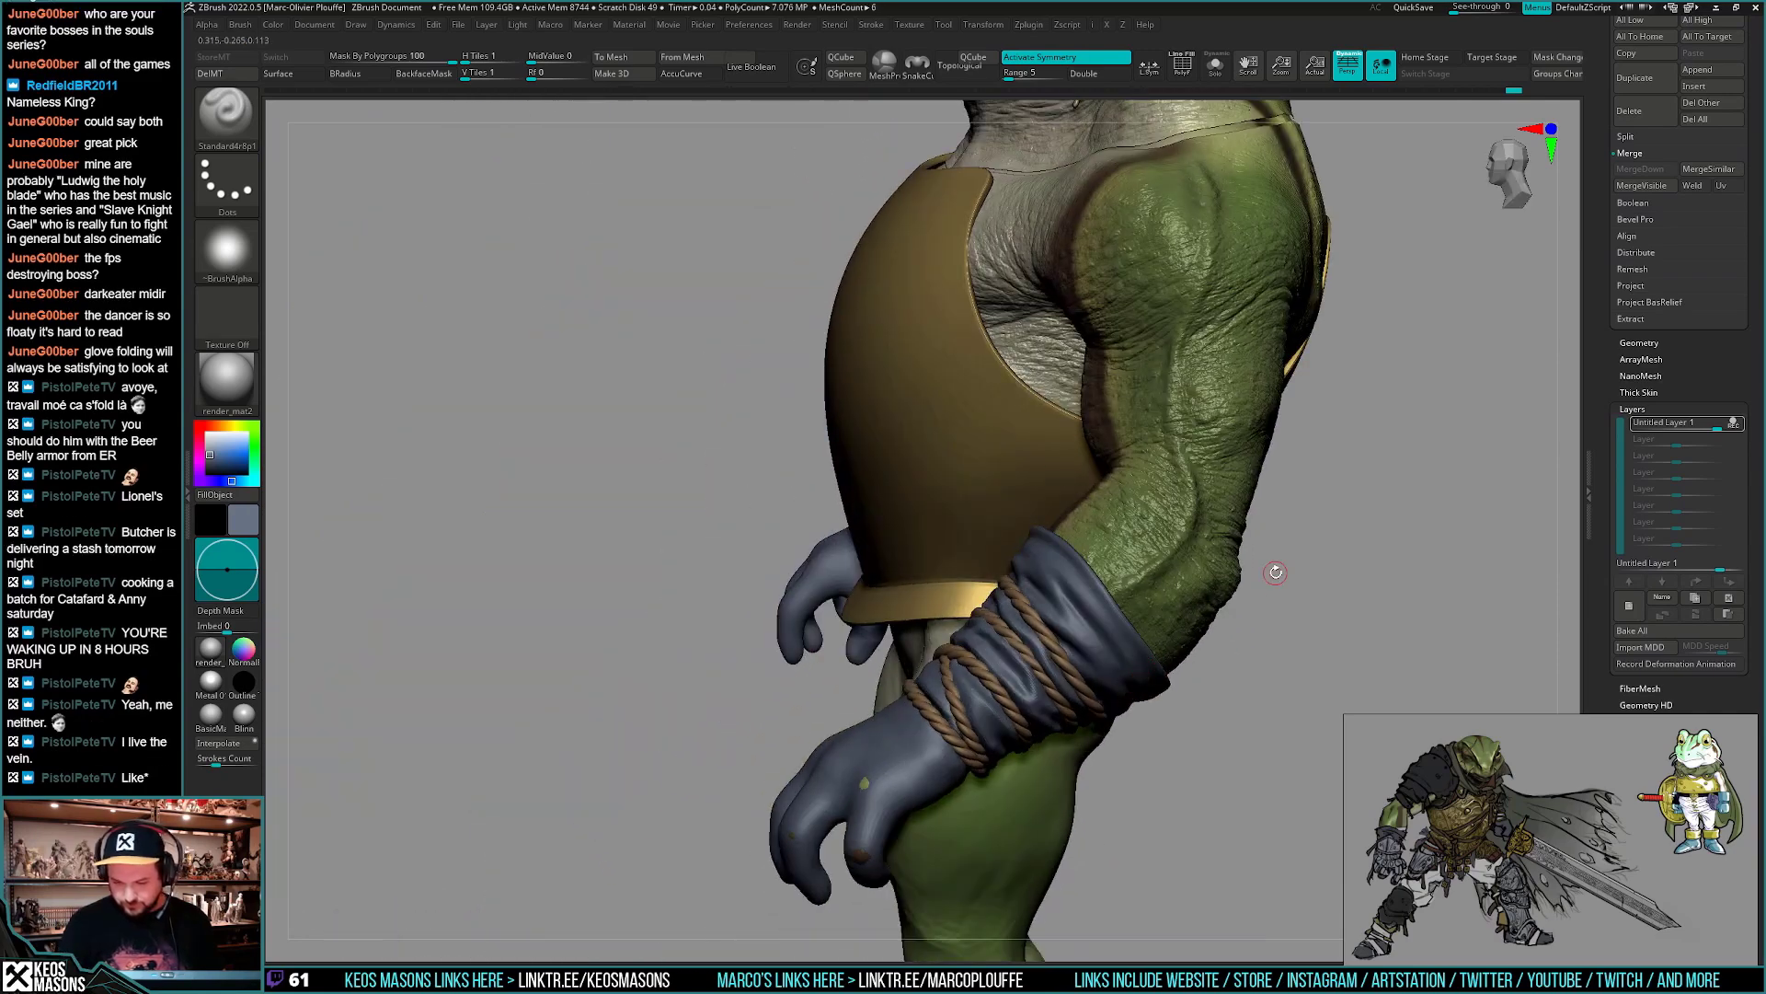
# - Sculpt and smooth folds between the lower rope coils on the outer side of the wrist
pyautogui.moveTo(1006, 674); pyautogui.dragTo(994, 732)
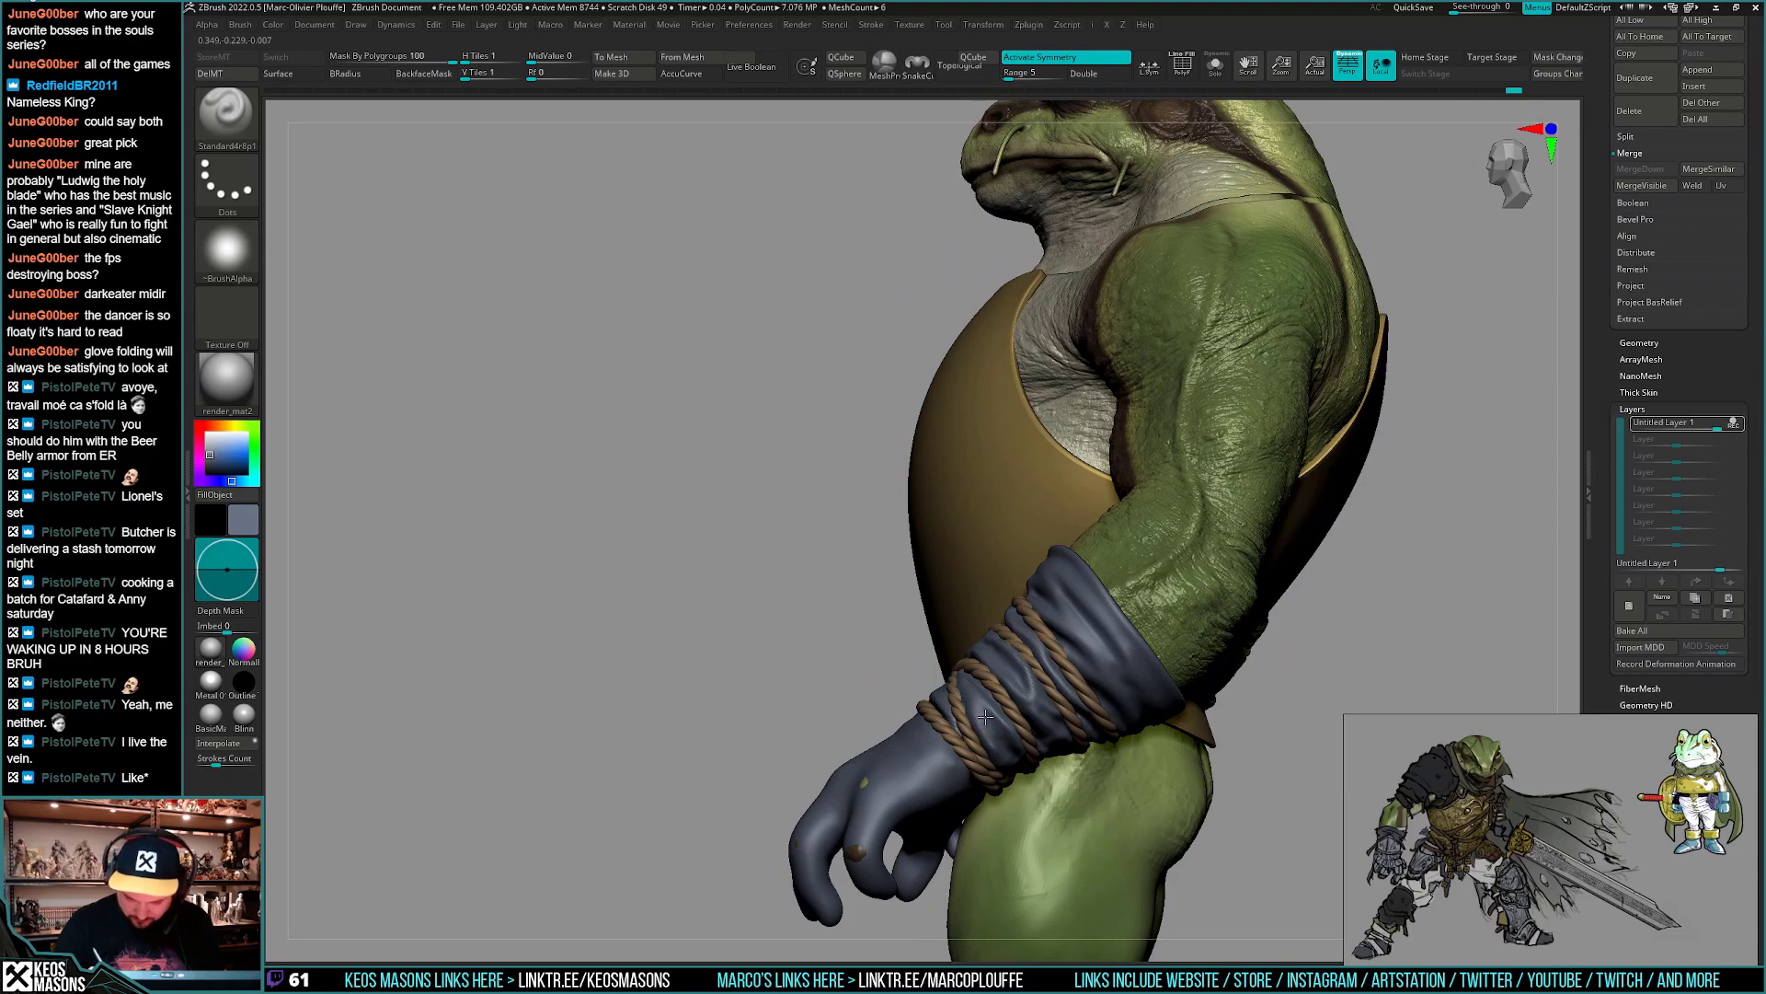
pyautogui.moveTo(995, 759); pyautogui.dragTo(1030, 727, button='right')
pyautogui.keyDown('shift'); pyautogui.moveTo(1031, 727); pyautogui.dragTo(1022, 764); pyautogui.keyUp('shift')
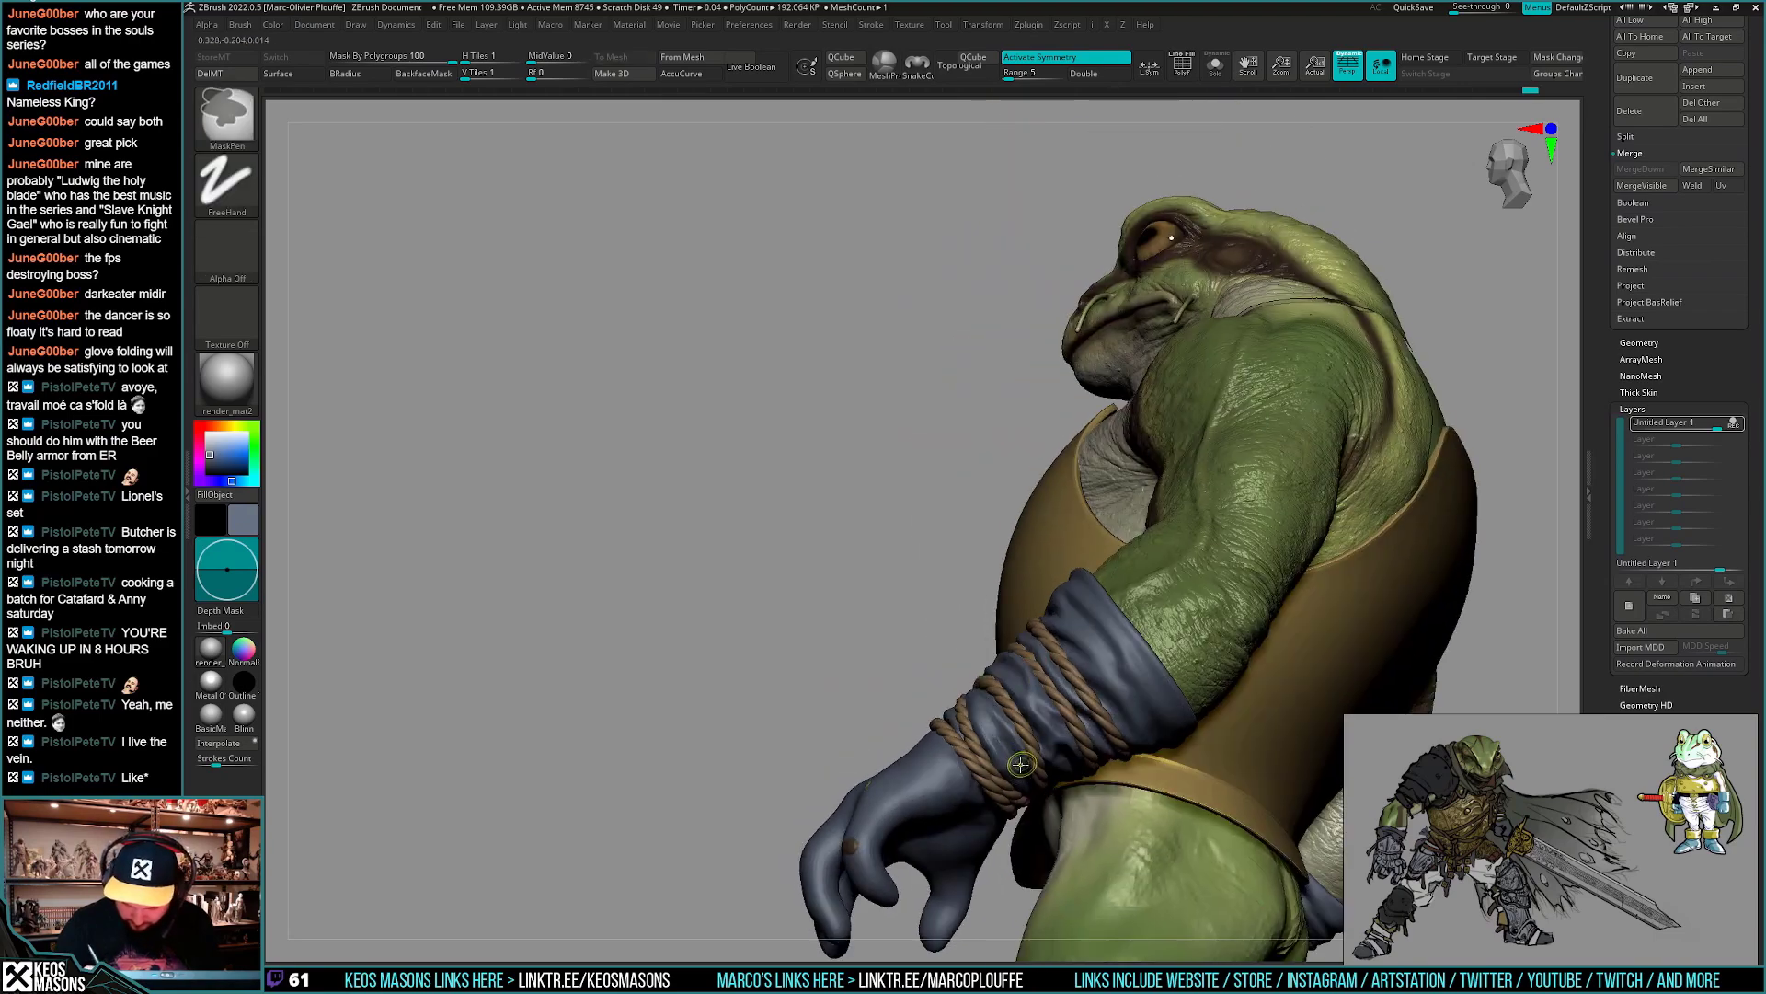
pyautogui.moveTo(1022, 765); pyautogui.dragTo(1001, 754, button='right')
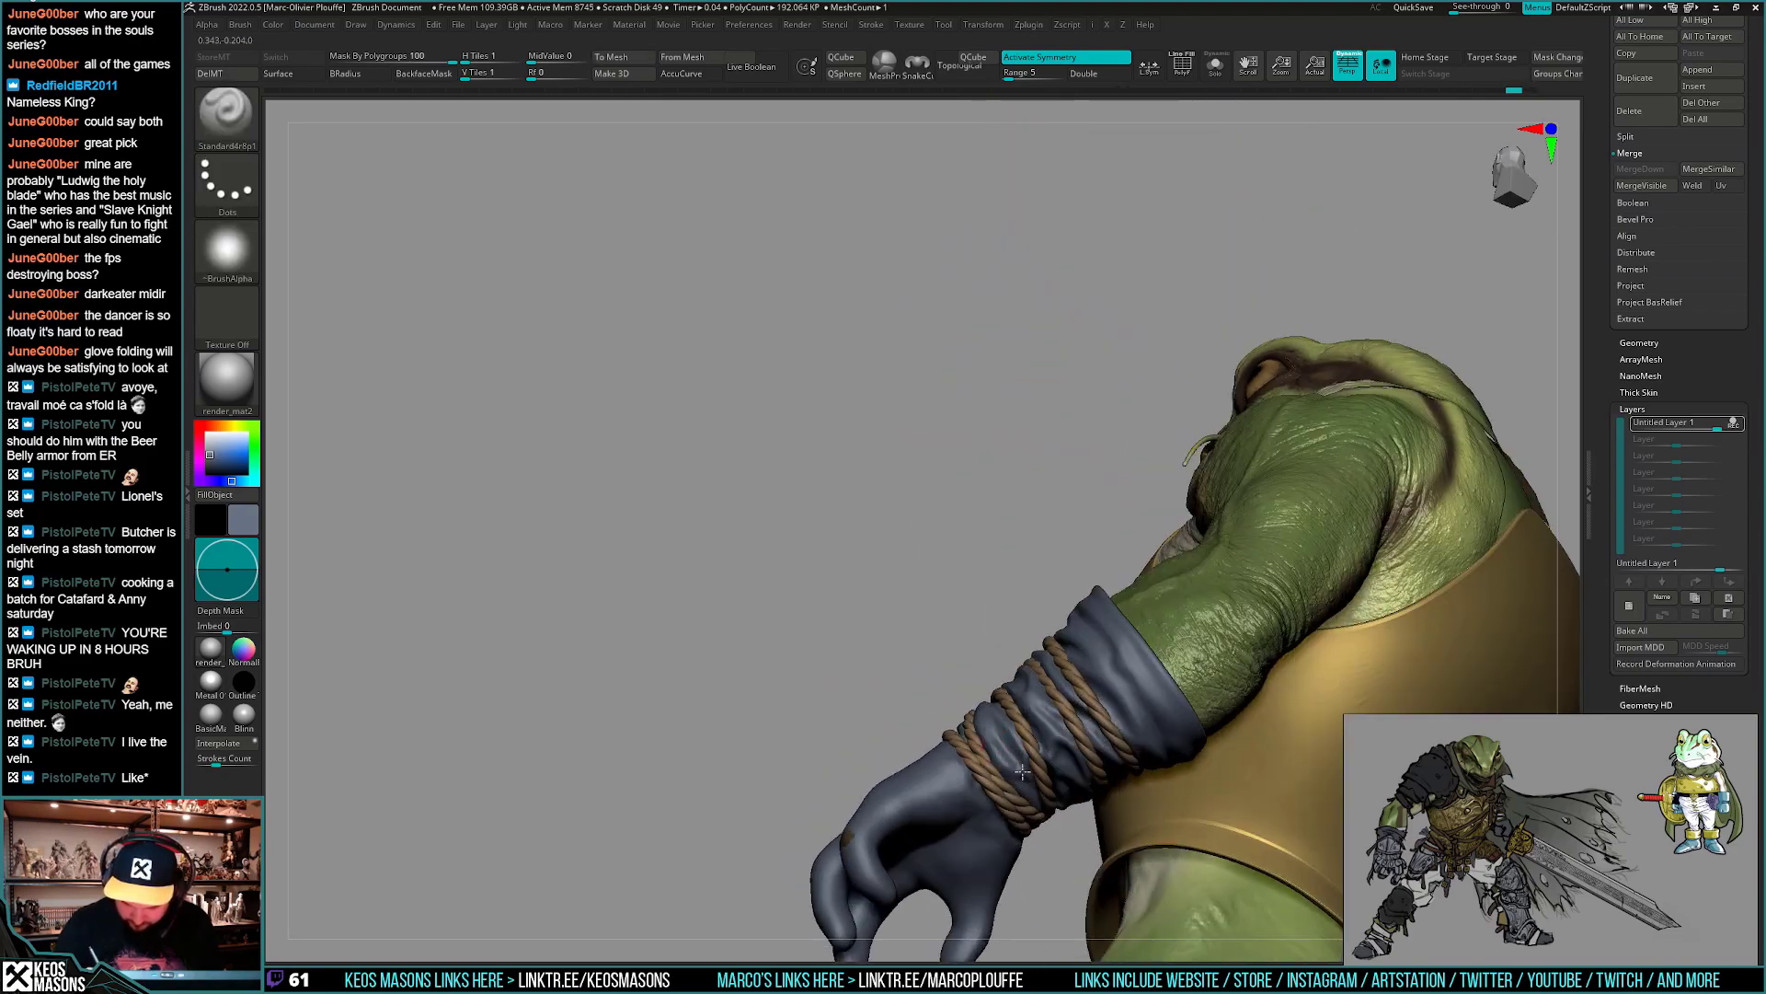
pyautogui.moveTo(1022, 771); pyautogui.dragTo(972, 733)
pyautogui.moveTo(969, 691); pyautogui.dragTo(992, 765, button='right')
pyautogui.moveTo(992, 764); pyautogui.dragTo(918, 633)
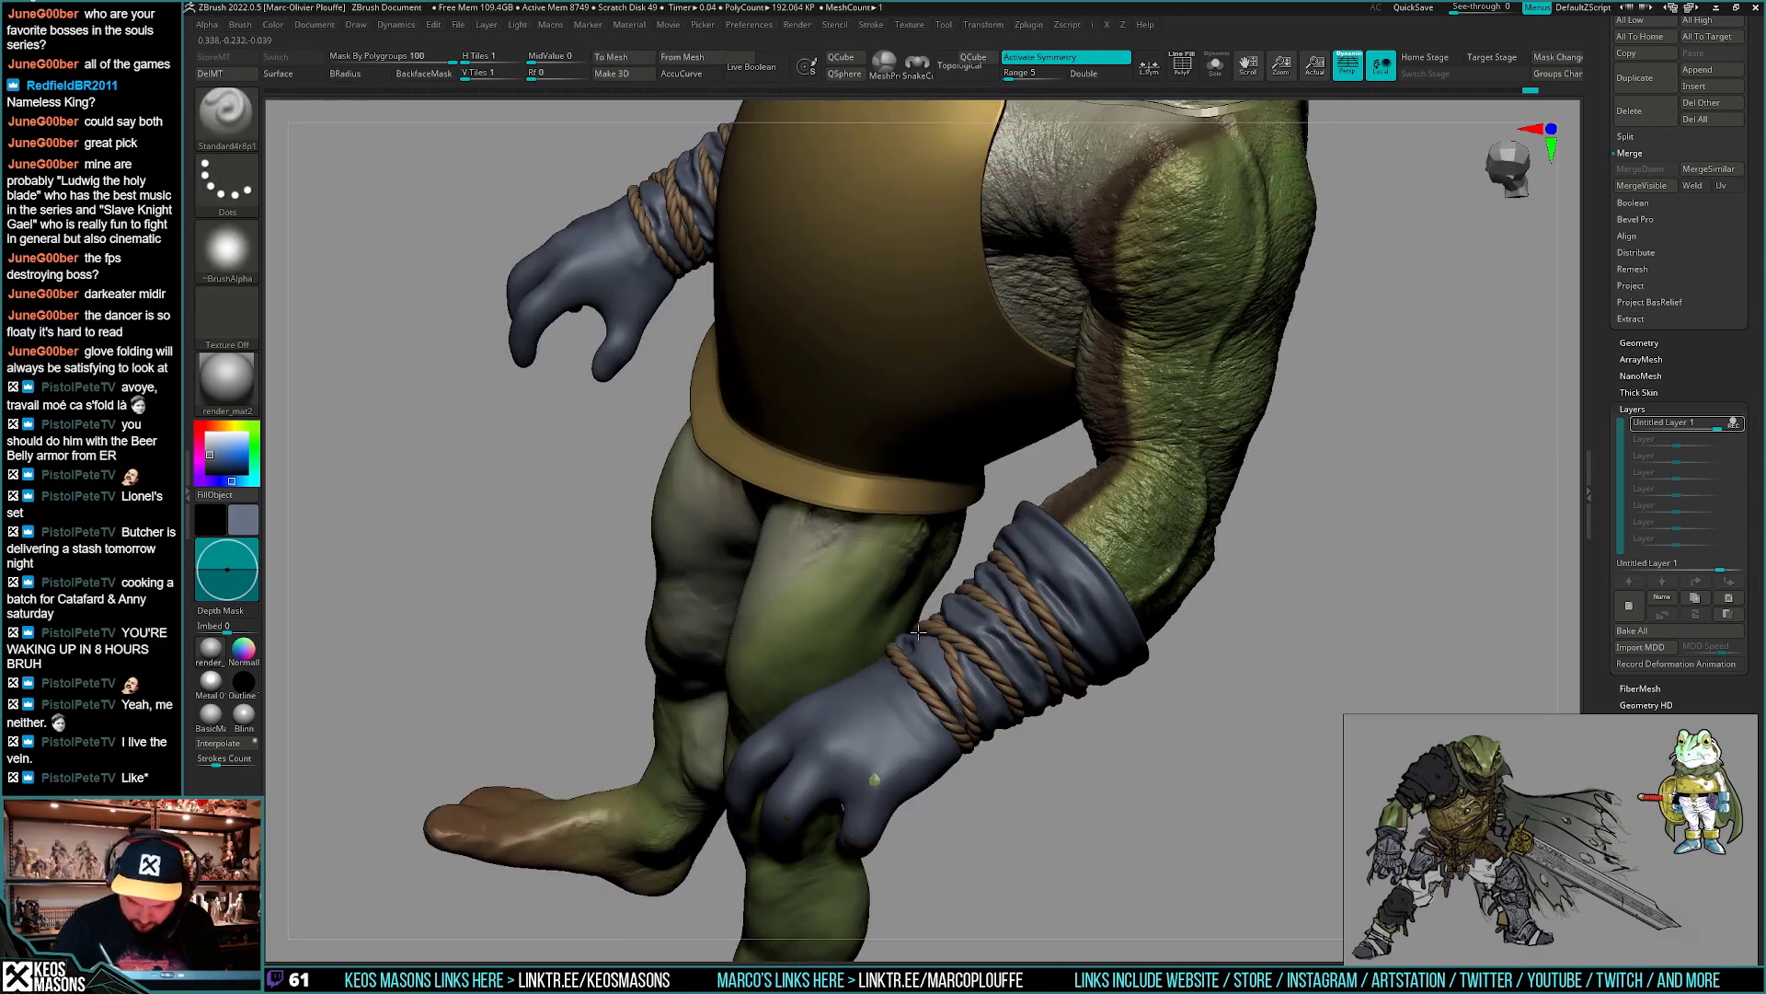
# - Refine and smooth the creases around the lowest rope coil where the wrist meets the back of the hand
pyautogui.moveTo(950, 692); pyautogui.dragTo(1023, 762)
pyautogui.moveTo(1023, 764); pyautogui.dragTo(1048, 738, button='right')
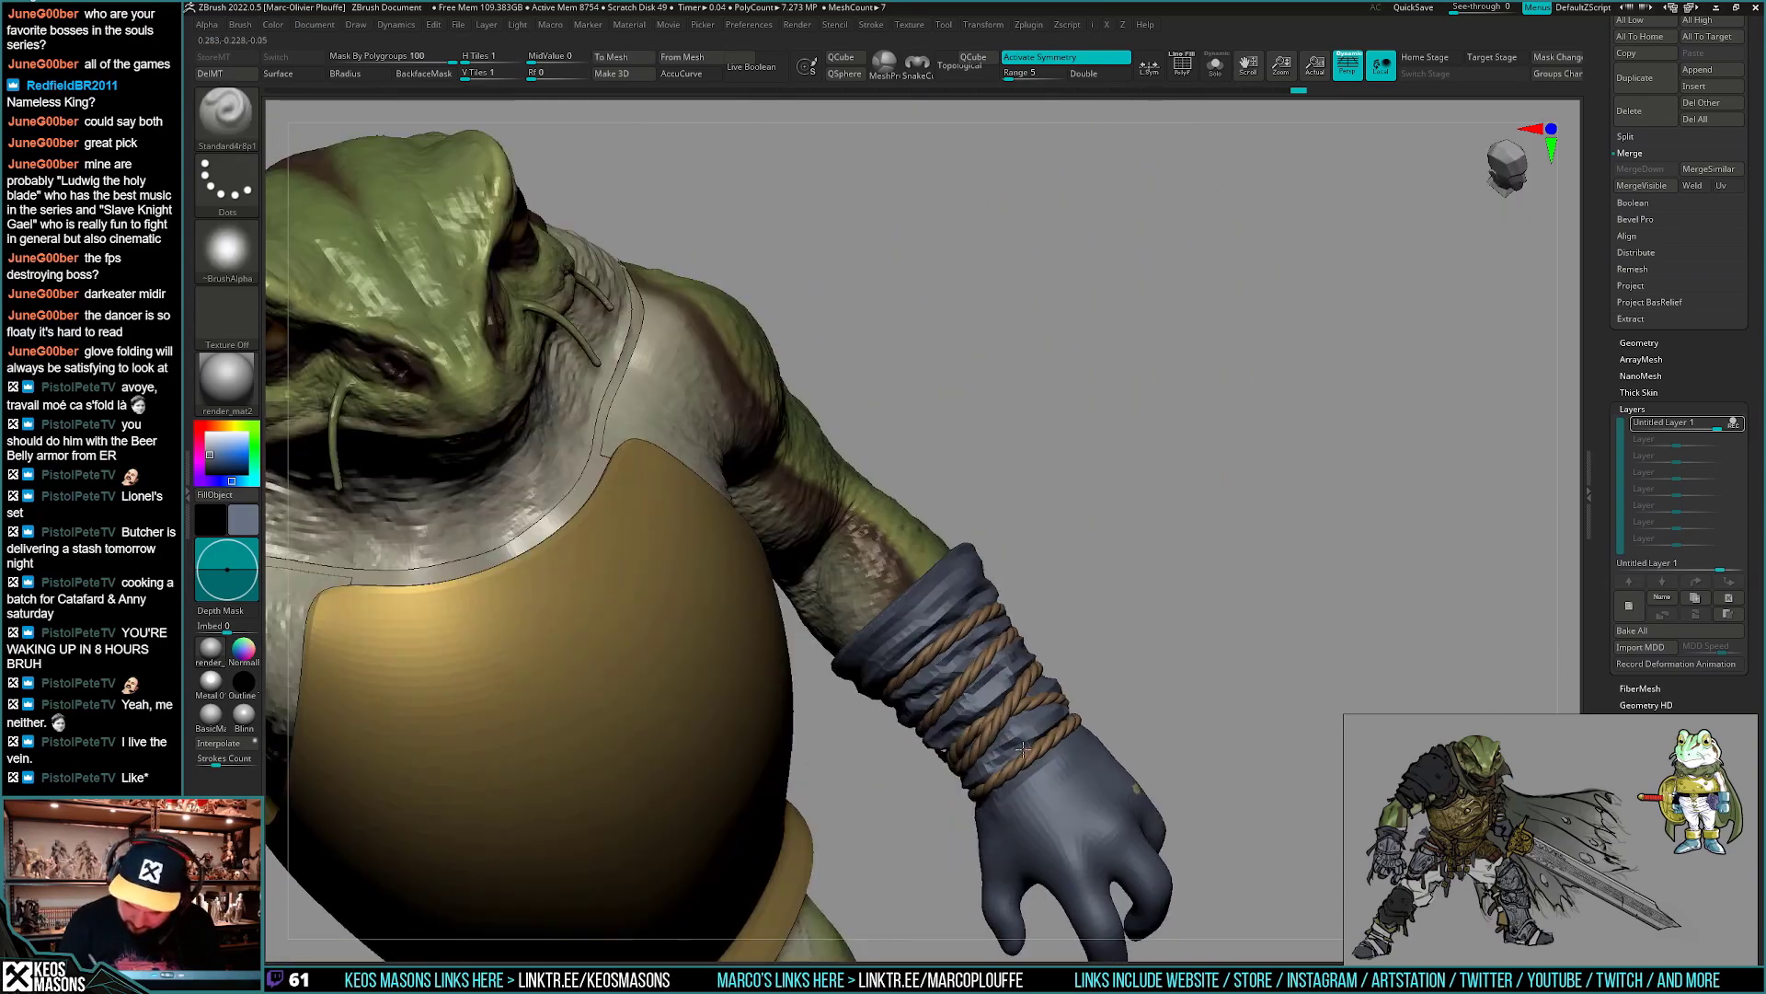
pyautogui.moveTo(1047, 740)
pyautogui.mouseDown()
pyautogui.moveTo(1058, 718)
pyautogui.moveTo(1019, 706)
pyautogui.moveTo(1076, 715)
pyautogui.moveTo(1076, 701)
pyautogui.mouseUp()
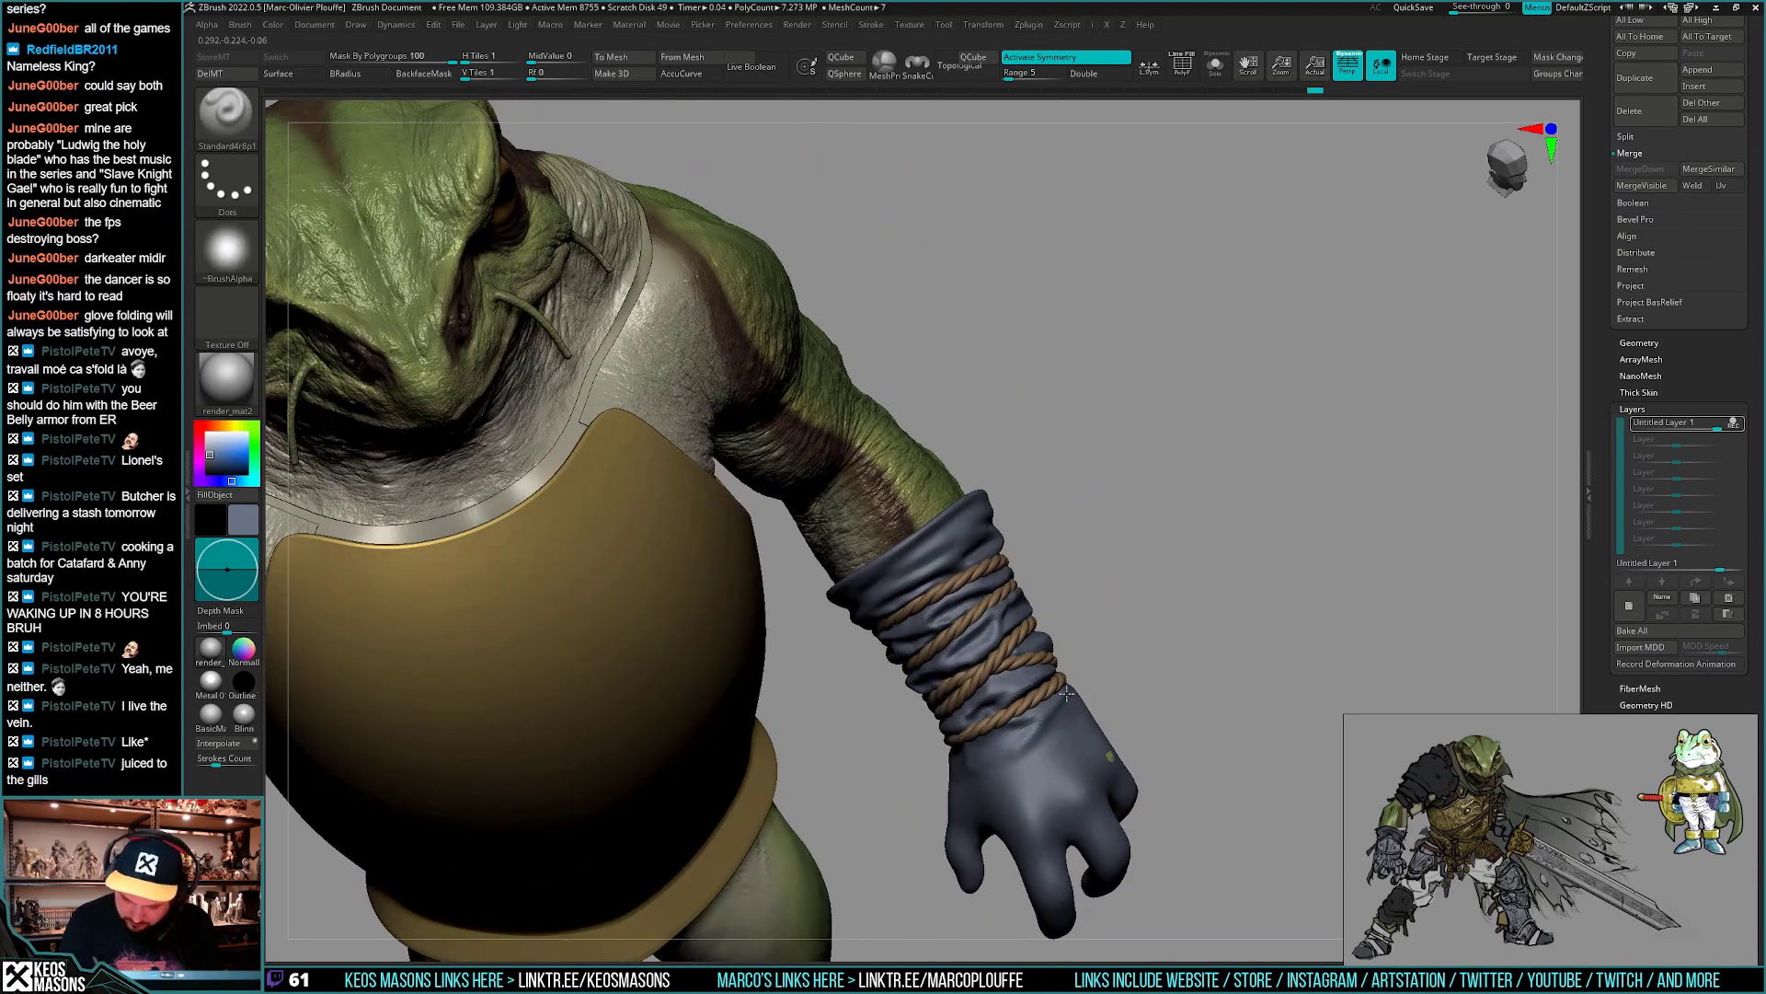
pyautogui.moveTo(1022, 745)
pyautogui.mouseDown(button='right')
pyautogui.moveTo(957, 774)
pyautogui.moveTo(958, 753)
pyautogui.moveTo(991, 753)
pyautogui.mouseUp(button='right')
pyautogui.press('shift')
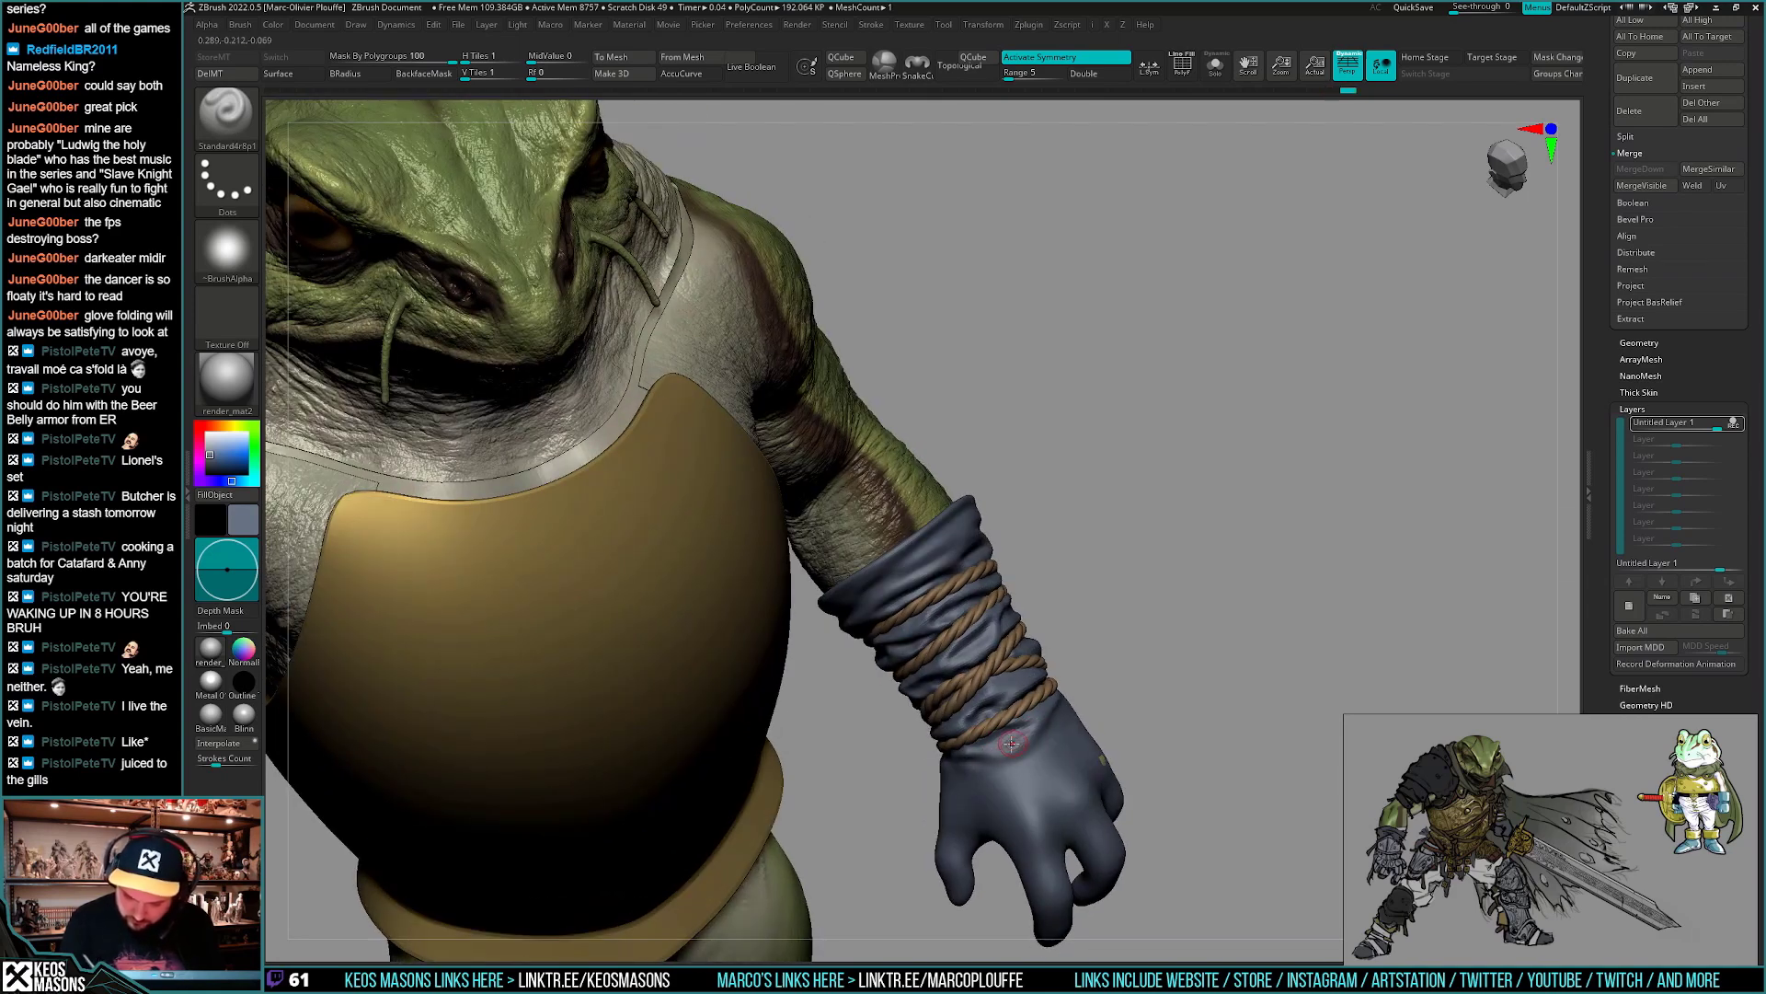
pyautogui.press('shift')
pyautogui.moveTo(947, 736)
pyautogui.mouseDown(button='right')
pyautogui.moveTo(988, 689)
pyautogui.moveTo(984, 722)
pyautogui.mouseUp(button='right')
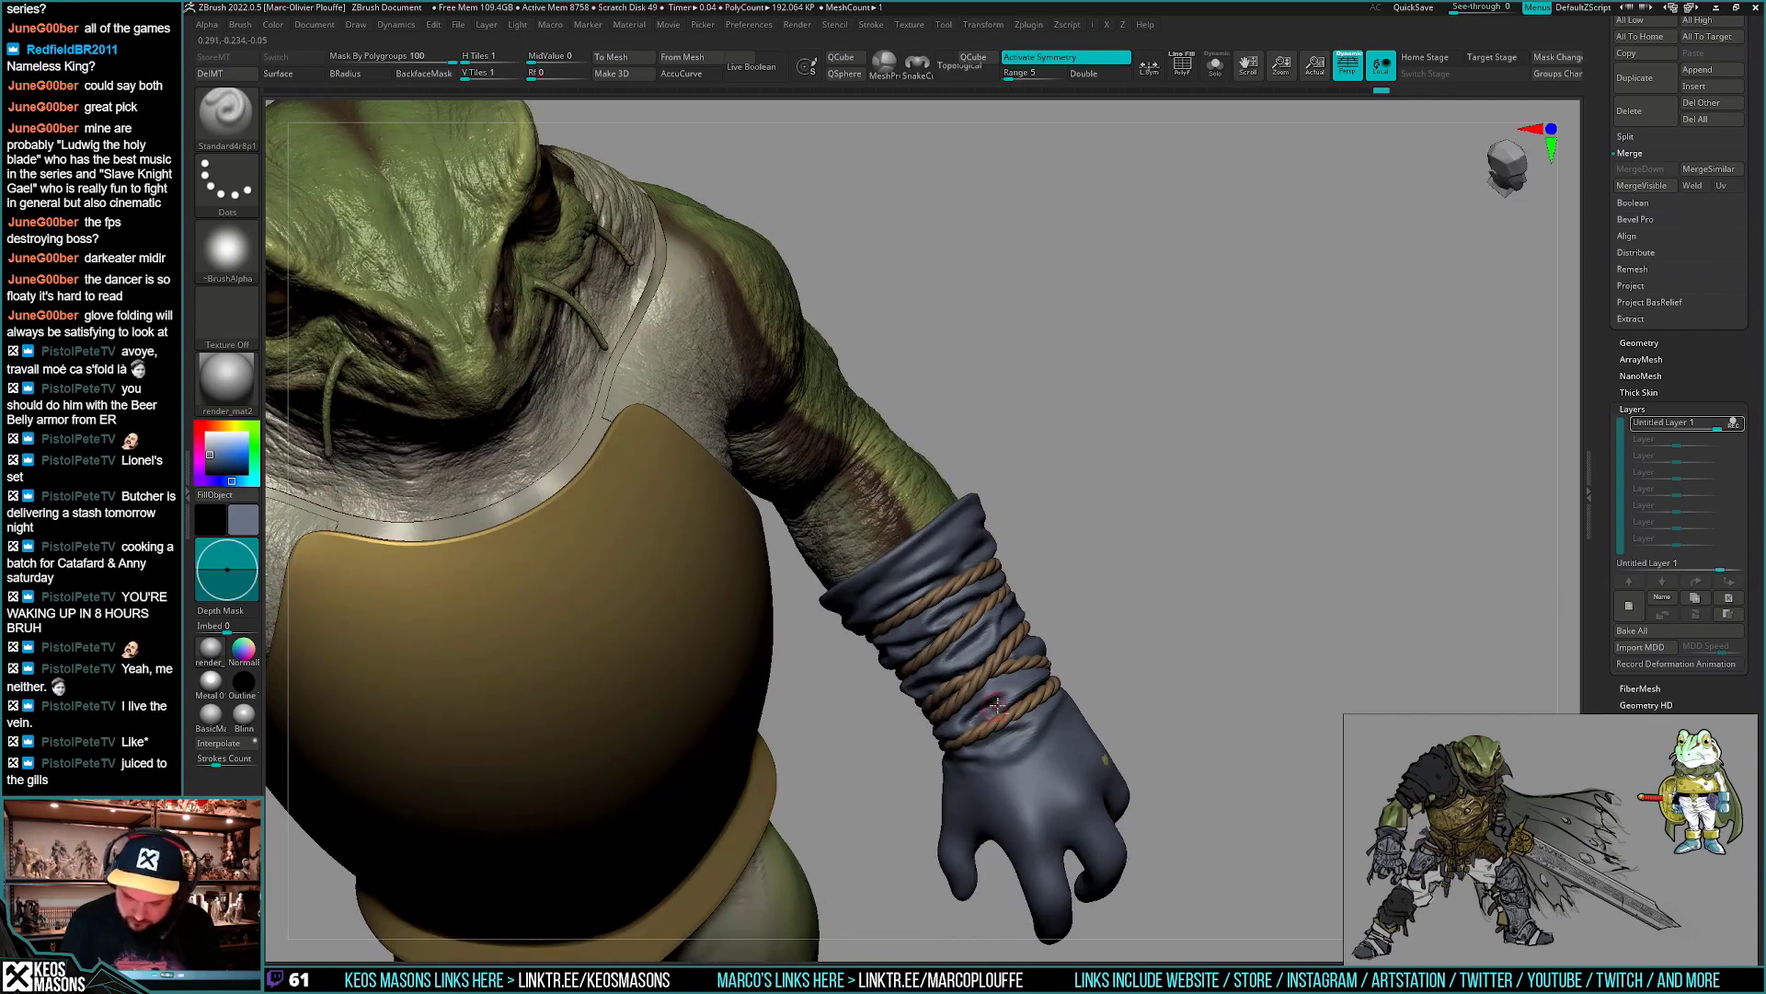
# - Fill the gloves with BasicMaterial and a slightly greyer blue, checking the colour on the whole figure
pyautogui.moveTo(996, 704); pyautogui.dragTo(1249, 655, button='right')
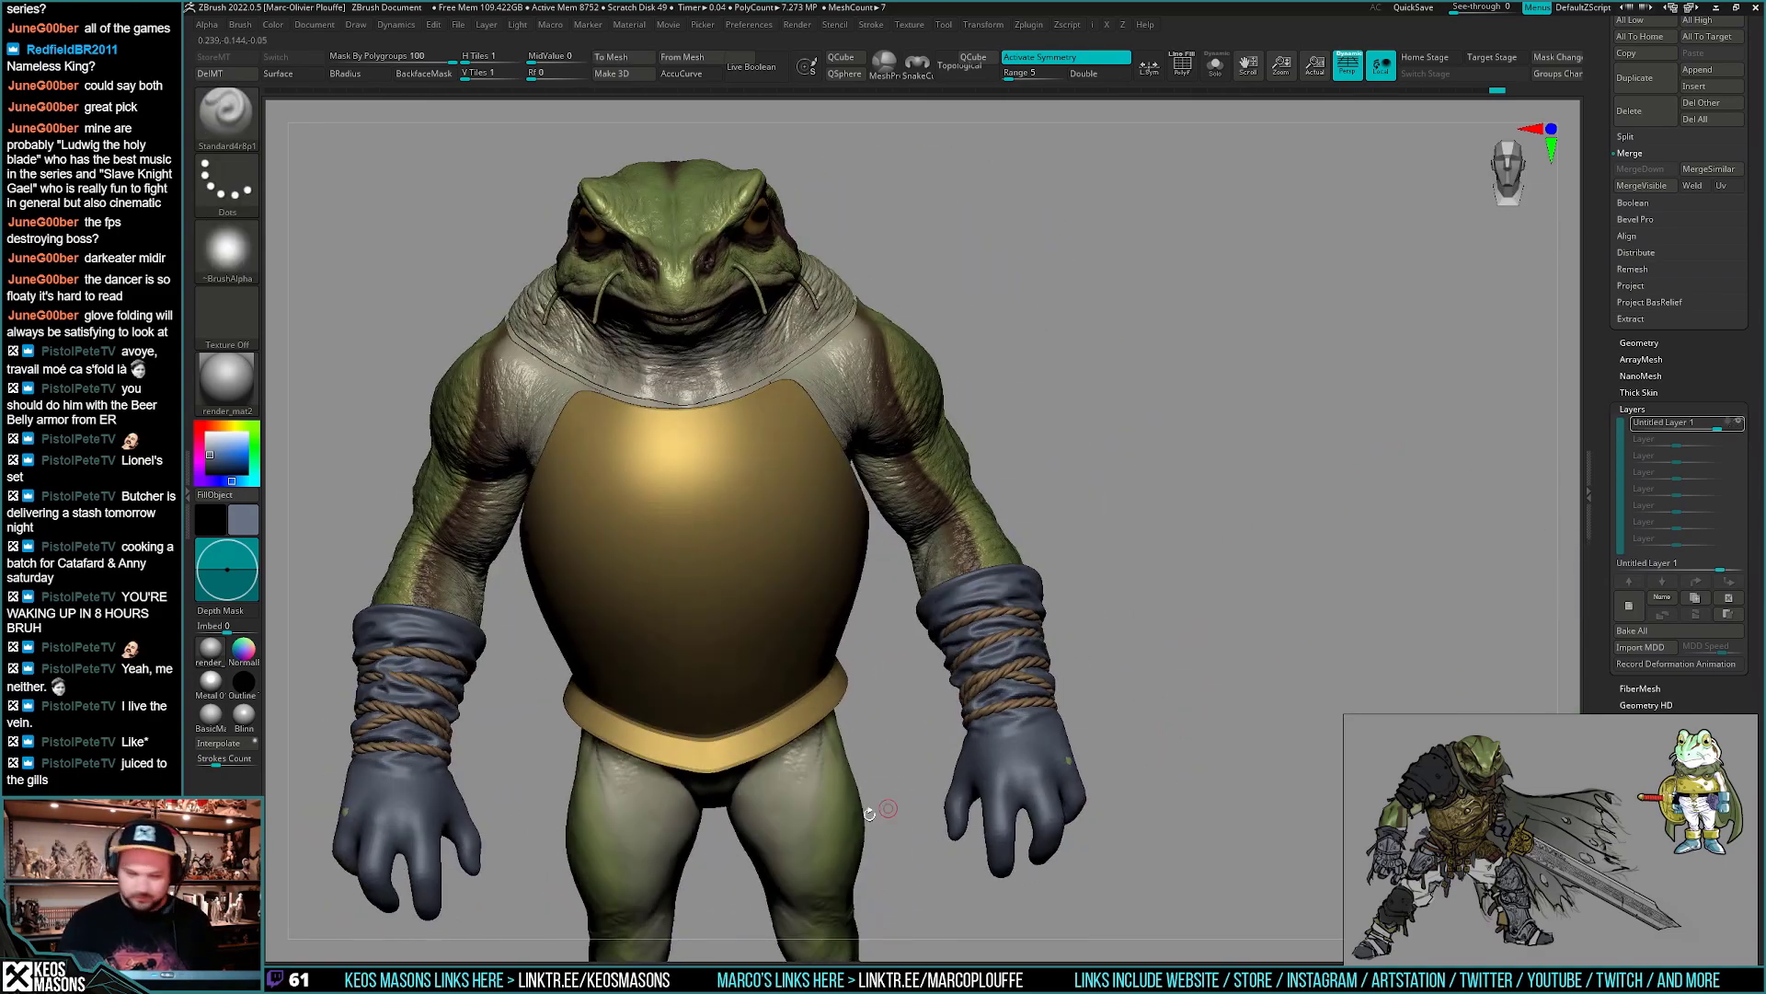
pyautogui.press('space')
pyautogui.press('space')
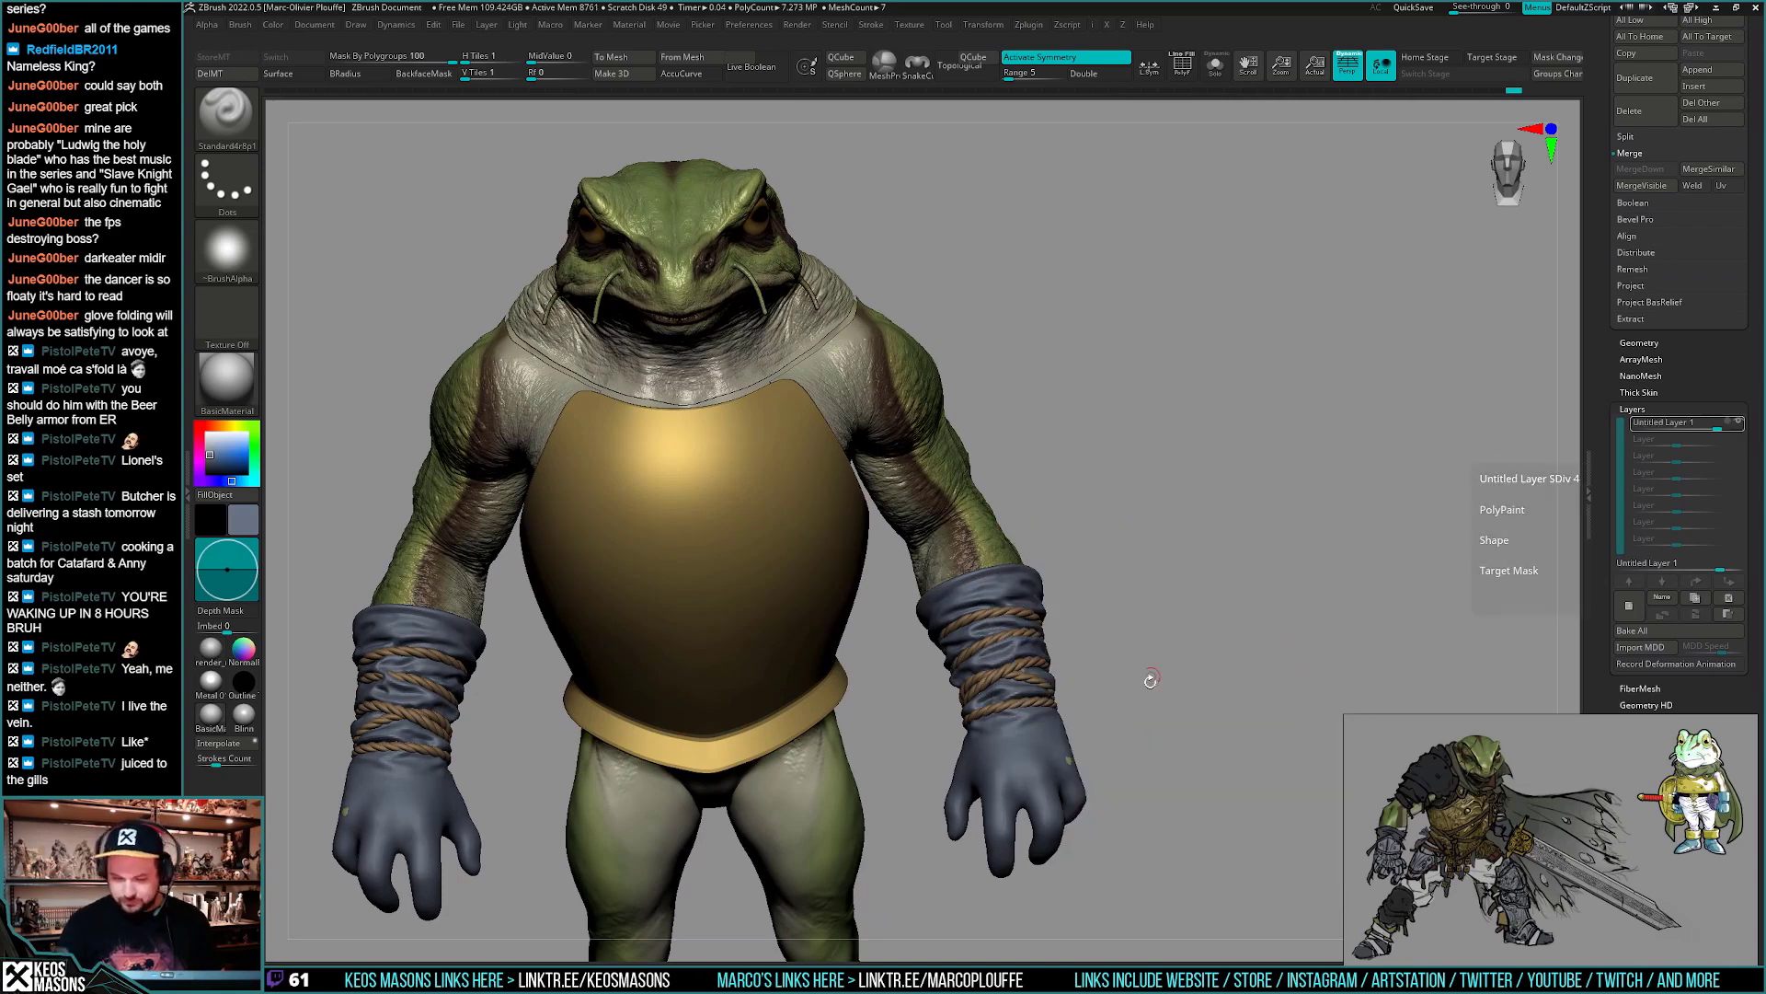
pyautogui.moveTo(1171, 714); pyautogui.dragTo(1098, 722)
pyautogui.press('space')
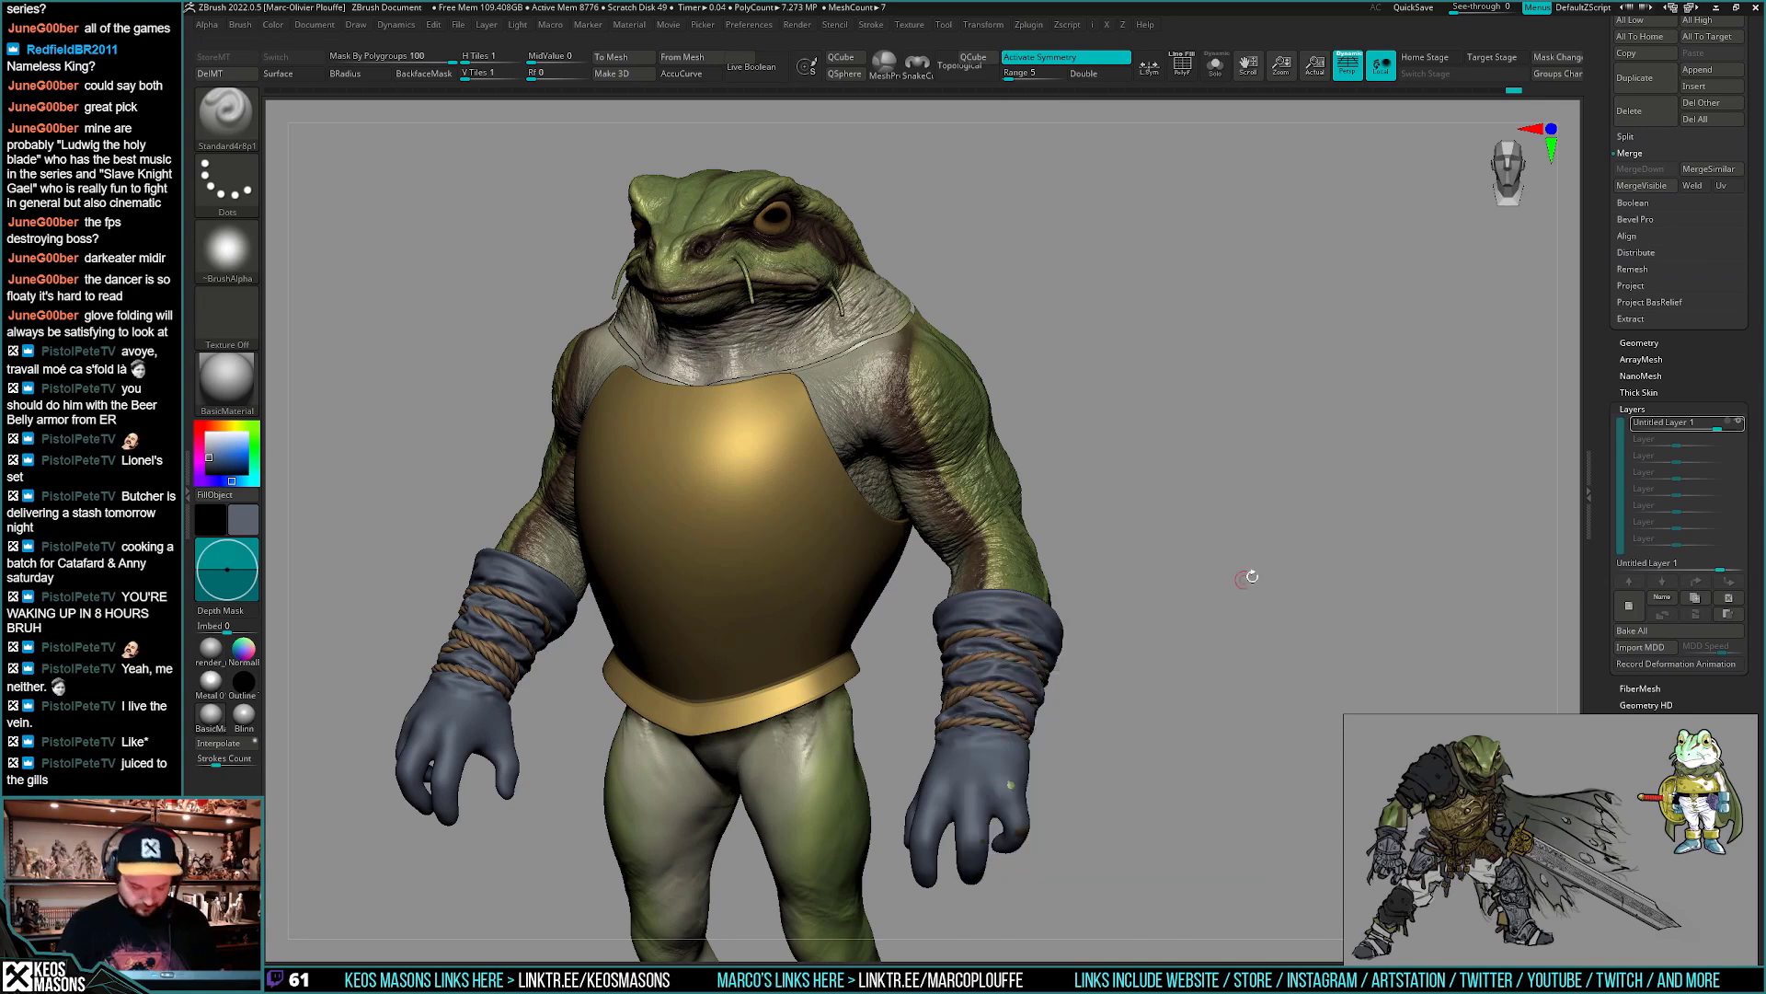
pyautogui.press('space')
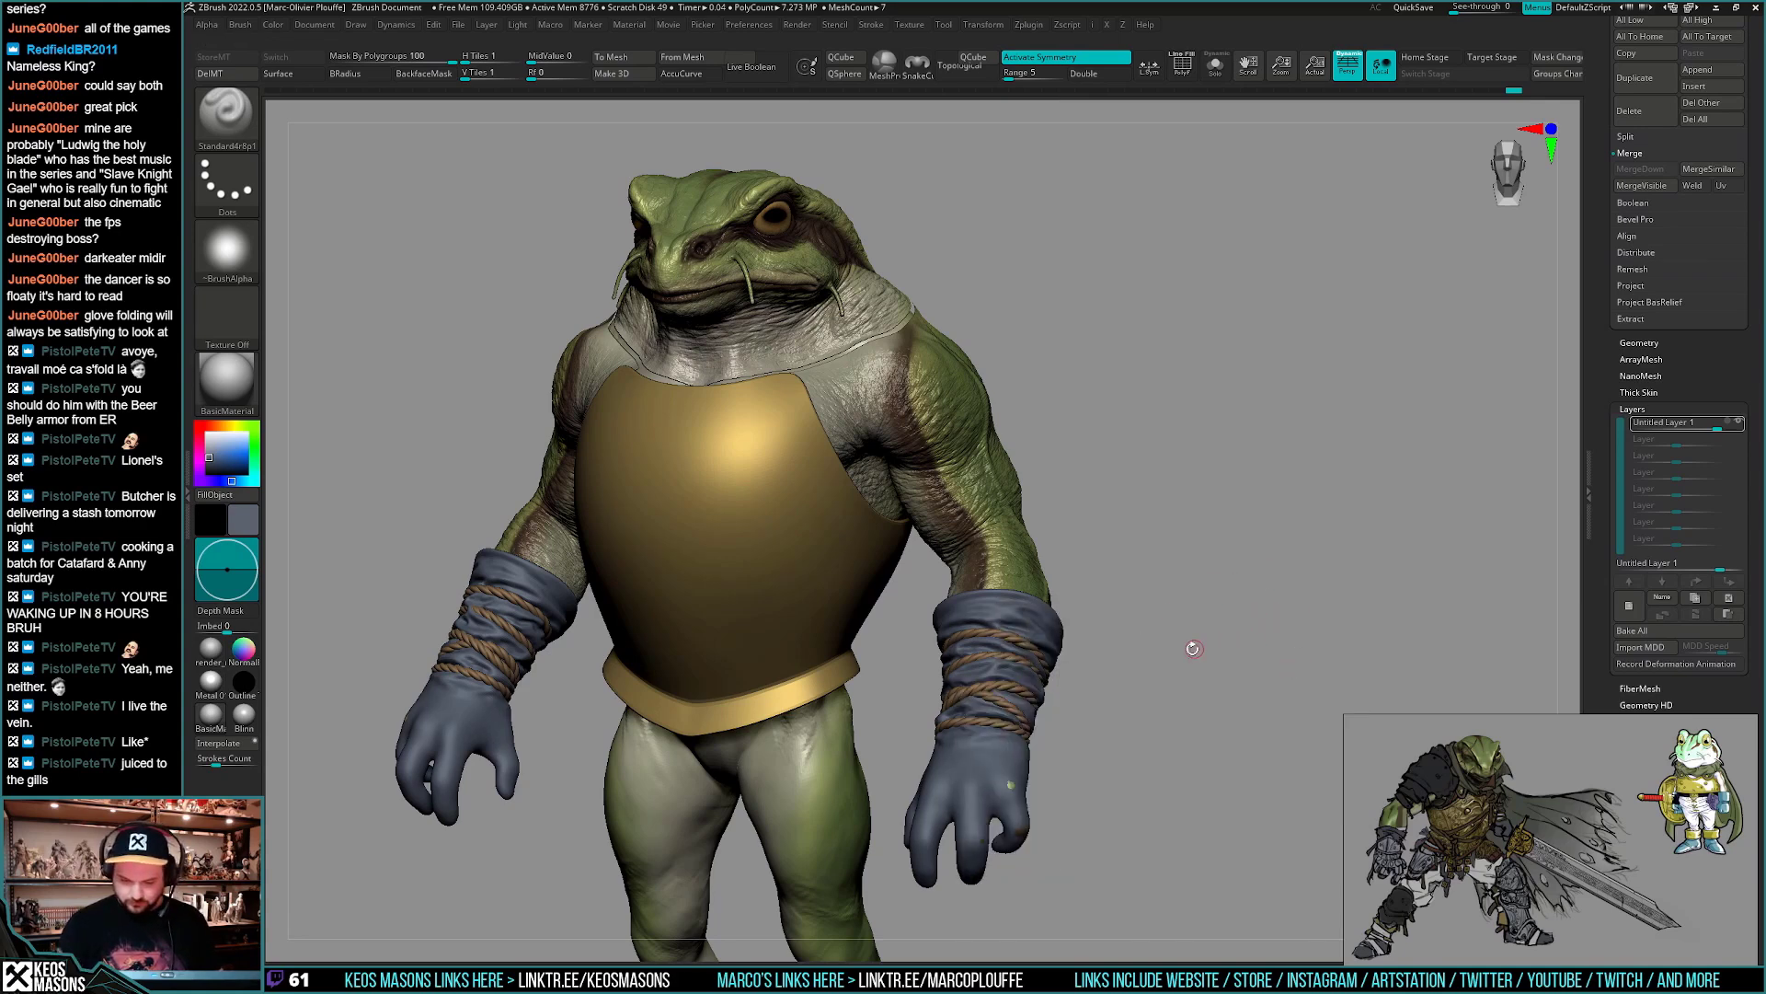
pyautogui.moveTo(1195, 648); pyautogui.dragTo(1179, 650)
pyautogui.press('space')
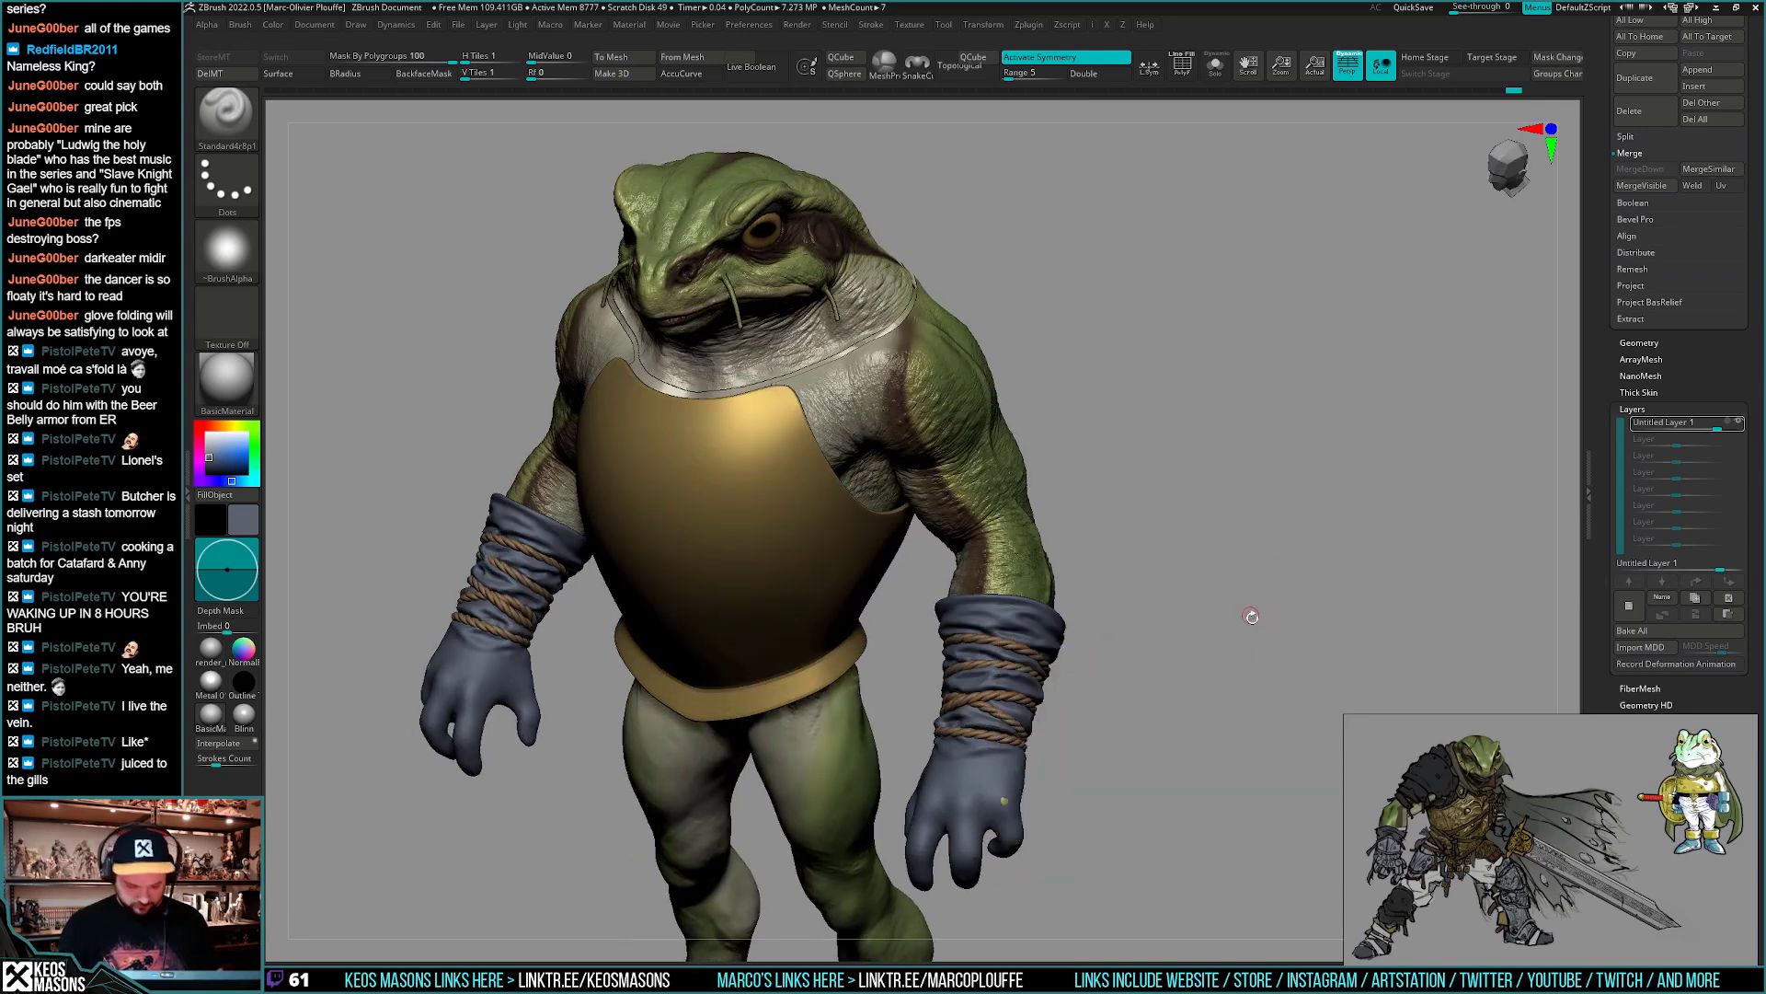
pyautogui.moveTo(1222, 688); pyautogui.dragTo(1238, 671)
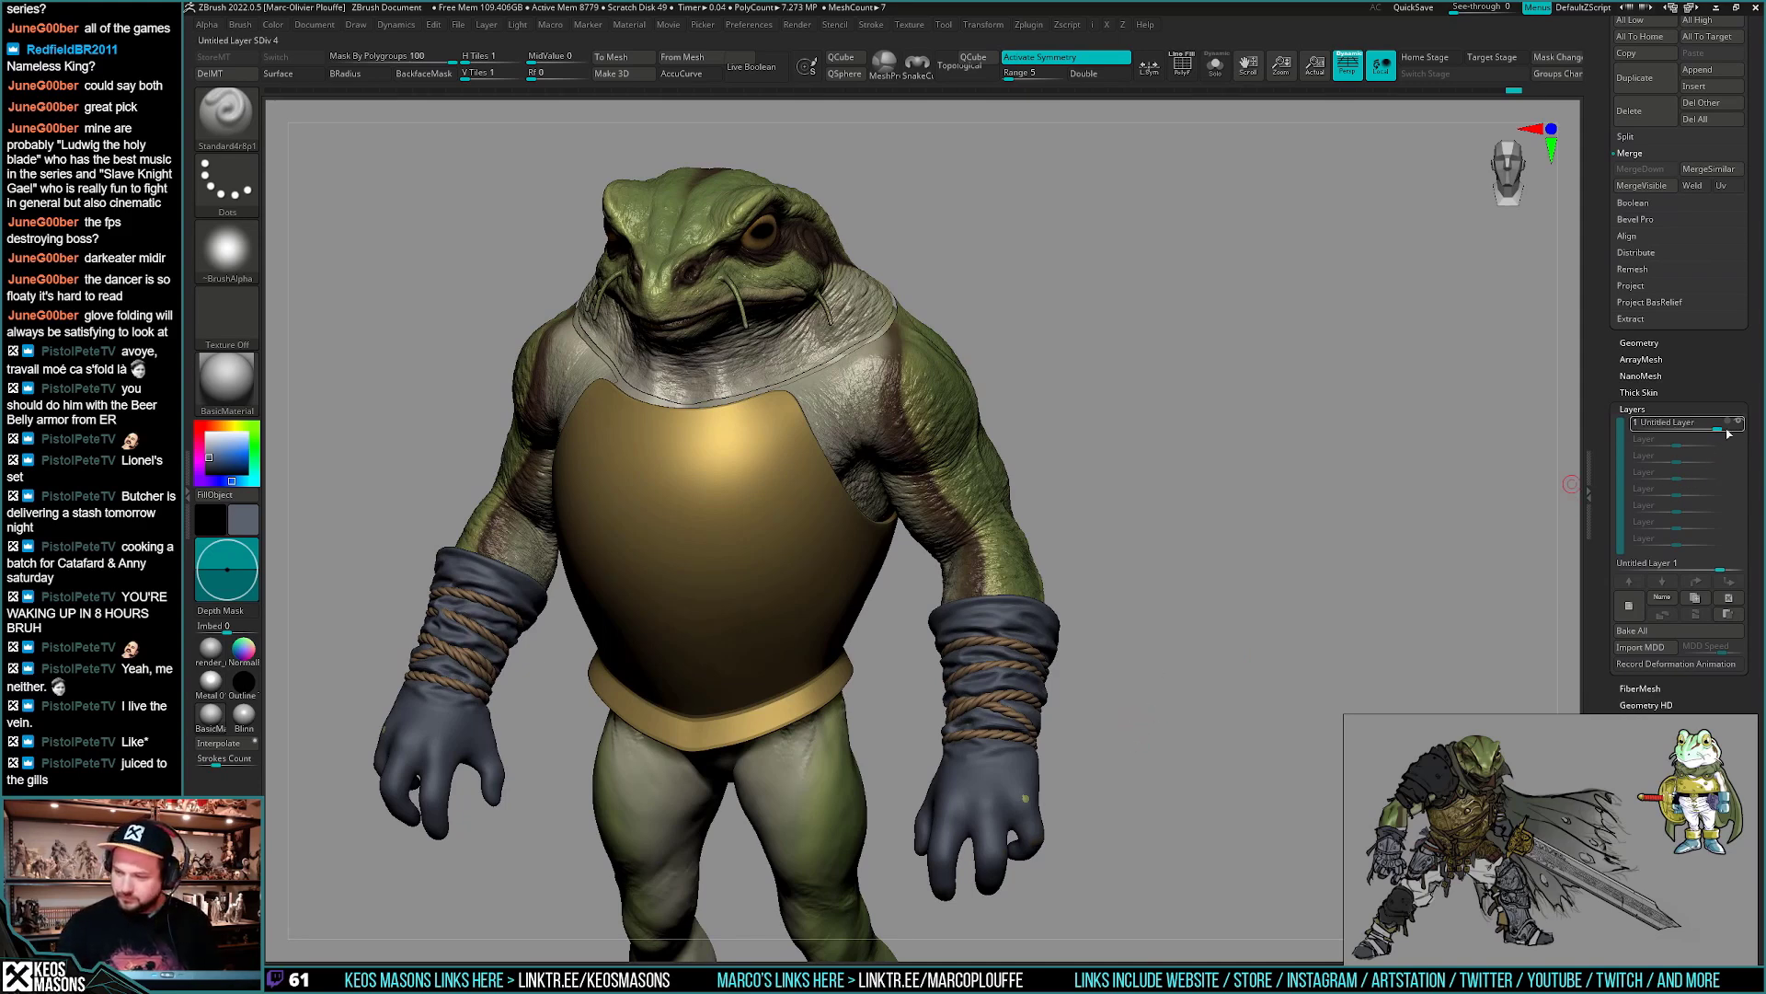
# - Turn recording back on for the glove layer and review the brush's colour channels and available brushes
pyautogui.moveTo(1090, 658)
pyautogui.mouseDown()
pyautogui.moveTo(1136, 663)
pyautogui.moveTo(1135, 694)
pyautogui.mouseUp()
pyautogui.press('space')
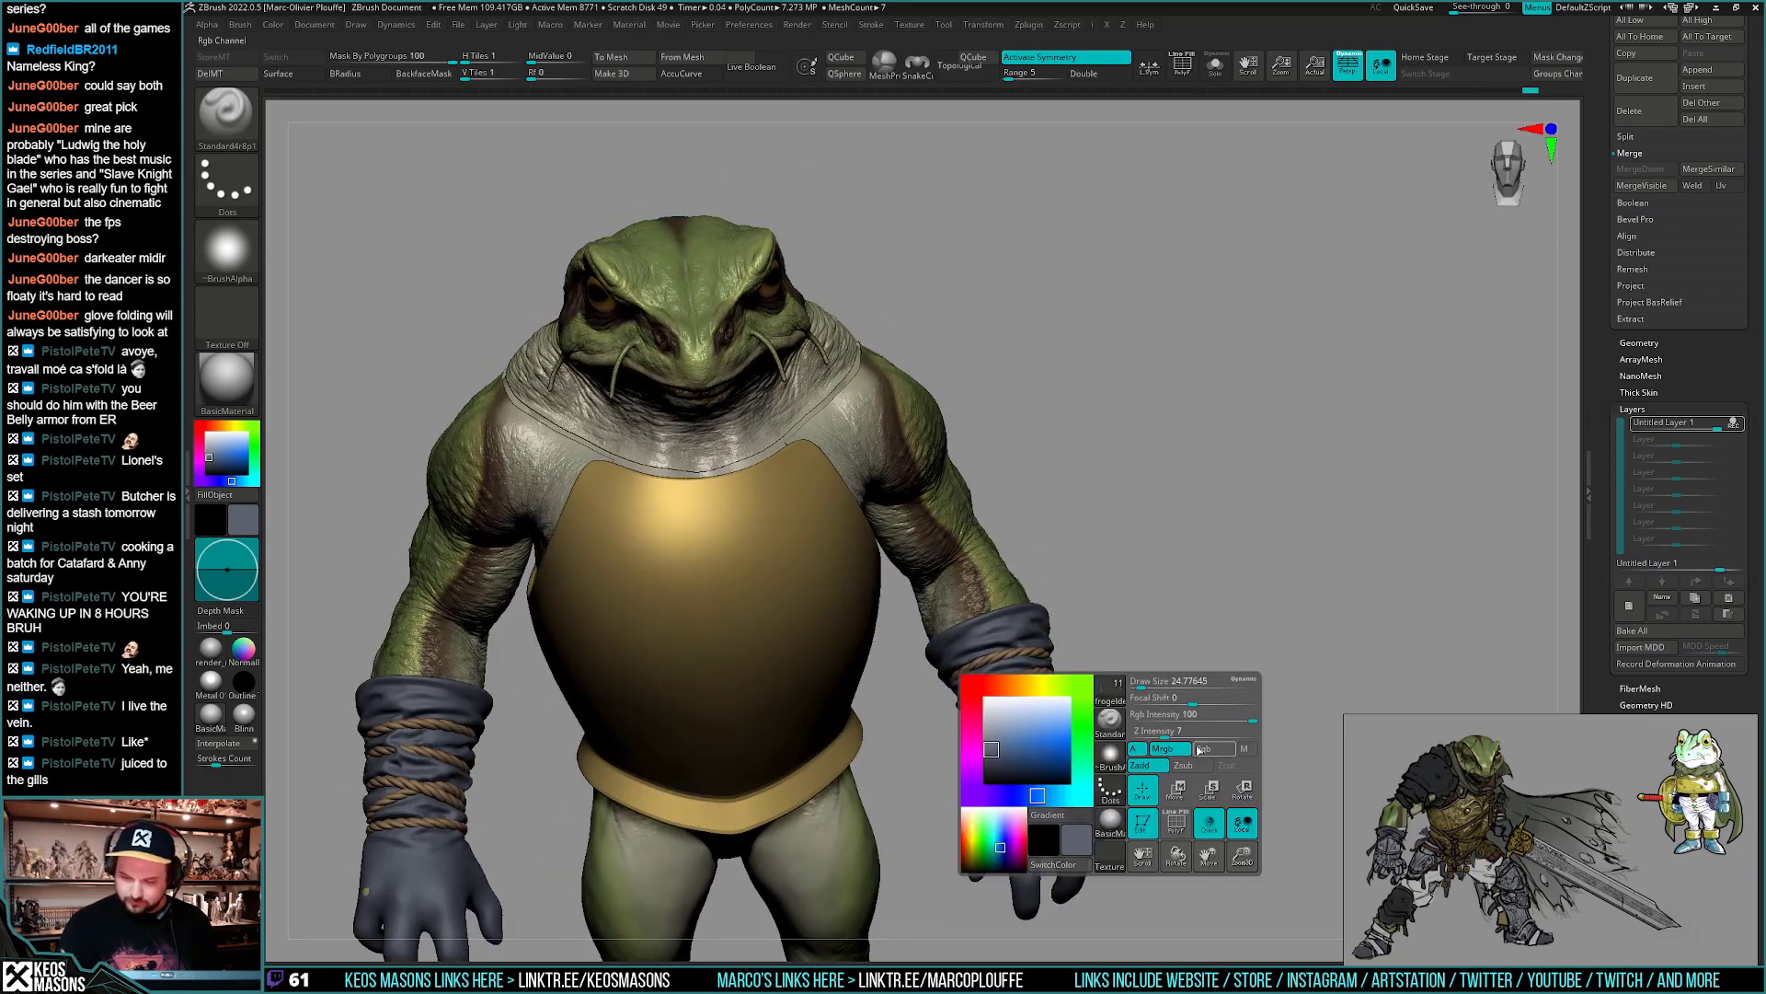
pyautogui.keyDown('alt'); pyautogui.moveTo(1235, 645); pyautogui.dragTo(1219, 614); pyautogui.keyUp('alt')
pyautogui.press('b')
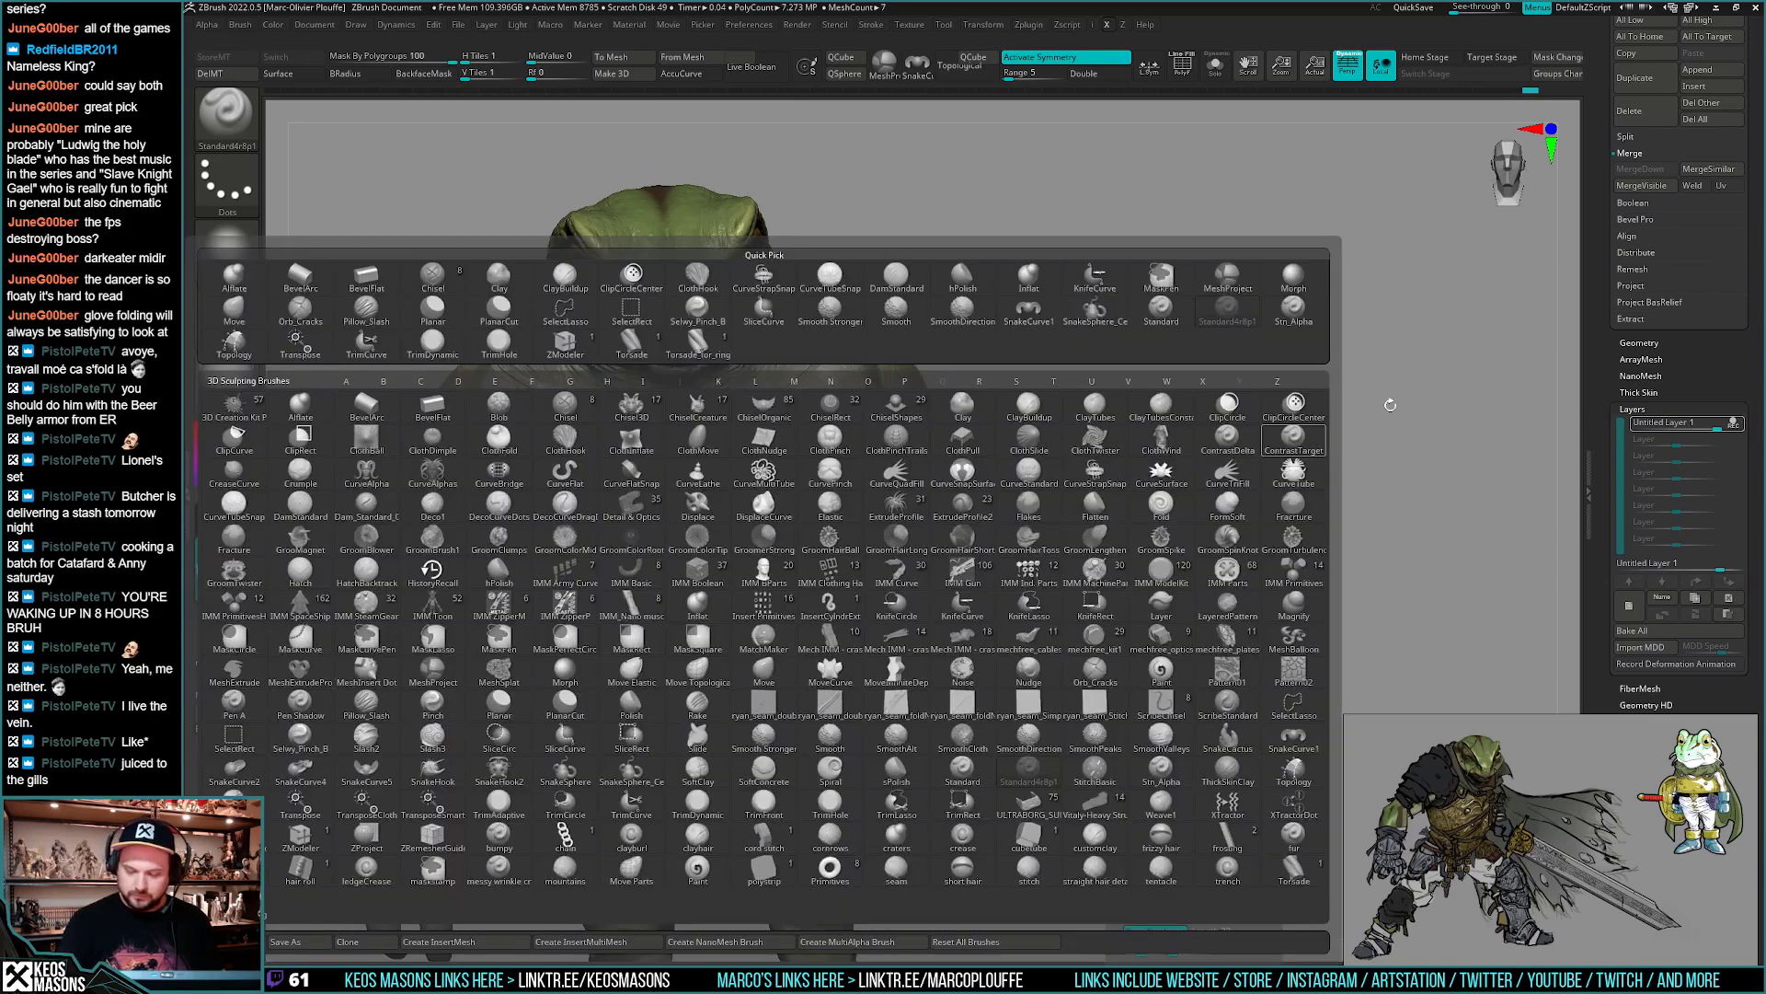
pyautogui.keyDown('ctrl'); pyautogui.moveTo(1038, 622); pyautogui.dragTo(1092, 719, button='right'); pyautogui.keyUp('ctrl')
pyautogui.moveTo(1092, 718)
pyautogui.mouseDown()
pyautogui.moveTo(1067, 749)
pyautogui.moveTo(1082, 688)
pyautogui.mouseUp()
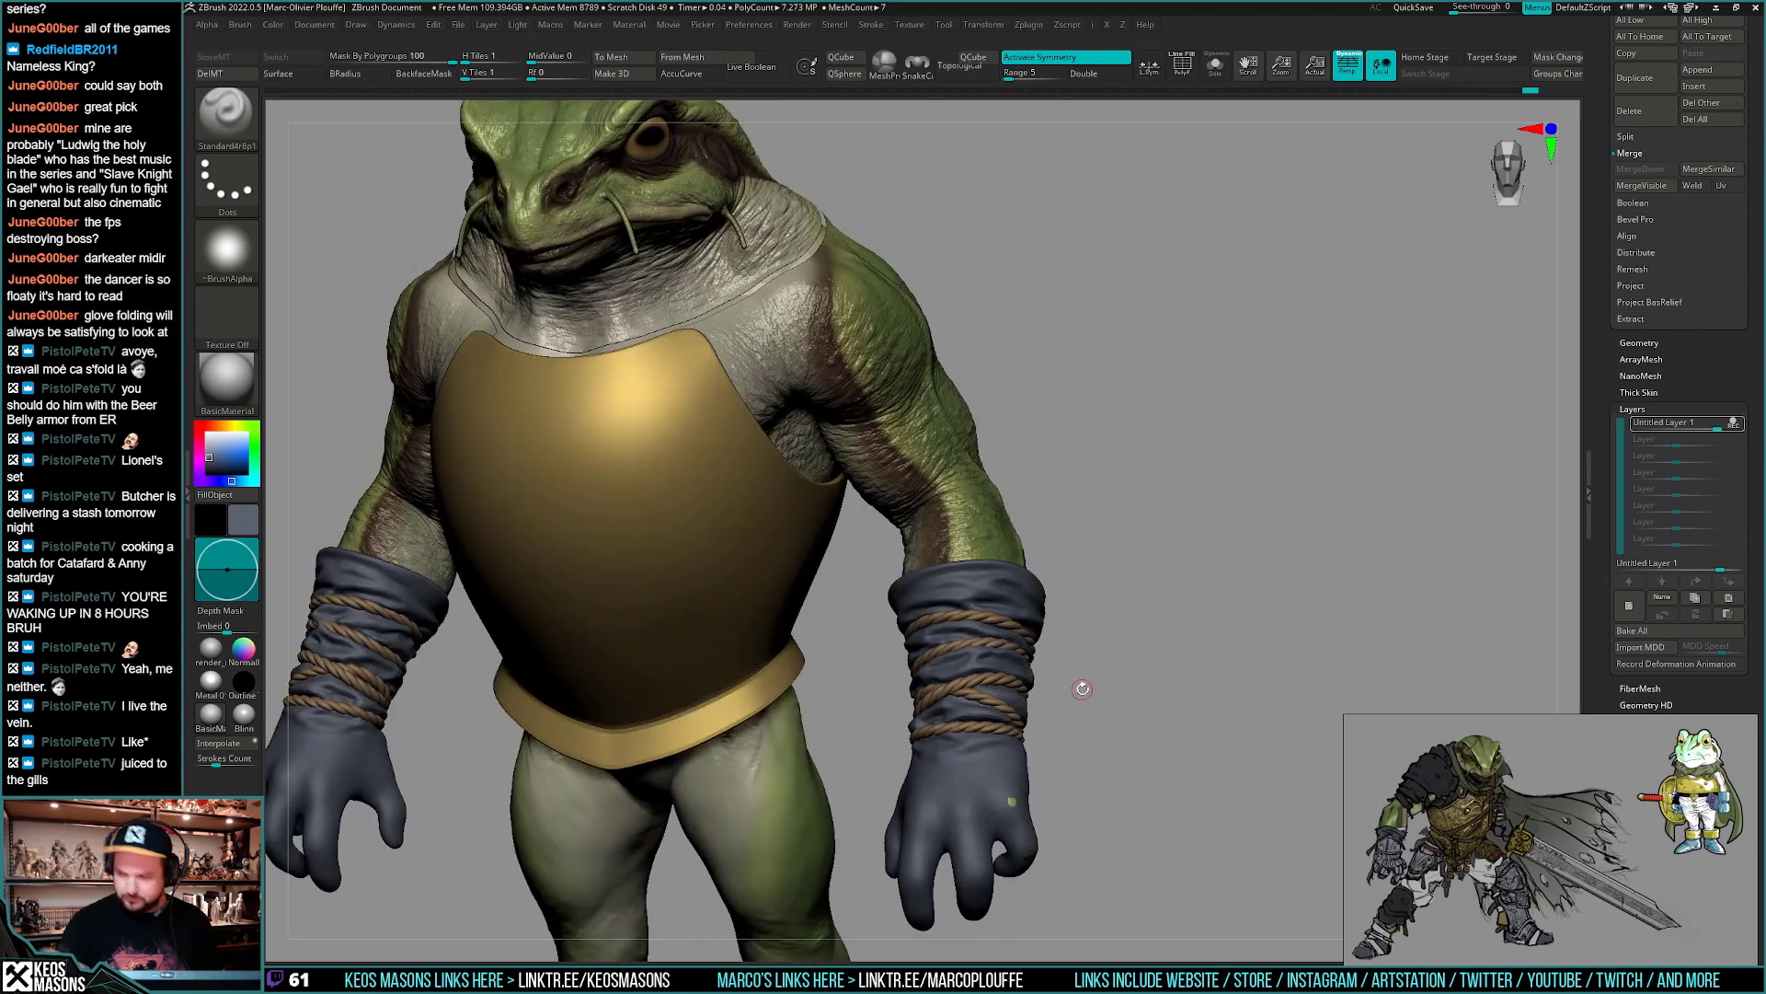
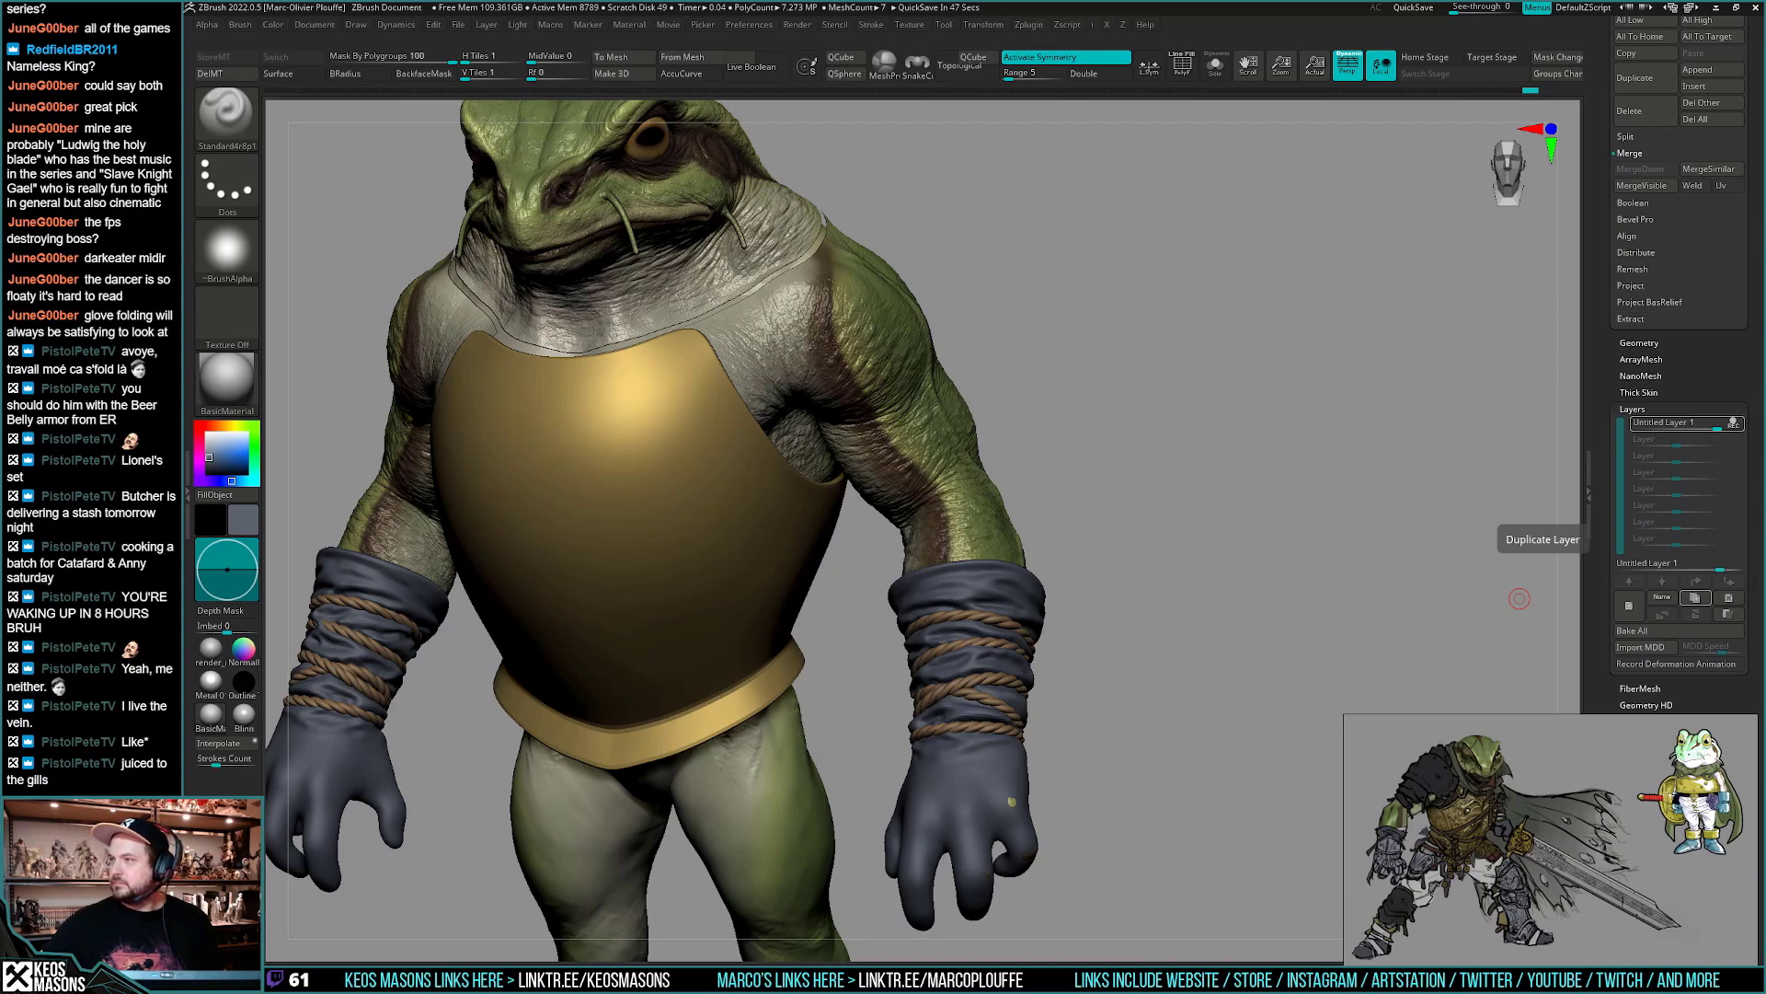
# - Inspect the gloves' wireframe from the front and select the Standard brush
pyautogui.moveTo(1519, 599)
pyautogui.mouseDown()
pyautogui.moveTo(1167, 694)
pyautogui.moveTo(1152, 753)
pyautogui.moveTo(1166, 719)
pyautogui.moveTo(1137, 708)
pyautogui.moveTo(1206, 674)
pyautogui.moveTo(1155, 714)
pyautogui.moveTo(1163, 671)
pyautogui.moveTo(1199, 688)
pyautogui.moveTo(1035, 690)
pyautogui.moveTo(1110, 653)
pyautogui.moveTo(1175, 678)
pyautogui.moveTo(1183, 710)
pyautogui.moveTo(1185, 674)
pyautogui.moveTo(1186, 733)
pyautogui.mouseUp()
pyautogui.hotkey('shift', 'f')
pyautogui.hotkey('shift', 'f')
pyautogui.press('shift')
pyautogui.keyDown('alt'); pyautogui.moveTo(1165, 651); pyautogui.dragTo(1167, 733); pyautogui.keyUp('alt')
pyautogui.press('space')
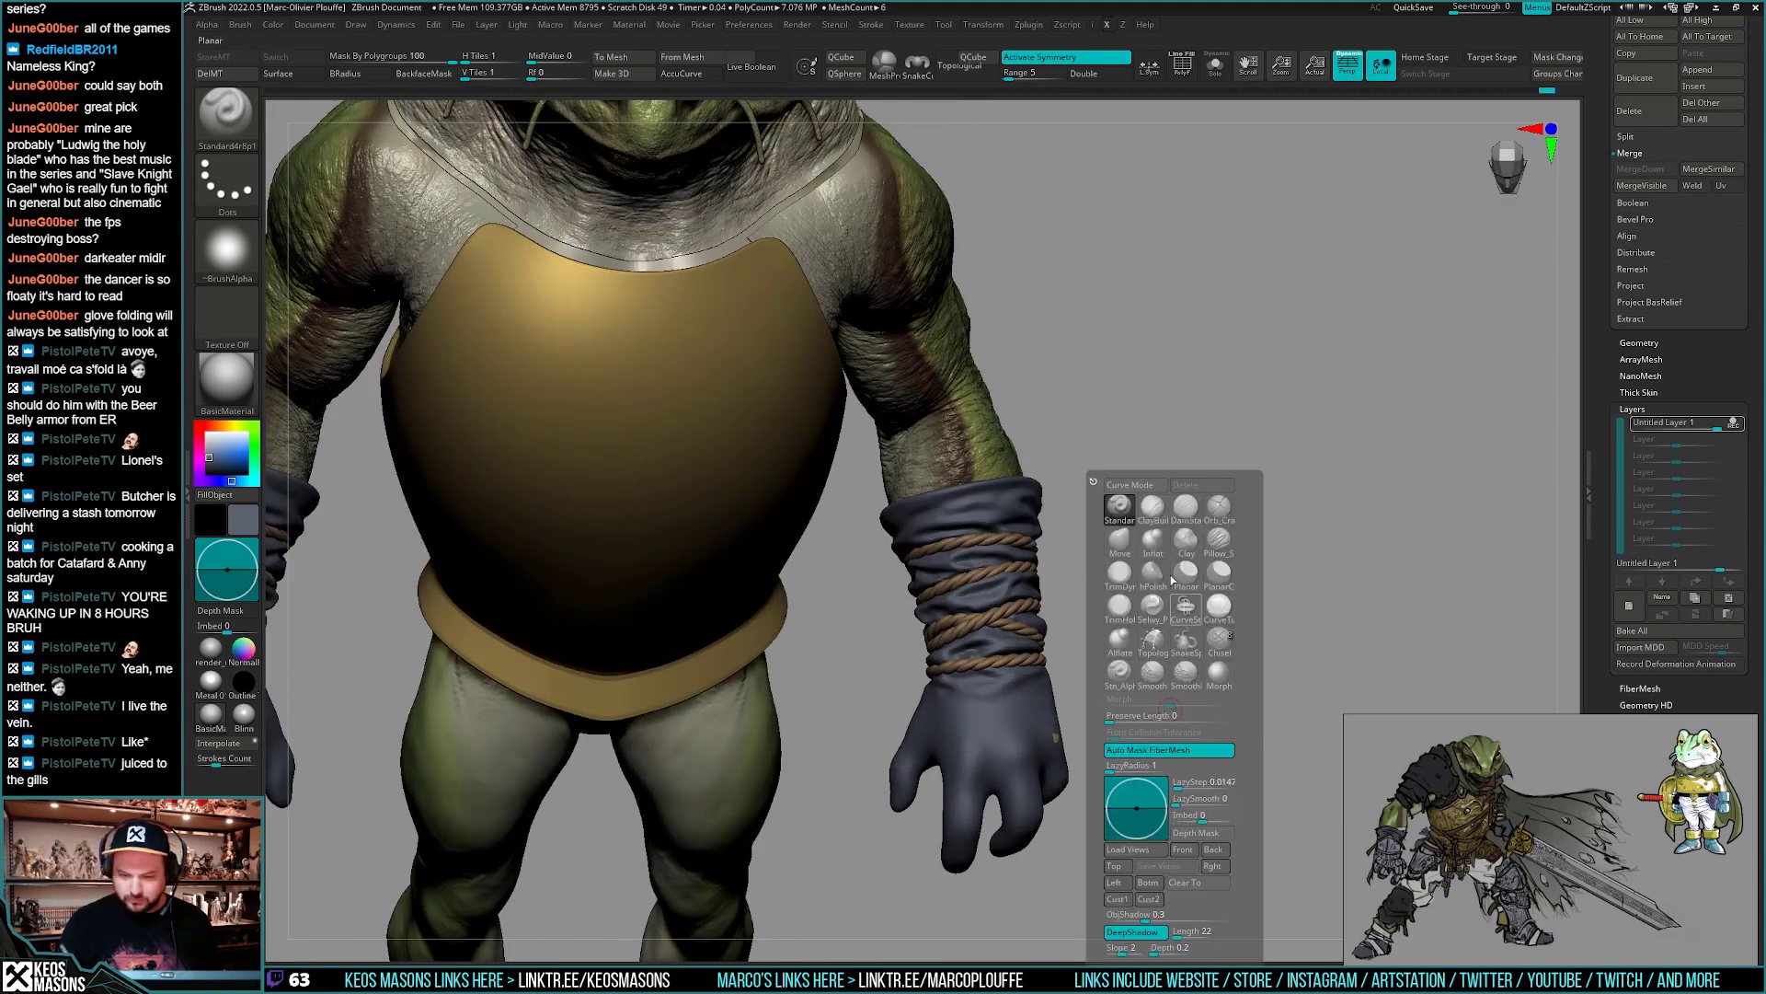
pyautogui.click(1126, 516)
# - Check the wireframe again, add a new layer to the gloves and set their subdivision level to 3
pyautogui.moveTo(1251, 589)
pyautogui.mouseDown()
pyautogui.moveTo(1202, 623)
pyautogui.moveTo(1246, 607)
pyautogui.moveTo(1212, 646)
pyautogui.moveTo(1195, 635)
pyautogui.mouseUp()
pyautogui.hotkey('shift', 'f')
pyautogui.hotkey('shift', 'f')
pyautogui.click(1628, 606)
pyautogui.press('space')
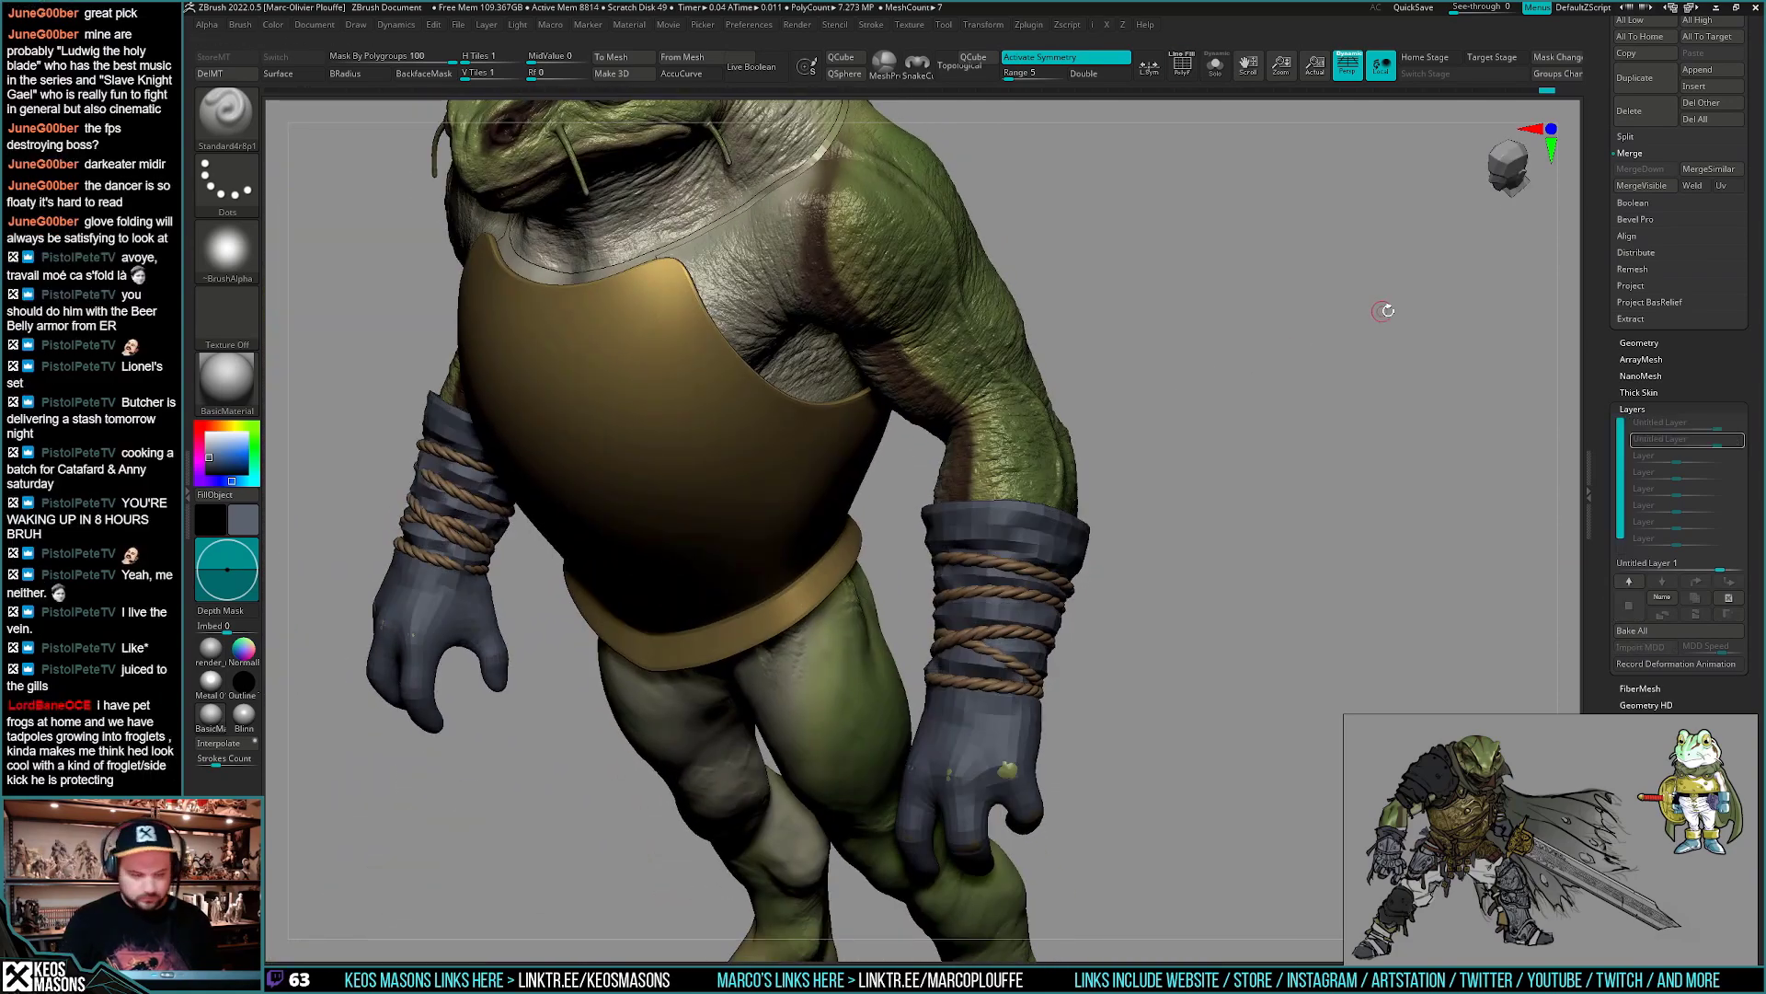
pyautogui.moveTo(1188, 529)
pyautogui.mouseDown()
pyautogui.moveTo(1125, 638)
pyautogui.moveTo(1146, 631)
pyautogui.mouseUp()
pyautogui.press('space')
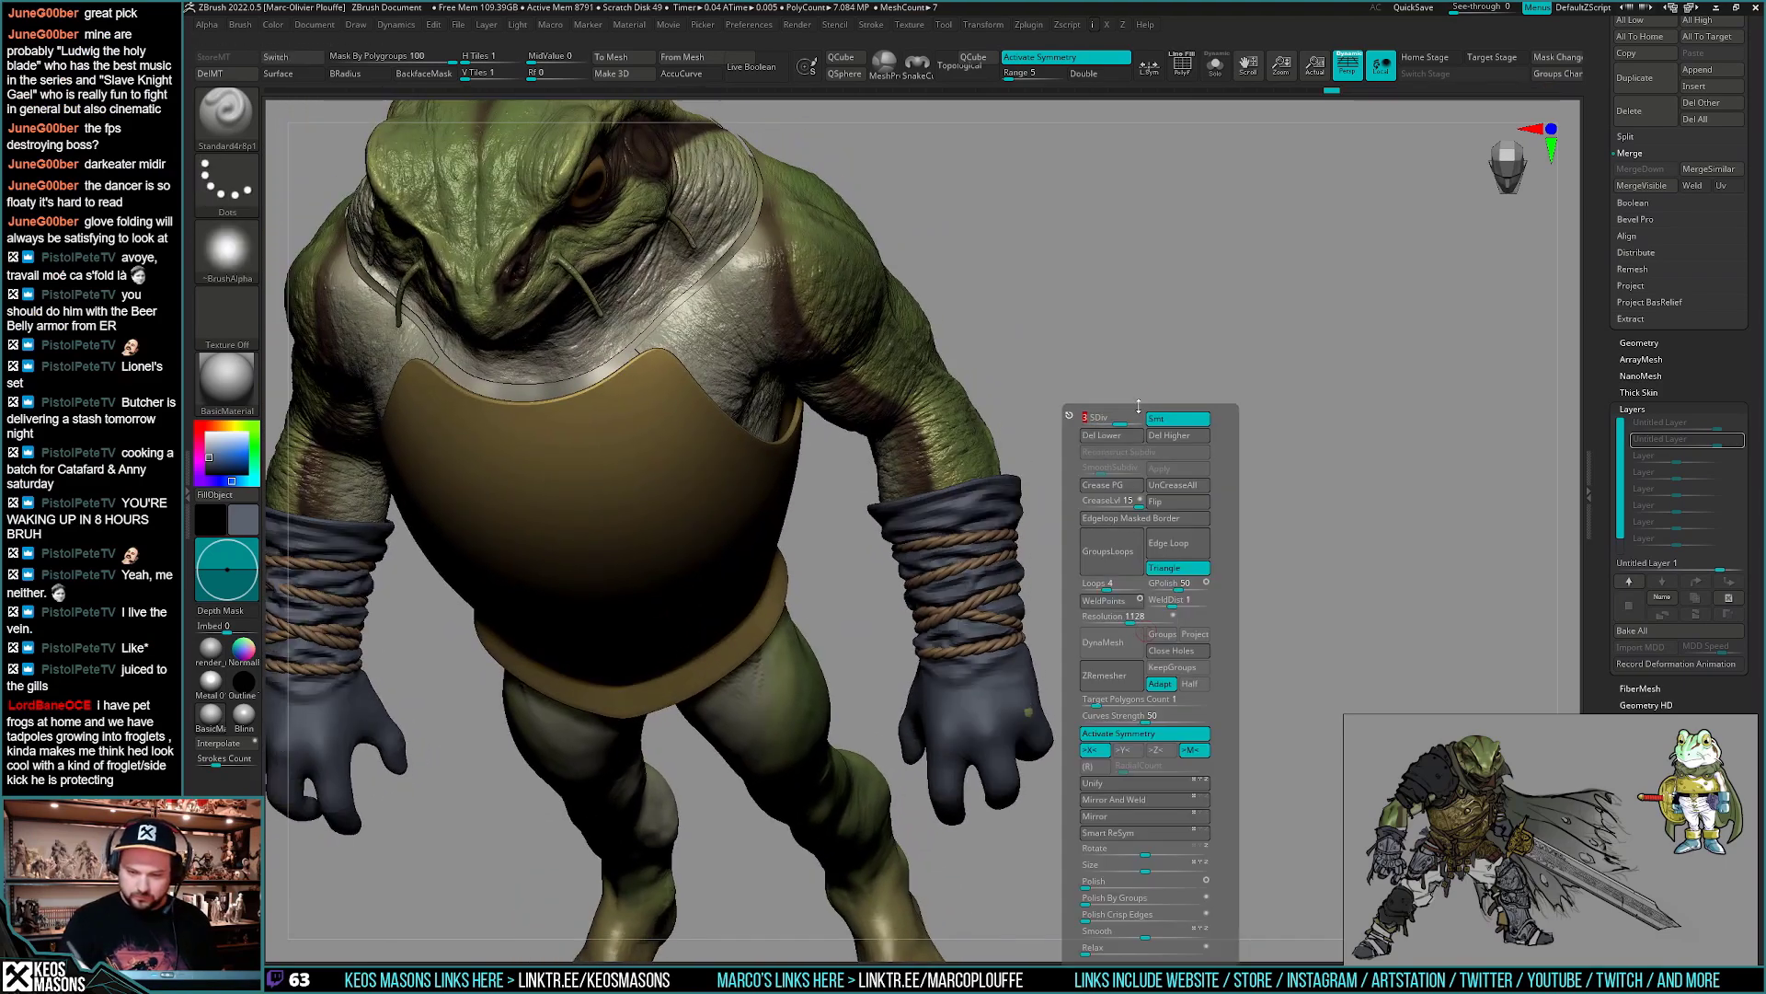
pyautogui.moveTo(1007, 679); pyautogui.dragTo(1063, 662, button='right')
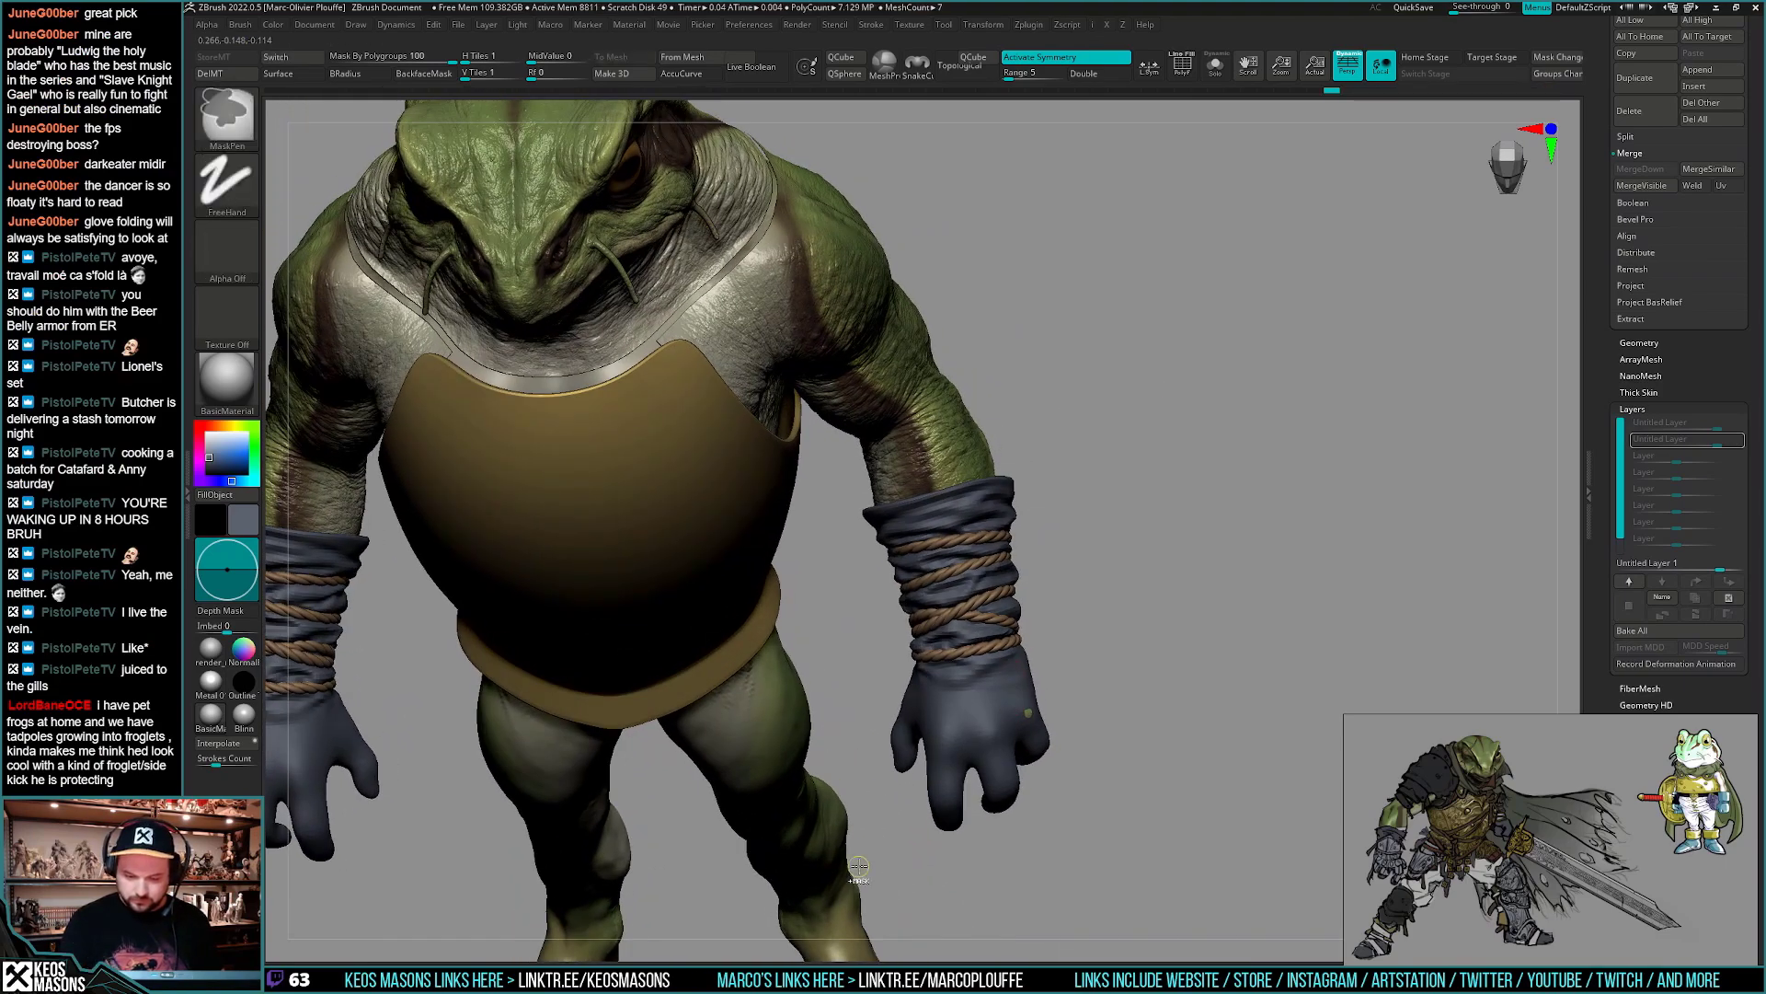
# - Mask the gloves and switch to the Move brush with a draw size of about 350
pyautogui.keyDown('ctrl'); pyautogui.moveTo(863, 863); pyautogui.dragTo(1169, 517); pyautogui.keyUp('ctrl')
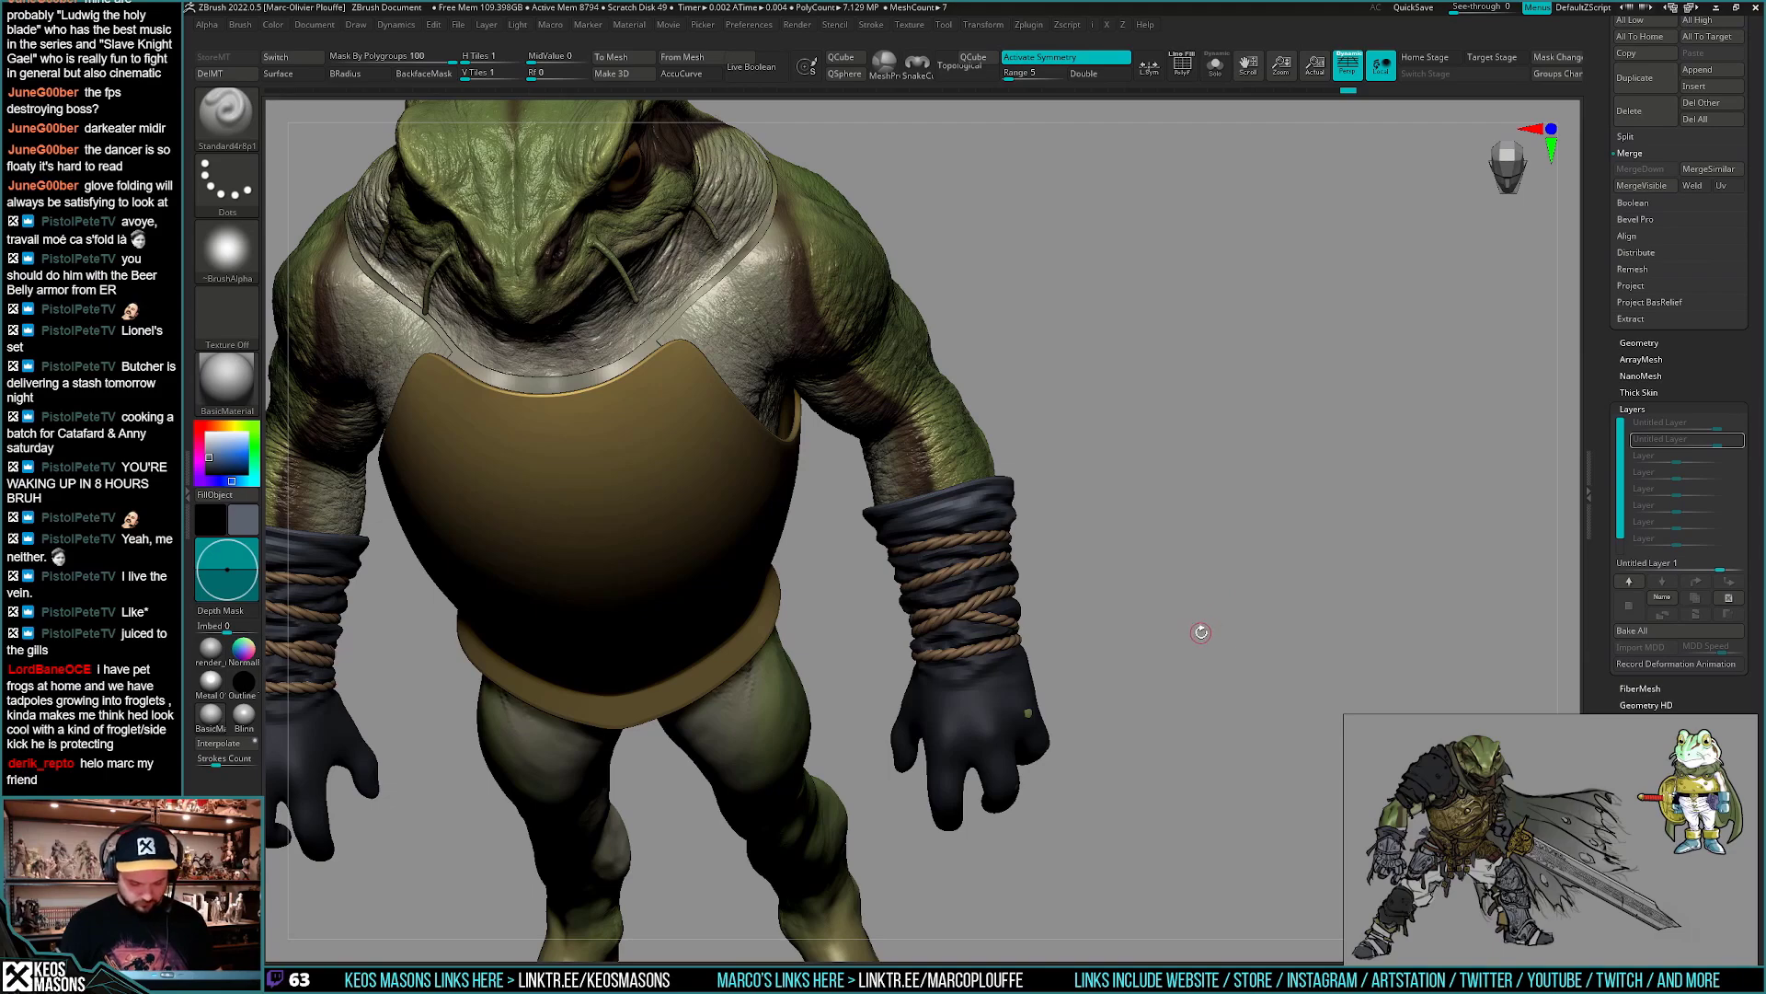
pyautogui.press('b')
pyautogui.press('m')
pyautogui.press('v')
pyautogui.press('space')
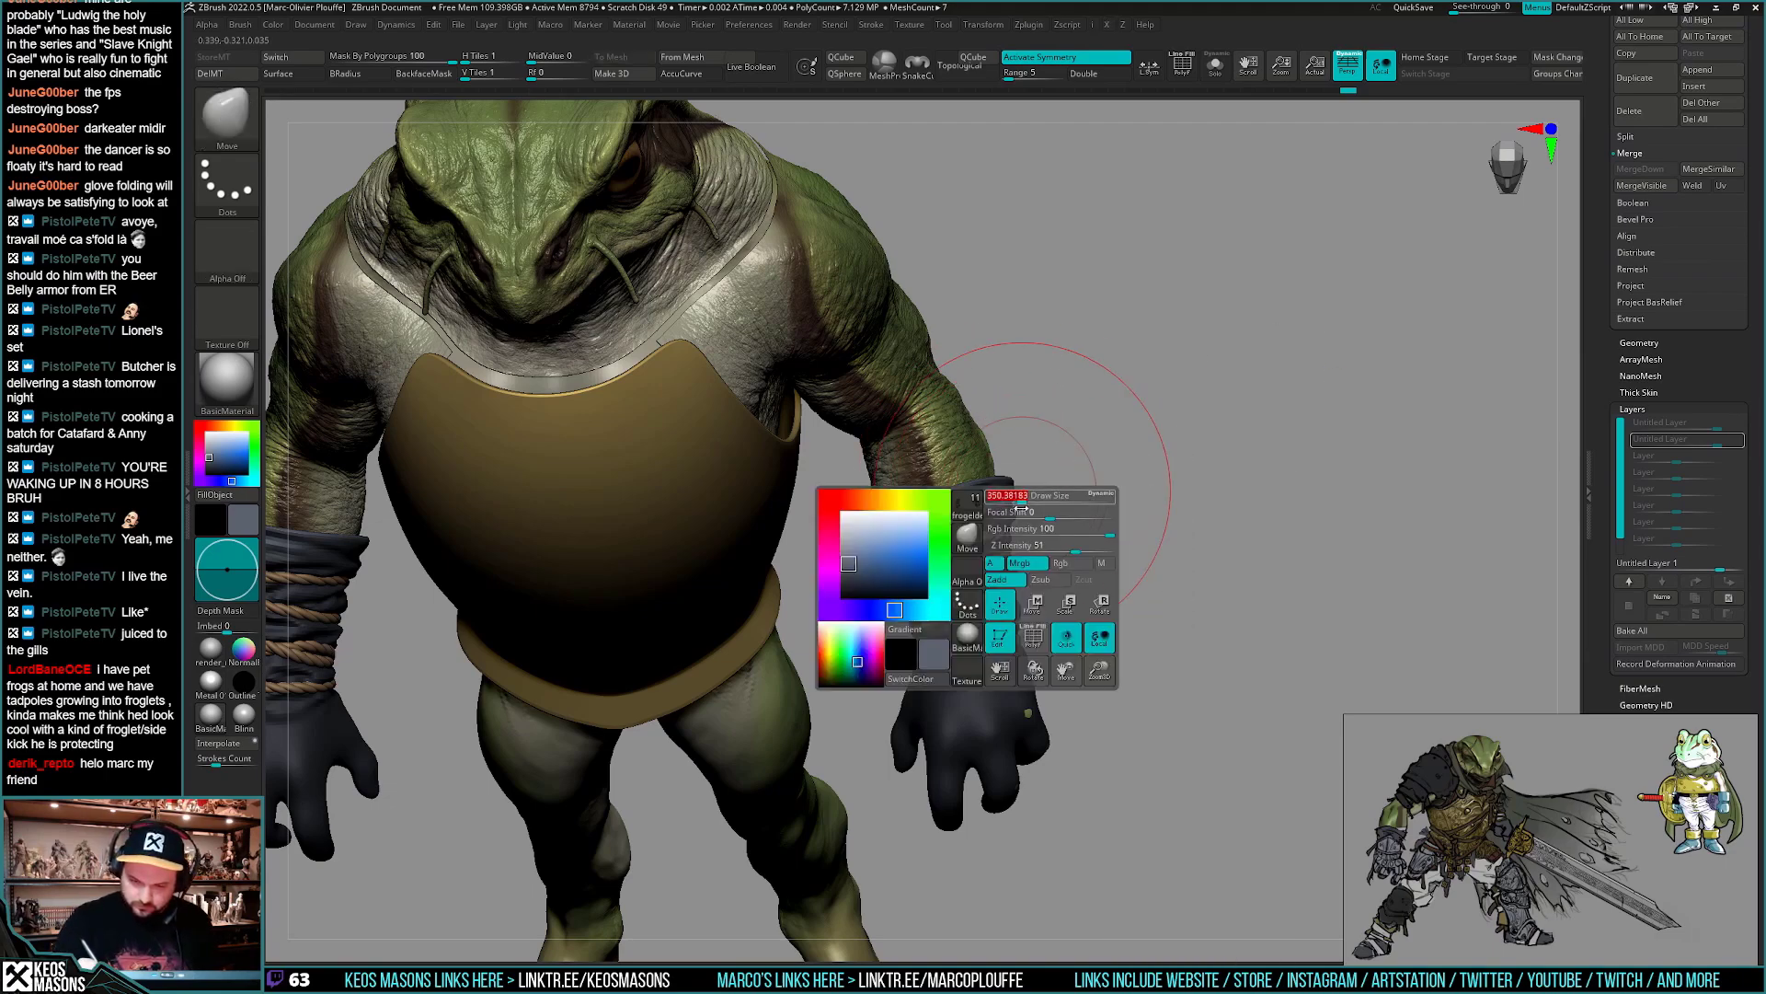
pyautogui.moveTo(1007, 514)
pyautogui.mouseDown()
pyautogui.moveTo(1016, 531)
pyautogui.moveTo(1033, 477)
pyautogui.moveTo(1081, 537)
pyautogui.mouseUp()
# - Isolate the gloves to examine their cuffs and folds, and bring the rest of the figure back into view
pyautogui.hotkey('shift', 's')
pyautogui.moveTo(1149, 683); pyautogui.dragTo(1162, 737)
pyautogui.hotkey('ctrl', 'z')
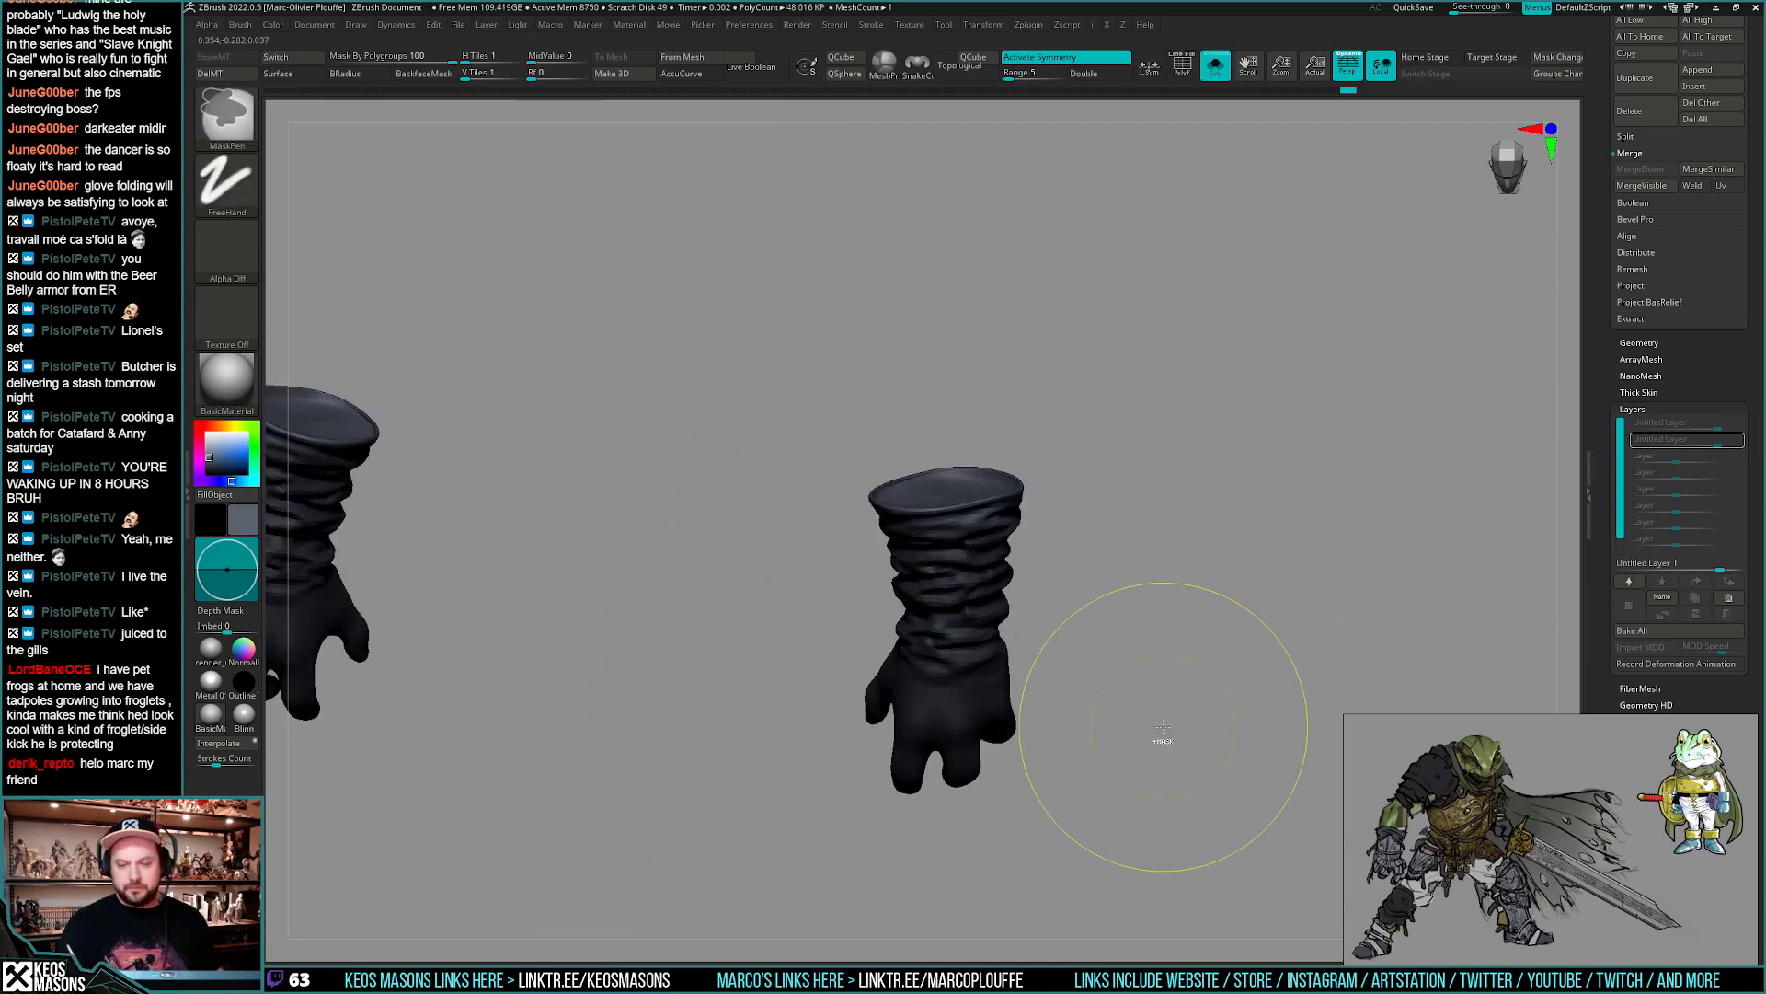
pyautogui.moveTo(1096, 632); pyautogui.dragTo(1091, 561)
pyautogui.hotkey('ctrl', 'shift', 'alt', 's')
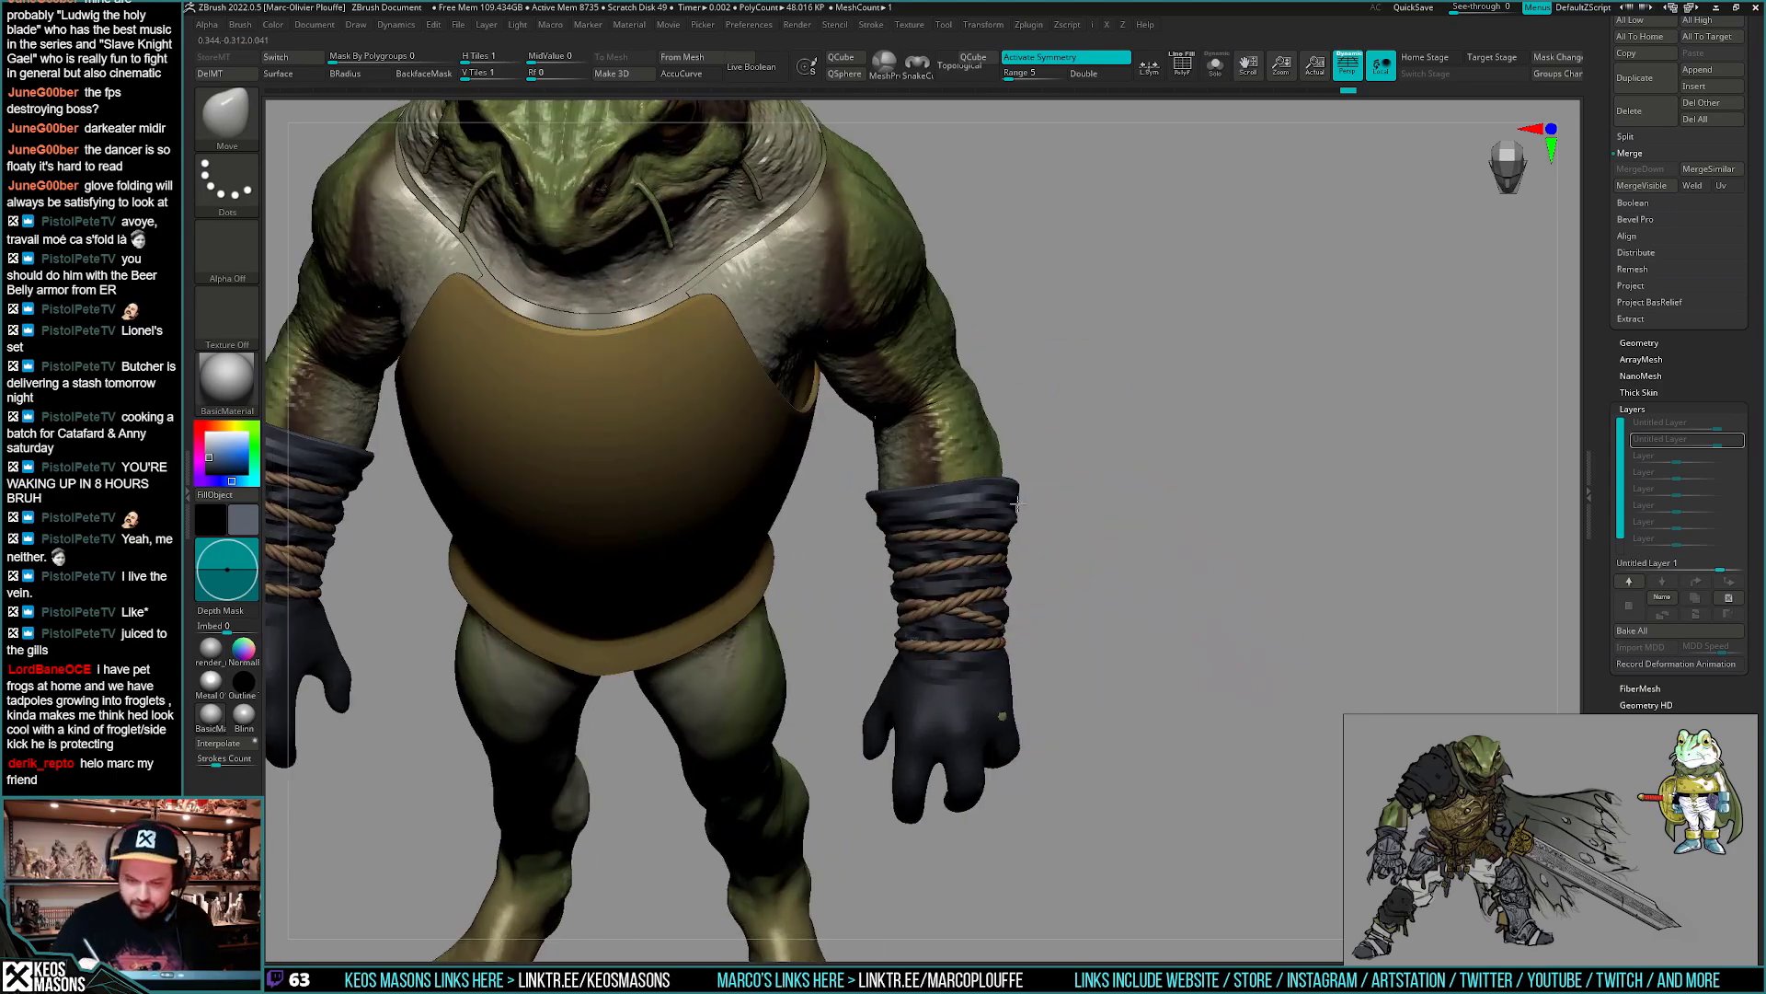
# - Reshape the rope-wrapped glove's cuff and folds with the Move brush and smooth the cloth between the ropes
pyautogui.moveTo(1104, 663); pyautogui.dragTo(1072, 561)
pyautogui.press('space')
pyautogui.moveTo(998, 570); pyautogui.dragTo(1018, 570)
pyautogui.moveTo(1095, 433)
pyautogui.mouseDown()
pyautogui.moveTo(1077, 502)
pyautogui.moveTo(1056, 492)
pyautogui.moveTo(1017, 546)
pyautogui.mouseUp()
pyautogui.moveTo(1196, 552)
pyautogui.mouseDown()
pyautogui.moveTo(1029, 640)
pyautogui.moveTo(1122, 568)
pyautogui.moveTo(1104, 558)
pyautogui.moveTo(1136, 515)
pyautogui.moveTo(1113, 552)
pyautogui.moveTo(1117, 622)
pyautogui.moveTo(1085, 642)
pyautogui.moveTo(1203, 594)
pyautogui.mouseUp()
pyautogui.press('space')
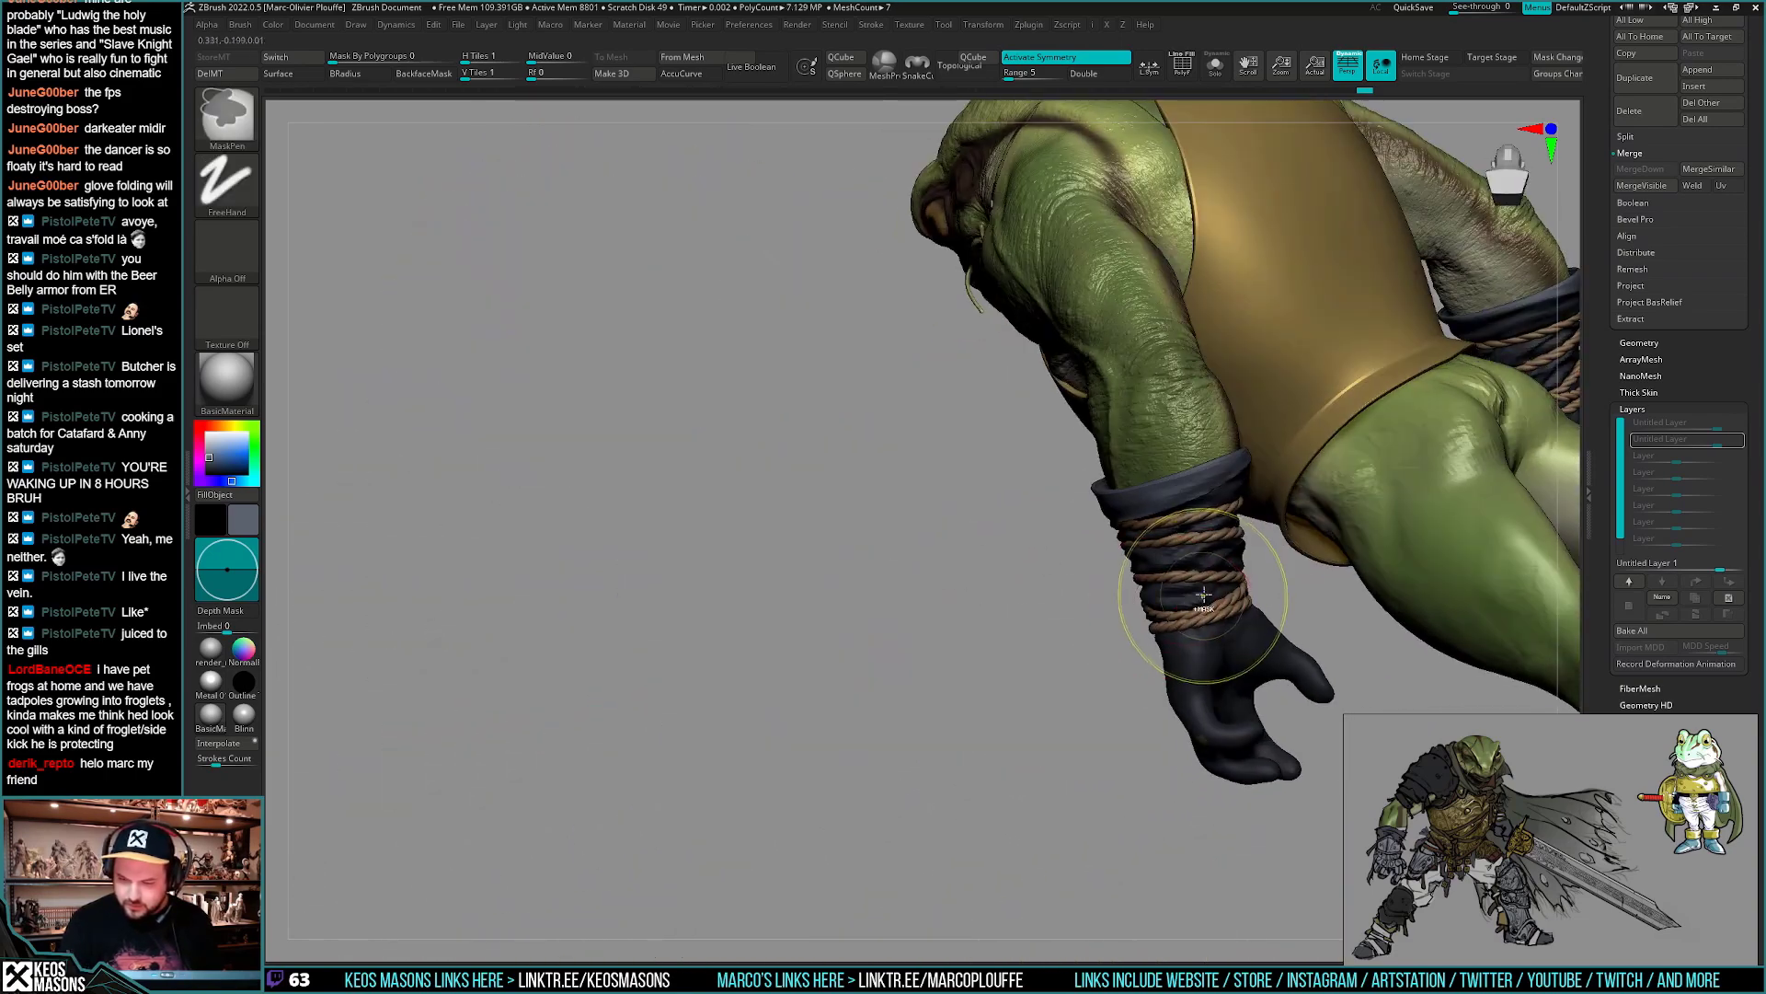
pyautogui.moveTo(1204, 594); pyautogui.dragTo(1189, 574, button='right')
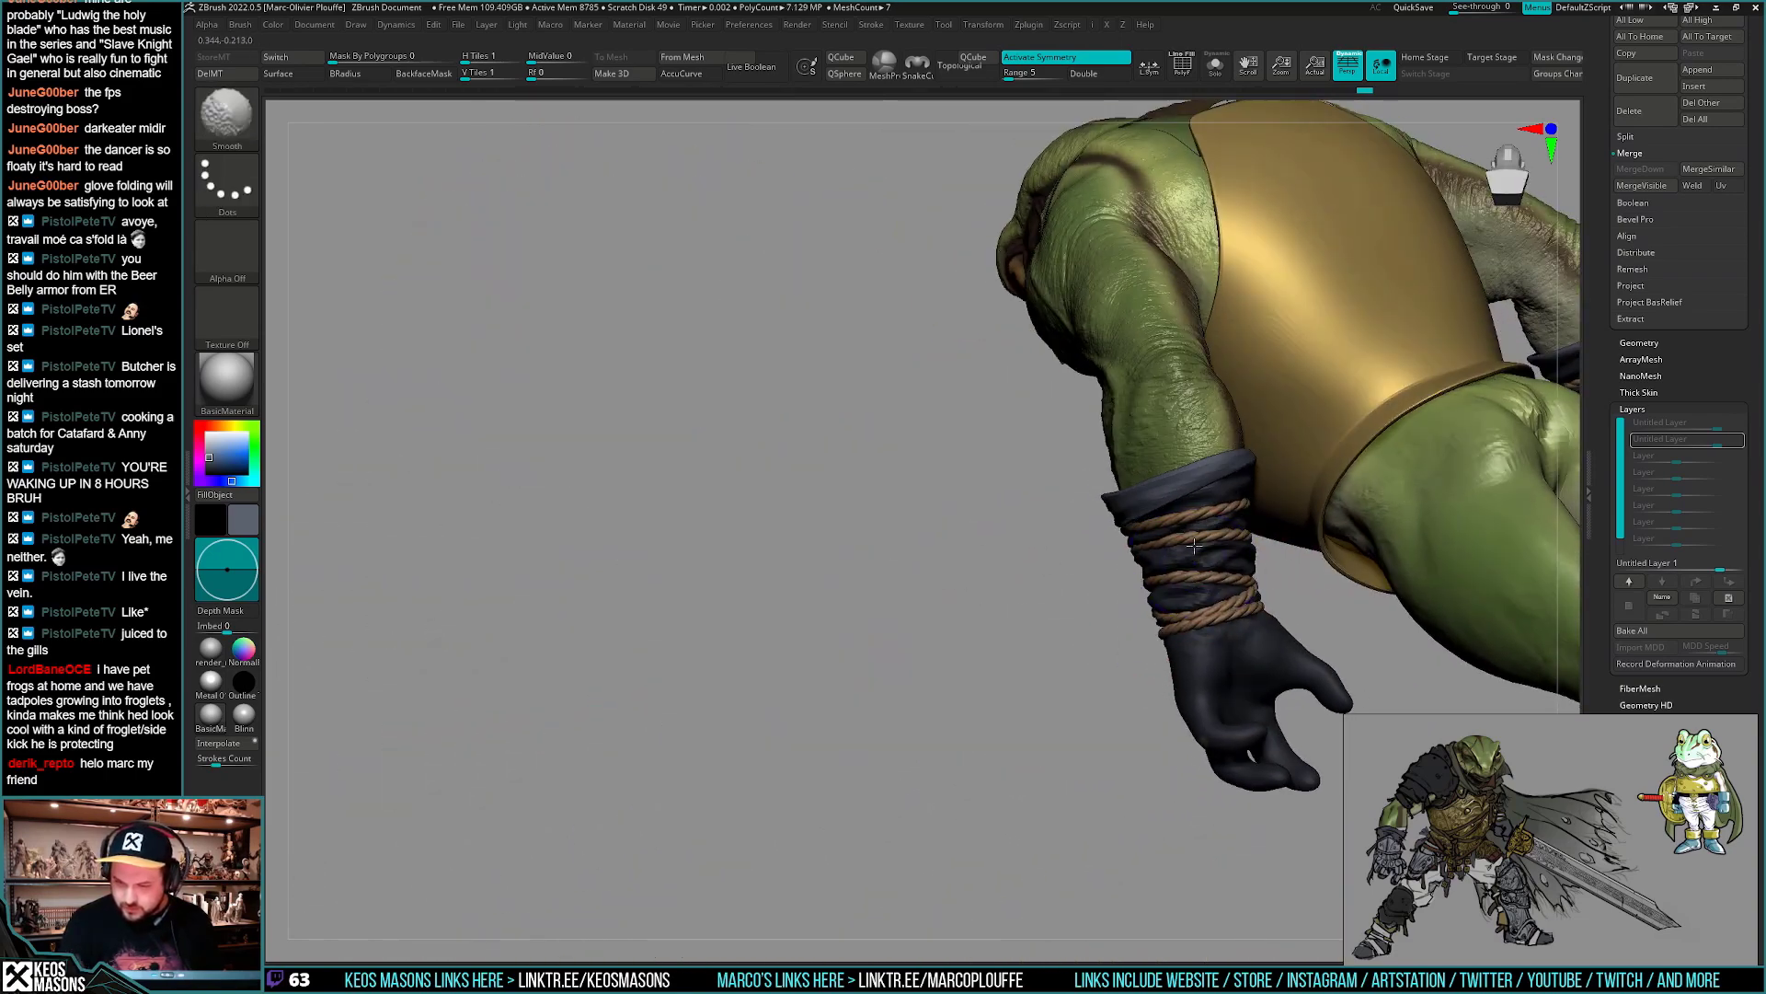
pyautogui.moveTo(1193, 545)
pyautogui.keyDown('shift'); pyautogui.mouseDown()
pyautogui.moveTo(1130, 579)
pyautogui.moveTo(1215, 556)
pyautogui.moveTo(1151, 616)
pyautogui.moveTo(1149, 684)
pyautogui.moveTo(1116, 580)
pyautogui.moveTo(1144, 552)
pyautogui.moveTo(1097, 580)
pyautogui.moveTo(1214, 599)
pyautogui.moveTo(1224, 679)
pyautogui.moveTo(1230, 631)
pyautogui.moveTo(1183, 638)
pyautogui.moveTo(1233, 633)
pyautogui.moveTo(1197, 661)
pyautogui.moveTo(1150, 635)
pyautogui.moveTo(1253, 598)
pyautogui.moveTo(1144, 610)
pyautogui.mouseUp(); pyautogui.keyUp('shift')
pyautogui.moveTo(1127, 674)
pyautogui.mouseDown(button='right')
pyautogui.moveTo(1164, 837)
pyautogui.moveTo(1184, 709)
pyautogui.moveTo(1150, 670)
pyautogui.mouseUp(button='right')
# - Puff up the squeezed cloth between the wrist ropes with the Inflate brush
pyautogui.press('space')
pyautogui.click(1187, 572)
pyautogui.press('space')
pyautogui.click(1179, 598)
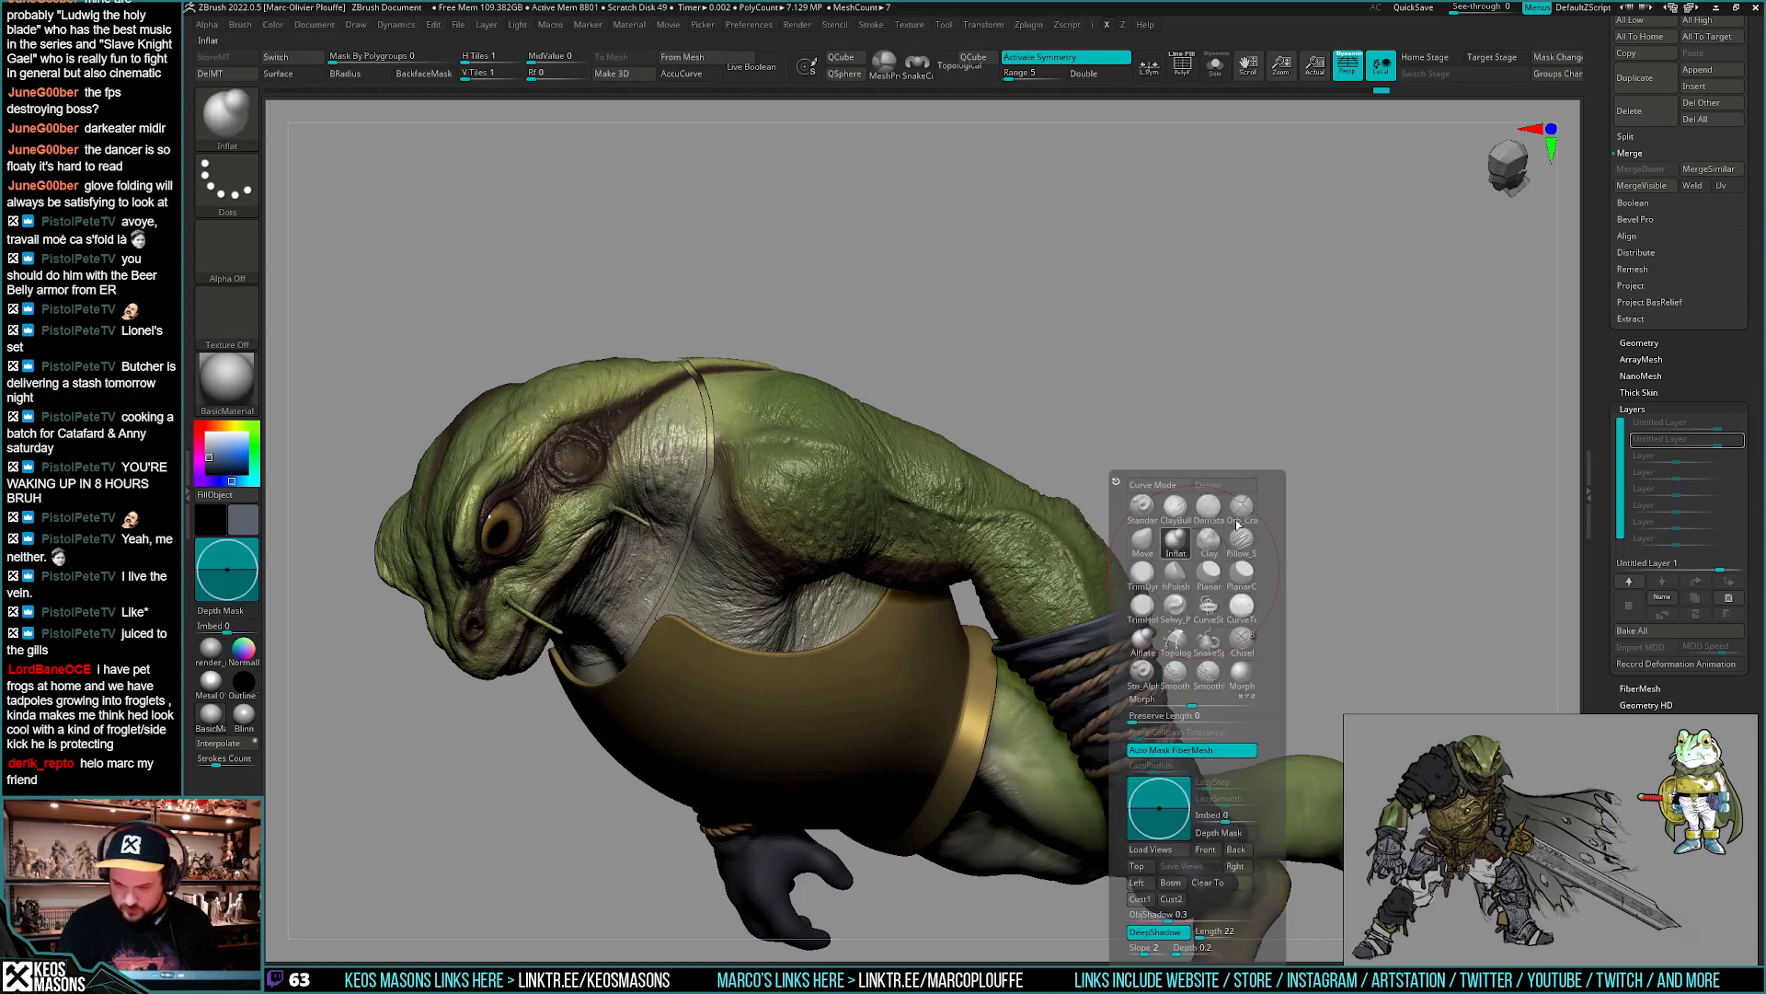
pyautogui.moveTo(1180, 598)
pyautogui.mouseDown(button='right')
pyautogui.moveTo(1157, 662)
pyautogui.moveTo(1116, 667)
pyautogui.moveTo(1183, 643)
pyautogui.mouseUp(button='right')
pyautogui.moveTo(1072, 685); pyautogui.dragTo(1213, 621, button='right')
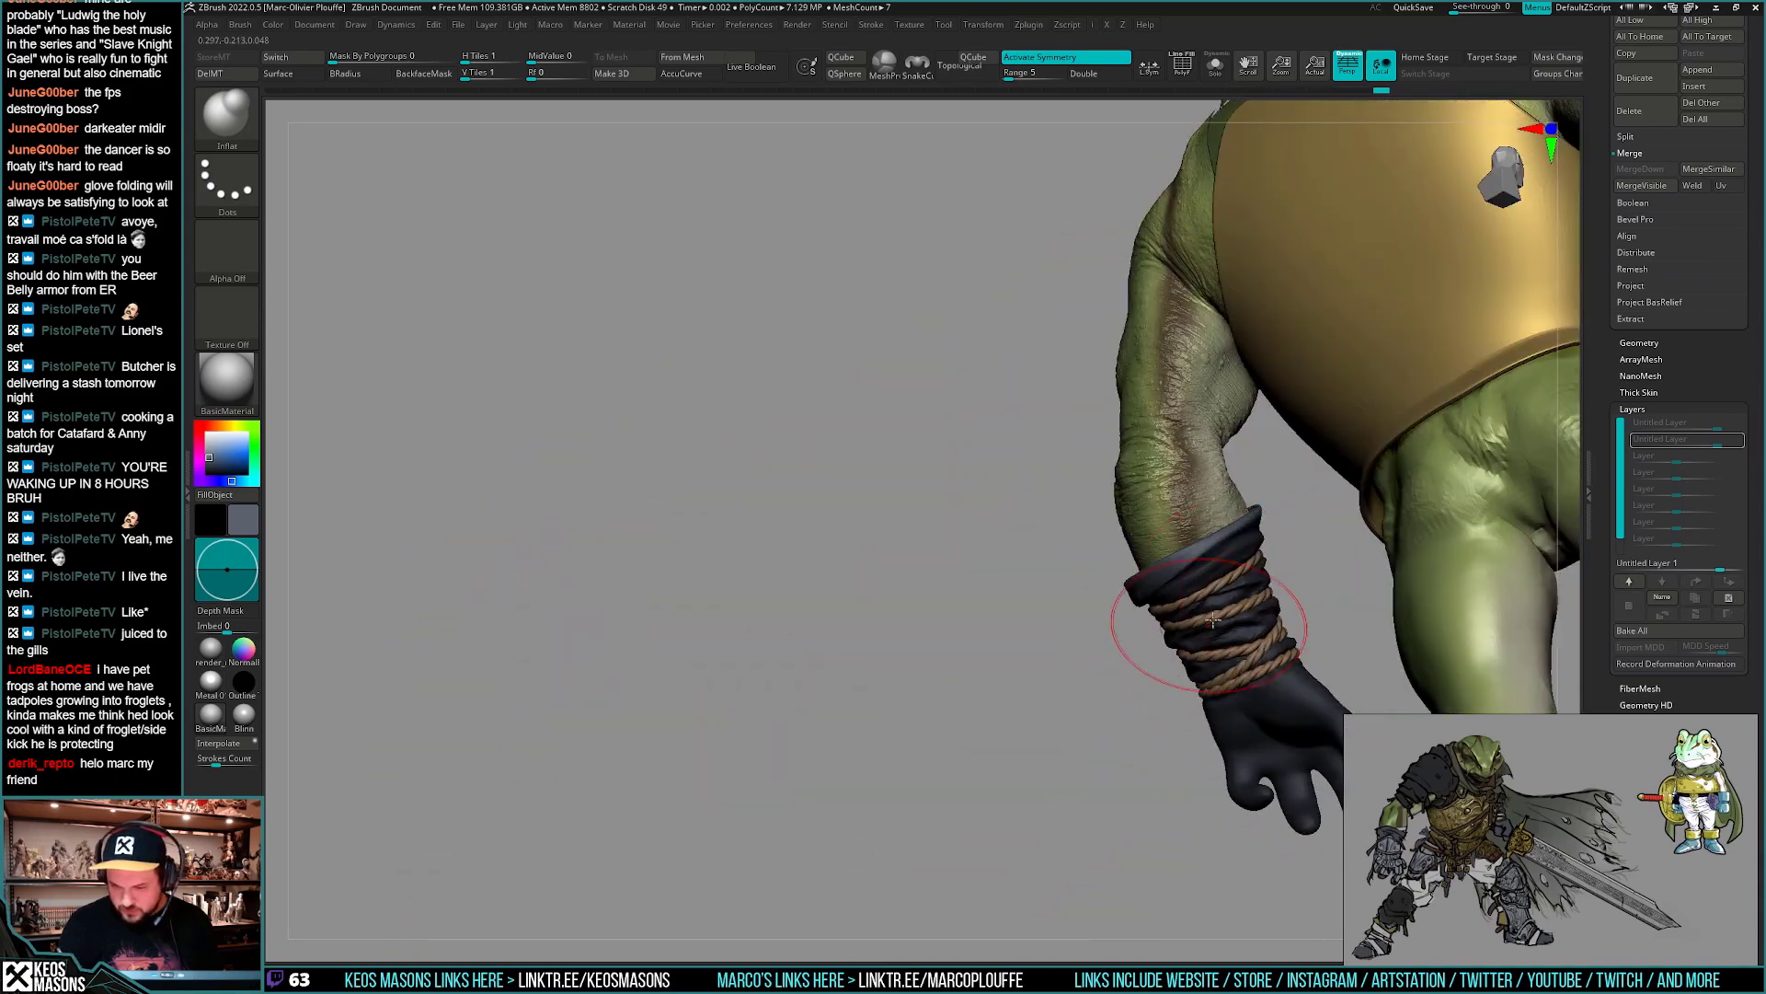
pyautogui.moveTo(1278, 540)
pyautogui.mouseDown(button='right')
pyautogui.moveTo(1187, 599)
pyautogui.moveTo(1282, 568)
pyautogui.moveTo(1194, 627)
pyautogui.moveTo(1306, 575)
pyautogui.moveTo(1170, 631)
pyautogui.moveTo(1196, 634)
pyautogui.moveTo(1150, 633)
pyautogui.moveTo(1187, 625)
pyautogui.mouseUp(button='right')
# - Adjust the cloth around the outer side of the cuff with the Move brush
pyautogui.press('space')
pyautogui.moveTo(1254, 481)
pyautogui.mouseDown(button='right')
pyautogui.moveTo(1170, 660)
pyautogui.moveTo(1159, 538)
pyautogui.moveTo(1180, 516)
pyautogui.moveTo(1175, 642)
pyautogui.moveTo(1030, 708)
pyautogui.moveTo(644, 662)
pyautogui.mouseUp(button='right')
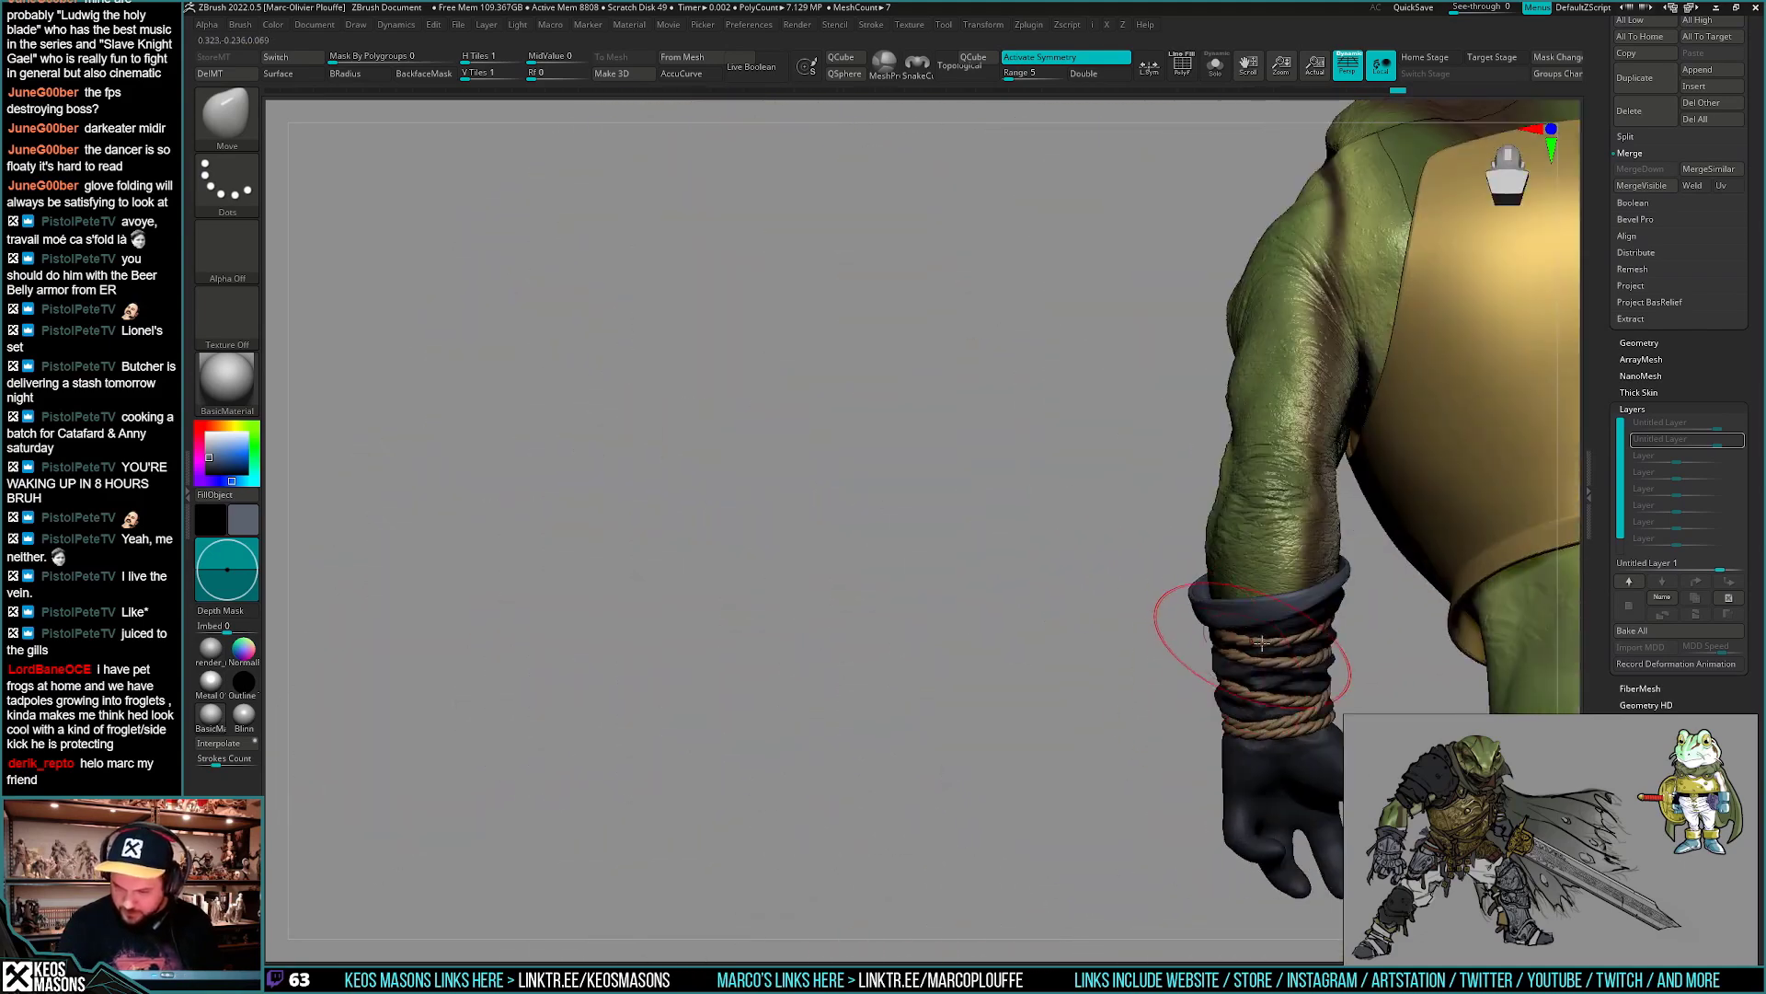
pyautogui.moveTo(1254, 631)
pyautogui.mouseDown(button='right')
pyautogui.moveTo(1205, 630)
pyautogui.moveTo(1490, 644)
pyautogui.mouseUp(button='right')
# - Switch to the Standard brush, set the active colour to white and reduce the draw size
pyautogui.press('space')
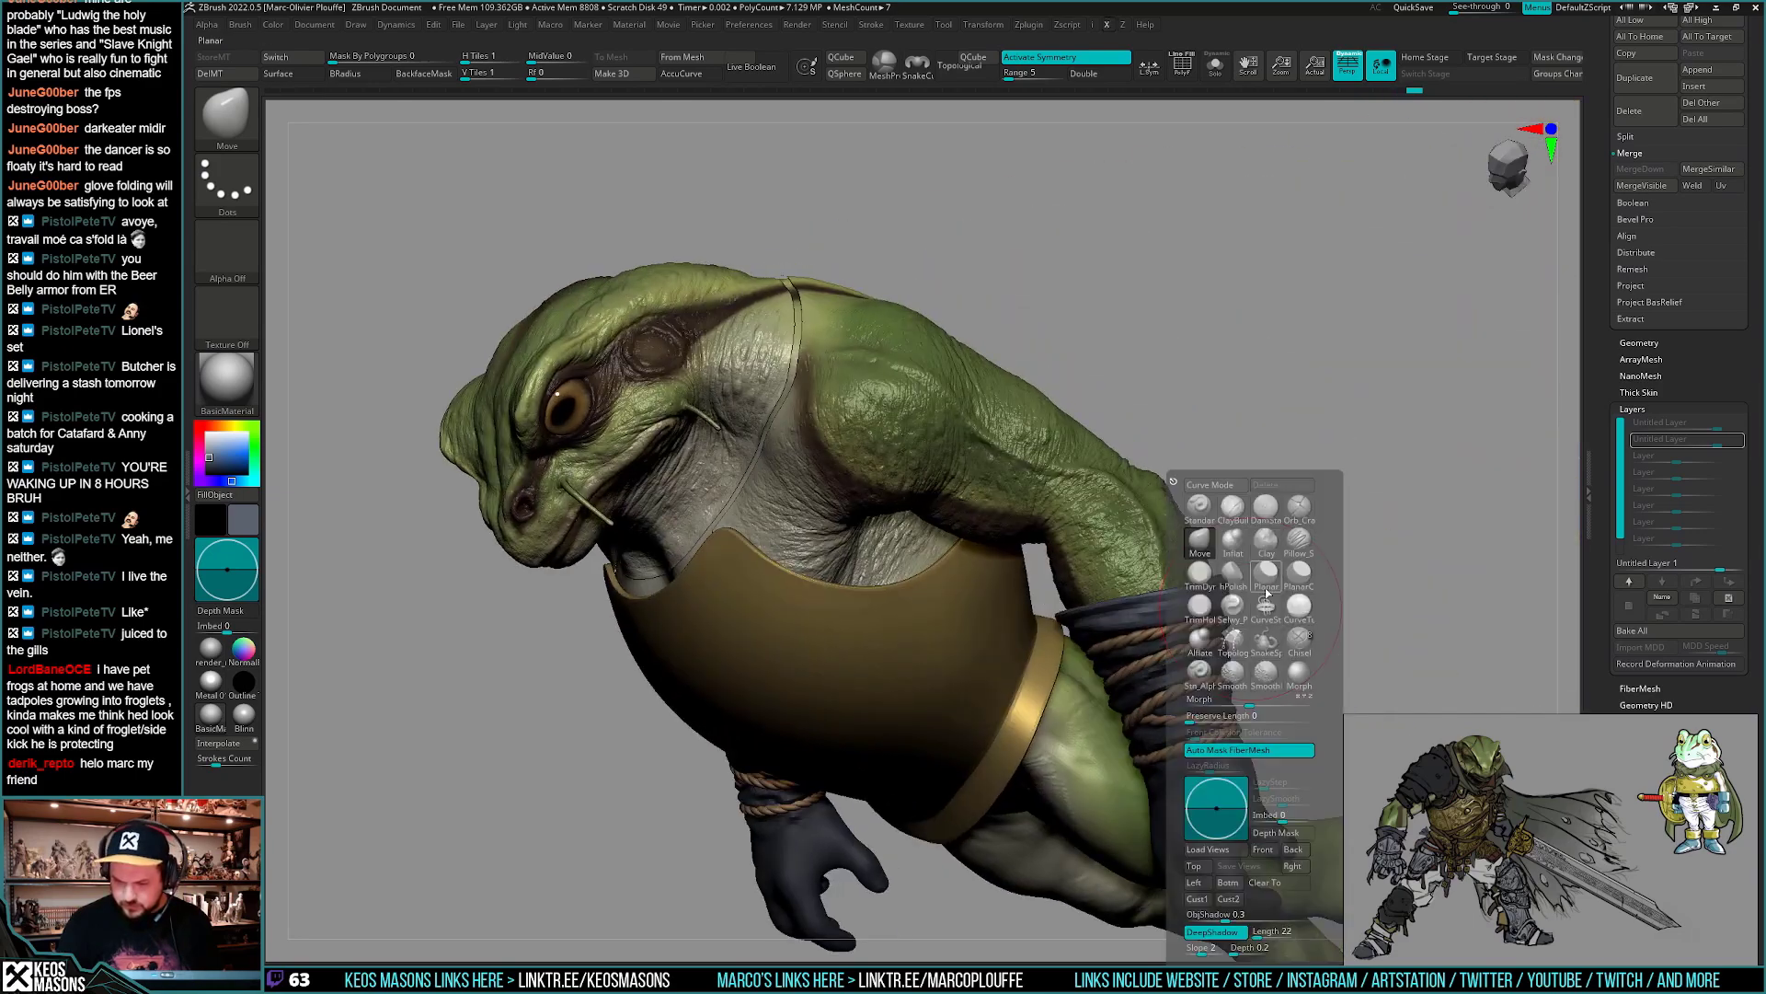
pyautogui.click(1217, 512)
pyautogui.moveTo(1365, 405)
pyautogui.mouseDown(button='right')
pyautogui.moveTo(1233, 592)
pyautogui.moveTo(1138, 647)
pyautogui.moveTo(1163, 669)
pyautogui.mouseUp(button='right')
pyautogui.press('space')
pyautogui.moveTo(1067, 608); pyautogui.dragTo(1034, 589)
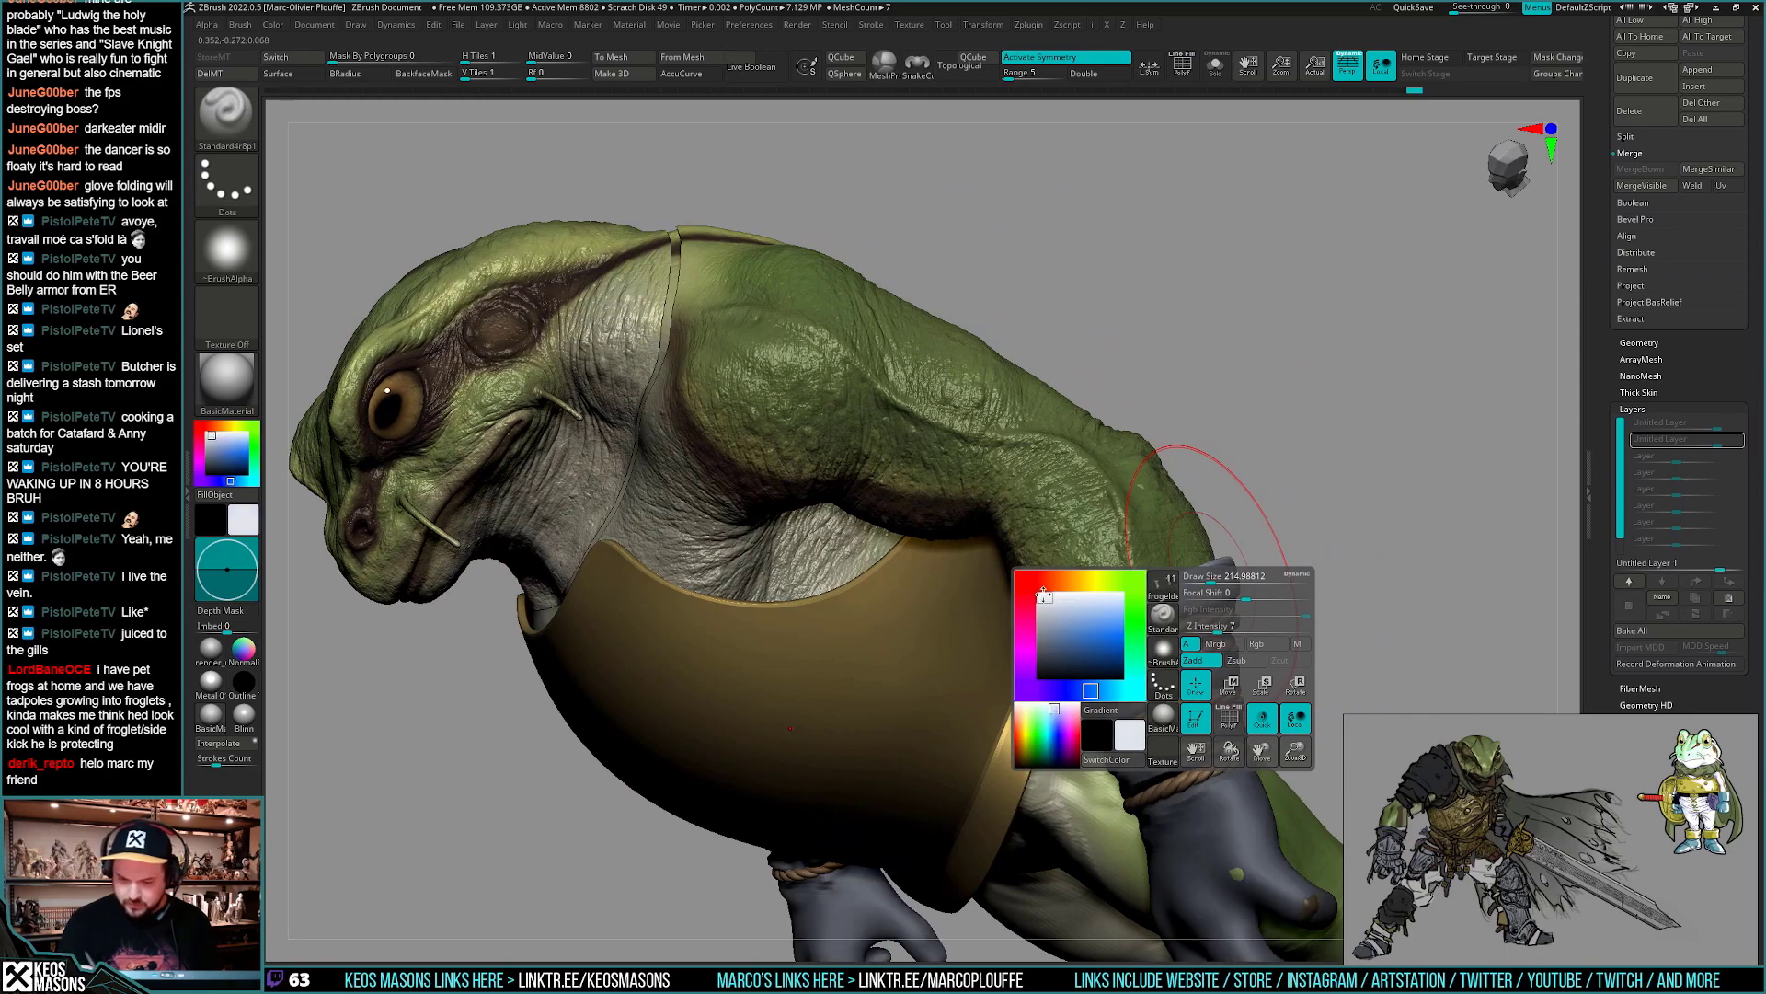
pyautogui.press('space')
pyautogui.moveTo(1199, 604); pyautogui.dragTo(1181, 604)
pyautogui.moveTo(1182, 604); pyautogui.dragTo(1307, 575, button='right')
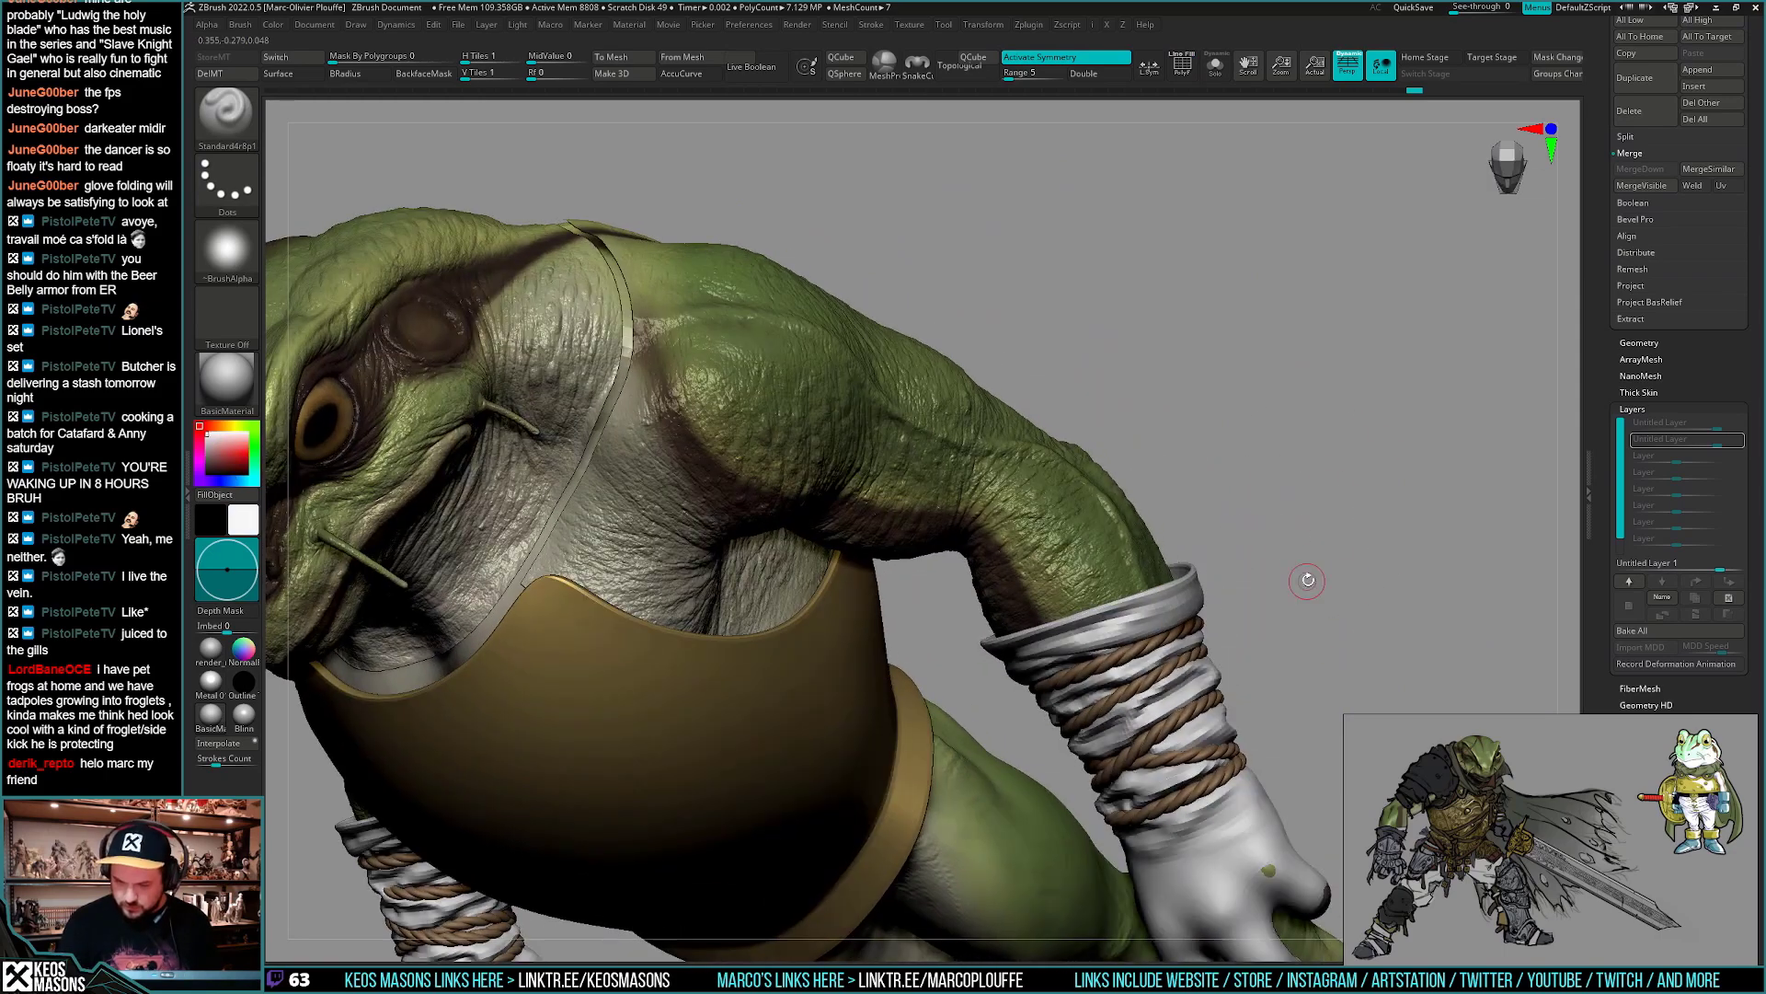
# - Raise the gloves to subdivision level 4
pyautogui.press('g')
pyautogui.click(1286, 437)
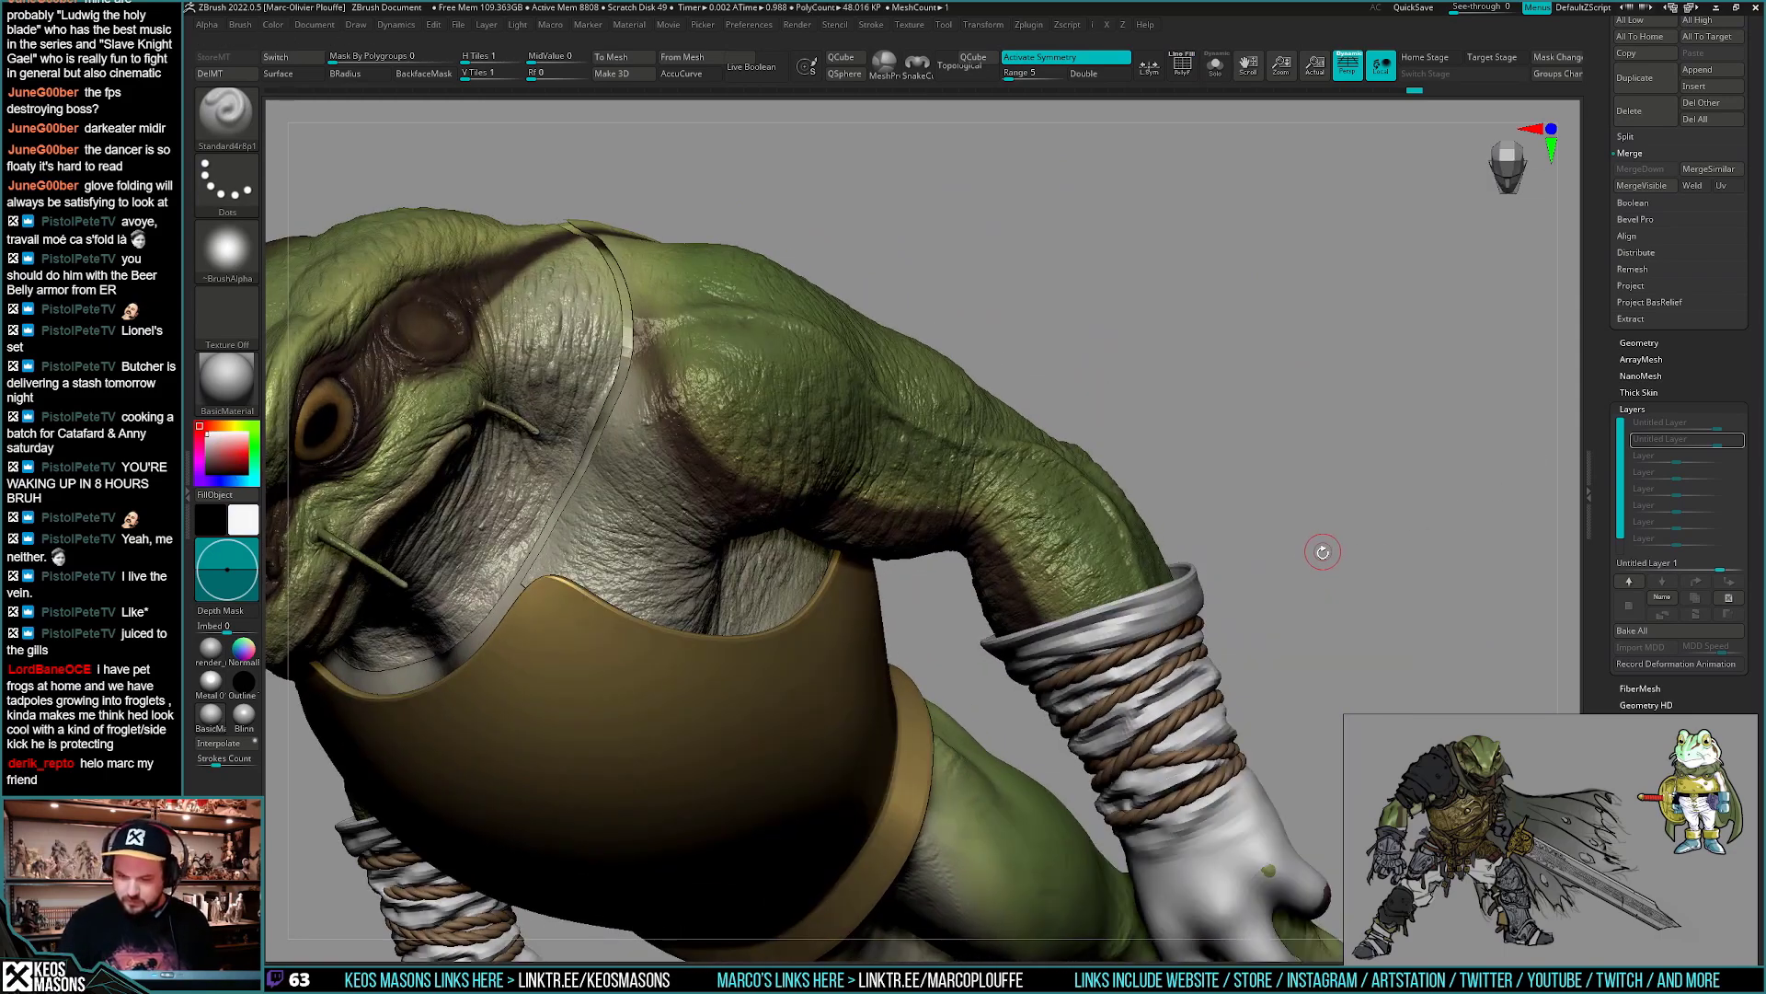
pyautogui.press('g')
pyautogui.click(1279, 417)
# - Carve creases into the glove's cuff and folds with the DamStandard brush, checking them from the side and front
pyautogui.moveTo(1233, 644); pyautogui.dragTo(1203, 596, button='right')
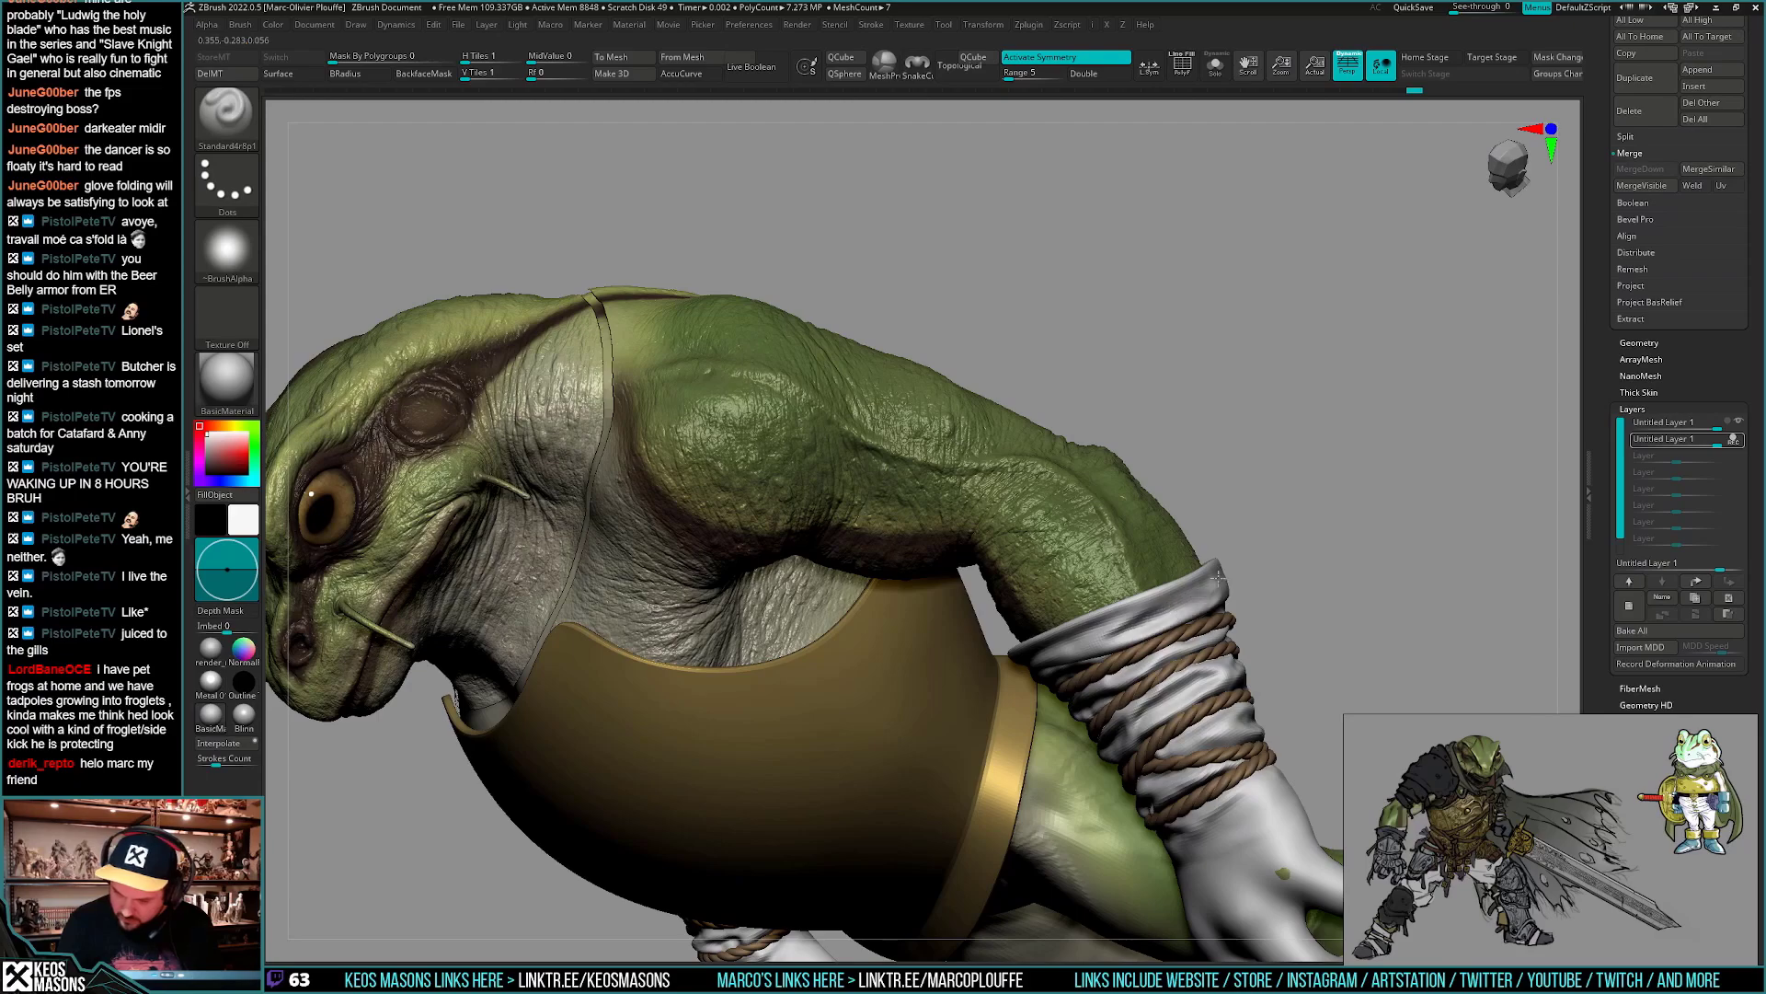
pyautogui.moveTo(1190, 602)
pyautogui.mouseDown(button='right')
pyautogui.moveTo(1261, 683)
pyautogui.moveTo(1273, 654)
pyautogui.moveTo(1141, 664)
pyautogui.moveTo(1176, 713)
pyautogui.mouseUp(button='right')
pyautogui.press('space')
pyautogui.click(1109, 588)
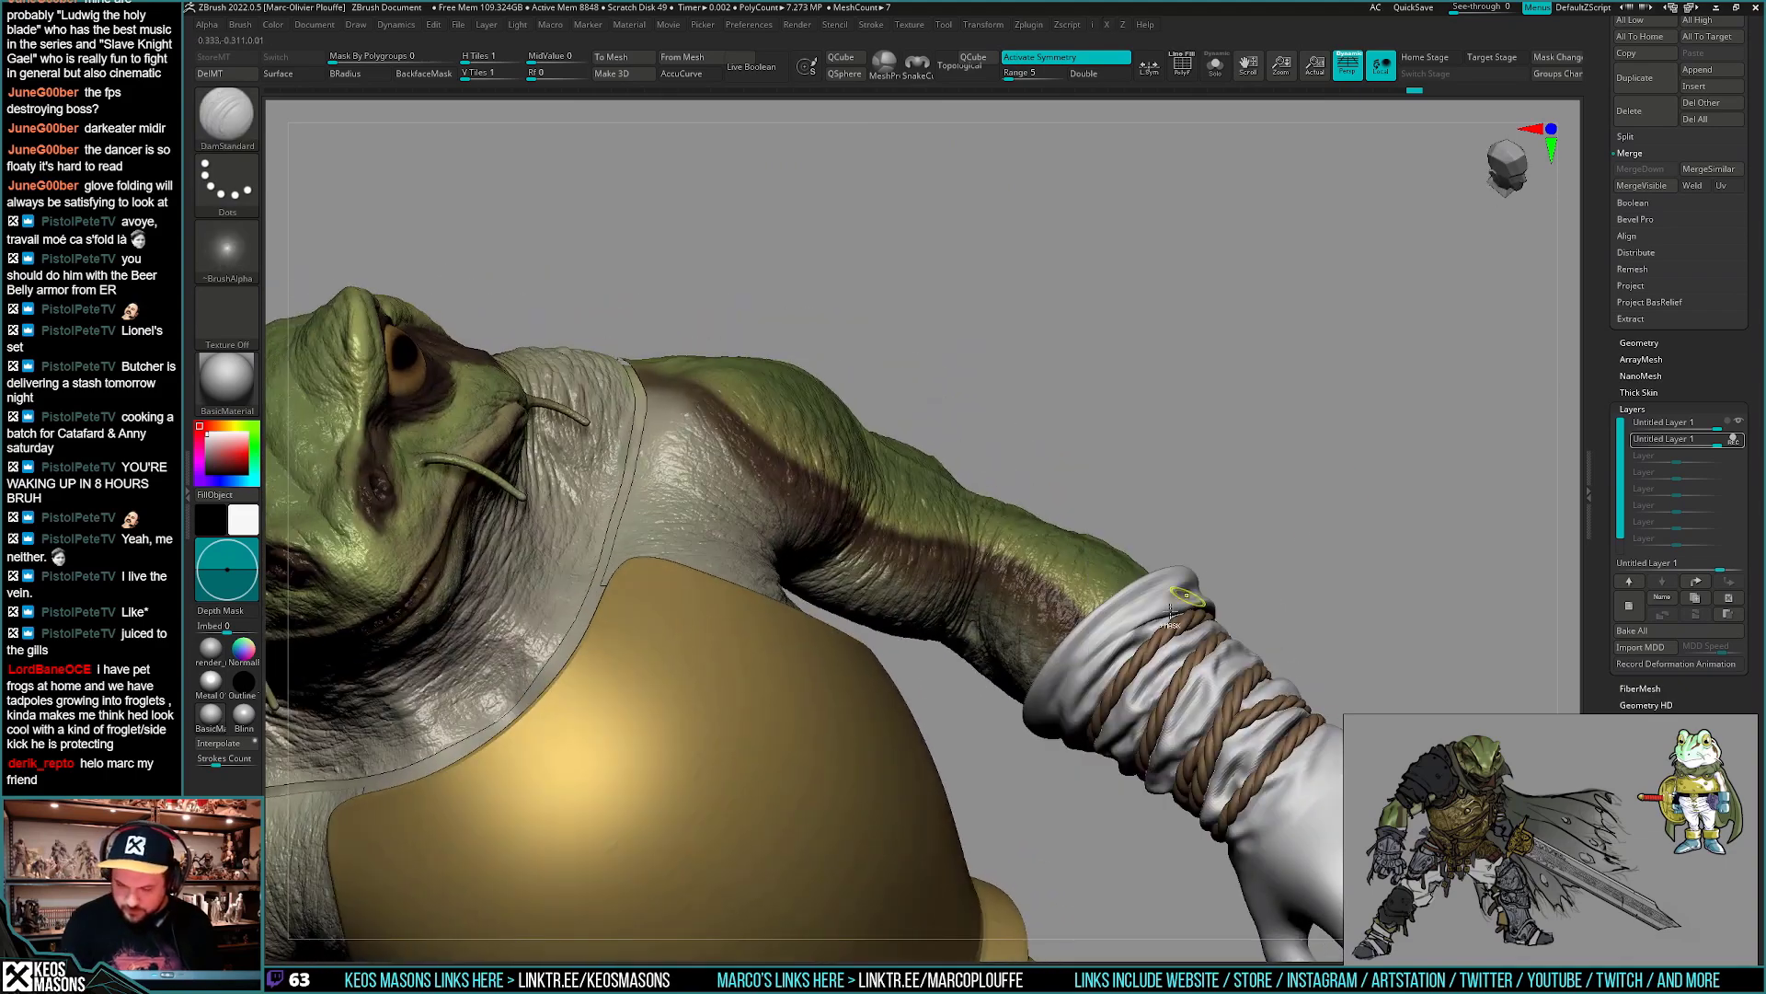
pyautogui.moveTo(1109, 588); pyautogui.dragTo(1138, 628, button='right')
pyautogui.rightClick(1065, 685)
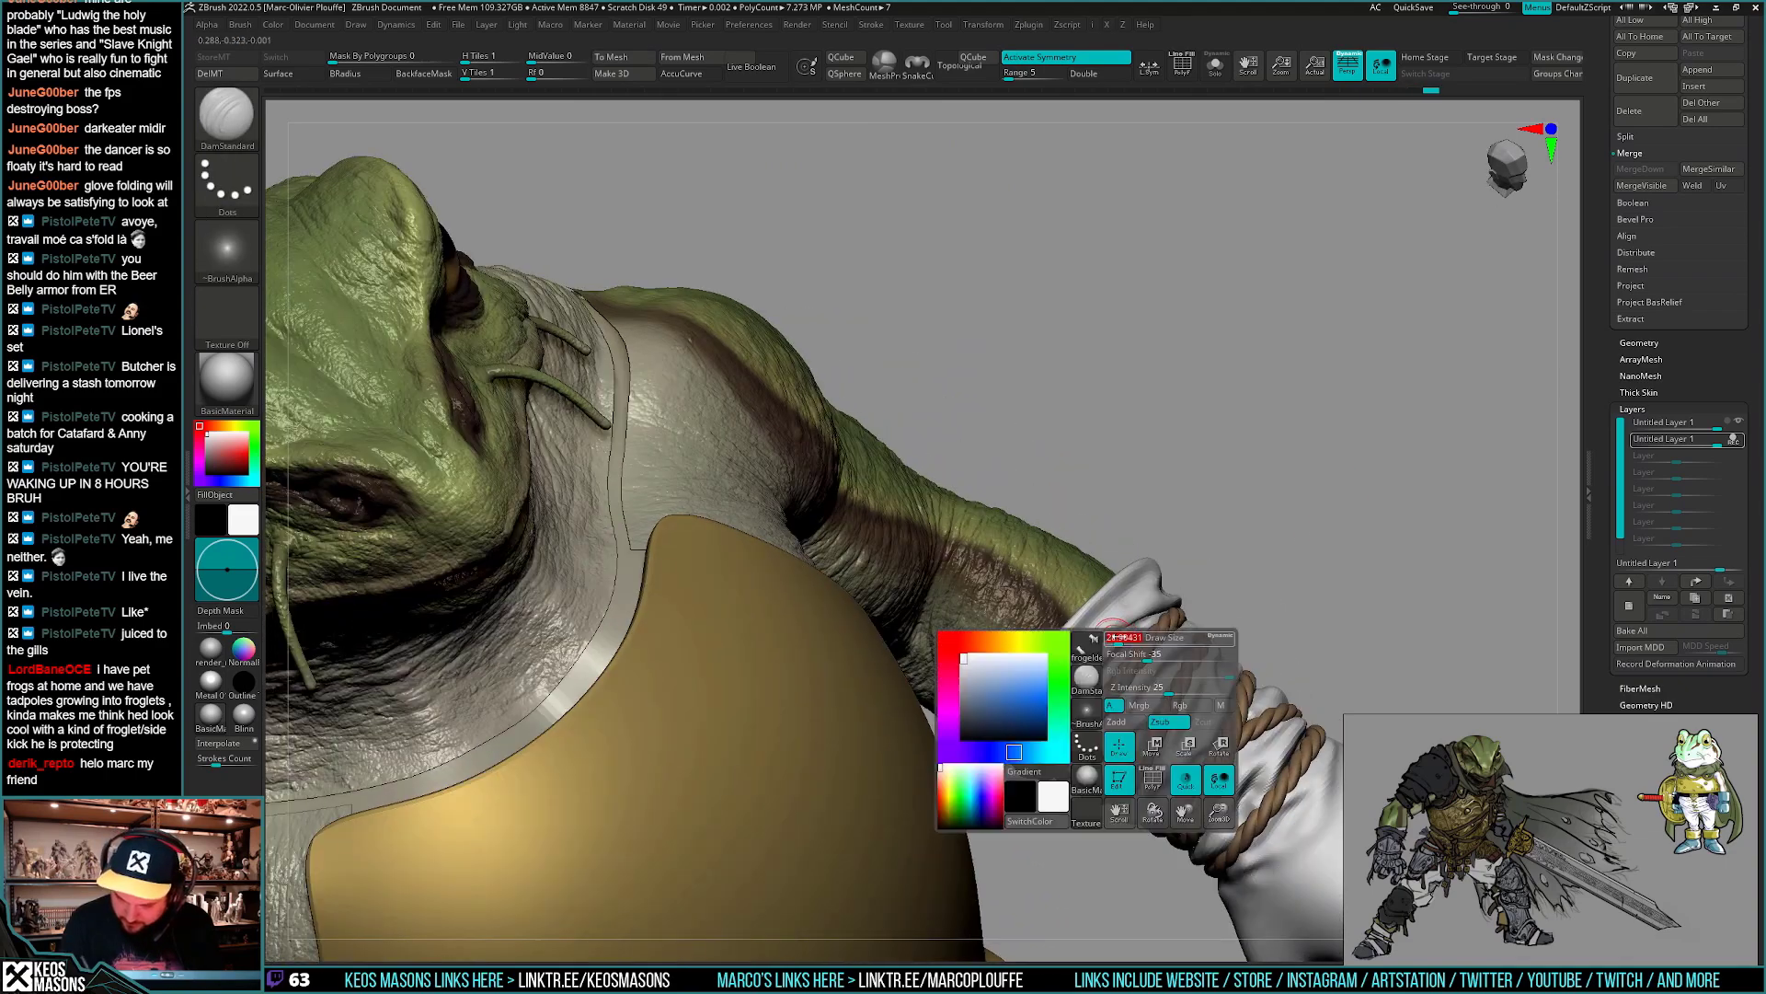
pyautogui.moveTo(1066, 686); pyautogui.dragTo(1151, 615, button='right')
pyautogui.moveTo(1044, 704); pyautogui.dragTo(1281, 564, button='right')
pyautogui.rightClick(1278, 564)
pyautogui.moveTo(1127, 635)
pyautogui.keyDown('ctrl'); pyautogui.mouseDown(button='right')
pyautogui.moveTo(1071, 716)
pyautogui.moveTo(1044, 696)
pyautogui.moveTo(1085, 685)
pyautogui.moveTo(1168, 598)
pyautogui.moveTo(1268, 641)
pyautogui.moveTo(1231, 633)
pyautogui.moveTo(1198, 727)
pyautogui.moveTo(1242, 659)
pyautogui.moveTo(1223, 683)
pyautogui.mouseUp(button='right'); pyautogui.keyUp('ctrl')
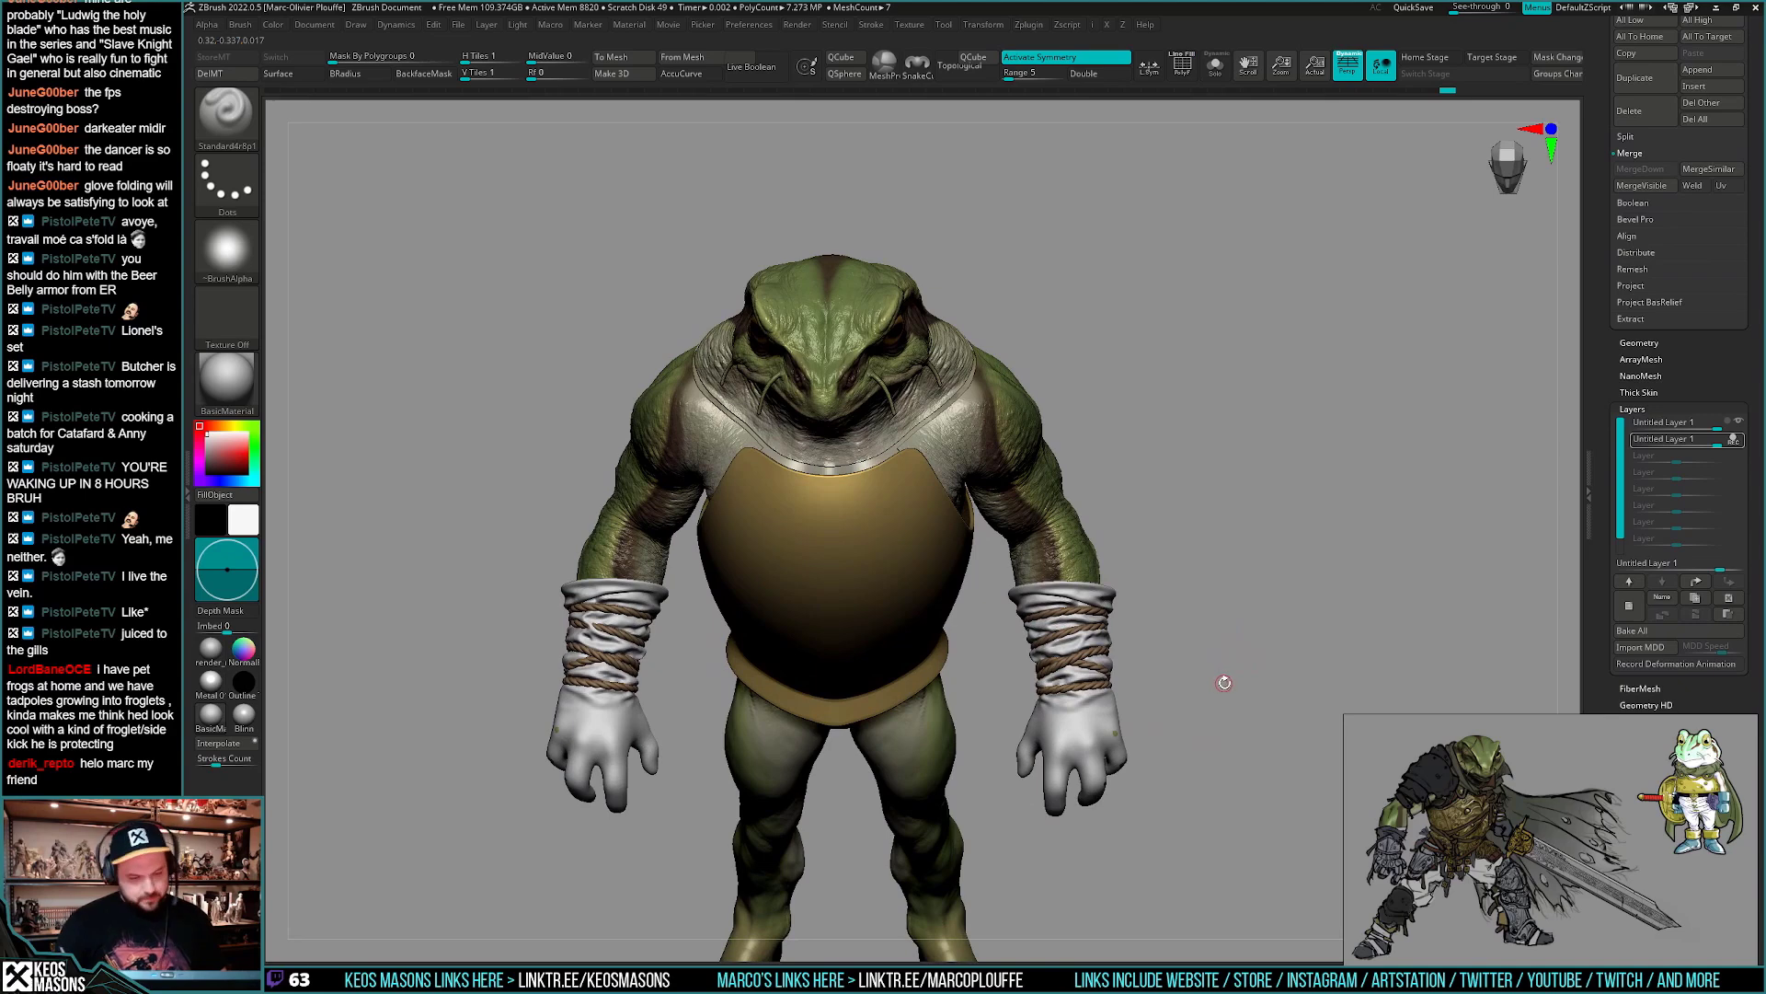
# - Isolate the wrist ropes and try to reconstruct a lower subdivision level for them
pyautogui.keyDown('alt'); pyautogui.click(1079, 659); pyautogui.keyUp('alt')
pyautogui.hotkey('alt', 's')
pyautogui.press('space')
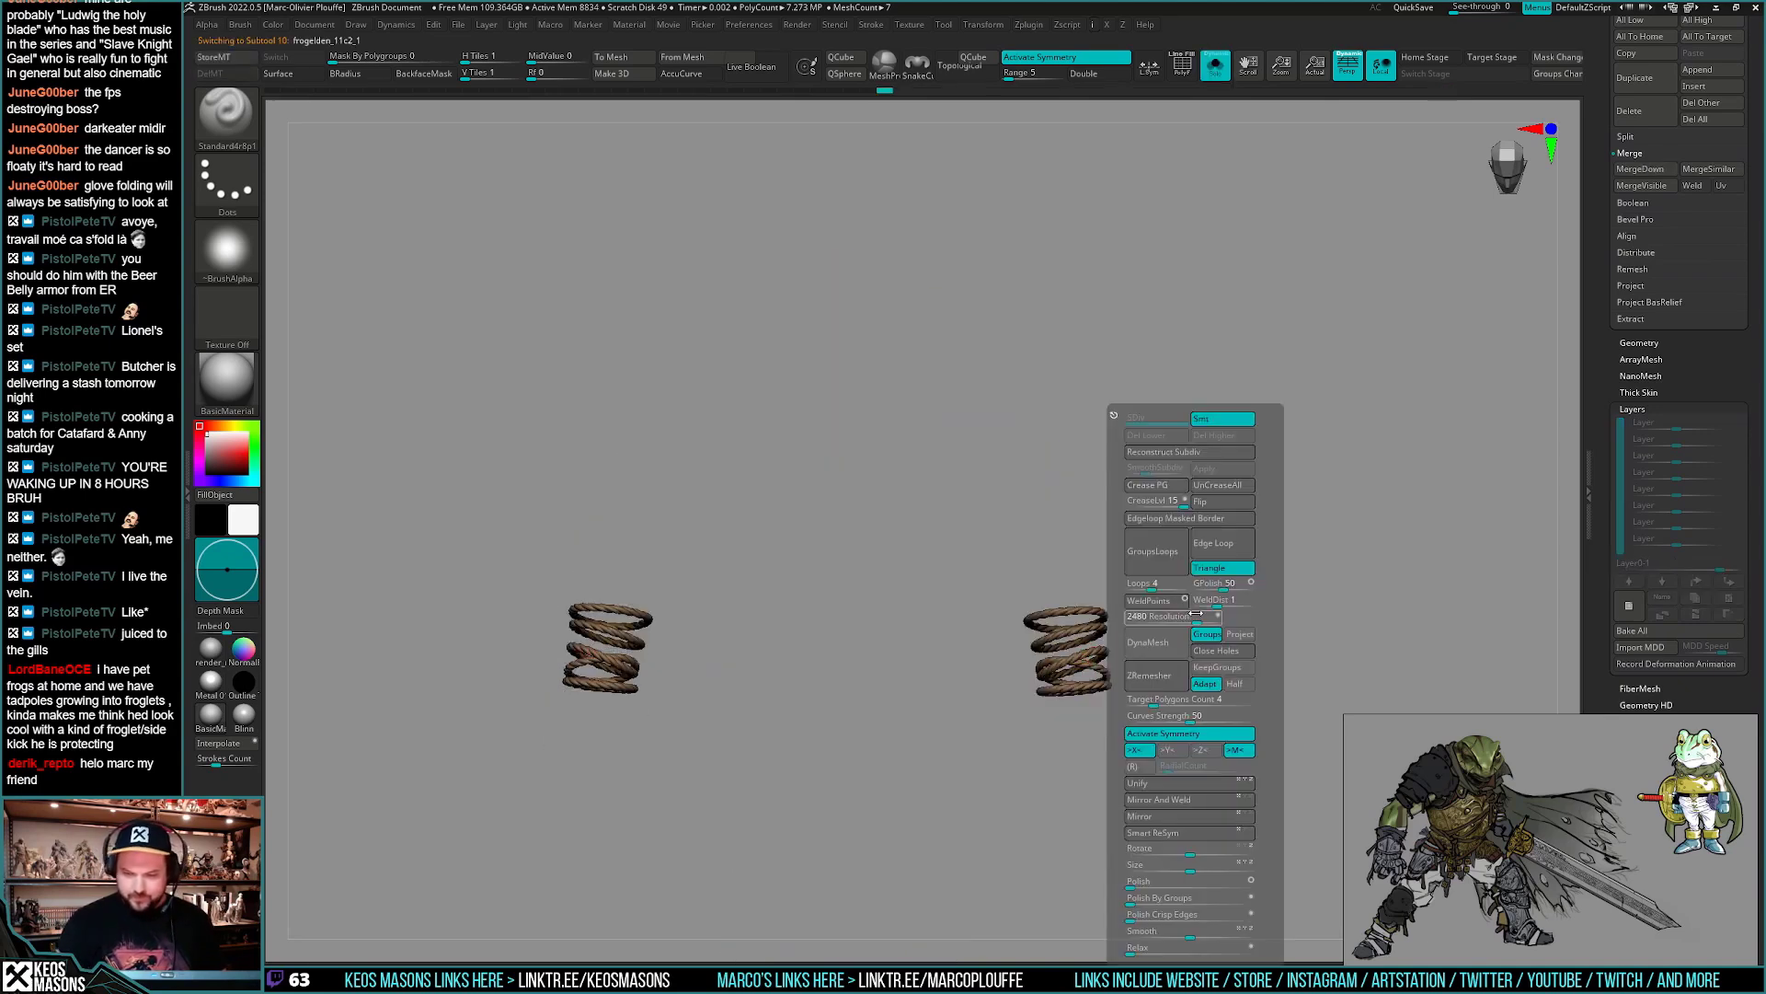
pyautogui.press('space')
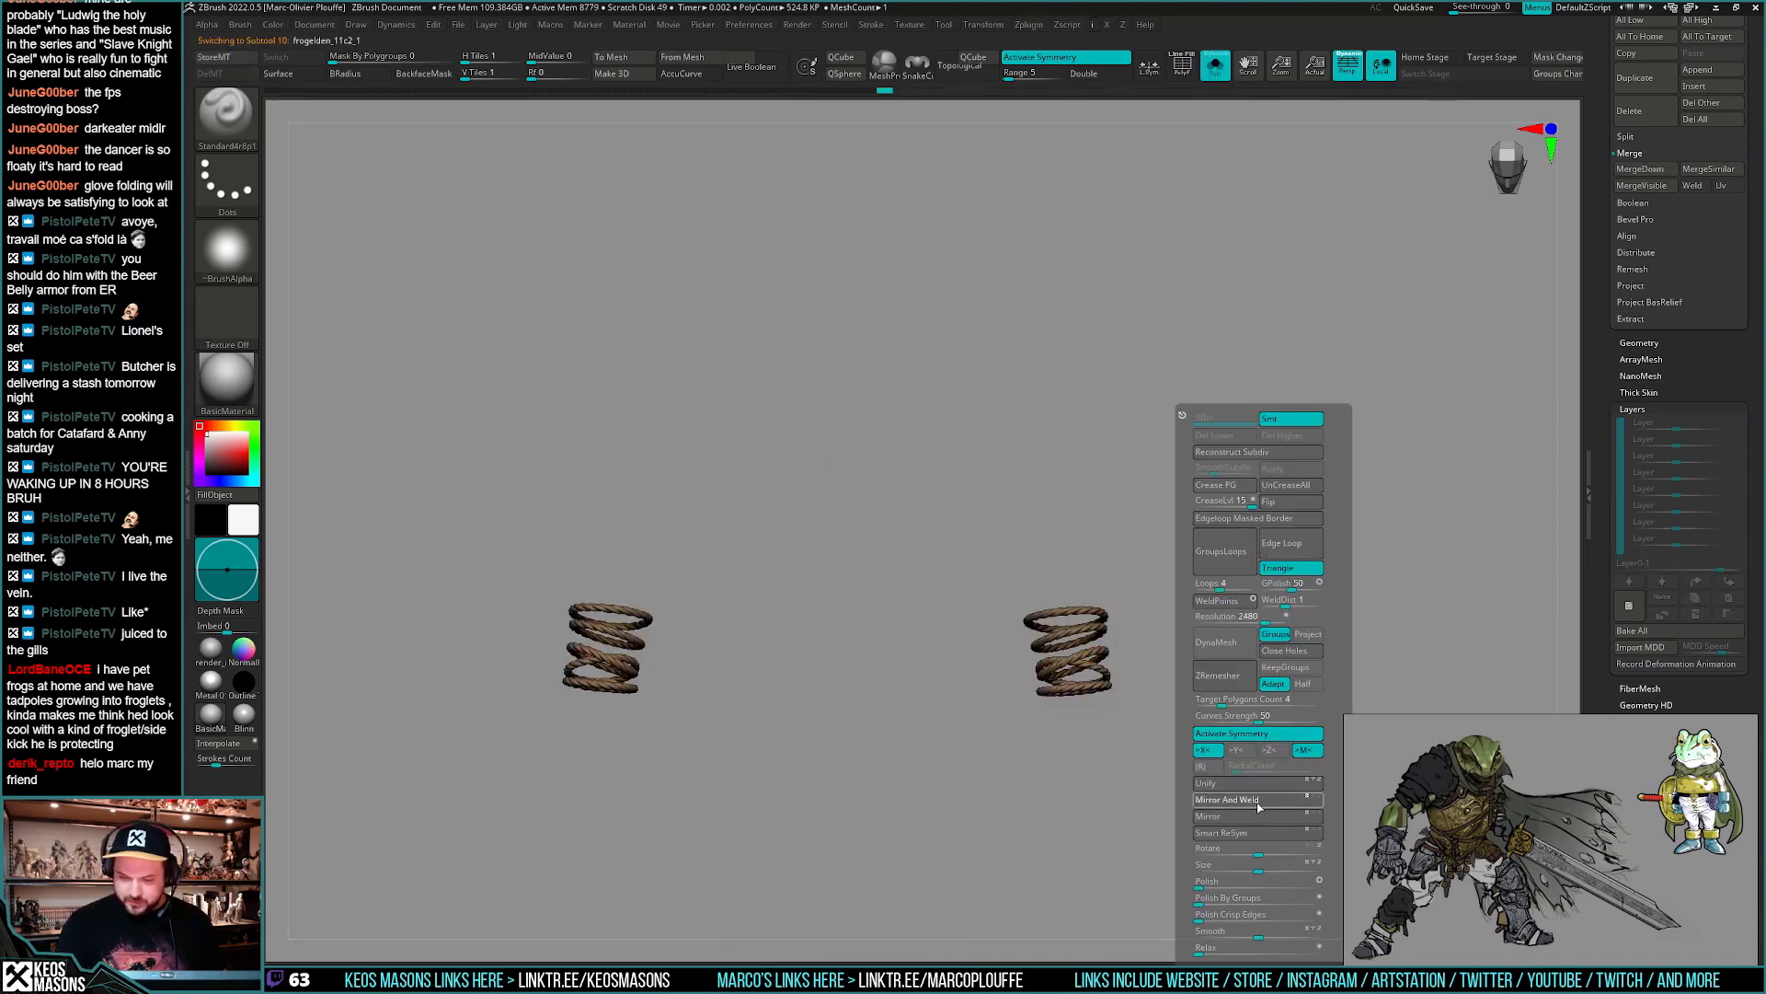
pyautogui.press('ctrl')
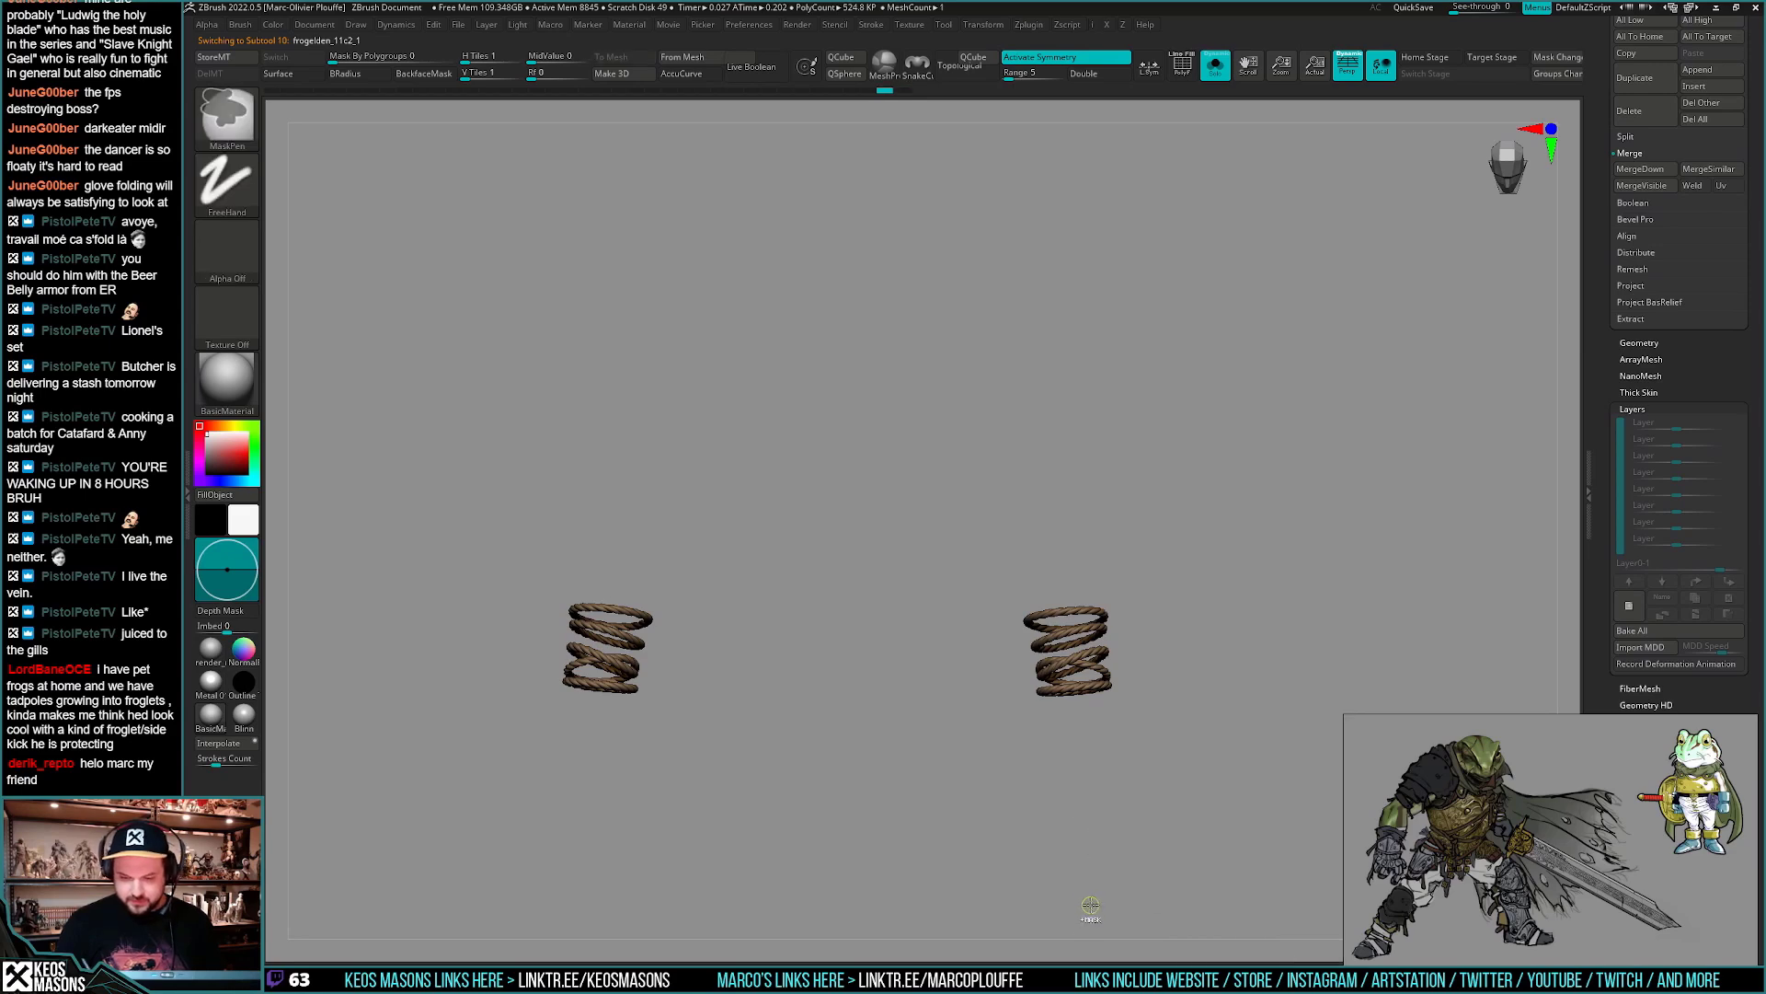
pyautogui.press('space')
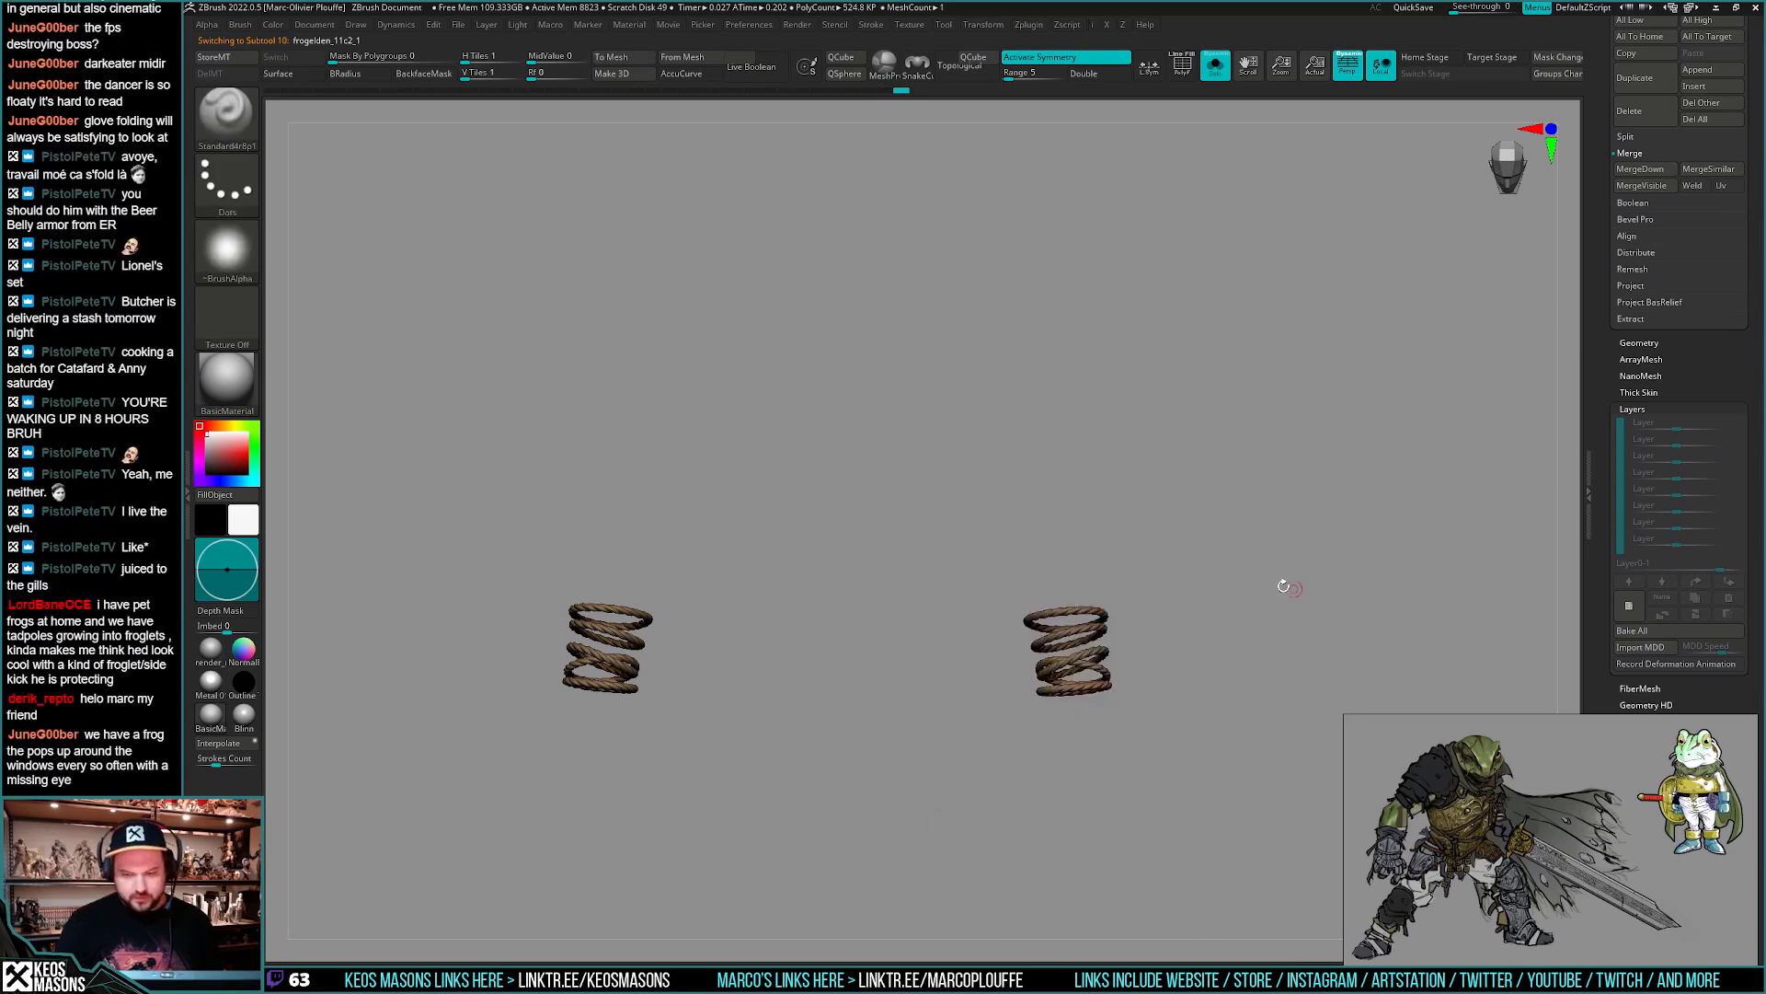
pyautogui.press('space')
pyautogui.press('space')
pyautogui.press('space')
pyautogui.click(1241, 451)
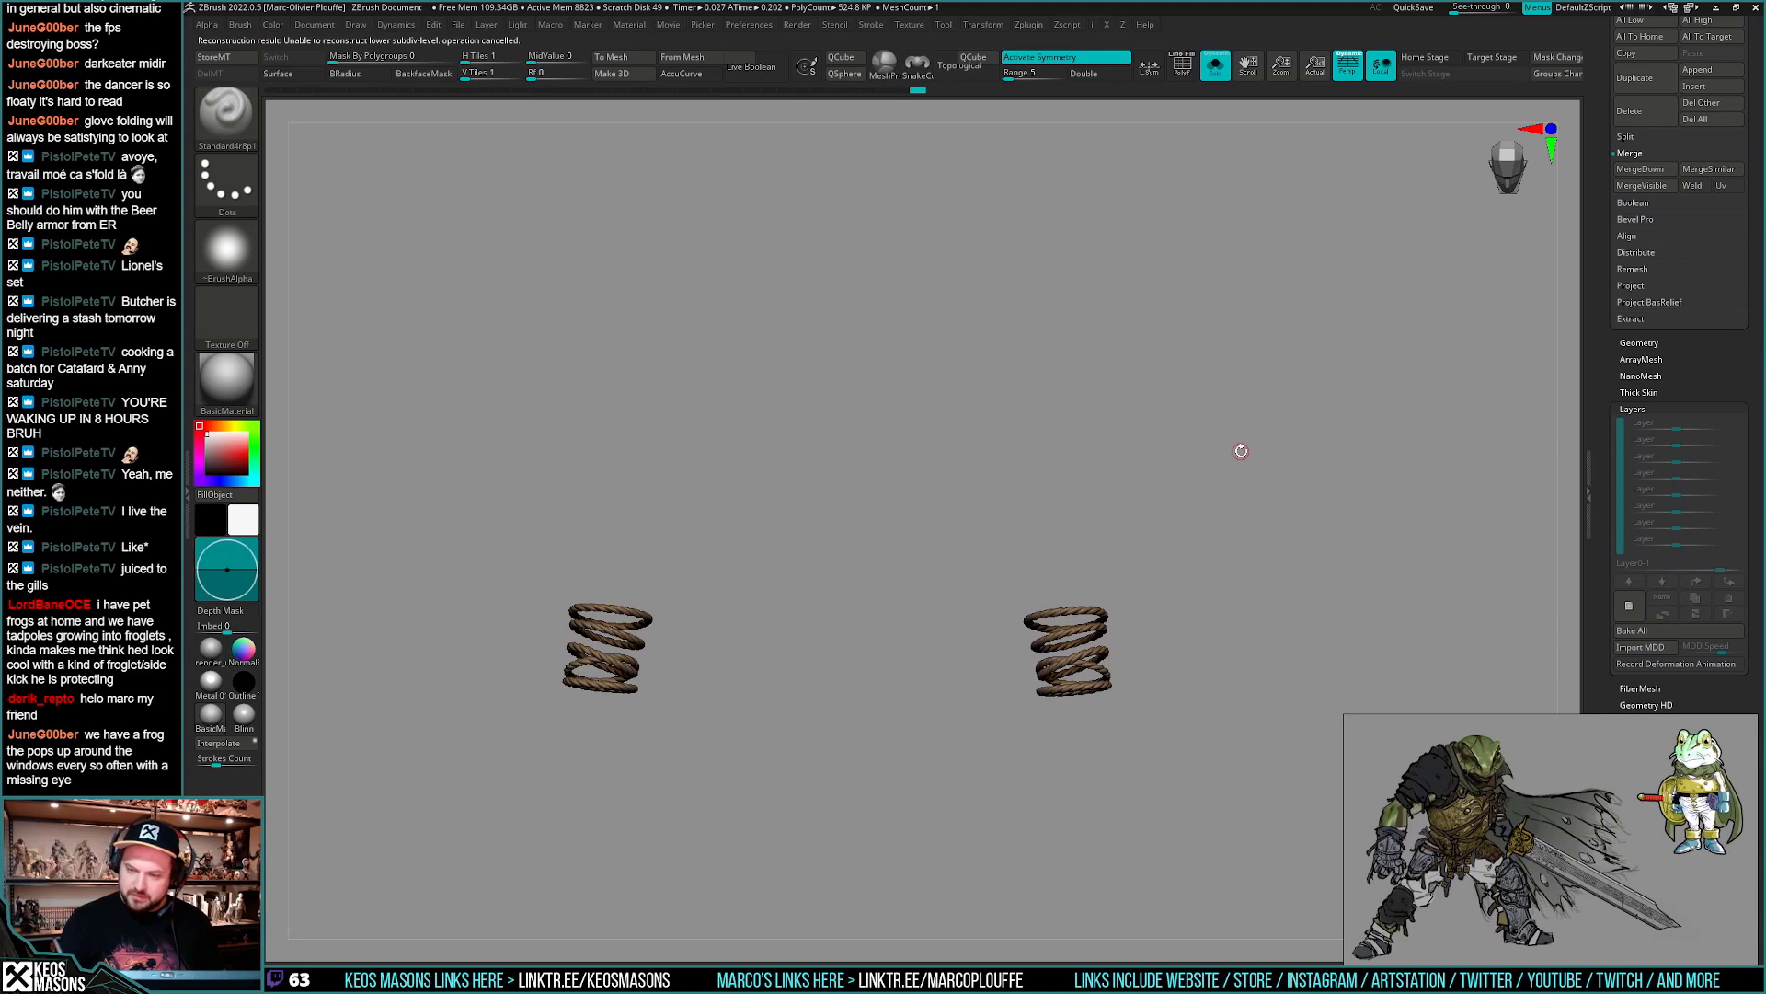
pyautogui.press('space')
pyautogui.hotkey('alt', 's')
# - Isolate the gloves, mask the one on the figure's left hand with symmetry off, and apply Smart ReSym before clearing the mask
pyautogui.keyDown('alt'); pyautogui.click(1107, 594); pyautogui.keyUp('alt')
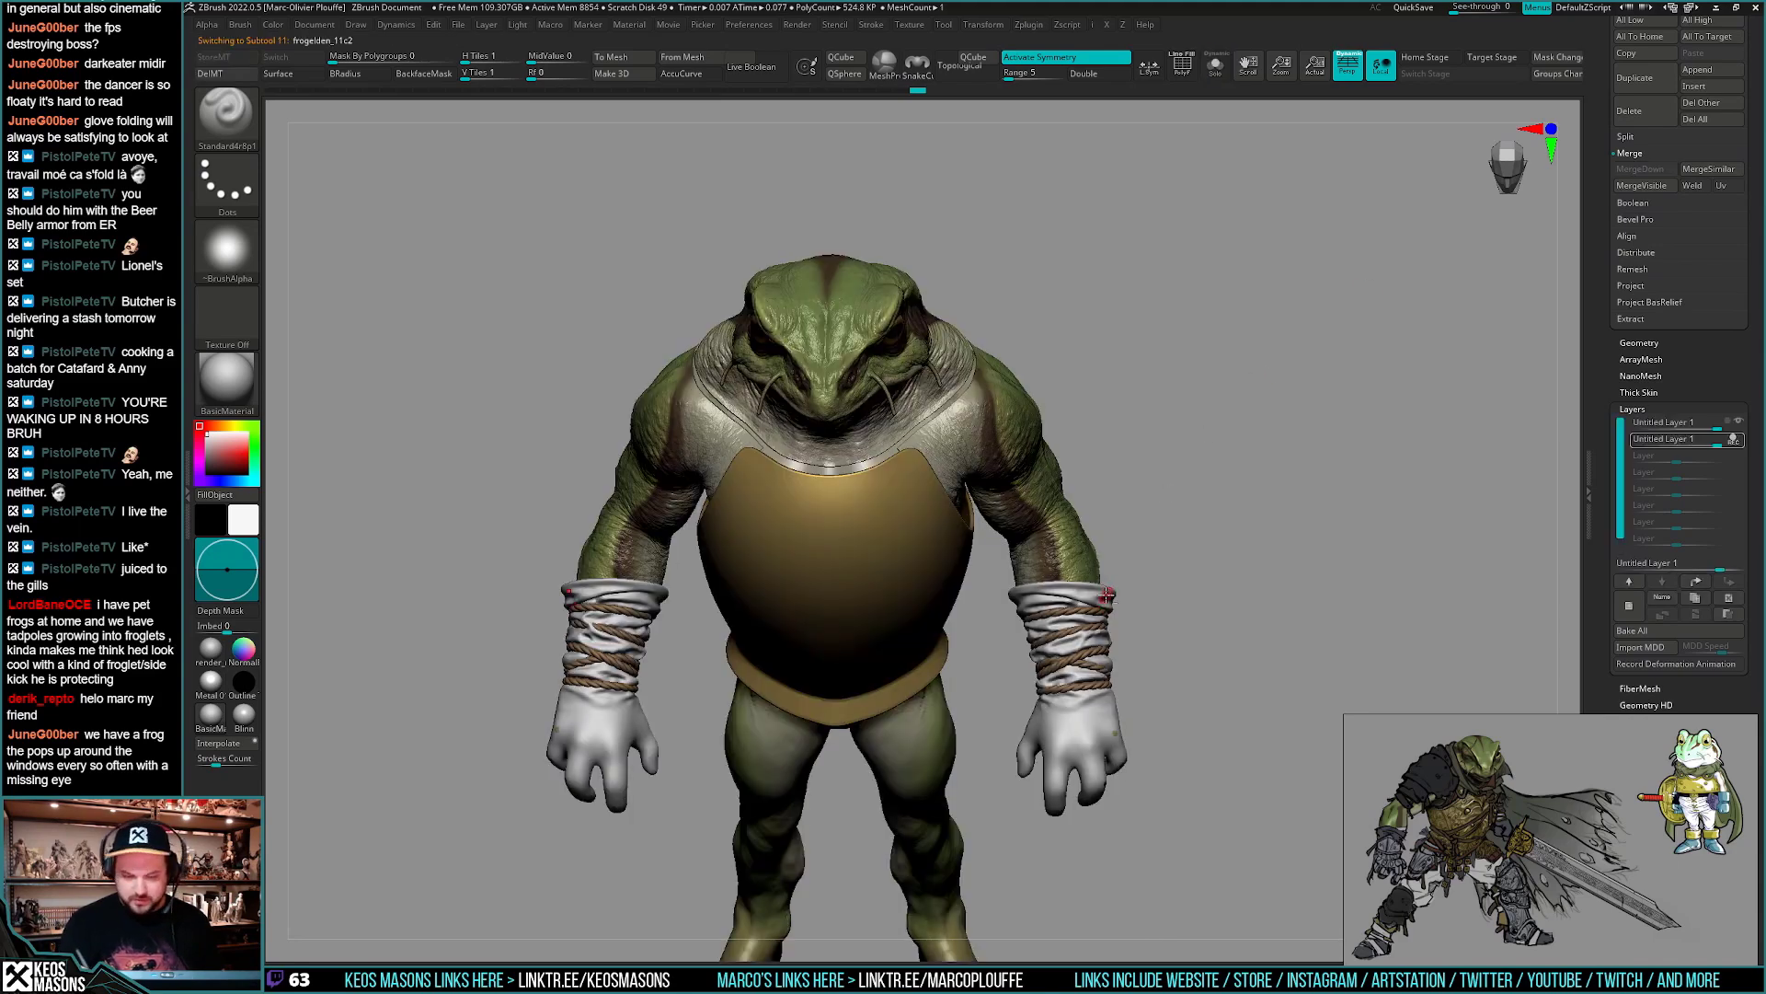
pyautogui.hotkey('alt', 's')
pyautogui.keyDown('alt'); pyautogui.moveTo(1177, 670); pyautogui.dragTo(1208, 613); pyautogui.keyUp('alt')
pyautogui.press('x')
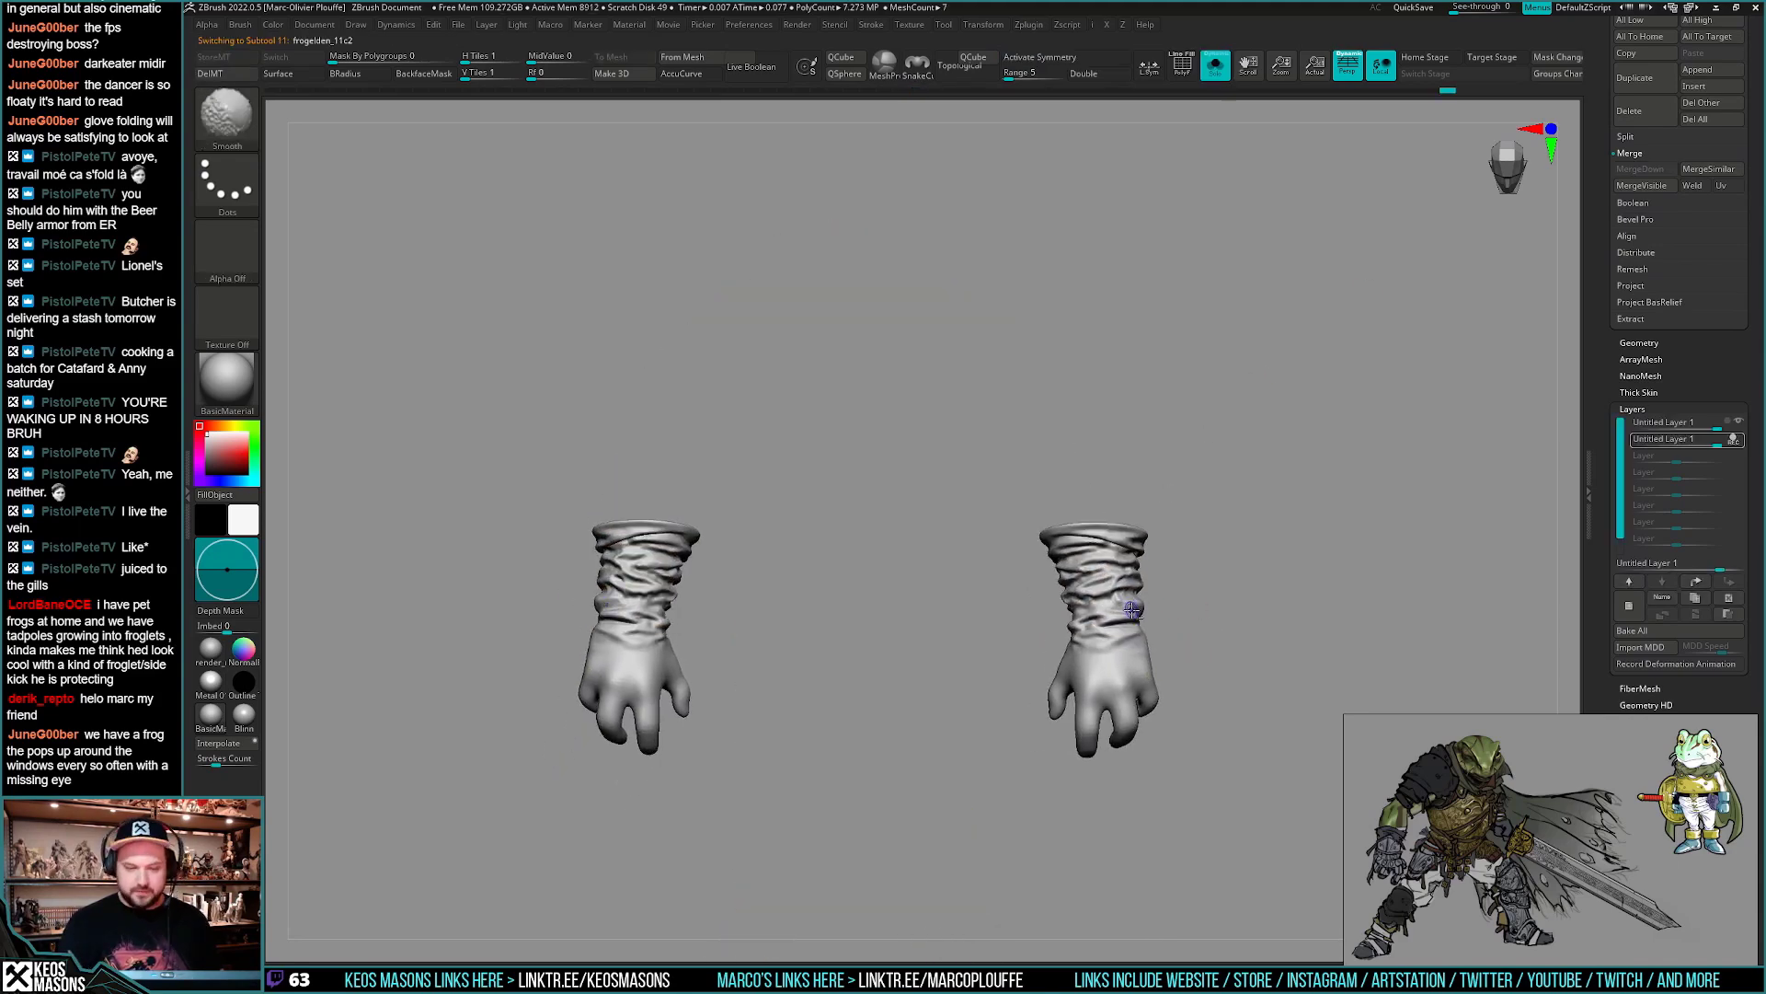
pyautogui.keyDown('ctrl'); pyautogui.moveTo(1291, 382); pyautogui.dragTo(1001, 774); pyautogui.keyUp('ctrl')
pyautogui.press('space')
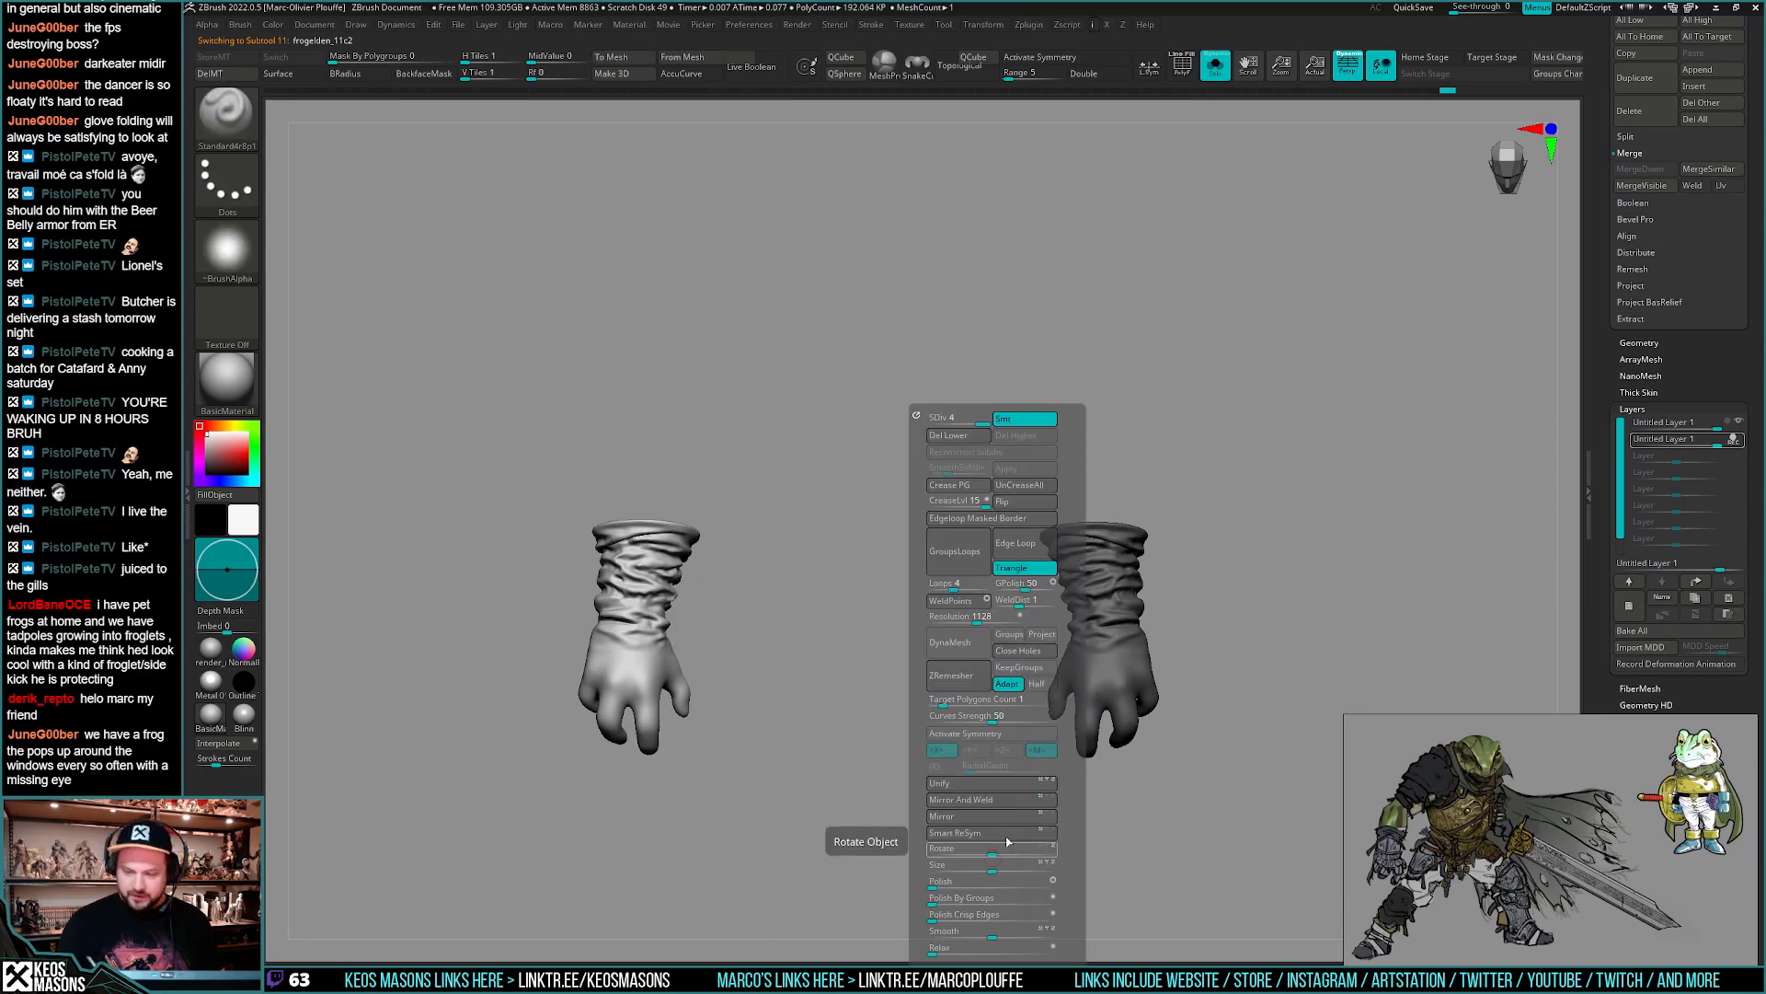
pyautogui.click(997, 833)
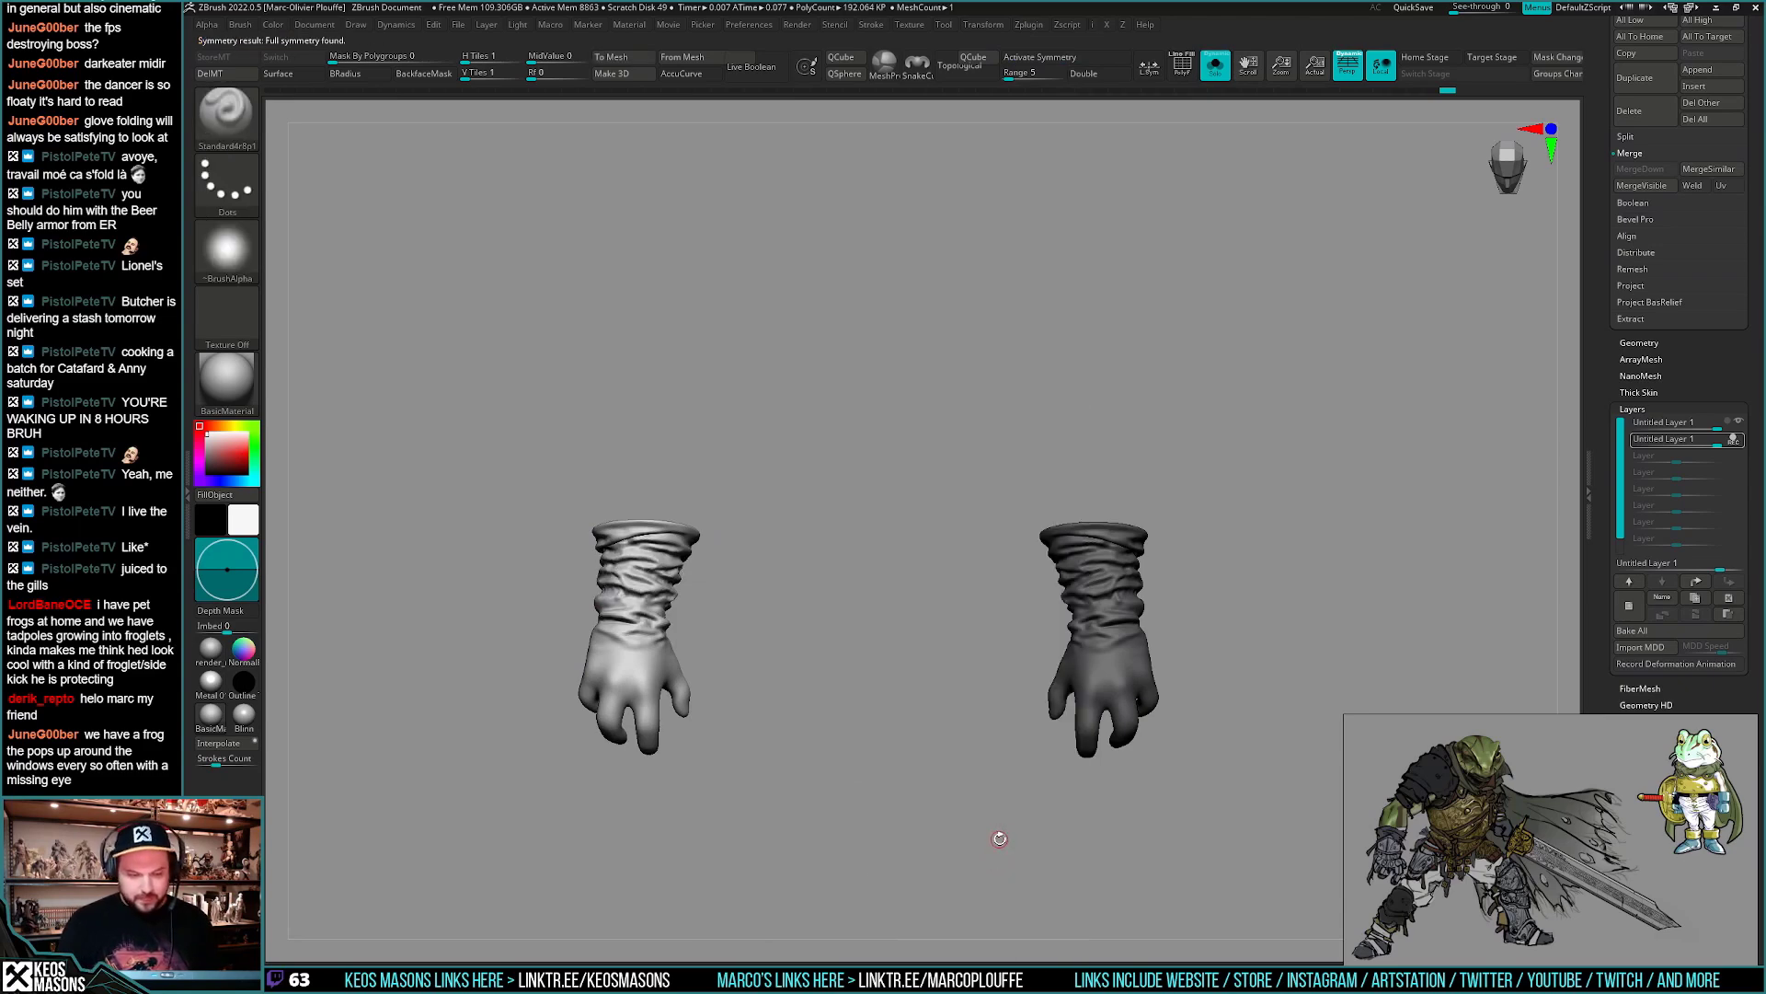
pyautogui.hotkey('alt', 's')
pyautogui.keyDown('ctrl'); pyautogui.moveTo(1224, 681); pyautogui.dragTo(1255, 640); pyautogui.keyUp('ctrl')
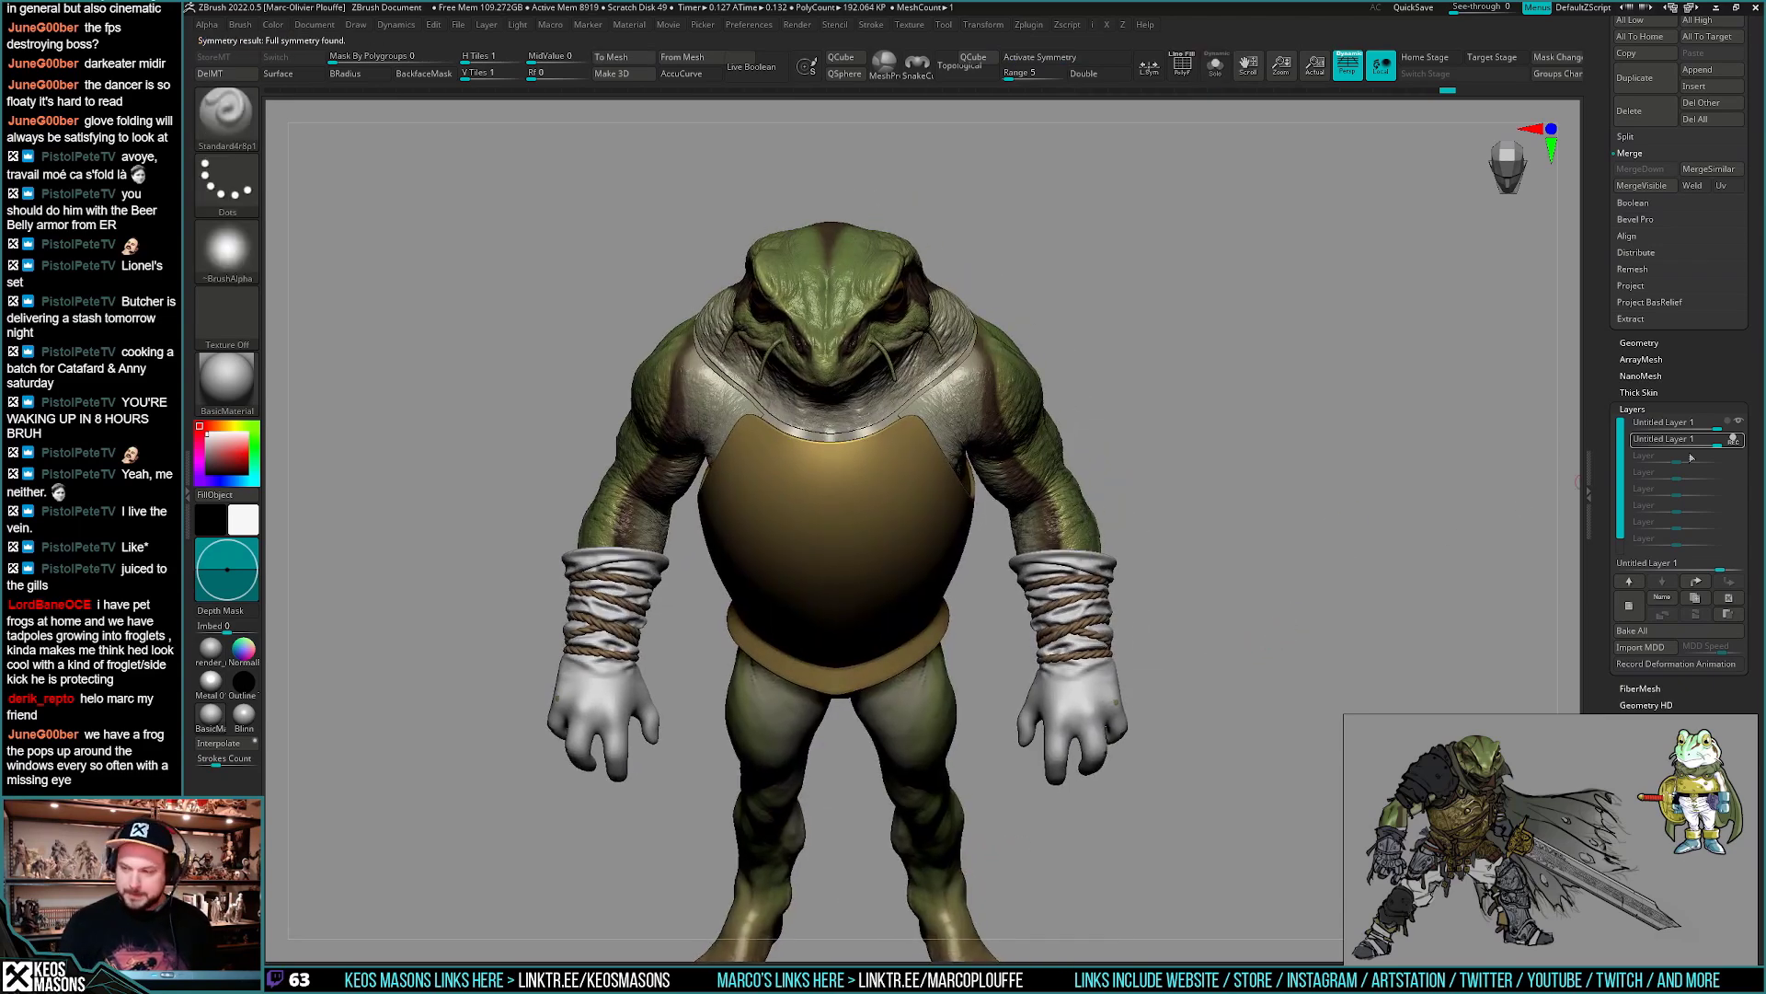
pyautogui.keyDown('ctrl'); pyautogui.click(1376, 544); pyautogui.keyUp('ctrl')
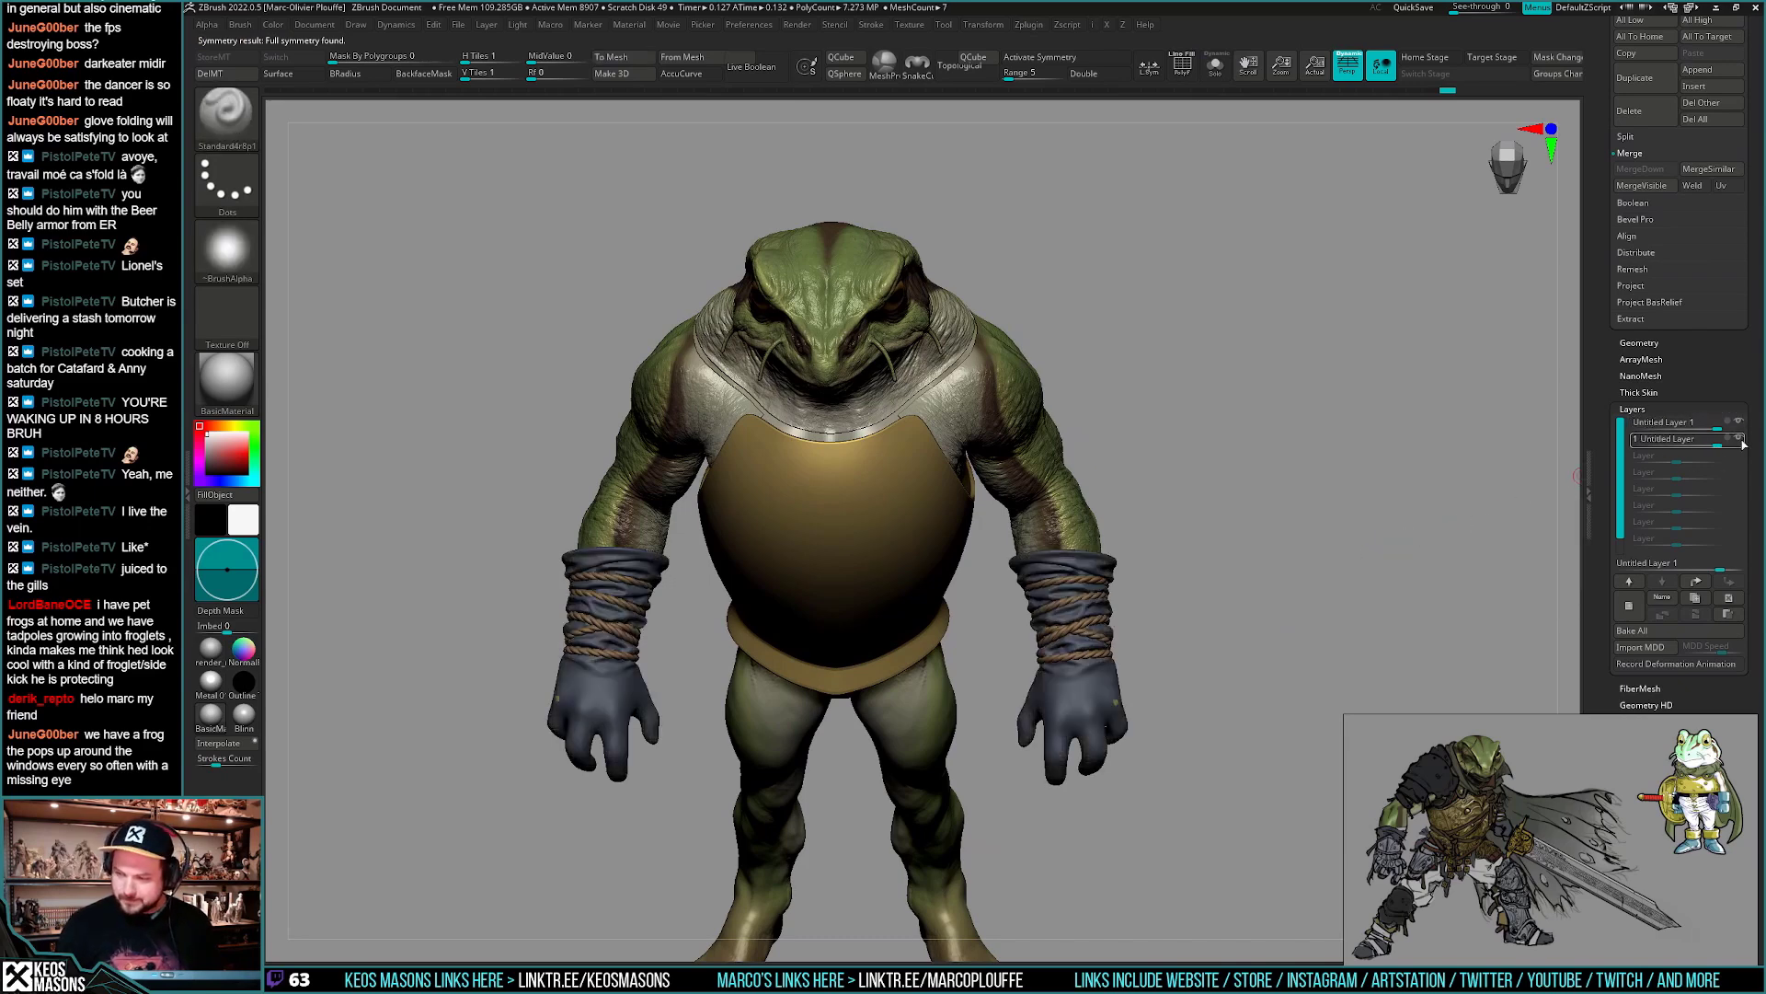
# - Merge the gloves' upper layer down into the one below and add a new recording layer
pyautogui.click(1739, 439)
pyautogui.click(1739, 438)
pyautogui.click(1721, 425)
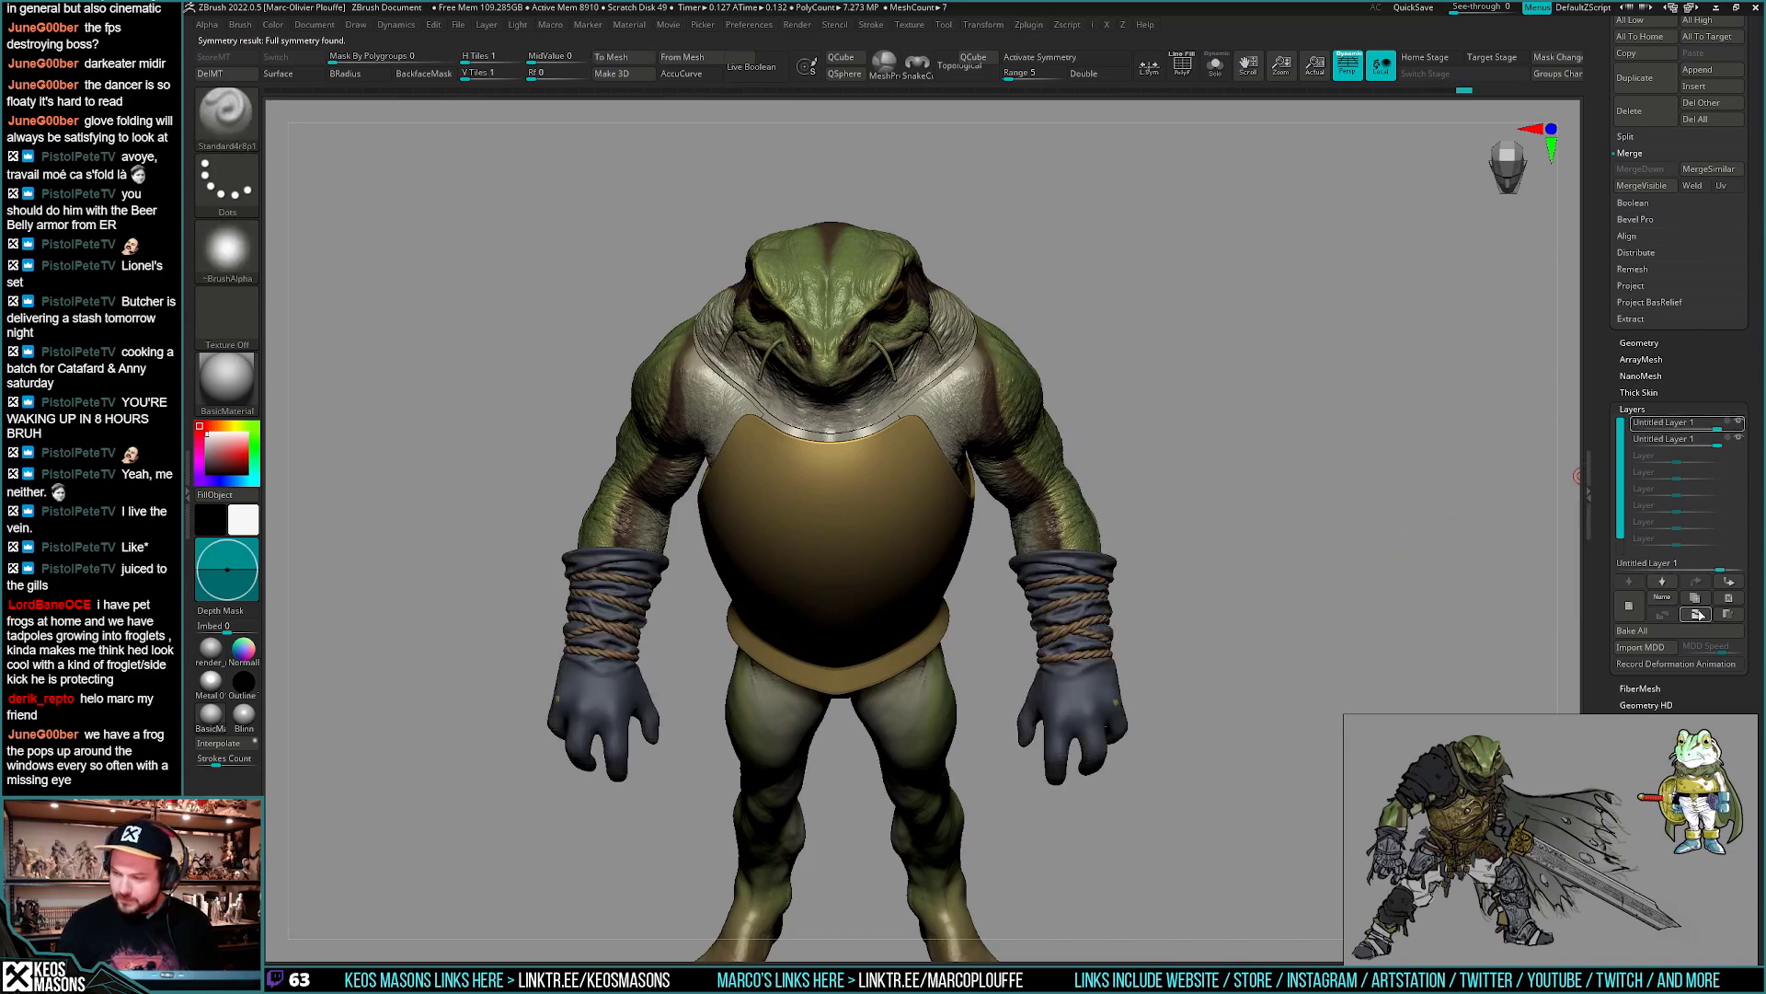
pyautogui.click(1698, 614)
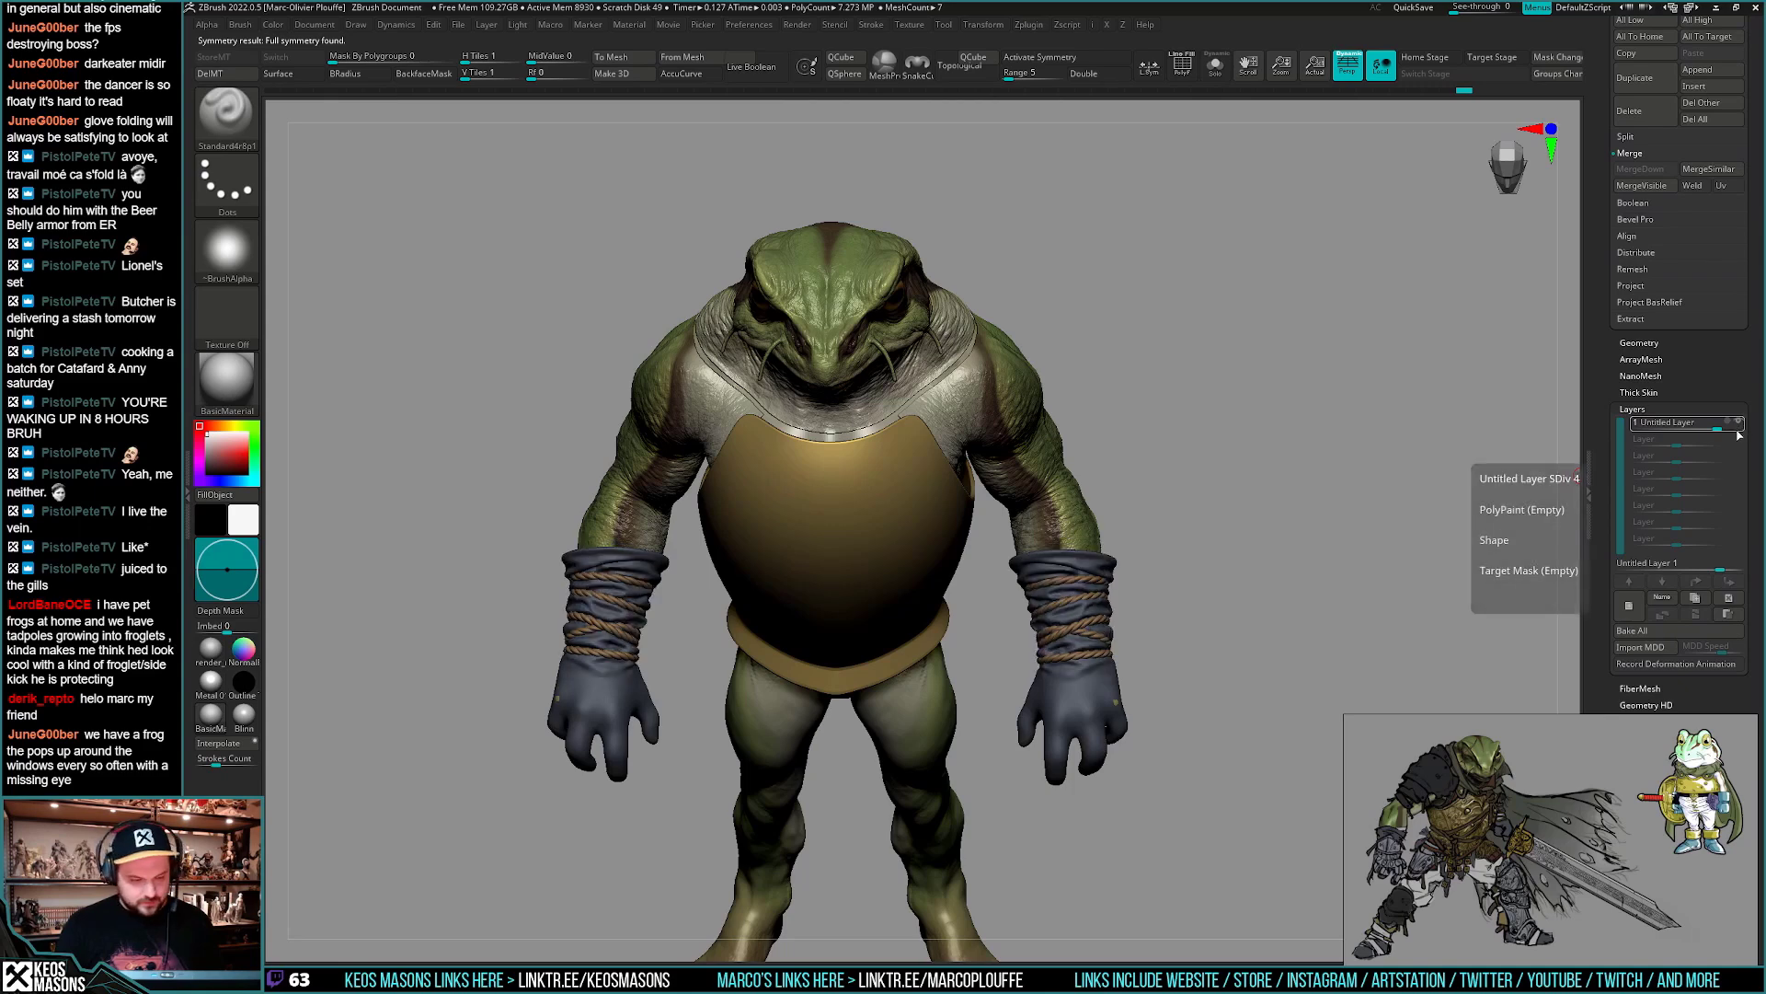
pyautogui.moveTo(1435, 559); pyautogui.dragTo(1225, 671)
pyautogui.click(1628, 605)
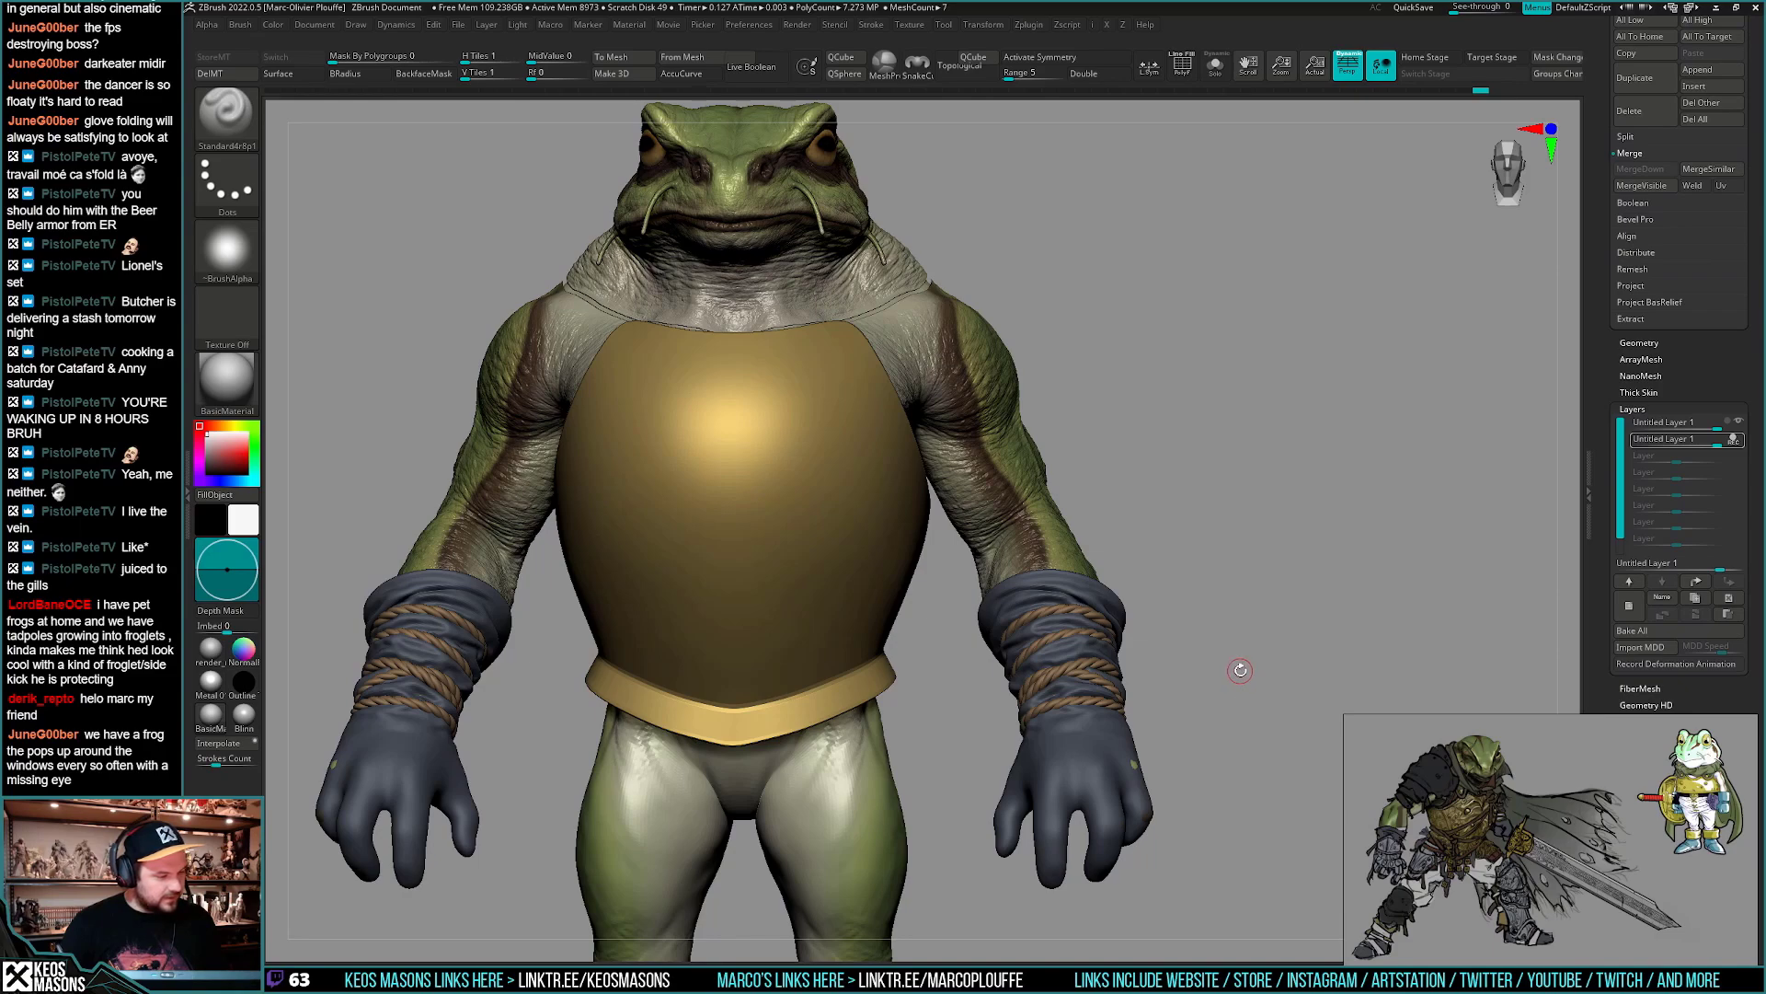
# - Sculpt the folds between the ropes with the Standard brush on the new layer
pyautogui.moveTo(1238, 665); pyautogui.dragTo(1231, 647)
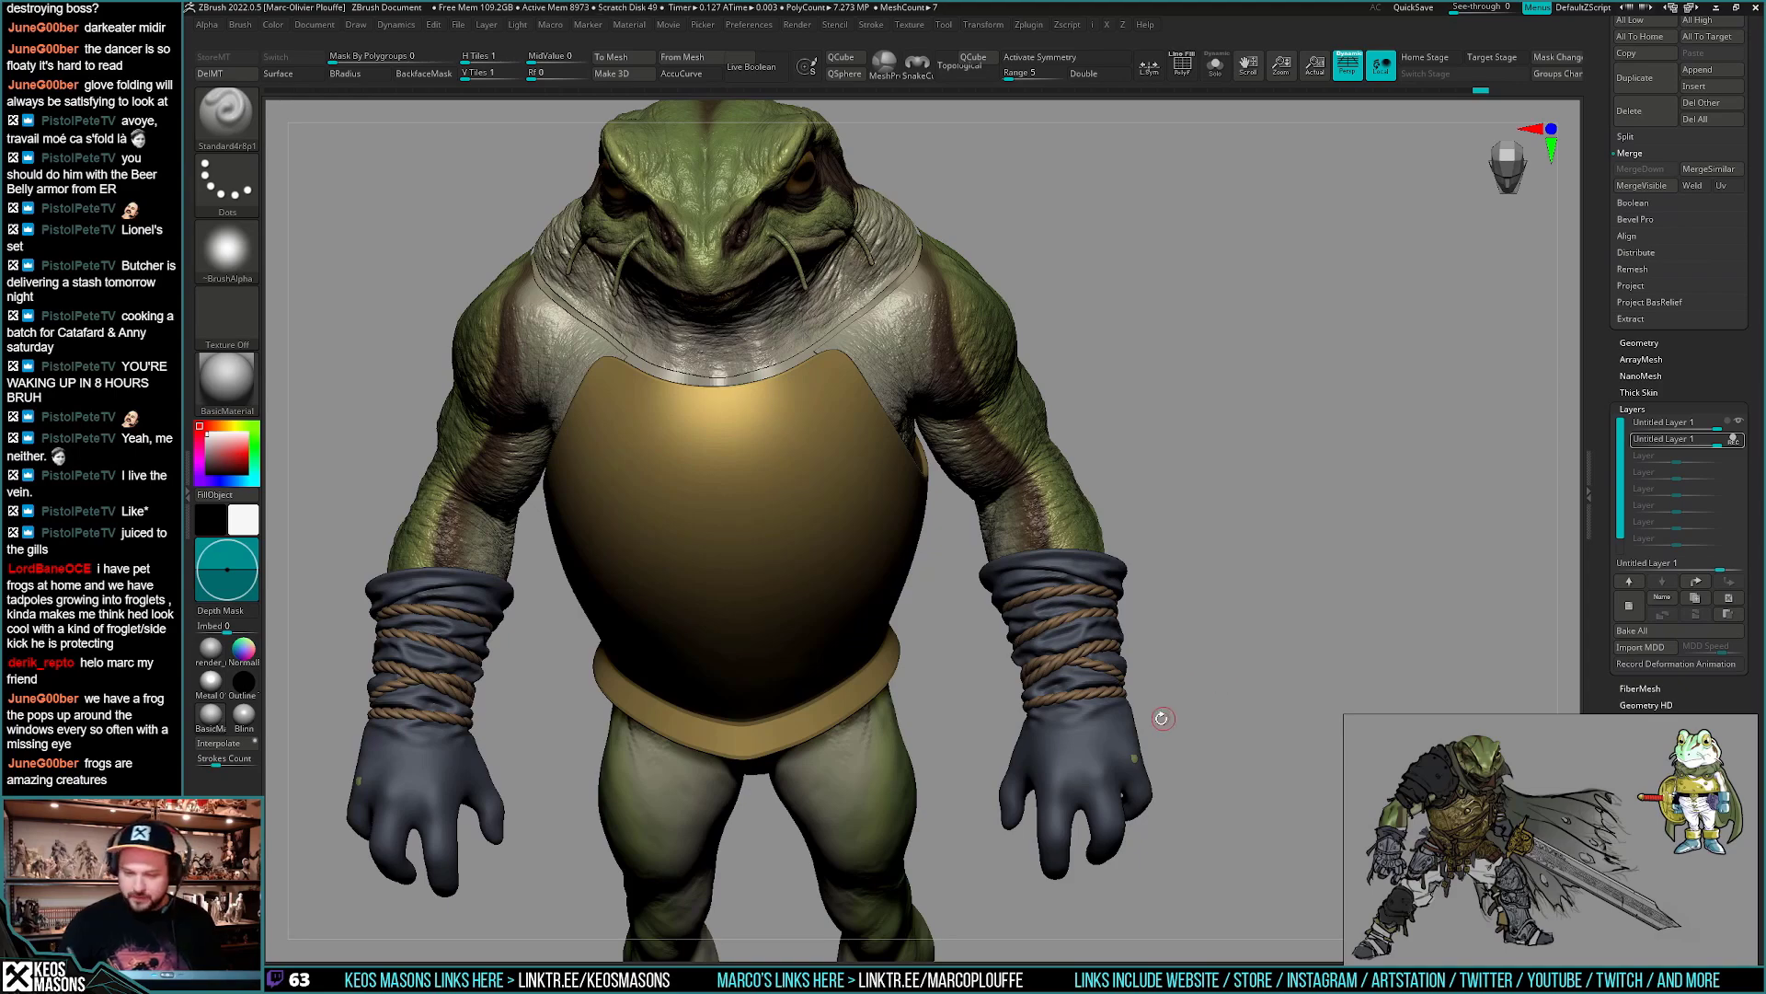
pyautogui.moveTo(1163, 719)
pyautogui.mouseDown(button='right')
pyautogui.moveTo(1179, 682)
pyautogui.moveTo(1175, 736)
pyautogui.moveTo(1058, 701)
pyautogui.moveTo(1120, 715)
pyautogui.mouseUp(button='right')
pyautogui.press('space')
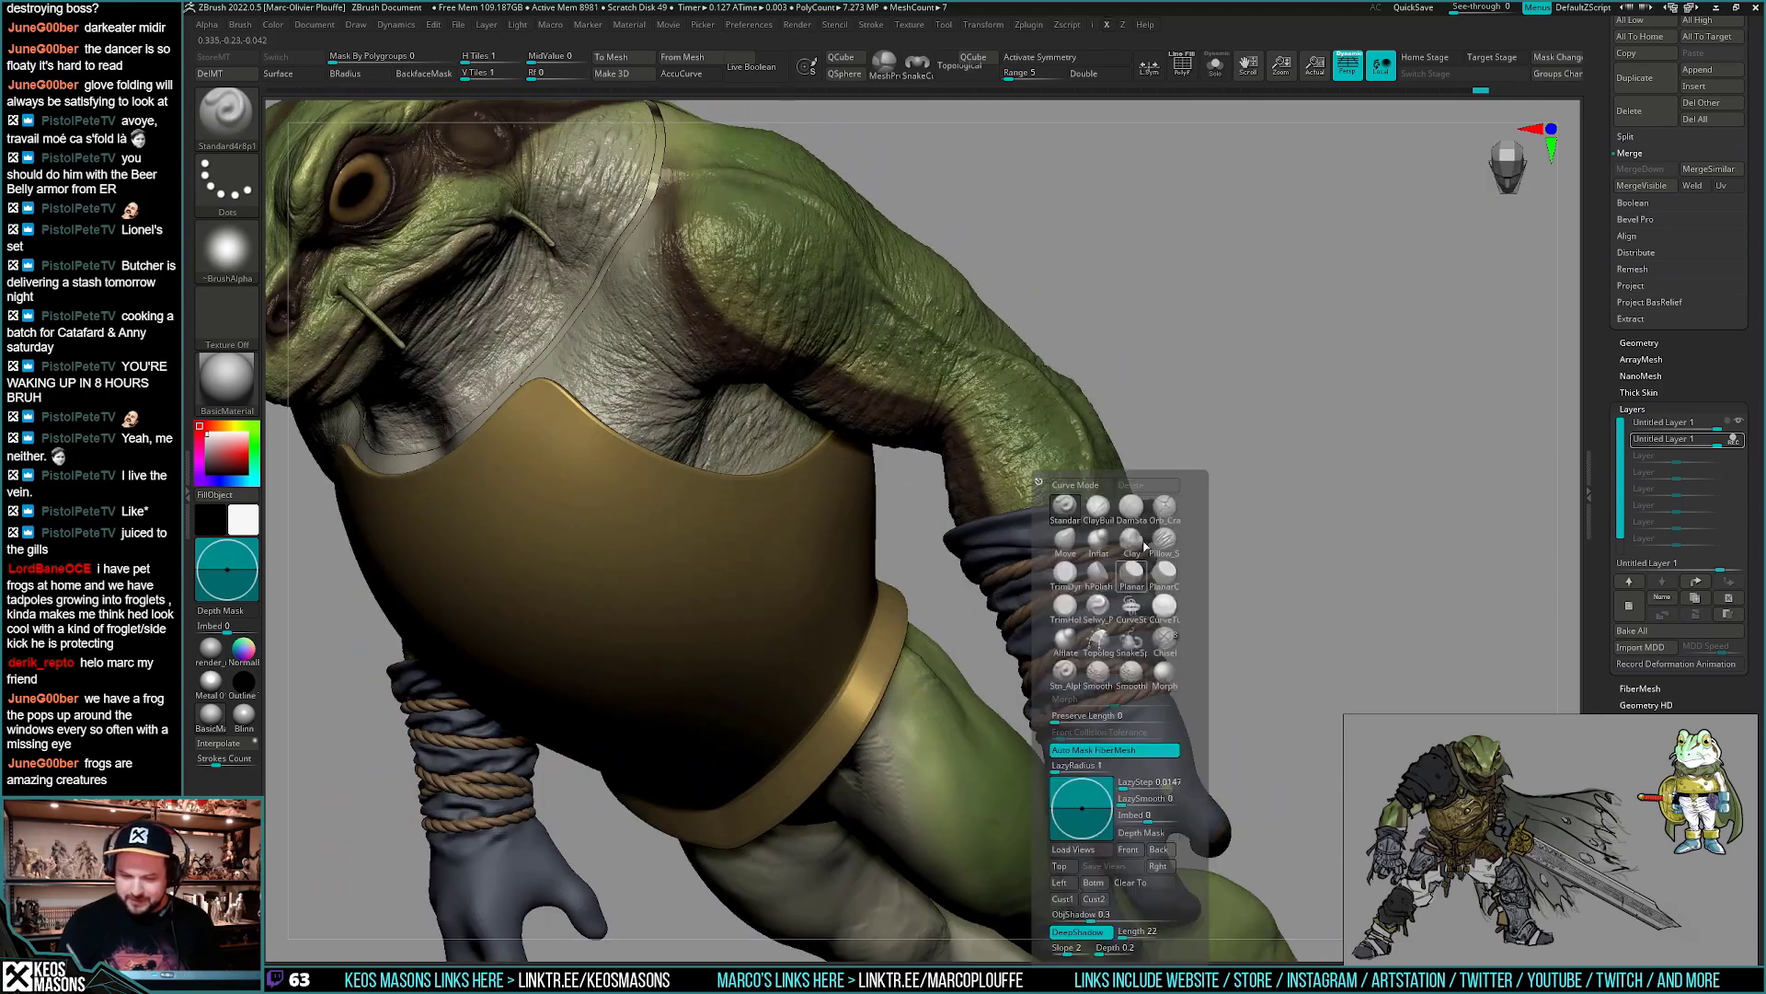
pyautogui.click(1072, 508)
pyautogui.rightClick(1132, 694)
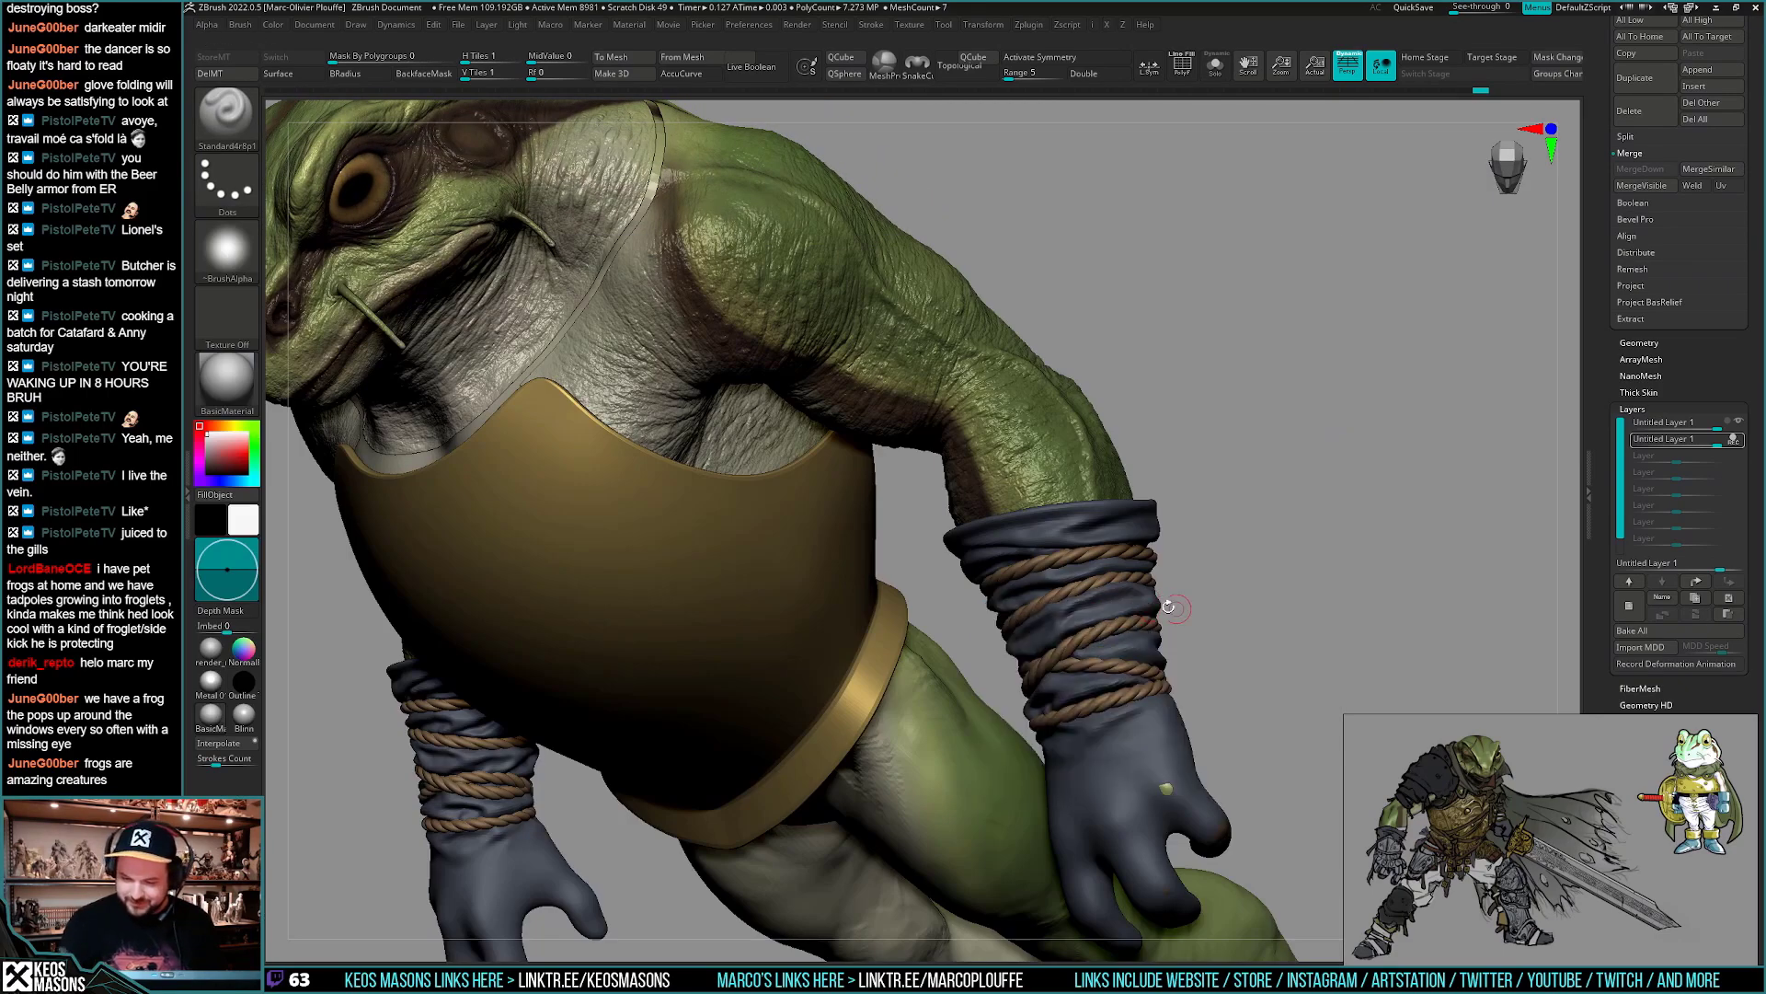
pyautogui.moveTo(1130, 713)
pyautogui.keyDown('ctrl'); pyautogui.mouseDown(button='right')
pyautogui.moveTo(1102, 627)
pyautogui.moveTo(1067, 676)
pyautogui.mouseUp(button='right'); pyautogui.keyUp('ctrl')
pyautogui.rightClick(1060, 685)
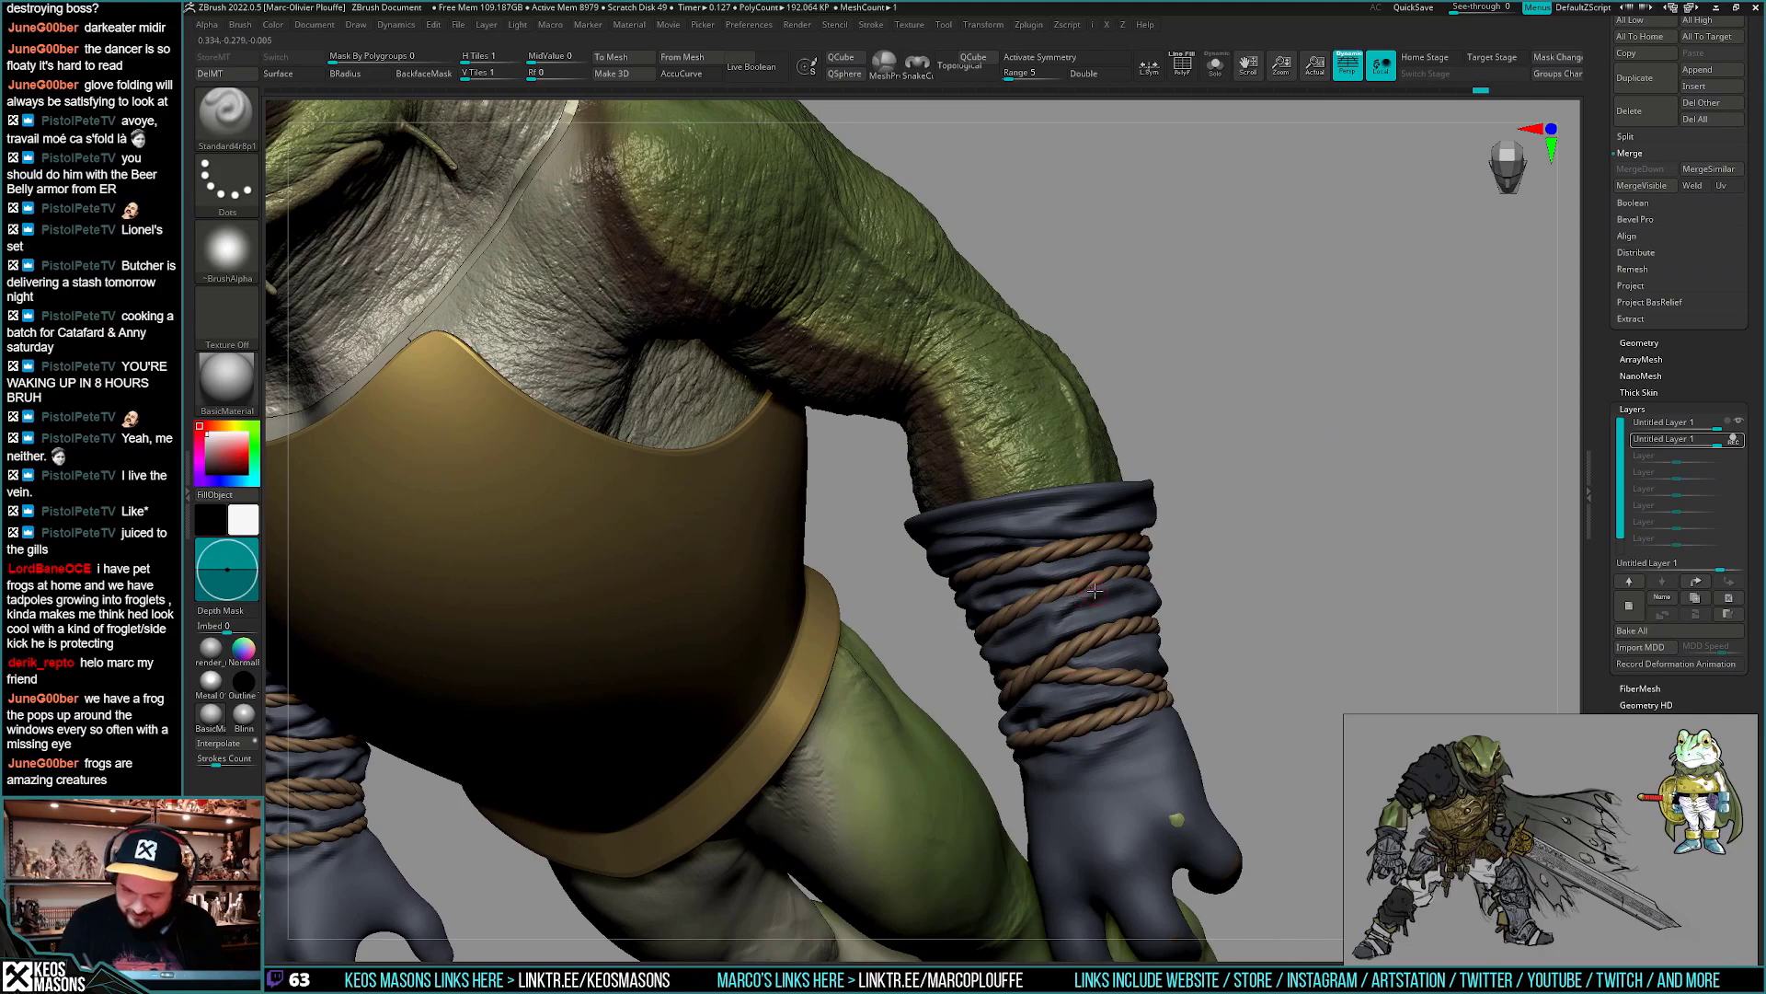
pyautogui.moveTo(1097, 586)
pyautogui.mouseDown(button='right')
pyautogui.moveTo(1091, 609)
pyautogui.moveTo(1246, 524)
pyautogui.mouseUp(button='right')
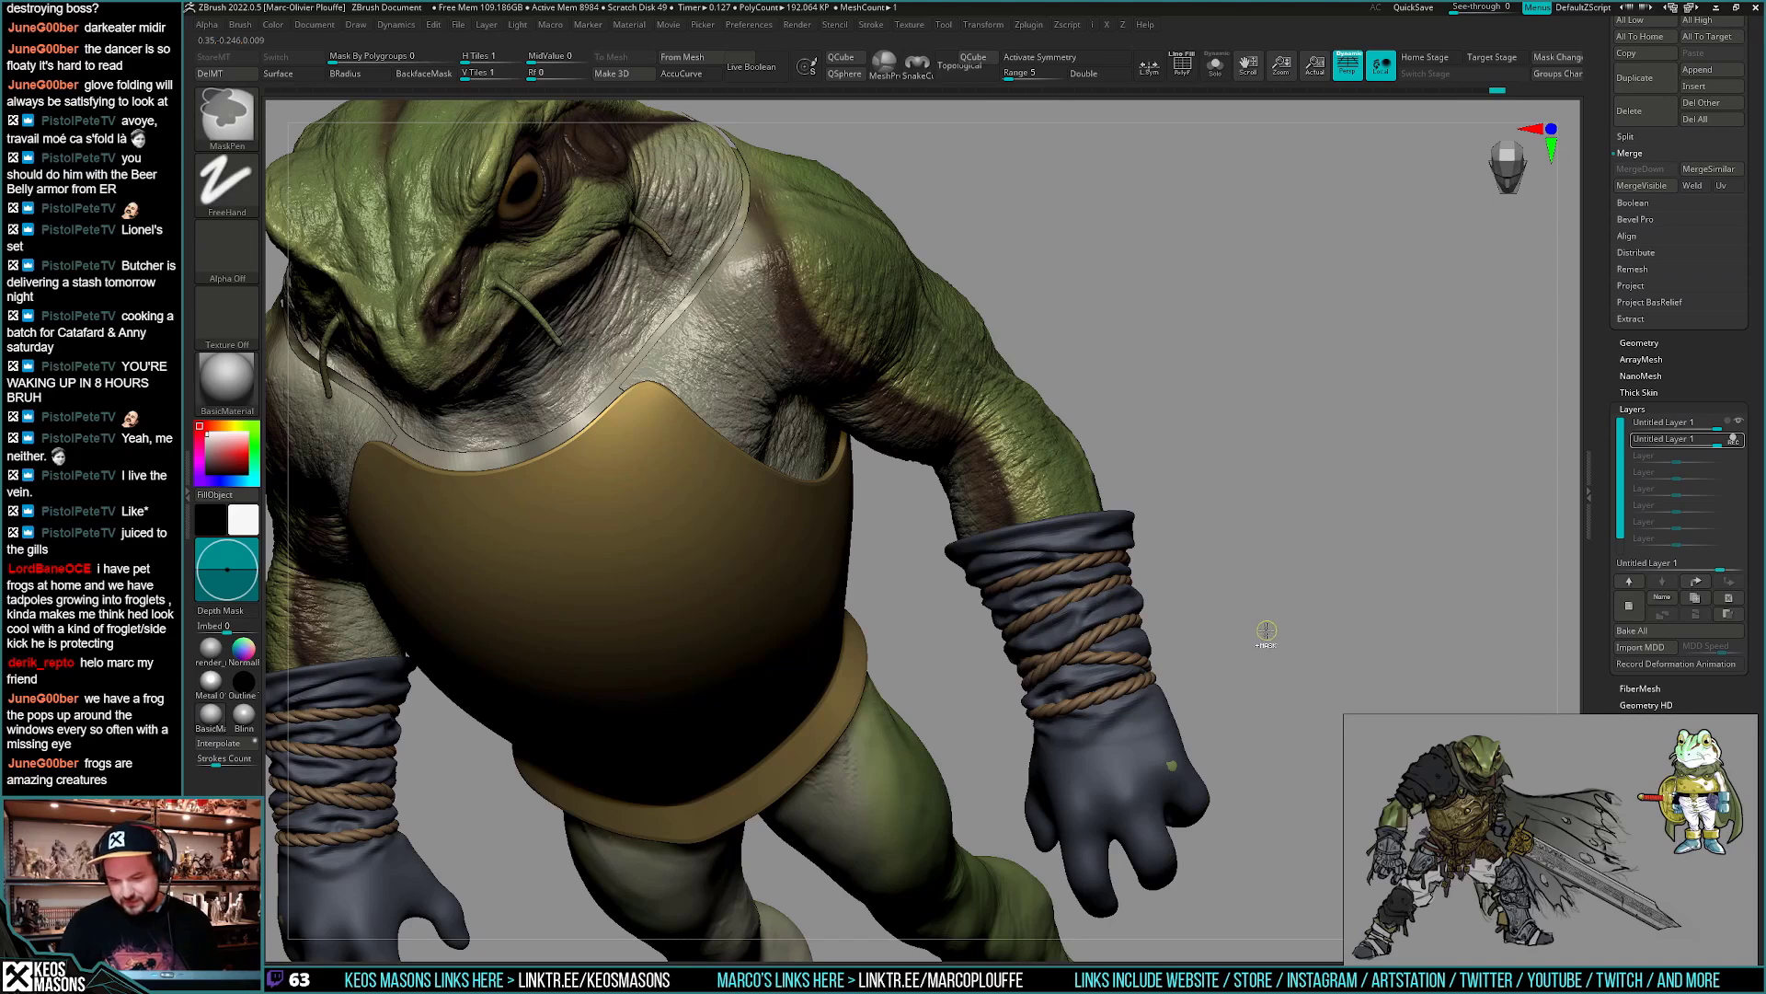
# - Undo the last two changes to the glove and examine its wrist and hand from the front
pyautogui.hotkey('ctrl', 'z')
pyautogui.hotkey('ctrl', 'z')
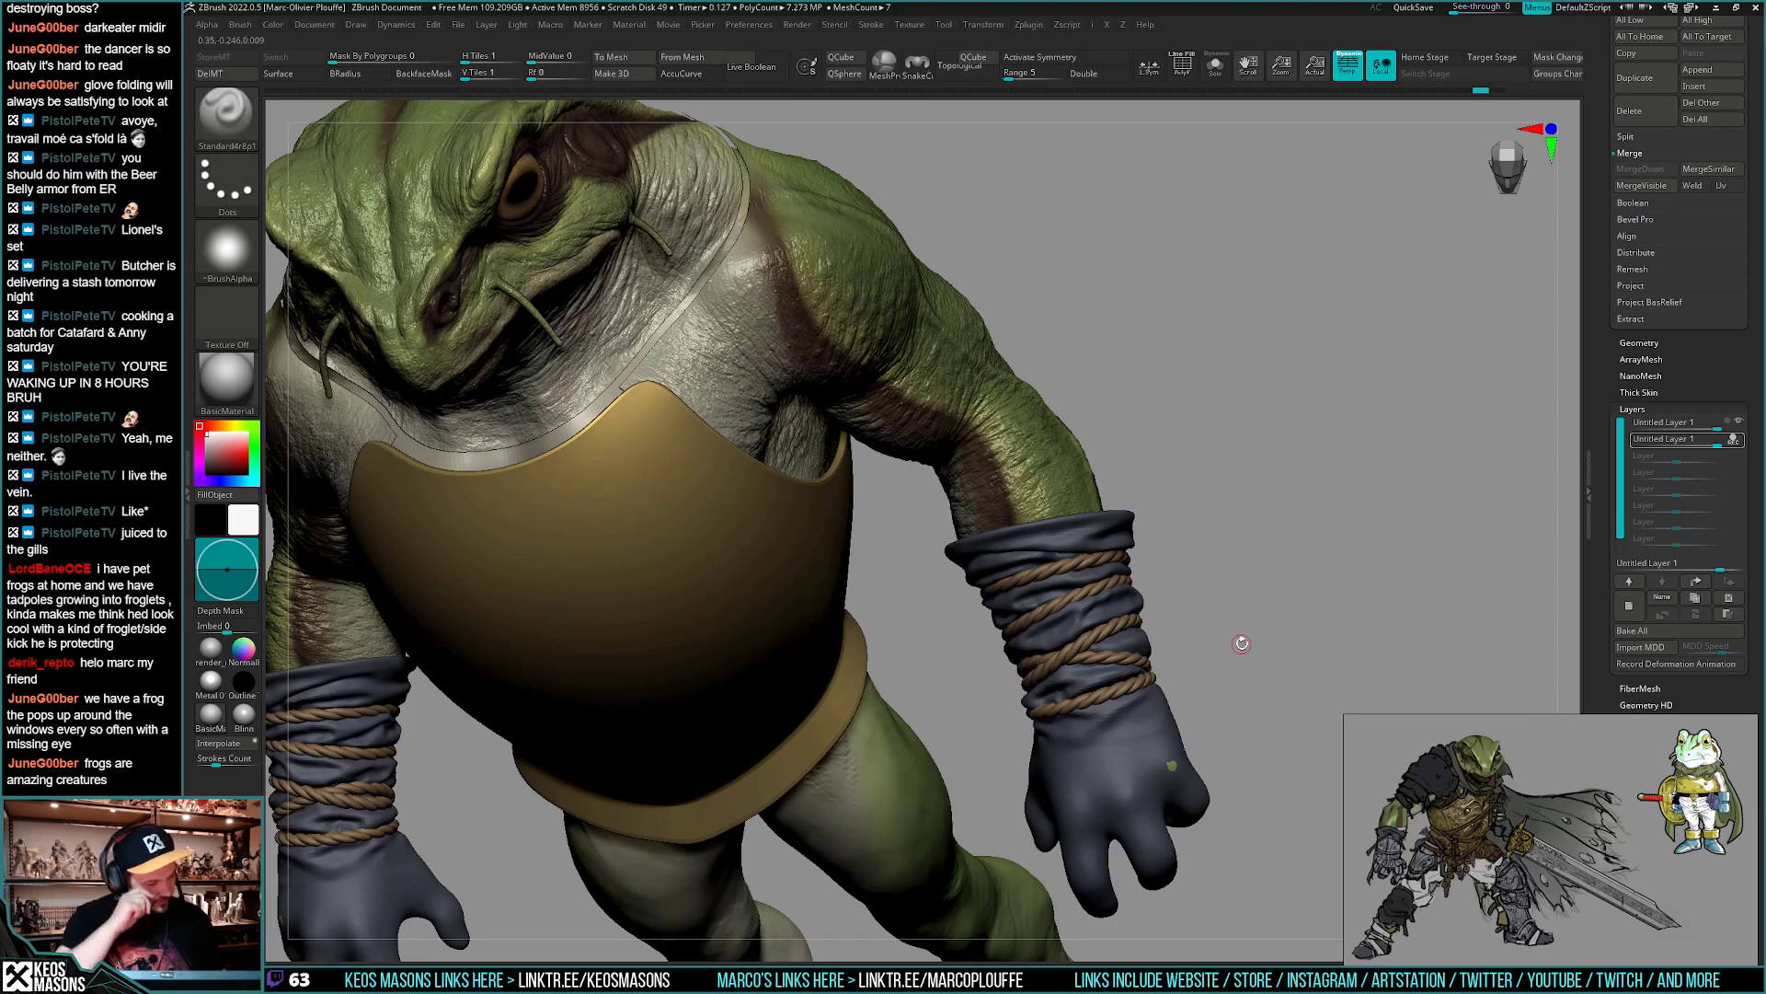
pyautogui.moveTo(1248, 652)
pyautogui.mouseDown(button='right')
pyautogui.moveTo(1139, 675)
pyautogui.moveTo(1233, 663)
pyautogui.mouseUp(button='right')
pyautogui.moveTo(1233, 662)
pyautogui.keyDown('ctrl'); pyautogui.mouseDown(button='right')
pyautogui.moveTo(1136, 671)
pyautogui.moveTo(1170, 736)
pyautogui.moveTo(1167, 671)
pyautogui.moveTo(1205, 670)
pyautogui.moveTo(1196, 692)
pyautogui.moveTo(1174, 684)
pyautogui.moveTo(1187, 707)
pyautogui.moveTo(980, 792)
pyautogui.moveTo(1003, 819)
pyautogui.moveTo(1016, 699)
pyautogui.moveTo(1129, 675)
pyautogui.moveTo(1057, 702)
pyautogui.moveTo(1036, 736)
pyautogui.mouseUp(button='right'); pyautogui.keyUp('ctrl')
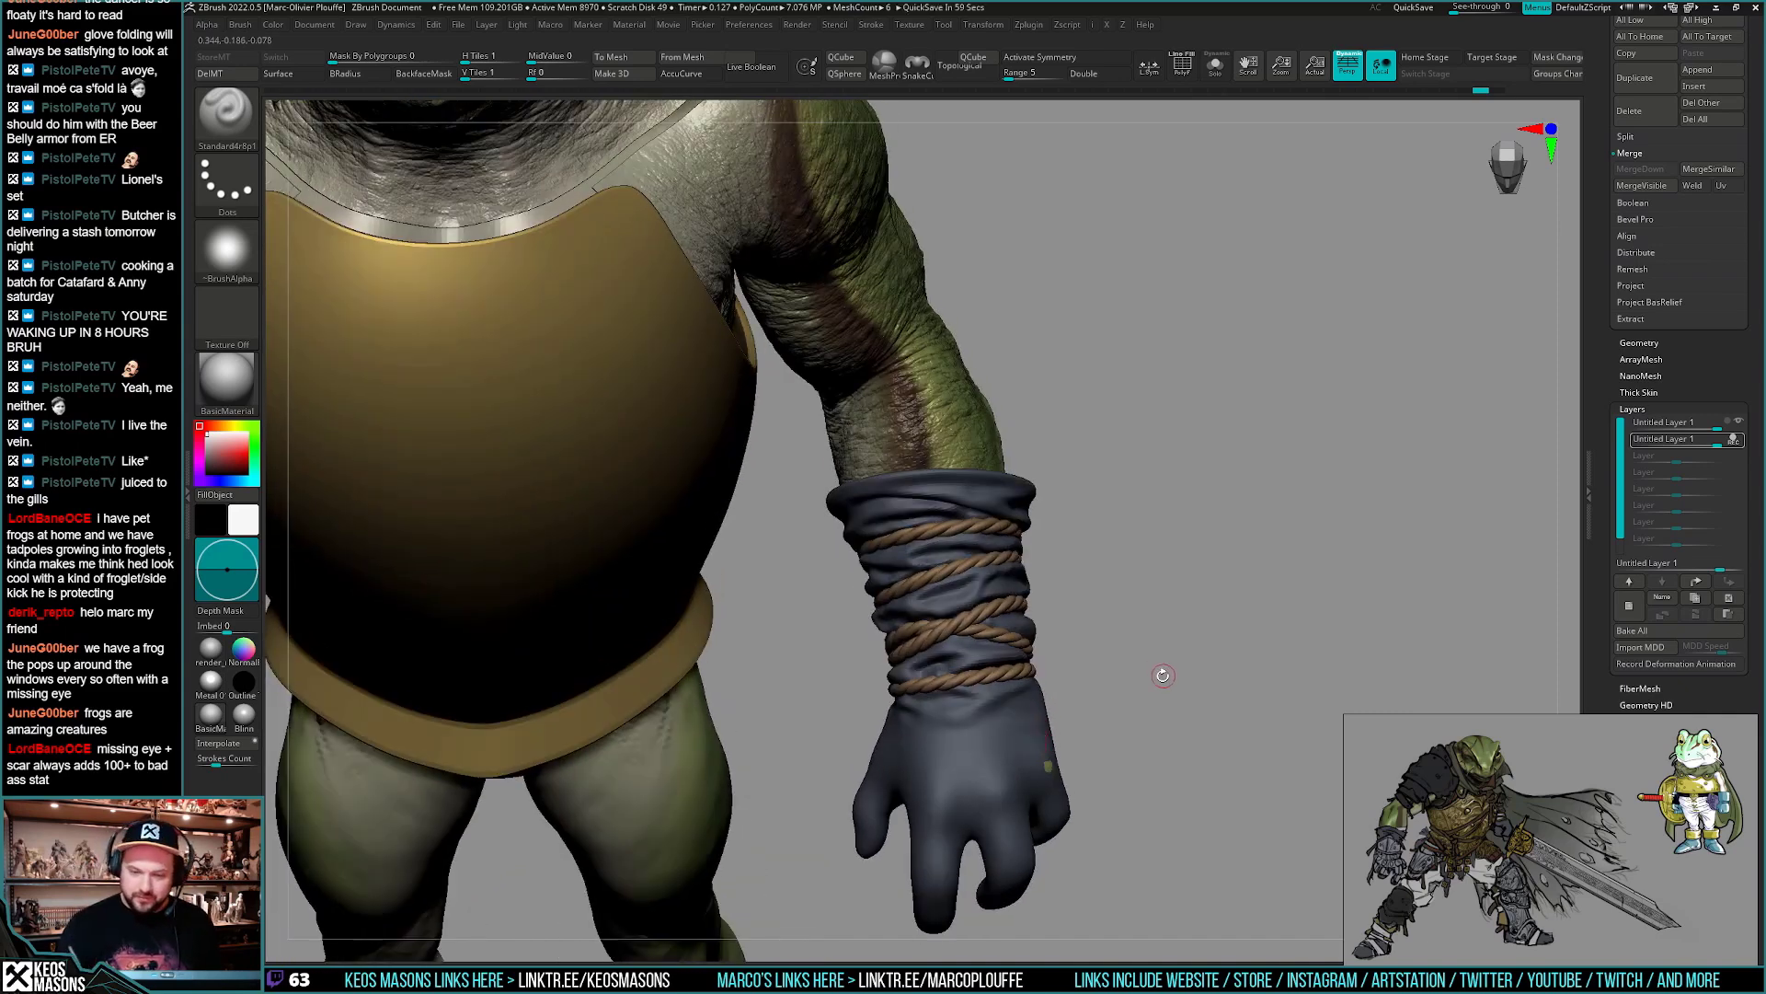
pyautogui.moveTo(1128, 714); pyautogui.dragTo(1039, 763, button='right')
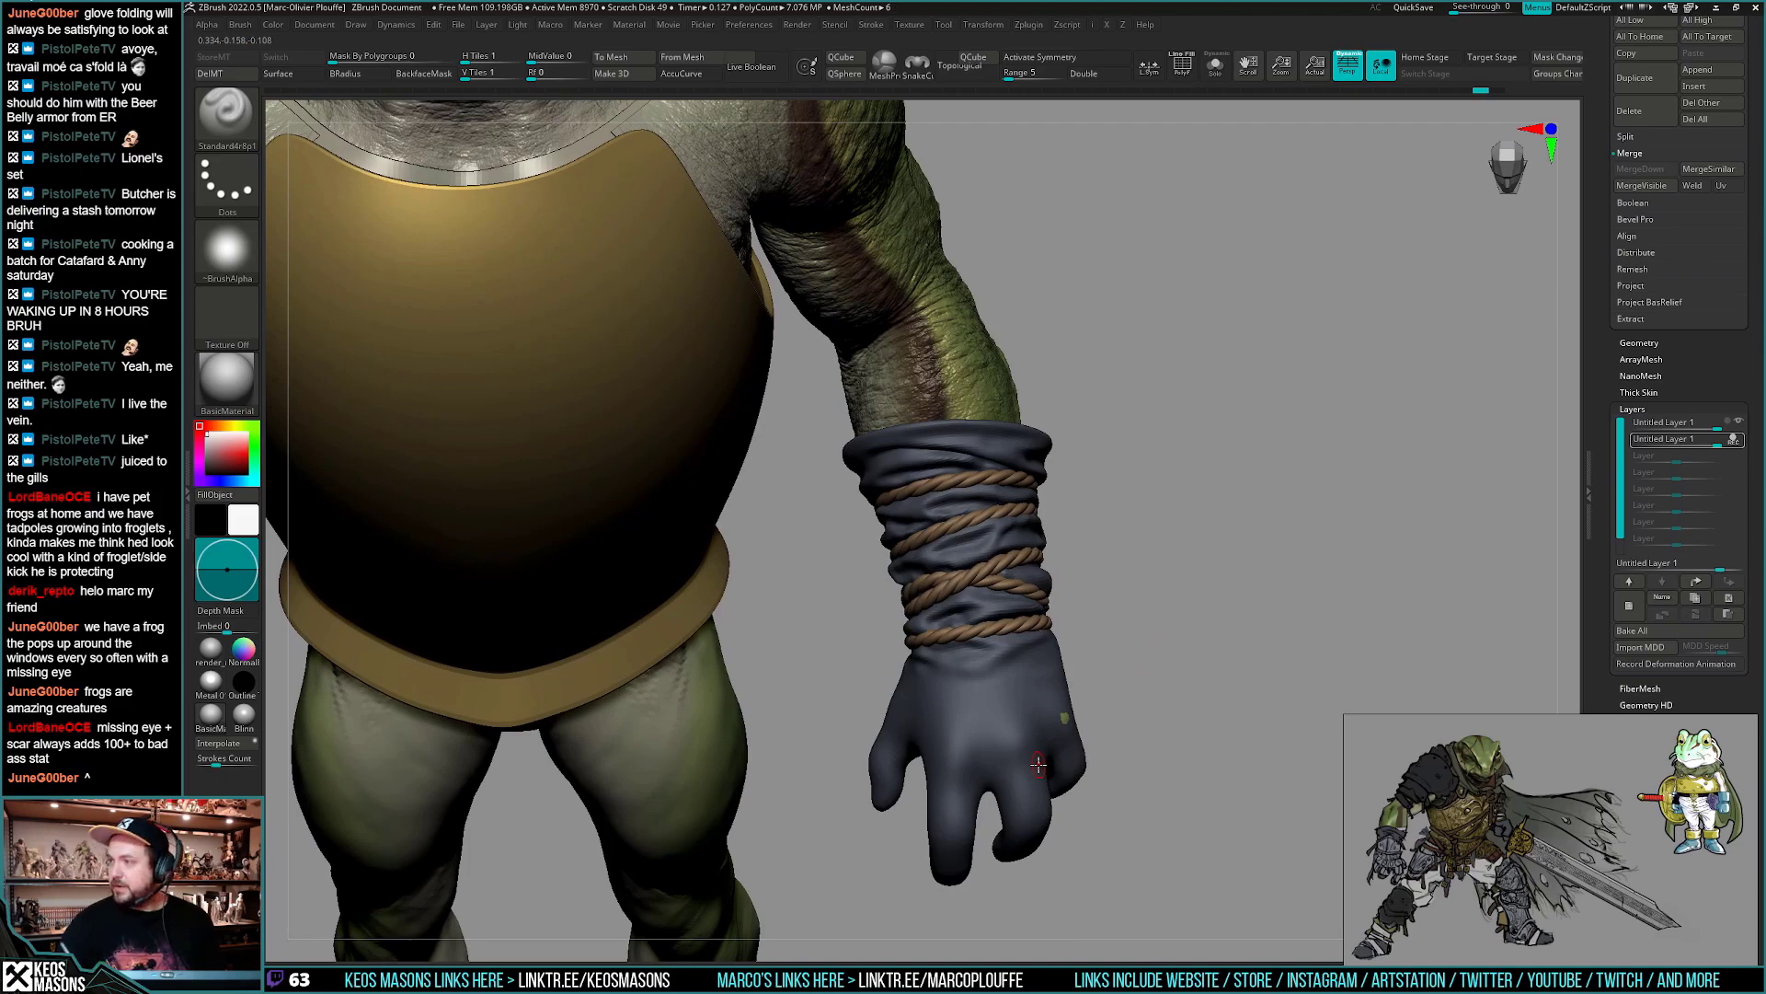
# - Examine the rope-wrapped gloves up close from several angles and on the whole figure
pyautogui.moveTo(1166, 715); pyautogui.dragTo(1197, 667, button='right')
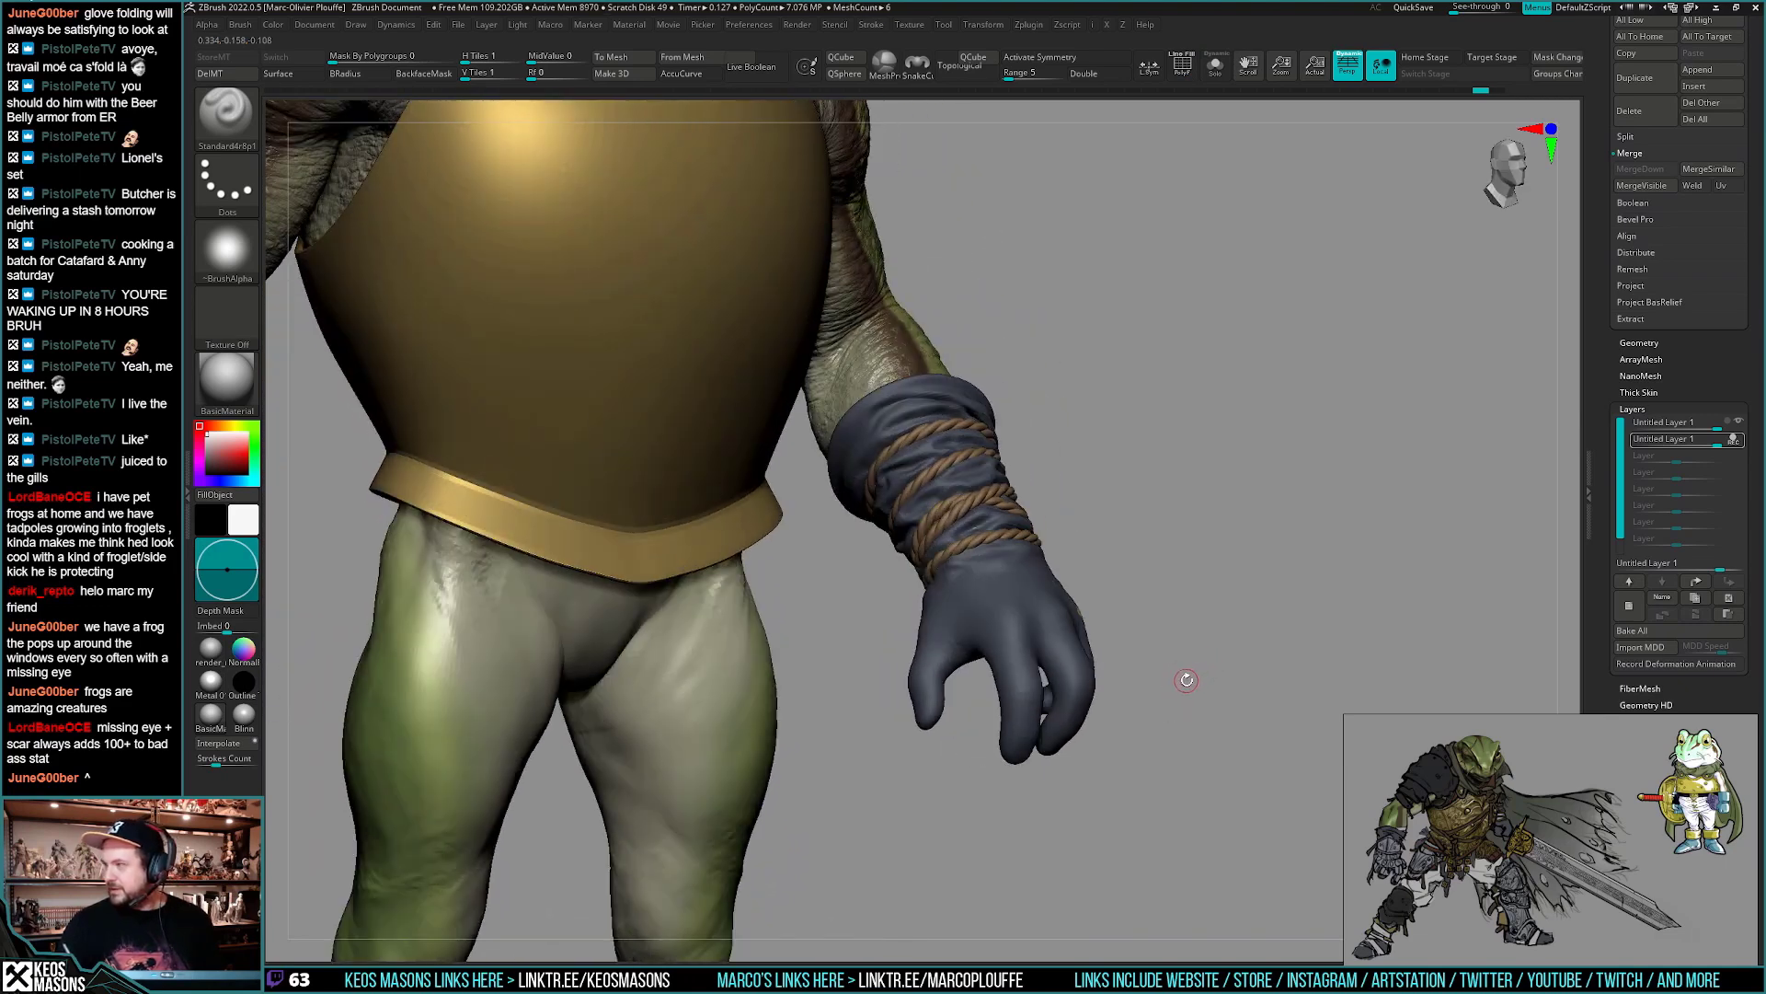
pyautogui.moveTo(1186, 680); pyautogui.dragTo(1209, 632, button='right')
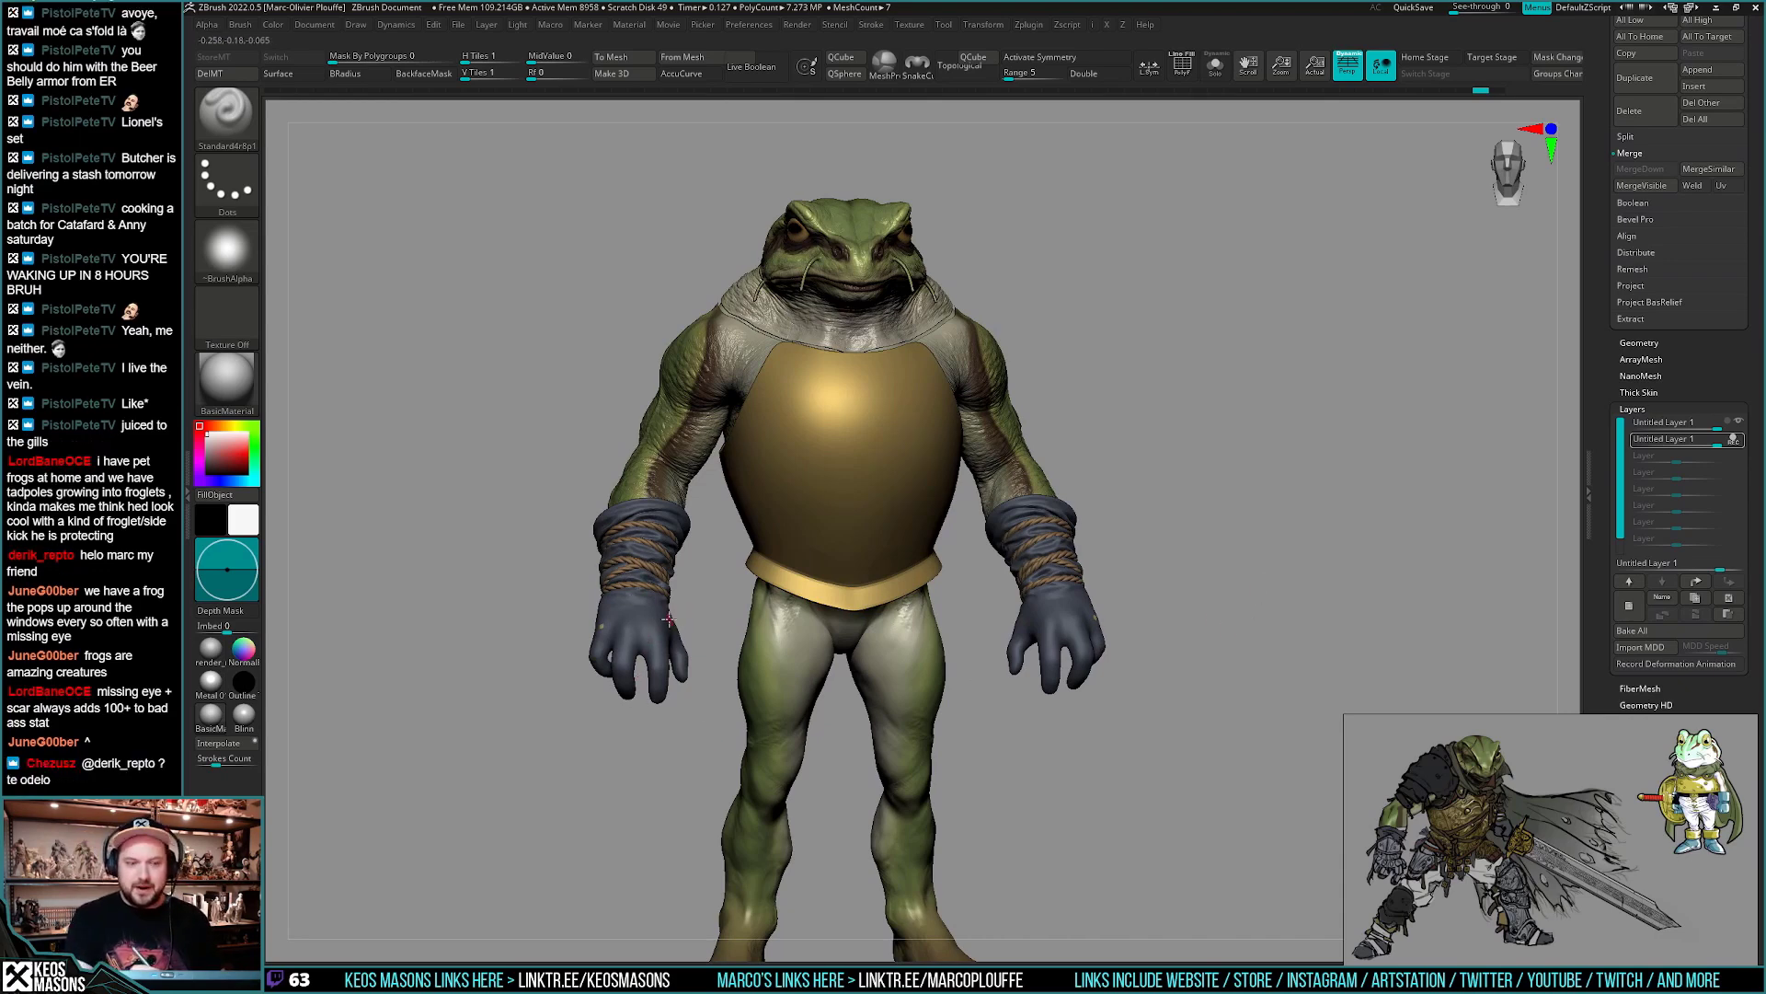
pyautogui.moveTo(1225, 644); pyautogui.dragTo(1130, 658, button='right')
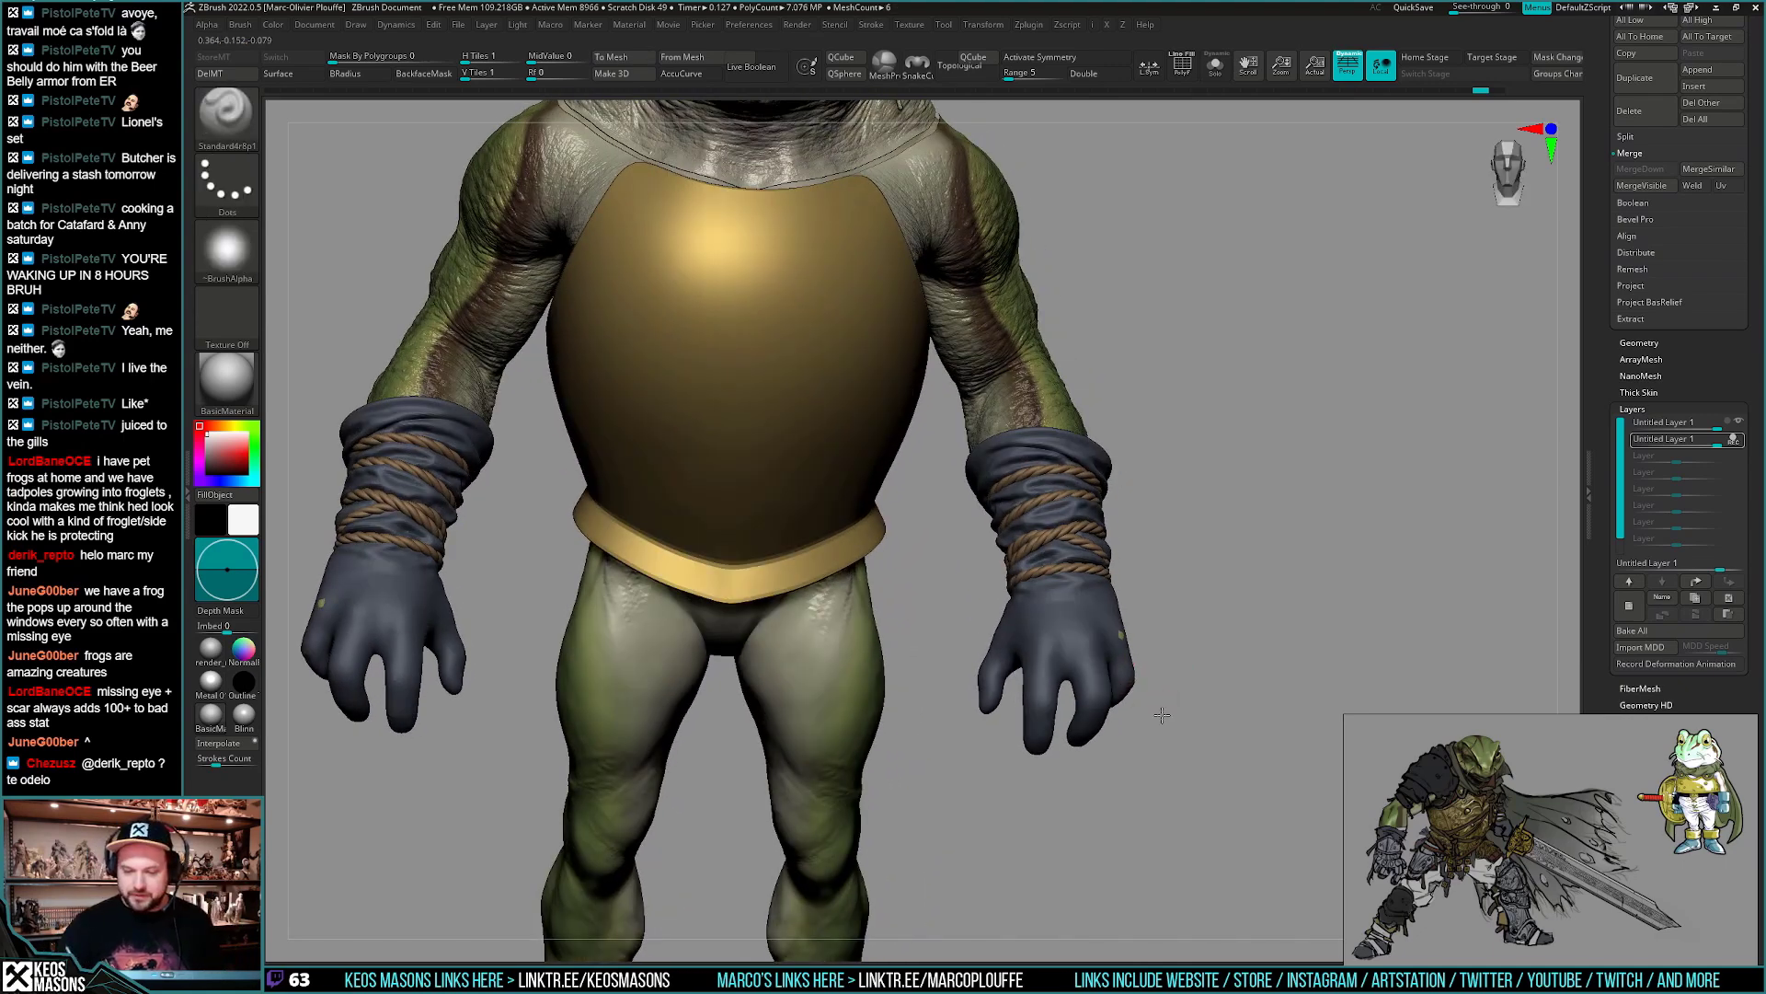
pyautogui.moveTo(1162, 715)
pyautogui.mouseDown(button='right')
pyautogui.moveTo(1150, 699)
pyautogui.moveTo(1164, 754)
pyautogui.moveTo(1155, 717)
pyautogui.mouseUp(button='right')
pyautogui.hotkey('shift', 'f')
pyautogui.hotkey('shift', 'f')
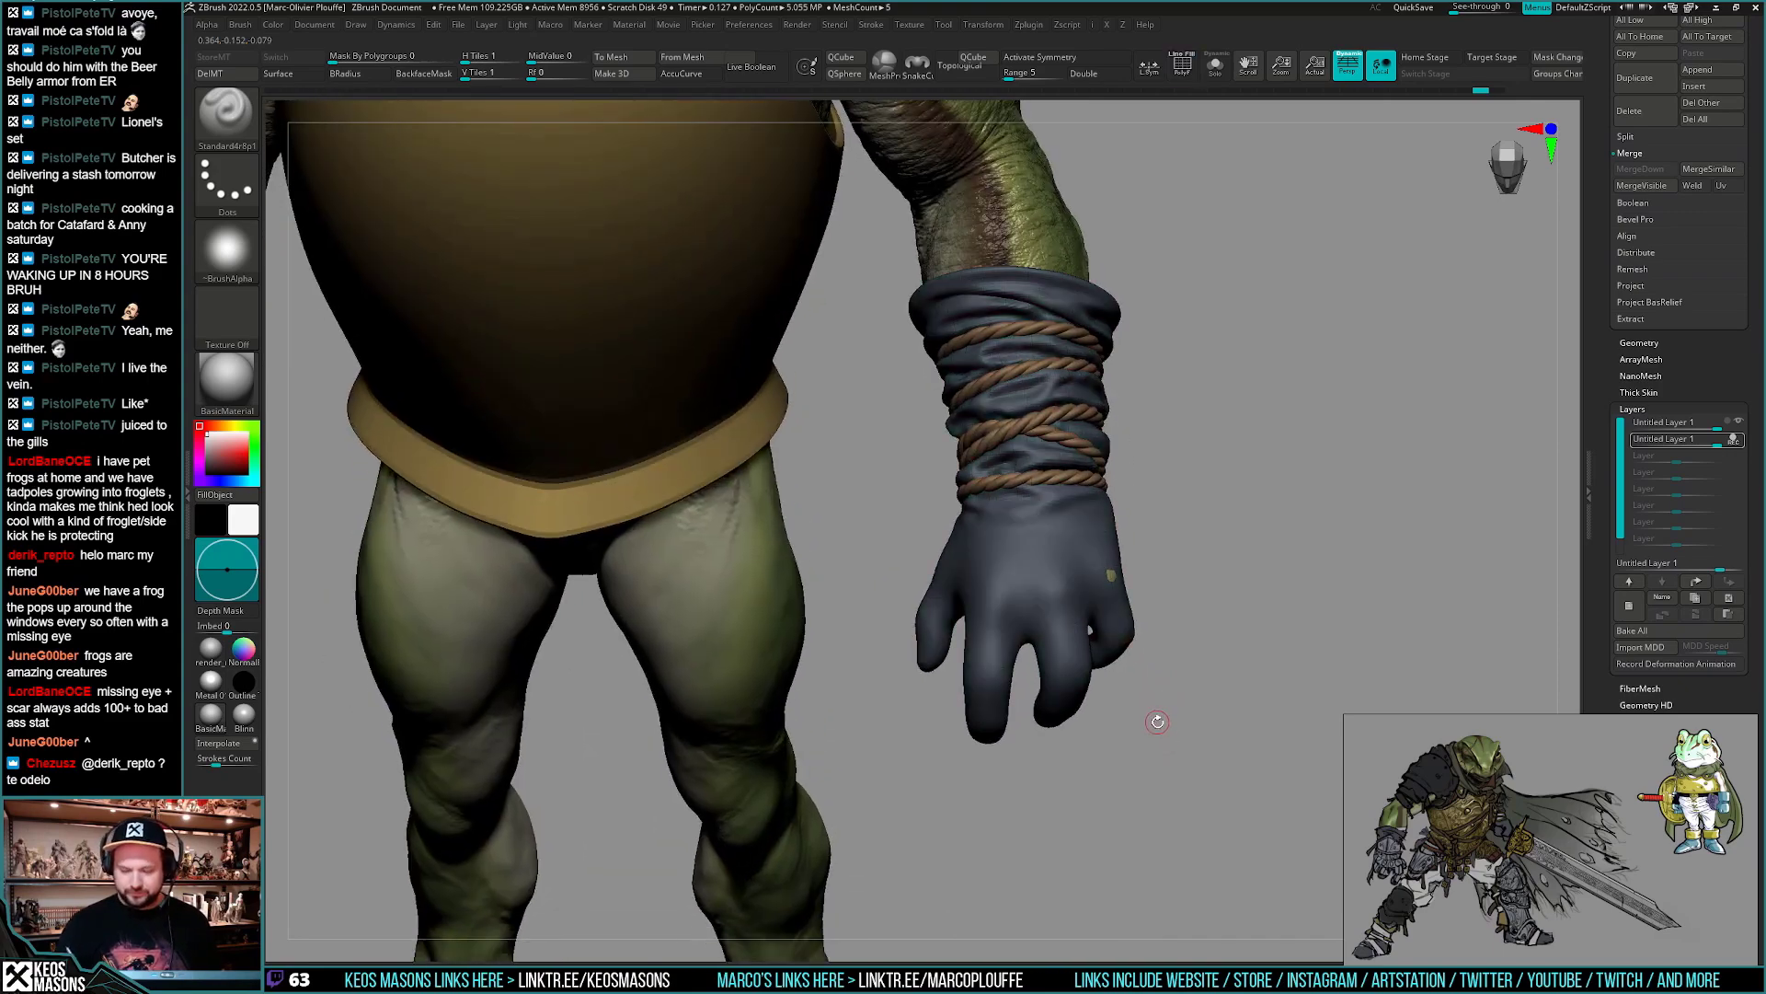
pyautogui.rightClick(1155, 731)
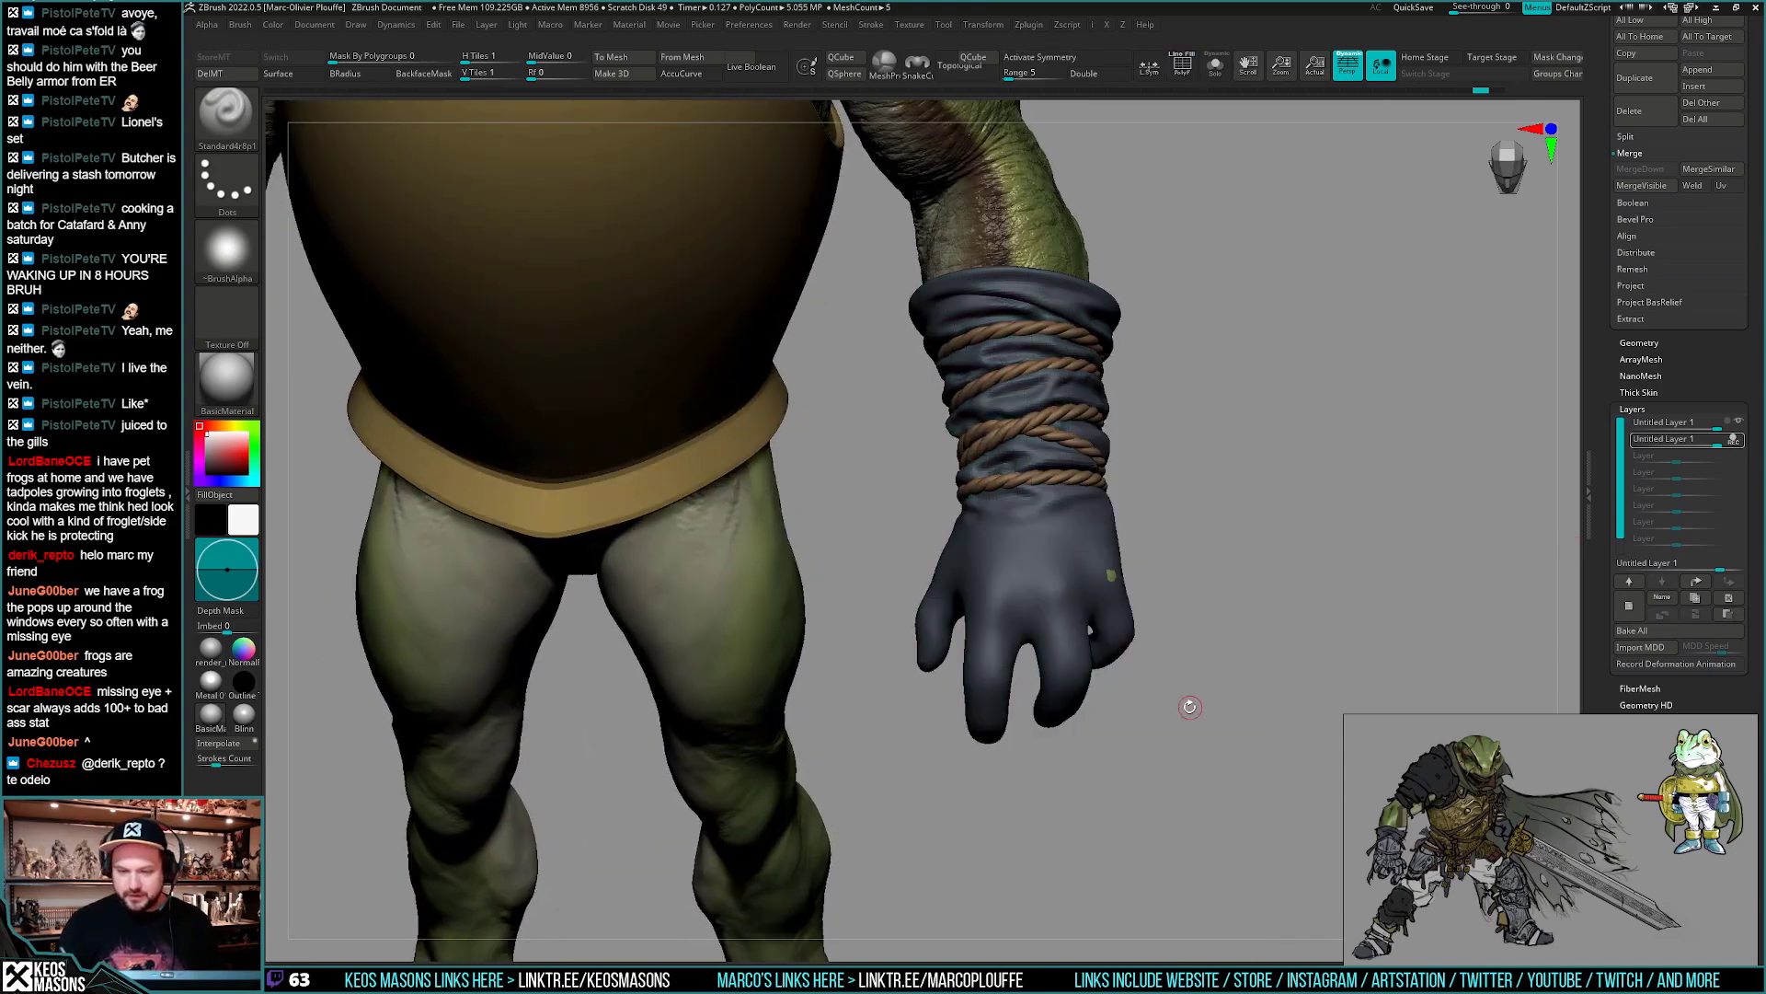
pyautogui.moveTo(1191, 707); pyautogui.dragTo(1138, 750, button='right')
pyautogui.moveTo(1076, 653); pyautogui.dragTo(1185, 659, button='right')
# - Adjust the shape of the rope-wrapped wrist and cuff on the glove with the Move brush
pyautogui.press('b')
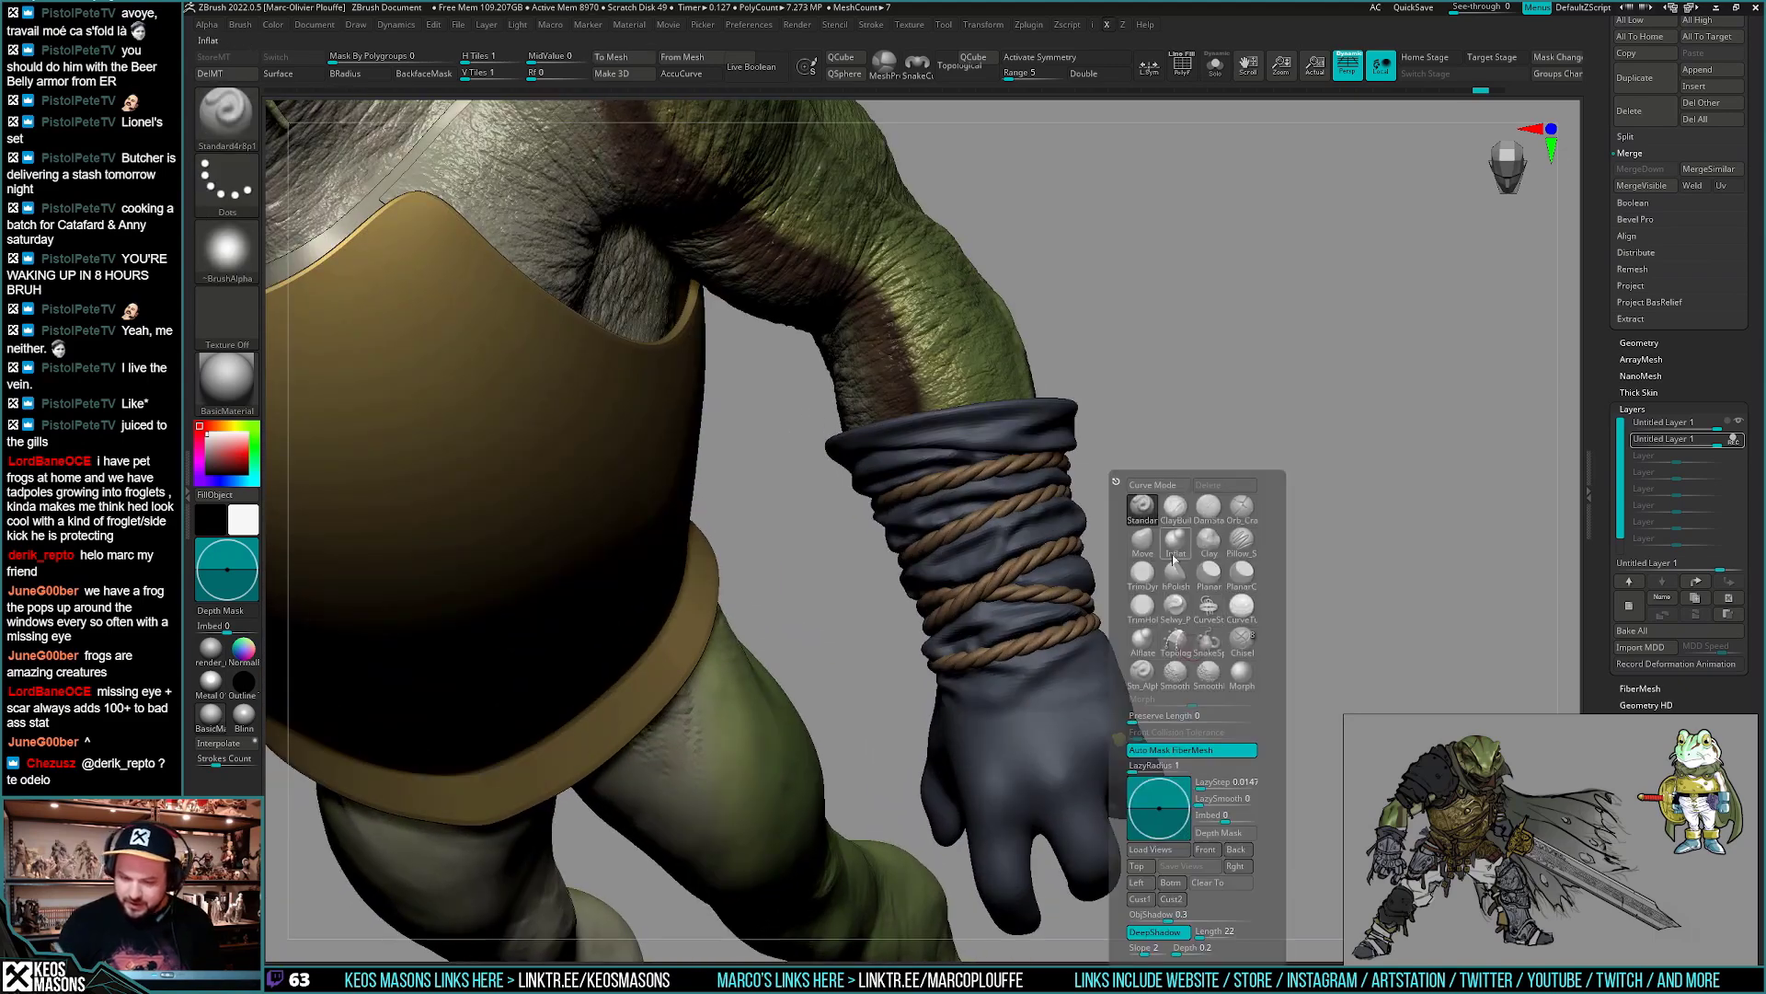
pyautogui.press('m')
pyautogui.press('v')
pyautogui.press('space')
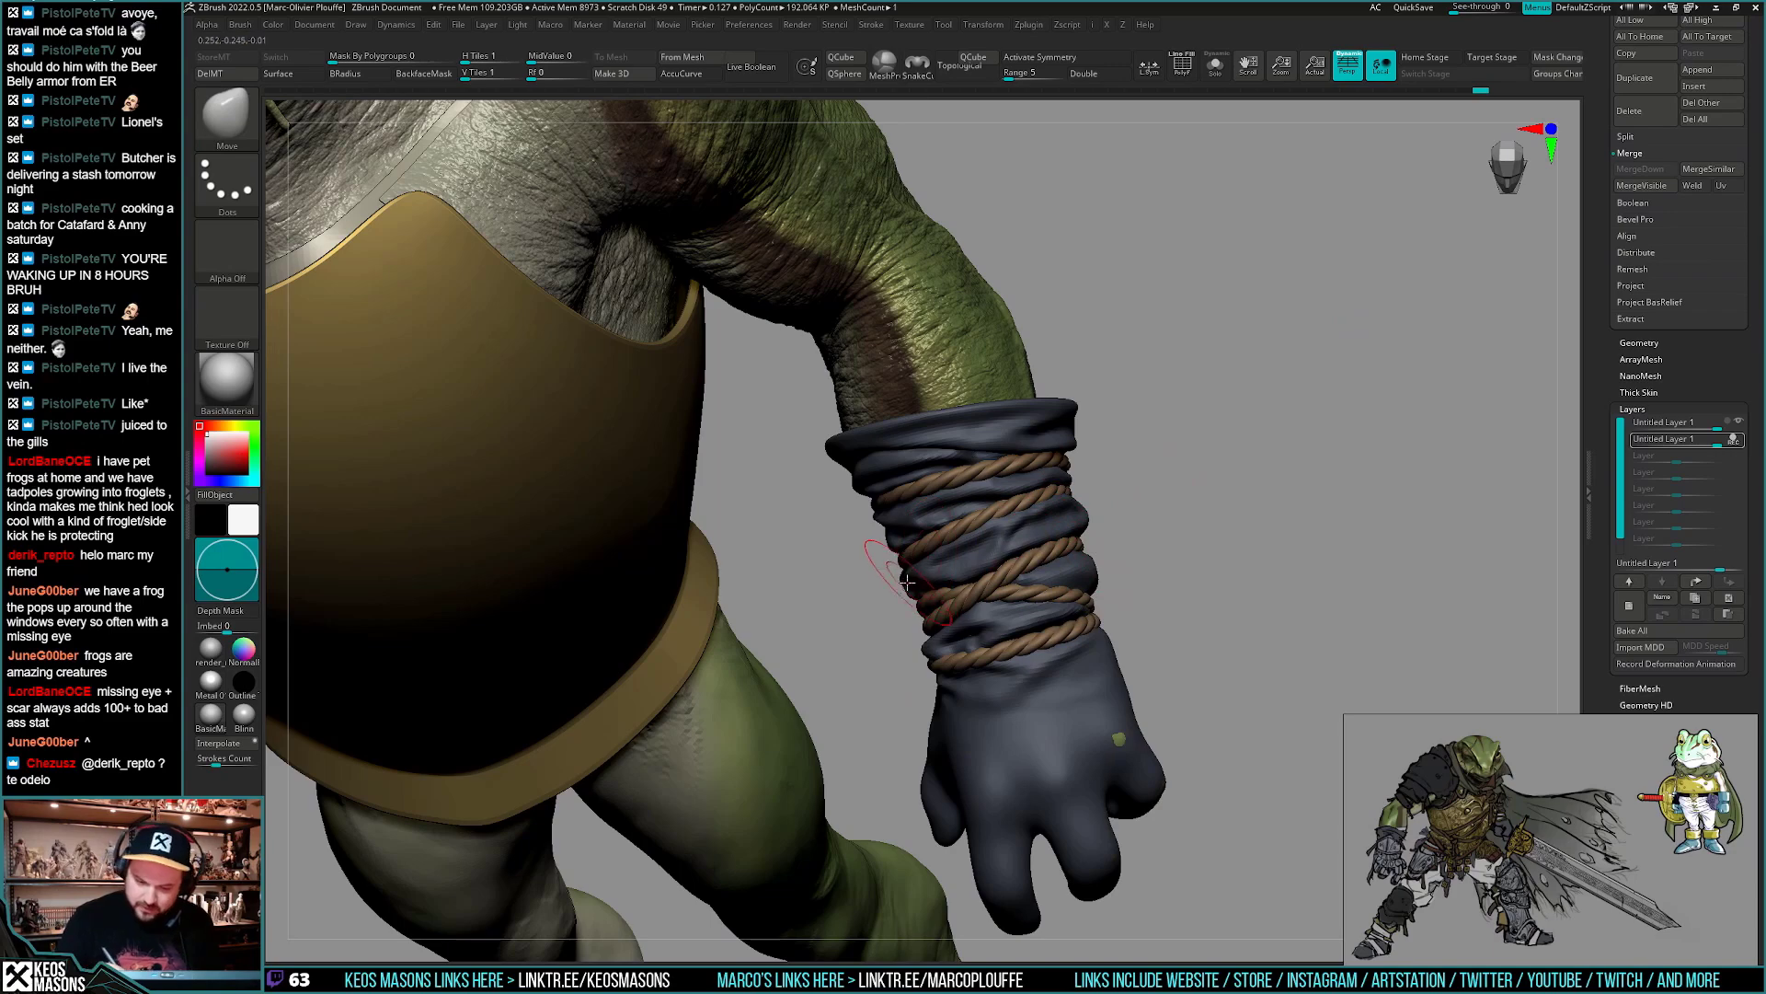
pyautogui.moveTo(901, 590); pyautogui.dragTo(1094, 552, button='right')
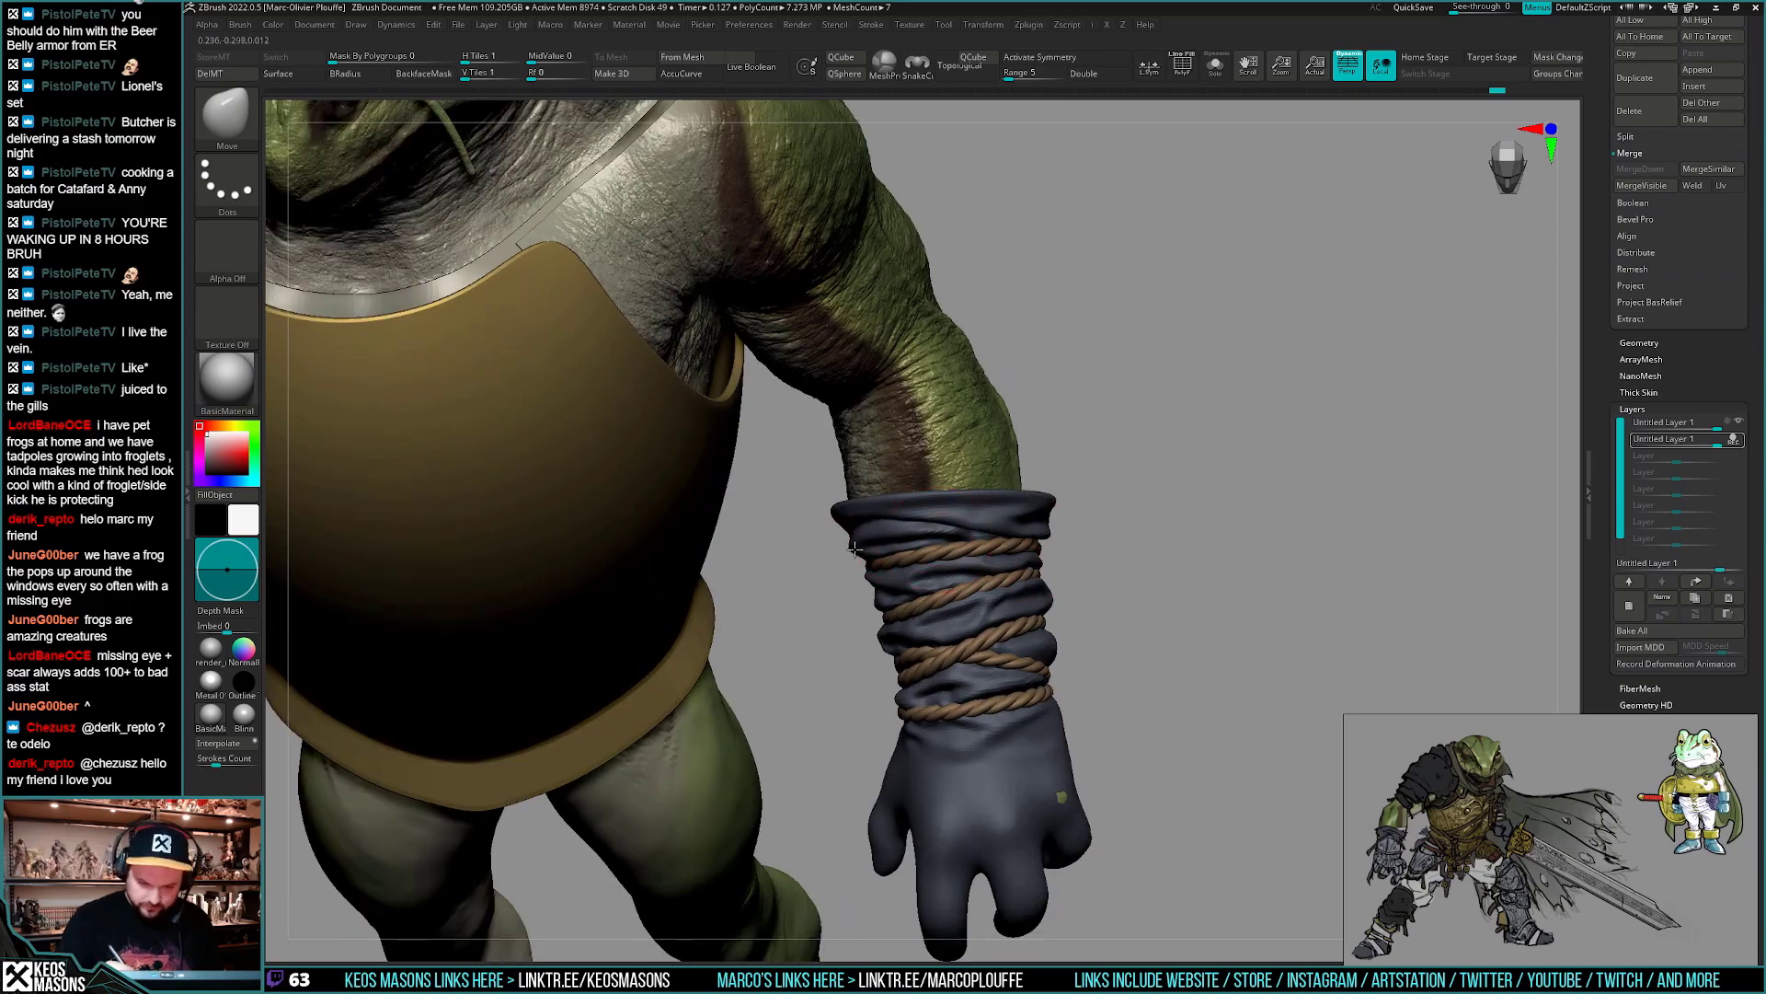
pyautogui.moveTo(1132, 670); pyautogui.dragTo(1205, 681, button='right')
# - Isolate the gloves, apply Smart ReSym, turn symmetry back on, and show the whole figure again
pyautogui.hotkey('shift', 's')
pyautogui.moveTo(1047, 679); pyautogui.dragTo(1238, 402, button='right')
pyautogui.press('space')
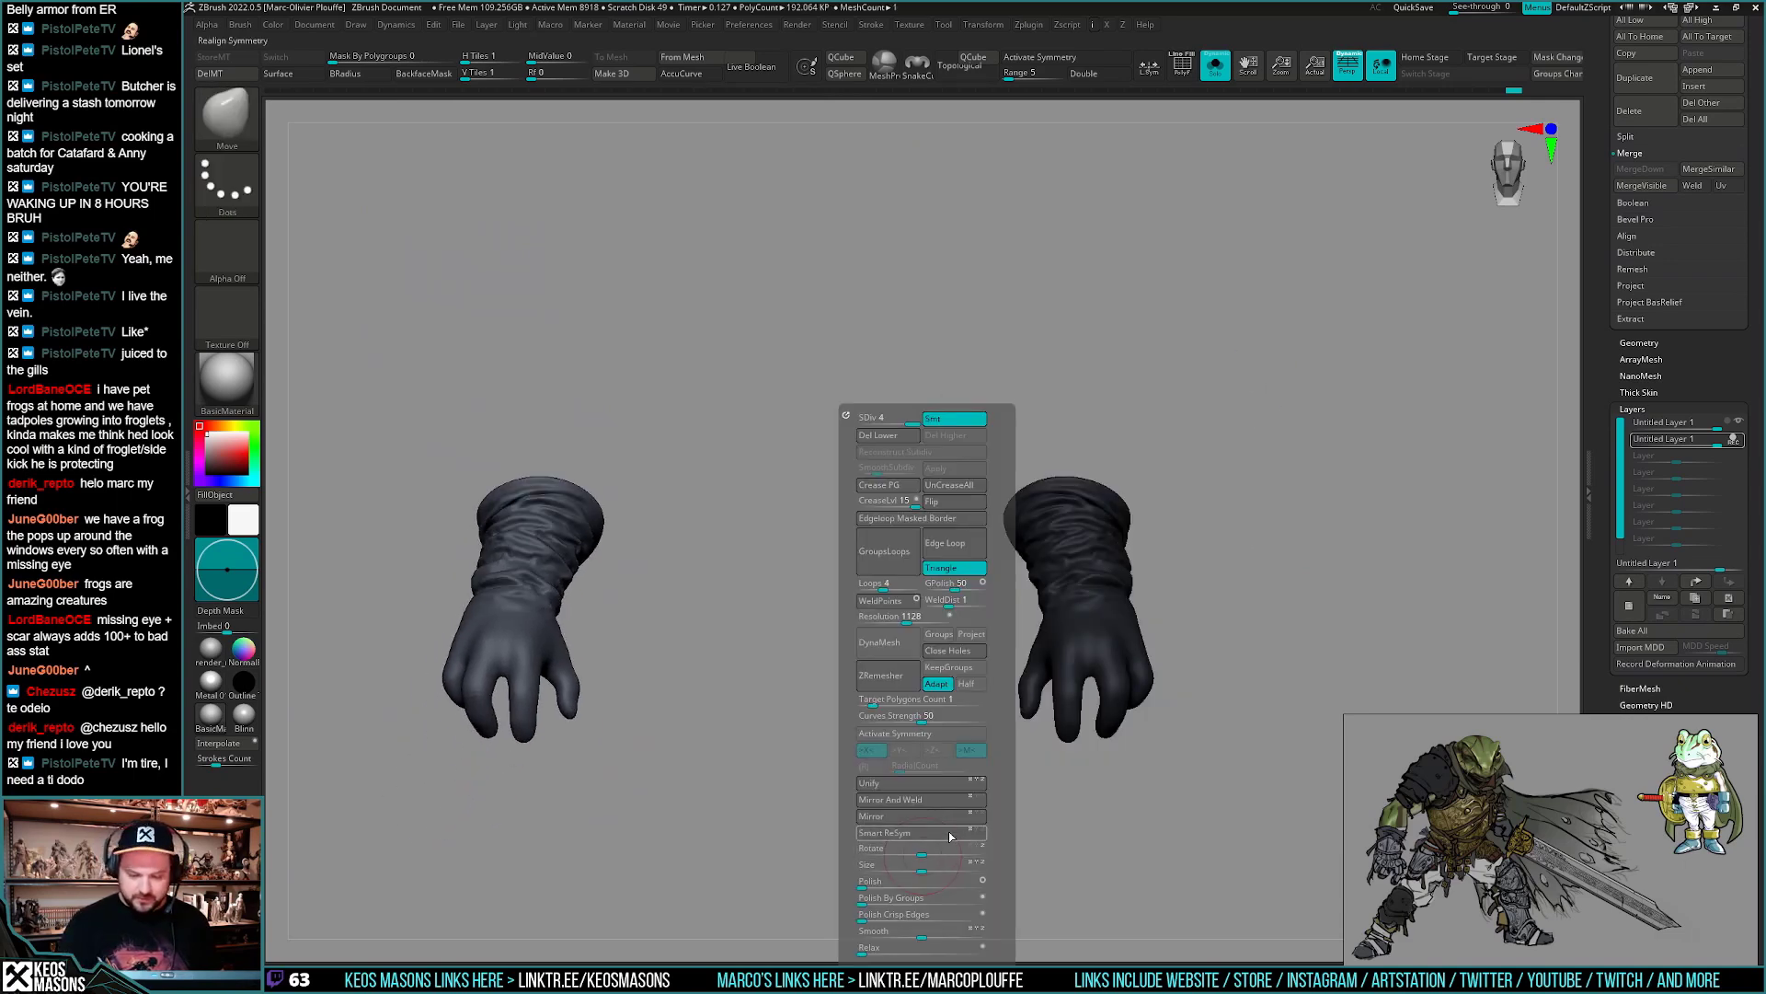
pyautogui.click(947, 833)
pyautogui.press('x')
pyautogui.keyDown('alt'); pyautogui.moveTo(1208, 476); pyautogui.dragTo(1184, 524, button='right'); pyautogui.keyUp('alt')
pyautogui.moveTo(1242, 620)
pyautogui.keyDown('ctrl'); pyautogui.mouseDown(button='right')
pyautogui.moveTo(1084, 780)
pyautogui.moveTo(1107, 828)
pyautogui.mouseUp(button='right'); pyautogui.keyUp('ctrl')
pyautogui.hotkey('shift', 's')
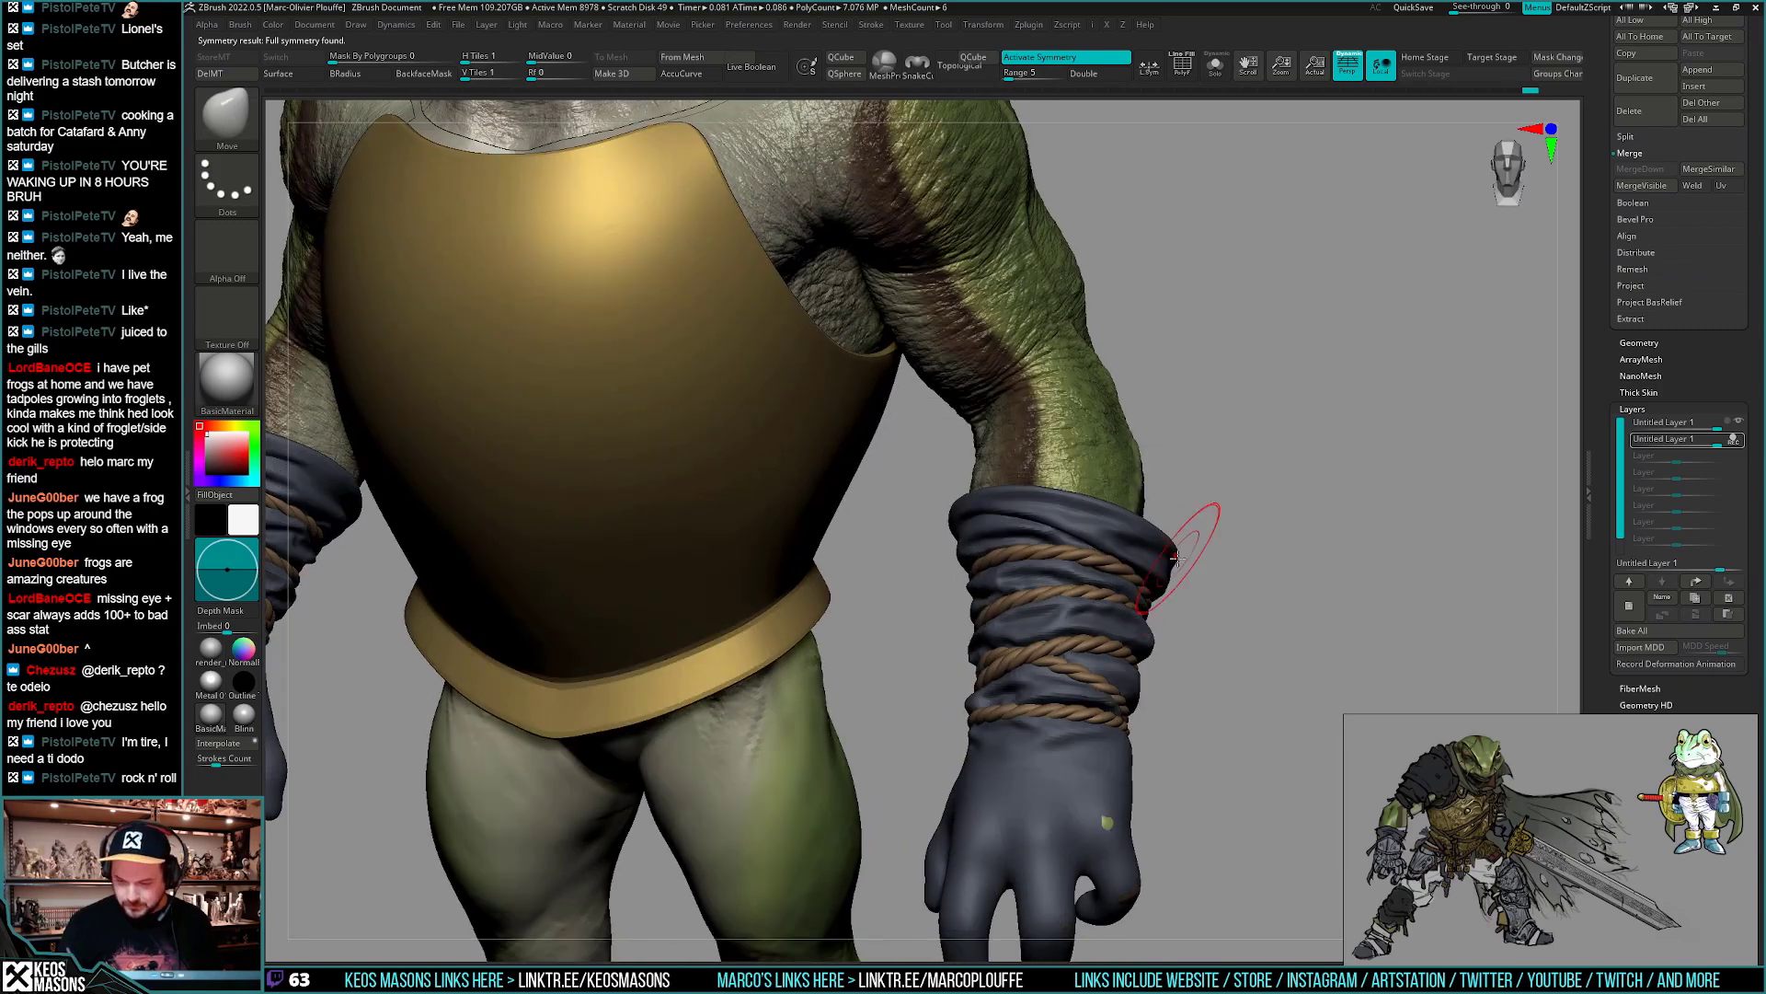
# - Refine the glove folds between the ropes around the wrist with the Standard brush at a smaller draw size
pyautogui.rightClick(1204, 524)
pyautogui.moveTo(1203, 525)
pyautogui.mouseDown(button='right')
pyautogui.moveTo(1165, 540)
pyautogui.moveTo(1183, 571)
pyautogui.moveTo(1144, 631)
pyautogui.moveTo(1156, 671)
pyautogui.mouseUp(button='right')
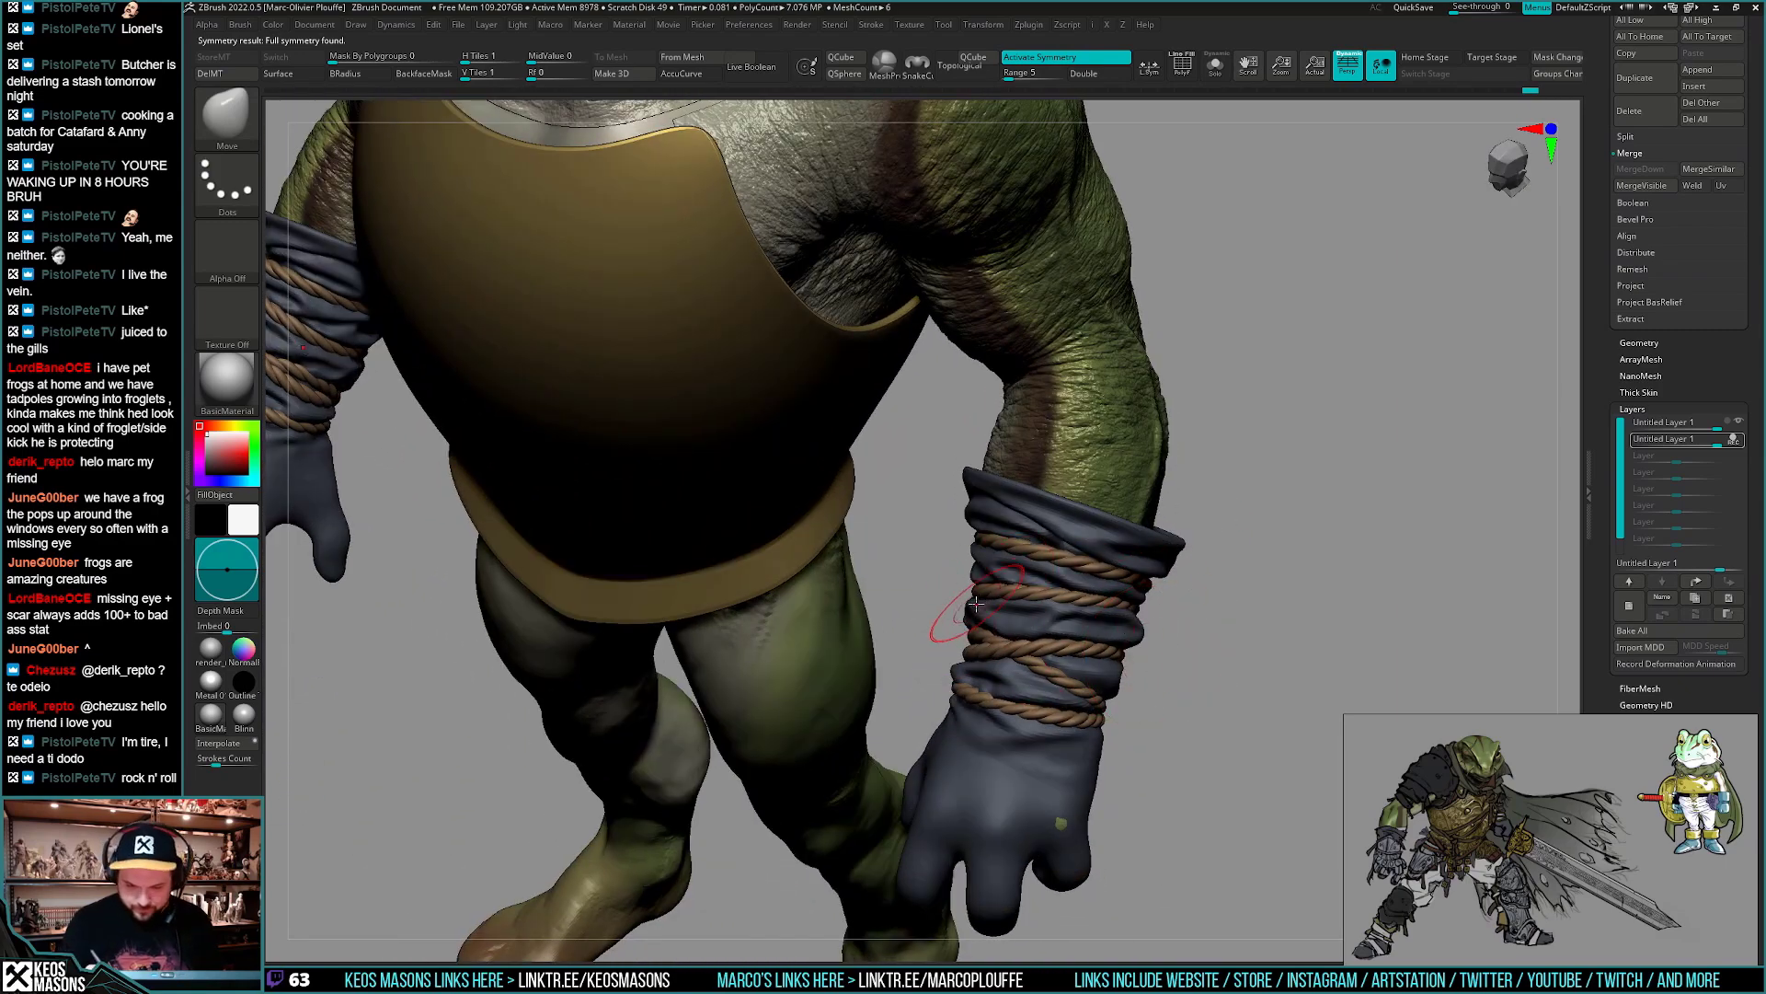
pyautogui.moveTo(961, 608)
pyautogui.mouseDown(button='right')
pyautogui.moveTo(1097, 619)
pyautogui.moveTo(899, 591)
pyautogui.moveTo(1108, 608)
pyautogui.moveTo(1080, 552)
pyautogui.moveTo(1067, 626)
pyautogui.moveTo(999, 633)
pyautogui.mouseUp(button='right')
pyautogui.press('b')
pyautogui.click(961, 510)
pyautogui.moveTo(1109, 439); pyautogui.dragTo(986, 642, button='right')
pyautogui.press('space')
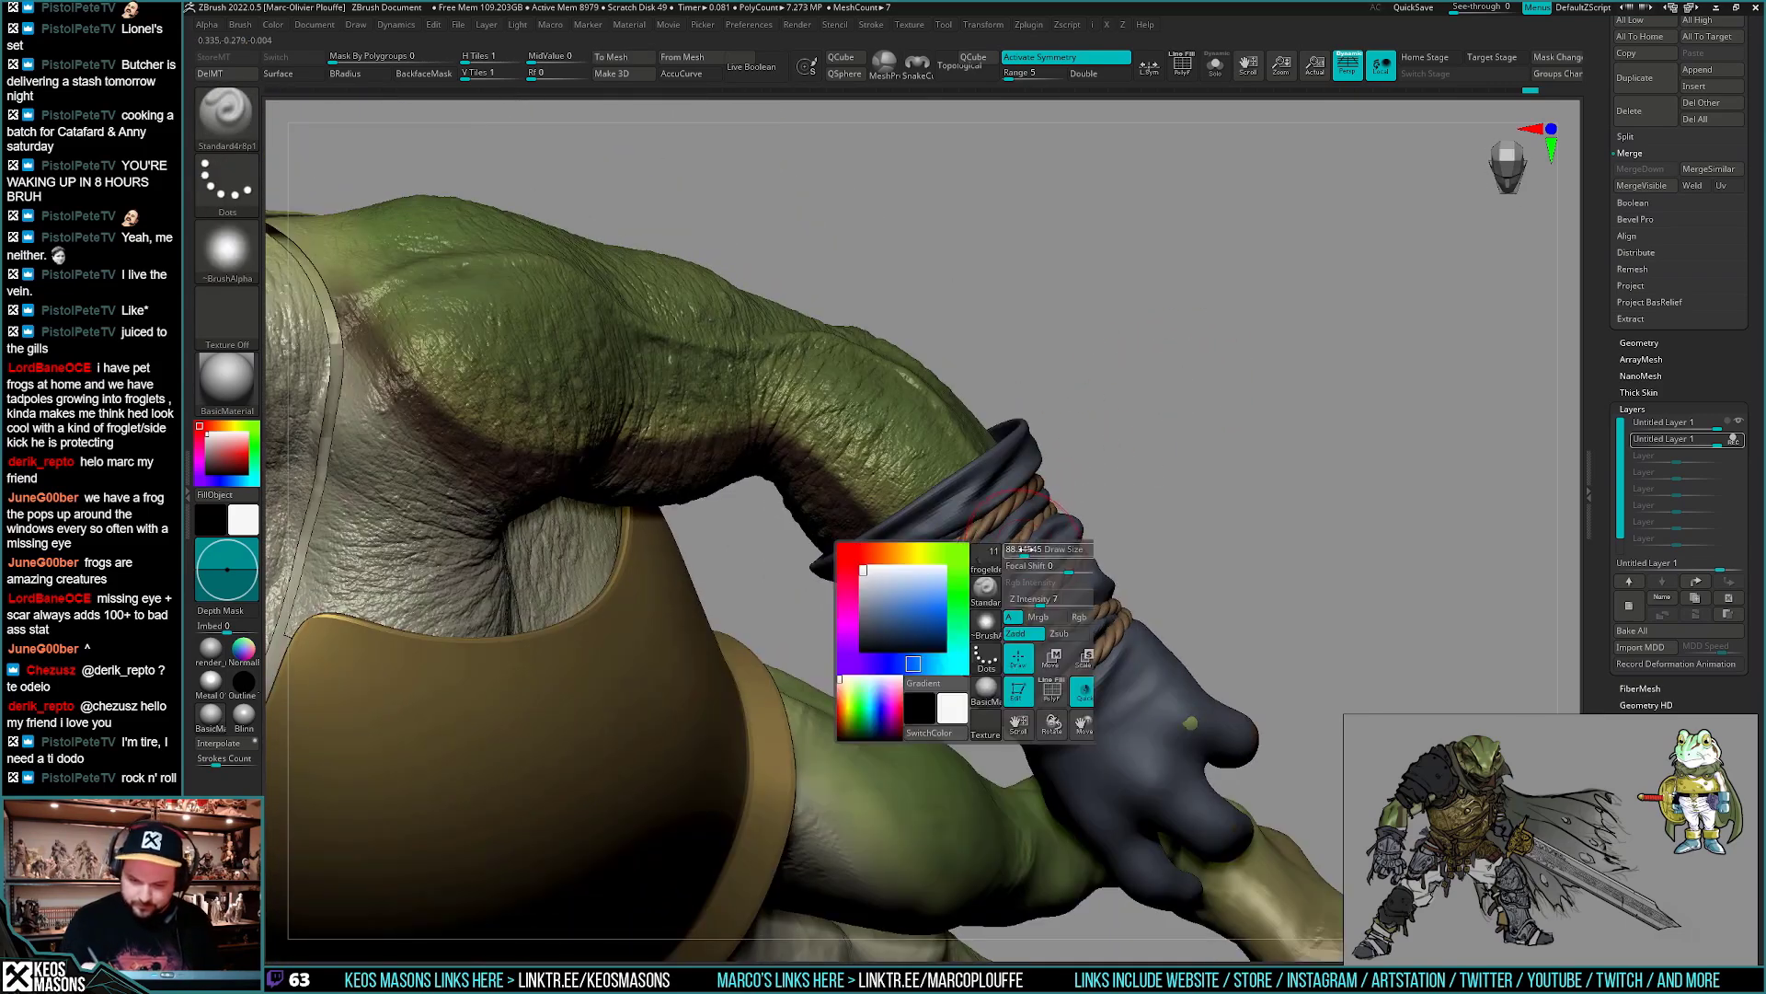
pyautogui.moveTo(1035, 549); pyautogui.dragTo(1019, 549)
pyautogui.moveTo(1026, 527); pyautogui.dragTo(1192, 524, button='right')
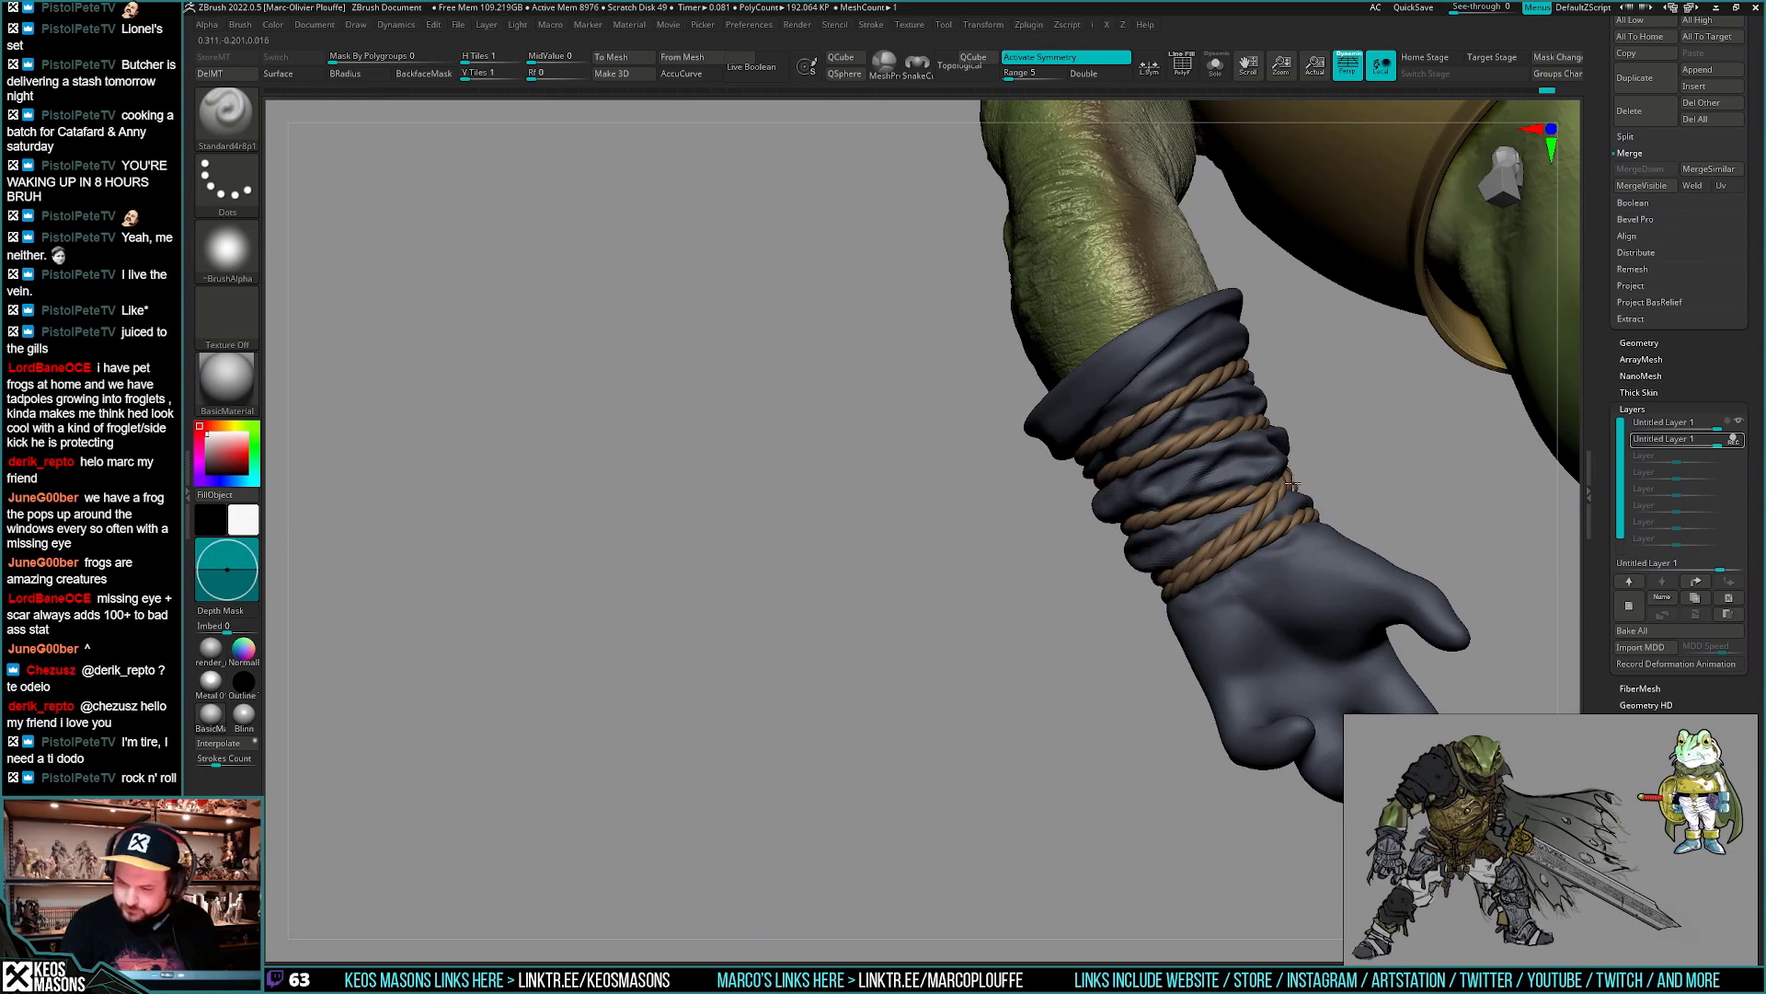
pyautogui.moveTo(1292, 483)
pyautogui.keyDown('alt'); pyautogui.mouseDown(button='right')
pyautogui.moveTo(1215, 575)
pyautogui.moveTo(1229, 586)
pyautogui.moveTo(1213, 499)
pyautogui.mouseUp(button='right'); pyautogui.keyUp('alt')
pyautogui.click(1266, 548)
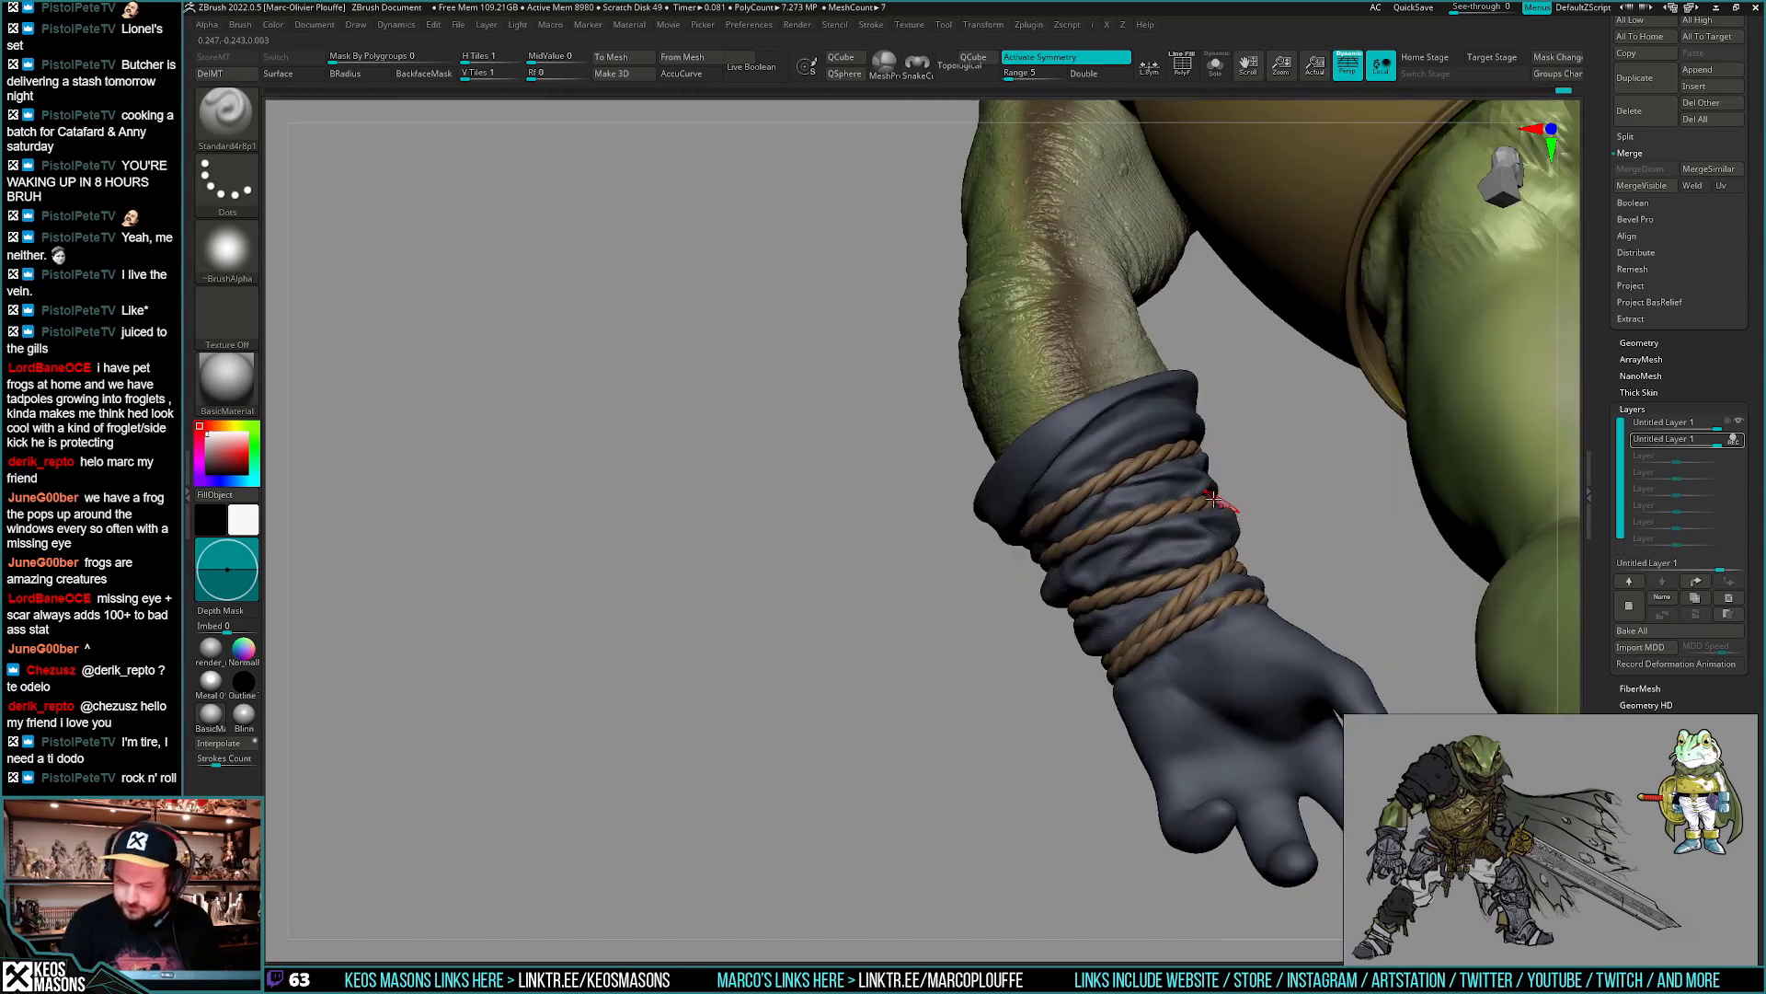
pyautogui.moveTo(1042, 521); pyautogui.dragTo(1137, 690, button='right')
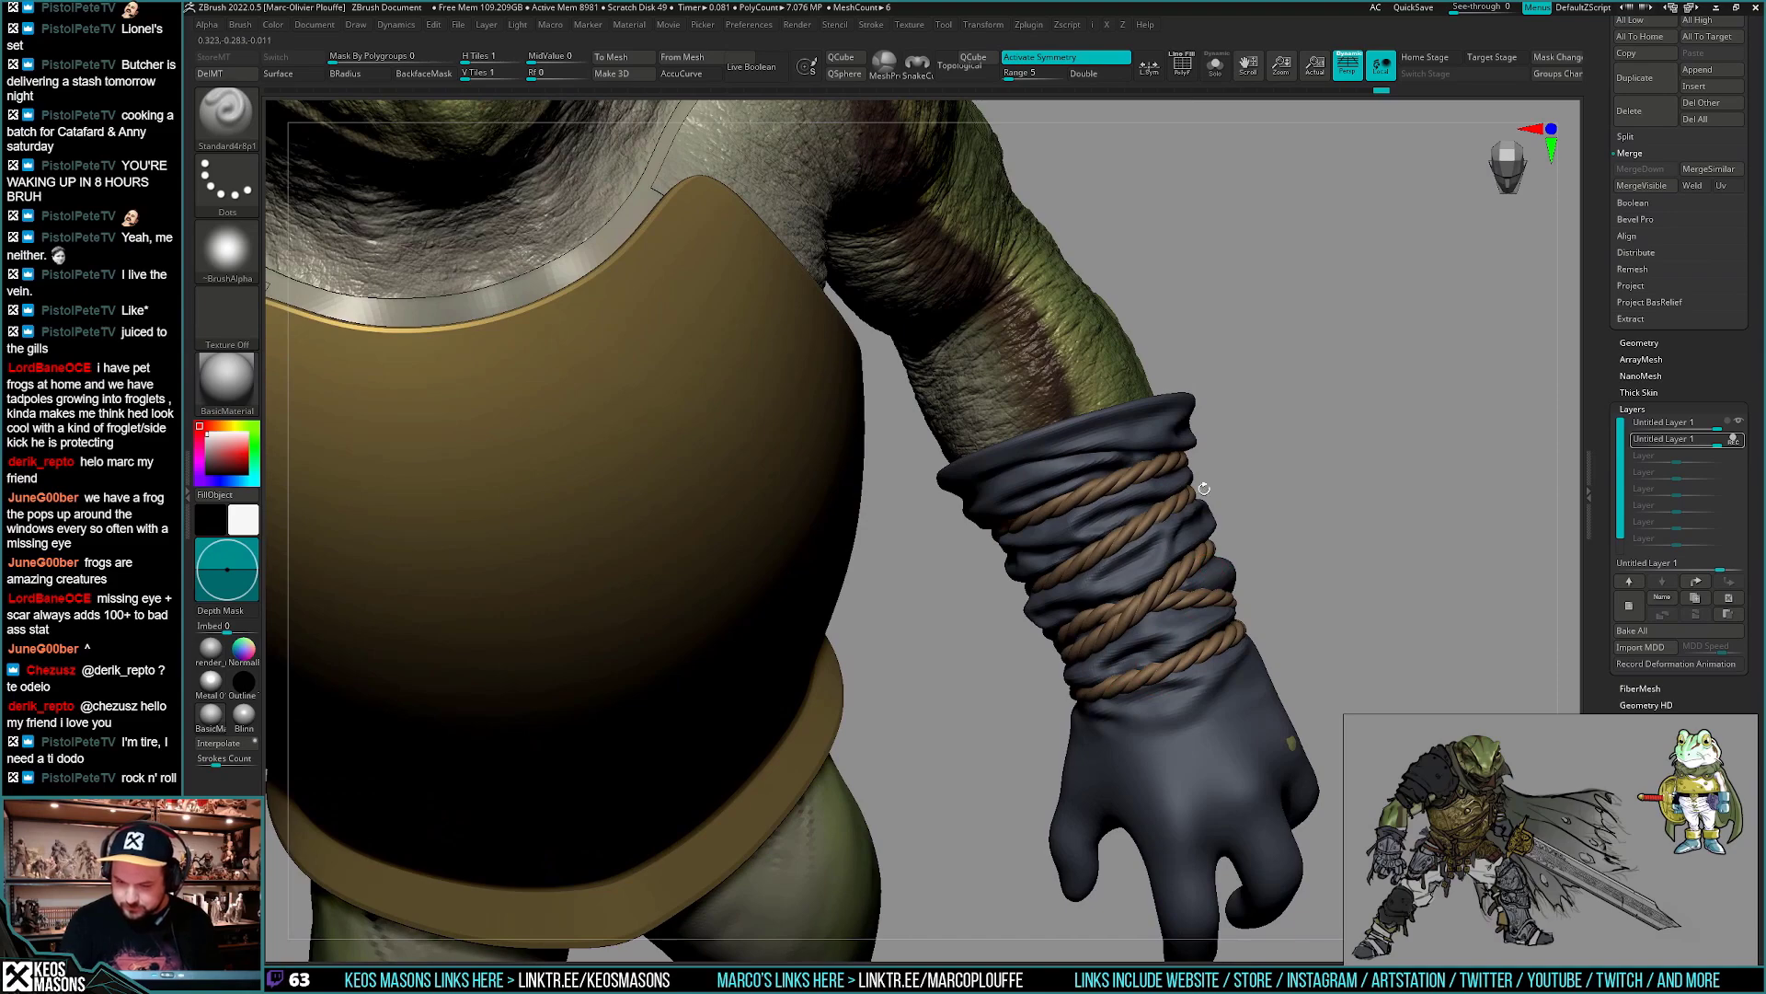
pyautogui.moveTo(1204, 489); pyautogui.dragTo(1236, 612, button='right')
pyautogui.moveTo(1231, 672)
pyautogui.mouseDown(button='right')
pyautogui.moveTo(1230, 697)
pyautogui.moveTo(1203, 694)
pyautogui.moveTo(1223, 651)
pyautogui.moveTo(1195, 619)
pyautogui.moveTo(1201, 652)
pyautogui.moveTo(1218, 648)
pyautogui.mouseUp(button='right')
# - Try the ClothFold brush on the glove's middle finger with an enlarged draw size
pyautogui.press('space')
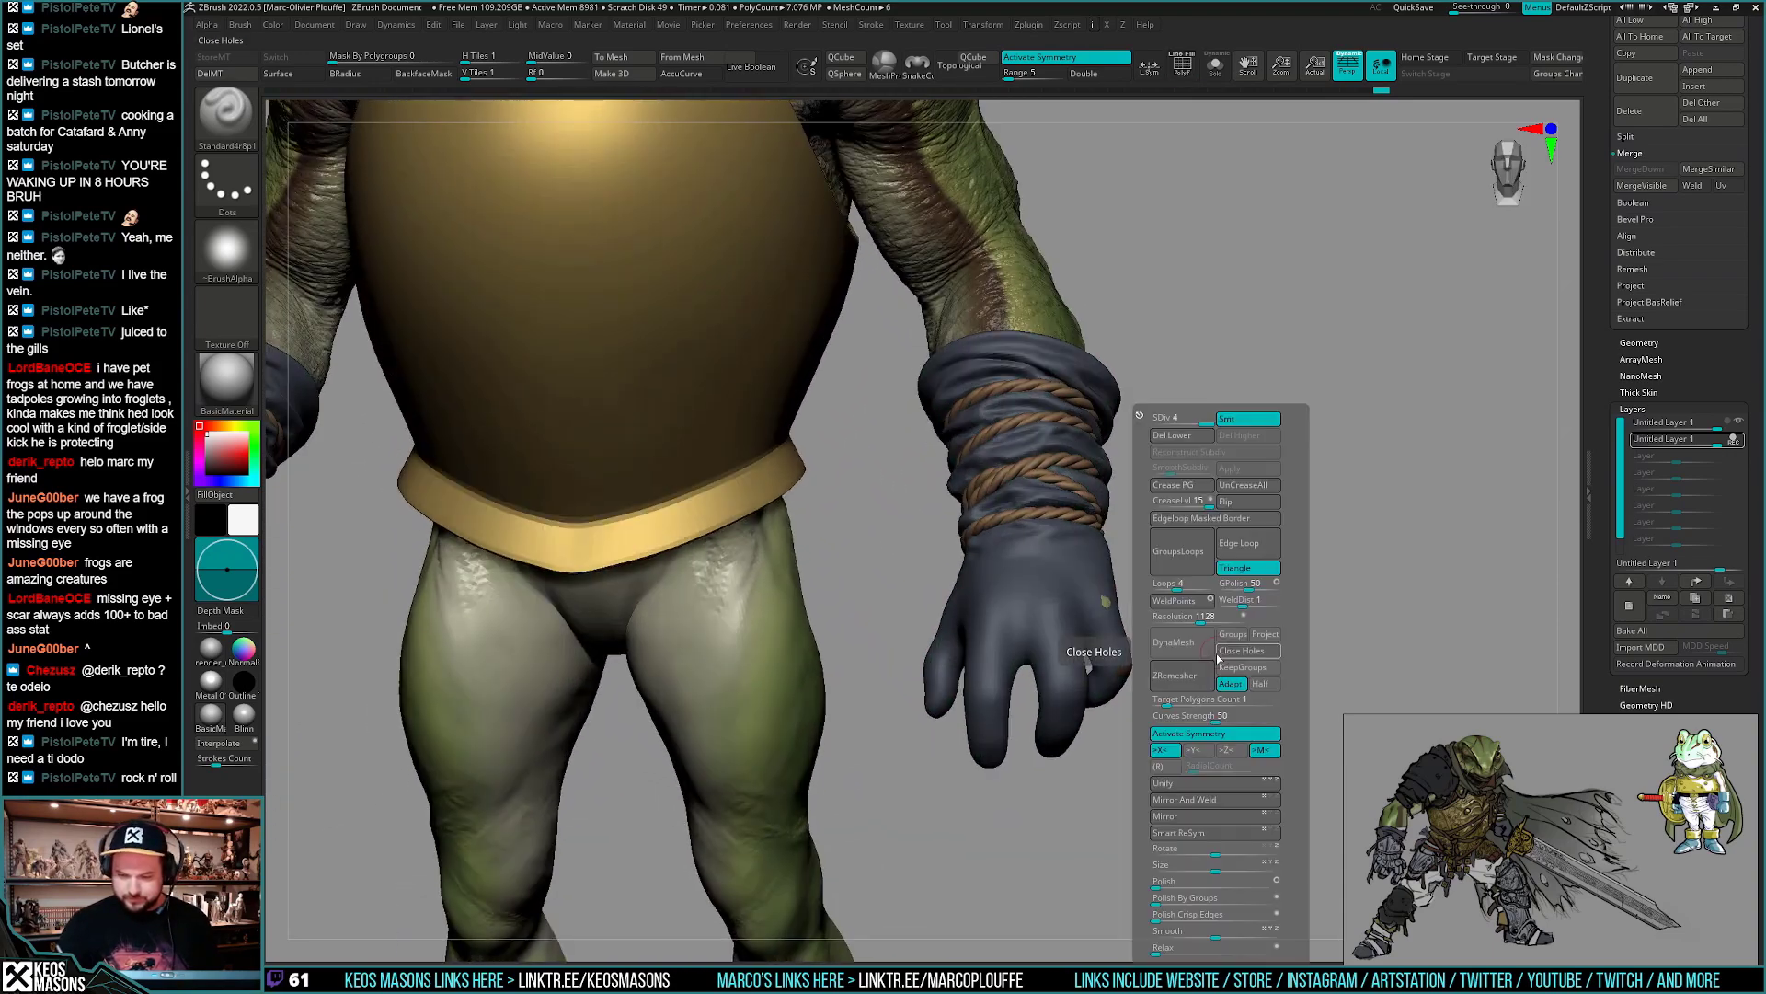
pyautogui.press('b')
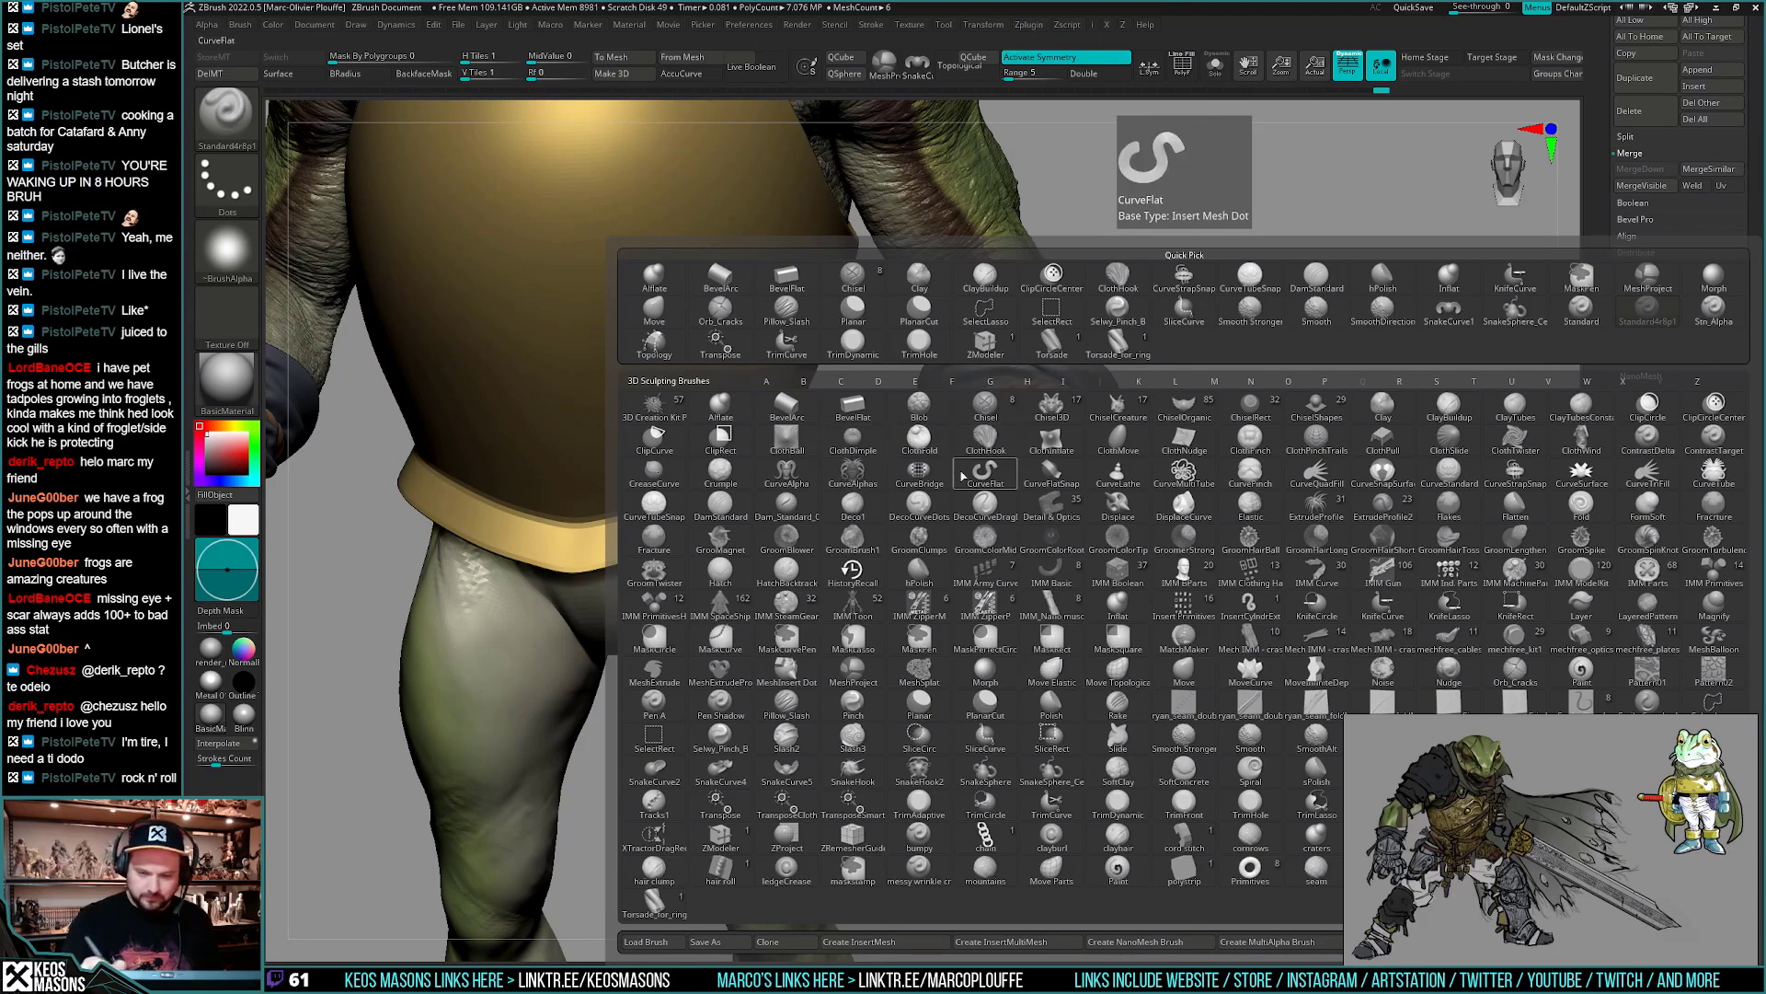
pyautogui.click(919, 442)
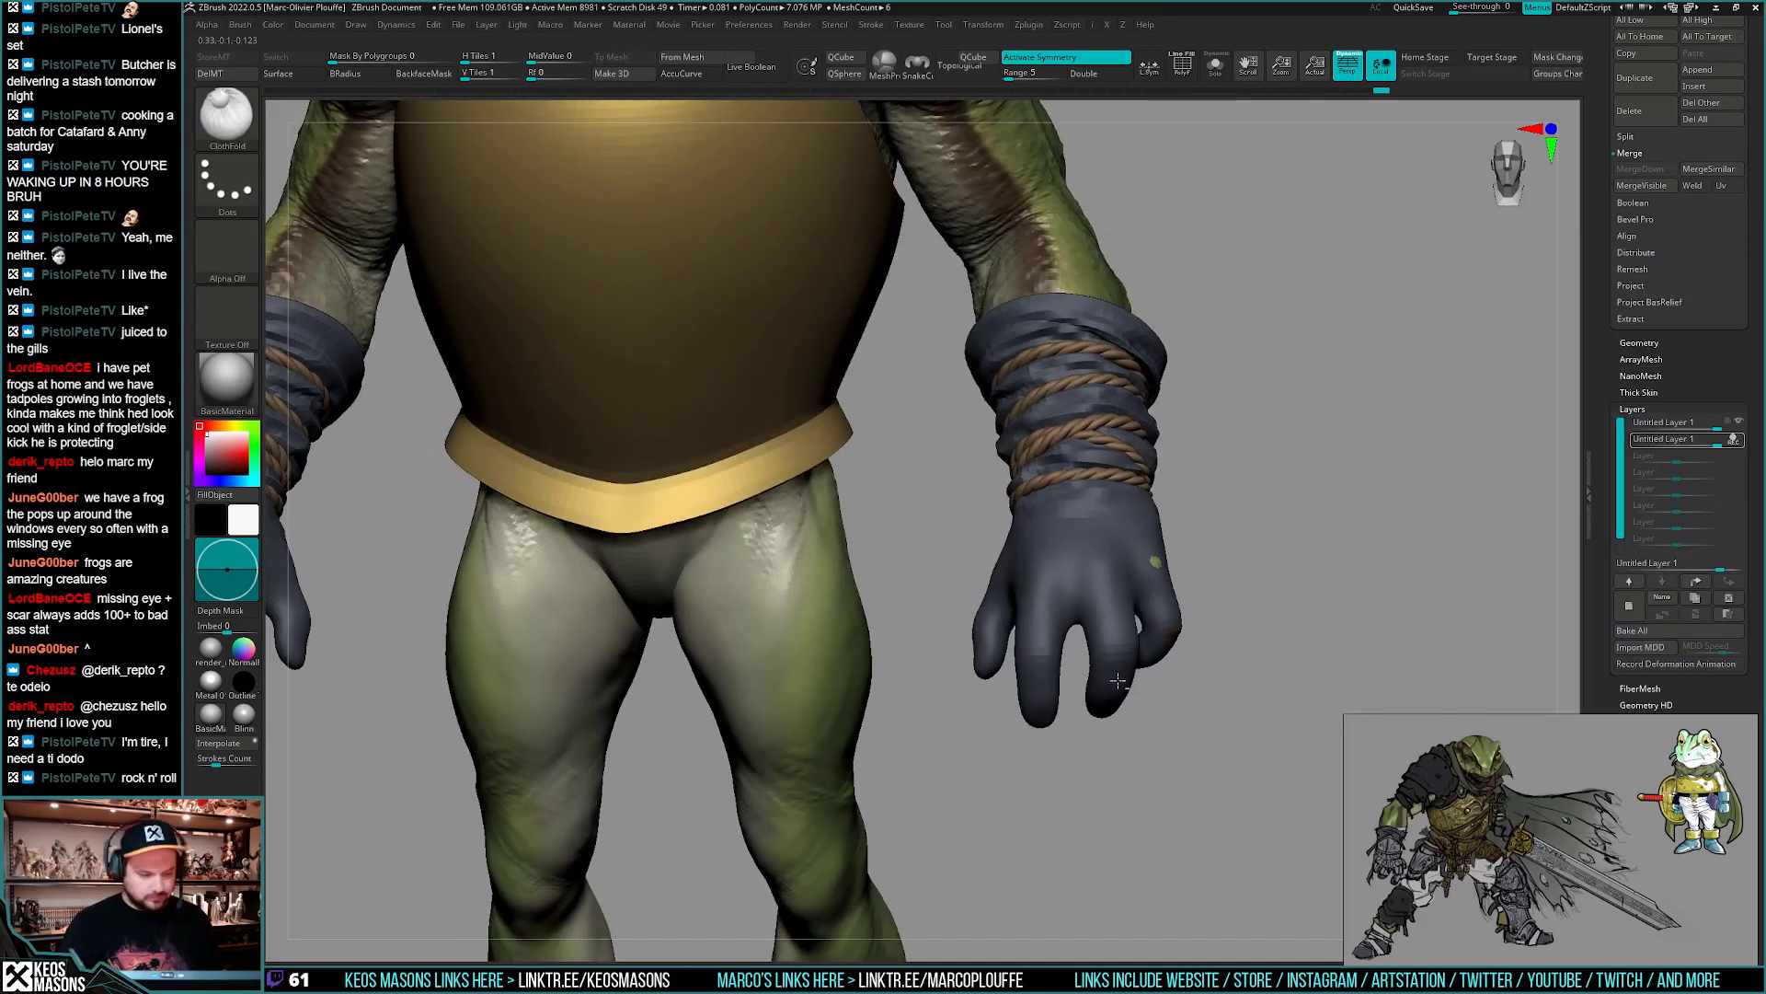
pyautogui.keyDown('alt'); pyautogui.moveTo(1118, 680); pyautogui.dragTo(1118, 678, button='right'); pyautogui.keyUp('alt')
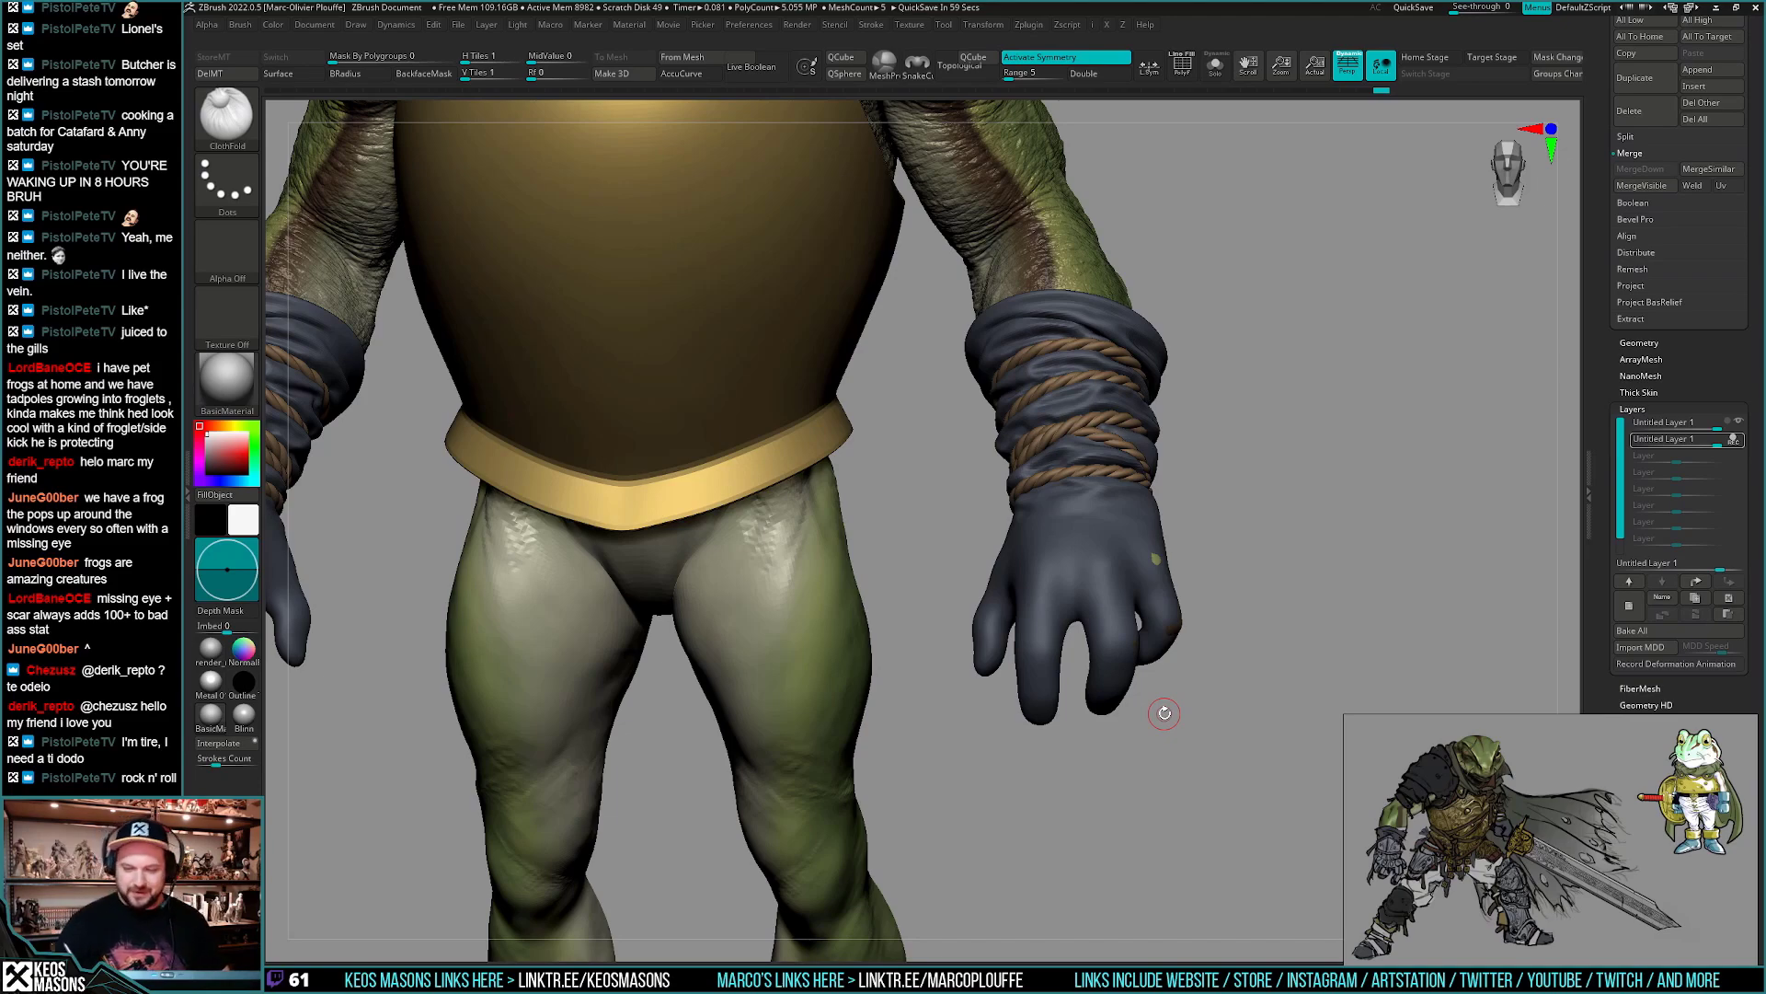
pyautogui.moveTo(1083, 676)
pyautogui.keyDown('alt'); pyautogui.mouseDown(button='right')
pyautogui.moveTo(1086, 635)
pyautogui.moveTo(1020, 673)
pyautogui.mouseUp(button='right'); pyautogui.keyUp('alt')
pyautogui.press('space')
pyautogui.moveTo(1047, 579); pyautogui.dragTo(1063, 579)
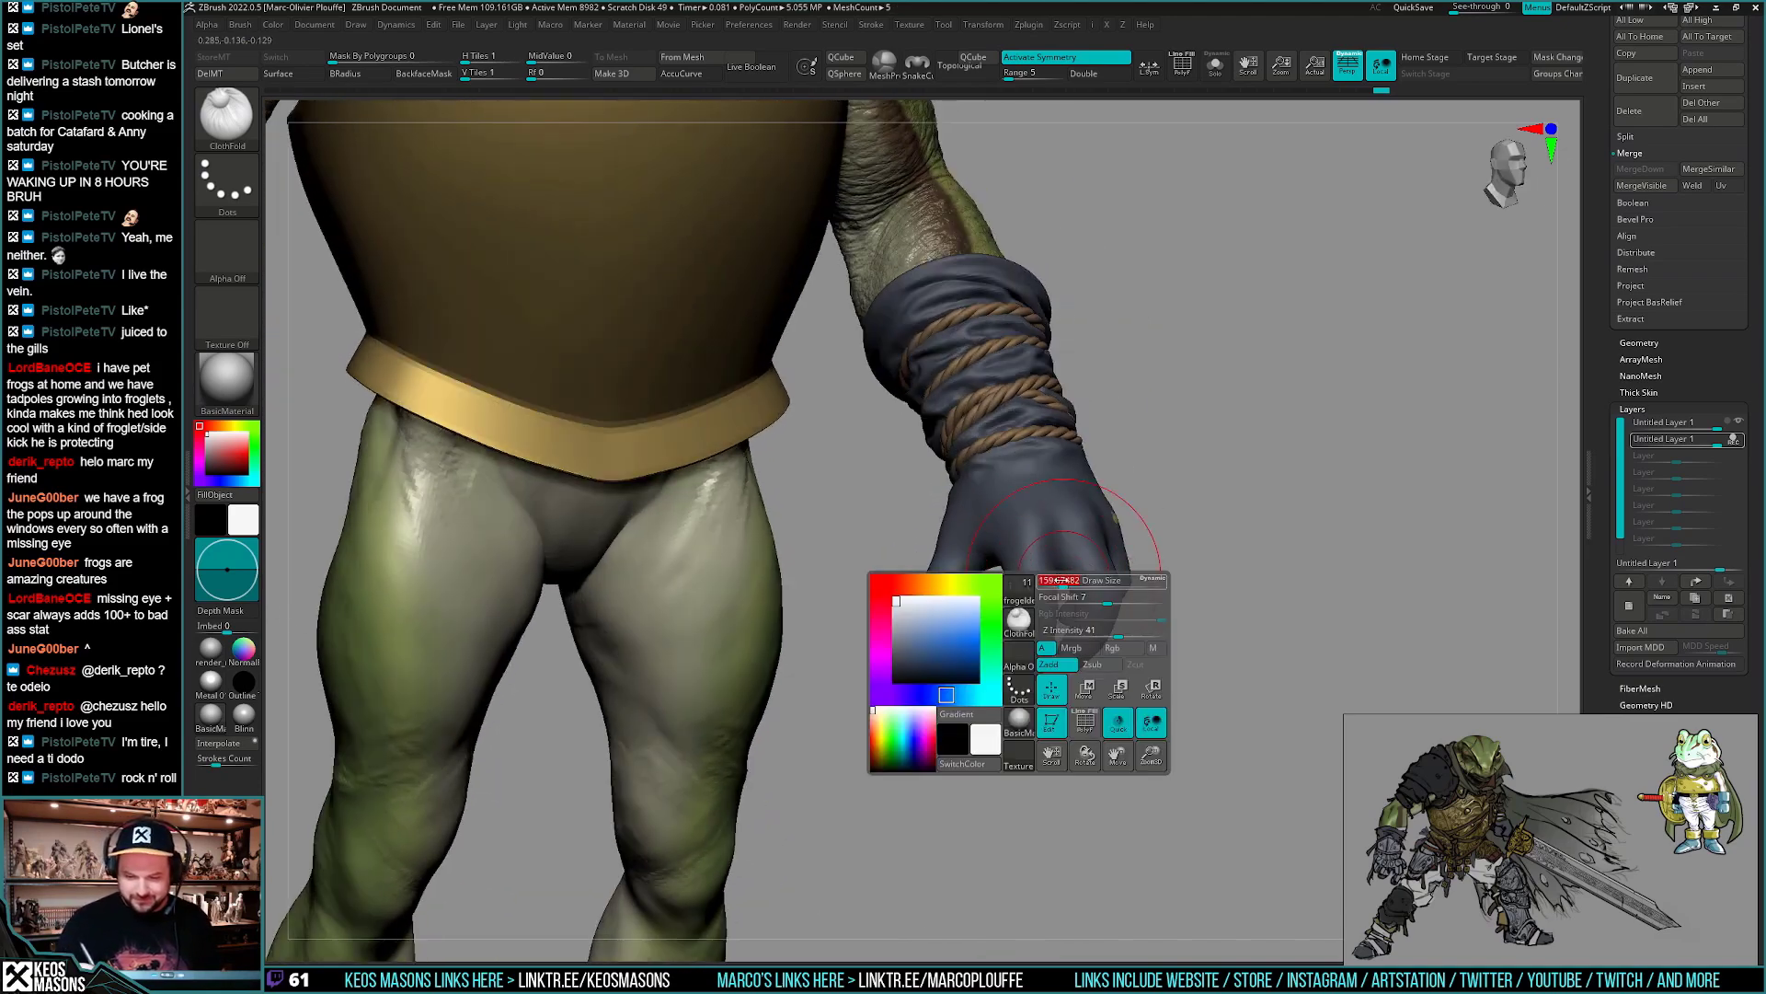
pyautogui.moveTo(1063, 580)
pyautogui.mouseDown(button='right')
pyautogui.moveTo(1039, 683)
pyautogui.moveTo(1035, 660)
pyautogui.mouseUp(button='right')
pyautogui.moveTo(1035, 660); pyautogui.dragTo(1044, 672)
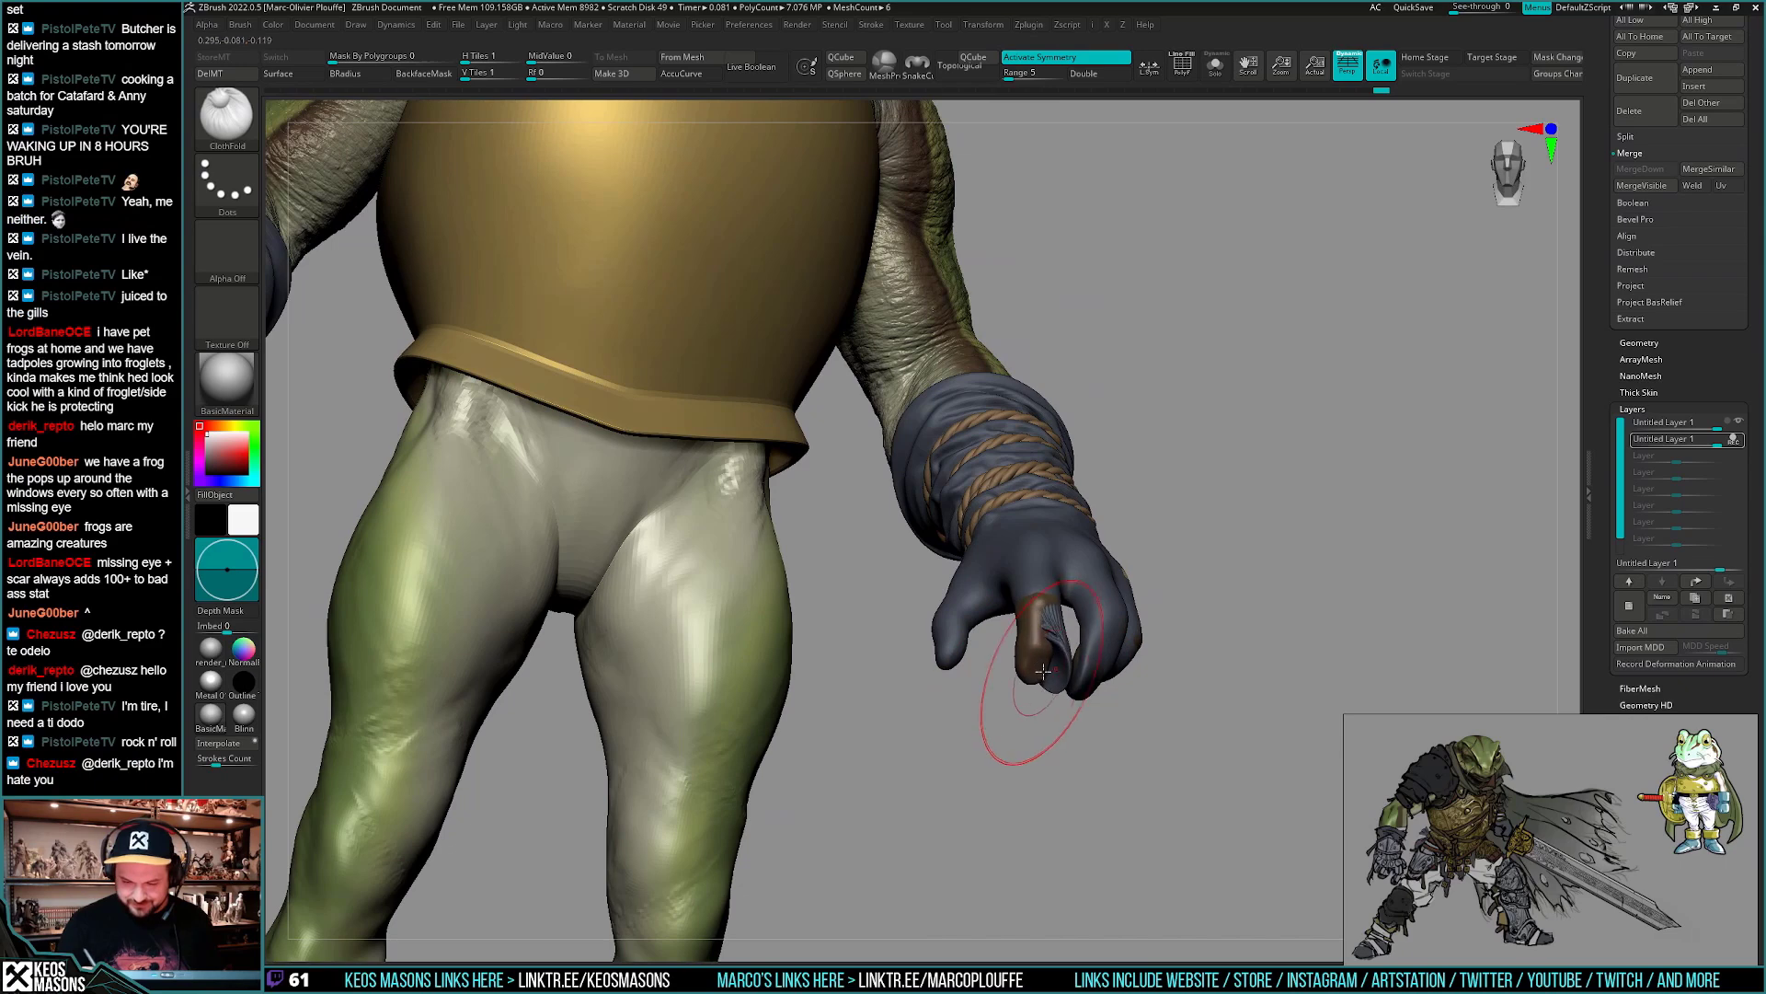
pyautogui.moveTo(1123, 591); pyautogui.dragTo(1199, 611, button='right')
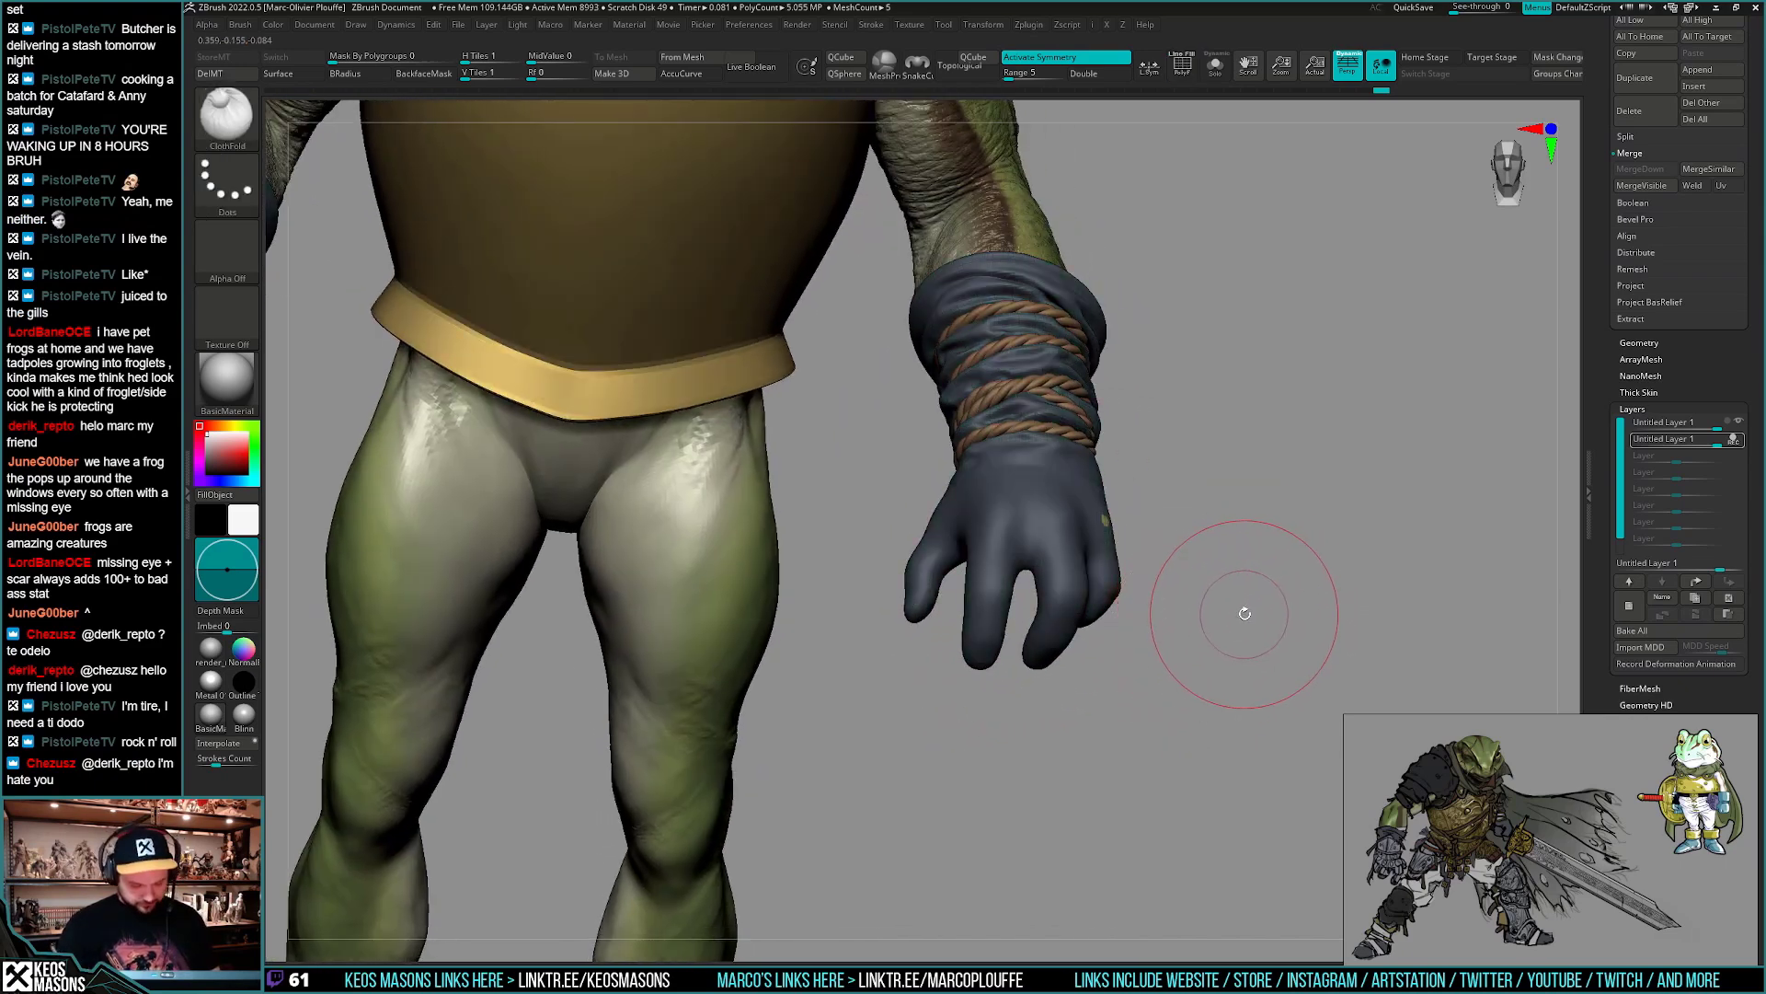
# - Select the ClothHook brush and examine the gloved hands and the whole figure from several angles
pyautogui.press('b')
pyautogui.press('c')
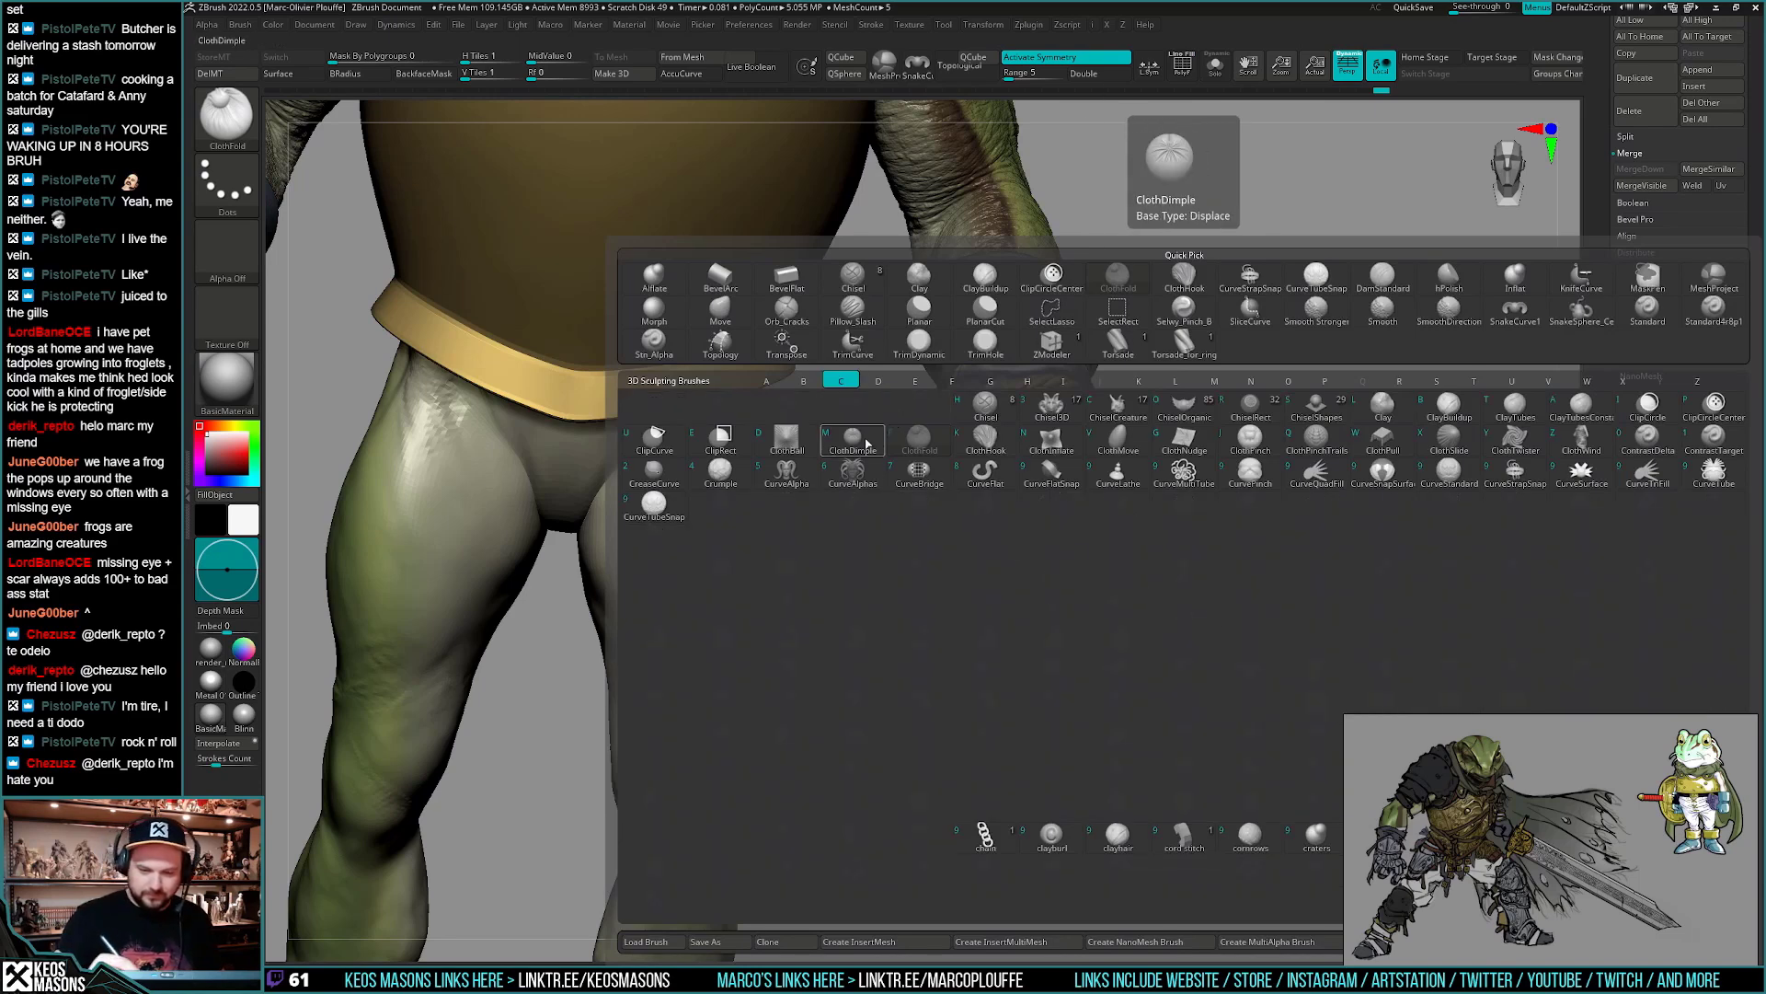
pyautogui.click(1003, 457)
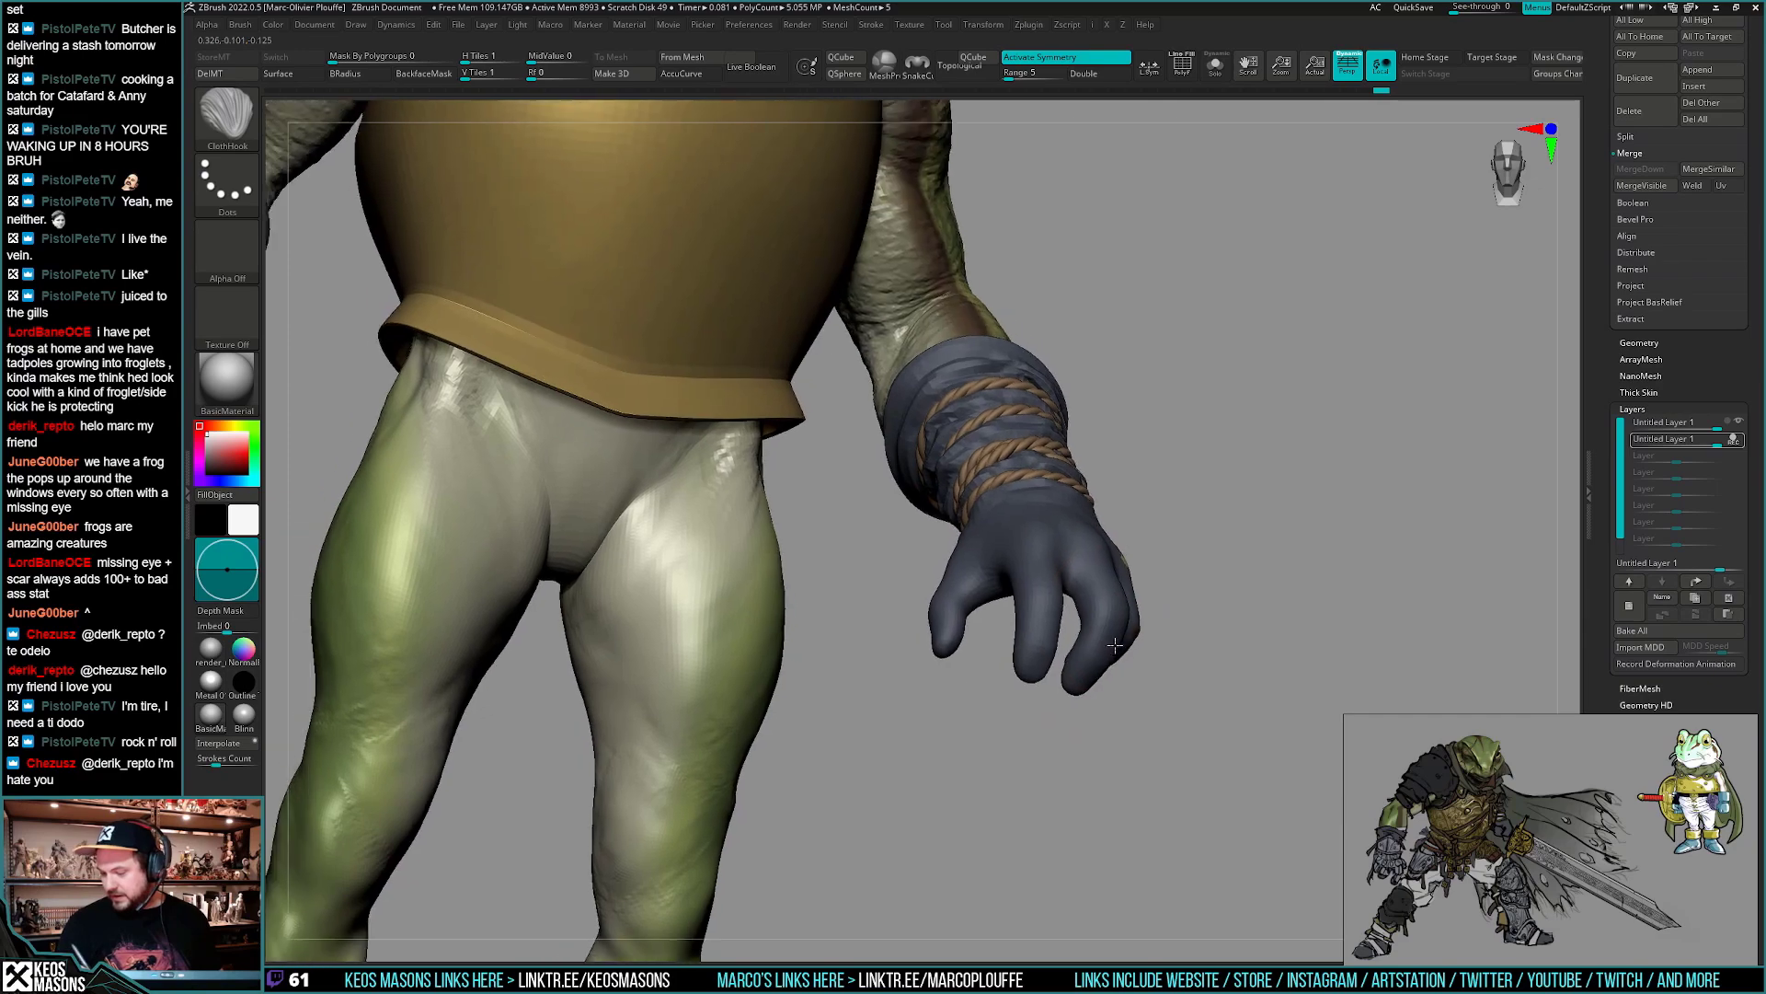
pyautogui.moveTo(1033, 656)
pyautogui.mouseDown(button='right')
pyautogui.moveTo(1005, 678)
pyautogui.moveTo(1135, 591)
pyautogui.moveTo(1134, 682)
pyautogui.moveTo(1196, 679)
pyautogui.moveTo(1187, 709)
pyautogui.moveTo(1109, 658)
pyautogui.mouseUp(button='right')
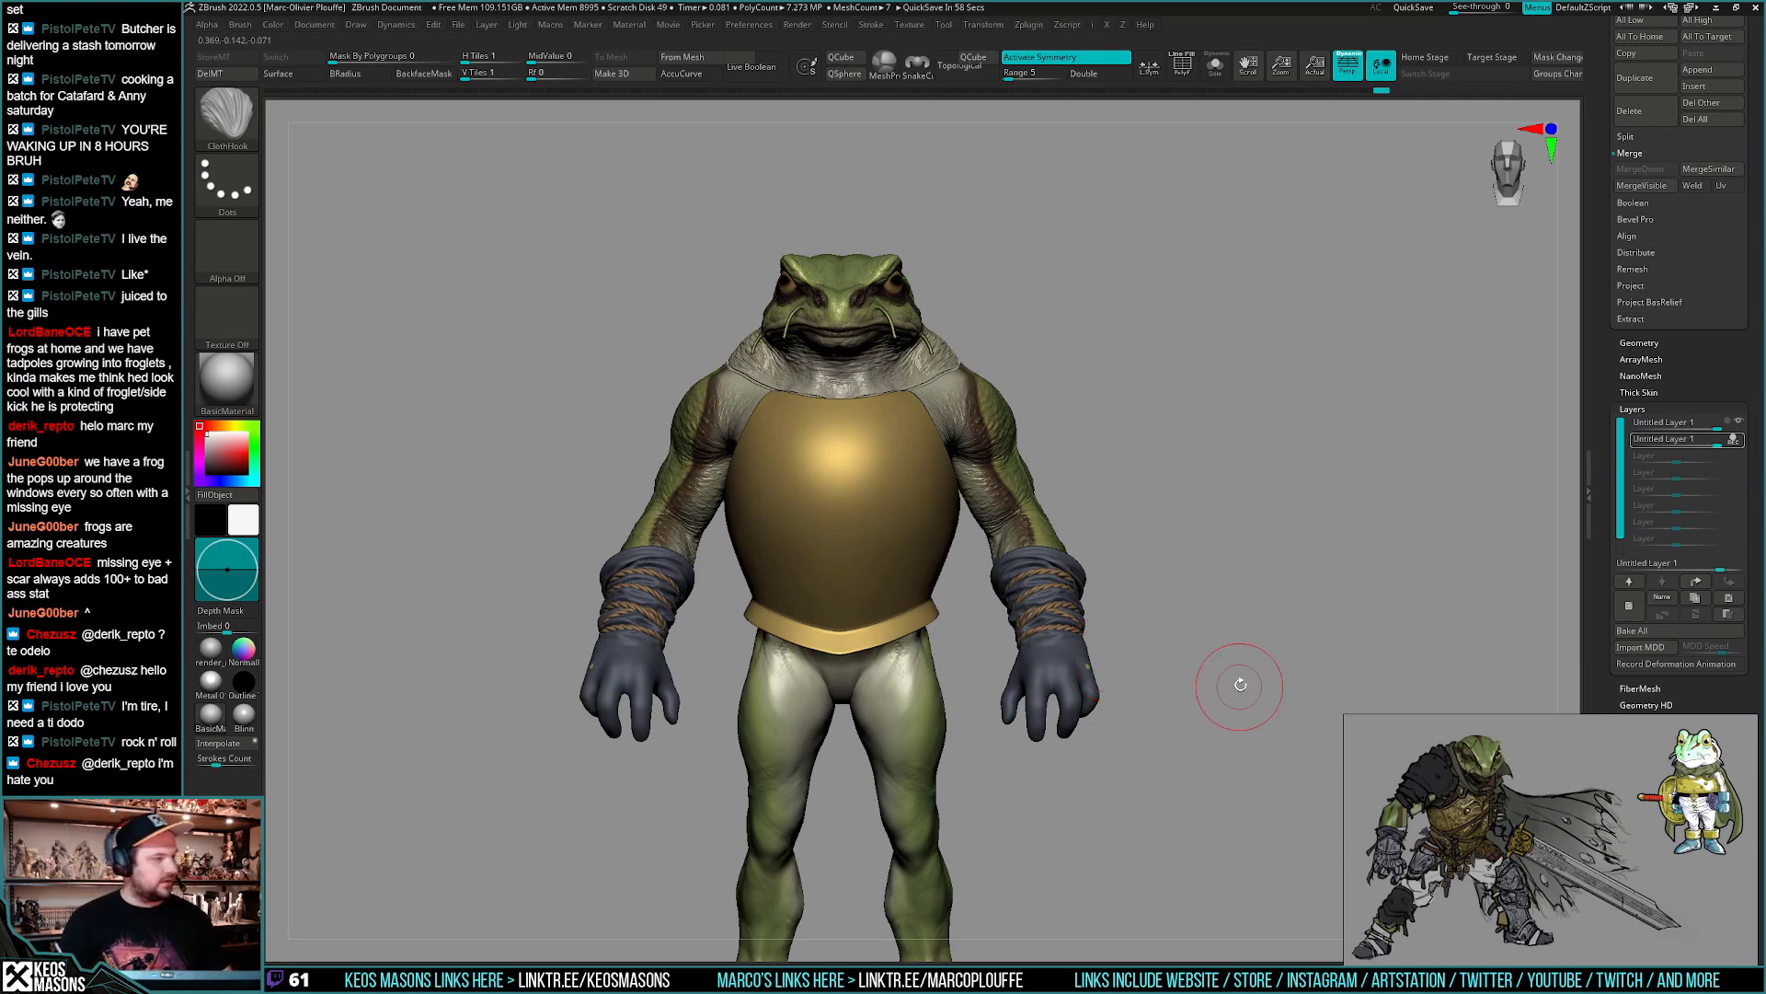
pyautogui.moveTo(1239, 674); pyautogui.dragTo(1213, 703)
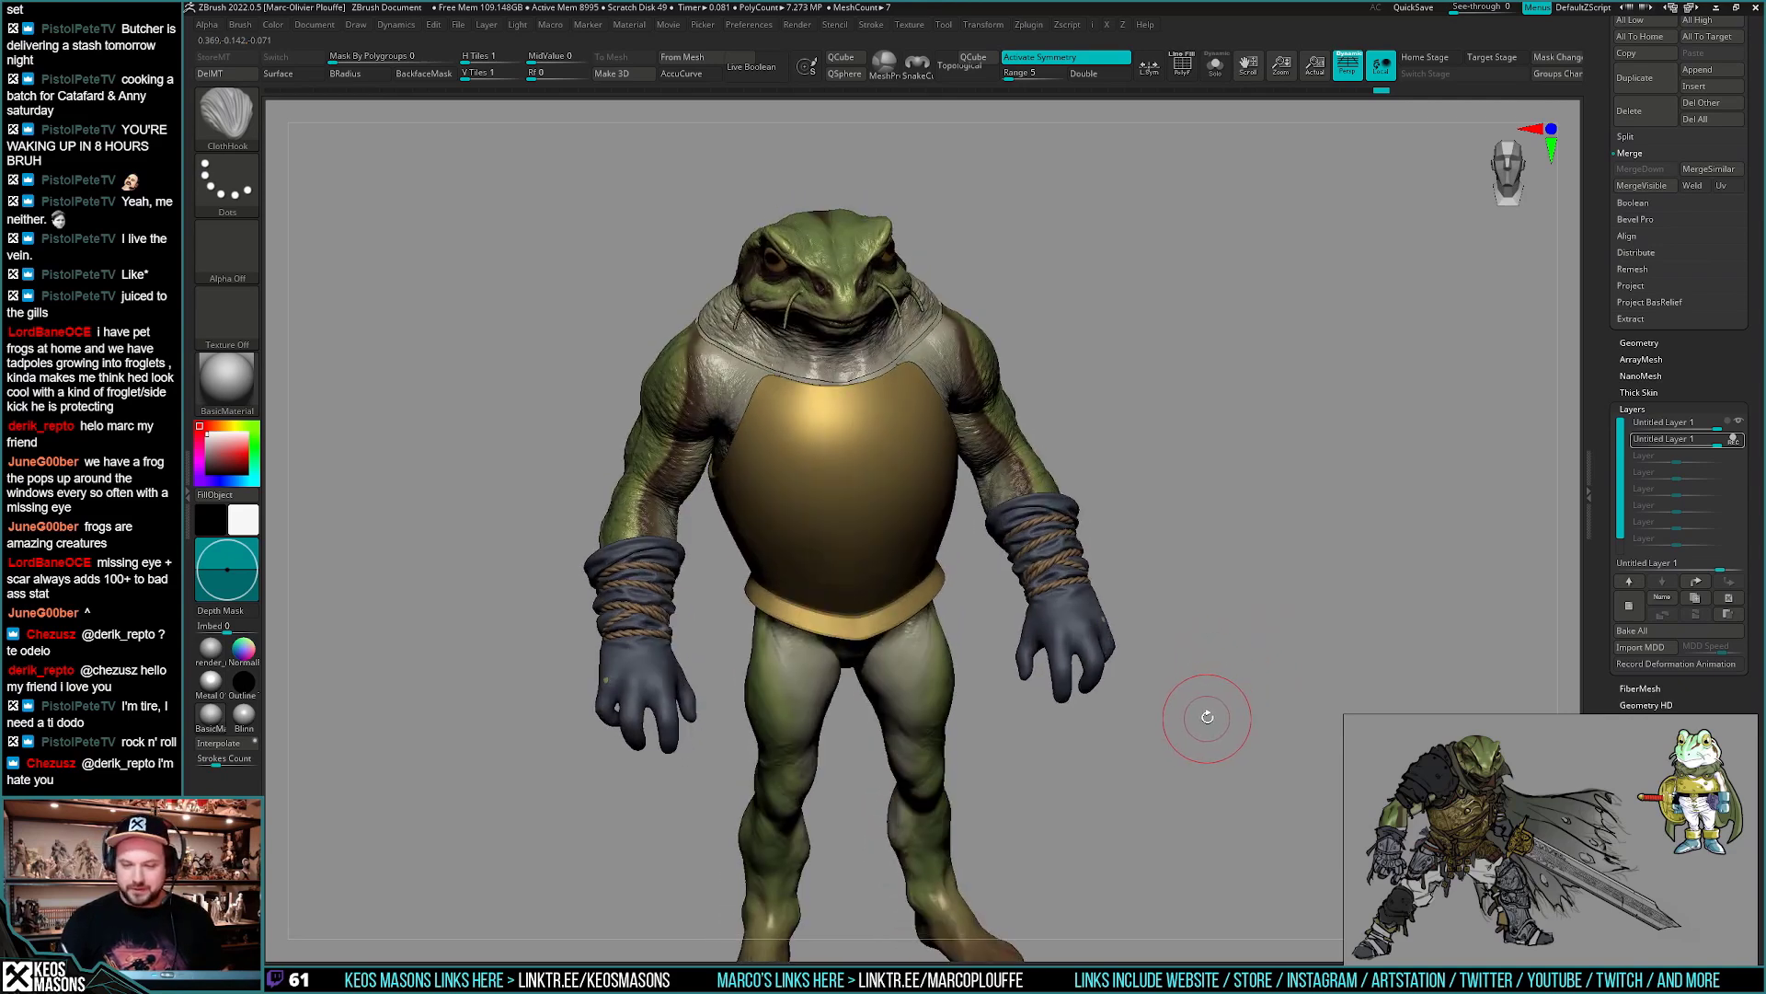
pyautogui.moveTo(1202, 714)
pyautogui.mouseDown()
pyautogui.moveTo(1226, 678)
pyautogui.moveTo(1219, 698)
pyautogui.mouseUp()
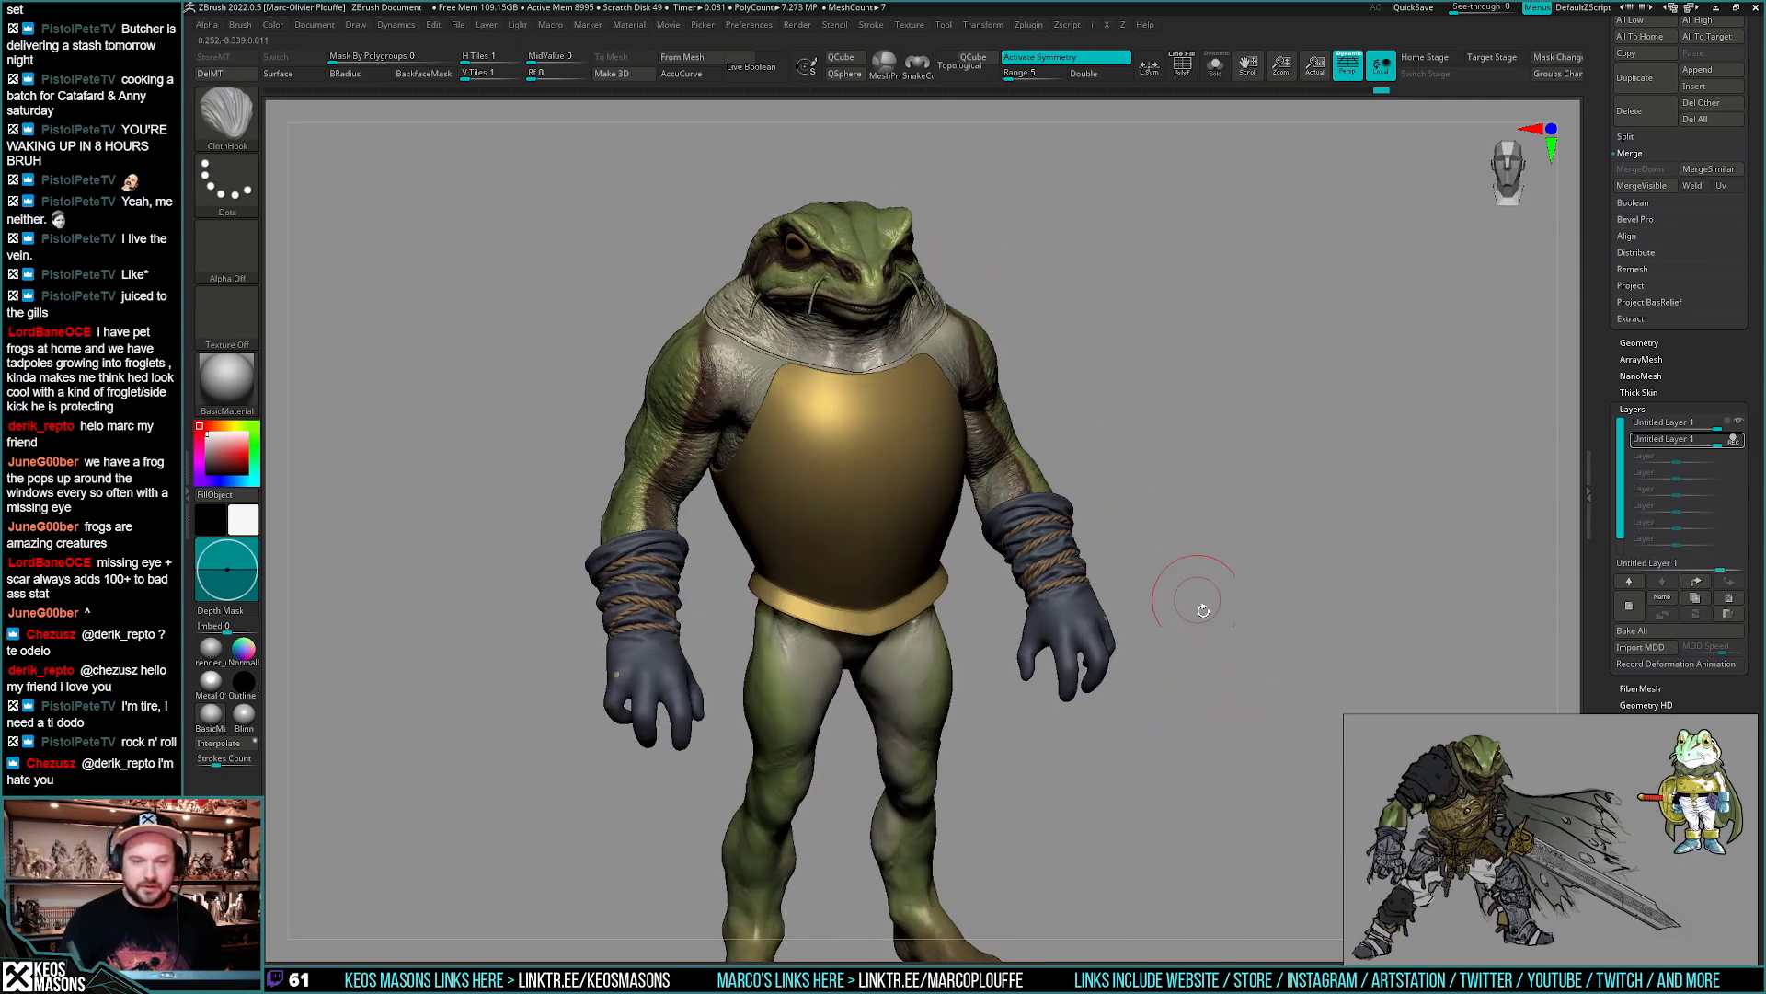
pyautogui.keyDown('ctrl'); pyautogui.moveTo(1211, 677); pyautogui.dragTo(1214, 712, button='right'); pyautogui.keyUp('ctrl')
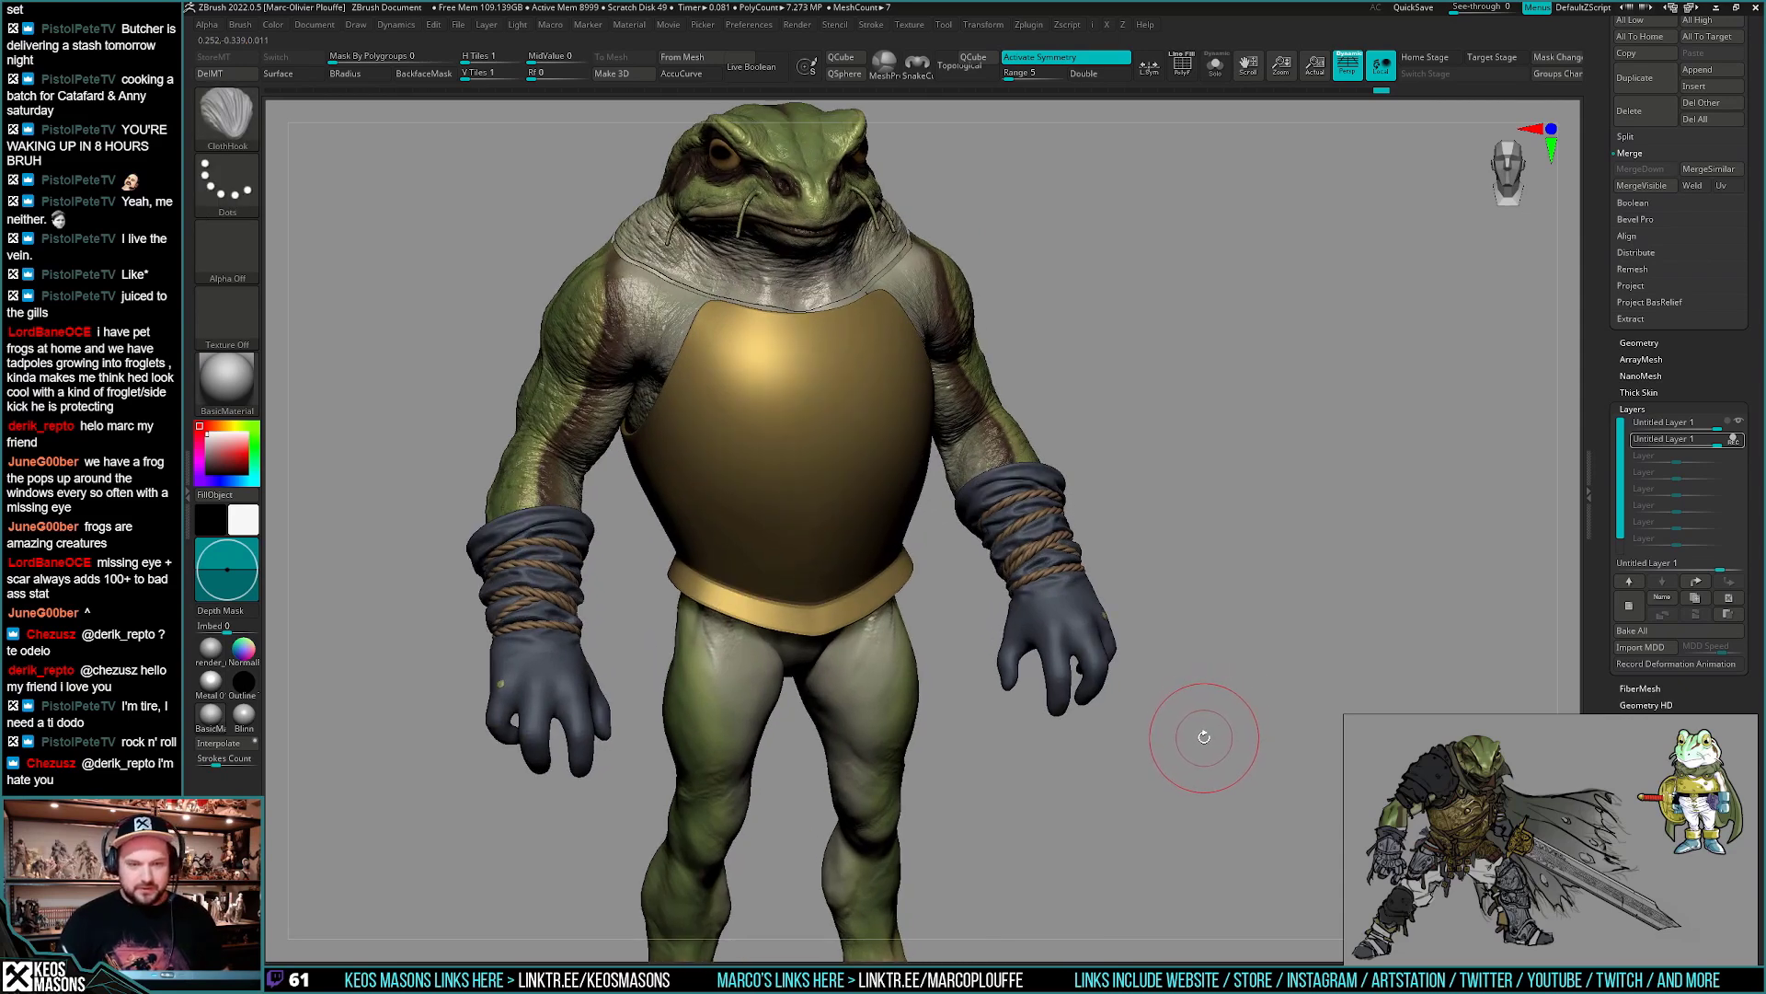
pyautogui.moveTo(1195, 733)
pyautogui.mouseDown()
pyautogui.moveTo(1168, 737)
pyautogui.moveTo(1183, 748)
pyautogui.mouseUp()
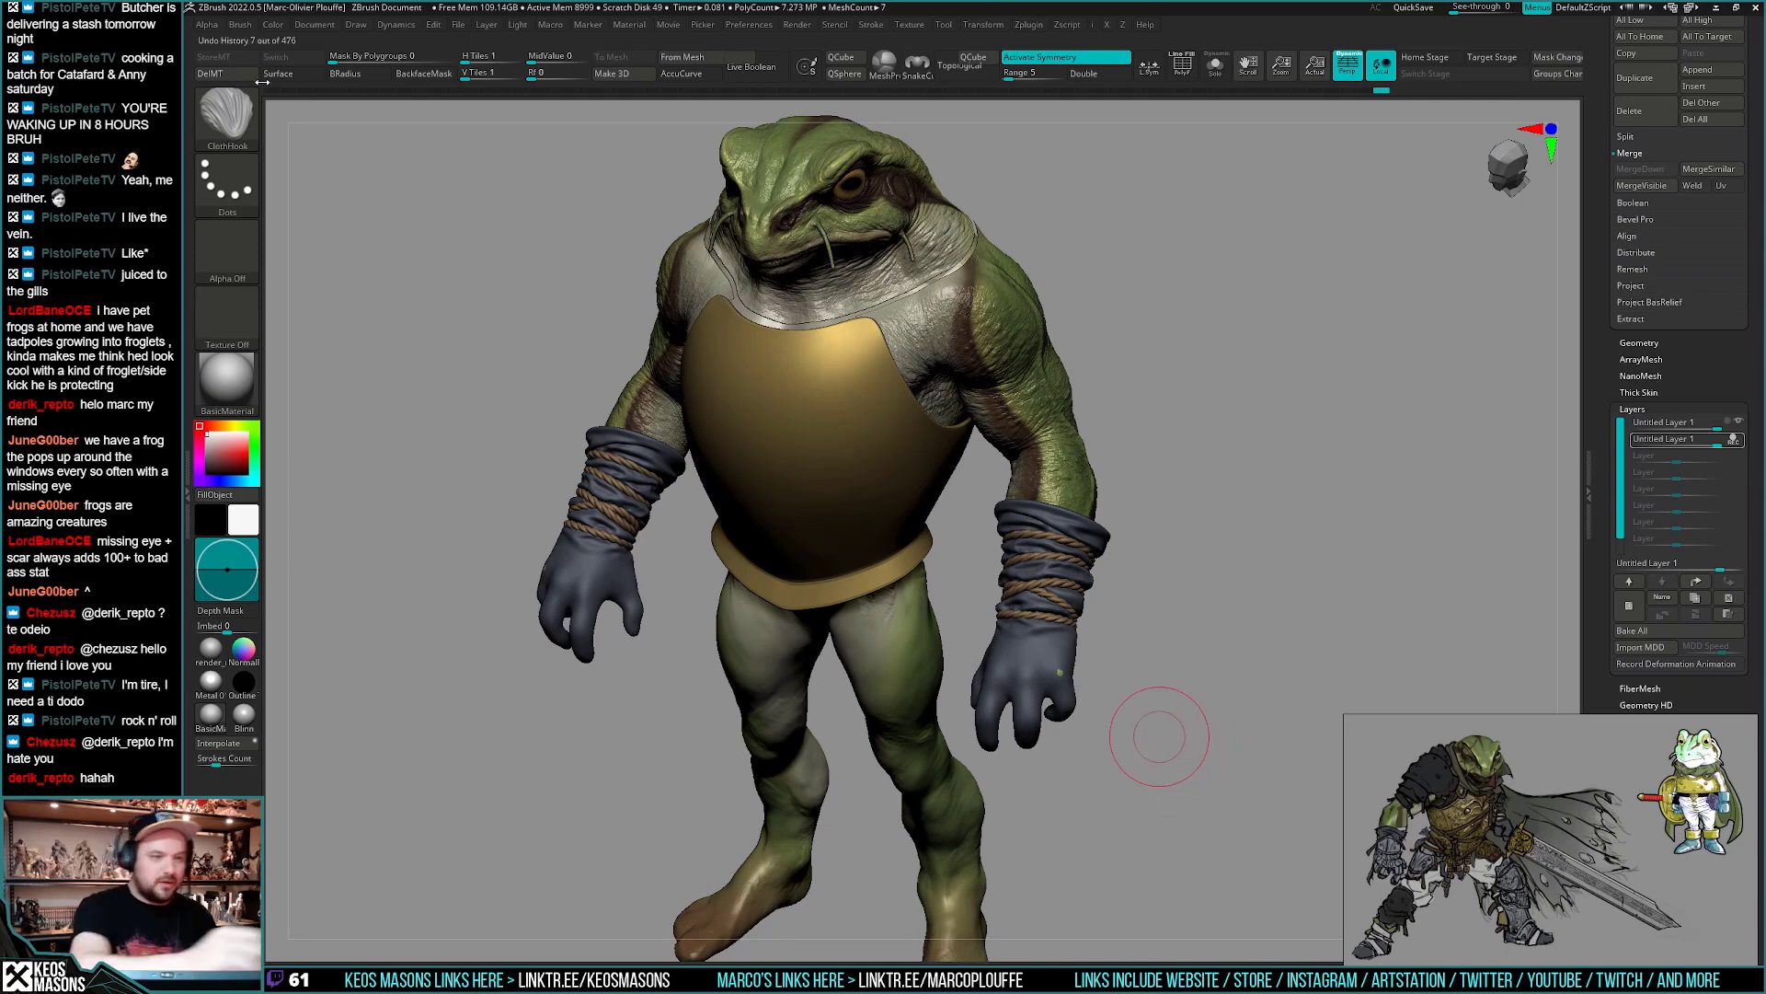
# - Switch to the ClayBuildup brush and save the tool over the existing frogelden_12.ztl file
pyautogui.press('b')
pyautogui.press('c')
pyautogui.press('b')
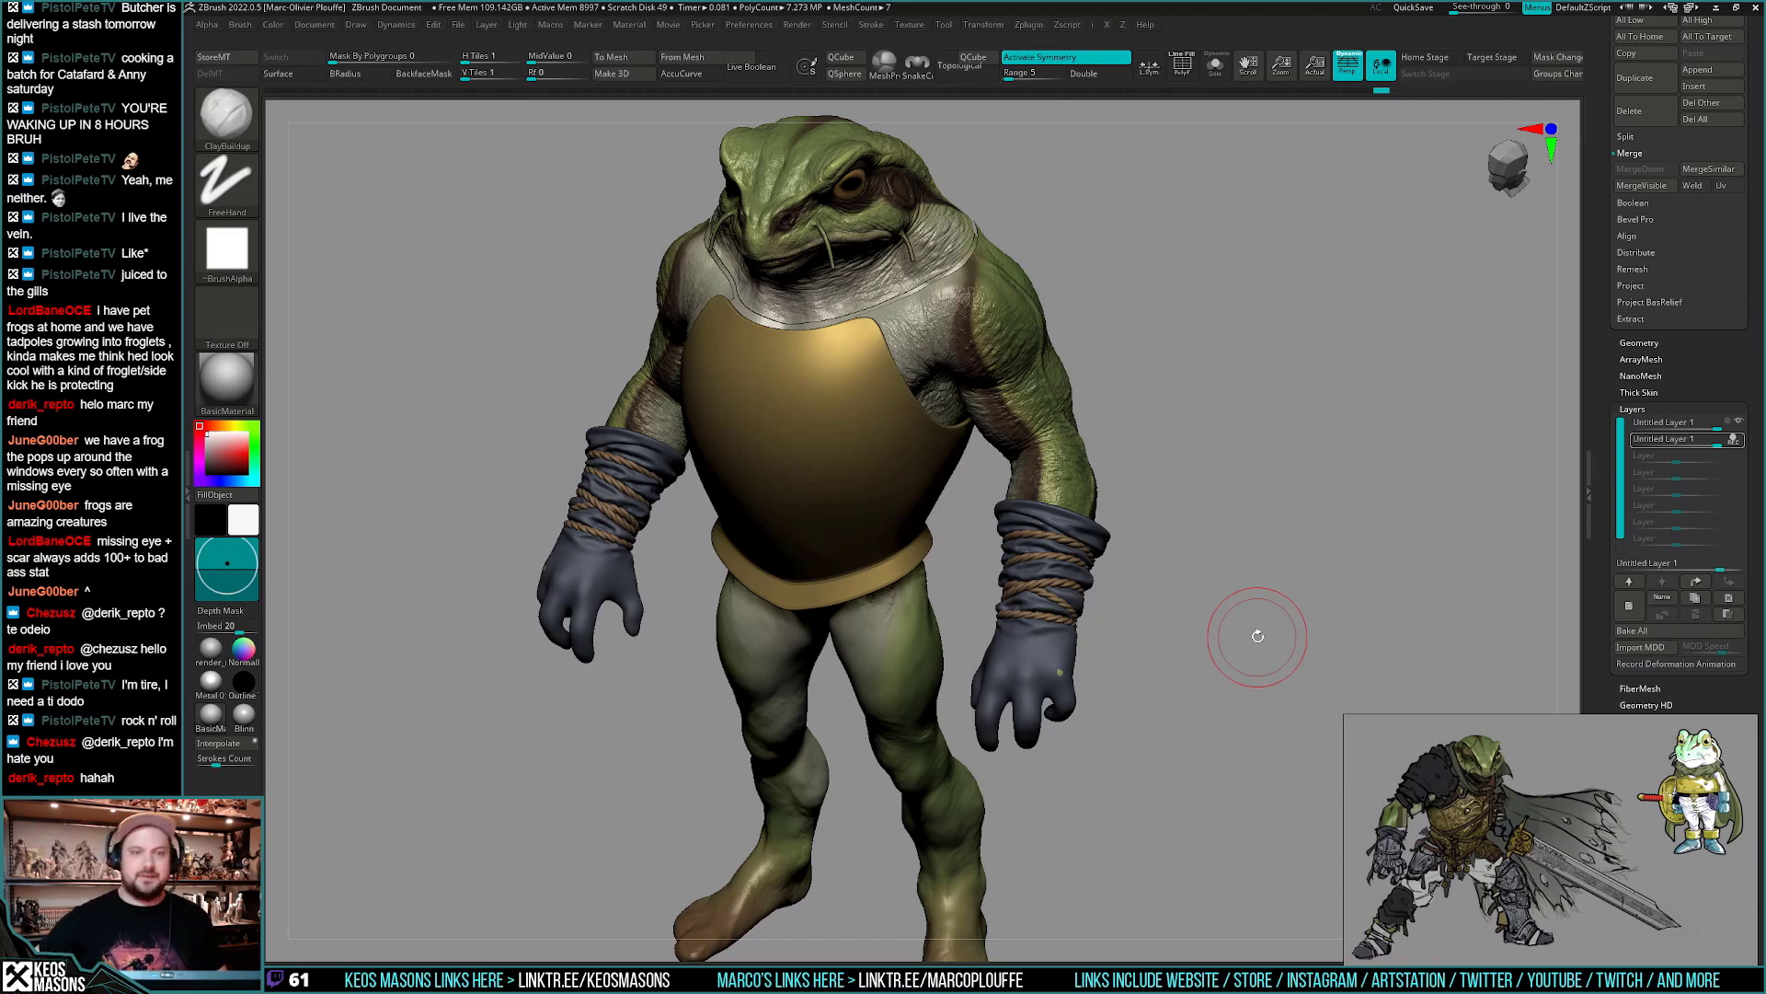
pyautogui.hotkey('ctrl', 's')
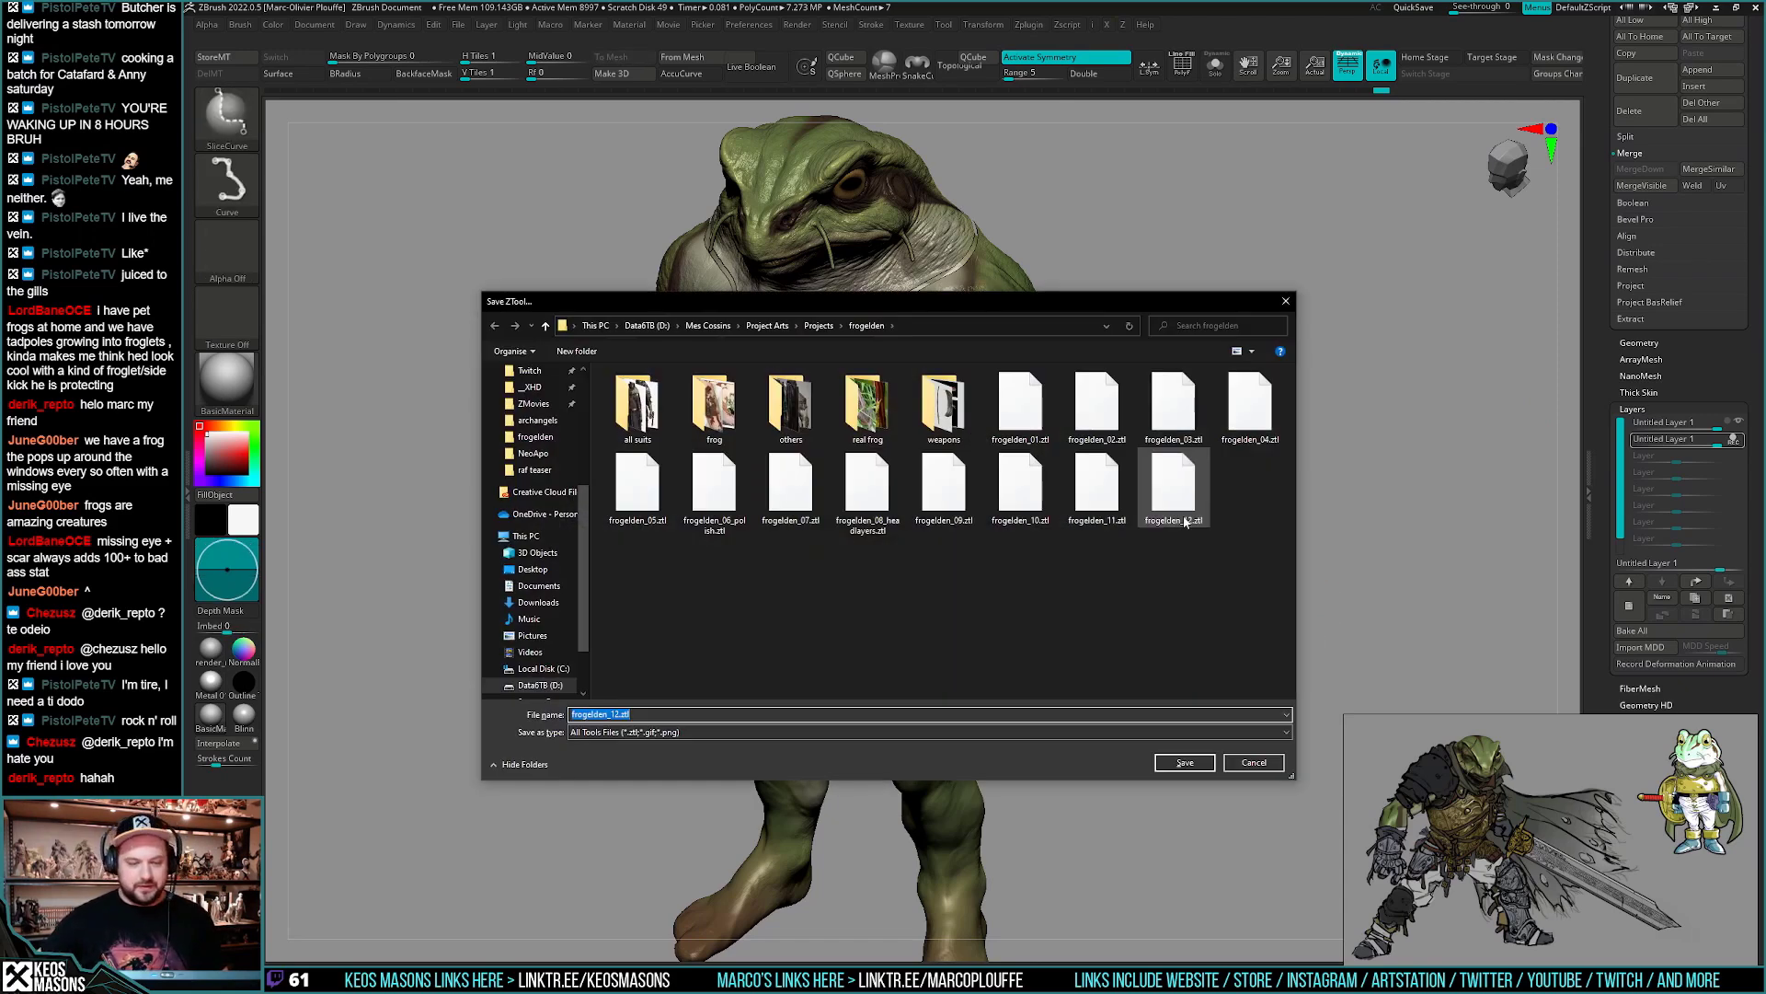
pyautogui.click(1185, 762)
pyautogui.click(966, 499)
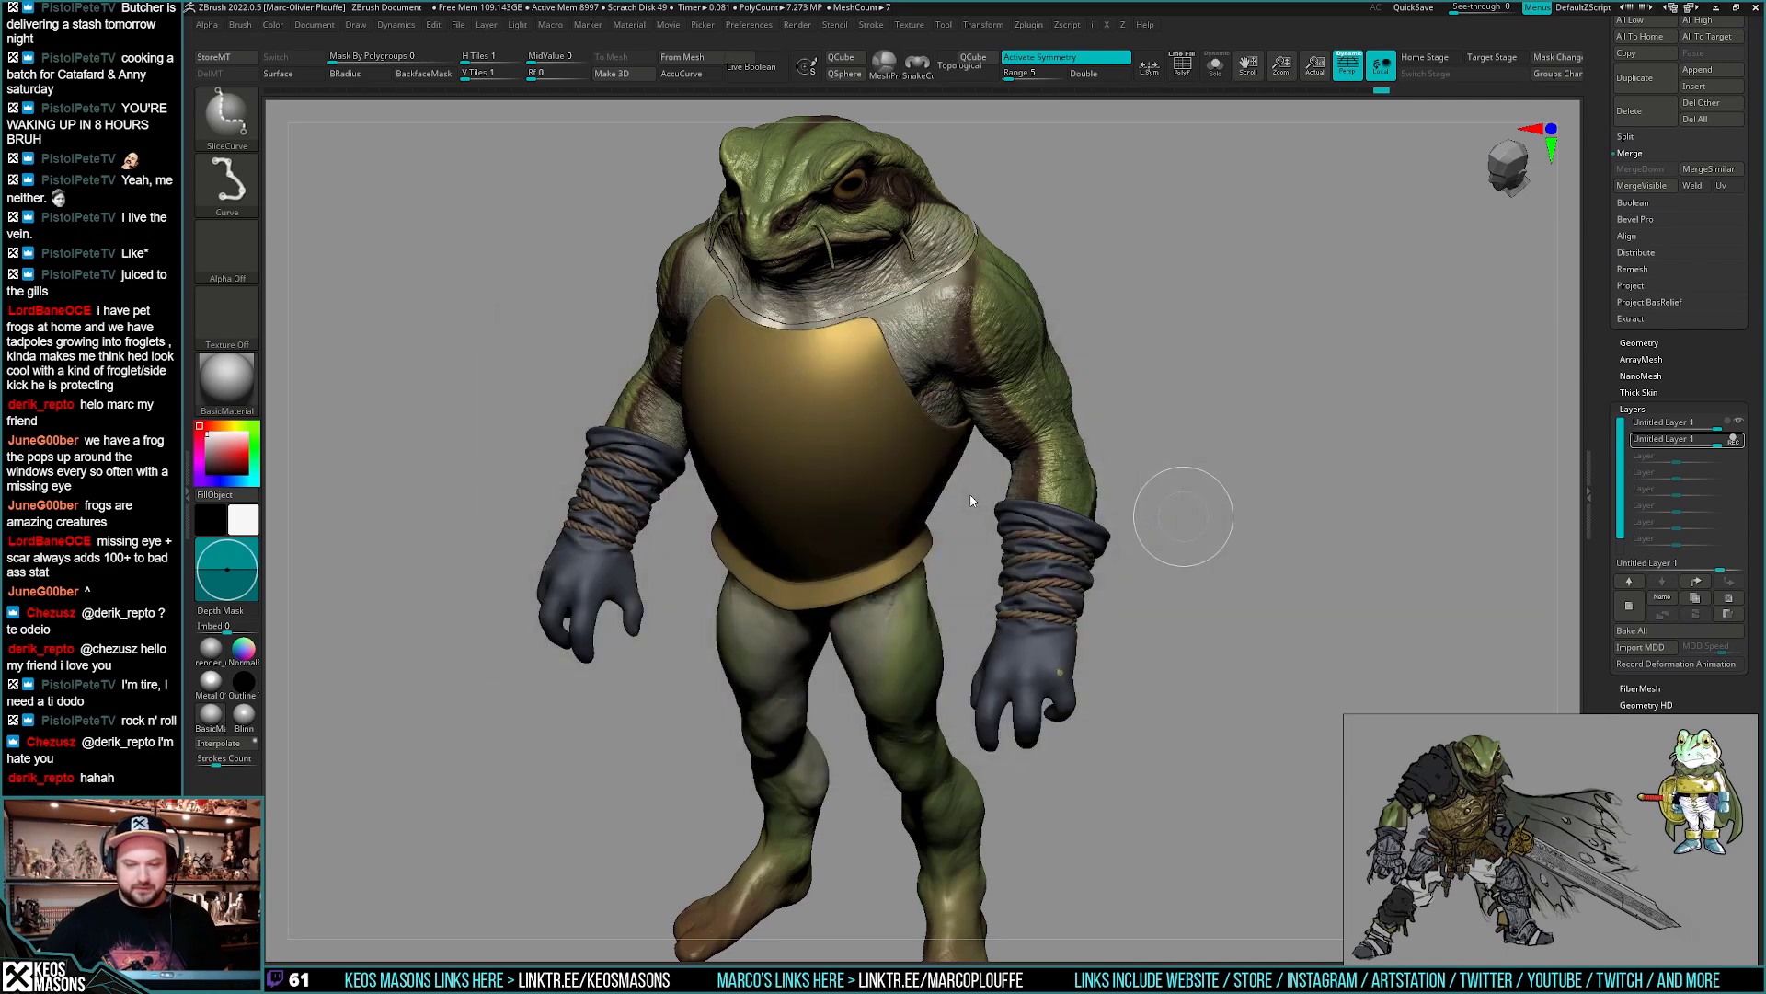